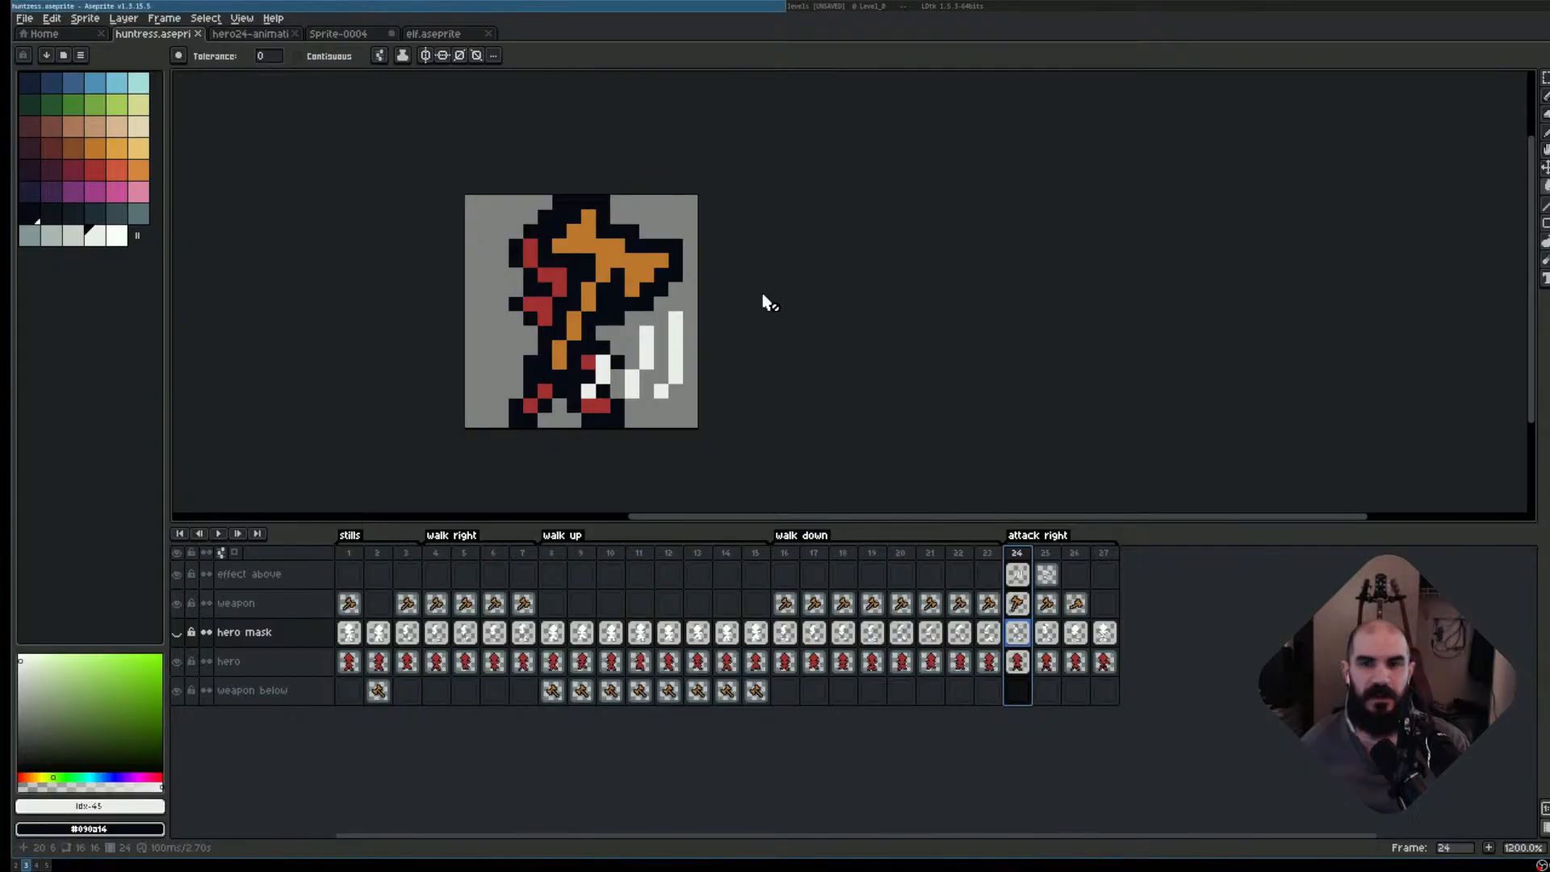
- Play the attack right animation starting from frame 24
left_click(966, 288)
left_click(1016, 567)
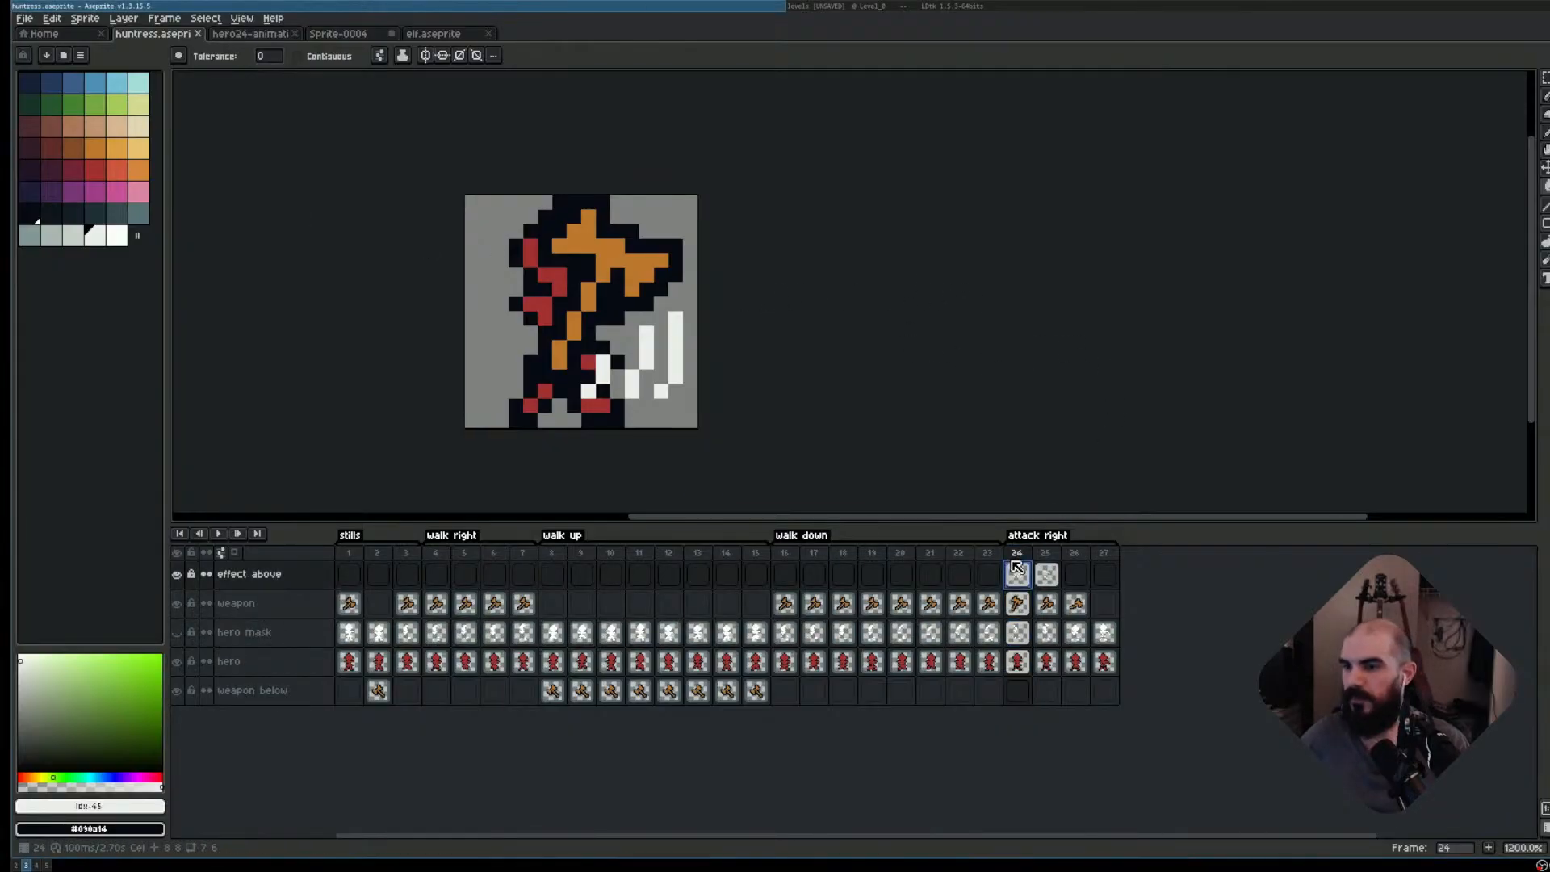
left_click(1015, 555)
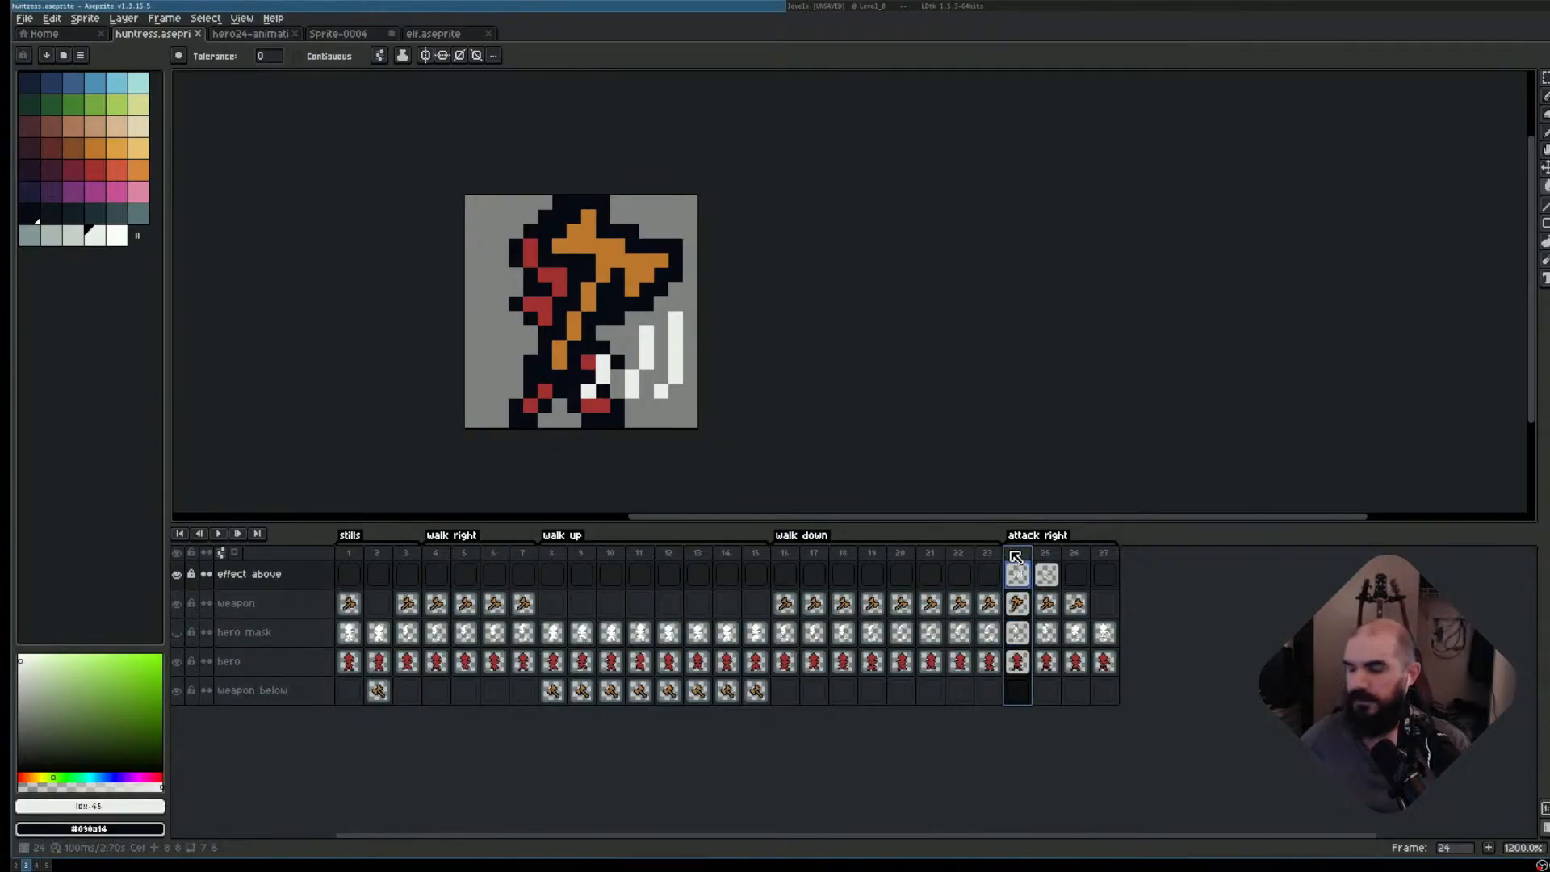
key("Return")
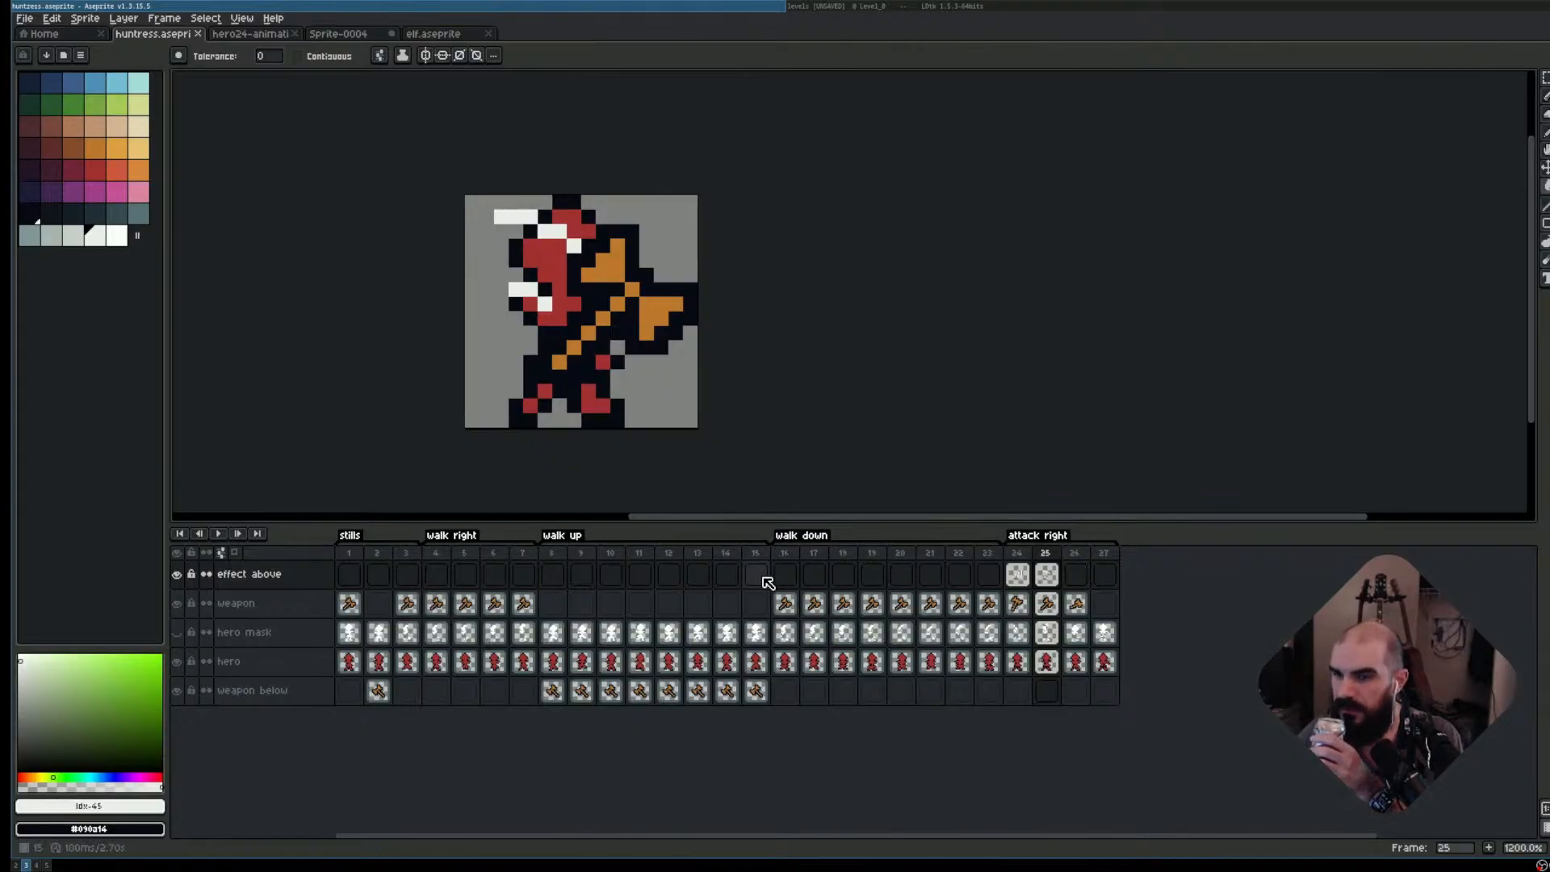
- Compare attack right frame 24 with the first walk up frame and walk right frames 4 to 7
left_click(565, 557)
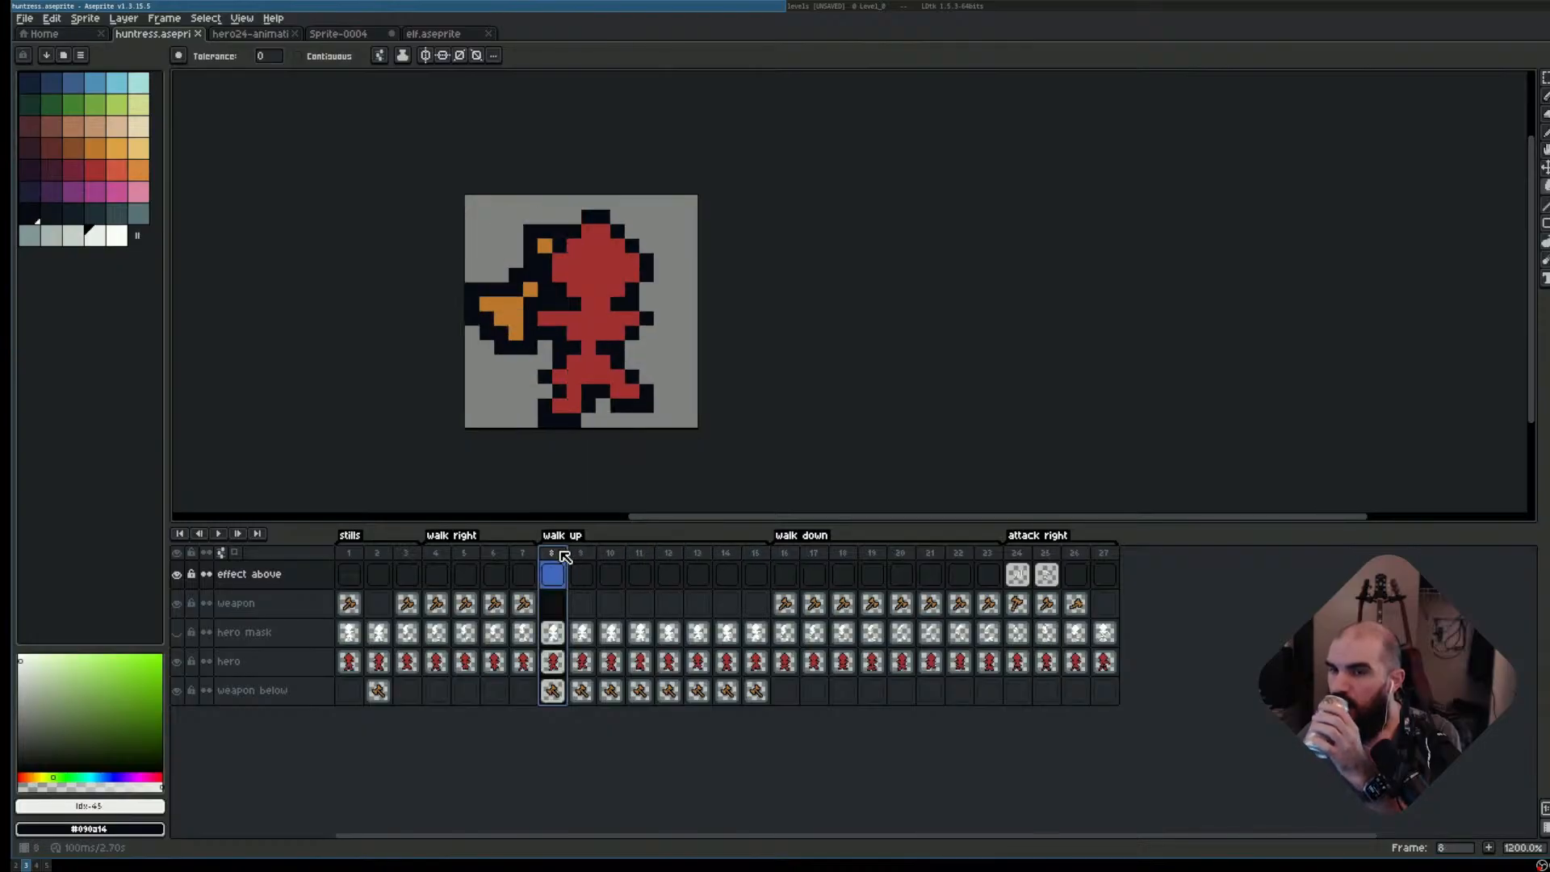
left_click(1021, 557)
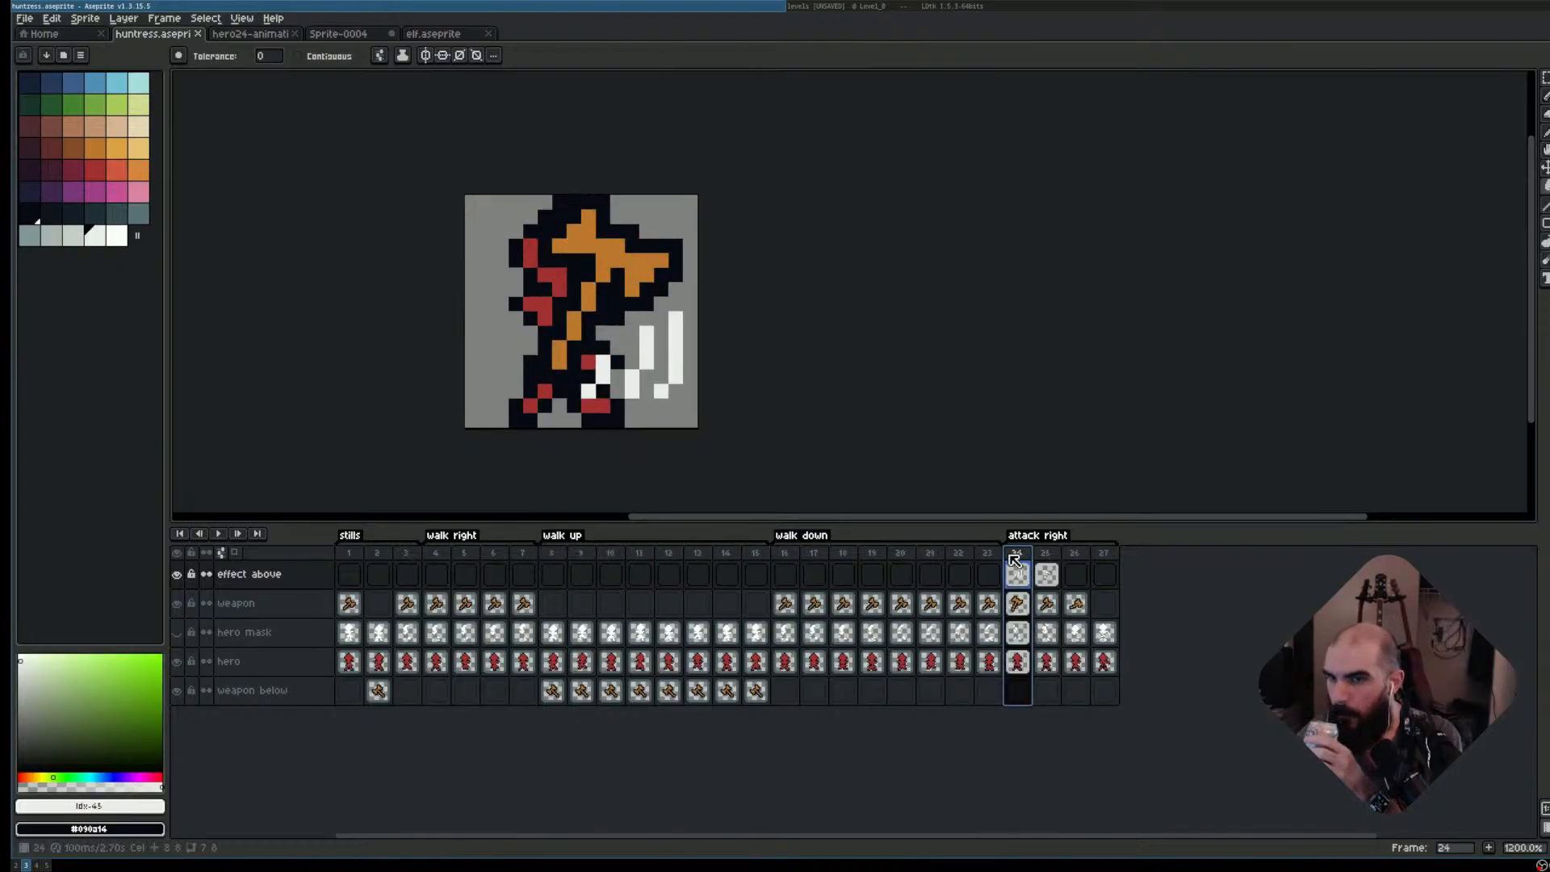
left_click(443, 554)
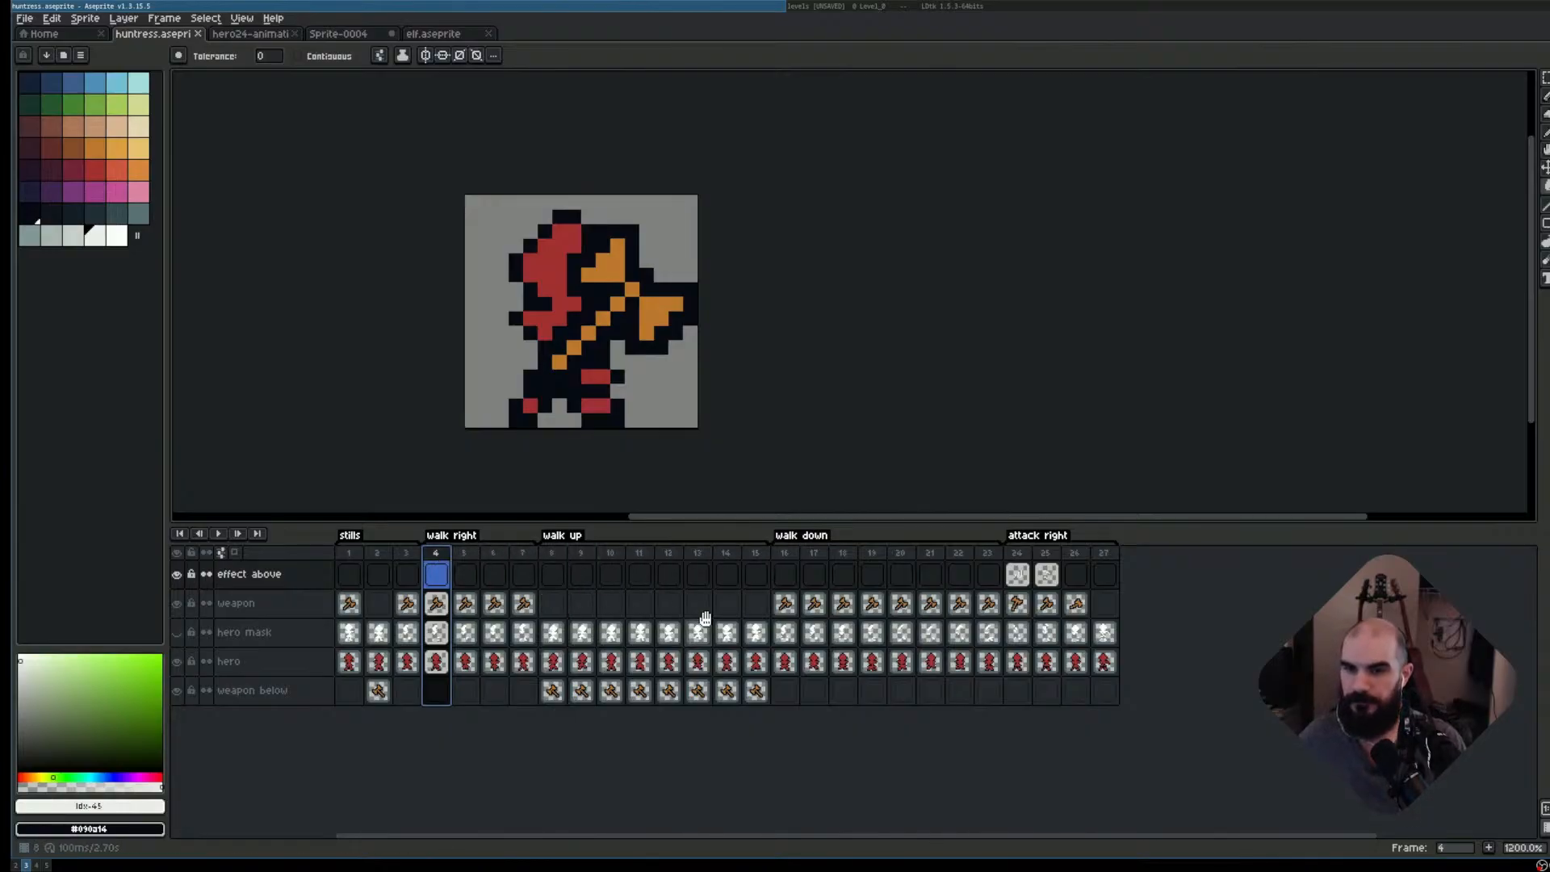
left_click(465, 555)
left_click(495, 555)
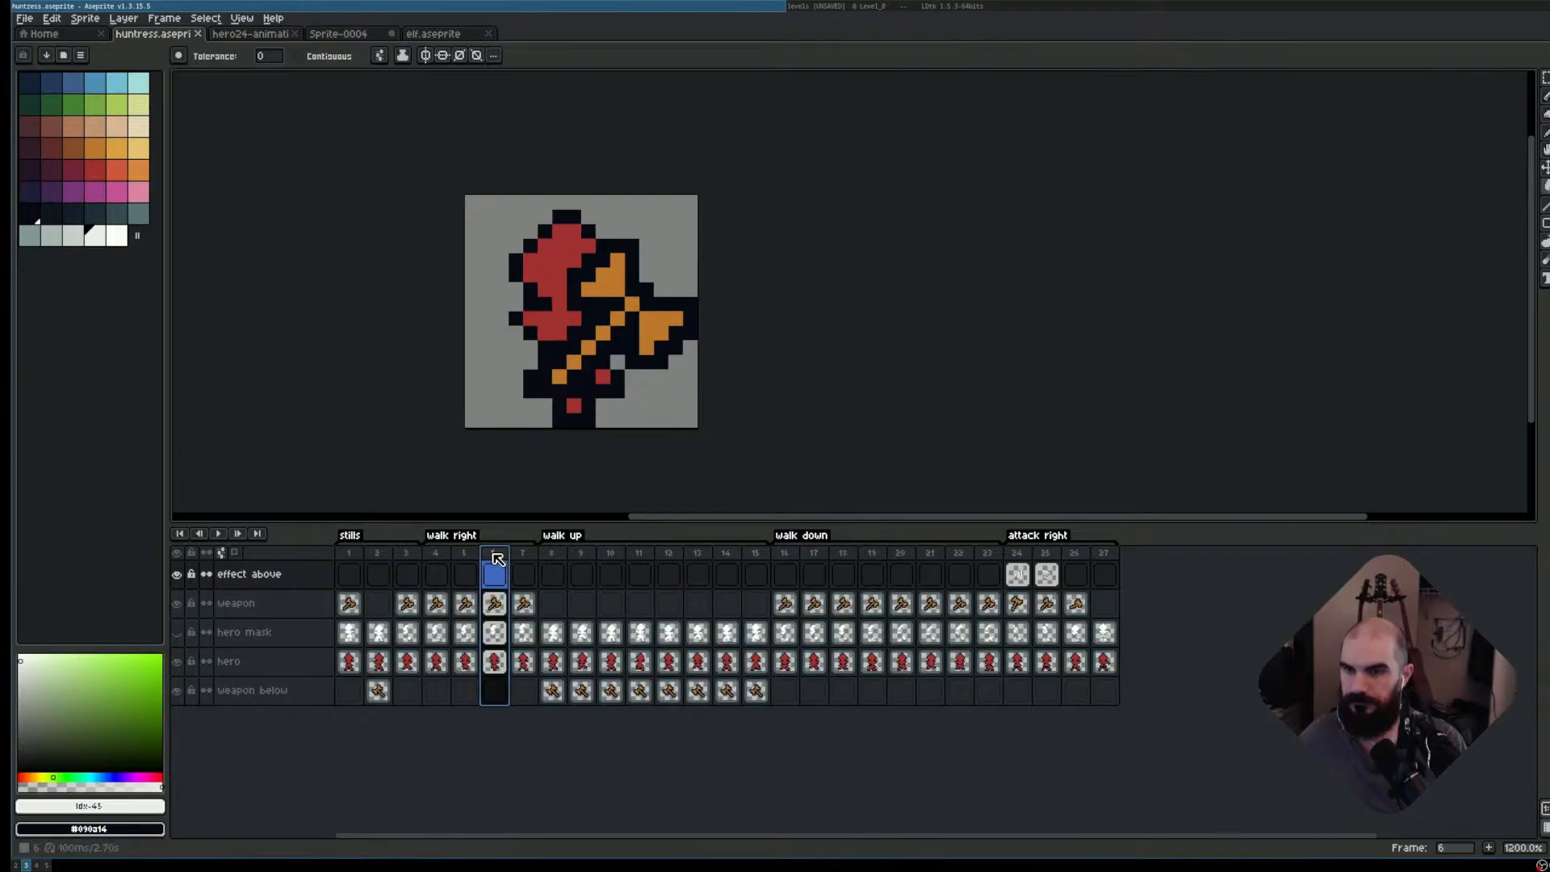
left_click(525, 557)
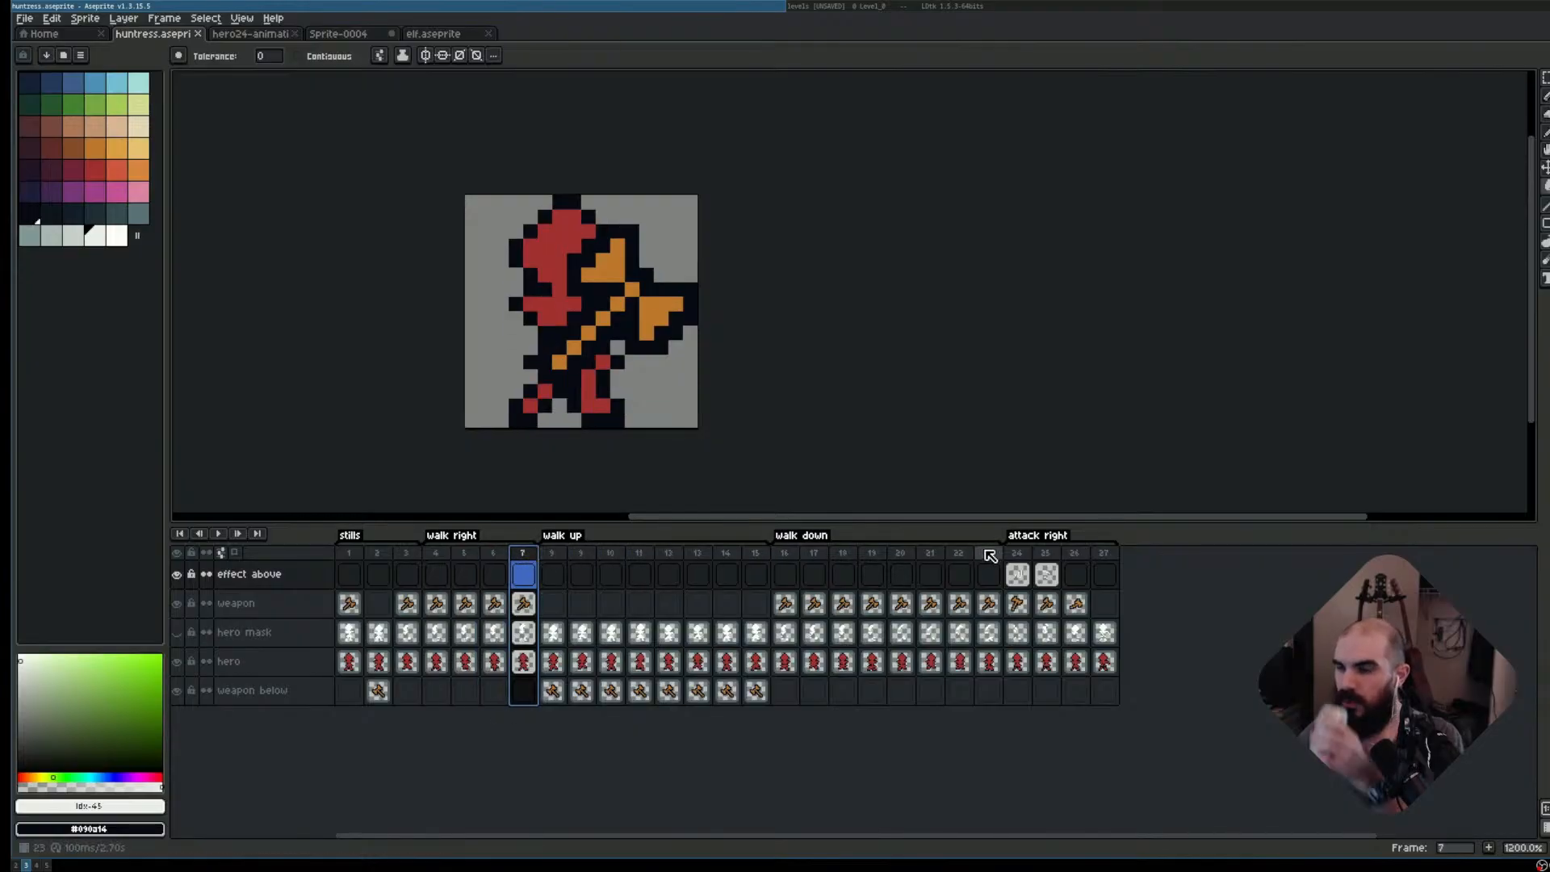
left_click(1018, 556)
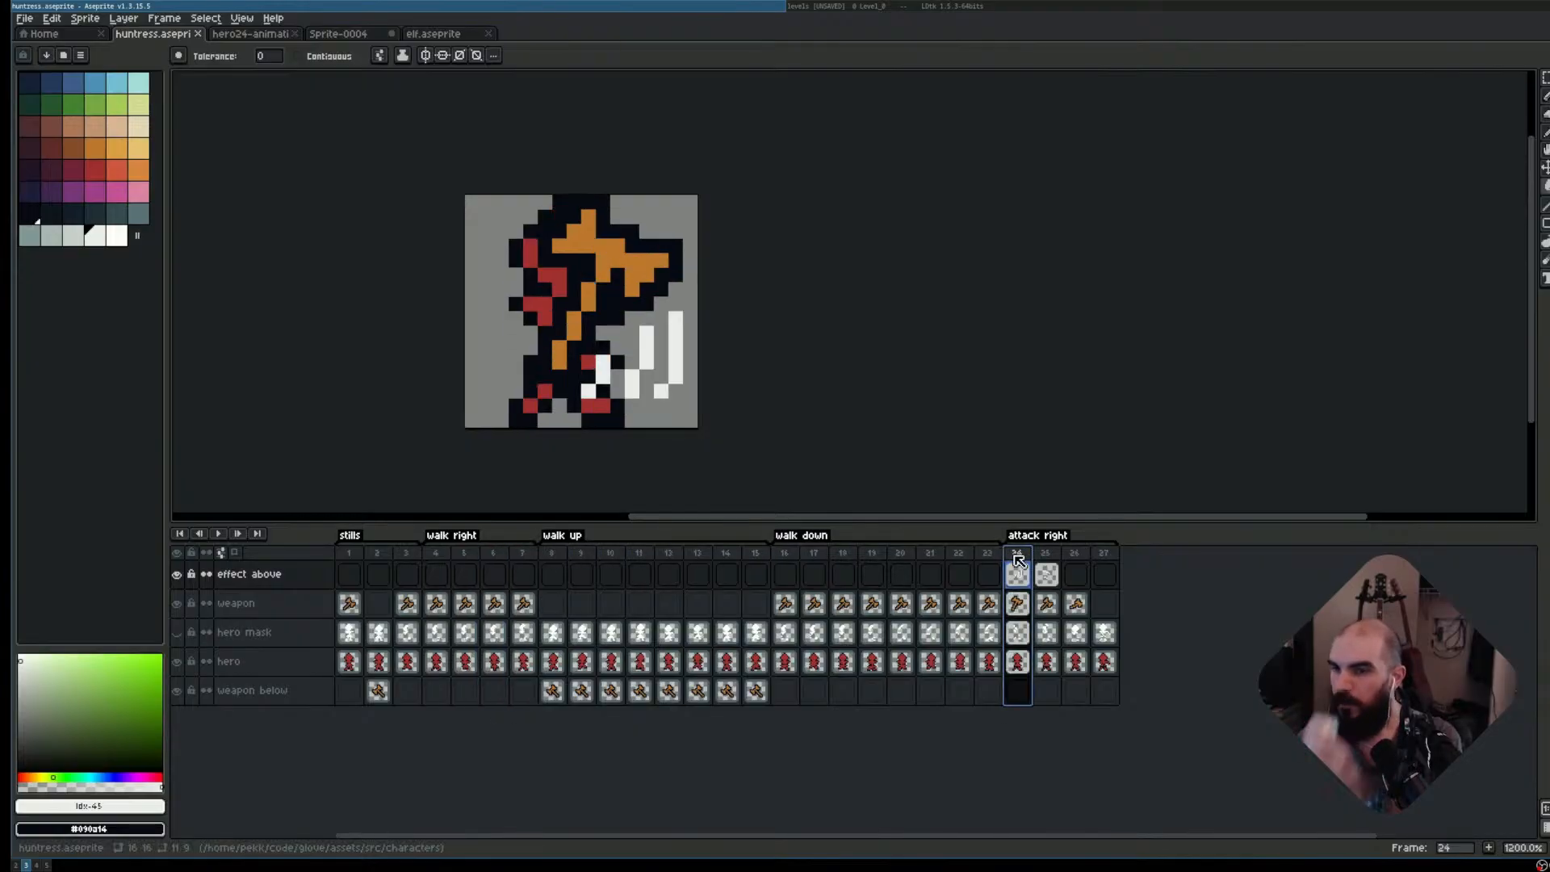
- Step back and forth through walk up frames 8 to 11 to examine the poses
left_click(554, 556)
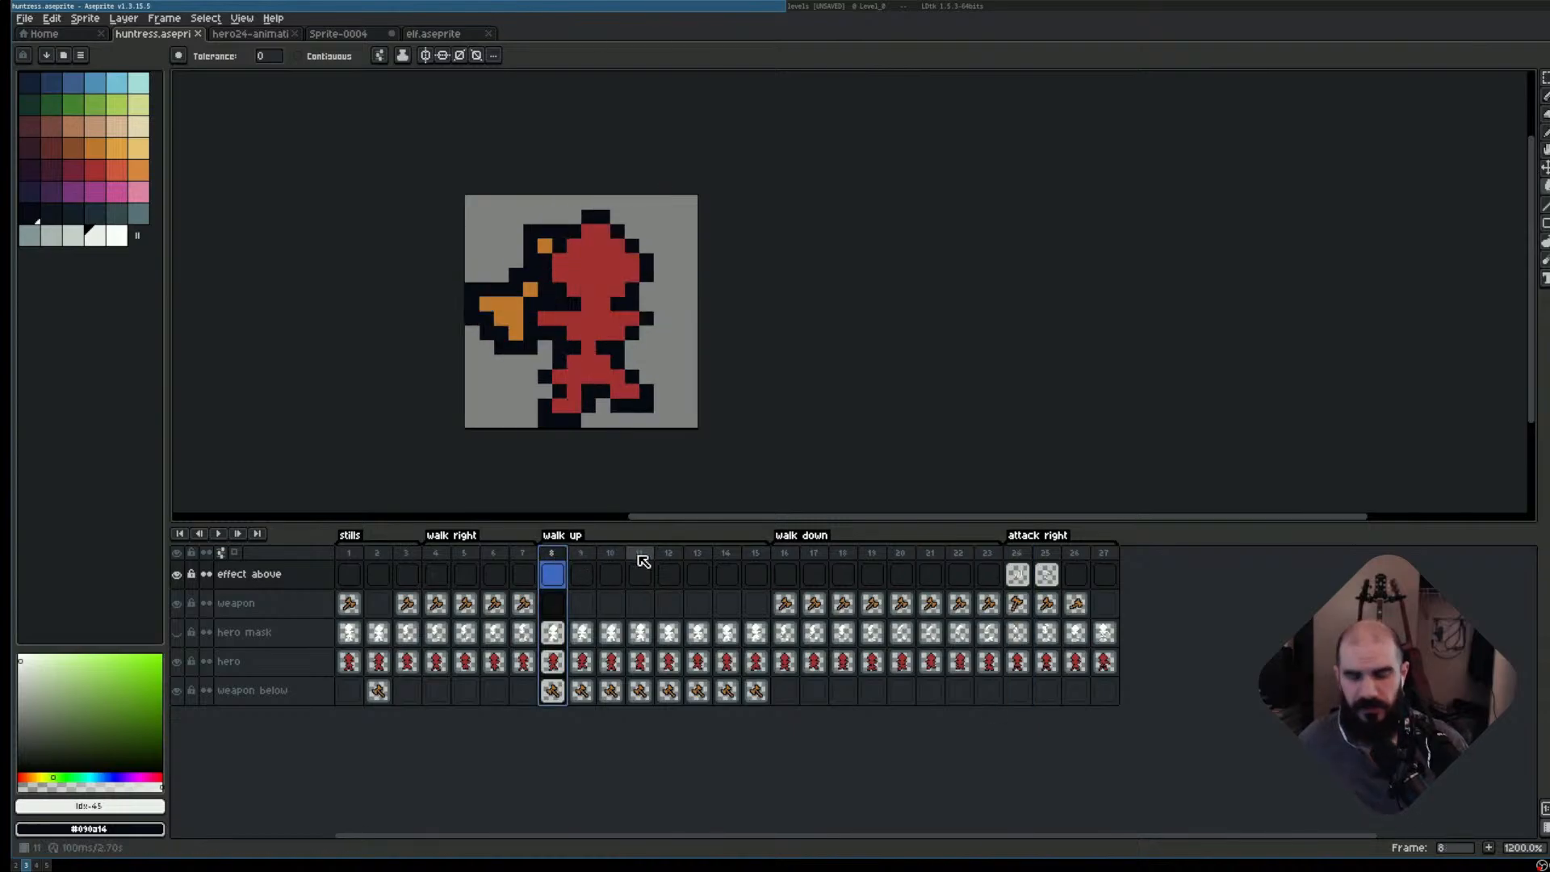
key("Right")
key("Right")
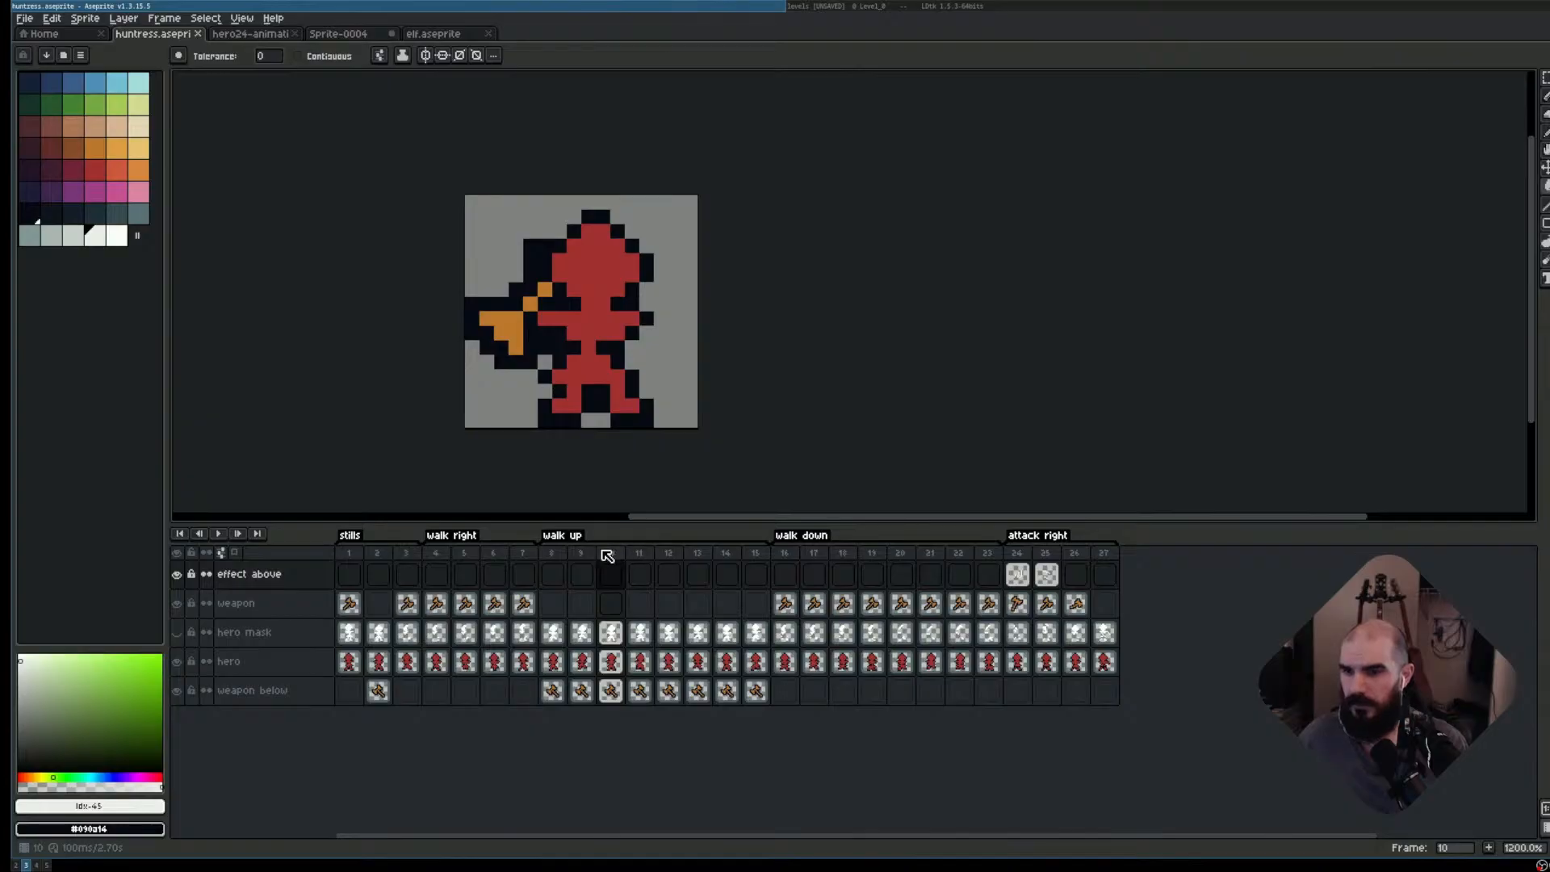
key("Left")
key("Left")
key("Right")
key("Right")
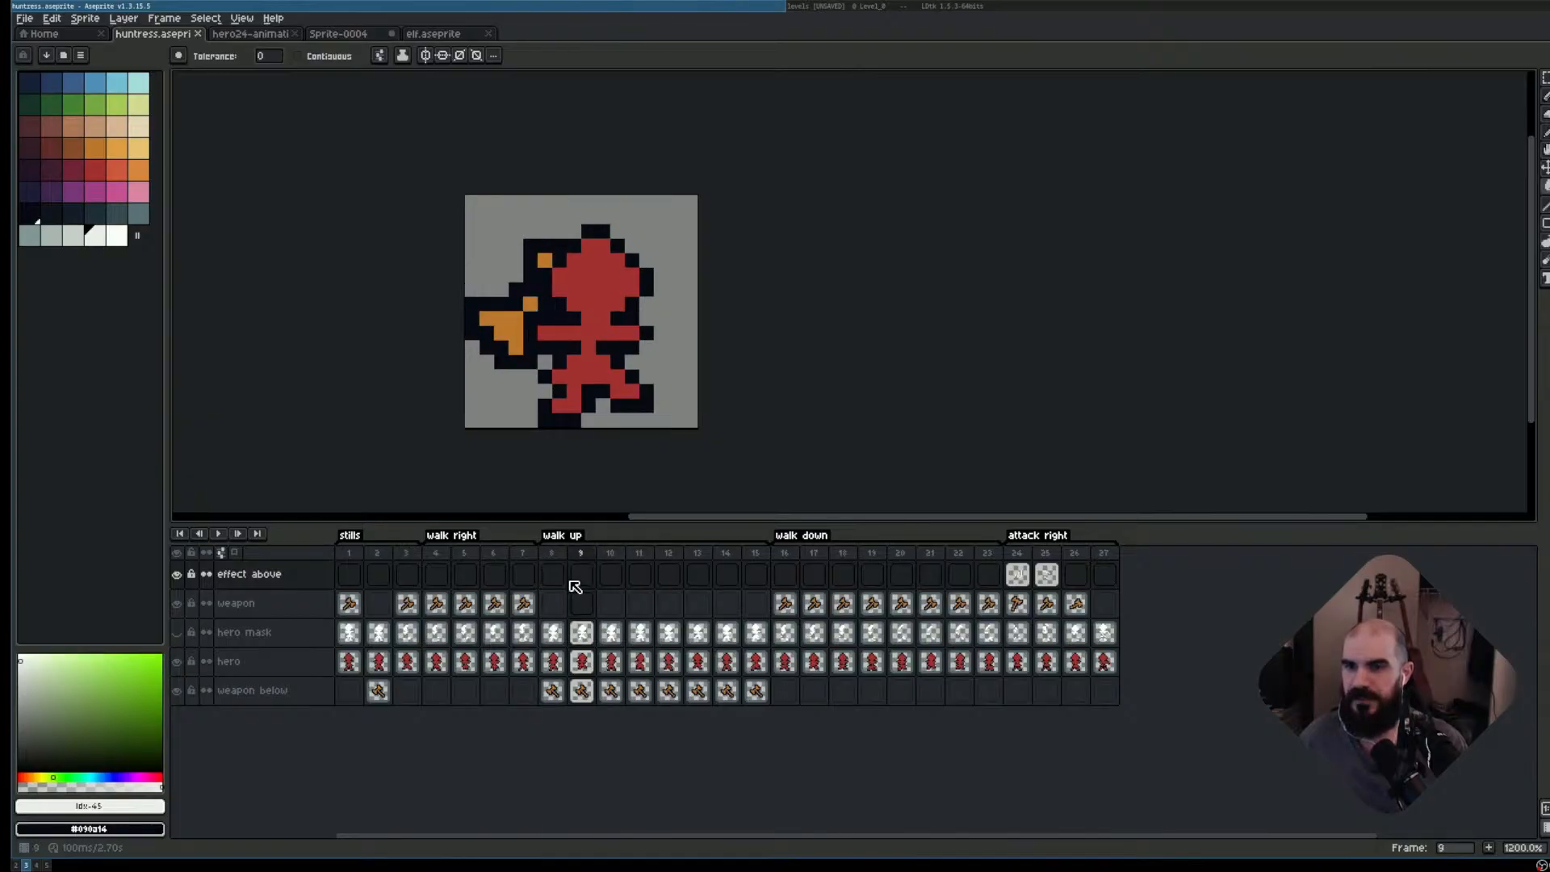
key("Left")
key("Left")
key("Right")
key("Right")
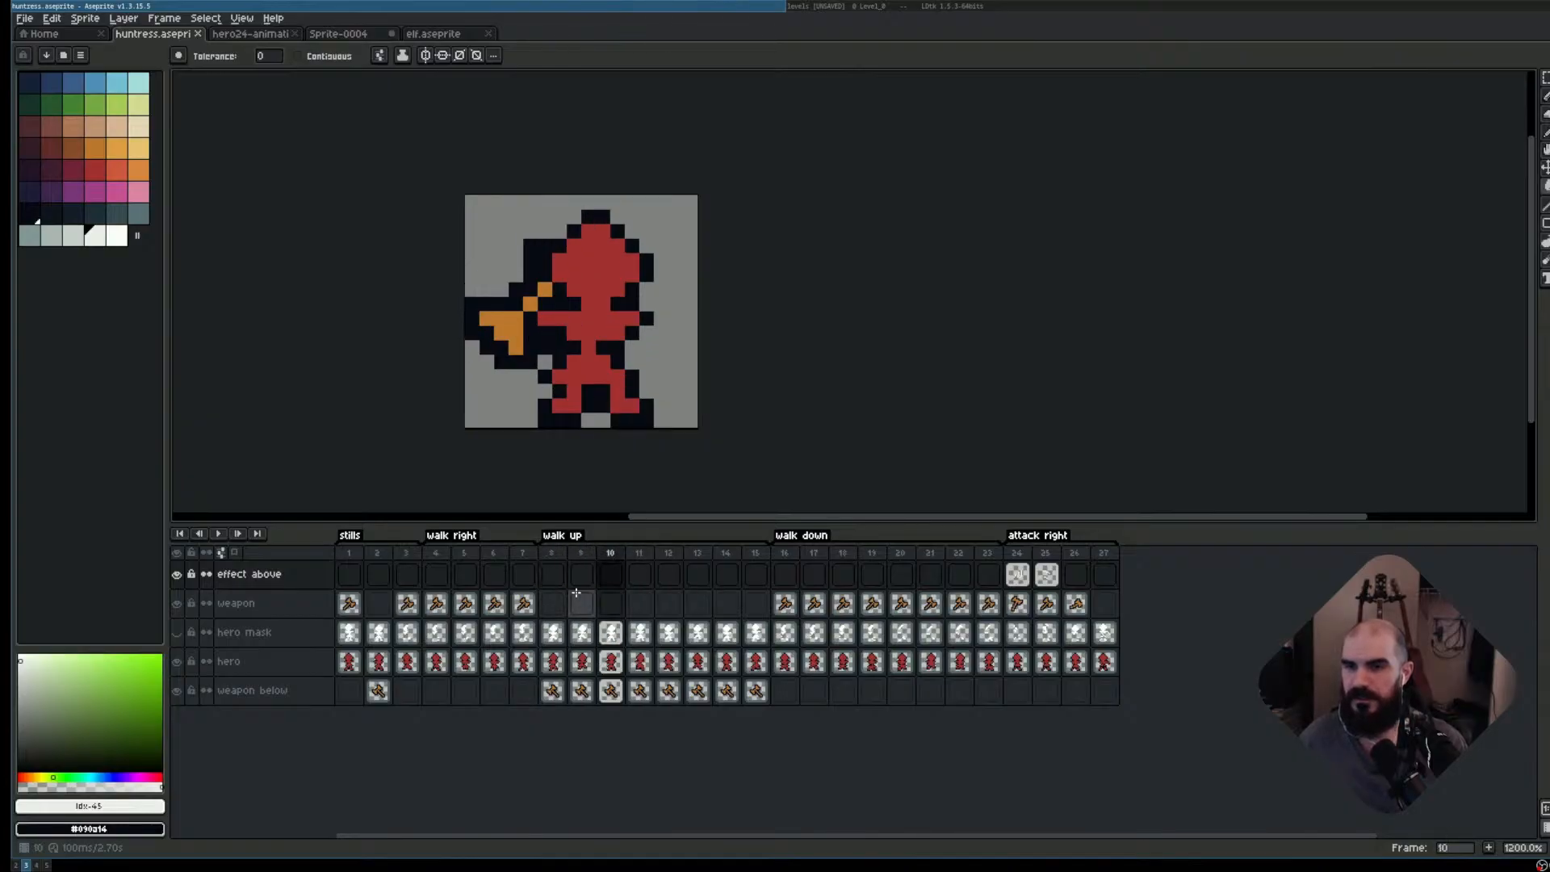
key("Right")
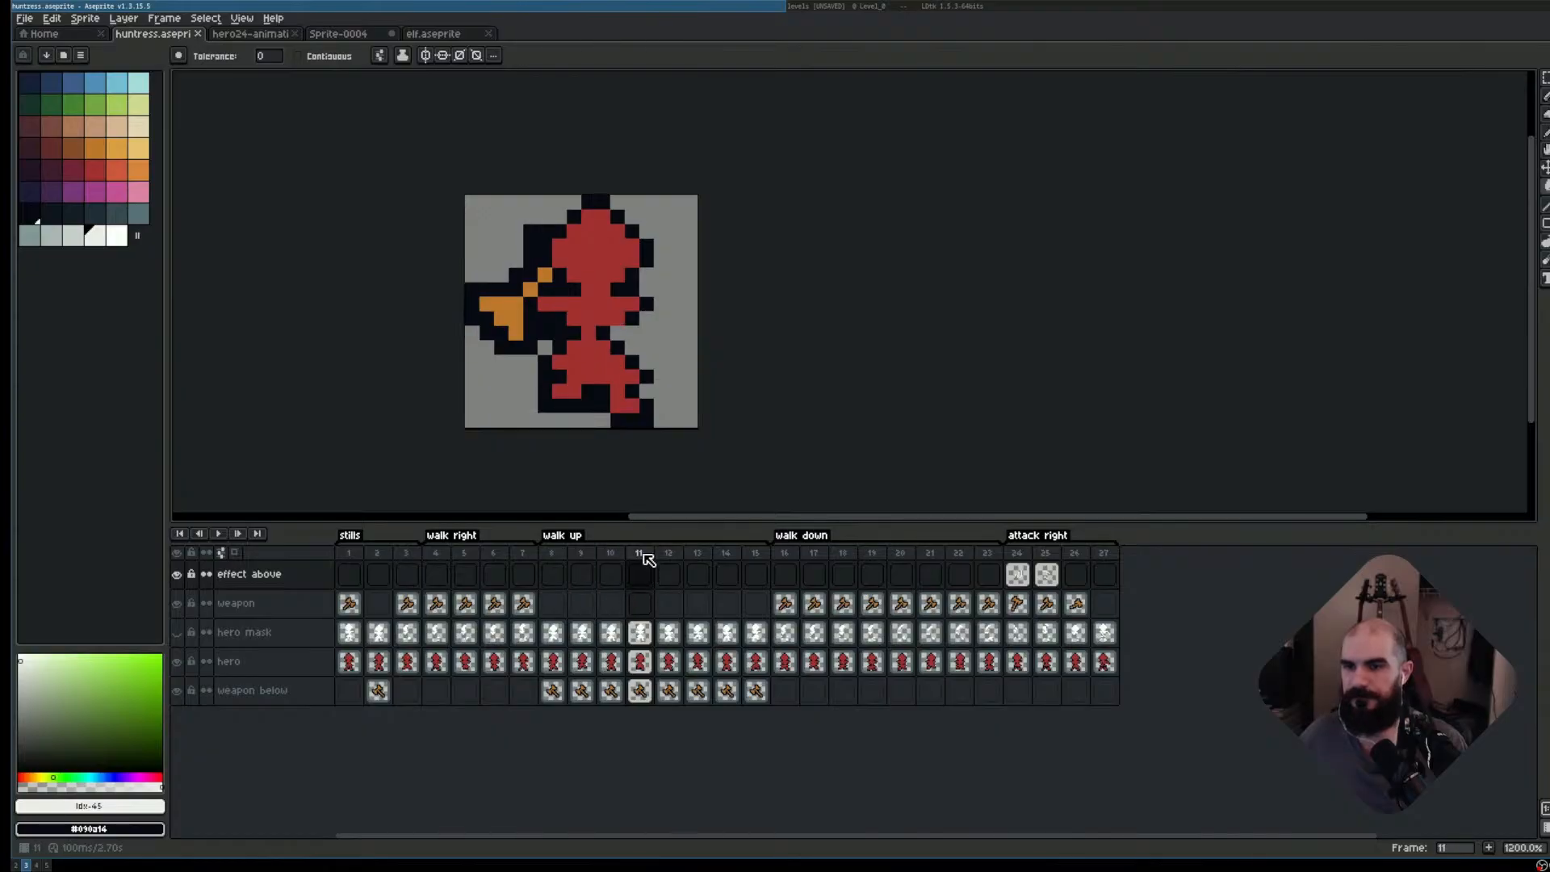
- Step from walk right frame 4 through to walk up frame 10 to compare the poses of both walks
left_click(438, 558)
key("Right")
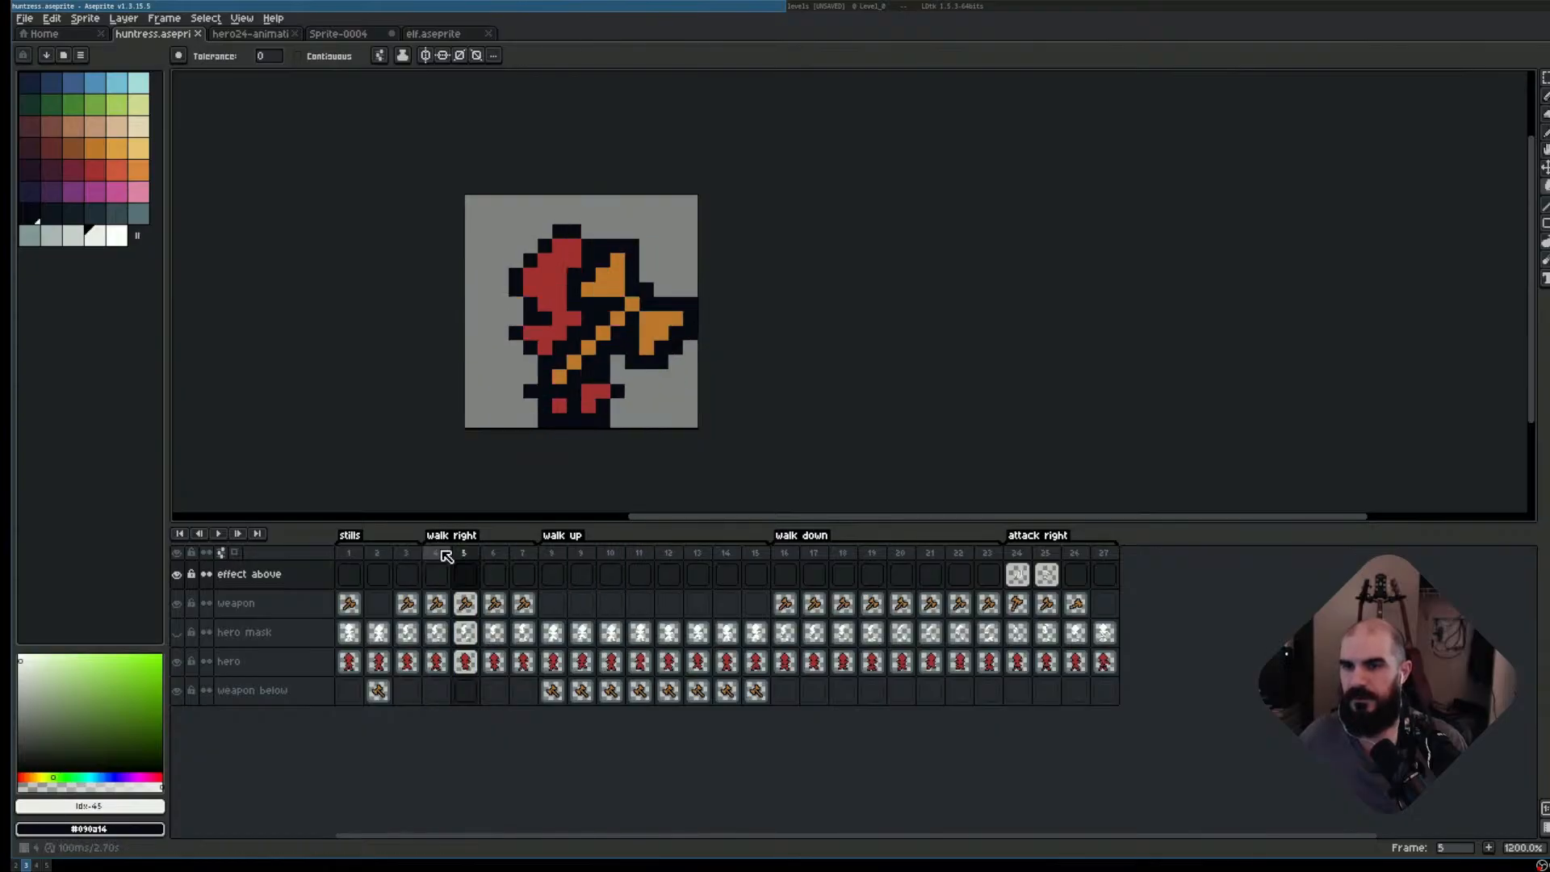
key("Right")
key("Right")
key("Right")
key("Right")
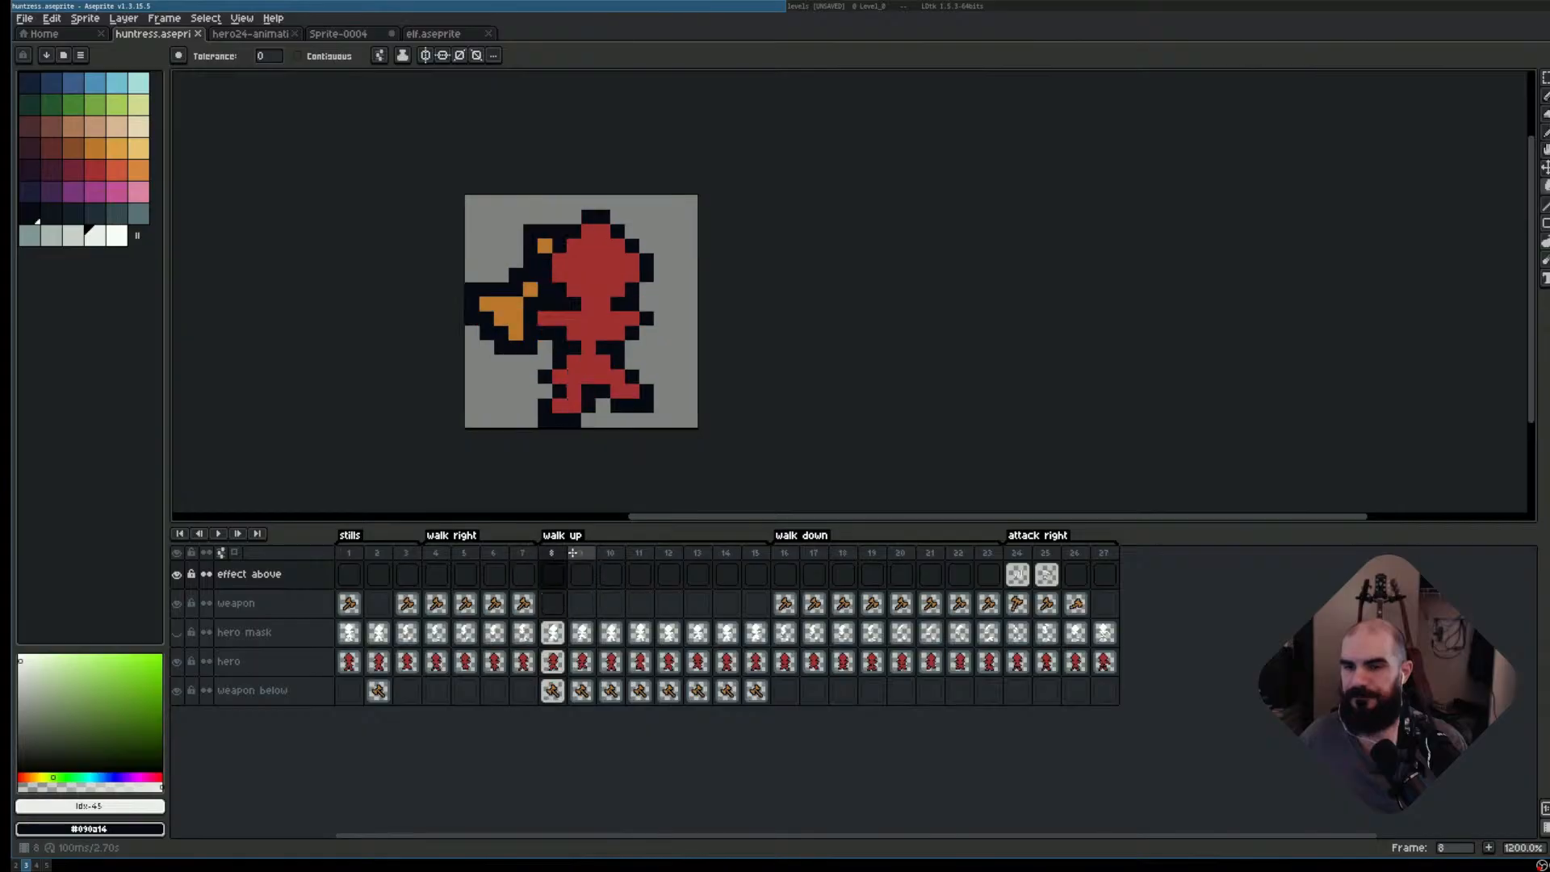
key("Right")
key("Right")
- Copy frame 11 to the end of the timeline as frame 28 and tag it "attack up"
left_click(644, 553)
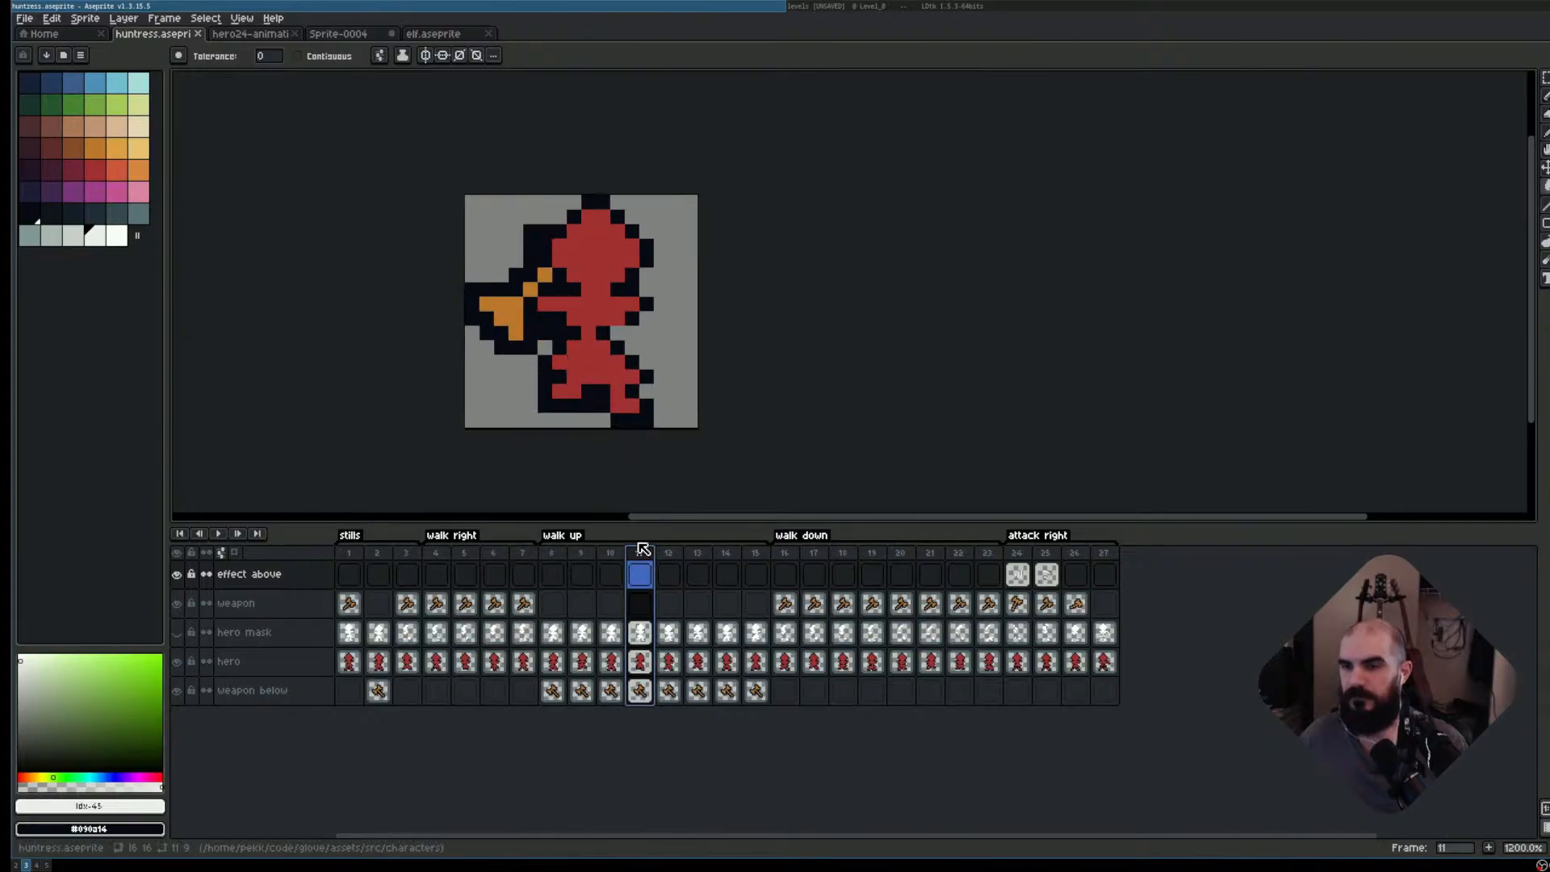
left_click_drag(643, 553, 1152, 554)
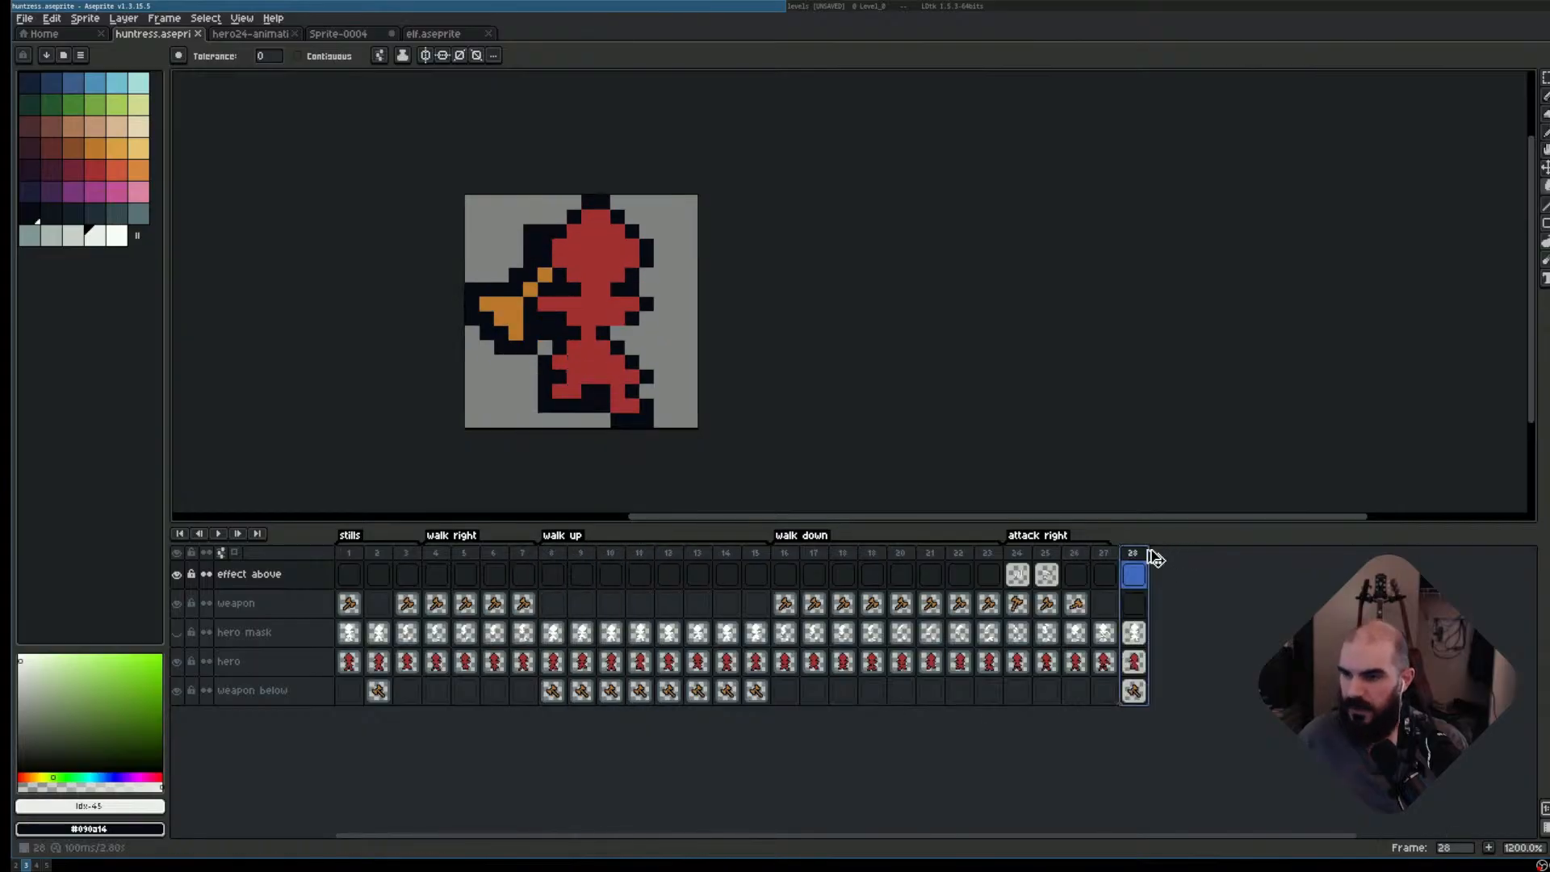
key("alt+F2")
type("a")
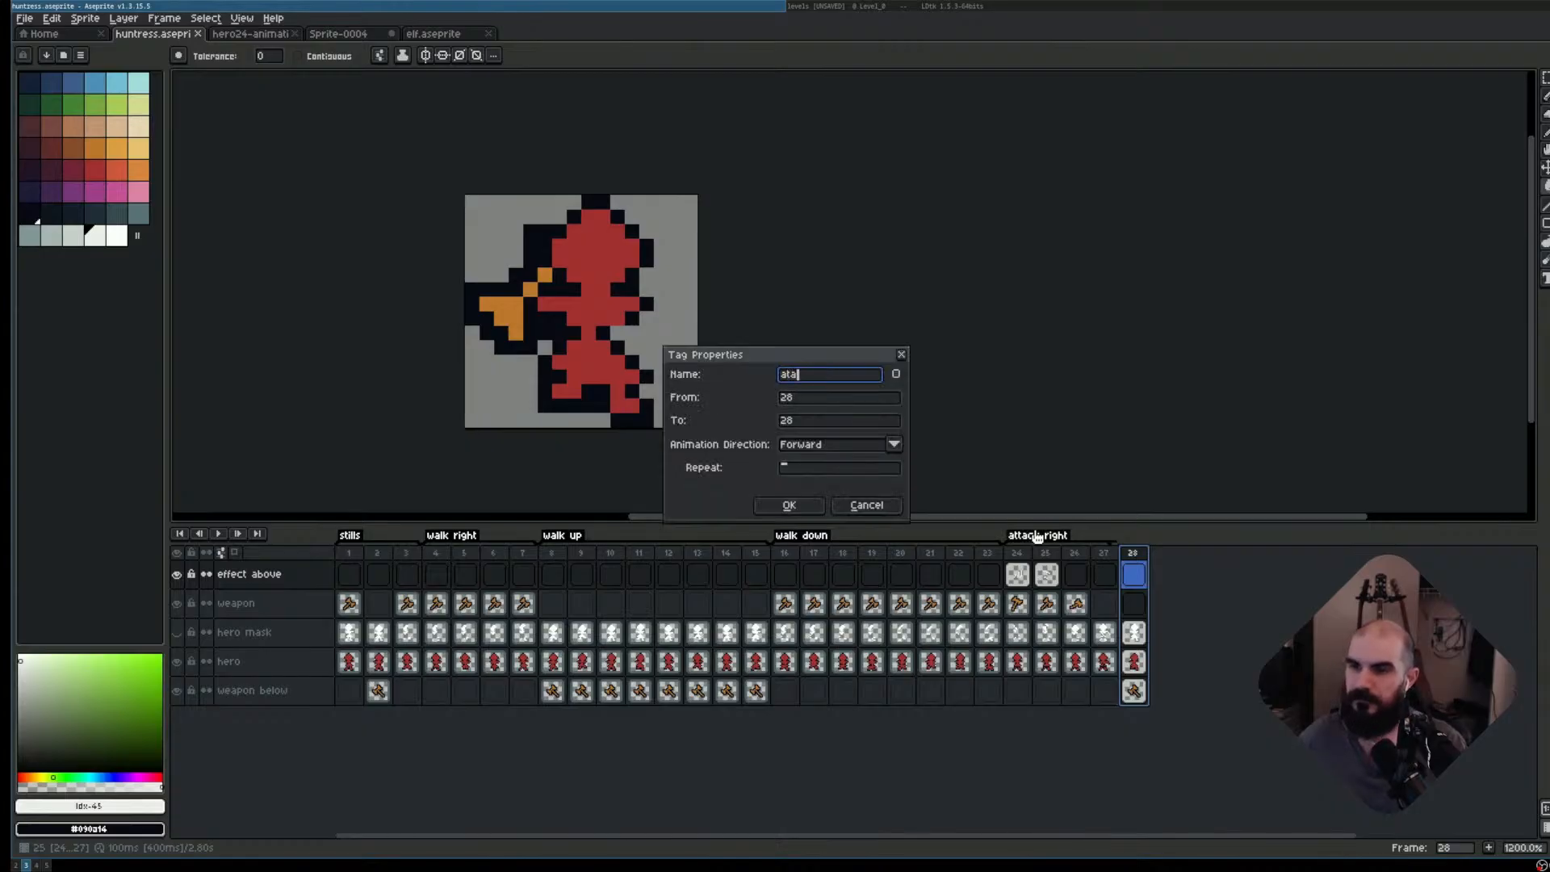
type("ttack up")
key("Return")
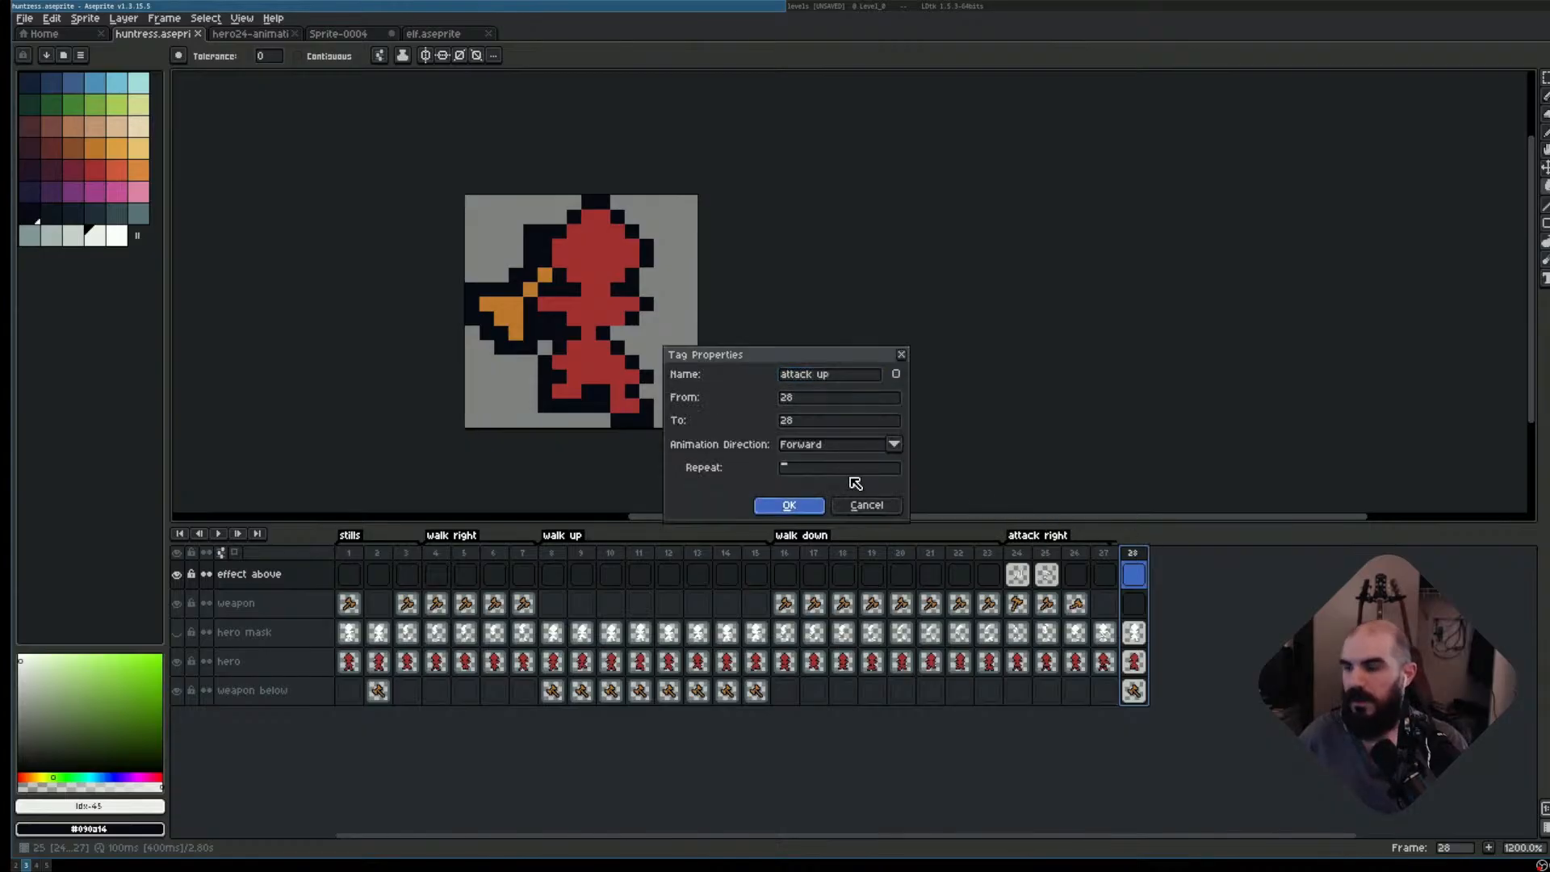
key("Return")
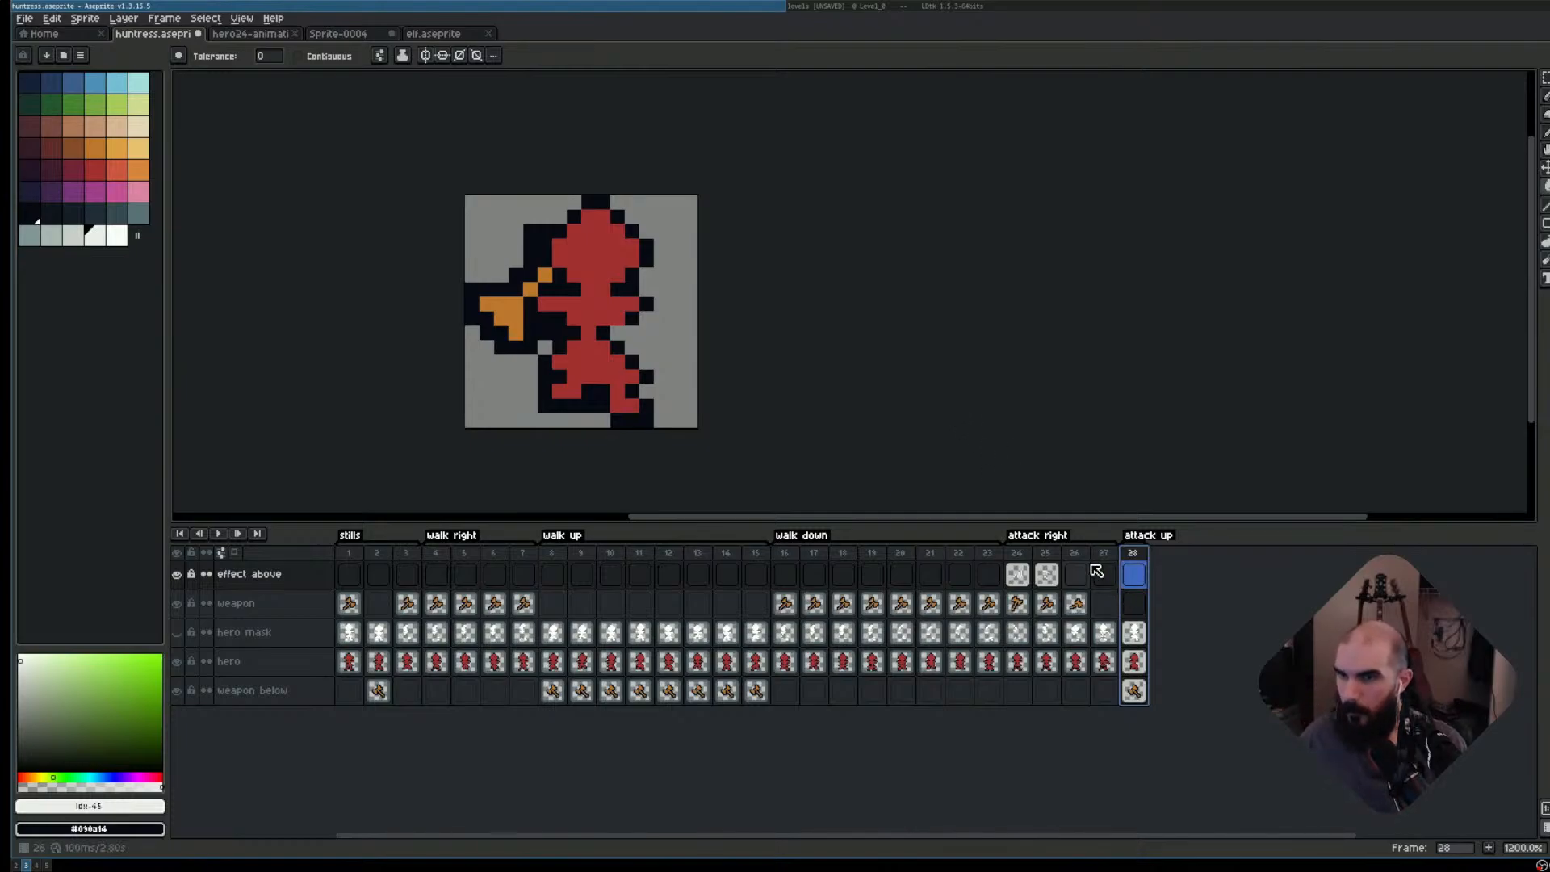
- Examine walk up frames 9 to 14 against the attack up frame and play the walk up animation
left_click(594, 555)
key("Right")
key("Right")
key("Right")
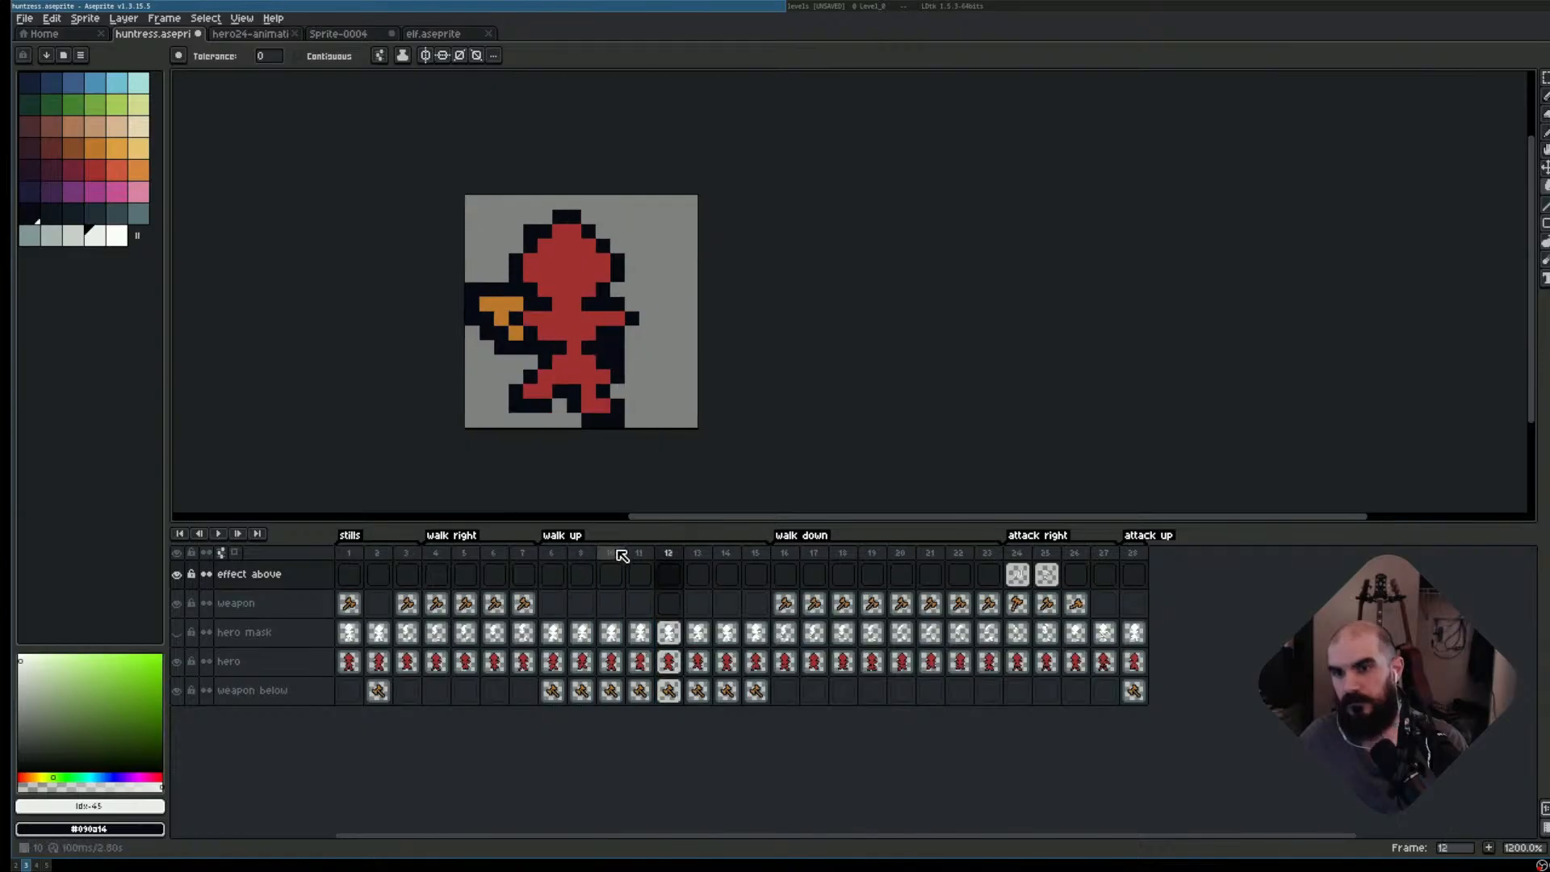
key("Left")
key("Right")
key("Right")
key("Right")
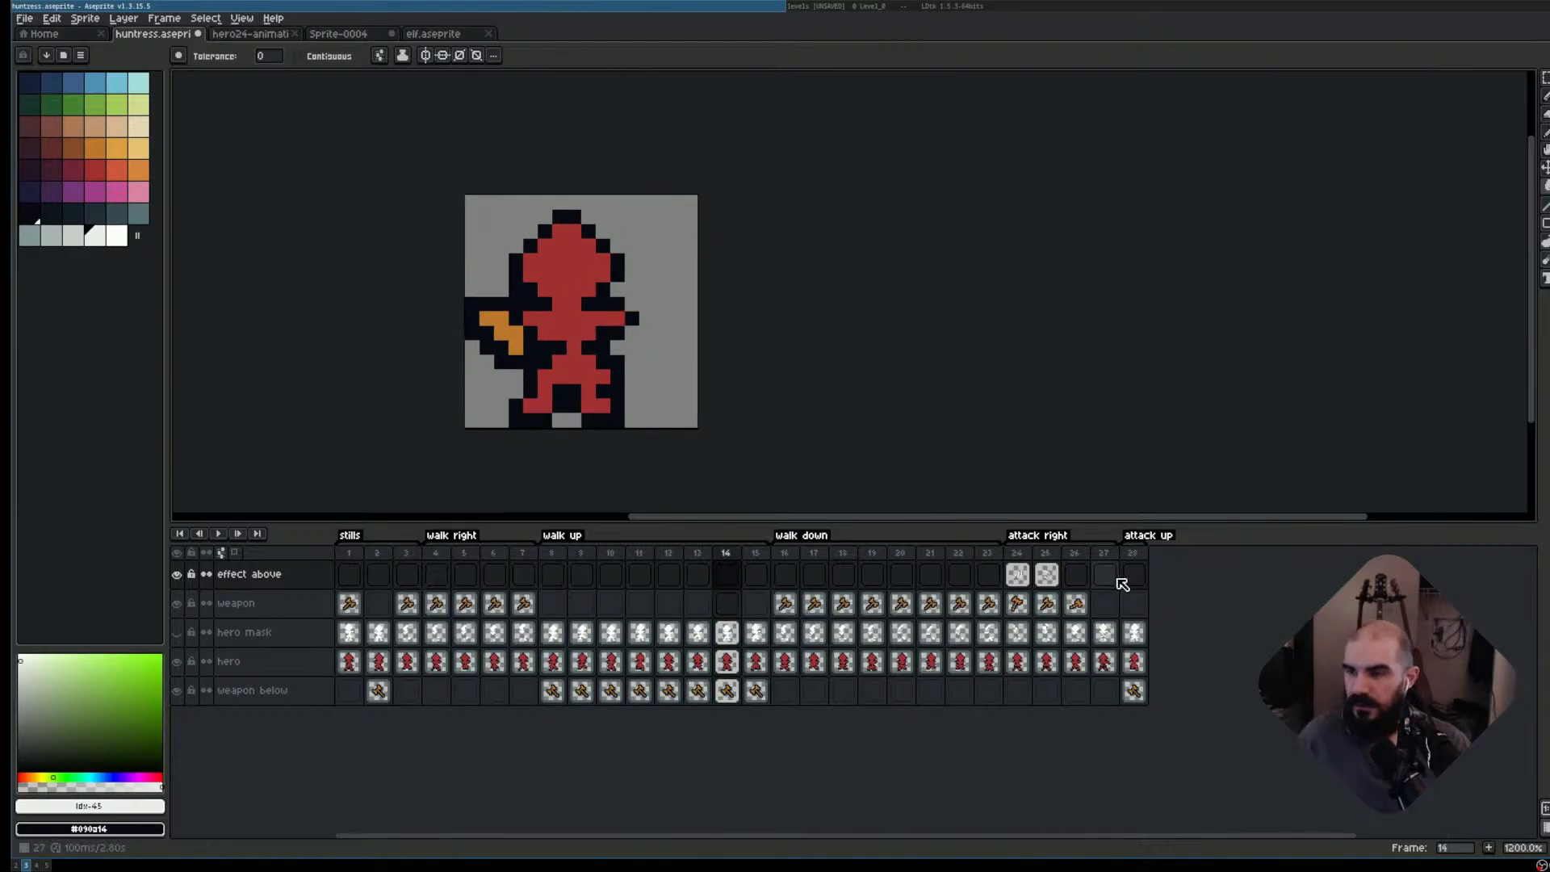
left_click(1134, 554)
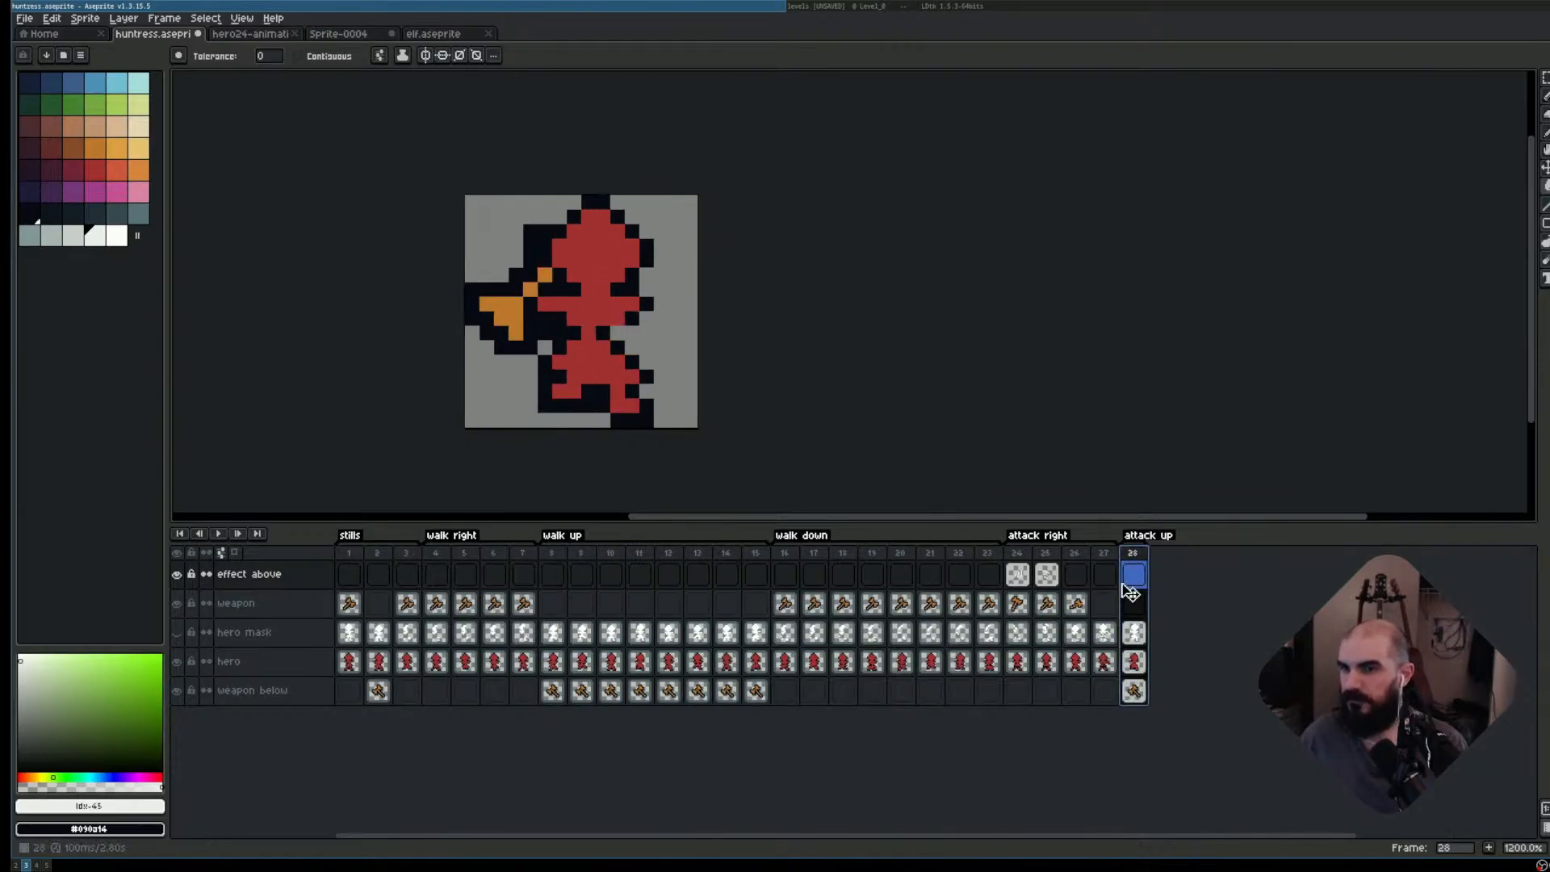
left_click(552, 557)
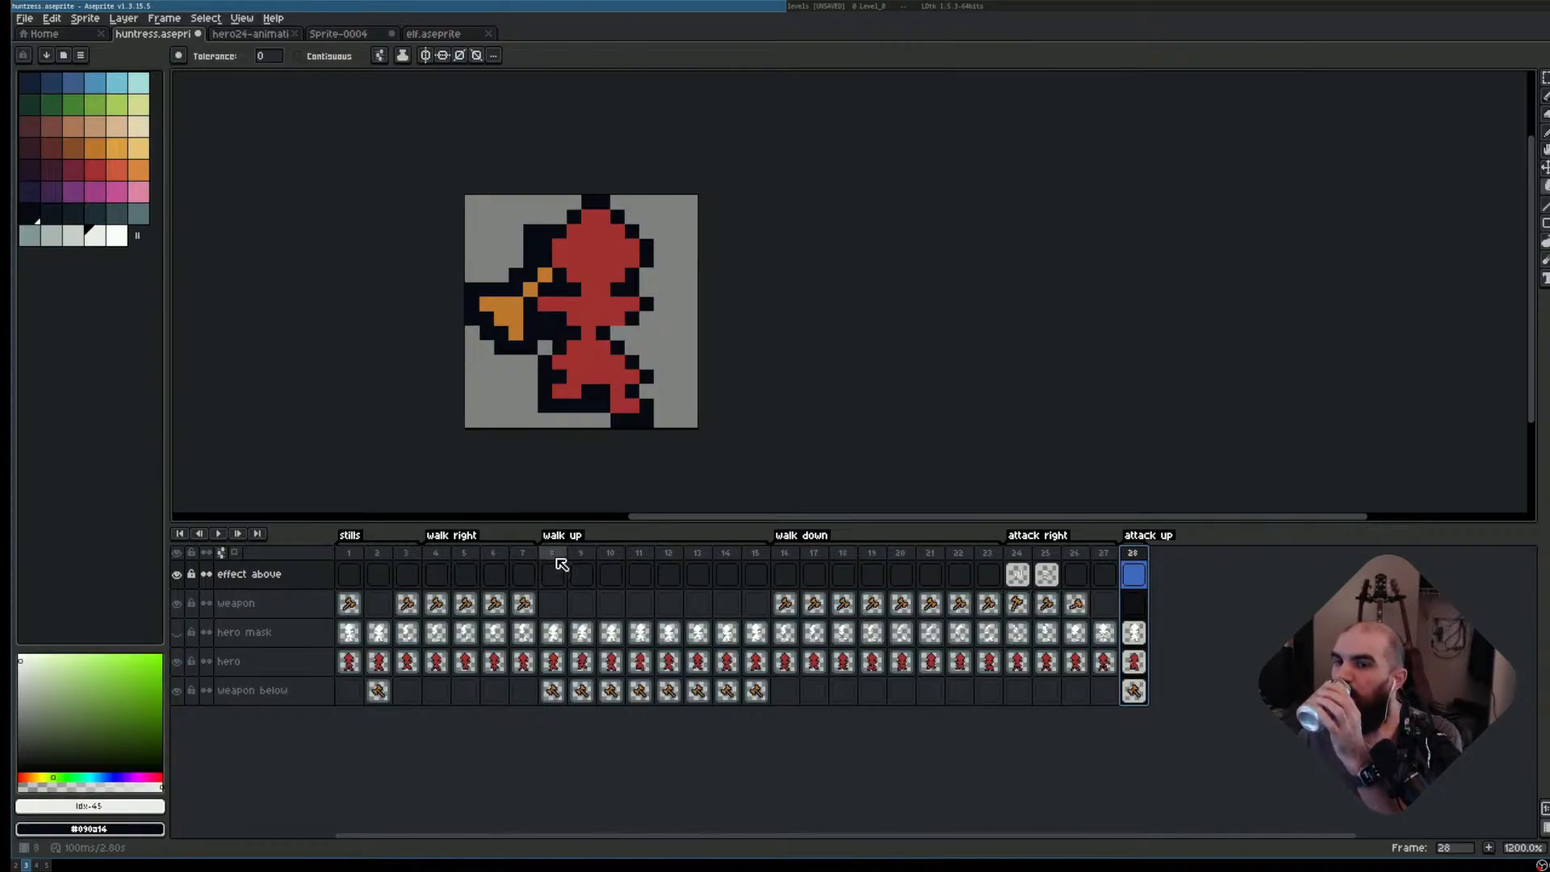
key("Return")
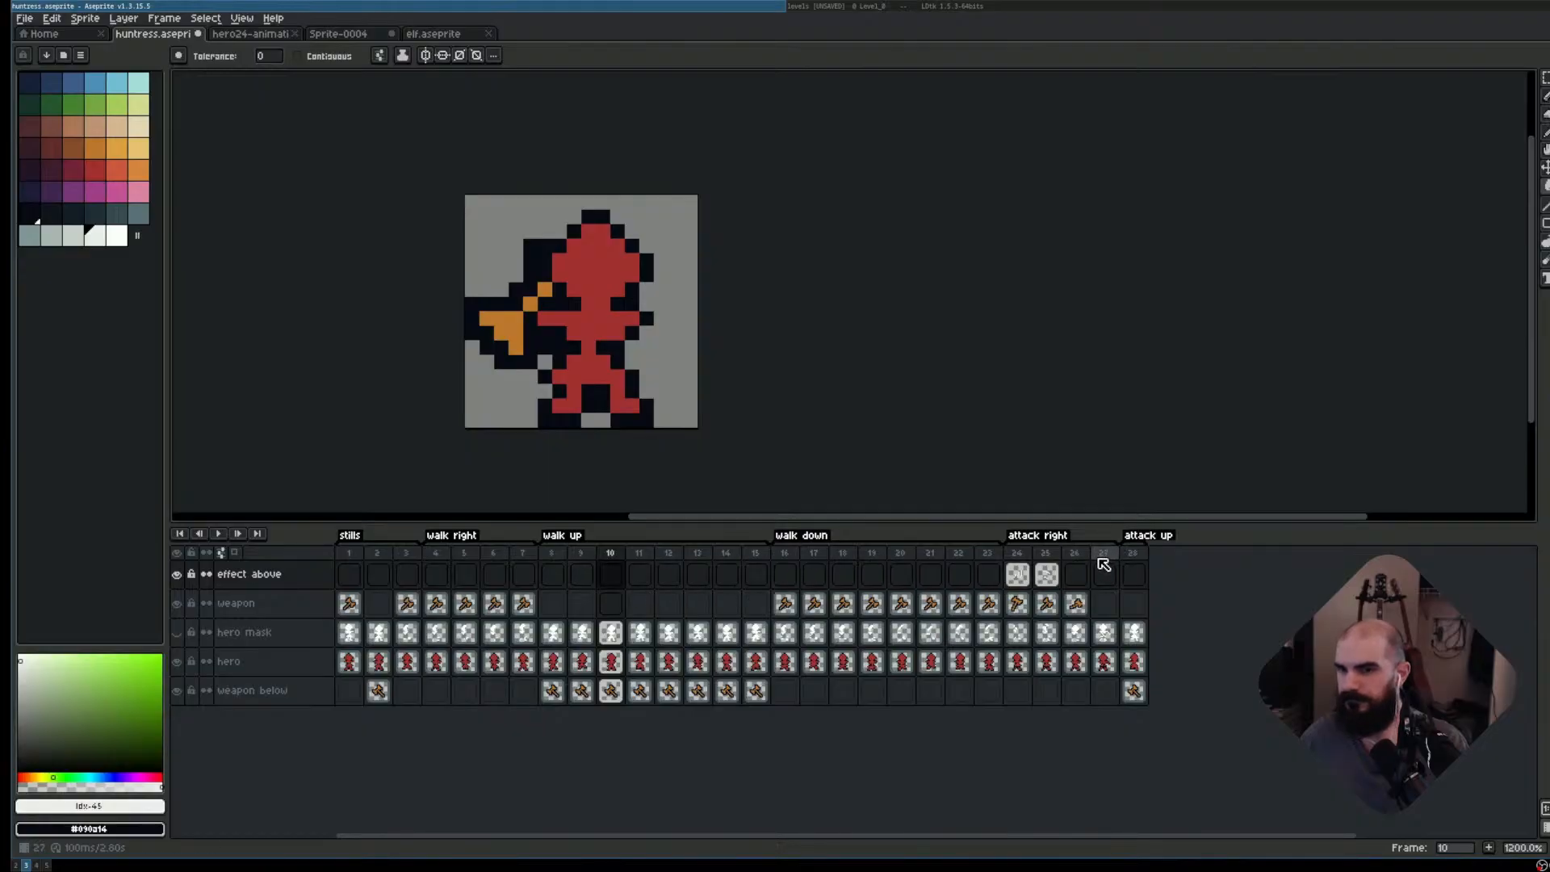
- Fill the missing dark outline pixel beside the waist in frame 11 with the 1 px Pencil on the effect above layer and save
key("Right")
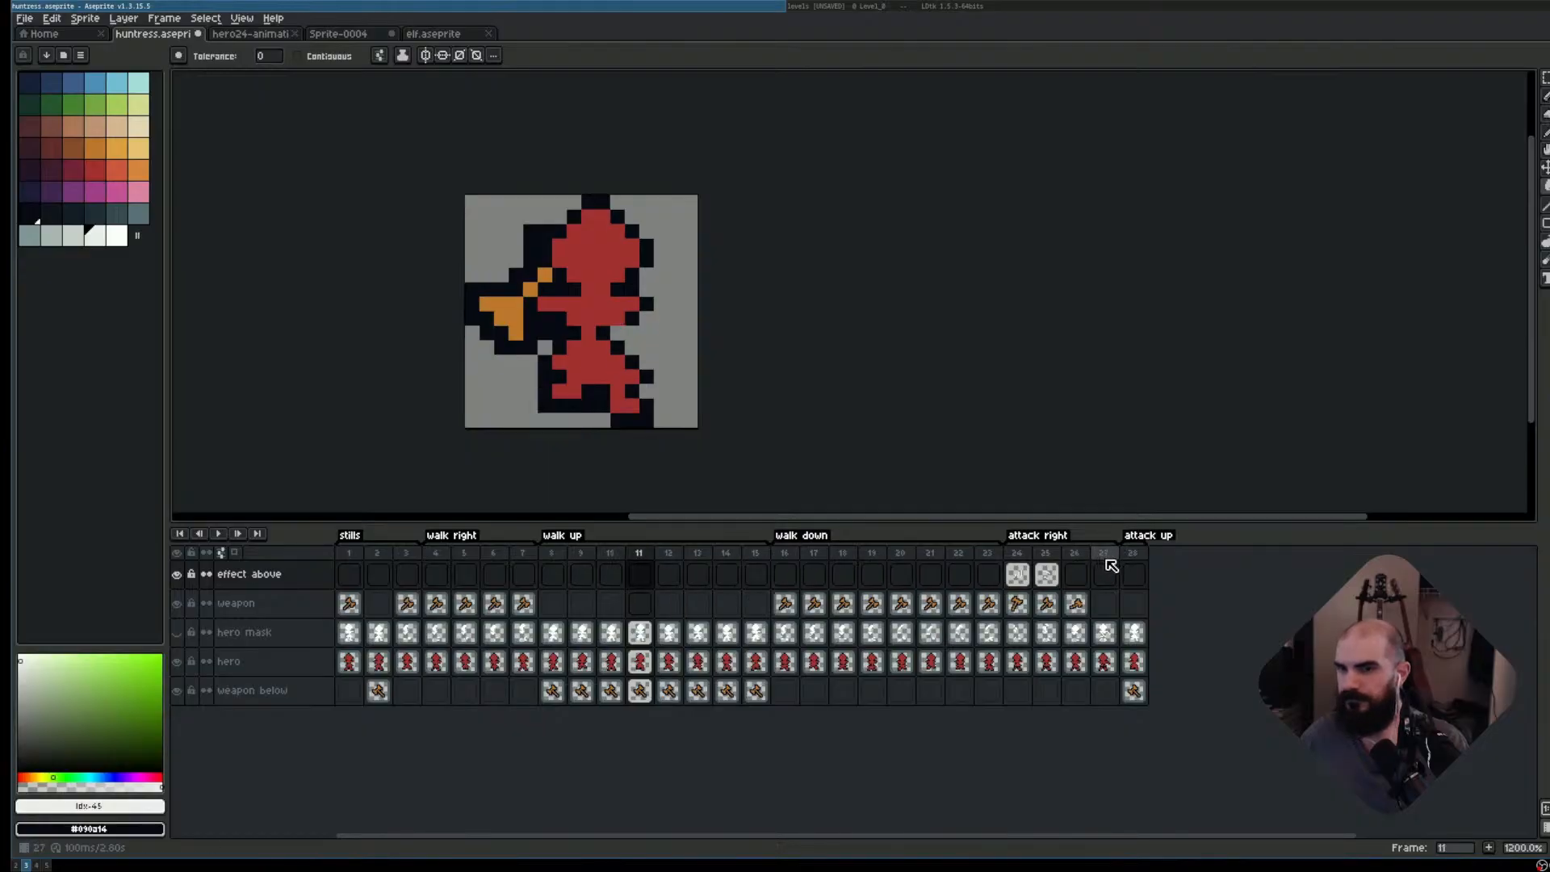
left_click(620, 329)
key("ctrl+z")
key("b")
scroll(622, 339, "up", 3)
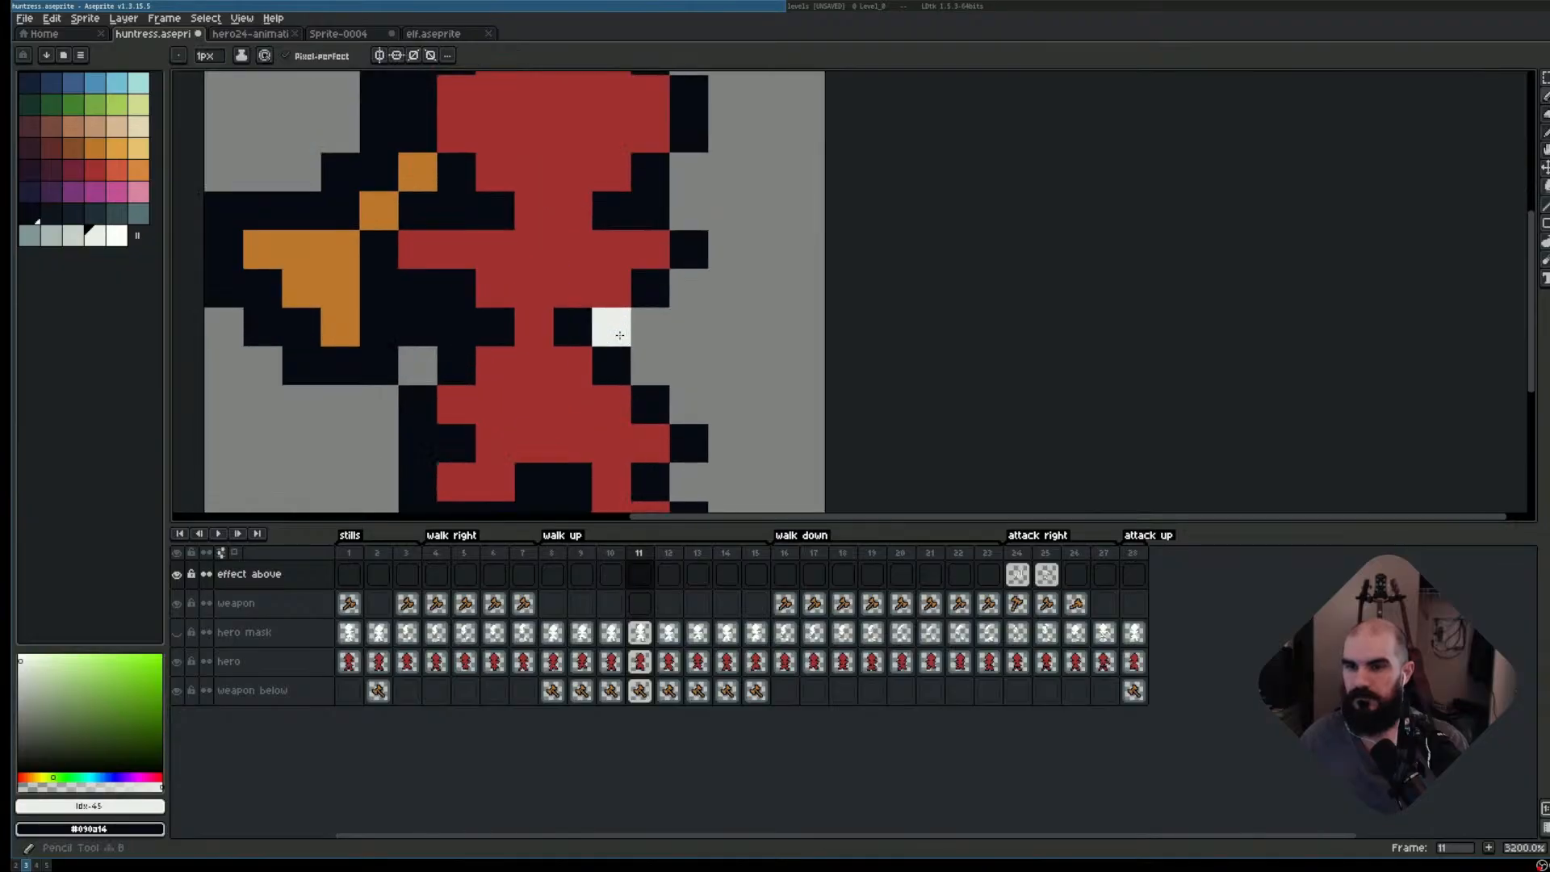
scroll(950, 364, "left", 2)
scroll(950, 364, "down", 3)
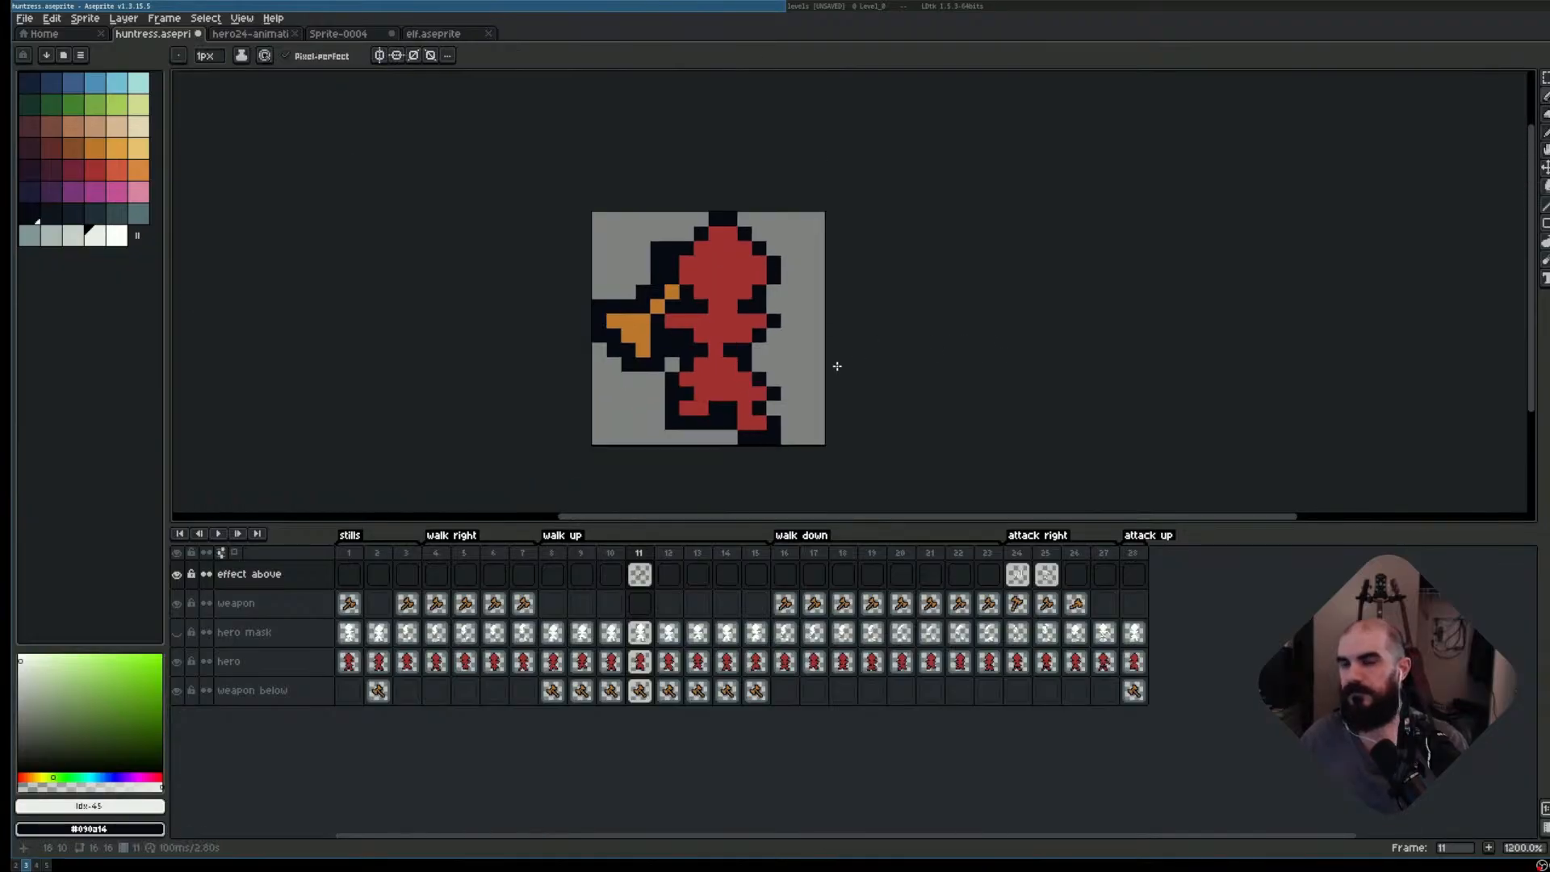
key("ctrl+y")
key("ctrl+z")
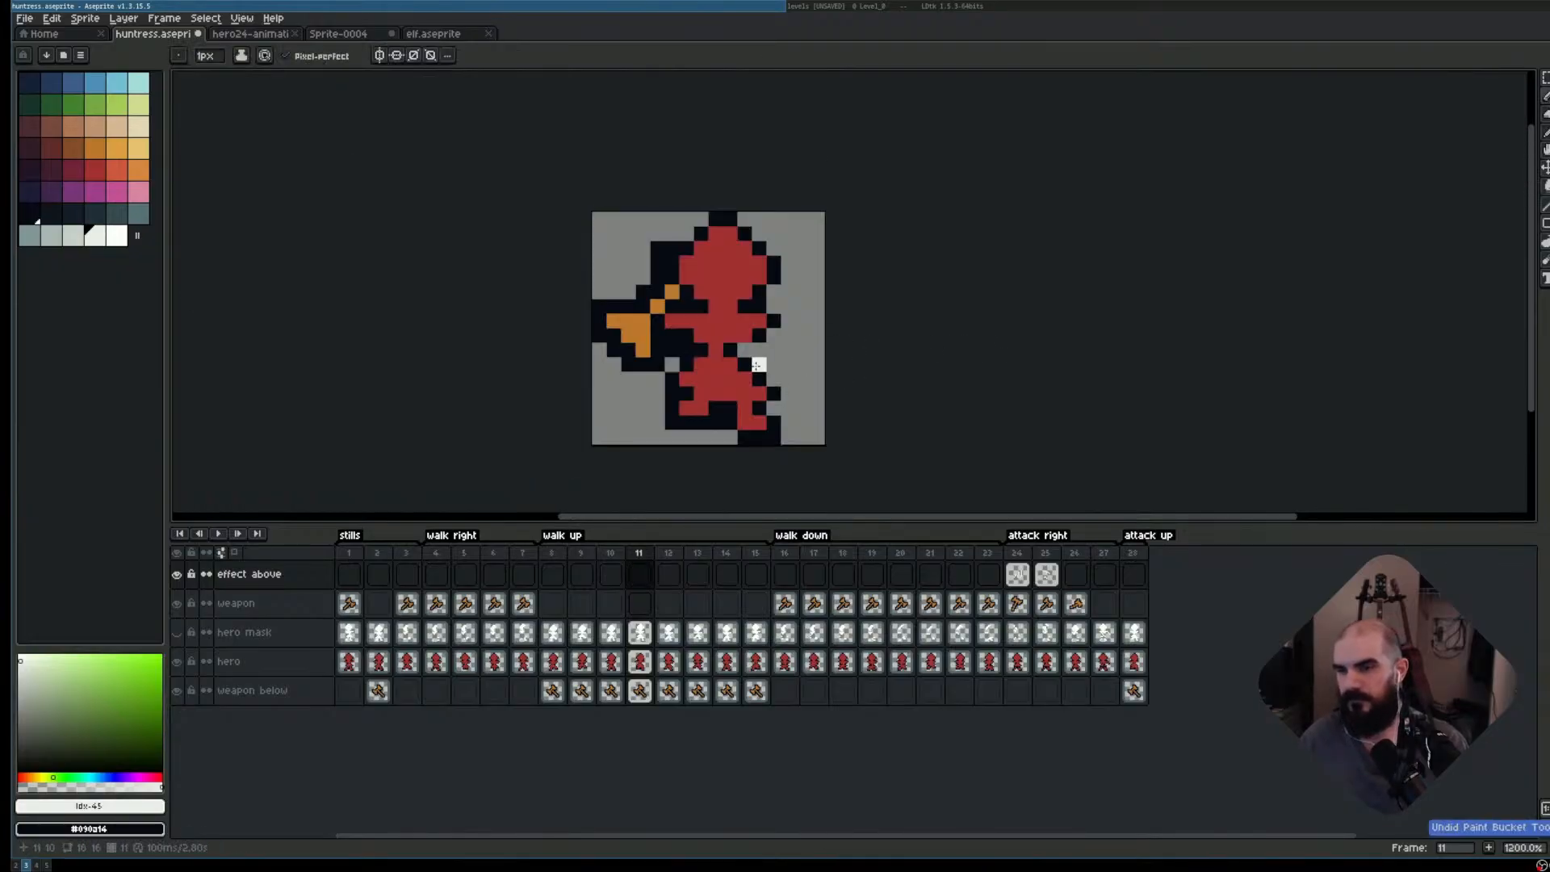
scroll(757, 365, "up", 2)
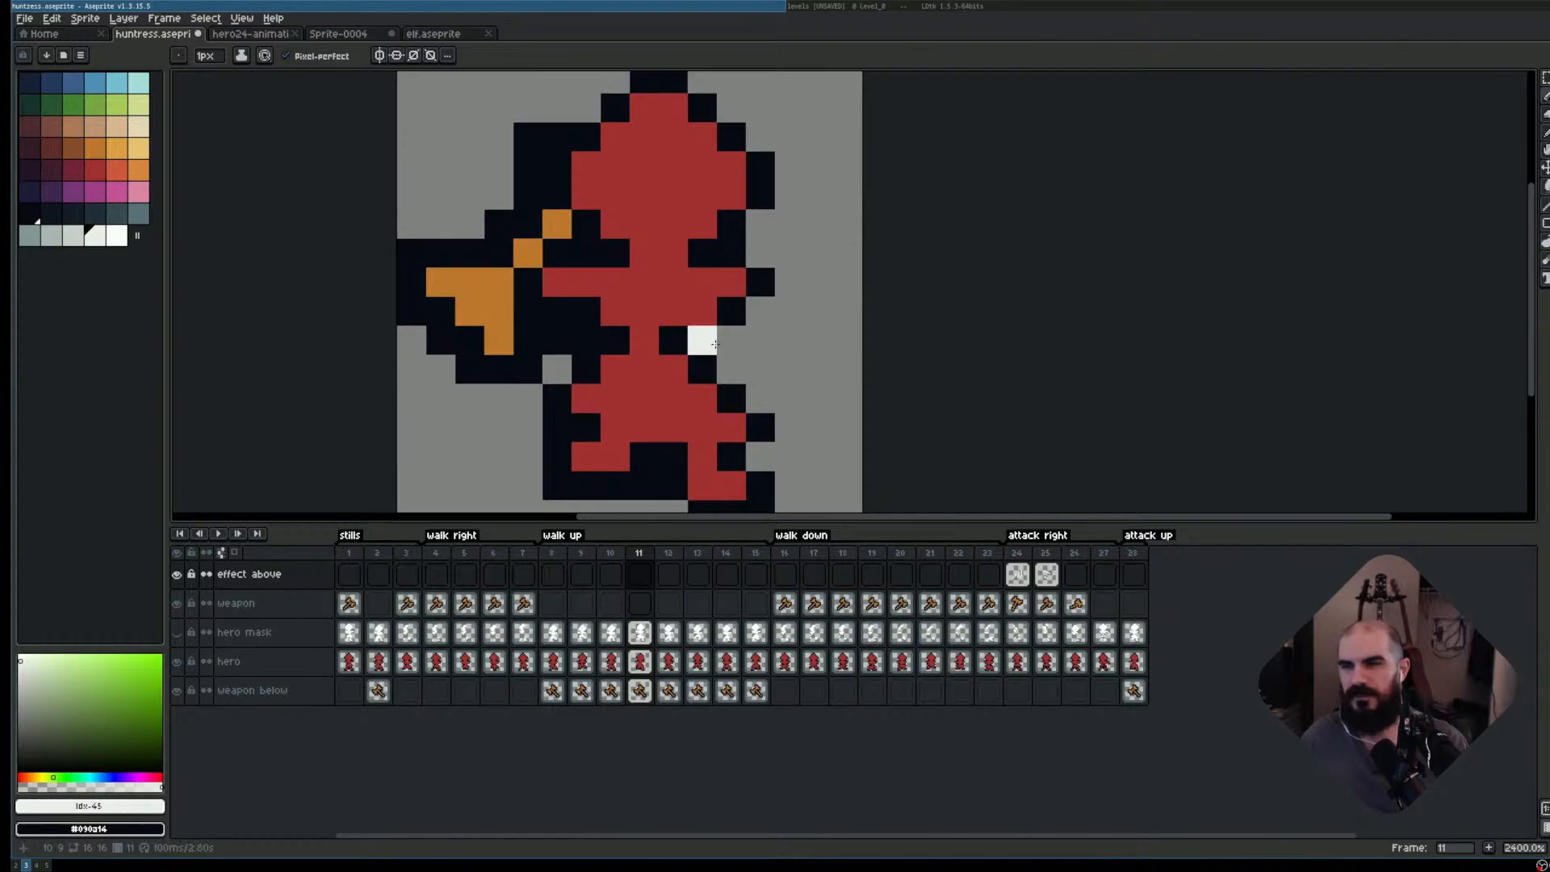
left_click(701, 341)
scroll(969, 349, "down", 4)
key("ctrl")
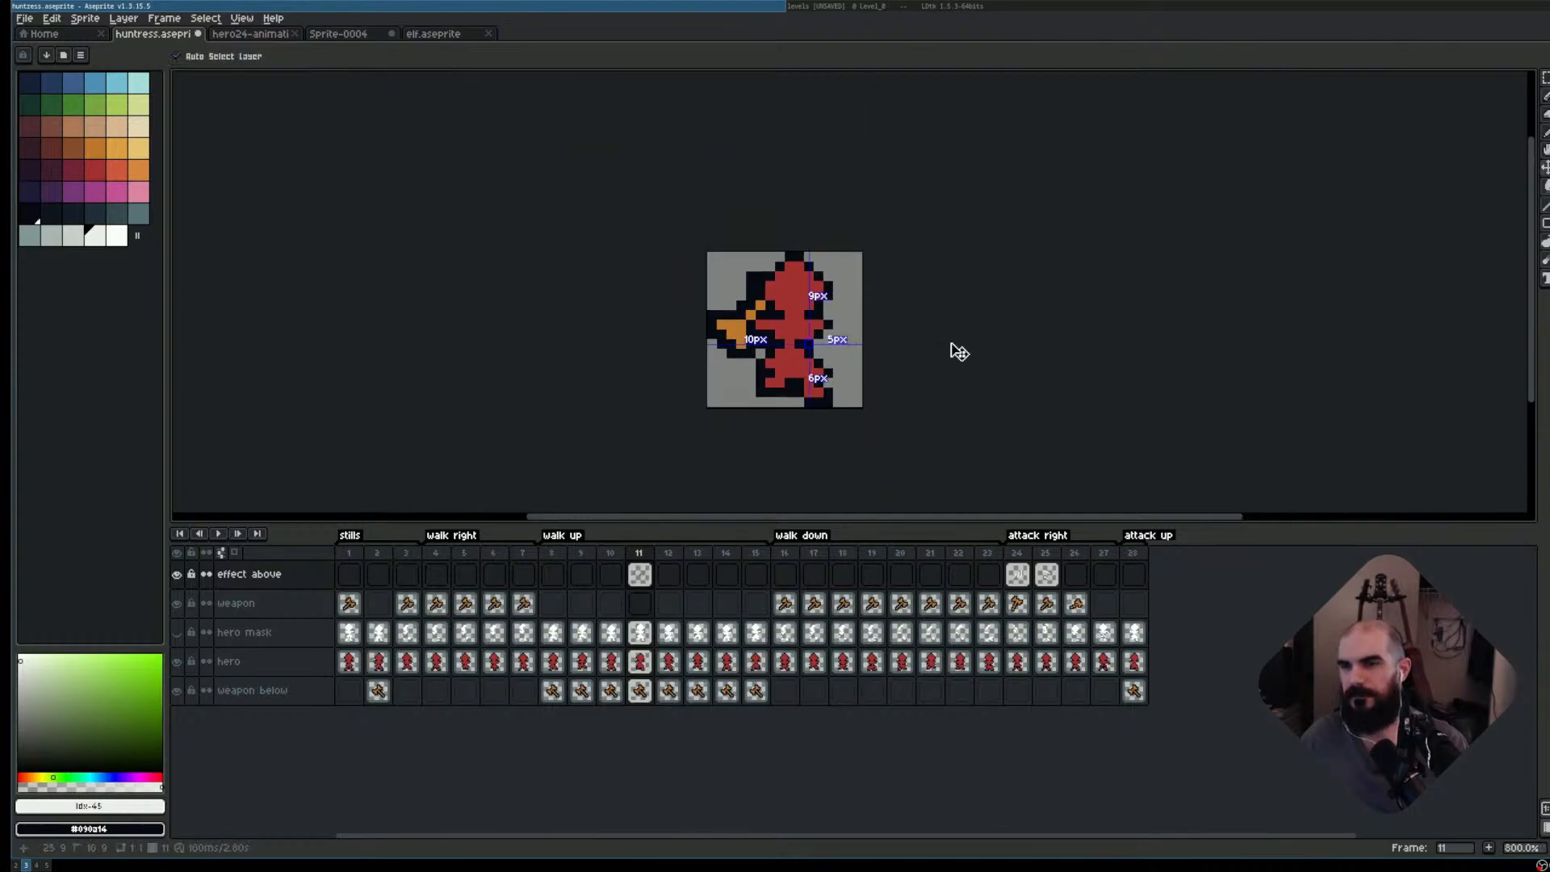
- Fill the same missing waist outline pixel in attack up frame 28 on the effect above layer
left_click(1133, 554)
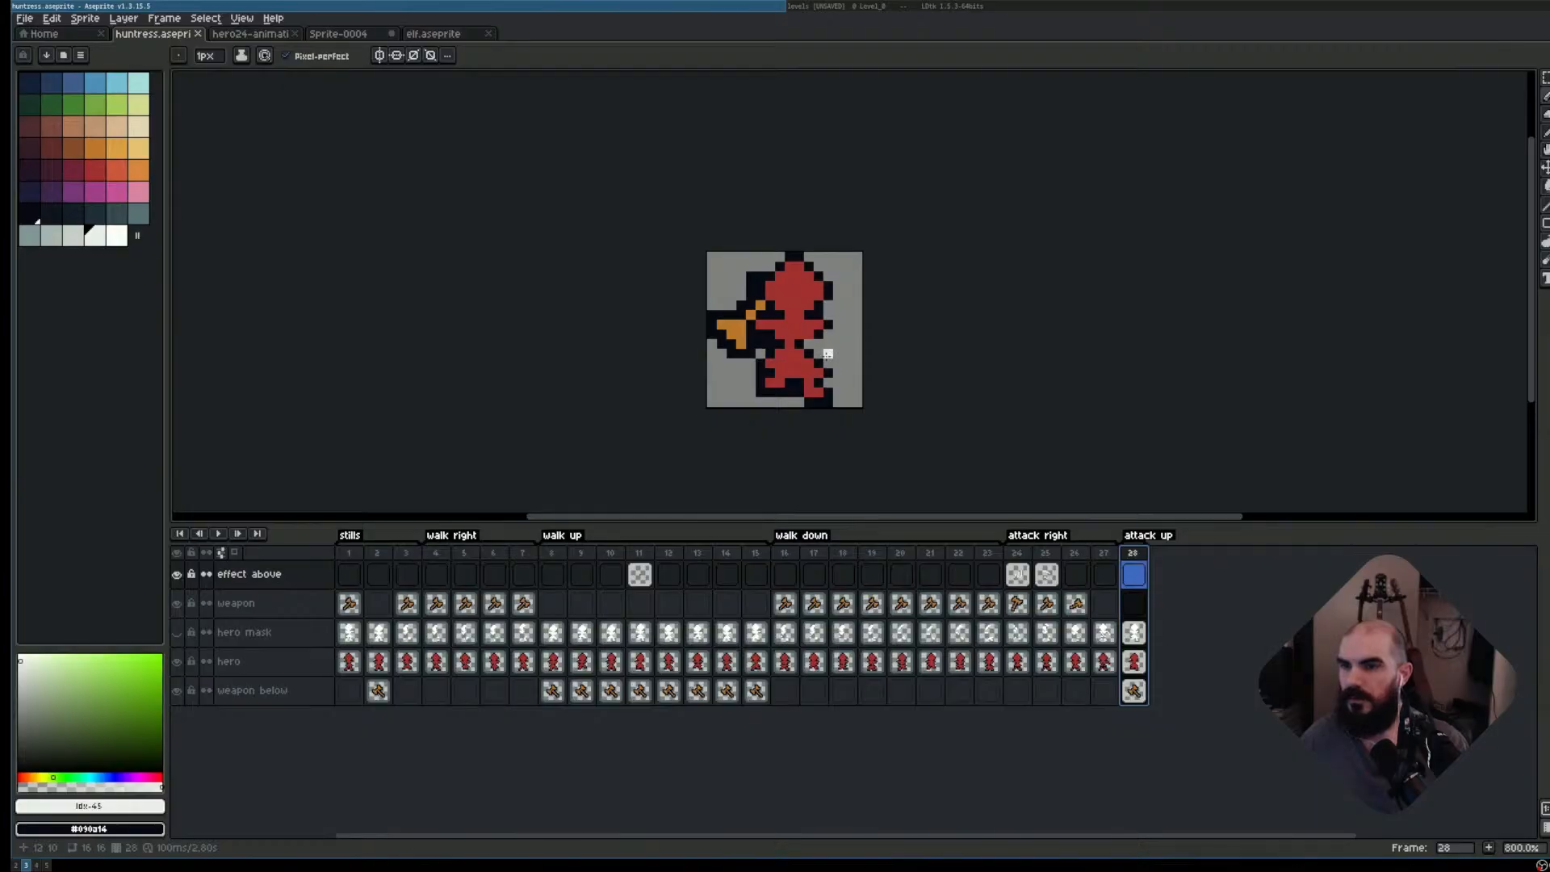
scroll(828, 354, "up", 3)
left_click(641, 554)
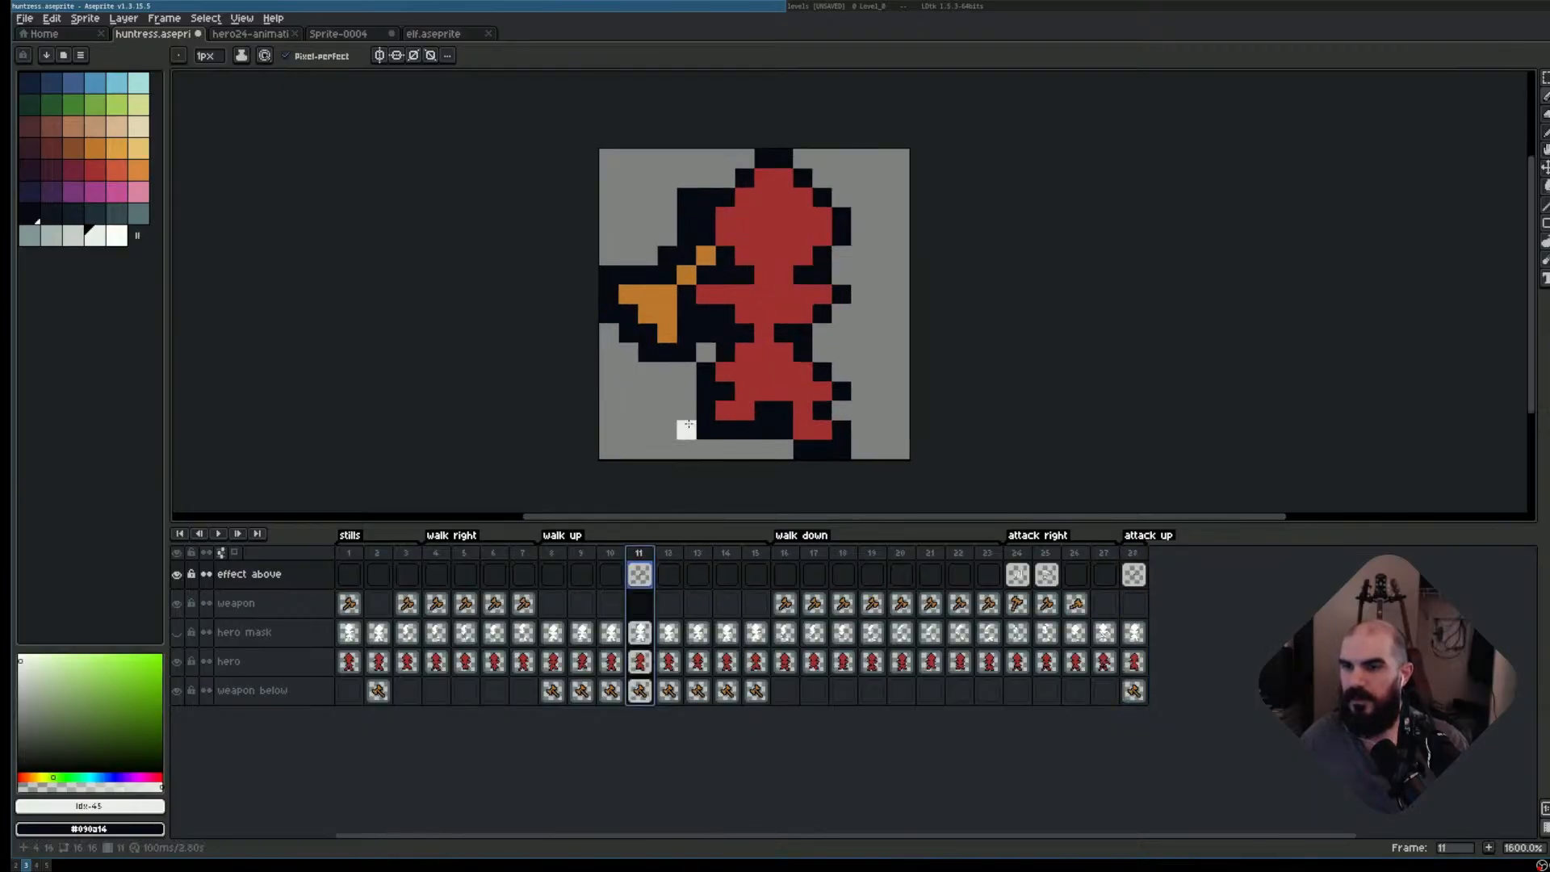
key("alt+Delete")
key("ctrl+z")
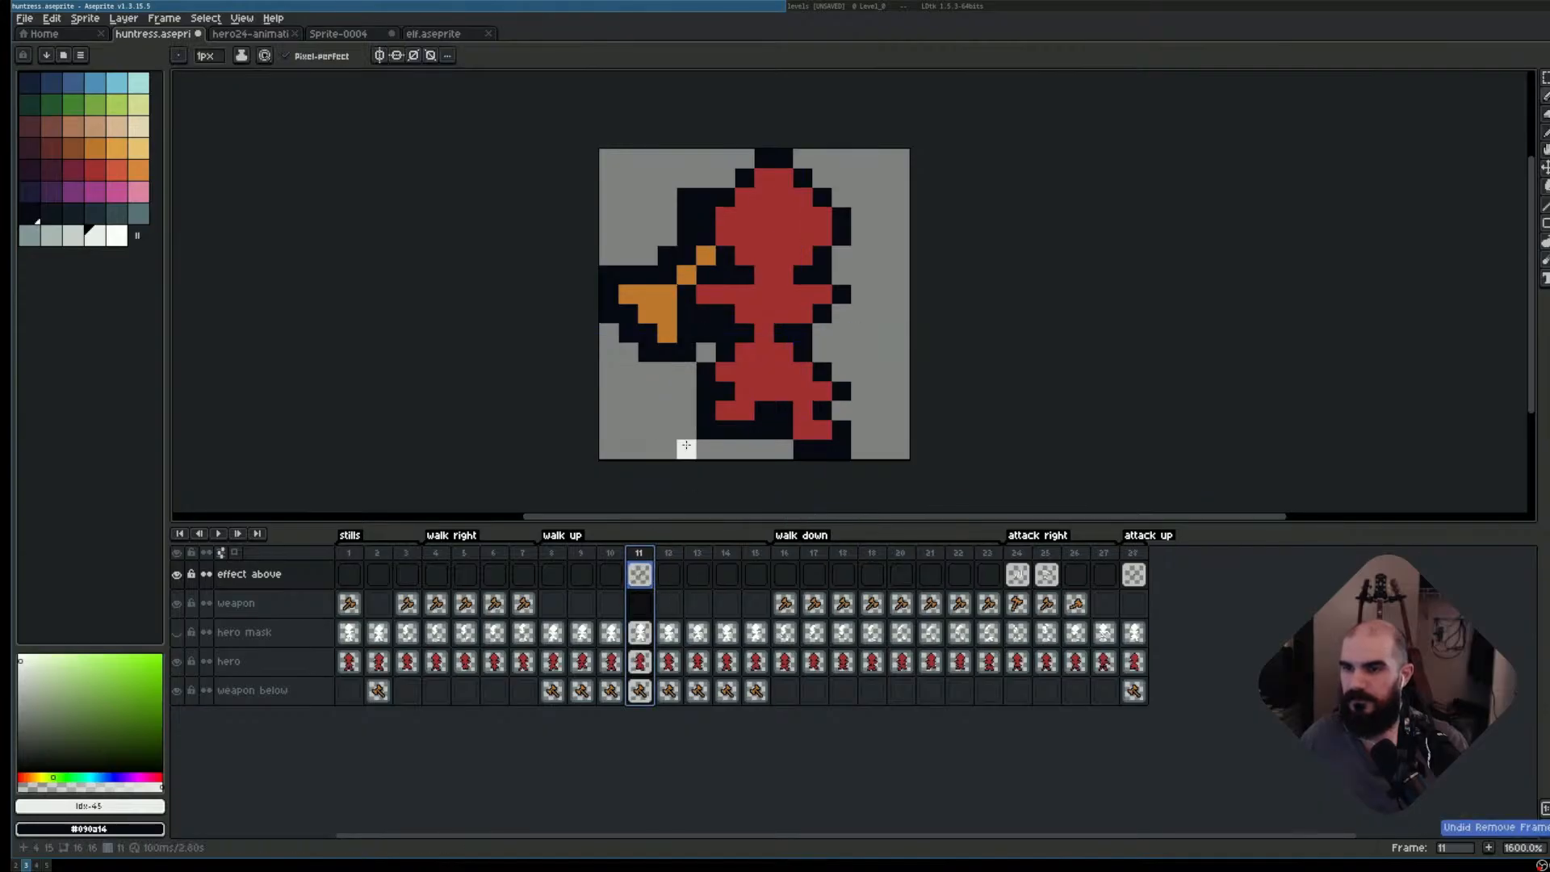
- Clear the added outline pixel from the effect above cel in frame 11
key("ctrl+a")
key("Delete")
key("ctrl+z")
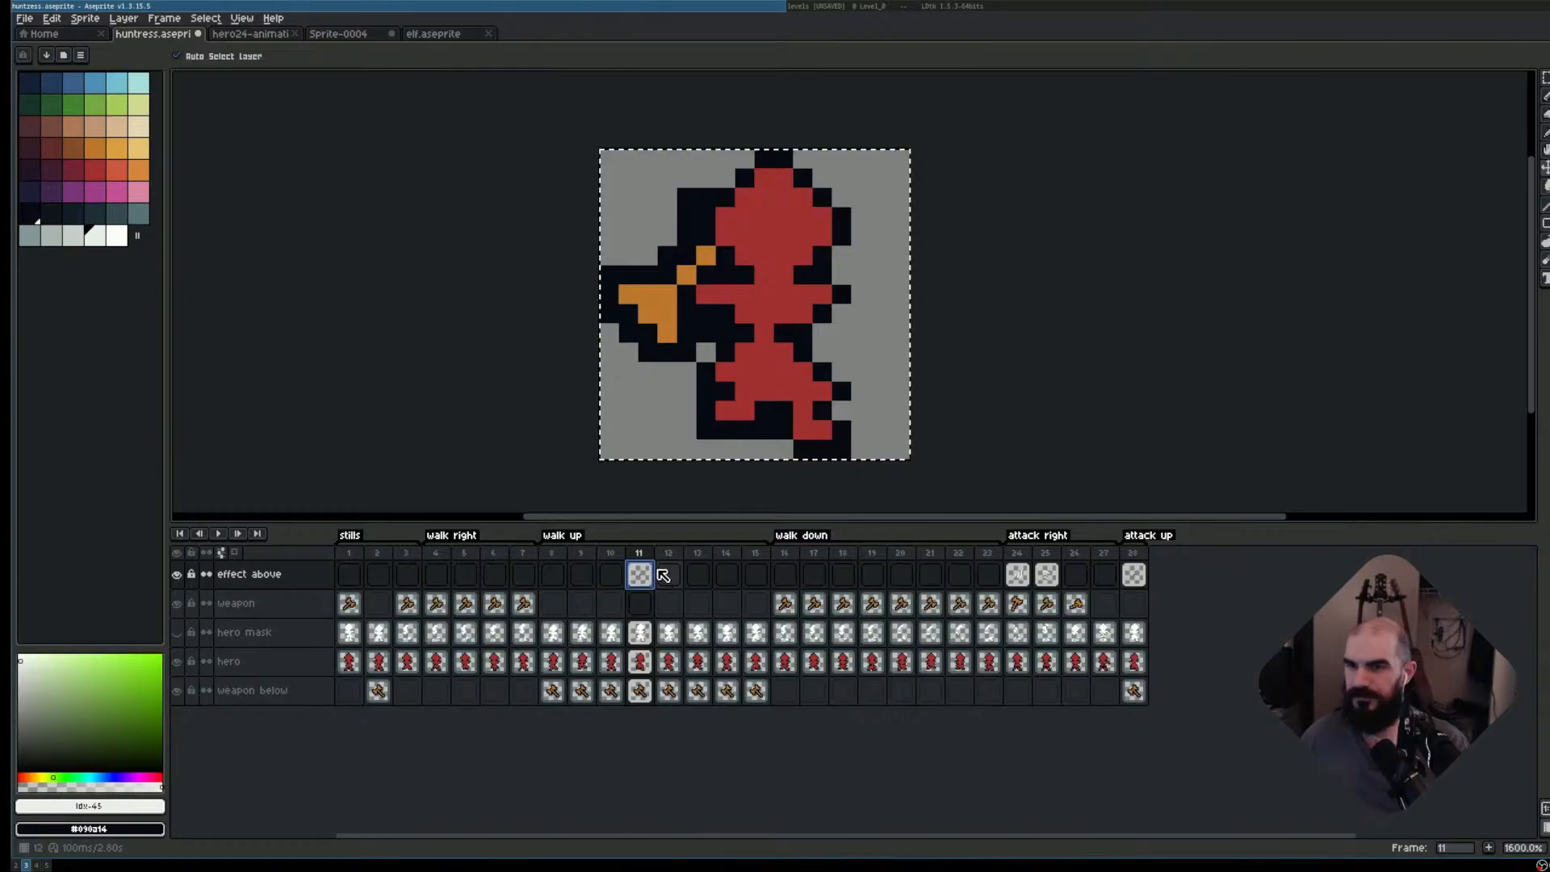
- Draw the missing dark waist outline pixel on the hero layer of frame 11 with the 1 px Pencil and save
left_click(639, 663)
key("ctrl+d")
key("g")
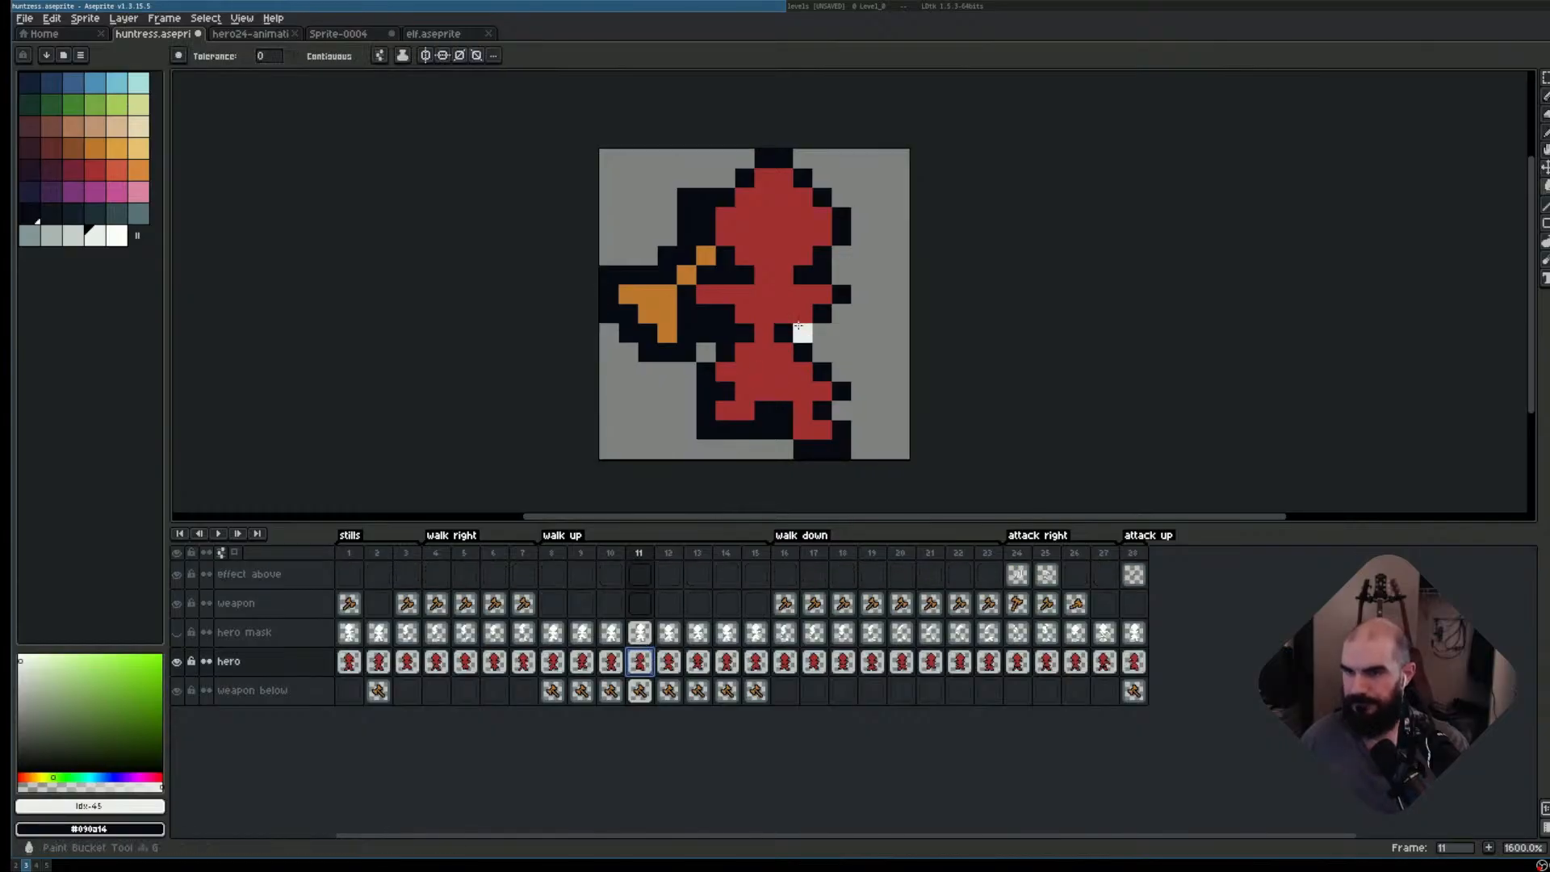
left_click(798, 326)
key("ctrl+z")
key("b")
left_click(802, 331)
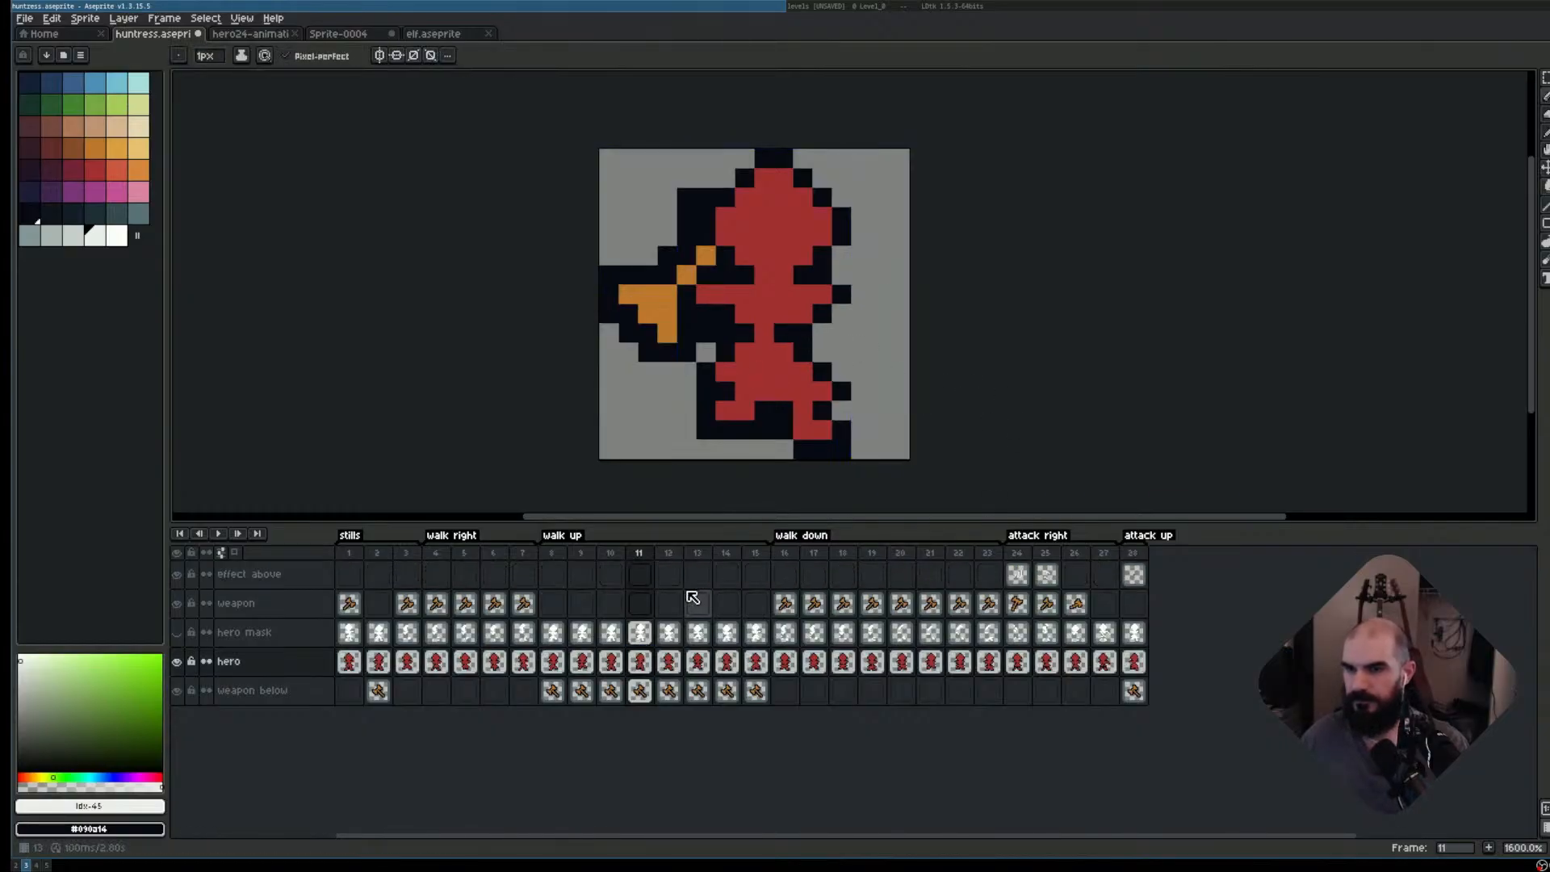
key("ctrl+s")
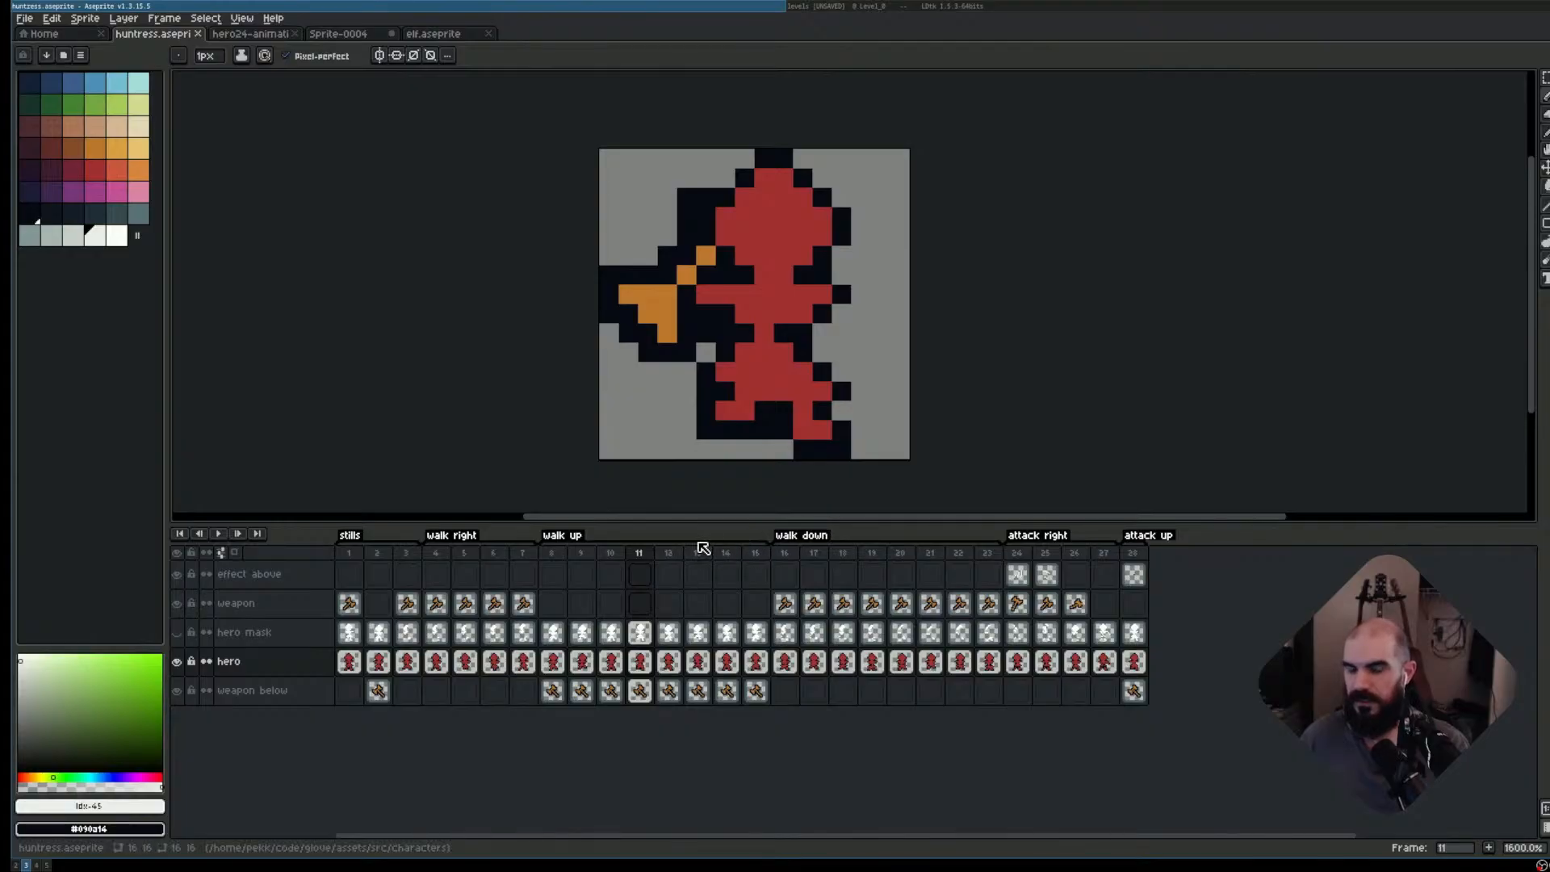
- Duplicate attack up frame 28 as frame 29
key("Right")
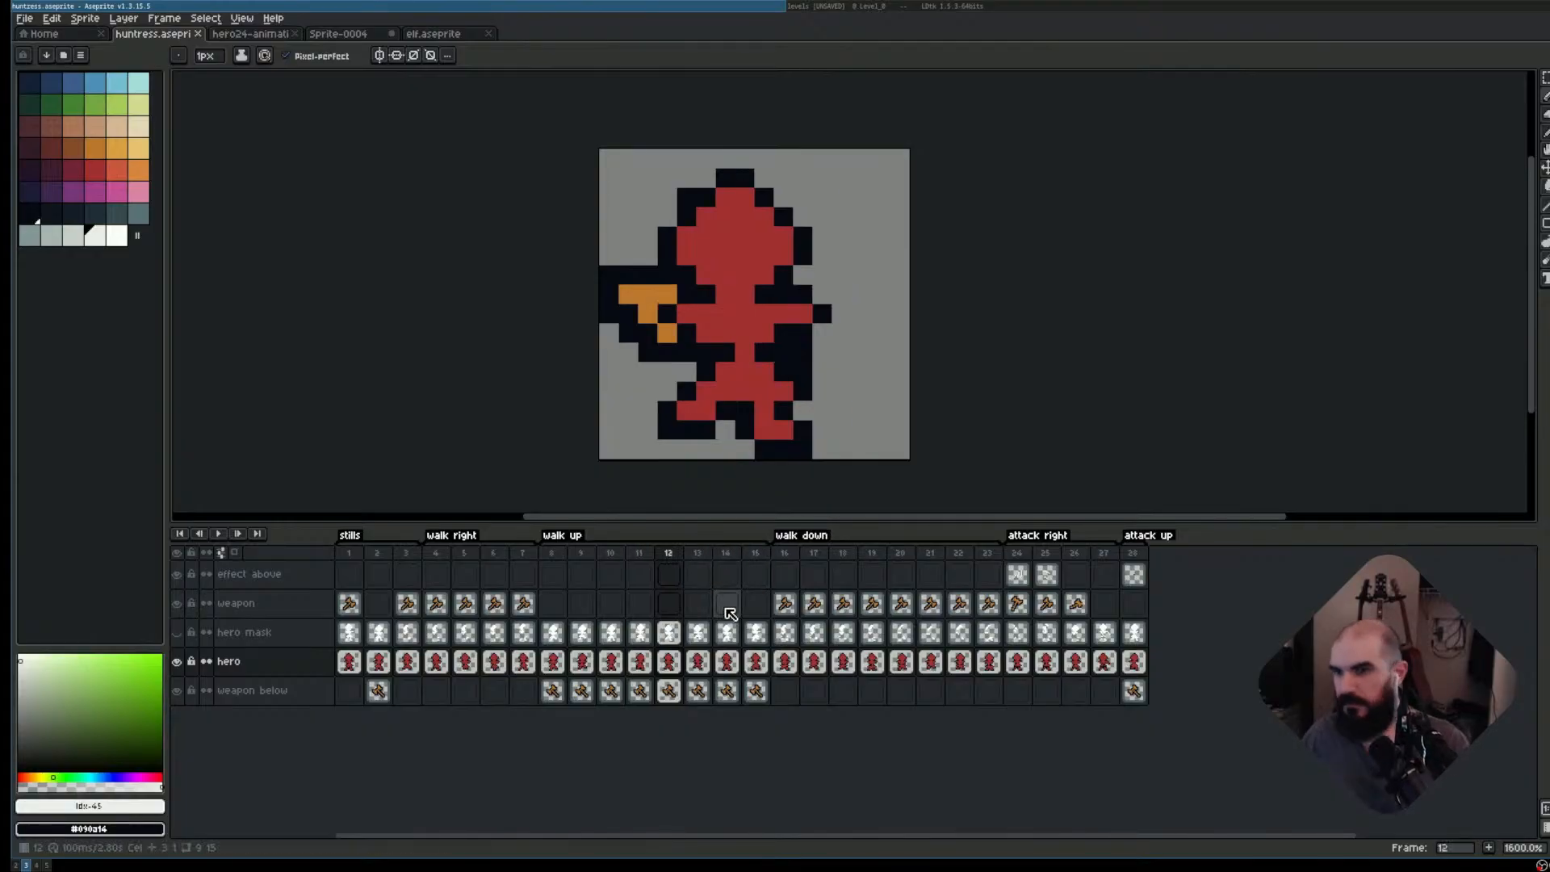
key("Right")
key("Right")
key("Right")
key("Right")
key("Right")
key("Right")
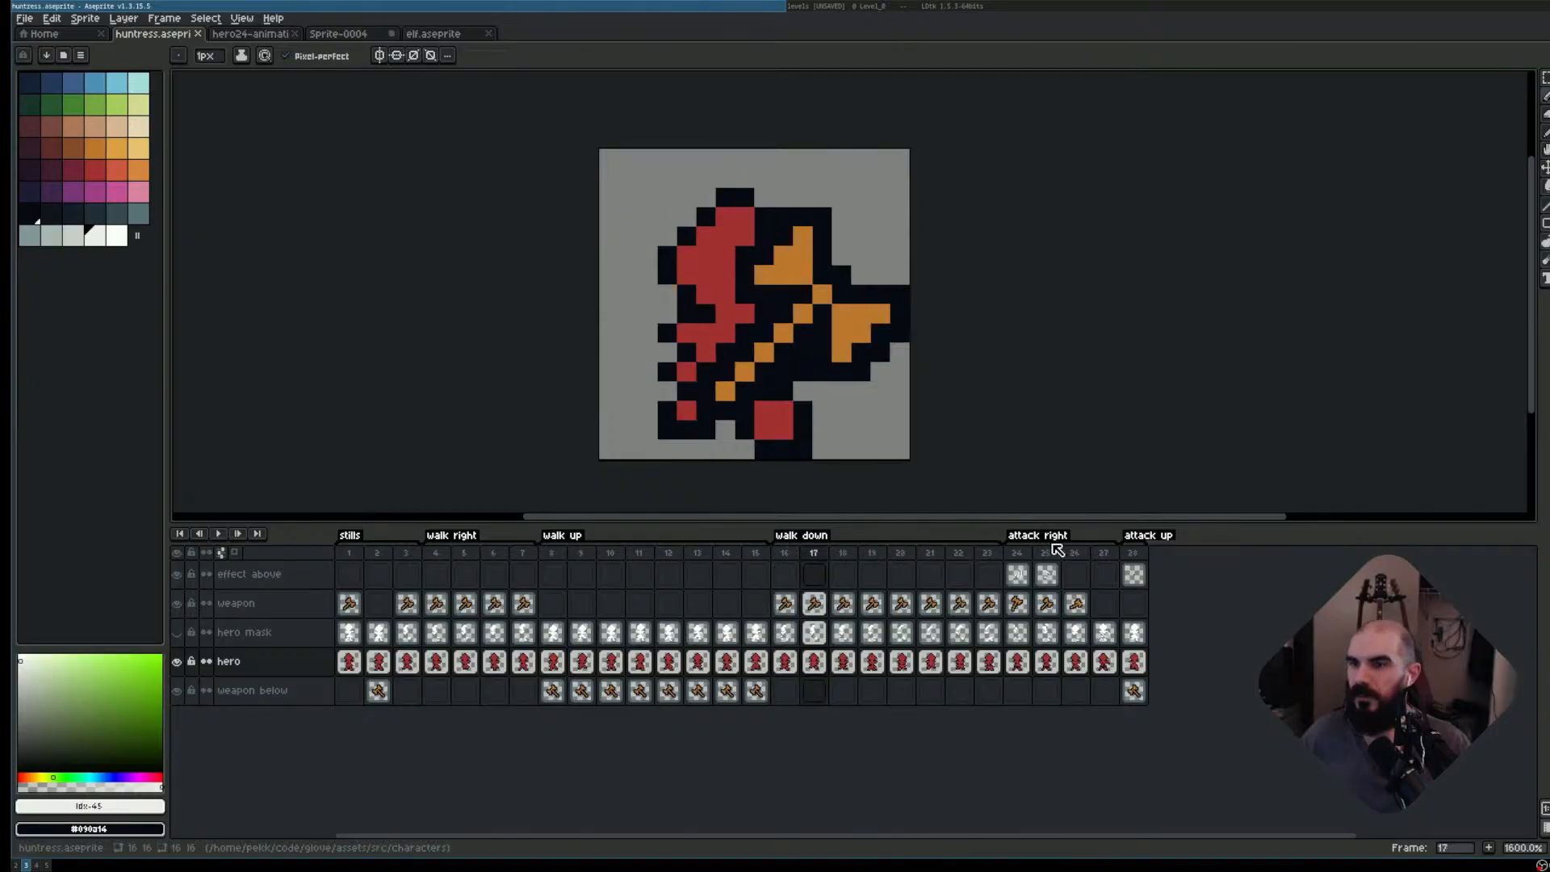
key("Right")
key("Right")
key("Right")
key("Right")
key("Right")
key("Right")
key("Right")
key("Right")
key("Right")
key("Right")
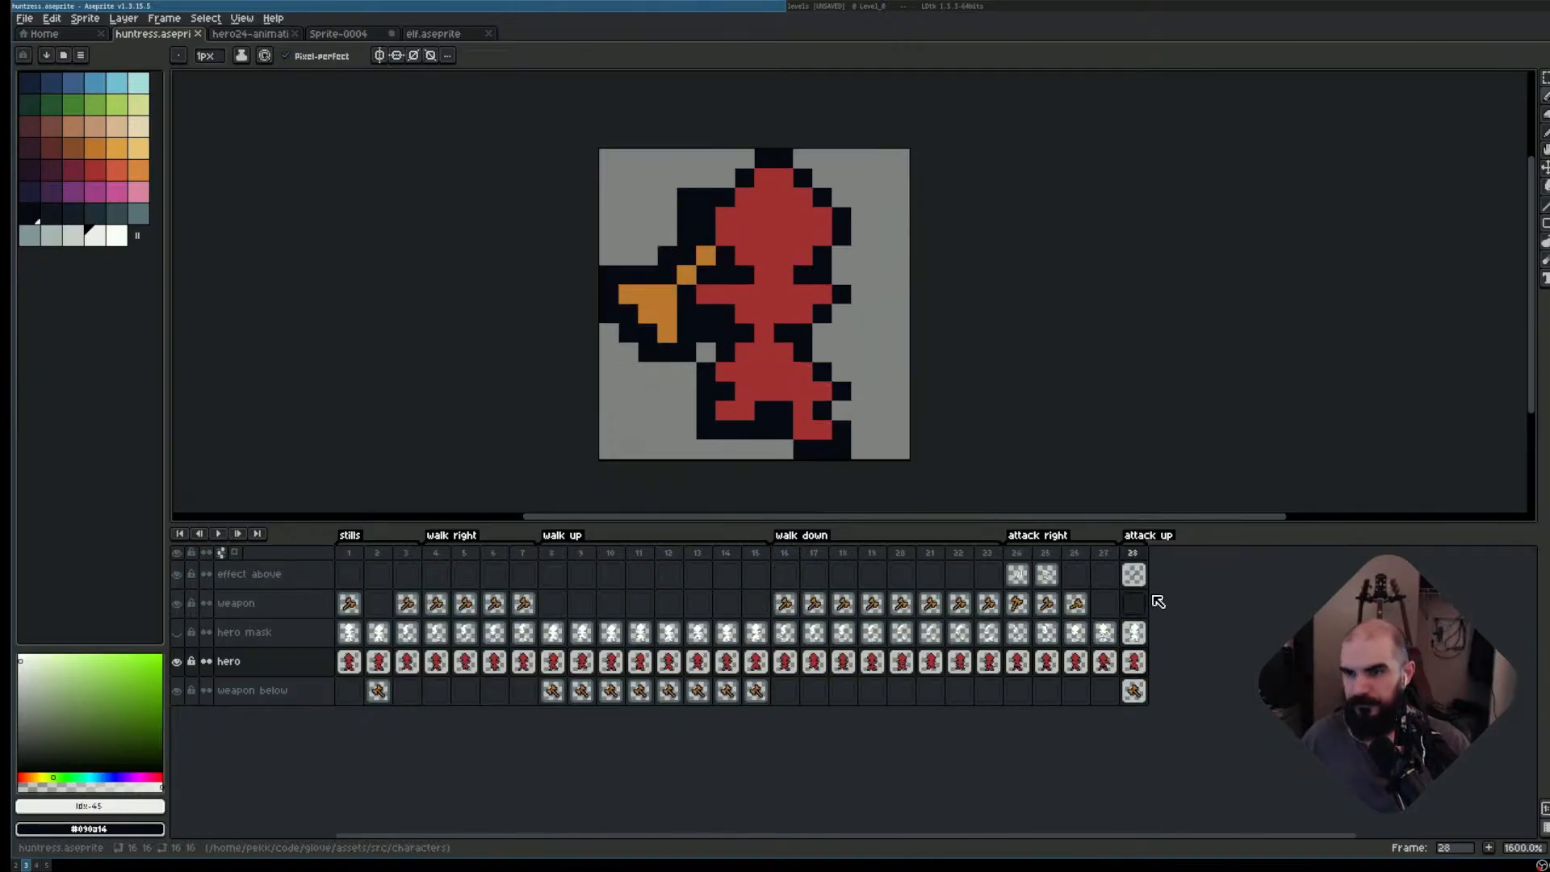
key("alt+n")
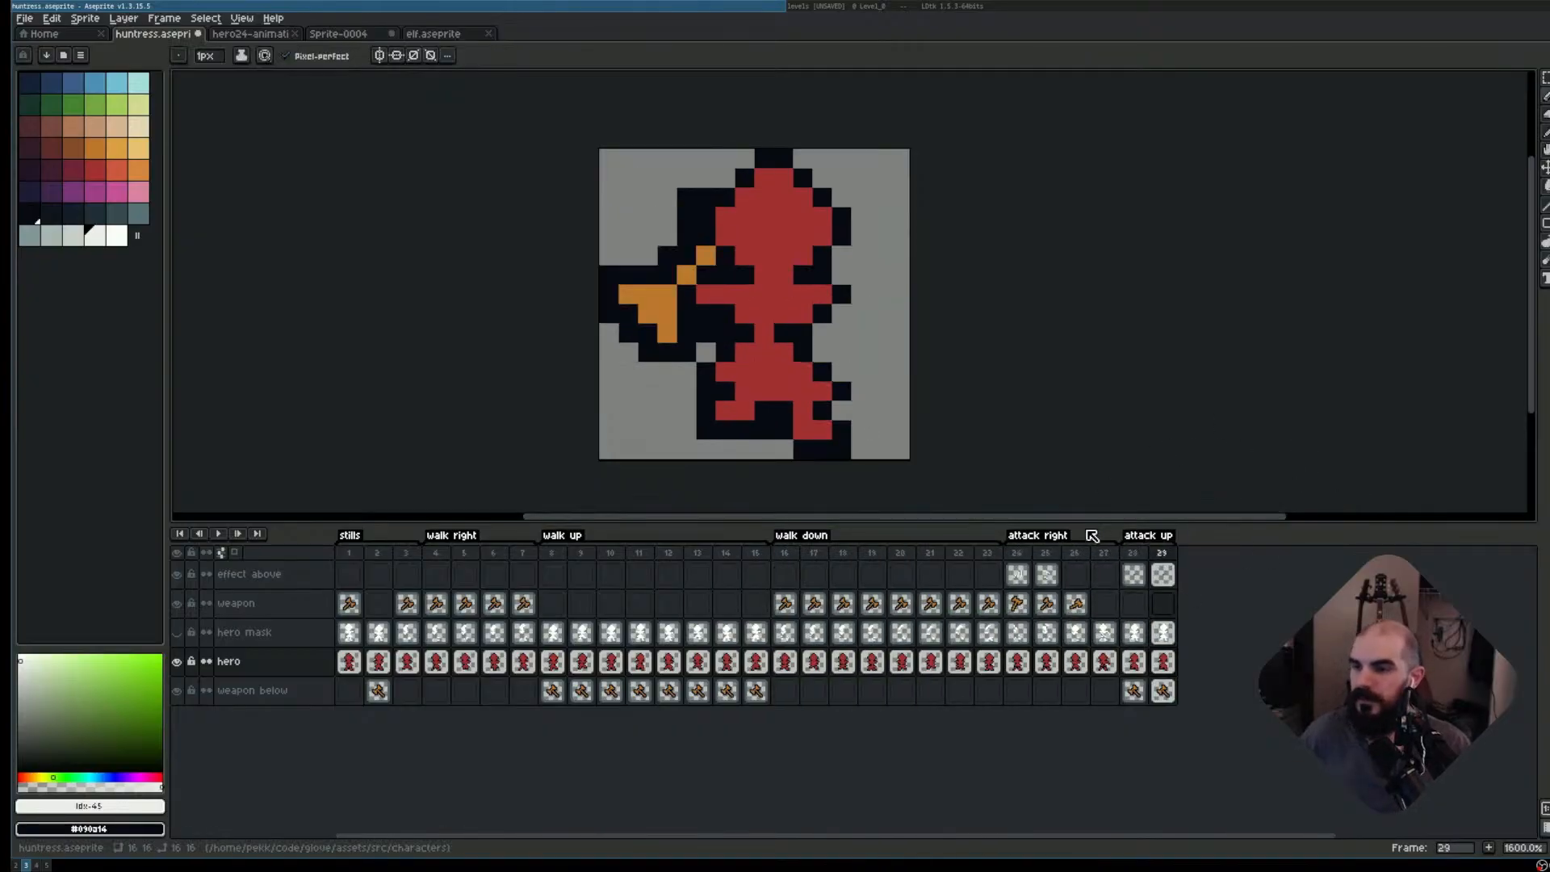
- Examine the axe swing in attack right frames 24 and 25 against attack up frames 28 and 29
left_click(1019, 552)
key("Right")
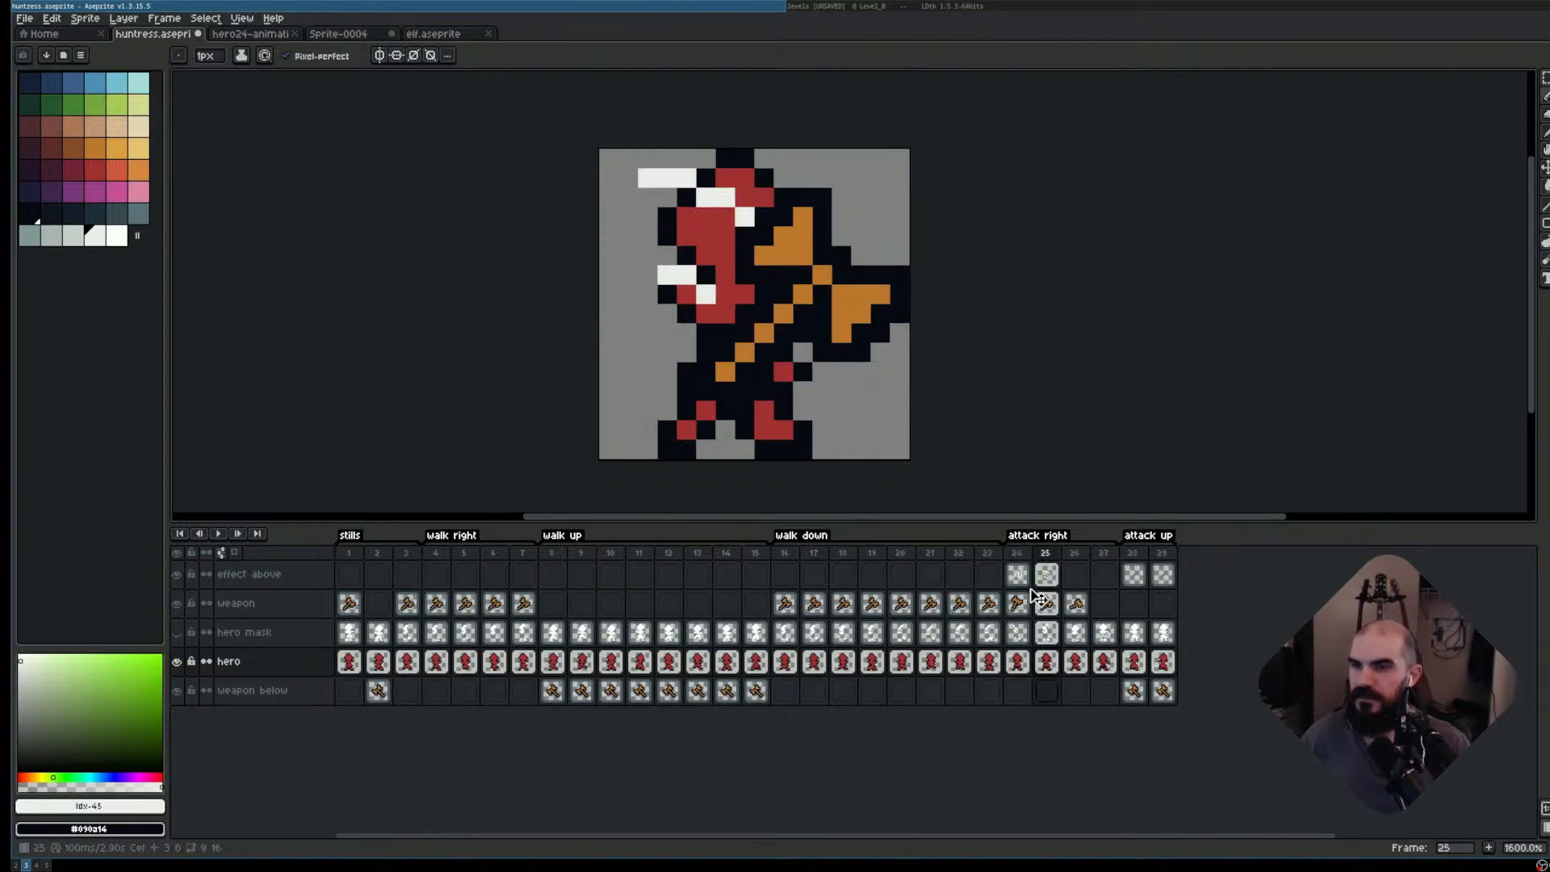
key("Left")
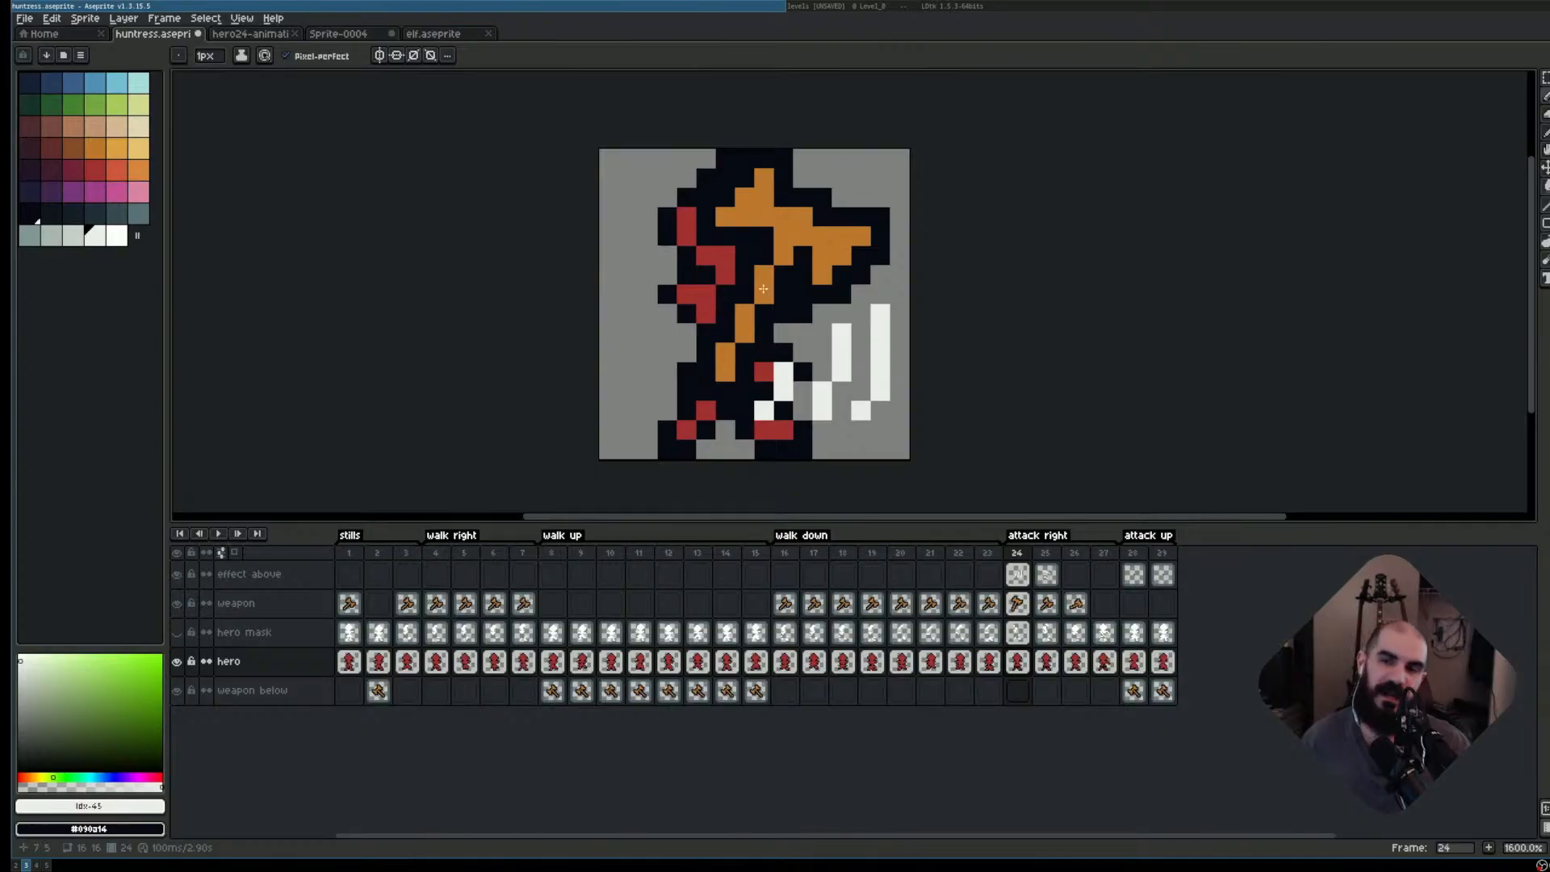
key("Right")
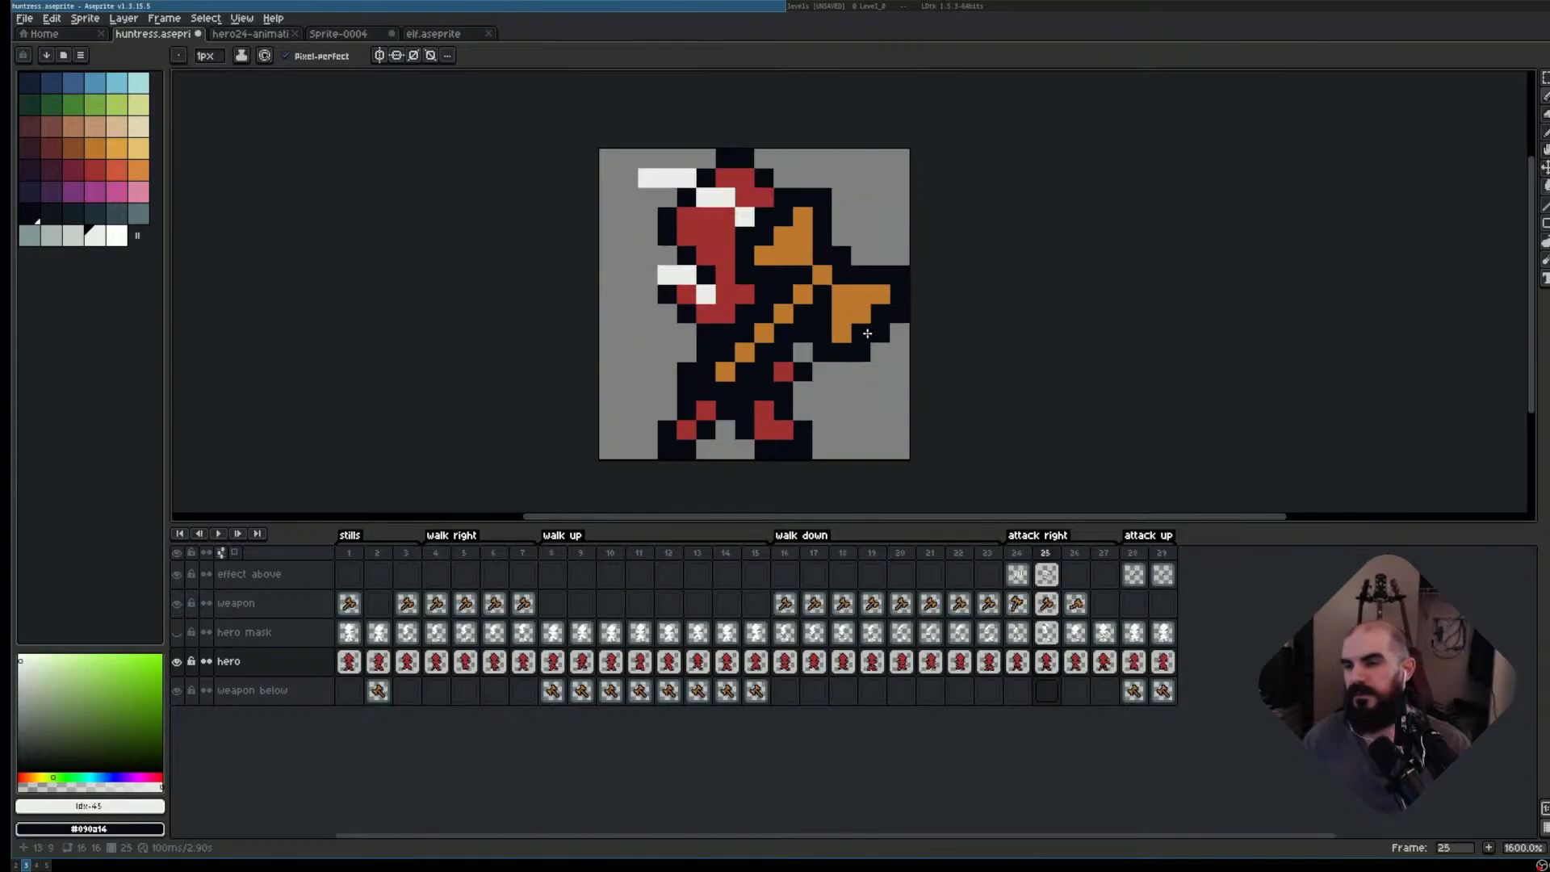
key("Right")
key("Right")
key("Right")
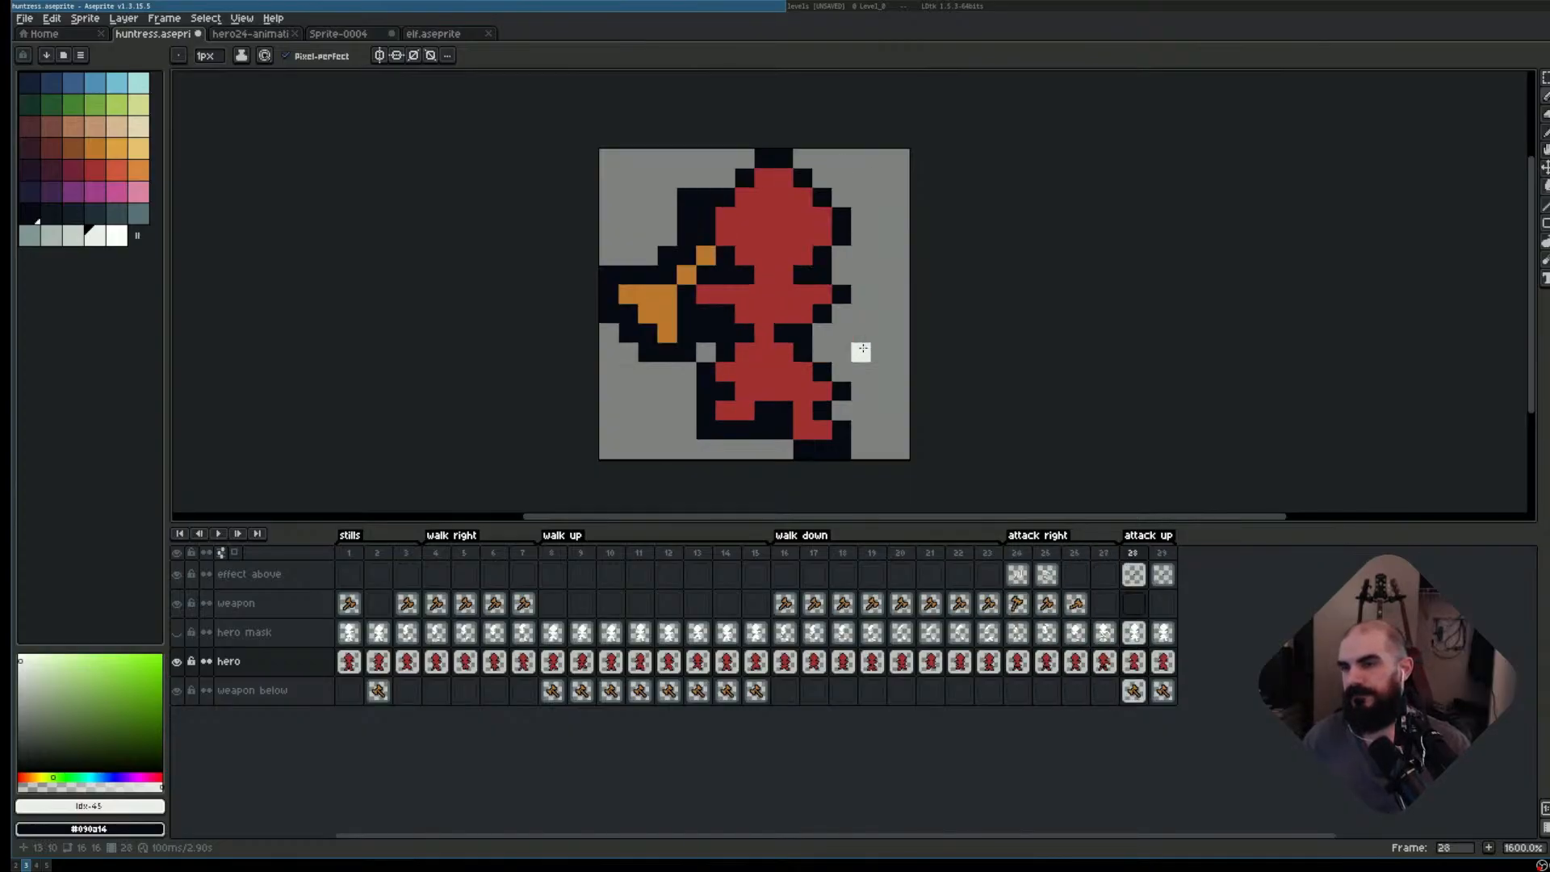
key("Right")
key("Left")
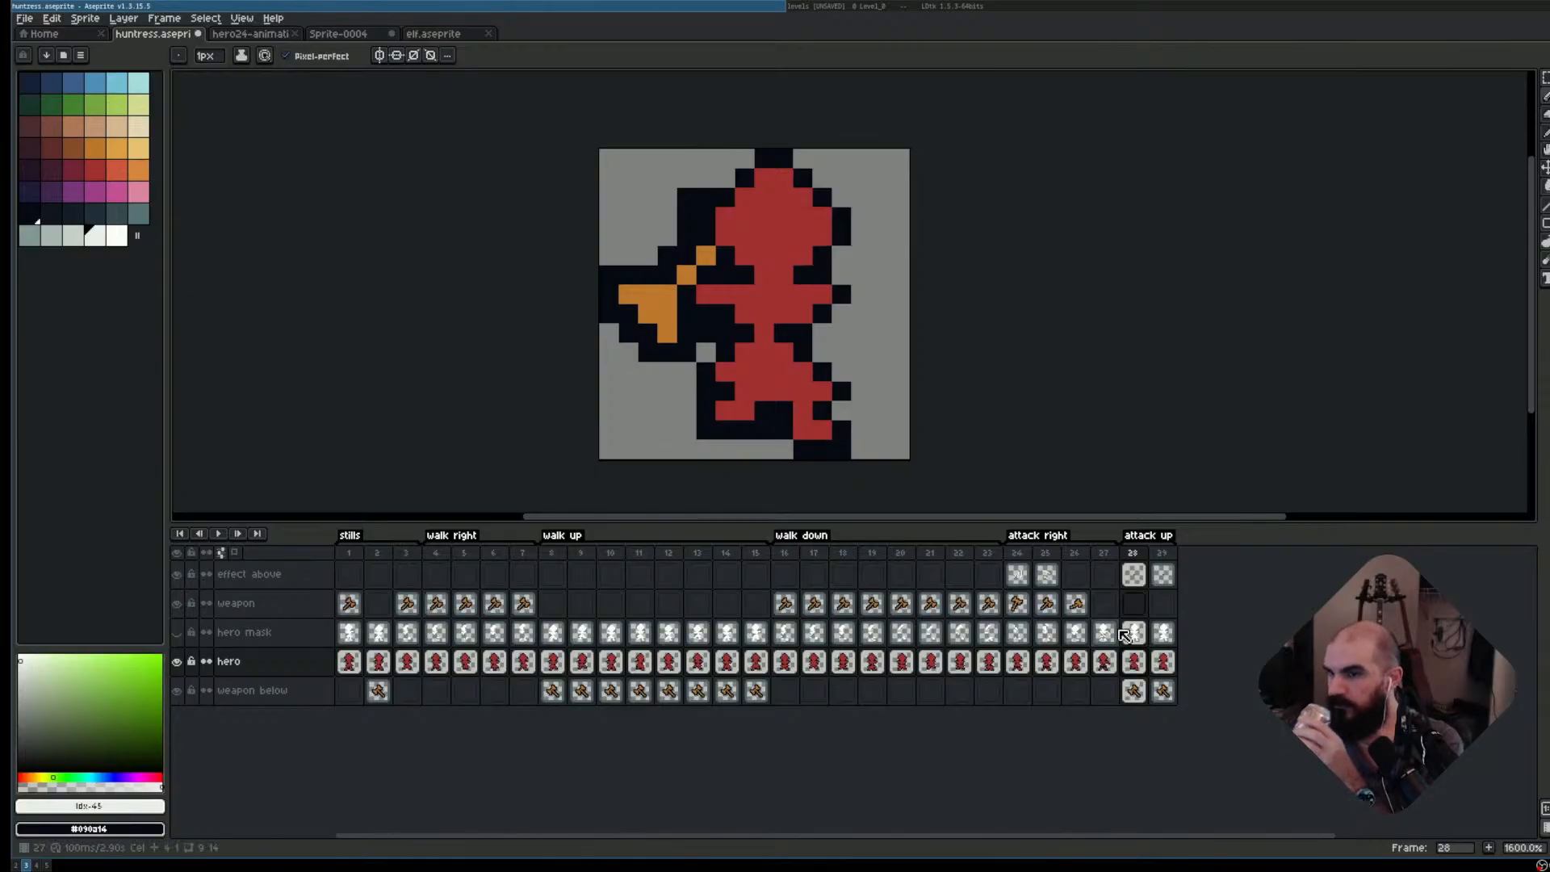
- Move the axe up 2 px on the weapon below layer of frame 28
left_click(1134, 690)
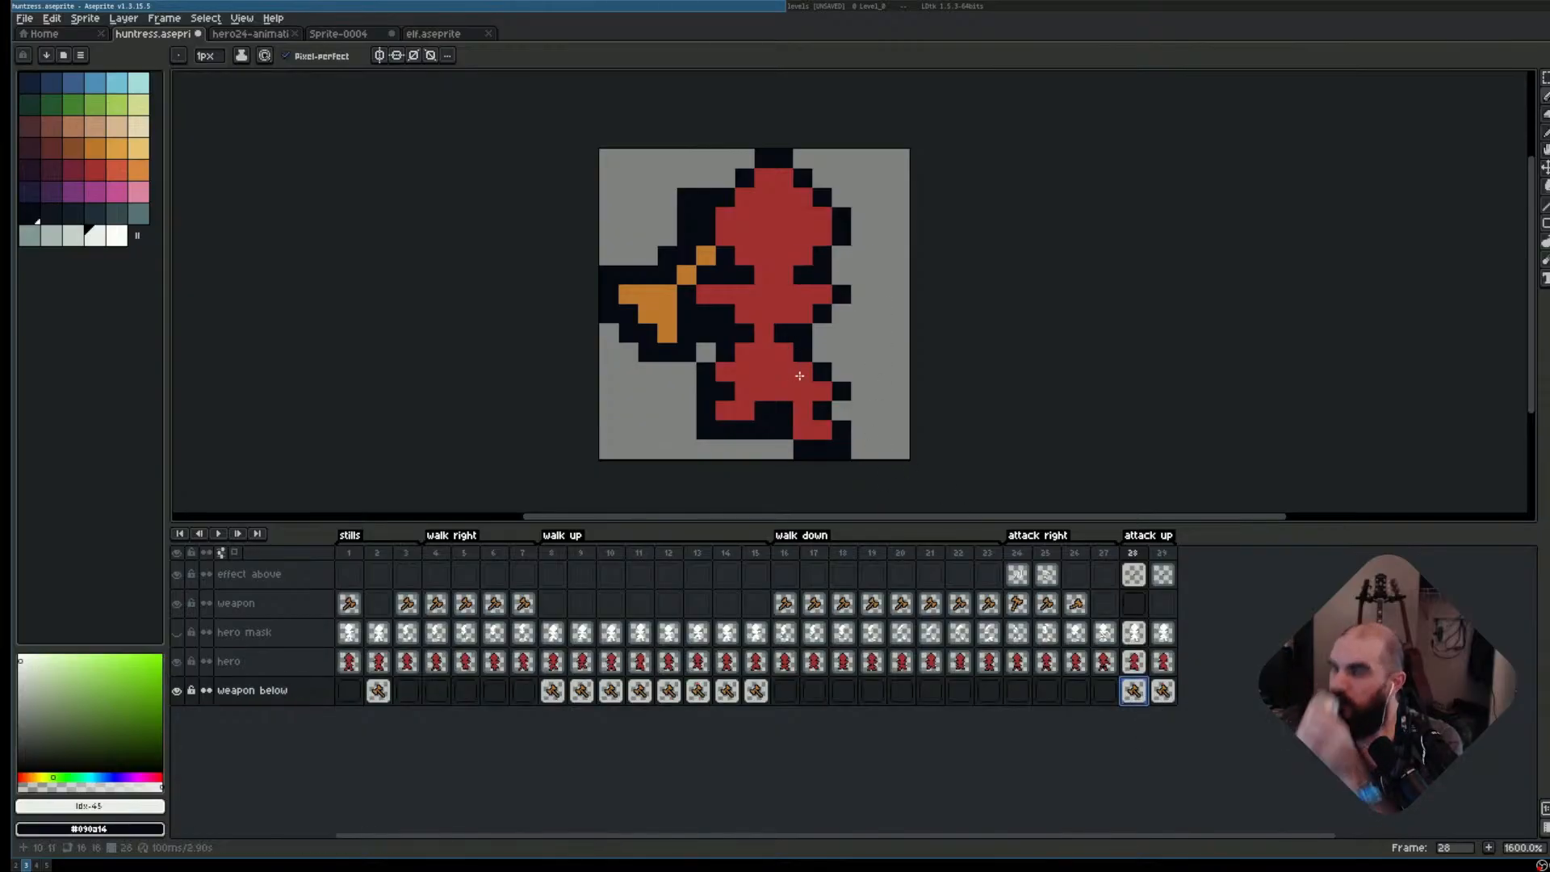
key("v")
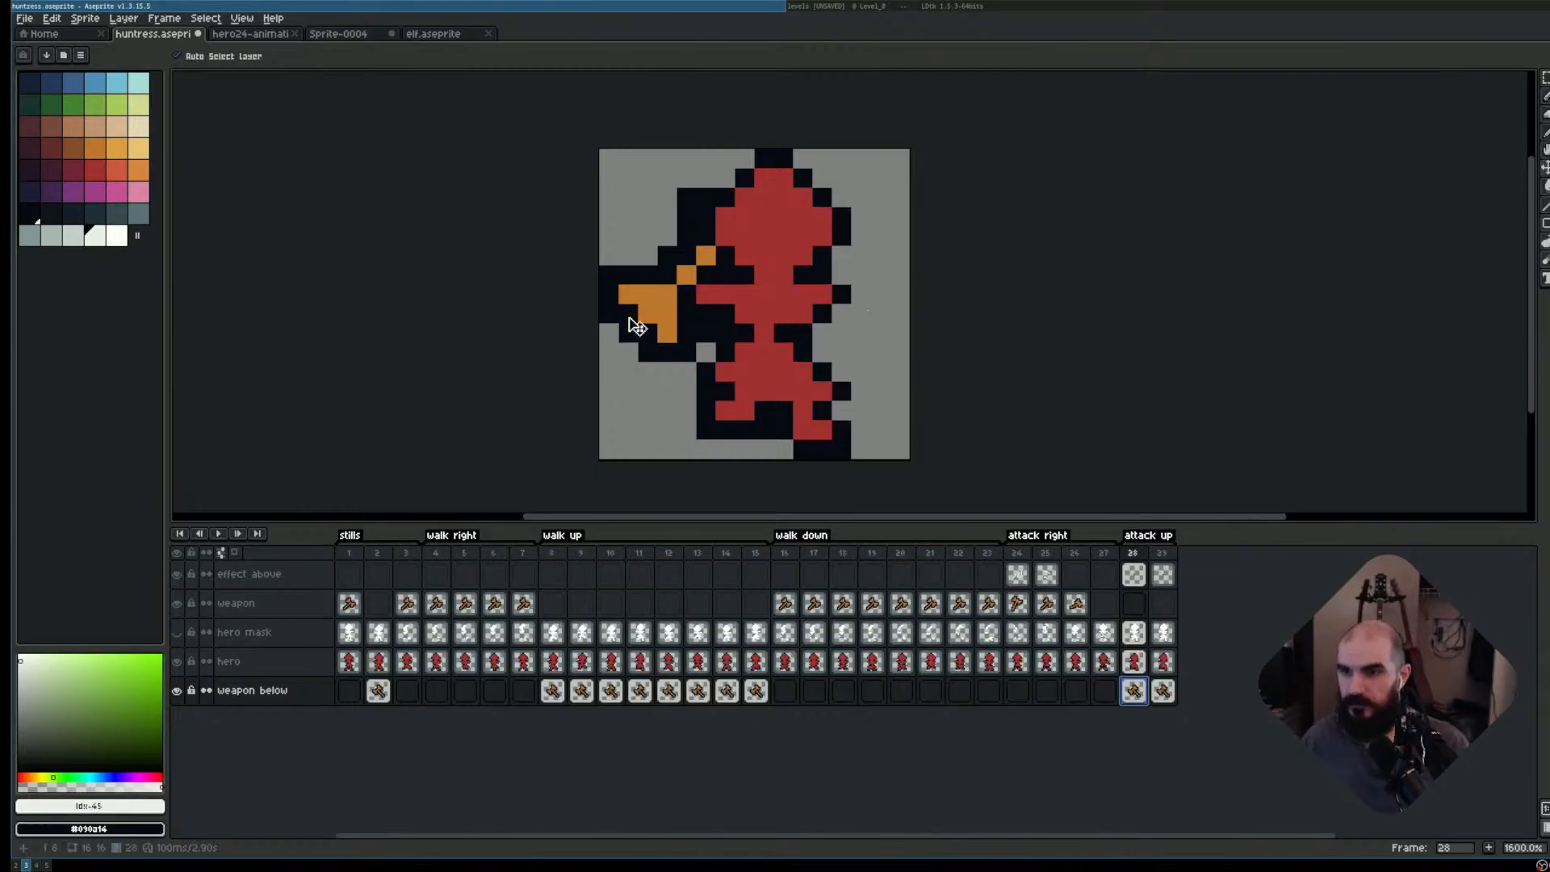
mouse_move(662, 308)
left_mouse_down()
mouse_move(630, 235)
mouse_move(642, 208)
mouse_move(674, 250)
mouse_move(656, 298)
mouse_move(671, 276)
mouse_move(655, 277)
left_mouse_up()
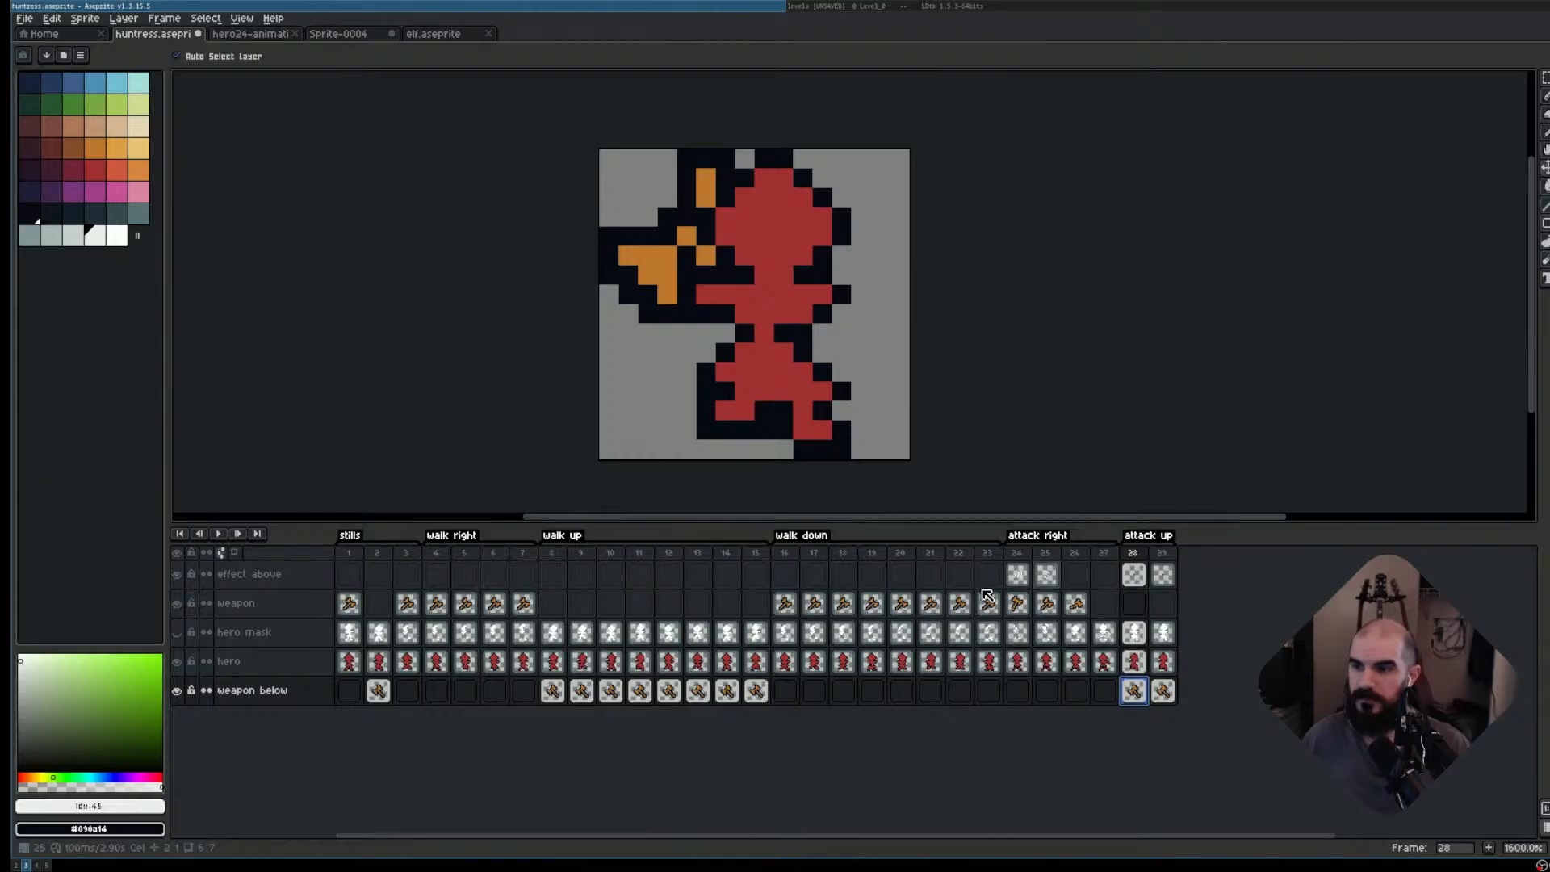
- Copy walk up frame 11 in front of frame 28 and make the attack up tag start at frame 29
left_click(551, 553)
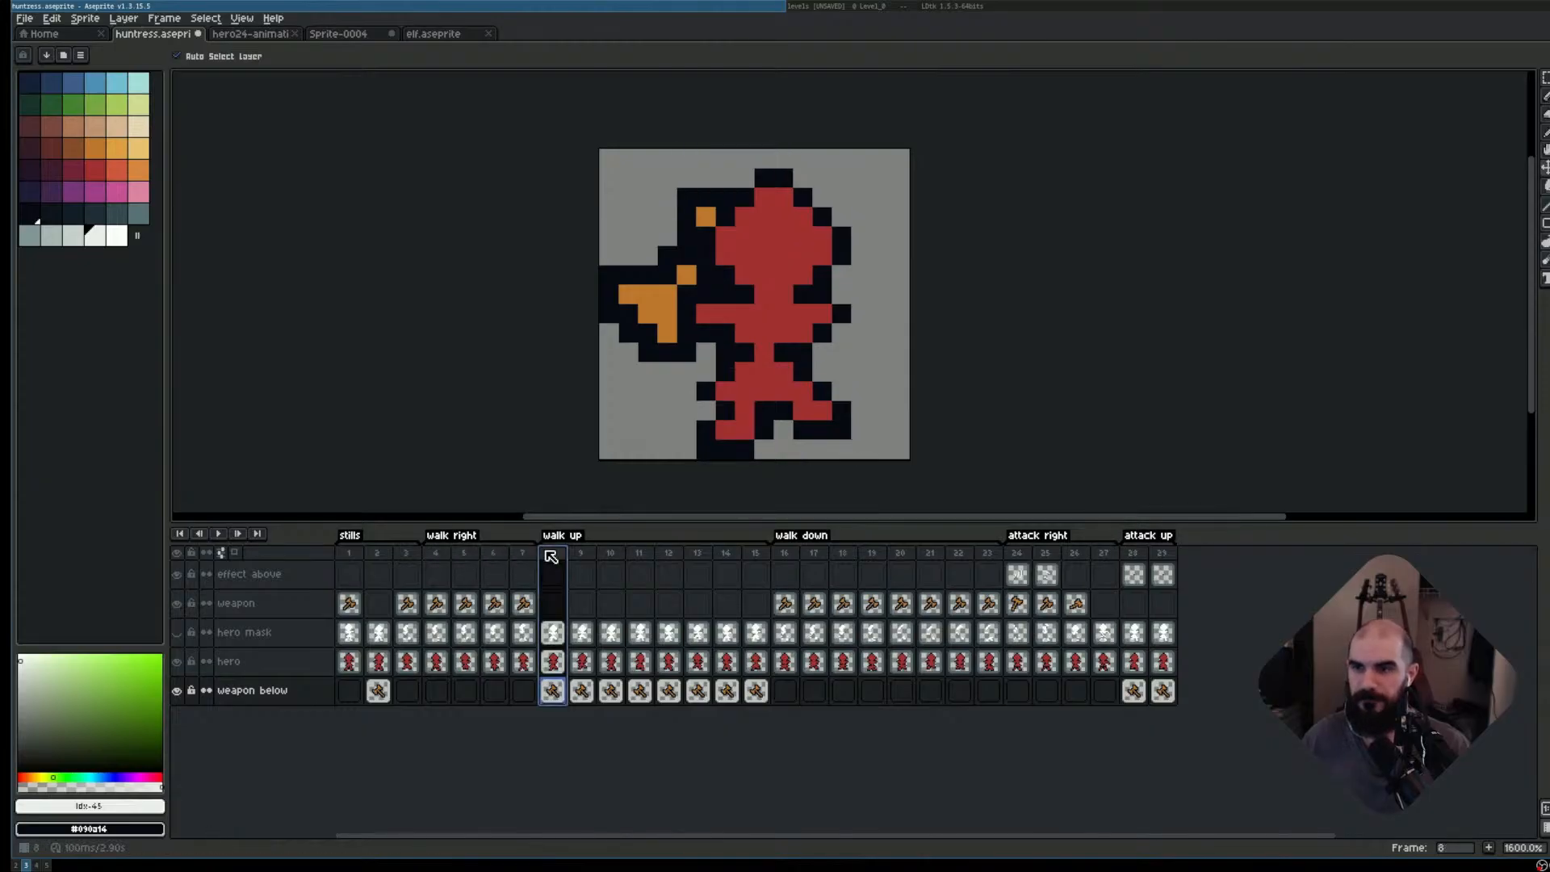
left_click(594, 555)
left_click(610, 554)
left_click(642, 556)
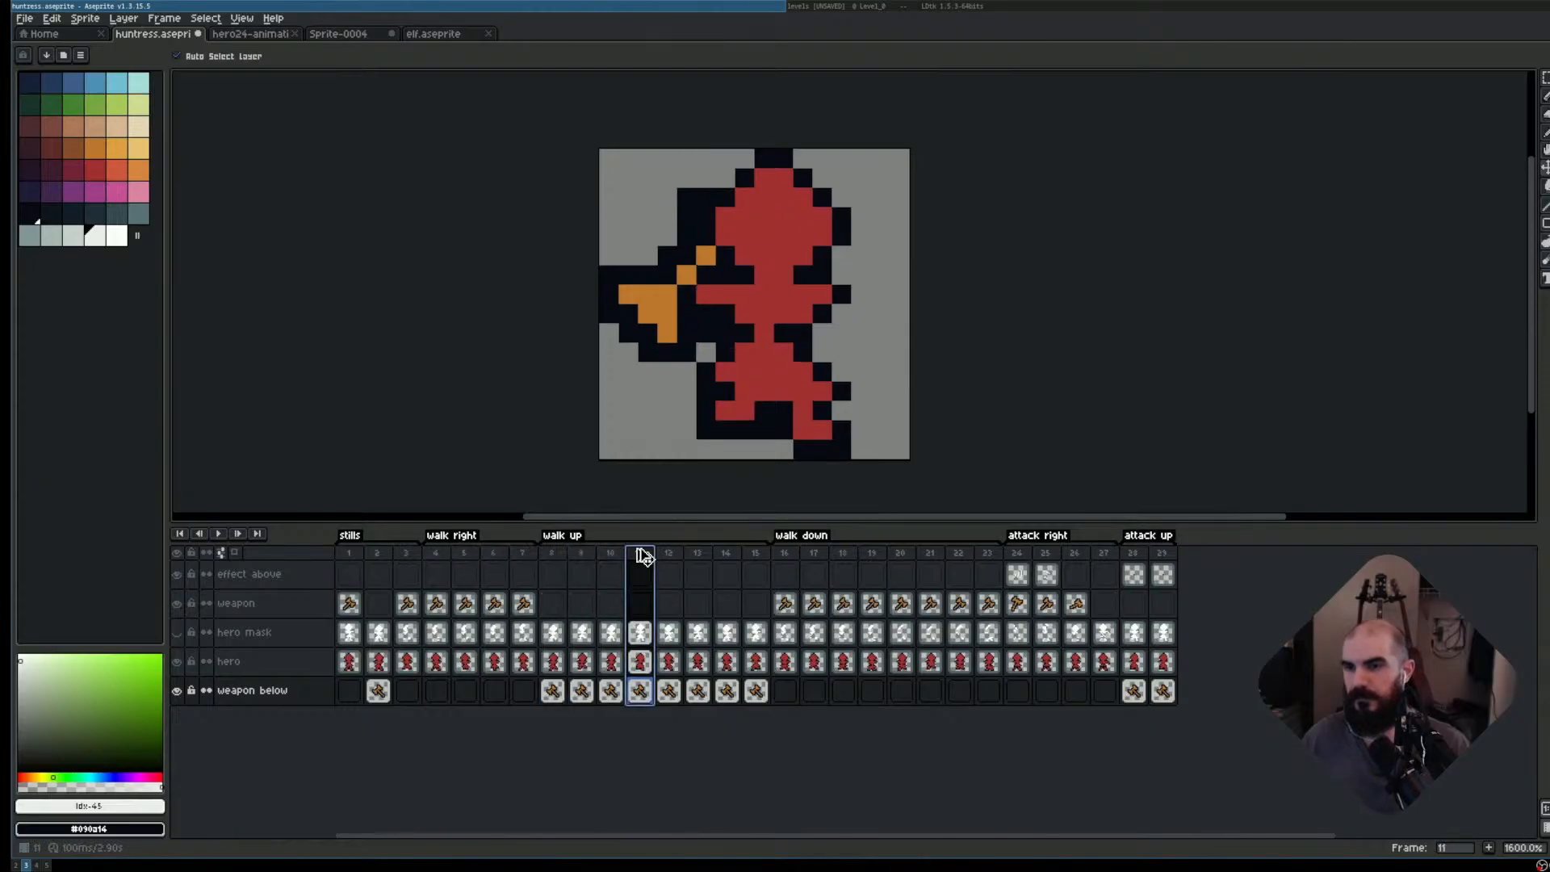
left_click_drag(642, 555, 1133, 556)
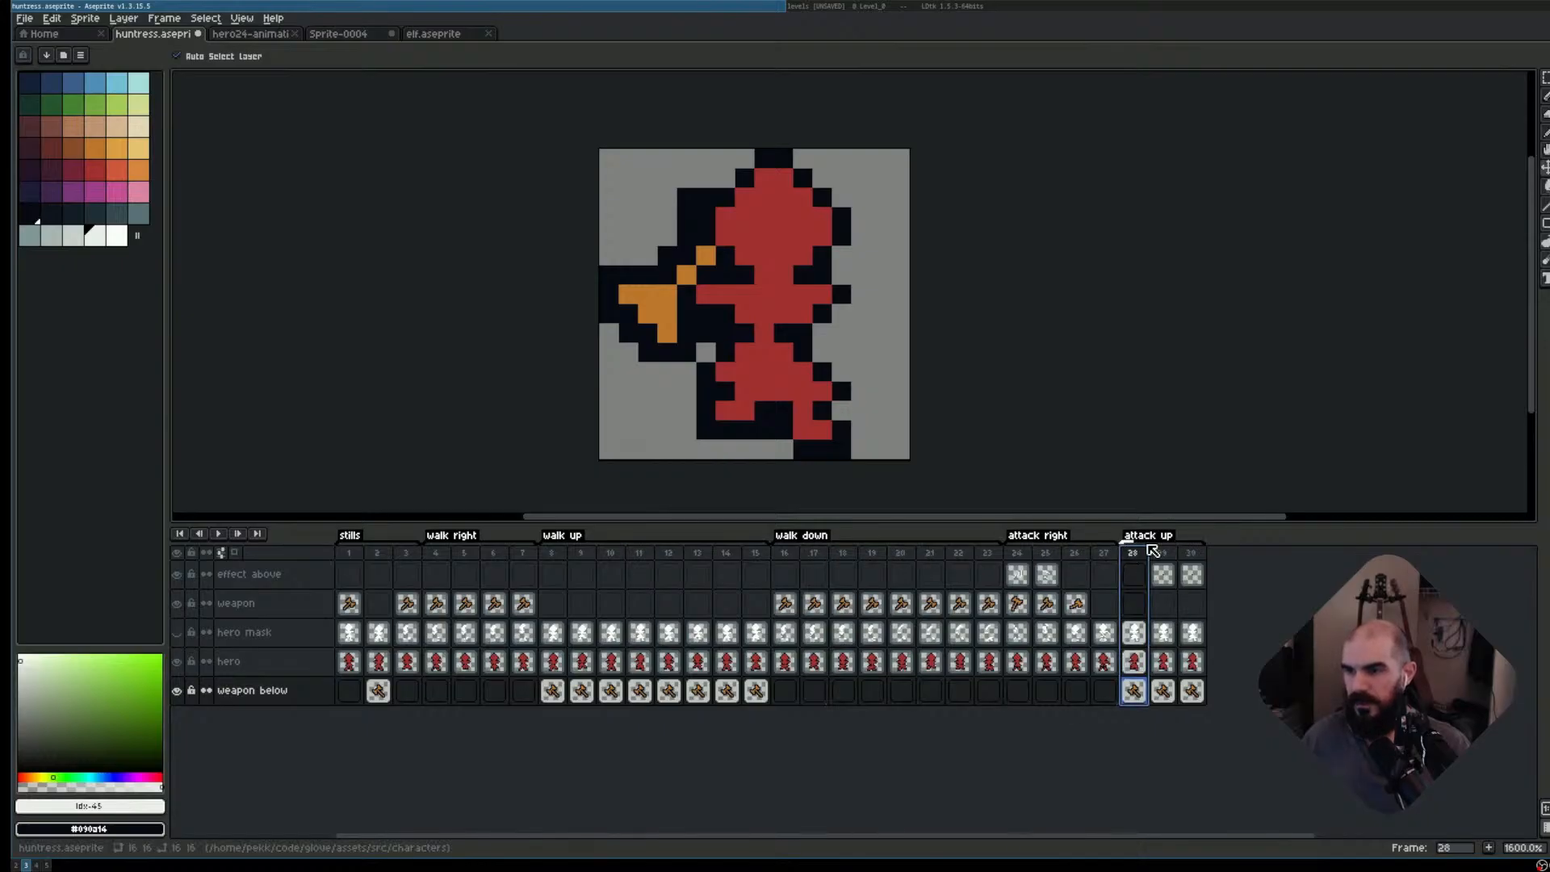
left_click_drag(1152, 550, 1179, 553)
left_click(1163, 554)
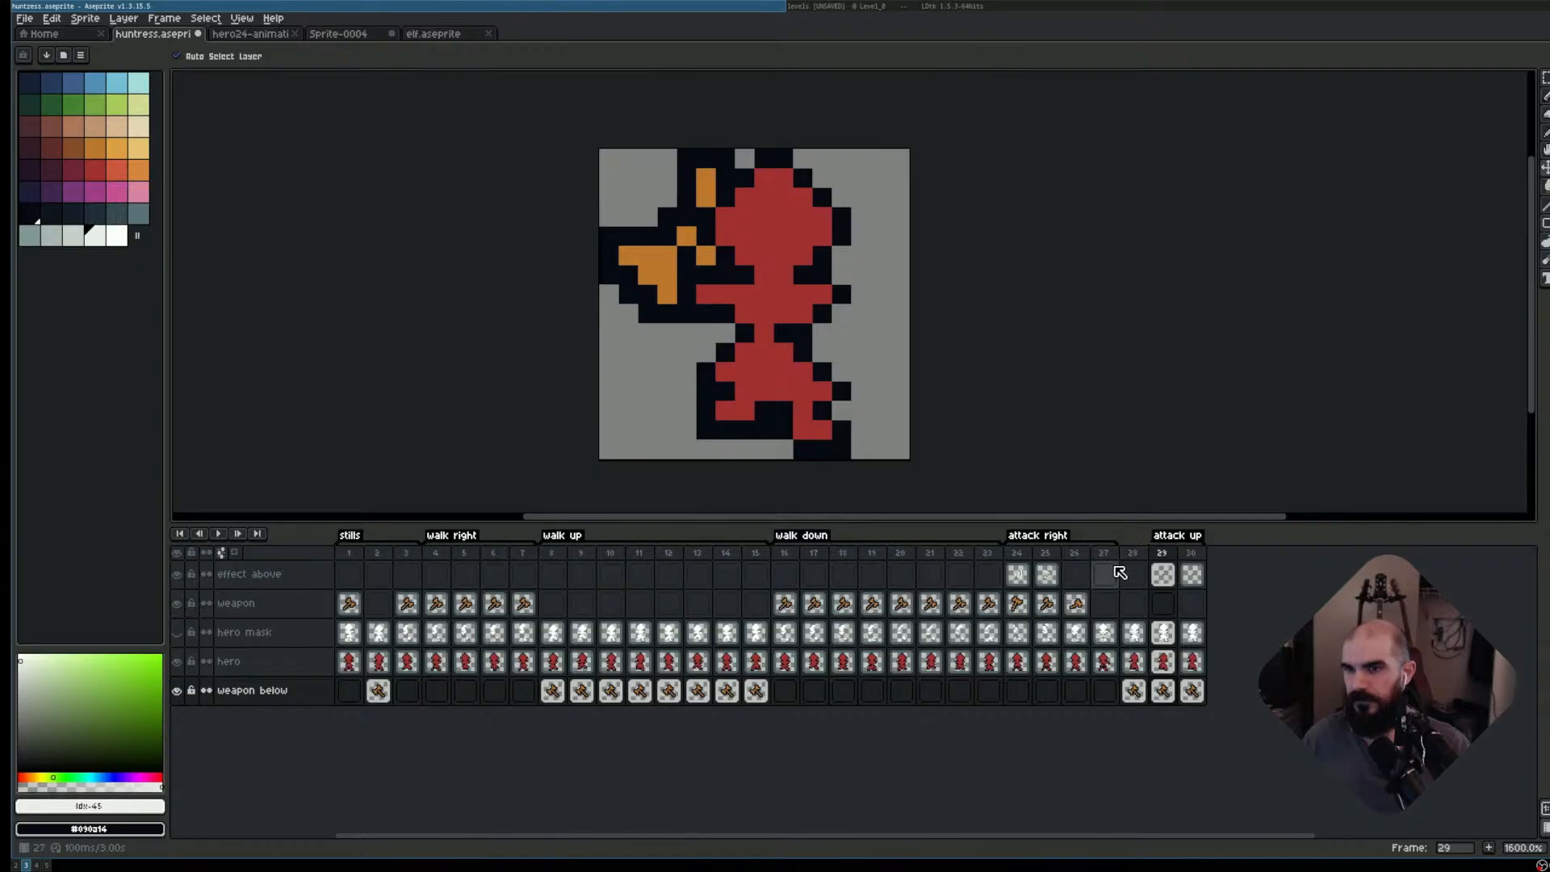
- Flip between frames 28 and 29 to compare the axe's position
key("Left")
key("Right")
key("Left")
key("Right")
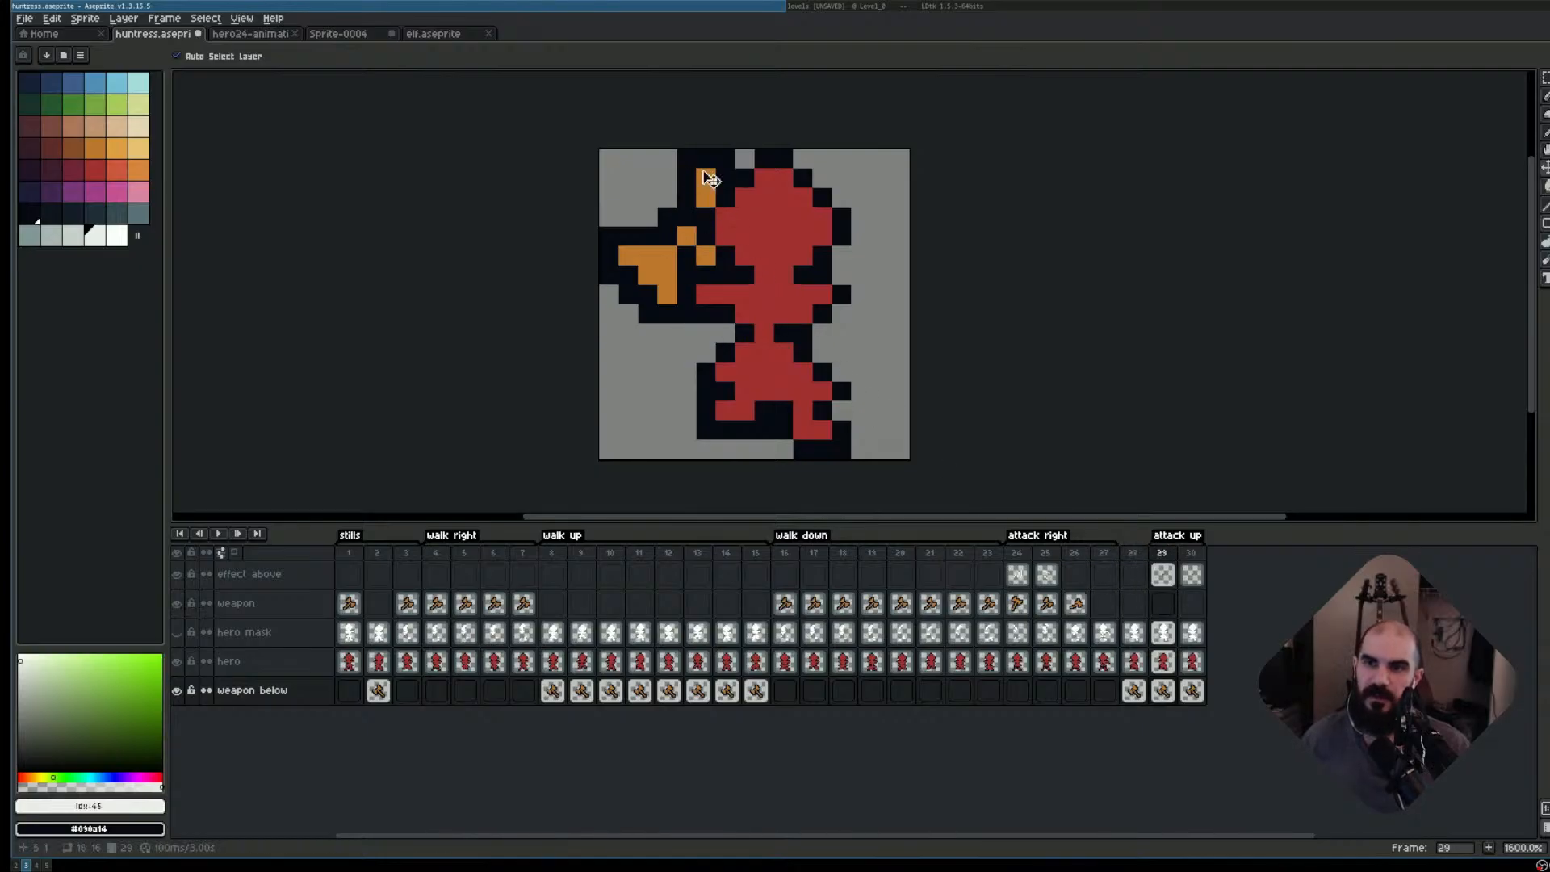
key("Left")
key("Right")
key("Left")
key("Right")
key("Left")
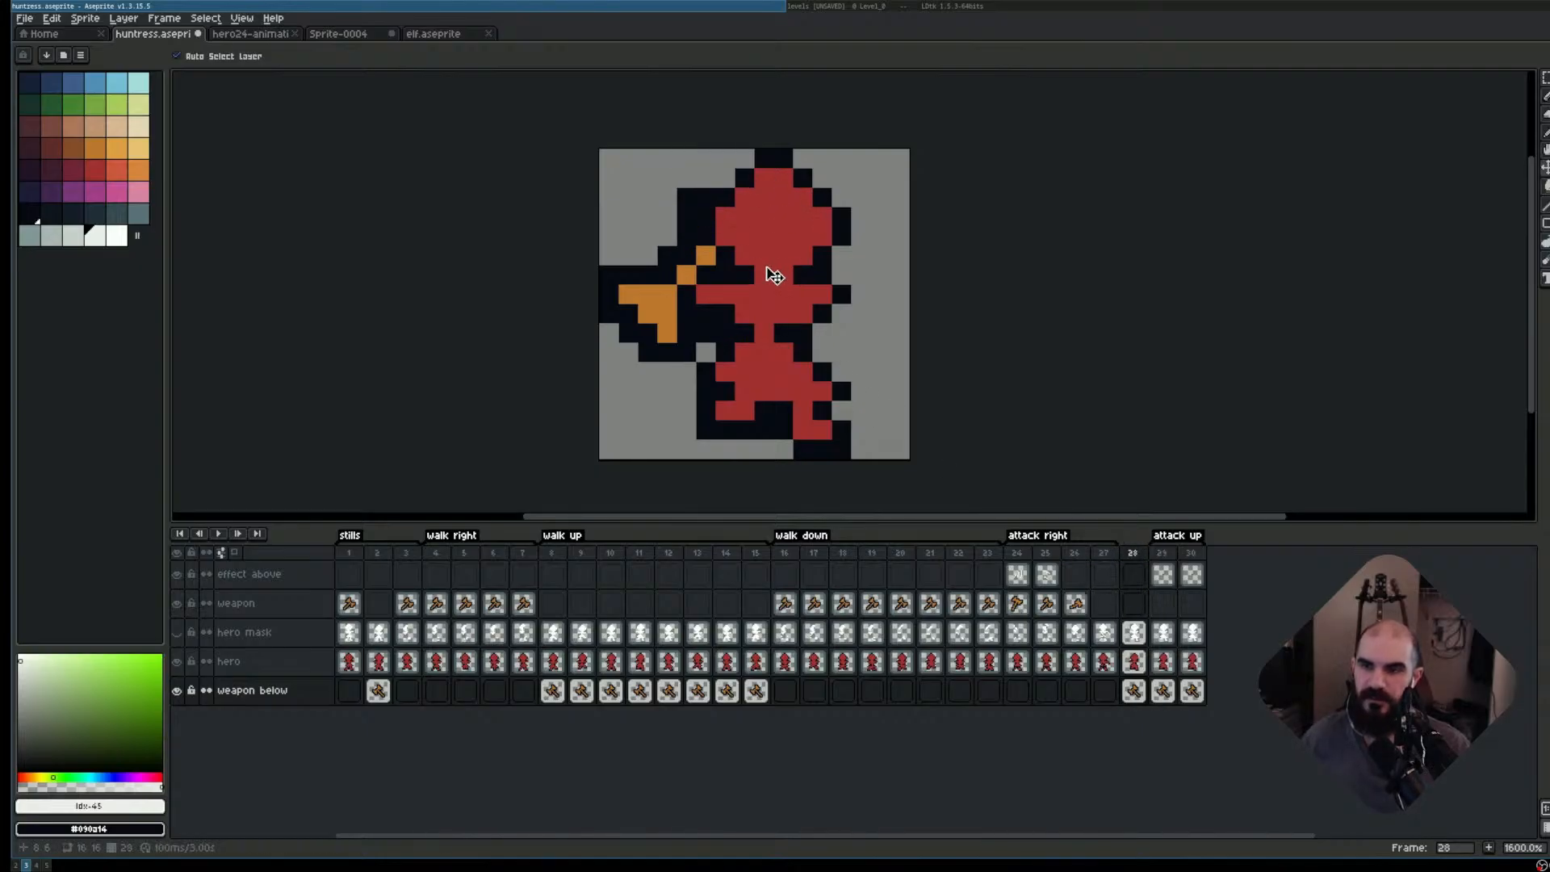
key("Right")
key("Left")
key("Right")
- Shift the axe in frame 29 by 1 px toward the body on the weapon below layer and compare it with frame 28
left_click_drag(680, 242, 694, 238)
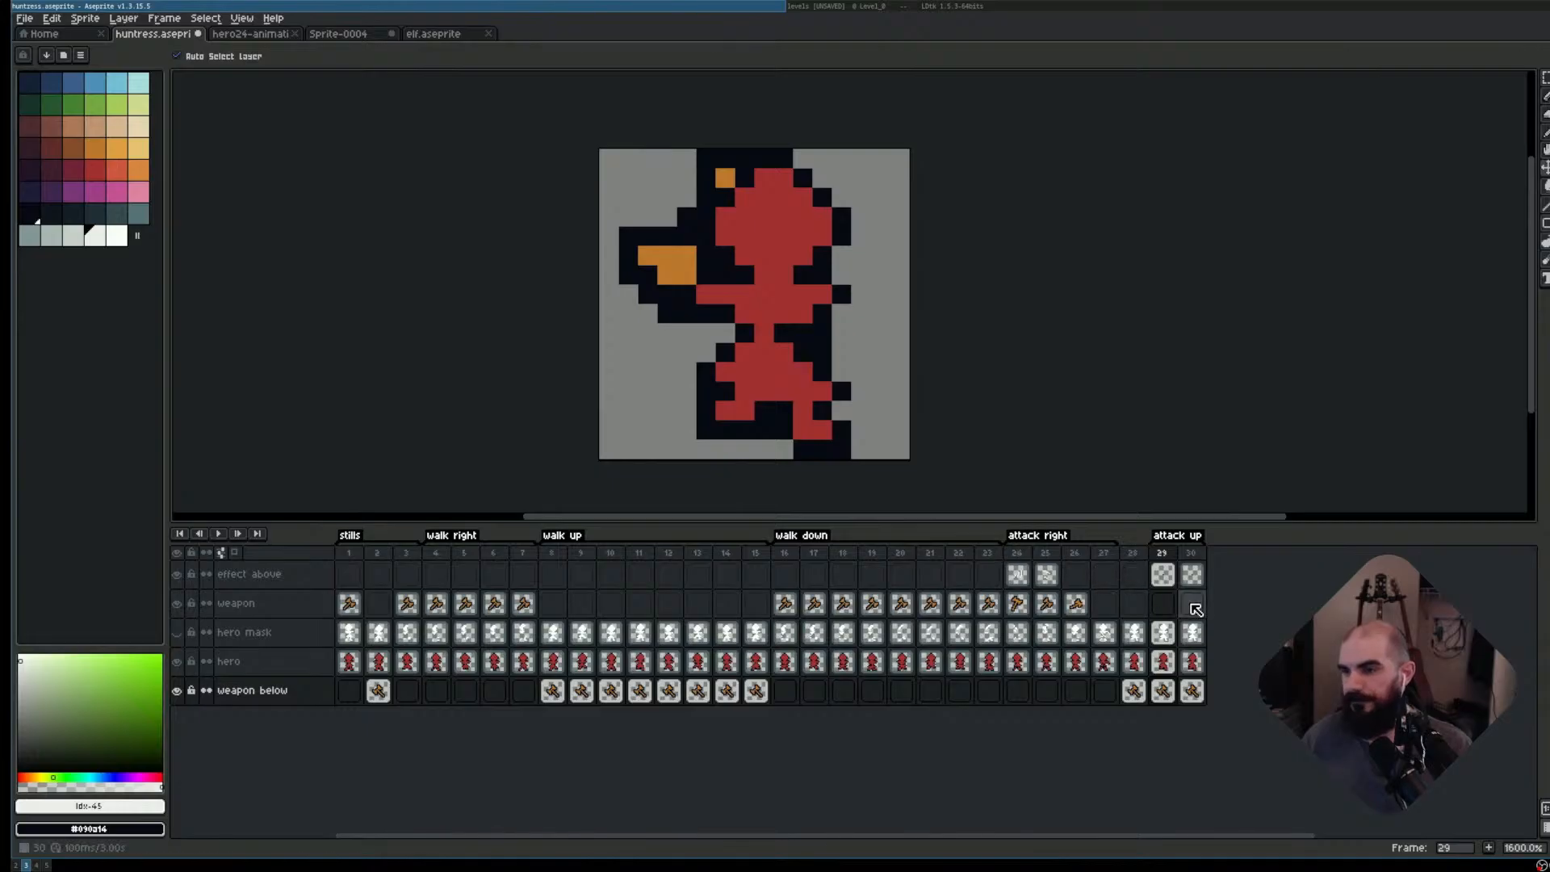
key("Left")
key("Right")
key("Left")
key("Right")
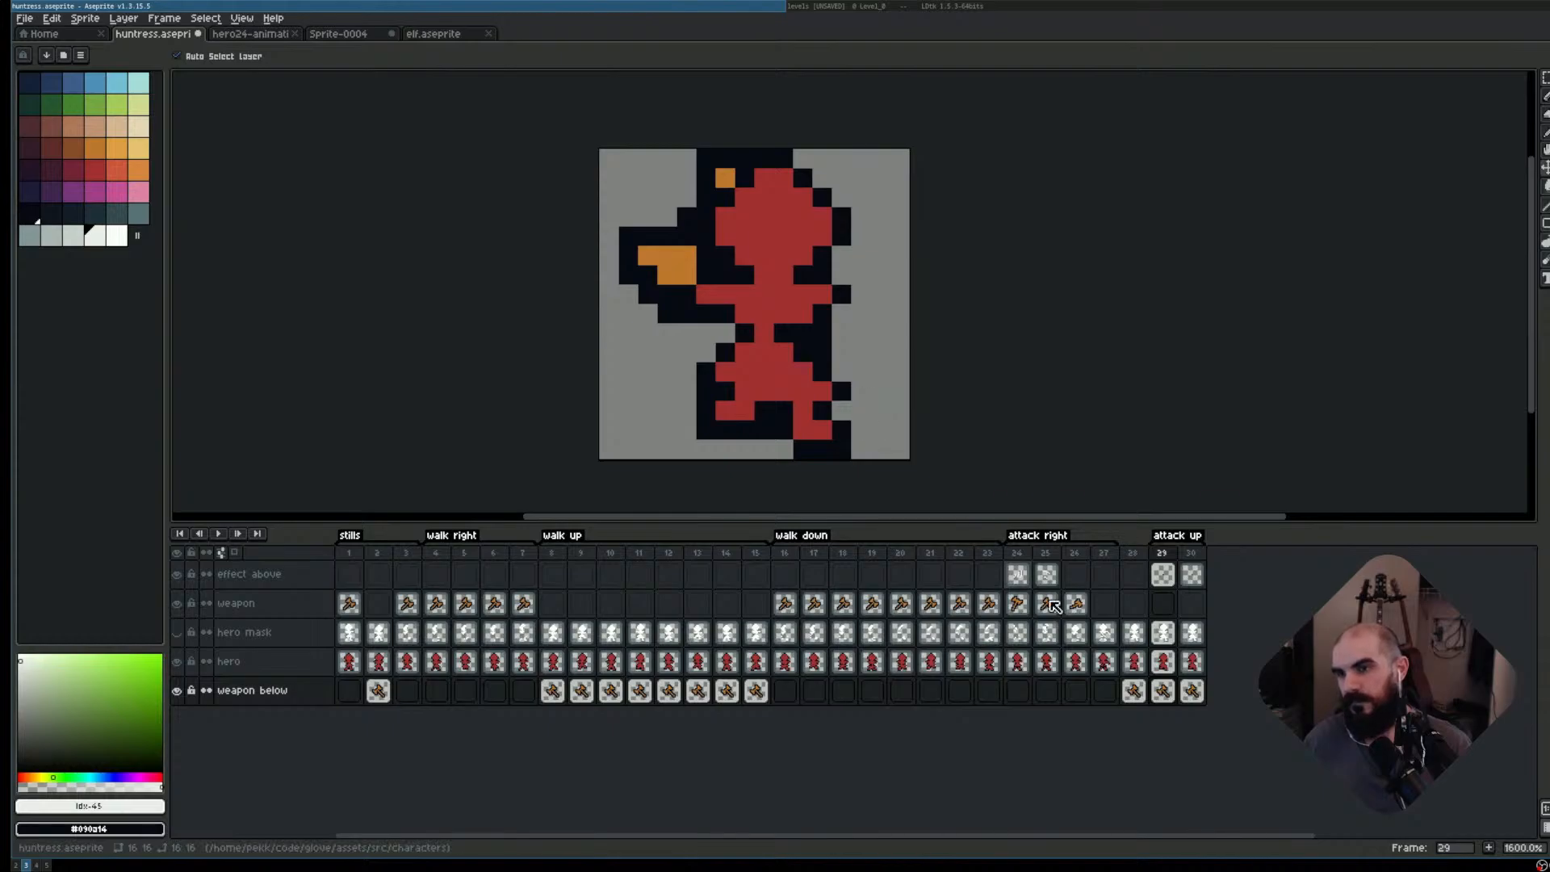
- Draw raised arm pixels in the body red #a53030 on both sides below the head on frame 29's hero layer
left_click(1163, 662)
scroll(803, 277, "up", 3)
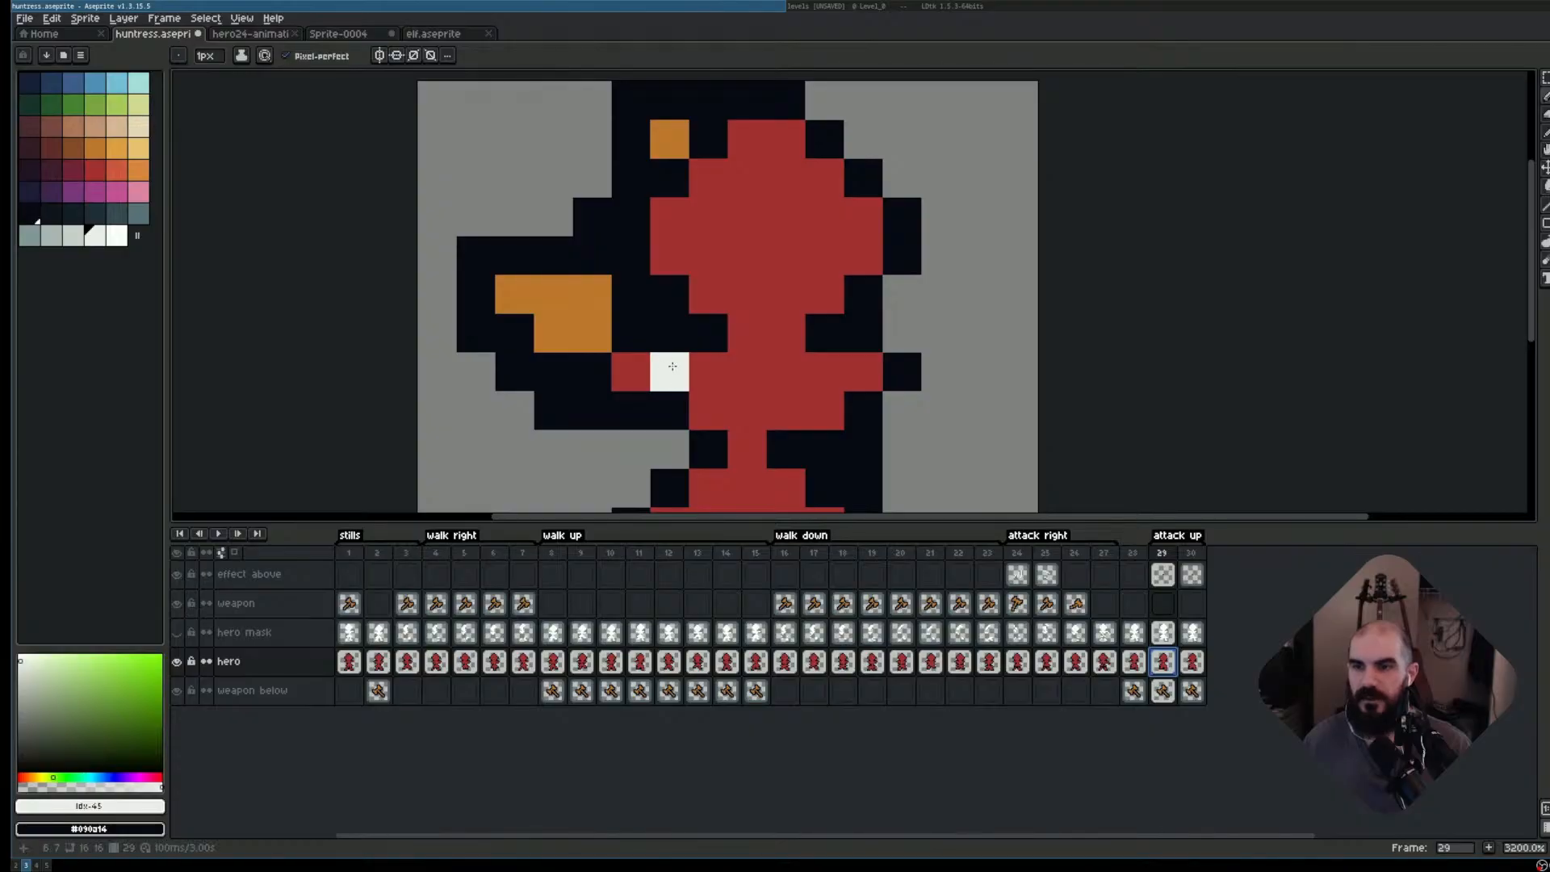
key("b")
left_click(681, 360, "alt")
left_click(626, 333)
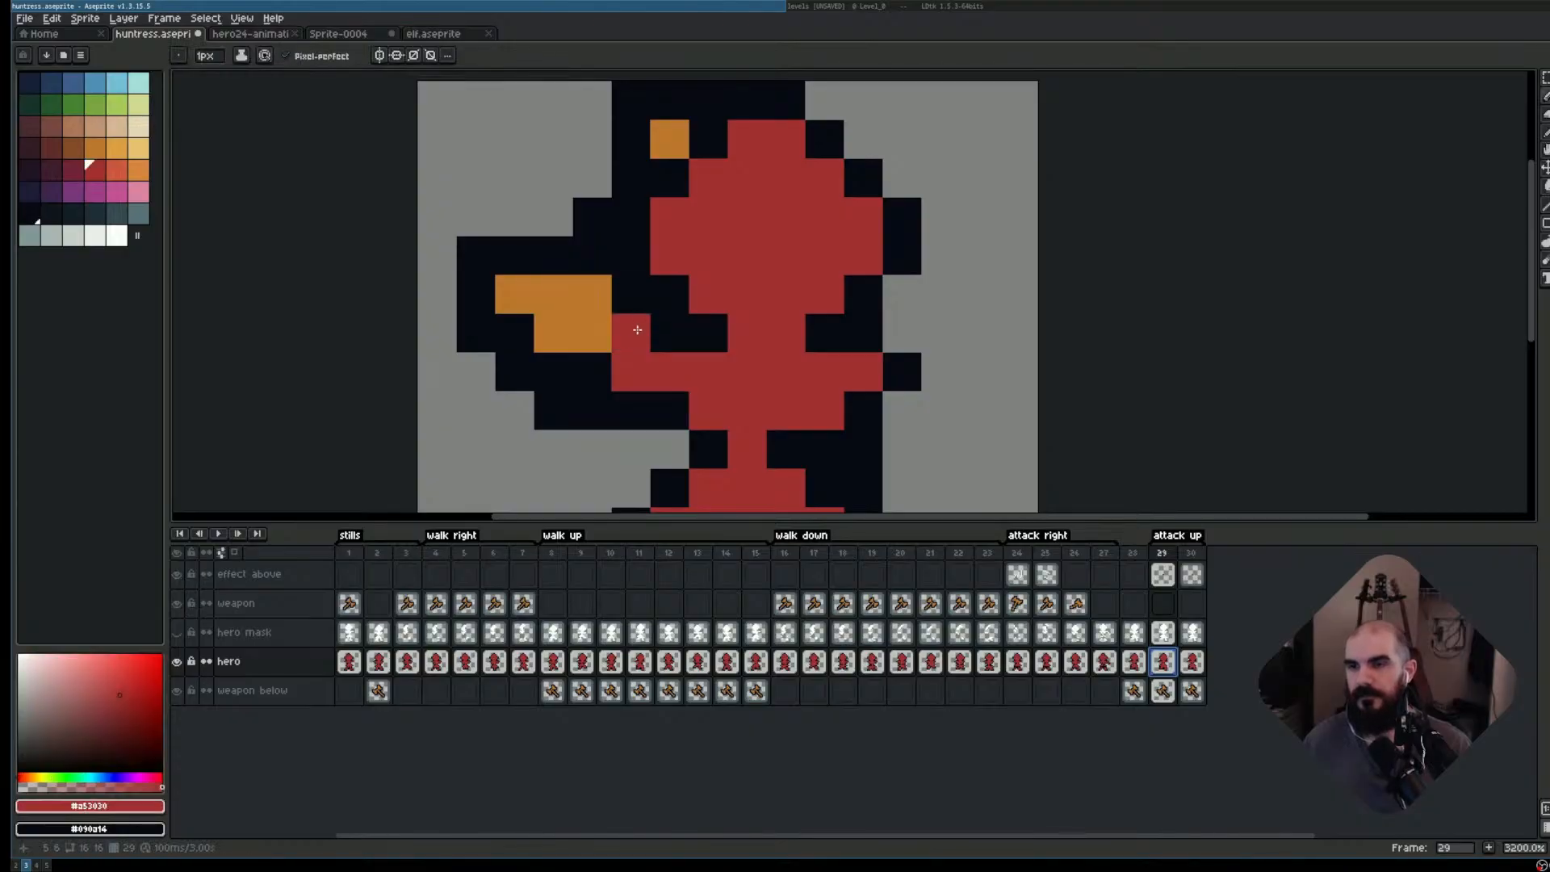
left_click(632, 329)
left_click(902, 333)
left_click(864, 299)
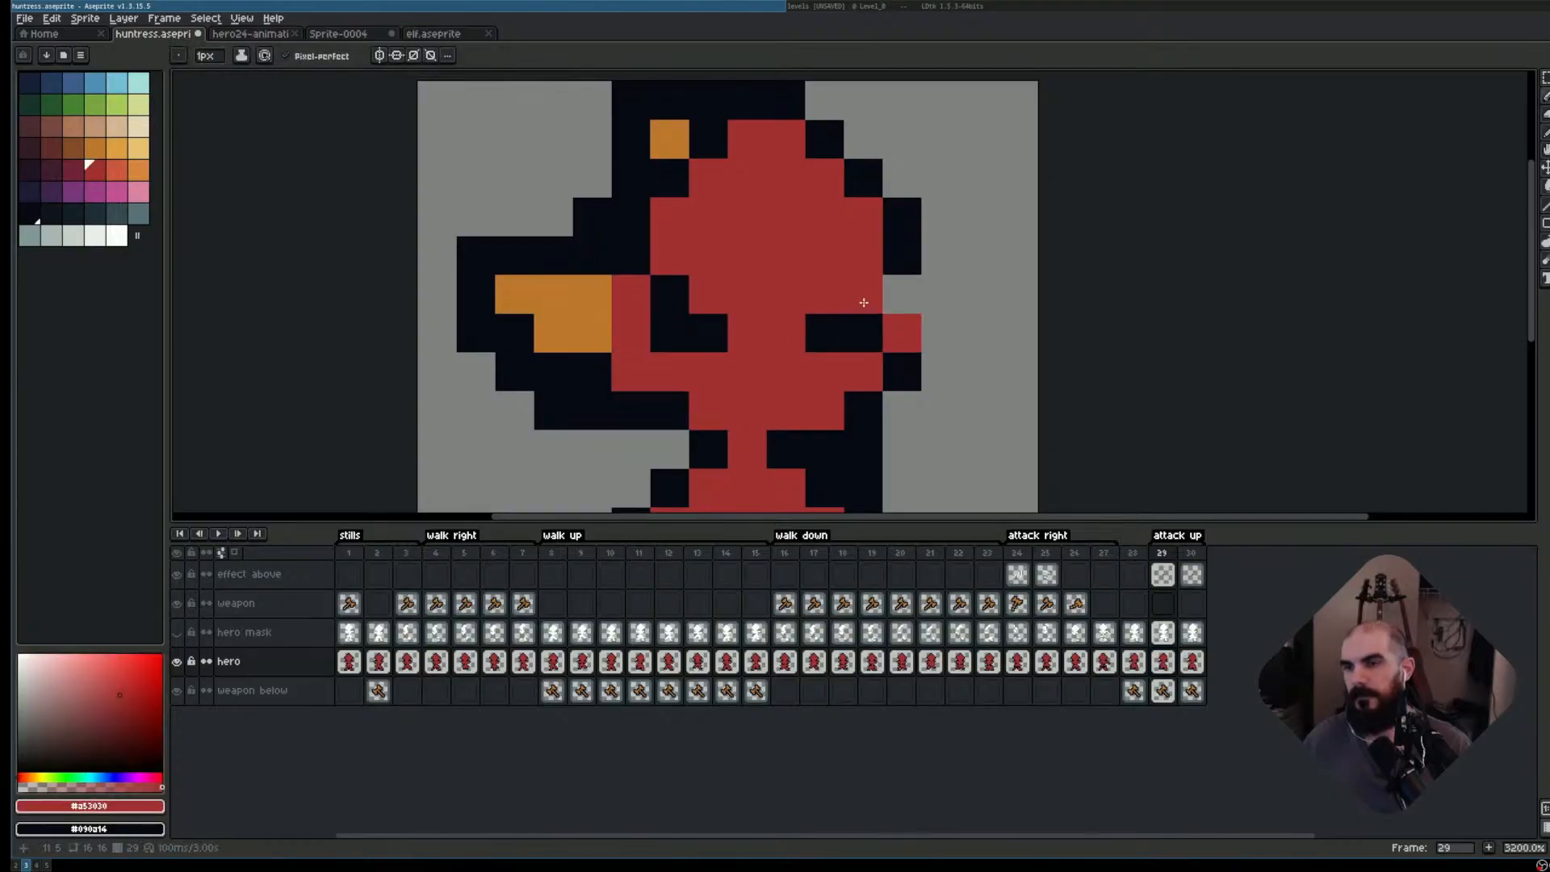
- Outline both raised arms in frame 29 with dark pixels and check them with the weapon below layer temporarily hidden
right_click(595, 339)
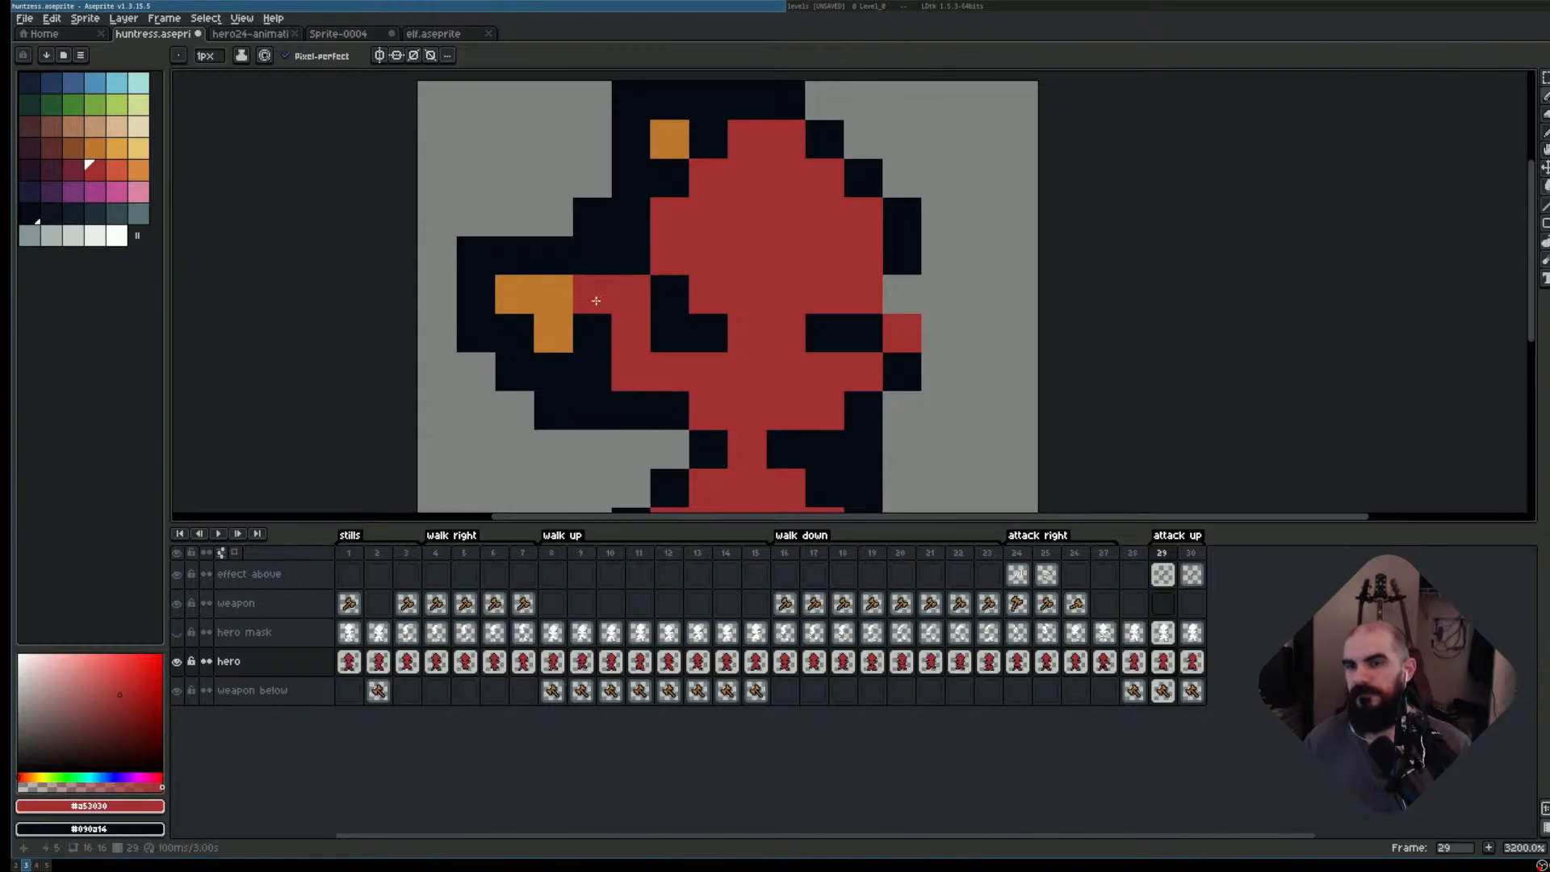
right_click(596, 298)
scroll(879, 388, "down", 2)
left_click(913, 361)
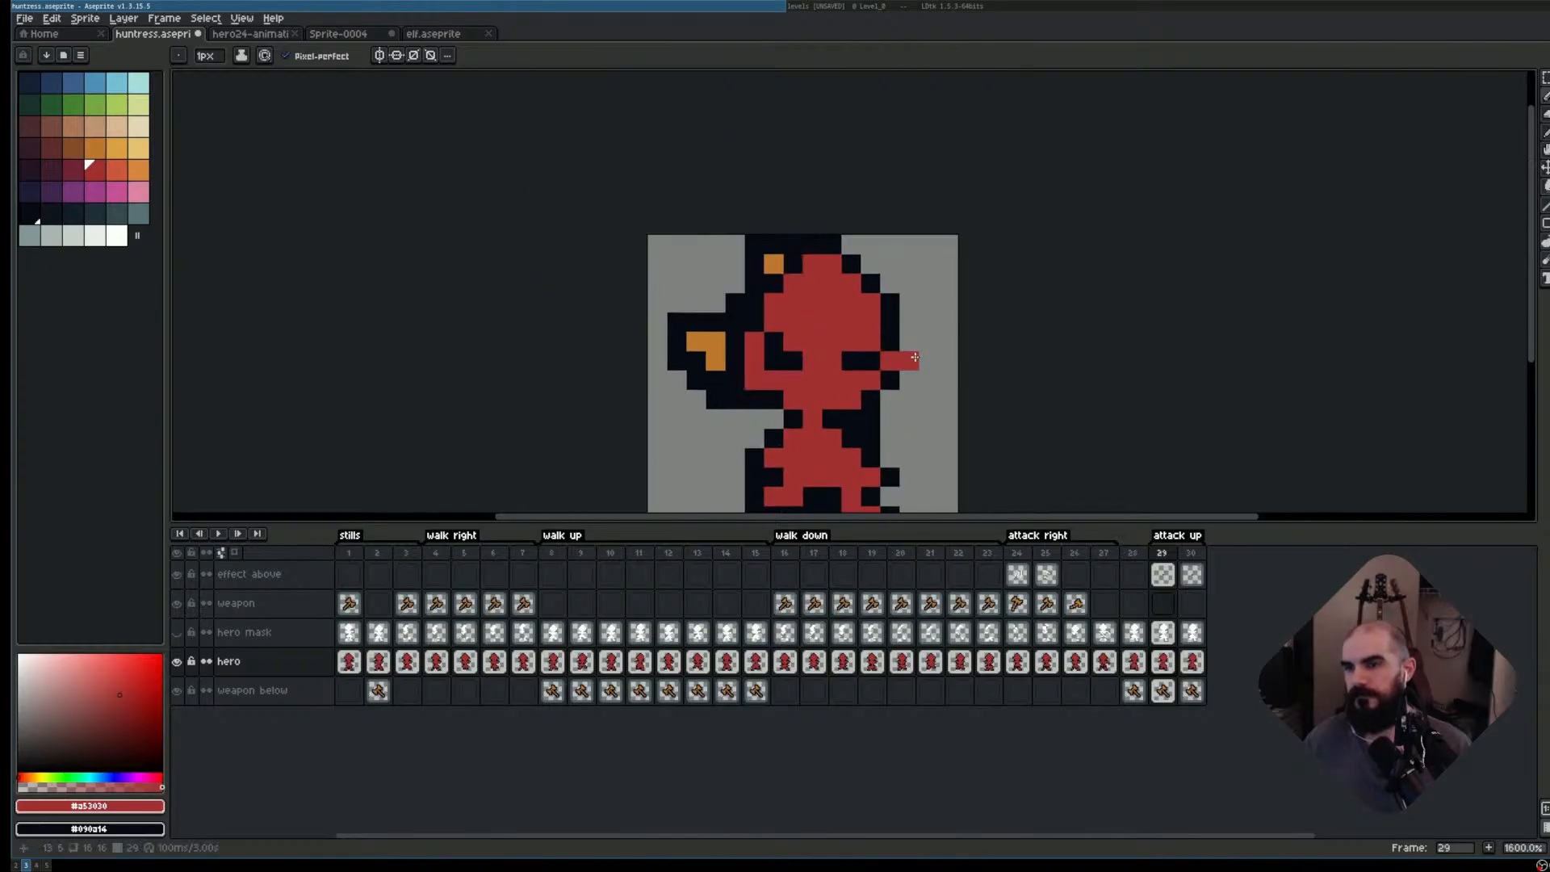
right_click(915, 358)
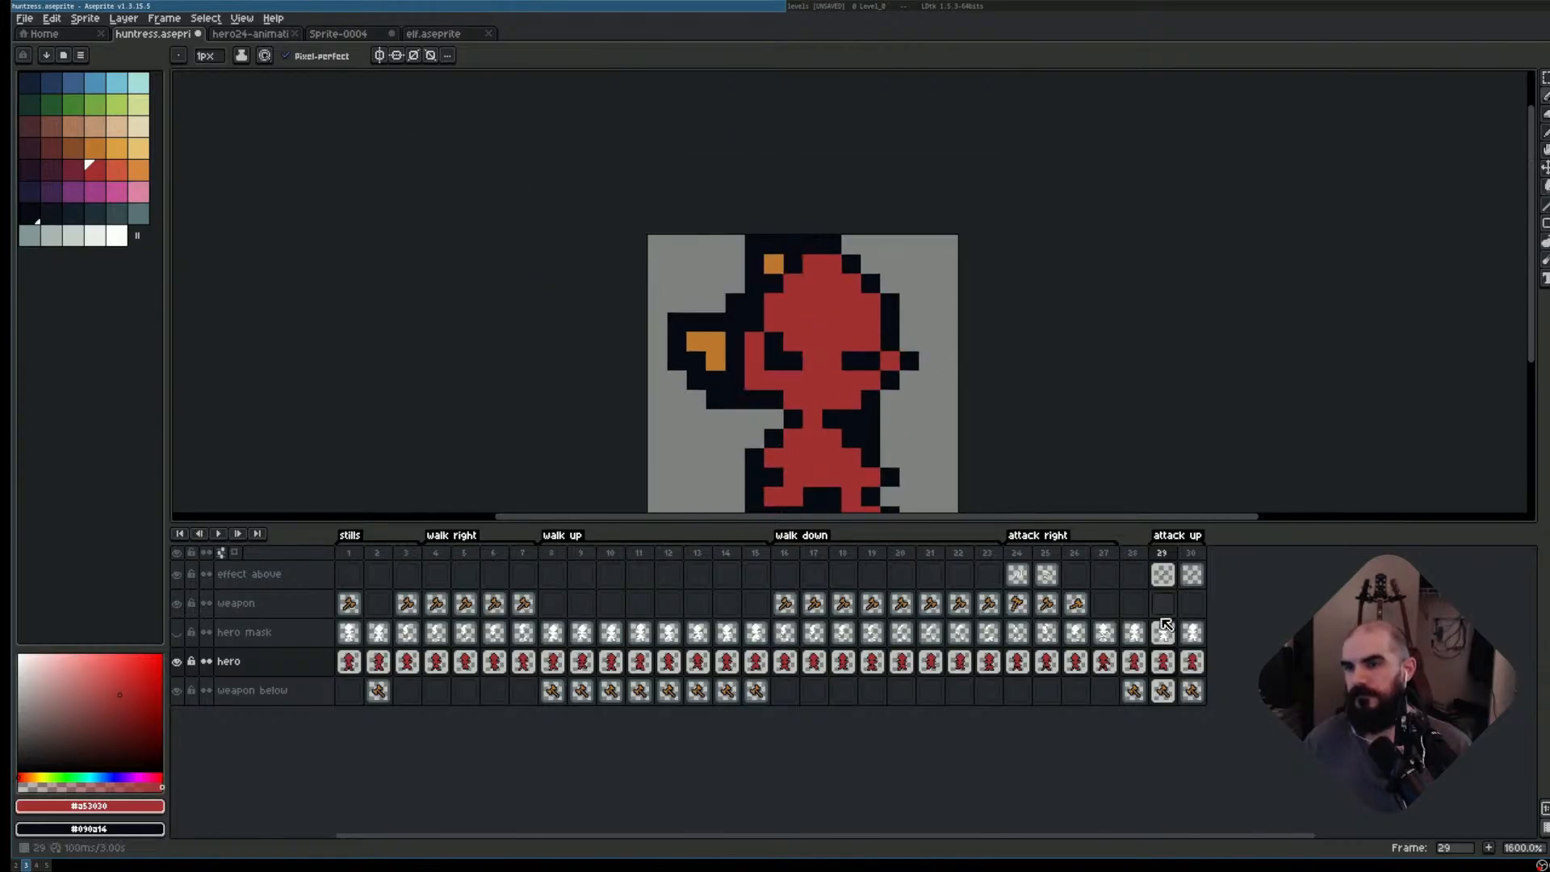
left_click(179, 691)
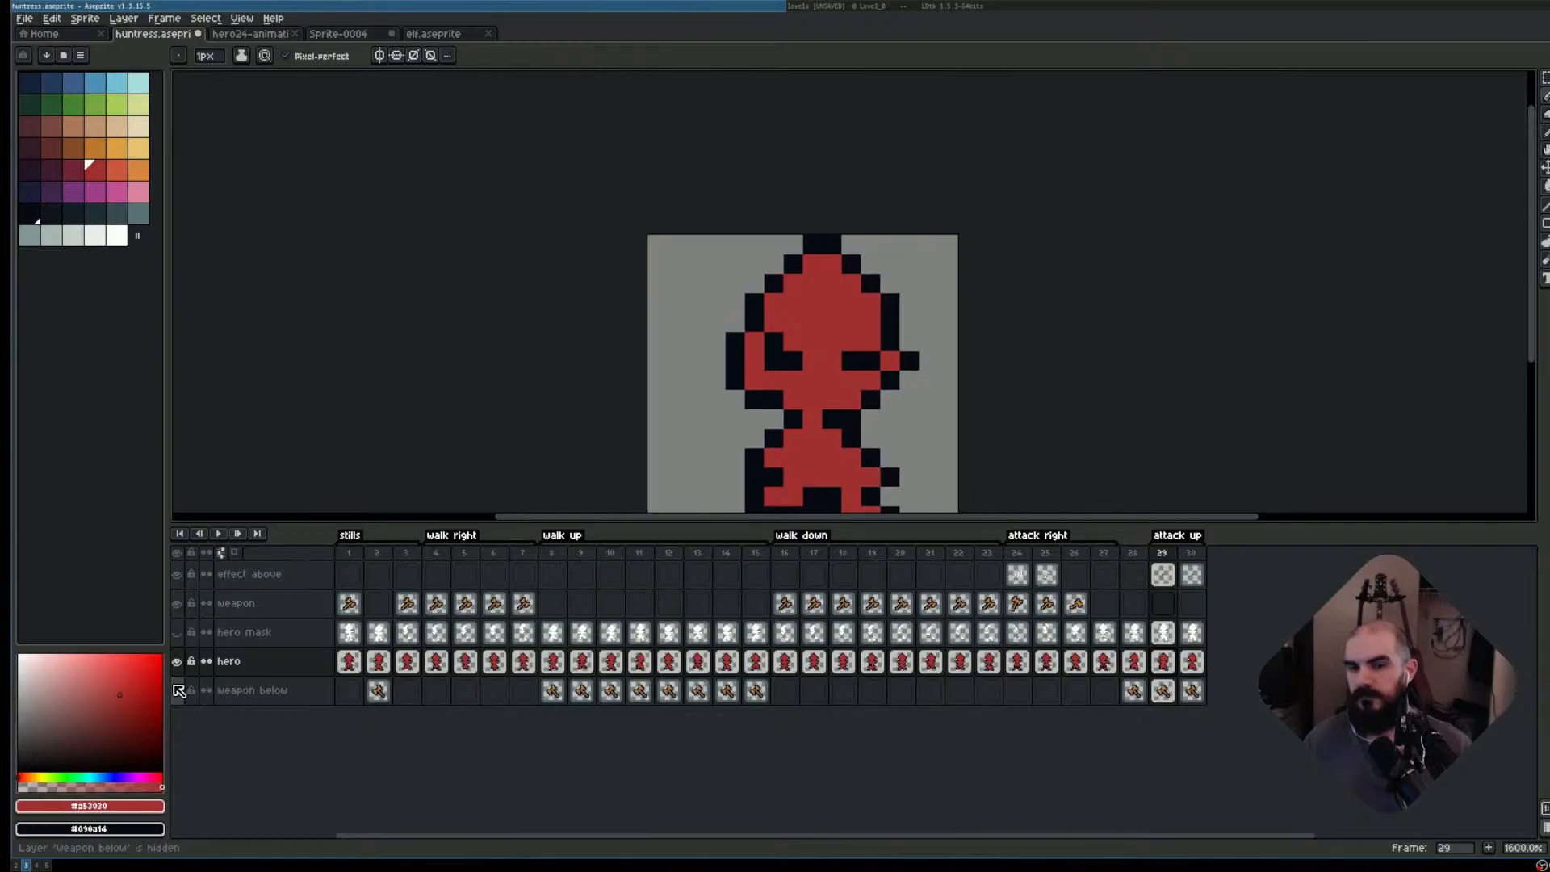
left_click(176, 691)
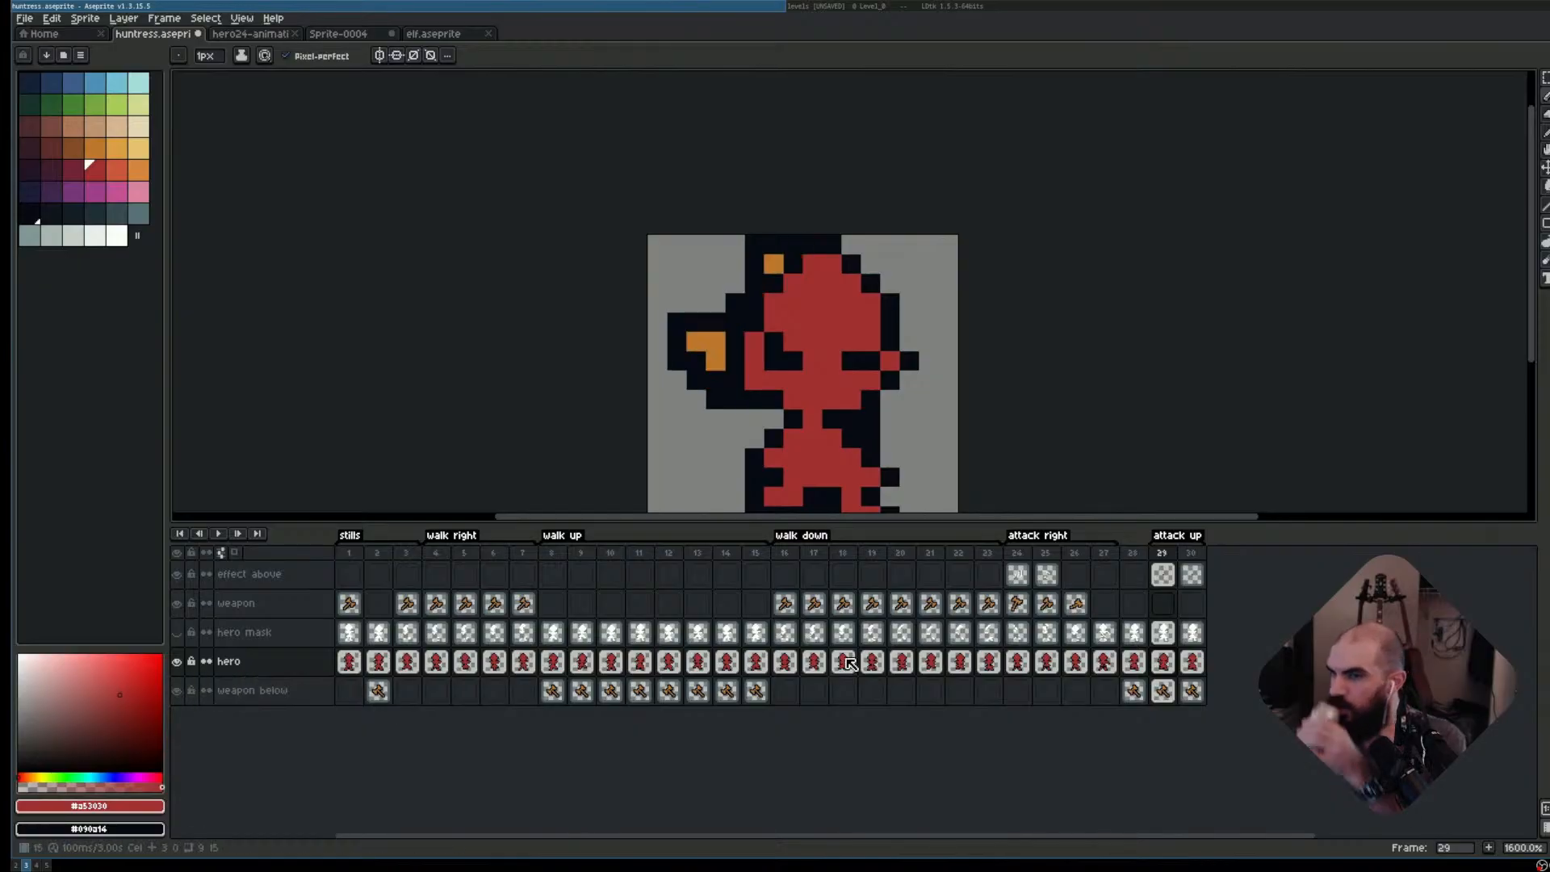
- Compare frames 28 to 30 and play the attack up animation
left_click(1133, 553)
left_click(1163, 553)
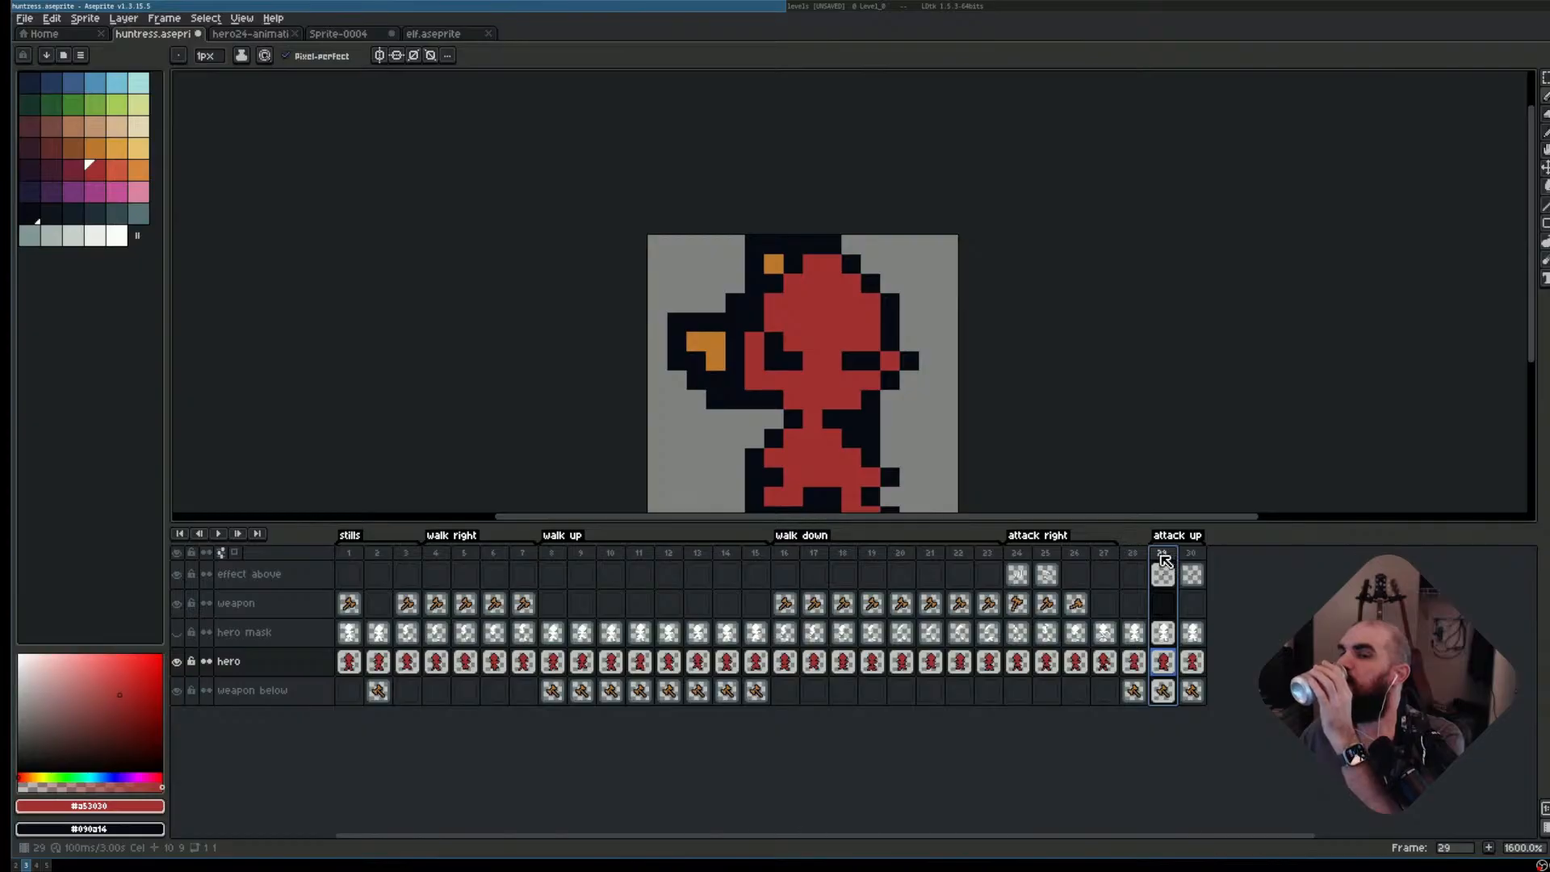
left_click(1192, 553)
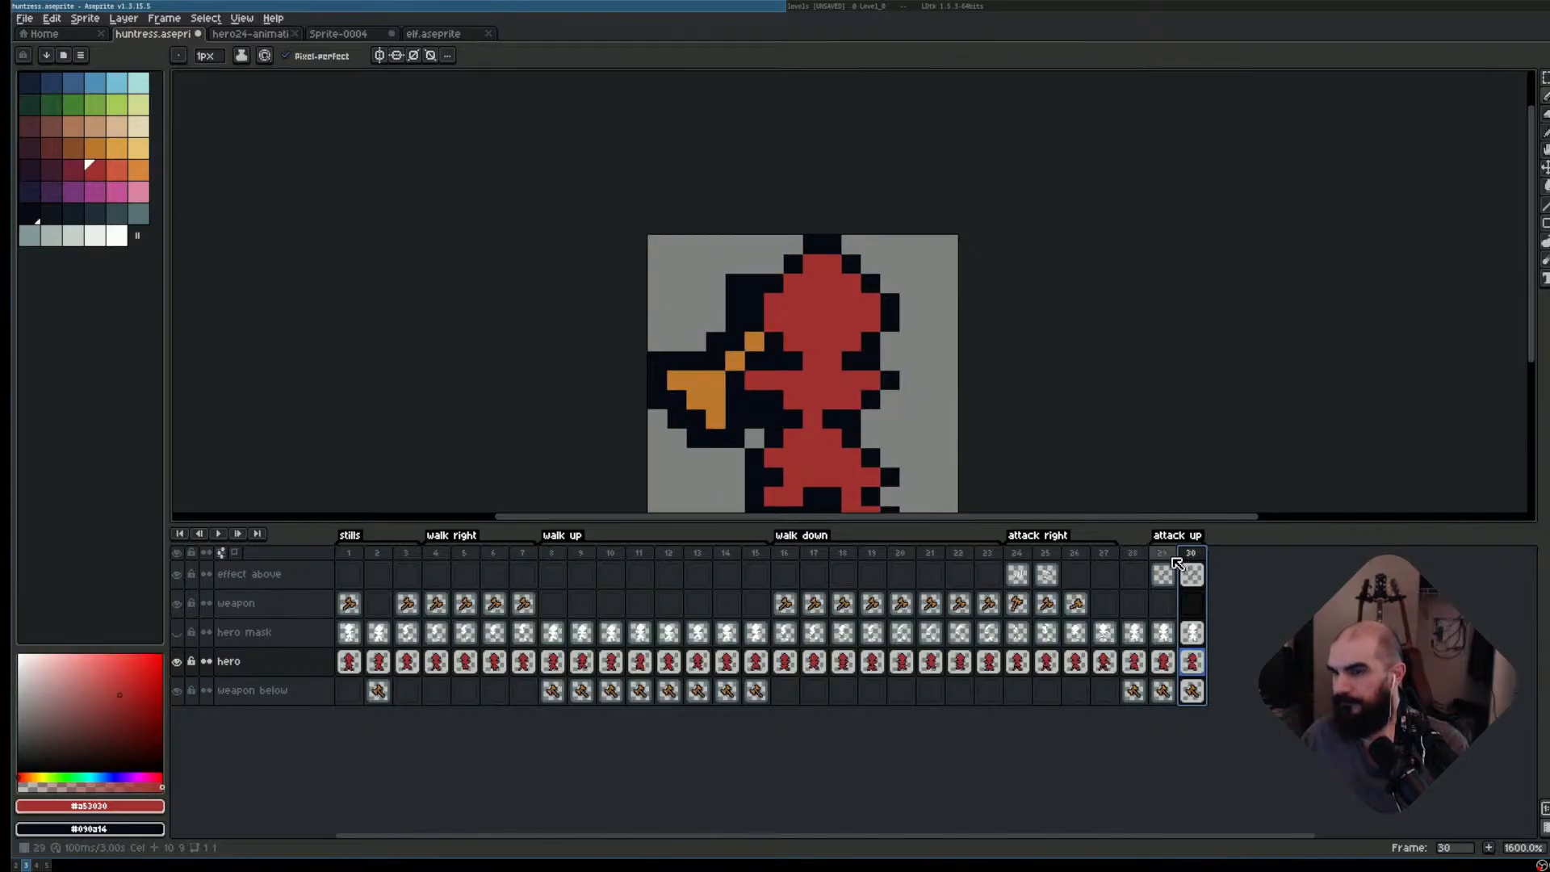
left_click(1169, 556)
key("Return")
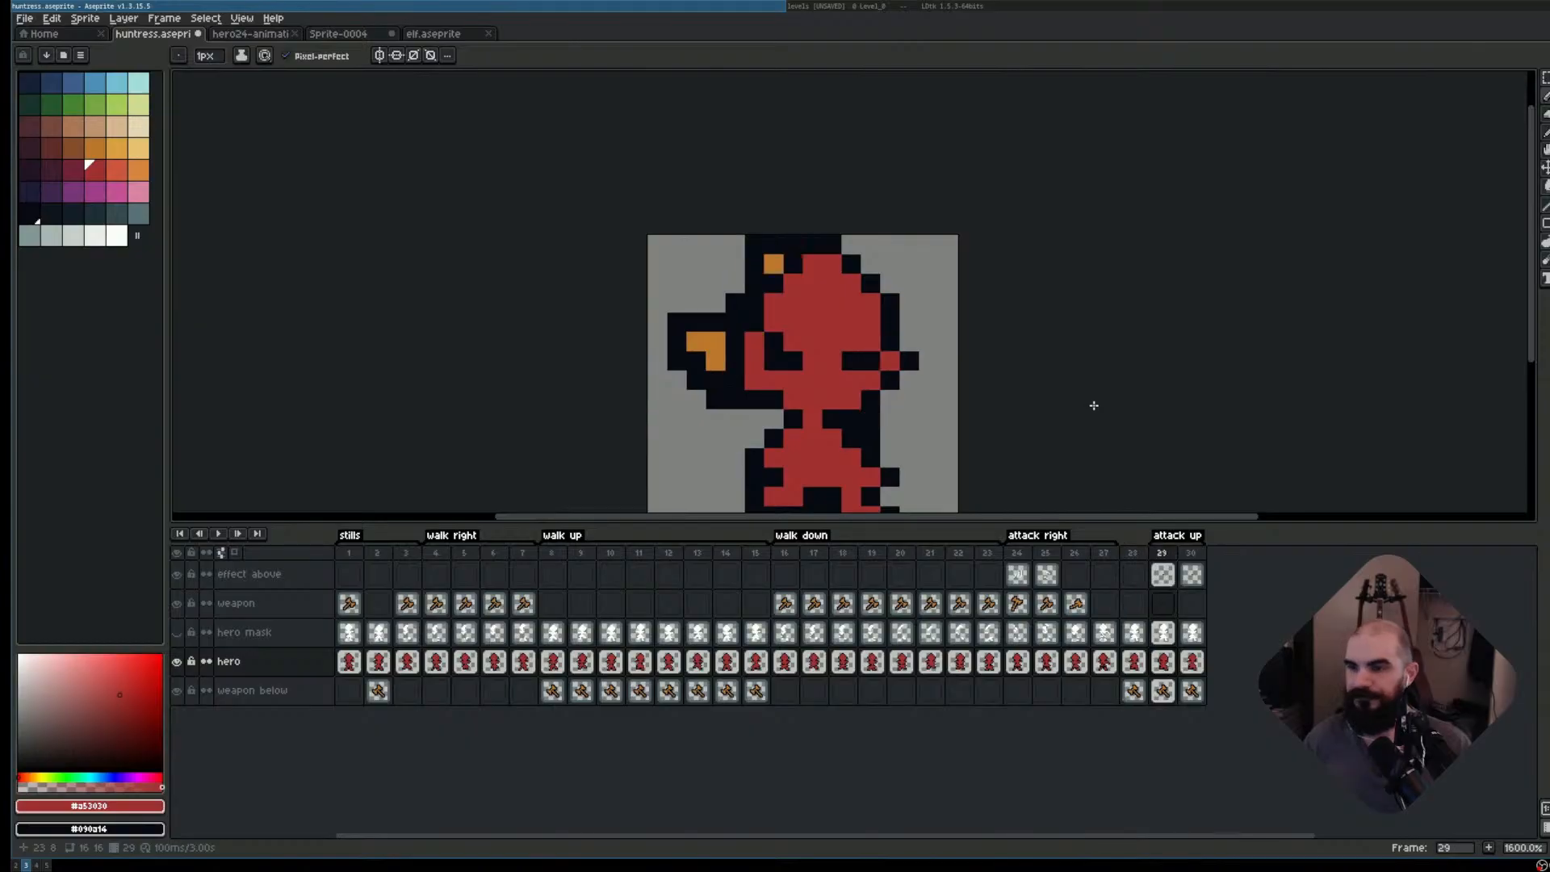
- Compare frames 28 and 29 with attack right frames 24 and 25, and play the attack up animation
key("Left")
key("Right")
key("Left")
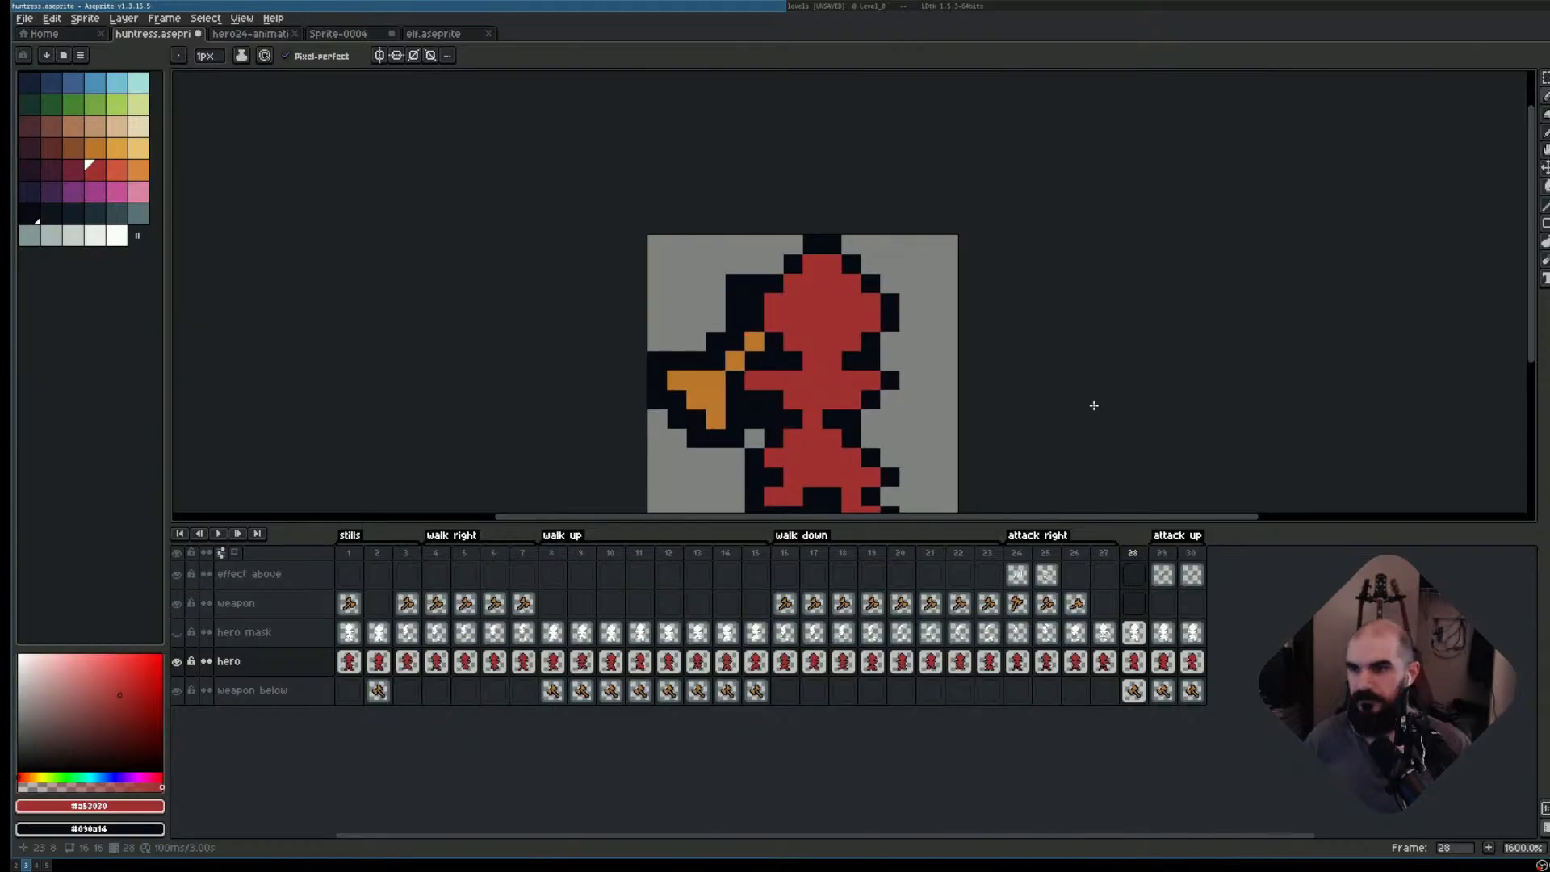
left_click(1026, 554)
key("Right")
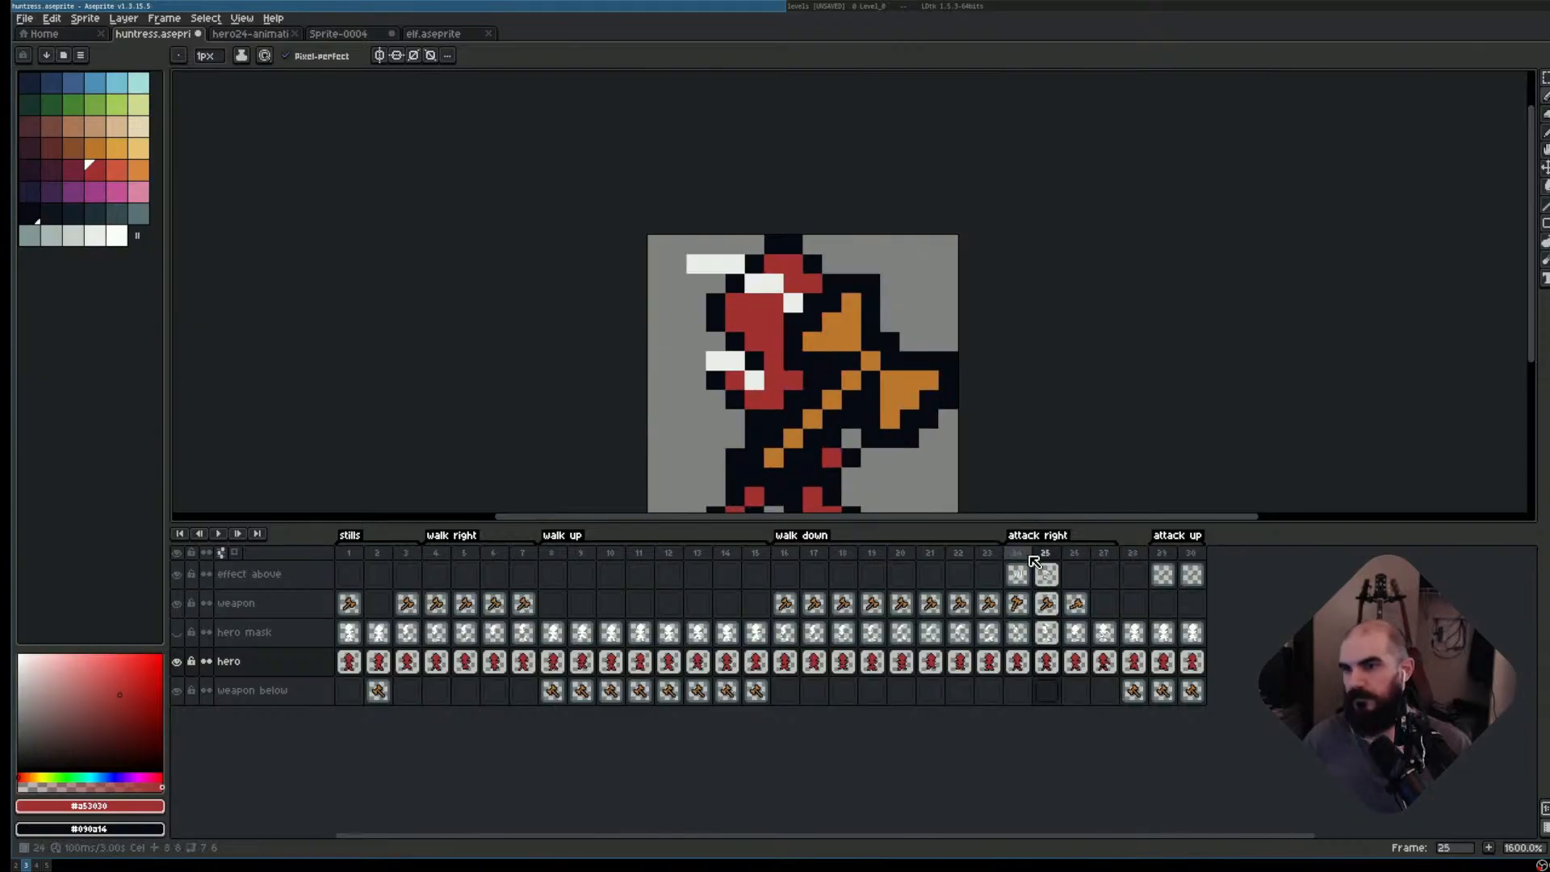
key("Left")
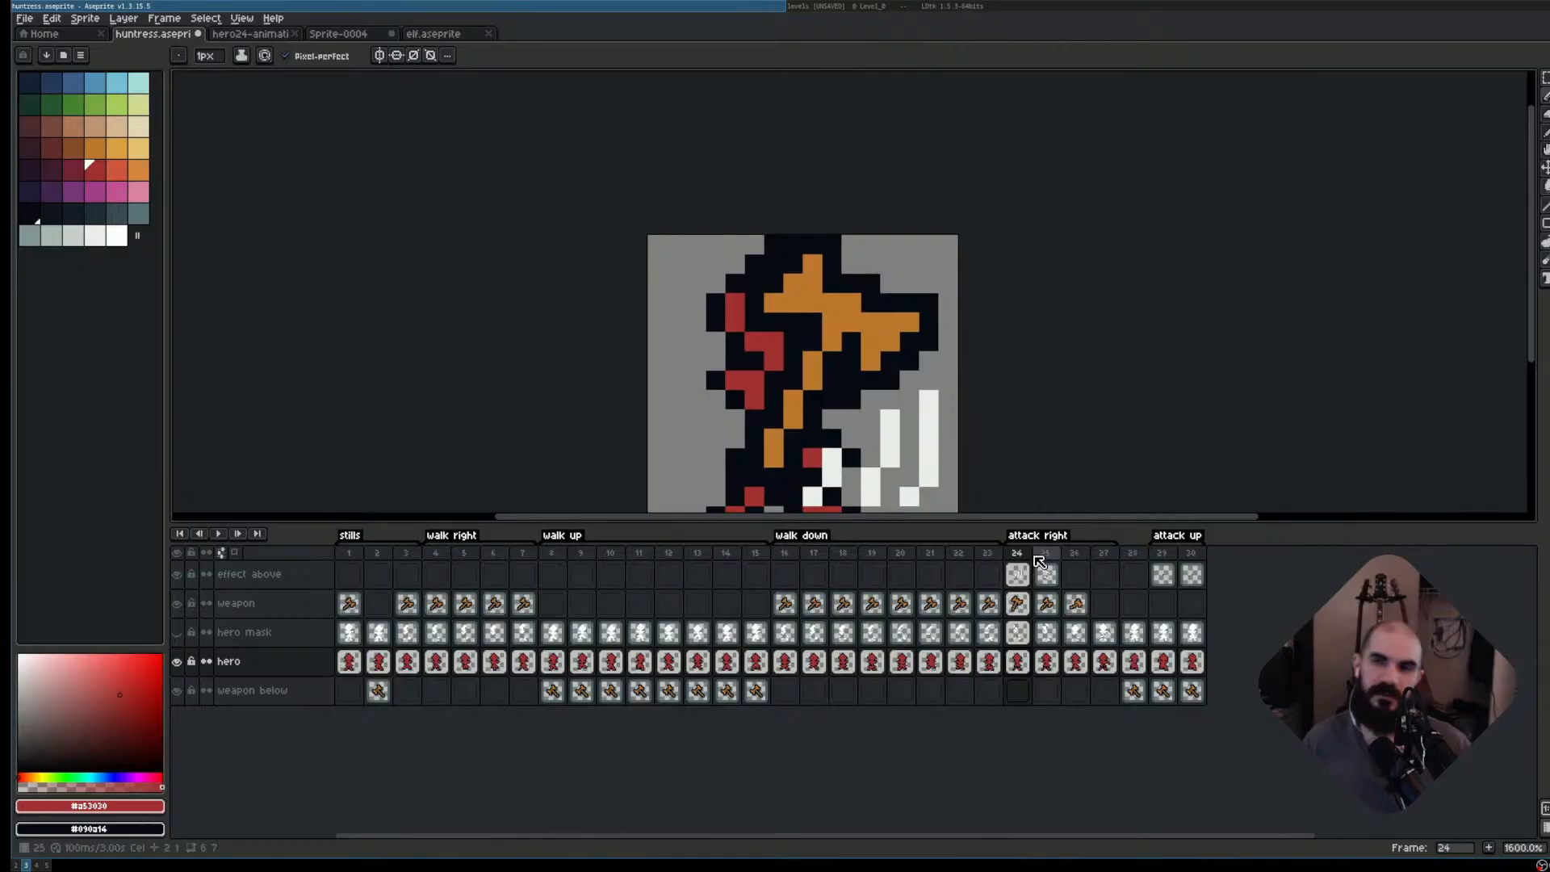
left_click(1163, 554)
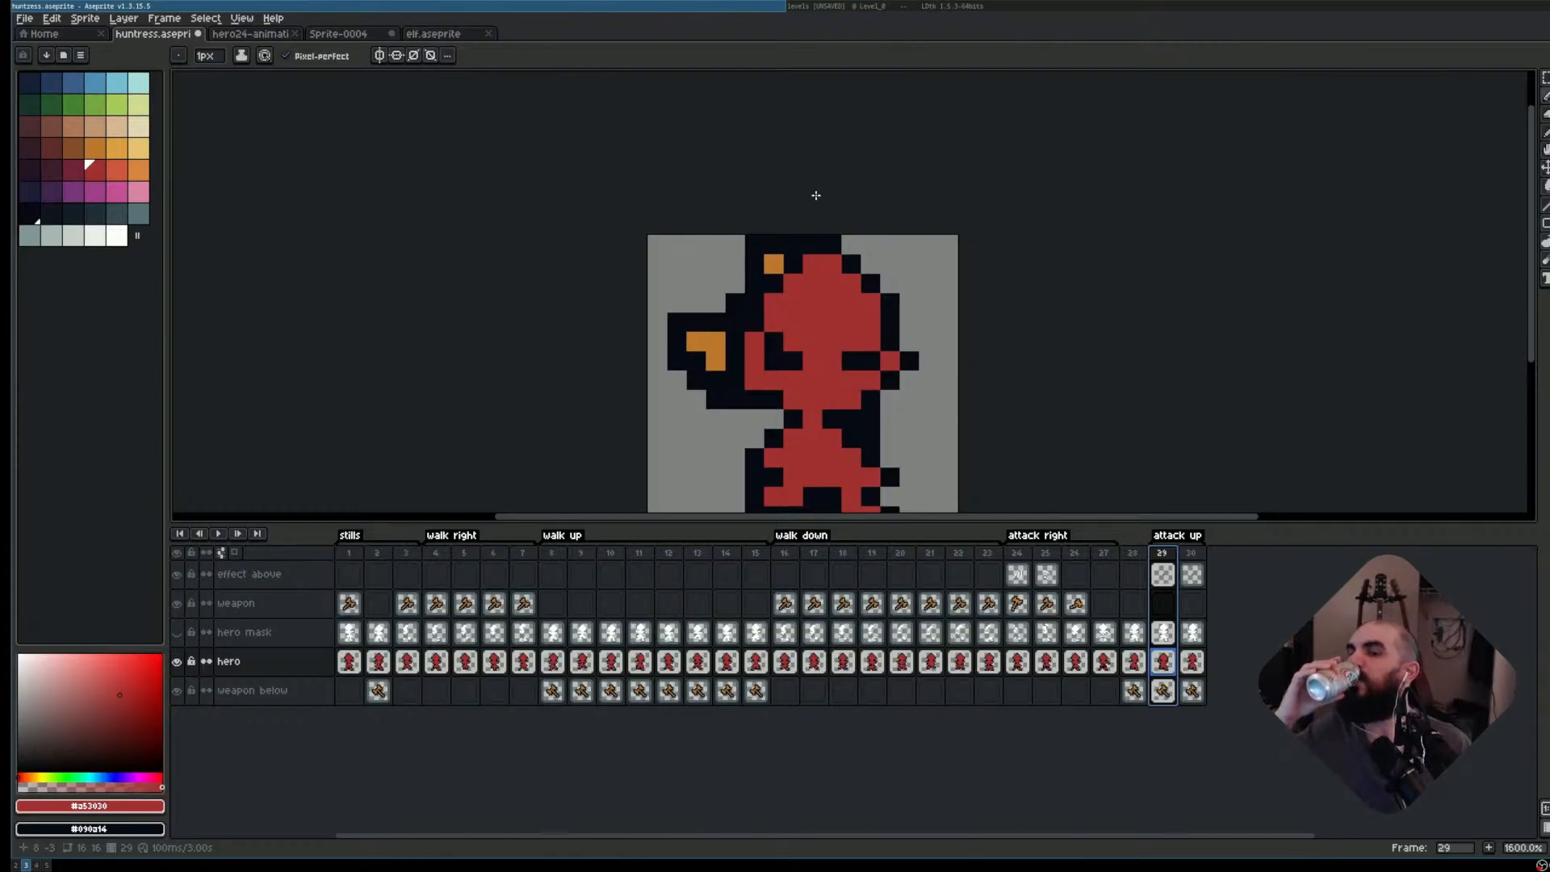
key("Return")
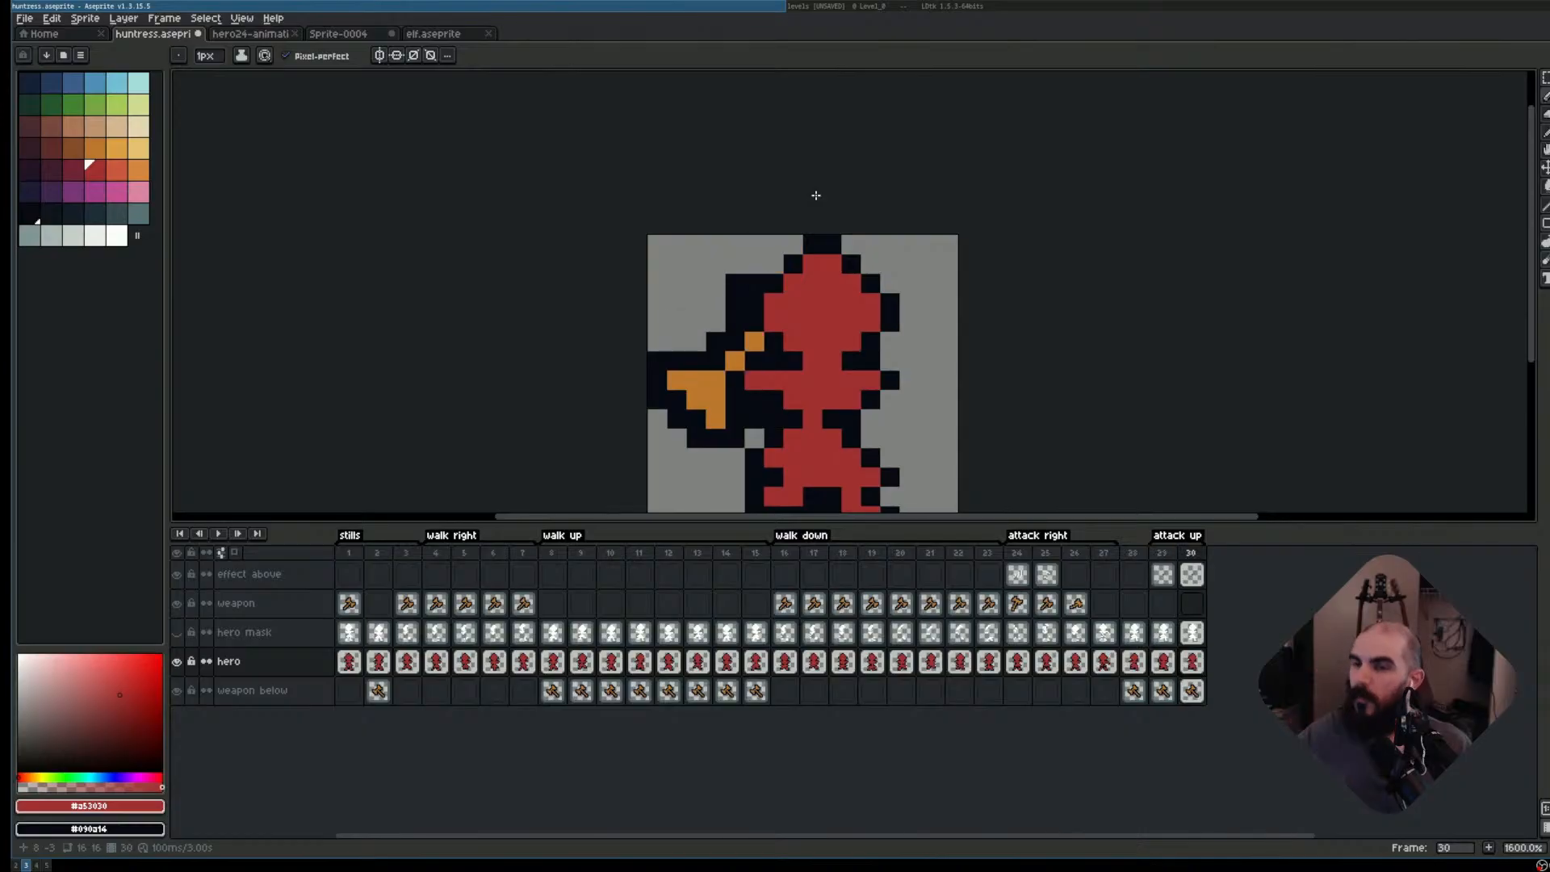
- Erase two dark outline pixels beside the left raised arm on frame 29's hero layer and compare the pose with frame 28
scroll(797, 308, "up", 2)
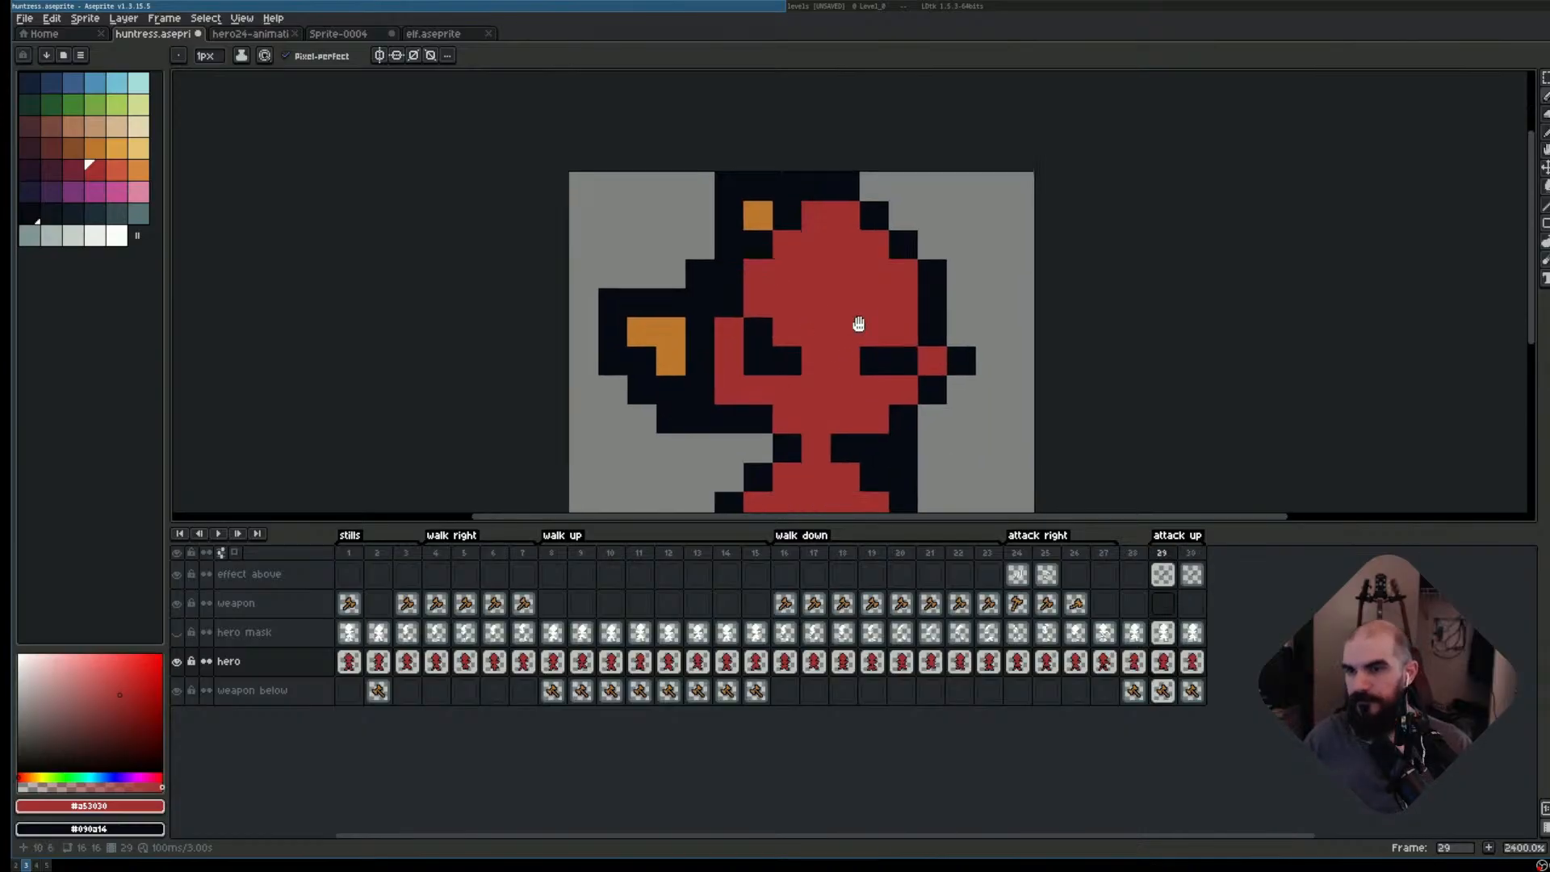
key("e")
left_click(728, 297)
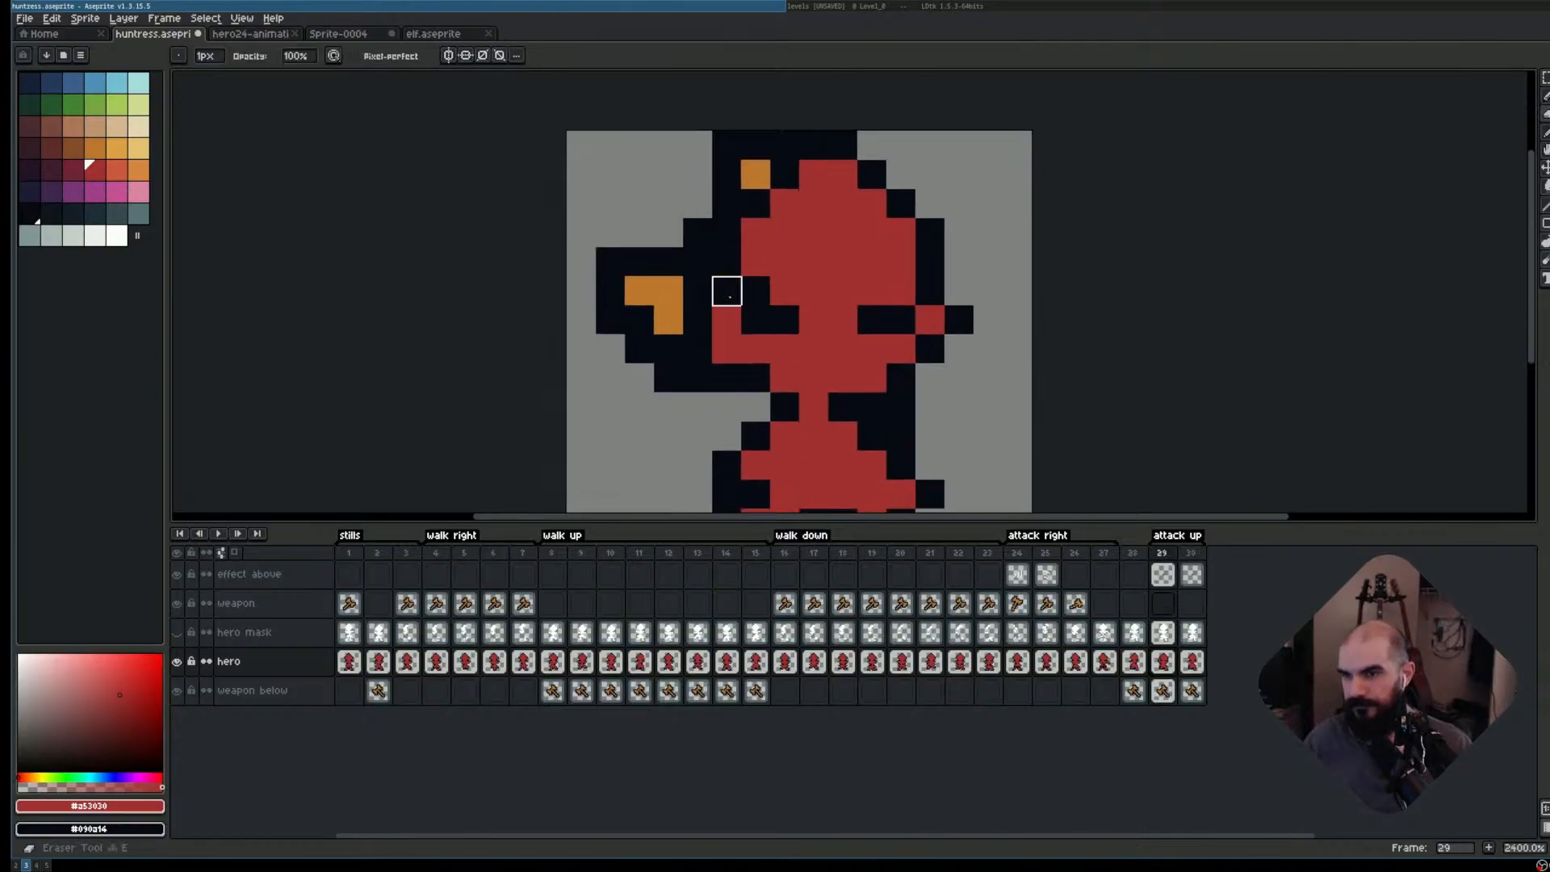
left_click(699, 294)
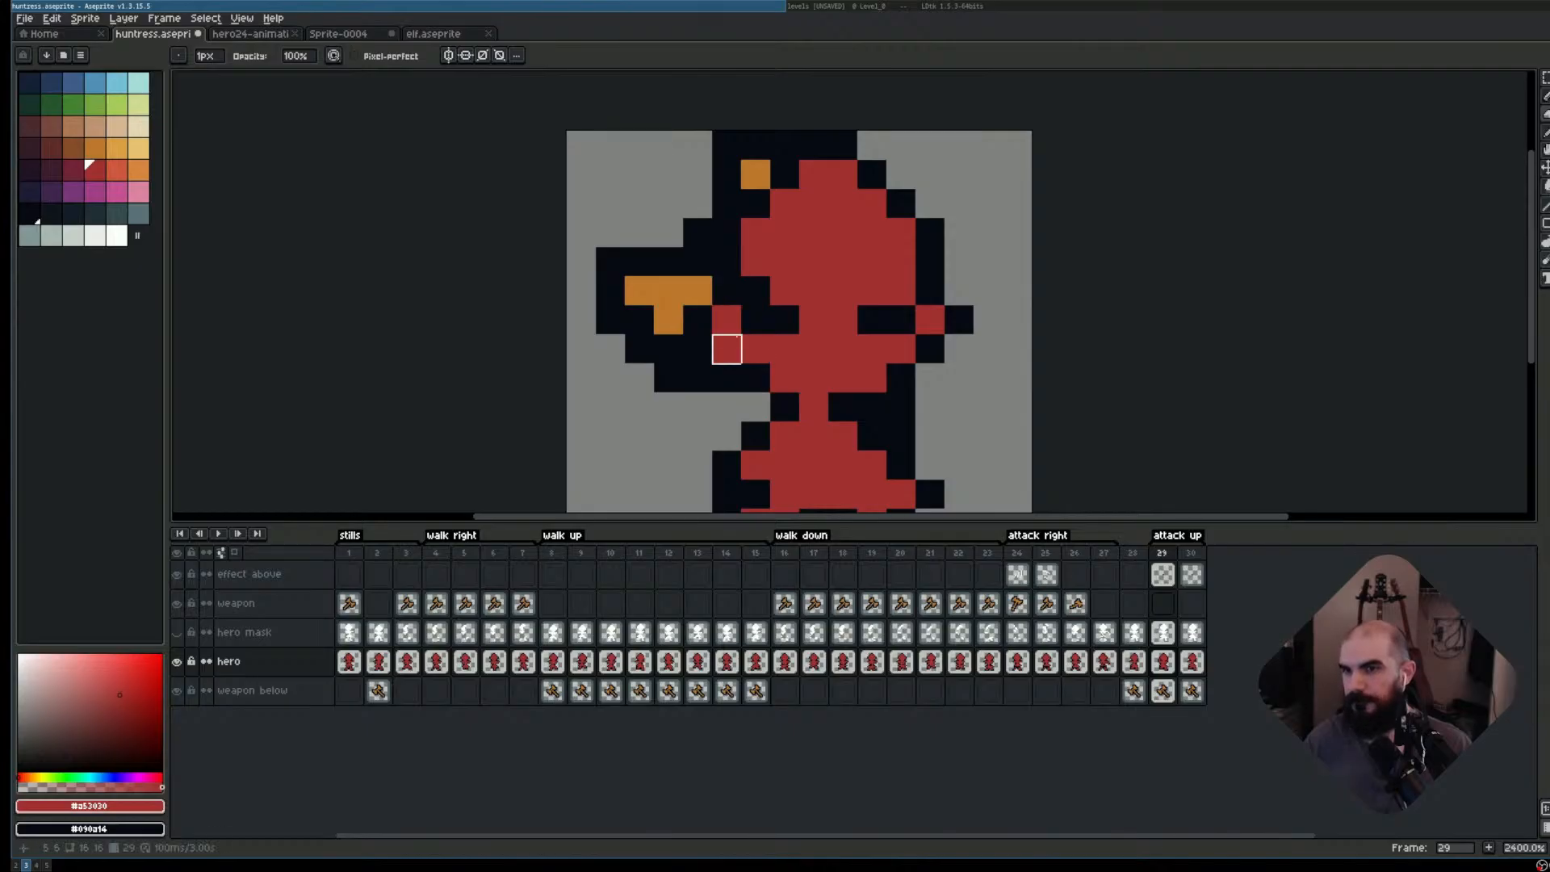
key("b")
scroll(1056, 389, "down", 2)
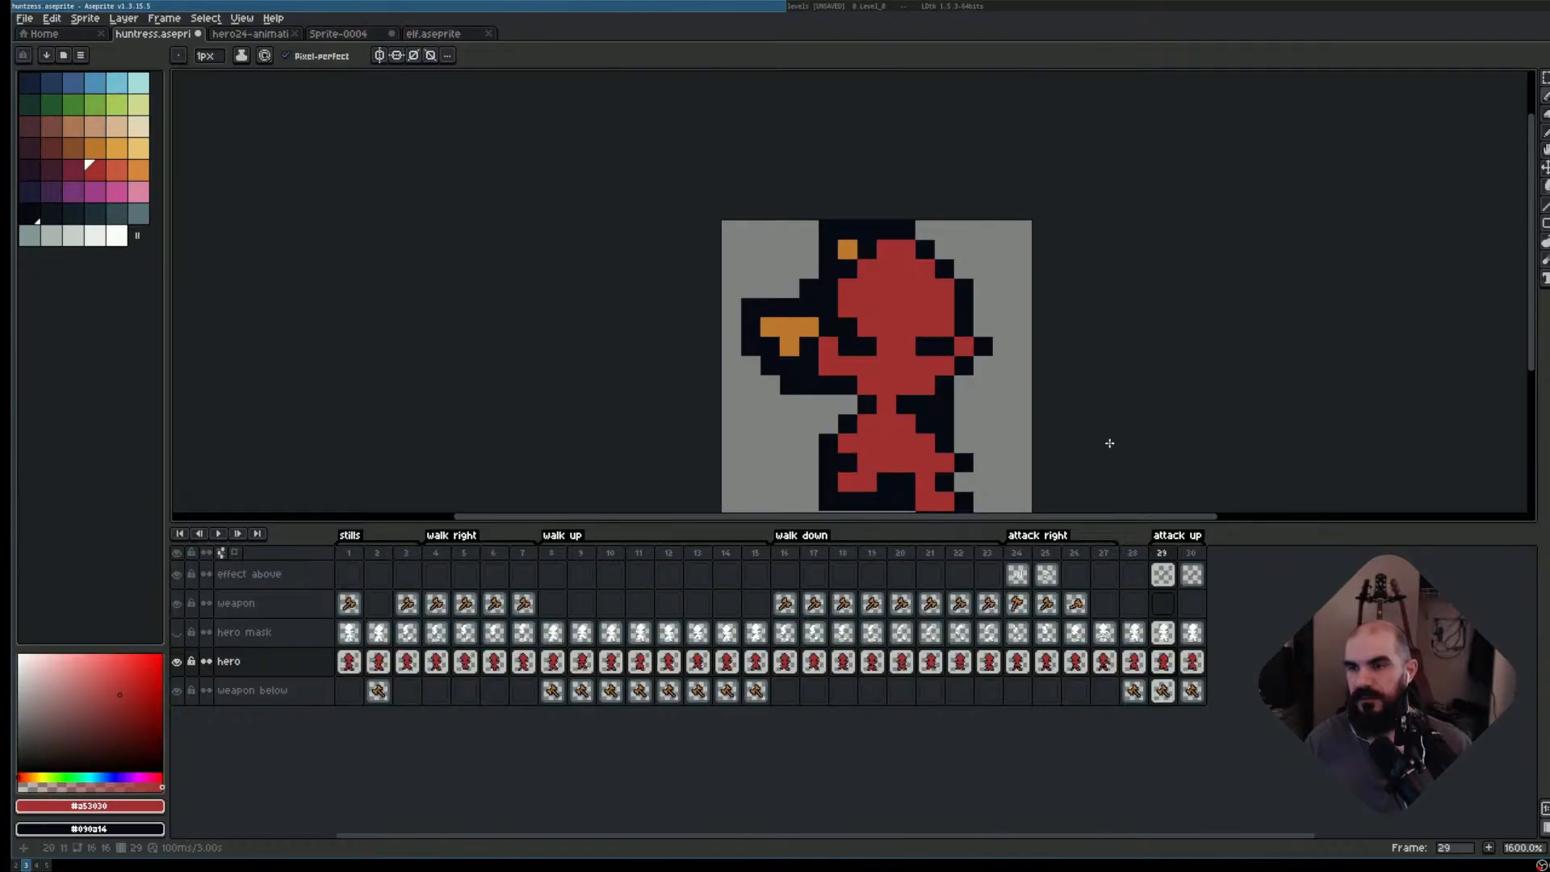
key("Left")
key("Right")
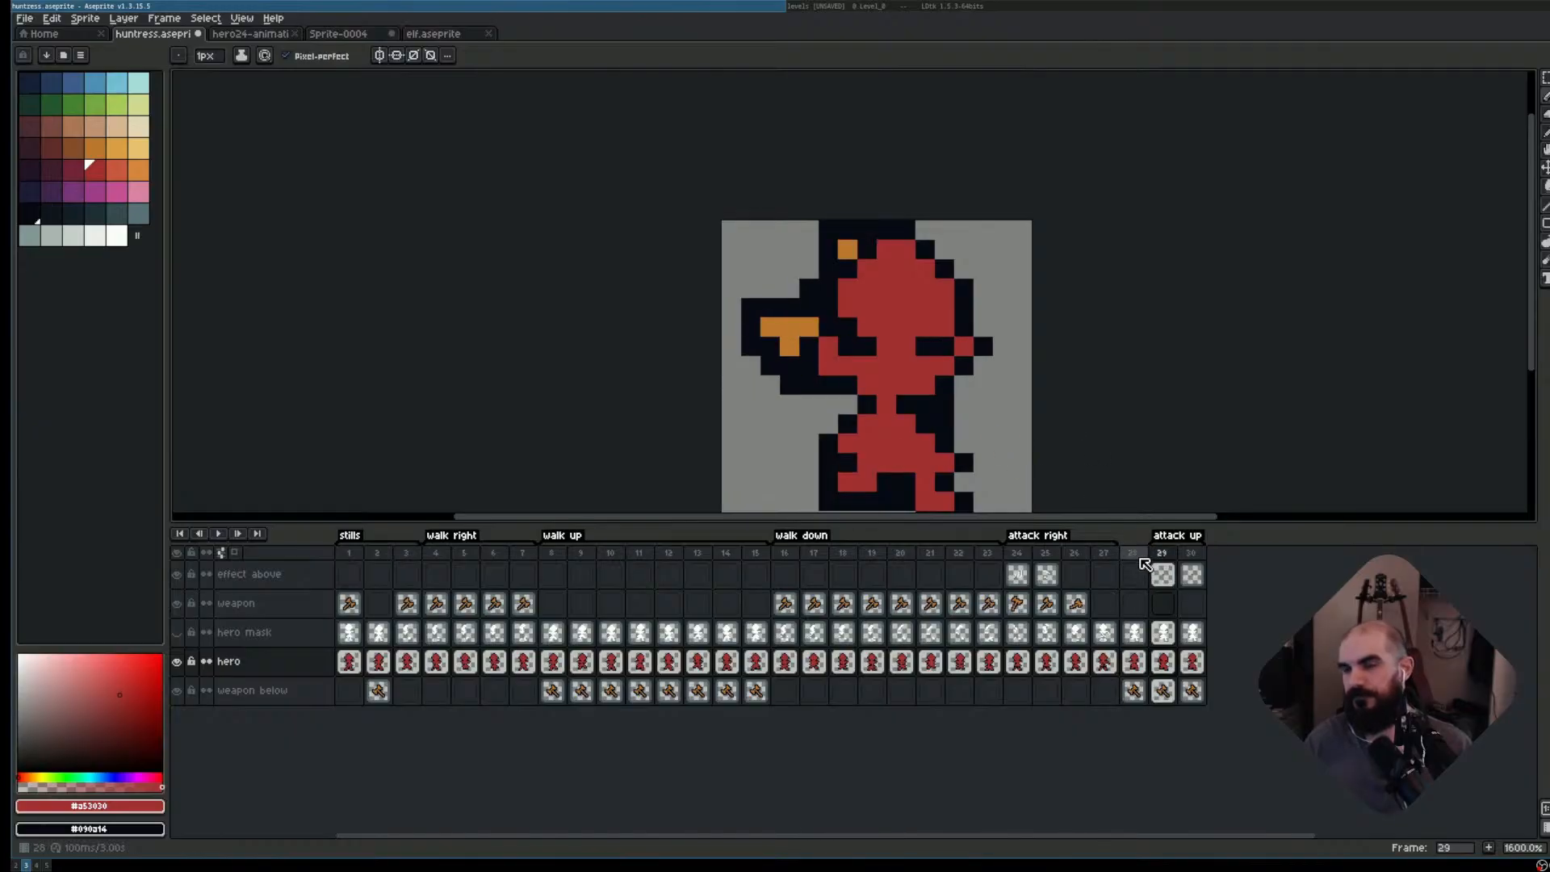
key("Left")
key("Right")
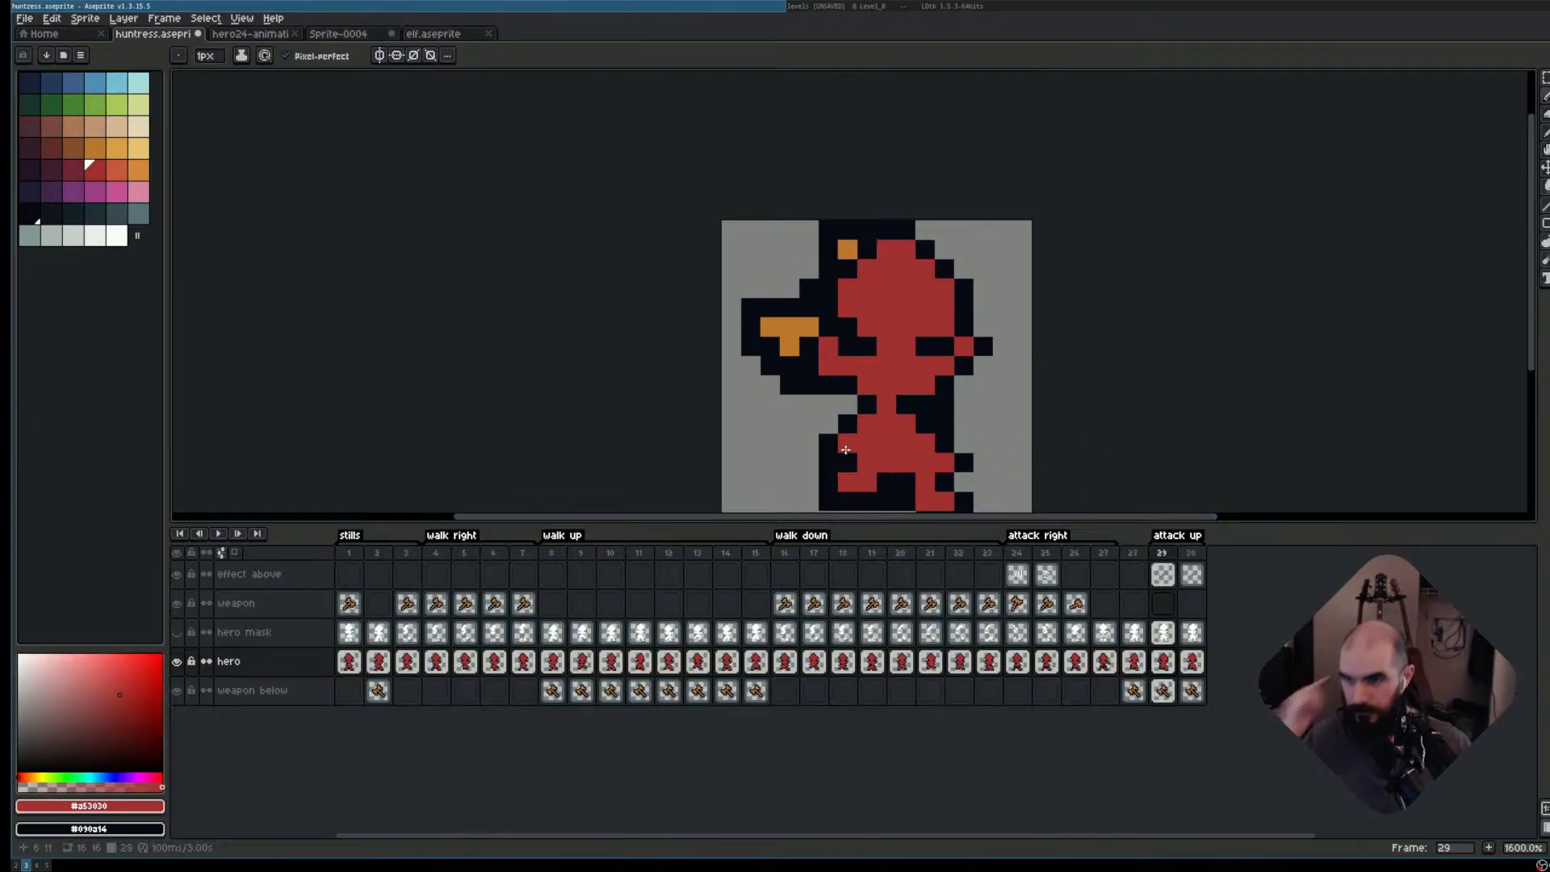
- Erase the outermost pixels of the left raised arm in frame 29 to reveal the axe head, comparing against frame 28
key("e")
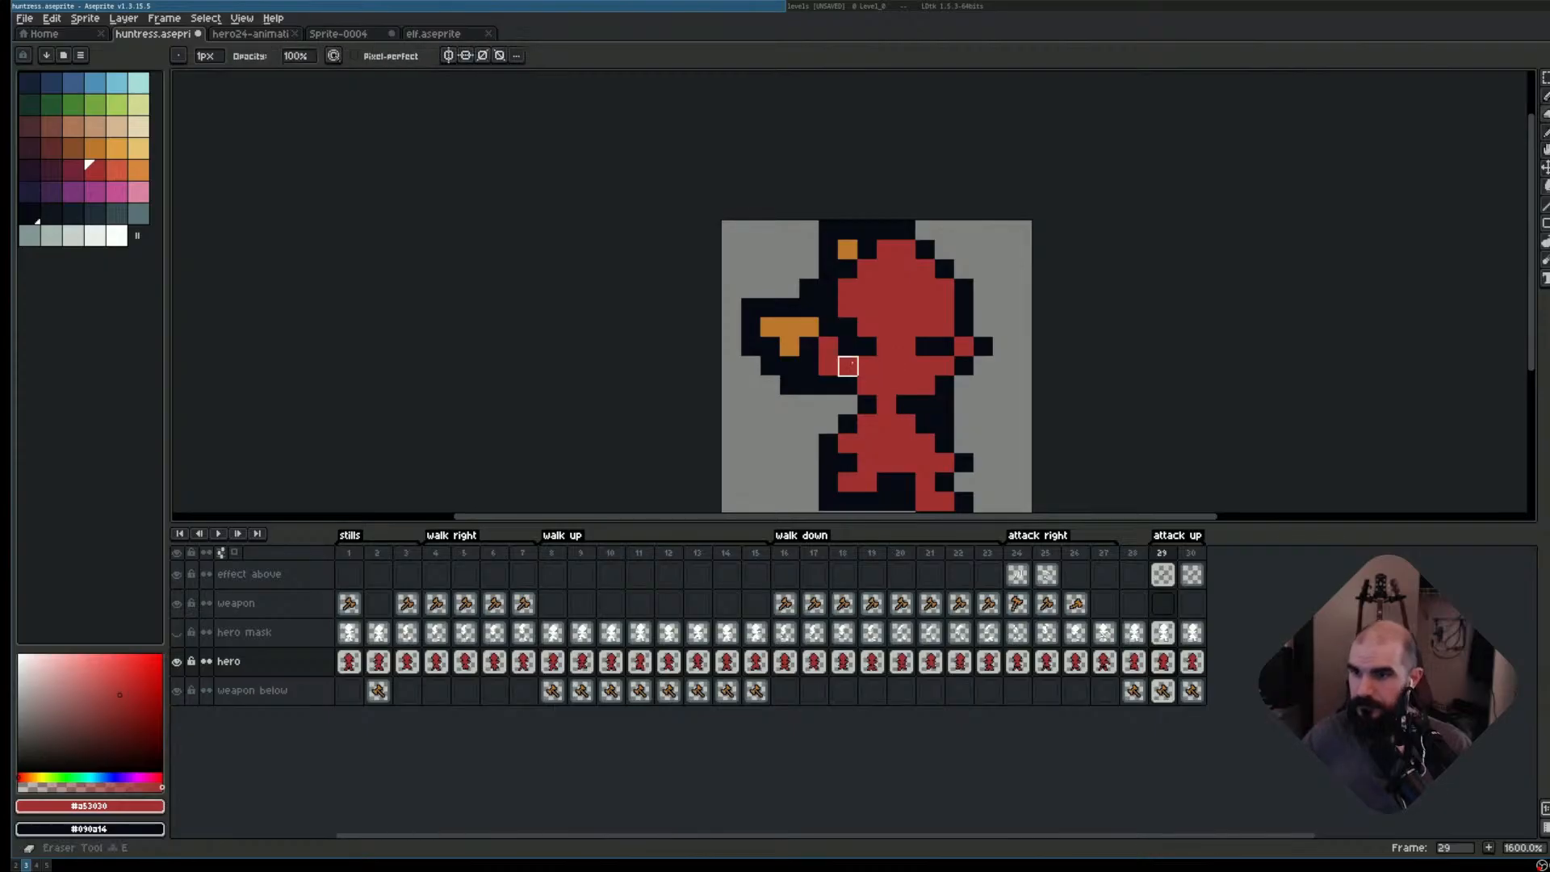
left_click_drag(809, 366, 809, 347)
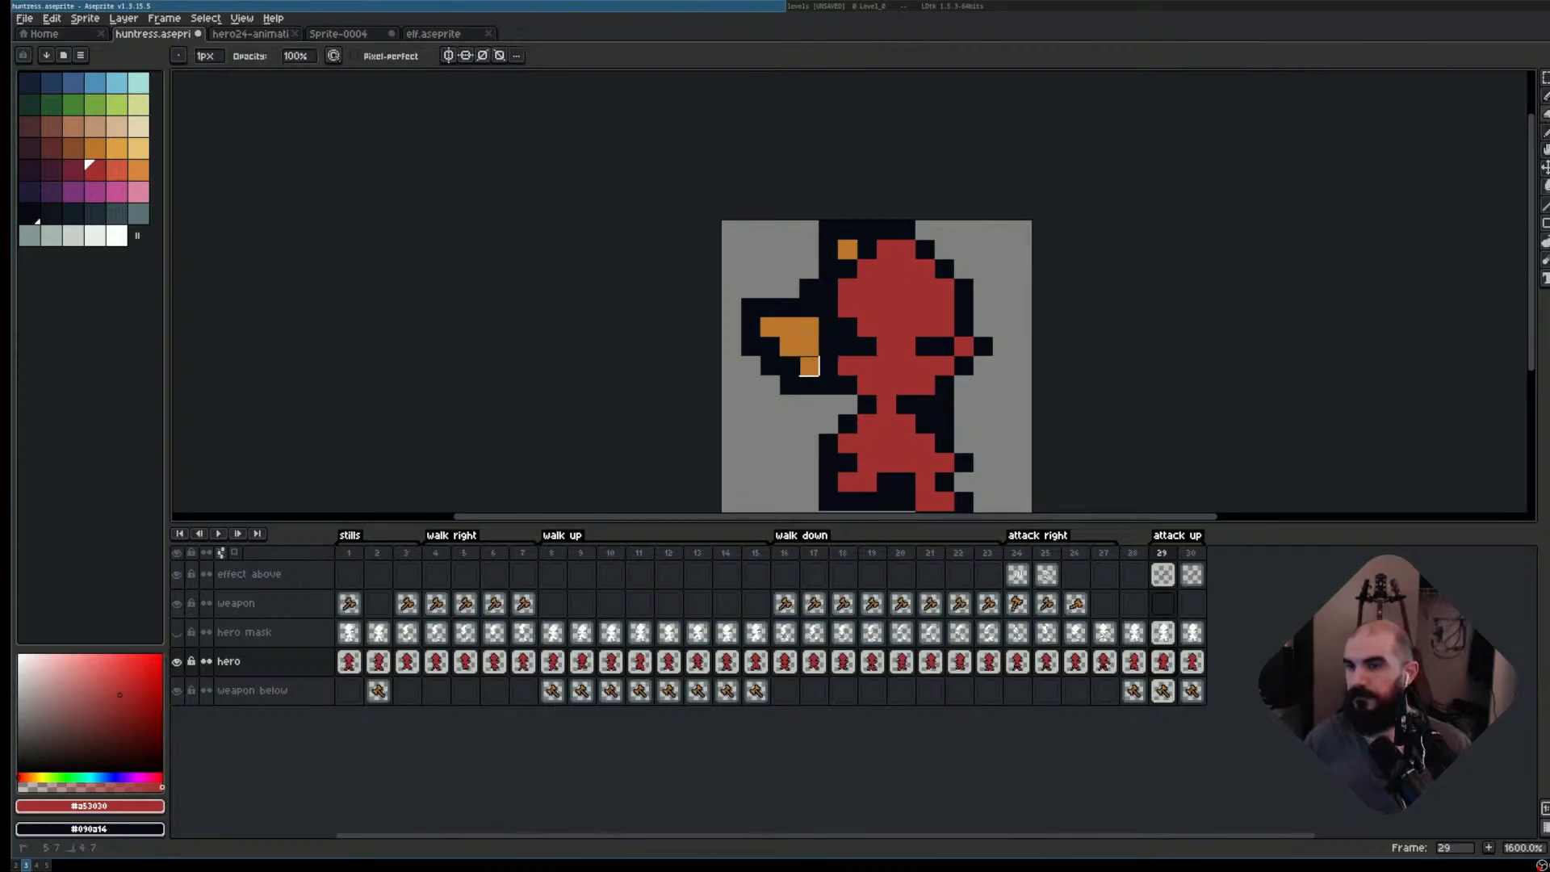
key("Left")
key("Right")
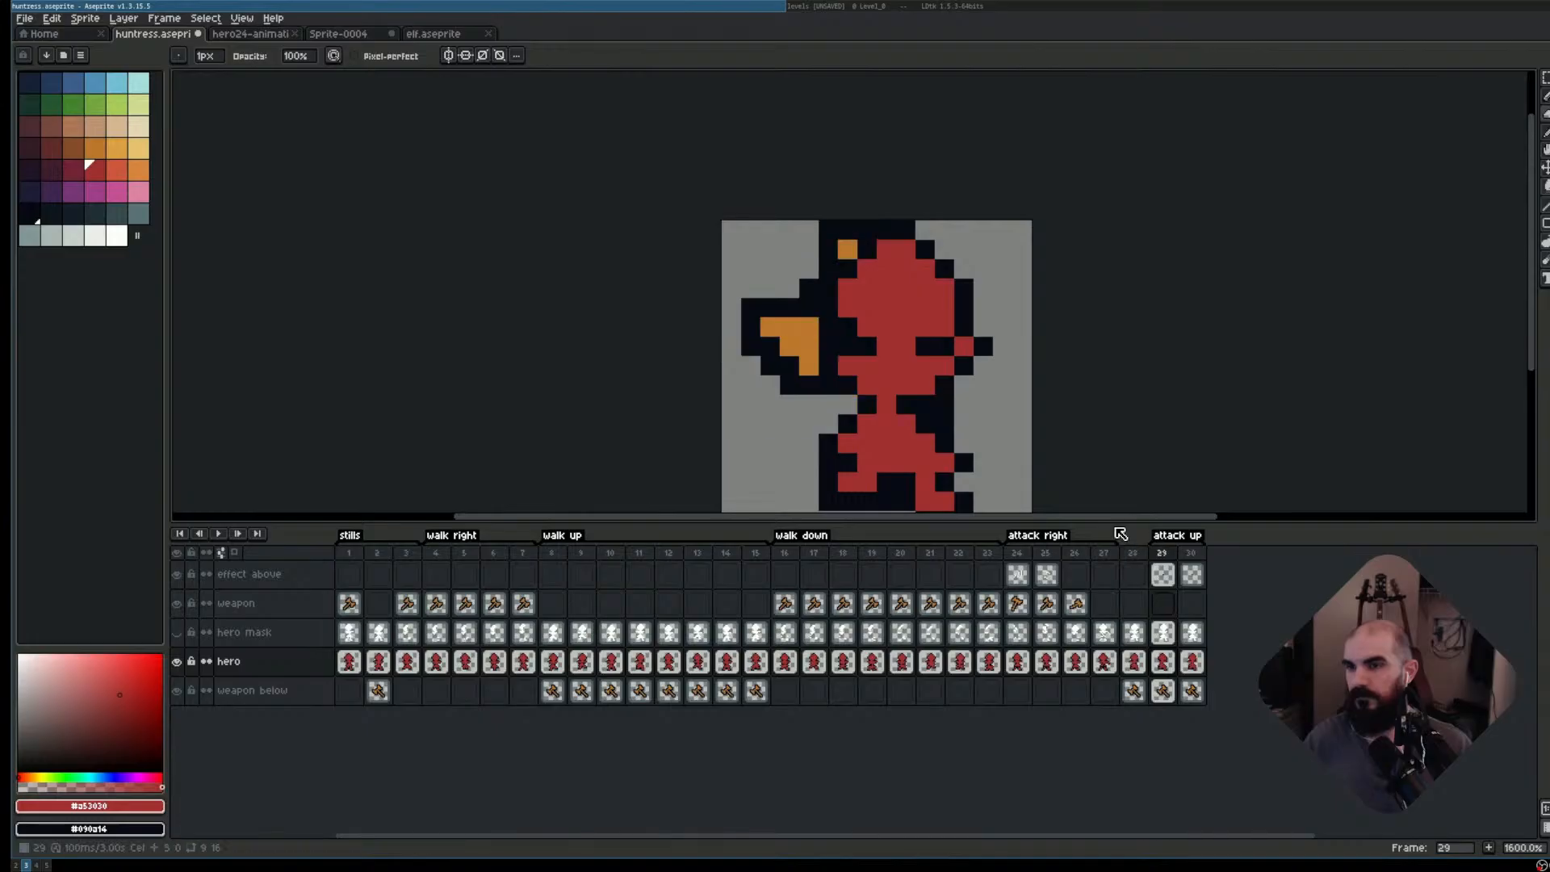
key("Left")
key("Right")
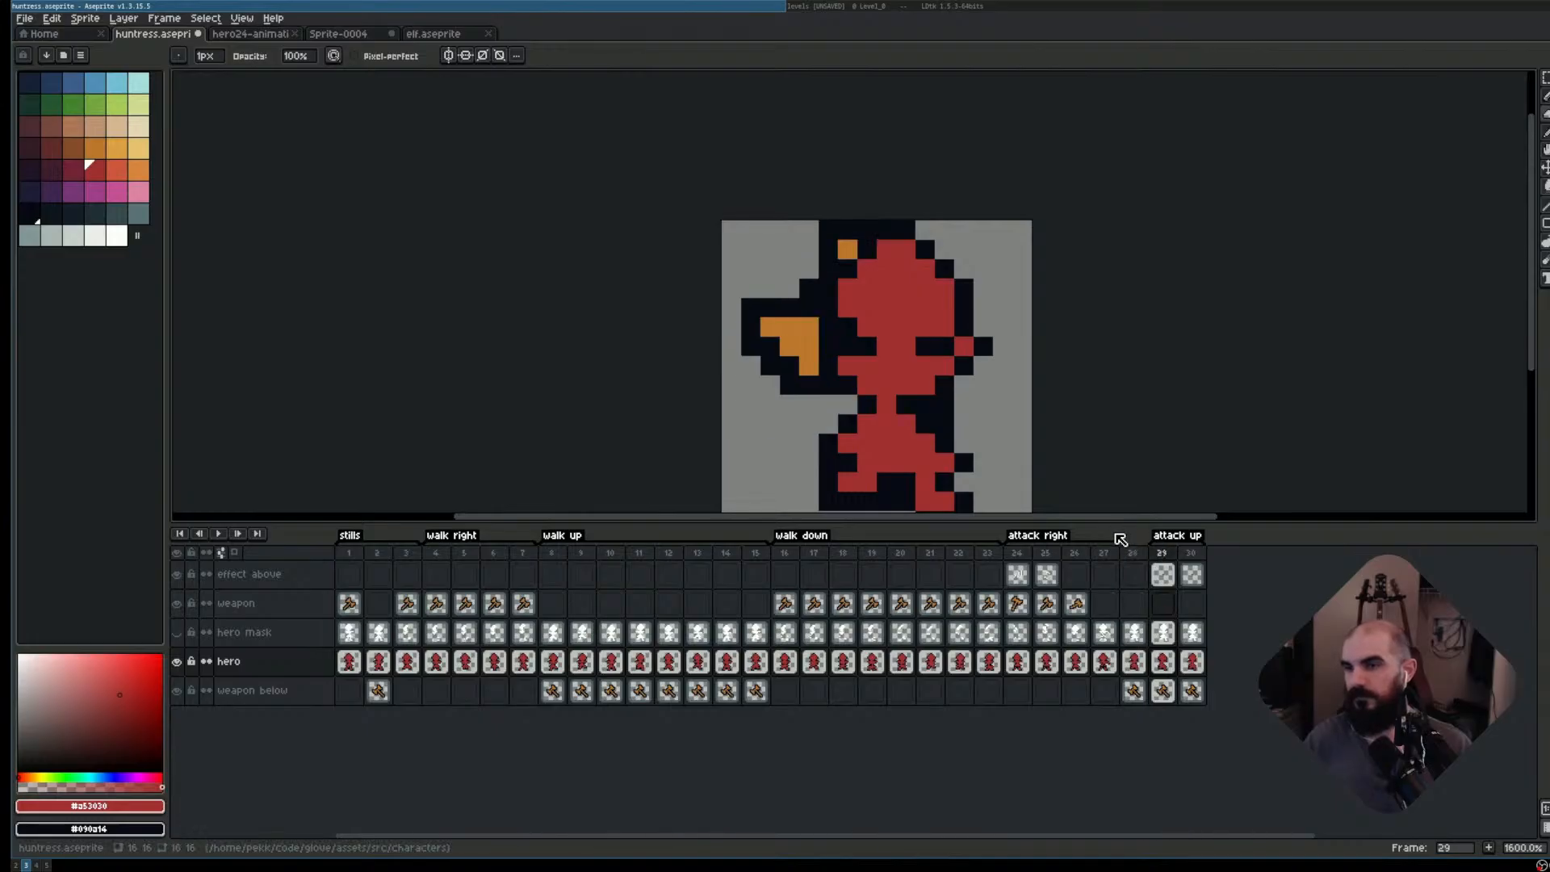
key("Left")
key("Right")
key("Left")
key("Right")
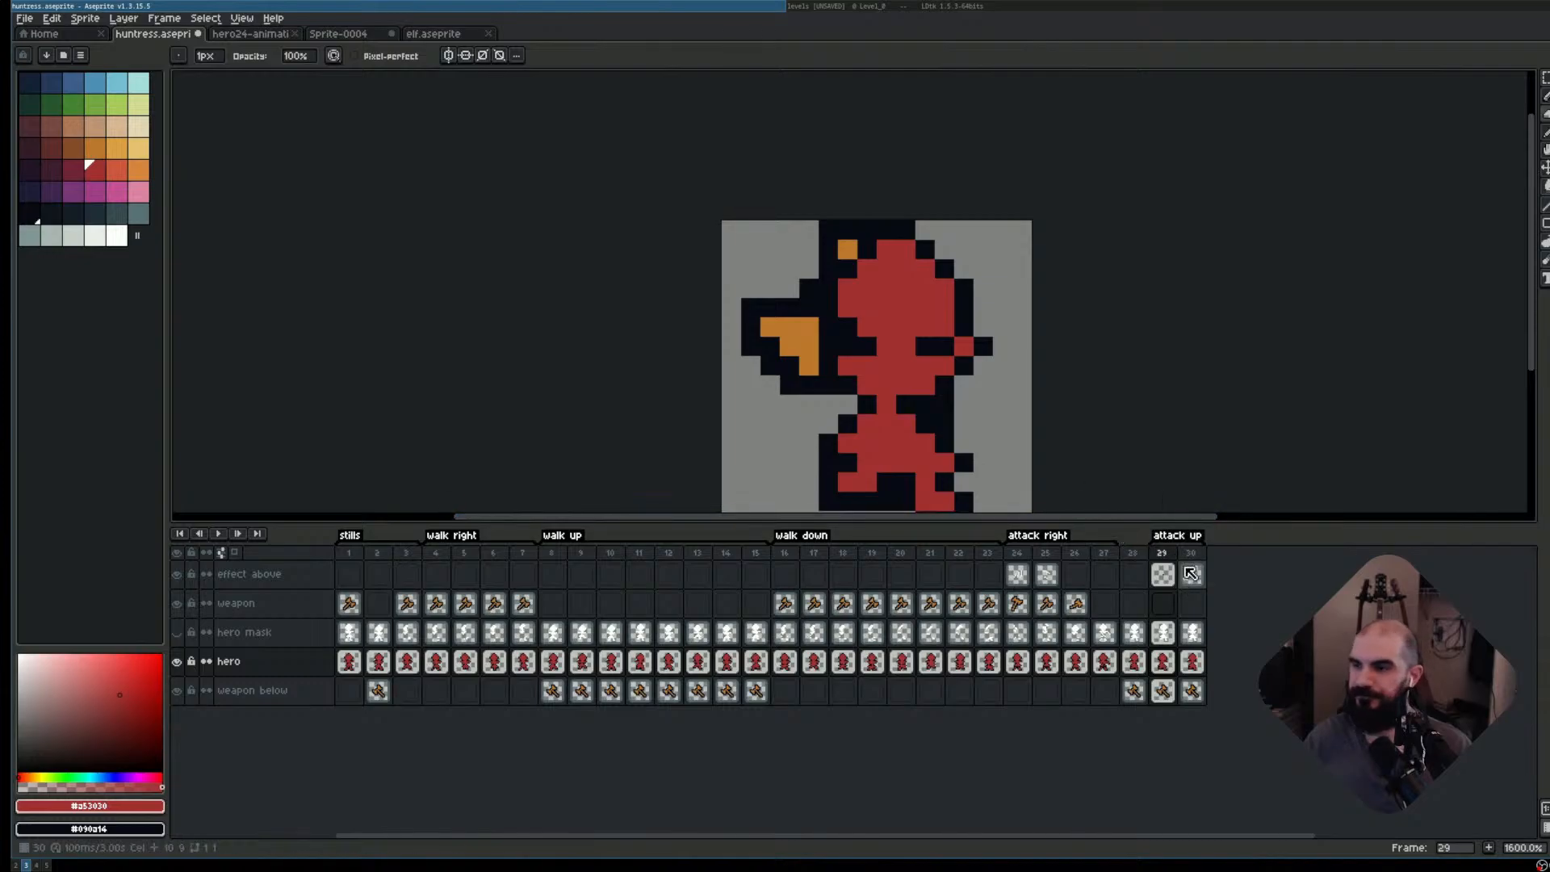
- Move the axe in frame 29 another 1 px toward the body on the weapon below layer and play the animation
left_click(1163, 691)
key("v")
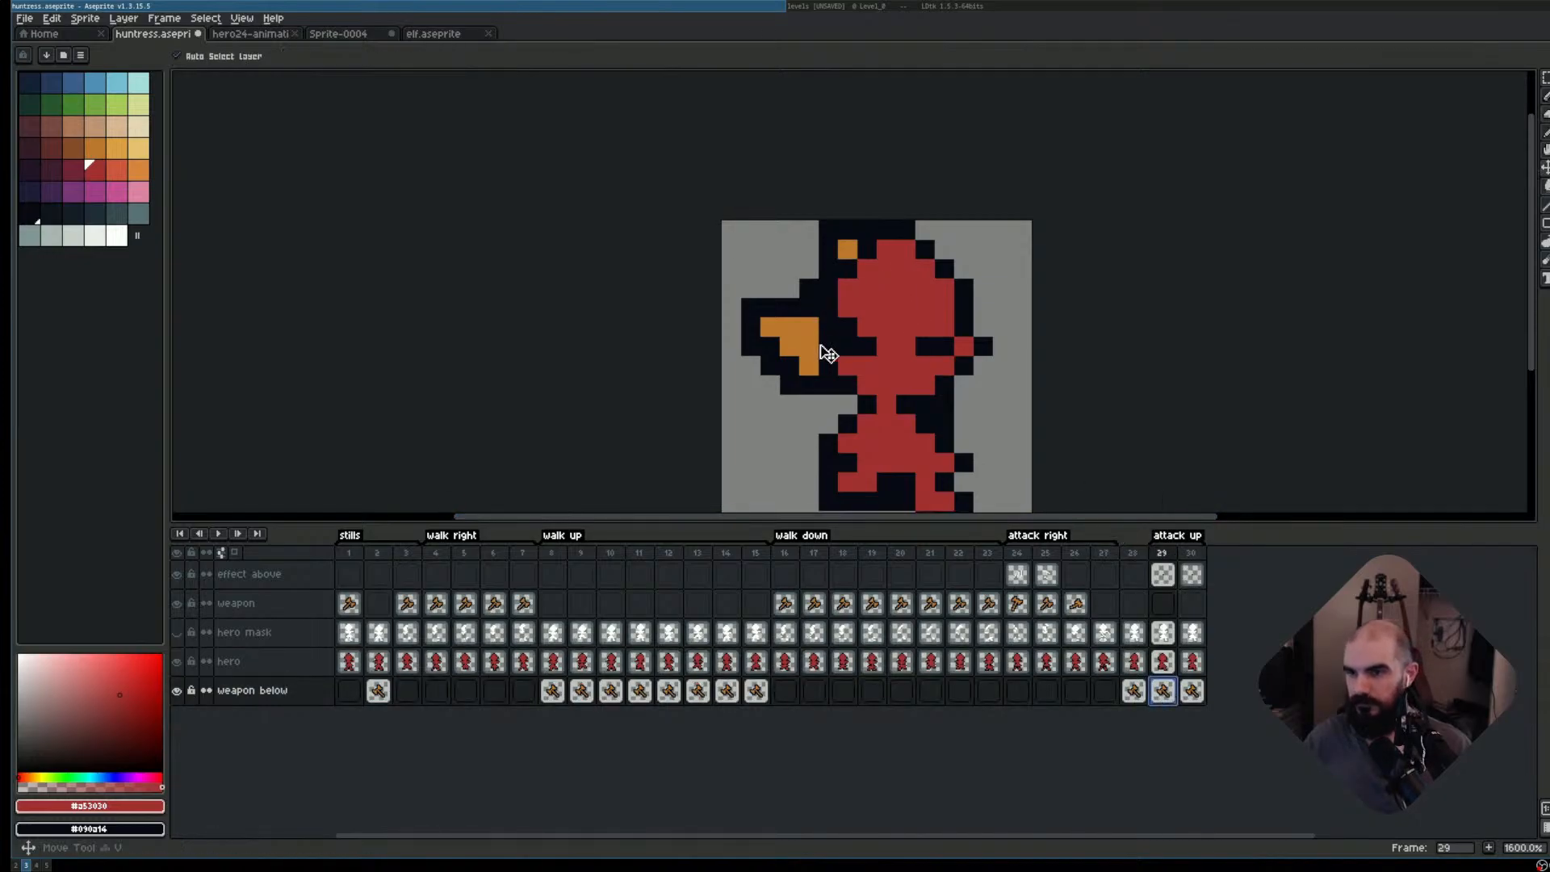
left_click_drag(816, 339, 836, 349)
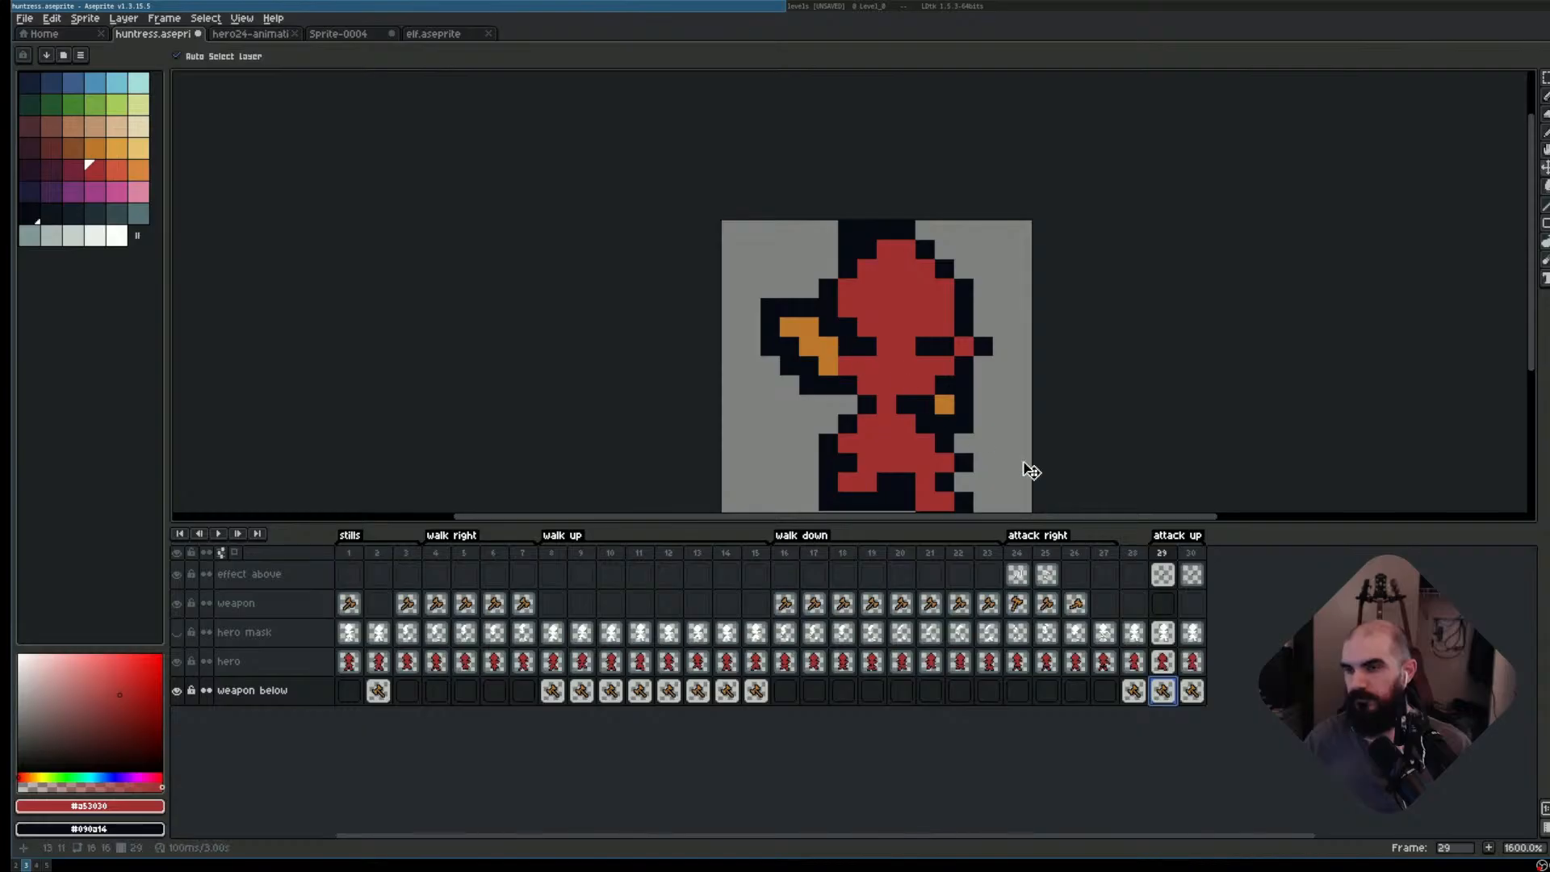
left_click(1133, 553)
key("Return")
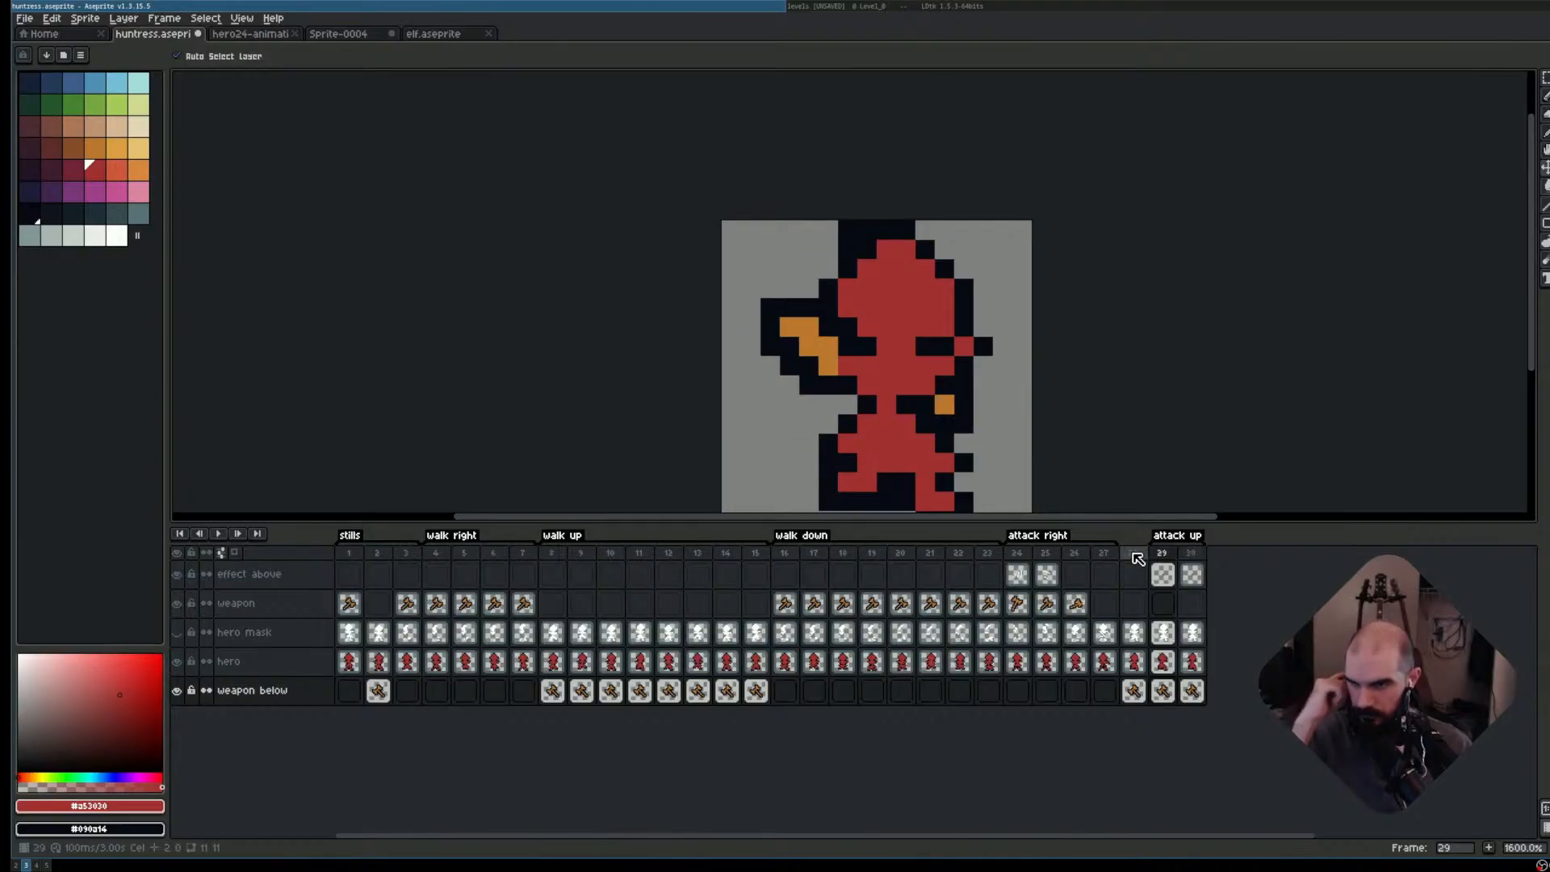
- Cover the lowest axe head pixel beside the left arm with dark outline on frame 29's hero layer and compare with frame 28
left_click(903, 404)
key("b")
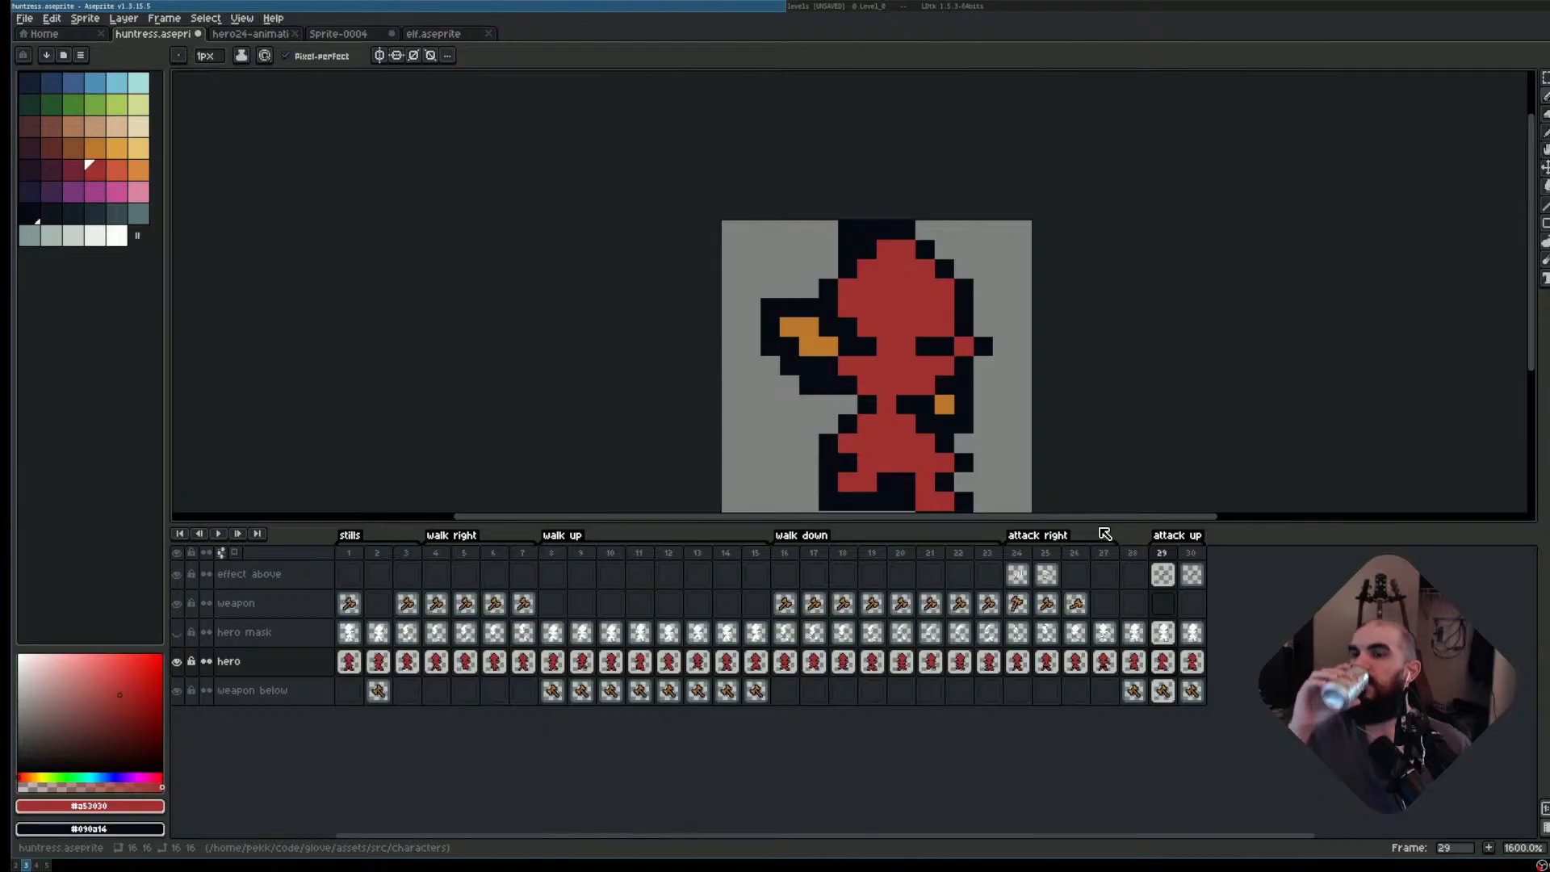
key("Left")
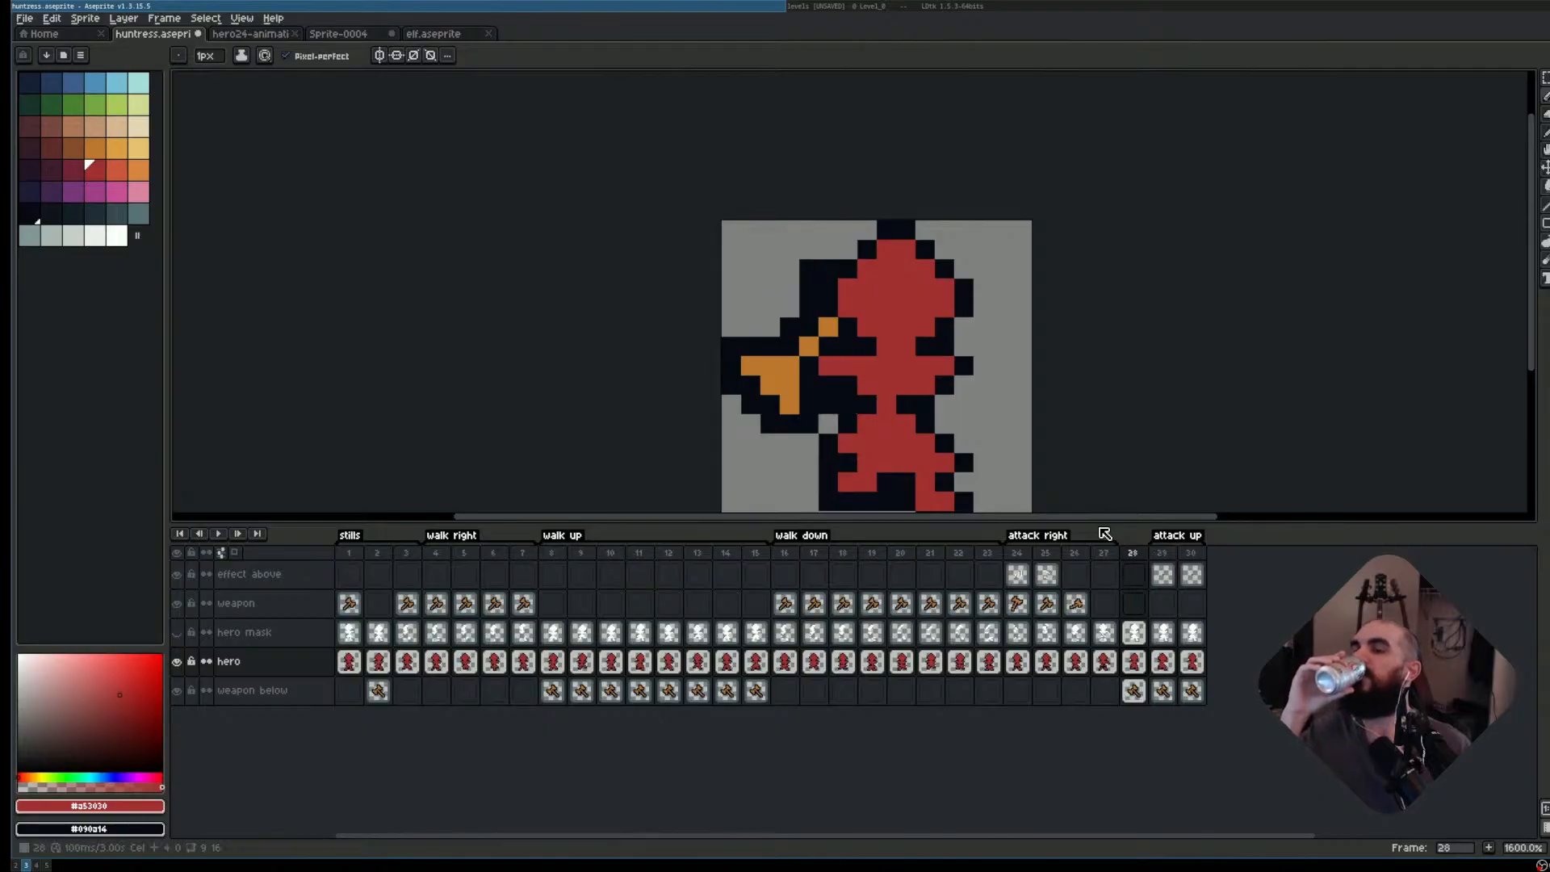
key("Right")
key("Left")
key("Right")
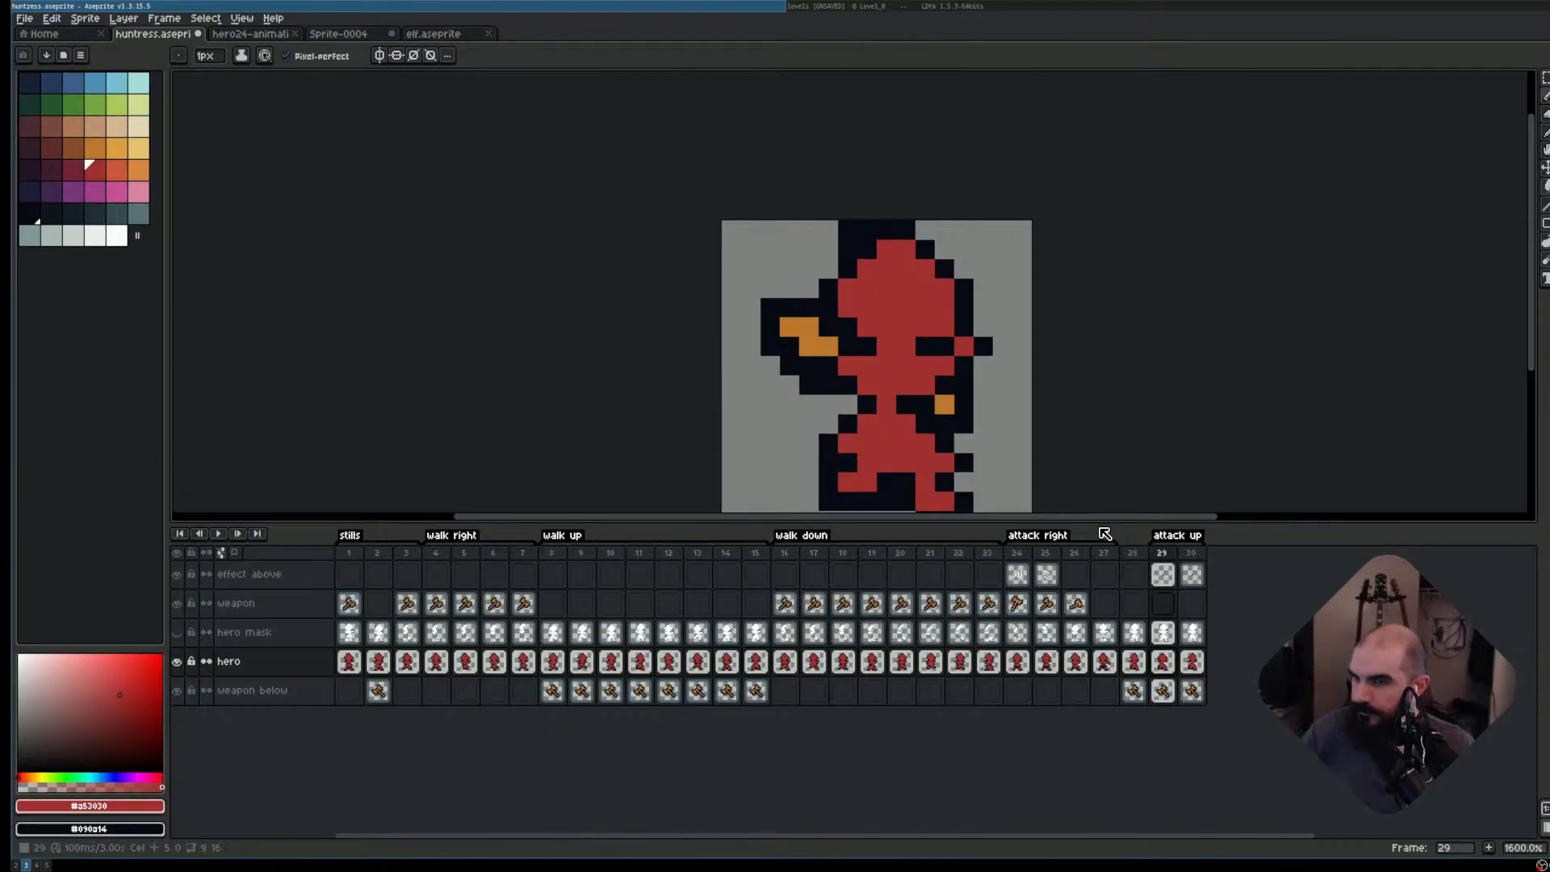
key("Left")
key("Right")
key("Left")
key("Right")
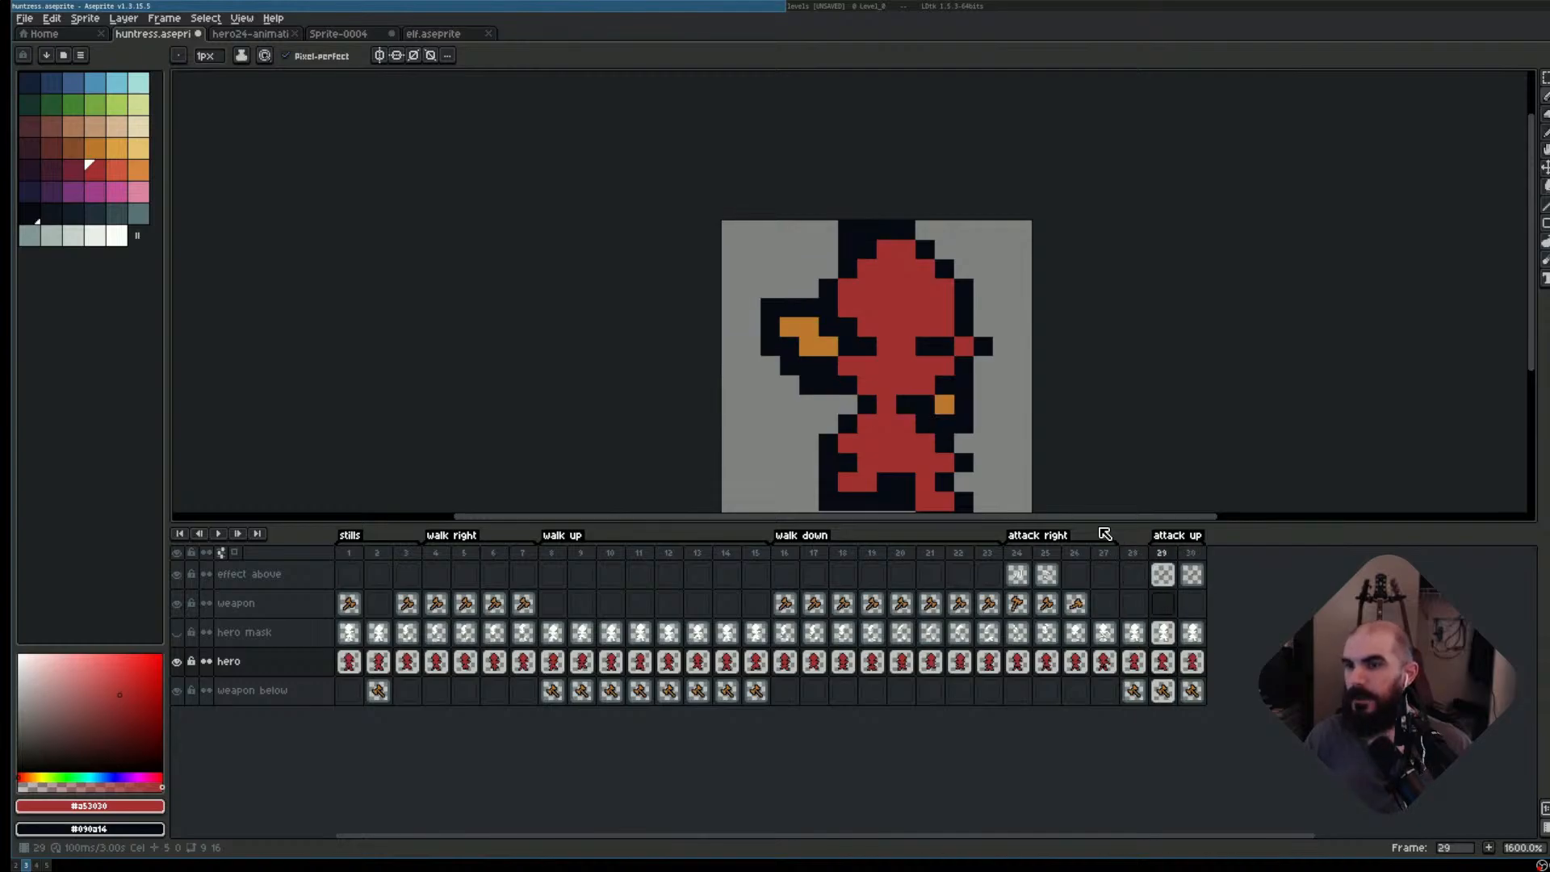
- Study the pose changes across attack right frames 24 to 26 as a reference for attack up
key("Left")
key("Left")
key("Left")
key("Left")
key("Left")
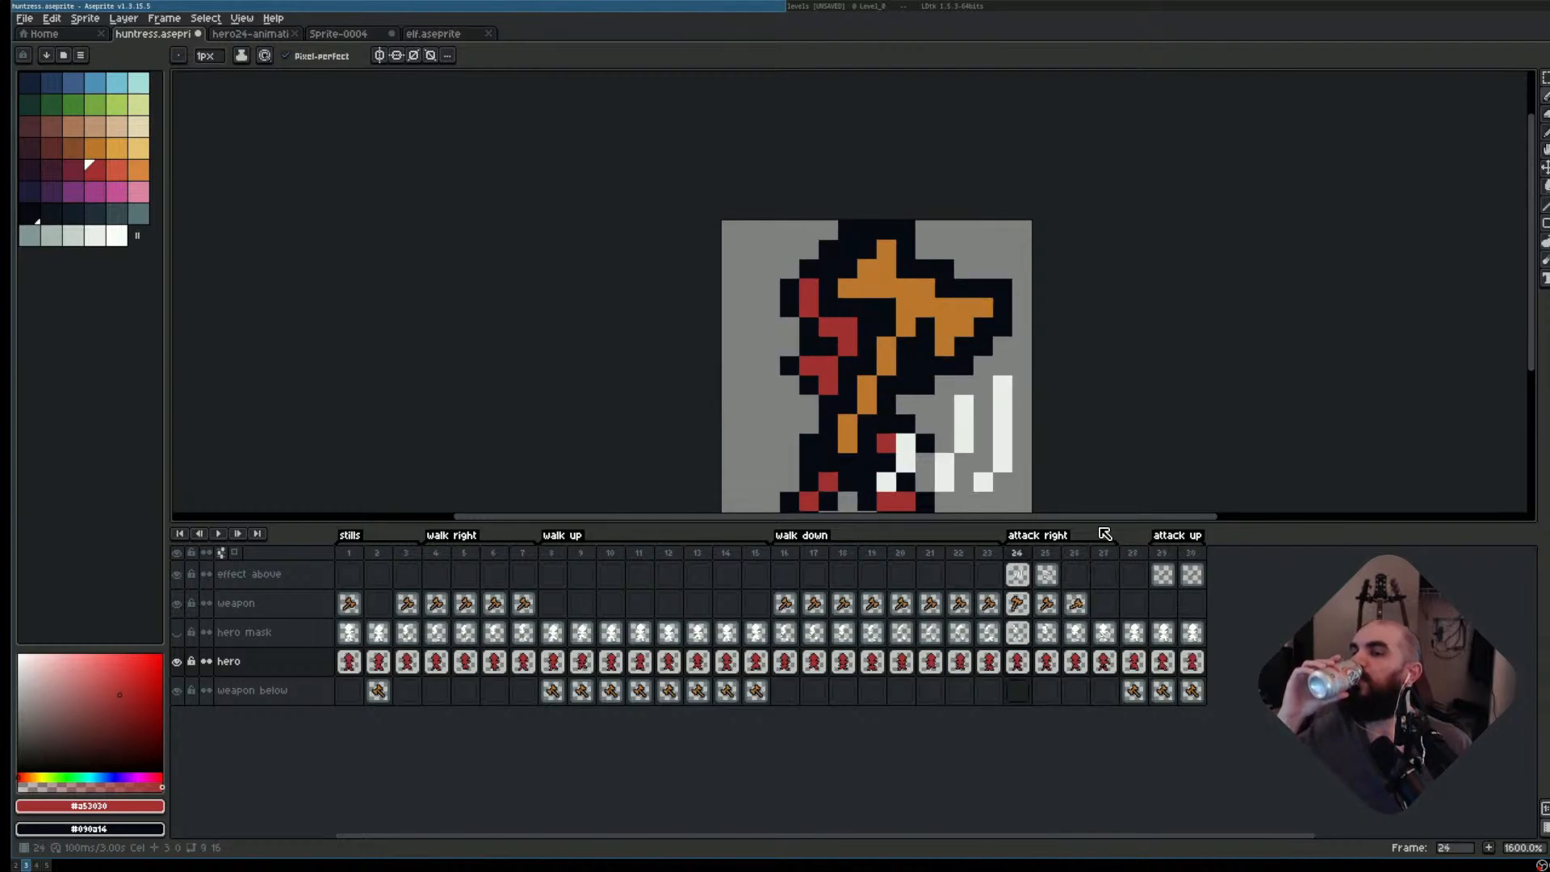
key("Right")
key("Right")
key("Left")
key("Left")
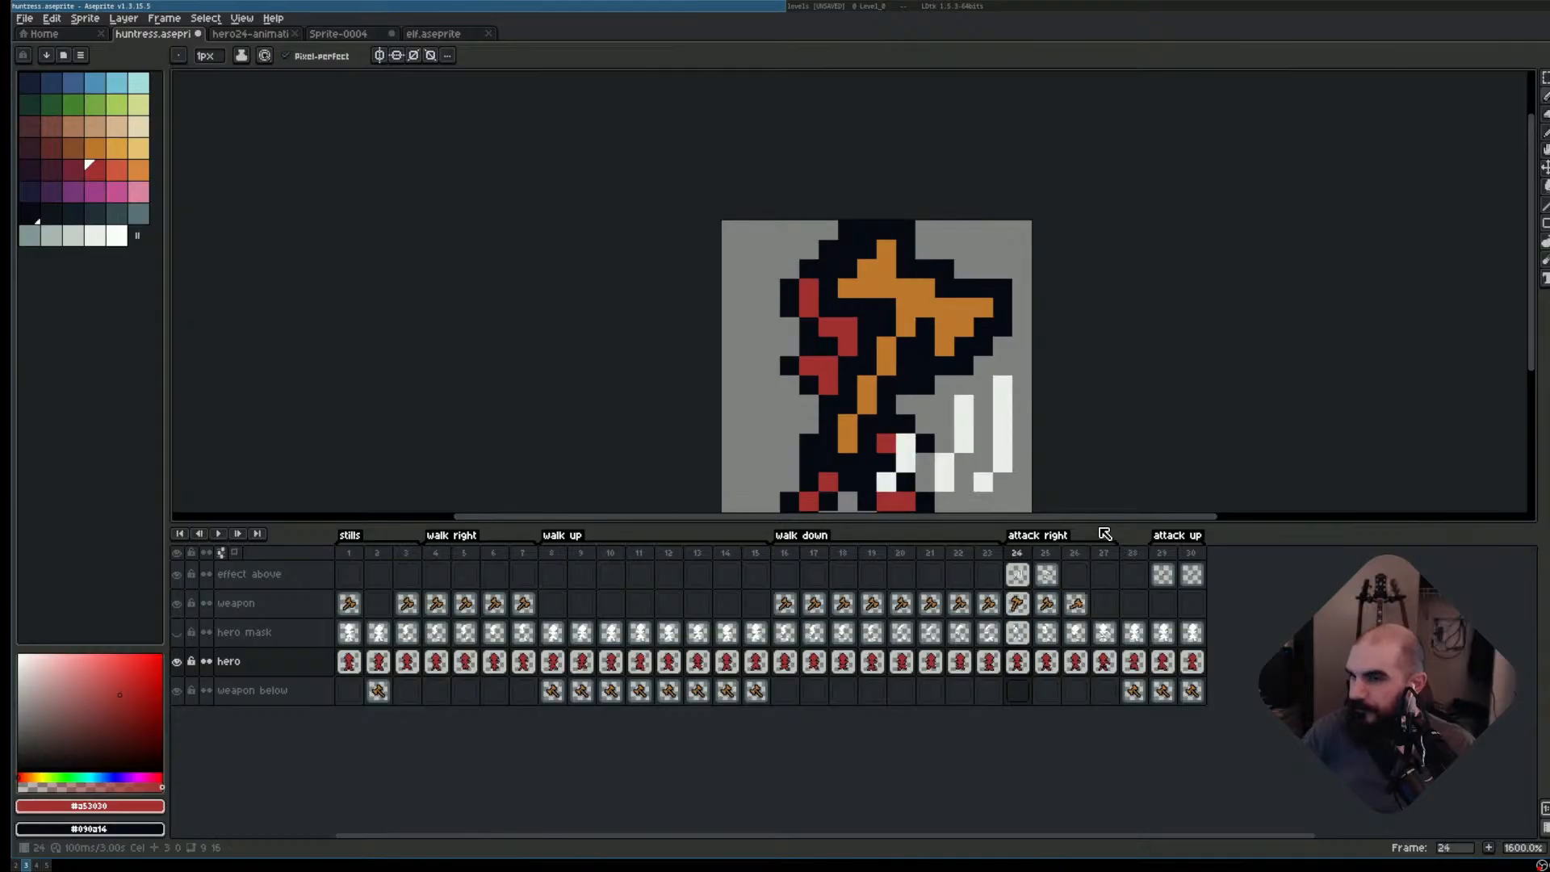
key("Right")
key("Right")
key("Right")
key("Right")
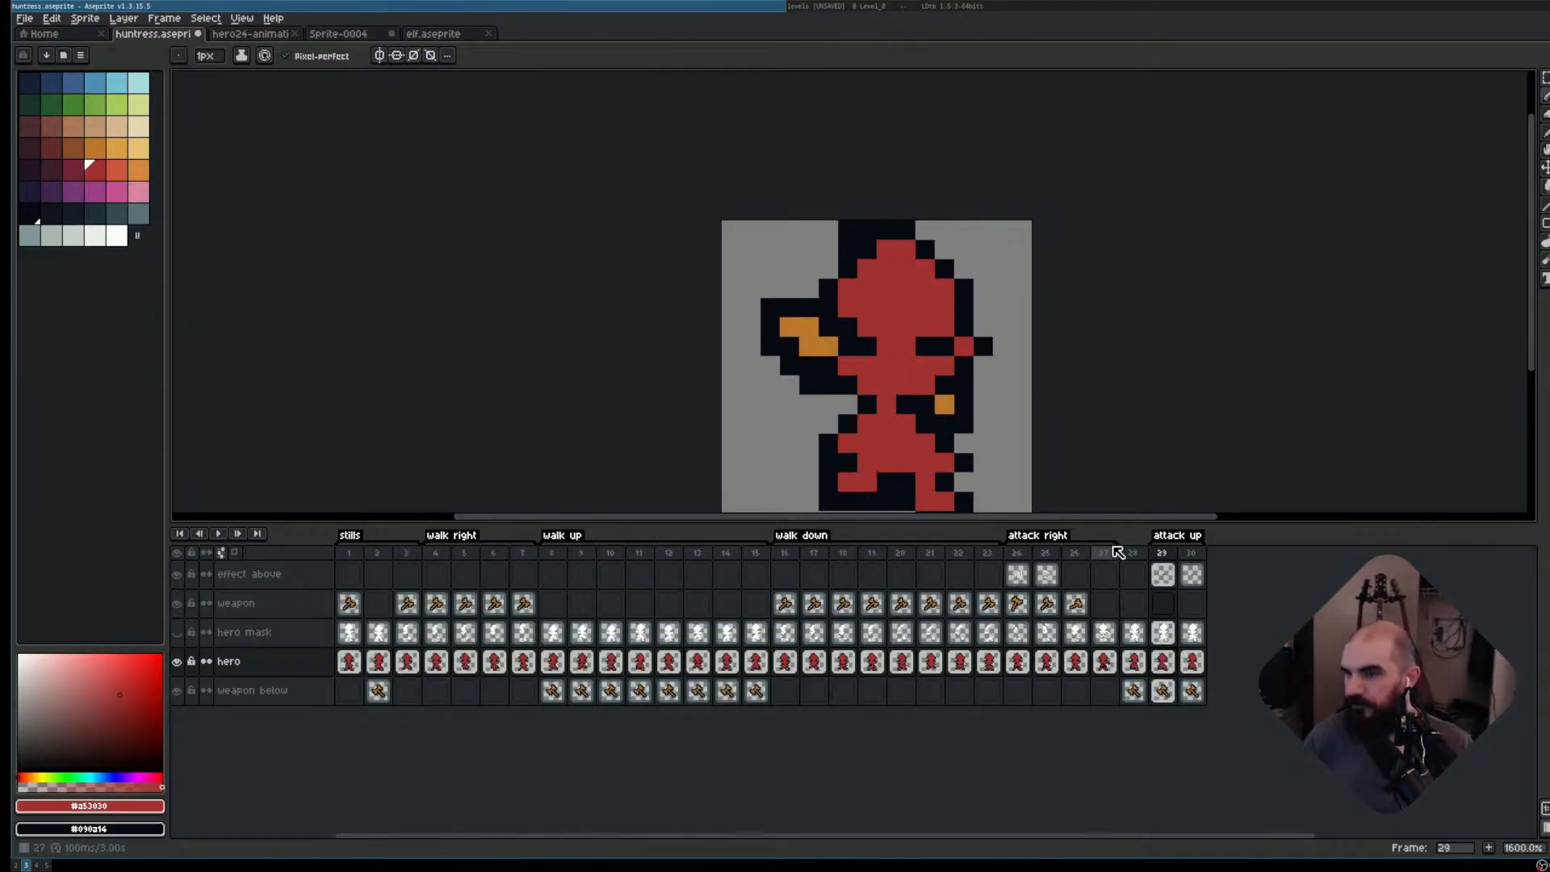
- Add a new frame 31 after frame 30 at the end of the attack up animation
key("Right")
key("Right")
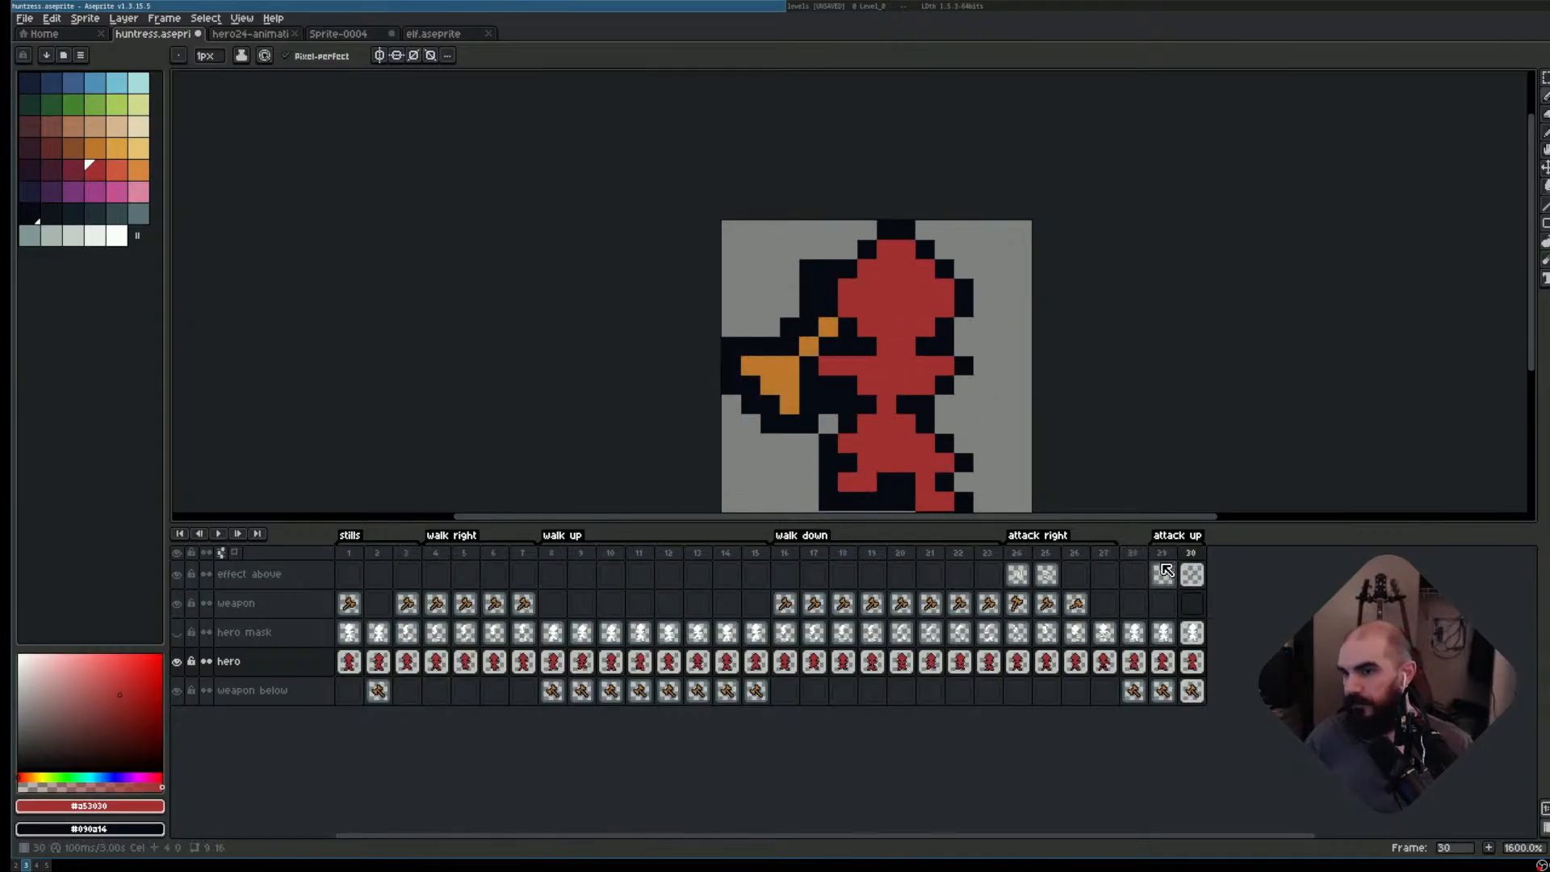
key("alt+n")
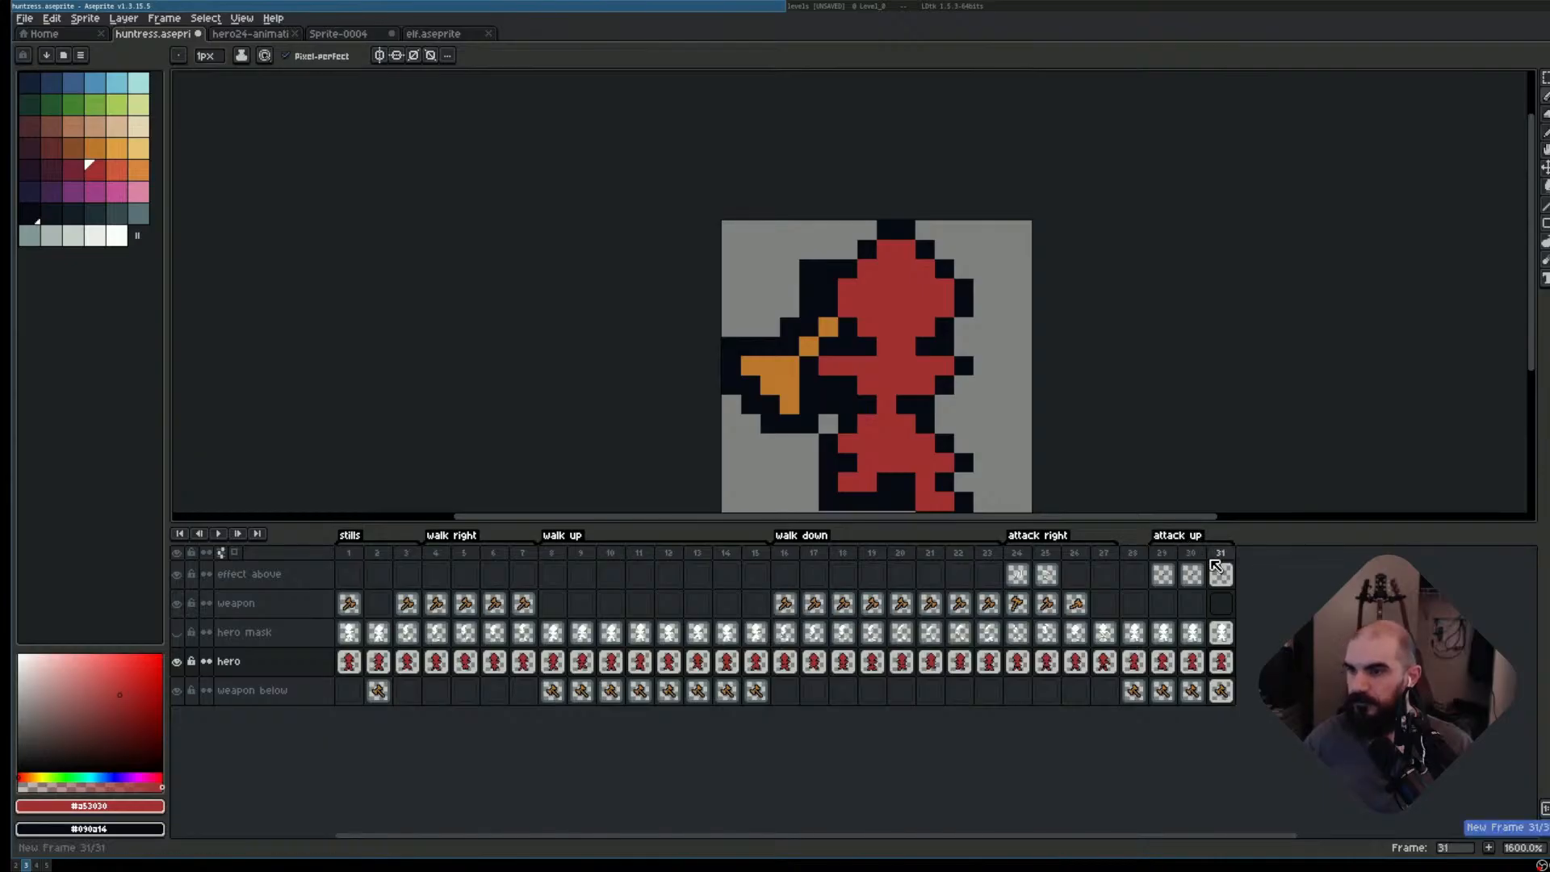
- Select the huntress's left leg in frame 29 on the hero layer and move it down 1 px
key("m")
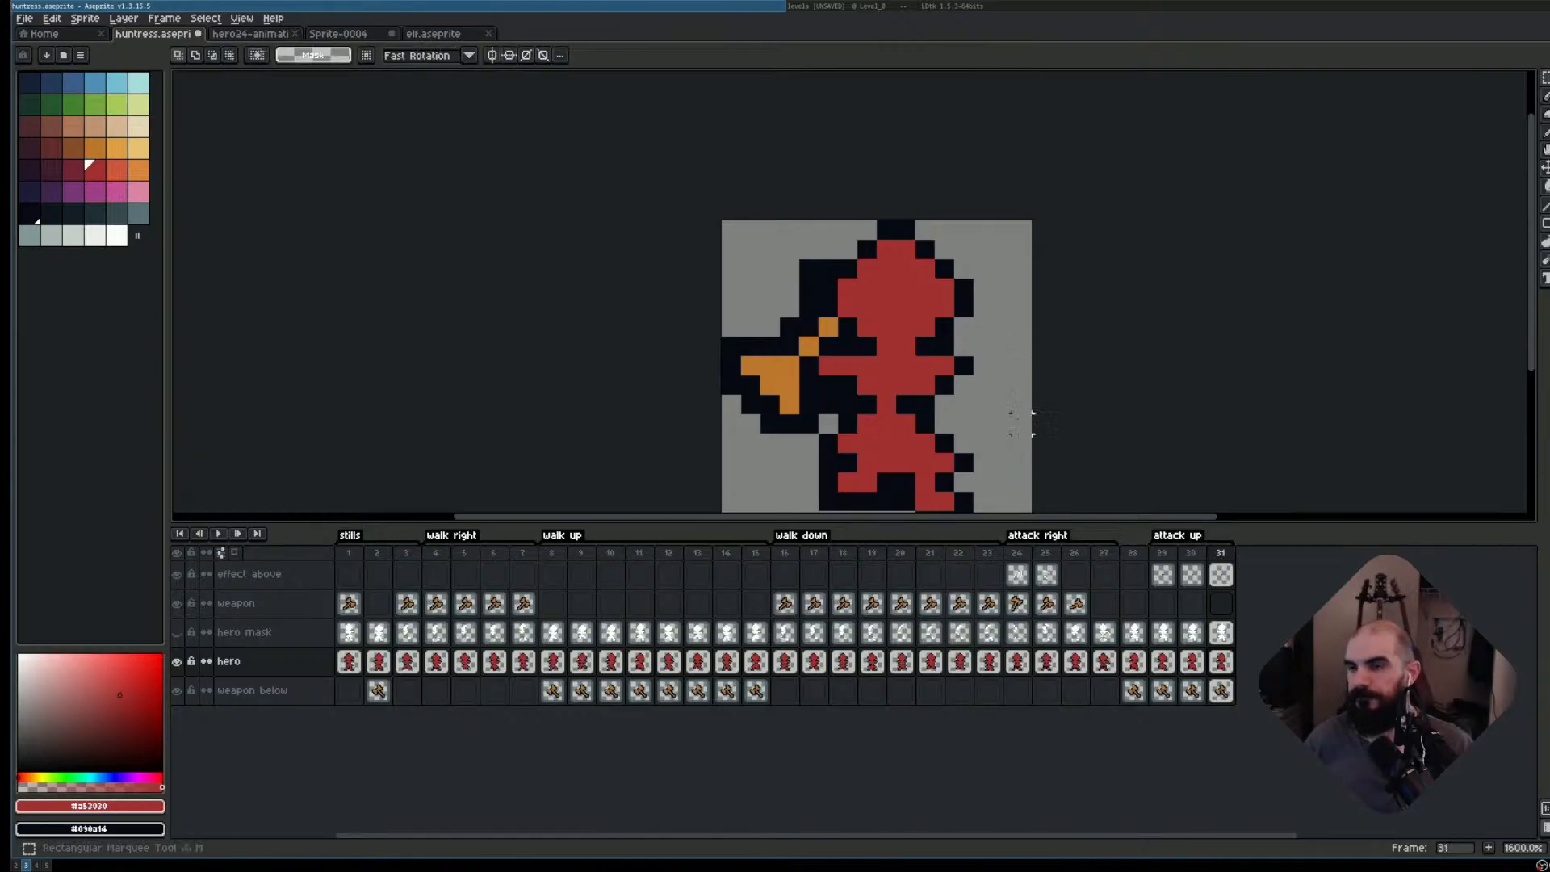
scroll(1009, 355, "up", 2)
scroll(1023, 284, "down", 2)
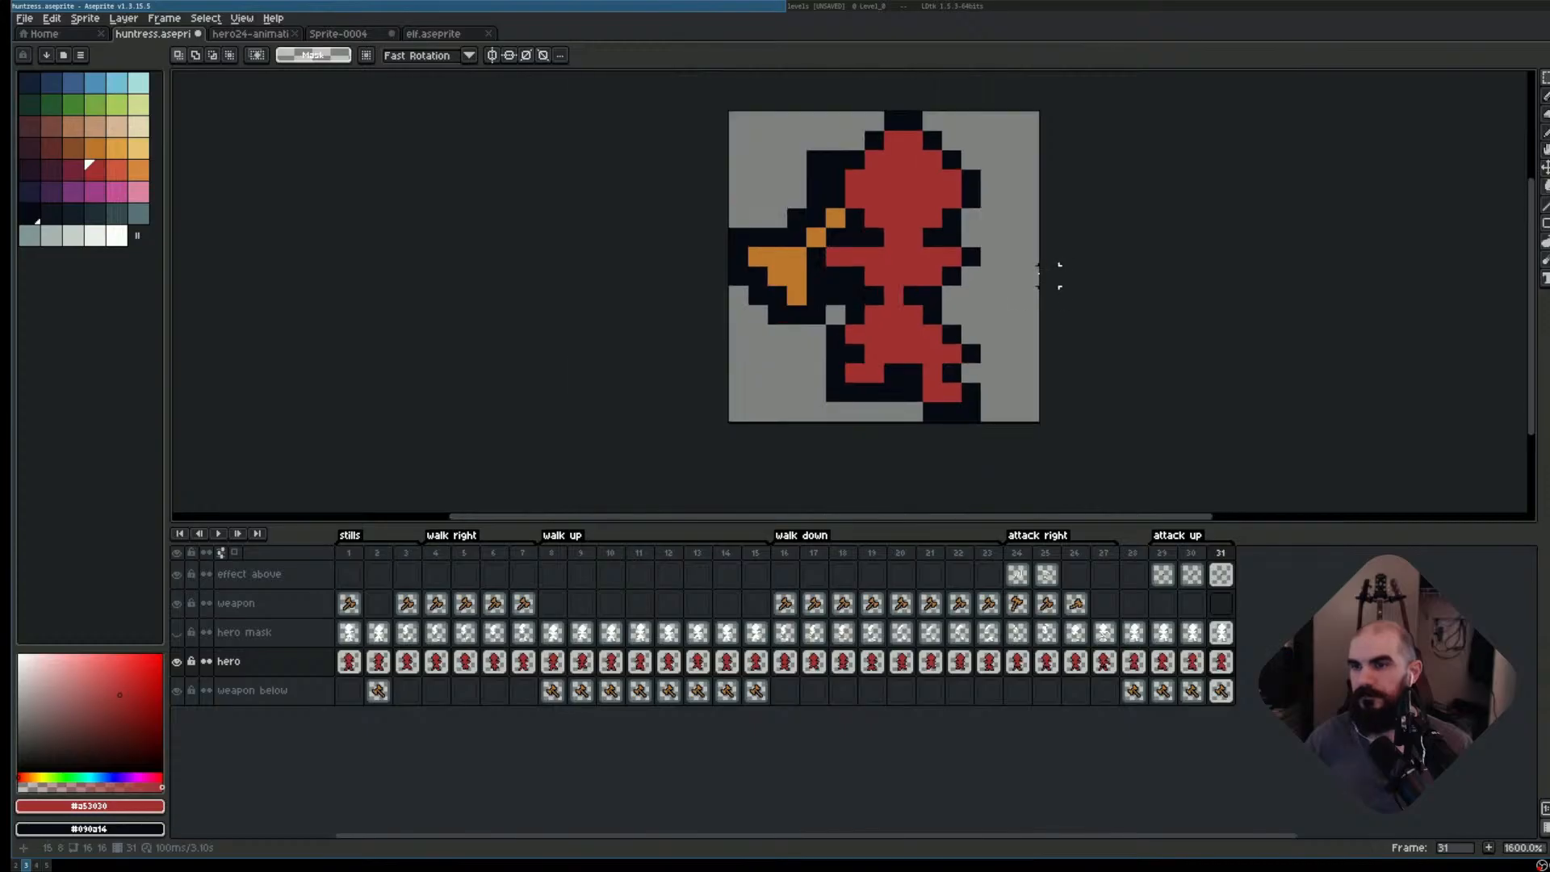
key("Left")
key("Left")
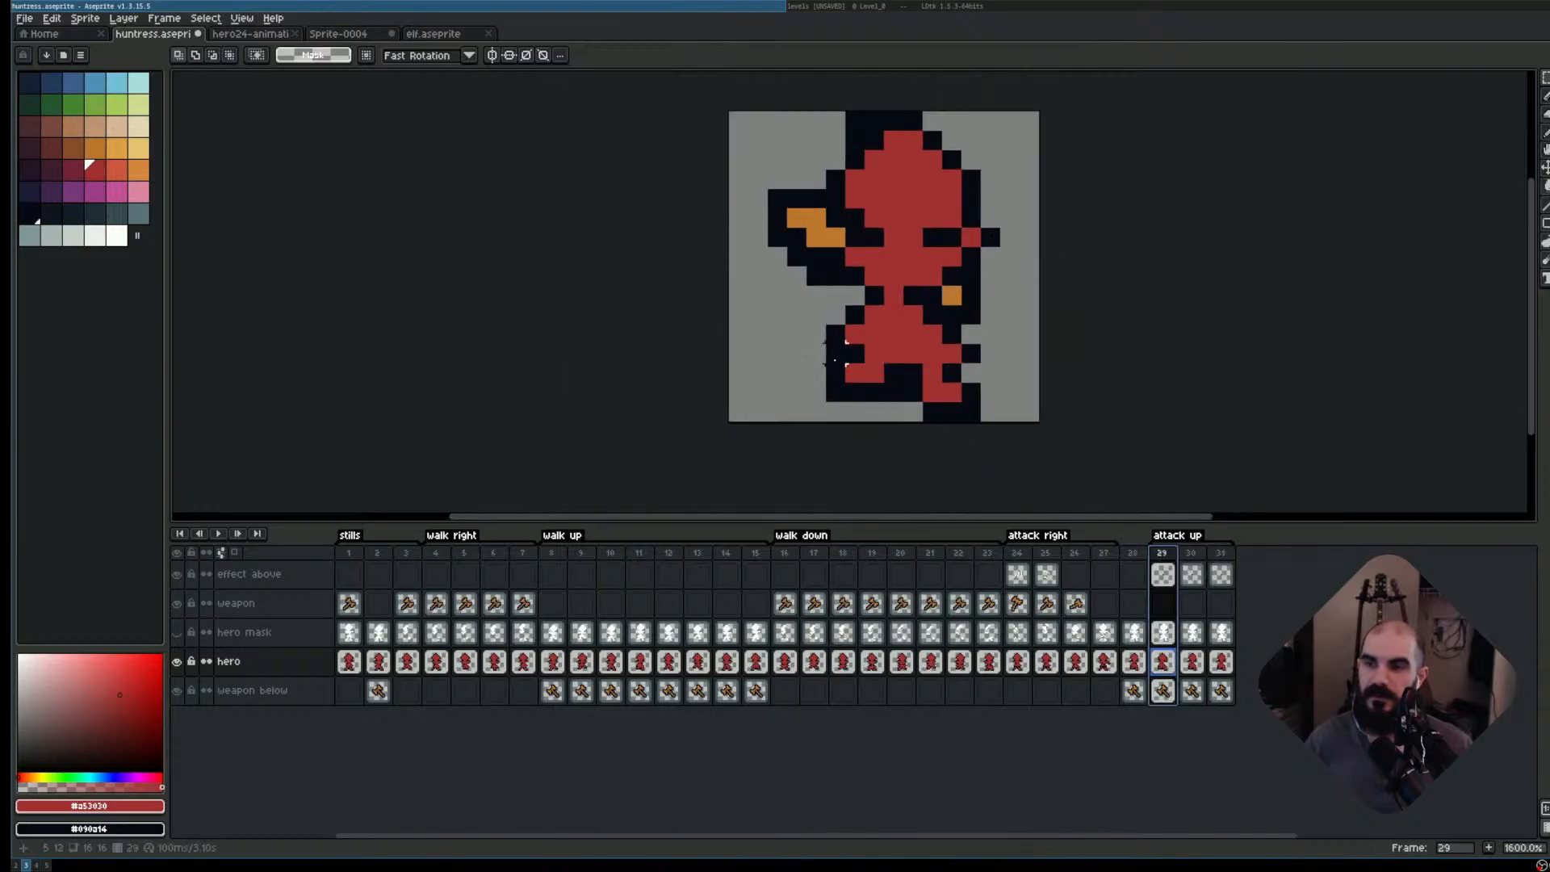
mouse_move(825, 343)
left_mouse_down()
mouse_move(907, 399)
mouse_move(892, 418)
left_mouse_up()
left_click(979, 446)
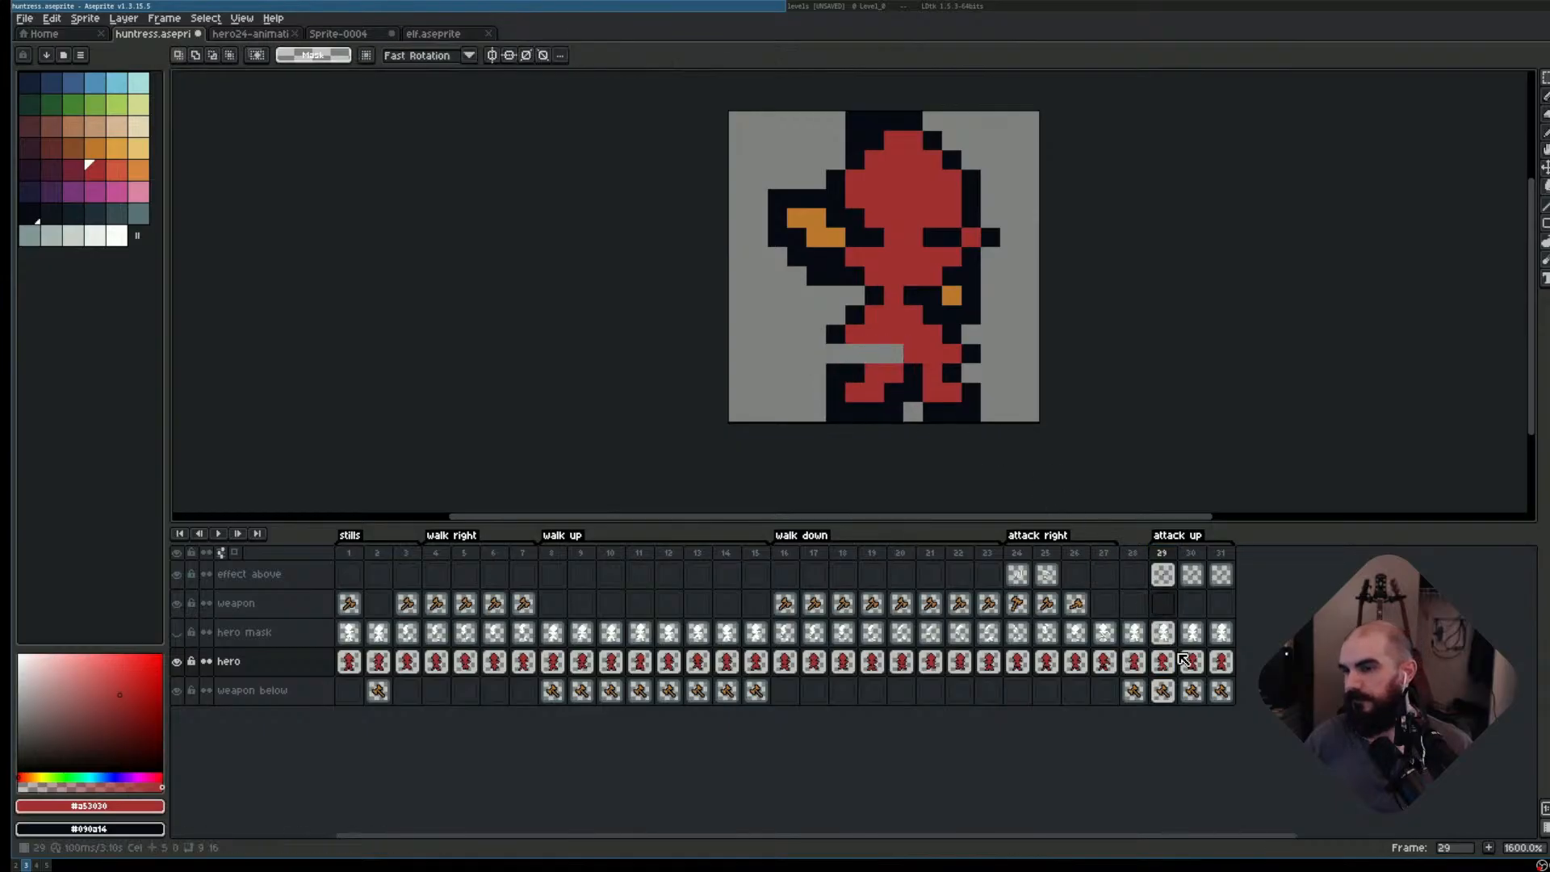
- Fill the gap above the lowered left leg in frame 29 with red #a53030 pixels and a dark outline pixel
left_click(1173, 671)
key("b")
left_click(894, 354)
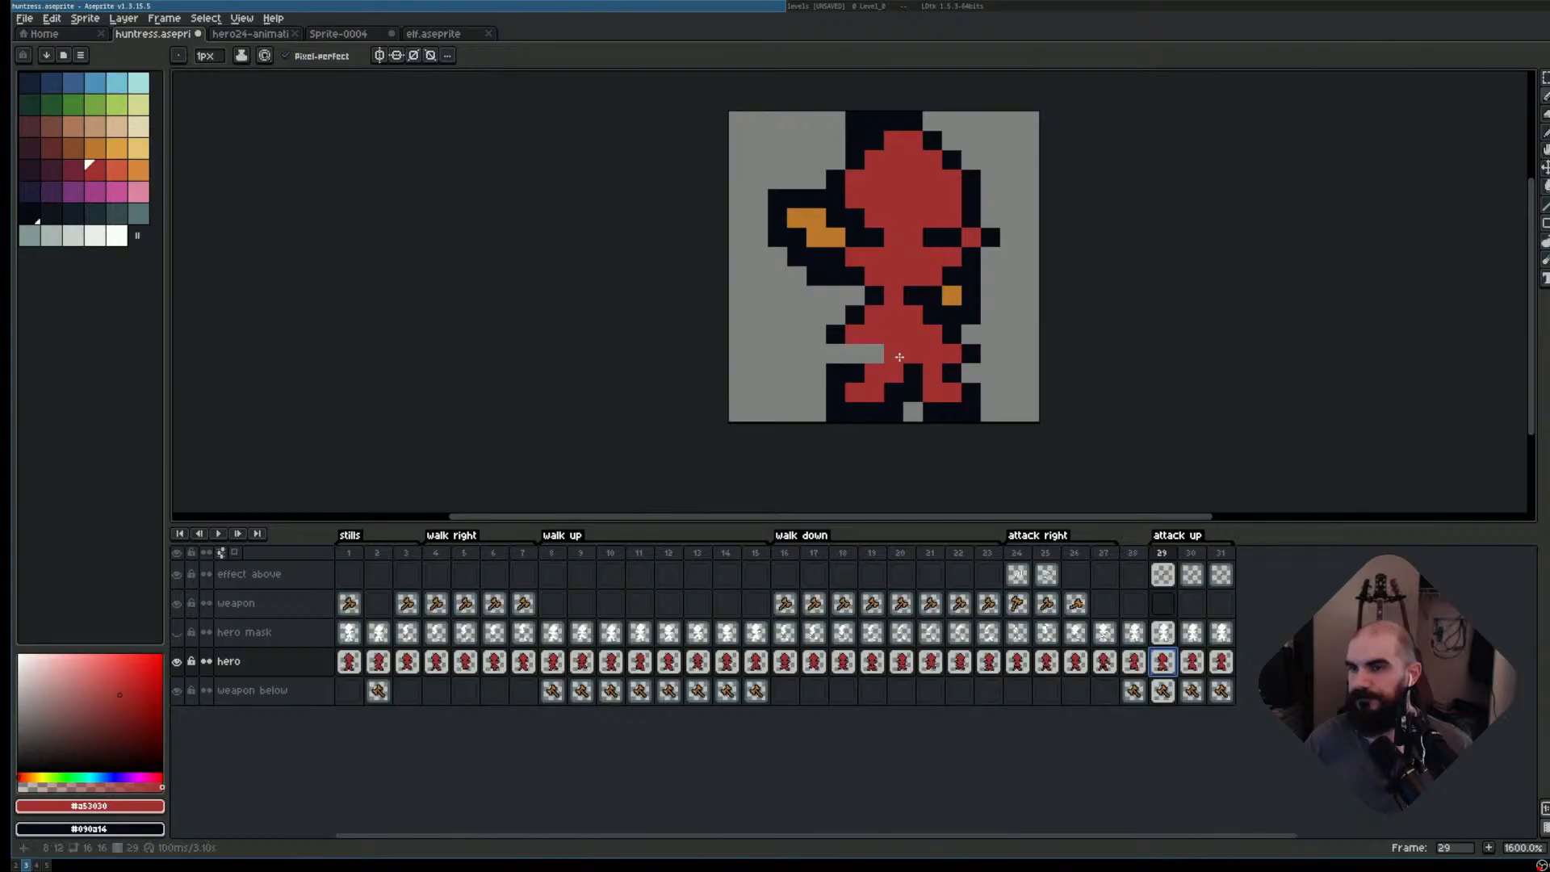
left_click_drag(888, 355, 855, 355)
right_click(836, 353)
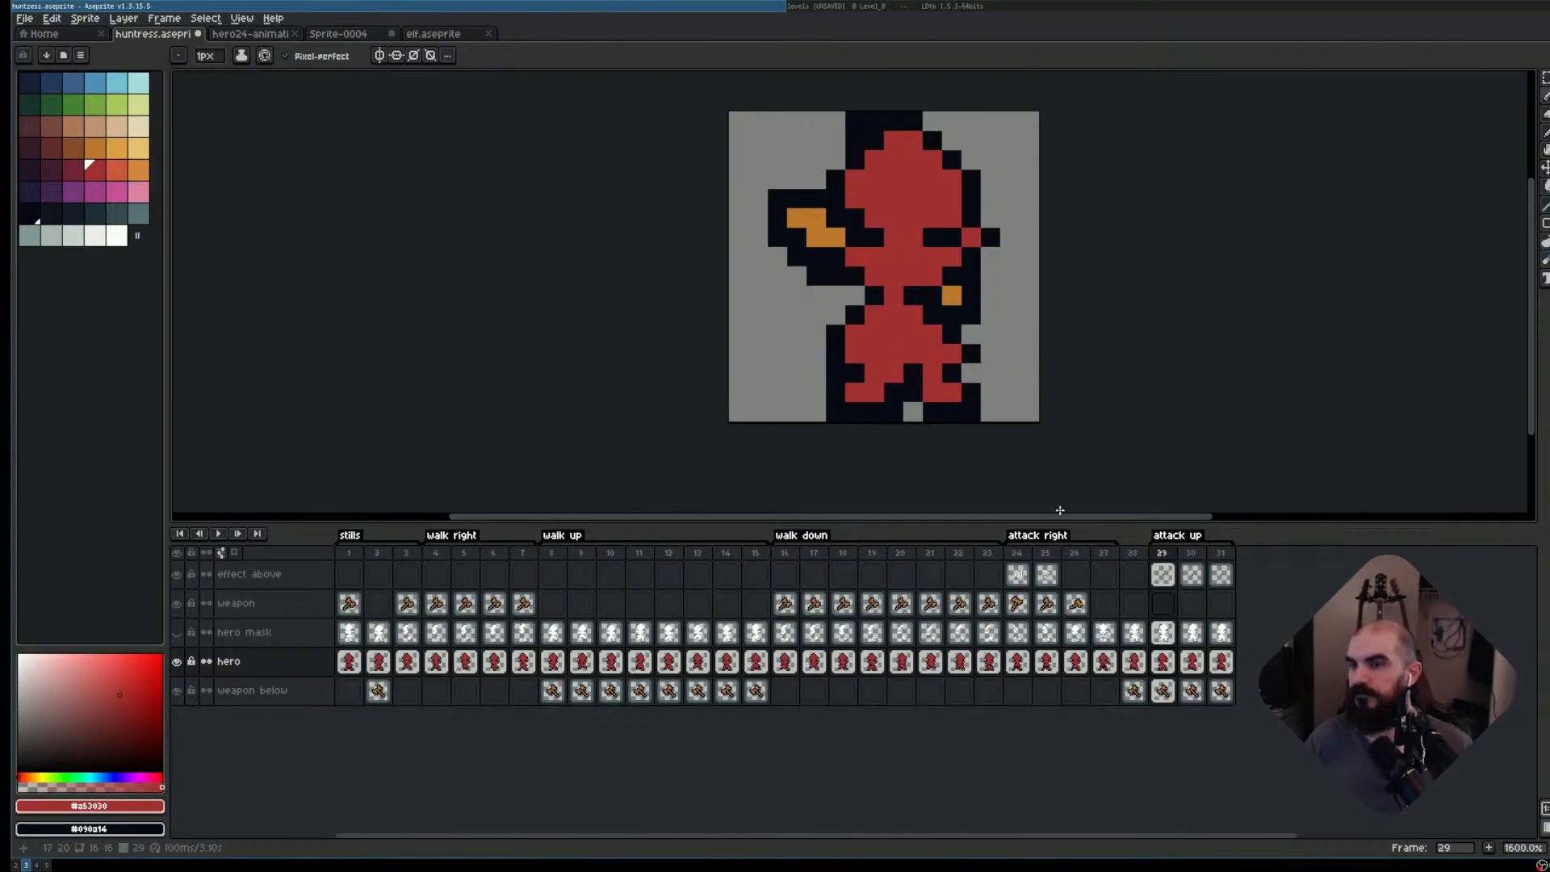
key("Right")
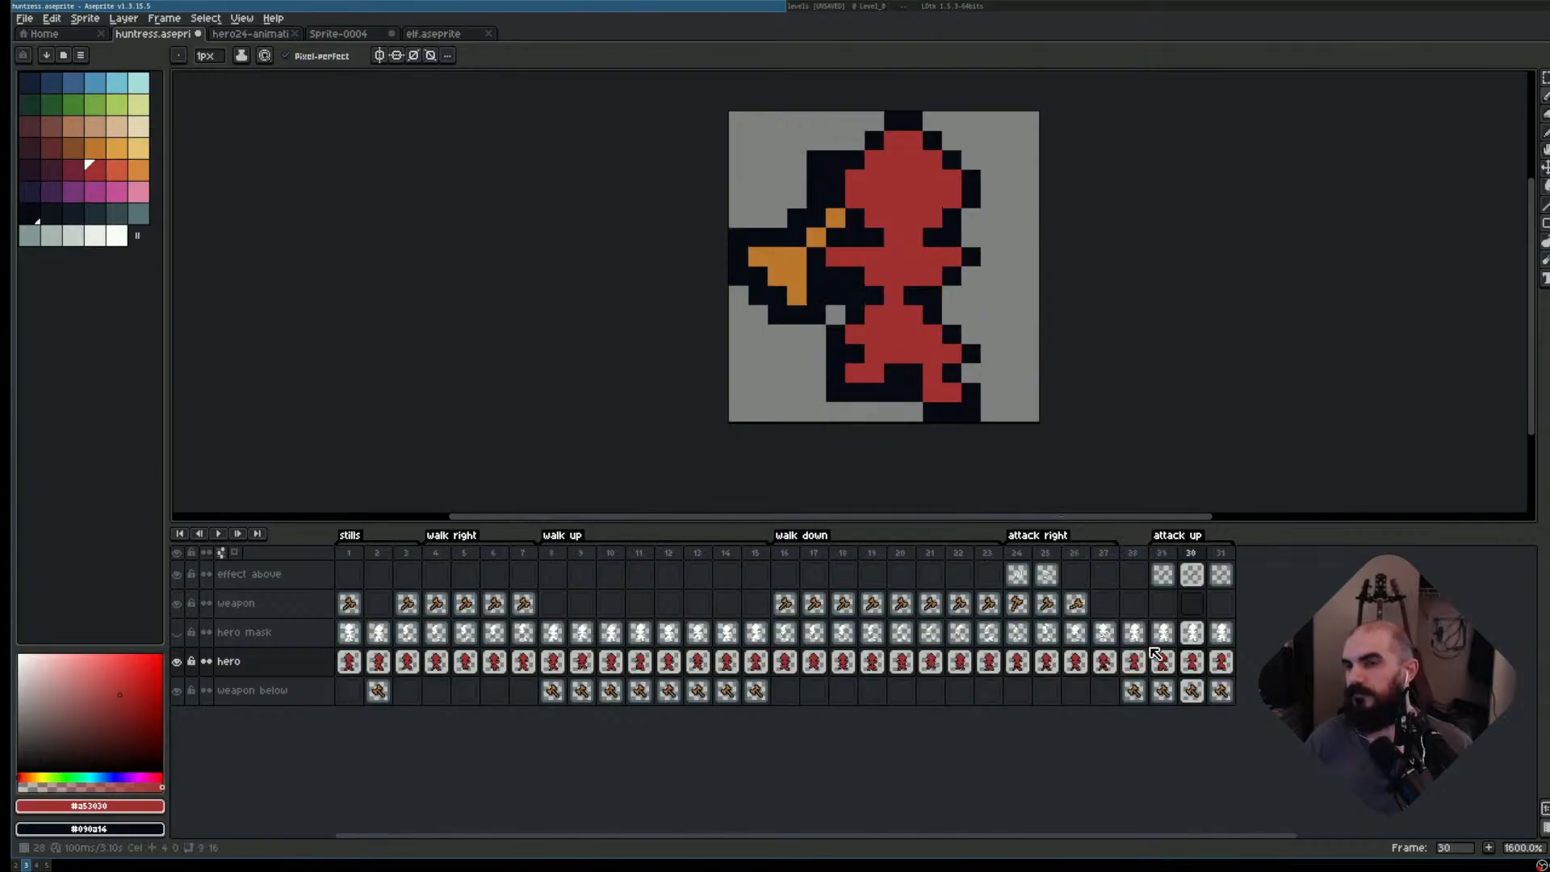
- Compare frame 29 with its neighbouring frame and undo the lowering of the huntress's left leg in frame 29
key("Left")
key("Right")
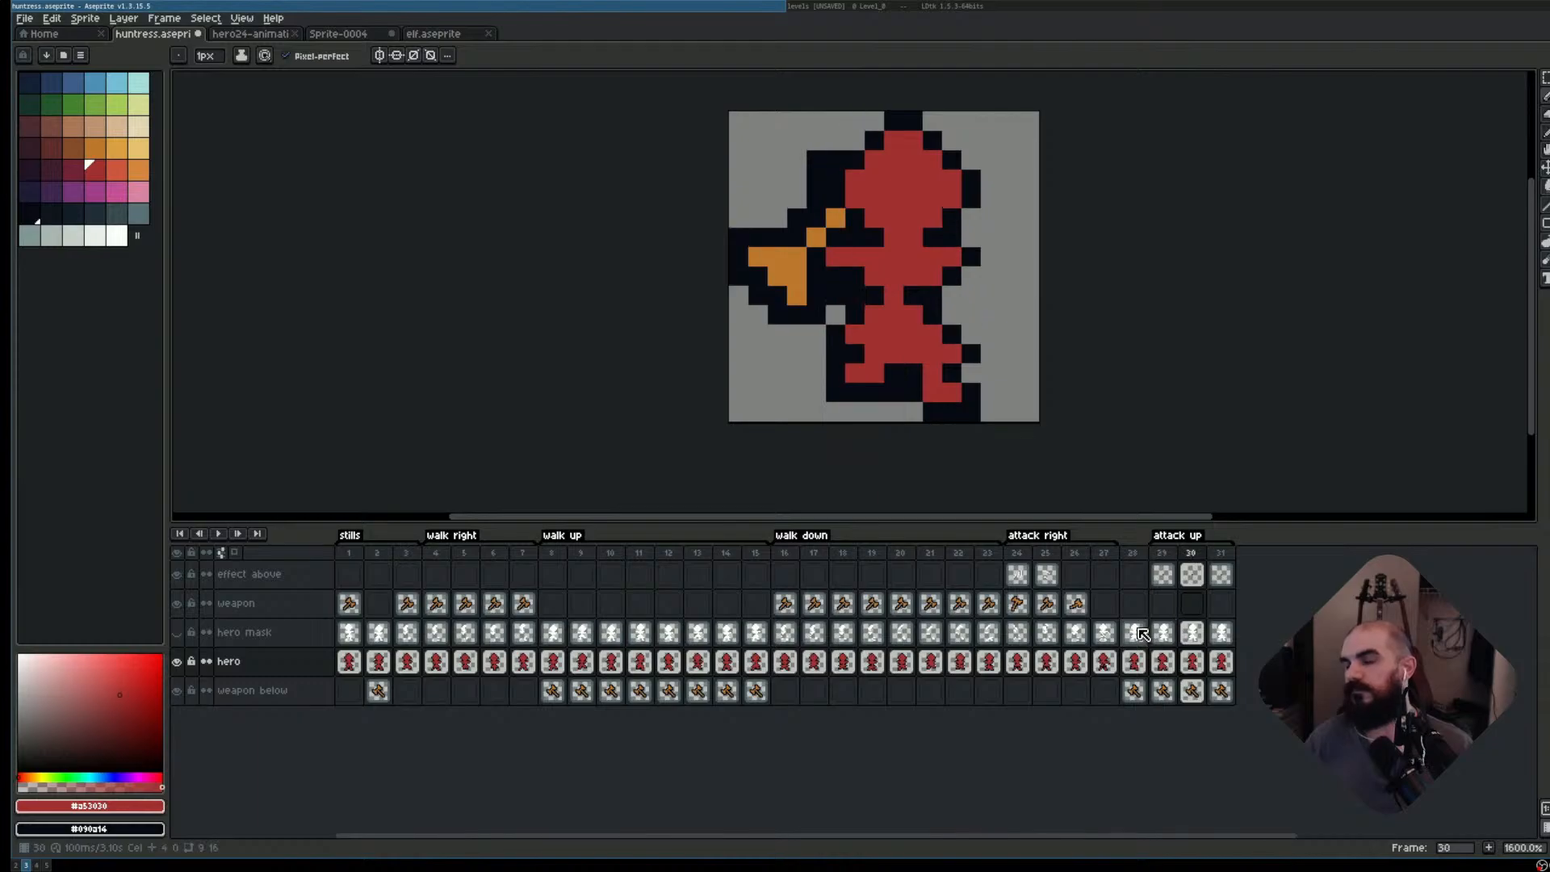
left_click(1163, 557)
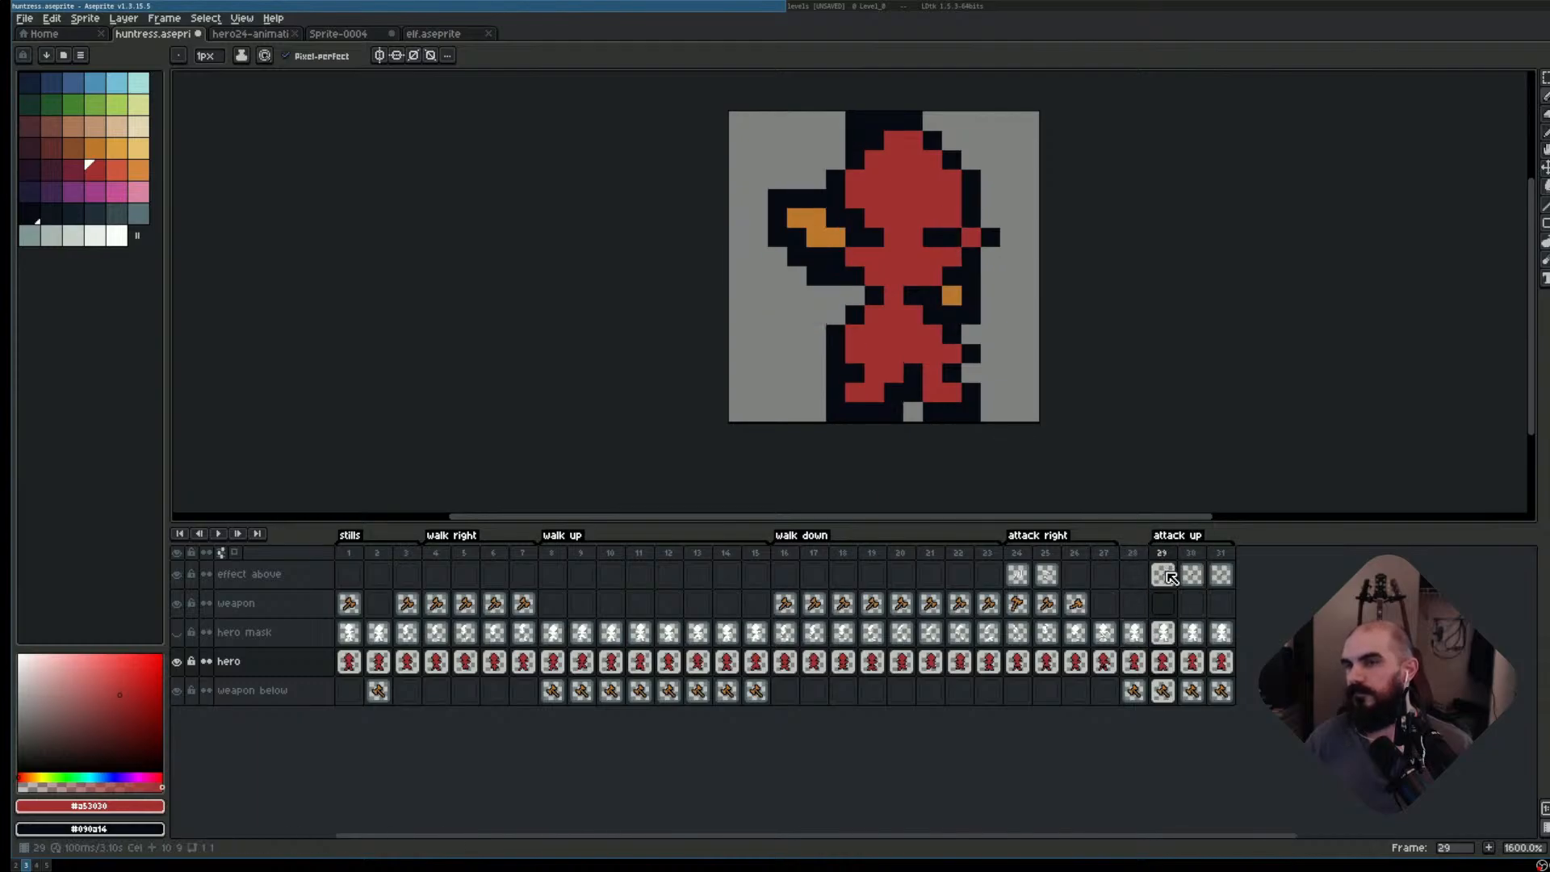
key("Right")
key("Left")
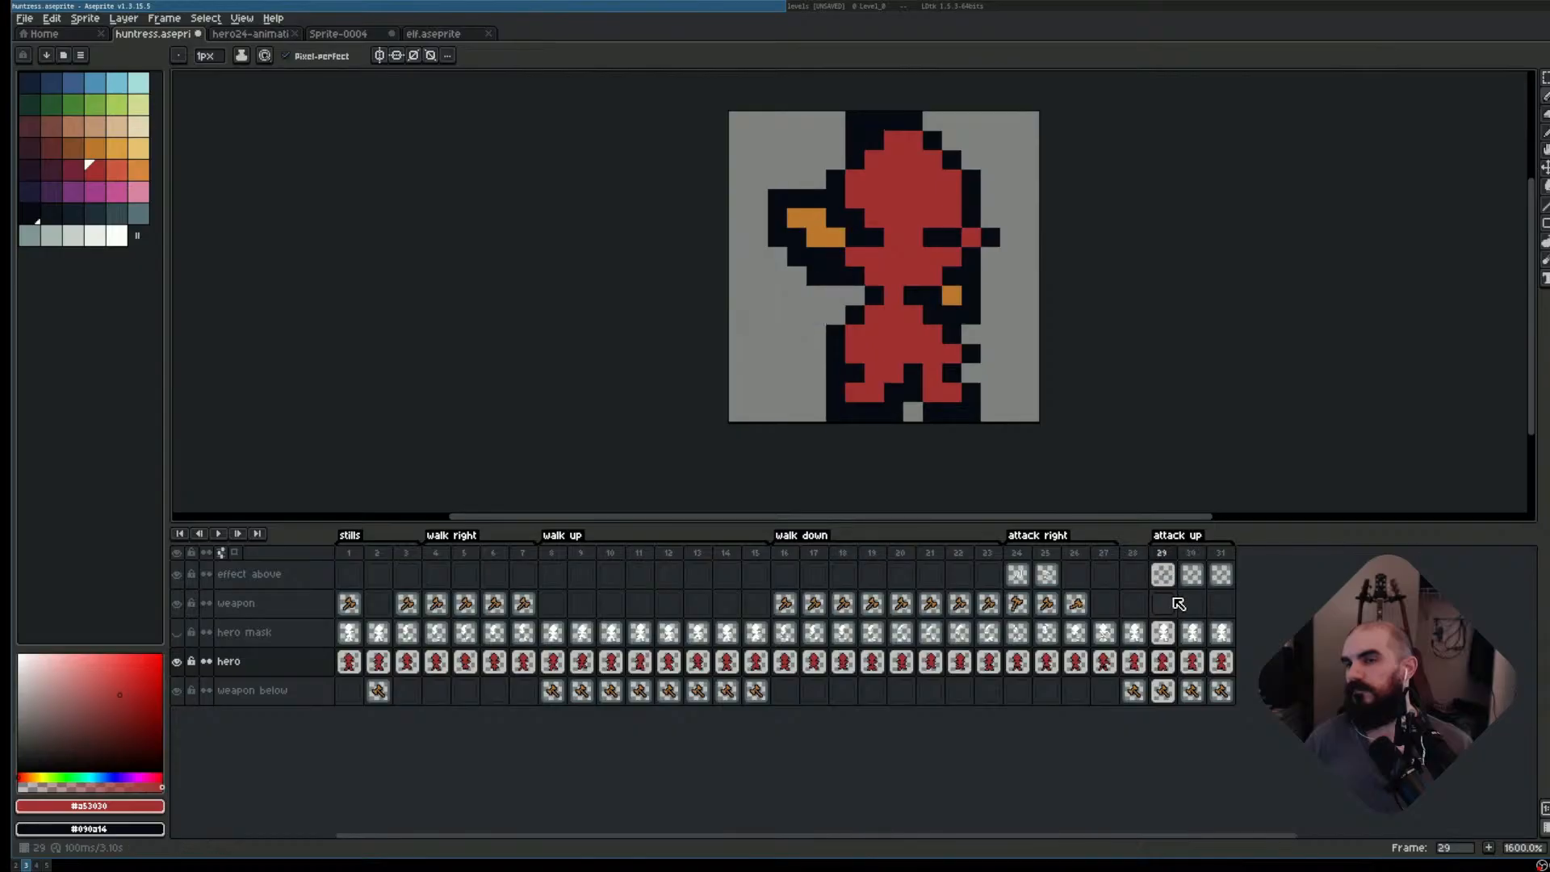
key("ctrl+v")
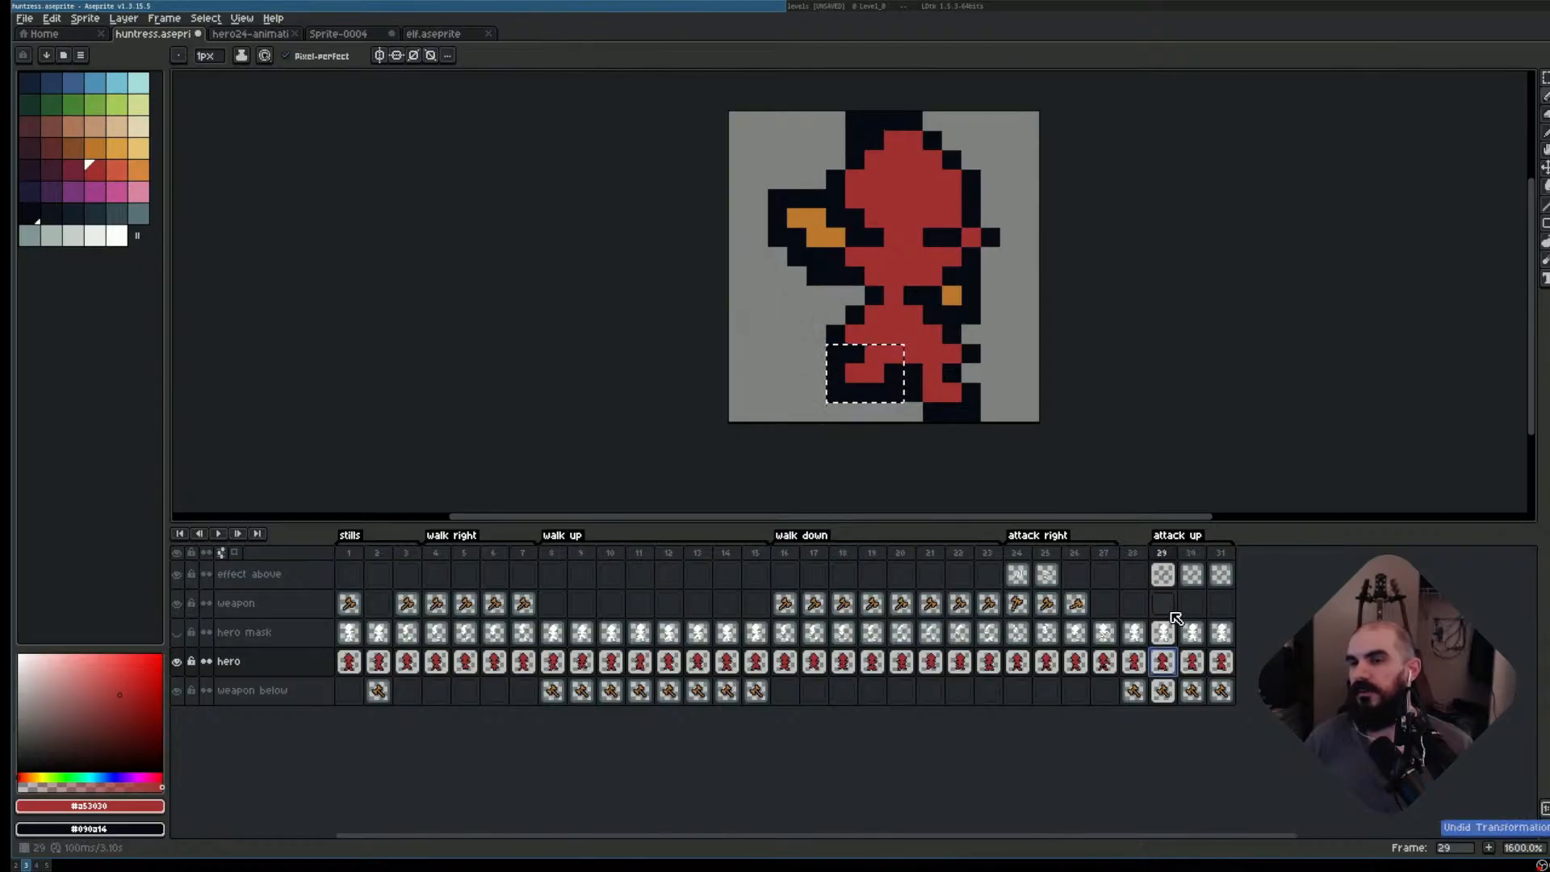
- In frame 31 on the hero layer, move the huntress's left leg down 1 px and fill the gap above it with red and dark outline pixels
key("Right")
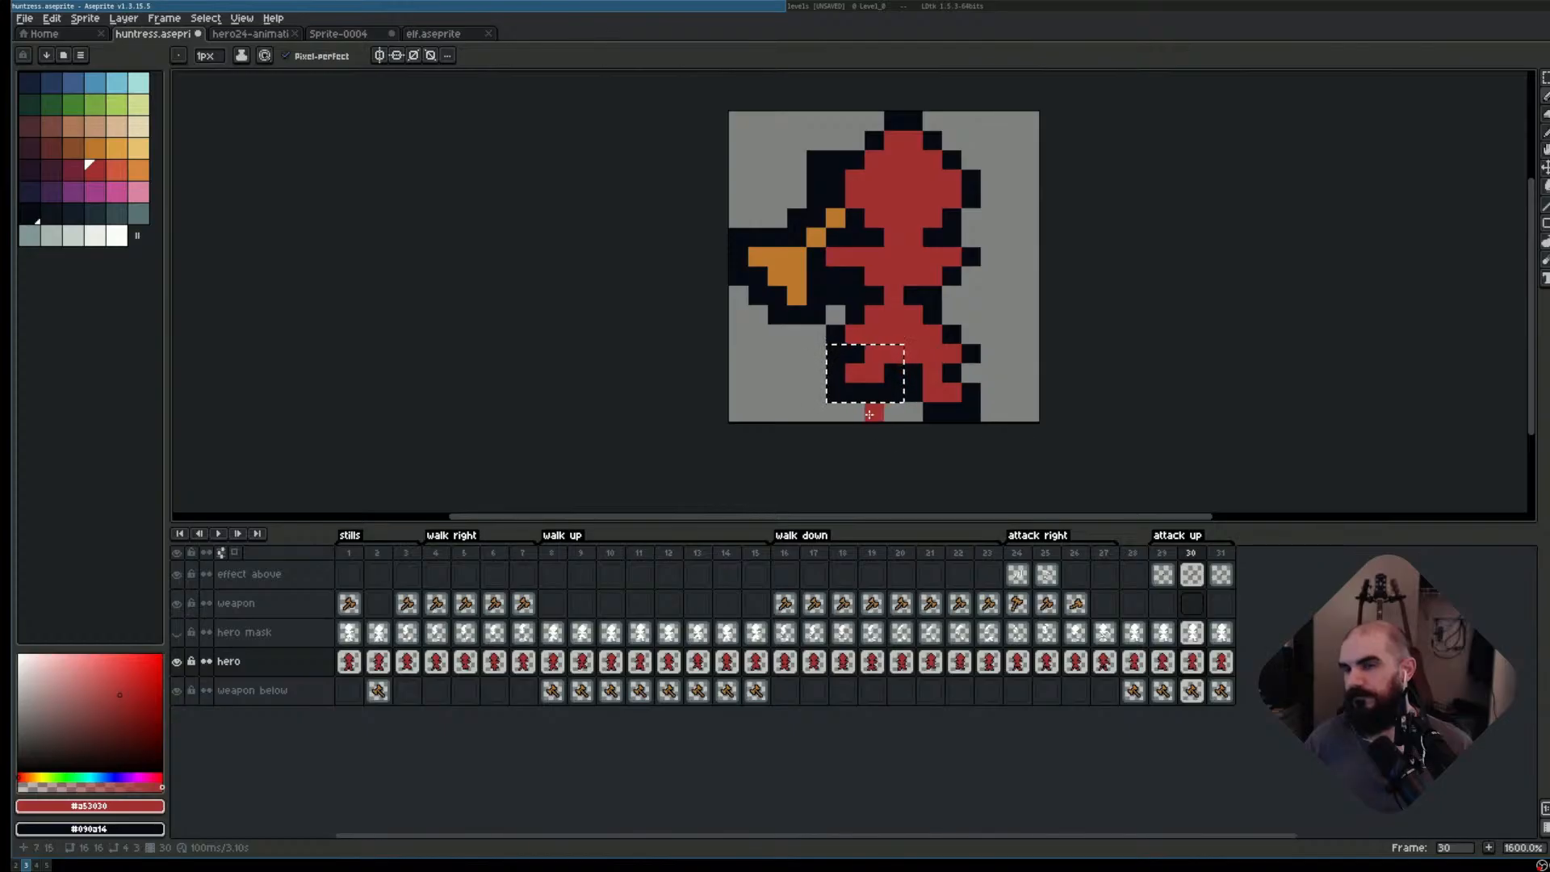
key("Right")
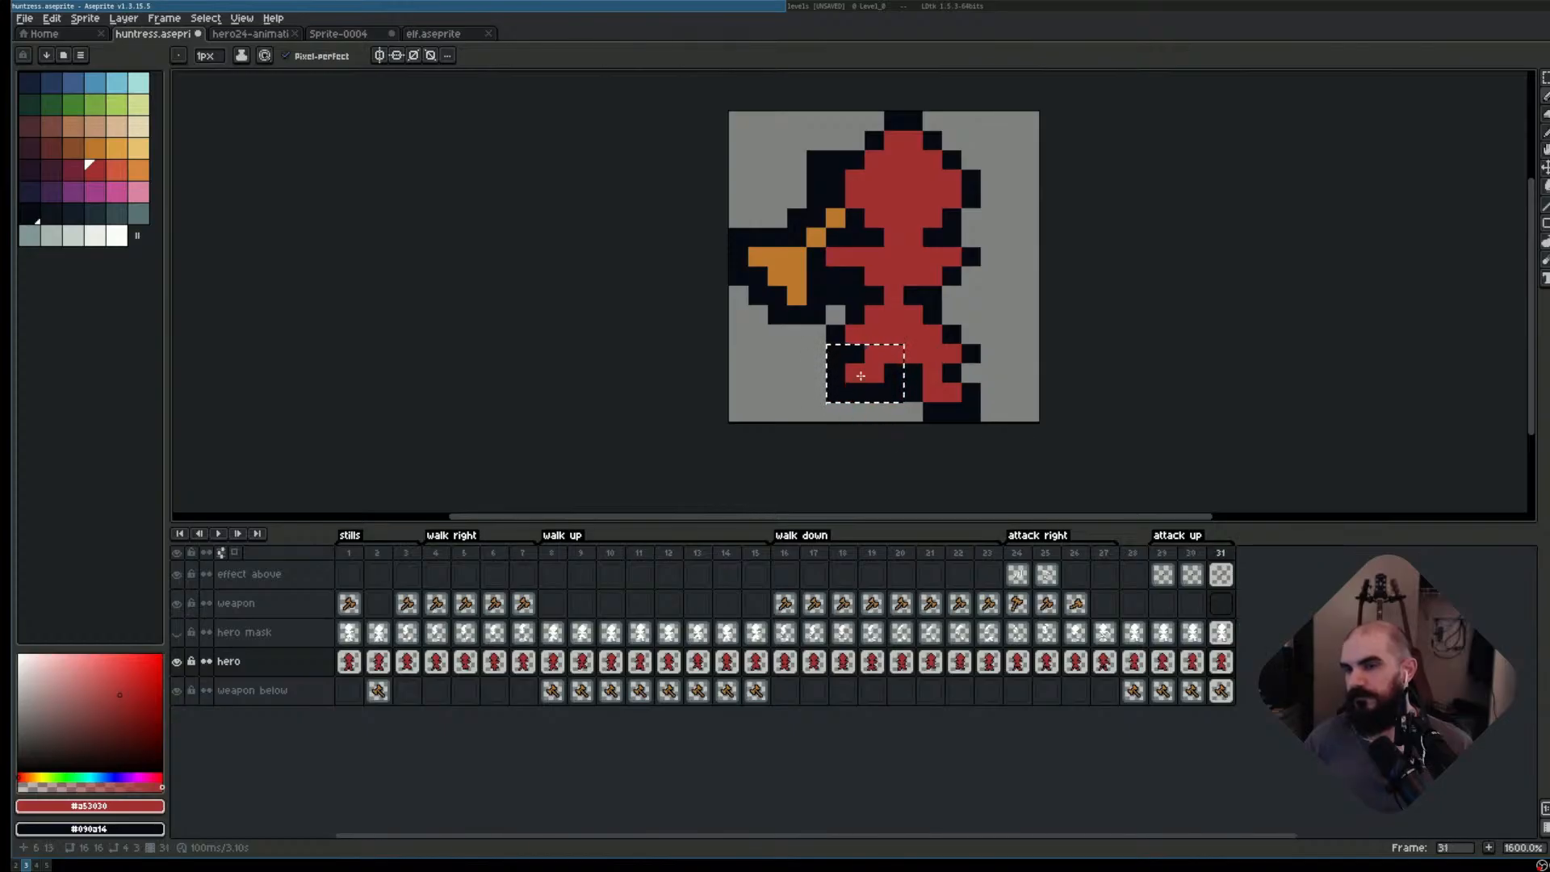
key("ctrl+d")
key("m")
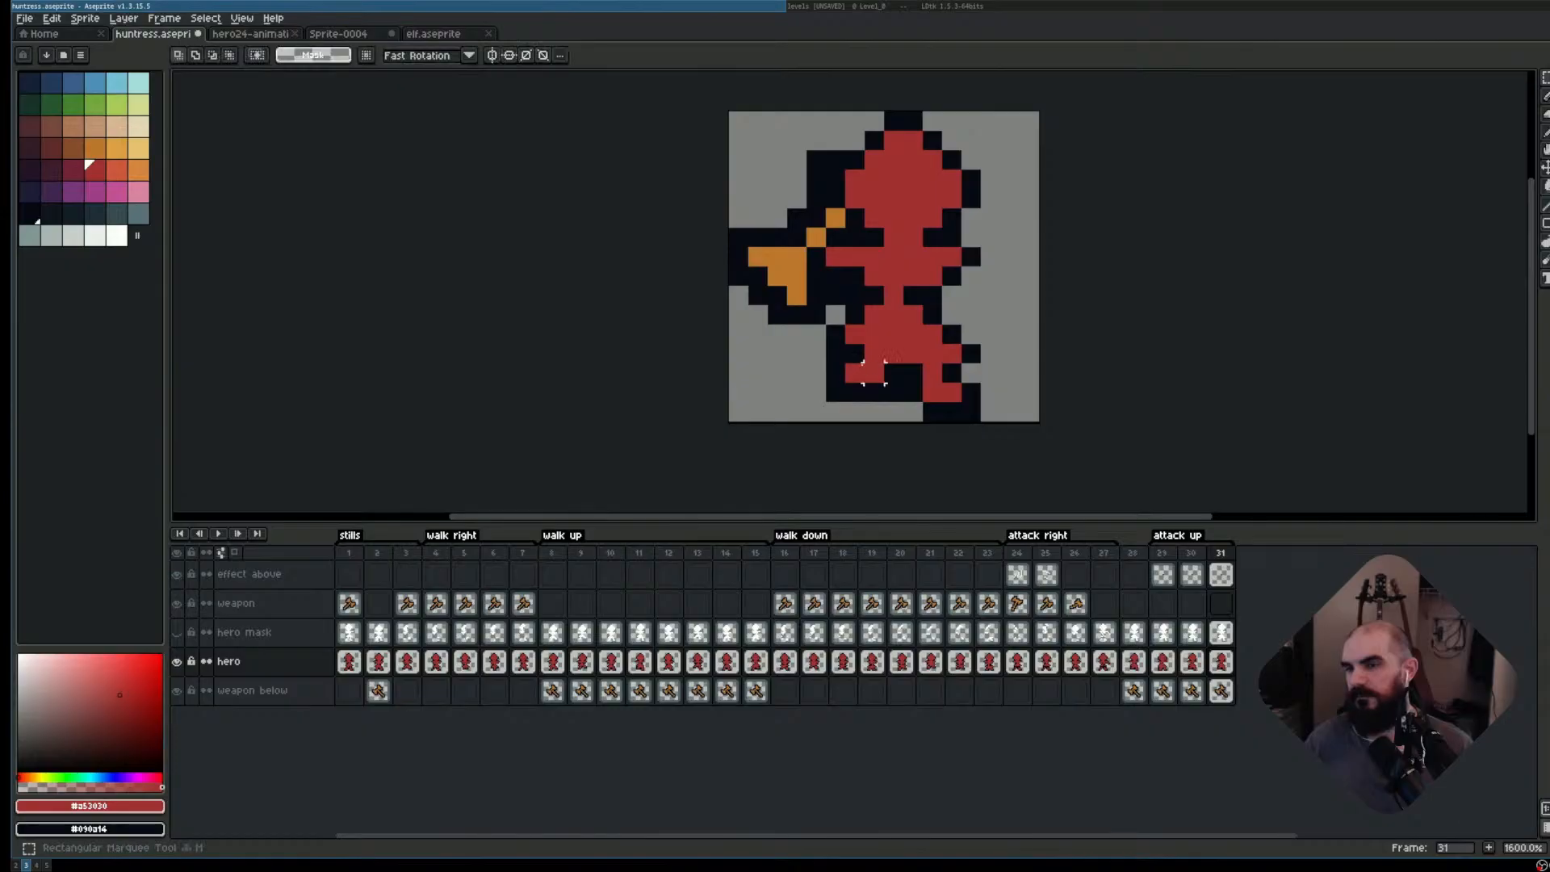
mouse_move(836, 354)
left_mouse_down()
mouse_move(837, 373)
mouse_move(912, 391)
mouse_move(873, 390)
left_mouse_up()
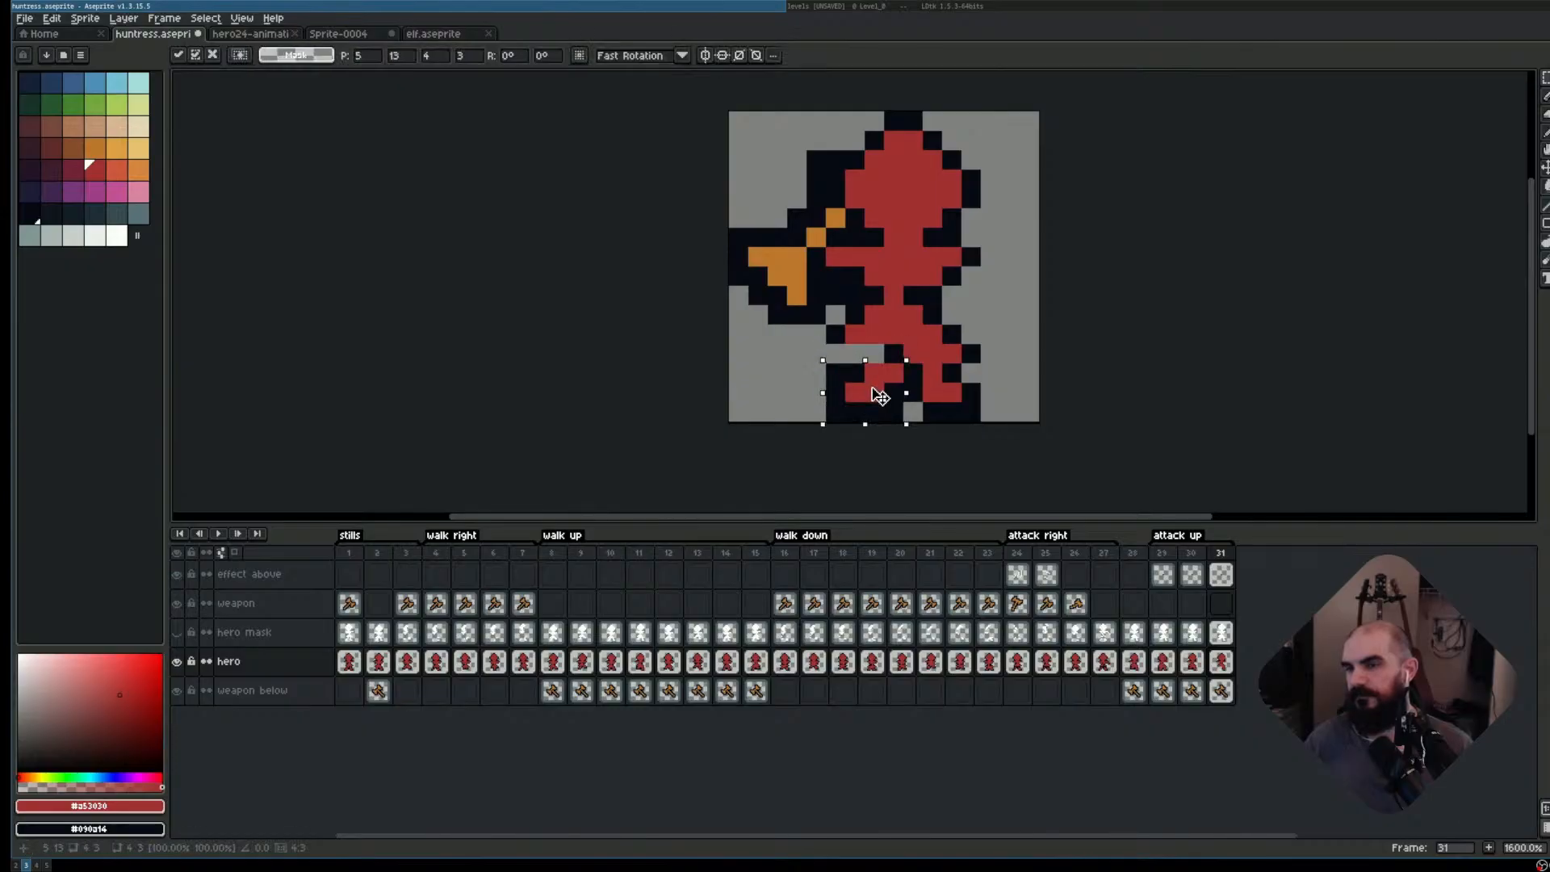
key("ctrl+d")
key("b")
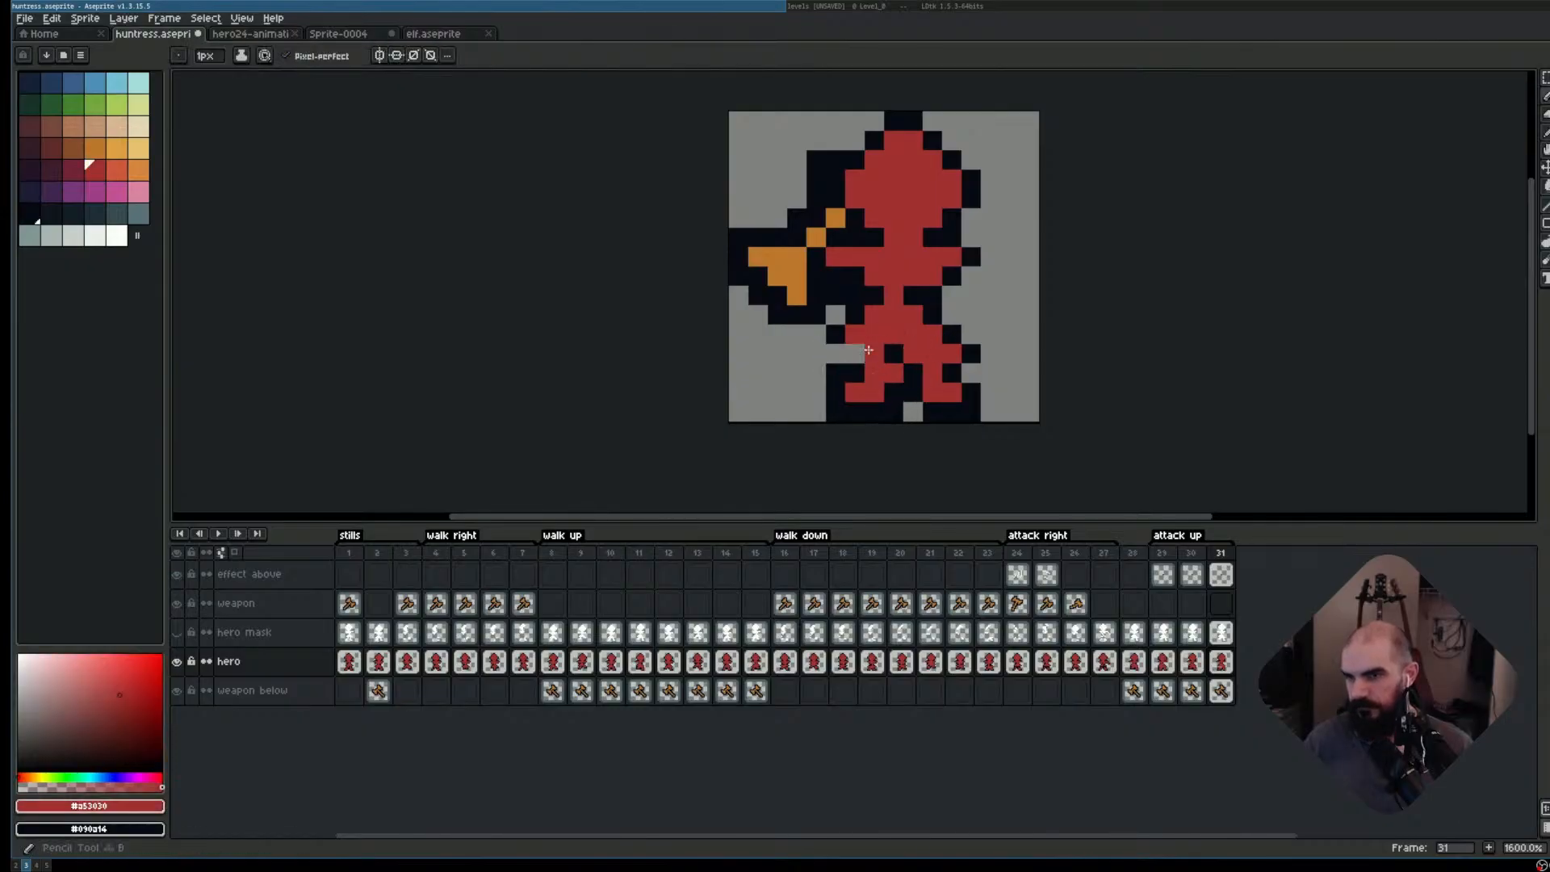
right_click(836, 353)
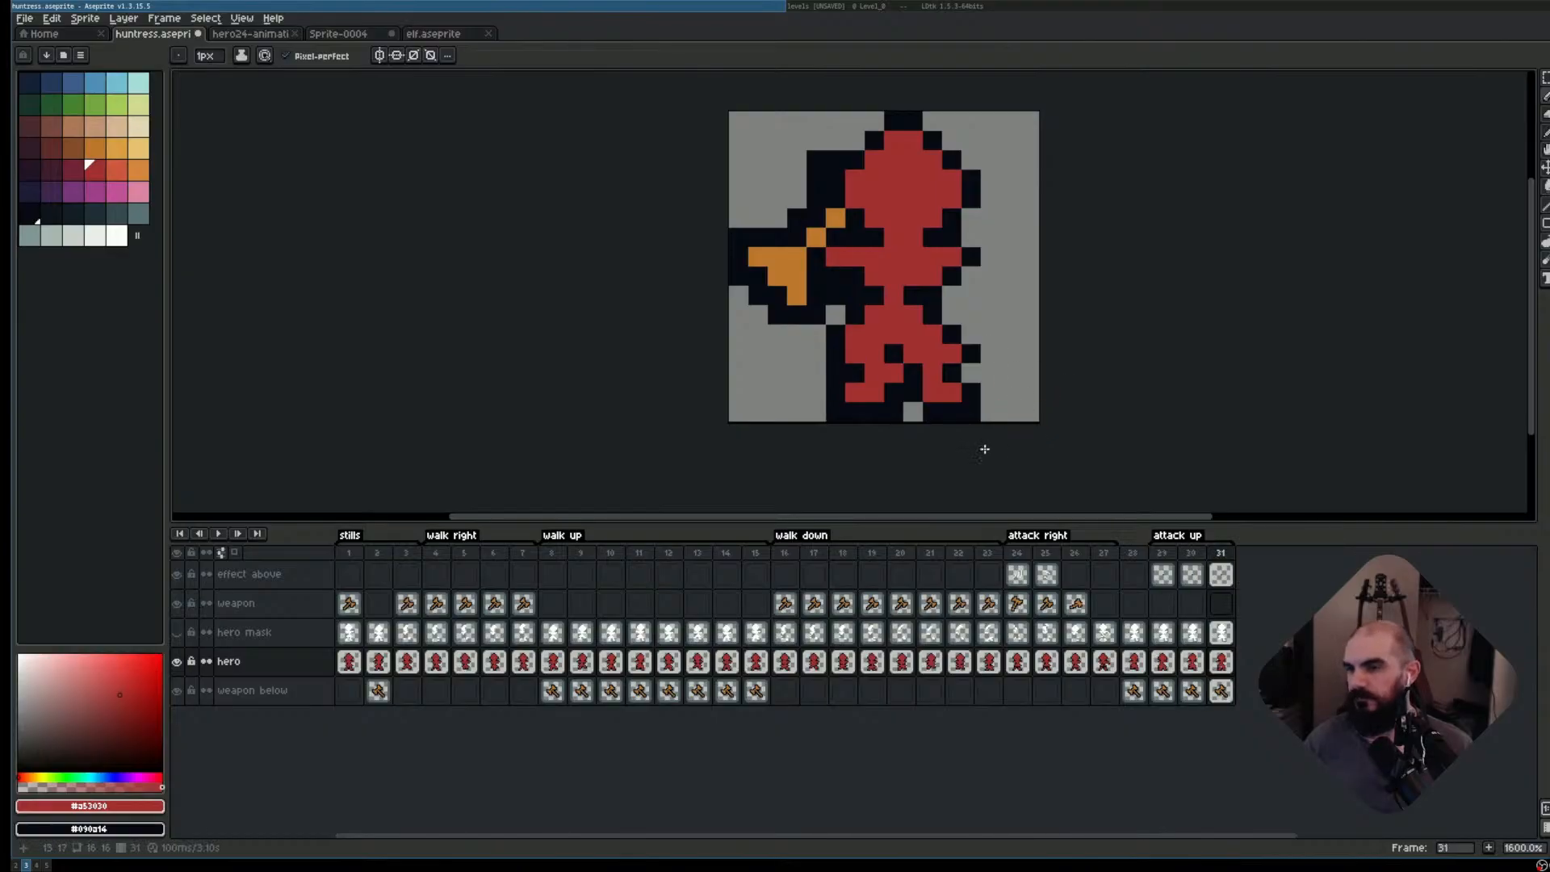
- Play the attack up animation and compare frames 29 and 30 to check the leg movement
key("Return")
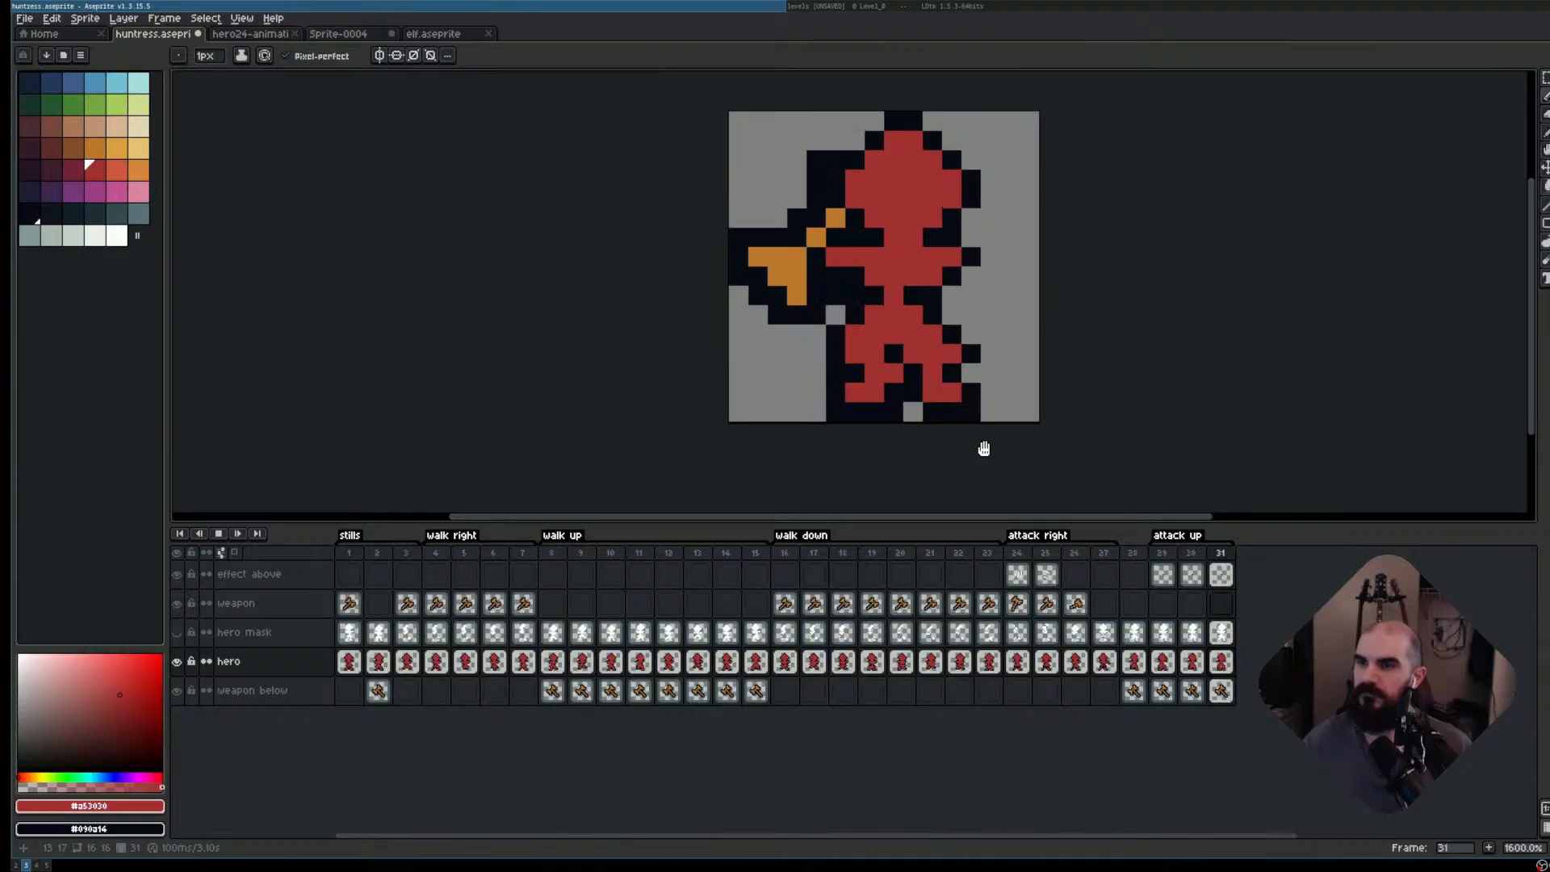
key("Return")
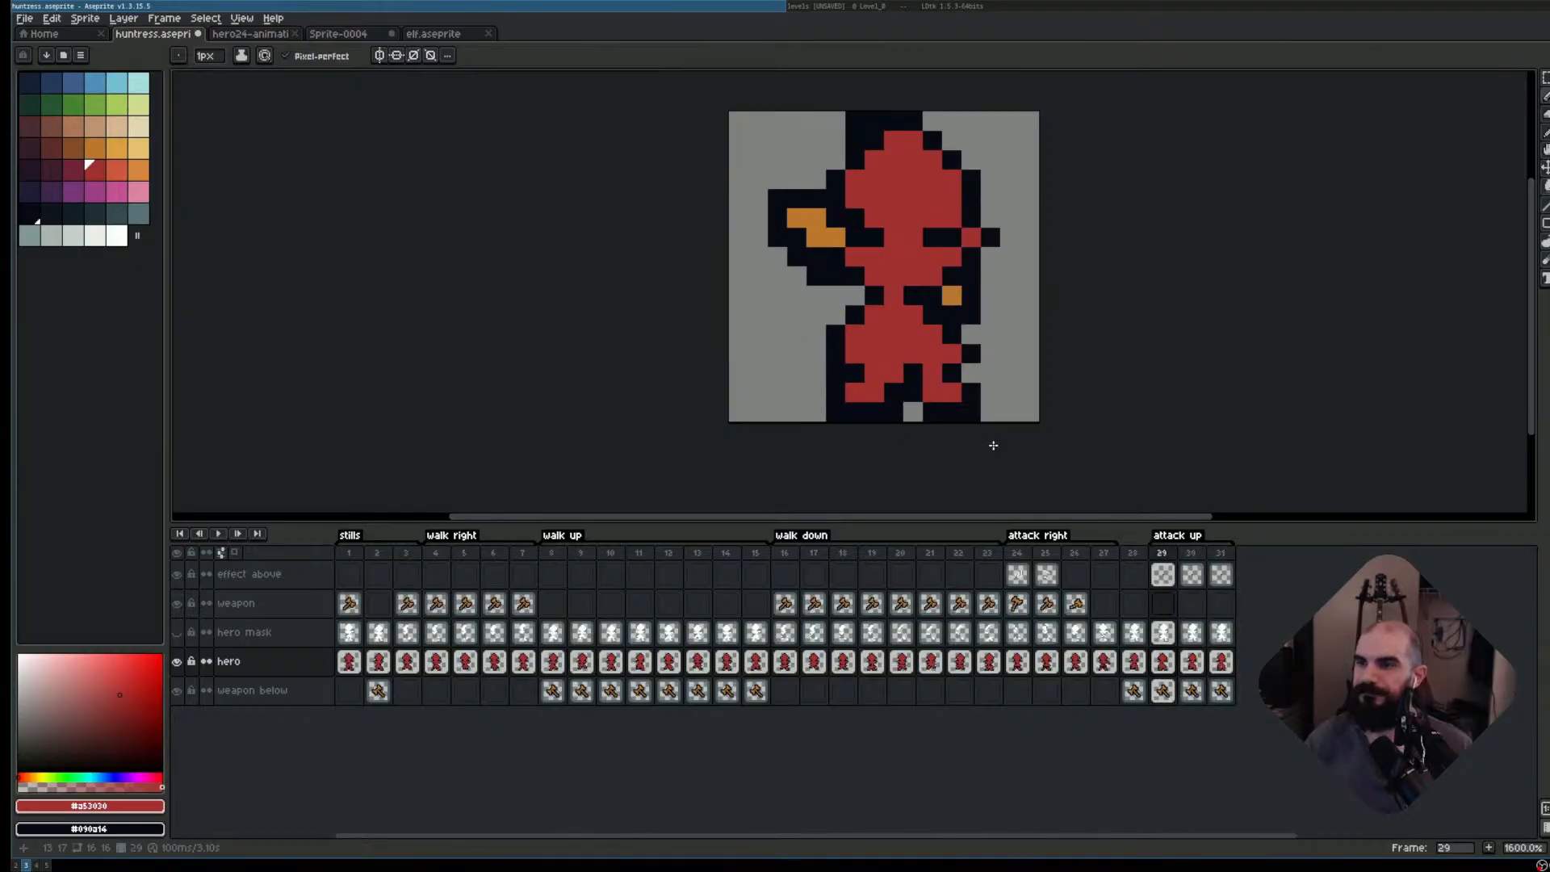
key("m")
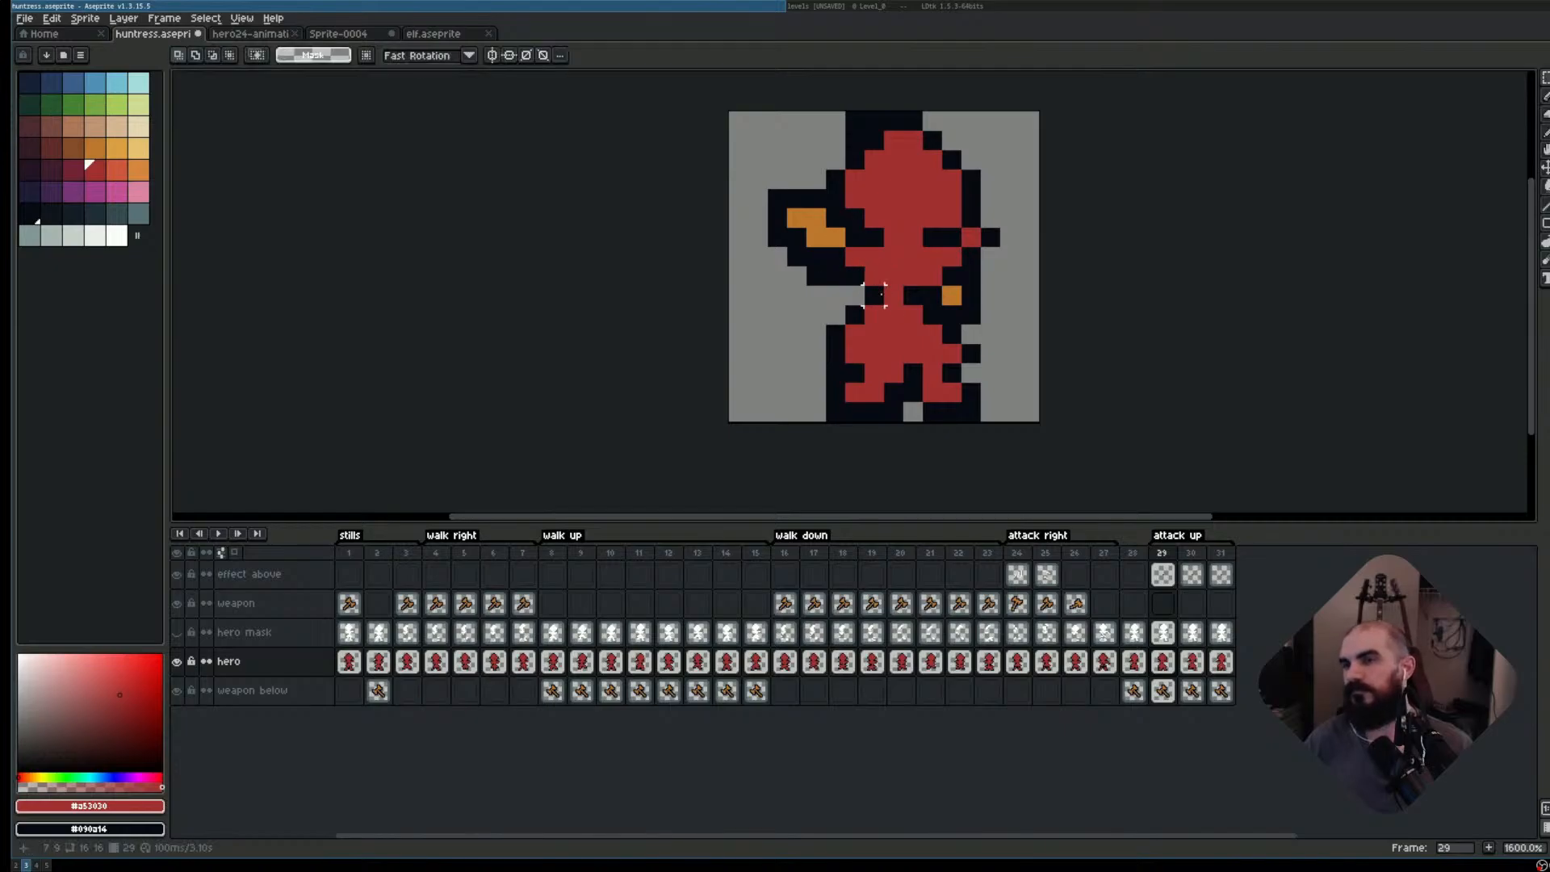
key("Right")
key("Left")
left_click(1163, 574)
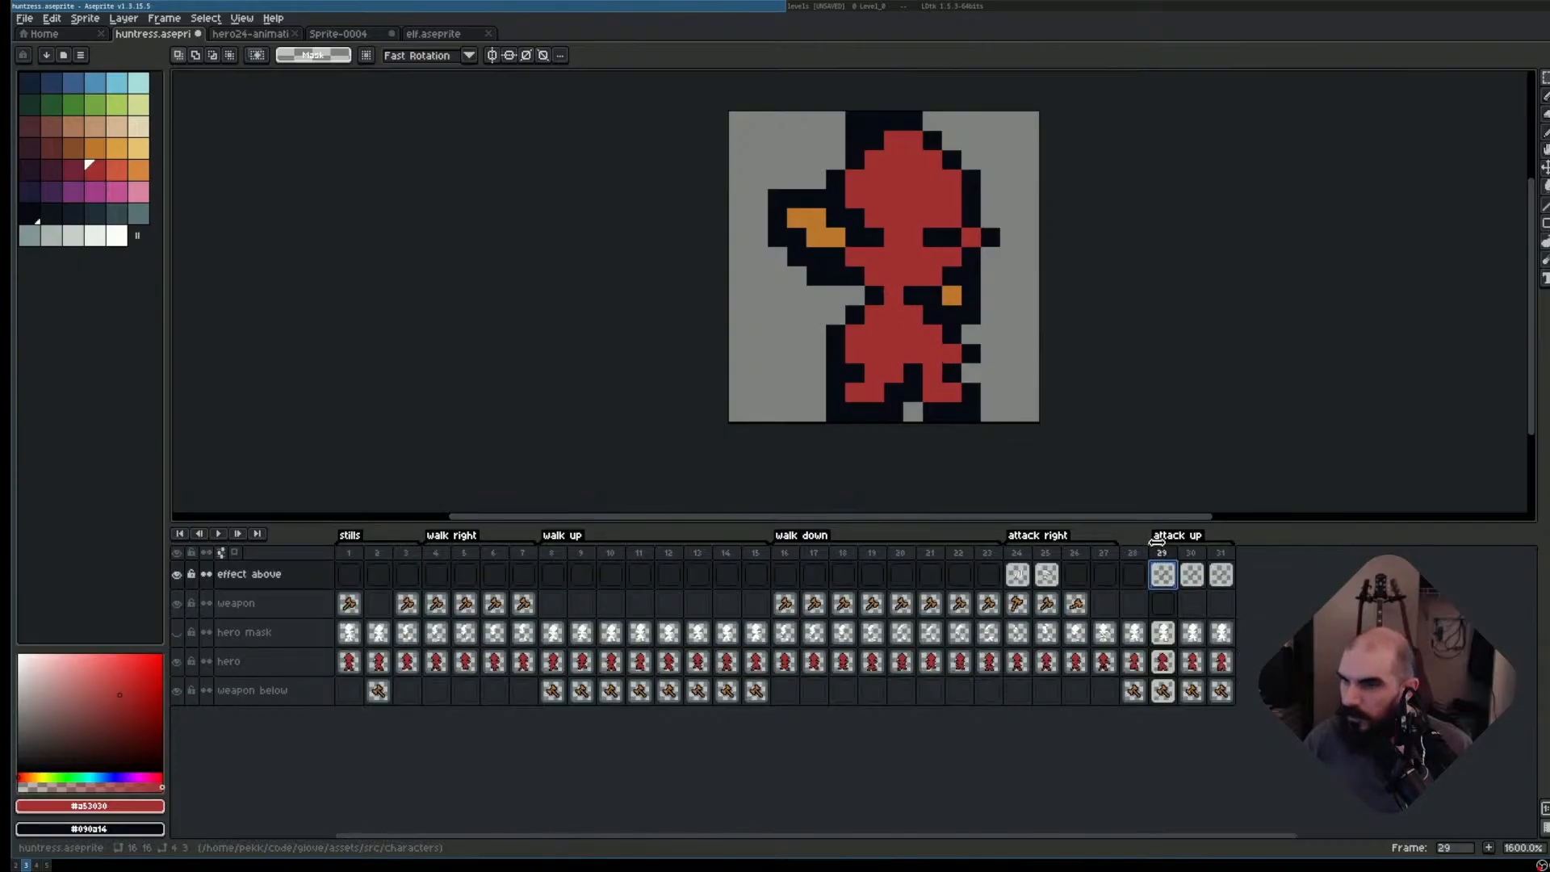
- Undo the left leg move and gap filling in frame 31
key("ctrl+z")
key("ctrl+z")
key("ctrl+z")
key("ctrl+z")
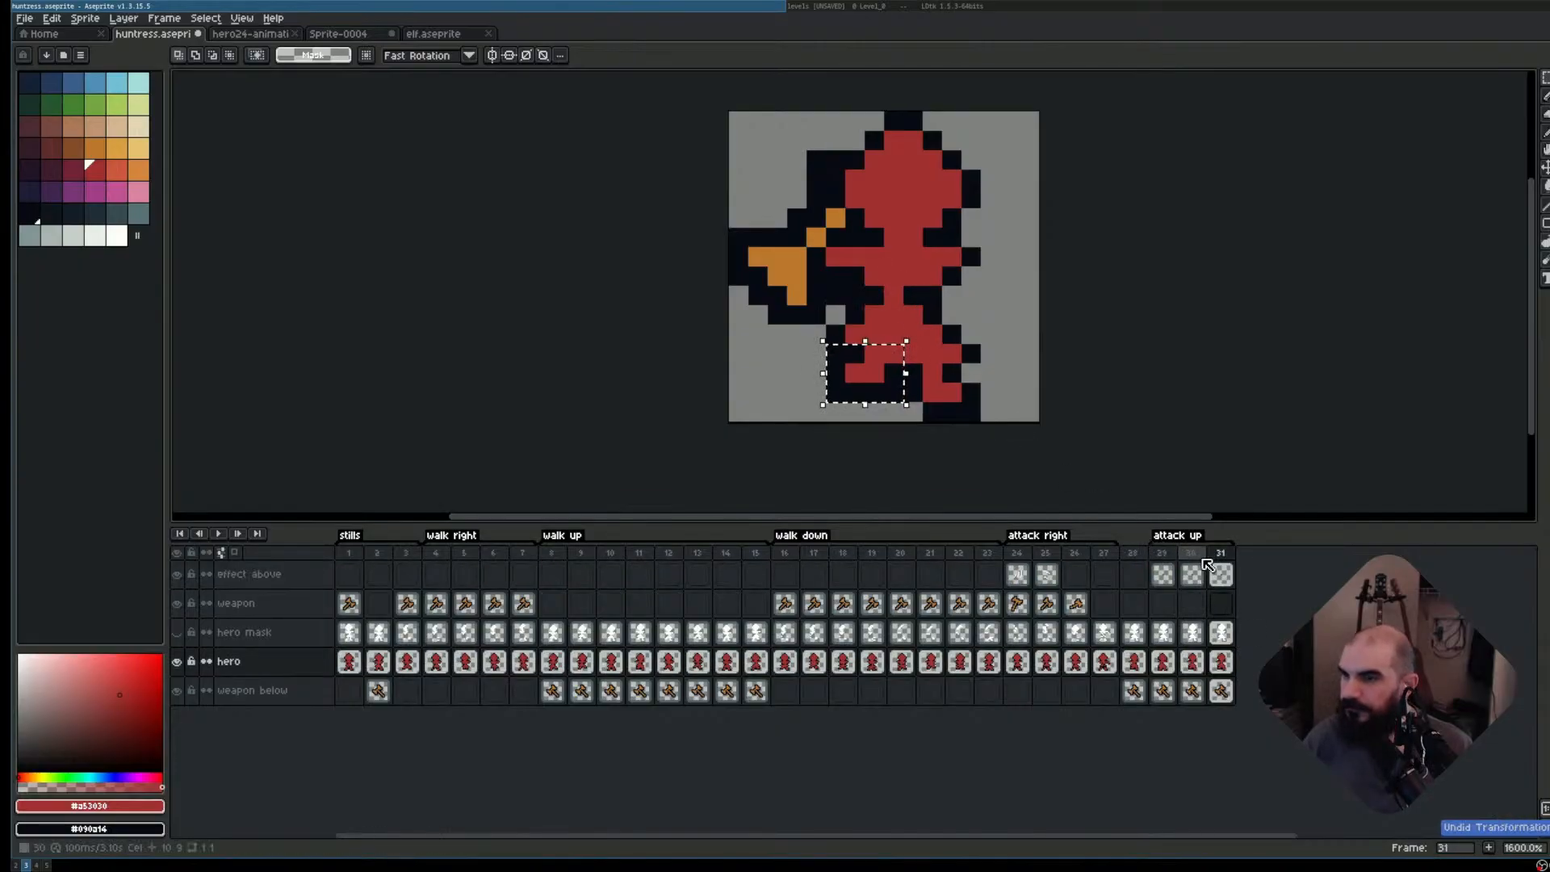
- Undo the left leg edits in frame 29 back to the raised leg pose
left_click(1165, 557)
key("ctrl+z")
key("ctrl+z")
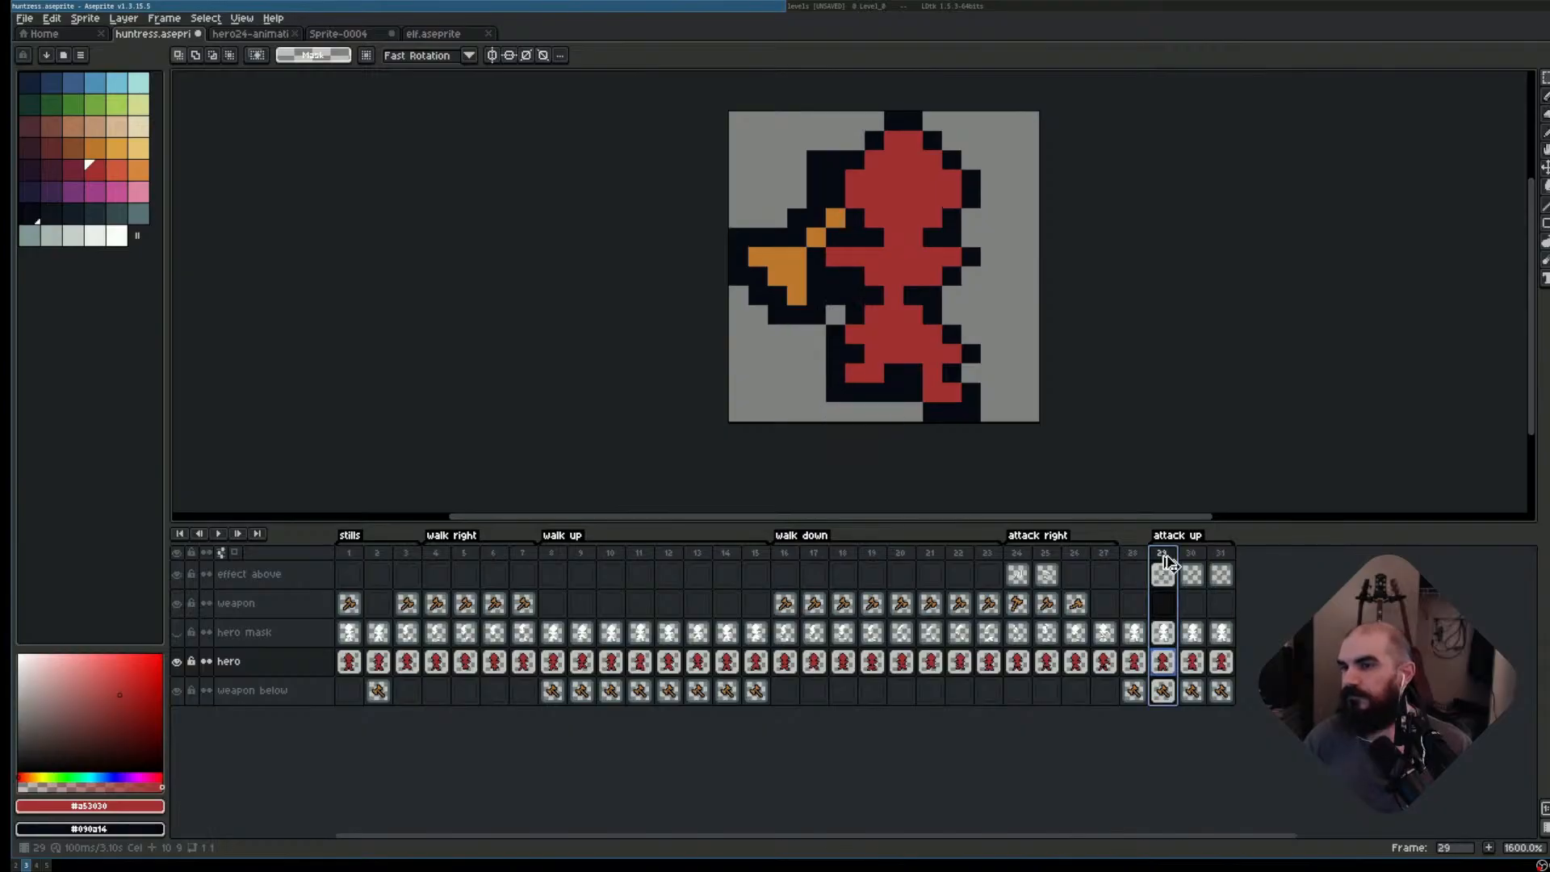
key("ctrl+z")
key("ctrl+z")
key("ctrl+z")
key("ctrl+z")
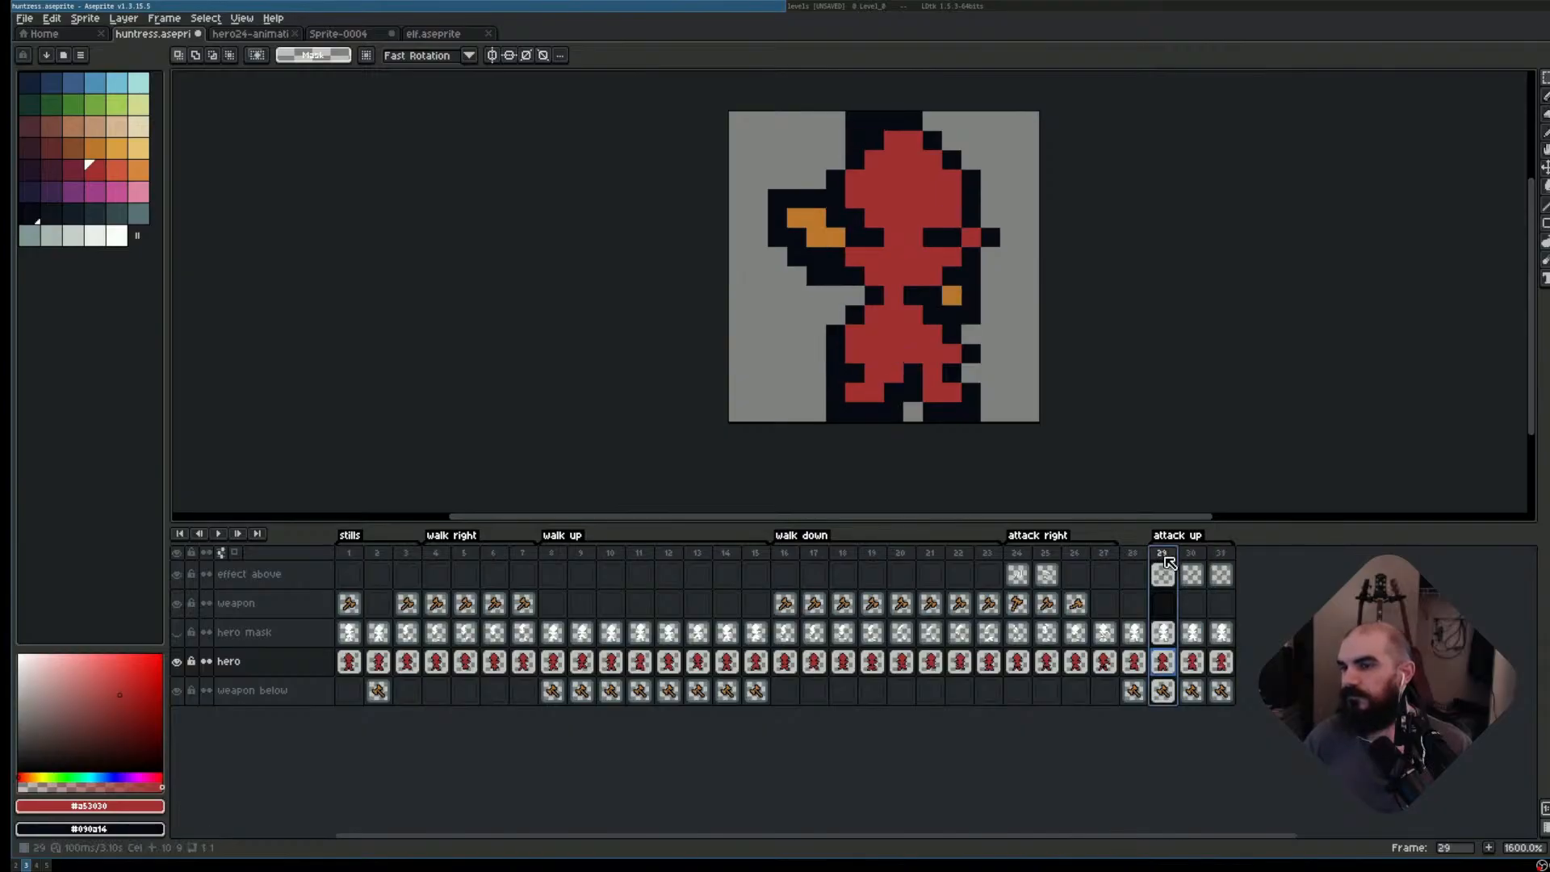
key("ctrl+z")
key("ctrl+z")
key("ctrl+z")
key("ctrl+z")
key("ctrl+z")
key("ctrl+z")
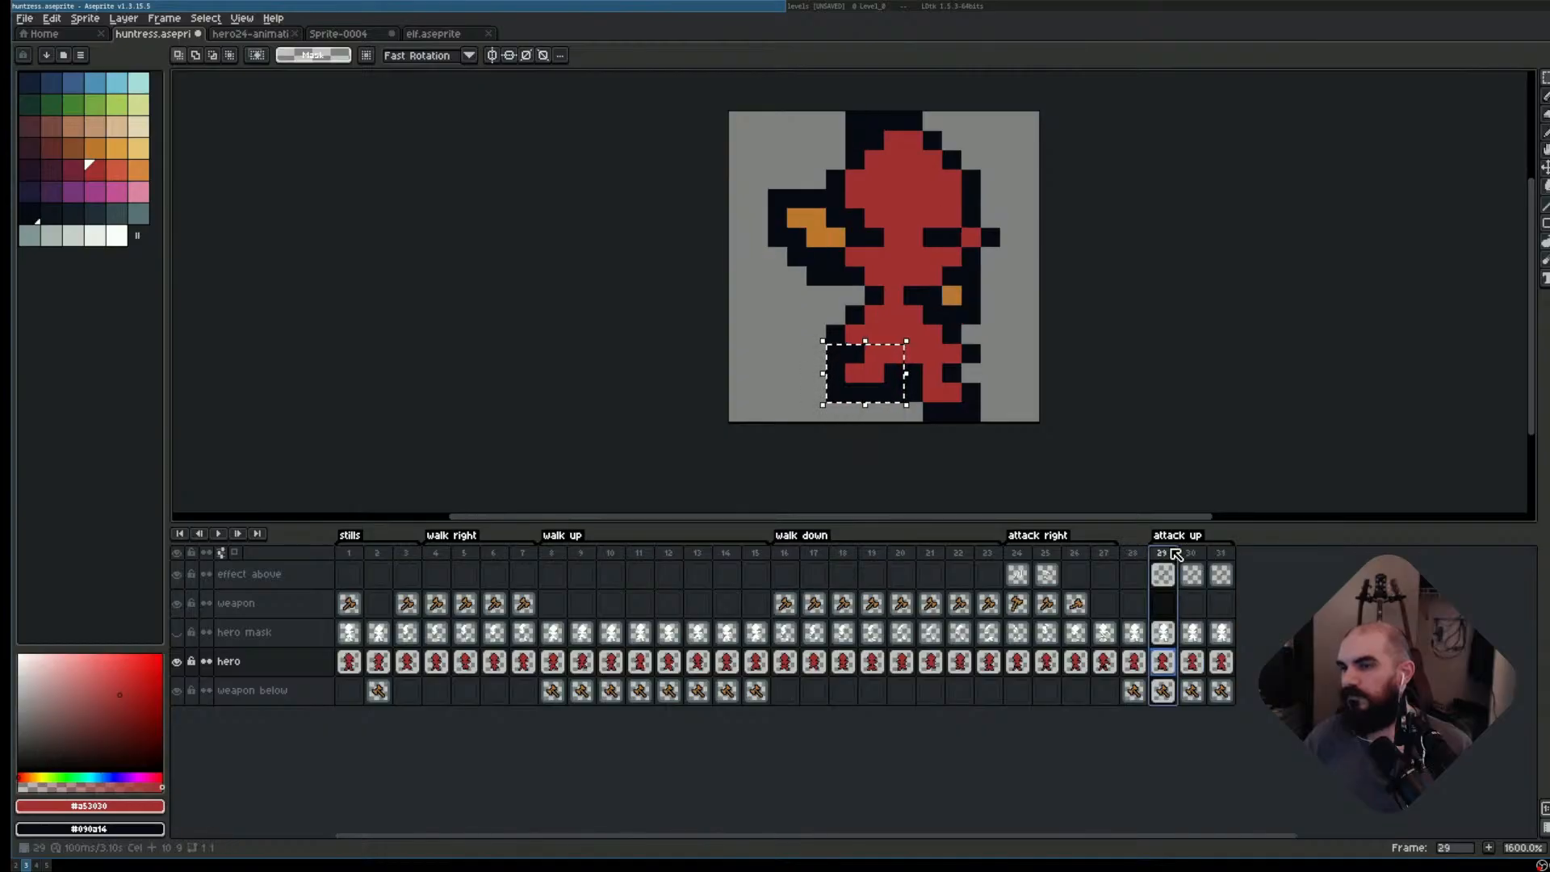
left_click(1166, 554)
left_click_drag(1192, 554, 1226, 555)
left_click(1162, 554)
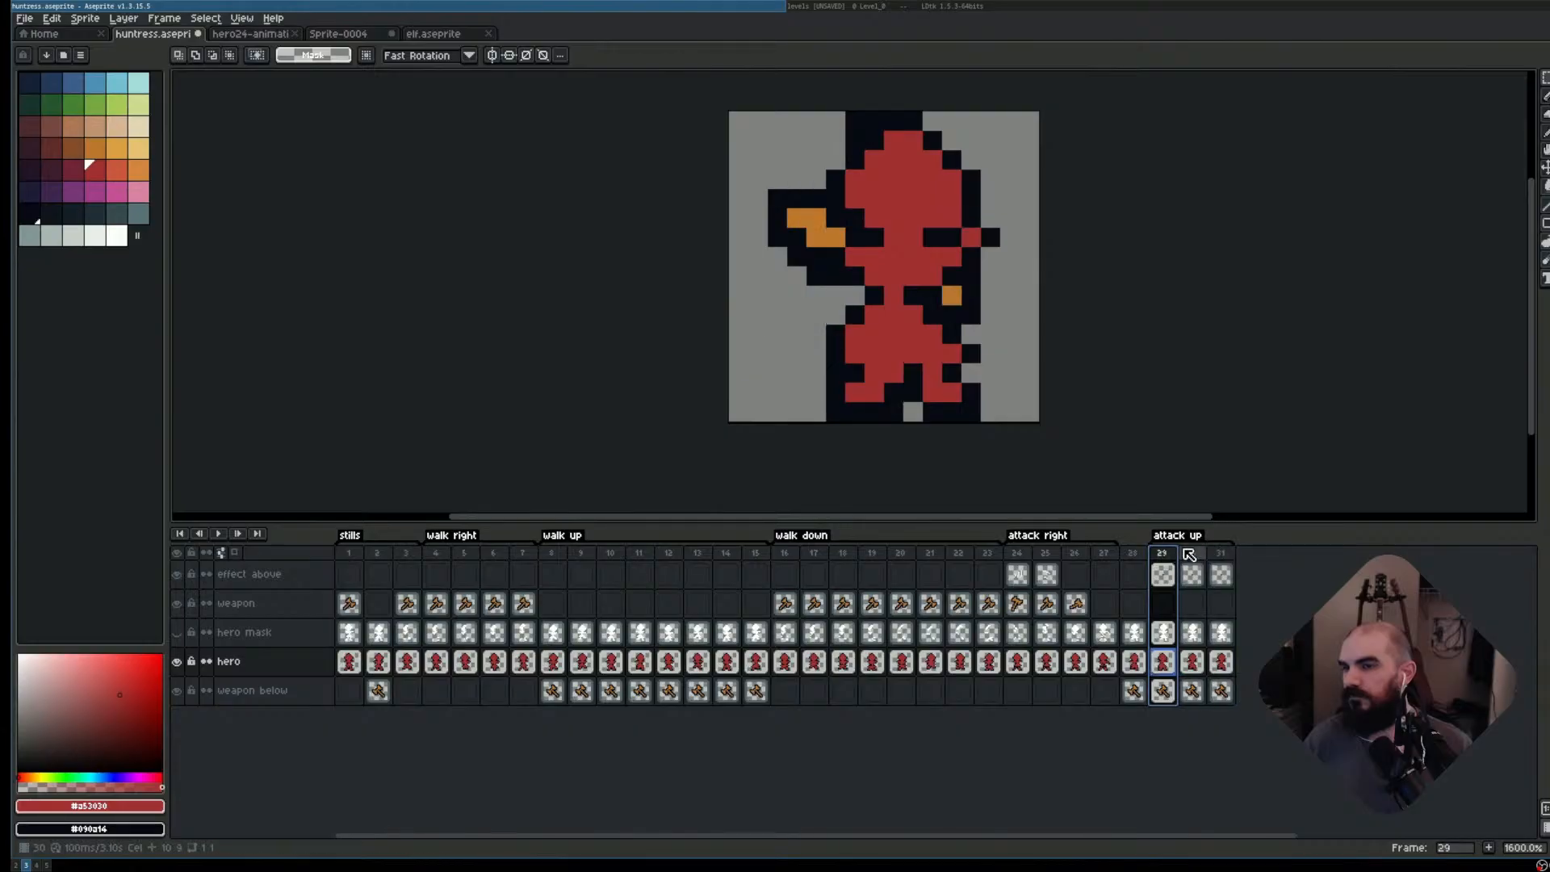
key("ctrl+z")
key("ctrl+z")
key("ctrl+z")
key("ctrl+z")
key("ctrl+z")
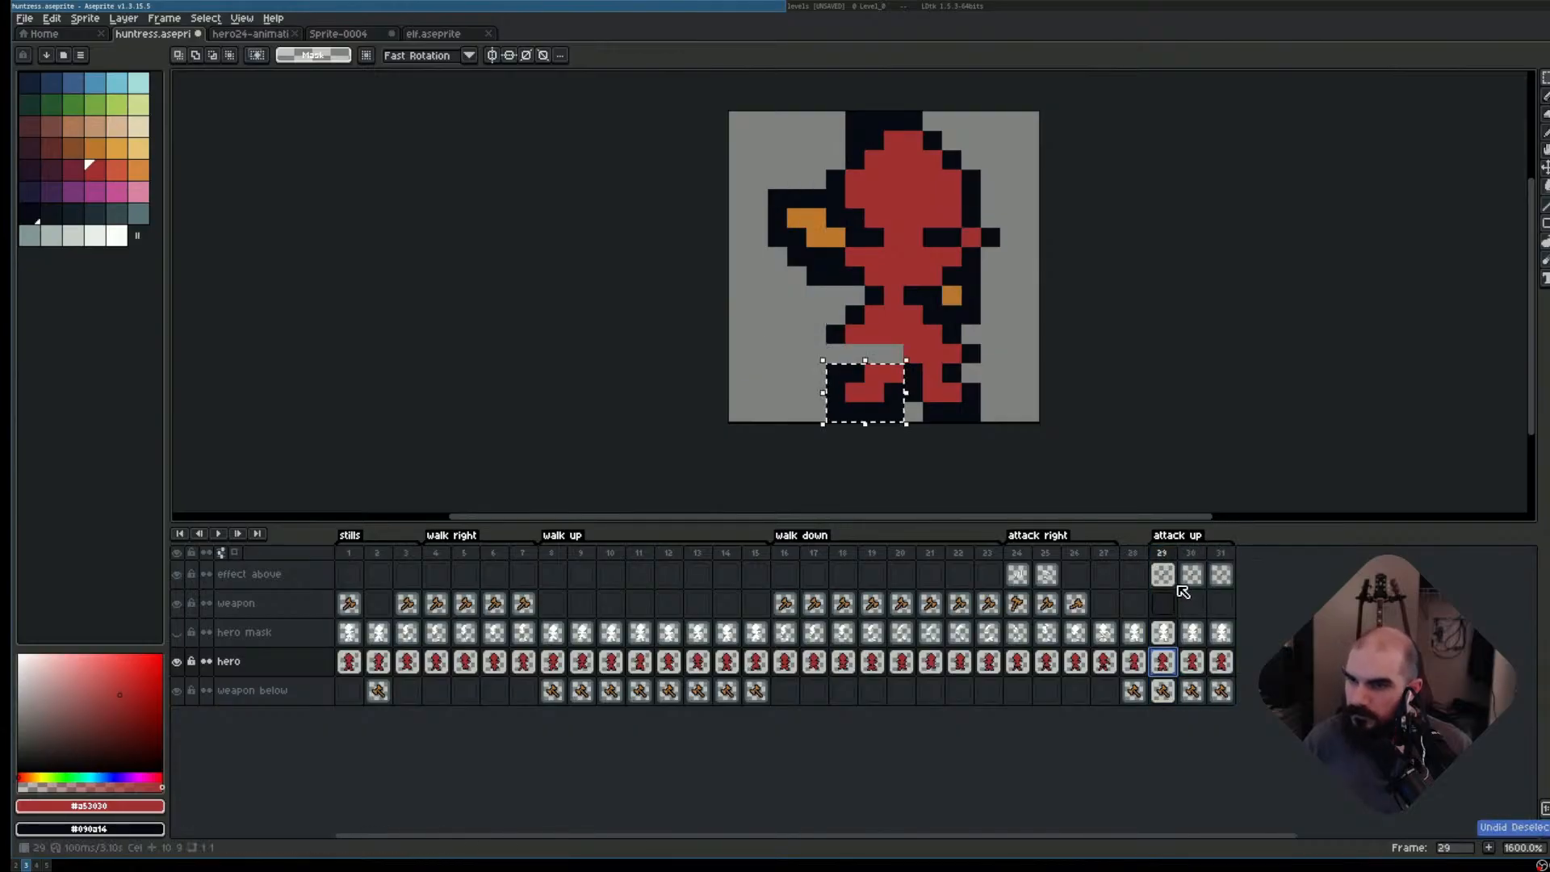
left_click(1161, 553)
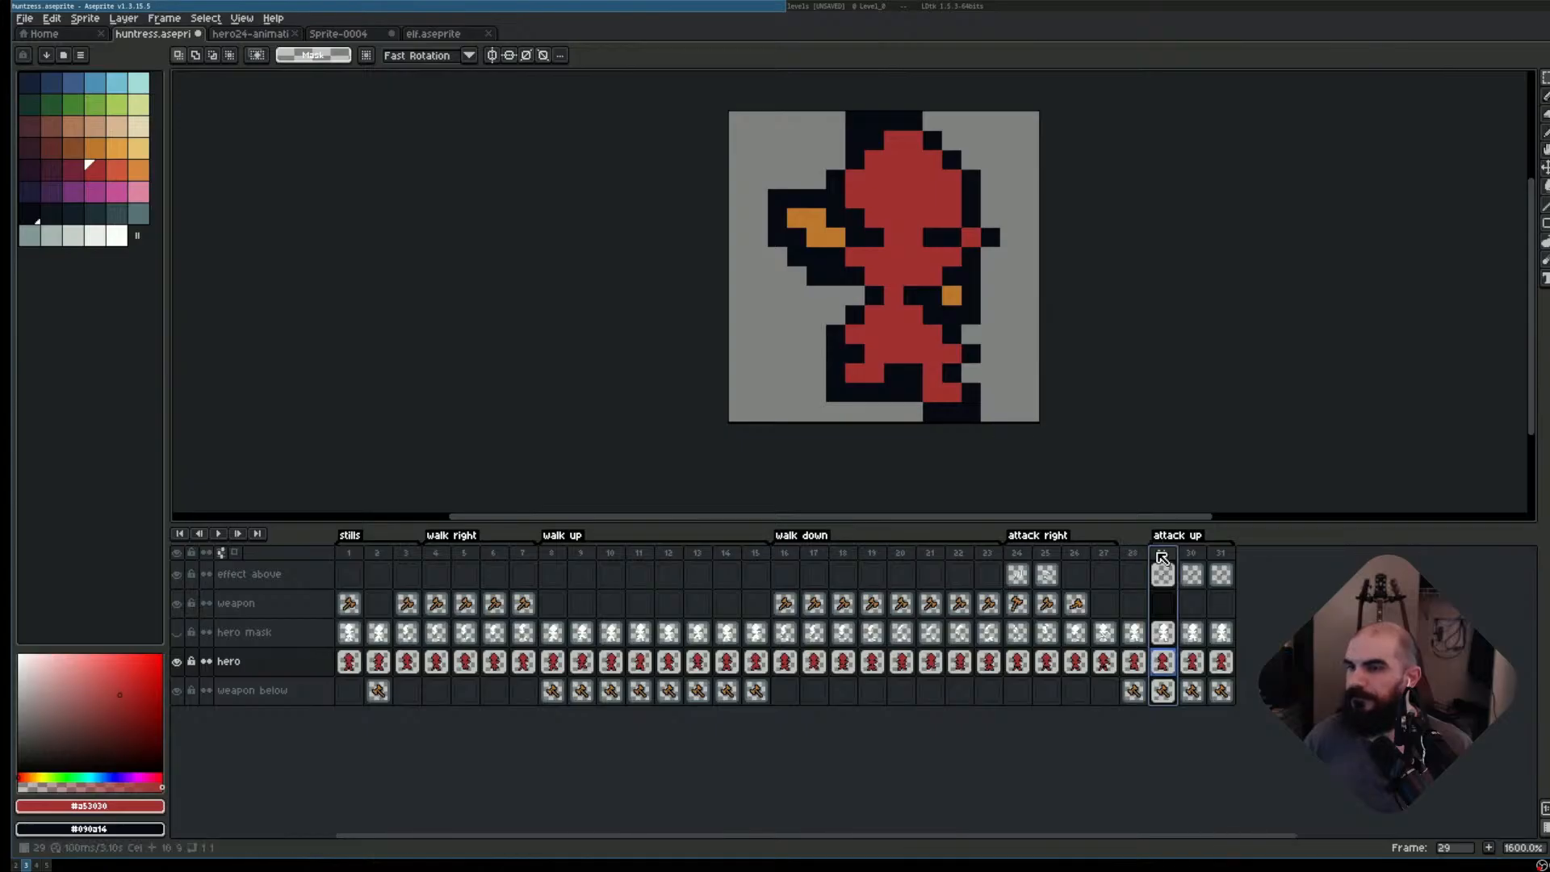
- Lower the huntress's left leg by 1 px in frame 31 on the hero layer and patch the gap in red with a dark outline pixel
key("Left")
key("Right")
key("Left")
key("Right")
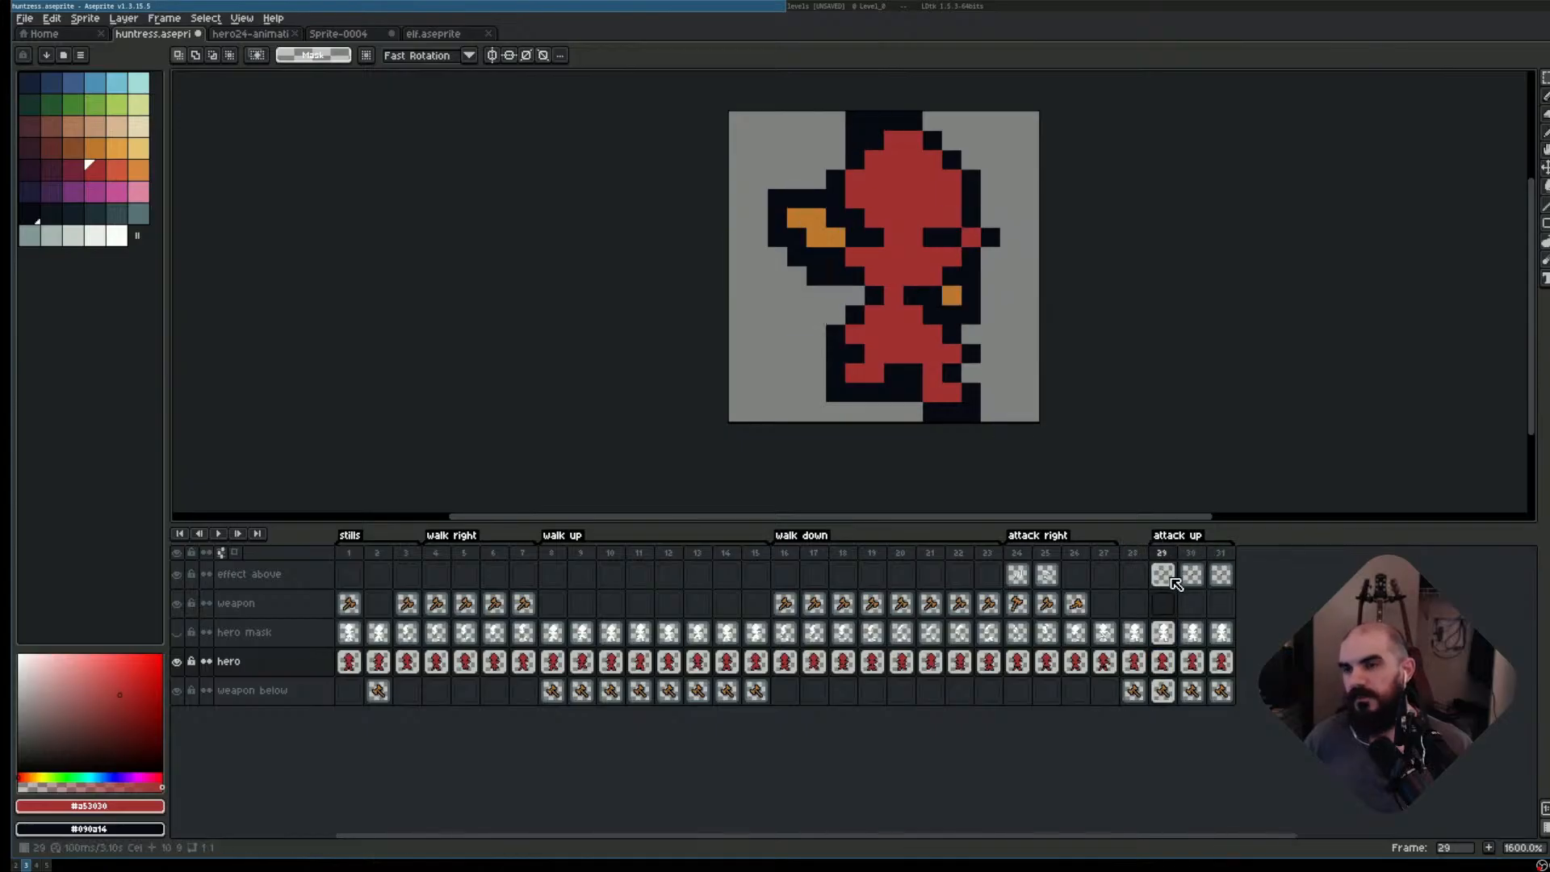
key("Right")
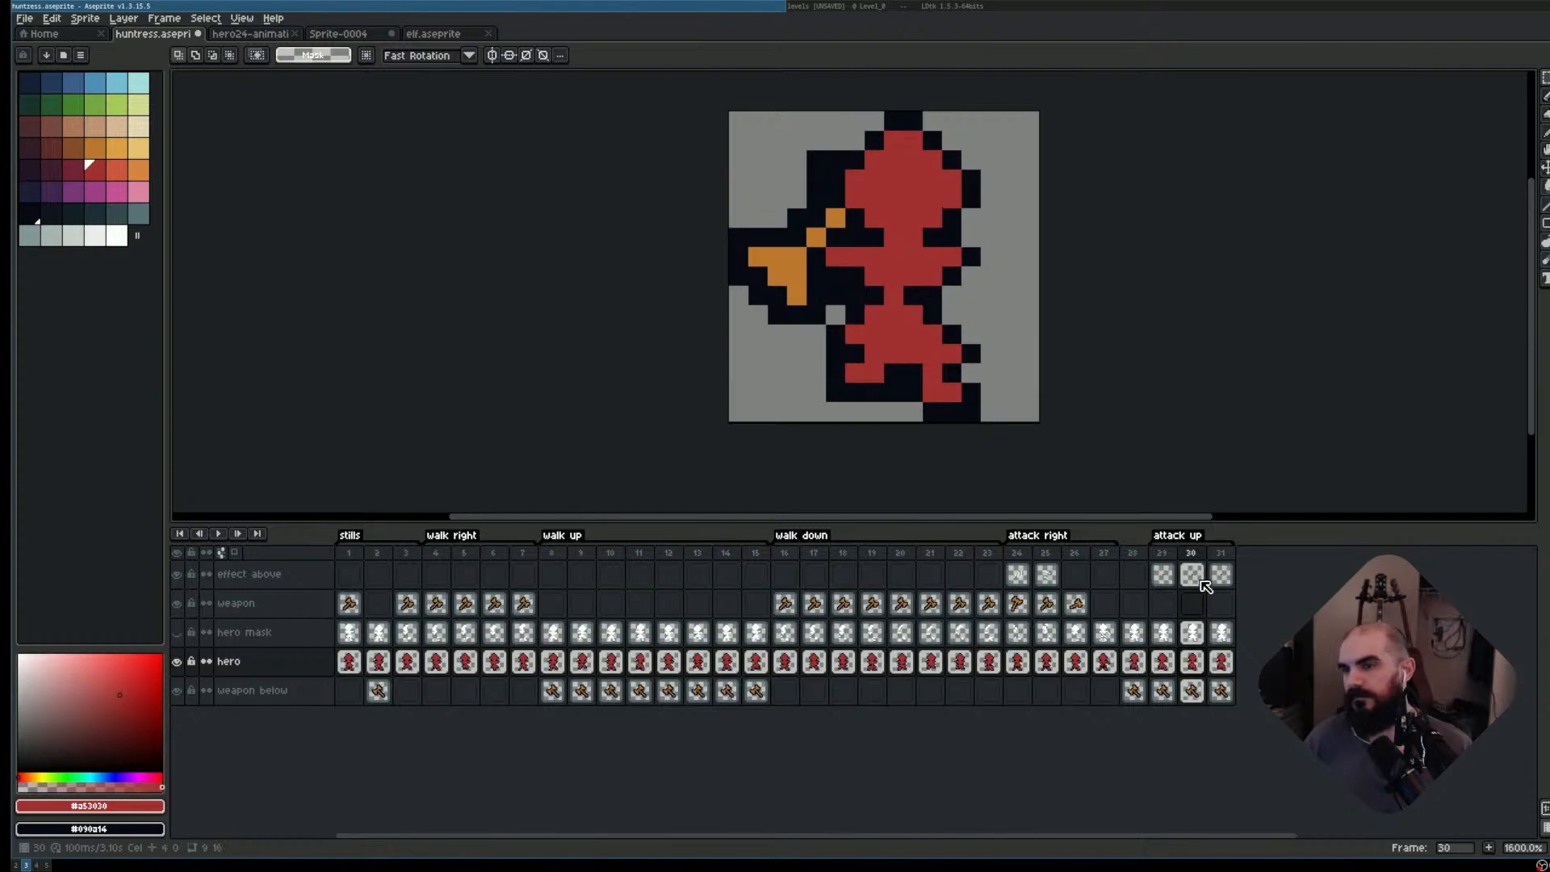
key("Right")
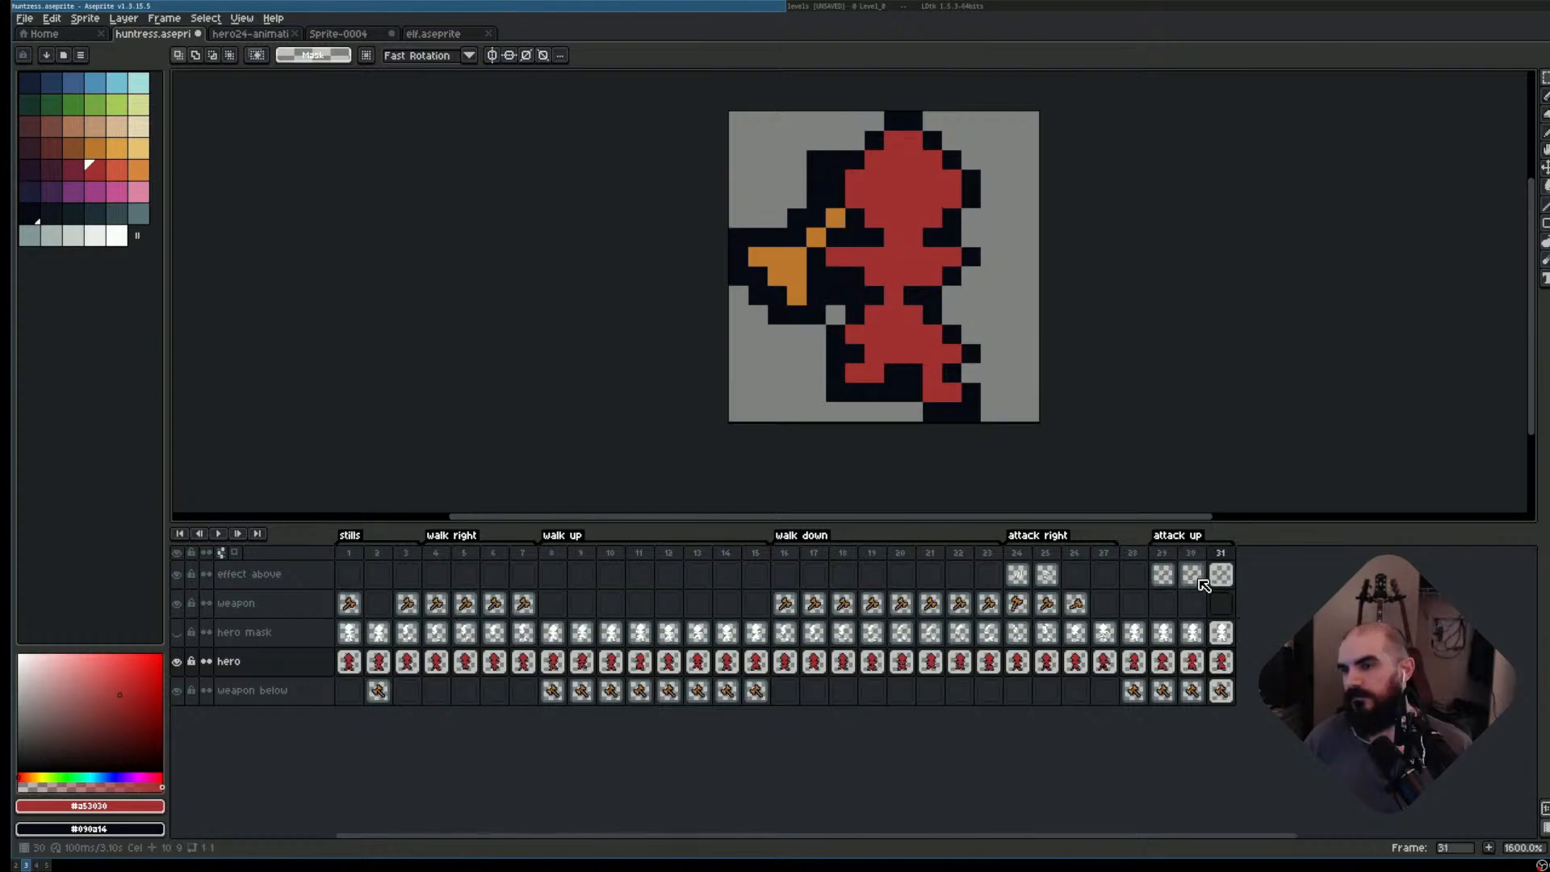
left_click(1221, 661)
left_click_drag(881, 405, 891, 385)
key("ctrl+d")
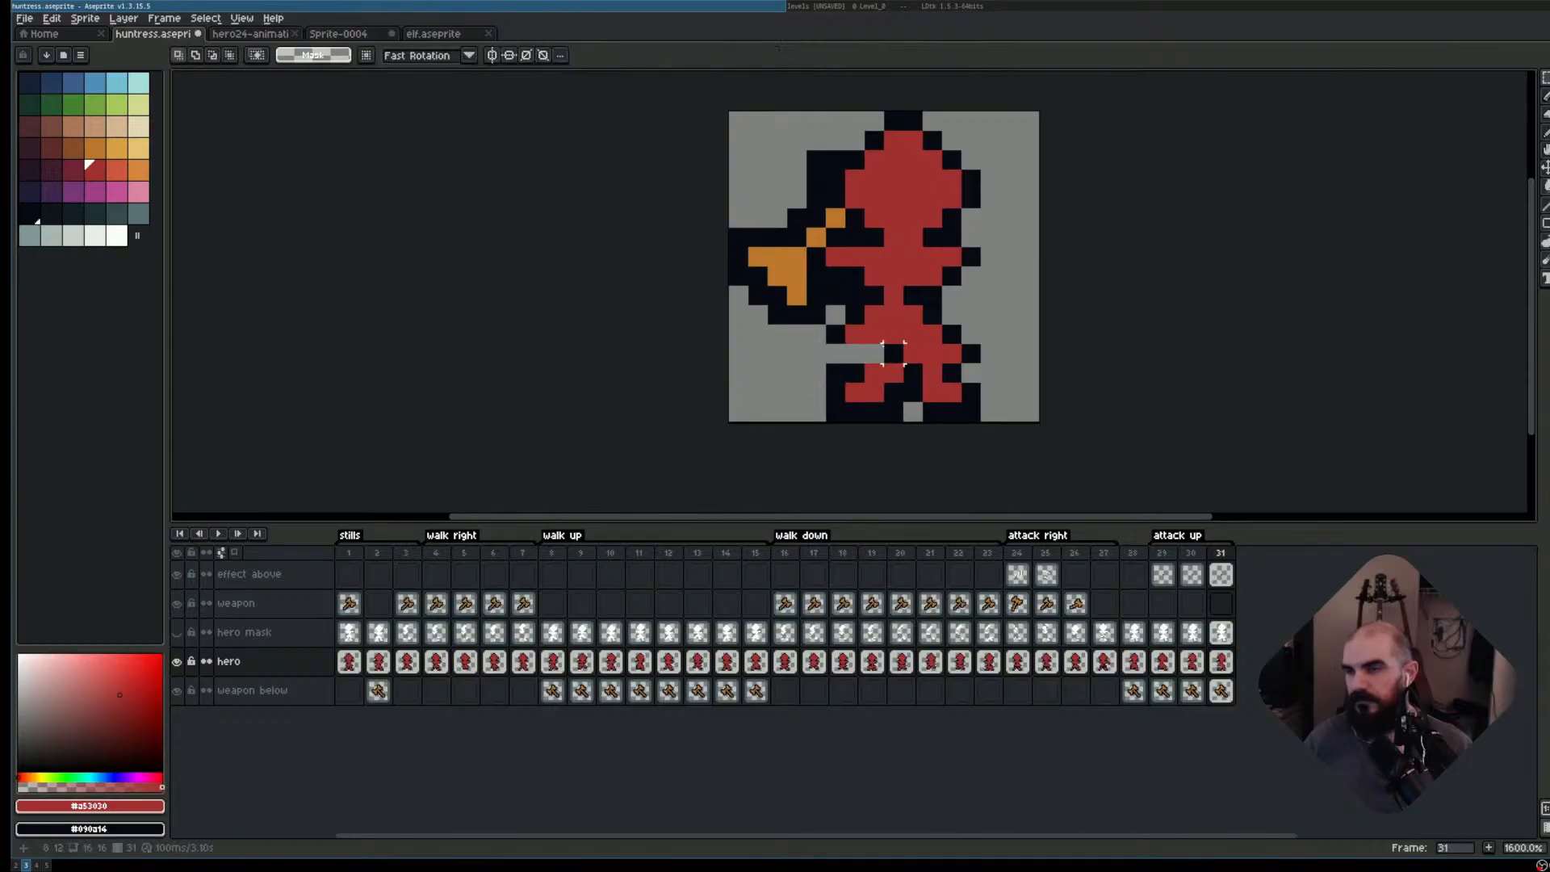
key("b")
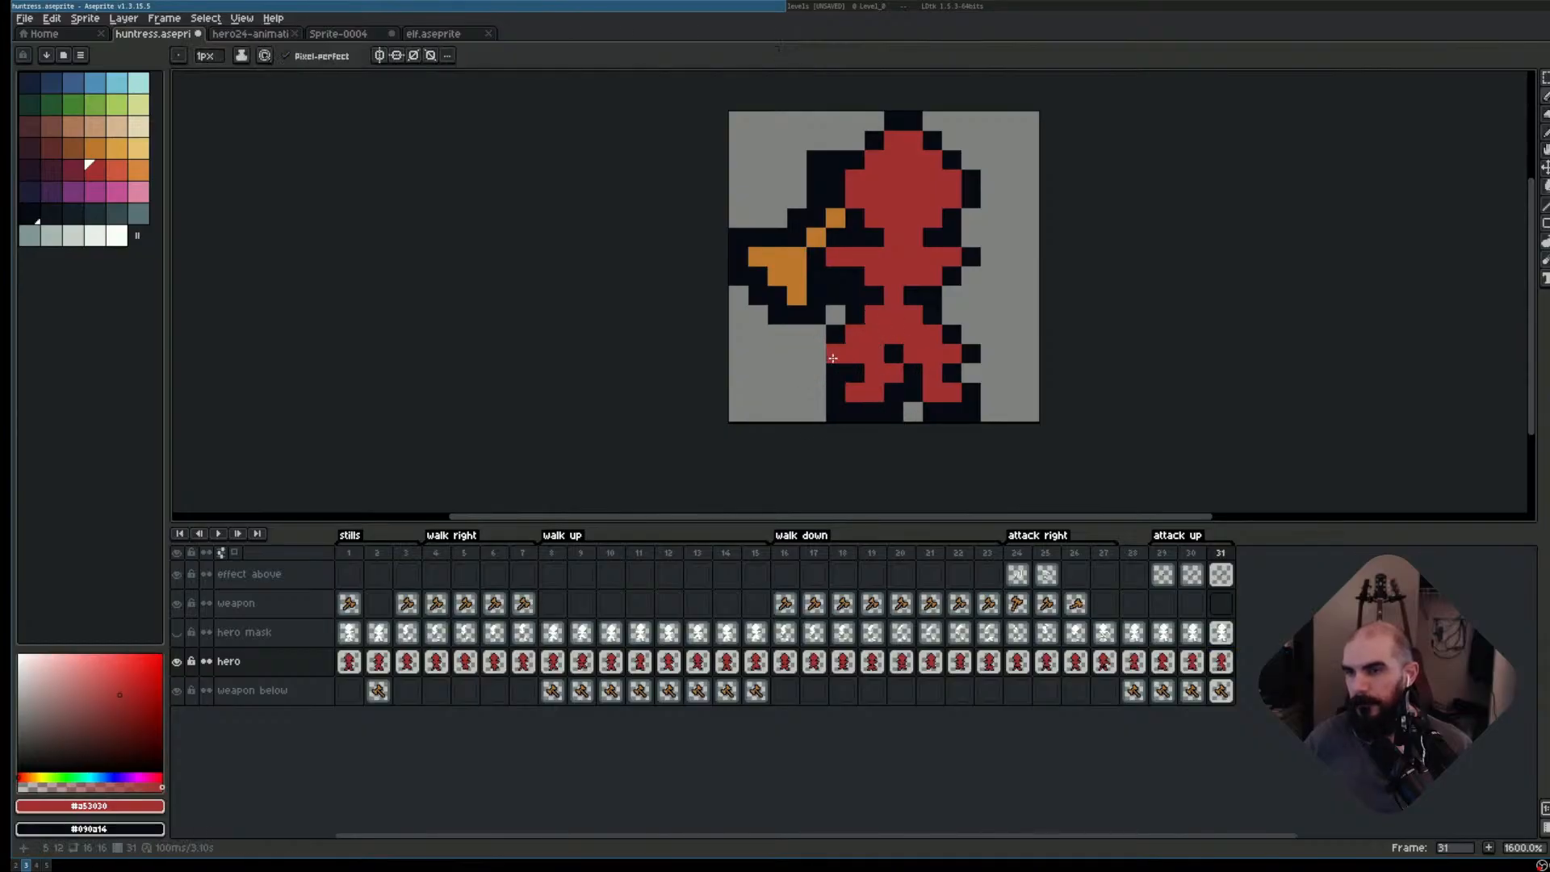
- Play back the attack up animation from frame 29 to check its motion
left_click(1194, 632)
left_click(1159, 612)
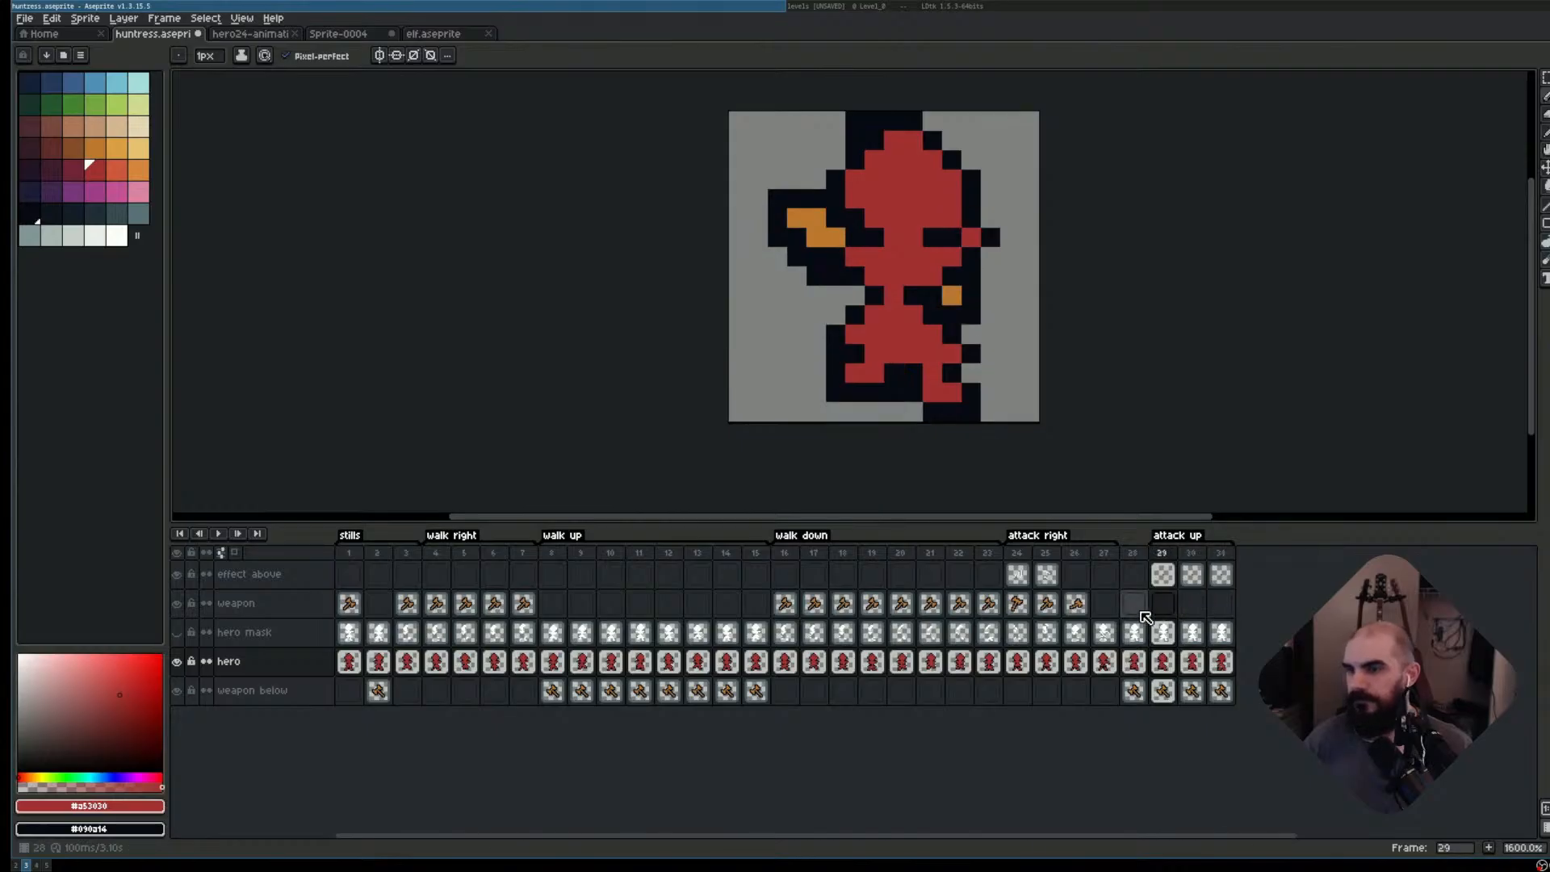
key("Return")
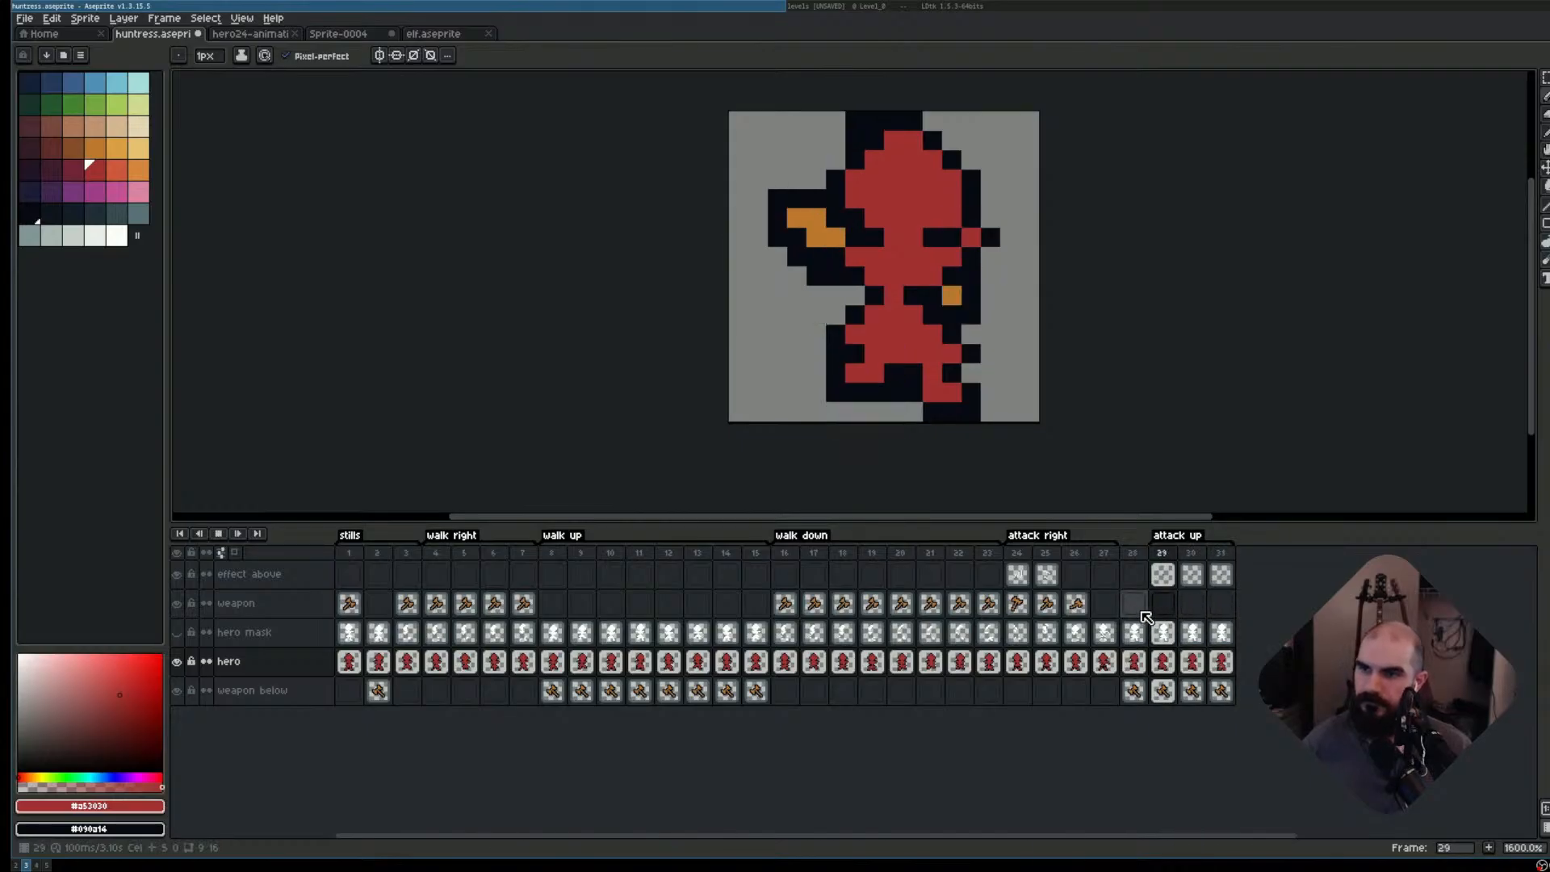
key("Return")
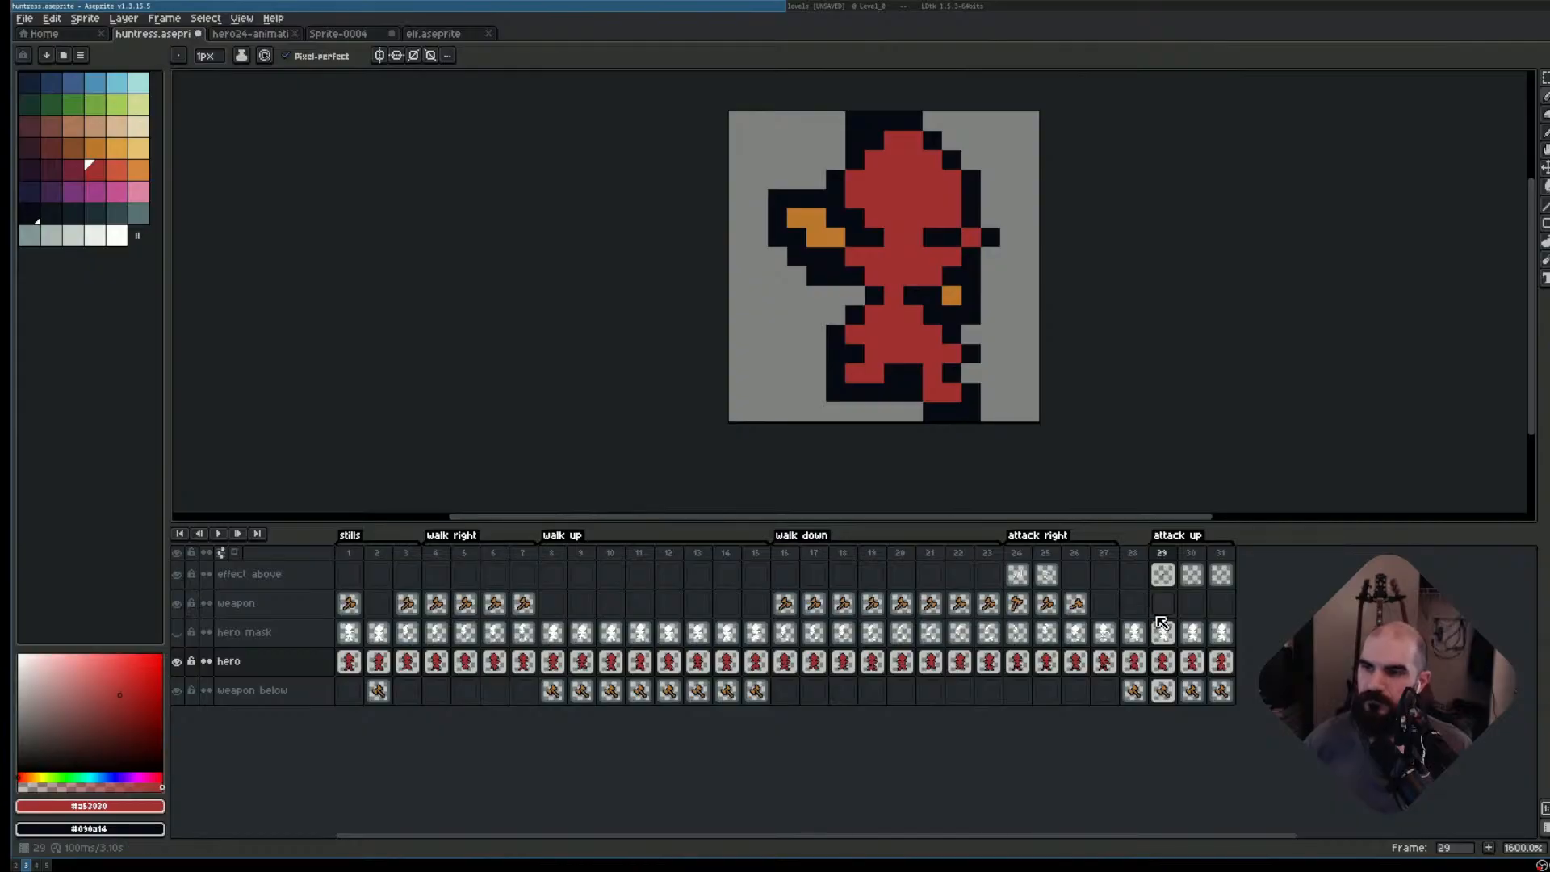
key("Return")
key("Return")
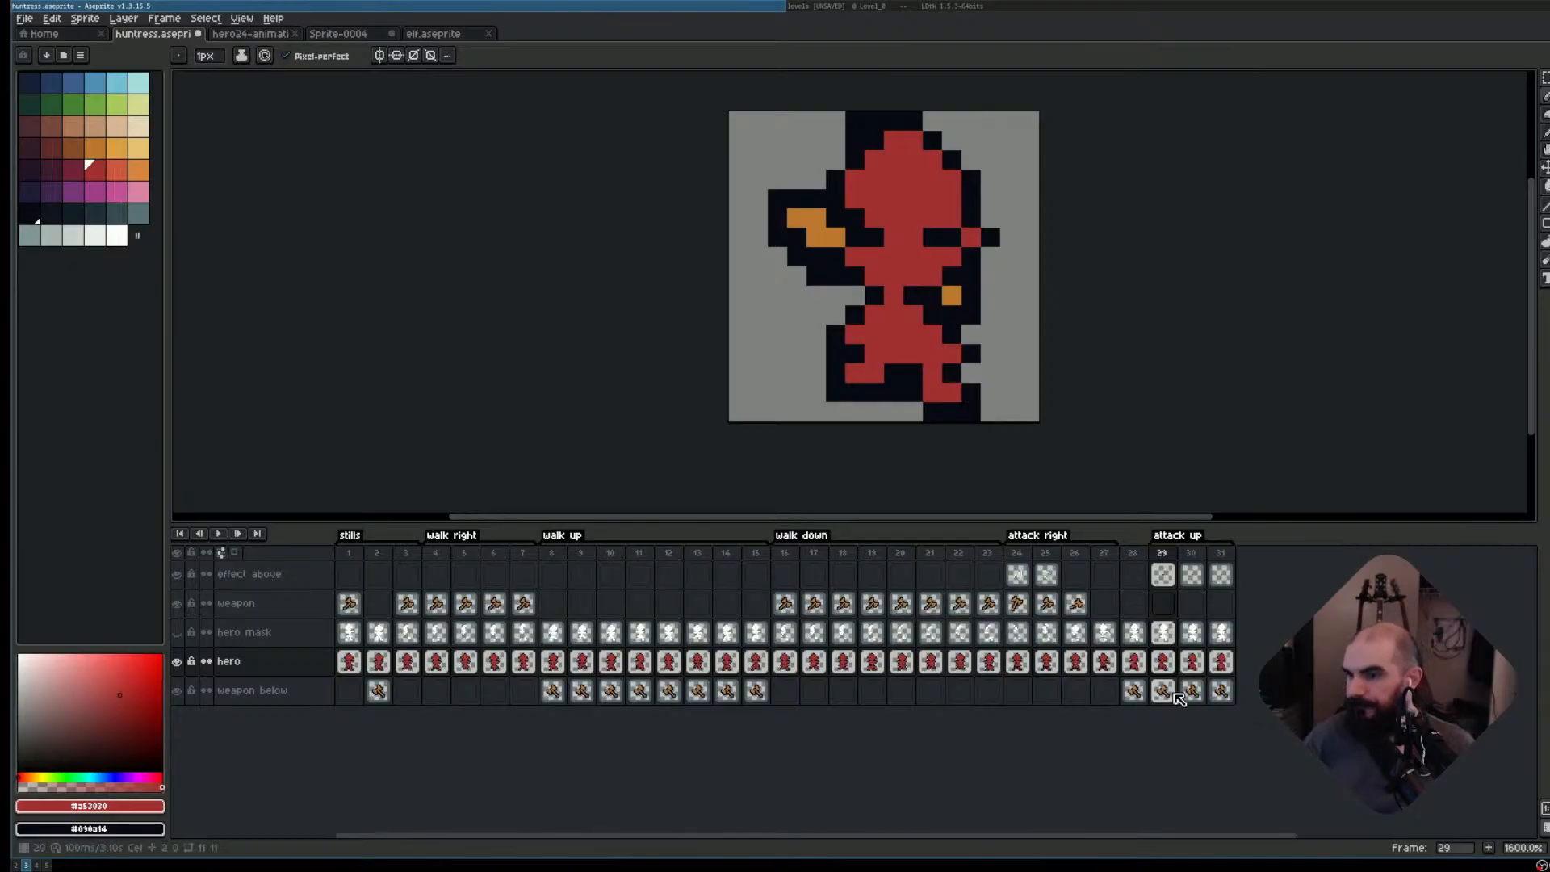
- Delete the hero mask cels in frames 29 to 31 of the attack up animation
left_click(1170, 662)
left_click_drag(1167, 633, 1220, 633)
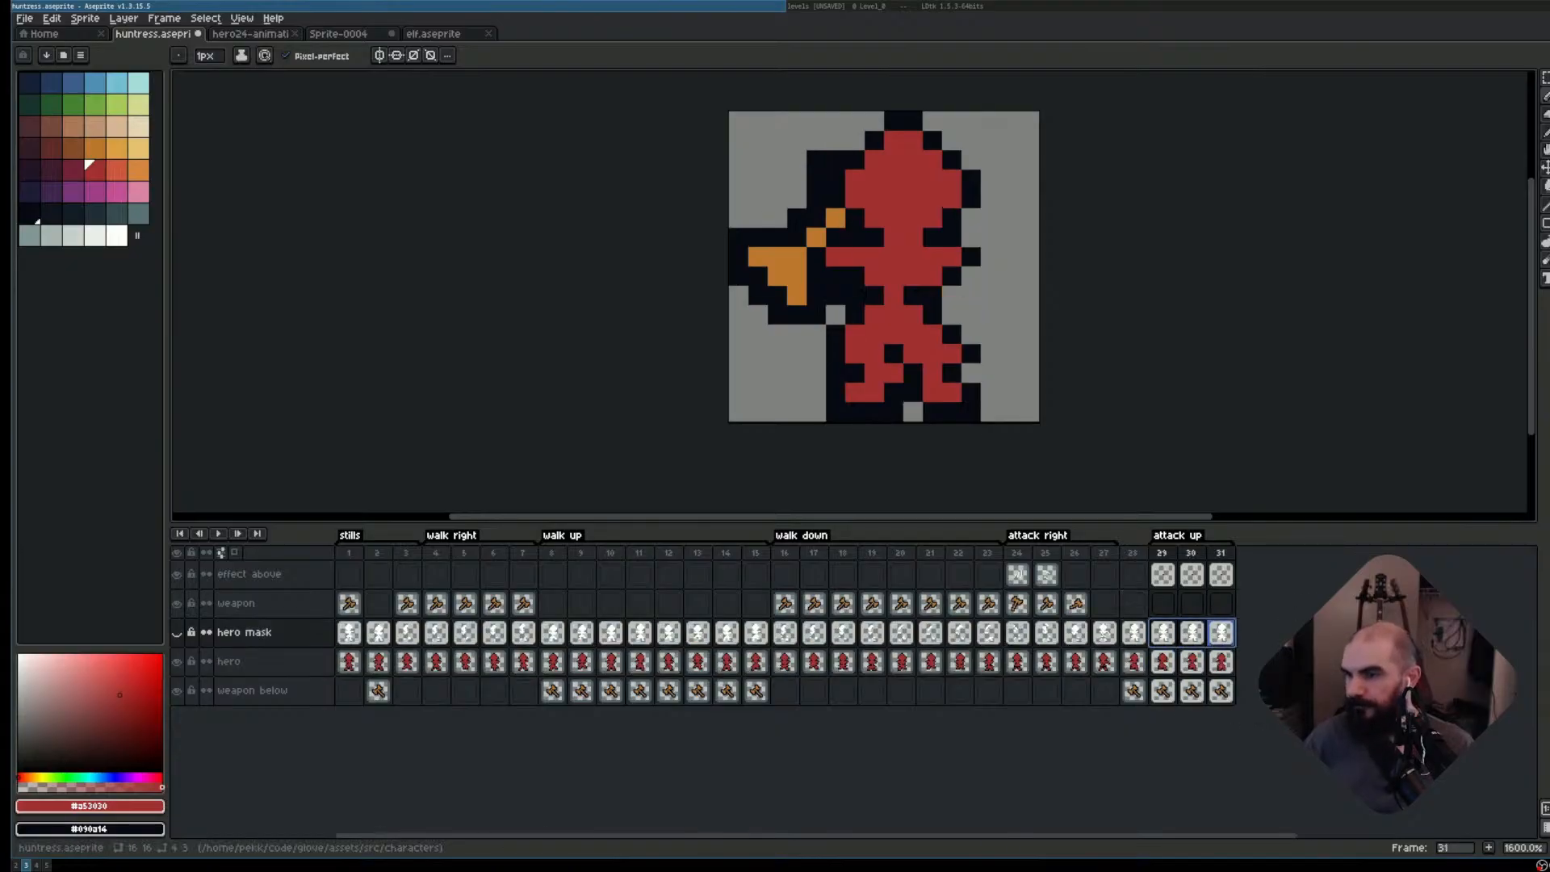
key("Delete")
- Shift the huntress's head with the raised right hand, and the torso below it, 1 px right in frame 29 on the hero layer
left_click(1163, 662)
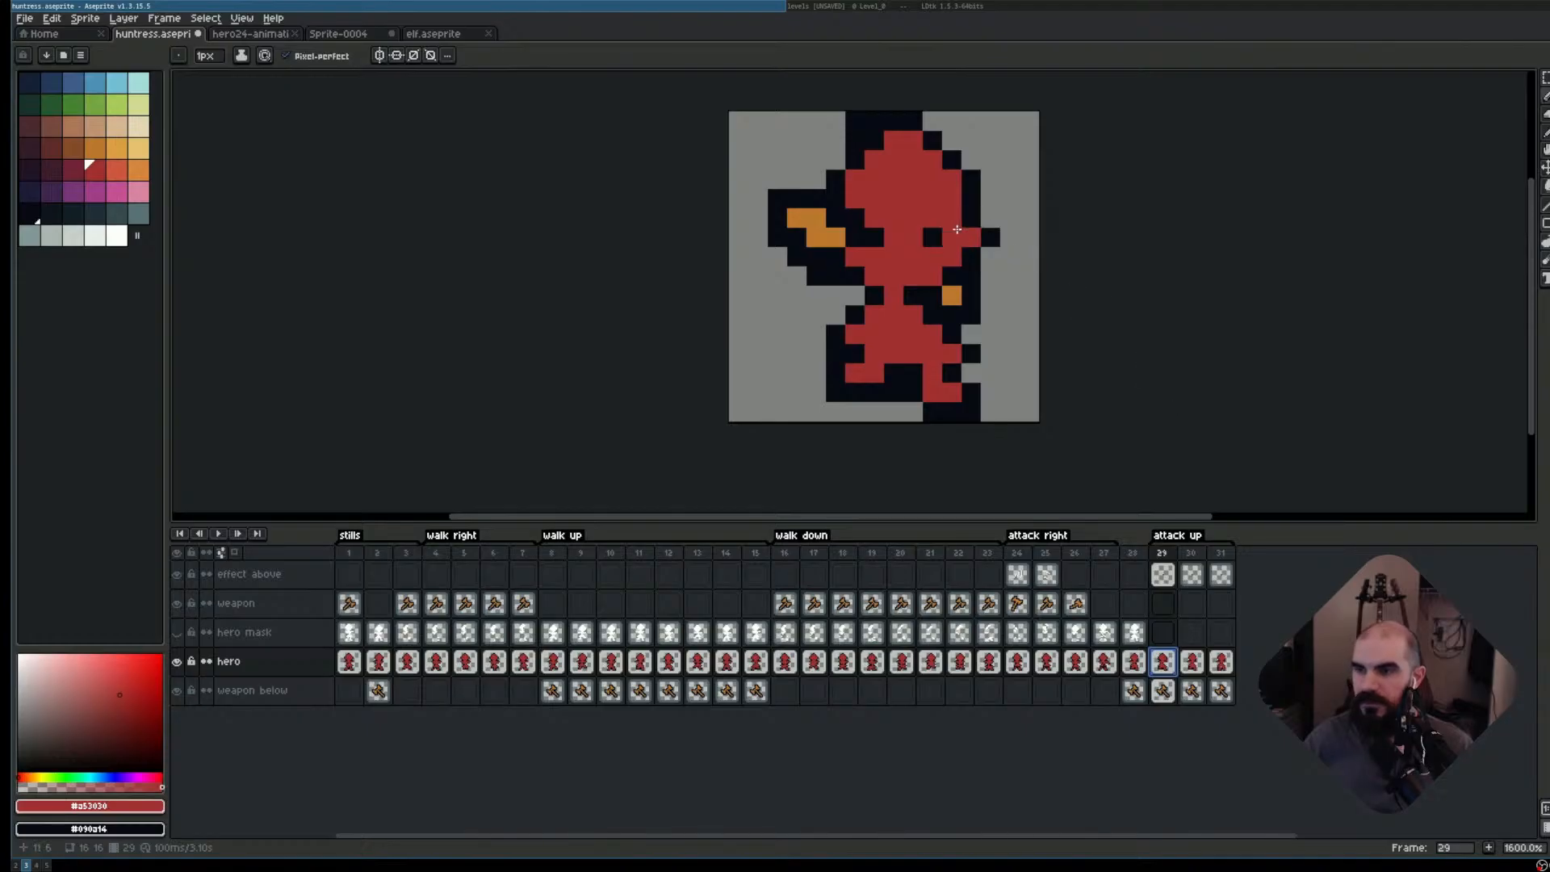
key("m")
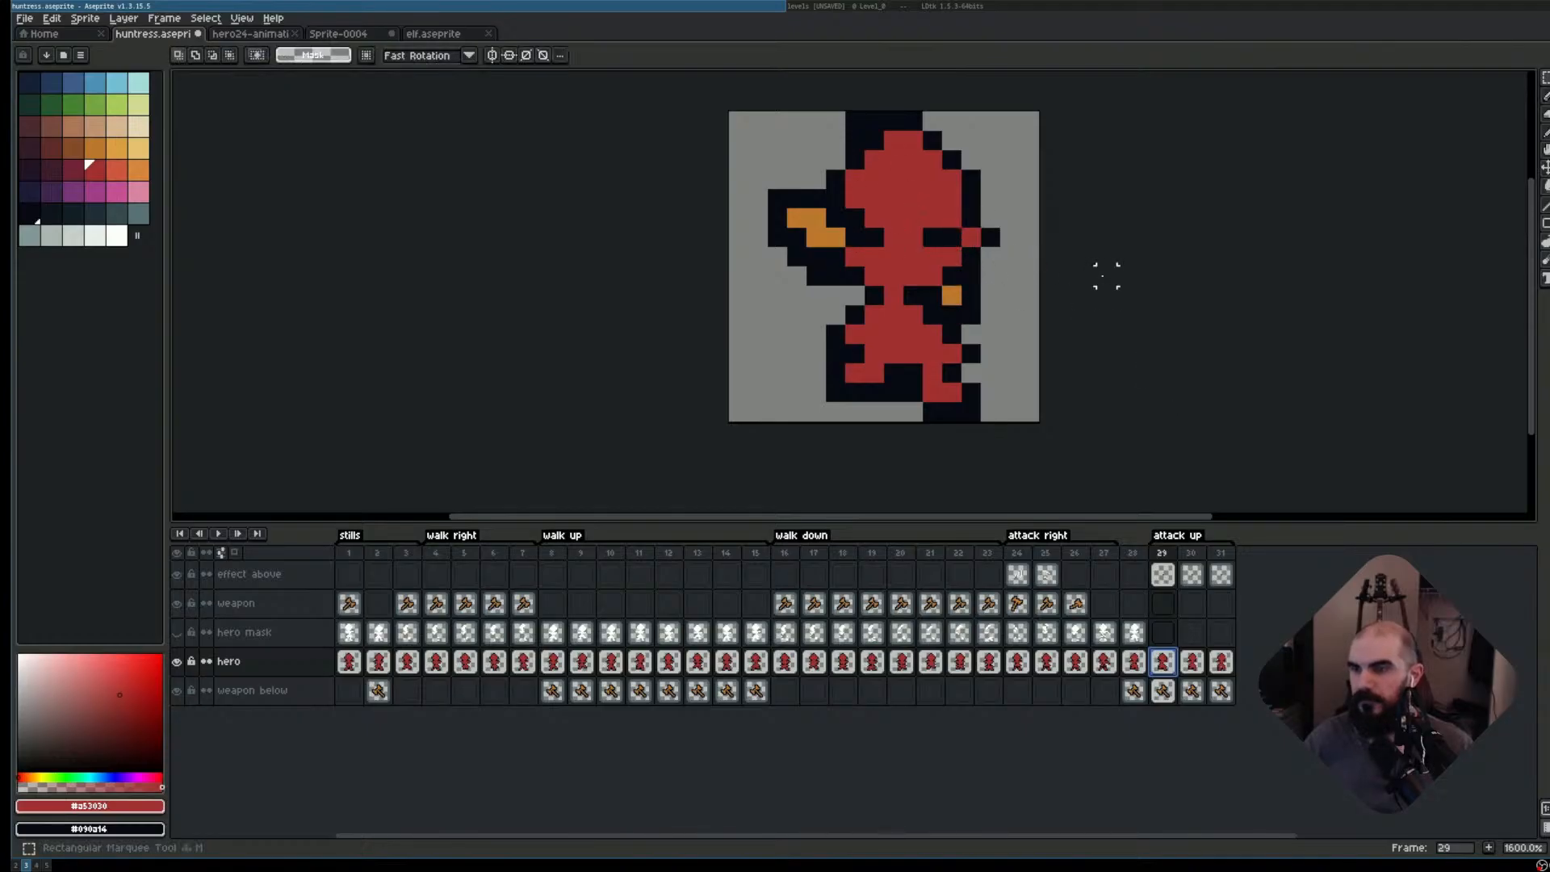
left_click_drag(816, 139, 973, 221)
left_click(934, 207)
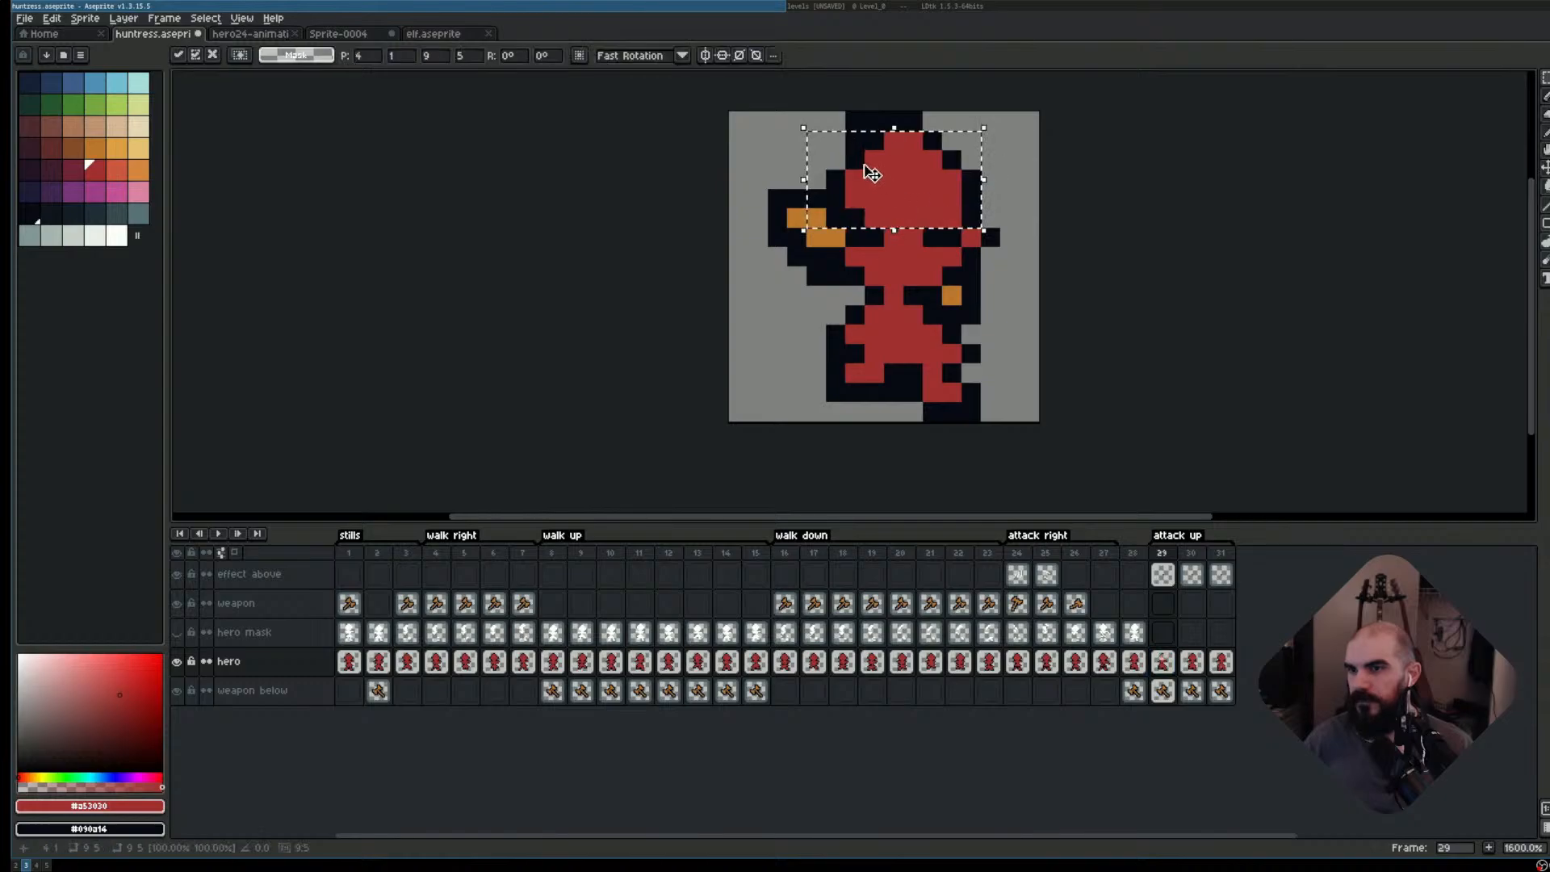
key("ctrl+d")
left_click_drag(809, 115, 997, 240)
left_click_drag(917, 211, 939, 215)
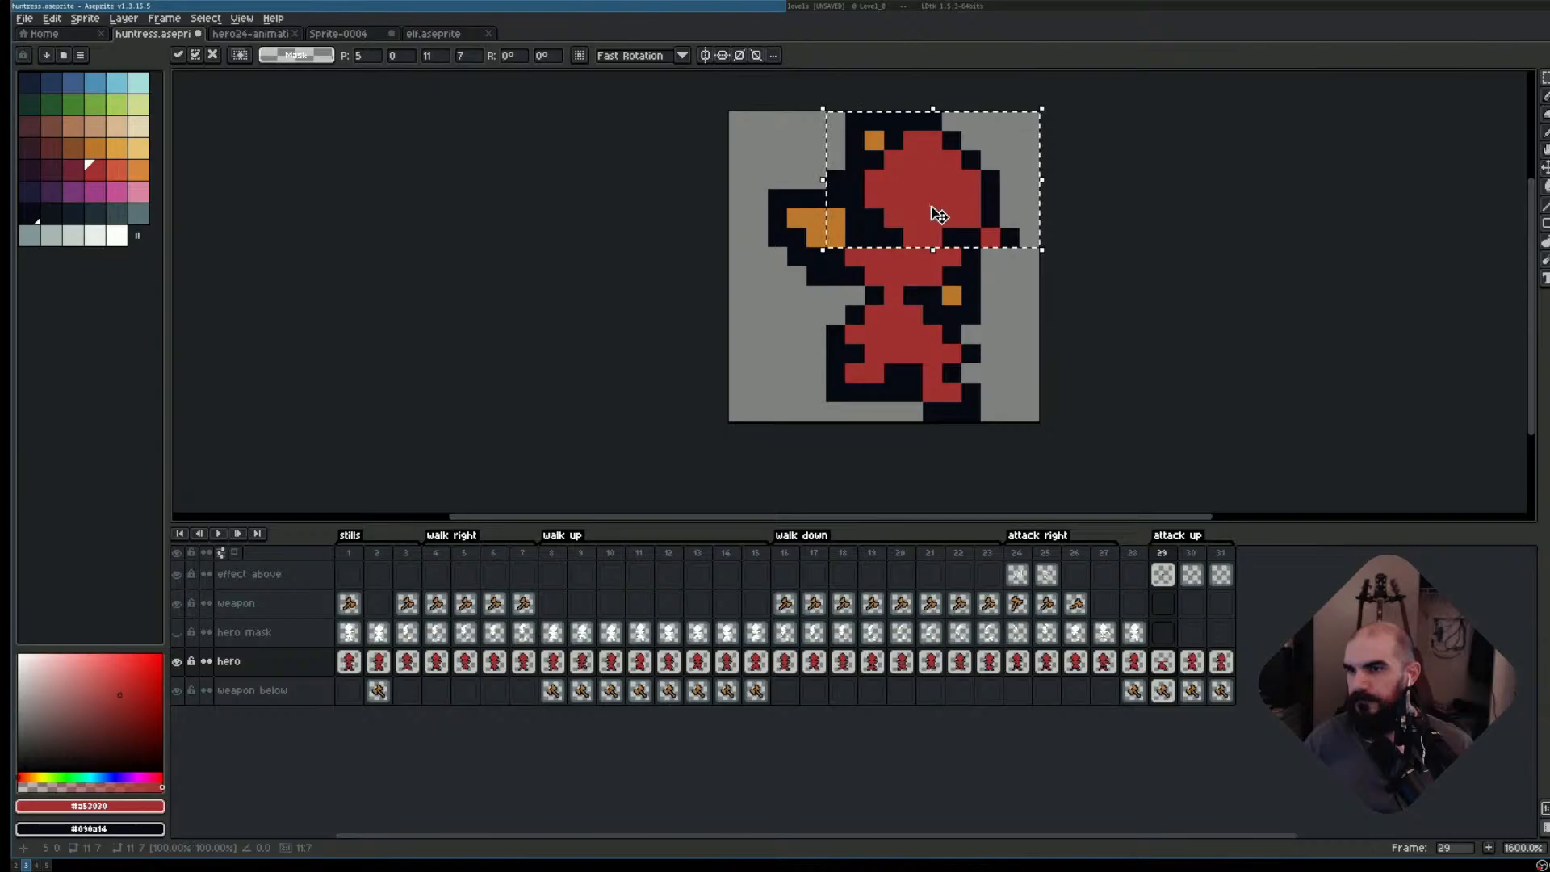
key("ctrl+d")
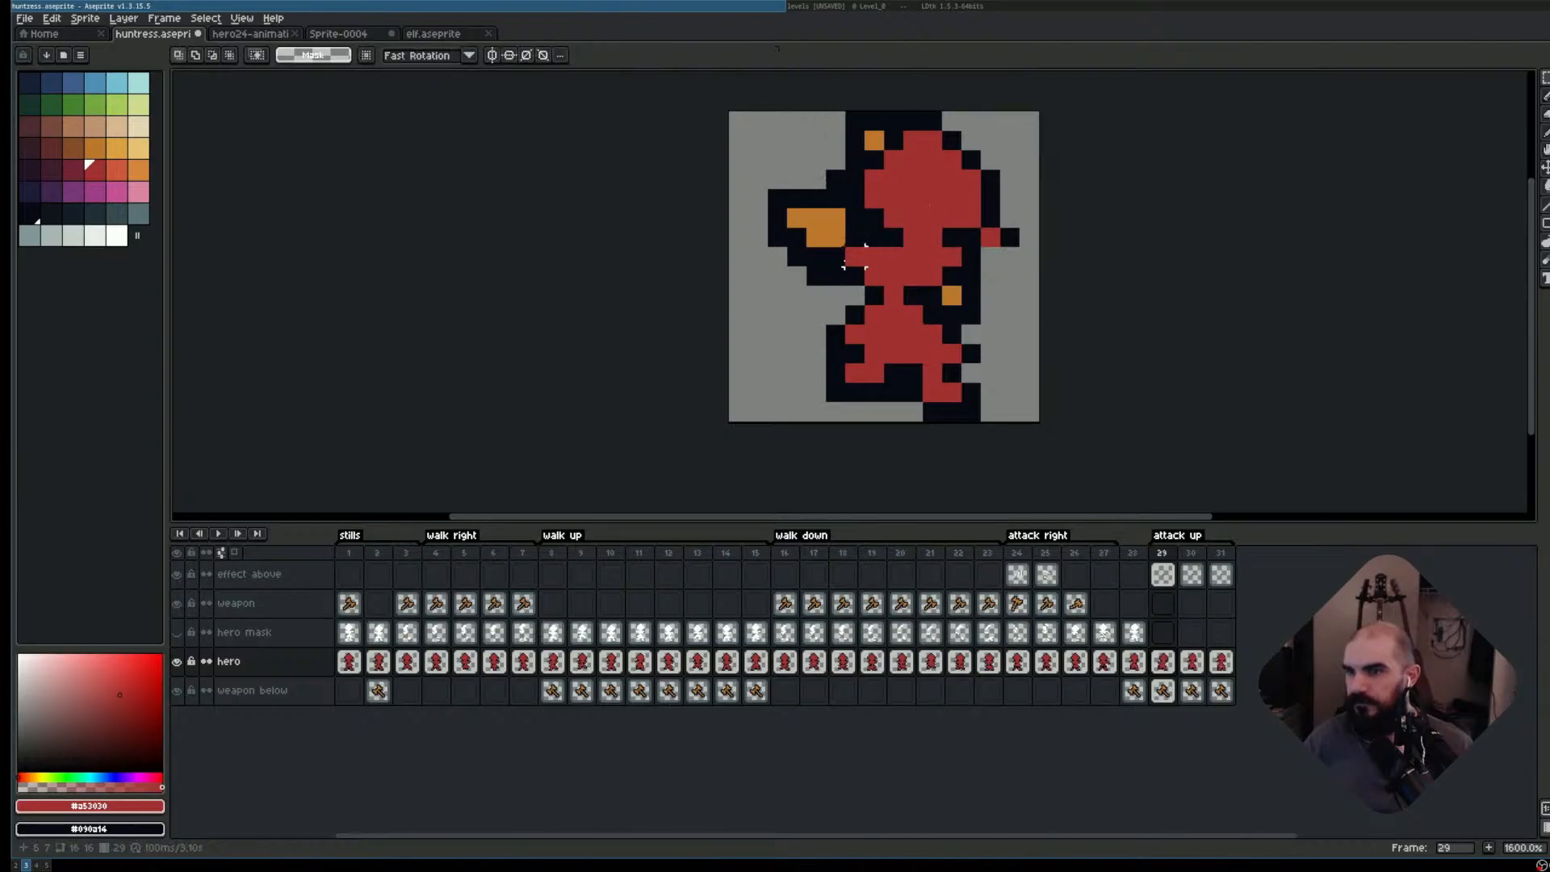
left_click_drag(893, 275, 984, 308)
key("ctrl+d")
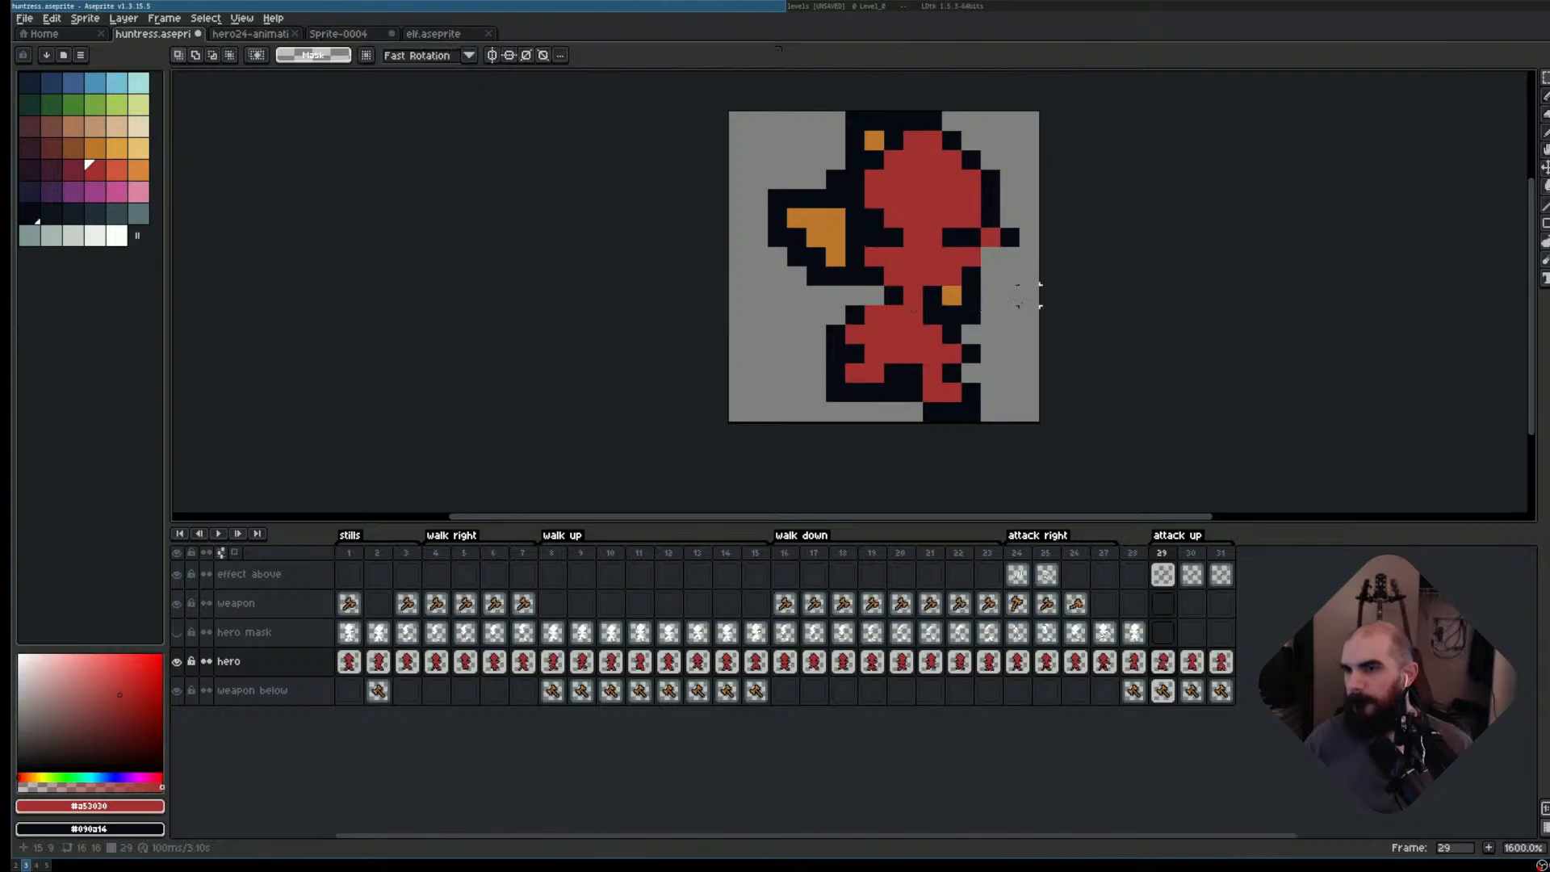
- Play and step through attack up frames 29 to 31 to check the shifted upper body's motion
key("Right")
key("Right")
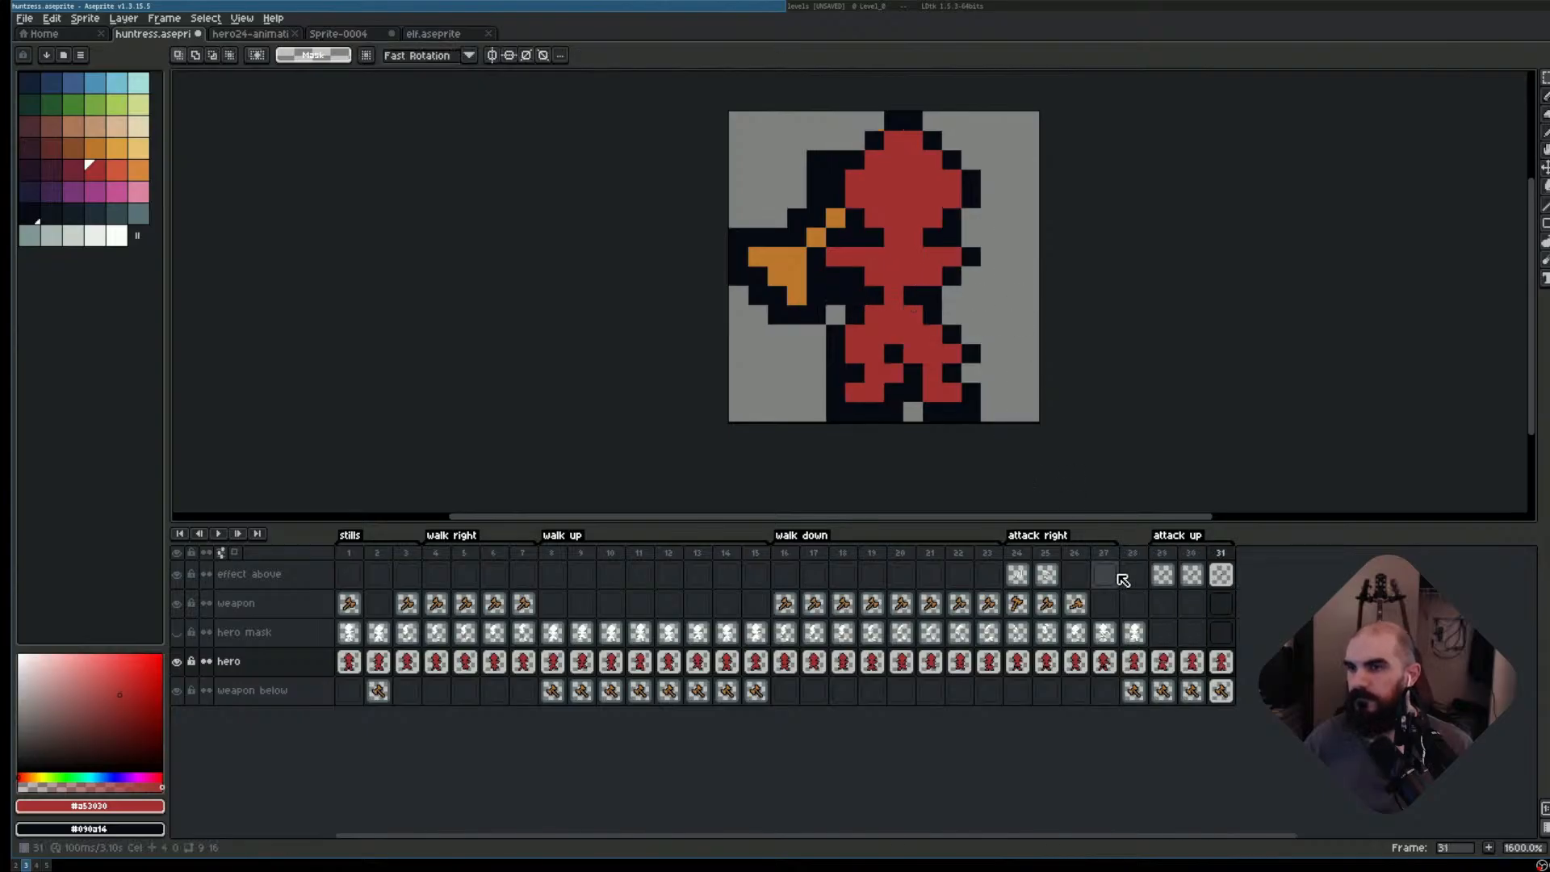
key("Left")
key("Left")
key("Right")
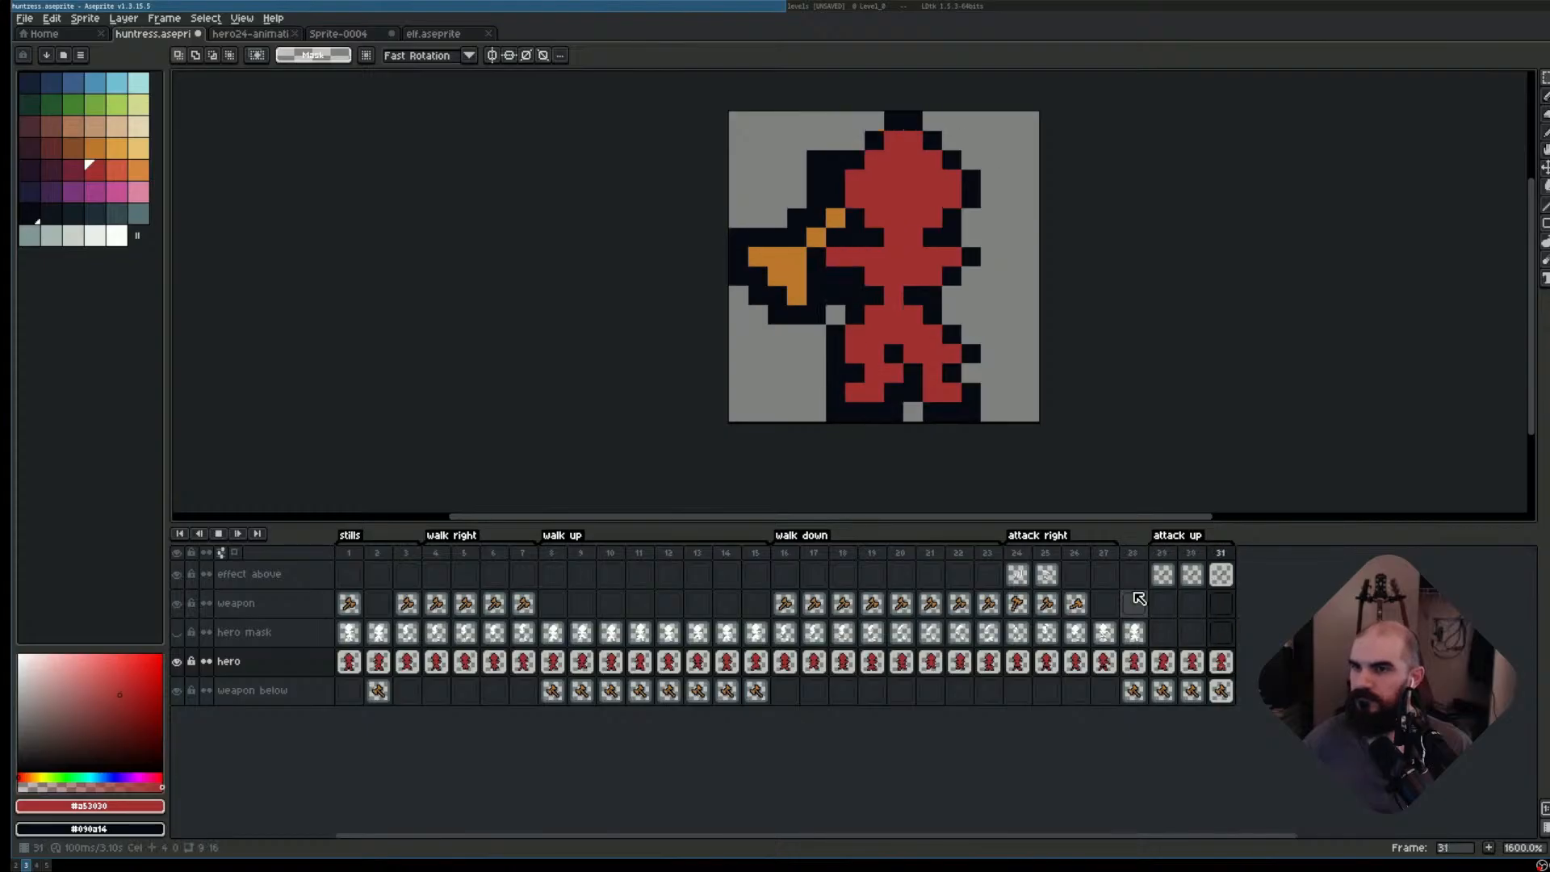
key("Left")
key("Right")
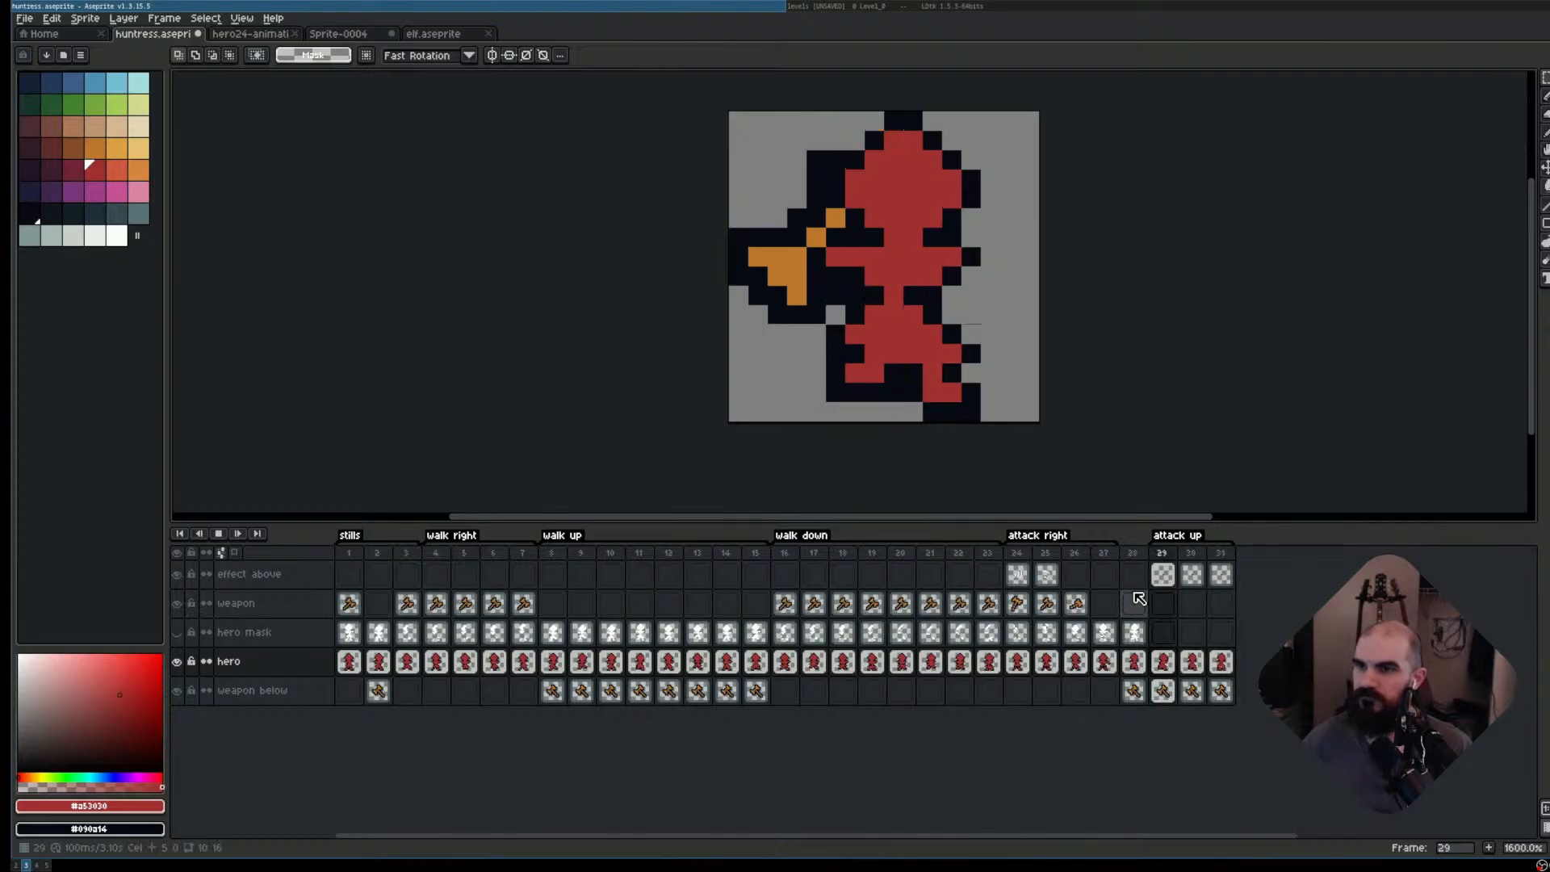
key("Left")
key("Right")
key("Right")
key("Left")
key("Left")
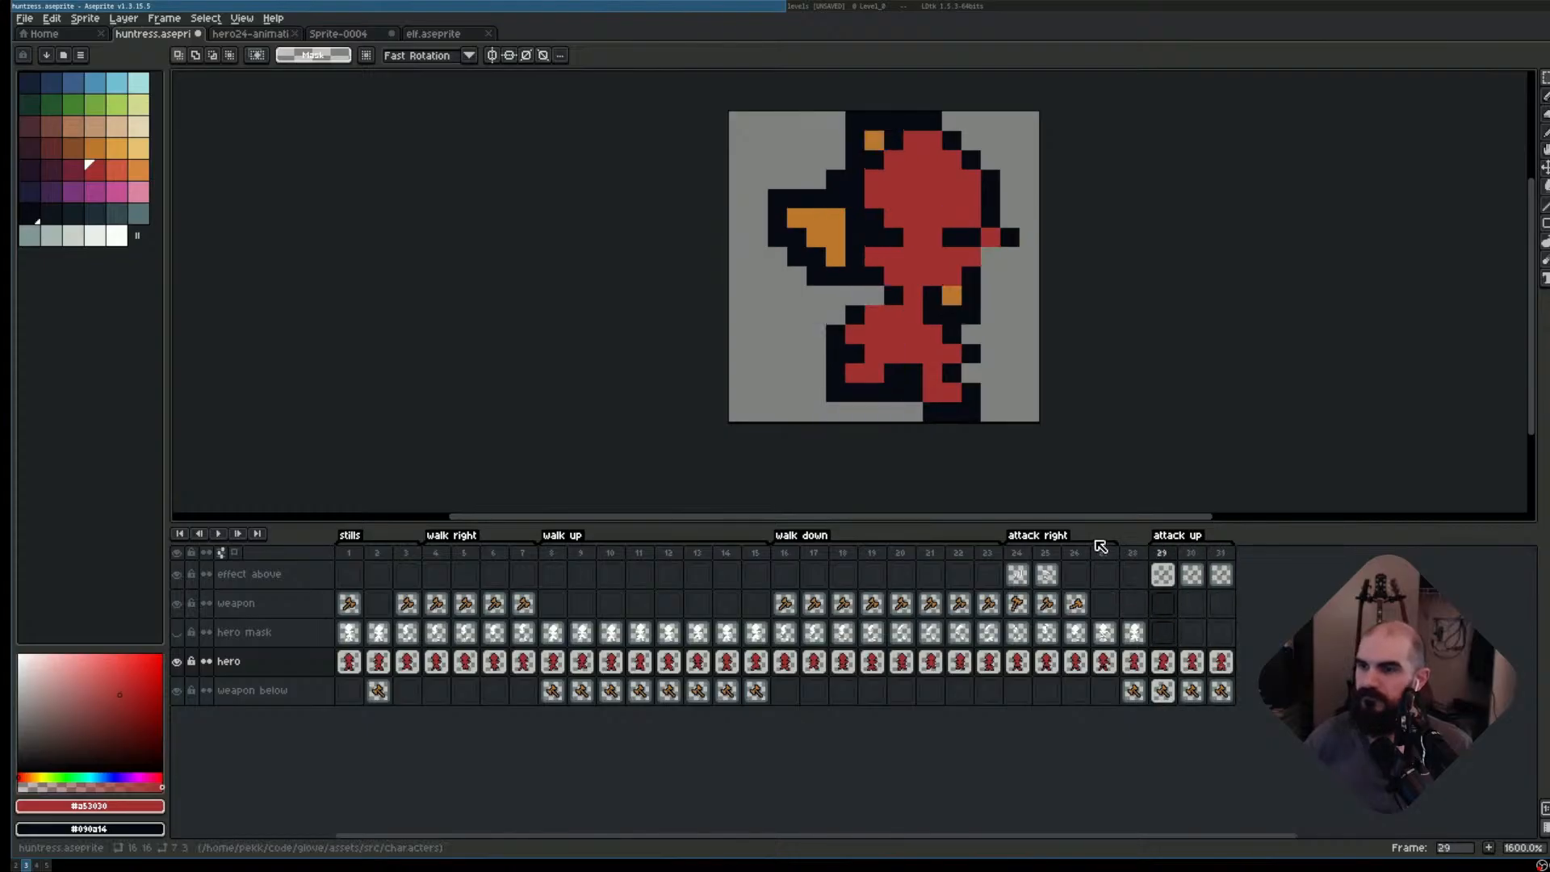
- Hide the weapon below layer and add a dark #090a14 outline pixel under the right arm in frame 29
key("b")
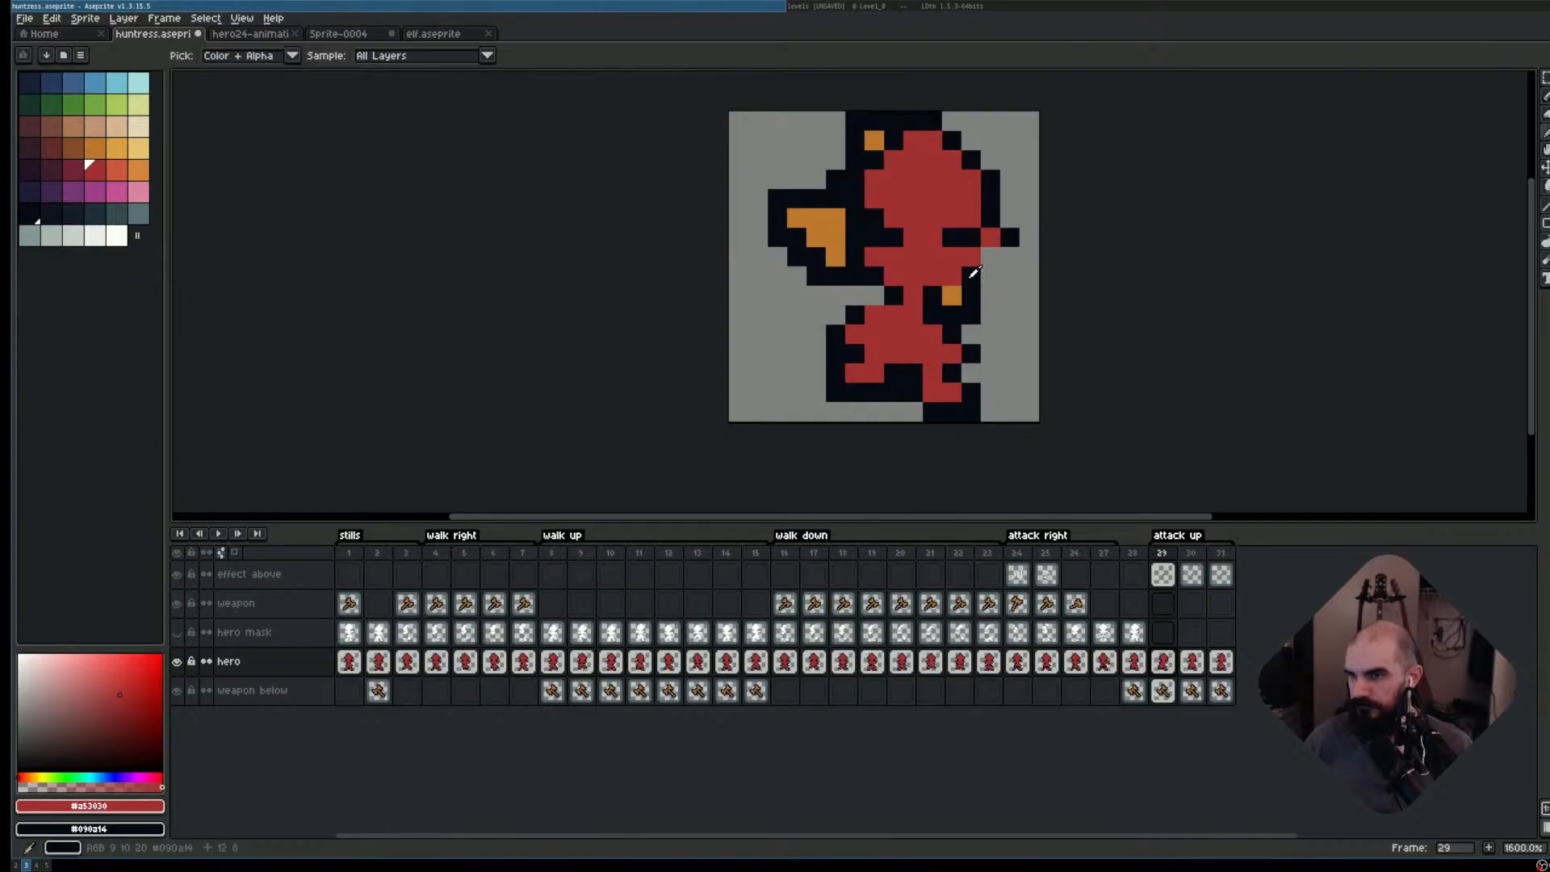
left_click(972, 273, "alt")
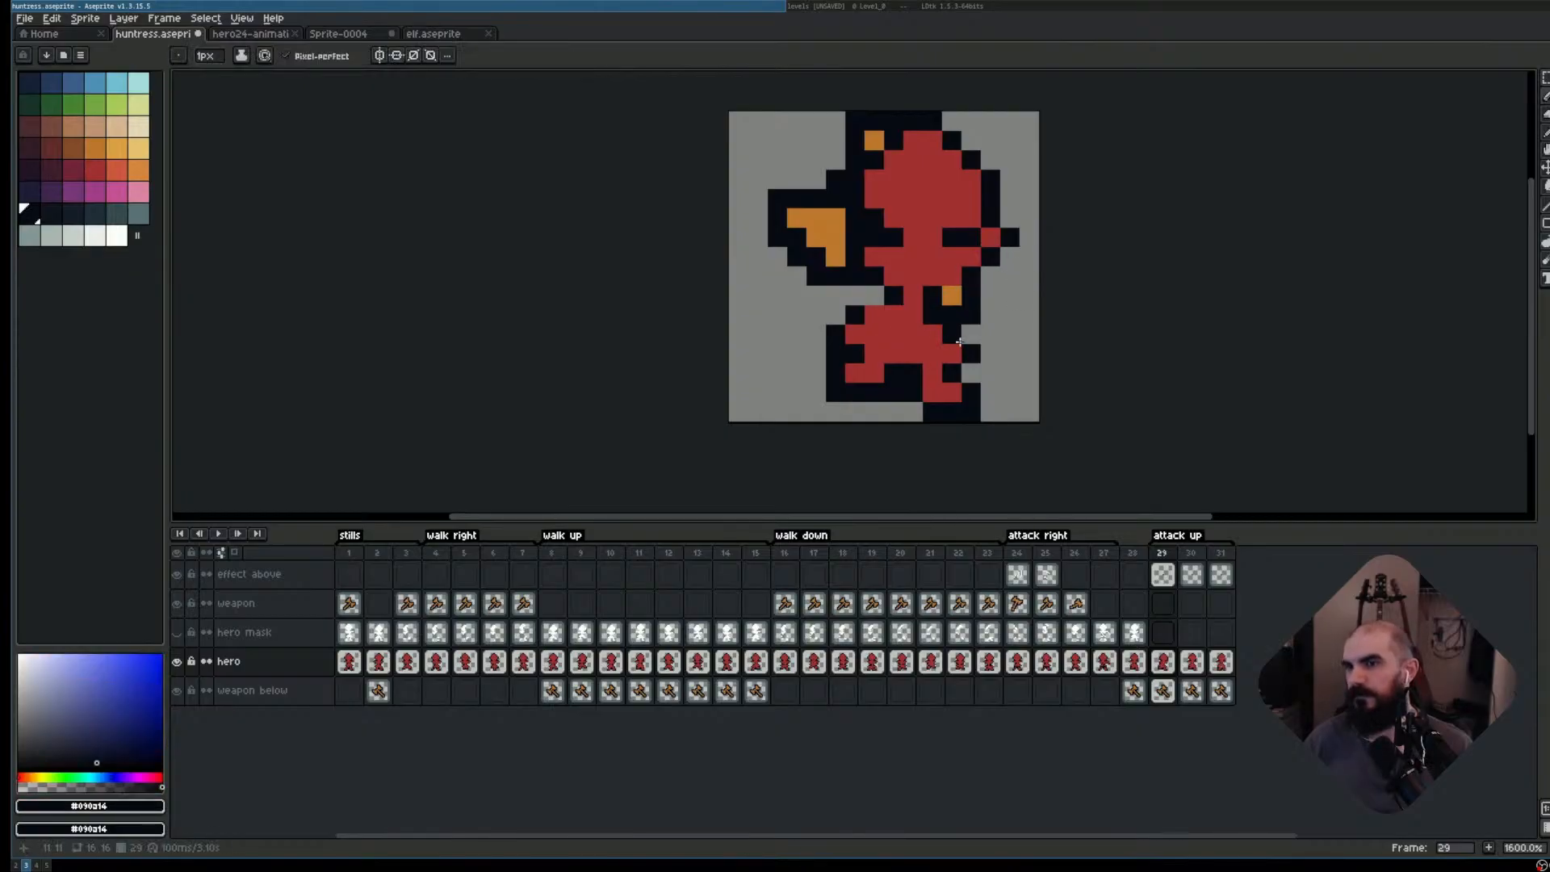
left_click(176, 690)
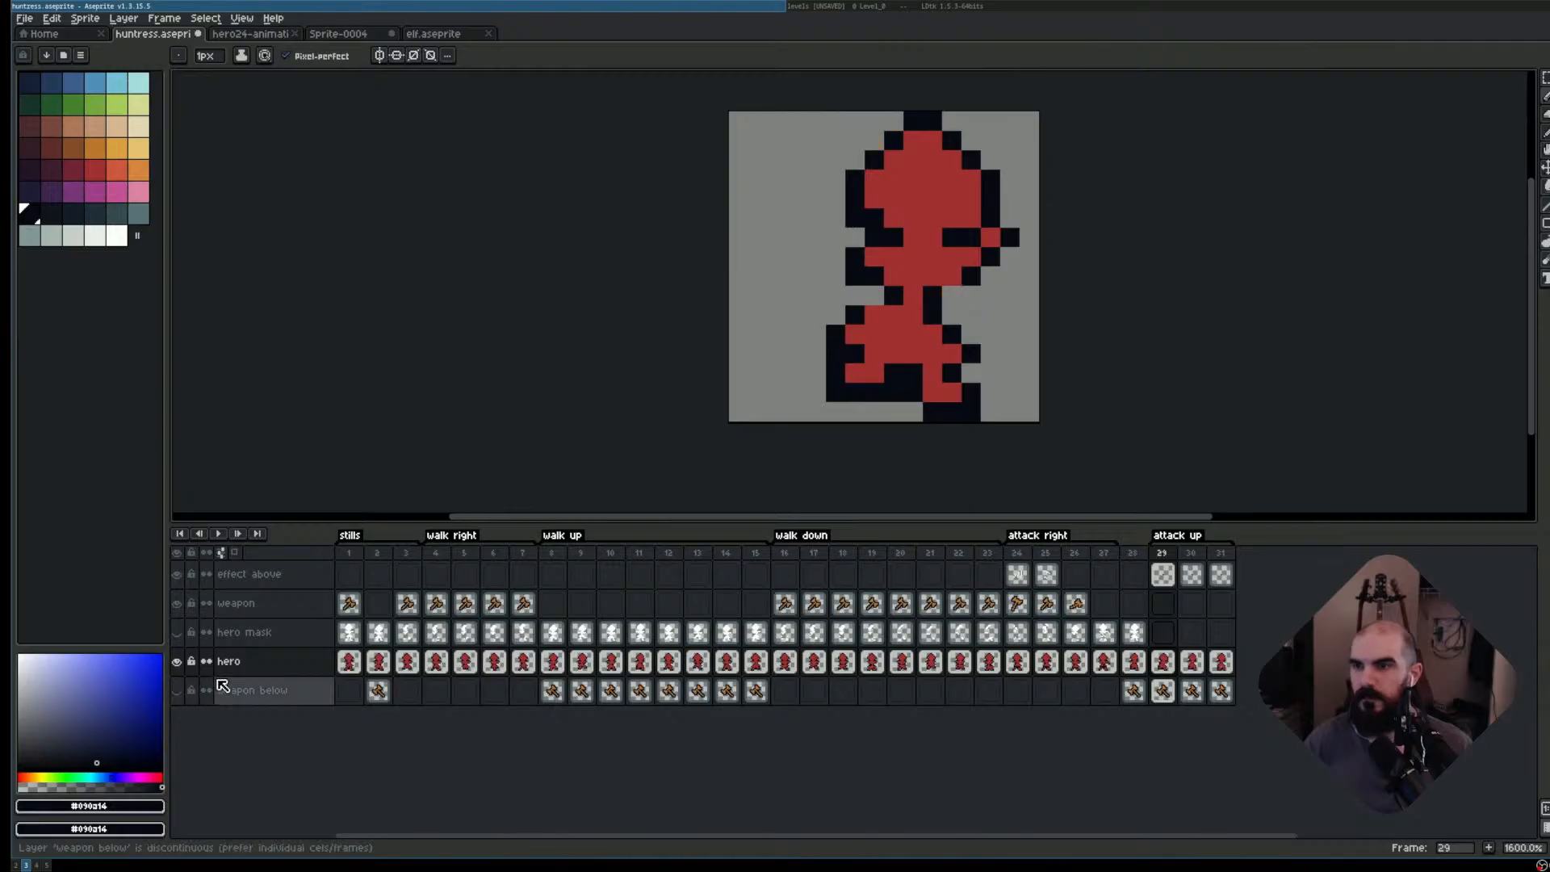
left_click(972, 295)
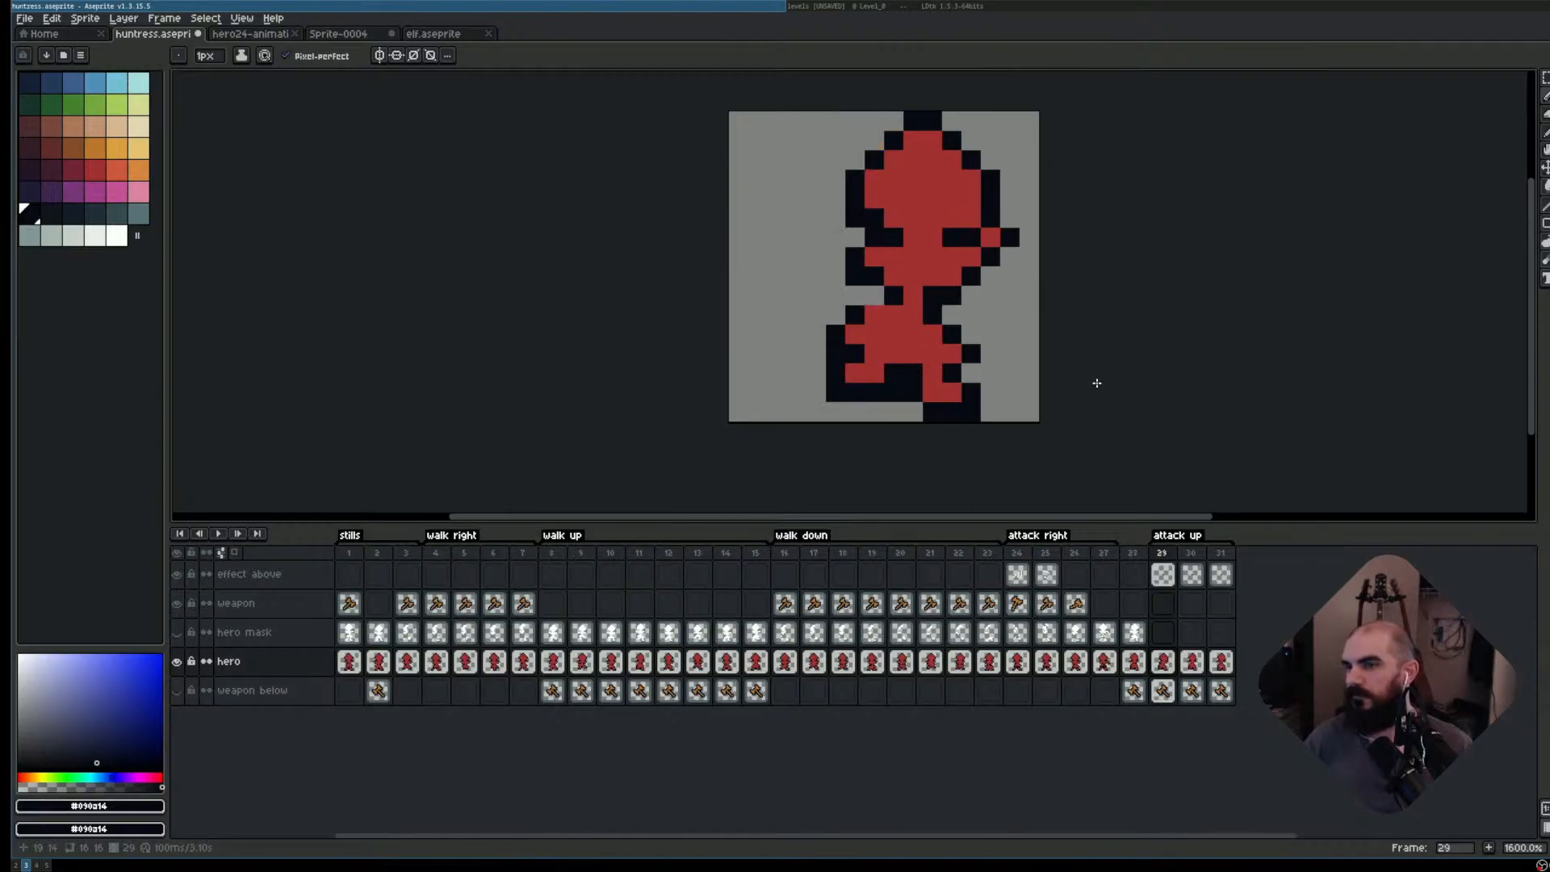
- Compare the attack up frames and patch the outline gaps with dark pixels between the legs in frame 31 and beside the waist in frame 29
key("Right")
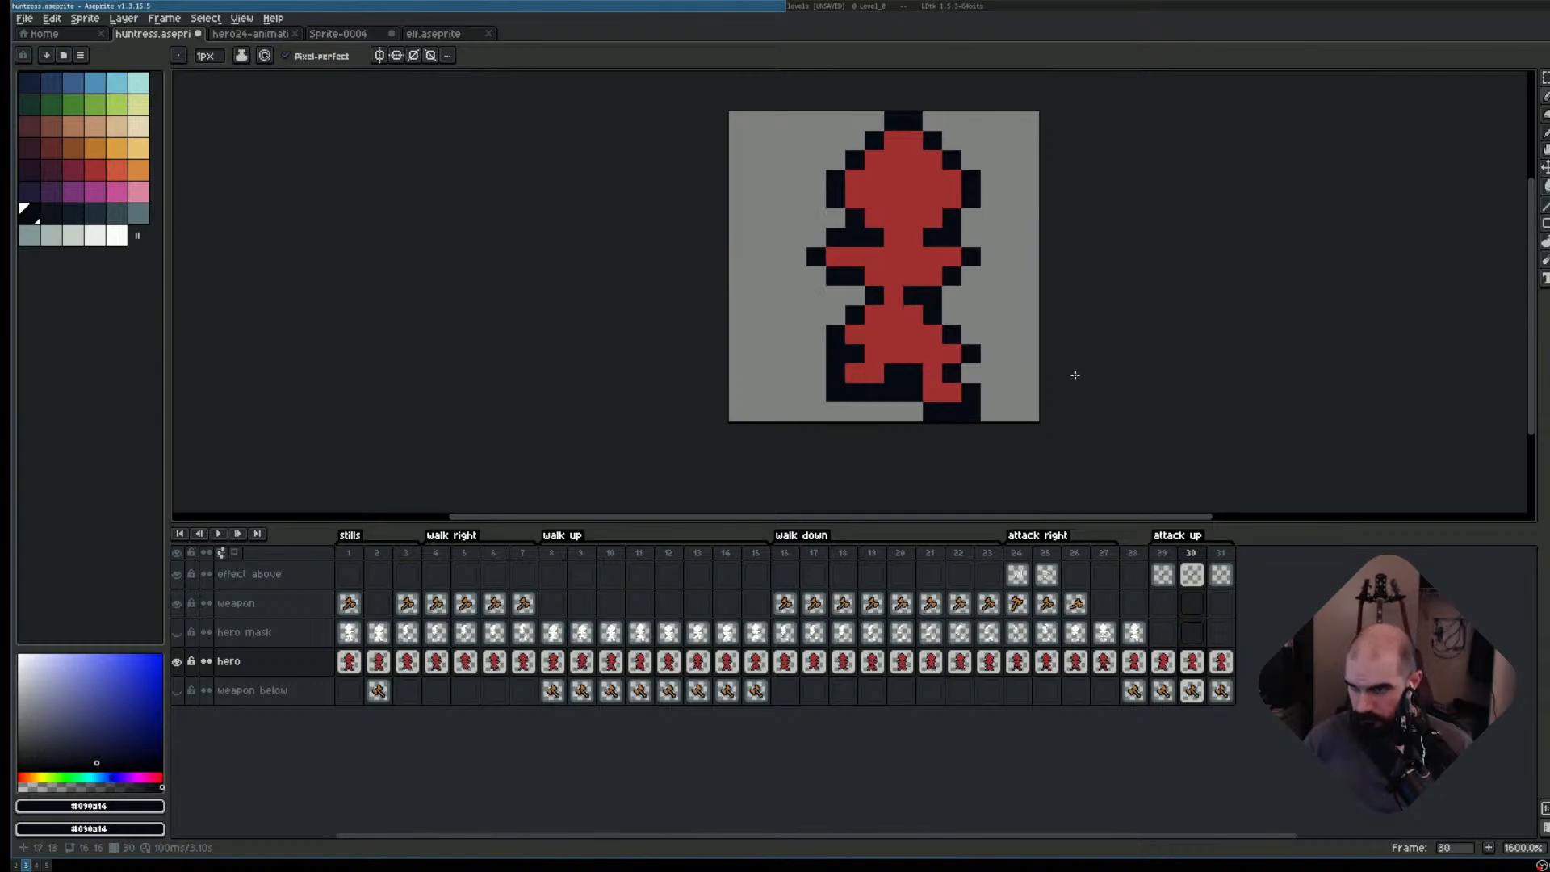
key("Left")
key("Right")
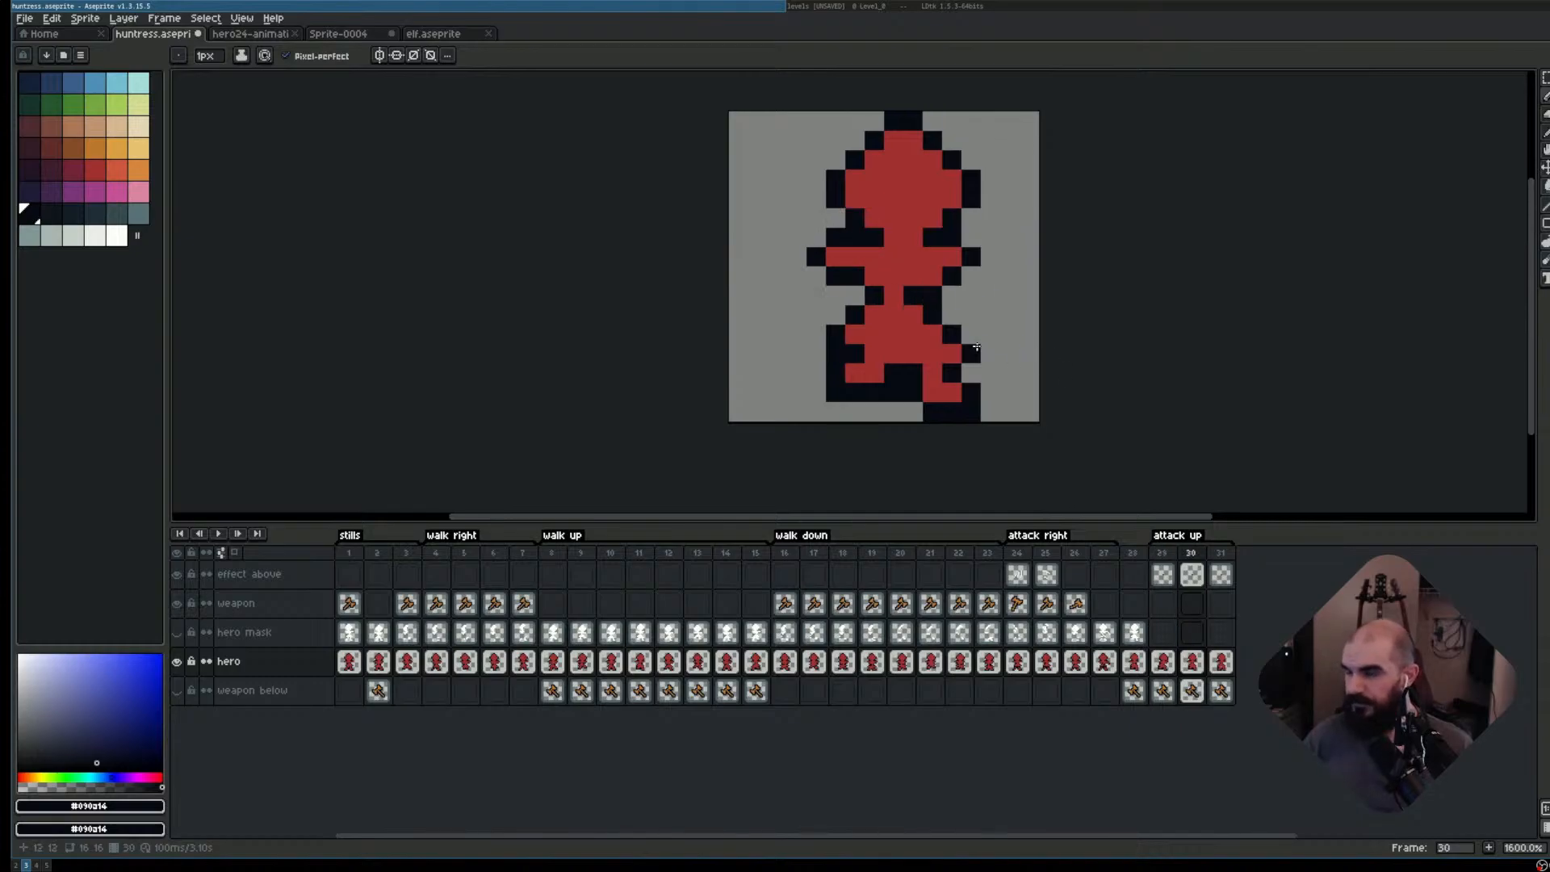
key("Left")
key("Right")
key("Right")
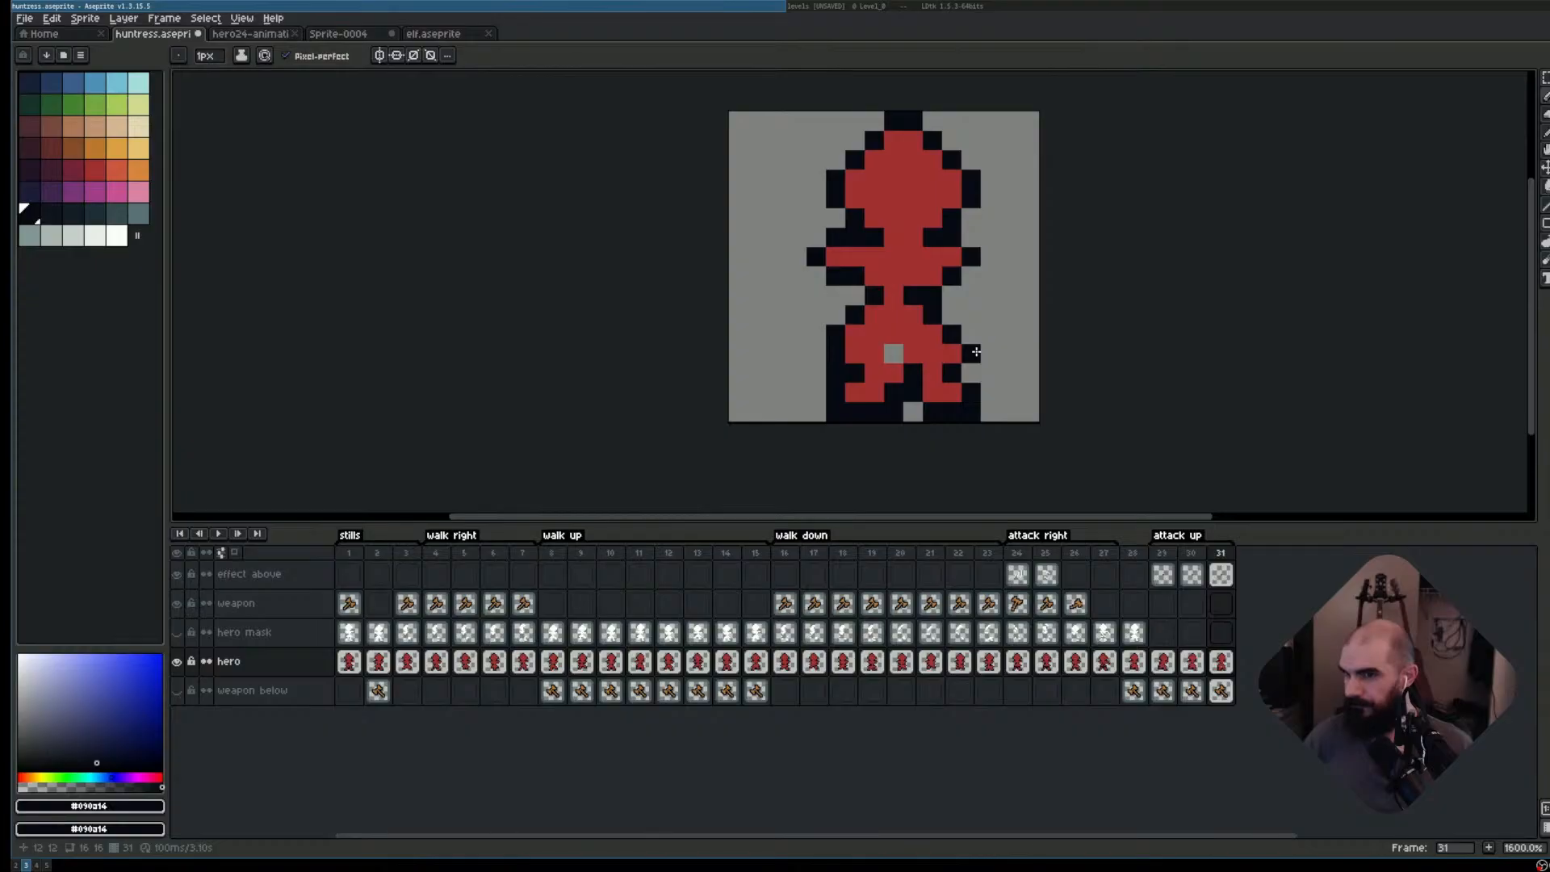
key("Left")
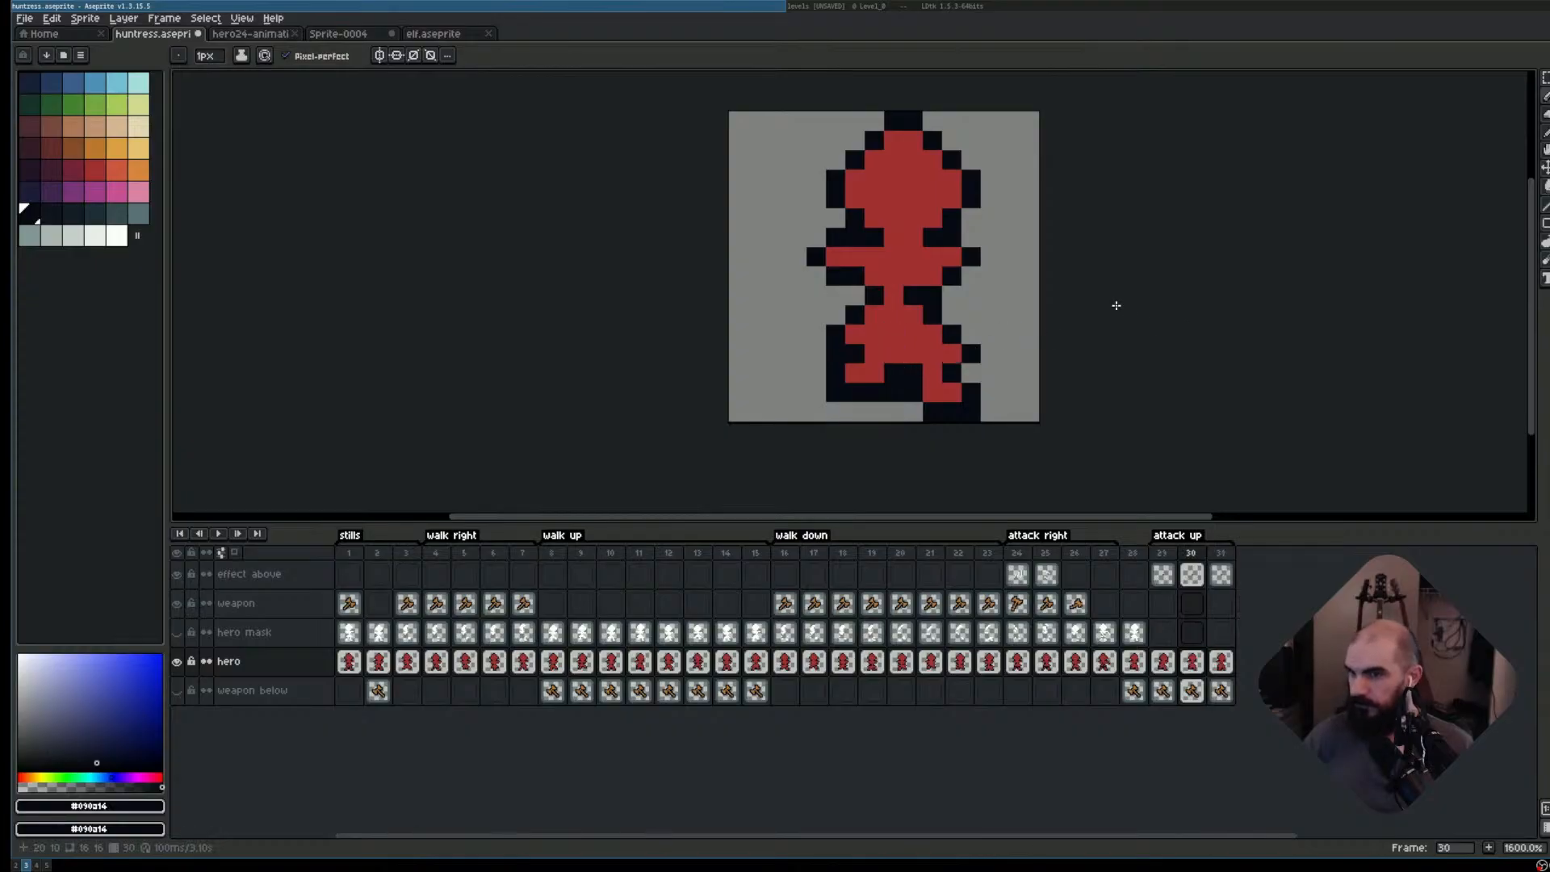
key("Left")
key("Right")
key("Left")
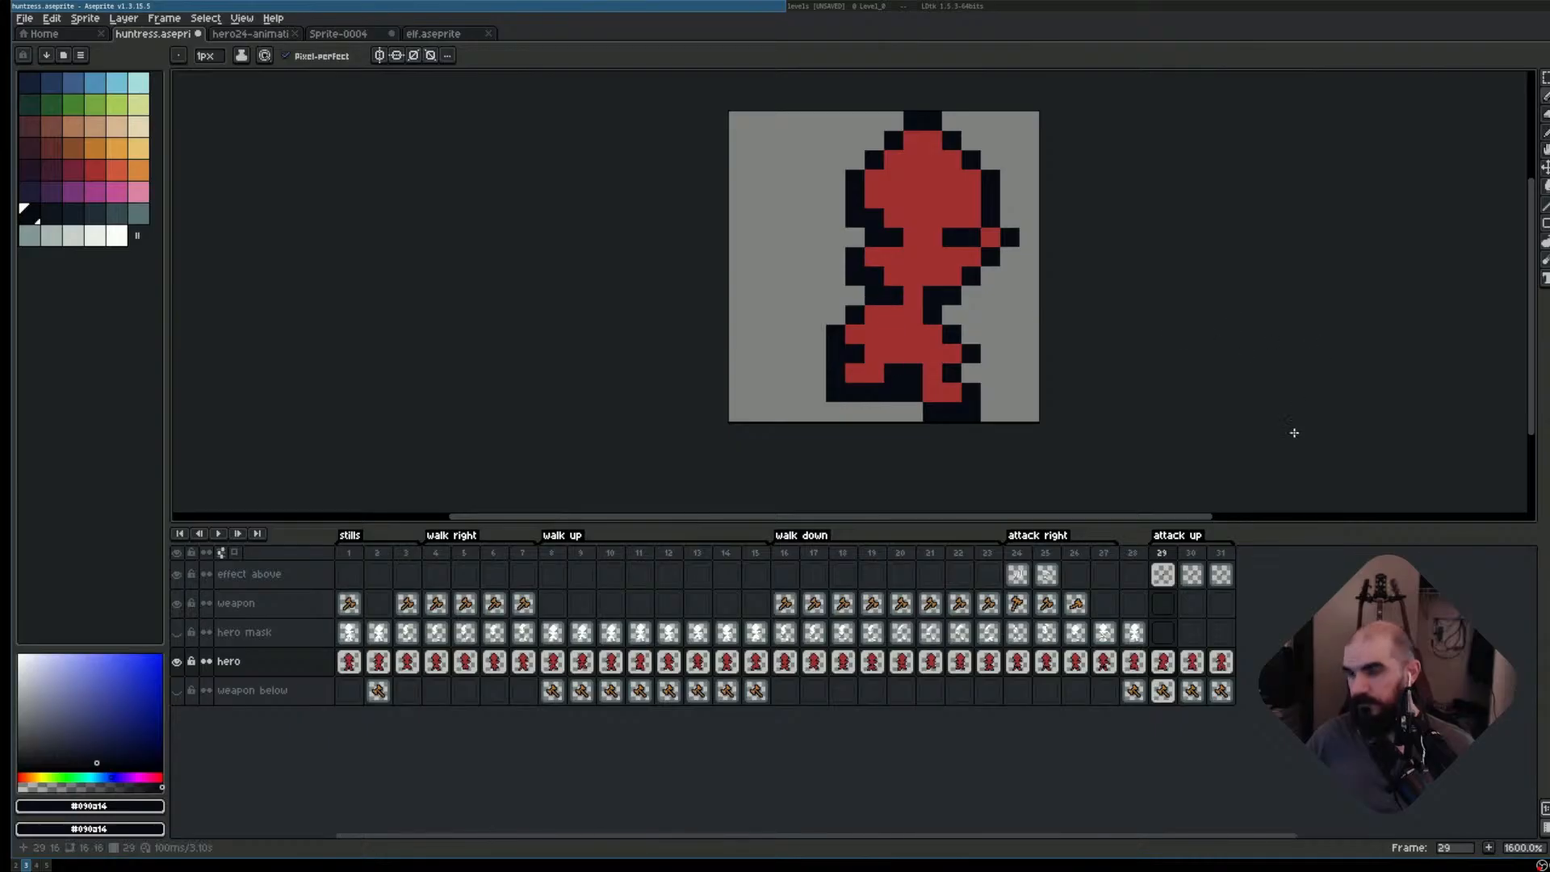
- Flip back and forth through frames 29 to 31 to compare the huntress's poses without the weapon
key("Right")
key("Right")
key("Left")
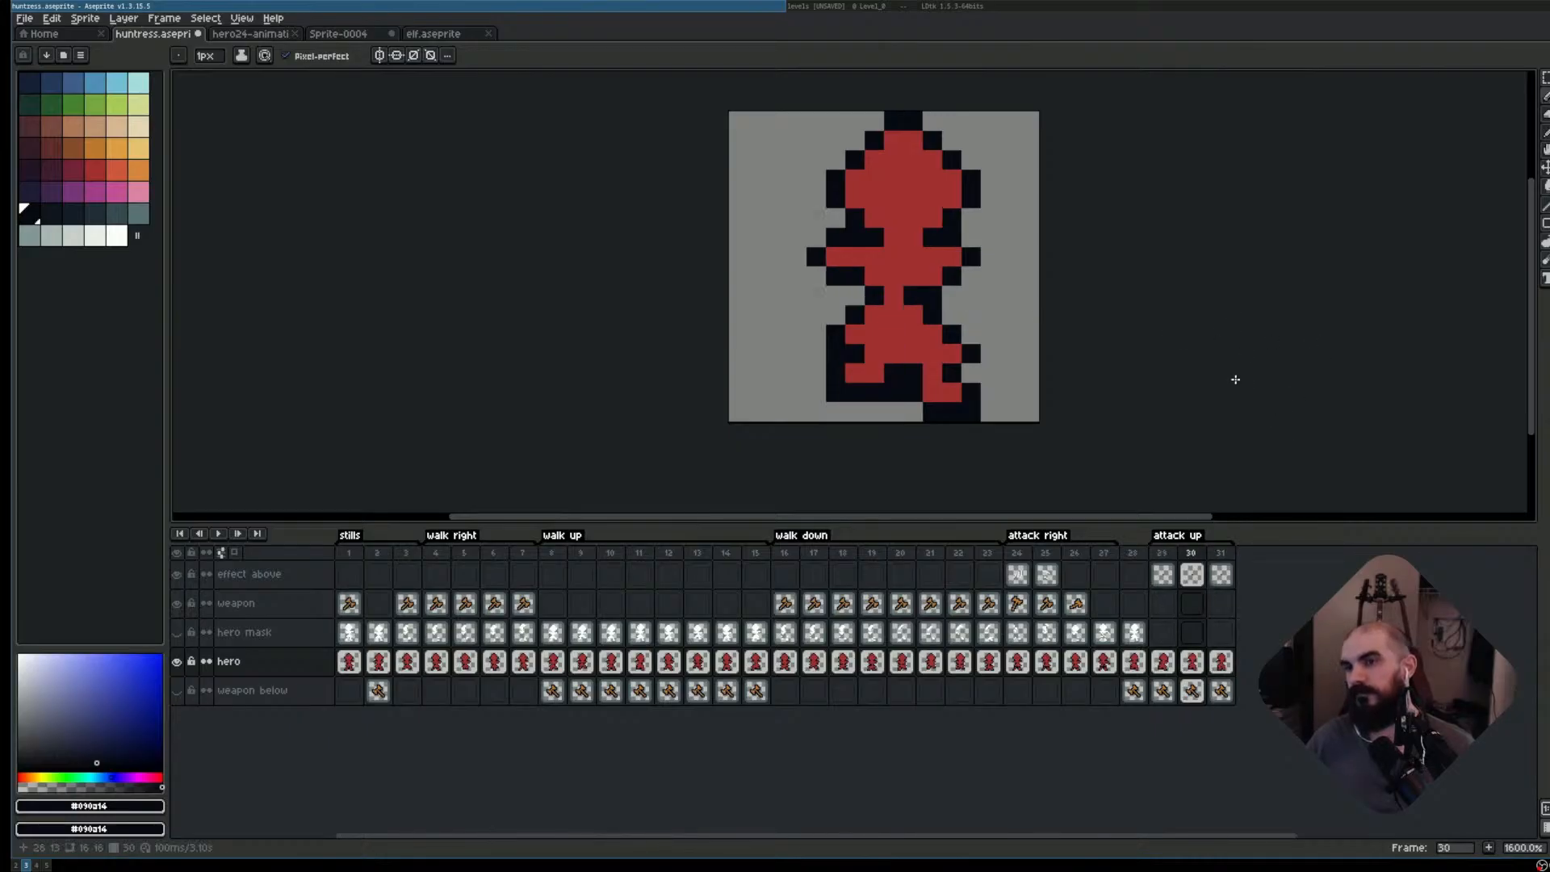
key("Left")
key("Right")
key("Left")
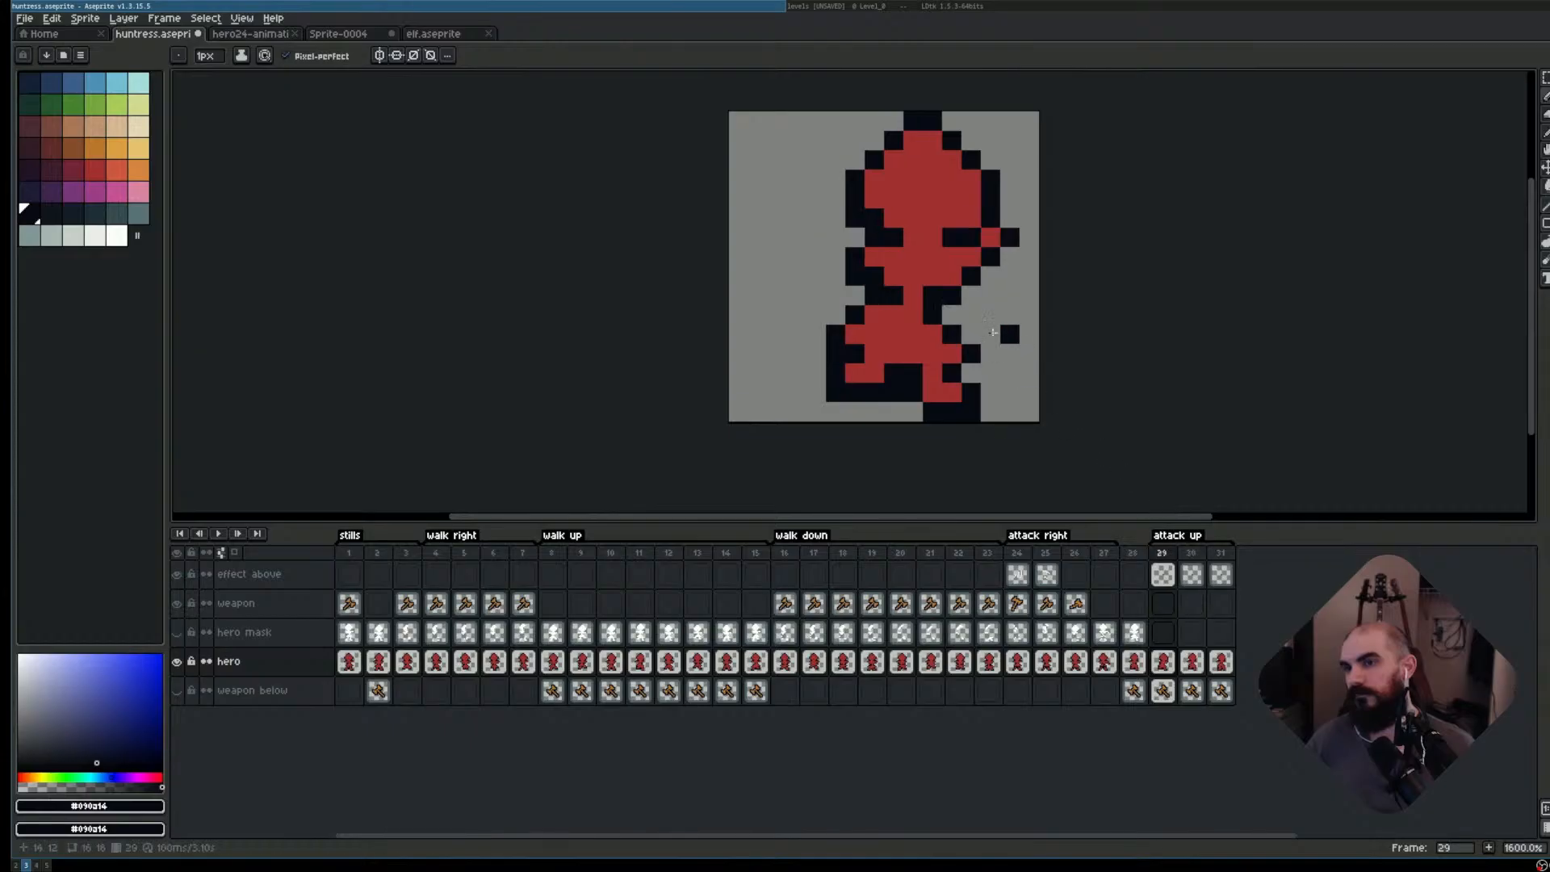
key("Right")
key("Right")
key("Left")
key("Left")
- Move the huntress's head 1 px back to the left in frame 29 and compare it with frames 30 and 31
key("m")
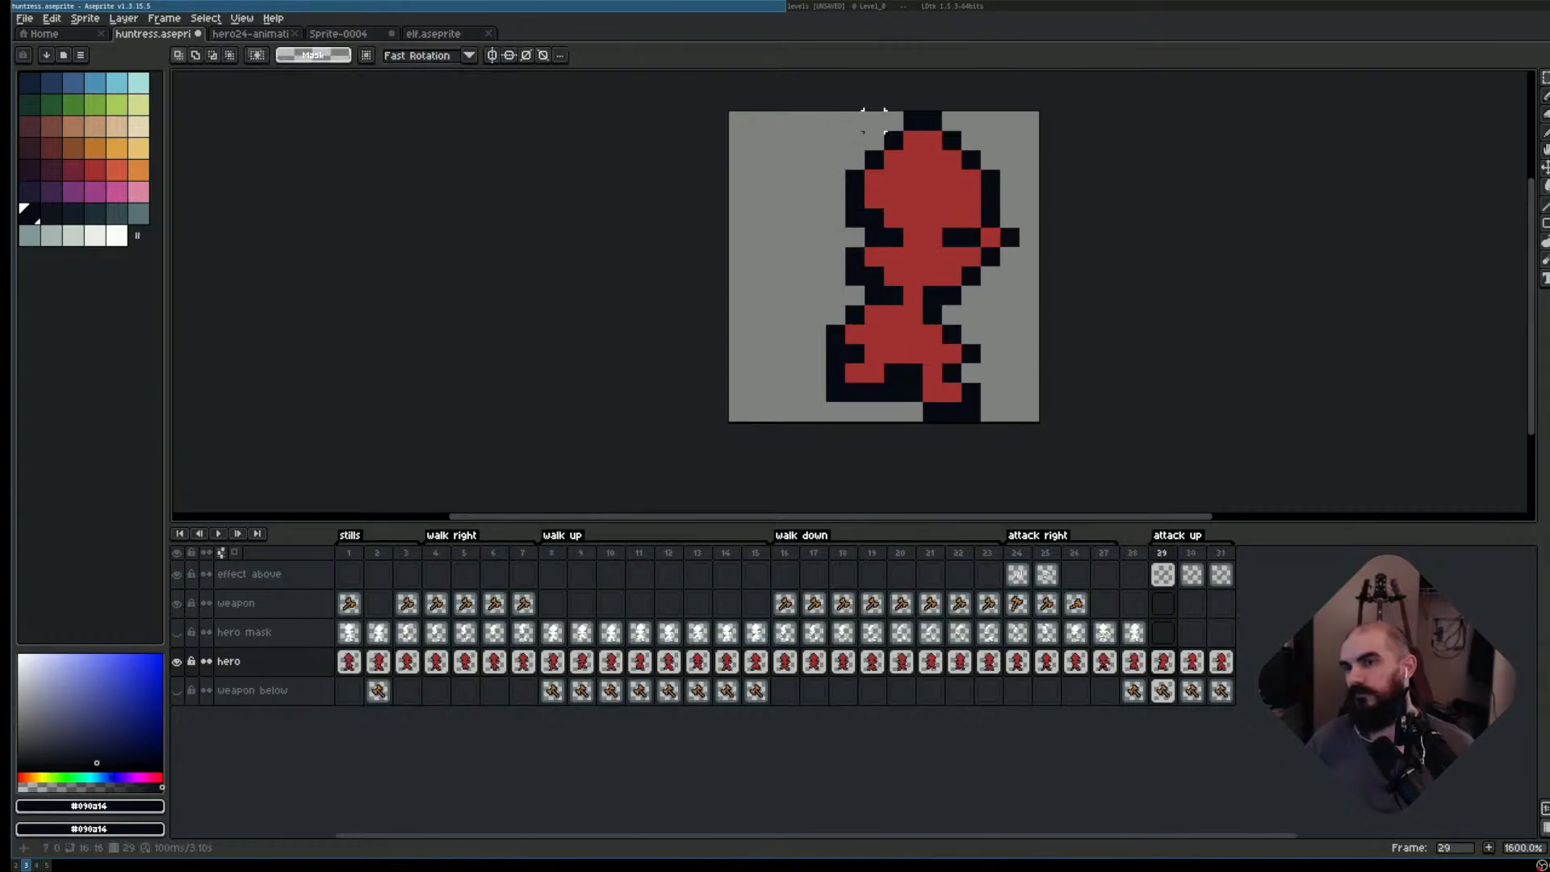
mouse_move(824, 109)
left_mouse_down()
mouse_move(1005, 230)
mouse_move(1001, 249)
mouse_move(937, 220)
left_mouse_up()
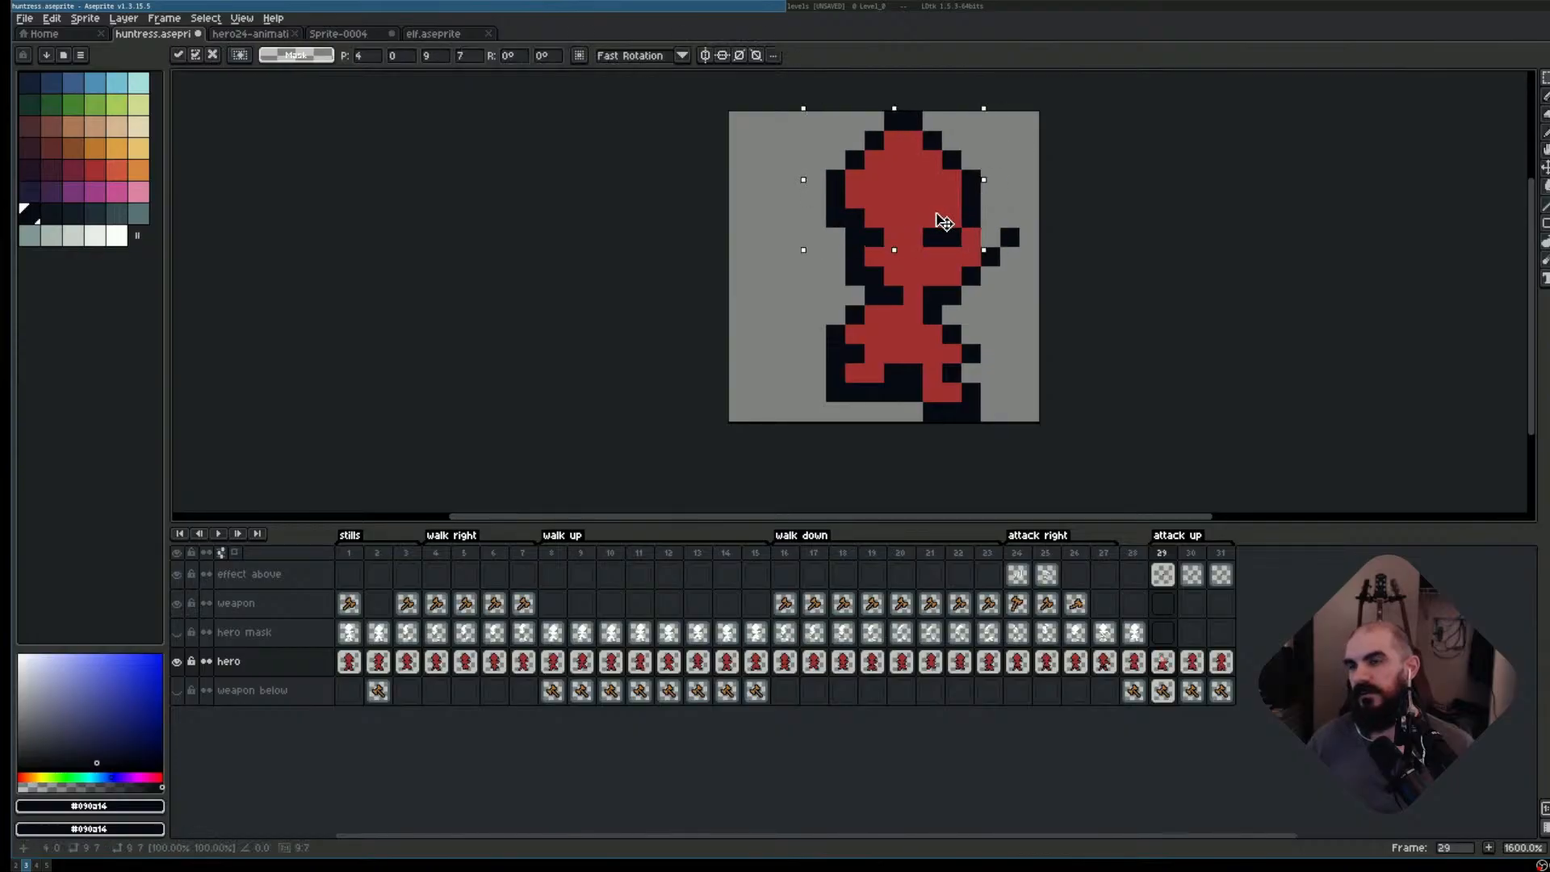
key("ctrl+d")
key("Right")
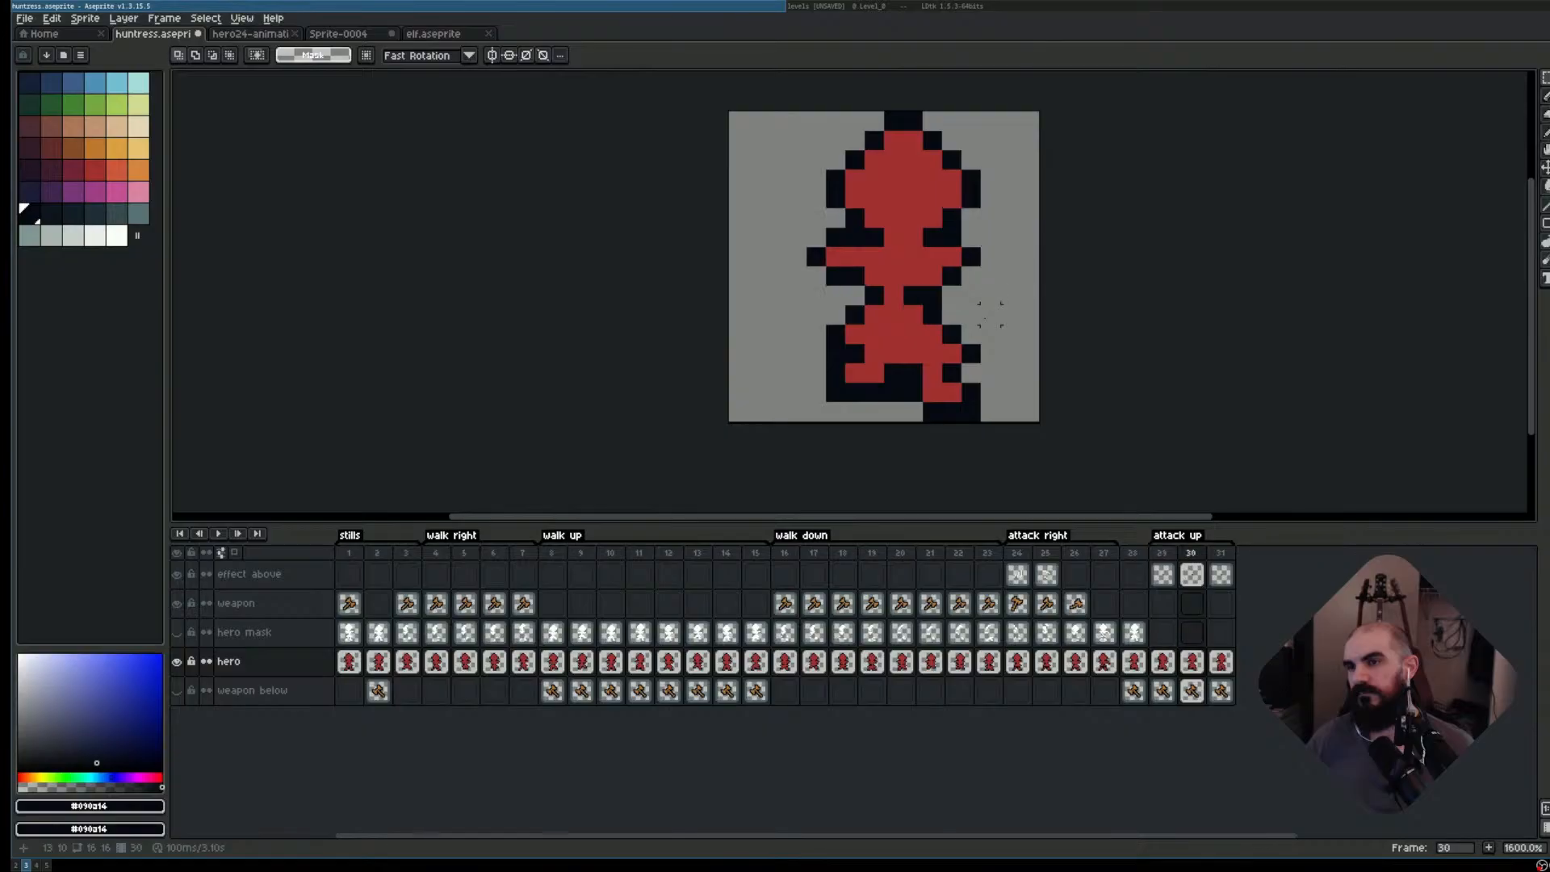
key("Right")
key("Left")
key("Left")
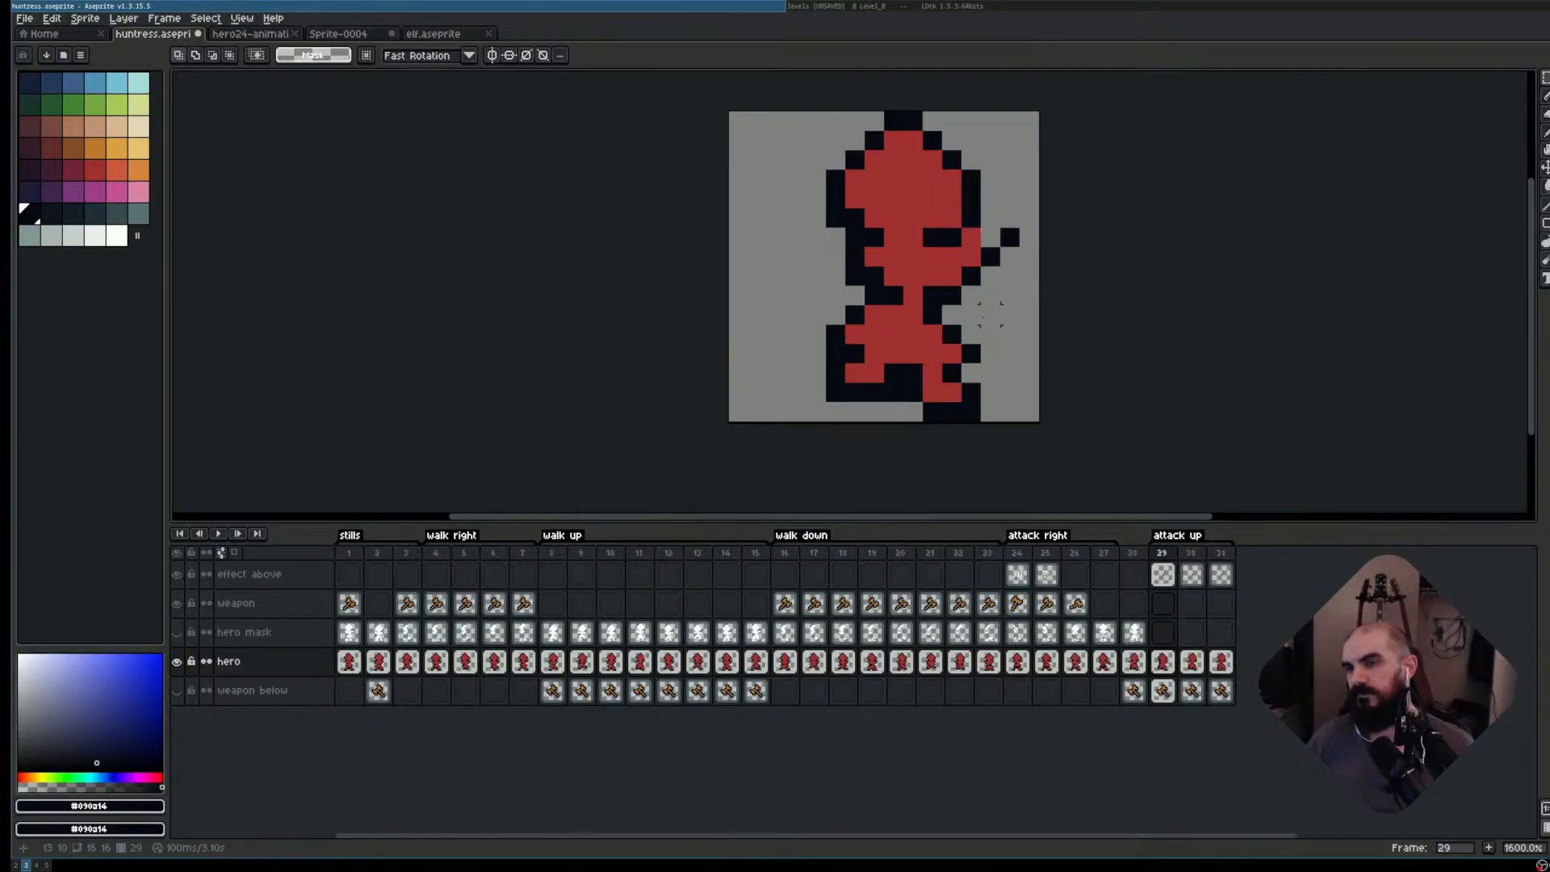
- Repair the raised right hand in frame 29 with one red #a53030 pixel enclosed by dark outline pixels joining it to the head
key("b")
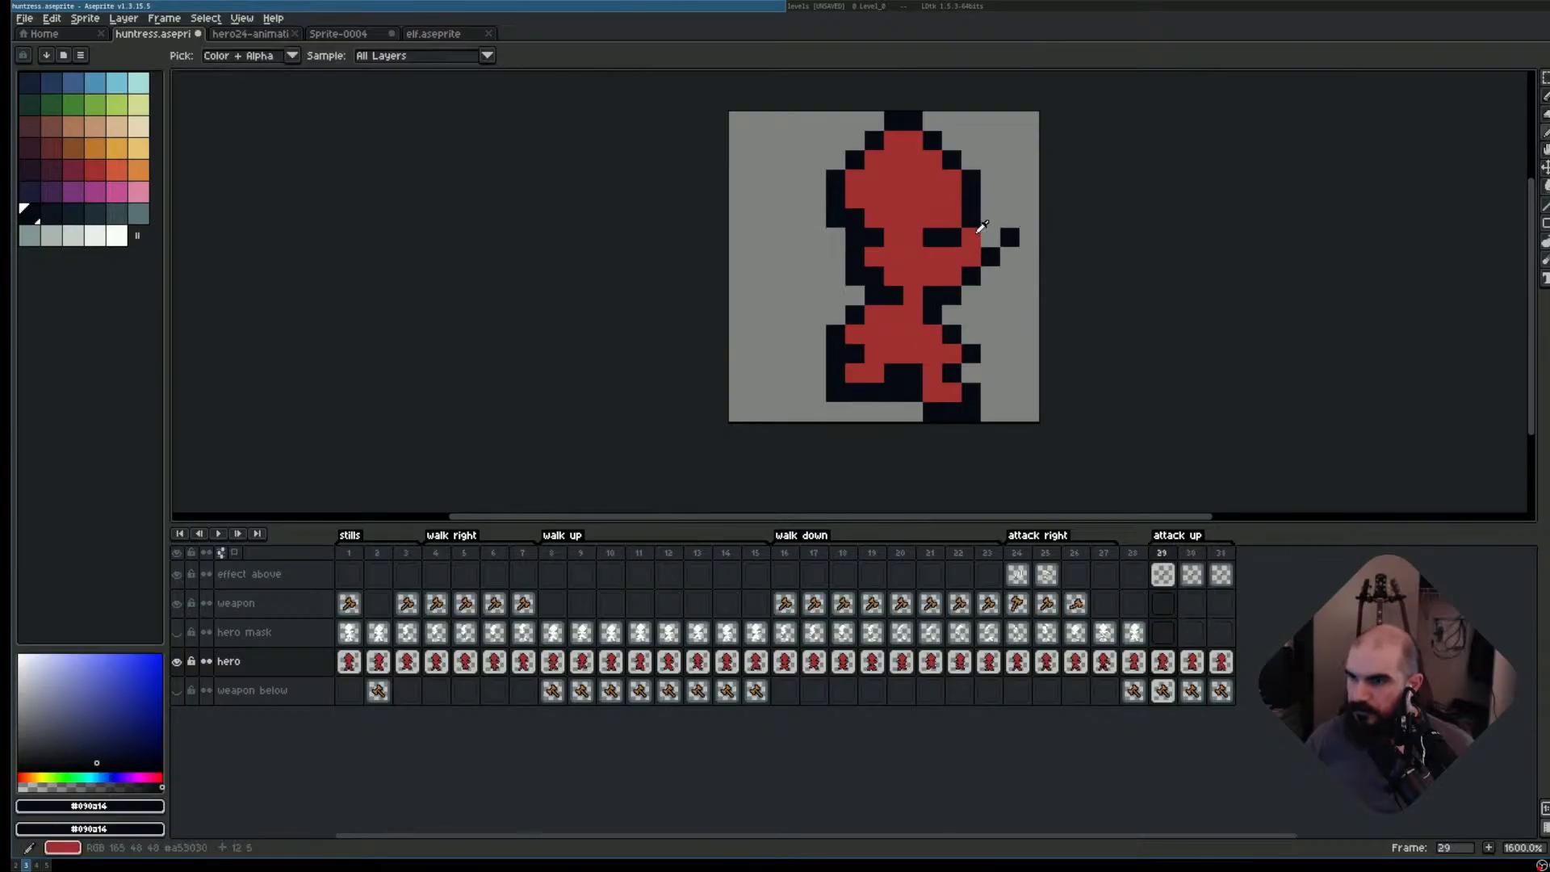
left_click(1009, 263)
key("ctrl+alt+c")
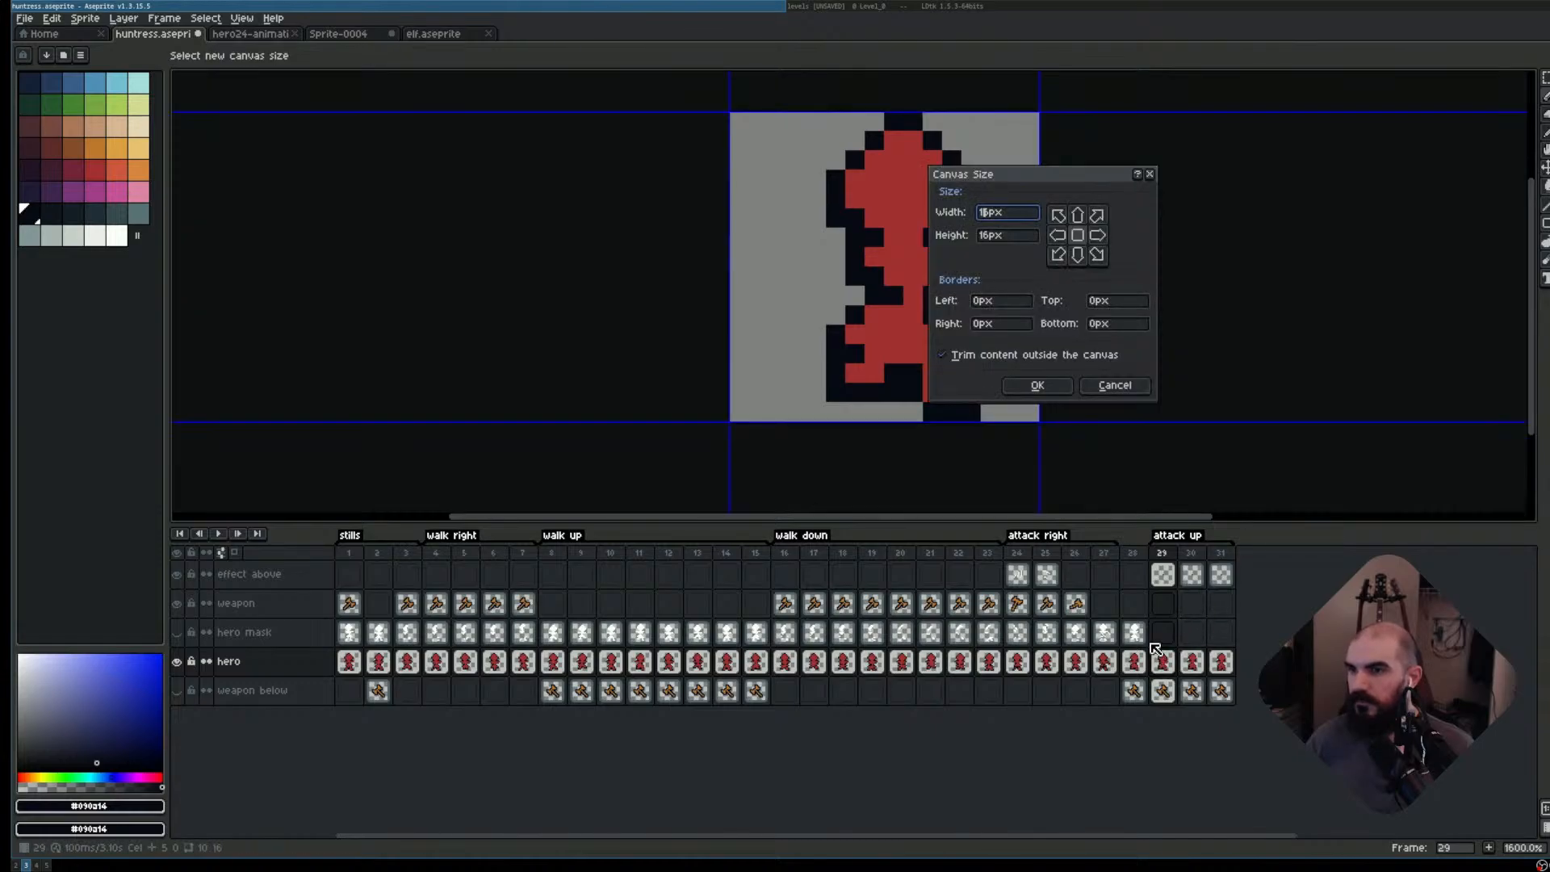
key("Escape")
key("Right")
key("Left")
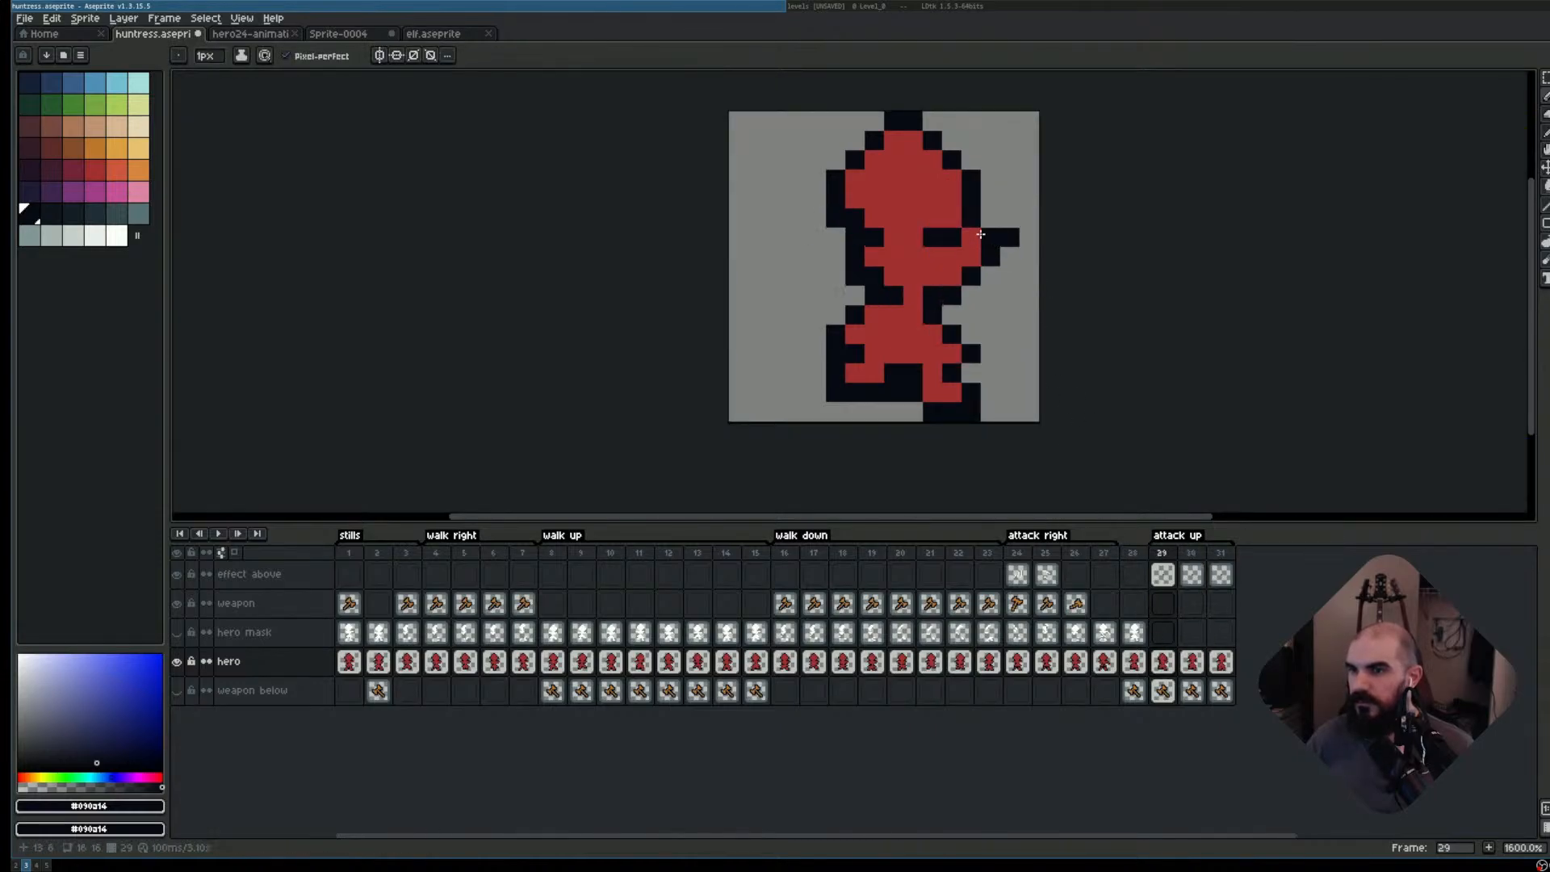
left_click(972, 253, "alt")
left_click_drag(972, 239, 989, 236)
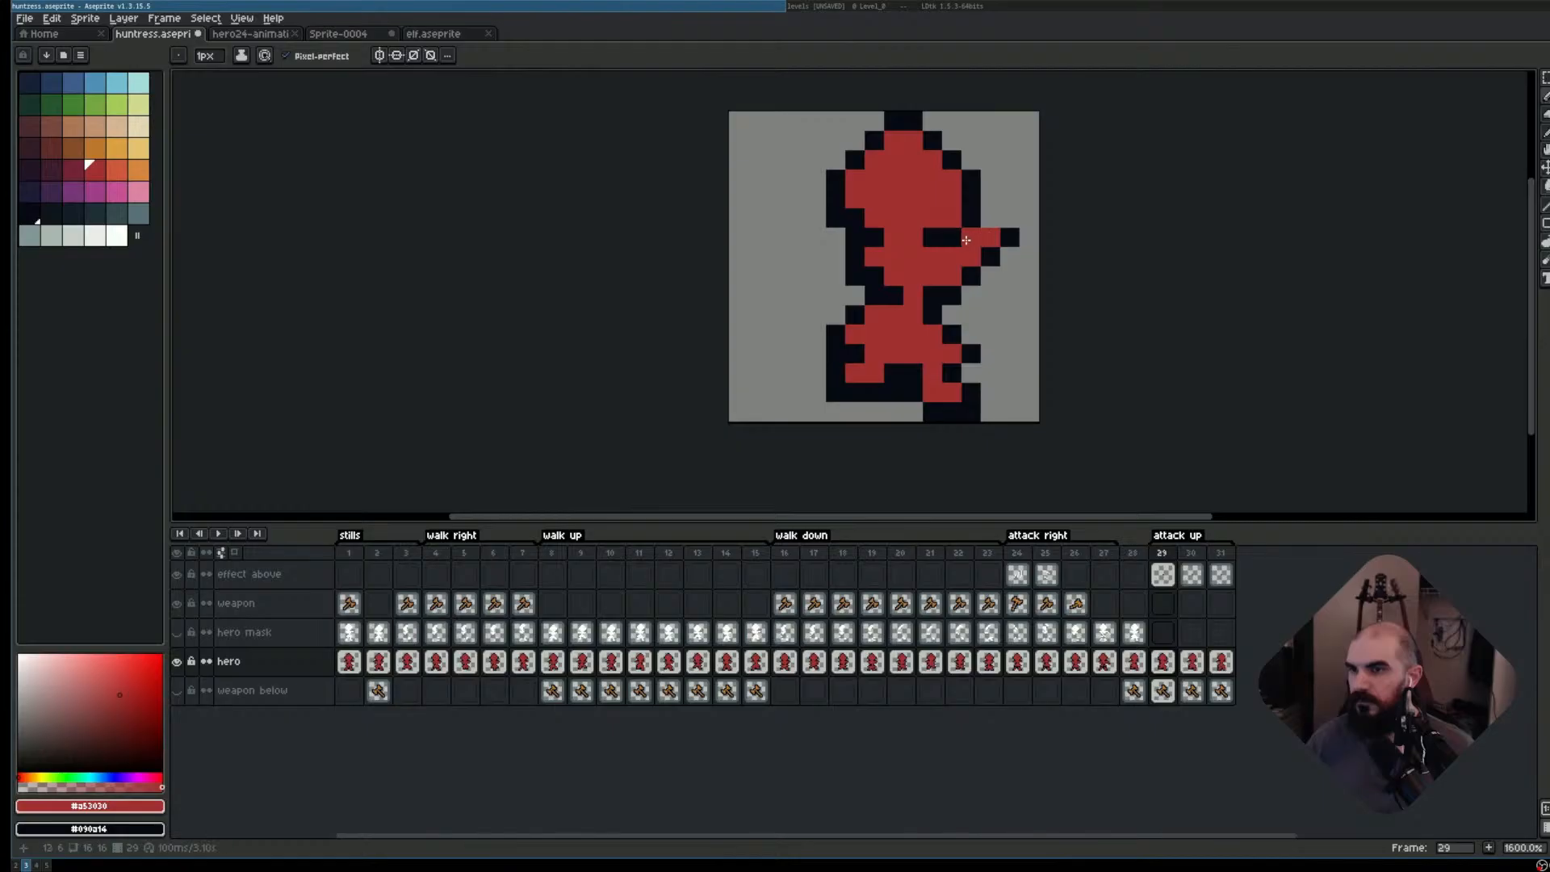
key("ctrl+z")
key("ctrl+z")
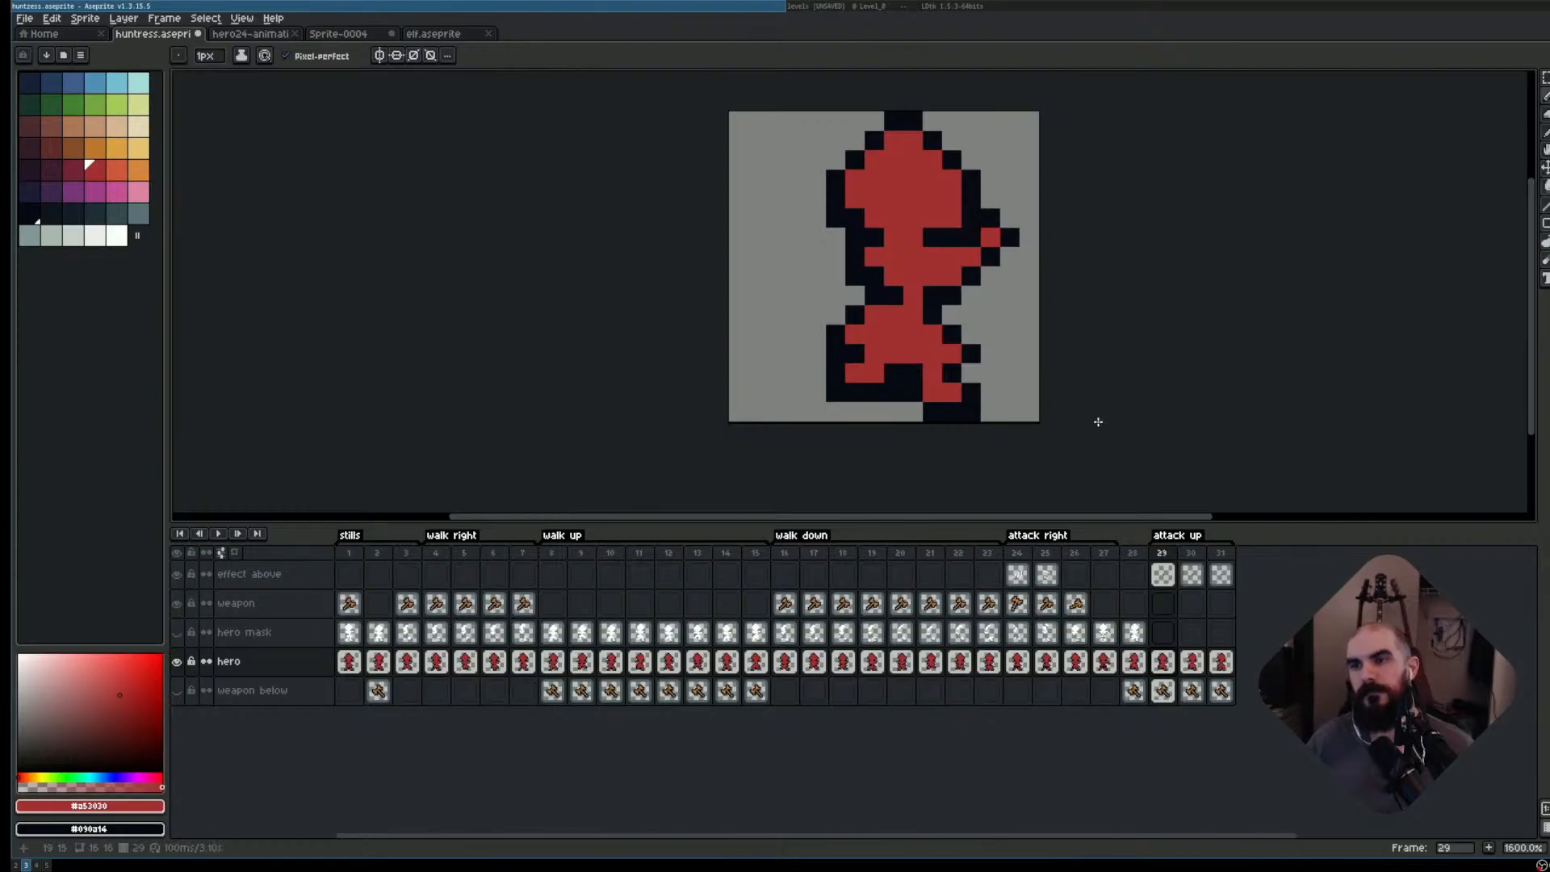
- Look over attack up frames 30 and 31, and the attack right poses in frames 24 to 26
key("Right")
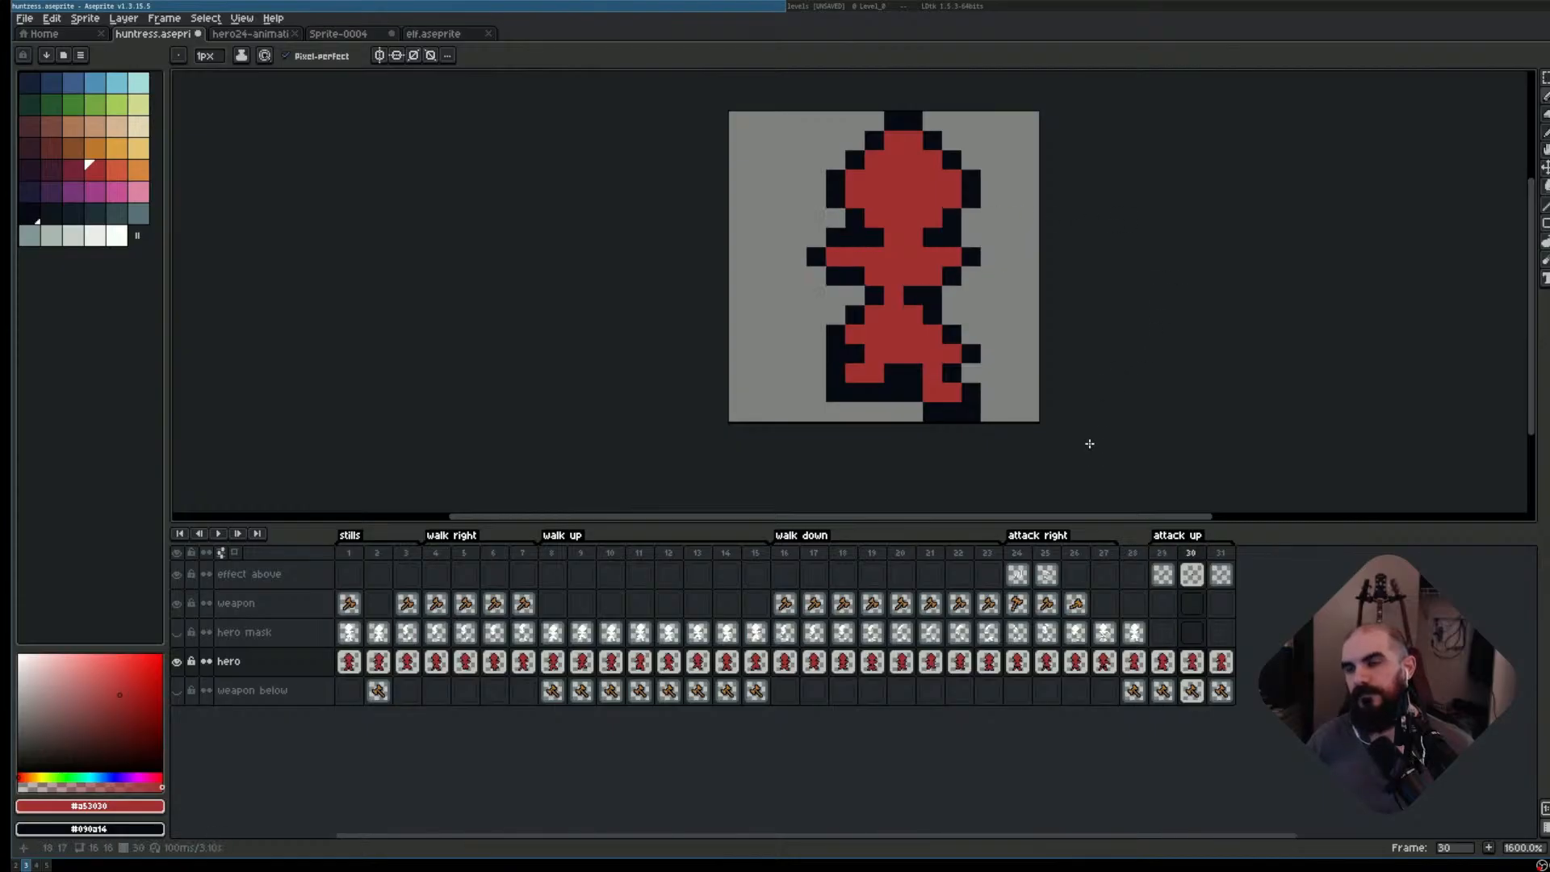
key("Right")
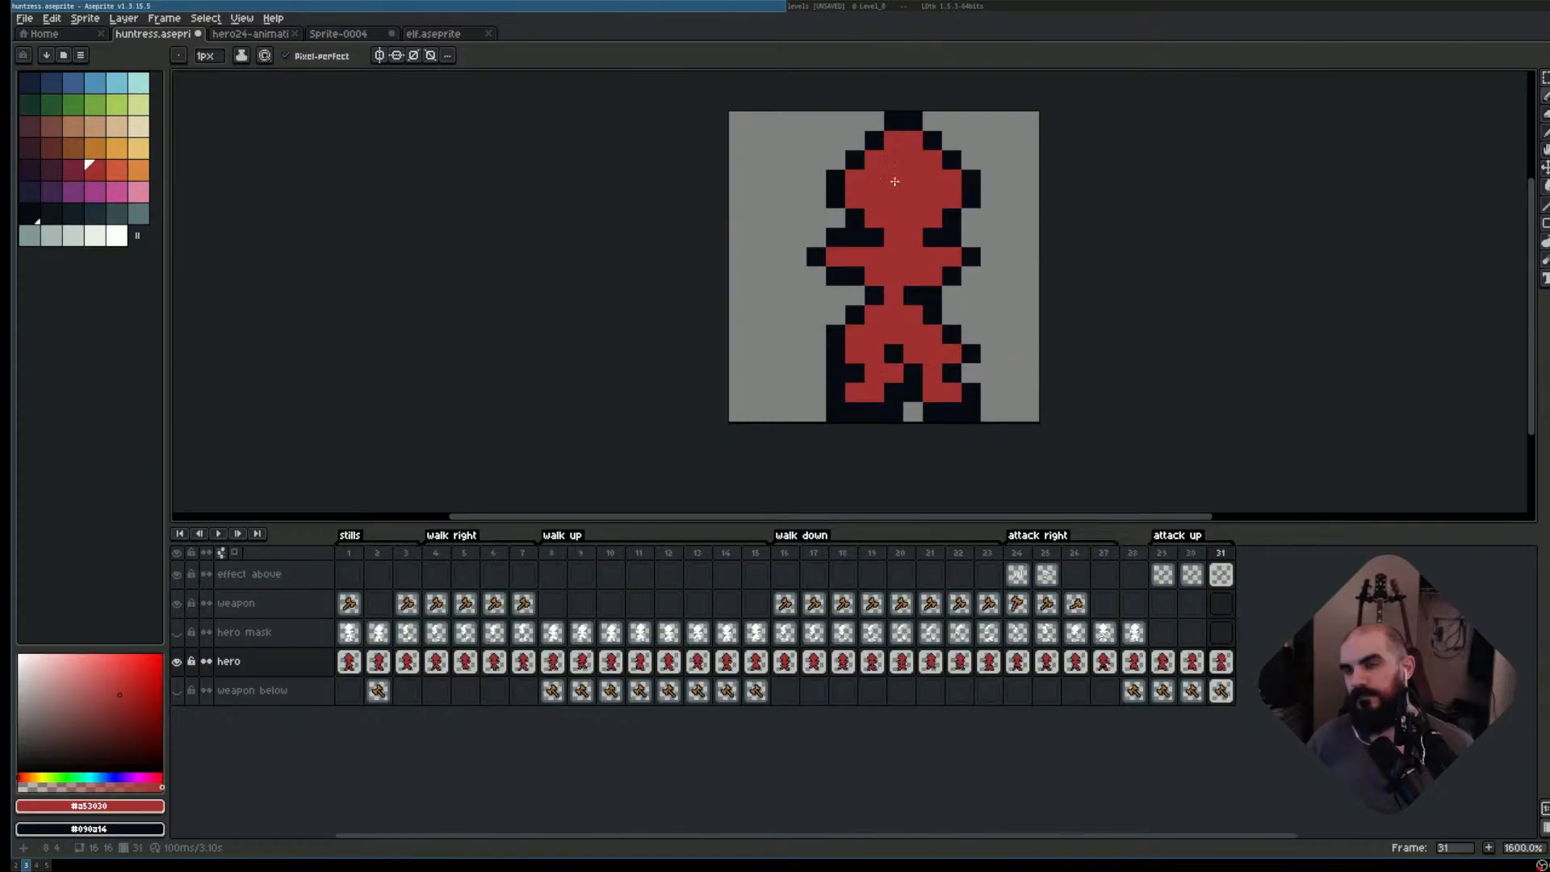
key("m")
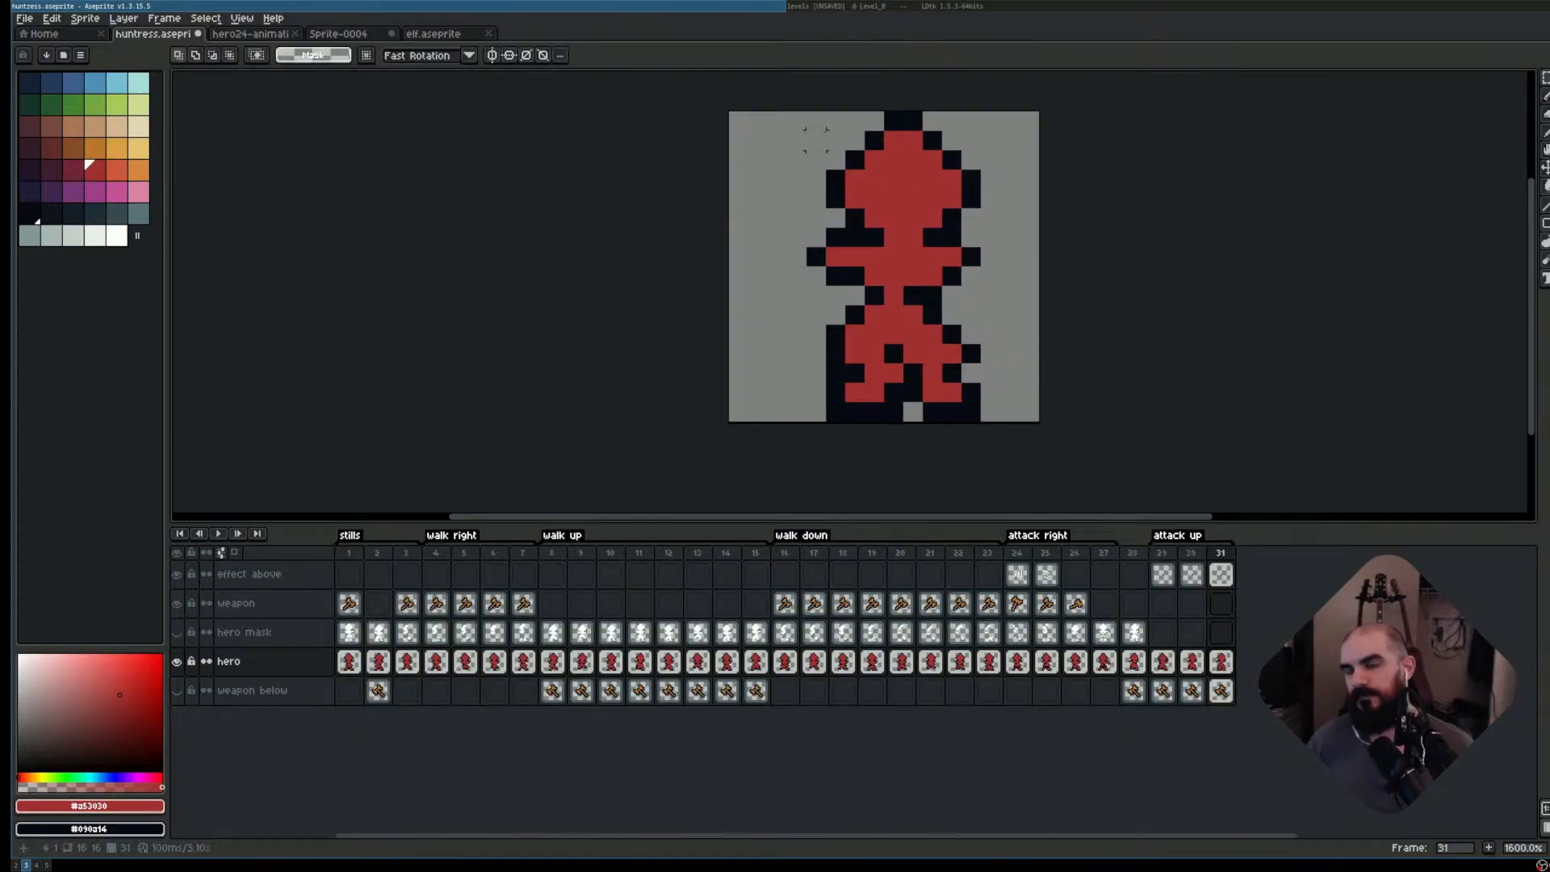
left_click(1019, 553)
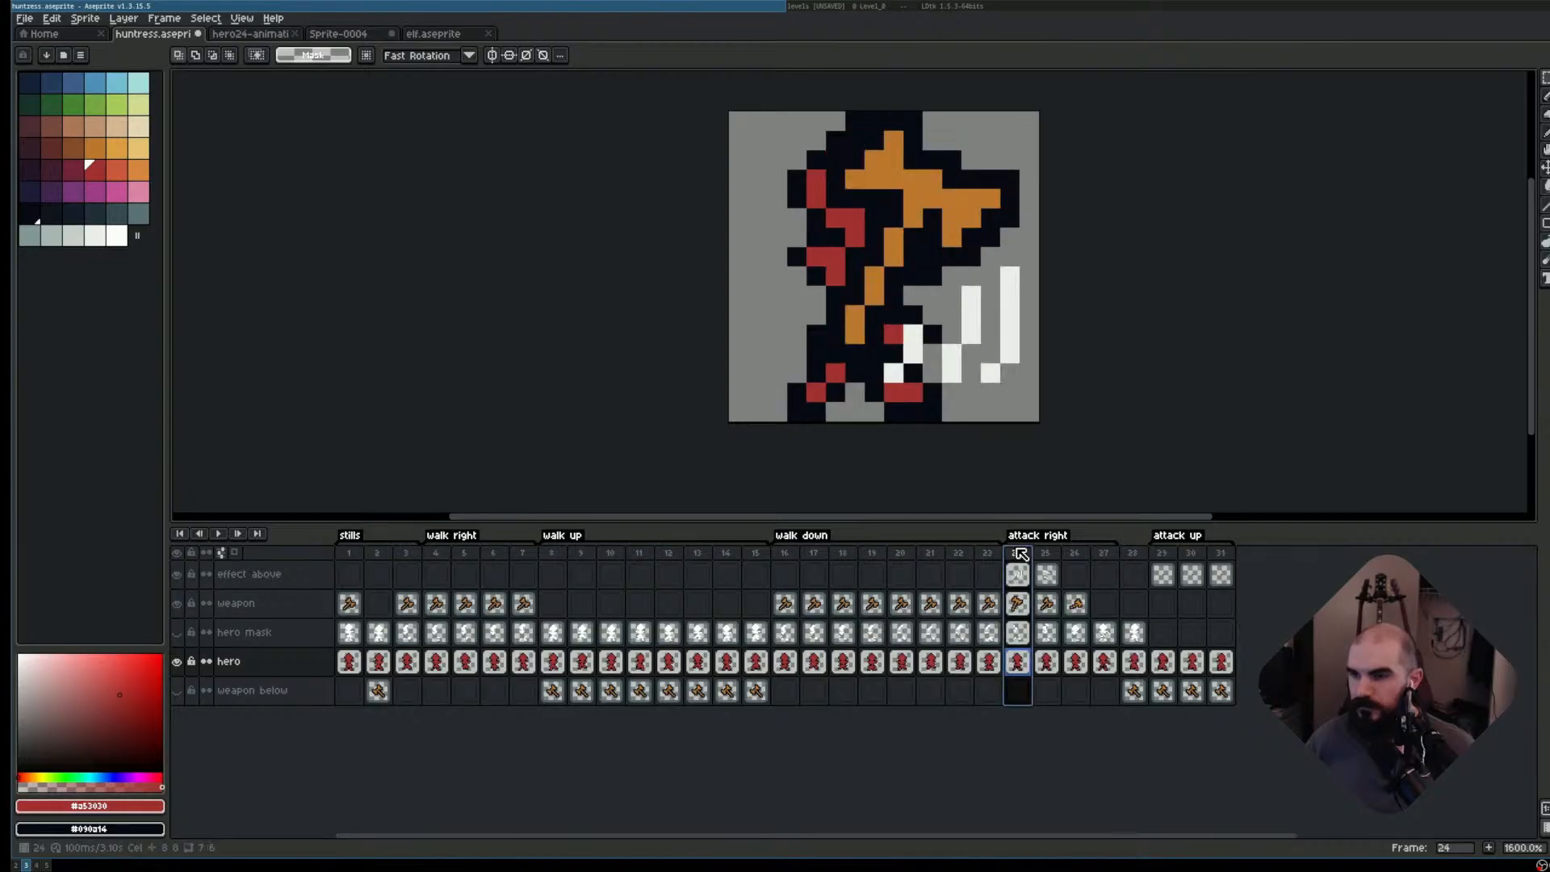
key("Right")
key("Right")
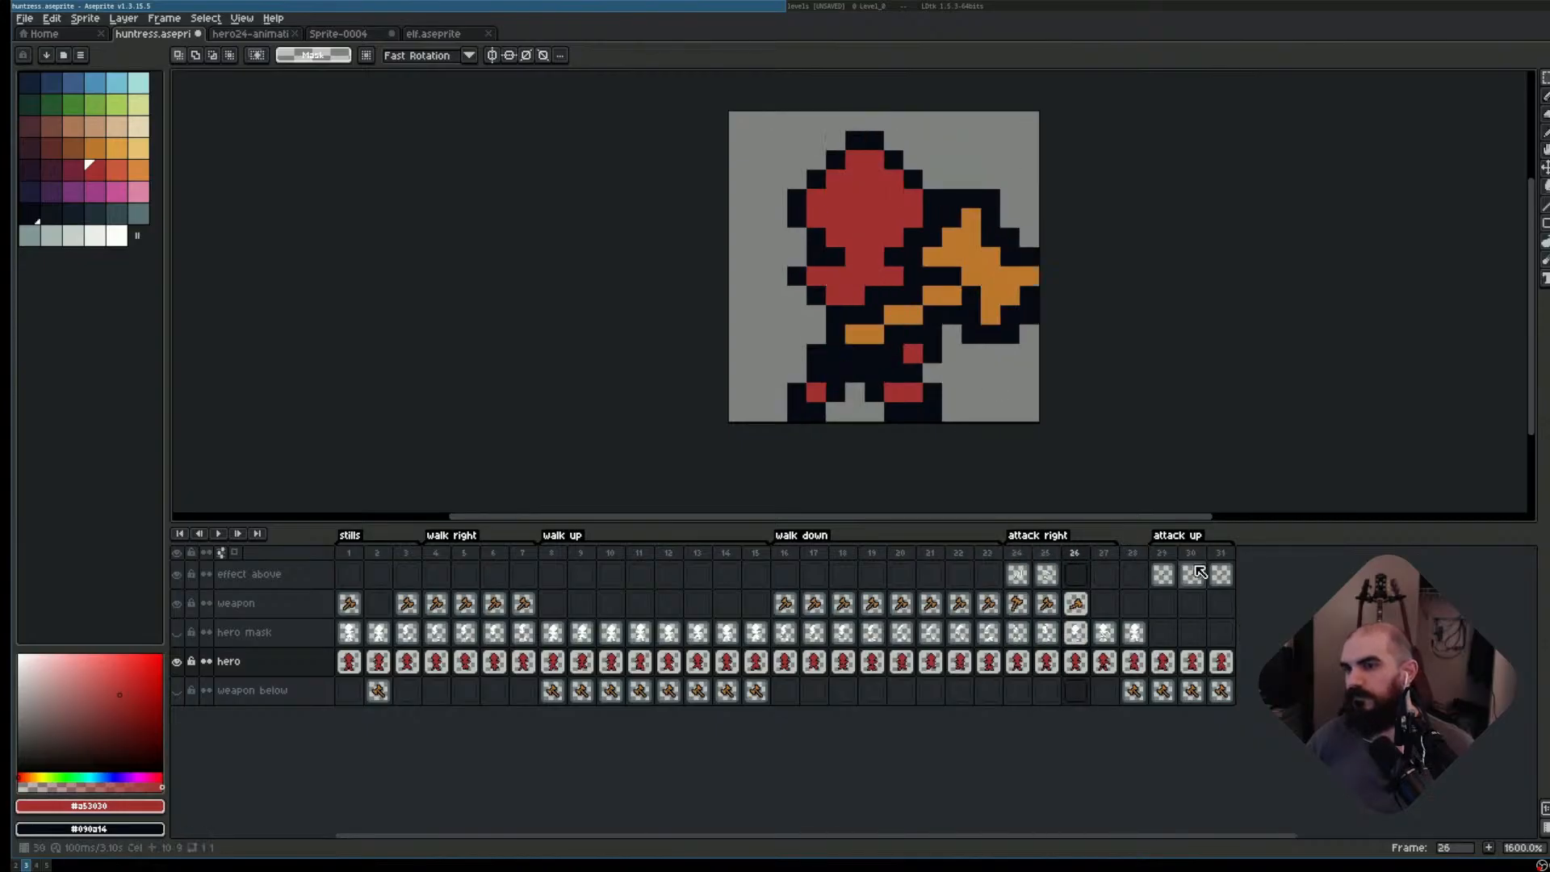
- Move the huntress's head and outstretched arms 1 px down in frame 31 and complete the dark outline under the arm
key("Right")
left_click(1165, 553)
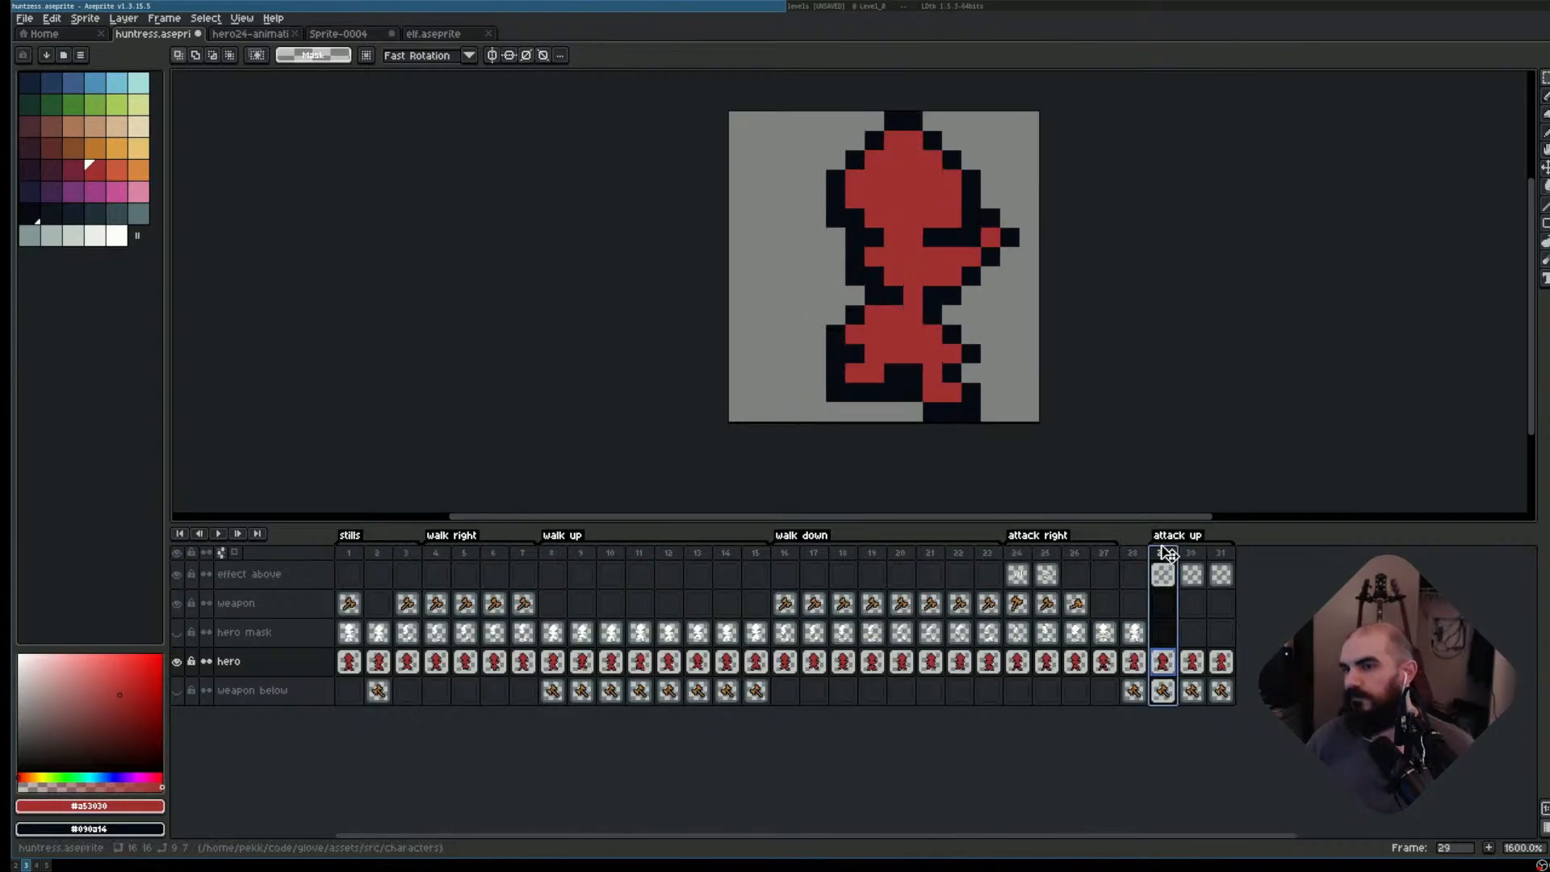
key("Right")
key("Right")
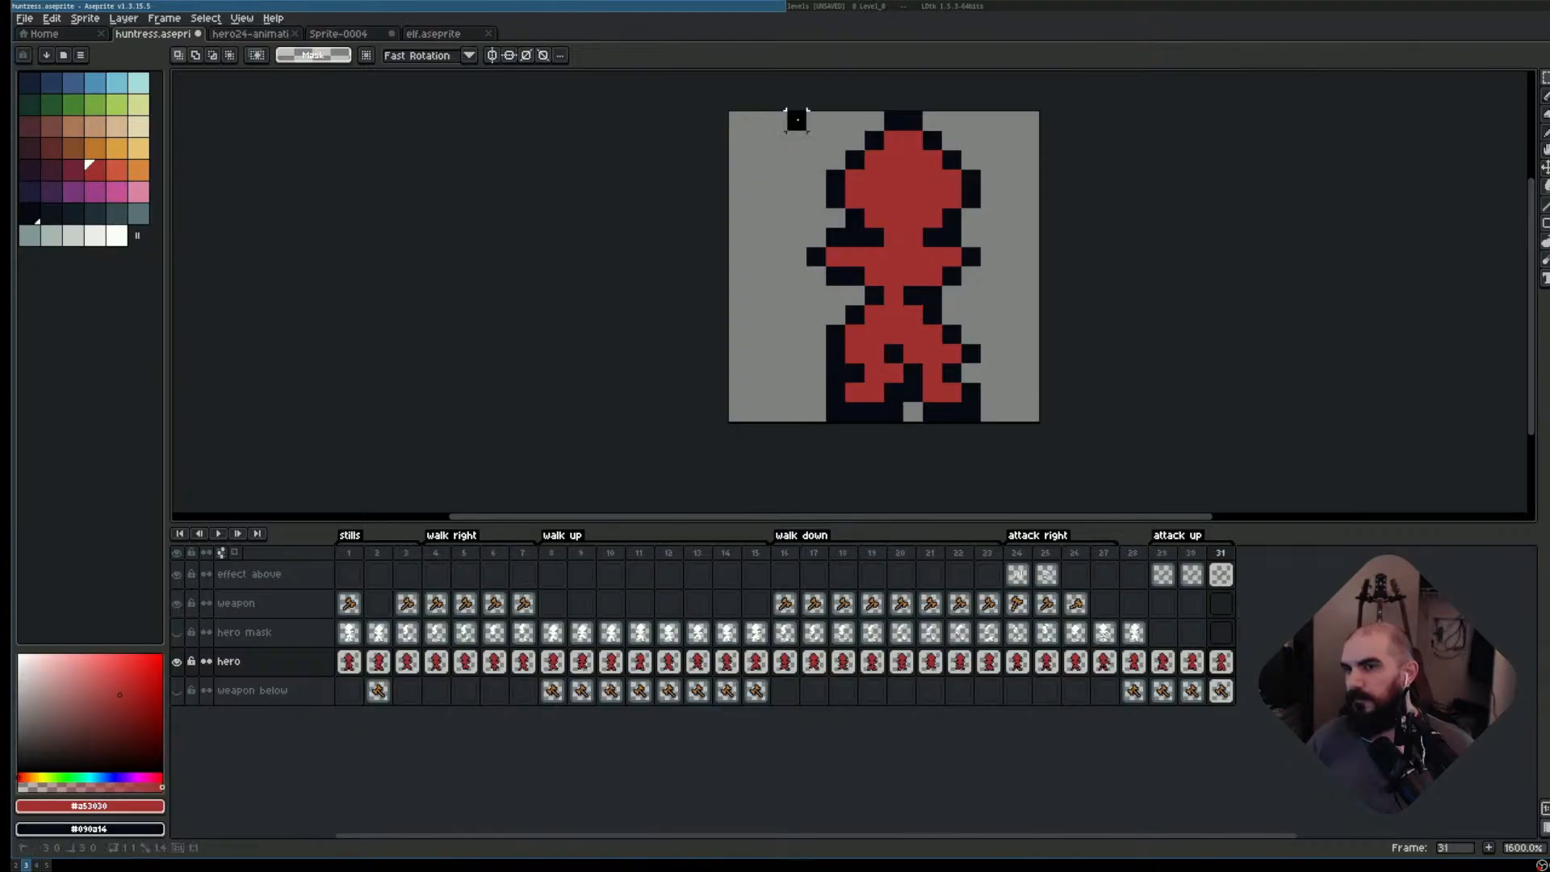
left_click_drag(798, 118, 1009, 260)
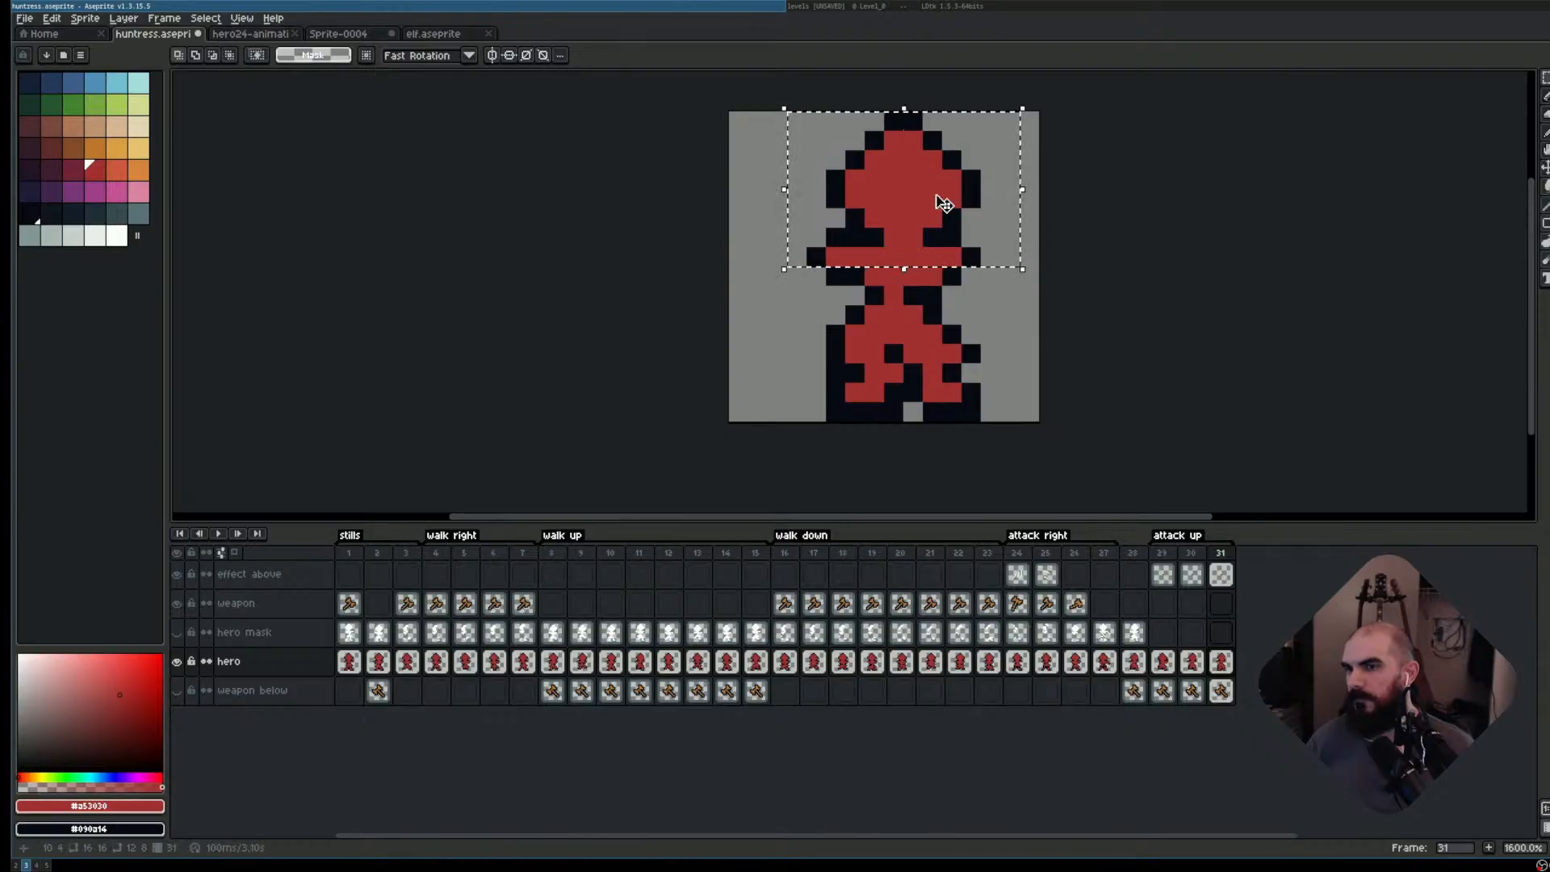
left_click_drag(935, 207, 946, 223)
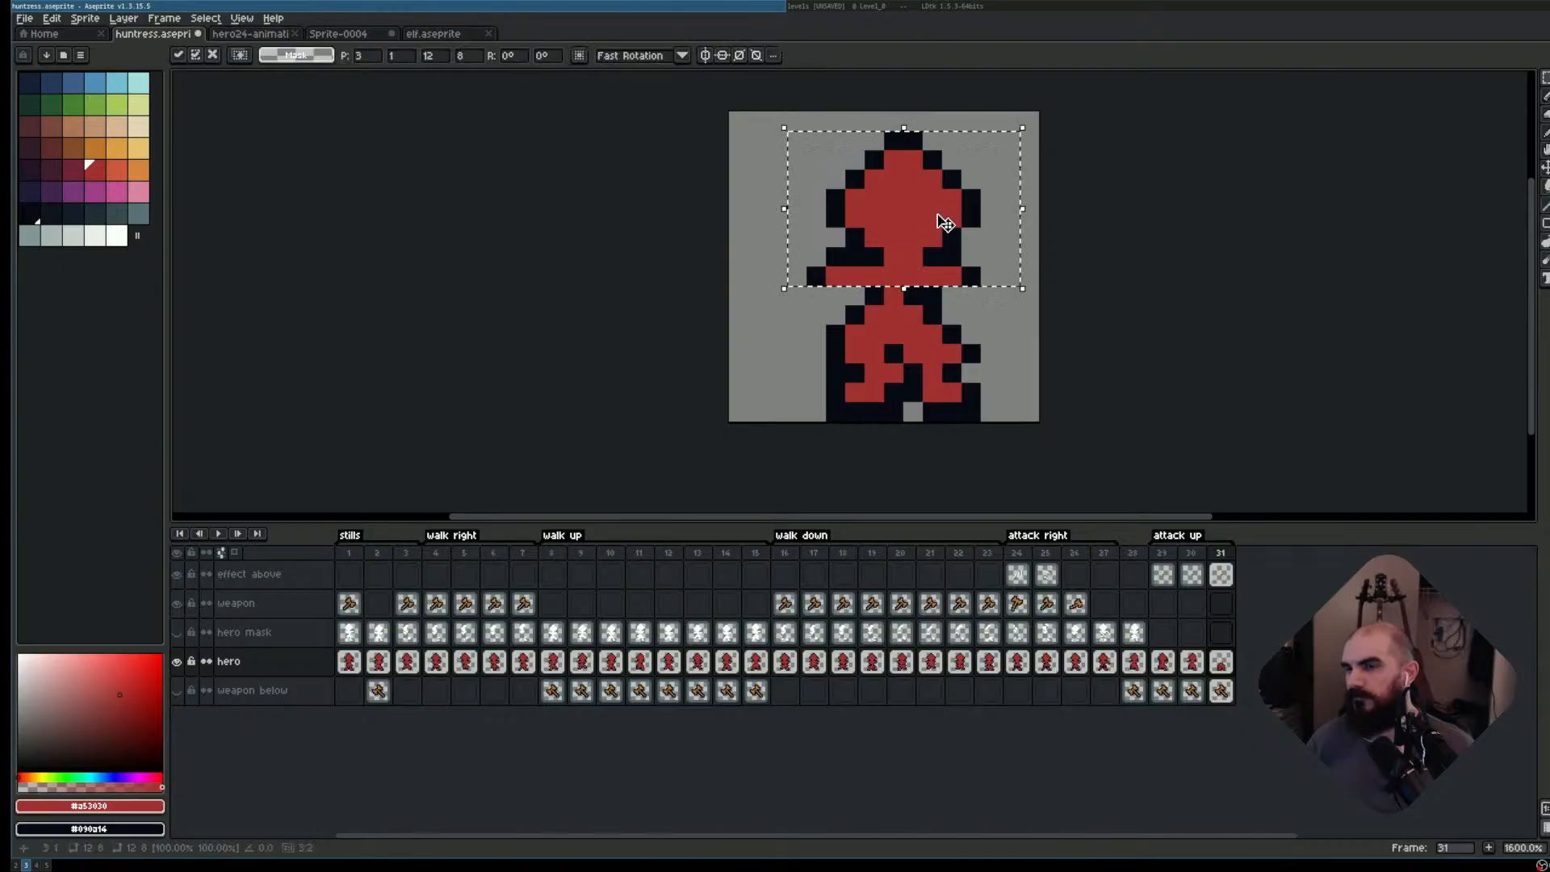
key("ctrl+d")
key("b")
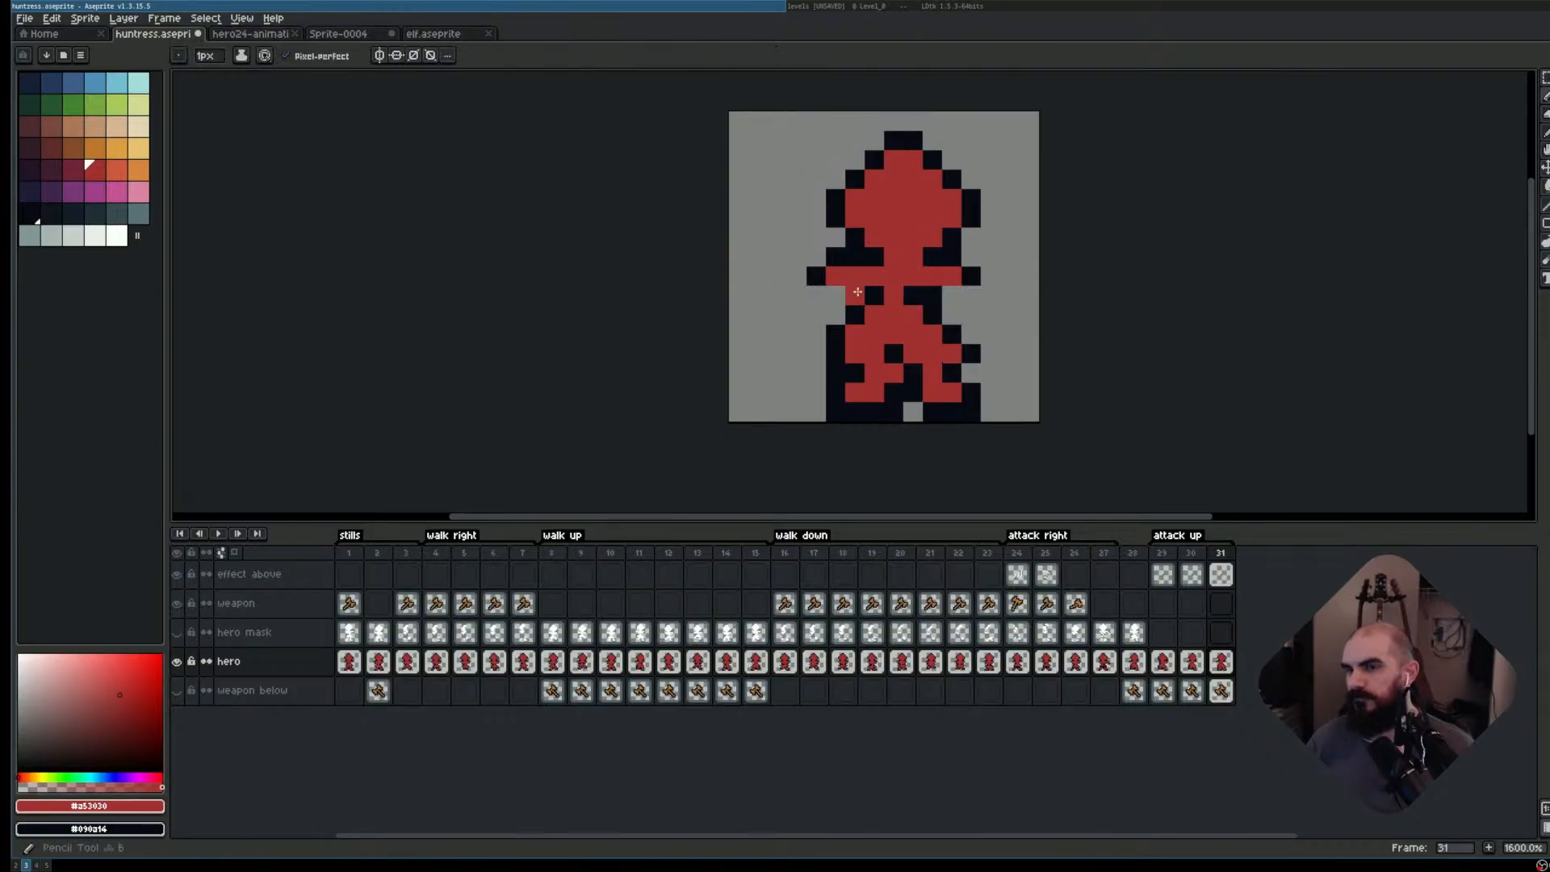
right_click(838, 295)
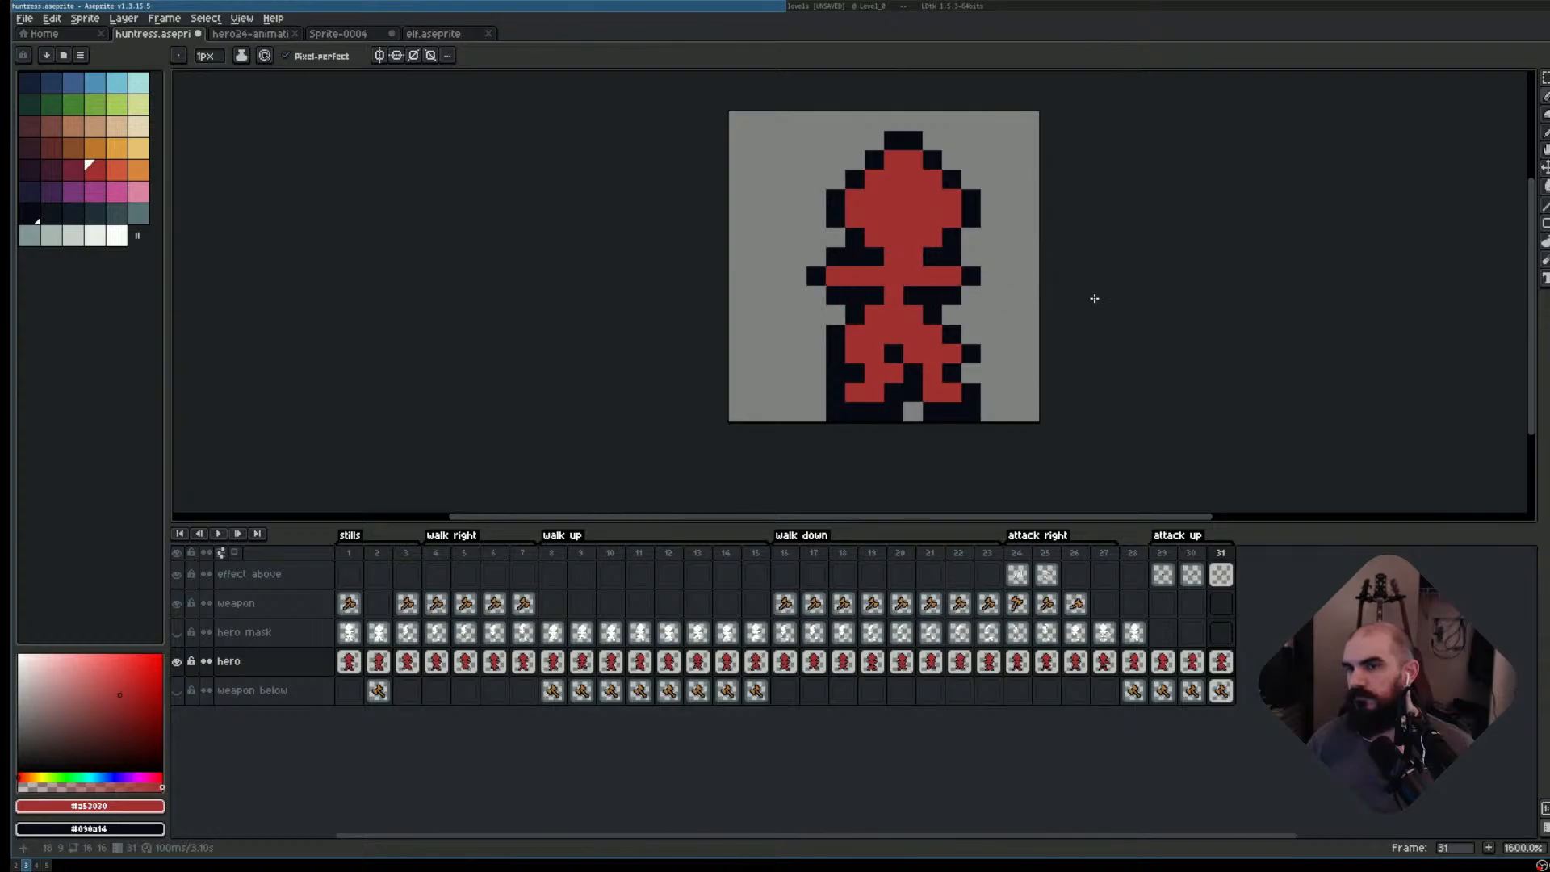
- Play the attack up animation from frame 29 and check frames 30 and 31
scroll(1094, 298, "down", 1)
left_click(1161, 562)
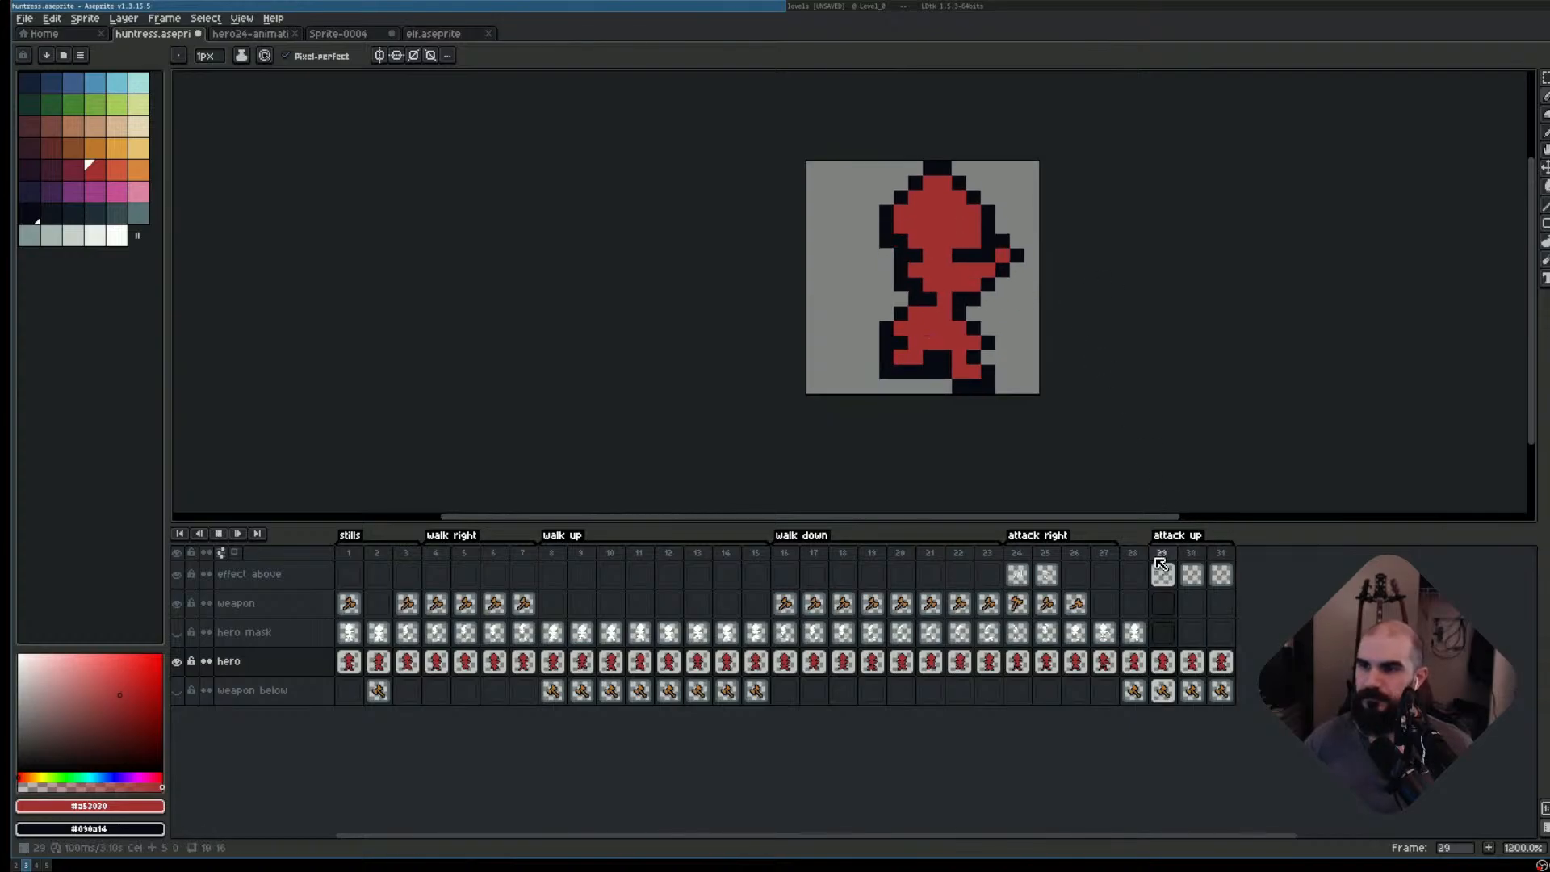
key("Return")
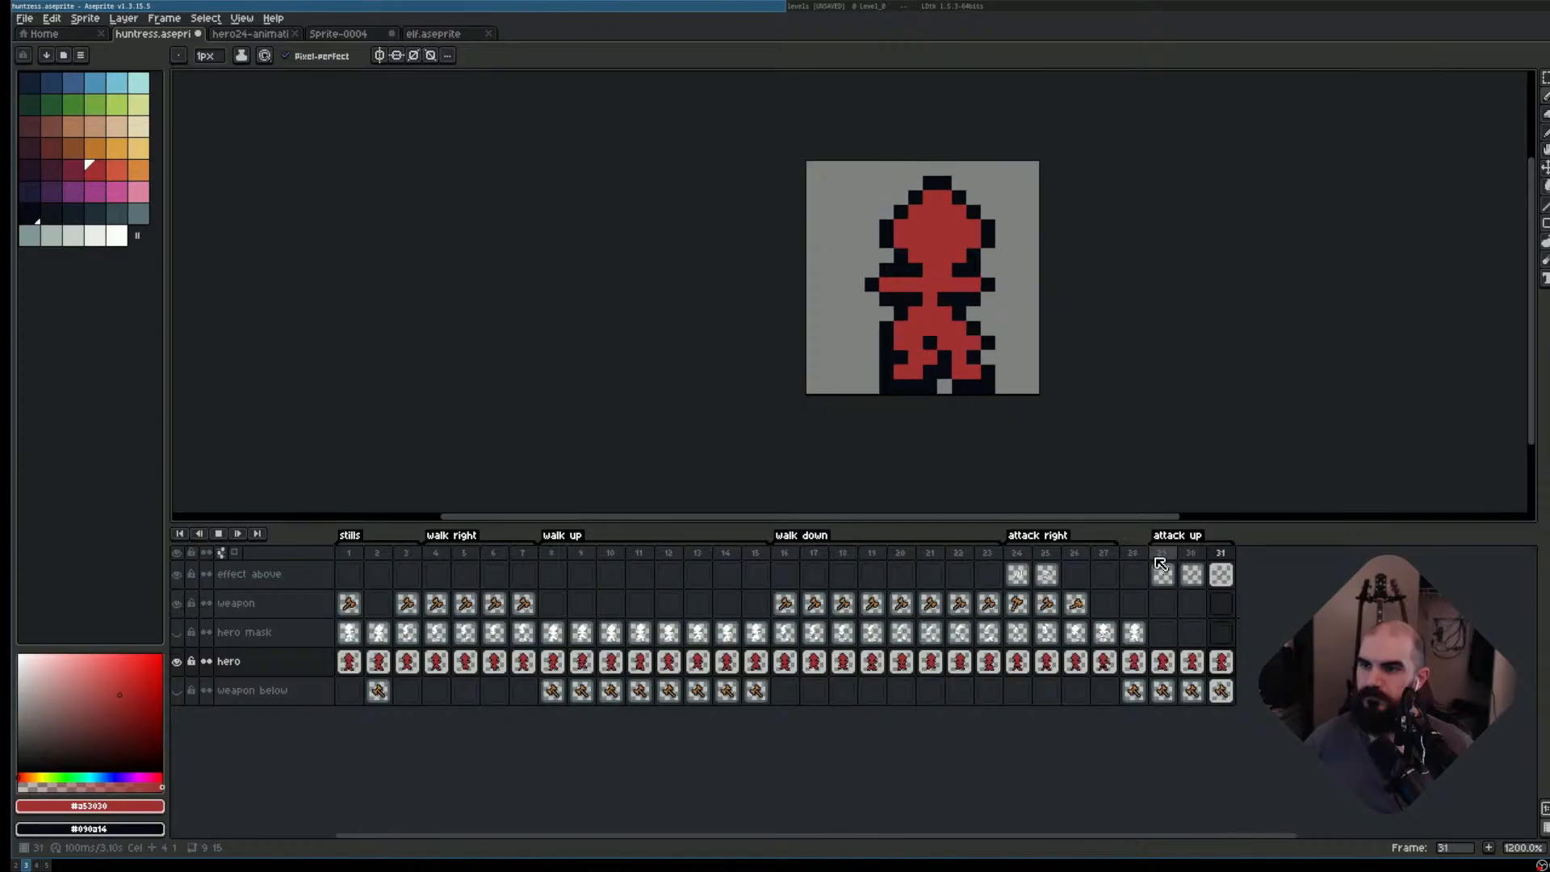
key("Return")
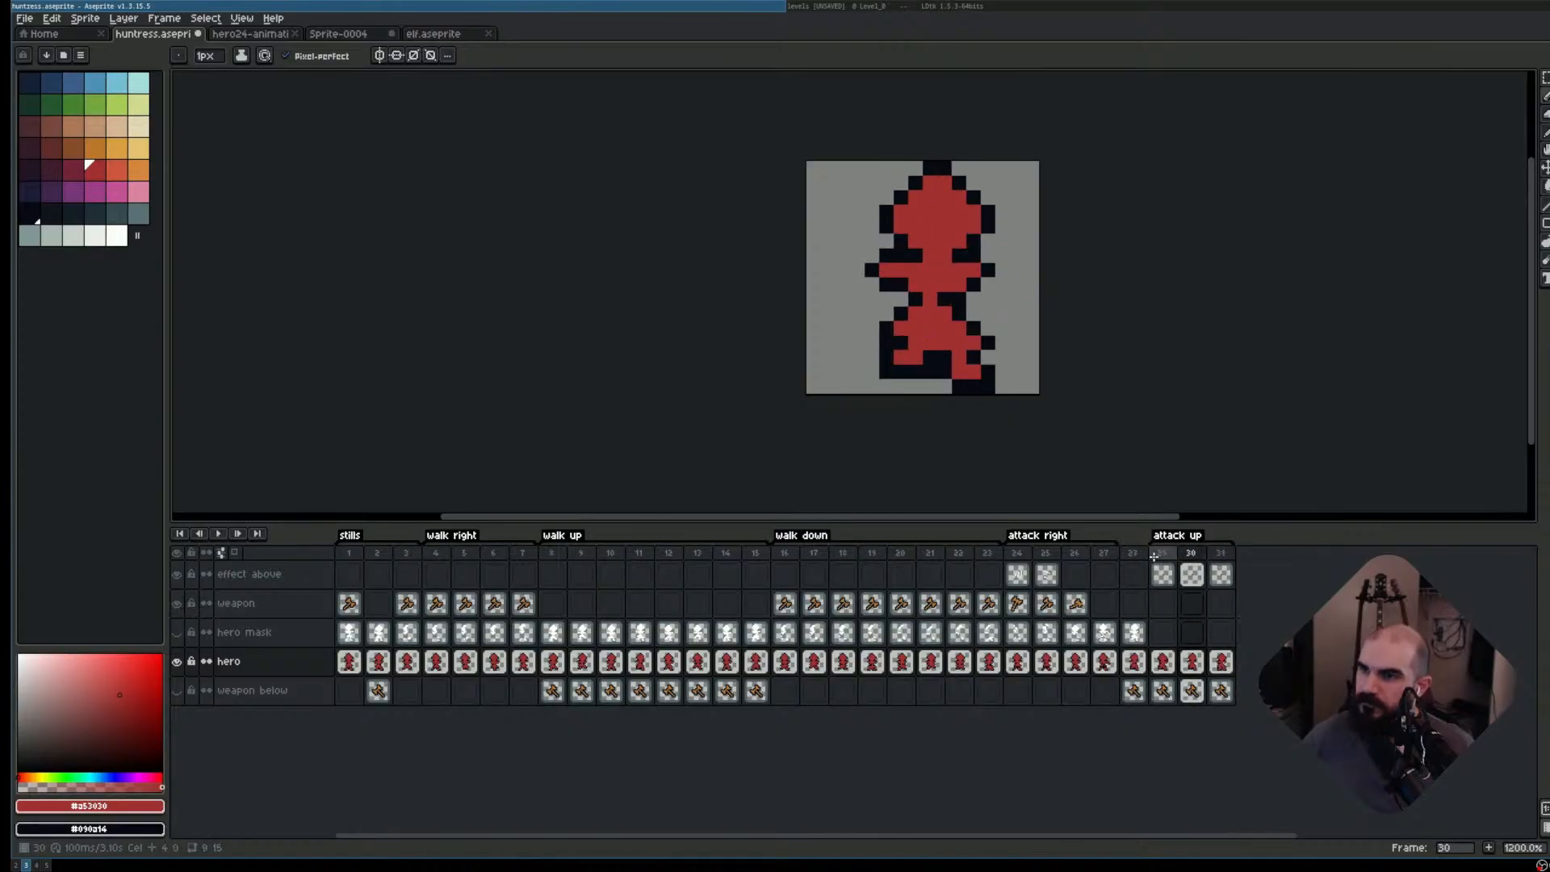
key("Right")
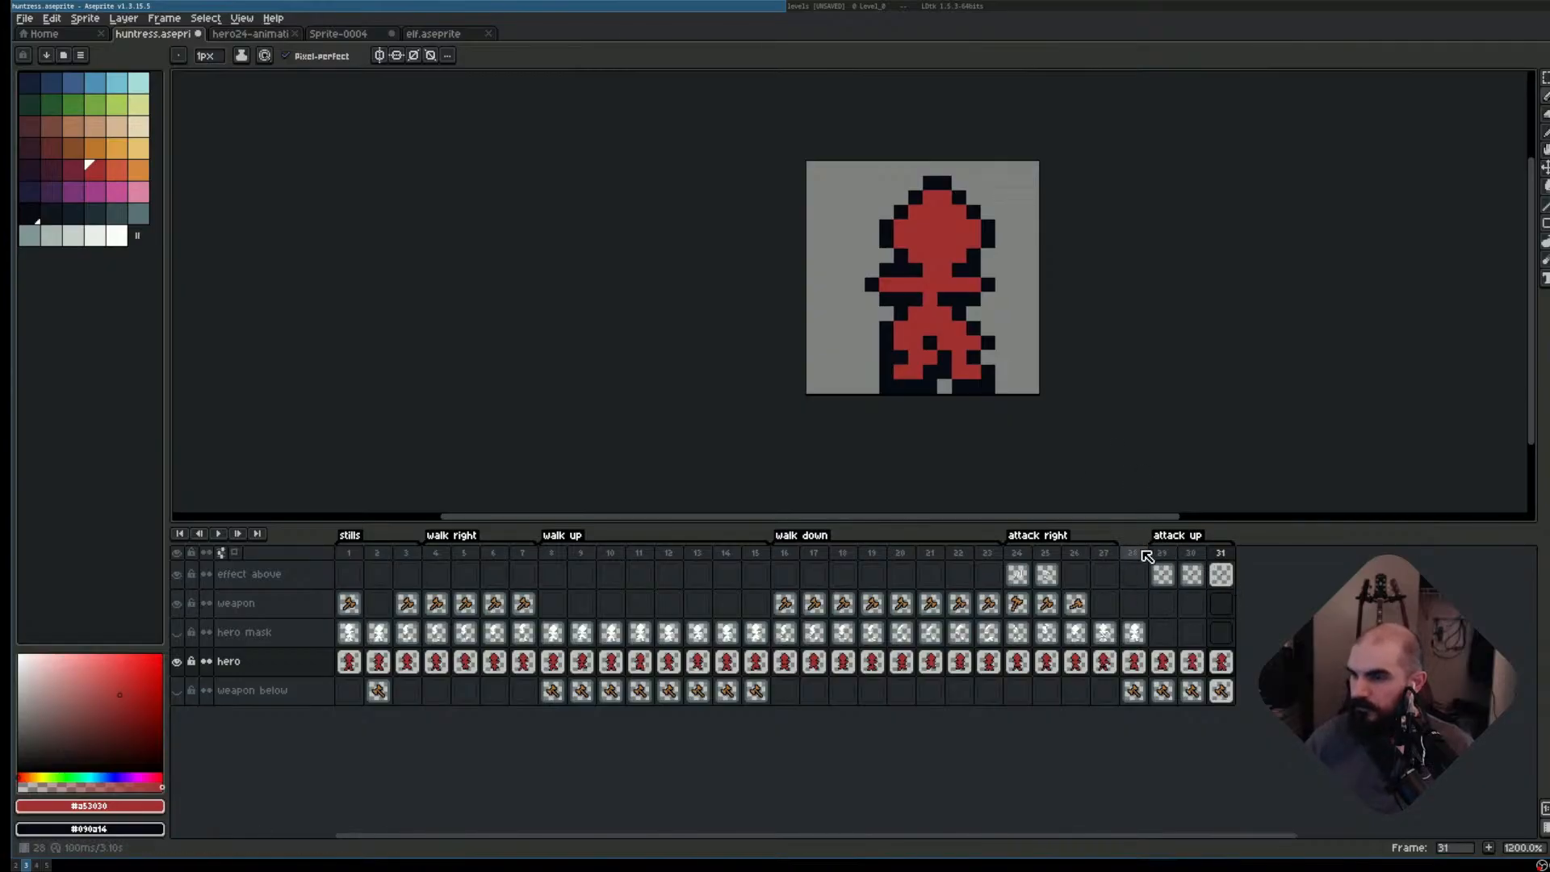
- Copy frame 28 to the end of the attack up animation as frame 32
left_click_drag(1147, 556, 1252, 558)
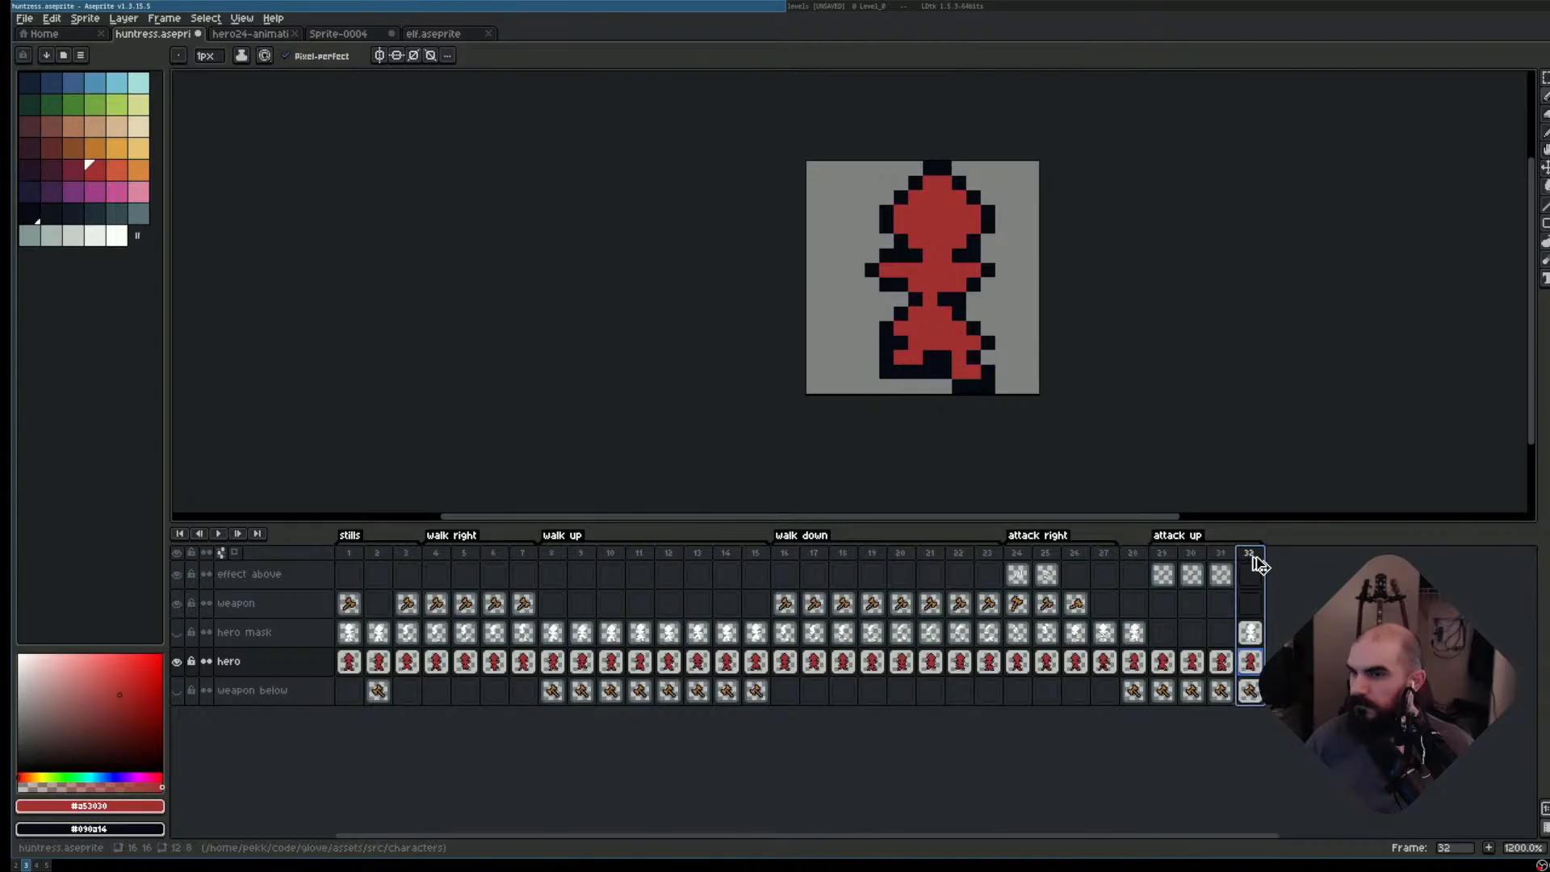
left_click(1164, 556)
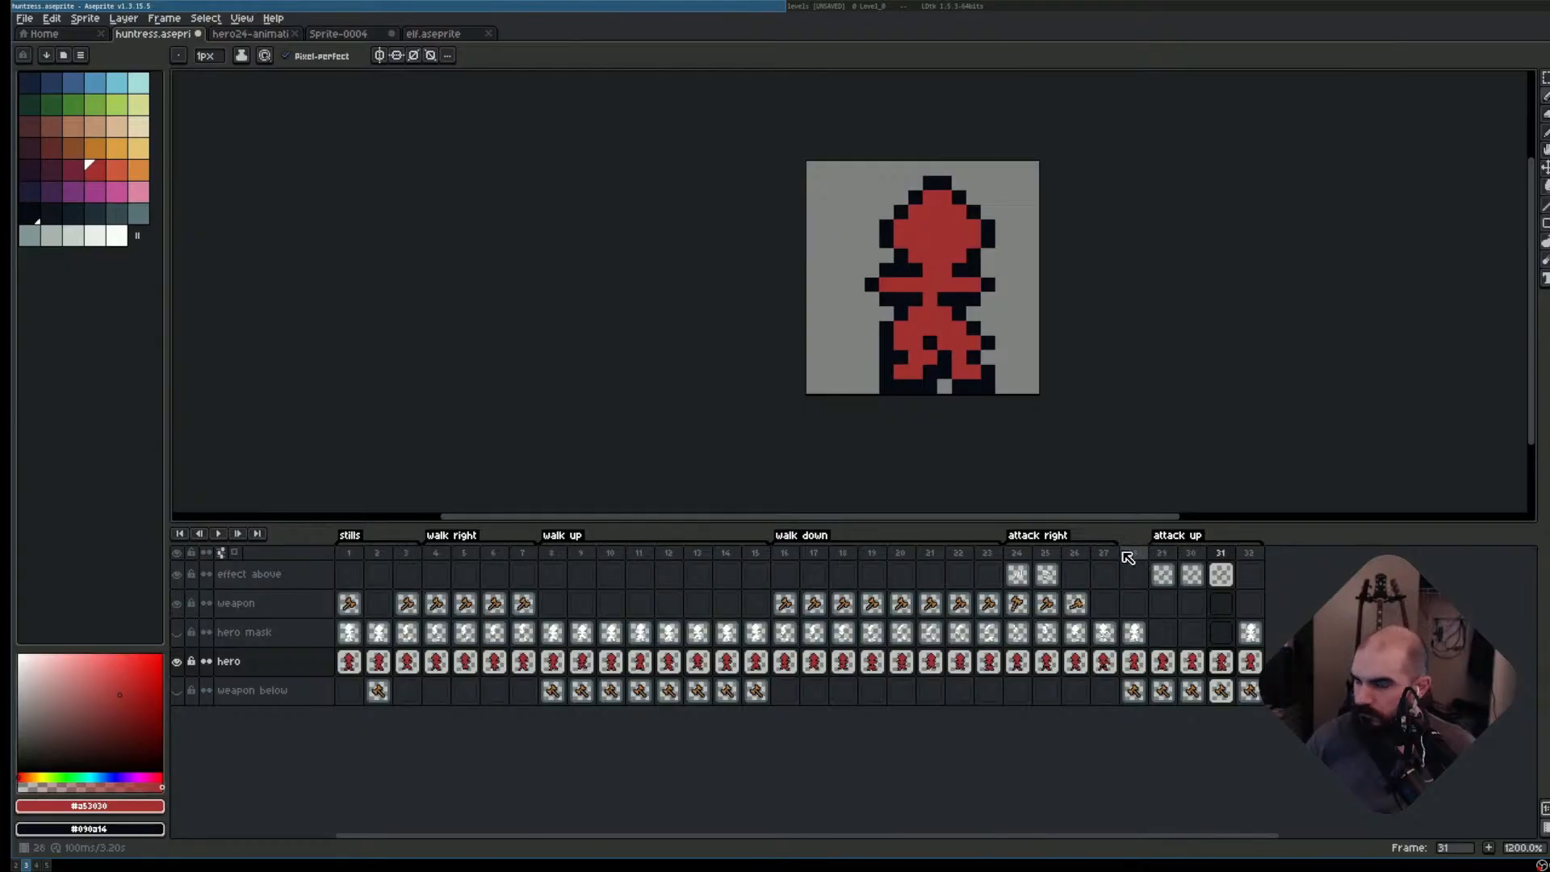
scroll(840, 274, "up", 1)
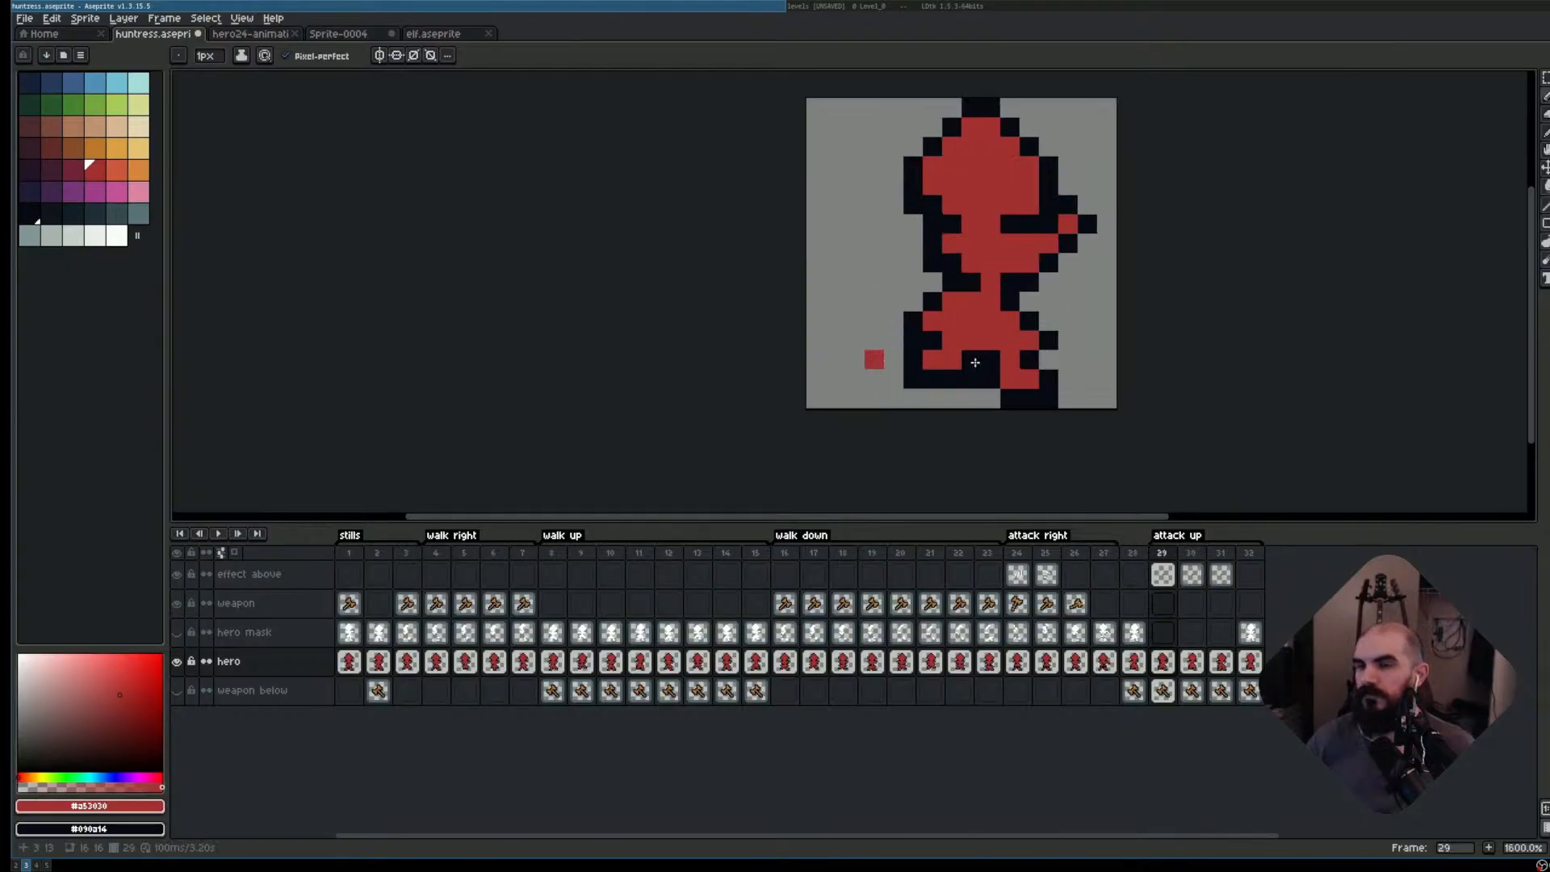
- Choose the near-white palette colour and clear the effect above cels of frames 29 to 31
left_click(94, 235)
left_click(1173, 576)
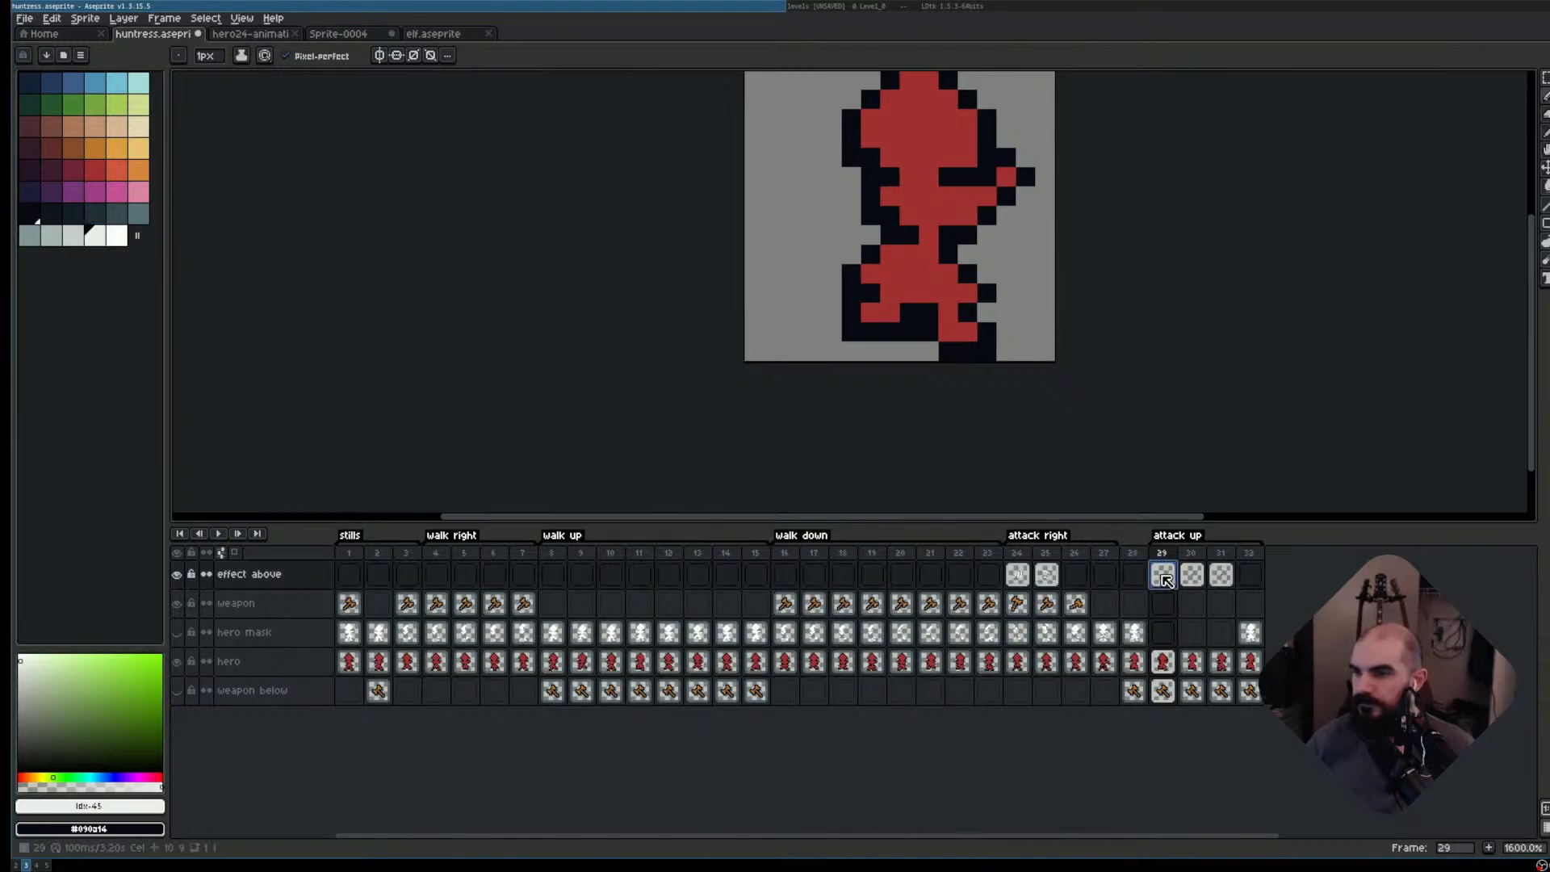
left_click_drag(1166, 580, 1217, 583)
scroll(1118, 288, "down", 1)
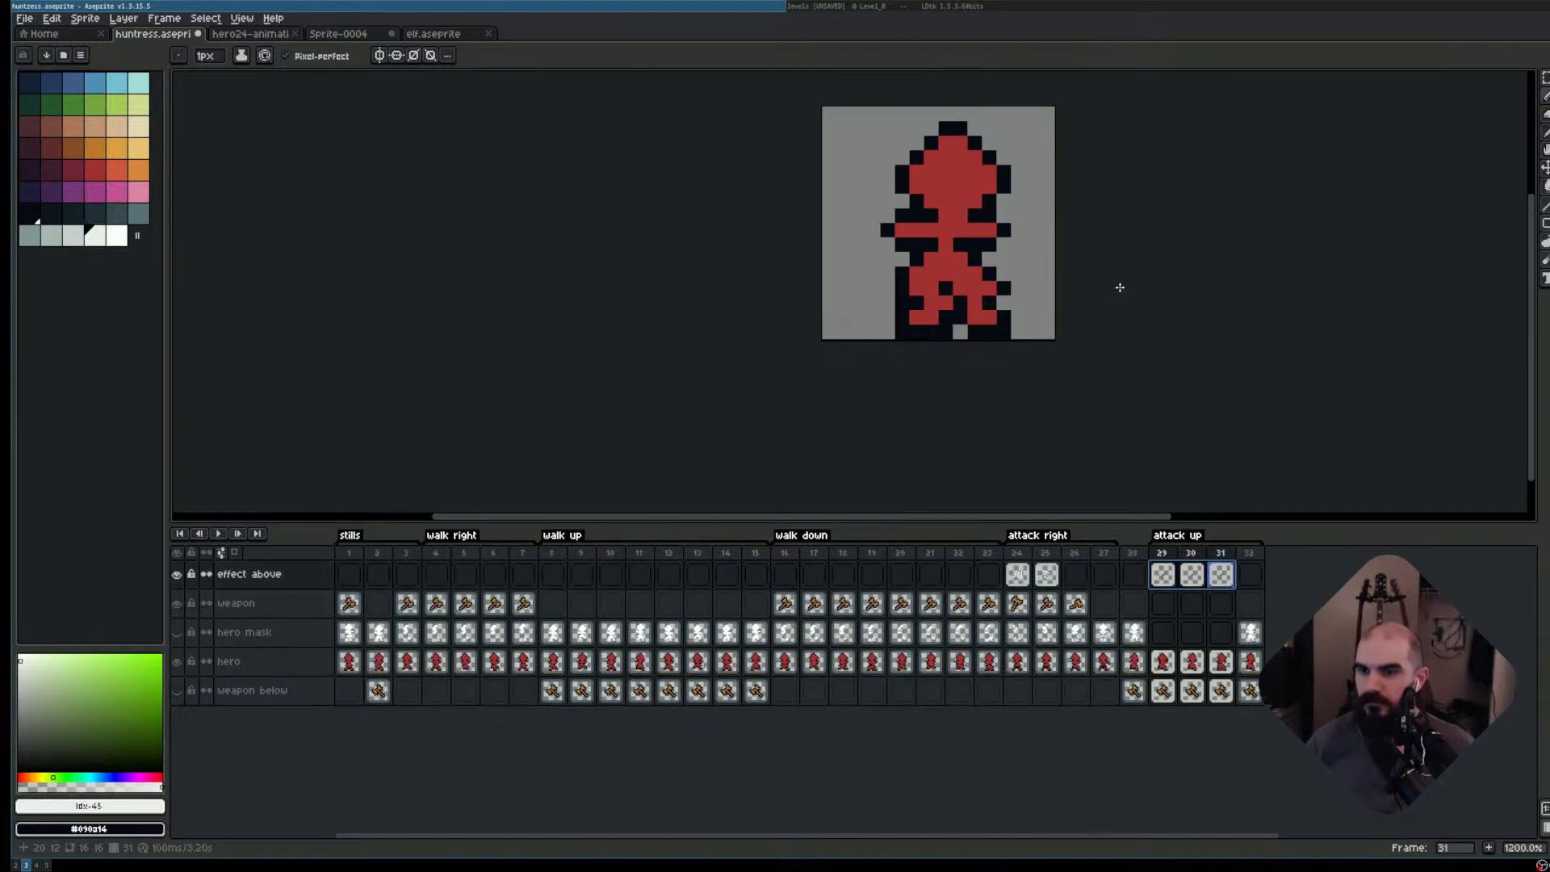
key("Delete")
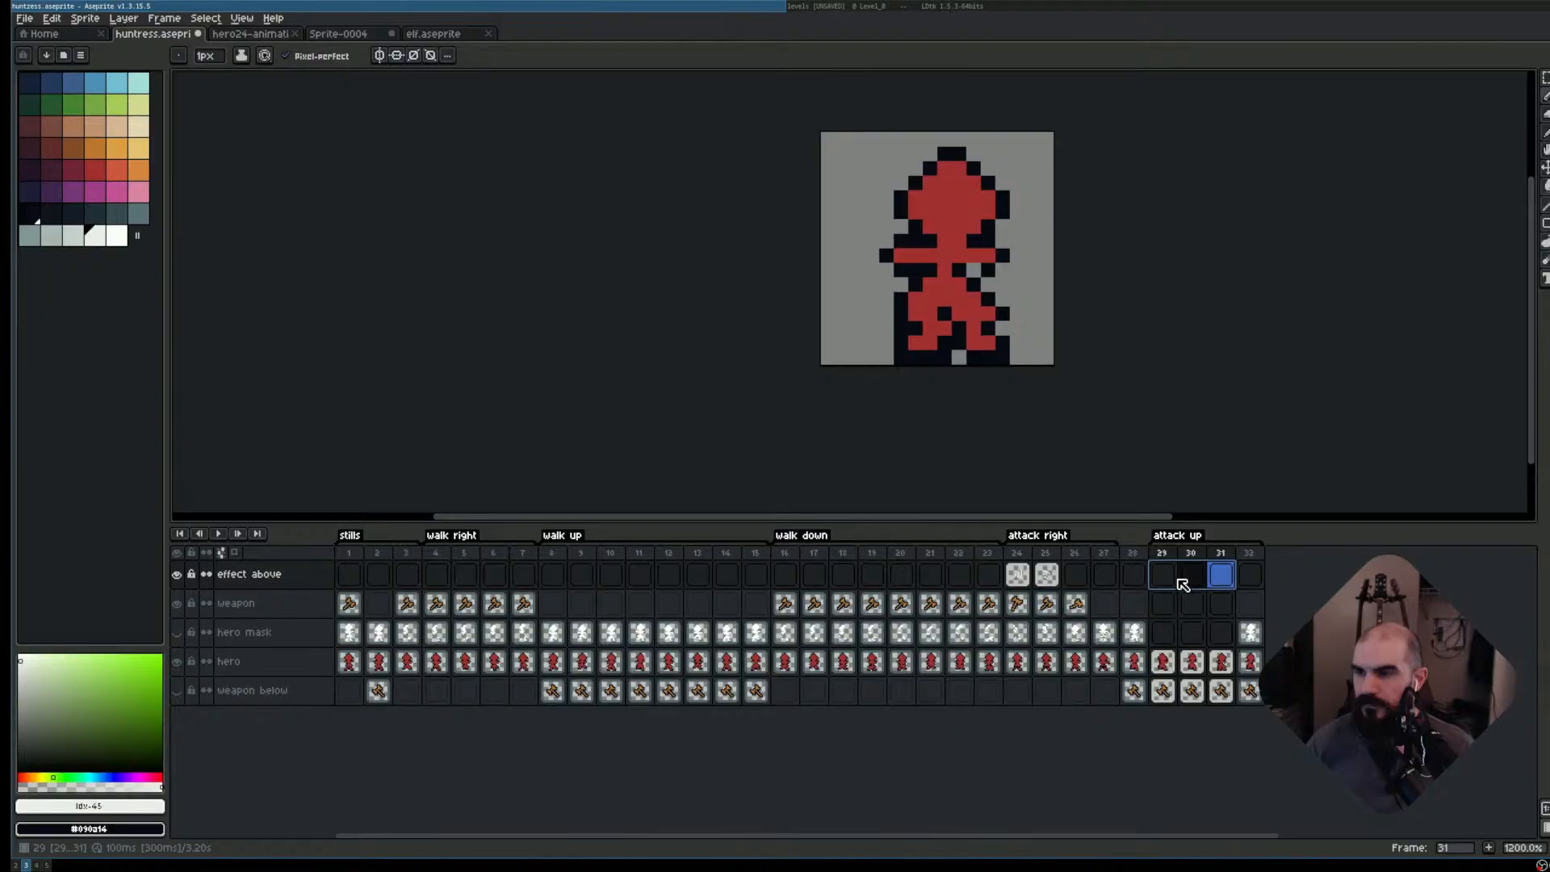
- Flip back and forth through the huntress's poses in frames 29 to 32
left_click(1174, 671)
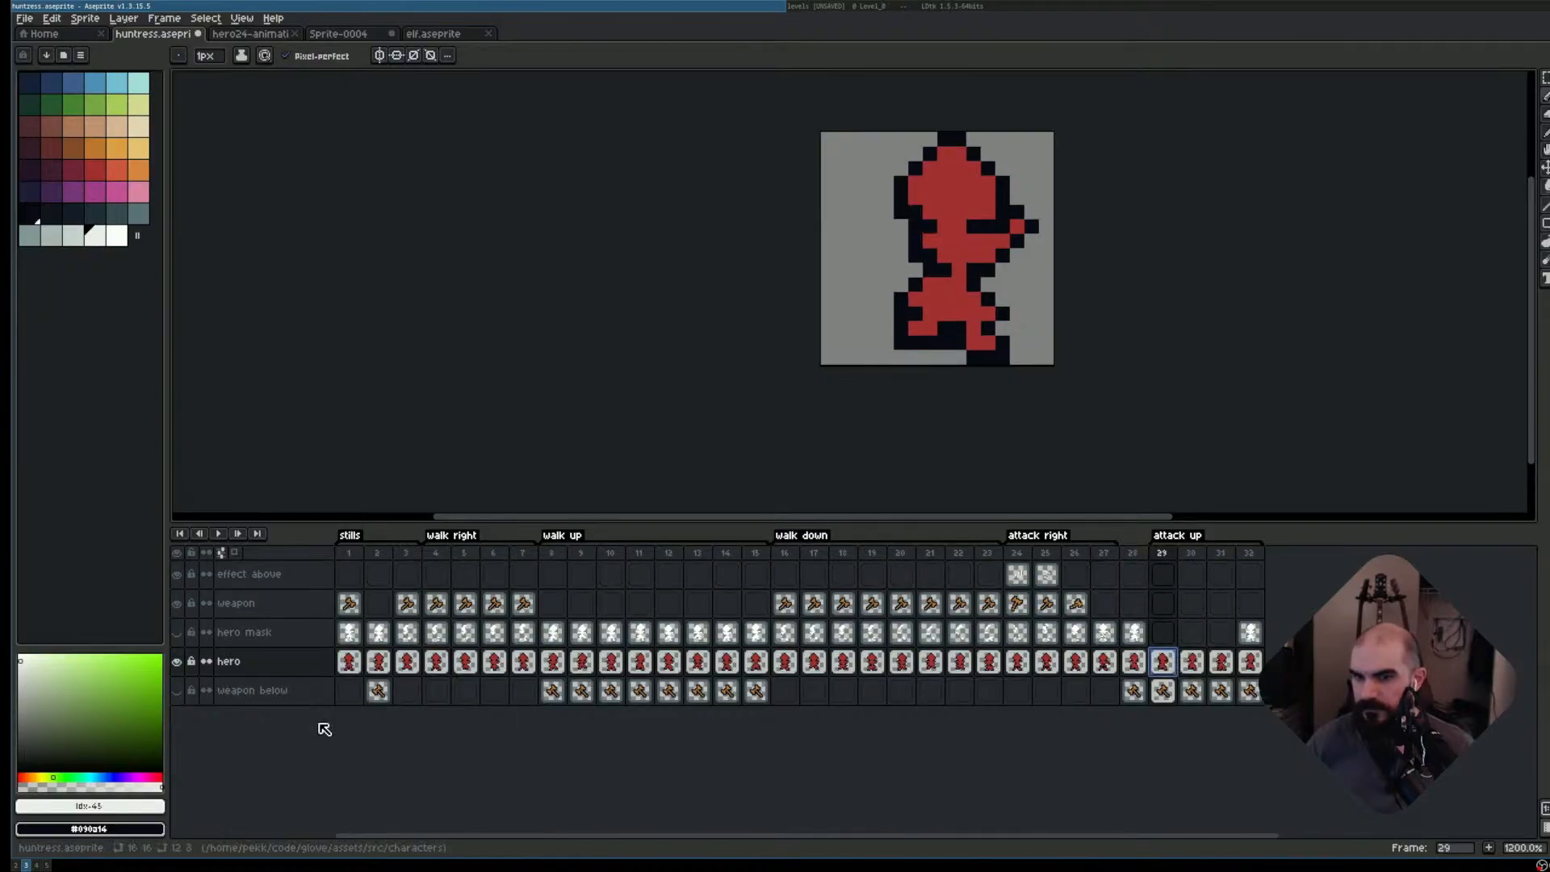
key("Right")
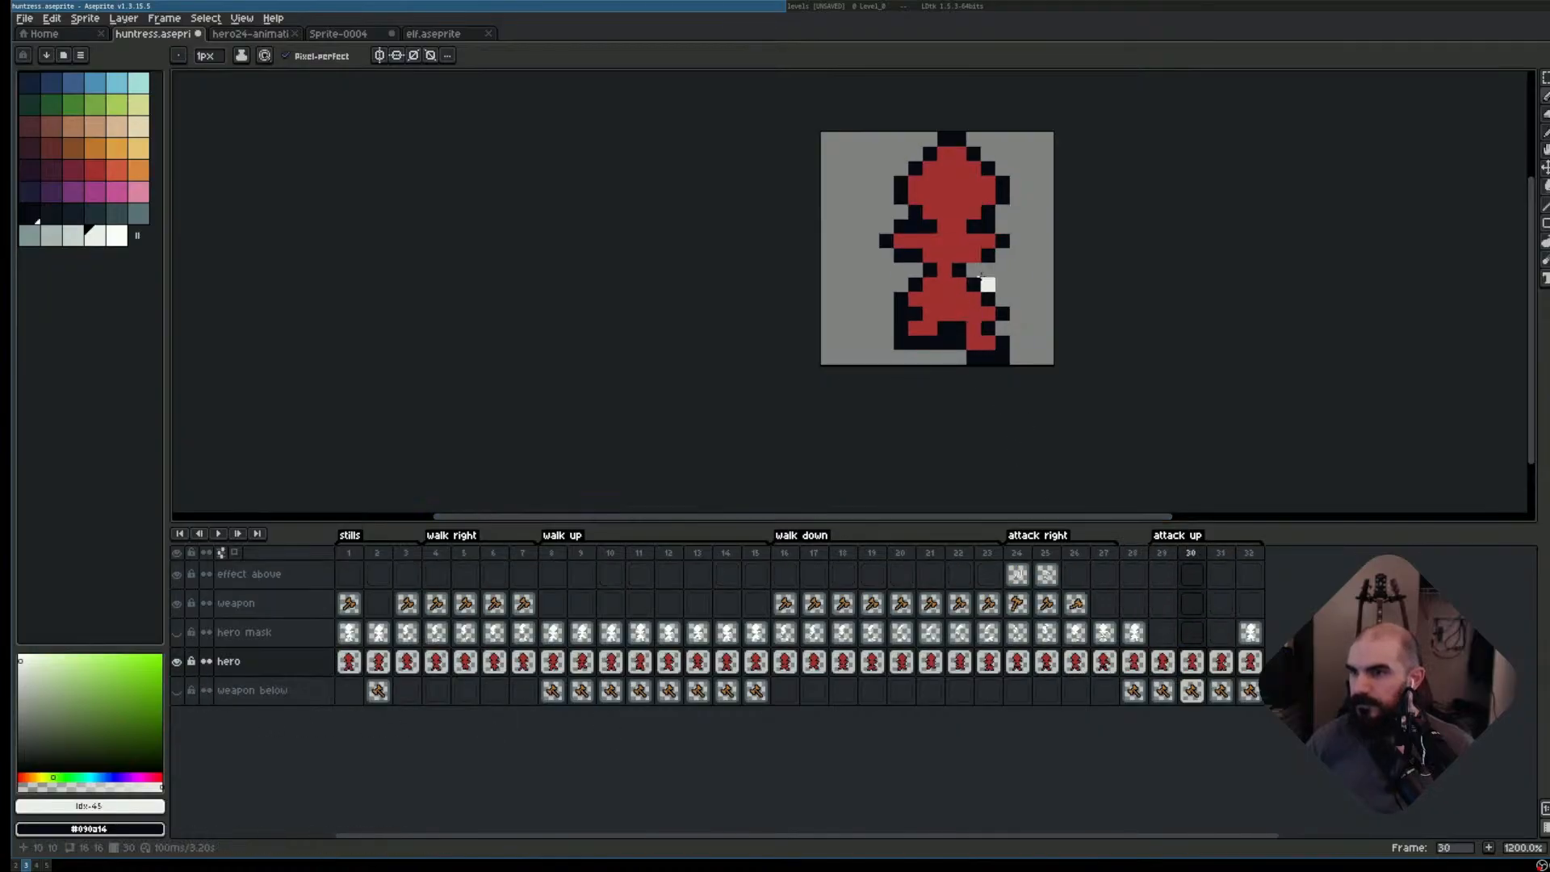
key("Right")
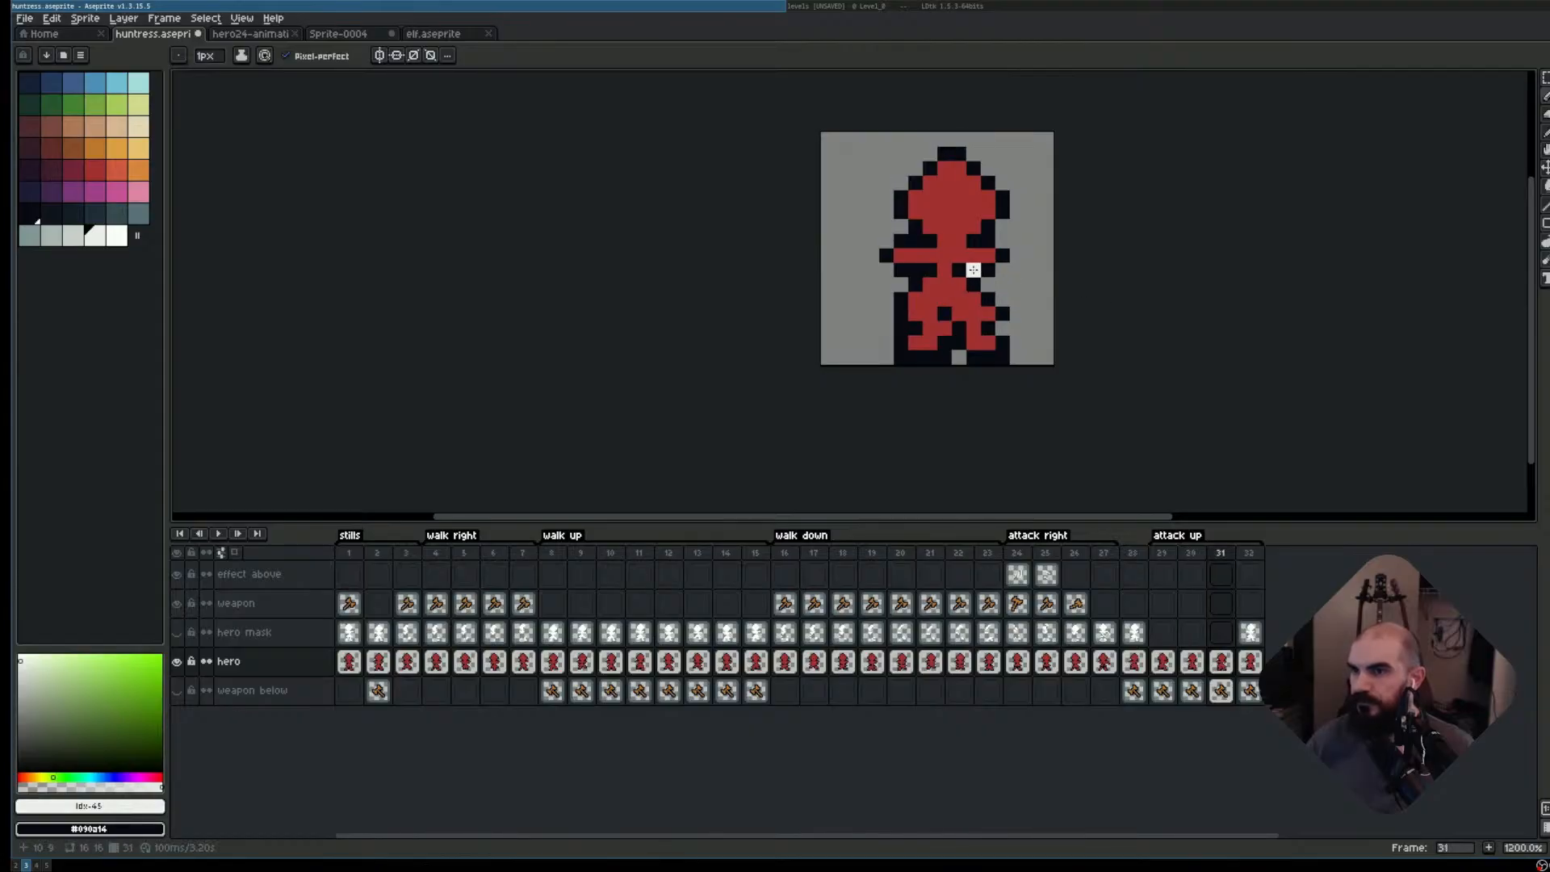
key("Right")
key("Left")
key("Left")
key("Left")
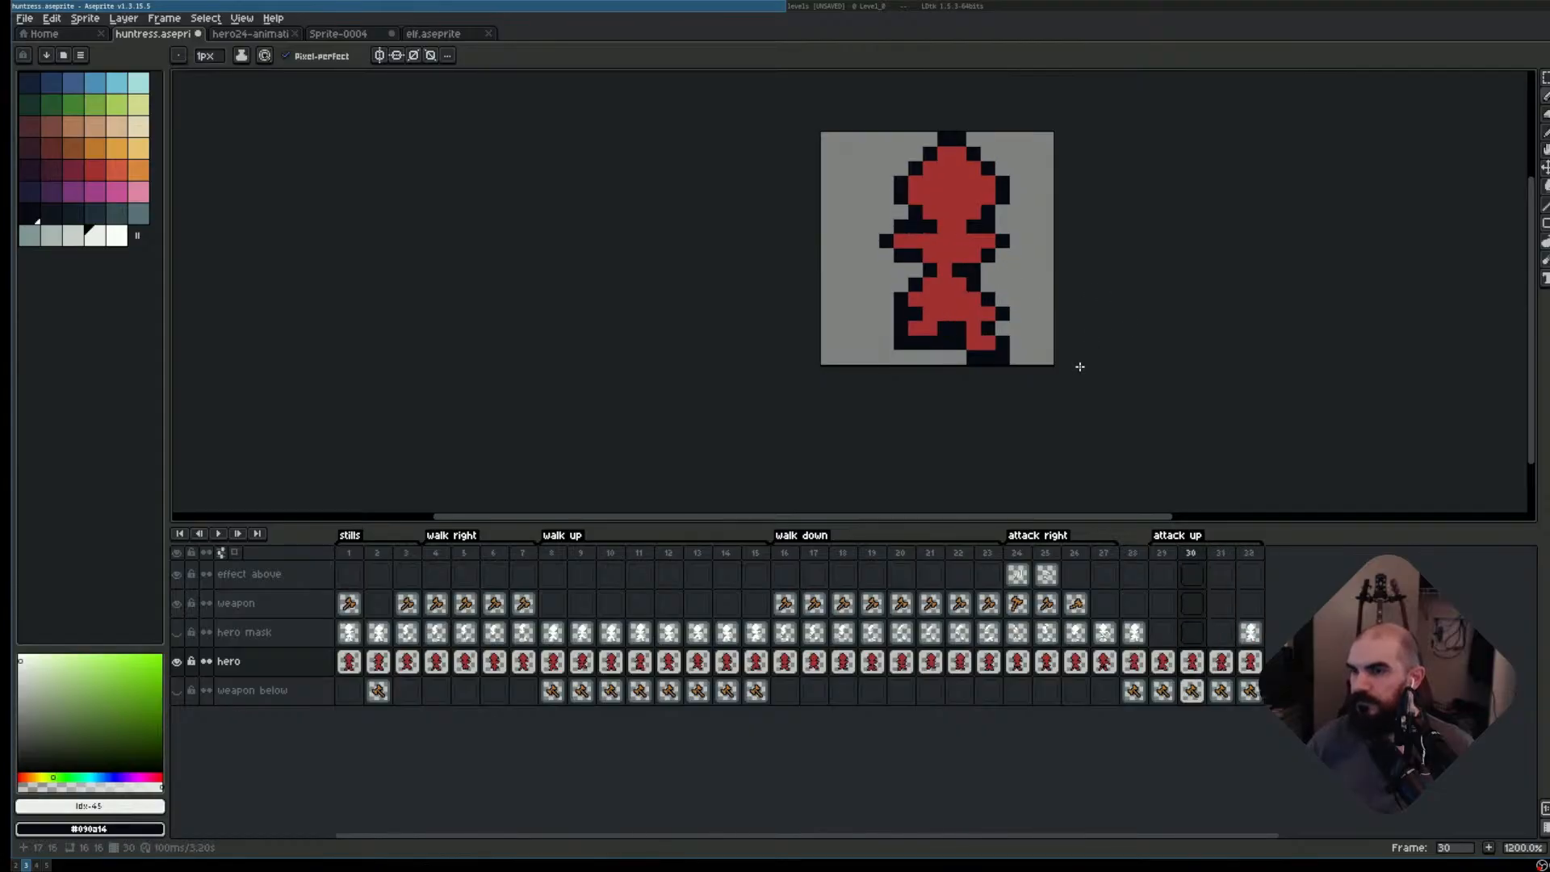
- Paint near-white motion pixels under the raised foot and below the axe on frame 29's effect above layer, with the weapon below layer shown
left_click(1163, 574)
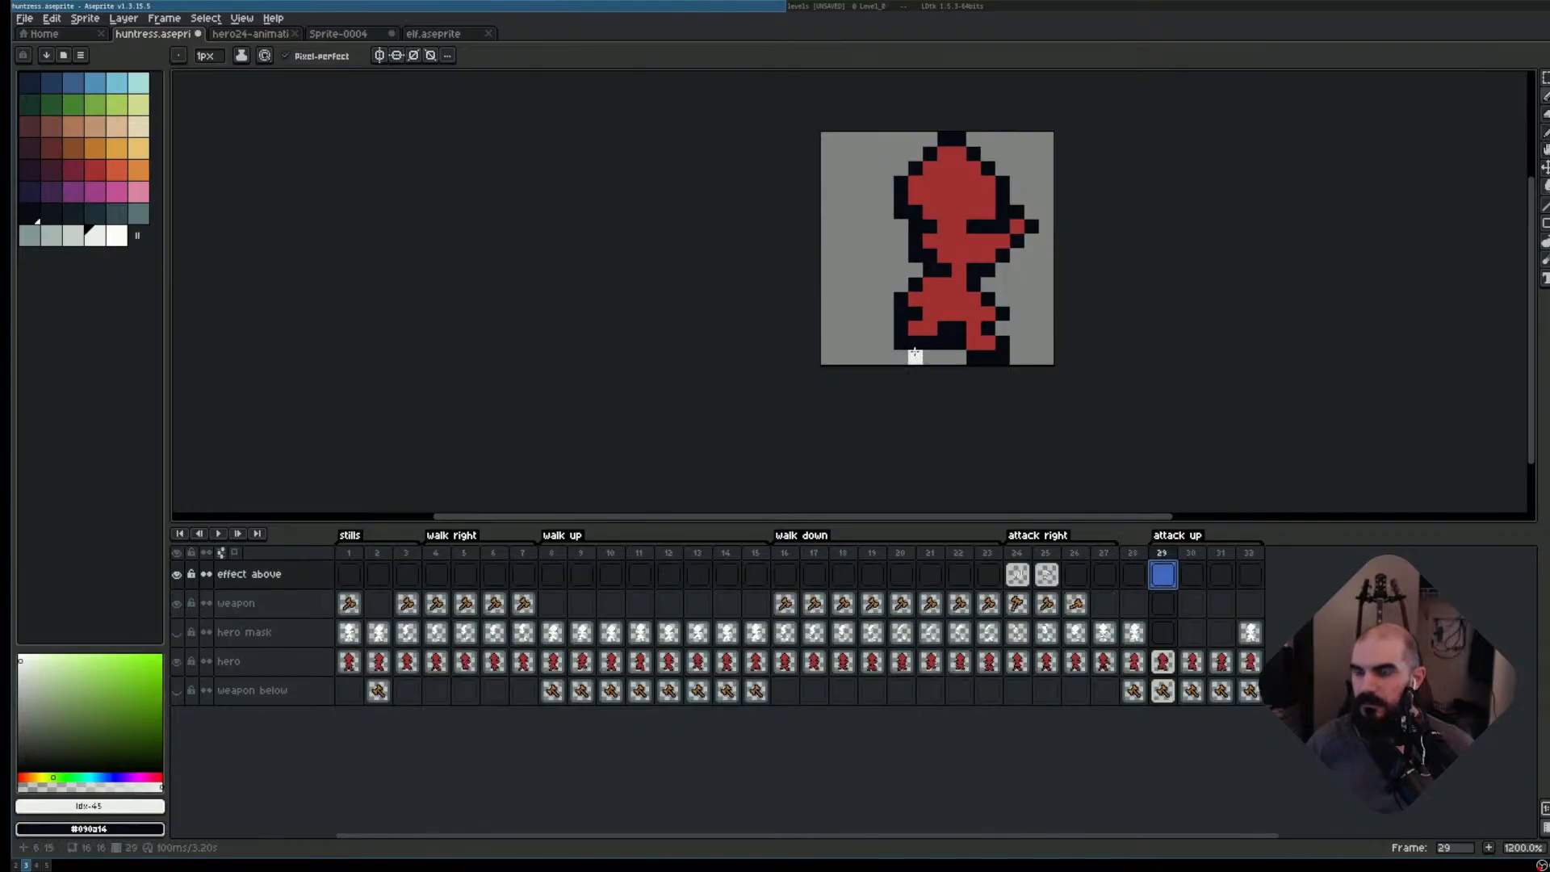
left_click_drag(926, 356, 939, 357)
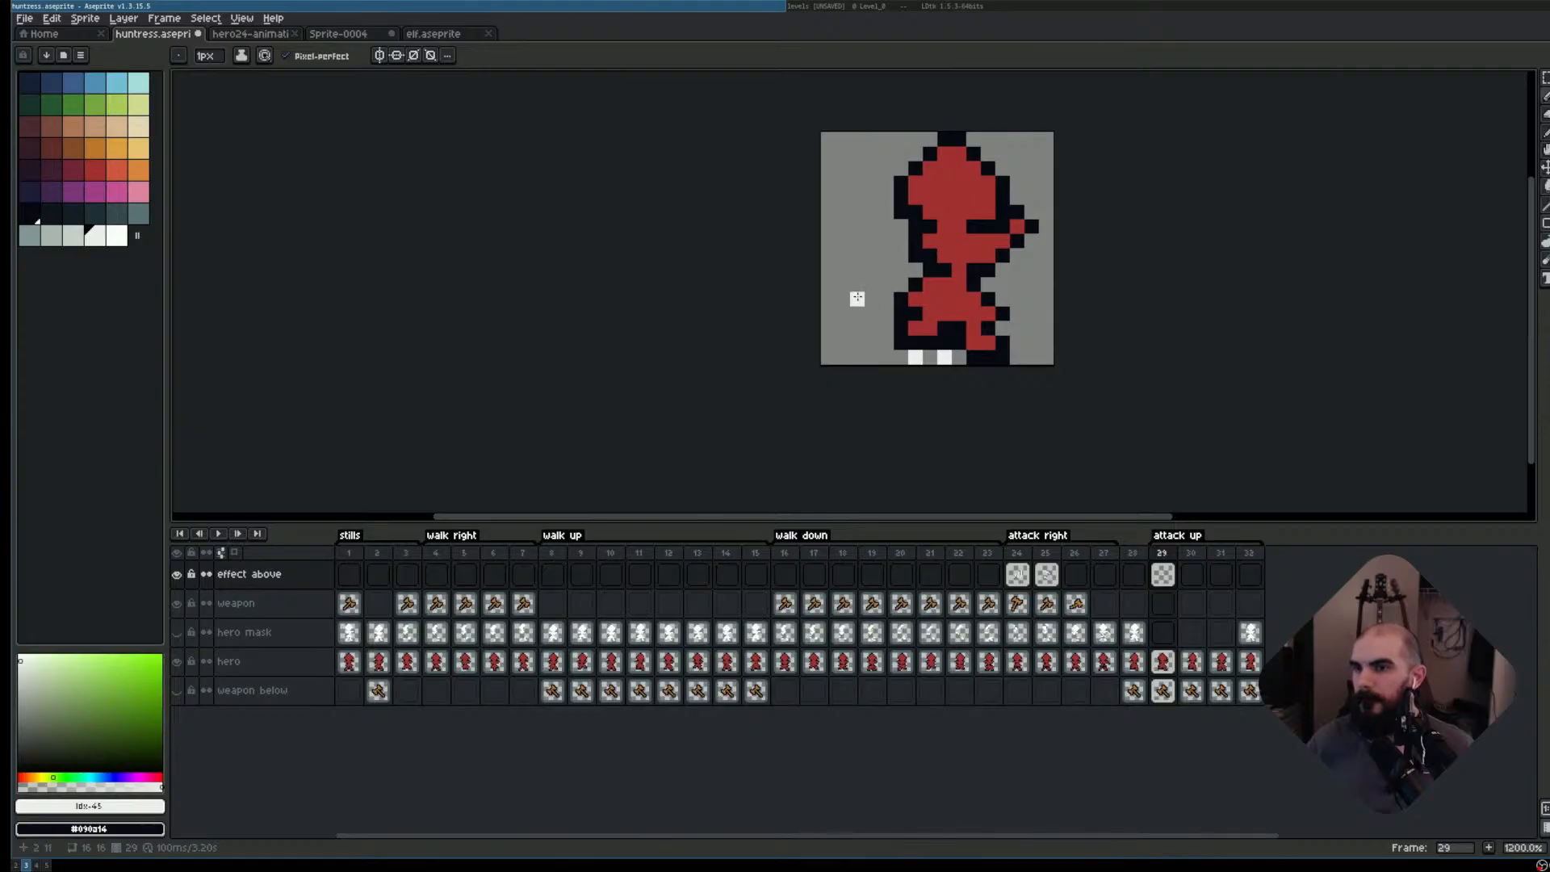
left_click(176, 690)
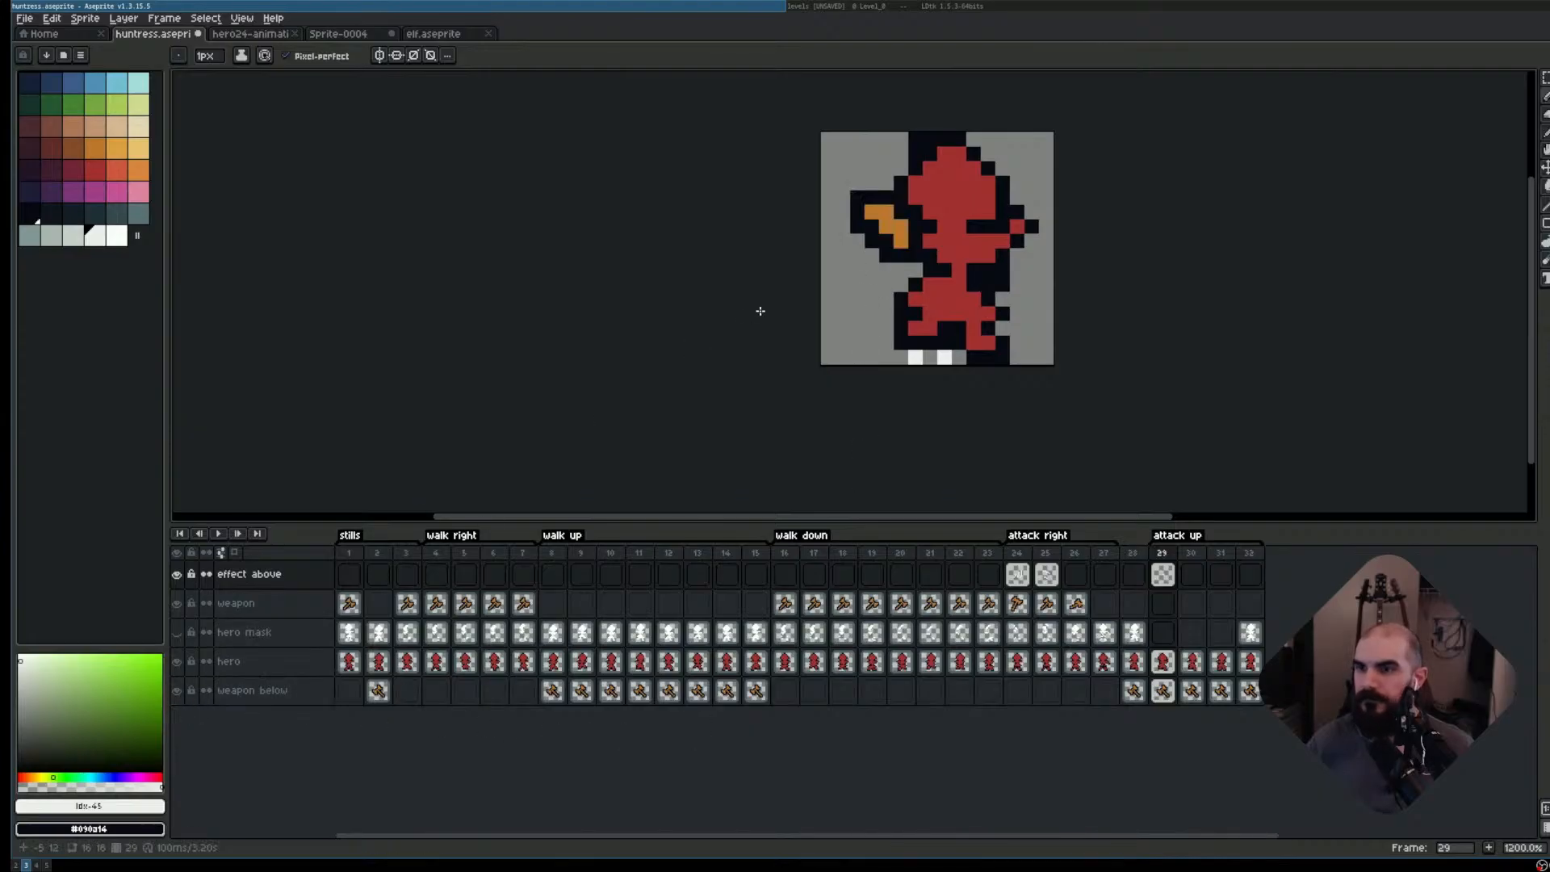
mouse_move(844, 264)
left_mouse_down()
mouse_move(843, 289)
mouse_move(880, 302)
left_mouse_up()
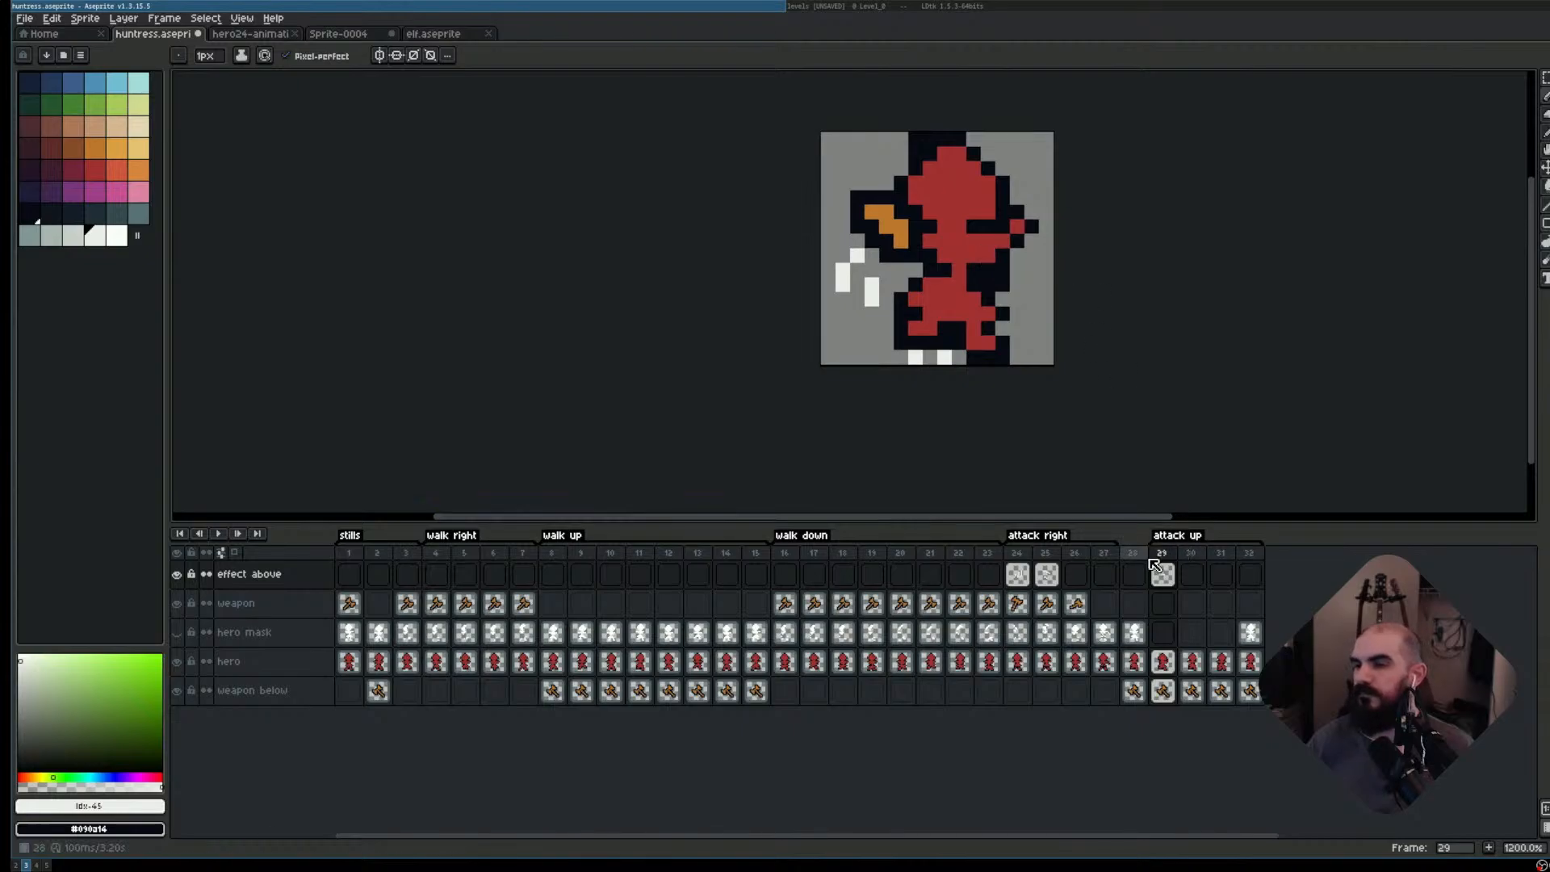
- Paint two stepped near-white motion streaks beside the huntress's right arm on the effect above layer in frame 30
key("Left")
key("Right")
key("Left")
key("Right")
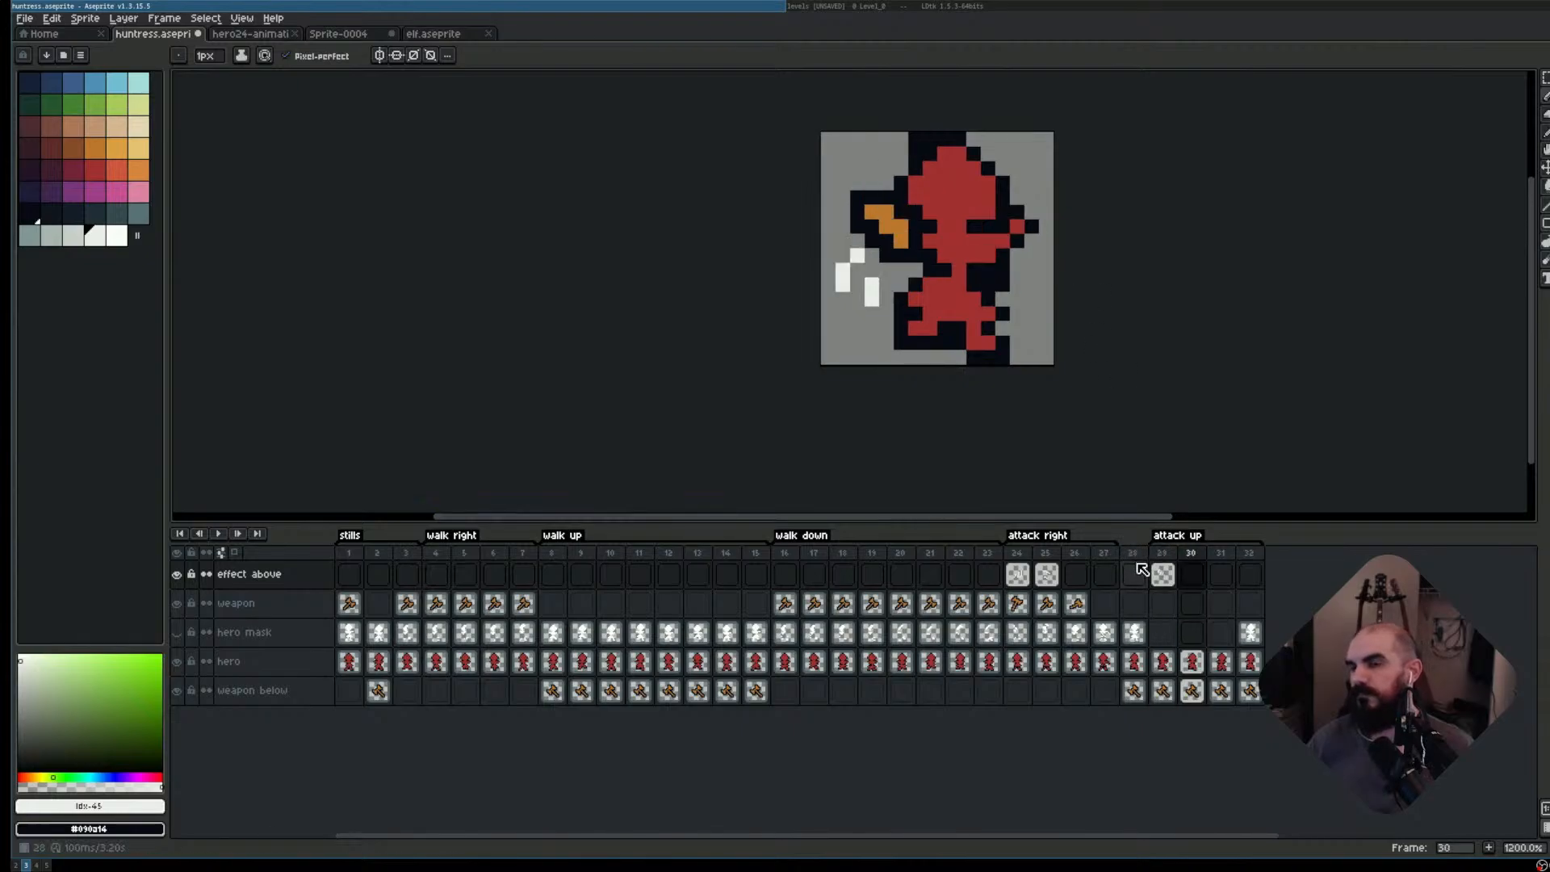
key("Right")
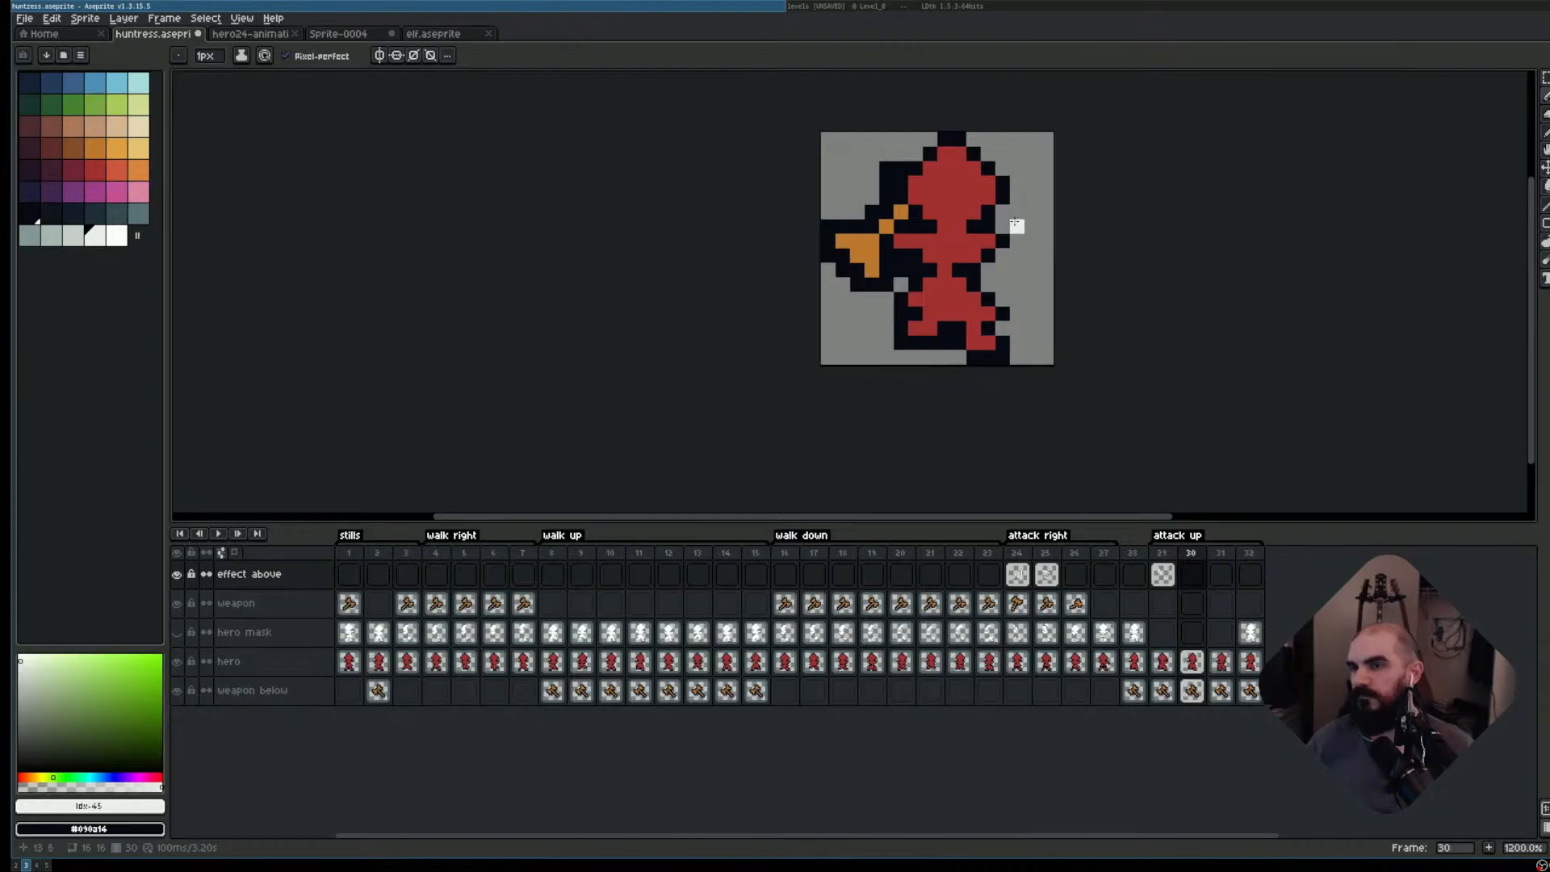
left_click_drag(1034, 212, 1001, 213)
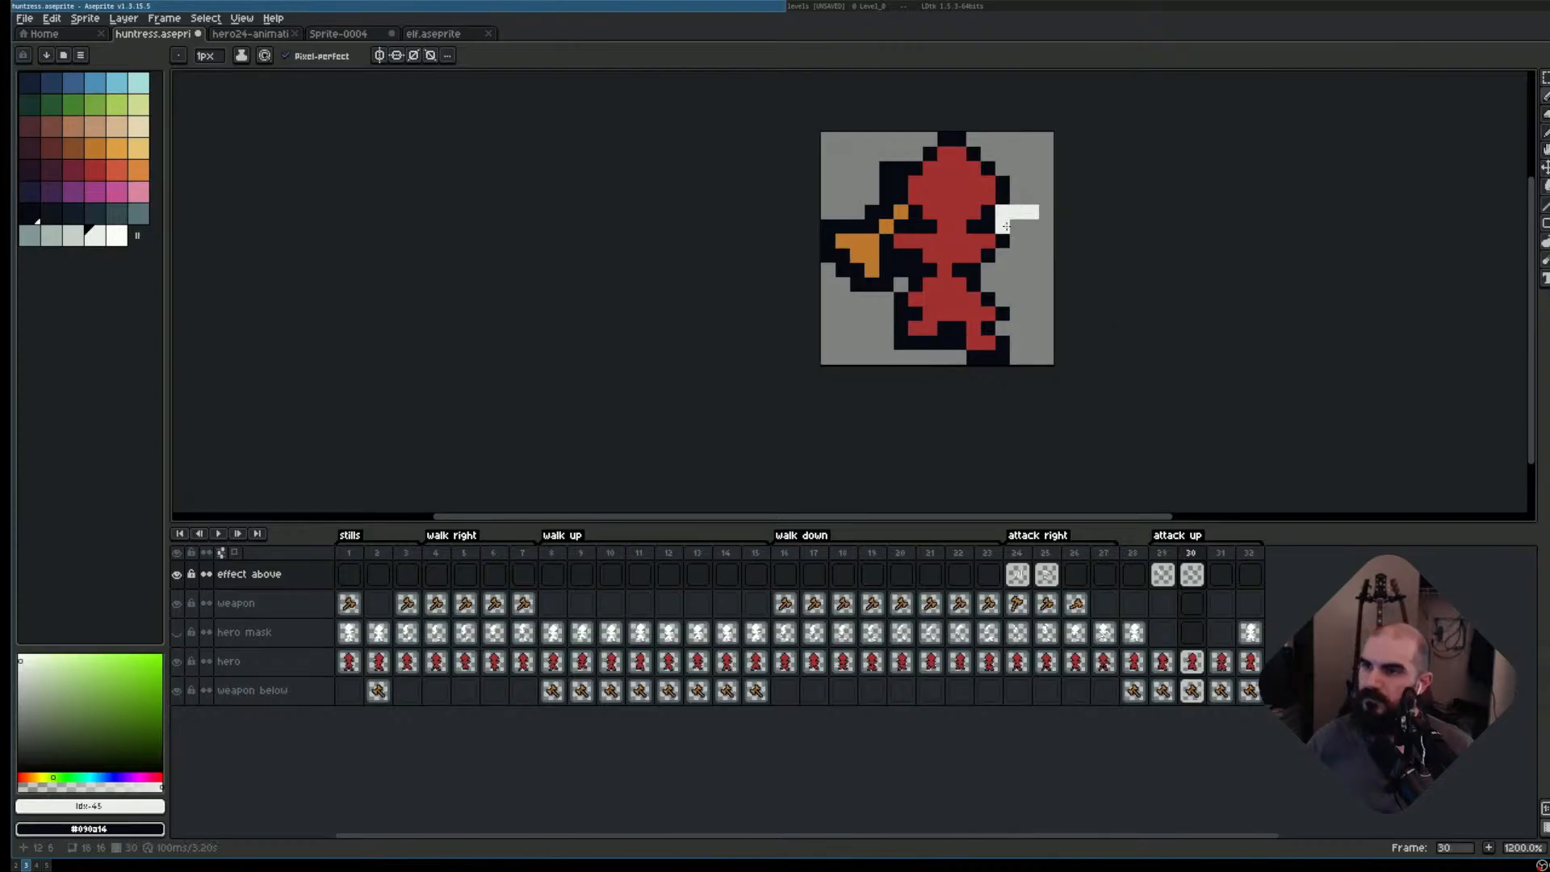
mouse_move(1043, 264)
left_mouse_down()
mouse_move(987, 270)
mouse_move(1004, 257)
mouse_move(1032, 271)
left_mouse_up()
key("e")
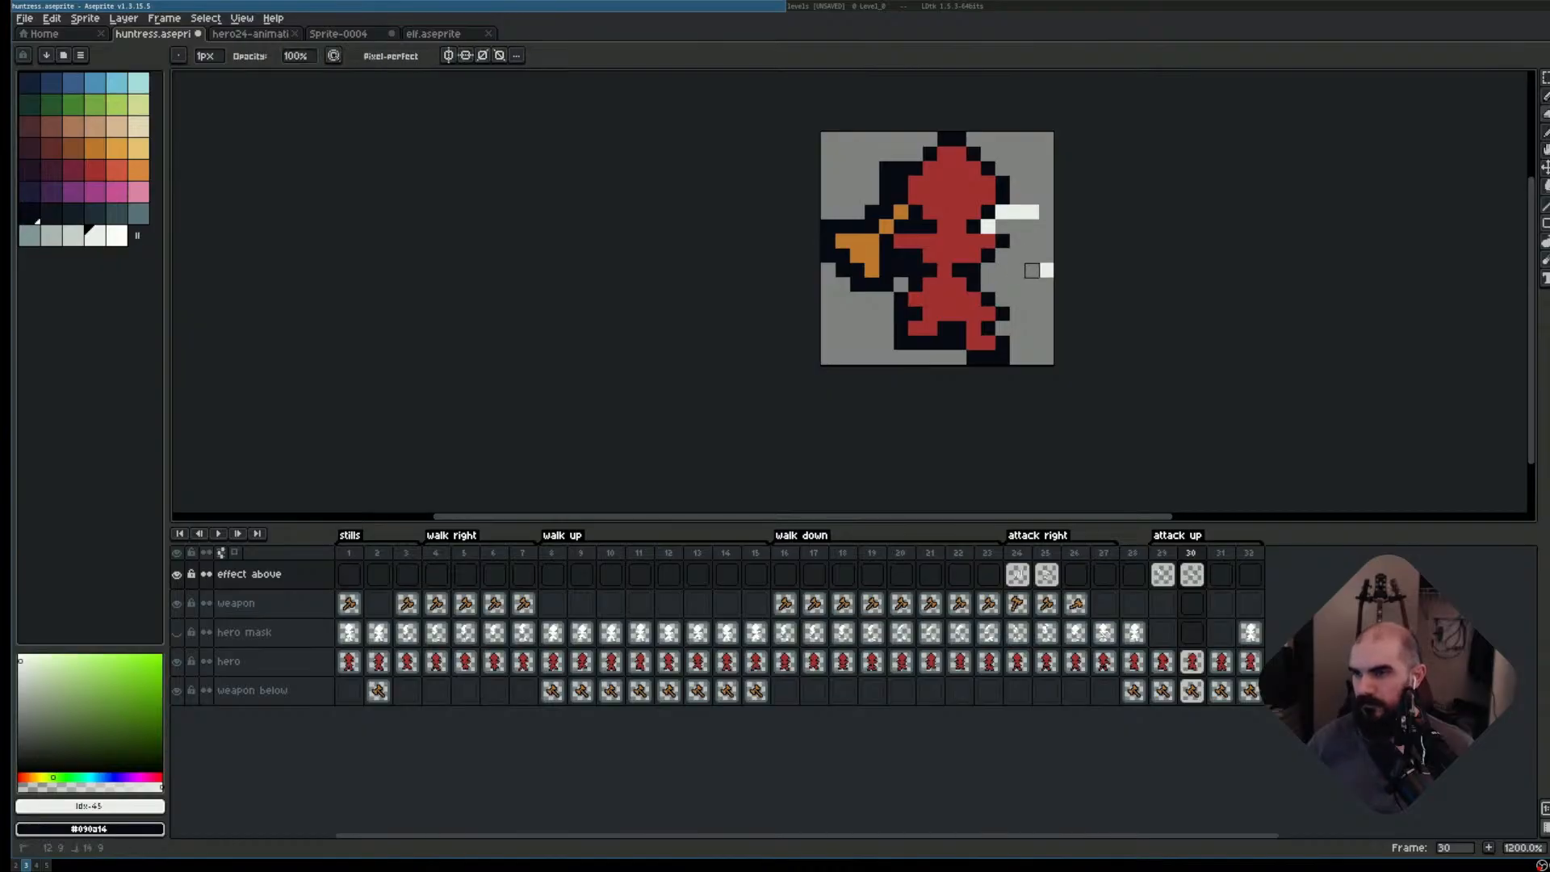
key("b")
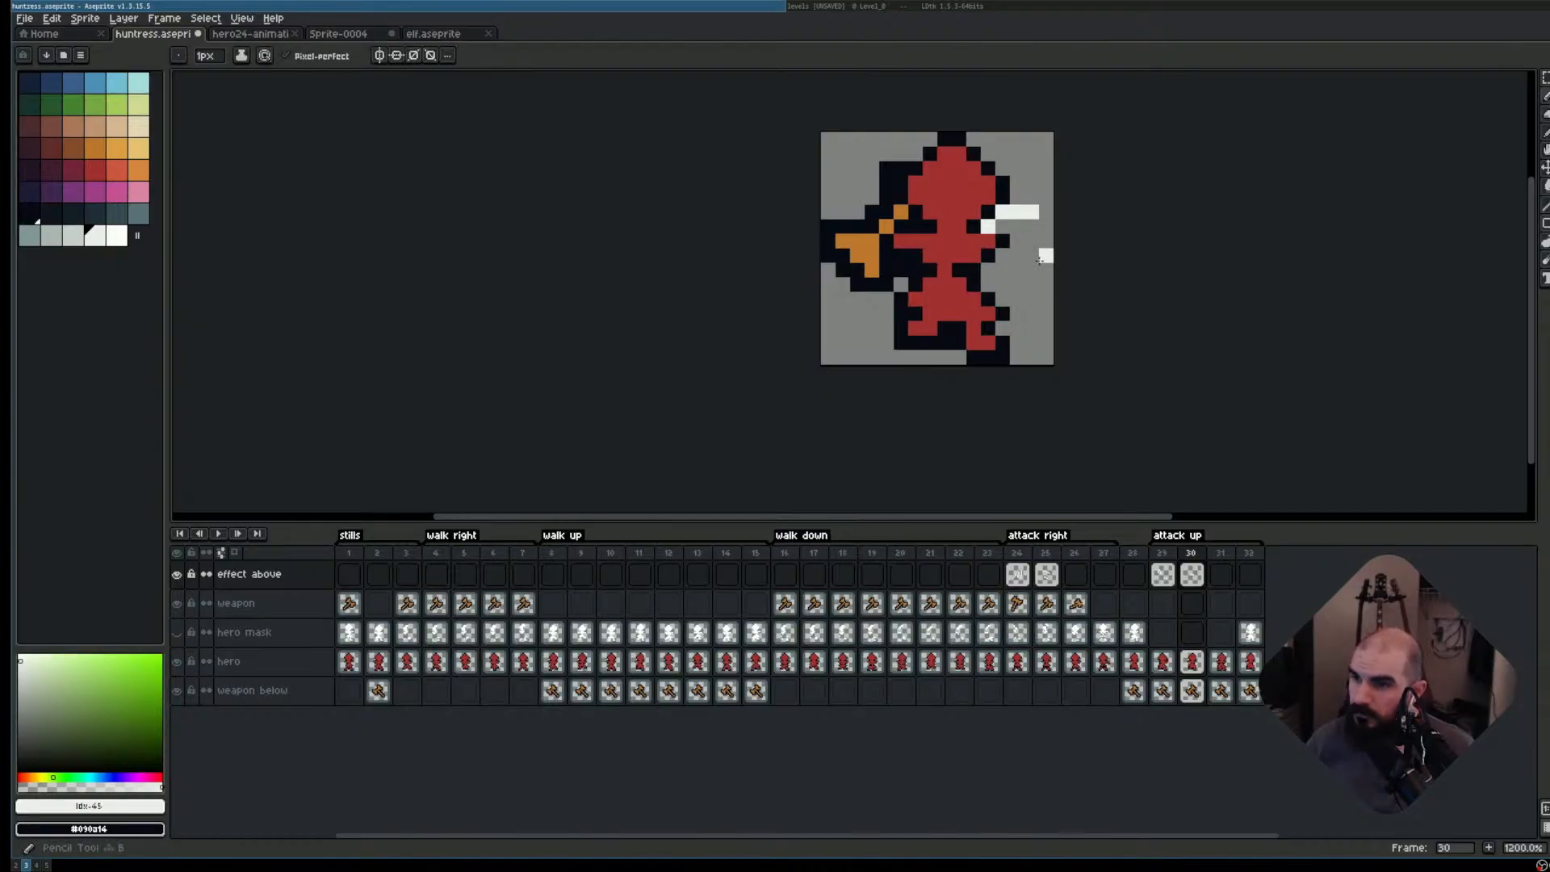
left_click(1003, 269)
left_click(1016, 284)
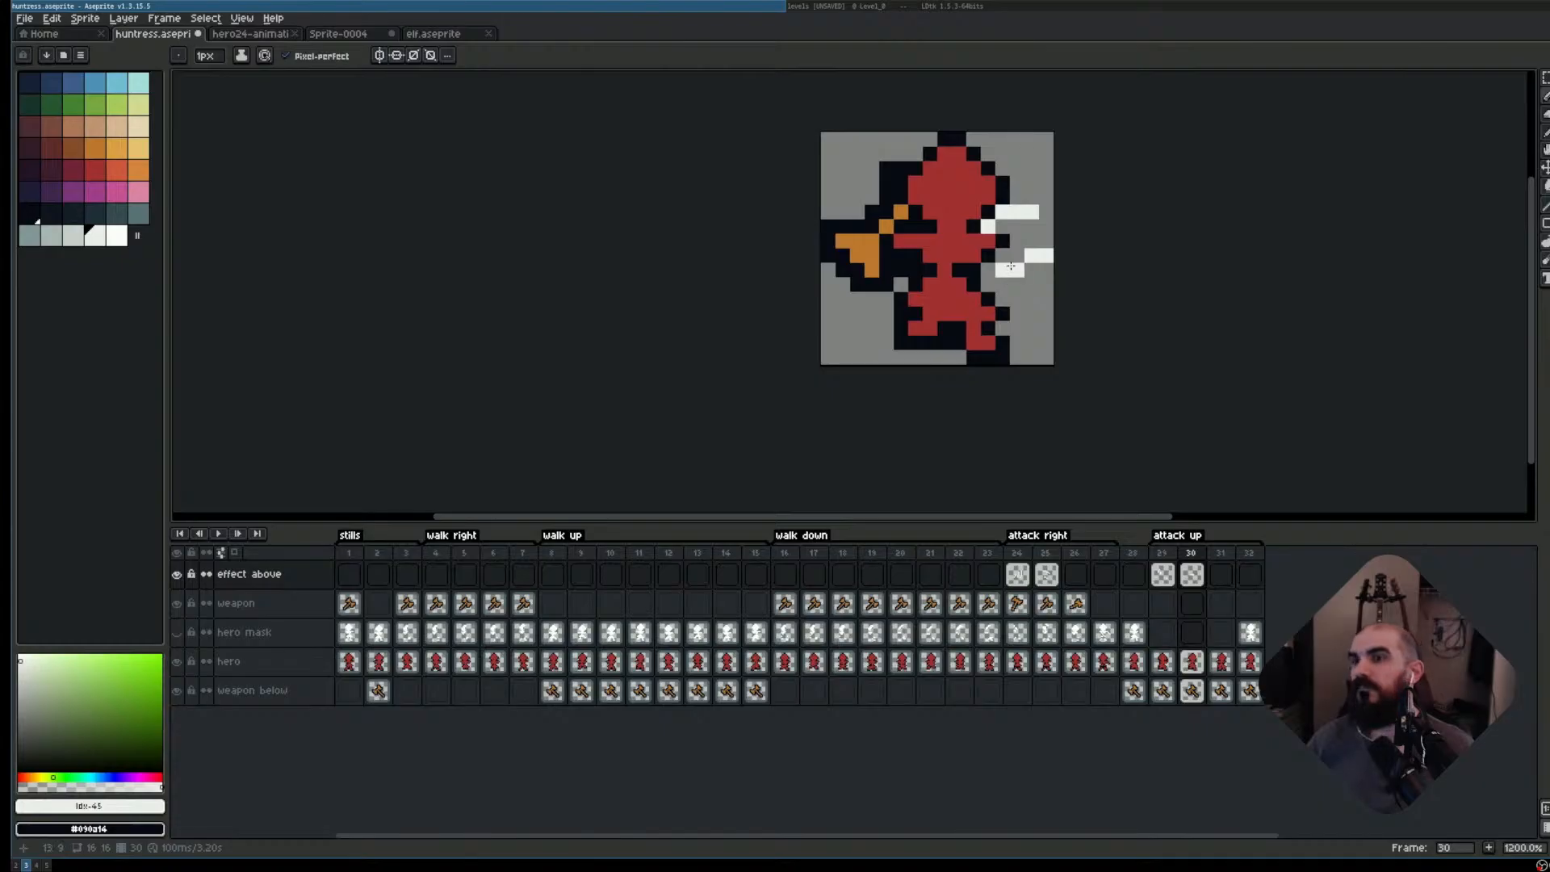
- Compare the motion effects in frames 29 and 30 and play back the attack up animation
key("Left")
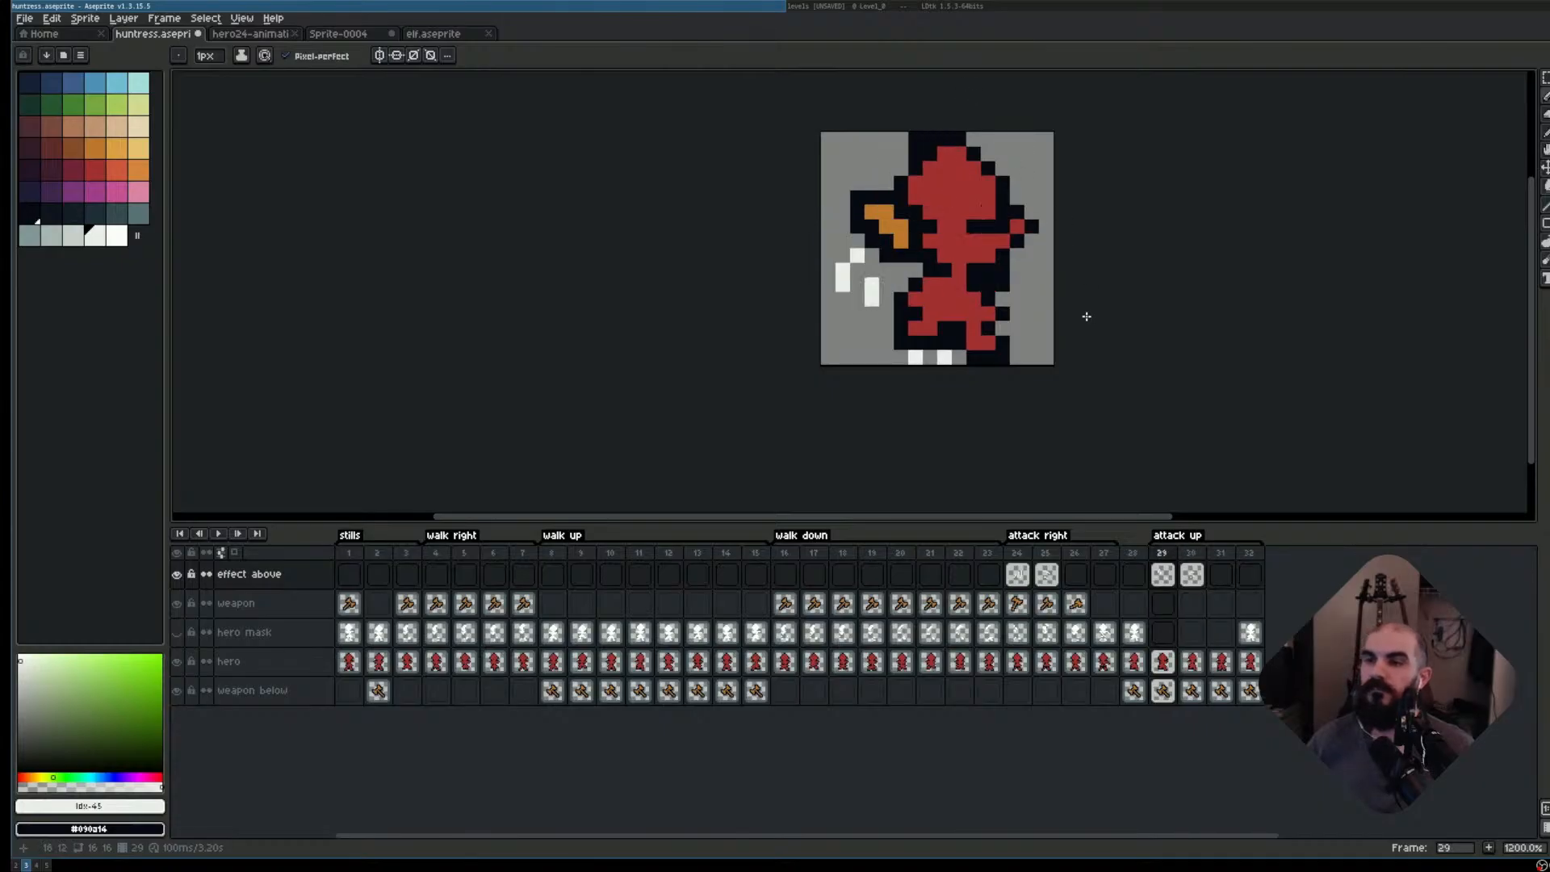
key("Right")
key("Left")
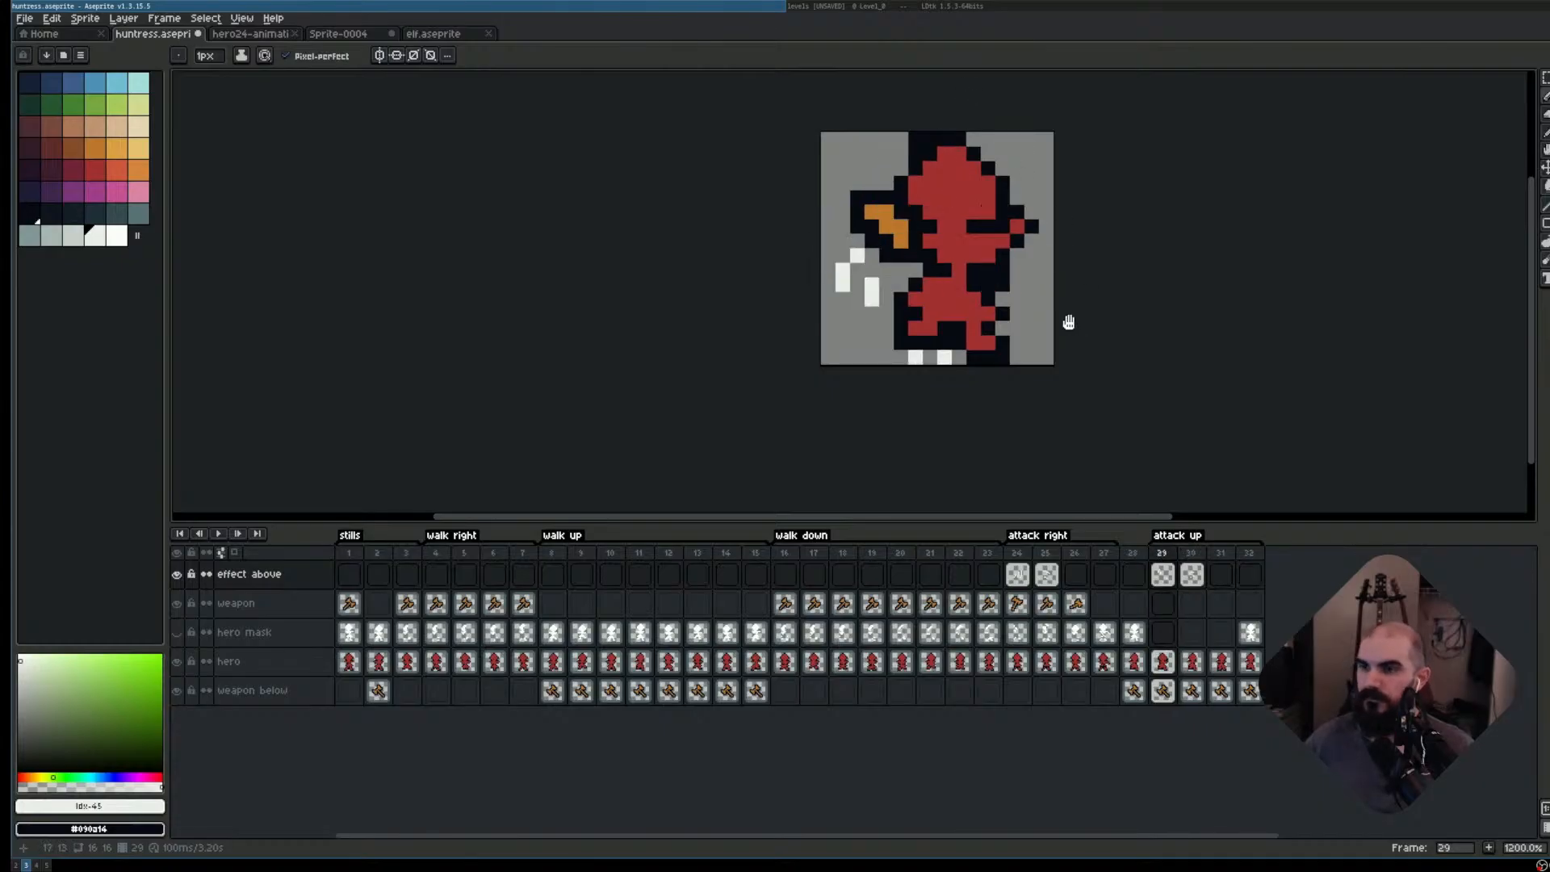
key("Return")
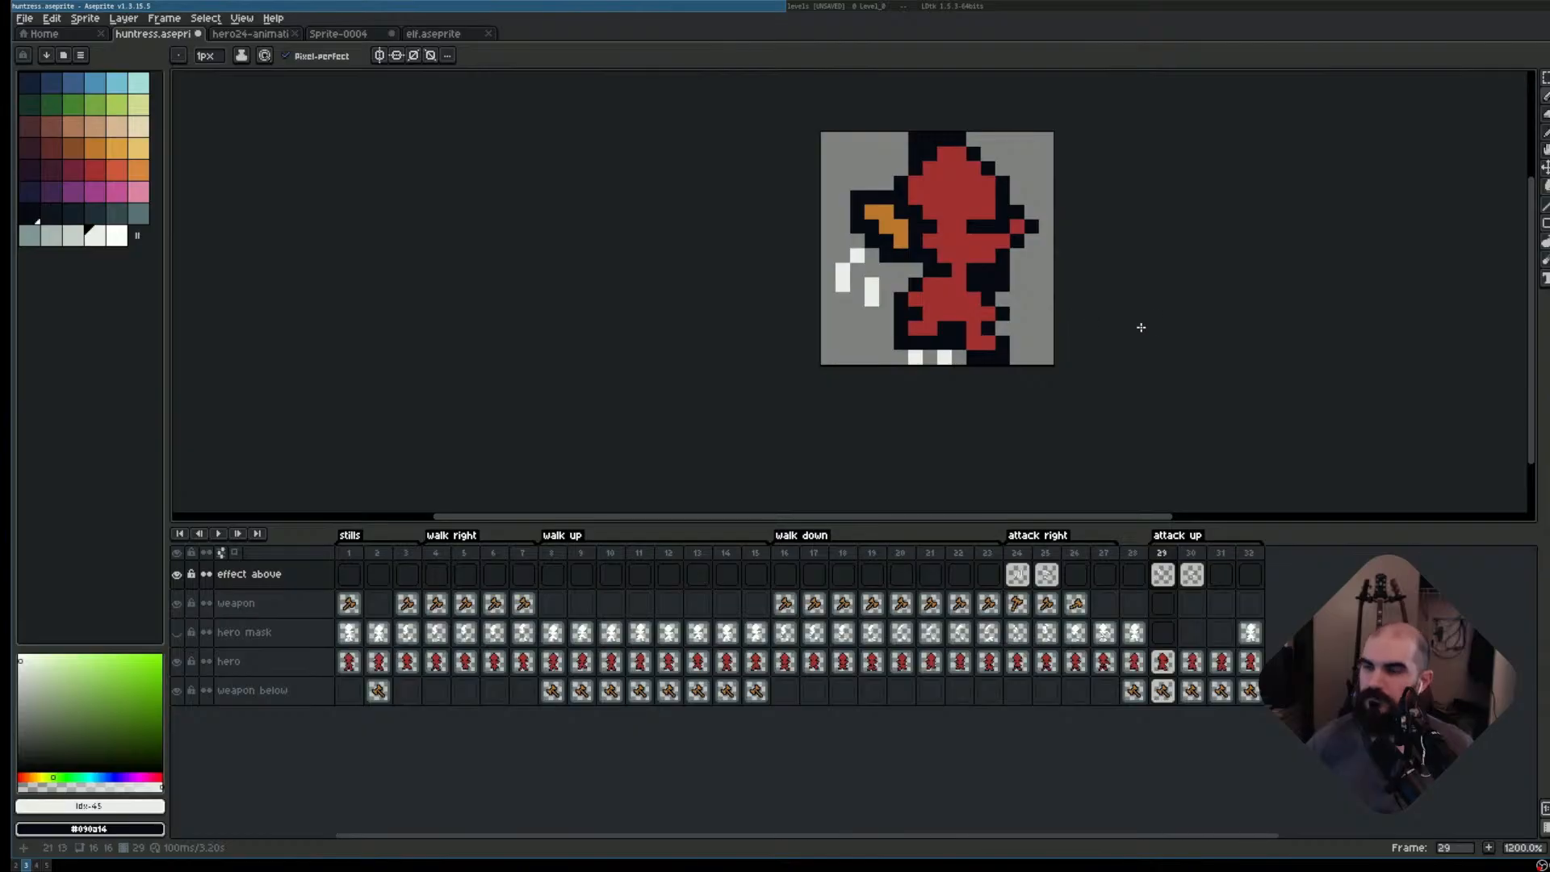
- Rework the foot effect in frame 29, erasing the old white pixel and painting stepped near-white pixels around the raised foot
key("e")
left_click(916, 357)
key("b")
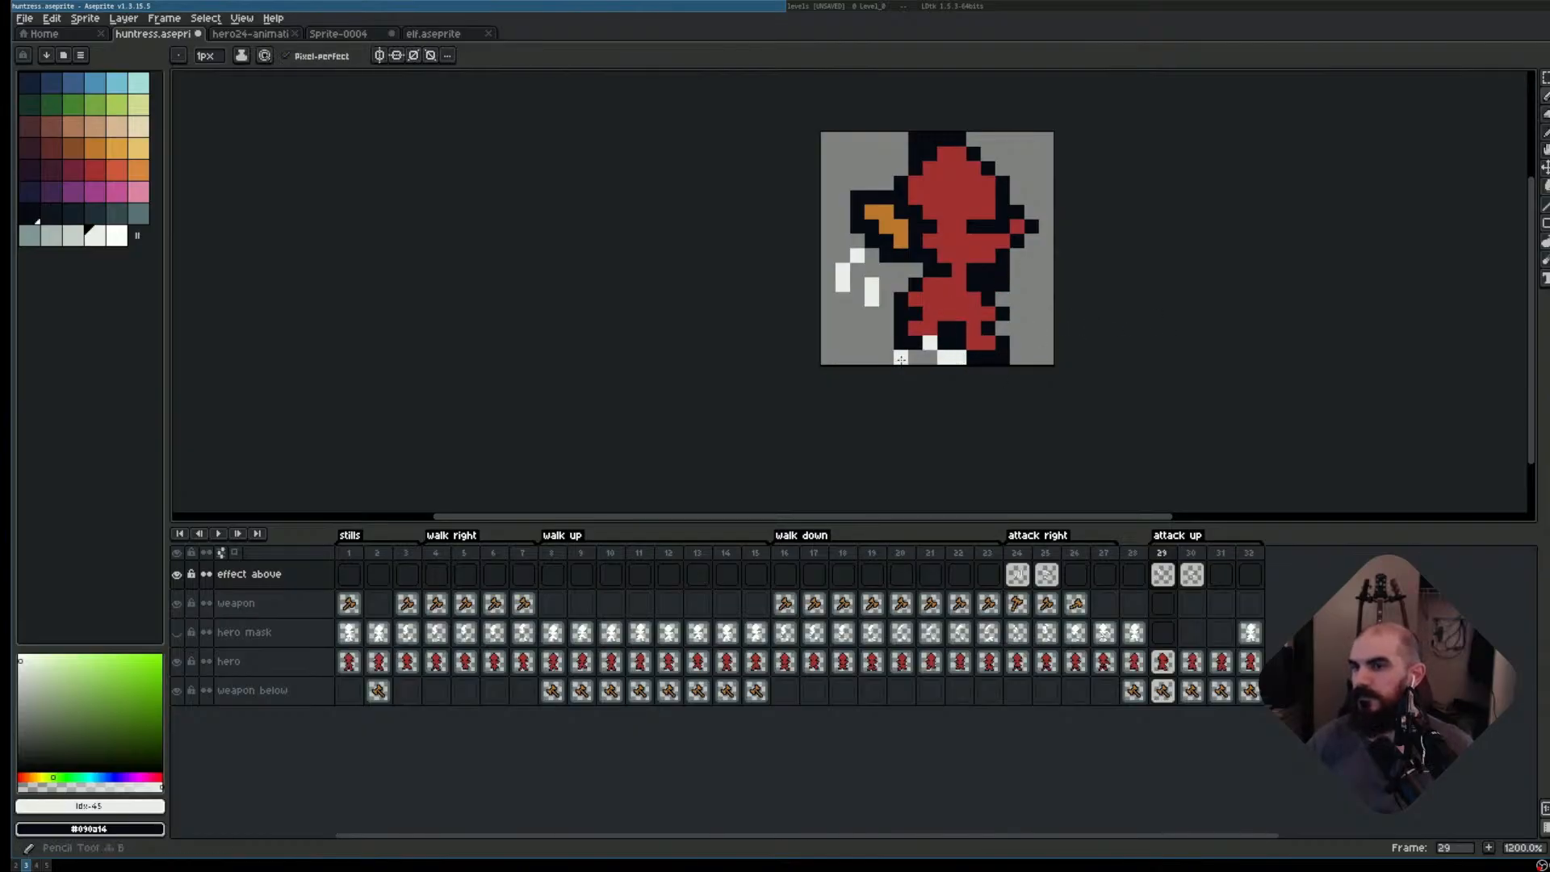
left_click_drag(894, 343, 888, 333)
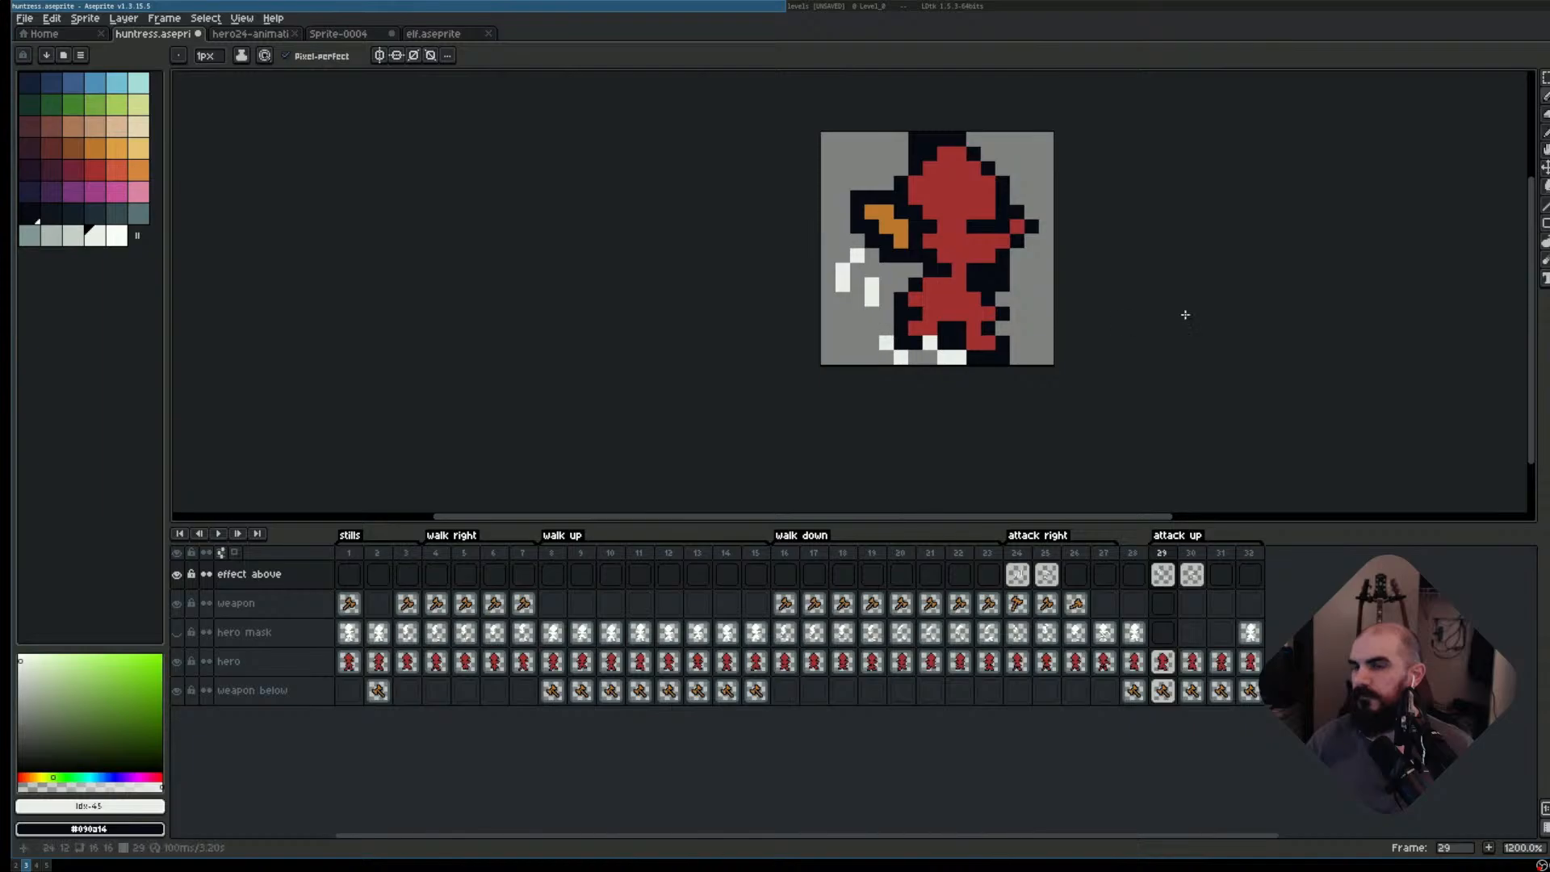
- Play back the attack up animation and compare its last frame with the end of the attack right animation
key("Return")
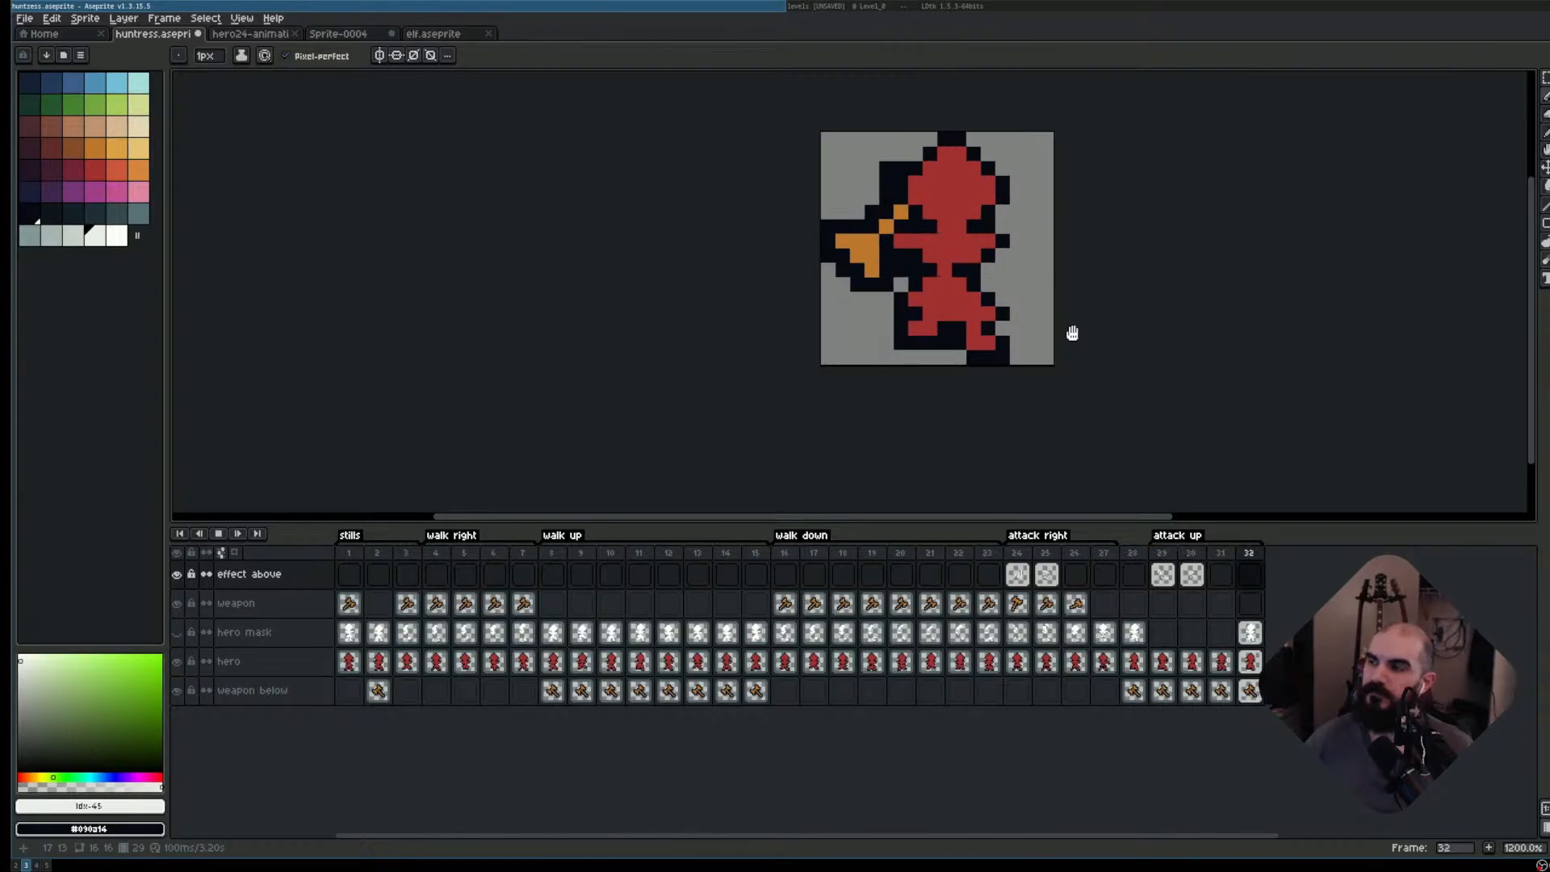
key("Return")
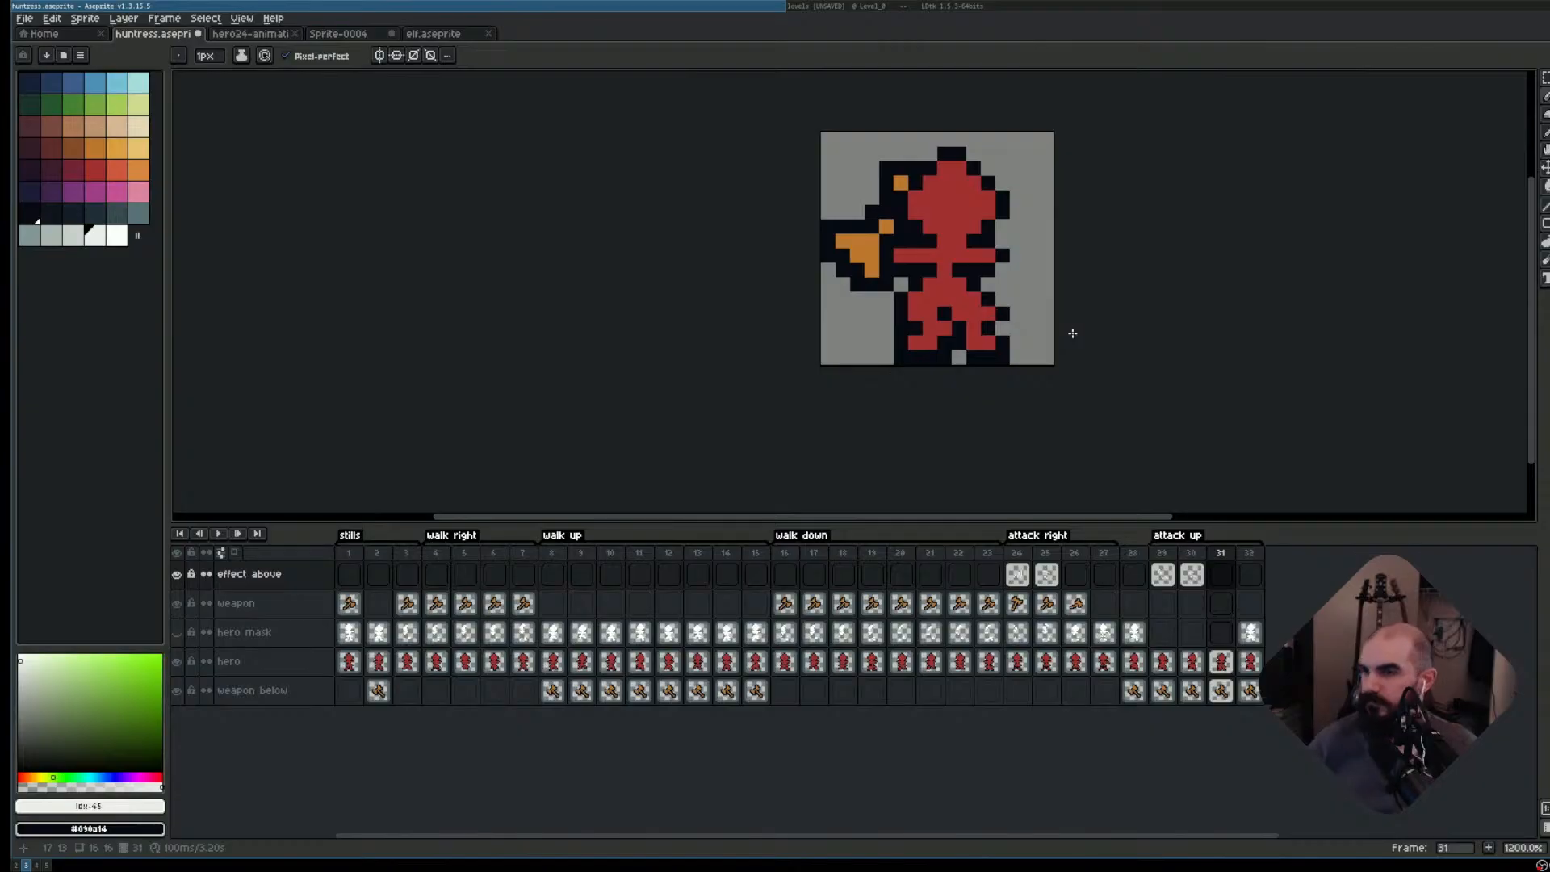
key("Right")
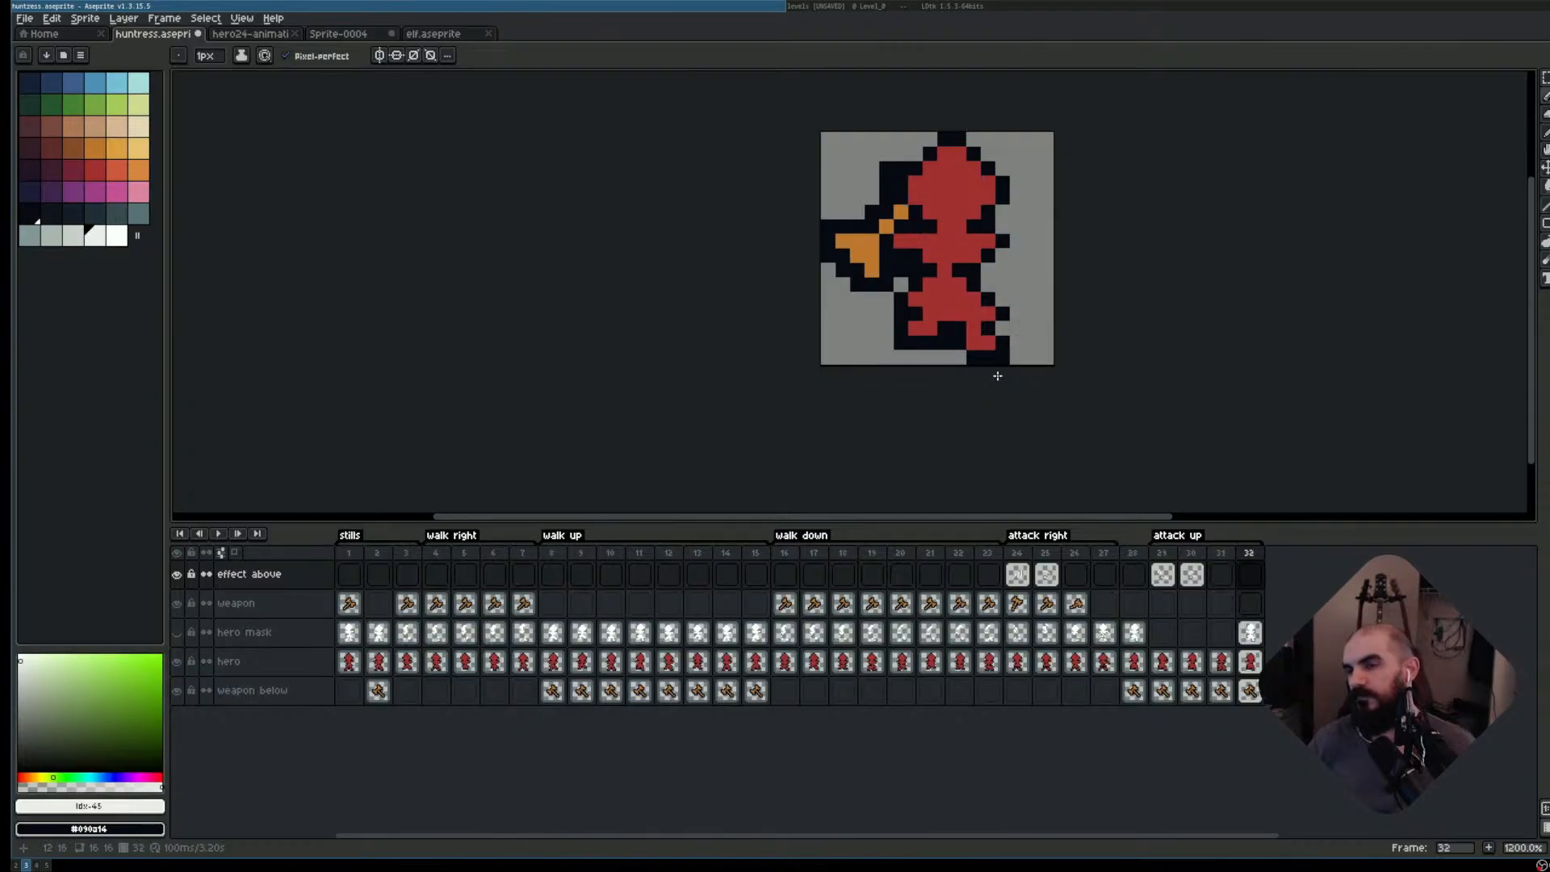
key("m")
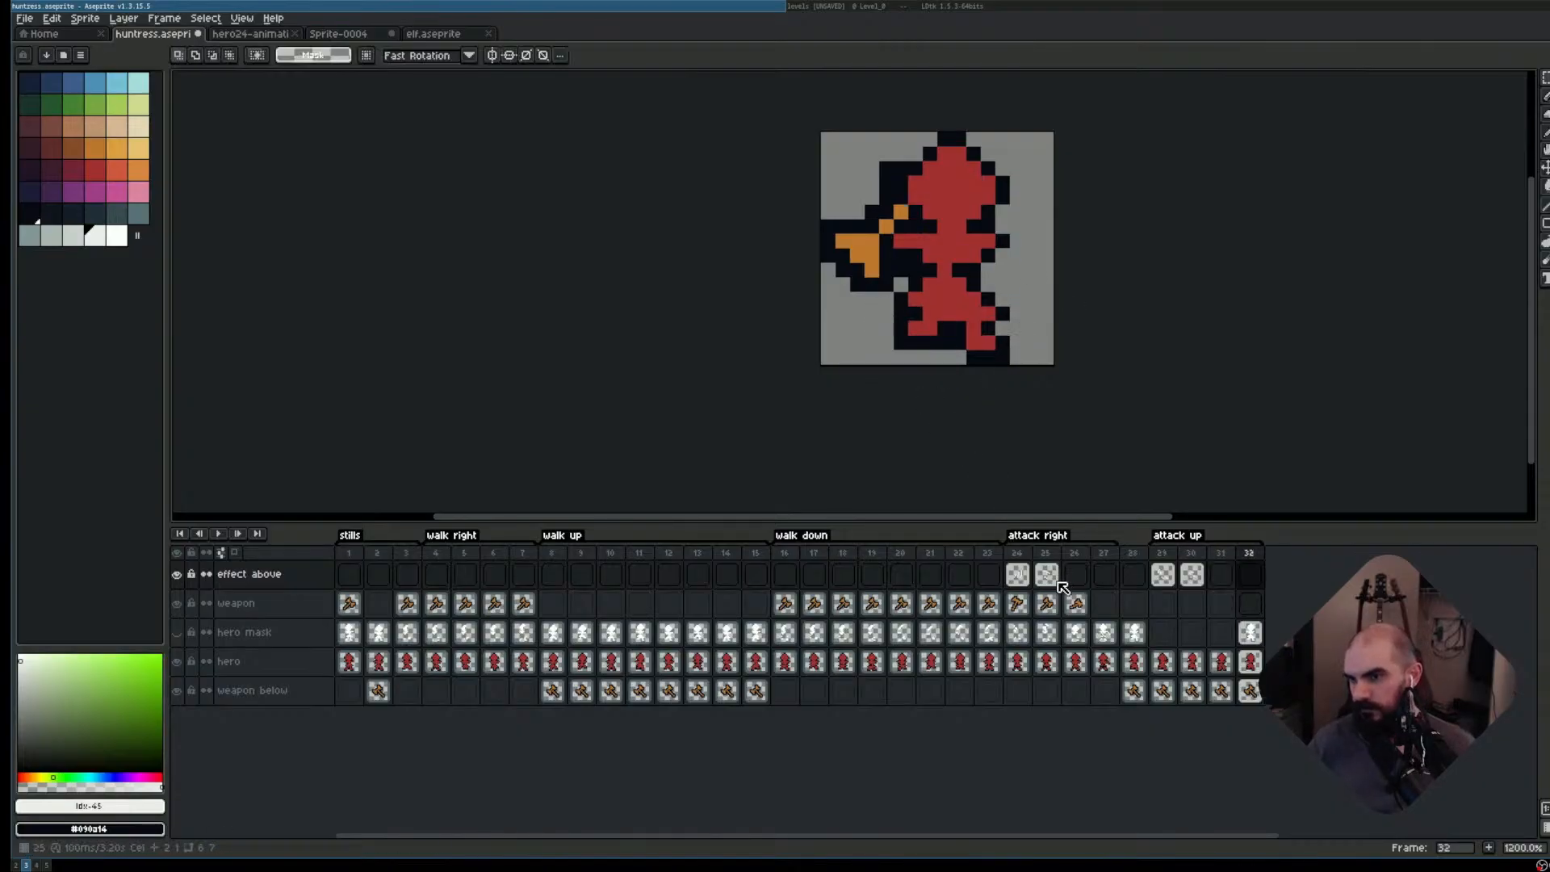
left_click(1104, 574)
key("Left")
key("Return")
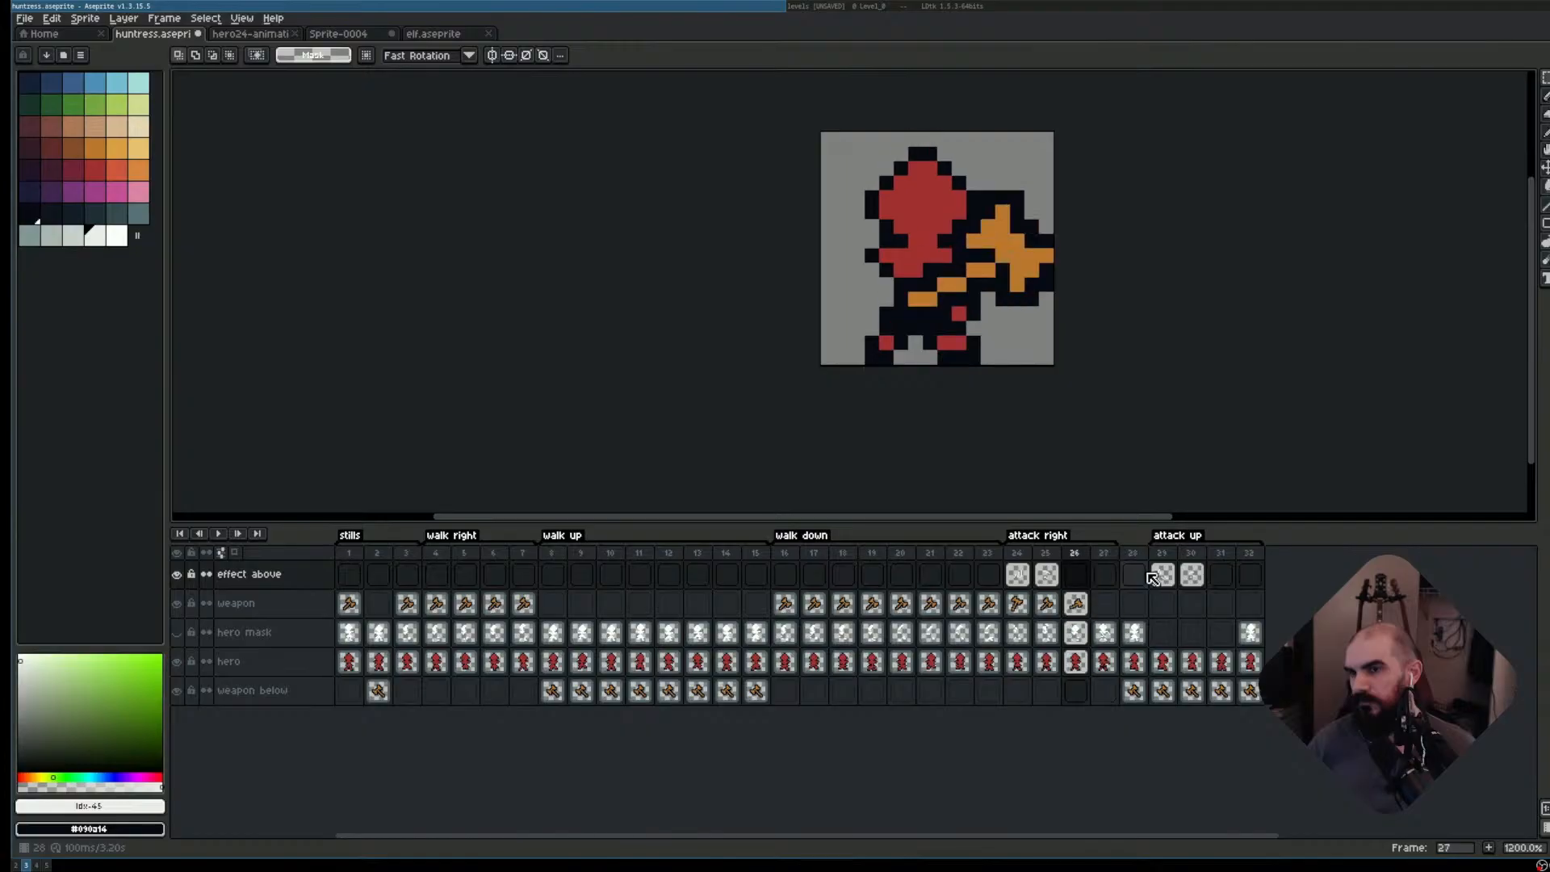
- Examine the leg poses in the walk up and walk right frames as reference for ending the attack up animation
left_click(554, 554)
key("Right")
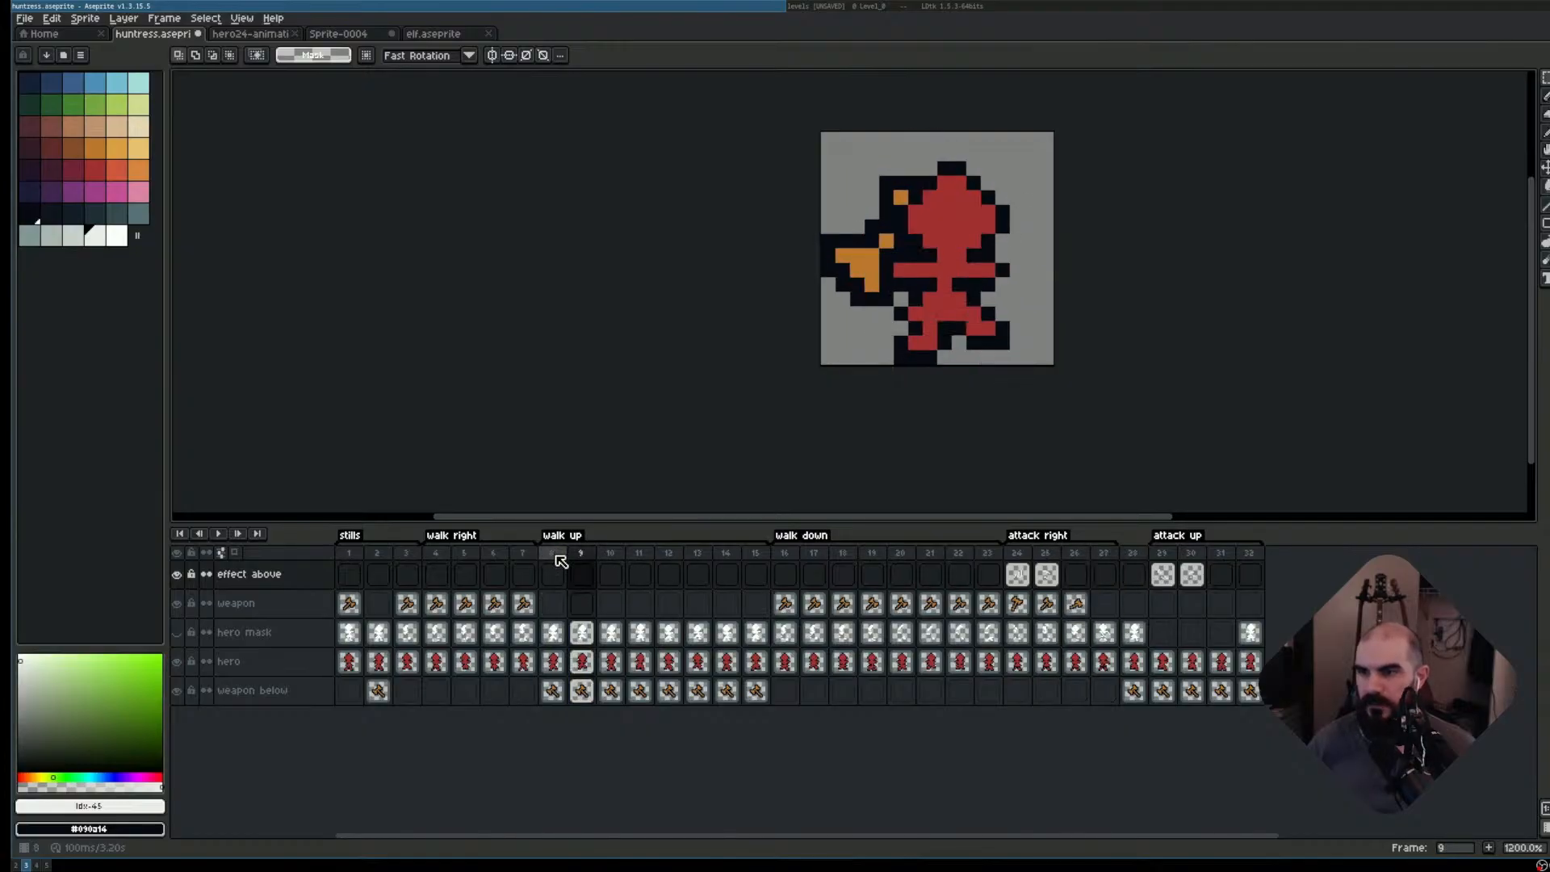
key("Left")
left_click(436, 554)
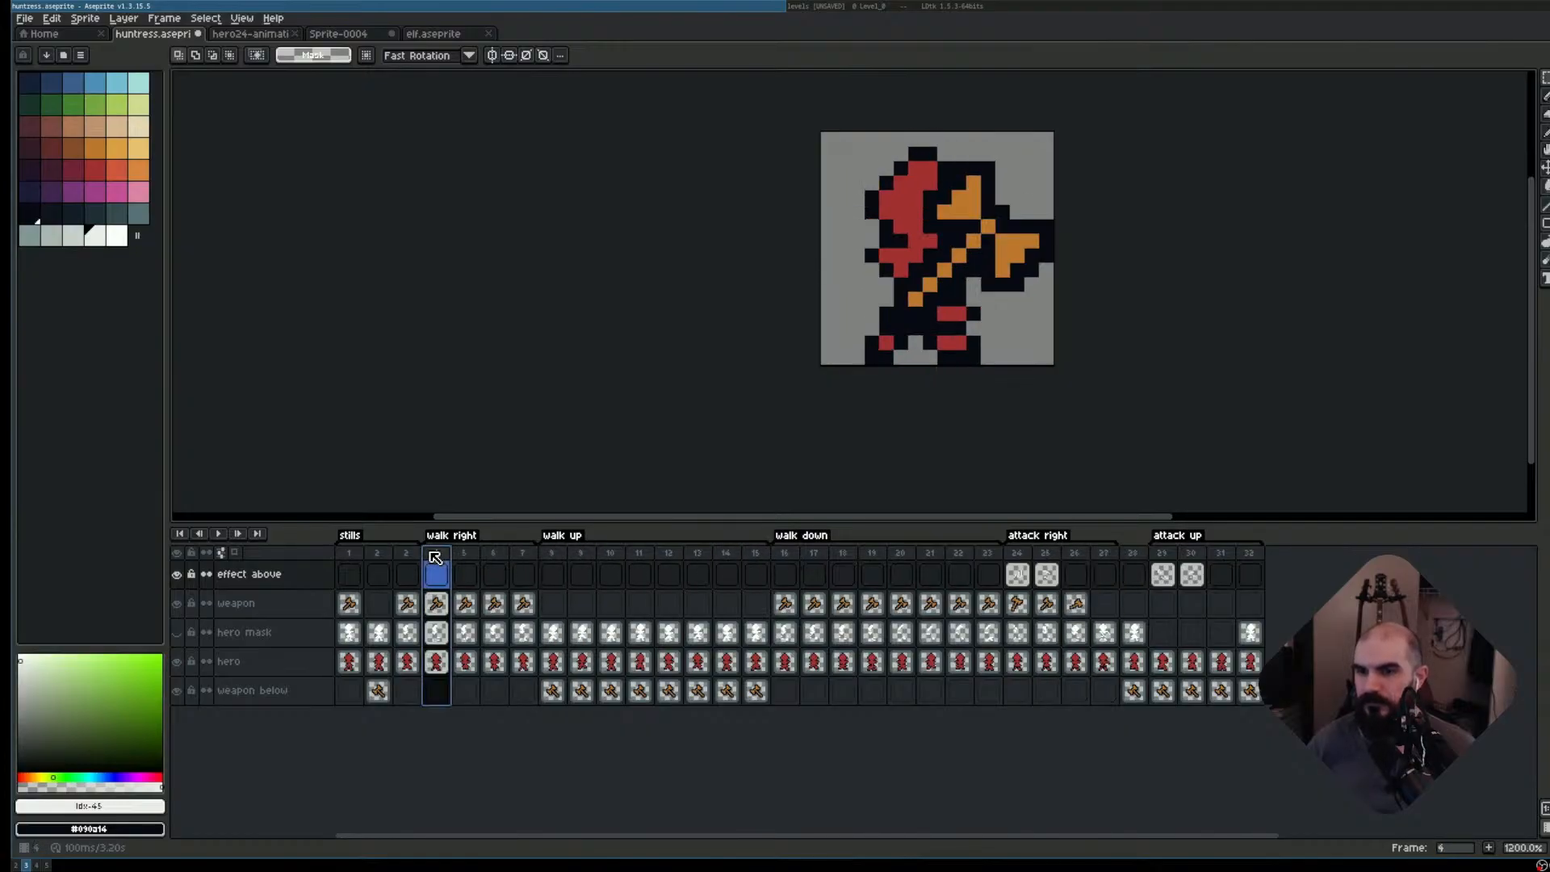
key("Right")
key("Right")
key("Right")
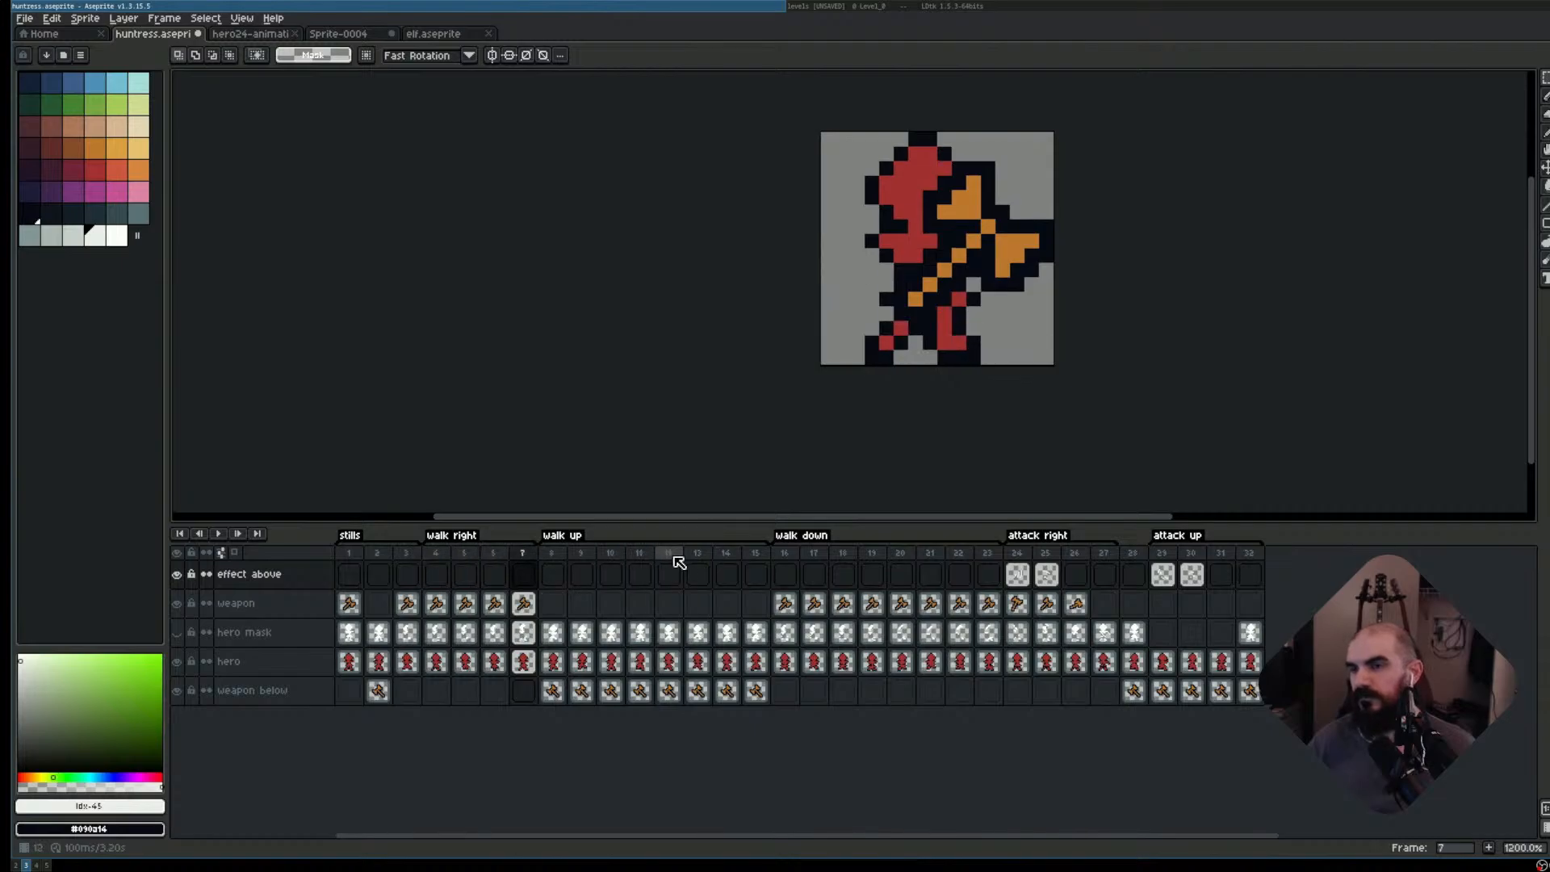
key("Left")
key("Left")
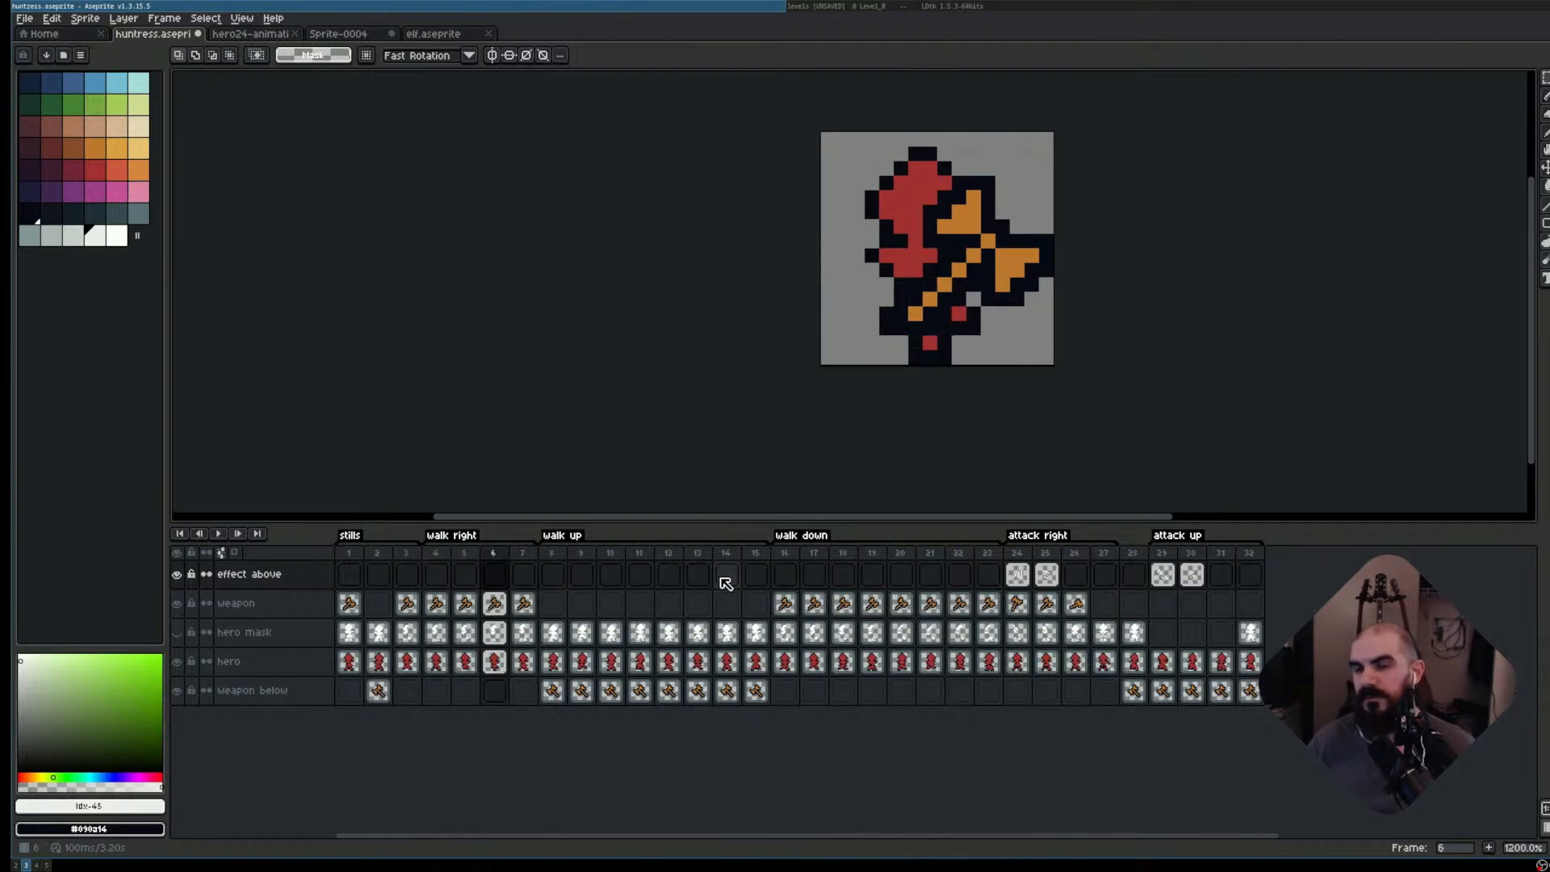
key("Right")
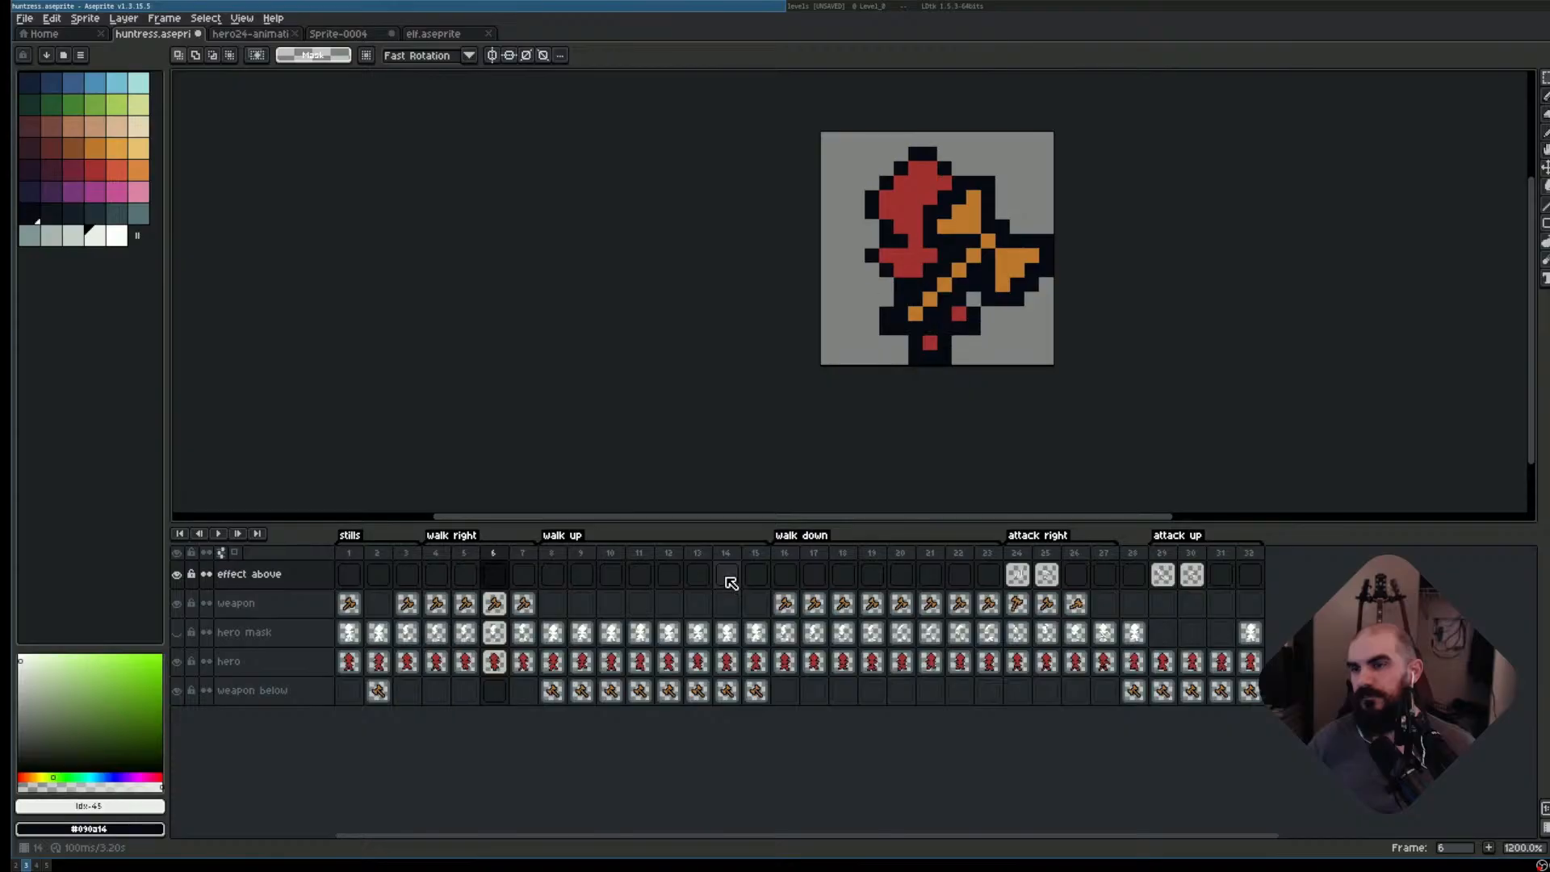
key("Right")
key("Right")
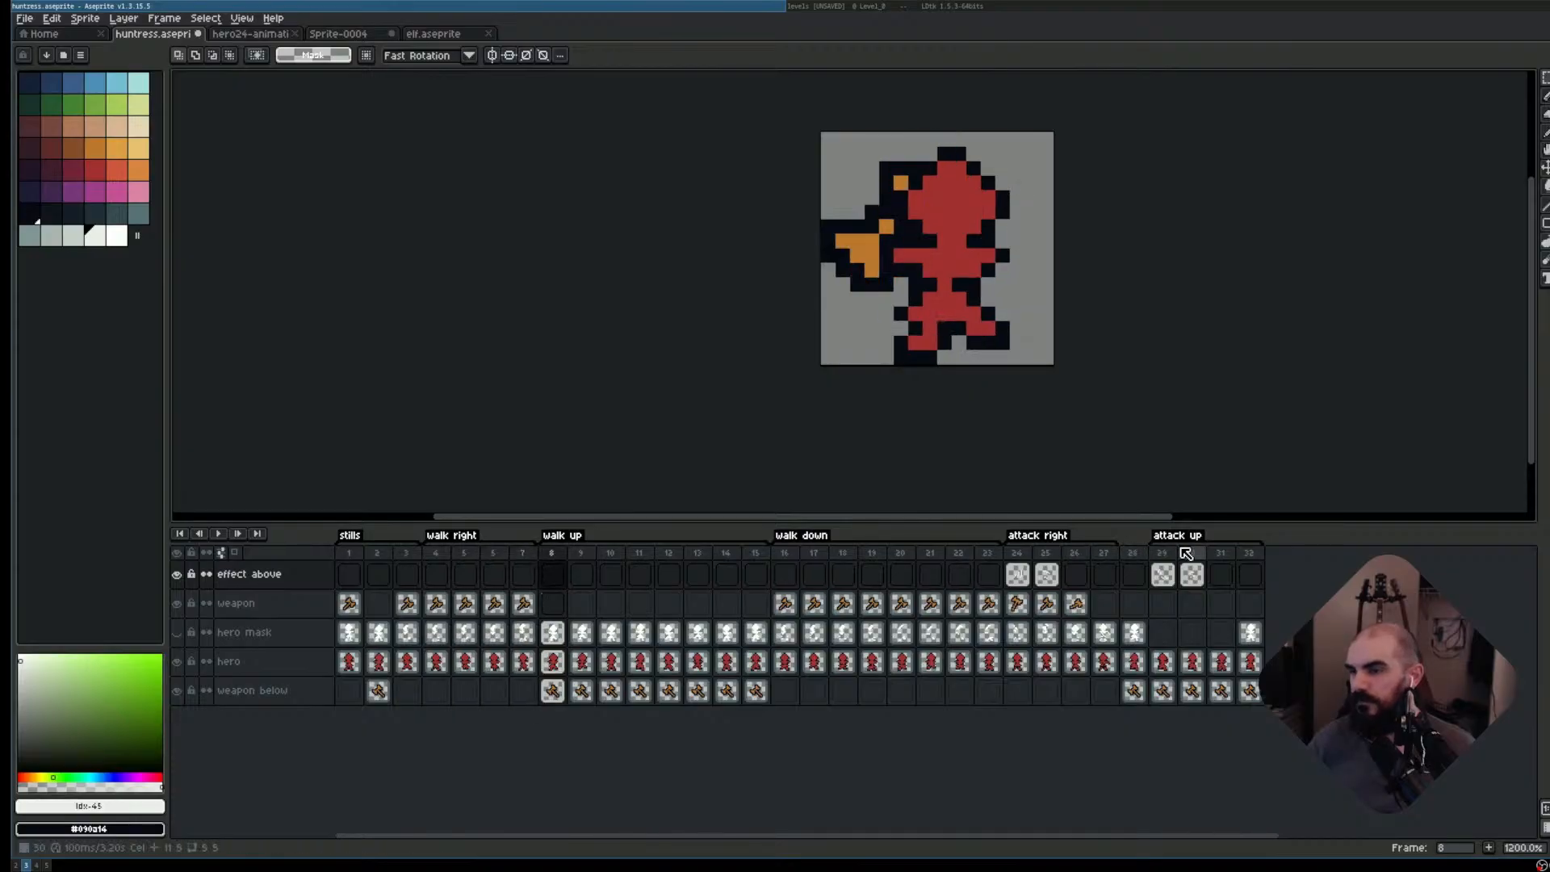
- In attack up frame 32, move the huntress's raised foot down one pixel on the hero layer
left_click(1173, 554)
key("Right")
key("Right")
key("Right")
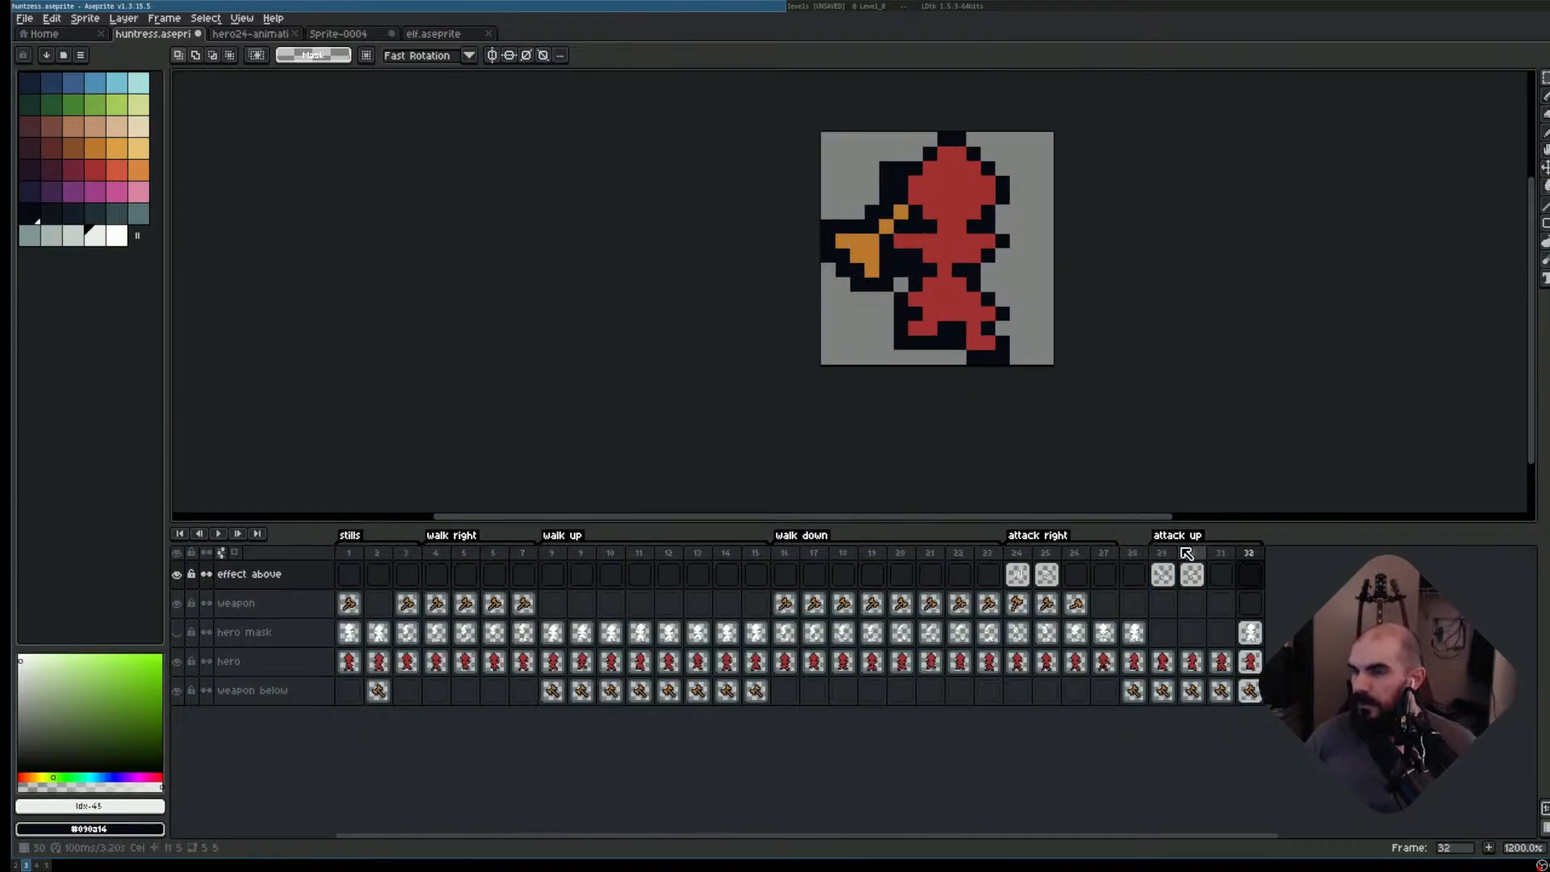
key("Left")
key("Right")
key("m")
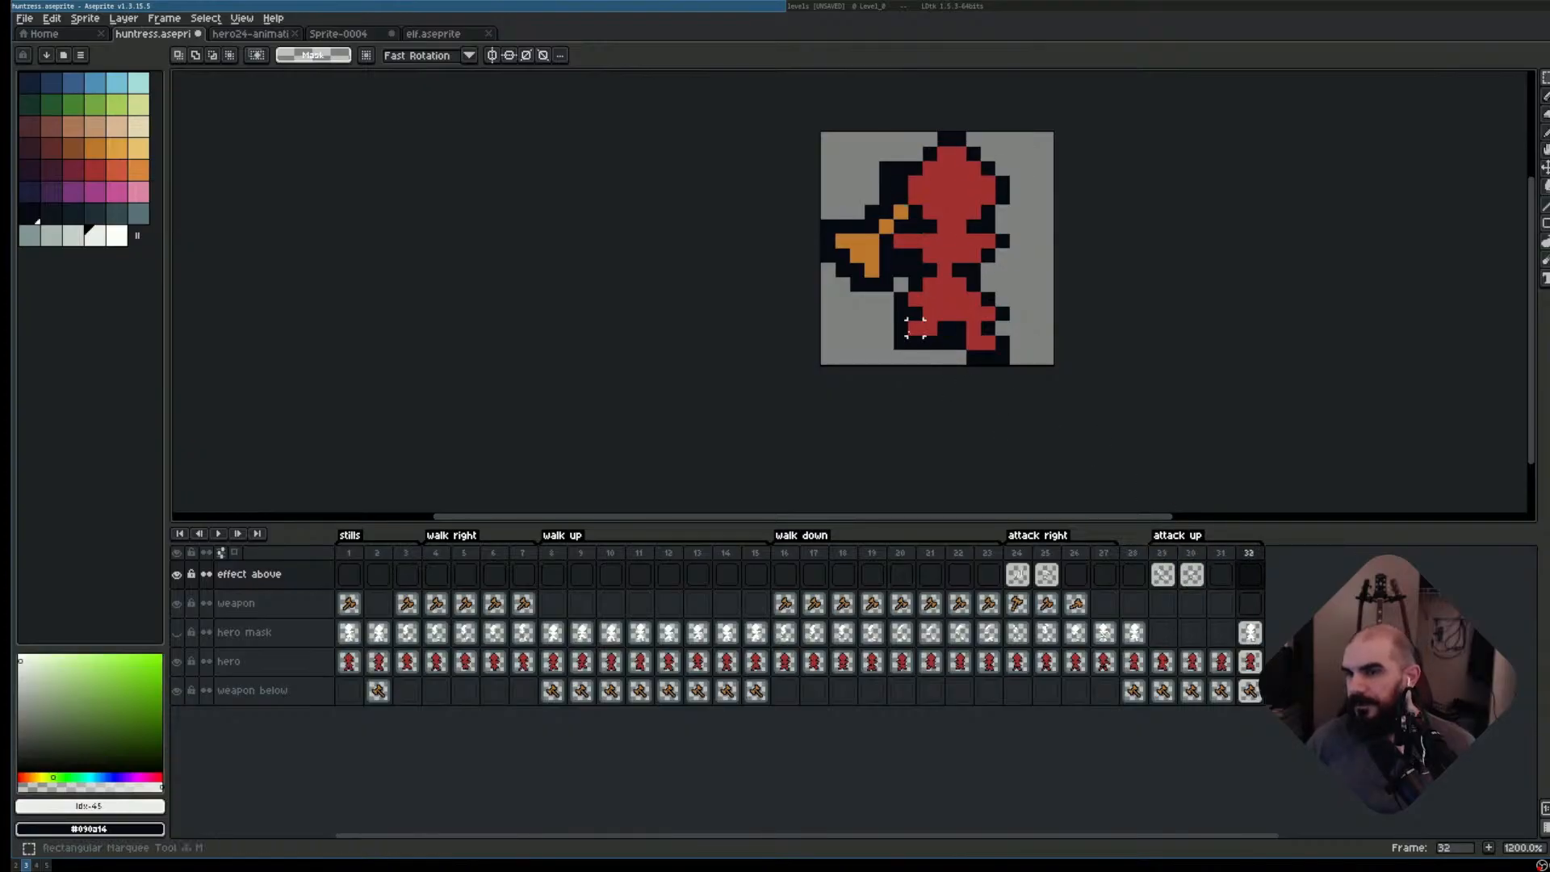
left_click_drag(891, 304, 937, 361)
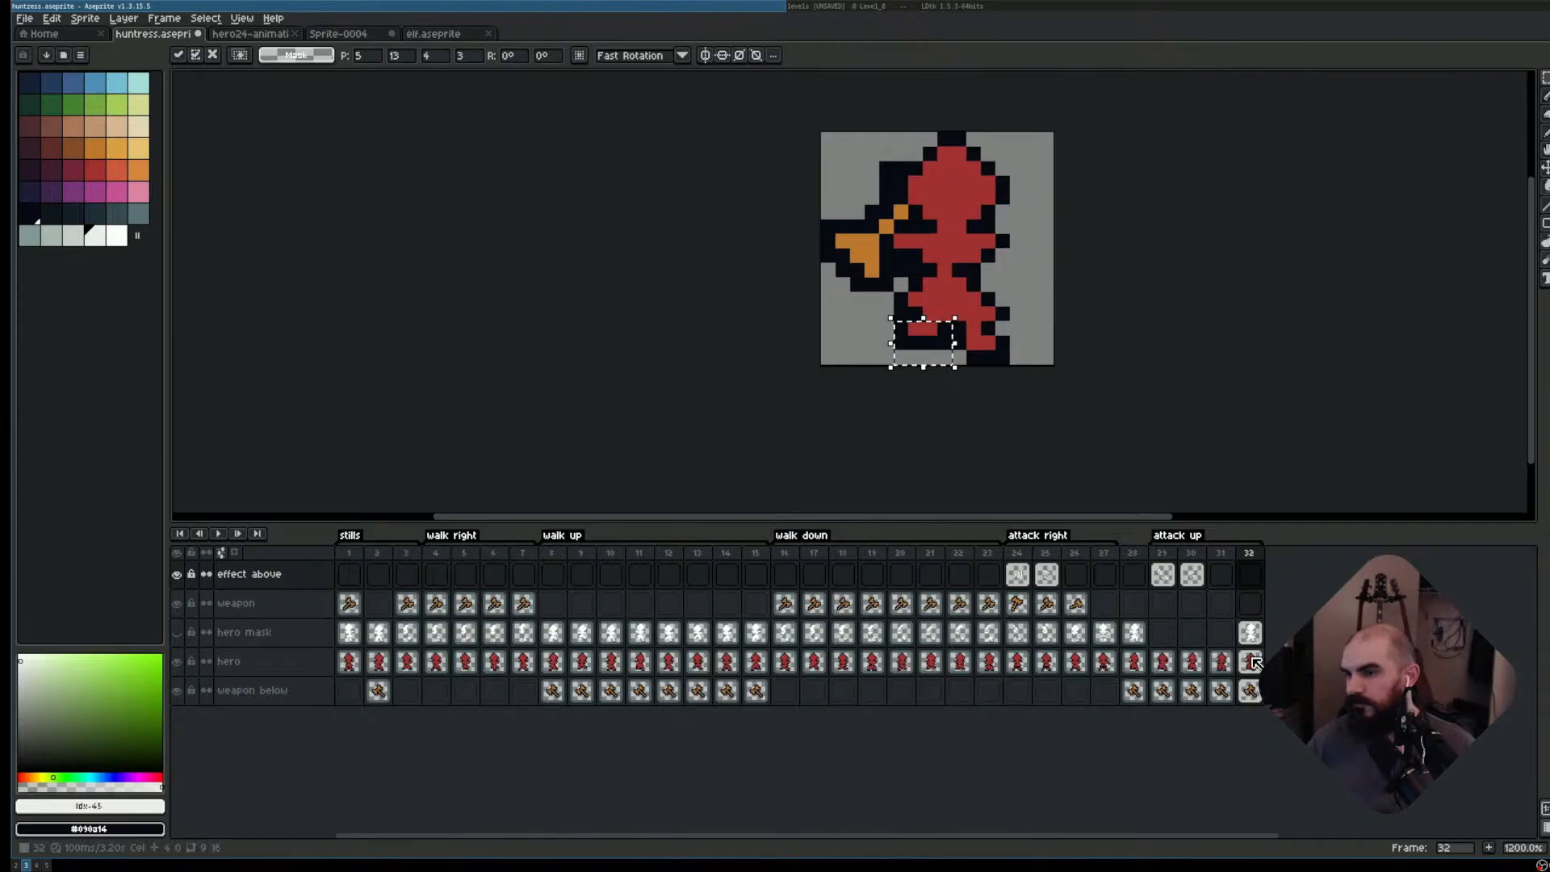
key("Return")
key("ctrl+d")
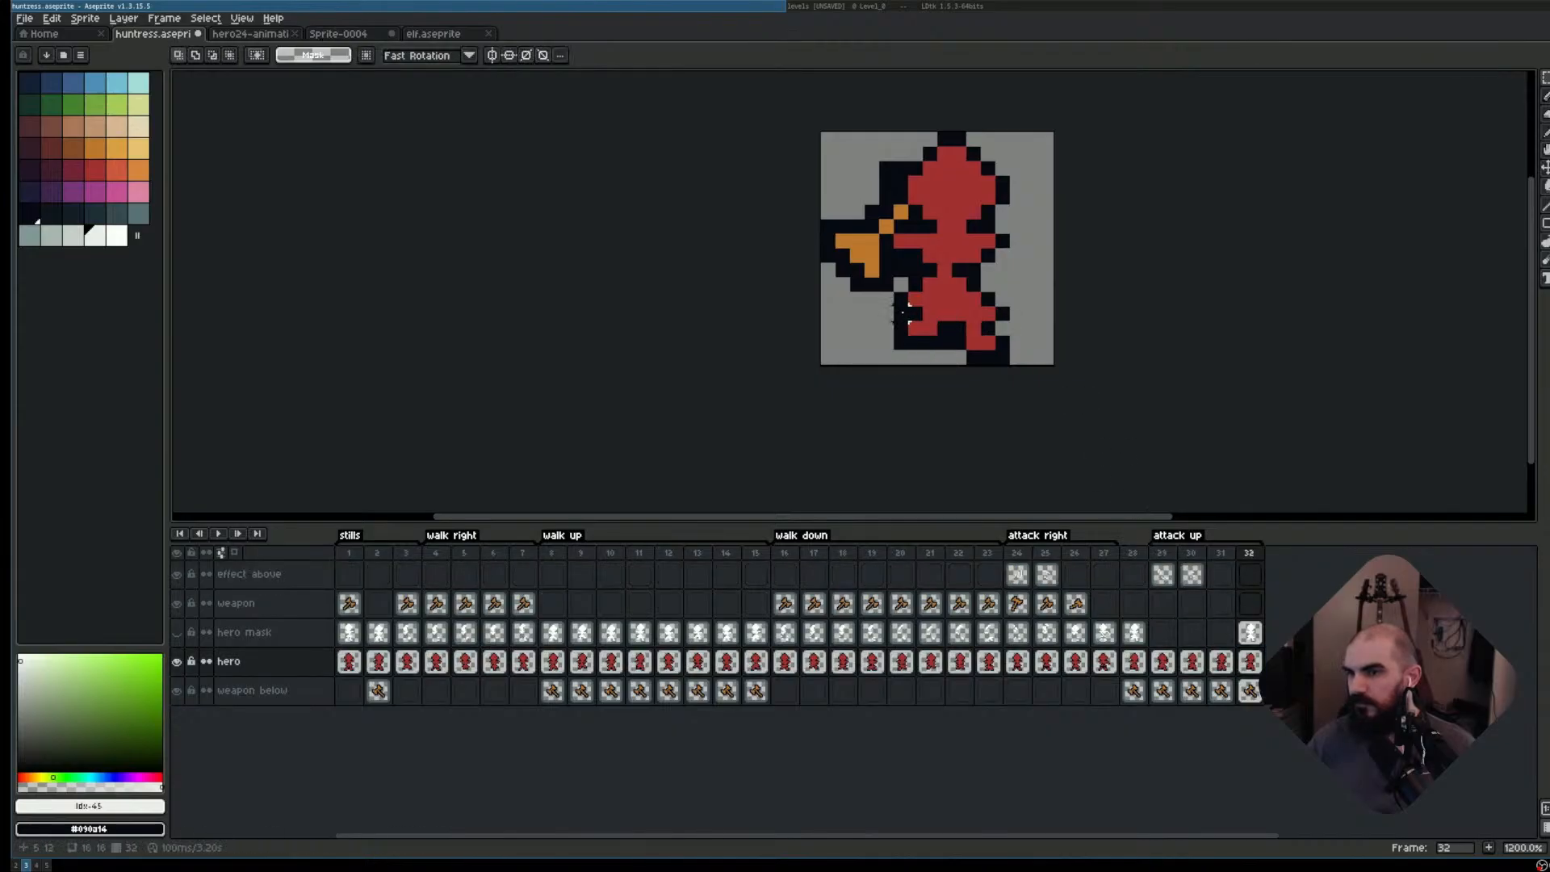
left_click_drag(901, 313, 951, 363)
left_click(934, 353)
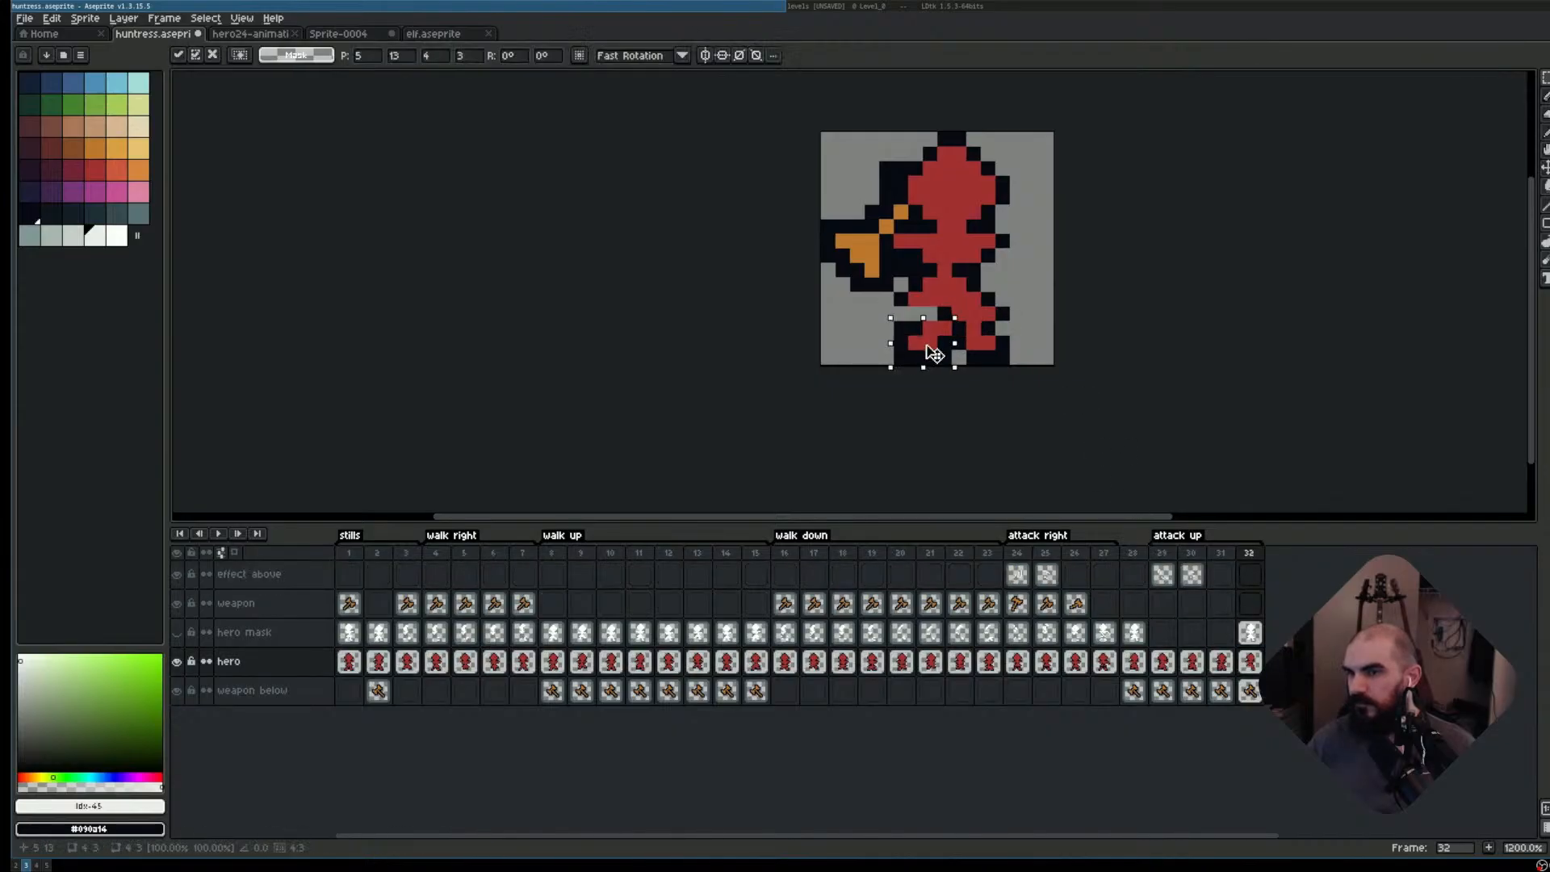
scroll(959, 343, "up", 1)
key("ctrl+d")
- Fill the gap above the lowered foot in frame 32 with the dark outline colour and compare the pose with frame 31
left_click(89, 165)
key("b")
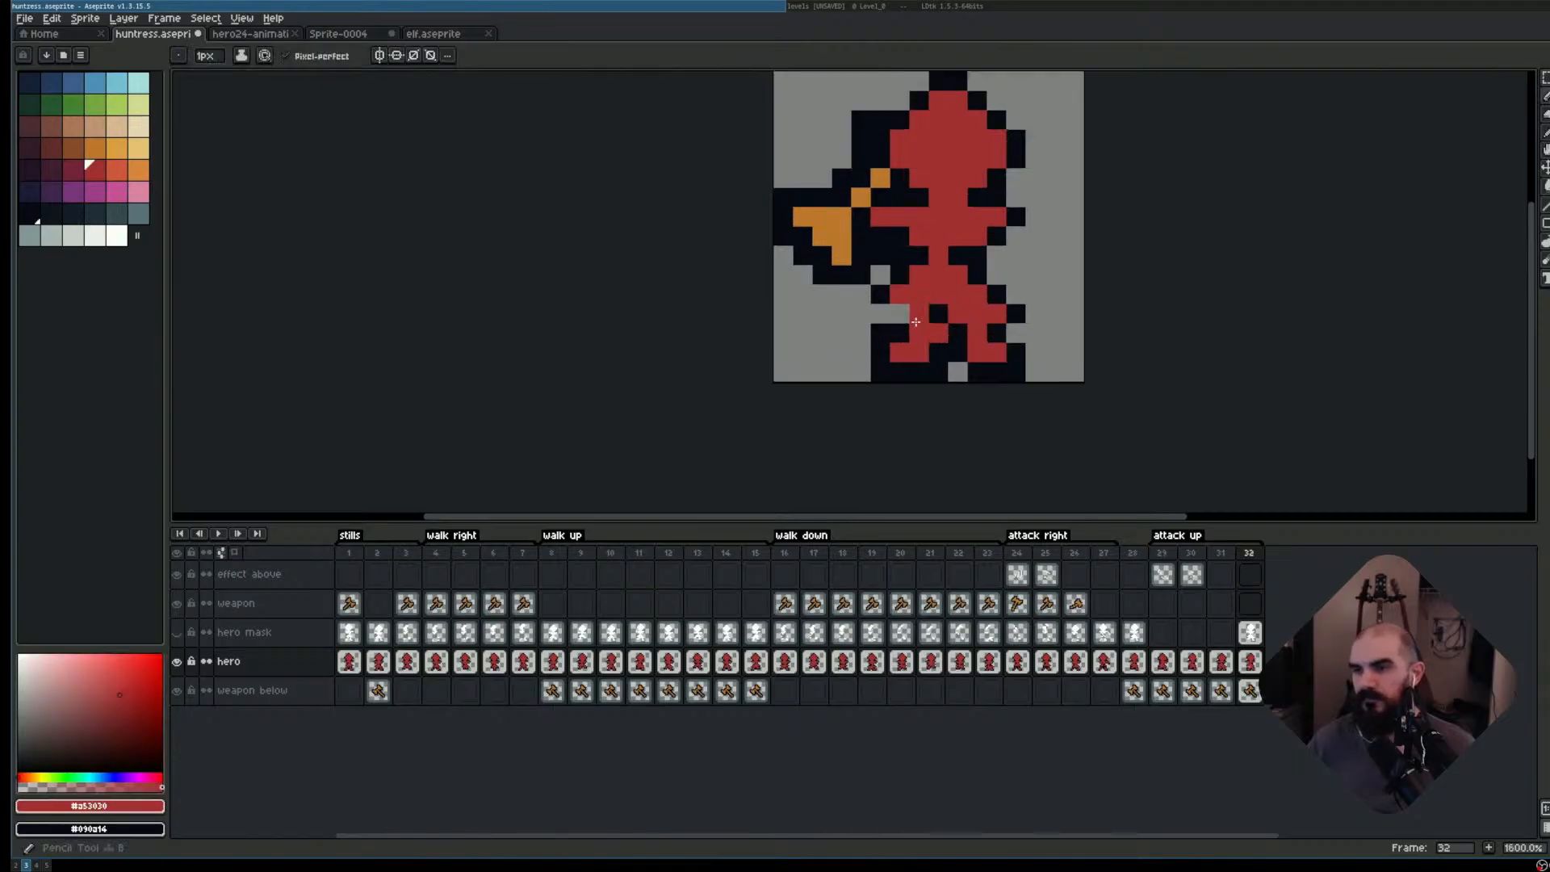
scroll(1168, 369, "down", 2)
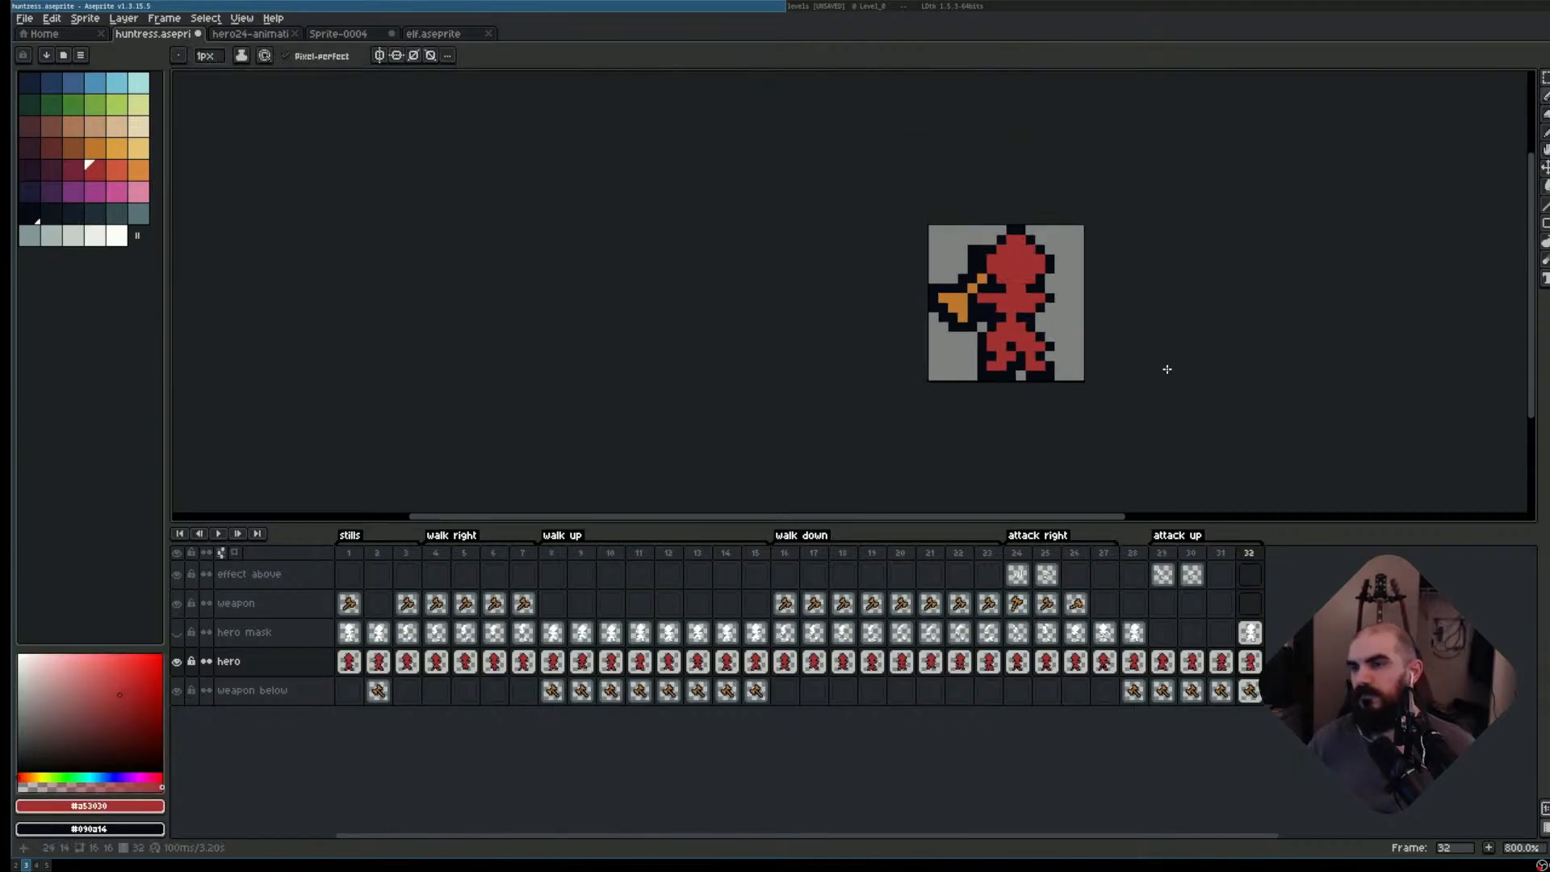
key("Left")
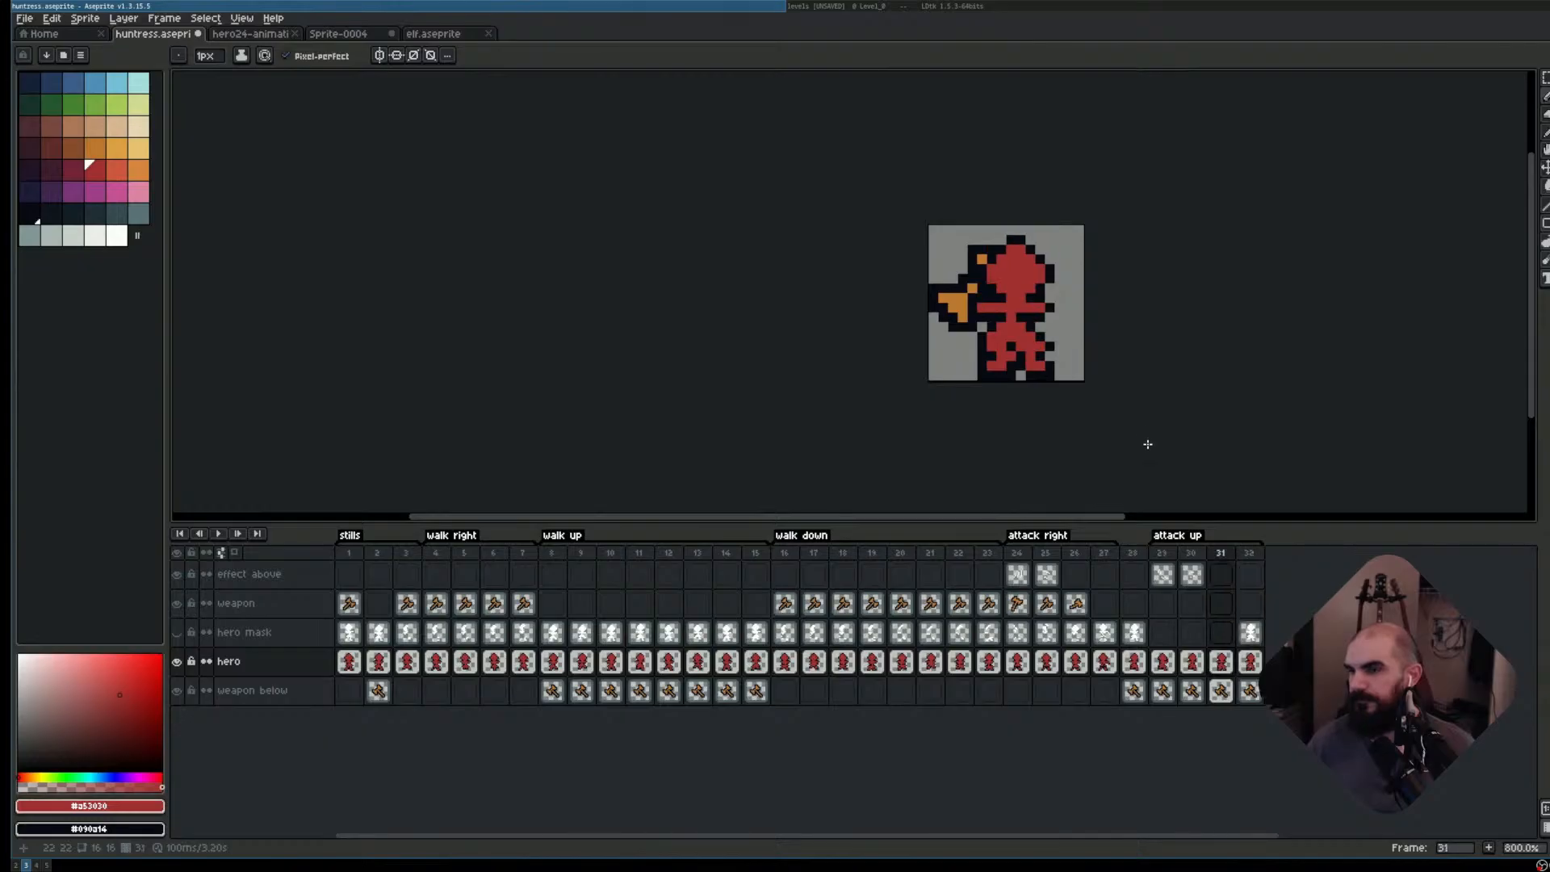
key("Left")
key("Right")
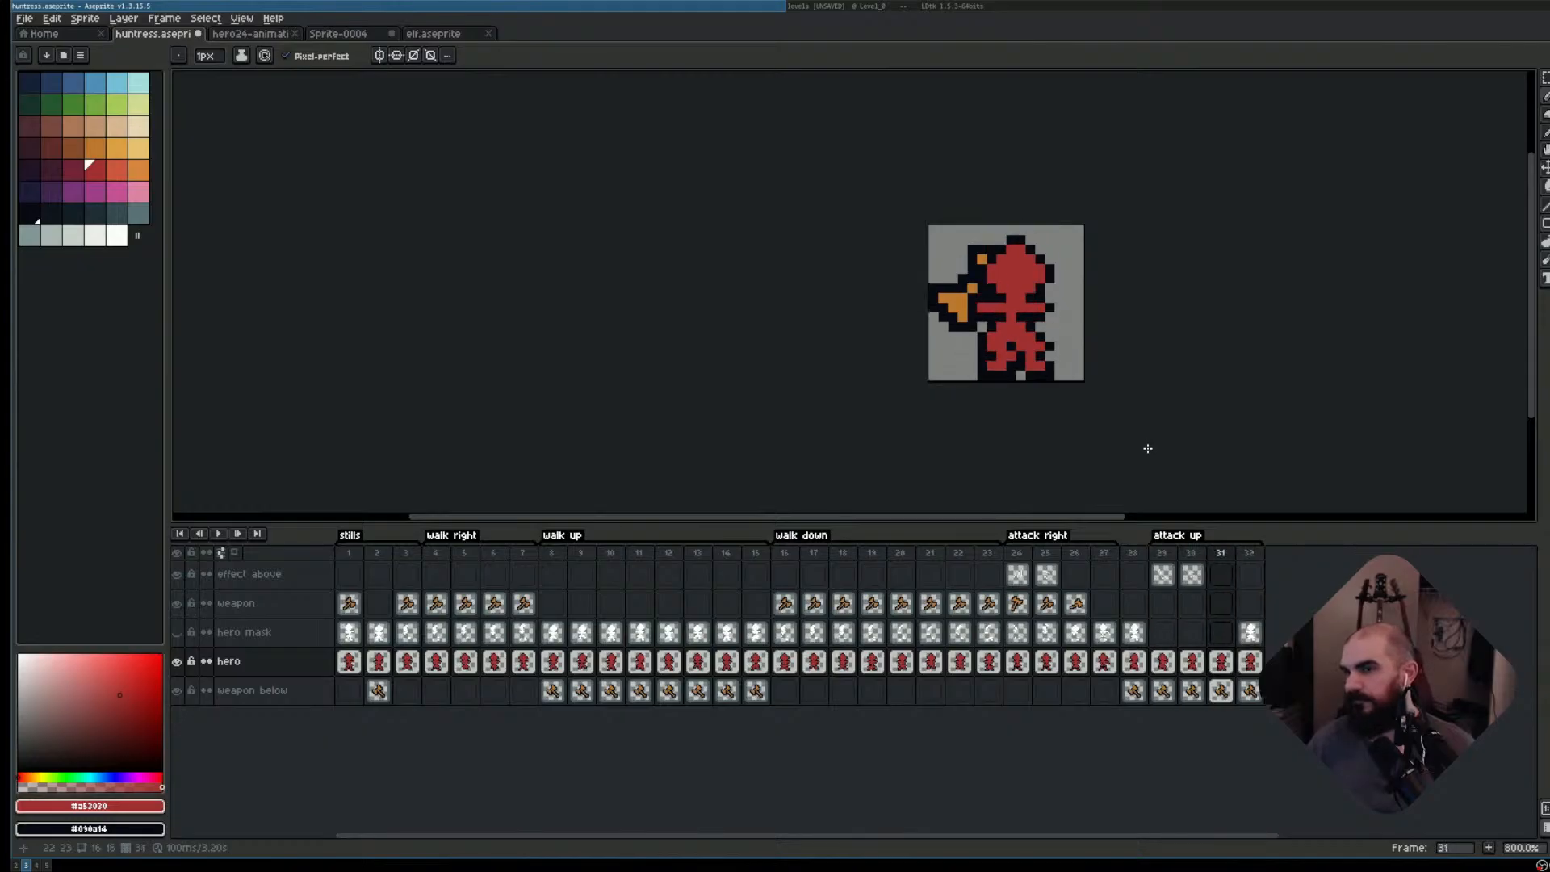
key("Right")
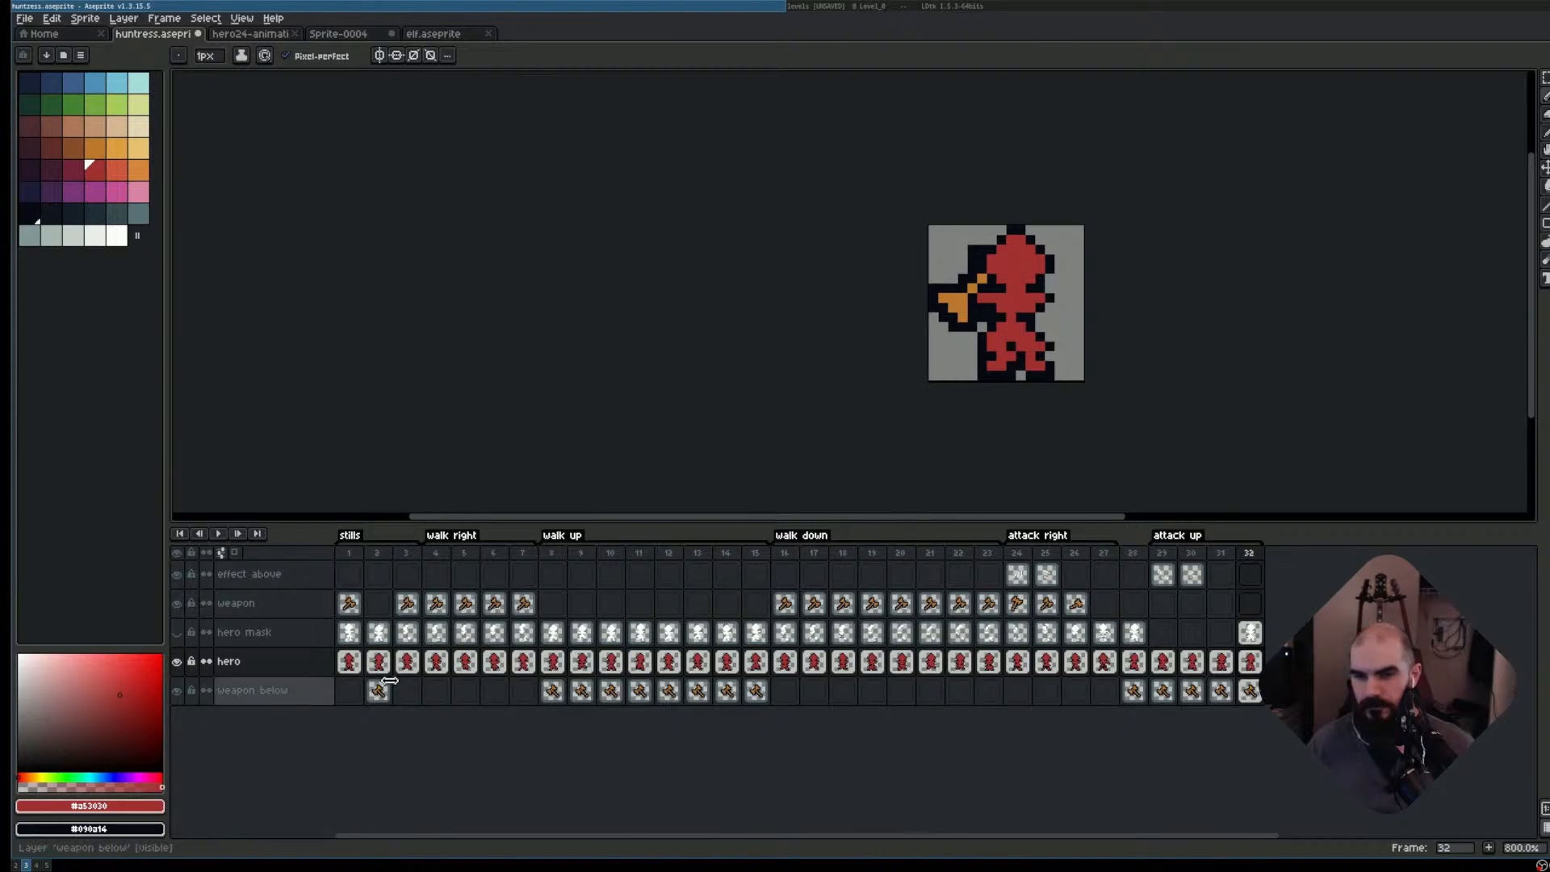
- Delete the weapon below cel in frame 32 and make the hero layer's cel active again
left_click(1250, 690)
key("Delete")
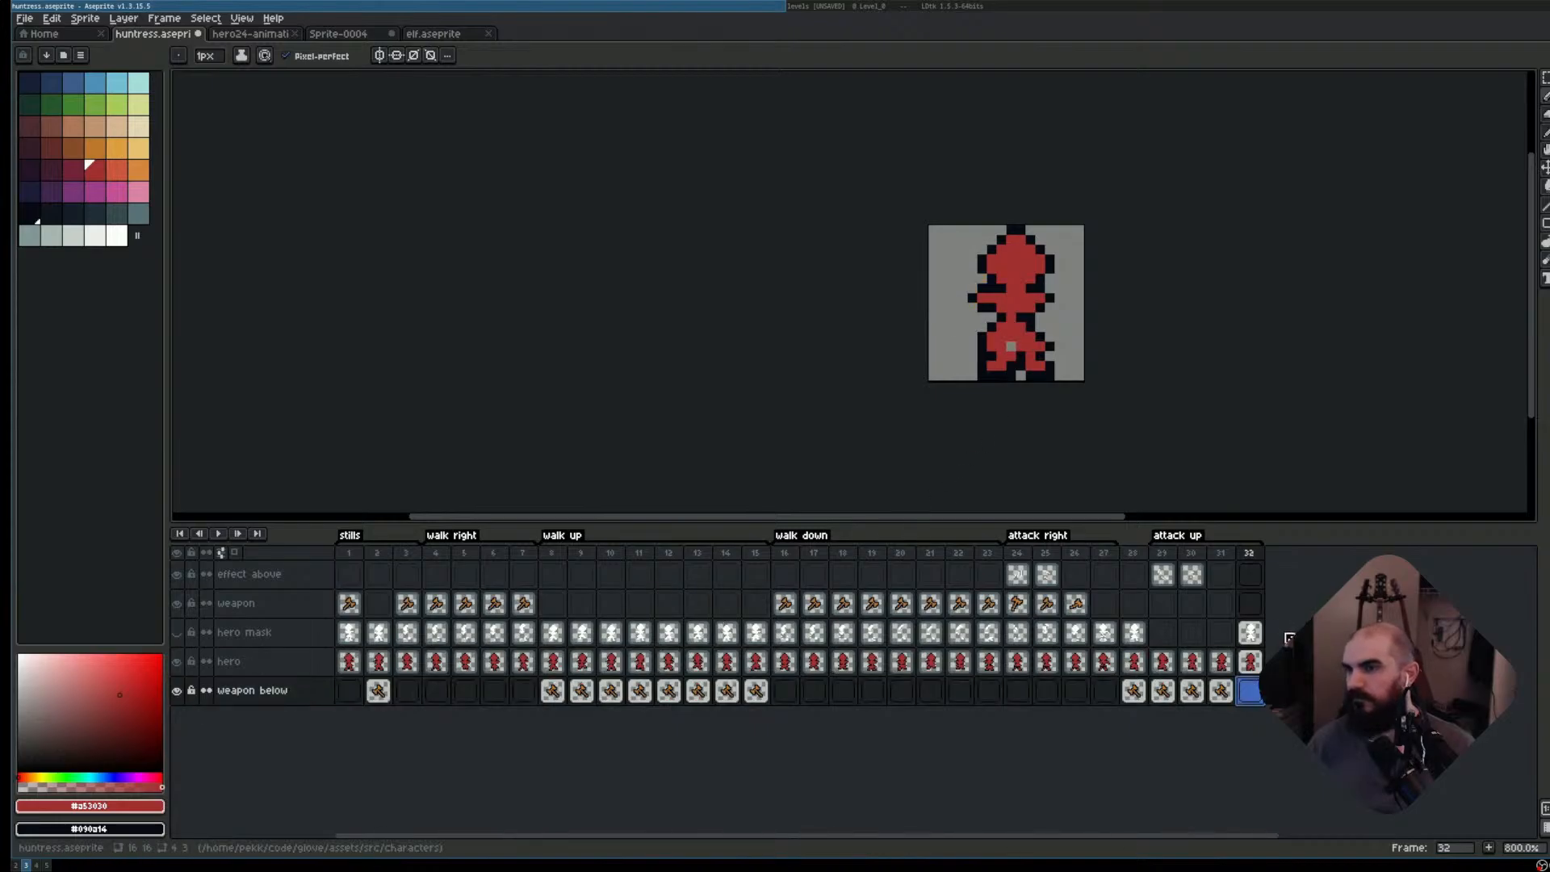
left_click(1250, 662)
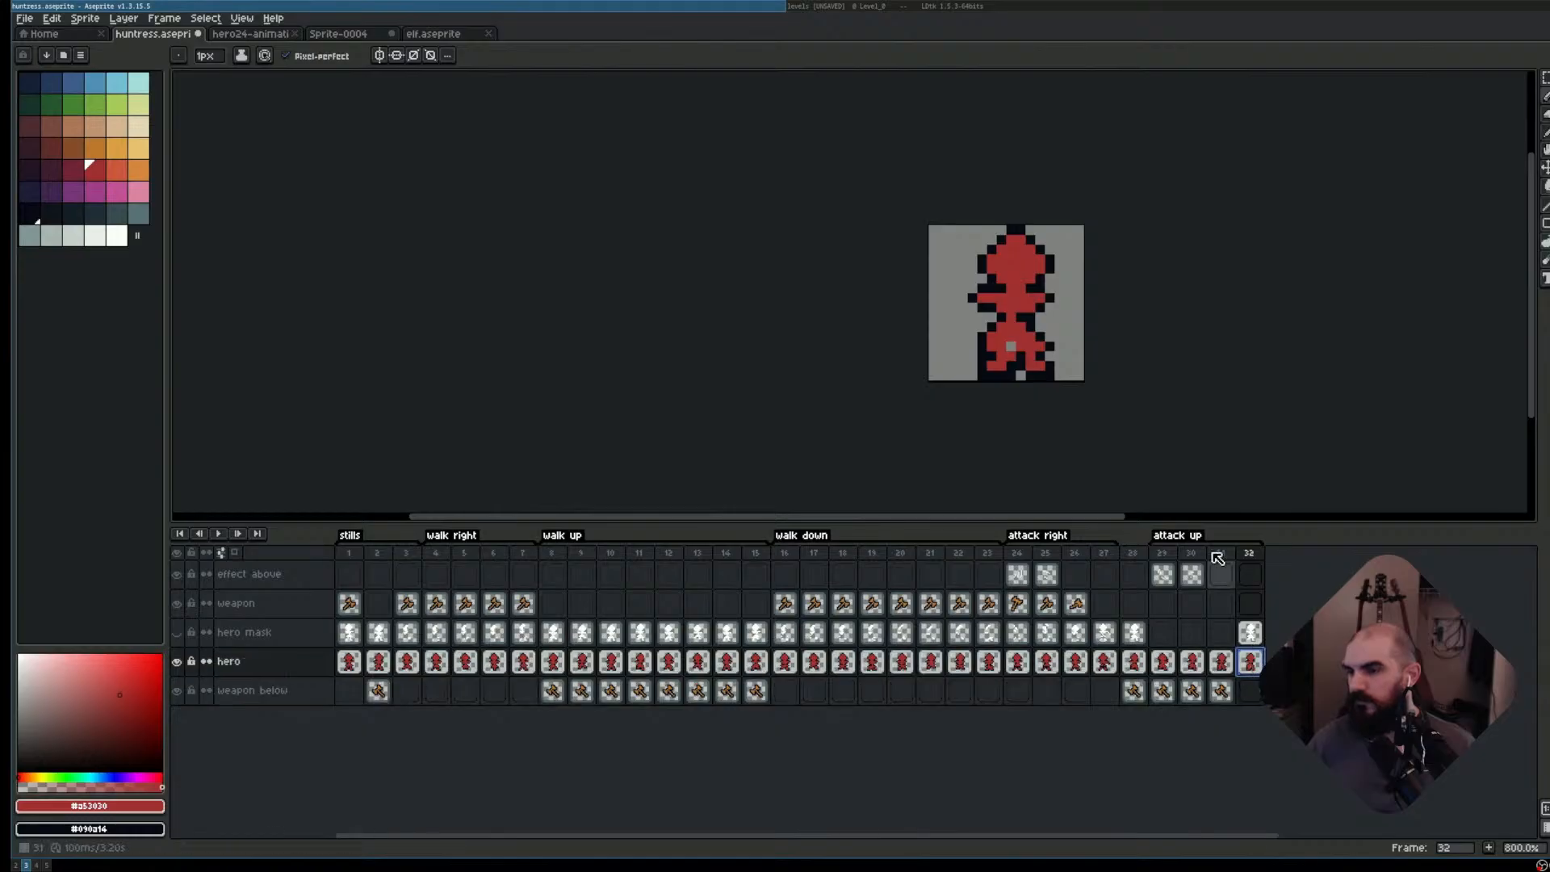
left_click(1011, 347)
- Review attack up frames 29 to 31 individually and play back the animation
key("Left")
key("Left")
key("Left")
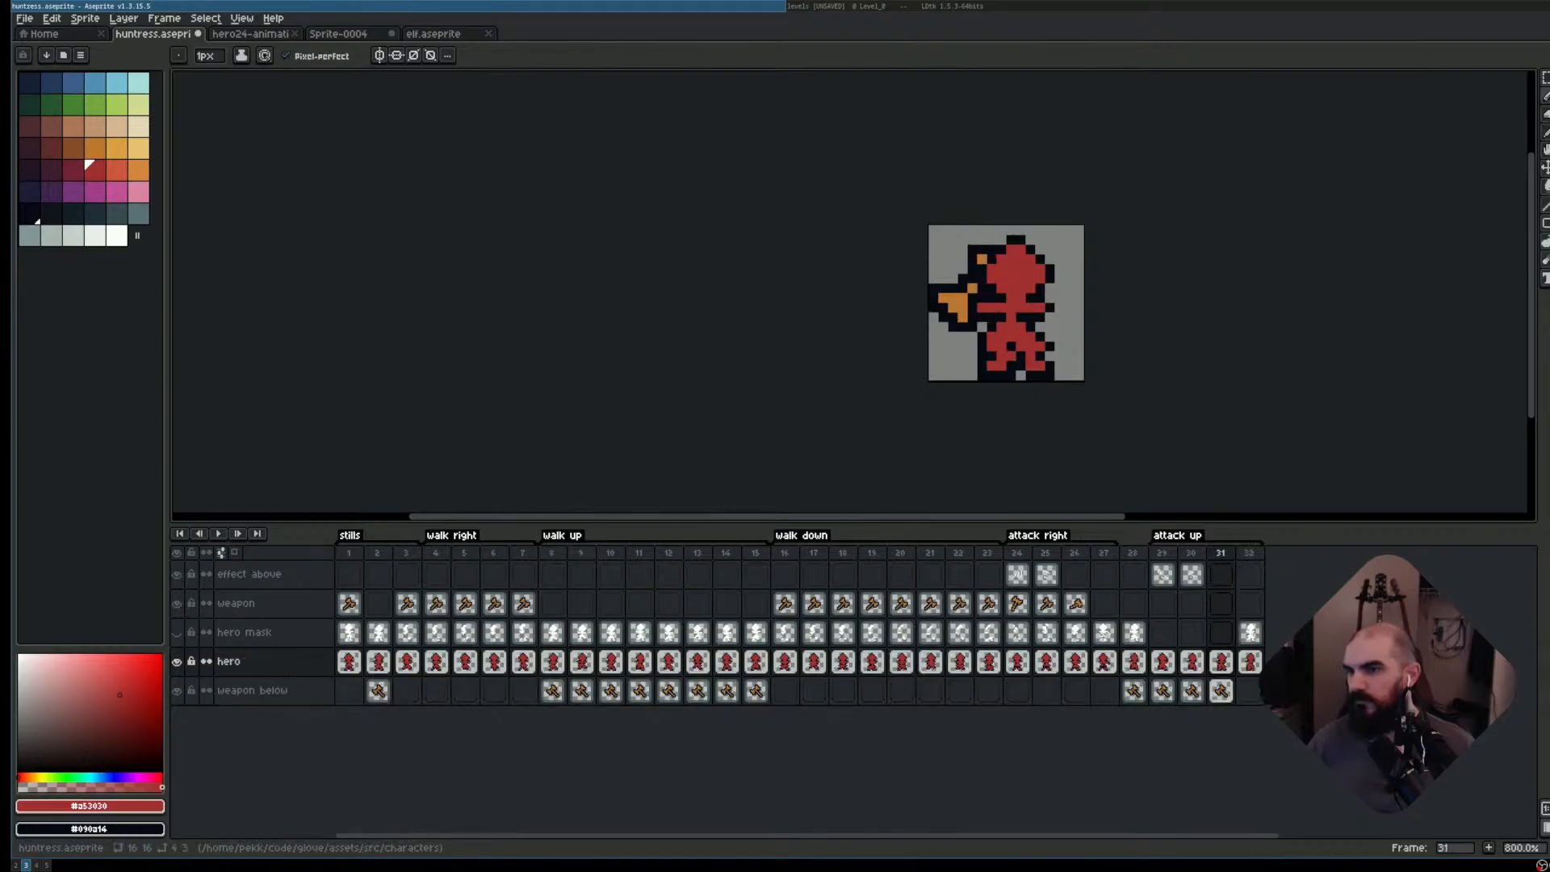
key("Right")
key("Left")
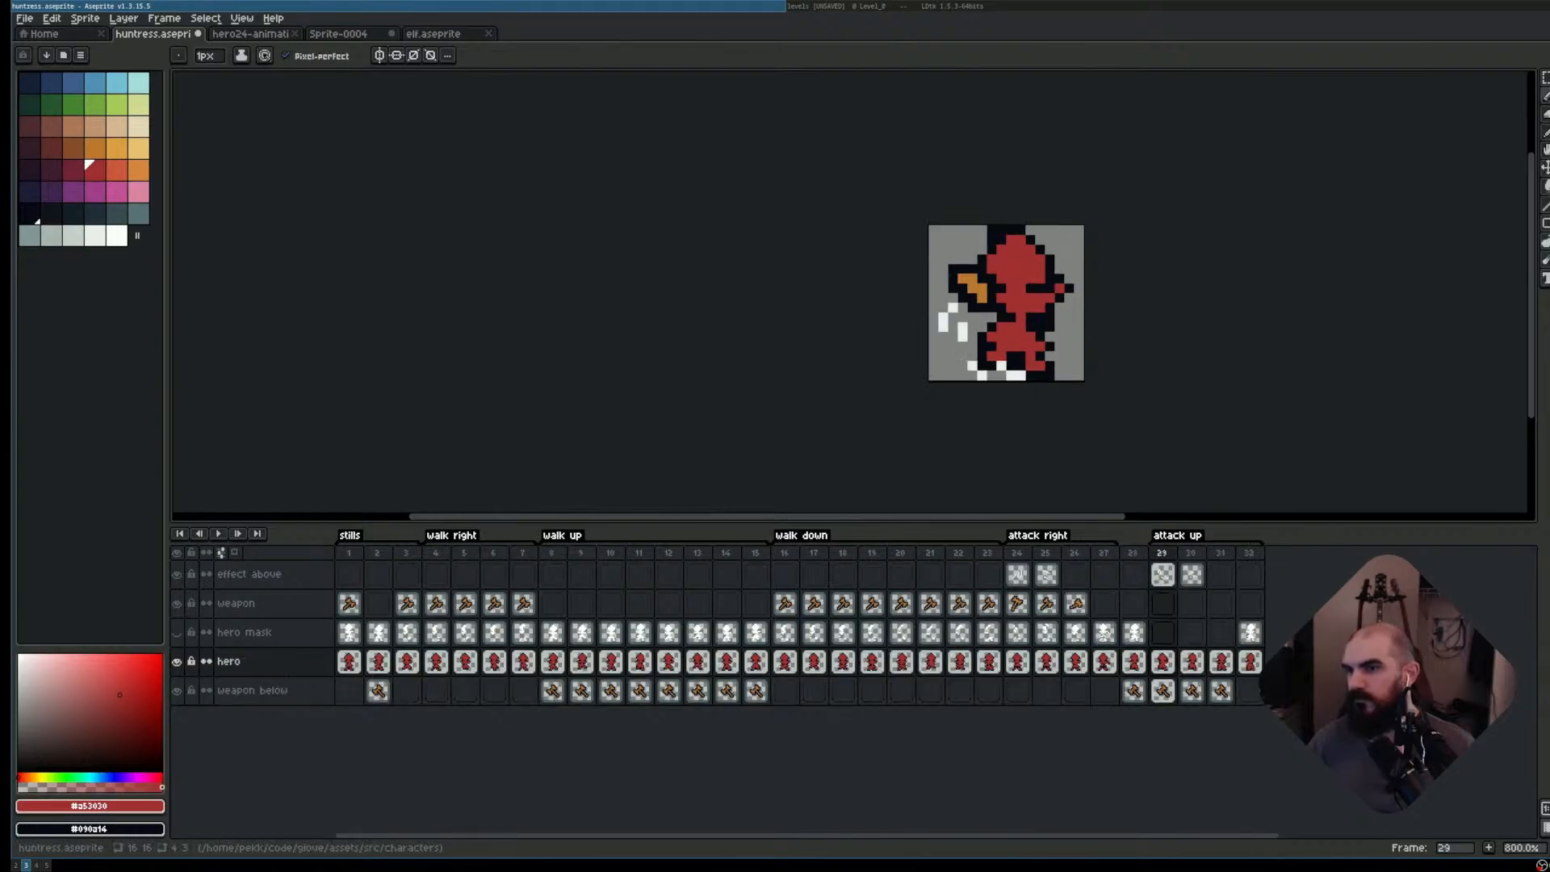
key("Right")
key("Return")
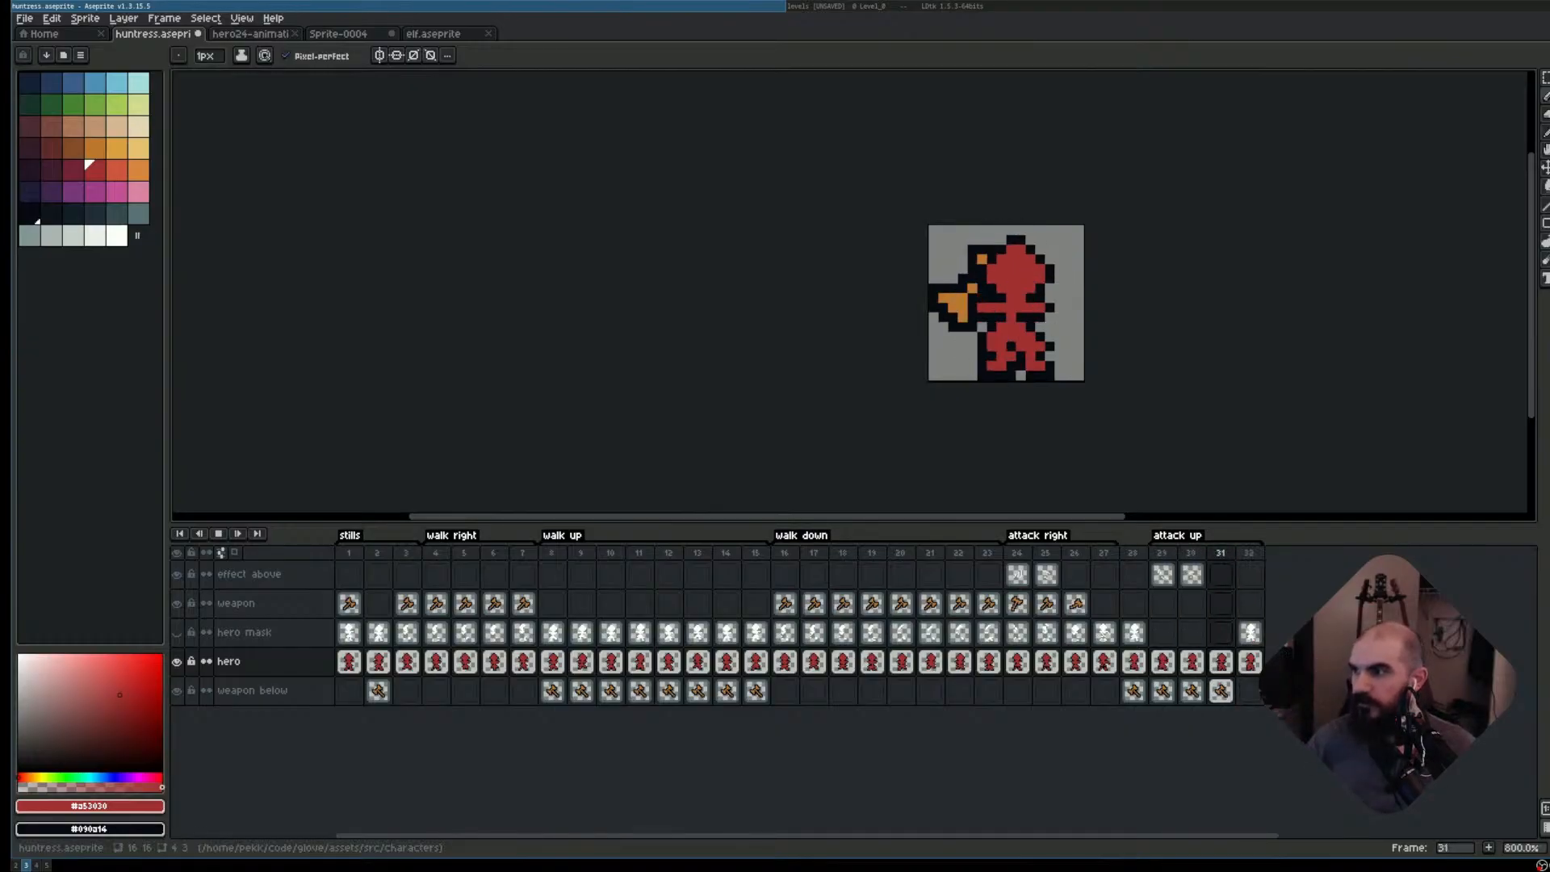
left_click_drag(1090, 346, 939, 348)
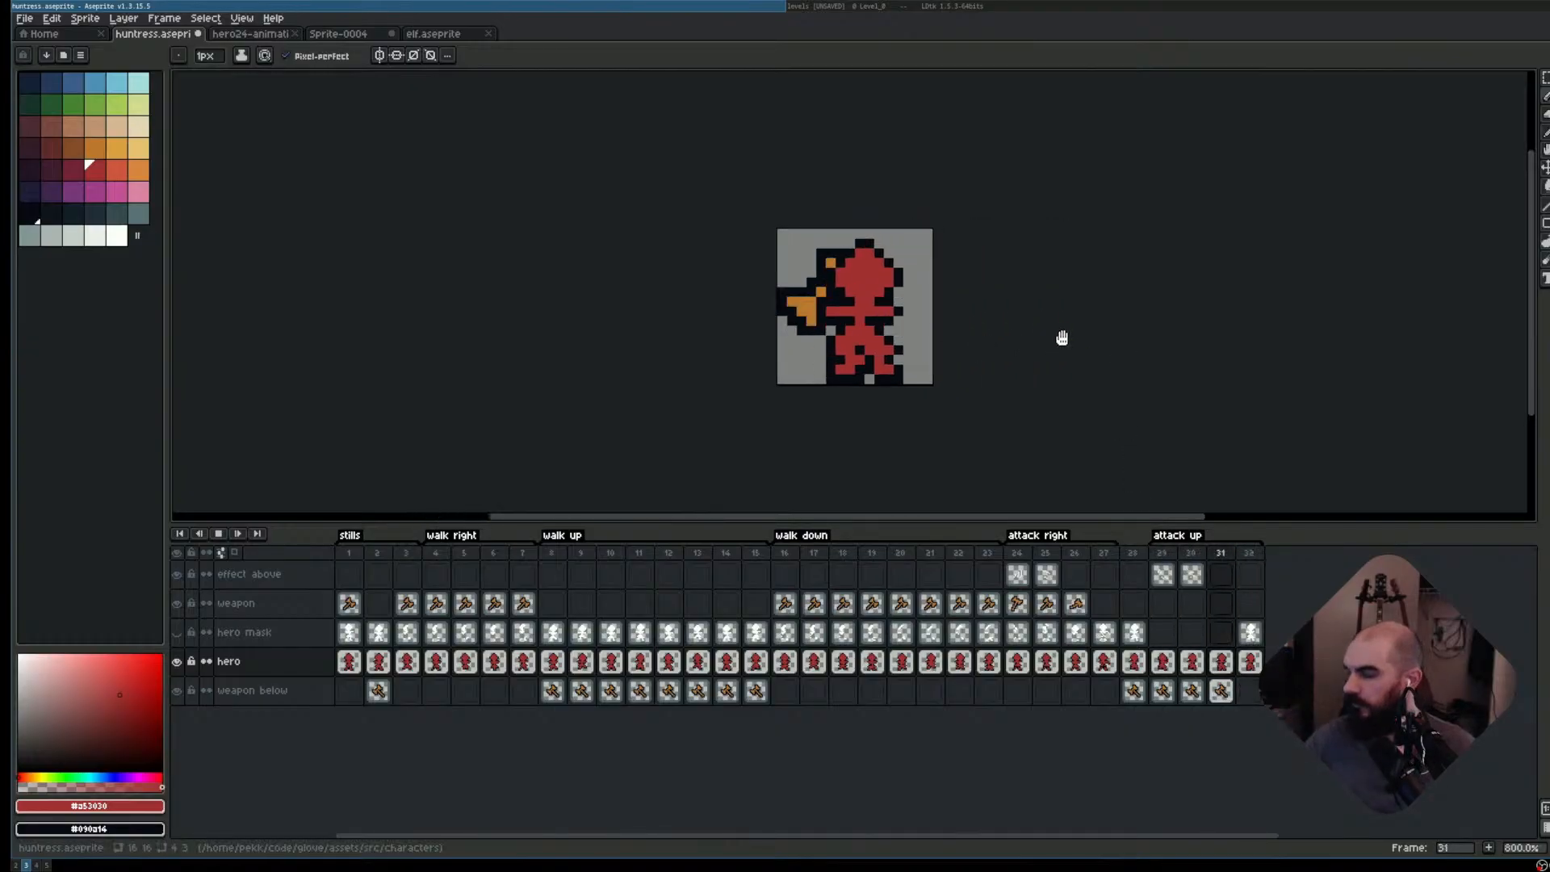
key("Return")
- Open the preview window, enlarge its sprite view, move it clear of the timeline, and watch the attack up animation play
key("F7")
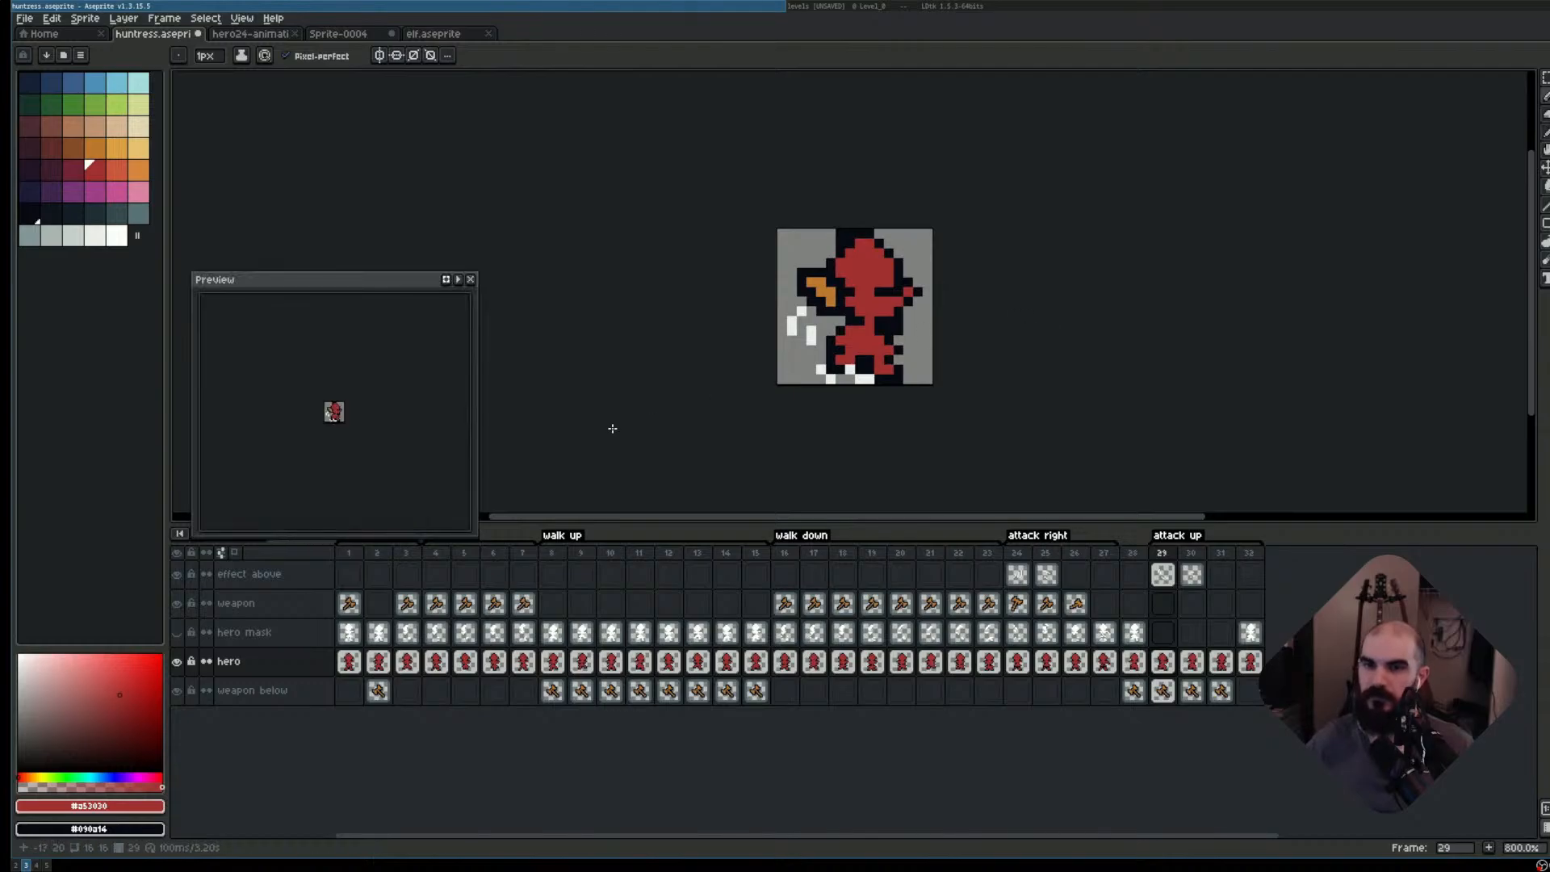
scroll(442, 440, "up", 1)
left_click_drag(366, 285, 362, 187)
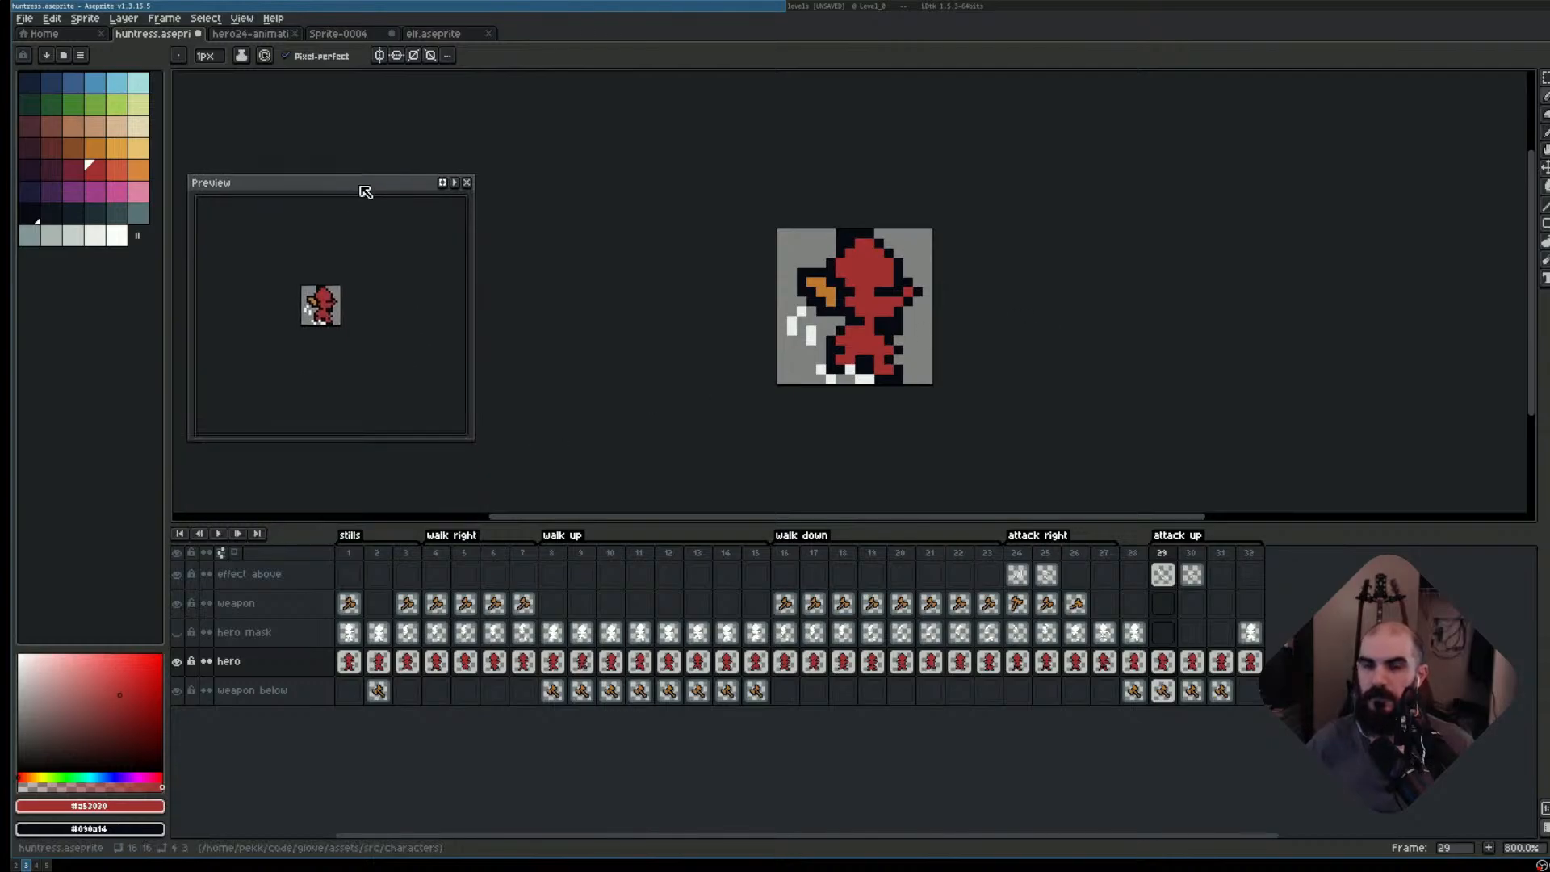
key("Return")
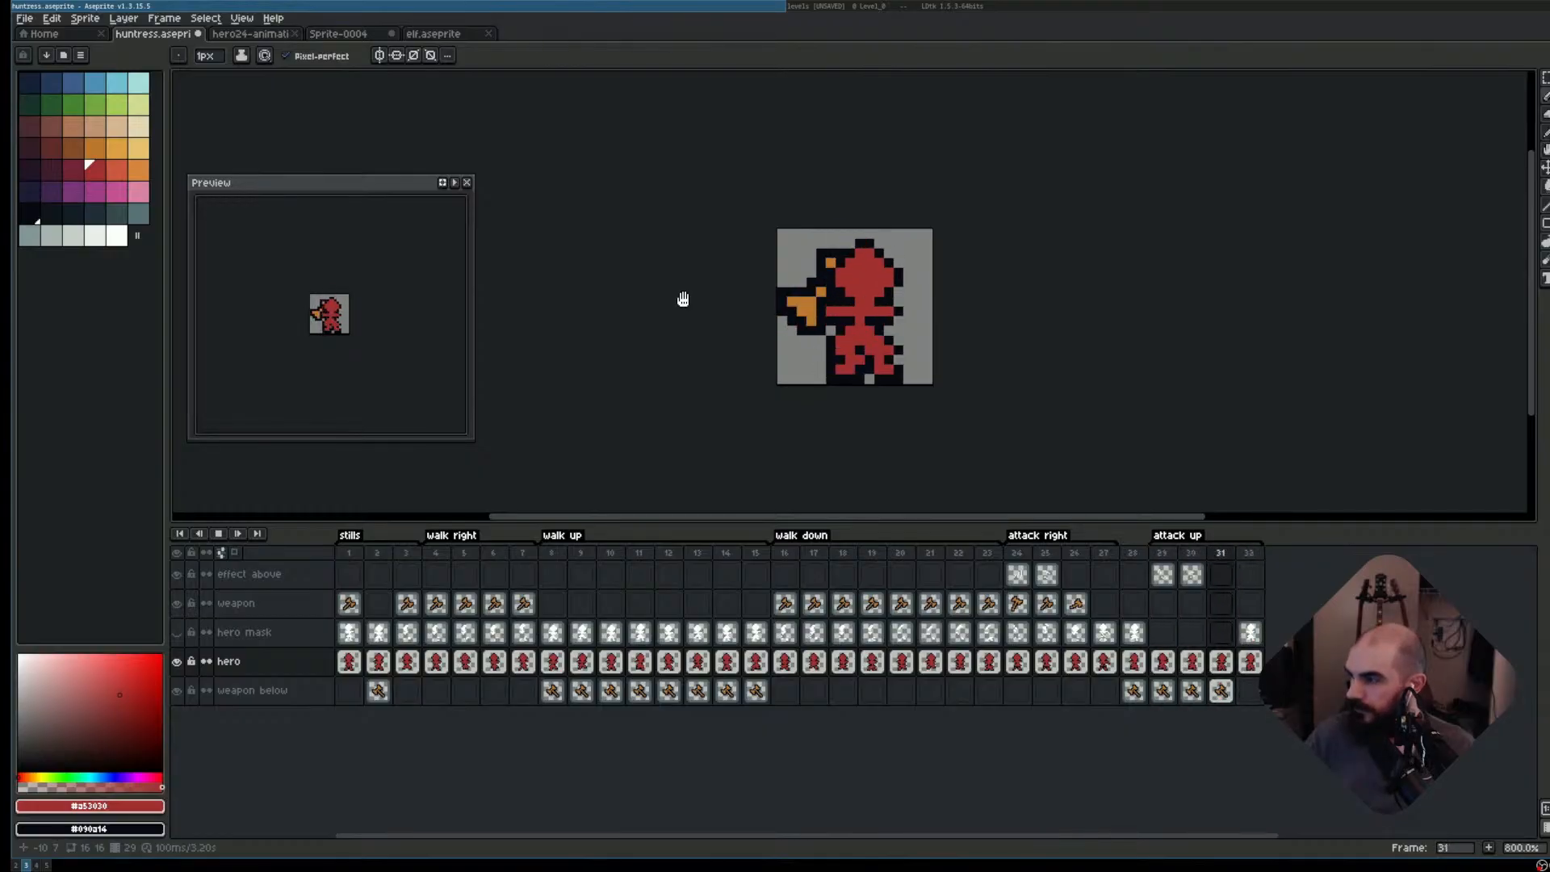
key("Return")
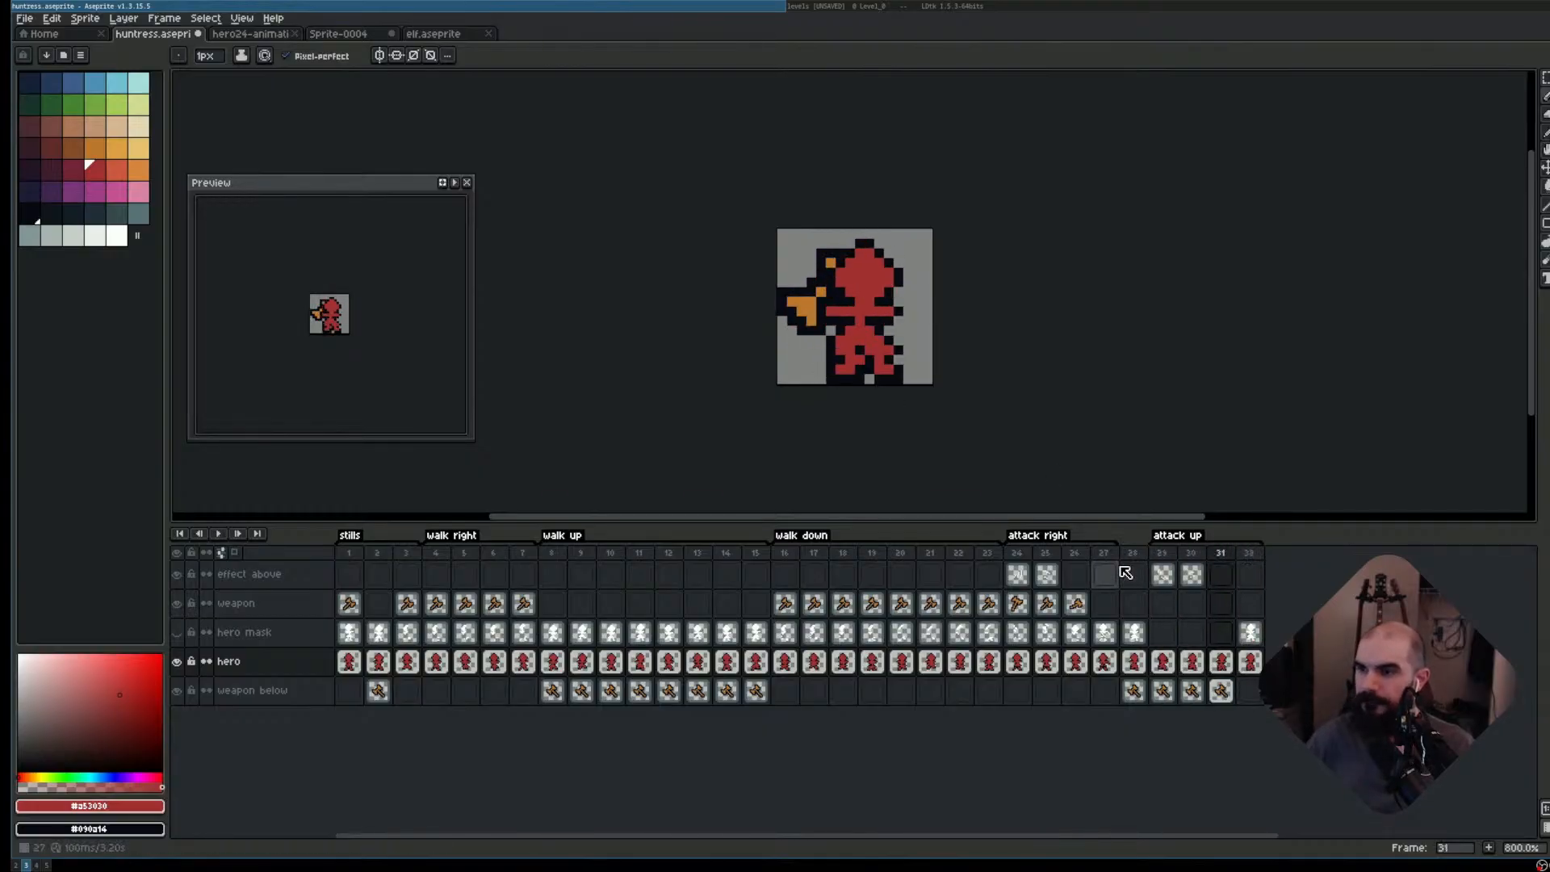
left_click(1160, 556)
left_click(1187, 557)
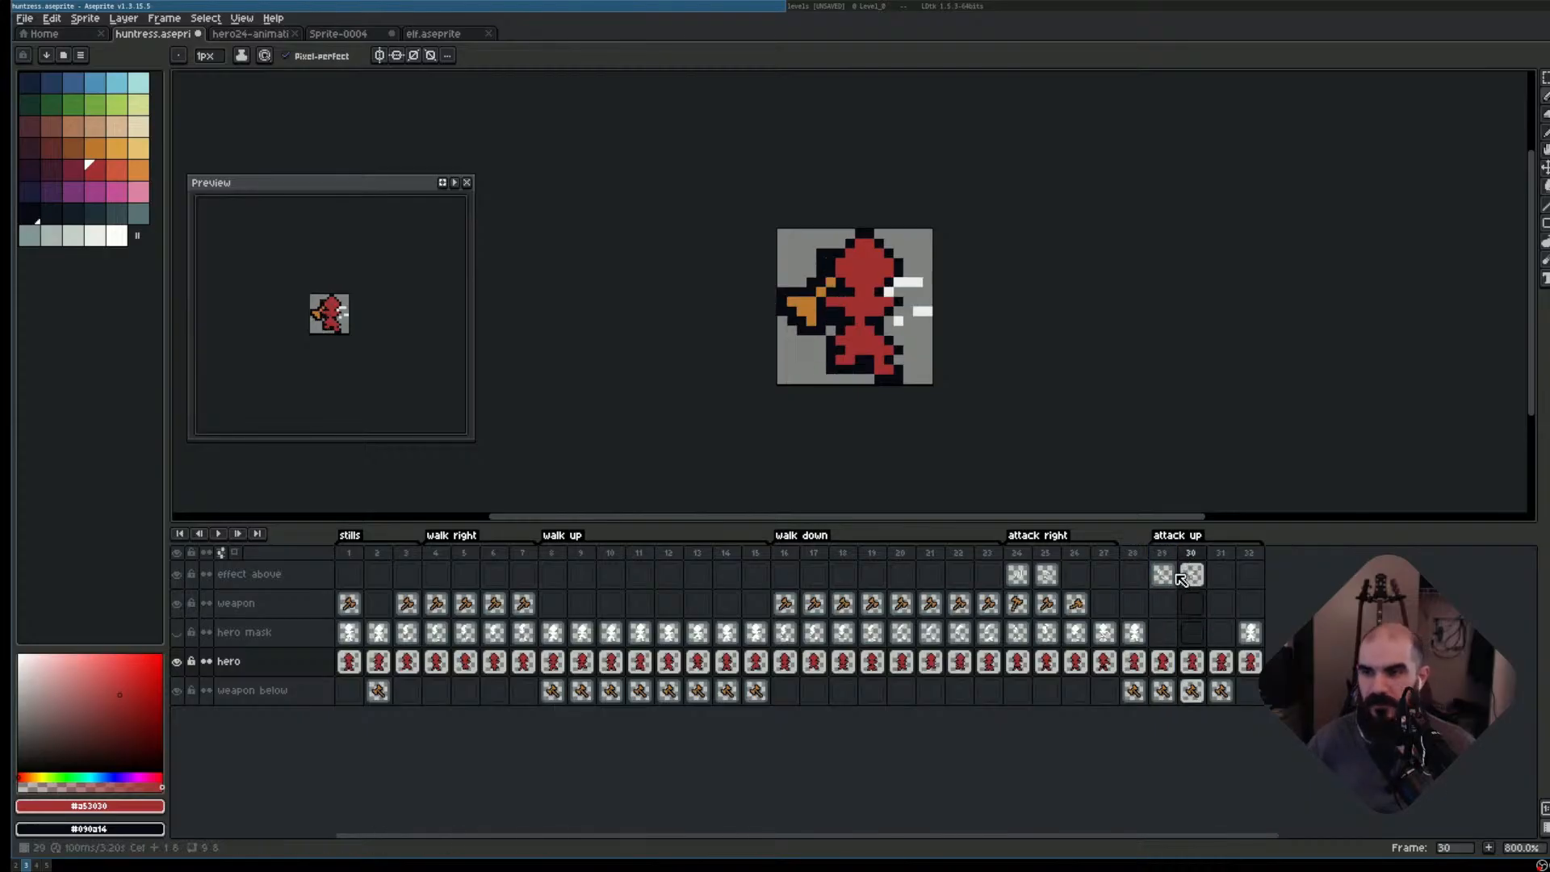
- Go to frame 31 and pick the light tan palette colour, index 16, for drawing dust
key("Right")
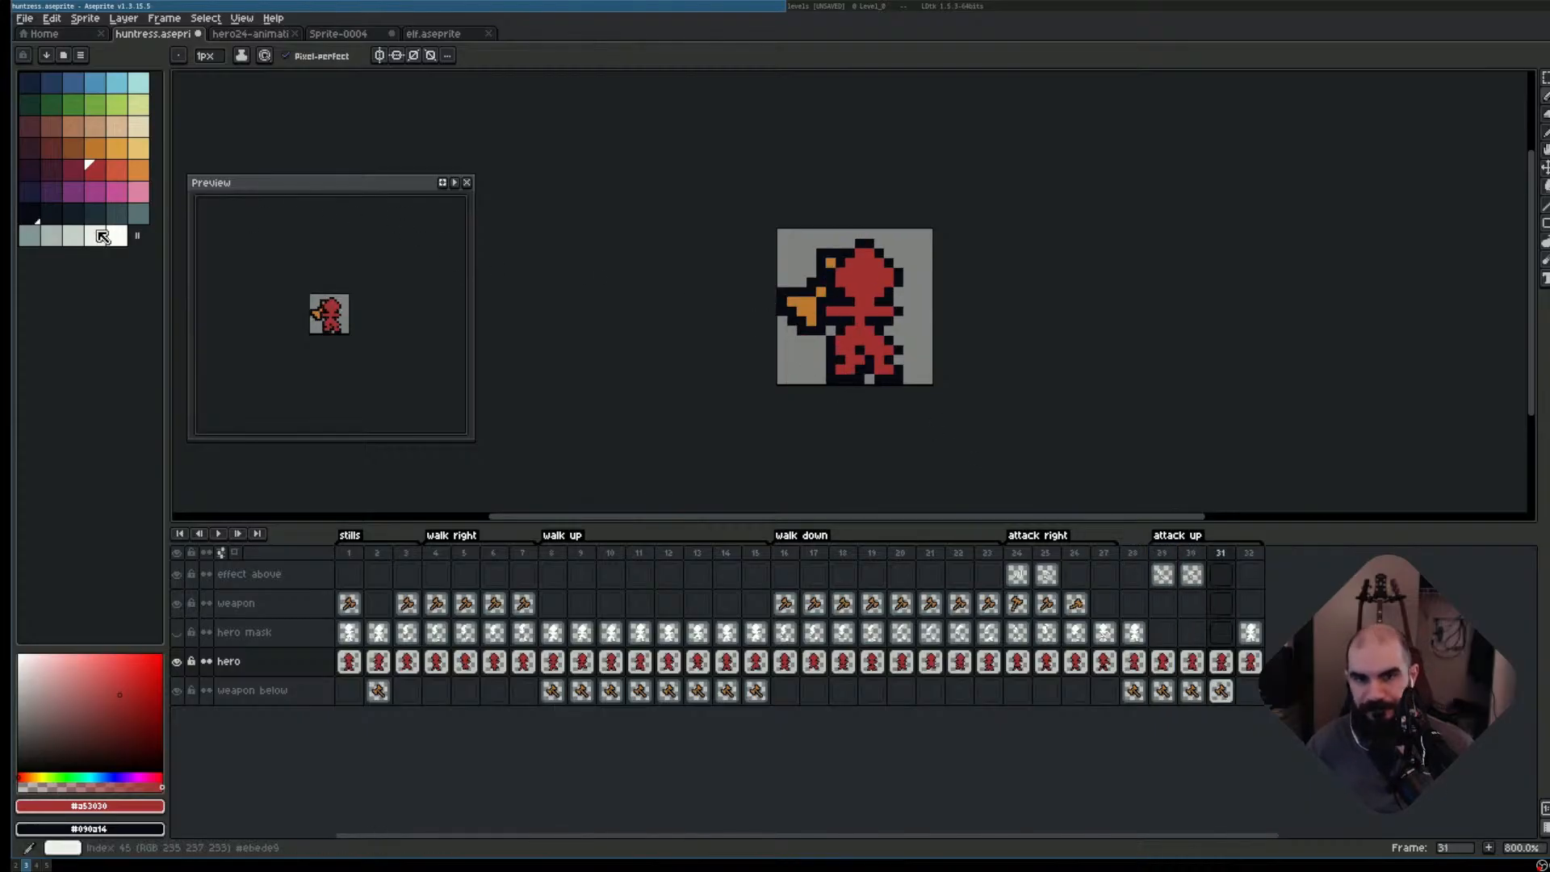
left_click(116, 125)
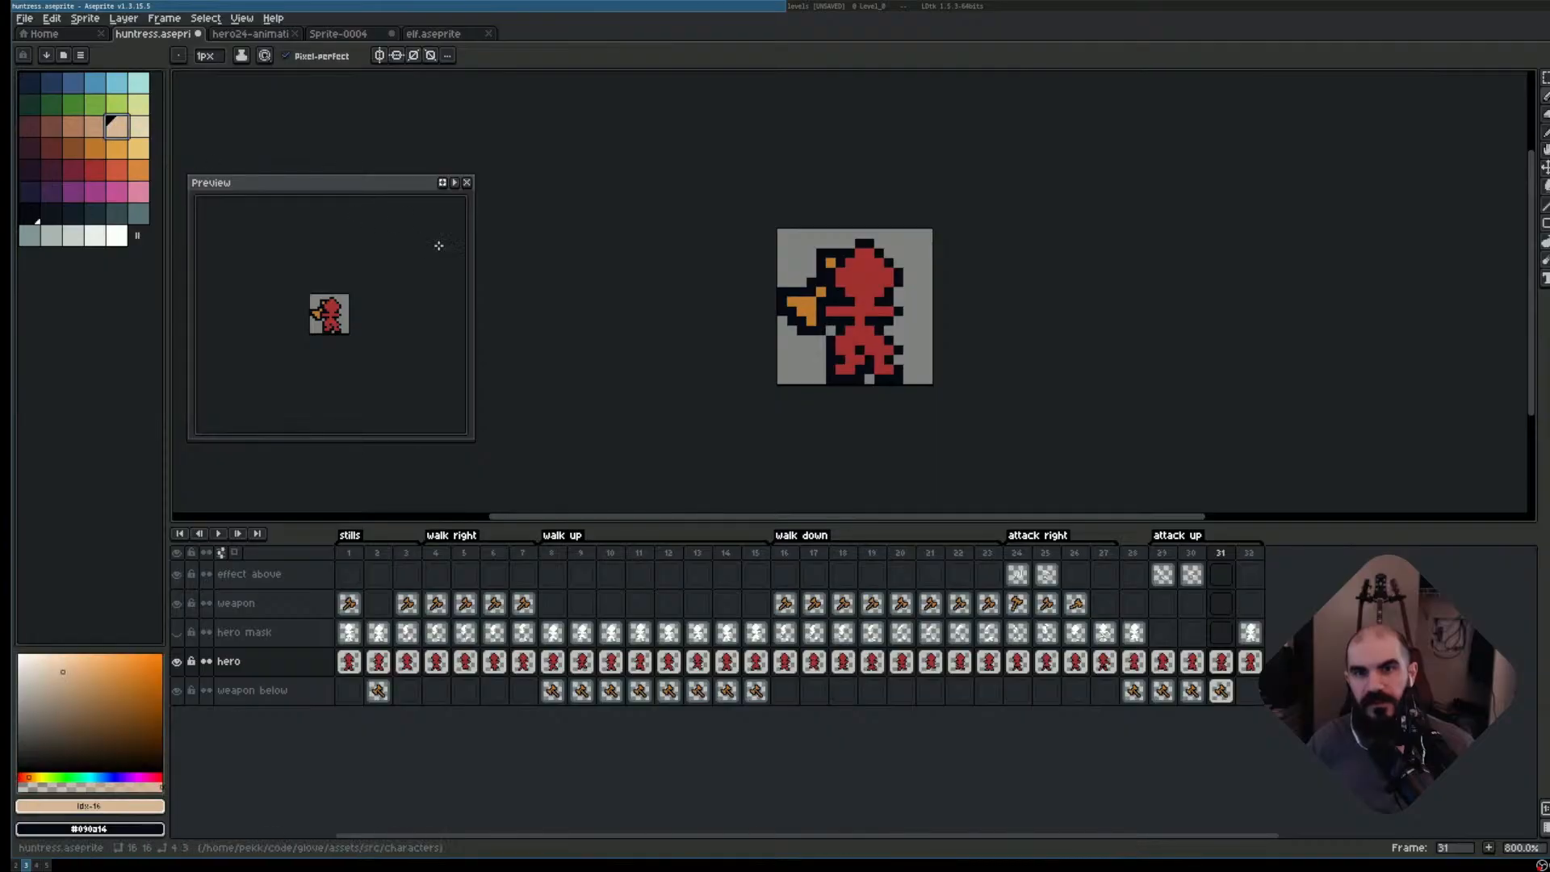
scroll(789, 356, "up", 2)
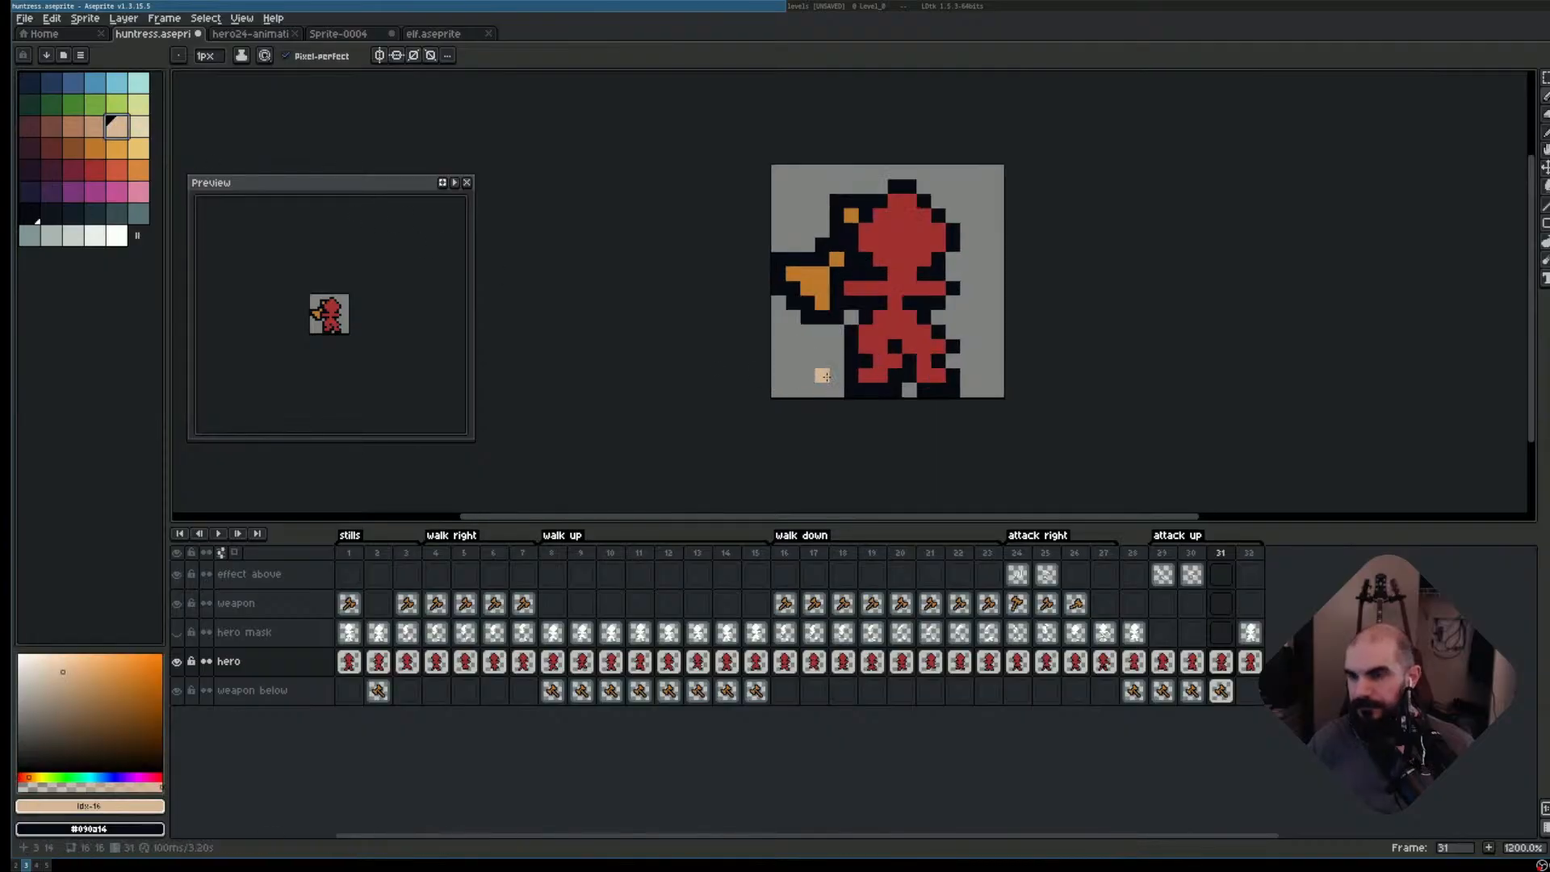
left_click_drag(824, 376, 817, 386)
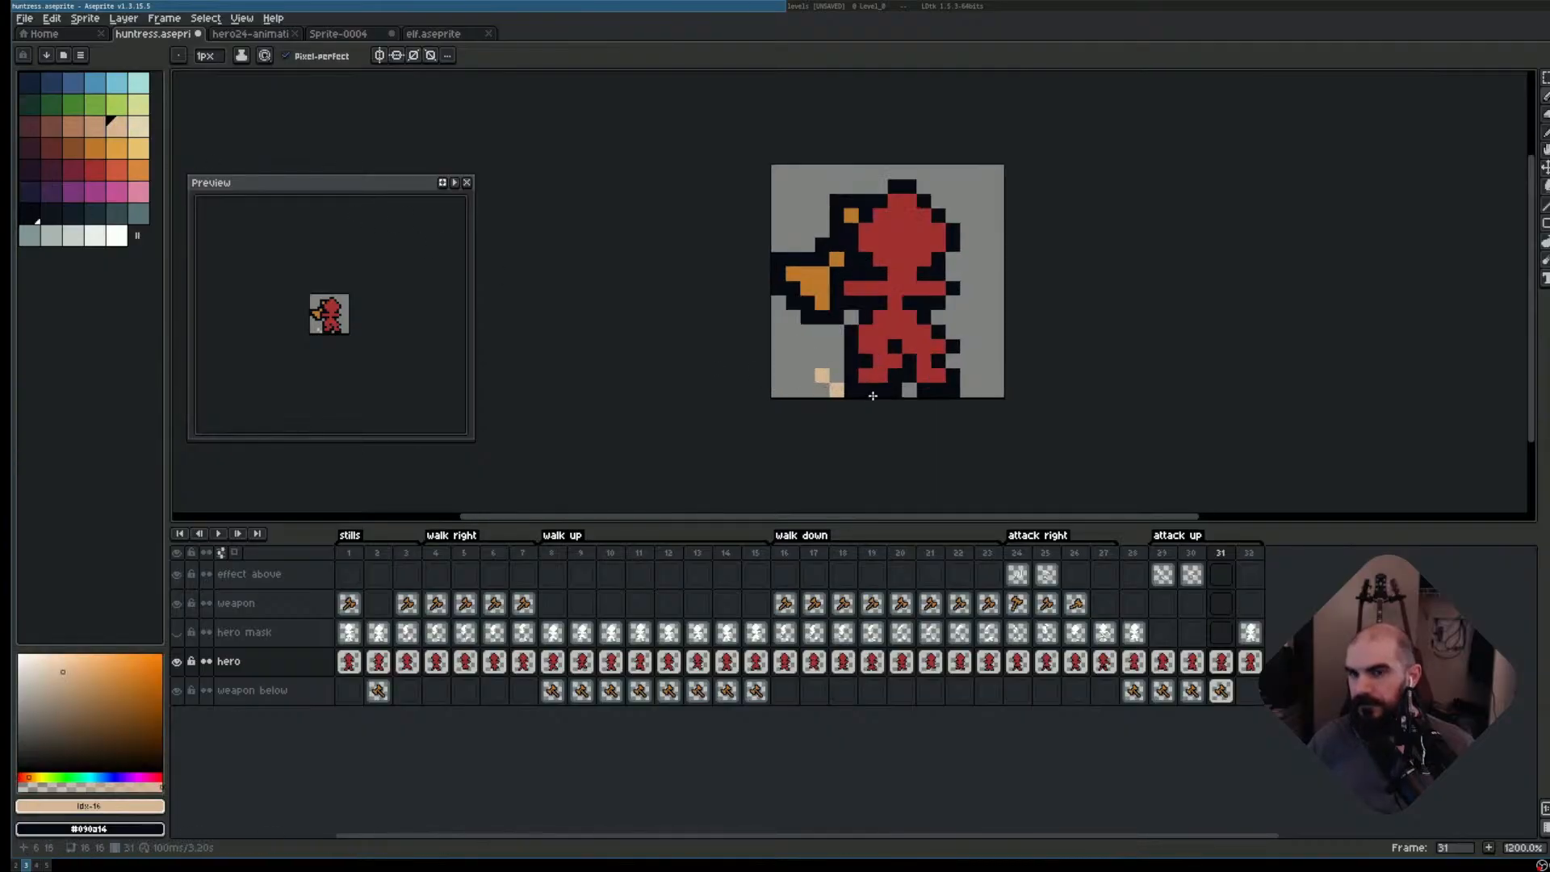
left_click(849, 362)
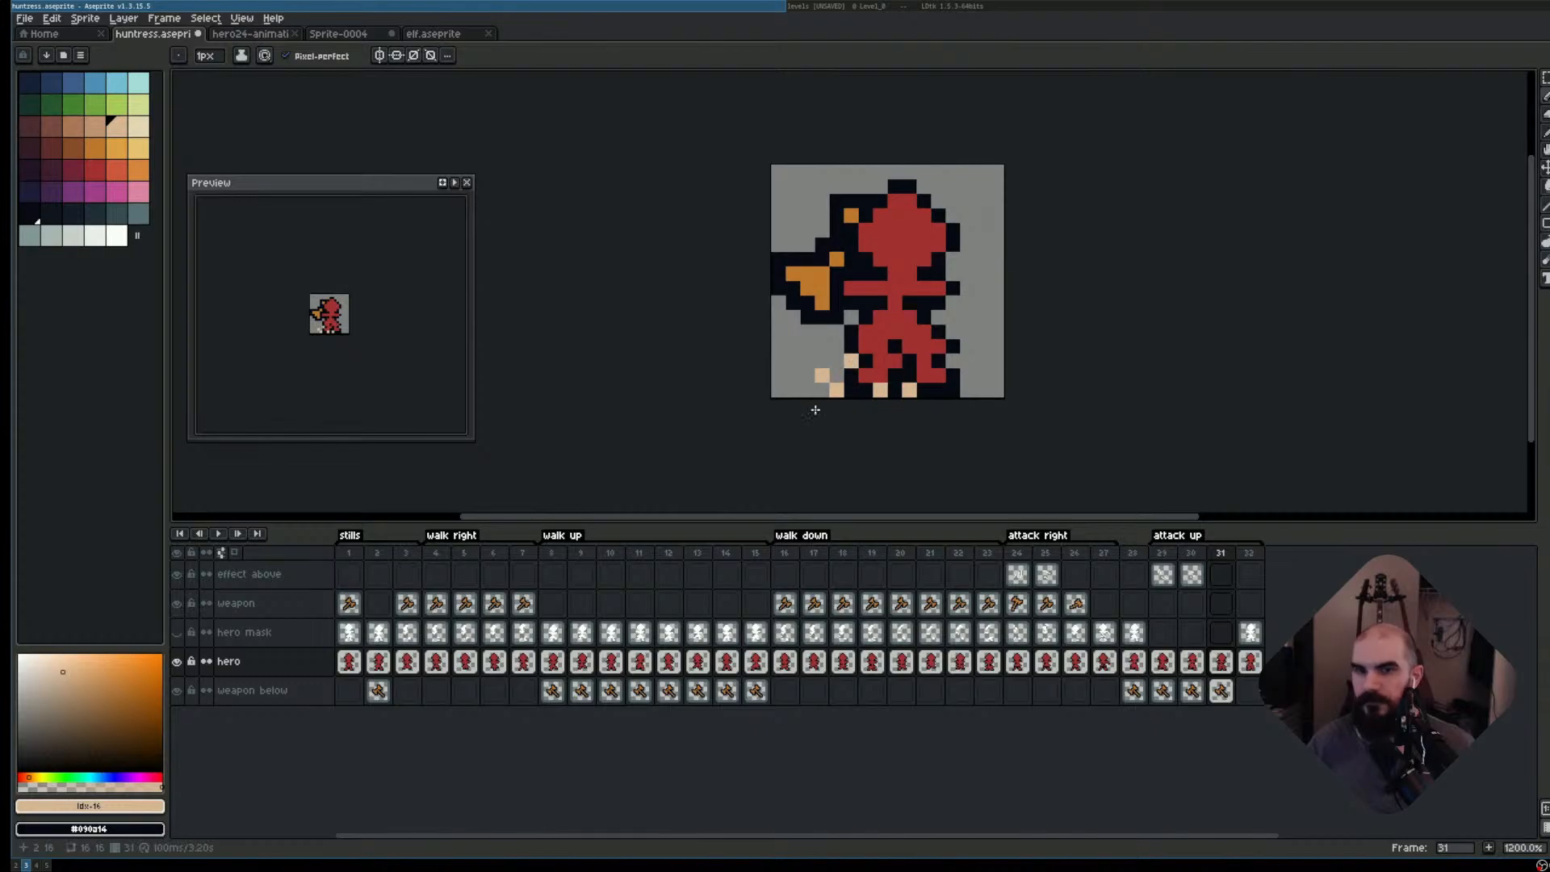
key("Return")
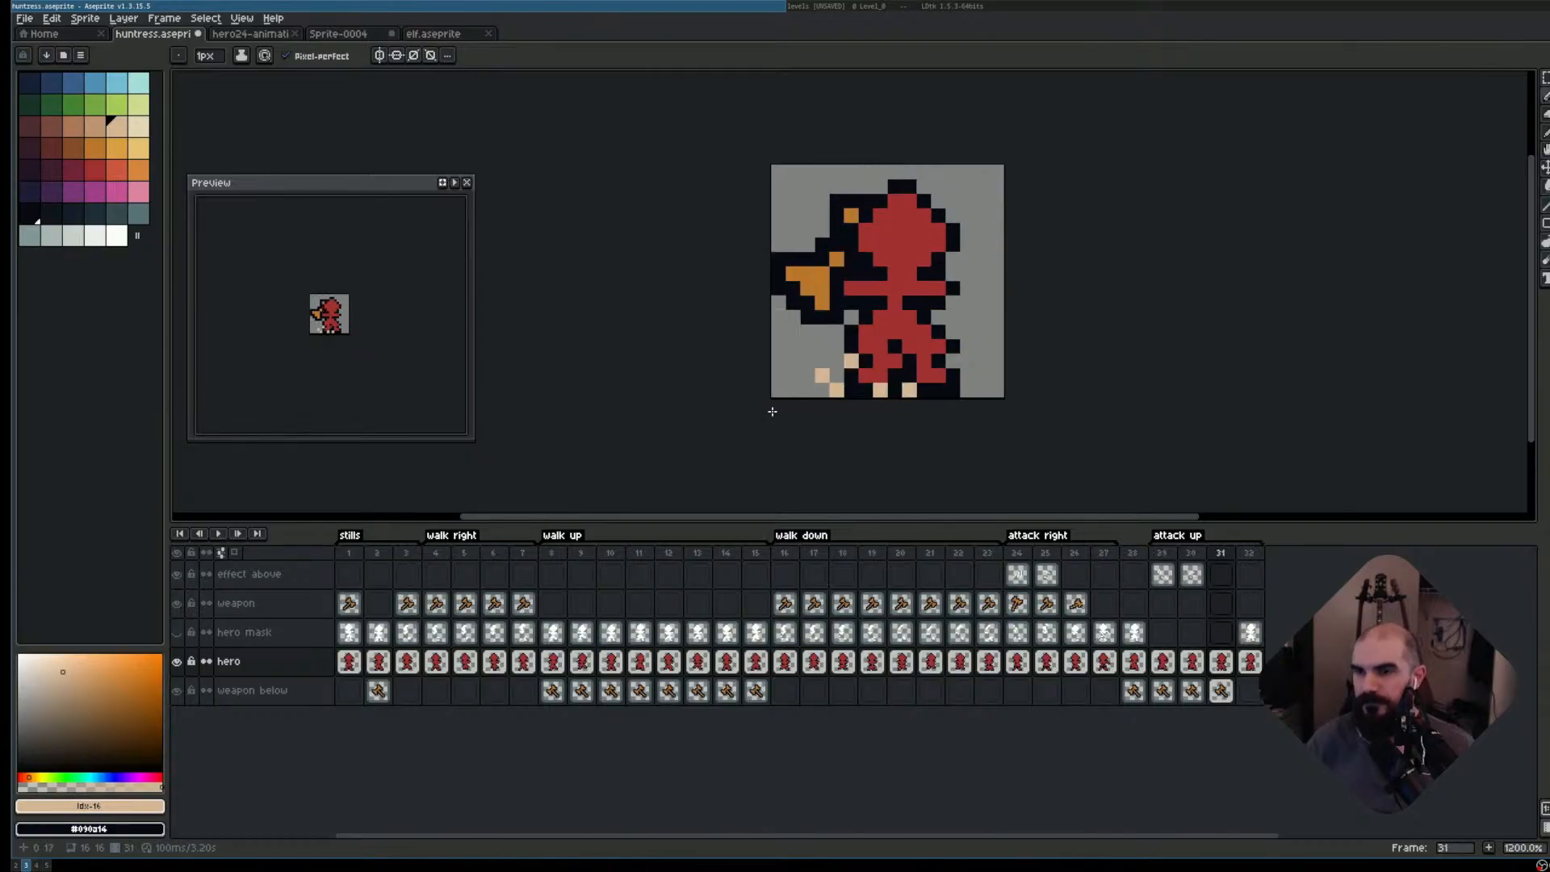
right_click(822, 360)
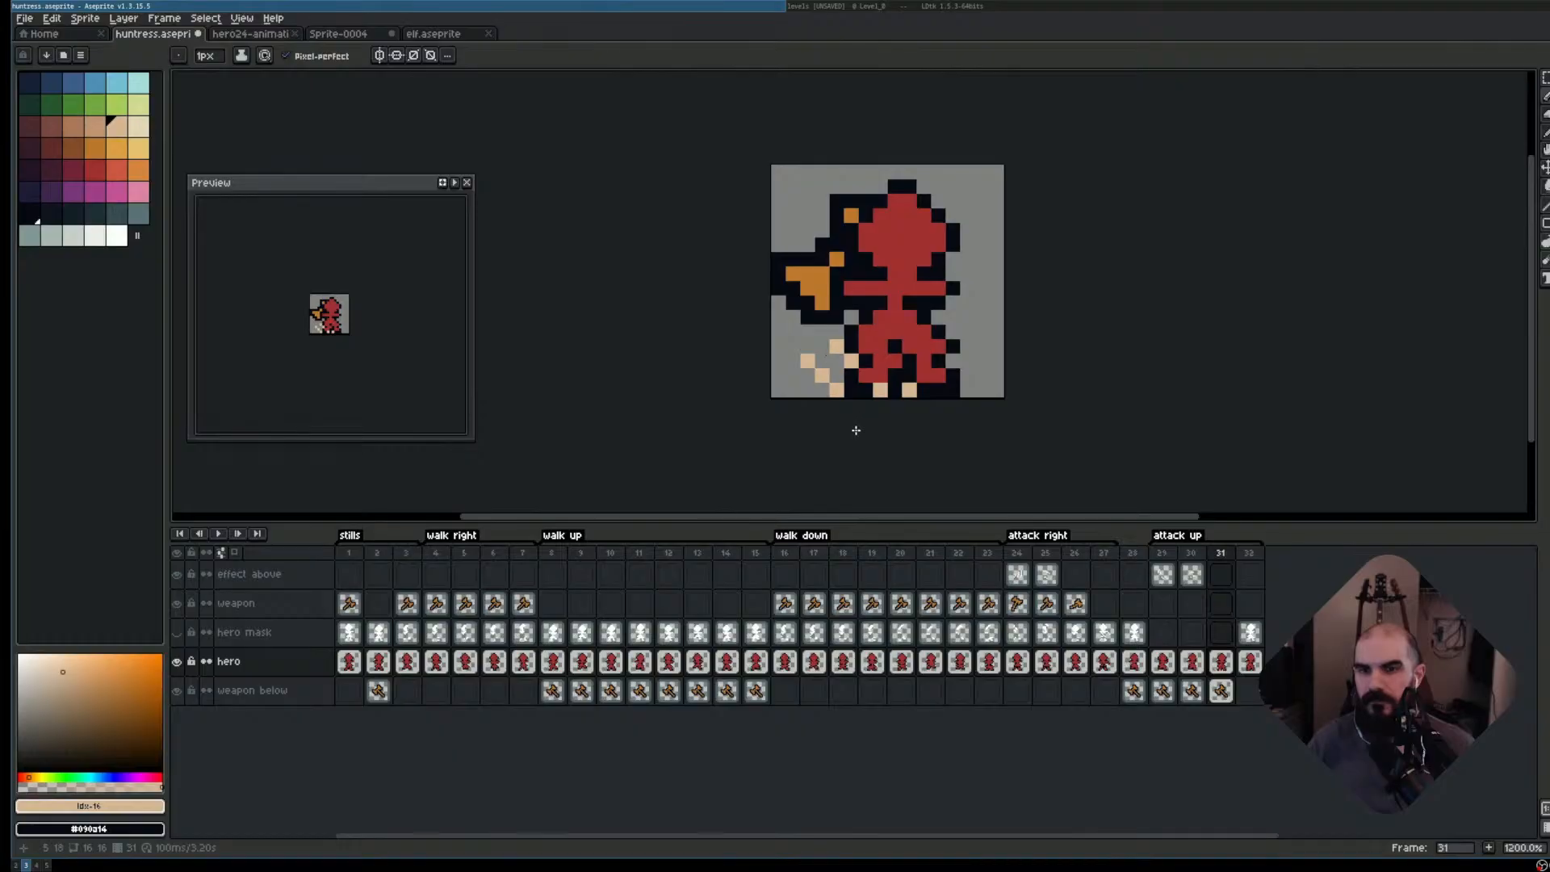
key("e")
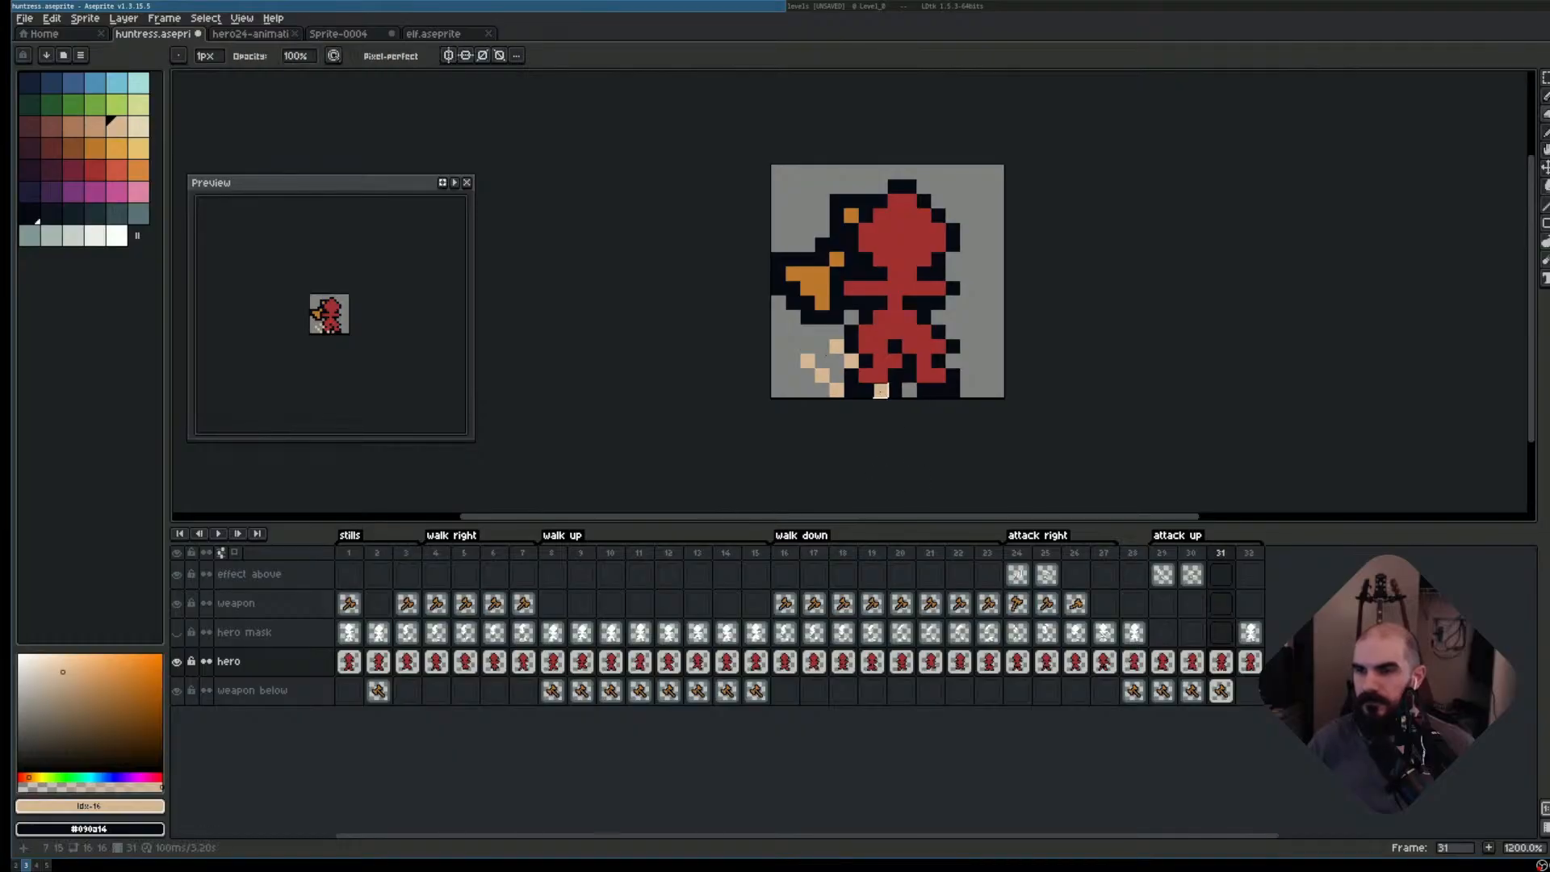
key("e")
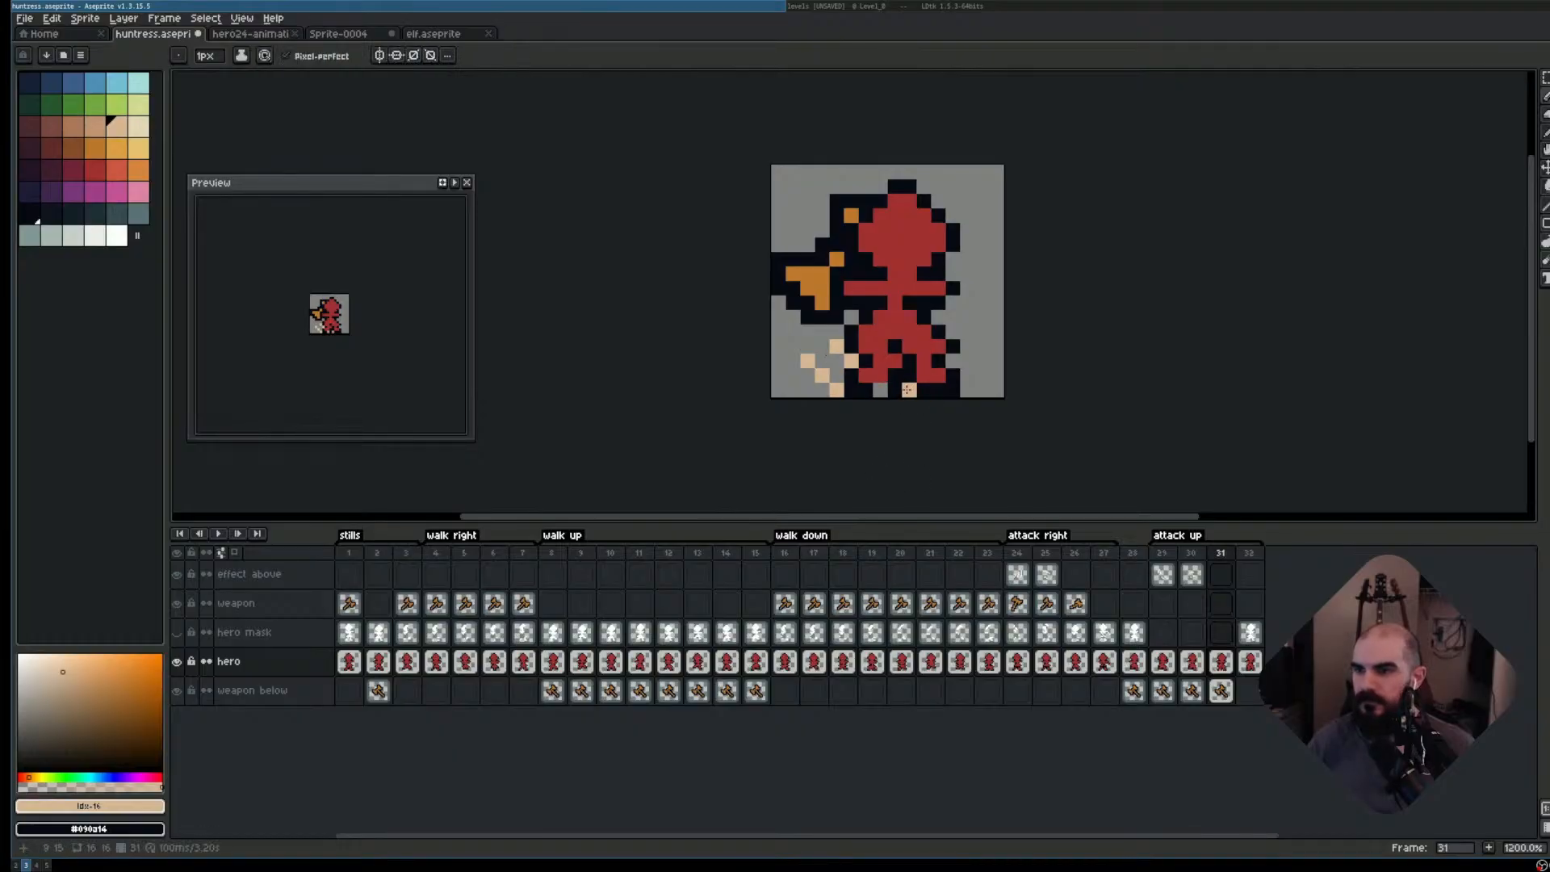
key("ctrl+z")
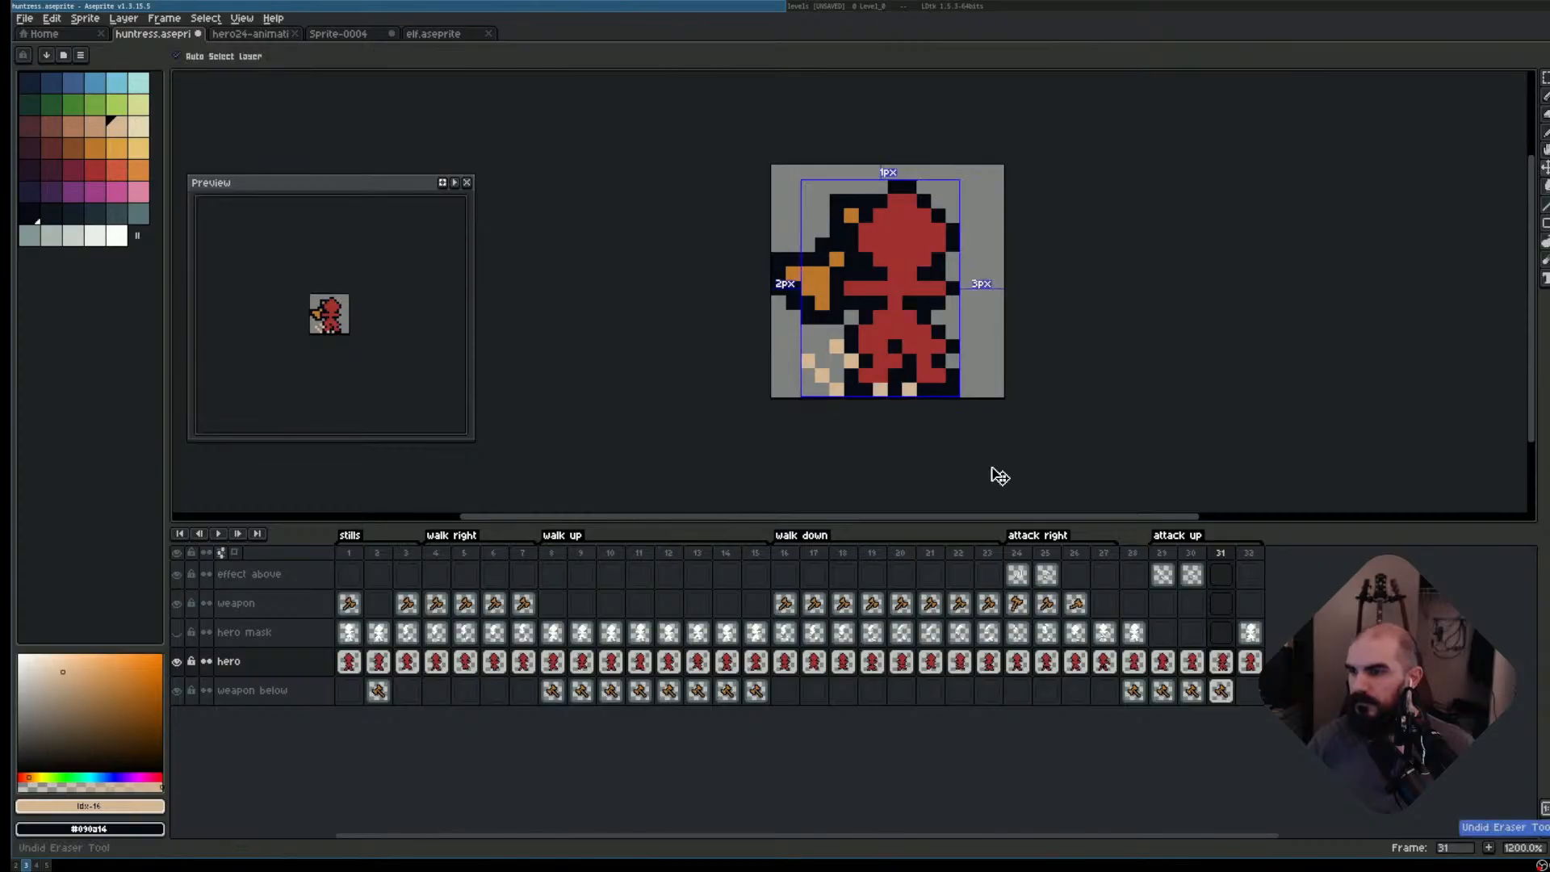
key("ctrl+z")
key("ctrl+z")
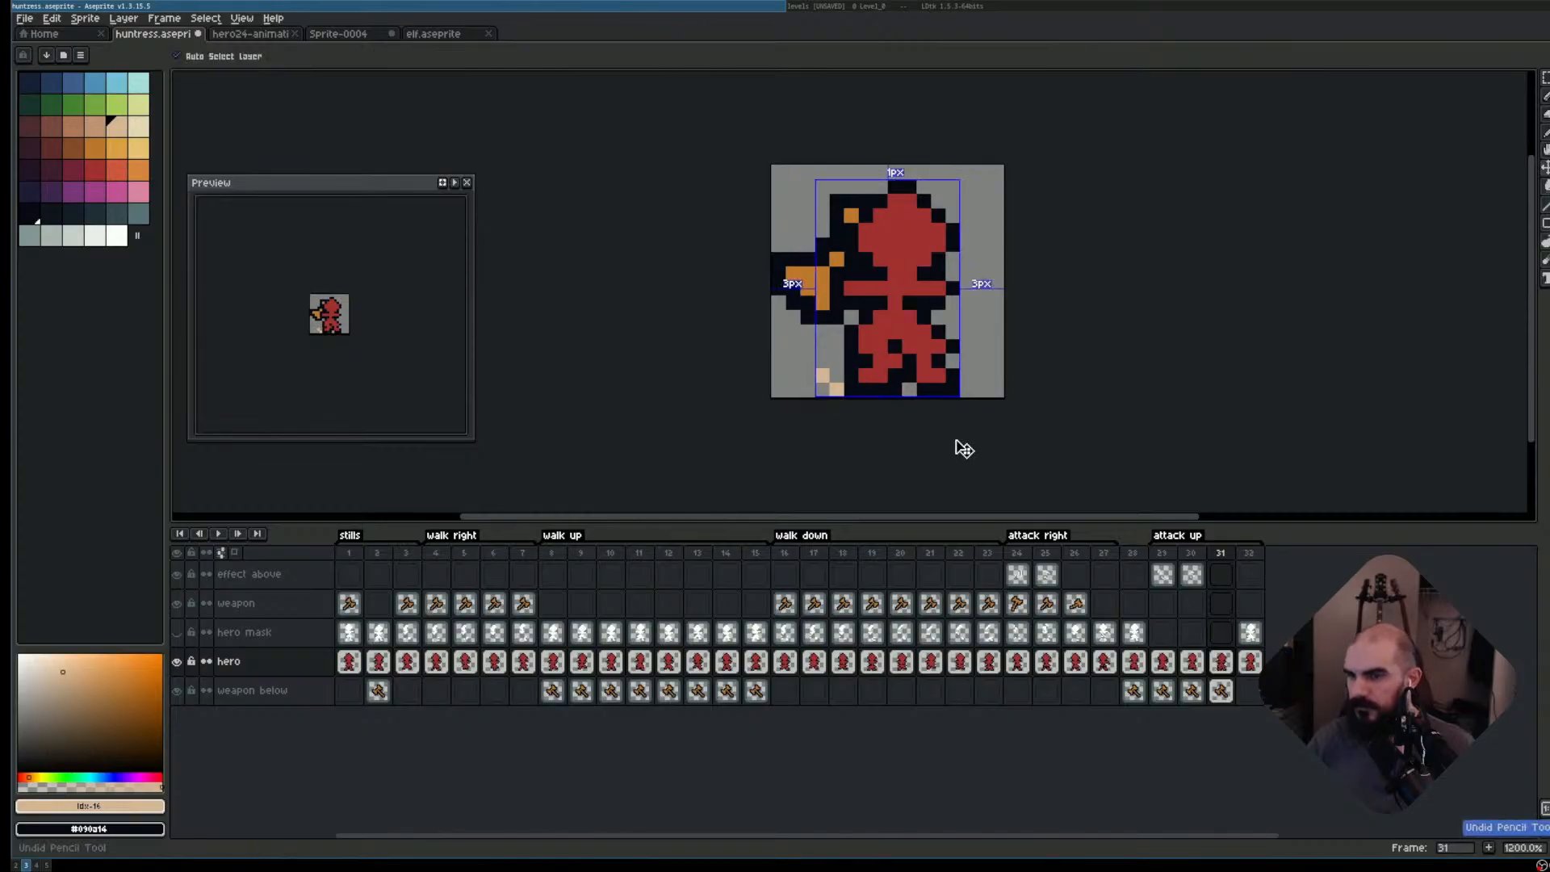
key("ctrl+z")
- Dot scattered light tan dust pixels around the hero's feet on the effect above layer in frame 31
left_click(1222, 575)
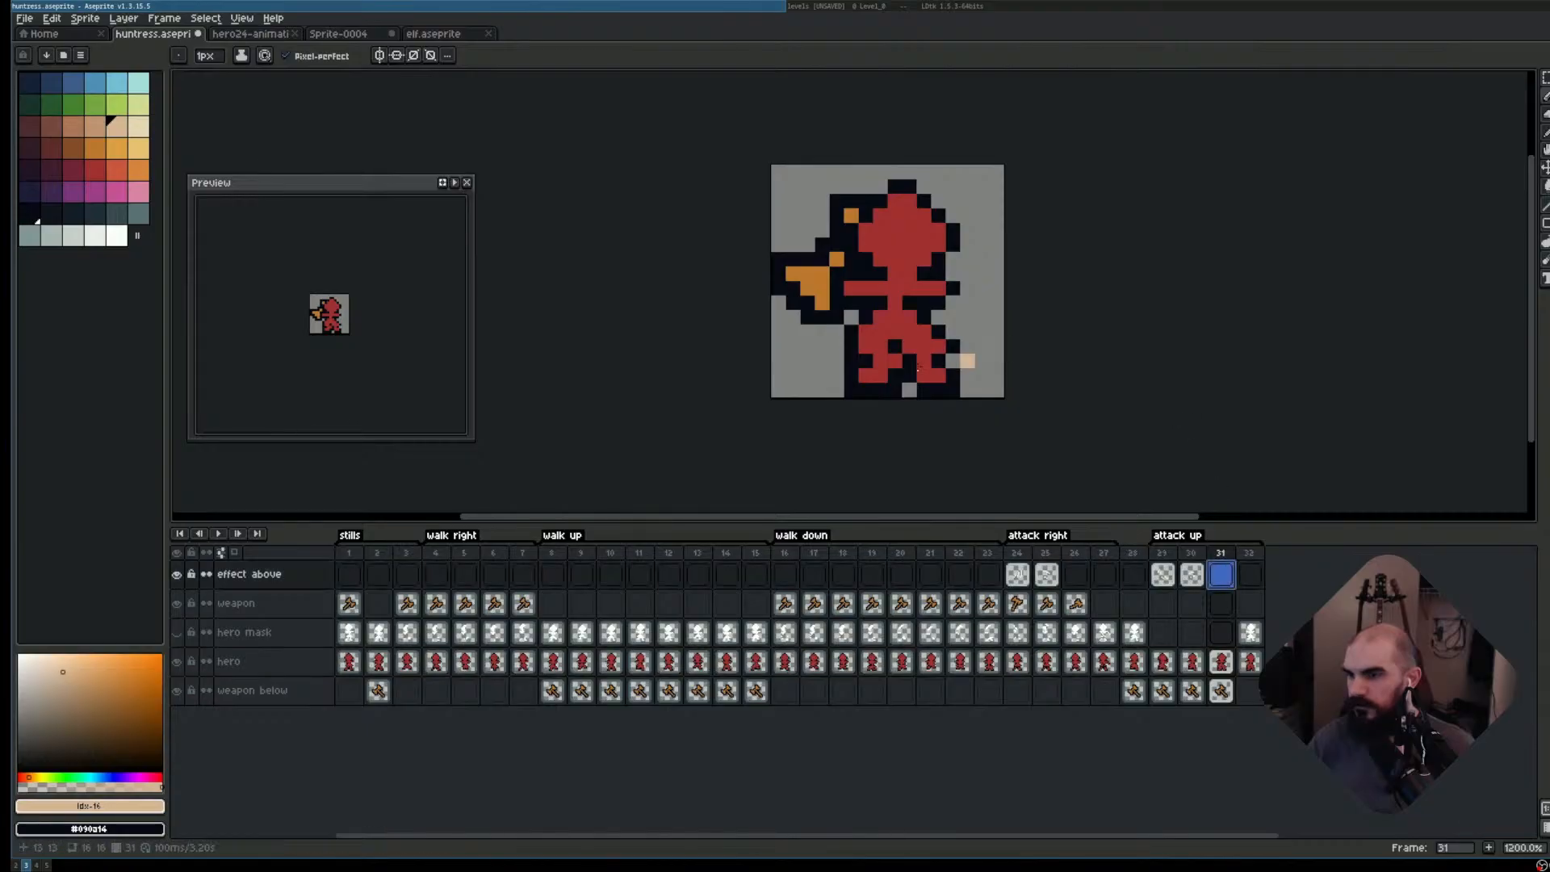
left_click(880, 390)
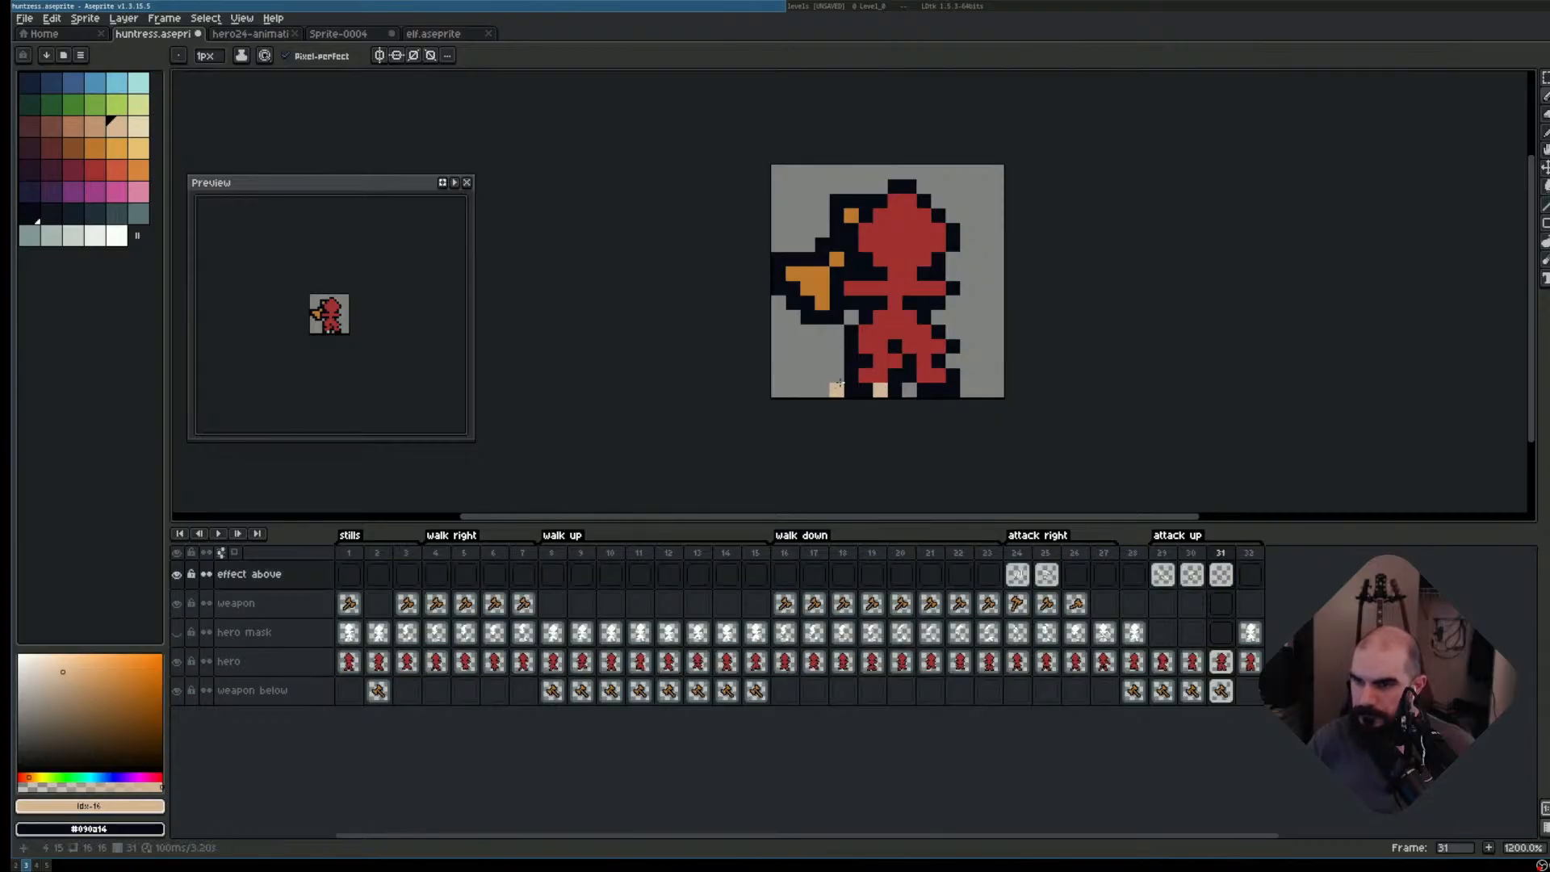
left_click(807, 361)
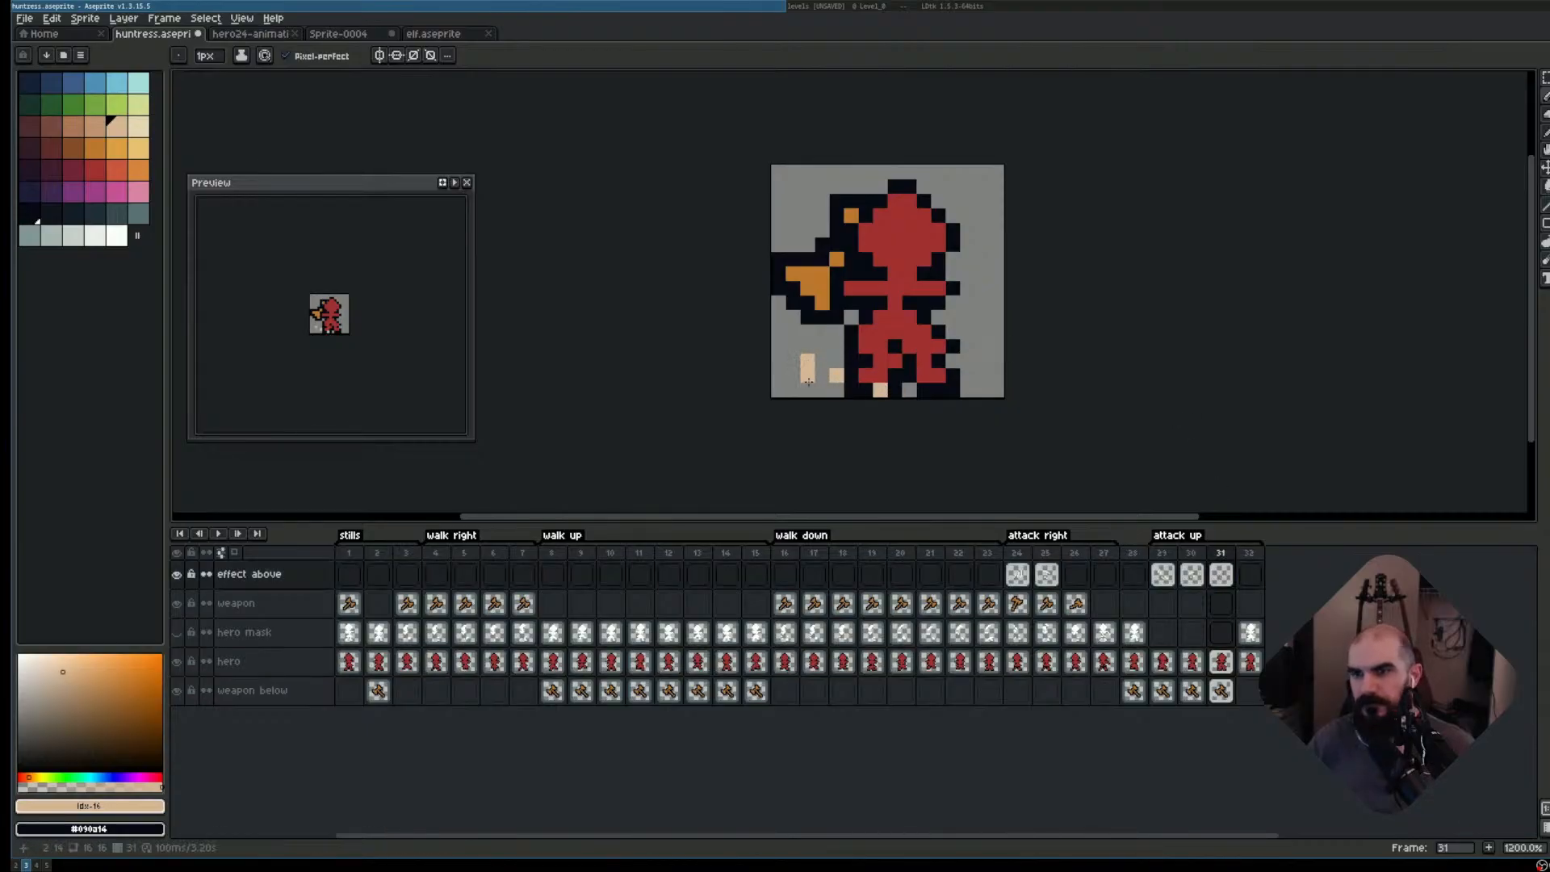
left_click(808, 389)
left_click(840, 343)
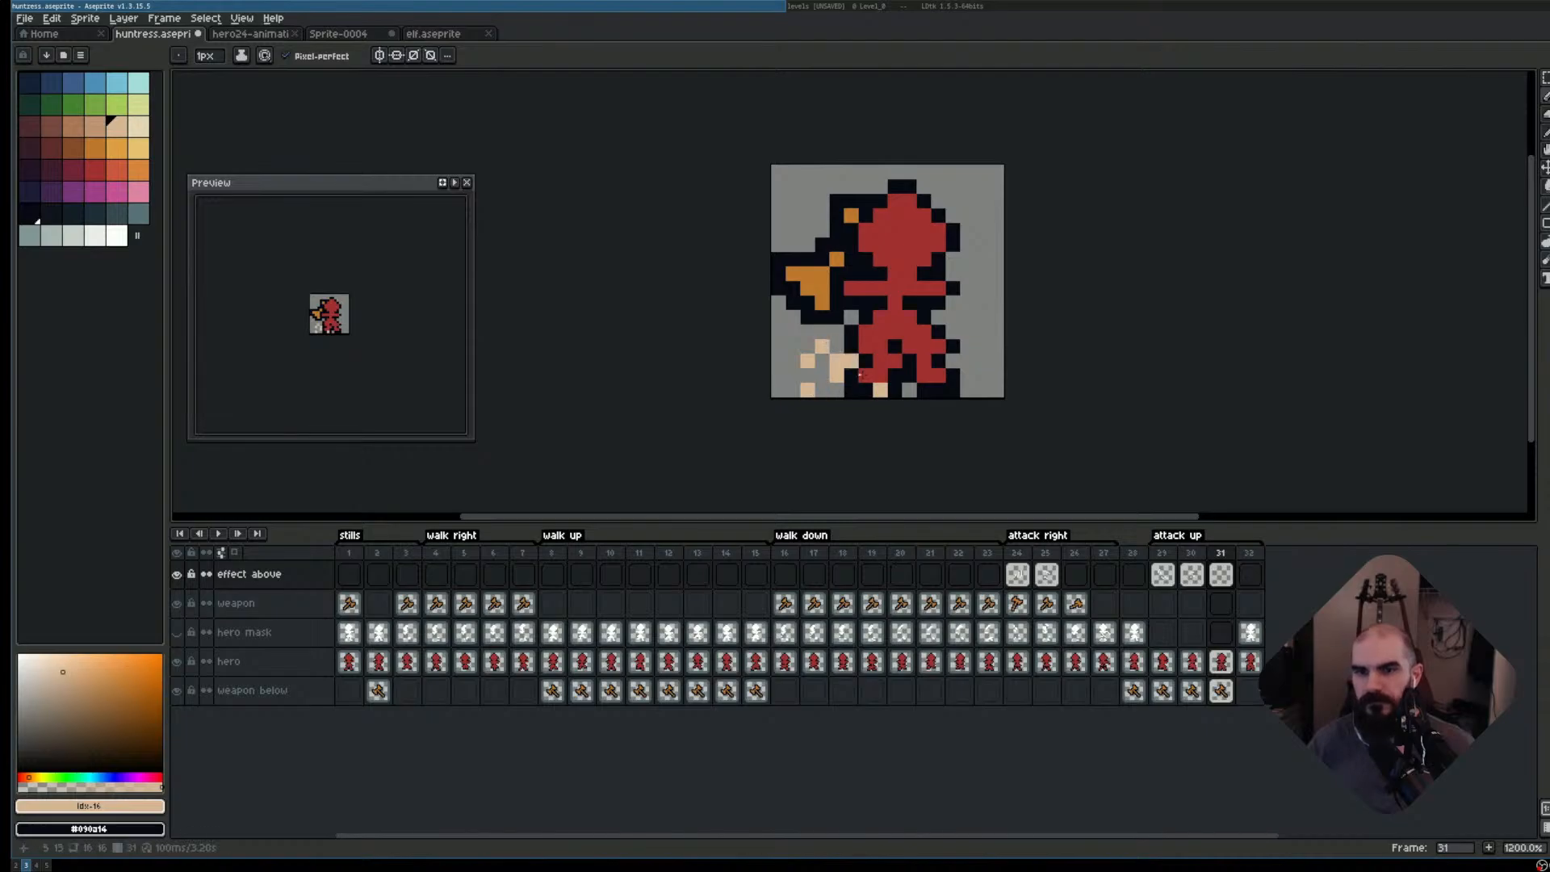
left_click(909, 389)
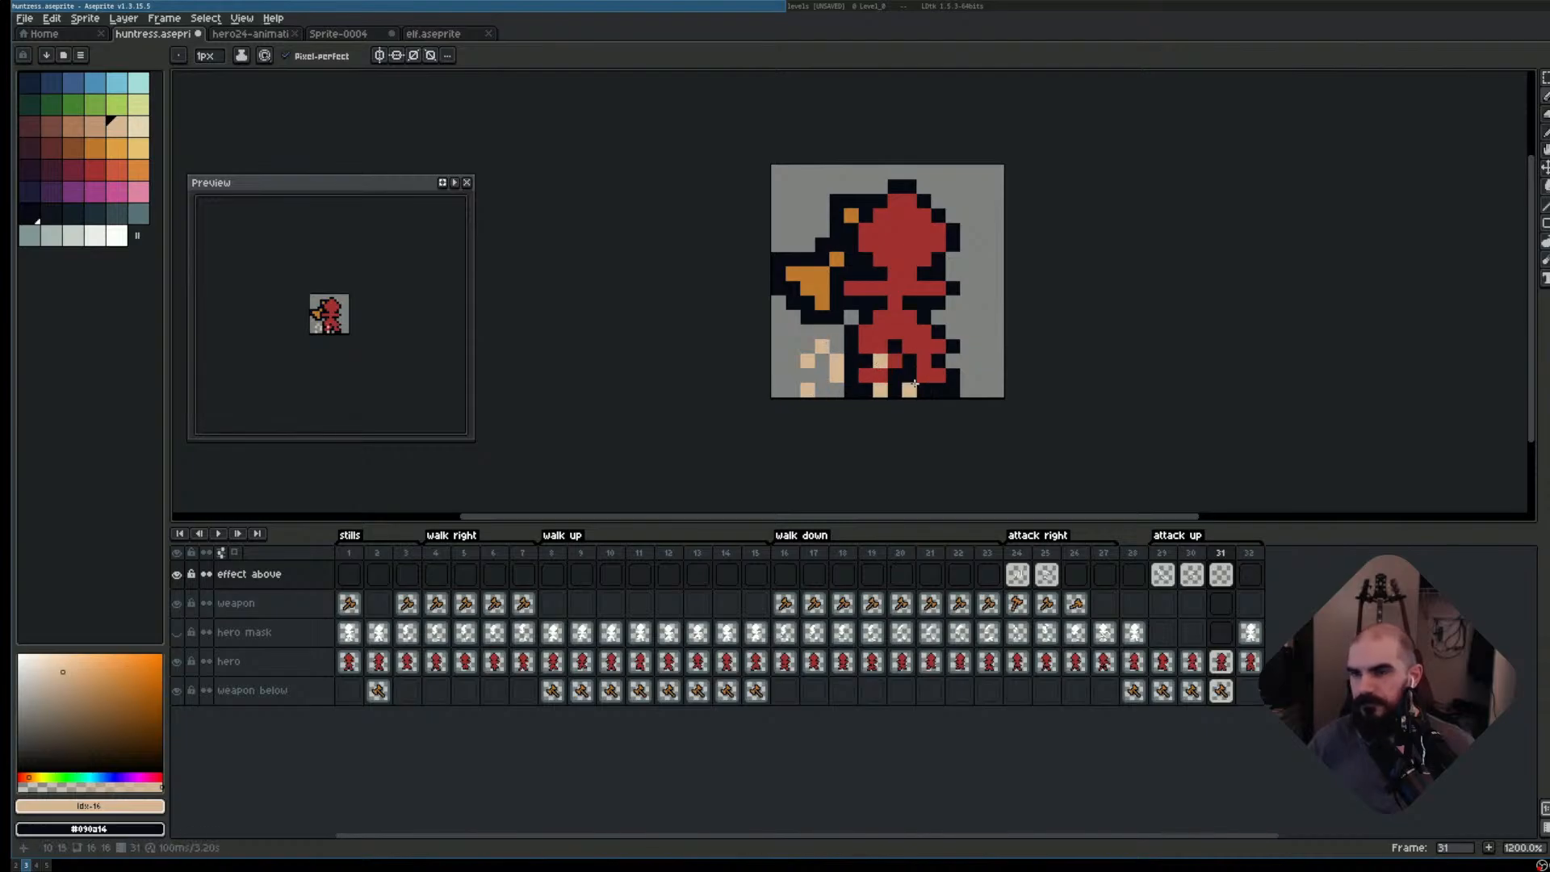
key("e")
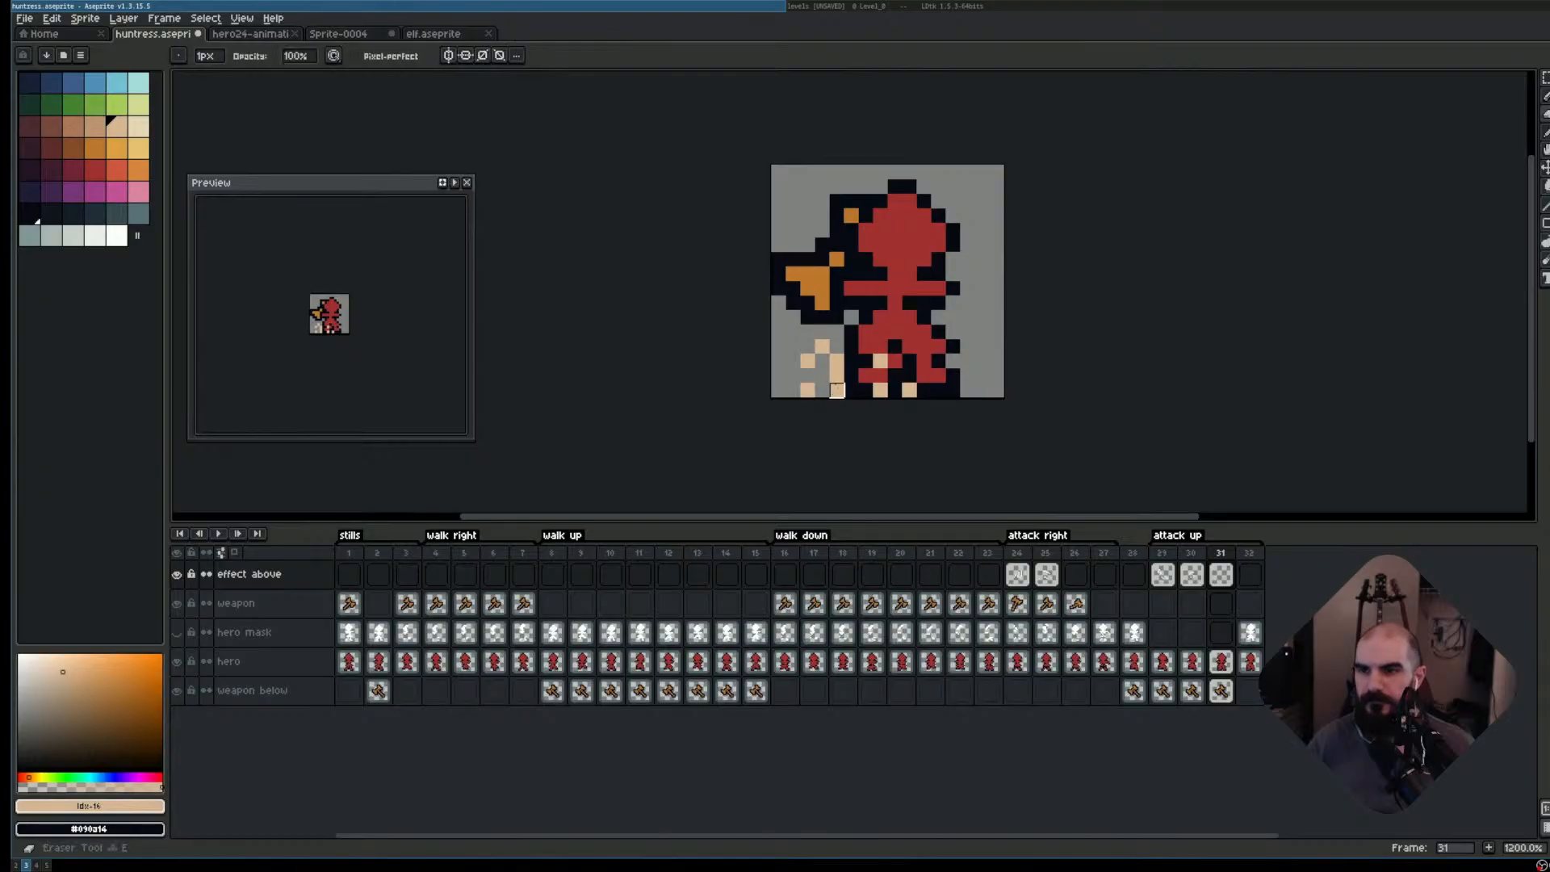
key("ctrl+z")
left_click(836, 375)
key("b")
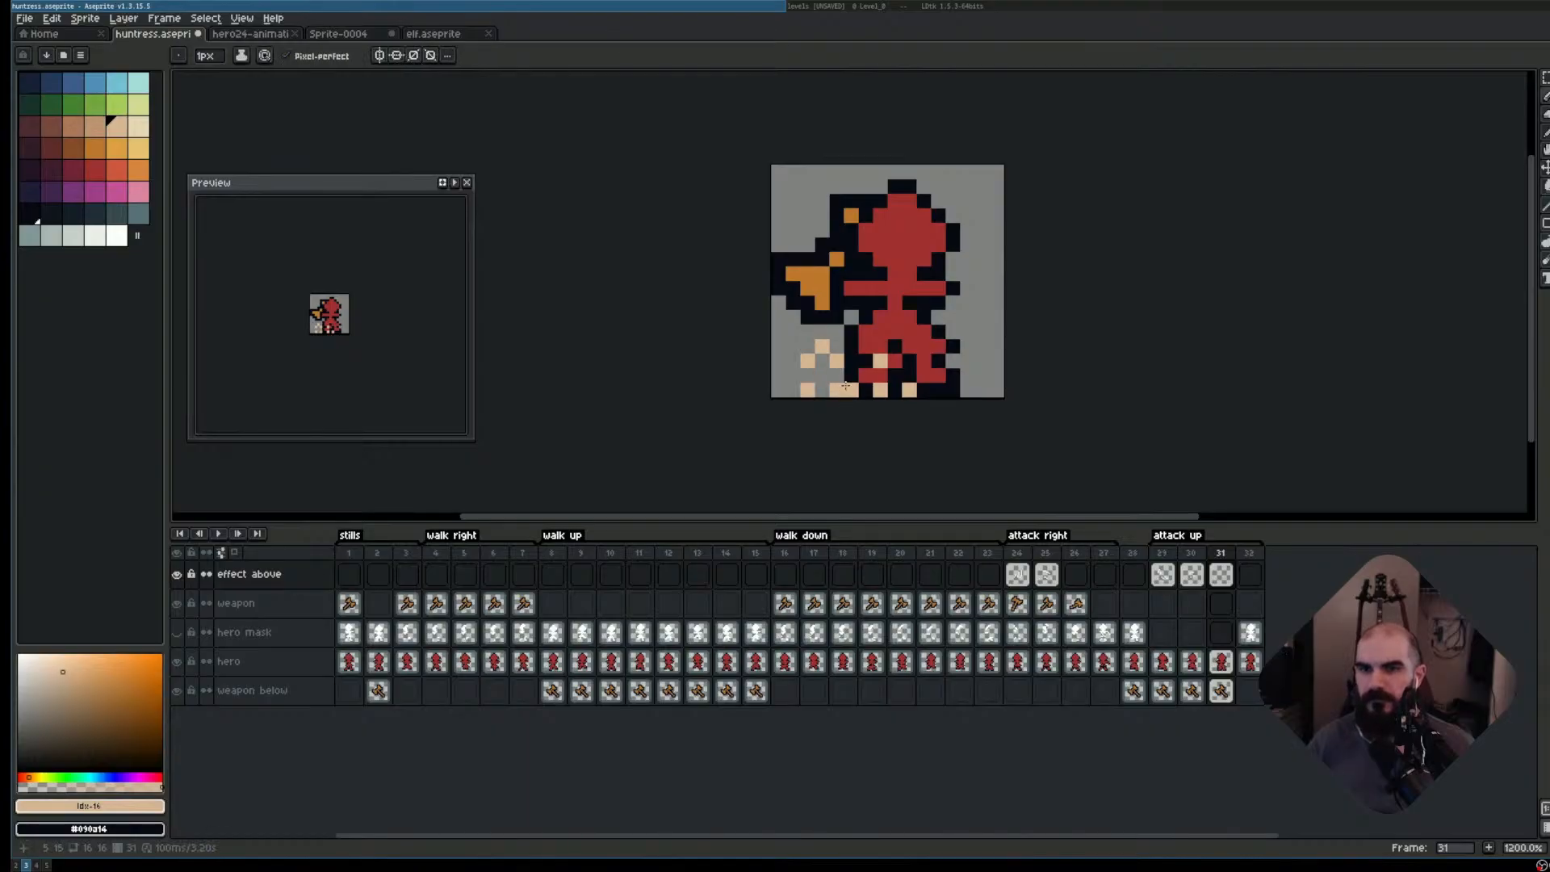
- Fill the scattered dust pixels into a solid tan cloud with a 2 px brush and check it in playback
mouse_move(822, 374)
left_mouse_down()
mouse_move(863, 394)
mouse_move(850, 383)
mouse_move(894, 386)
left_mouse_up()
key("ctrl+z")
key("ctrl+y")
key("minus")
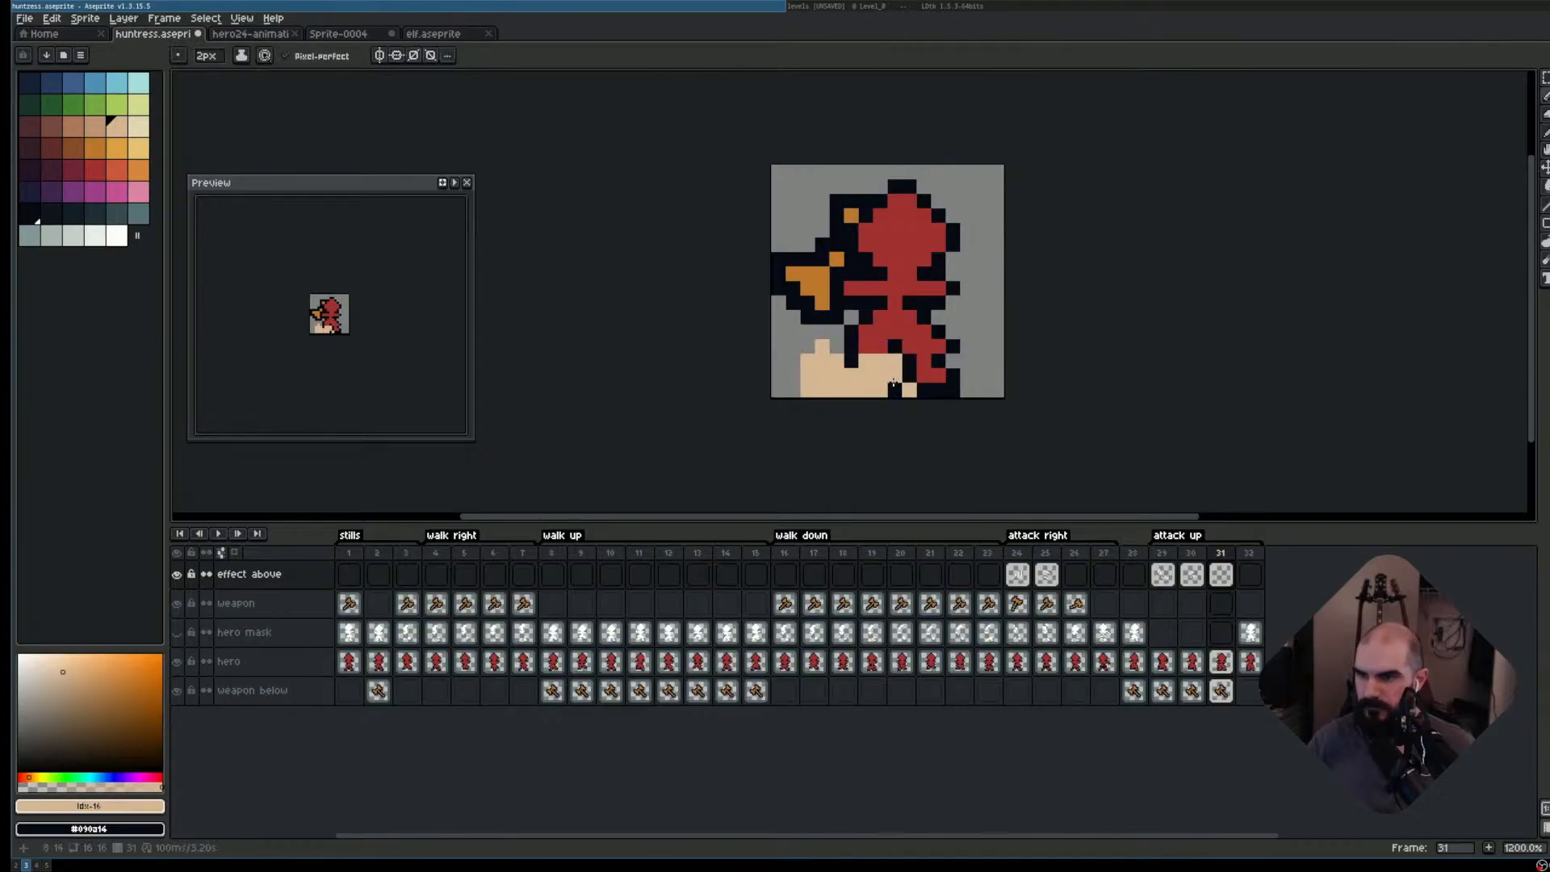
key("Return")
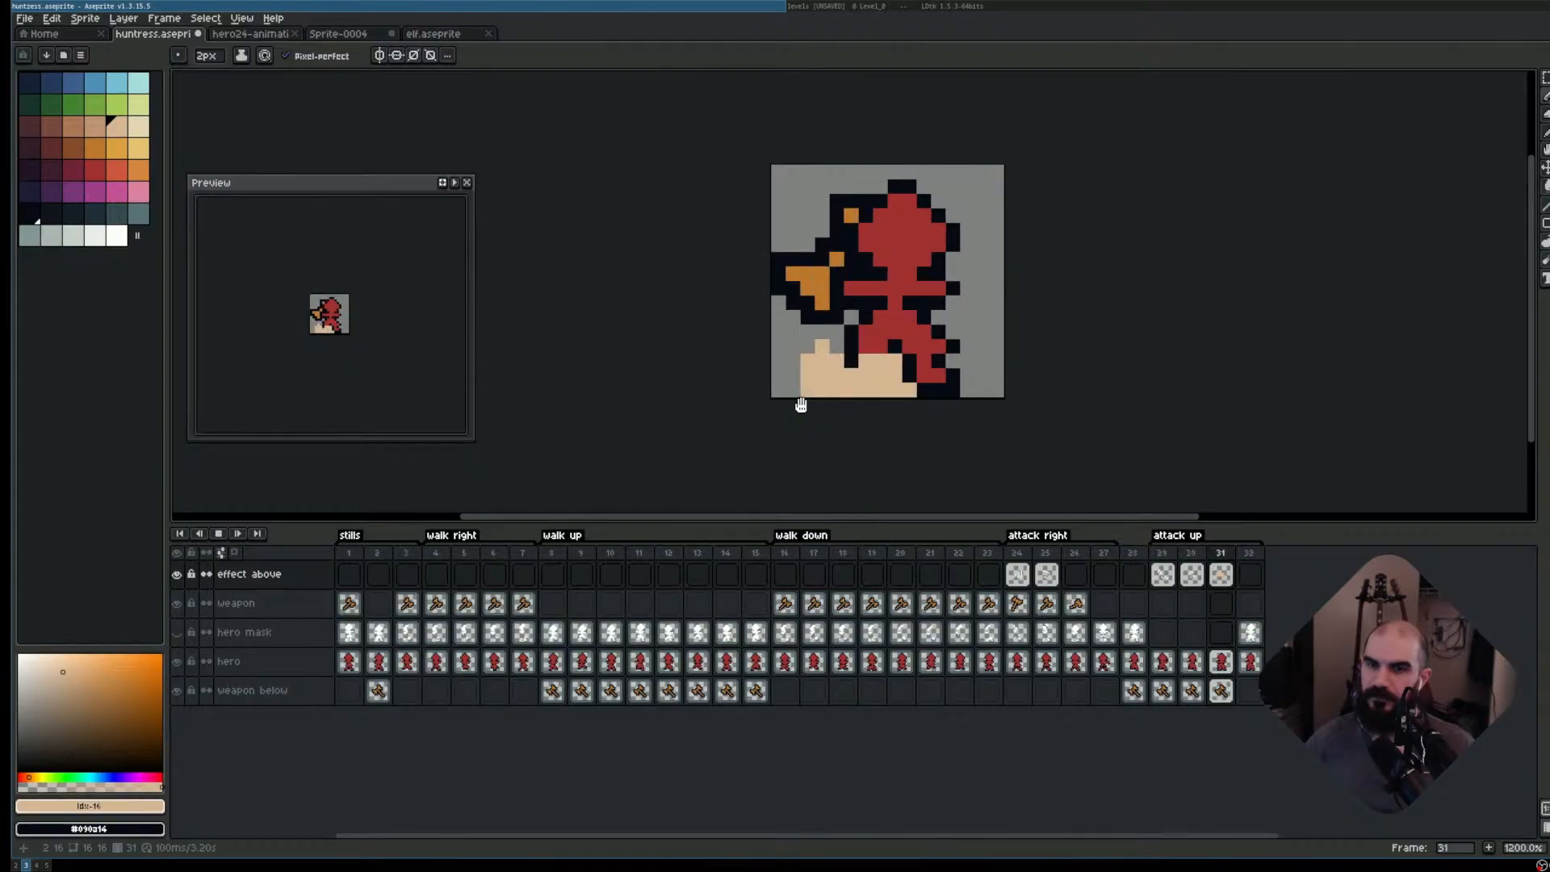
key("Return")
- Shade the edge and underside of the dust cloud with 1 px brown #ad7757 pixels and play back the animation
key("Right")
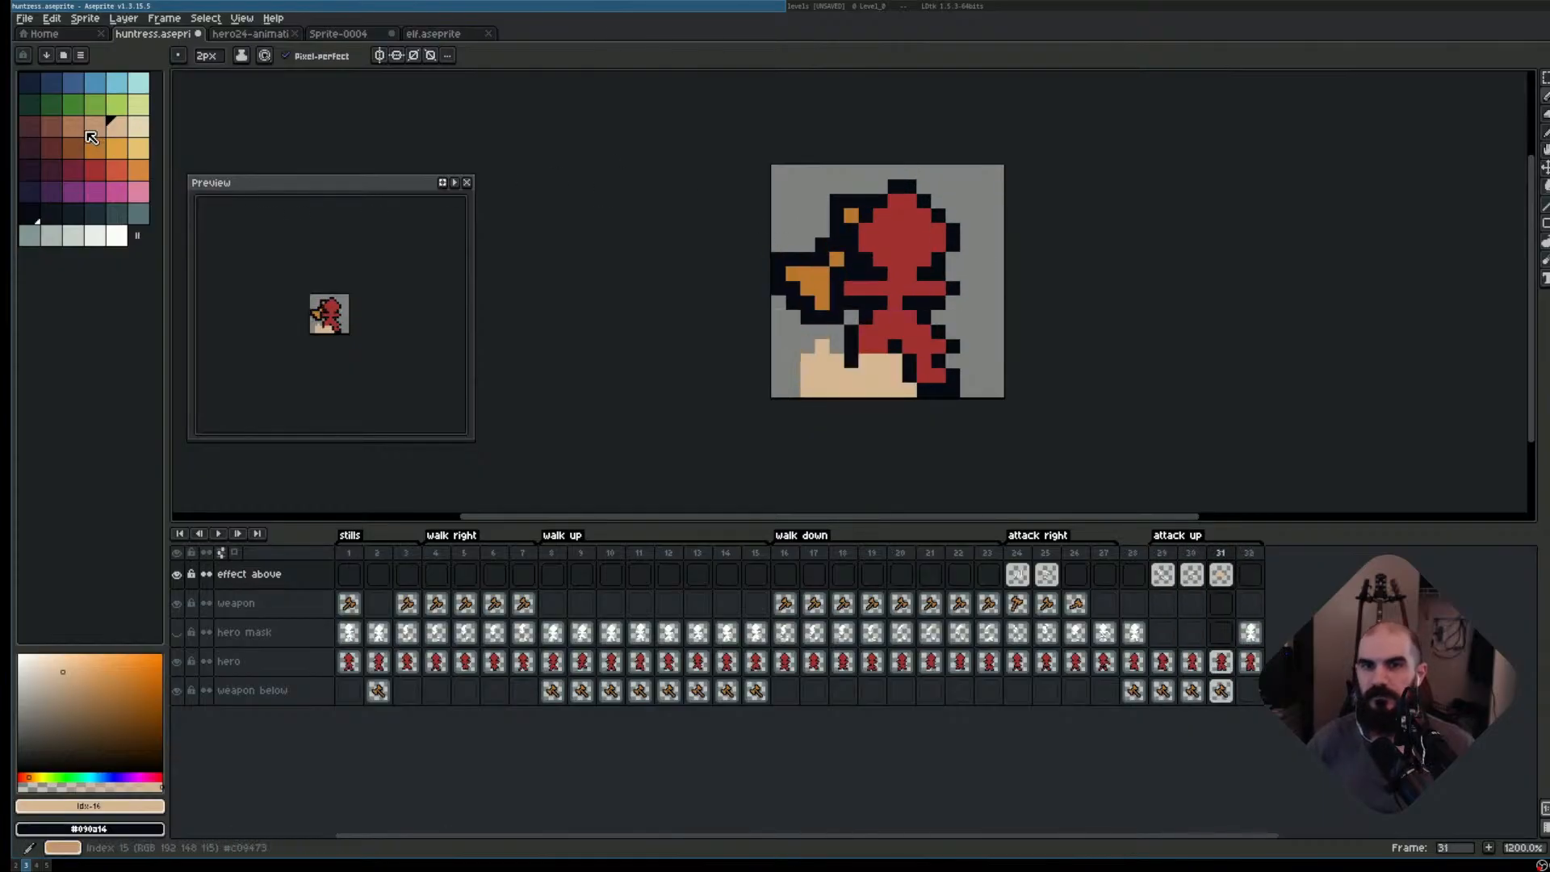
left_click(31, 127)
left_click(52, 135)
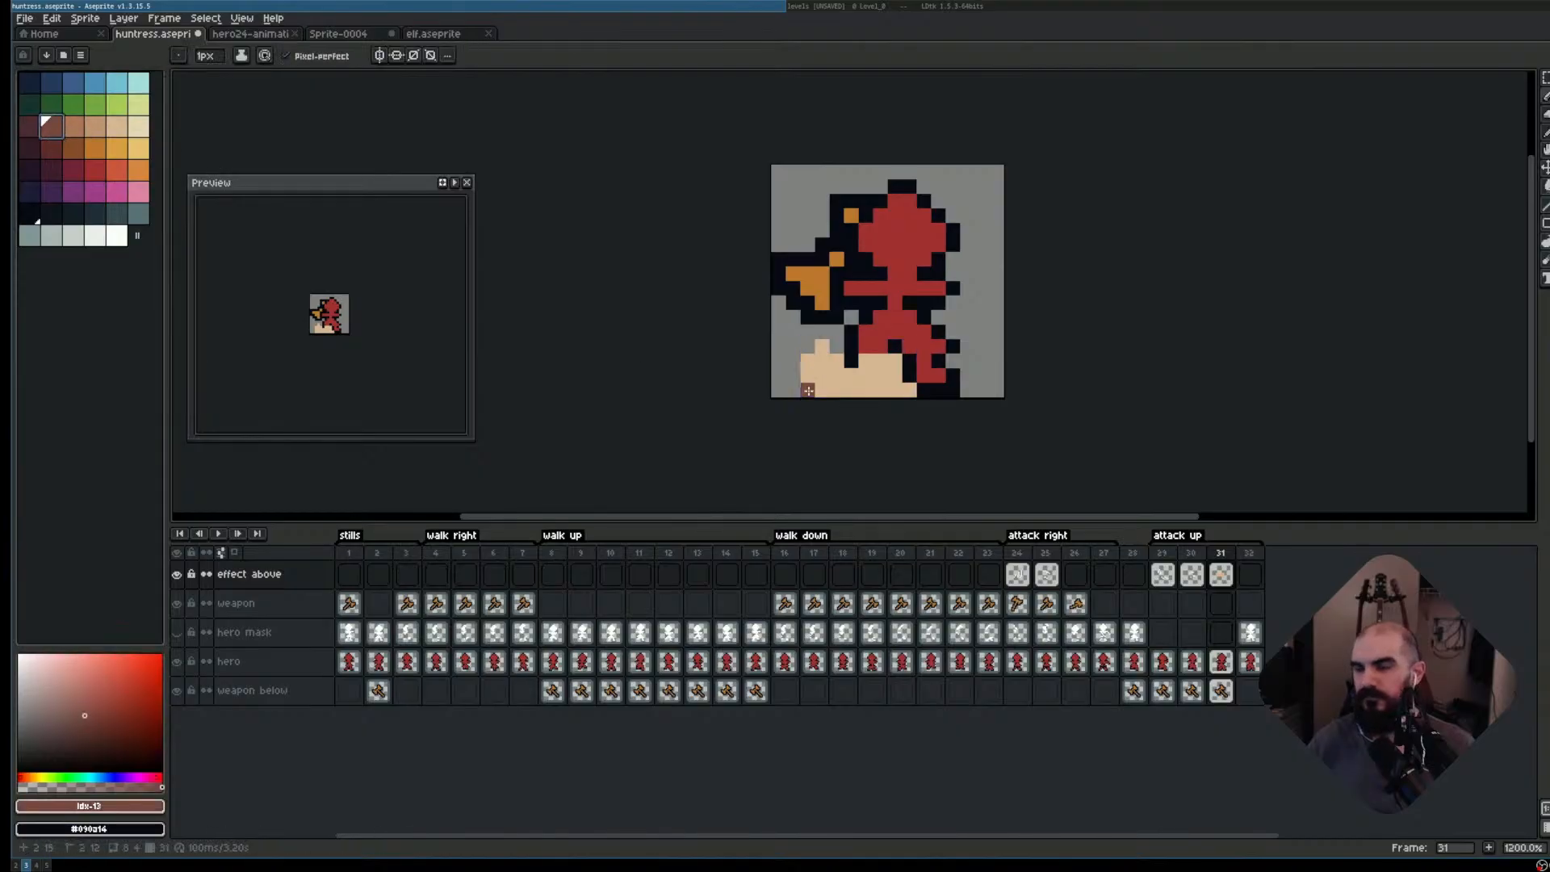
key("minus")
left_click(73, 122)
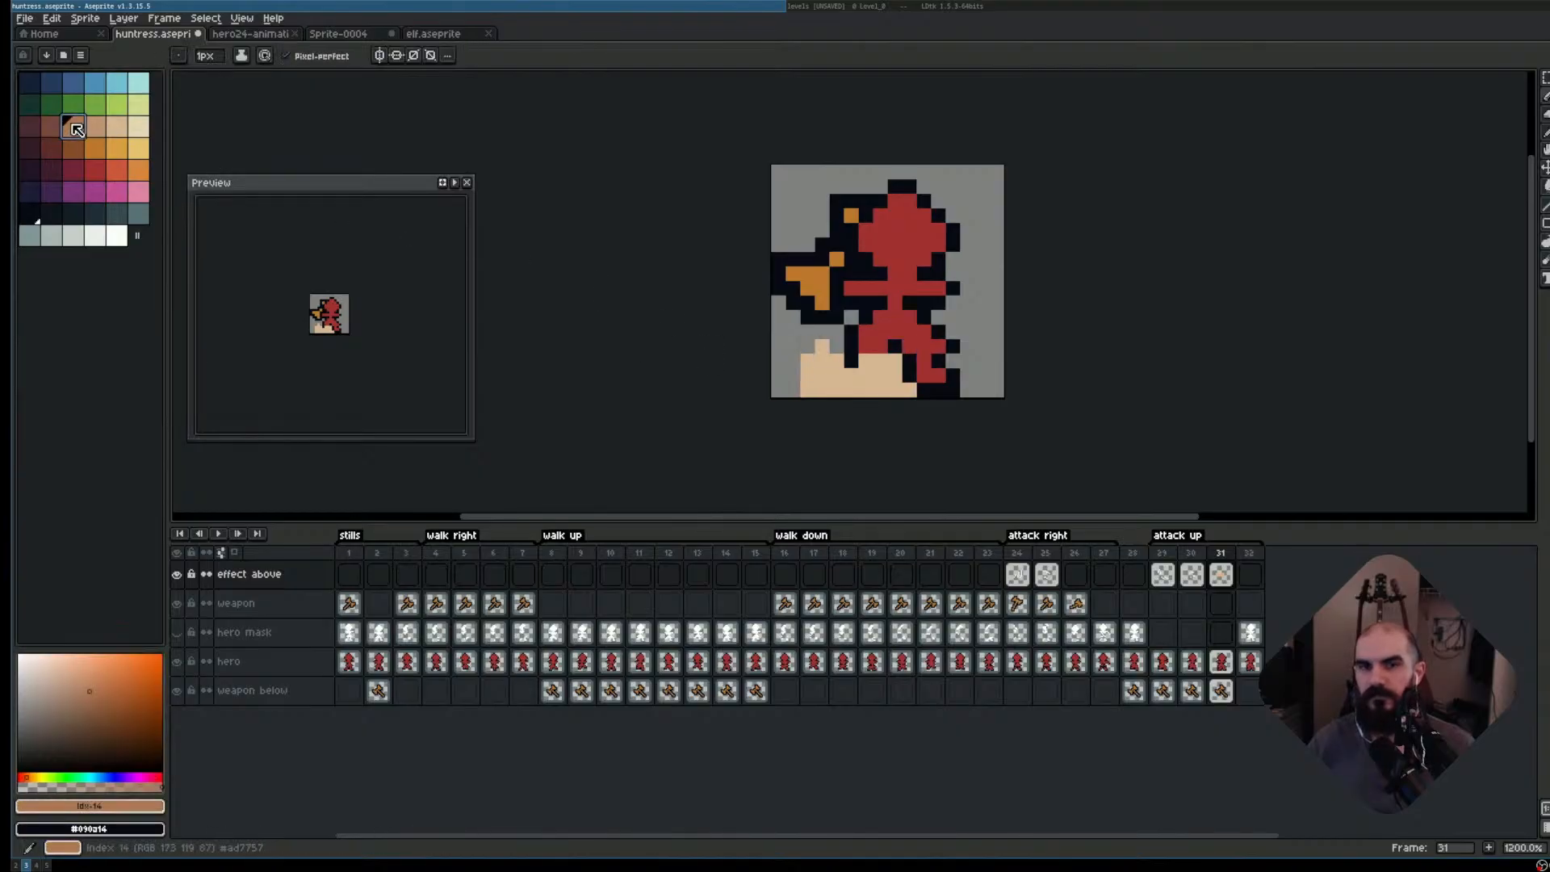
left_click(808, 376)
left_click(837, 390)
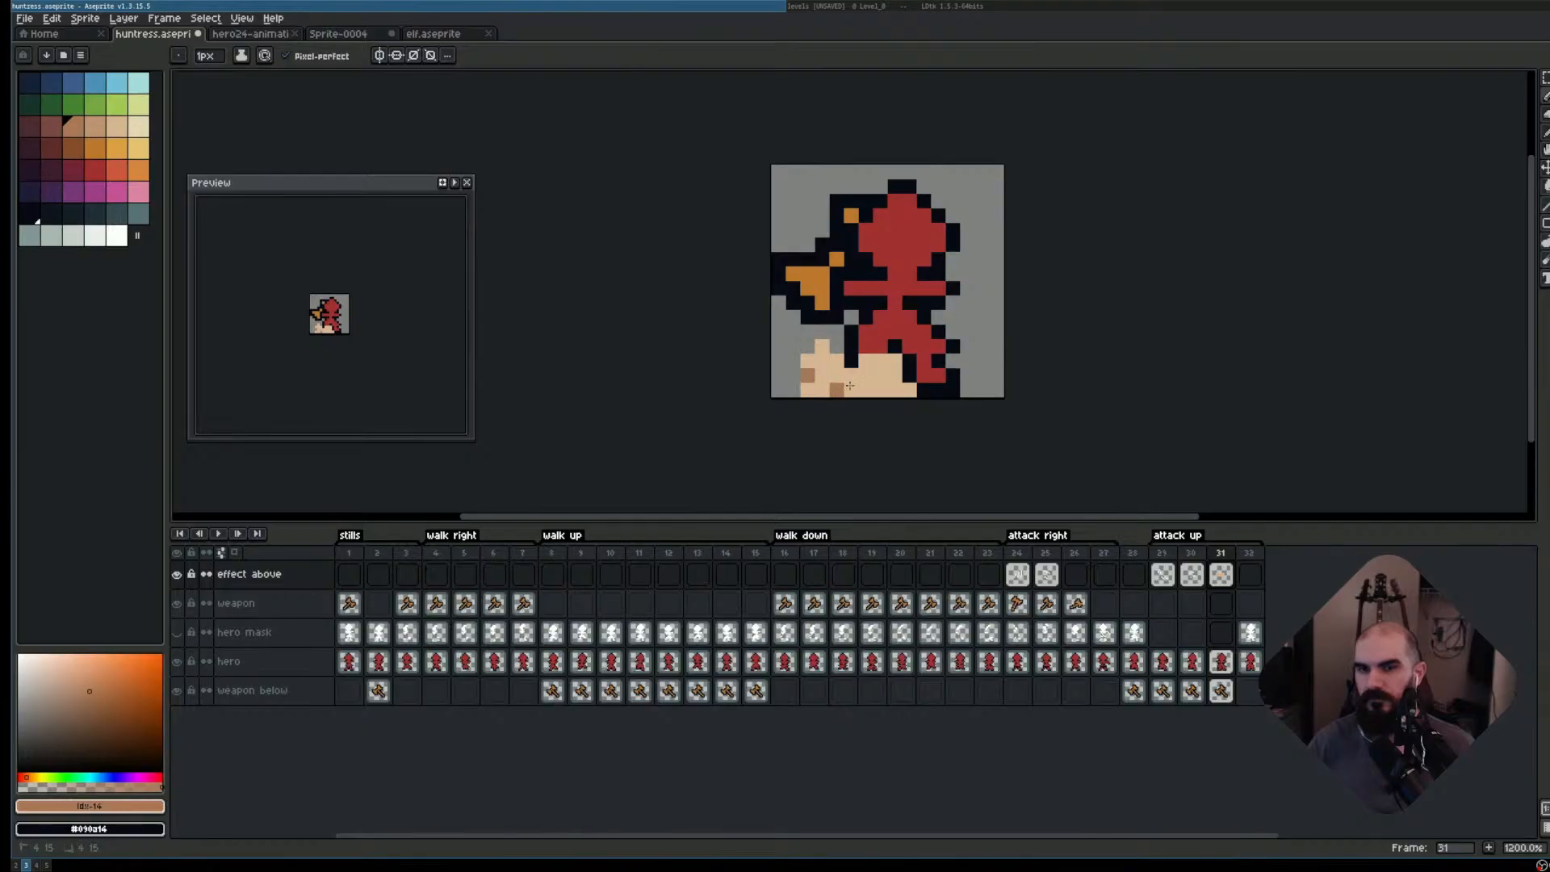
left_click(823, 390)
left_click(881, 390)
left_click(895, 392)
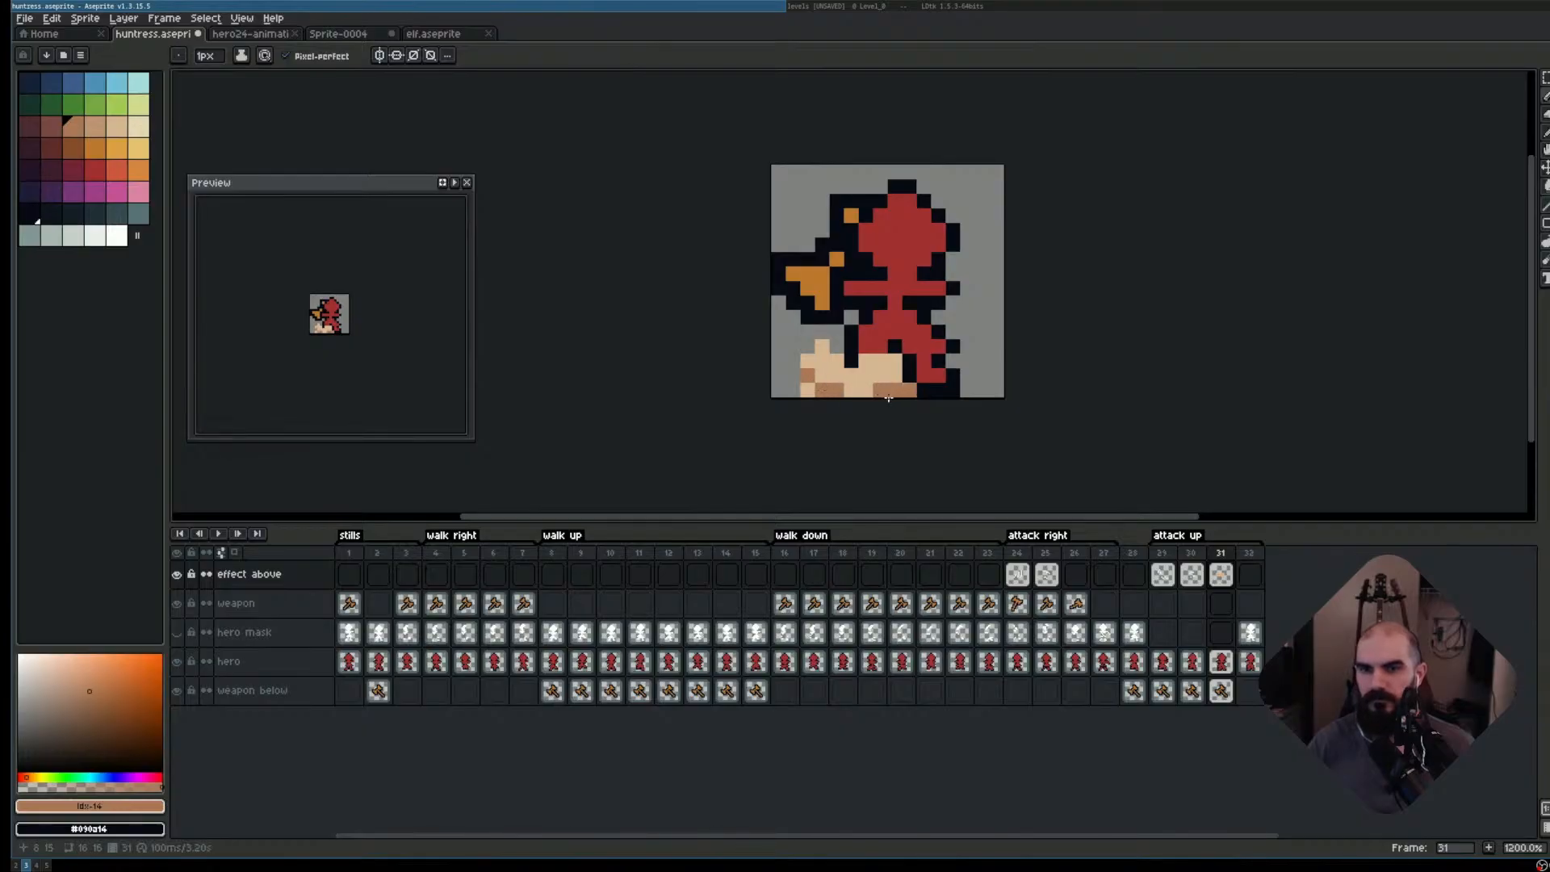
left_click(822, 376)
left_click(833, 358)
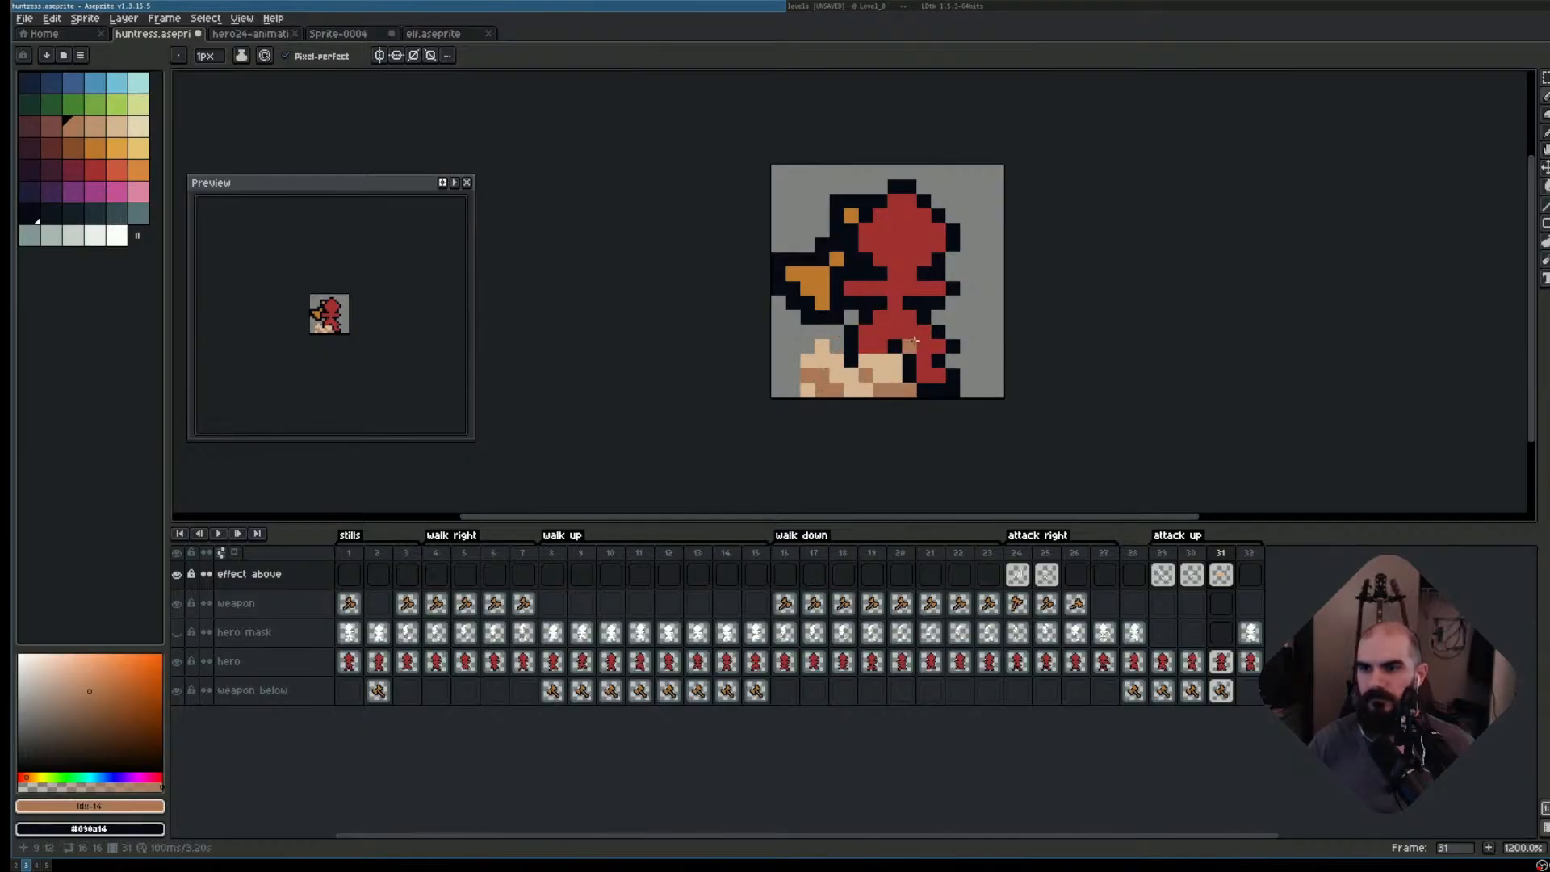
key("Return")
key("Return")
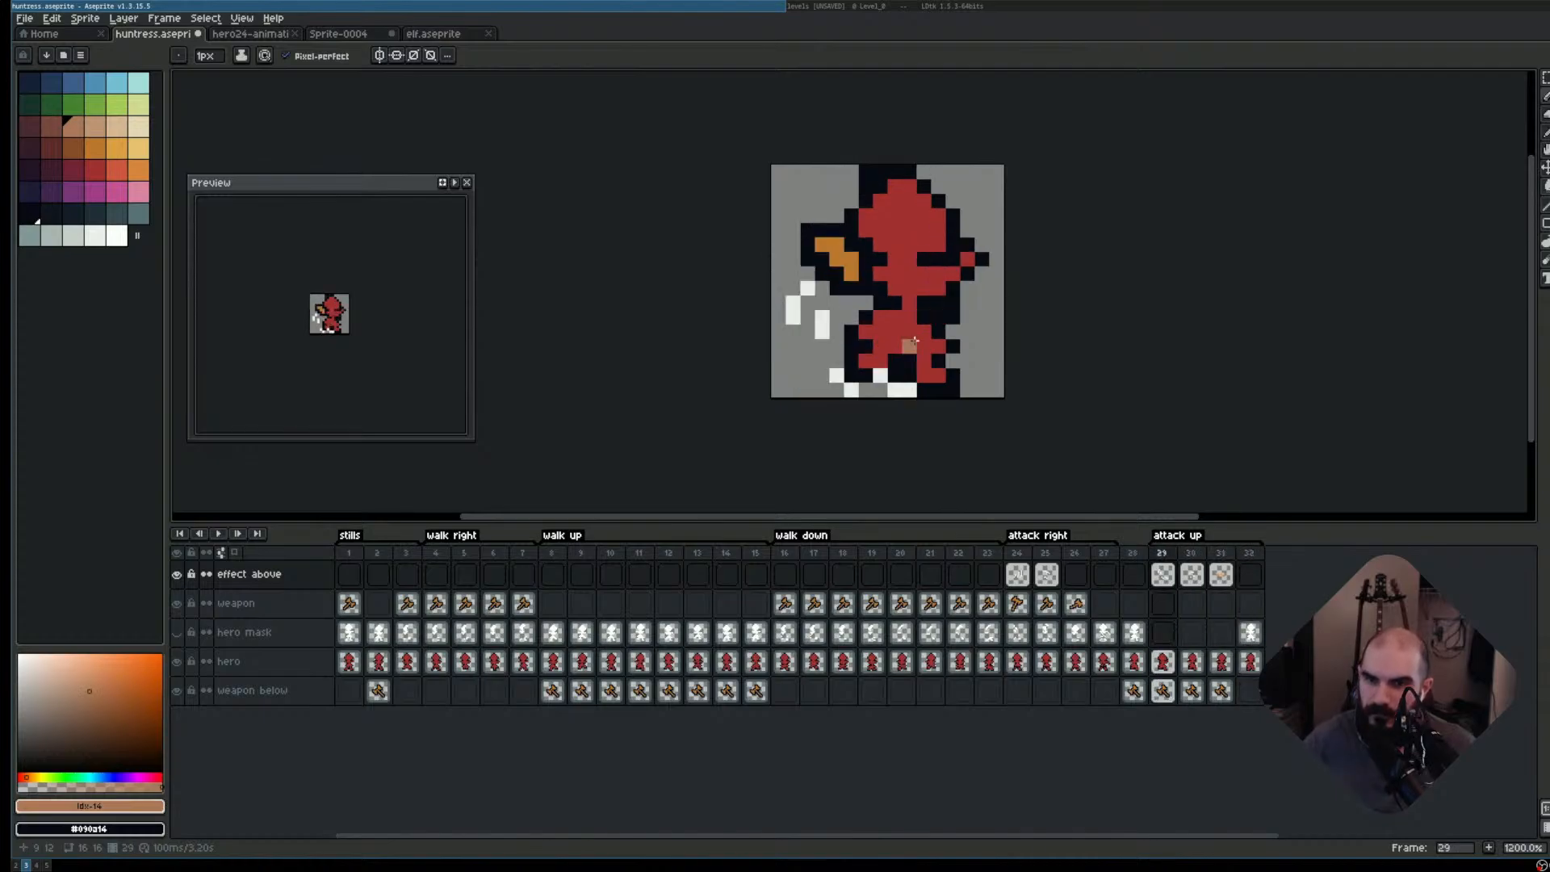
- Fill frame 29's swing effect with off-white #ebede9, joining the loose pixels below the weapon and thickening those at the feet
left_click(1162, 553)
scroll(817, 288, "up", 1)
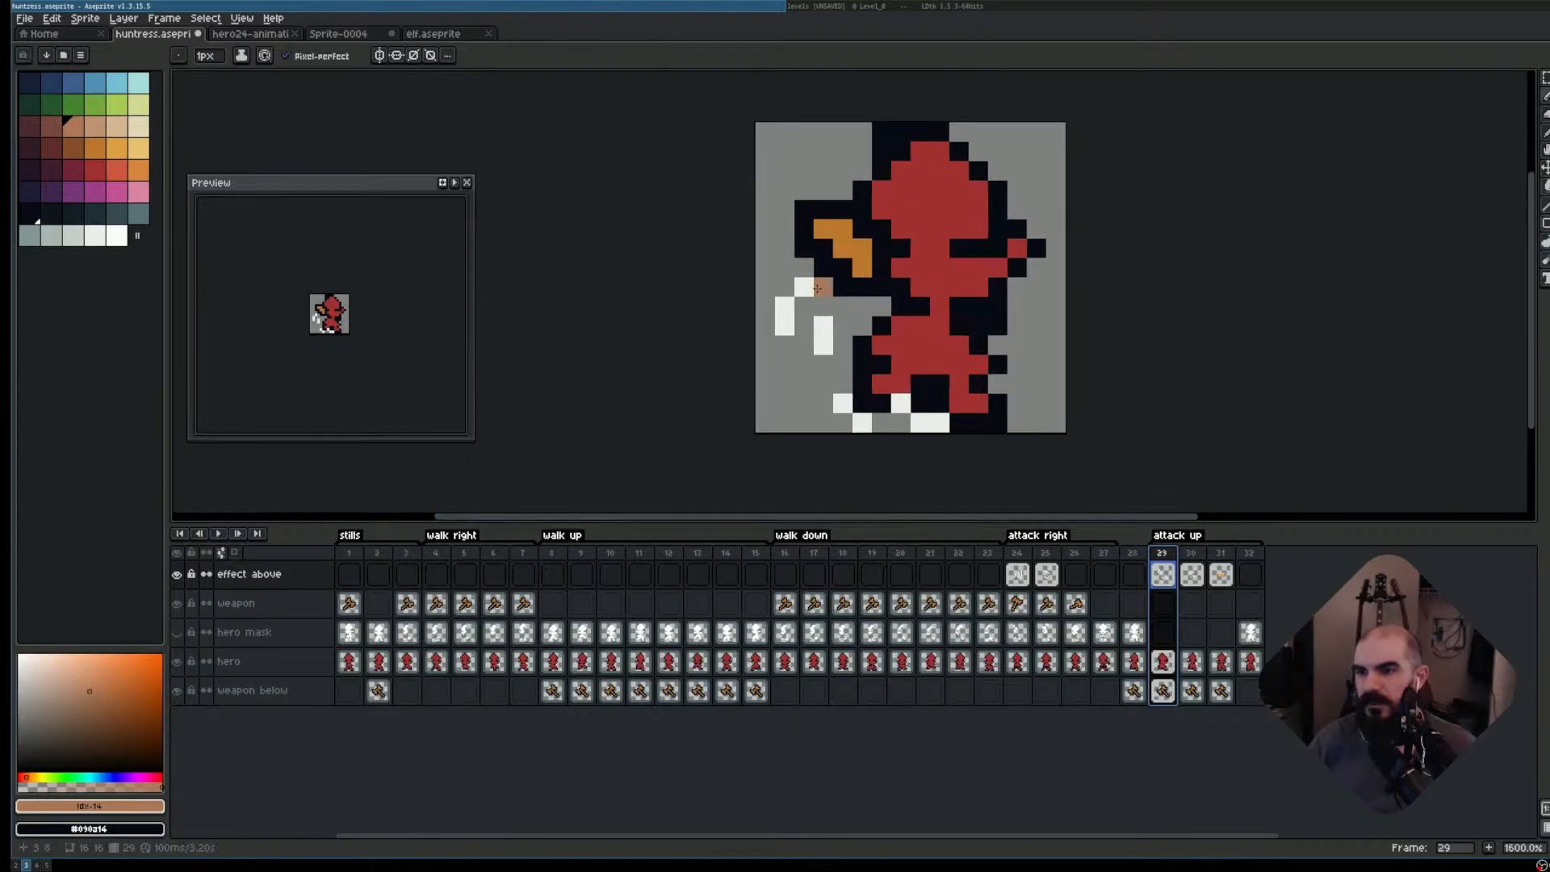
left_click(805, 326, "alt")
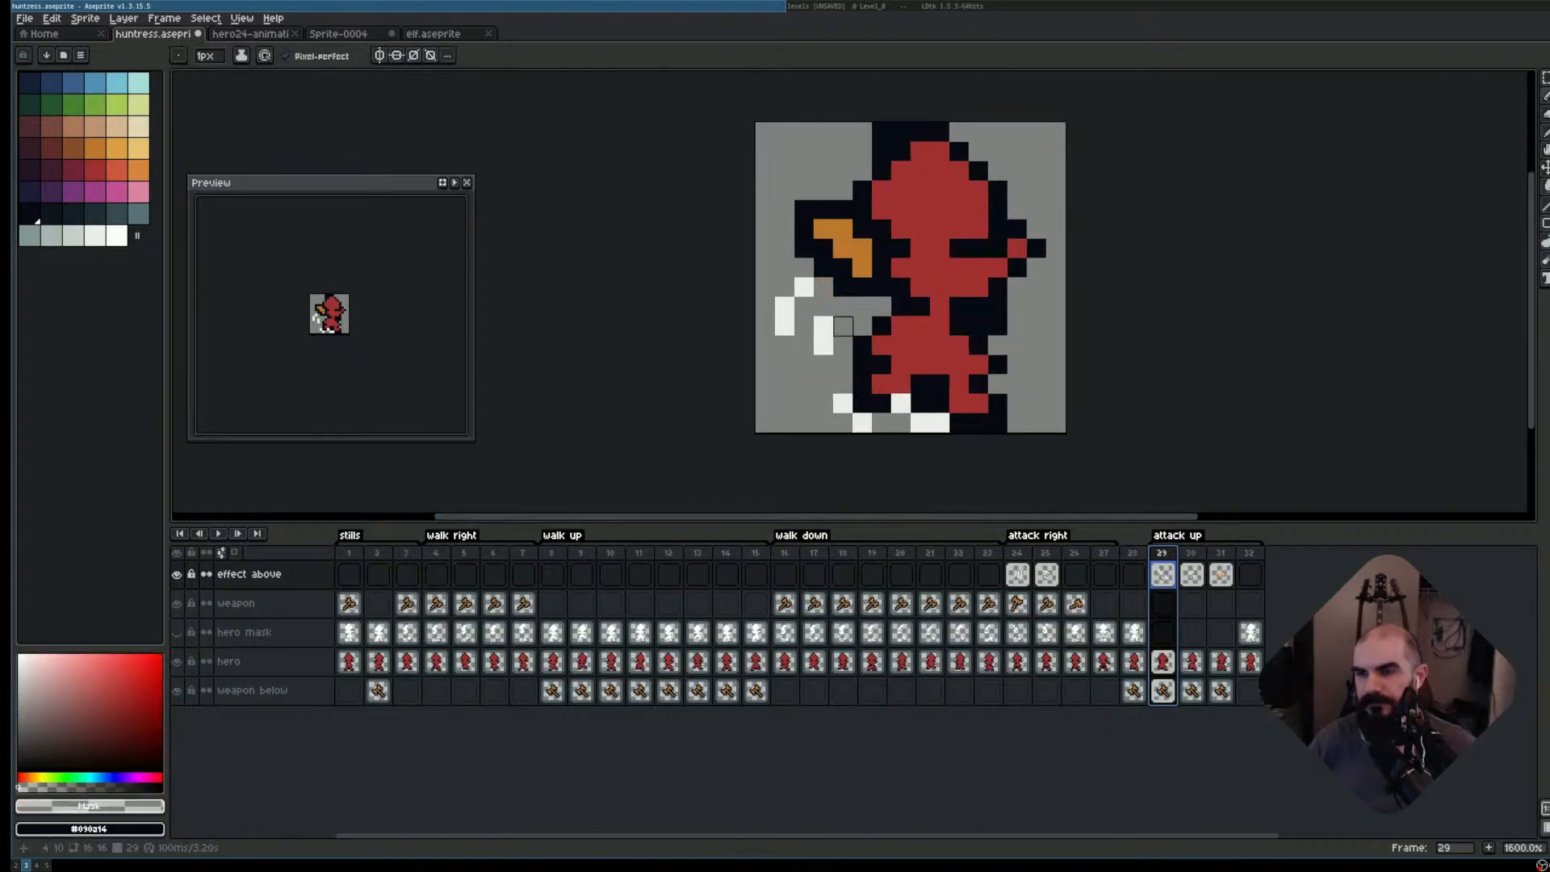
left_click(820, 333, "alt")
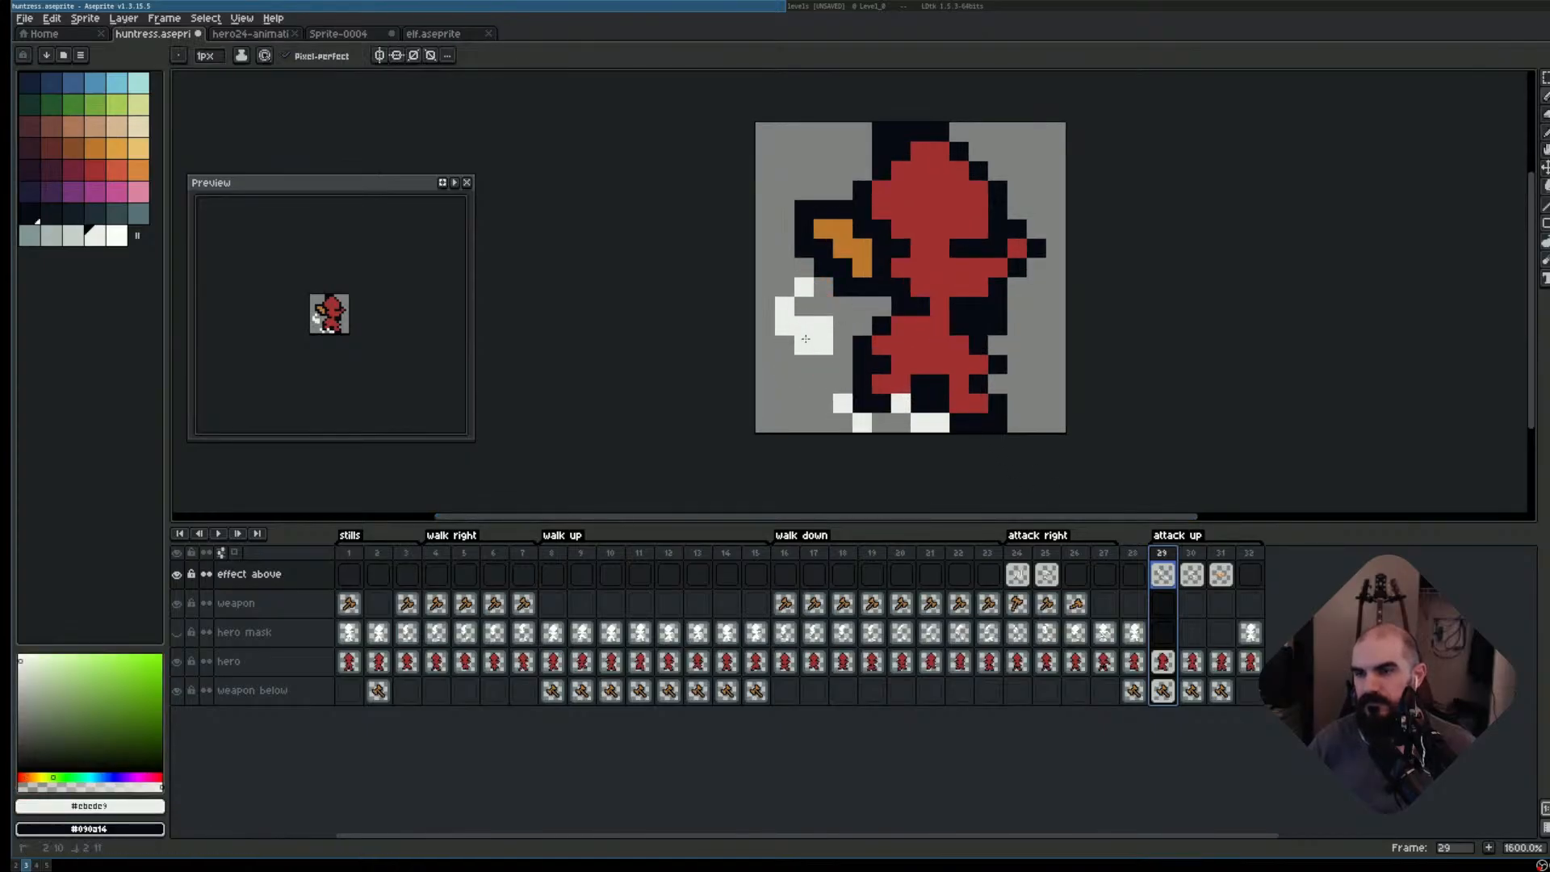
left_click(823, 364)
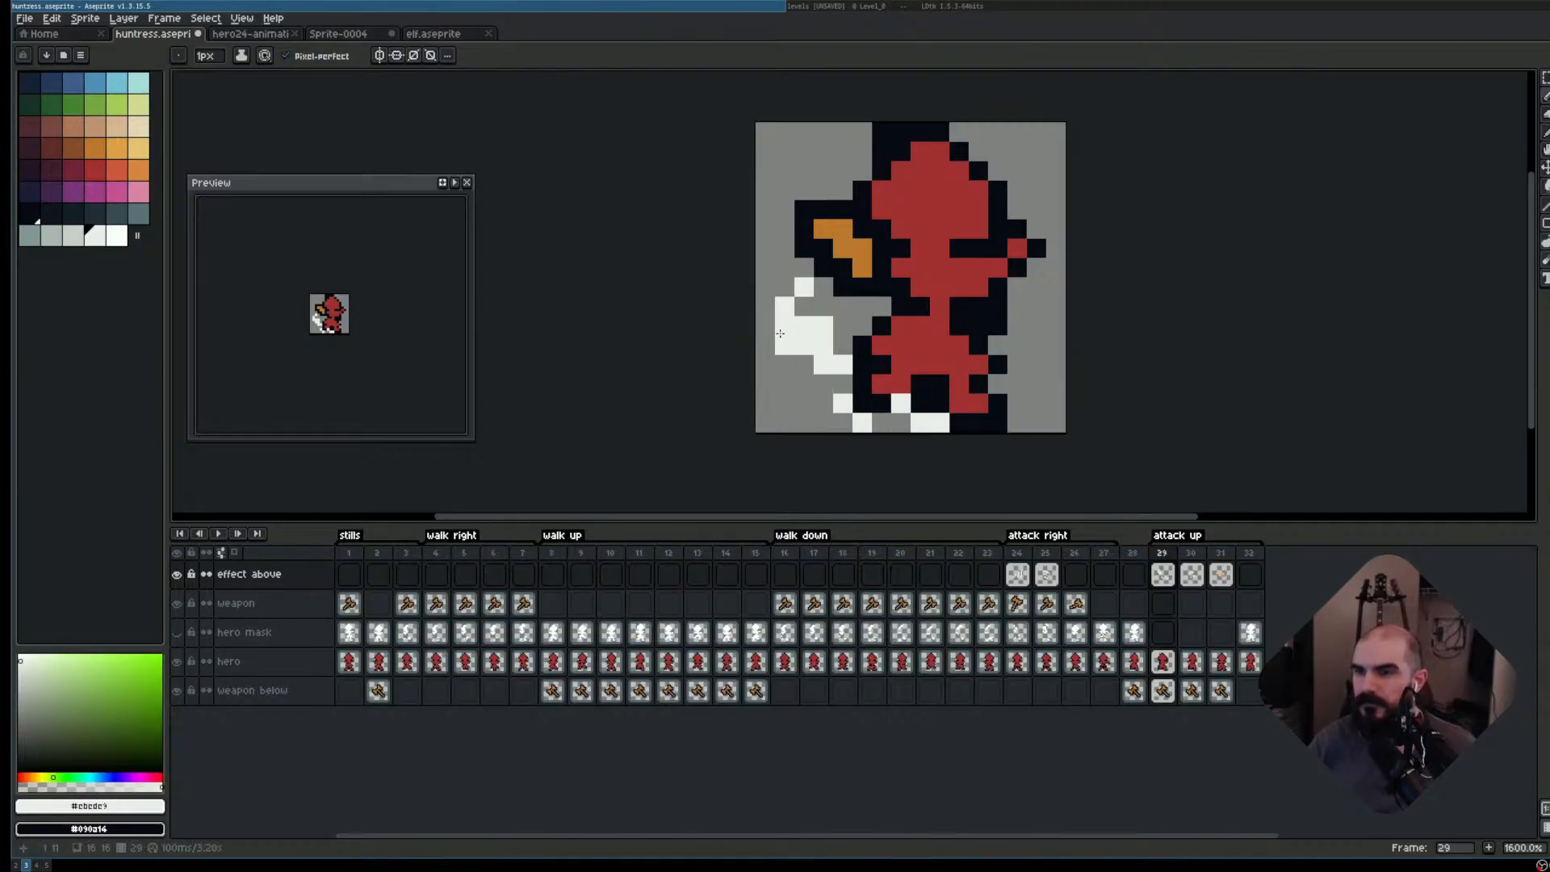
left_click(804, 307)
left_click(899, 386)
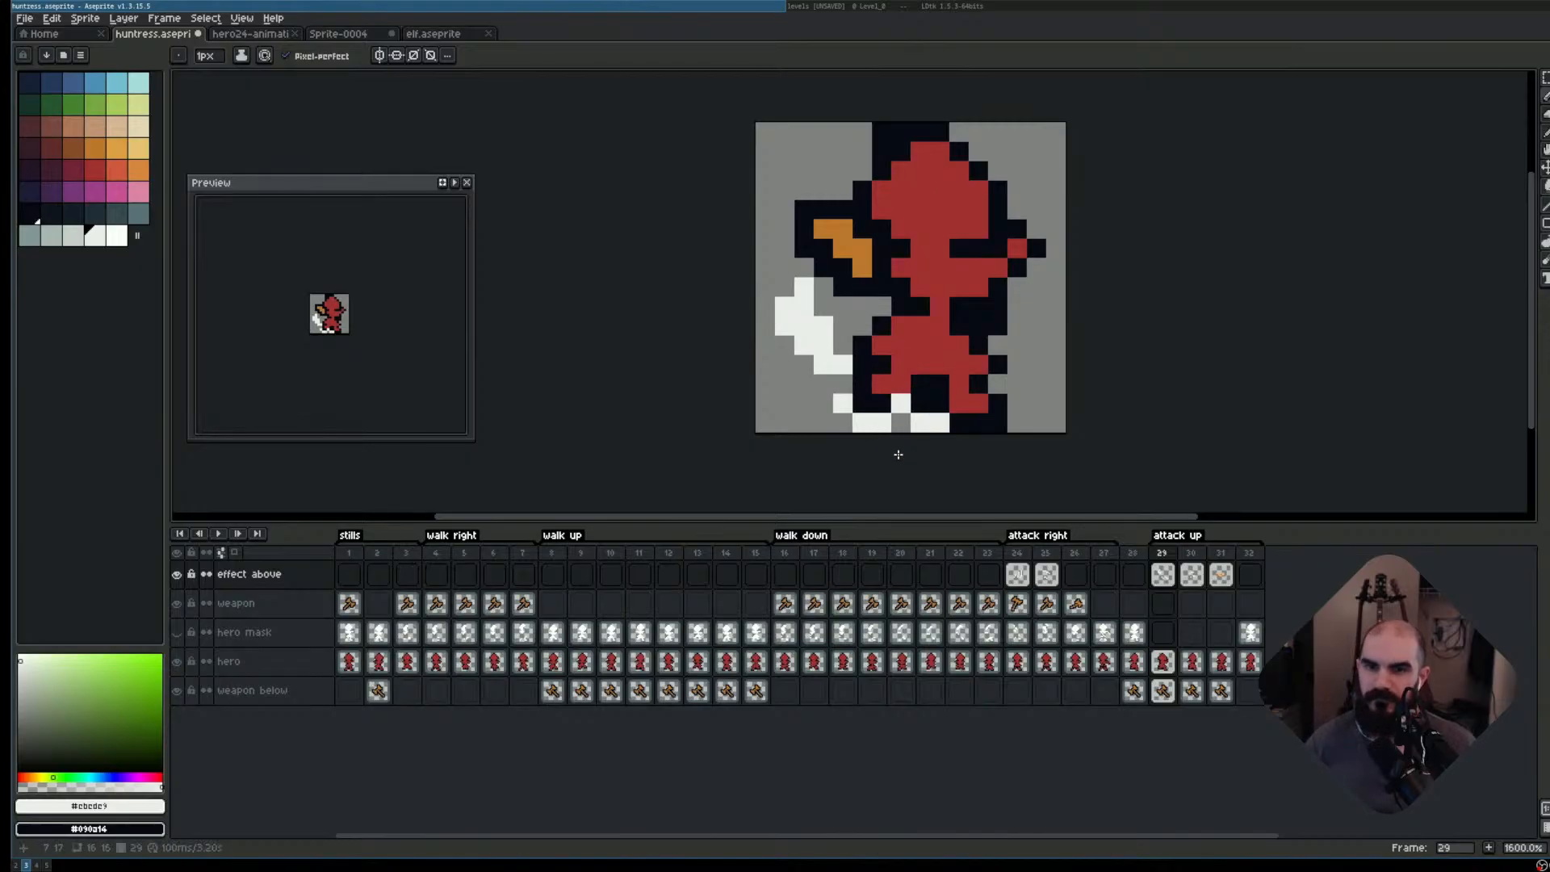
- Thicken frame 30's upper swing streak with off-white #ebede9, reshape the short streak below it, and play back attack up
key("Return")
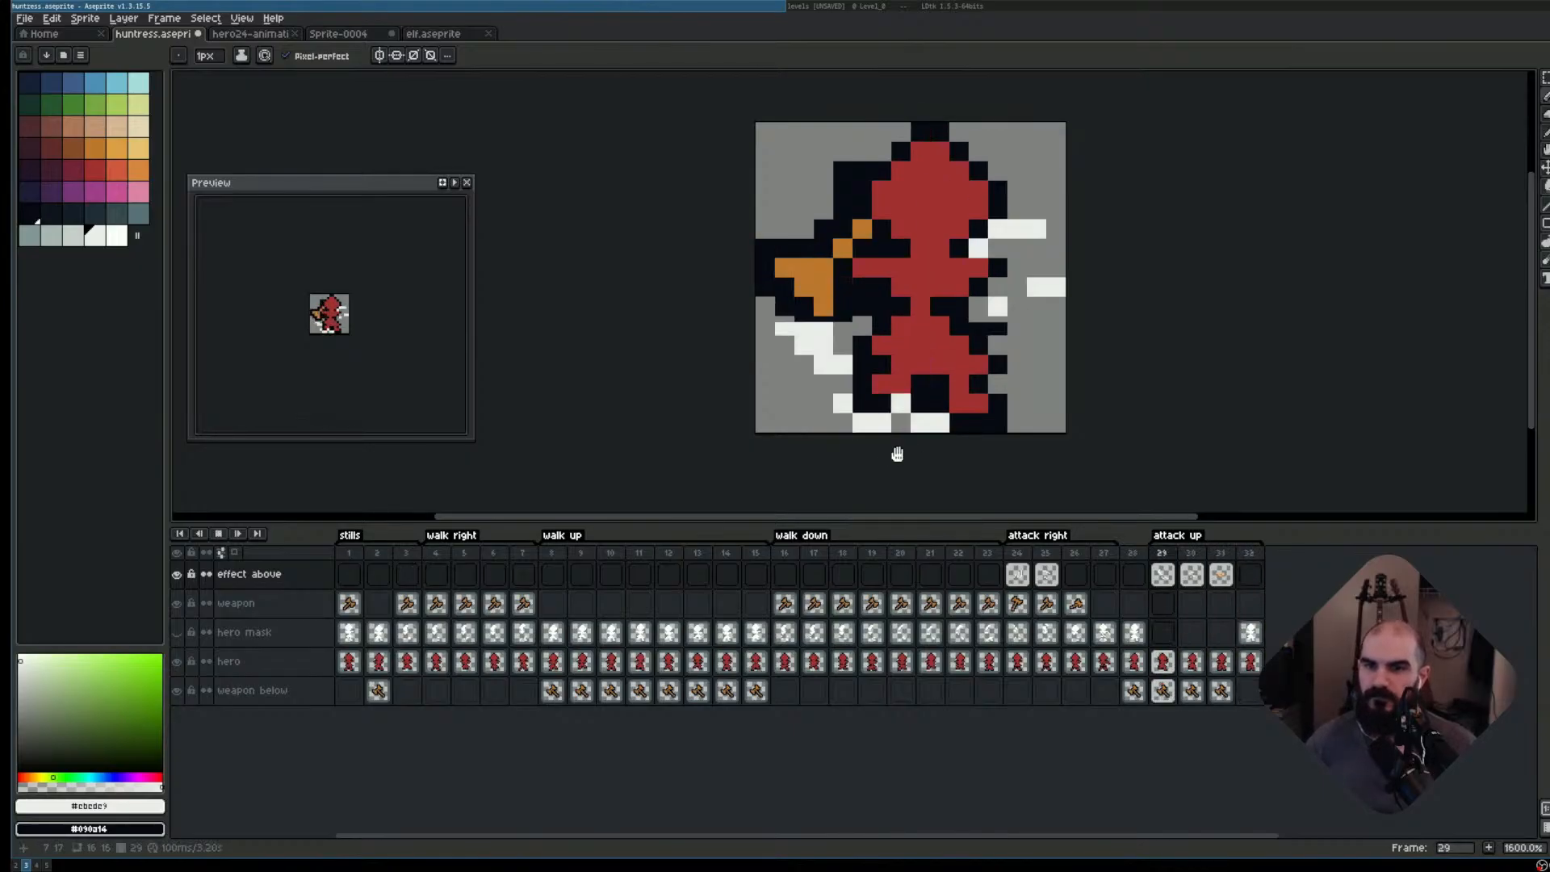
key("Return")
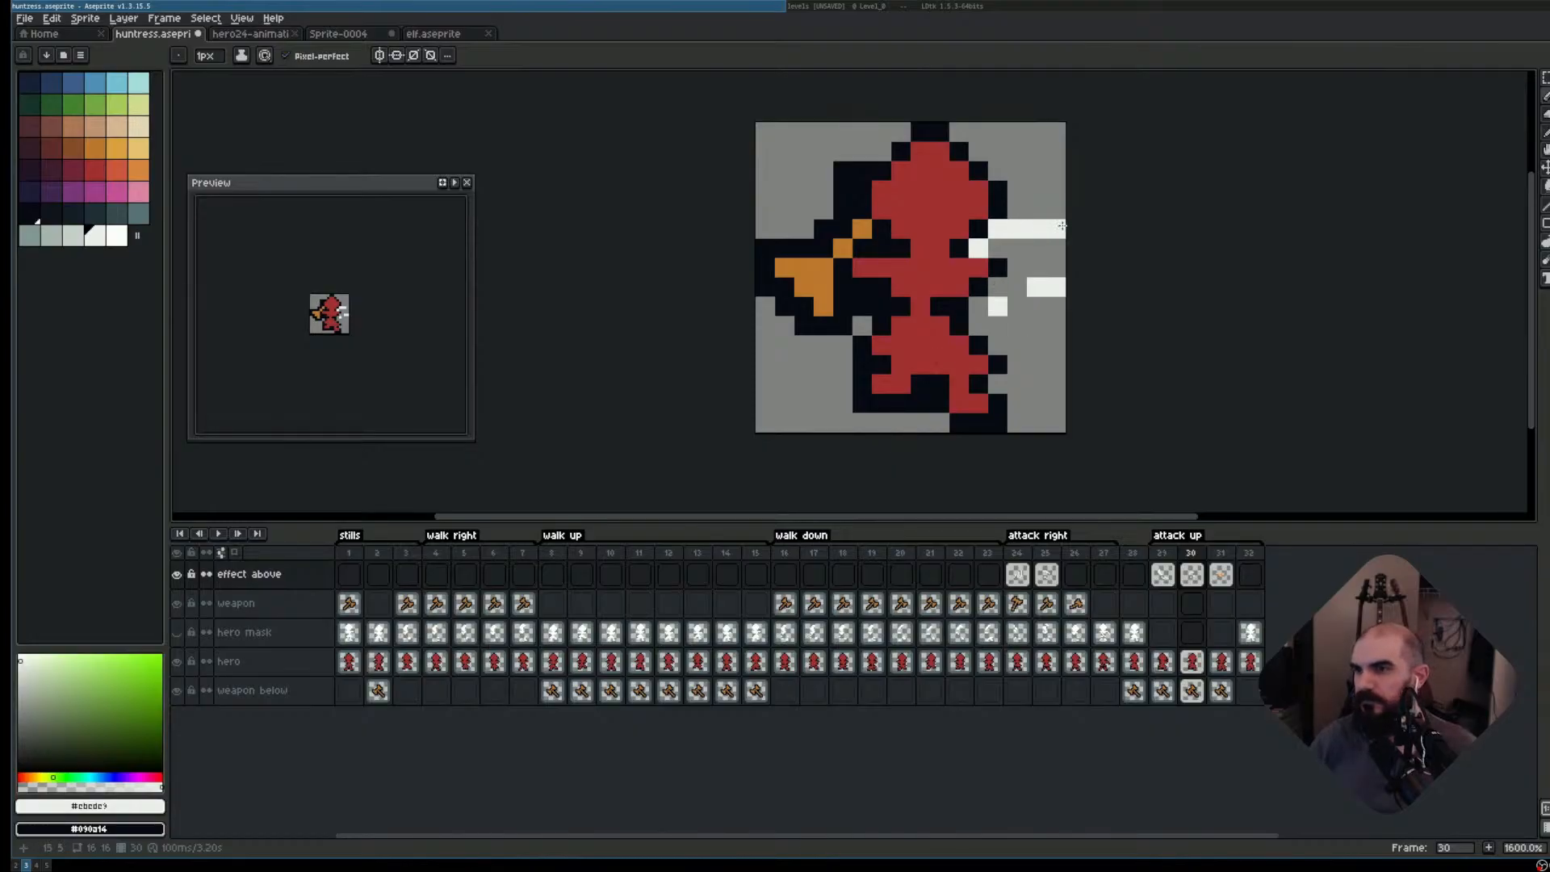
left_click_drag(1063, 222, 1053, 215)
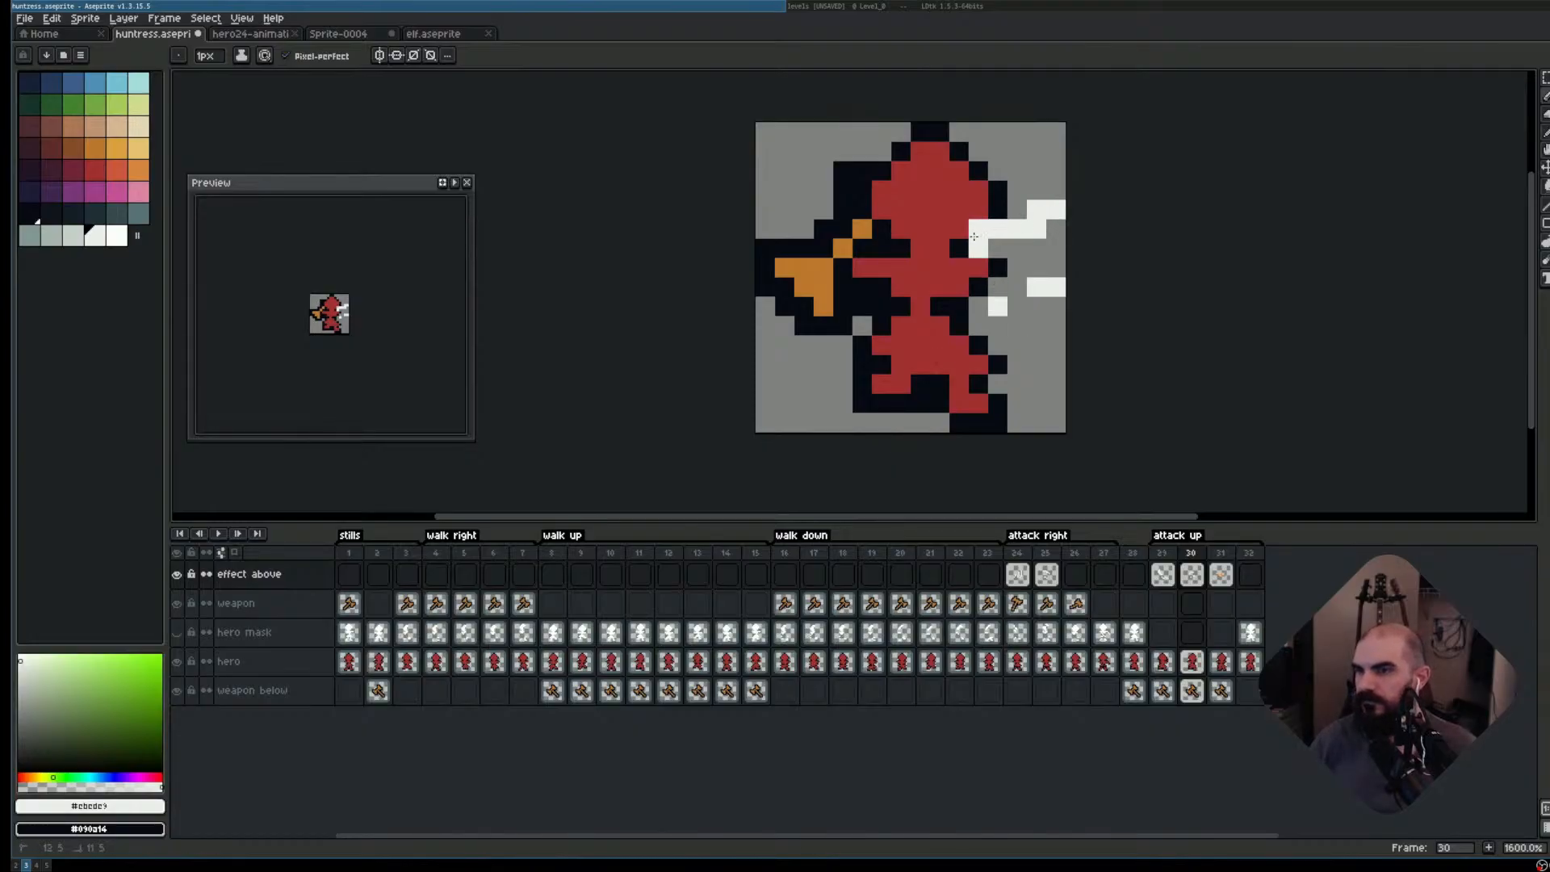
left_click(963, 248)
key("ctrl+z")
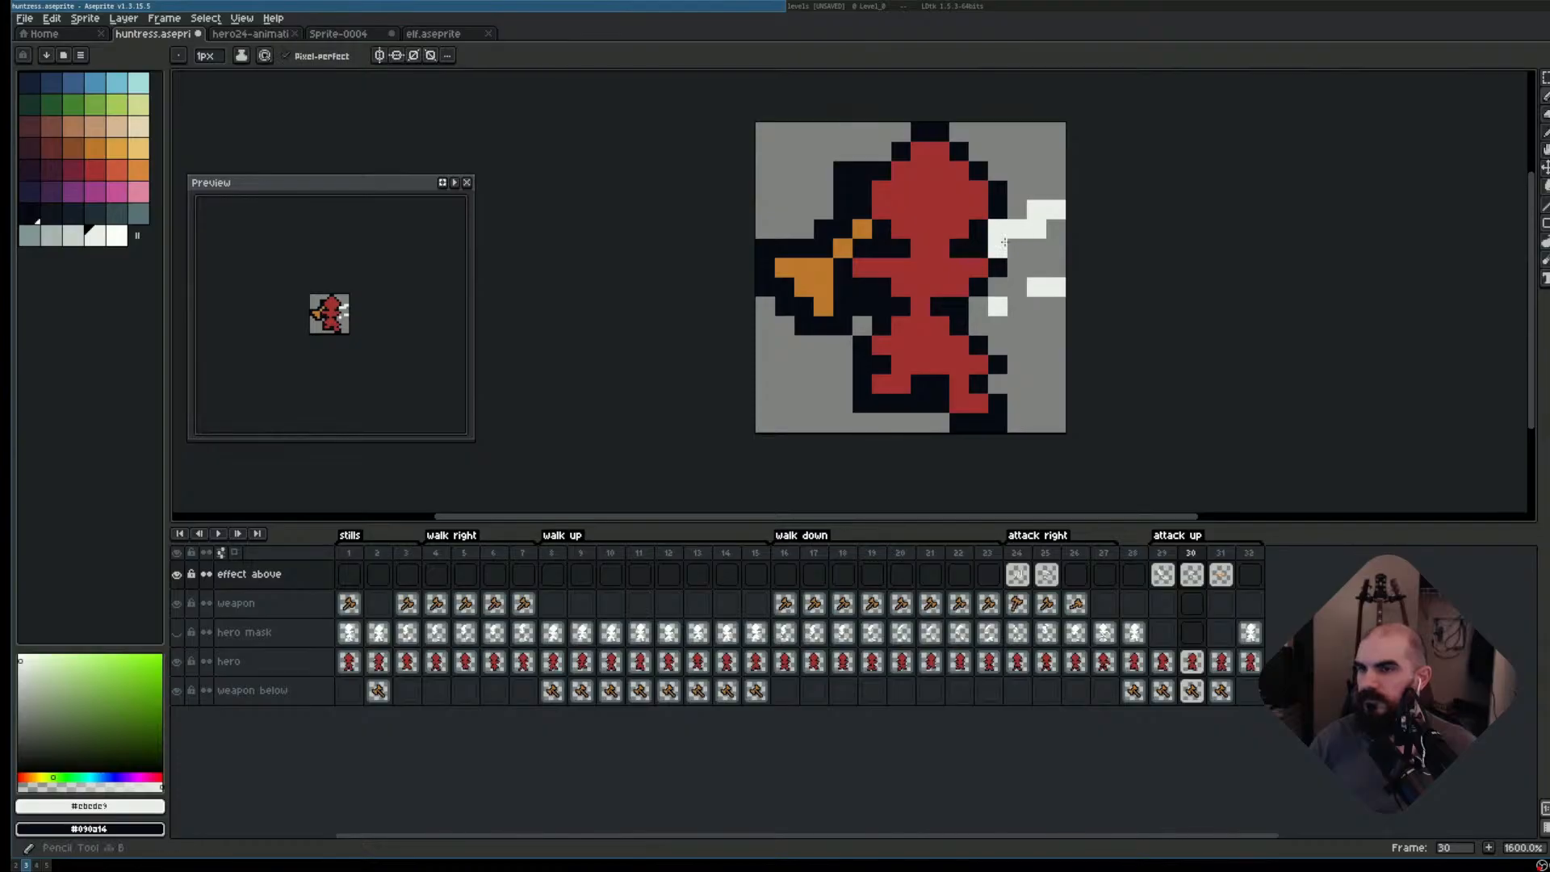
mouse_move(1037, 189)
left_mouse_down()
mouse_move(1055, 190)
mouse_move(1016, 202)
left_mouse_up()
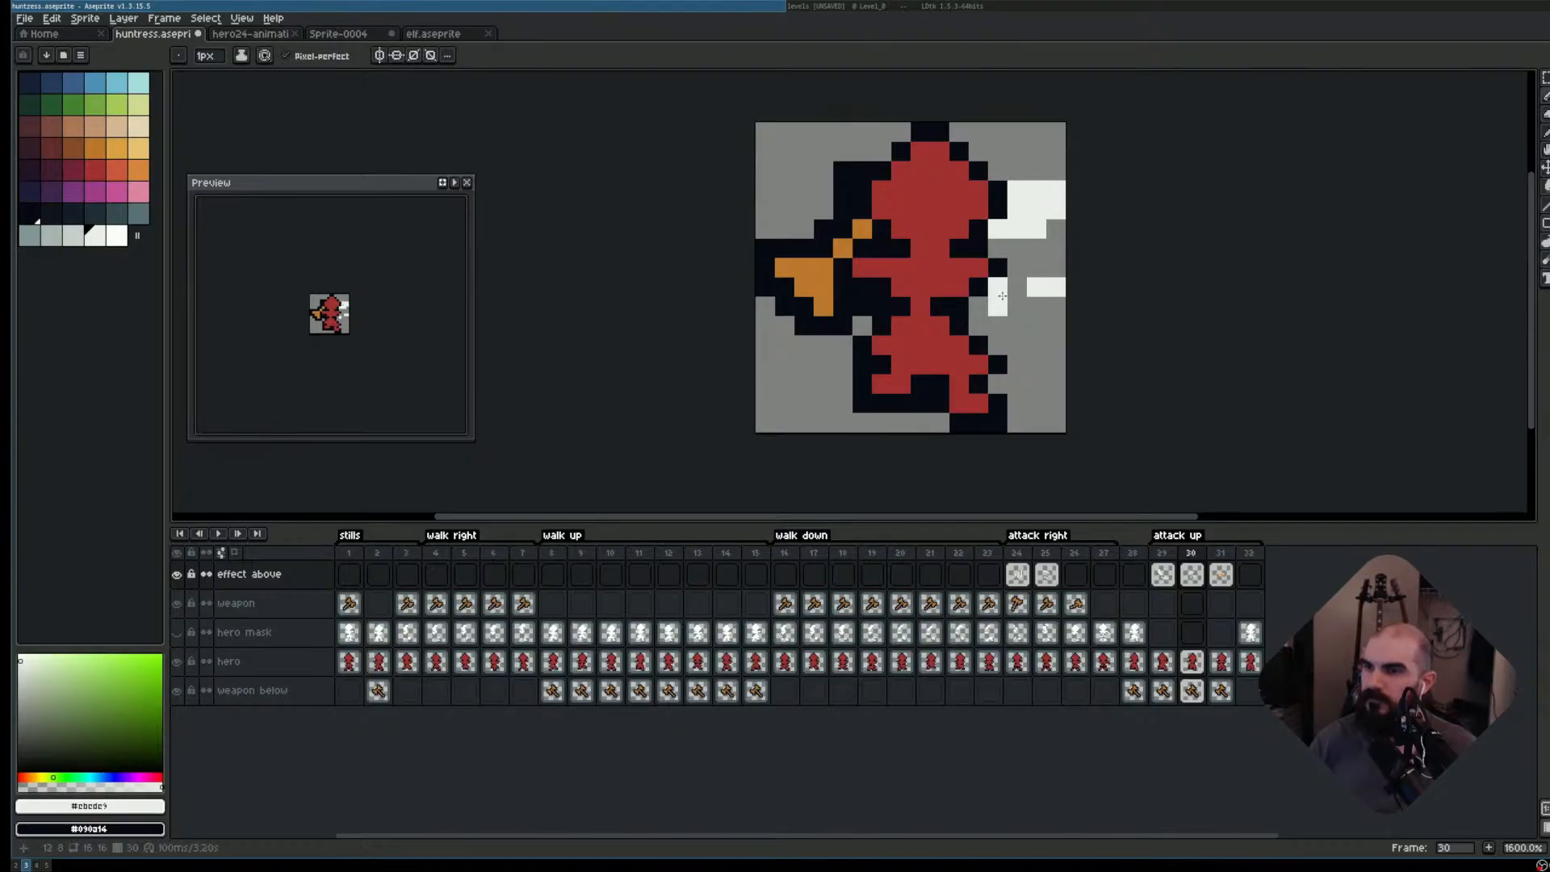
left_click(979, 327)
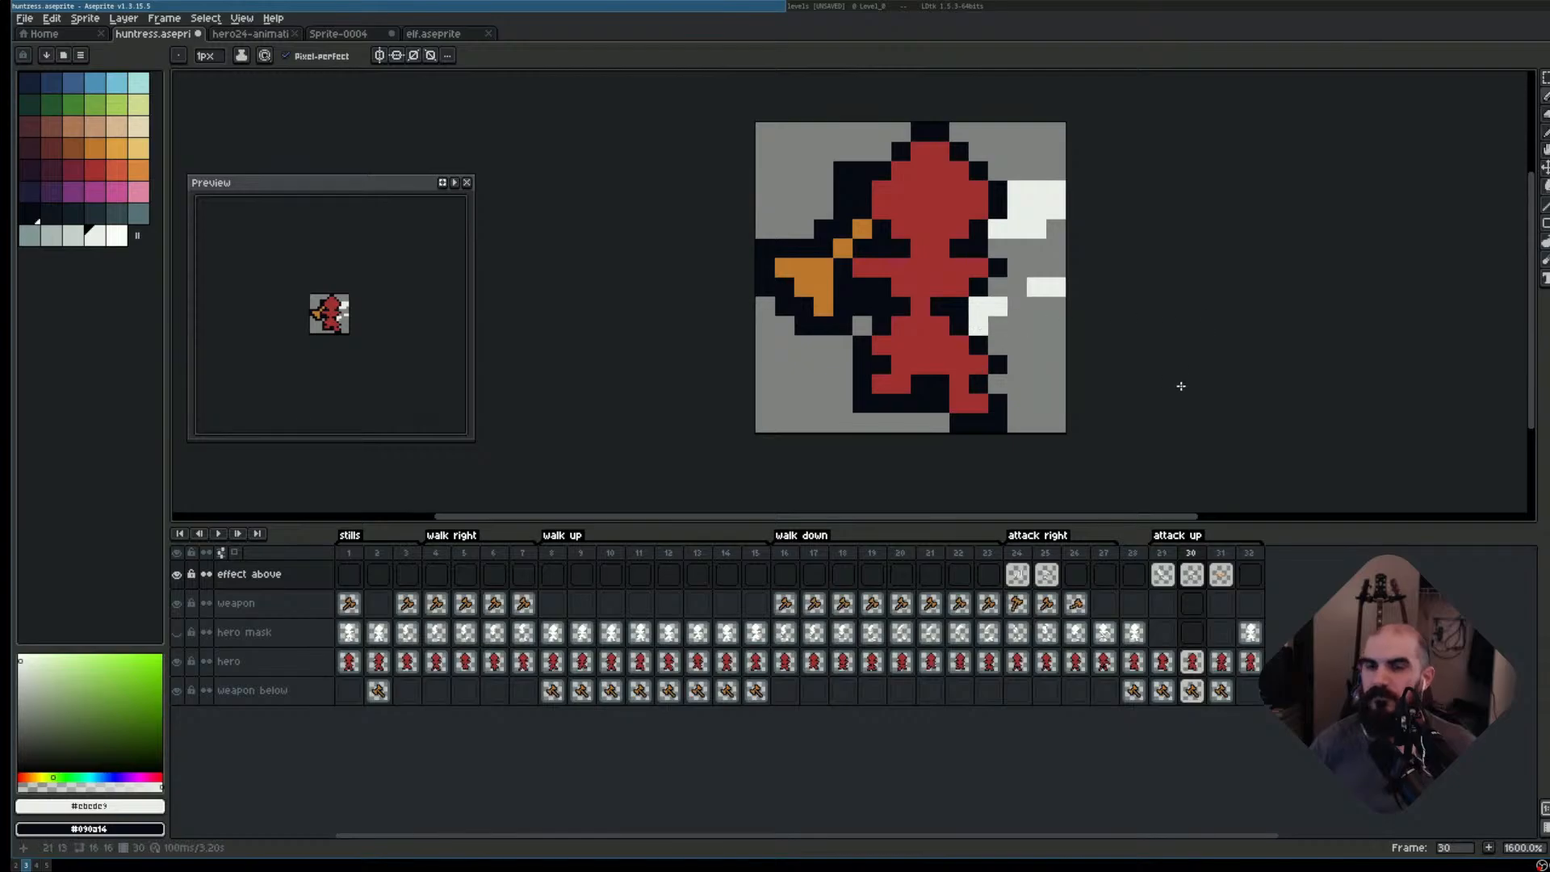
key("Return")
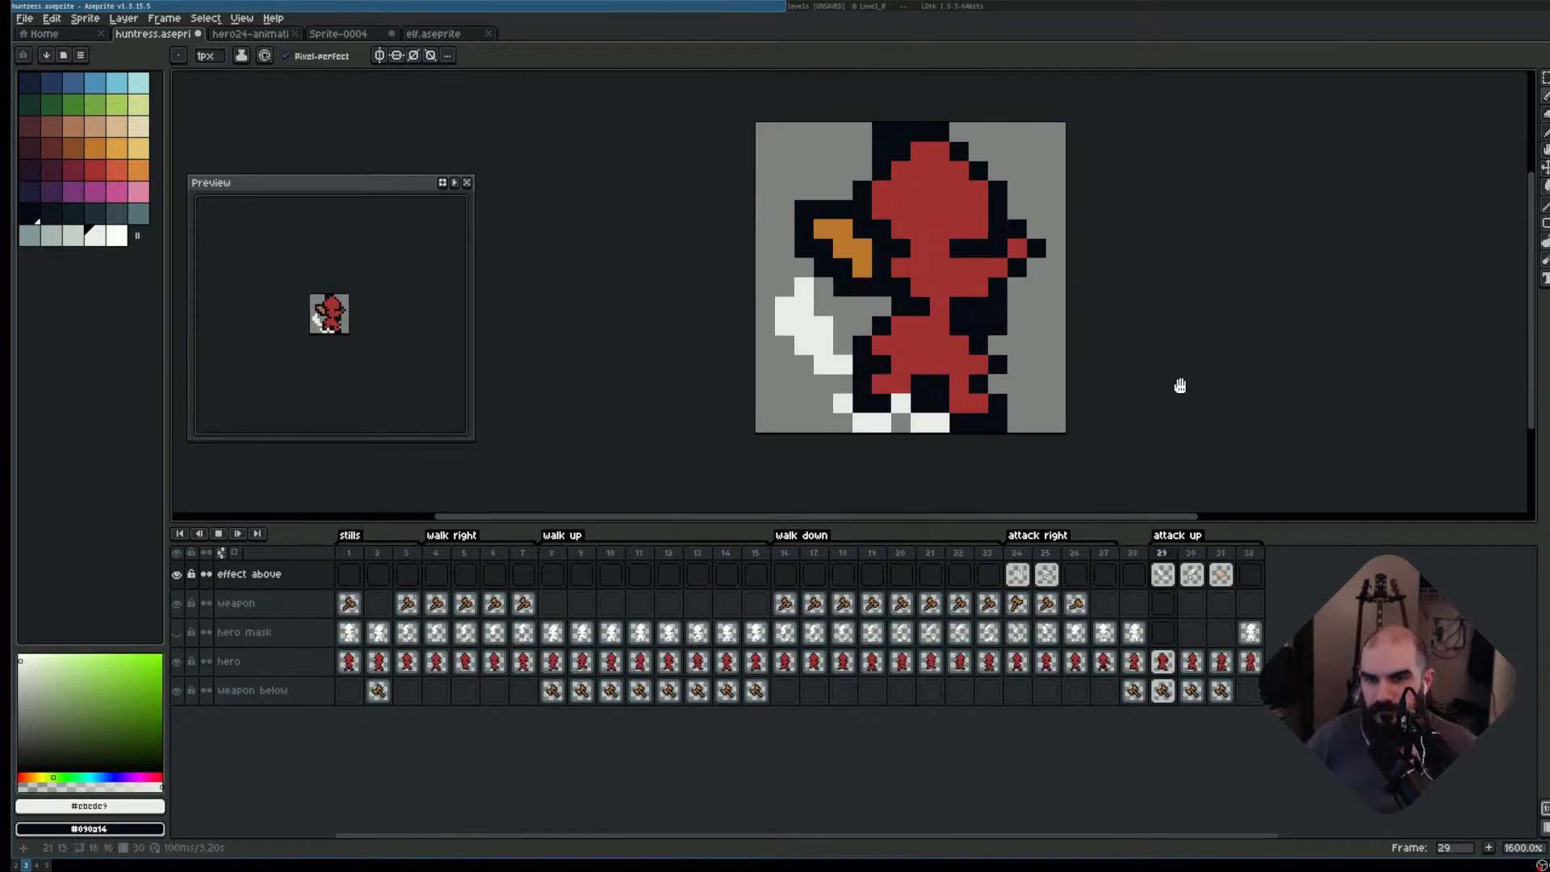
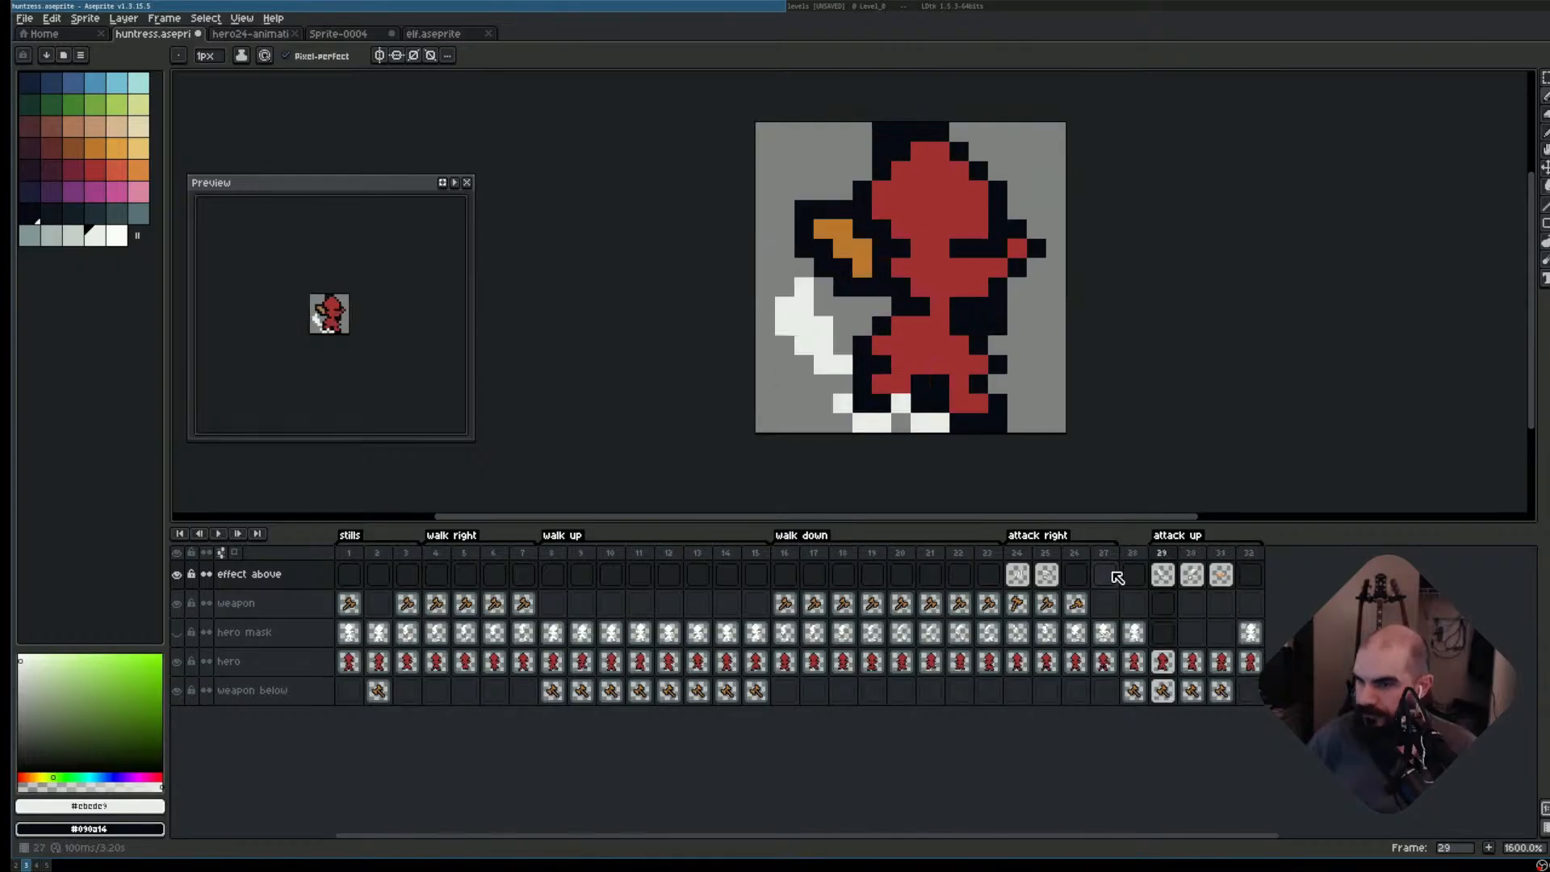
- Play back attack right, then fill the gaps between frame 24's swing streaks with off-white and add loose pixels around the feet
left_click(1028, 564)
key("Return")
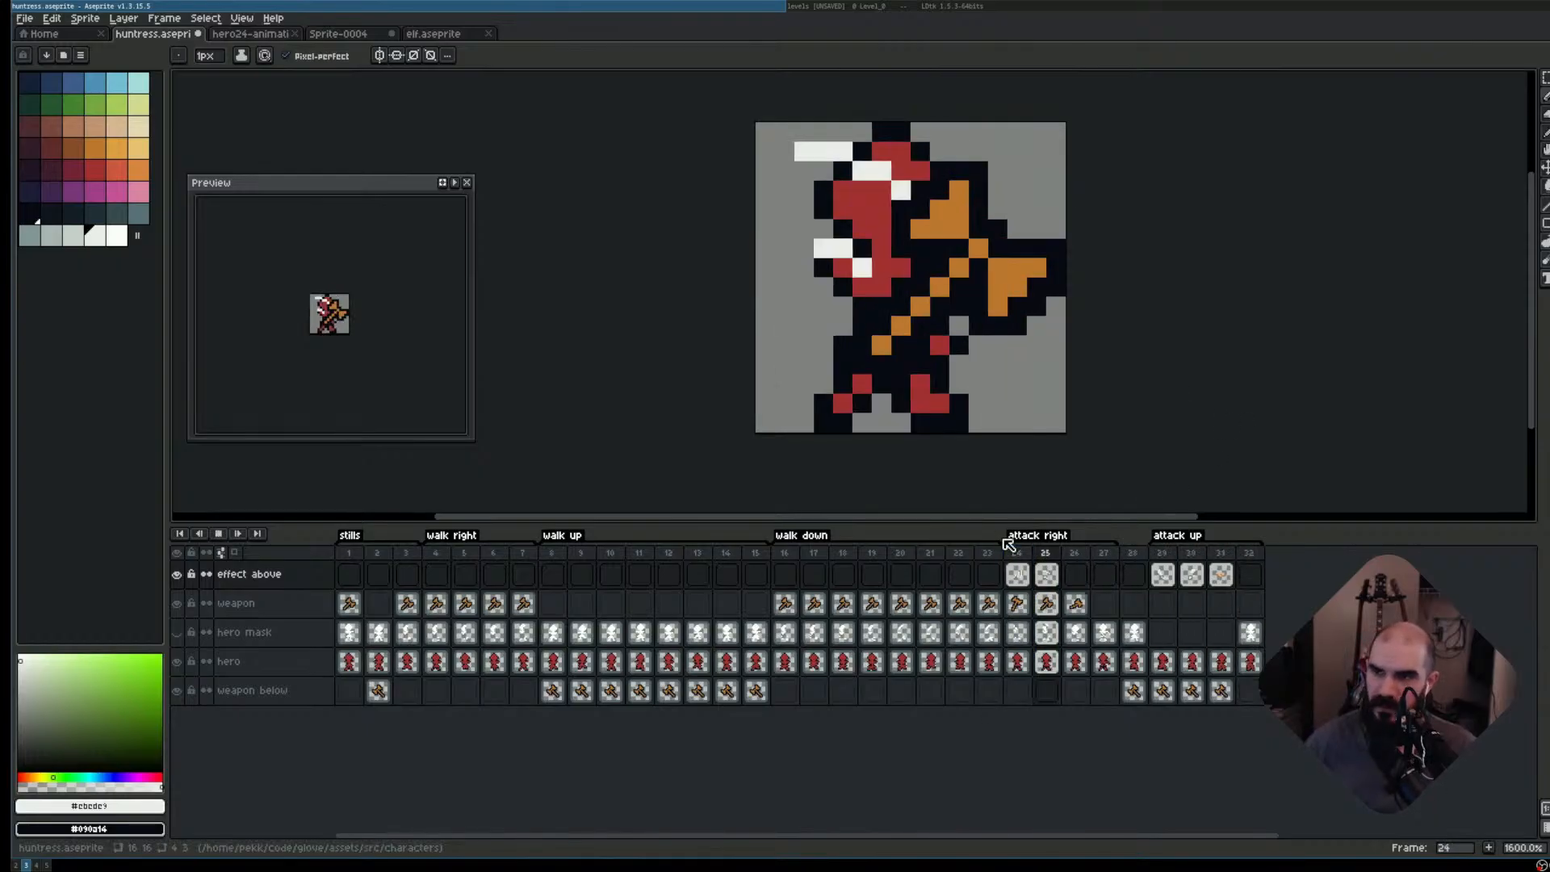
key("Return")
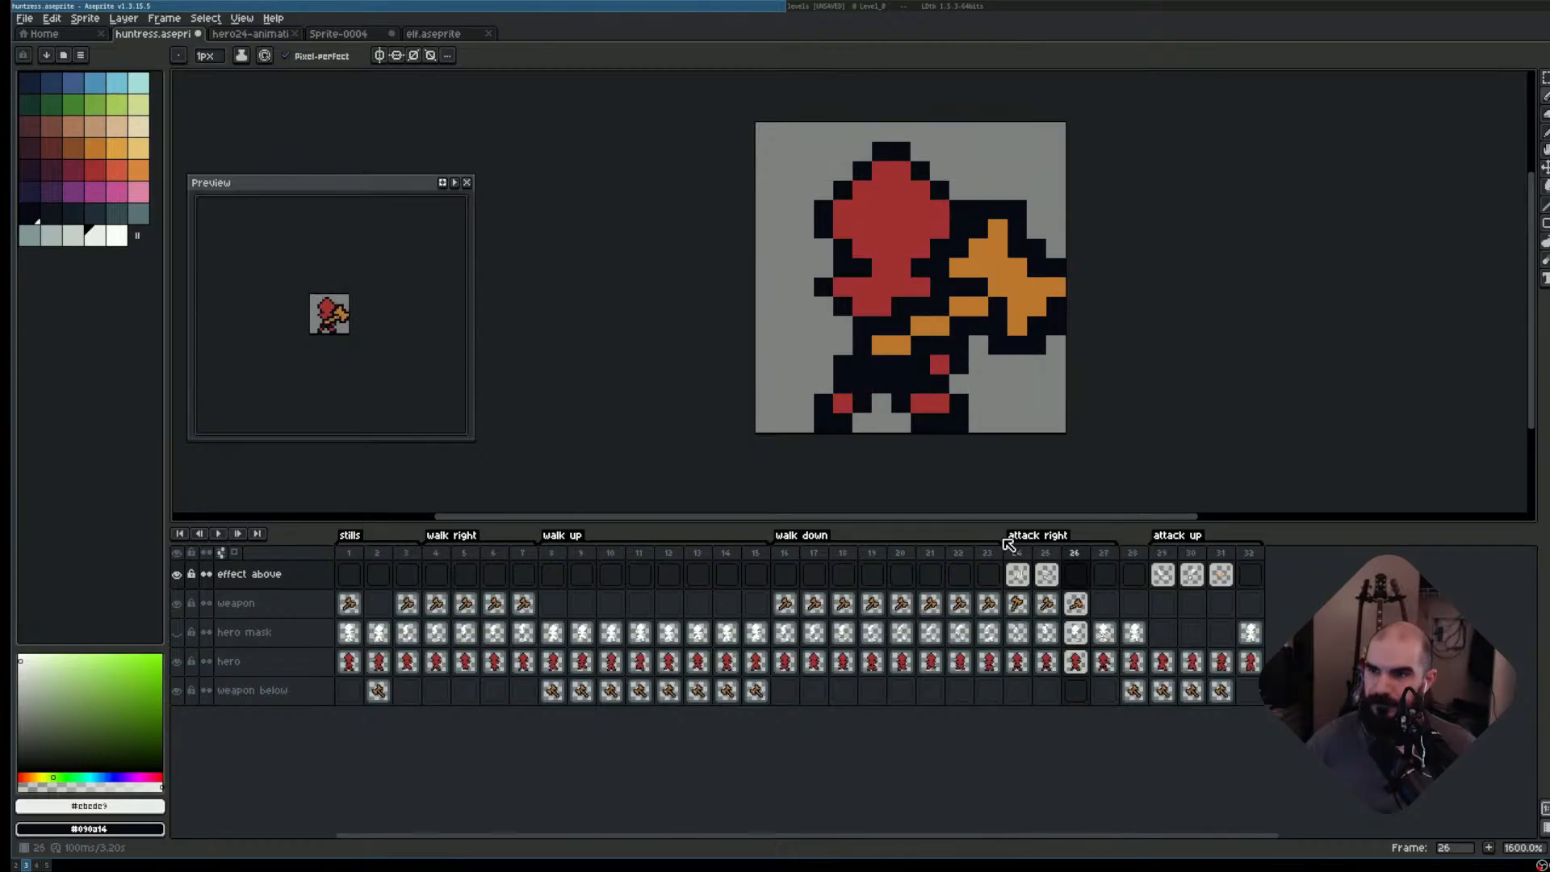
left_click(1011, 551)
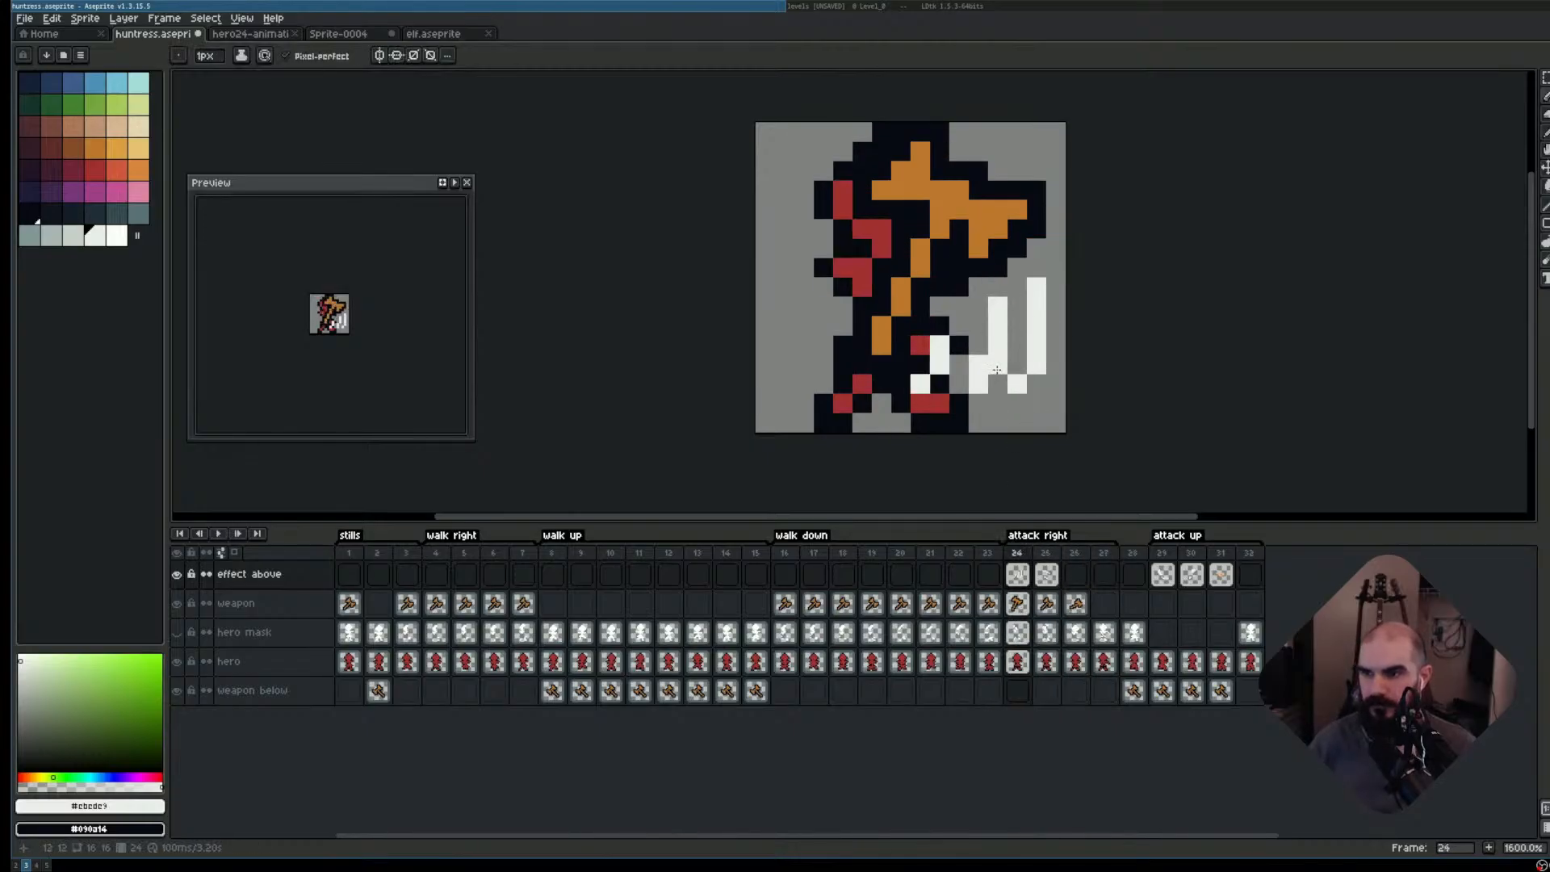
left_click(1017, 286)
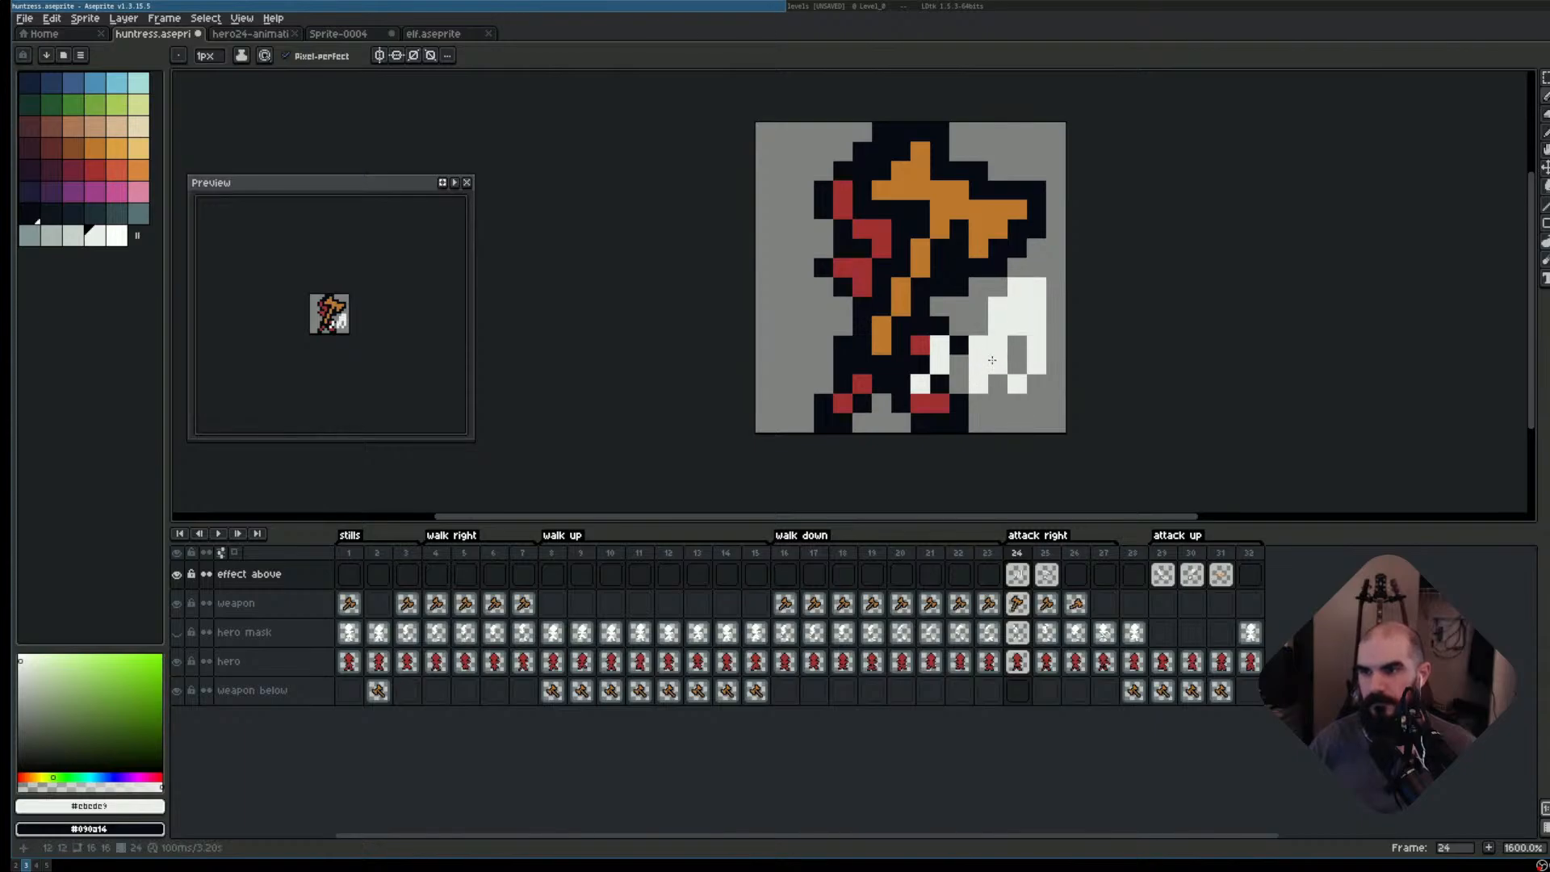
left_click(959, 402)
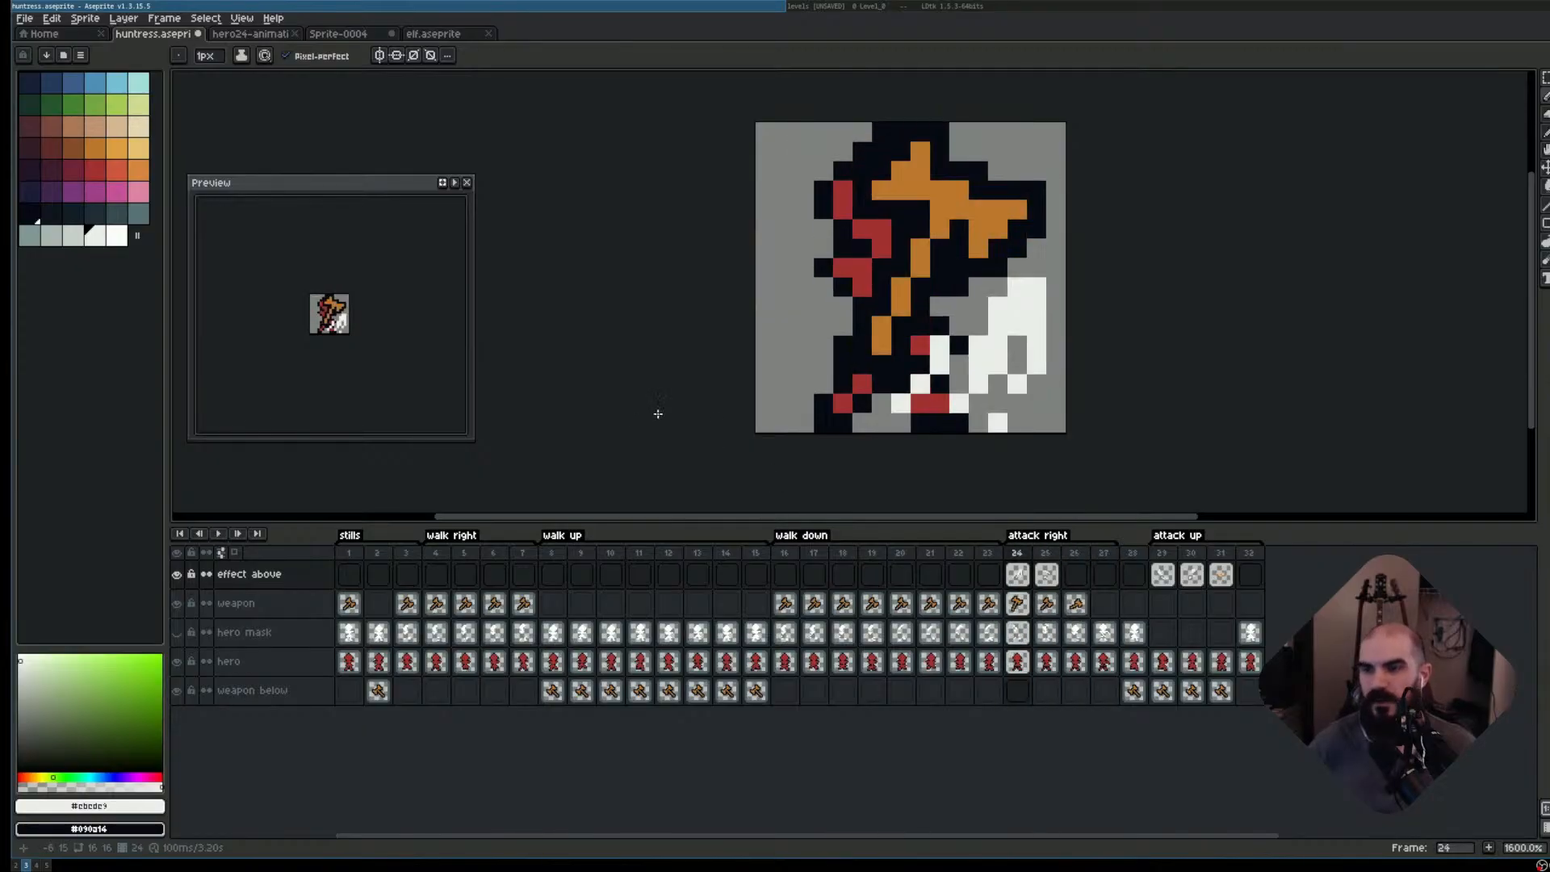
- Fill frame 25's upper swing streak across the face, add a loose pixel near the canvas edge, and erase the excess at the hood's edge
key("Right")
mouse_move(869, 198)
left_mouse_down()
mouse_move(881, 189)
mouse_move(876, 202)
mouse_move(848, 181)
left_mouse_up()
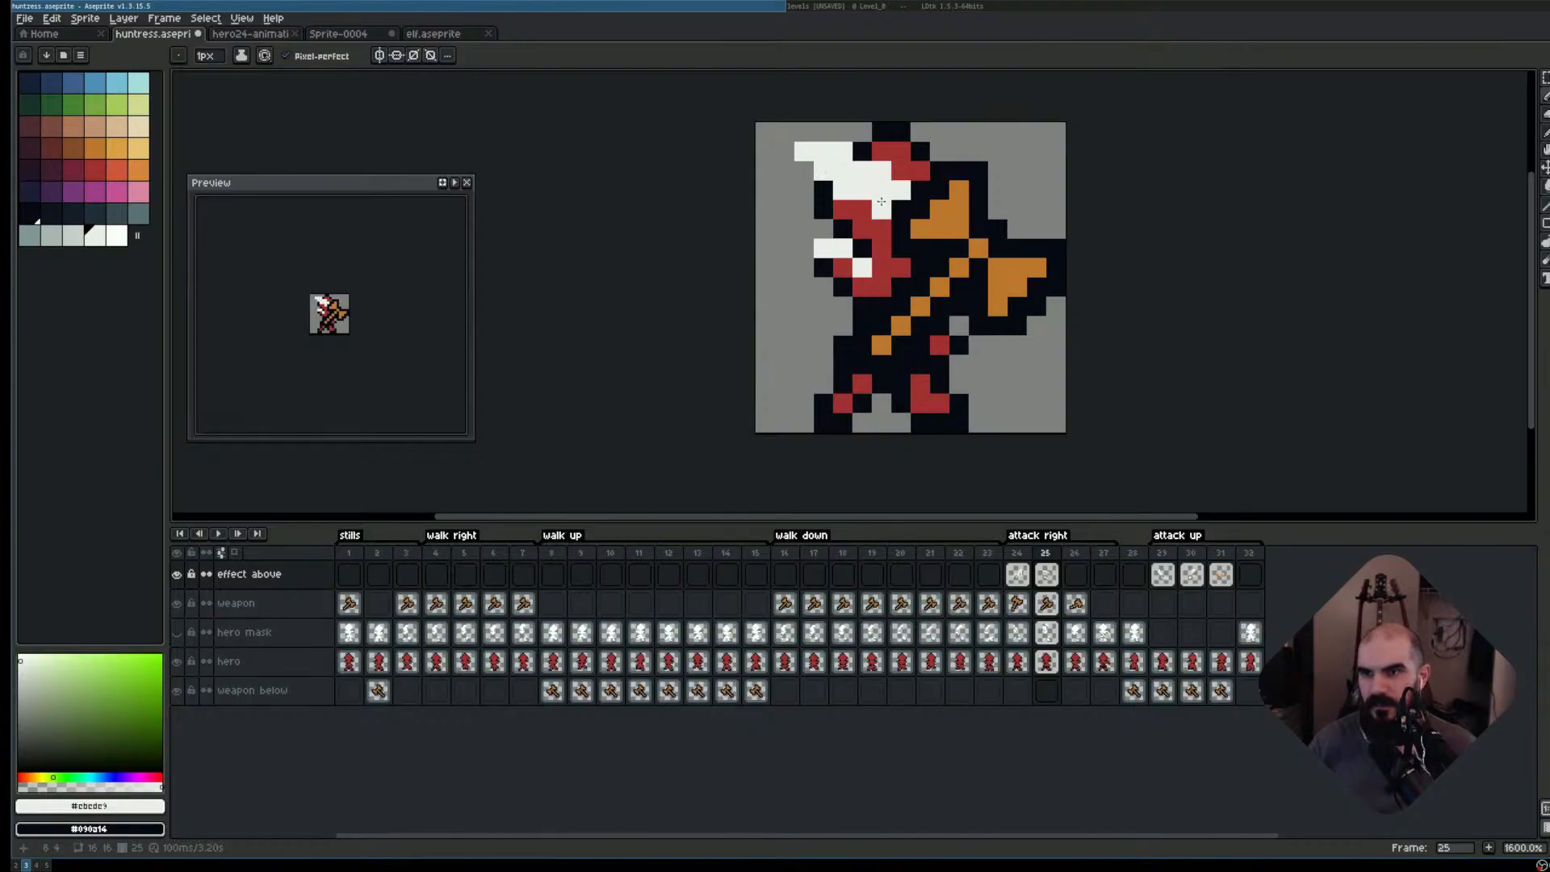
mouse_move(881, 201)
left_mouse_down()
mouse_move(914, 154)
mouse_move(919, 168)
mouse_move(892, 175)
mouse_move(870, 147)
left_mouse_up()
key("ctrl+z")
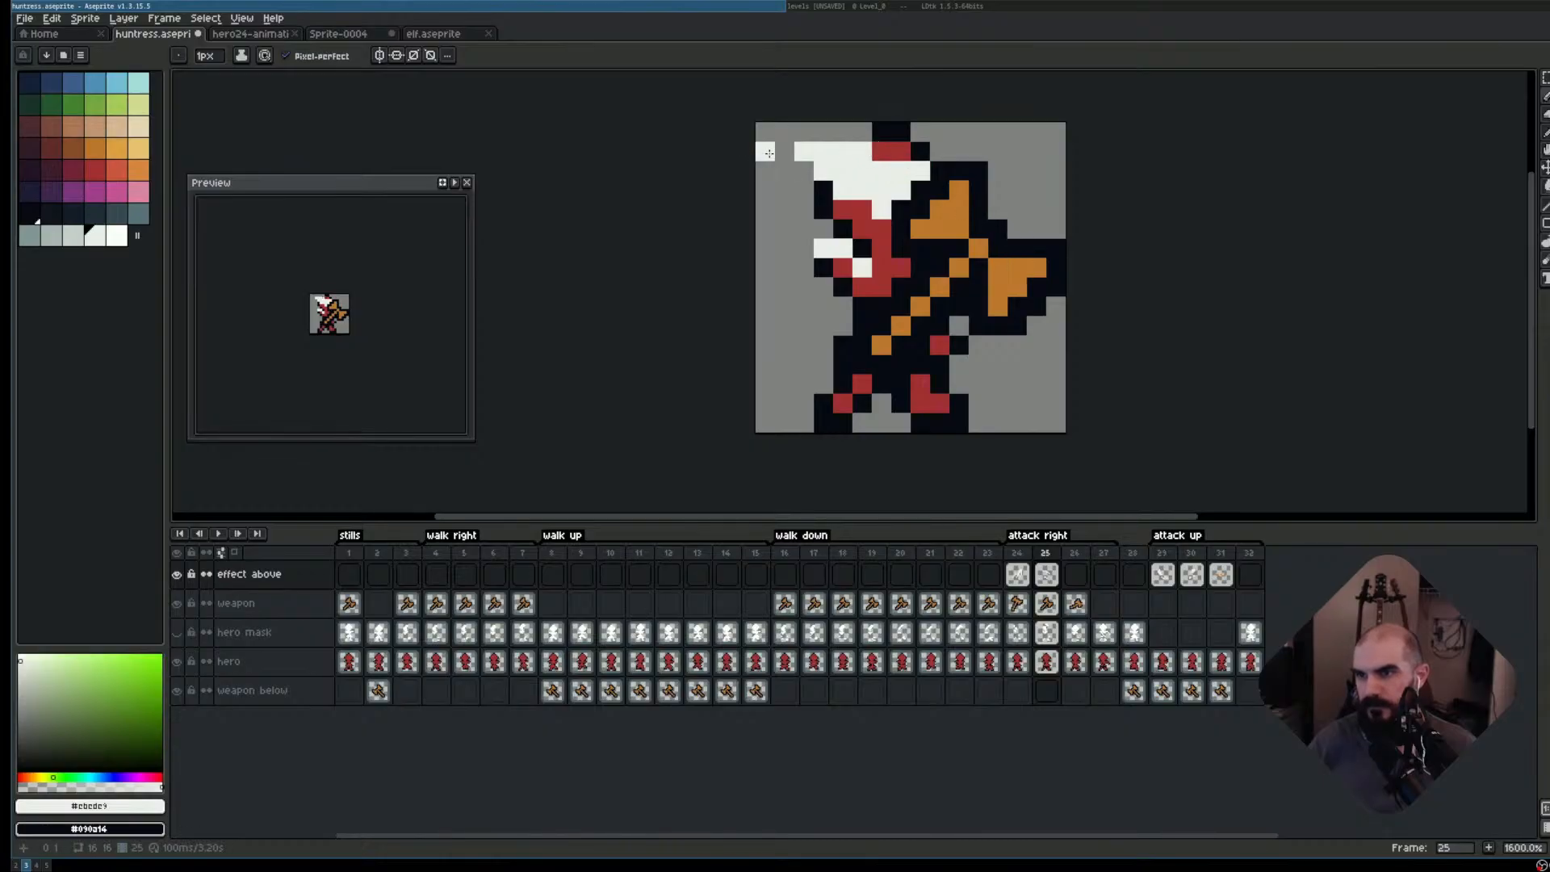
scroll(989, 275, "up", 1)
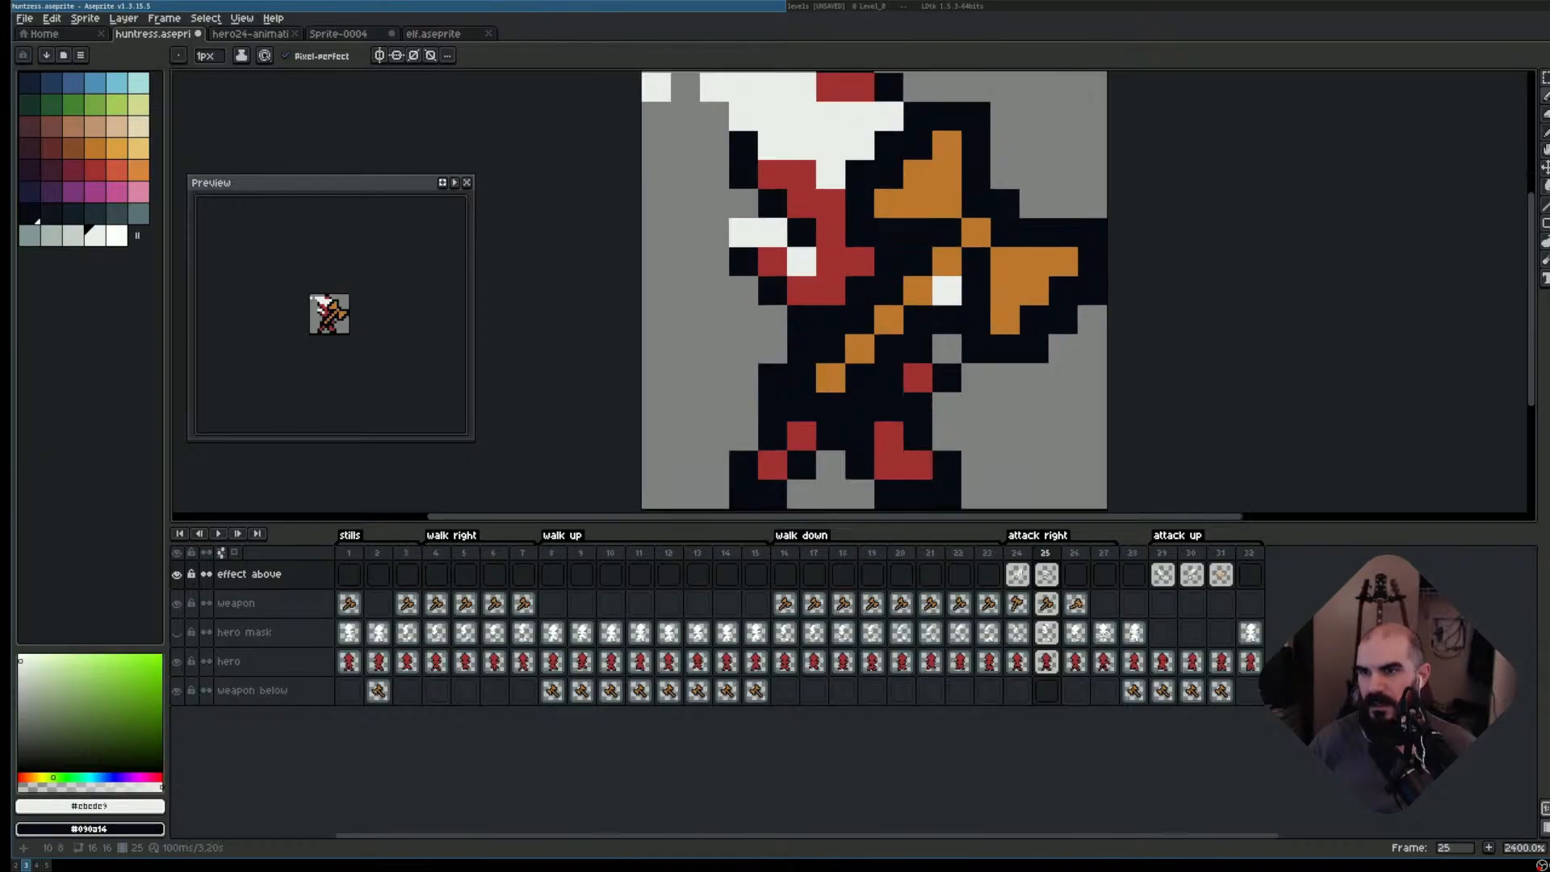
scroll(915, 282, "down", 1)
key("e")
left_click(876, 244)
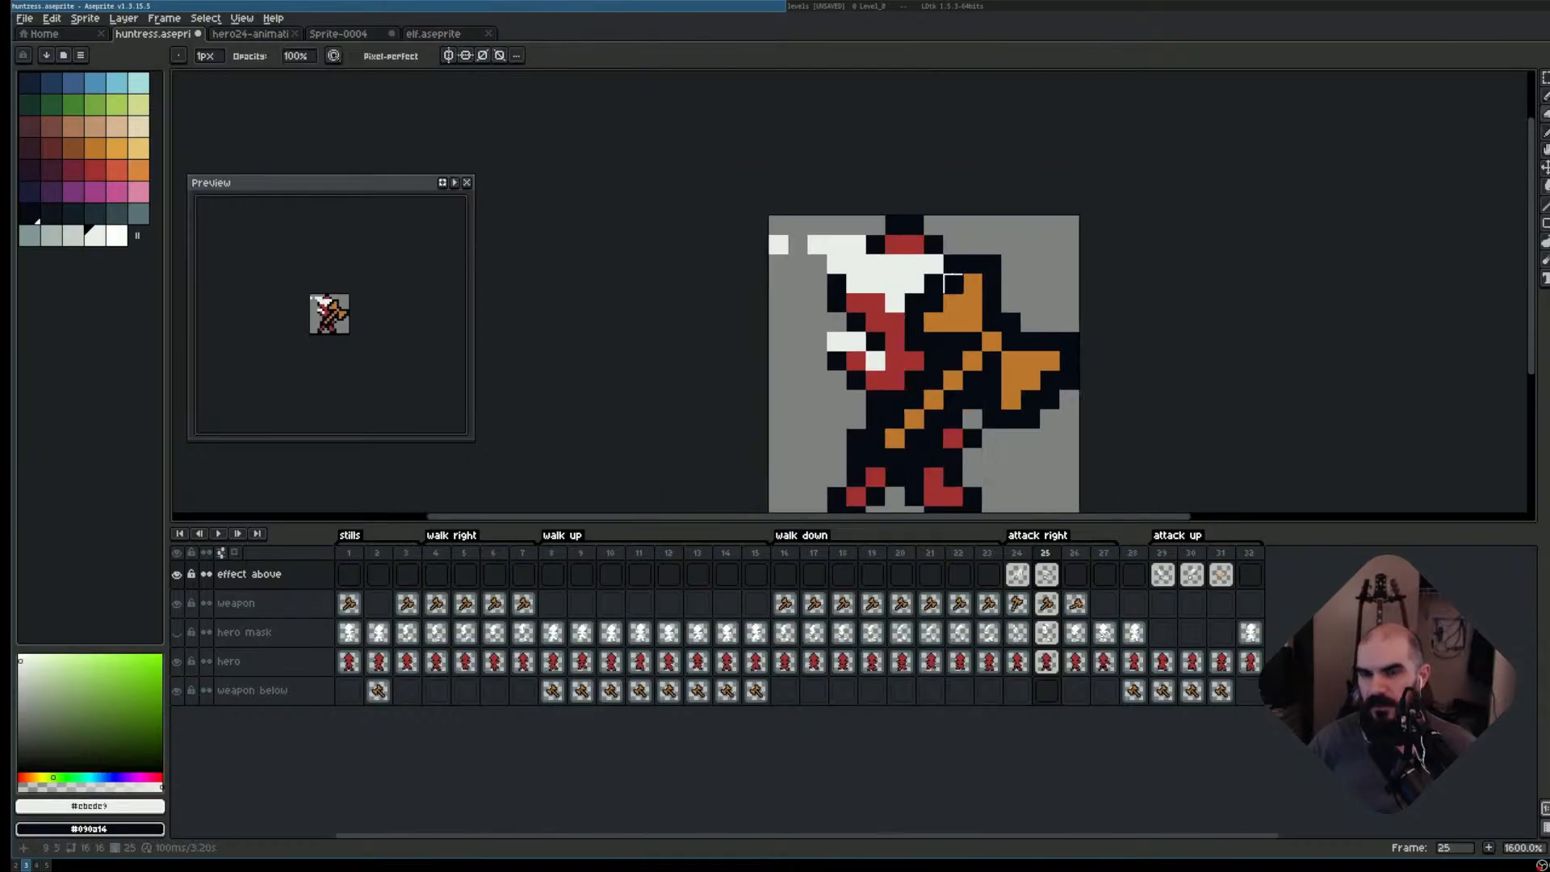
left_click(928, 263)
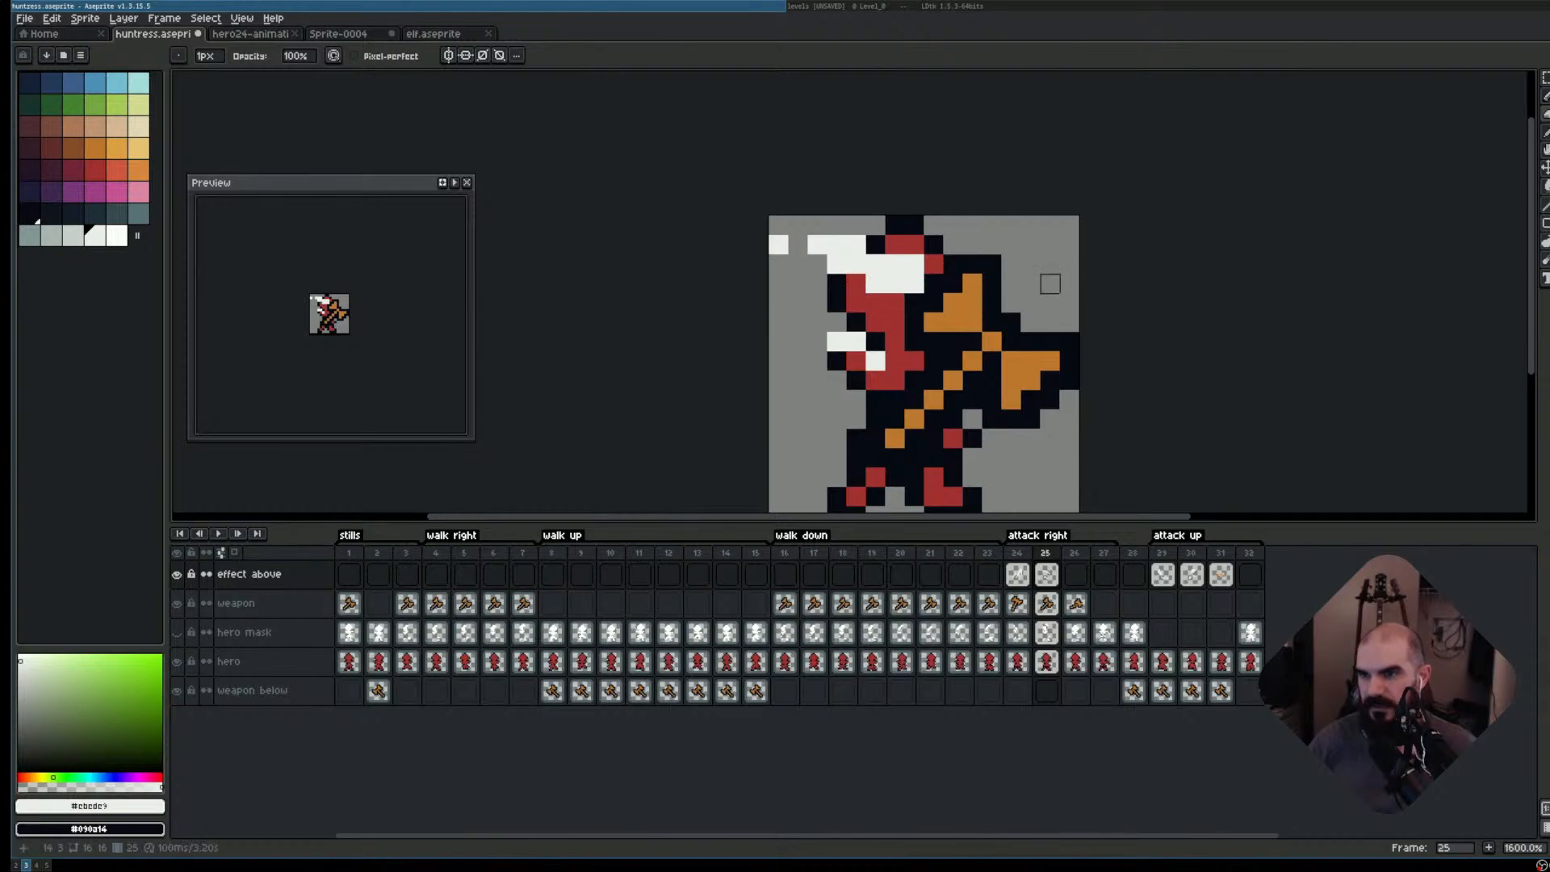
- Reshape the tail of frame 25's lower swing streak into a diagonal and add a loose off-white pixel at the canvas edge
key("b")
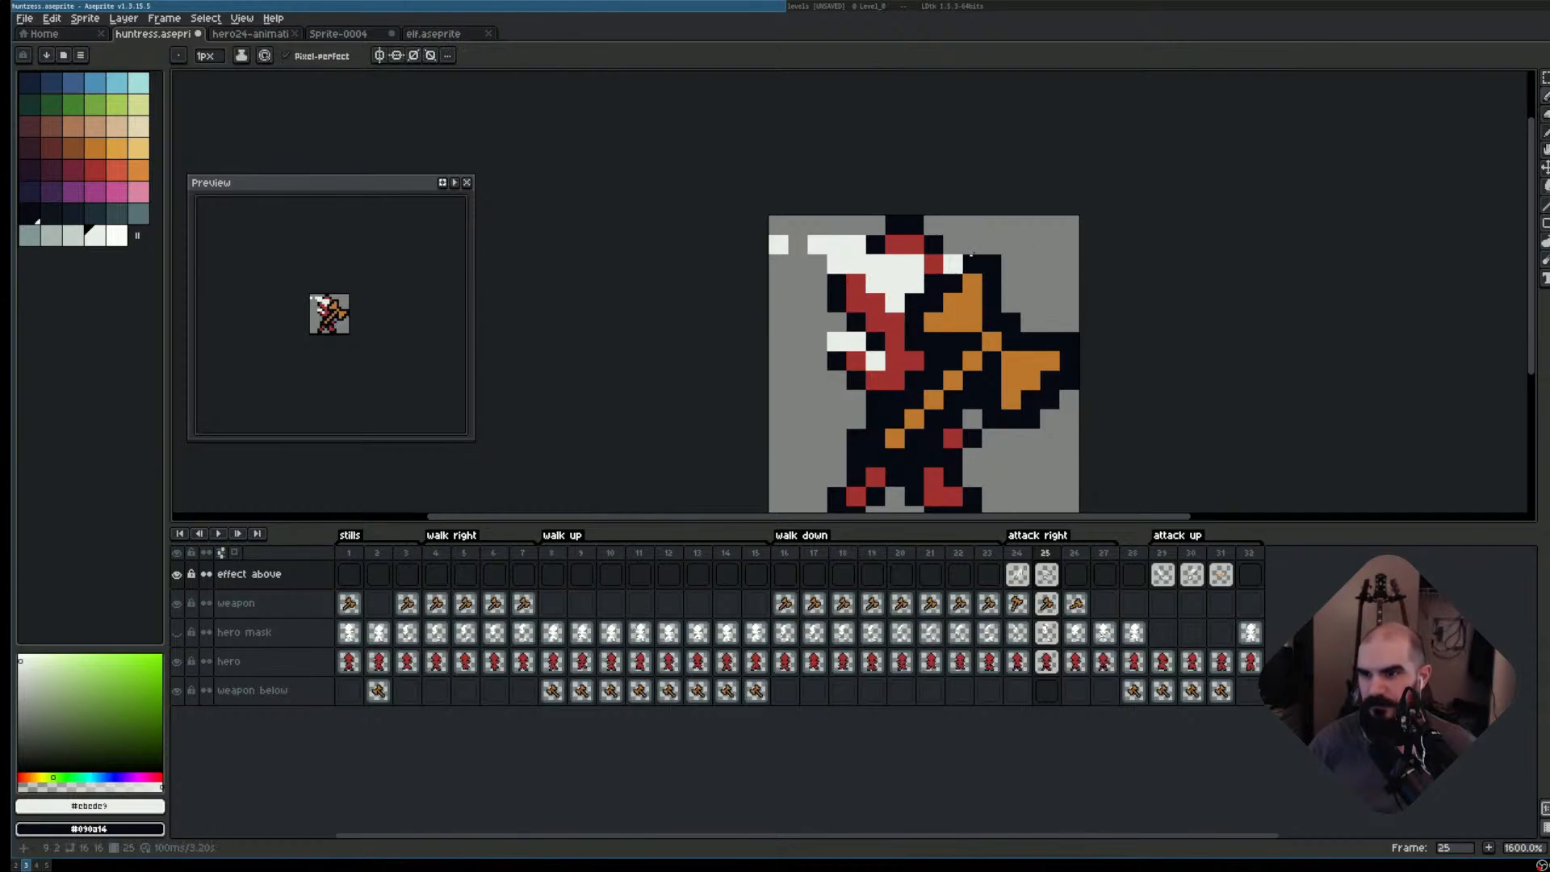
left_click(893, 380)
left_click_drag(832, 329, 892, 344)
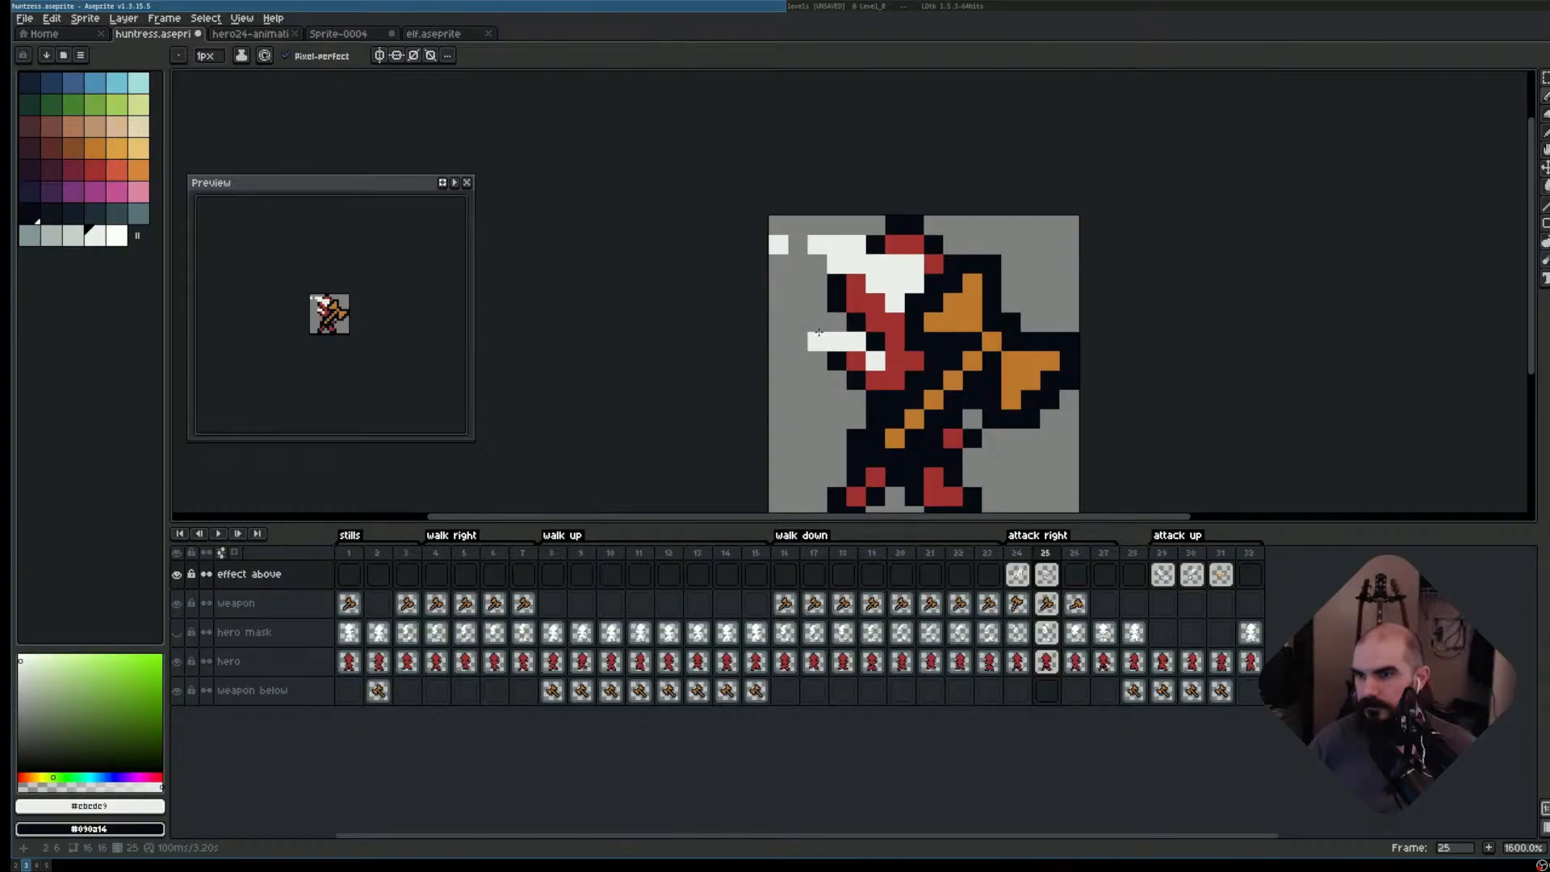
left_click(818, 323)
left_click(779, 303)
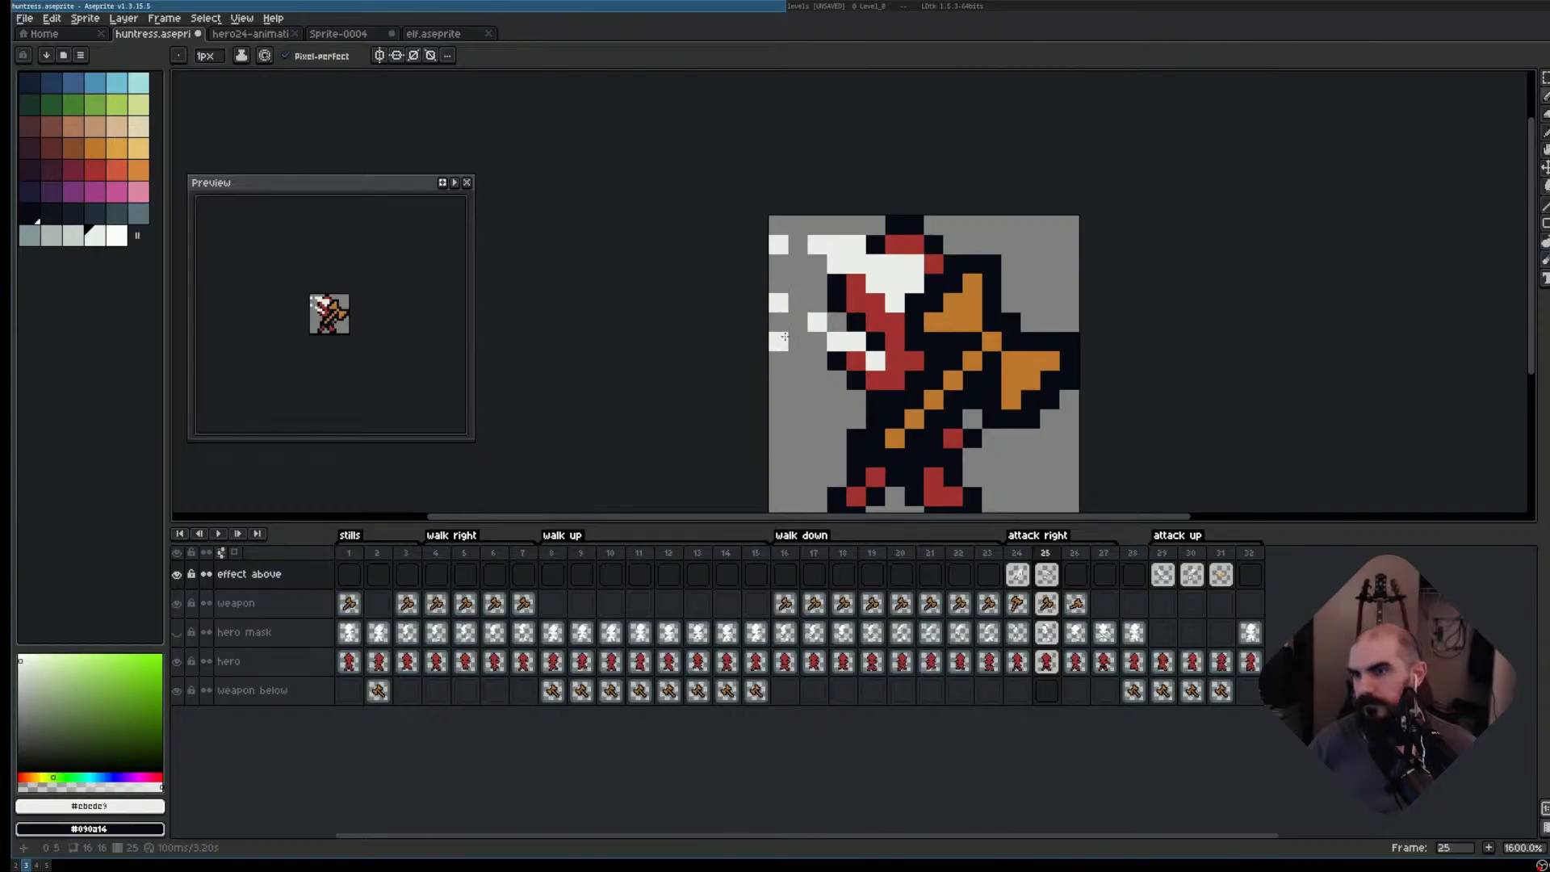
- Play back the attack right animation and flip between frames 24 and 25 to compare their swing effects
key("period")
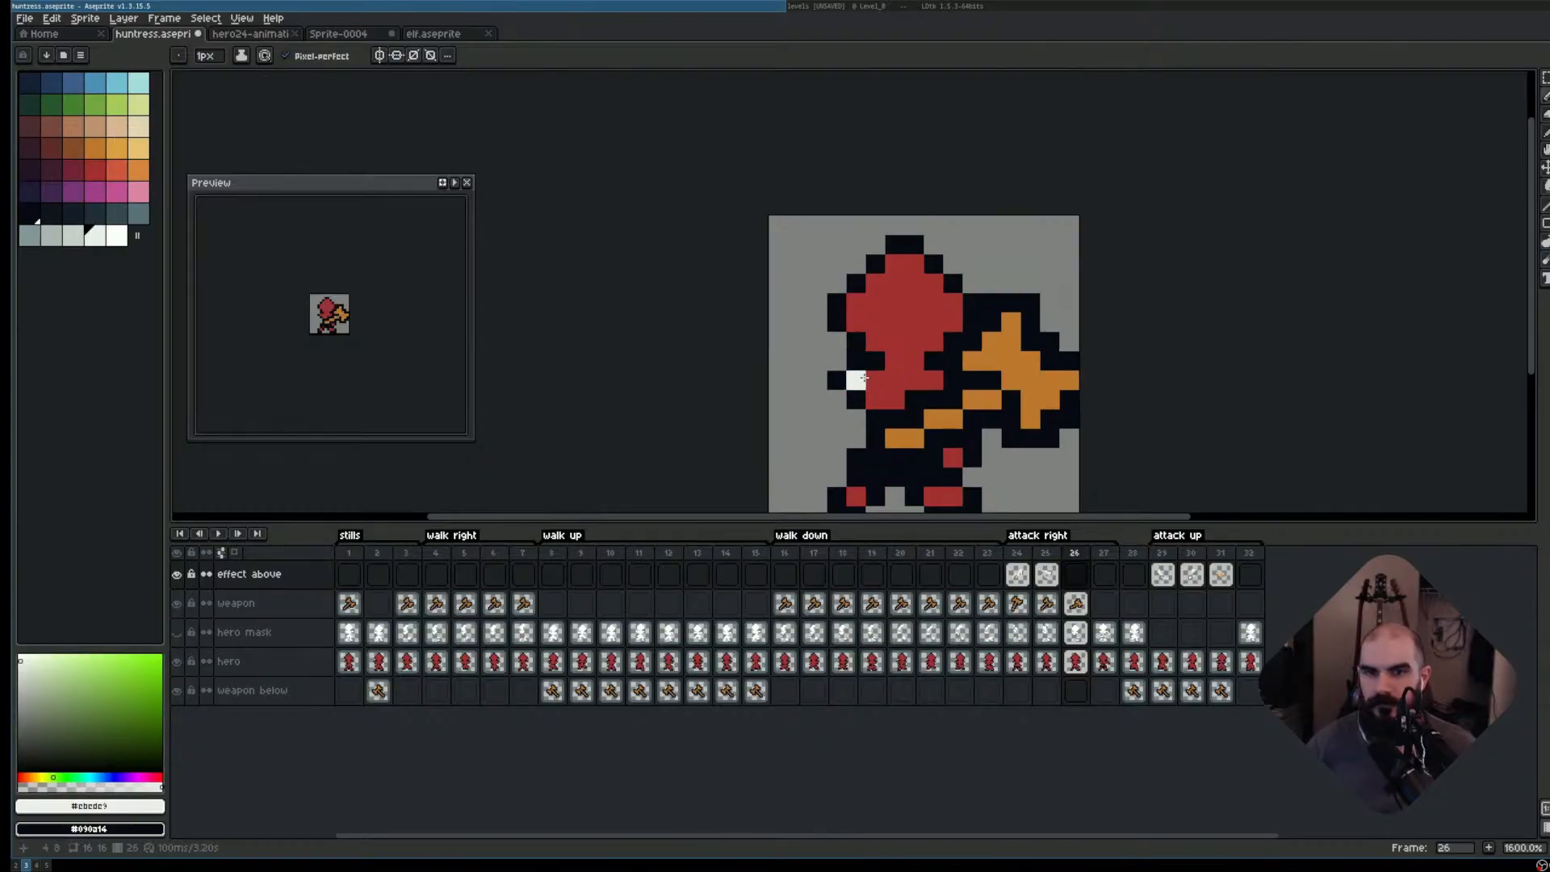
key("Return")
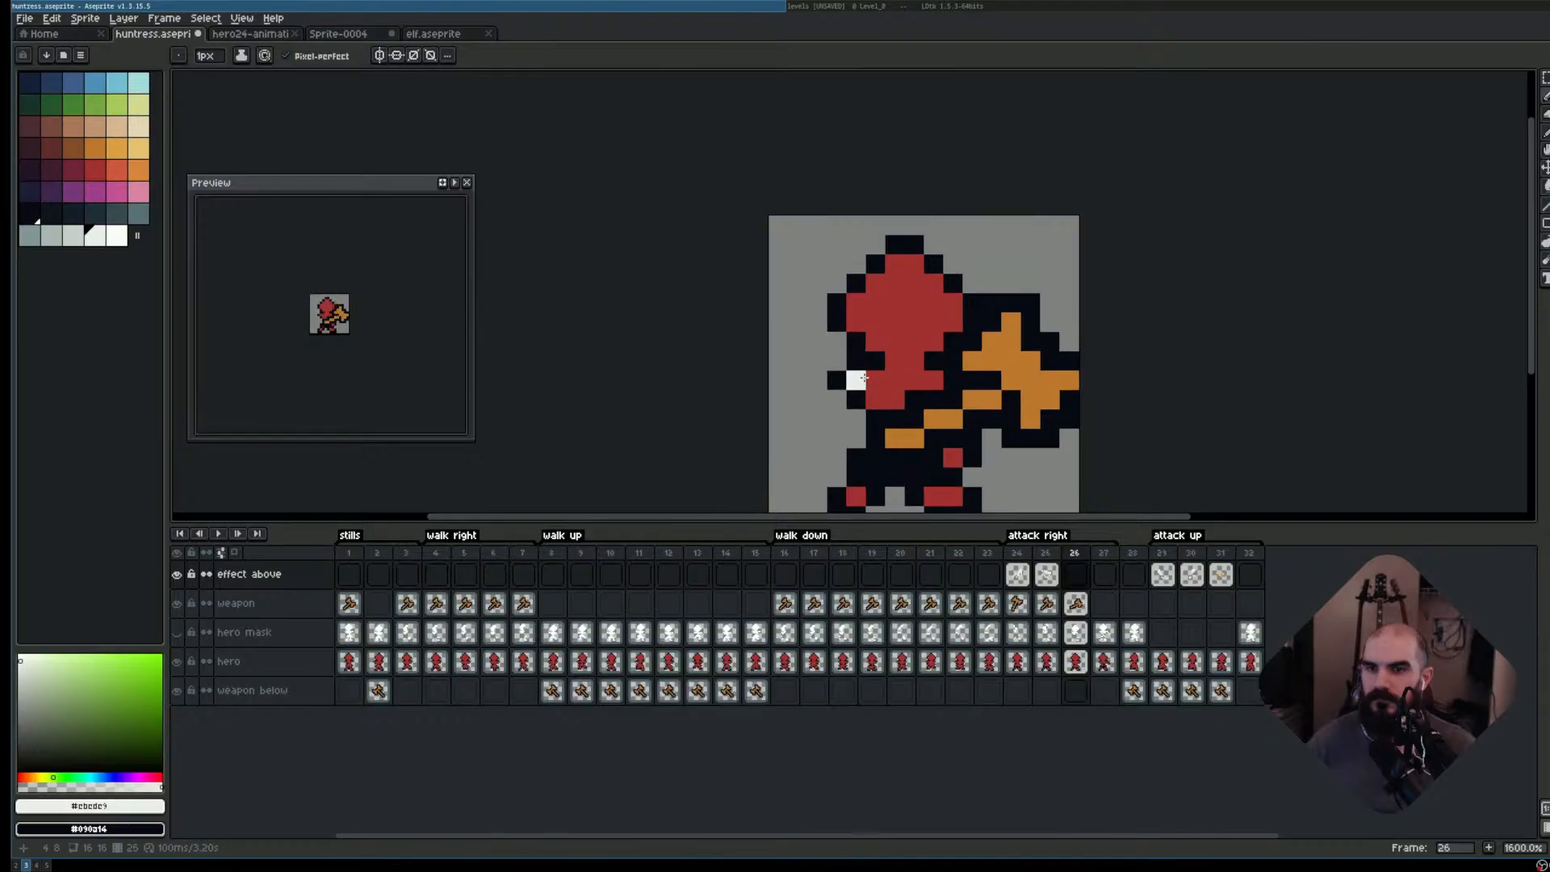
key("Return")
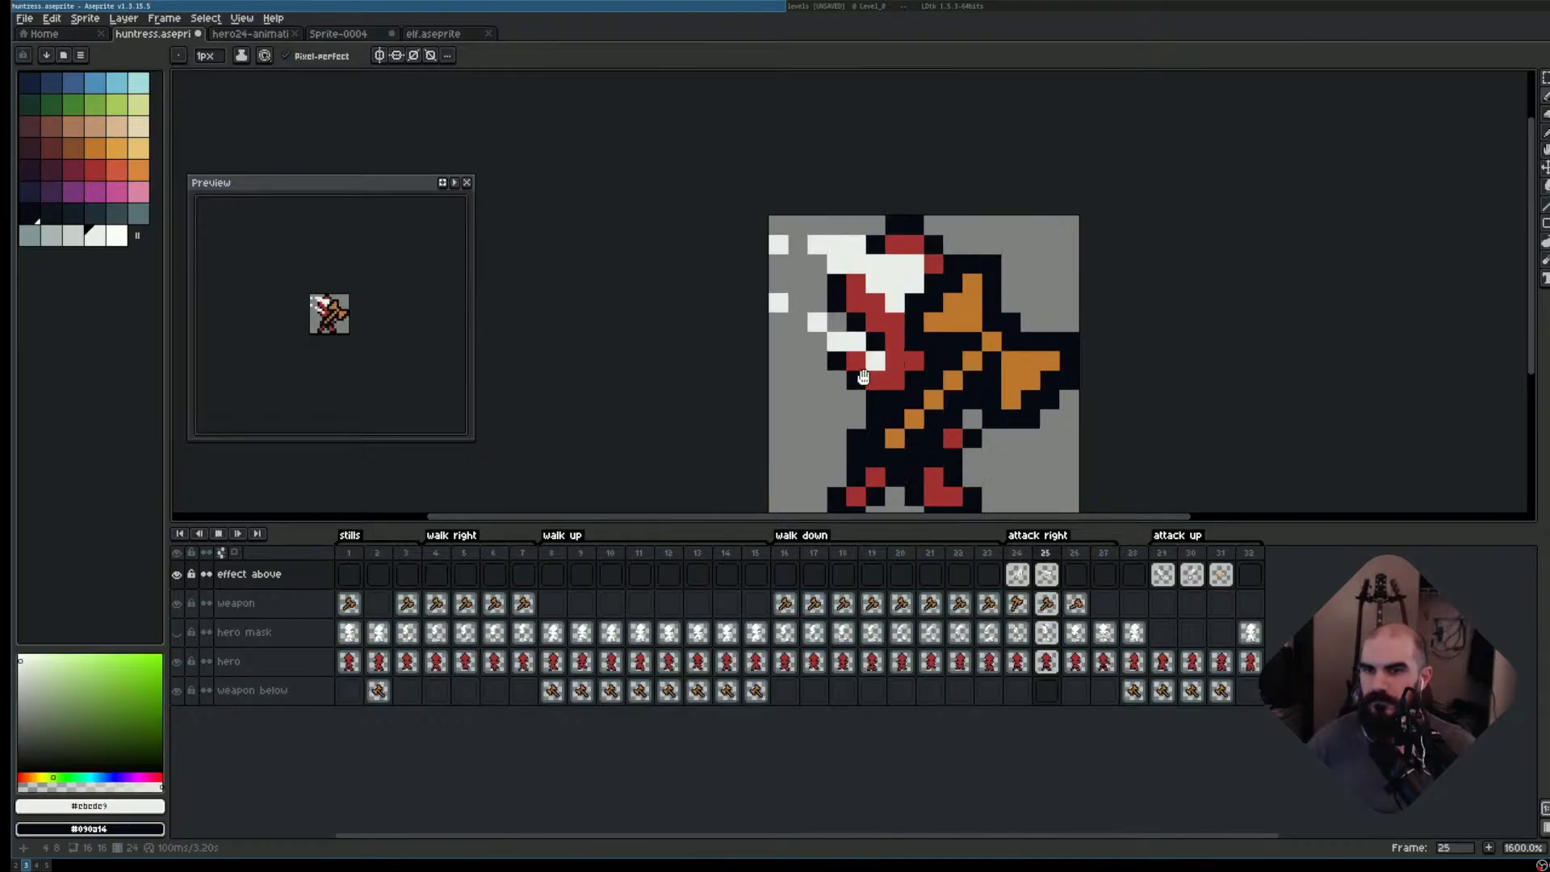
key("Return")
key("Left")
key("Right")
key("Left")
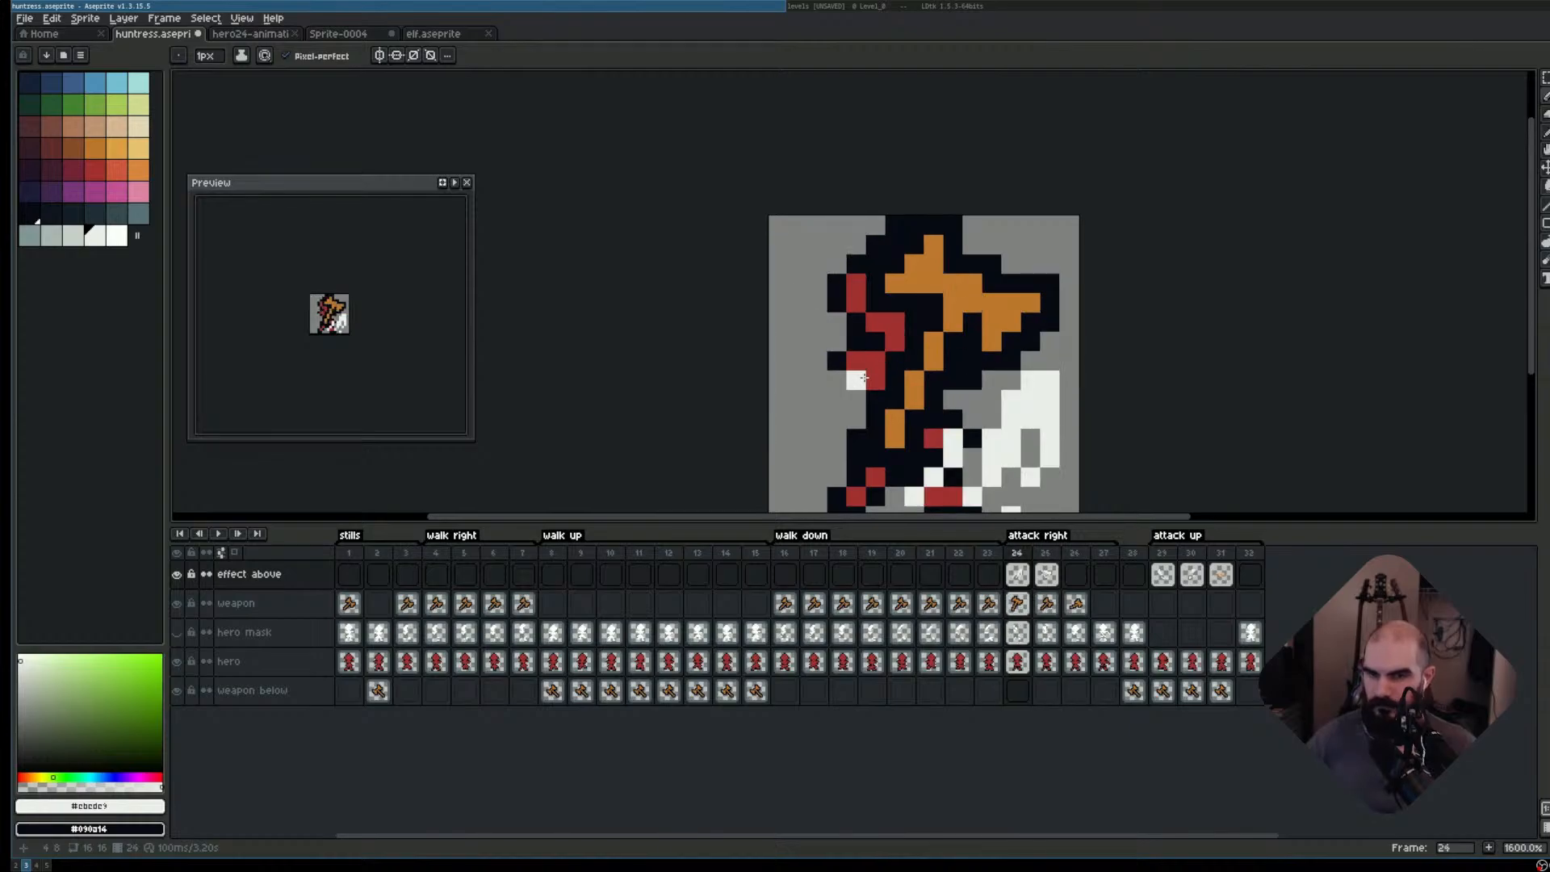
key("Right")
key("Left")
key("Right")
key("Left")
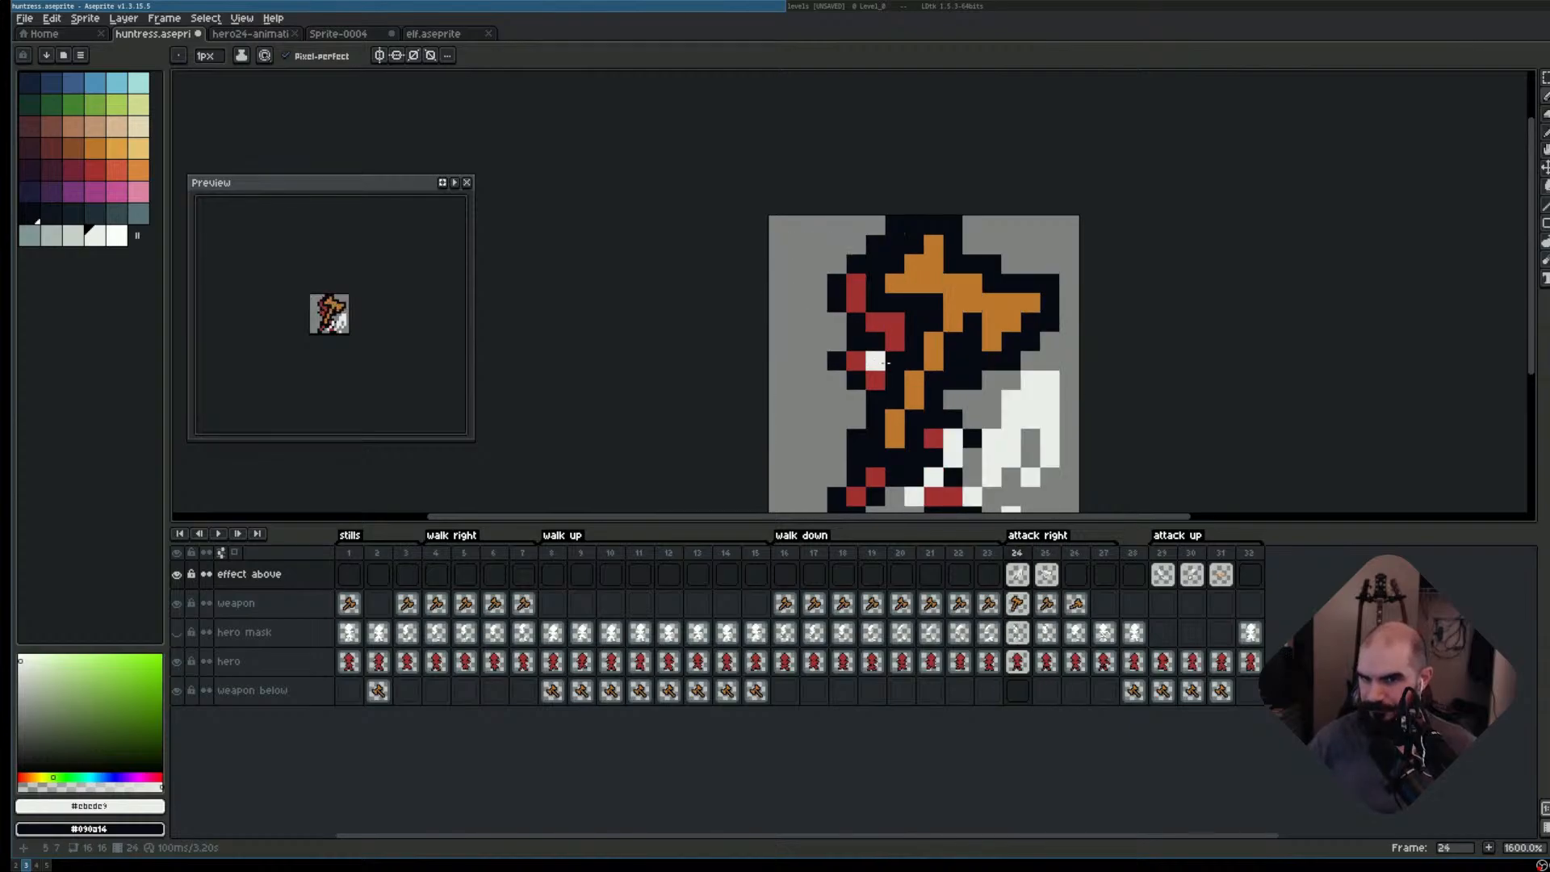
left_click_drag(1091, 378, 1002, 322)
key("Right")
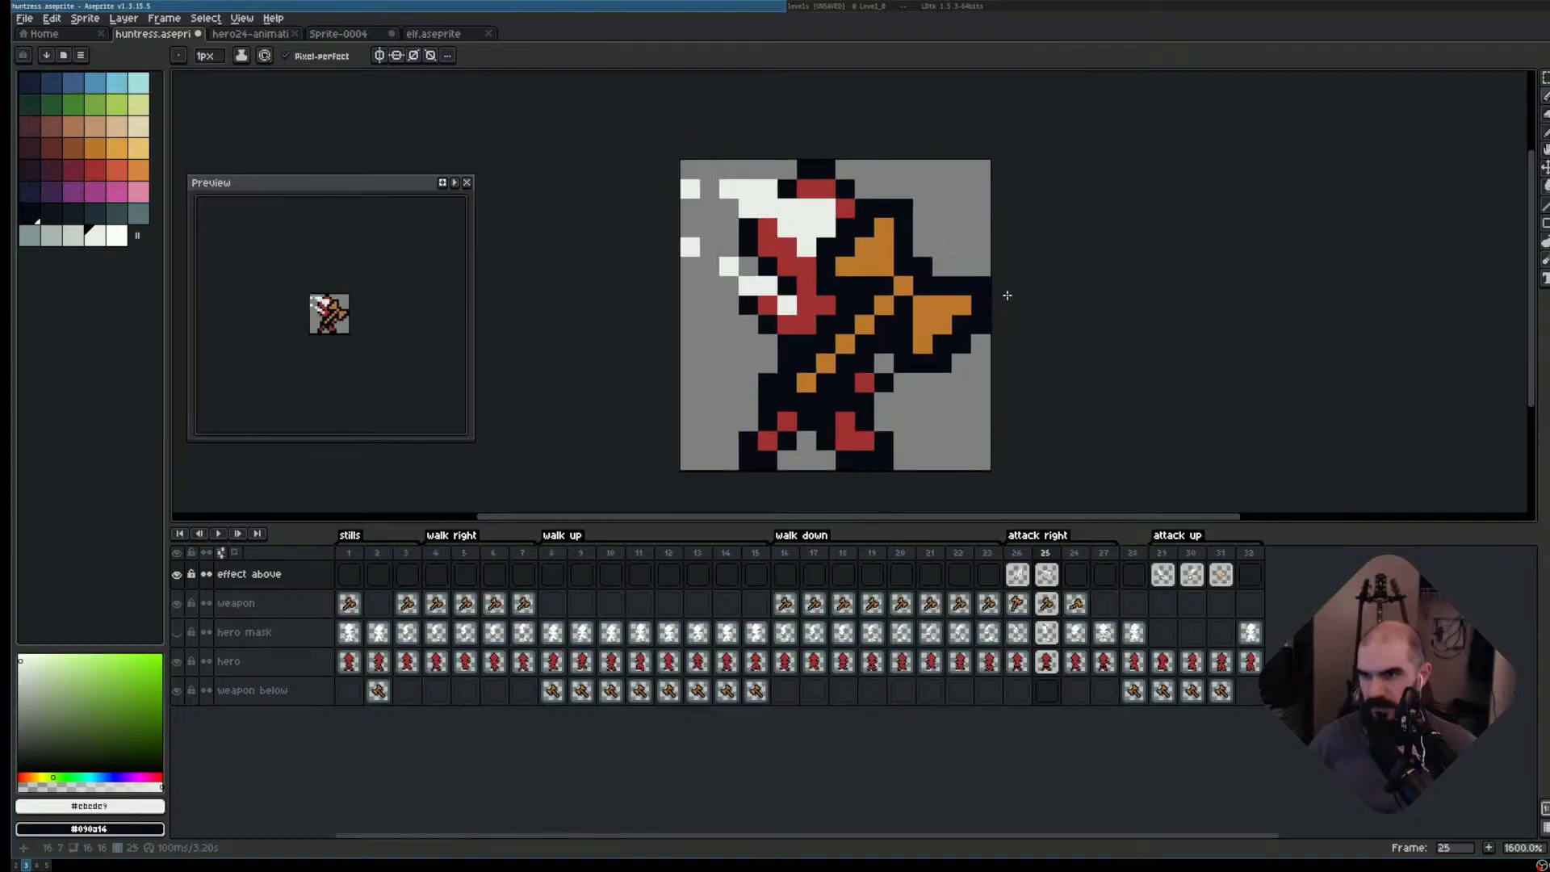
key("Left")
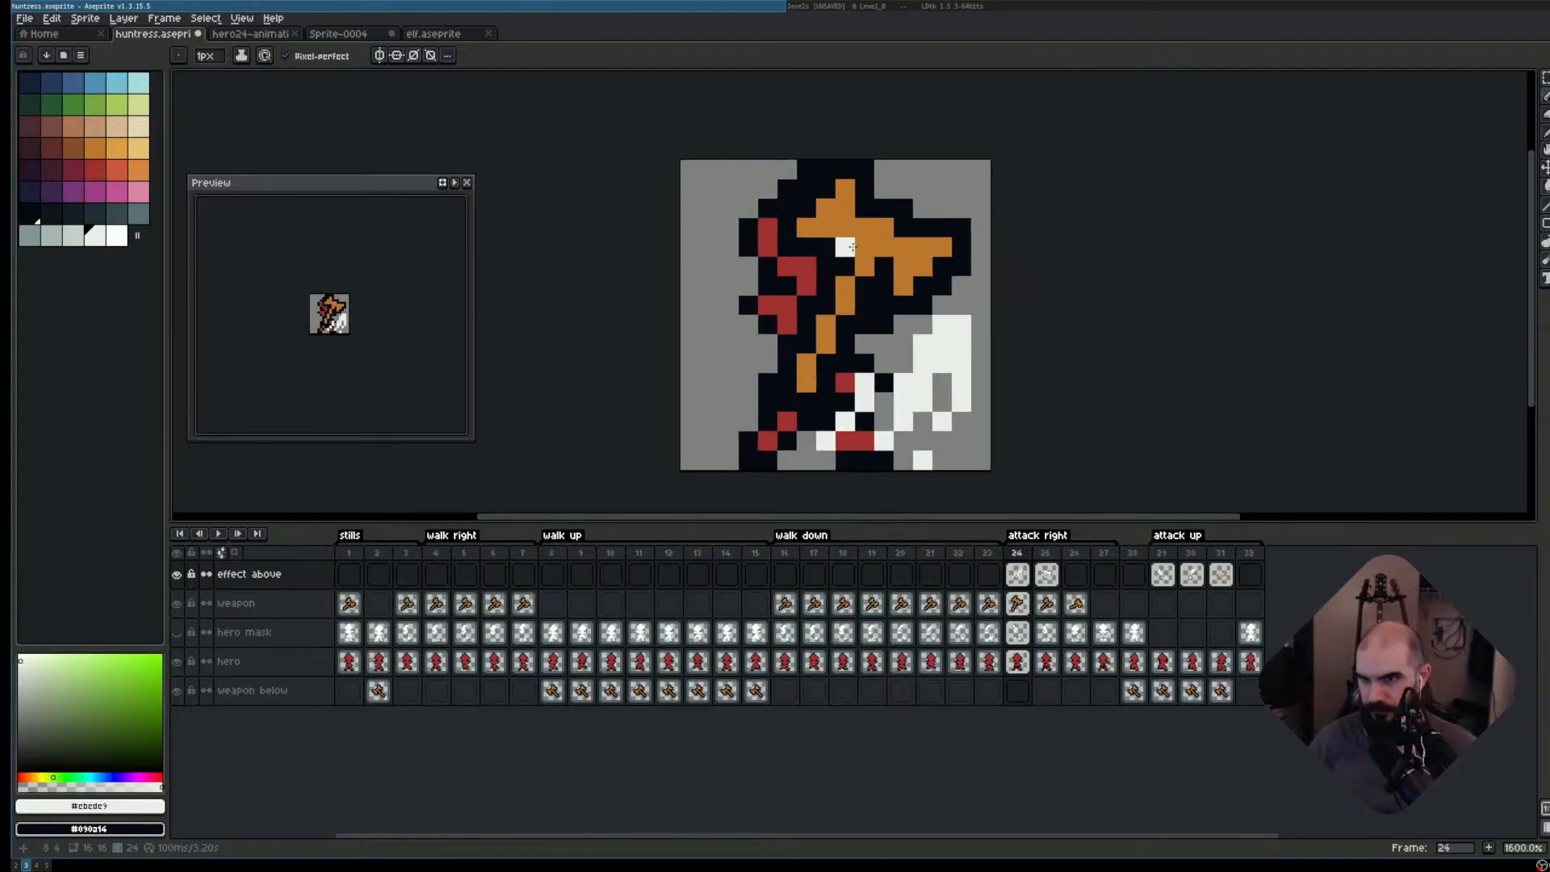
key("Right")
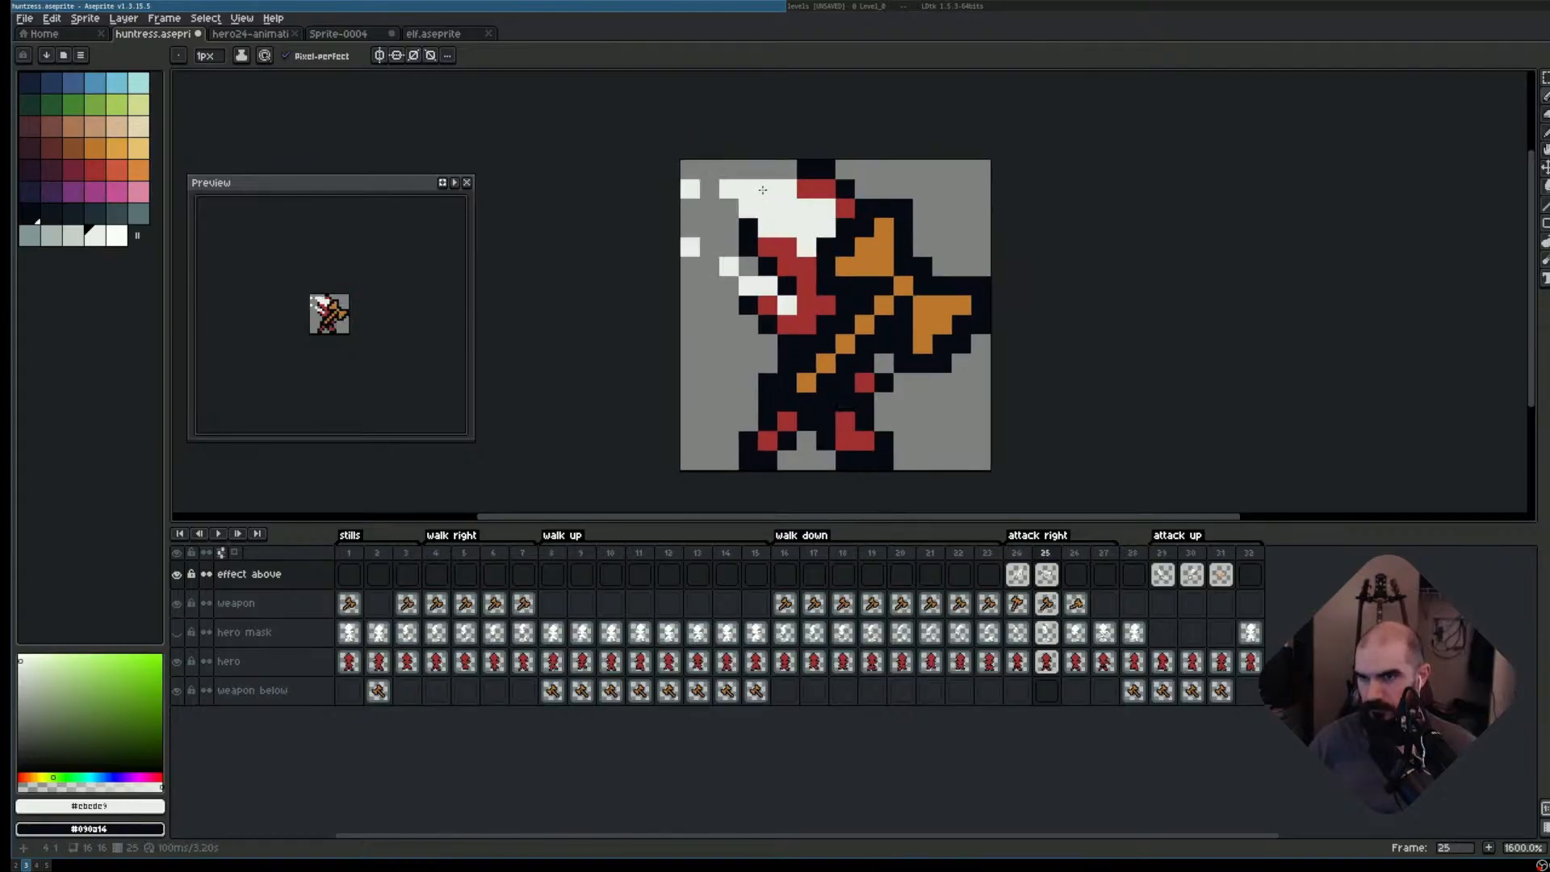
- Extend frame 25's upper swing streak above and over the hood with off-white pixels, then erase small gaps in it
left_click(757, 177)
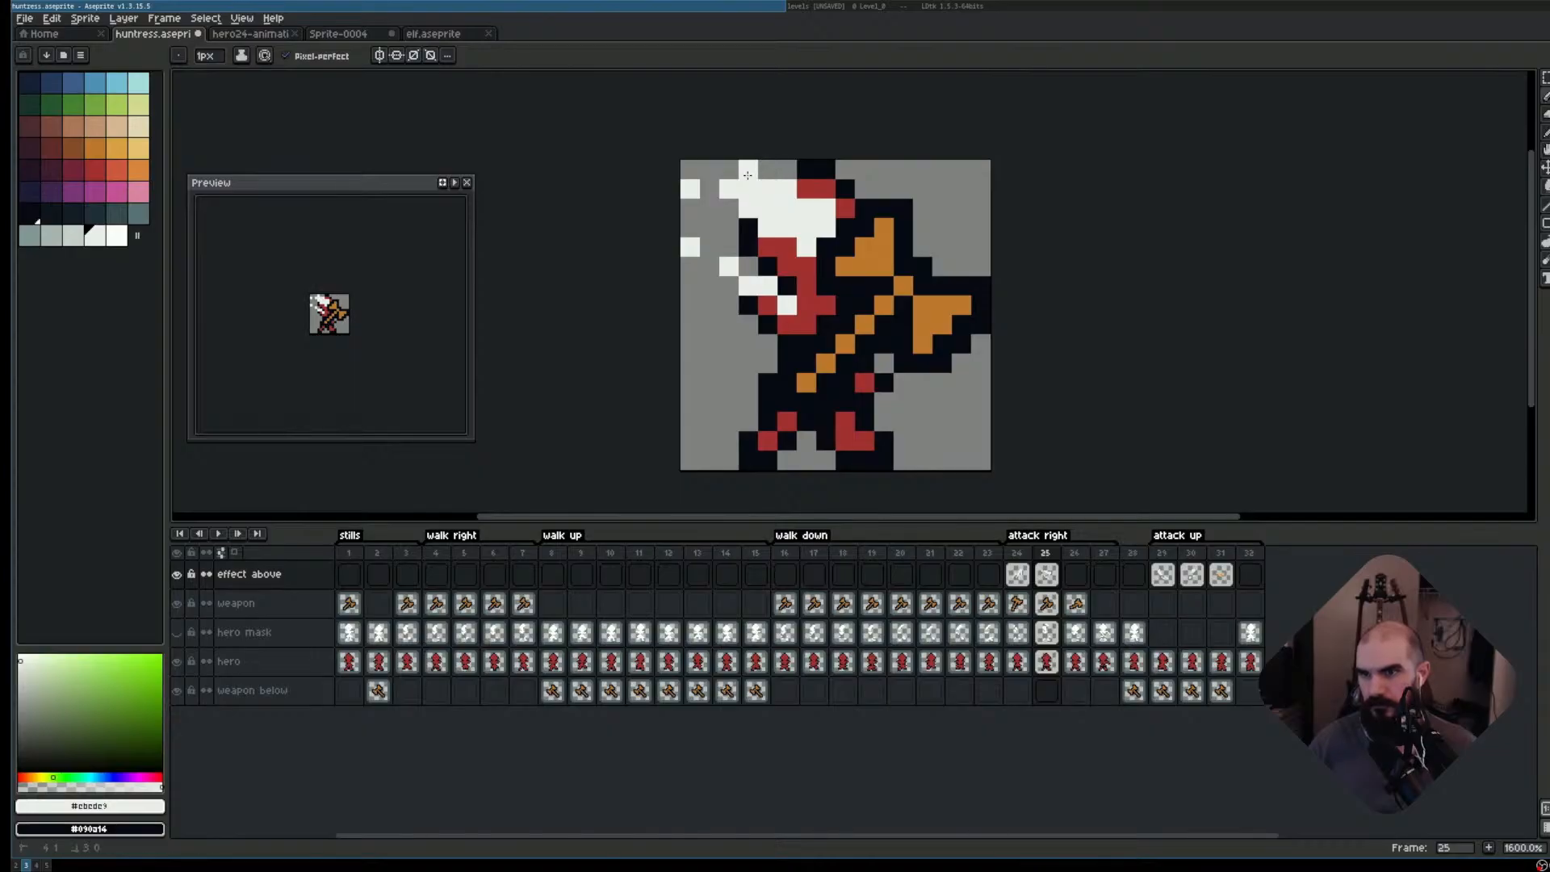
left_click(807, 188)
left_click(764, 177)
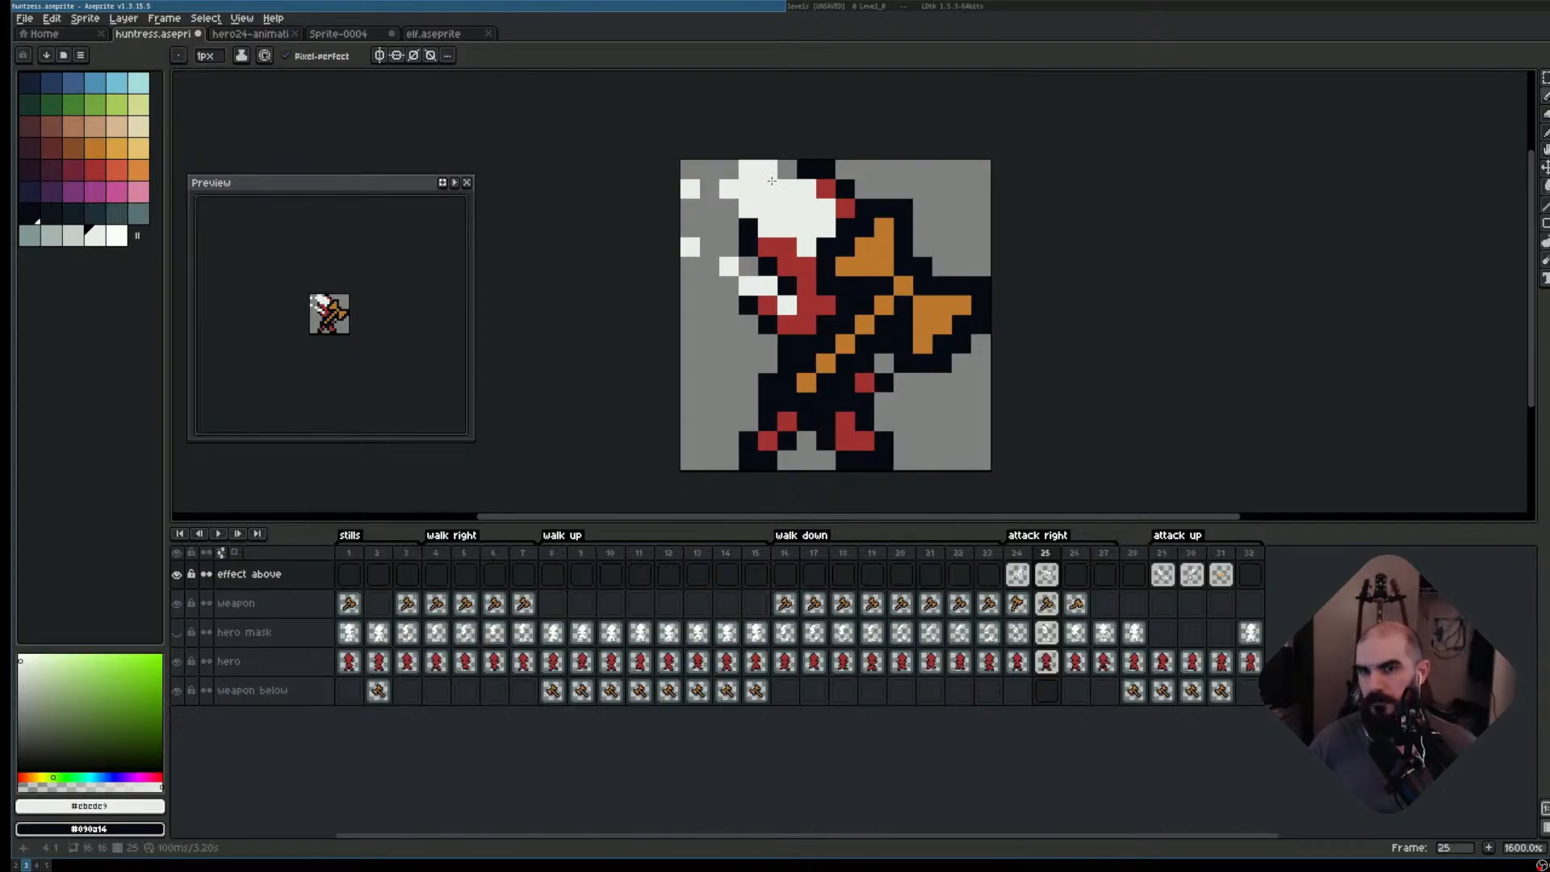
key("e")
left_click(768, 190)
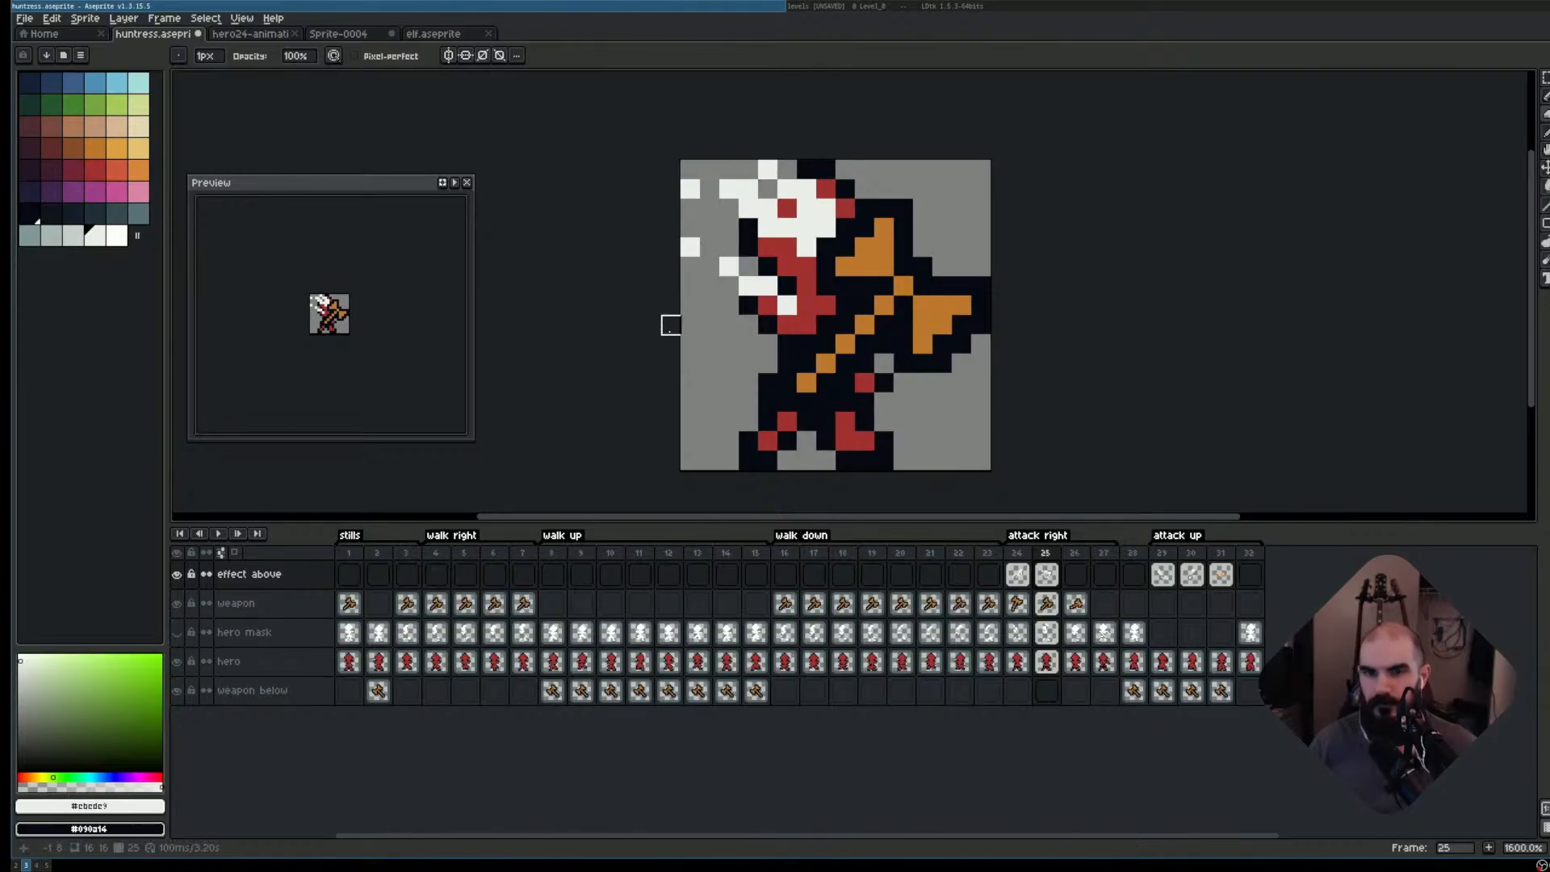
- Play back attack right and erase the loose pixel above frame 25's upper swing streak
key("Return")
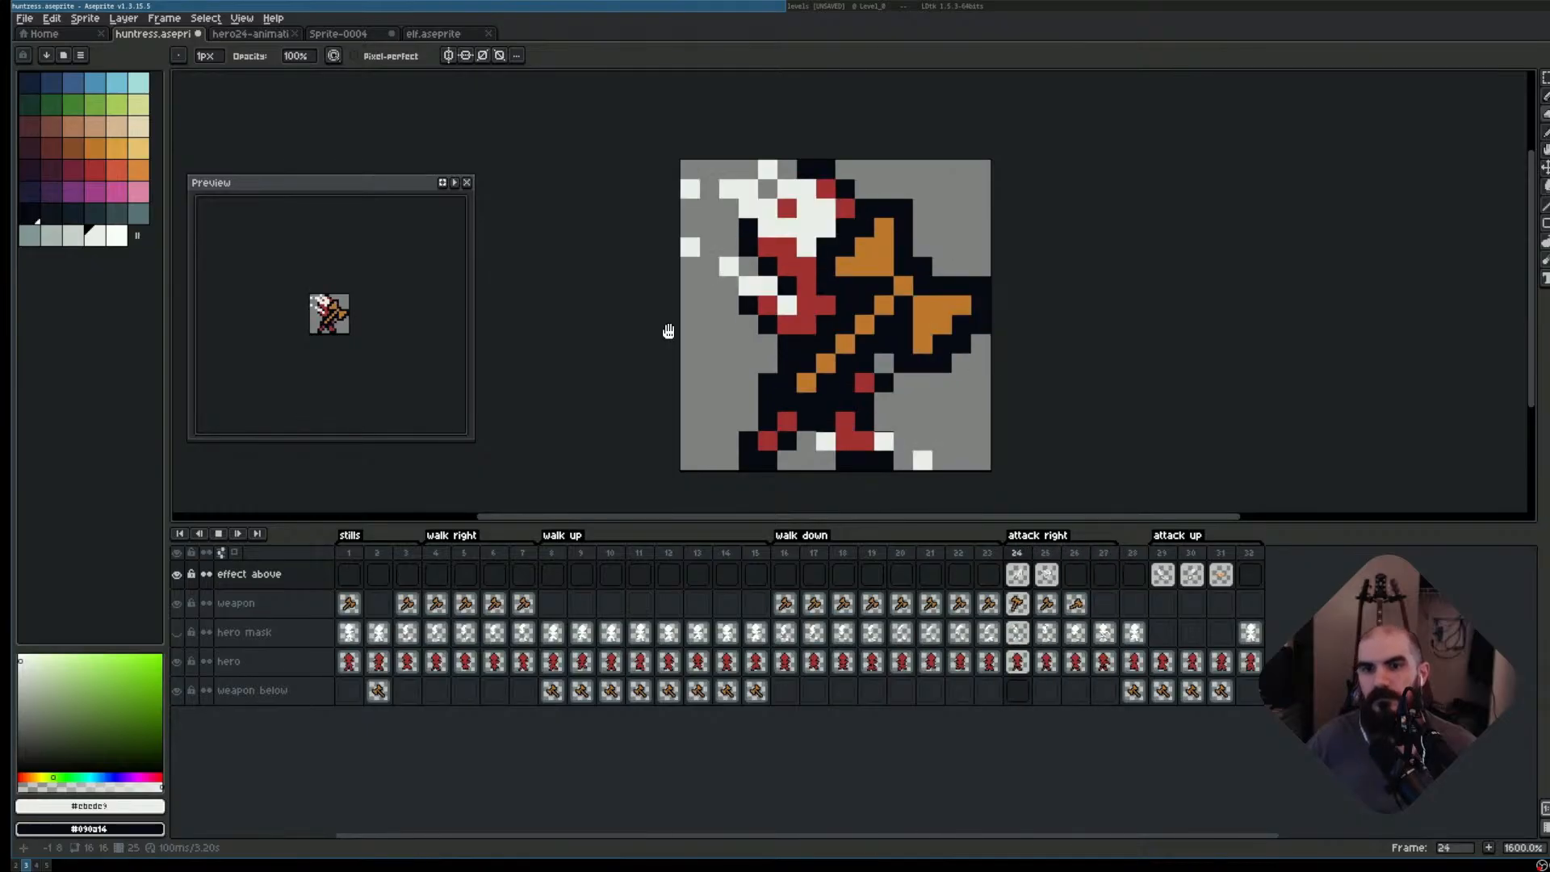
key("Return")
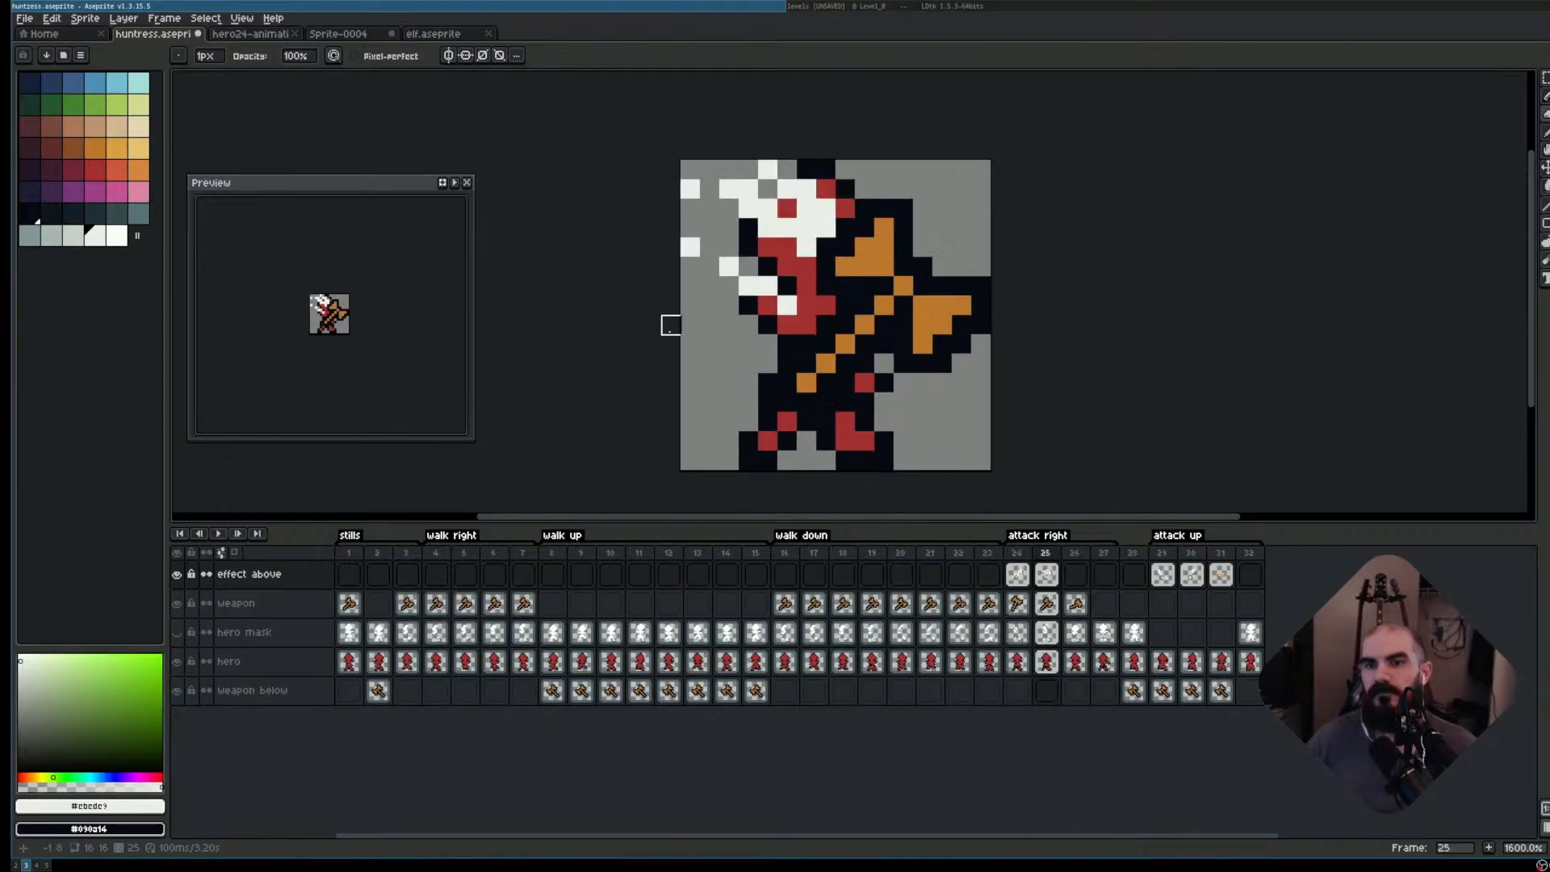
key("e")
left_click(768, 170)
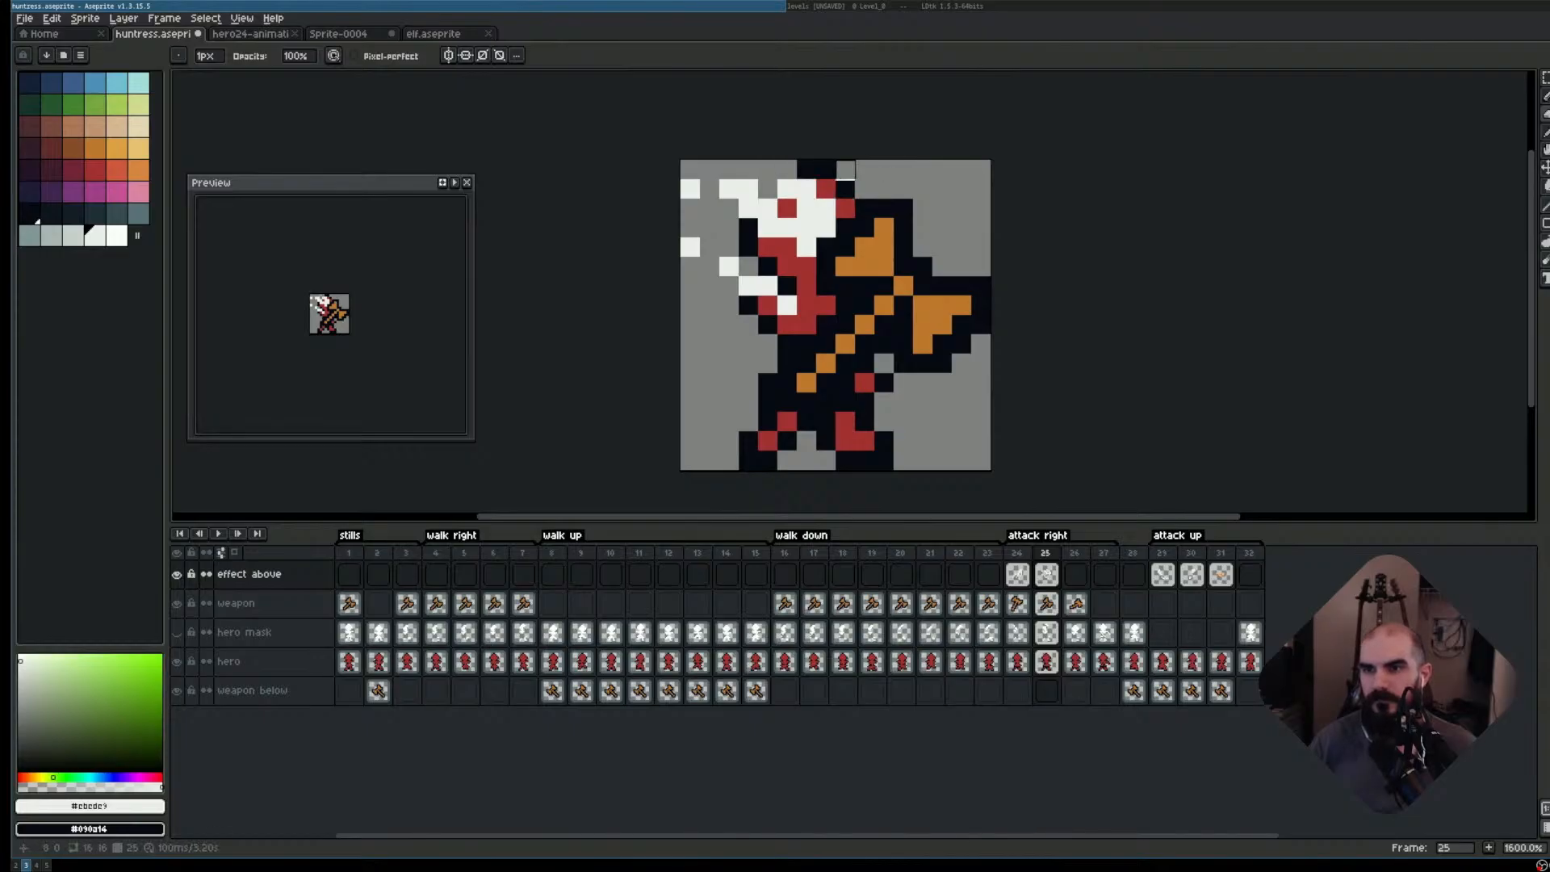
- Erase the upper streak's end over frame 25's hood, fill its inner gap, add a loose pixel near the canvas corner, and play back attack right
left_click(825, 170)
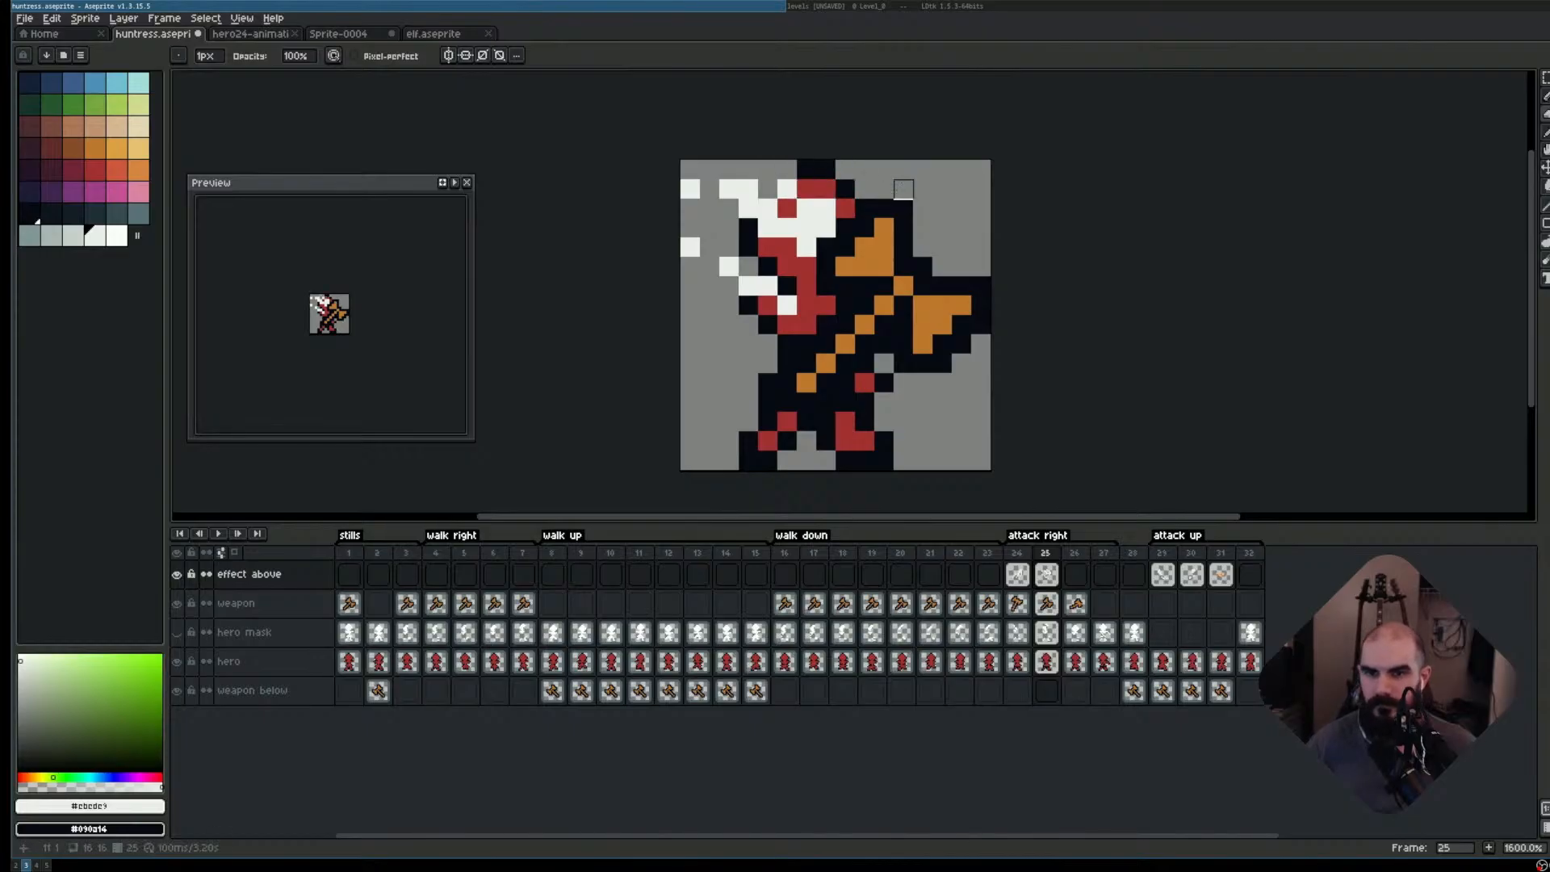
key("Return")
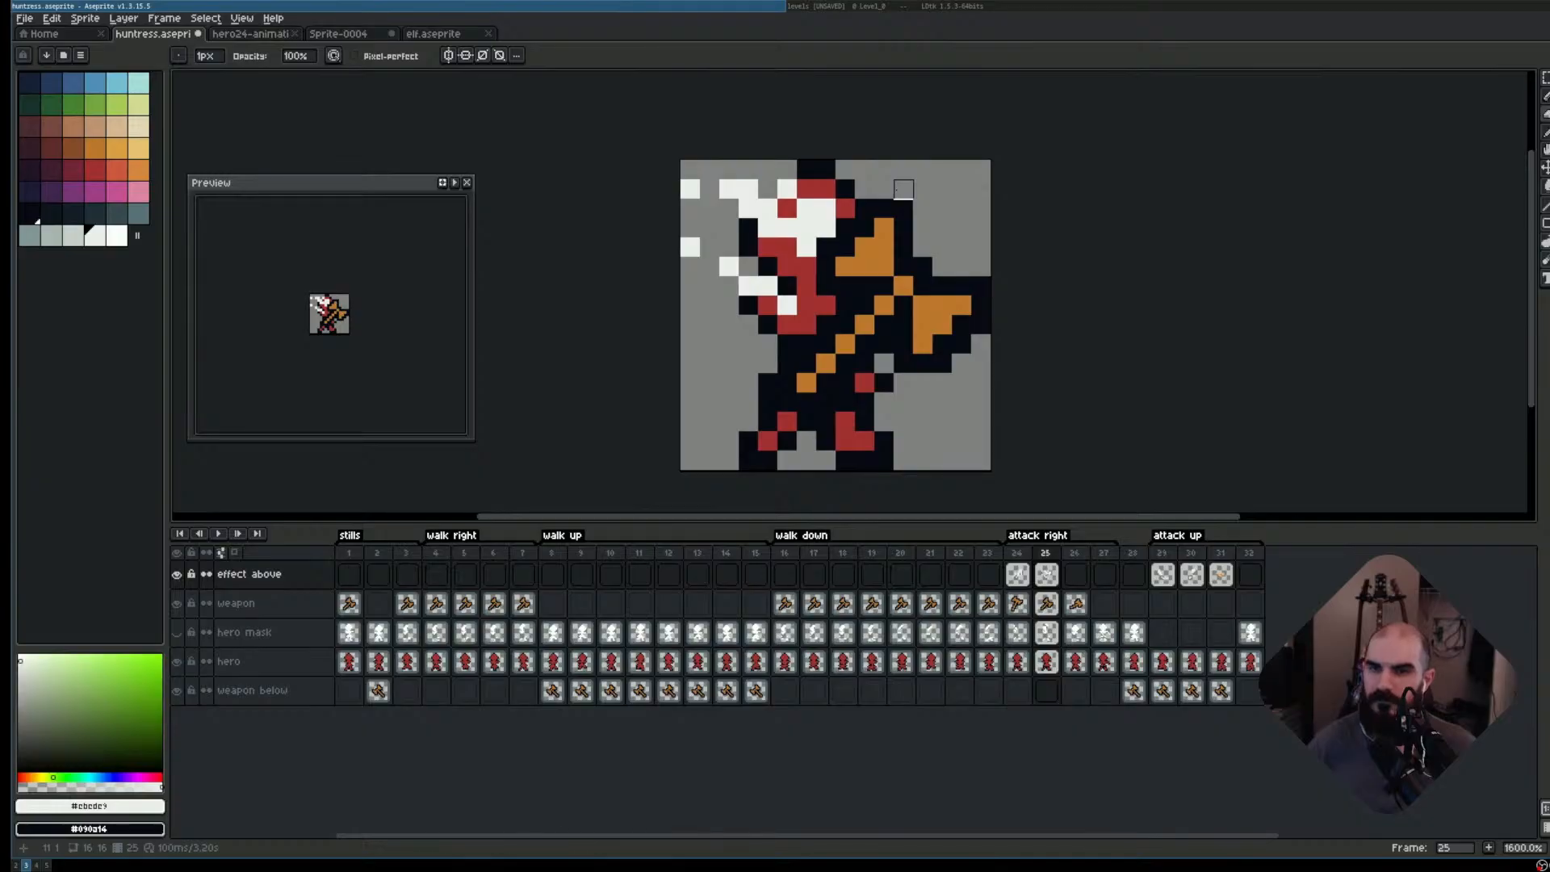
key("b")
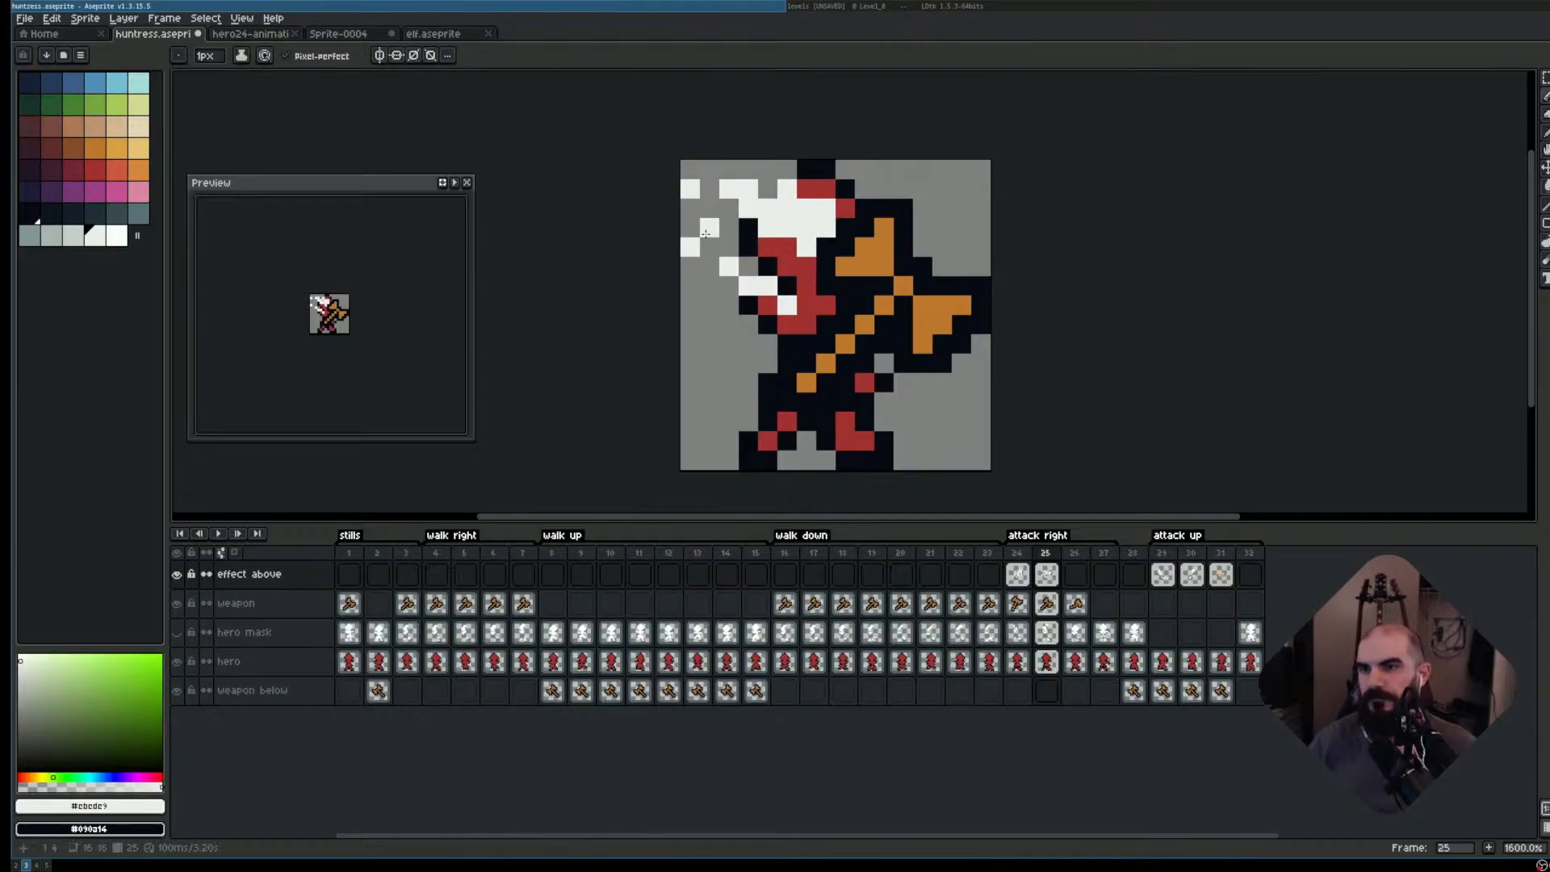
key("Return")
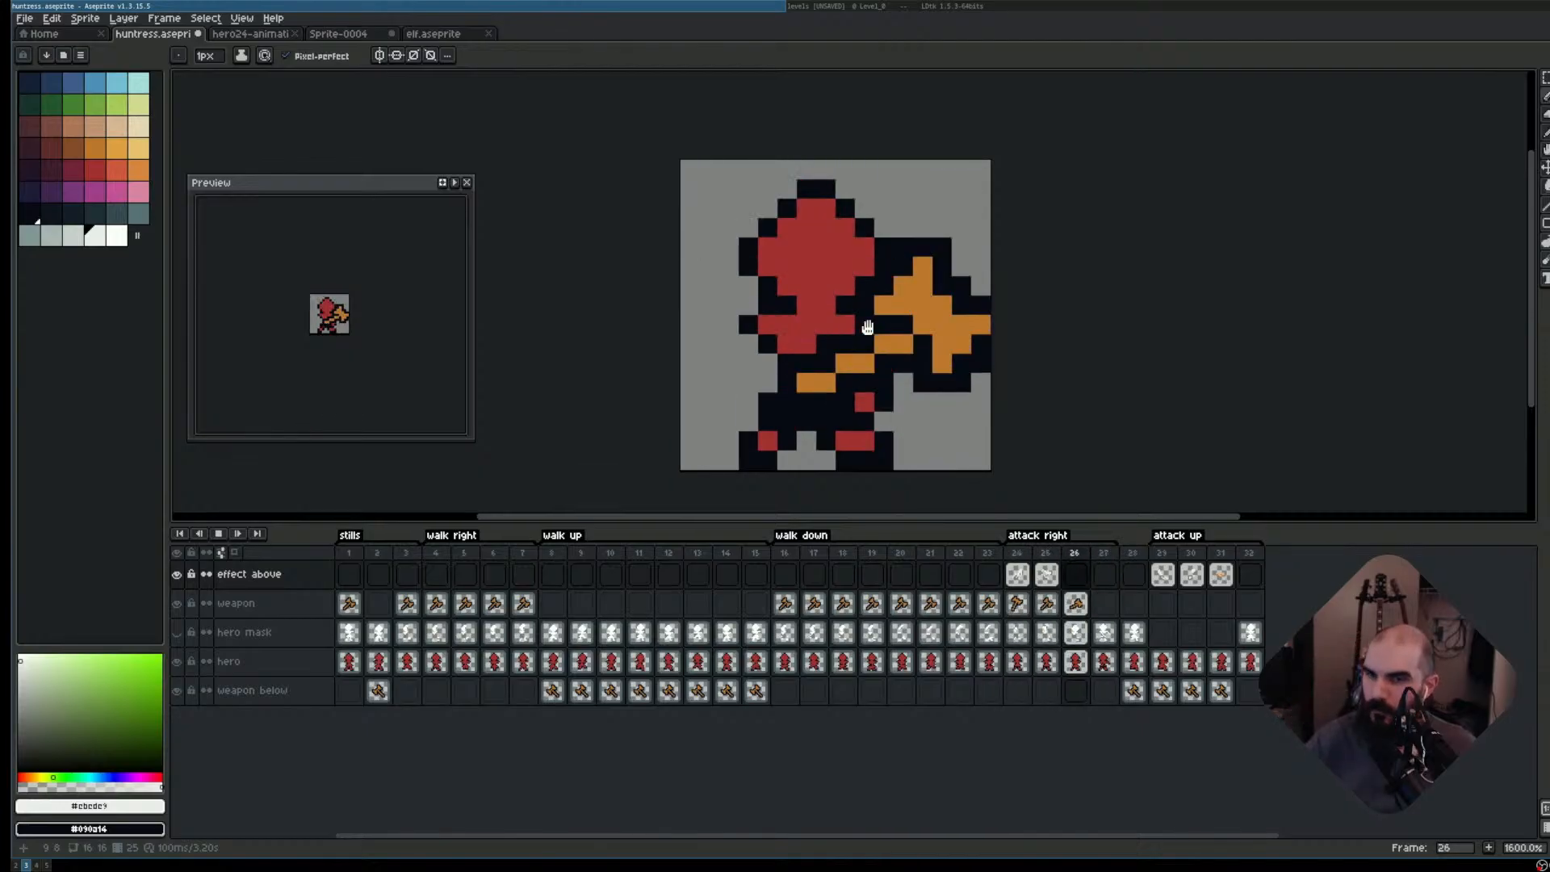
key("Return")
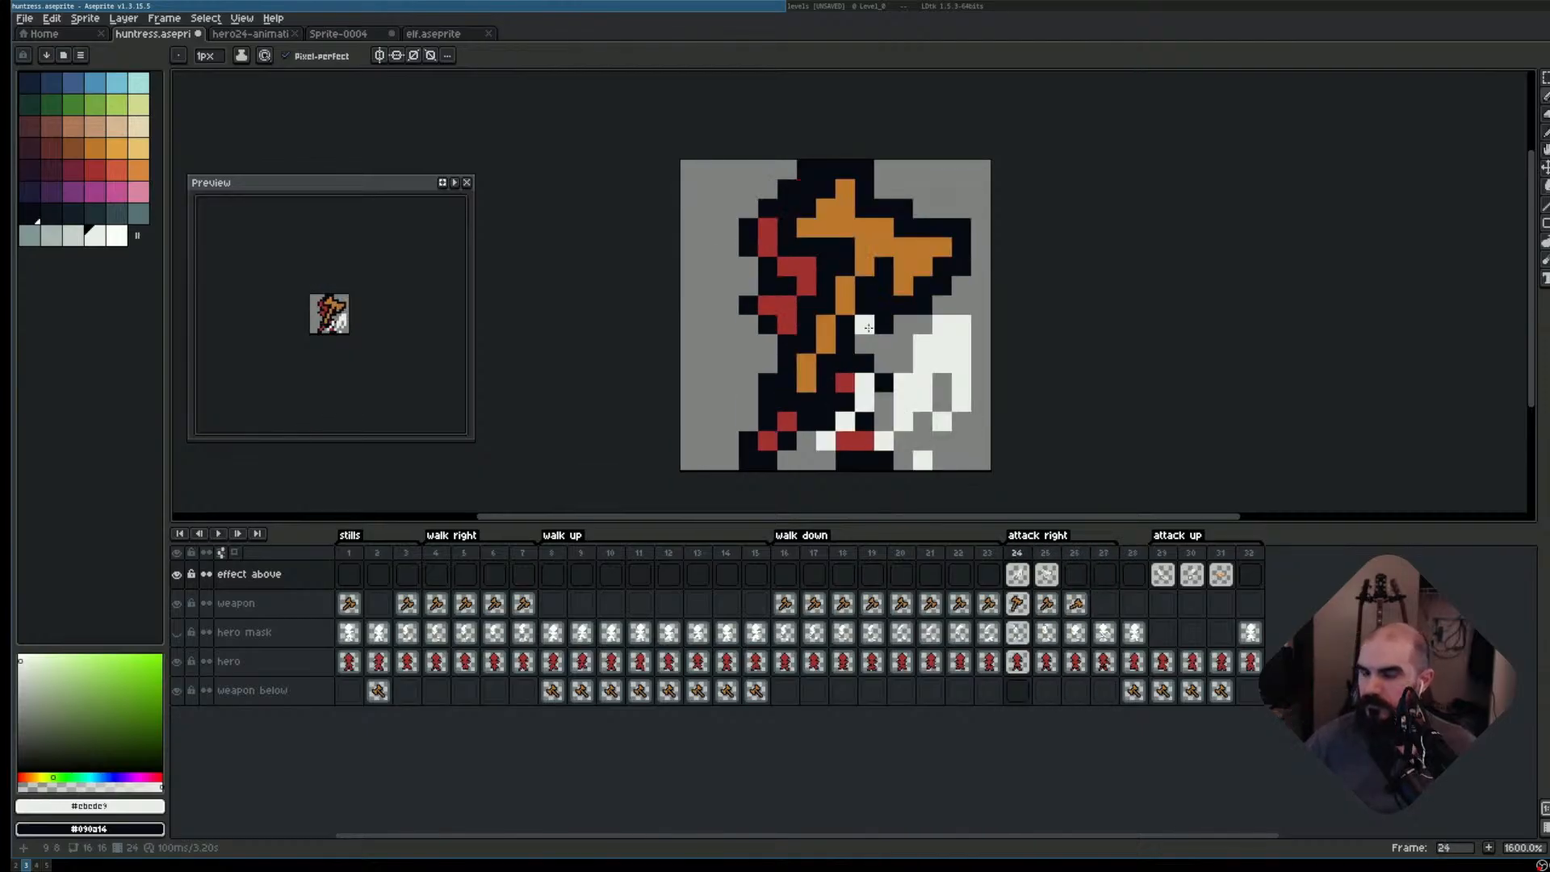
- Step back and forth through frames 25 to 27 to compare the attack right poses and their swing effects
key("Right")
key("Right")
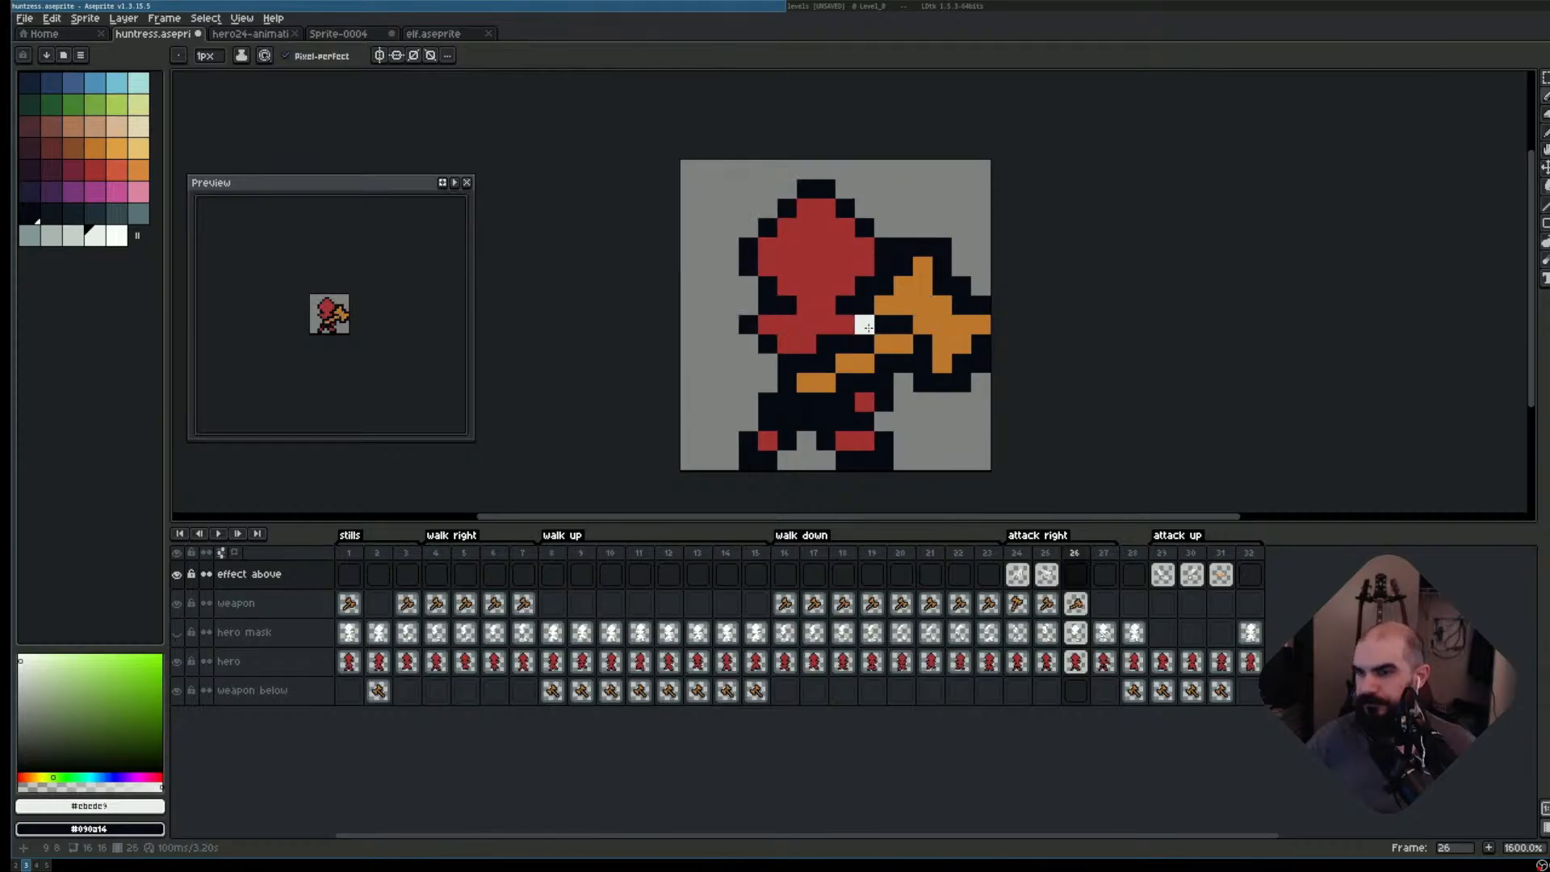
key("Right")
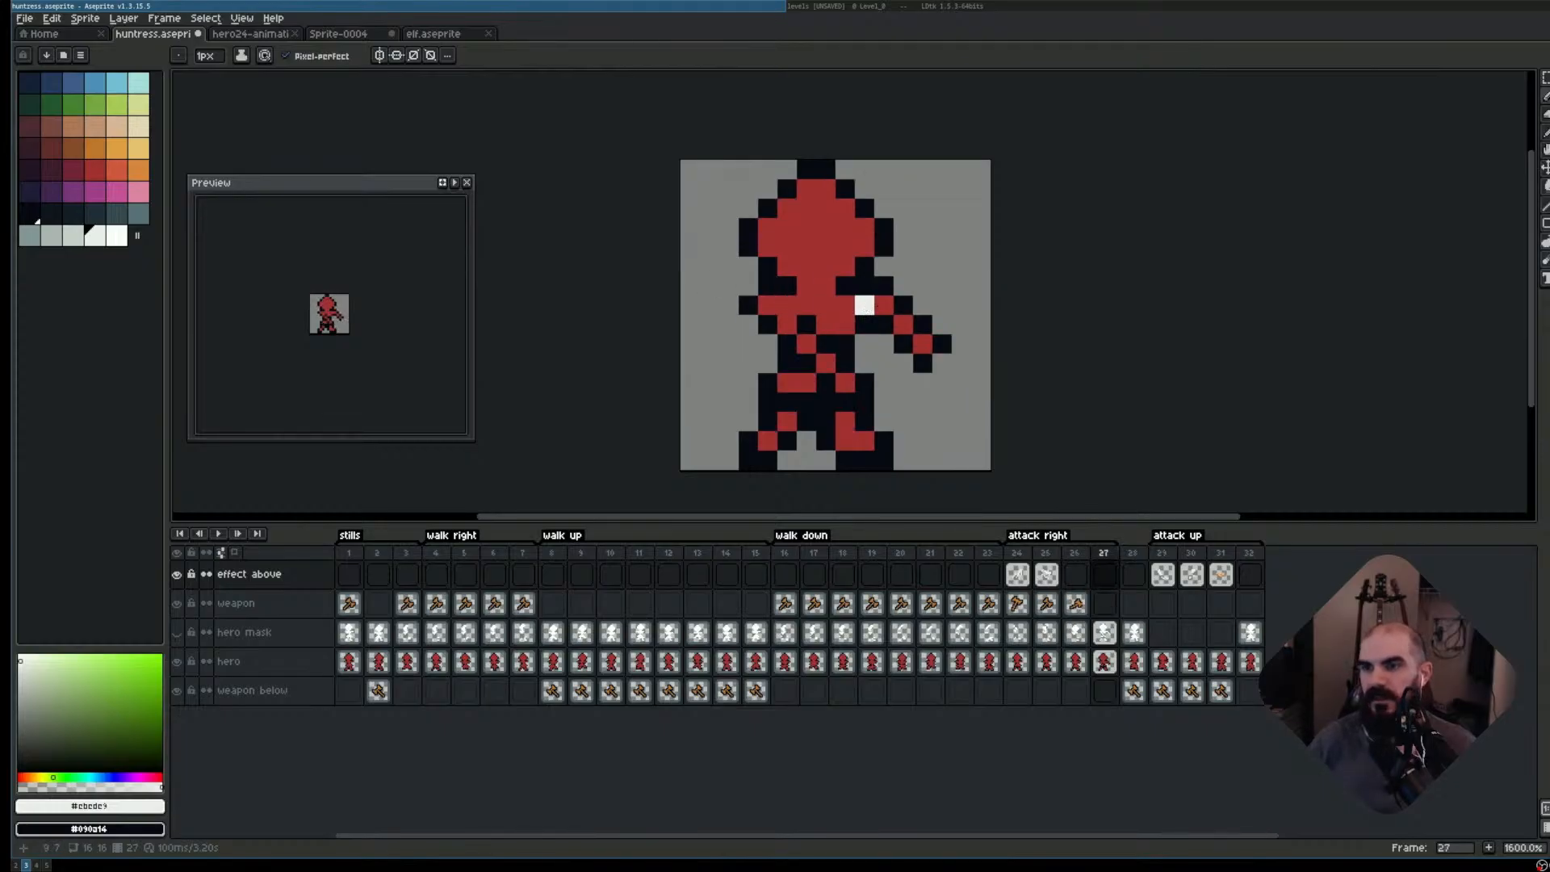
key("Left")
key("Left")
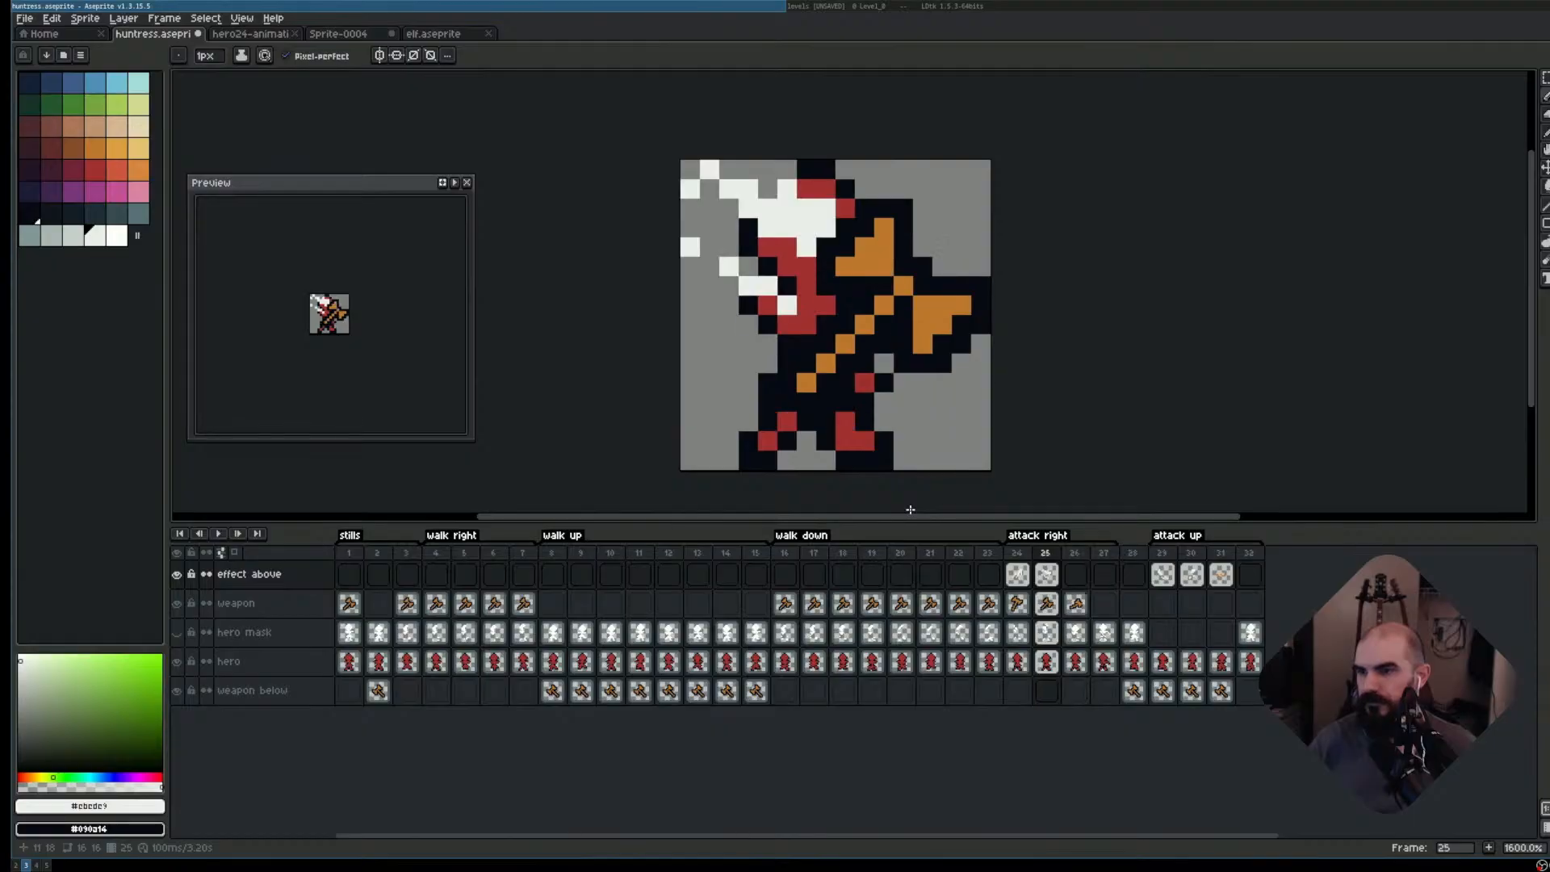
key("Right")
key("Left")
key("Right")
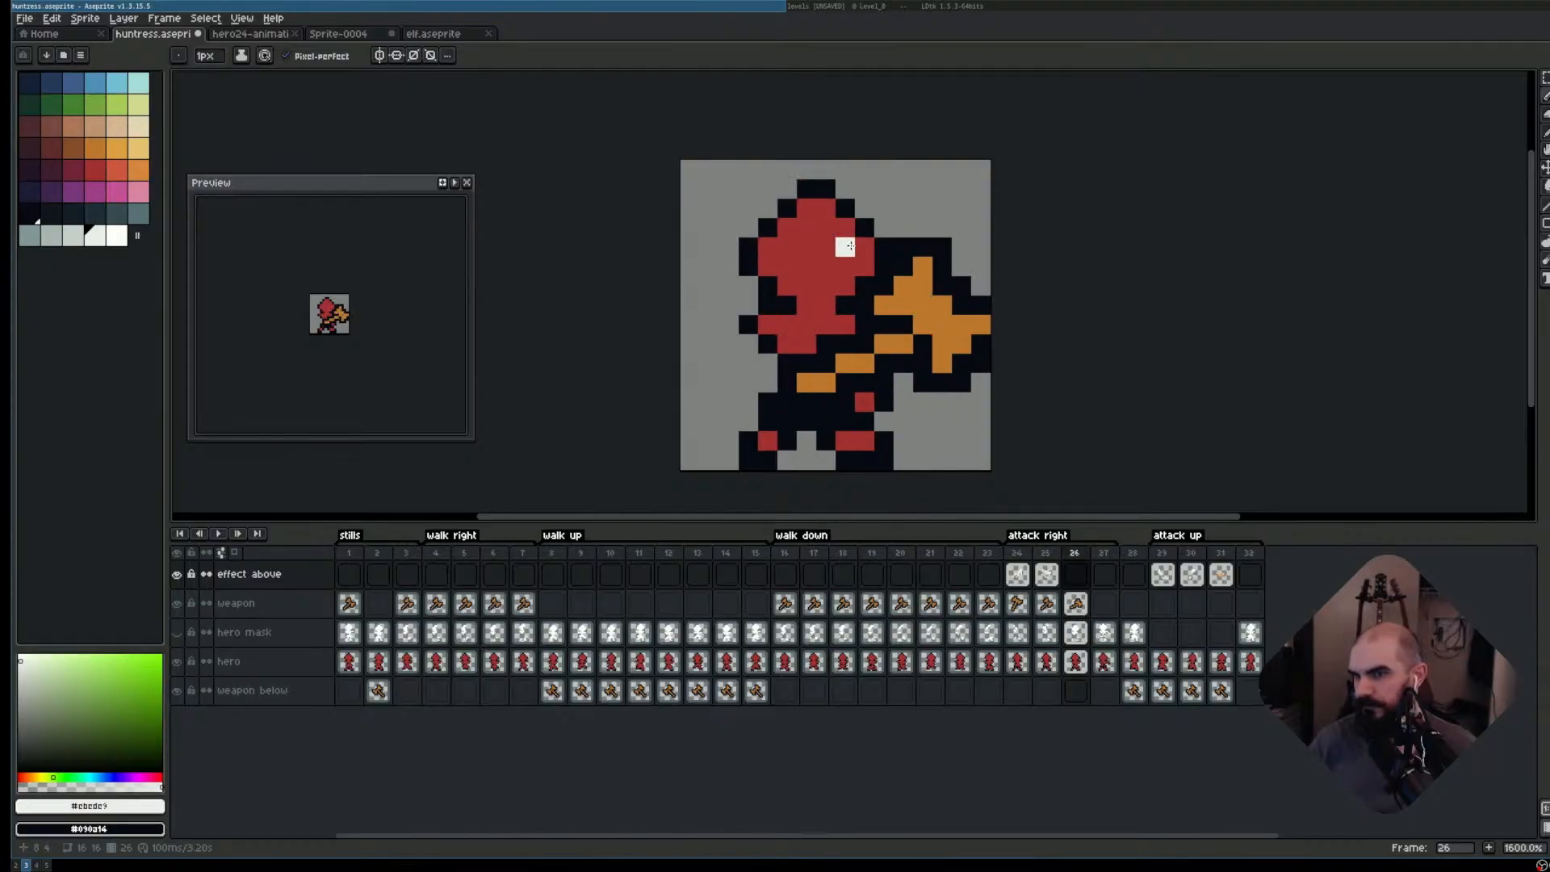
- Paint a diagonal off-white swing streak across the hood in frame 26 on the effect above layer, with one loose pixel beyond its tail
mouse_move(847, 264)
left_mouse_down()
mouse_move(845, 284)
mouse_move(826, 247)
mouse_move(787, 247)
mouse_move(785, 210)
left_mouse_up()
left_click(863, 267)
left_click(824, 268)
left_click(729, 207)
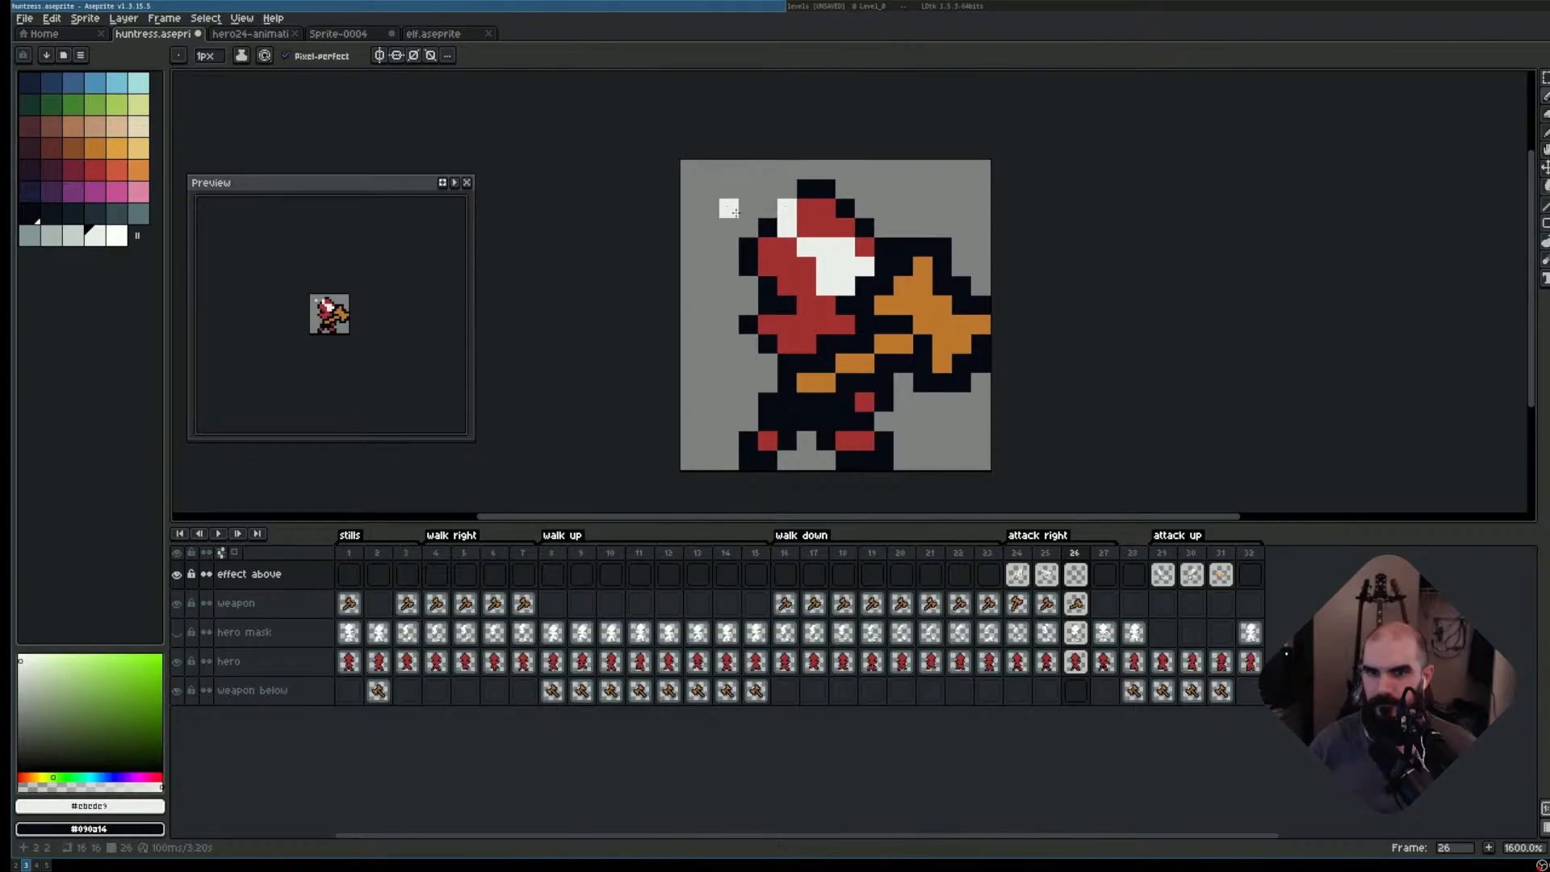
left_click(765, 229)
left_click(730, 191)
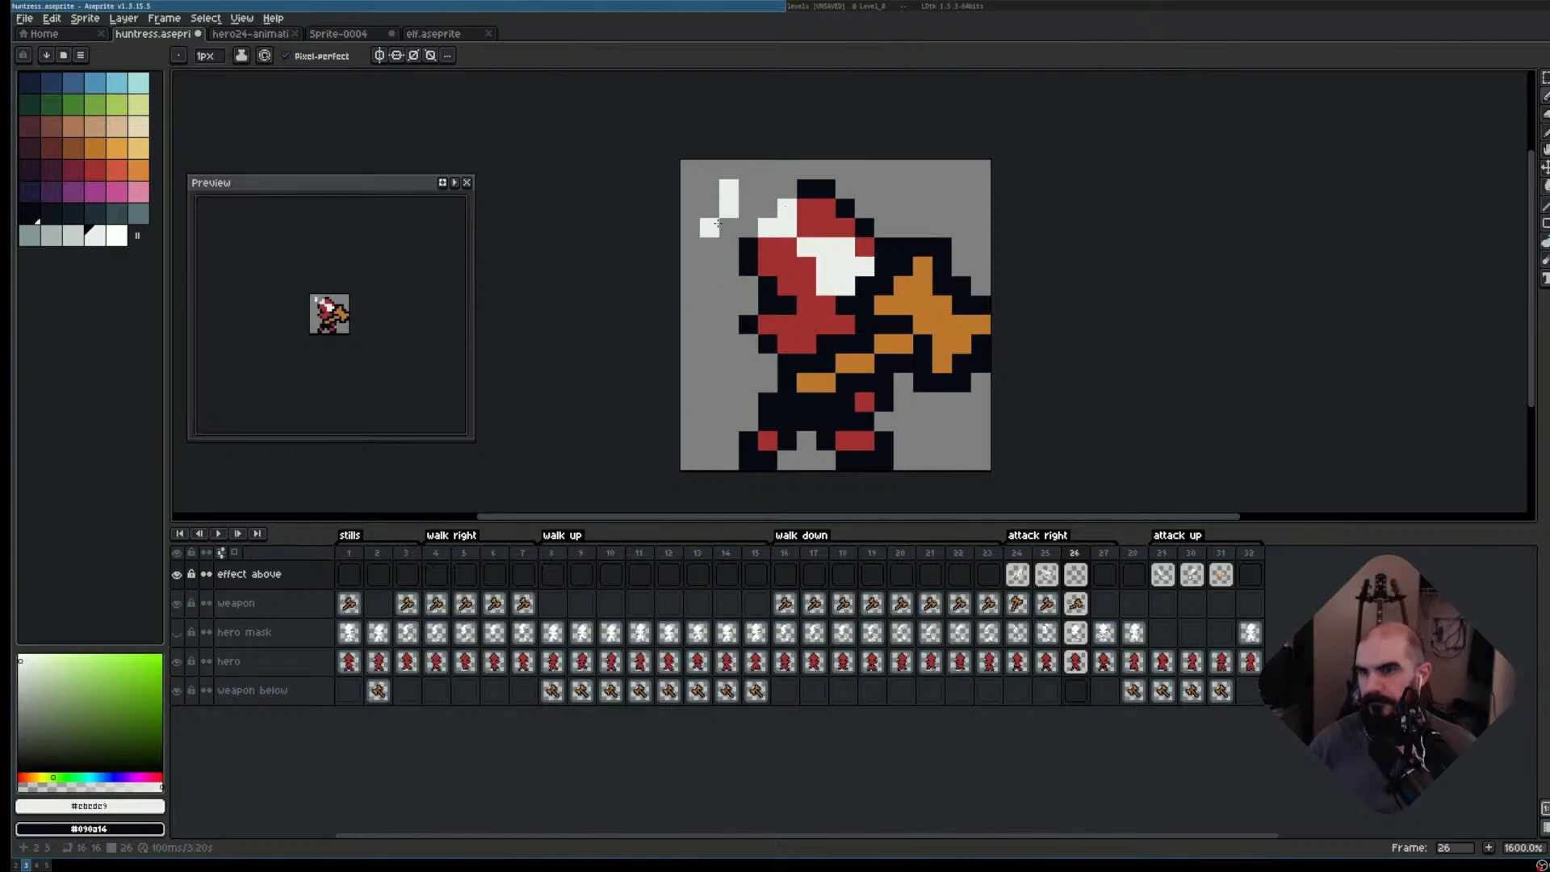
key("e")
left_click(731, 209)
key("b")
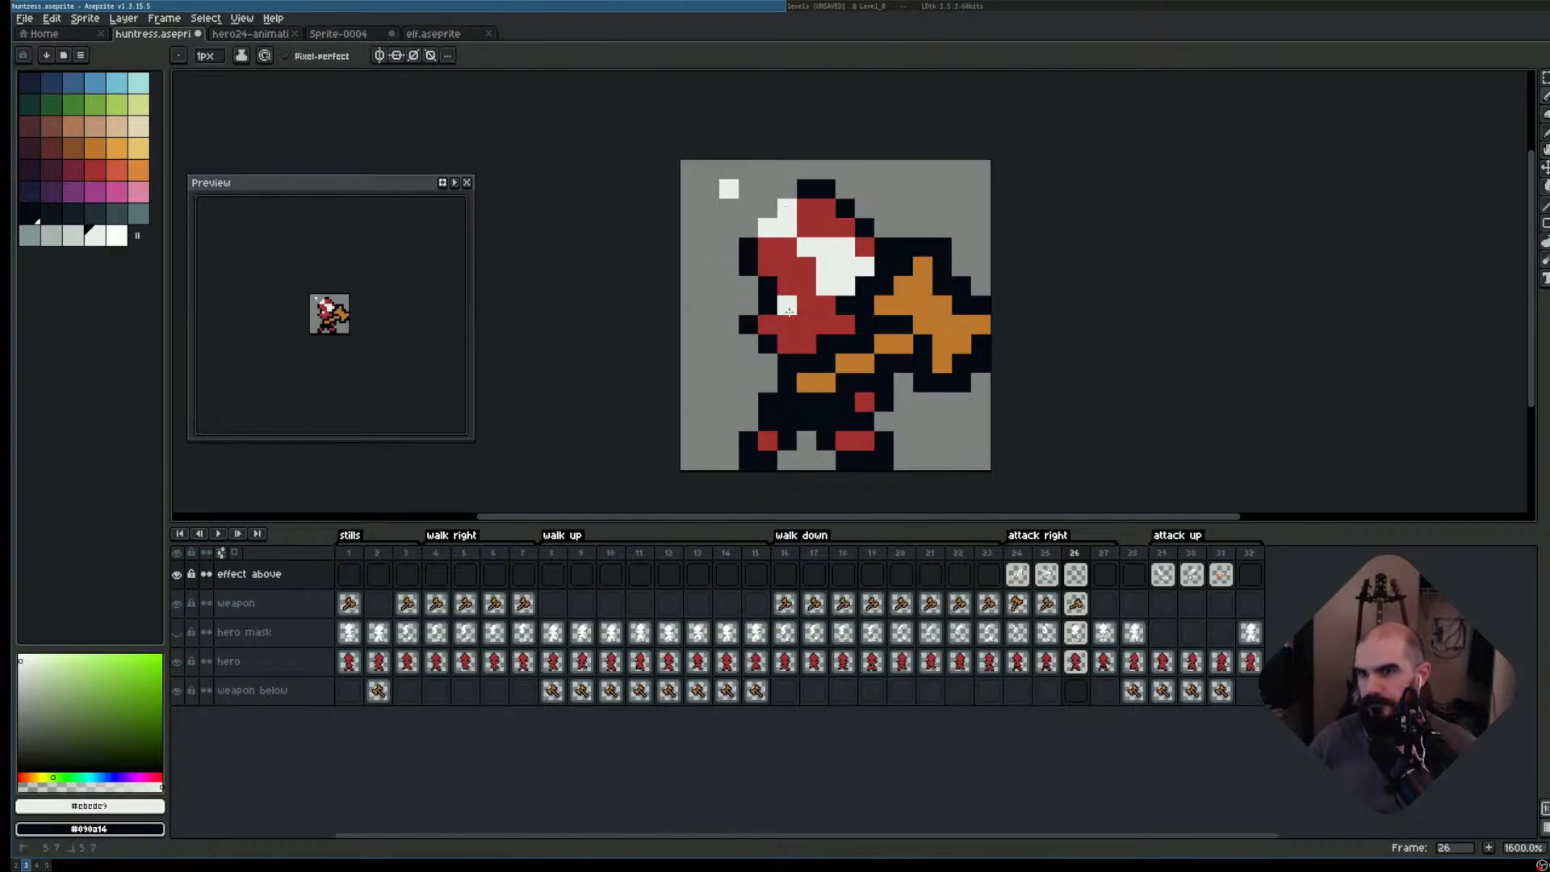
- Add a broken lower streak of off-white pixels across frame 26's face and out to the canvas edge, then play back attack right
left_click_drag(749, 286, 729, 286)
left_click(690, 267)
left_click(899, 395)
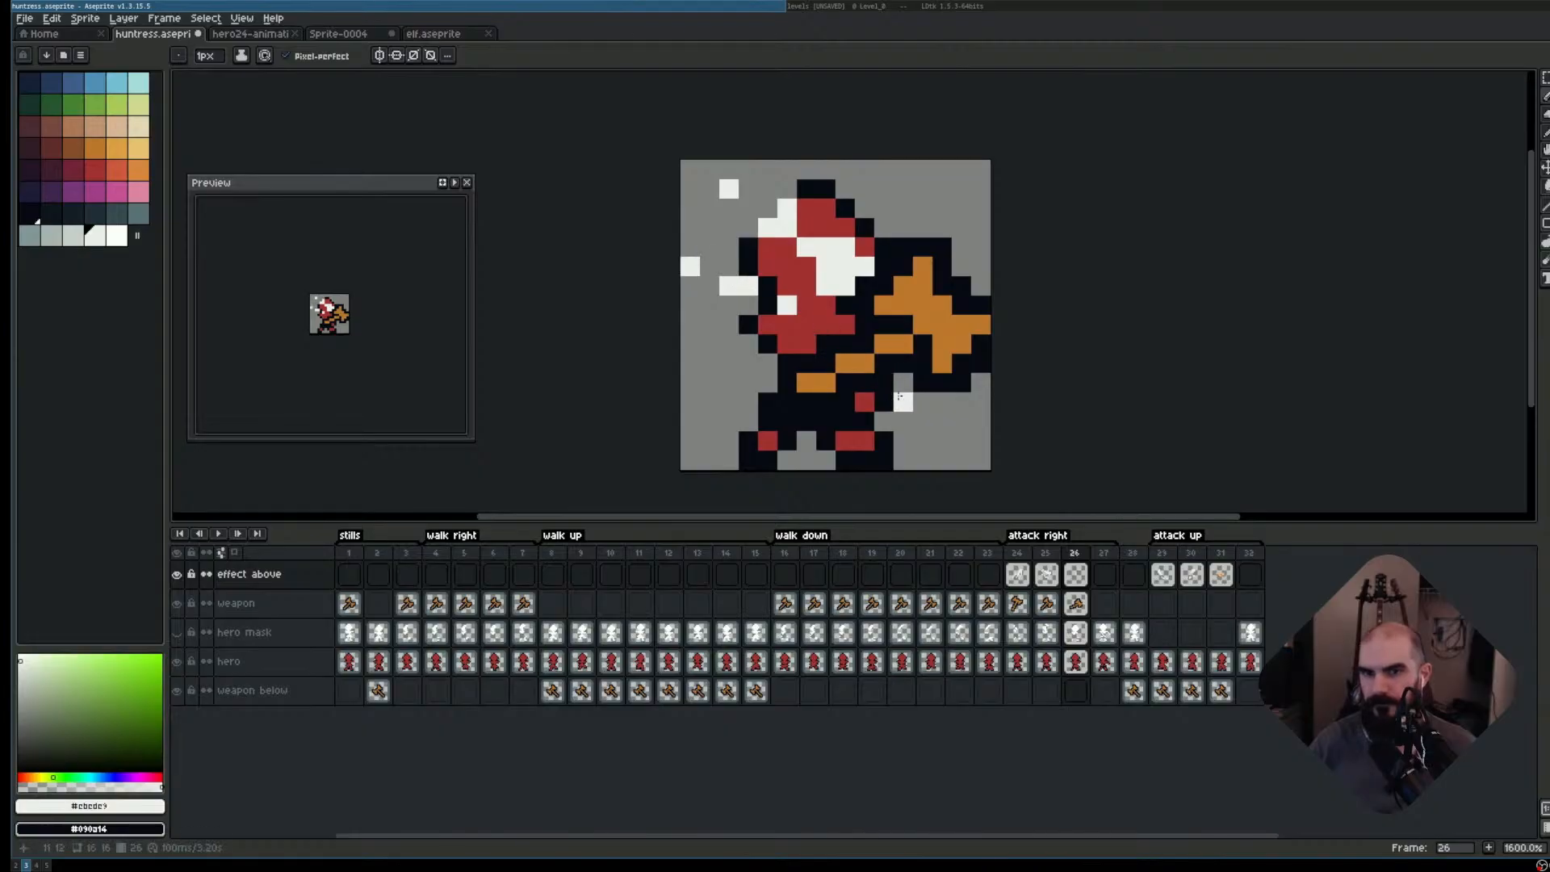
key("Return")
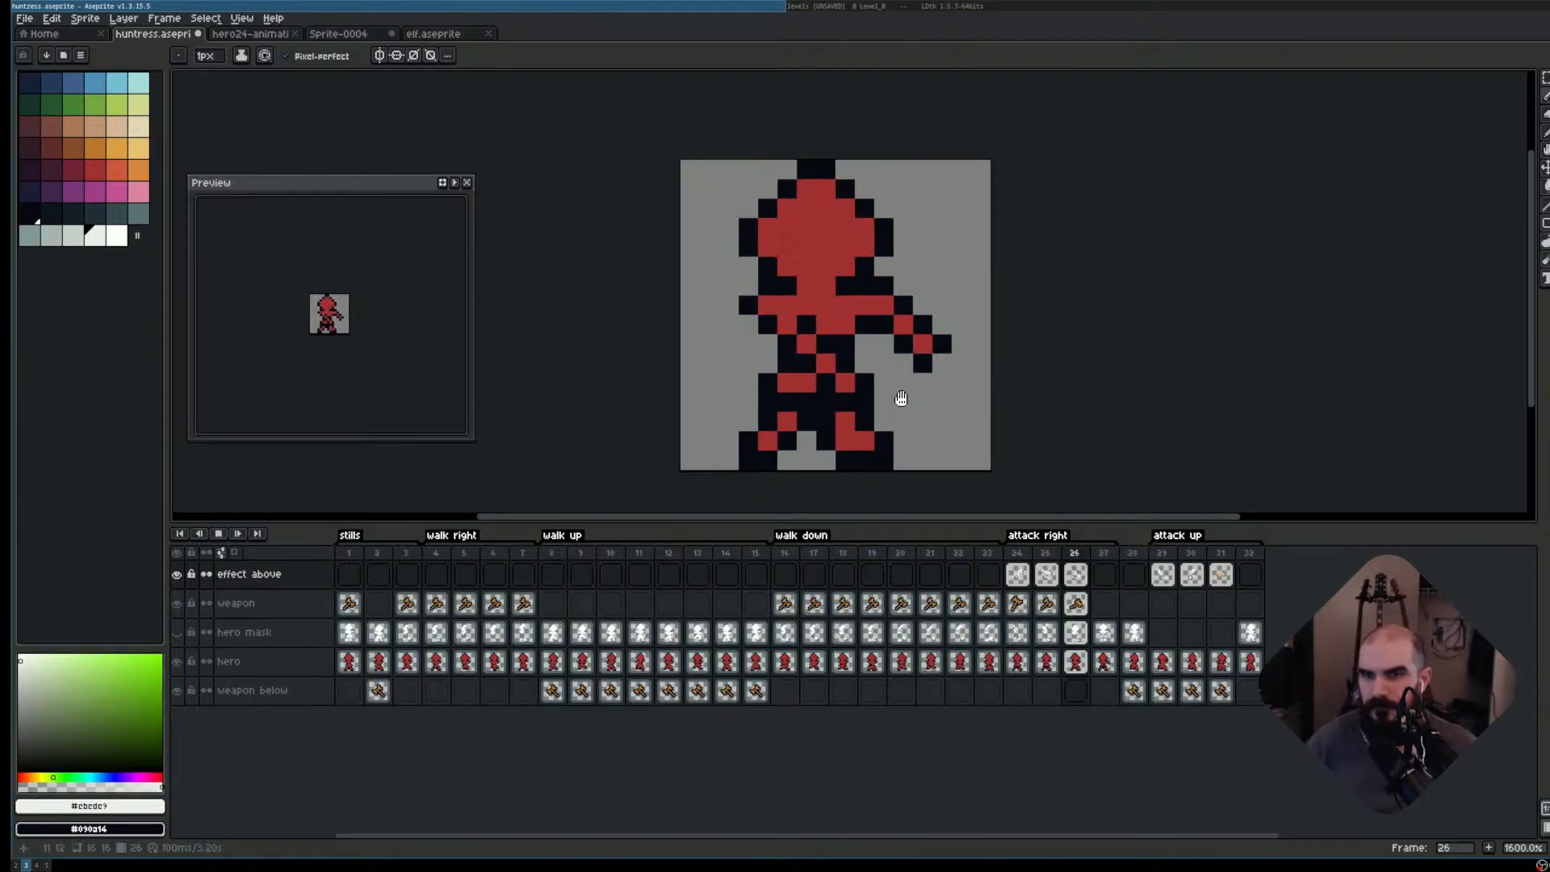
key("Return")
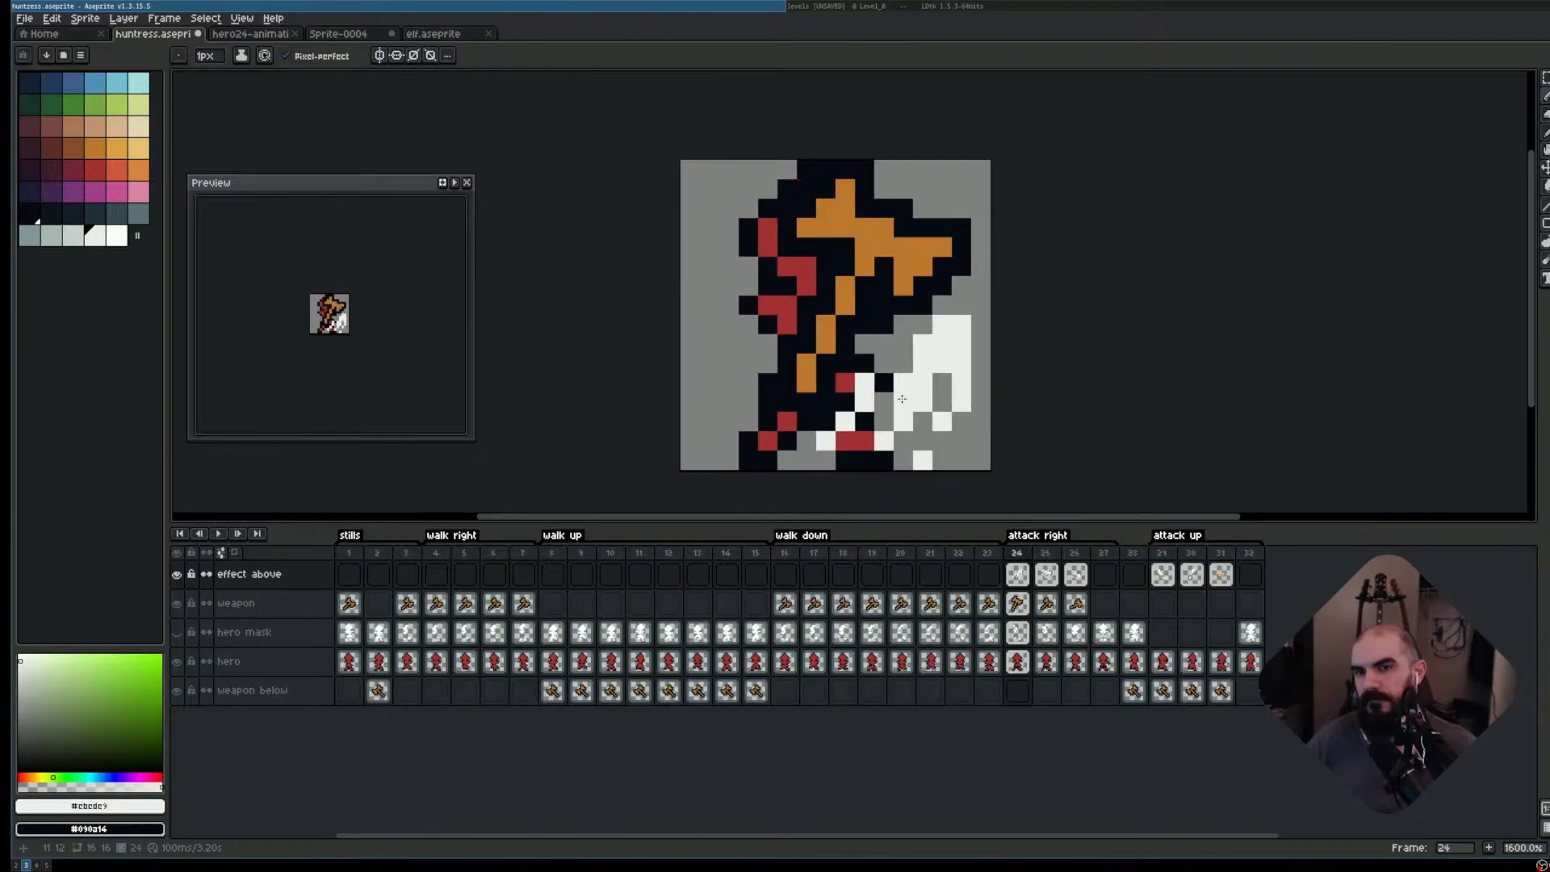
key("Left")
key("Return")
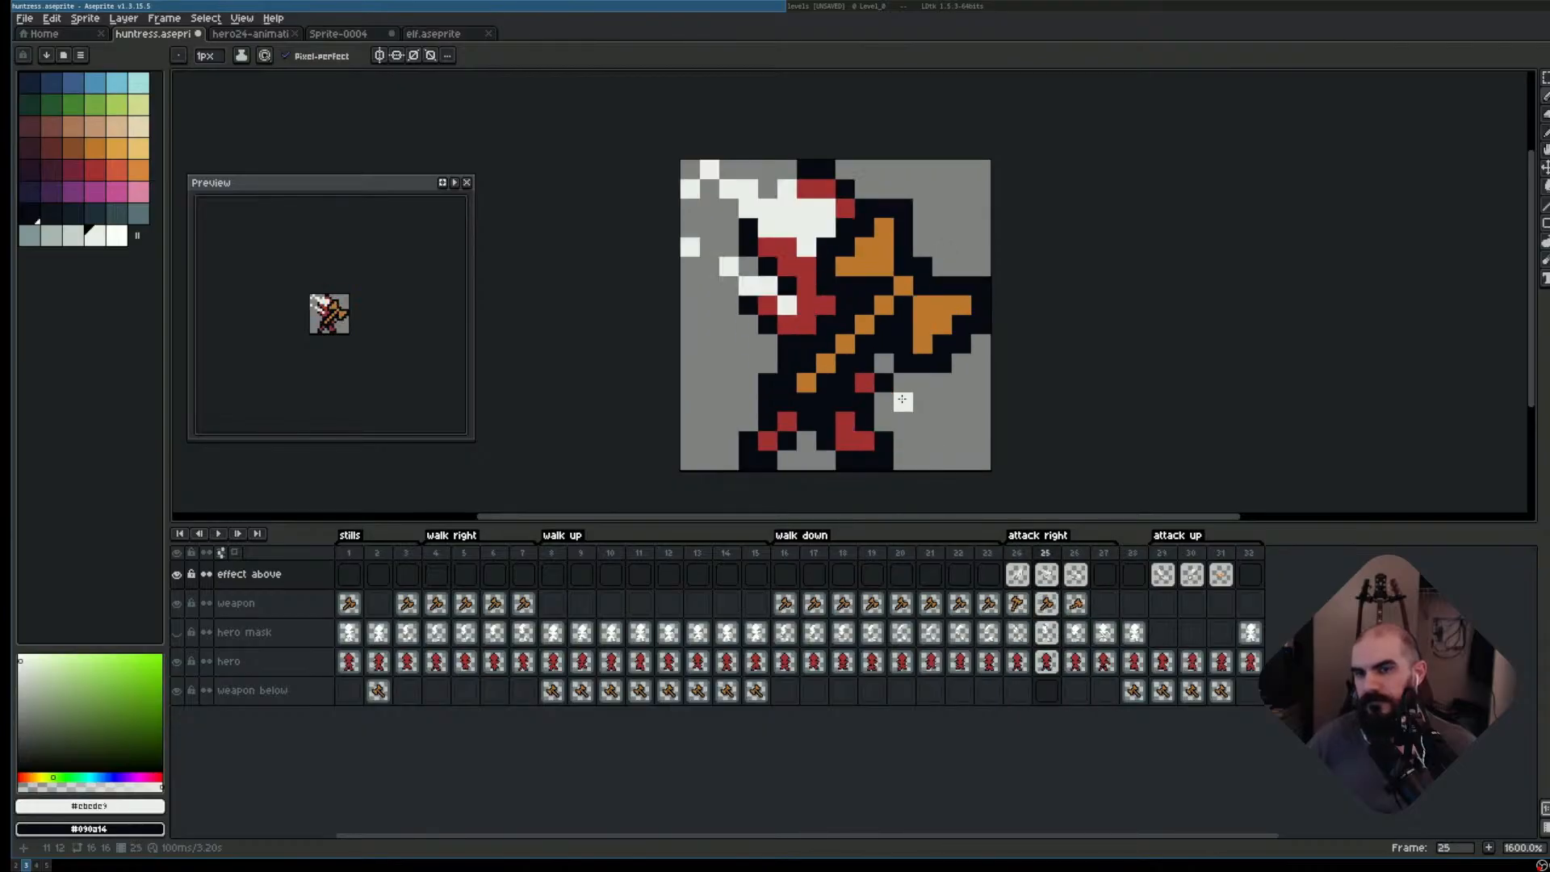
- Erase and repaint pixels of frame 26's hood streak to break it up with small gaps, checking it in attack right playback
key("e")
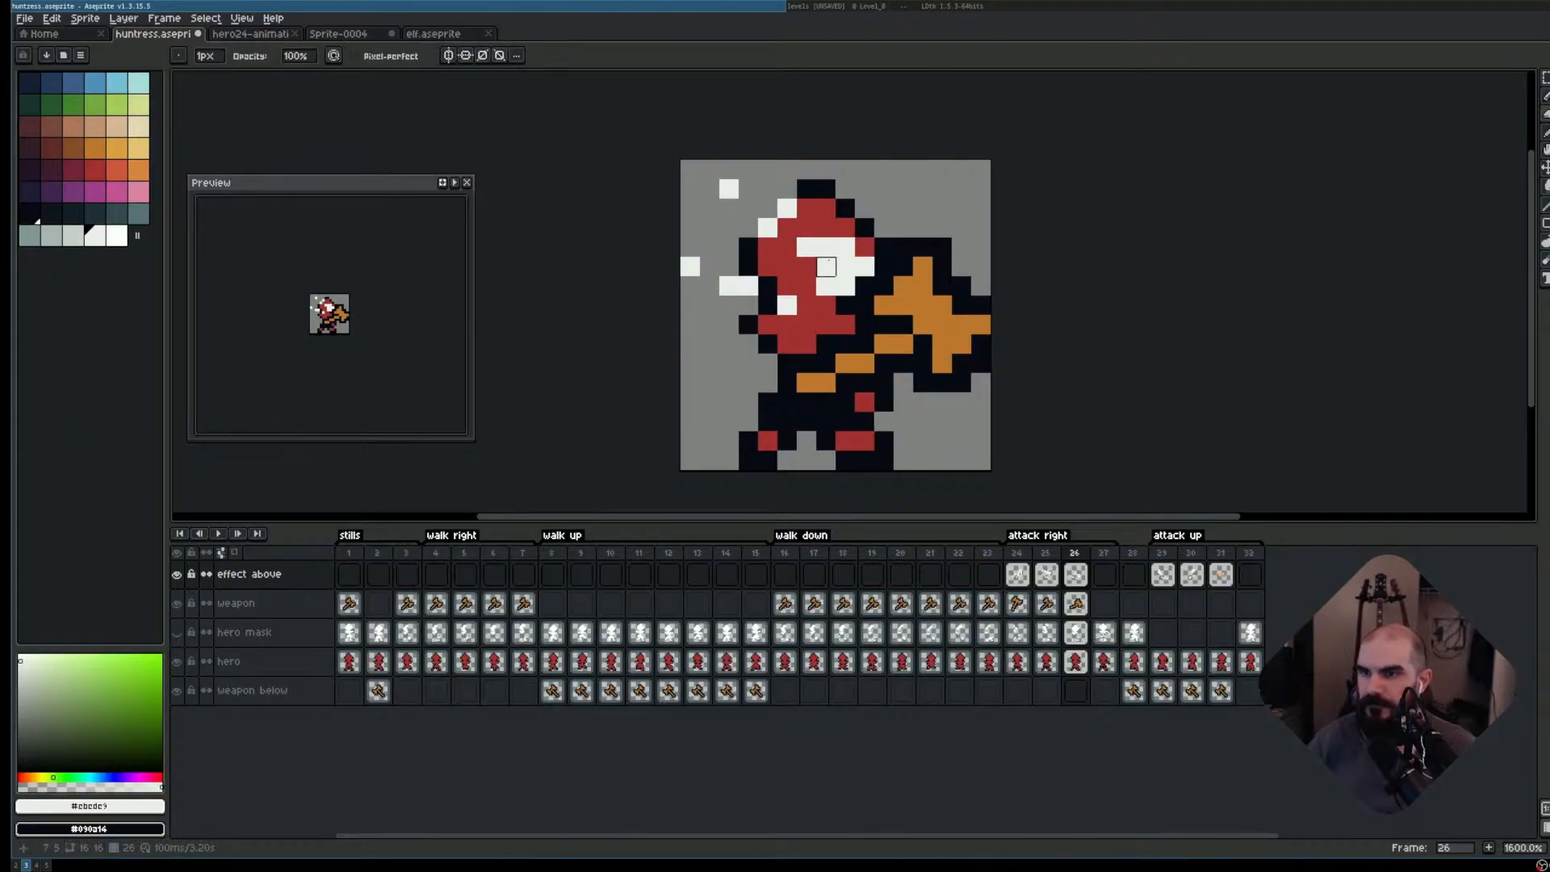
left_click_drag(826, 267, 826, 246)
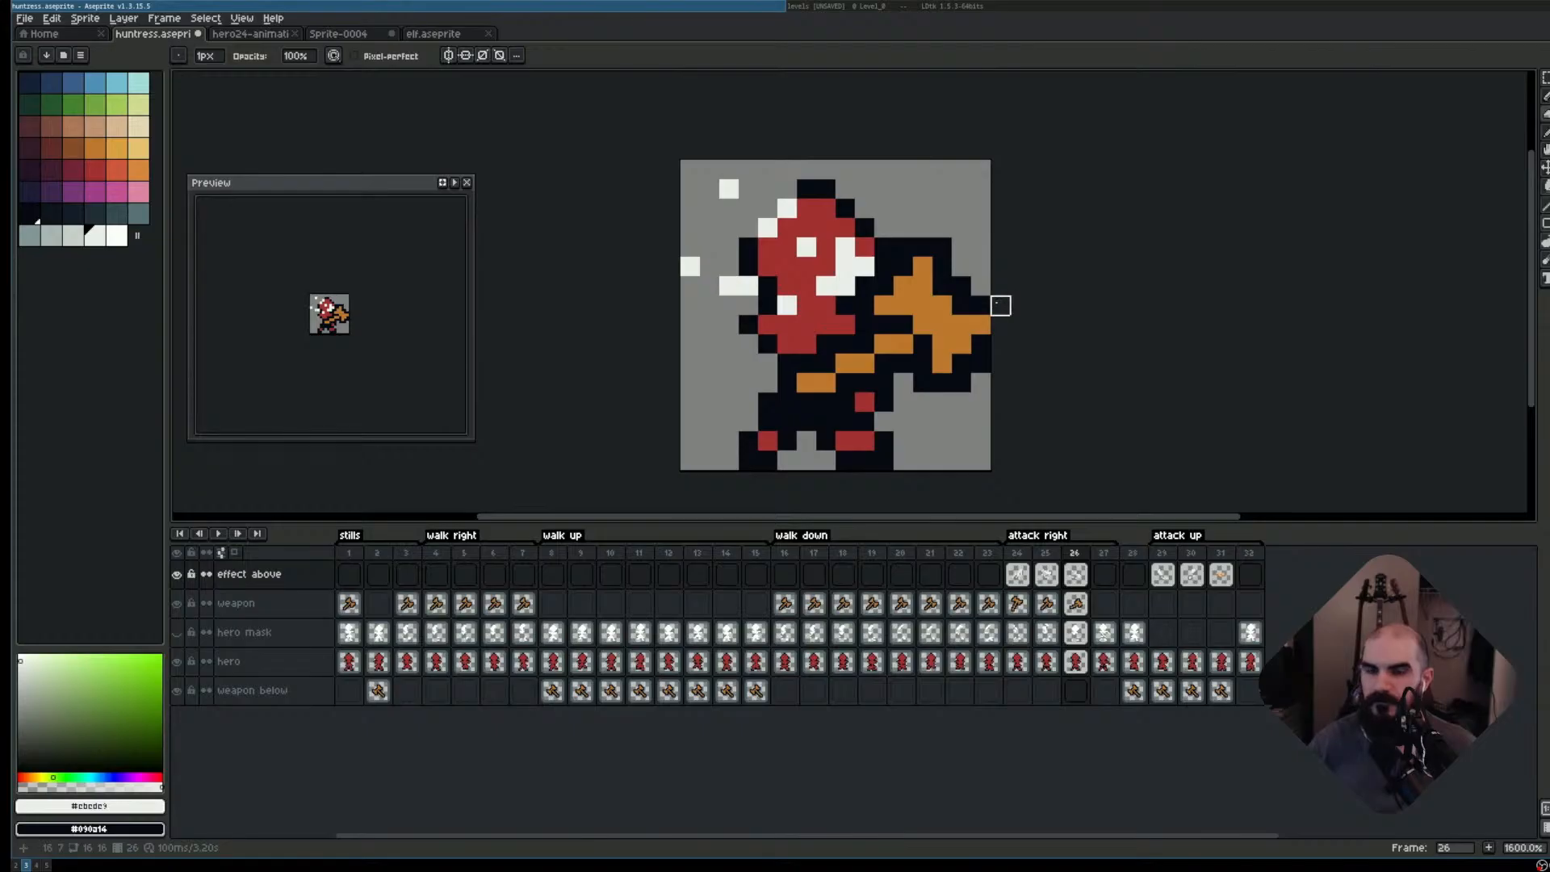
key("Return")
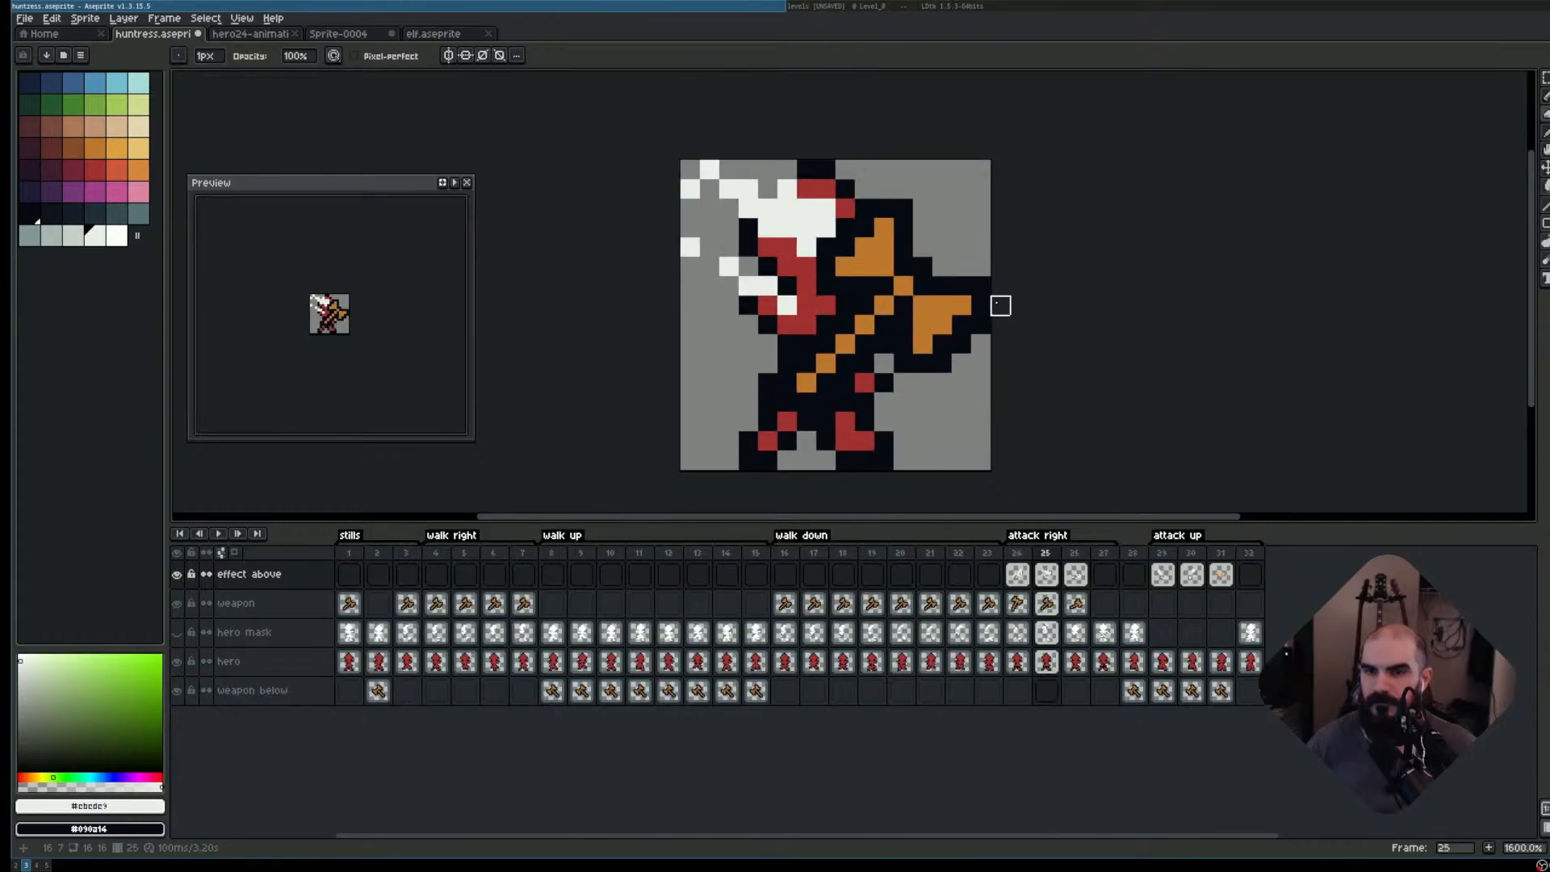
key("b")
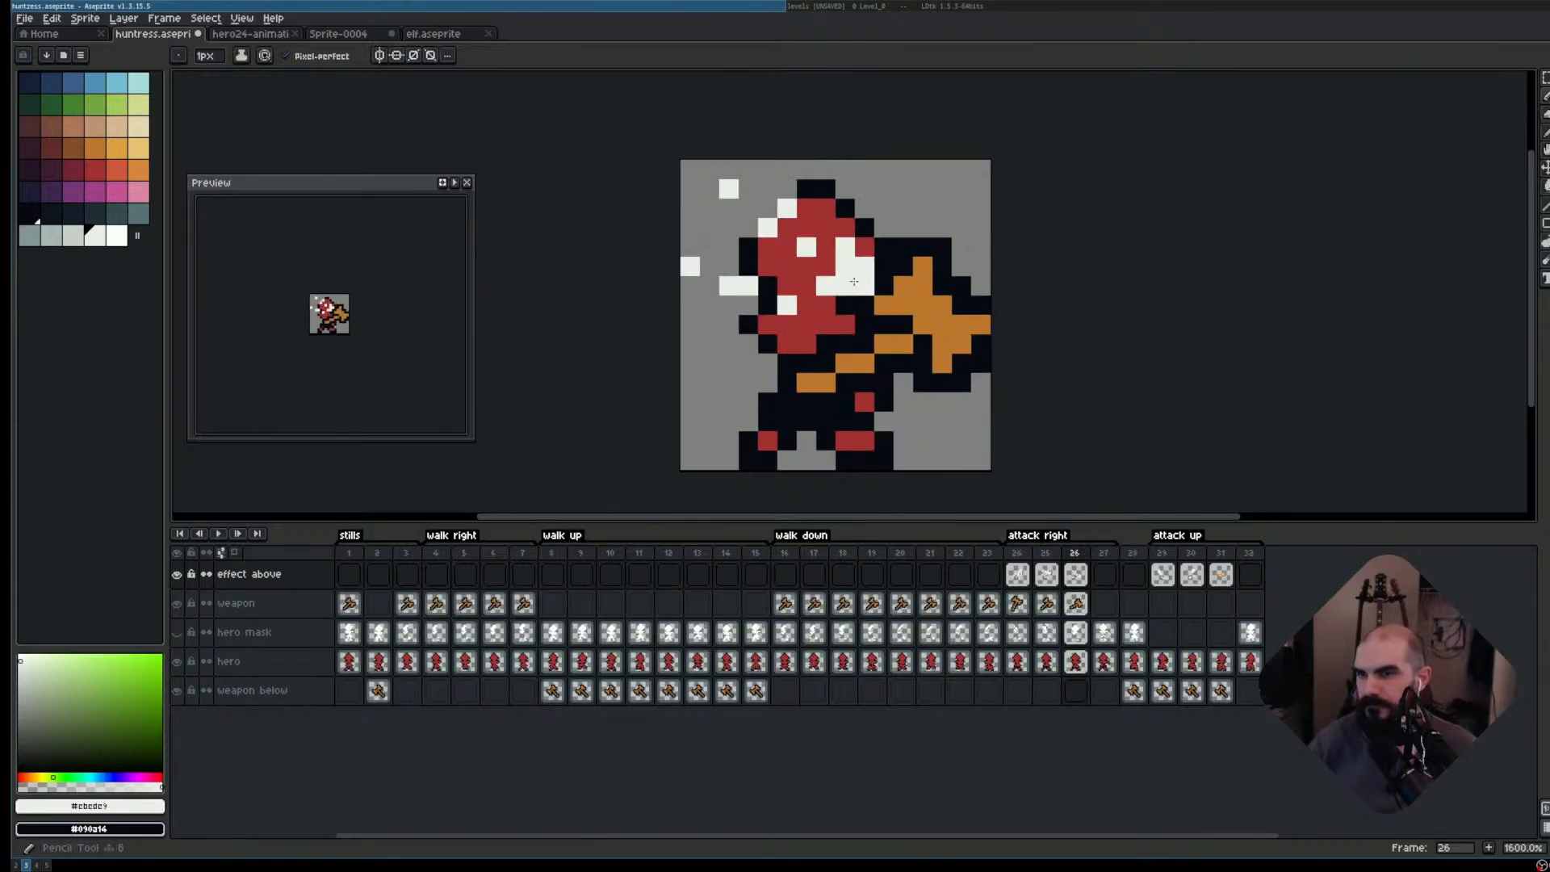
left_click(827, 246)
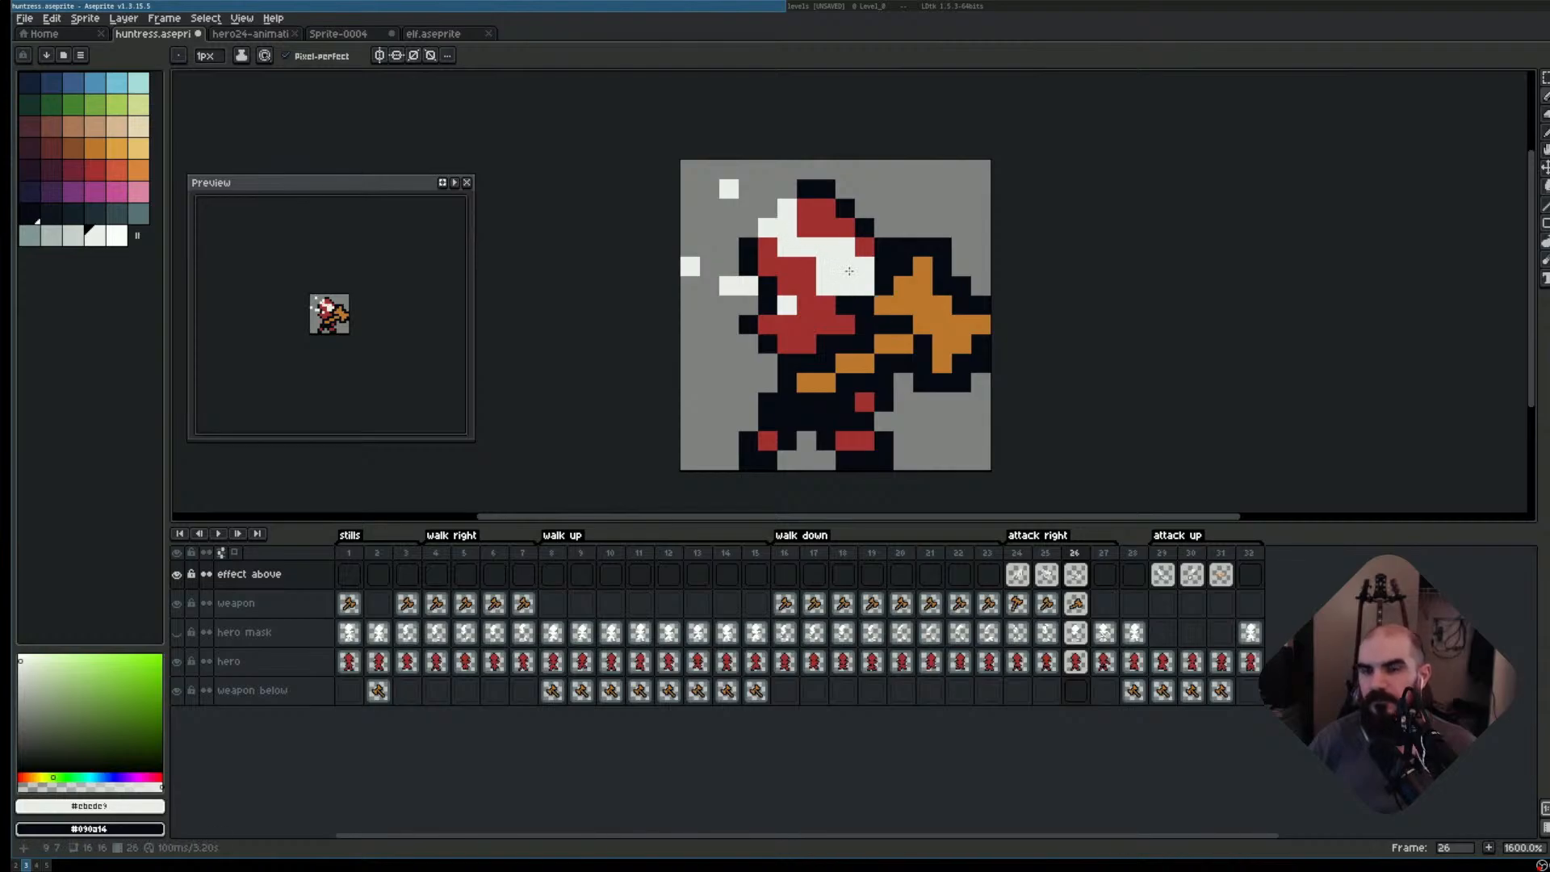
key("e")
left_click(789, 228)
left_click(826, 248)
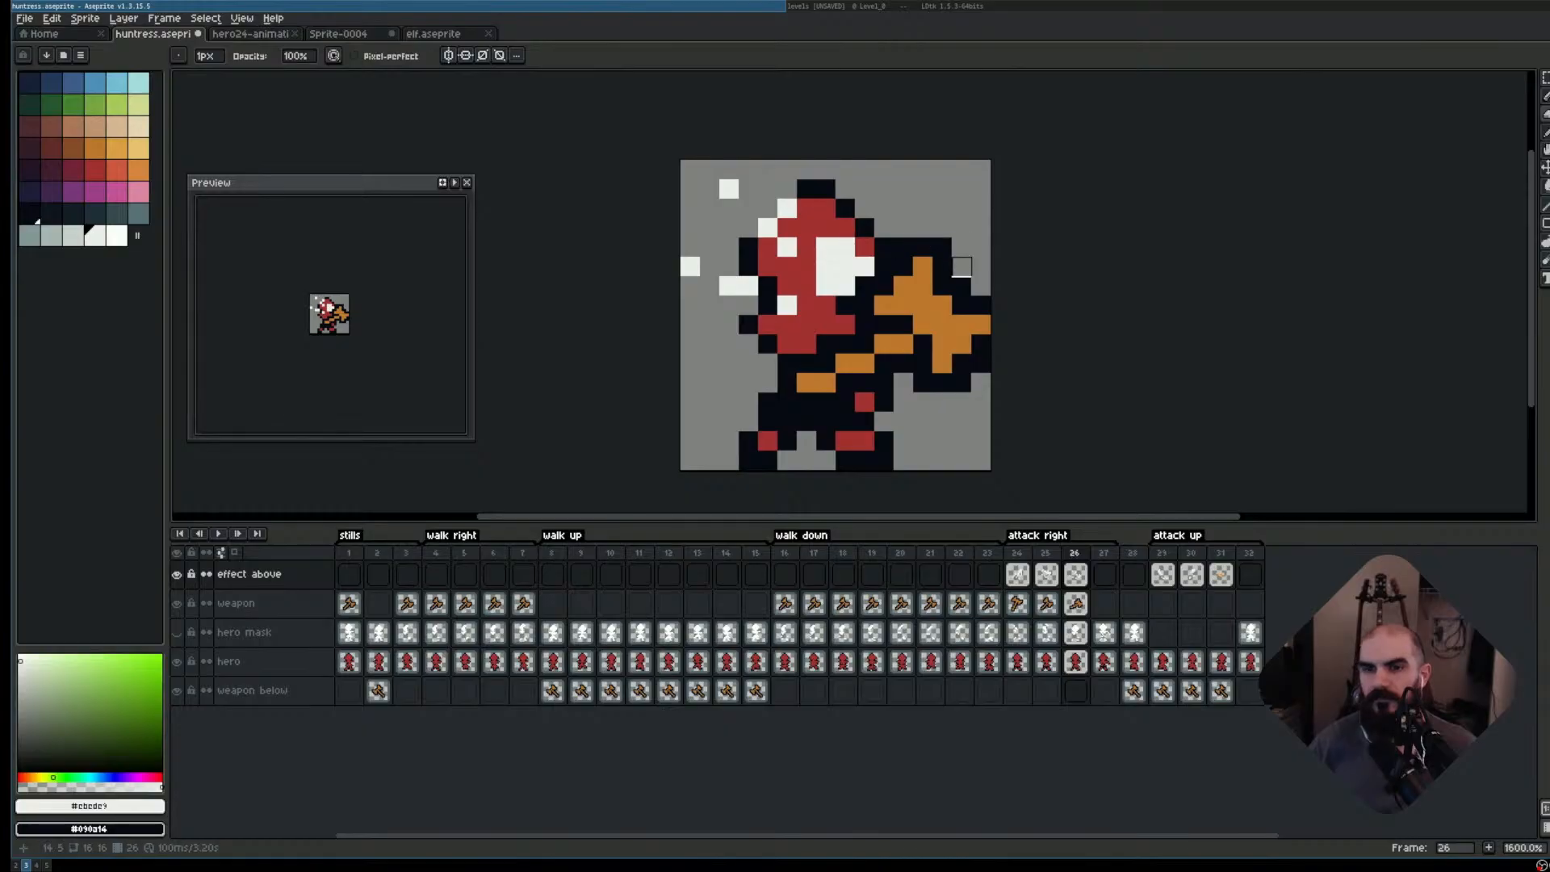
key("Return")
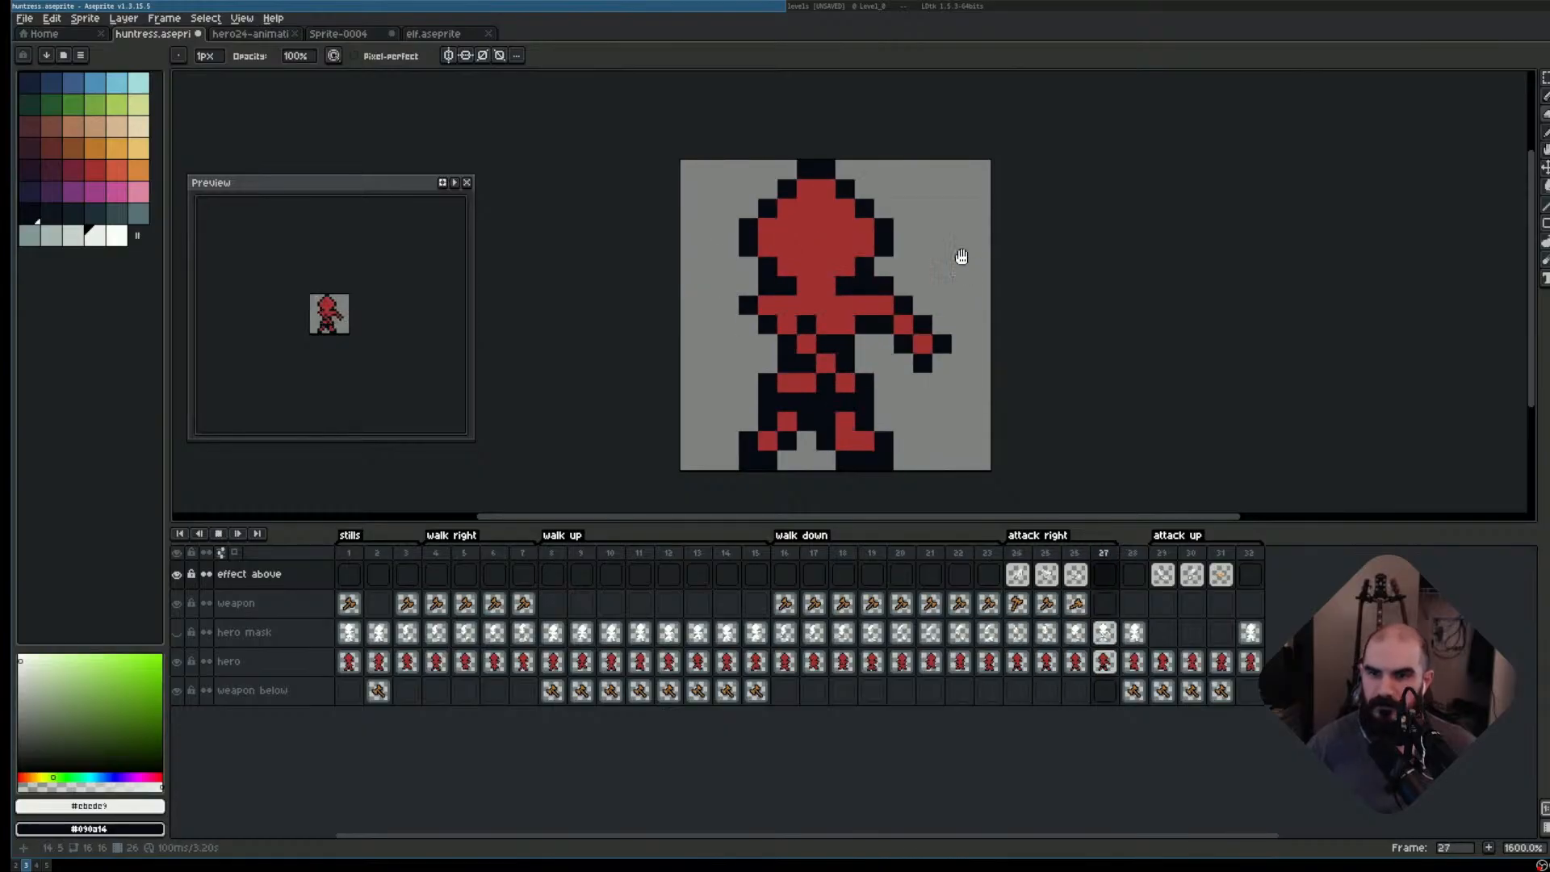
key("Return")
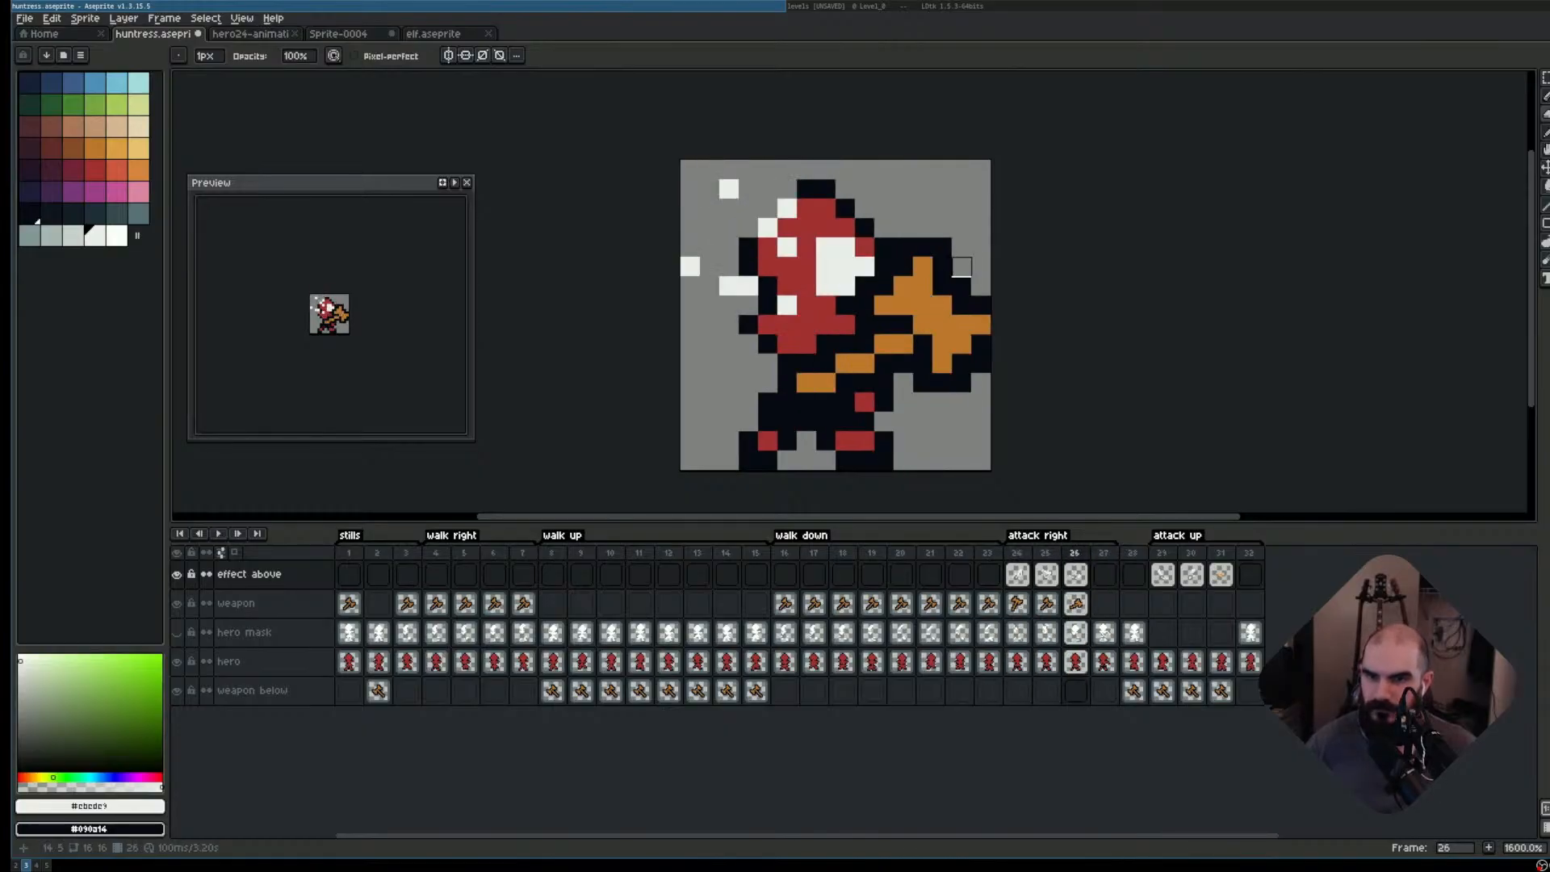
- Paint off-white swing marks over the outstretched hand, chest and face in frame 27's effect above layer, then play back attack right
key("Right")
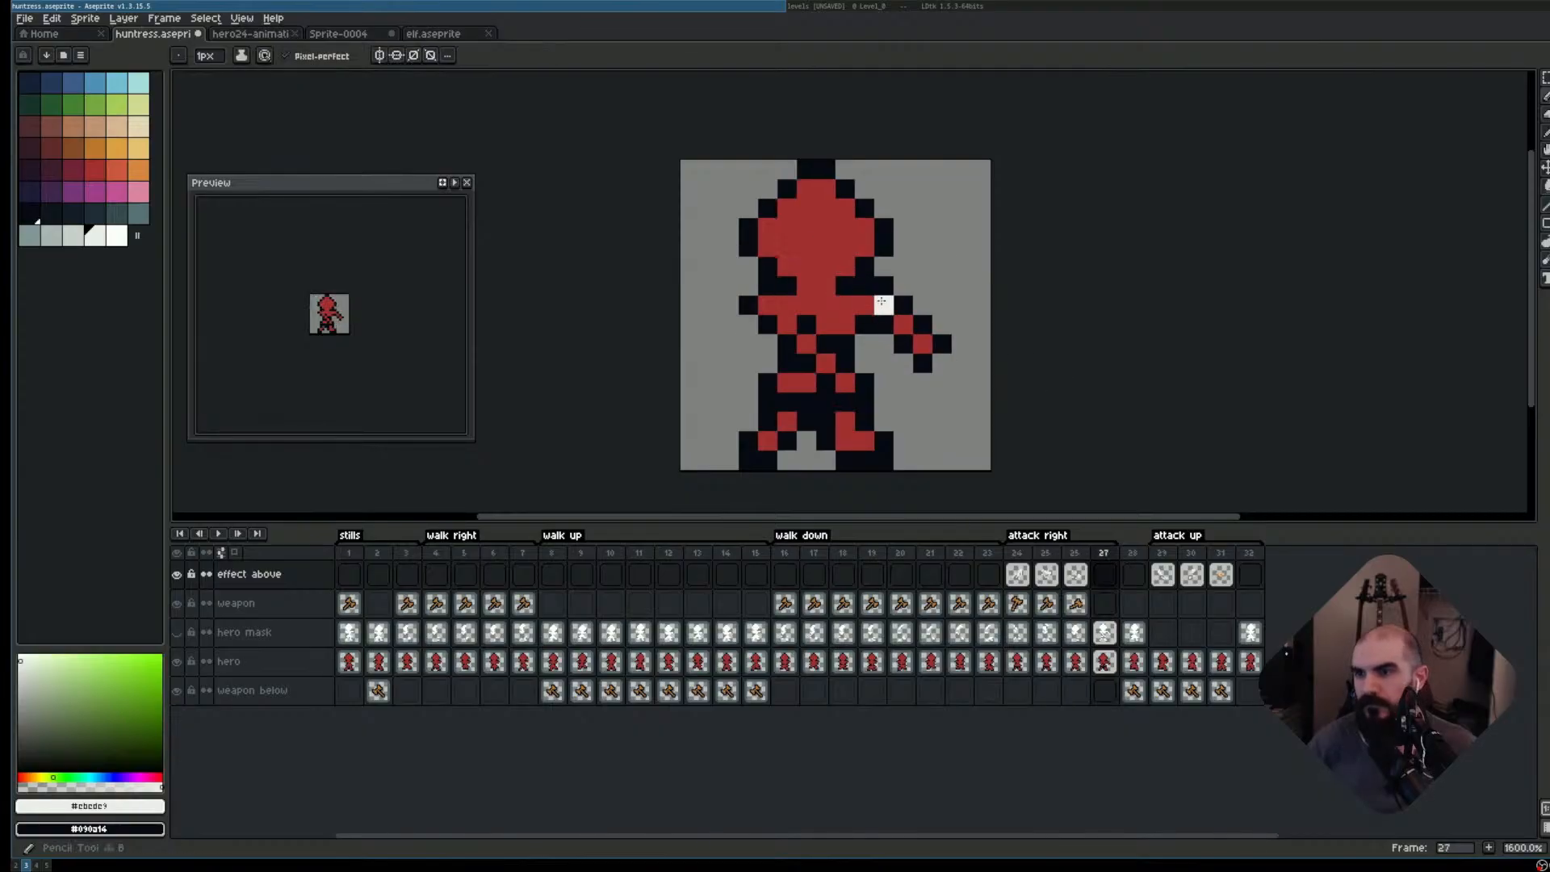
left_click(941, 305)
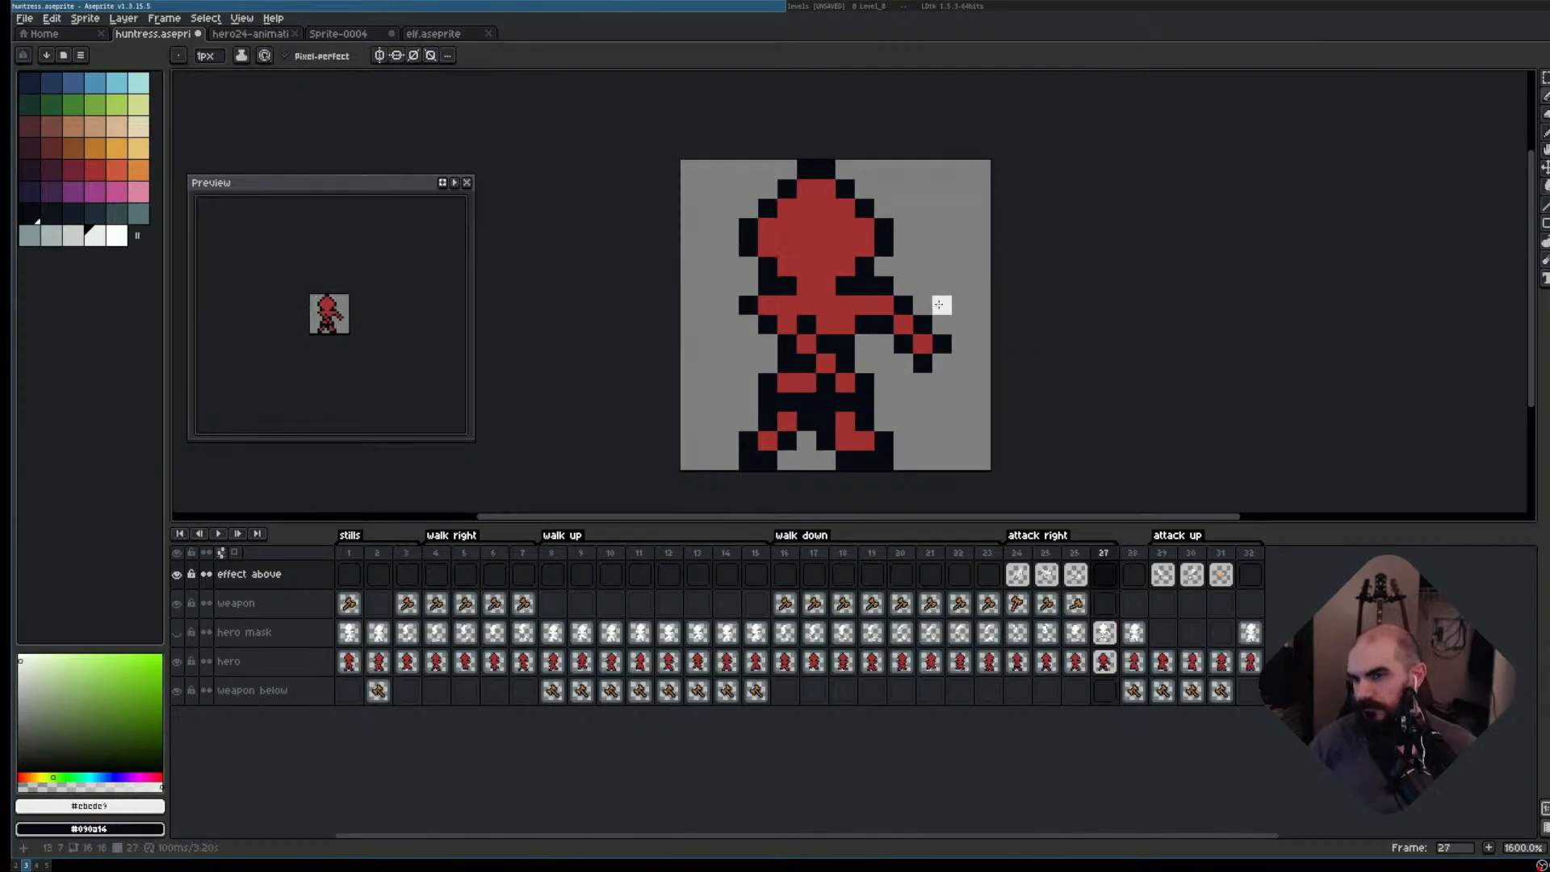
mouse_move(956, 321)
left_mouse_down()
mouse_move(969, 372)
mouse_move(930, 373)
mouse_move(925, 338)
mouse_move(949, 348)
mouse_move(938, 367)
mouse_move(939, 322)
mouse_move(920, 318)
mouse_move(929, 341)
mouse_move(873, 313)
mouse_move(848, 325)
mouse_move(852, 357)
mouse_move(880, 384)
mouse_move(841, 382)
left_mouse_up()
left_click(922, 363)
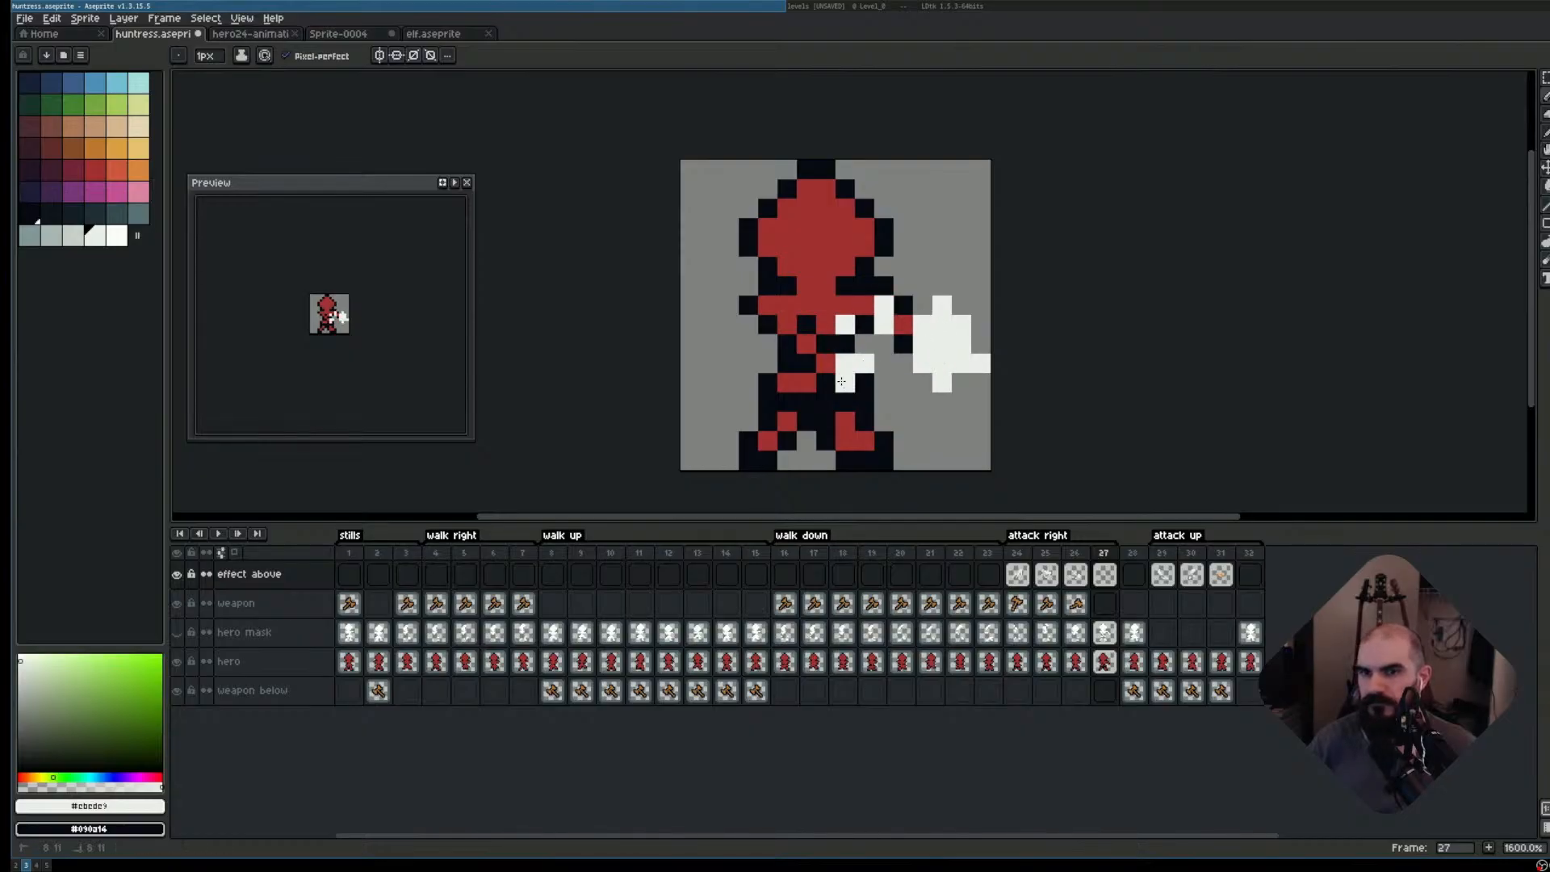
left_click(826, 324)
left_click(846, 285)
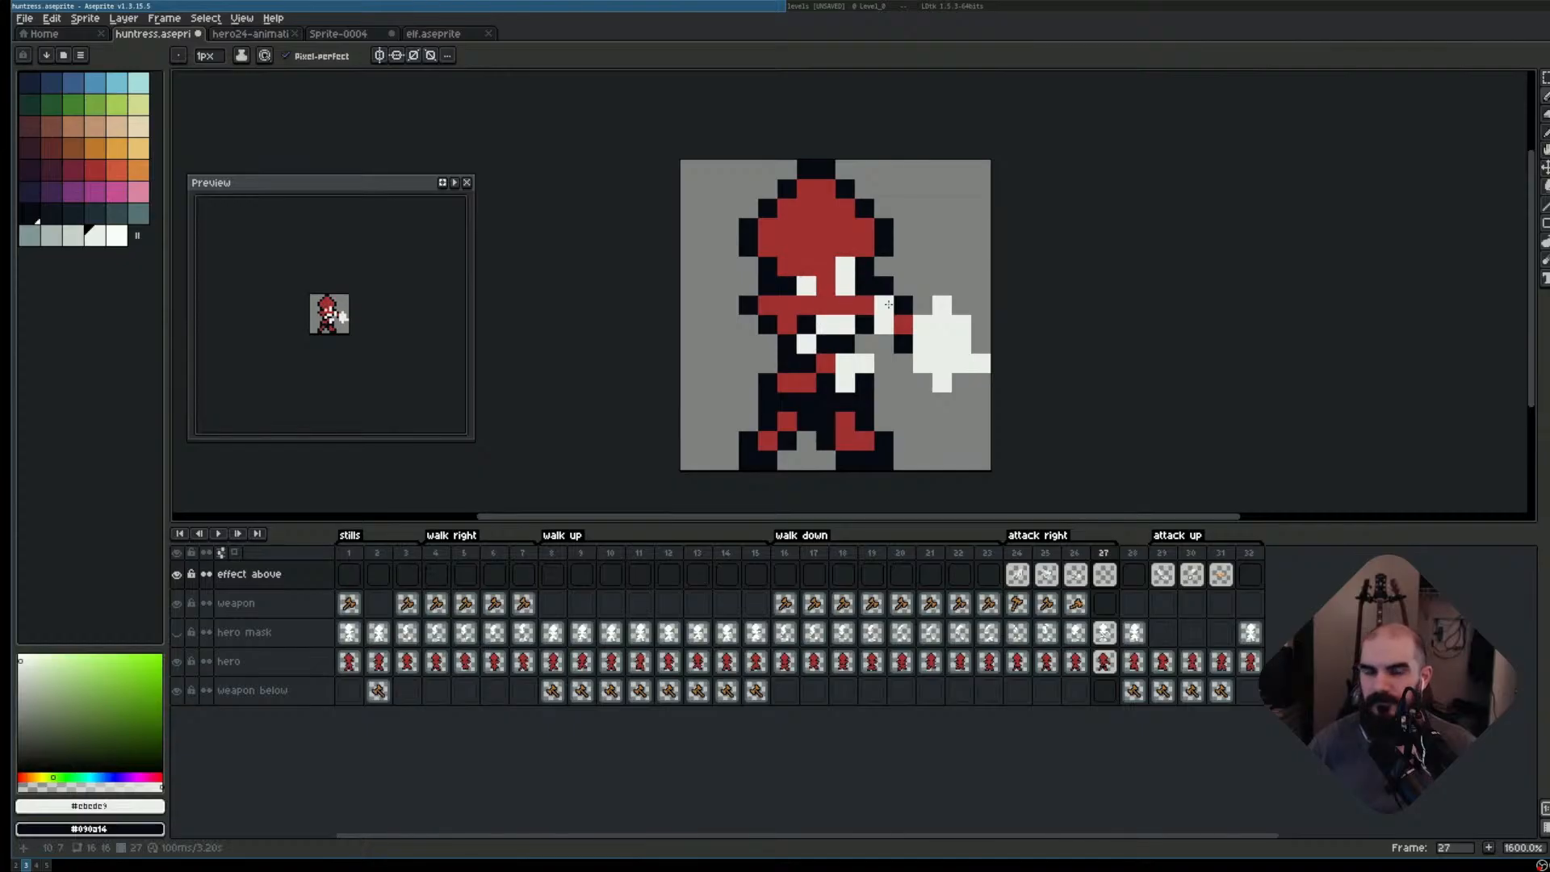
key("Return")
key("Return")
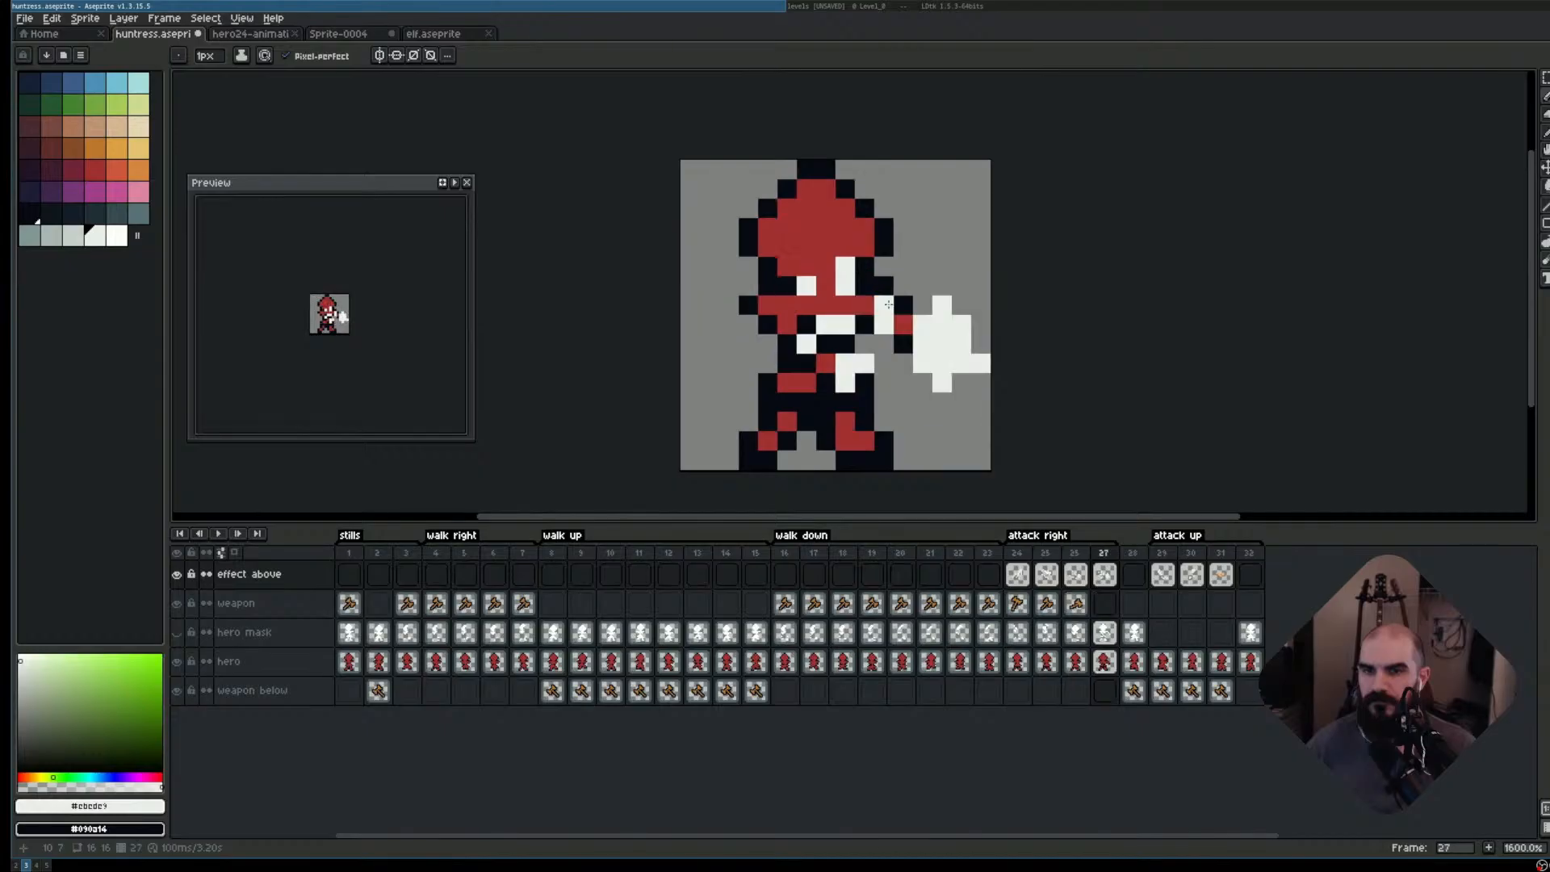
key("Return")
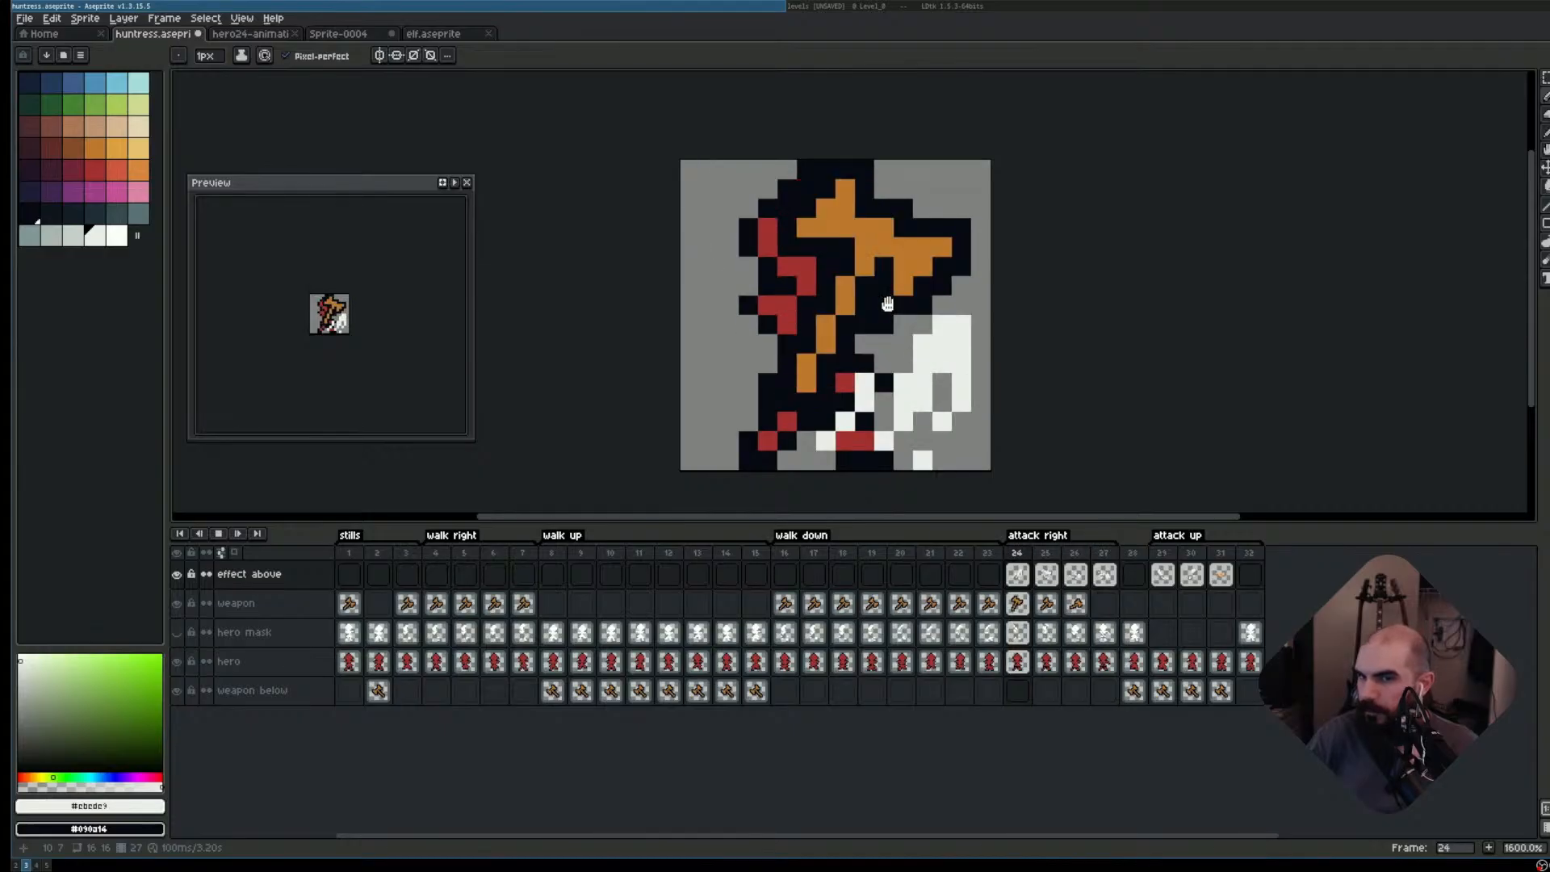
key("Return")
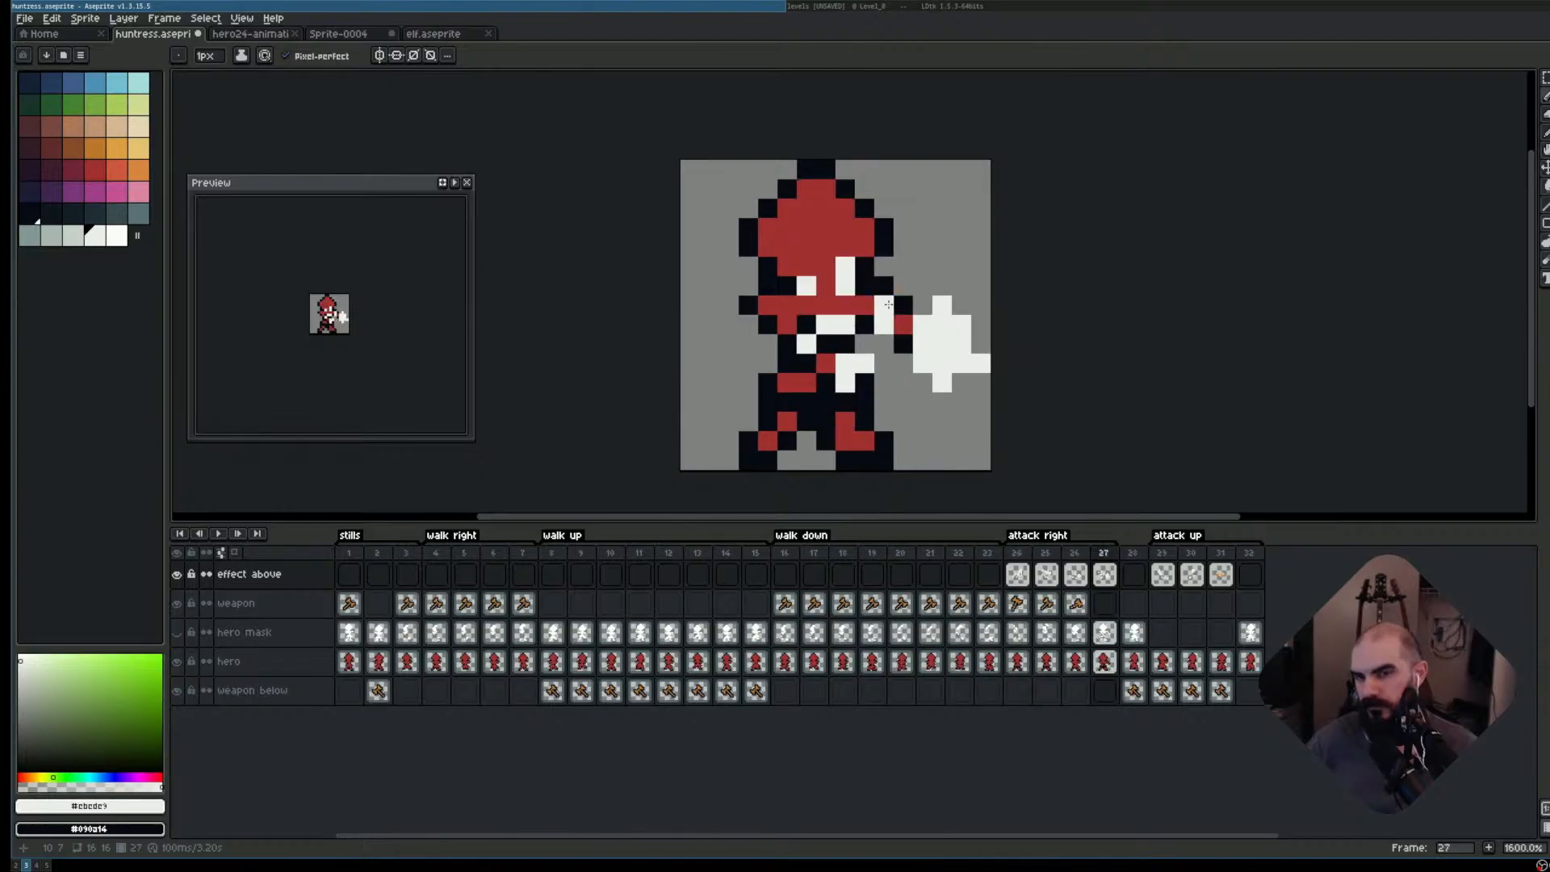
- Erase the off-white blob around frame 27's outstretched hand and place two loose off-white pixels just past the fingertips
key("e")
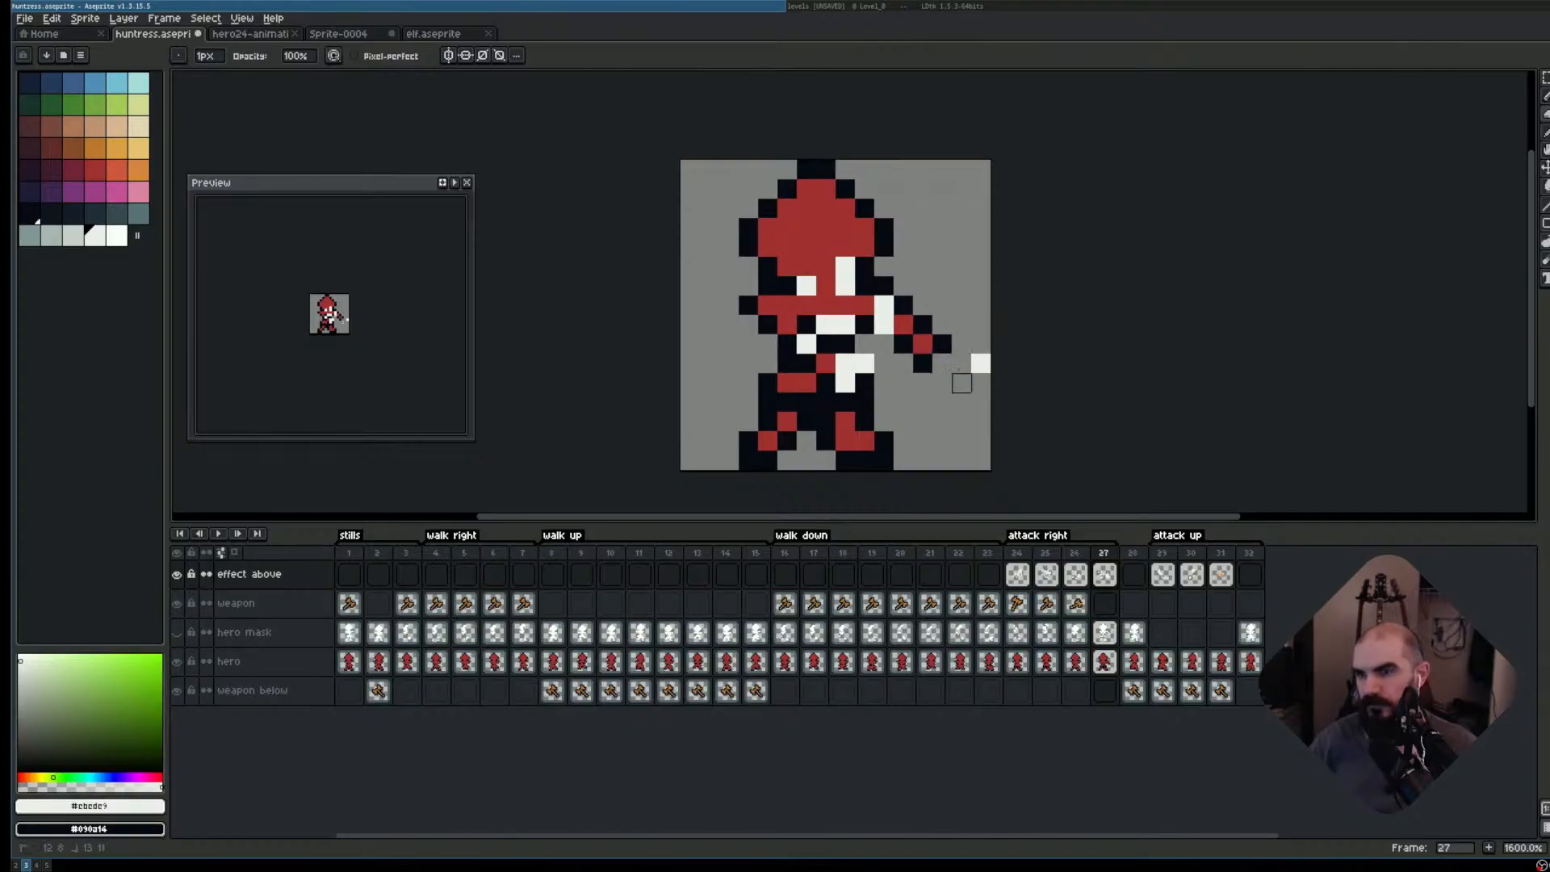
left_click(981, 363)
key("b")
left_click(961, 344)
left_click(942, 383)
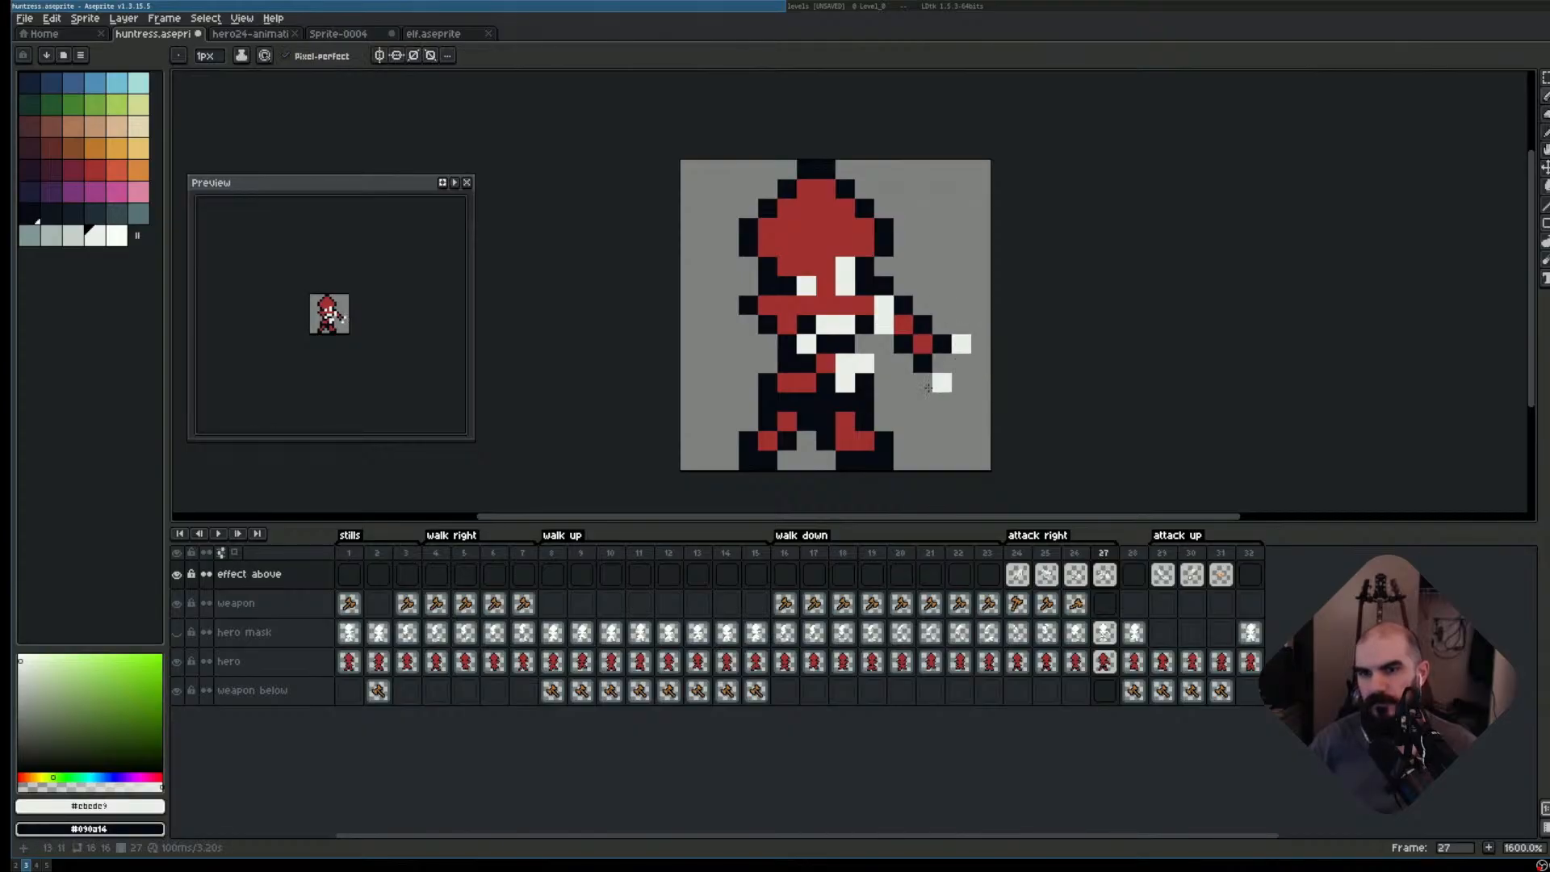
- Play back the attack right animation and save huntress.aseprite
key("Return")
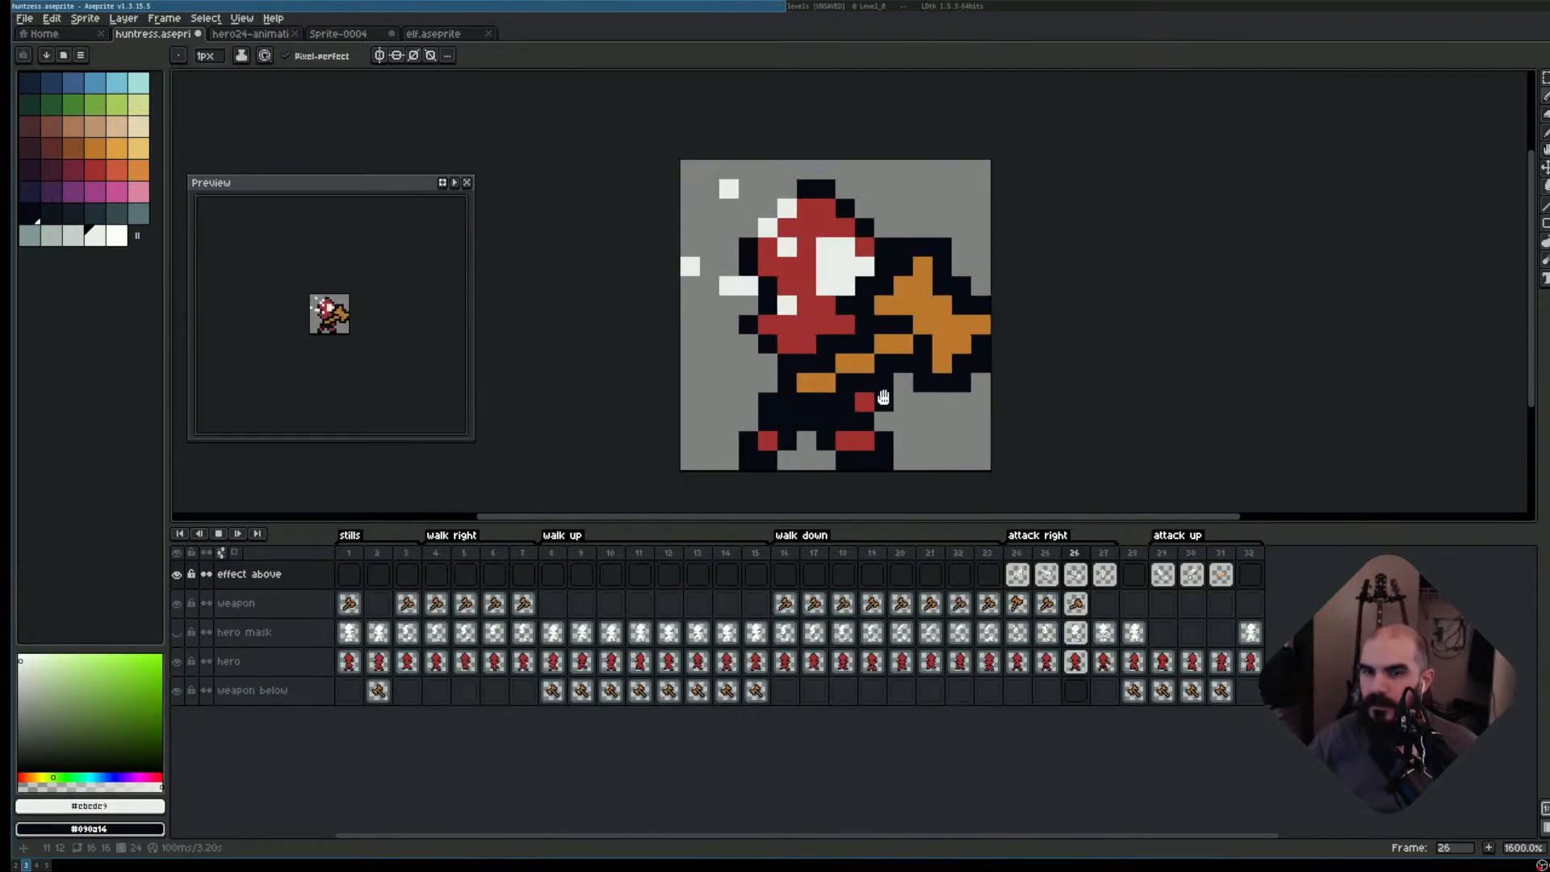
key("ctrl+s")
key("b")
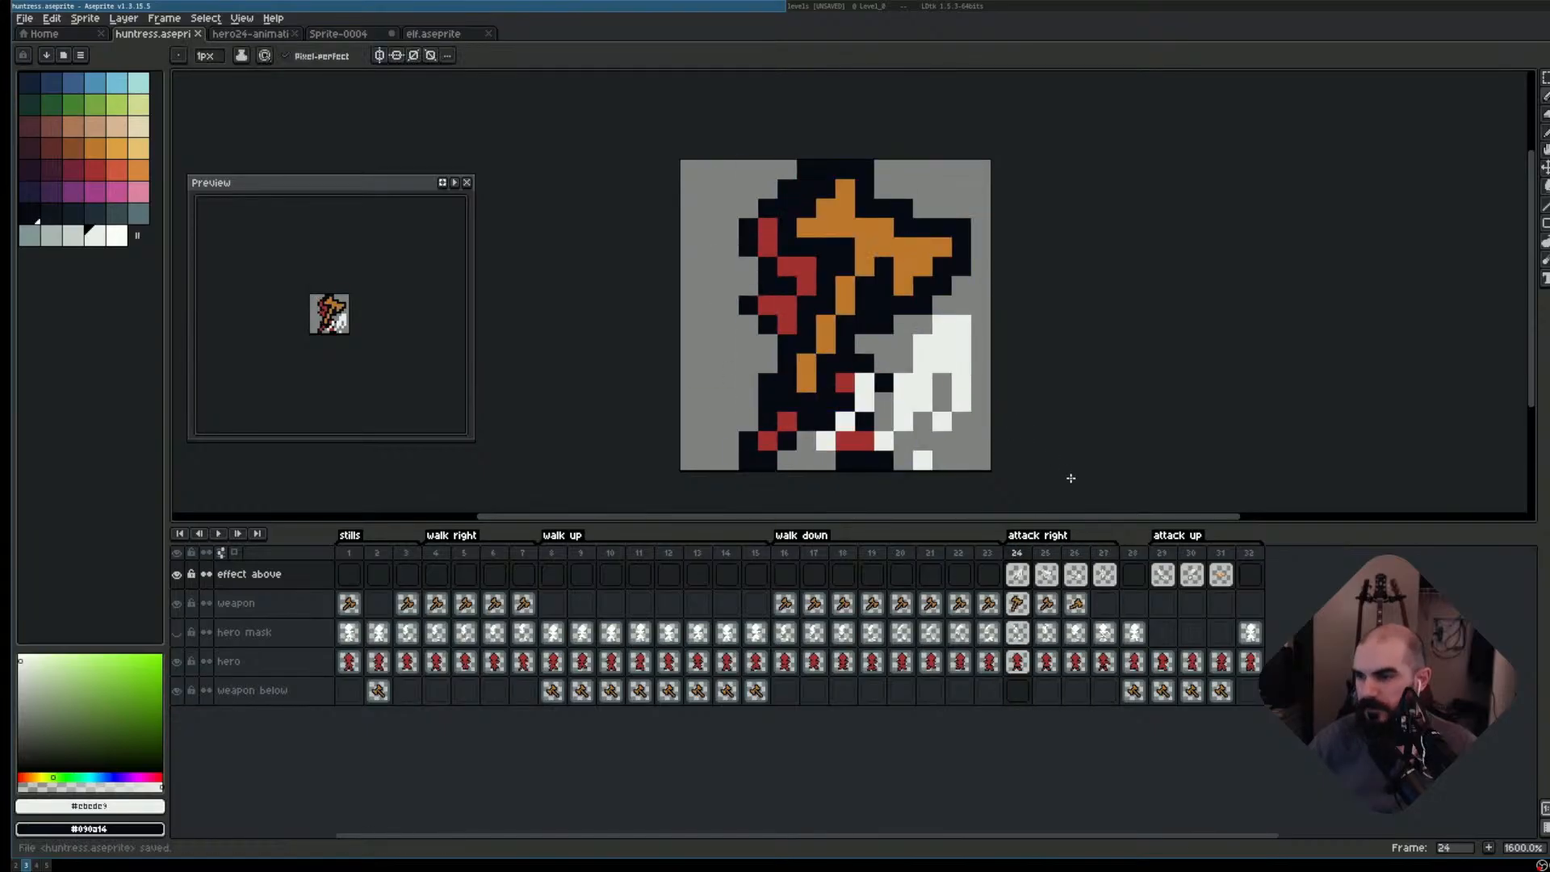
- Paint five loose off-white pixels around the outstretched left hand in frame 32's effect above layer, then play back the attack up animation
left_click(1162, 553)
key("Return")
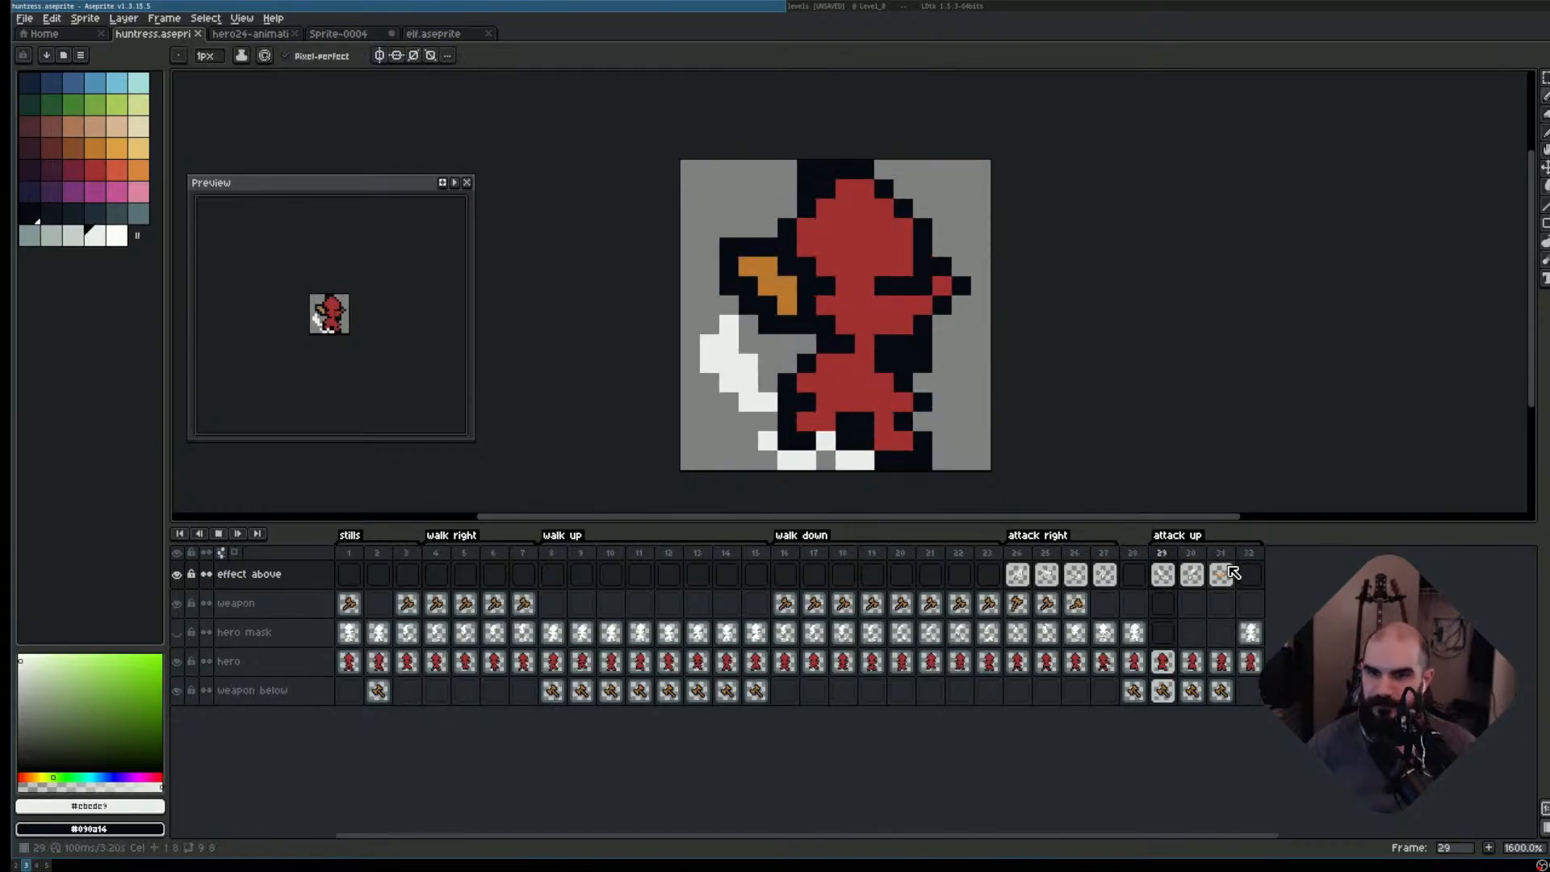
key("Return")
key("Right")
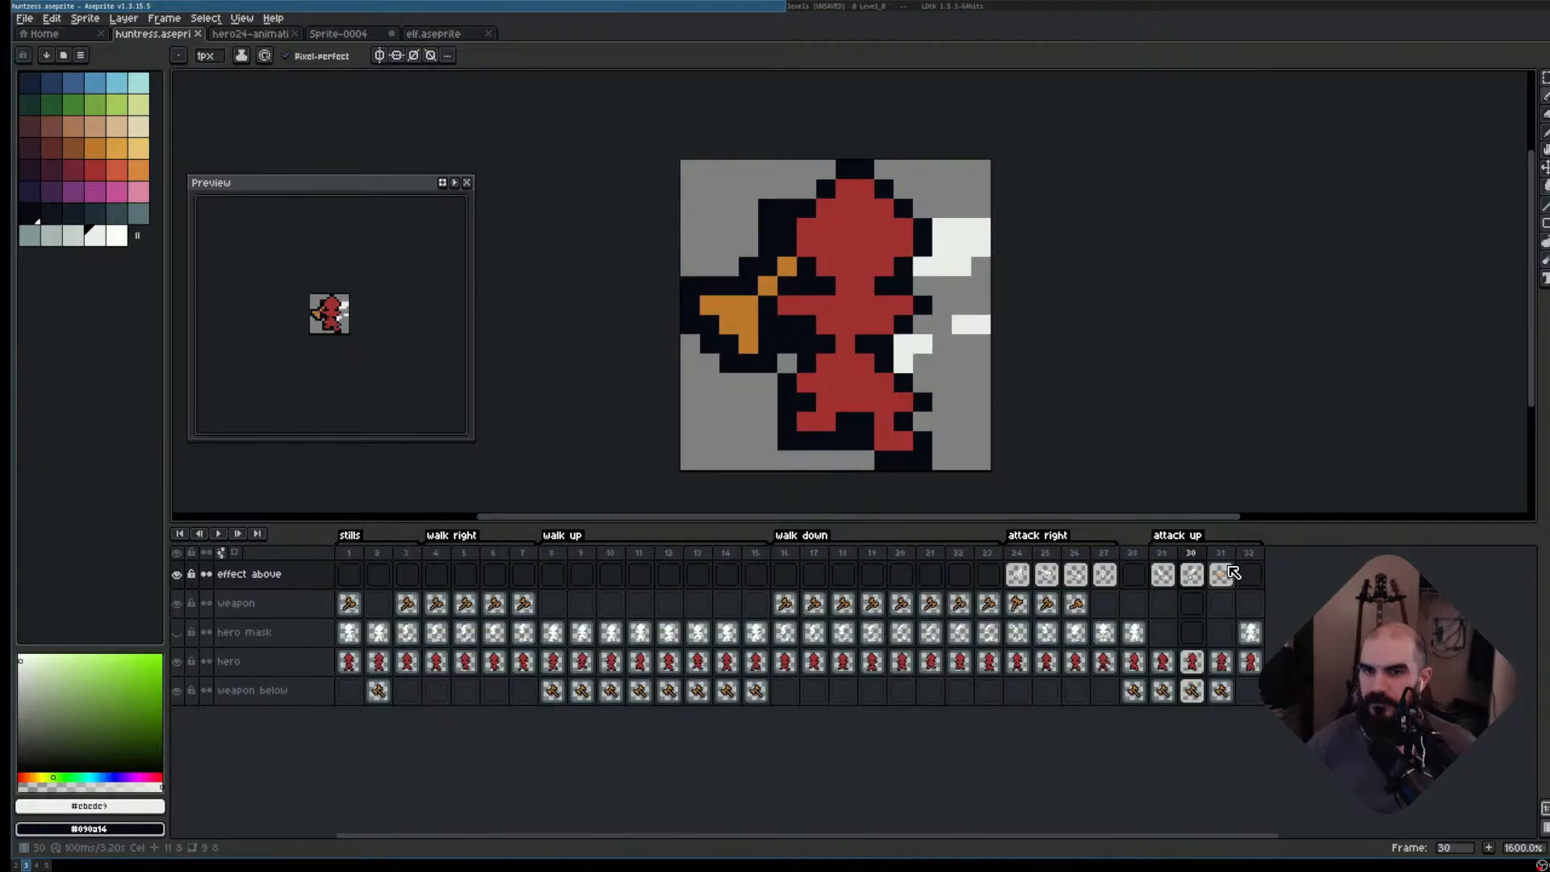
key("Right")
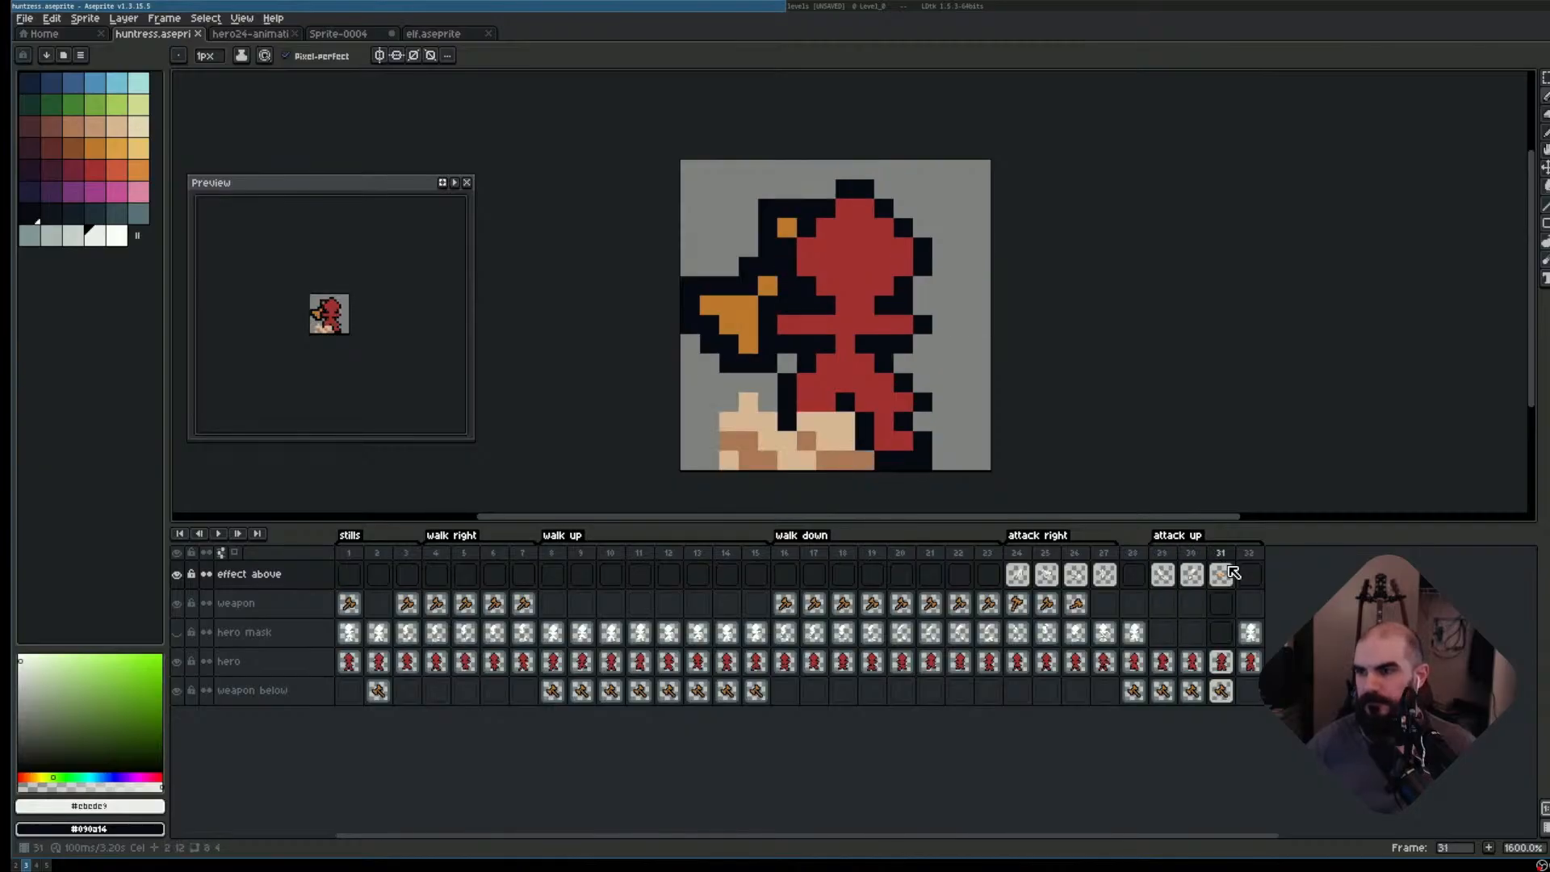
key("Right")
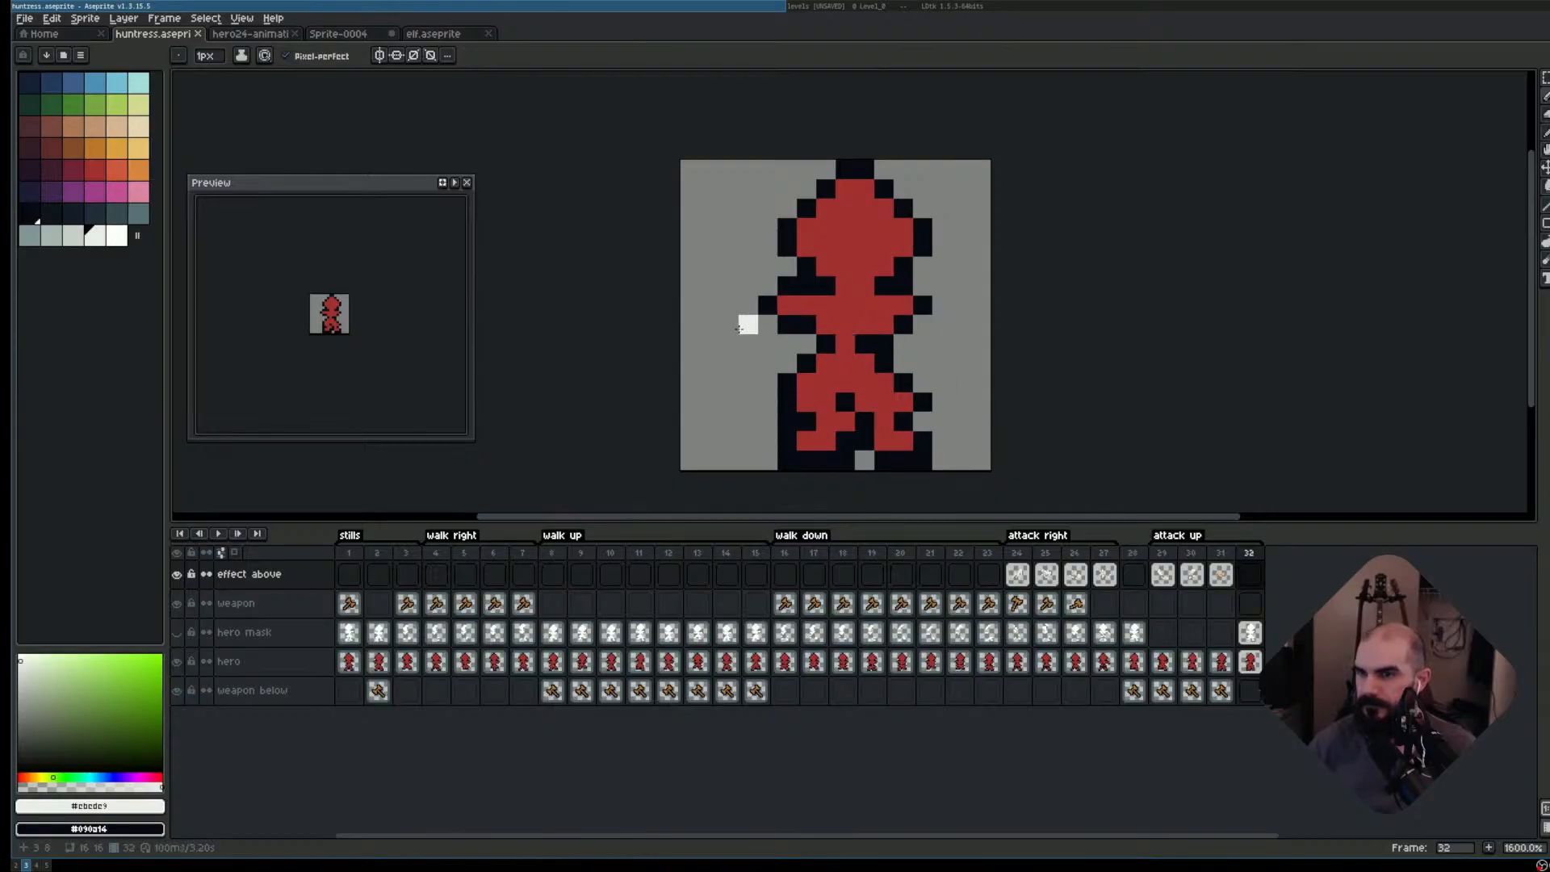
left_click(745, 361)
left_click(726, 341)
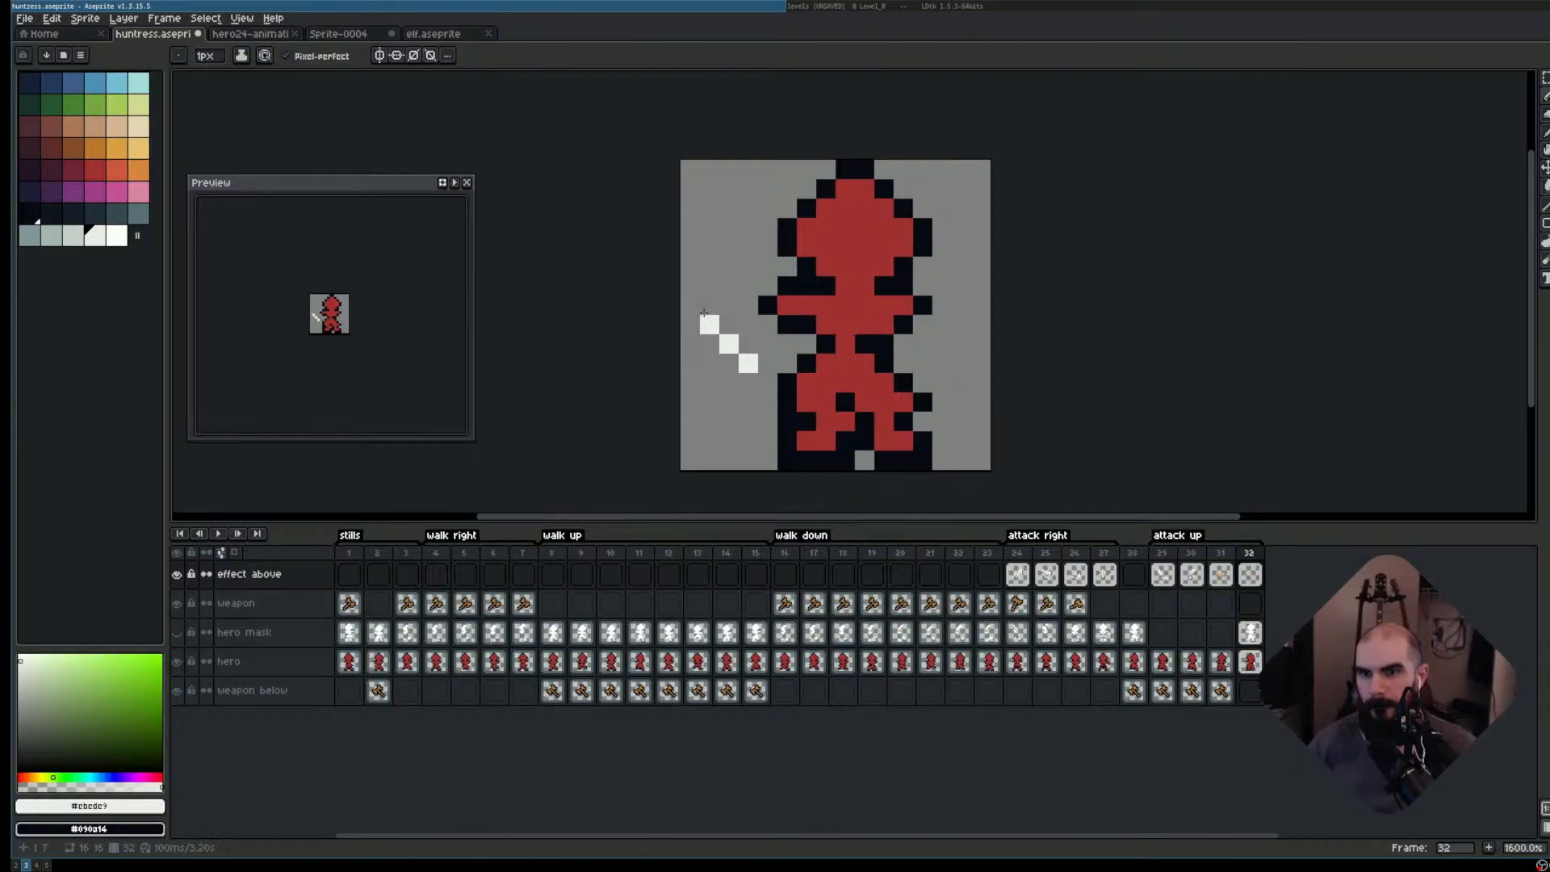
key("Right")
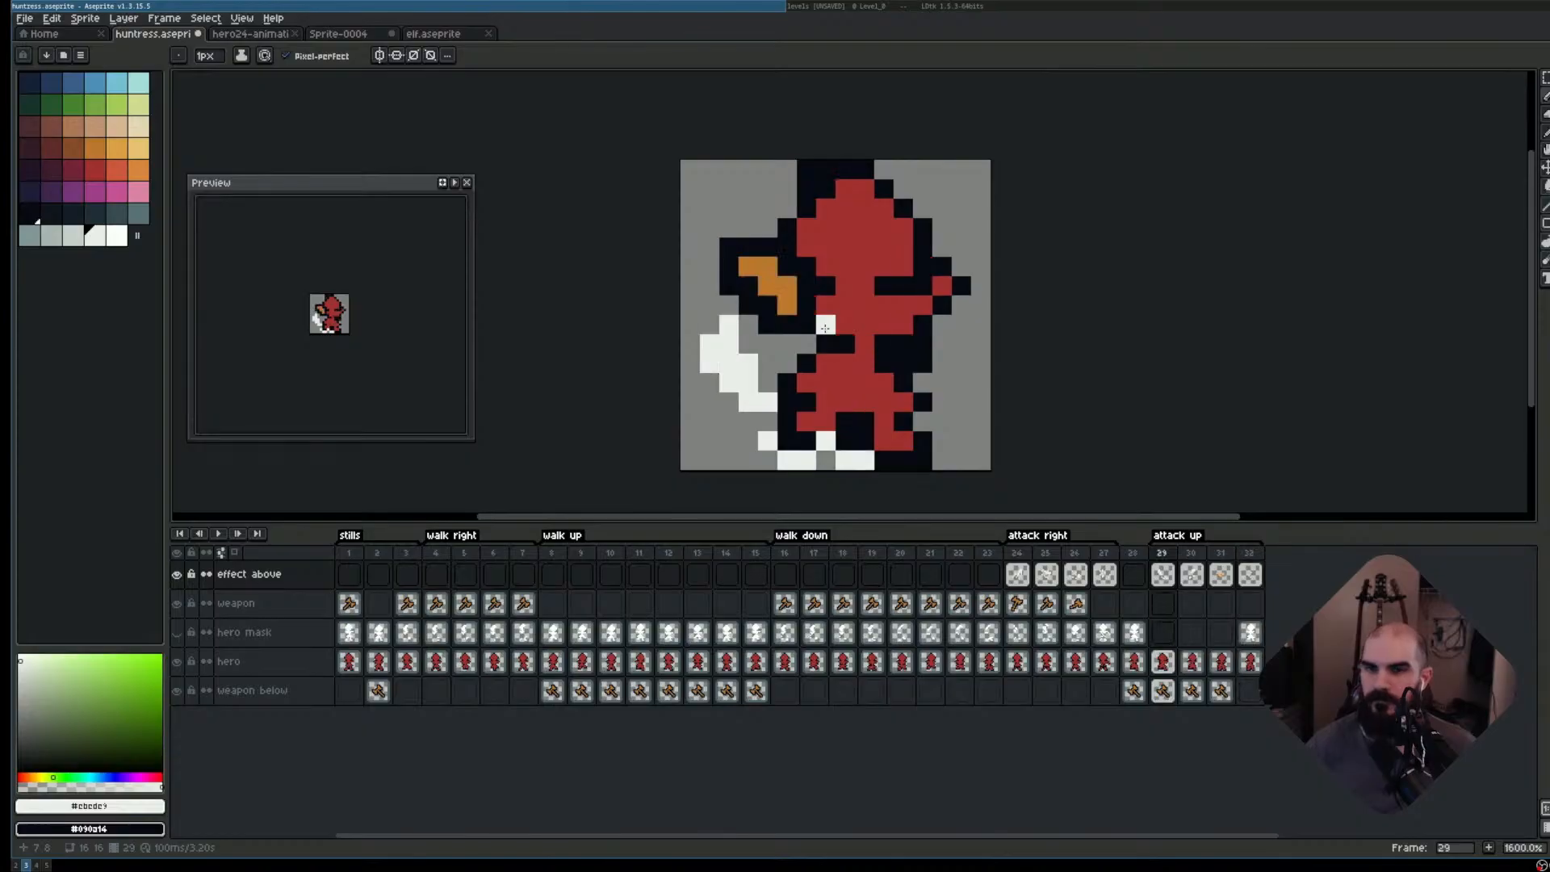
key("Return")
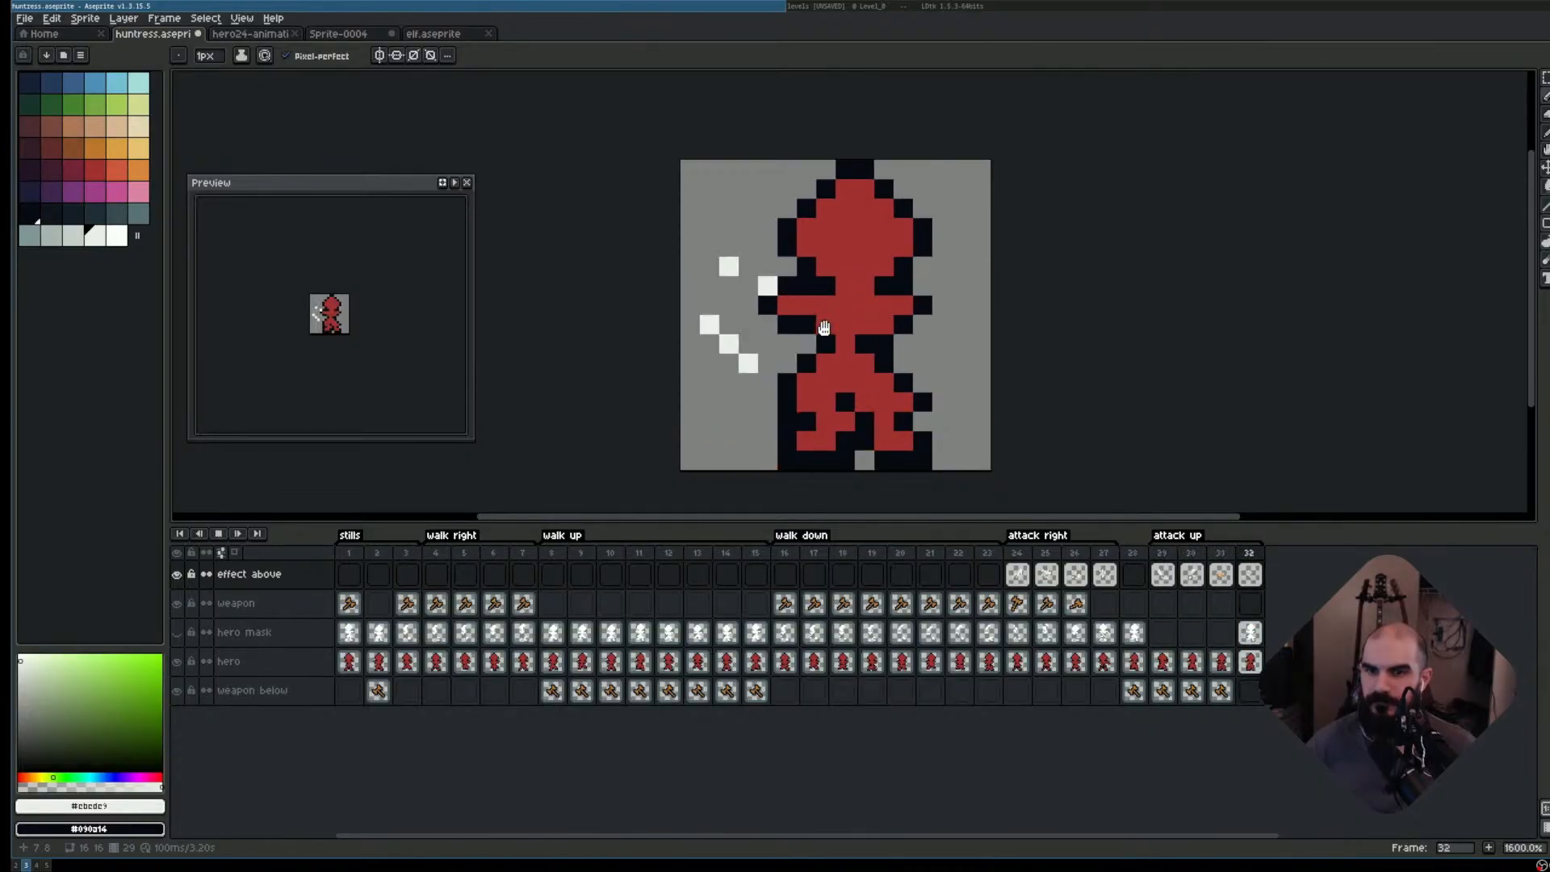
key("Return")
- Scatter four loose off-white pixels beside the right edge of the hood in frame 31's effect above layer
key("Right")
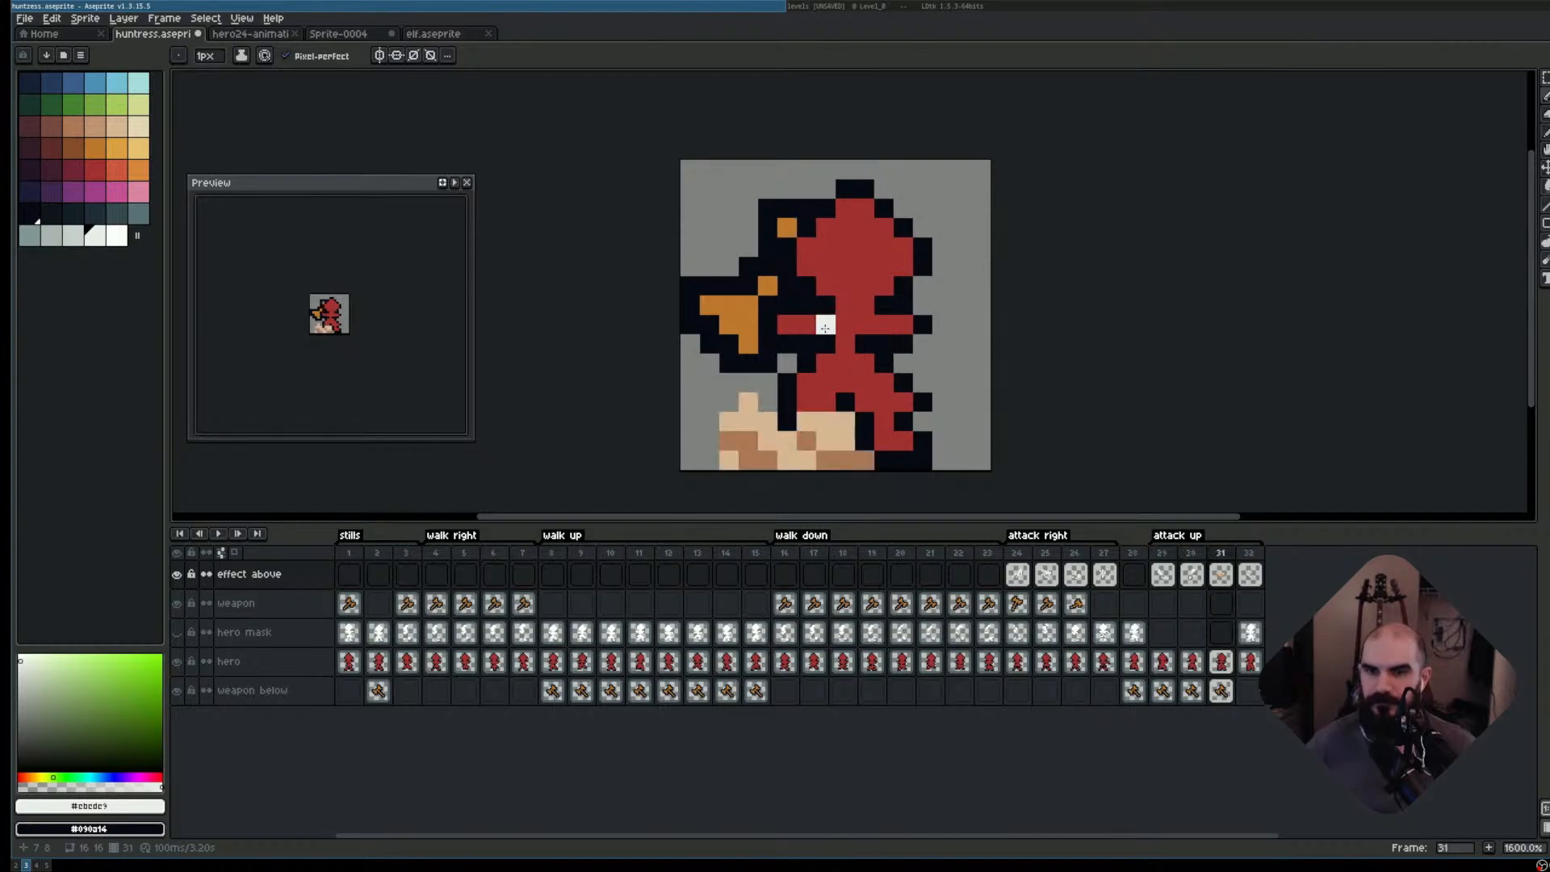
key("Right")
key("Left")
key("Left")
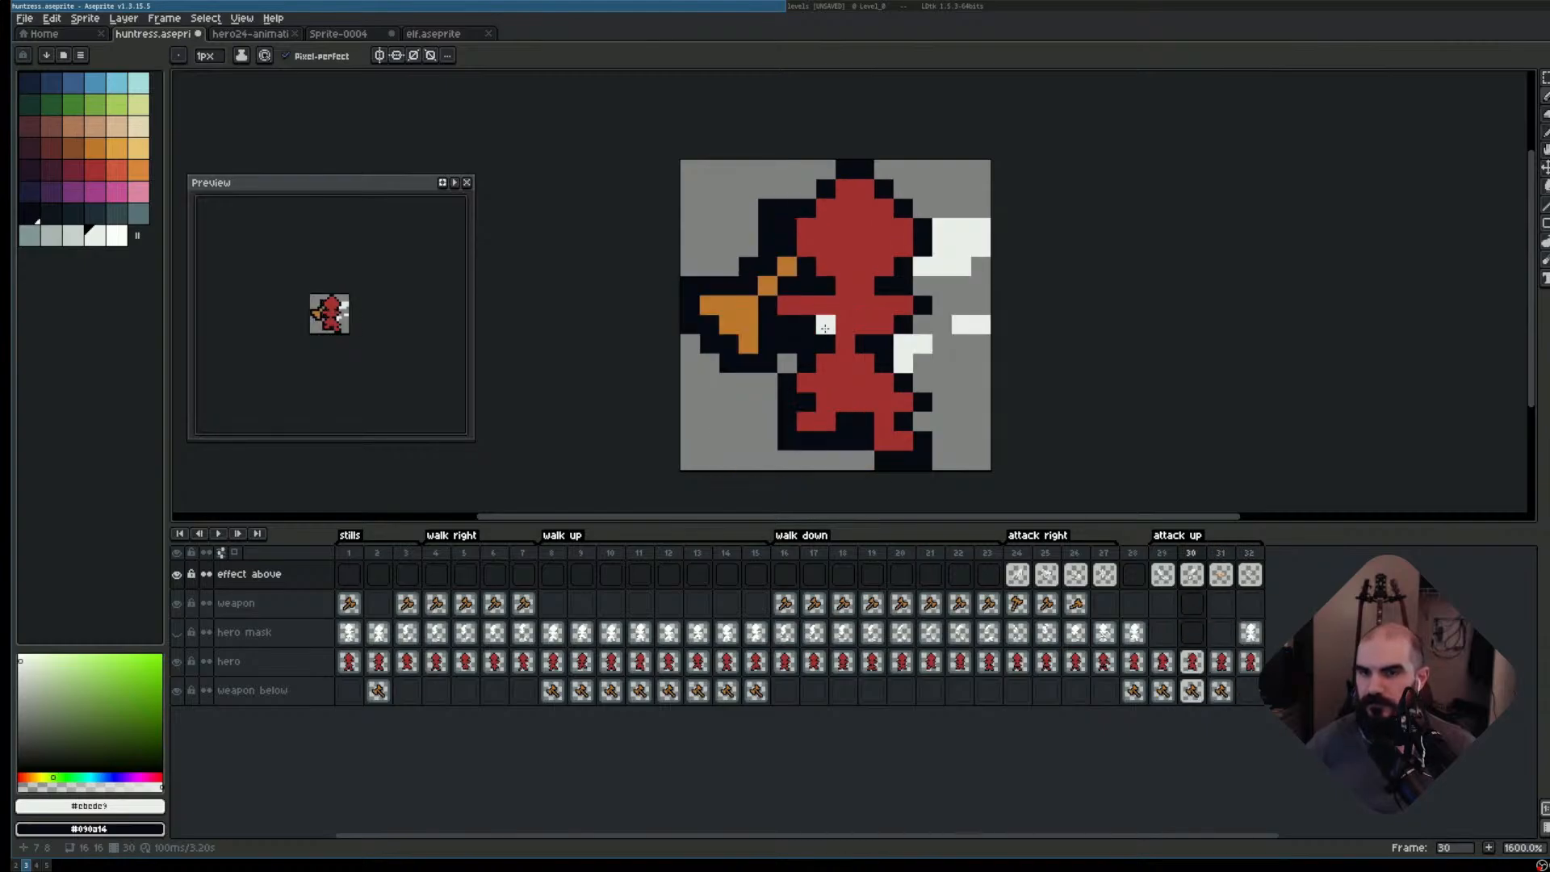
key("Right")
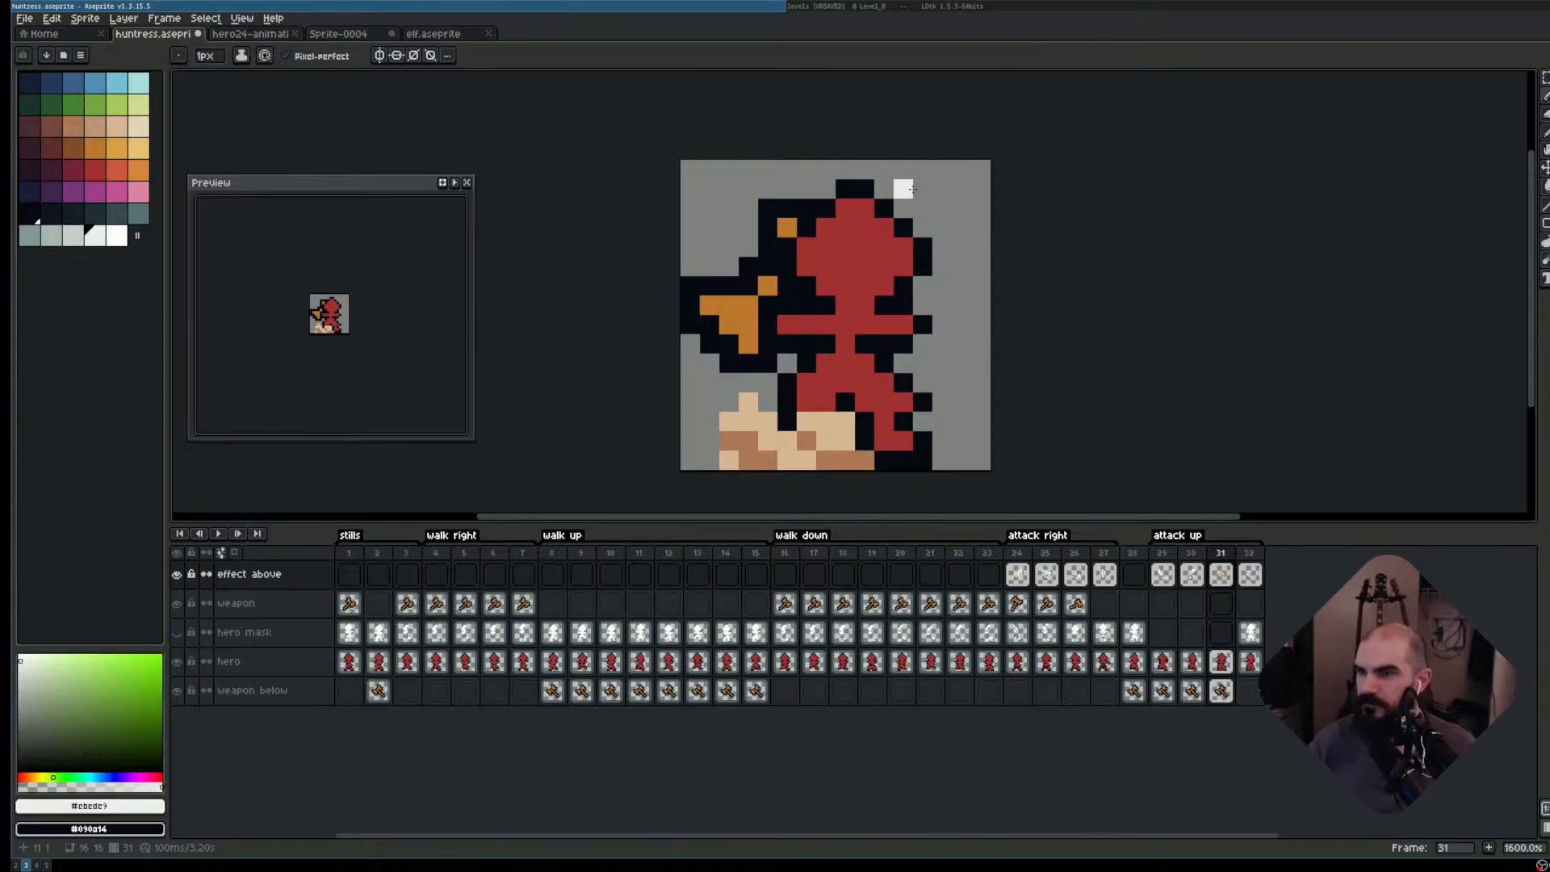
left_click(923, 228)
left_click(961, 208)
left_click(980, 247)
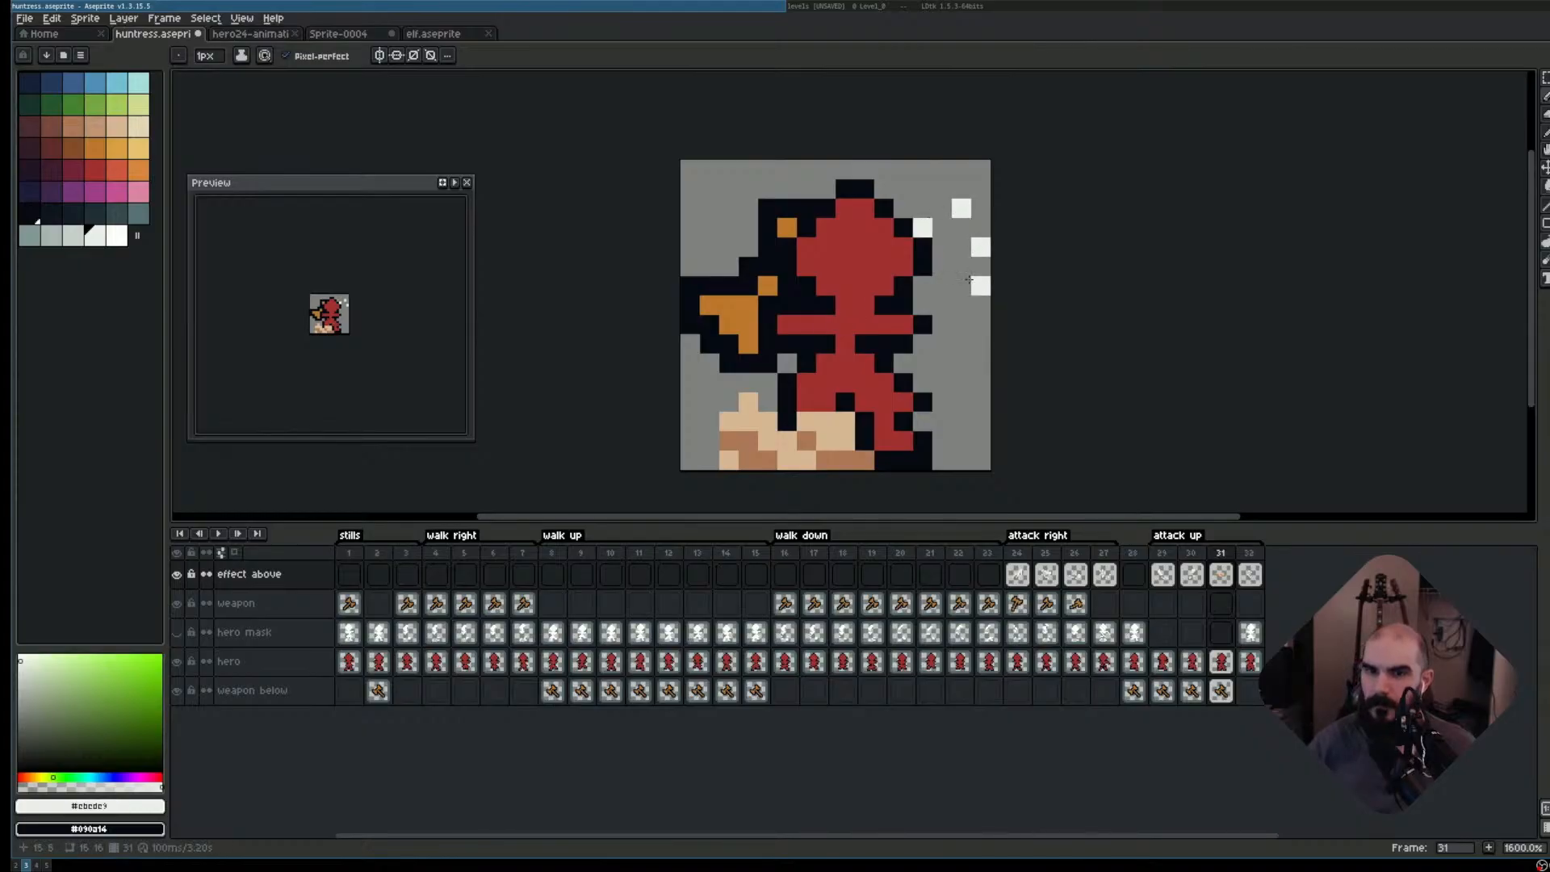
left_click(940, 266)
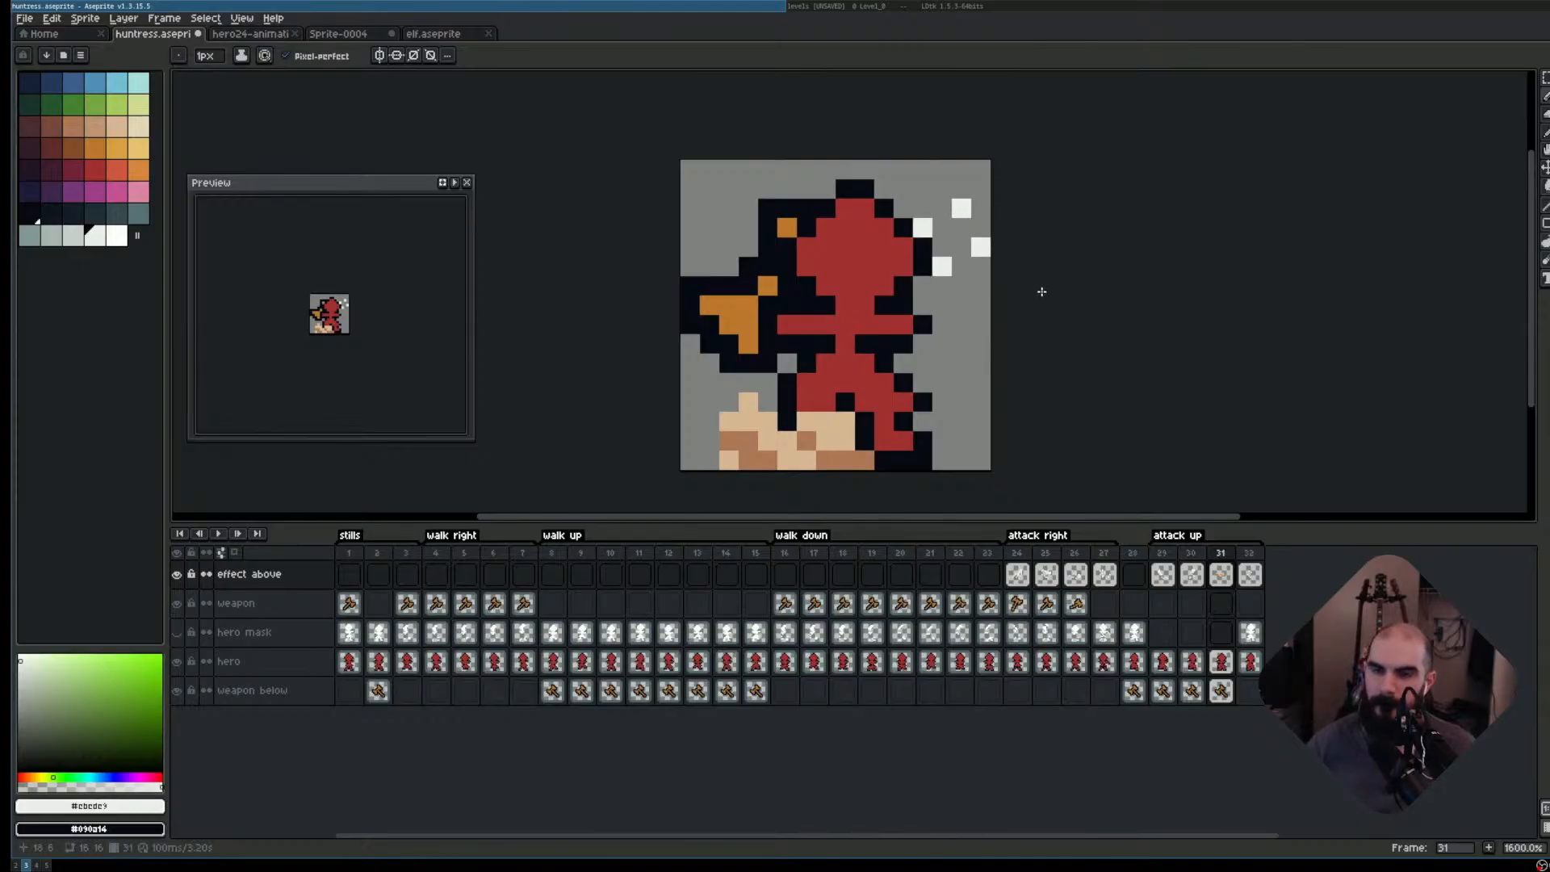
- Save huntress.aseprite and review the attack up animation in playback and frame by frame through frame 32
key("Return")
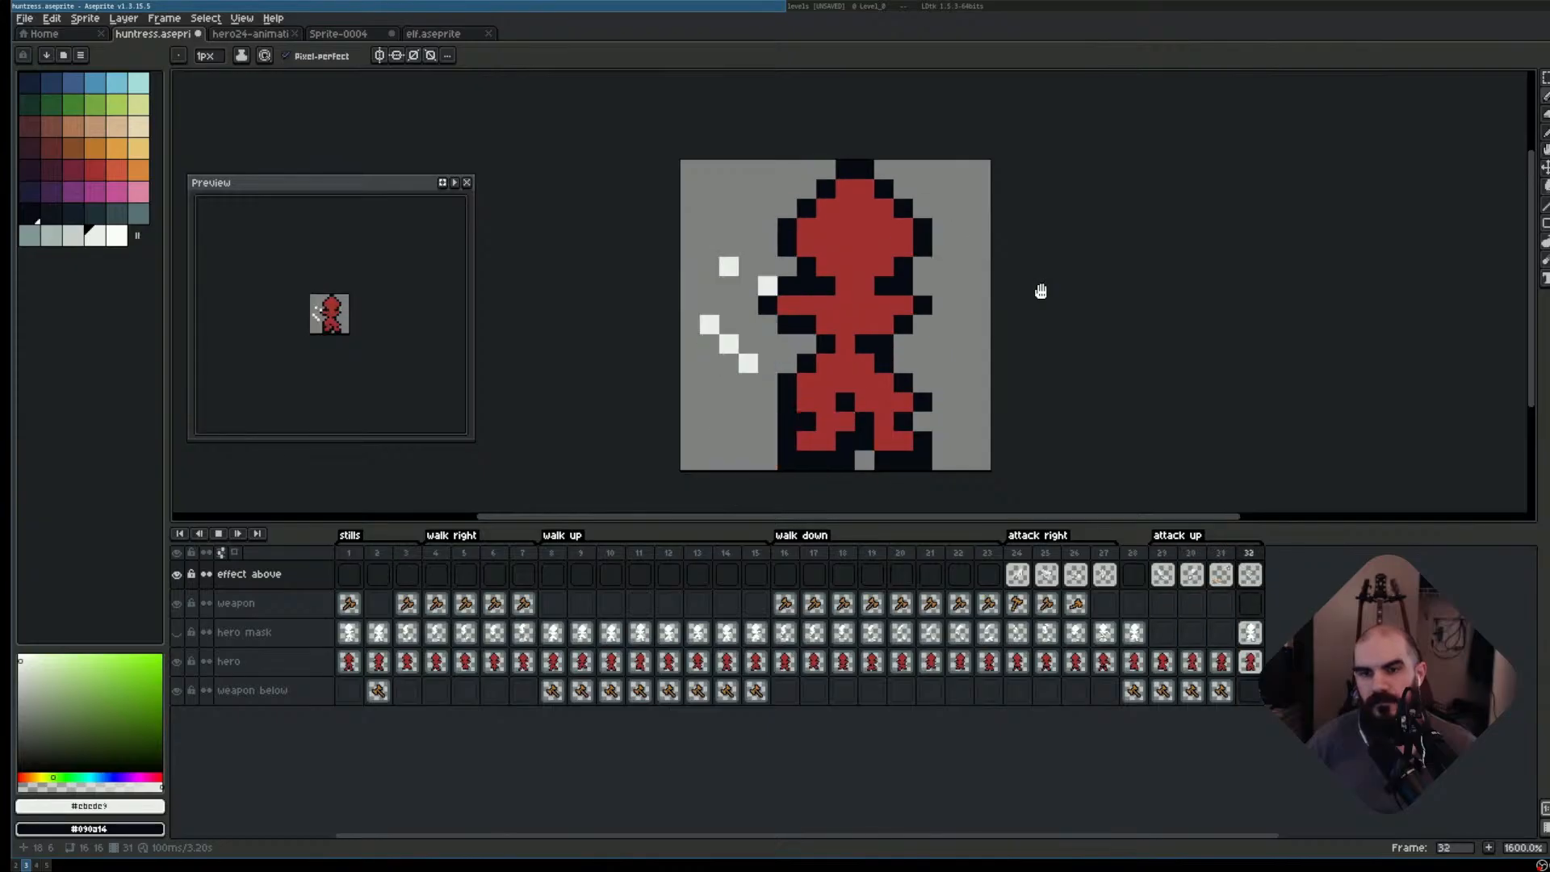
key("Return")
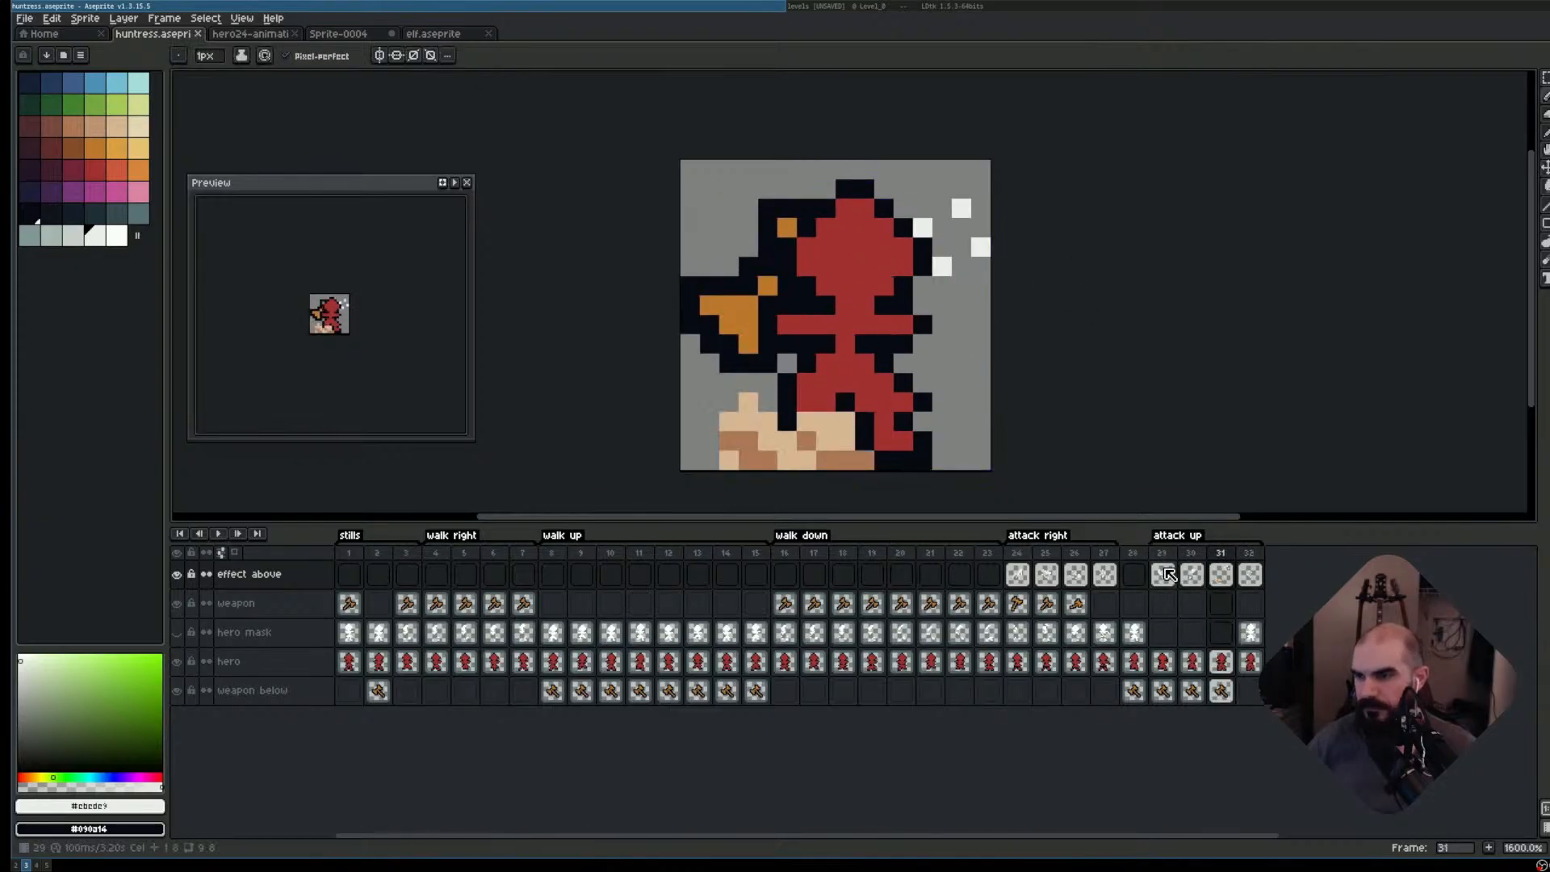
key("Left")
key("Right")
key("Right")
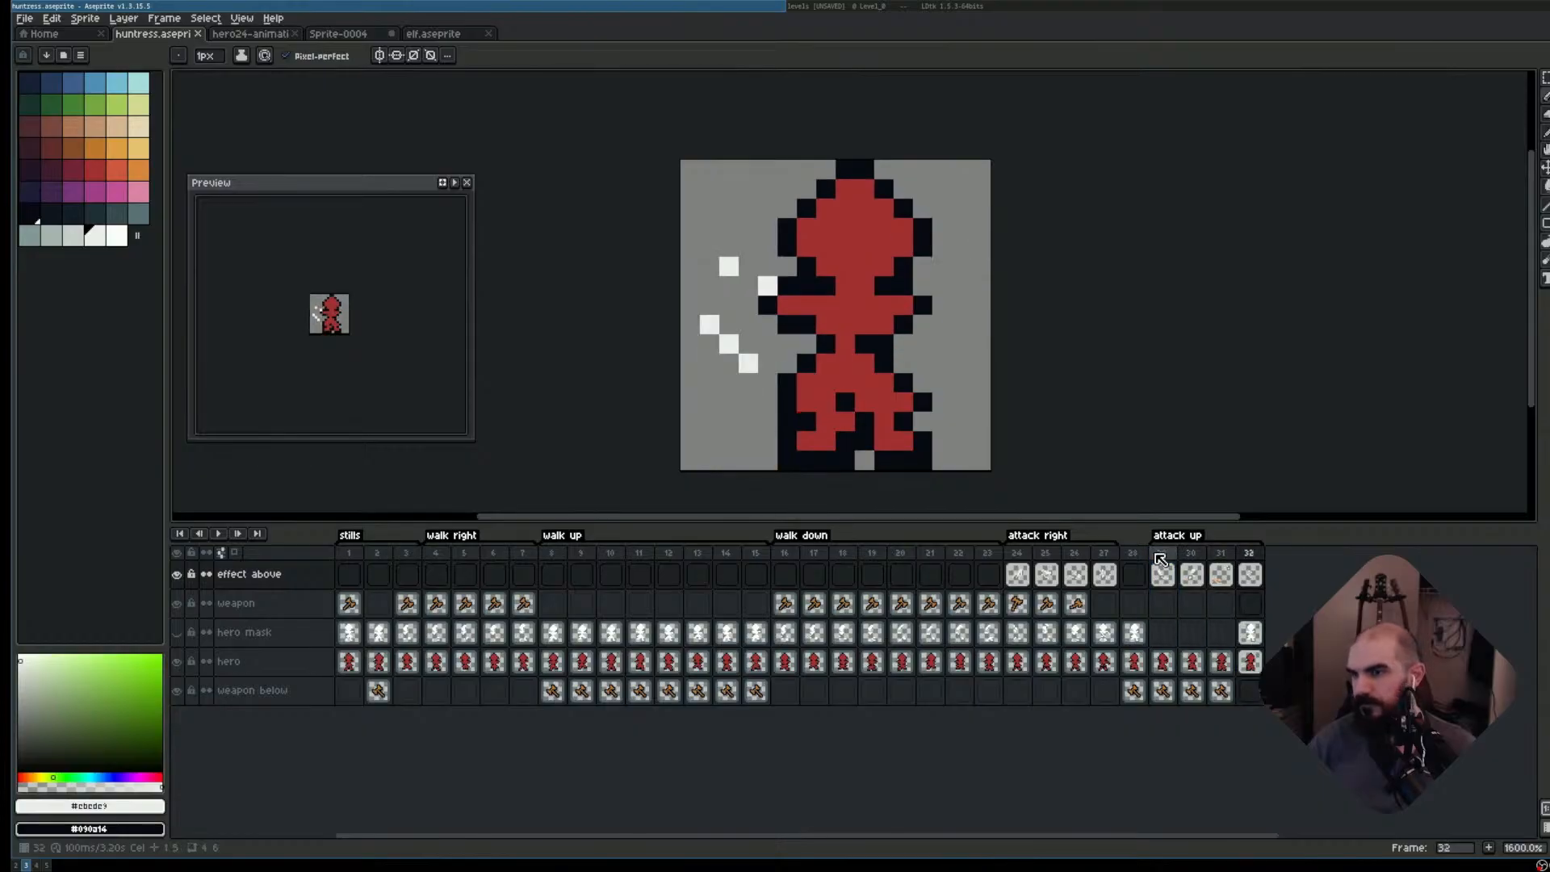
- Compare the attack up poses in frames 30, 31 and 32 by stepping back and forth between them
key("Left")
key("Right")
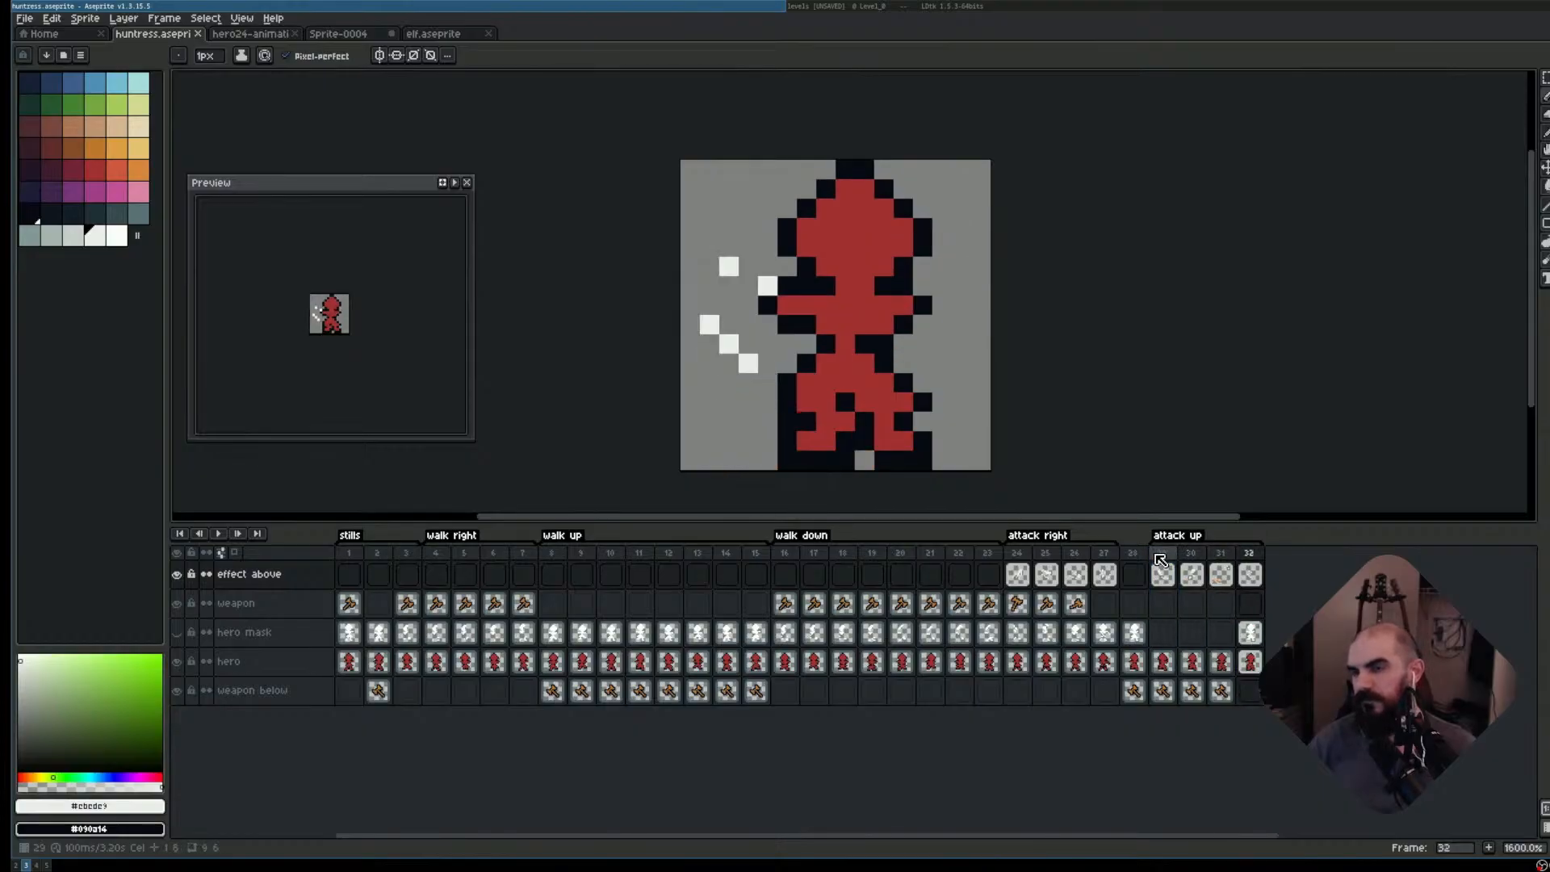
key("Left")
key("Right")
key("Left")
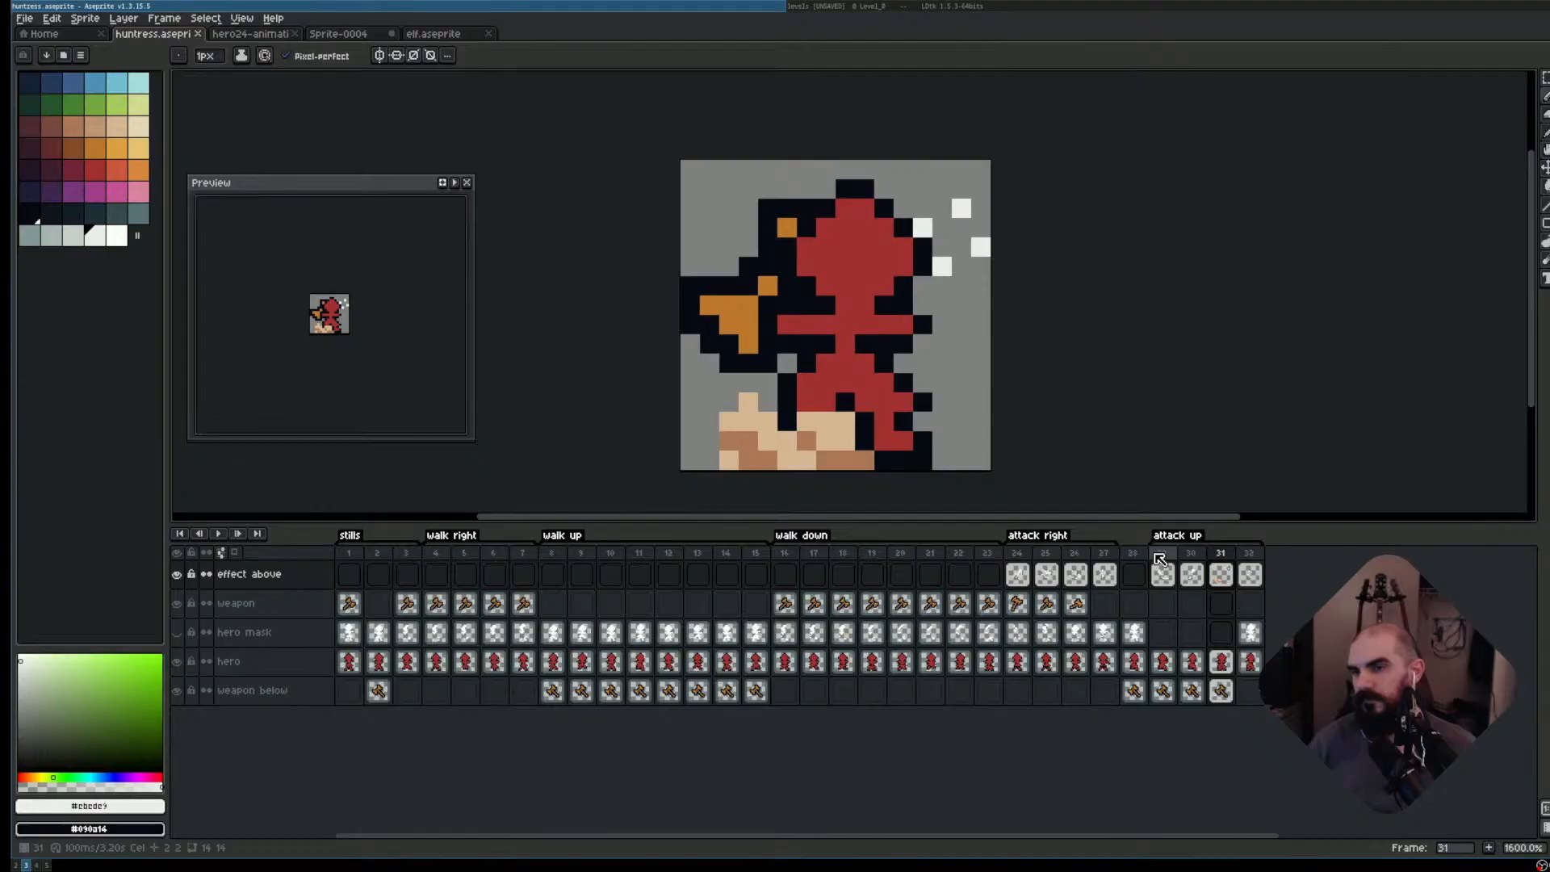
key("Right")
key("Left")
key("Left")
key("Right")
key("Right")
key("Right")
key("Left")
key("Left")
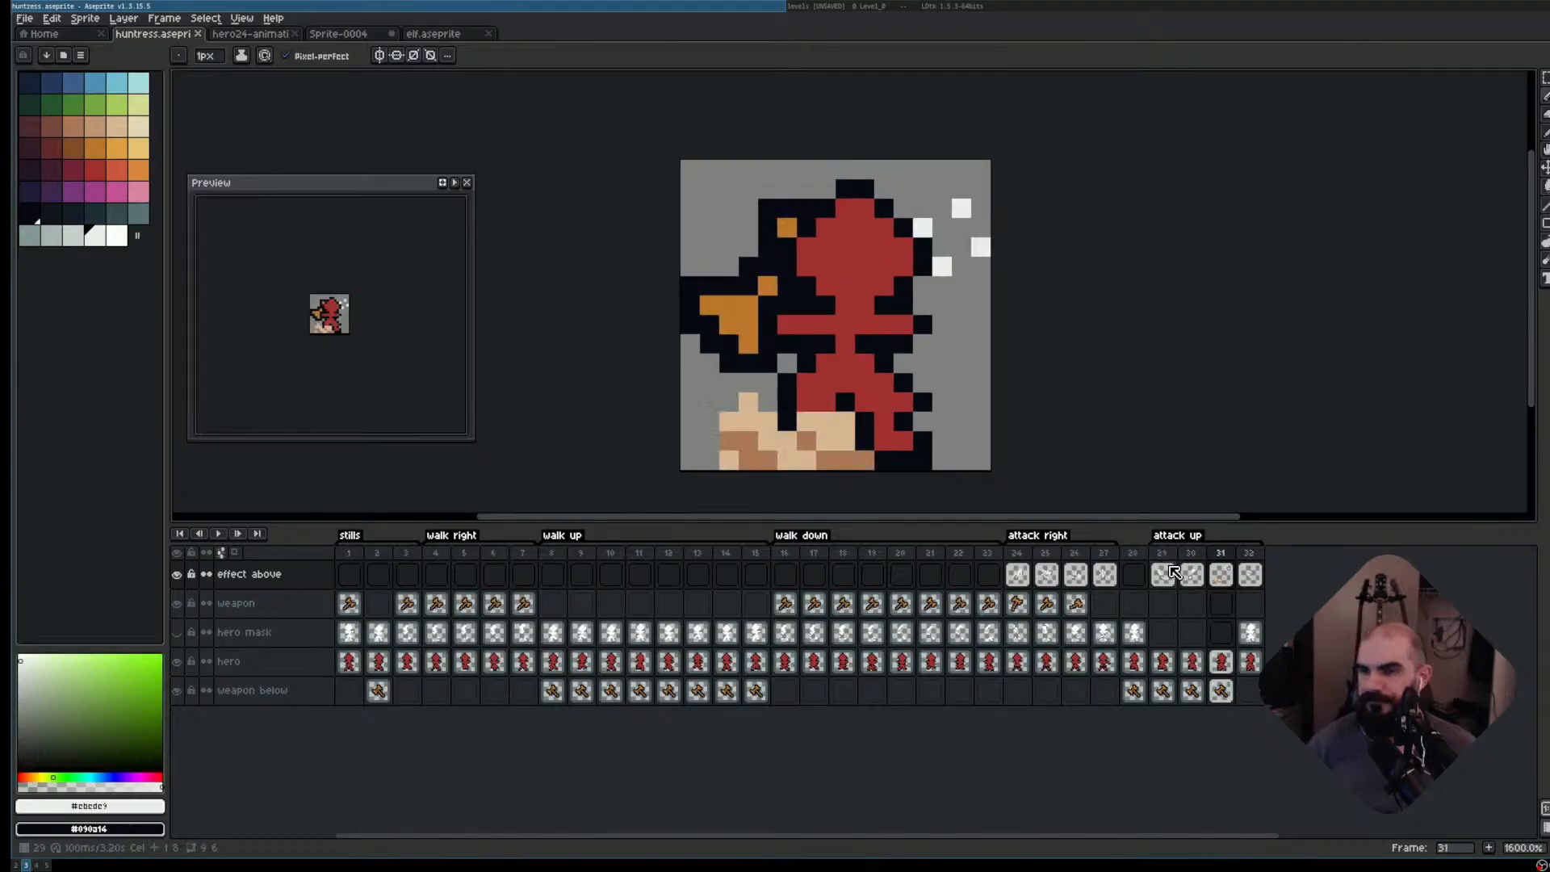
key("Right")
key("Left")
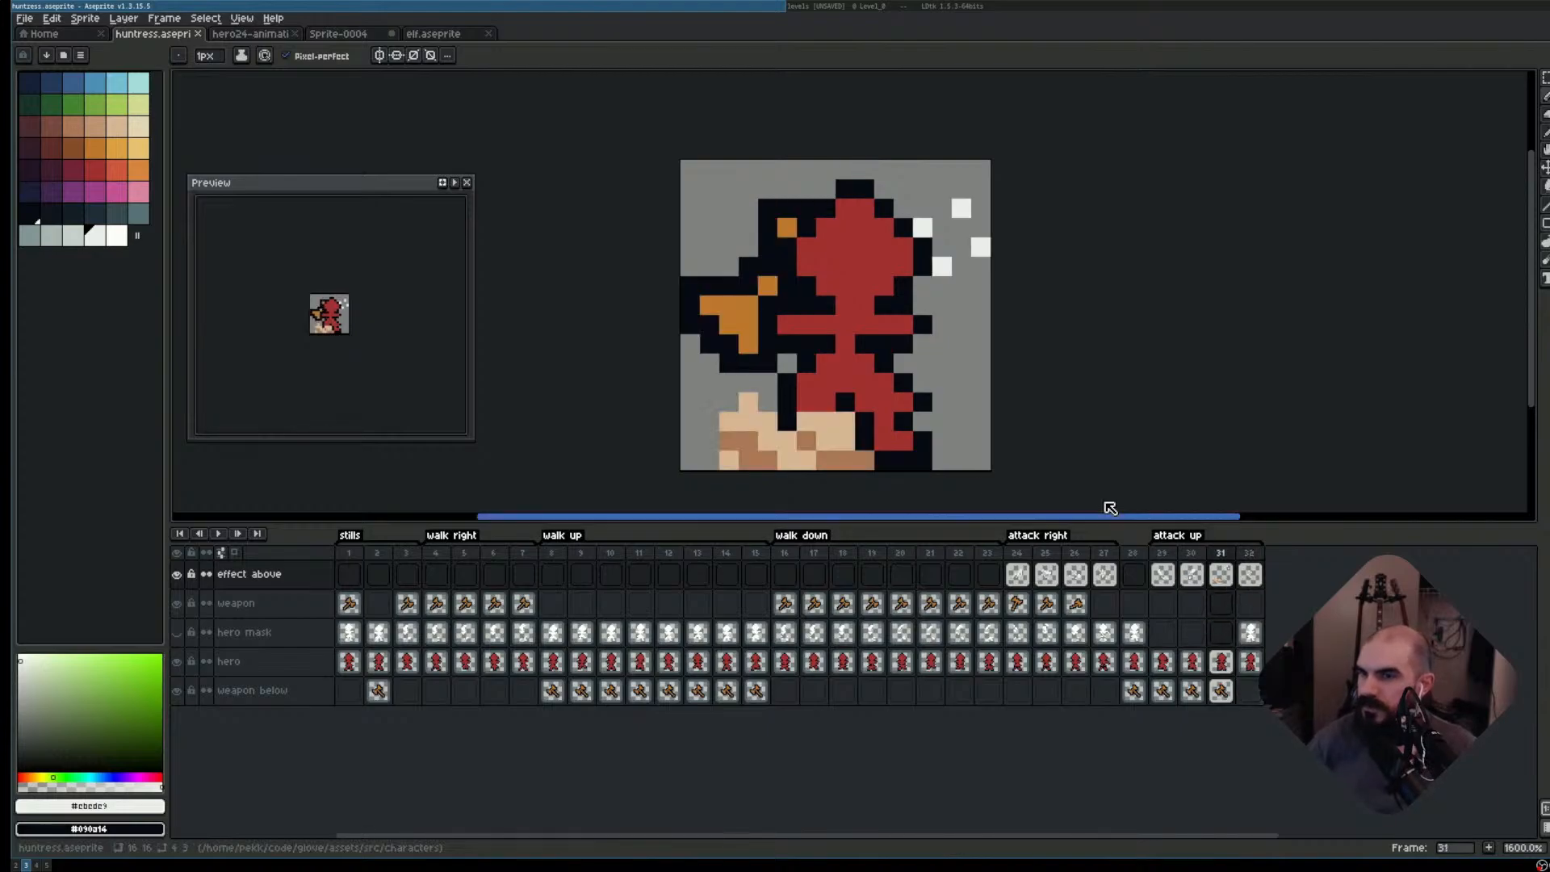
- Copy the tan dust cloud at the hero's feet from frame 31 and paste it at the same spot in frame 32
key("m")
left_click_drag(727, 400, 874, 468)
left_click(1251, 555)
key("ctrl+v")
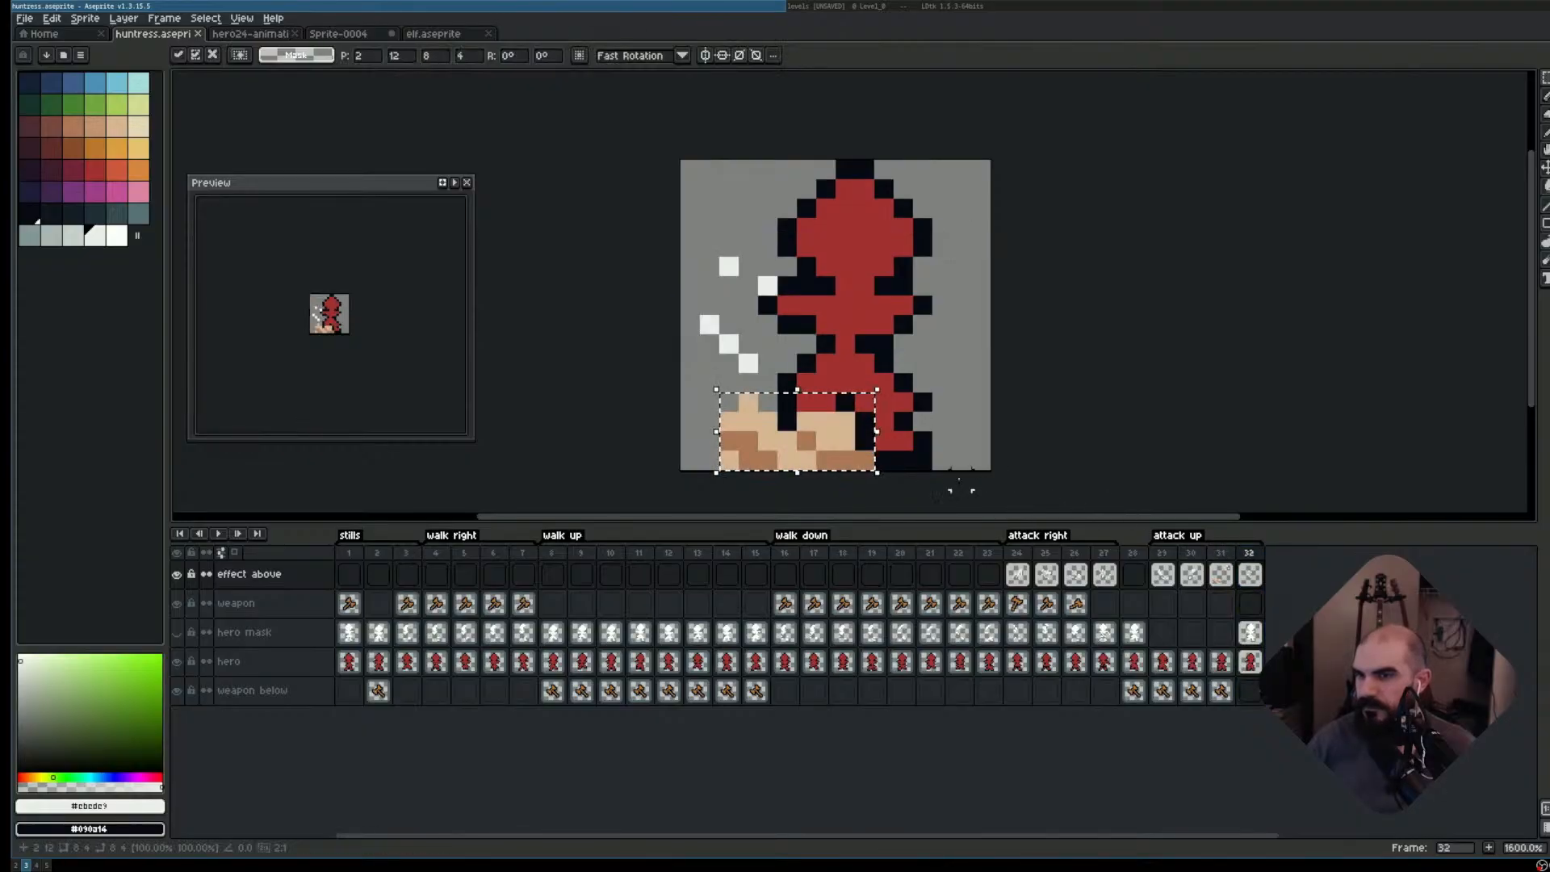
- Erase most of the pasted dust cloud in frame 32, leaving only scattered tan and brown pixels
key("b")
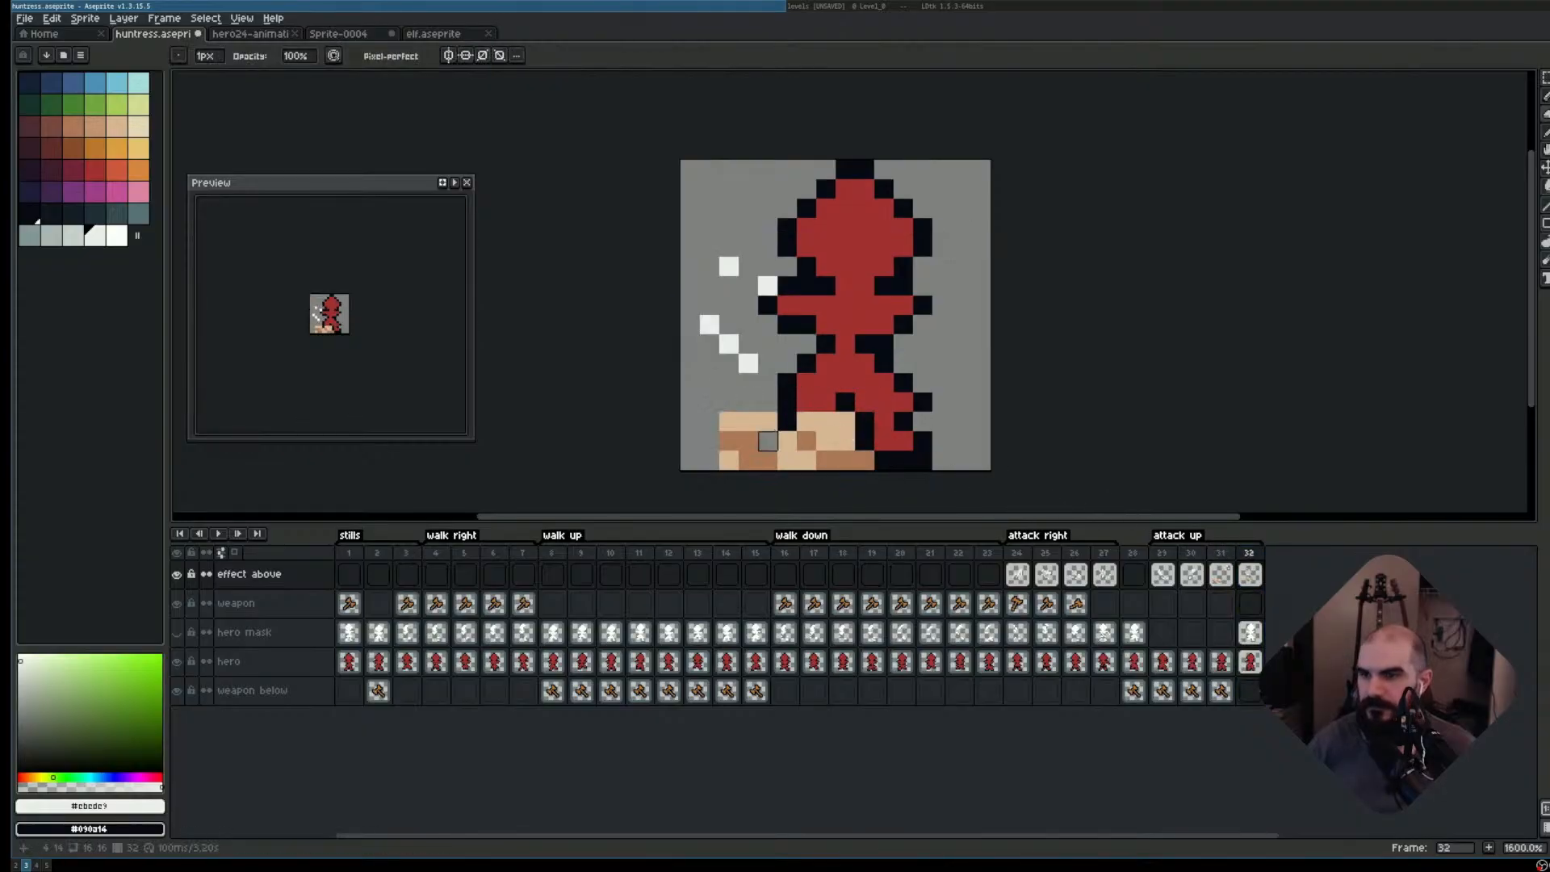
left_click(729, 460)
left_click(788, 460)
left_click(826, 441)
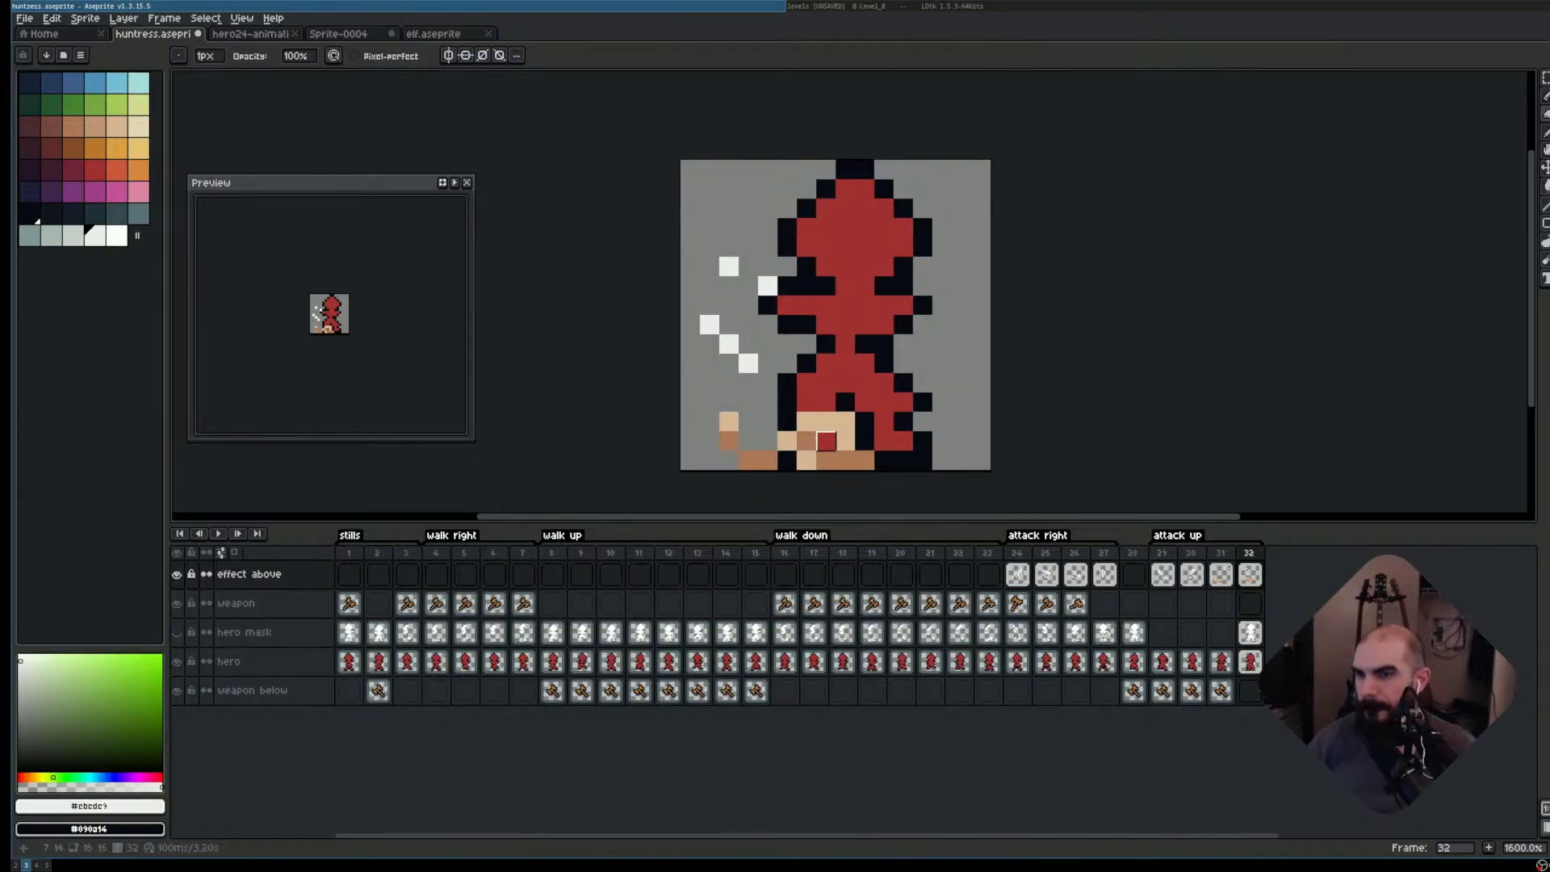
left_click(845, 421)
left_click(826, 421)
left_click(845, 461)
left_click(868, 459)
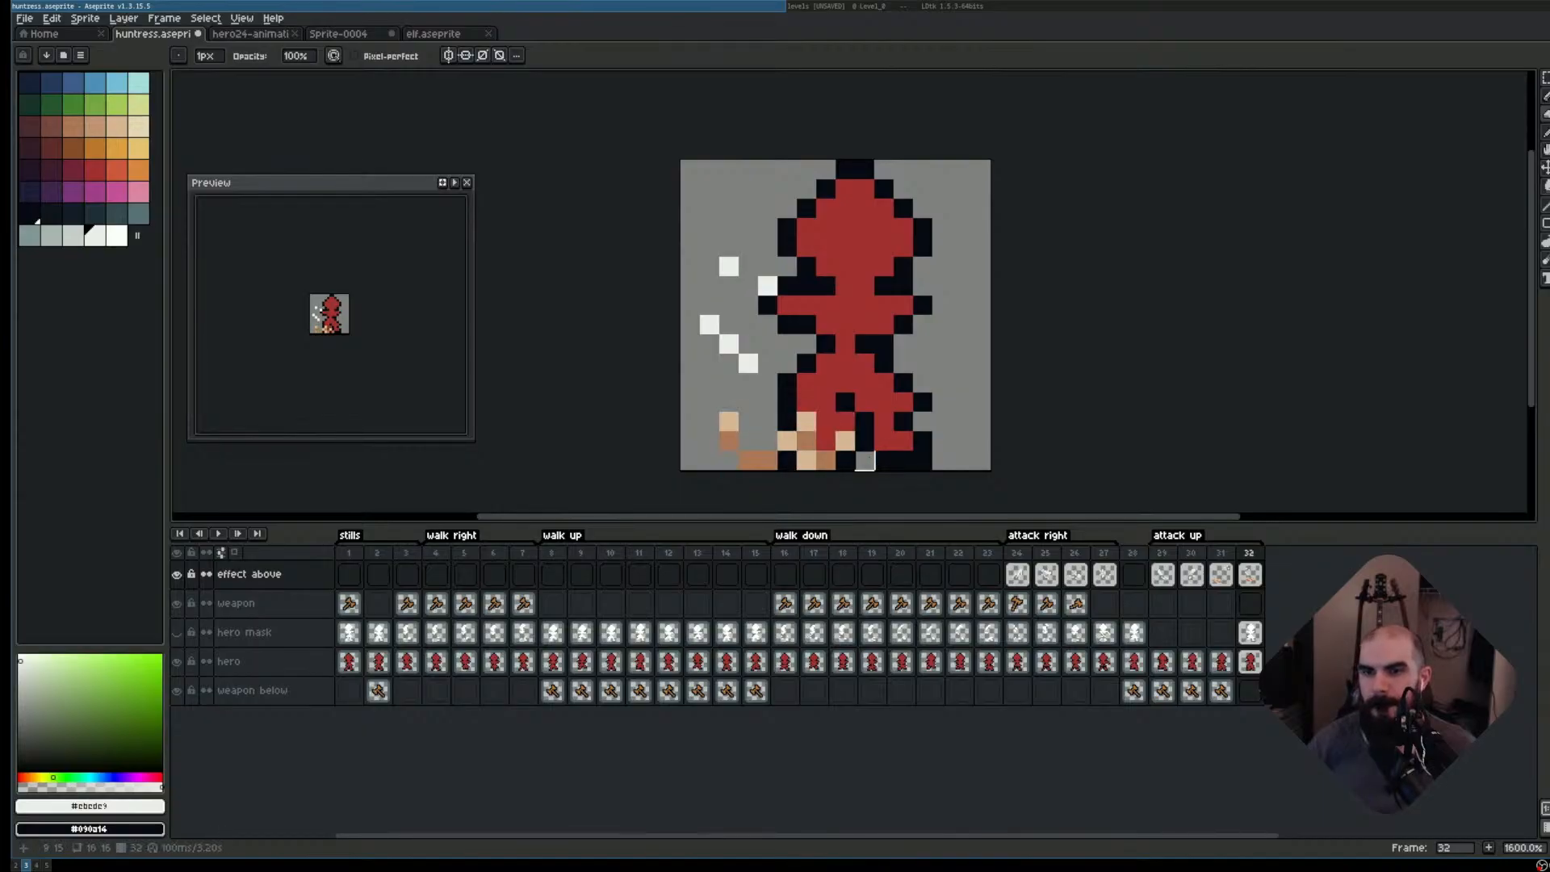
- Play back the attack up animation and step through frames 29 to 32 to check the dust effect
key("Return")
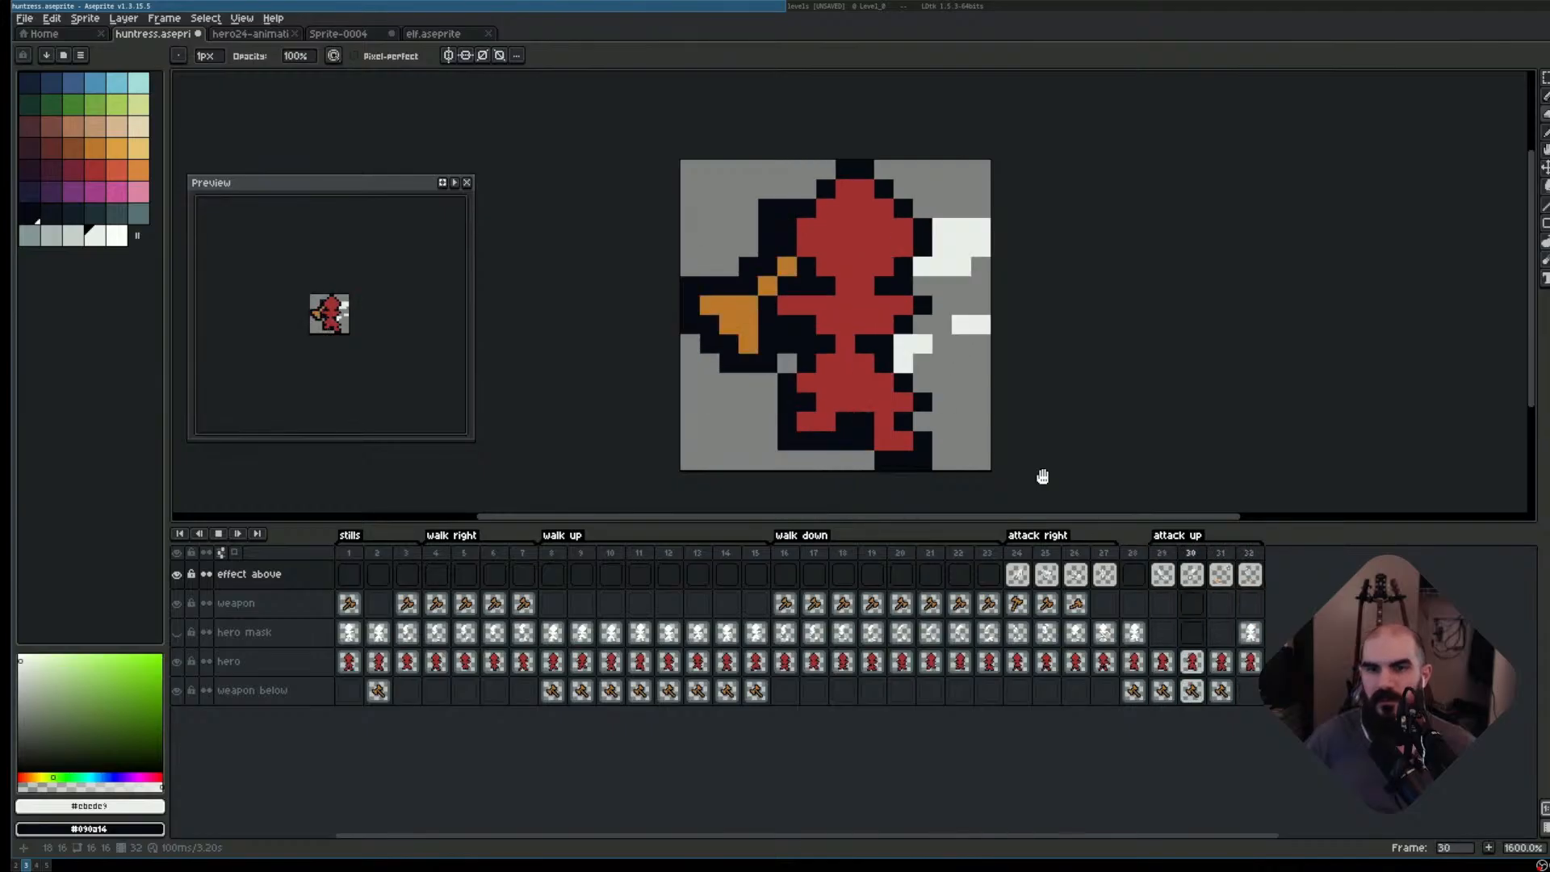
key("Return")
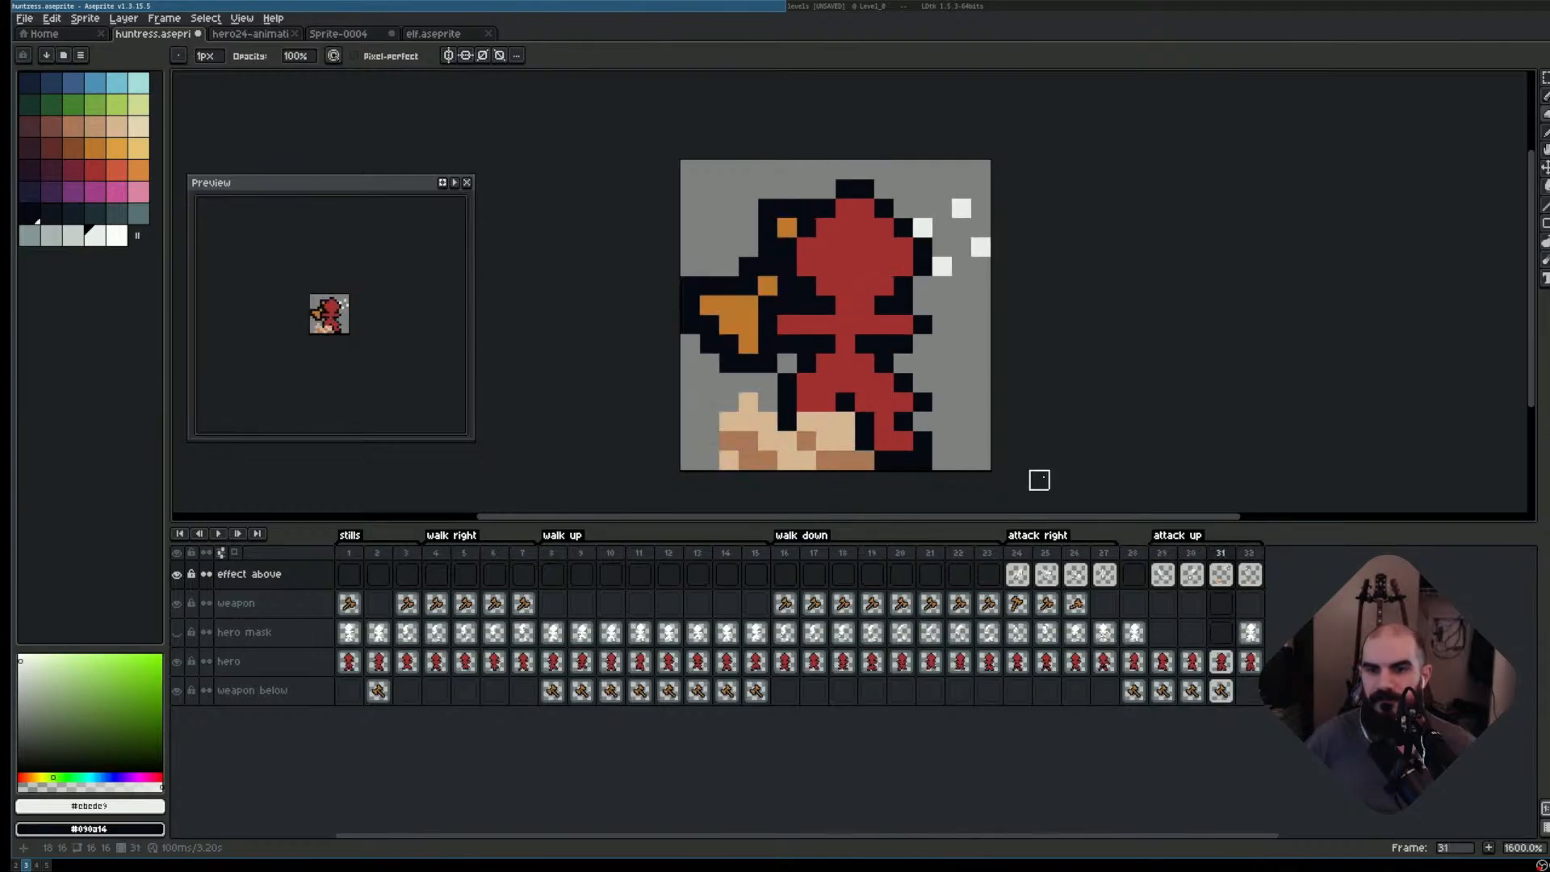
key("Left")
key("Right")
key("Left")
key("Left")
key("Left")
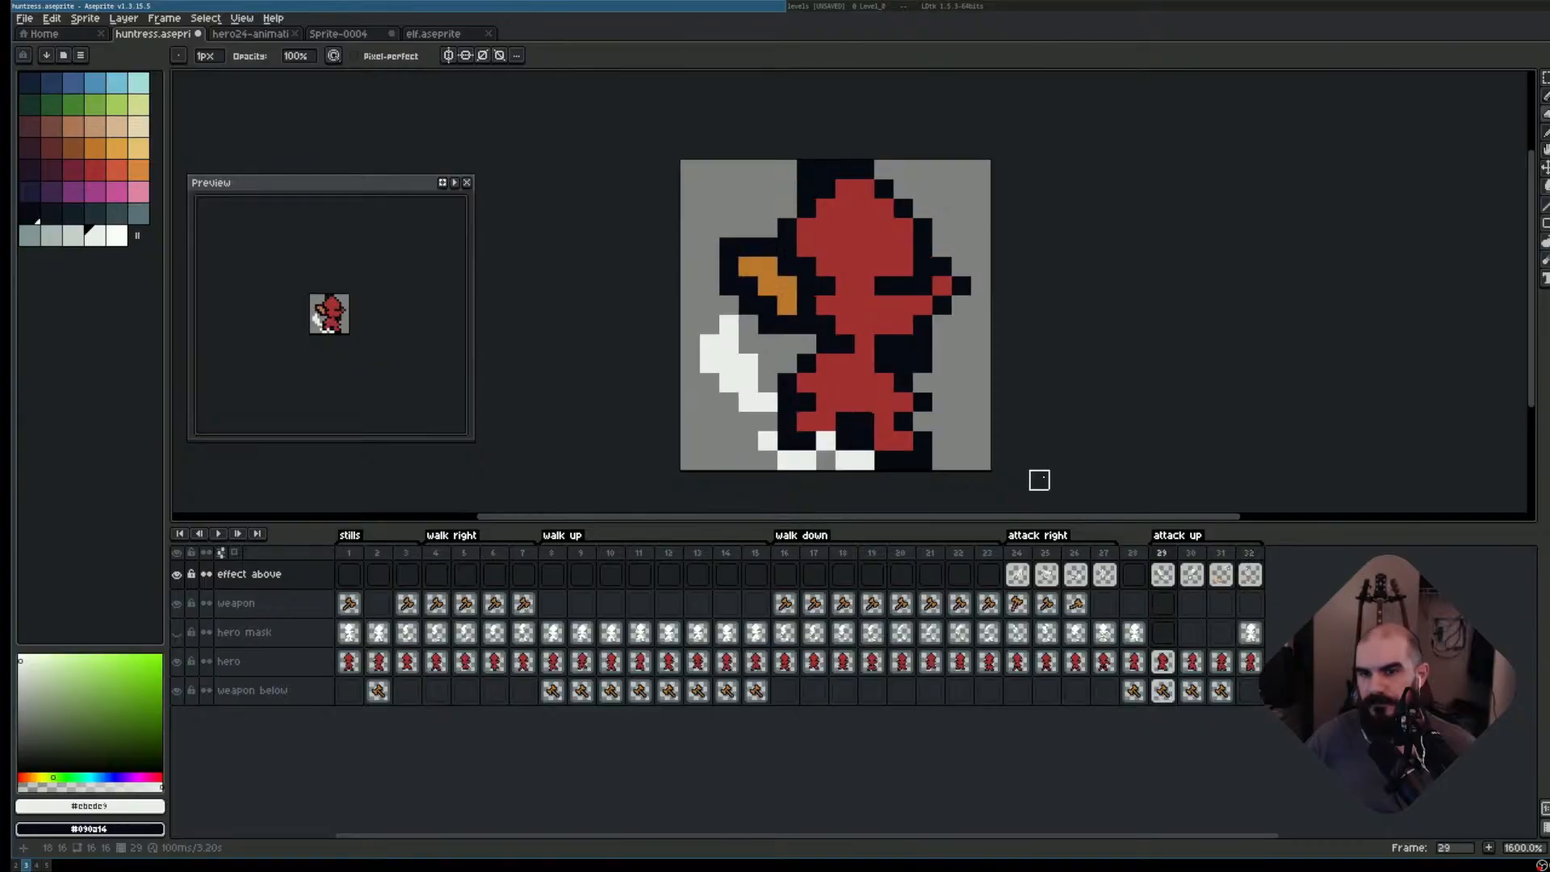
key("Return")
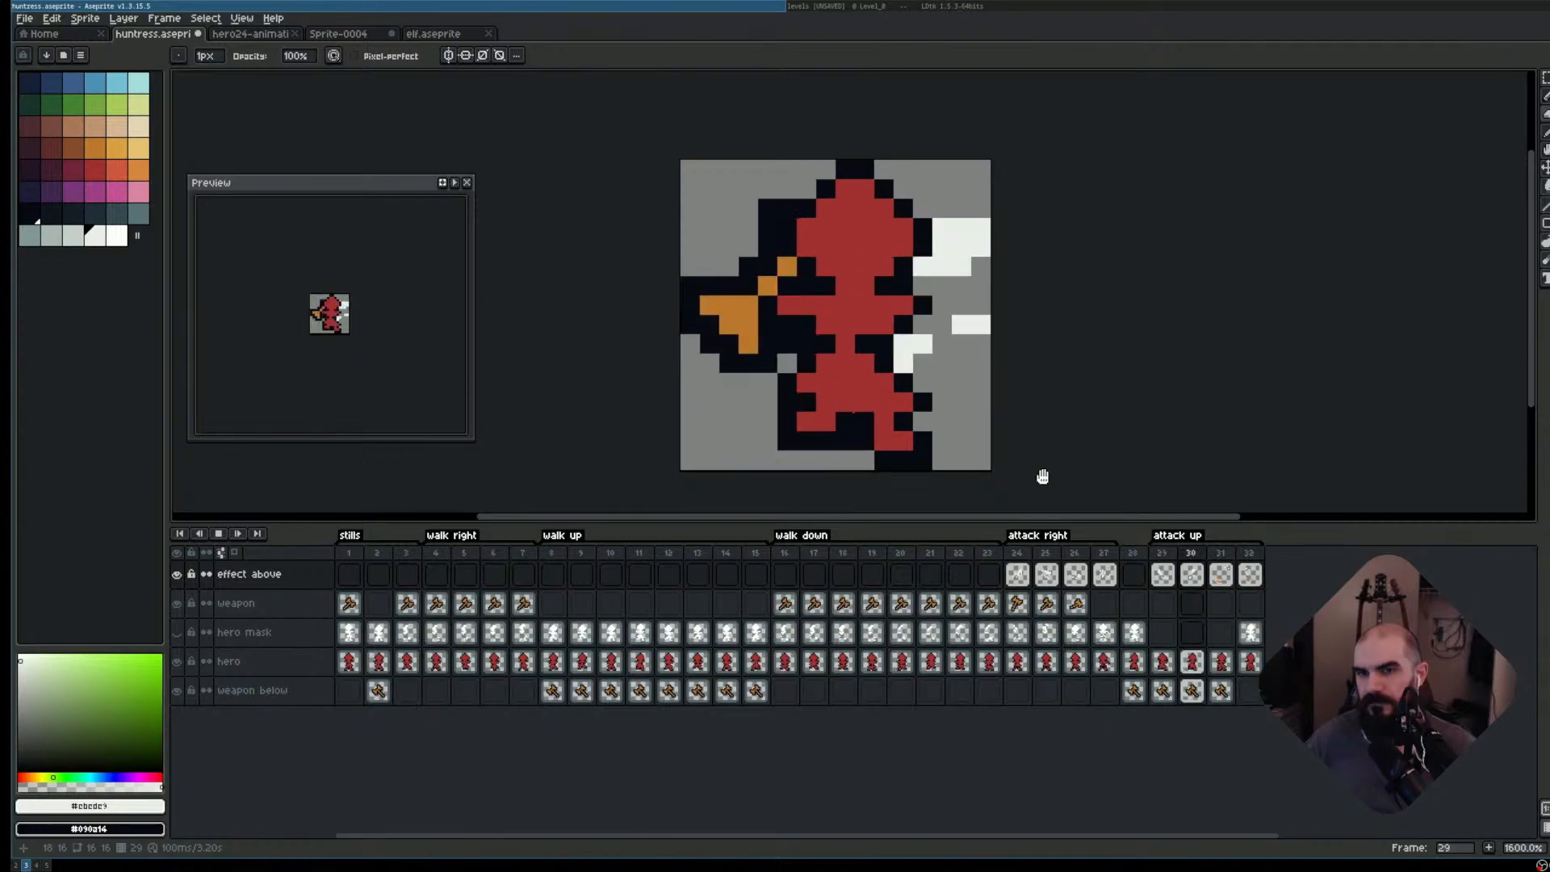
key("Return")
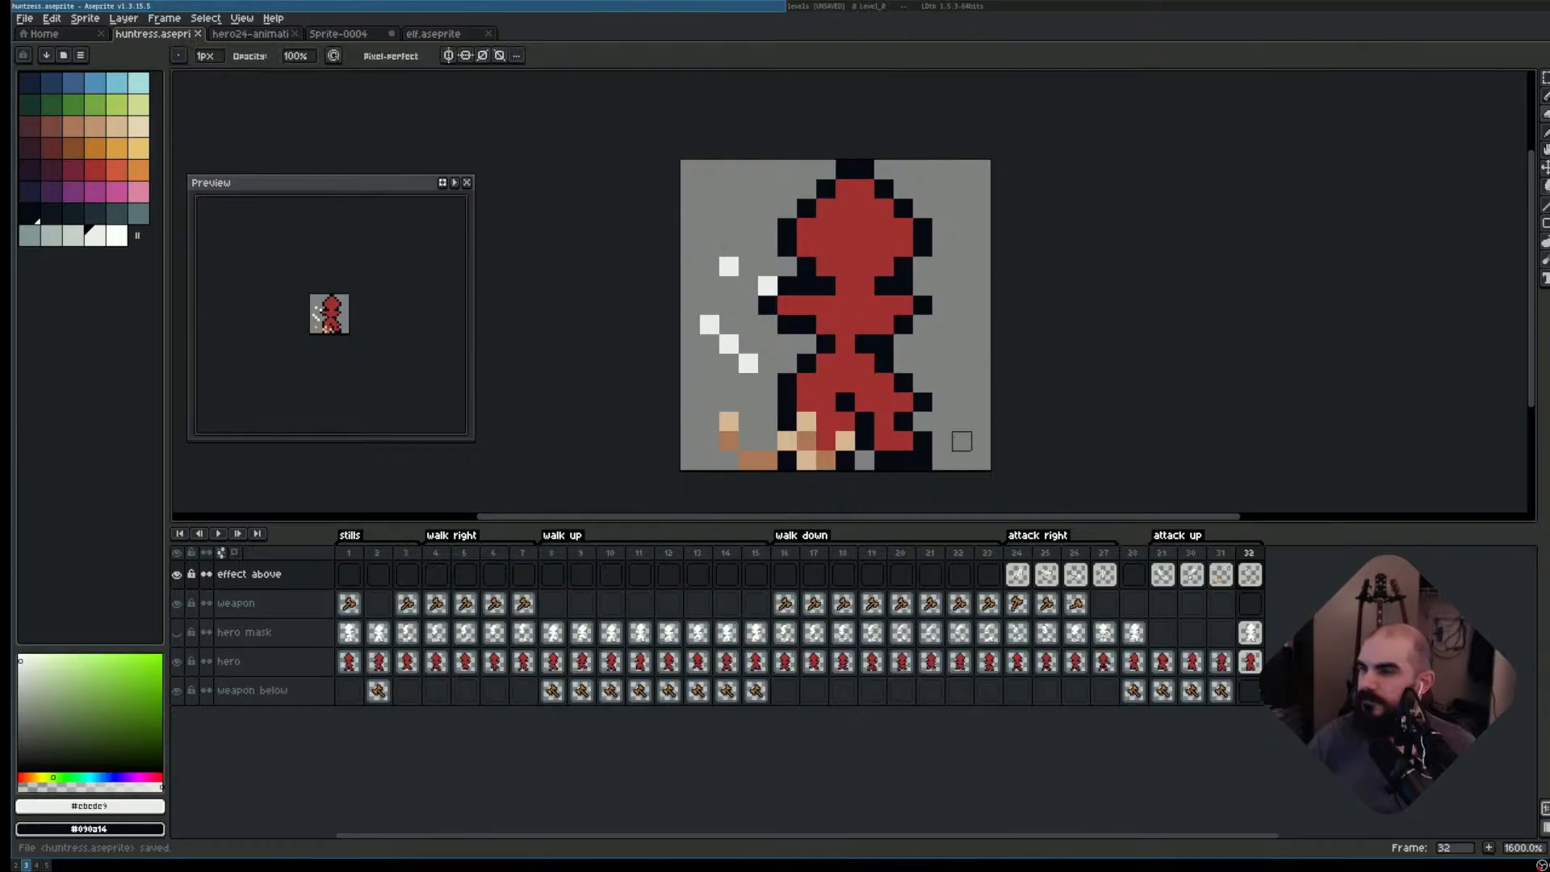
- Compare the first walk down frame with the start of attack up, and look at the elf.aseprite sprite for reference
left_click(784, 573)
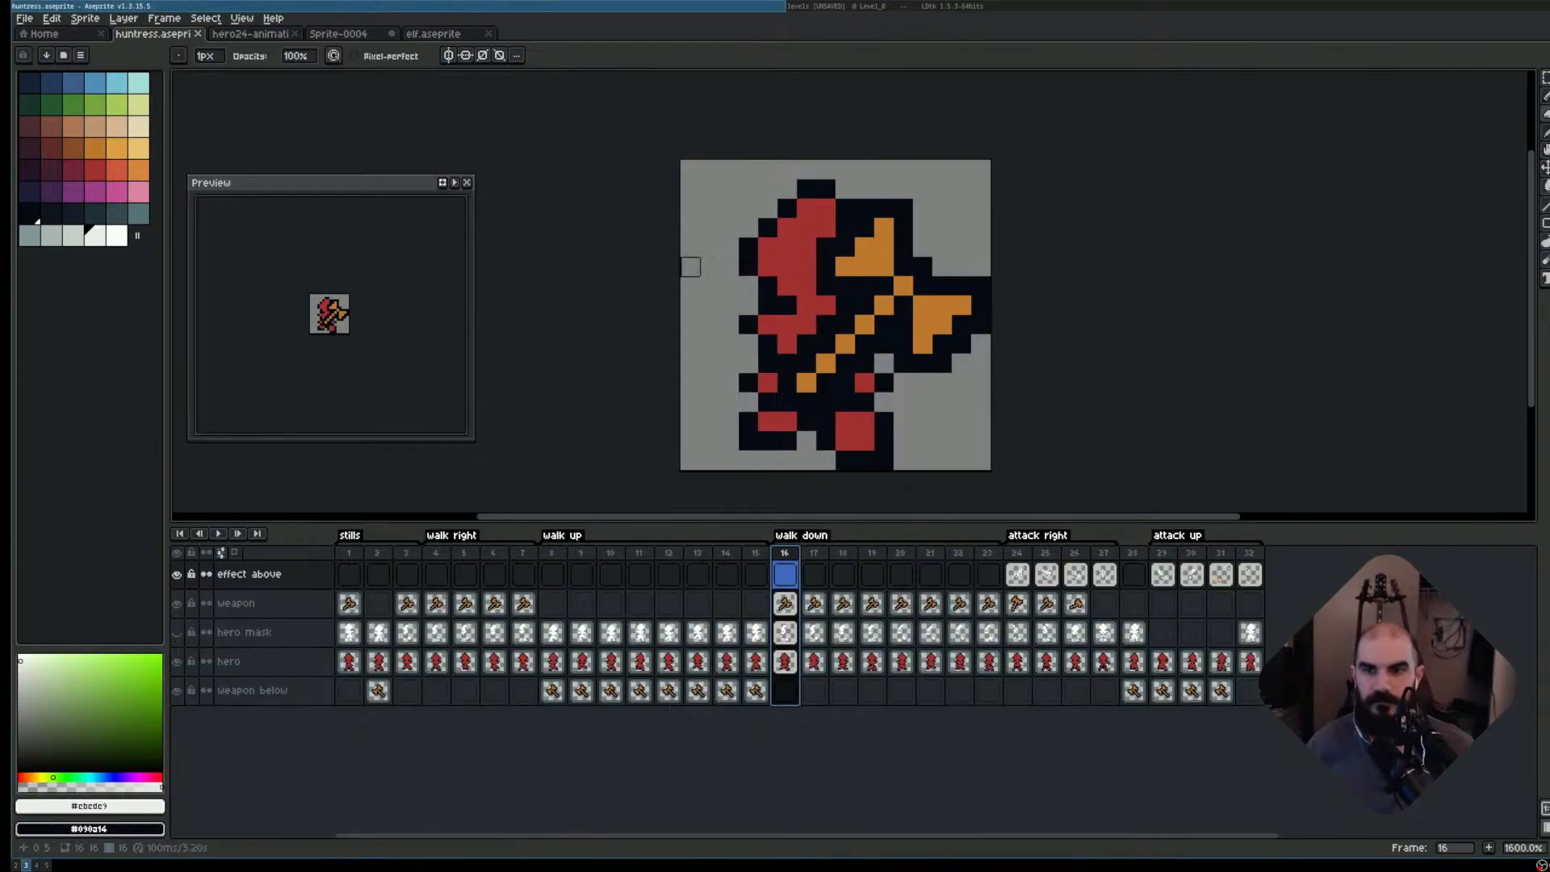
left_click_drag(1097, 376, 1066, 361)
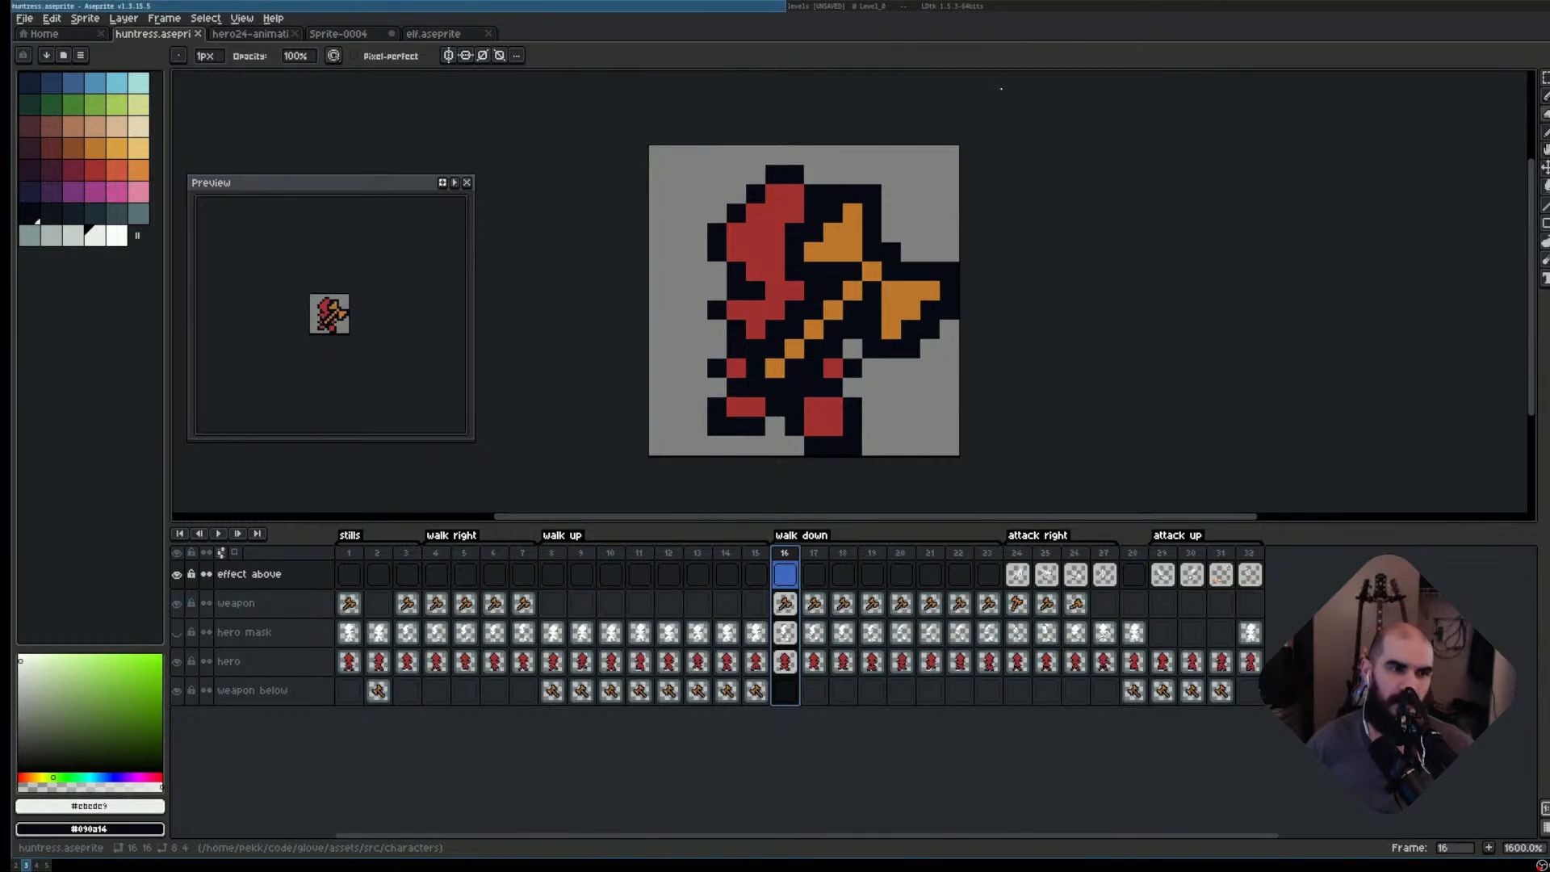
scroll(1002, 329, "down", 1)
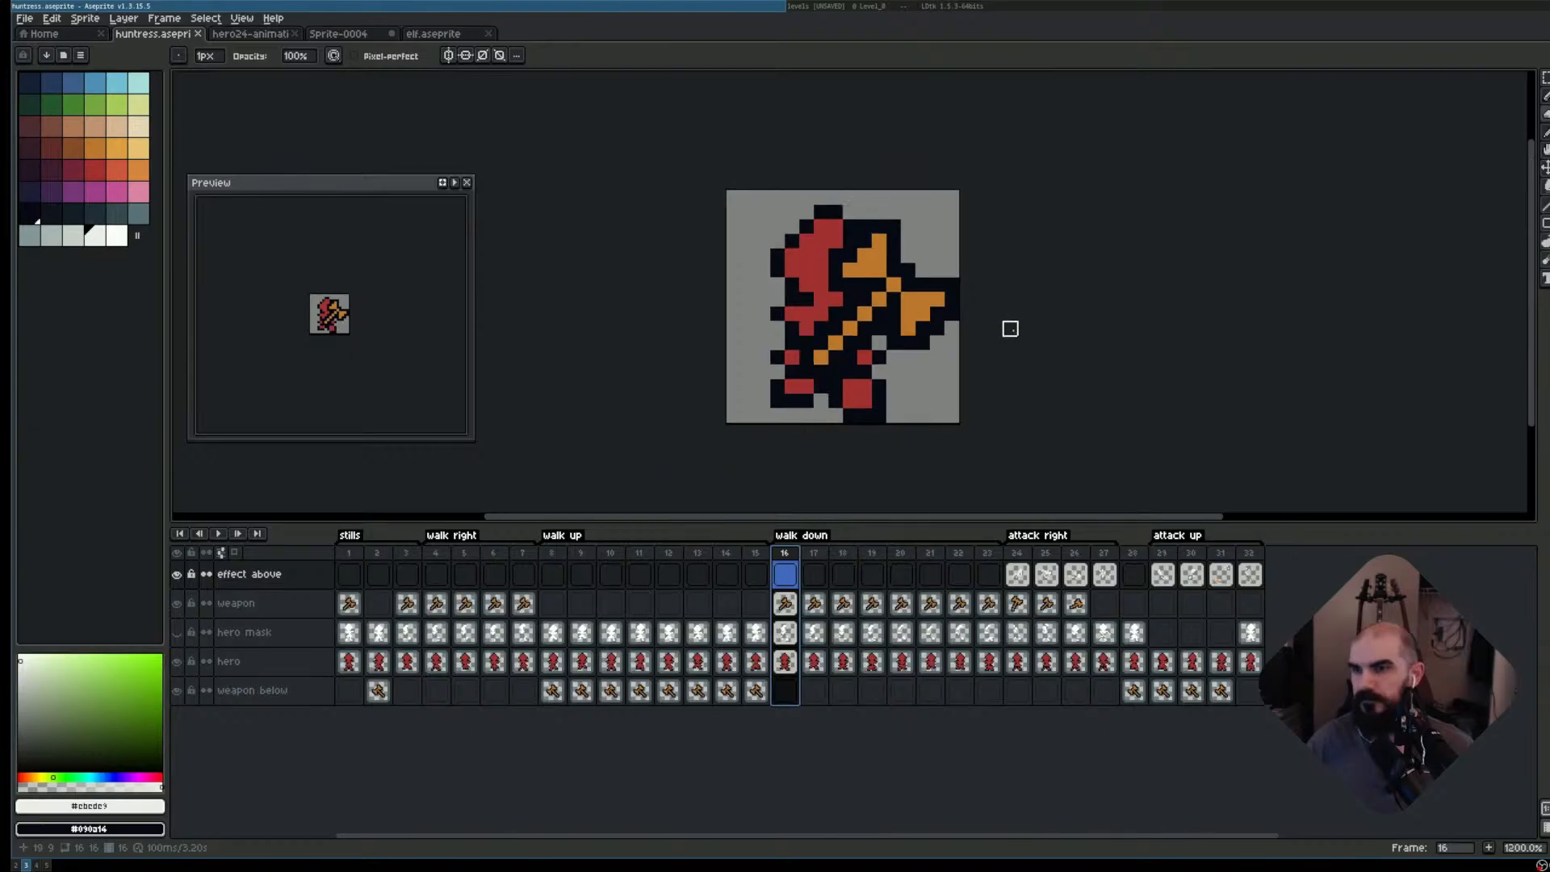
left_click(1163, 554)
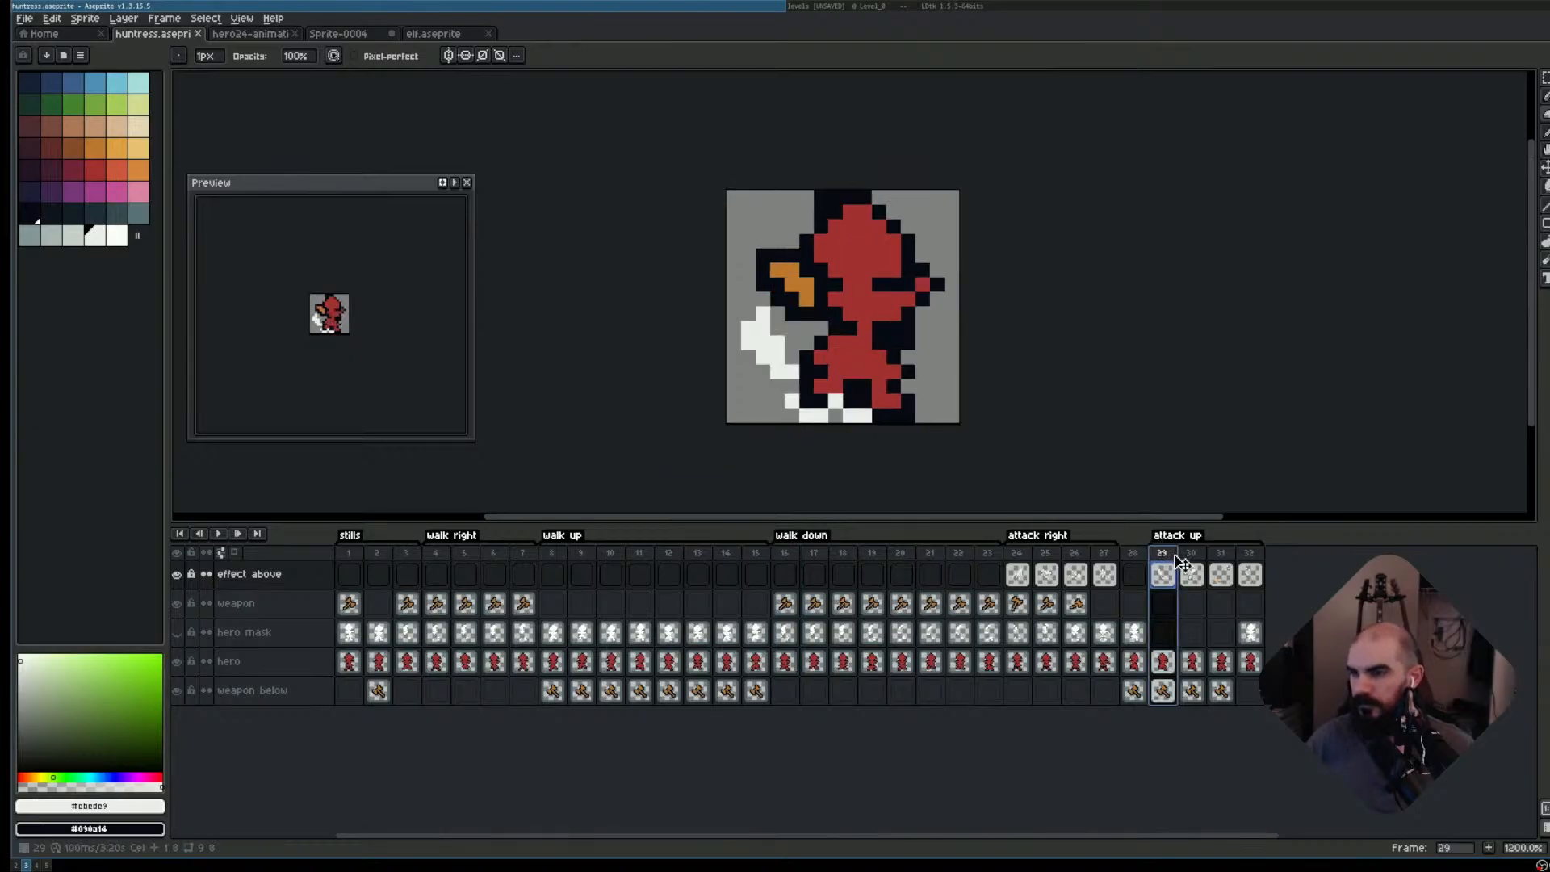
left_click(784, 554)
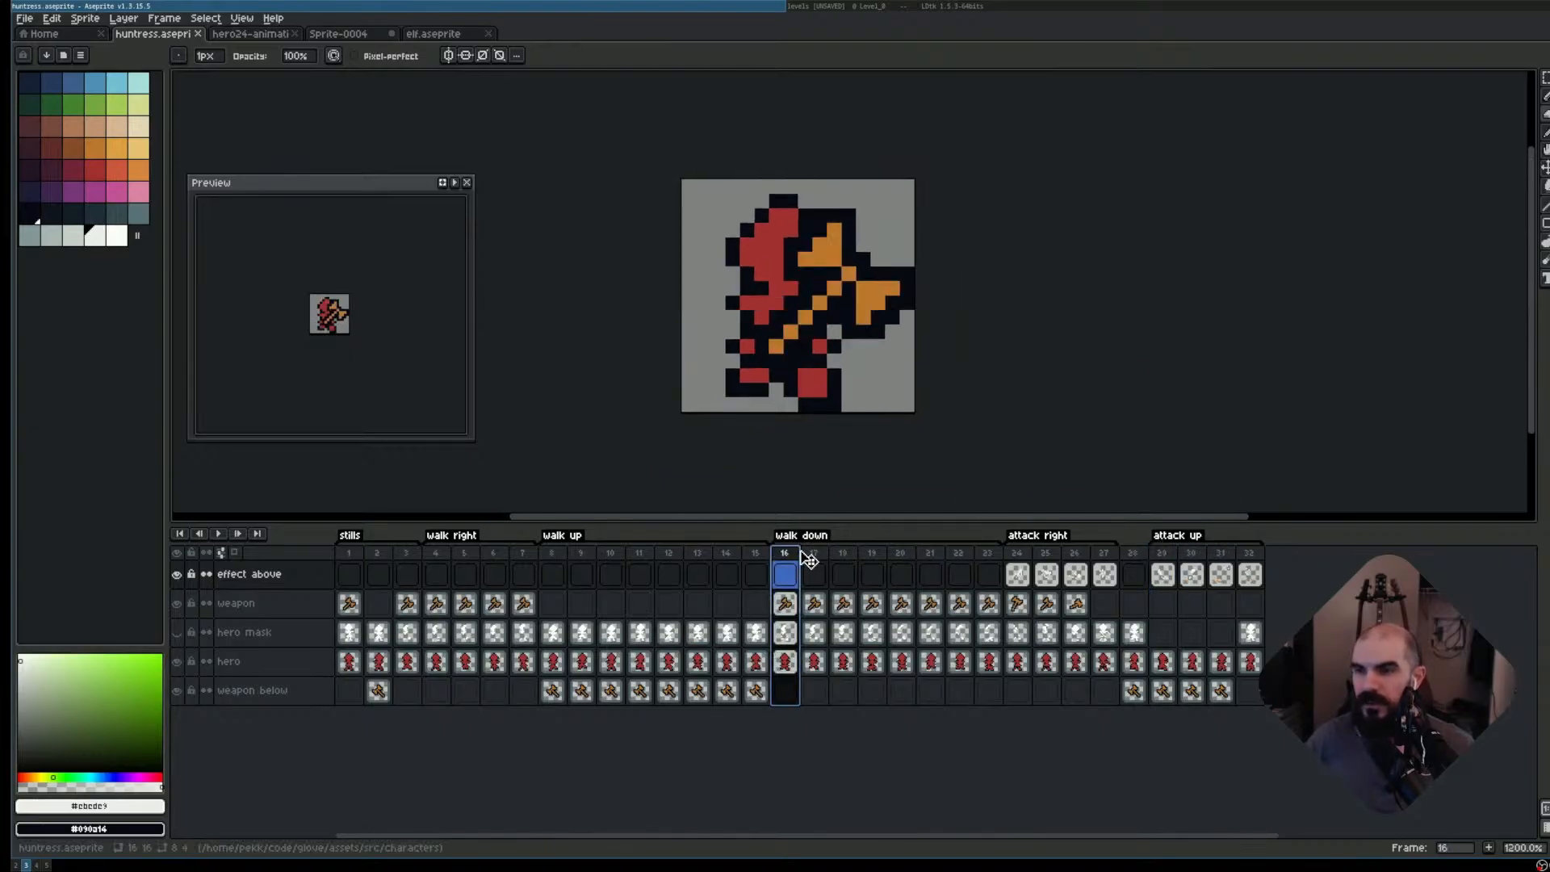
left_click(814, 554)
key("Left")
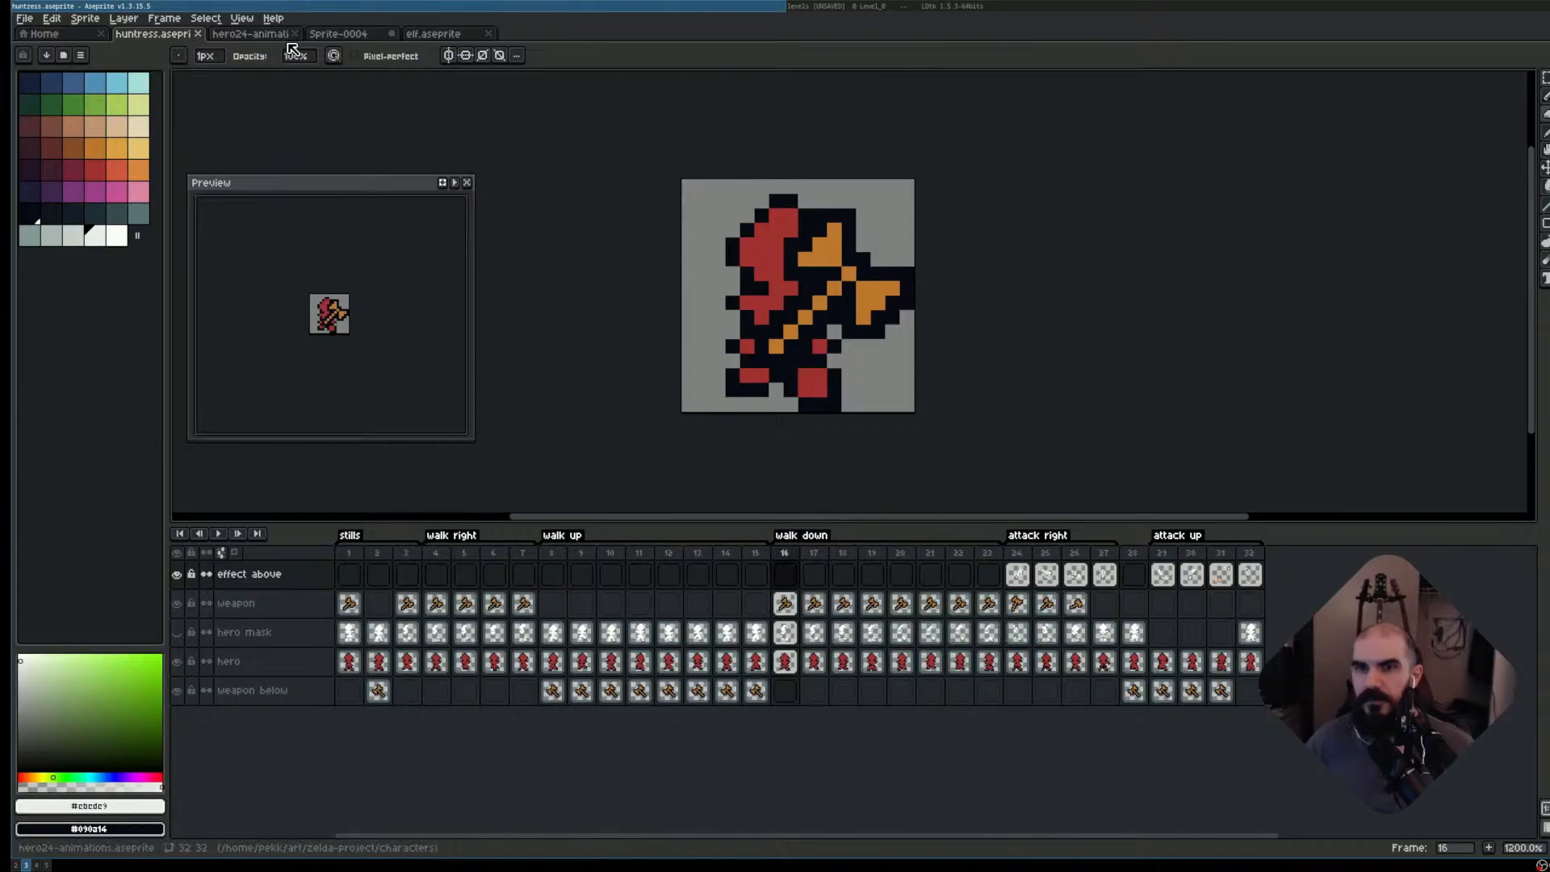
left_click(434, 35)
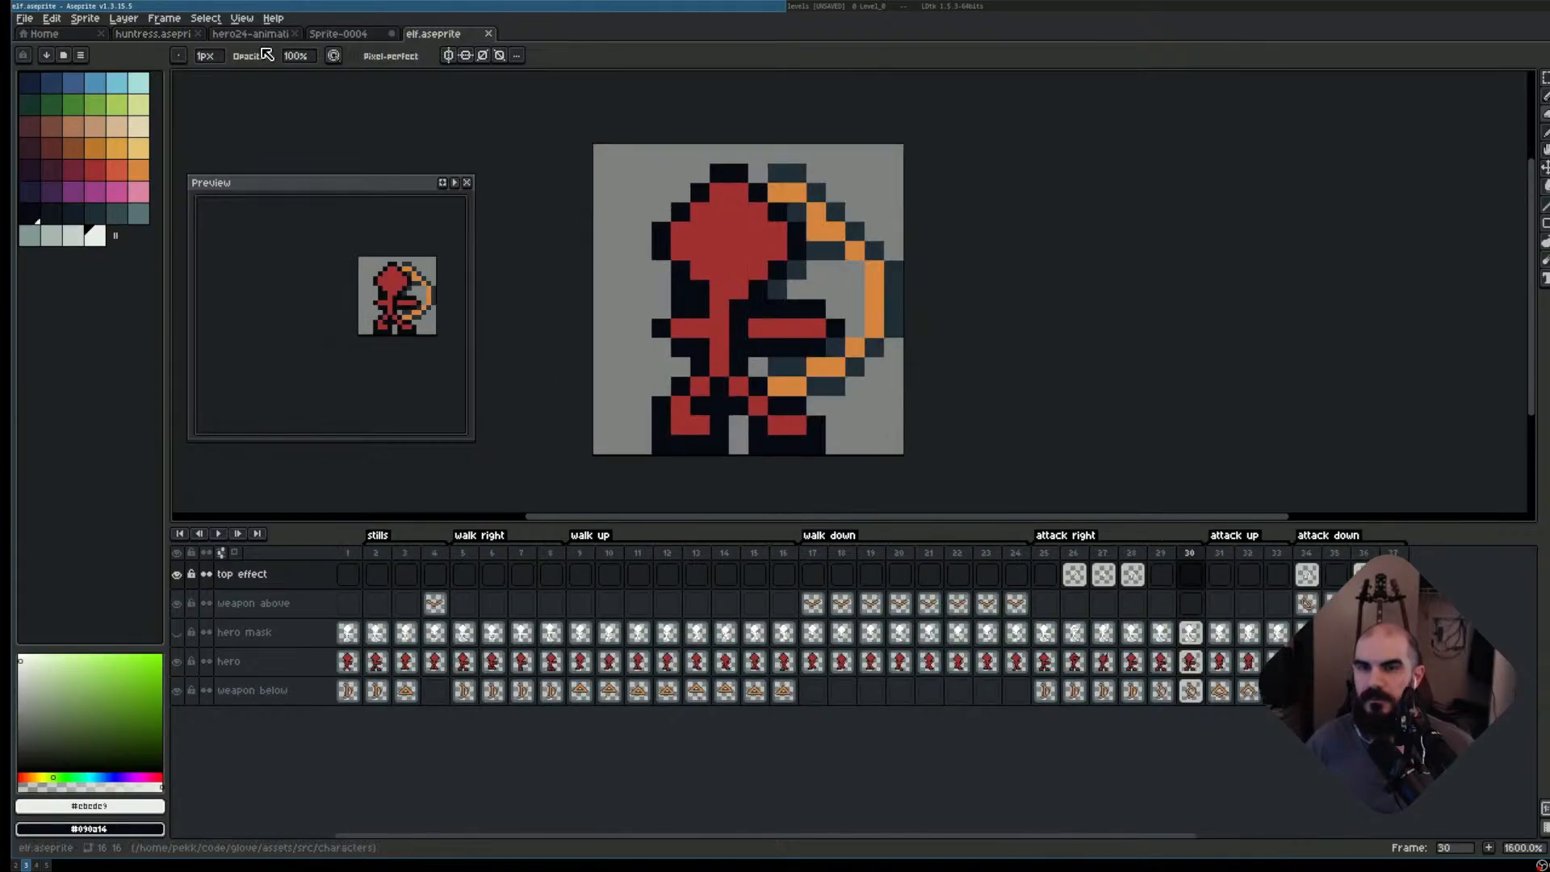
left_click(159, 35)
- Review the opening walk down poses and copy frame 19 to the end of the timeline as two new frames
left_click(785, 574)
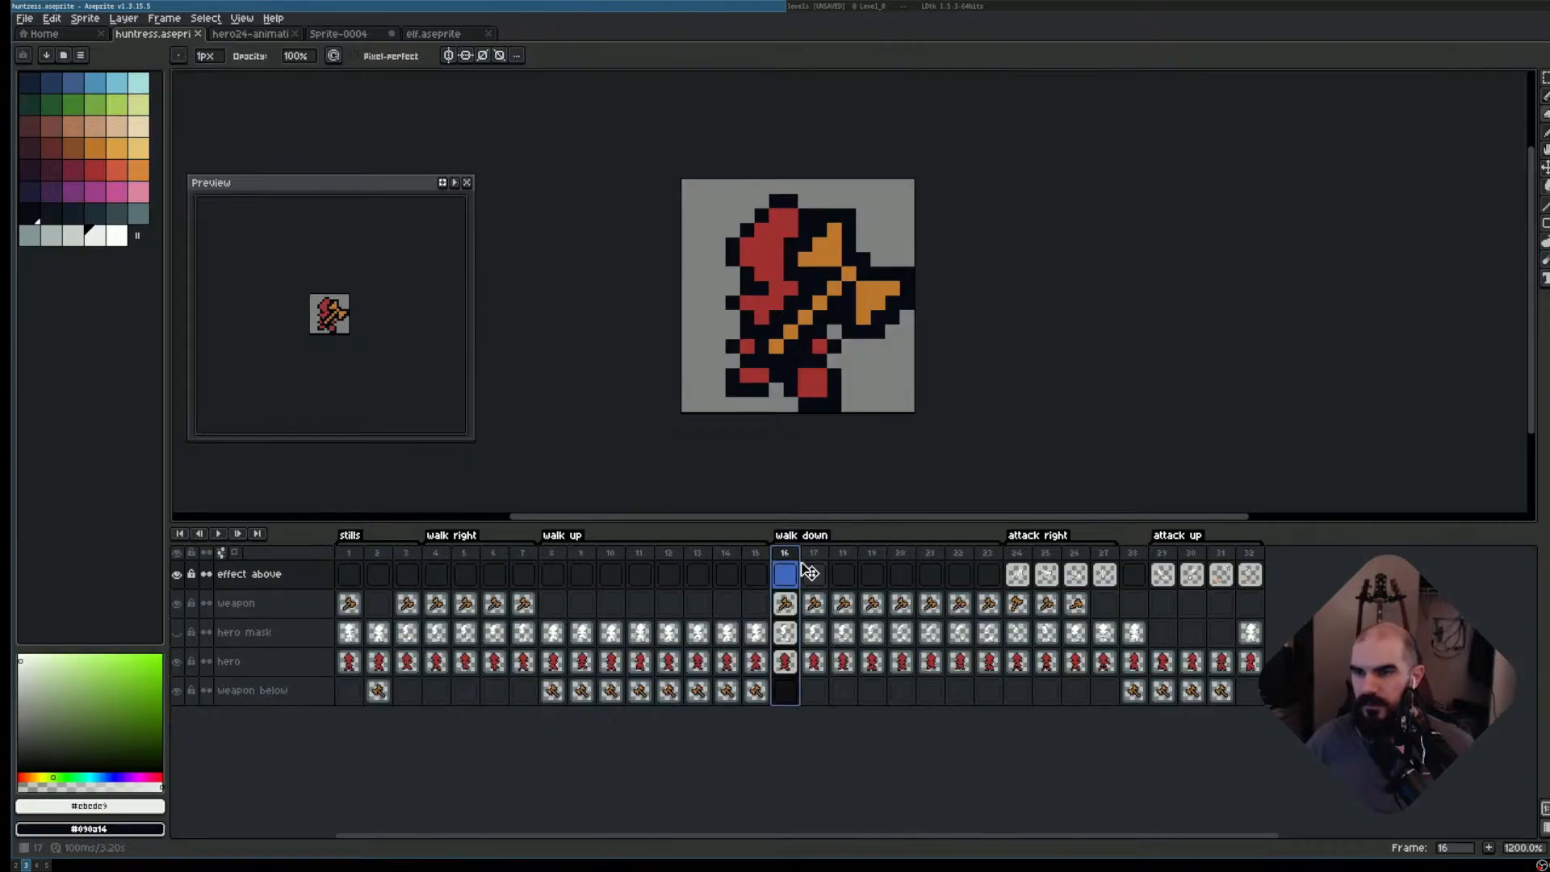
key("Right")
key("Right")
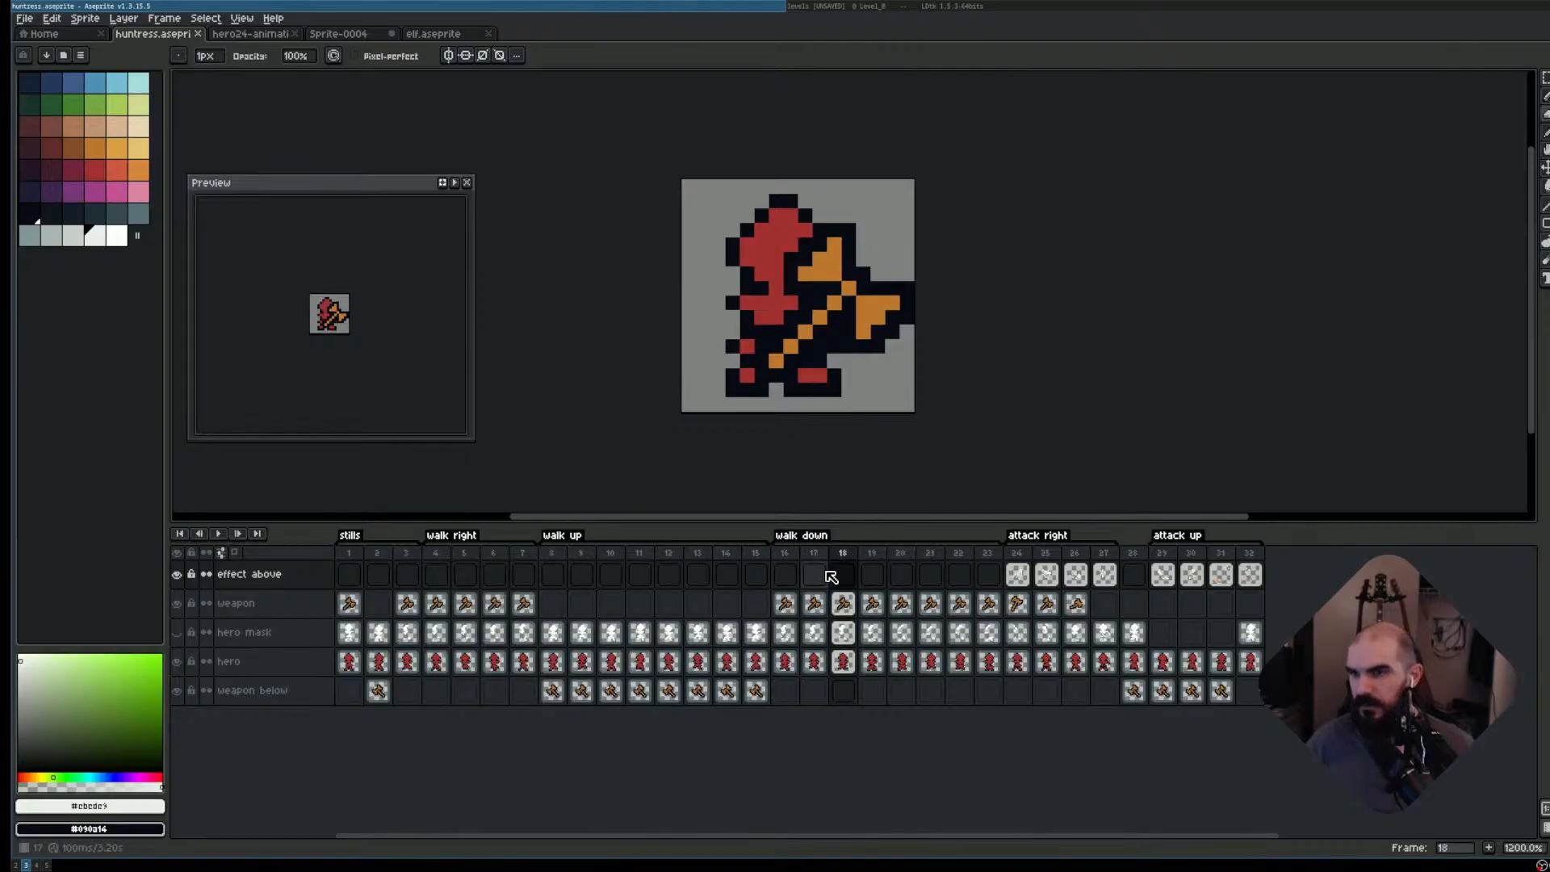
key("Left")
key("Right")
key("Right")
key("Left")
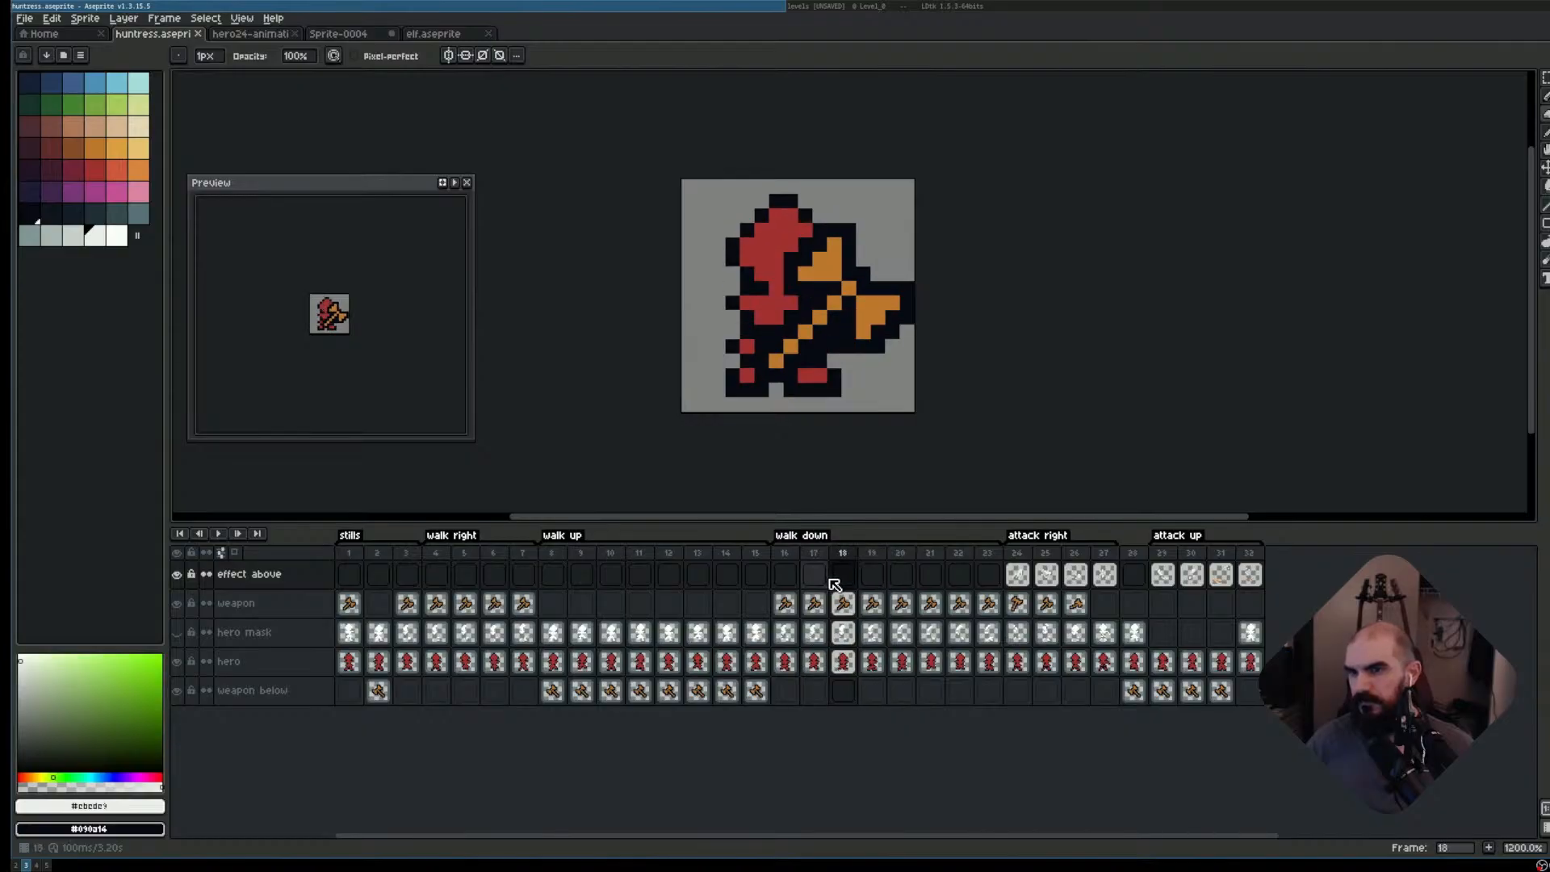
key("Left")
key("Left")
key("Right")
key("Right")
key("Right")
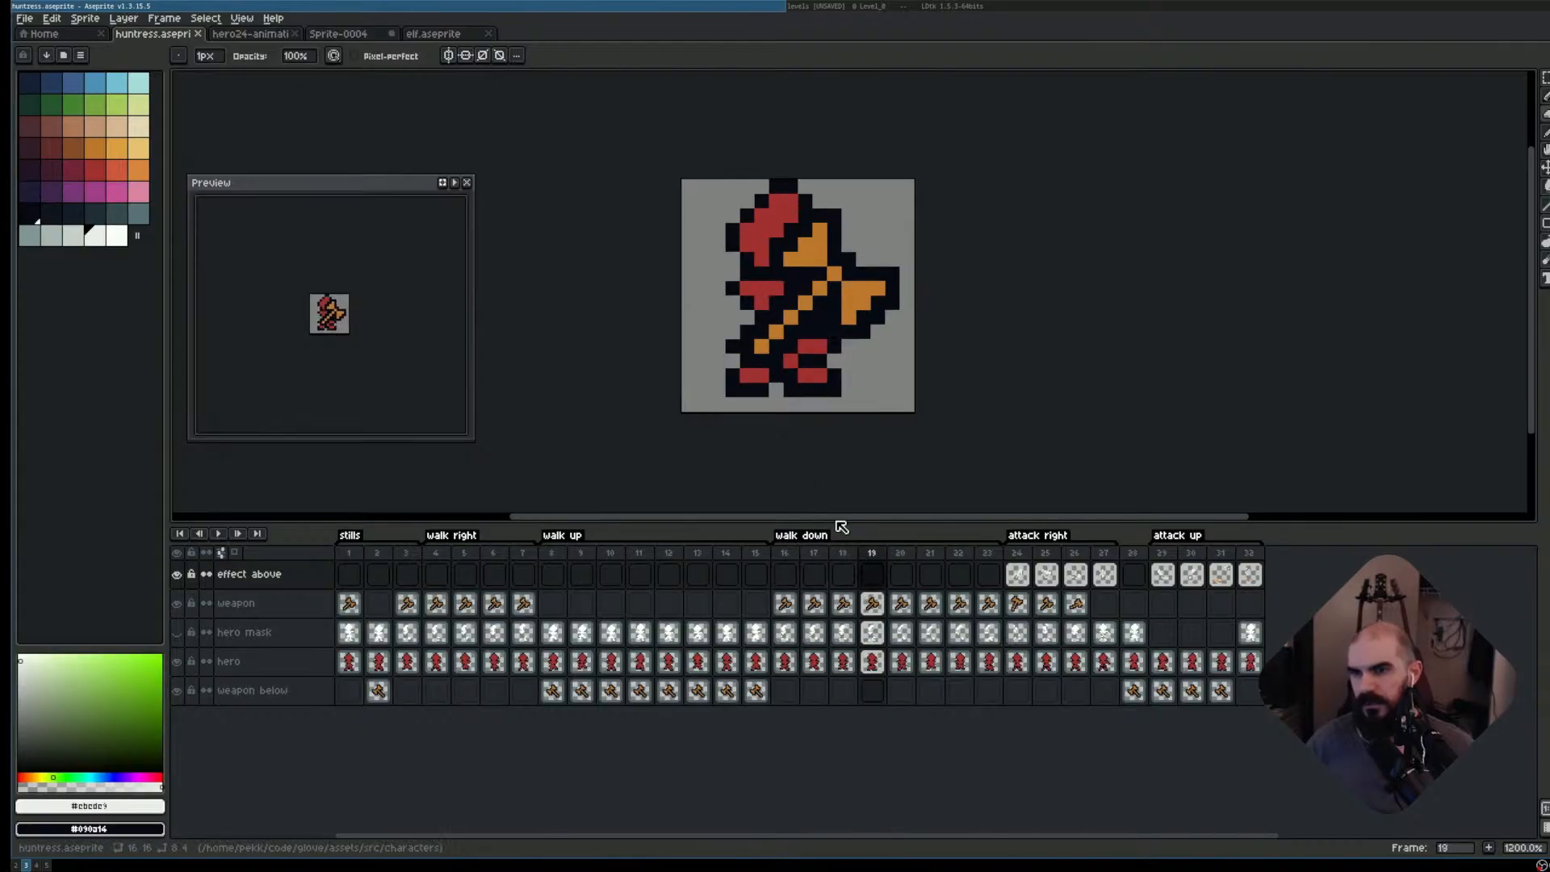
left_click(872, 554)
left_click_drag(886, 555, 1325, 561)
- Delete the untagged frame 28 between attack right and attack up, and save the file
left_click(1139, 559)
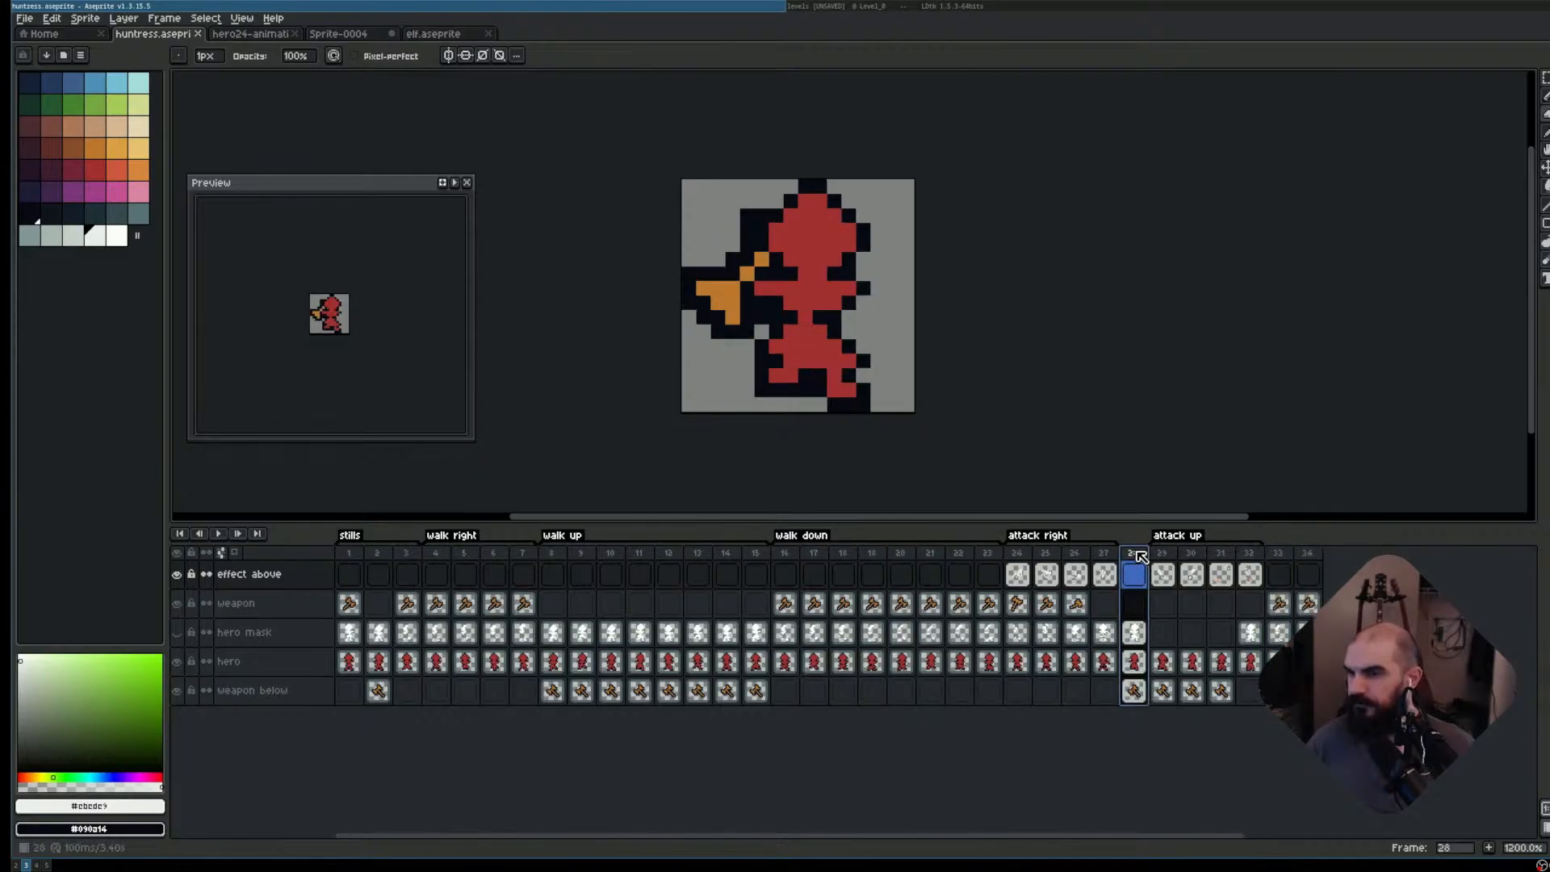
key("Delete")
key("ctrl+s")
- Create an animation tag named "attack down" on frame 33 with the Forward direction
left_click(1251, 556)
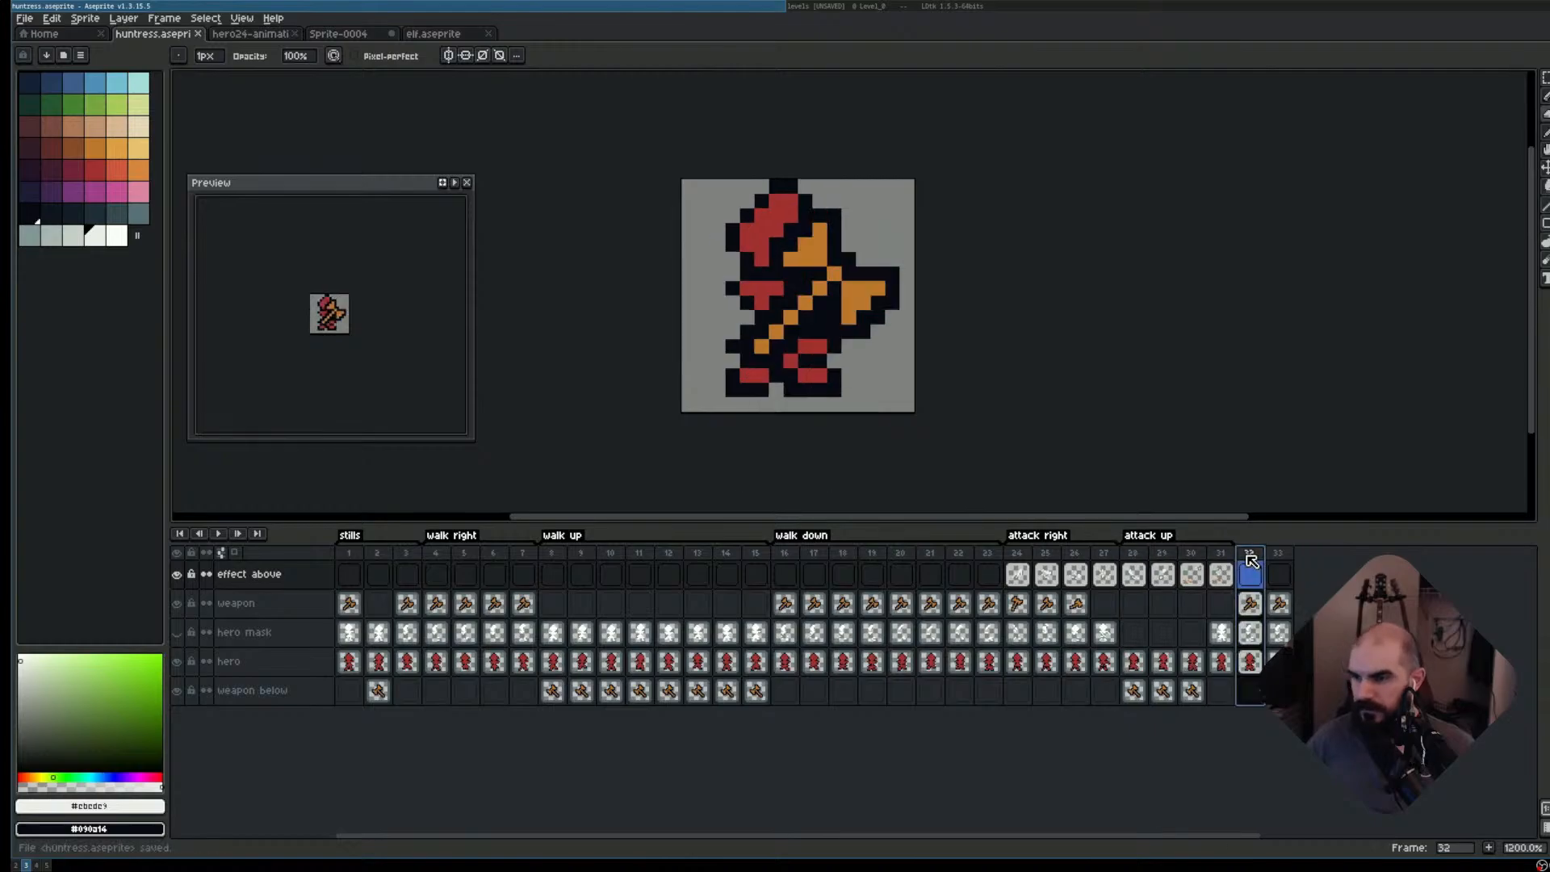
key("Right")
key("alt+F2")
type("att")
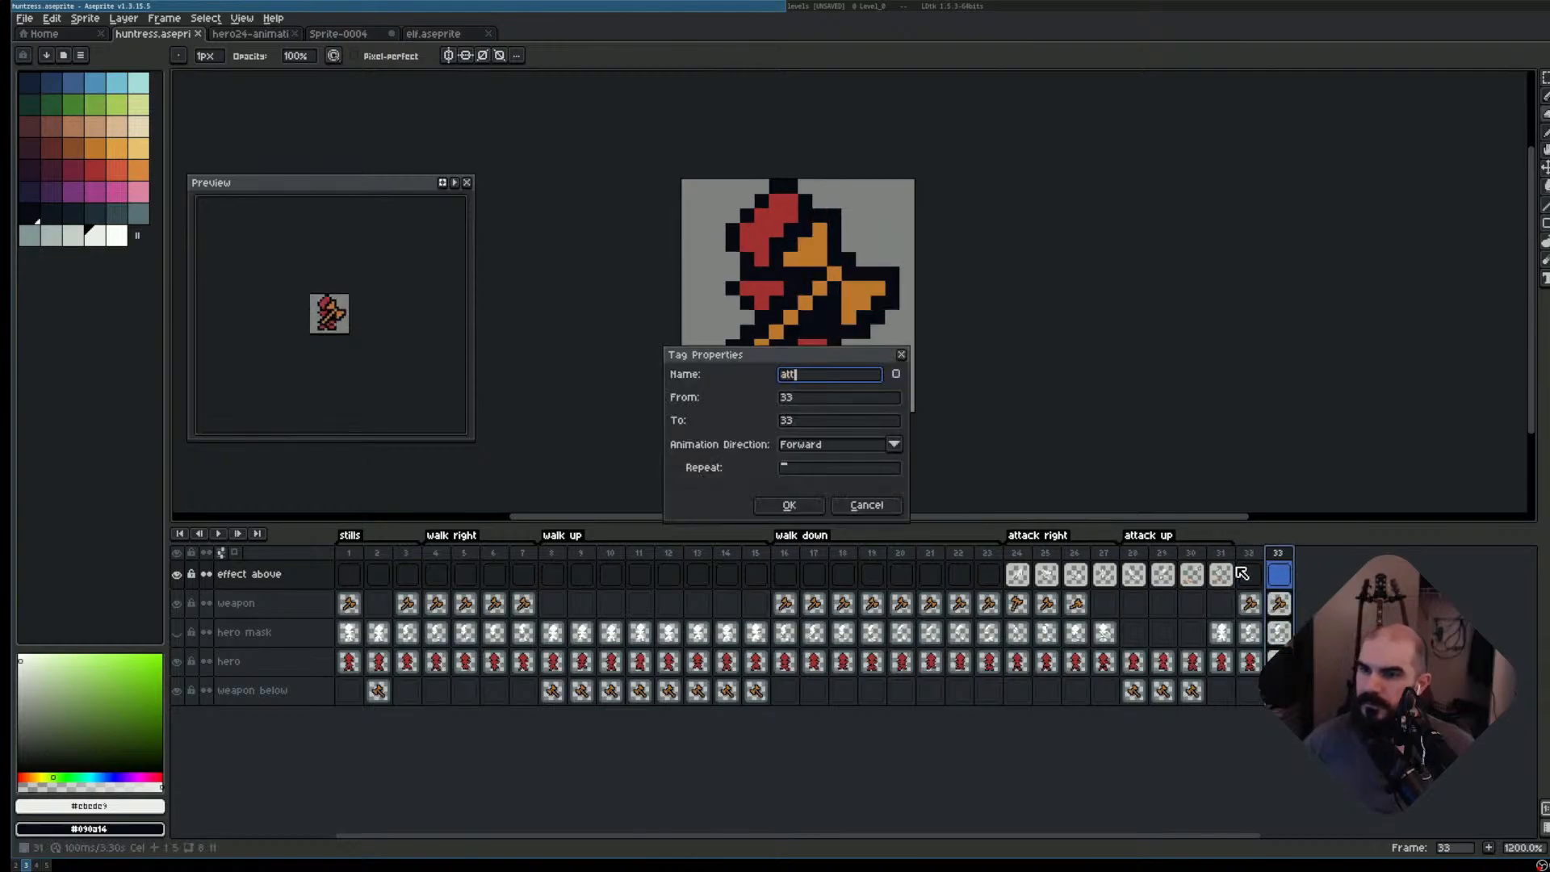
type("ack down")
key("Tab")
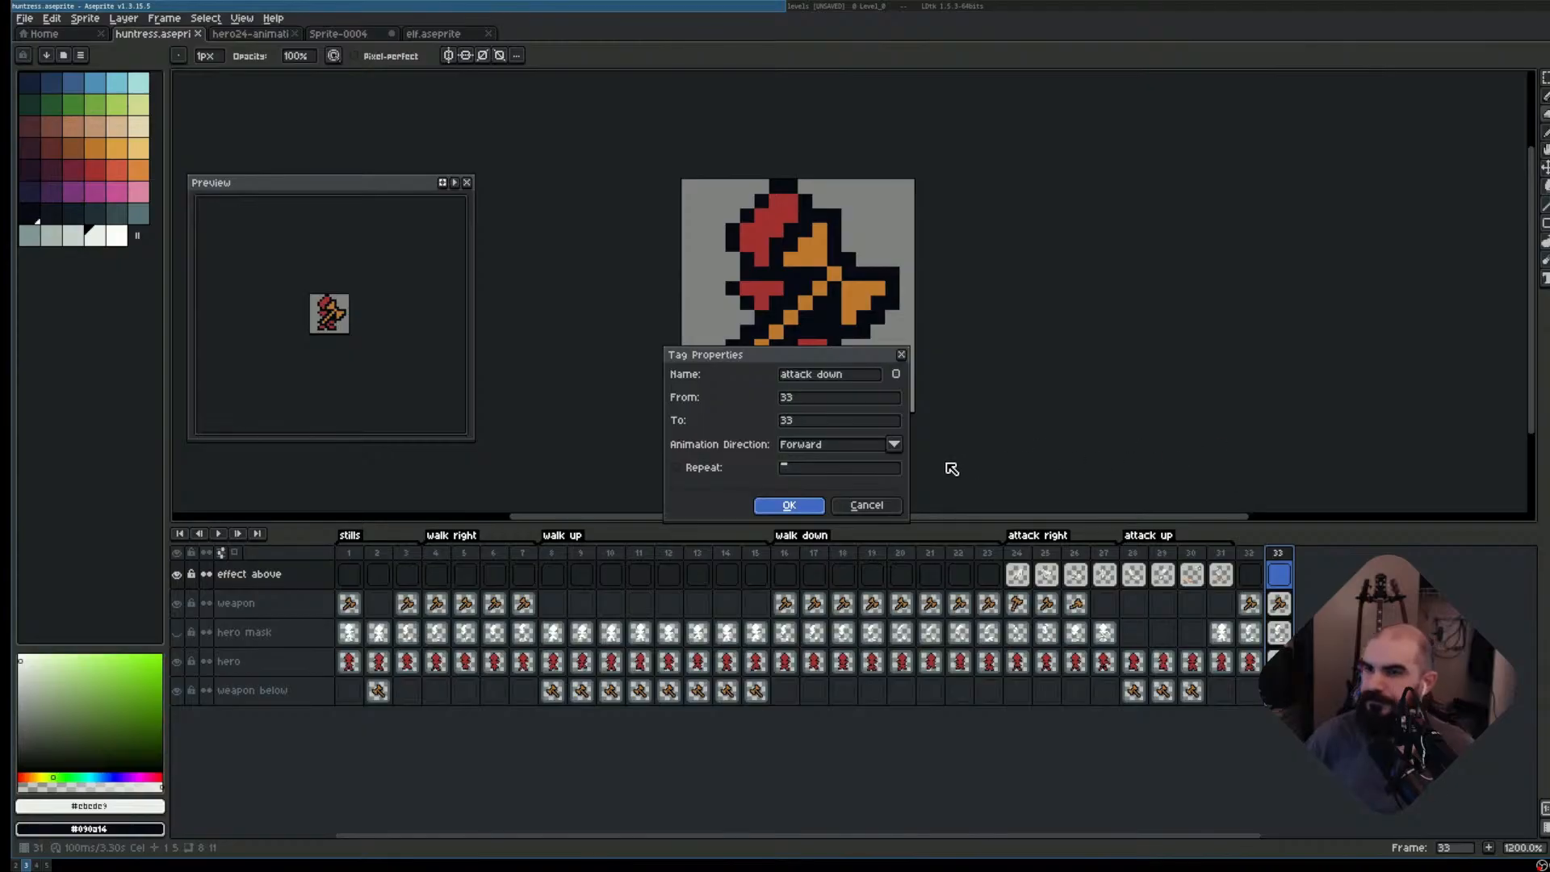
key("Return")
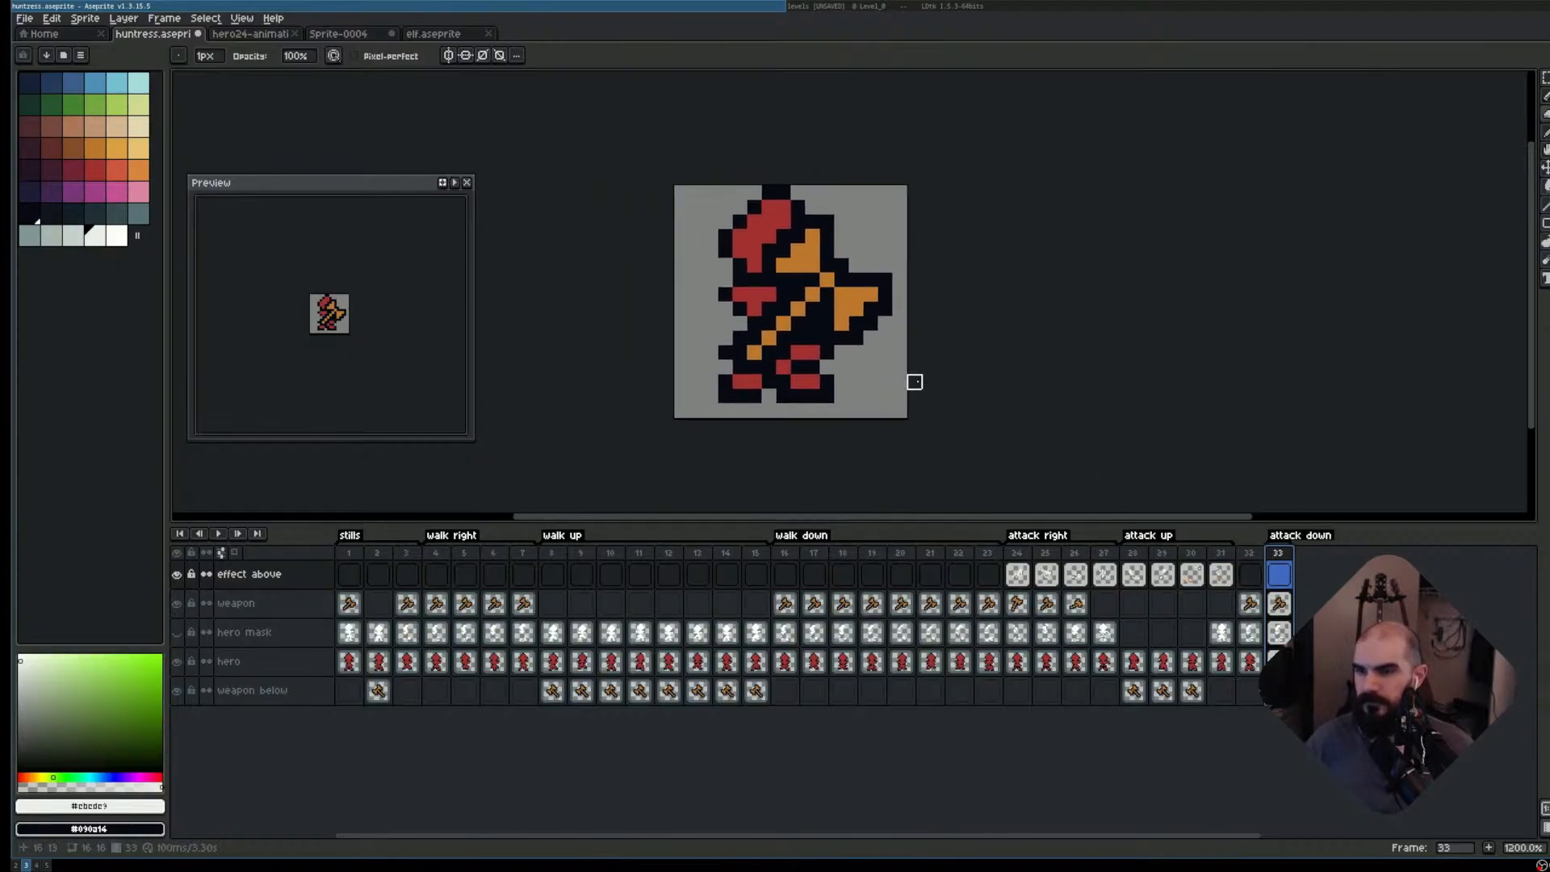
- Delete the hero mask cels in frames 31 to 33
scroll(1014, 332, "up", 1)
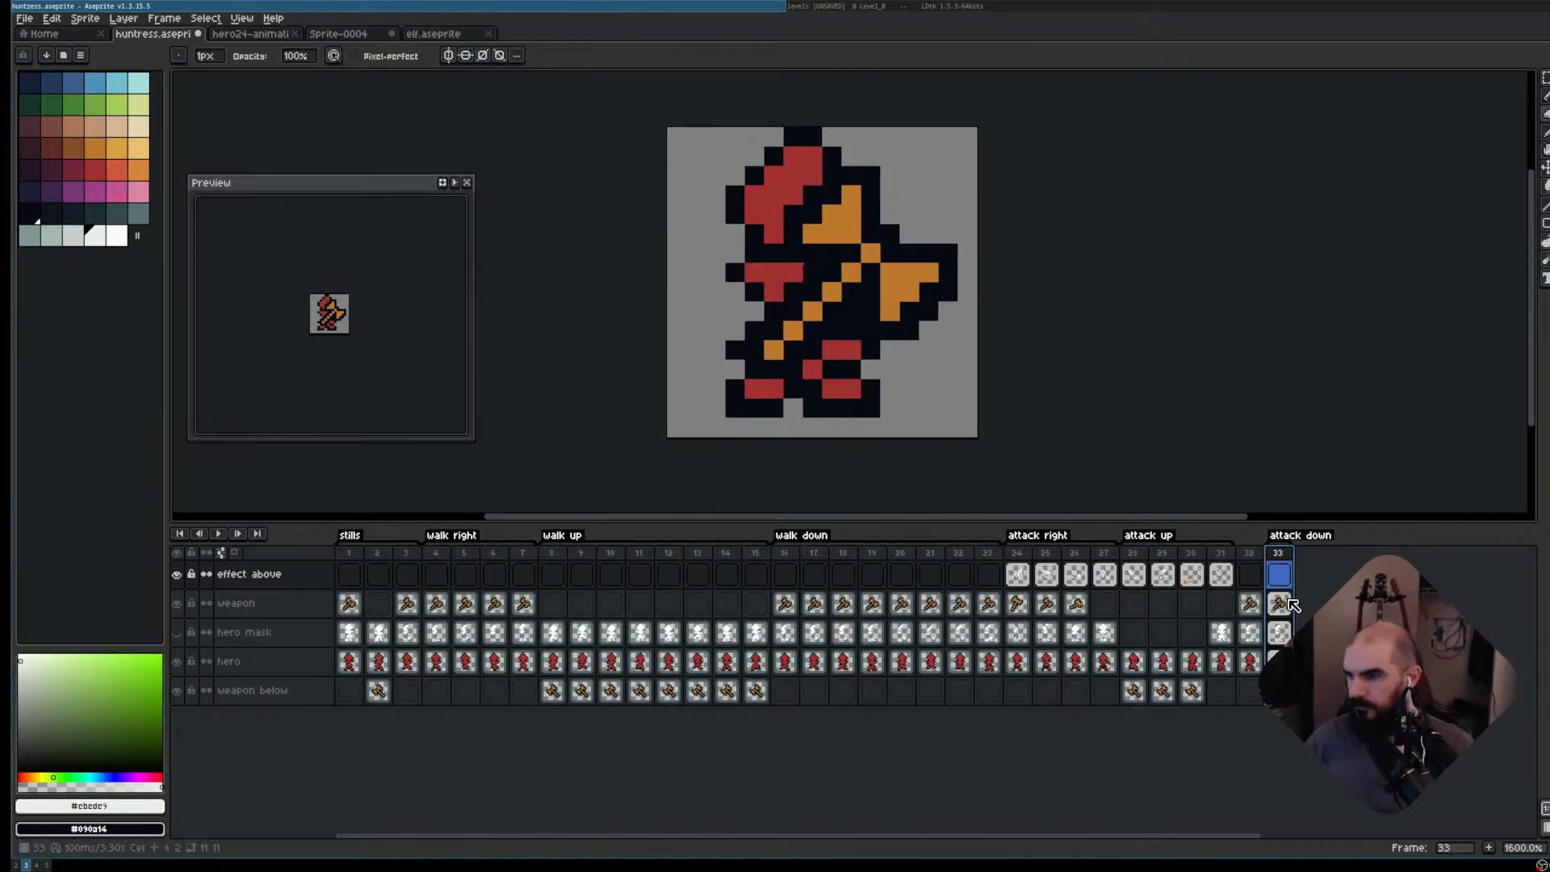
left_click(1279, 604)
left_click(1284, 632)
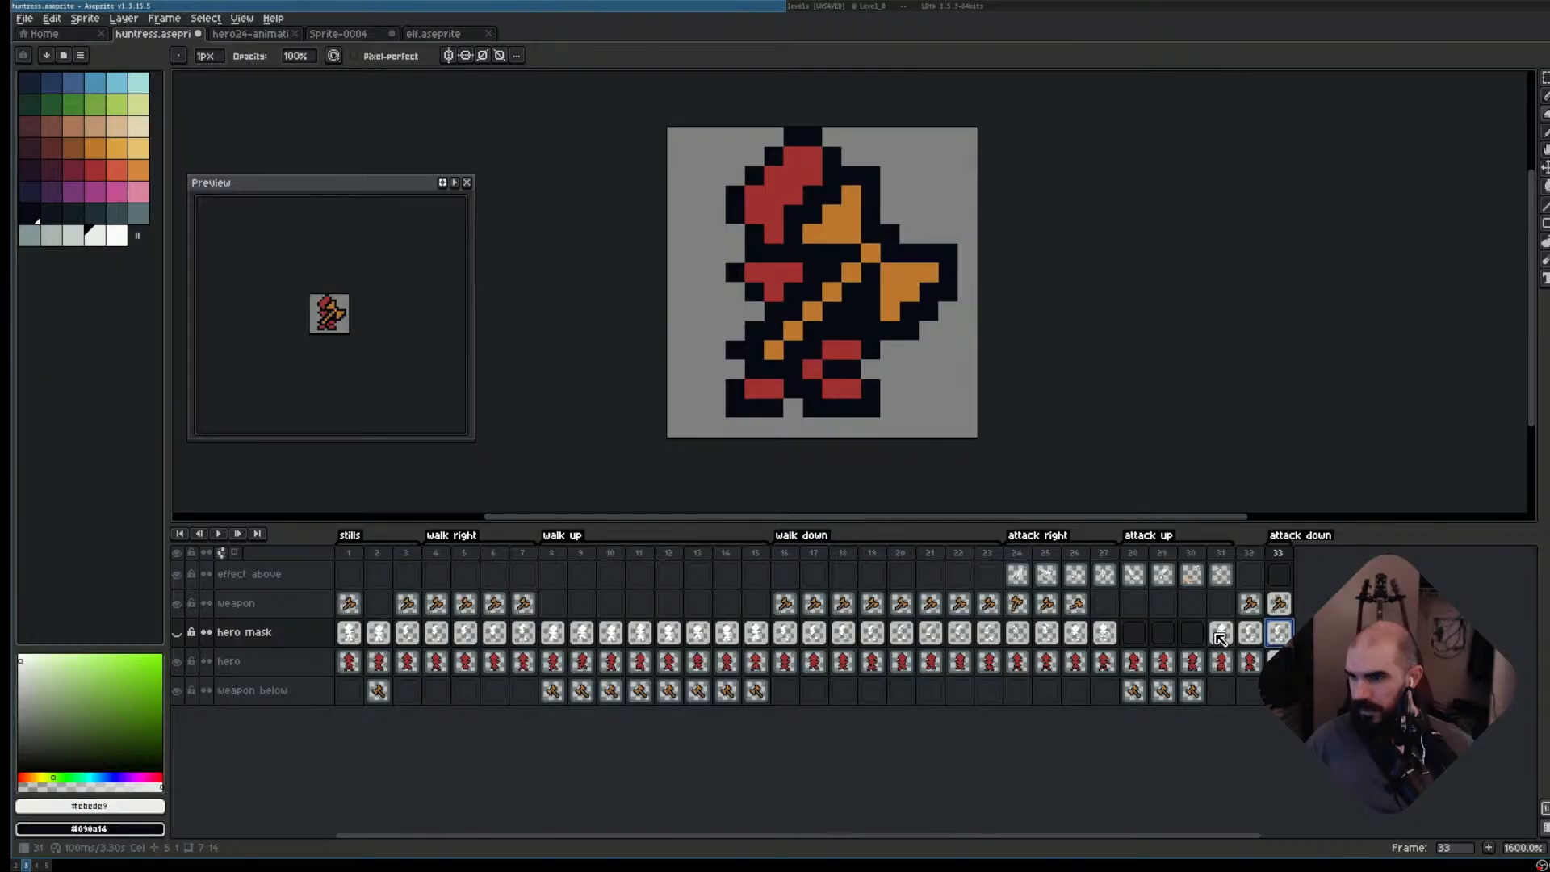
left_click_drag(1220, 638, 1281, 635)
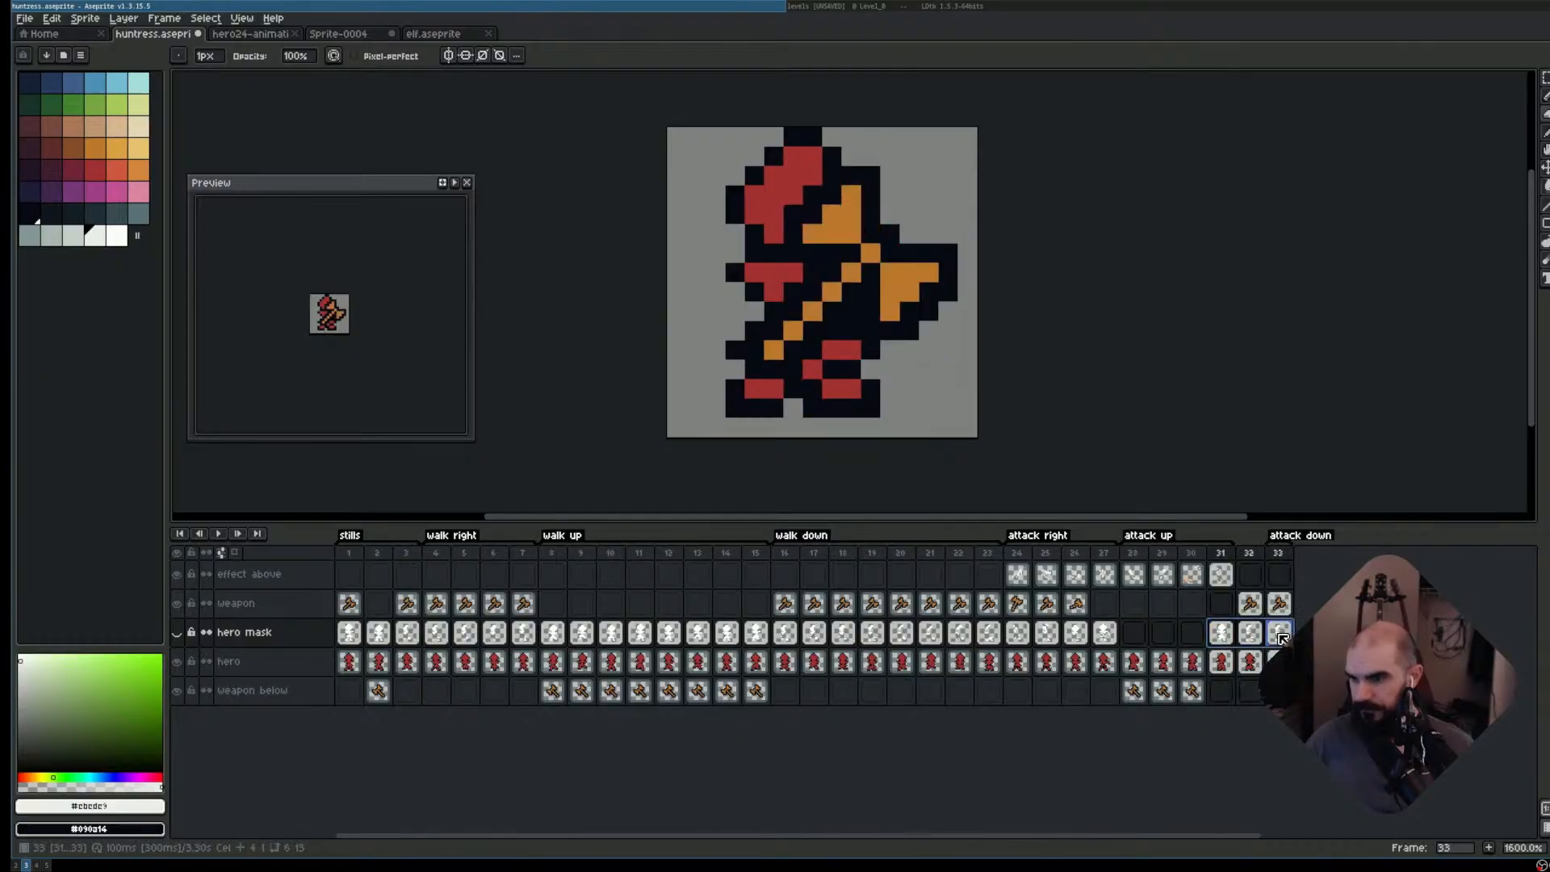
key("Delete")
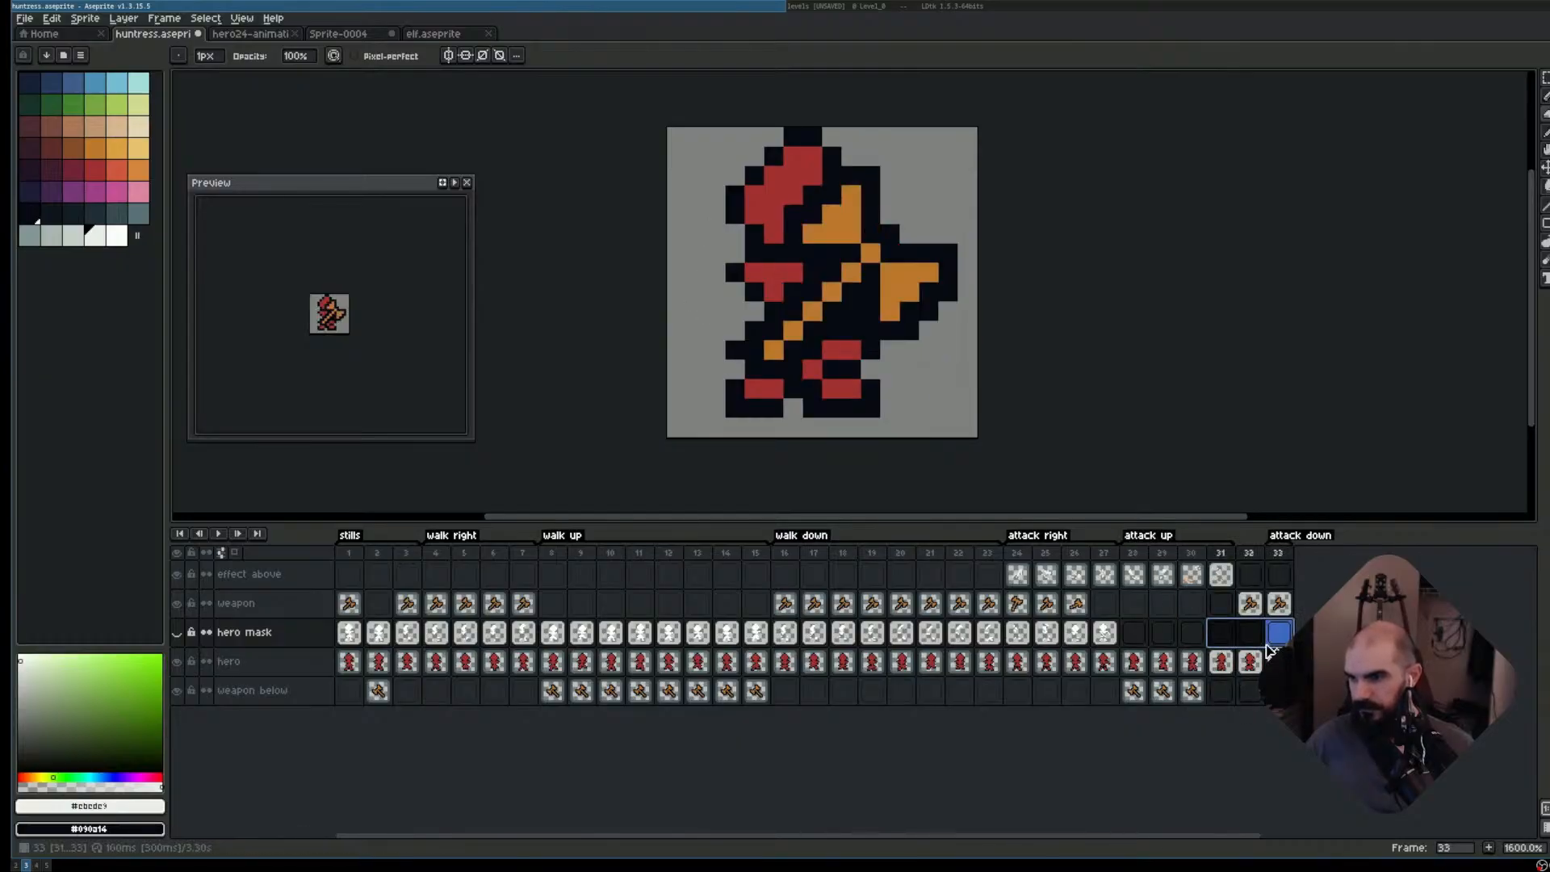
key("Escape")
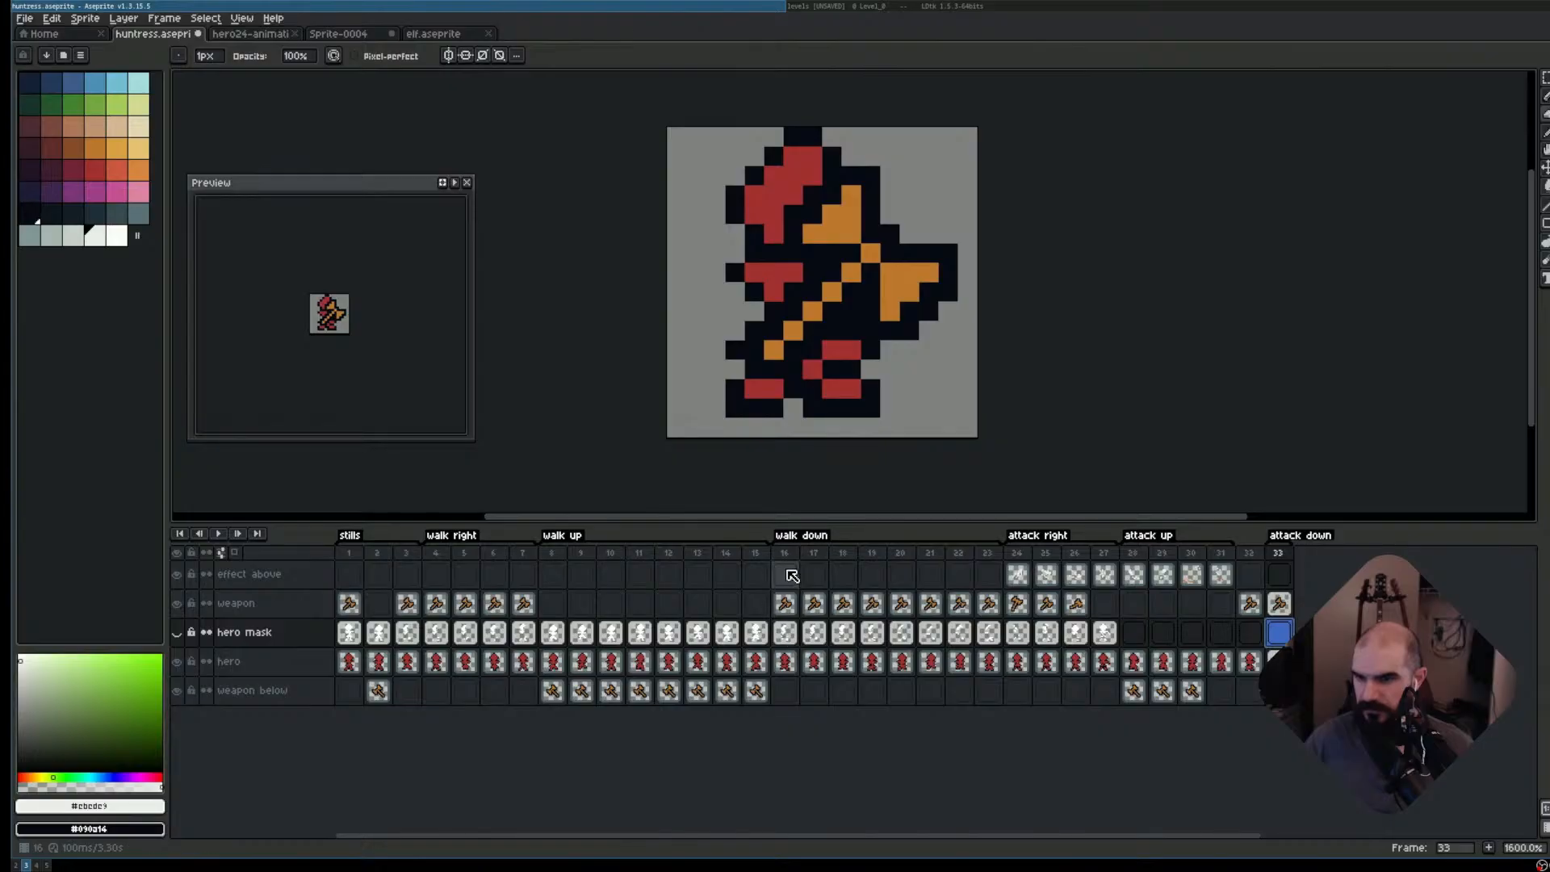
- Examine the hero mask layer's cels across the attack right, attack up and attack down frames, 24 to 33
left_click_drag(784, 554, 1007, 554)
left_click(1021, 554)
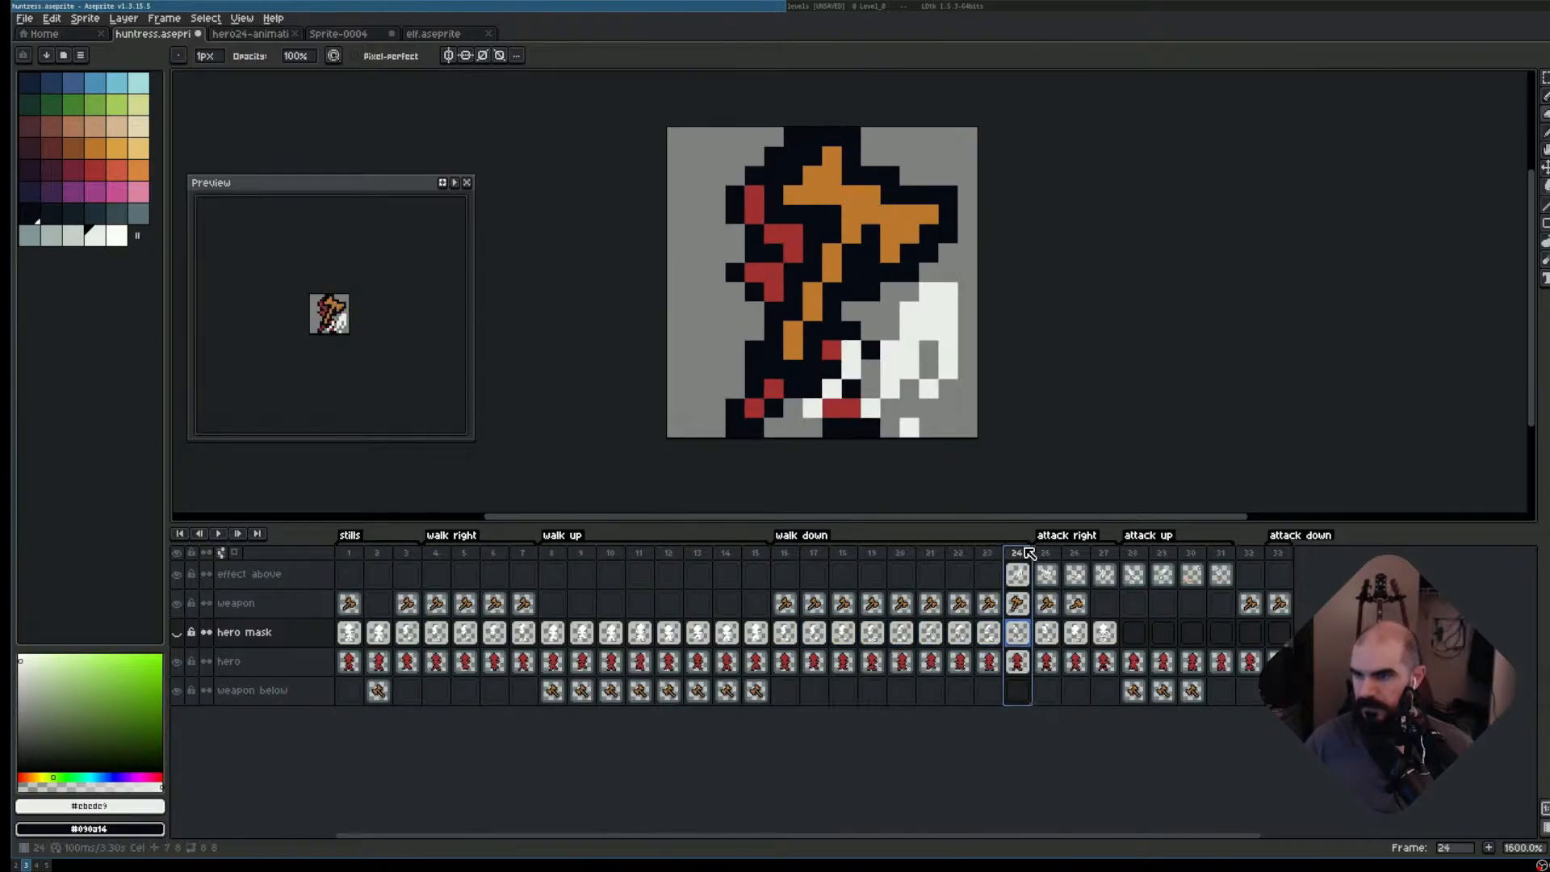
left_click_drag(1021, 554, 1107, 561)
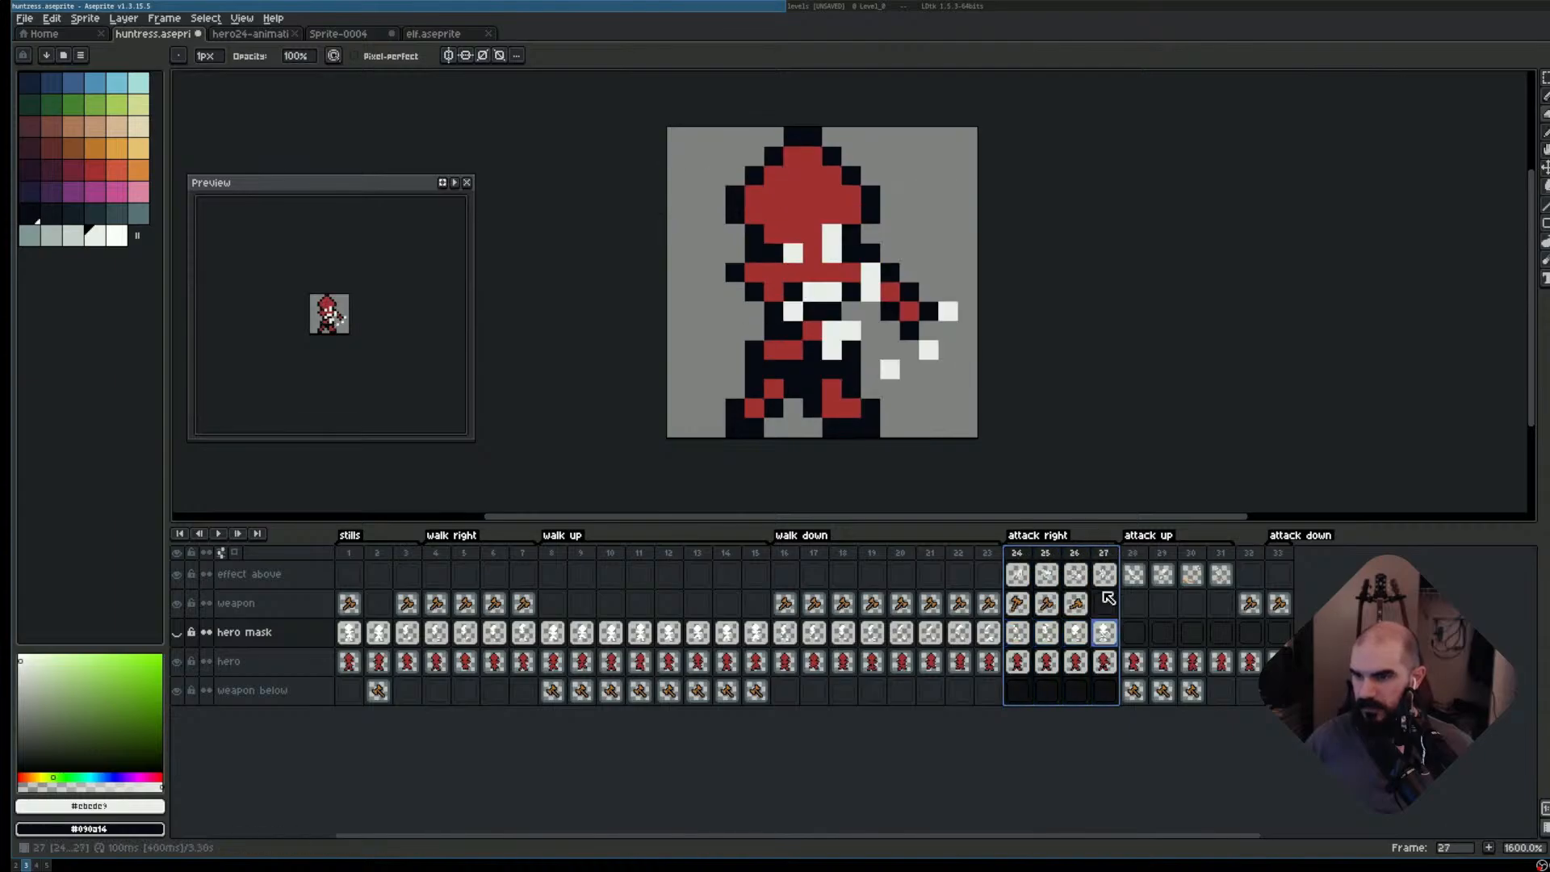
left_click(1133, 633)
left_click_drag(1023, 633, 1111, 633)
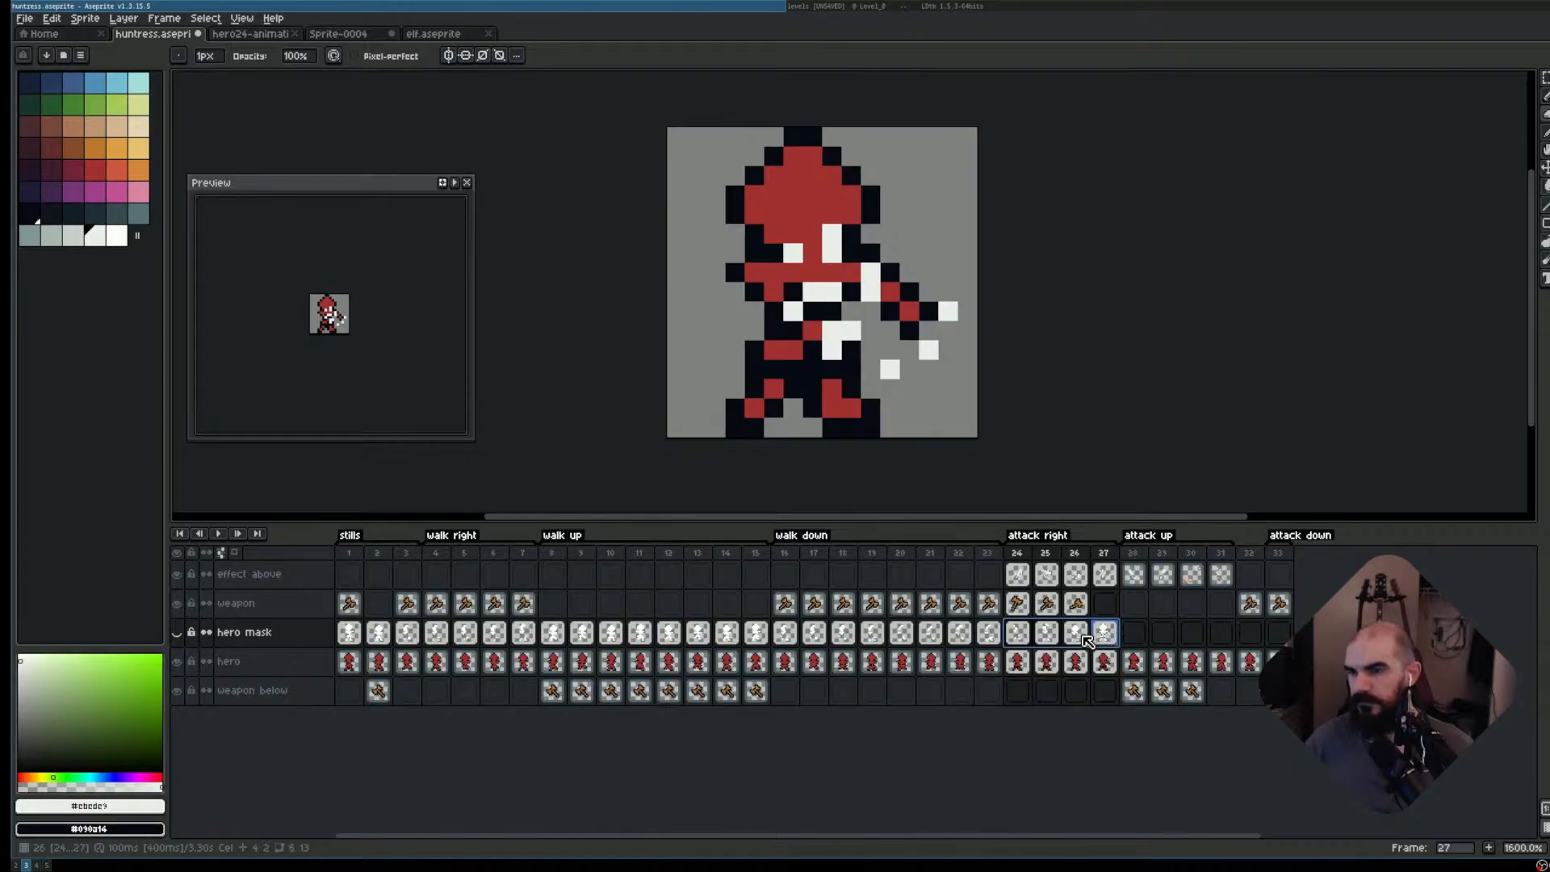
left_click(1140, 633)
left_click_drag(1021, 635, 1101, 634)
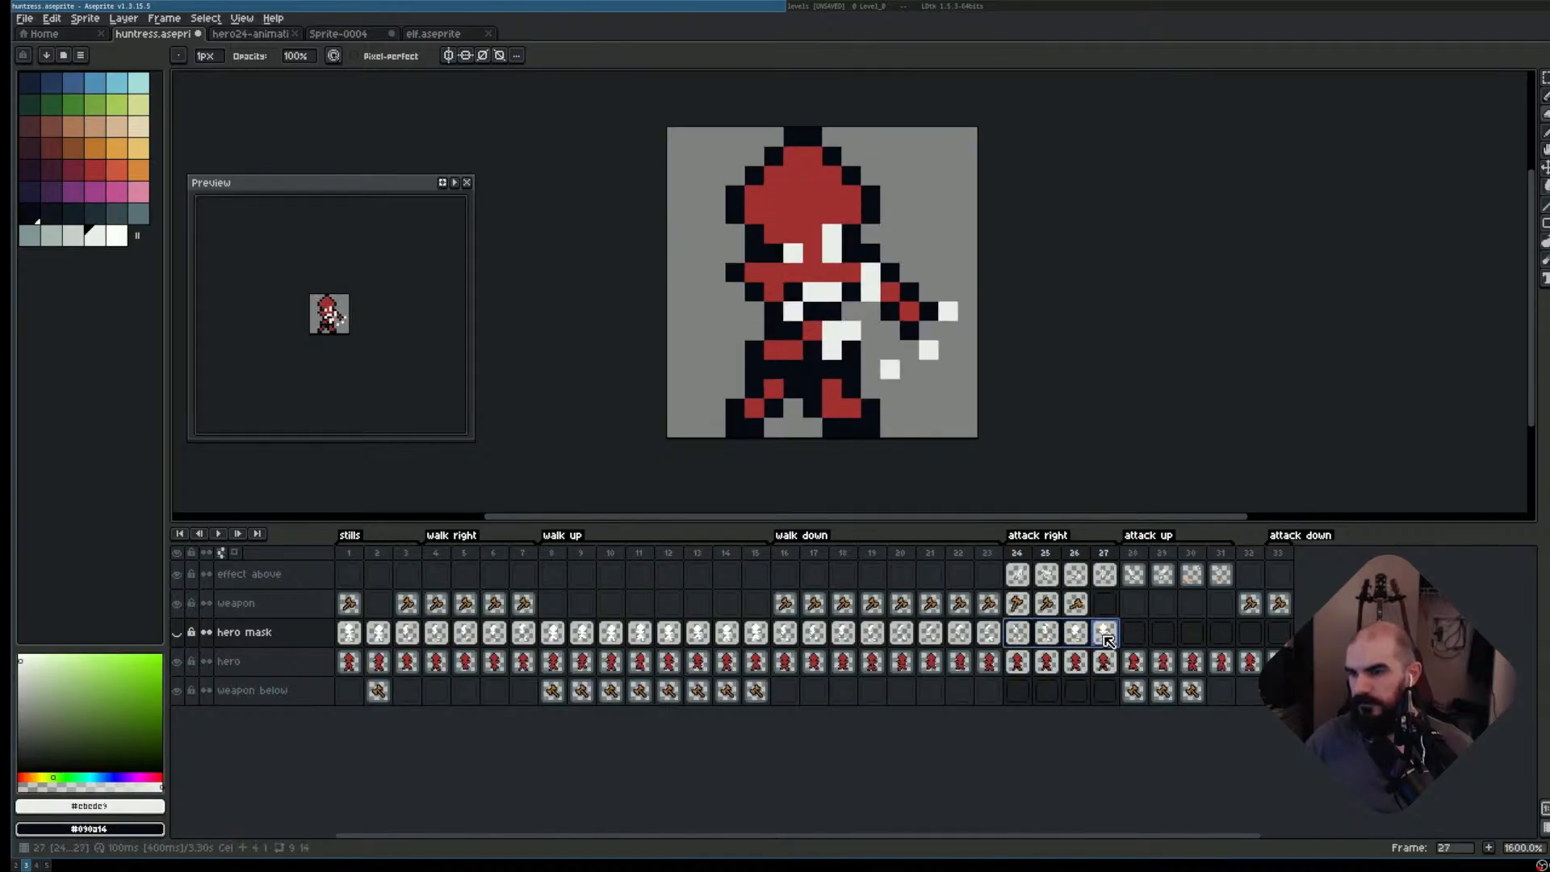
left_click(1141, 628)
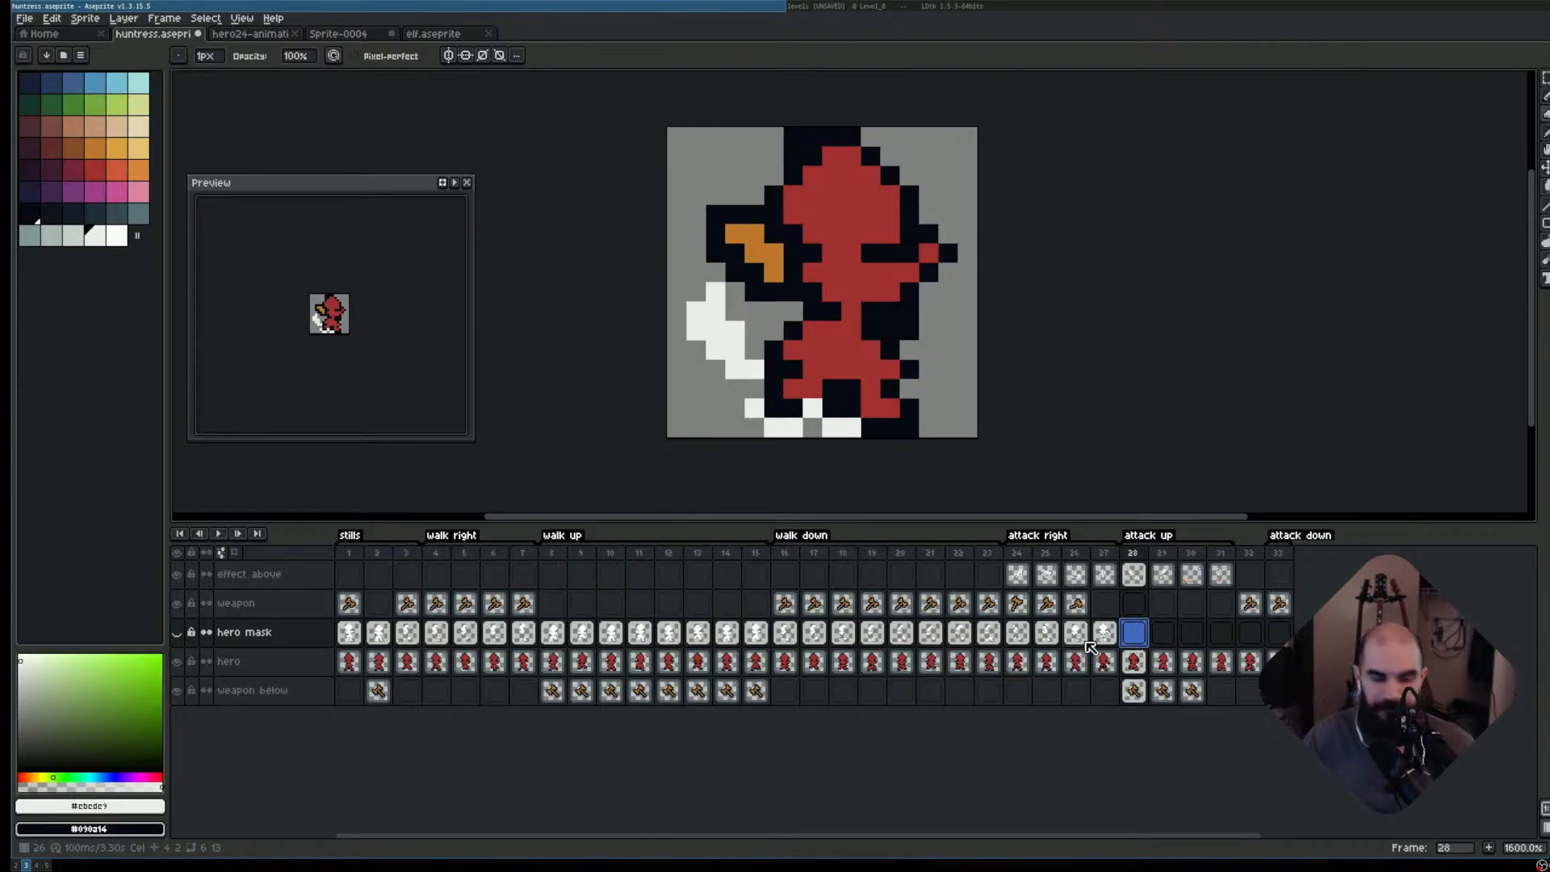
left_click_drag(1022, 644, 1280, 643)
left_click(1281, 644)
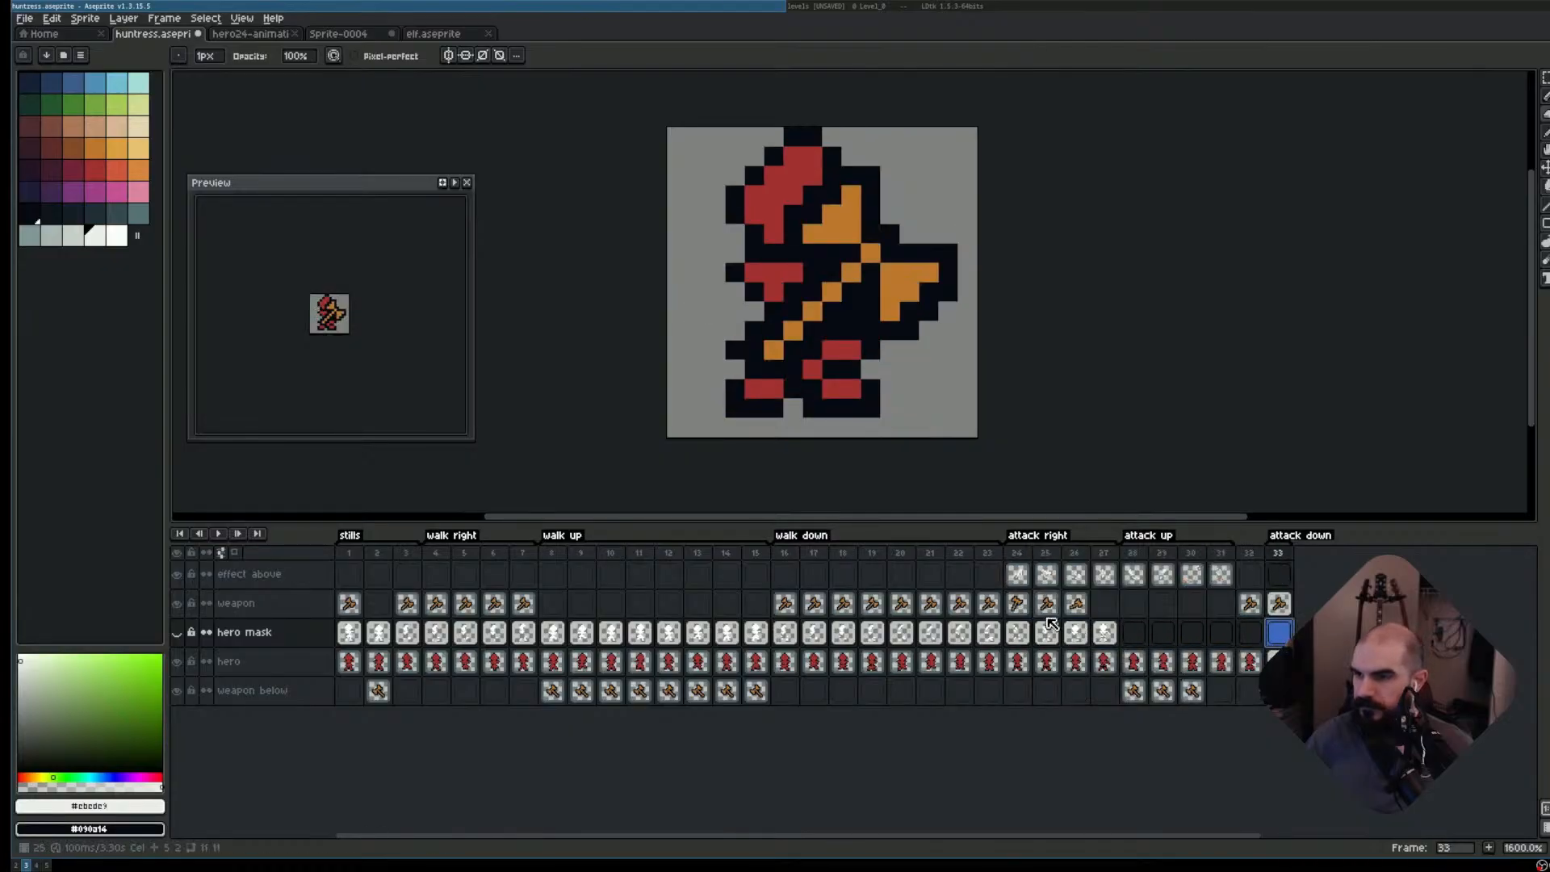
left_click(1025, 638)
left_click_drag(1025, 638, 1280, 644)
left_click_drag(1019, 607, 1290, 621)
left_click(1192, 636)
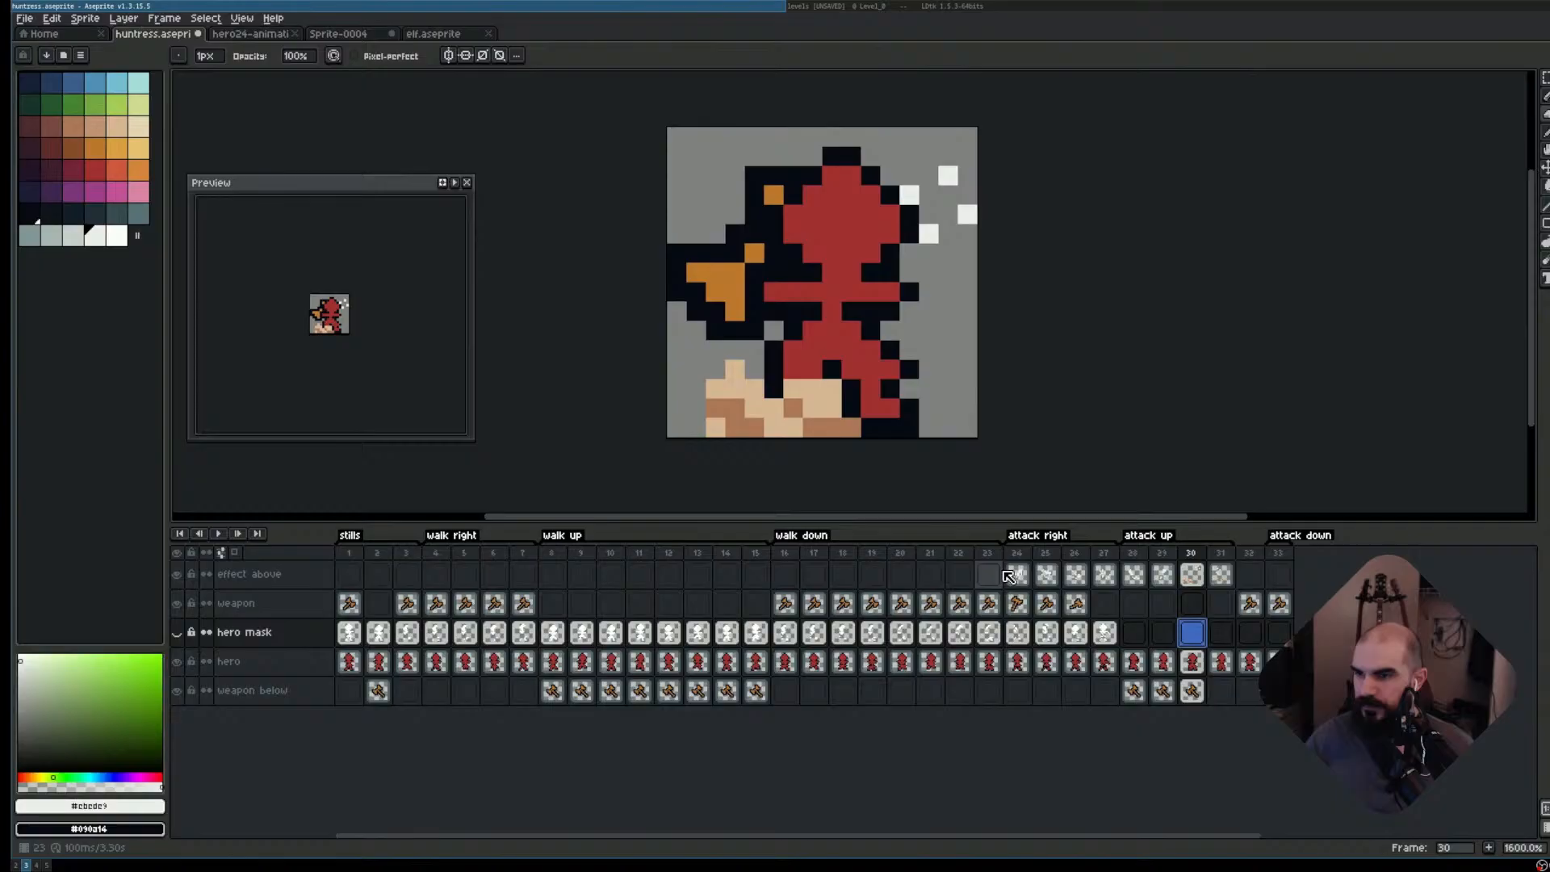
left_click(1018, 638)
left_click_drag(1018, 640, 1281, 638)
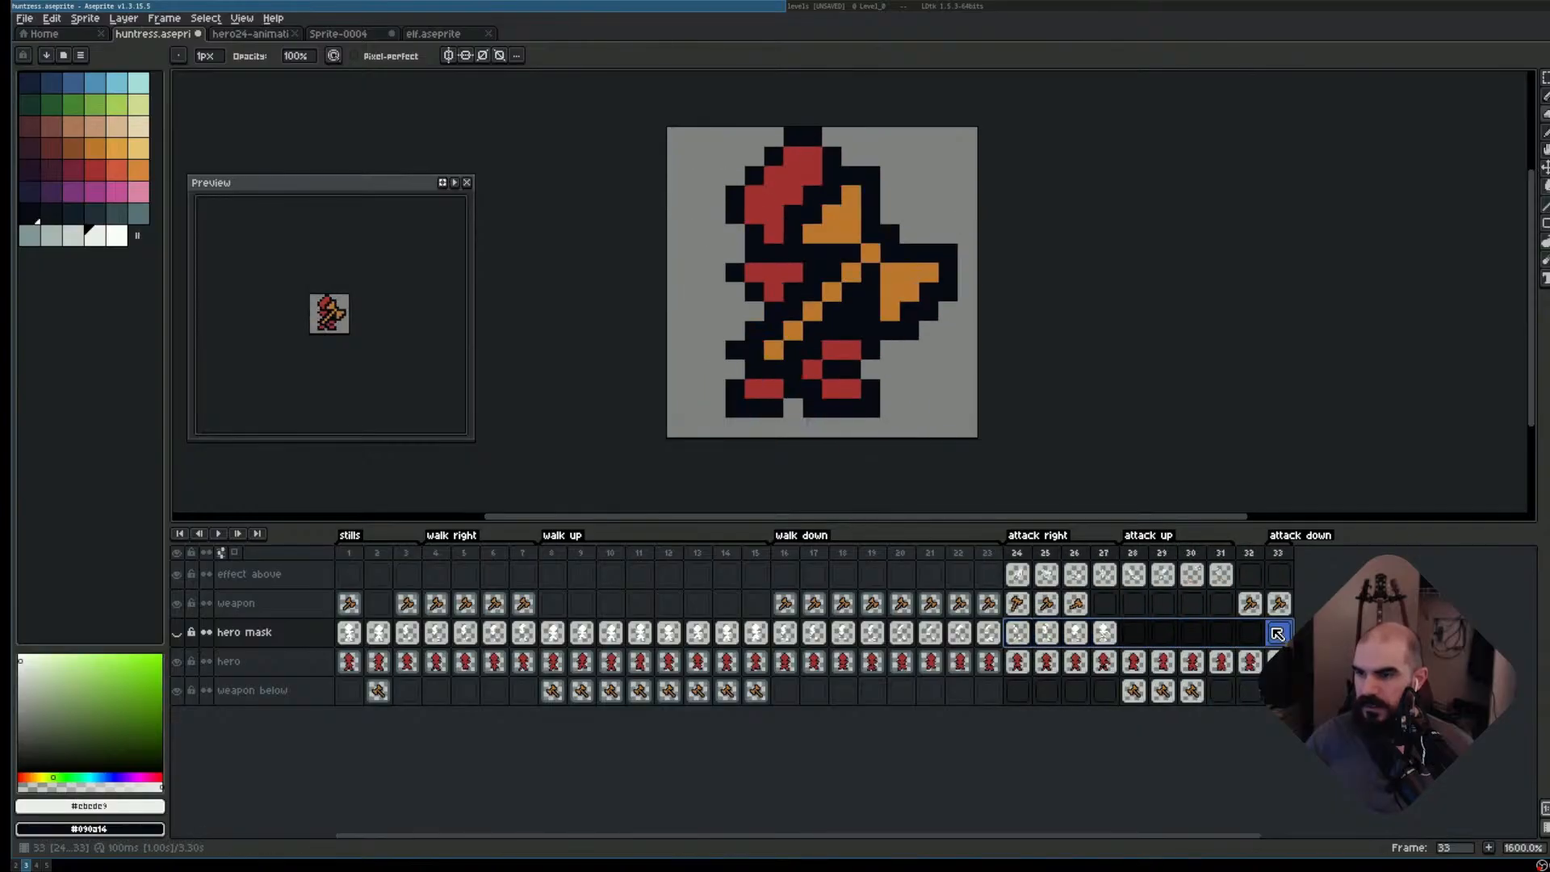
left_click(1046, 635)
left_click(1279, 632)
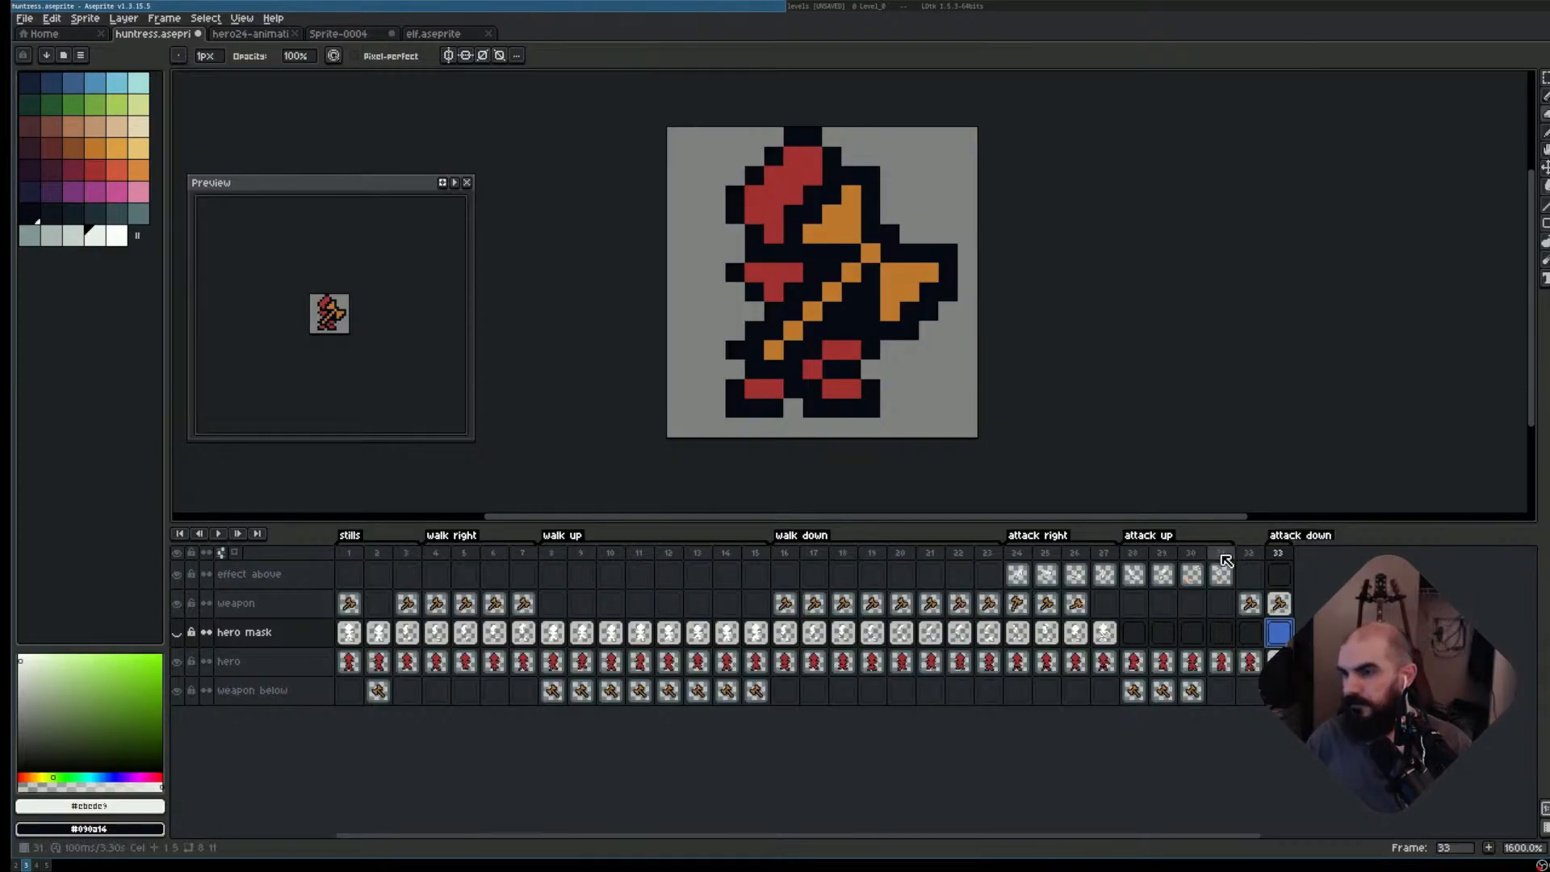
- Compare the attack up poses on frames 28 to 31 with frames 32 and 33 and the first attack right pose
left_click(1163, 554)
left_click(1192, 554)
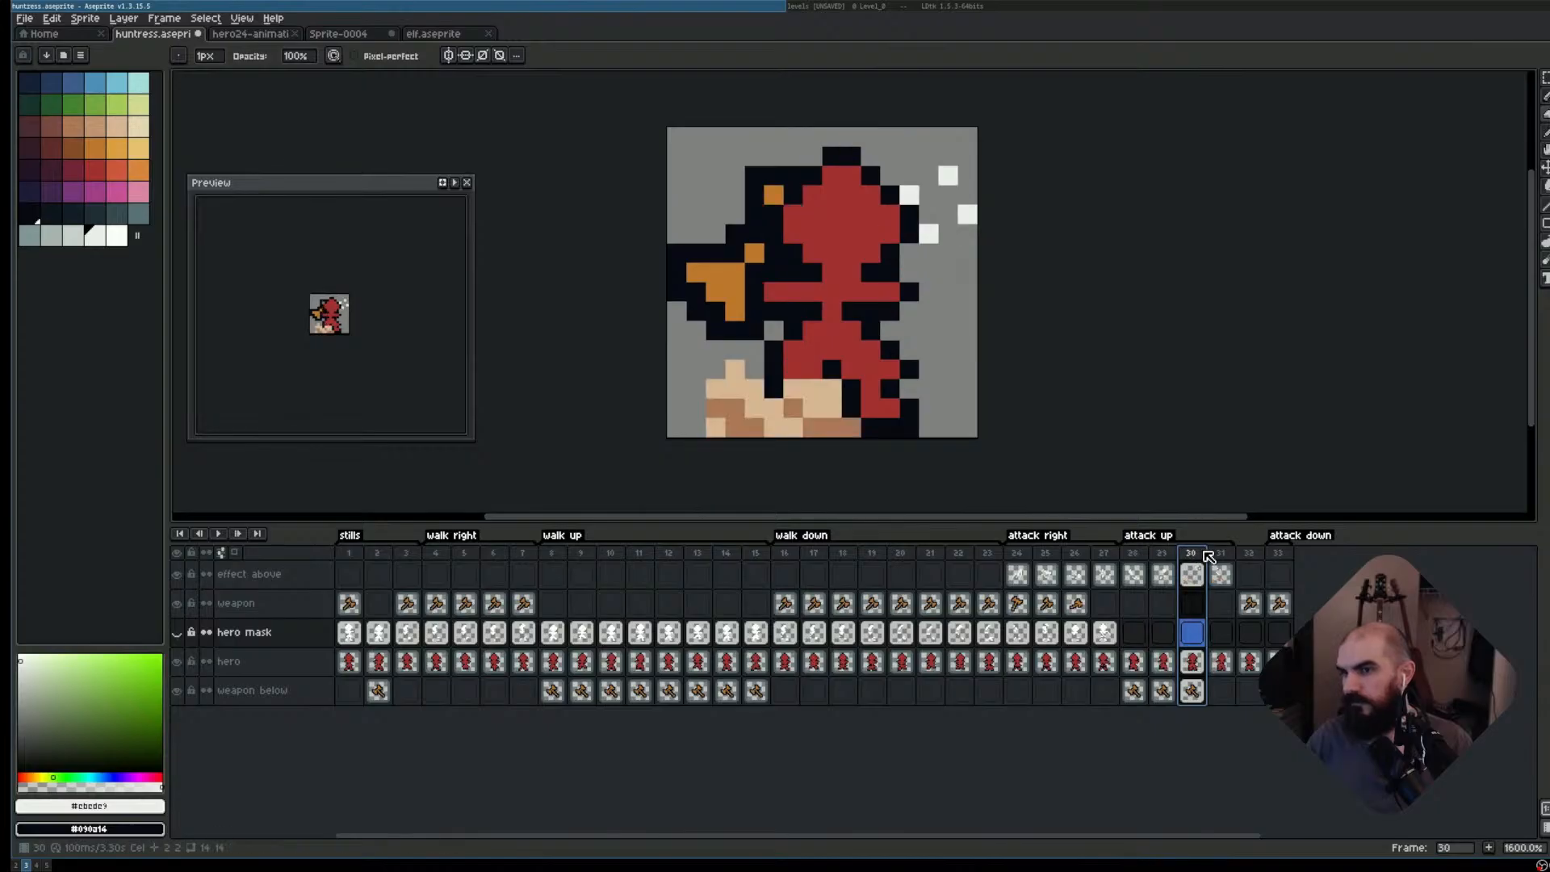
left_click(1221, 554)
left_click(1134, 555)
left_click(1163, 554)
left_click(1191, 554)
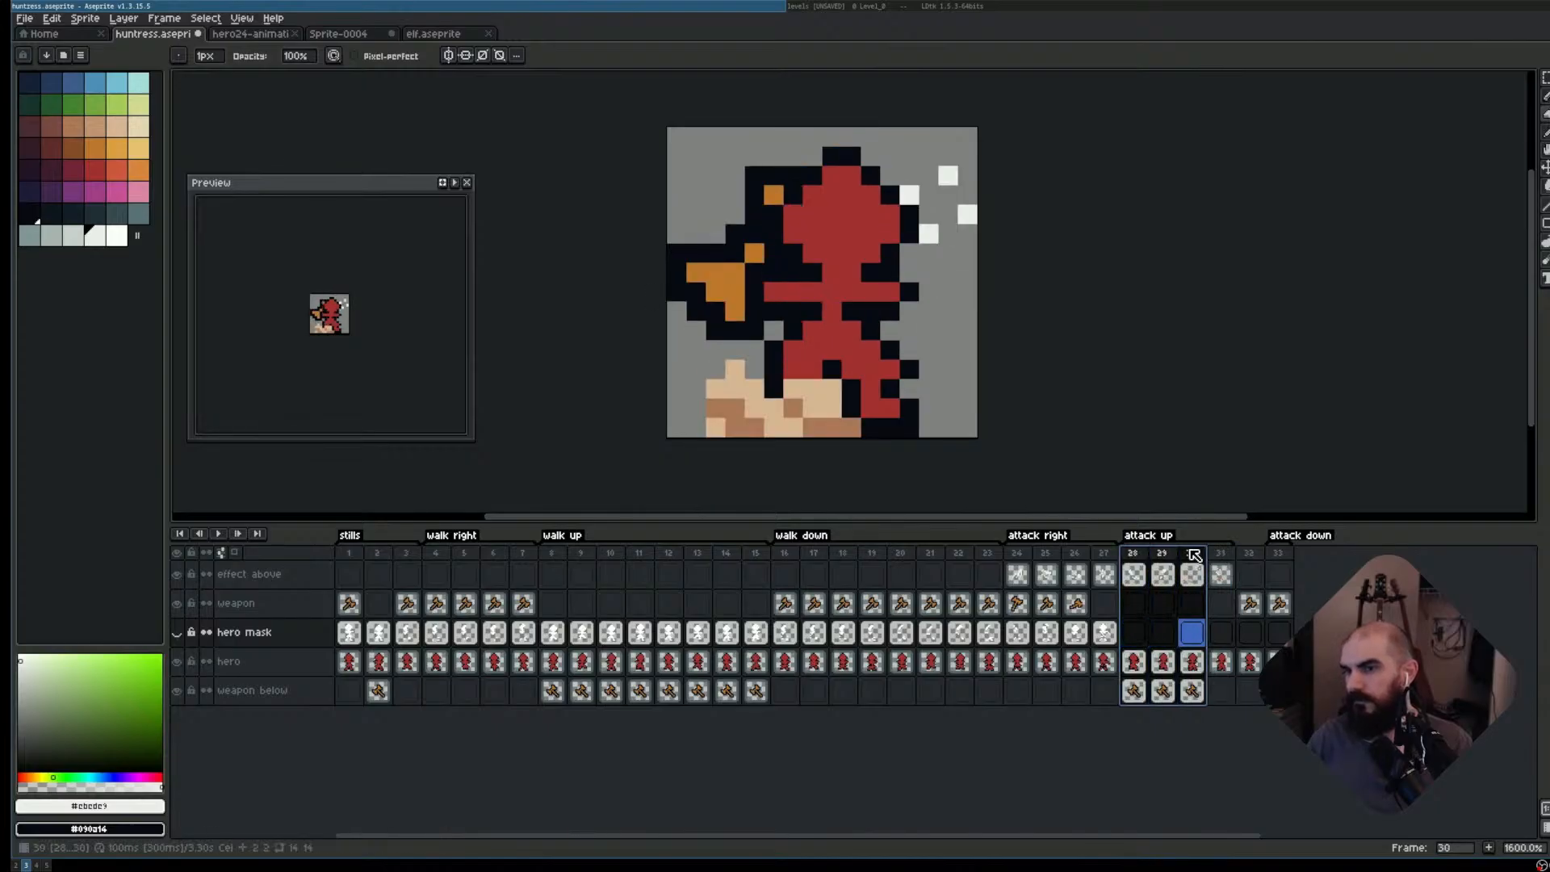
left_click(1220, 554)
left_click(1250, 554)
left_click(1279, 554)
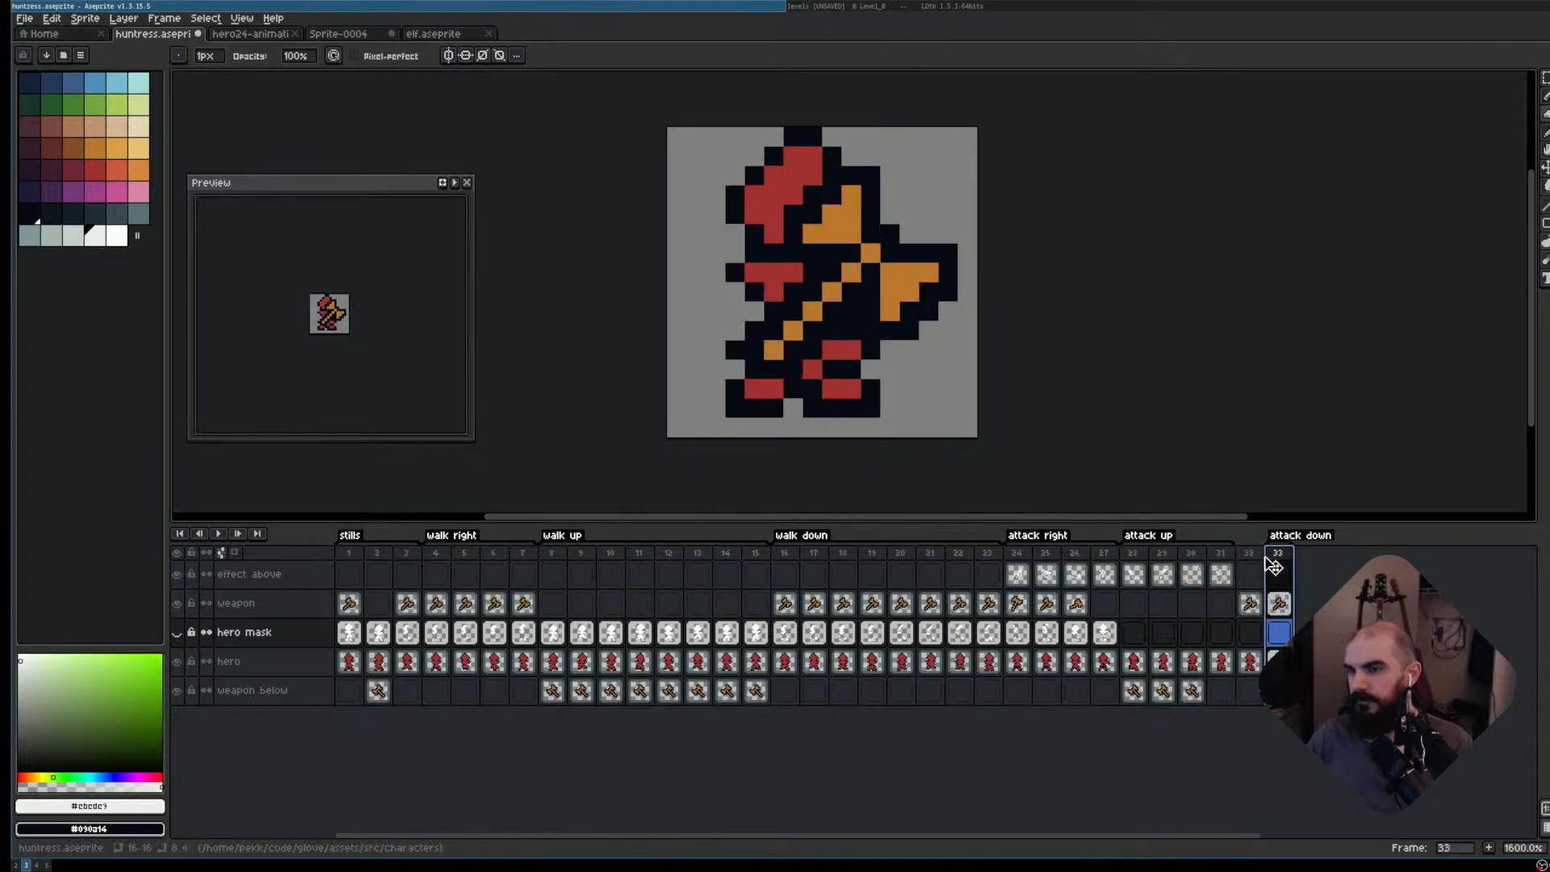
left_click(1254, 555)
left_click(1276, 555)
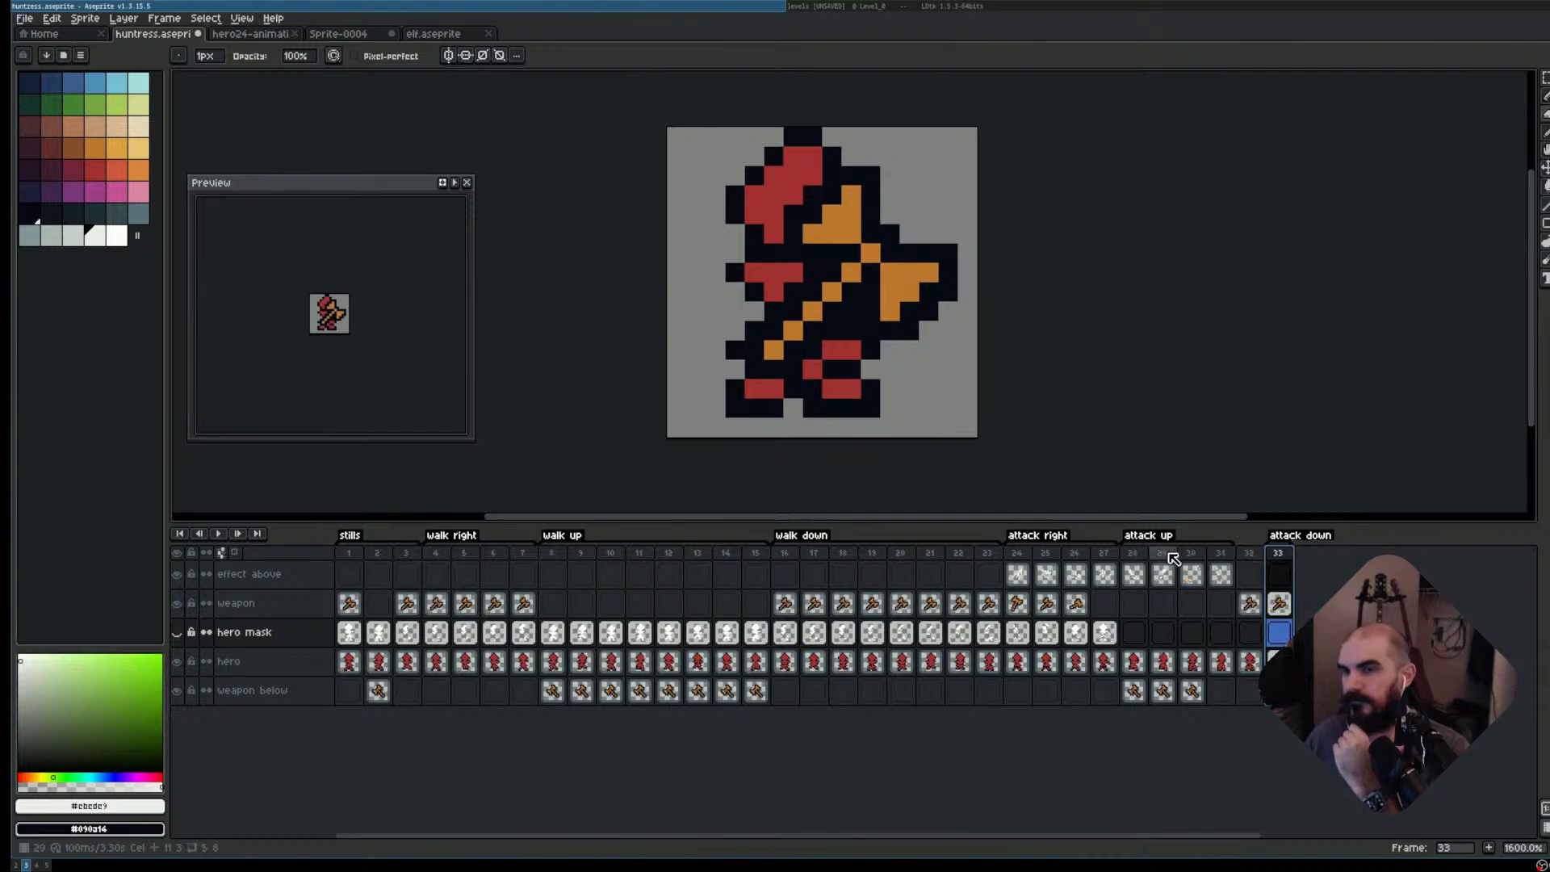
left_click(1133, 553)
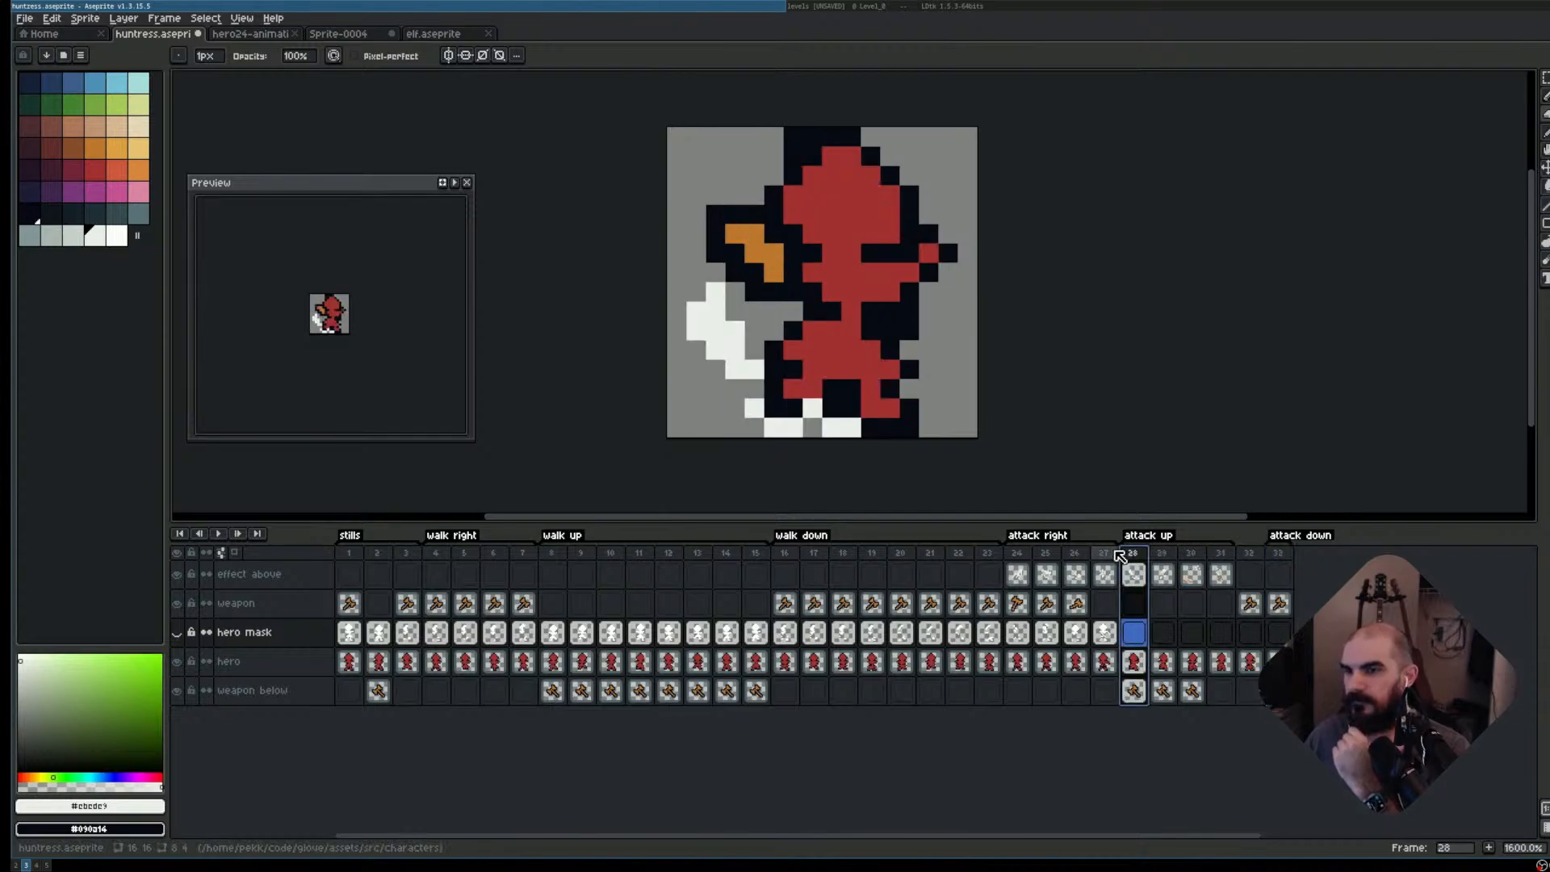
left_click(1022, 554)
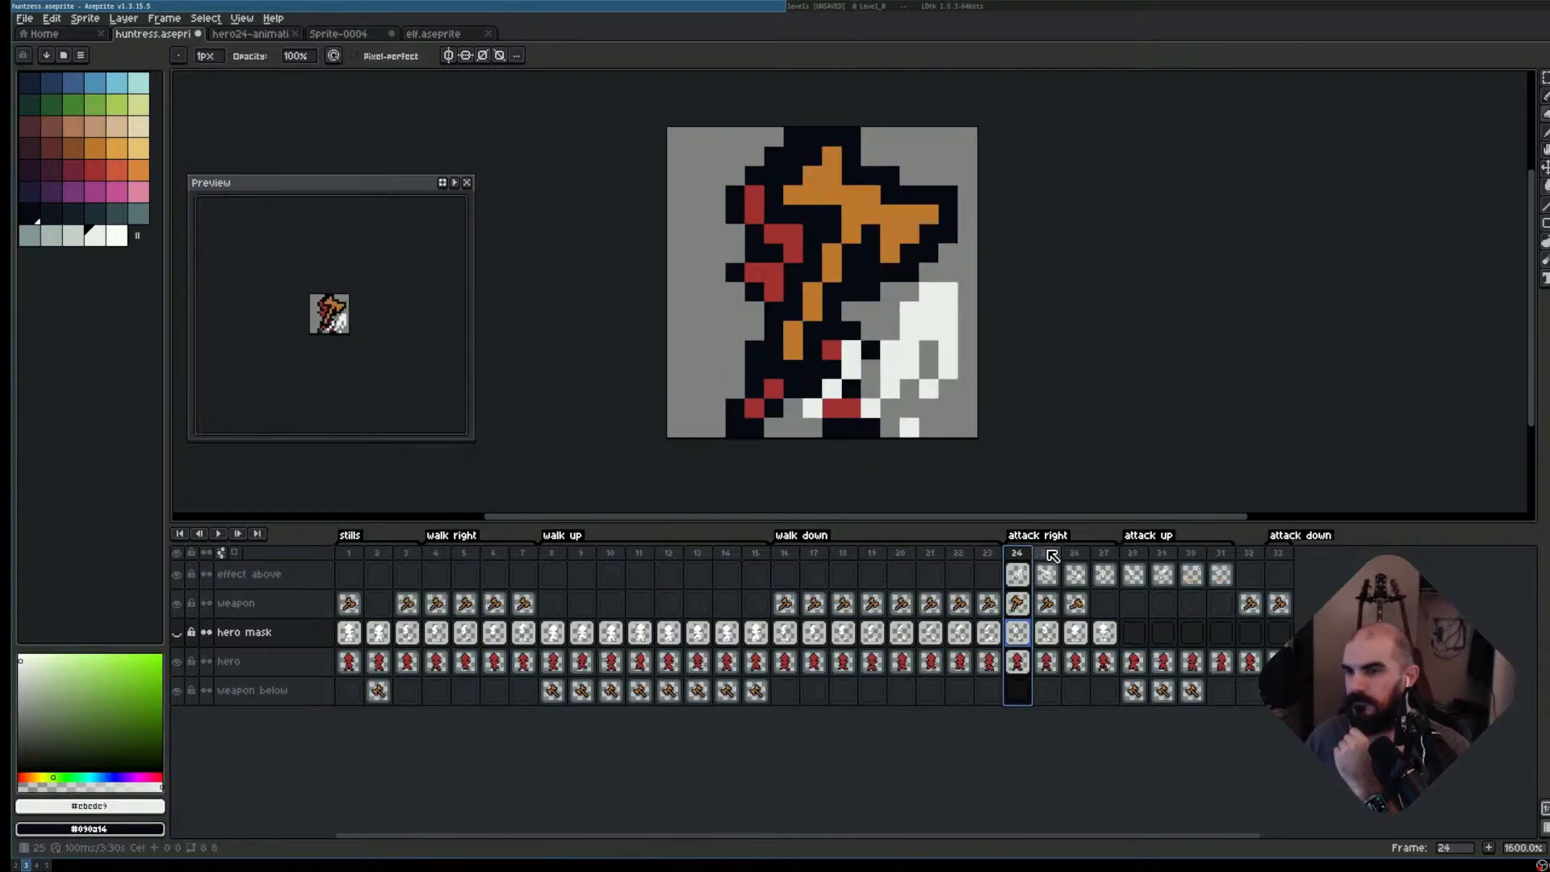
left_click(1138, 554)
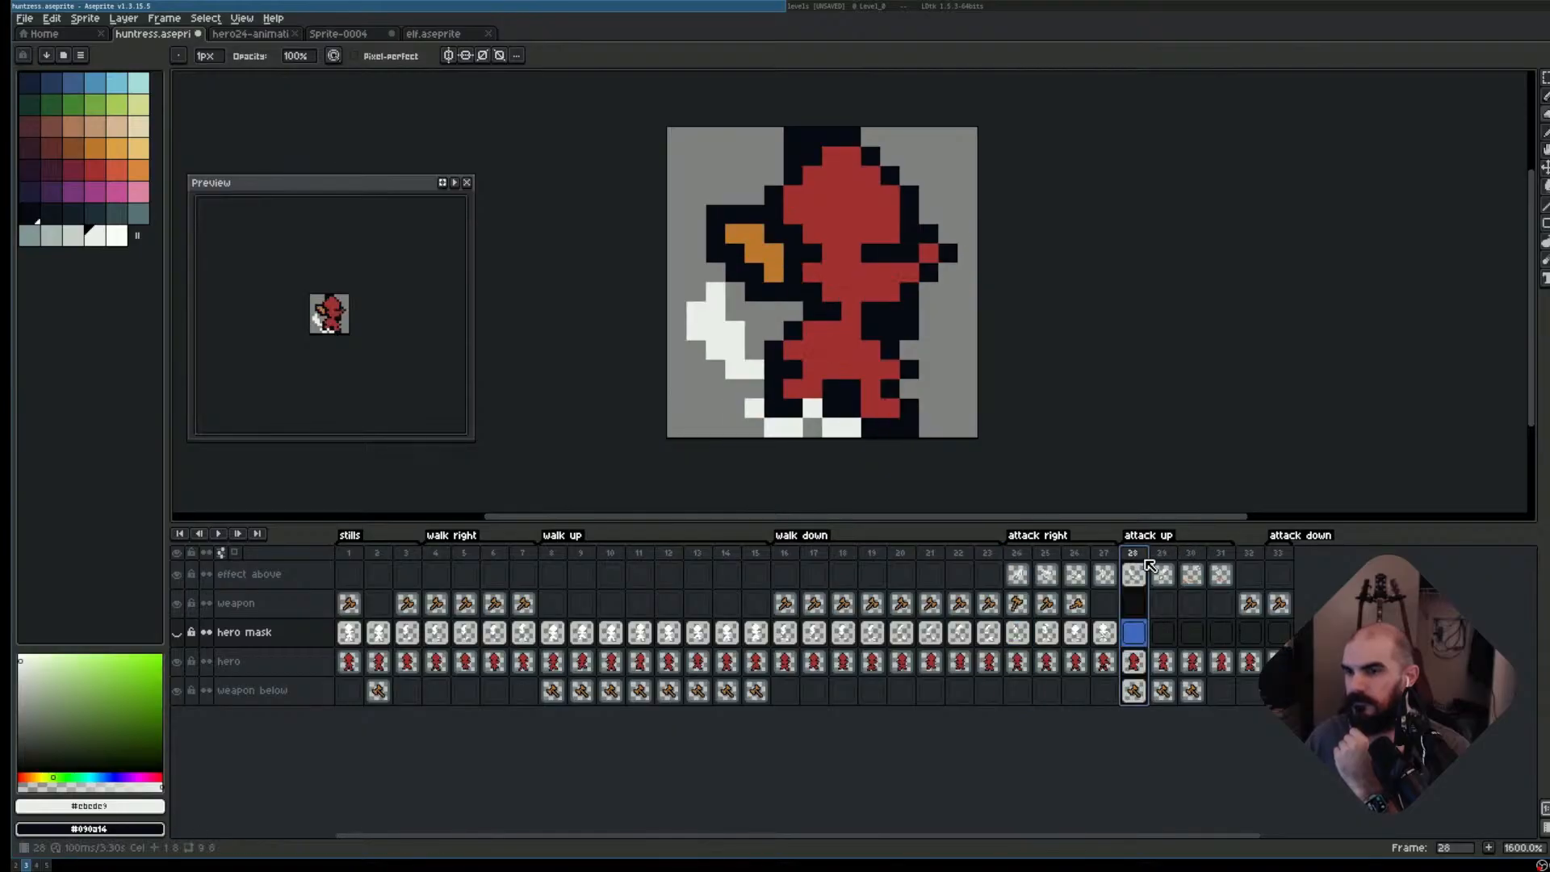
- Make the hero layer active on frame 33 and hide the weapon layer
left_click(1278, 554)
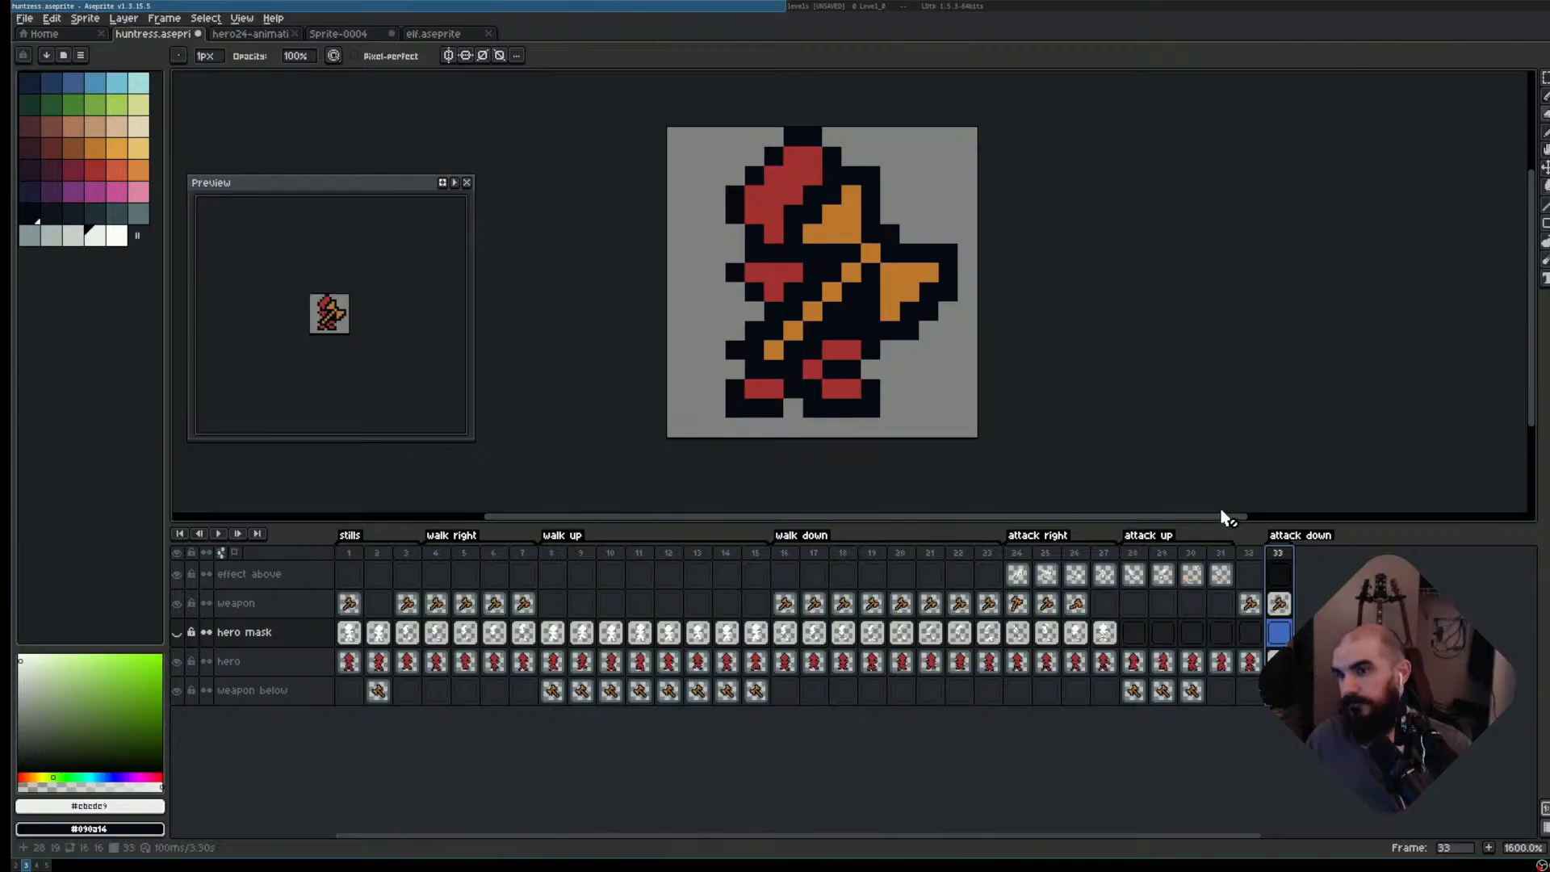
key("Down")
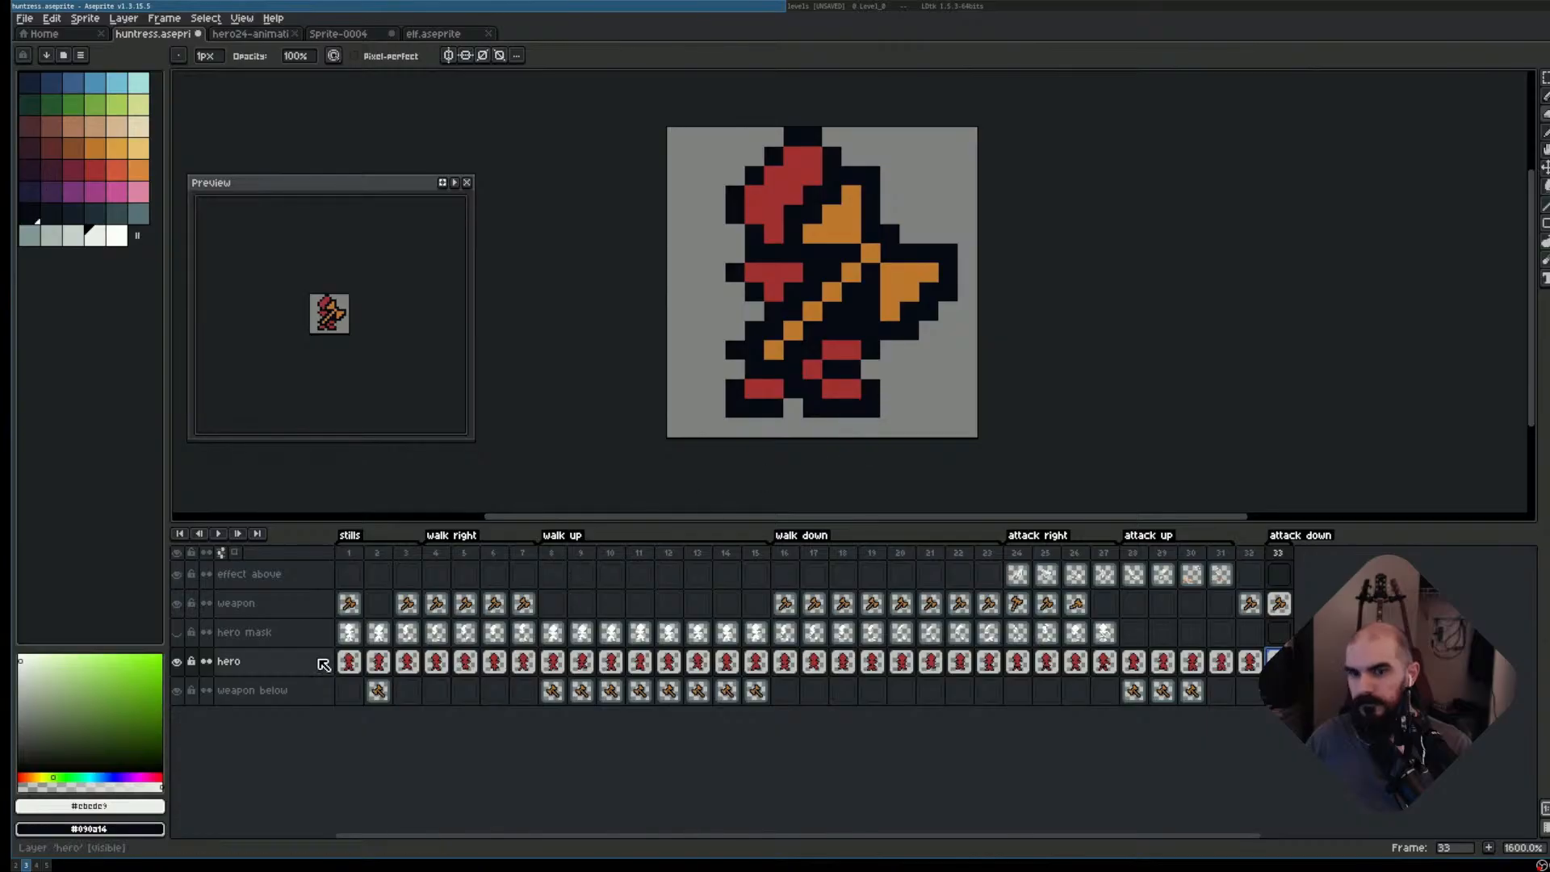
left_click(177, 604)
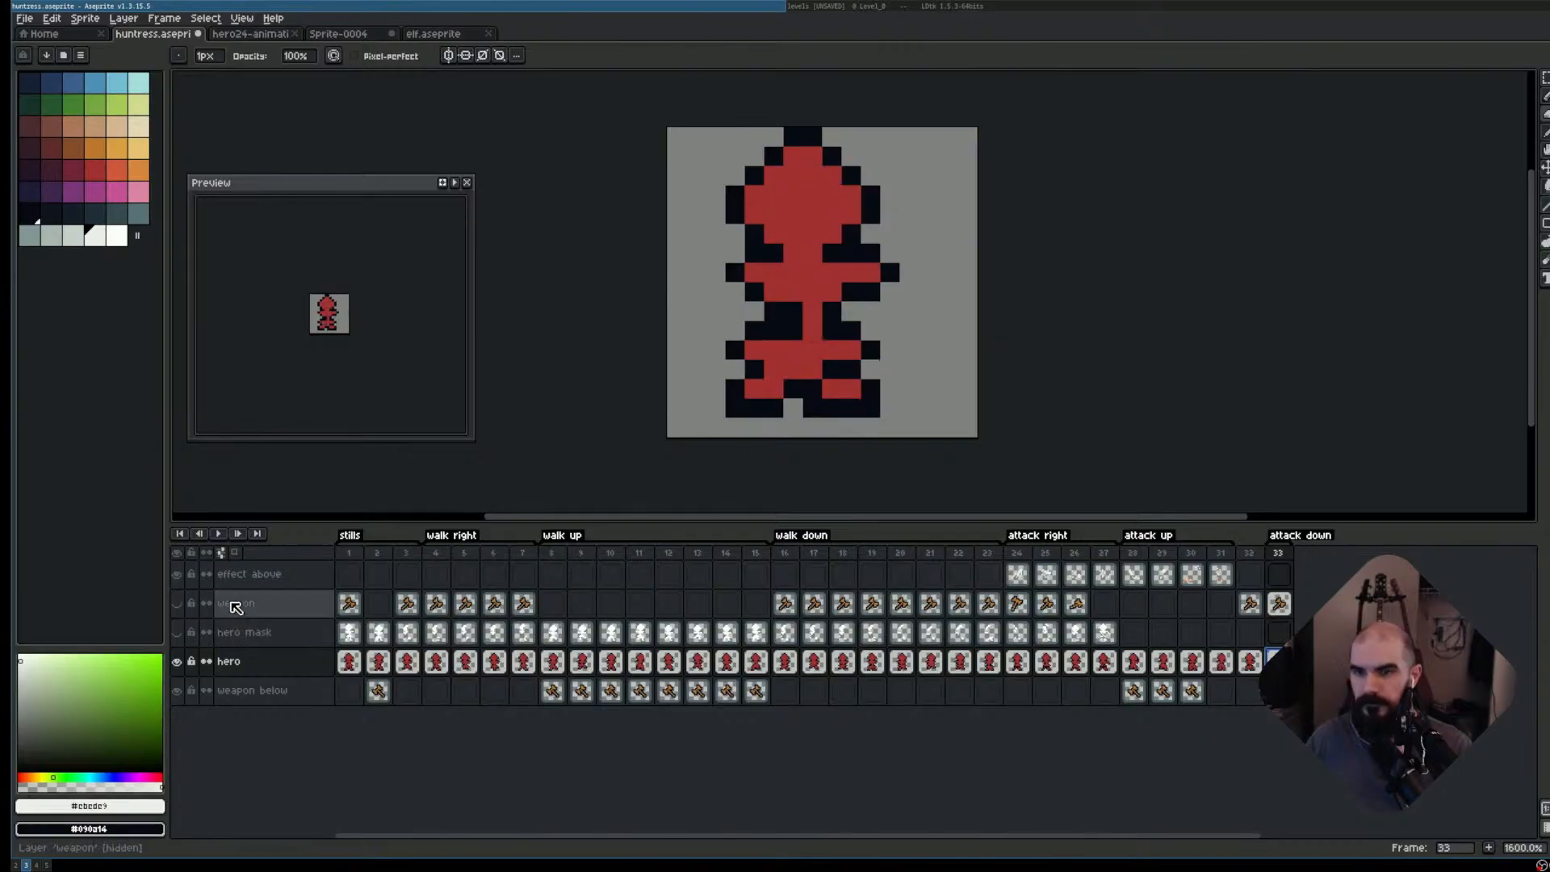
- Move the weapon on frame 30's weapon below cel one pixel down and one pixel left, and play back the attack up animation
left_click(1133, 565)
key("Right")
key("Right")
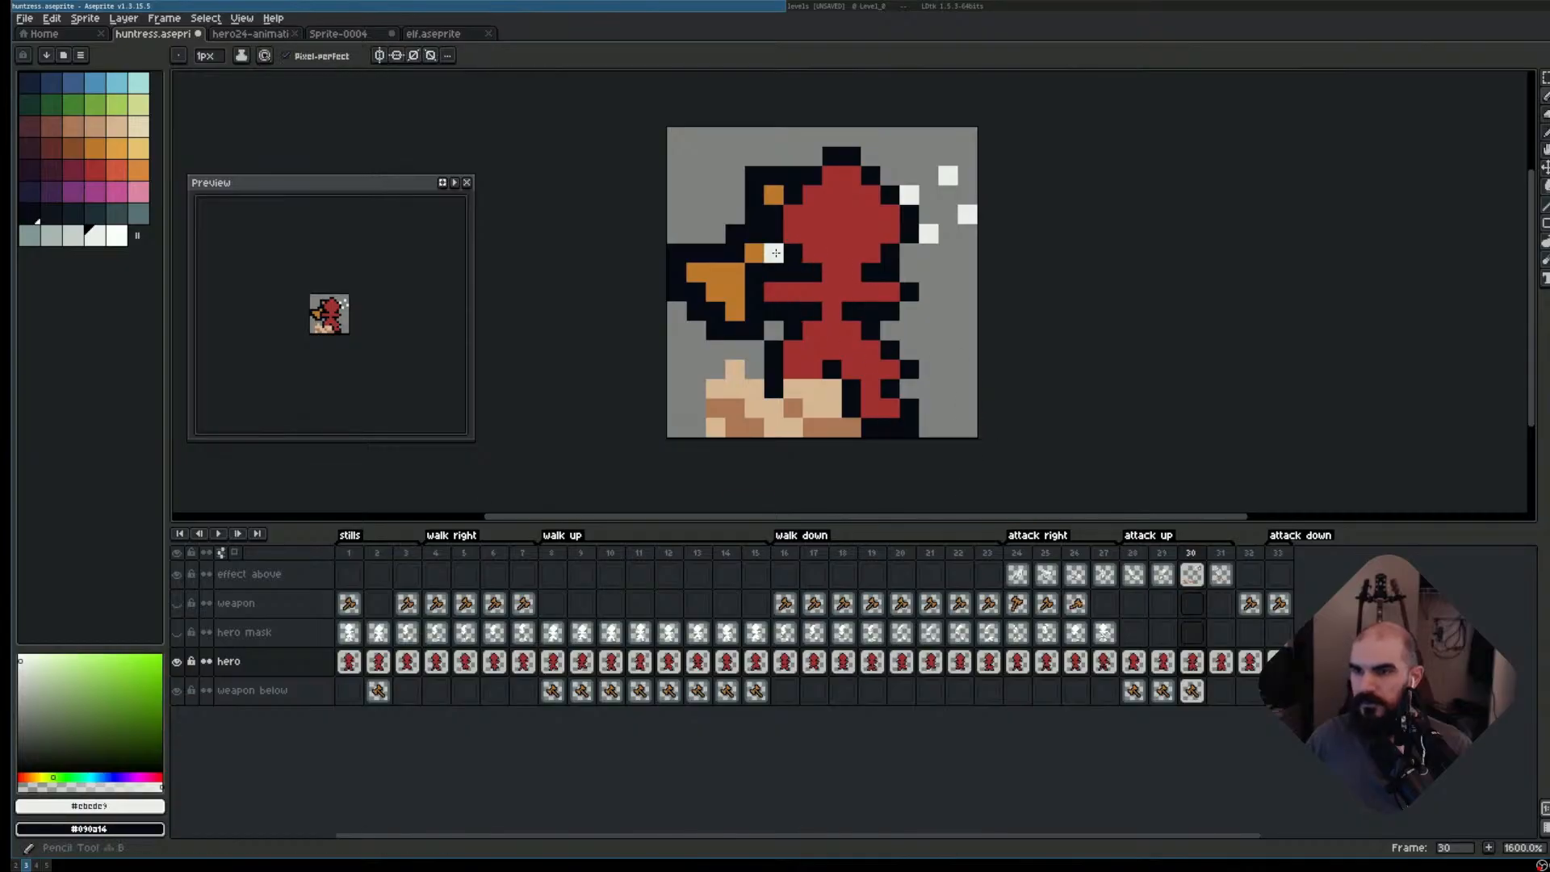
key("v")
left_click(751, 272)
left_click_drag(753, 272, 752, 289)
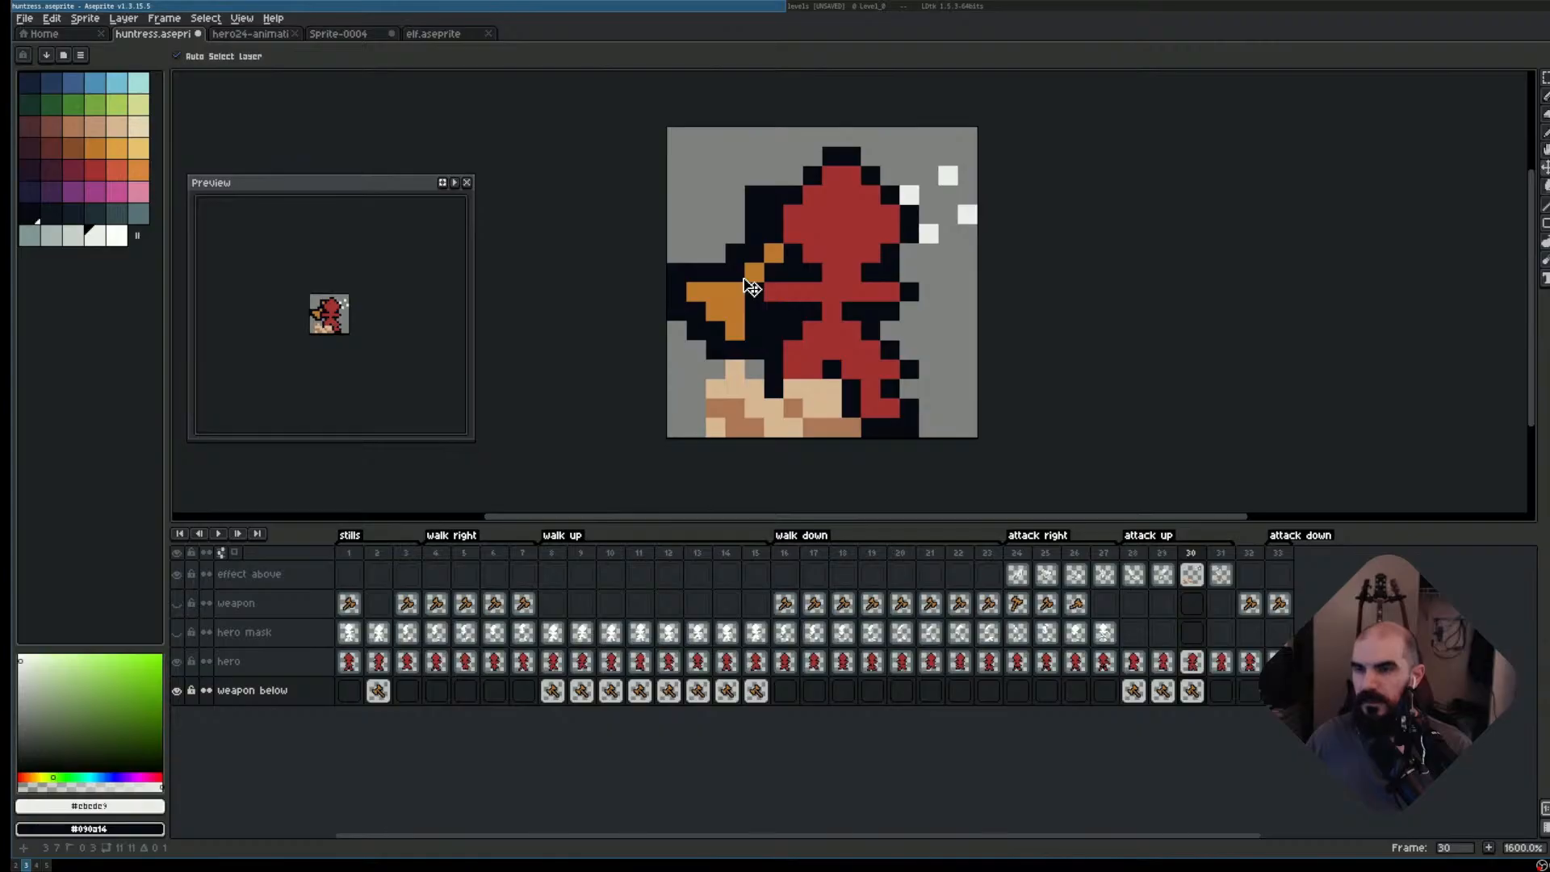
left_click_drag(751, 288, 737, 286)
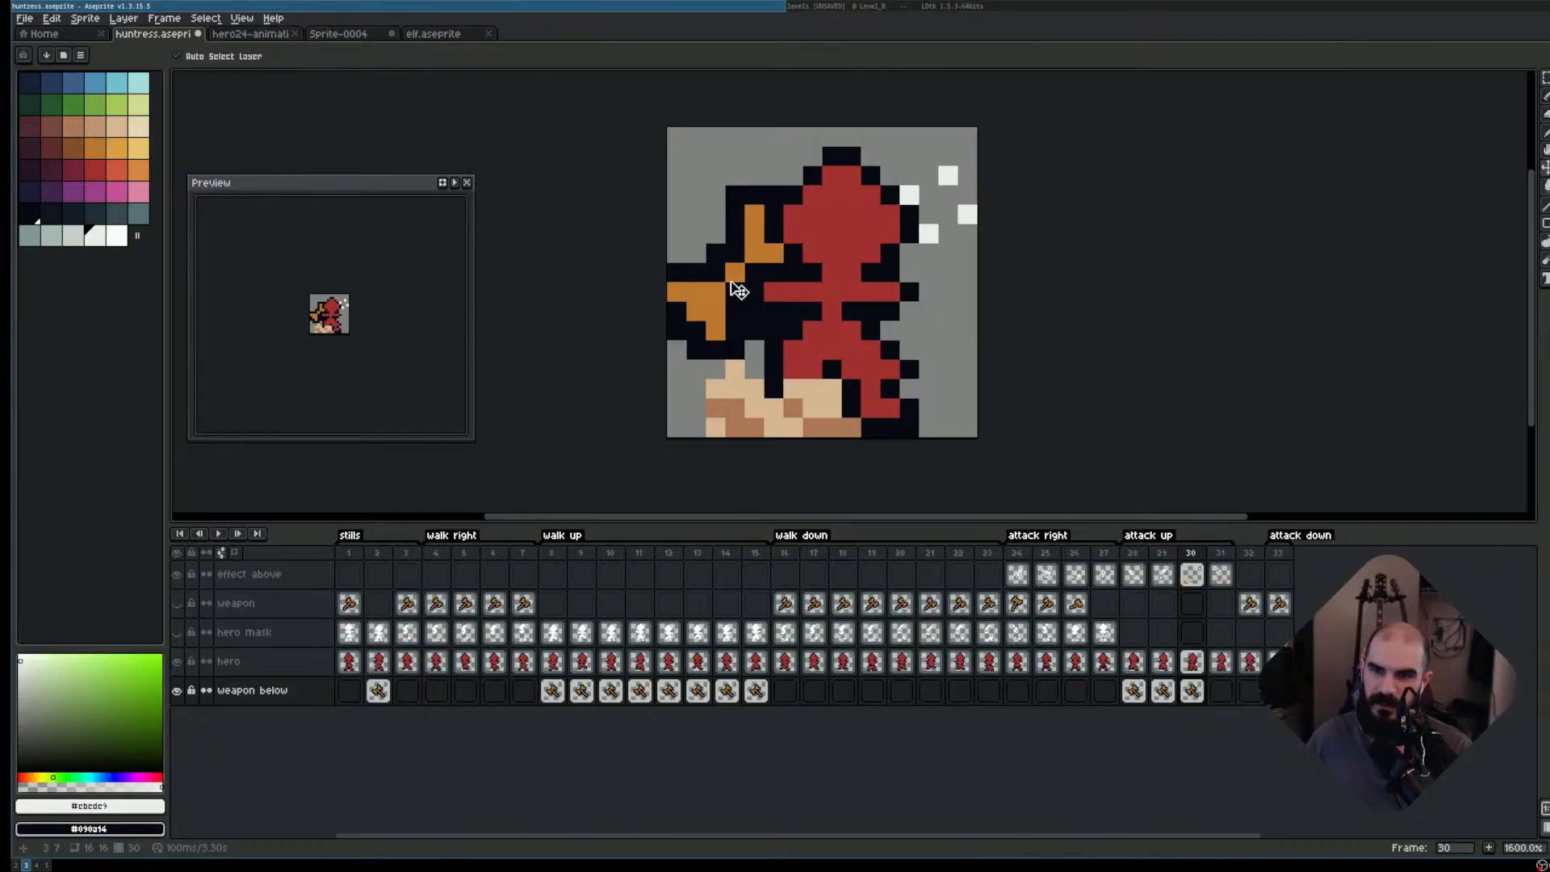
left_click_drag(739, 289, 731, 281)
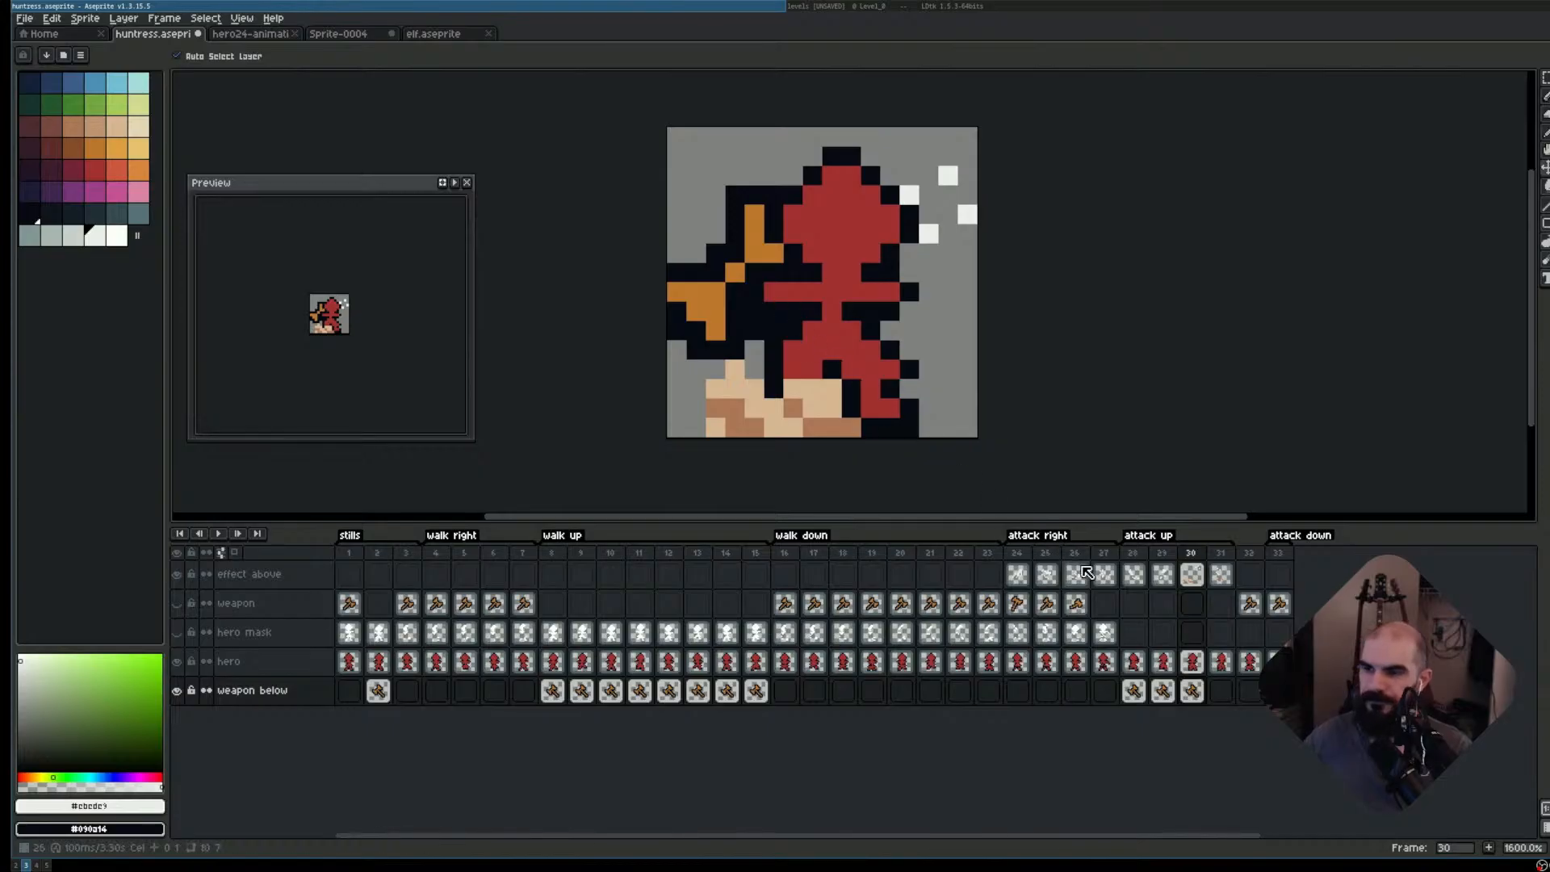
key("Return")
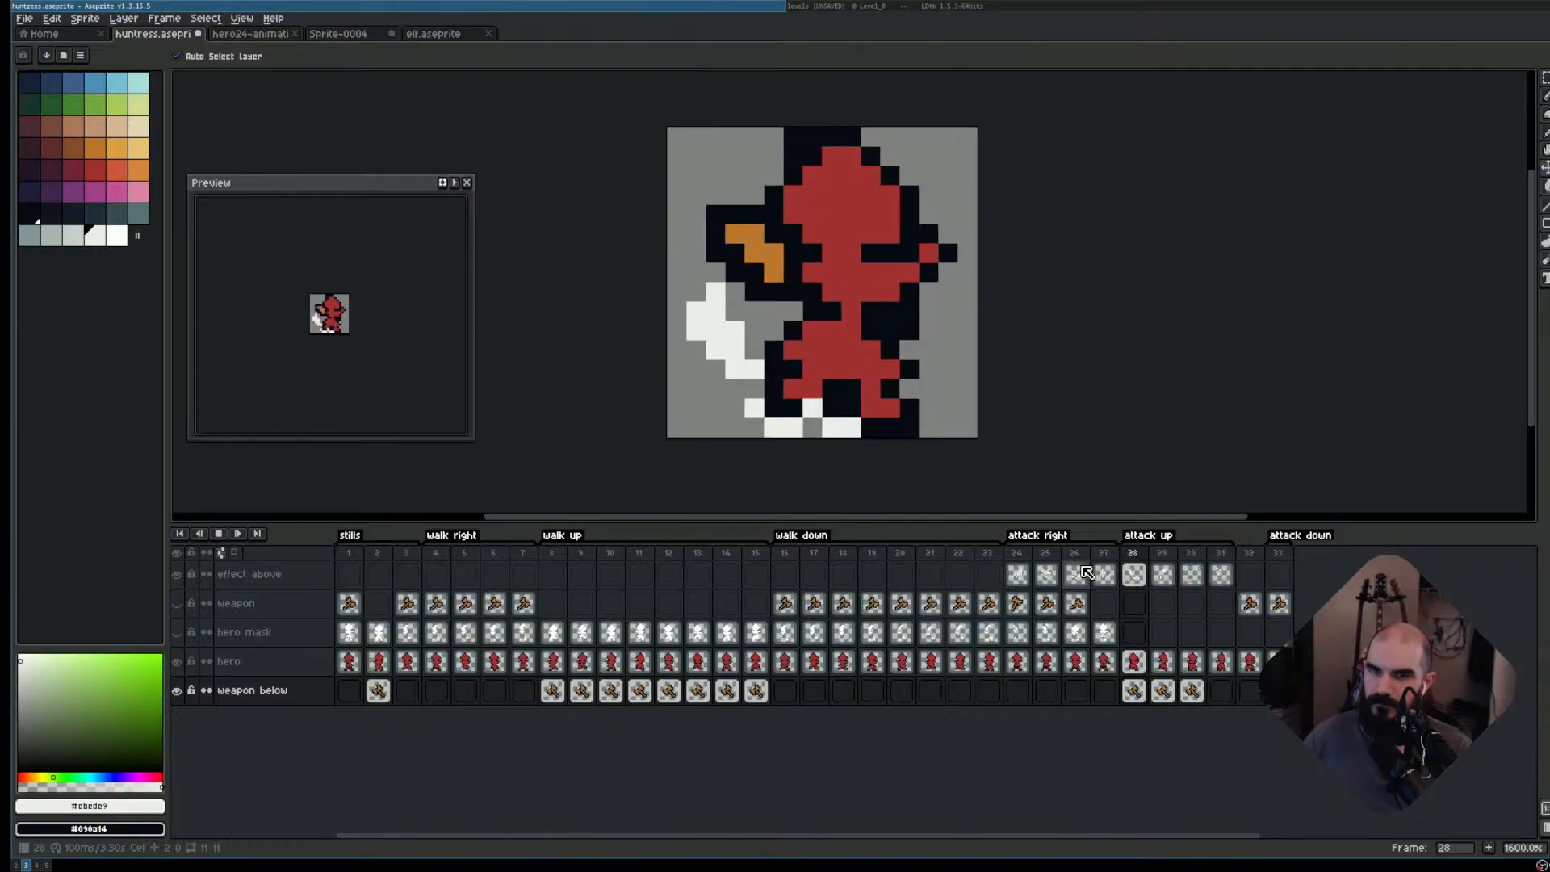
key("Return")
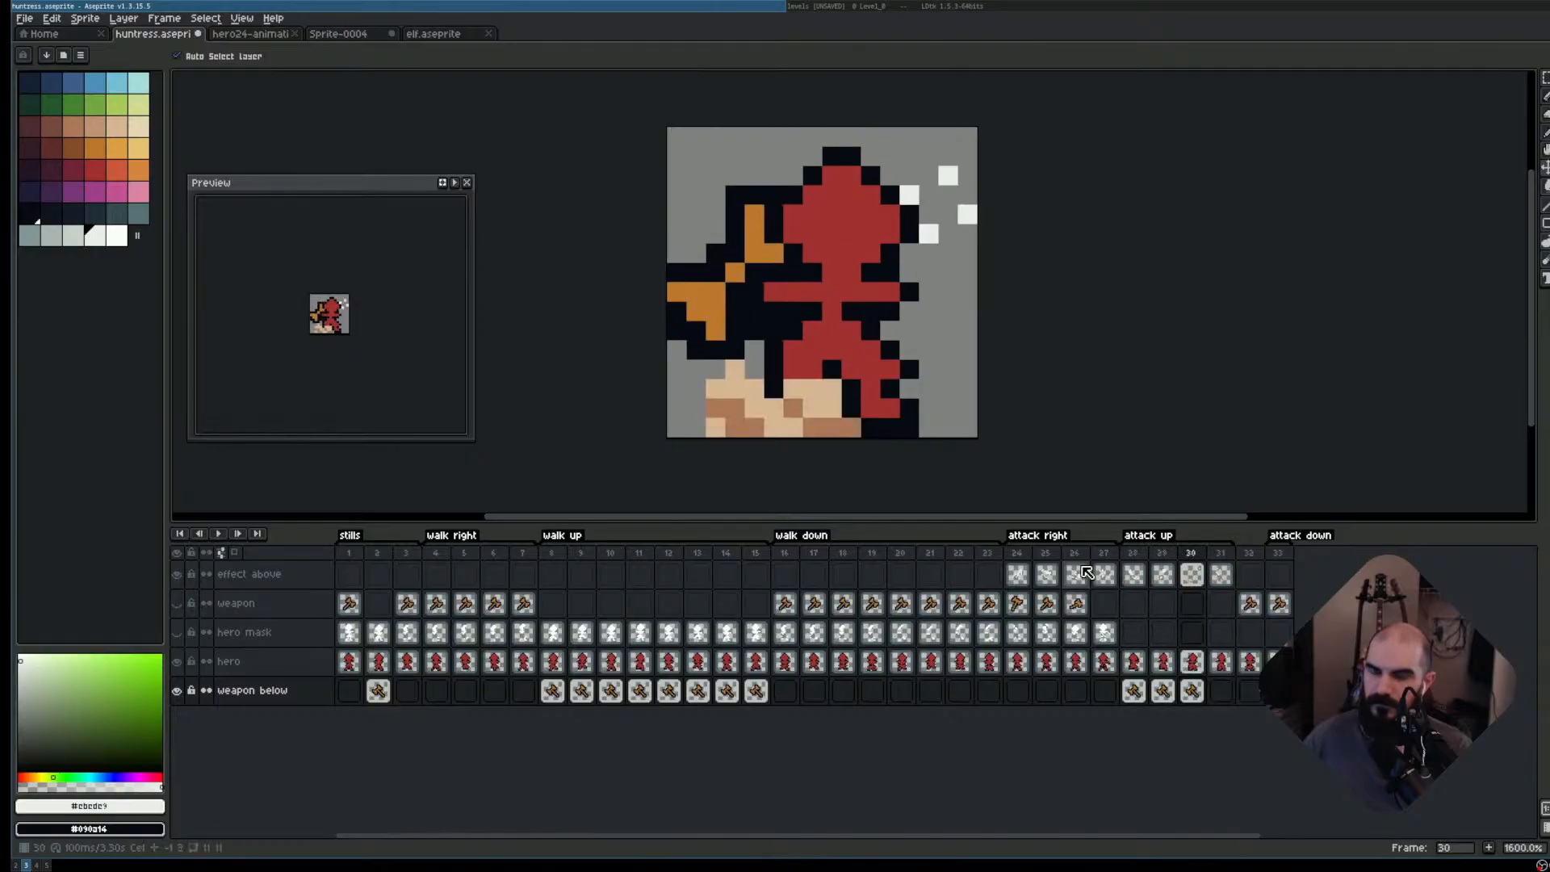
- Paint a white highlight over the axe's upper orange pixels on frame 30's effect above cel, and play back the attack up animation
left_click(1195, 574)
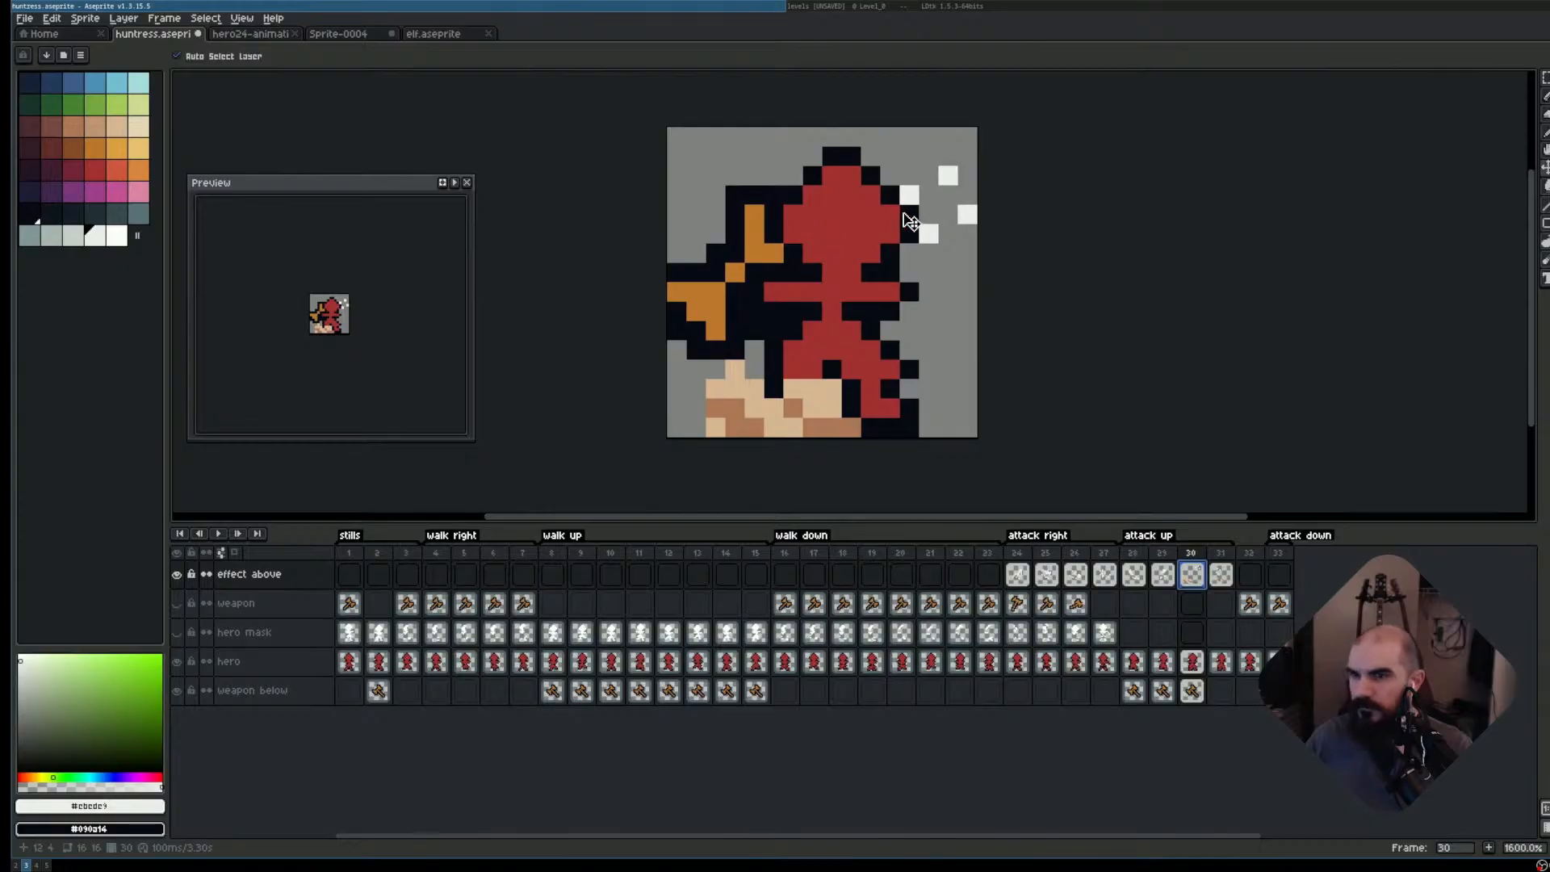
key("i")
key("b")
left_click(763, 230)
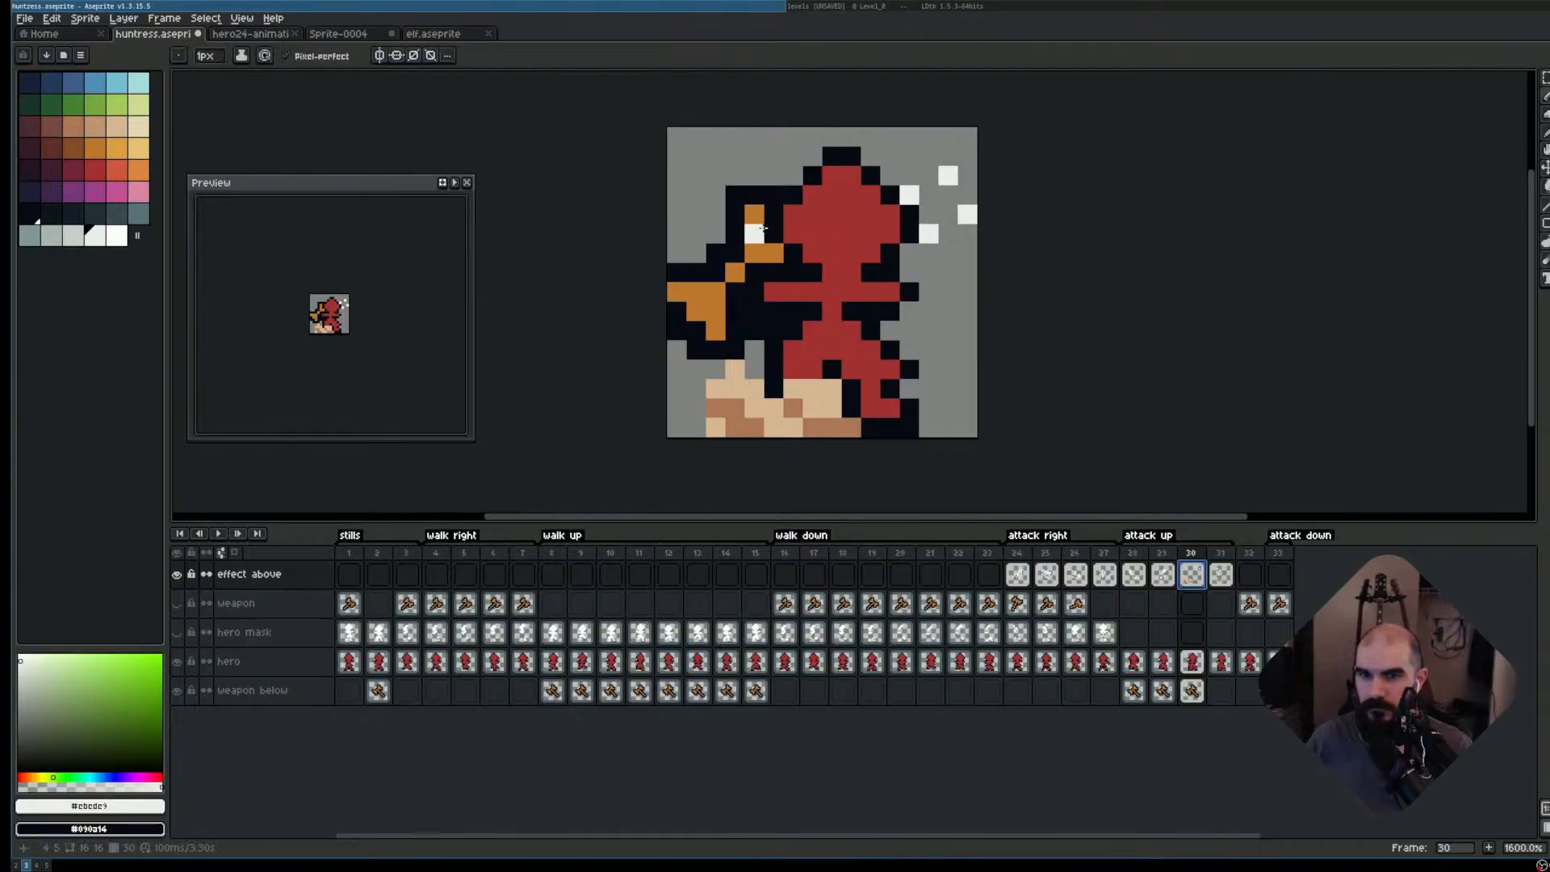
left_click(774, 270)
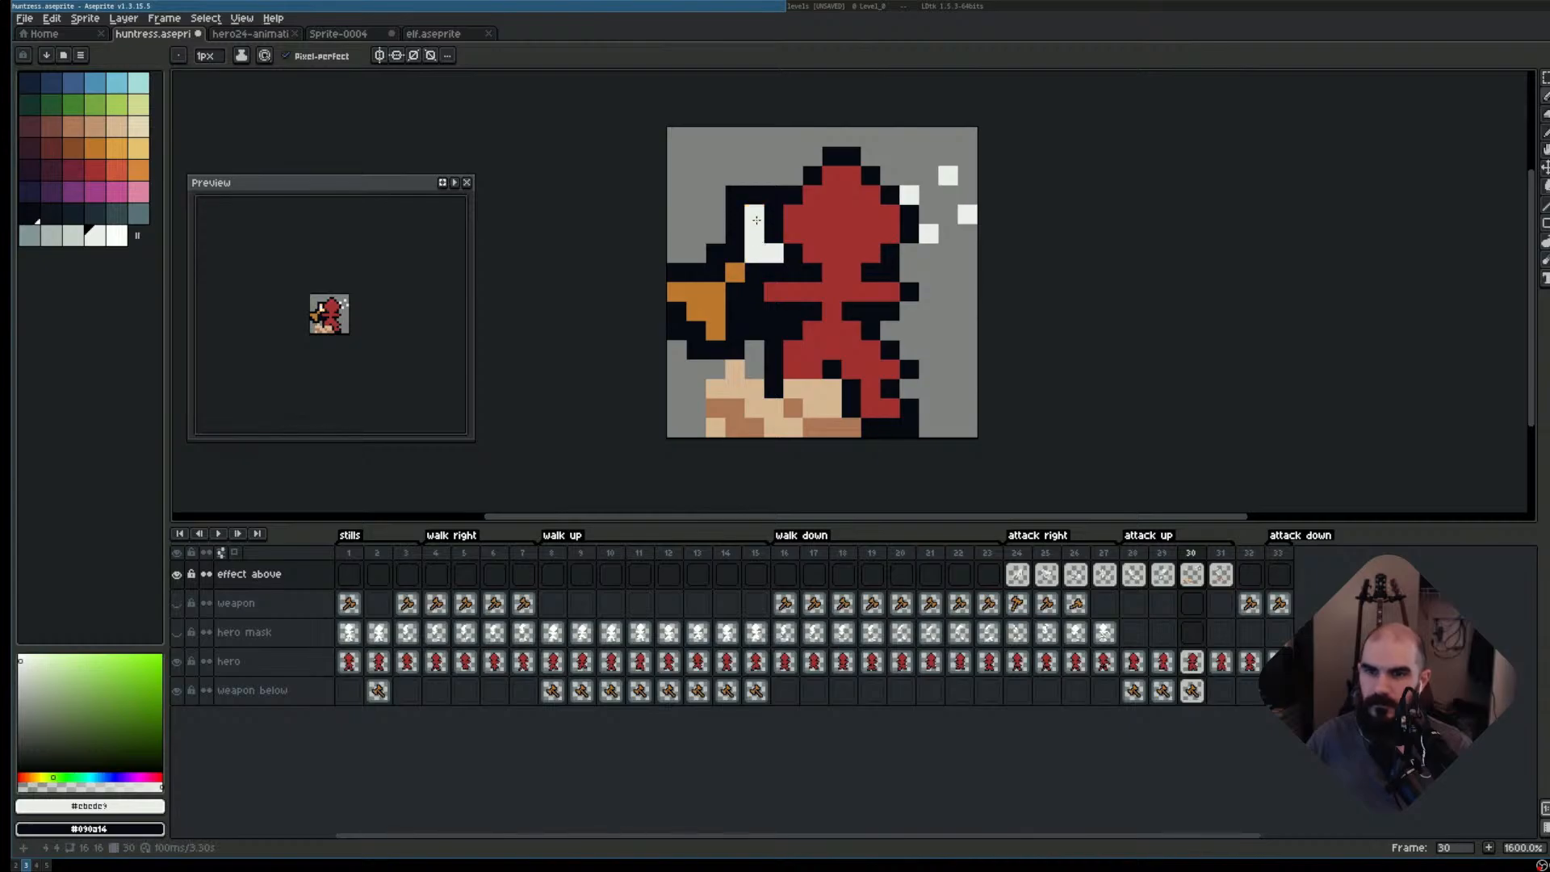
key("Return")
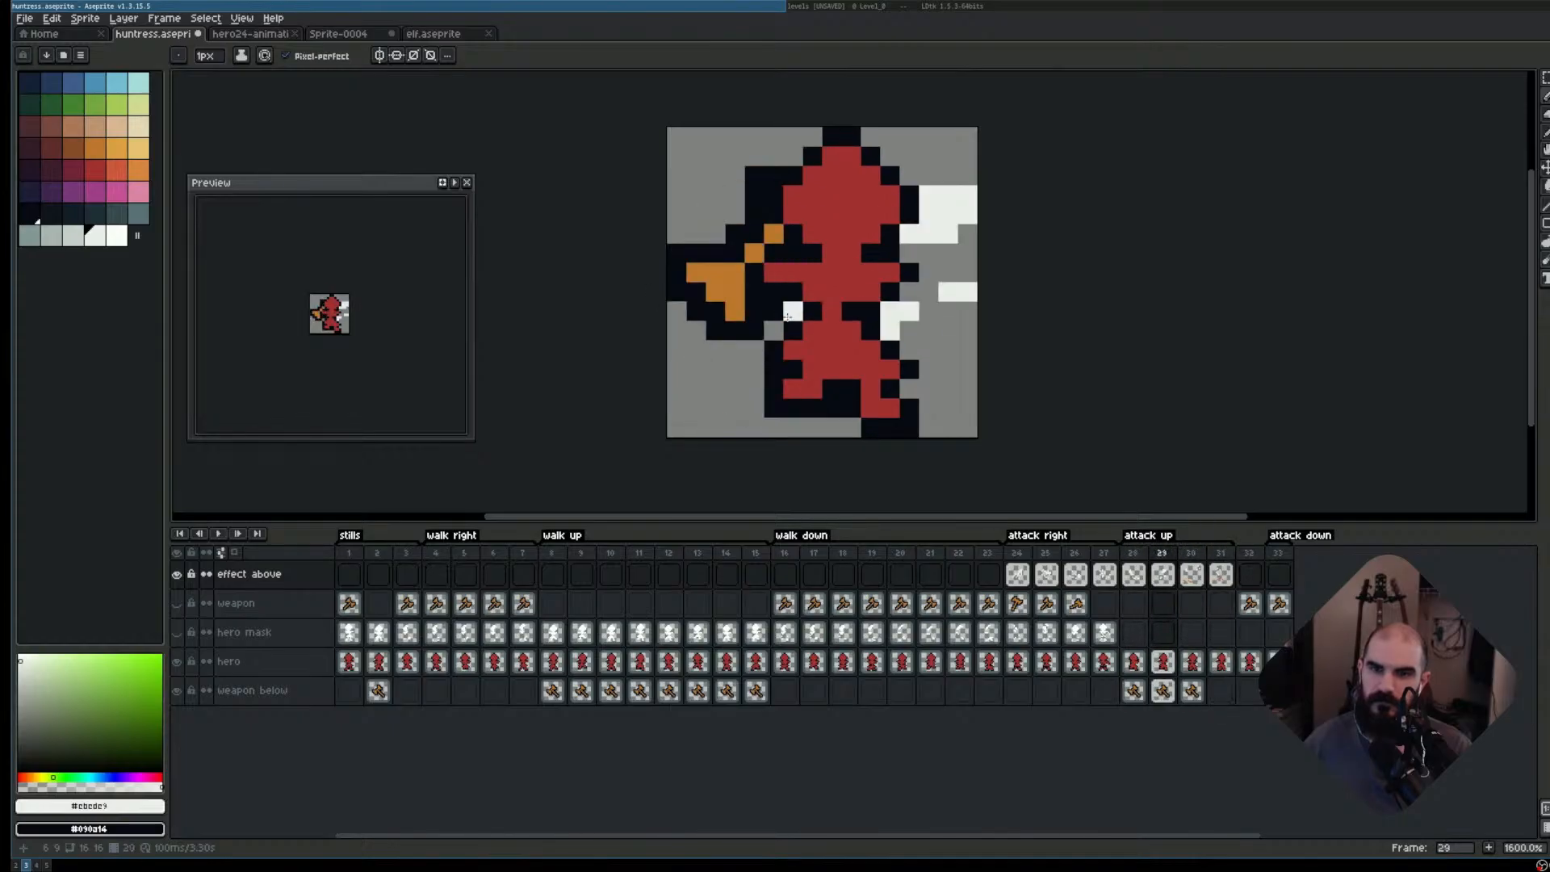
key("Return")
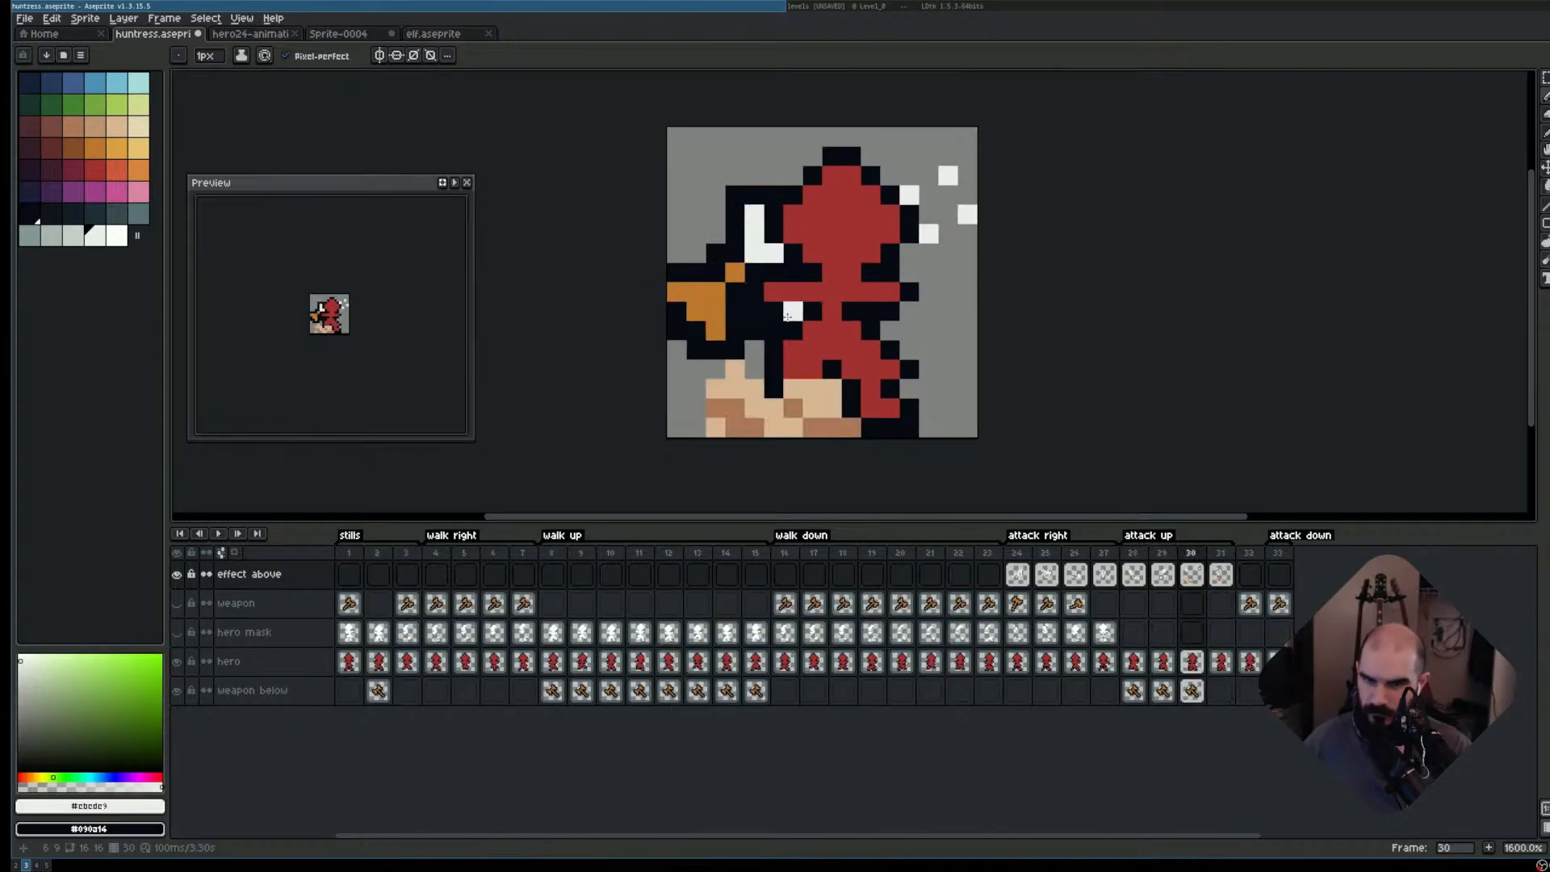
- Compare the hero's attack down pose on frame 33 with the opening attack right and attack up poses on frames 24 and 28
key("Right")
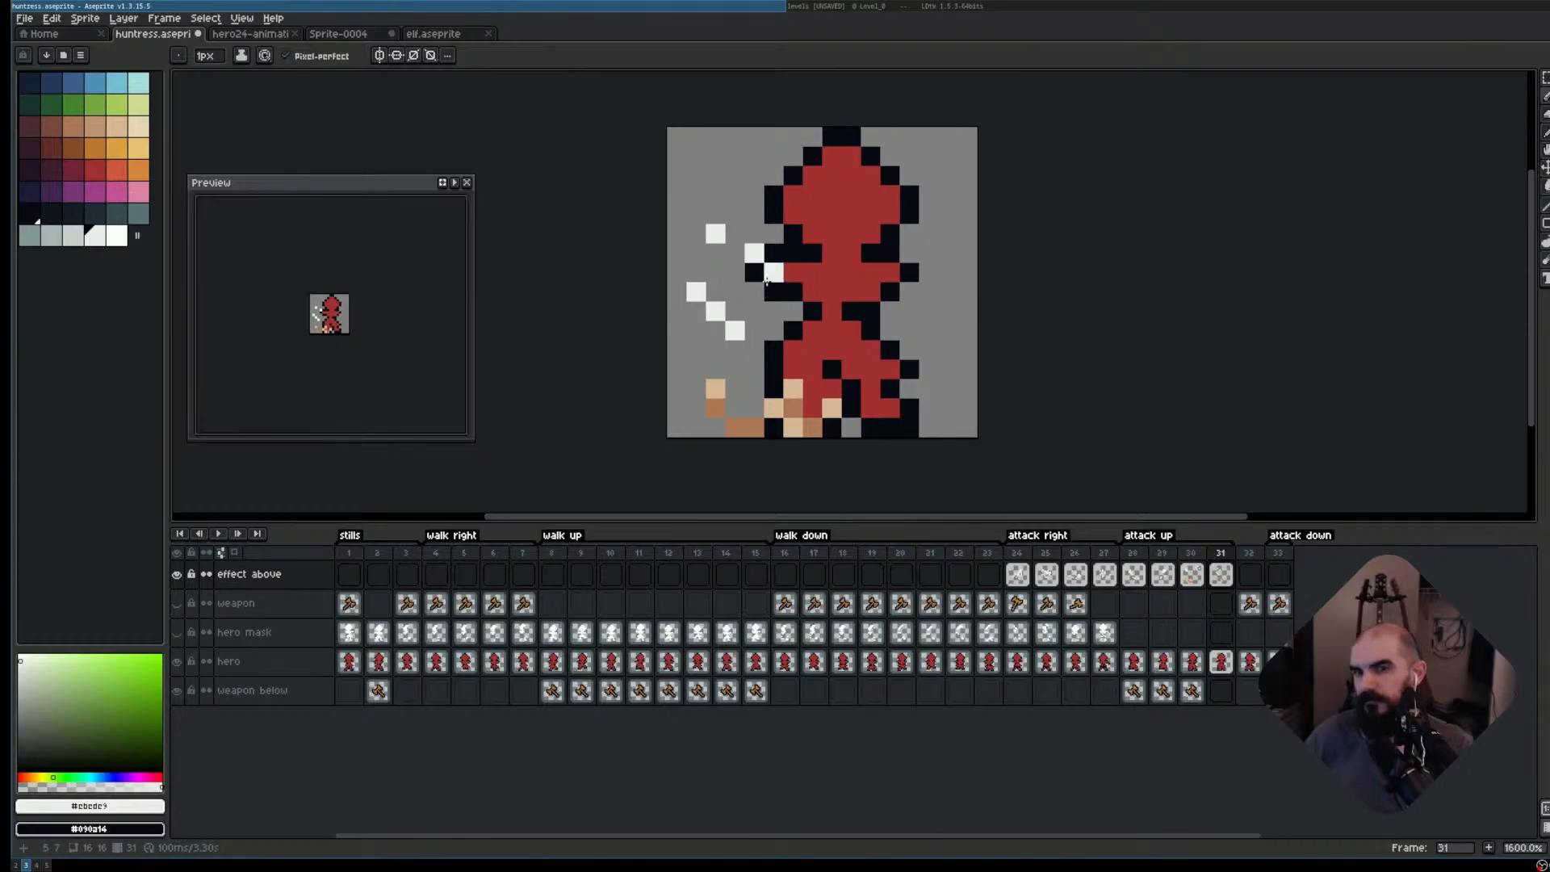
key("Right")
key("Right")
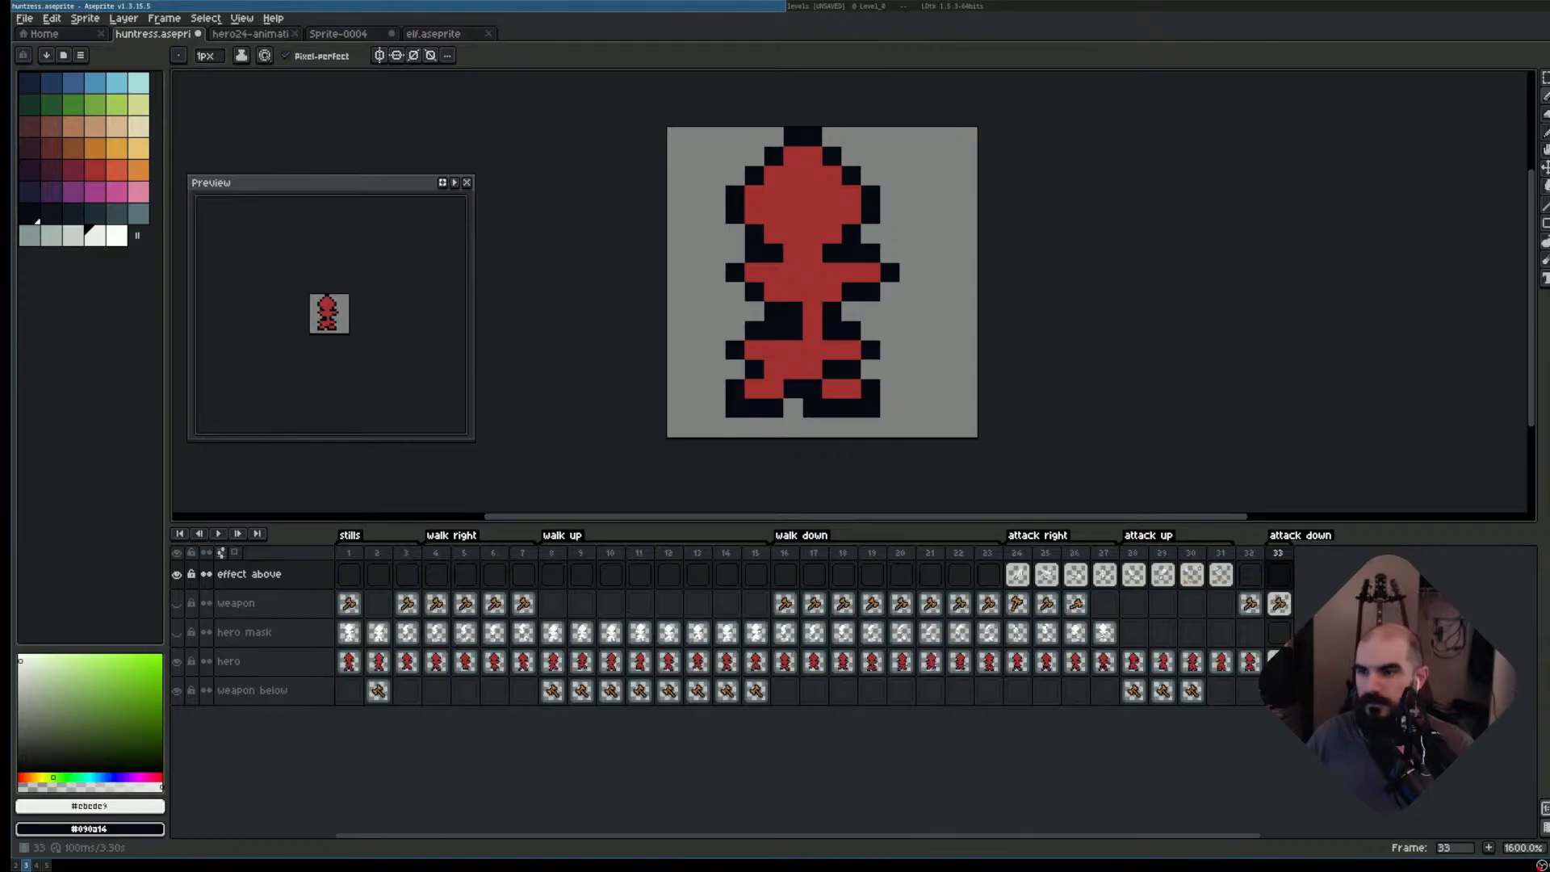
left_click(1278, 661)
scroll(963, 323, "up", 2)
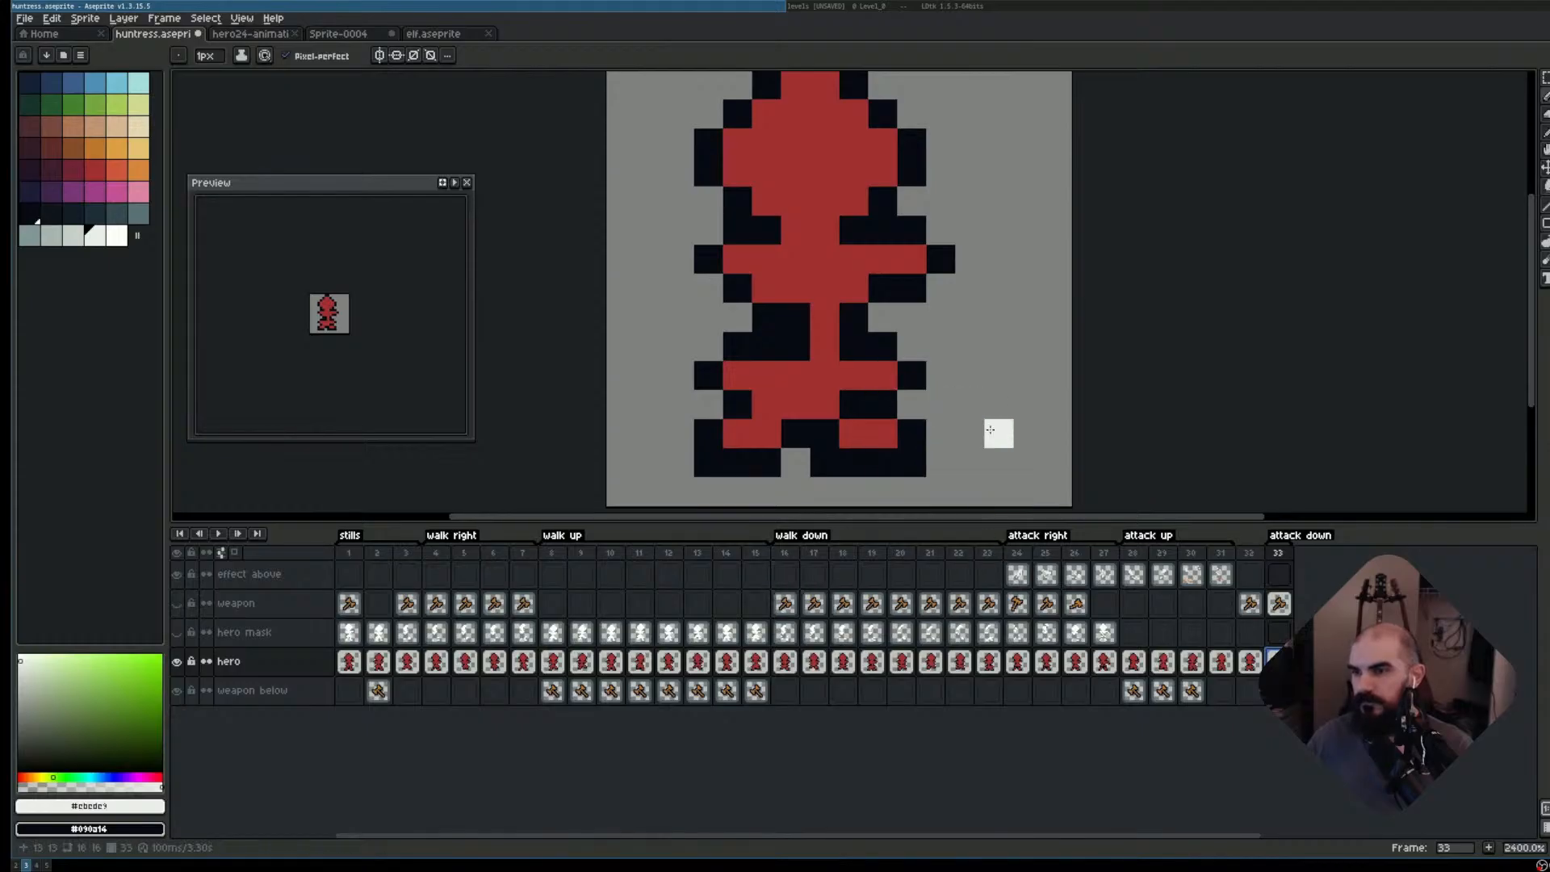
left_click(1019, 554)
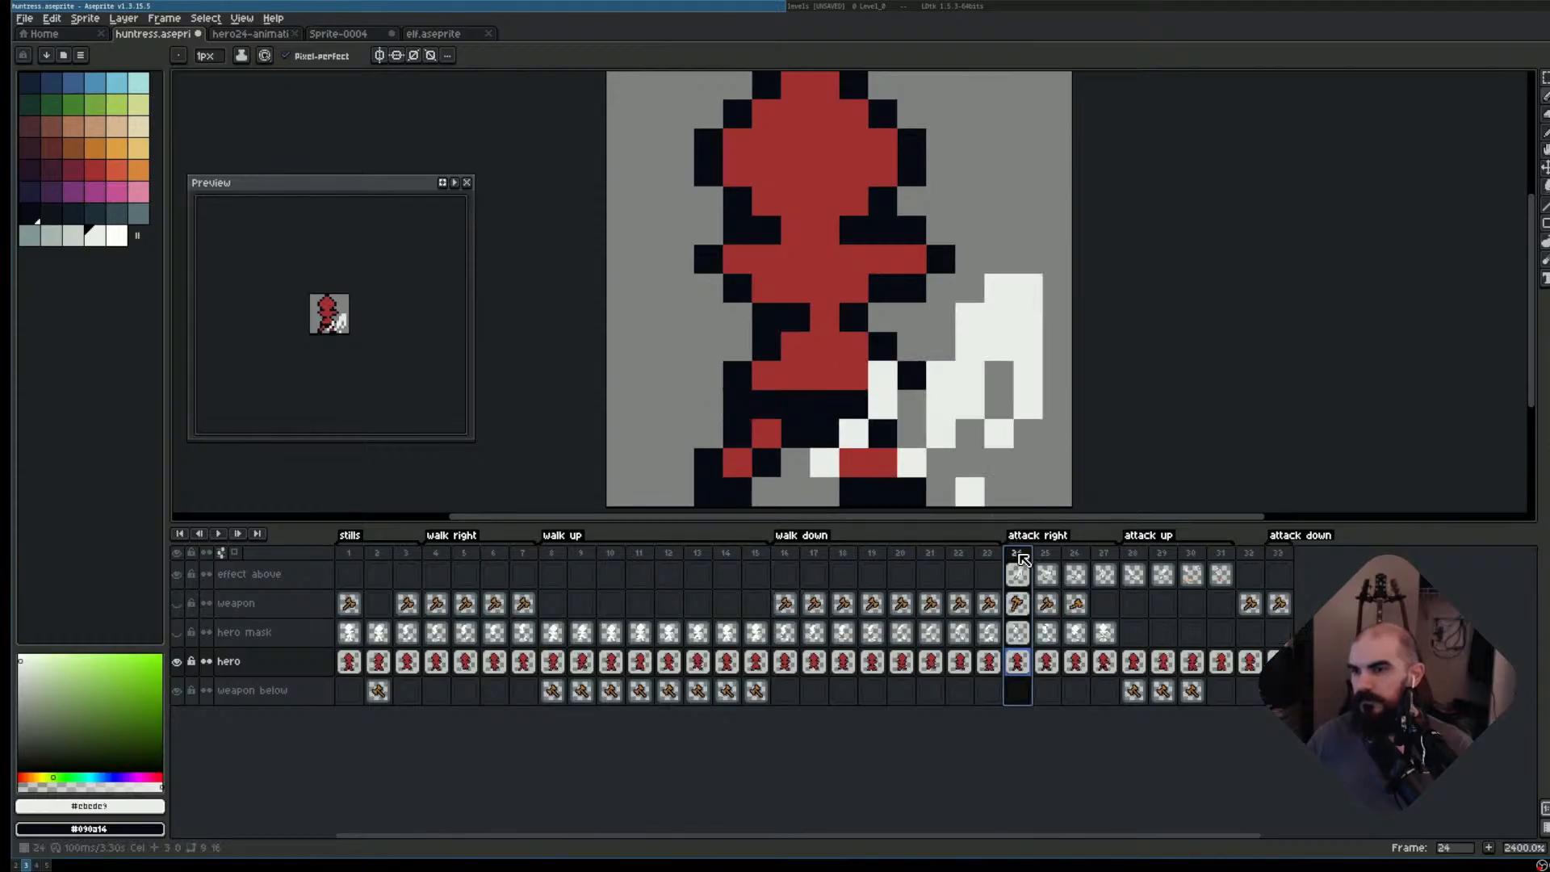
left_click(1136, 555)
left_click(1279, 553)
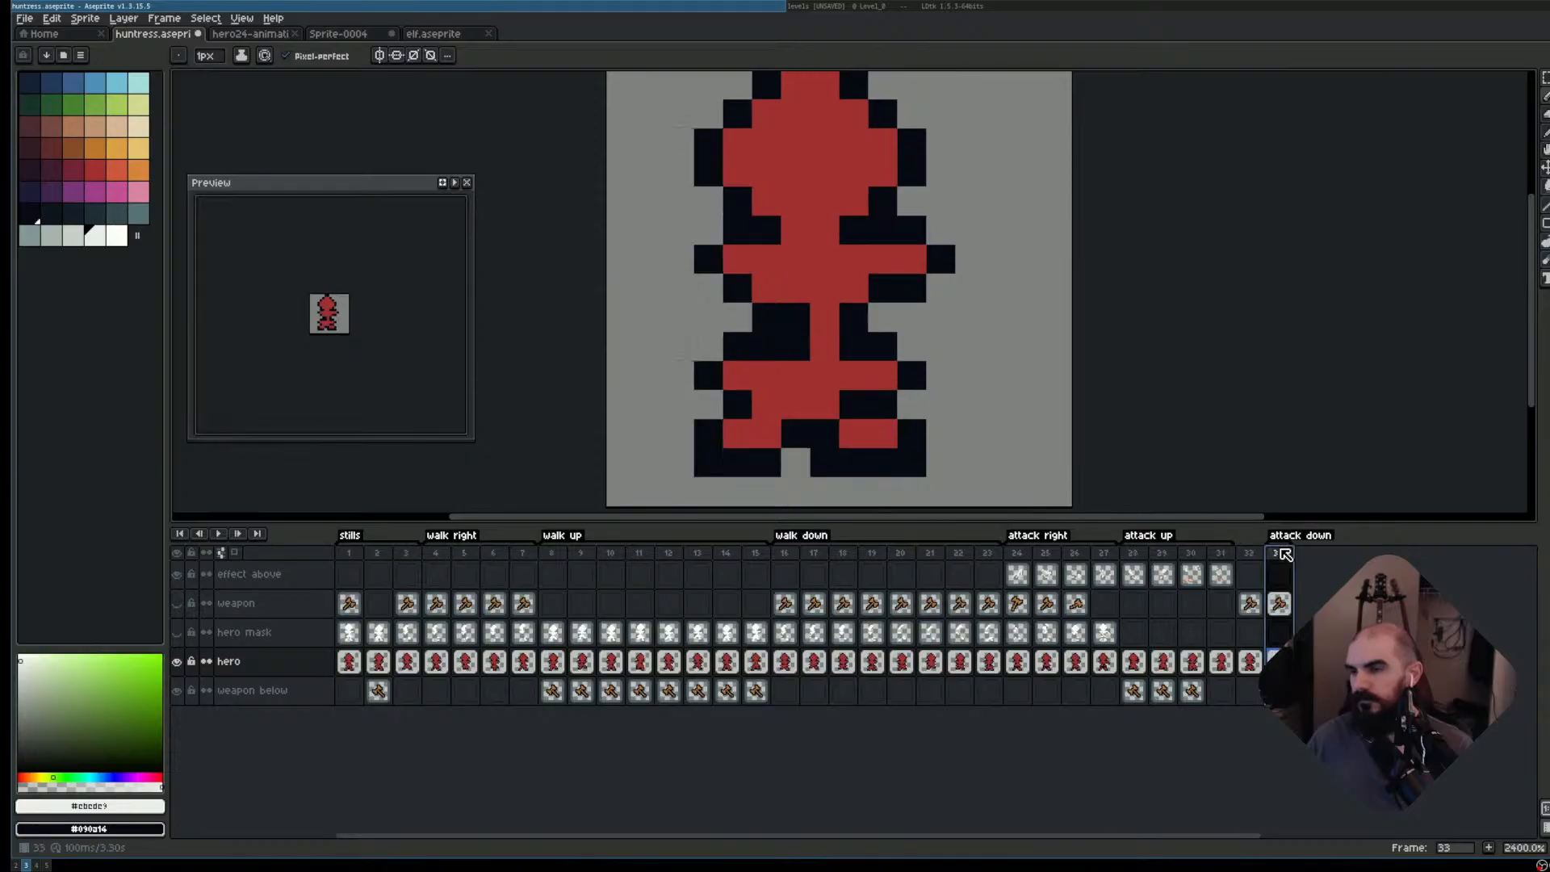
- Play back the attack right animation from frame 24
key("m")
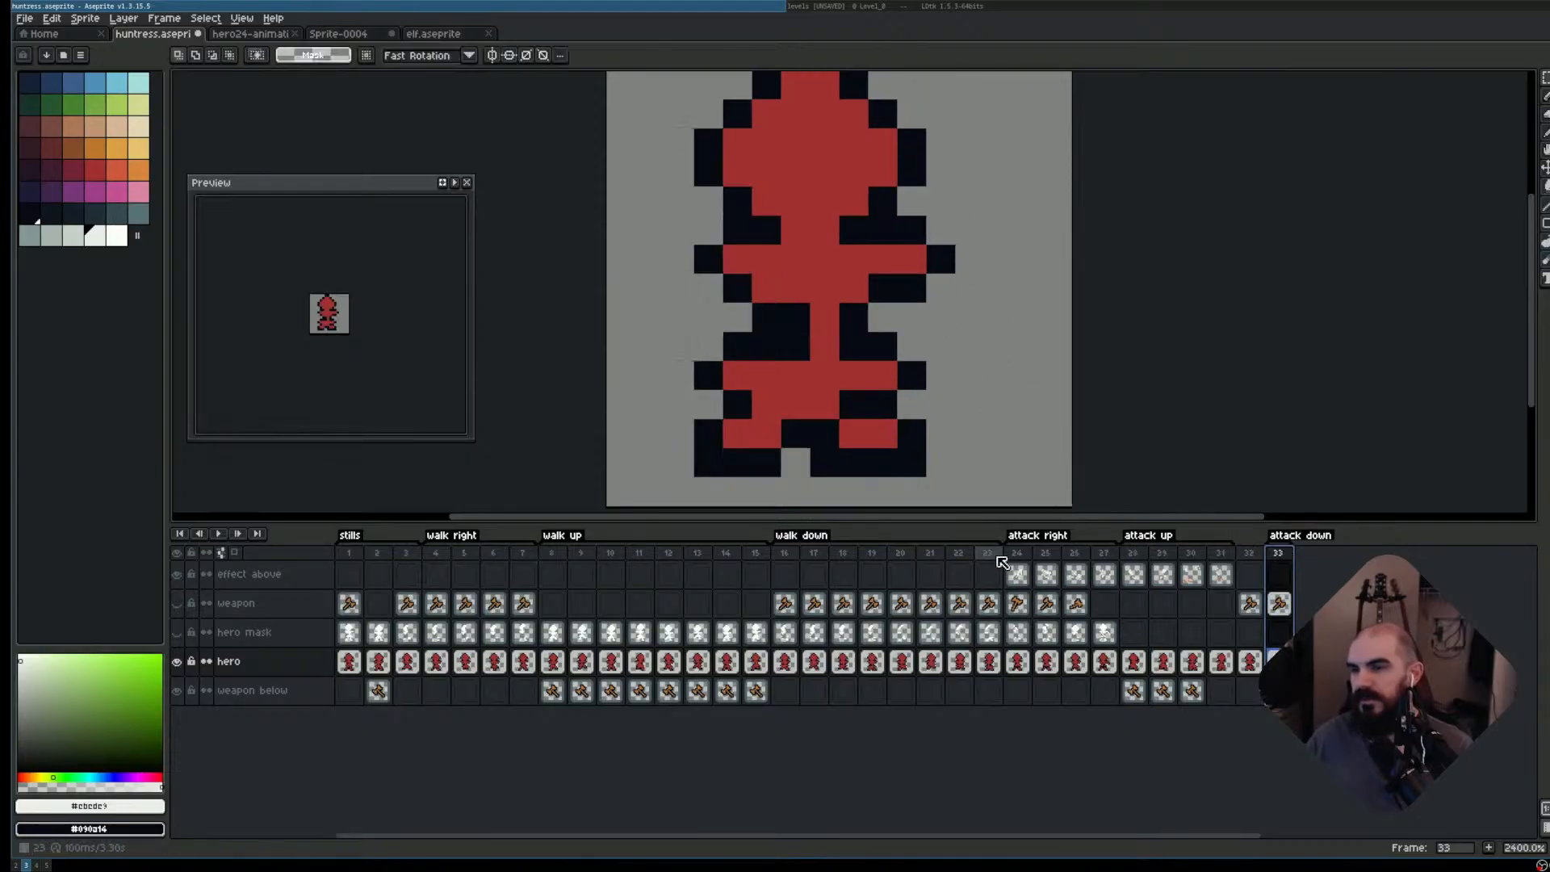
left_click_drag(1018, 554, 1122, 565)
key("Return")
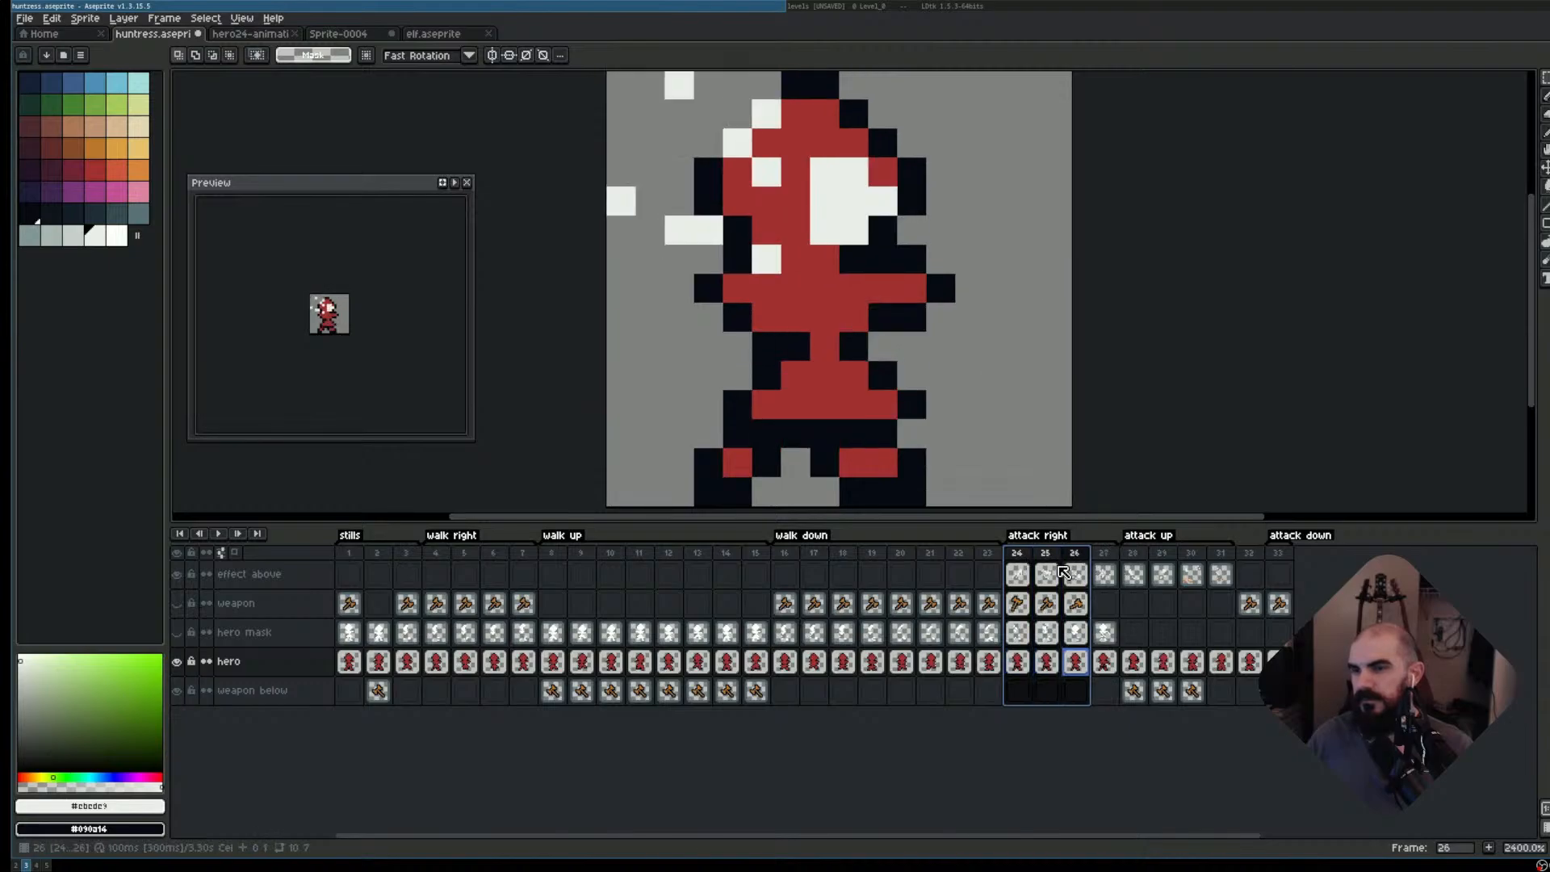
- Hide the effect above layer and raise the hero's front foot one pixel on frame 24 of attack right
left_click(1015, 553)
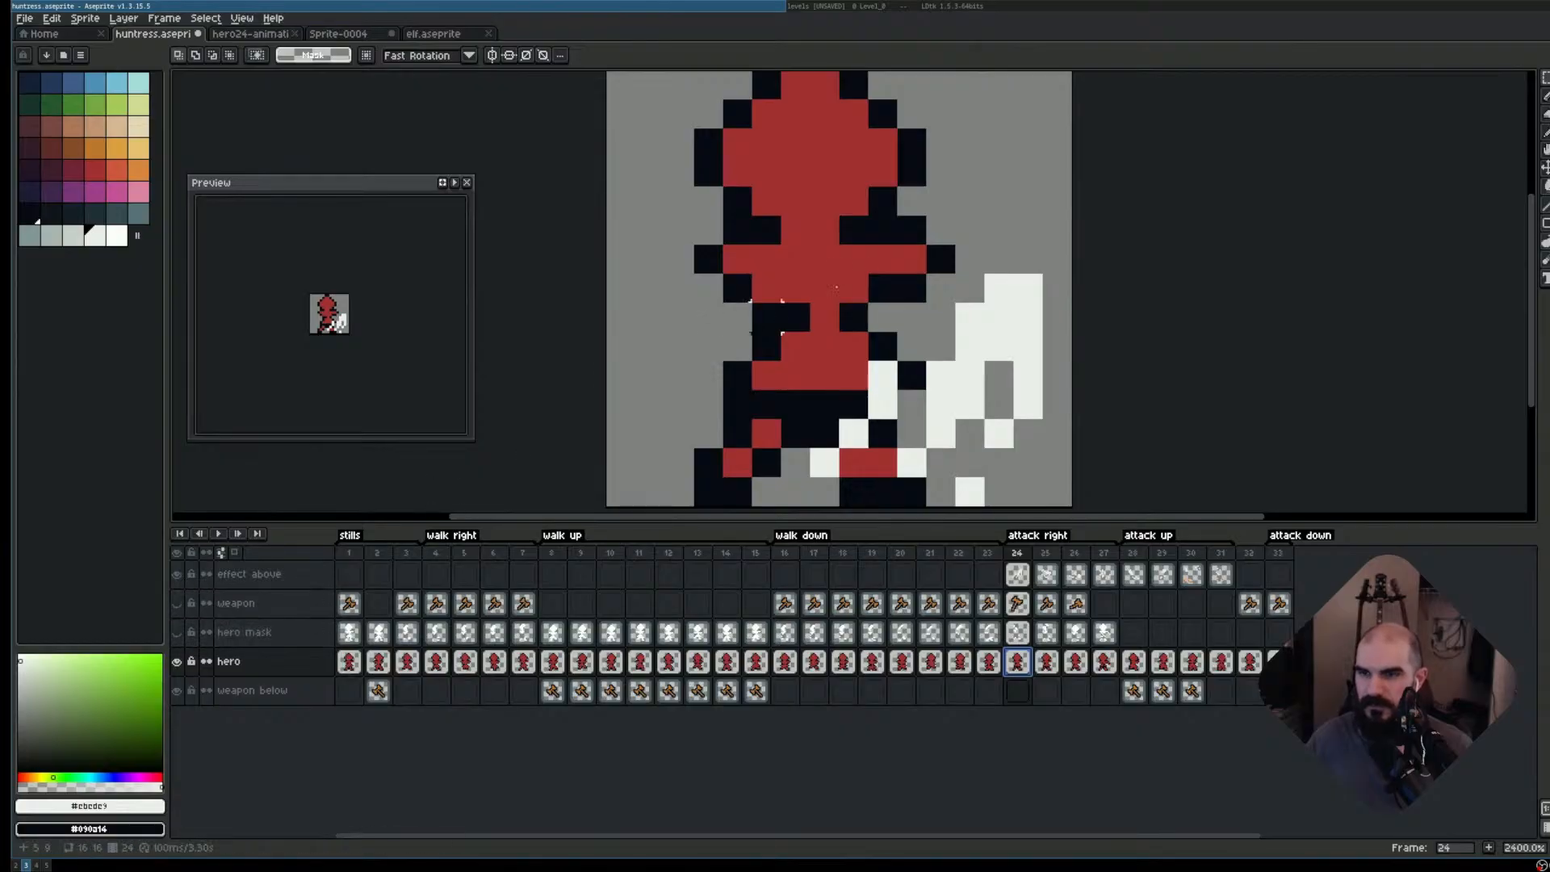
key("minus")
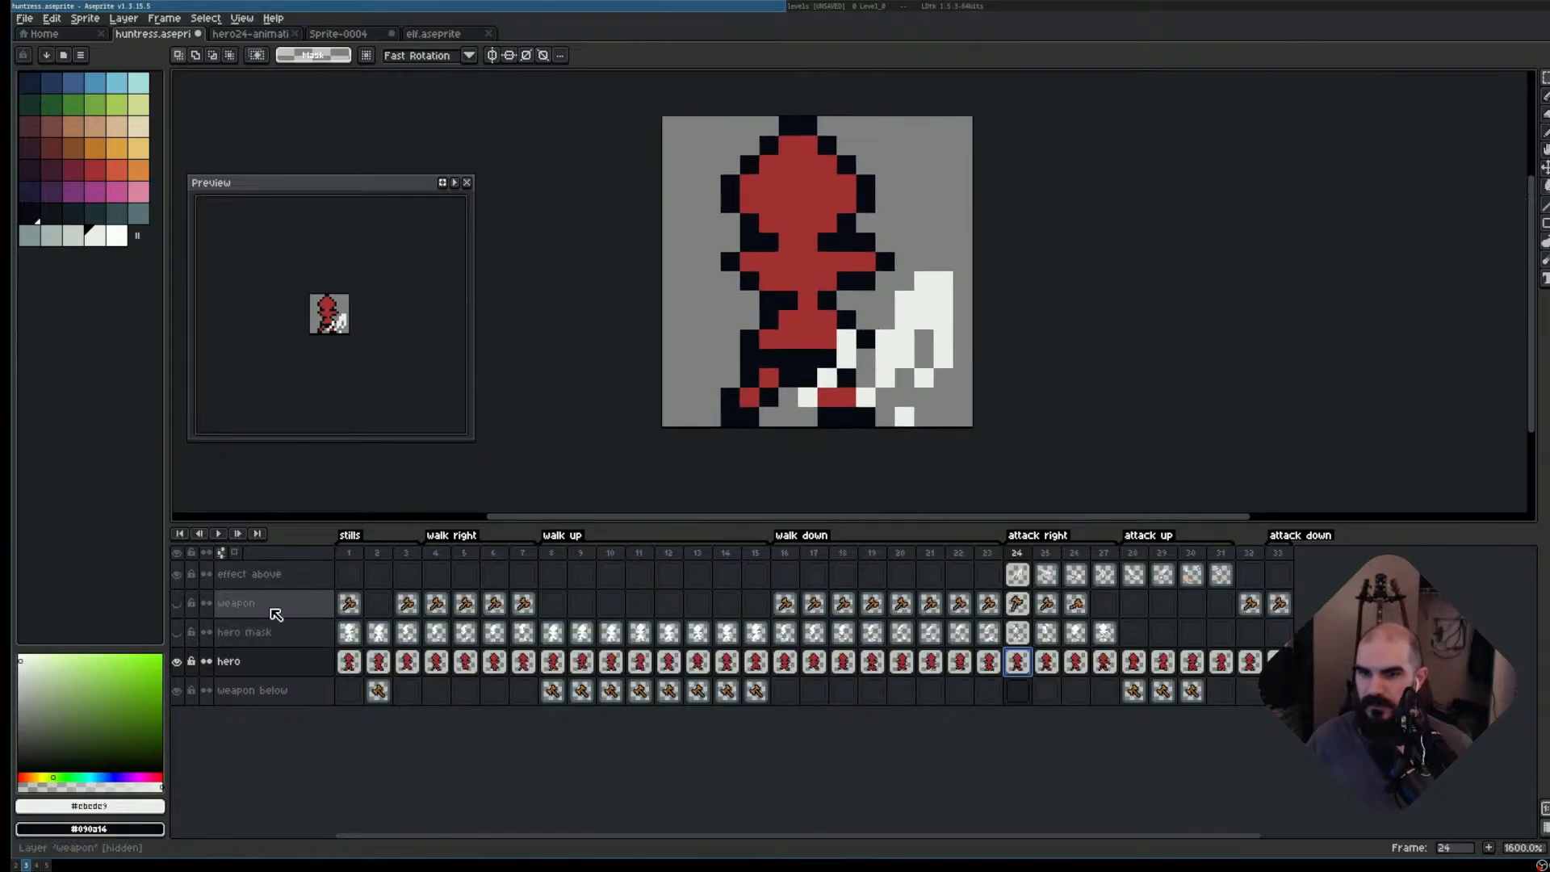
left_click(176, 574)
scroll(842, 396, "up", 1)
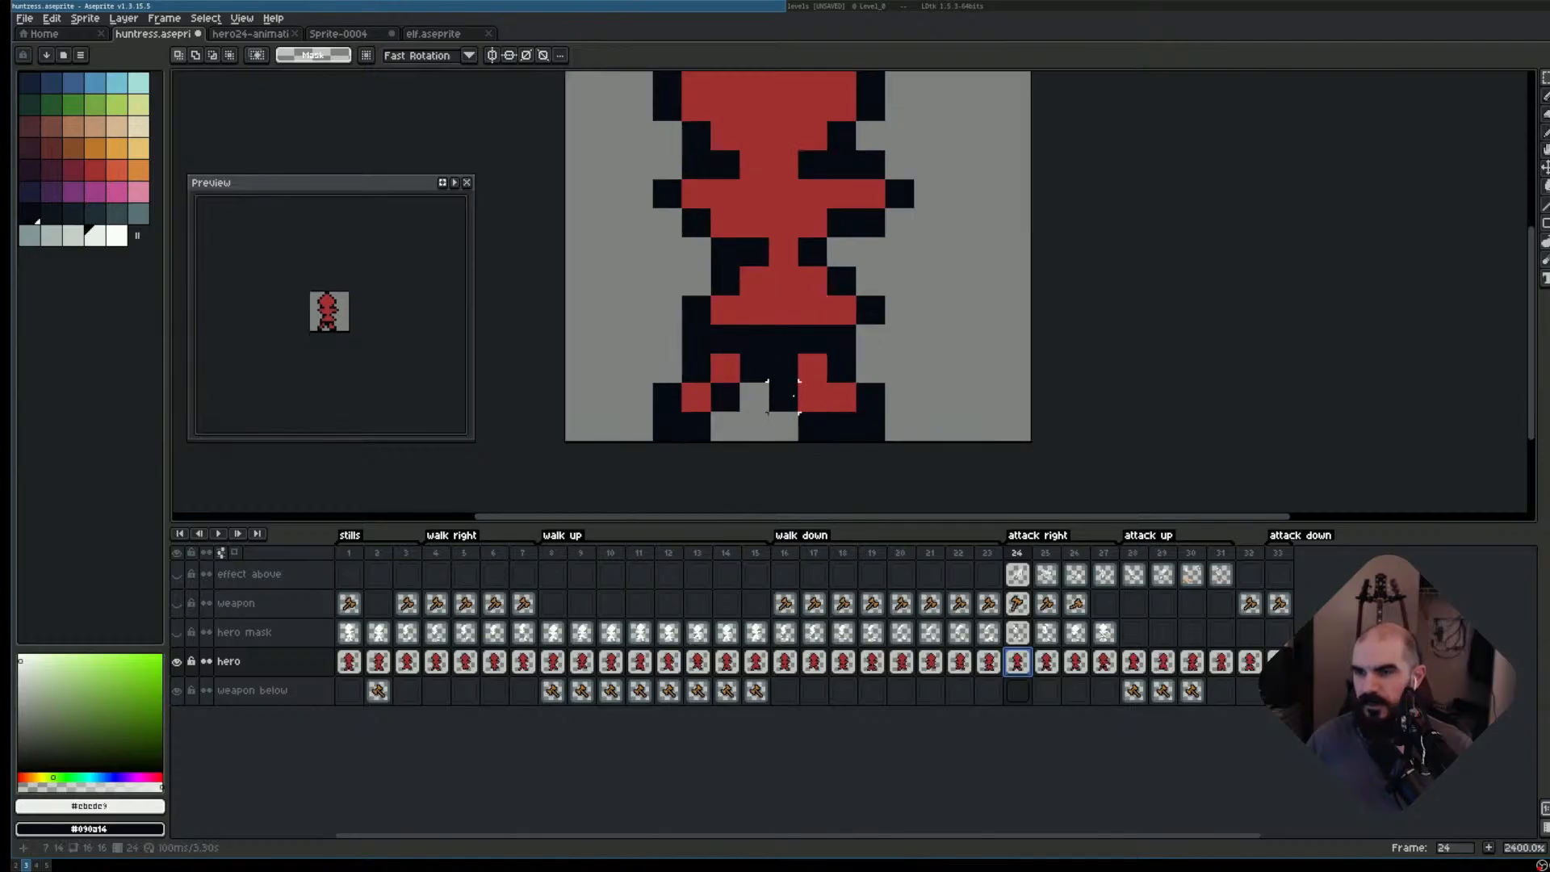
left_click_drag(799, 414, 844, 389)
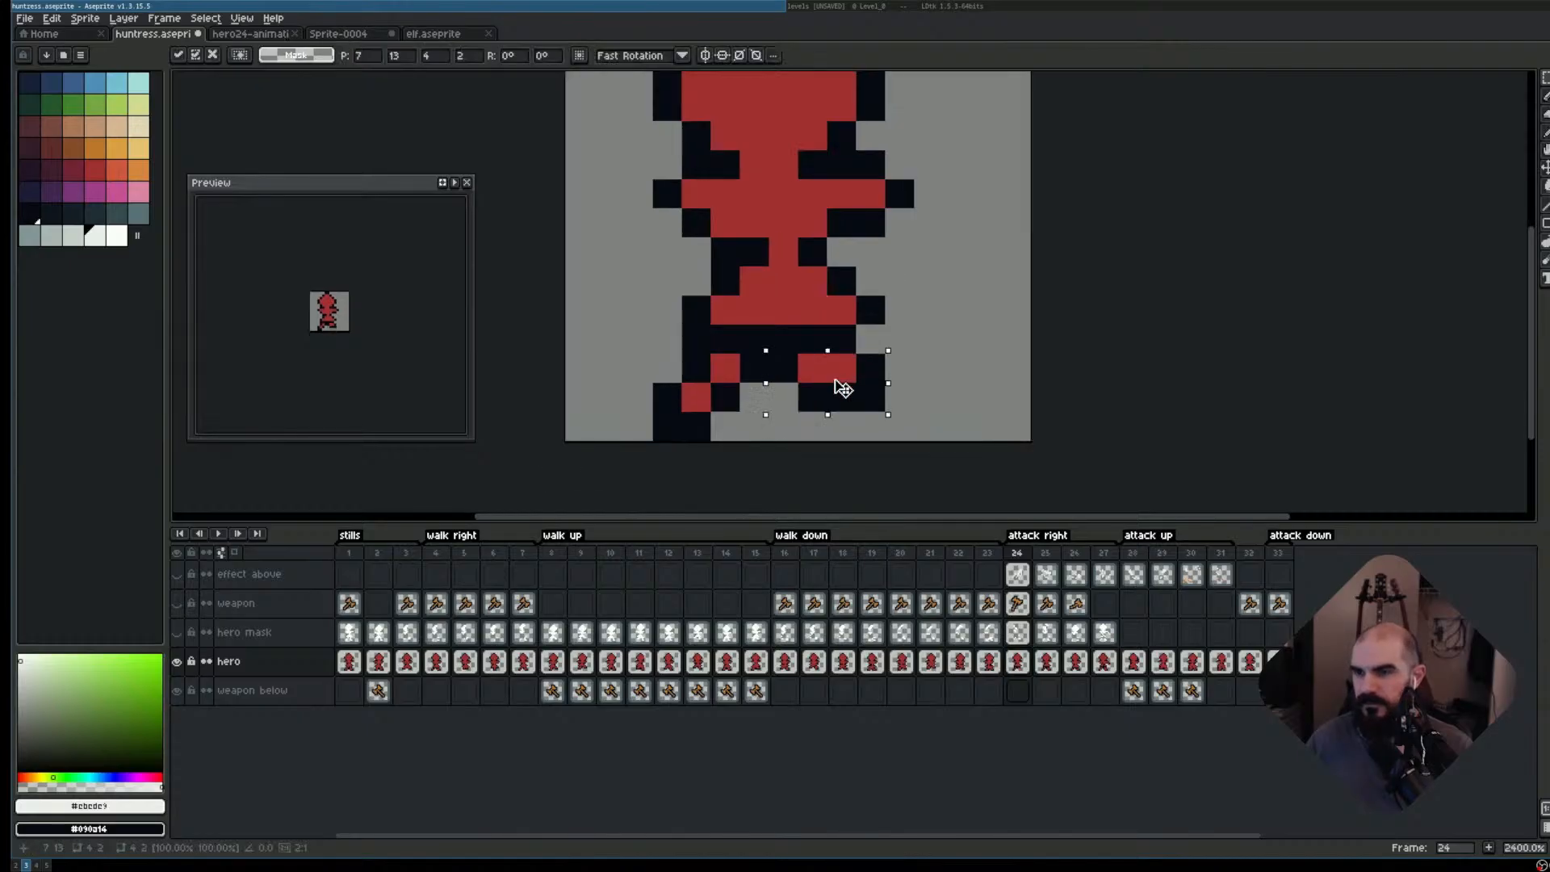
key("Return")
key("ctrl+d")
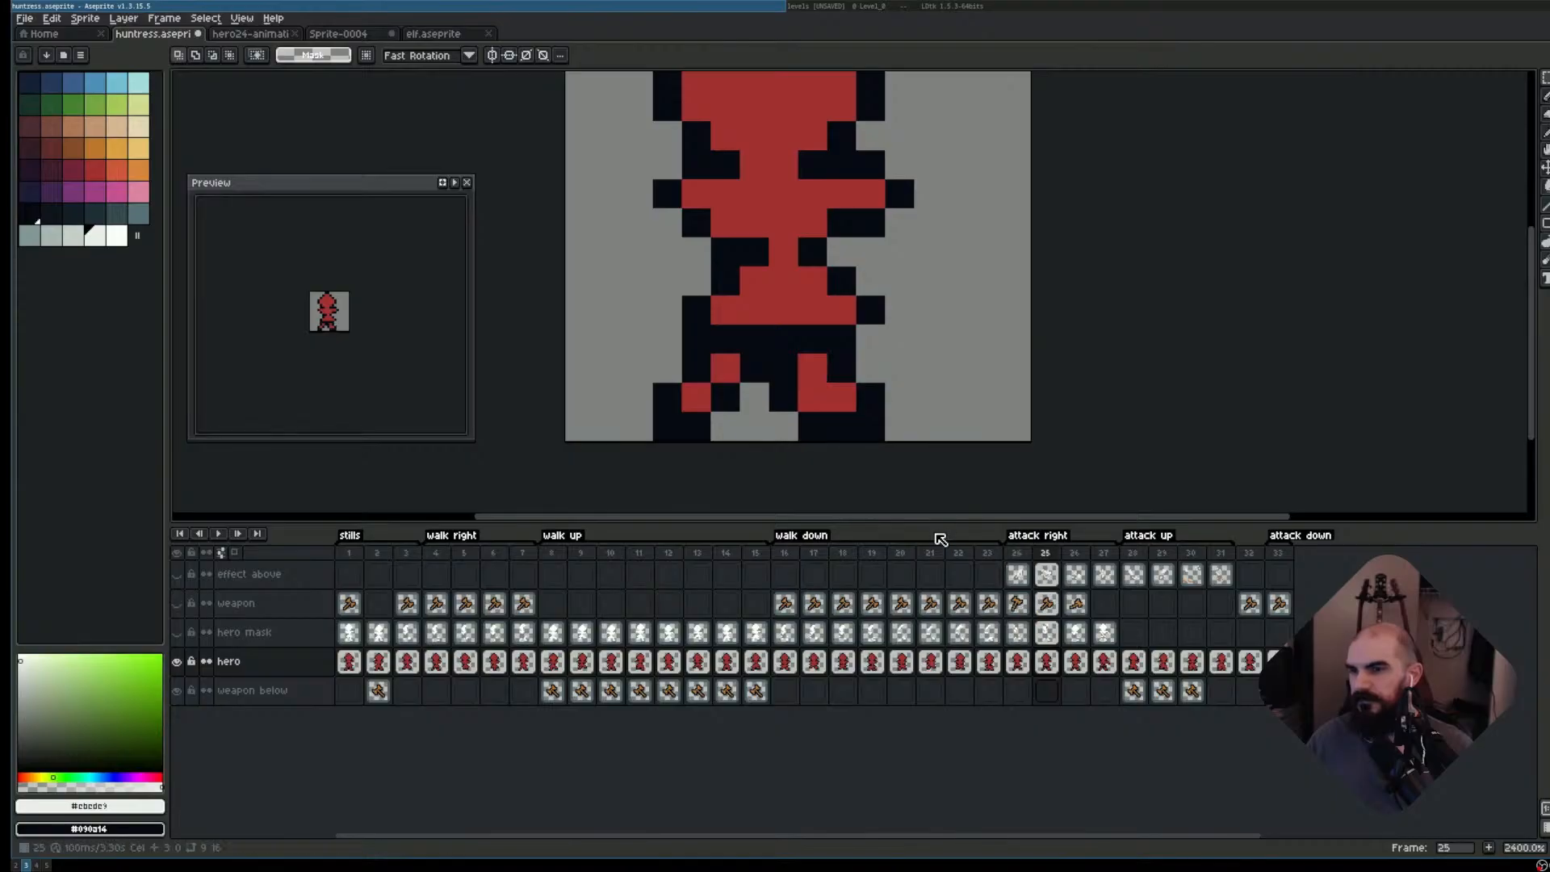
- Step back and forth through frames 24 to 28 to compare the hero's leg and foot poses
key("Right")
key("Right")
scroll(929, 424, "down", 2)
key("Left")
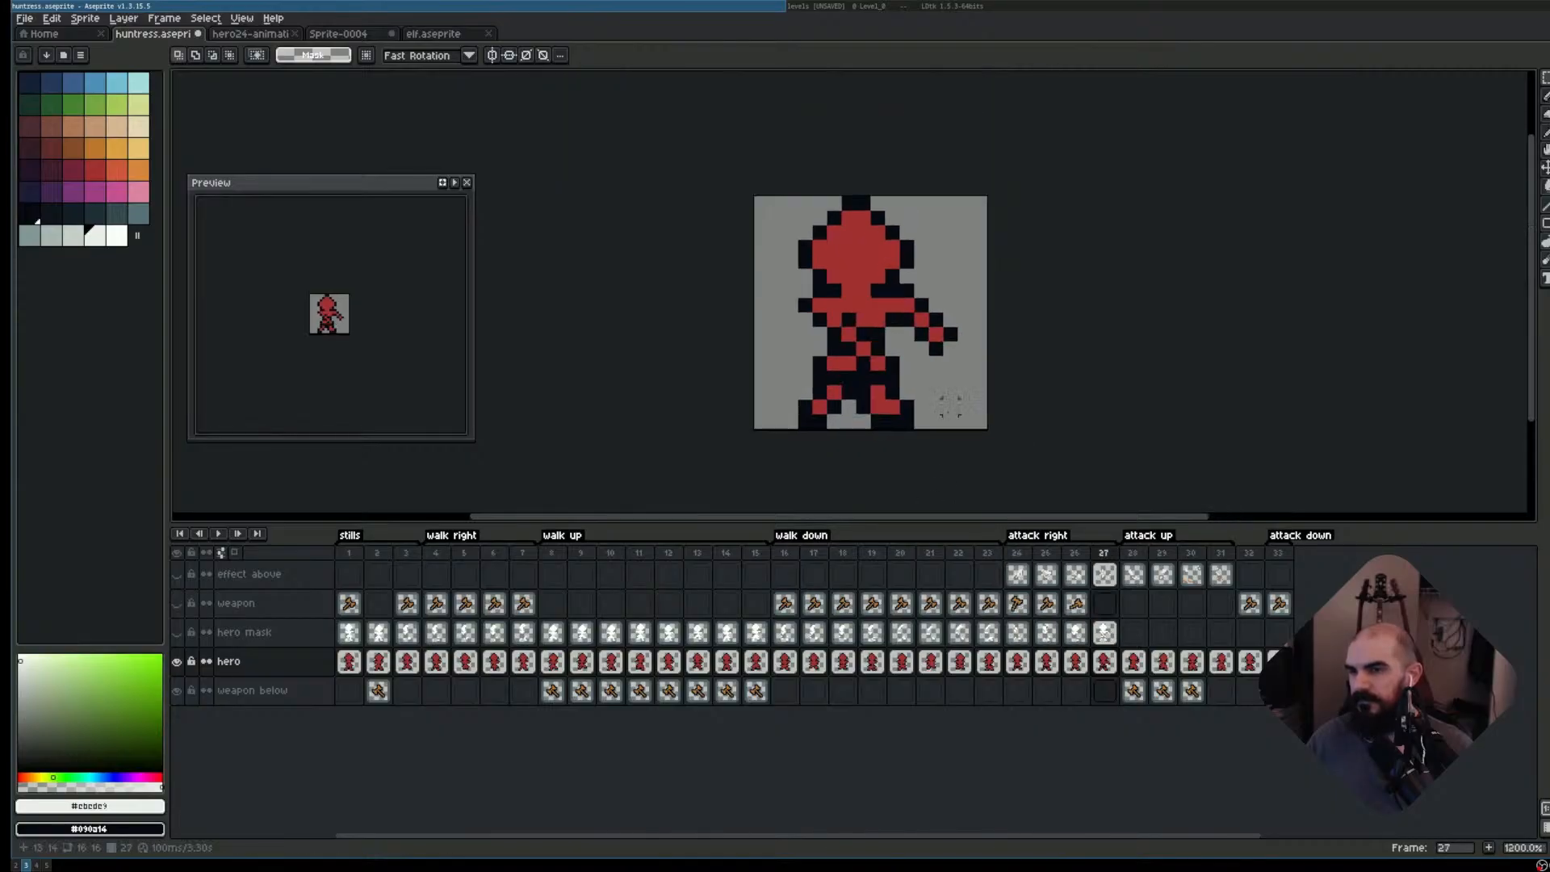
key("Right")
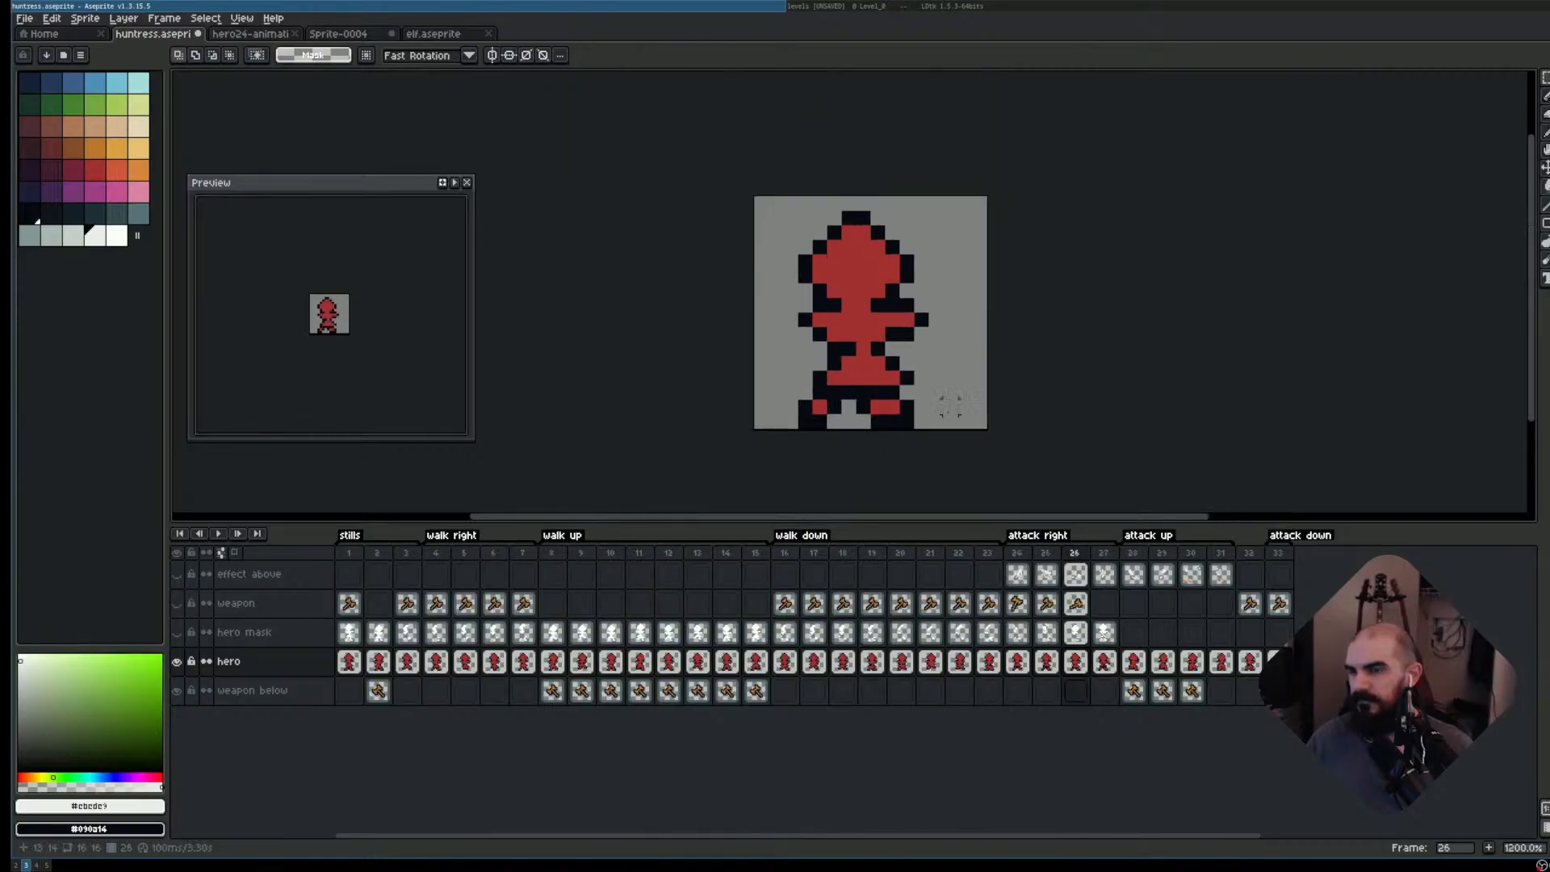
key("Right")
key("Left")
key("Right")
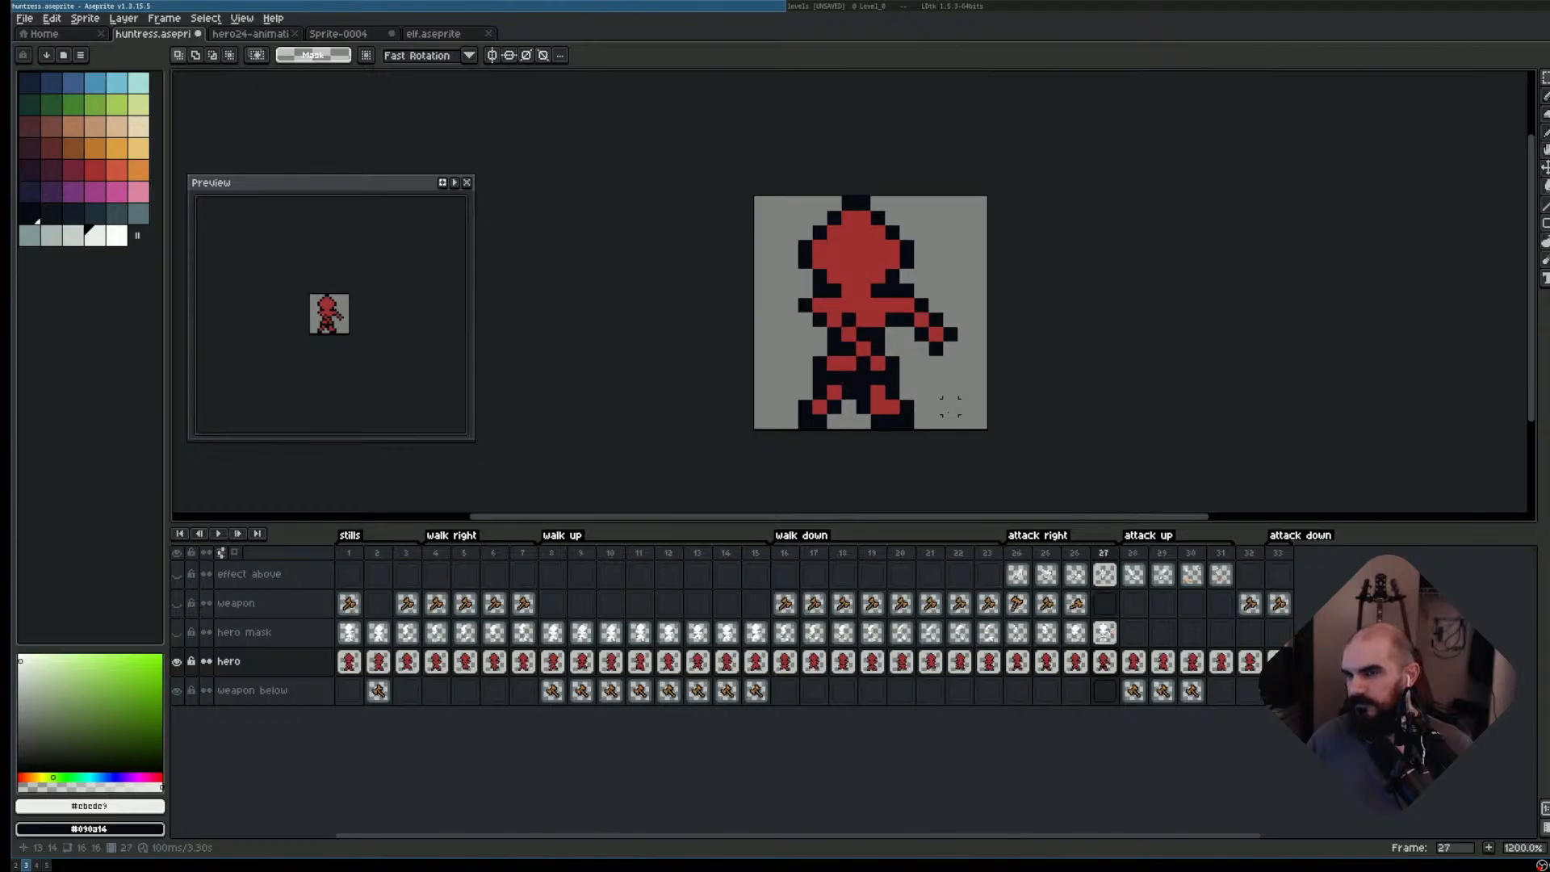
key("Right")
key("Left")
key("Left")
key("Left")
key("Left")
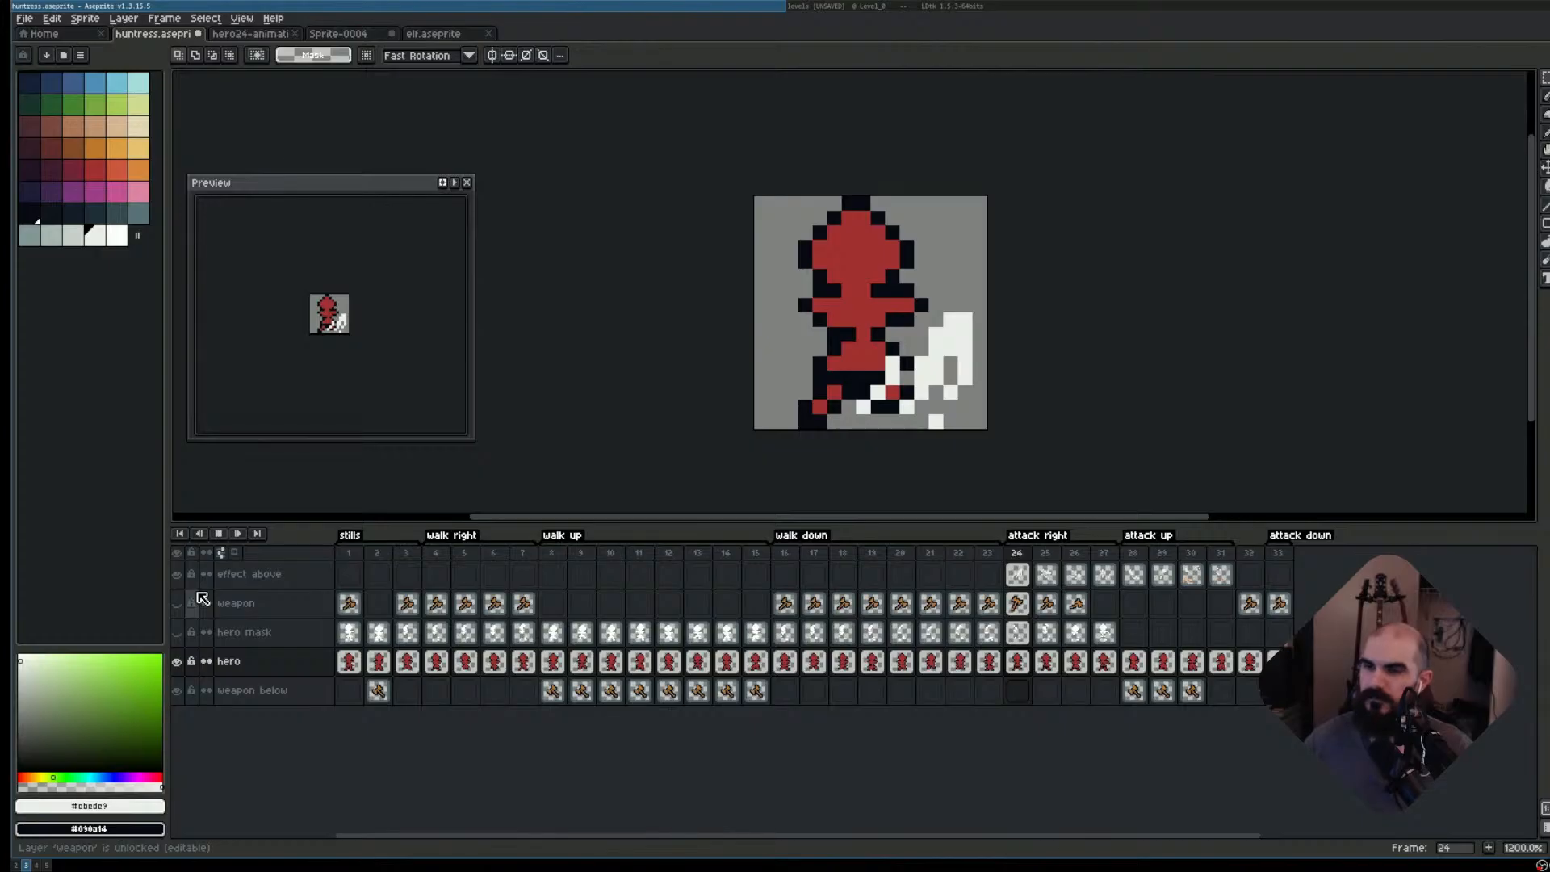
- Show the effect above and weapon layers and play back the attack right and attack up animations
key("Return")
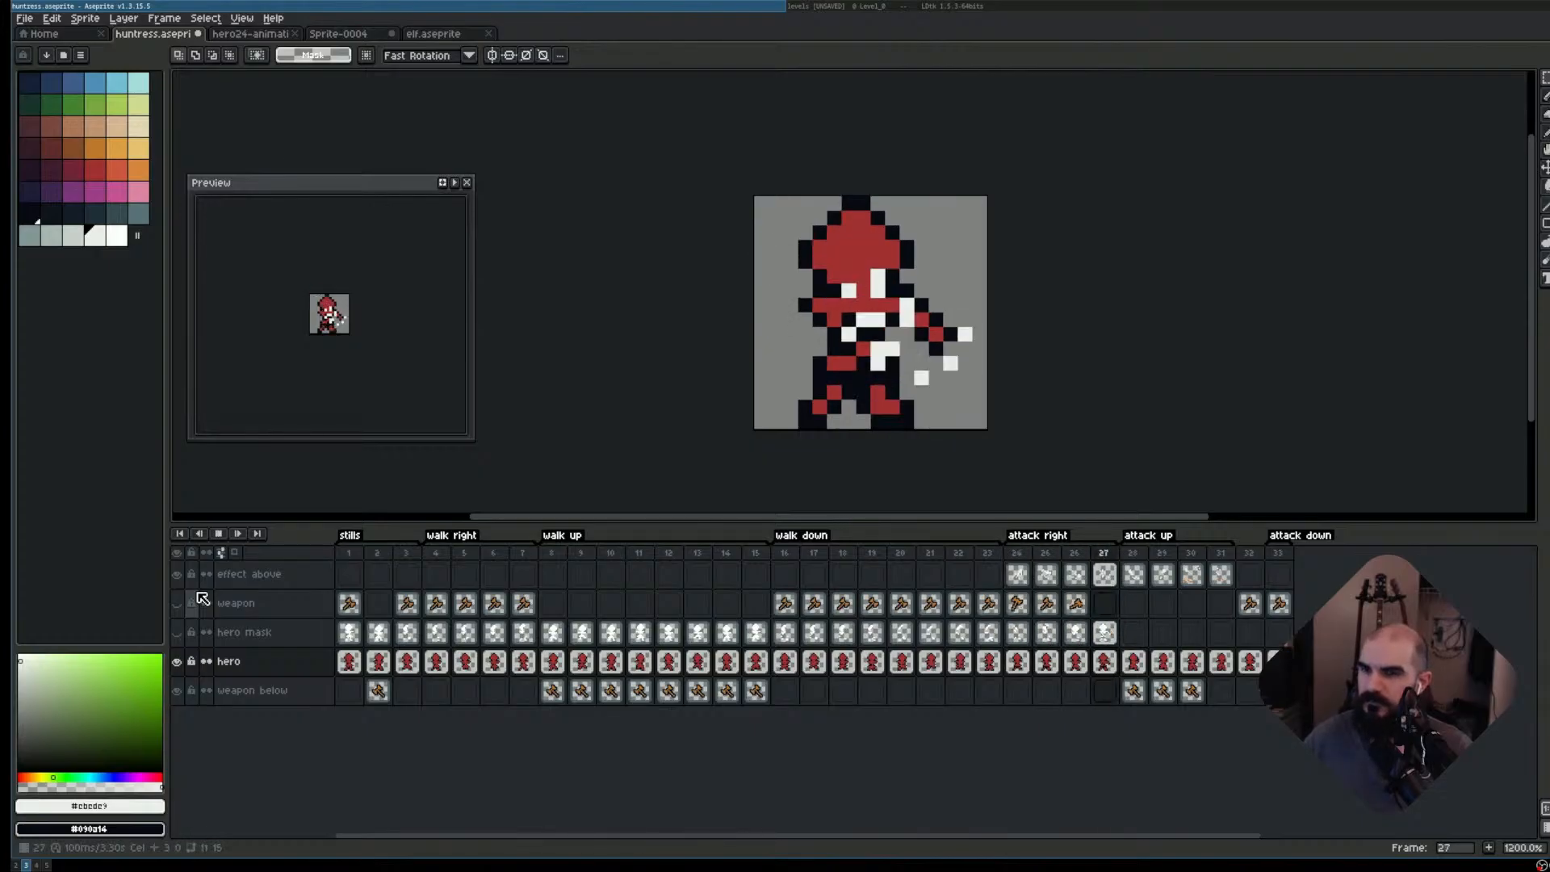
left_click(178, 610)
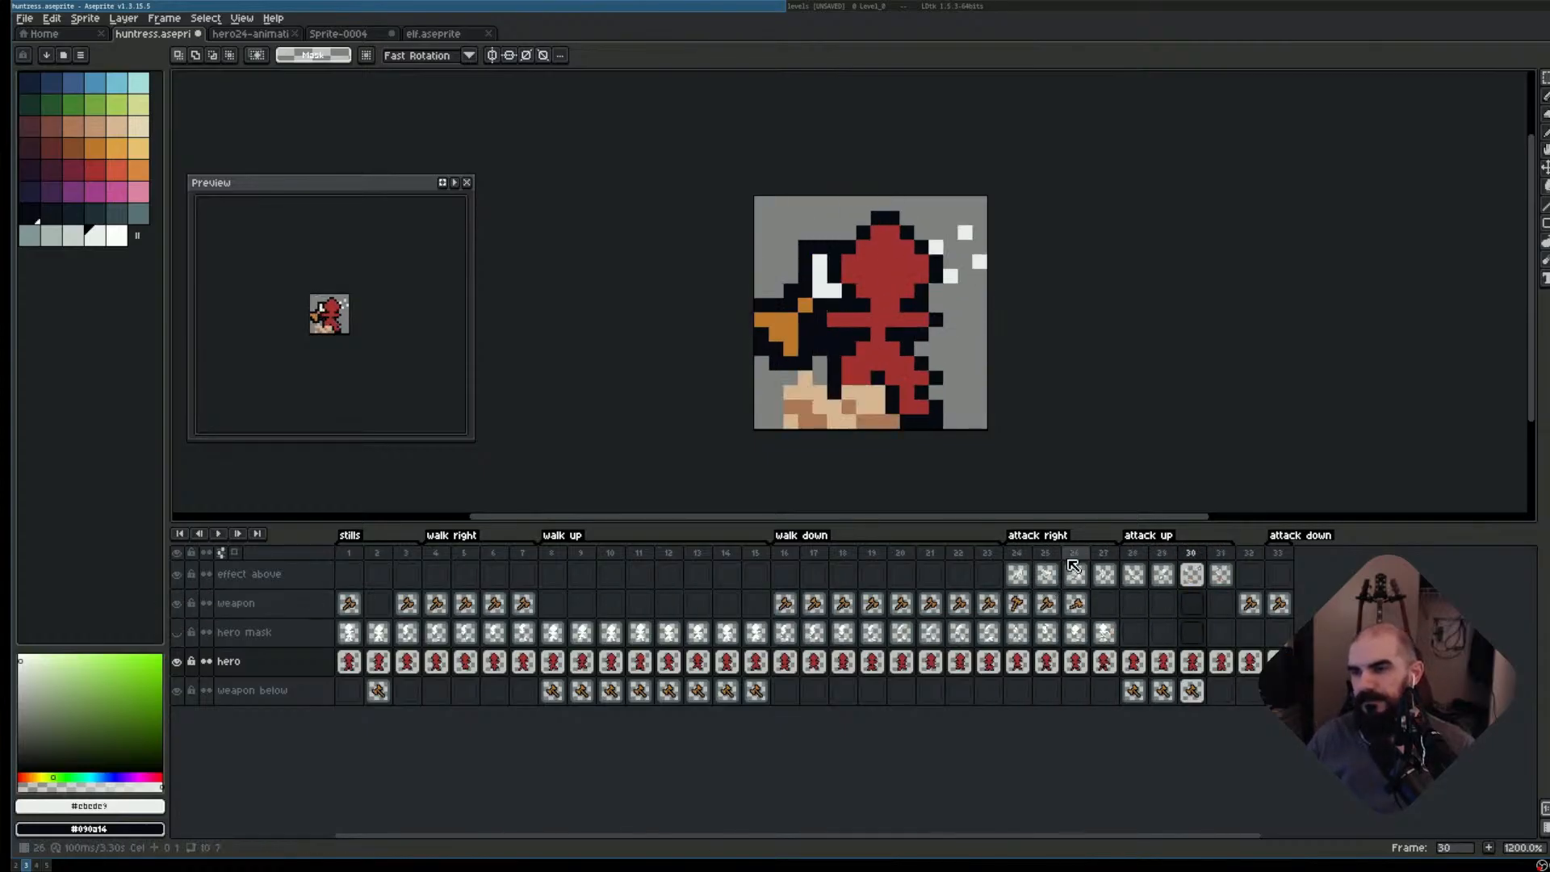
left_click(1011, 600)
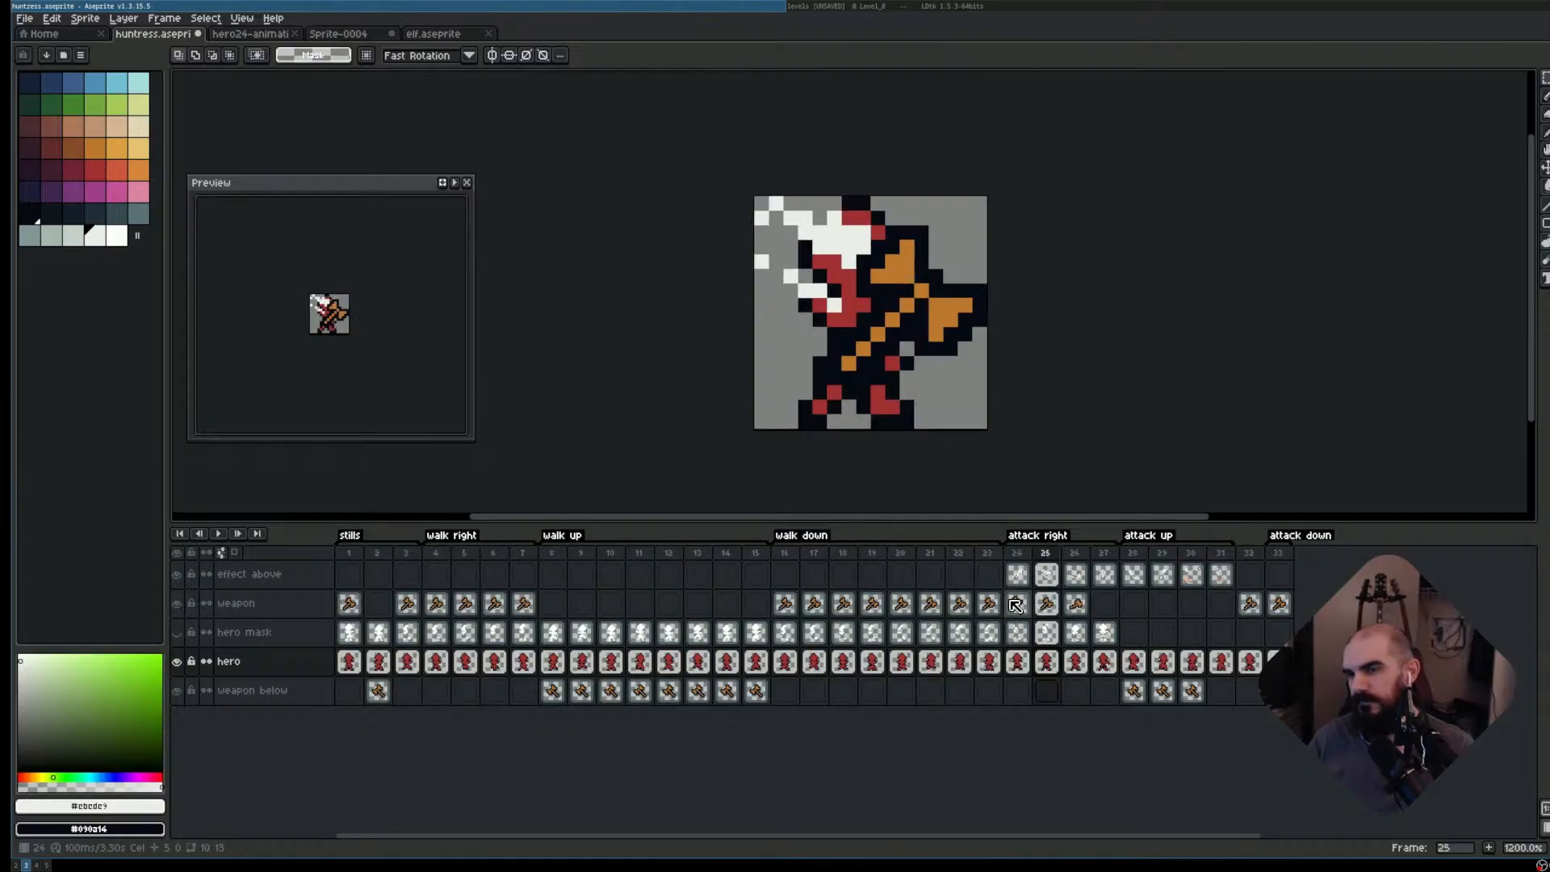
- Sample dust colours #d7b594 and #ad7757 from frame 30 for the Pencil and make frame 25's effect above cel active
left_click(1046, 574)
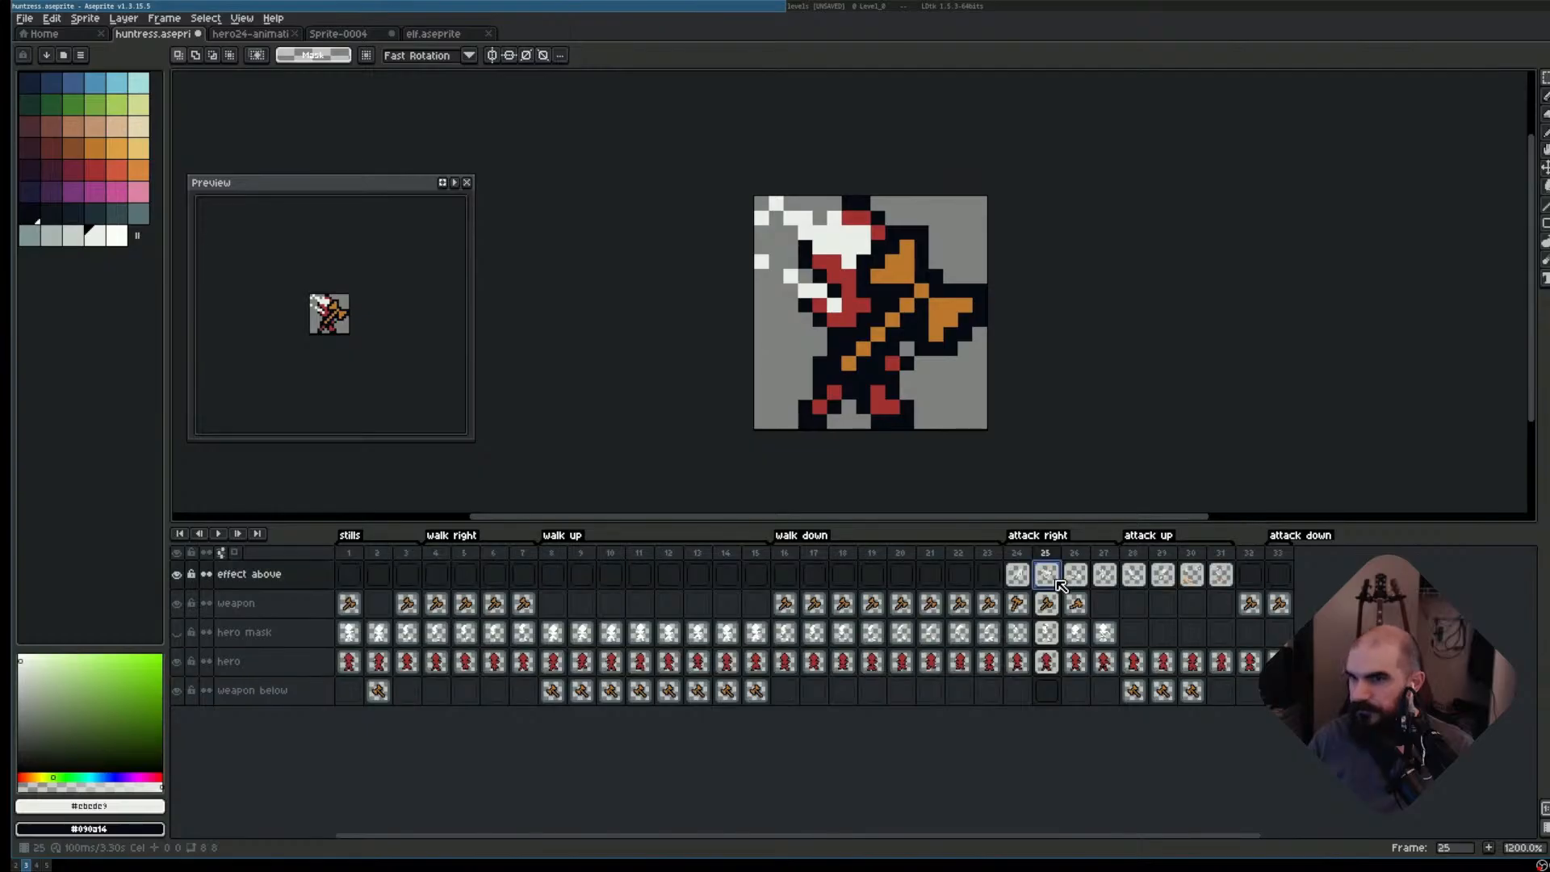
key("b")
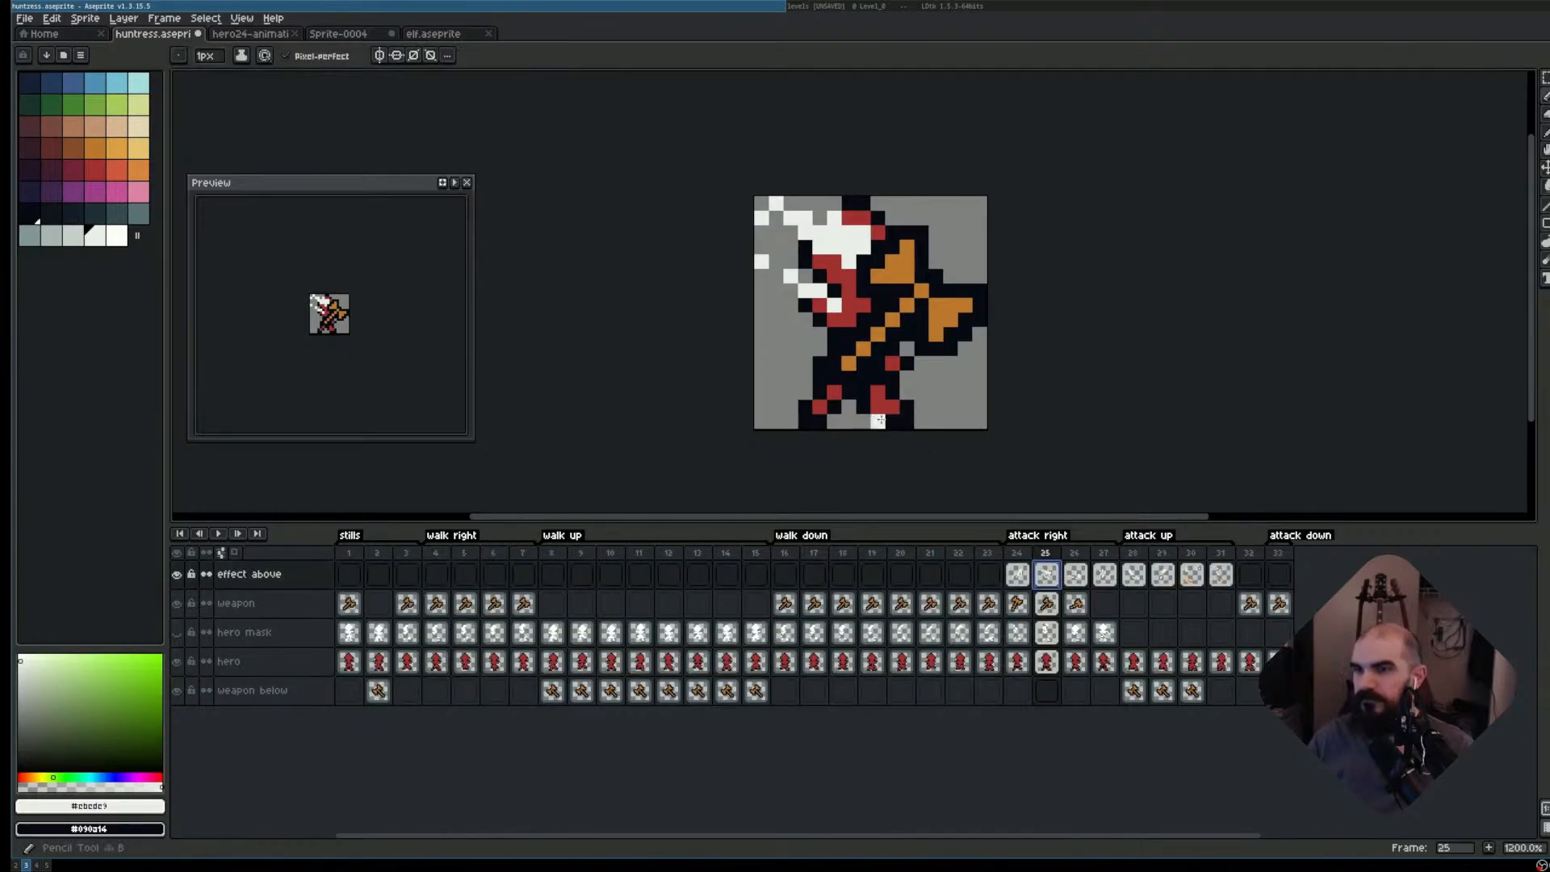
left_click(1193, 578)
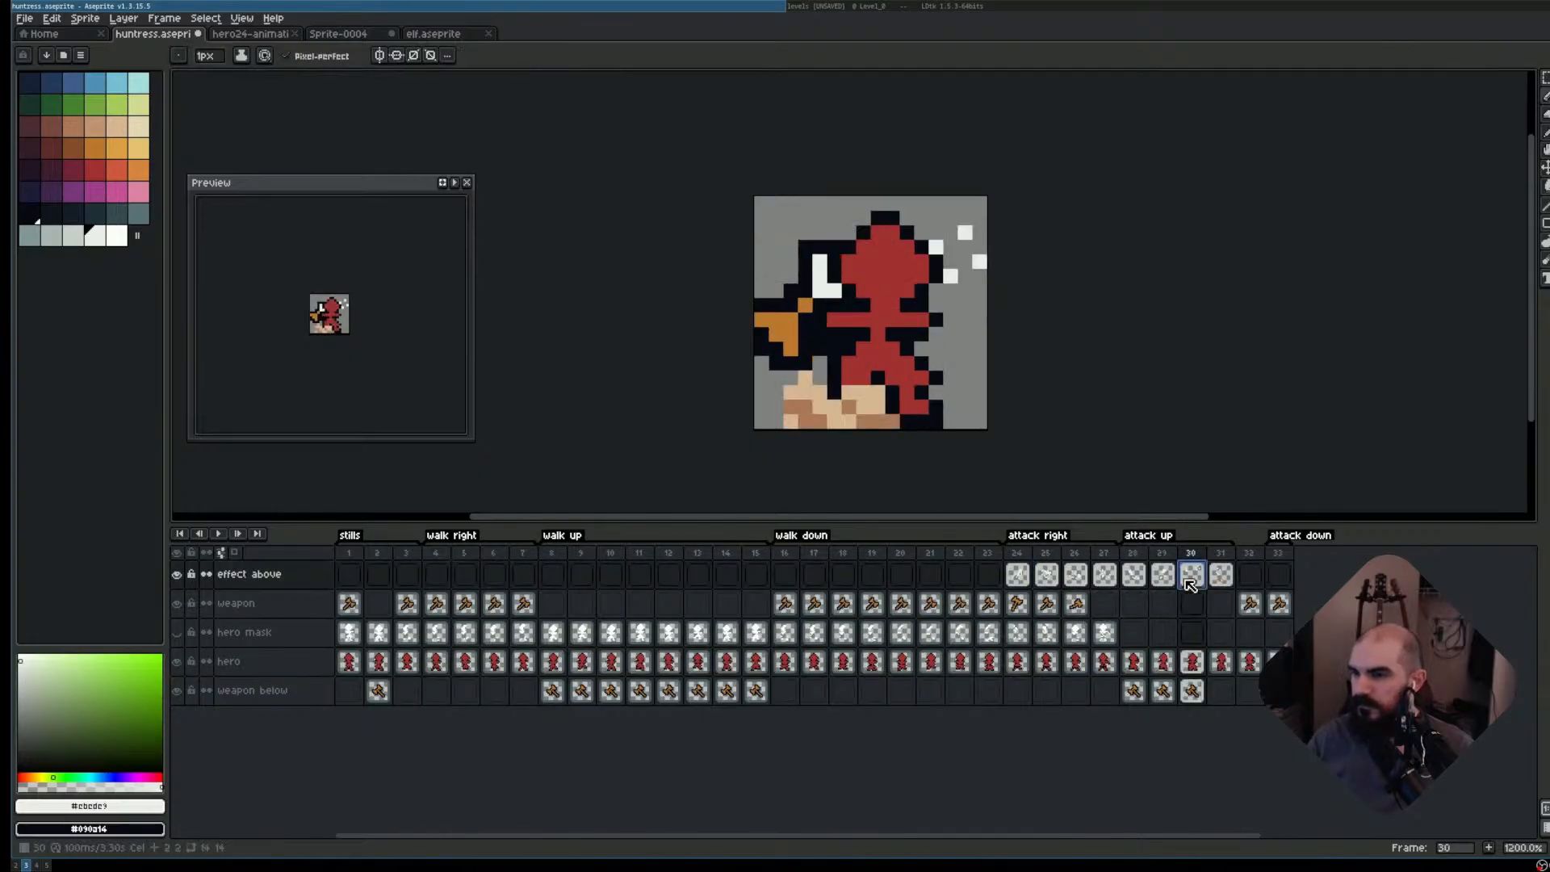
left_click(878, 395, "alt")
right_click(887, 421, "alt")
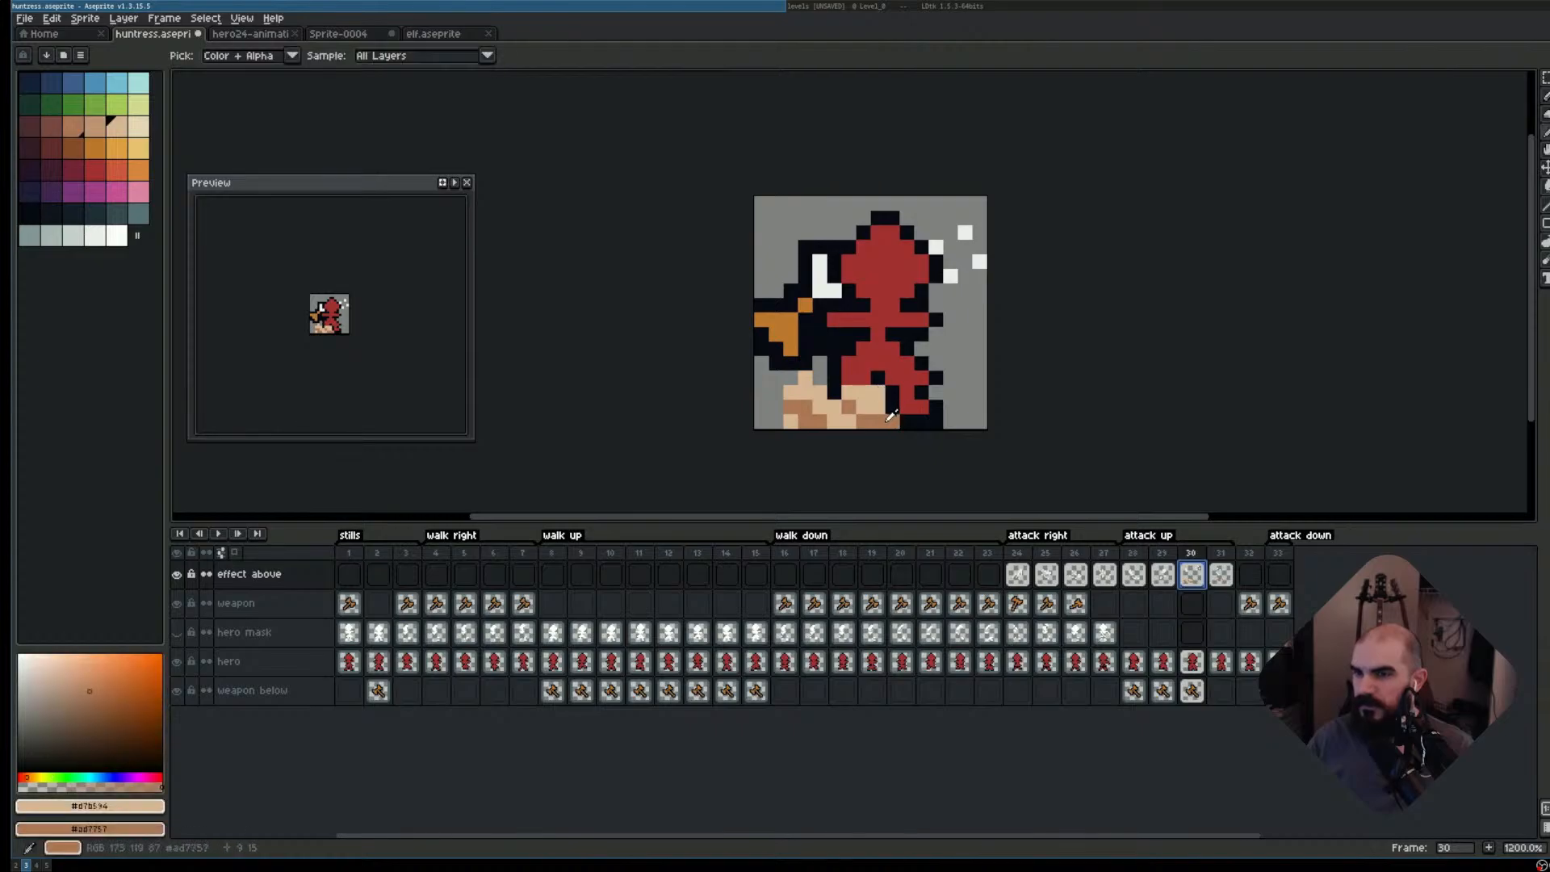
left_click(1048, 553)
key("Left")
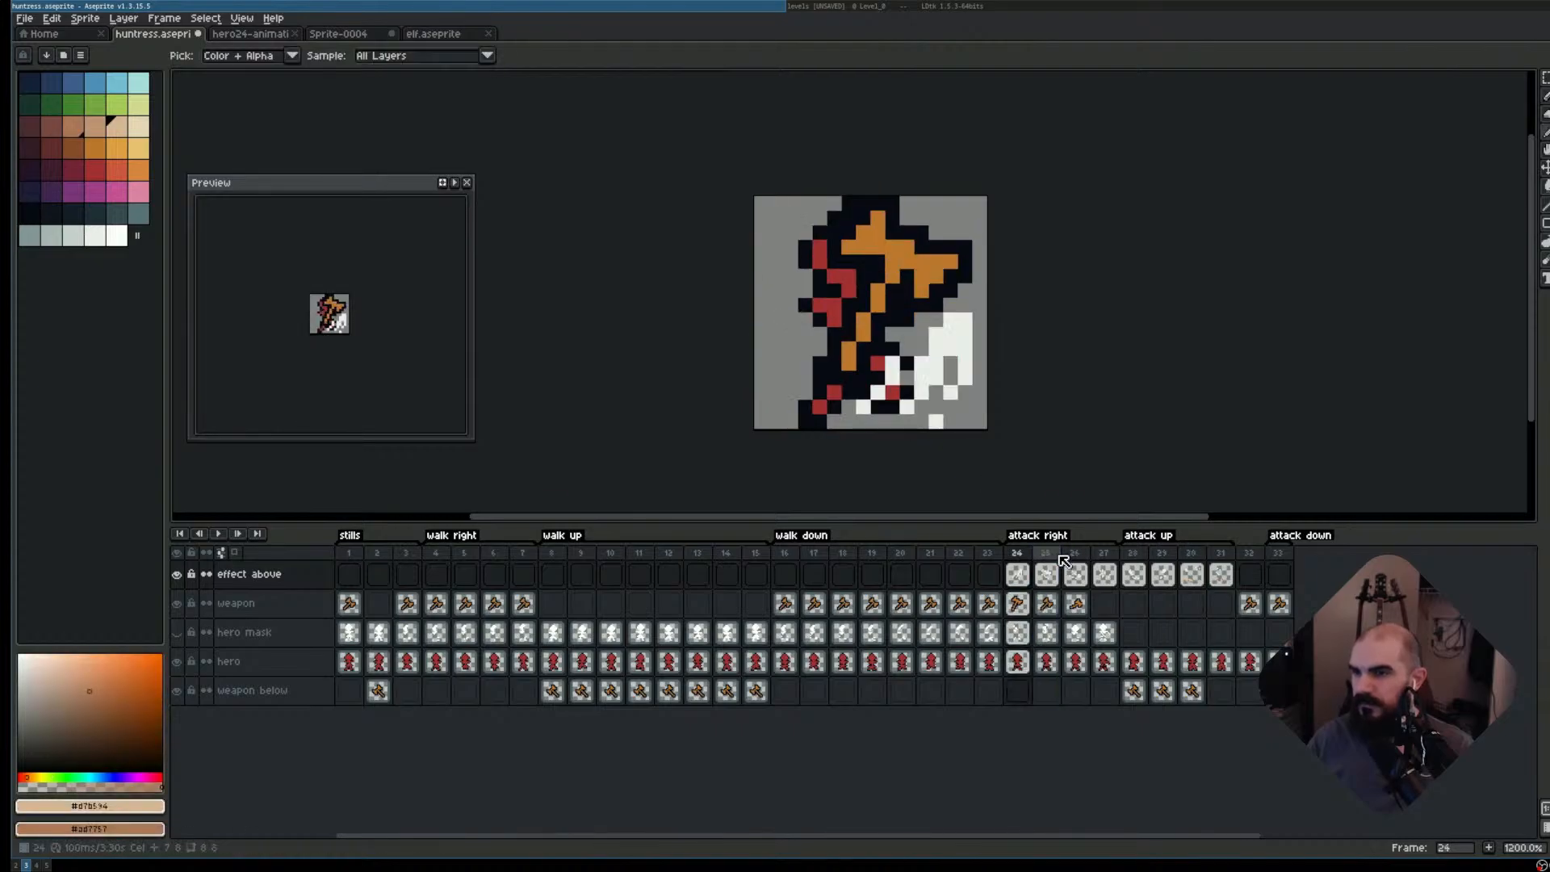
key("Right")
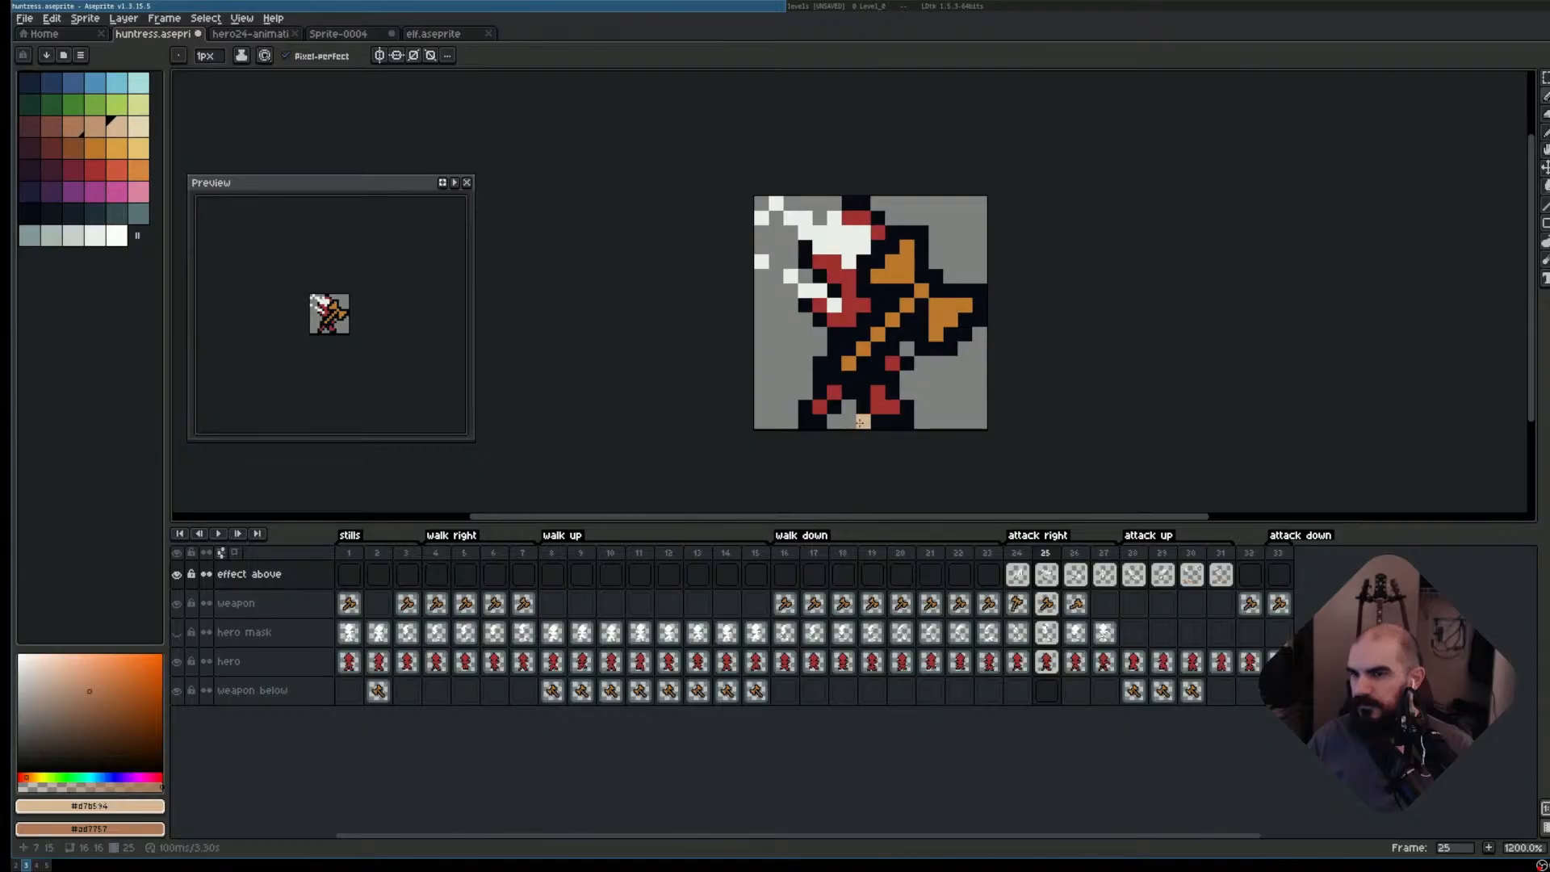
- Paint a light tan dust cloud over the hero's front foot on frame 25's effect above cel
mouse_move(862, 422)
left_mouse_down()
mouse_move(945, 422)
mouse_move(854, 398)
mouse_move(907, 378)
left_mouse_up()
left_click(921, 392)
left_click_drag(930, 393, 950, 407)
left_click(849, 415)
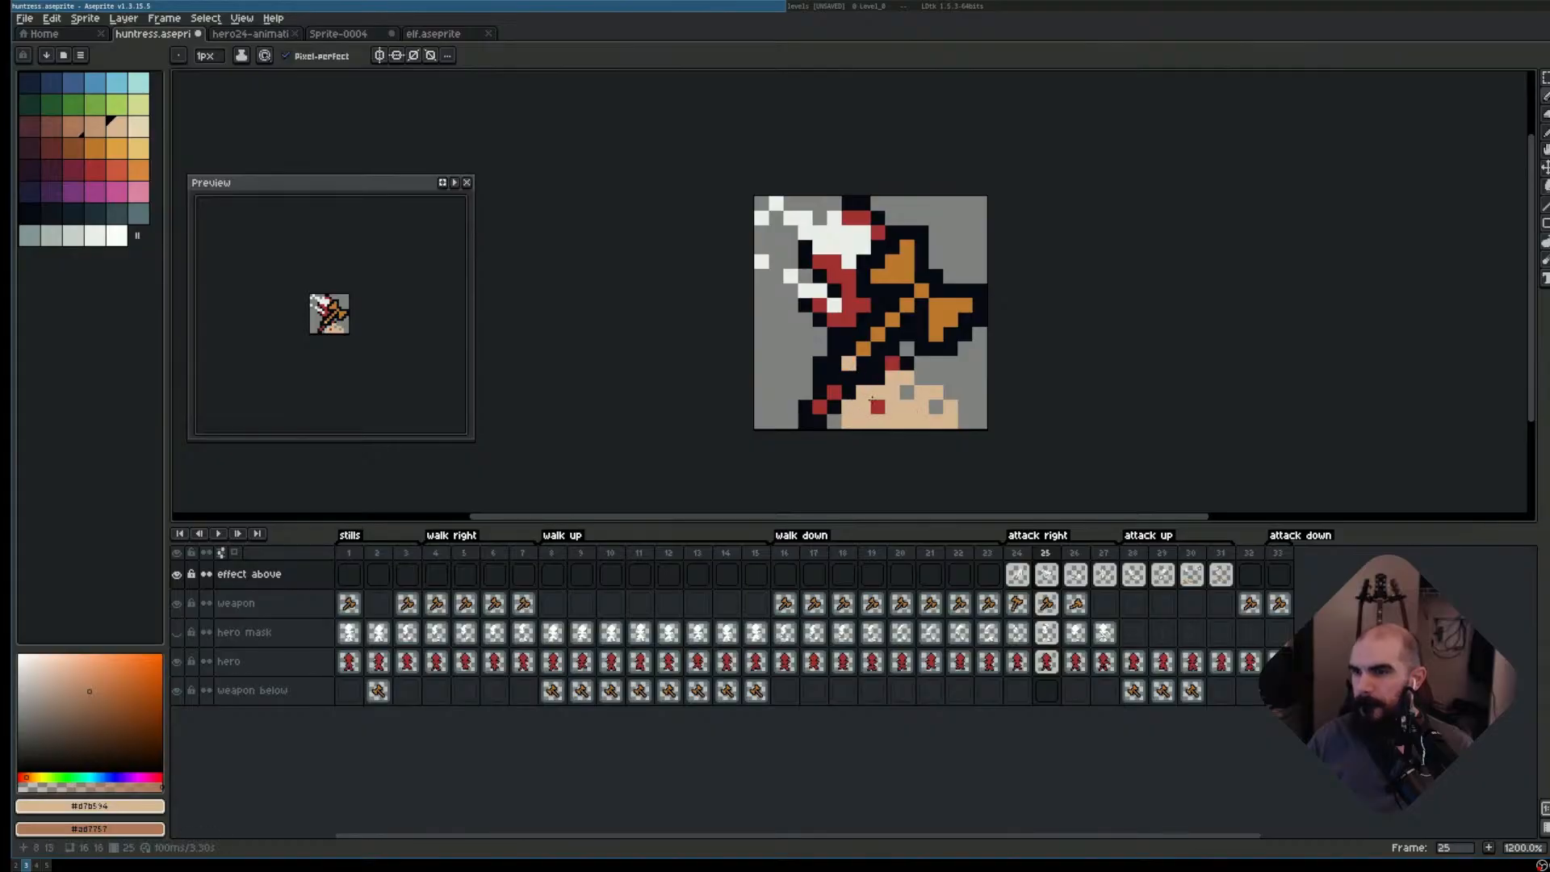
- Shade frame 25's dust cloud with brown, add stray tan pixels around its edge, and compare it with the neighbouring frames
mouse_move(857, 422)
left_mouse_down()
mouse_move(944, 428)
mouse_move(847, 412)
mouse_move(892, 420)
left_mouse_up()
left_click(878, 406)
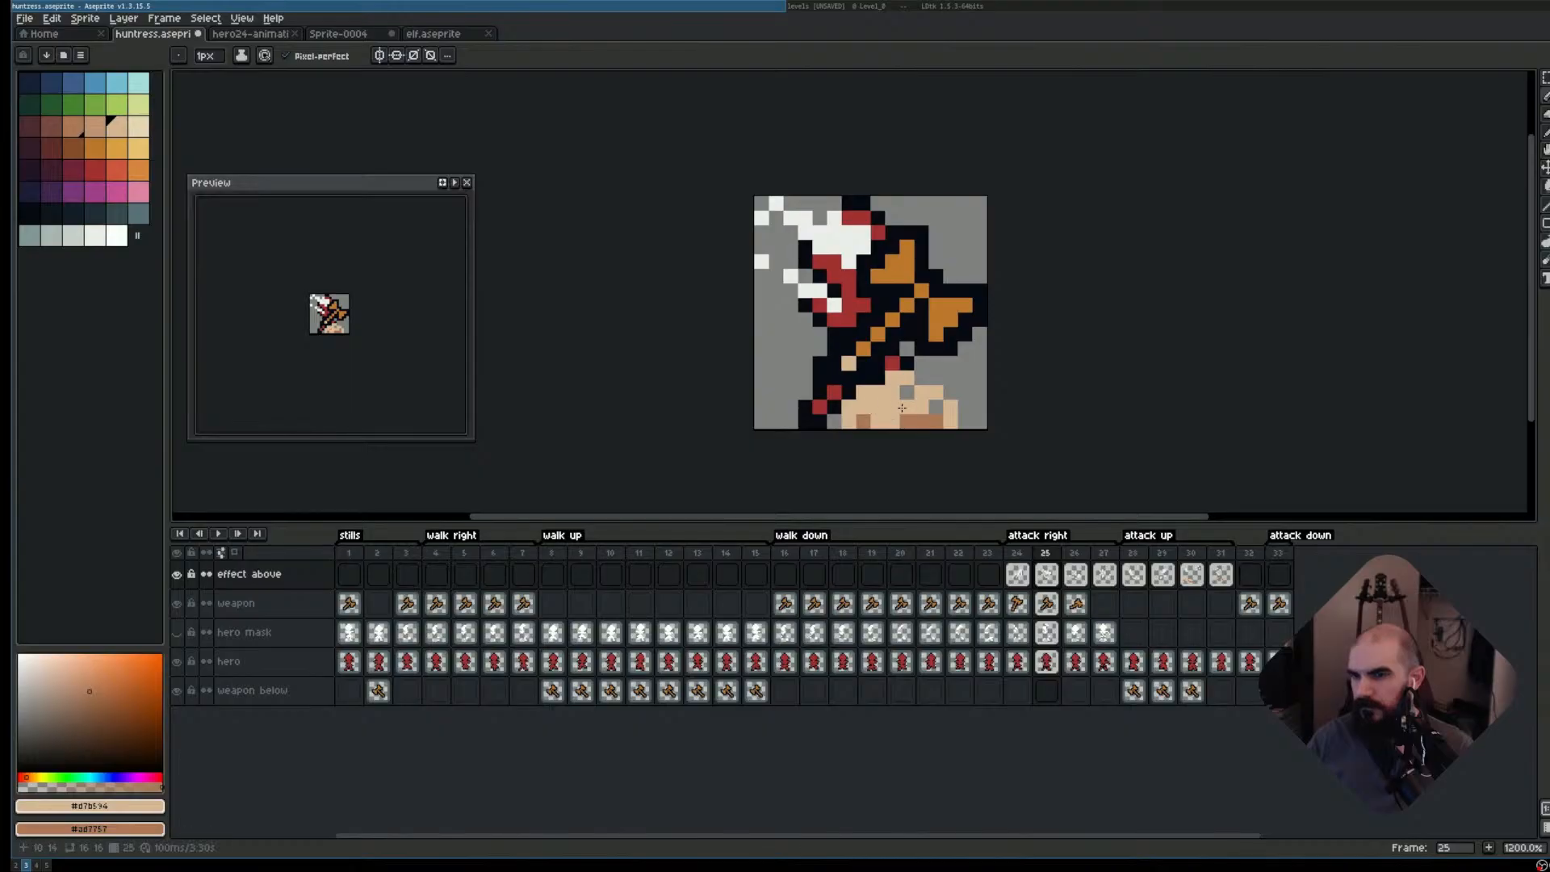
right_click(889, 419)
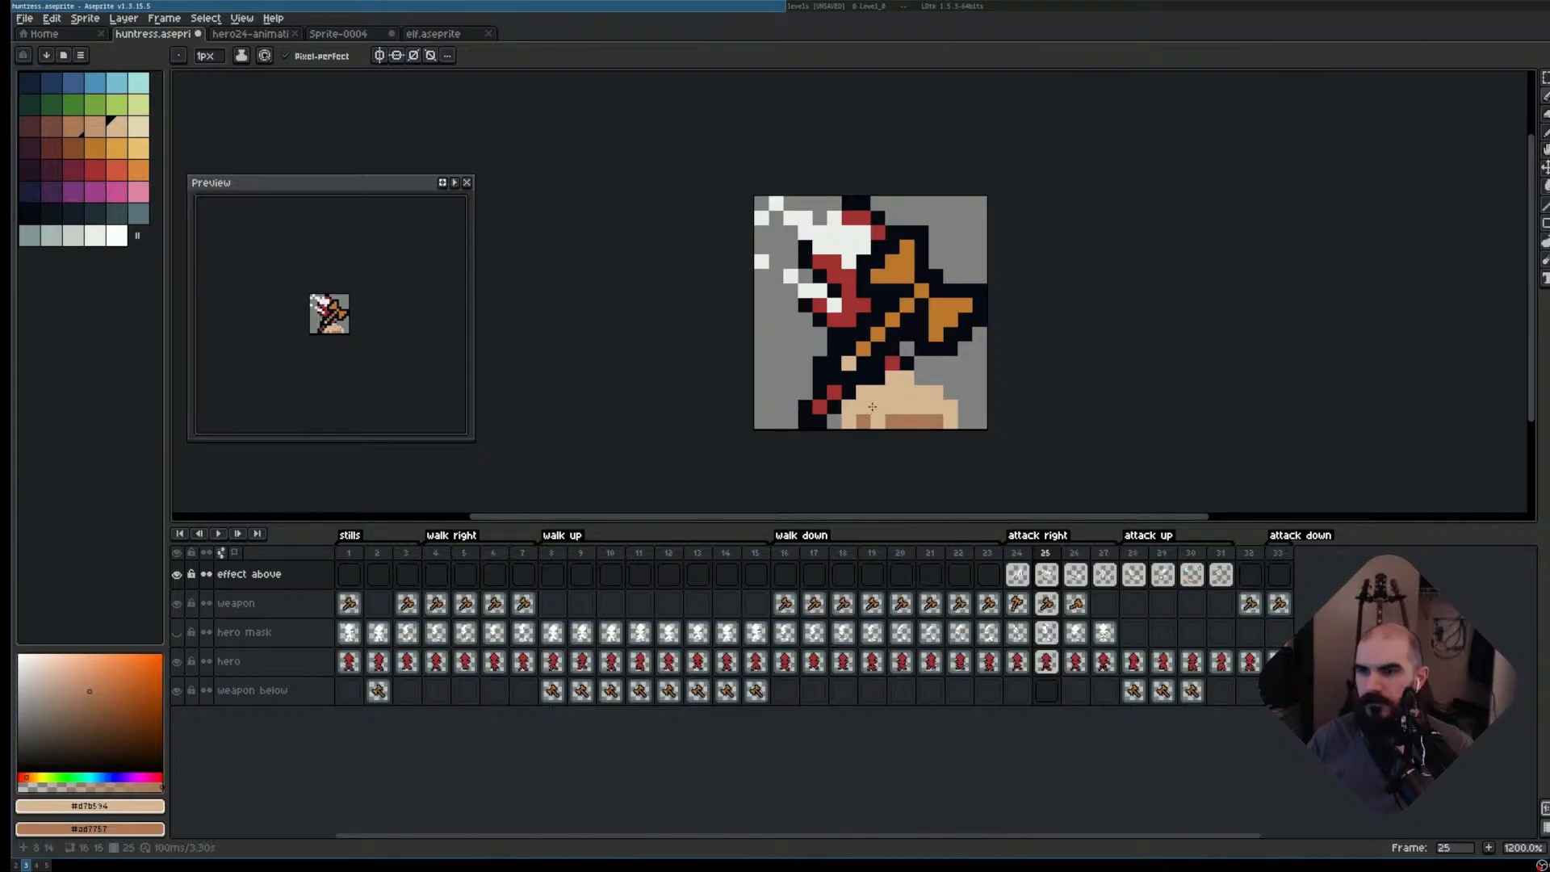
mouse_move(863, 407)
left_mouse_down()
mouse_move(947, 404)
mouse_move(951, 420)
mouse_move(922, 392)
left_mouse_up()
left_click(937, 380)
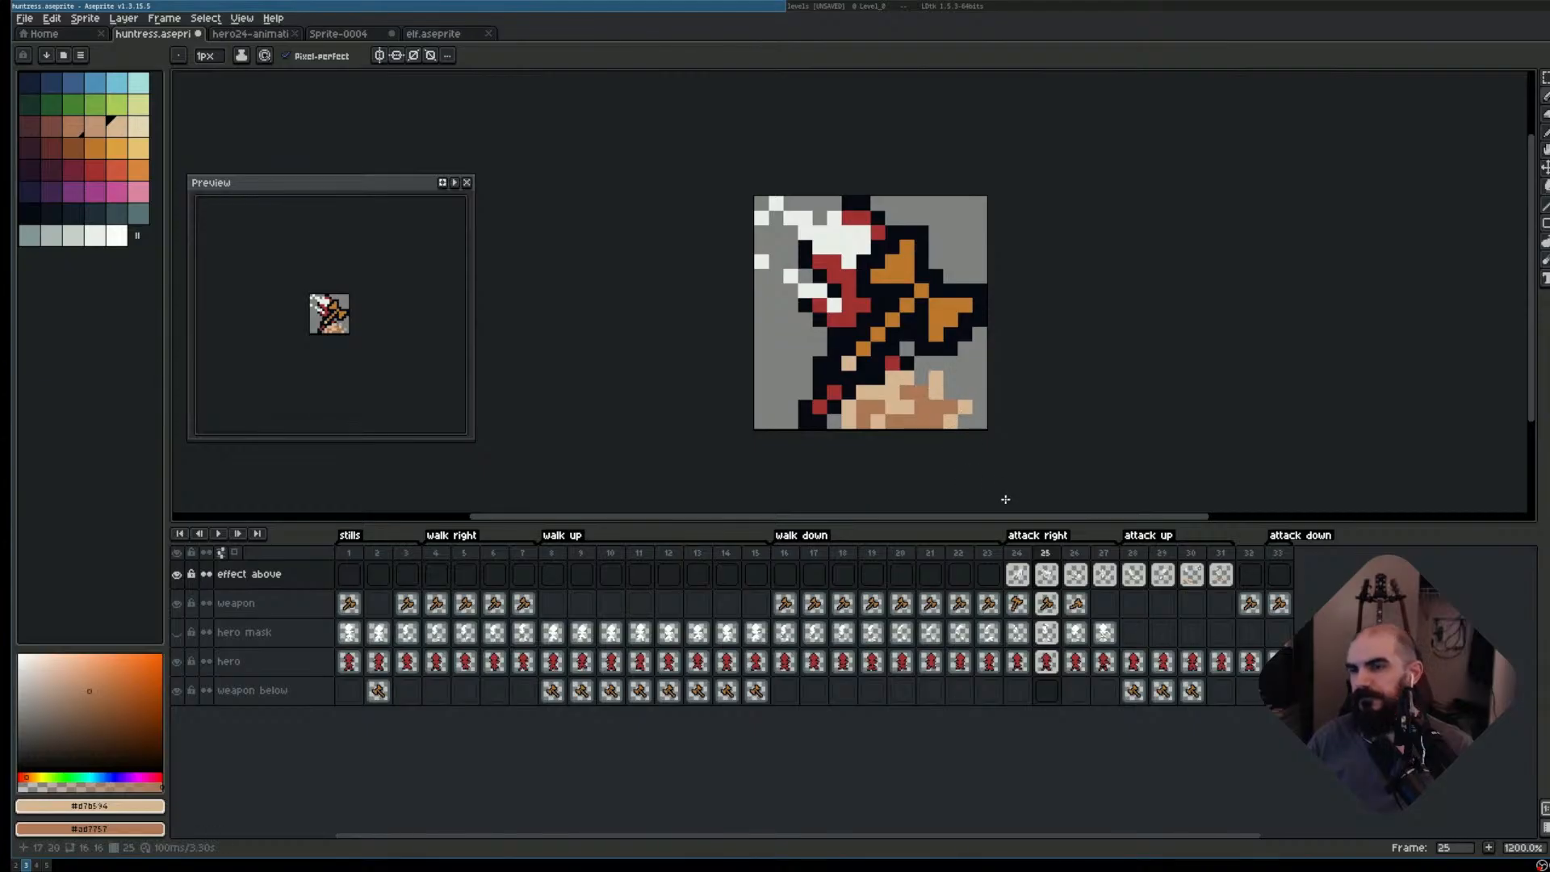
key("period")
key("comma")
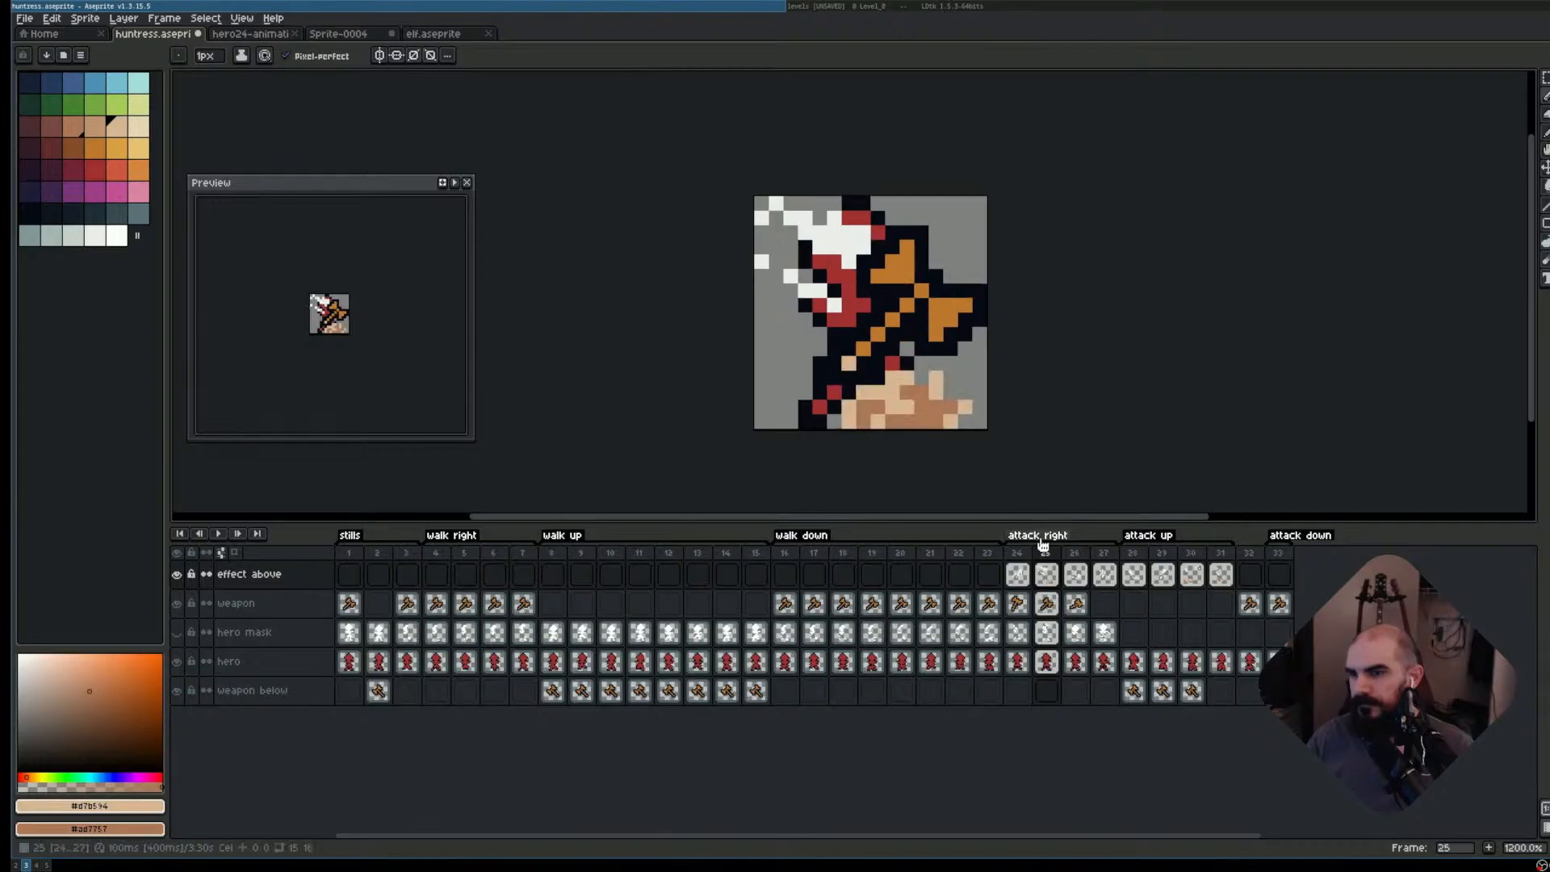
key("period")
key("period")
key("comma")
key("comma")
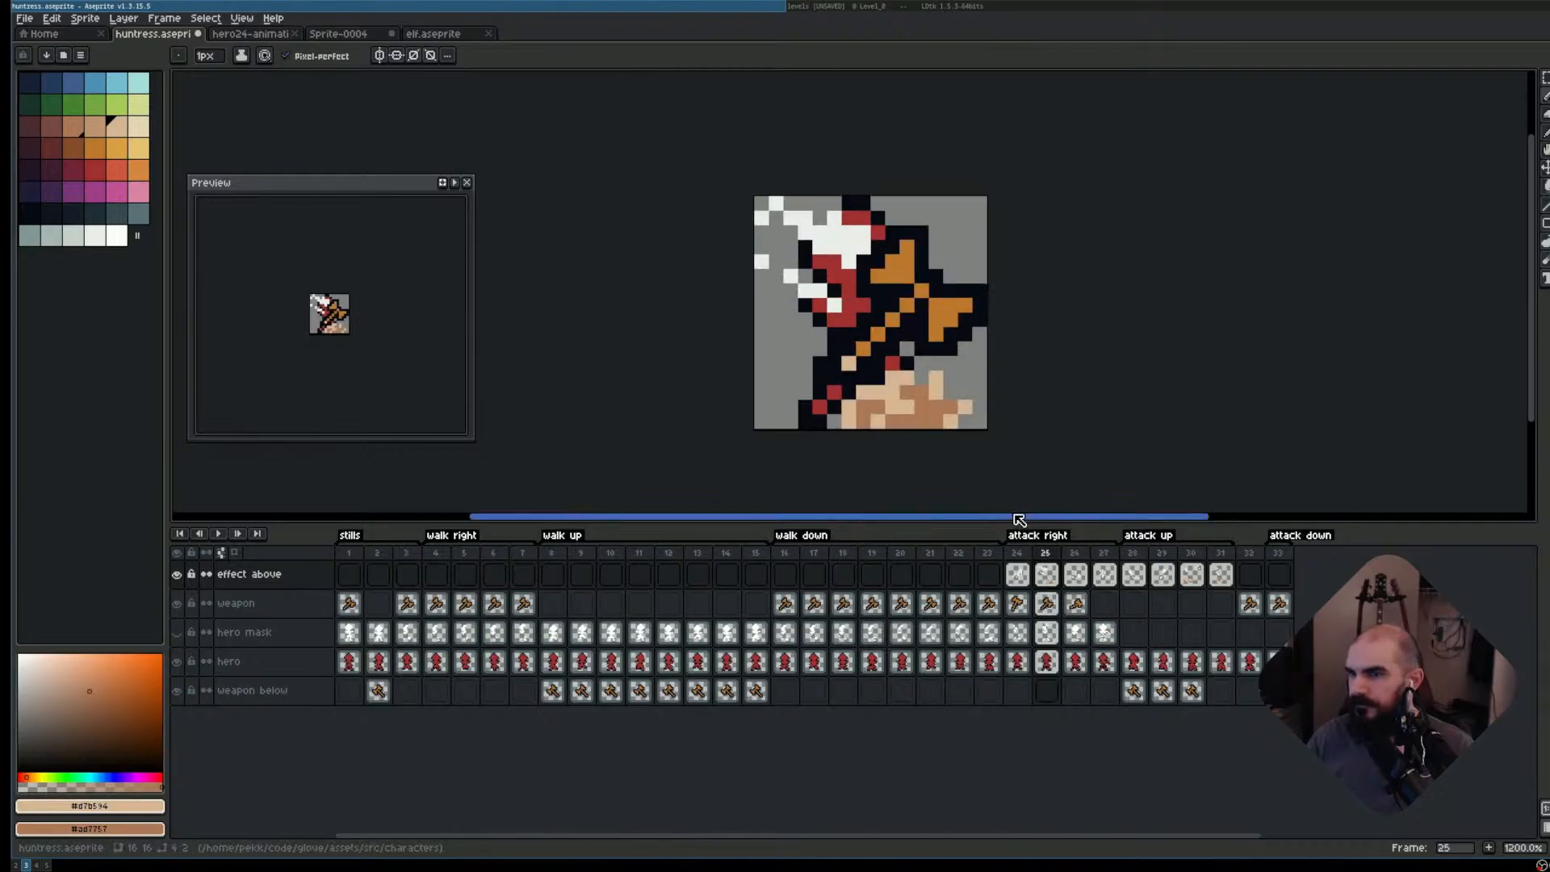
- Copy the dust cloud from frame 25's effect above cel and paste it in place on frame 26
key("m")
left_click_drag(848, 370, 979, 406)
left_click_drag(842, 355, 974, 431)
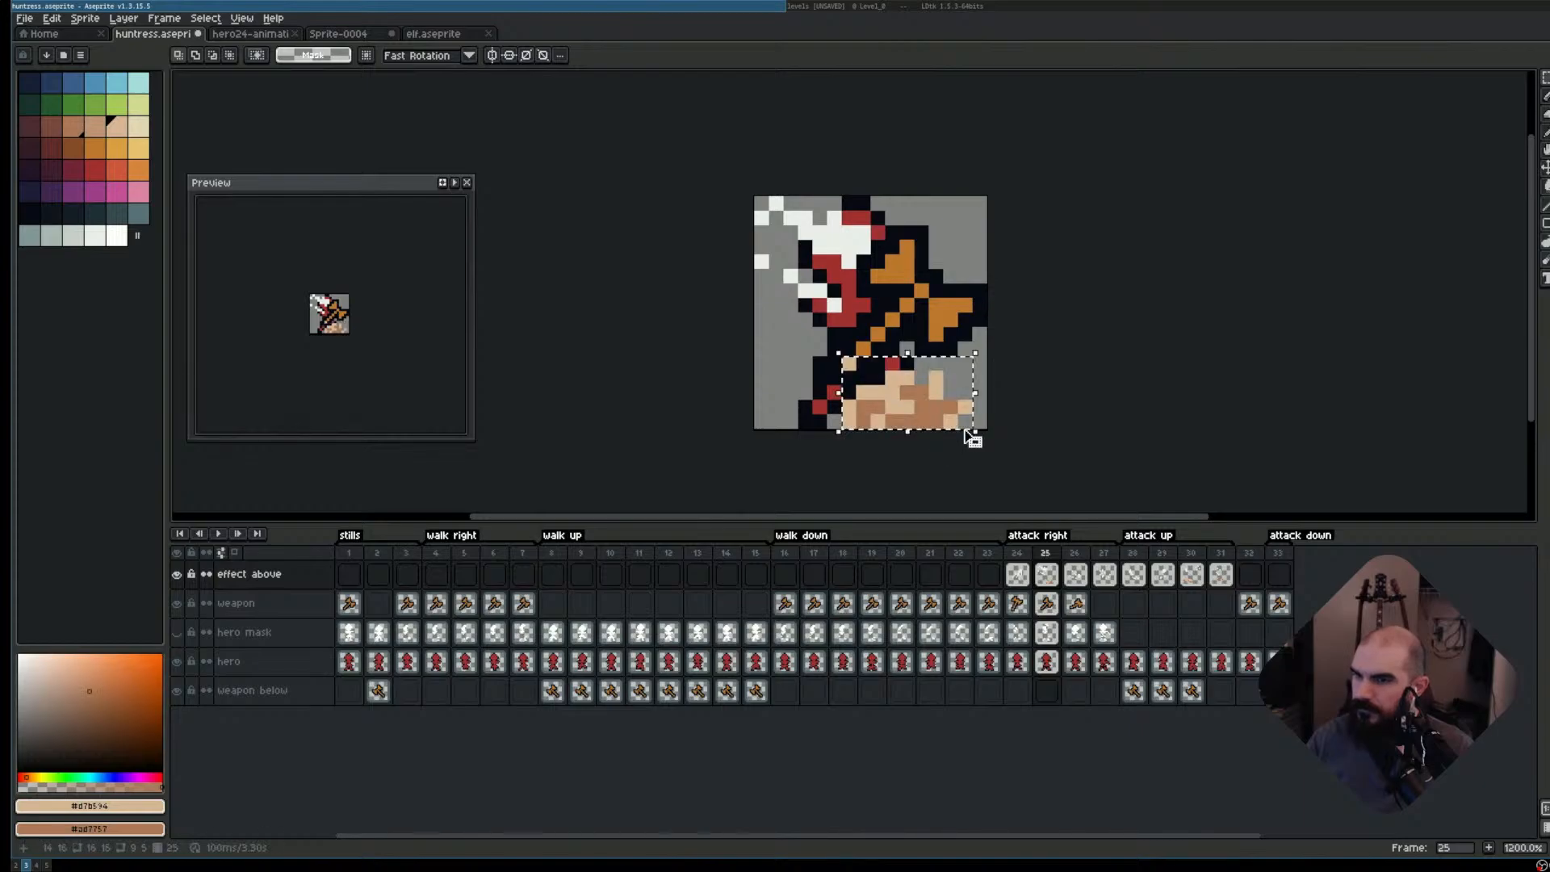
key("Right")
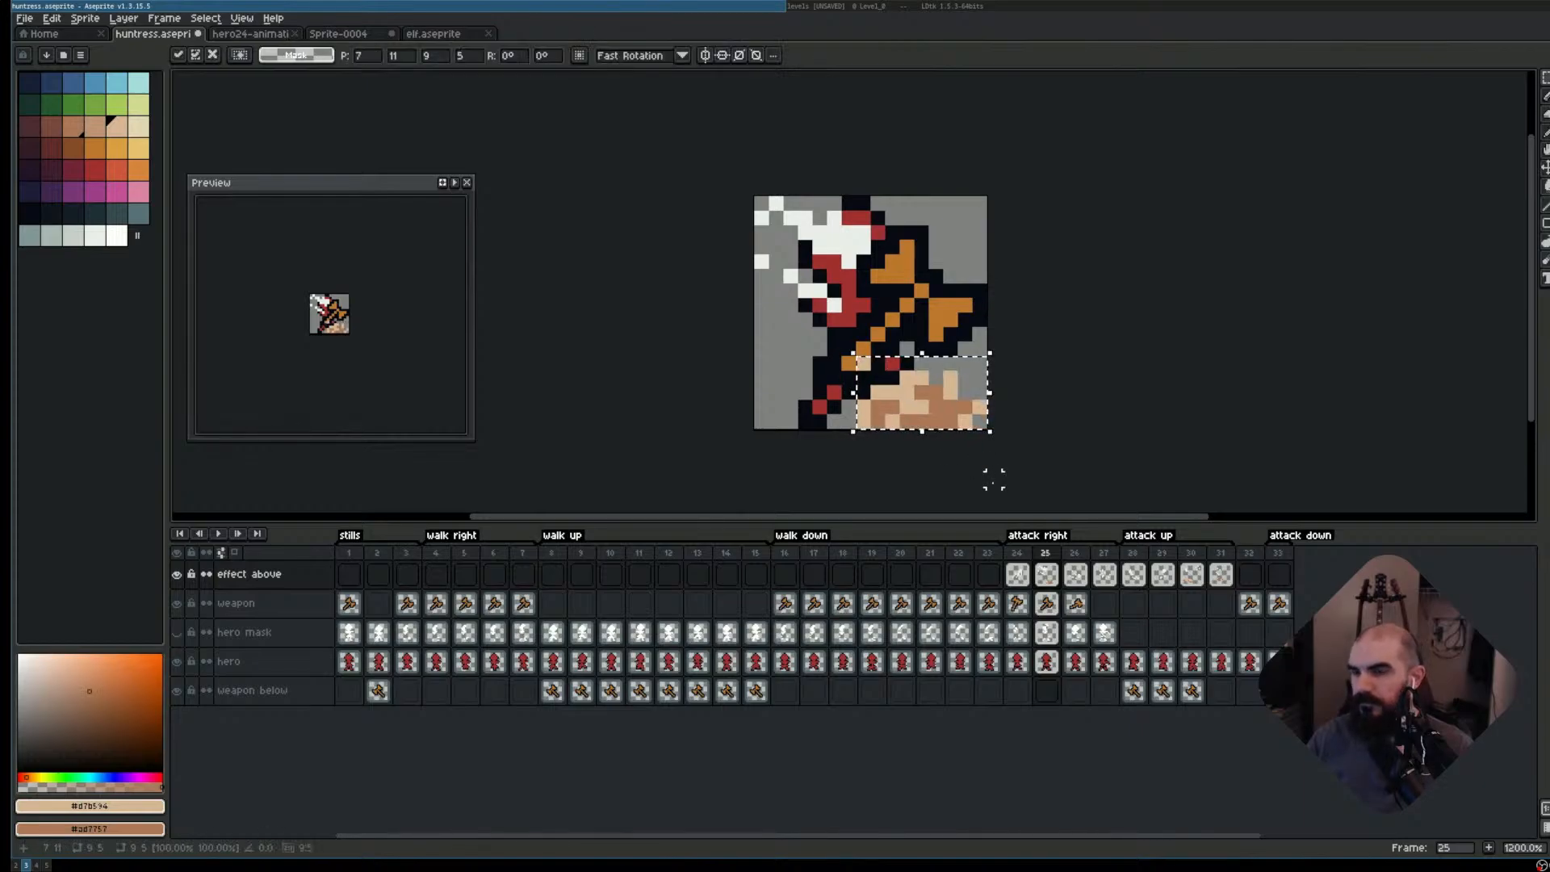
key("ctrl+z")
key("ctrl+d")
key("Right")
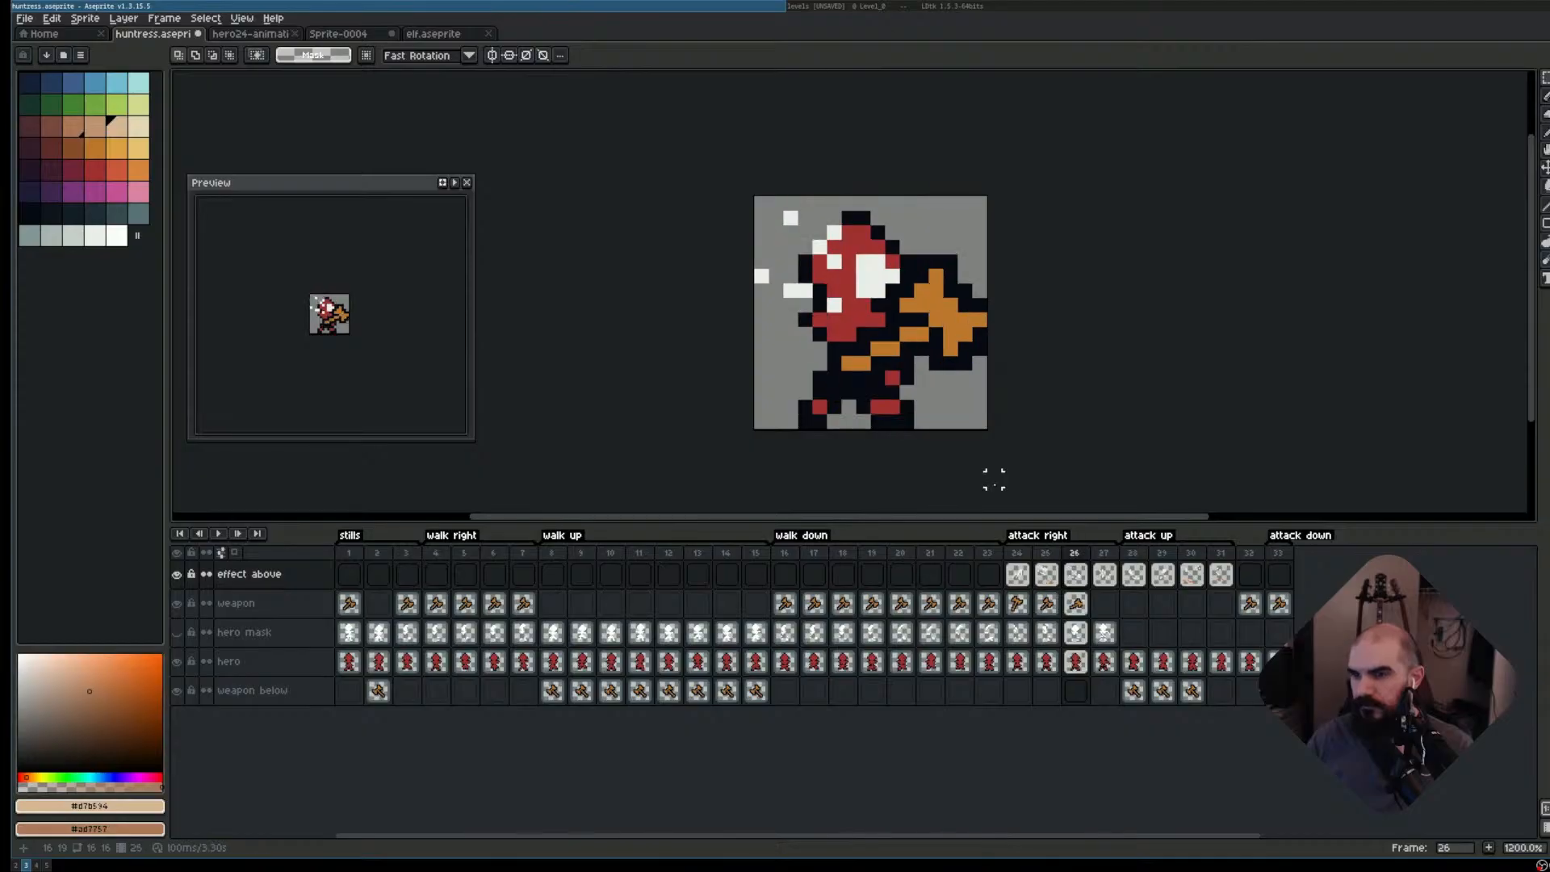
key("ctrl+v")
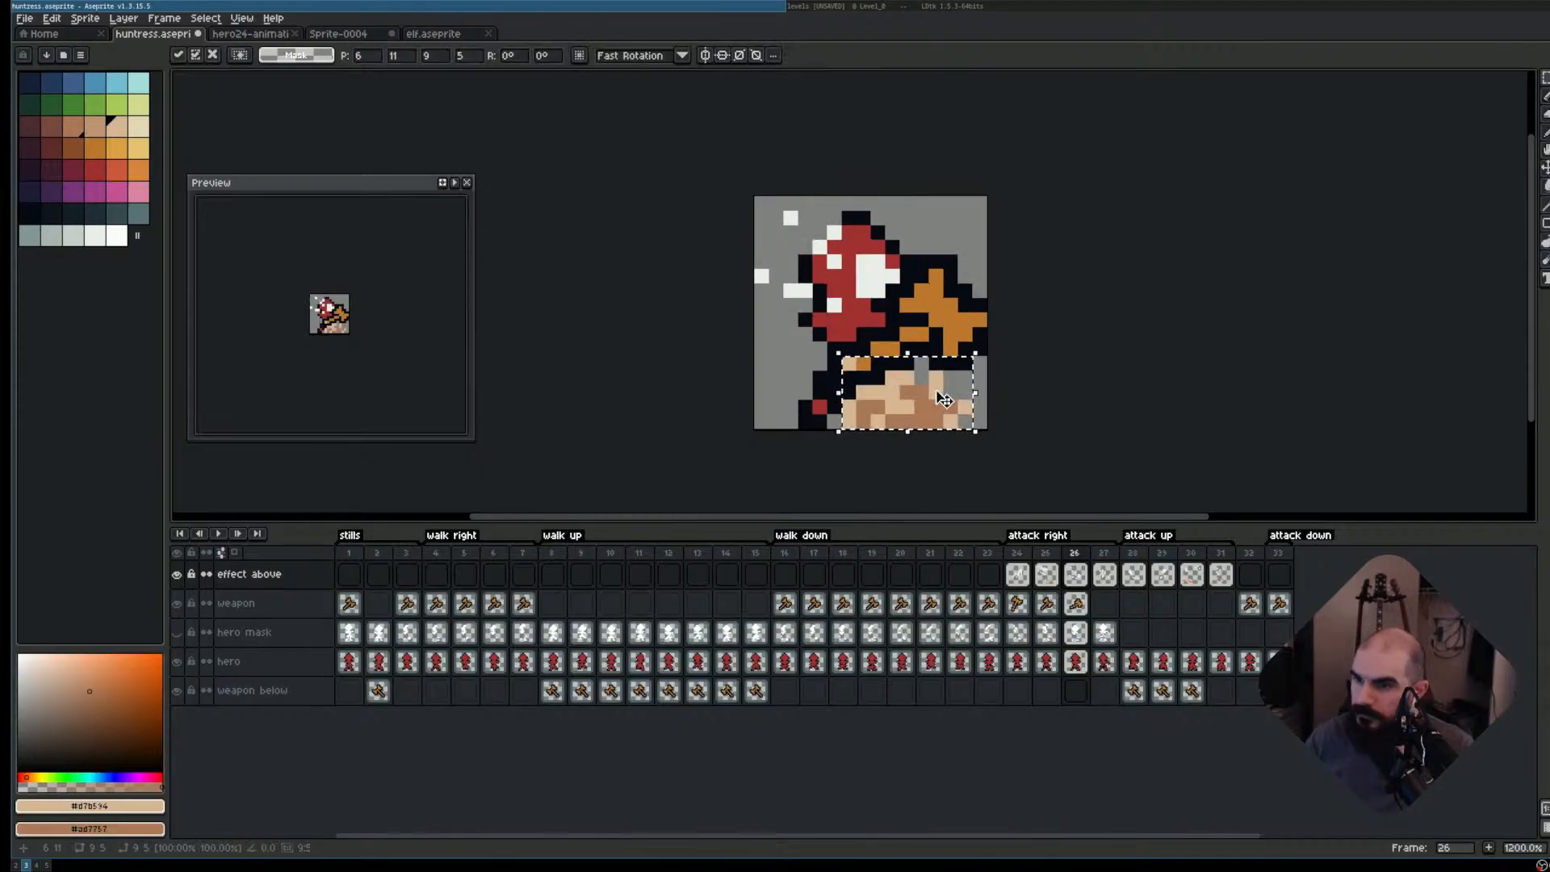
- Erase pixels from frame 26's dust cloud to break it into scattered specks, and play back the attack right animation
key("e")
left_click(893, 393)
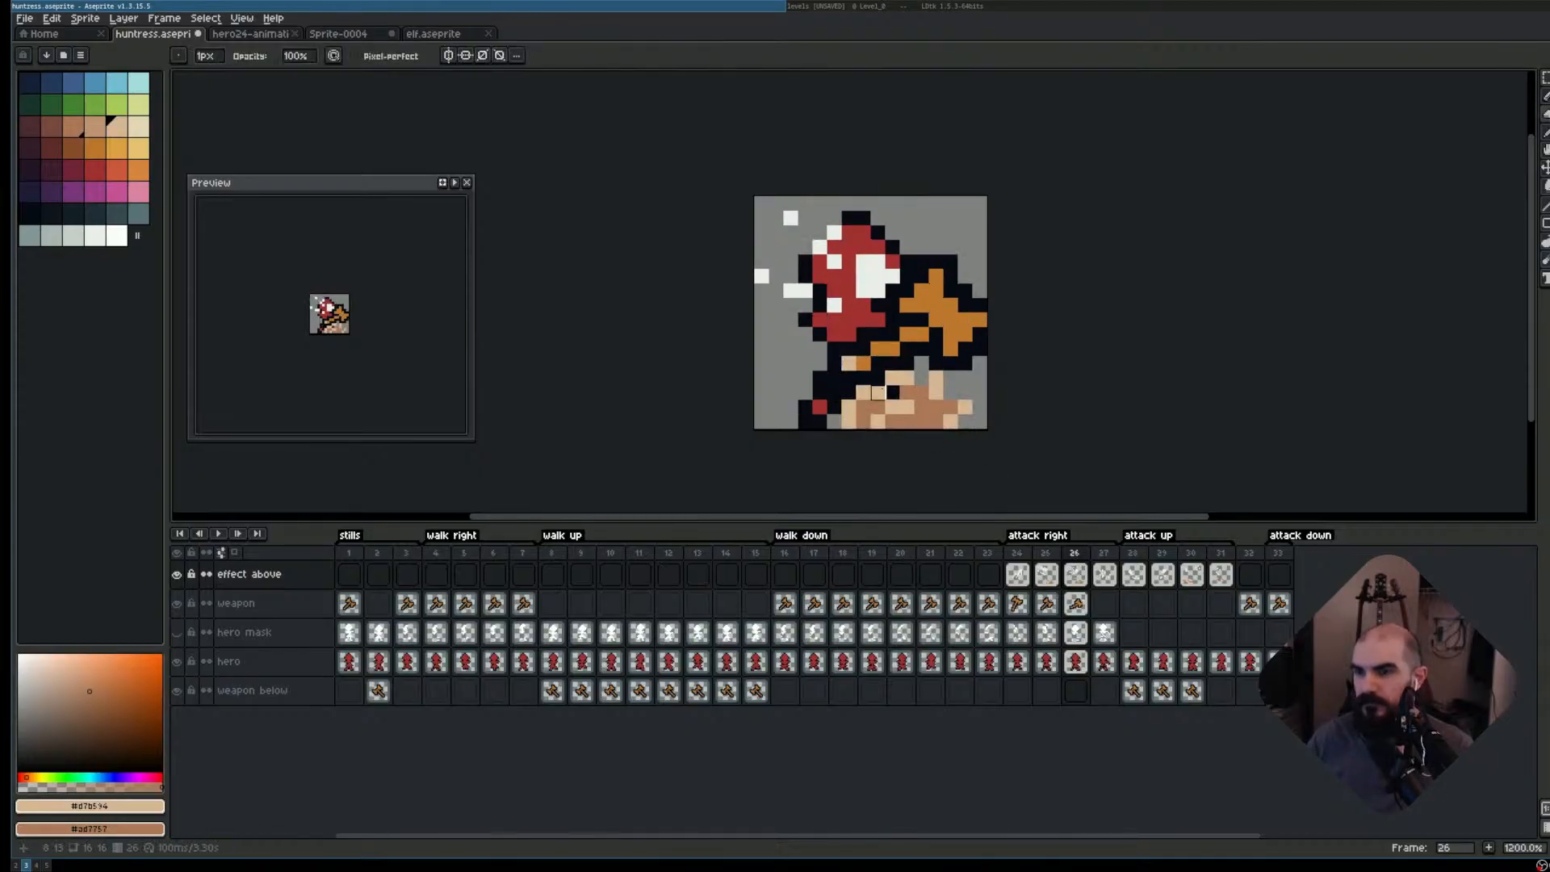
left_click(878, 393)
left_click(878, 407)
left_click(862, 408)
left_click(877, 421)
left_click(892, 407)
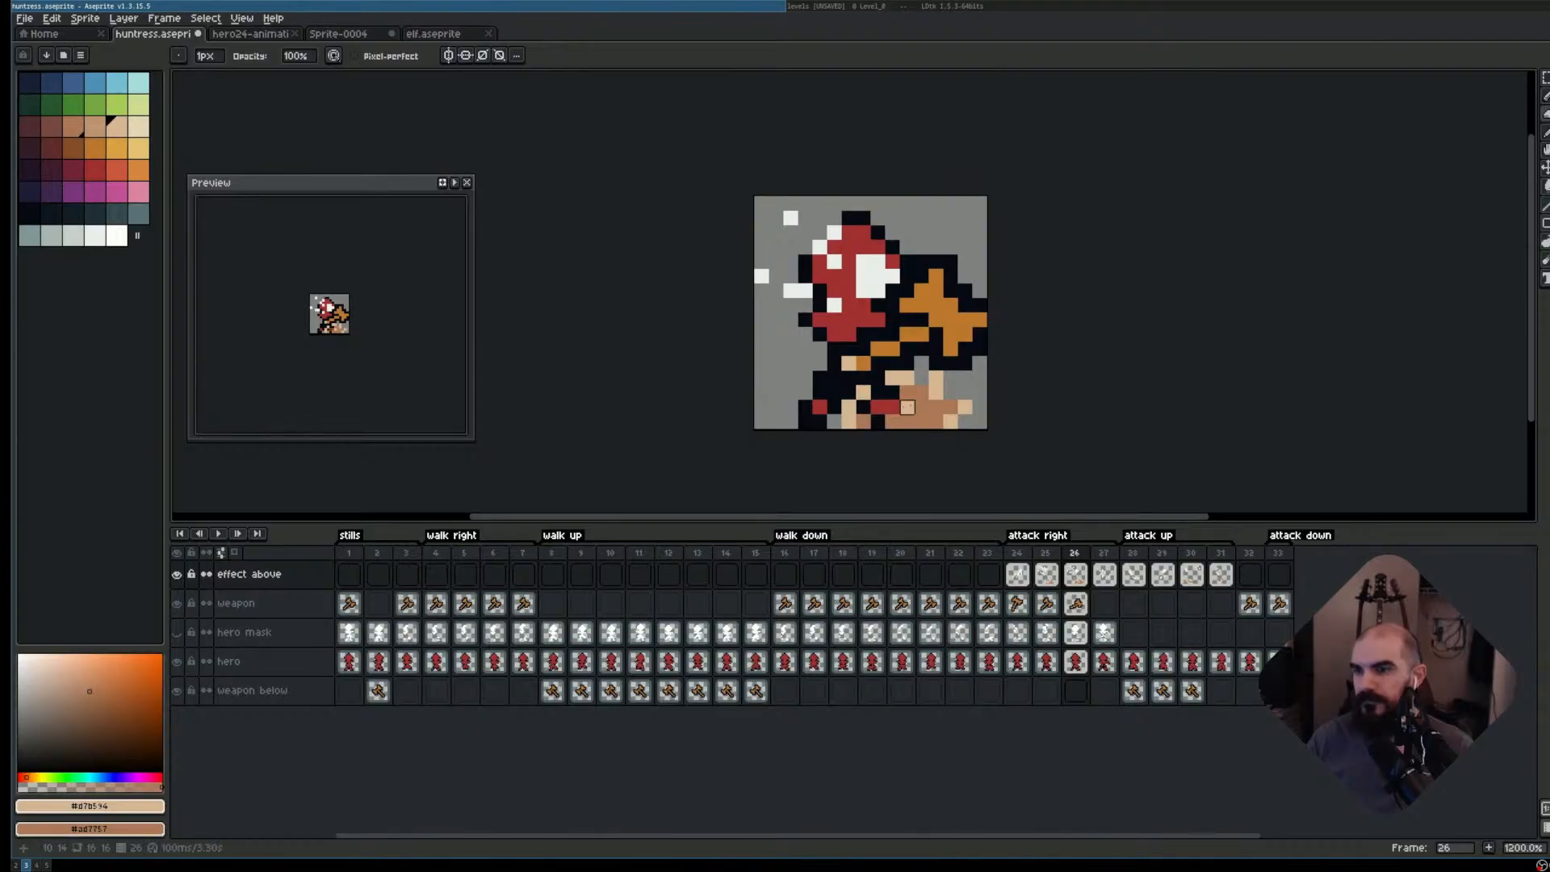
left_click(936, 392)
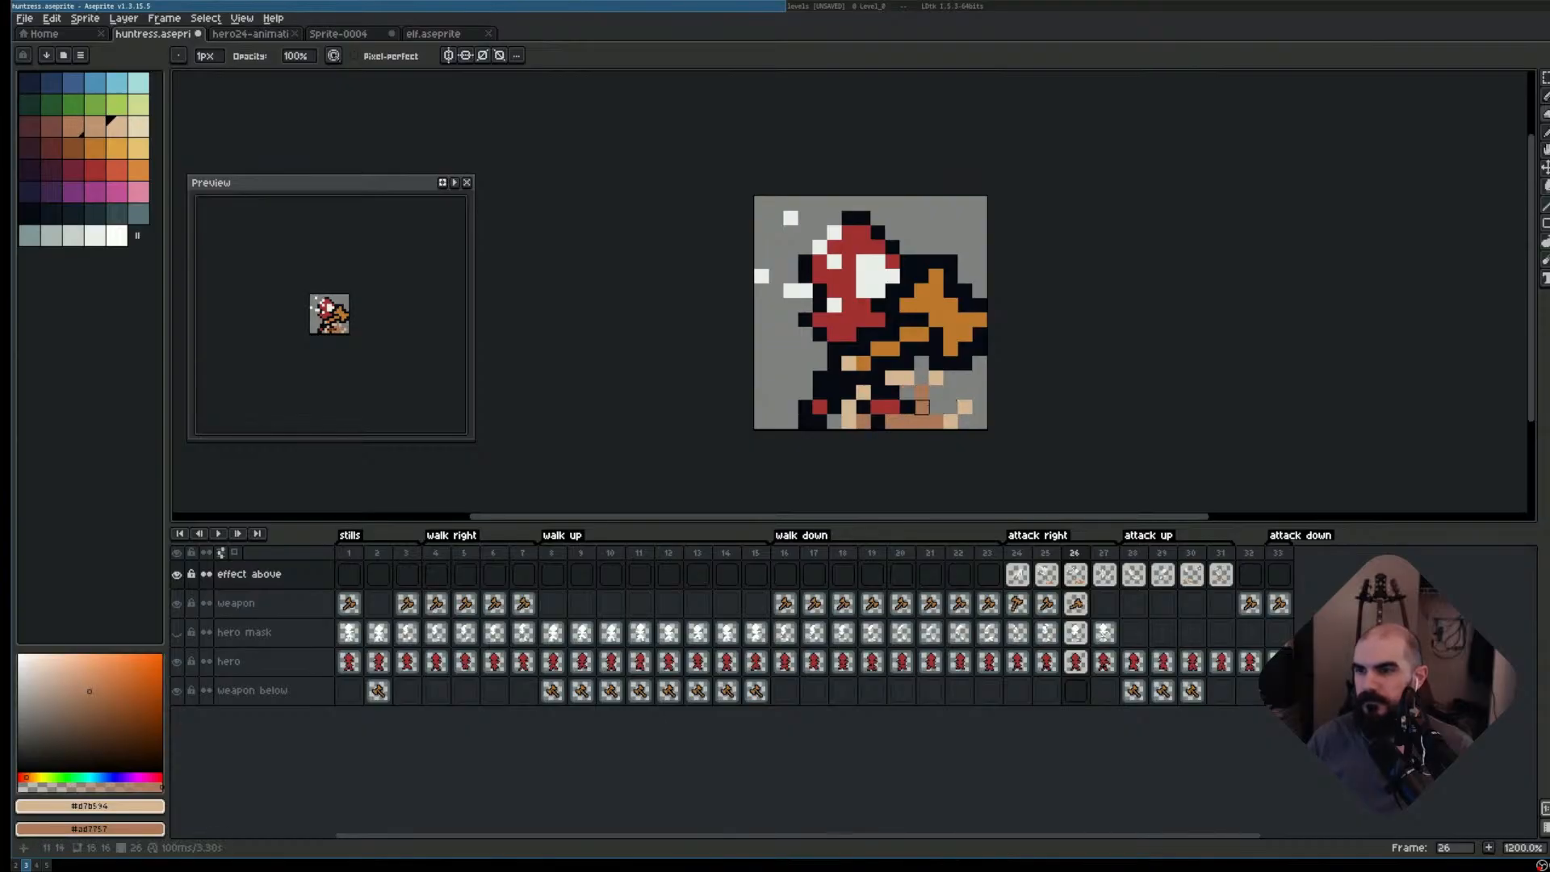
key("ctrl+z")
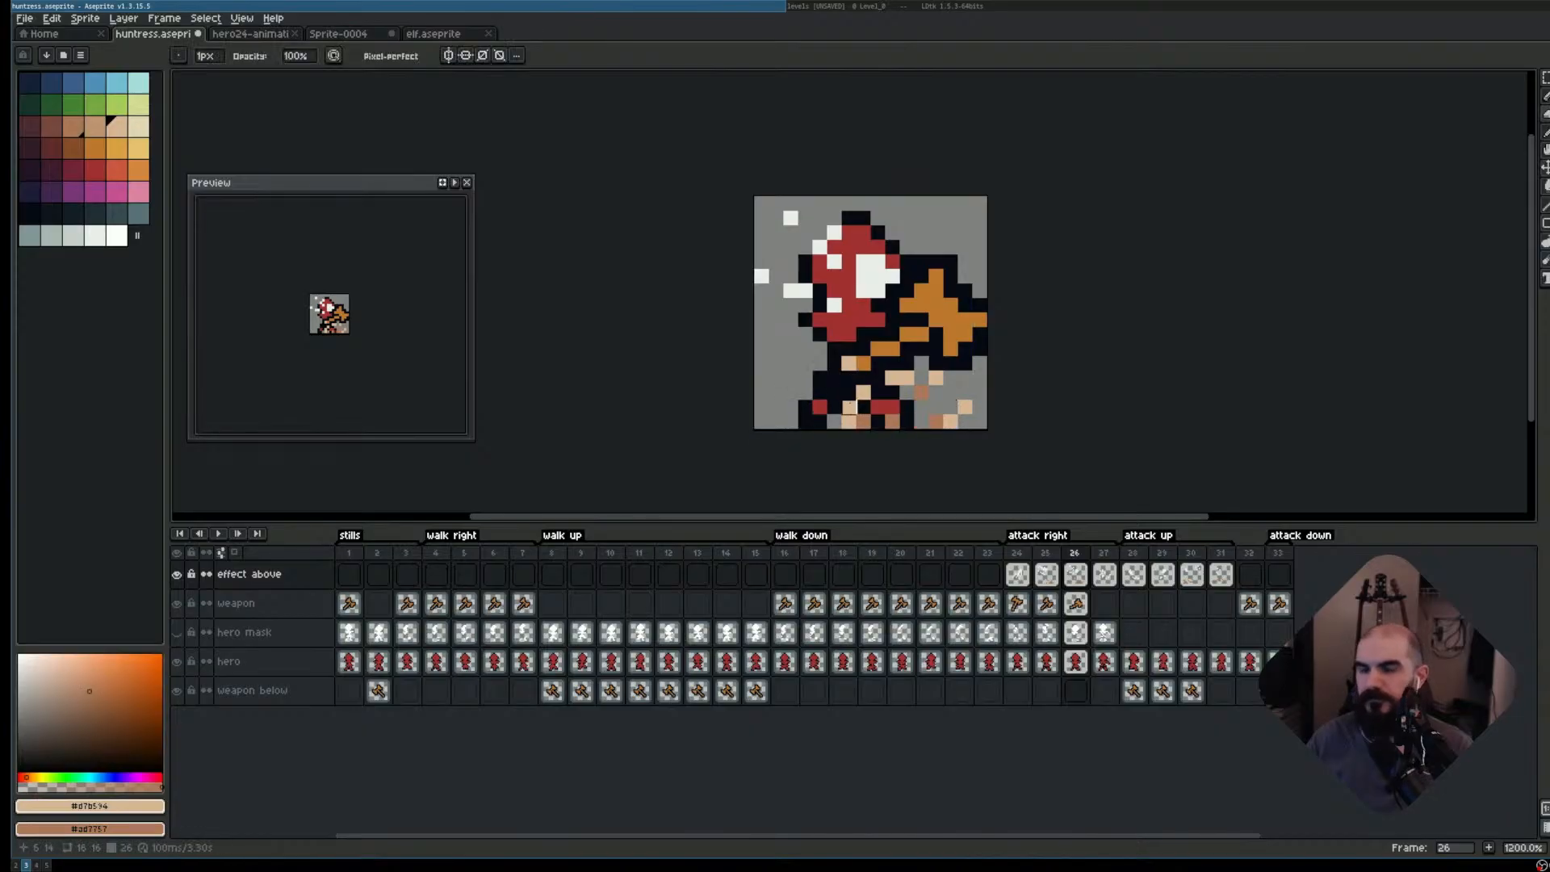
key("Return")
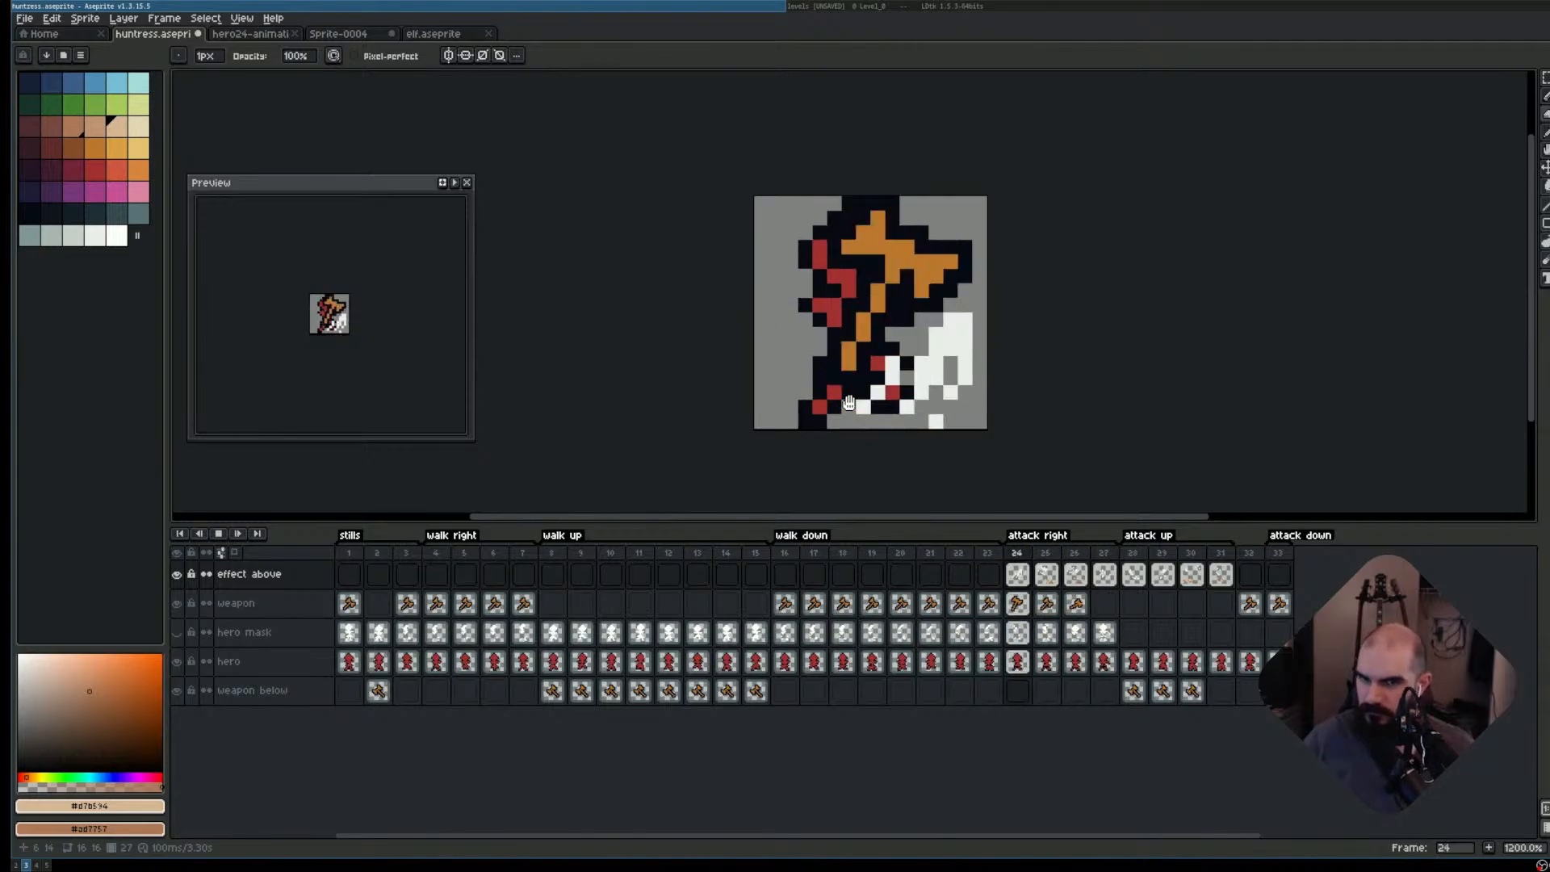
- Save the sprite and compare frame 33 with the opening frames of walk down, attack right and attack up
key("ctrl+d")
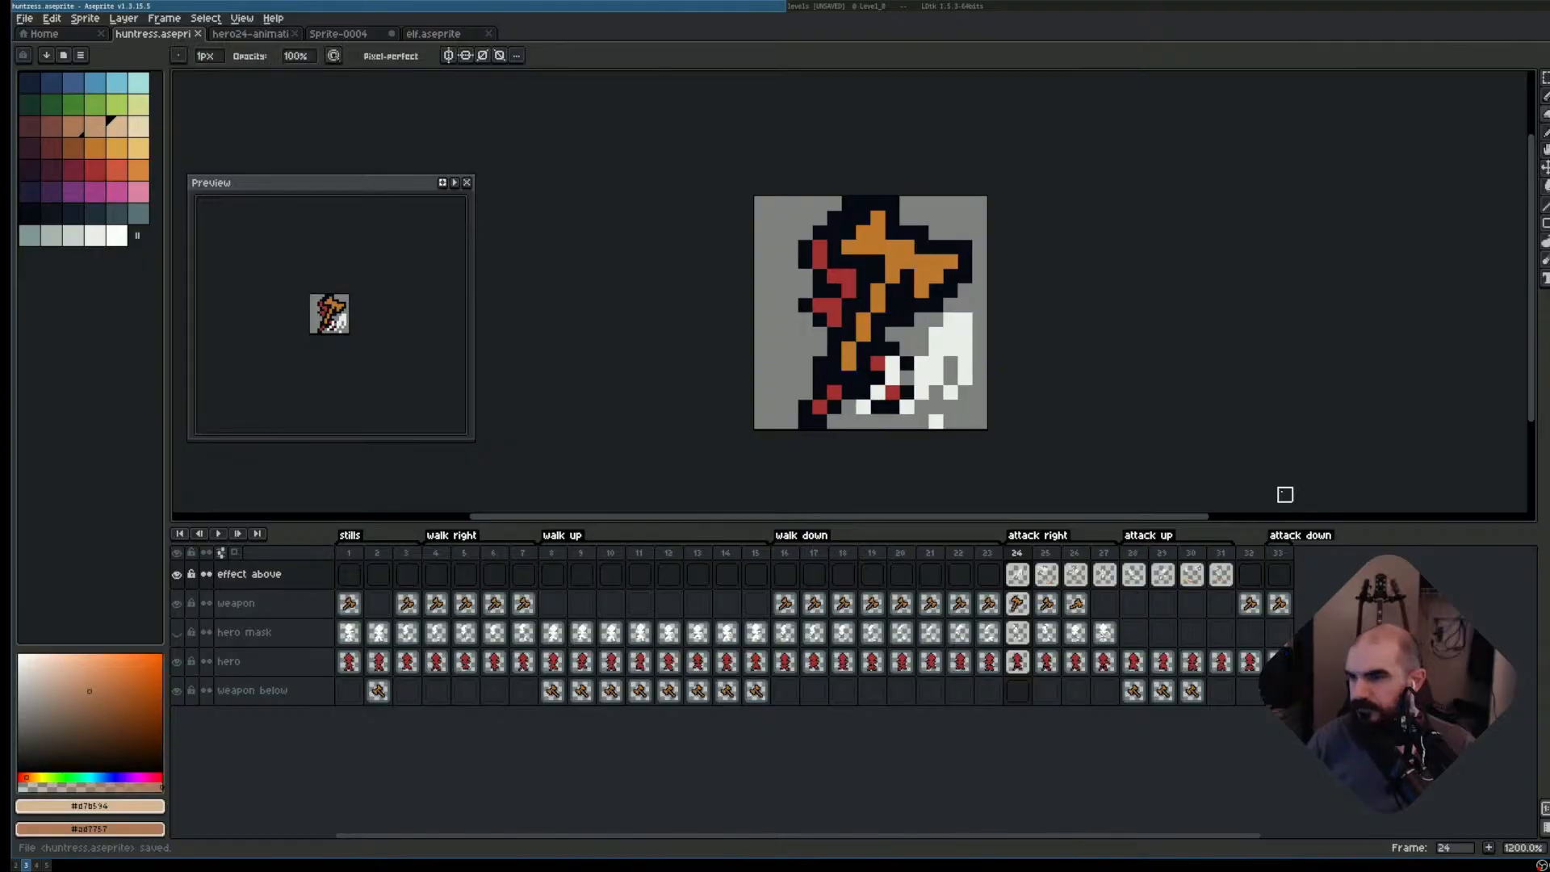
left_click(1279, 562)
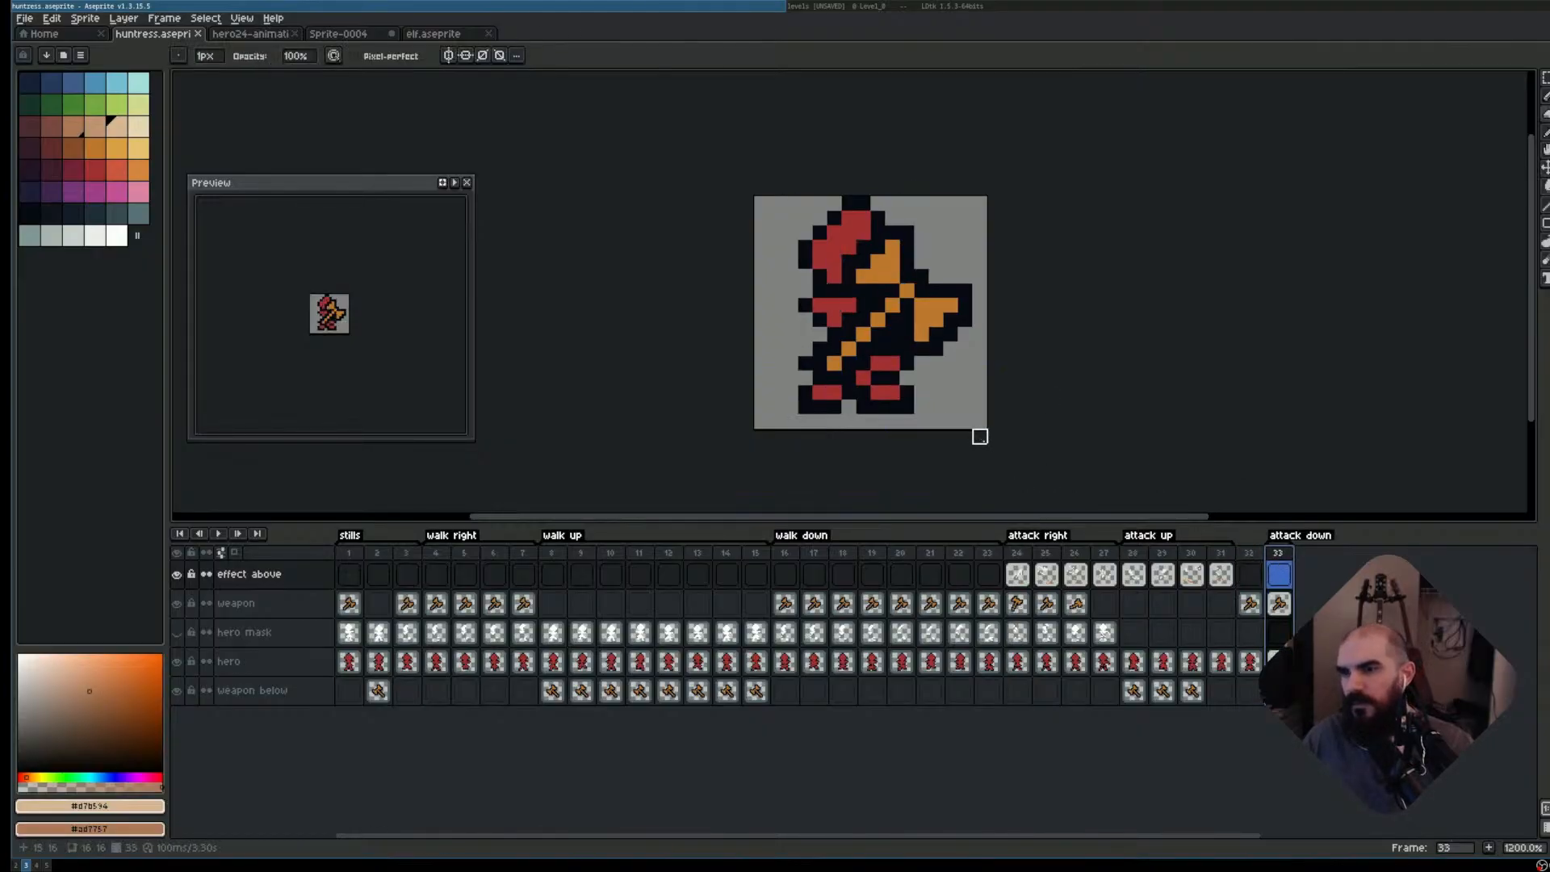
left_click(1137, 556)
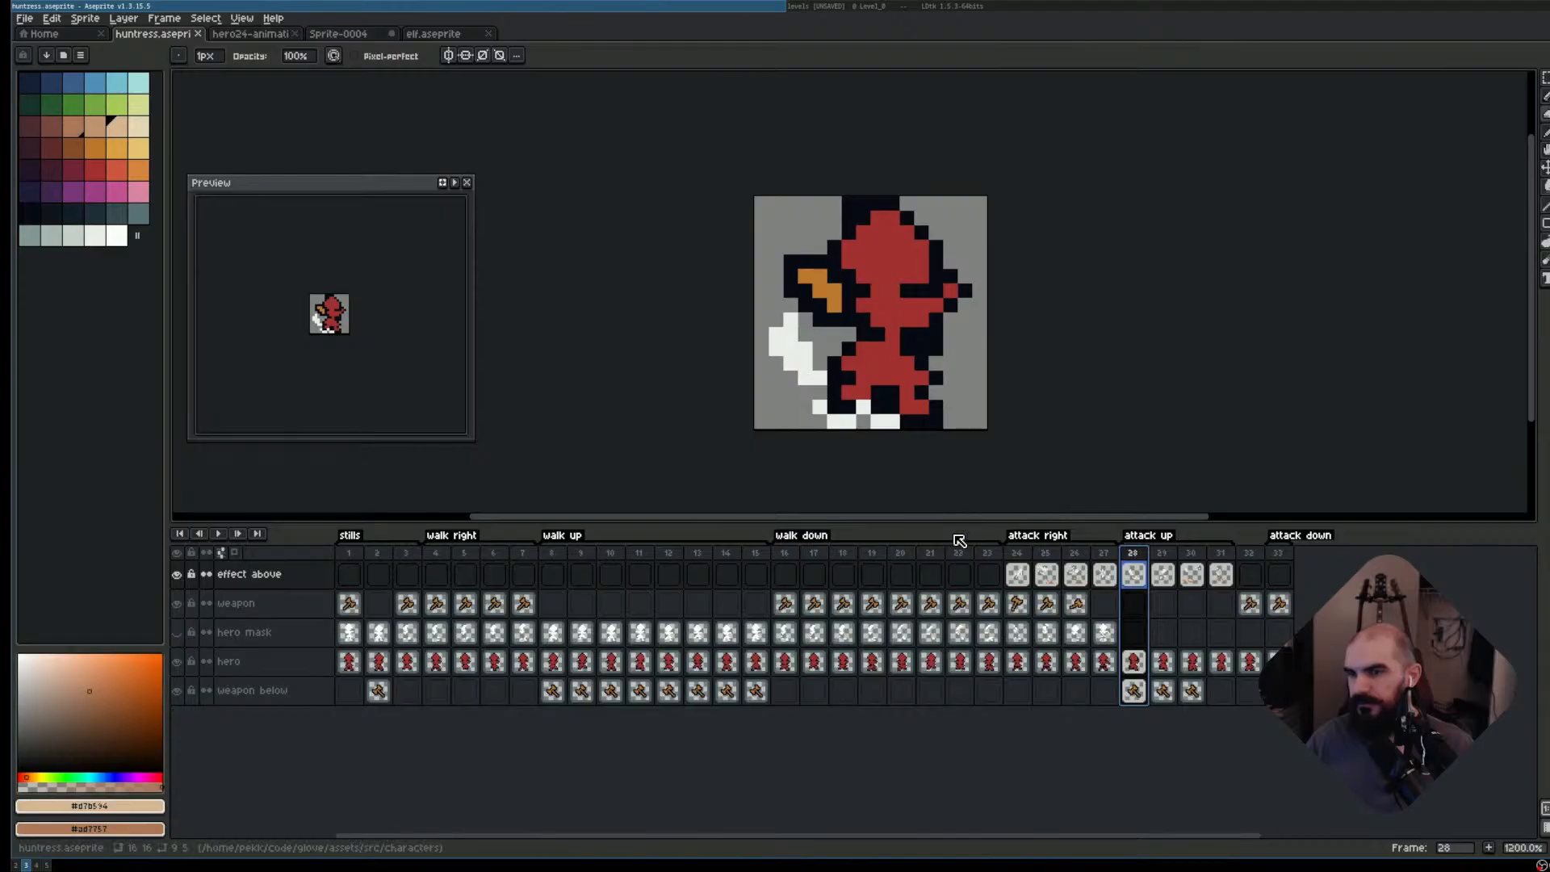
left_click(790, 553)
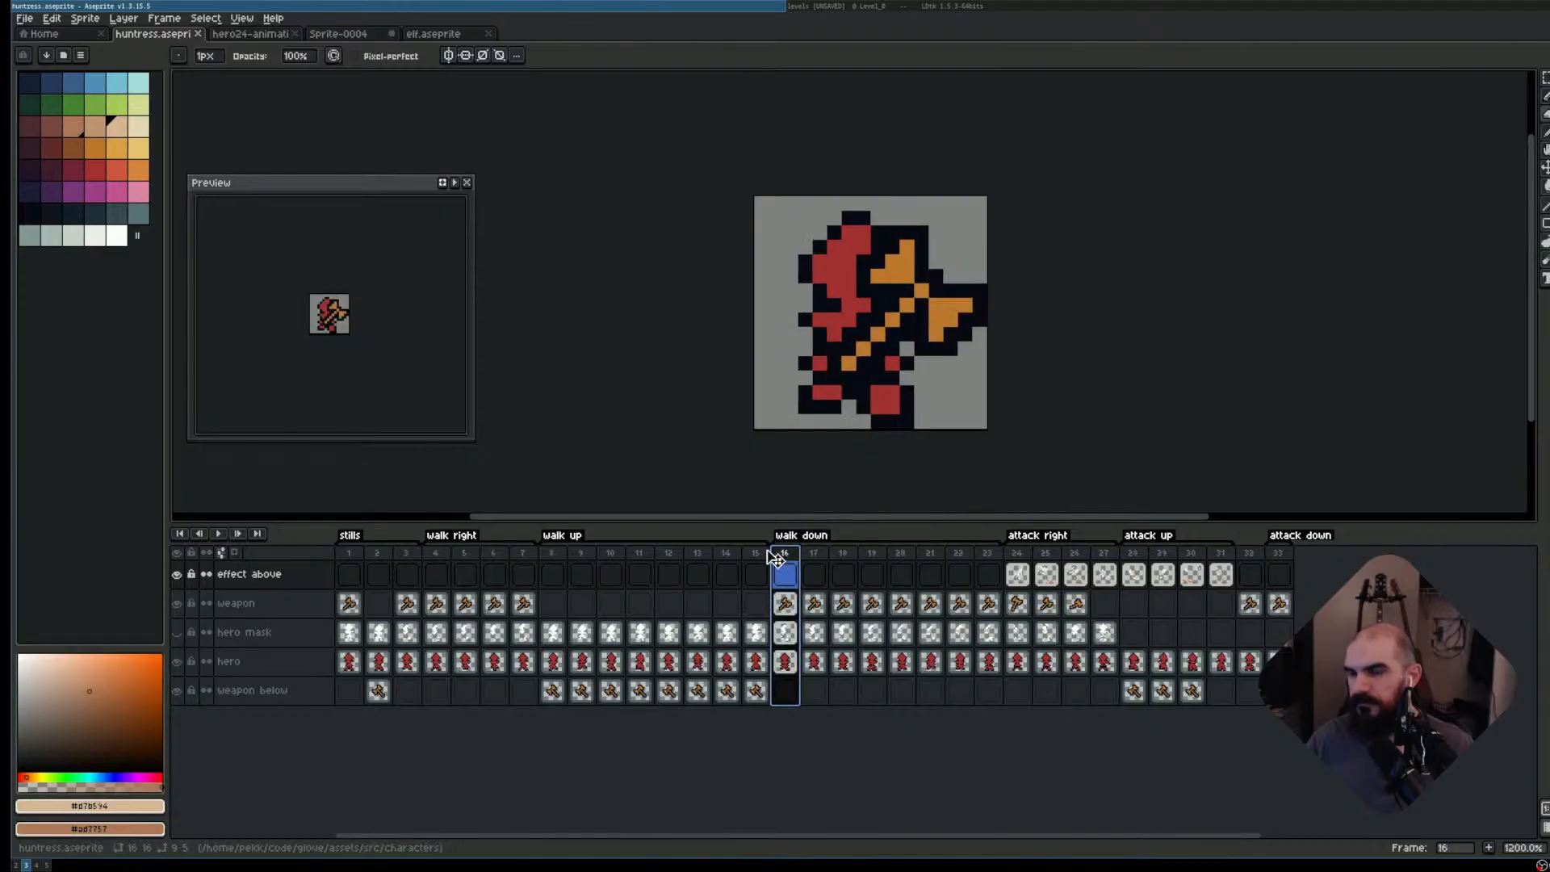
left_click(1019, 554)
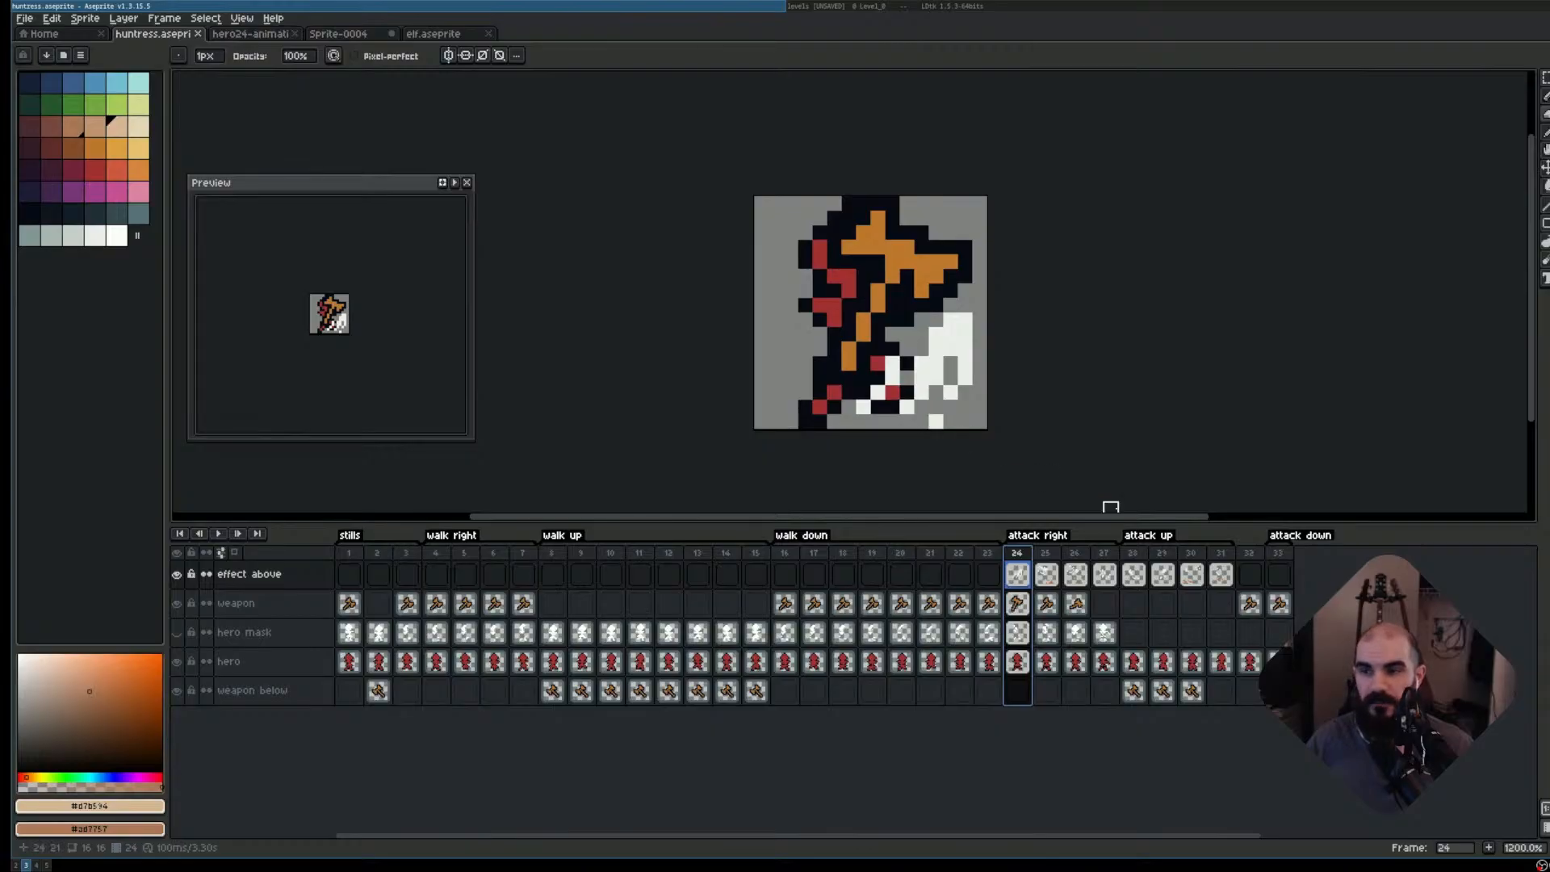
left_click(1280, 555)
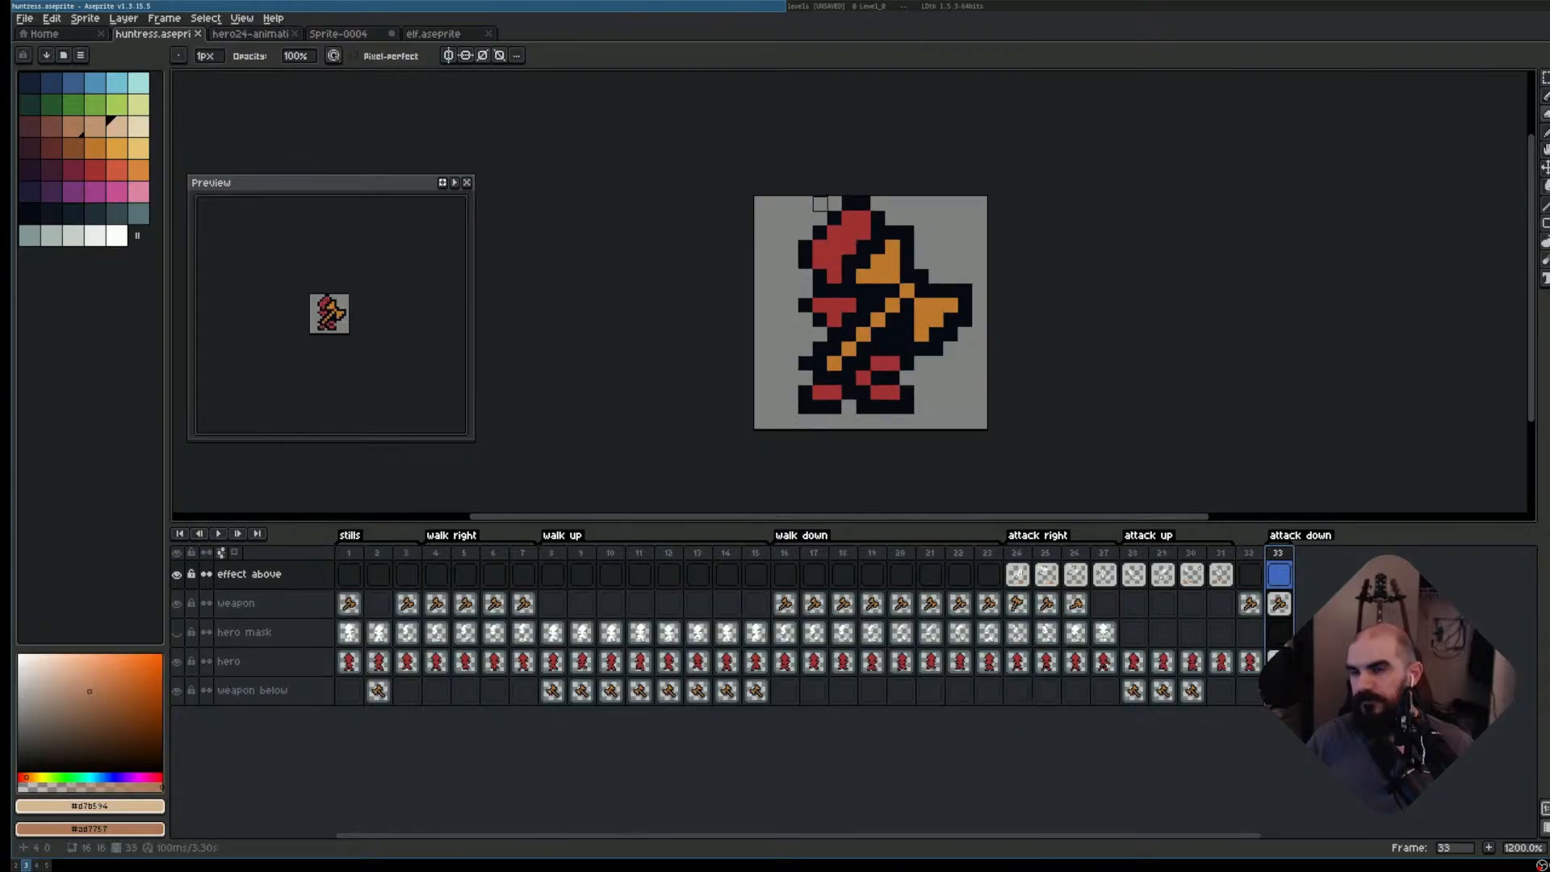
key("m")
left_click_drag(855, 380, 918, 419)
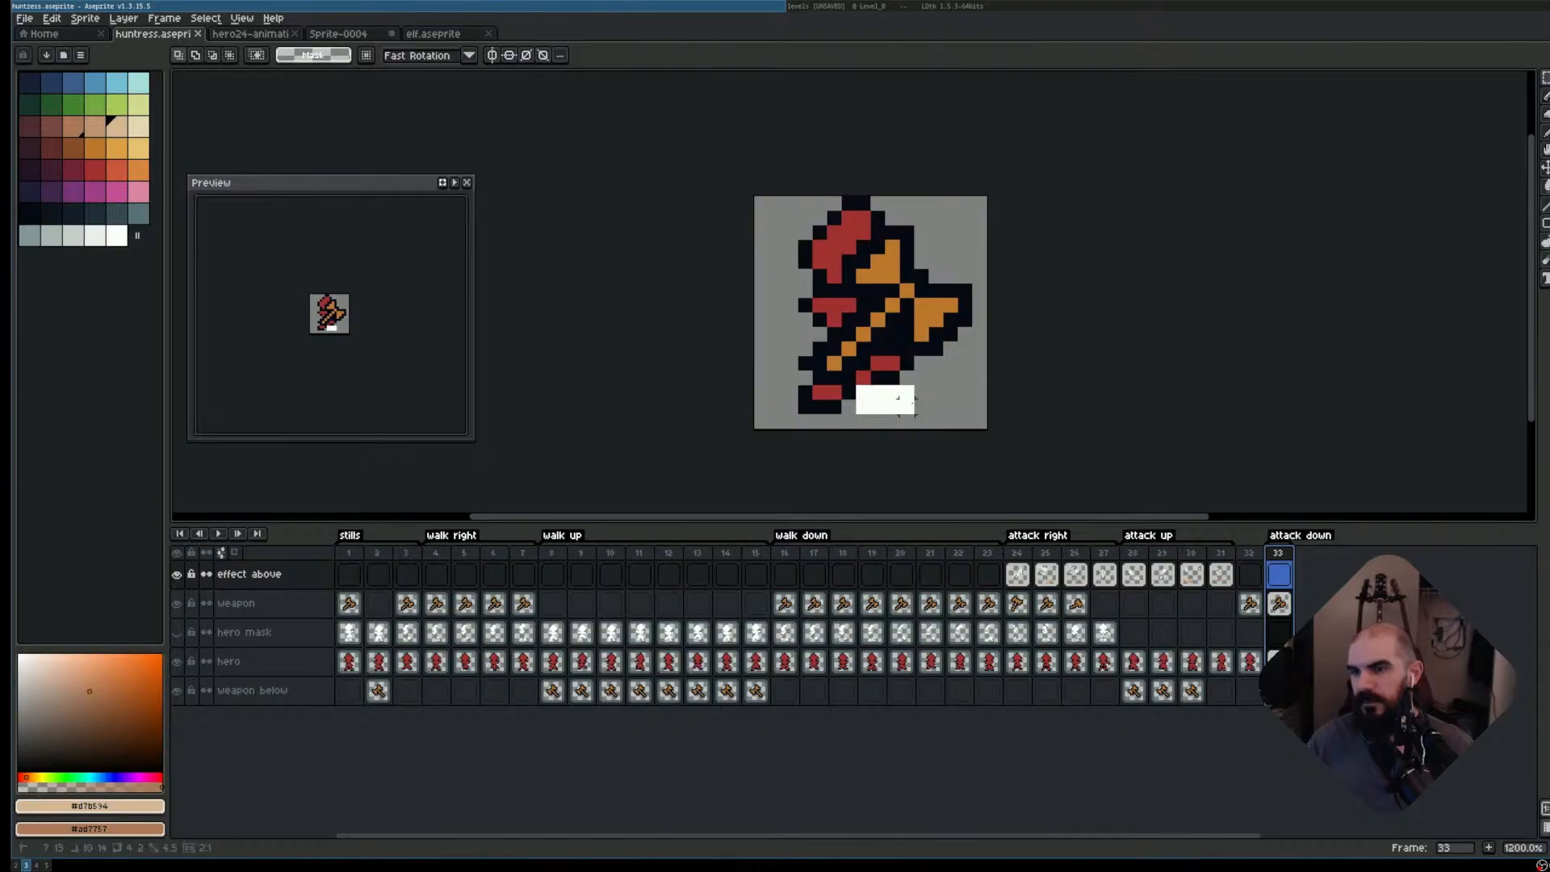
left_click(1110, 494)
- Compare frame 33 with the opening attack frames, and hide the effect above and weapon layers to expose the hero
scroll(1208, 420, "up", 1)
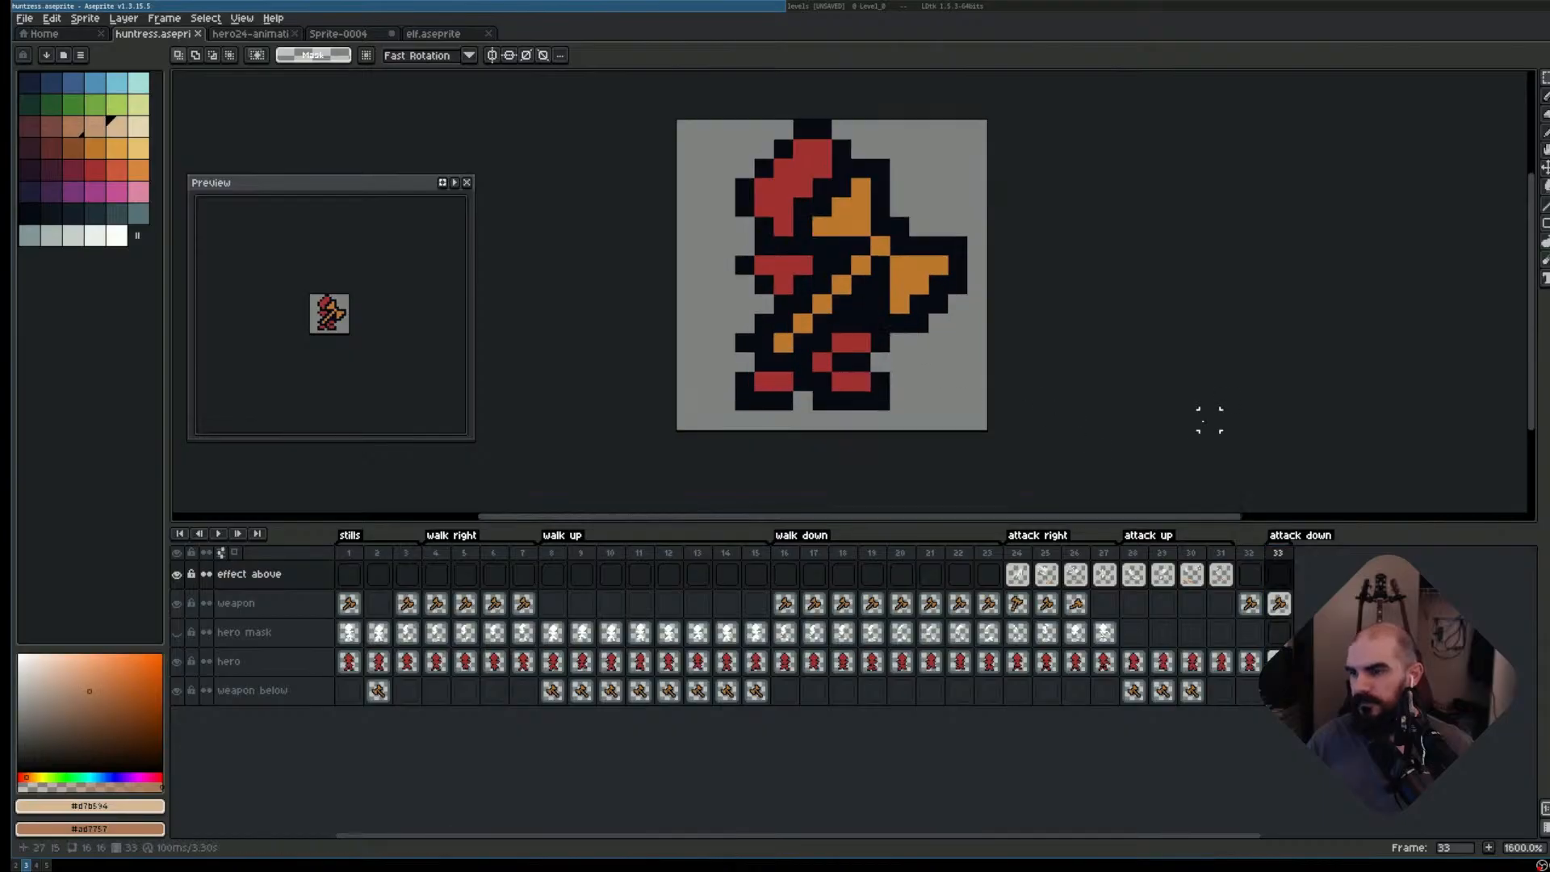
left_click(1133, 556)
left_click(1019, 554)
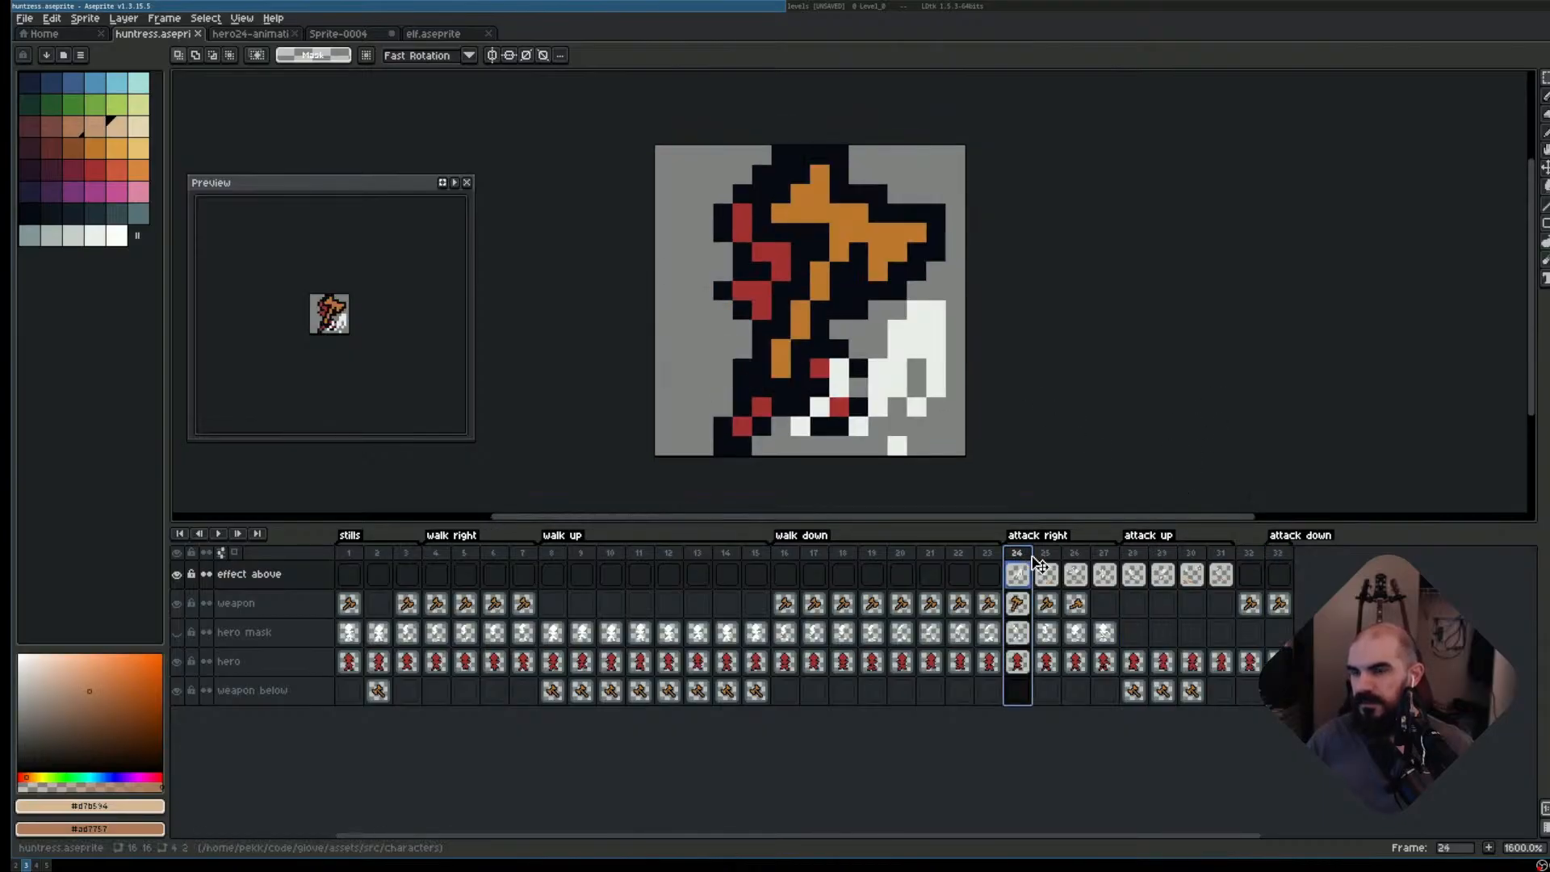
left_click(1278, 557)
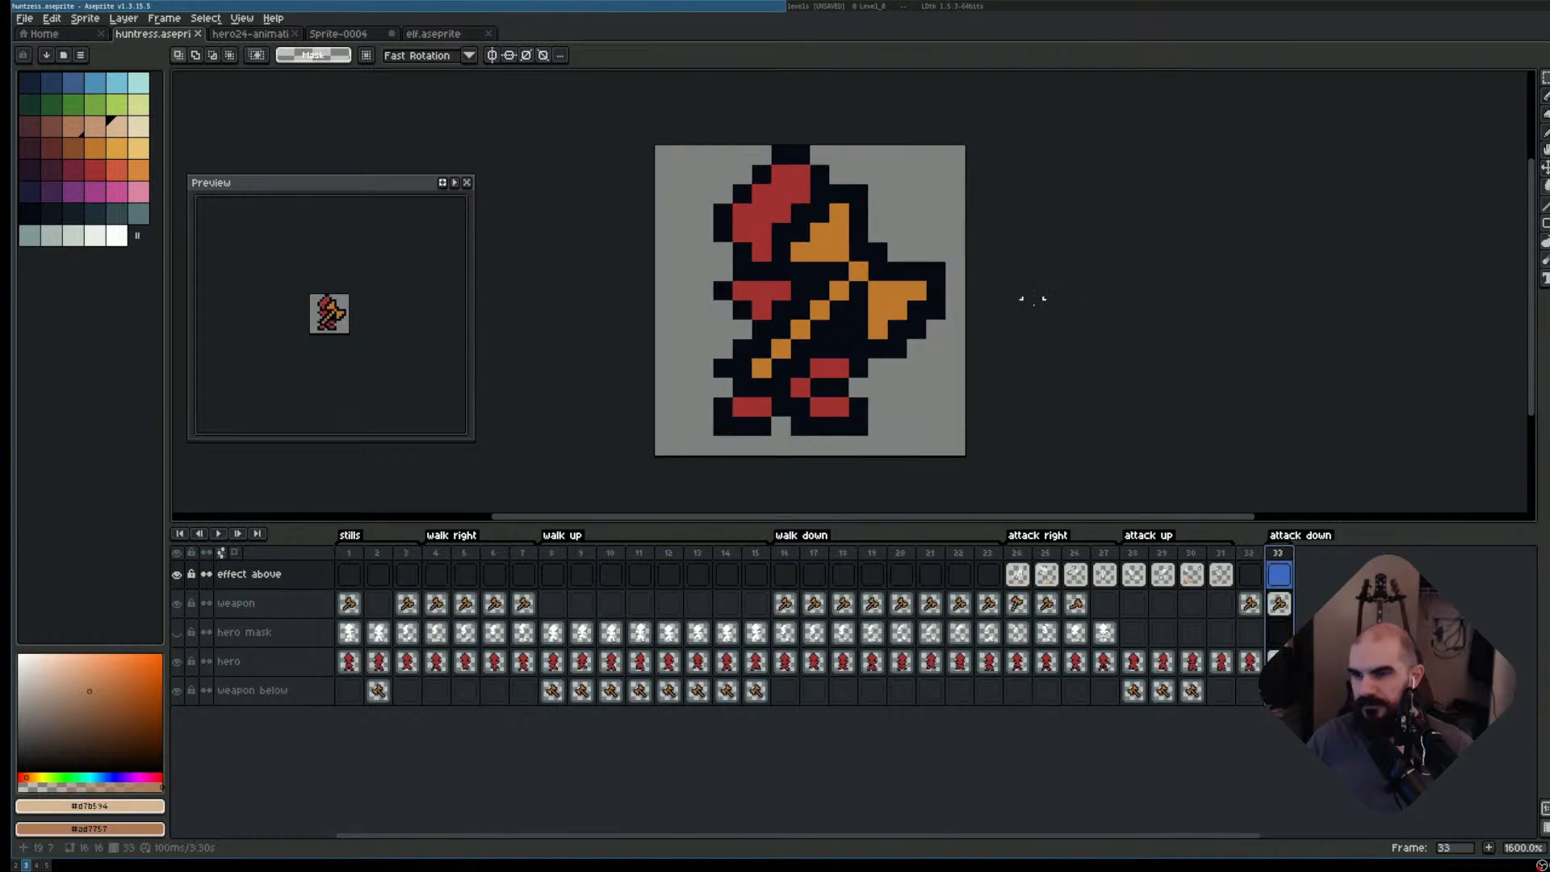
scroll(966, 428, "up", 2)
scroll(966, 425, "down", 2)
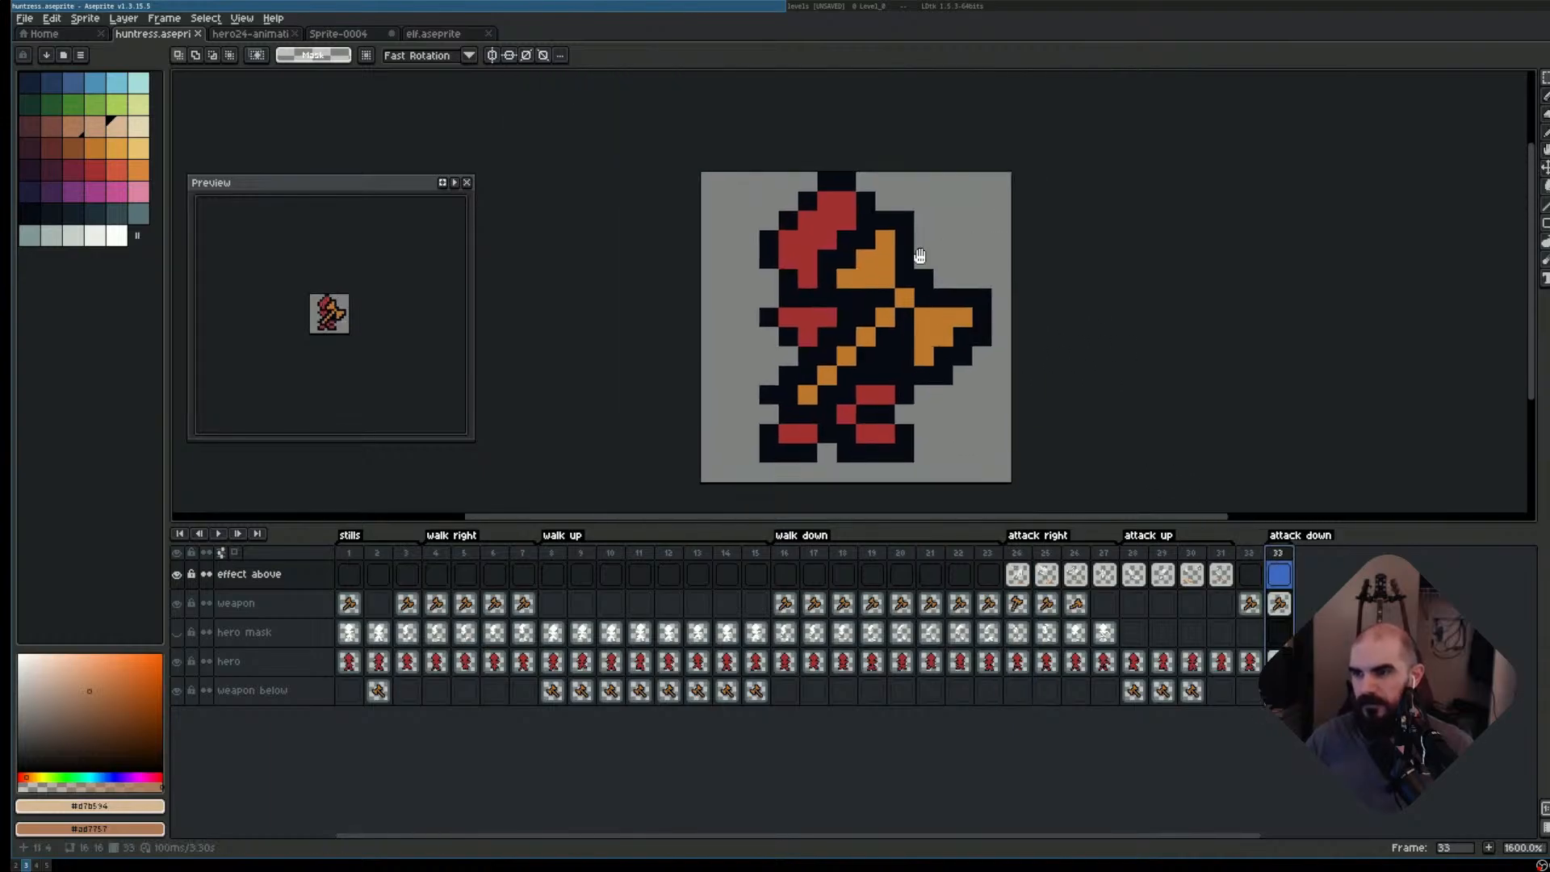
left_click(176, 575)
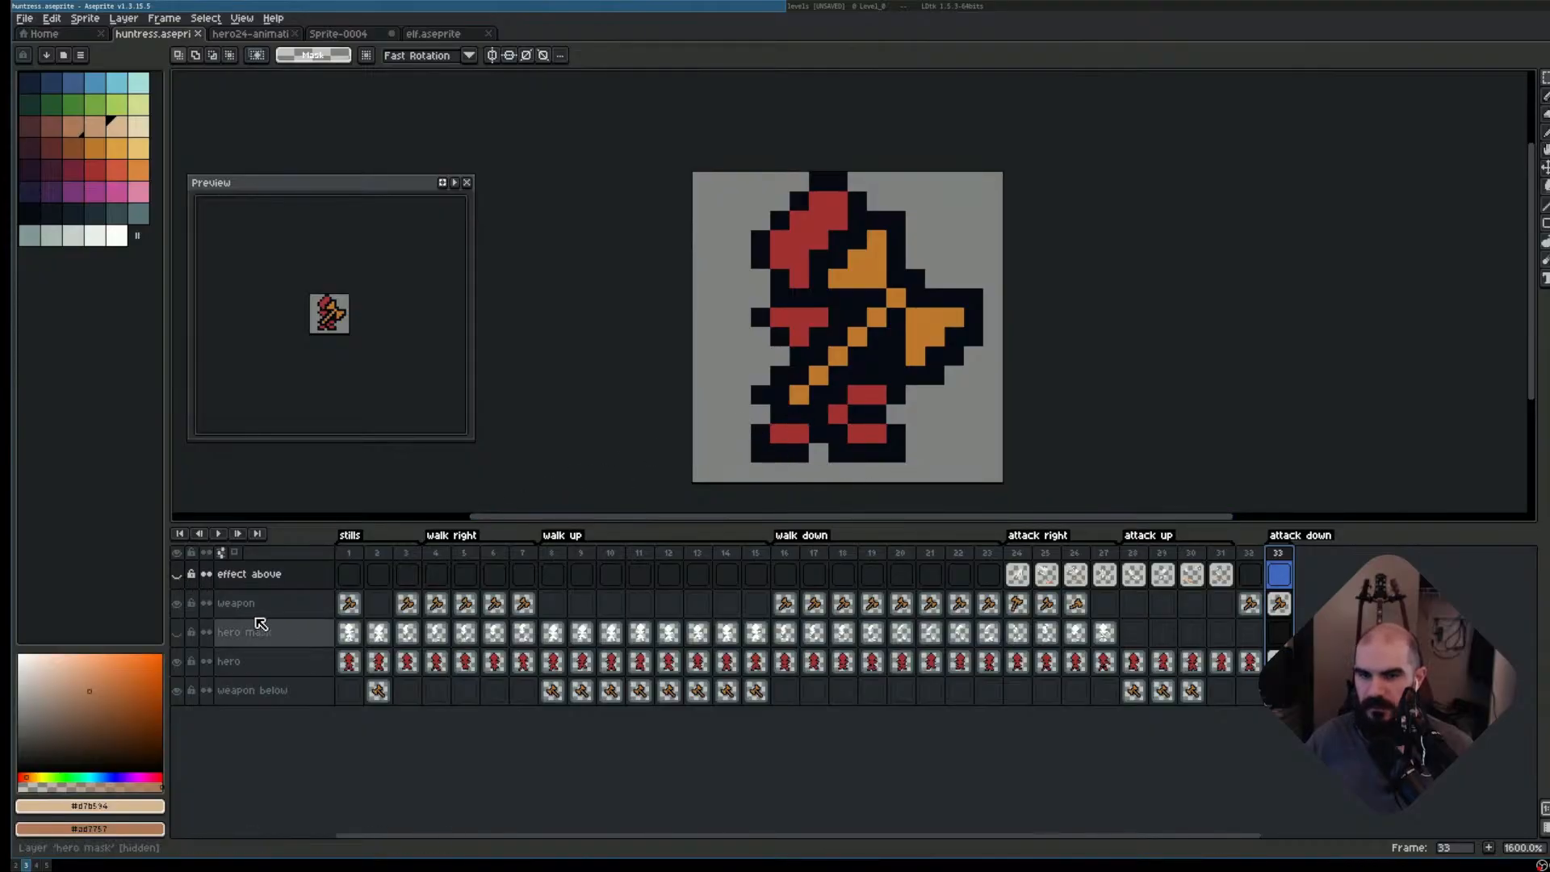
left_click(176, 605)
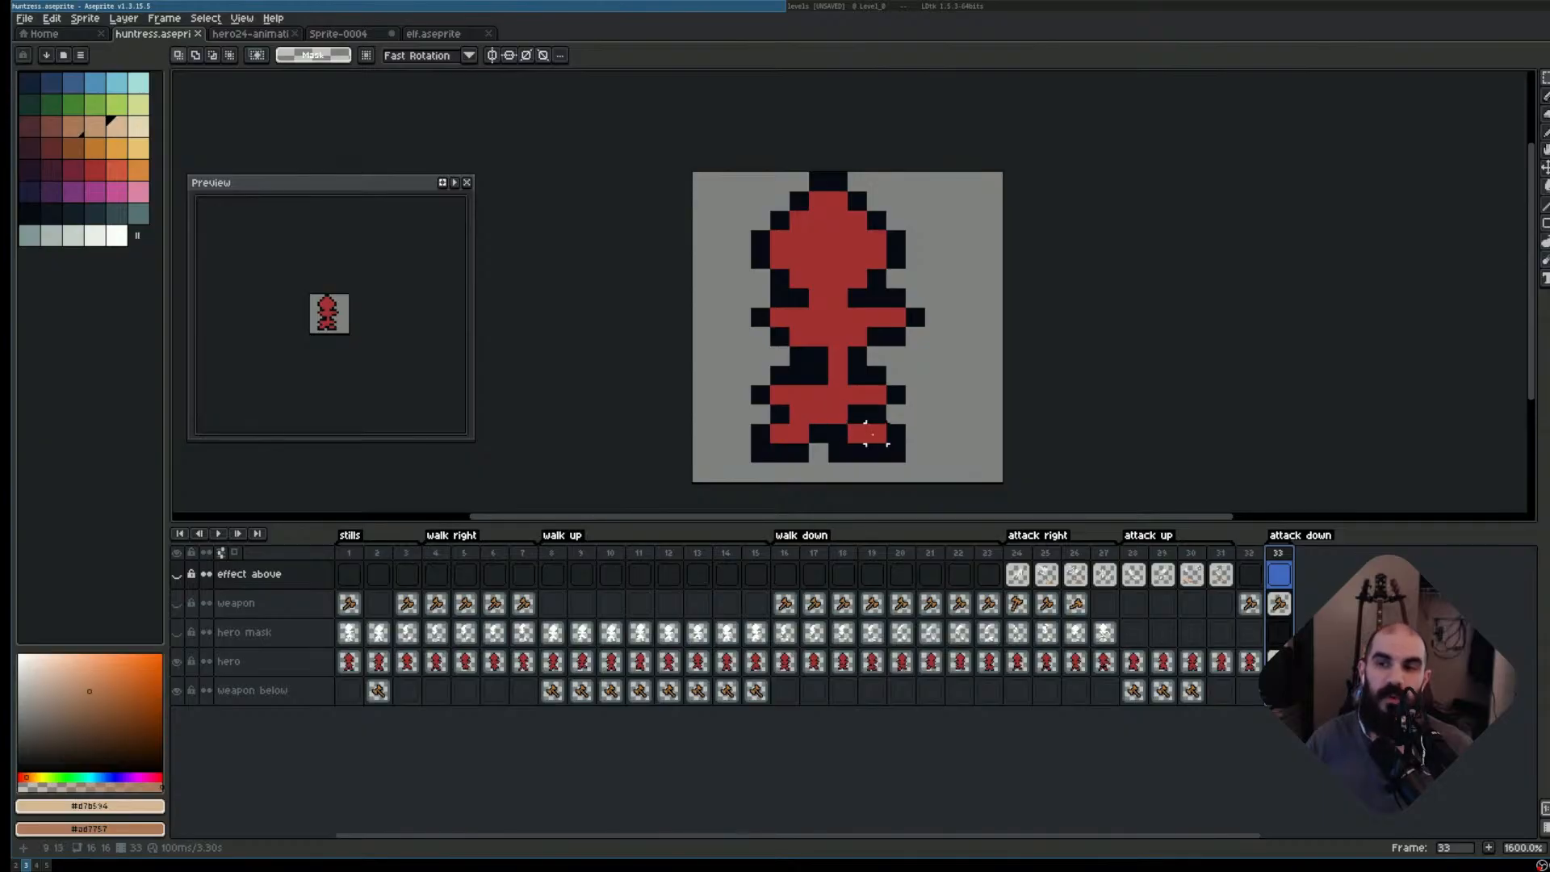
left_click_drag(828, 404, 909, 465)
left_click(881, 454)
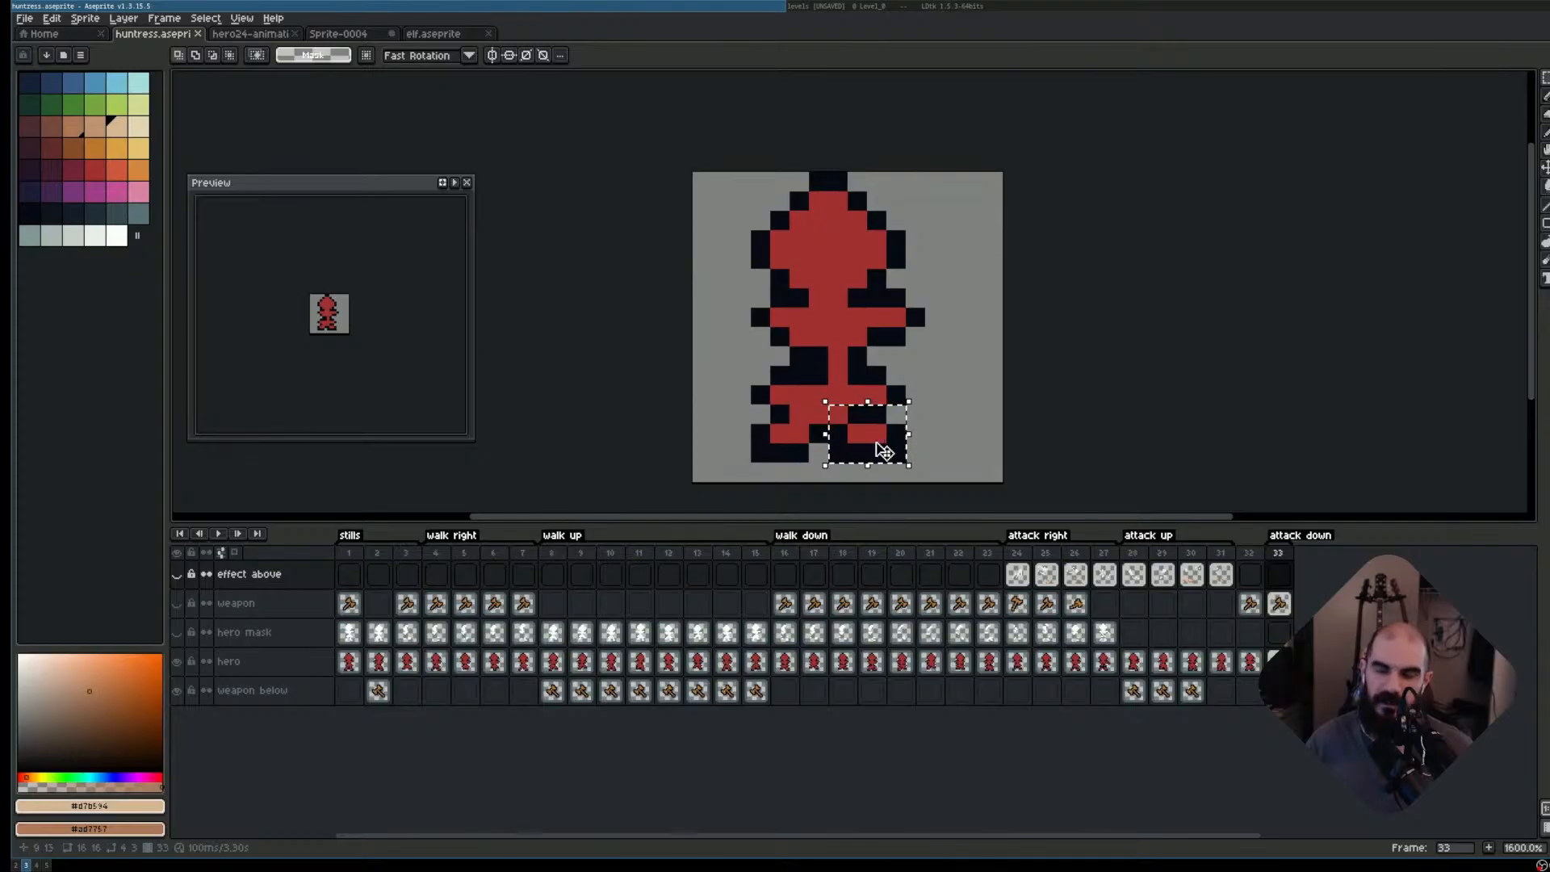
left_click(873, 441)
key("ctrl+d")
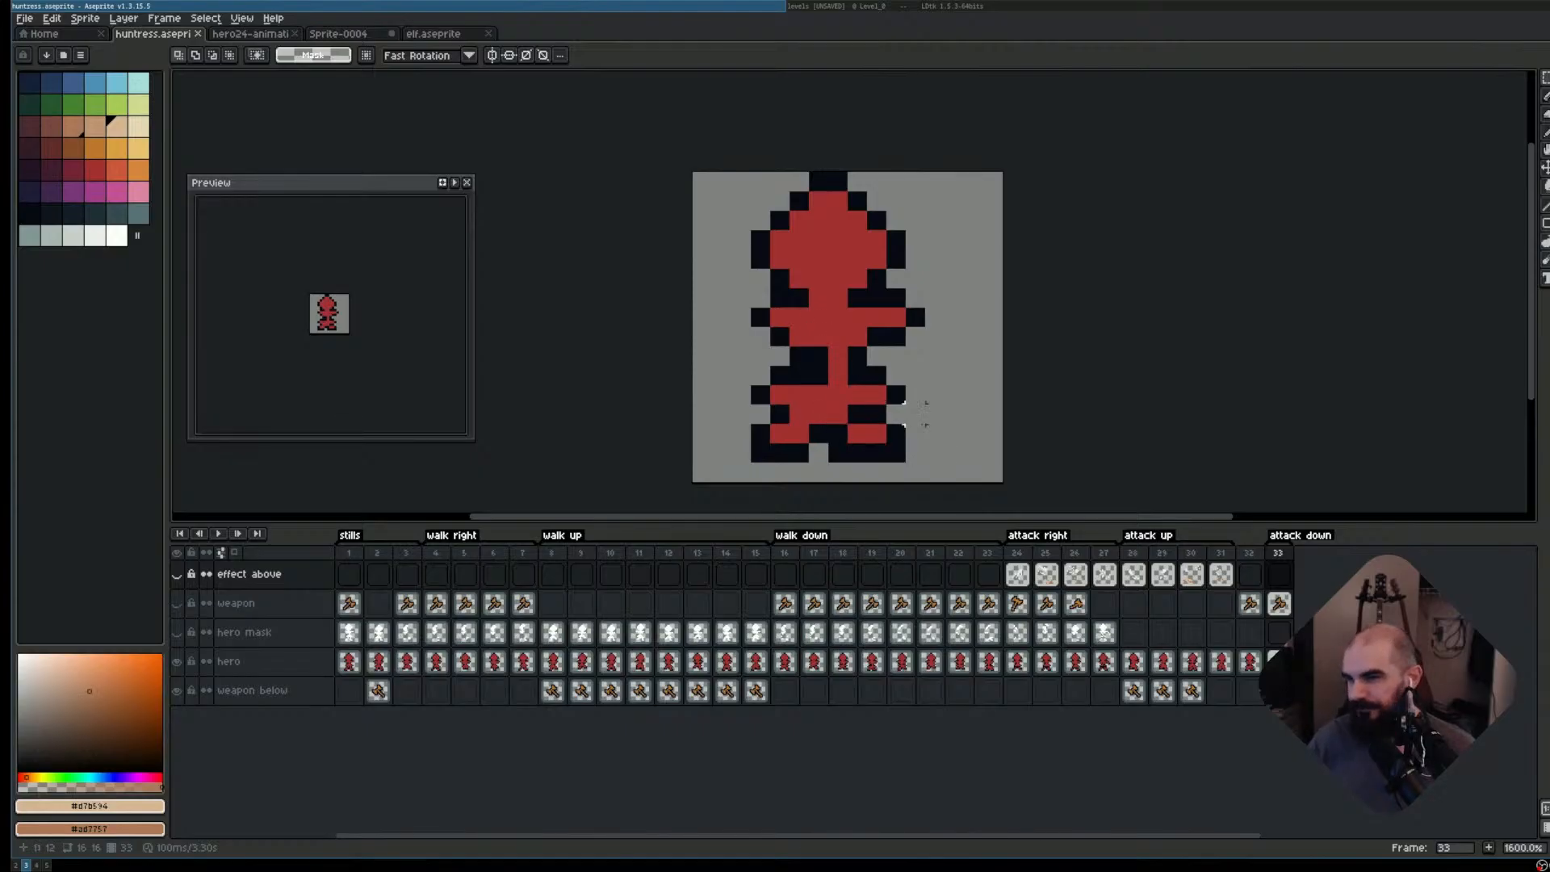
- On frame 33's hero layer, raise the hero's right-hand leg and foot by one pixel
key("Down")
key("Down")
key("Down")
left_click(858, 414)
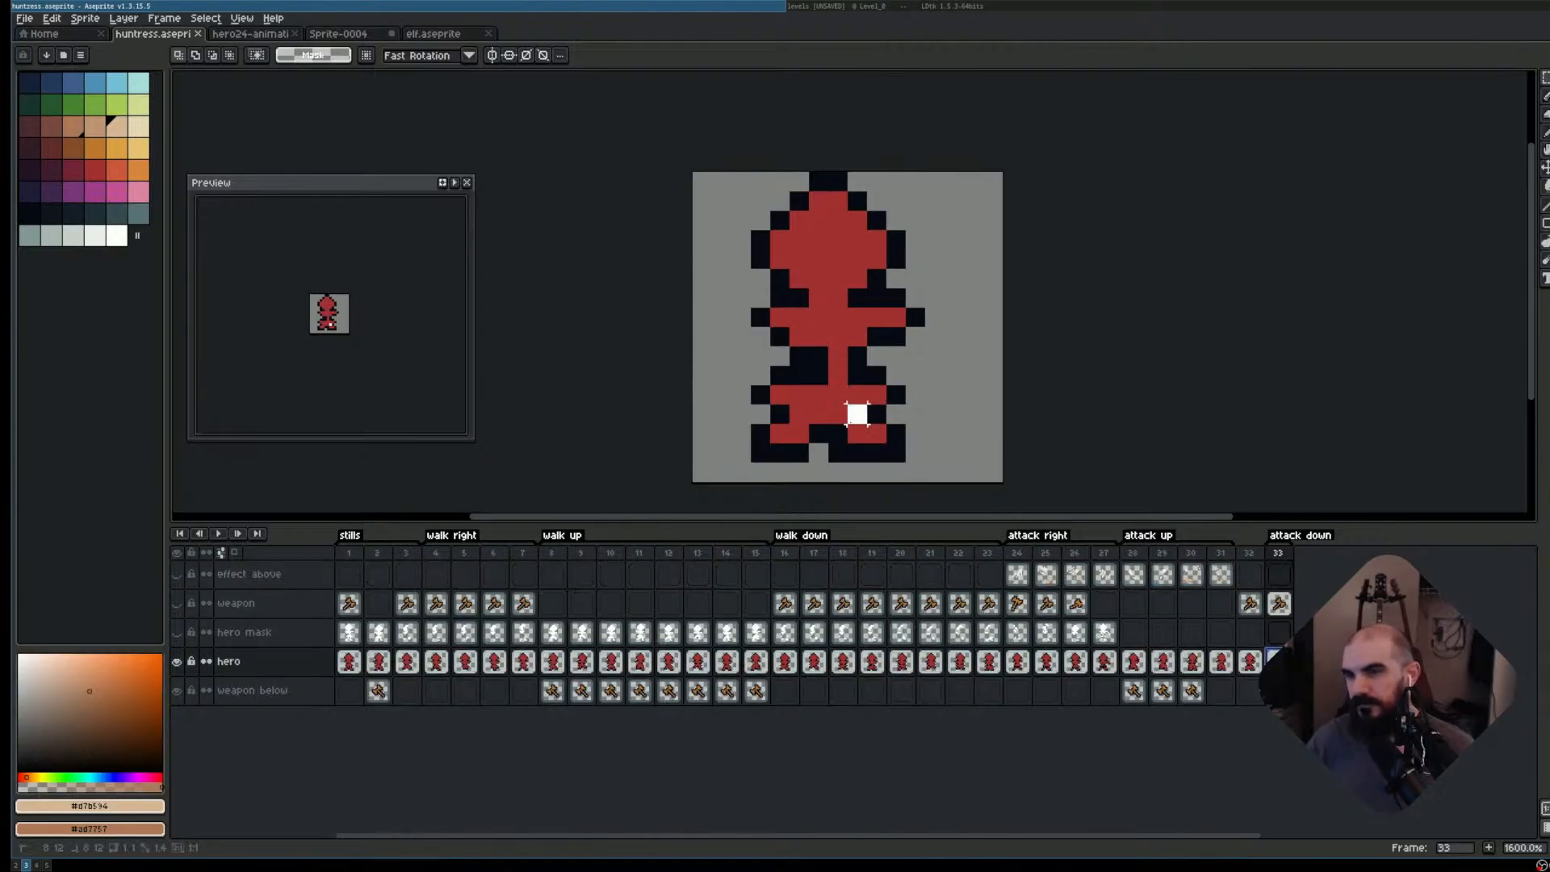
left_click_drag(827, 403, 885, 458)
left_click(818, 396)
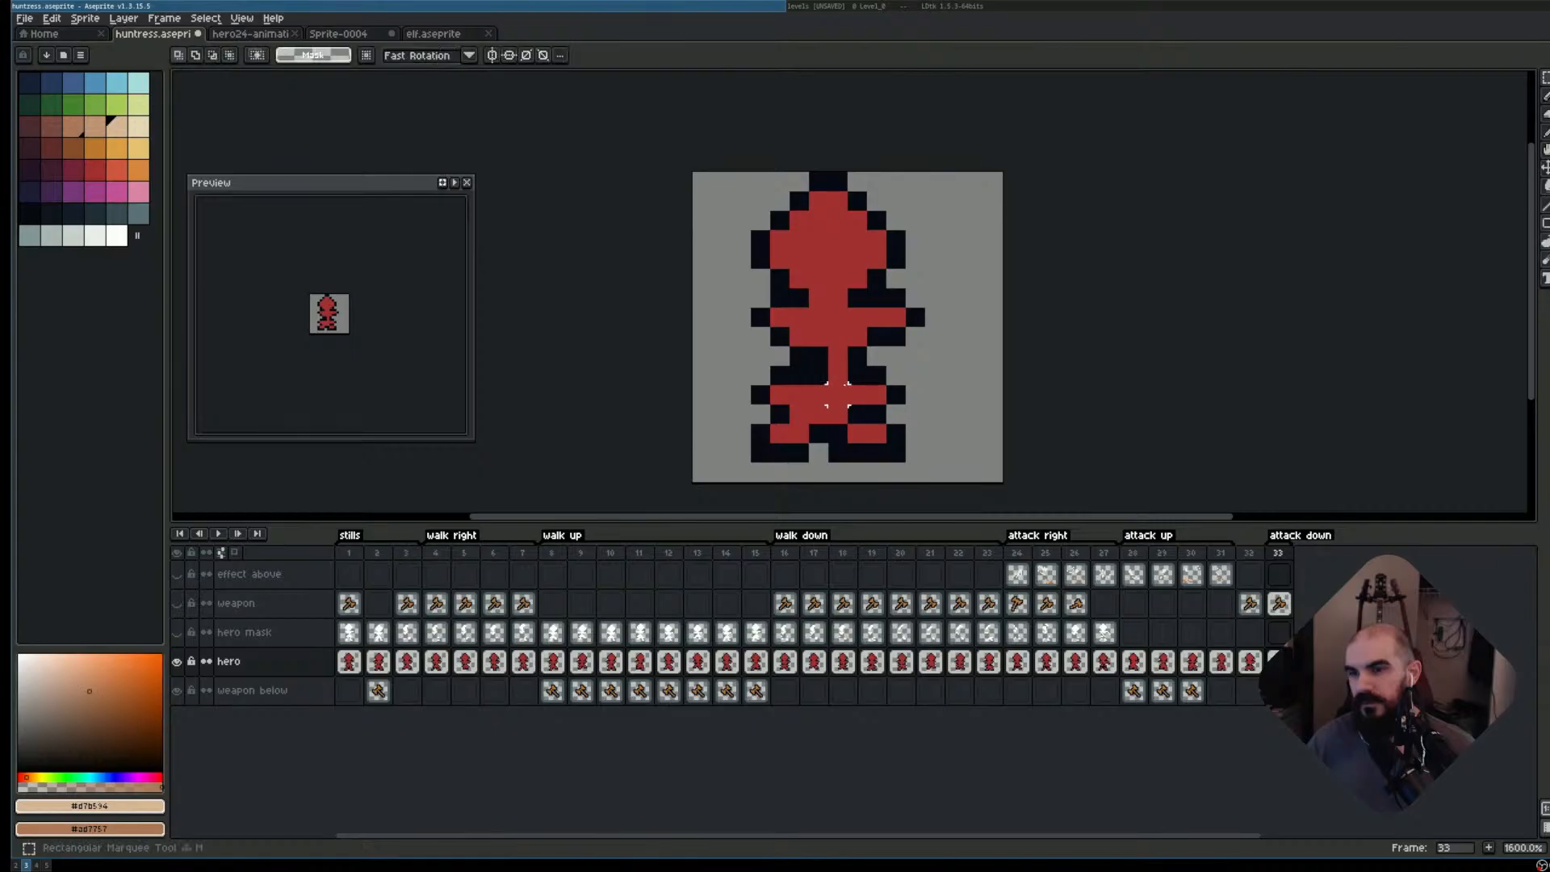
mouse_move(838, 375)
left_mouse_down()
mouse_move(921, 459)
mouse_move(893, 443)
mouse_move(896, 423)
left_mouse_up()
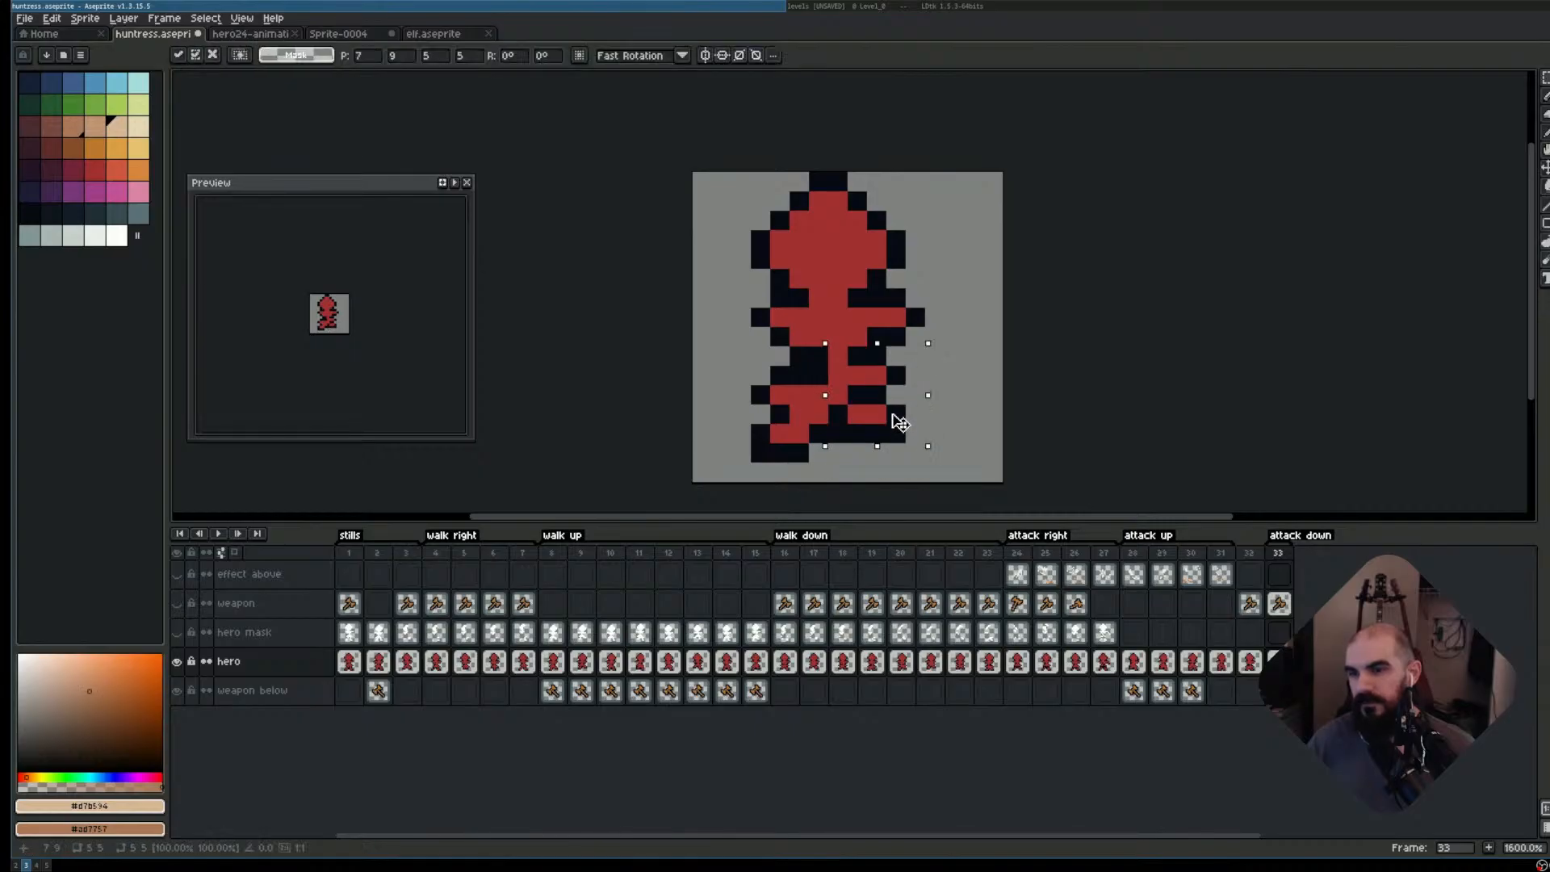
left_click(914, 472)
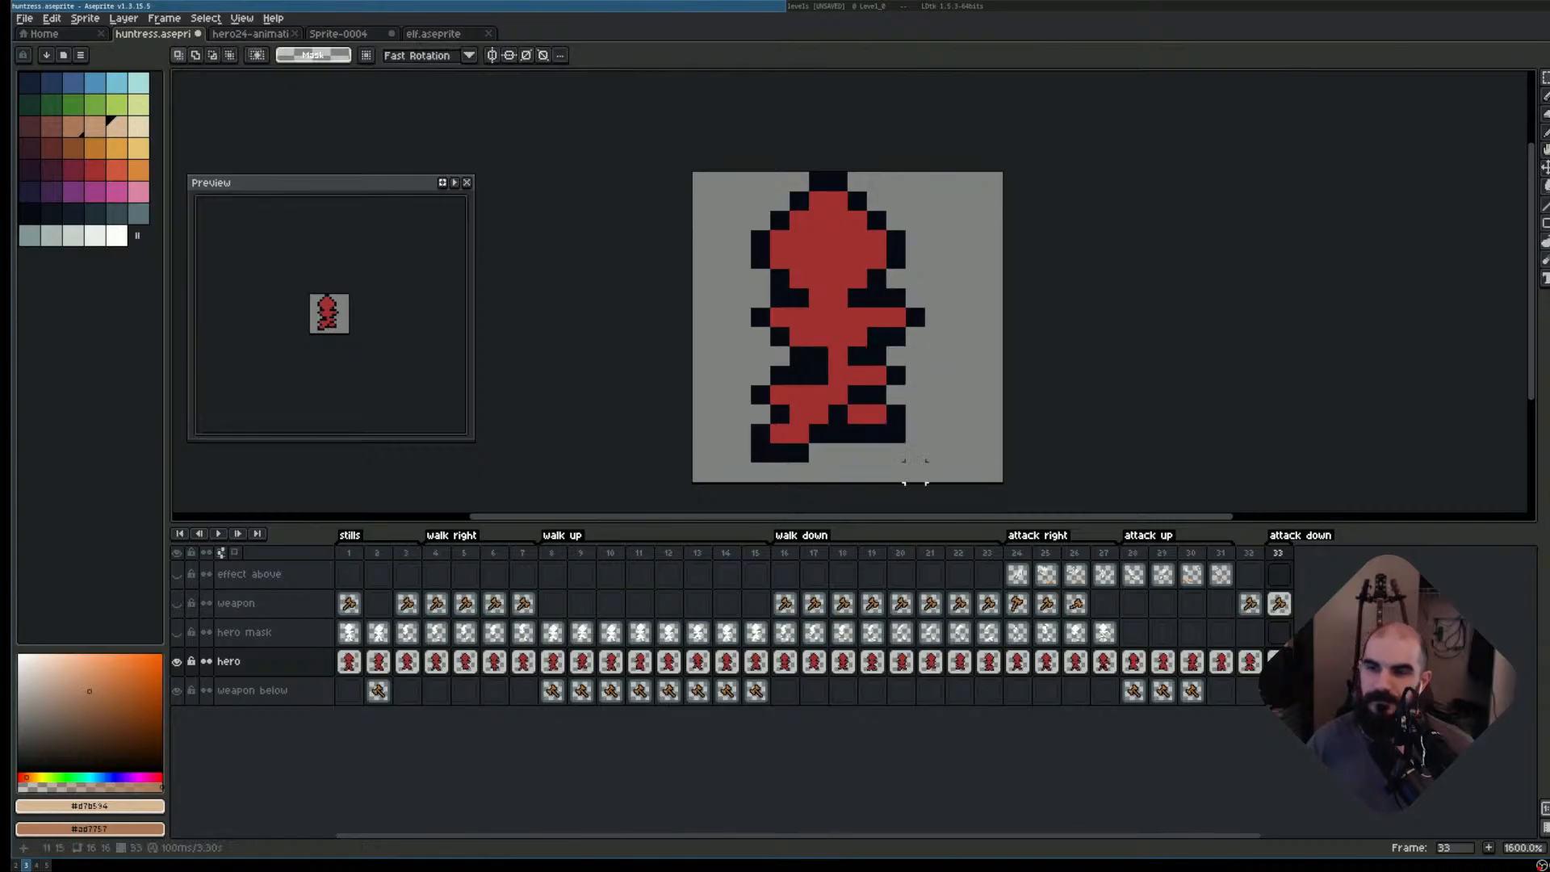
- Redraw the hips on frame 33 with the hero's red so the raised leg joins the body
key("b")
left_click(817, 393, "alt")
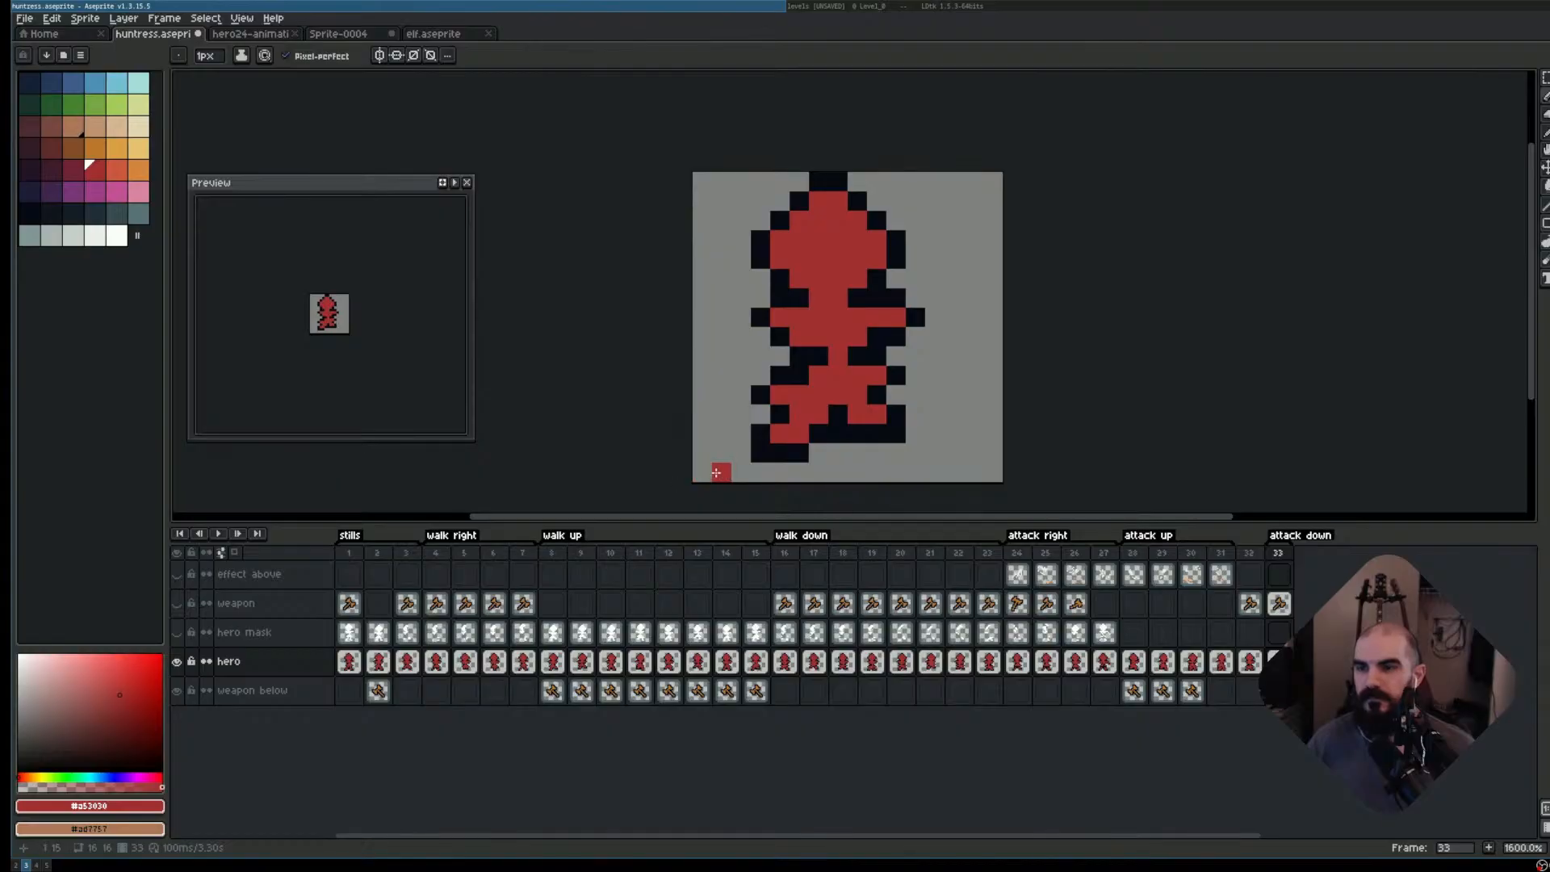
key("m")
left_click_drag(857, 394, 882, 437)
key("Up")
key("ctrl+d")
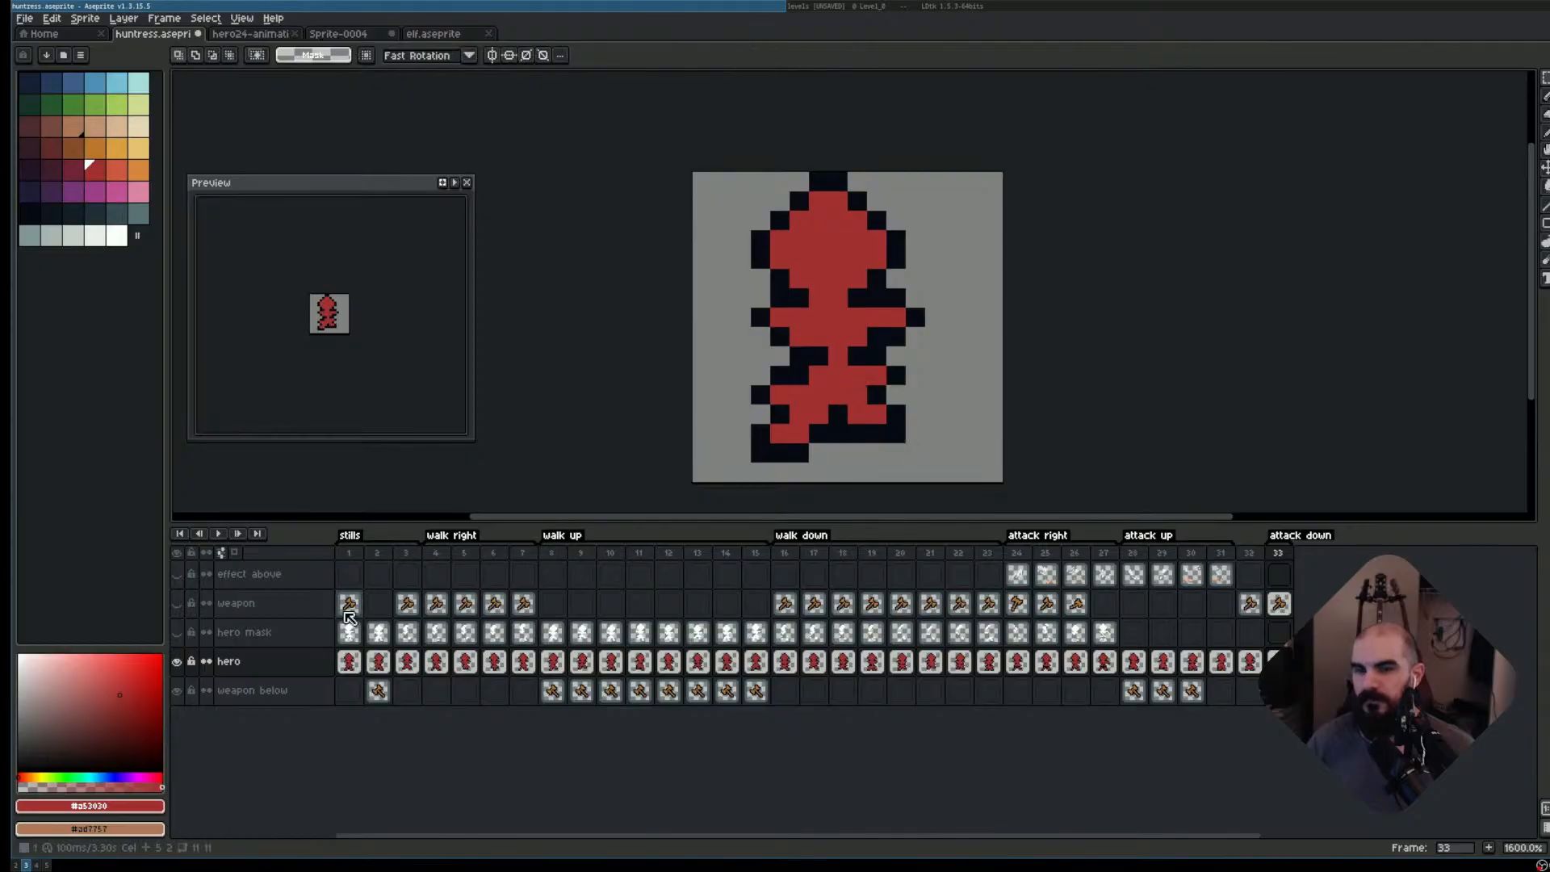
- Show the weapon layer and compare frame 33's pose with frame 32 and the attack up frames
left_click(177, 603)
key("Left")
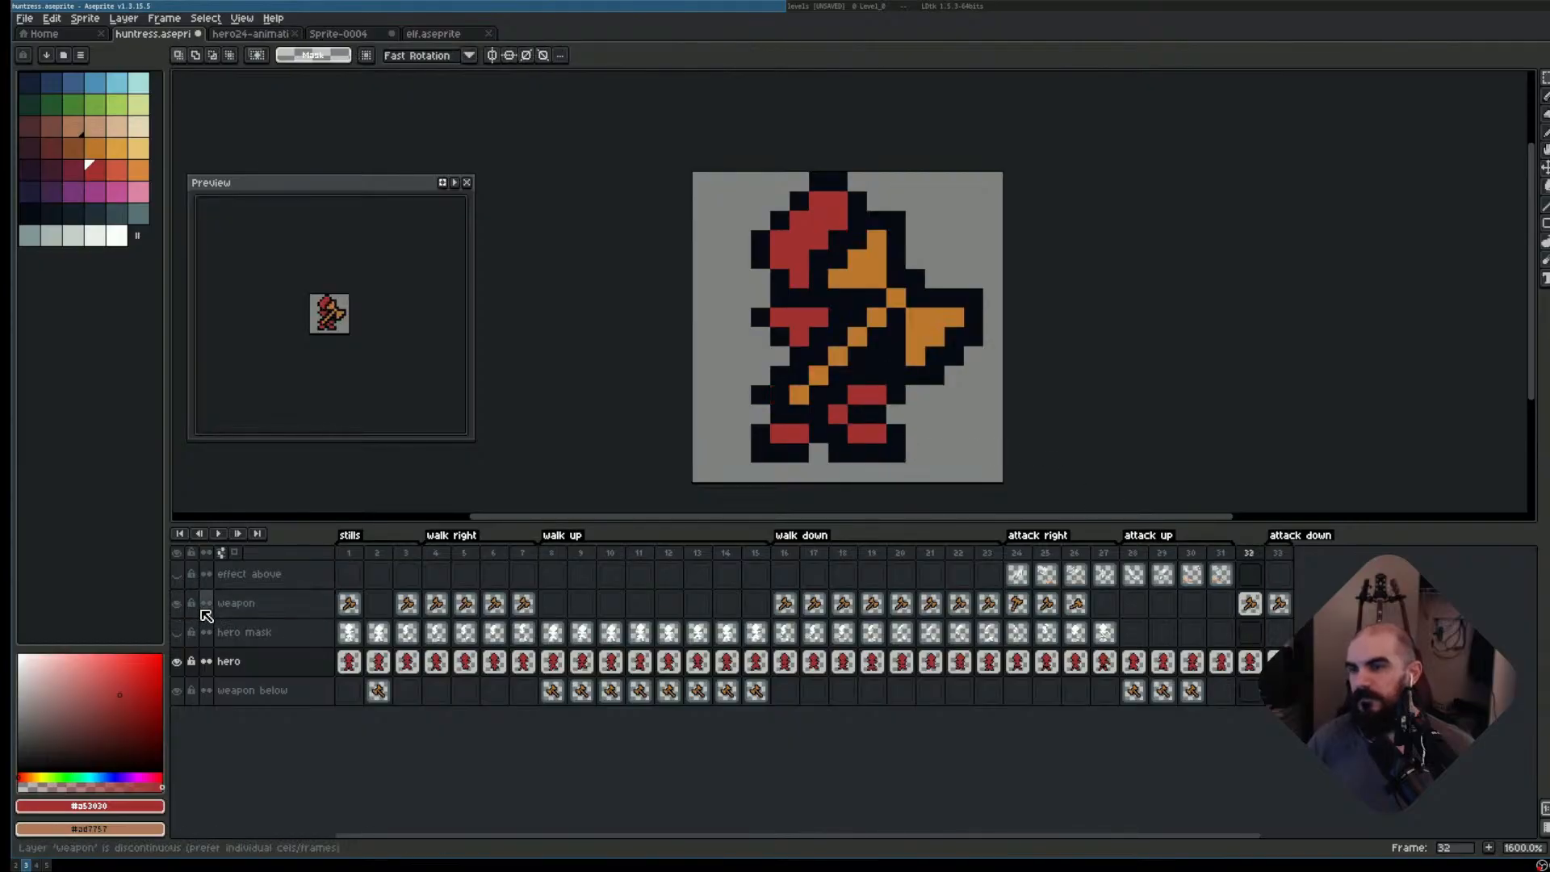
key("Right")
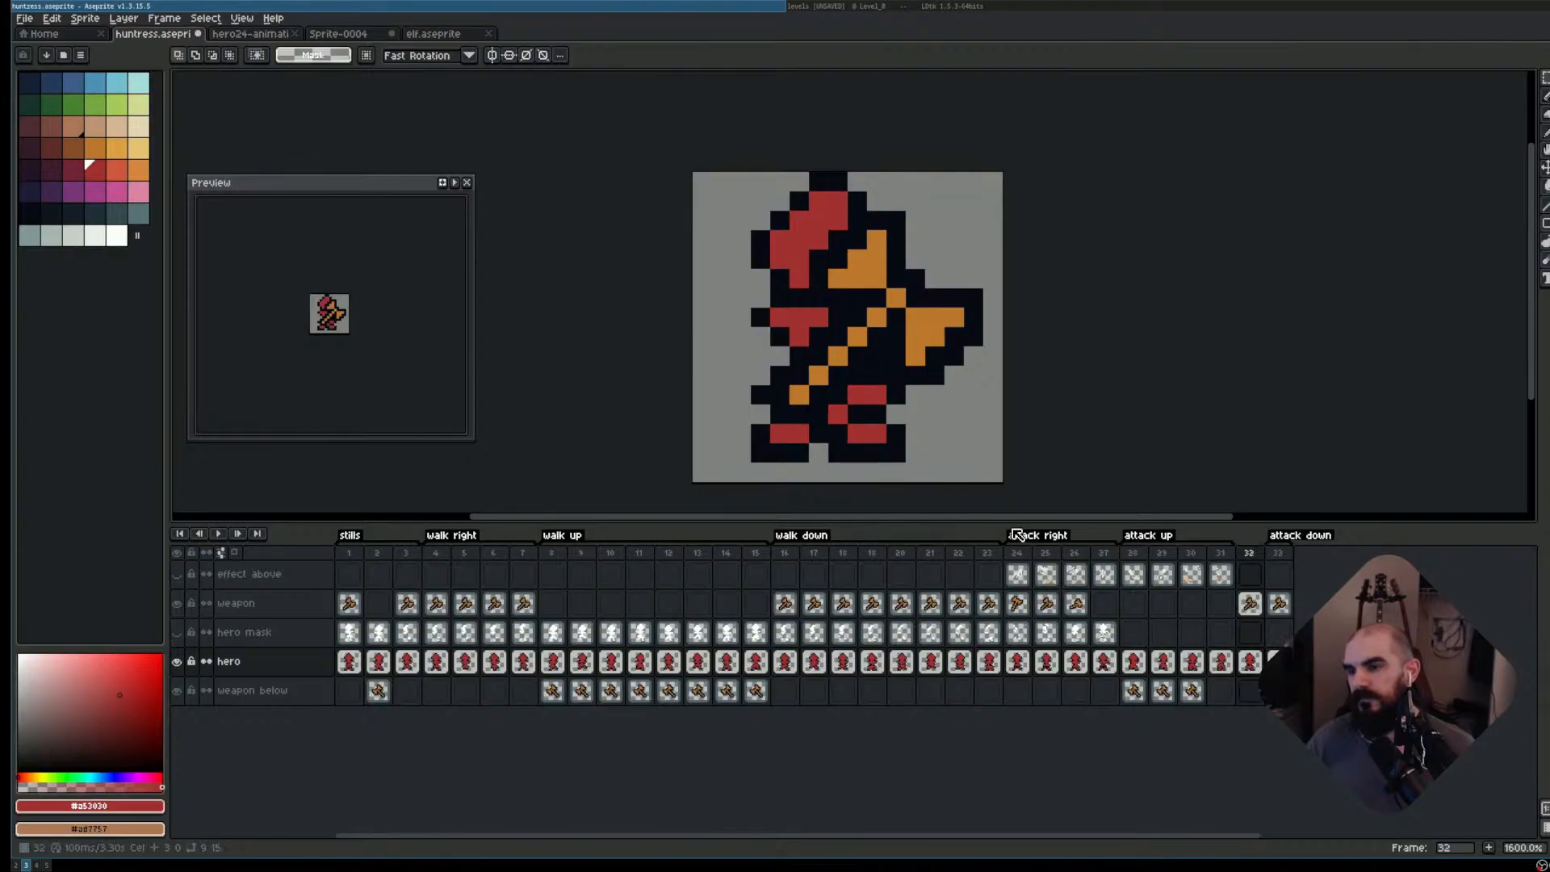
left_click(1144, 556)
key("Right")
key("Right")
key("Right")
key("Right")
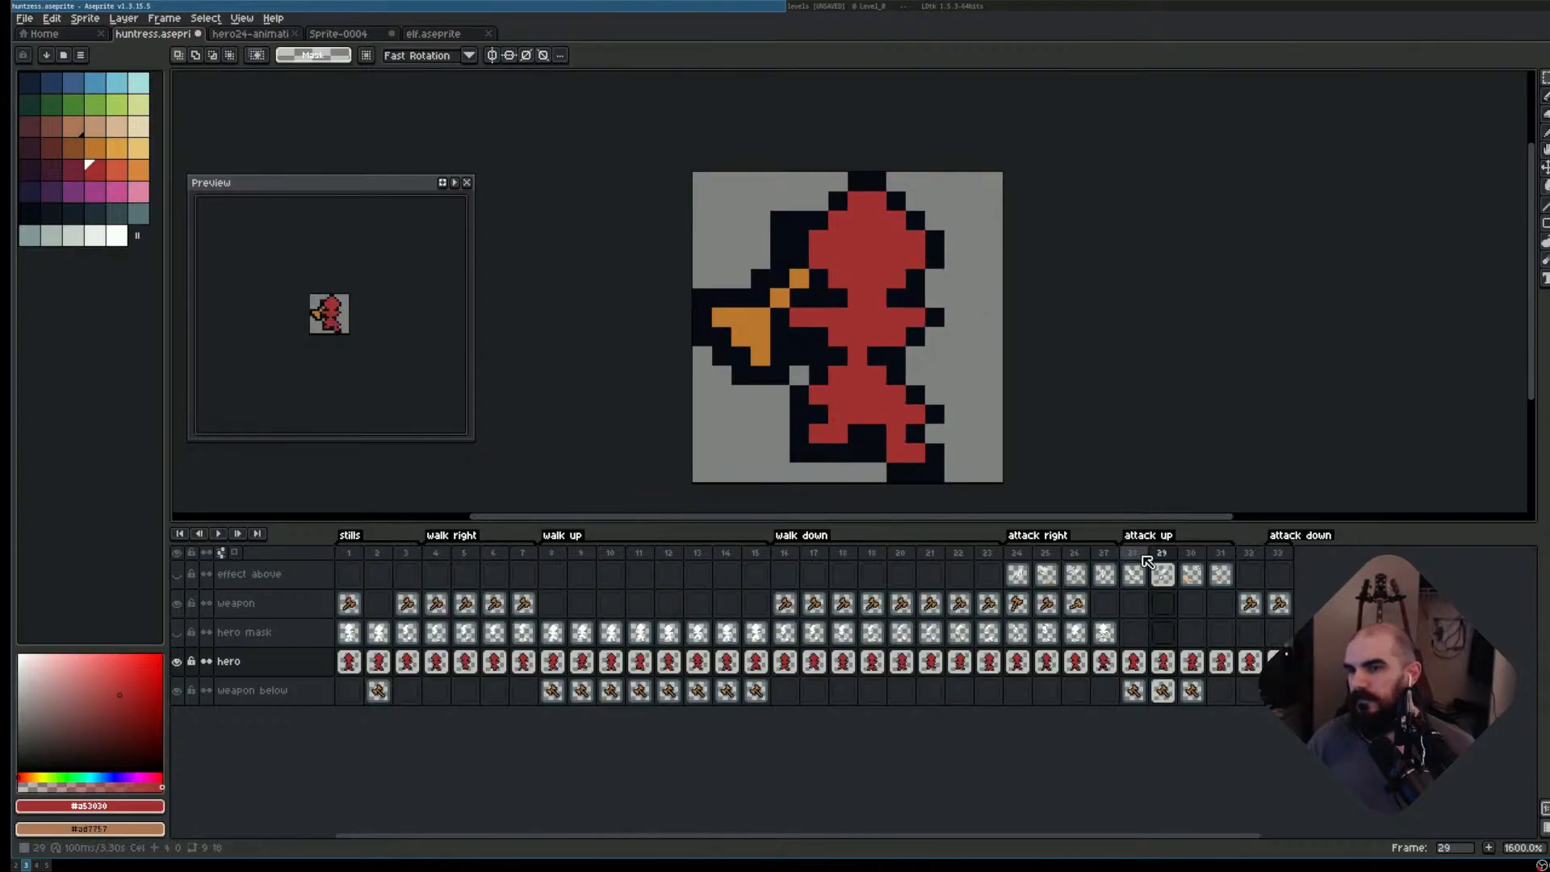
key("Right")
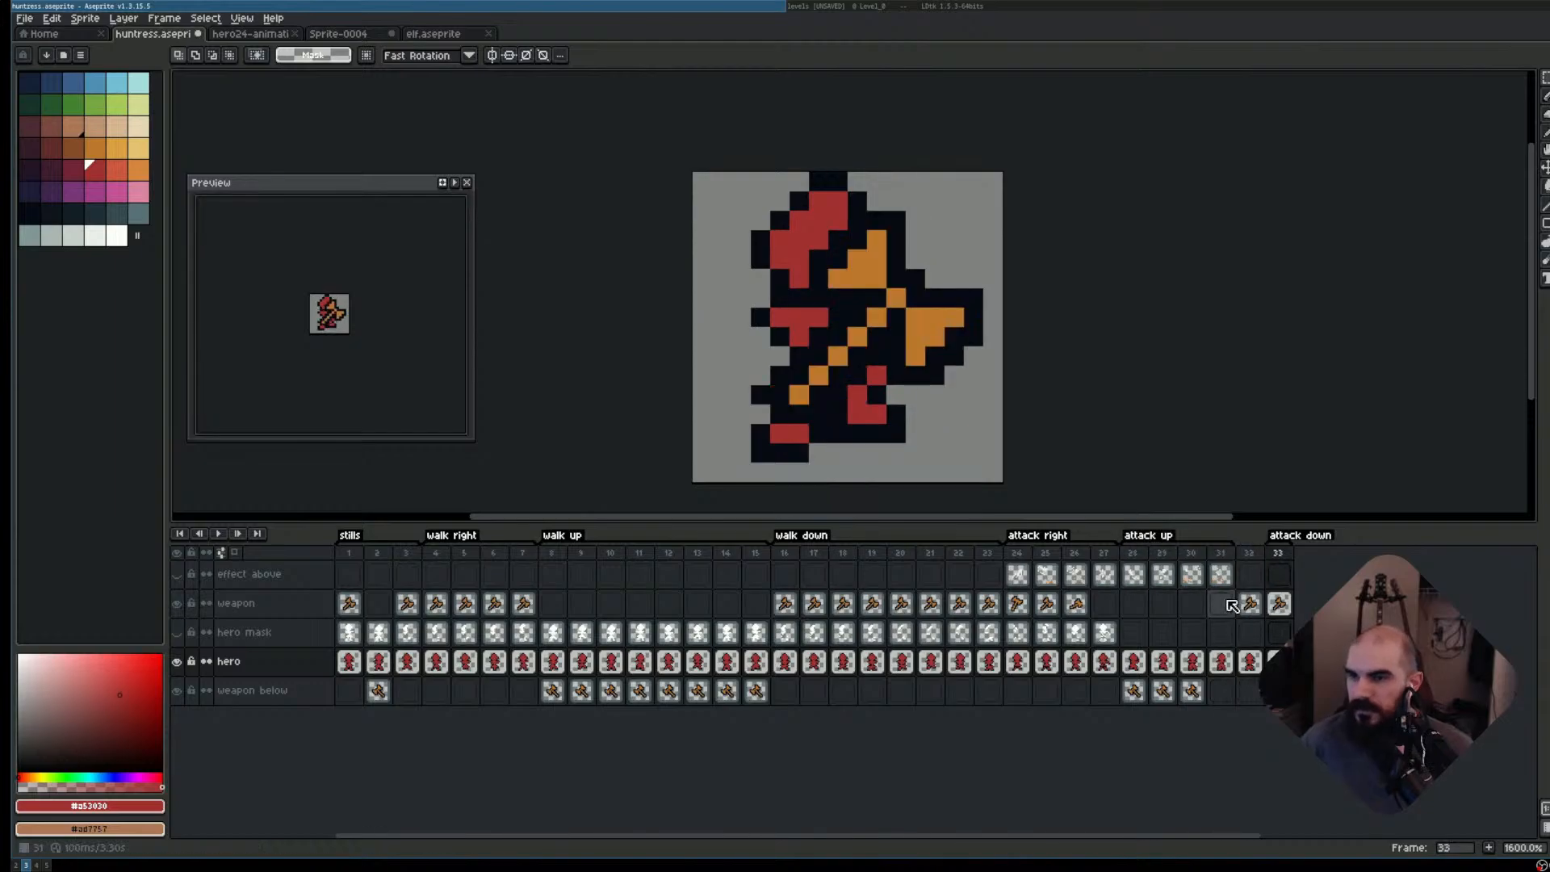
- Hide the weapon layer again and examine the torso and leg pose in attack up's opening frames
left_click(183, 606)
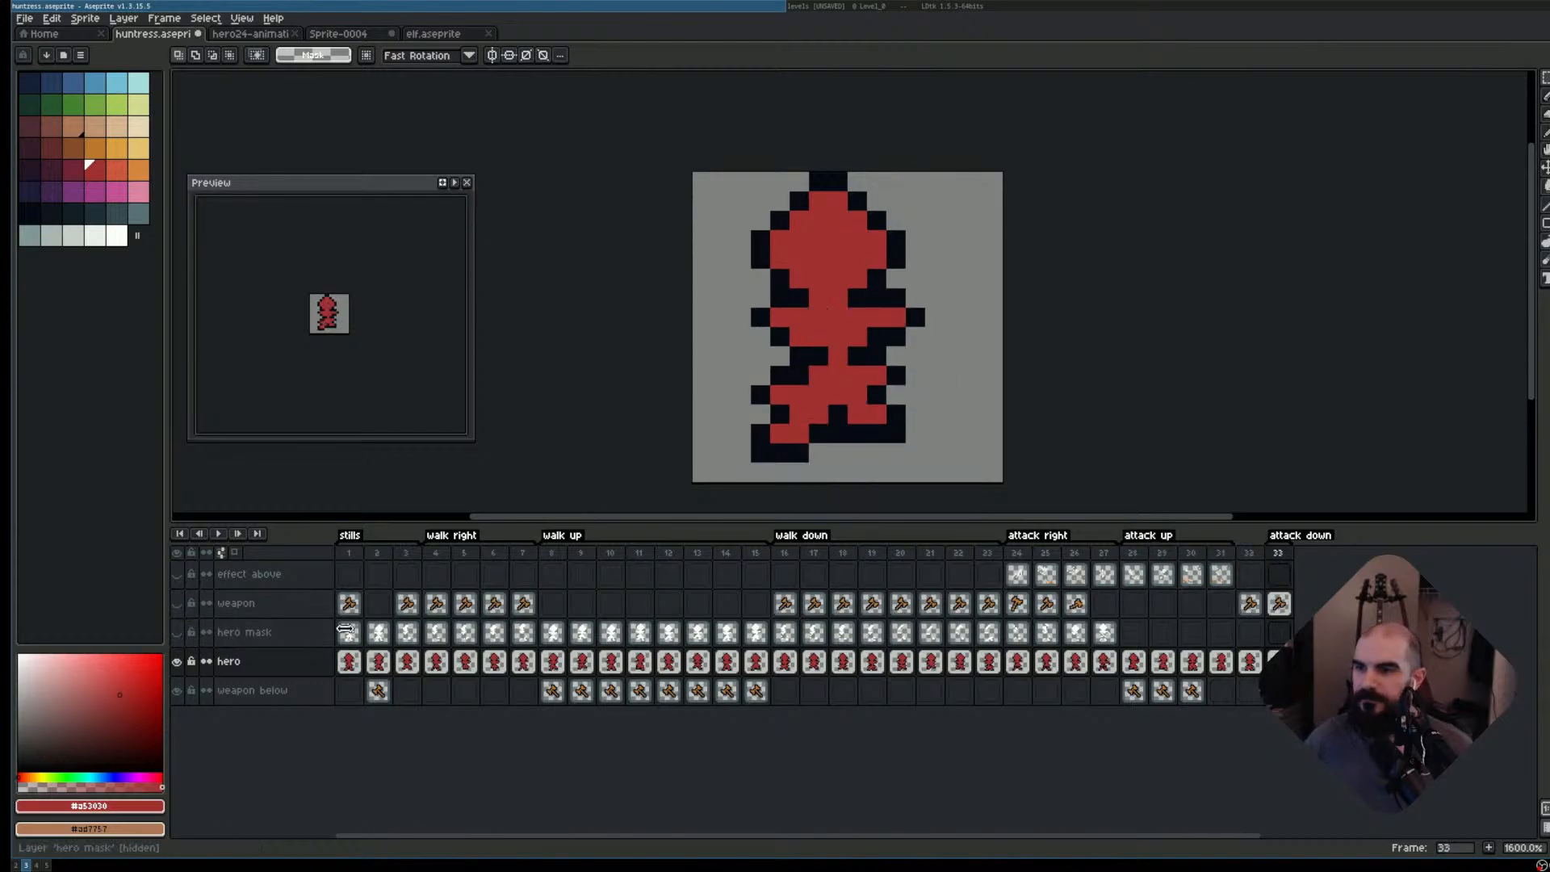
left_click(1250, 604)
left_click(1278, 604)
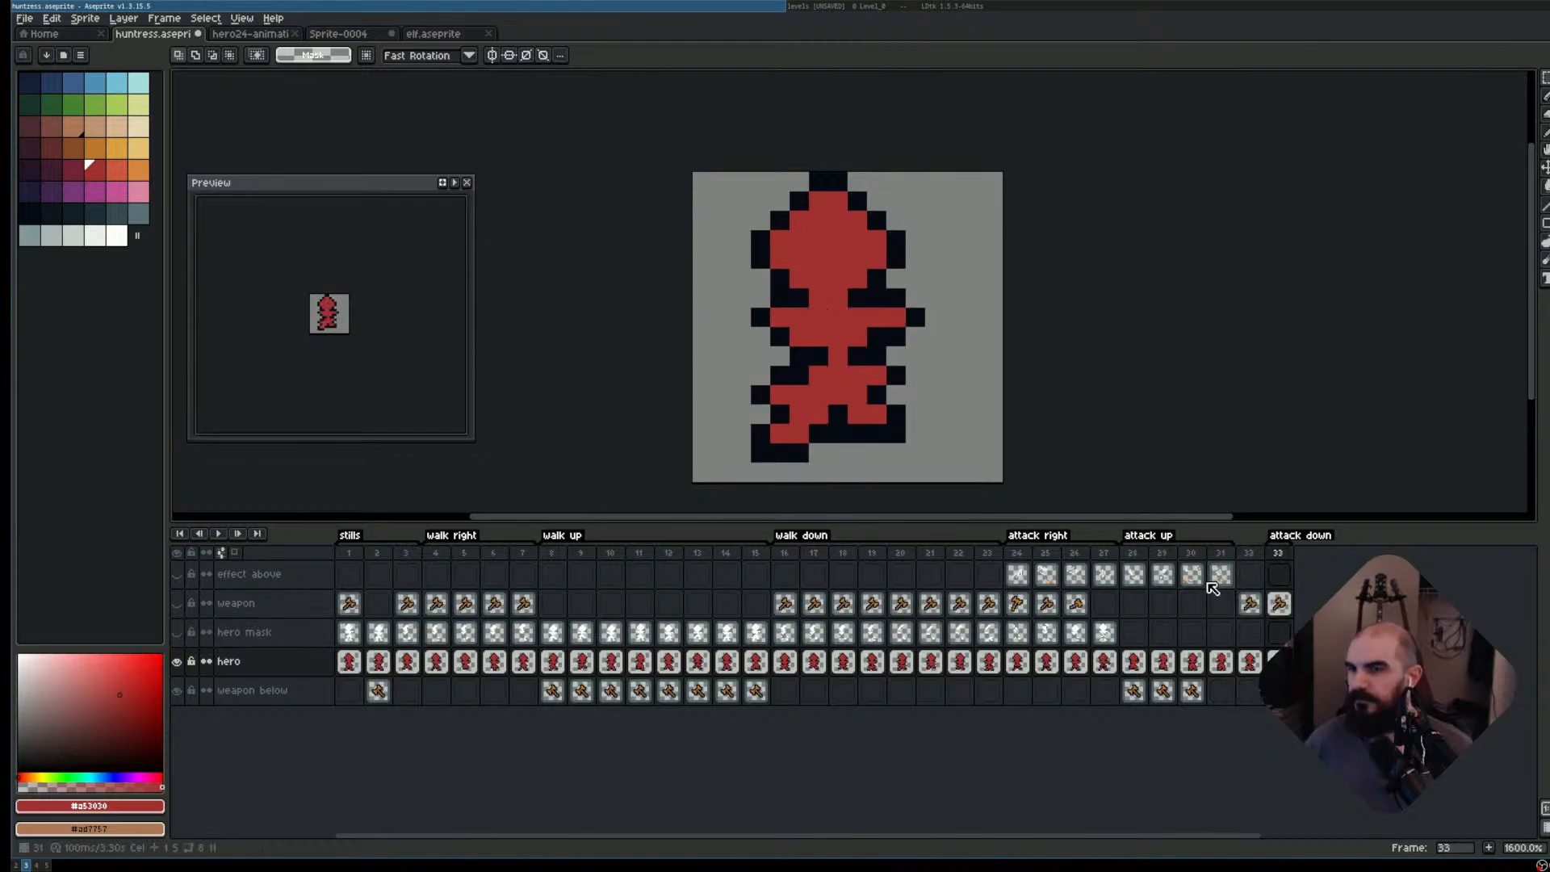
left_click(1135, 554)
key("Left")
key("Right")
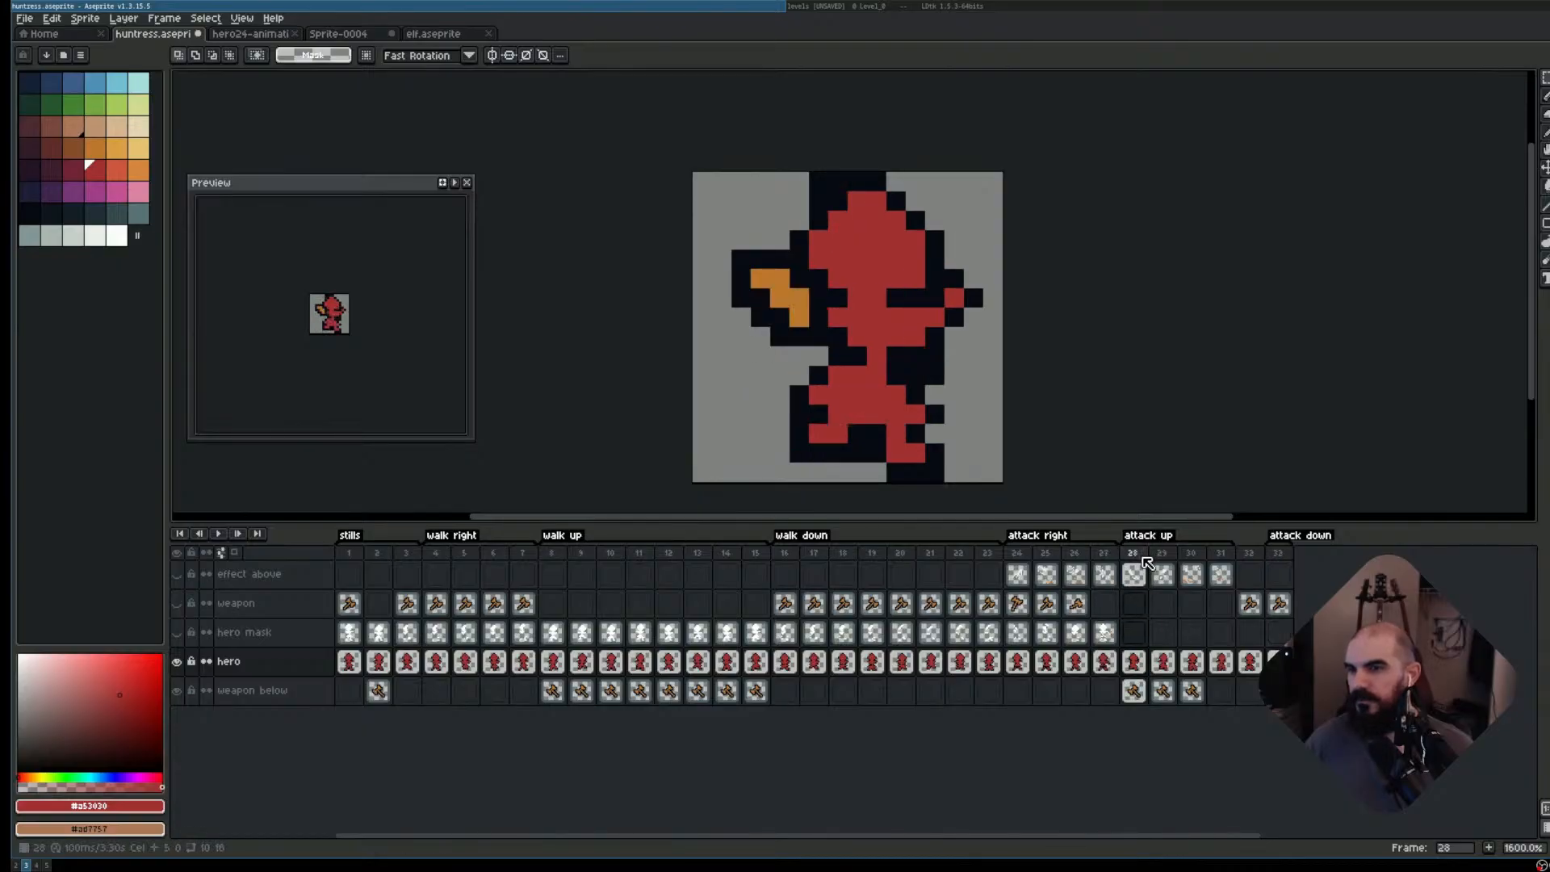
key("Right")
key("Left")
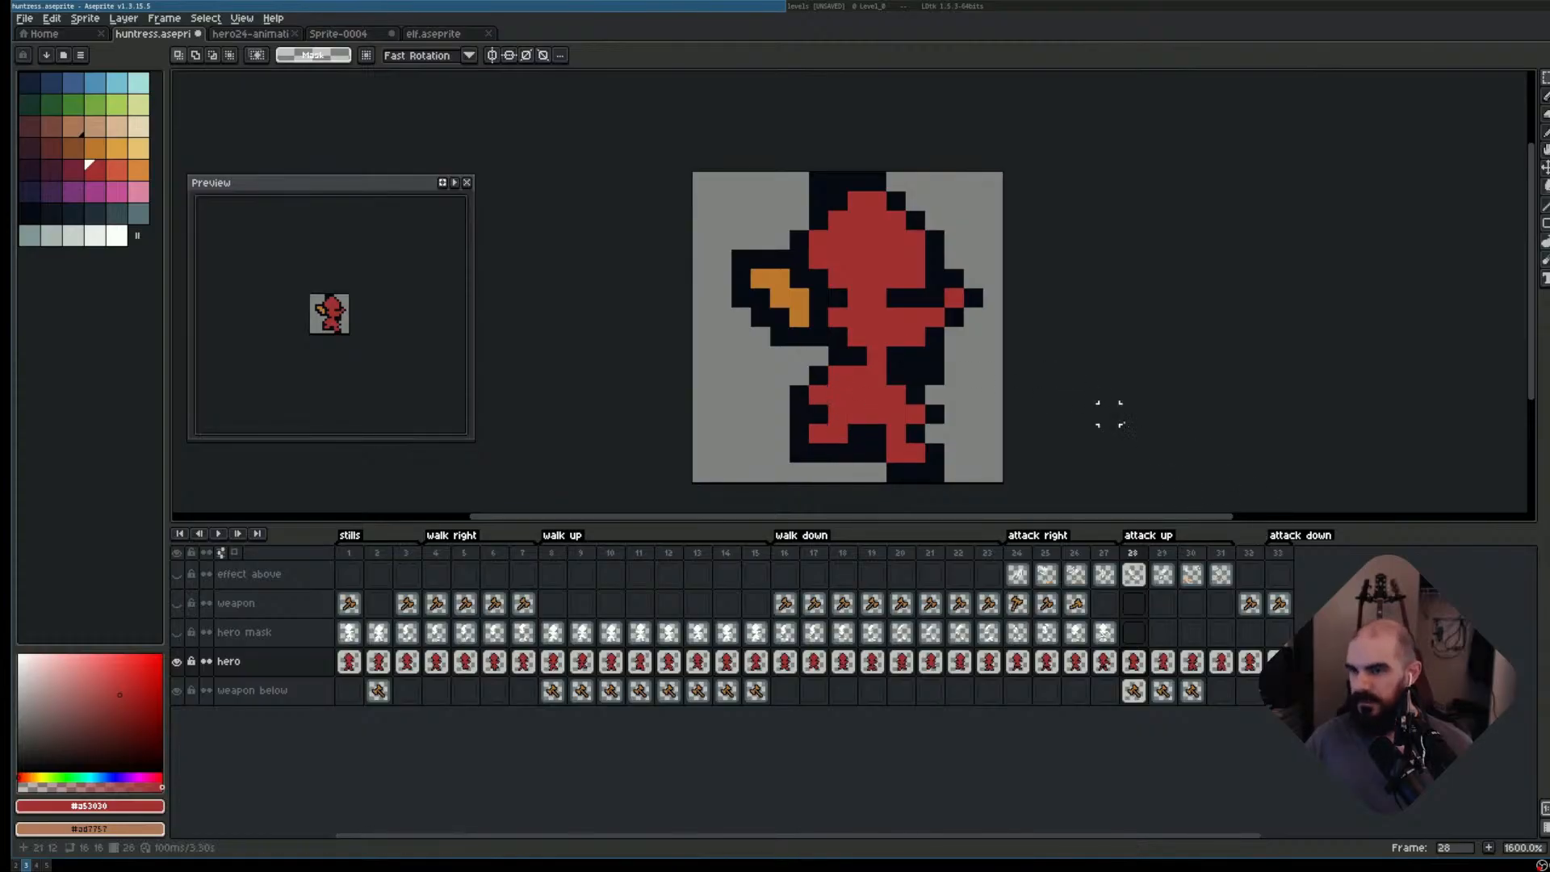
- Shift the hero's torso and arms on frame 33 one pixel left, and compare the pose with frame 32
left_click(1278, 554)
key("m")
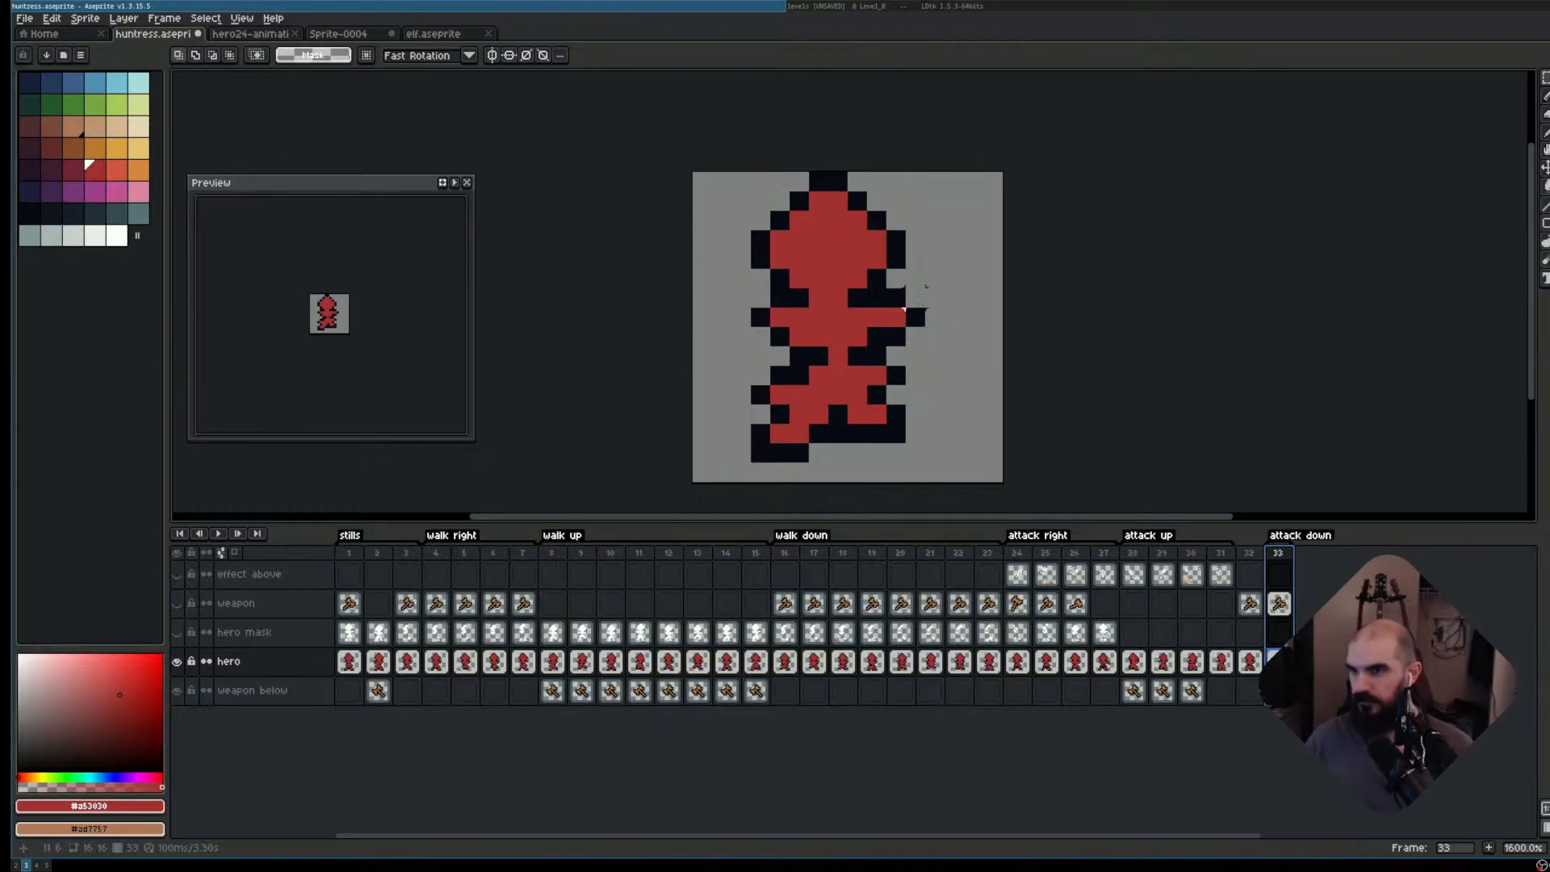
left_click_drag(925, 308, 759, 350)
left_click(955, 240)
left_click_drag(935, 297, 752, 367)
left_click_drag(918, 327, 899, 320)
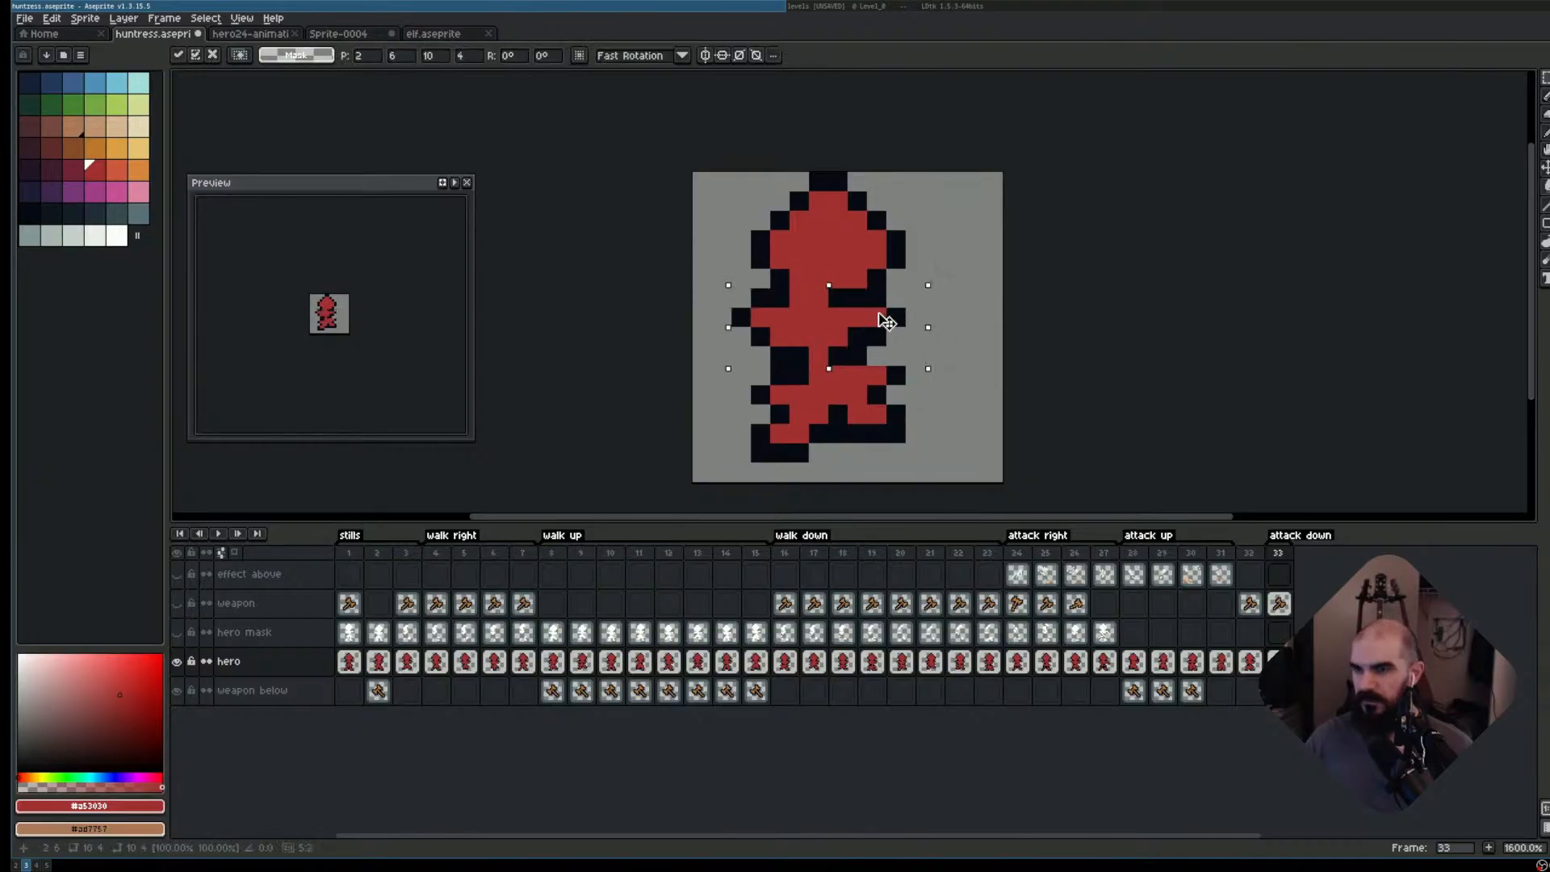
left_click(1215, 501)
key("Left")
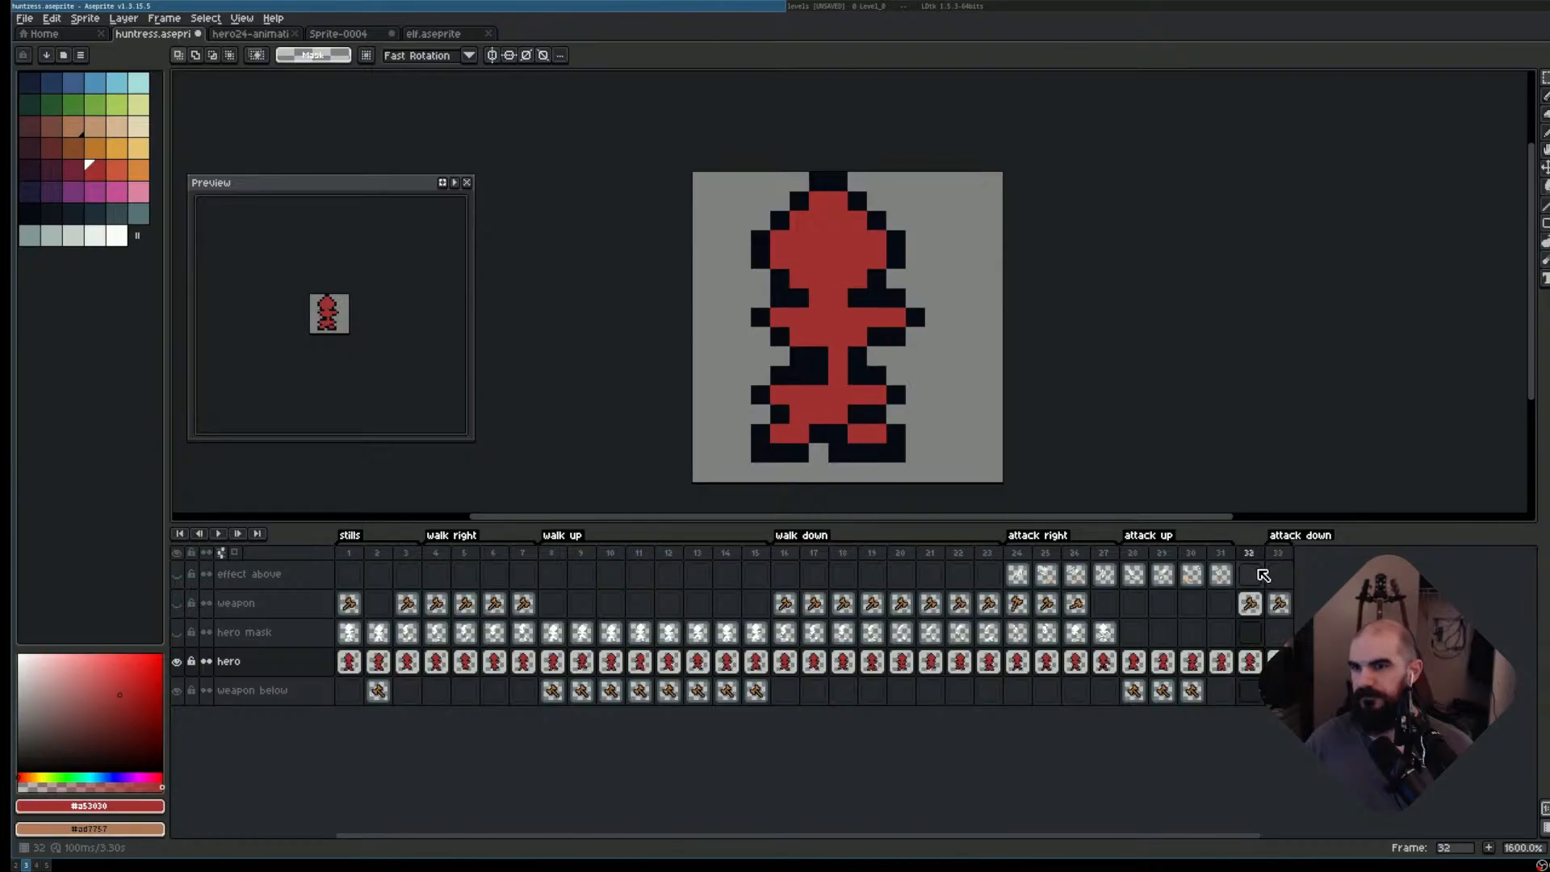
key("Right")
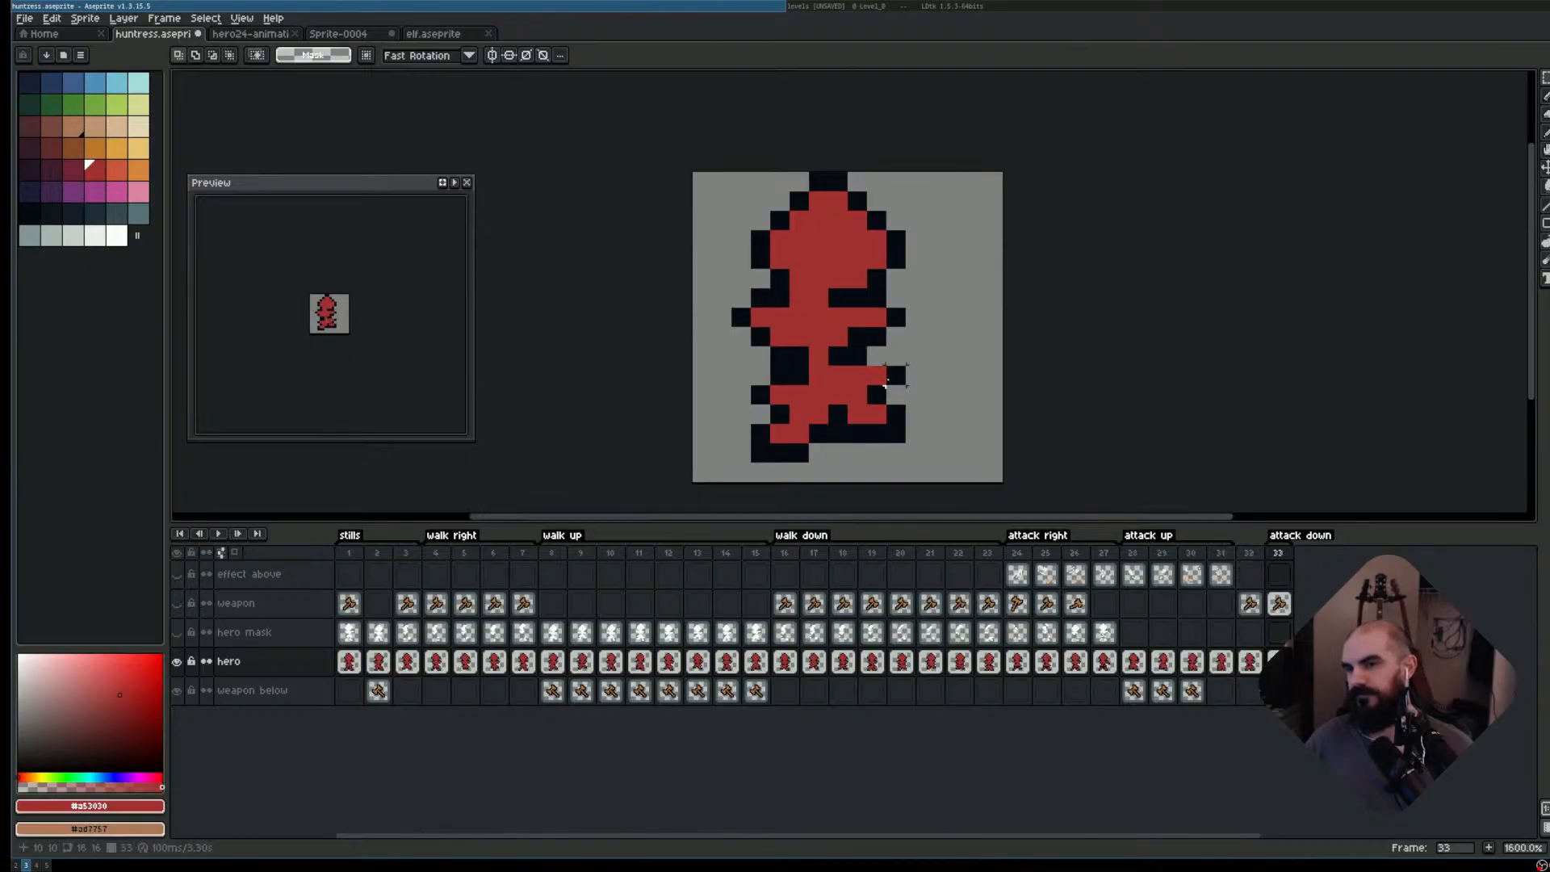
- Sample the dark outline colour #090a14 and fill the gap above the raised leg at frame 33's waist
key("b")
right_click(877, 356)
right_click(893, 367, "alt")
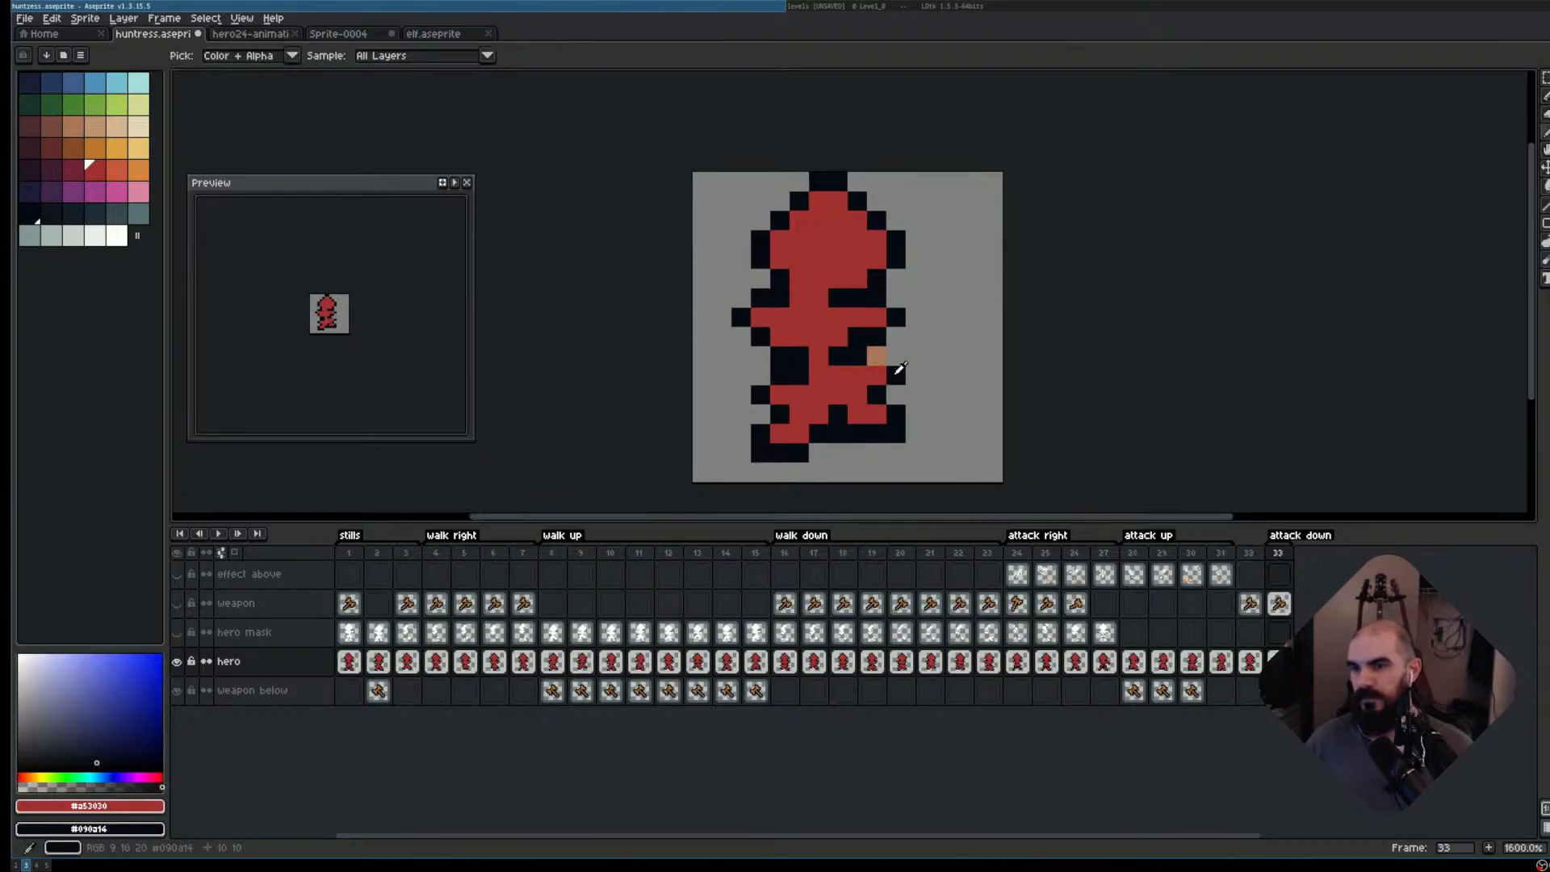
right_click(877, 356)
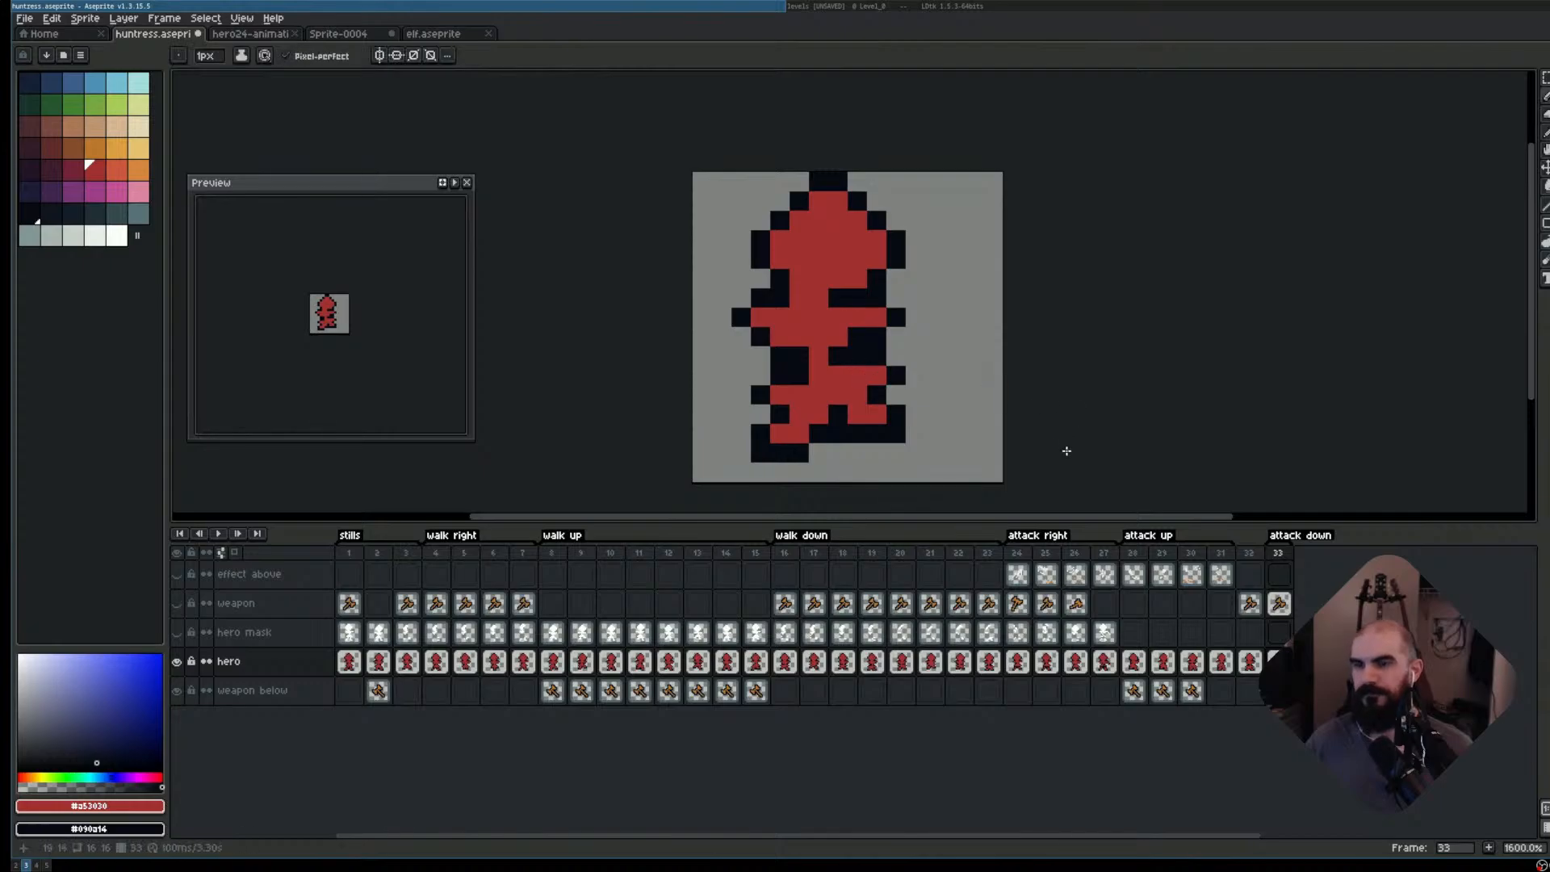
- Compare the hero's pose on frame 33 with frame 32 and the first two attack up frames
key("Left")
key("Right")
key("Left")
key("Right")
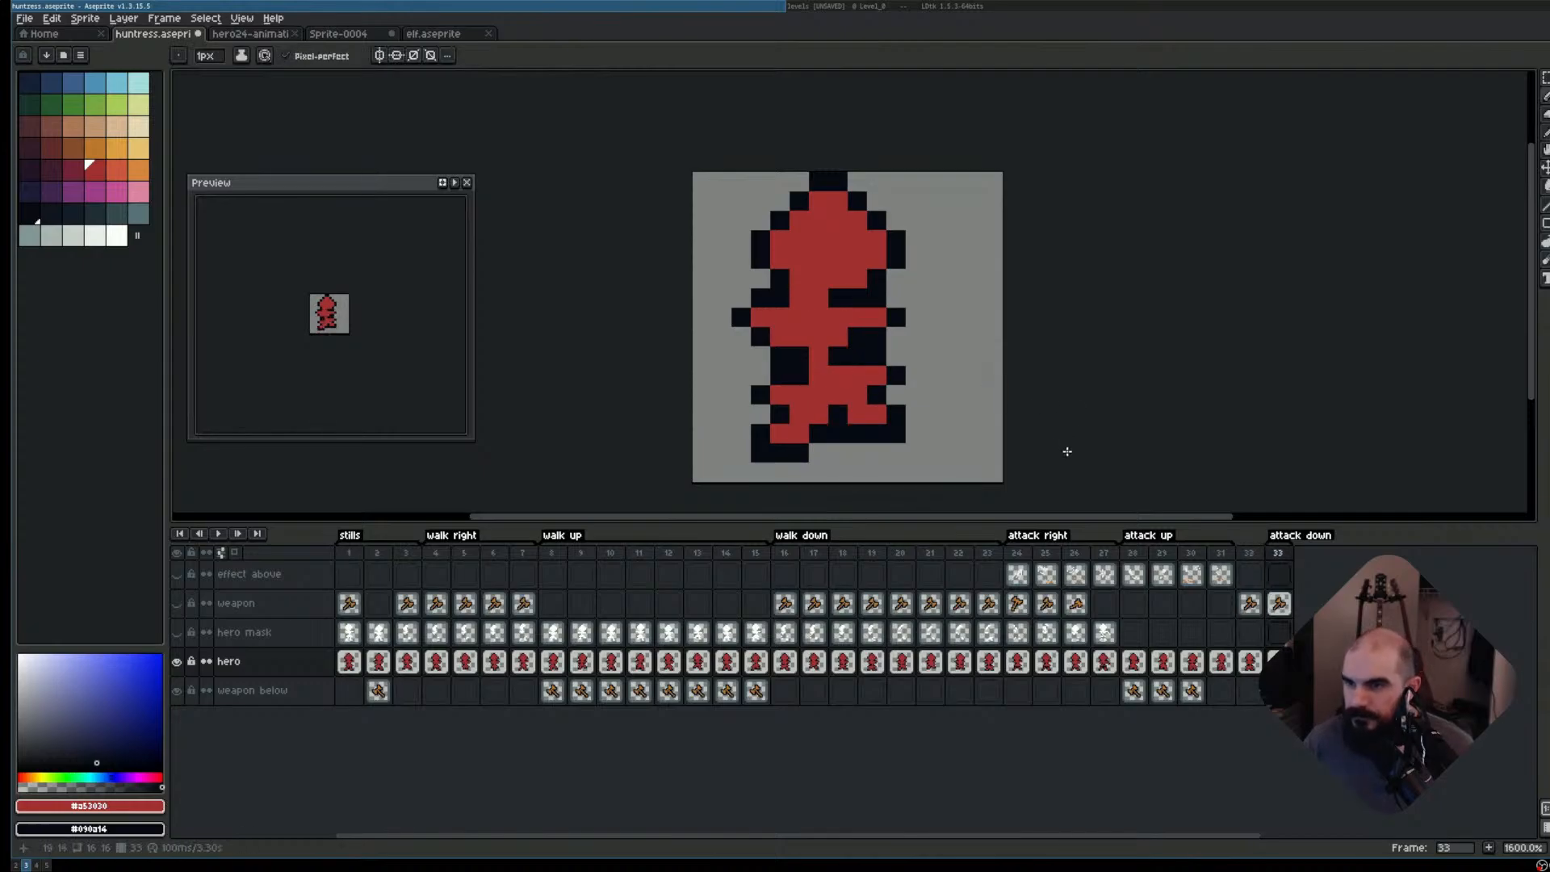
key("Left")
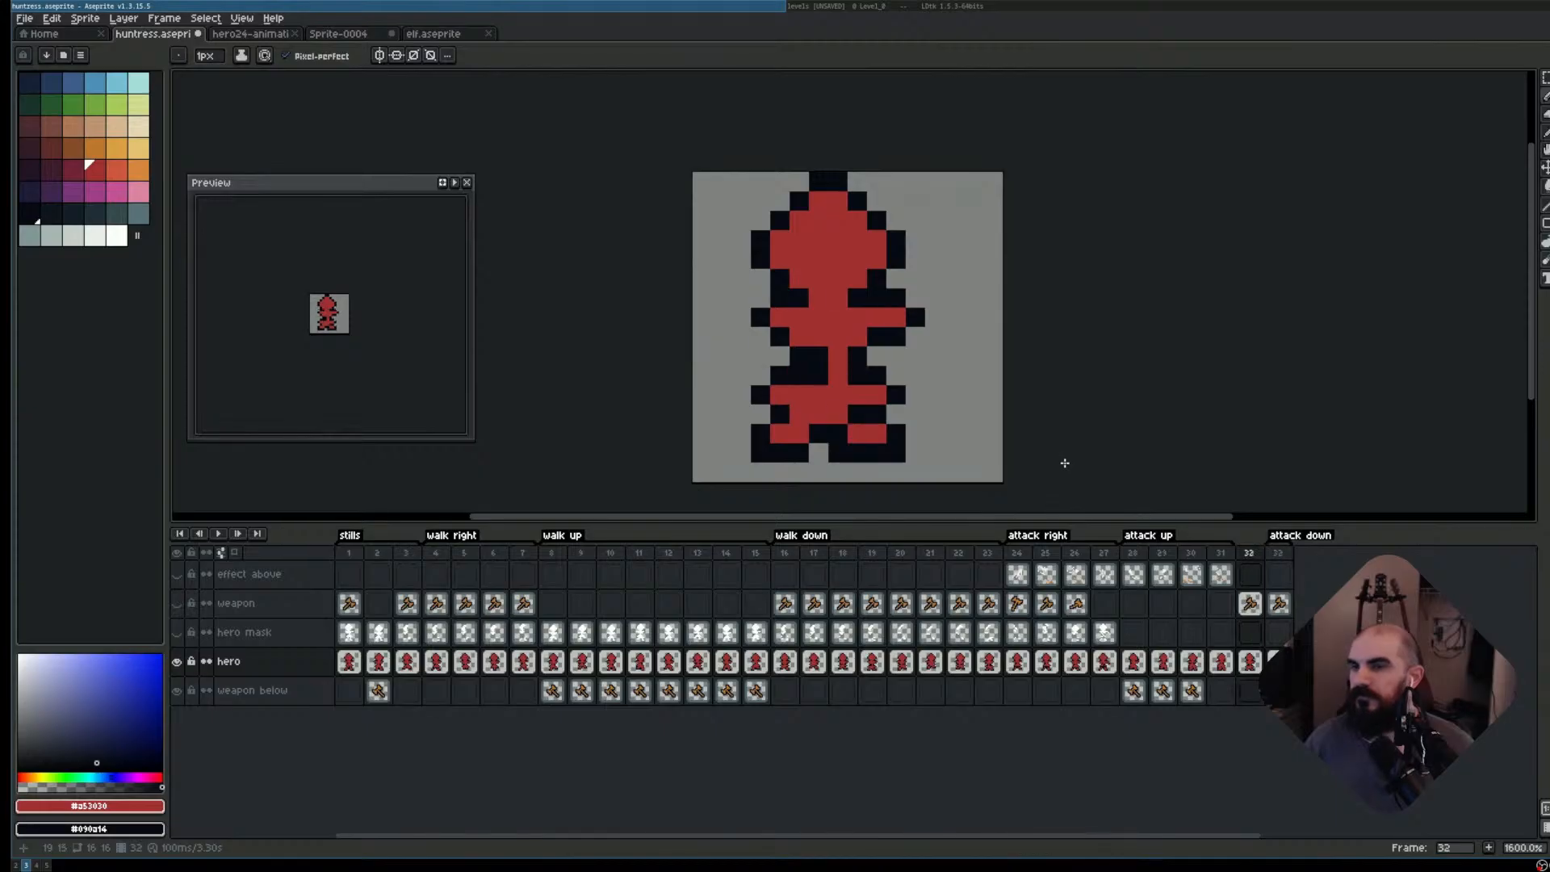
key("Right")
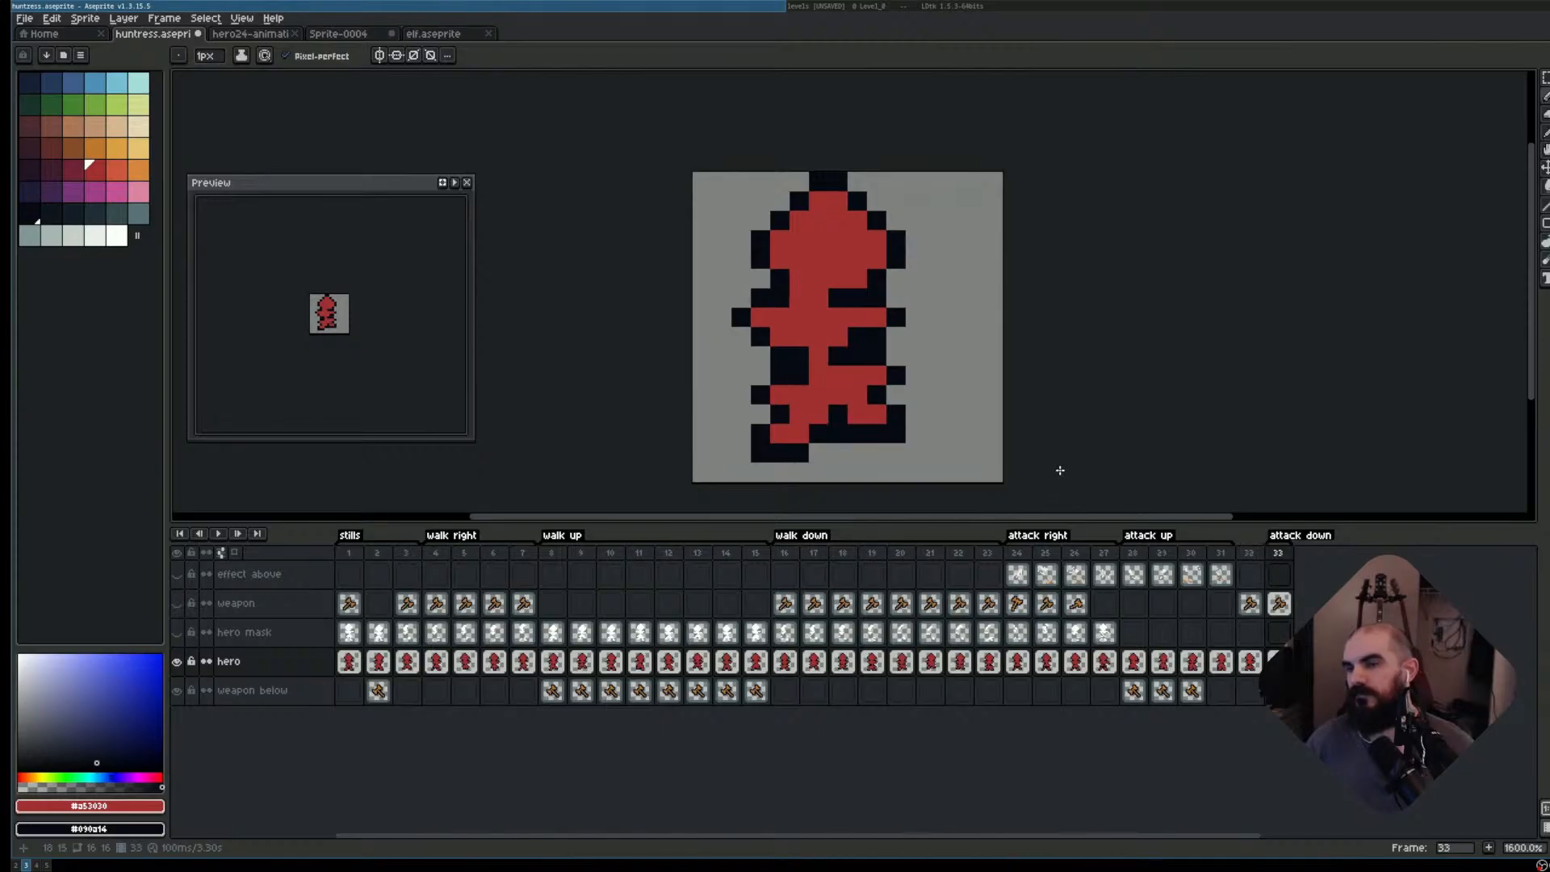
left_click(1135, 553)
left_click(1163, 554)
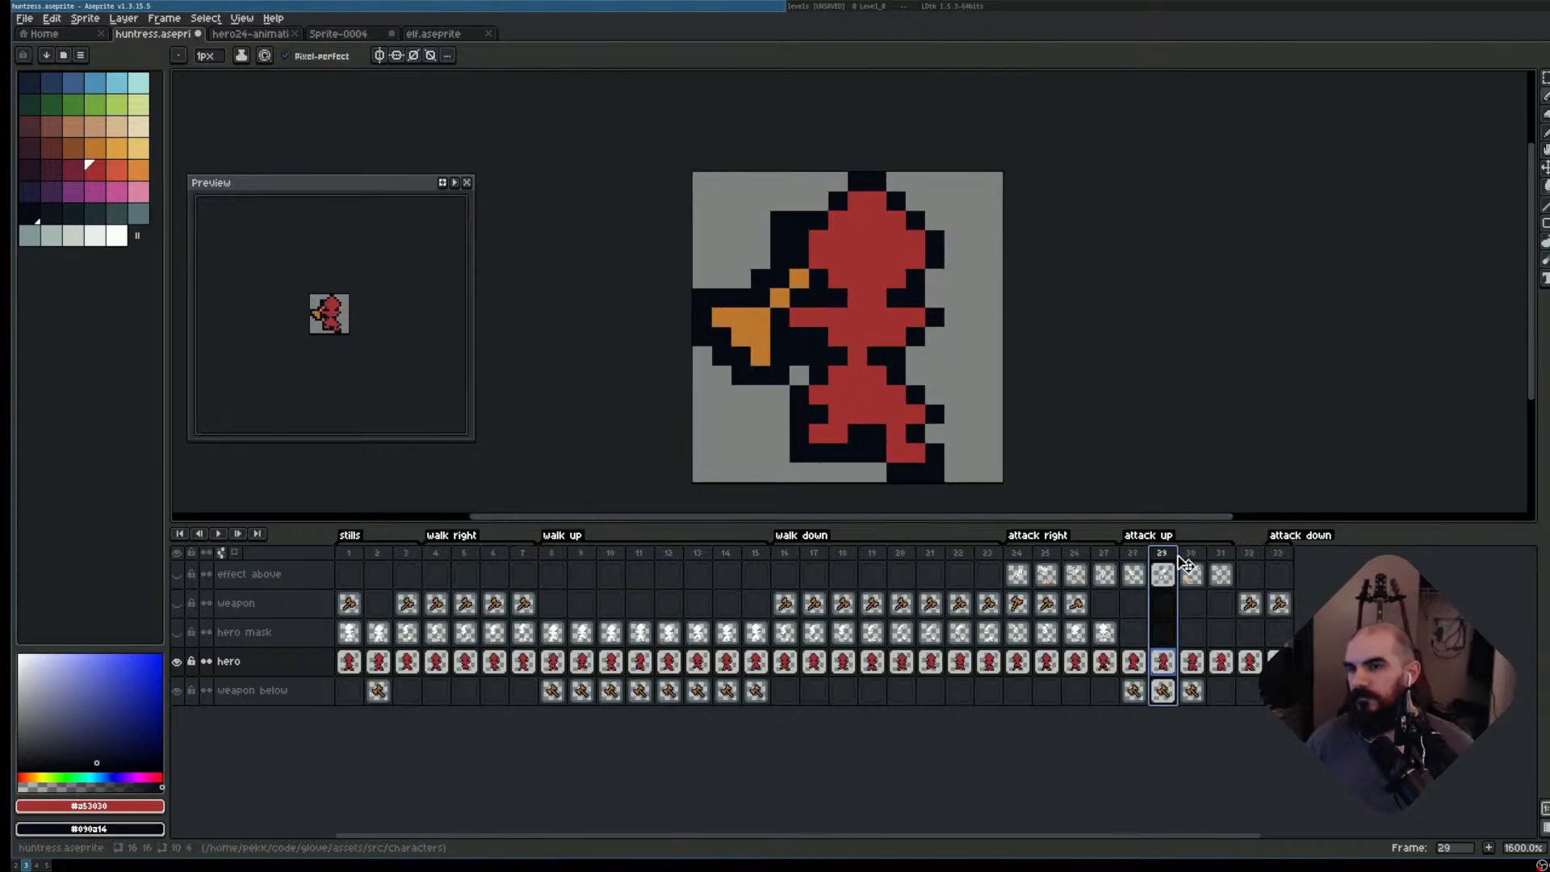
left_click(1278, 554)
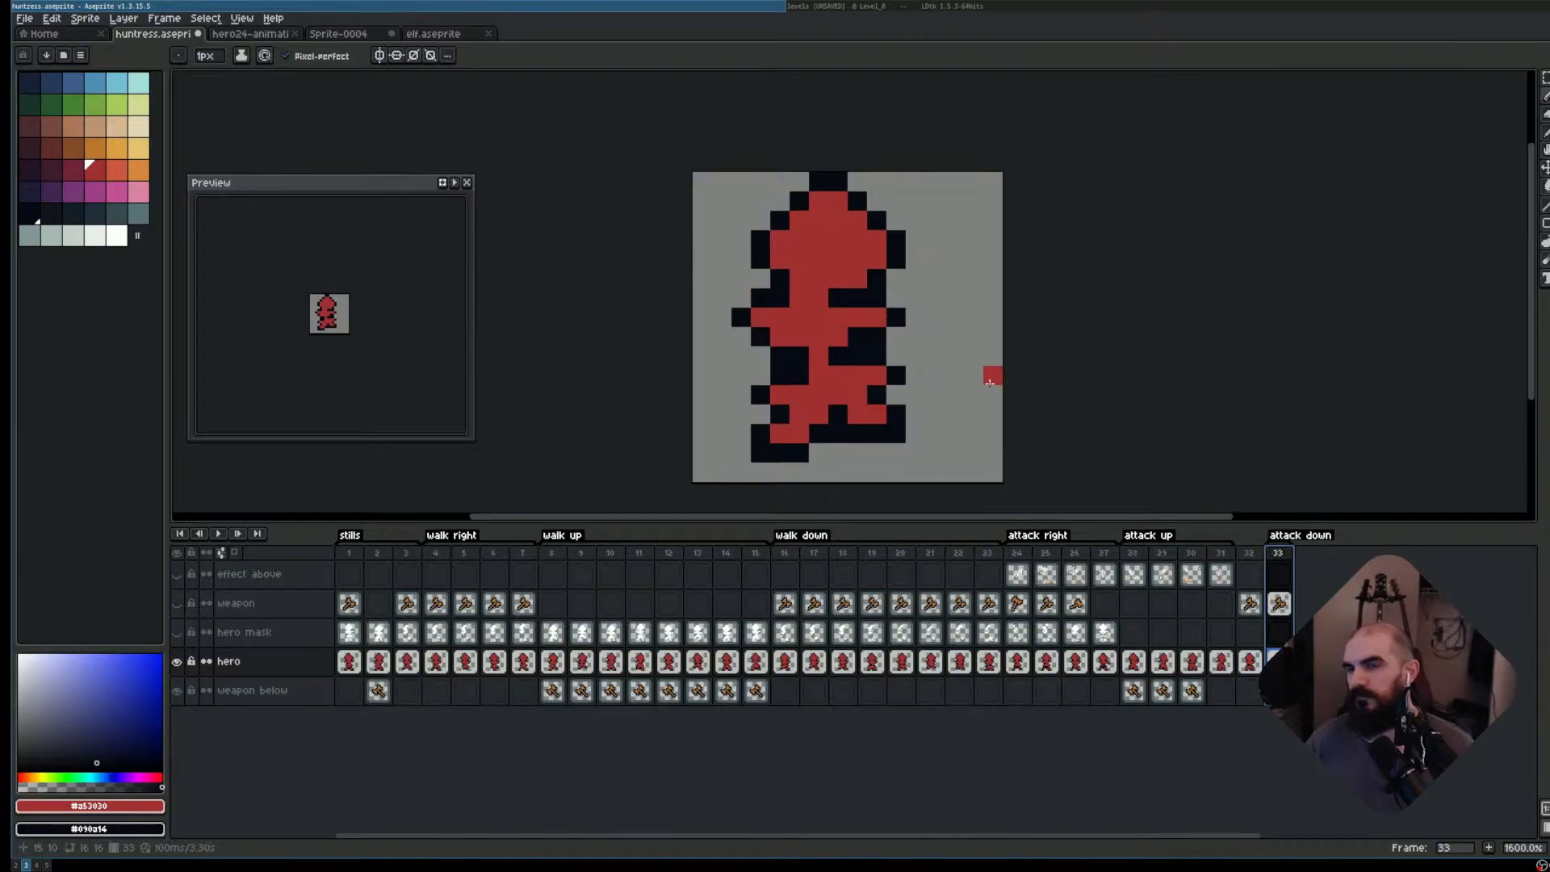
- Toggle the weapon layer to check how the axe covers frame 33's pose, leaving the layer hidden
left_click(179, 603)
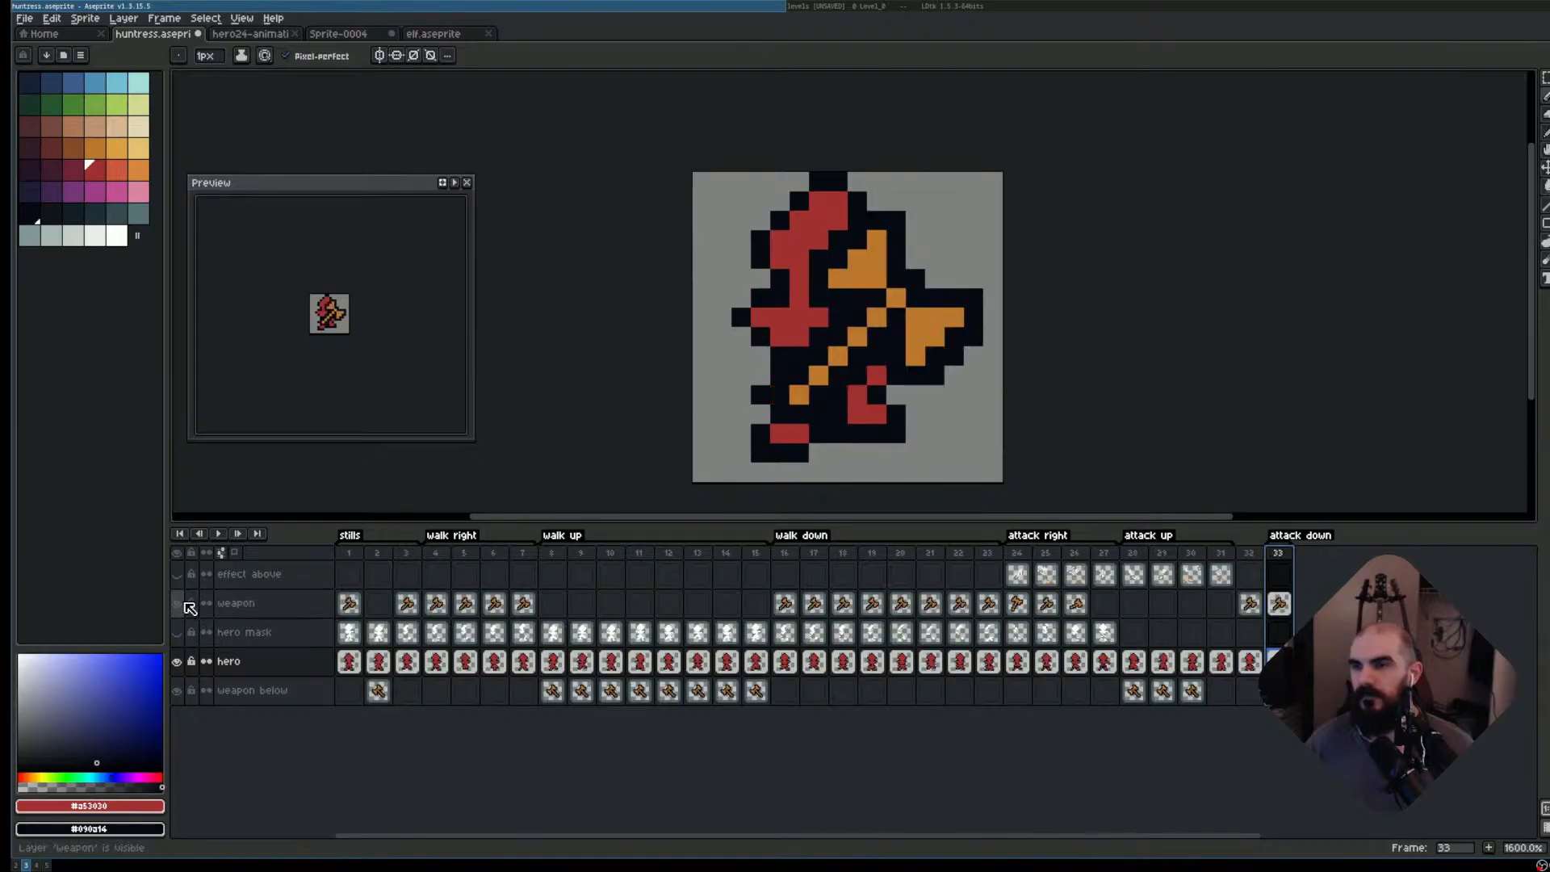
left_click(185, 603)
left_click(185, 603)
left_click(185, 603)
left_click(184, 603)
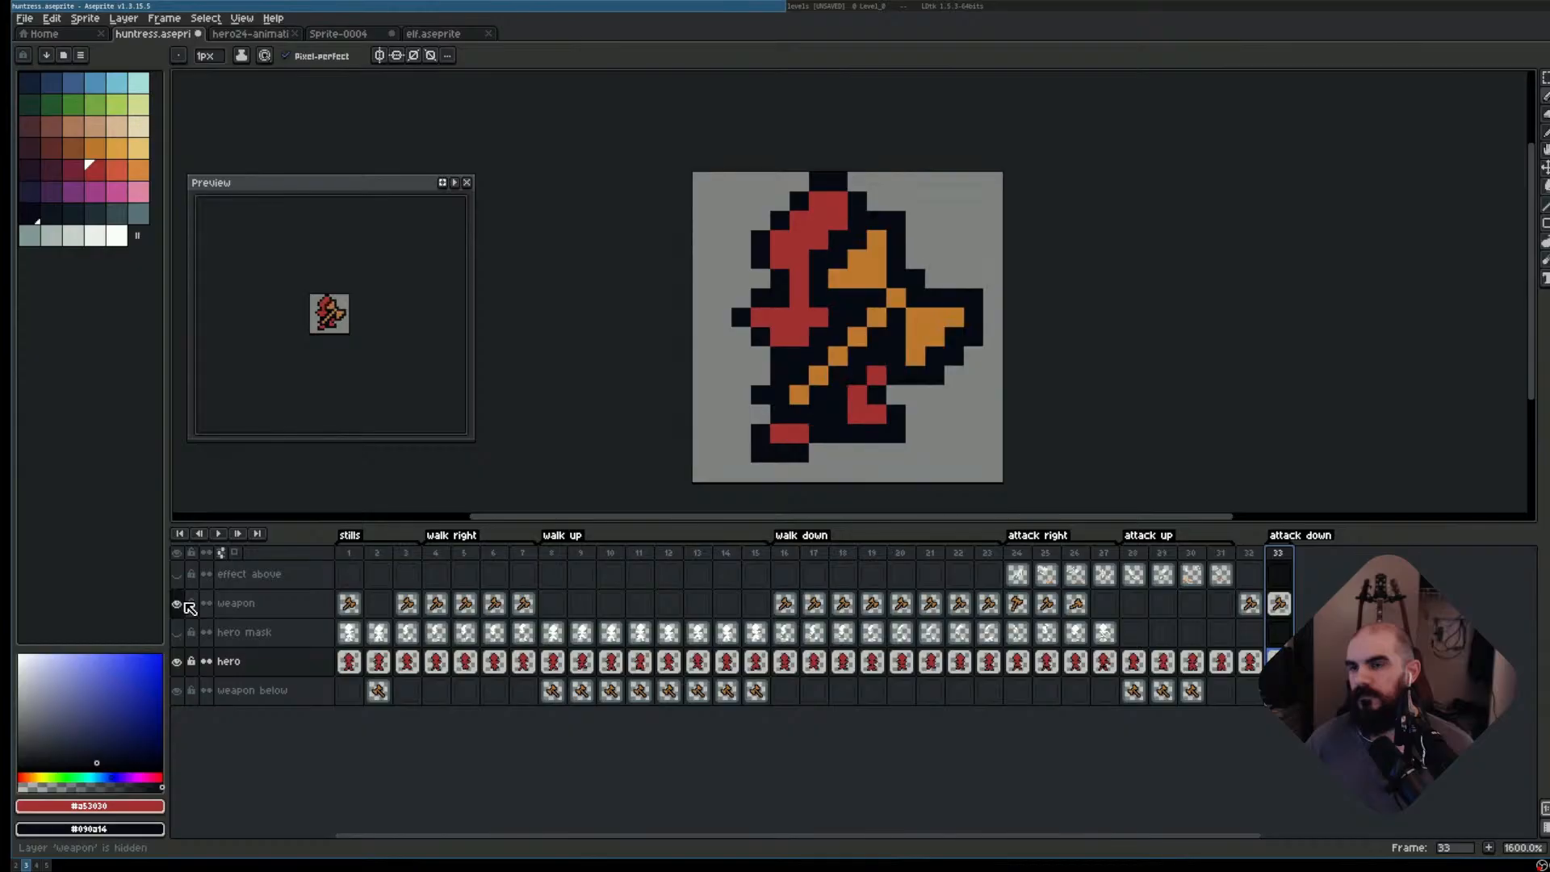
left_click(186, 605)
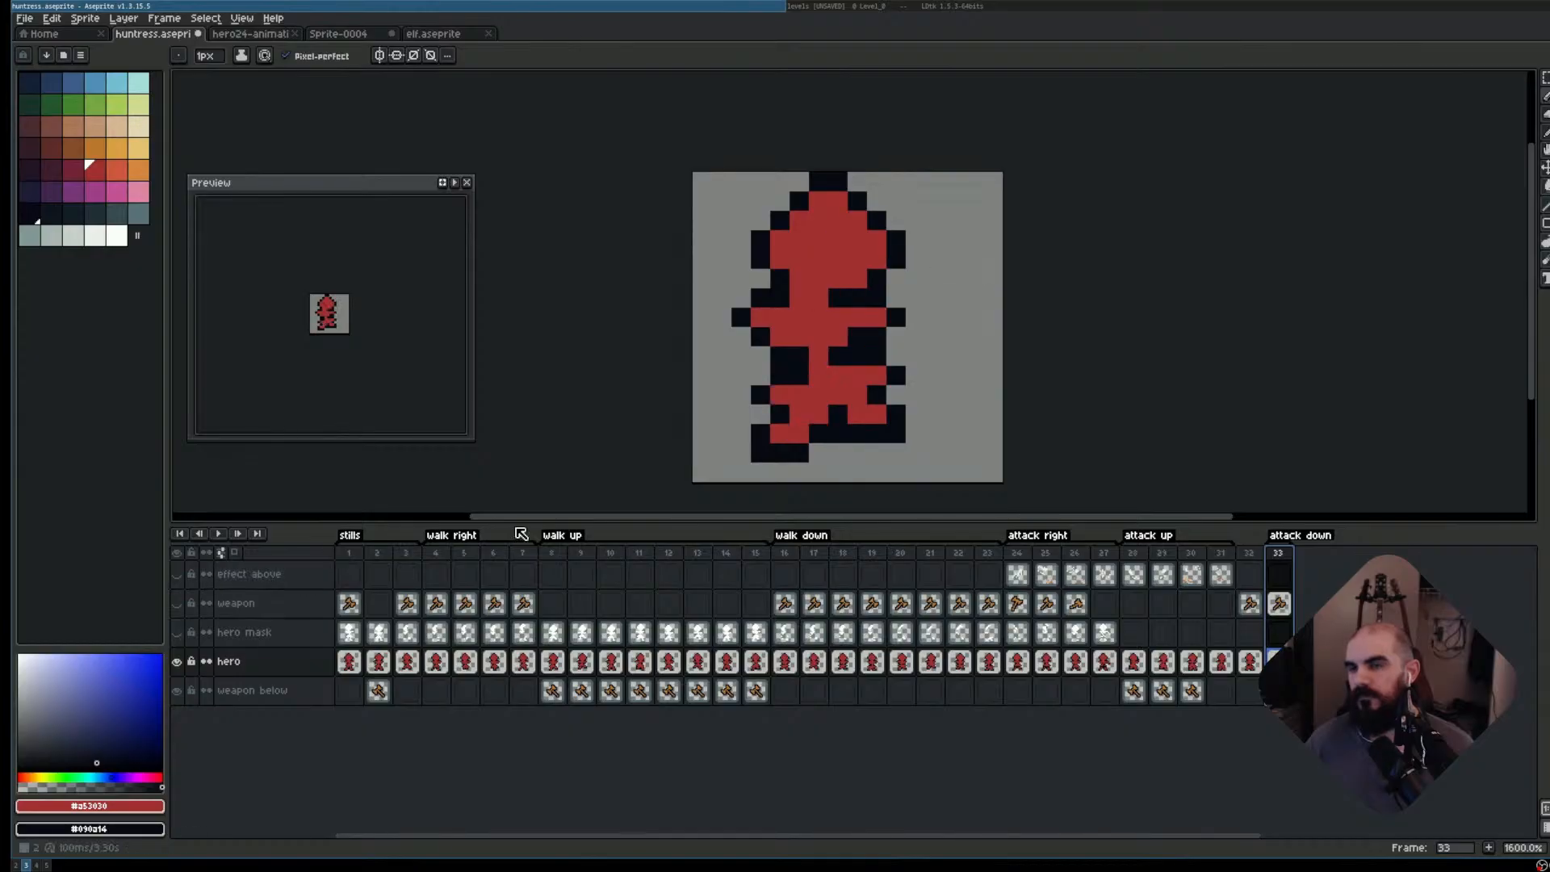
- Add single #090a14 outline pixels around the chest and arm on frame 33's hero, plus one #a53030 pixel at the waist
left_click(797, 344)
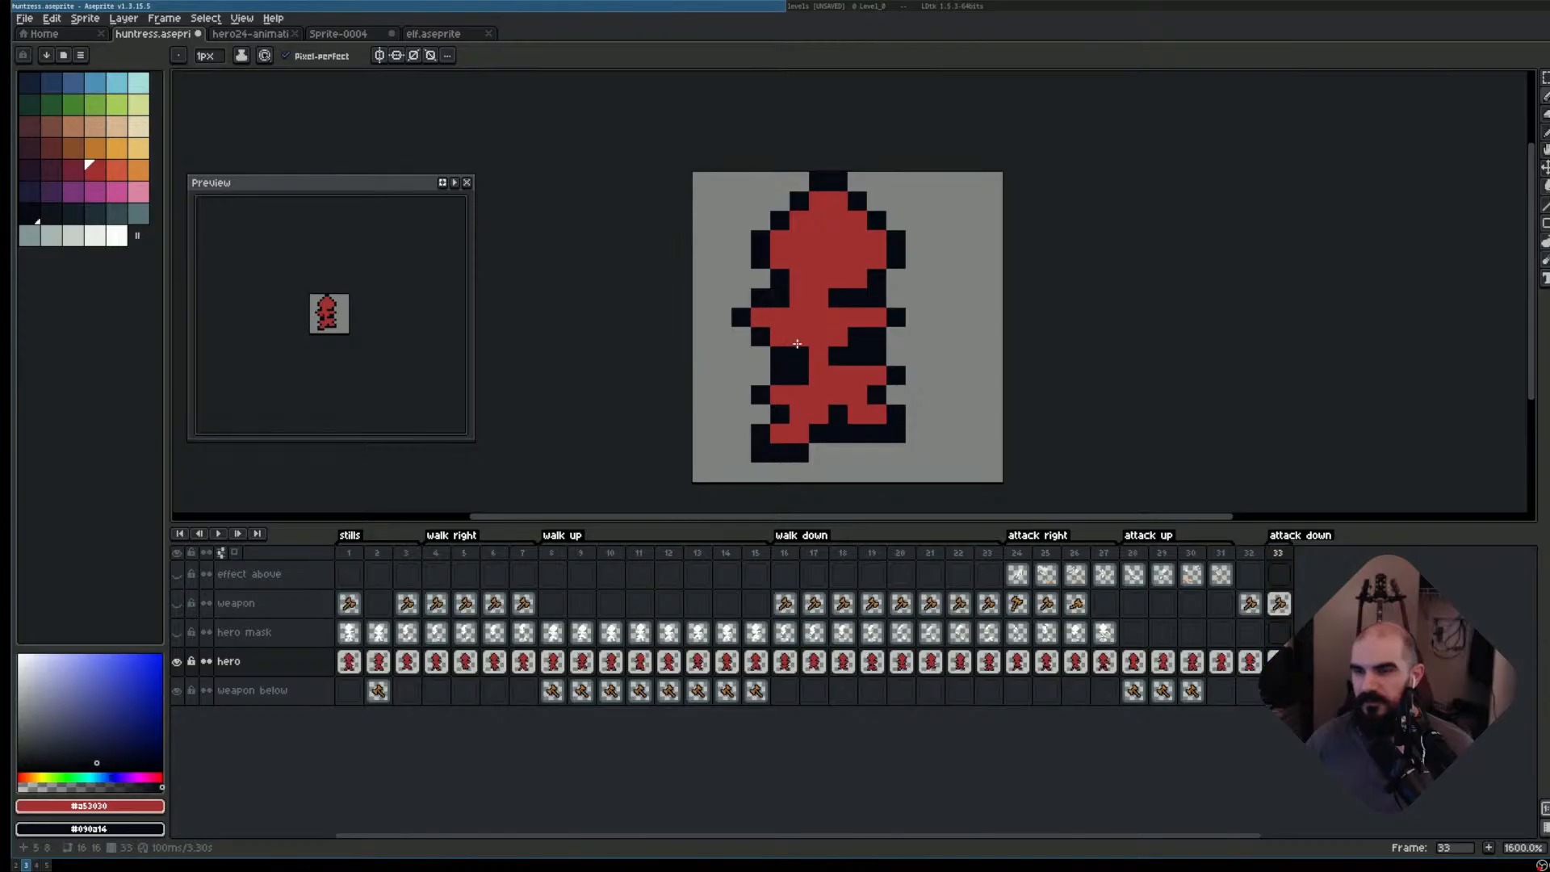
right_click(818, 318)
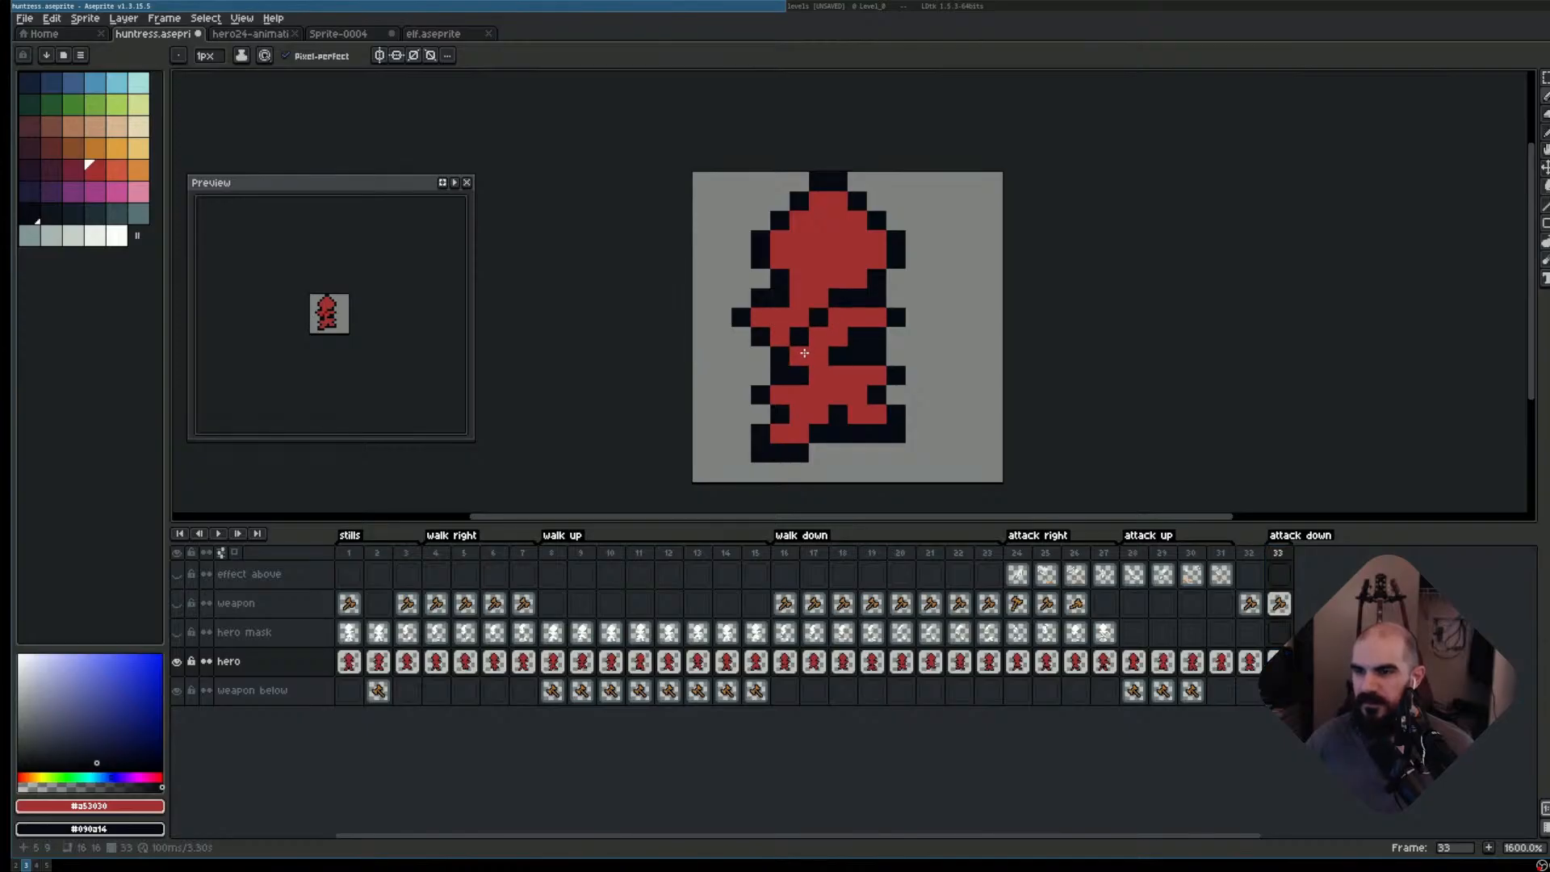
key("e")
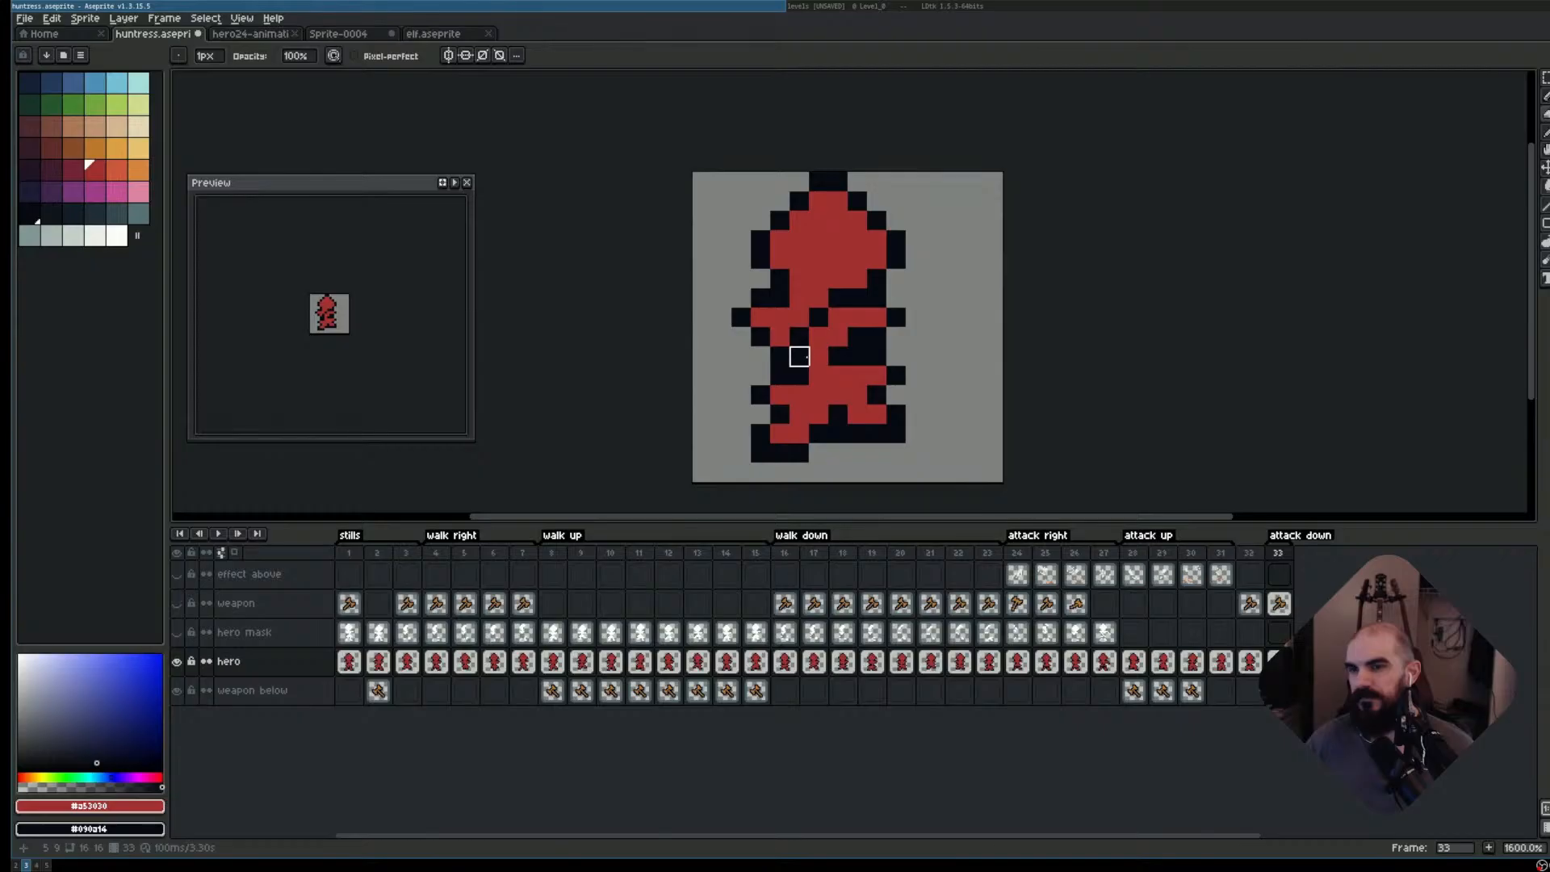
key("b")
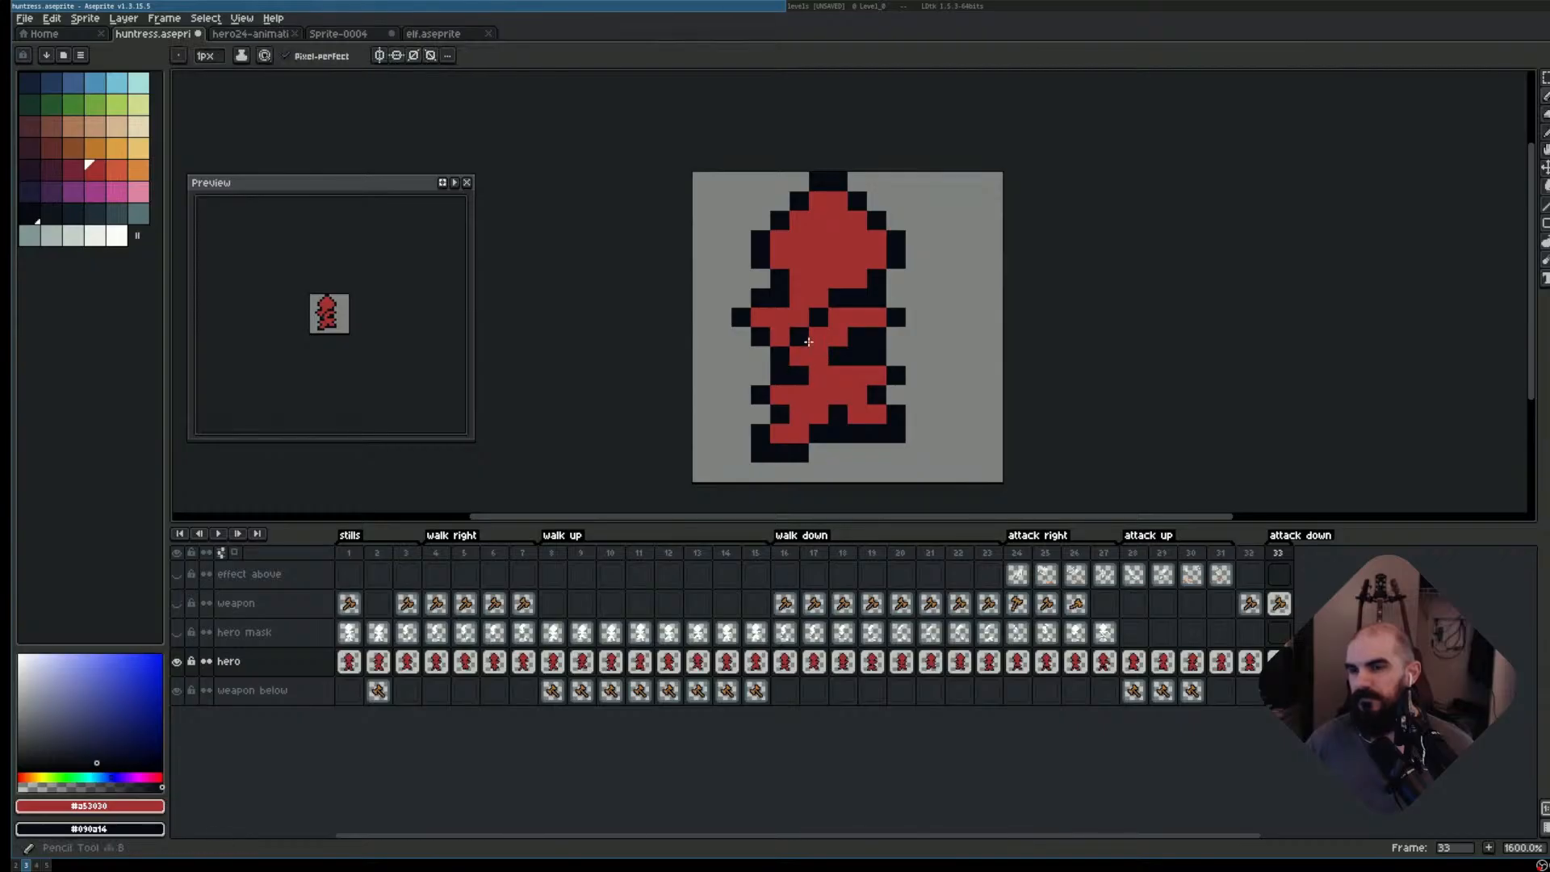
right_click(825, 283)
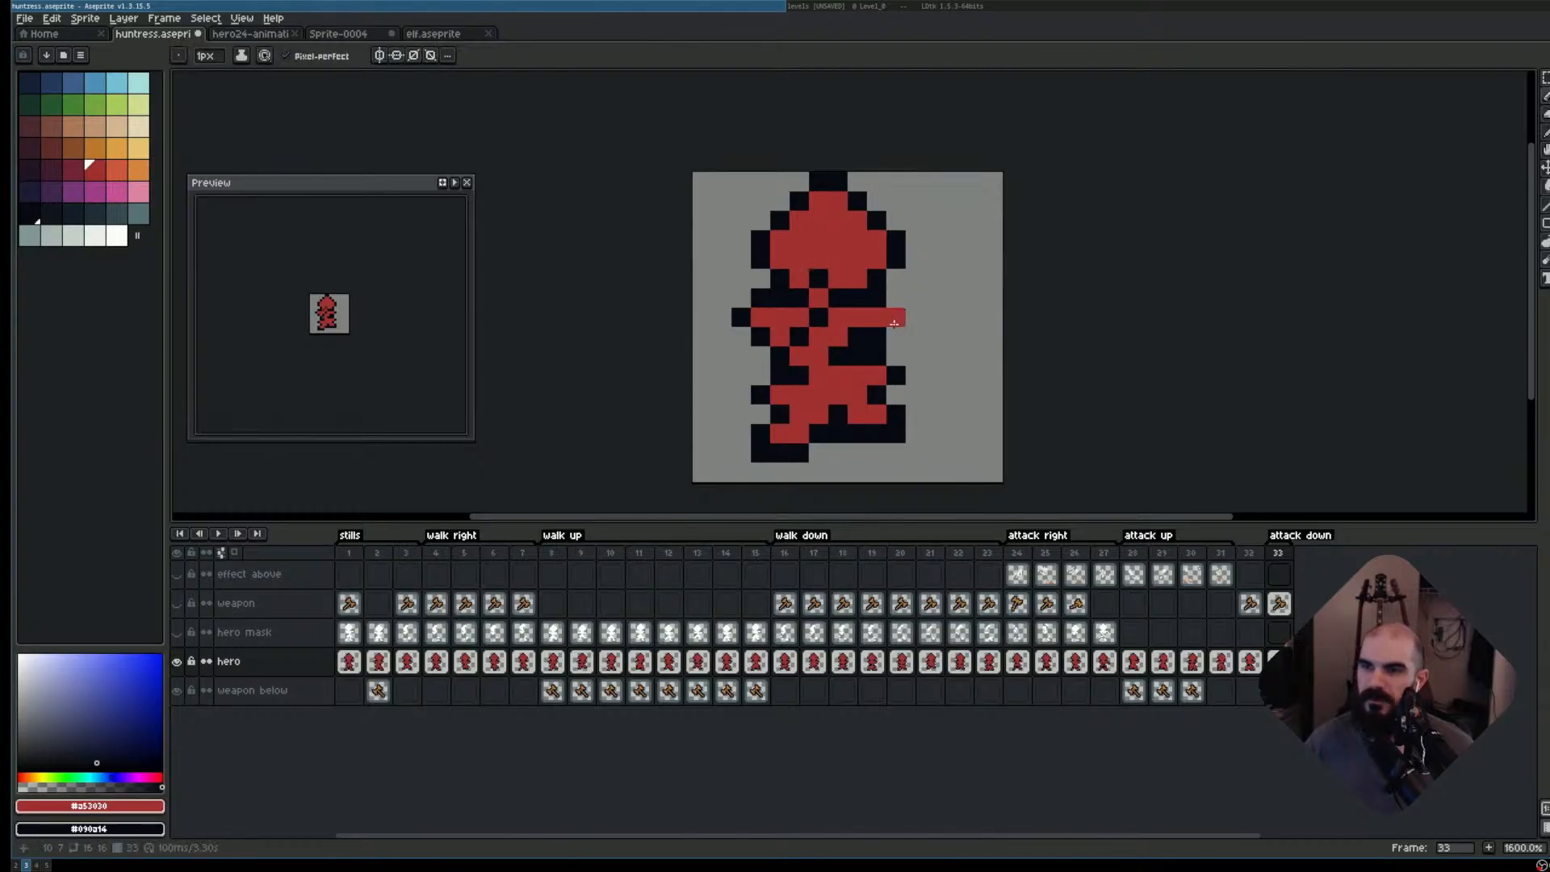
right_click(779, 317)
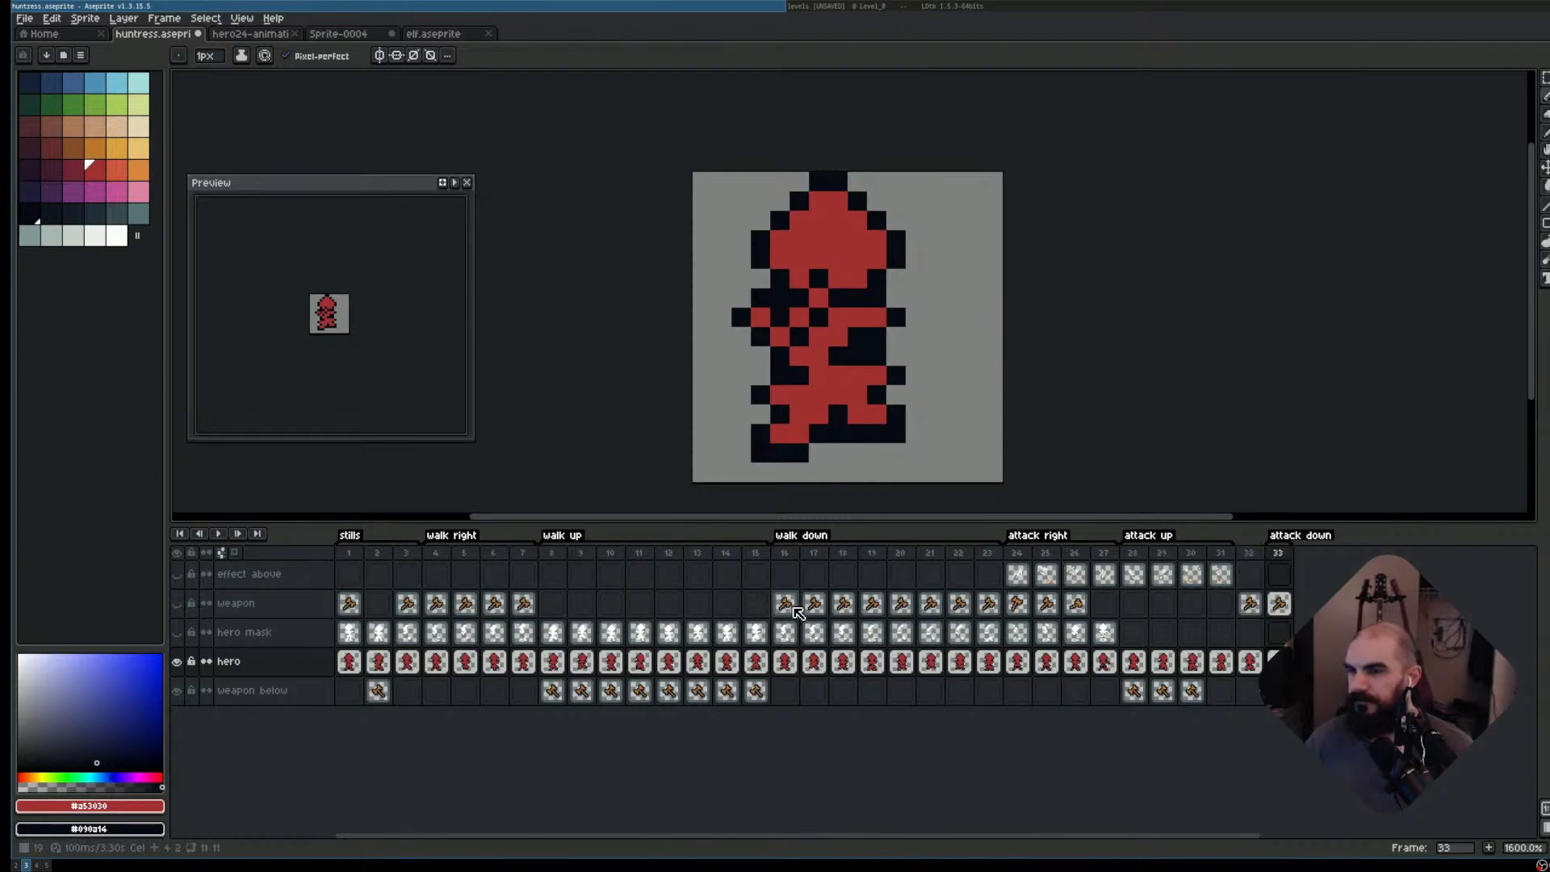
- Show the weapon layer and move the axe on frame 33 two pixels up and one pixel right
left_click(177, 603)
key("v")
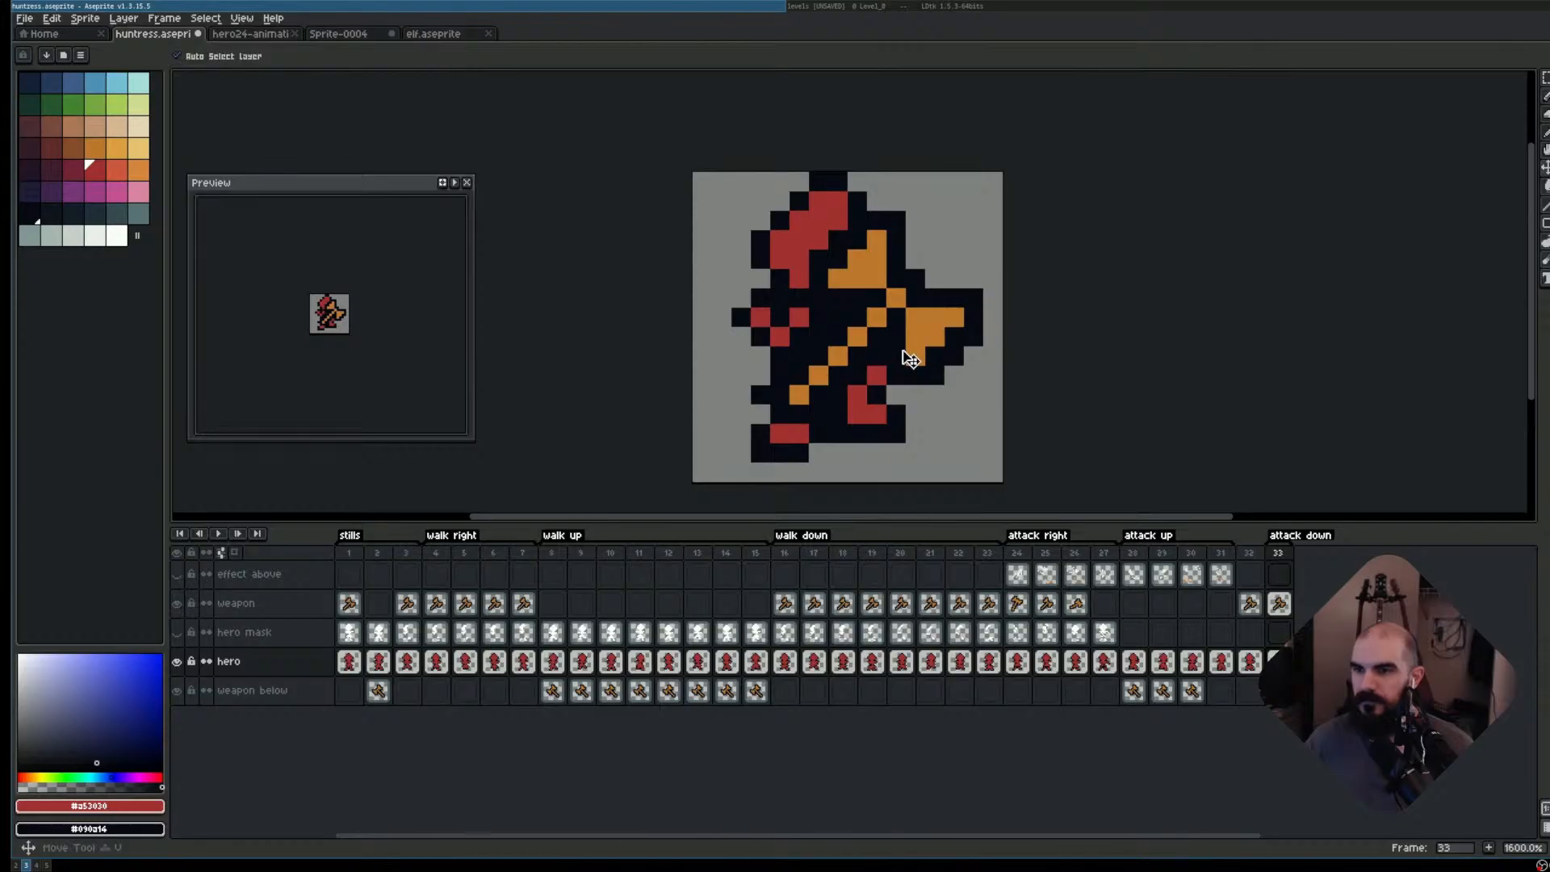
mouse_move(912, 352)
left_mouse_down()
mouse_move(919, 323)
mouse_move(933, 333)
mouse_move(918, 321)
left_mouse_up()
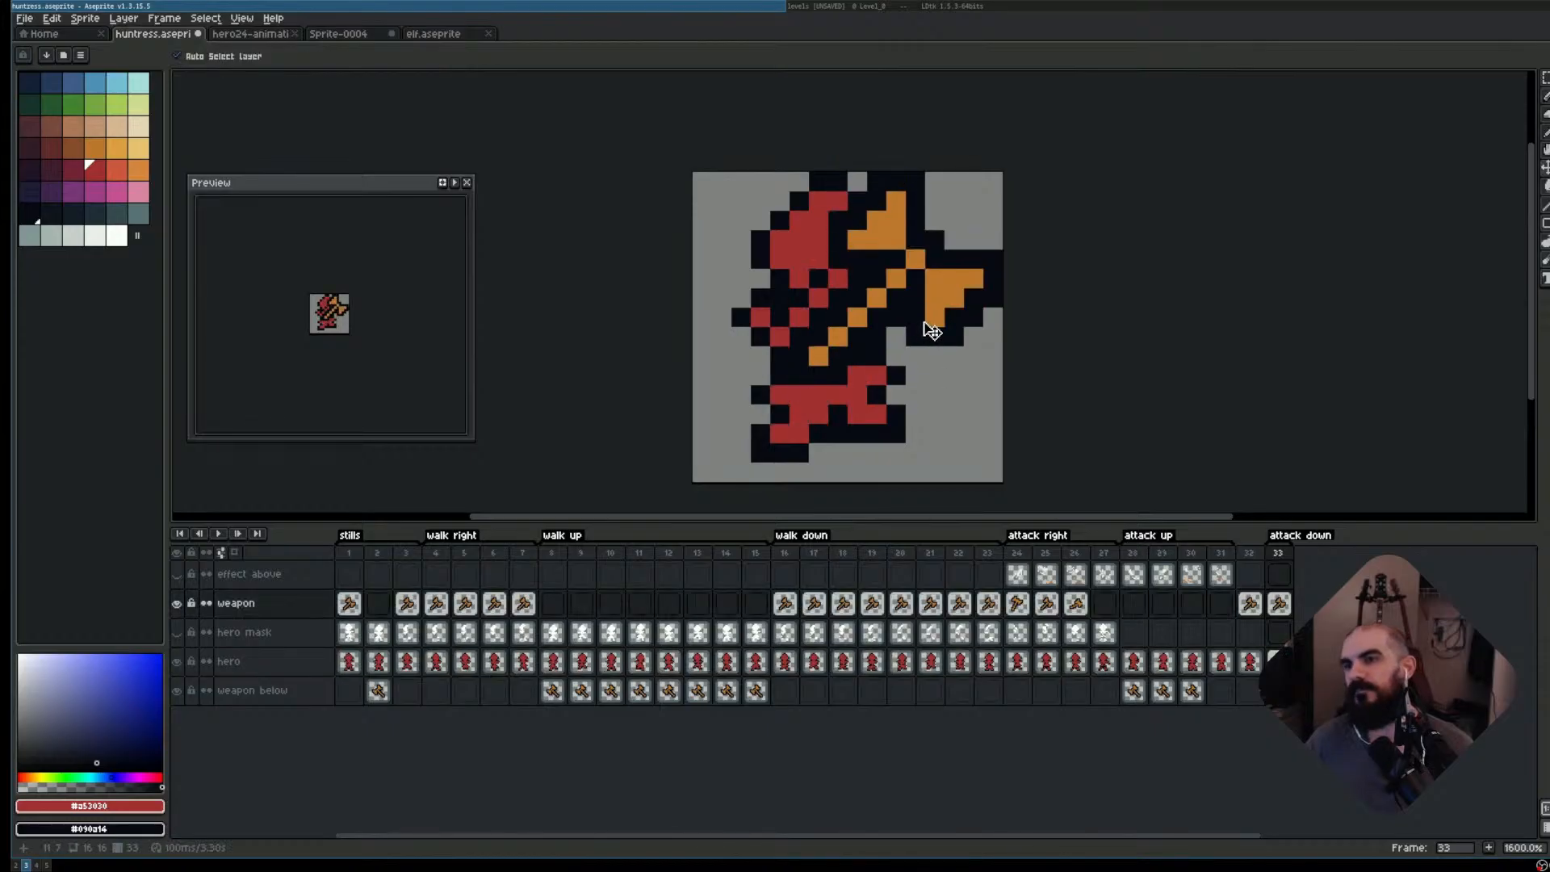
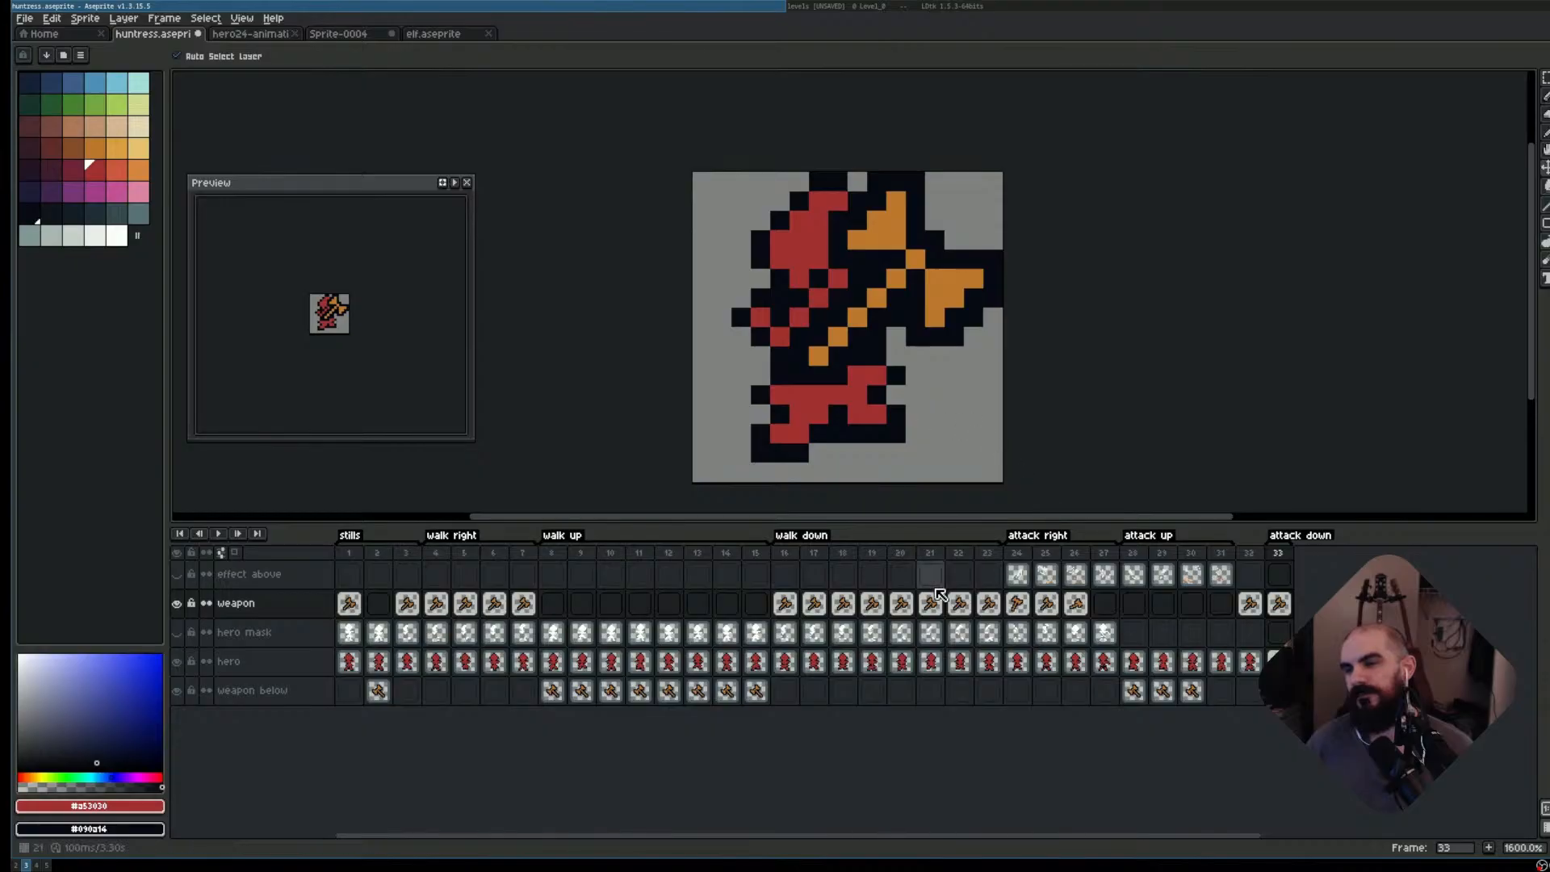
- Check the axe in the walk and attack right frames, and replace frame 33's axe with a copy of frame 24's weapon cel
left_click(789, 557)
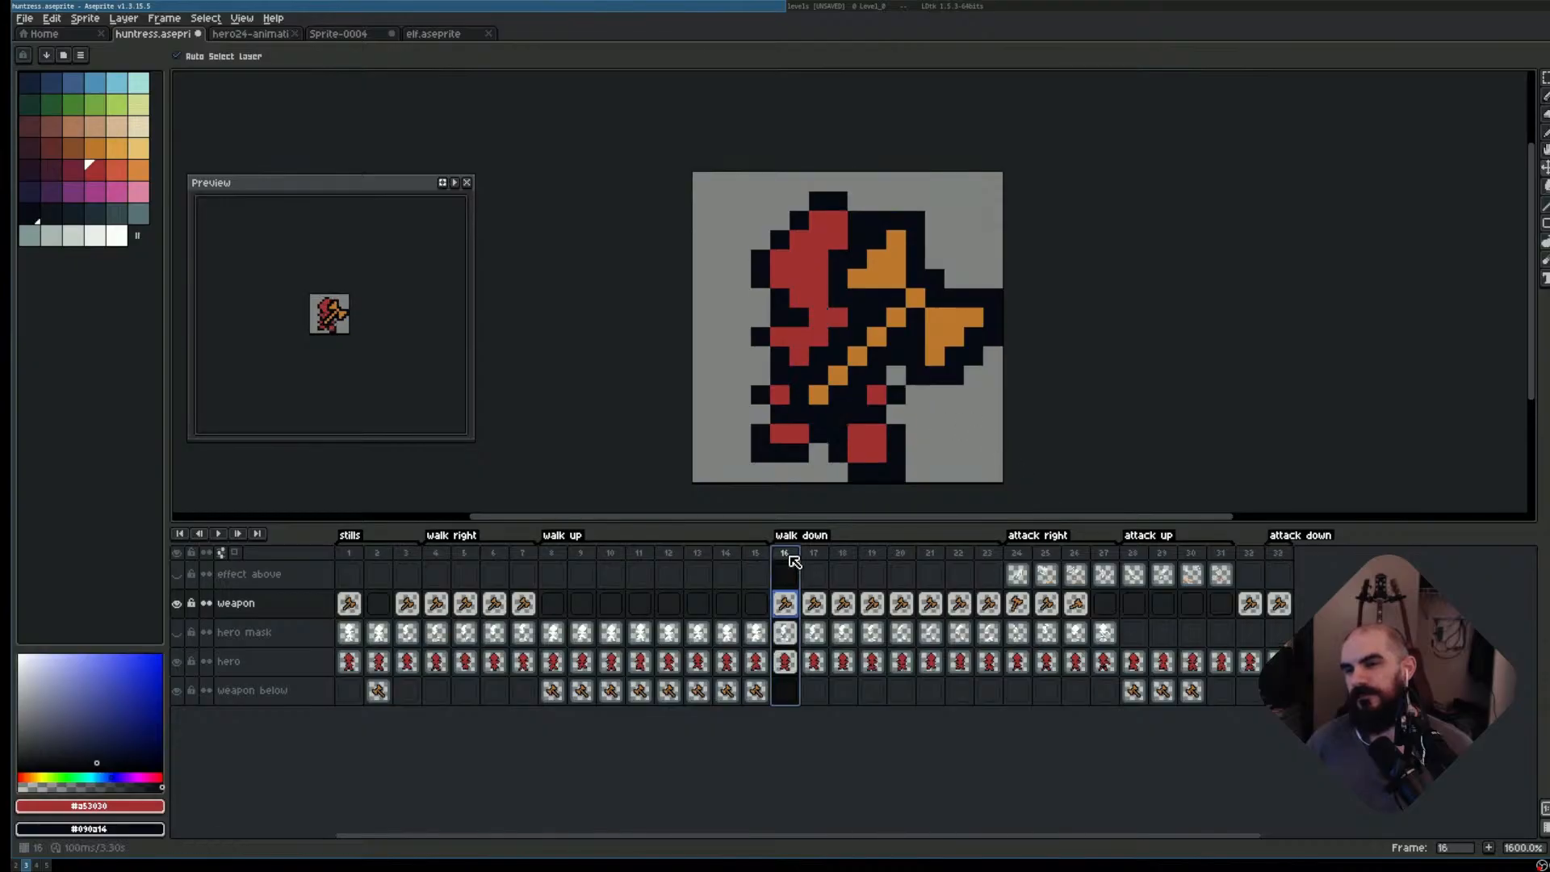
key("Right")
left_click(553, 557)
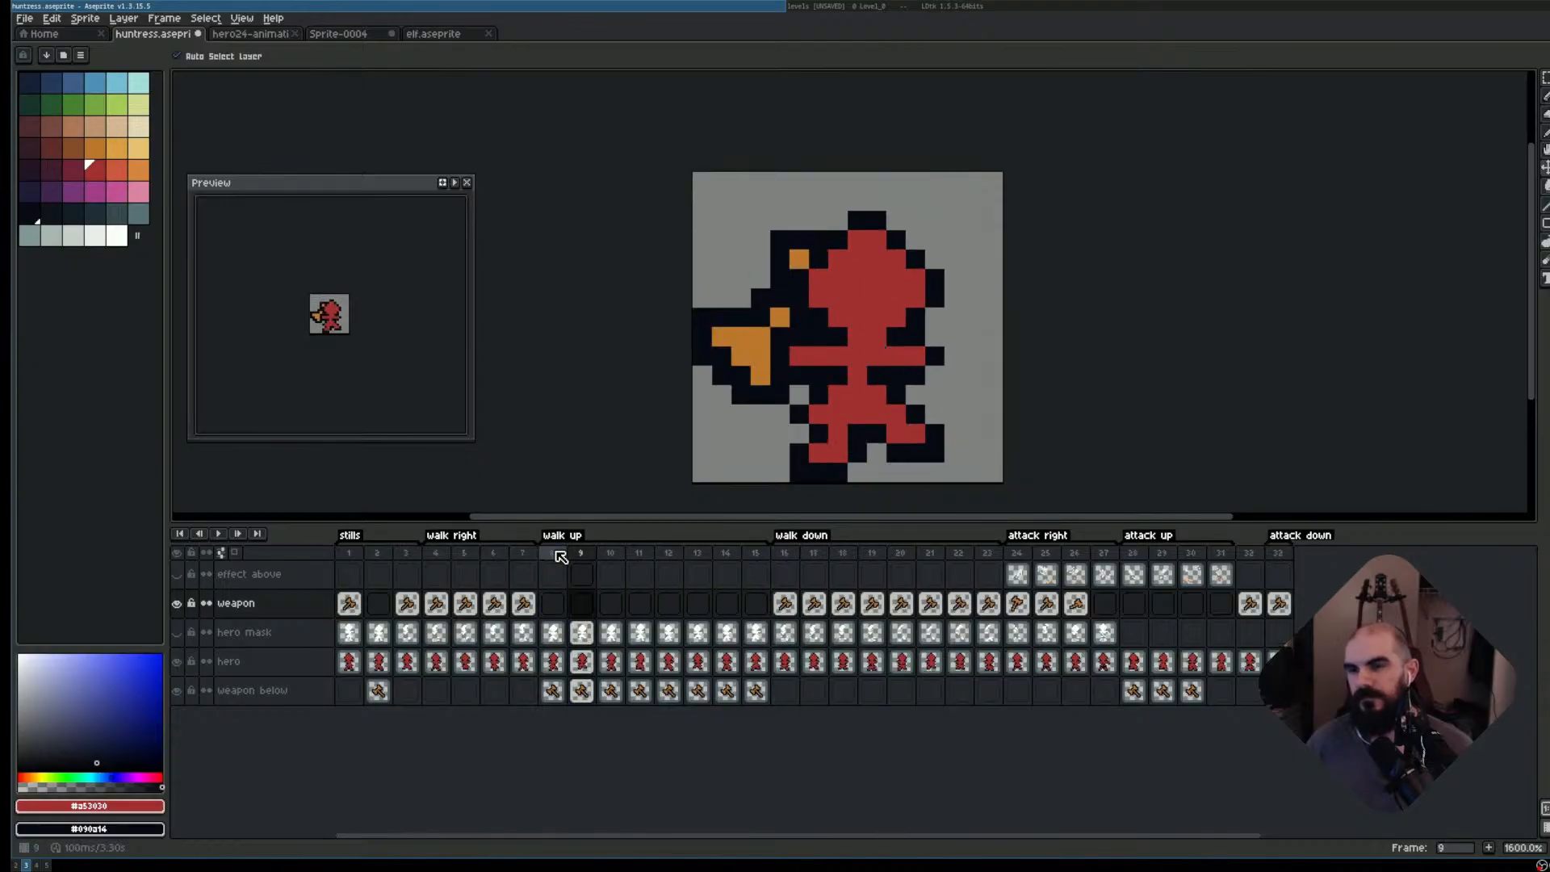
left_click(1017, 557)
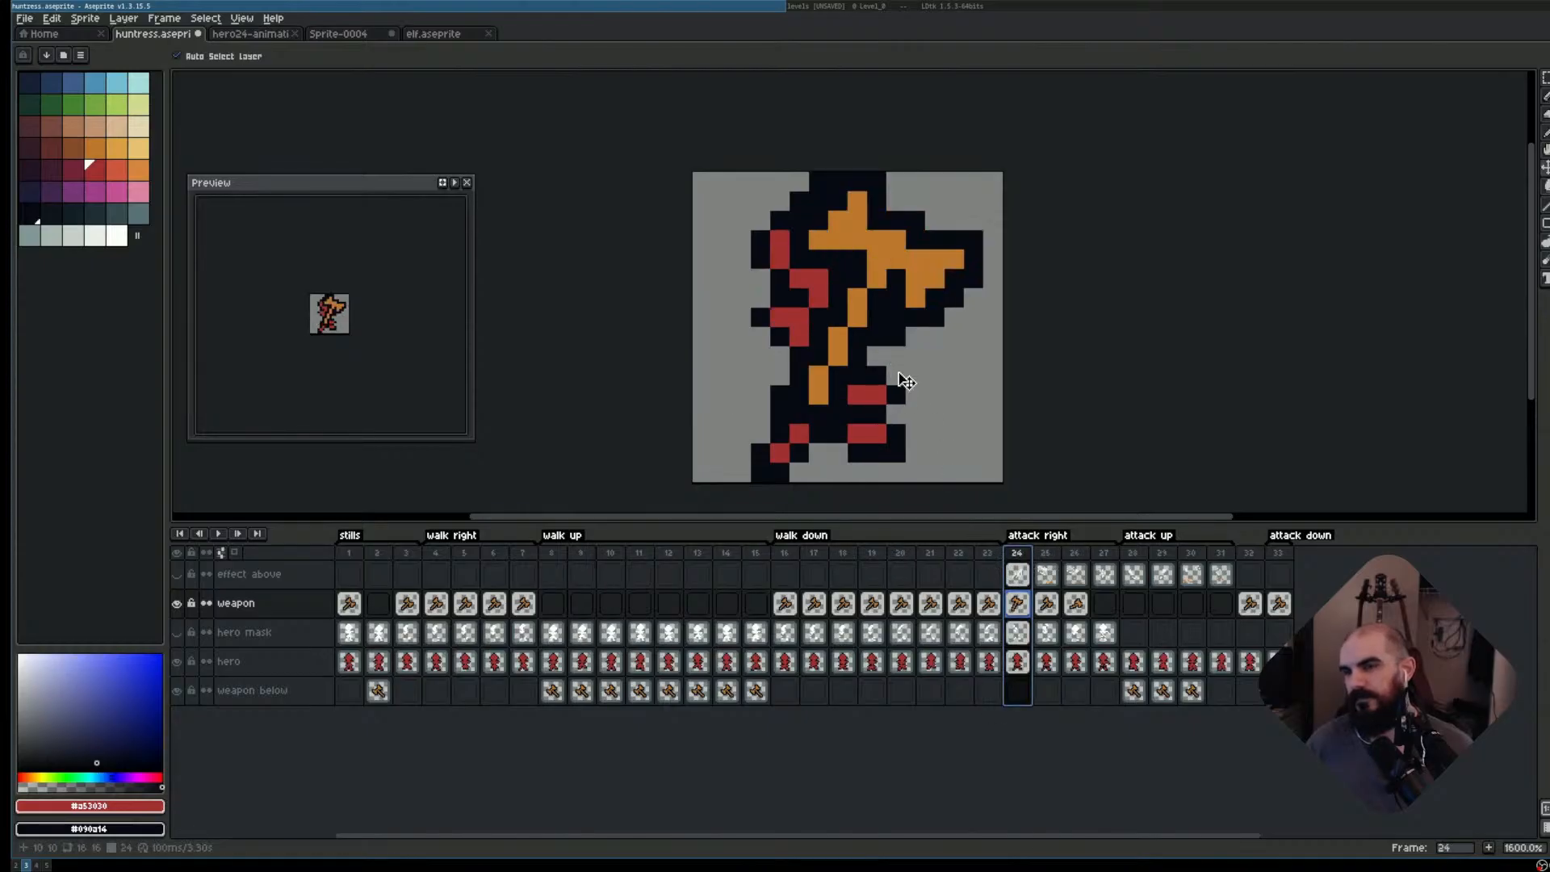
left_click(1274, 612)
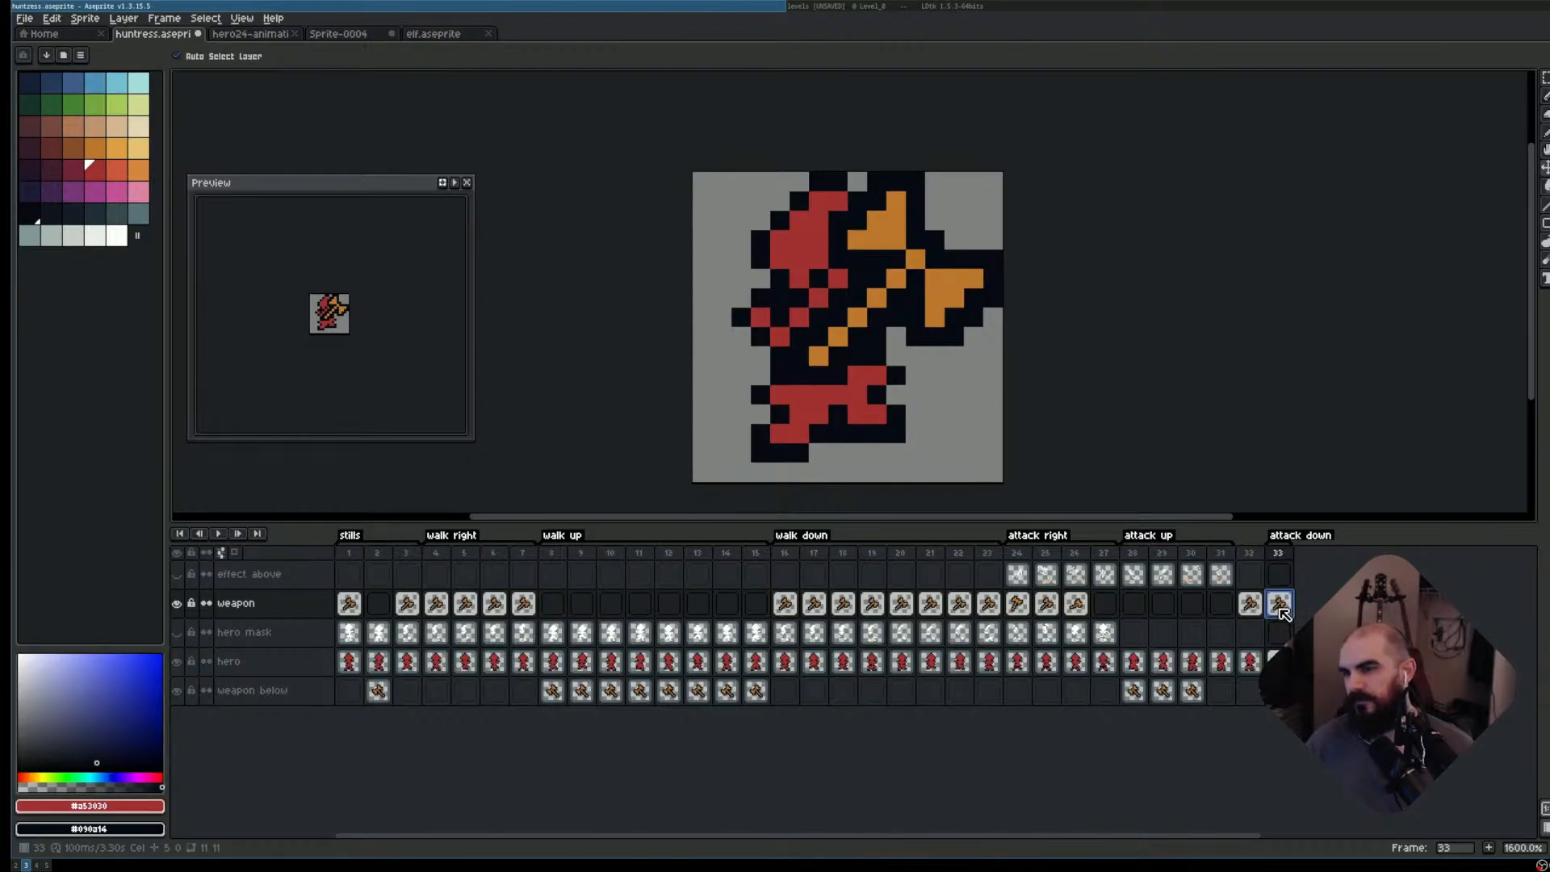
key("ctrl+z")
key("ctrl+z")
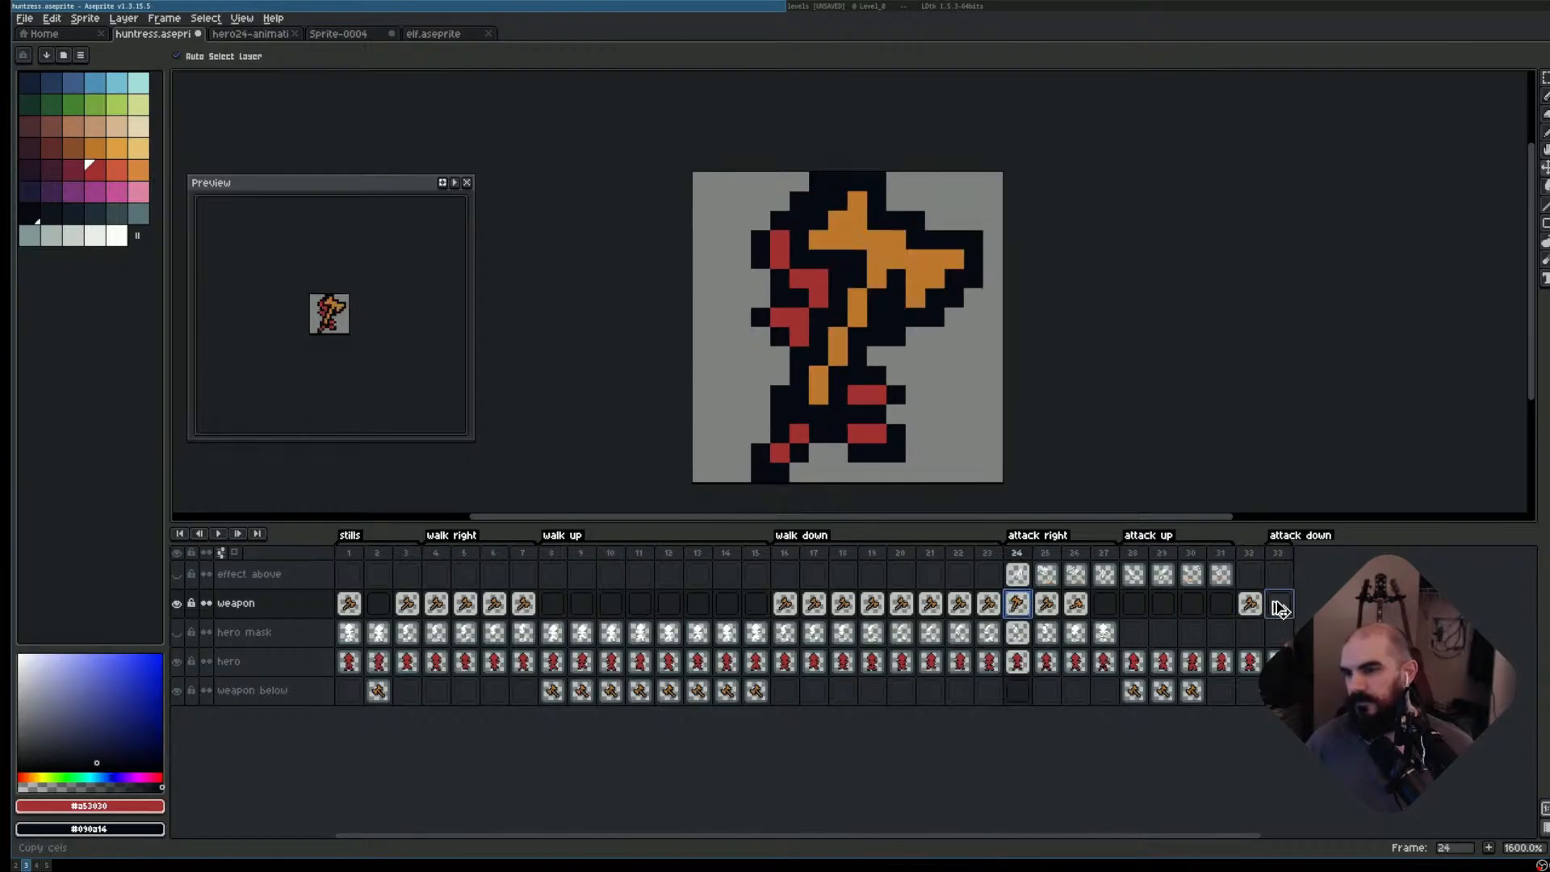
key("ctrl+y")
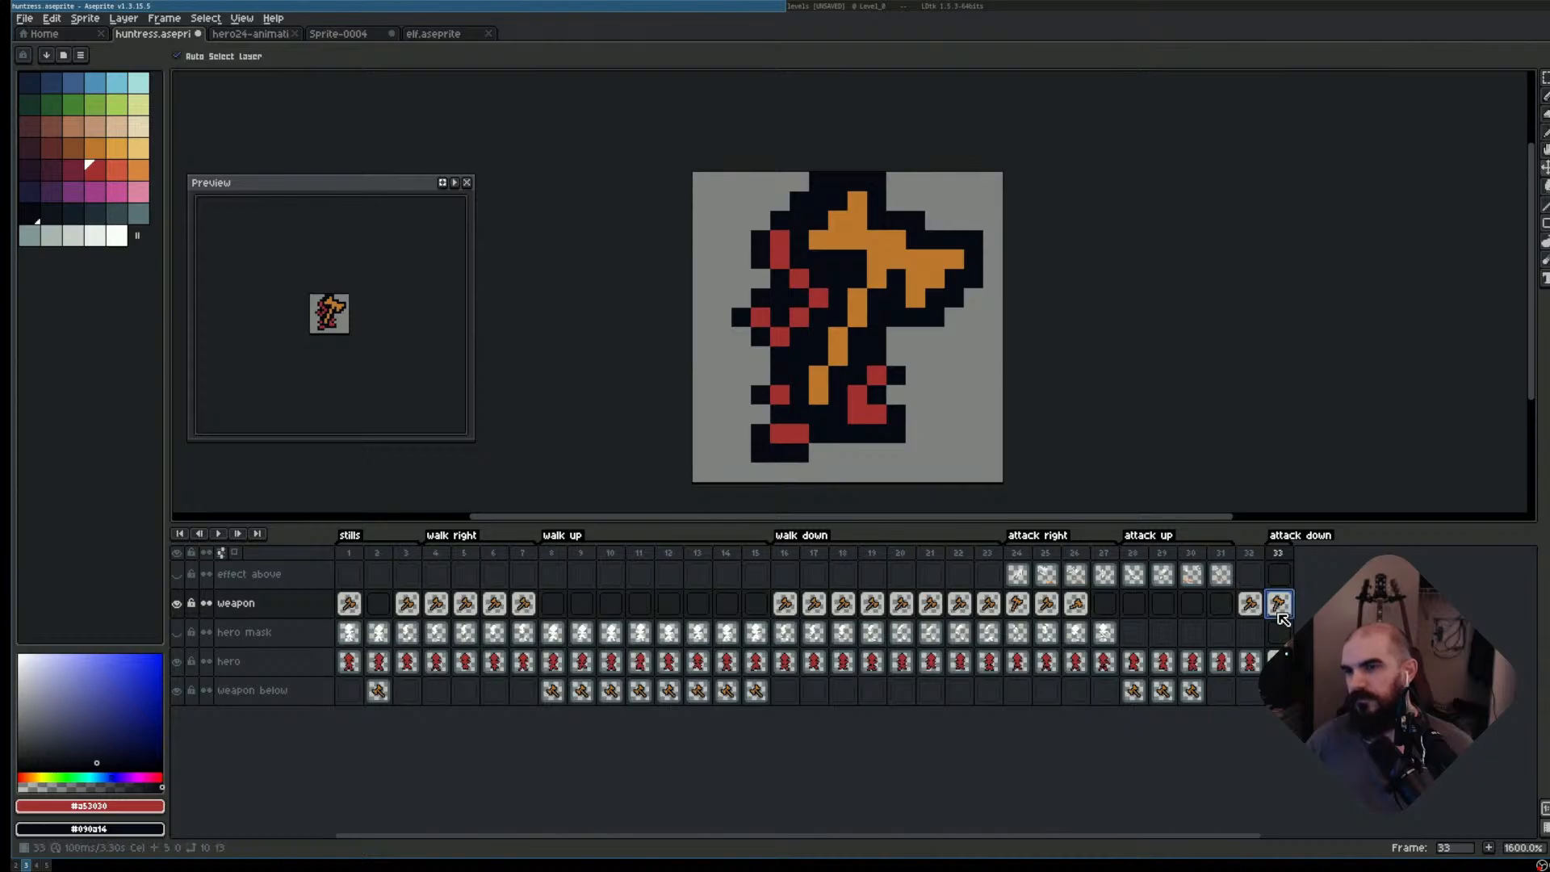
- Compare frame 33 with and without the copied axe, keep the copy, and add new frame 34 after it
key("ctrl+z")
key("ctrl+y")
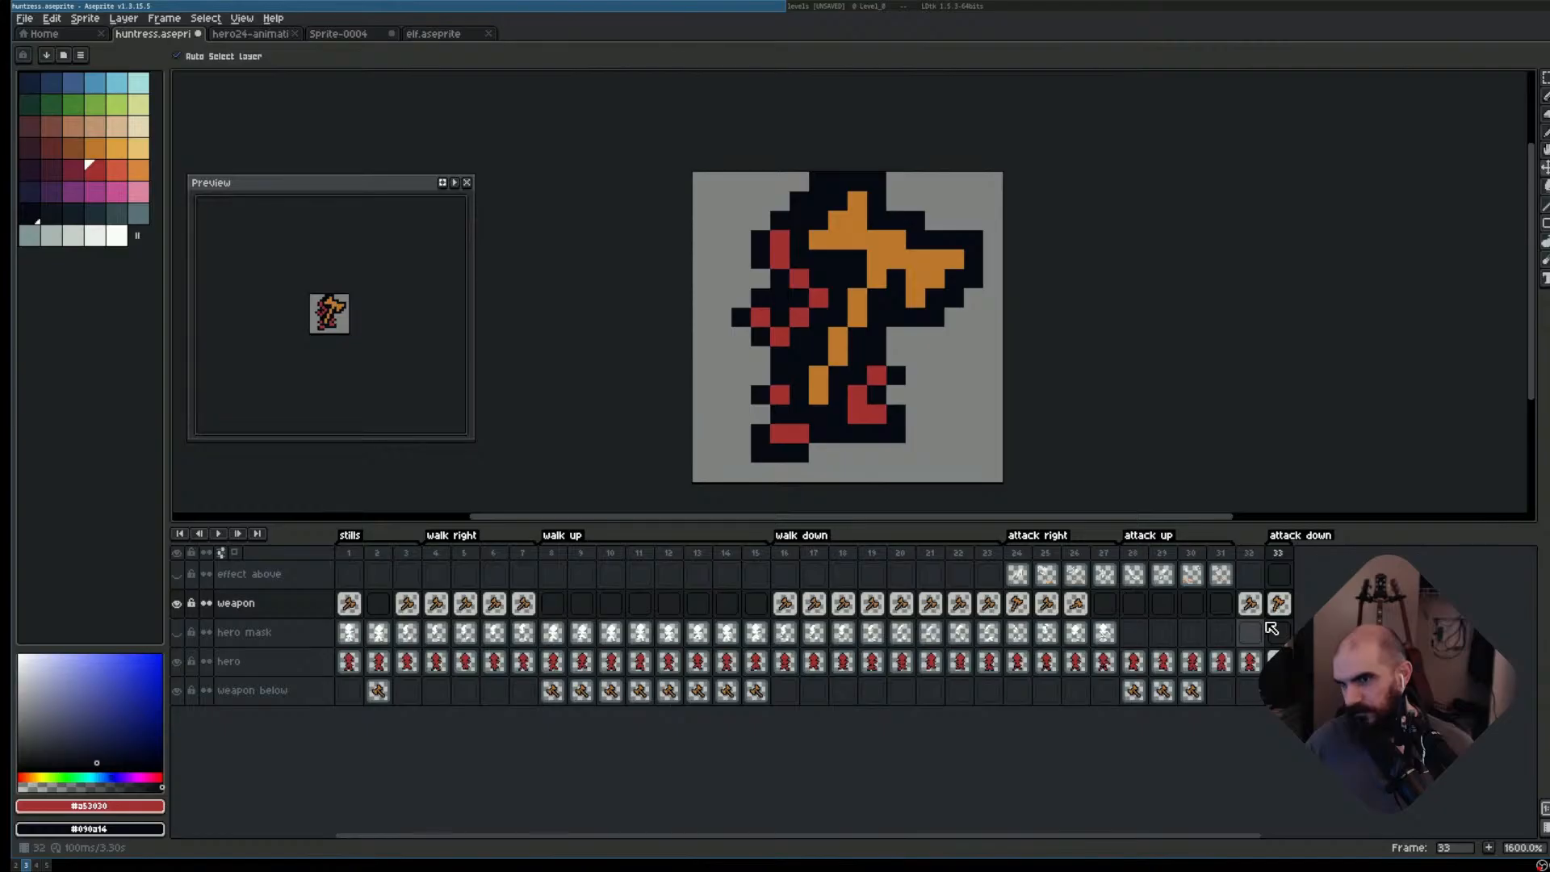
key("ctrl+z")
key("ctrl+y")
key("ctrl+z")
key("ctrl+y")
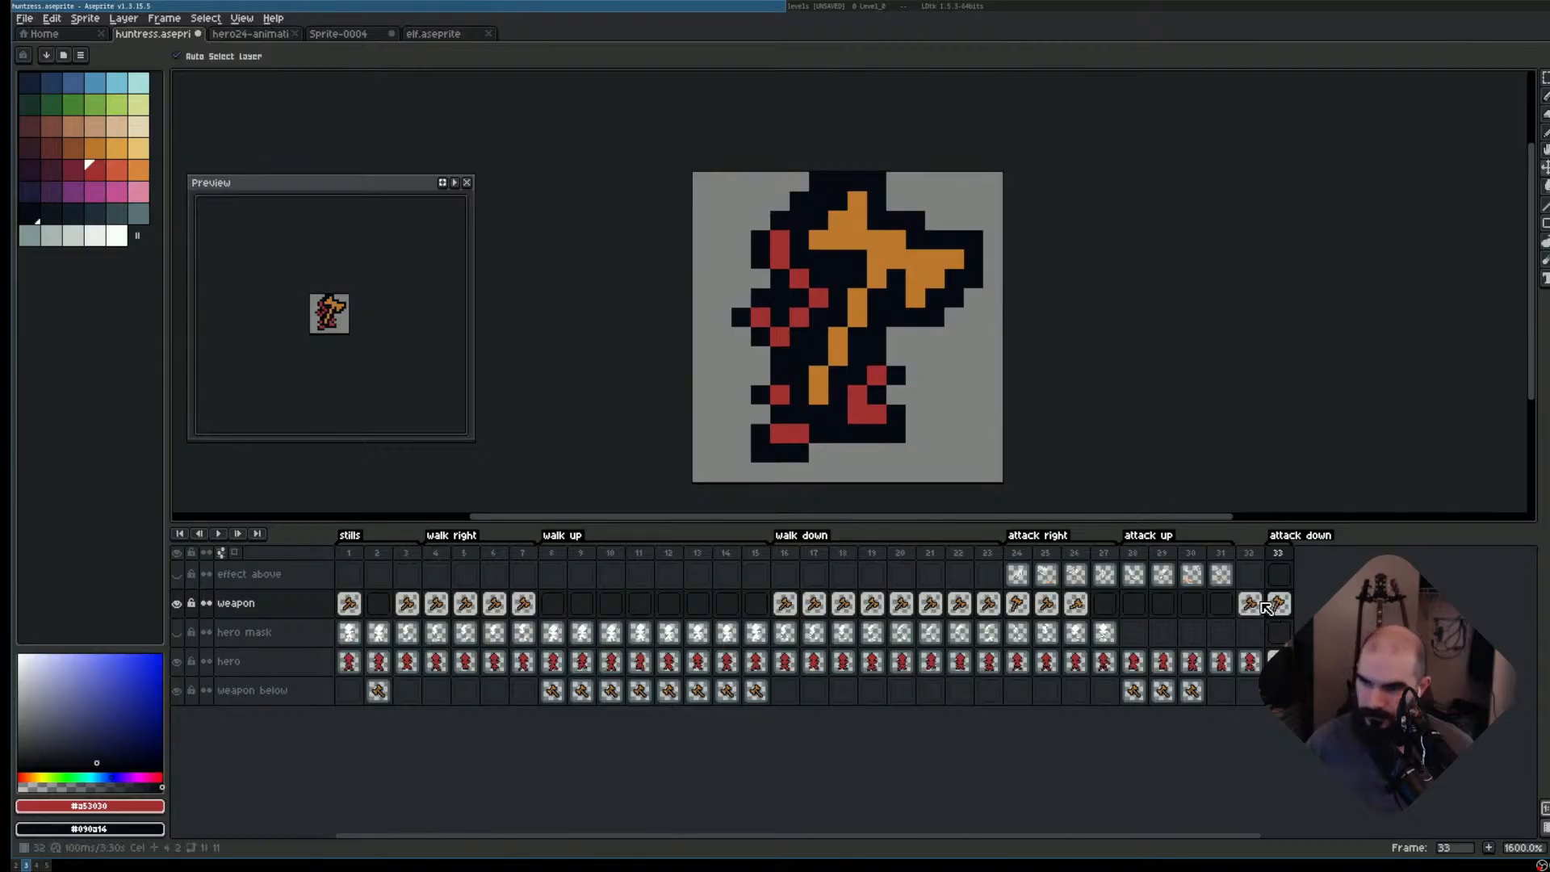
key("alt+n")
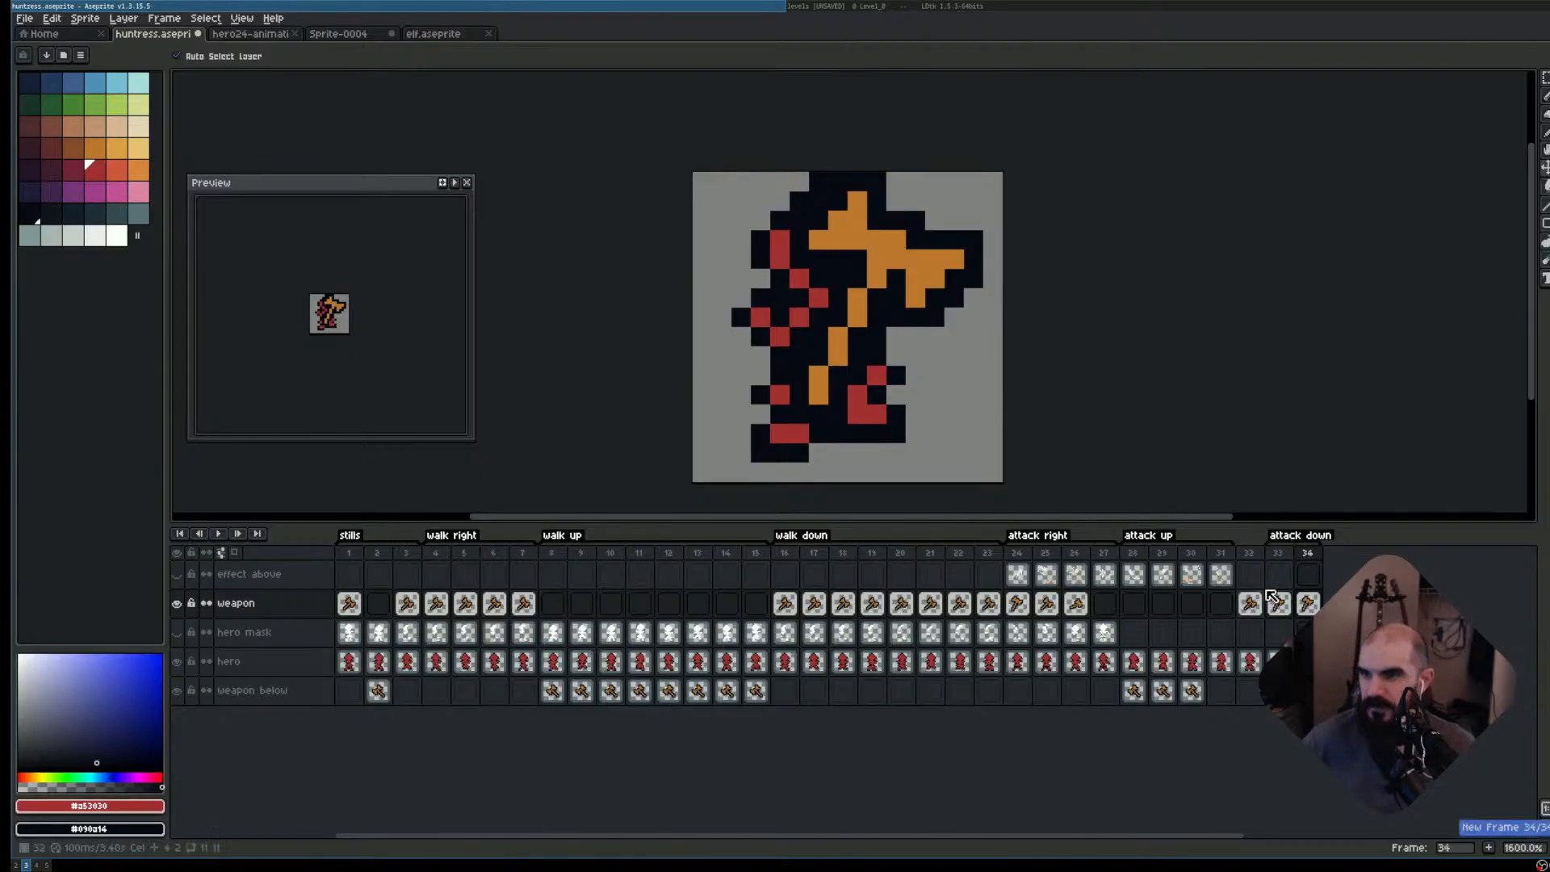
- Examine the axe's position against the body across the walk down frames and attack right's opening frames
left_click(814, 606)
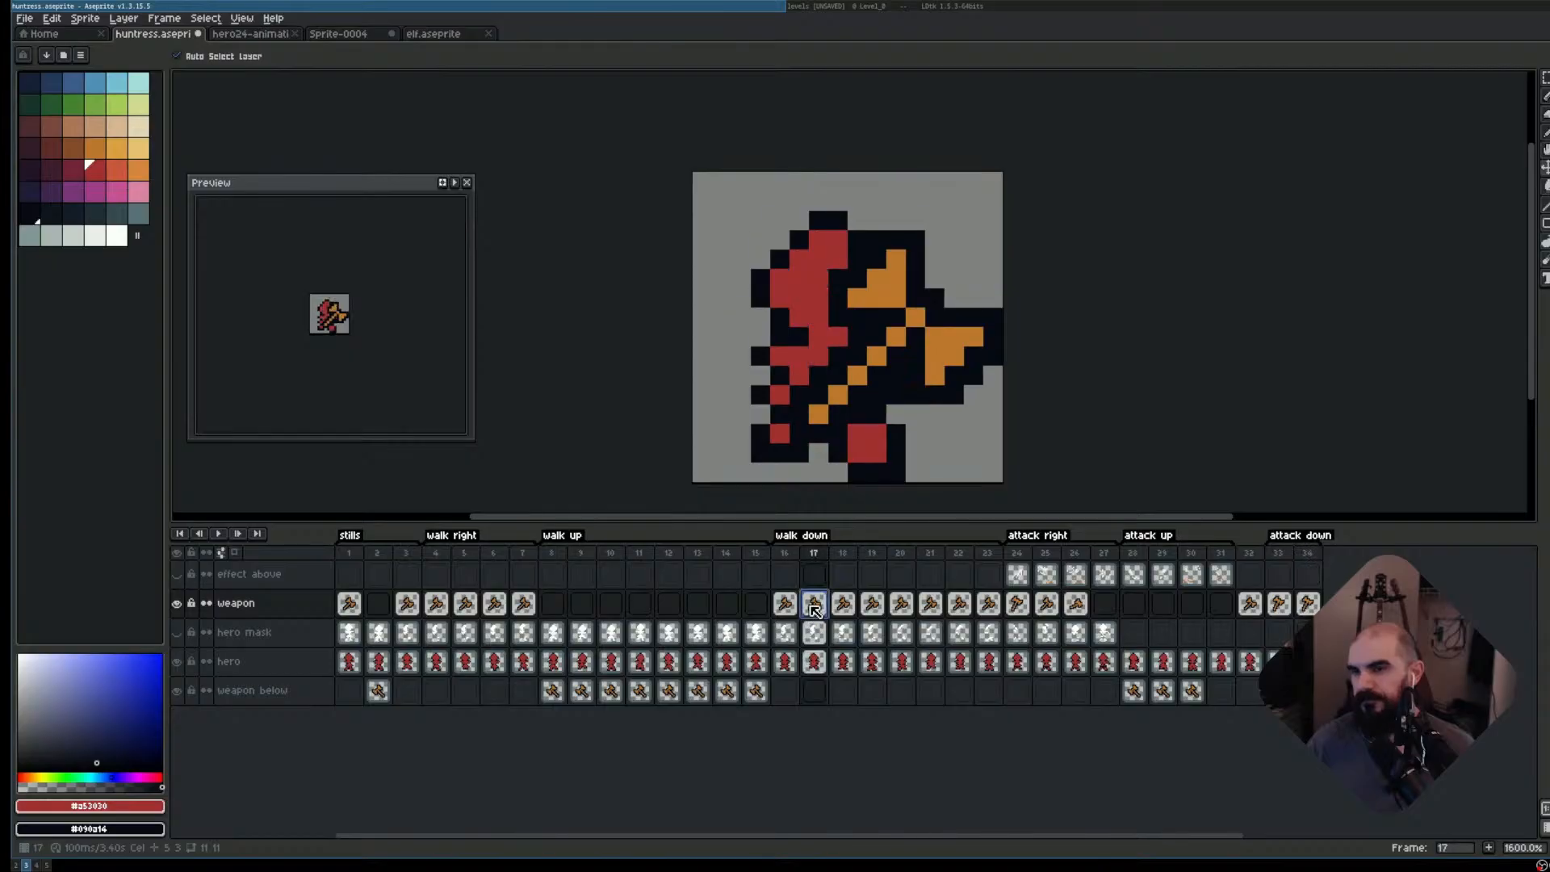
key("Right")
key("Right")
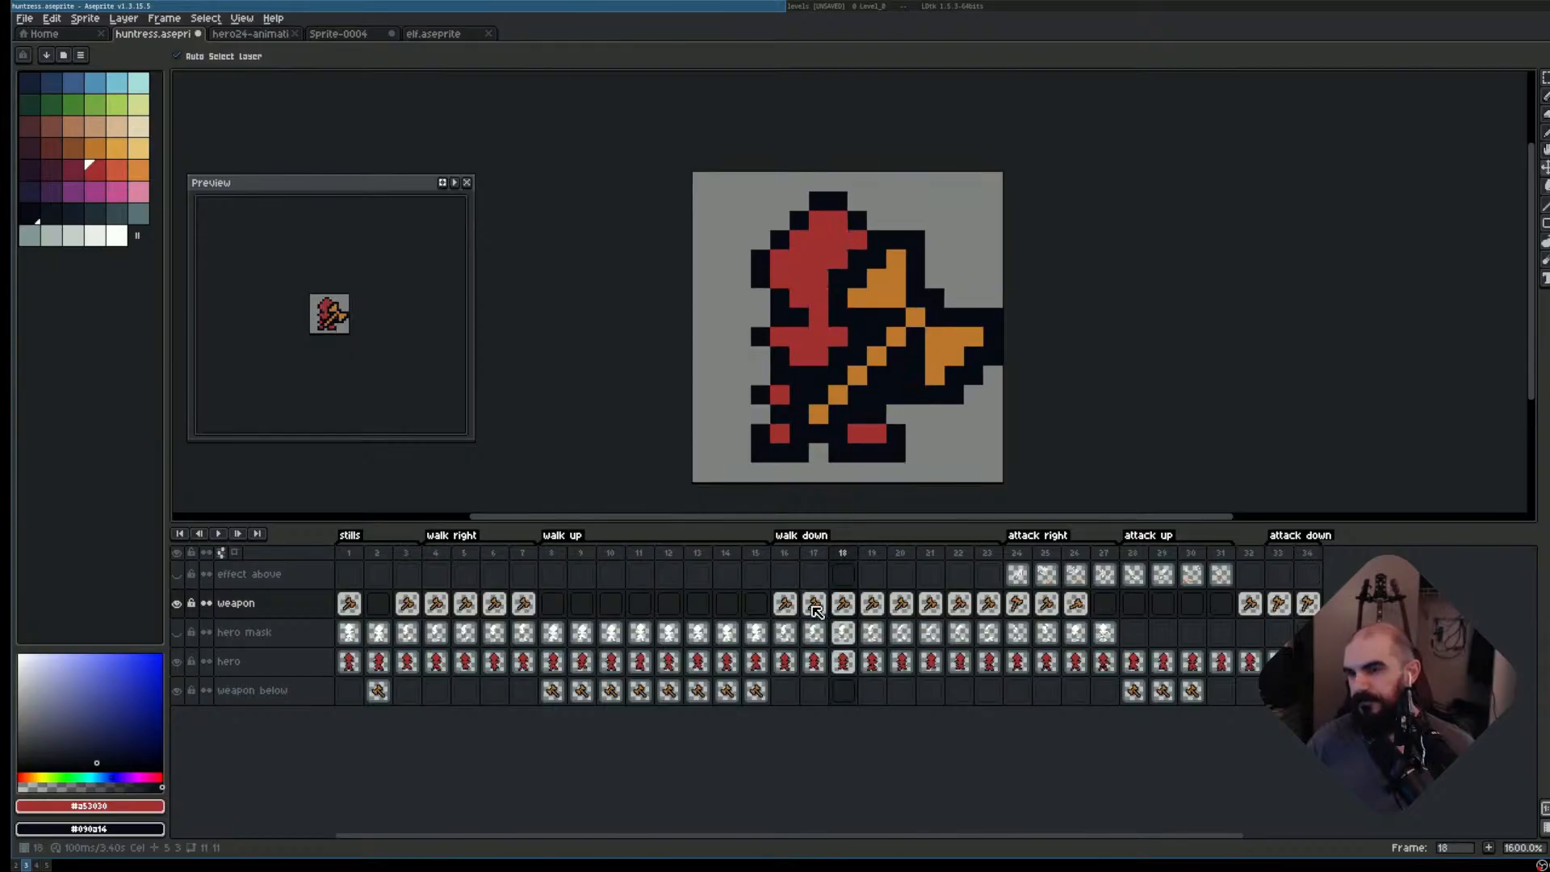
key("Left")
key("Left")
key("Left")
key("Right")
key("Right")
key("Right")
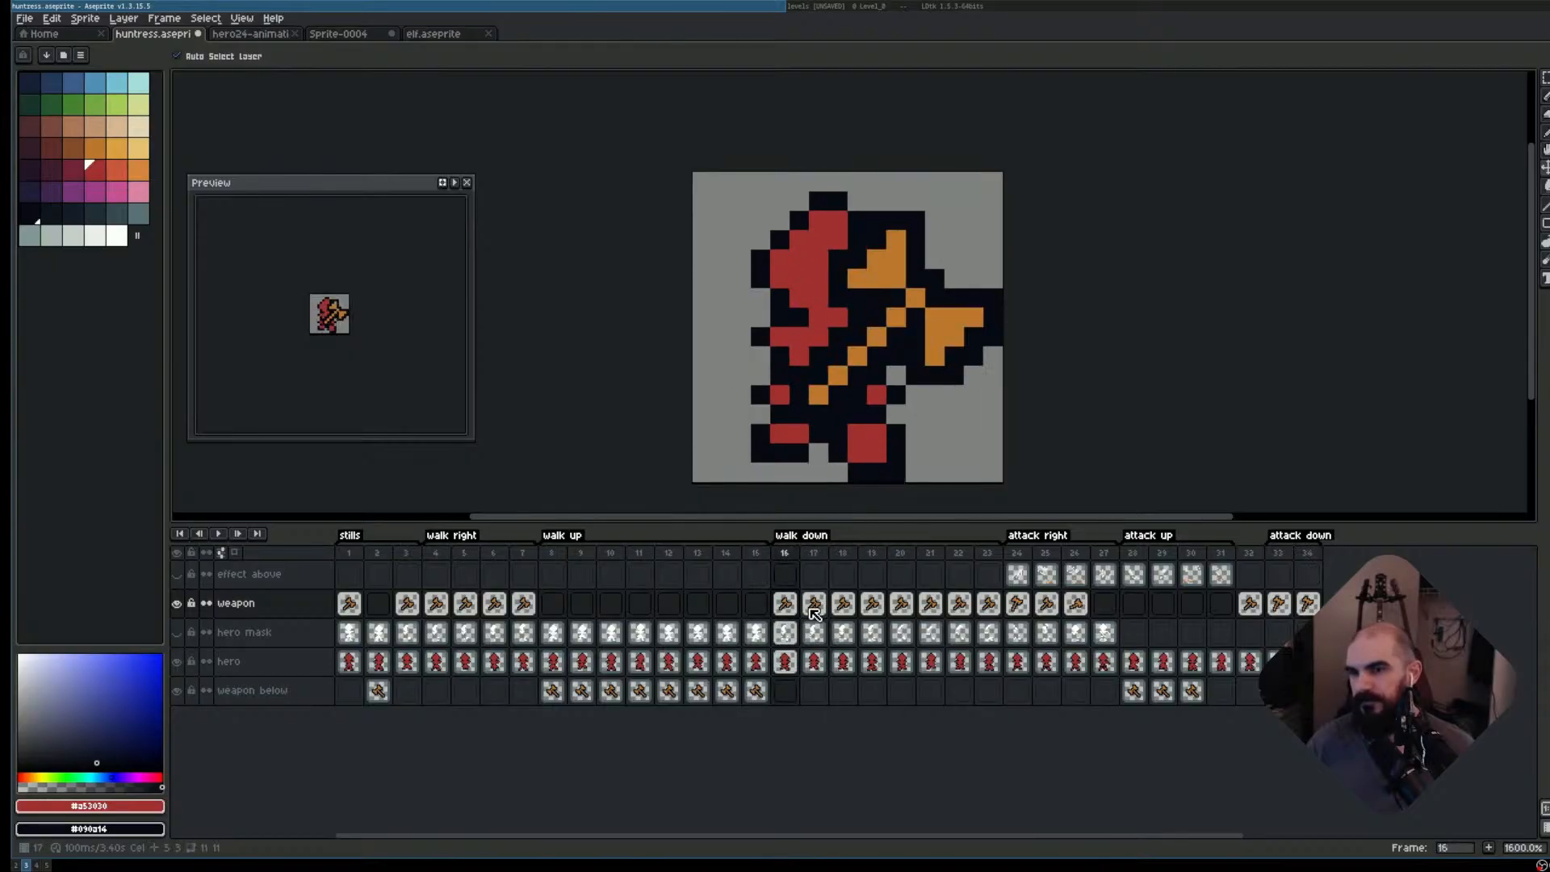
key("Right")
key("Right")
key("Right")
key("Right")
key("Right")
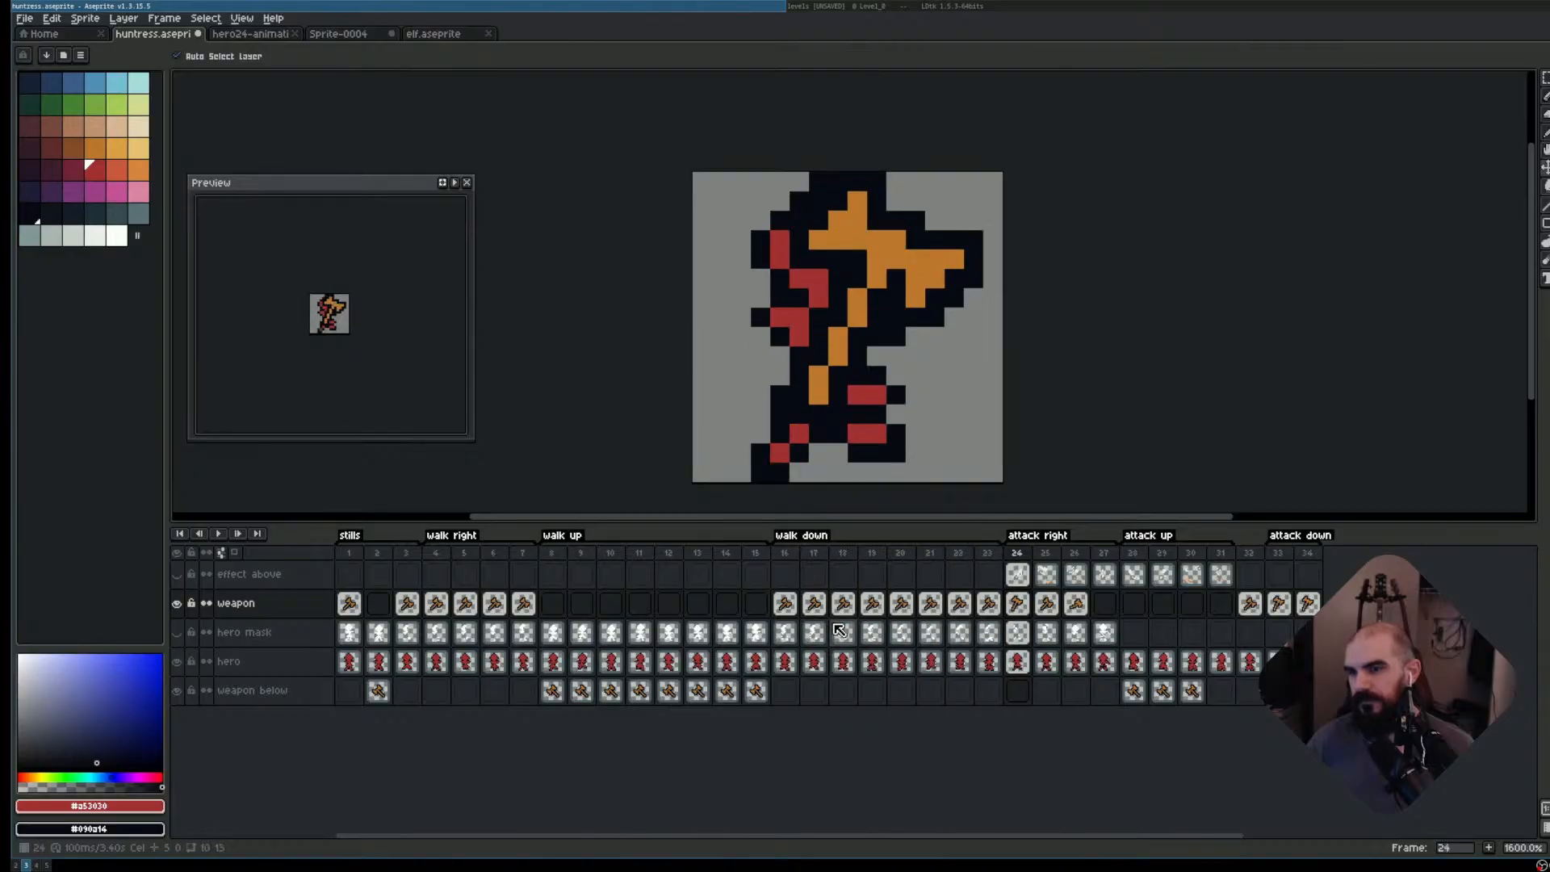
key("Left")
key("Left")
key("Left")
key("Left")
key("Left")
key("Left")
key("Left")
key("Left")
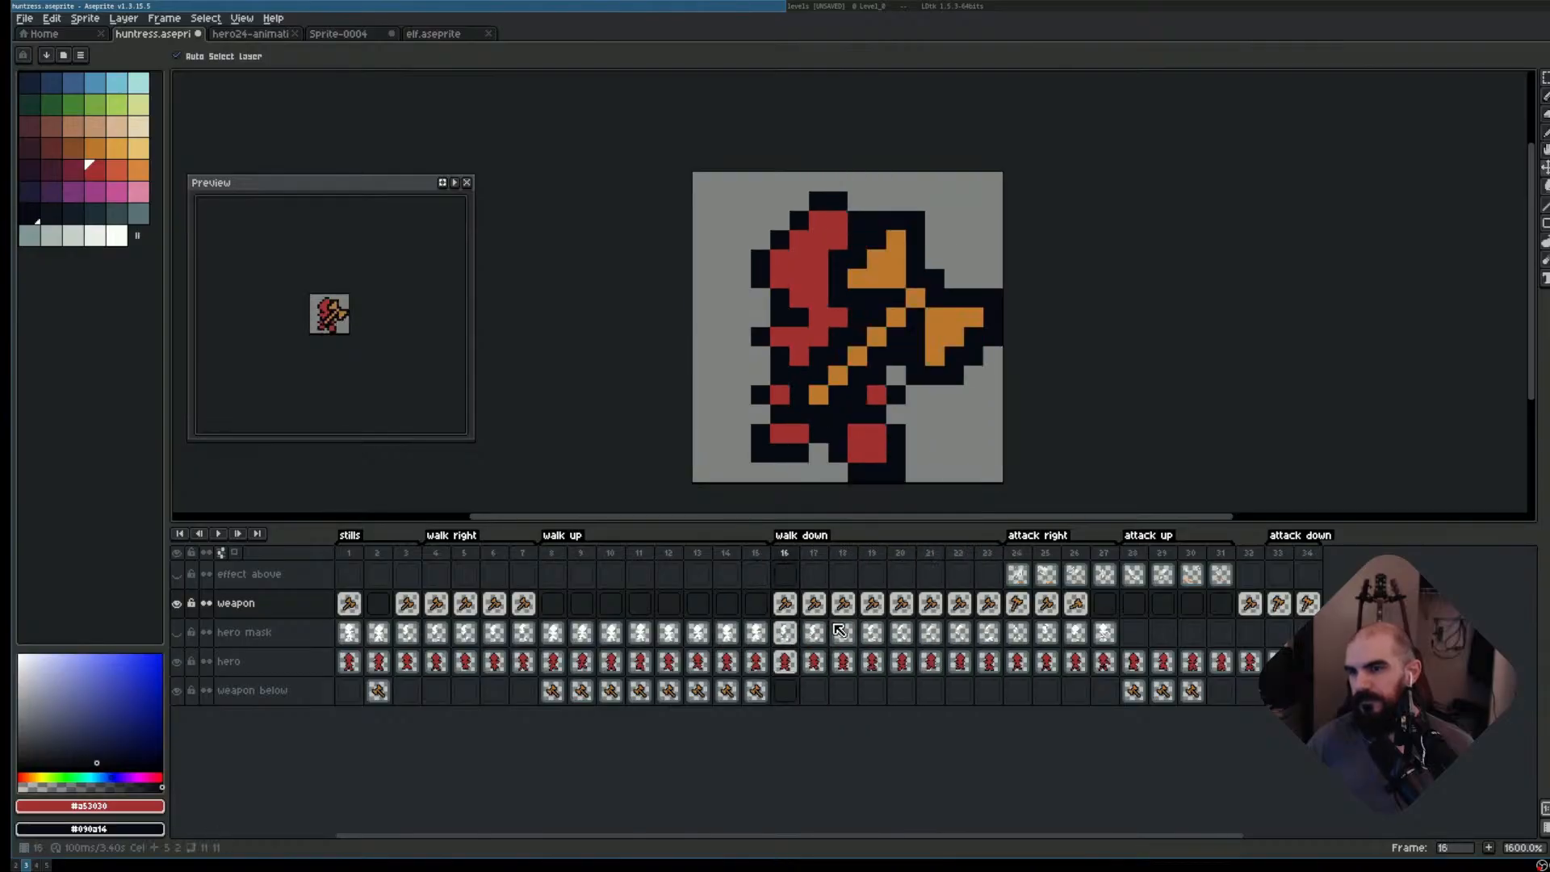
key("Right")
key("Right")
key("Right")
key("Right")
key("Right")
key("Right")
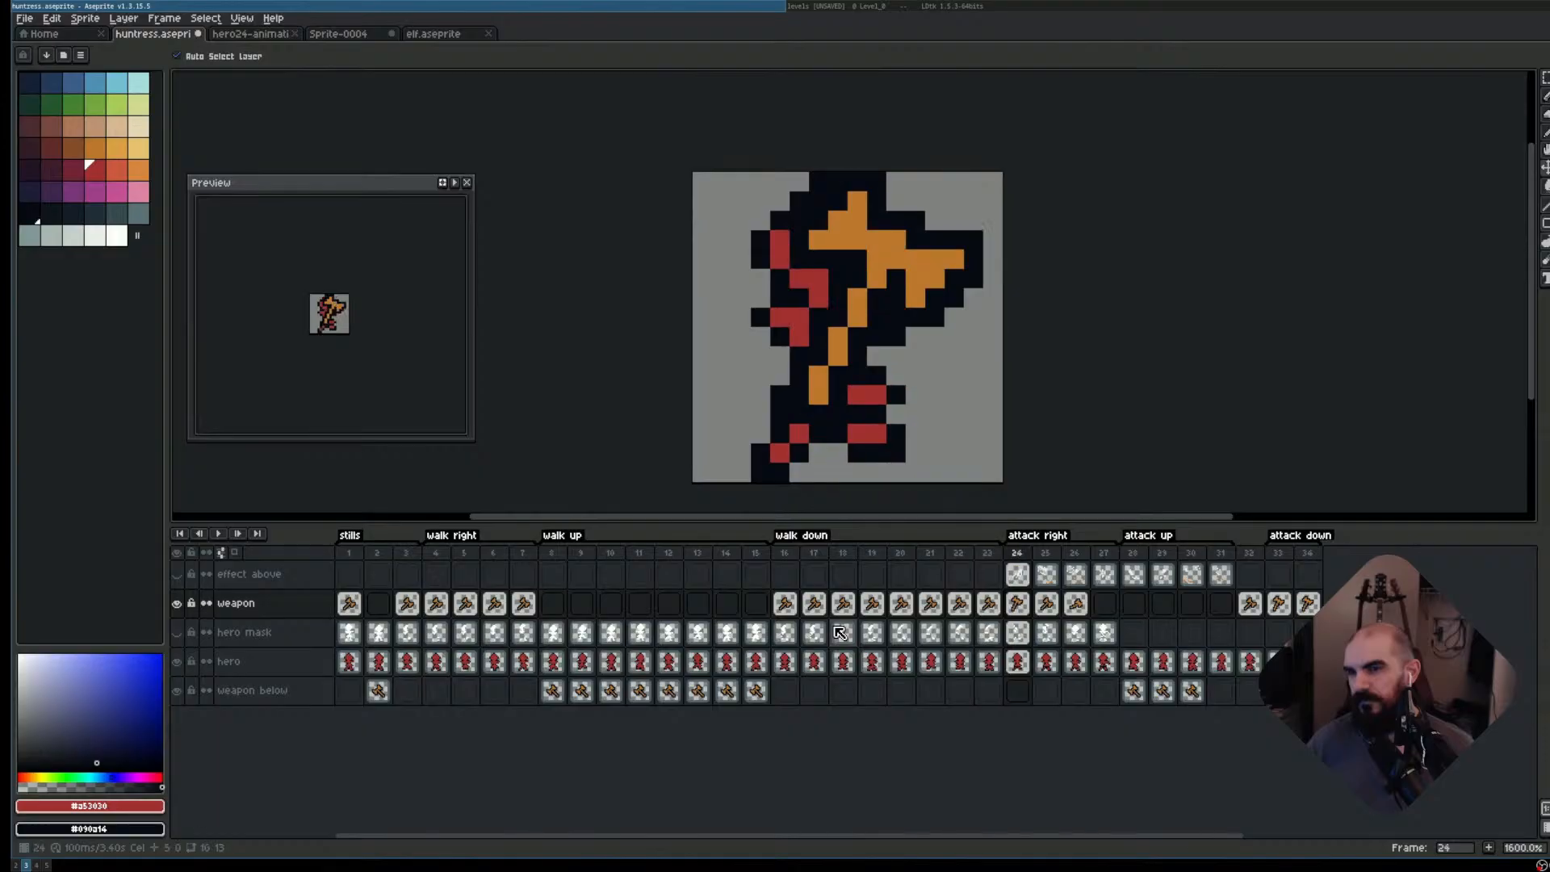
left_click(844, 631)
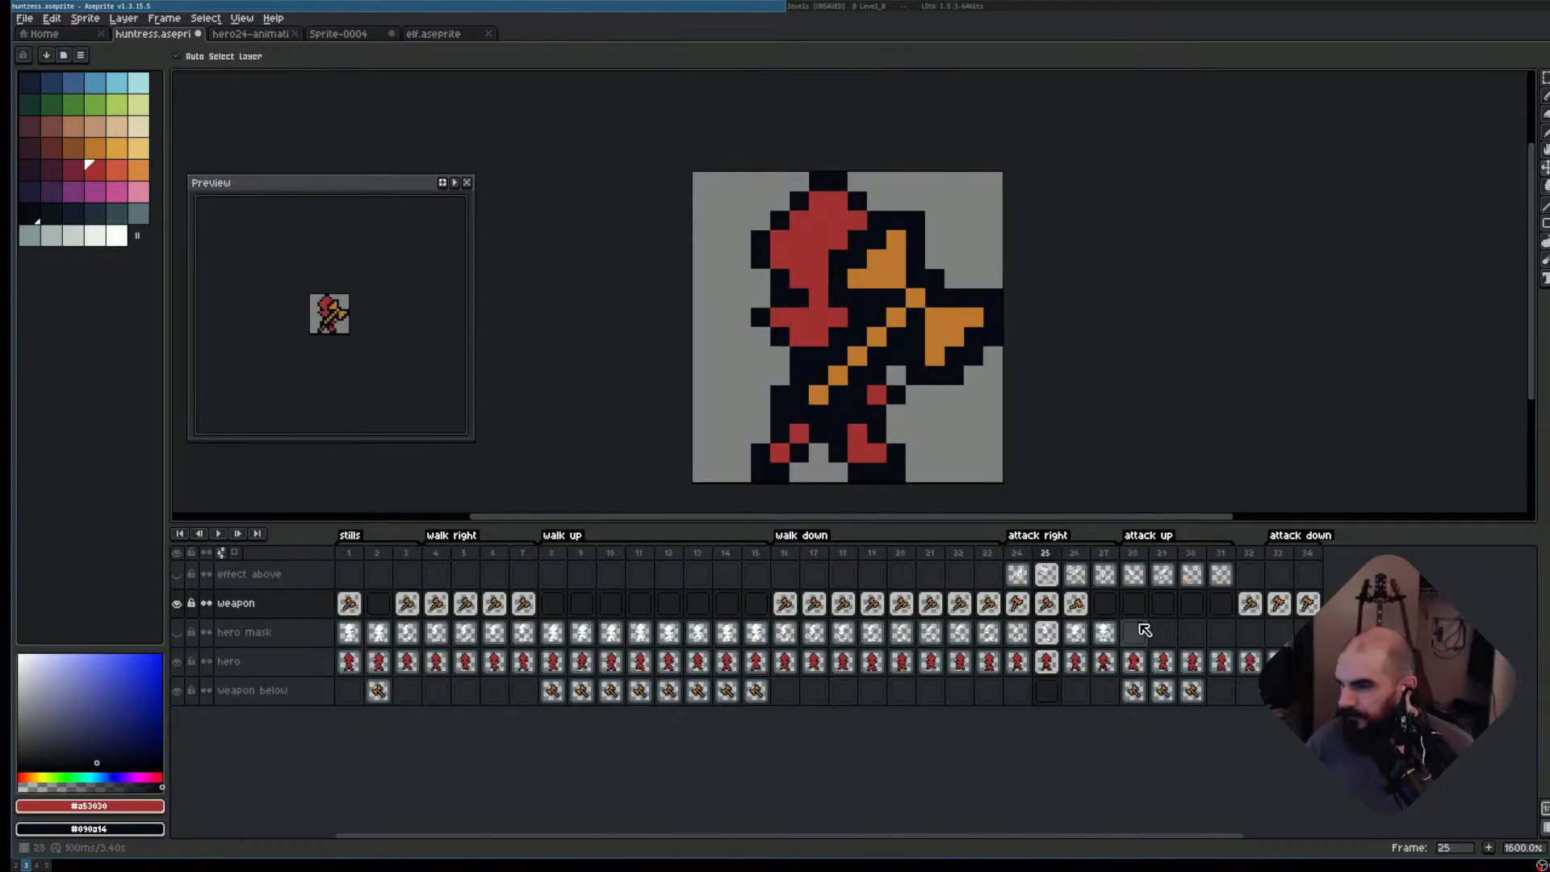
- Delete the axe cel from frame 34 on the weapon layer
left_click(1308, 604)
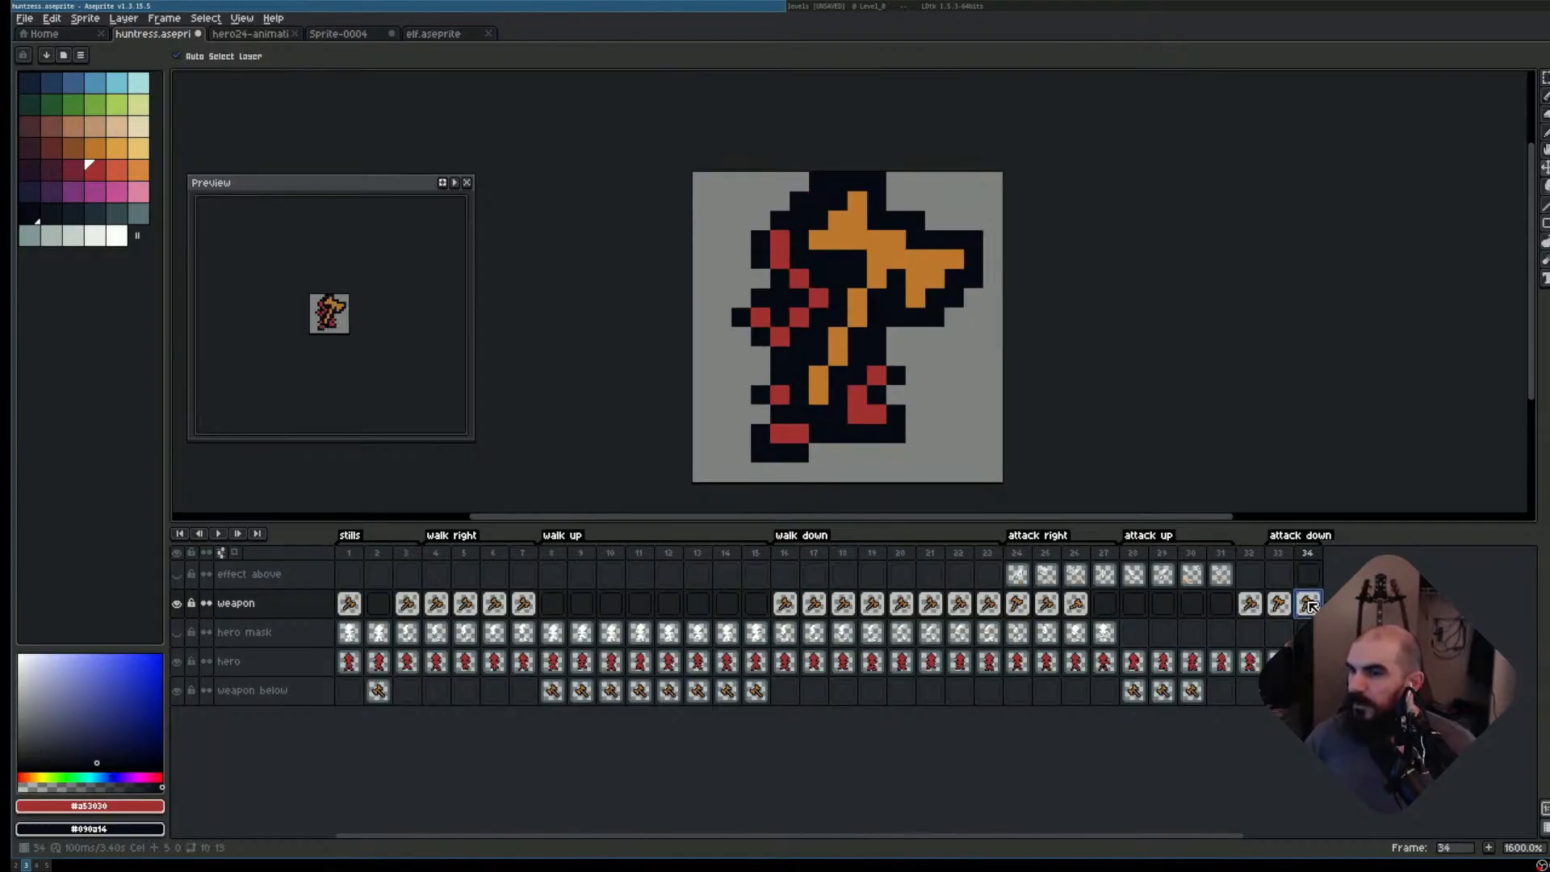
key("Delete")
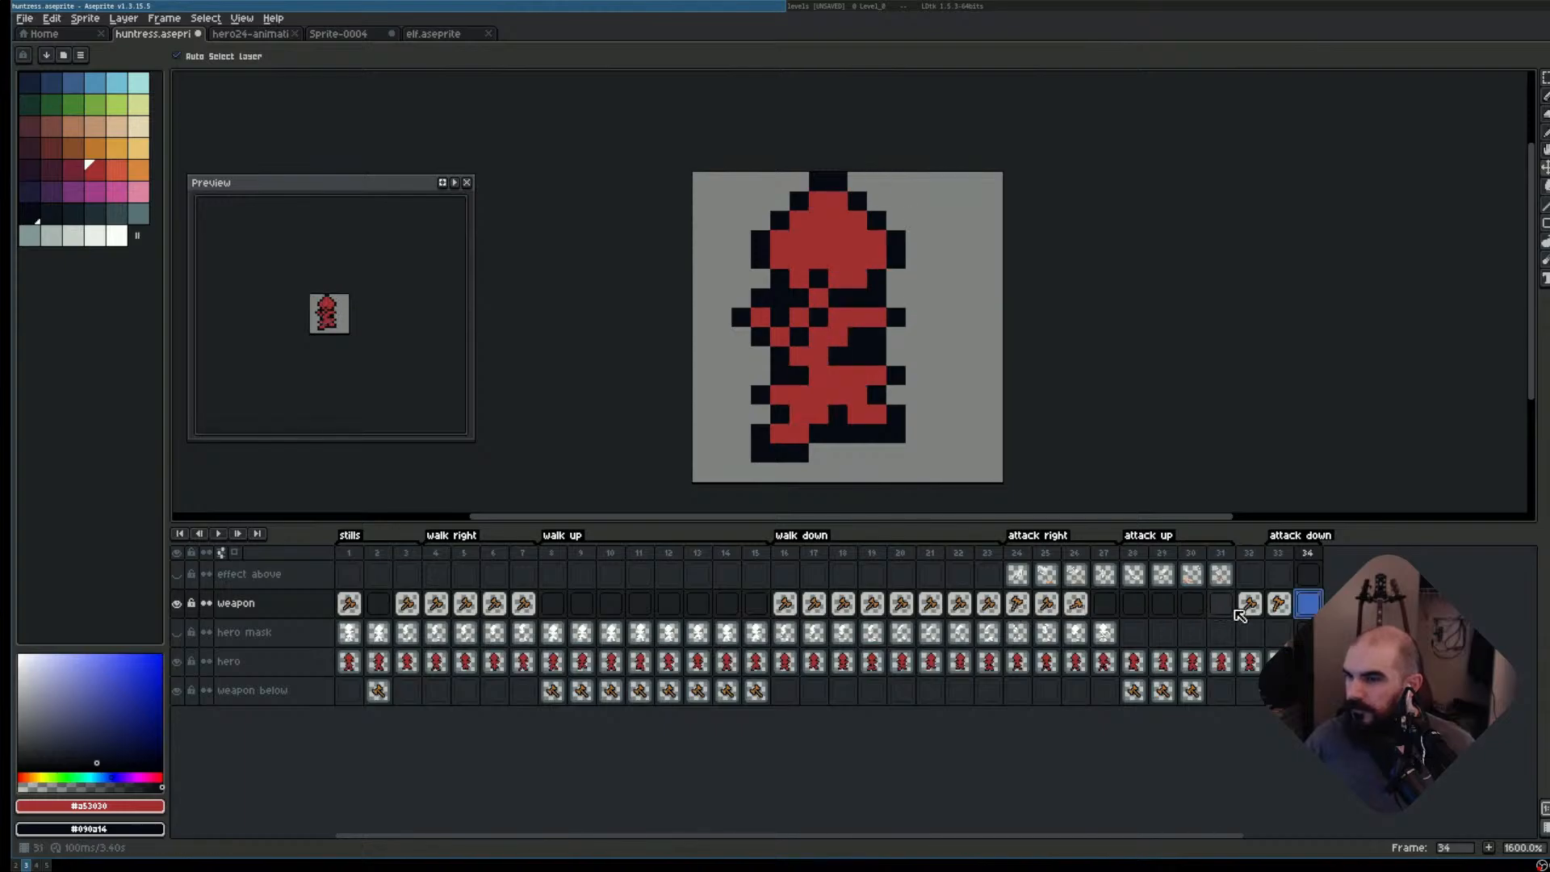
- Copy frame 25's weapon cel to the empty weapon cel of frame 34
left_click(1287, 612)
left_click(1308, 604)
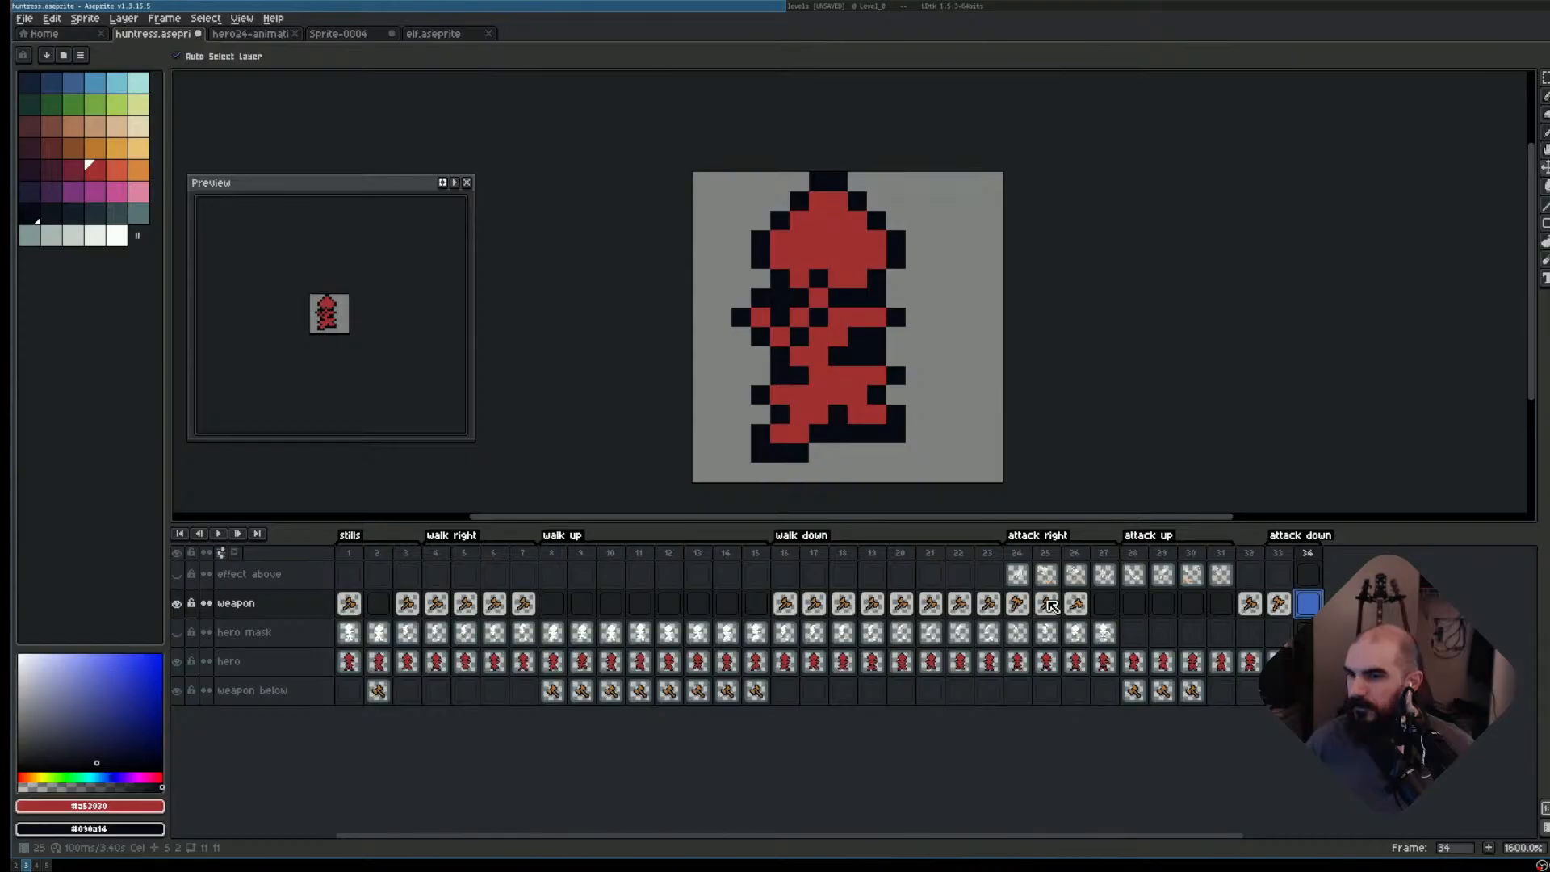
left_click_drag(1050, 606, 1312, 606)
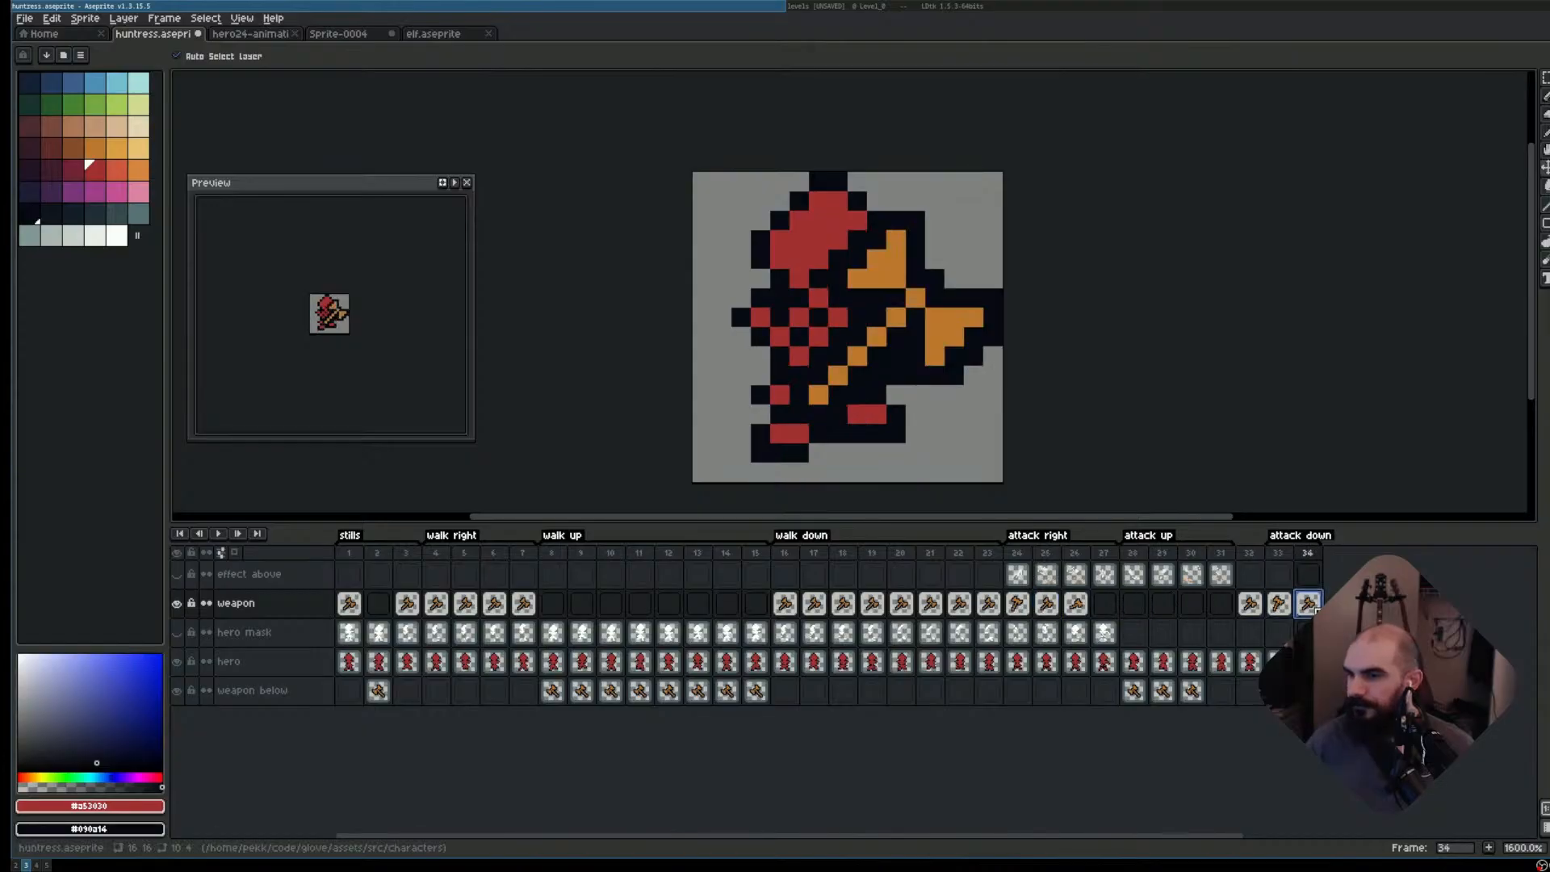
- Flip repeatedly between frames 33 and 34 to examine how the axe swing reads against the hero's pose
left_click(1279, 572)
key("Right")
key("Left")
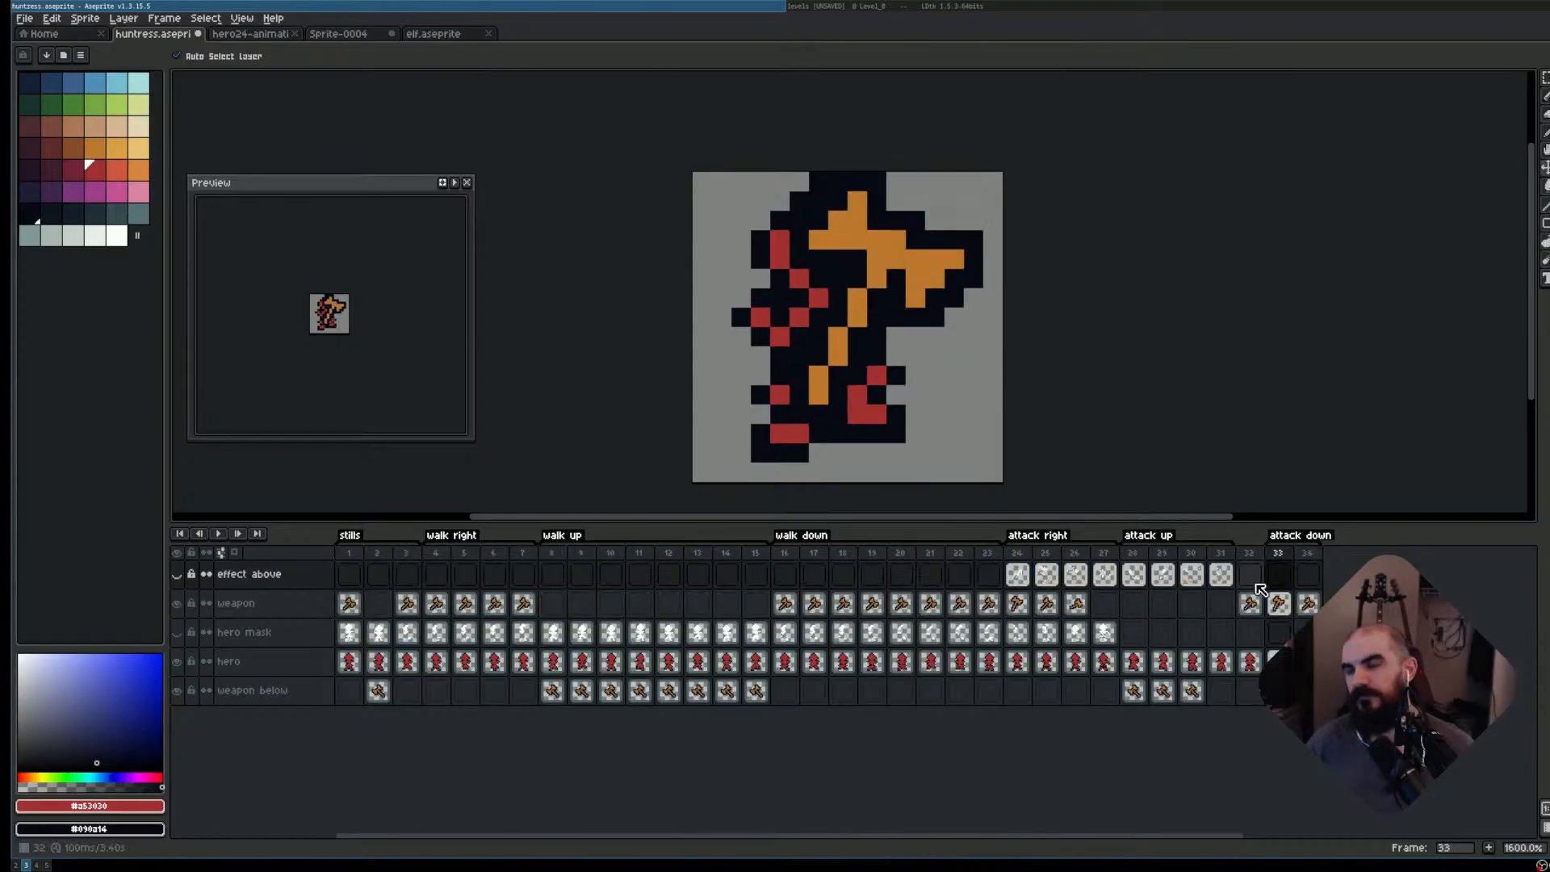
key("Right")
key("Left")
key("Right")
key("Left")
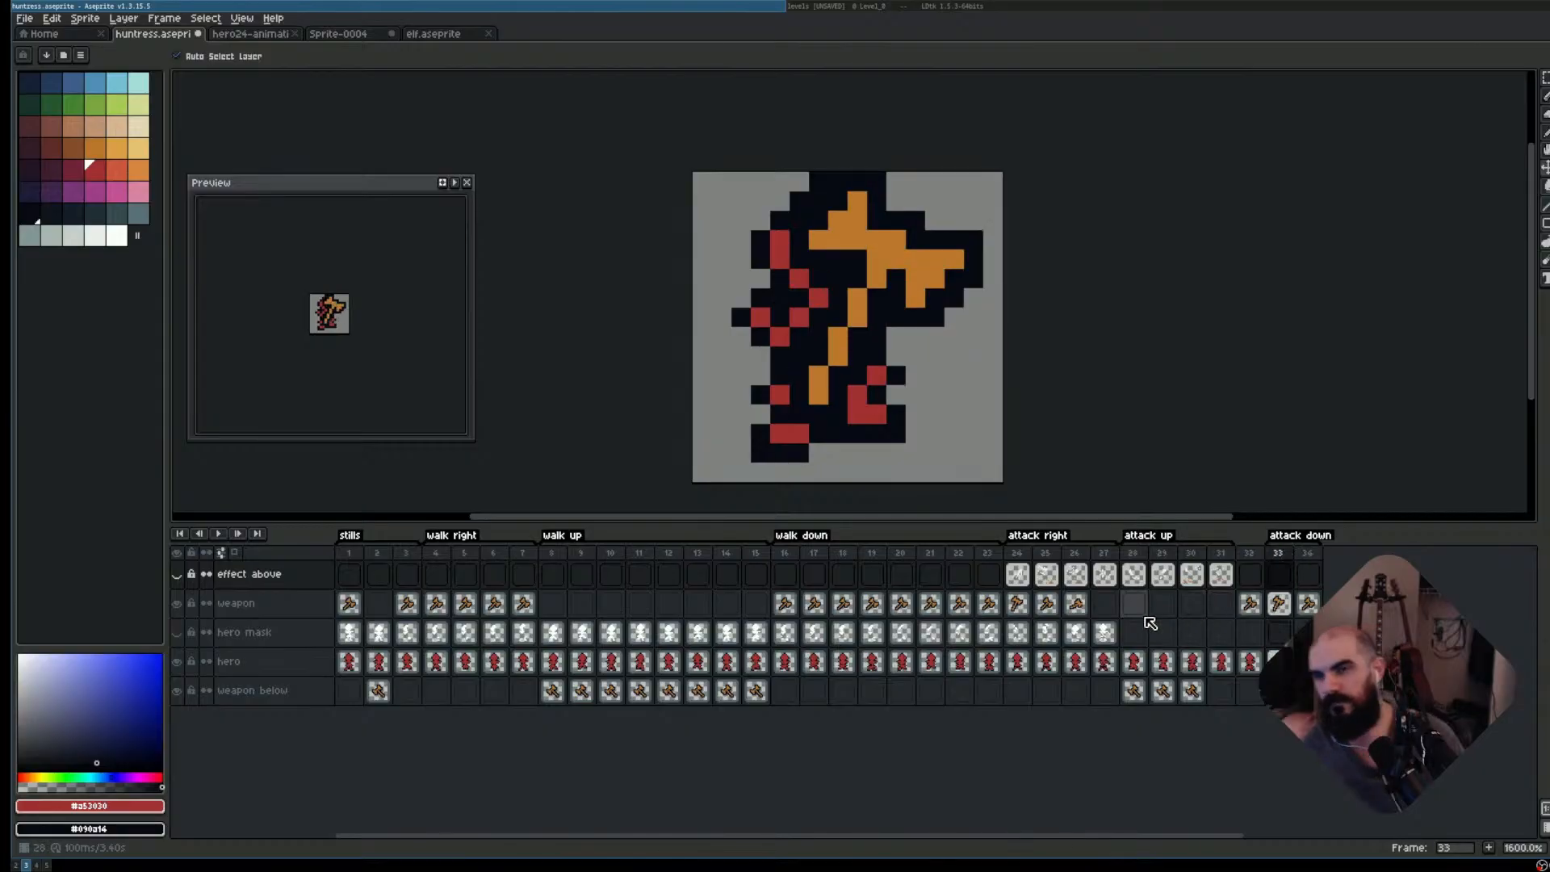
key("Right")
key("Left")
key("Left")
key("Right")
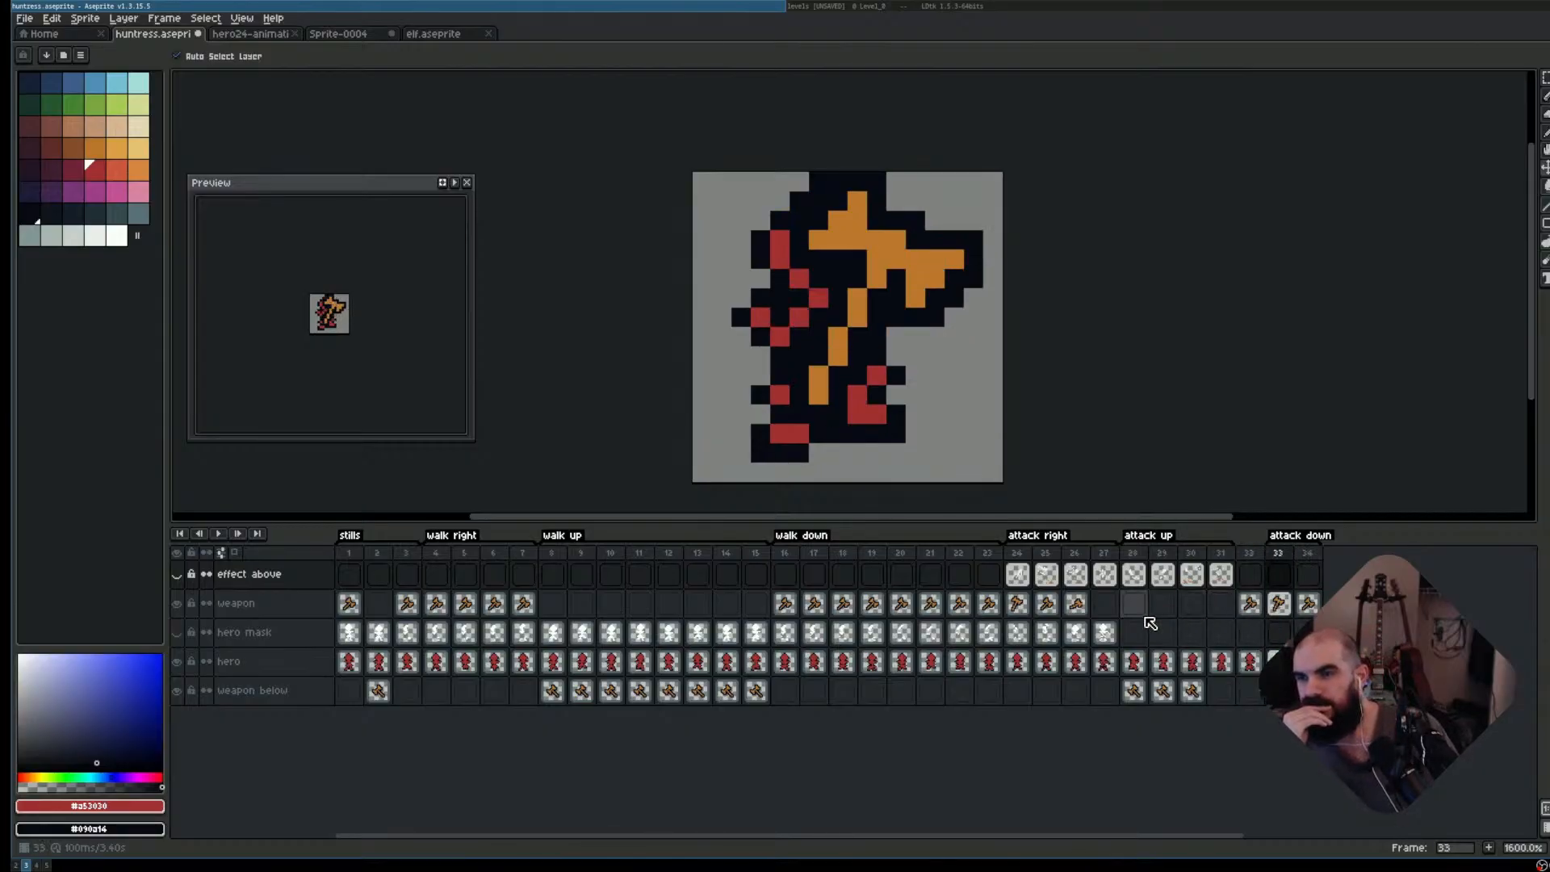
key("Right")
key("Left")
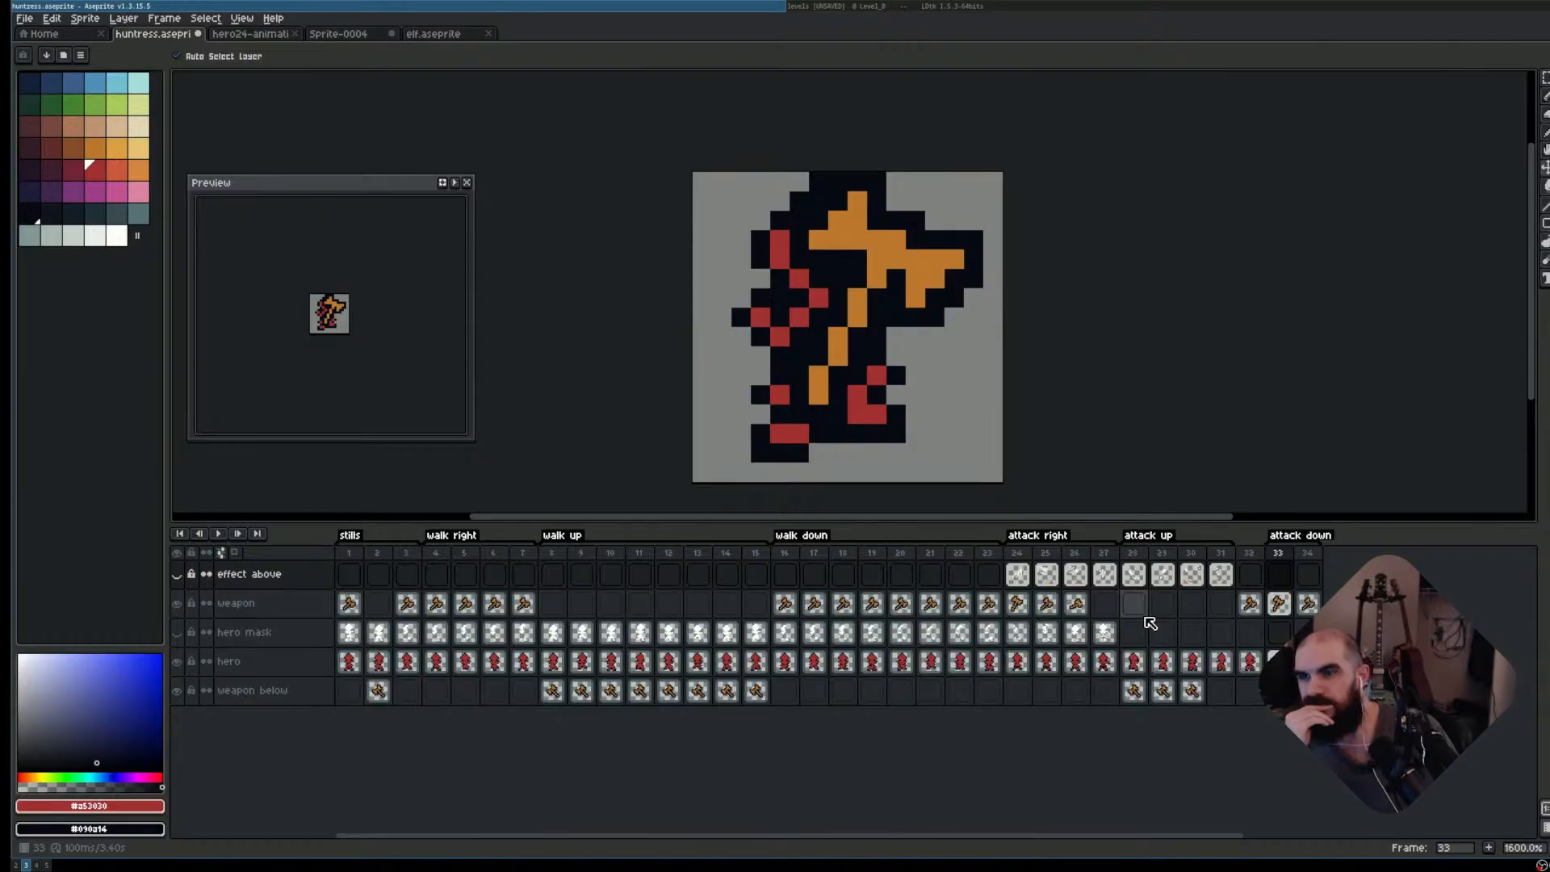
key("Right")
key("Left")
key("Left")
key("Right")
key("Right")
key("Right")
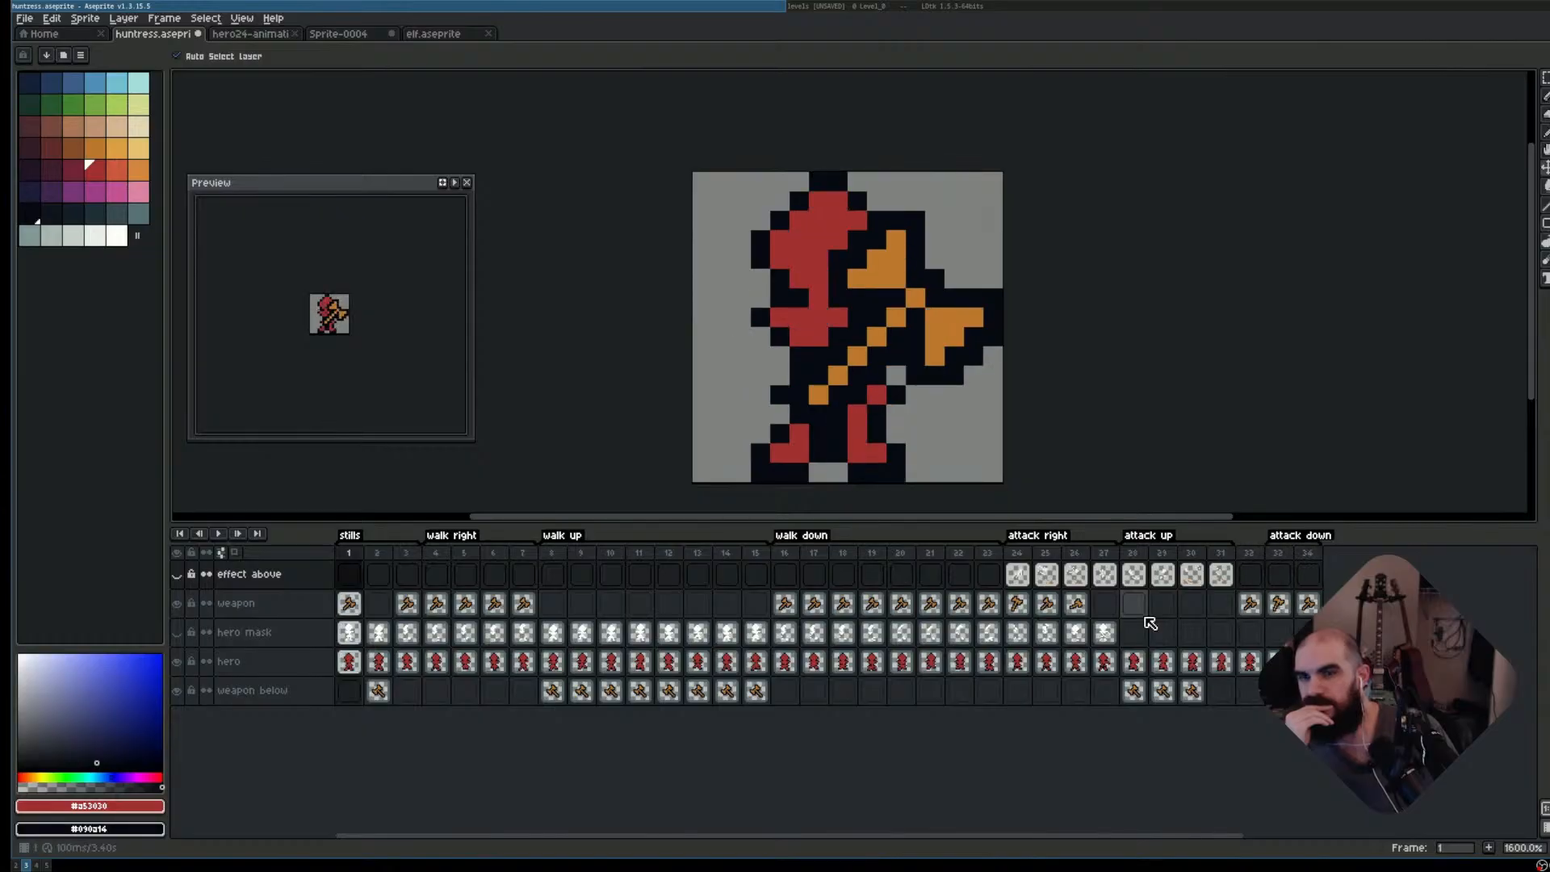
key("Left")
key("Left")
key("Right")
key("Left")
key("Right")
key("Left")
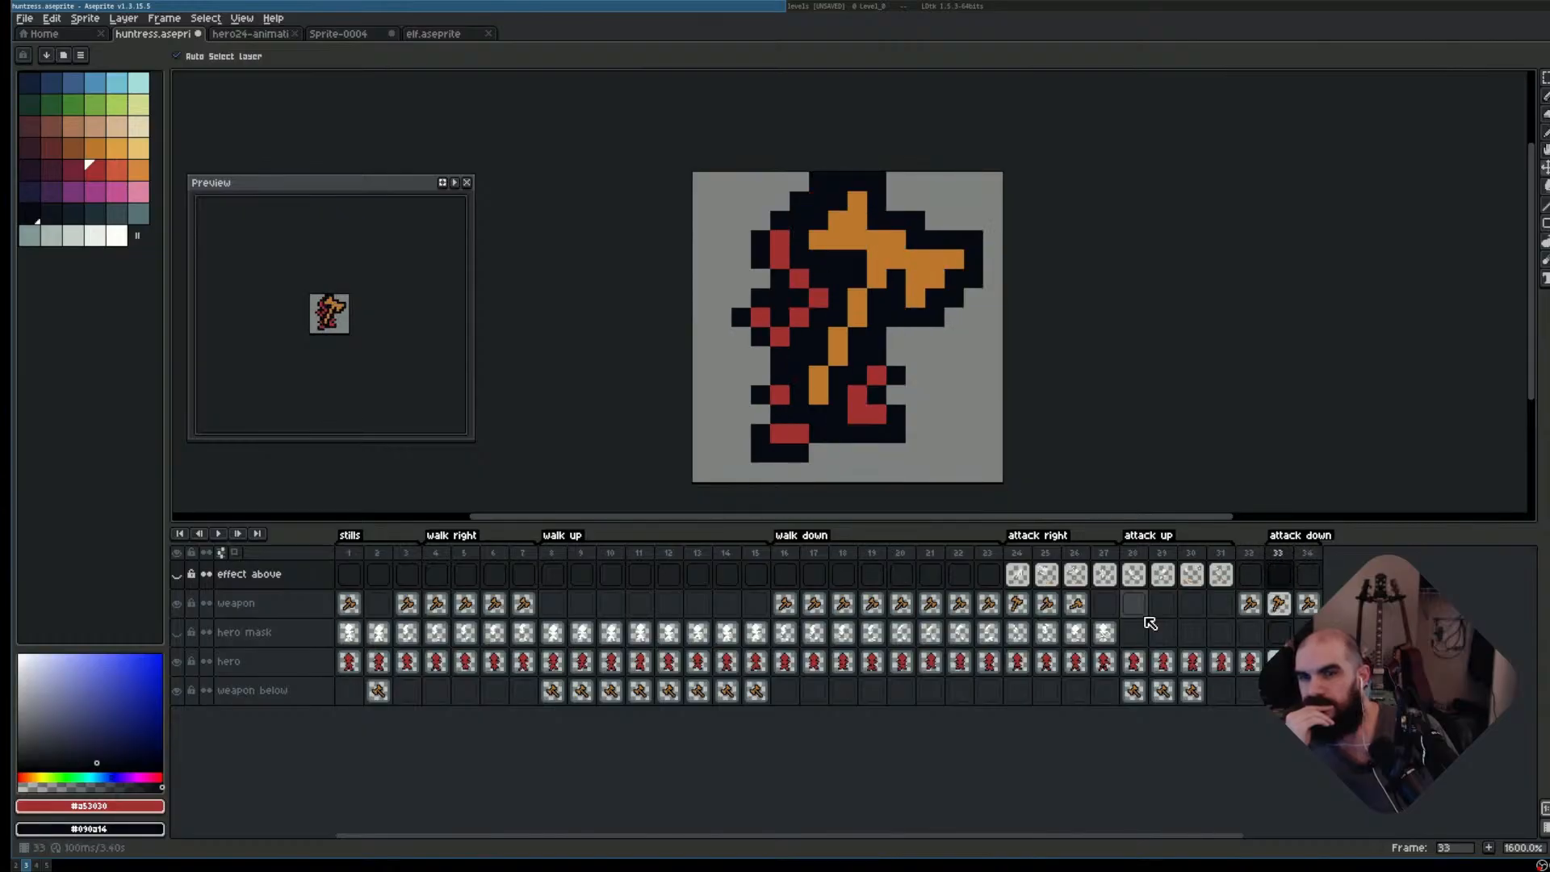
key("Right")
key("Left")
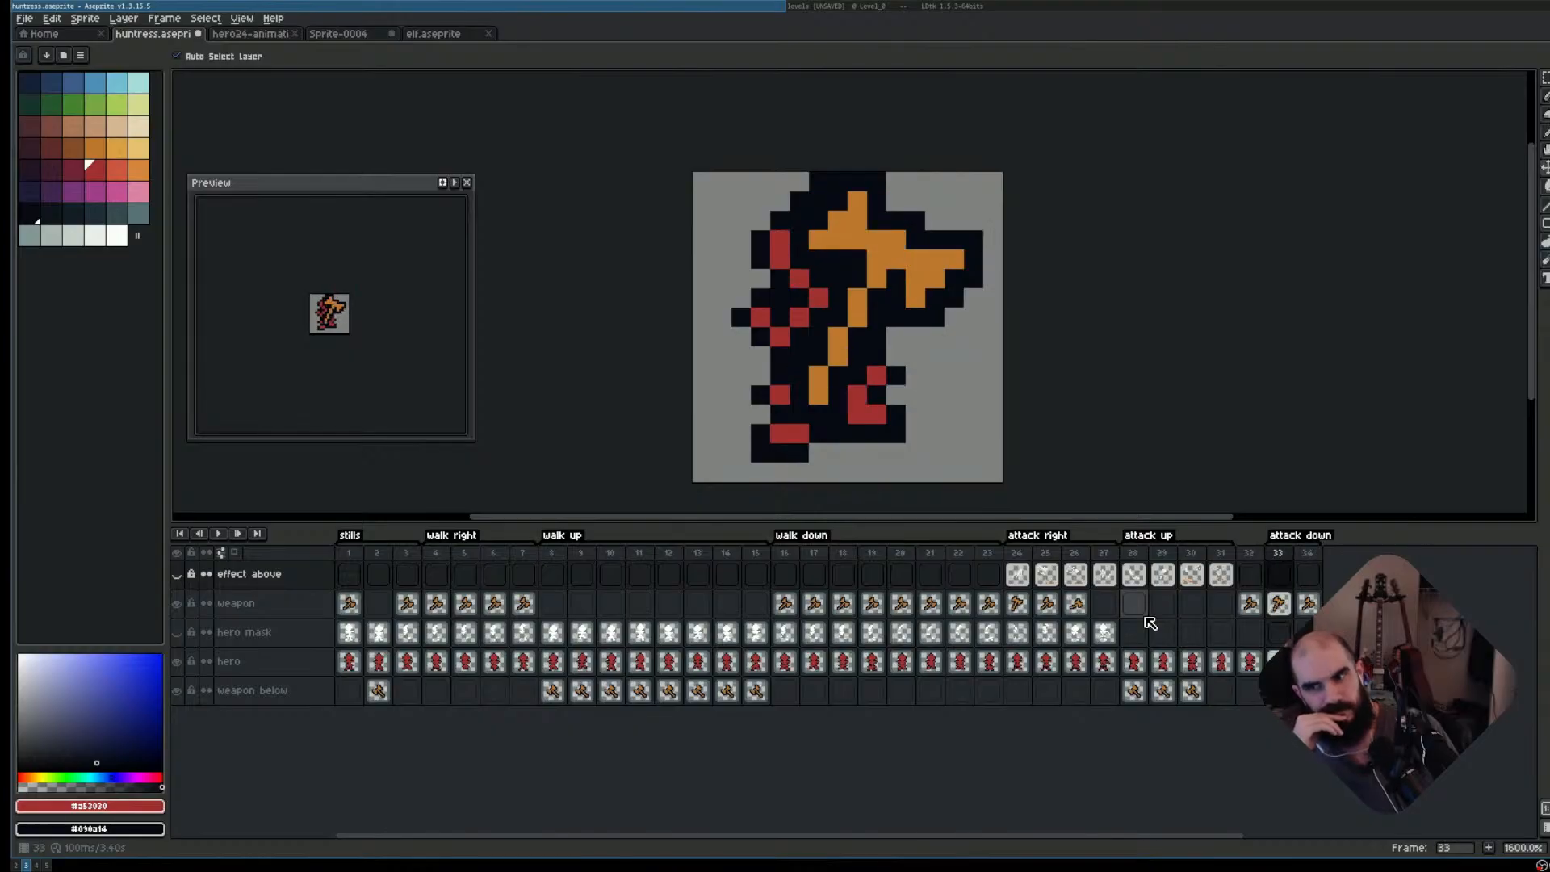
key("Right")
key("Right")
key("Left")
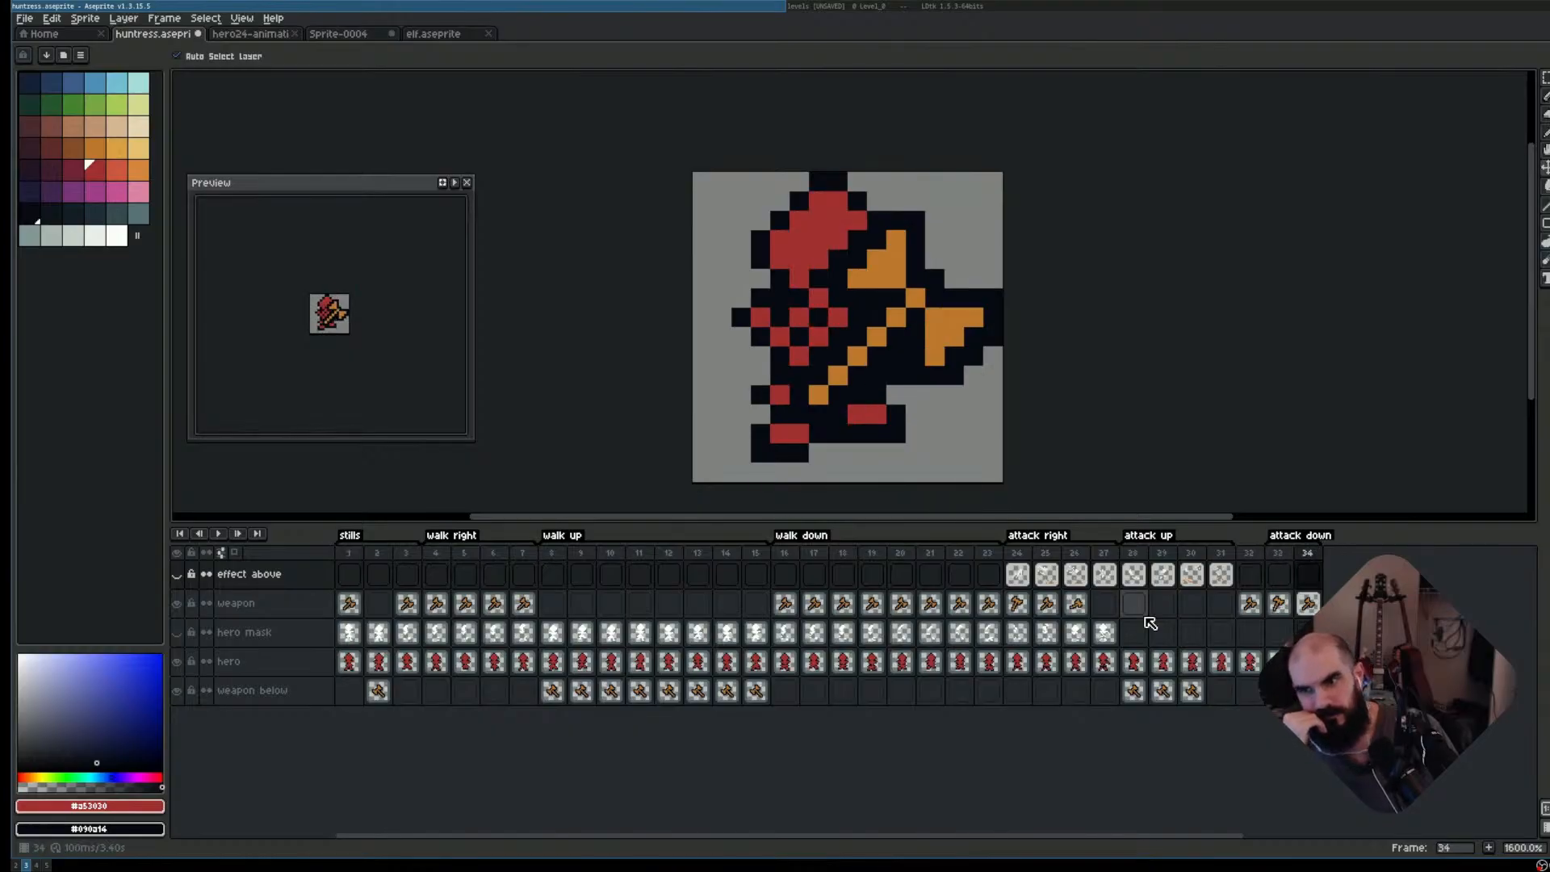
key("Left")
key("Right")
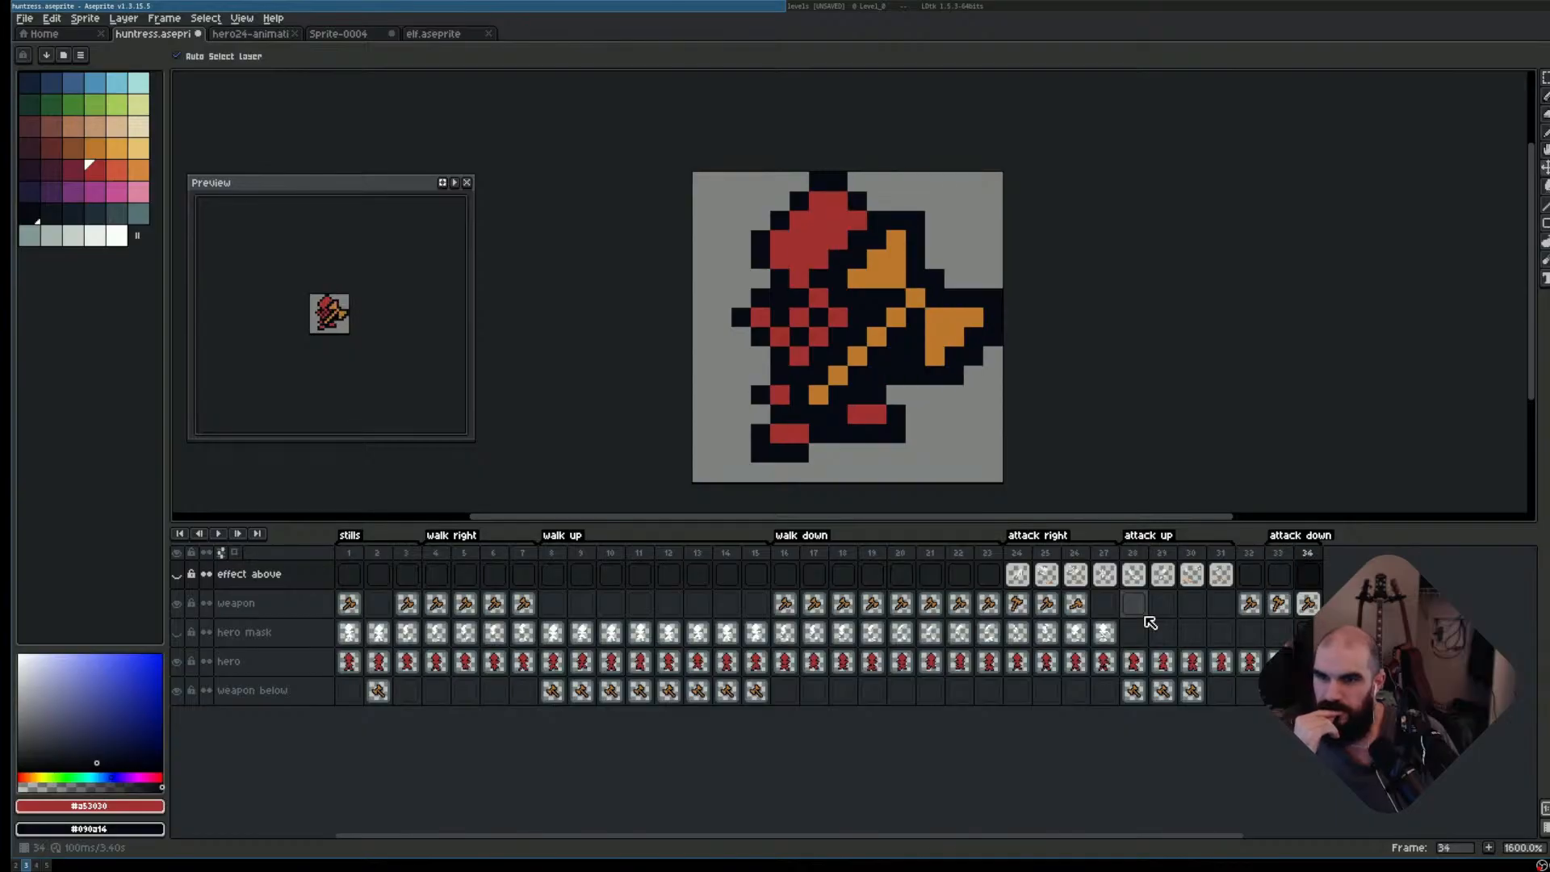
- With the axe hidden, repaint frame 34's hero chest in red, keeping one dark outline pixel beside the arm, and compare it with frame 33
key("b")
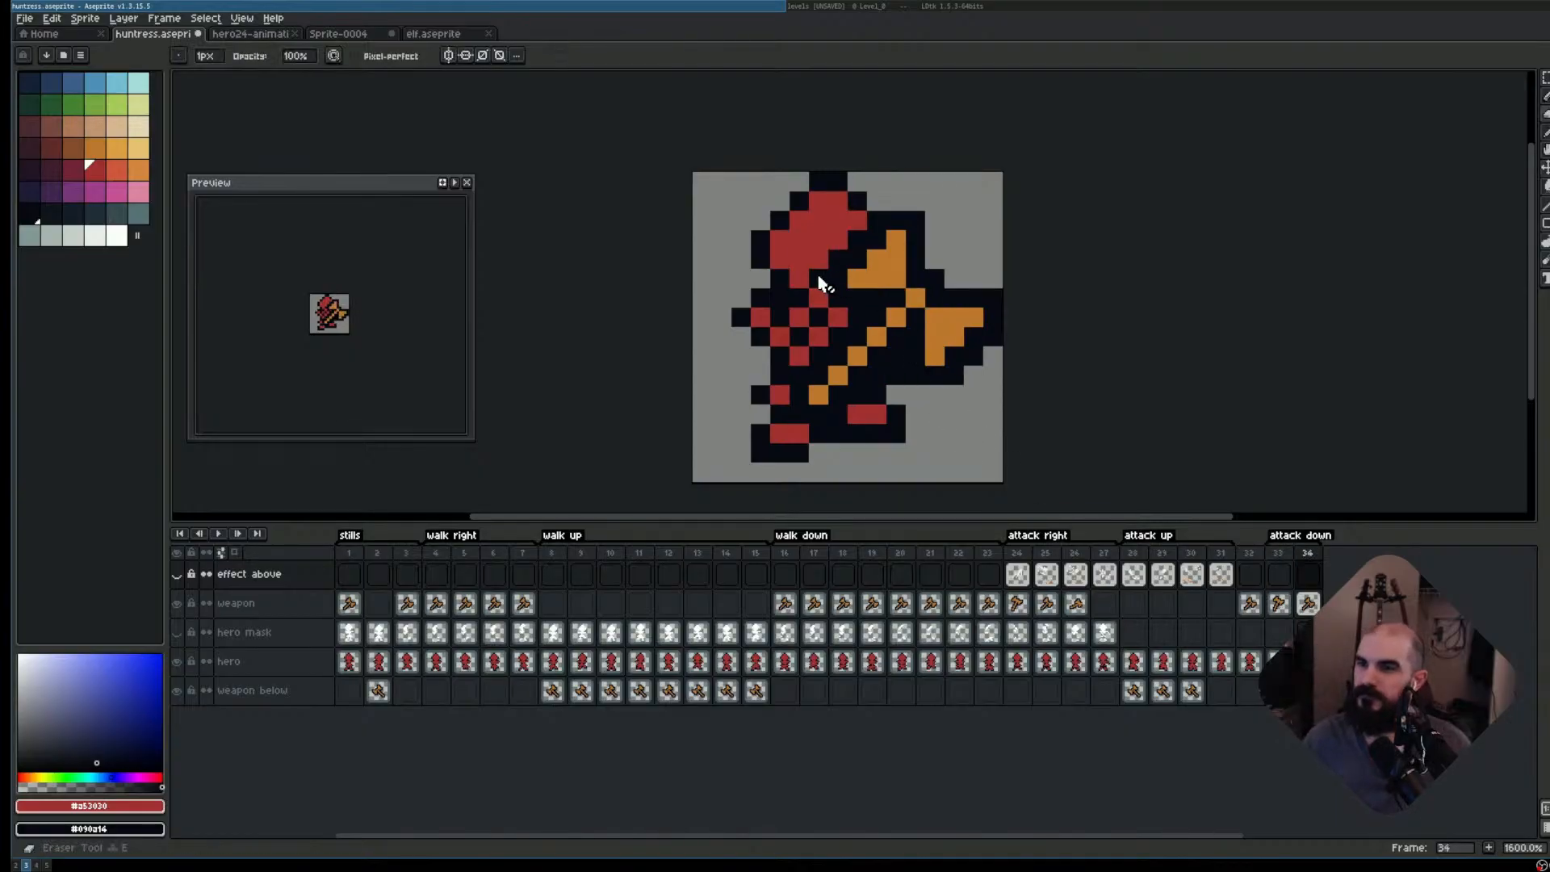
left_click(1274, 659)
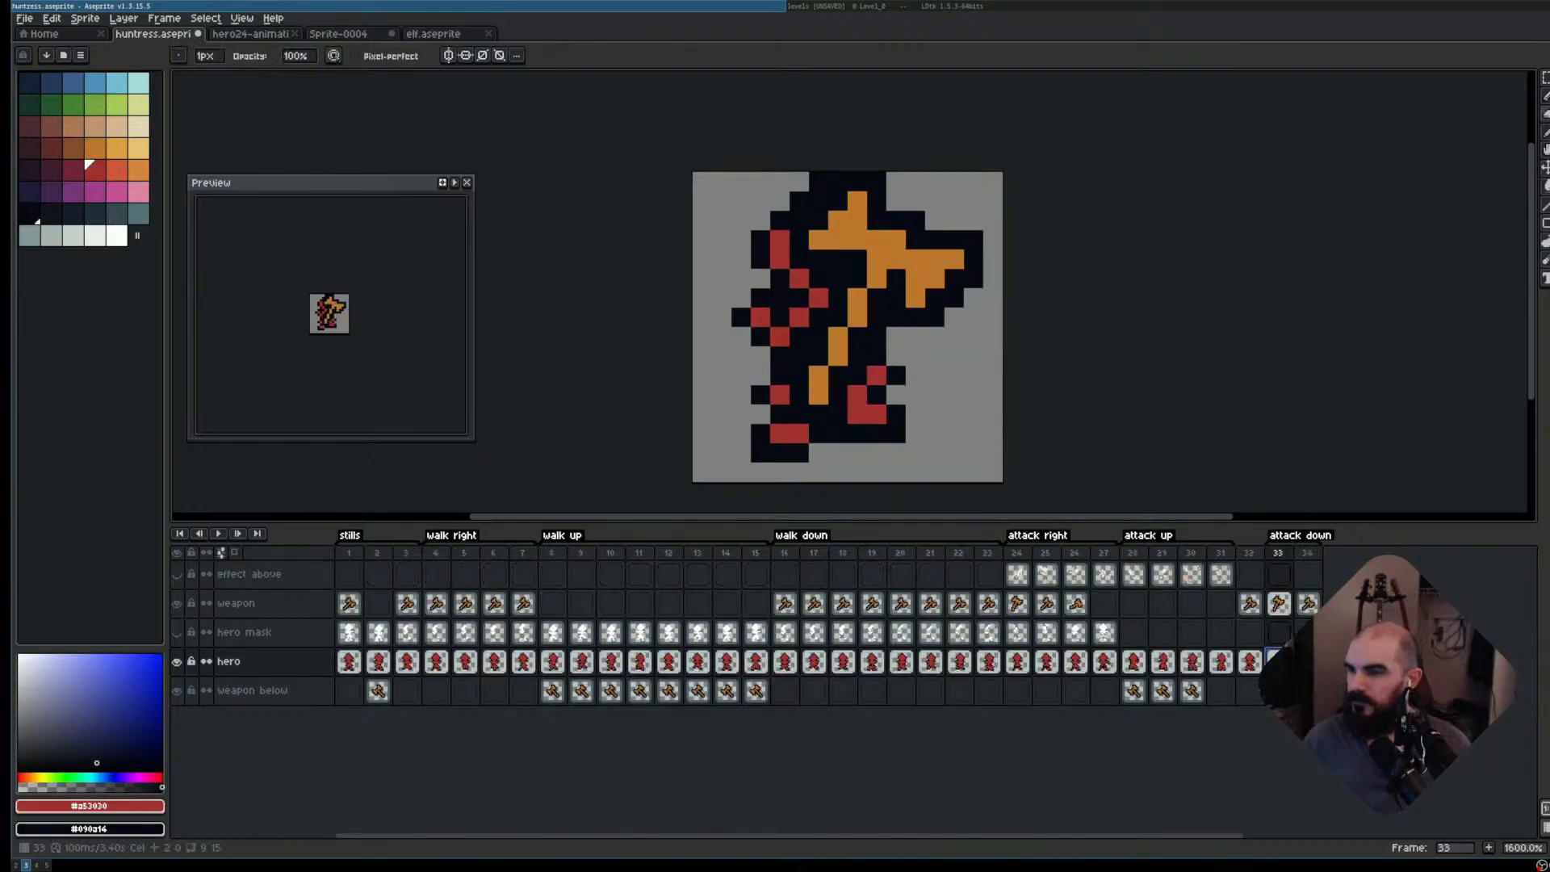
key("Right")
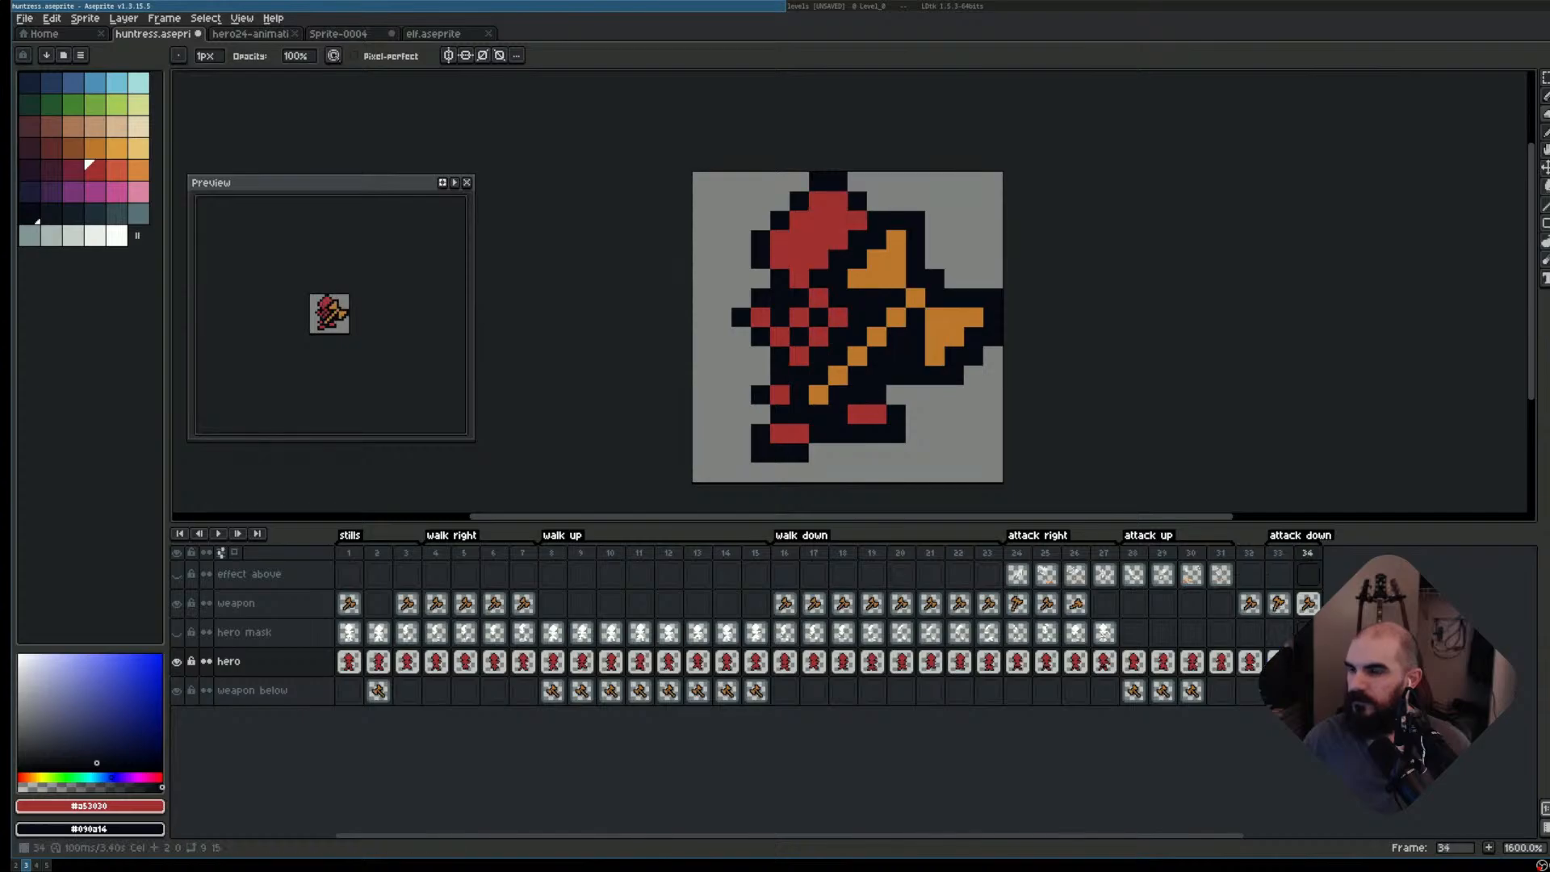
scroll(1014, 415, "up", 1)
scroll(764, 249, "up", 1)
key("e")
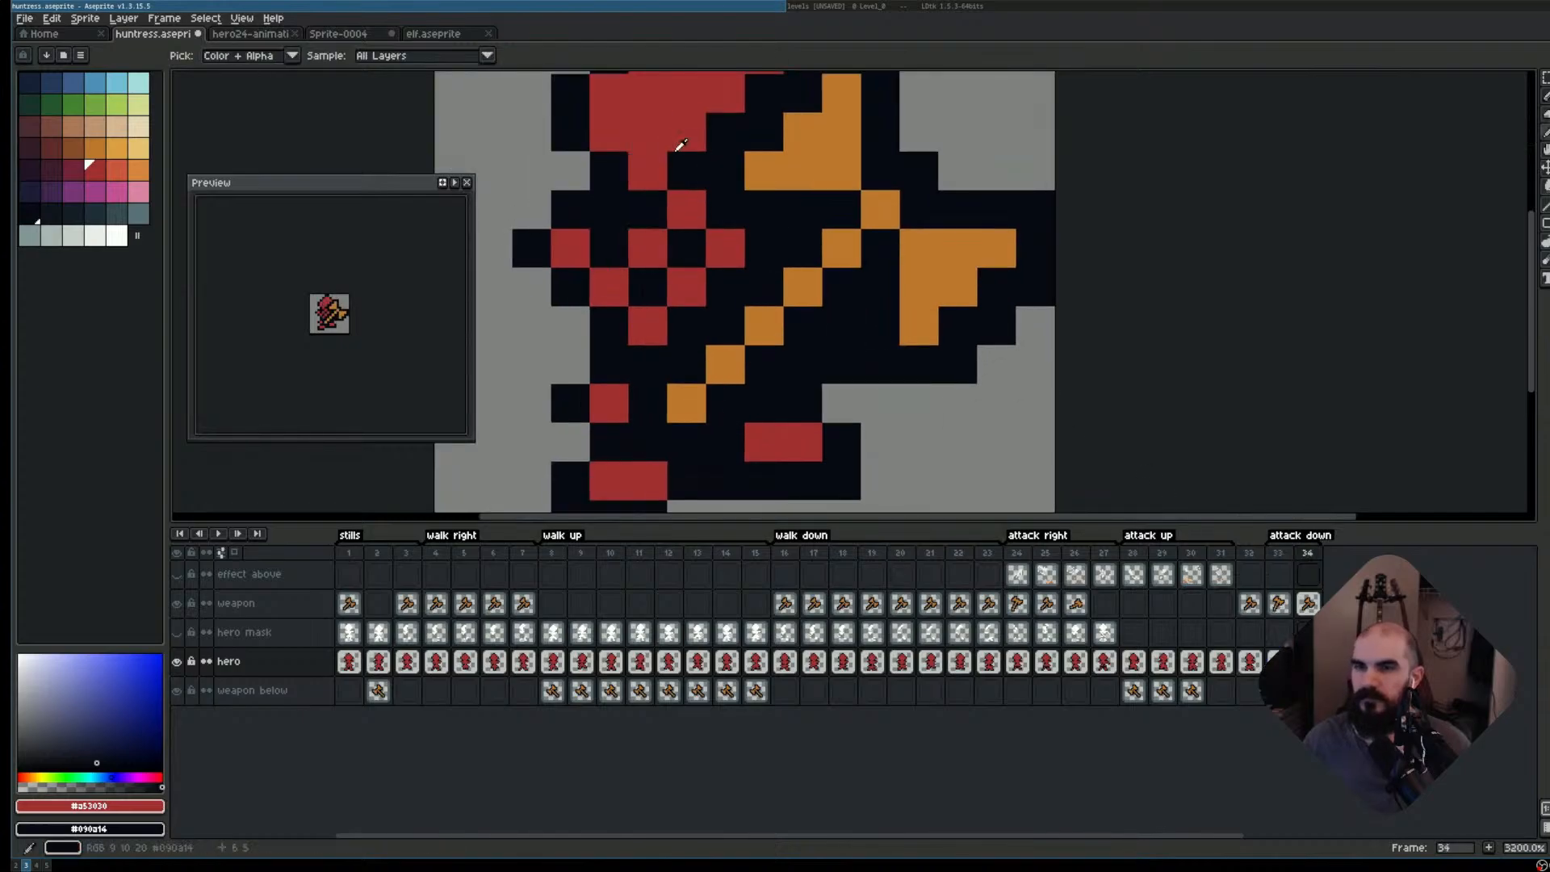
scroll(818, 191, "down", 1)
left_click(176, 603)
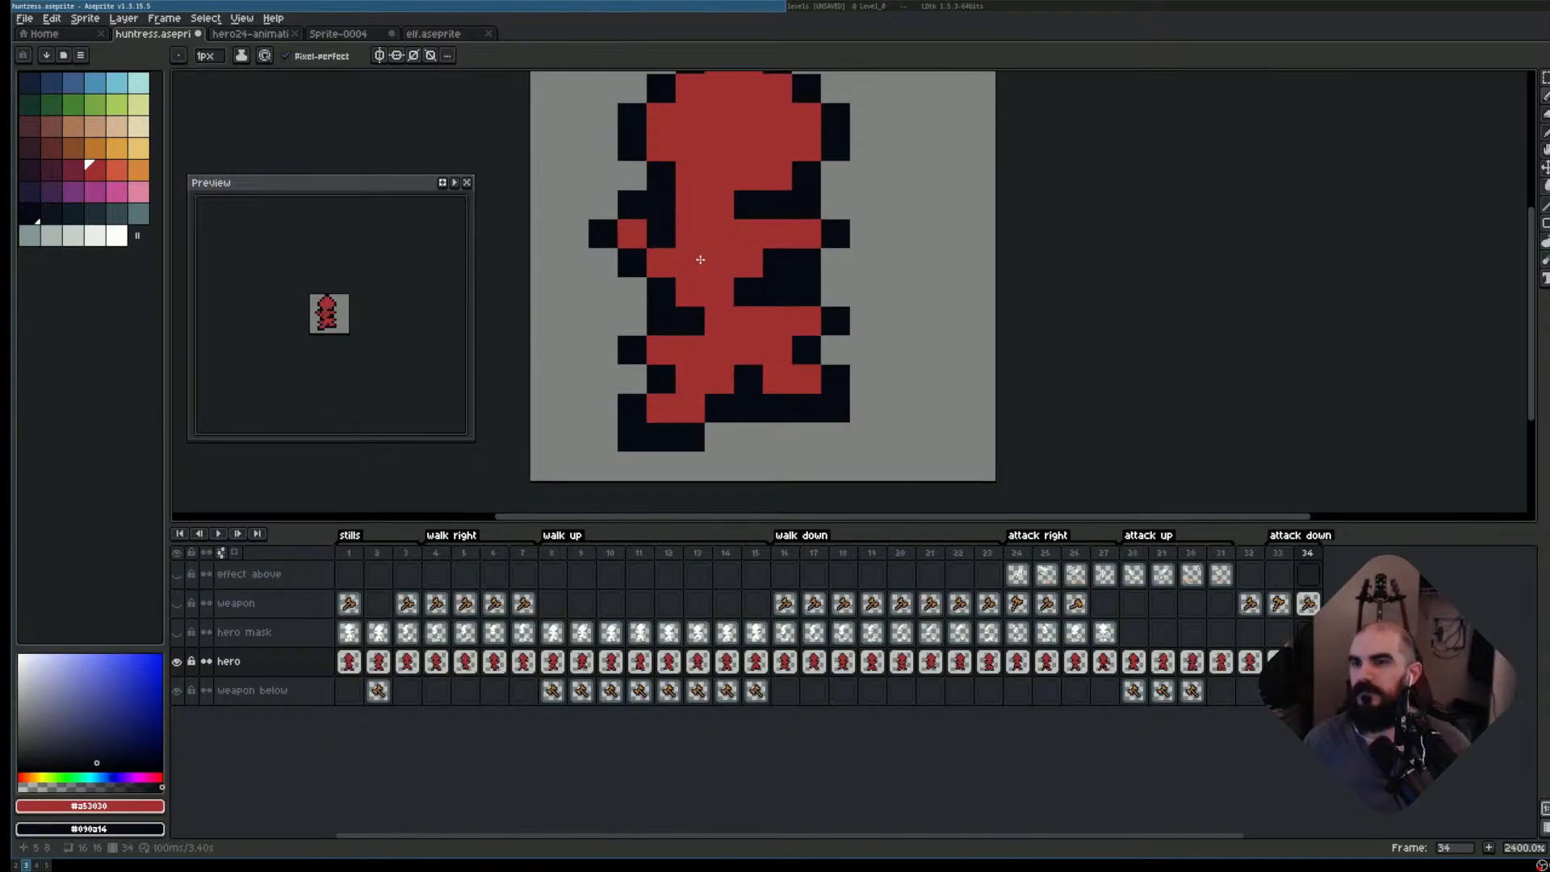
scroll(1028, 436, "down", 1)
left_click(1283, 612)
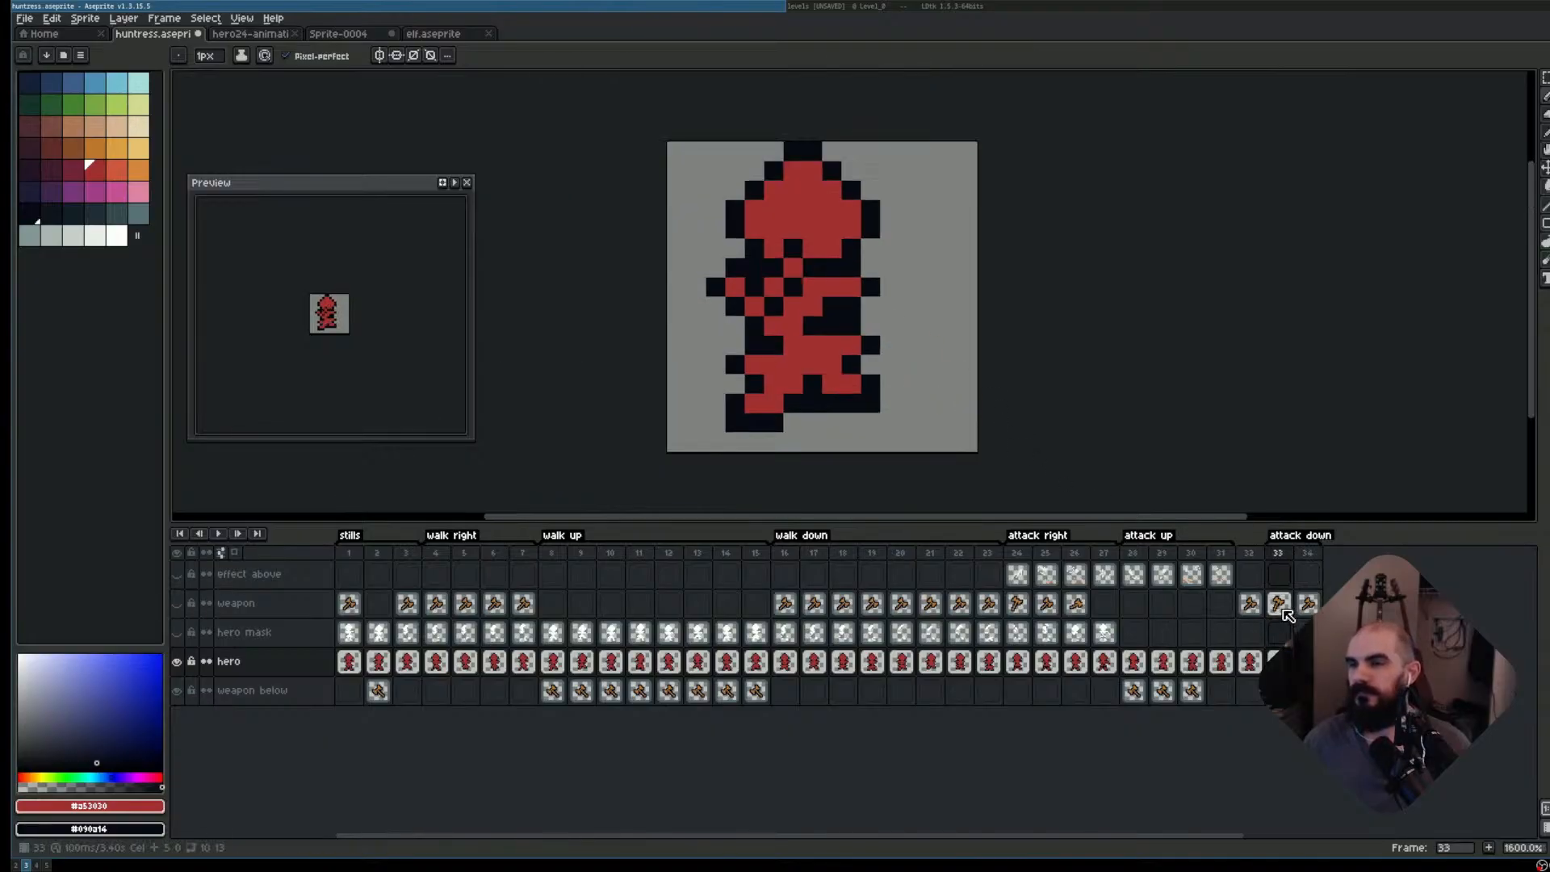
key("Right")
key("Left")
key("Right")
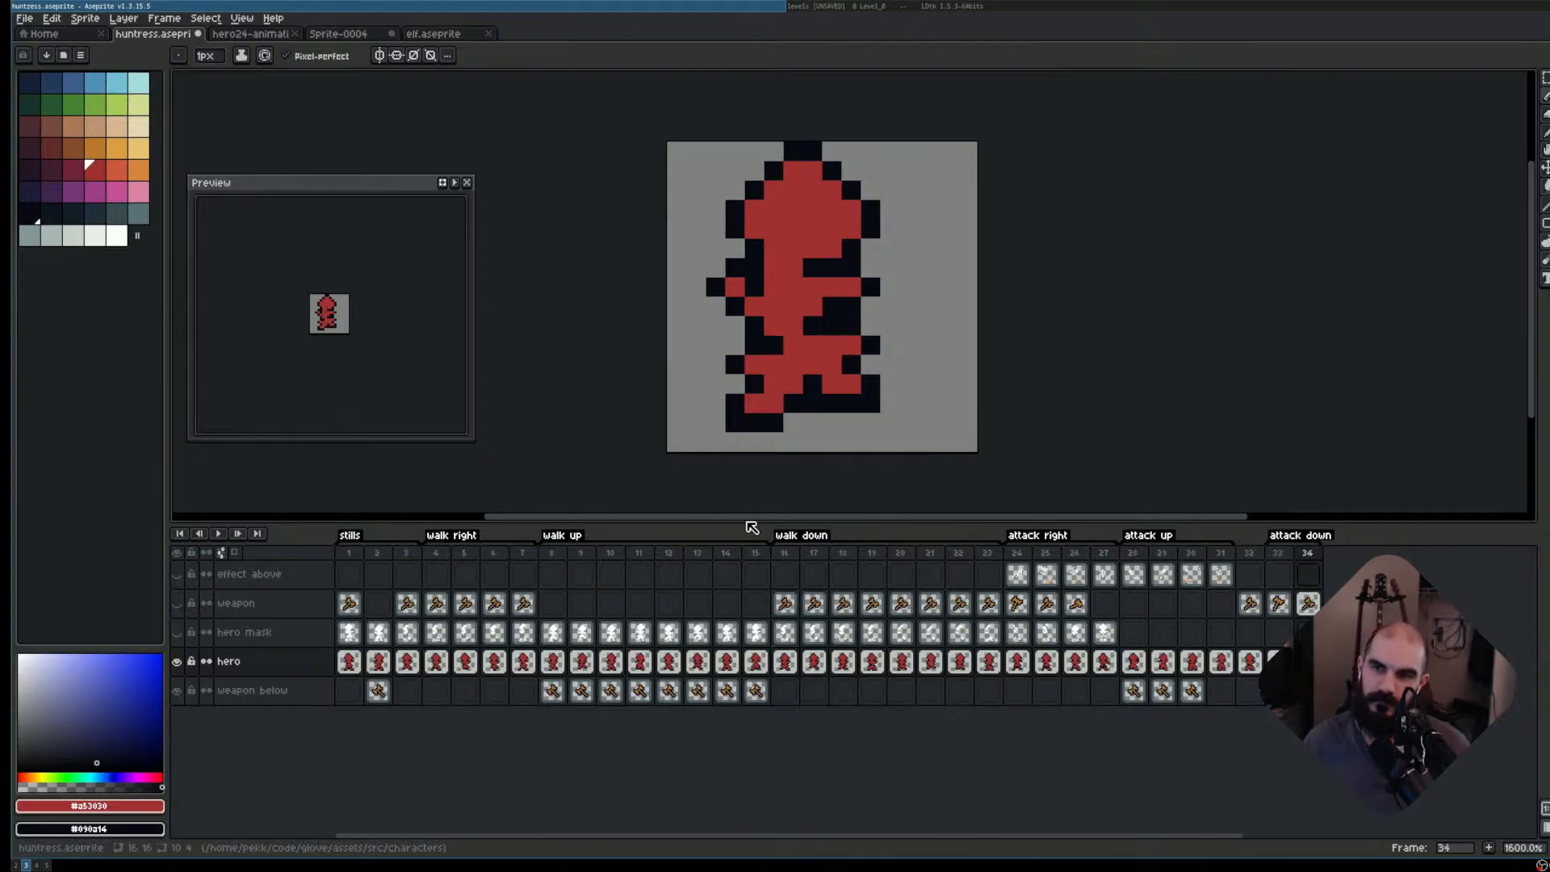
- Show the weapon layer again and compare frames 33 and 34 with the axe over the repainted hero
left_click(176, 604)
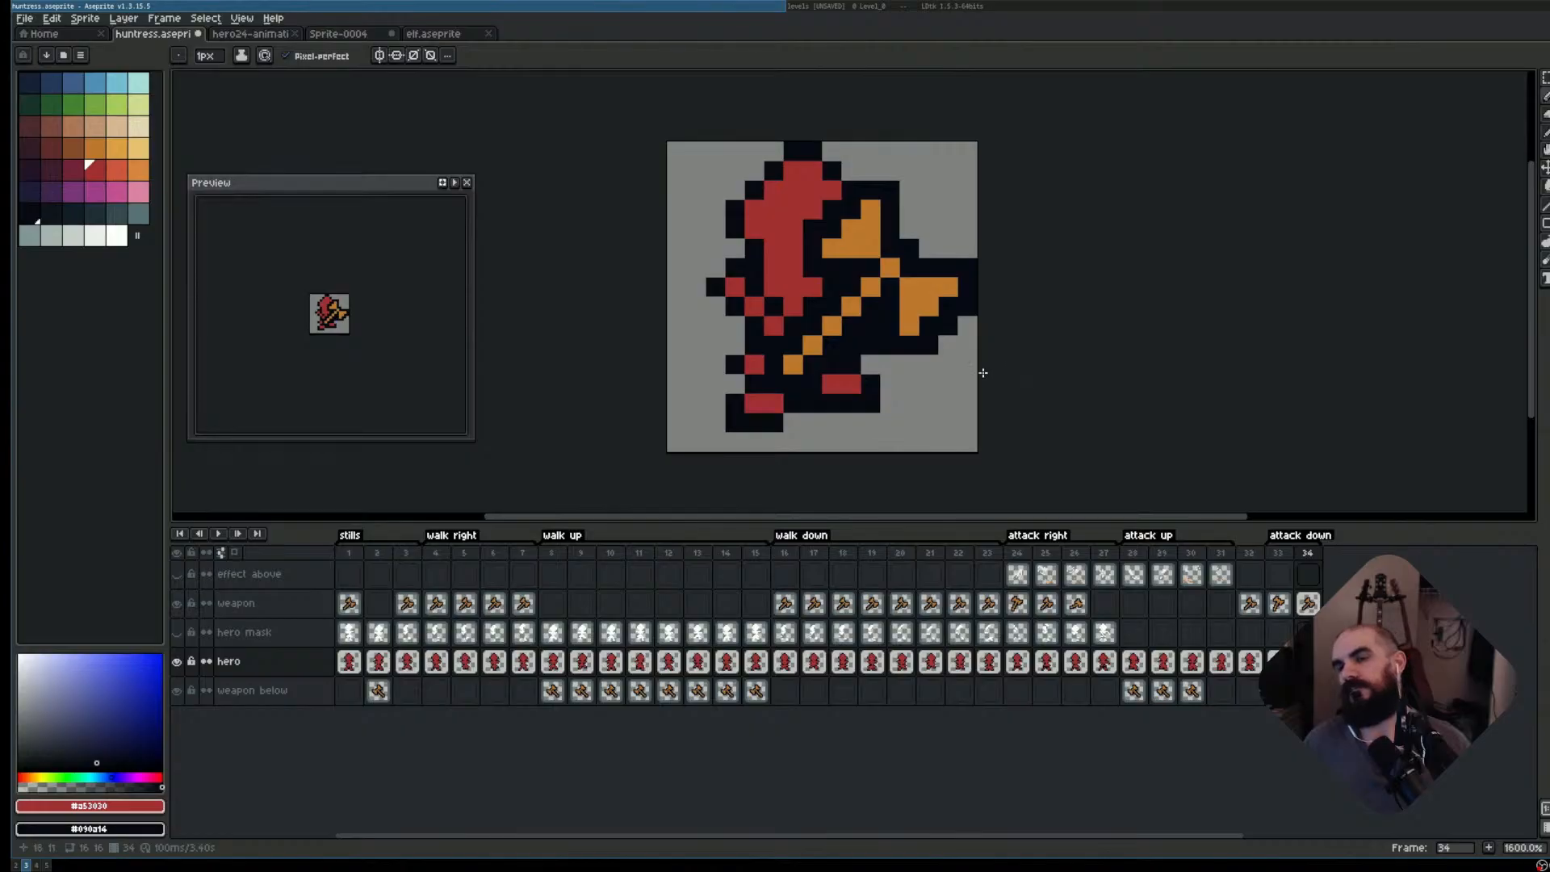
key("Left")
key("Right")
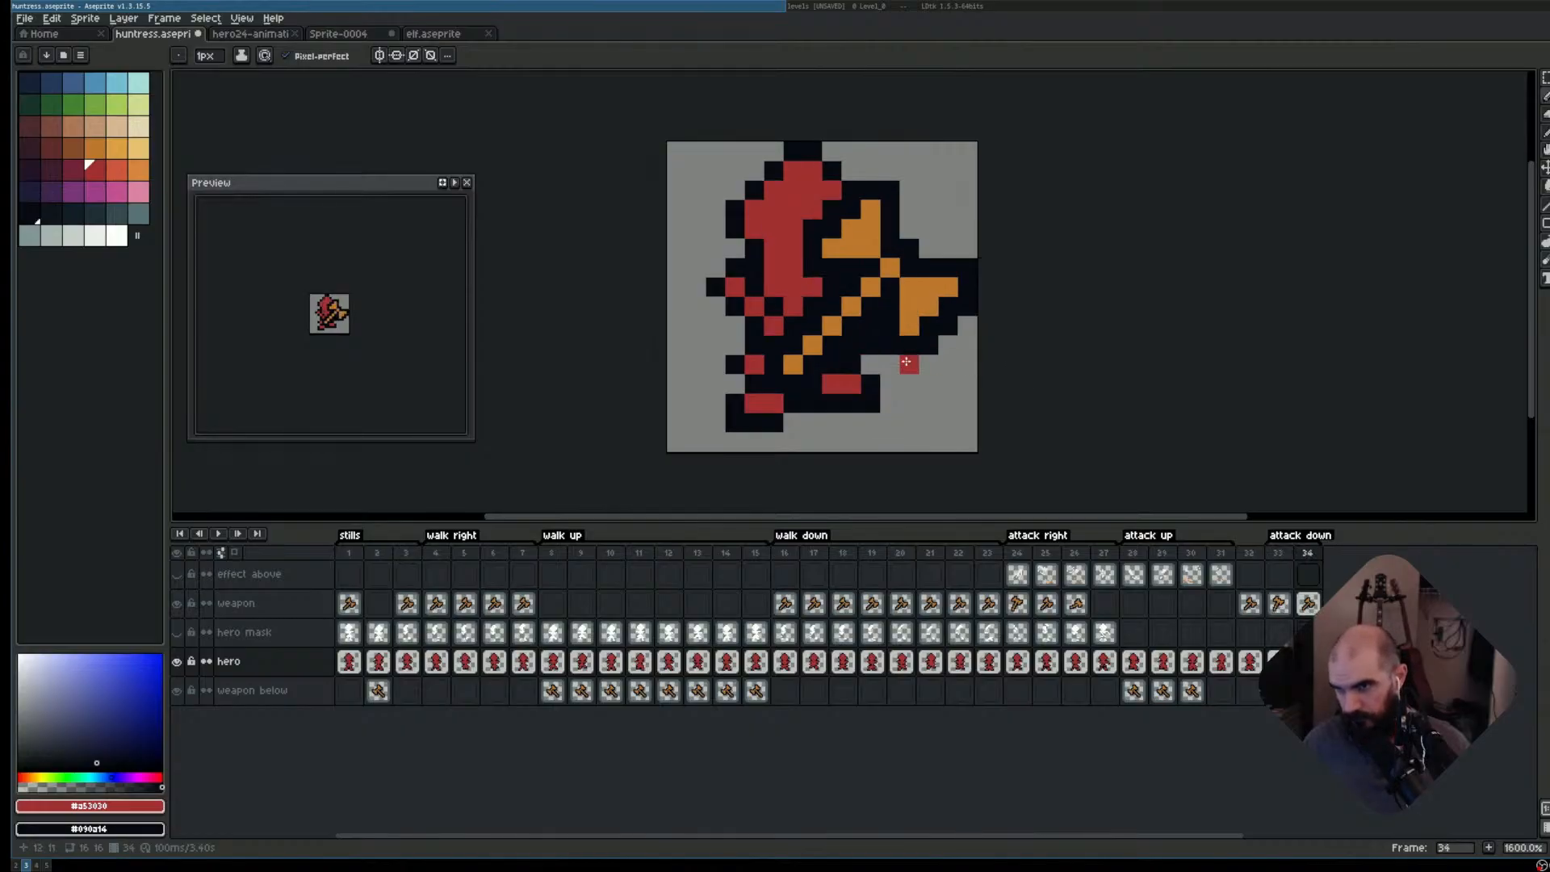
key("Left")
key("Right")
key("Left")
key("Right")
key("Left")
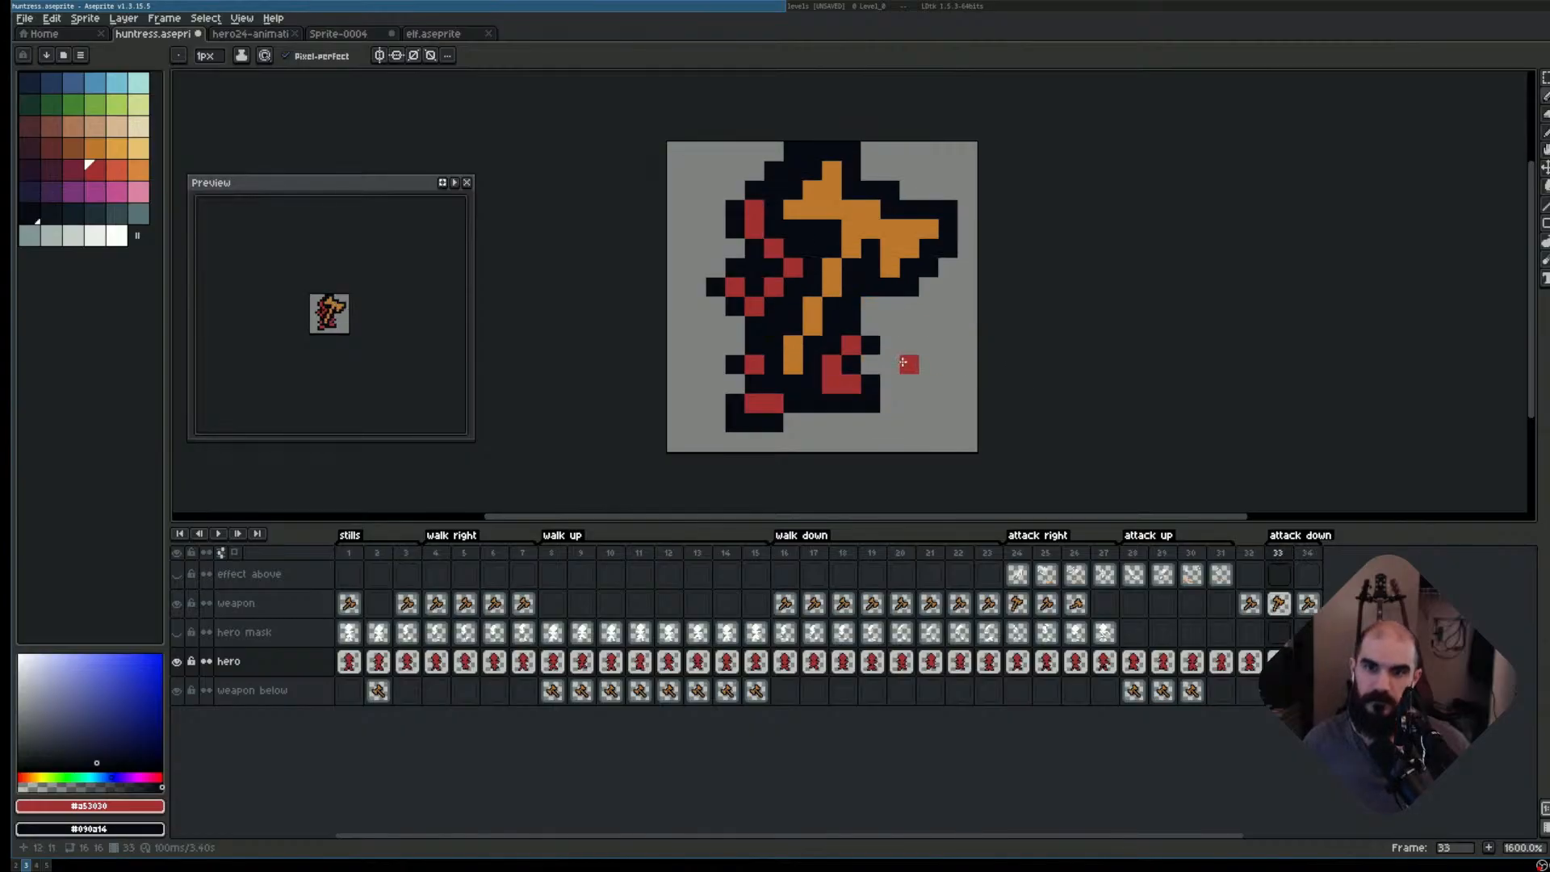
key("Right")
key("Left")
key("Right")
key("Left")
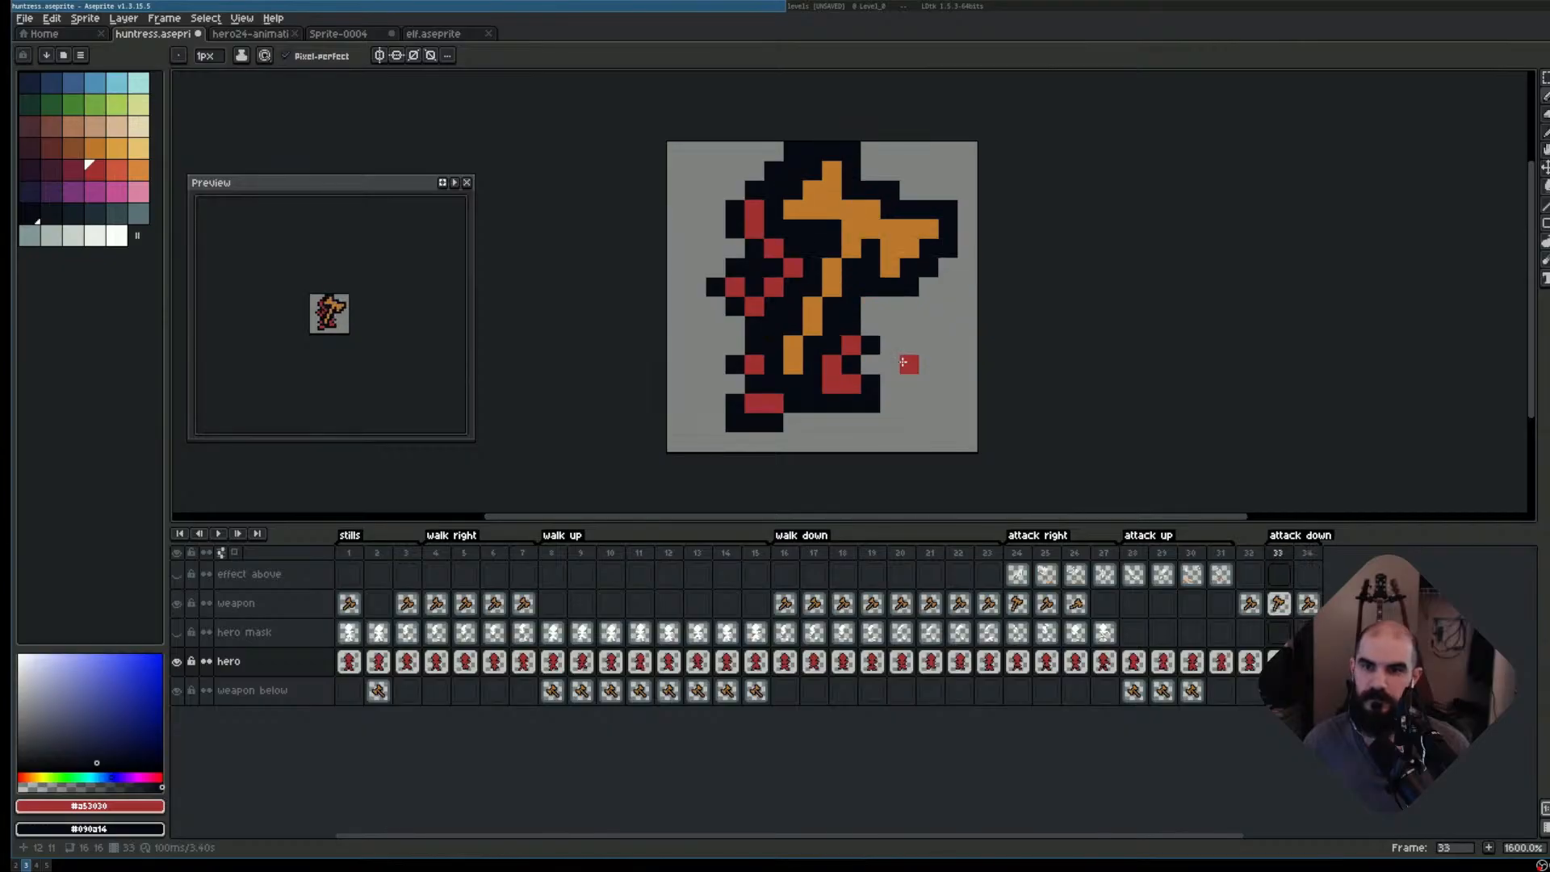
key("Right")
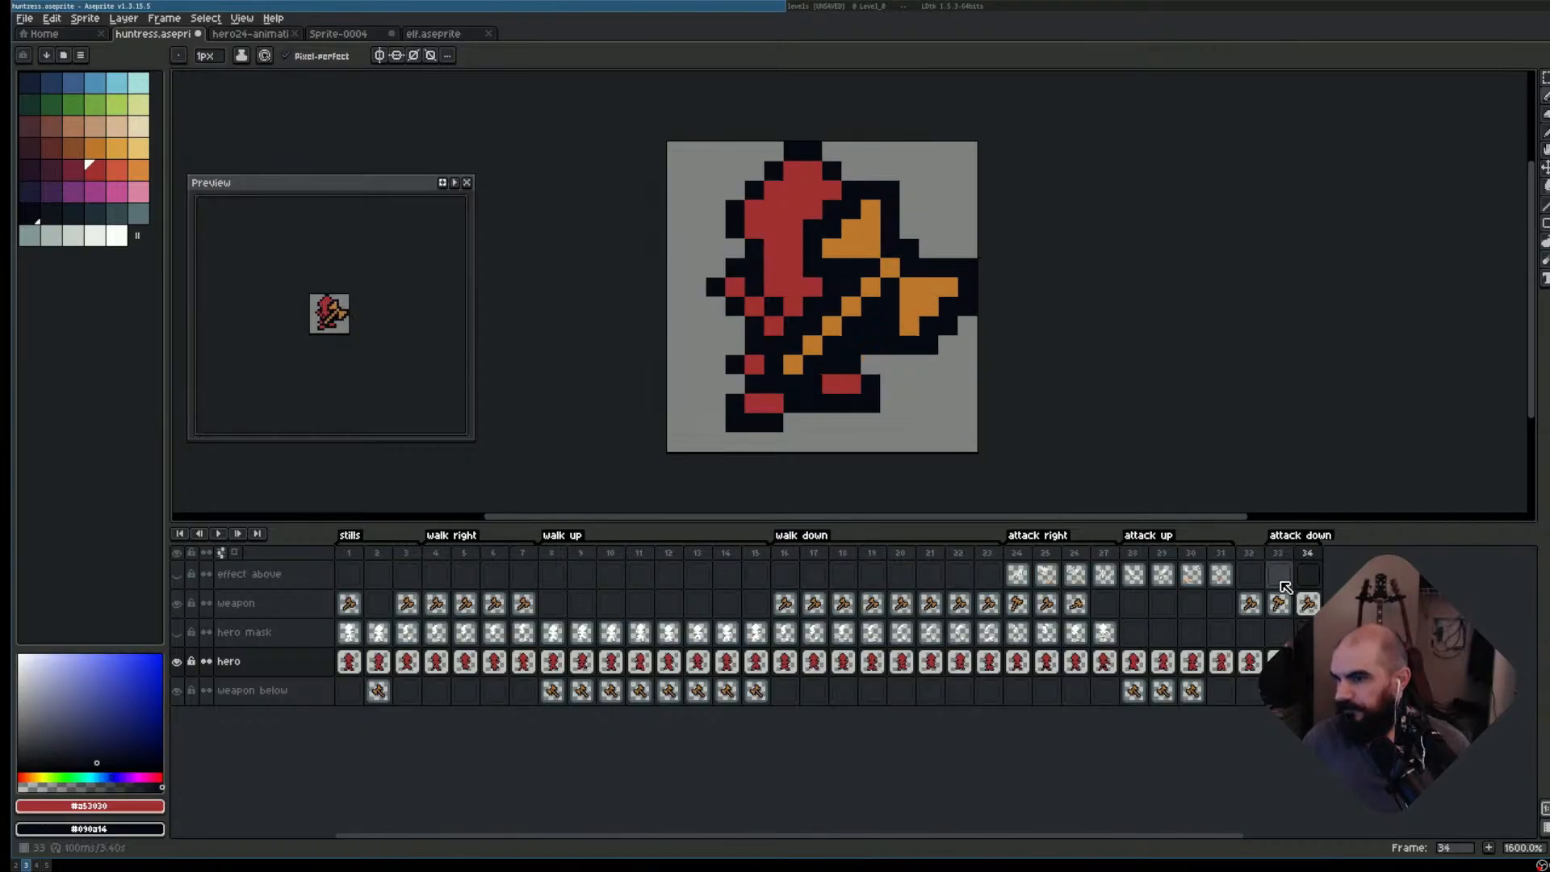
- Add new frame 35 after frame 34 and give it a copy of frame 26's weapon cel
key("alt+n")
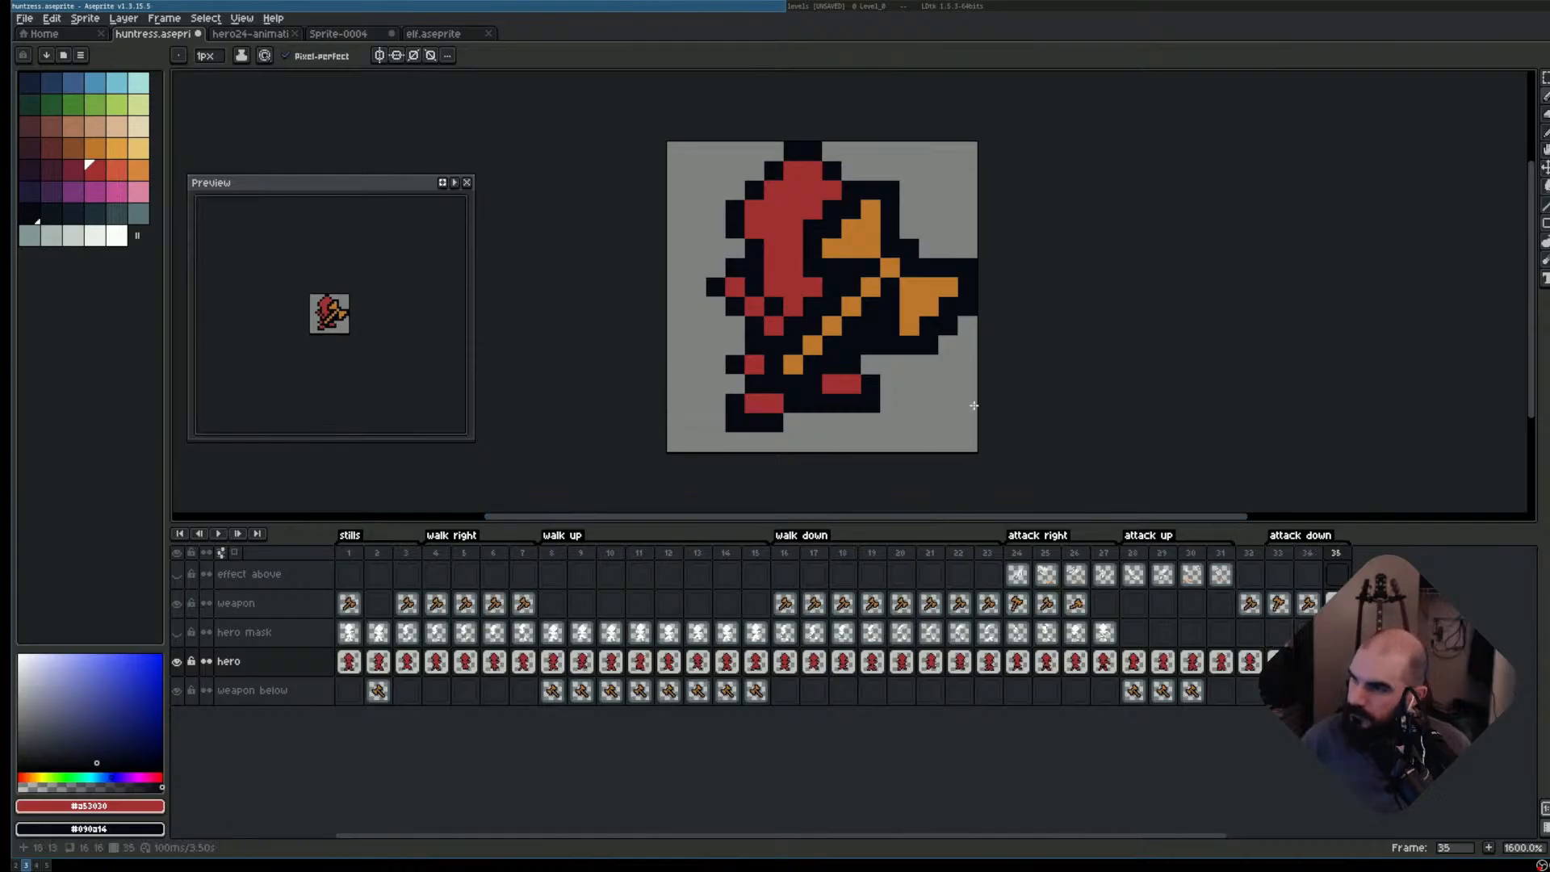
left_click(844, 604)
left_click(1046, 604)
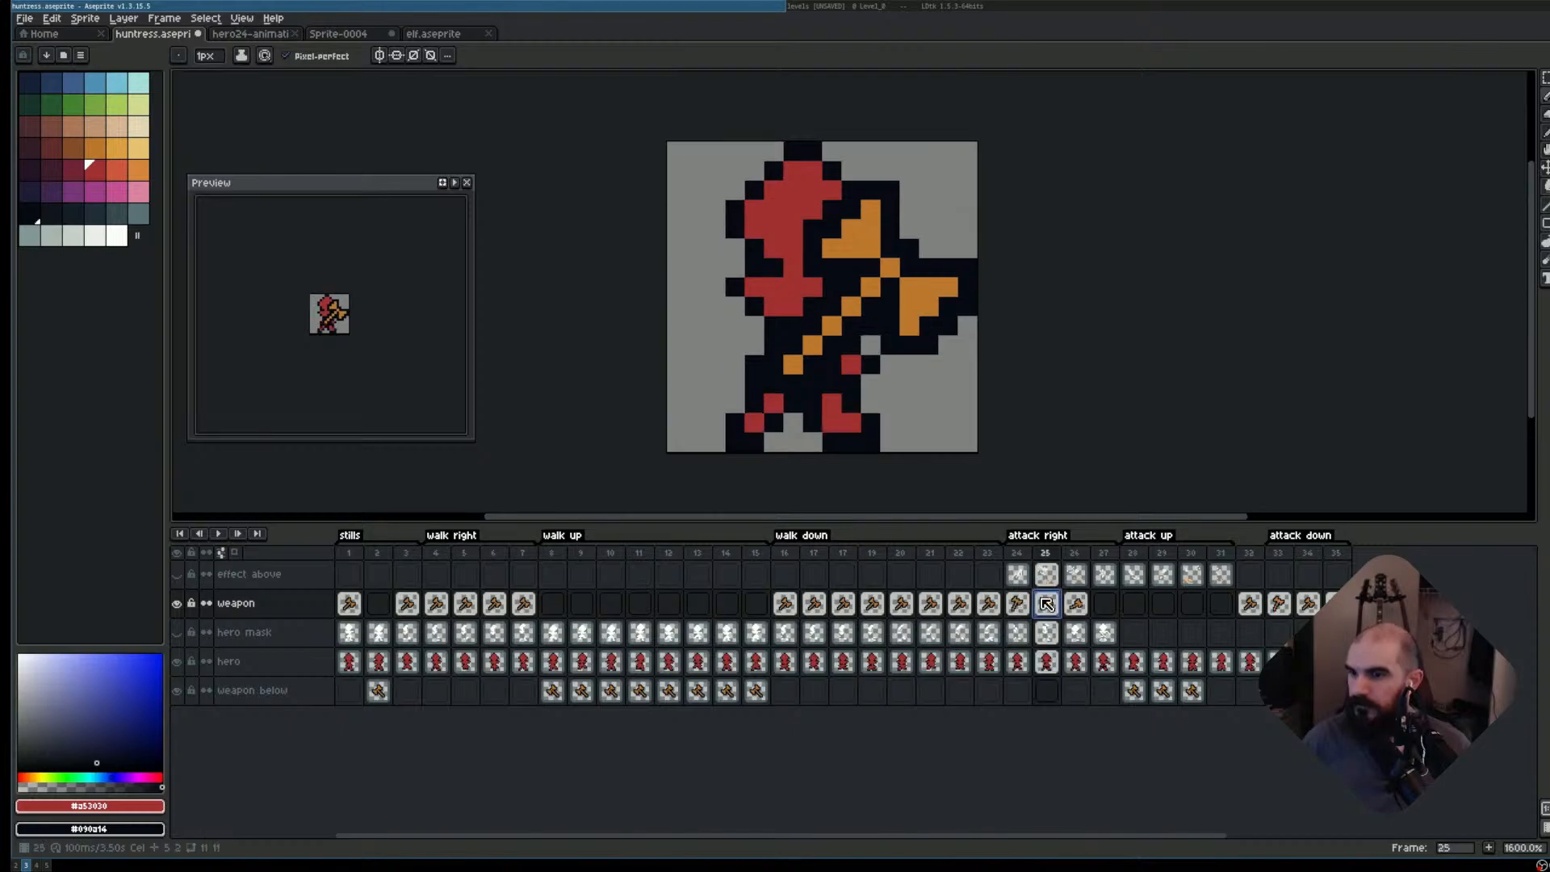
key("Right")
left_click(1072, 607)
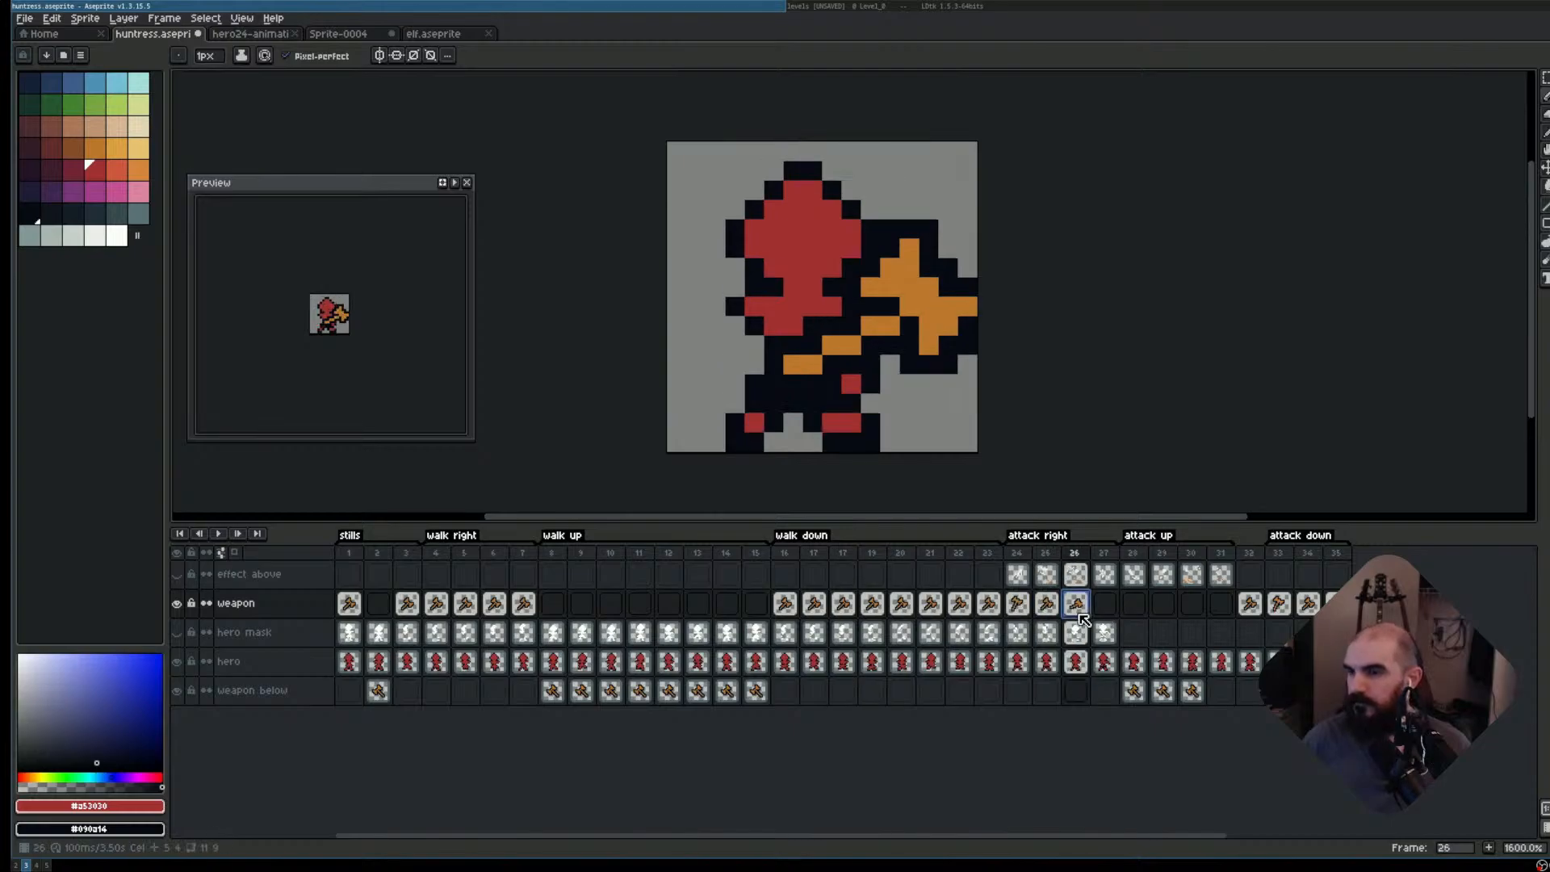
left_click(1336, 604)
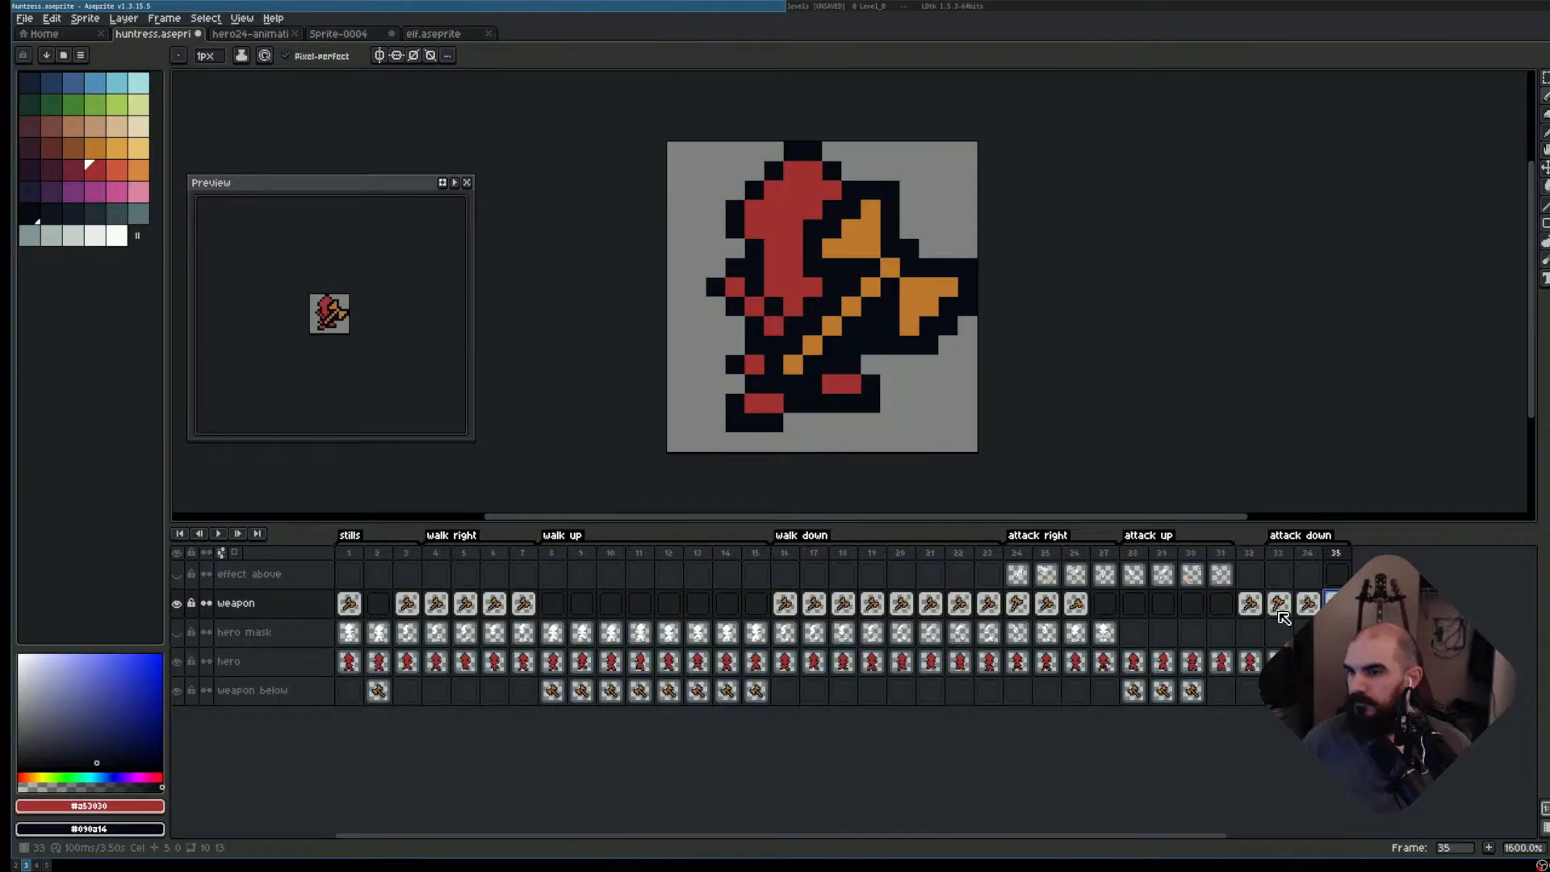
left_click_drag(1076, 604, 1334, 606)
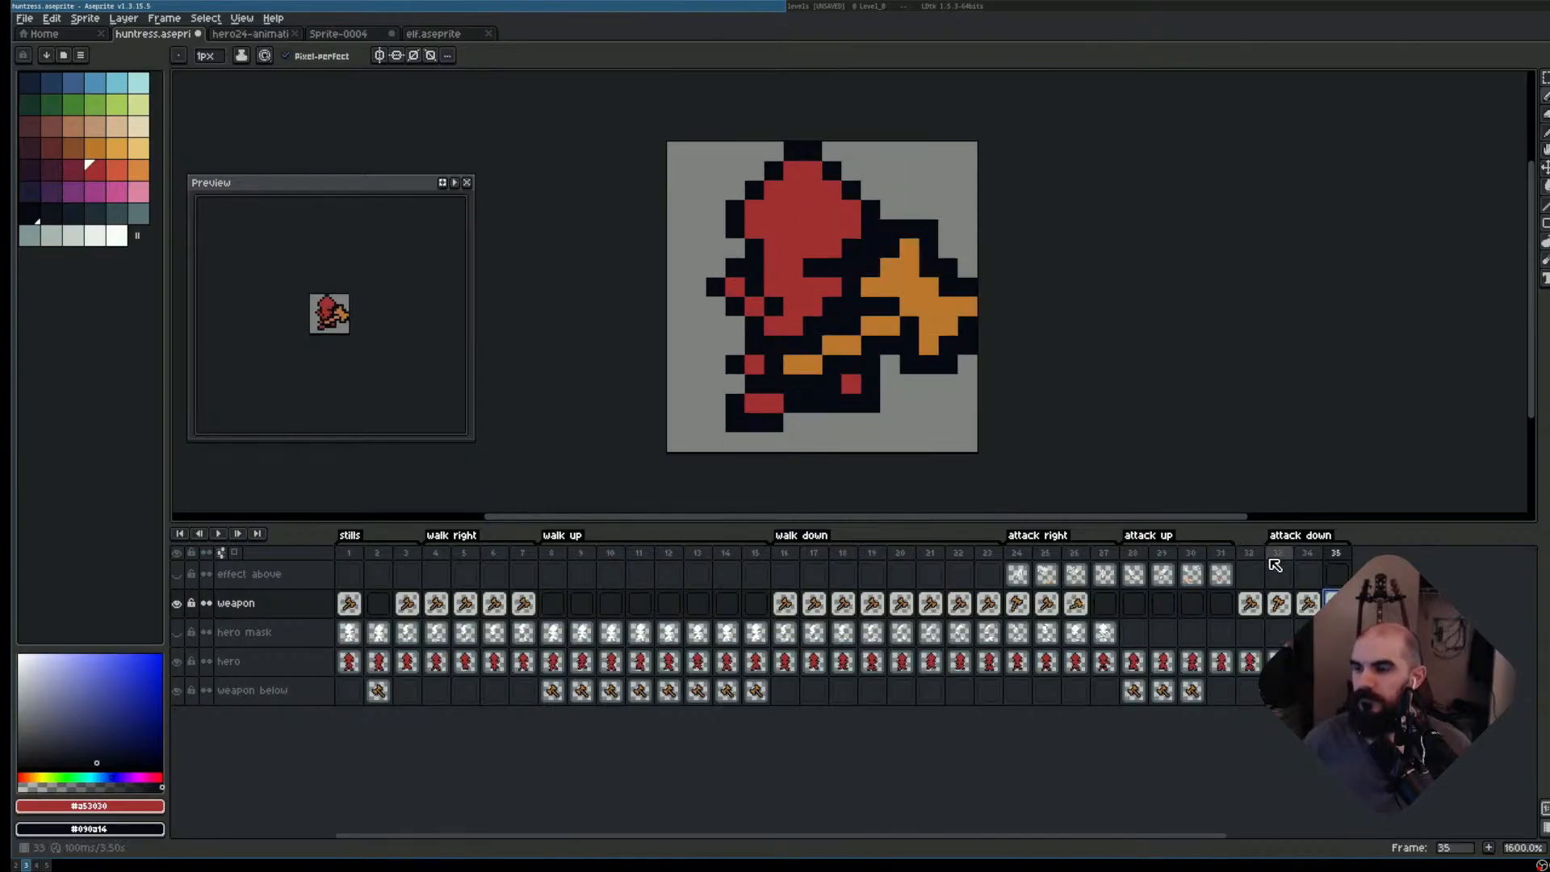
- Compare the attack down poses with the attack right sequence in frames 24 to 27
key("Return")
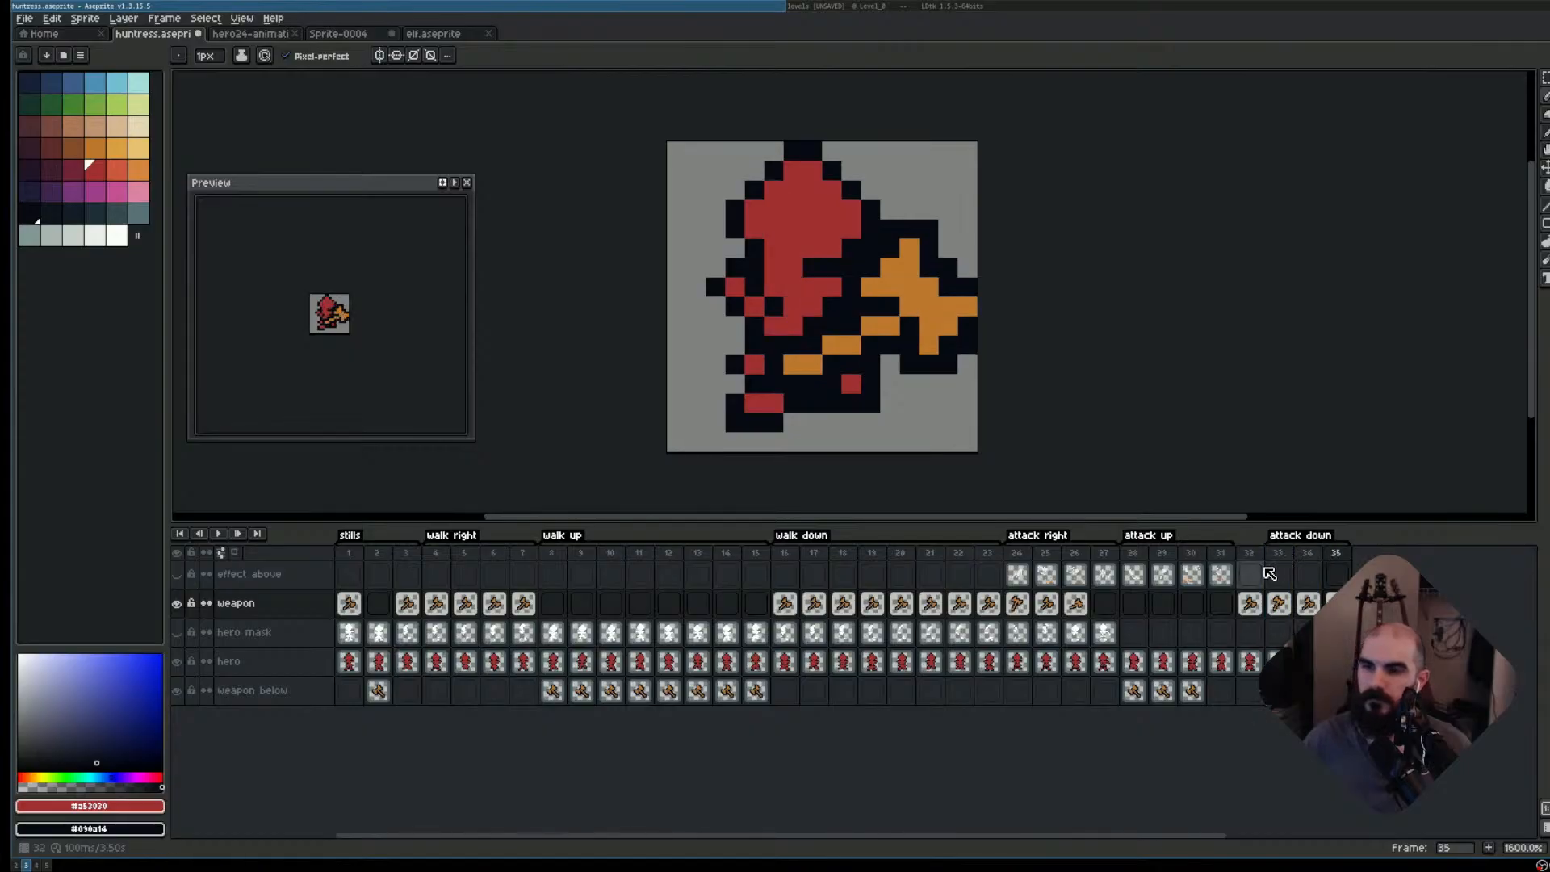
left_click(1016, 556)
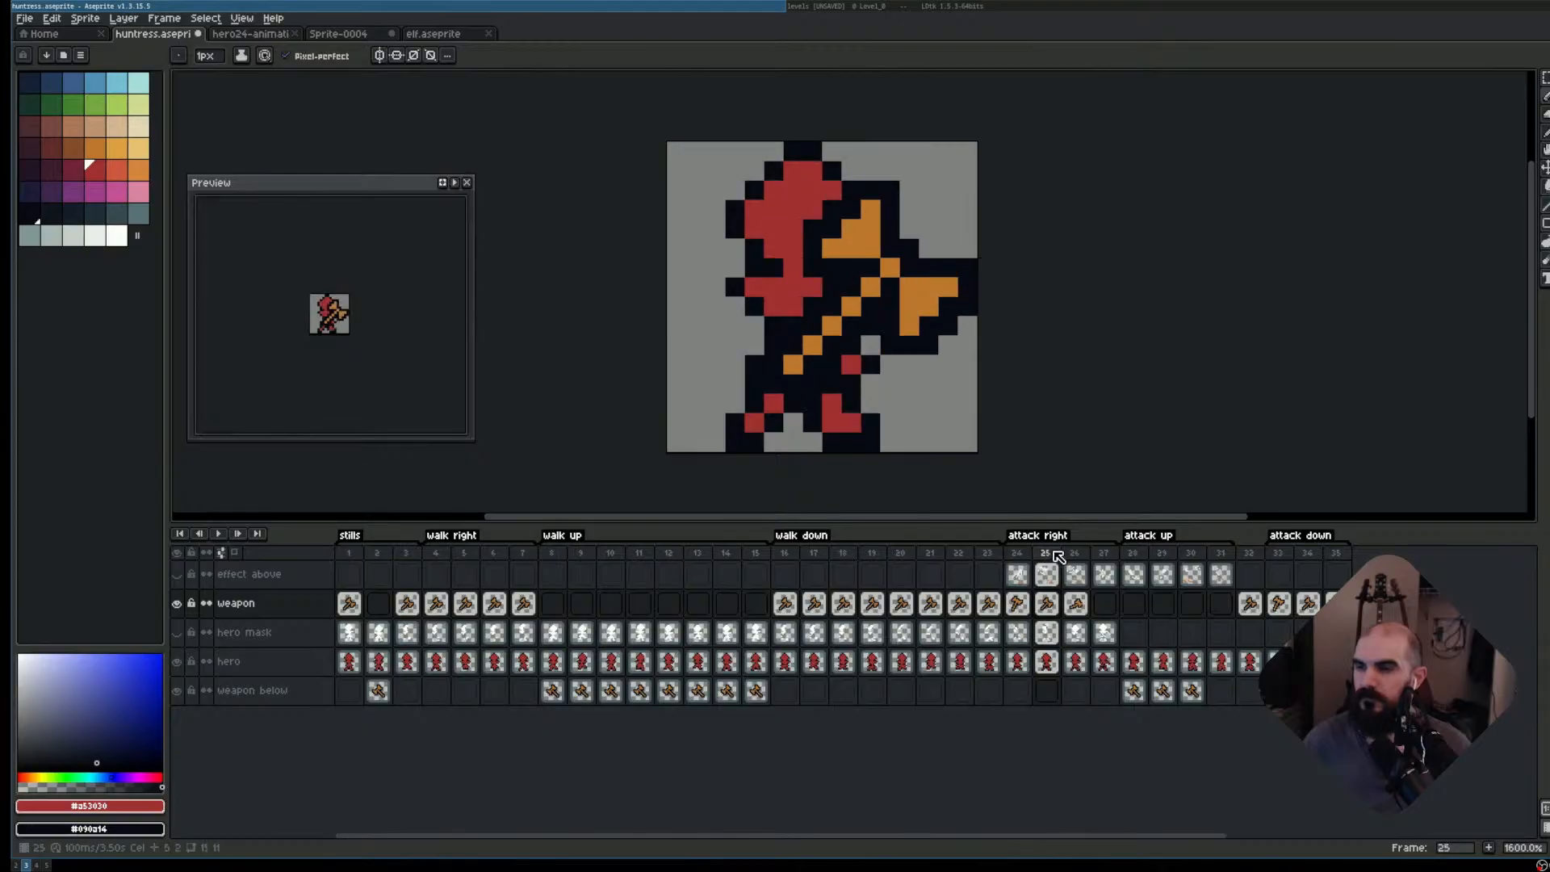
left_click(1293, 557)
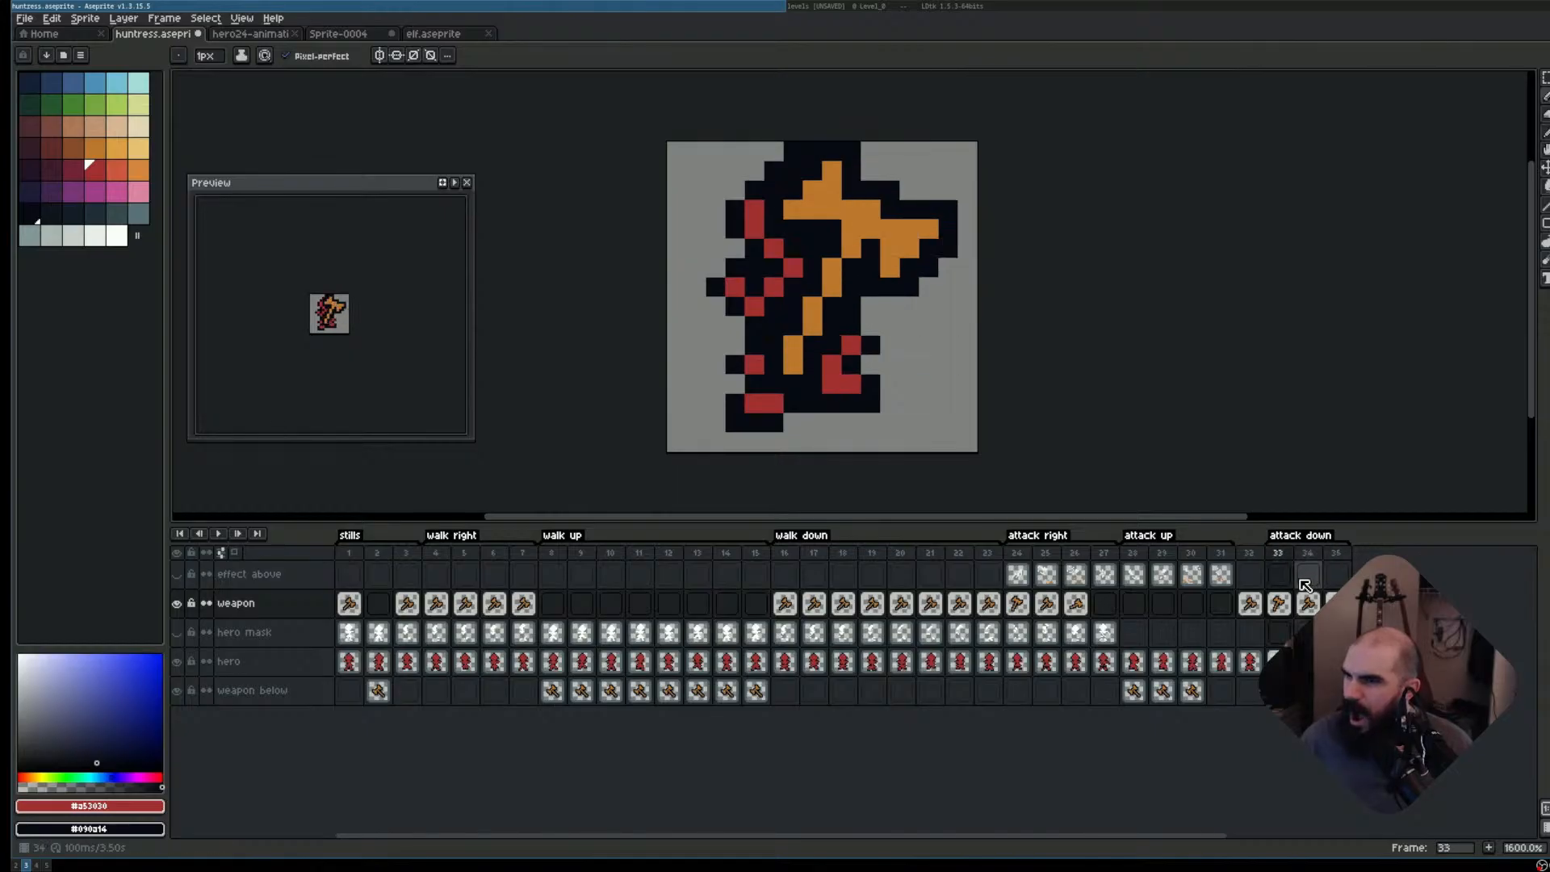
left_click(1018, 553)
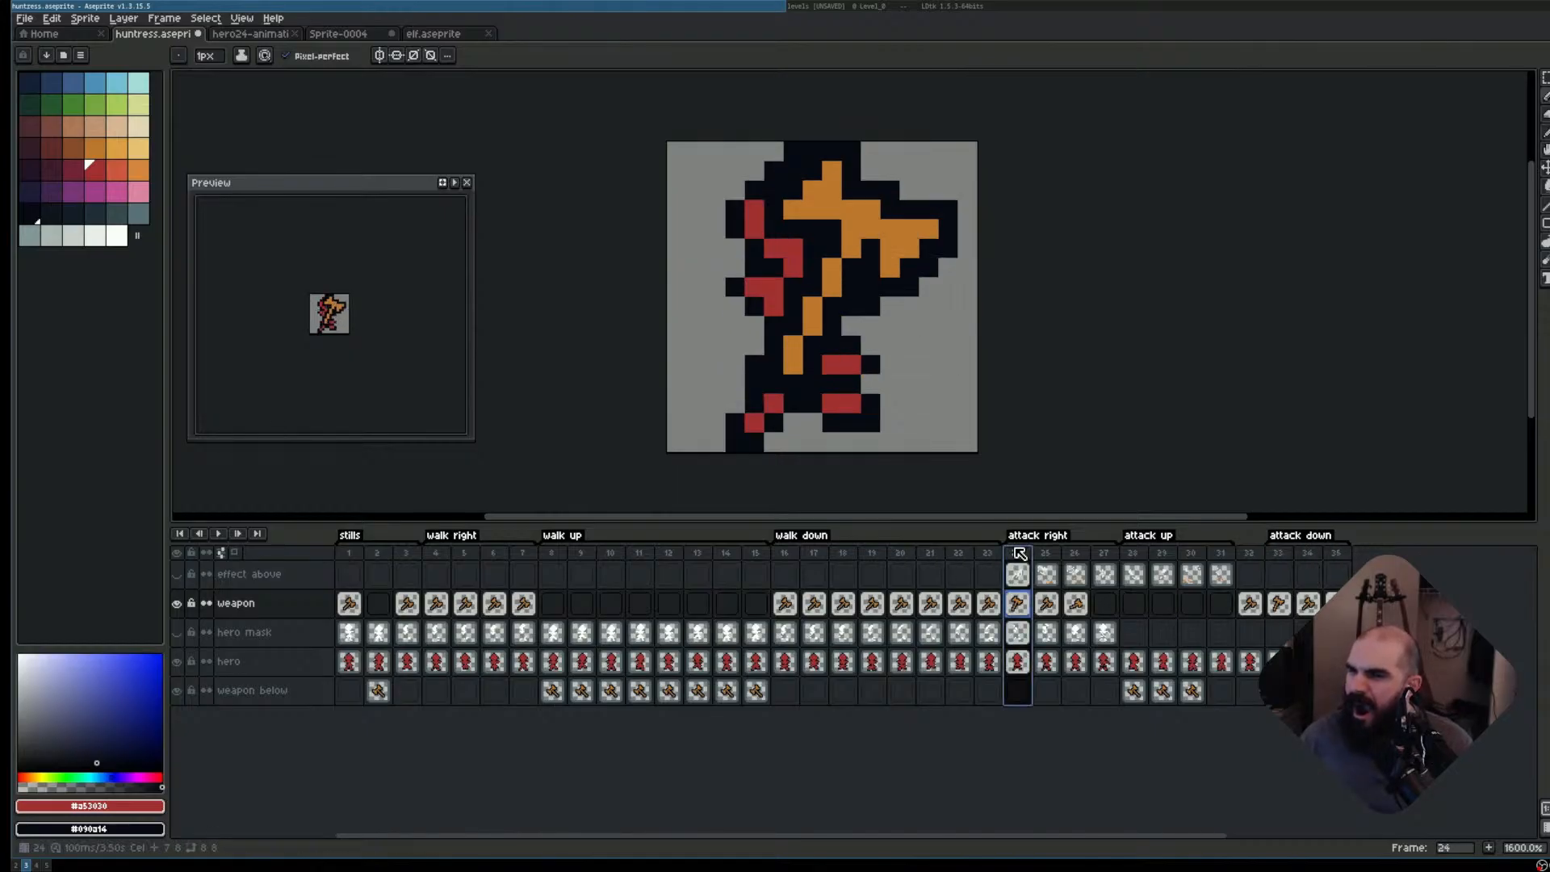
key("Right")
key("Right")
key("Right")
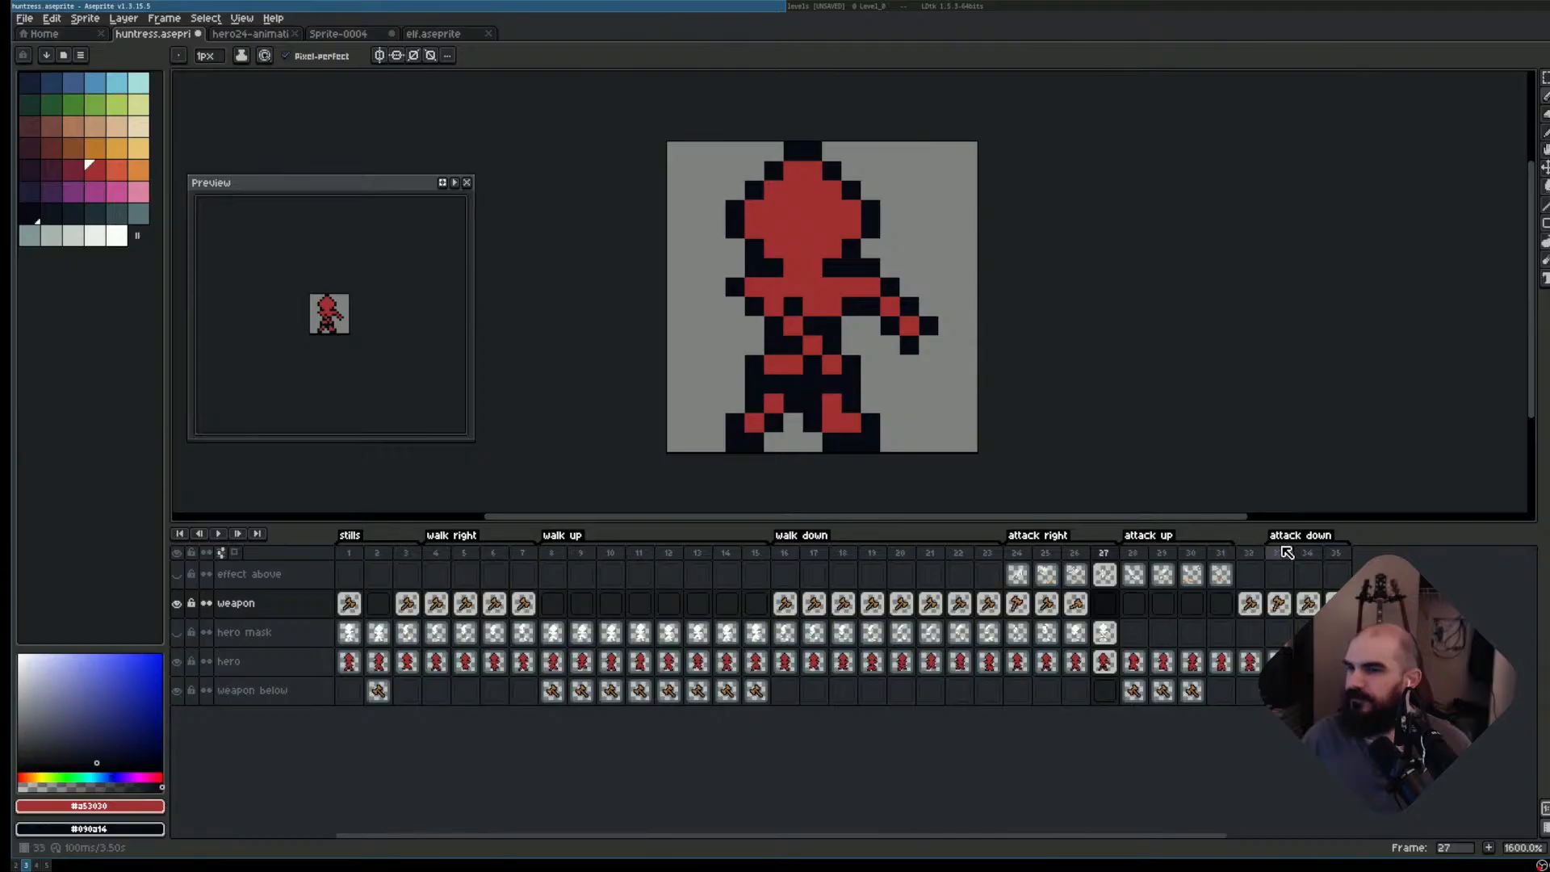
- With the weapon layer hidden, move the axe-side leg of frame 34's hero down one pixel
left_click(1284, 550)
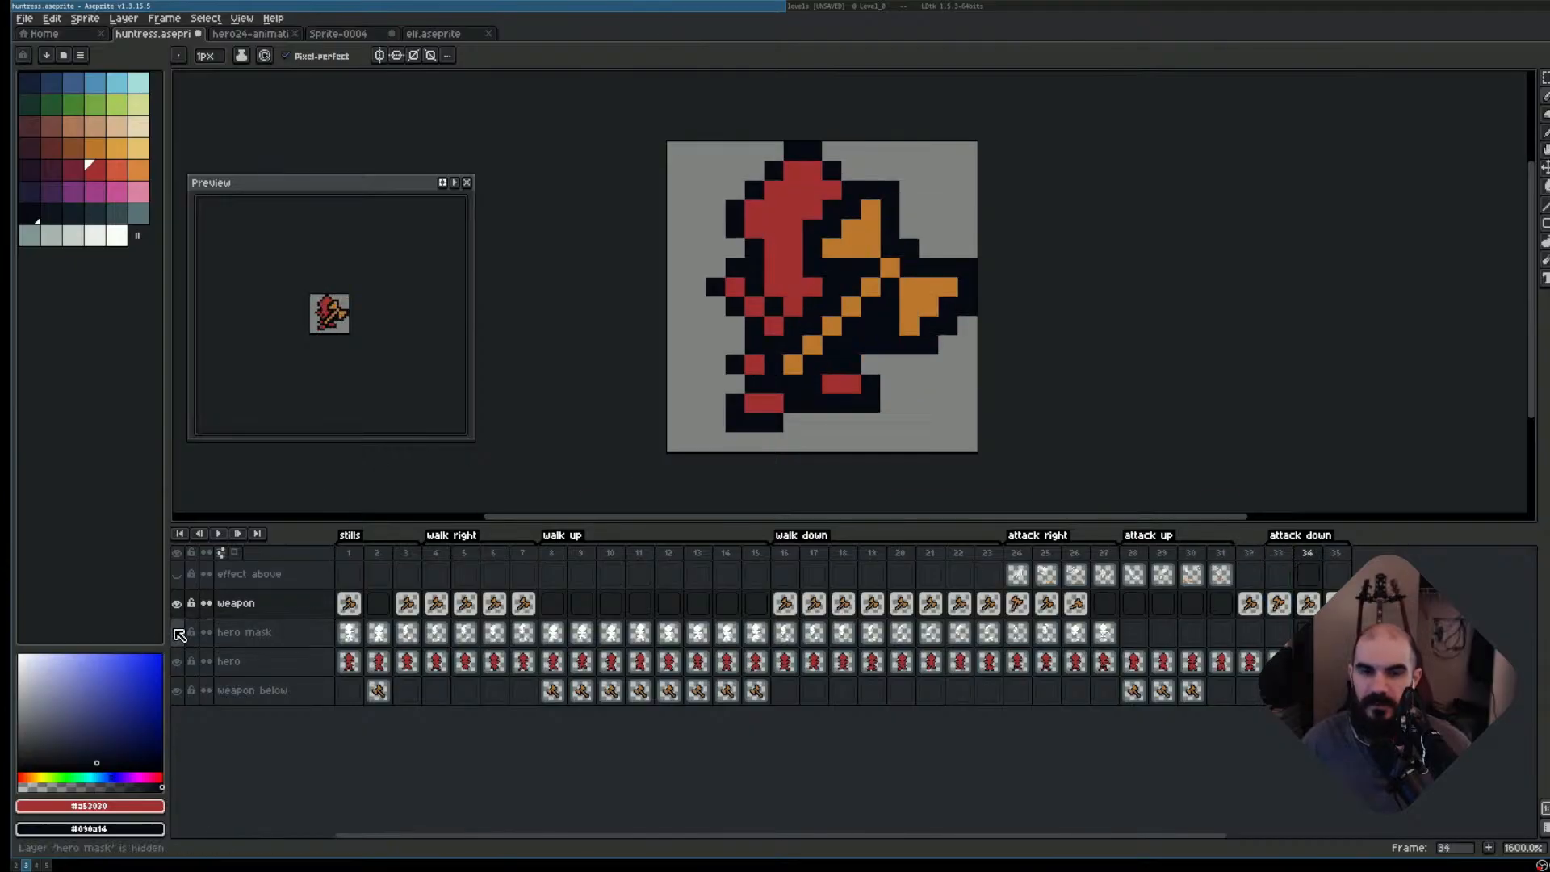
left_click(177, 604)
key("m")
scroll(929, 364, "up", 2)
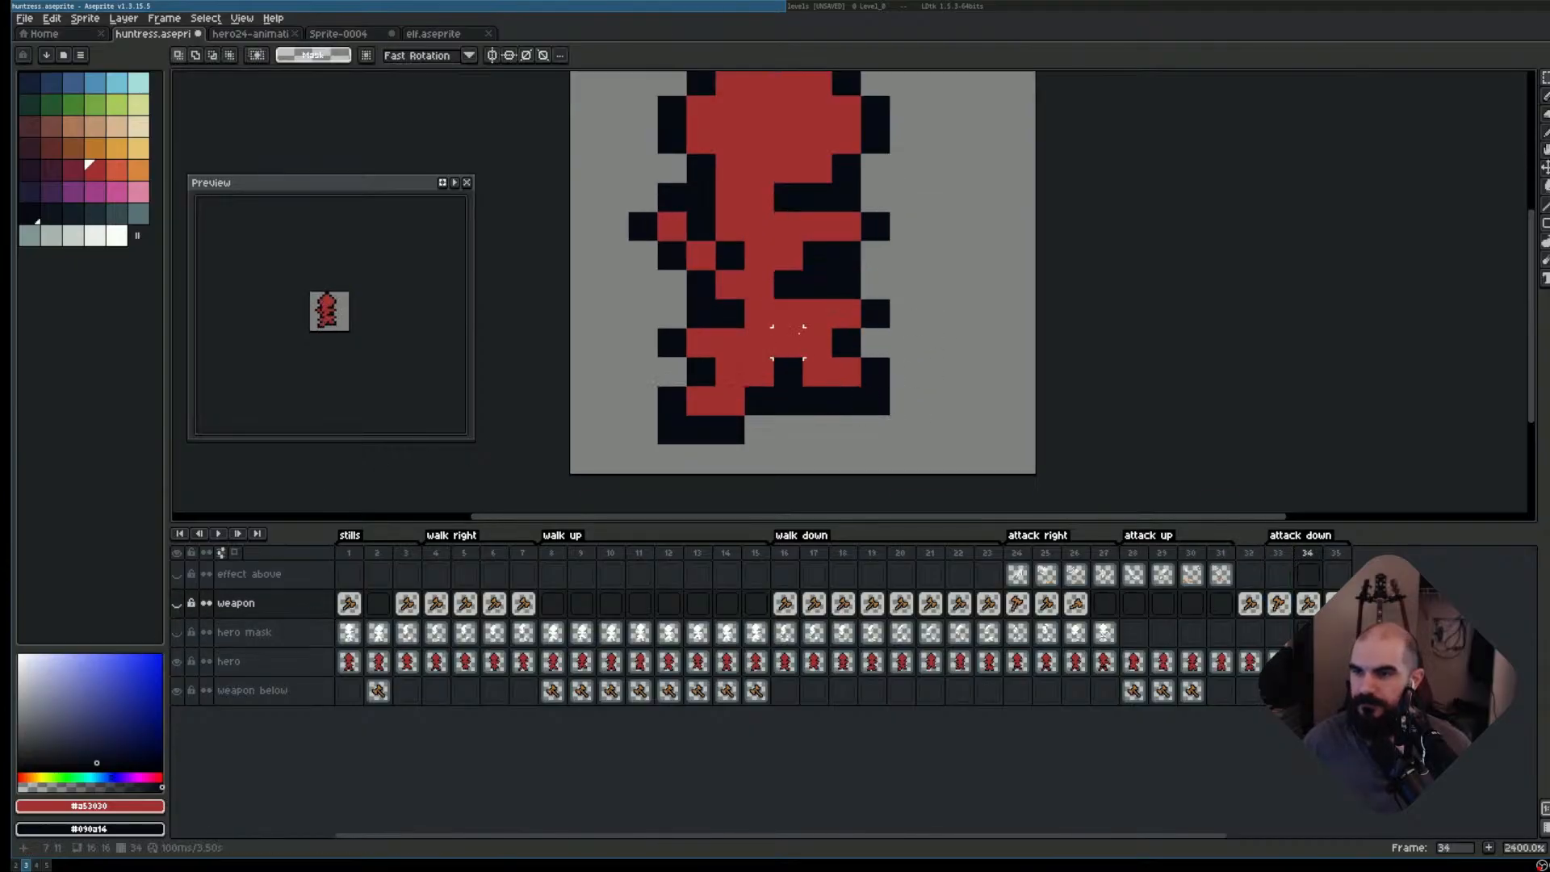
left_click_drag(789, 314, 933, 401)
key("ctrl+d")
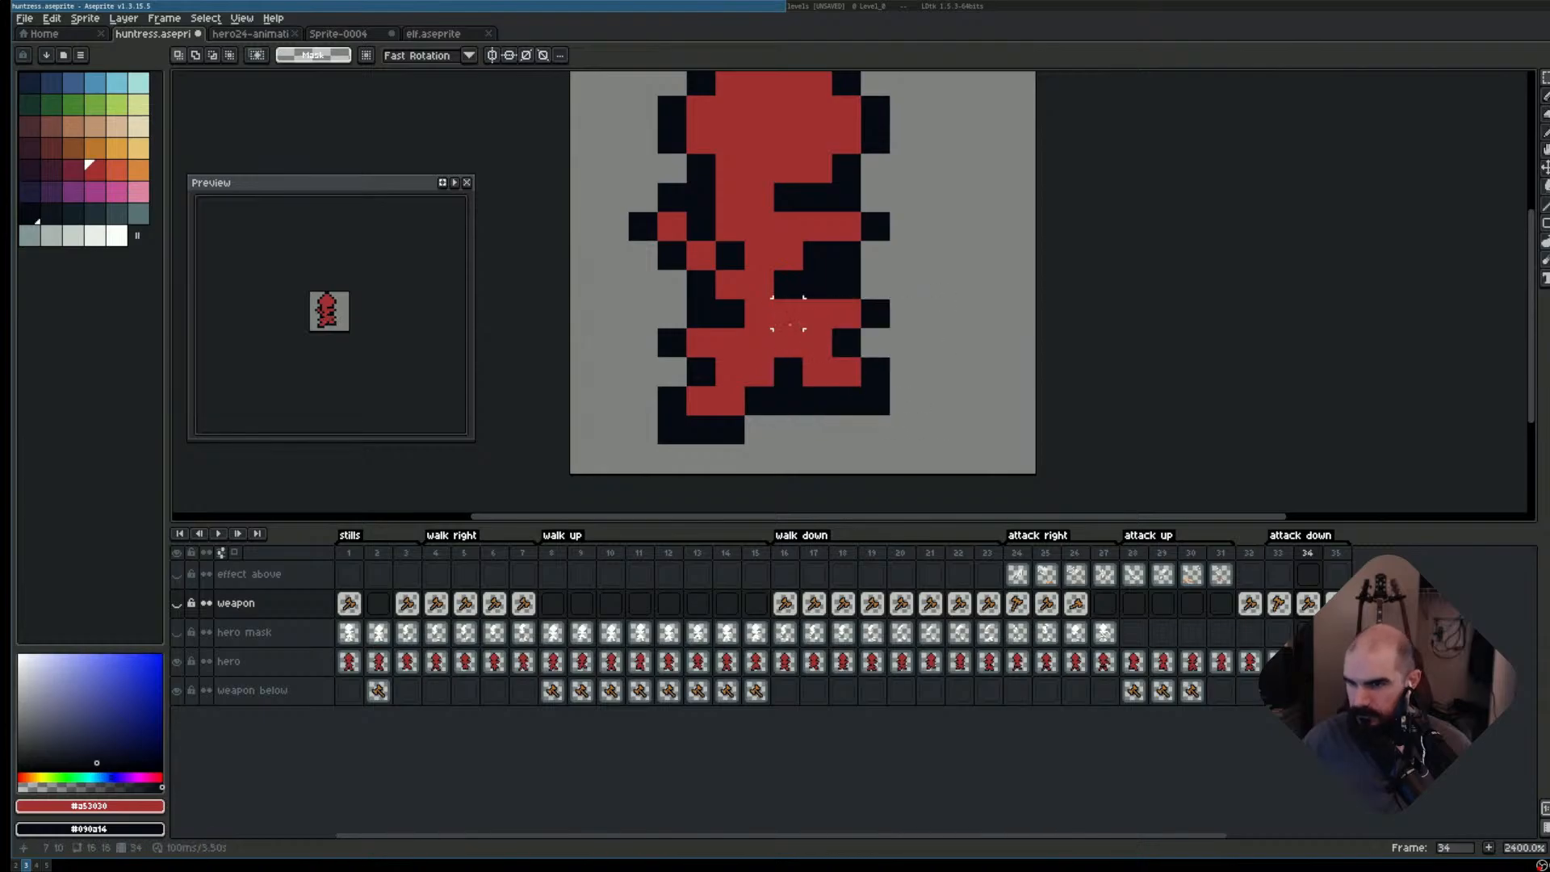
left_click_drag(788, 313, 921, 417)
left_click(862, 402)
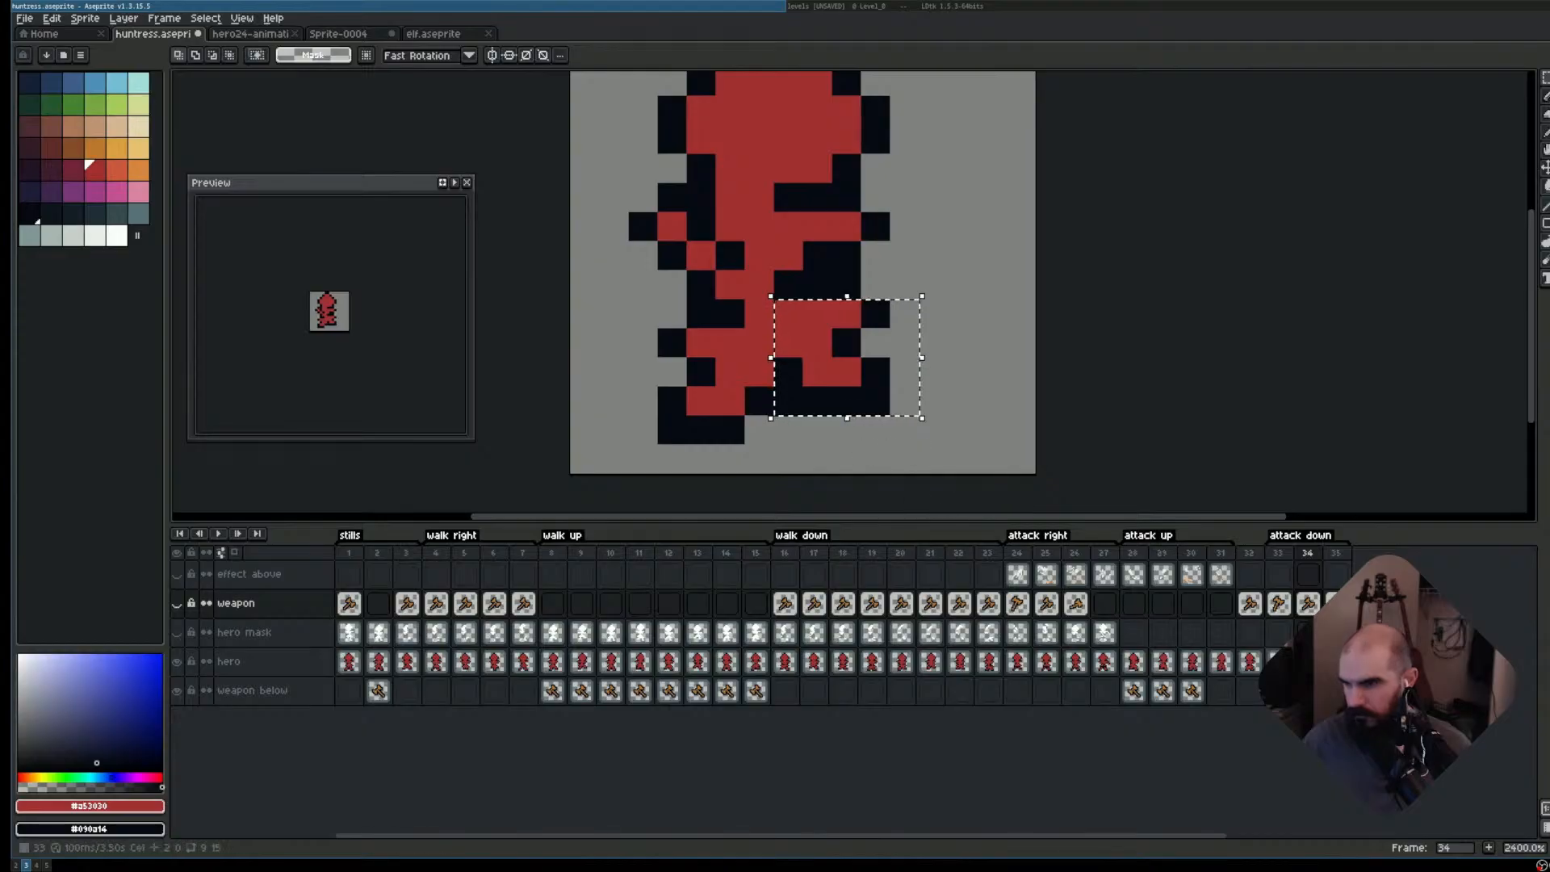
key("Down")
key("Down")
left_click_drag(858, 391, 859, 415)
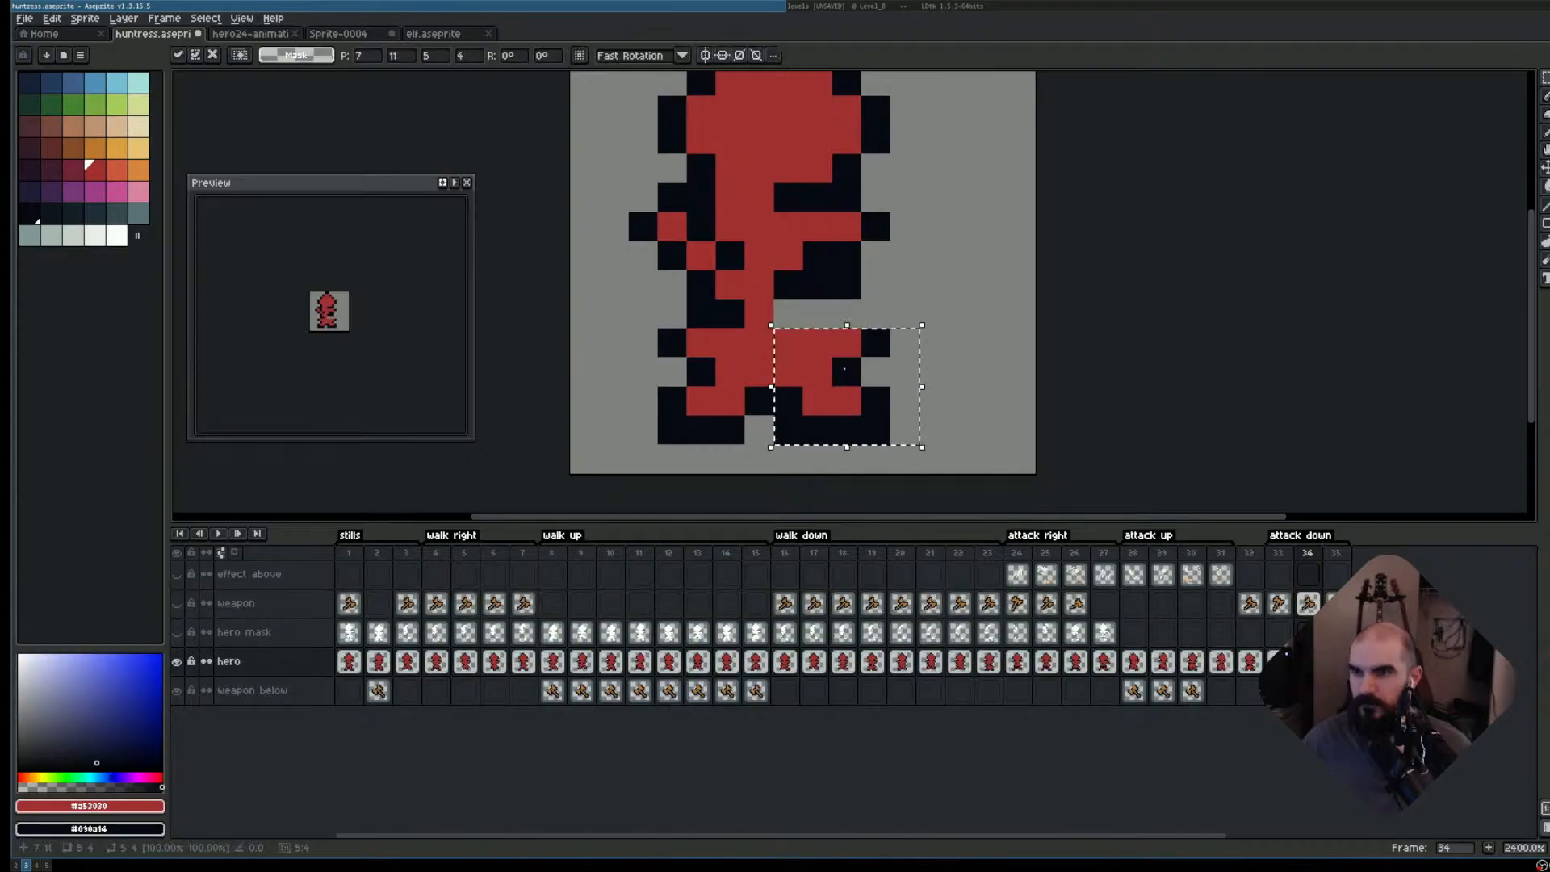
key("ctrl+d")
- Clean up frame 34's waist above the lowered leg, erasing surplus outline pixels and redrawing the dark hip outline
key("b")
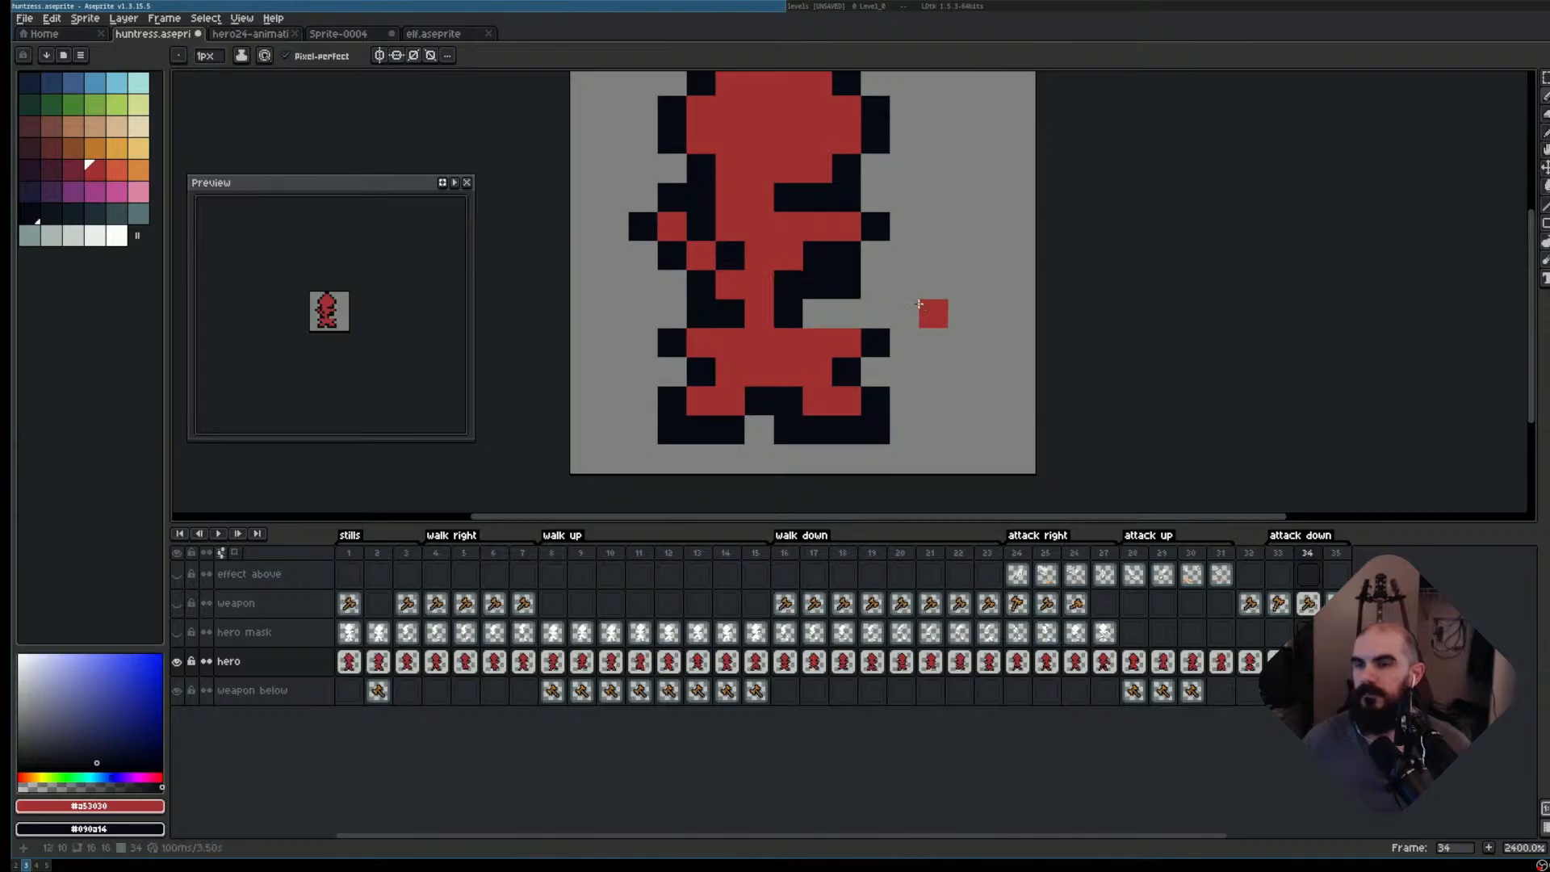
key("e")
scroll(1024, 309, "down", 3)
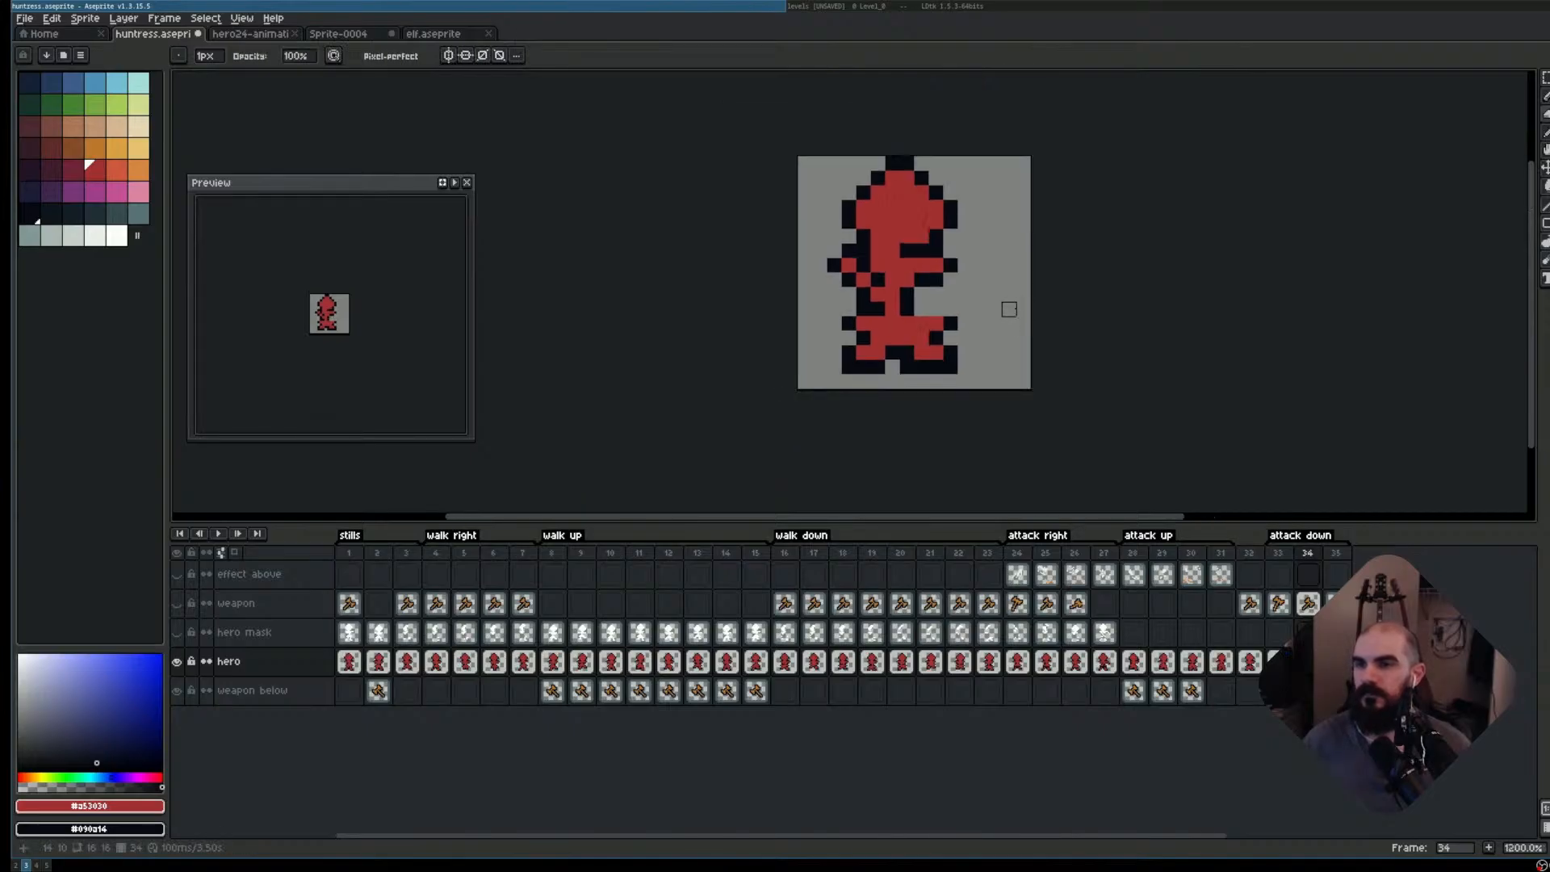
scroll(951, 309, "up", 1)
key("b")
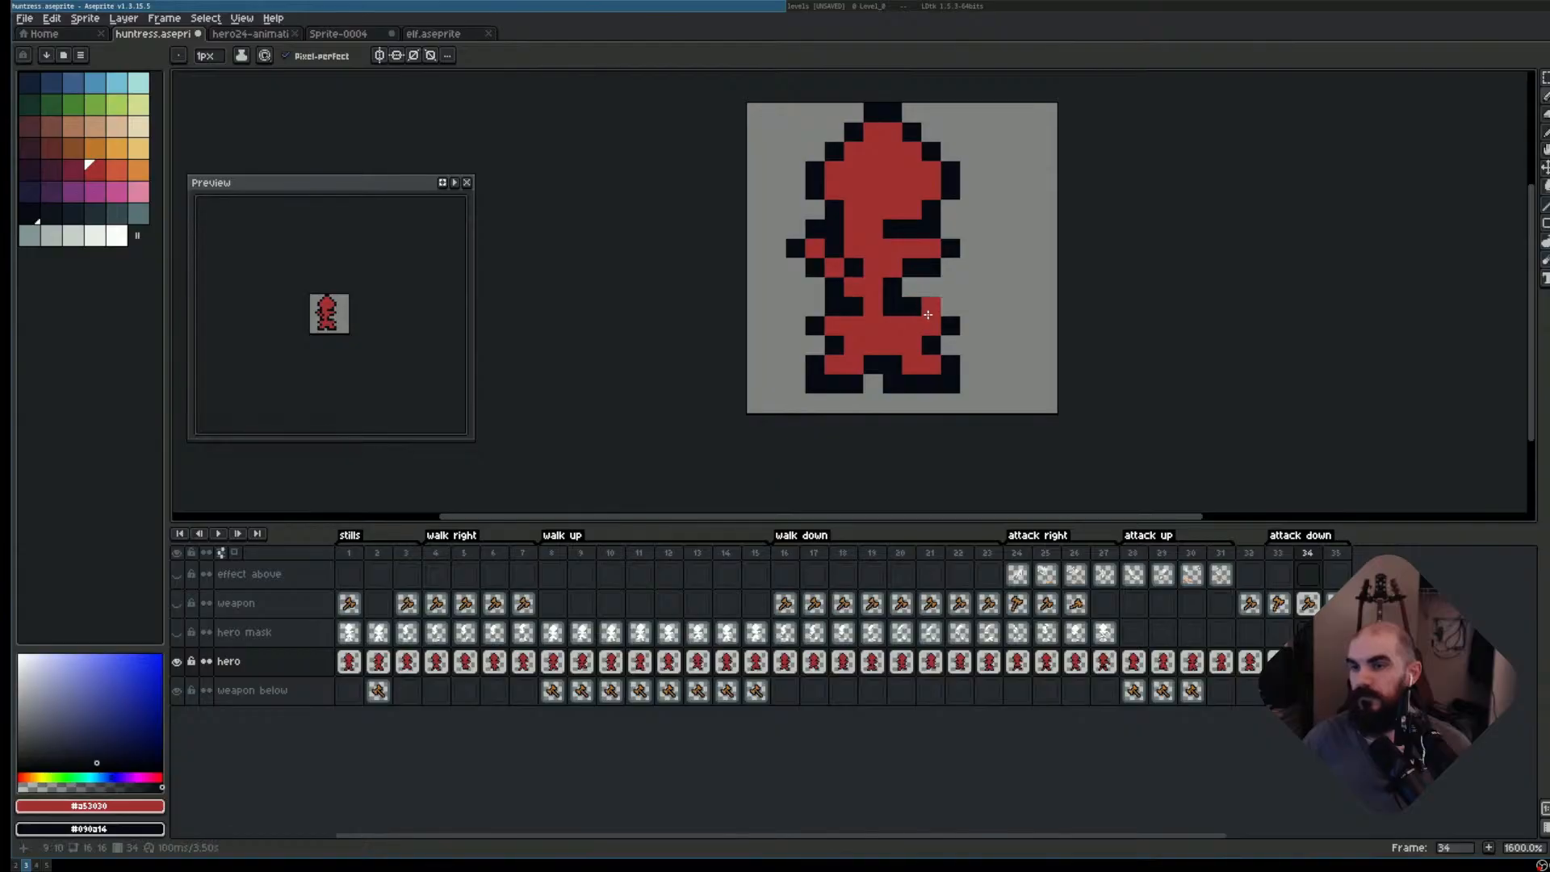
scroll(1058, 401, "down", 1)
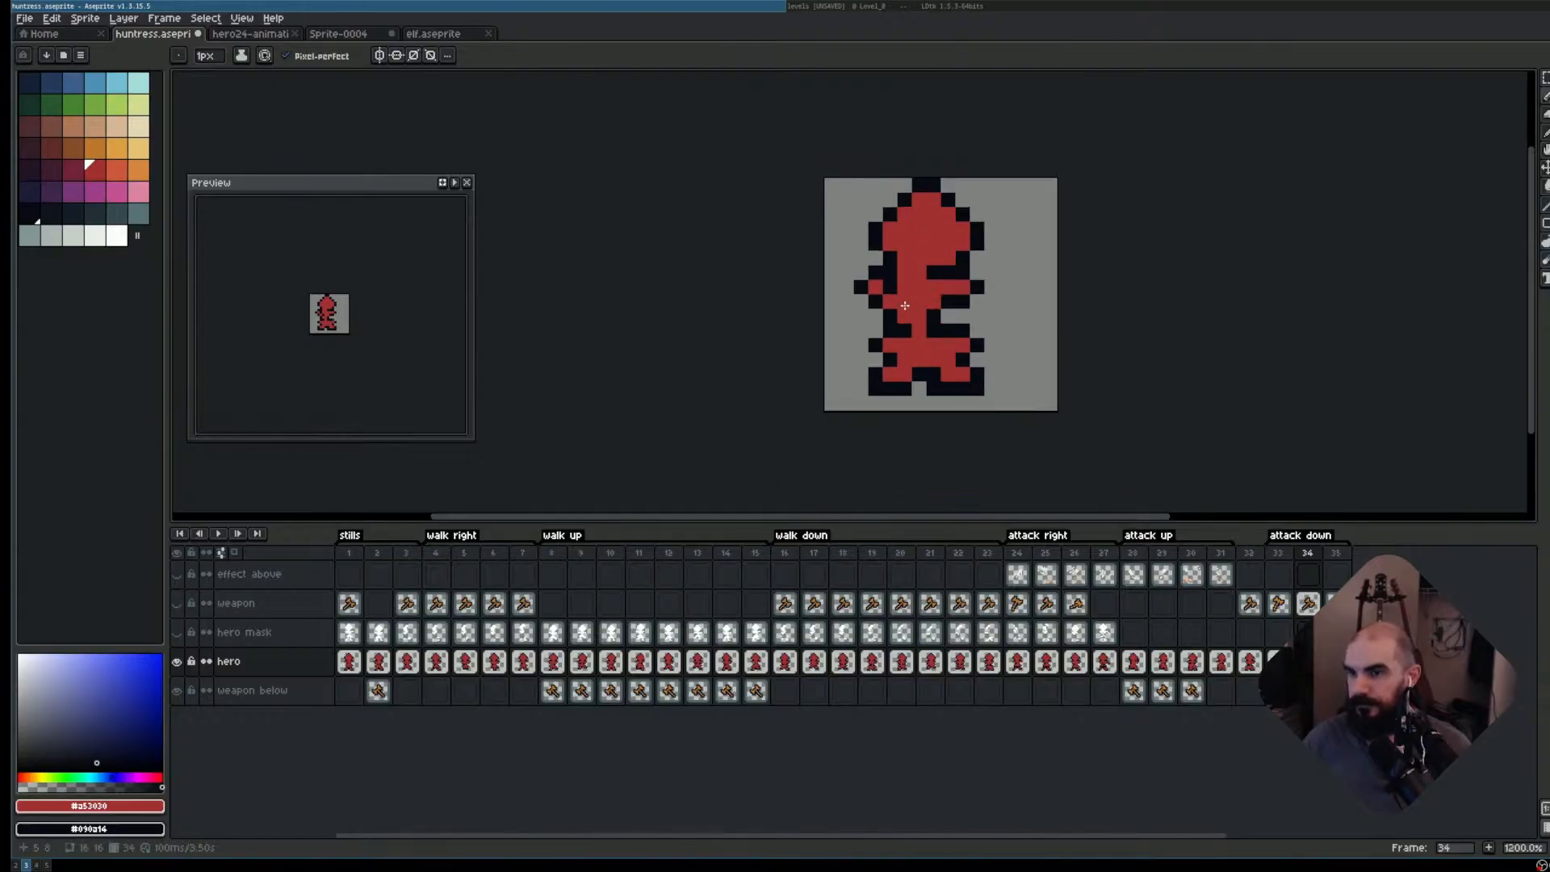
- Add dark pixels around the forearm and waist of frame 34's hero, checking the pose against frame 33
key("Left")
key("Right")
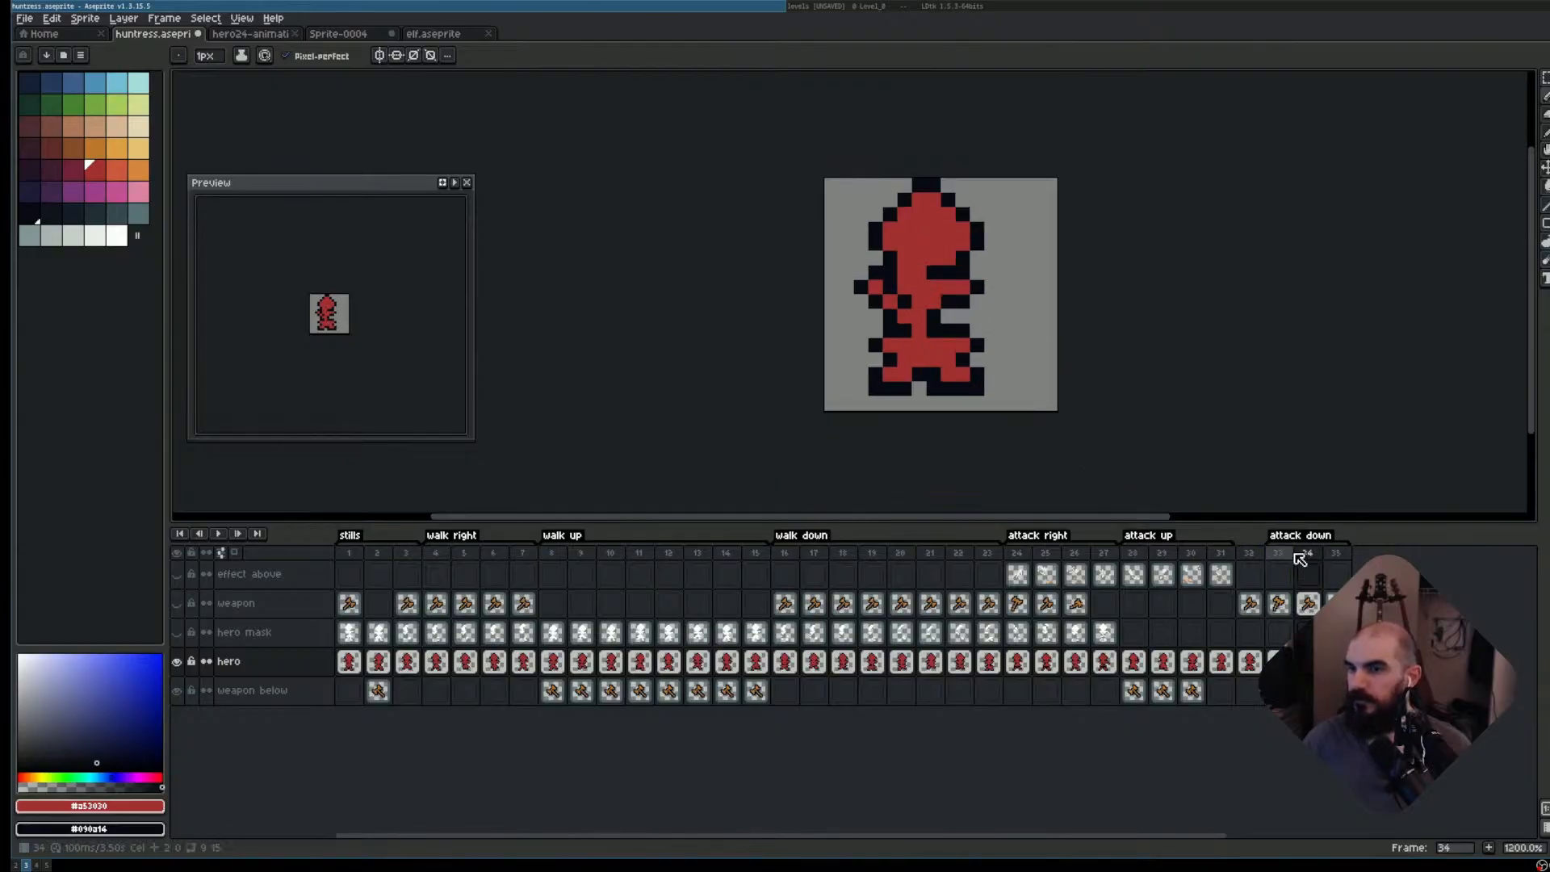
right_click(911, 315)
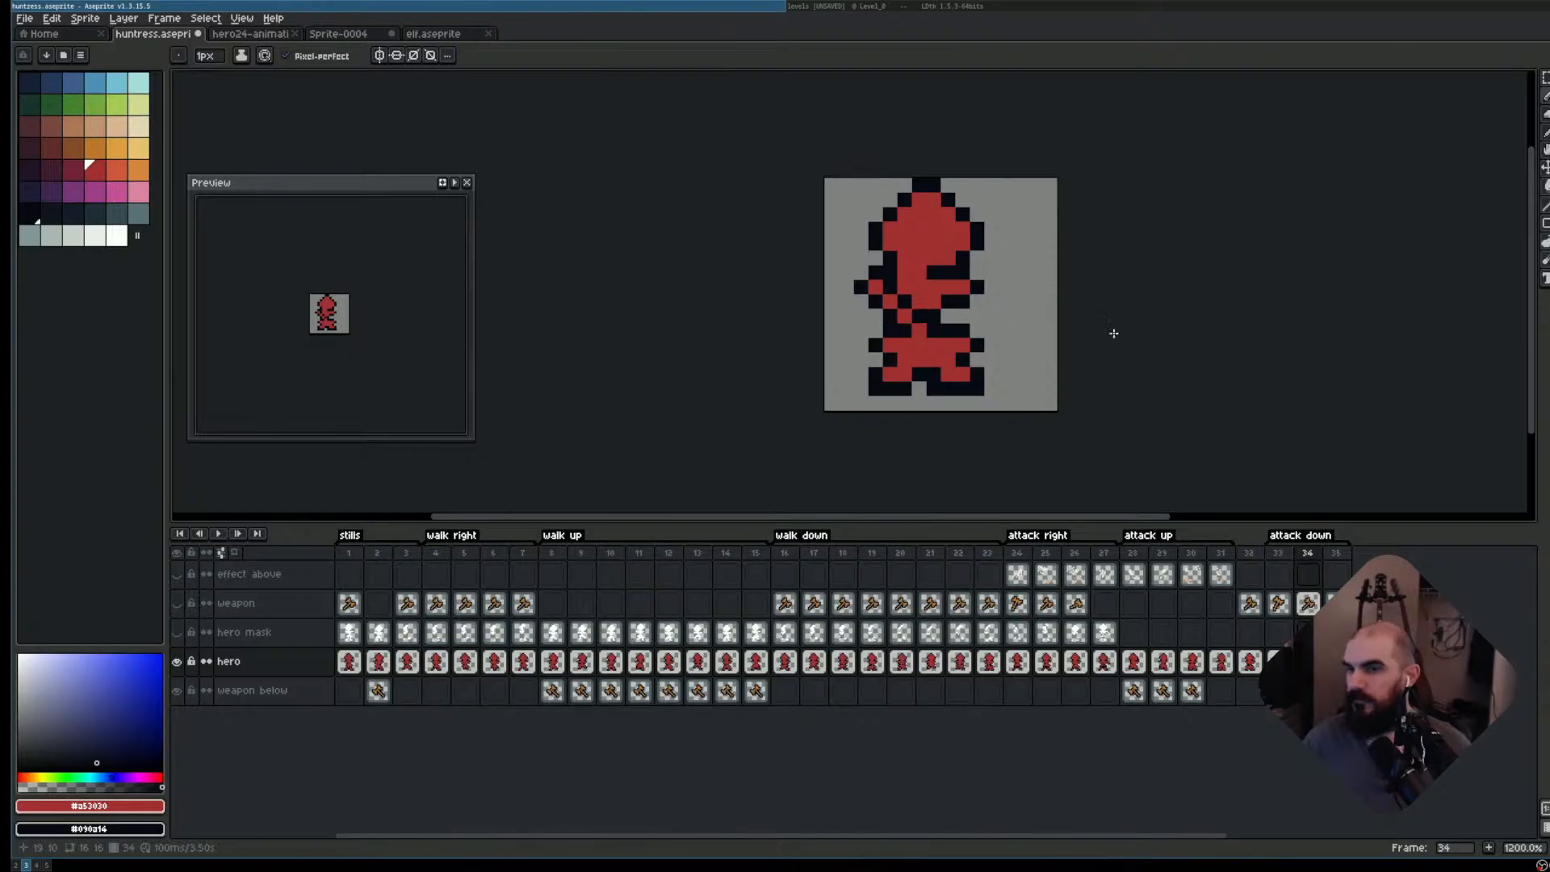
key("Left")
key("Right")
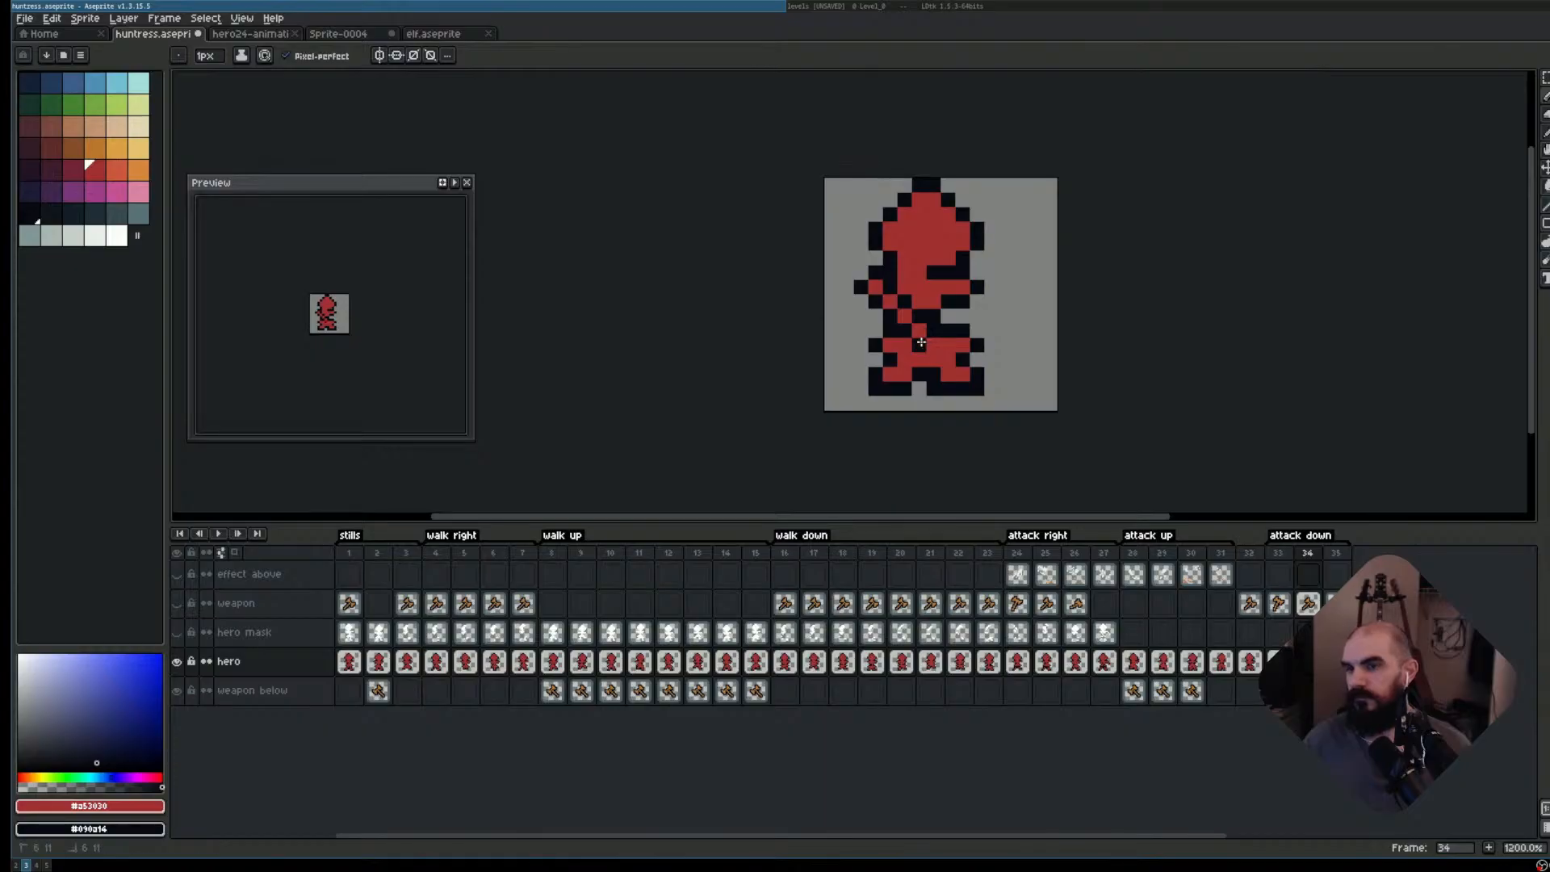
key("Left")
key("Right")
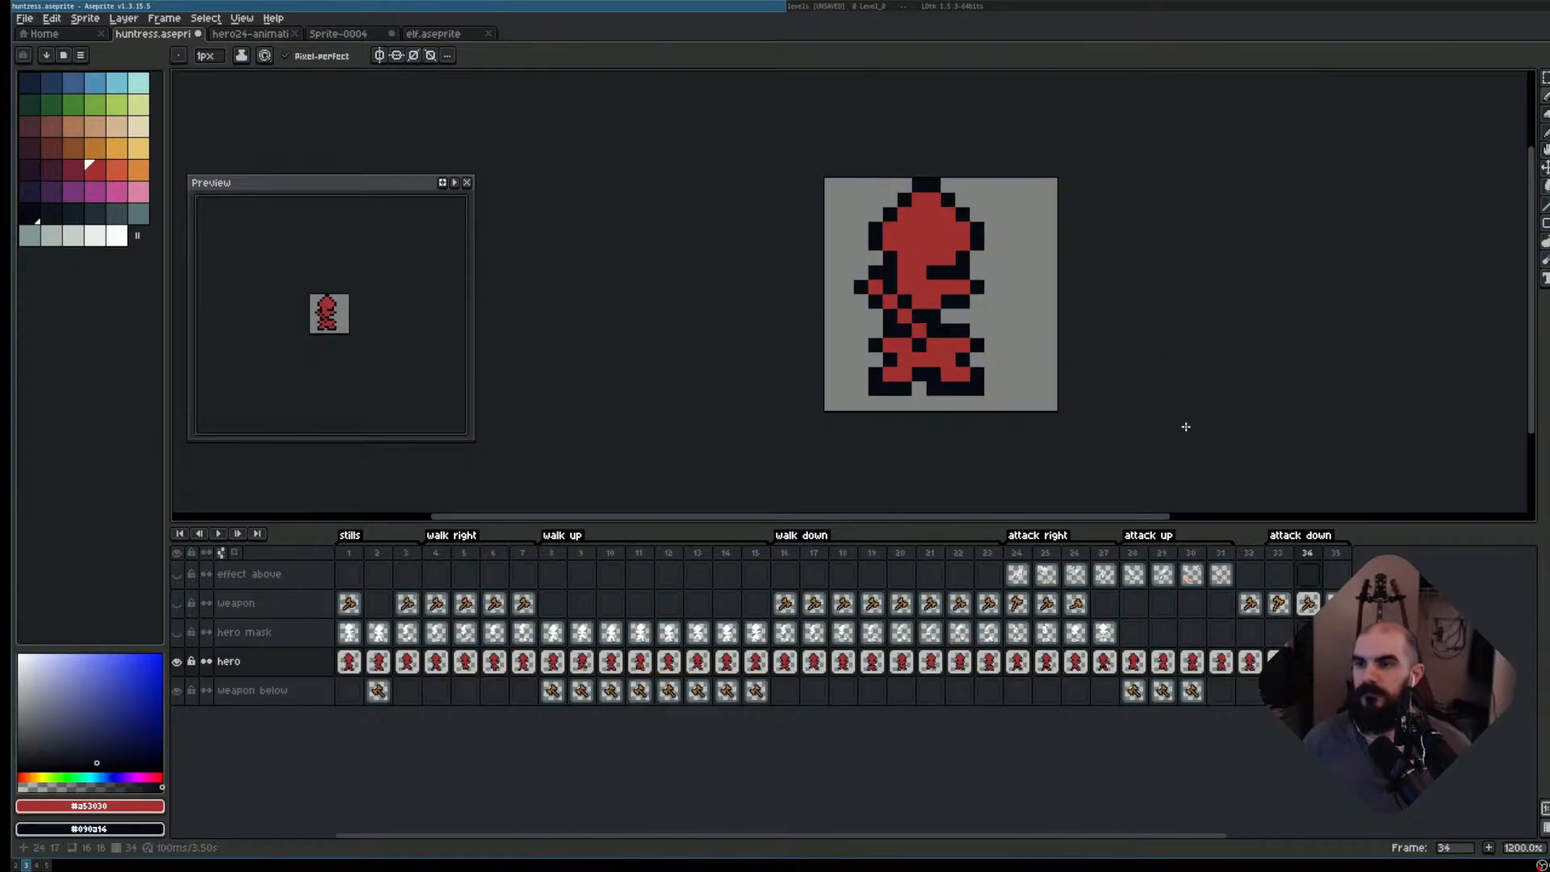
- Replace frame 35's hero cel with a copy of frame 34's hero pose
key("Right")
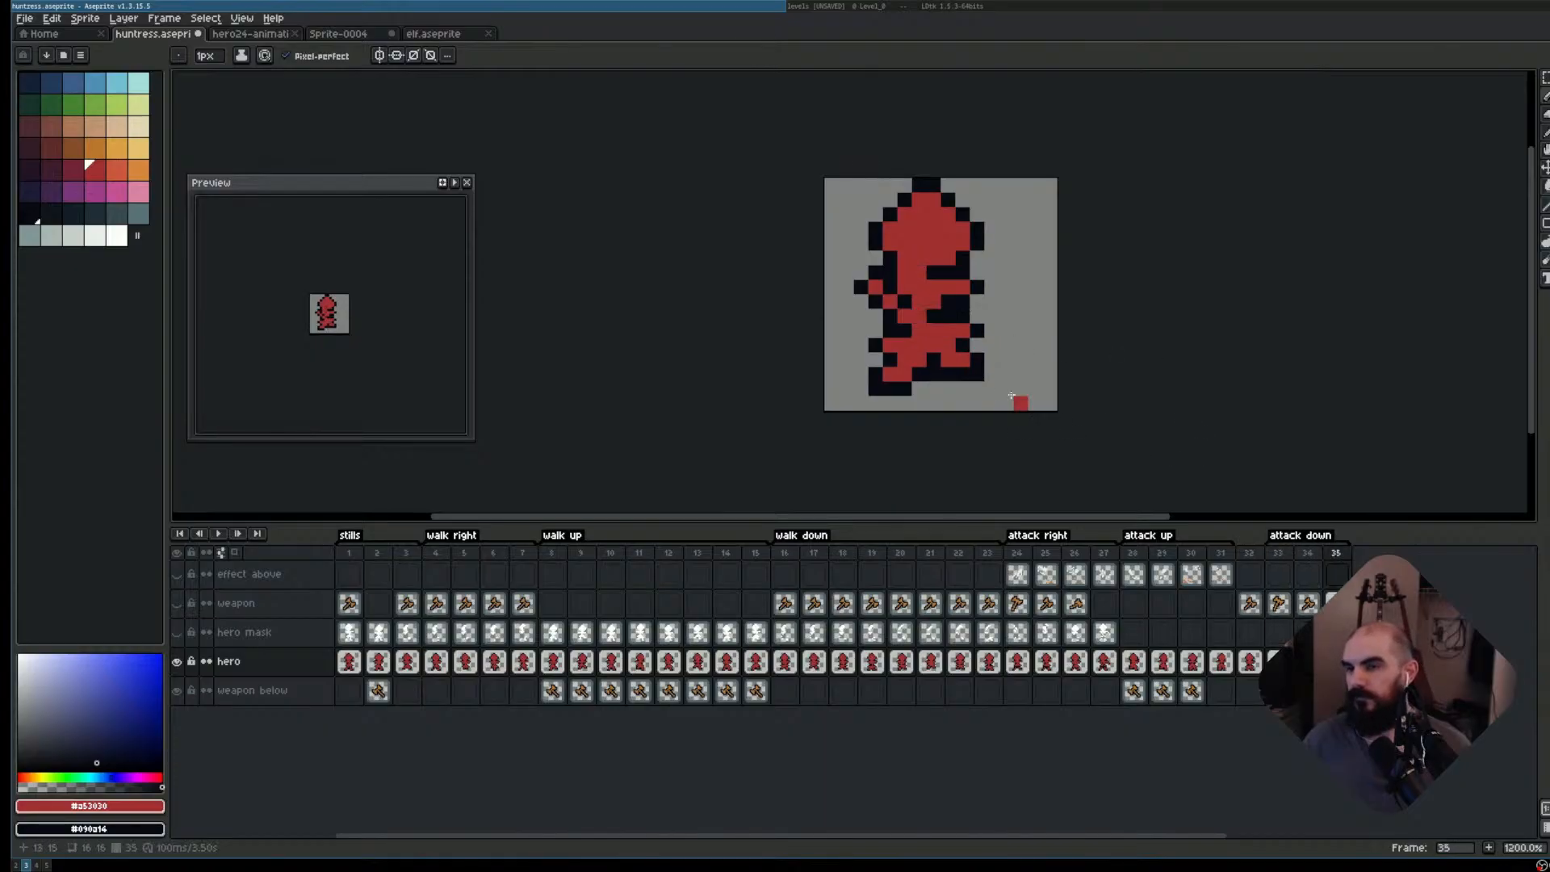
key("m")
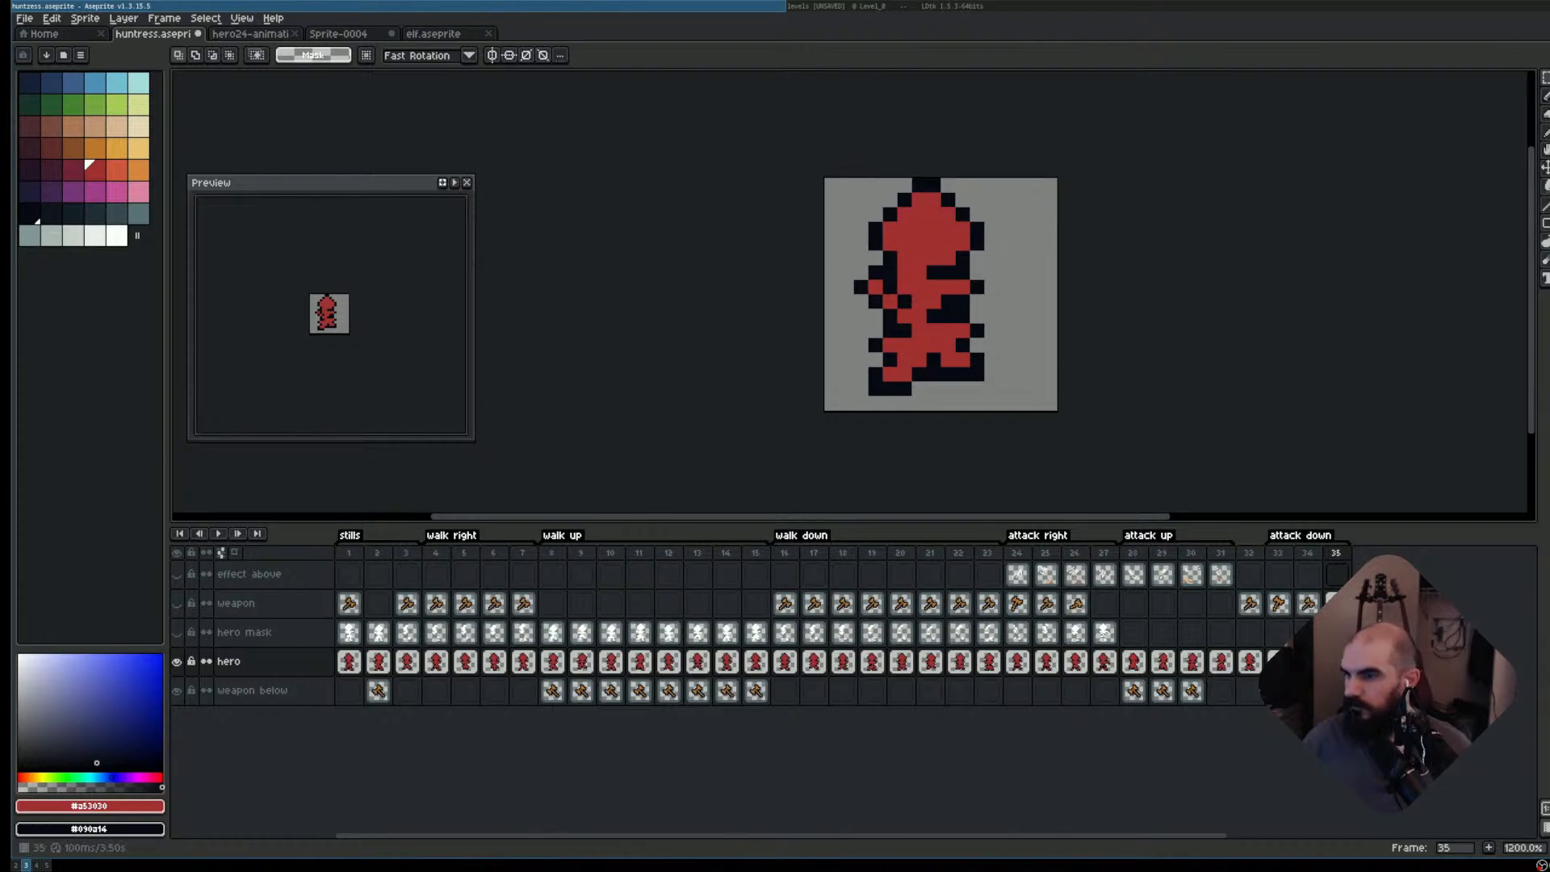
key("Delete")
key("ctrl+v")
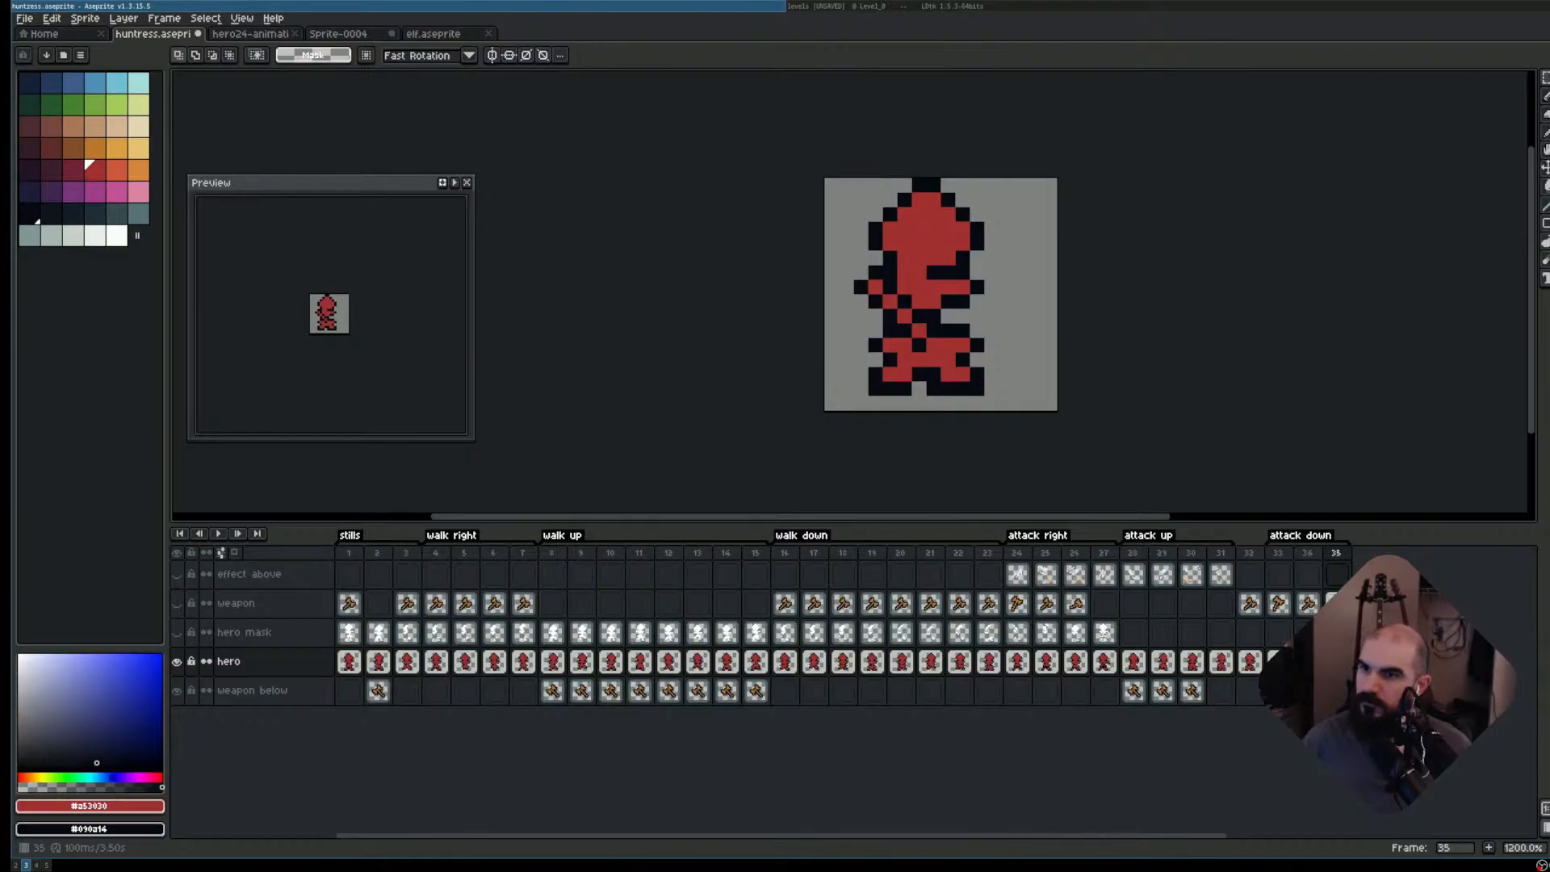
- Show the weapon layer again and compare the attack down poses in frames 33 to 35
left_click(177, 603)
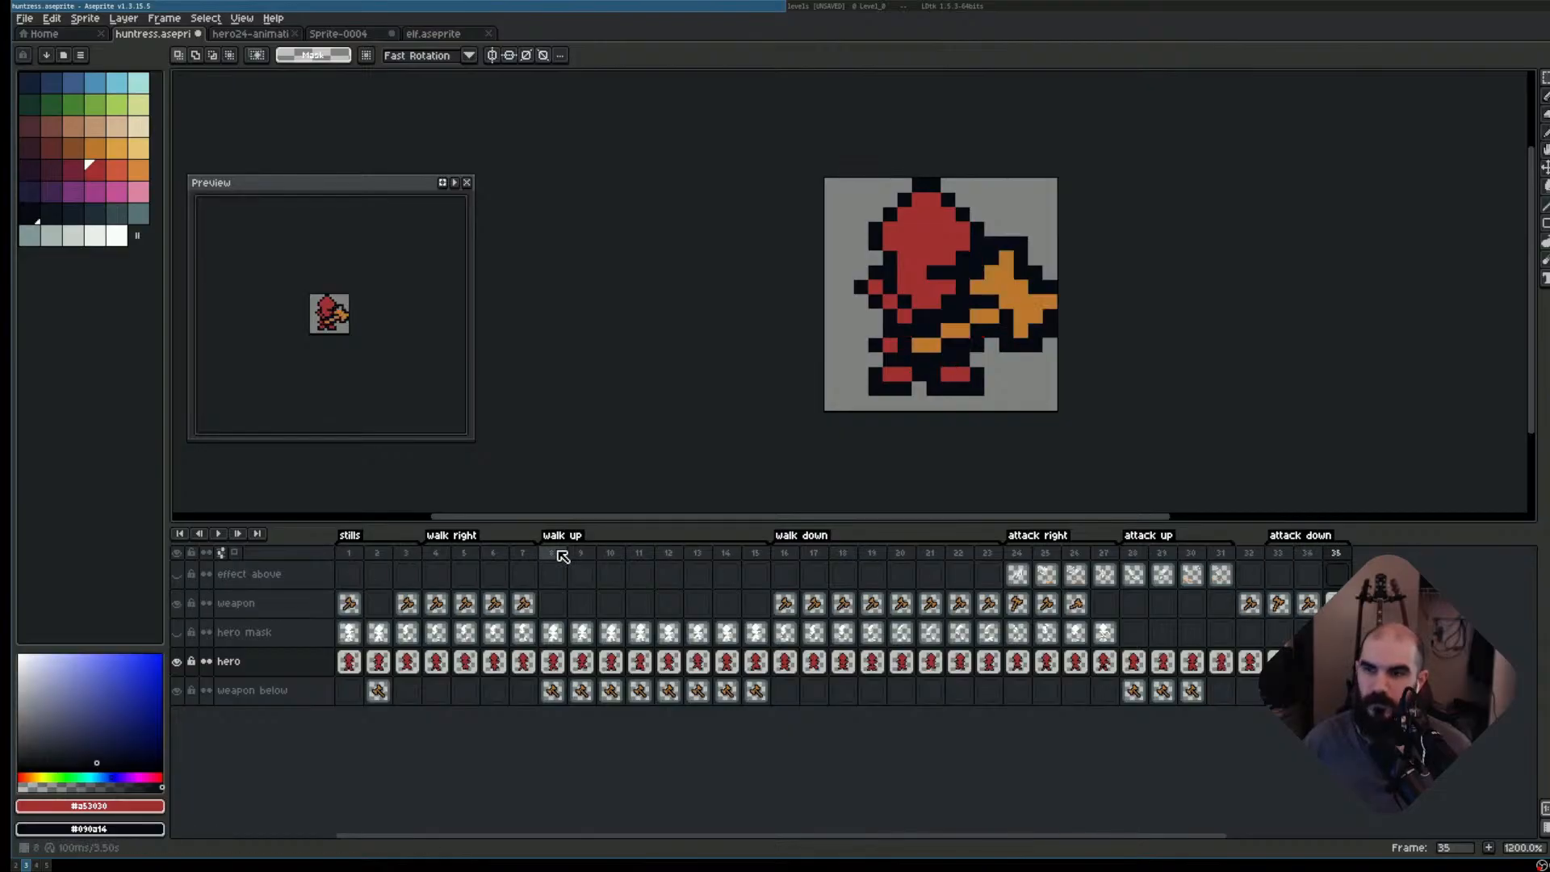
left_click(1284, 554)
key("Right")
key("Right")
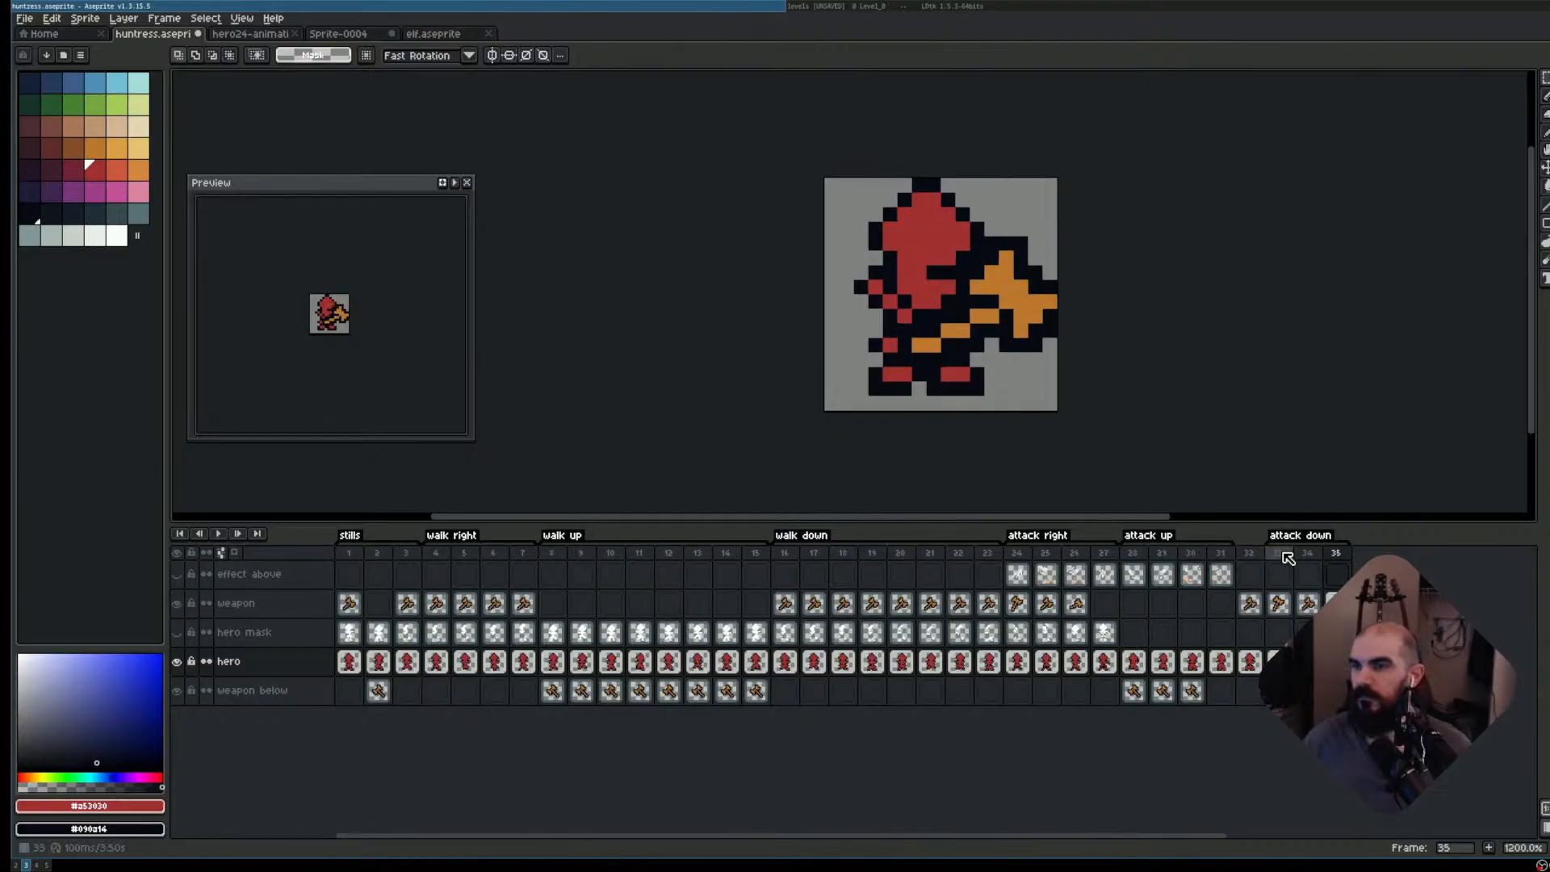
key("Left")
key("Left")
key("Right")
key("Right")
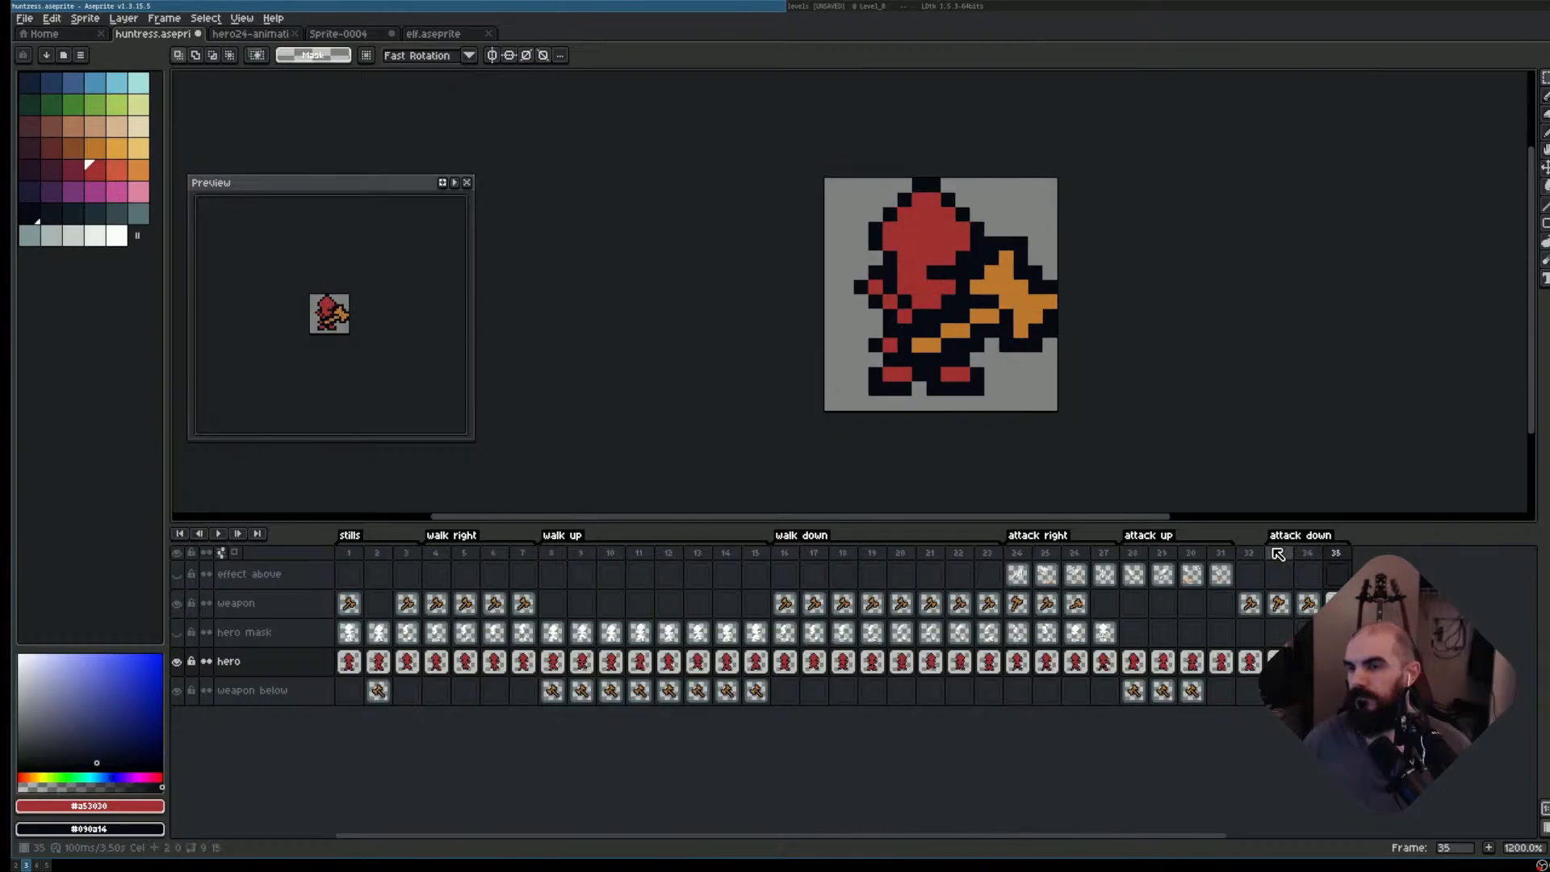
key("Left")
key("Left")
key("Right")
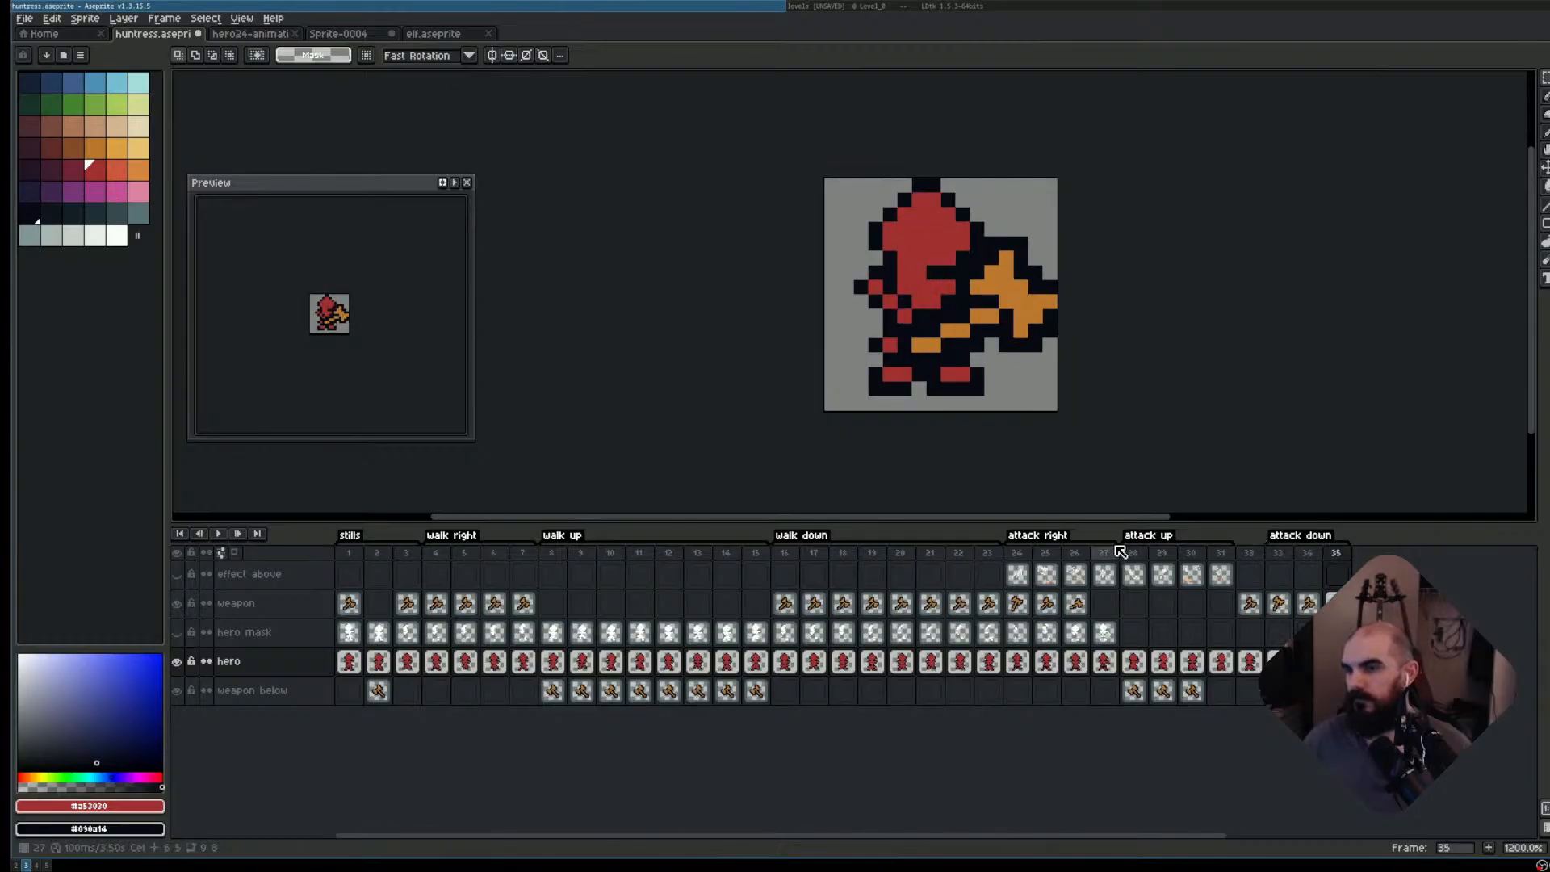
- Review the attack up sequence in frames 28 to 31 against the attack down frames through 35
left_click(1144, 554)
key("Right")
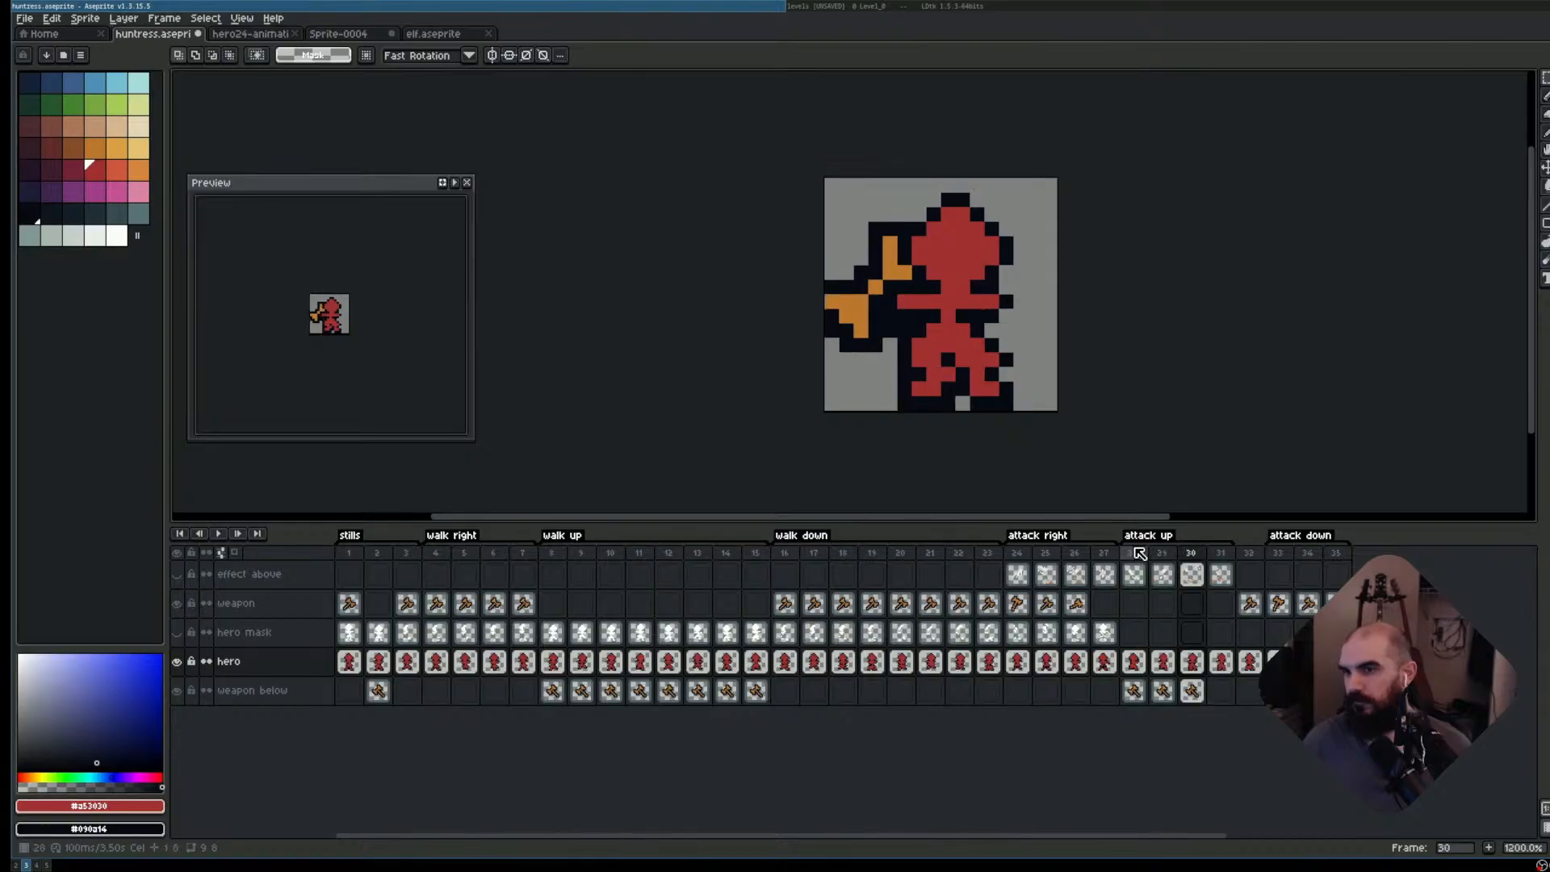
key("Right")
key("Left")
key("Left")
key("Left")
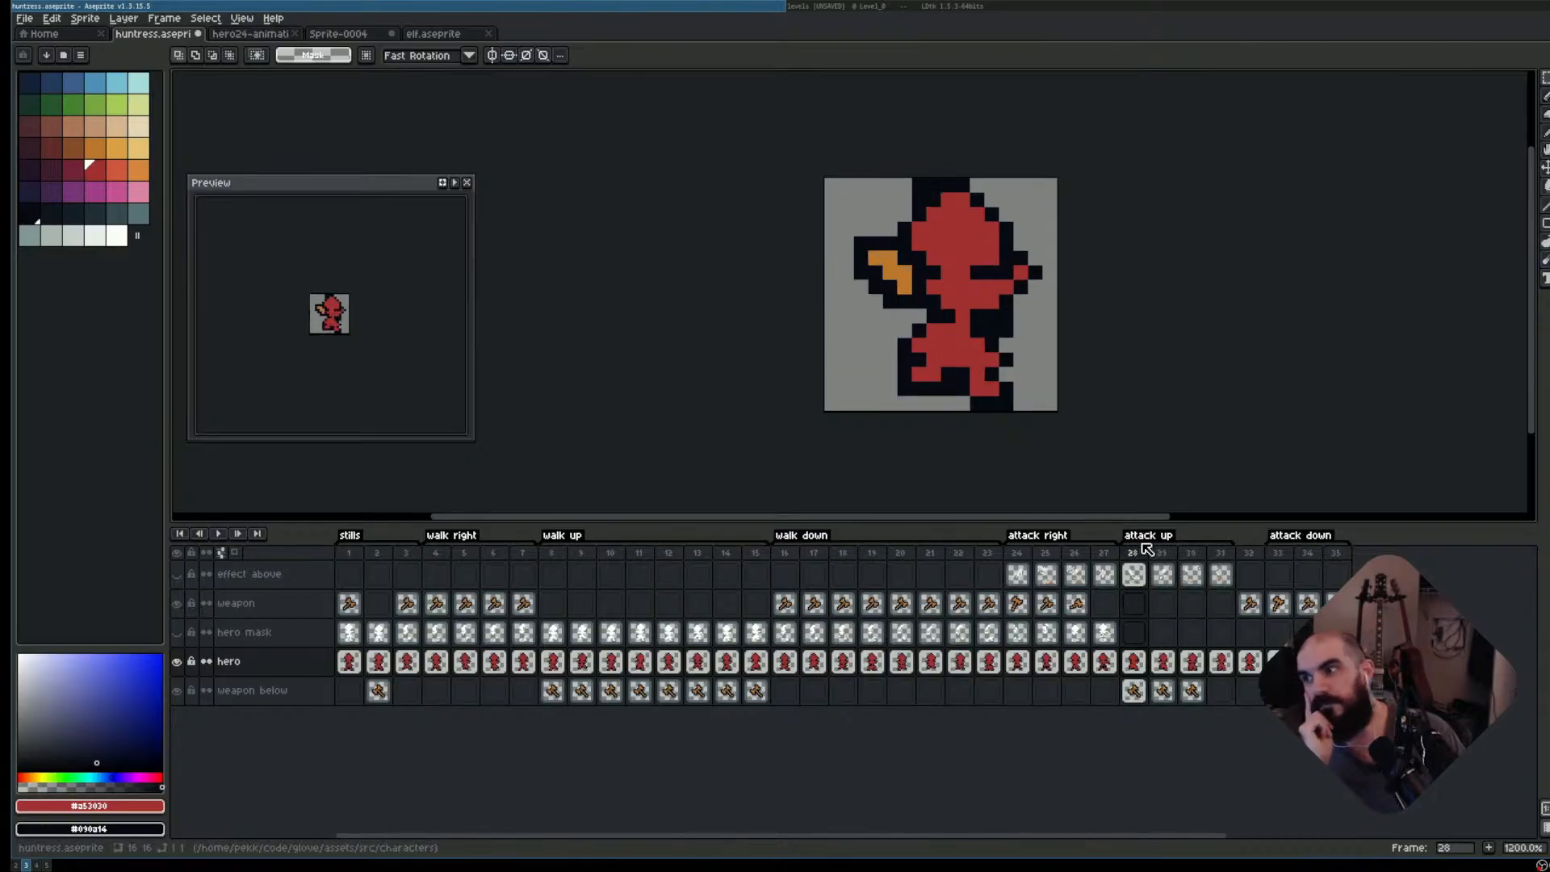
left_click(1146, 550)
key("Right")
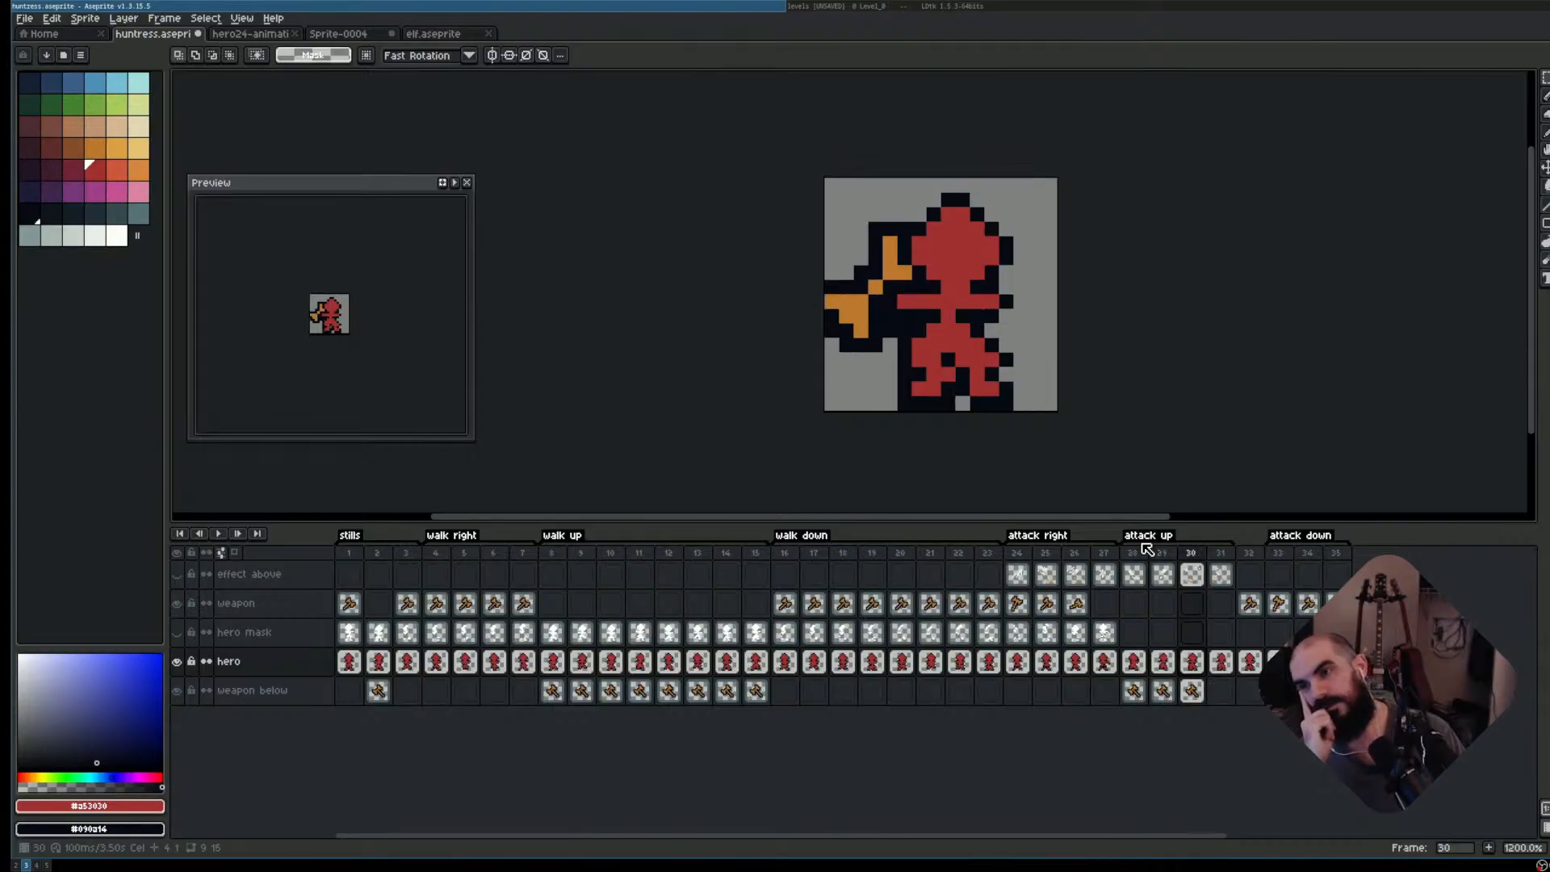
key("Right")
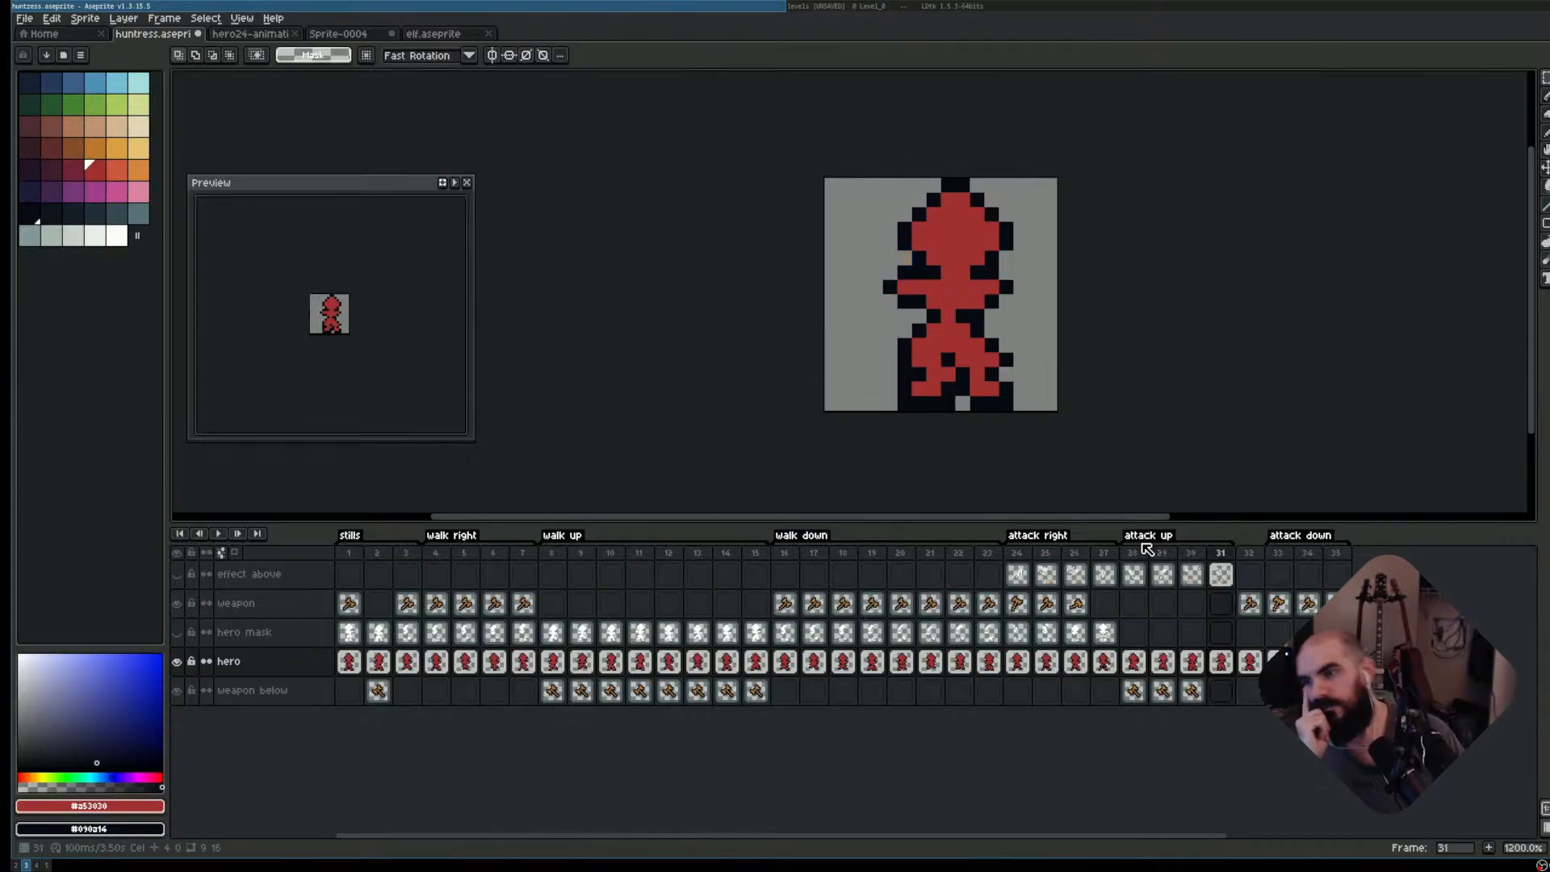
key("Right")
key("Right")
key("Right")
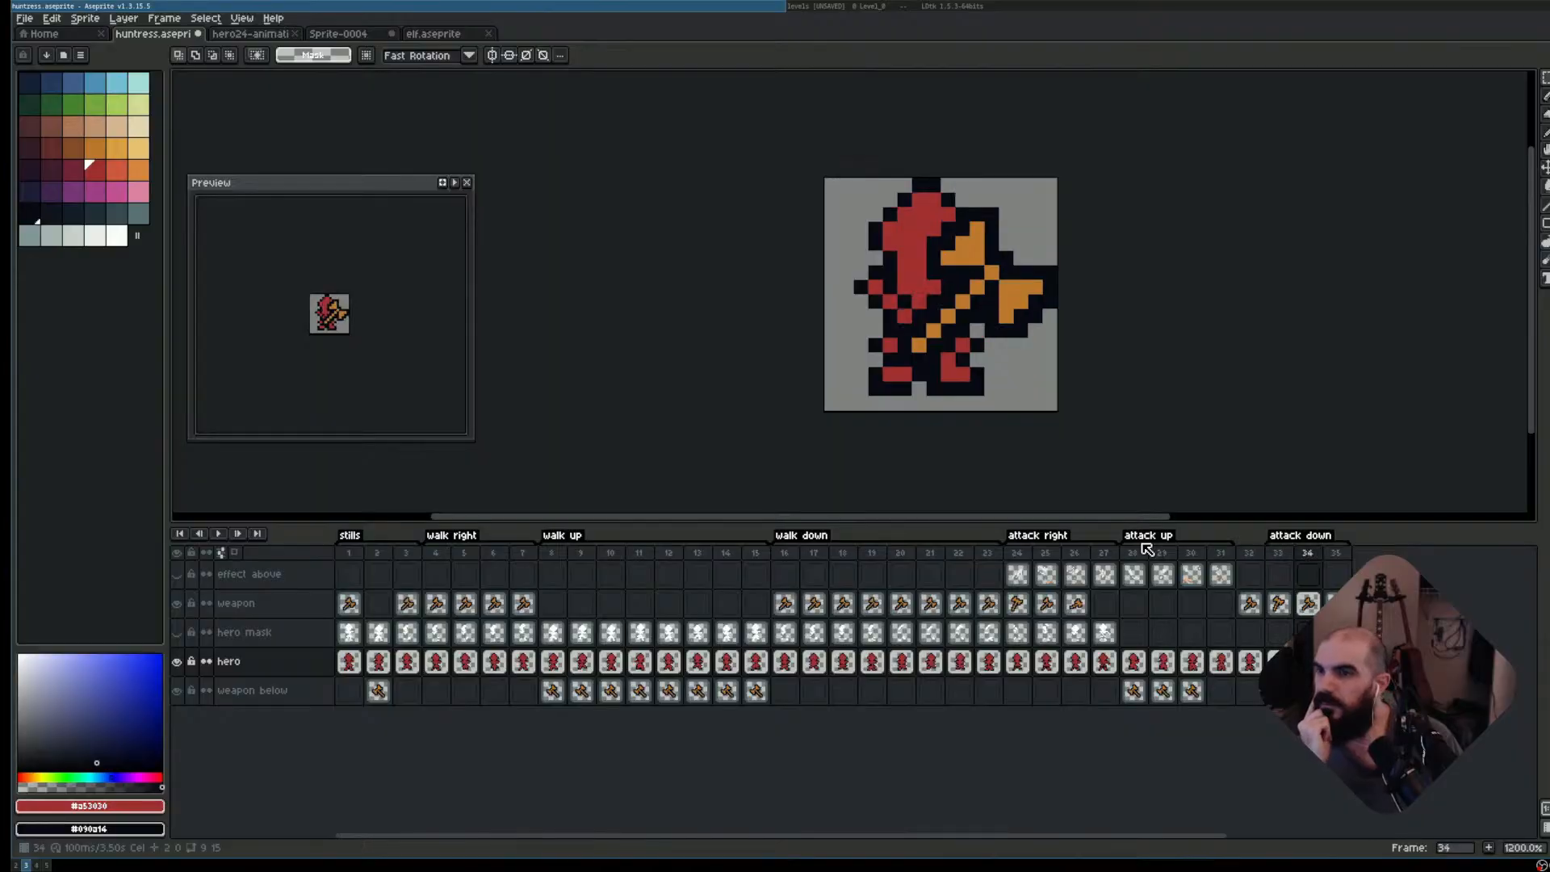
key("Right")
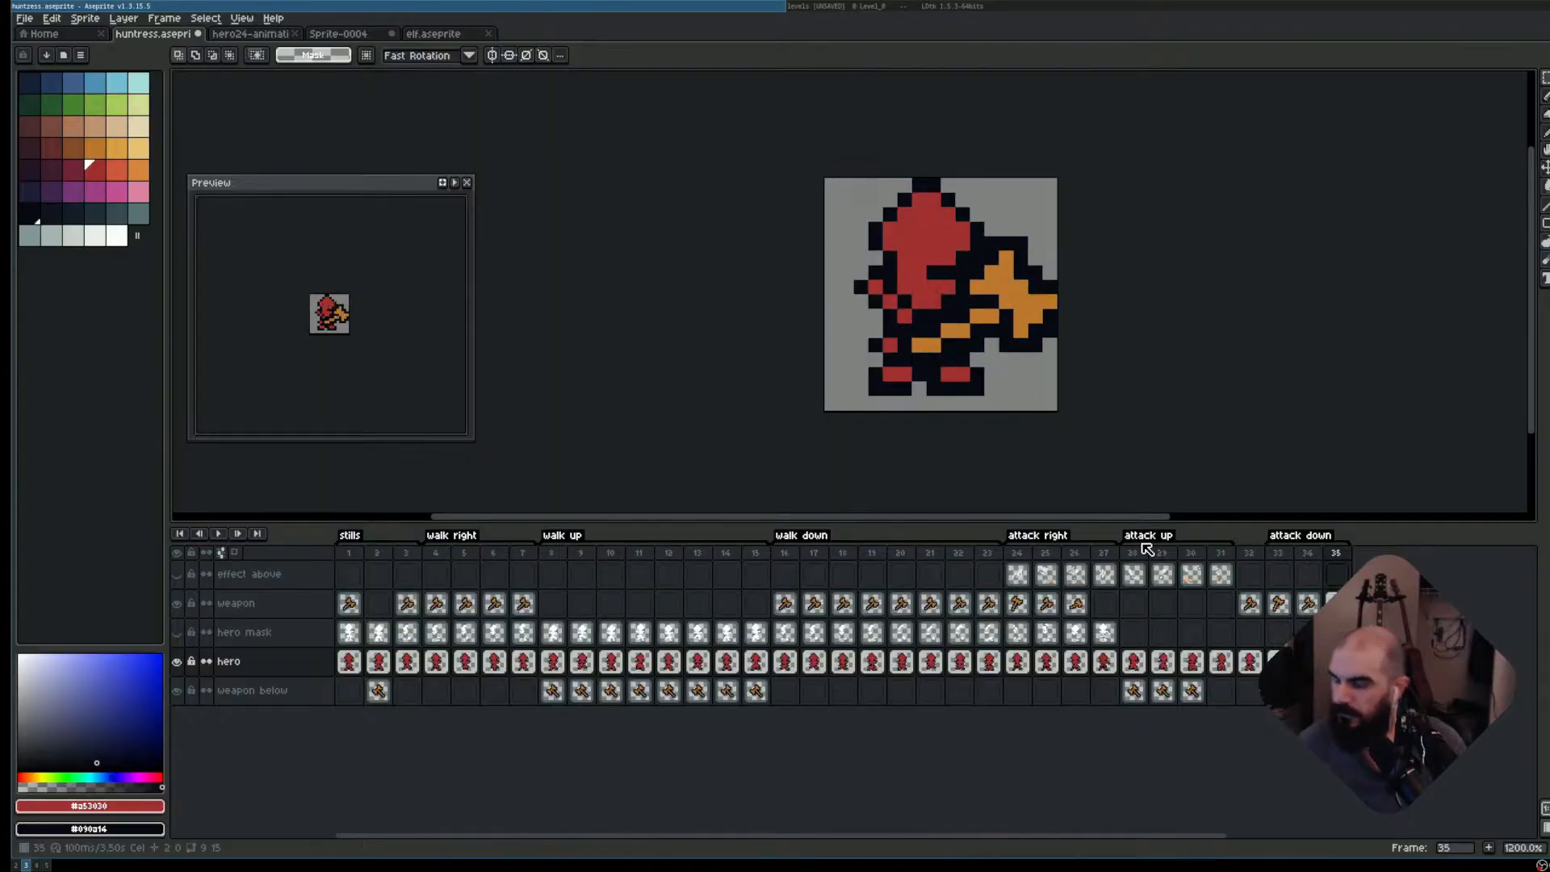
- Add new frame 36 after frame 35 and delete its weapon cel so only the hero remains
key("alt+n")
key("Up")
key("Up")
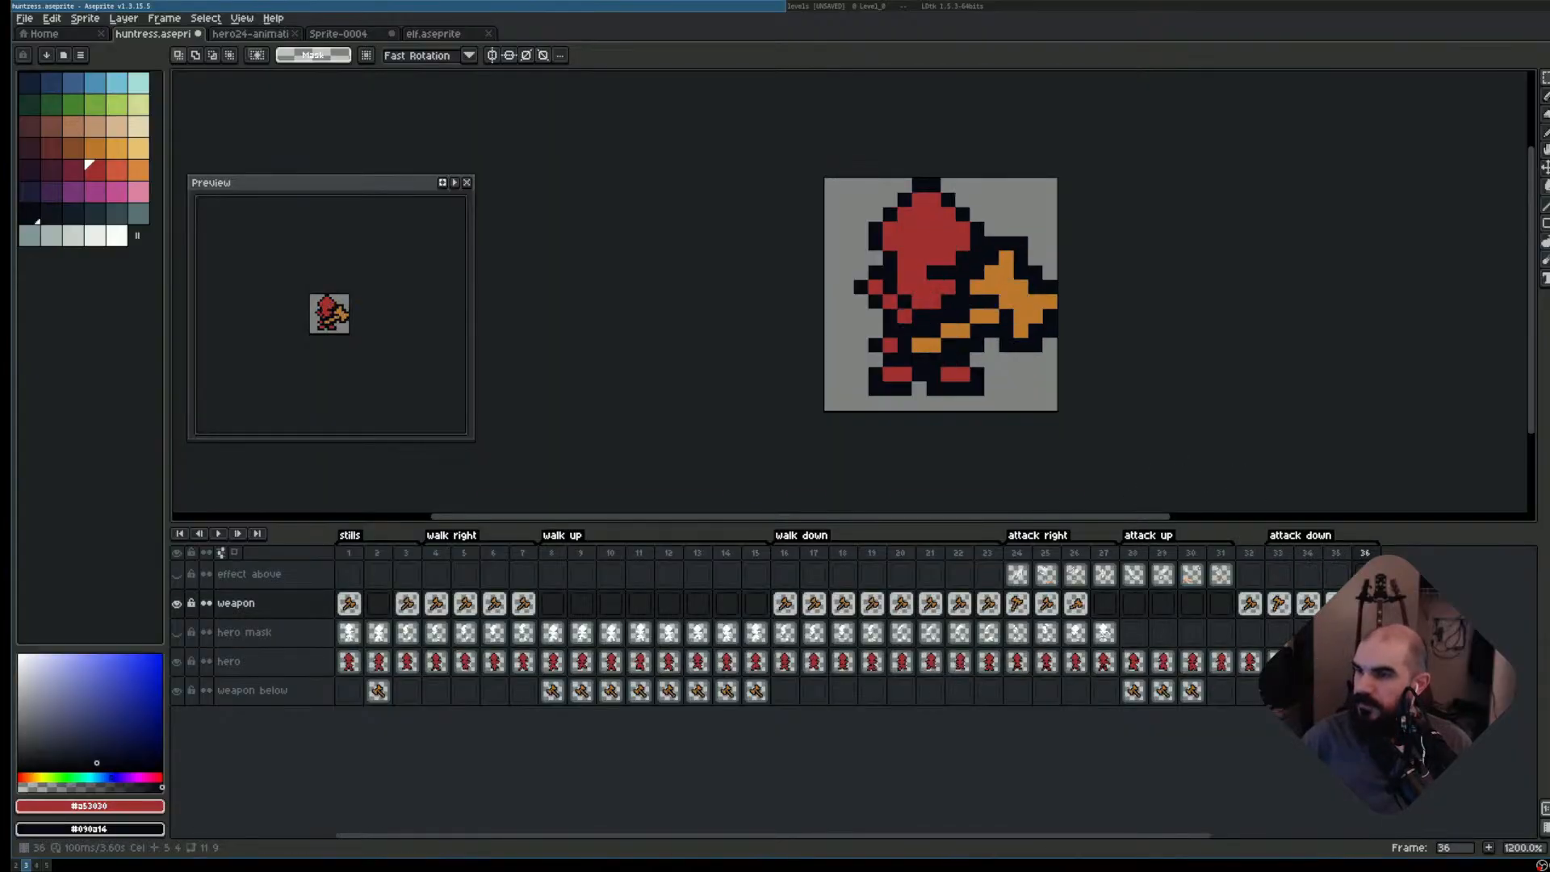
key("Delete")
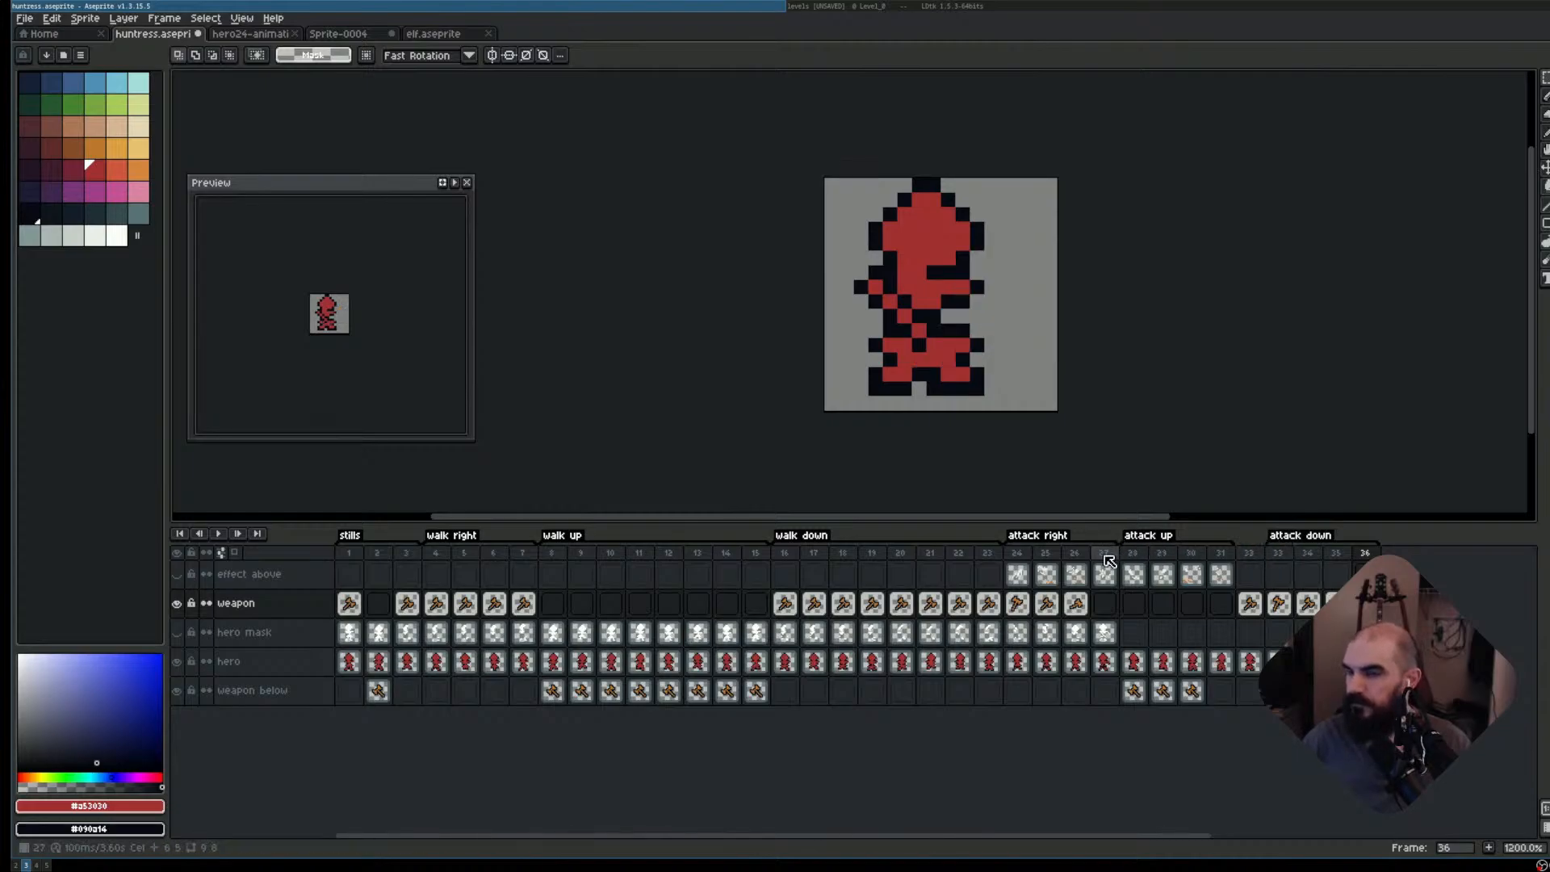
- Examine the attack right and attack up sequences from frame 24 onward, and compare them with frames 35 and 36
left_click(1024, 553)
key("Right")
key("Right")
key("Right")
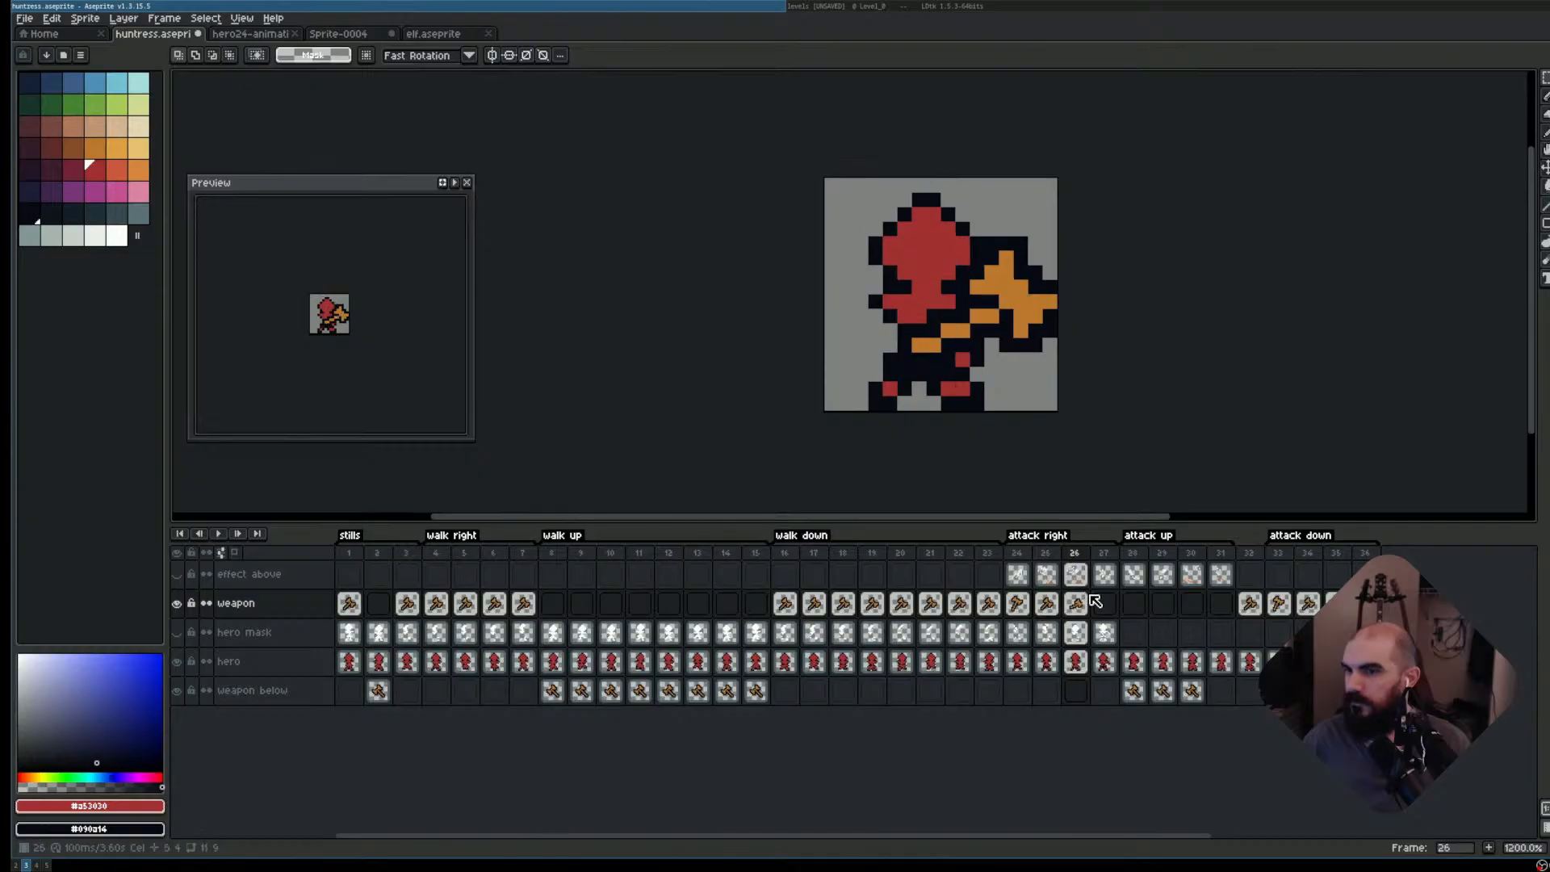
key("Right")
key("Right")
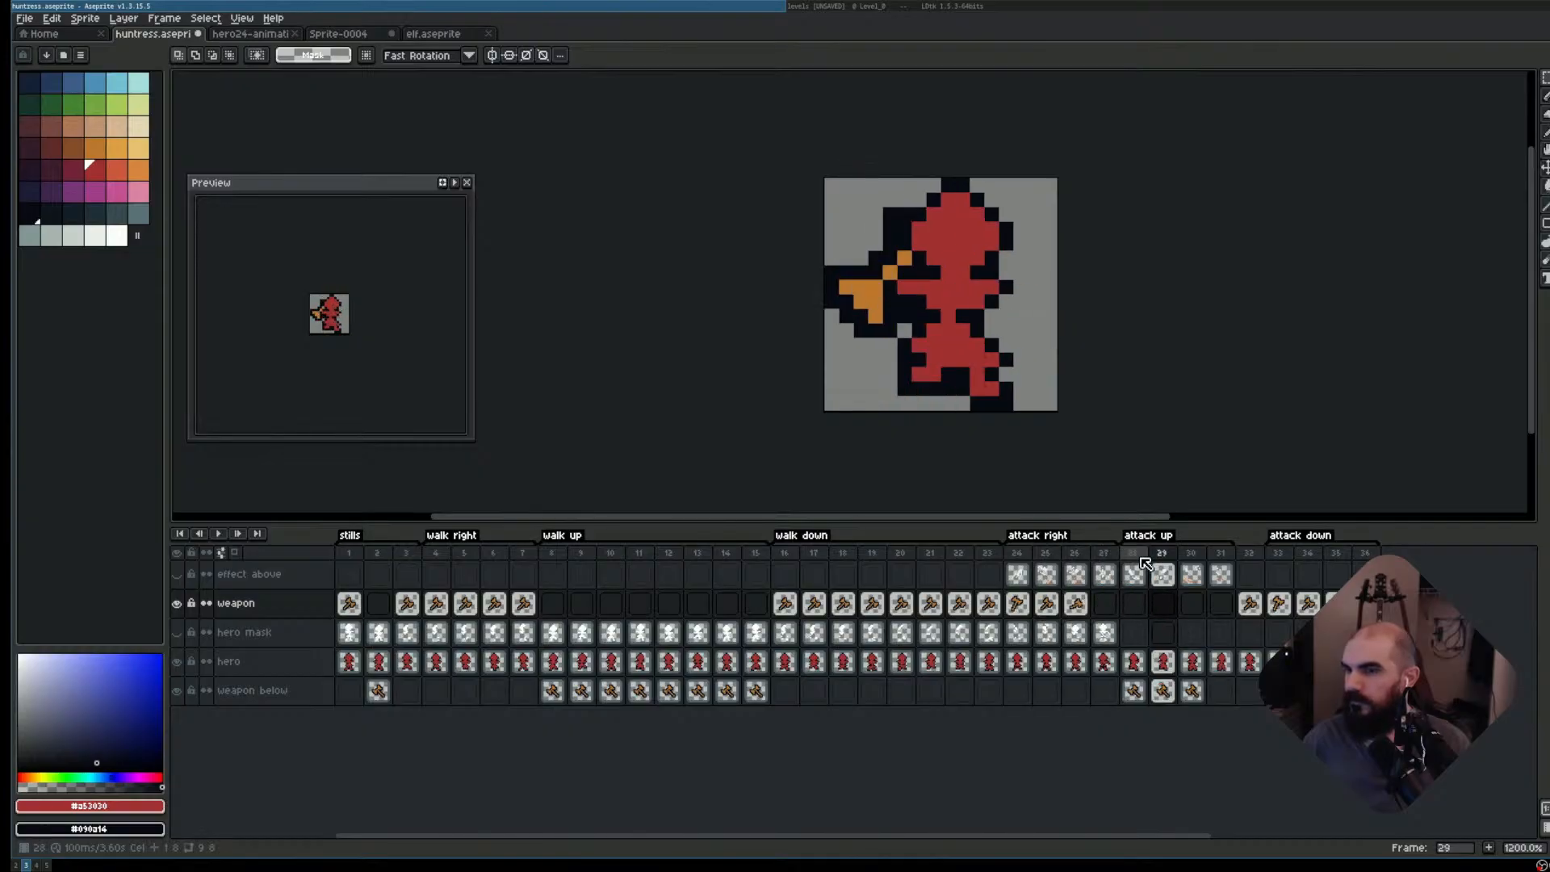
key("Right")
key("Right")
left_click(1348, 556)
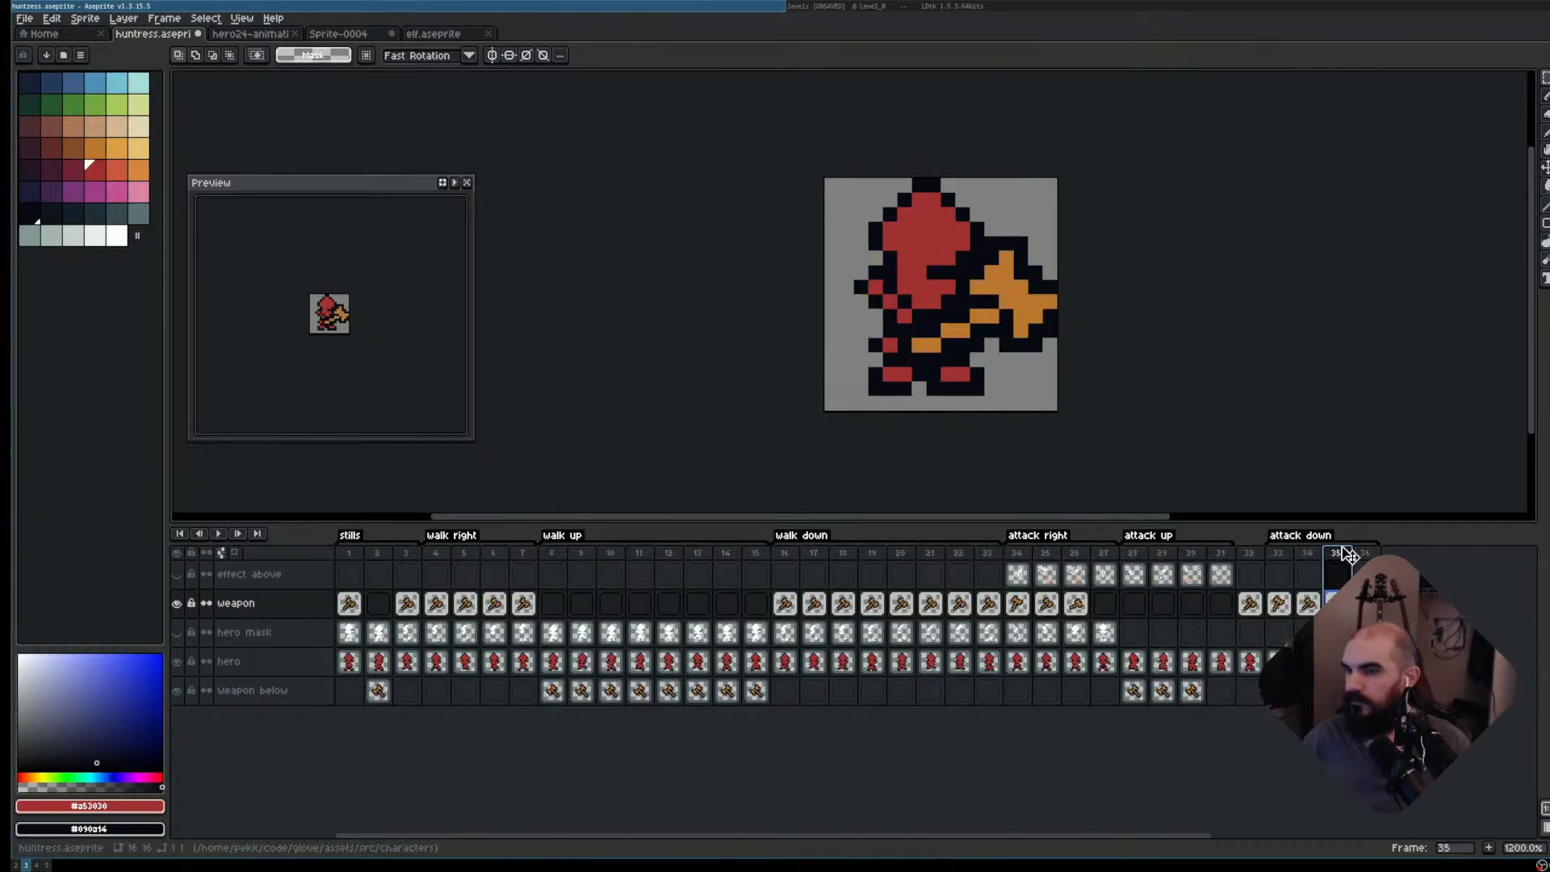
left_click(1363, 554)
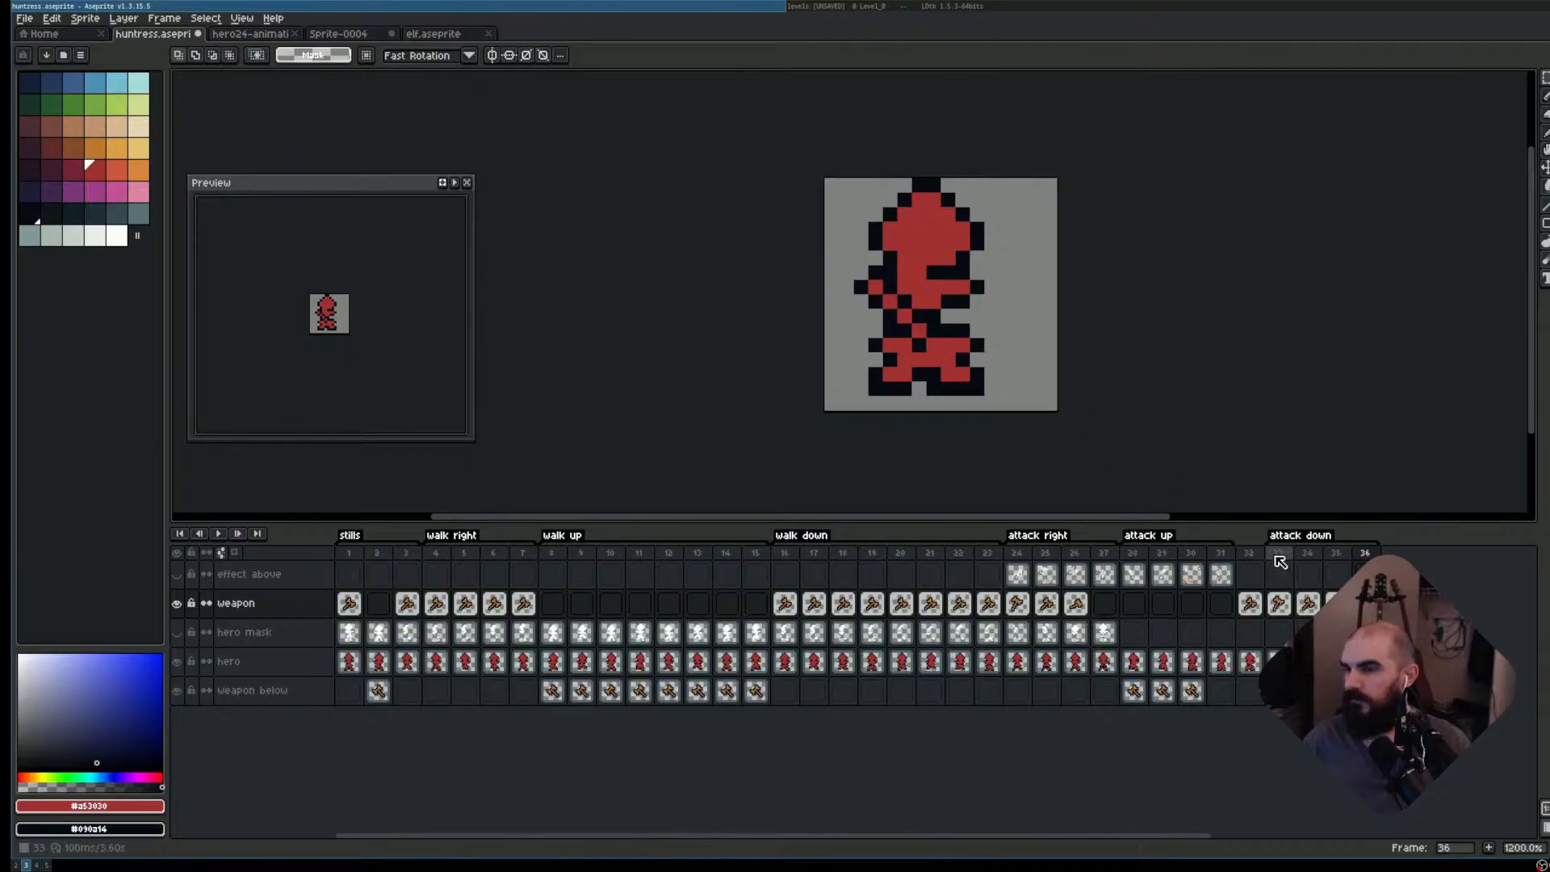
- Step back and forth through attack down frames 33 to 36 to check the flow of the animation
key("Left")
key("Left")
key("Left")
key("Right")
key("Right")
key("Right")
key("Right")
key("Left")
key("Left")
key("Left")
key("Left")
key("Right")
key("Right")
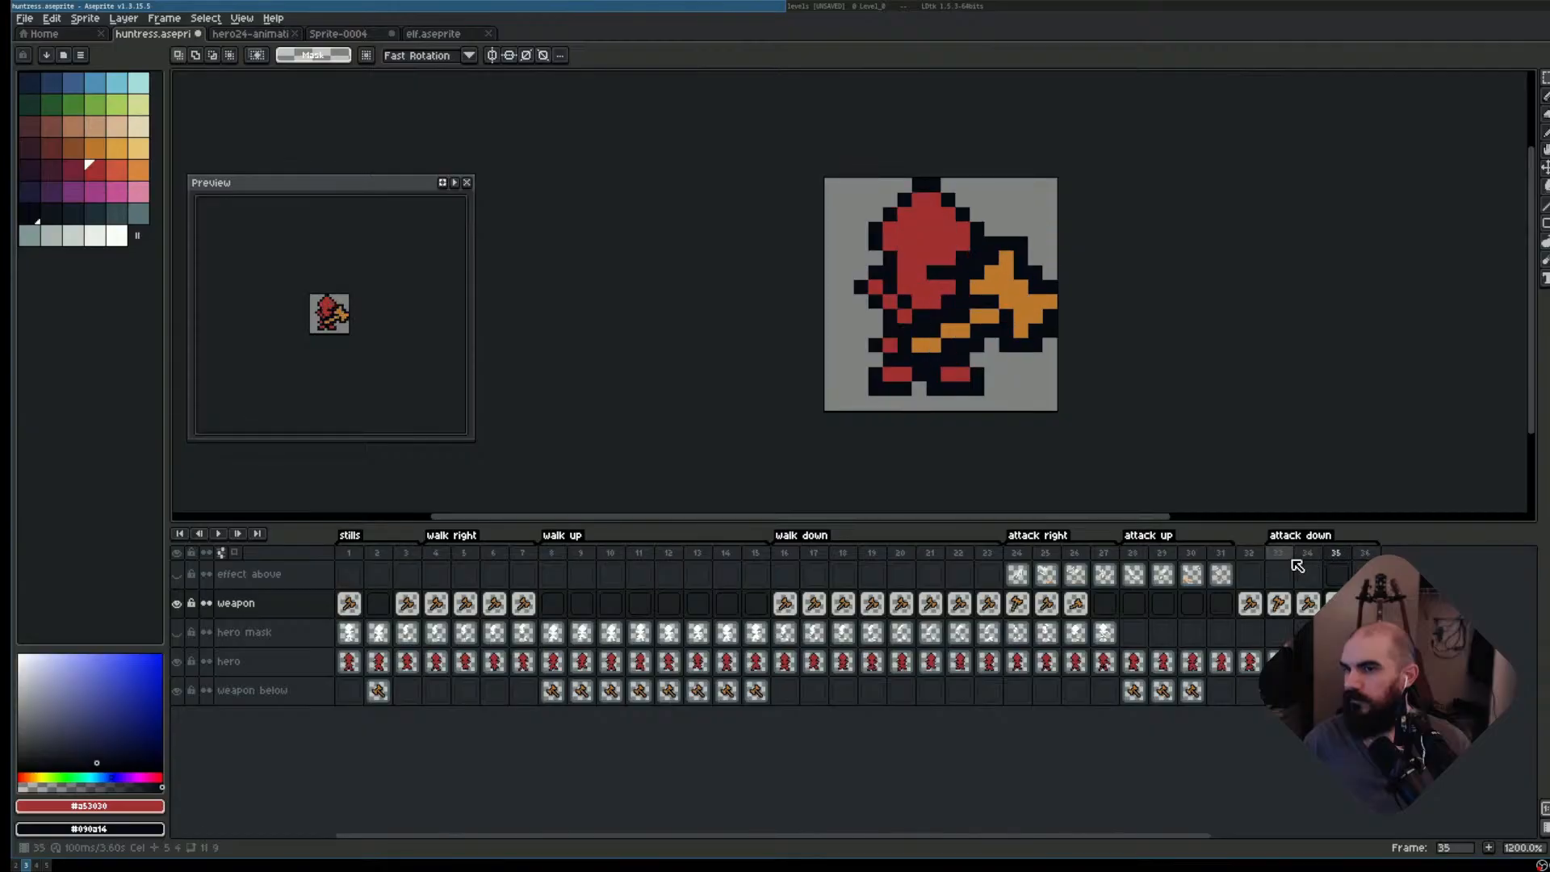
- Hide the weapon layer and shift the torso and arms on the hero layer in frame 34 one pixel to the right
key("Left")
key("Left")
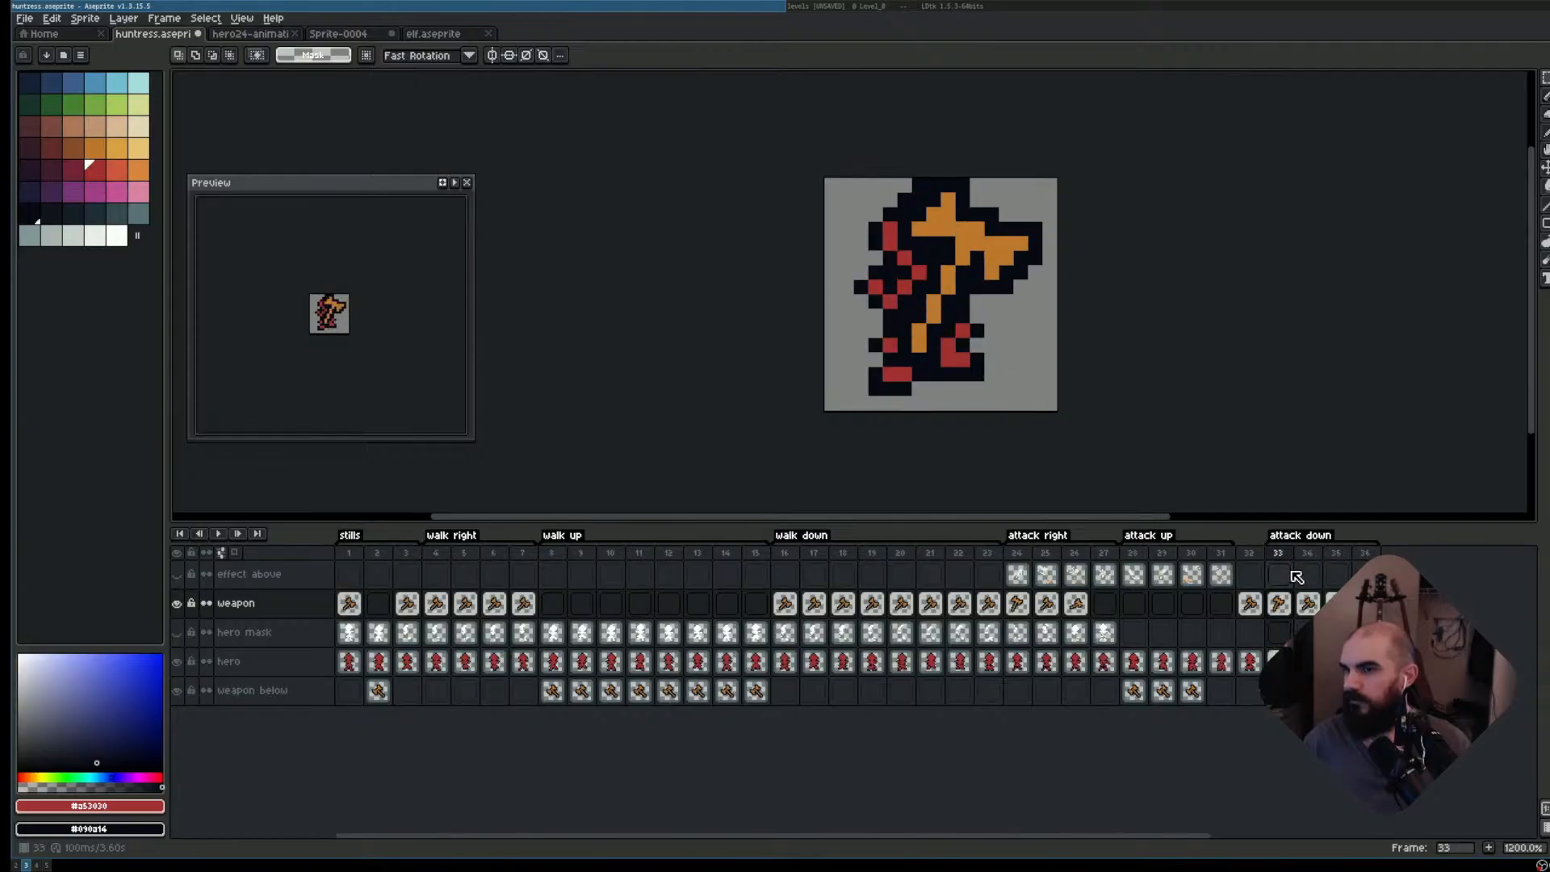
left_click(176, 605)
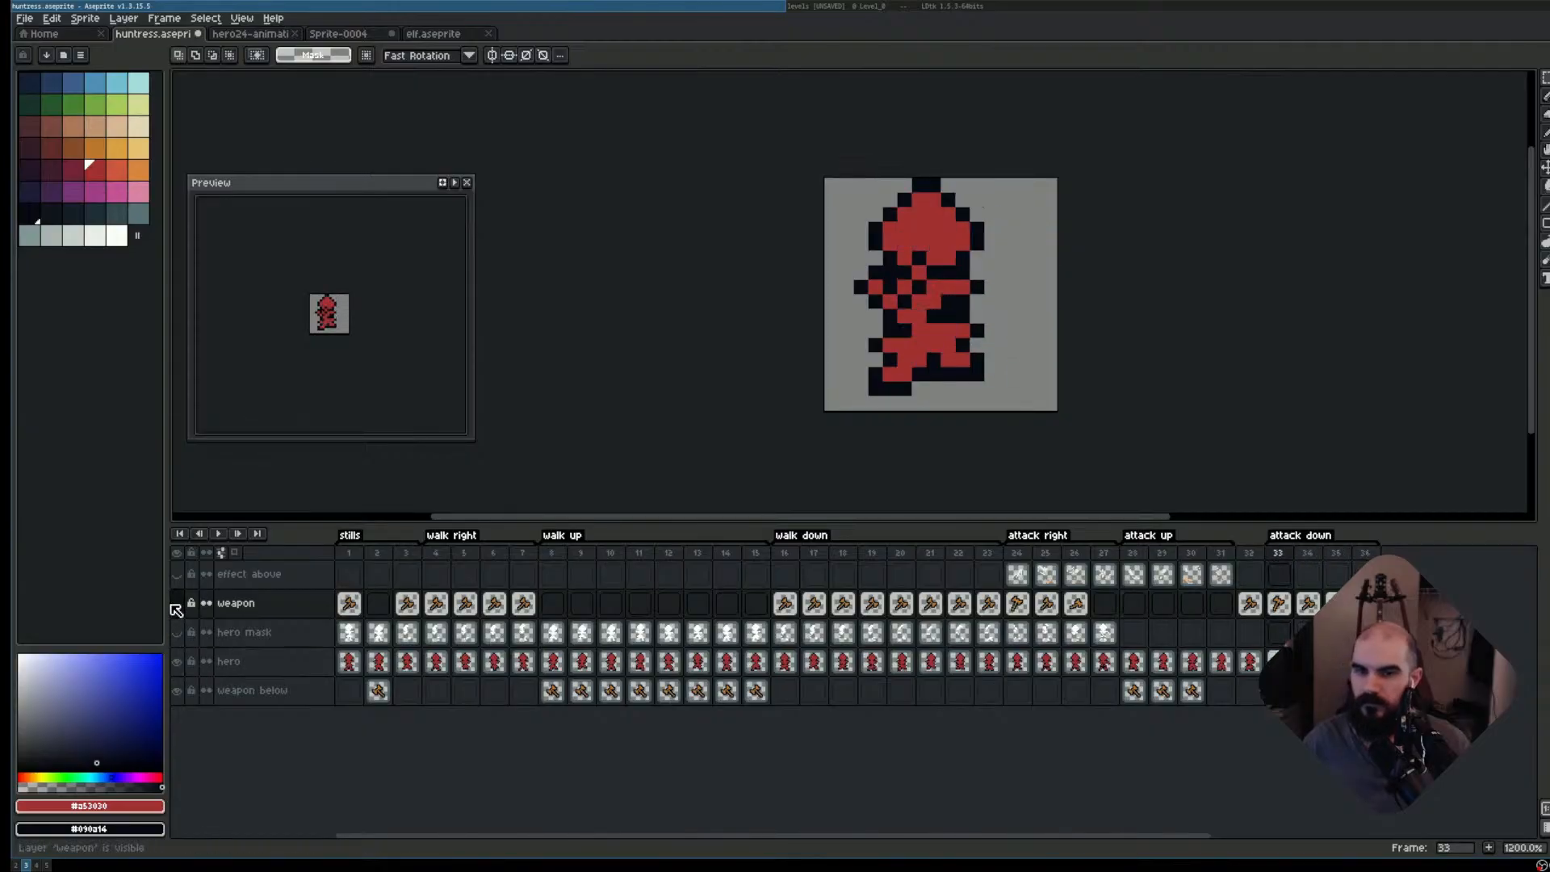
key("Right")
key("Left")
key("Right")
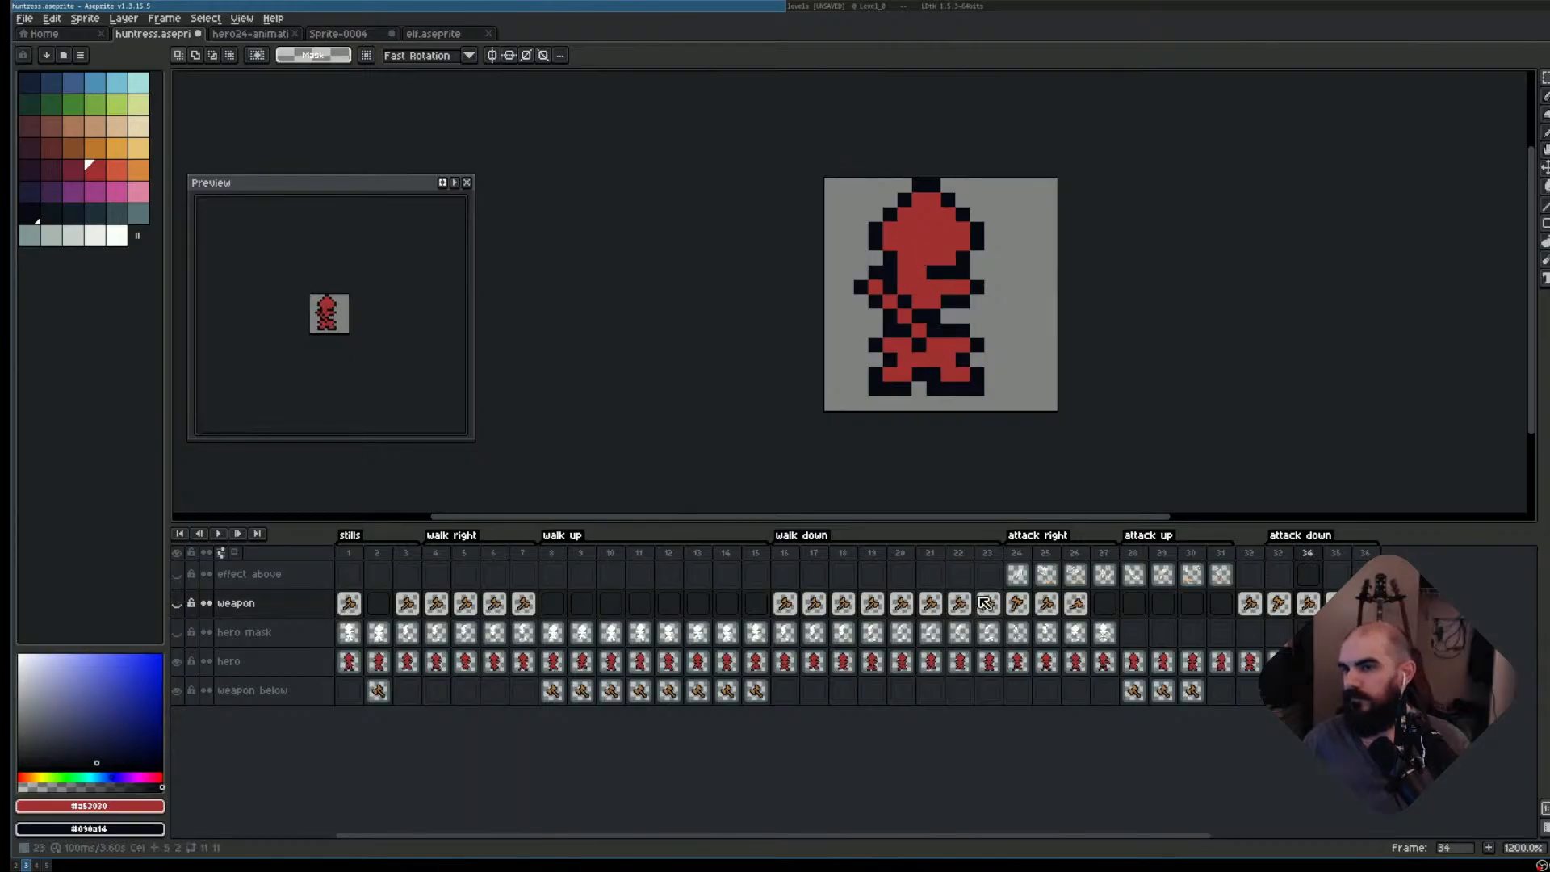
left_click_drag(852, 263, 988, 327)
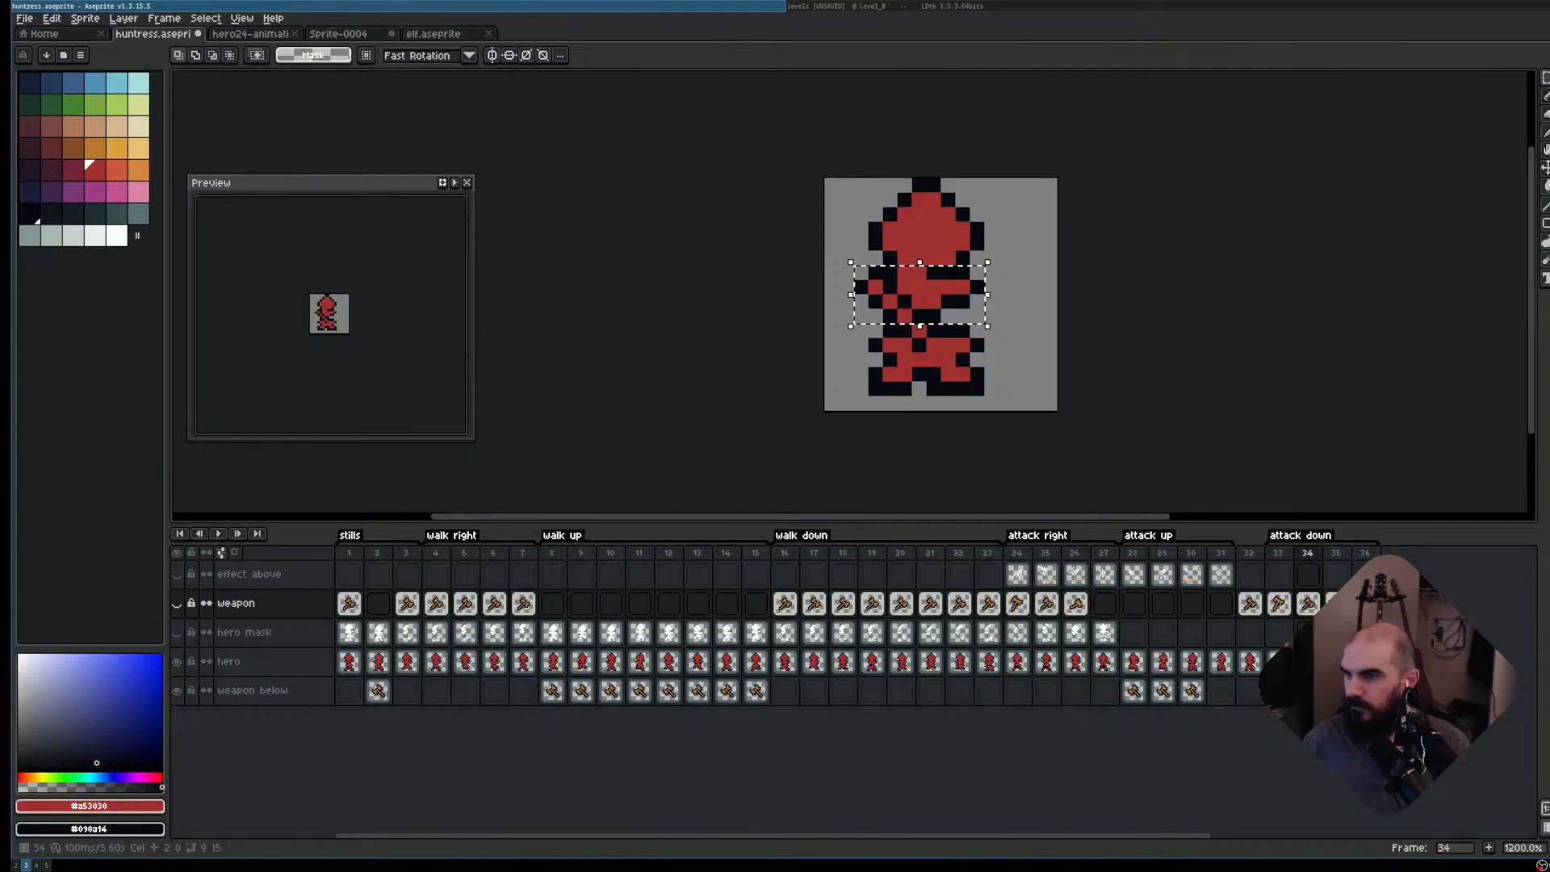
left_click(1308, 661)
left_click_drag(933, 308, 947, 308)
left_click(1035, 373)
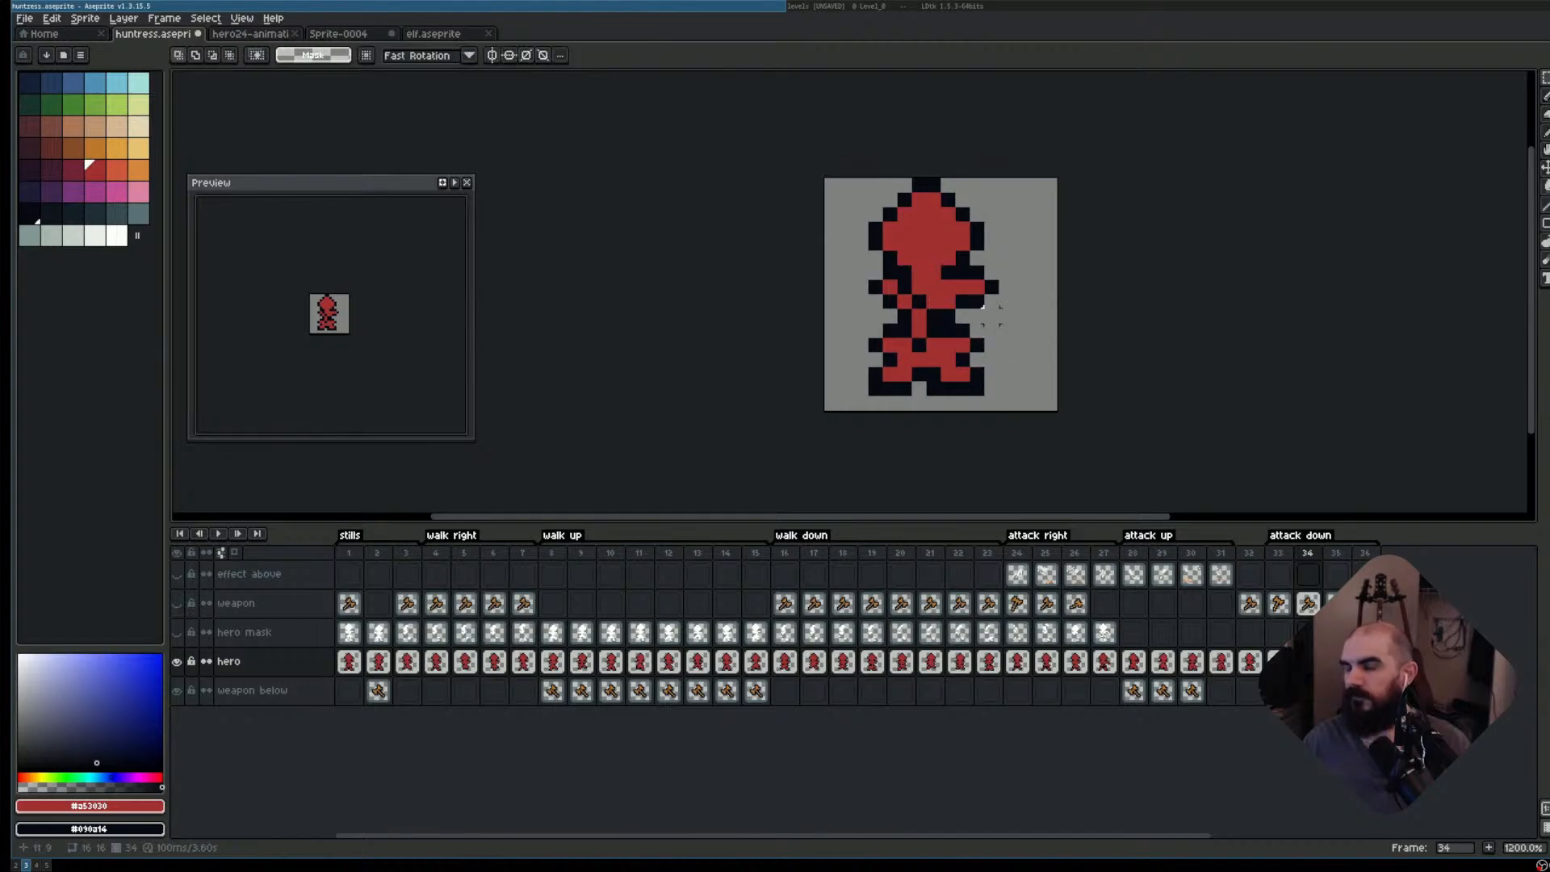
- Repaint the hero's lower body in frame 34 with a solid dark waistband, red hips and a dark gap between the legs
scroll(970, 339, "up", 1)
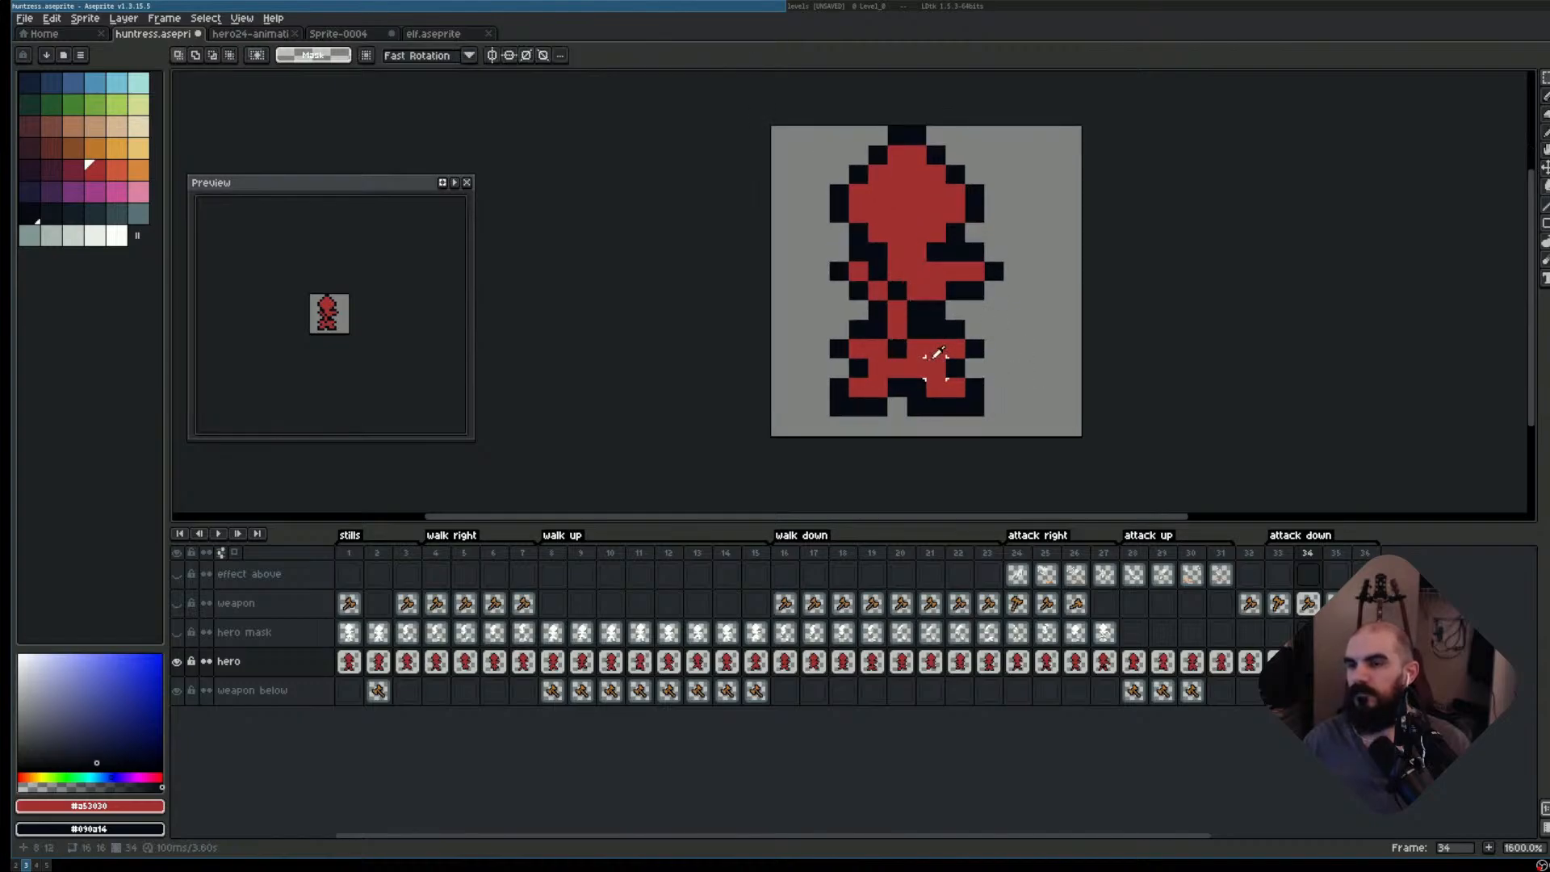
key("b")
left_click(898, 349)
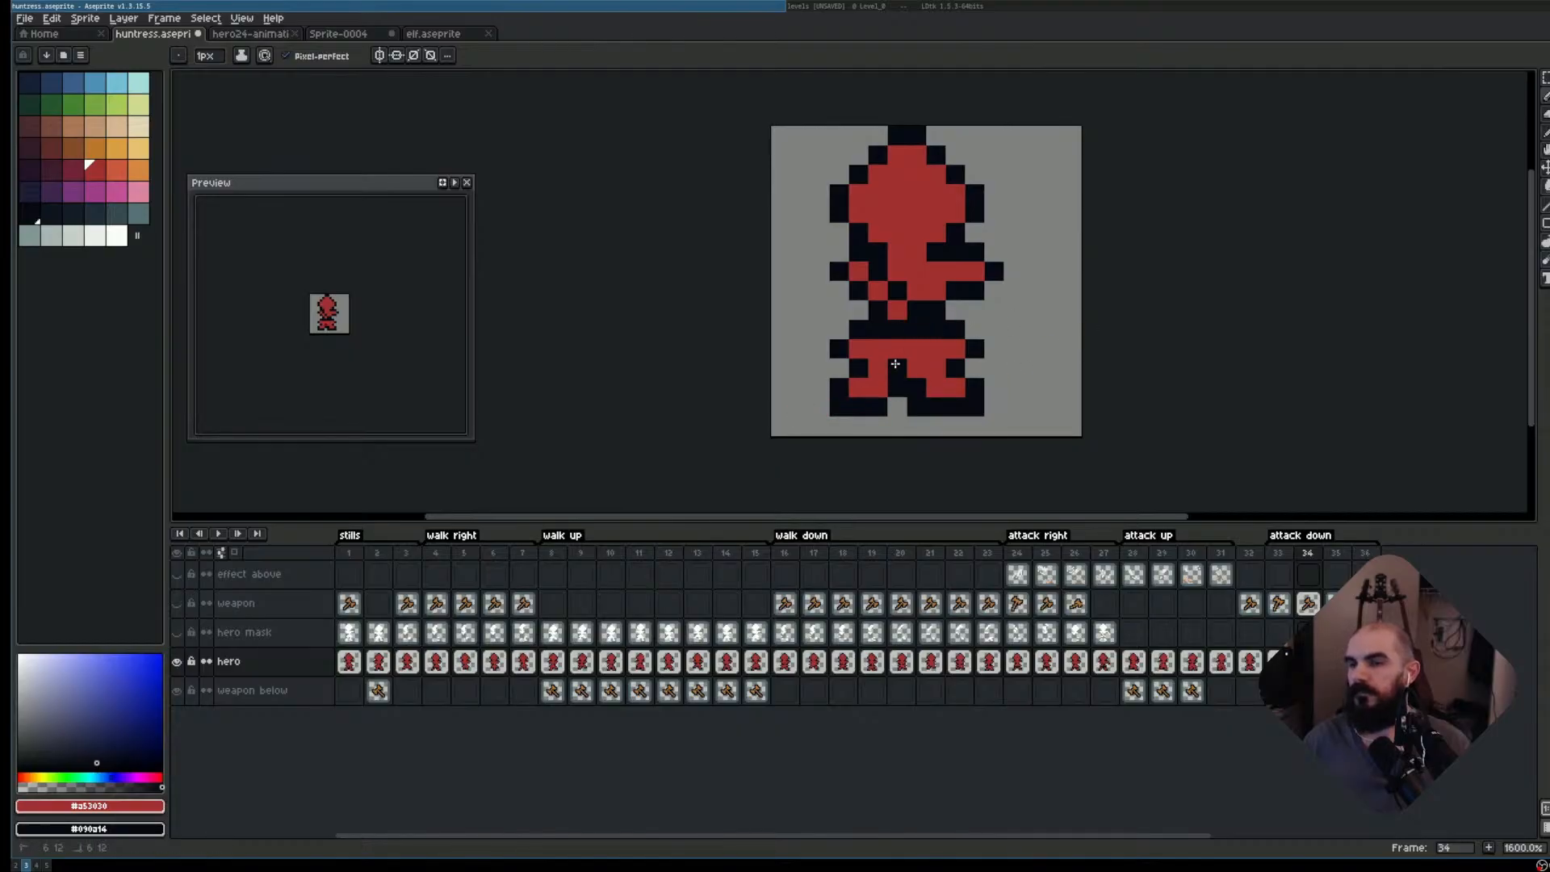
- Check the hero poses in frames 32 to 34 and replace the hero cel in frame 35 with frame 34's edited pose
scroll(1082, 372, "down", 1)
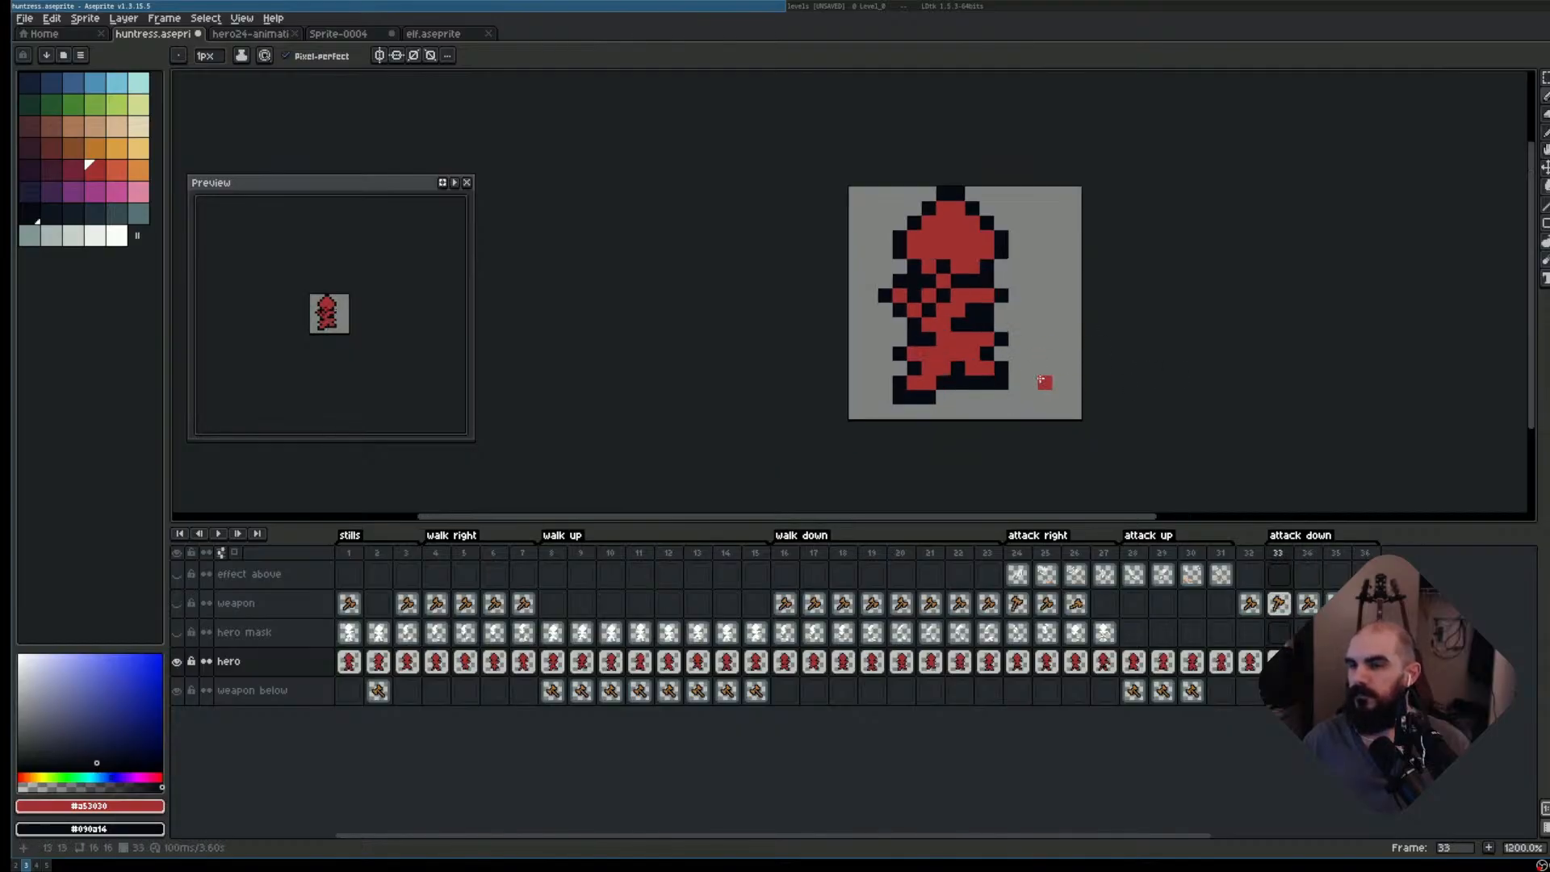
key("Left")
key("Left")
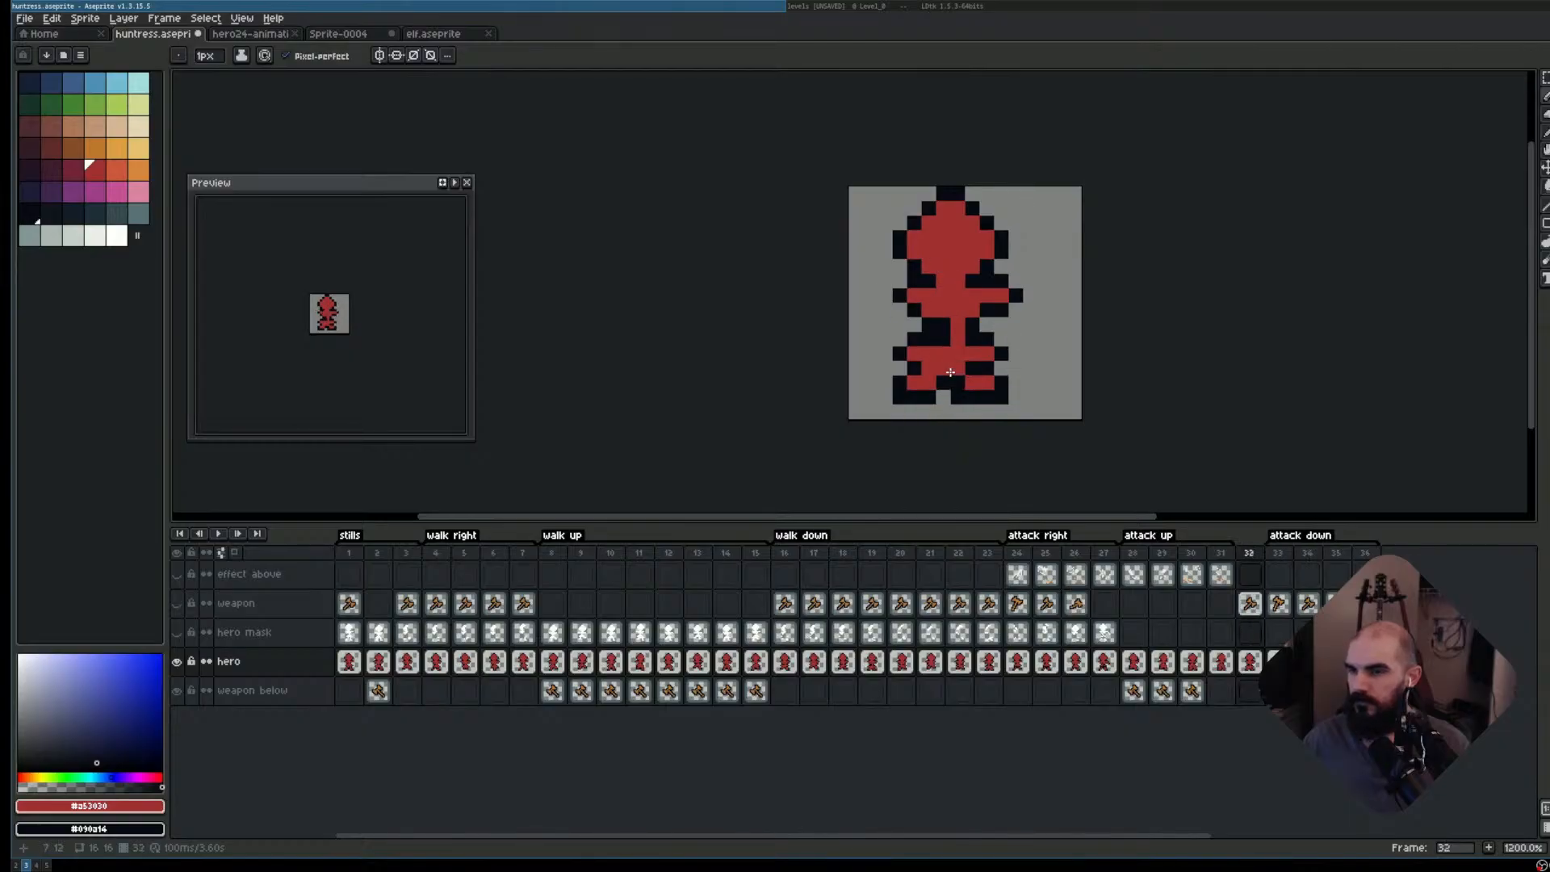
key("Right")
key("Right")
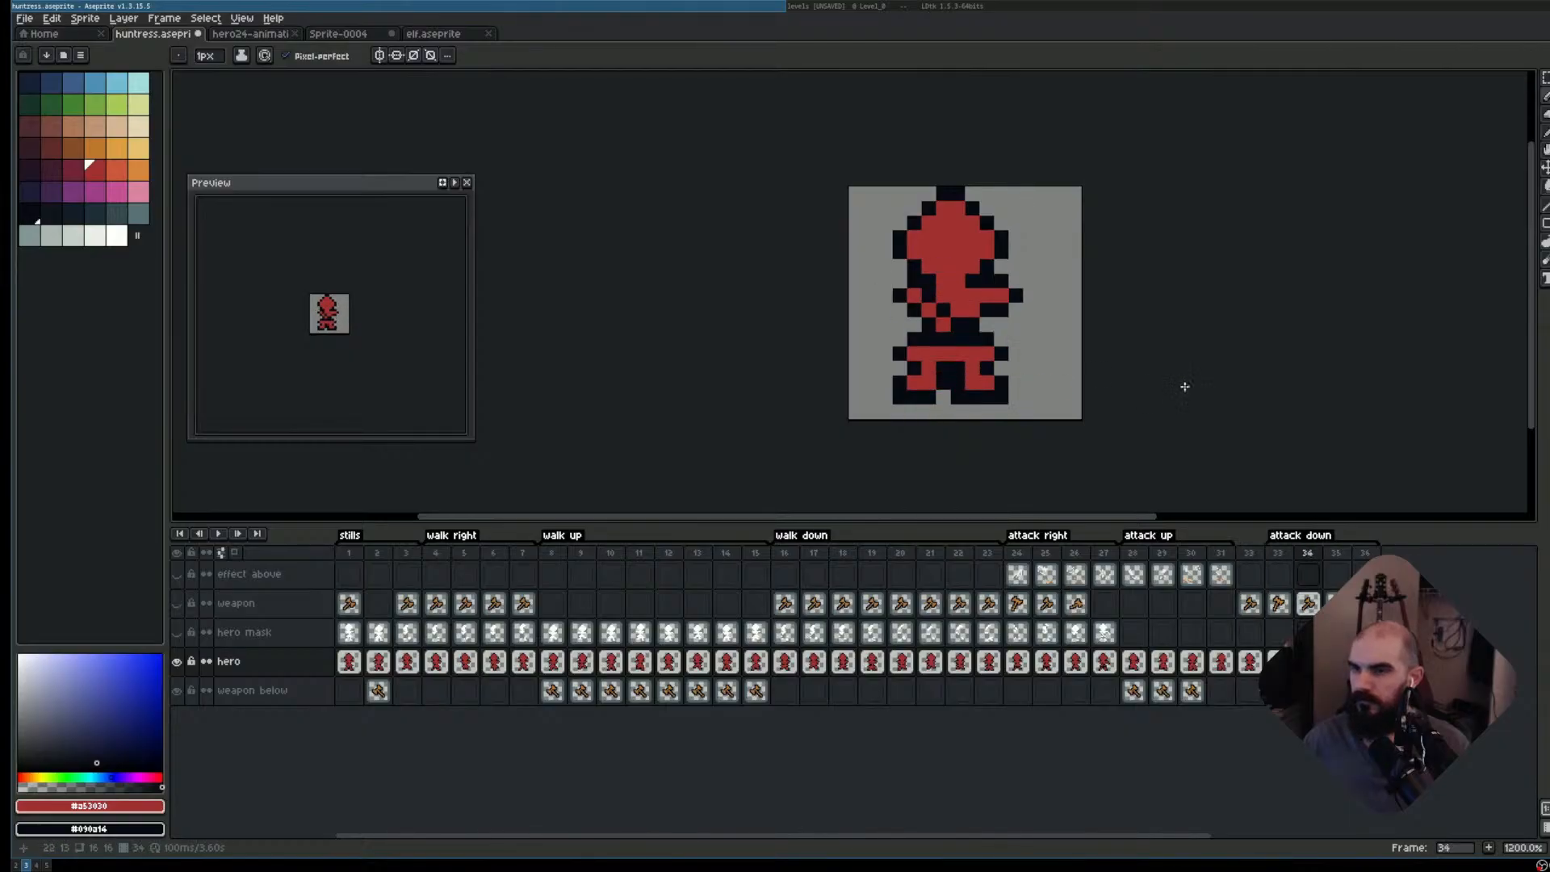
key("Left")
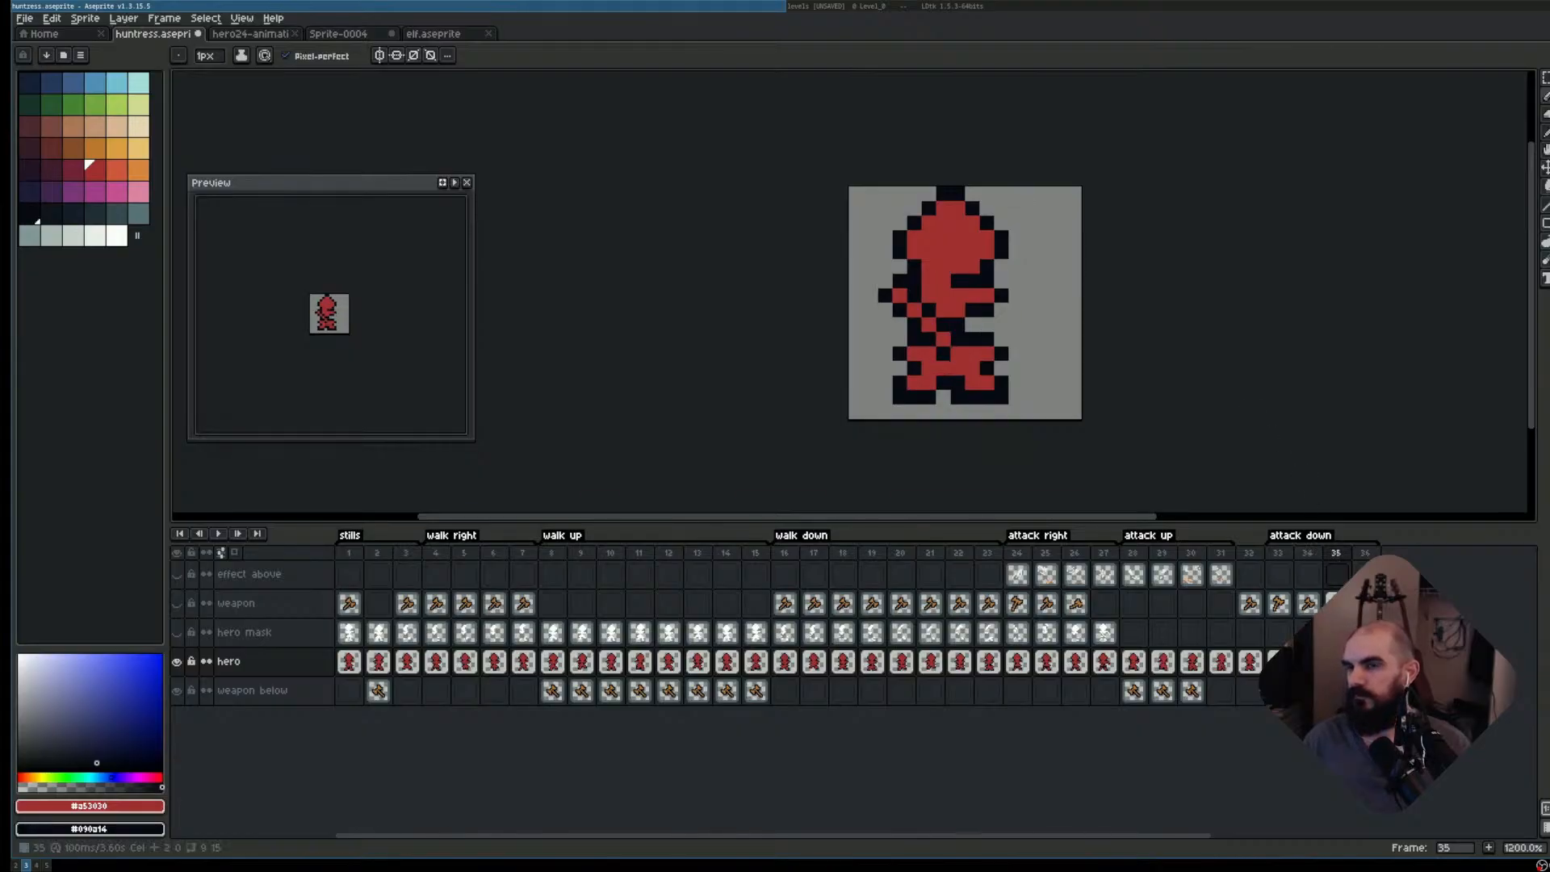
key("Delete")
key("ctrl+z")
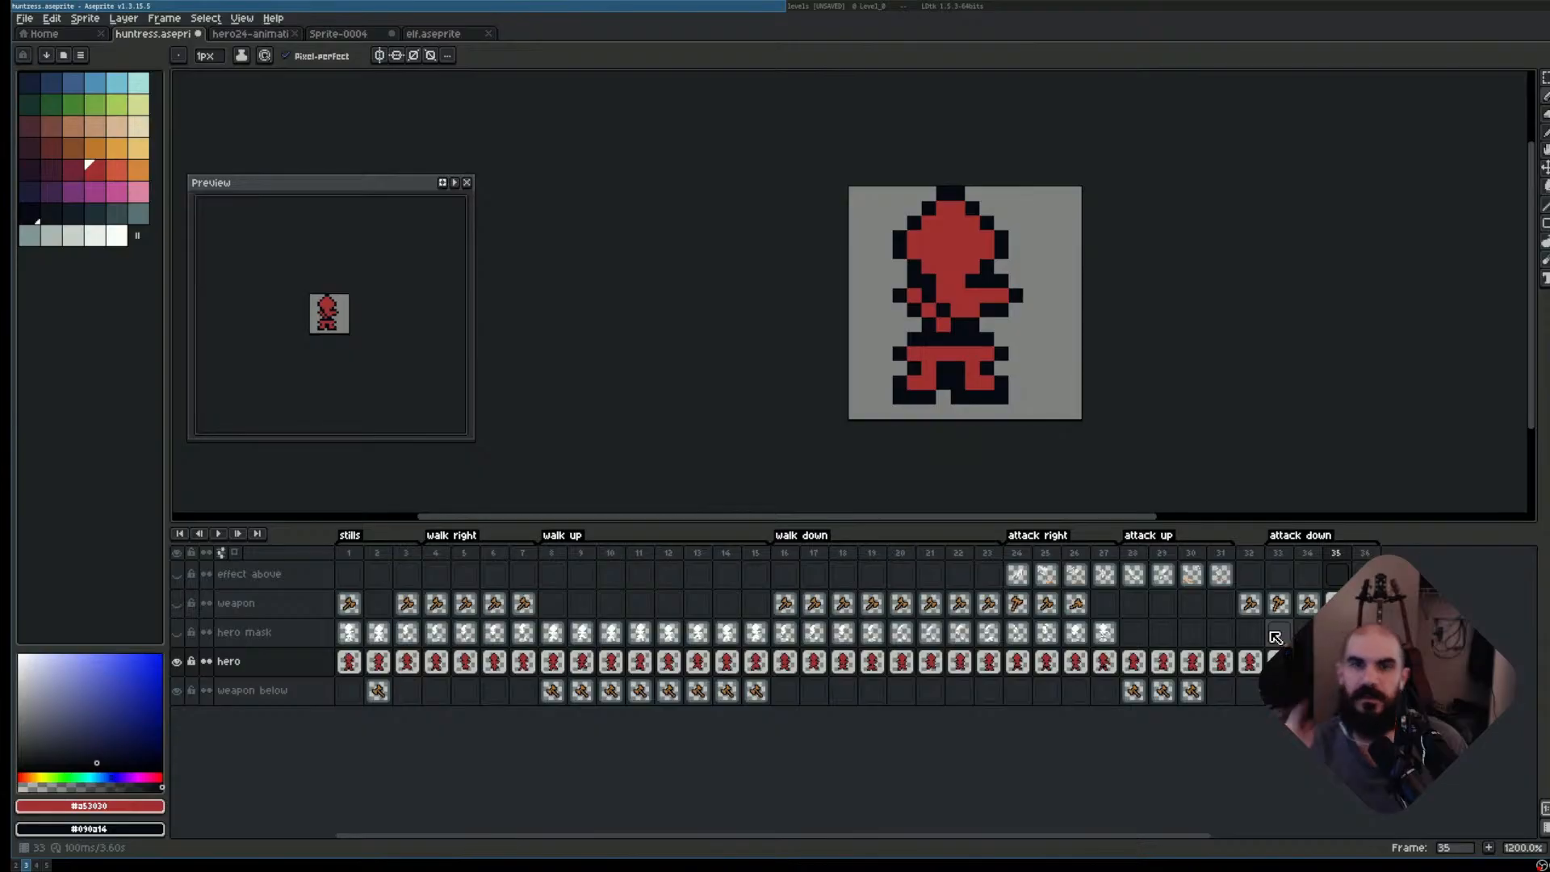
- Add Alt+Right as a keyboard shortcut for Go to Next Frame with same tag
left_click(51, 18)
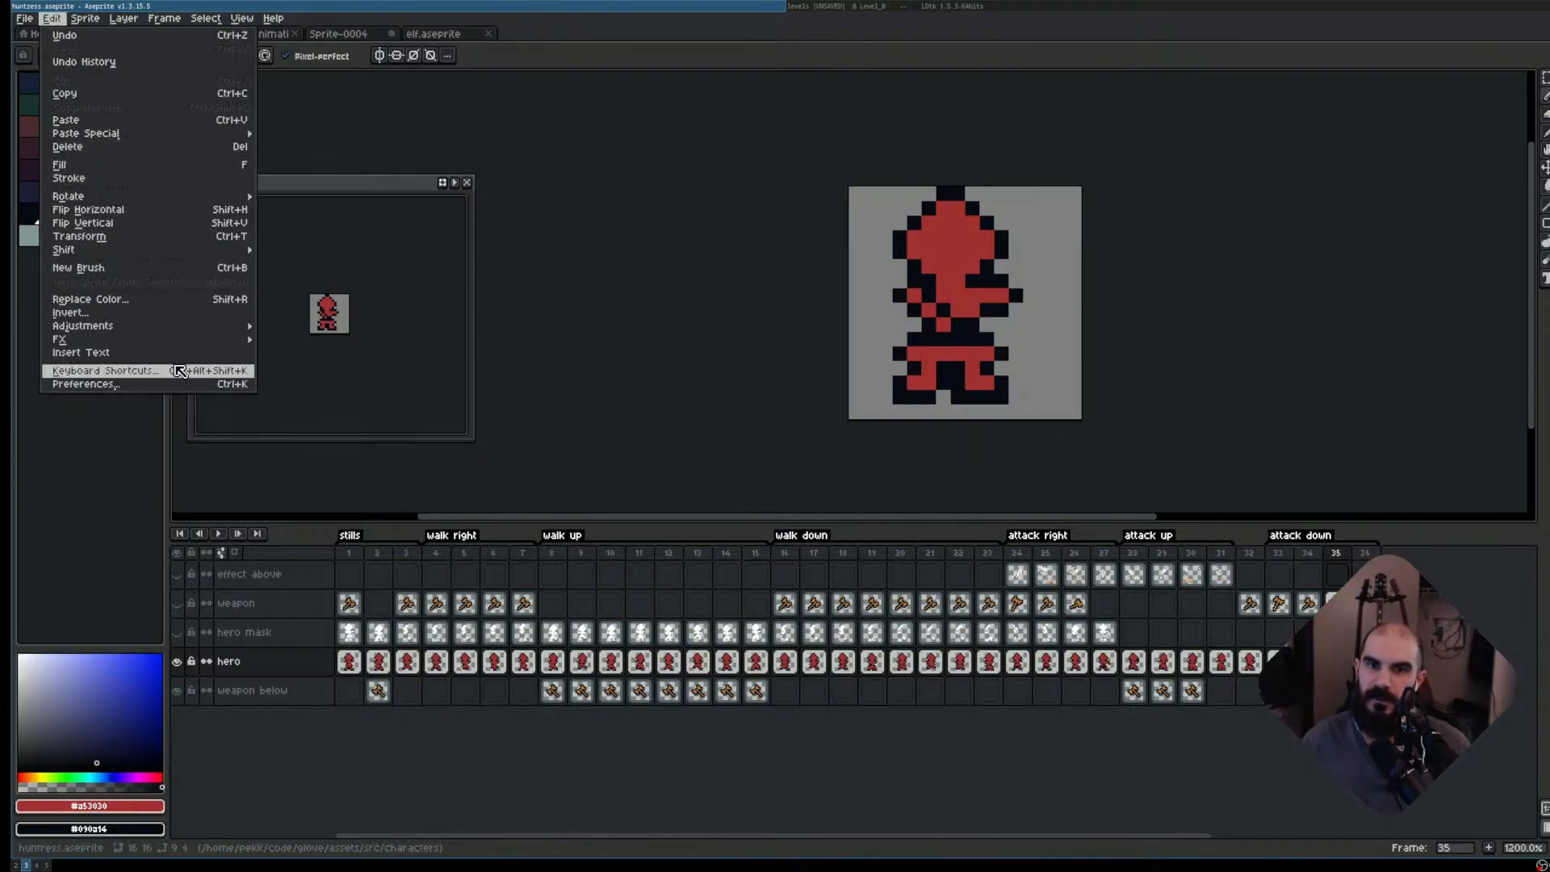
left_click(179, 371)
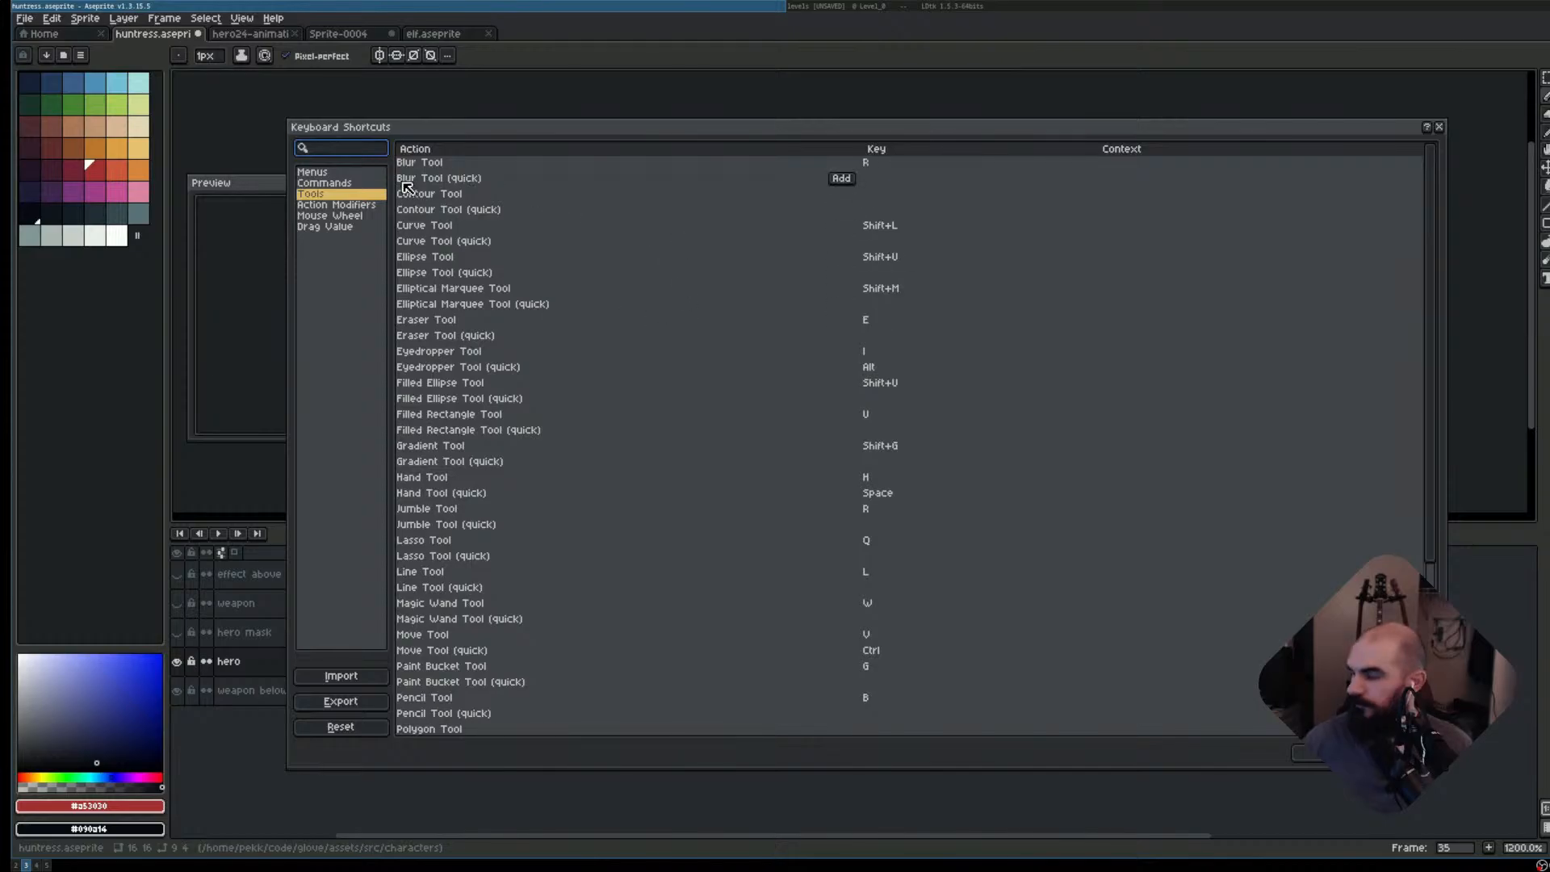
type("next")
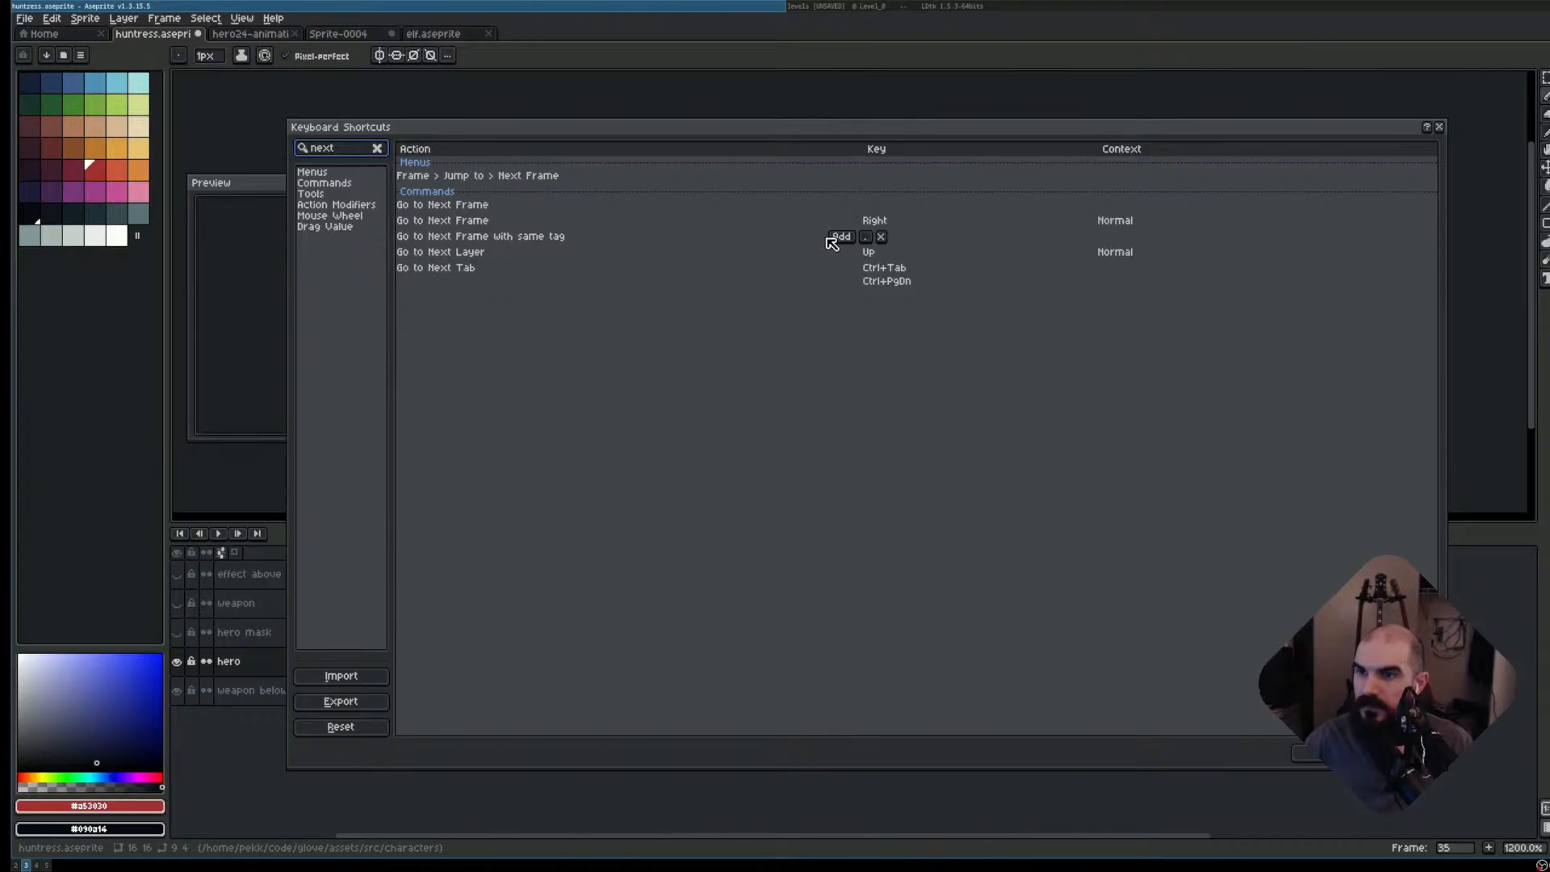
left_click(838, 237)
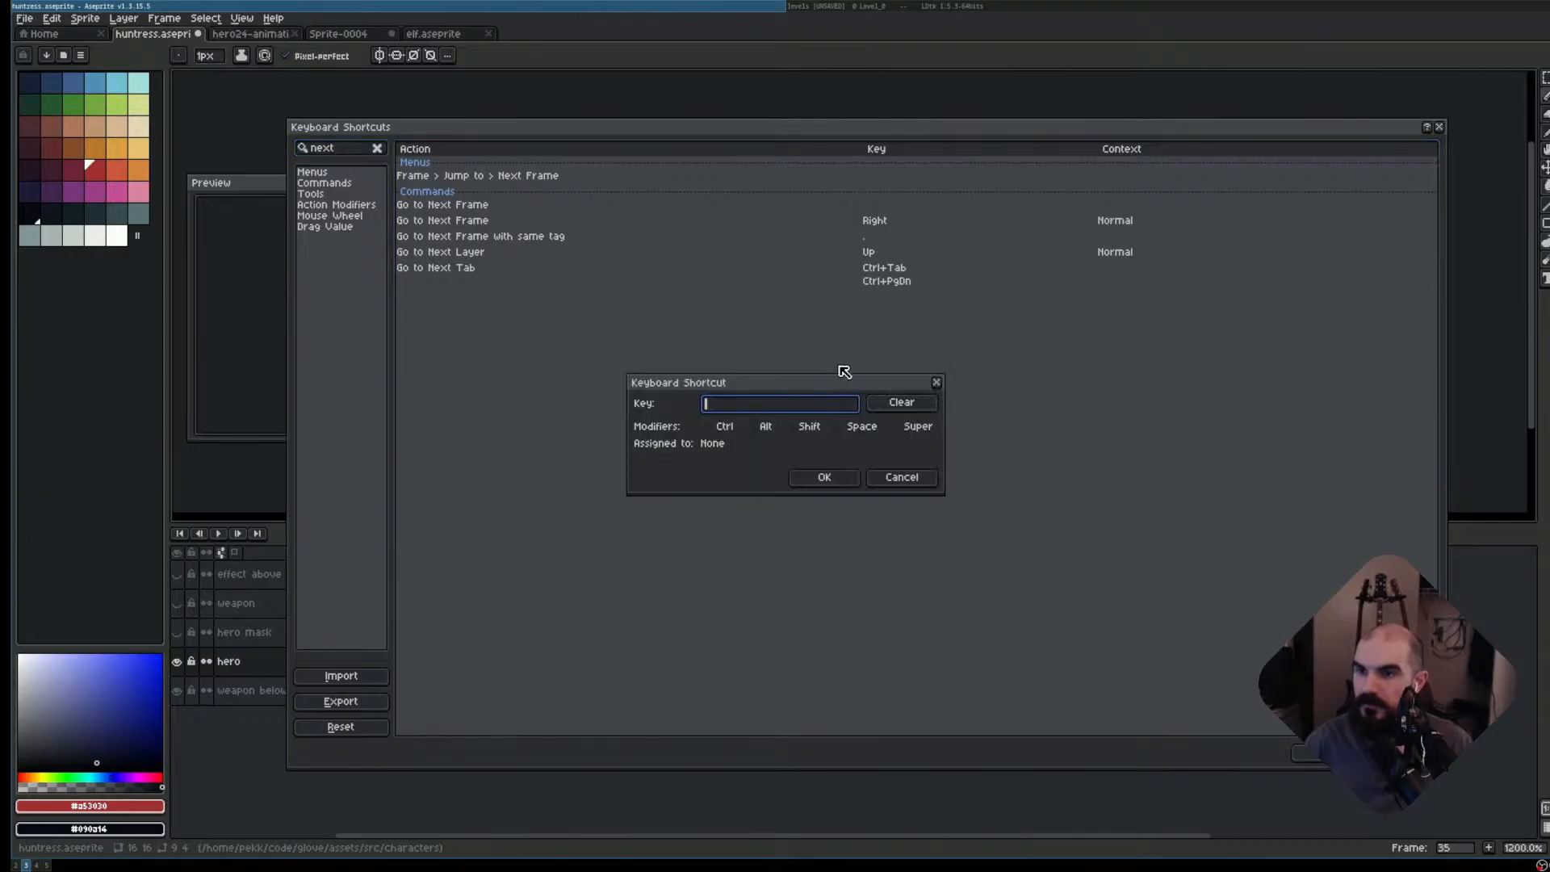
left_click(827, 475)
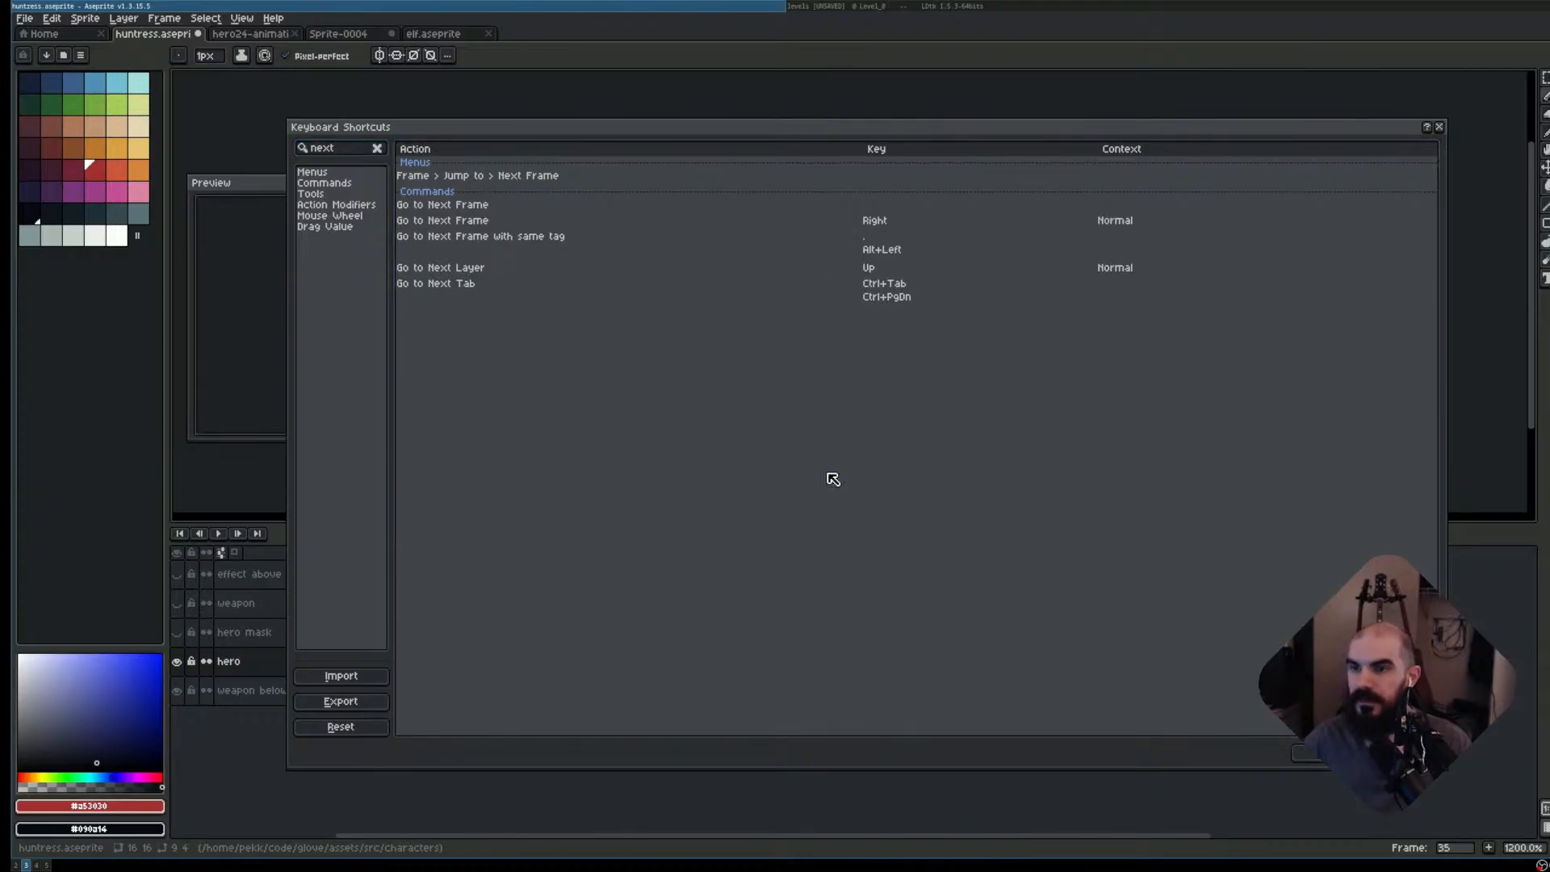
left_click(882, 249)
key("alt+Right")
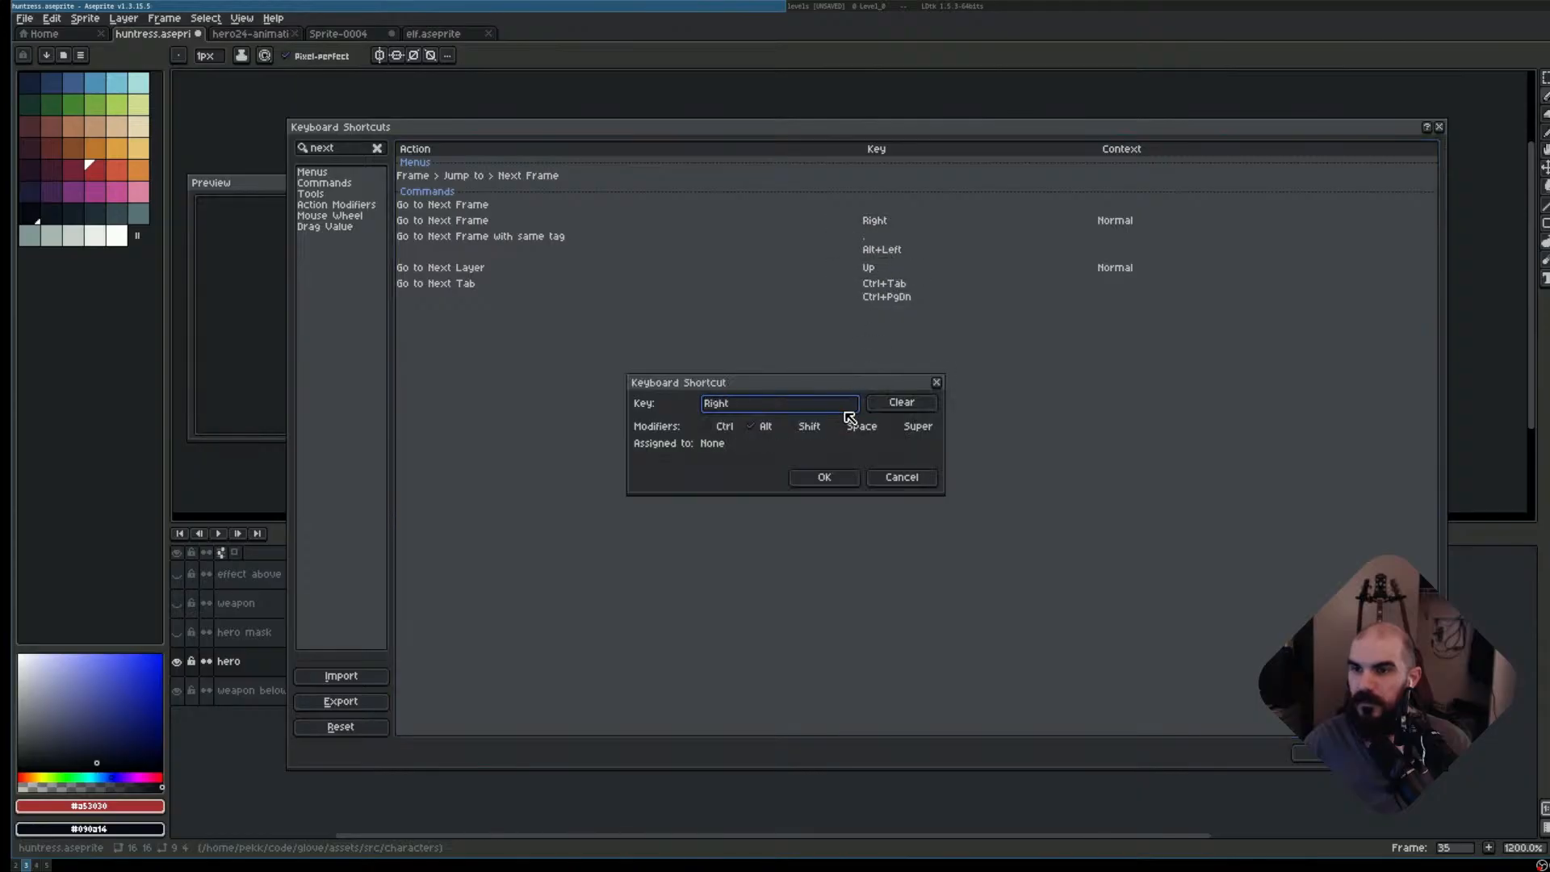
left_click(825, 479)
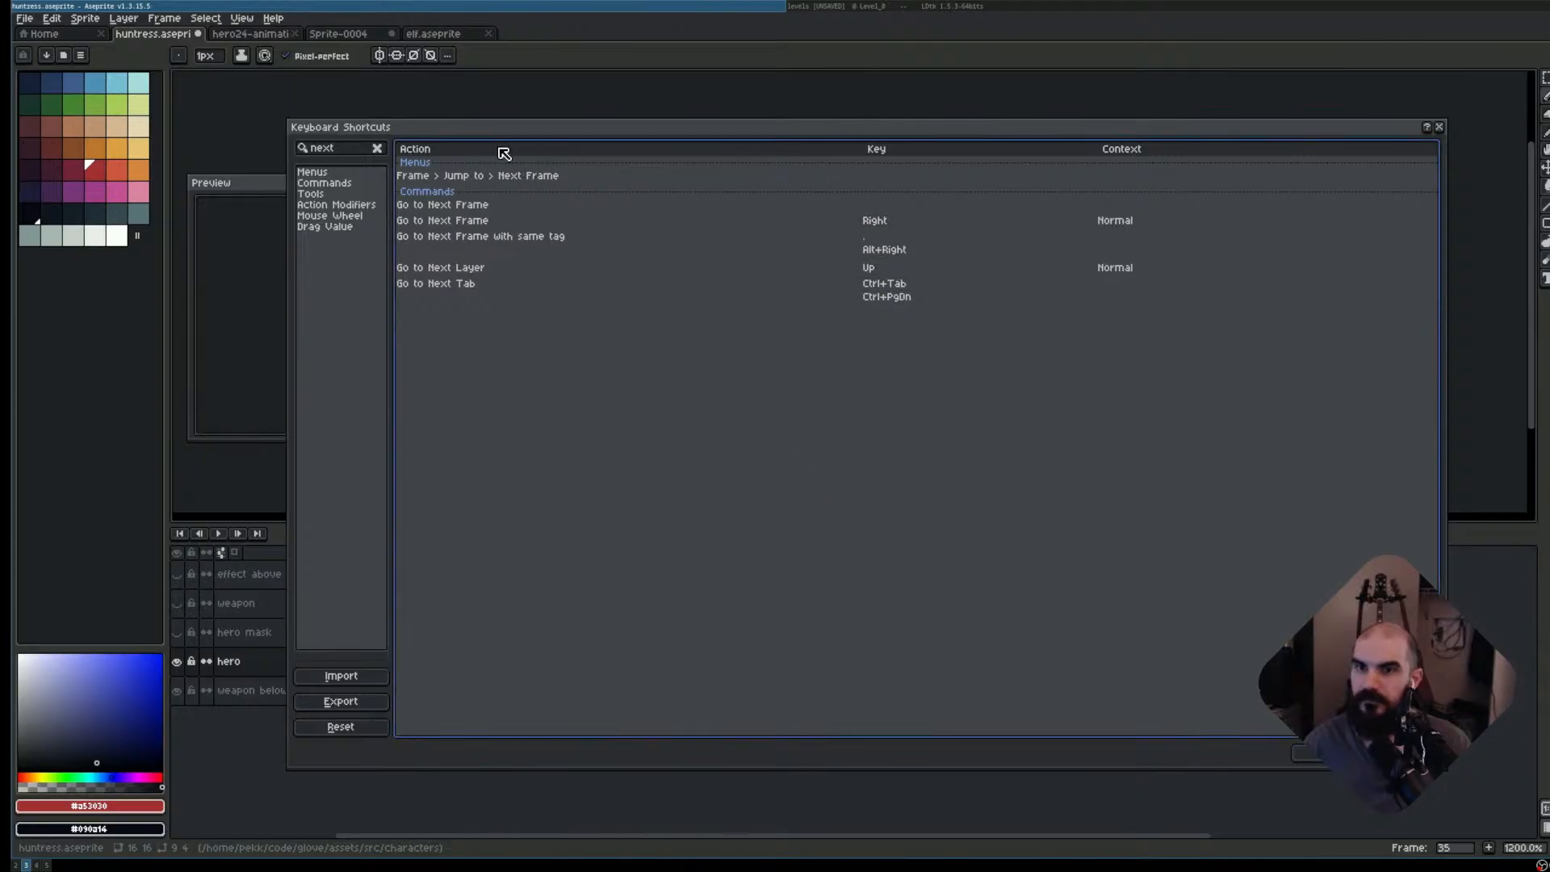
- Add Alt+Left as a keyboard shortcut for Go to Previous Frame with same tag and save the shortcut settings
left_click(359, 151)
type("sa")
key("BackSpace")
key("BackSpace")
key("BackSpace")
key("BackSpace")
key("BackSpace")
key("BackSpace")
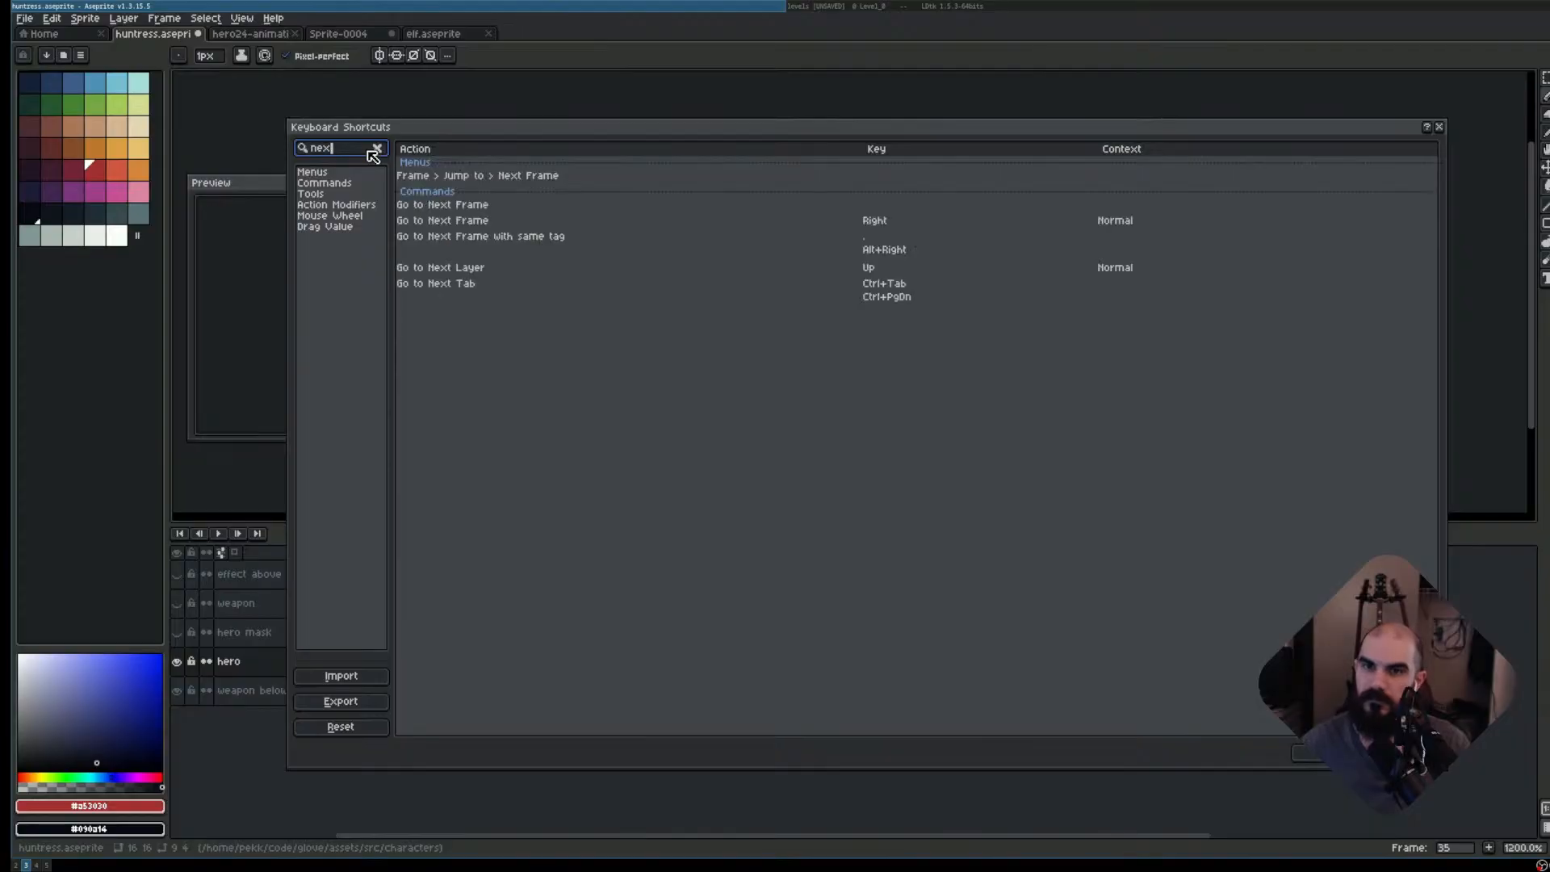
type("sa,me t")
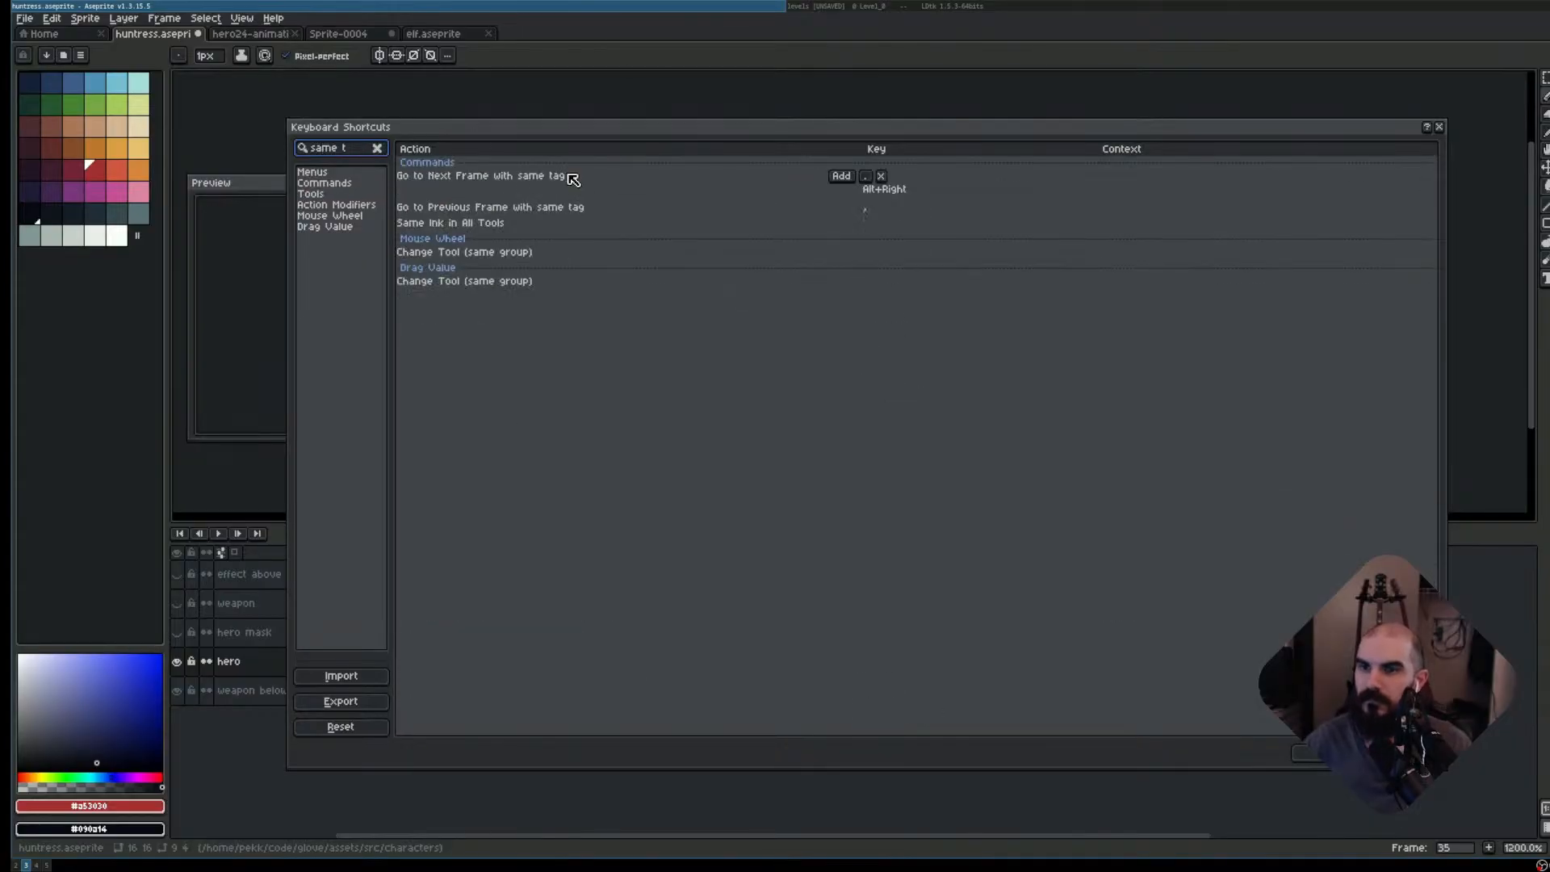
mouse_move(619, 215)
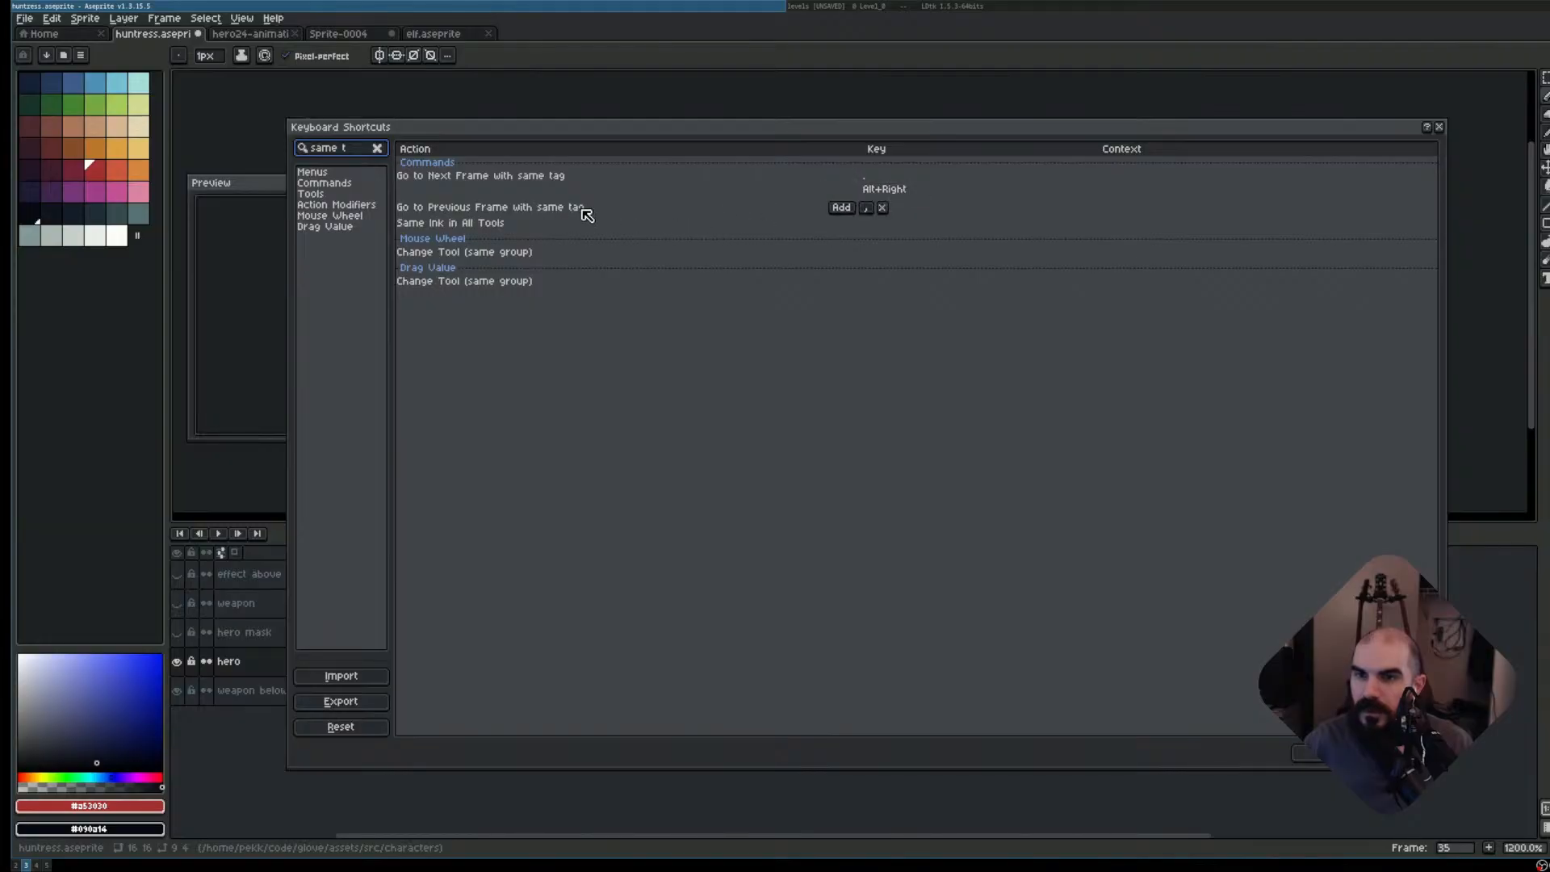
left_click(842, 208)
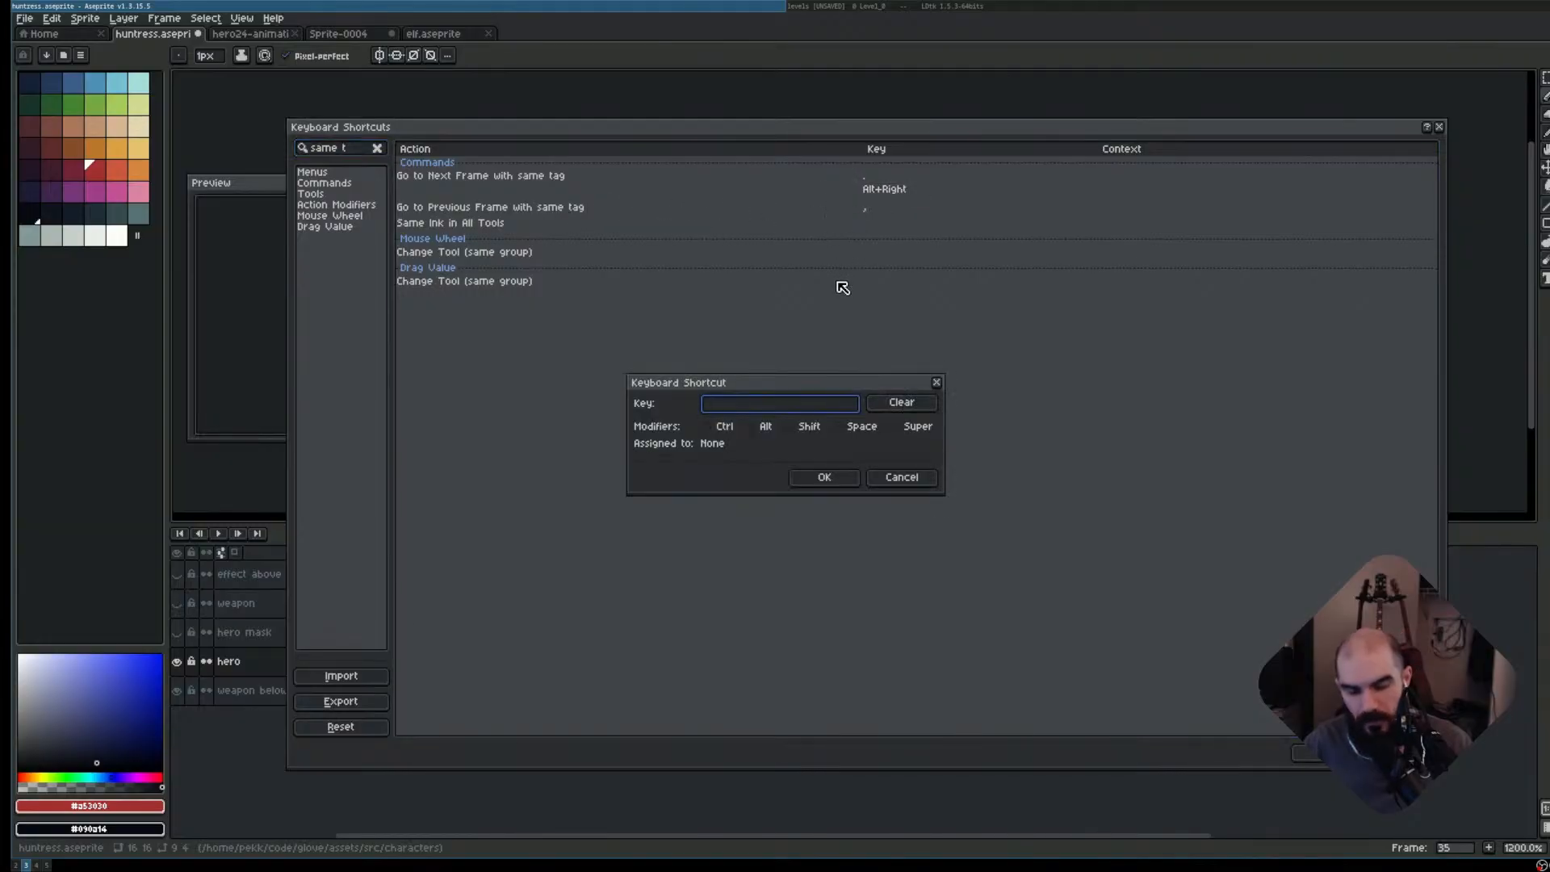
key("alt+Left")
left_click(825, 478)
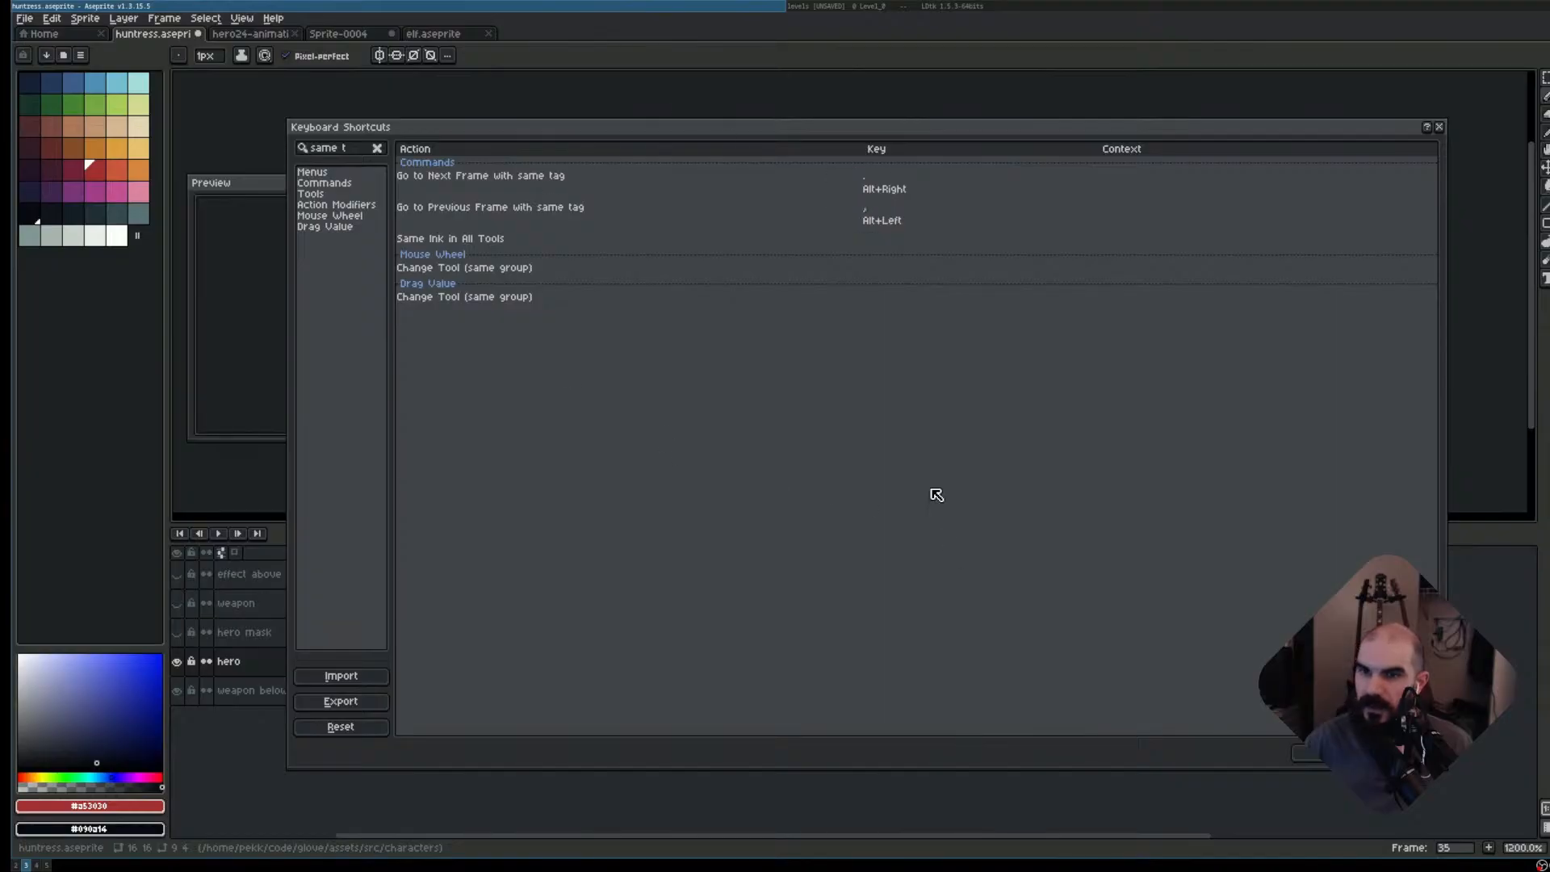
left_click(1309, 755)
- Cycle back and forth within the attack down tag to check the hero poses and the same-tag frame navigation
key("alt+Left")
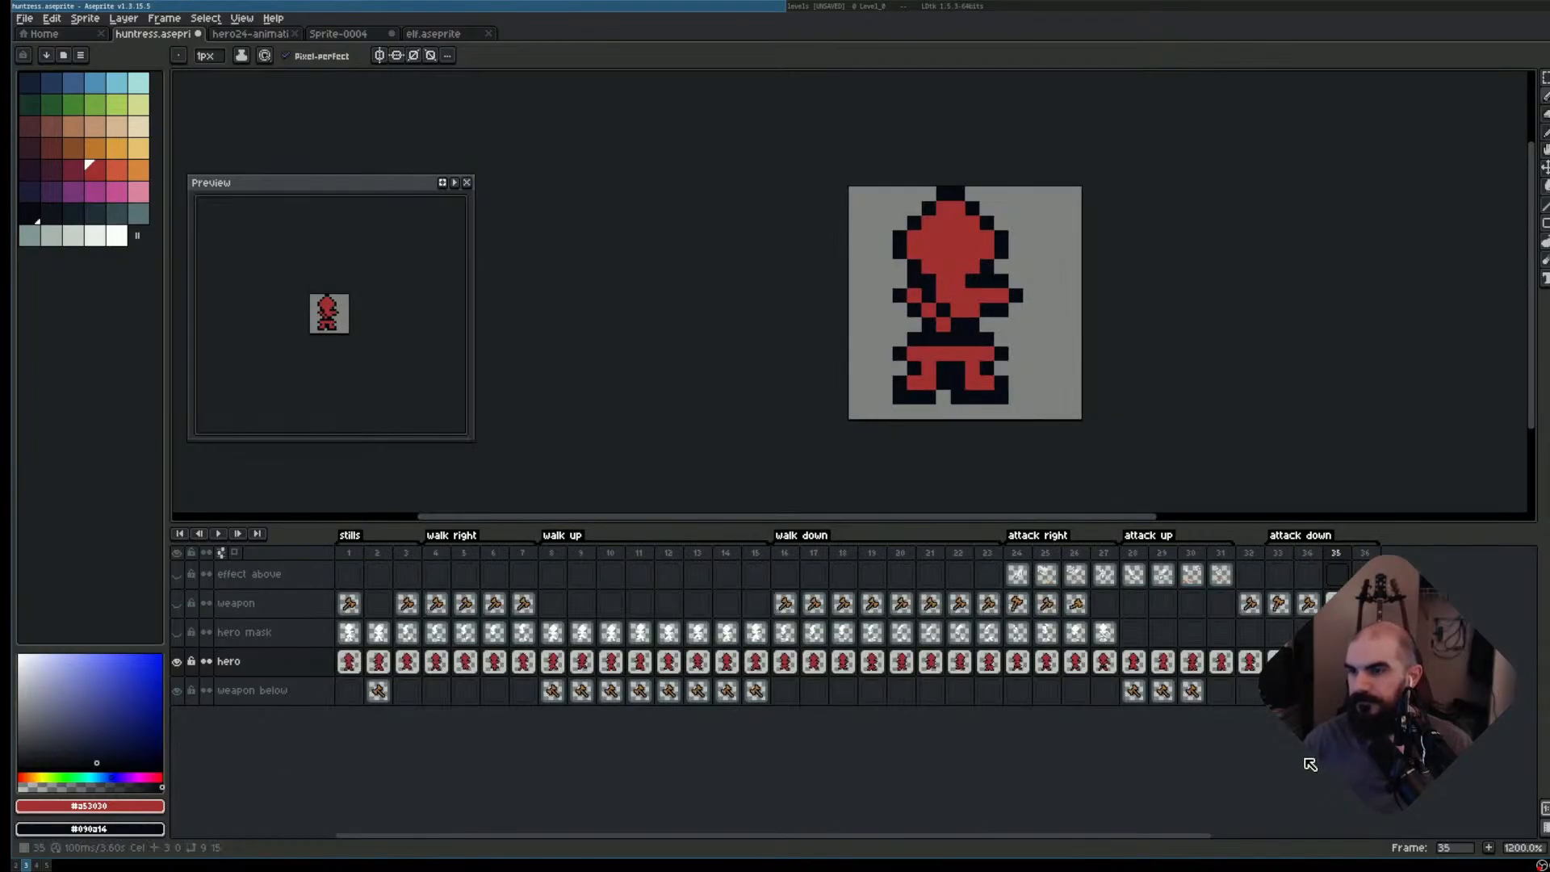
key("alt+Left")
key("alt+Left")
key("alt+Right")
key("alt+Right")
key("alt+Right")
key("alt+Right")
key("alt+Right")
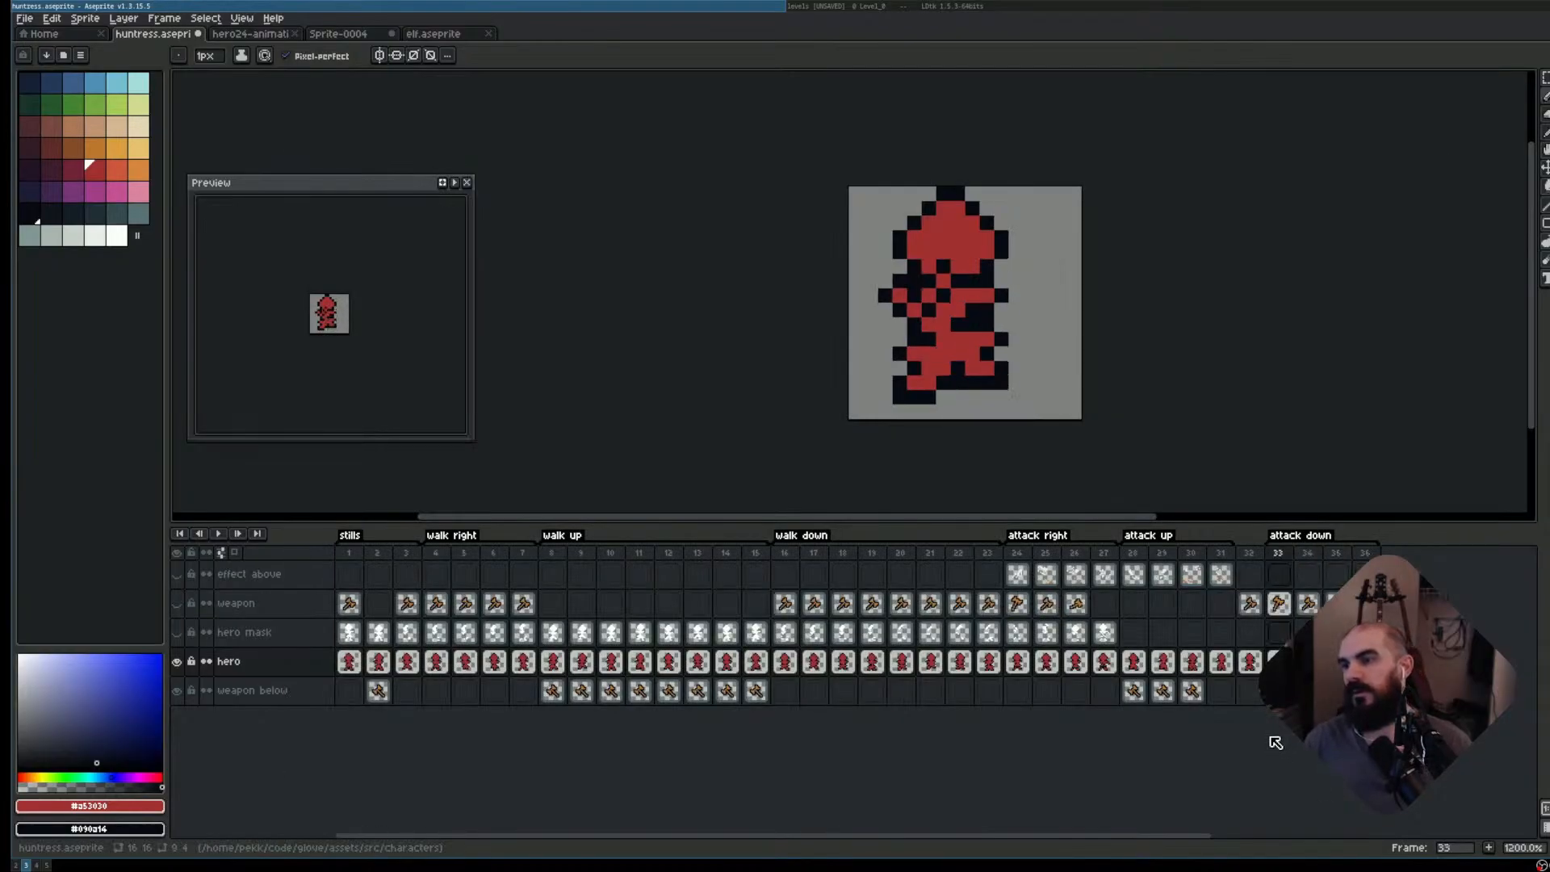
key("alt+Left")
key("alt+Left")
key("alt+Left")
key("alt+Right")
key("alt+Right")
key("alt+Right")
key("alt+Left")
key("alt+Left")
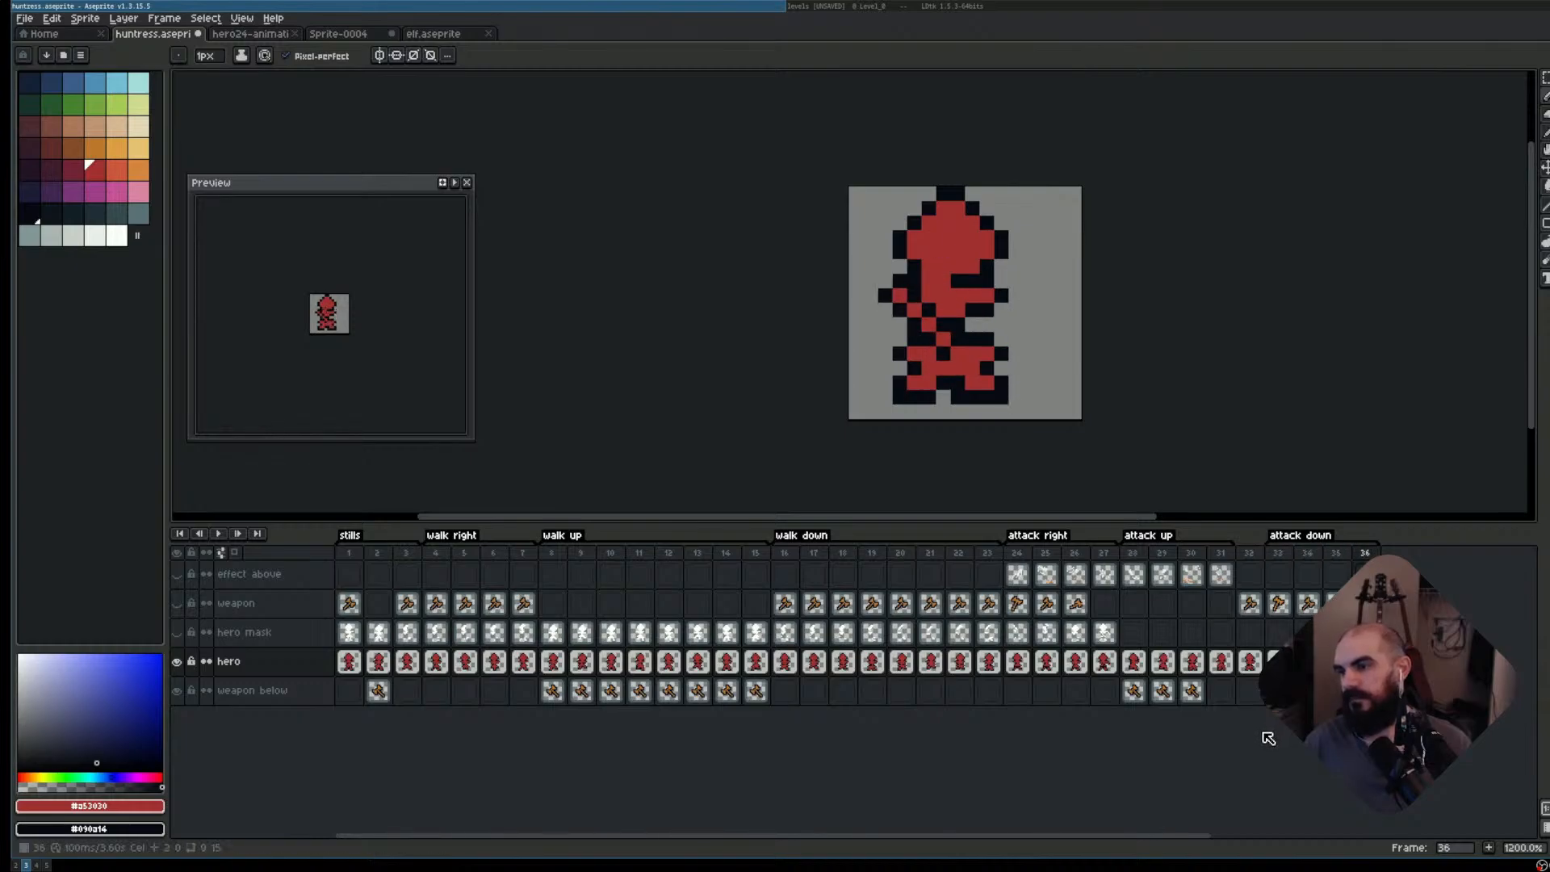
key("alt+Right")
key("alt+Left")
key("alt+Right")
key("alt+Left")
key("alt+Left")
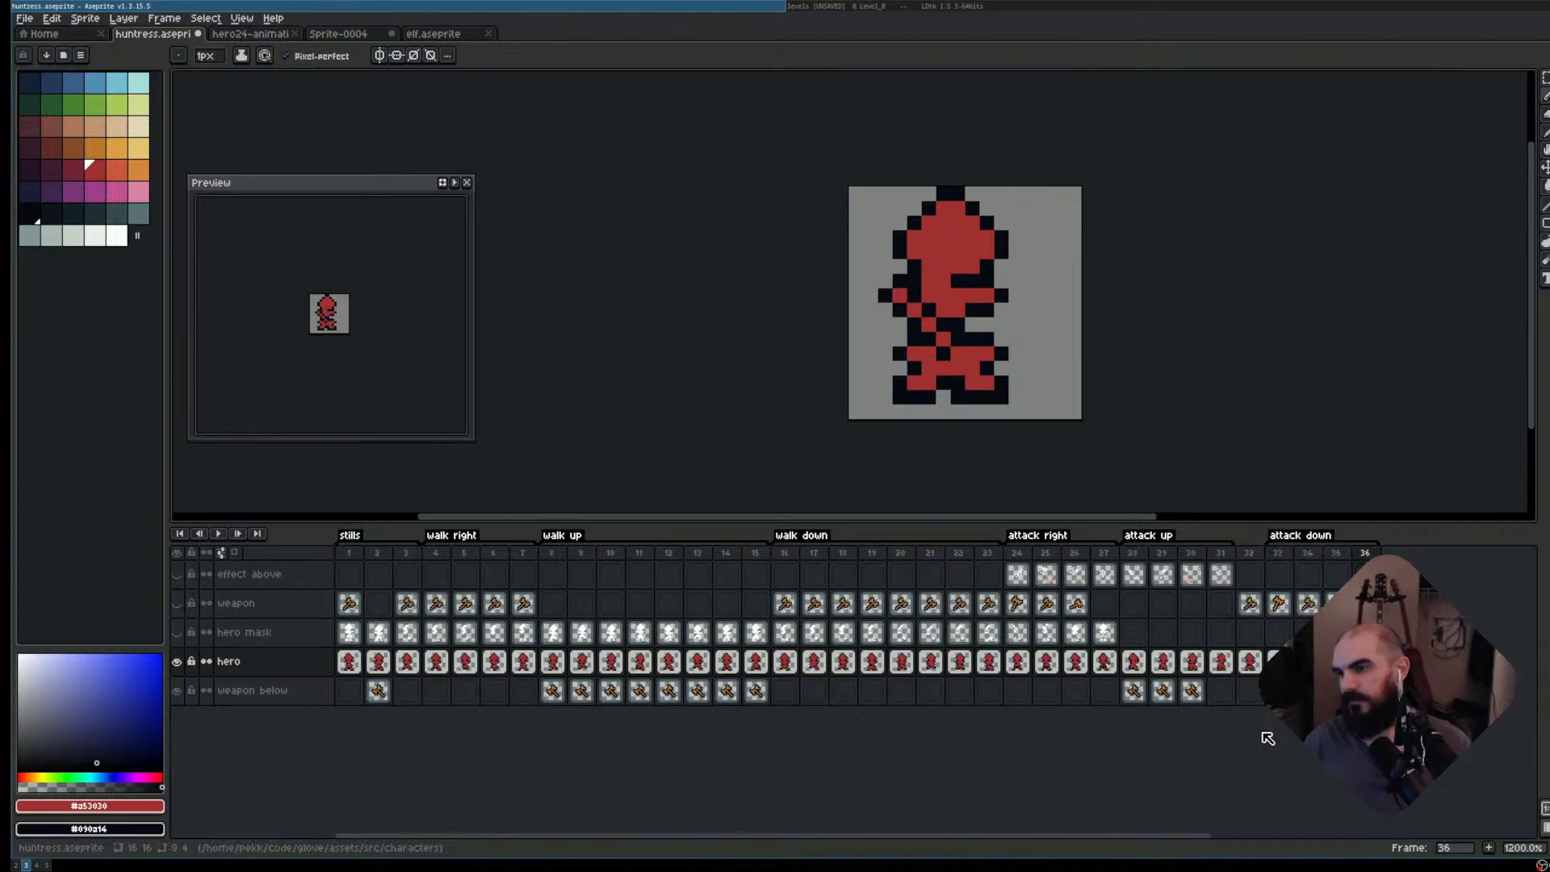
key("alt+Right")
key("alt+Left")
key("alt+Left")
key("alt+Right")
key("alt+Right")
key("alt+Left")
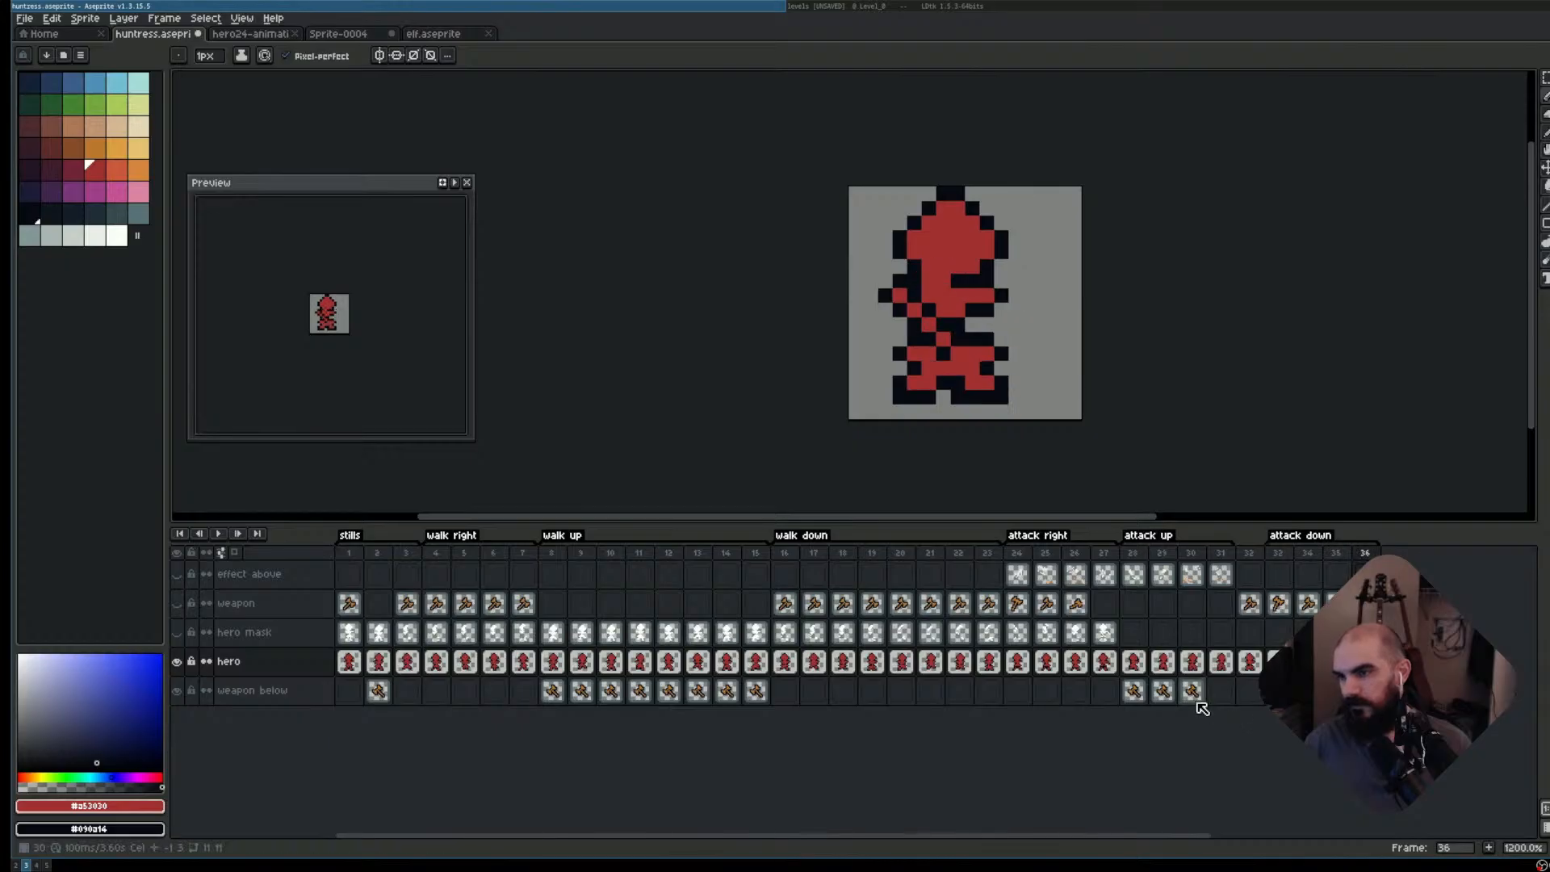
key("alt+Right")
key("alt+Left")
key("alt+Left")
key("alt+Left")
key("alt+Right")
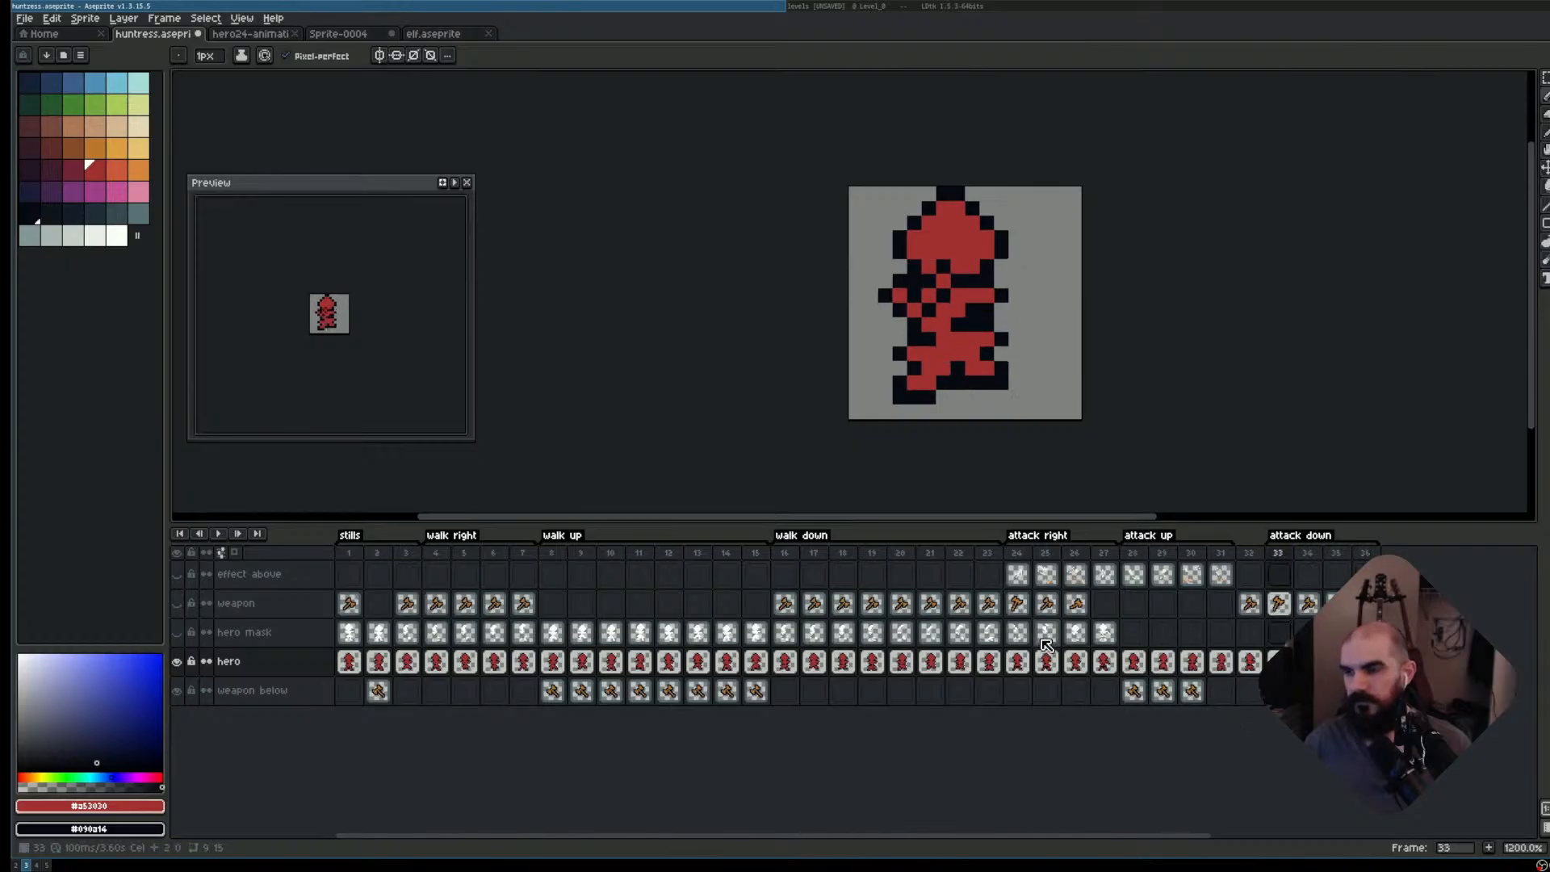
key("alt+Right")
key("alt+Left")
key("alt+Right")
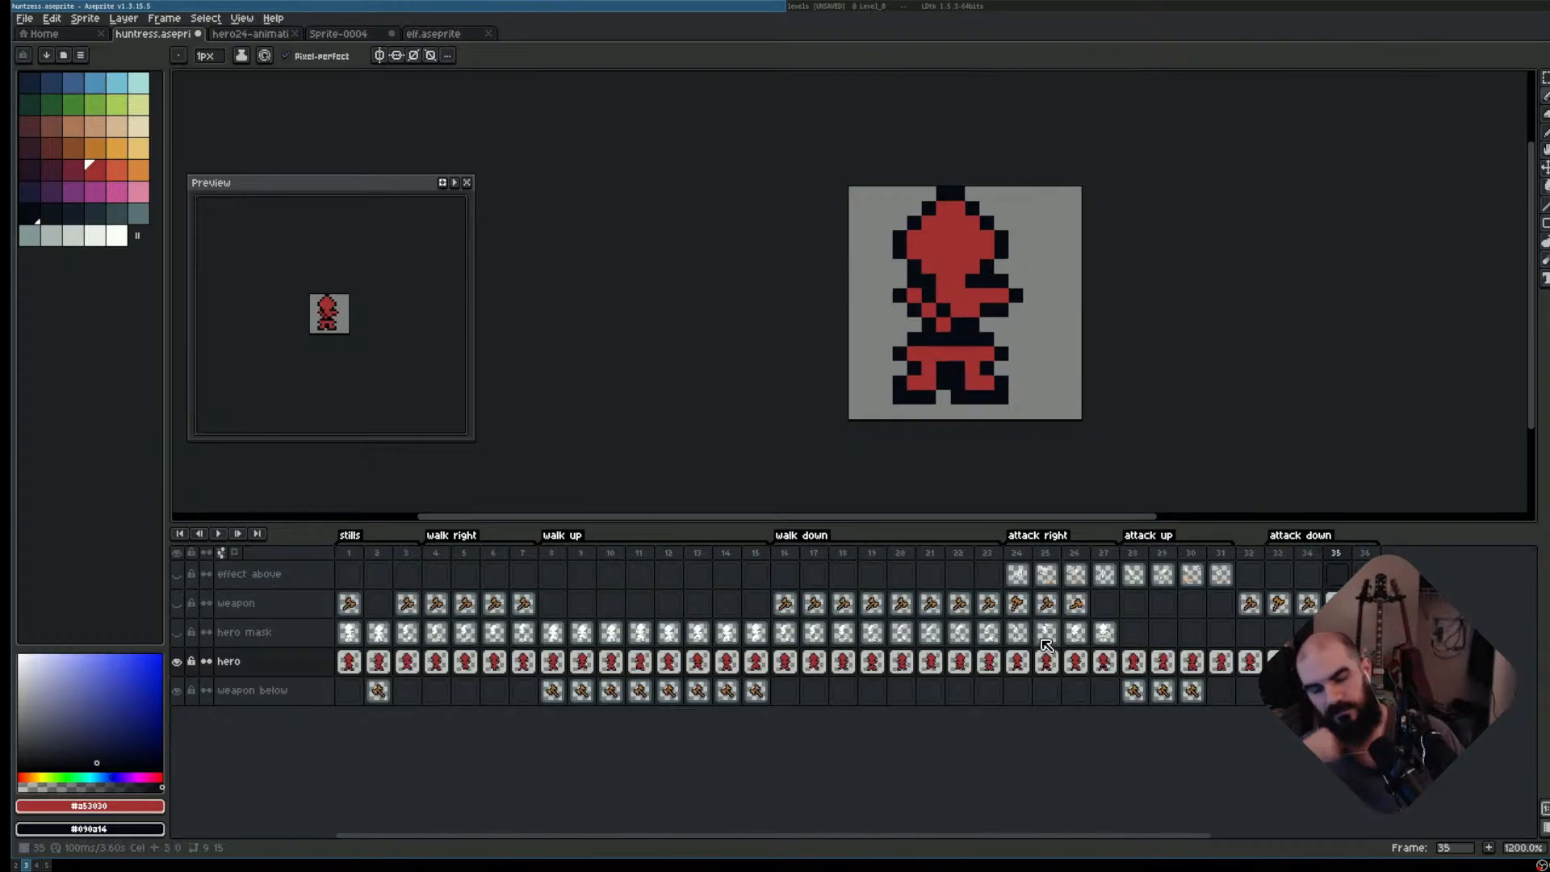
key("alt+Left")
- Compare the hero poses of neighbouring attack down frames using ordinary frame-by-frame navigation, ending on frame 34
key("Right")
key("Right")
key("Left")
key("Right")
key("Left")
key("Left")
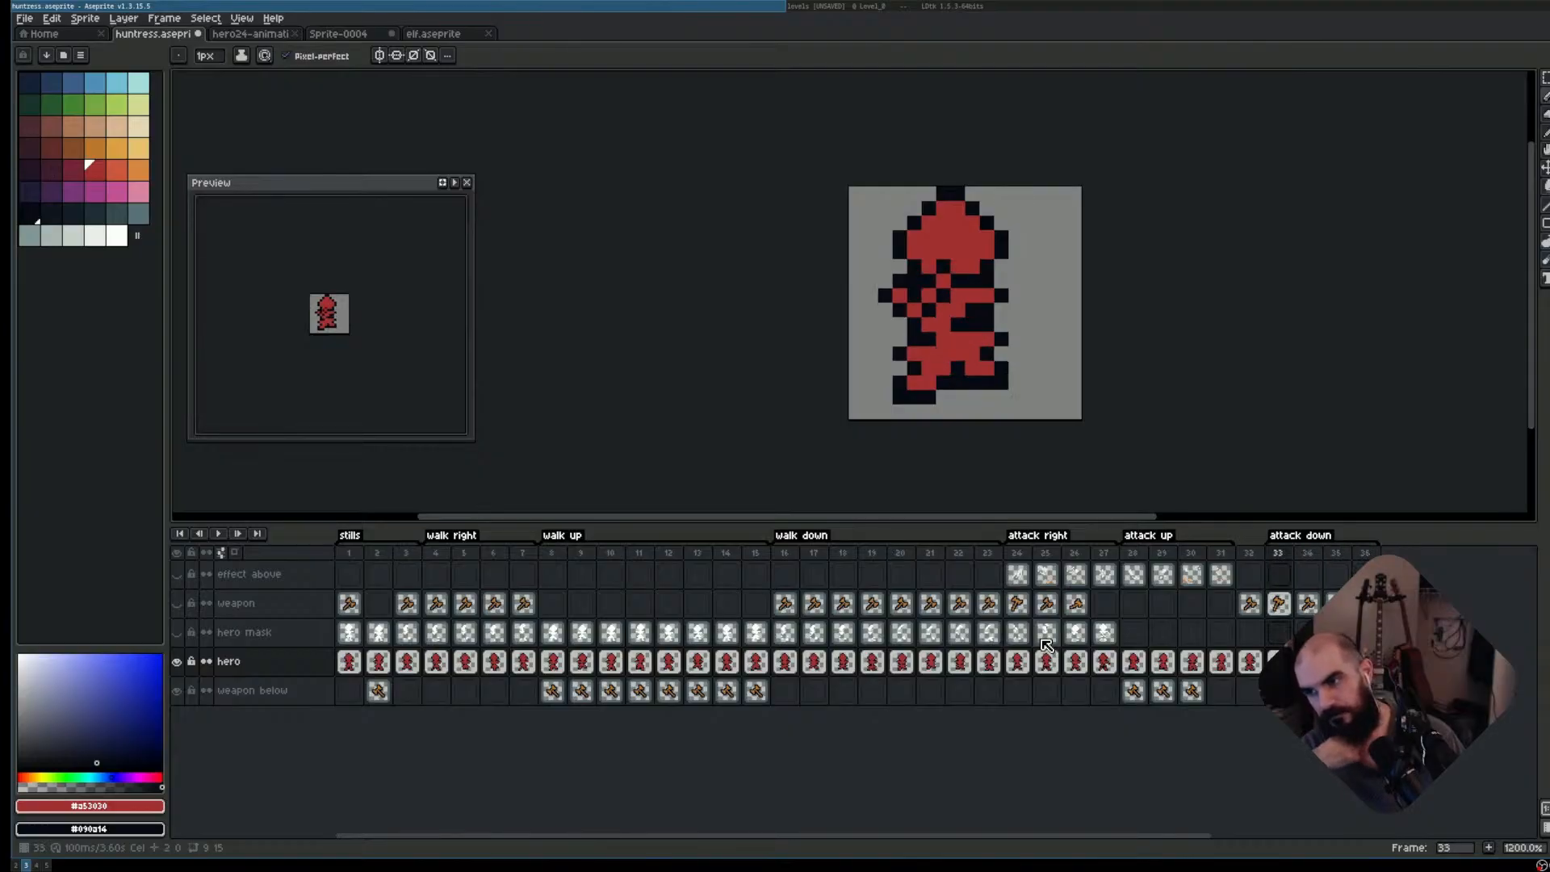
key("Right")
key("Left")
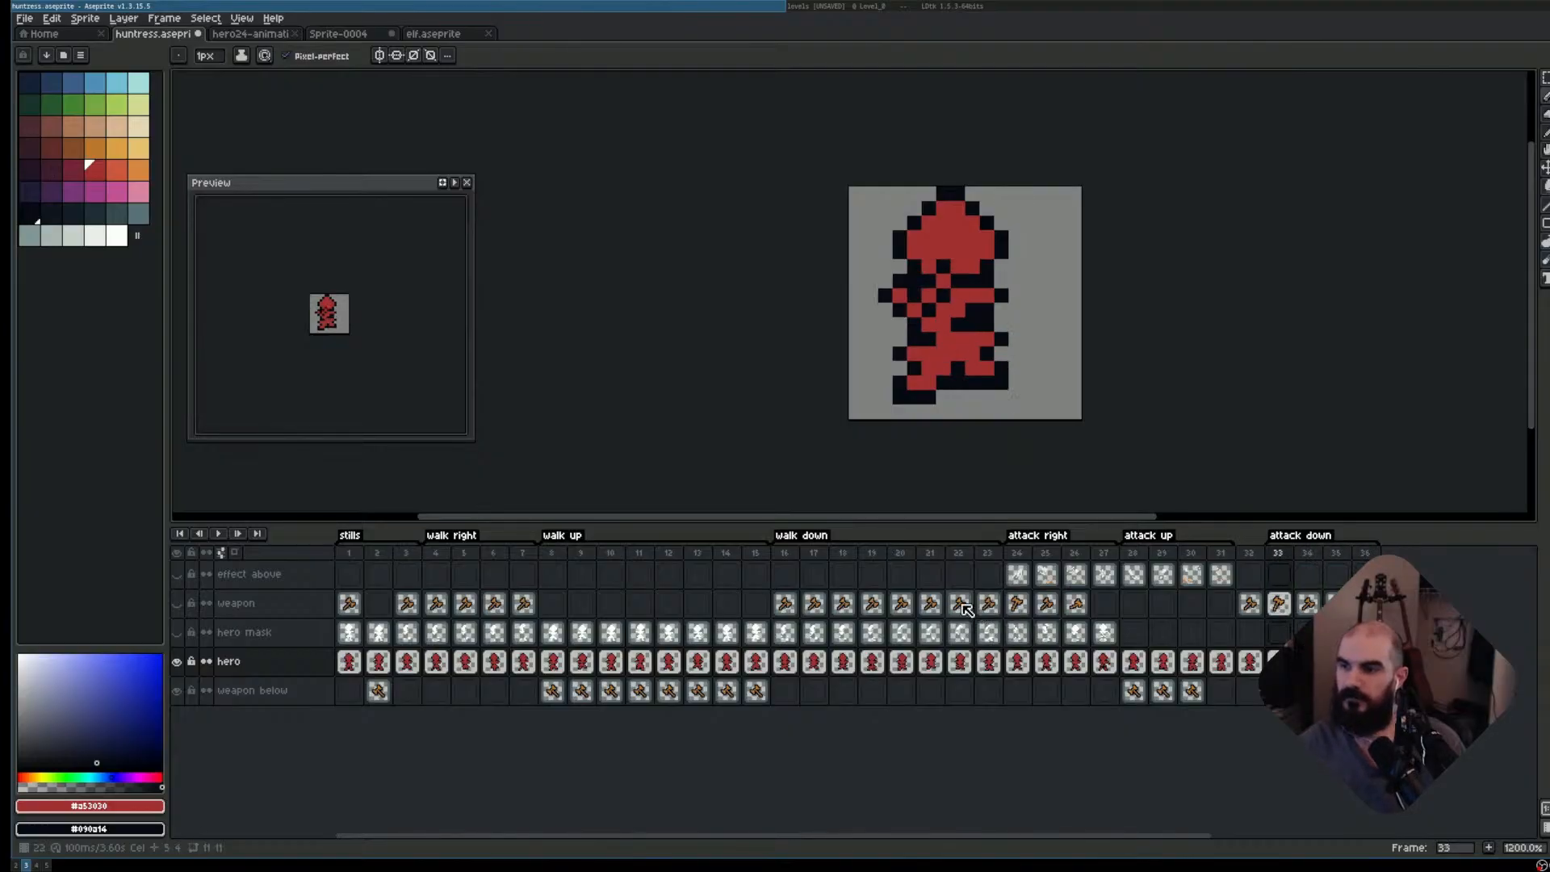
key("Right")
key("Right")
key("Right")
key("Left")
key("Left")
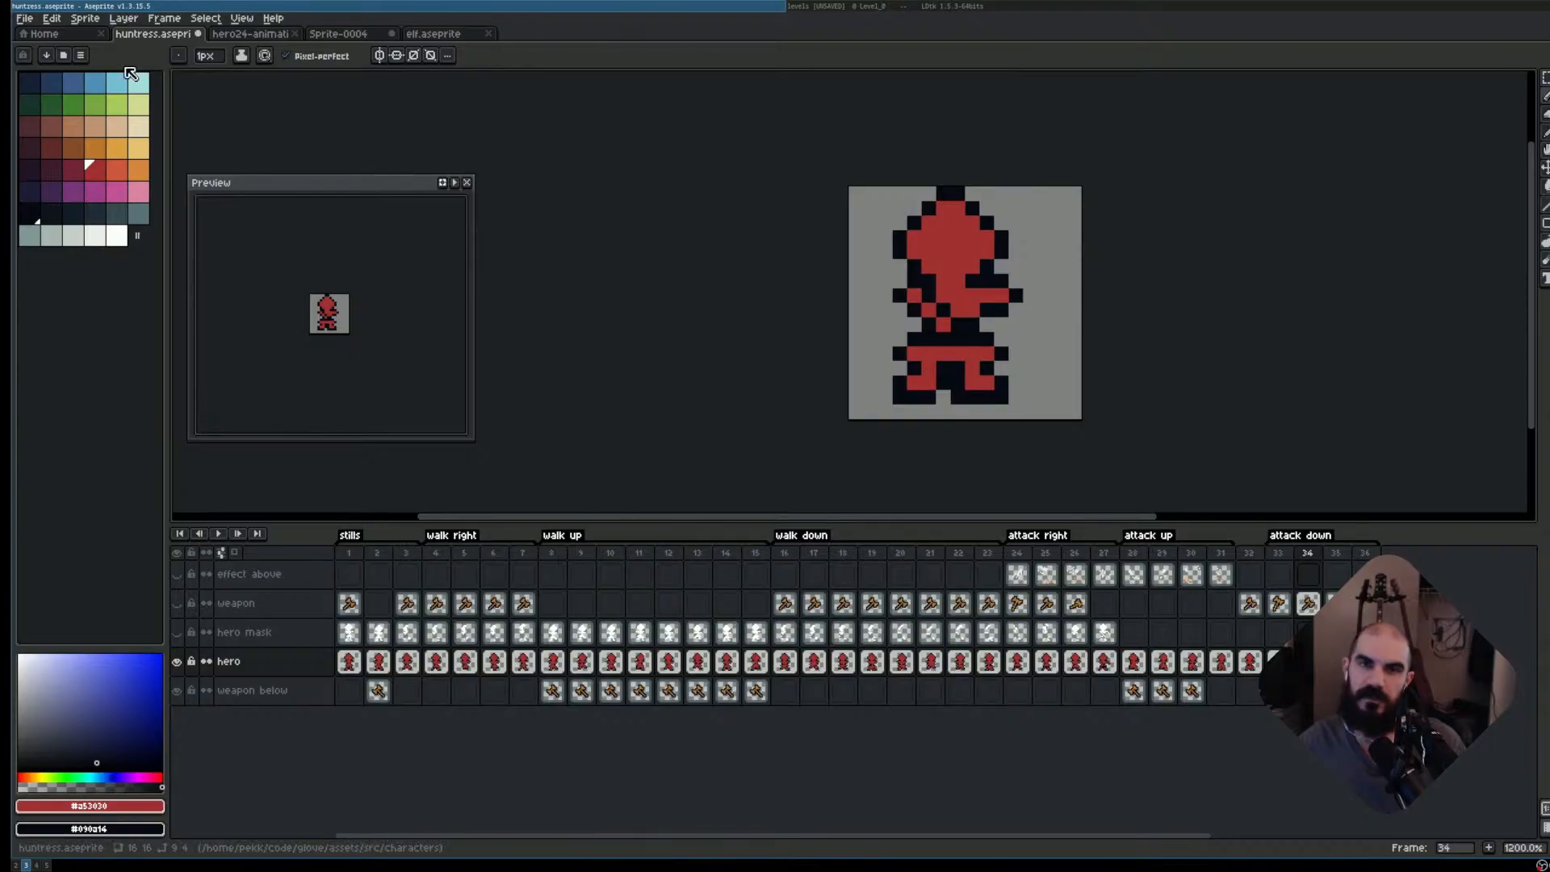
- Open the keyboard shortcut settings and search for "same"
left_click(50, 18)
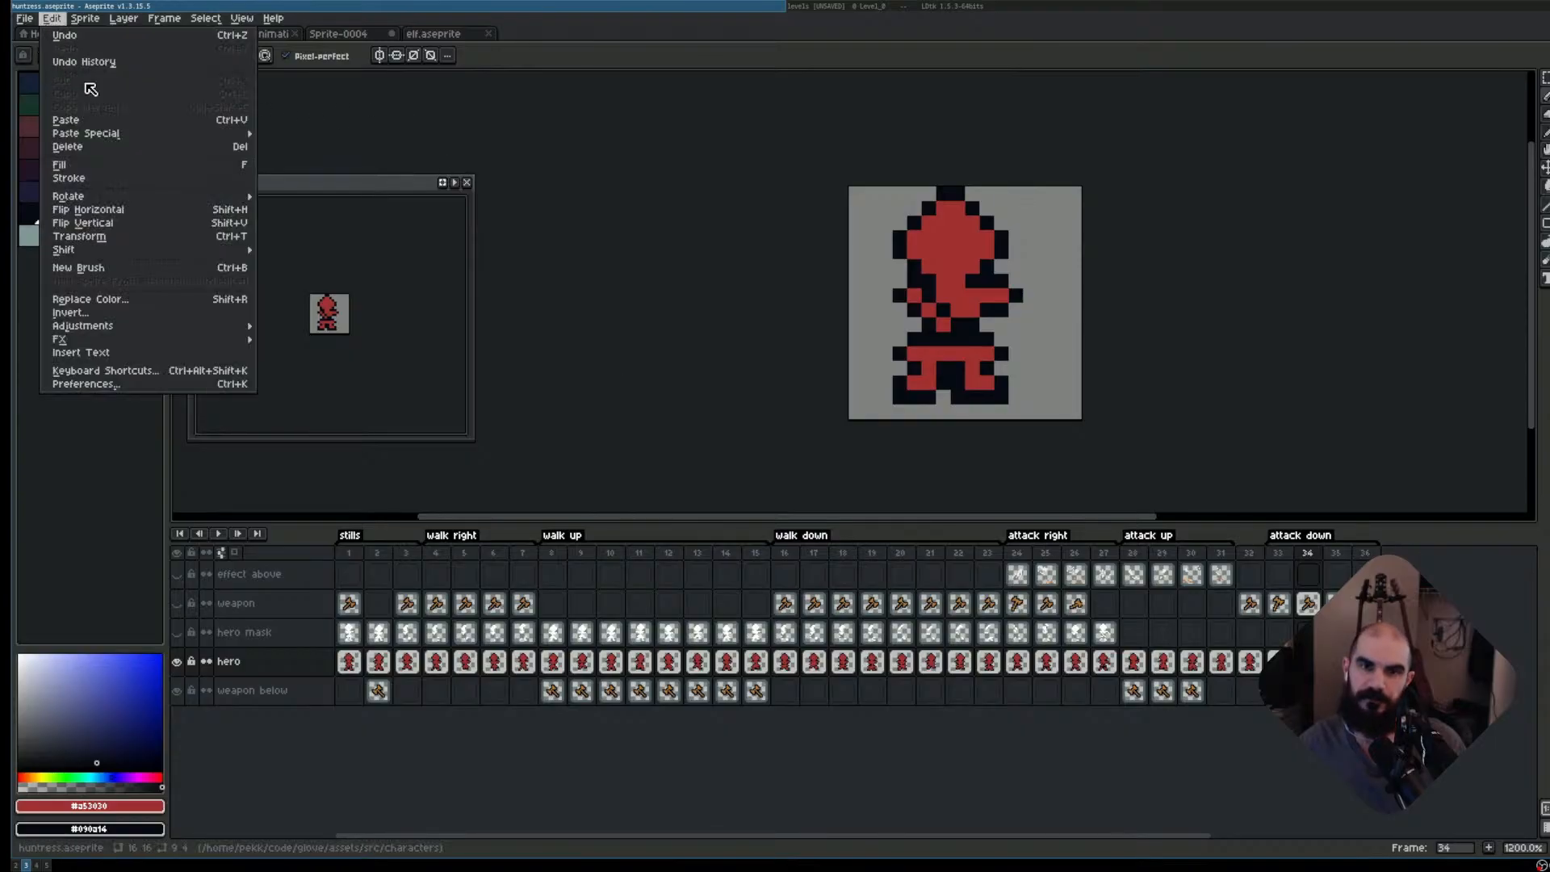
left_click(185, 377)
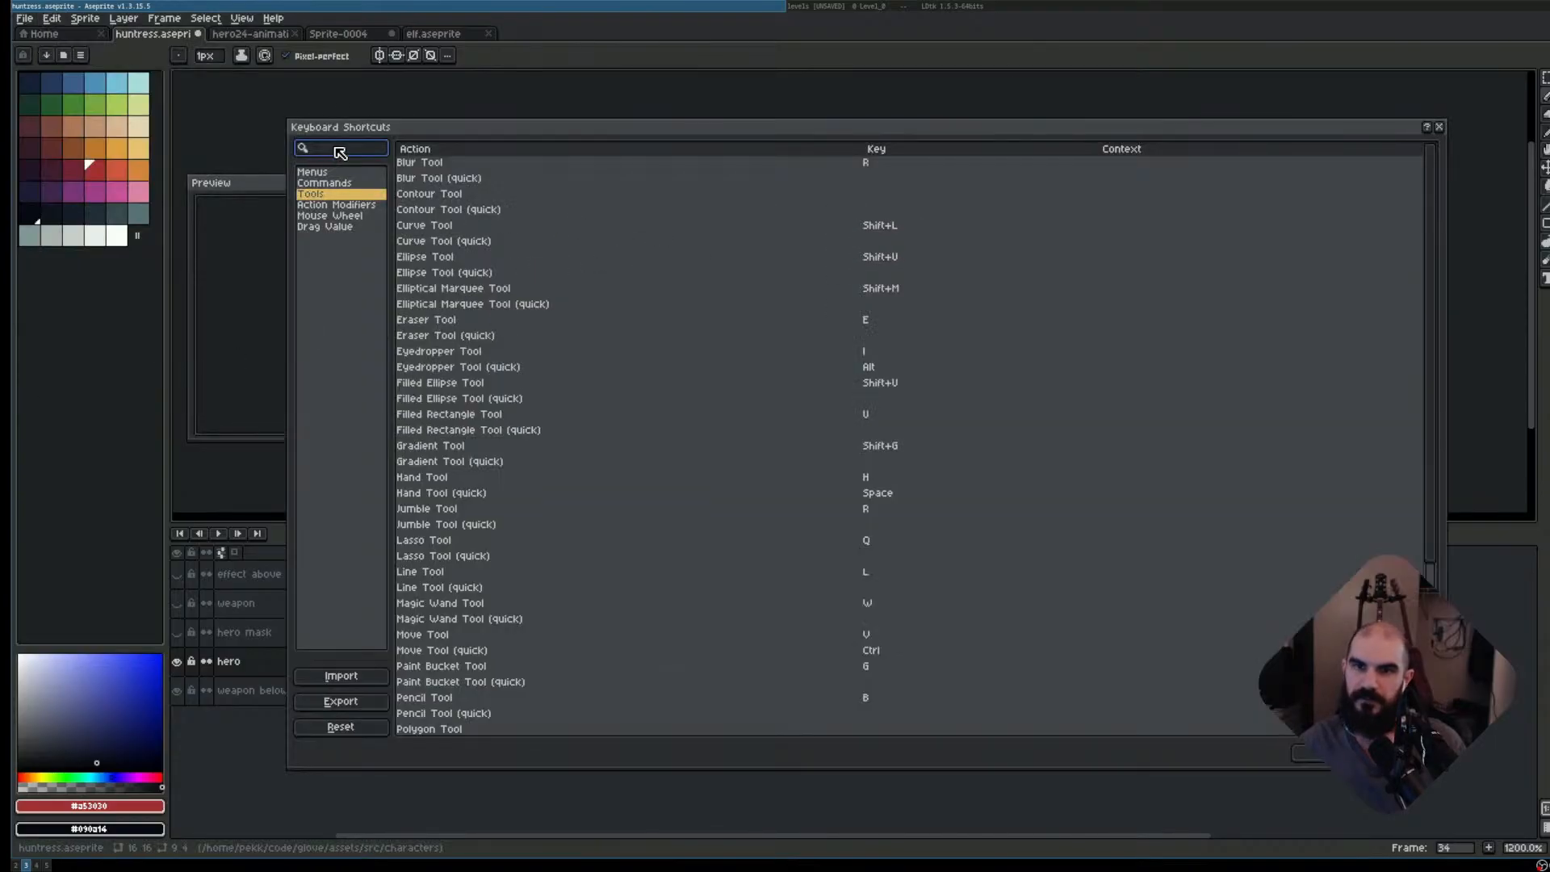
type("same")
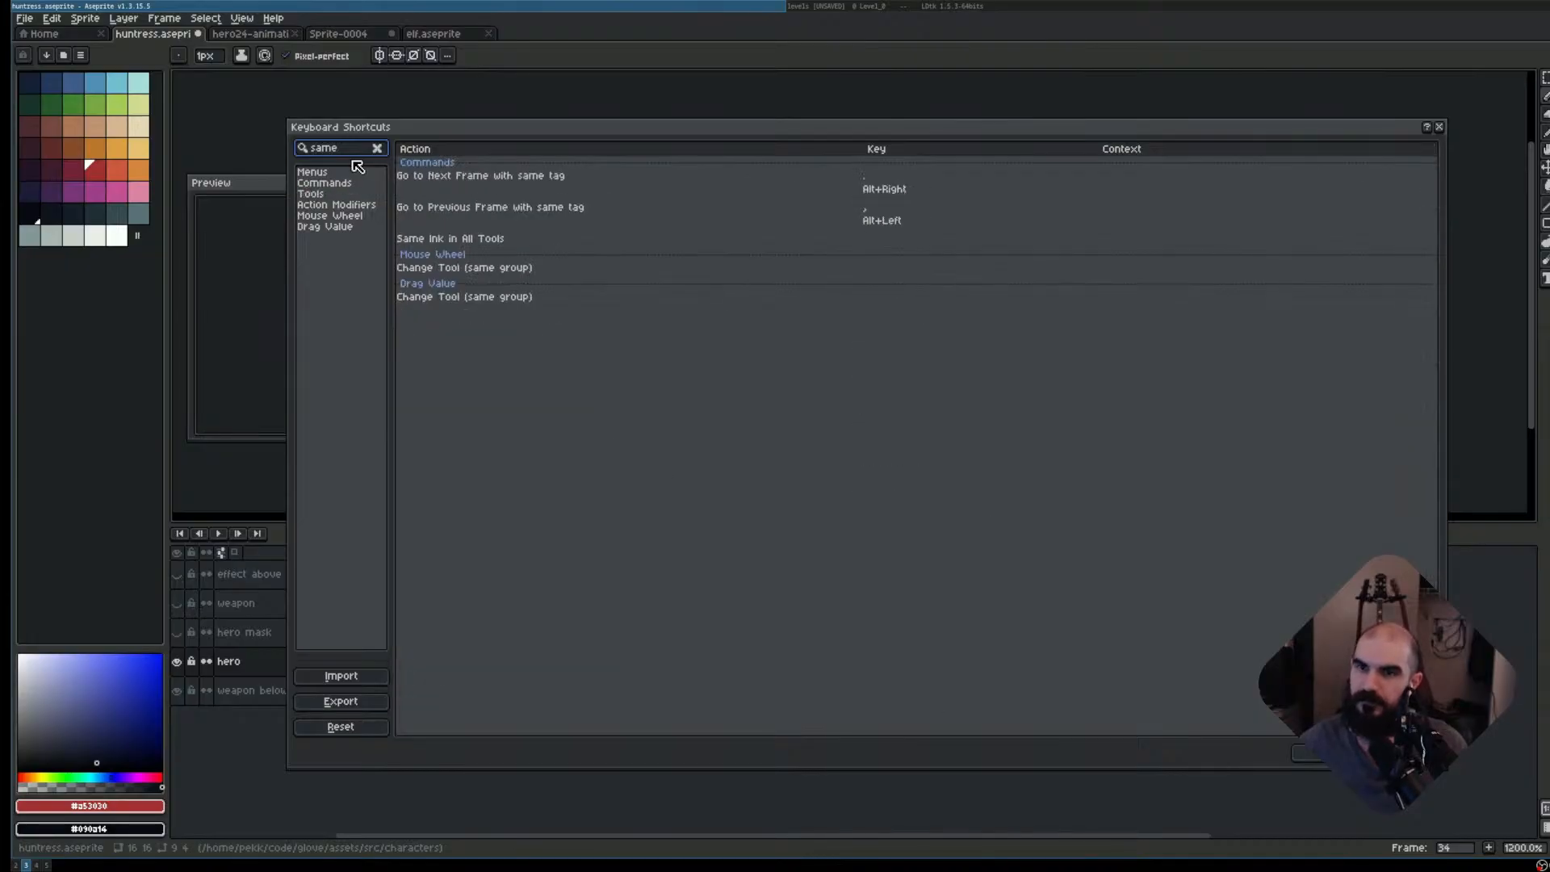
left_click(885, 190)
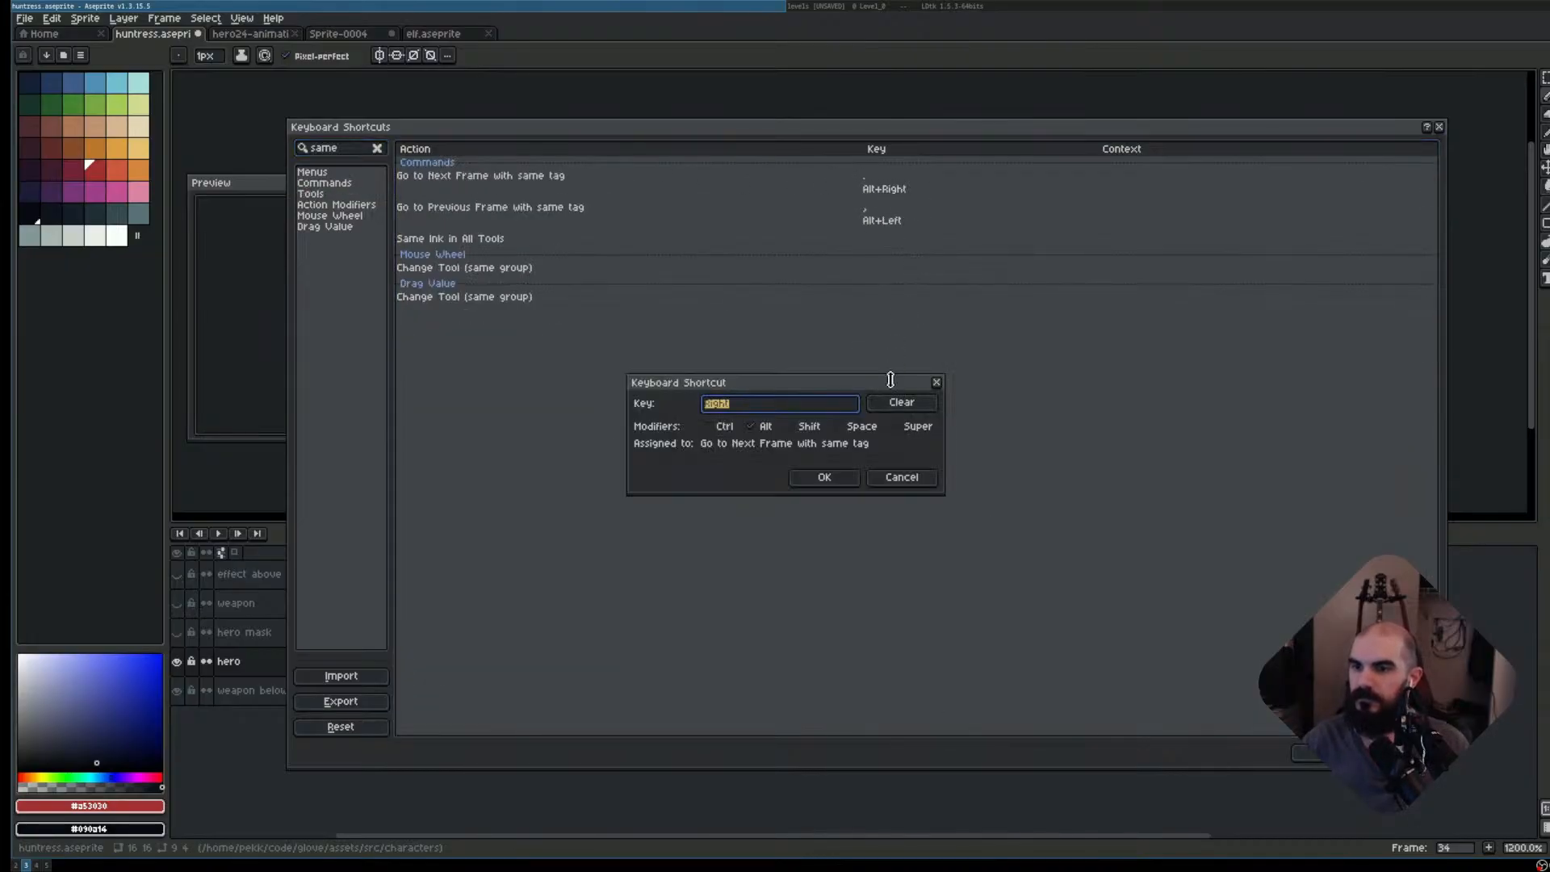
key("Right")
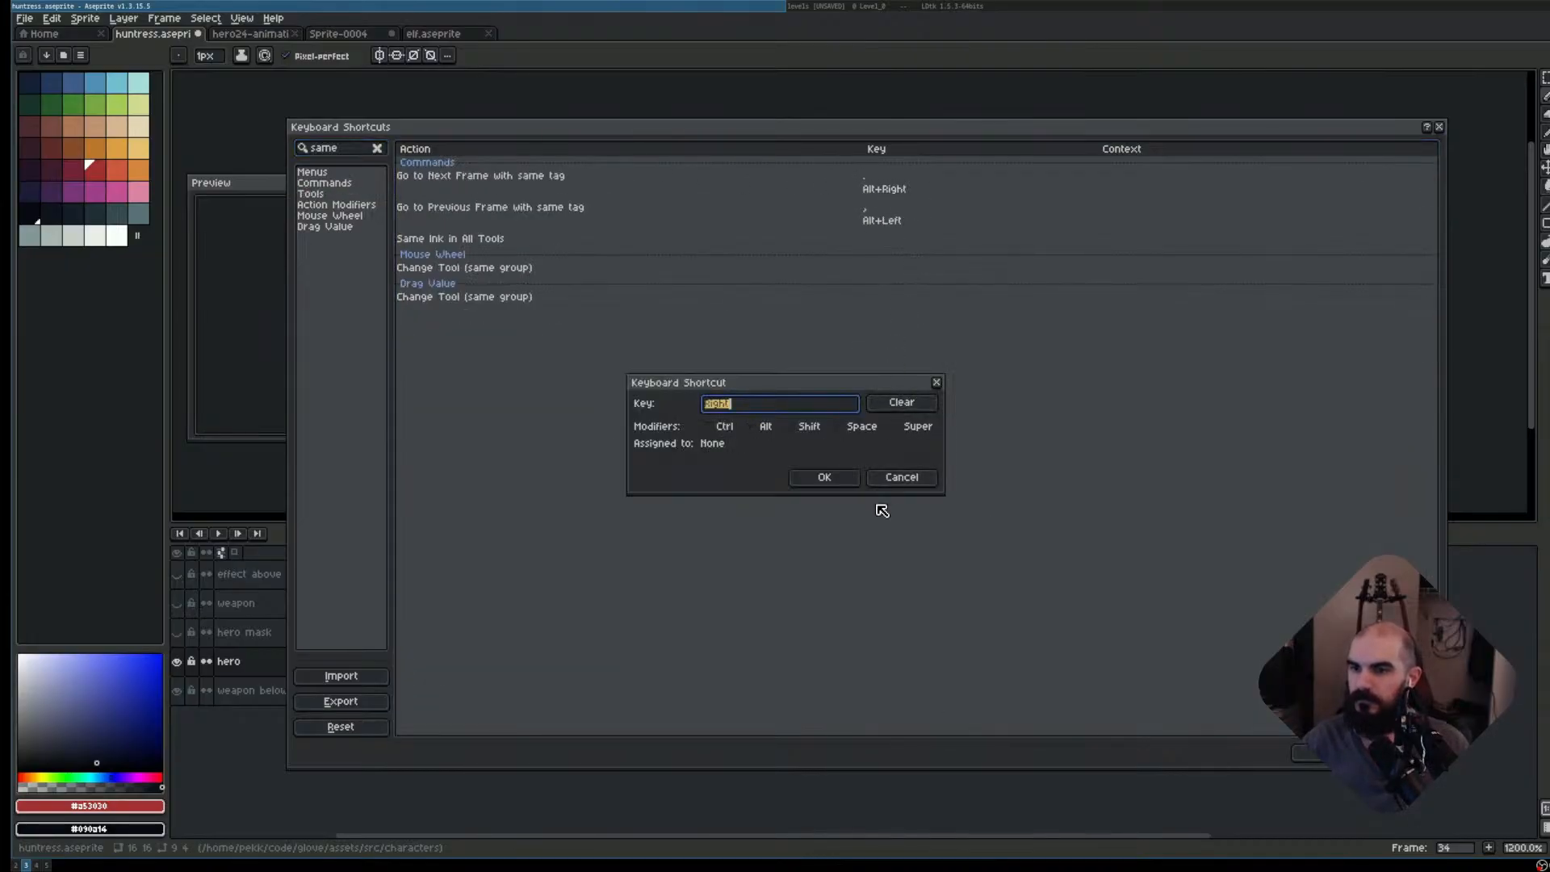
left_click(826, 485)
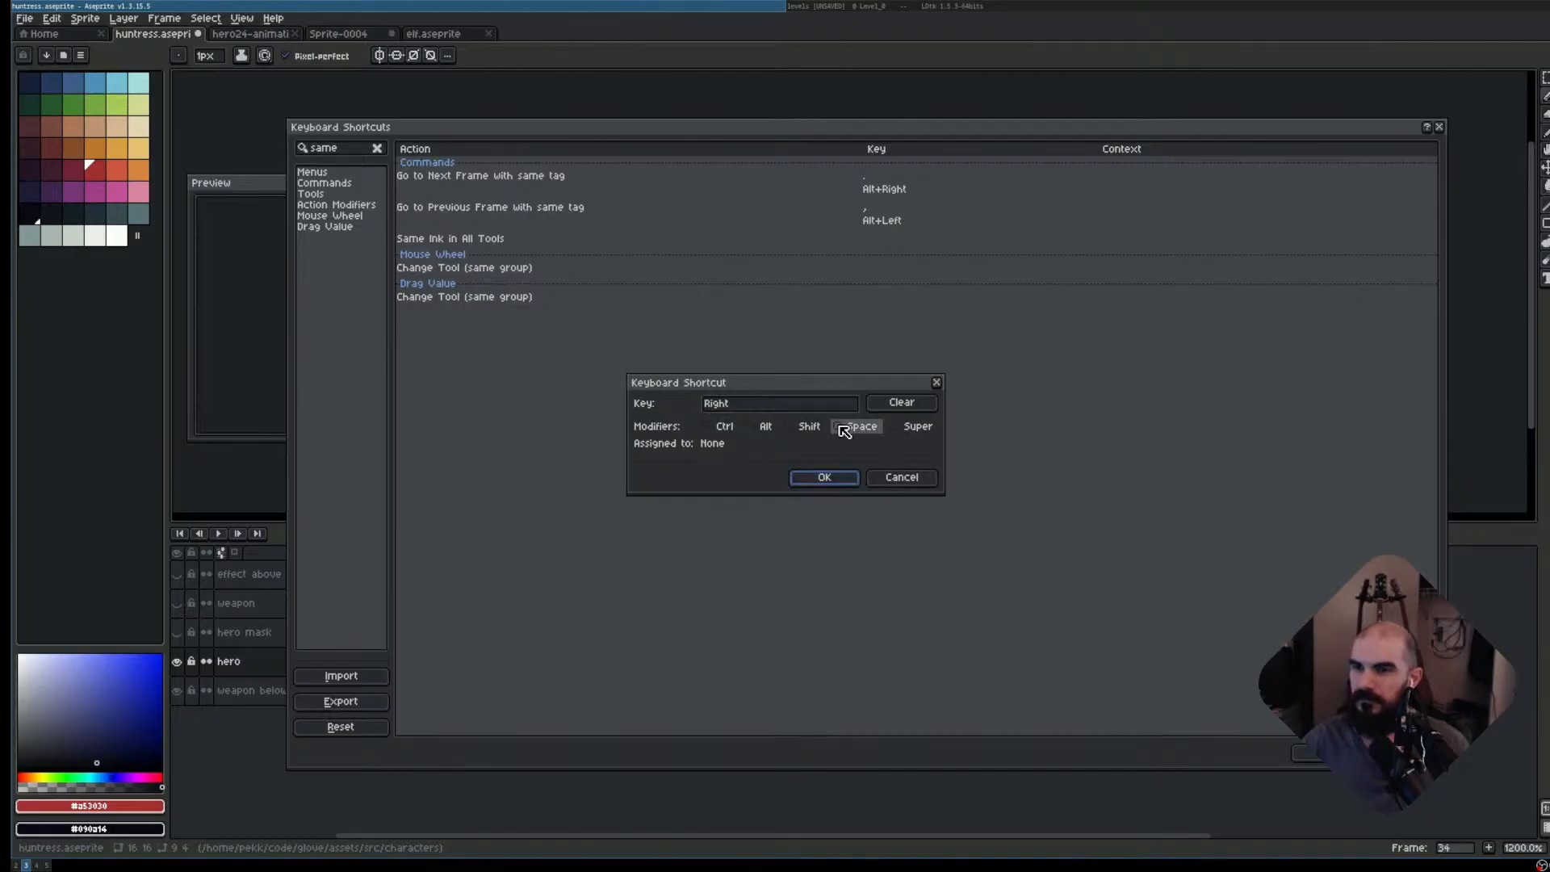
left_click(900, 478)
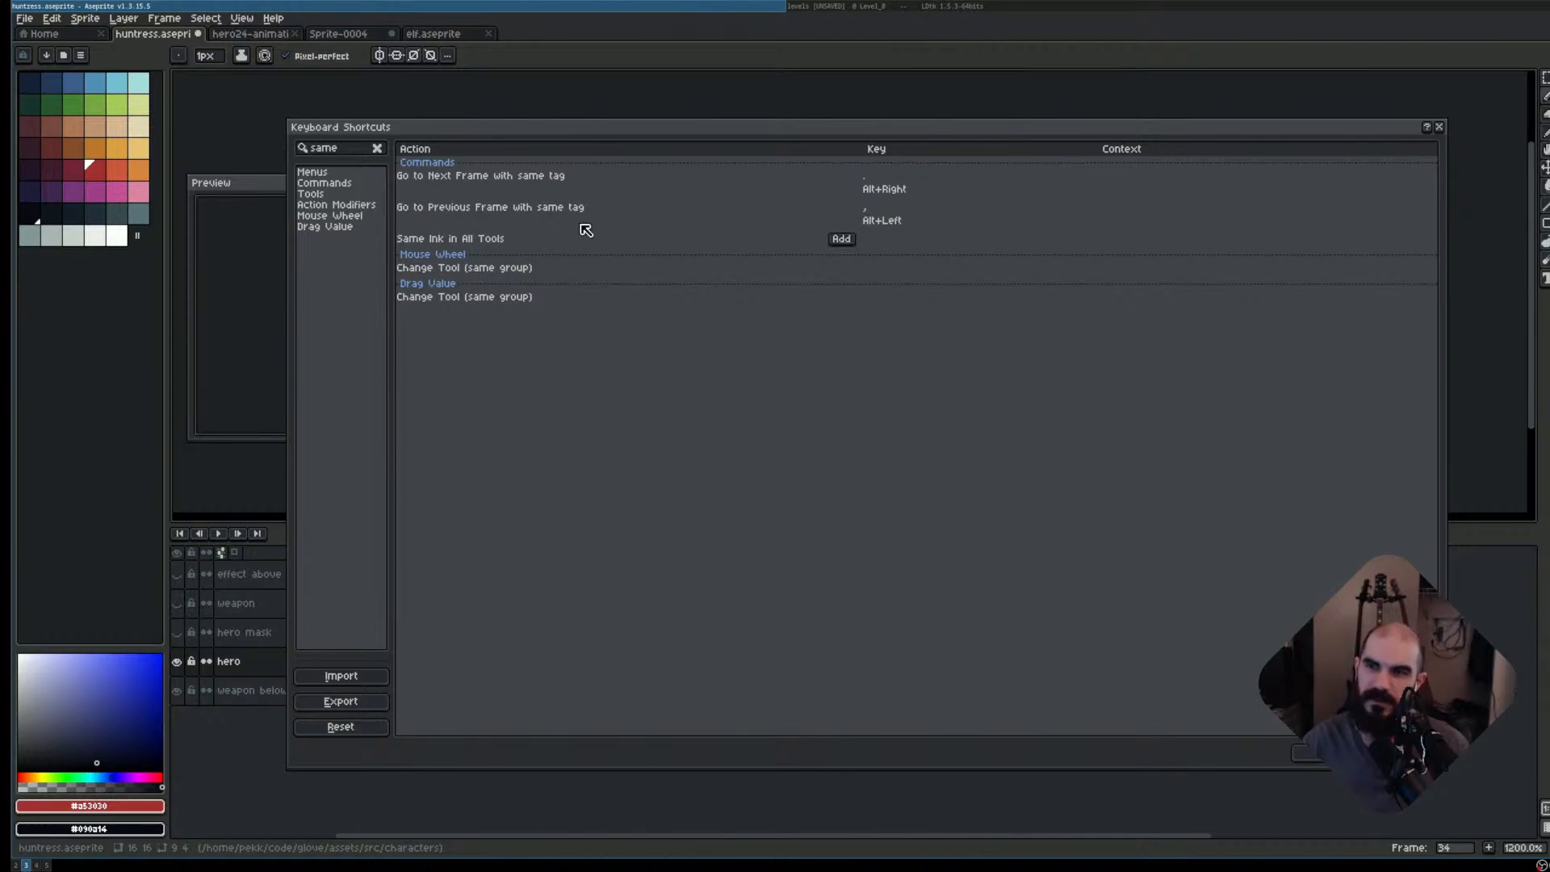
- Search the shortcuts for "next frame" and replace the Right shortcut of Go to Next Frame with Alt+Right
left_click(376, 148)
type("next f")
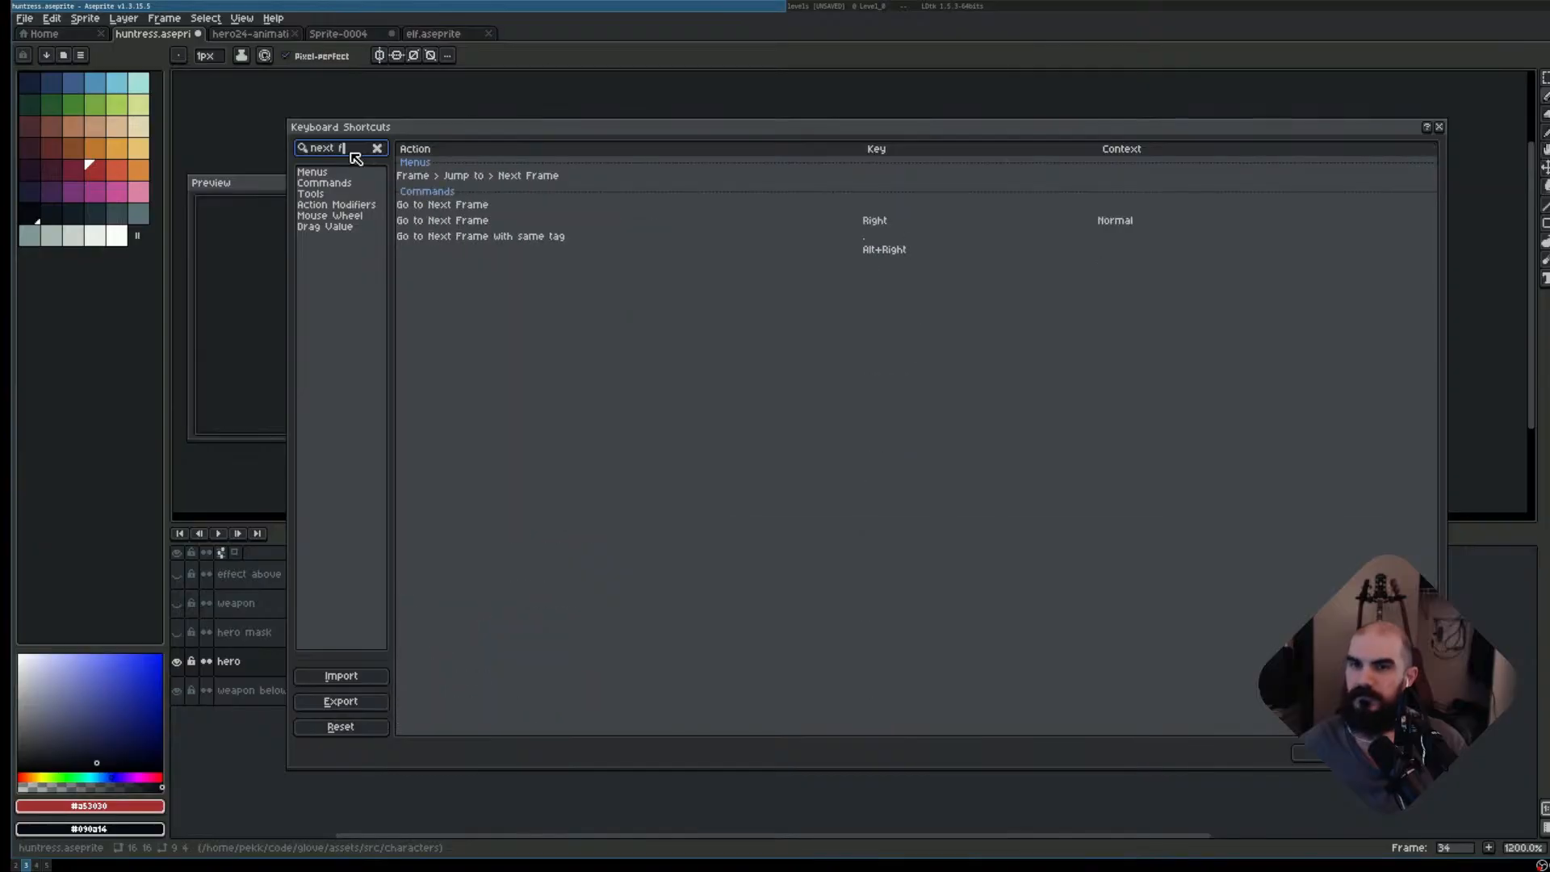
type("rame")
mouse_move(816, 255)
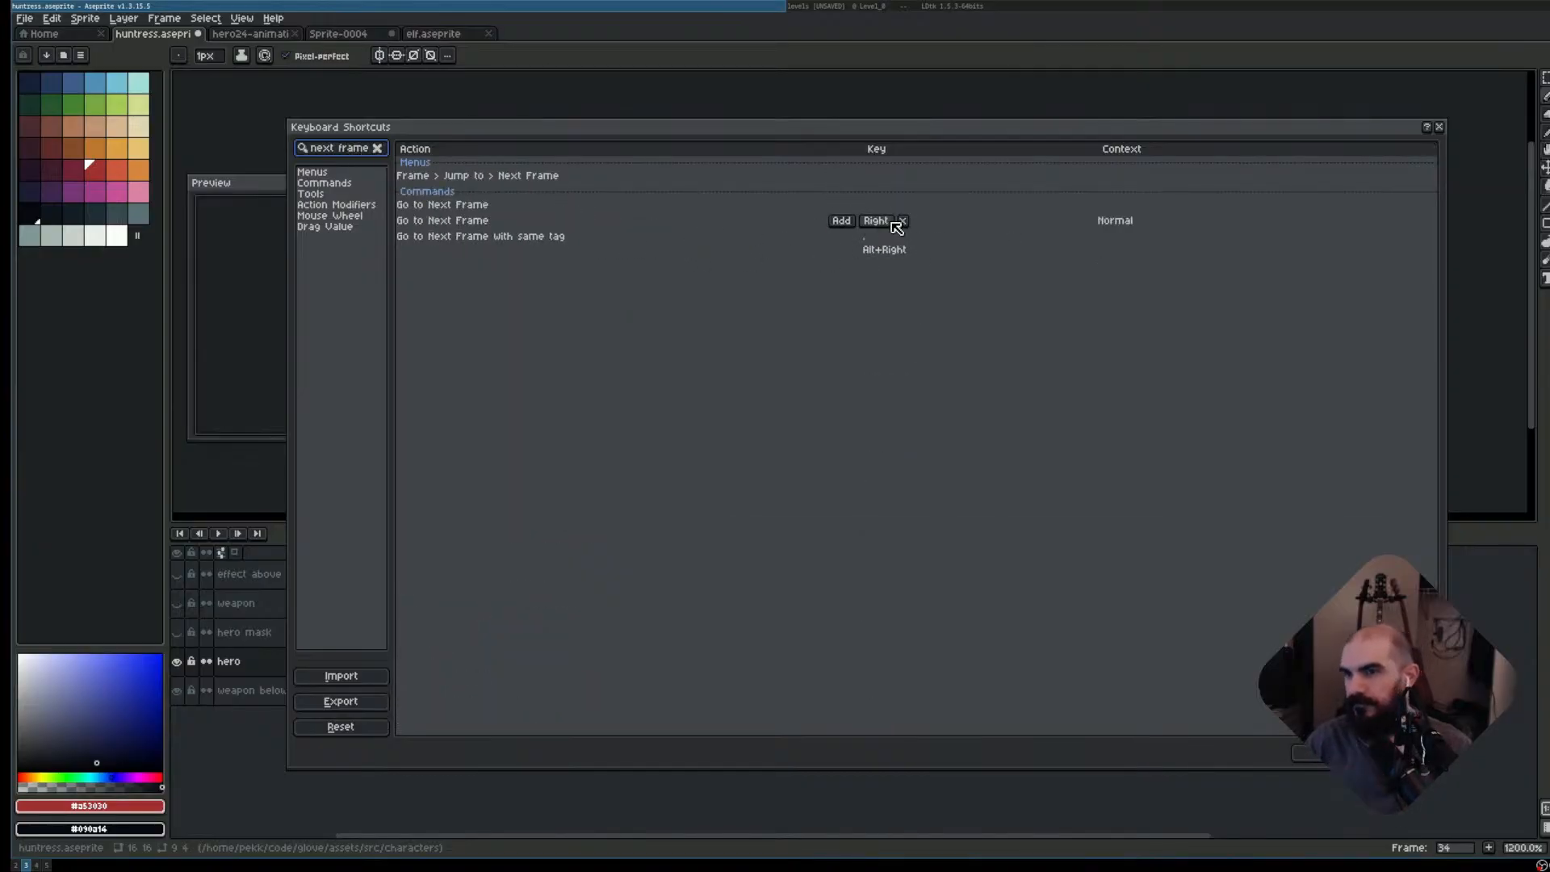
left_click(901, 221)
left_click(746, 456)
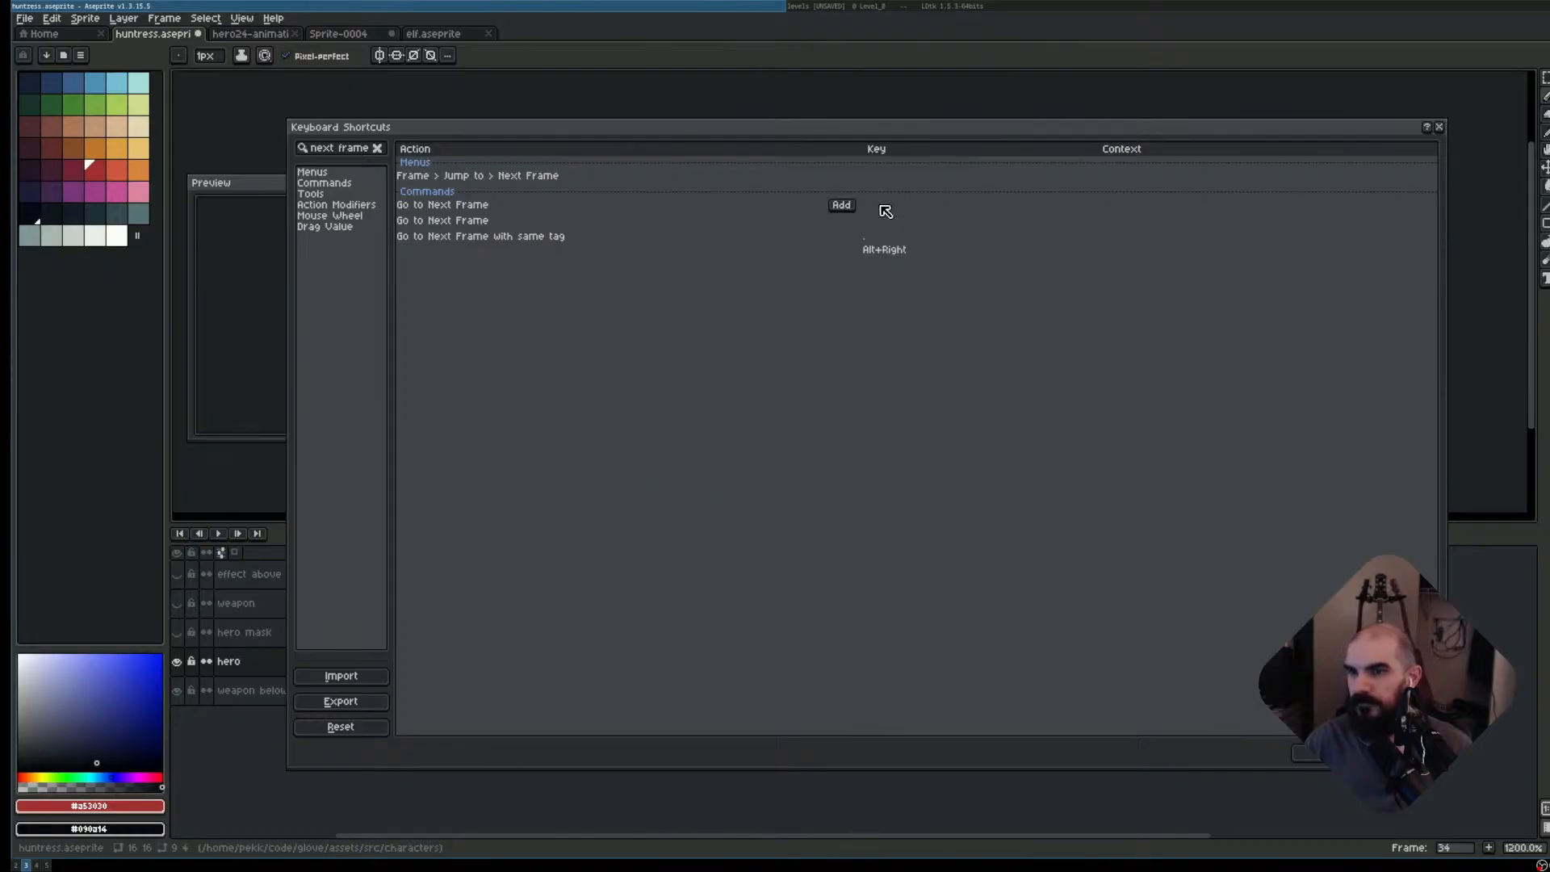
left_click(844, 220)
key("alt+Right")
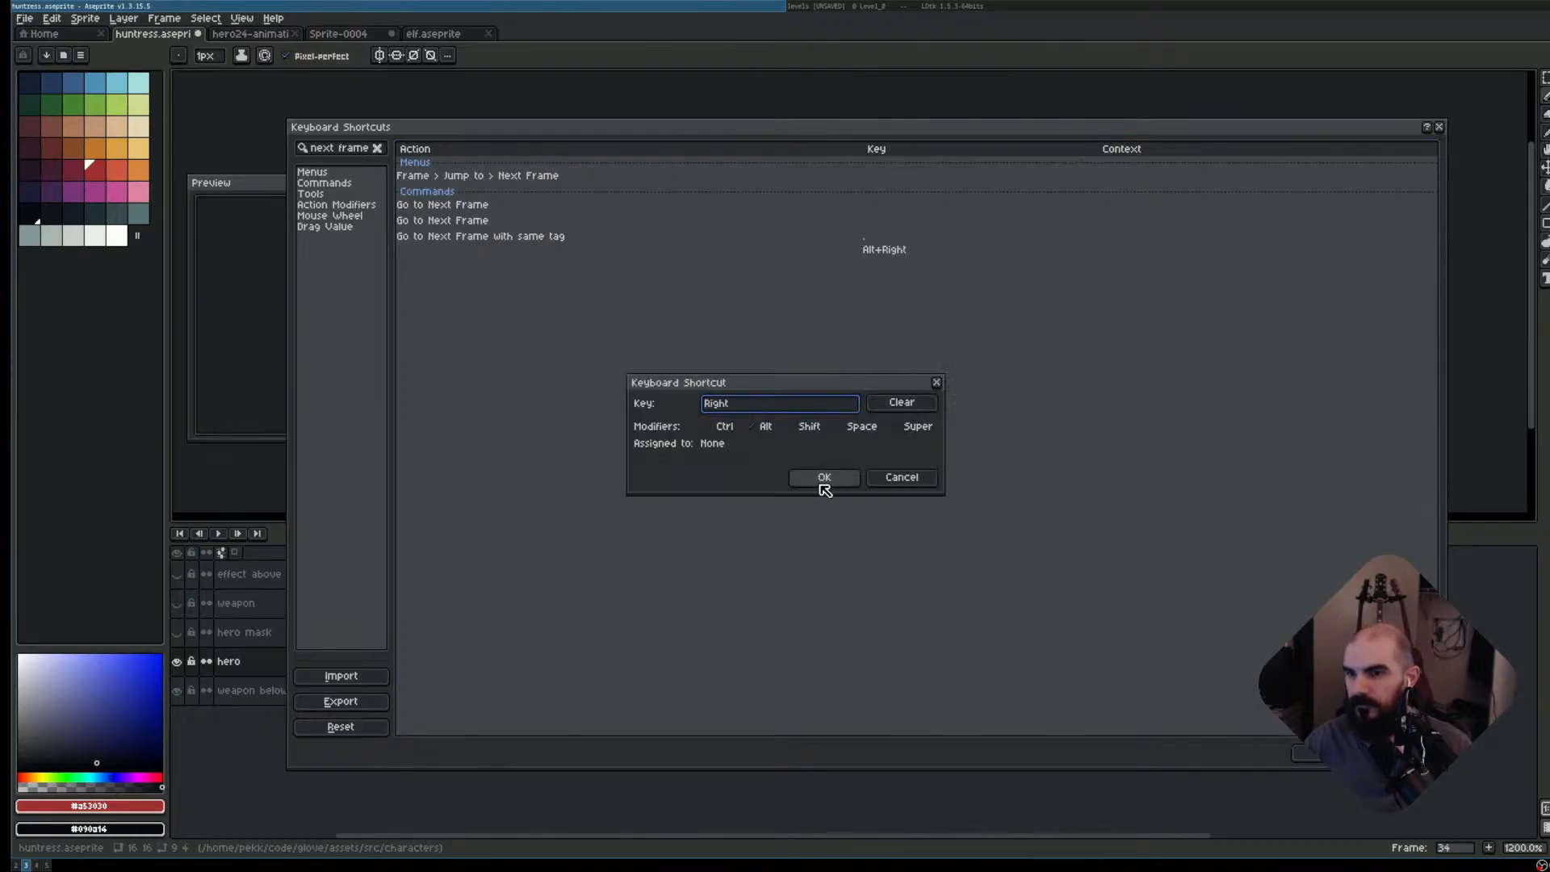
left_click(824, 481)
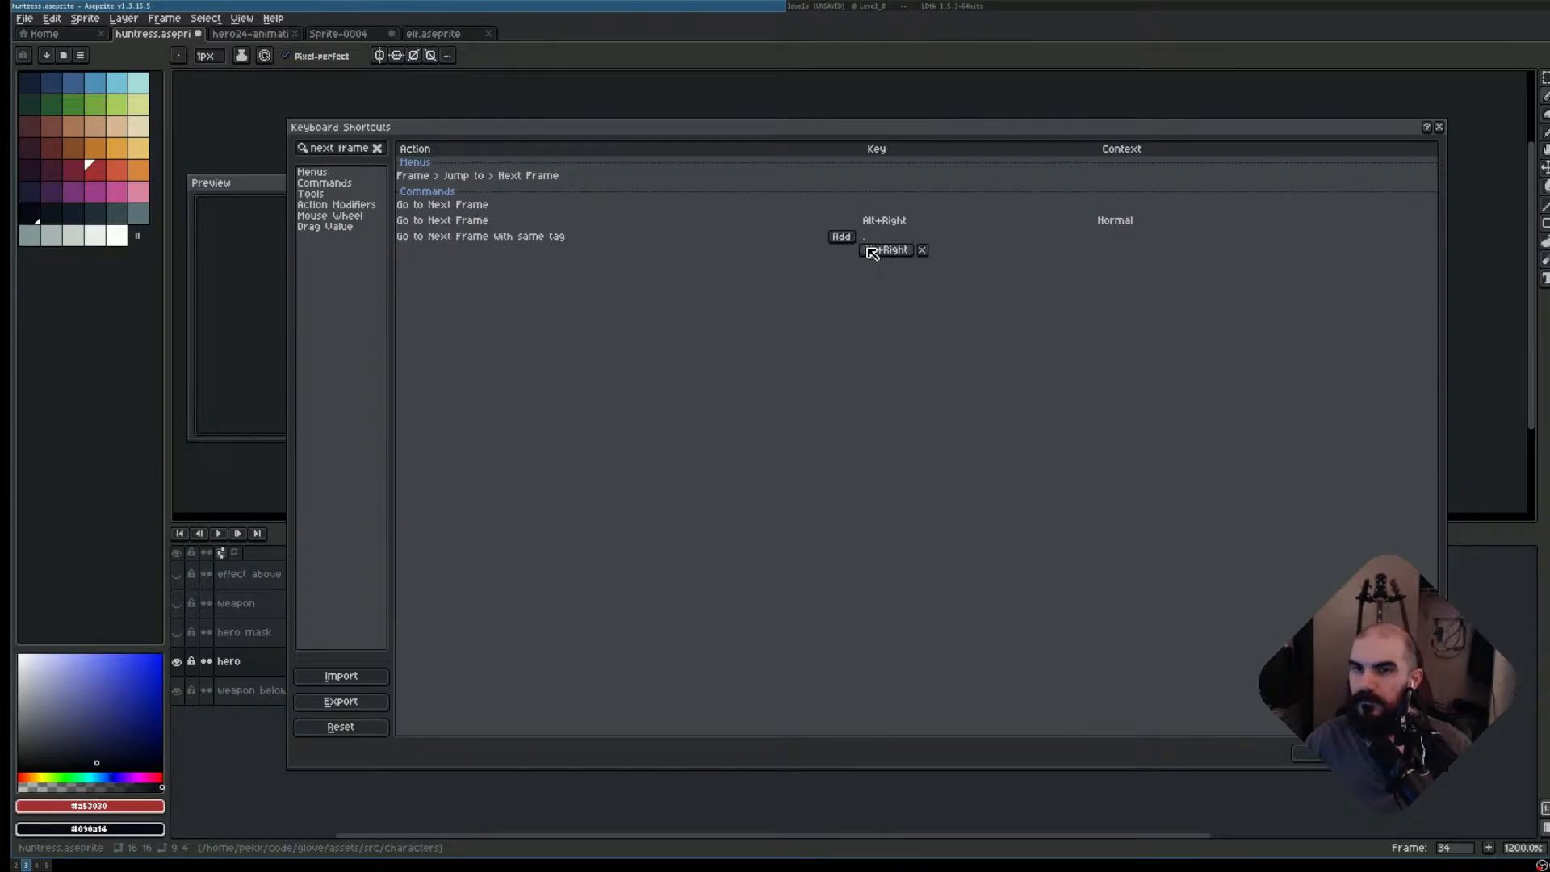
- Change the Alt+Right shortcut of Go to Next Frame with same tag to Right
mouse_move(959, 212)
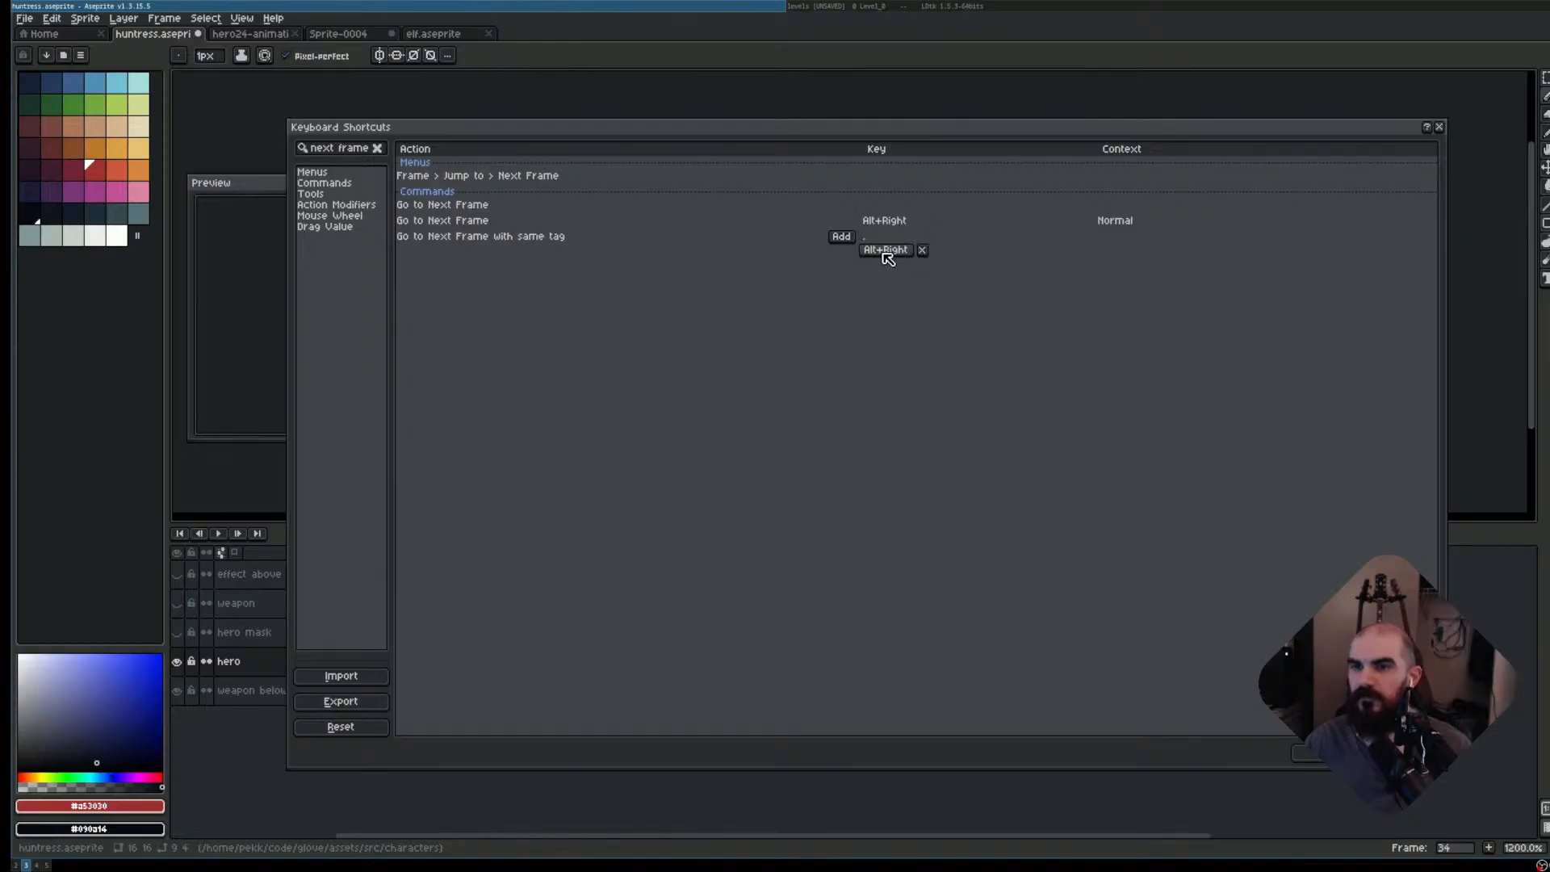
left_click(892, 252)
key("Right")
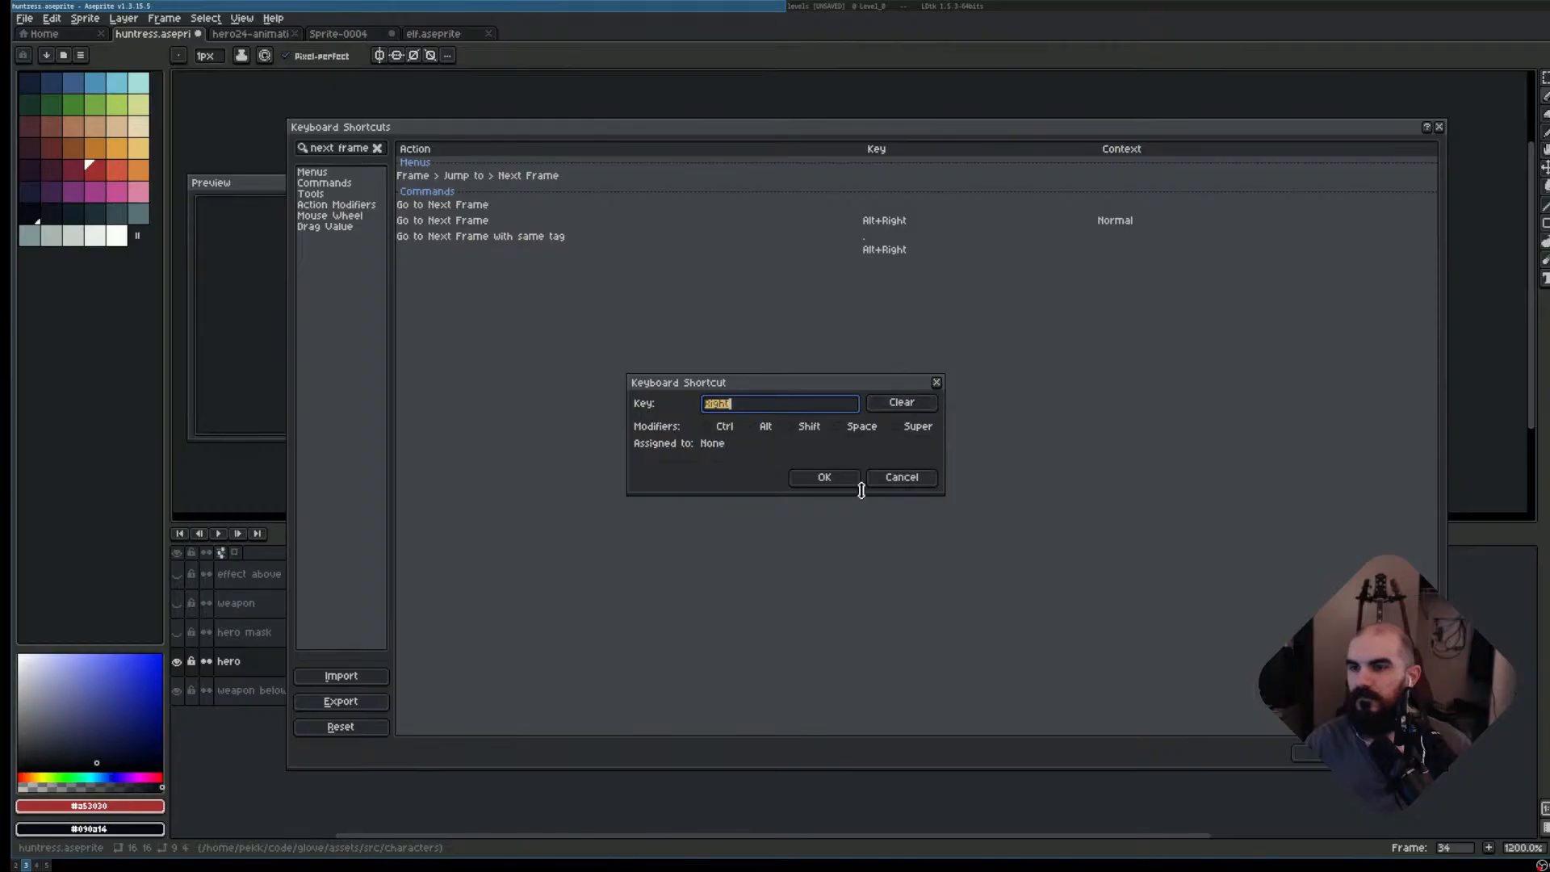
left_click(839, 483)
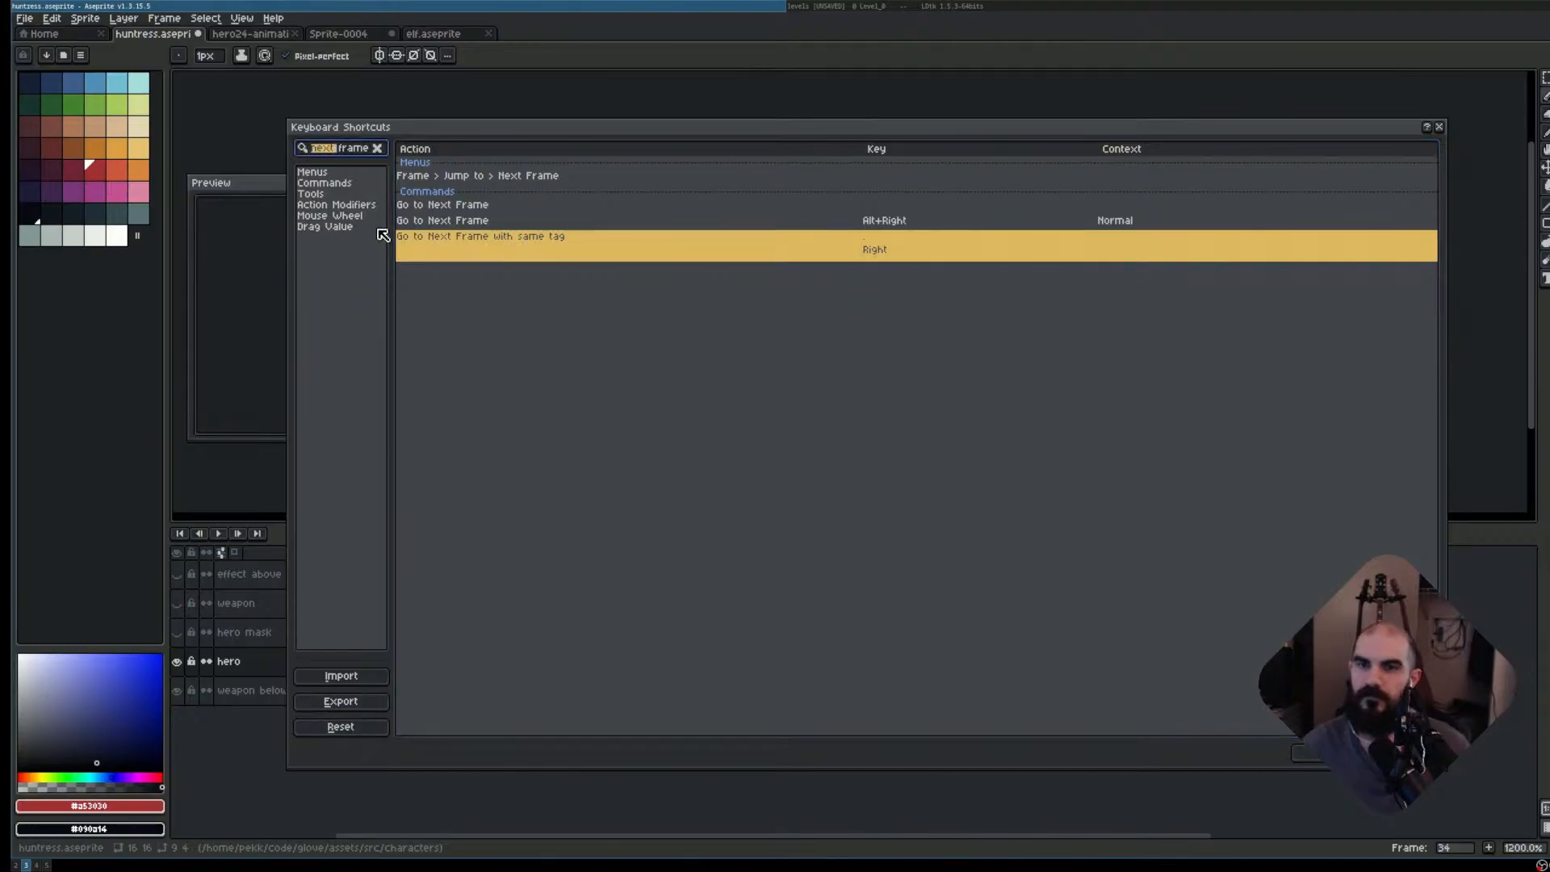
- Search the shortcuts for the previous frame commands and change Go to Previous Frame from Left to Alt+Left
type("previous fr")
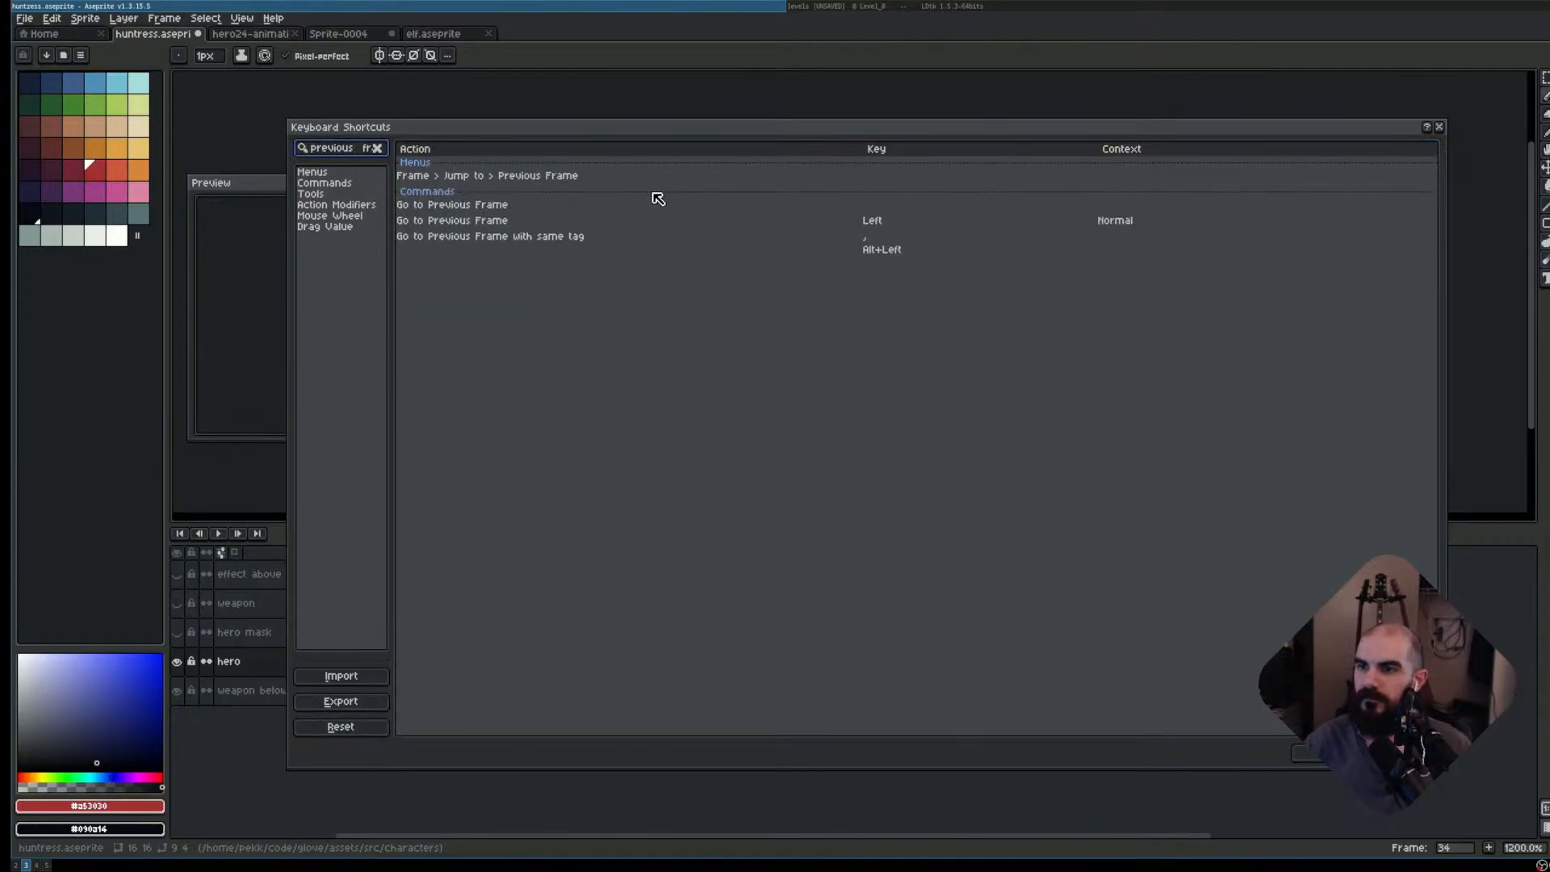
left_click(877, 222)
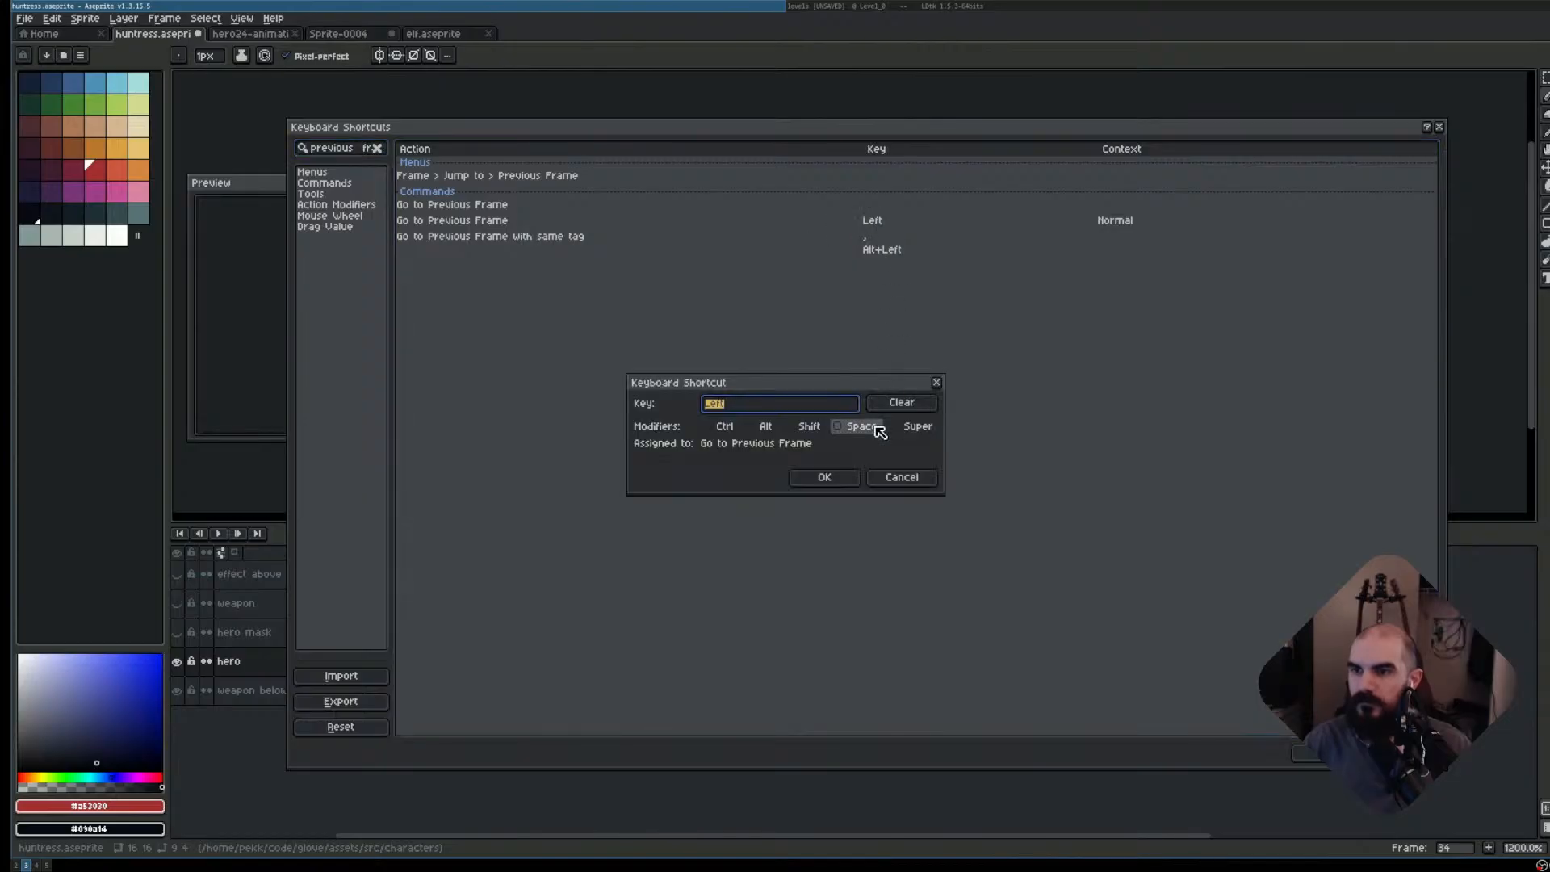
key("alt+Left")
left_click(844, 483)
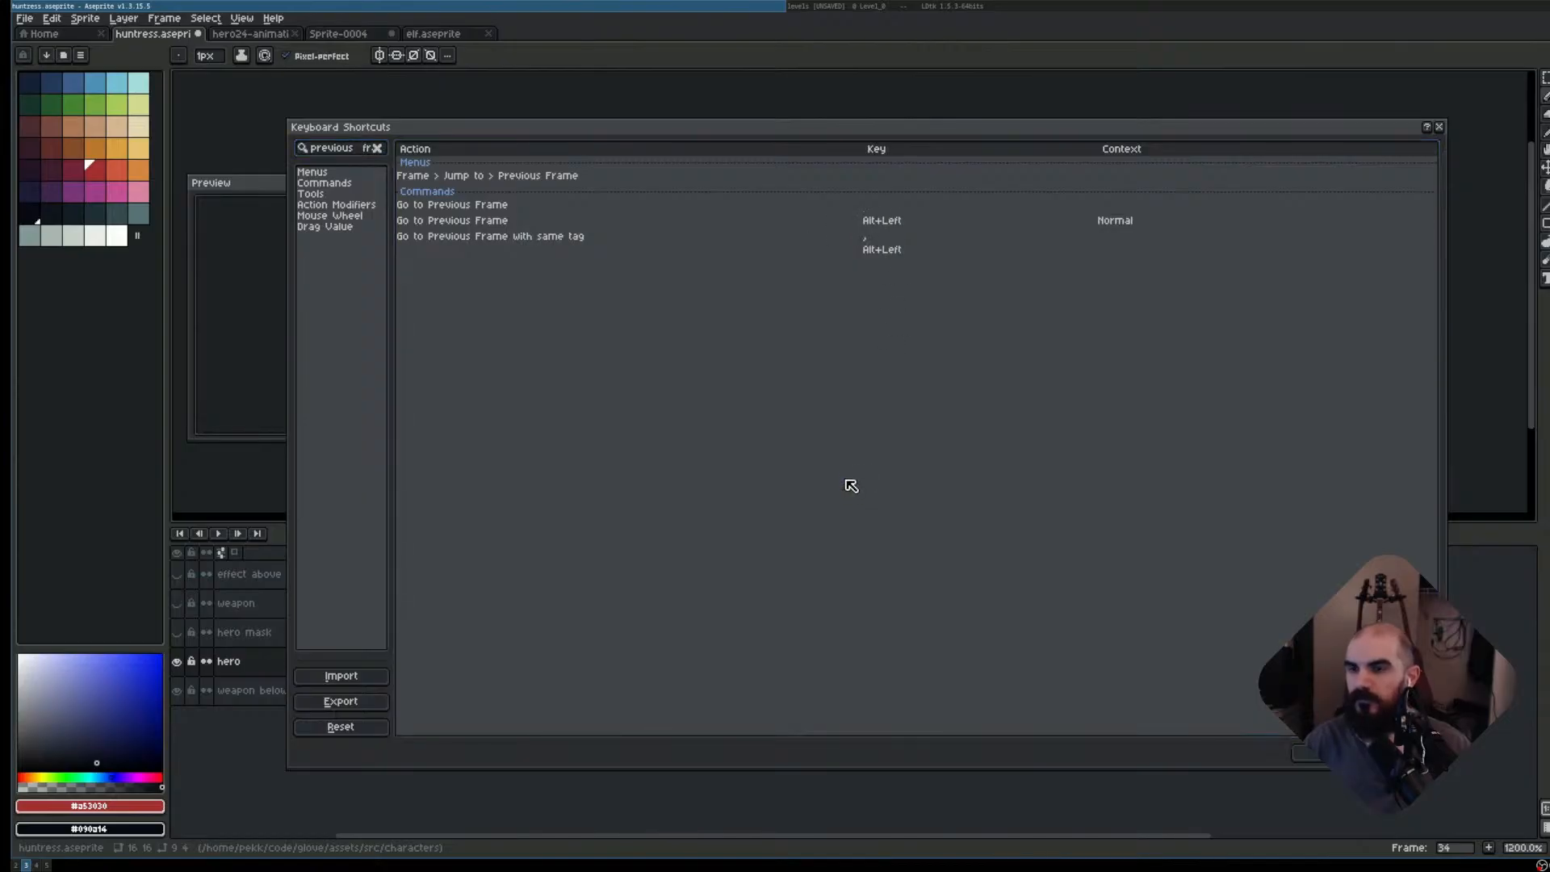
- Change the Alt+Left shortcut of Go to Previous Frame with same tag to Left and save the shortcut settings
left_click(882, 246)
key("Left")
left_click(852, 480)
left_click(1321, 754)
- Cycle repeatedly through the attack down frames with the remapped same-tag navigation to examine the hero's motion
key("Right")
key("Right")
key("Right")
key("Right")
key("Right")
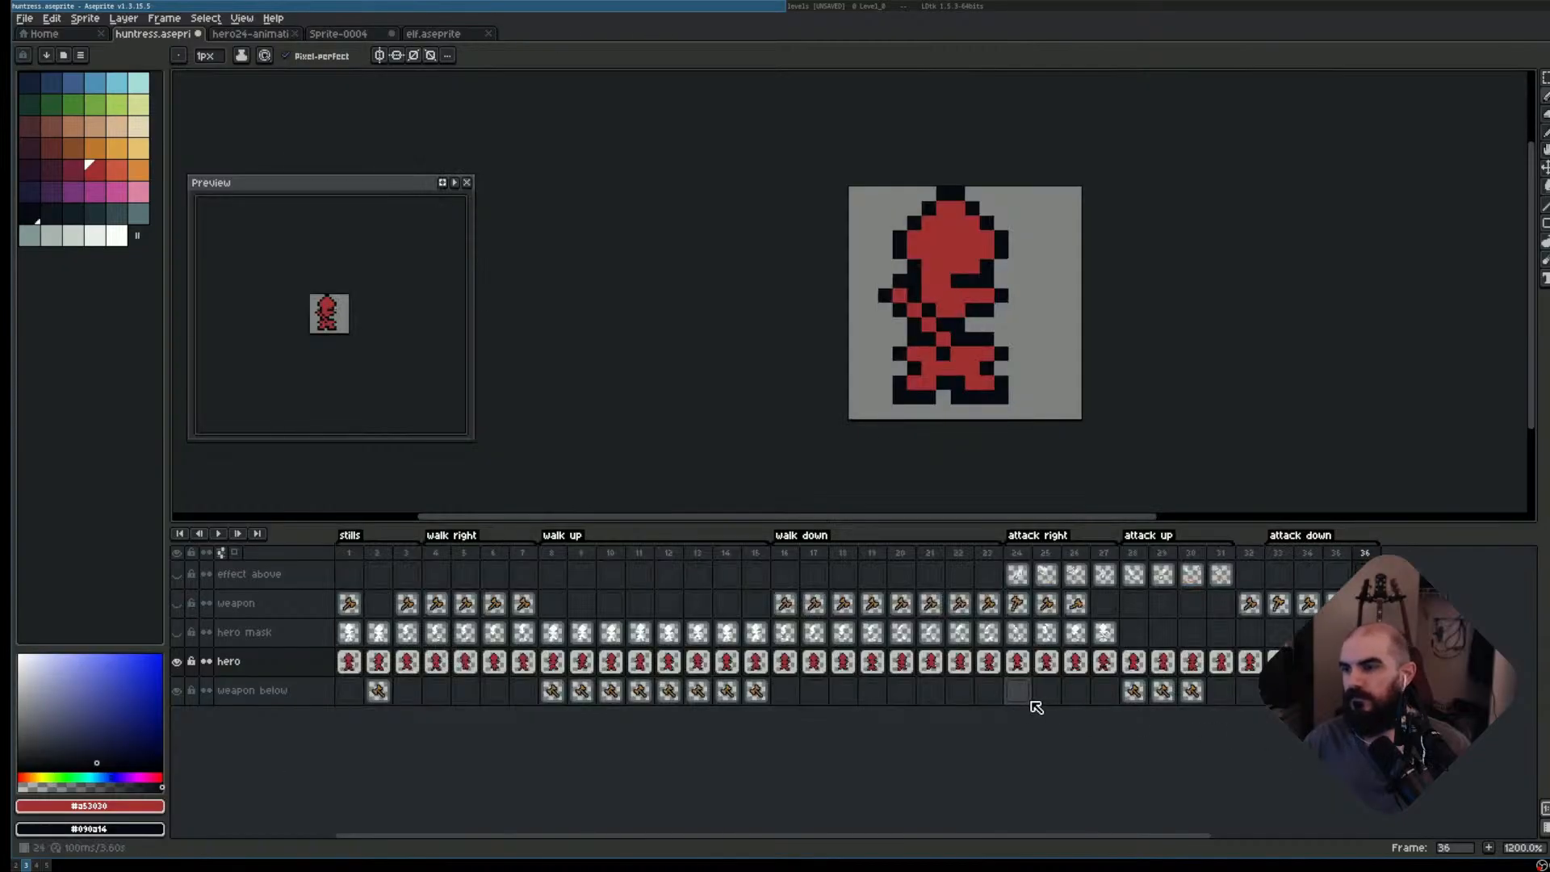
key("Right")
key("Right")
key("Right")
key("Right")
key("Right")
key("Right")
key("Right")
key("Right")
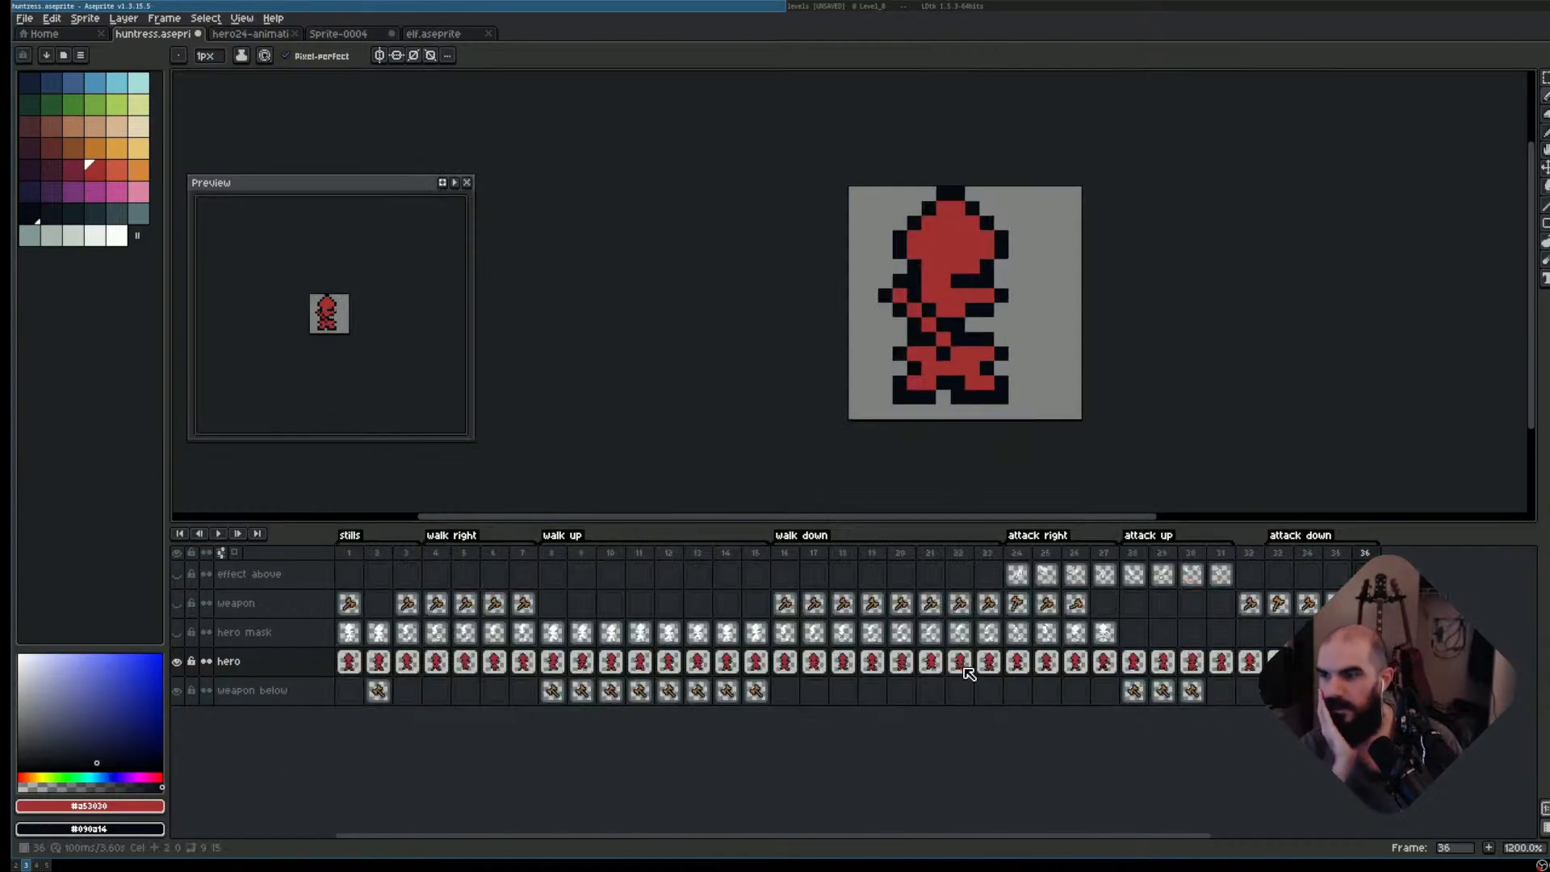
key("Right")
key("Right")
key("Right")
key("Right")
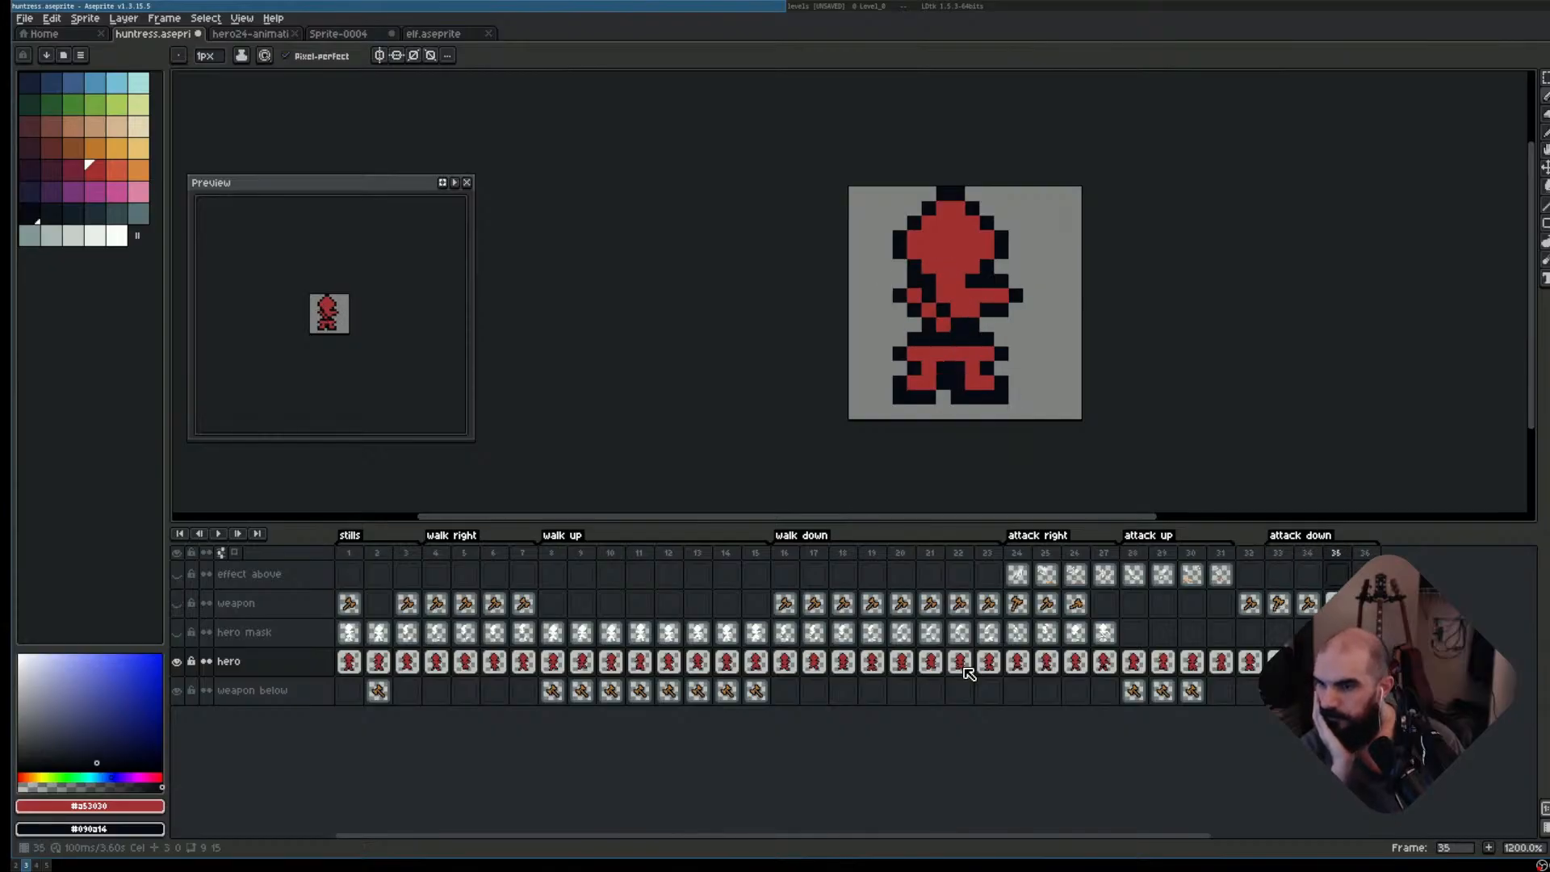
key("Right")
key("Right")
key("Right")
key("Right")
key("Right")
key("Right")
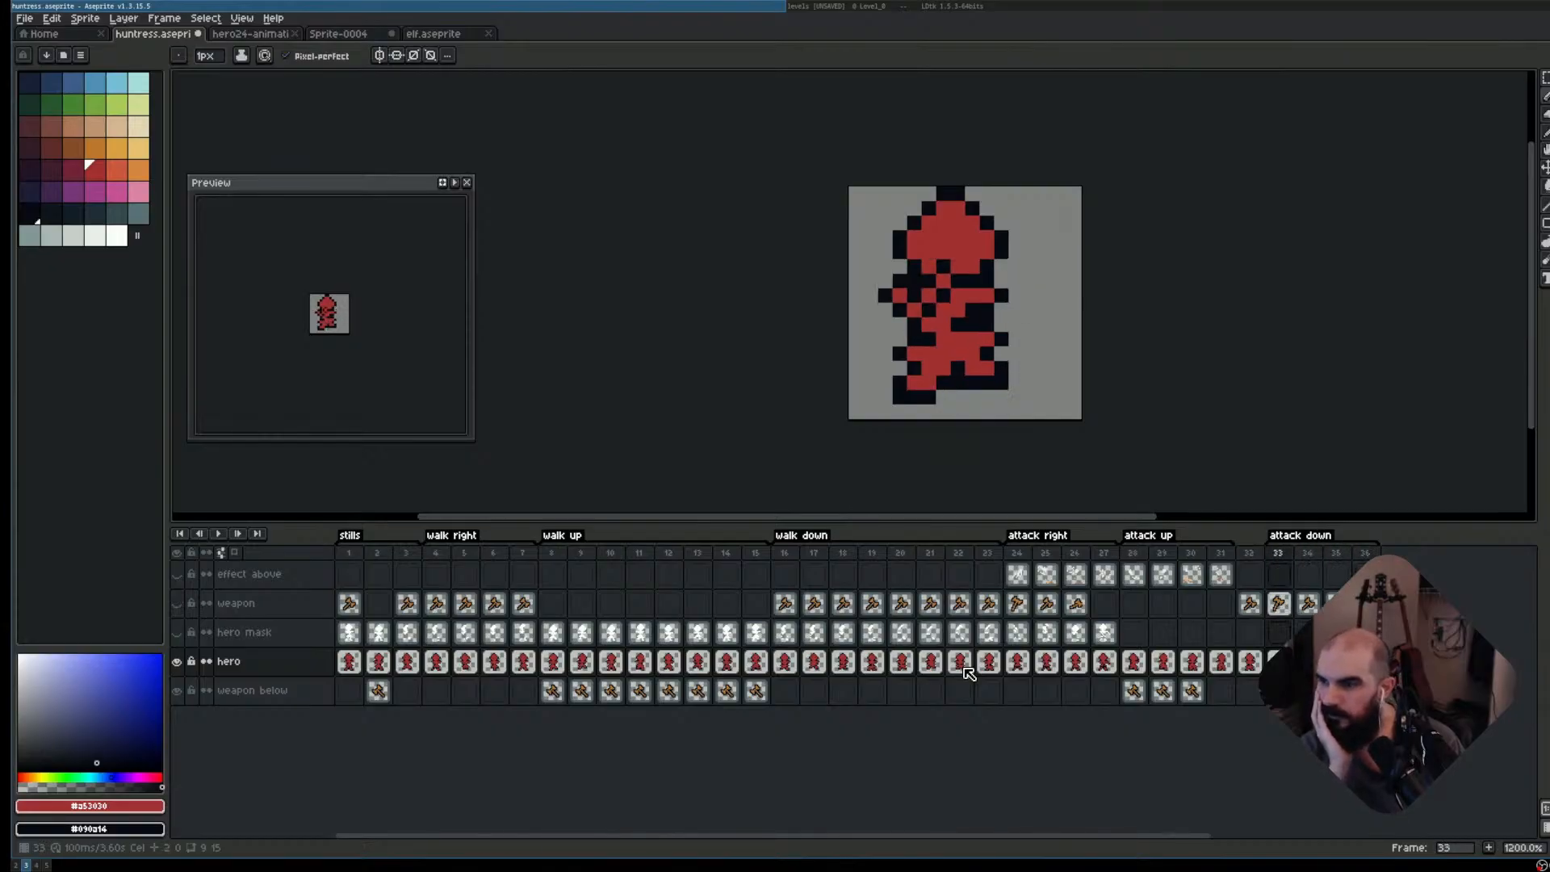
key("Right")
key("Right")
key("Right")
key("Right")
key("Right")
key("Right")
key("Right")
key("Right")
key("Right")
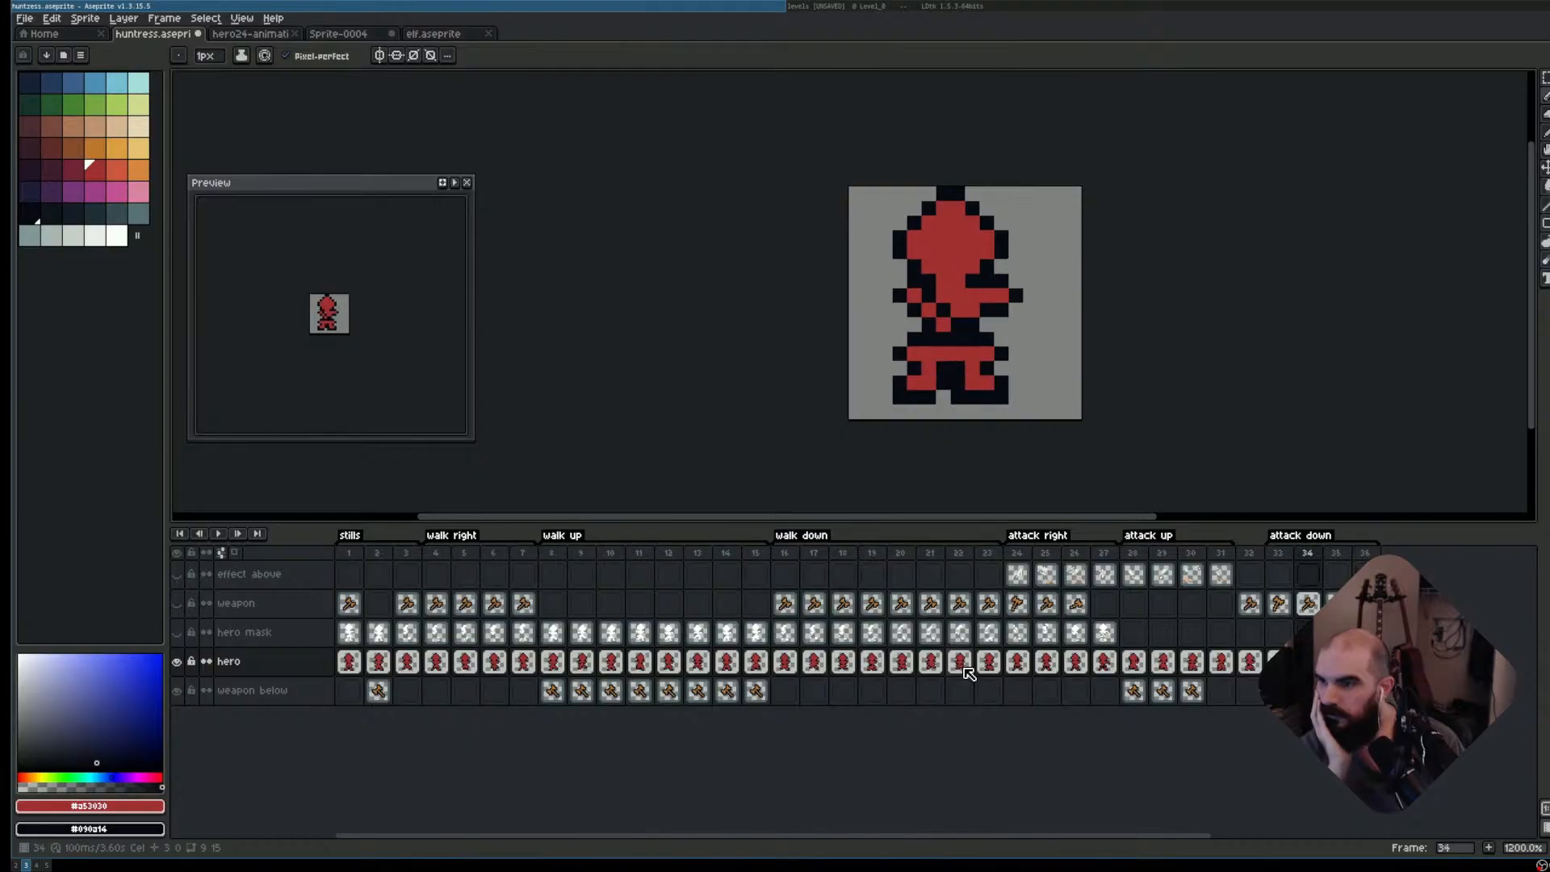
key("Right")
key("Right")
key("Right")
key("Right")
key("Right")
key("Right")
key("Right")
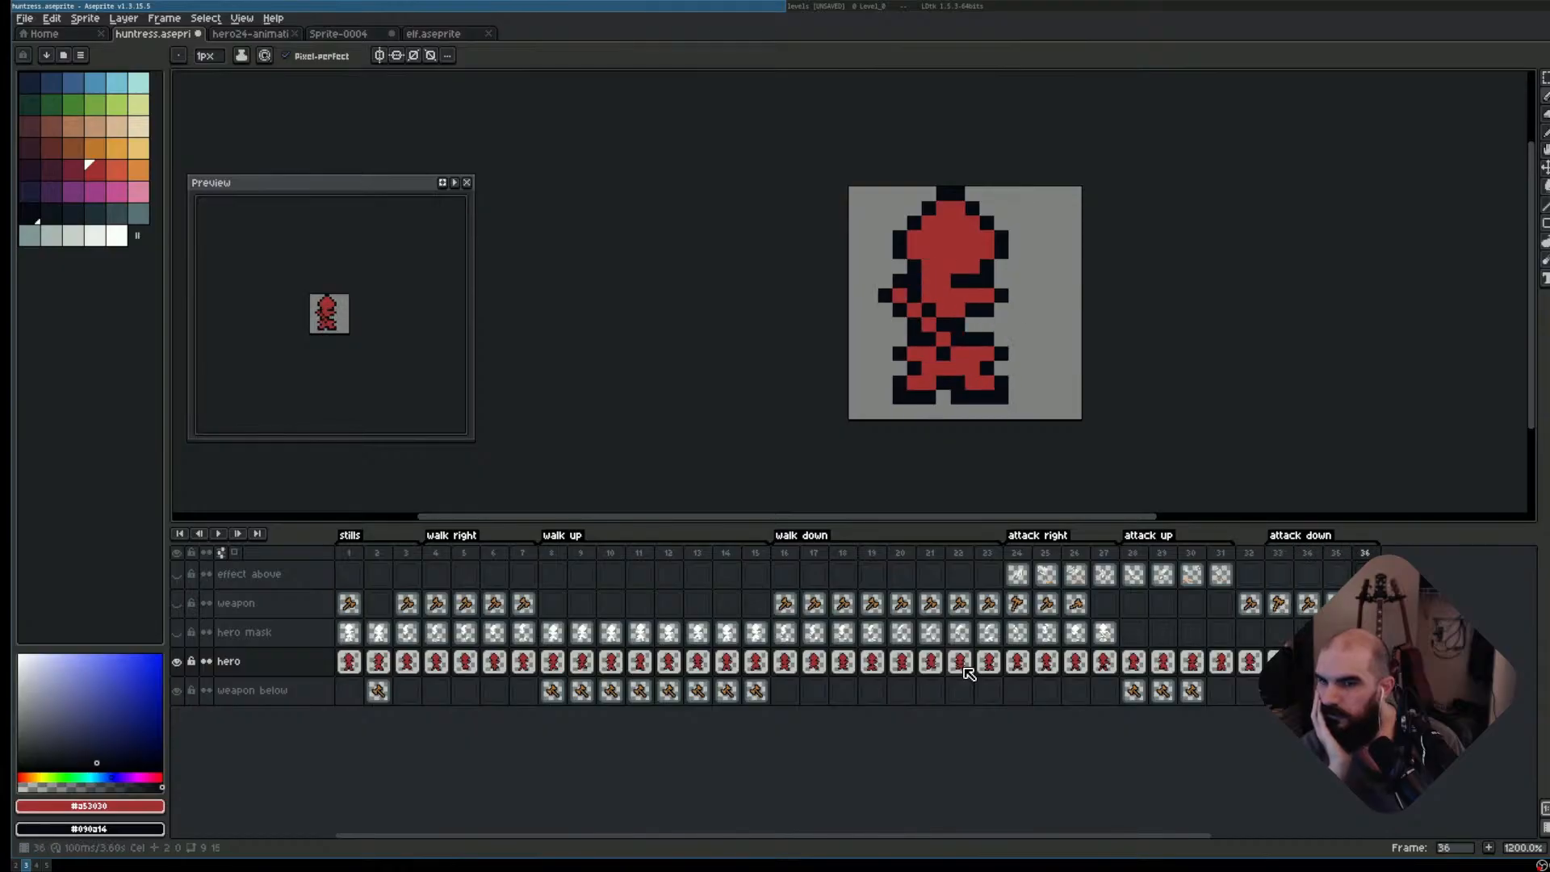
key("Right")
key("Right")
key("Right")
key("Right")
- Go to the first frame and step through the stills and walk animations as far as attack right, comparing the hero poses
key("Home")
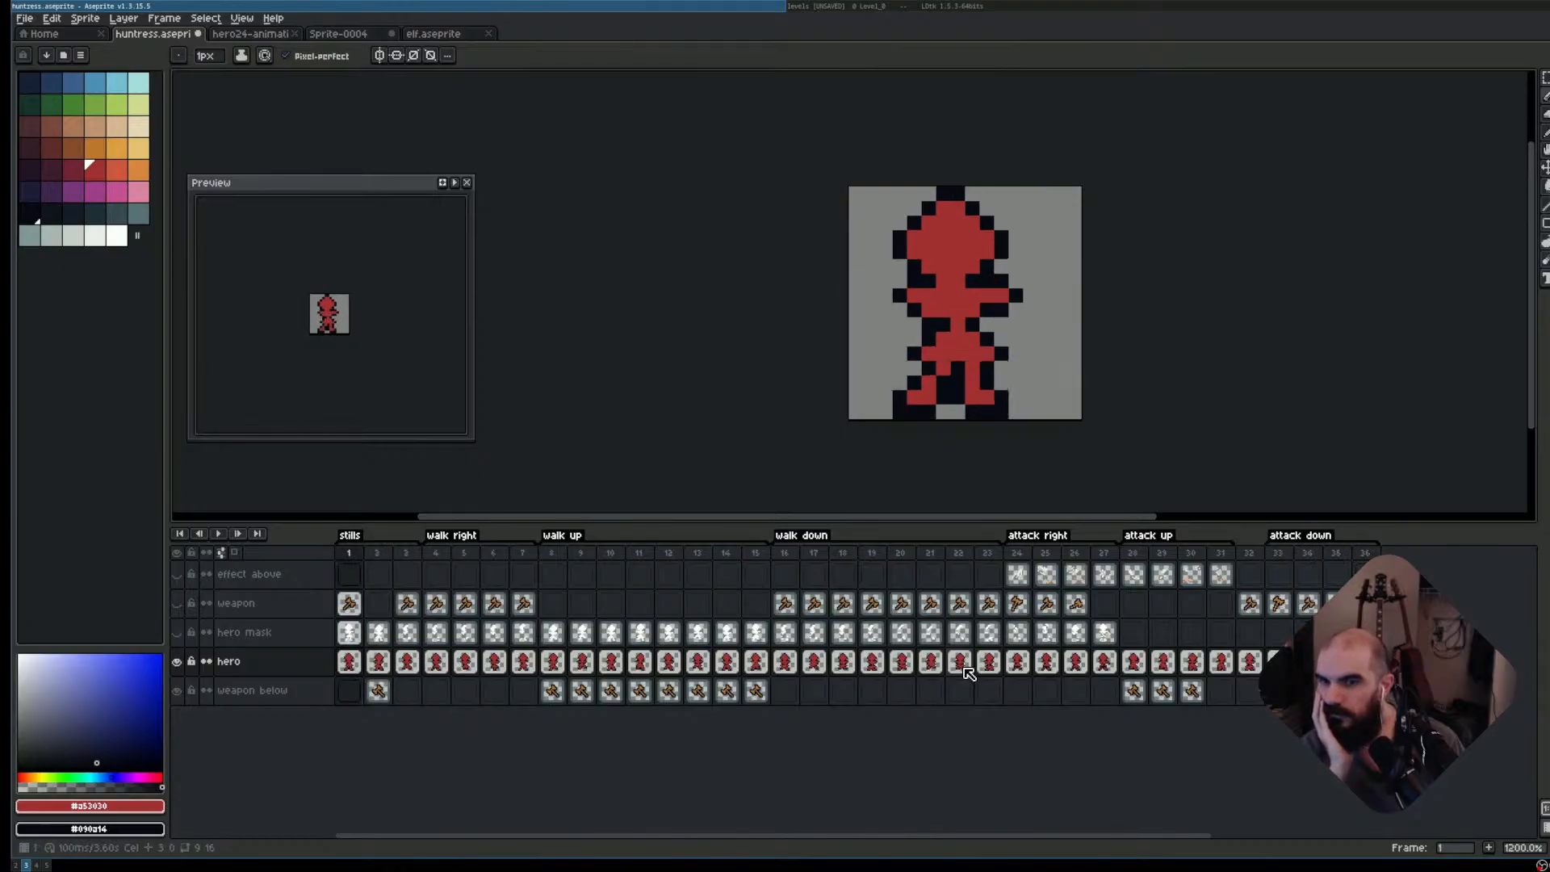
key("Right")
key("Right")
key("Right")
key("Right")
key("Right")
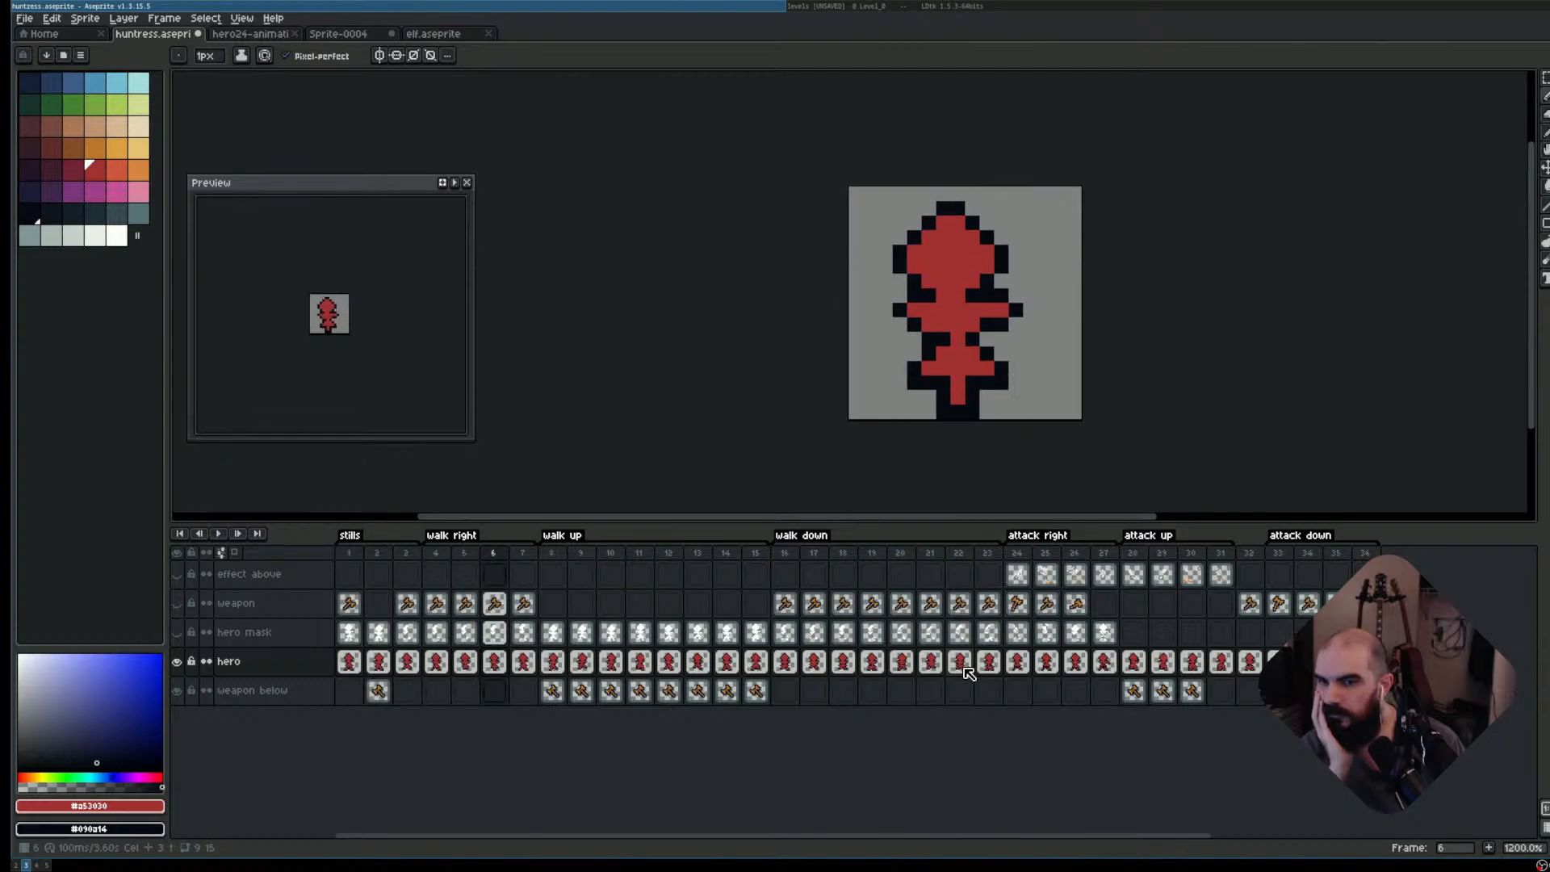
key("Right")
key("Right")
key("Right")
key("Right")
key("Right")
key("Right")
key("Right")
key("Right")
key("Right")
key("Right")
key("Right")
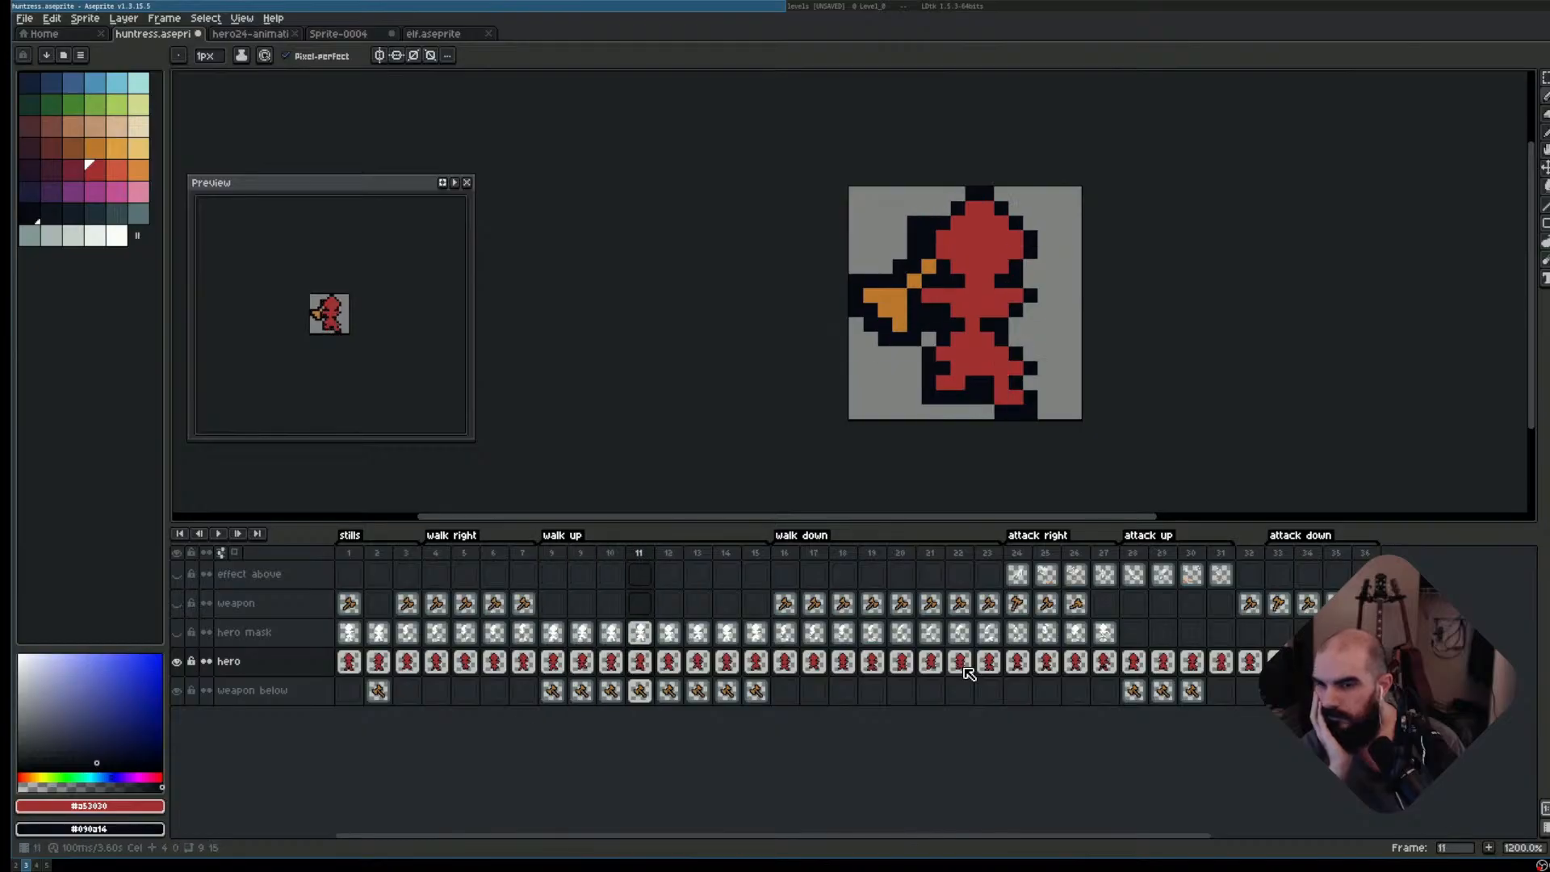
key("Right")
key("Right")
key("Right")
key("Right")
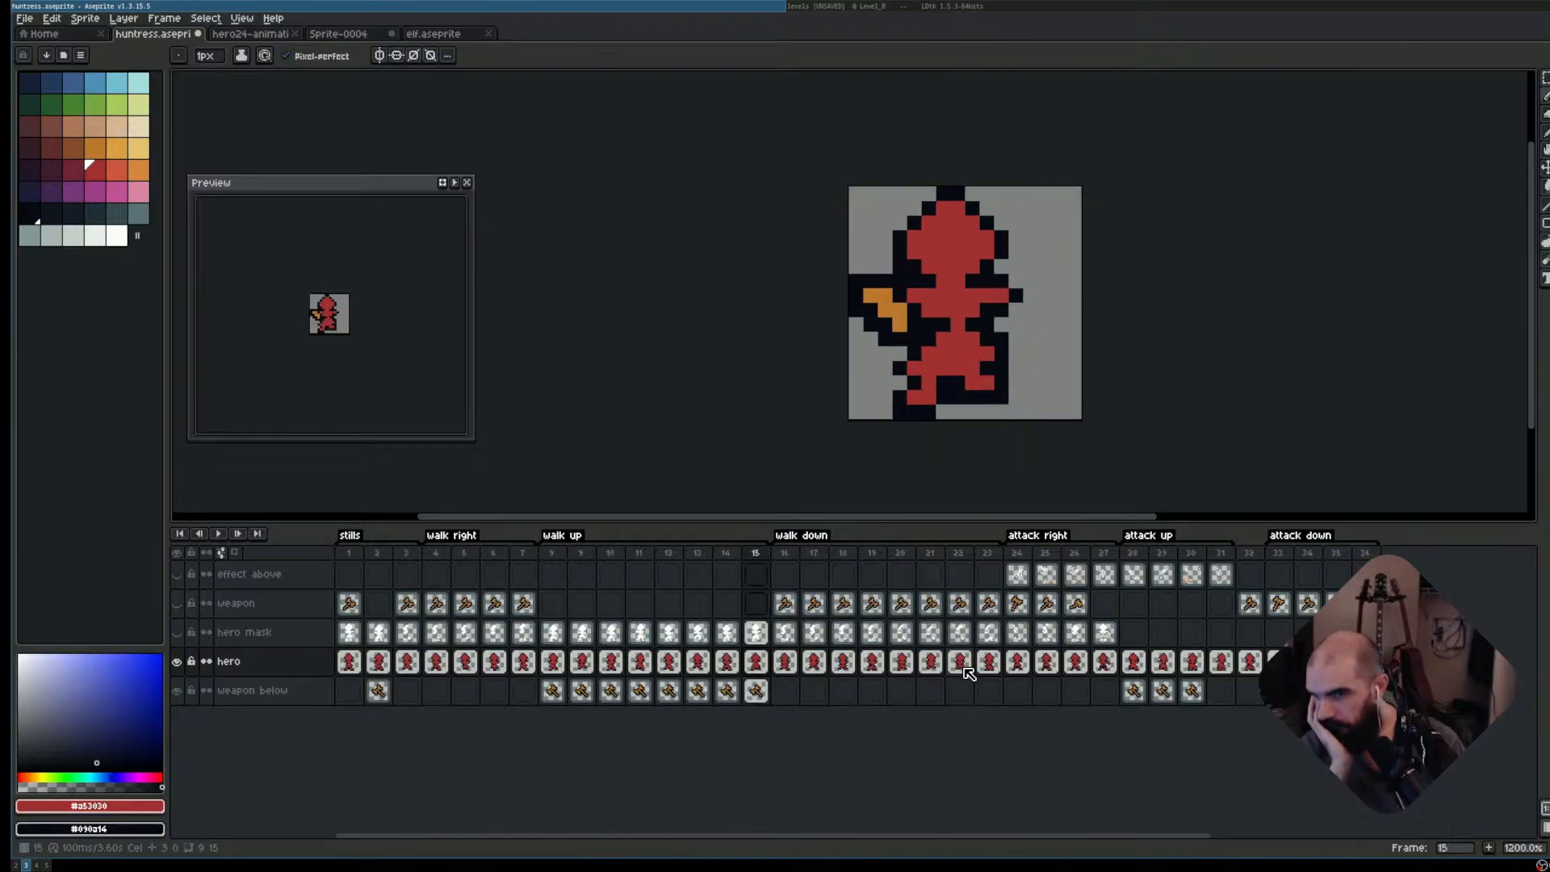
key("Right")
key("Right")
key("Right")
key("Right")
key("Right")
key("Right")
key("Right")
key("Right")
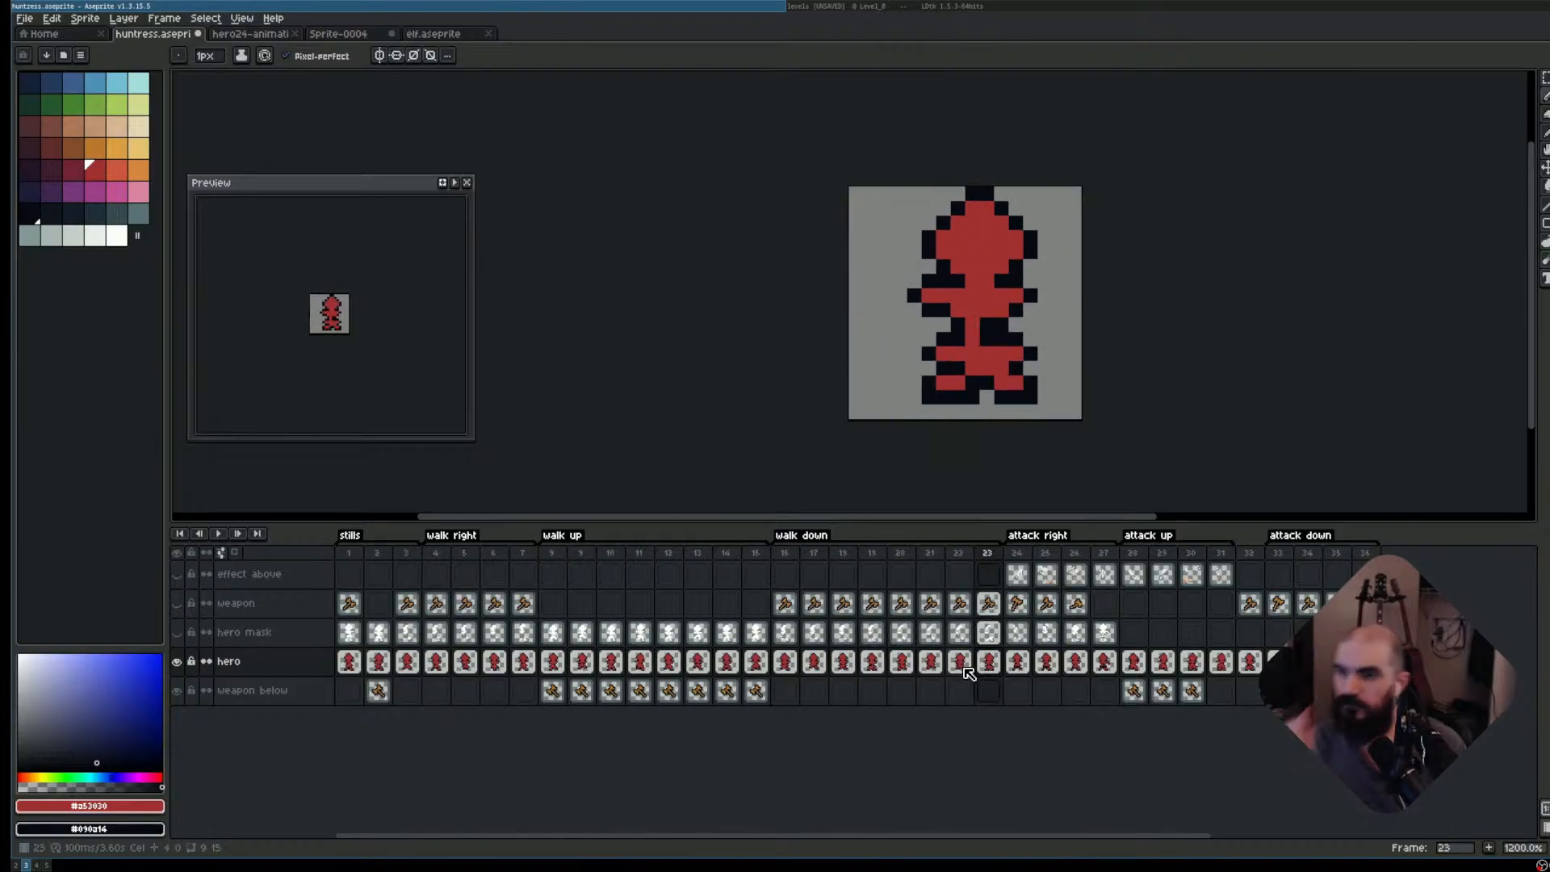
key("Right")
key("Right")
key("Right")
key("Left")
key("Left")
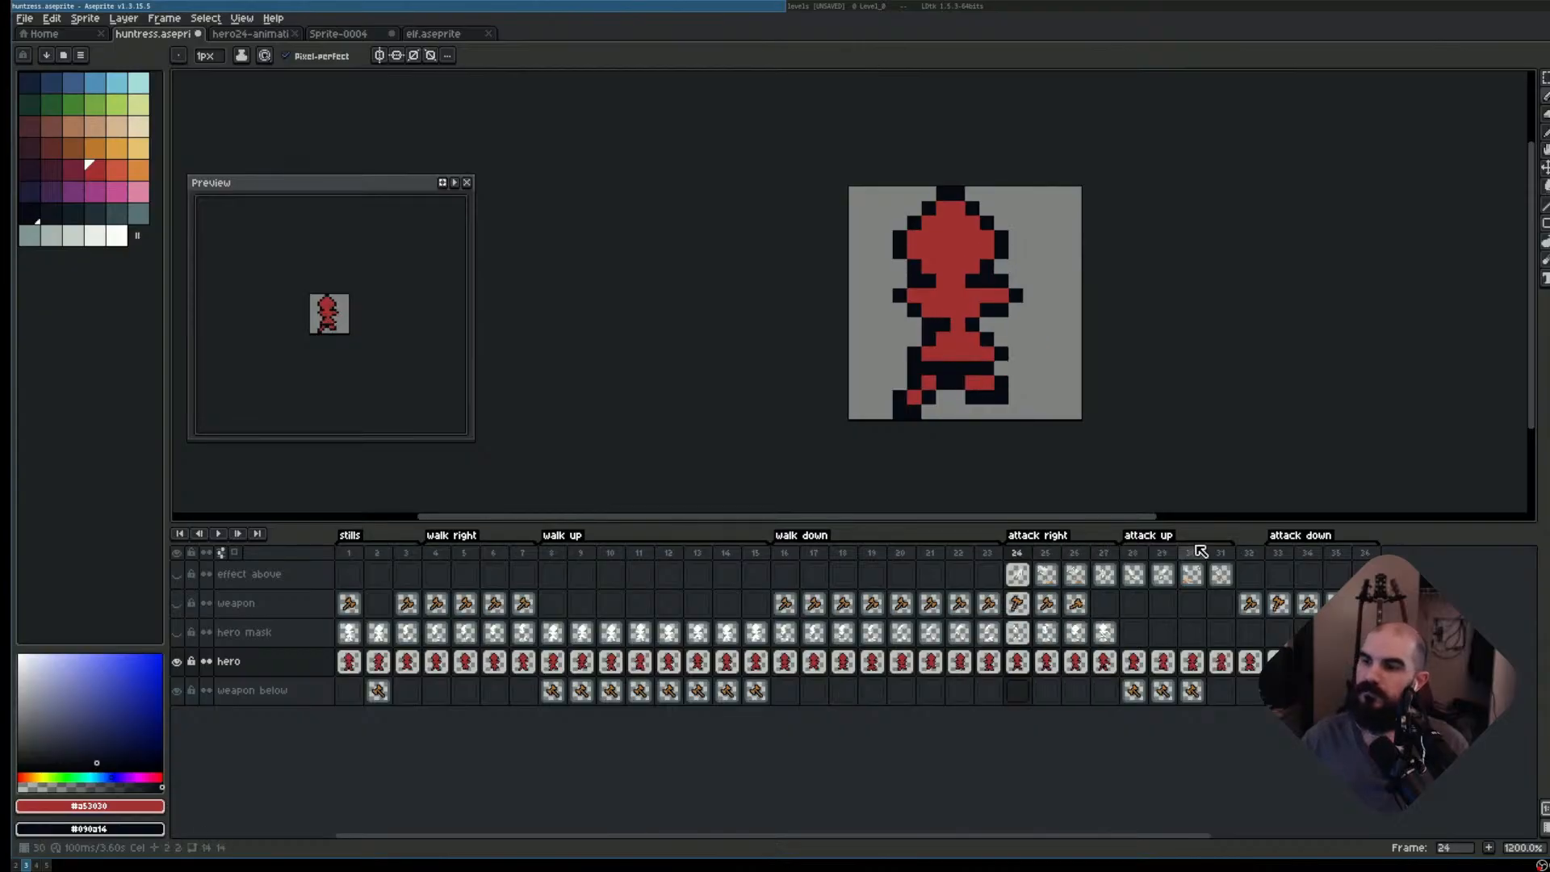
- Select frame 36 and step back and forth within attack down to compare its hero poses, ending on frame 36
left_click(1365, 554)
key("Left")
key("Left")
key("Left")
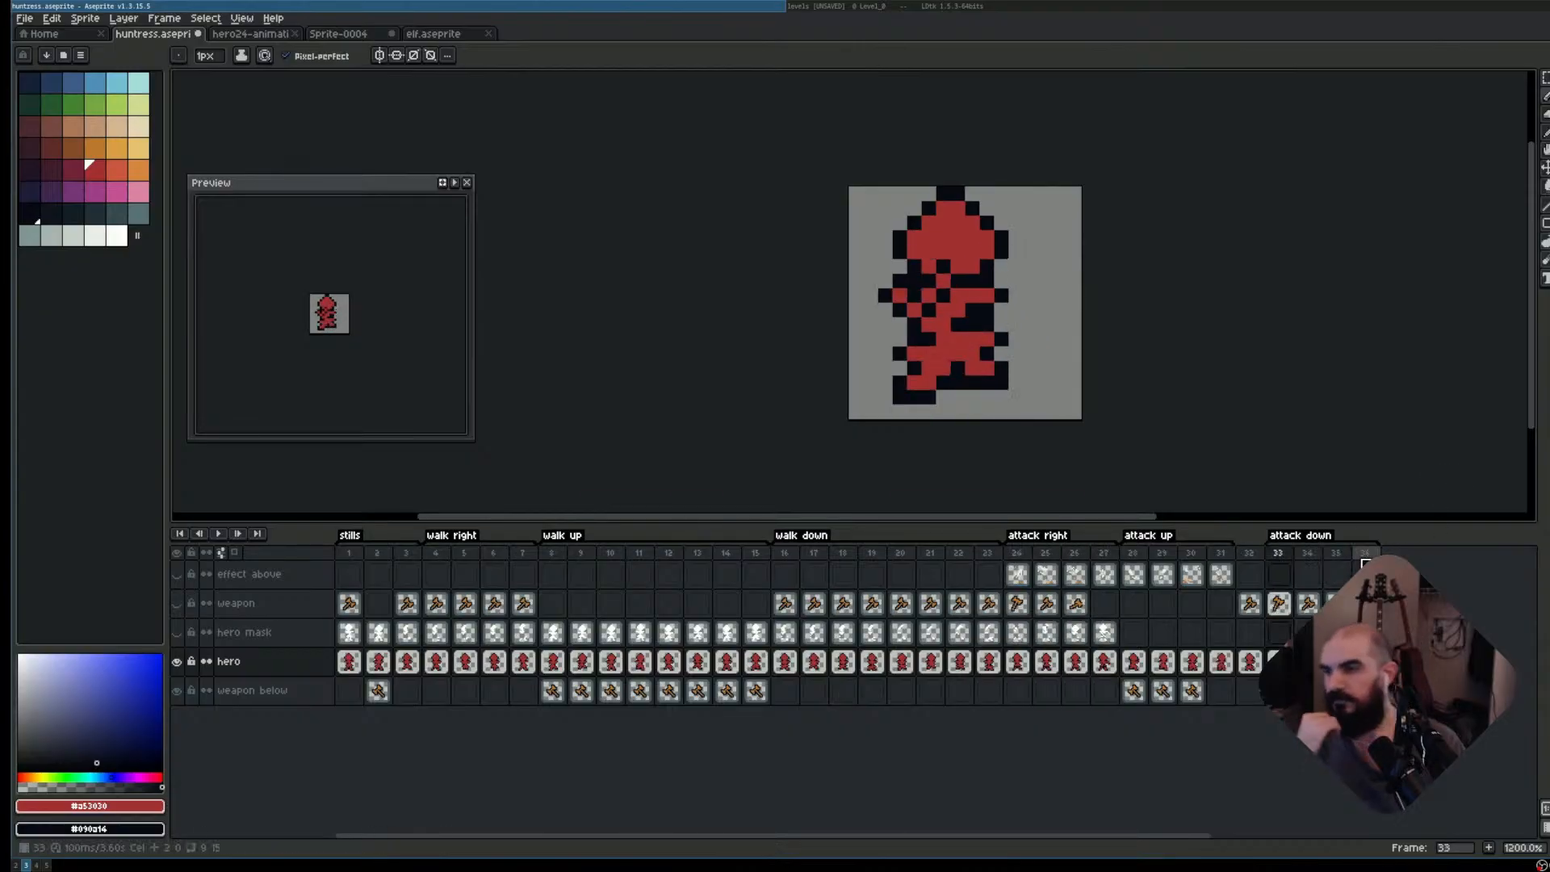
key("Right")
key("Right")
key("Right")
key("Left")
key("Left")
key("Right")
key("Right")
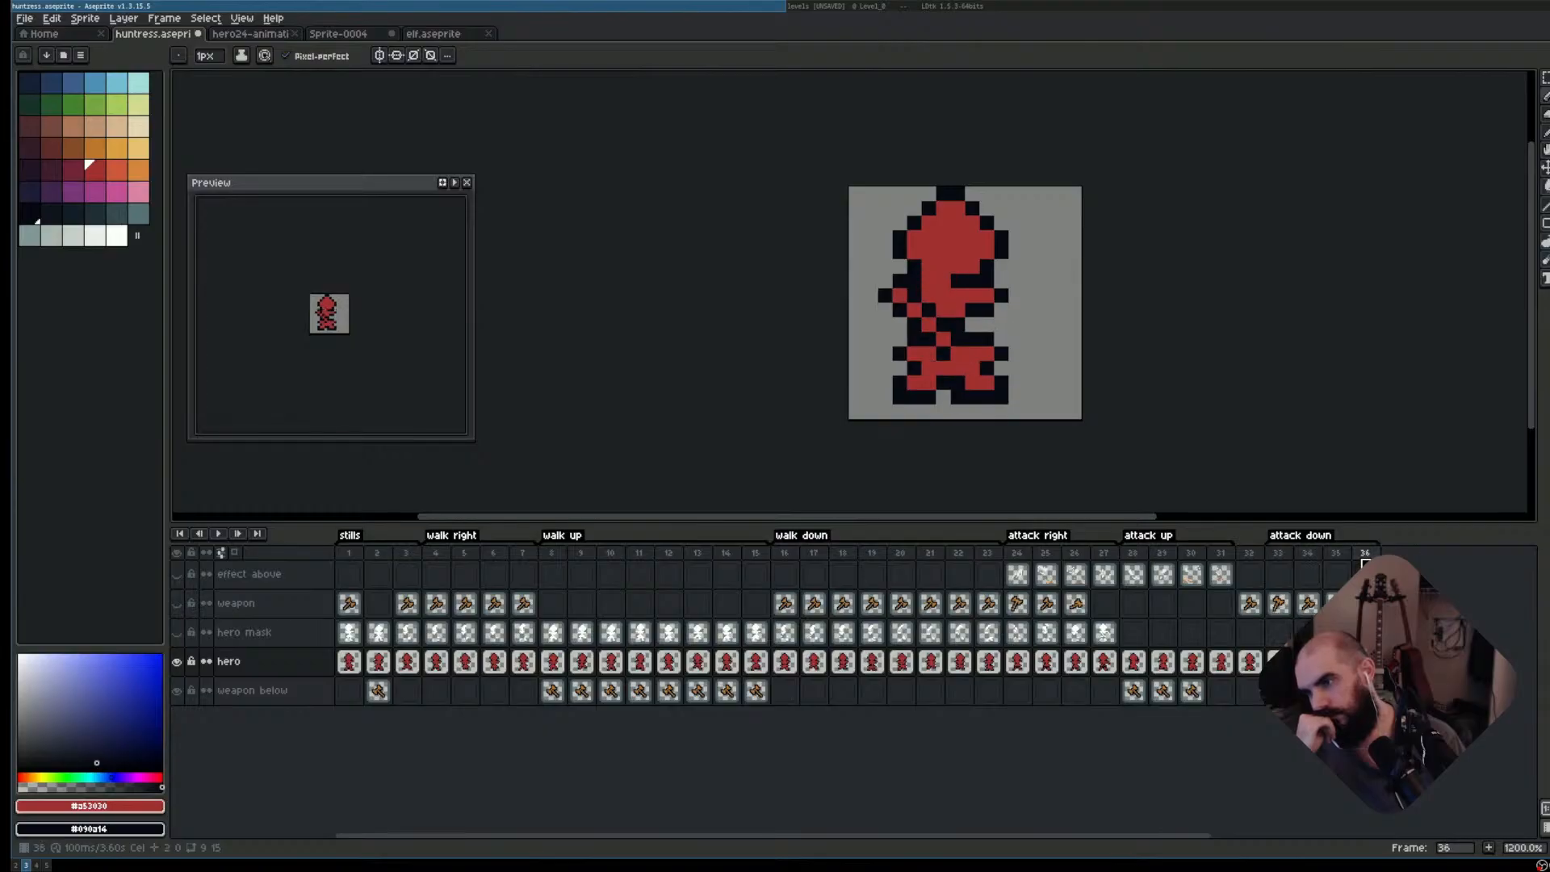
key("Left")
key("Right")
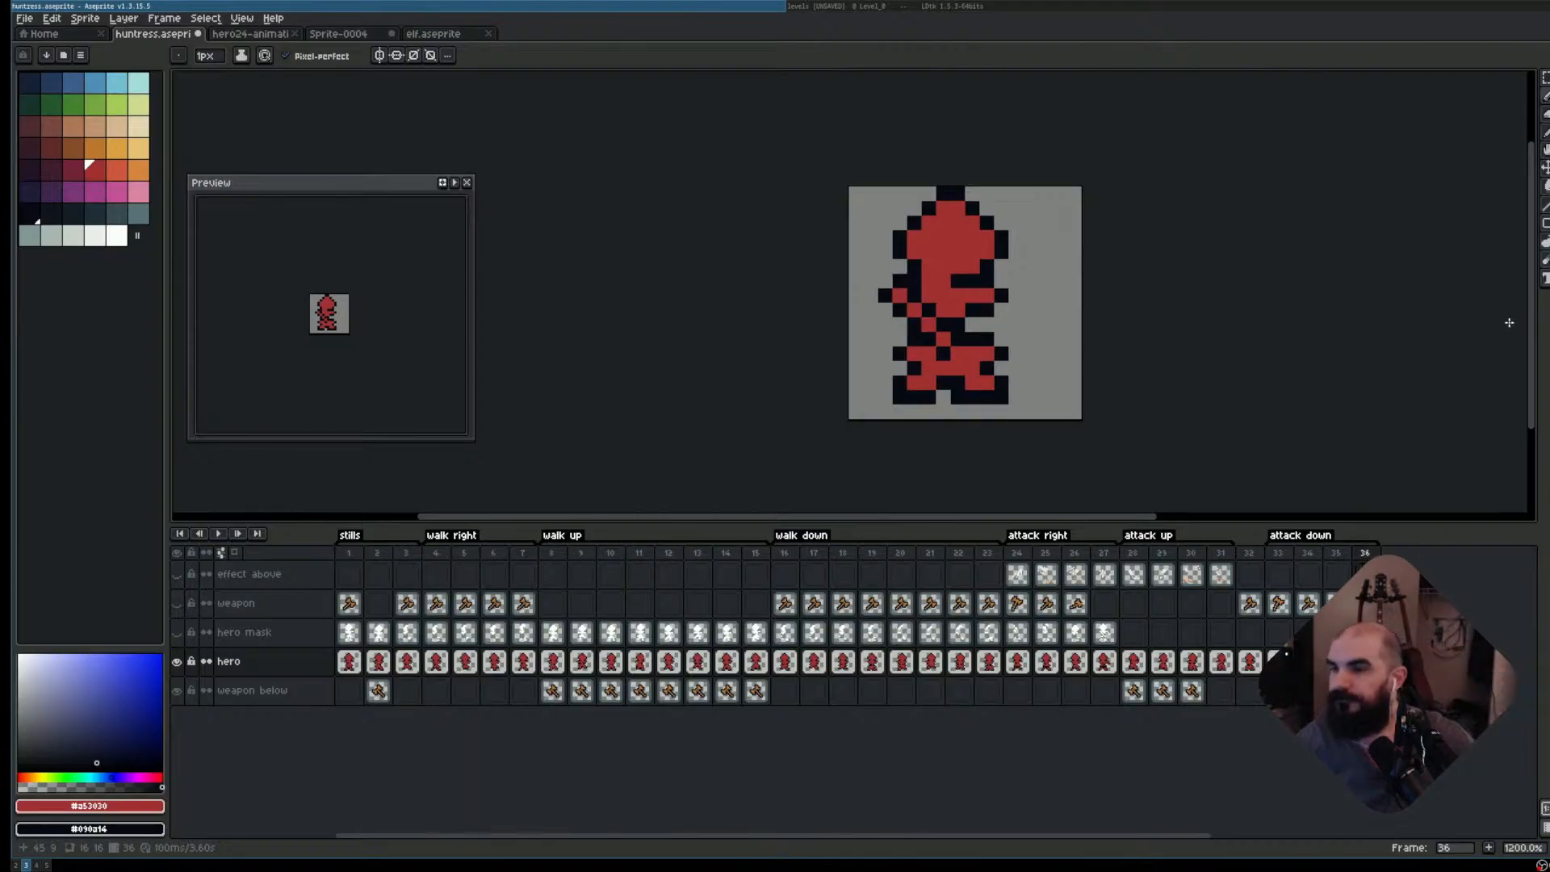
- Select frame 35 and compare its hero pose with frame 34 at closer range
scroll(1107, 357, "up", 1)
left_click(1338, 559)
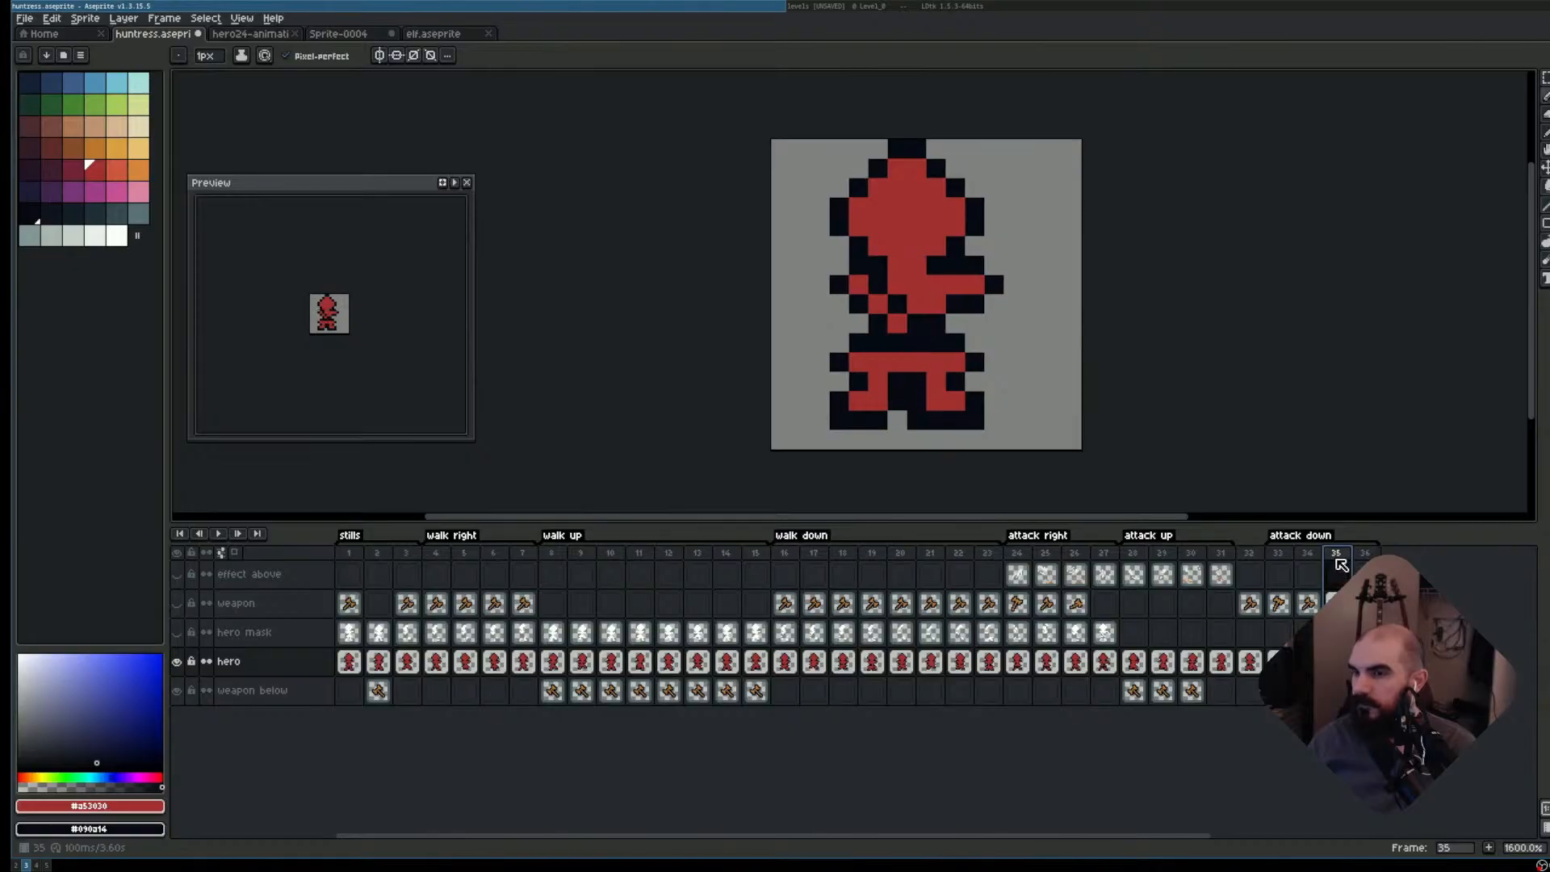
key("Left")
key("Right")
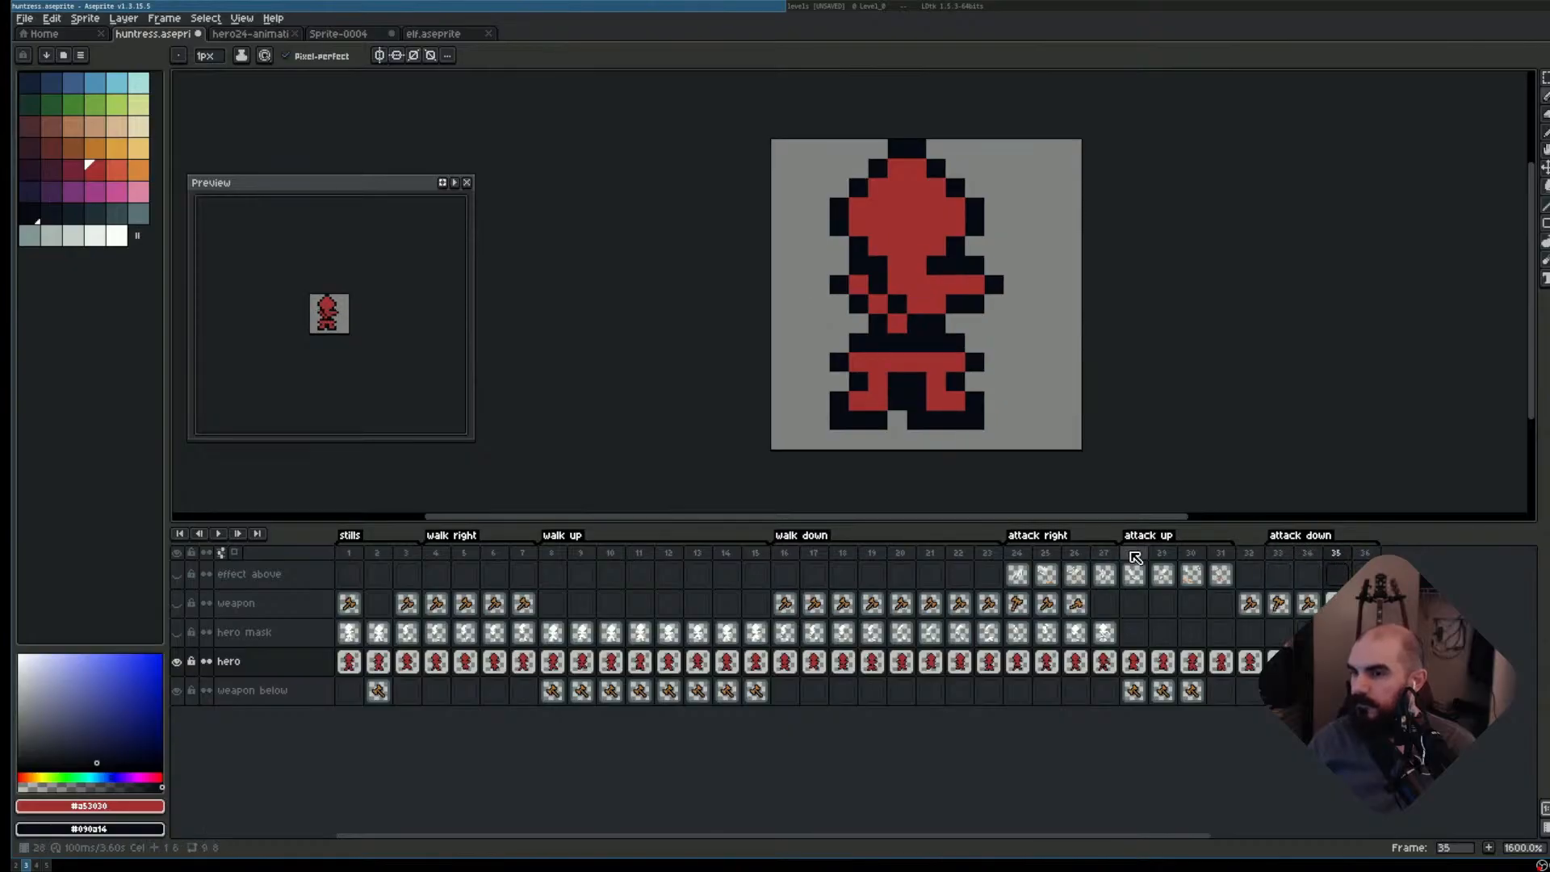
- Step between the attack up frames from 28 and the attack down frames from 33 to compare the hero's poses
left_click(1135, 557)
key("Return")
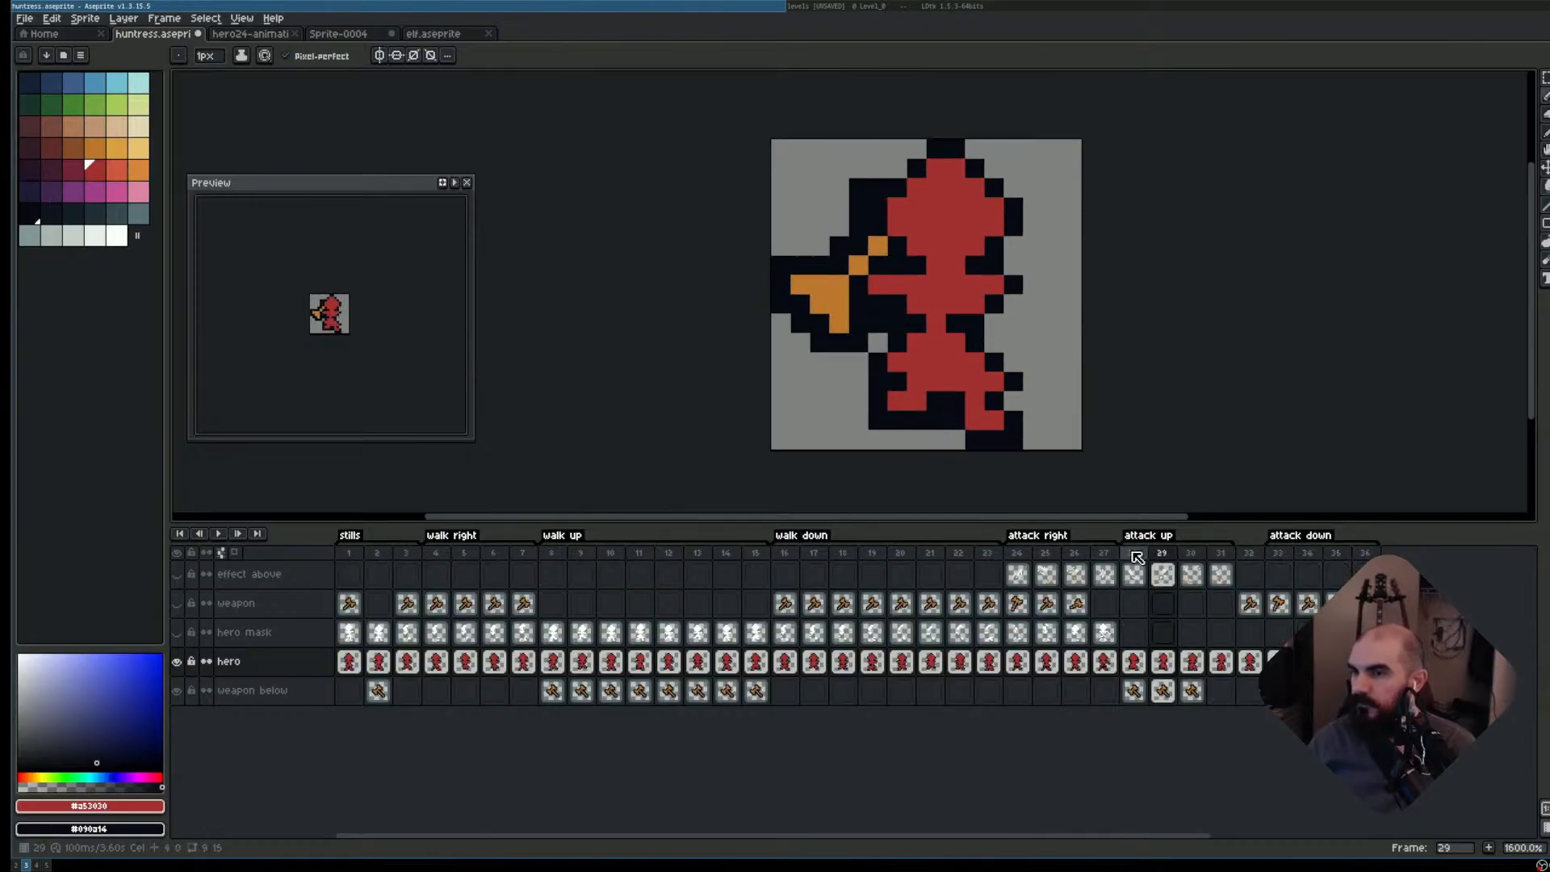
left_click(1283, 556)
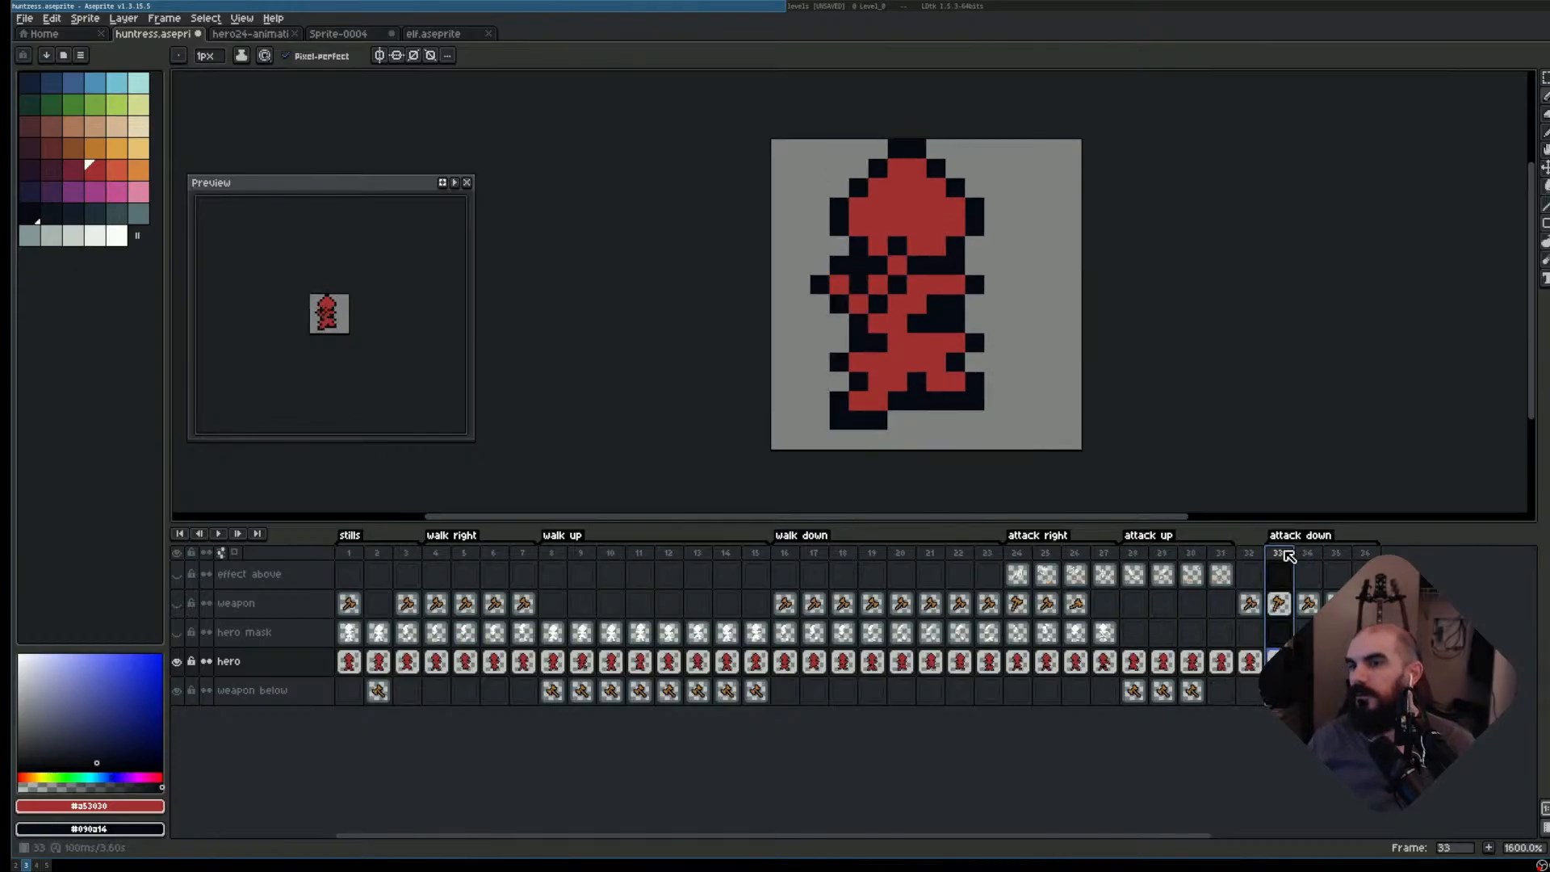
key("Right")
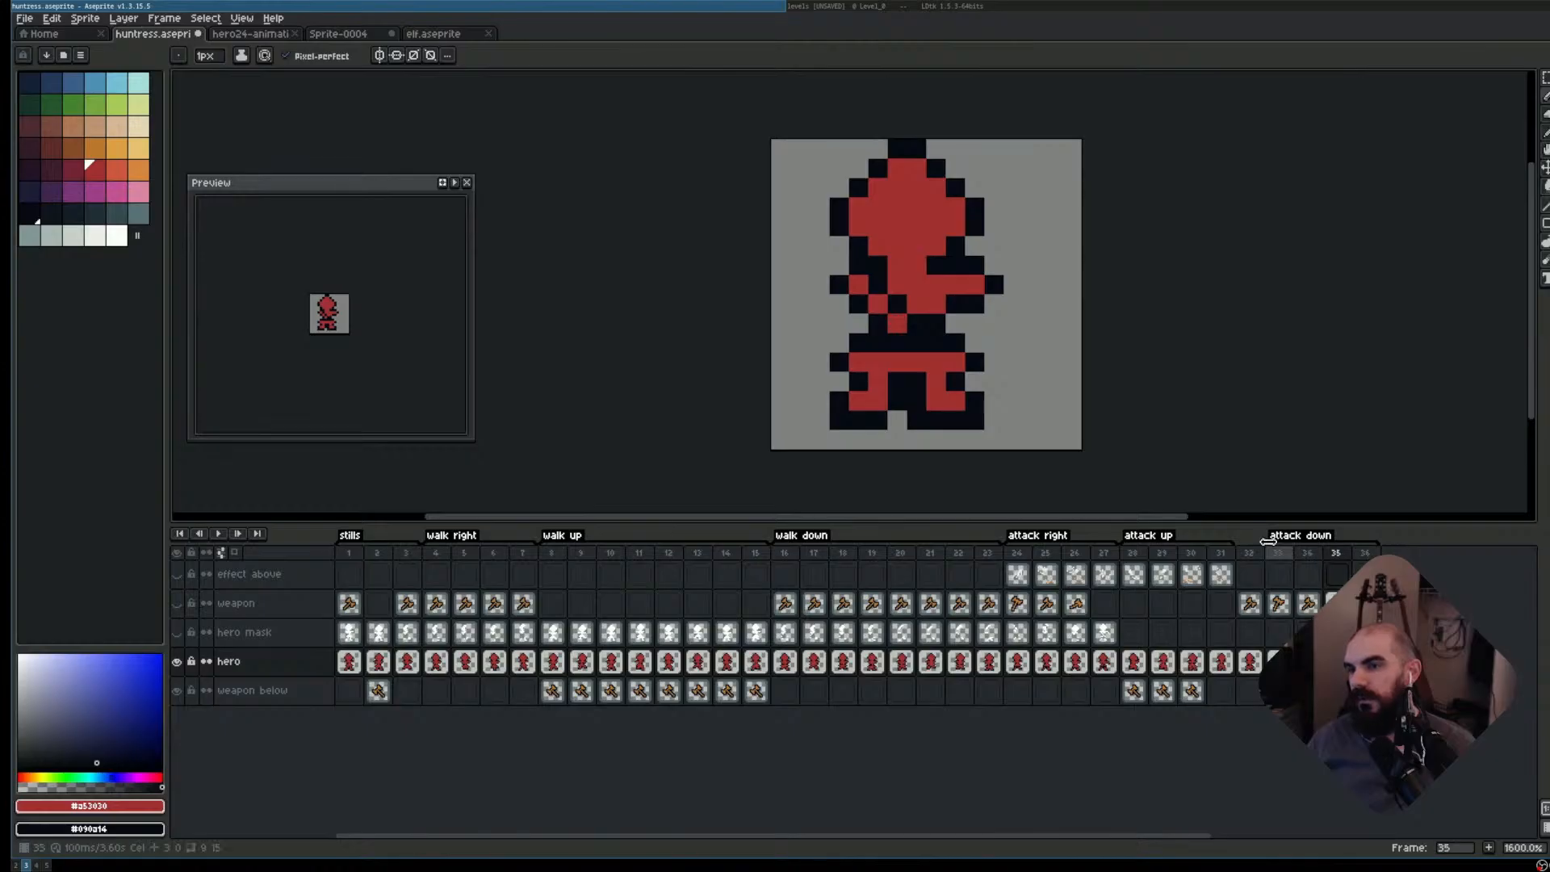
key("Right")
key("Right")
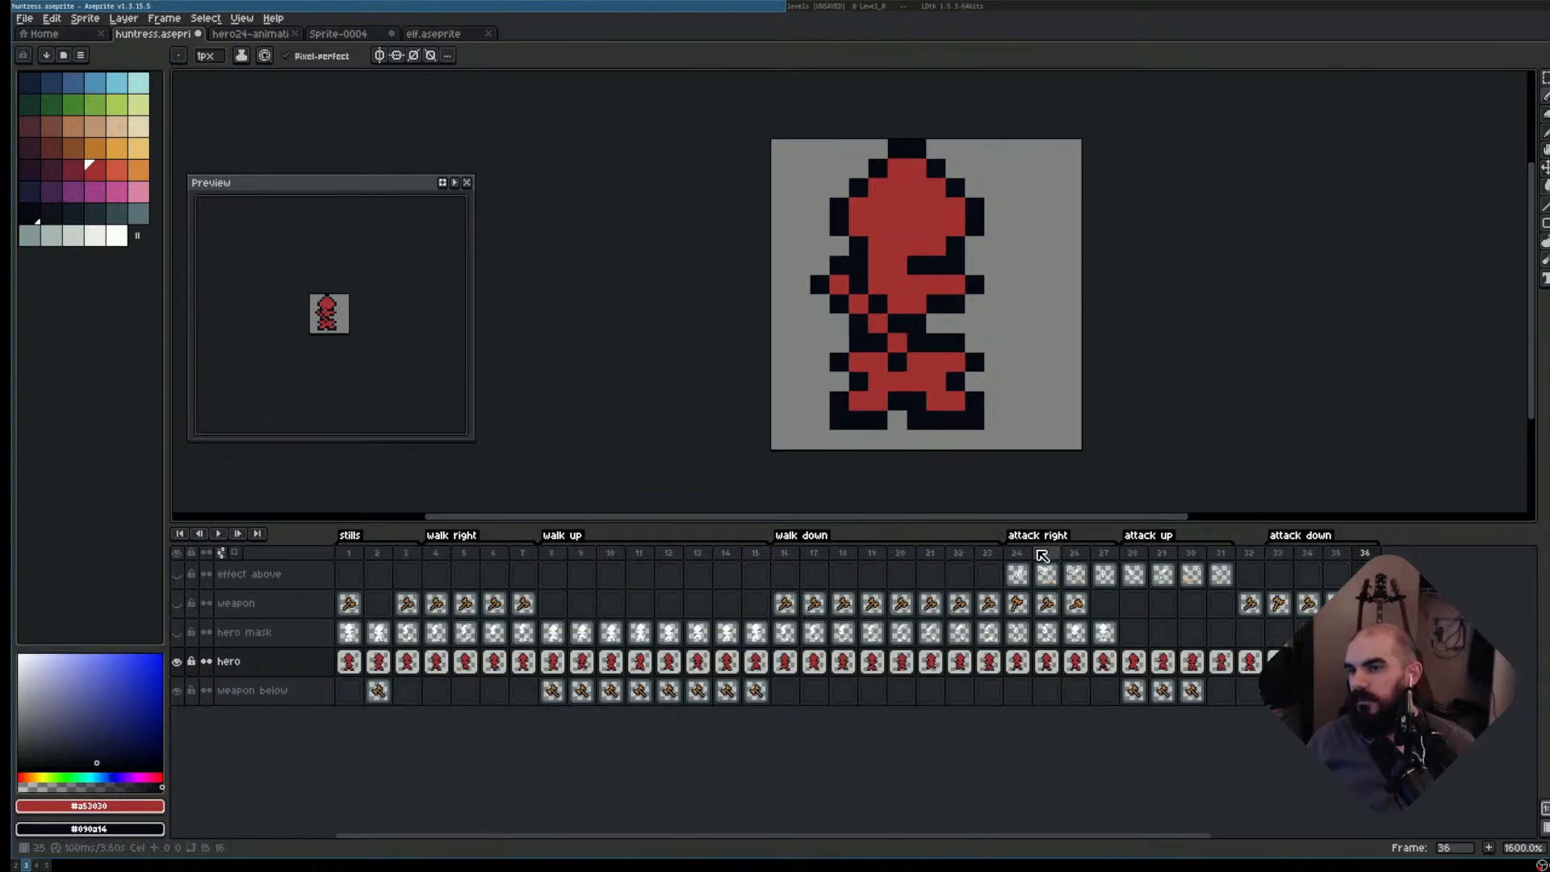
left_click(1132, 555)
key("Right")
key("Left")
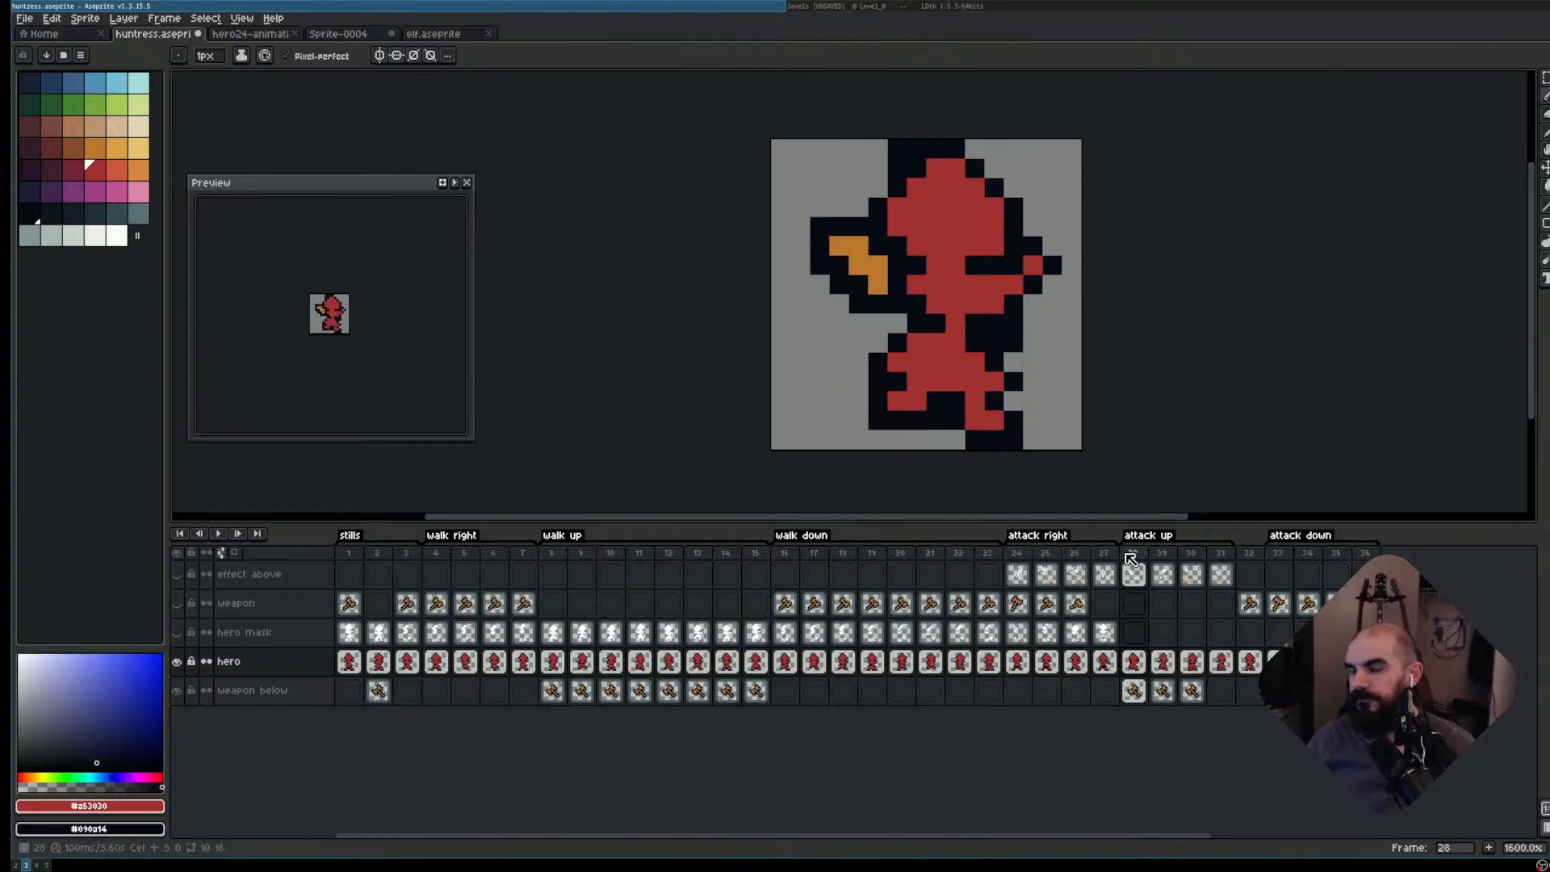
key("Right")
key("Right")
left_click(1281, 557)
key("Right")
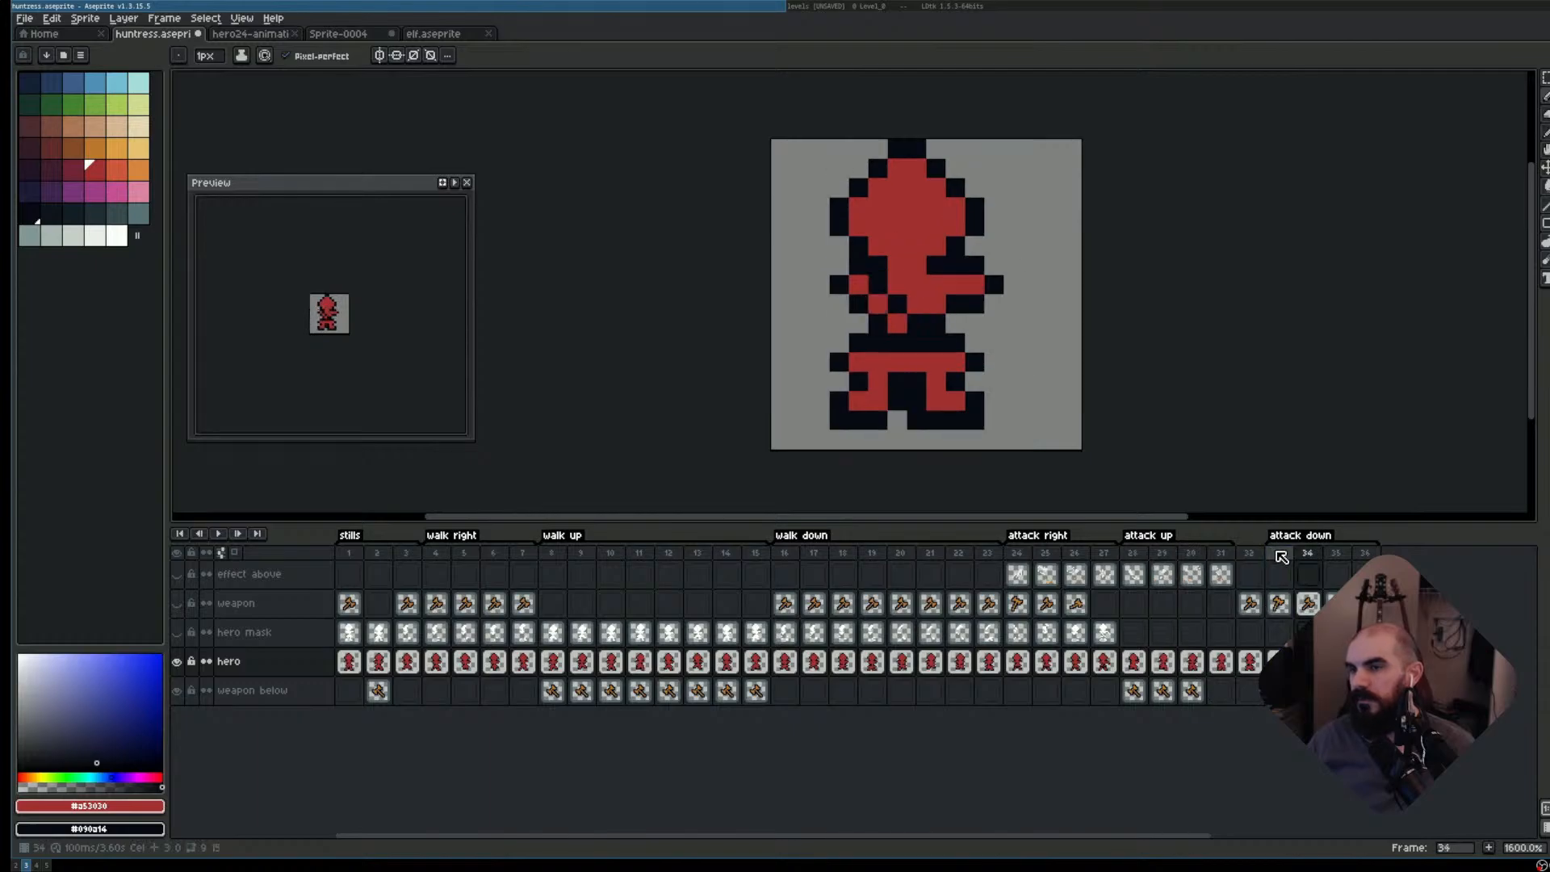
key("Left")
key("Right")
- Select the hero's right-hand leg in frame 34 with the Rectangular Marquee and move it up one pixel
key("m")
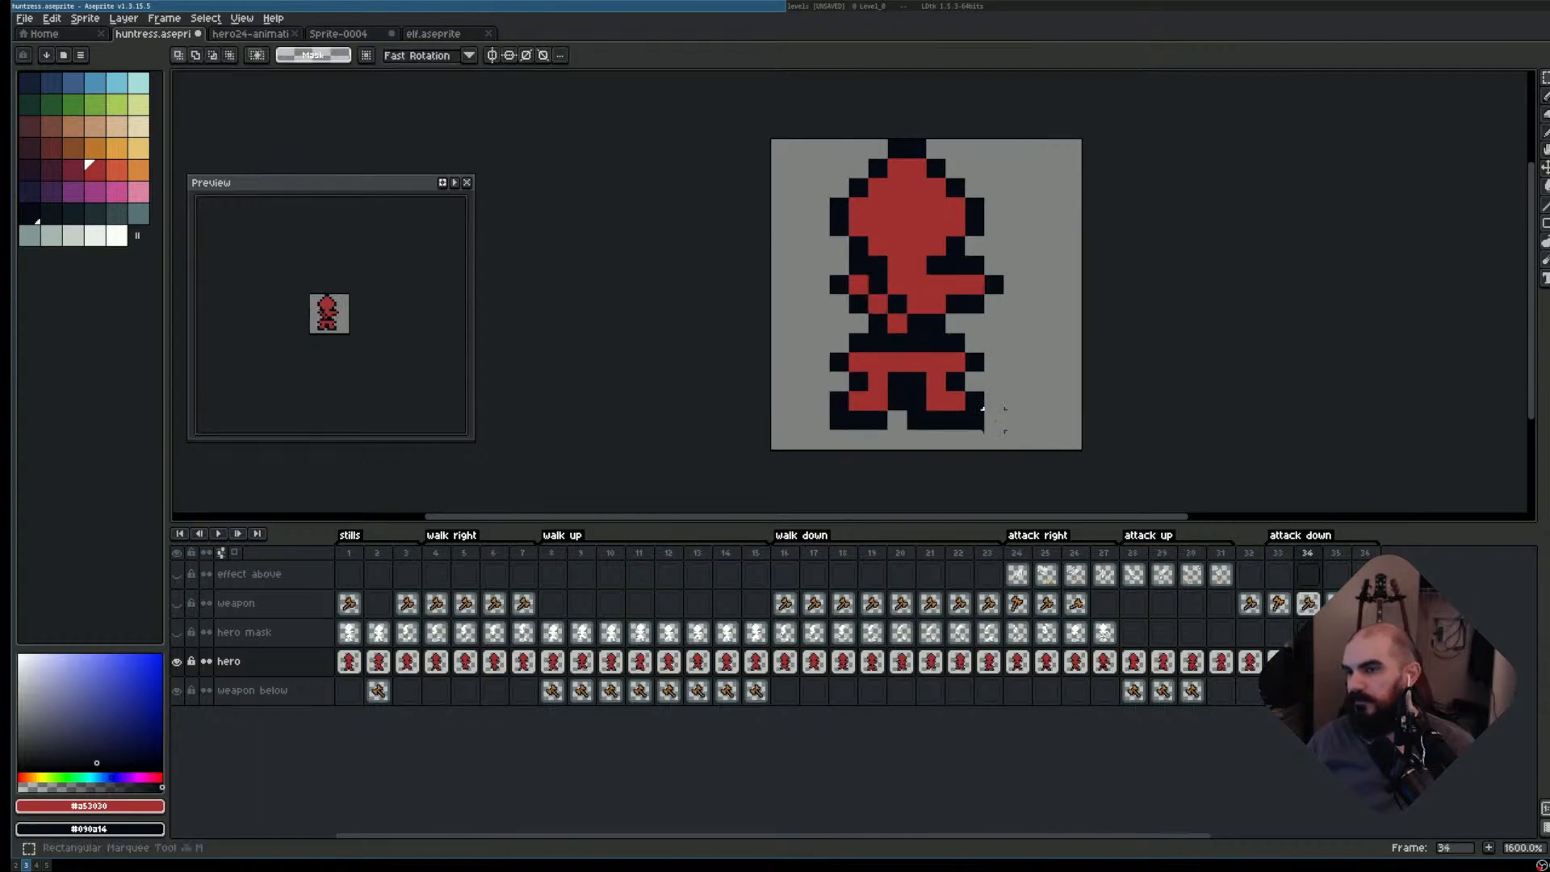
key("Left")
key("Left")
key("Left")
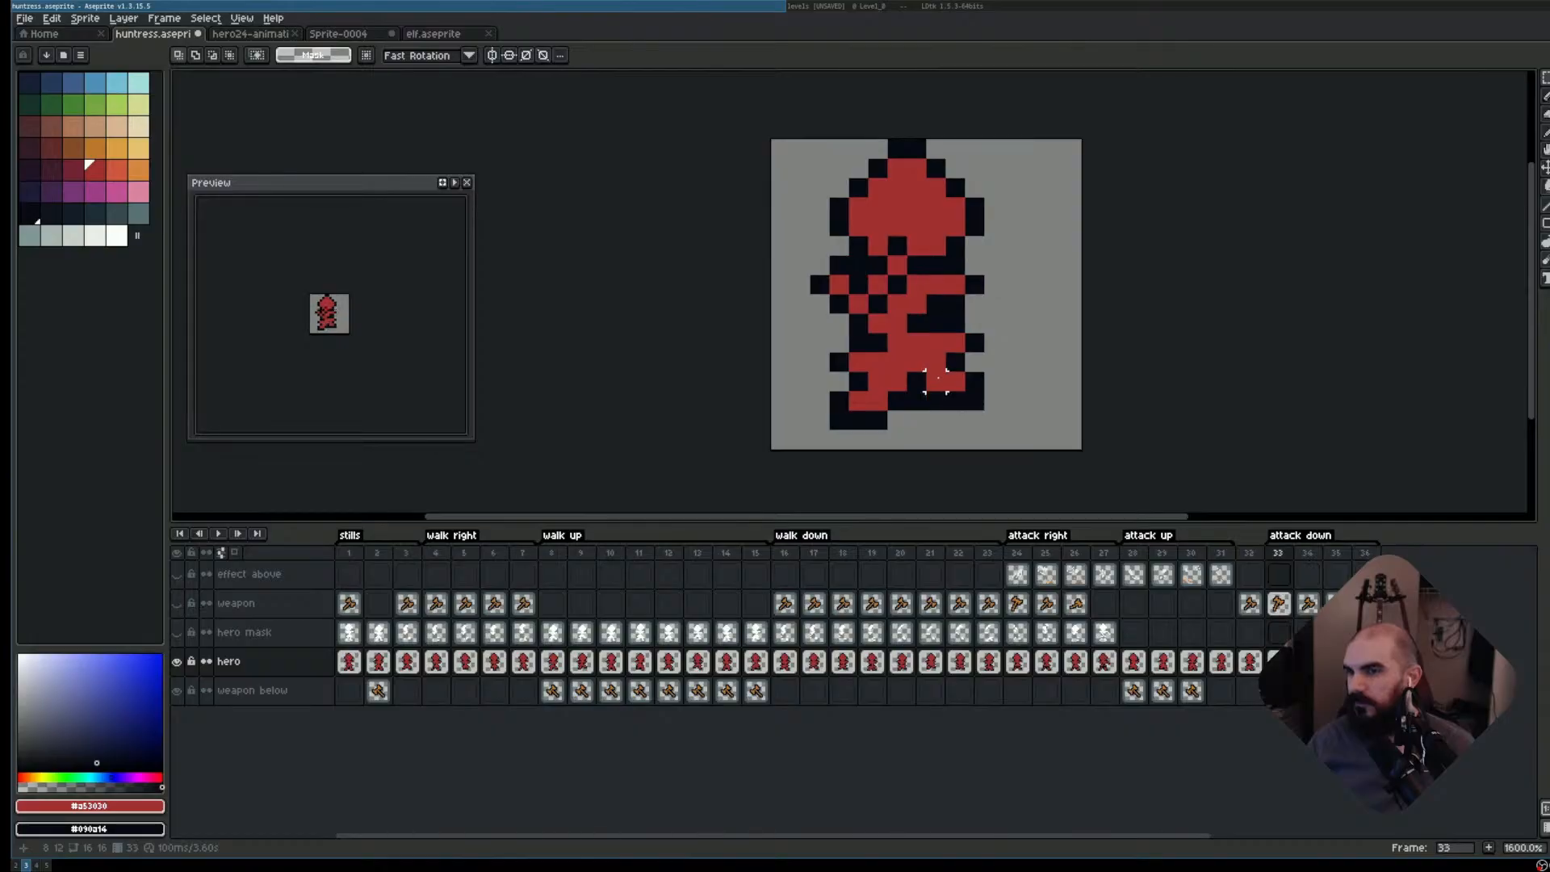
key("Right")
key("m")
key("Right")
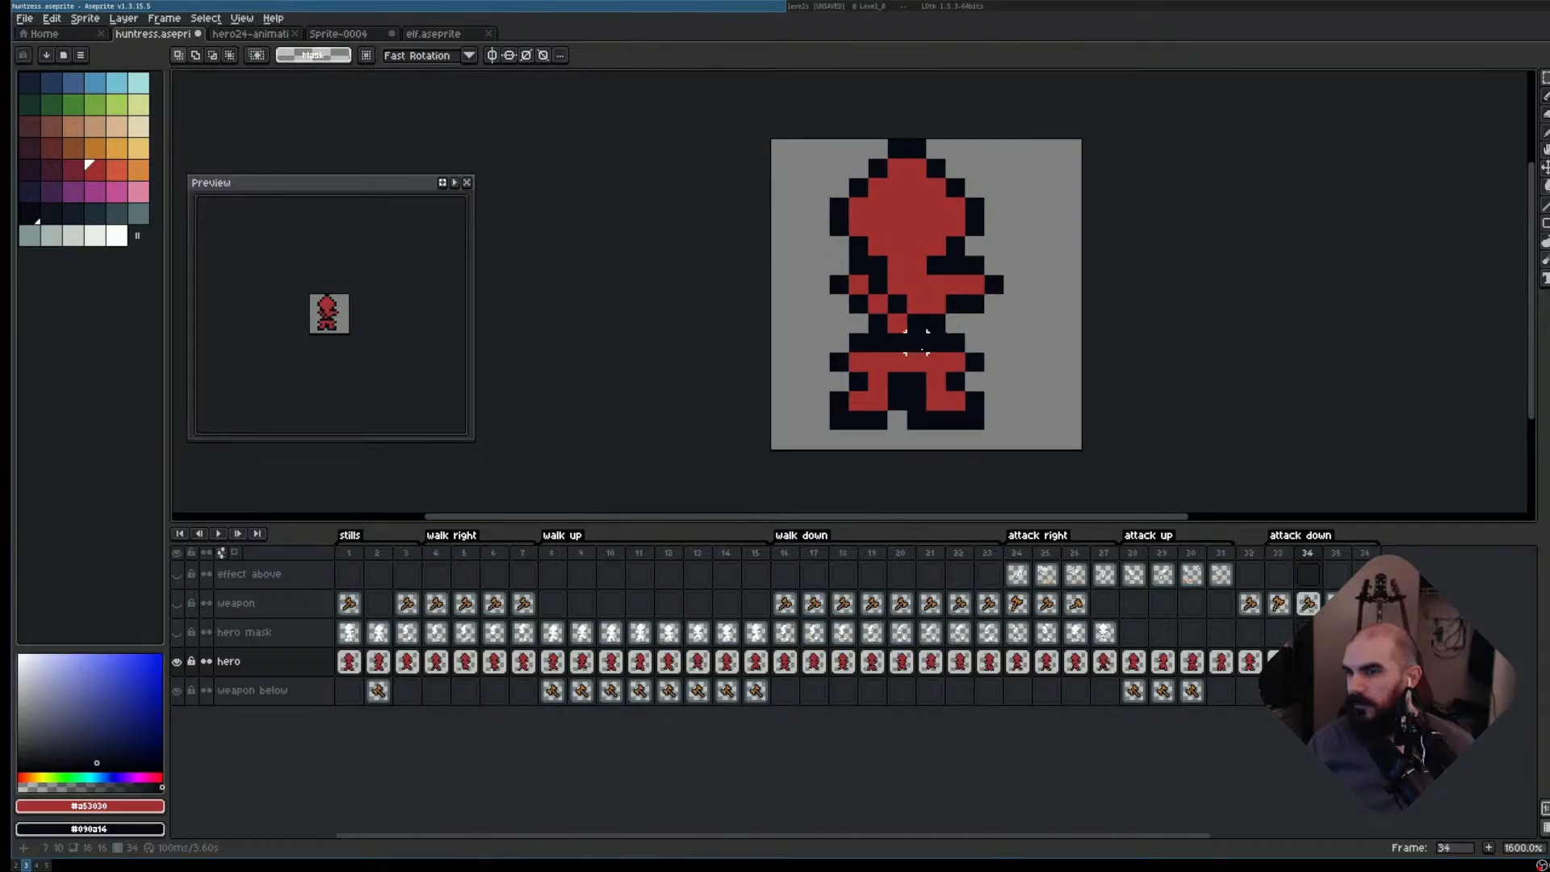
mouse_move(916, 341)
left_mouse_down()
mouse_move(978, 421)
mouse_move(958, 391)
left_mouse_up()
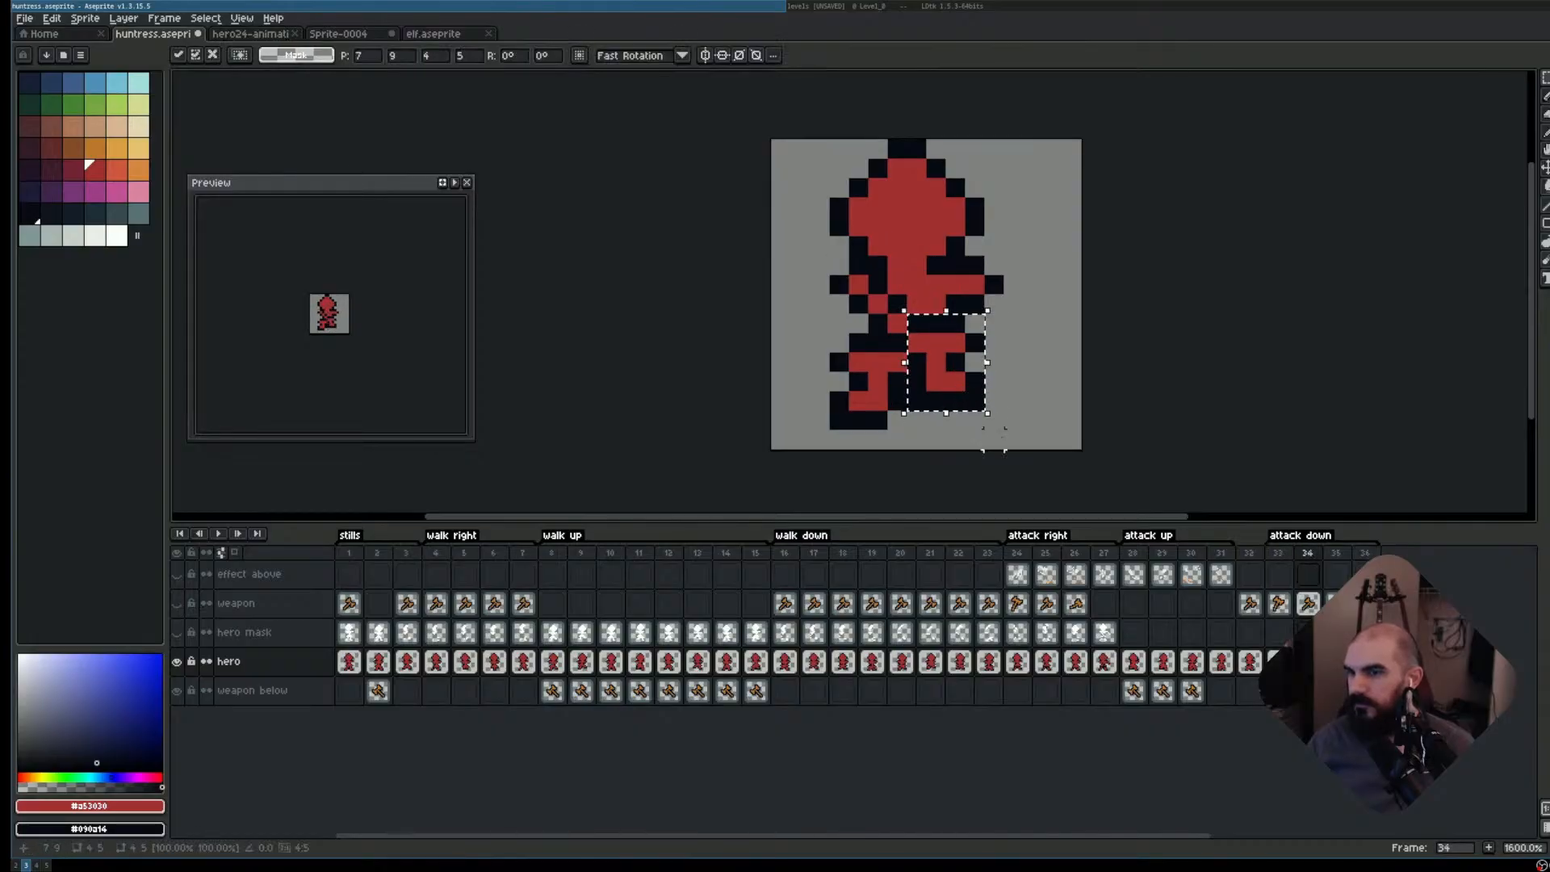
left_click(994, 438)
- Flip repeatedly between frames 33, 34 and 35 to examine the leg motion in attack down
key("Left")
key("Right")
key("Left")
key("Right")
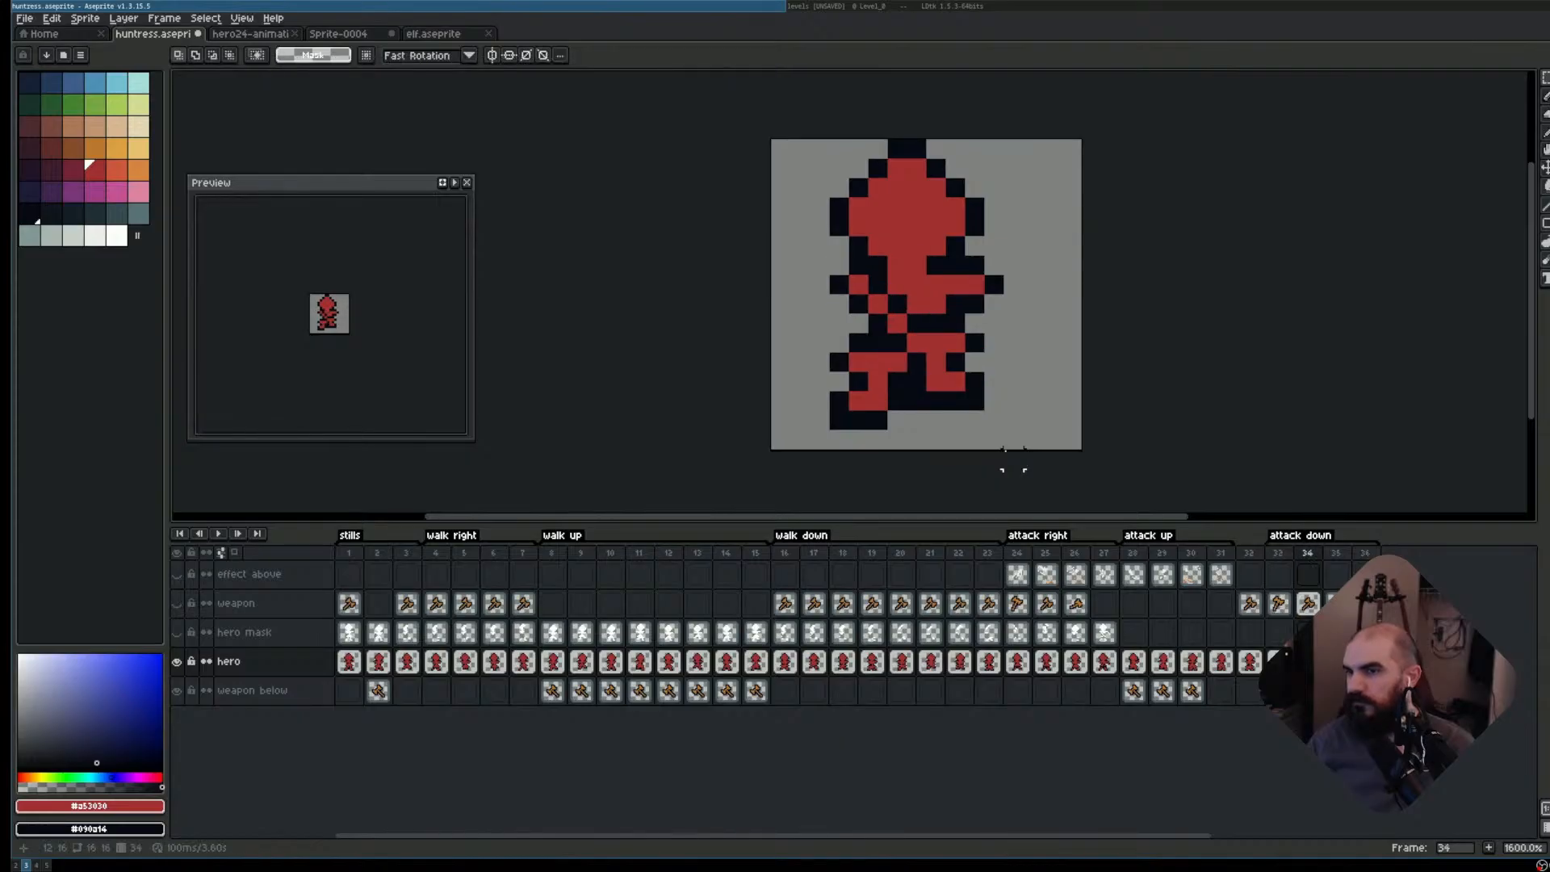
key("Left")
key("Right")
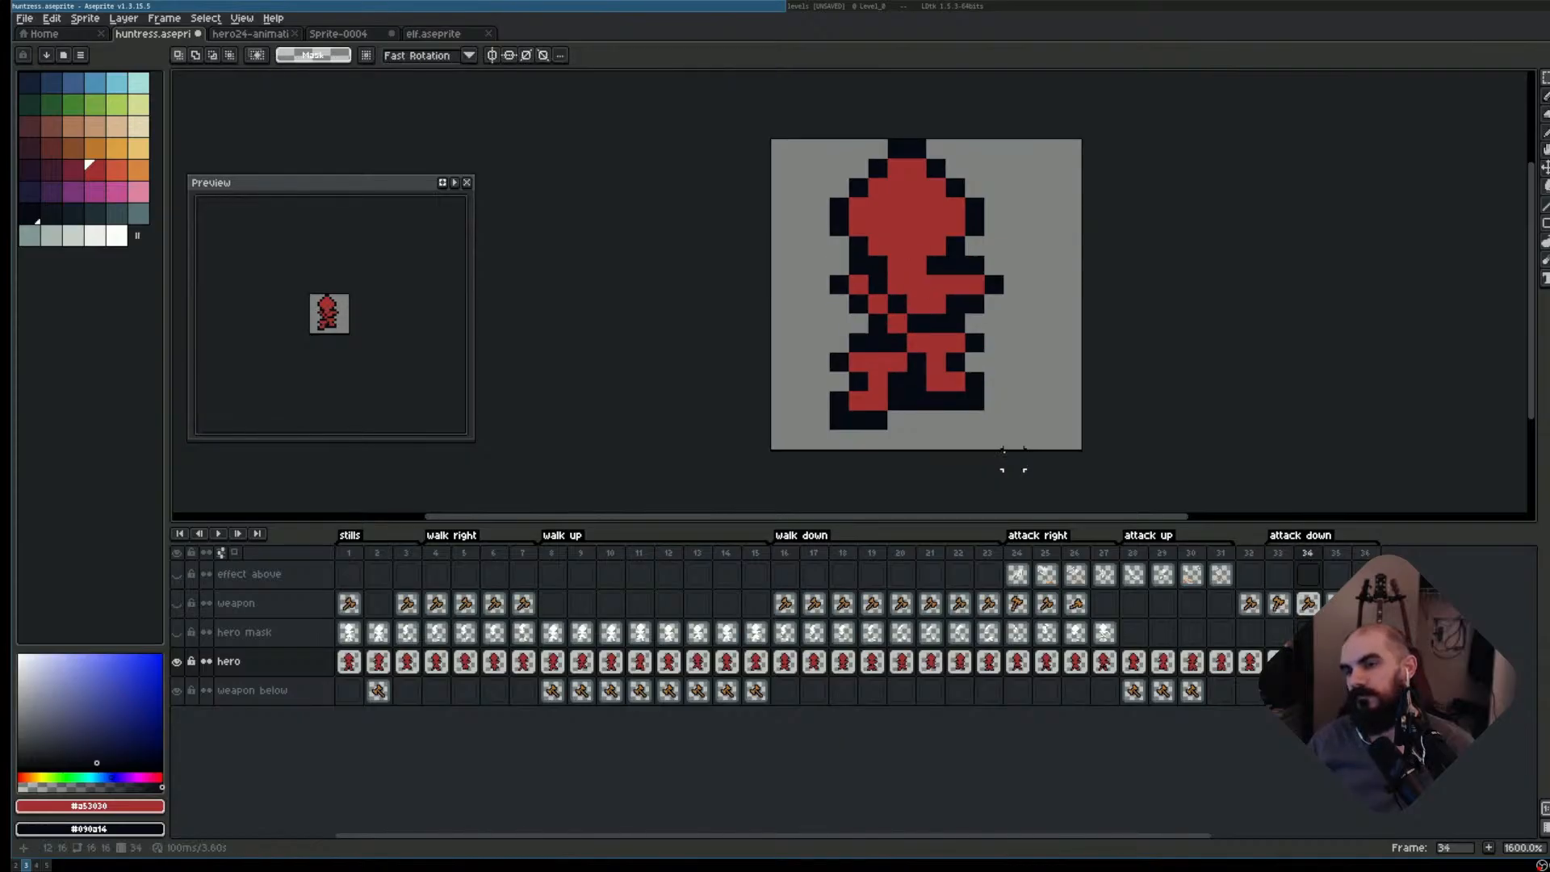
key("Left")
key("Right")
key("Right")
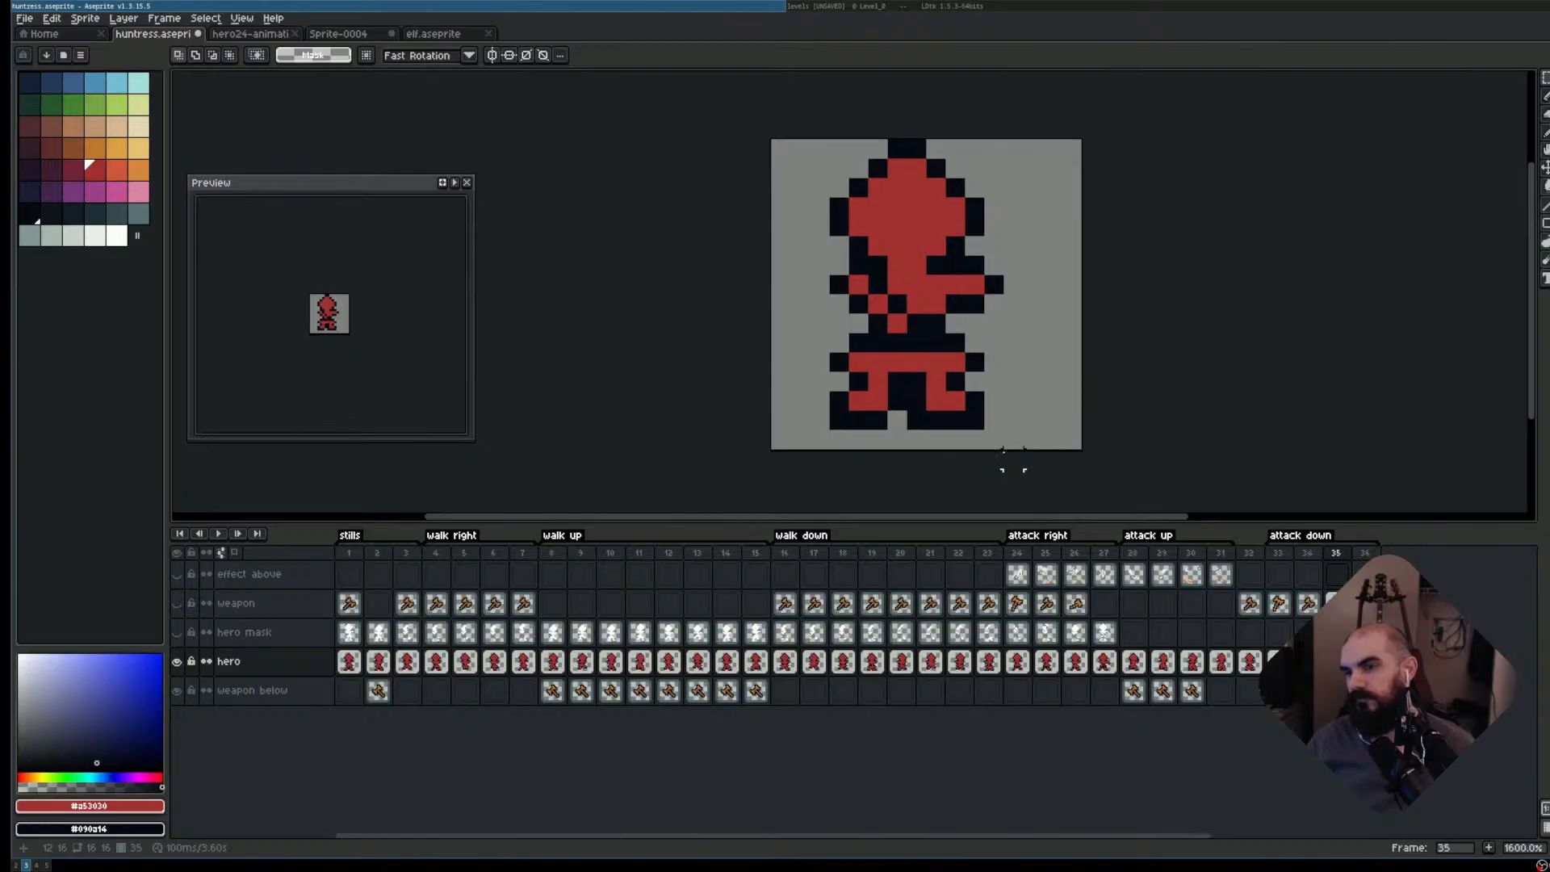
key("Left")
key("Left")
key("Right")
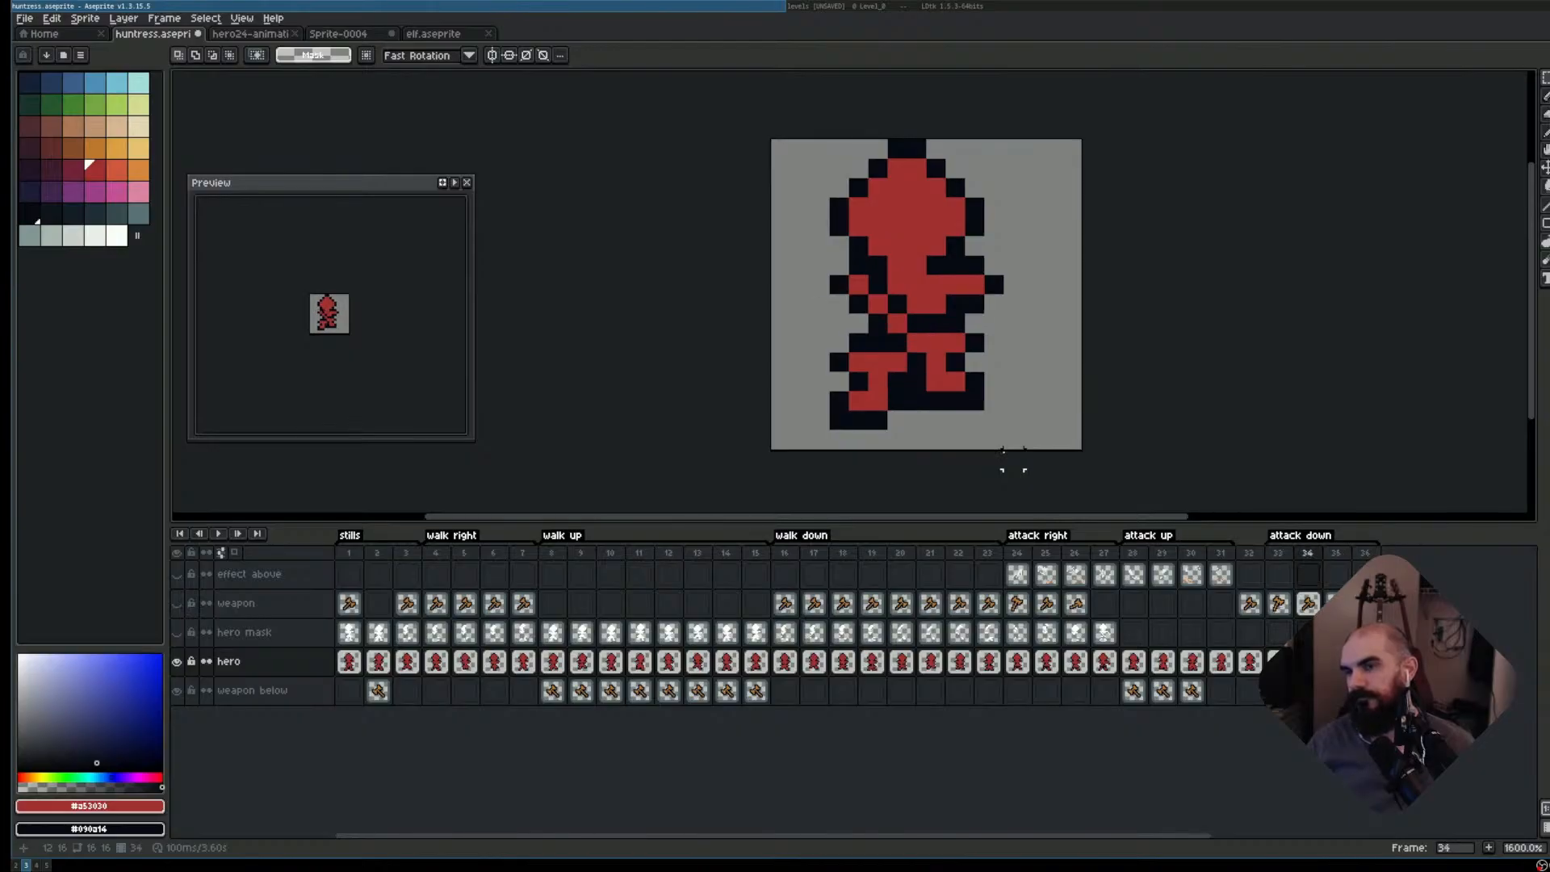
- Move the hero's head and upper body down one pixel in frame 35
key("Right")
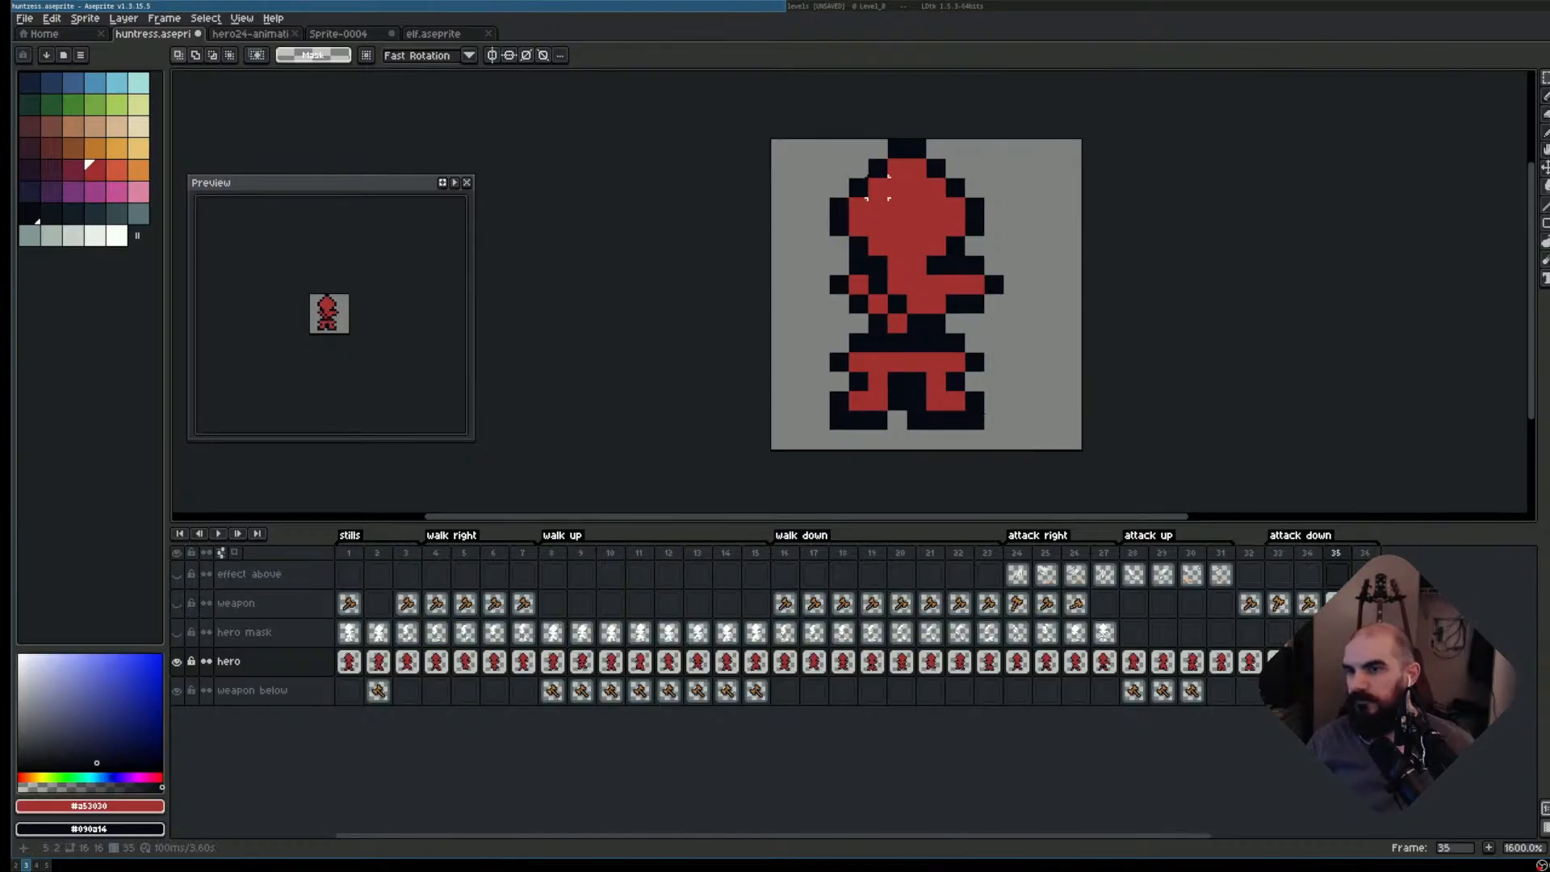
left_click_drag(832, 144, 1013, 303)
left_click_drag(966, 231, 969, 250)
left_click(1055, 380)
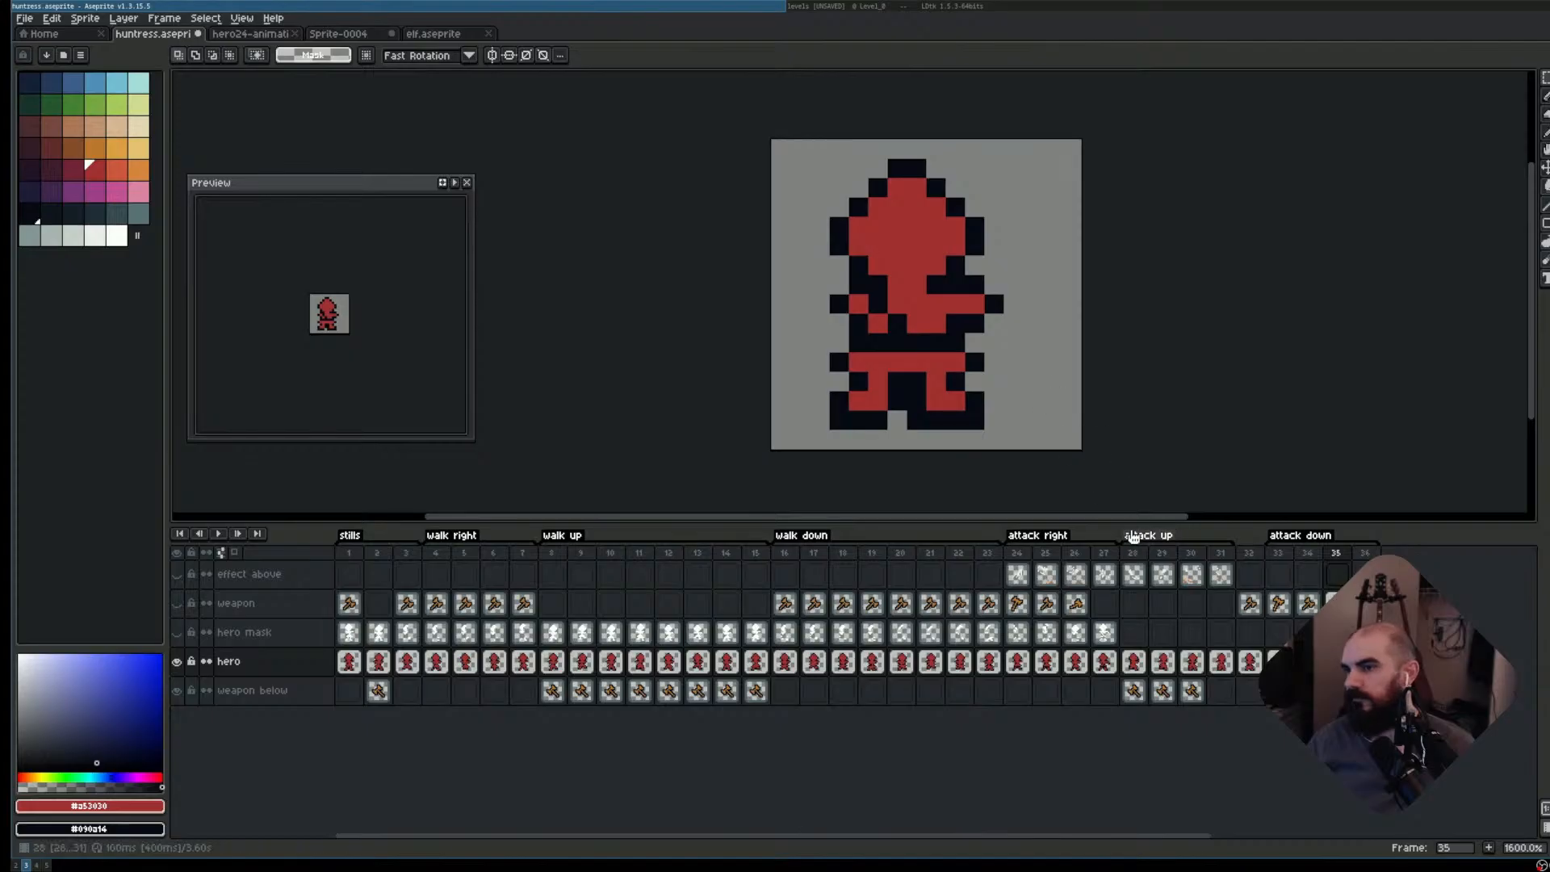
- Step through the attack down frames, and review the attack up frames from 28 to examine how the body moves
key("Left")
key("Left")
key("Right")
key("Right")
key("Right")
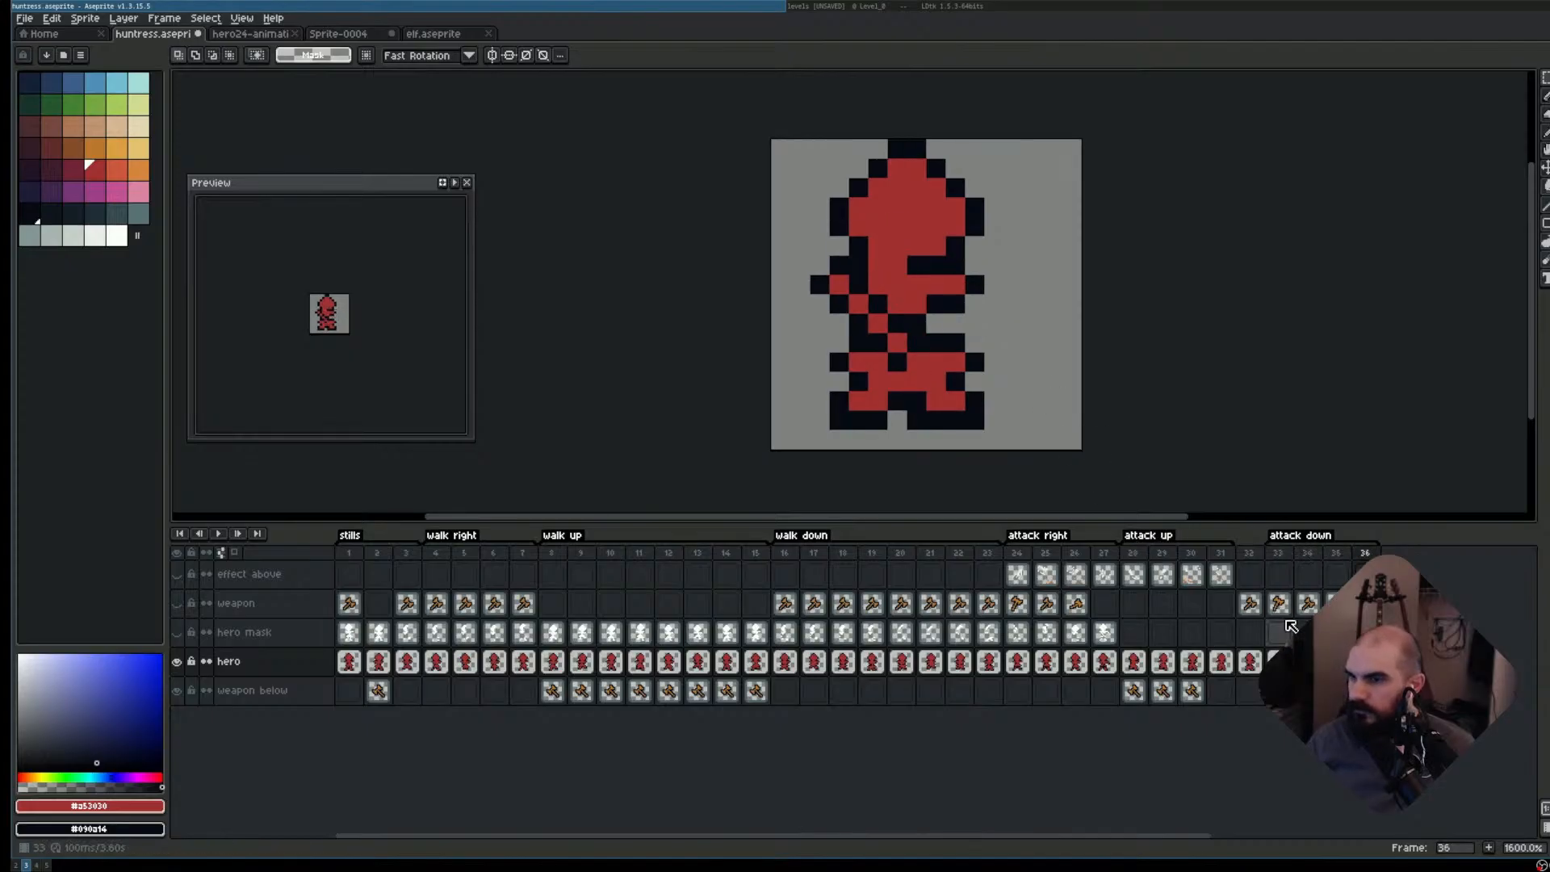
left_click(1135, 570)
left_click(1168, 585)
left_click(1183, 596)
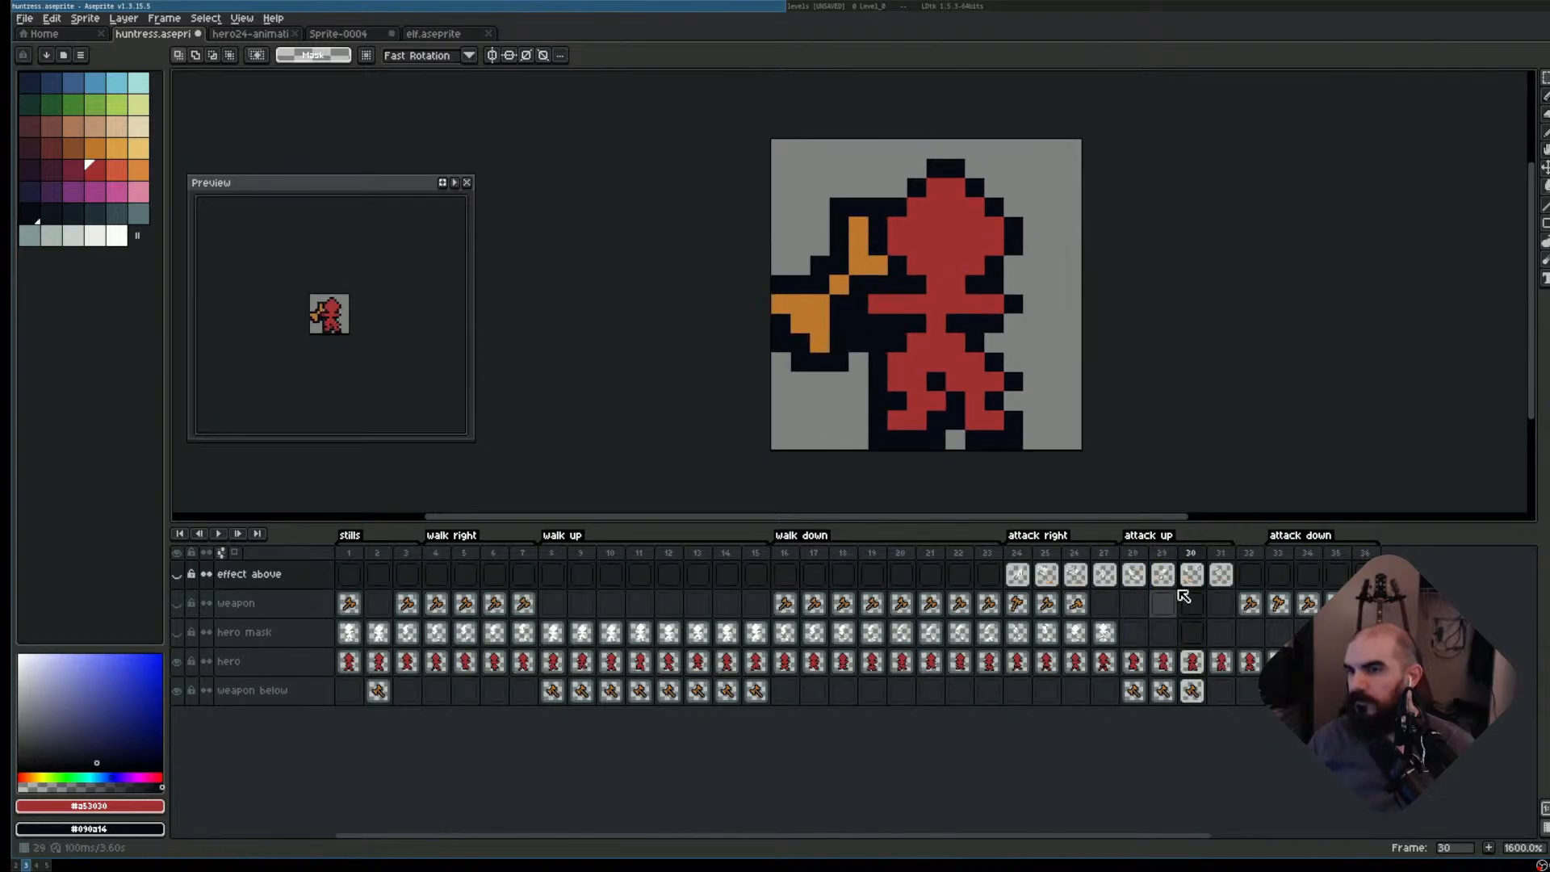
key("Return")
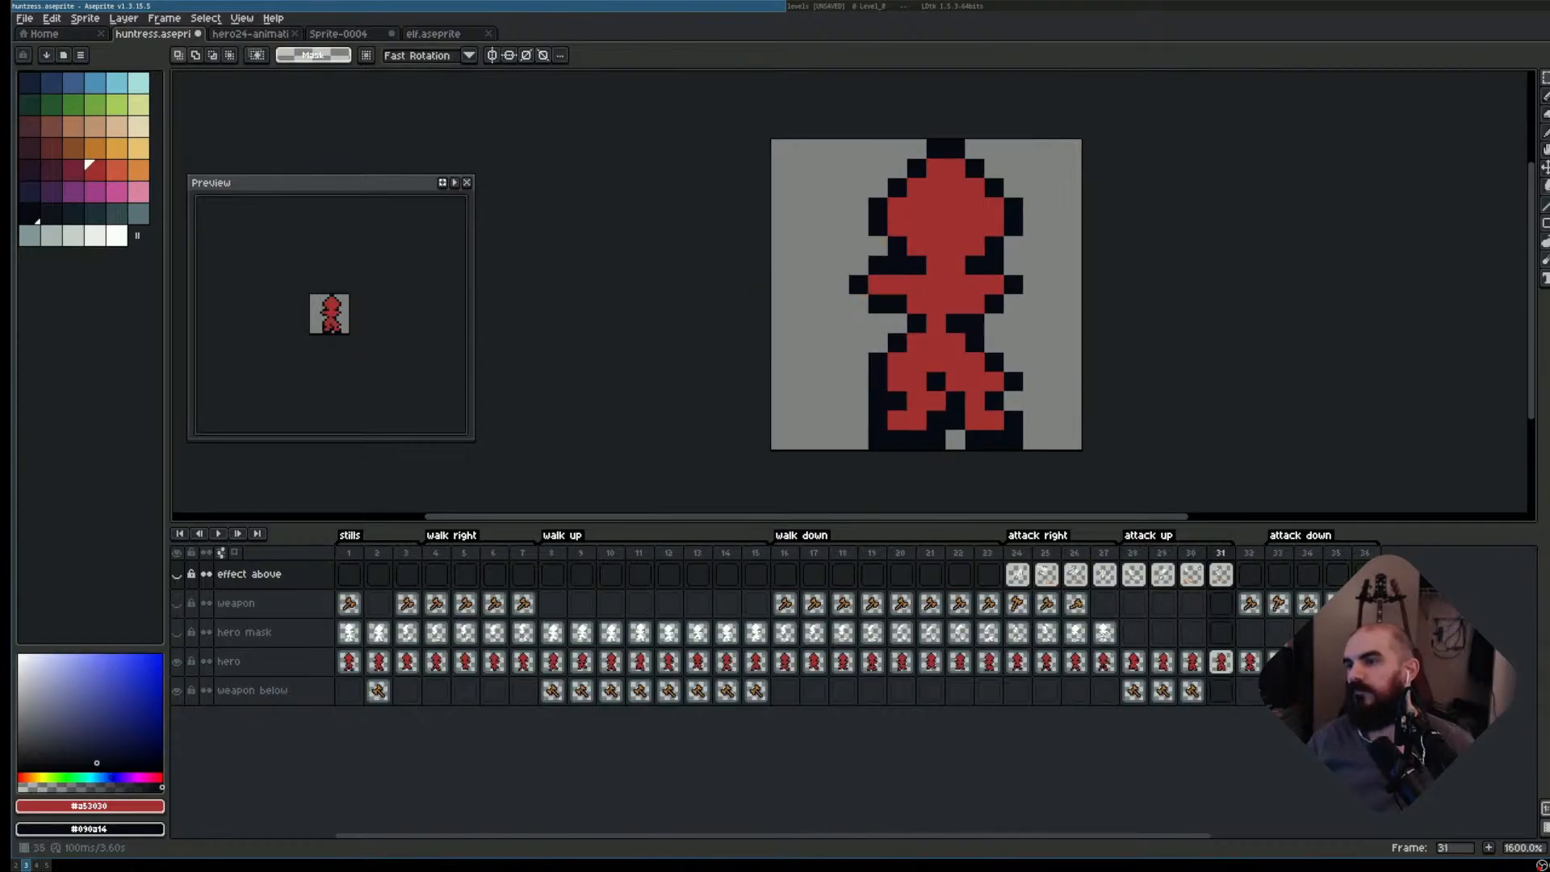
- Replace the hero cel of frame 36 with a copy of frame 32's hero cel, and play attack down from frame 33
left_click(1364, 661)
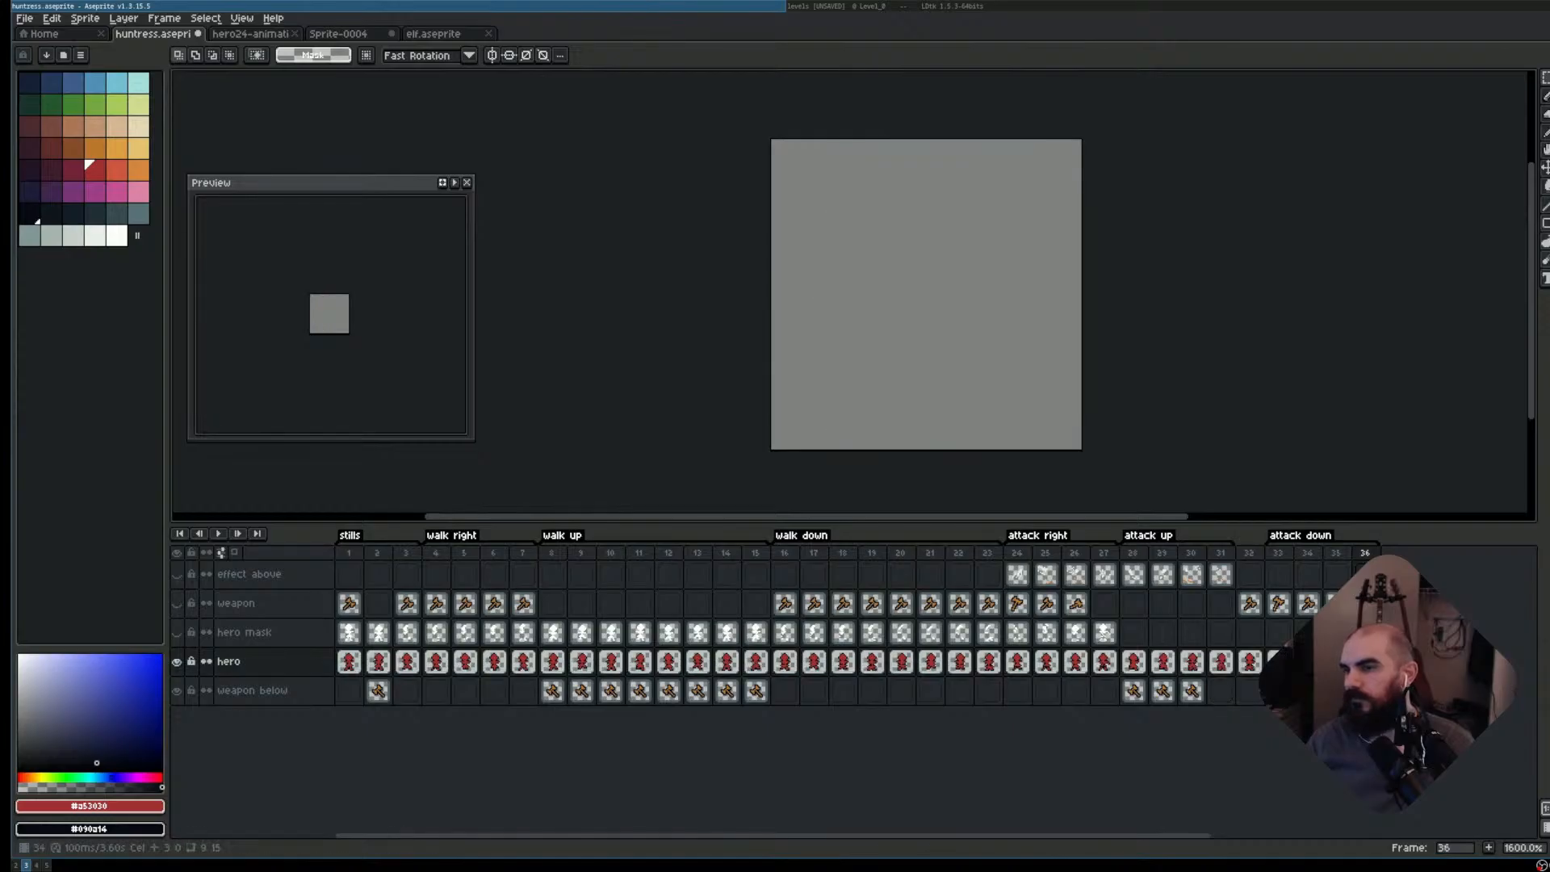
left_click(1250, 662)
key("ctrl+c")
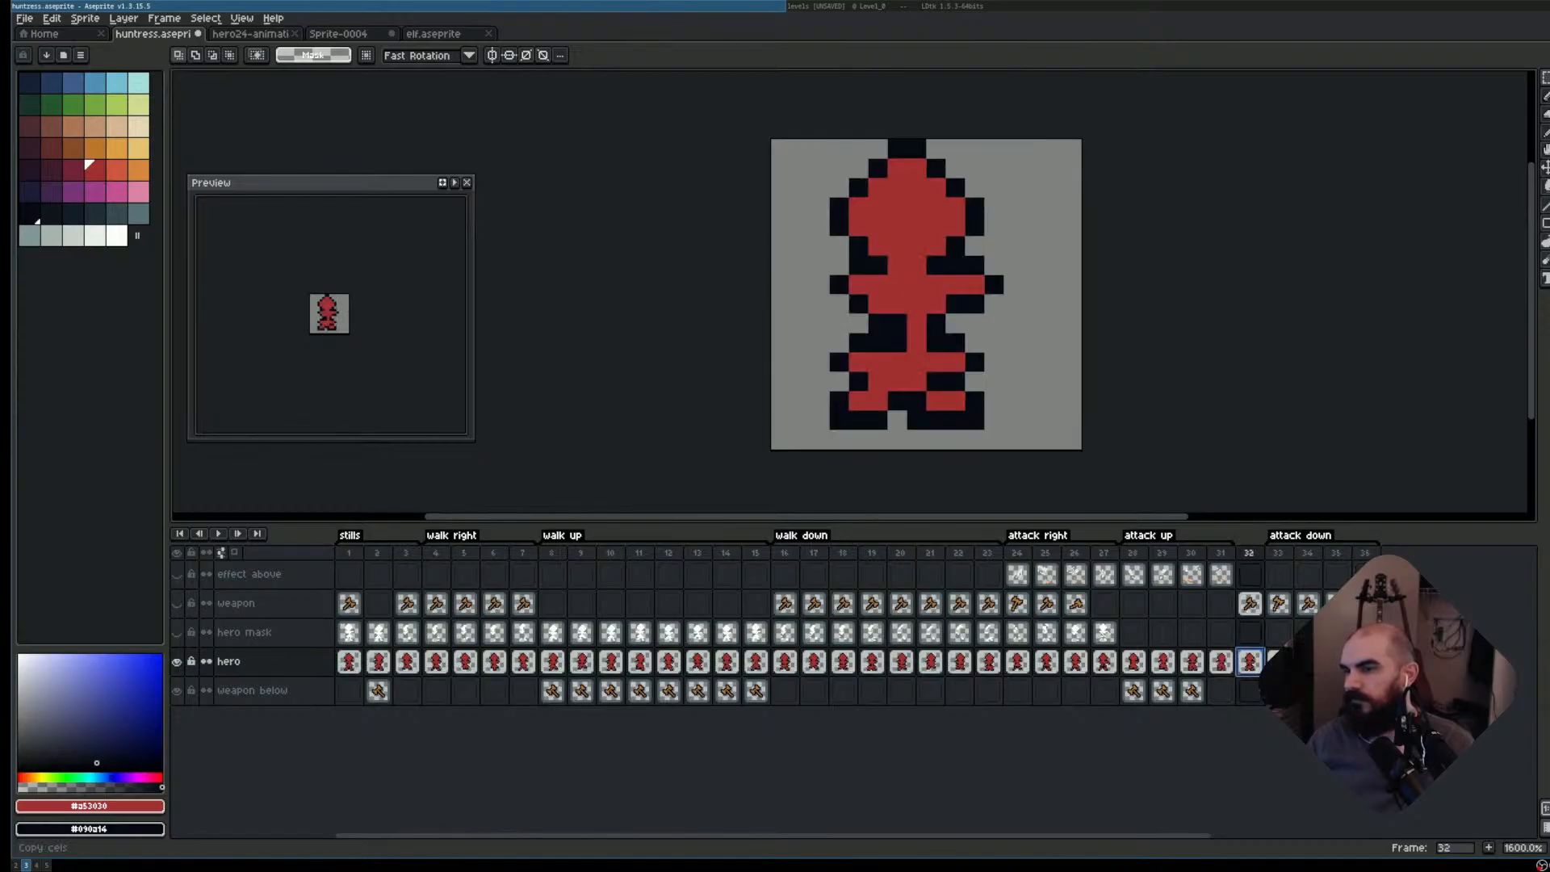
left_click(1288, 573)
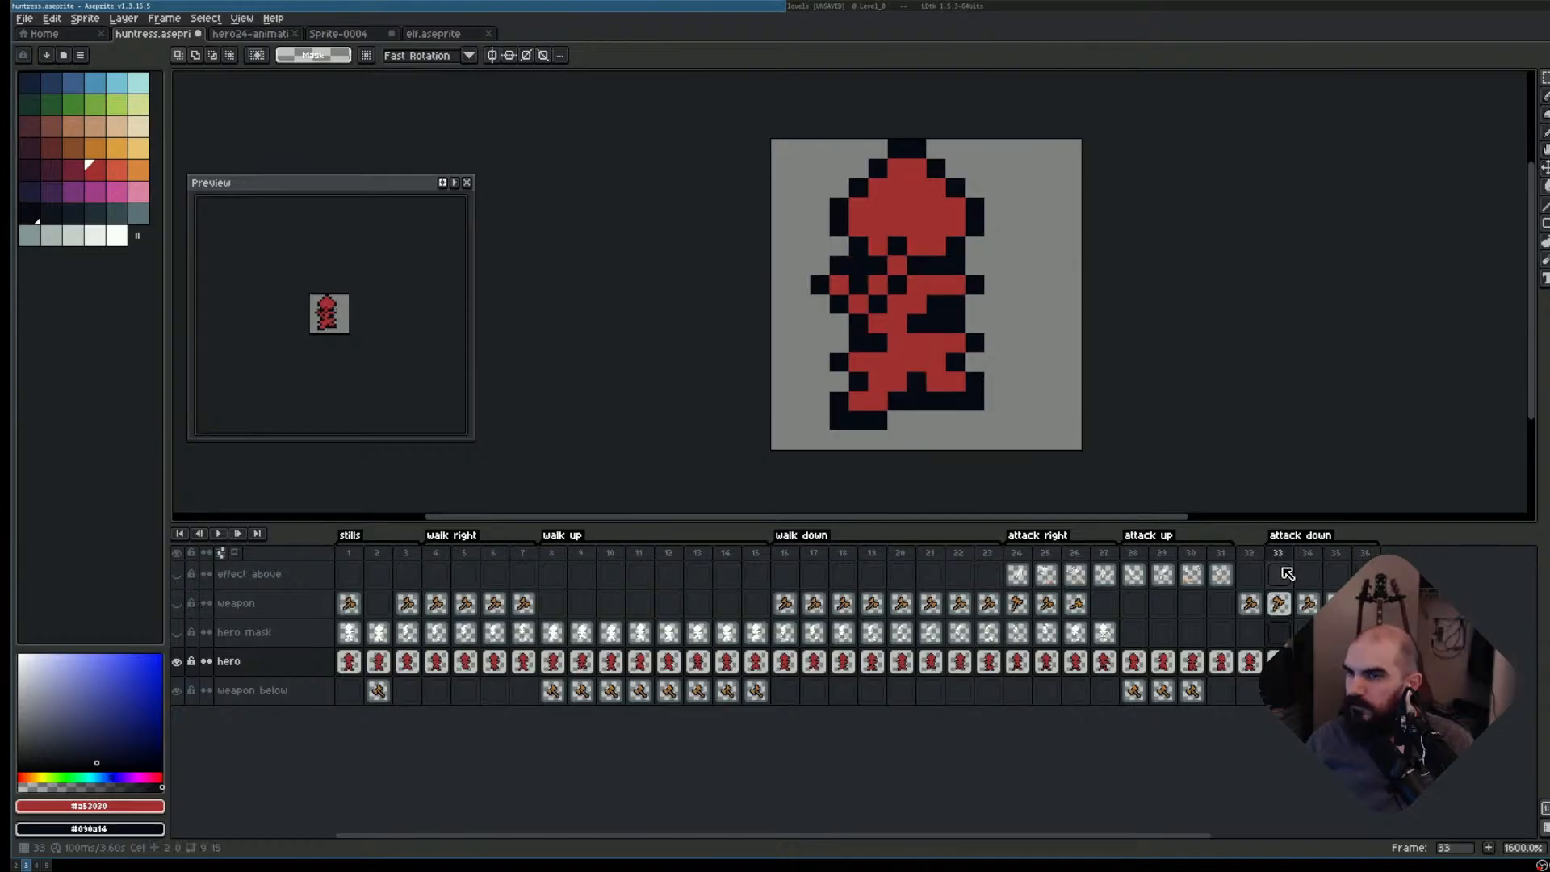
key("Return")
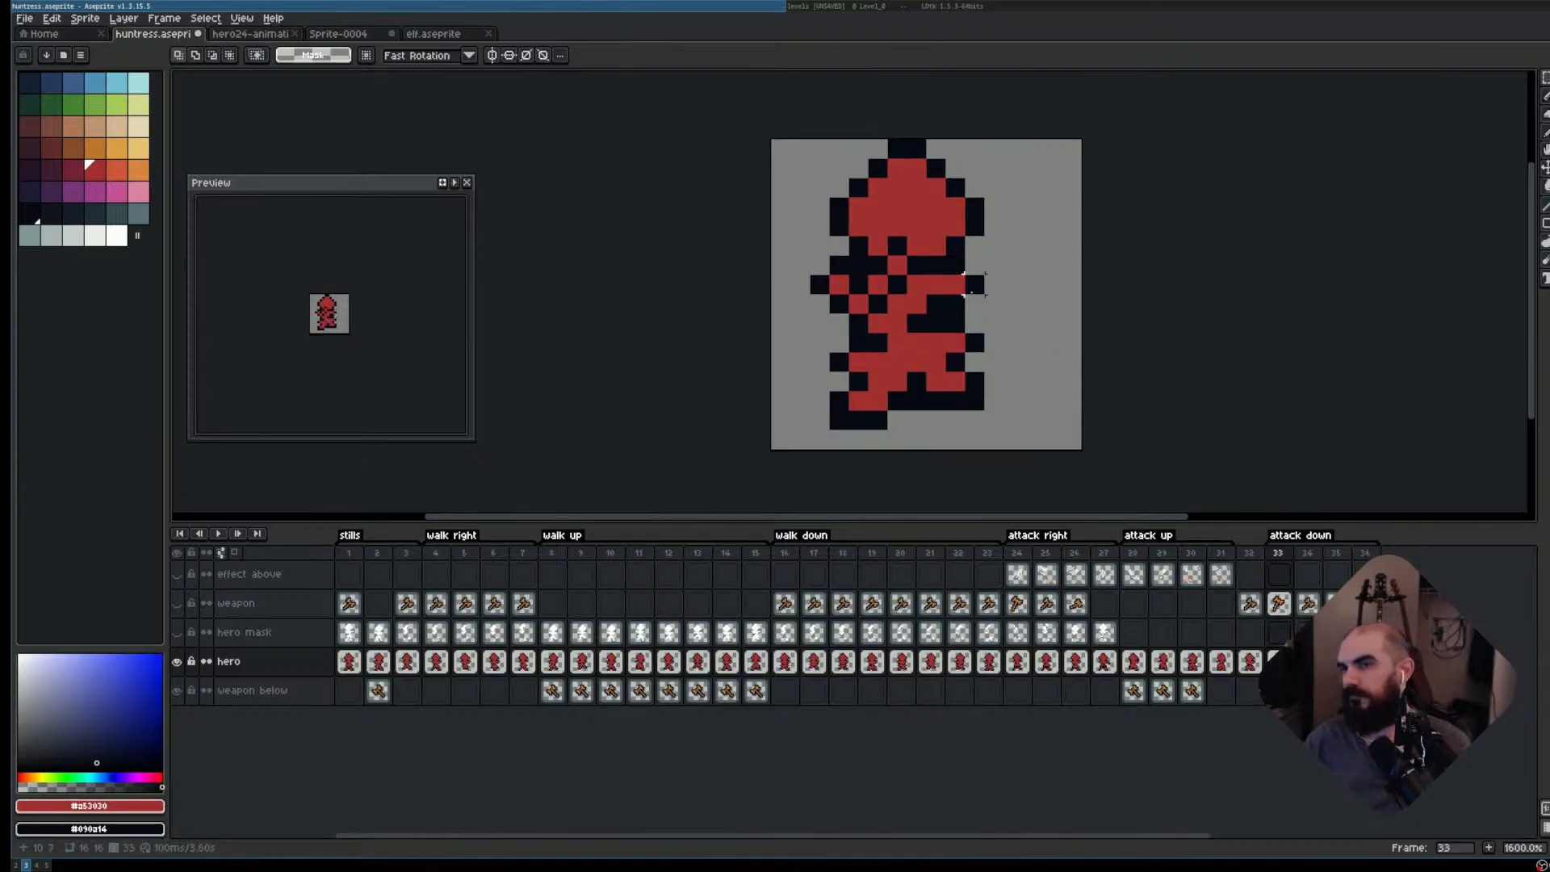
- Repaint the hero's right-hand arm in frame 33 with the Pencil, raising it with one red pixel and dark outline pixels around it
key("b")
left_click(937, 267)
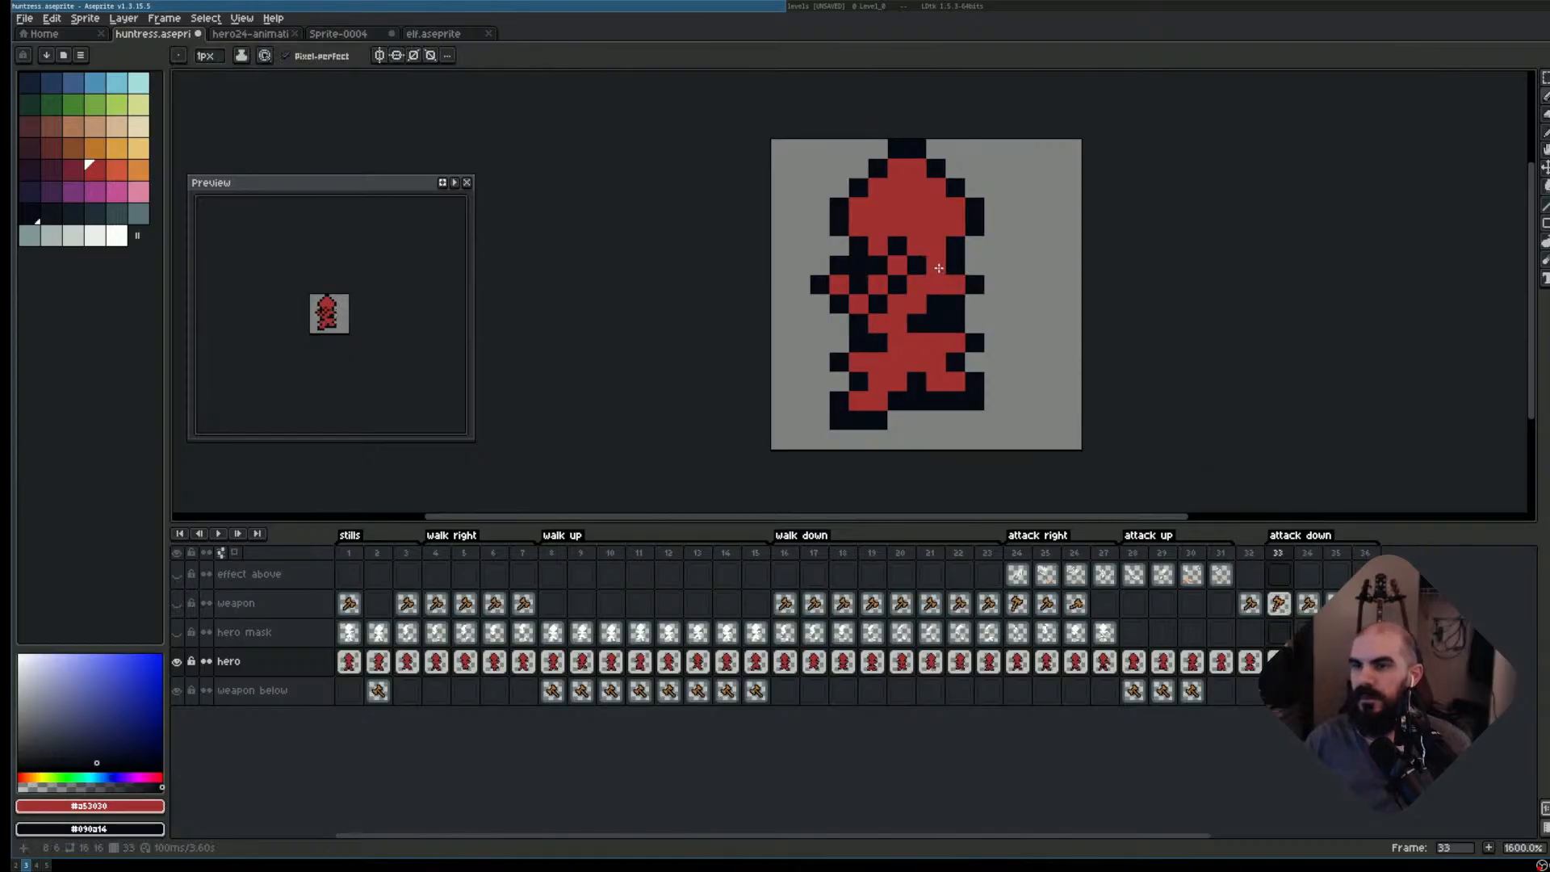
right_click(936, 250)
left_click_drag(950, 289, 936, 286)
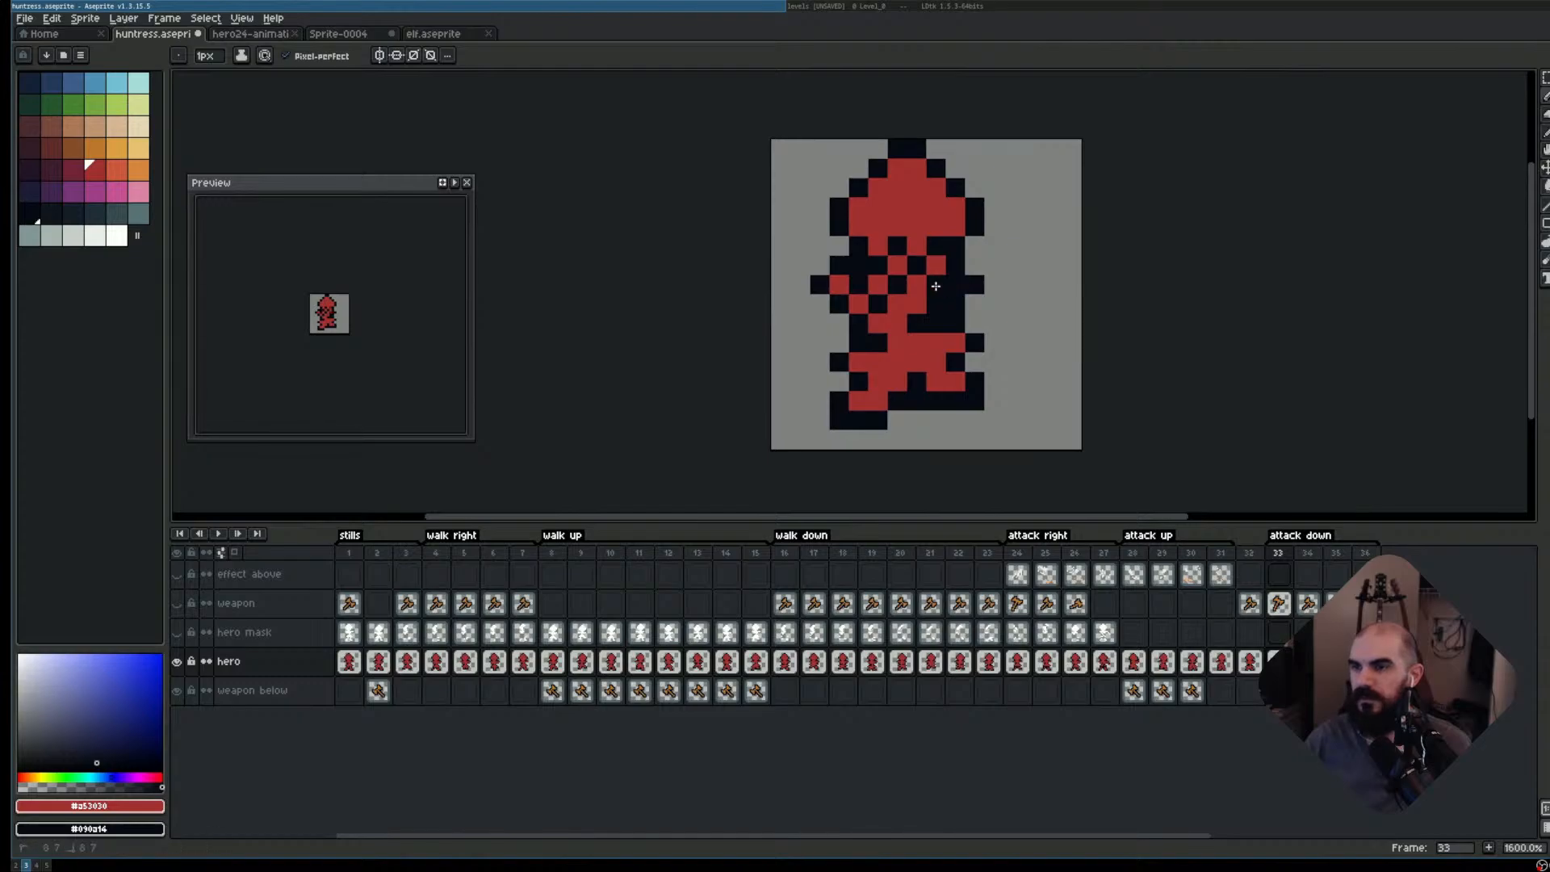
- Redraw the hero's right-hand arm in frame 34 as a red diagonal from the hand to the waist, outlined with dark pixels
key("period")
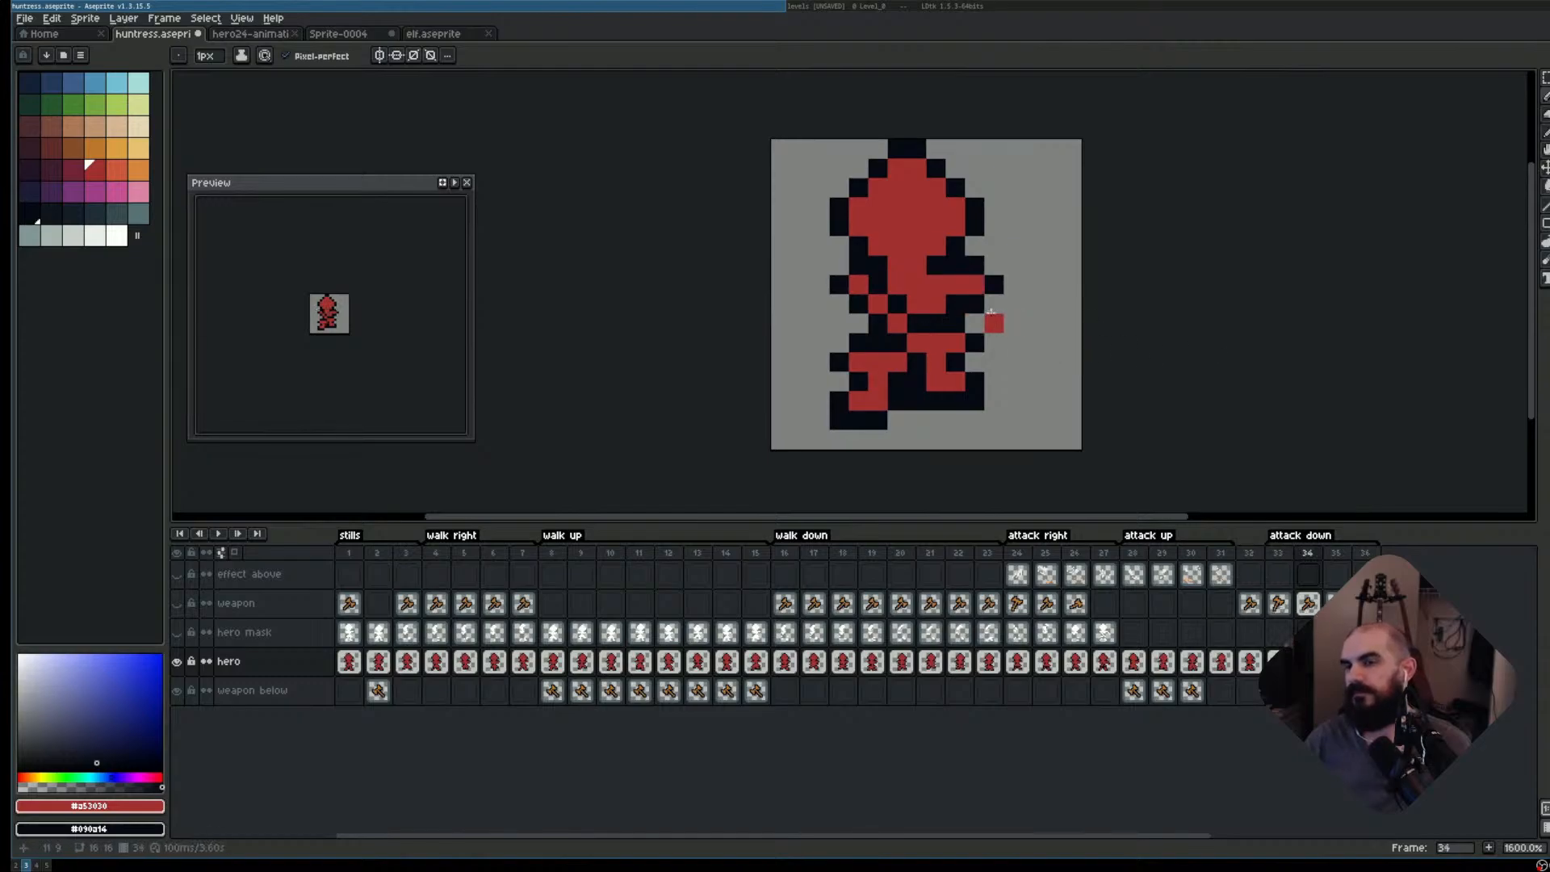
right_click(951, 299)
left_click(965, 303)
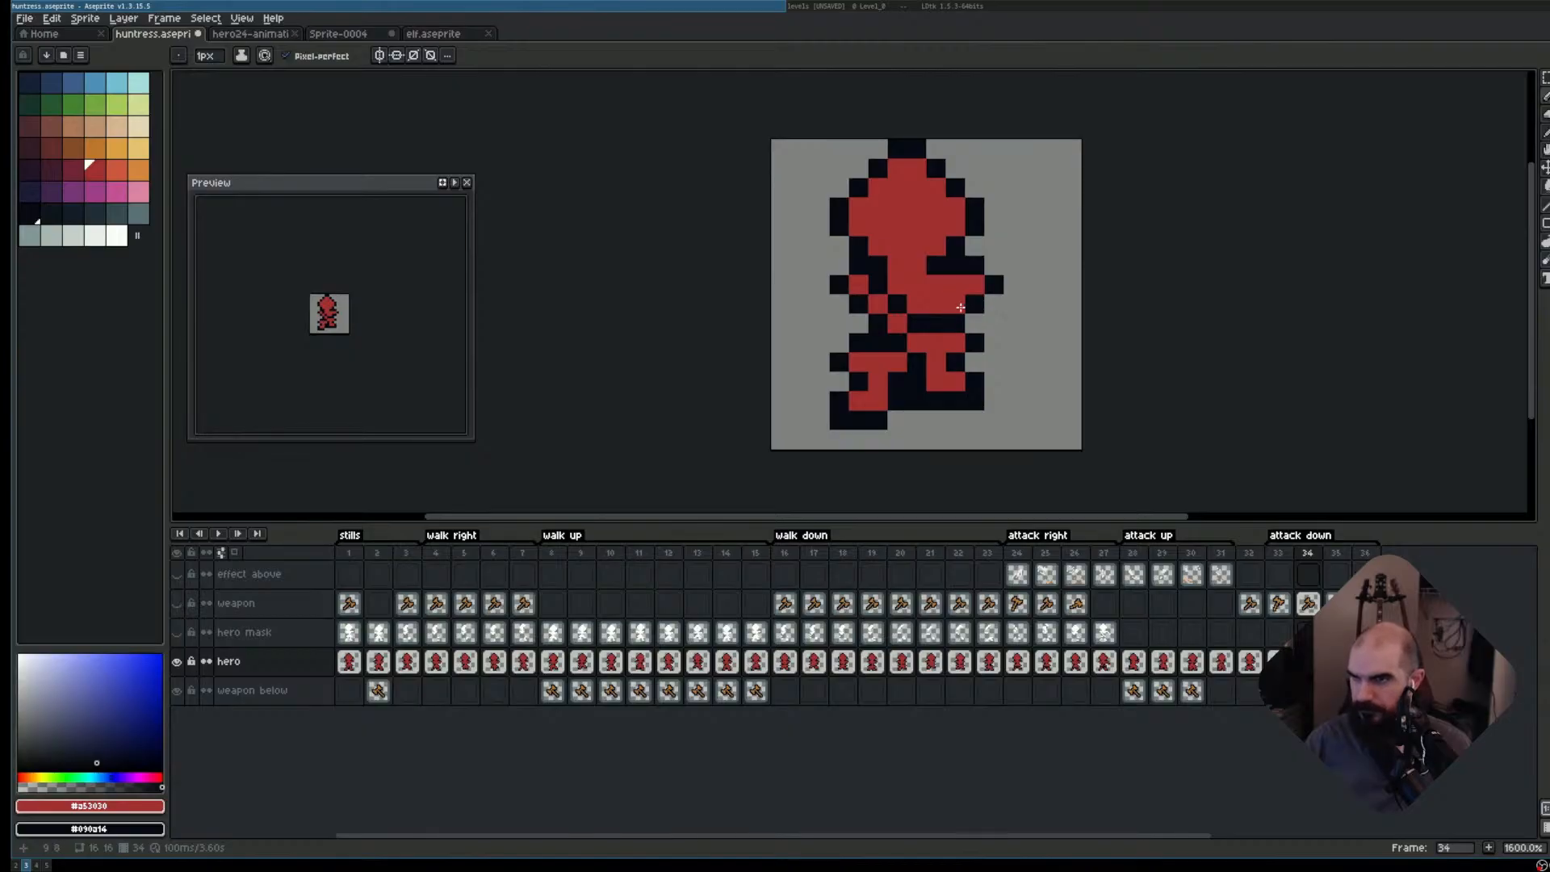
right_click(939, 298)
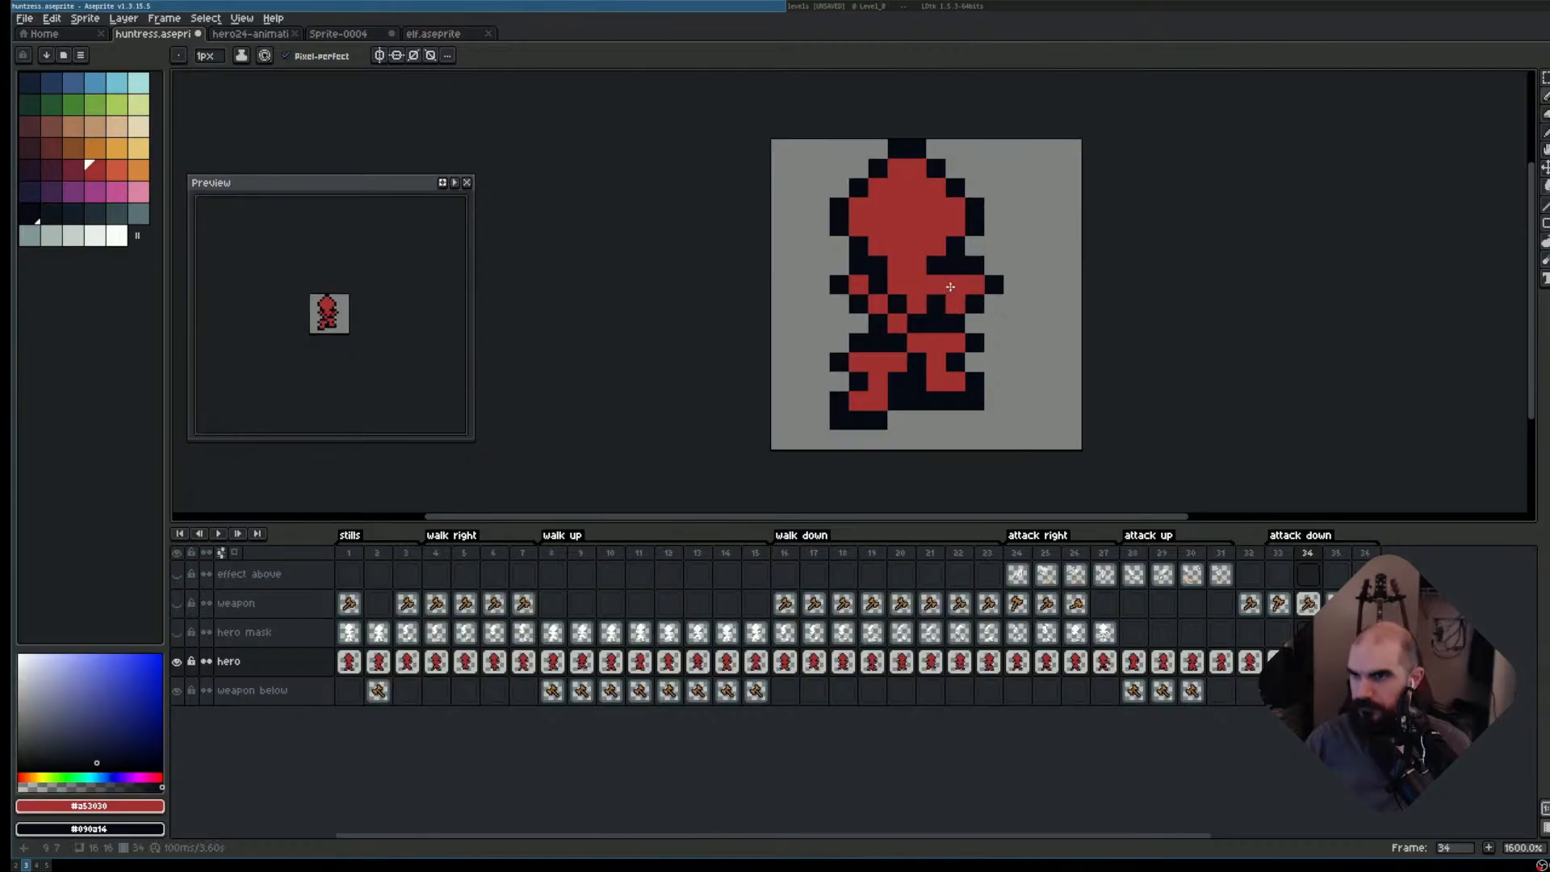
left_click(937, 323)
right_click(949, 345)
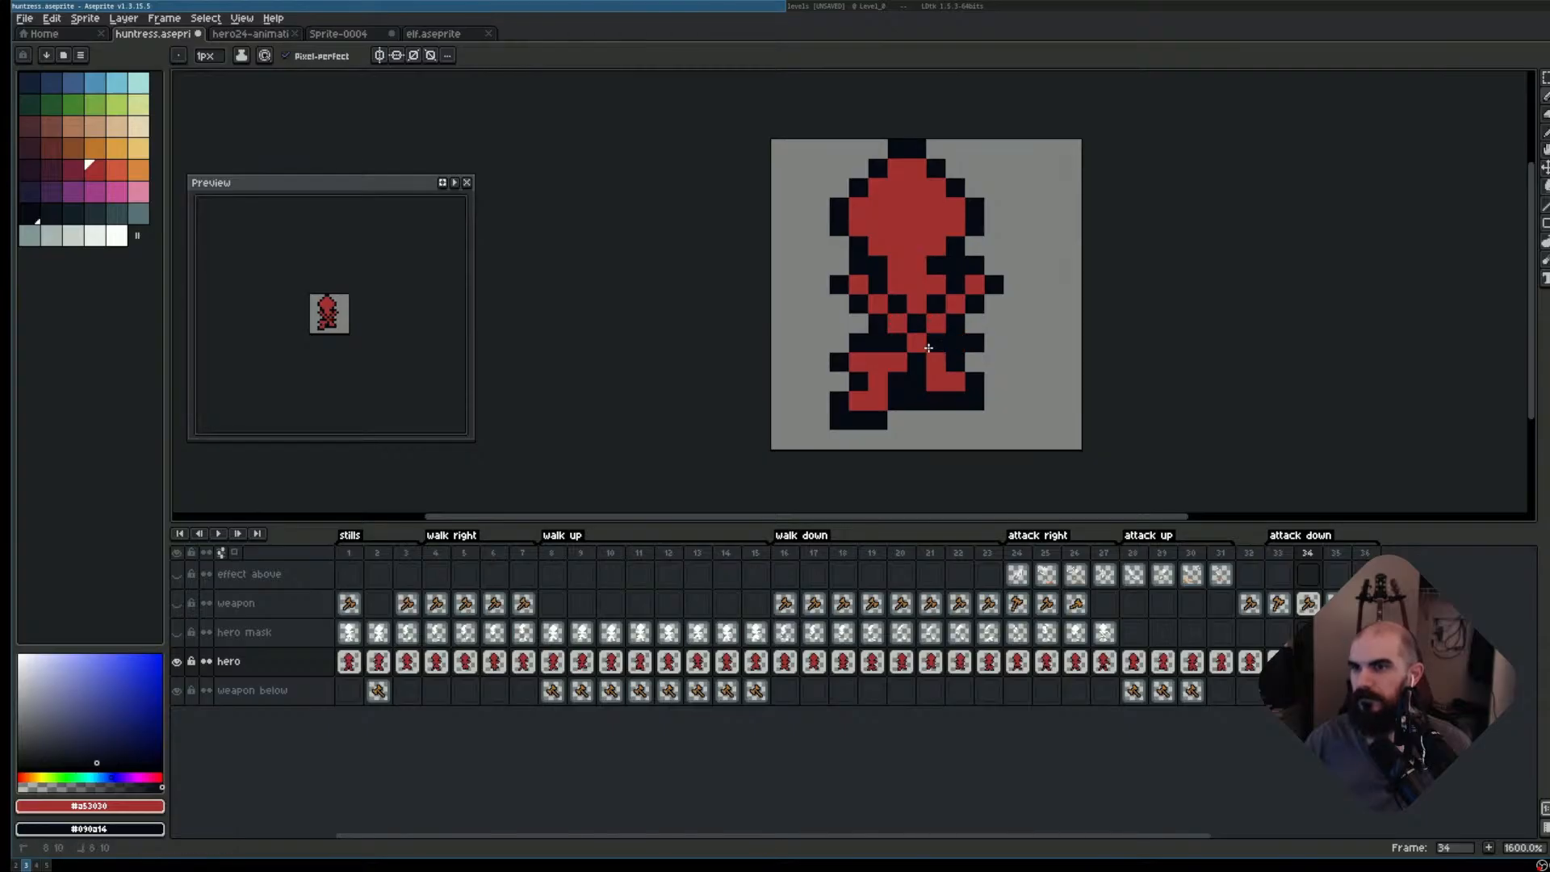
- Redraw the hero's right-hand arm in frame 35 as a red diagonal toward the waist, with dark pixels on both sides
key("period")
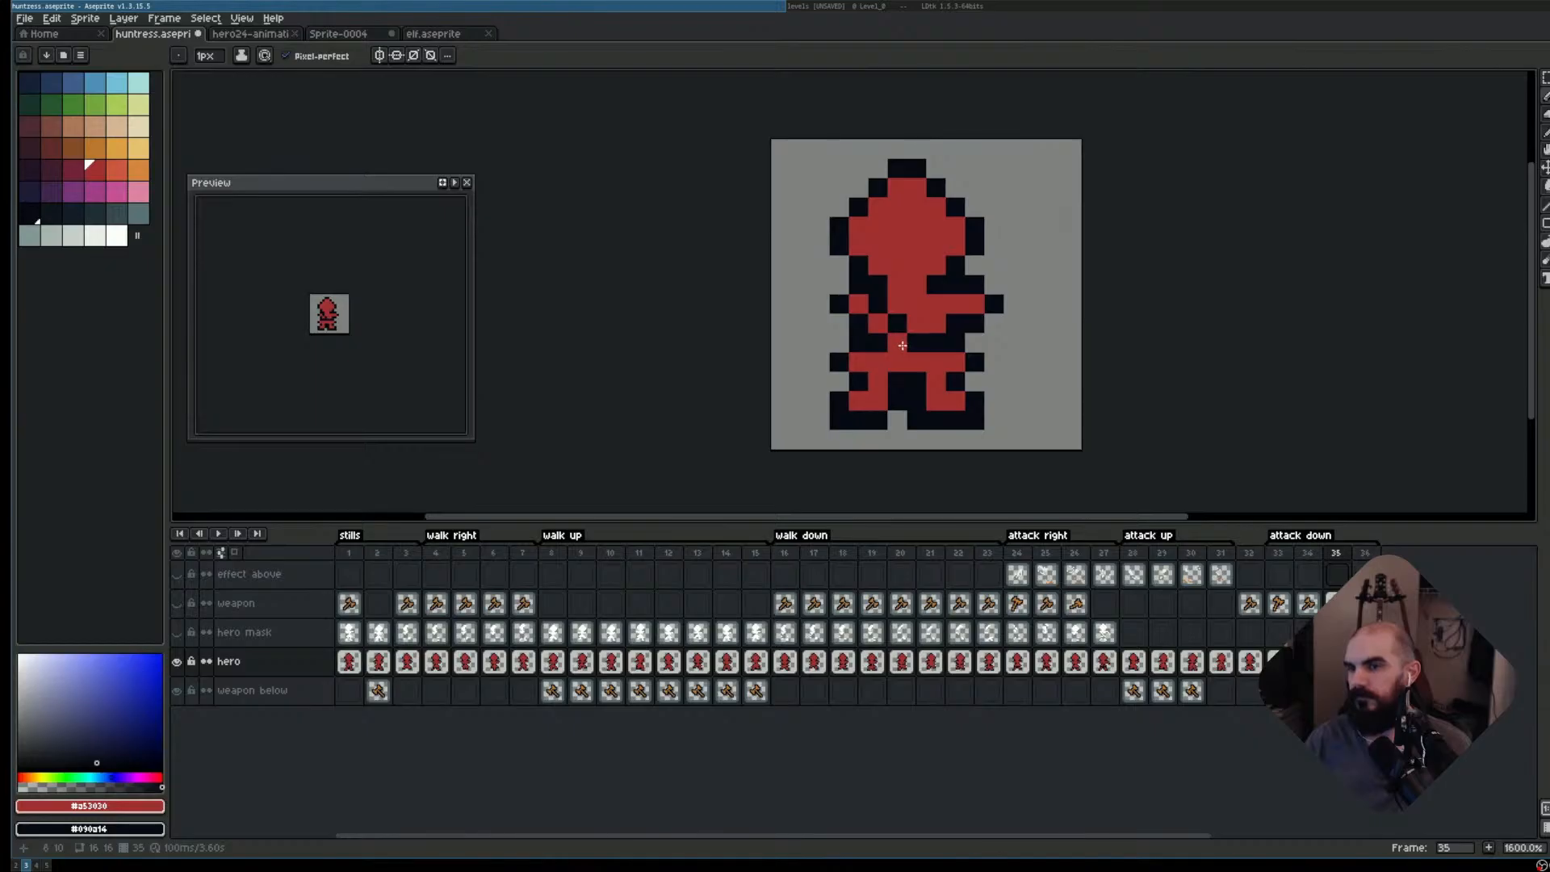
right_click(967, 320)
left_click(962, 316)
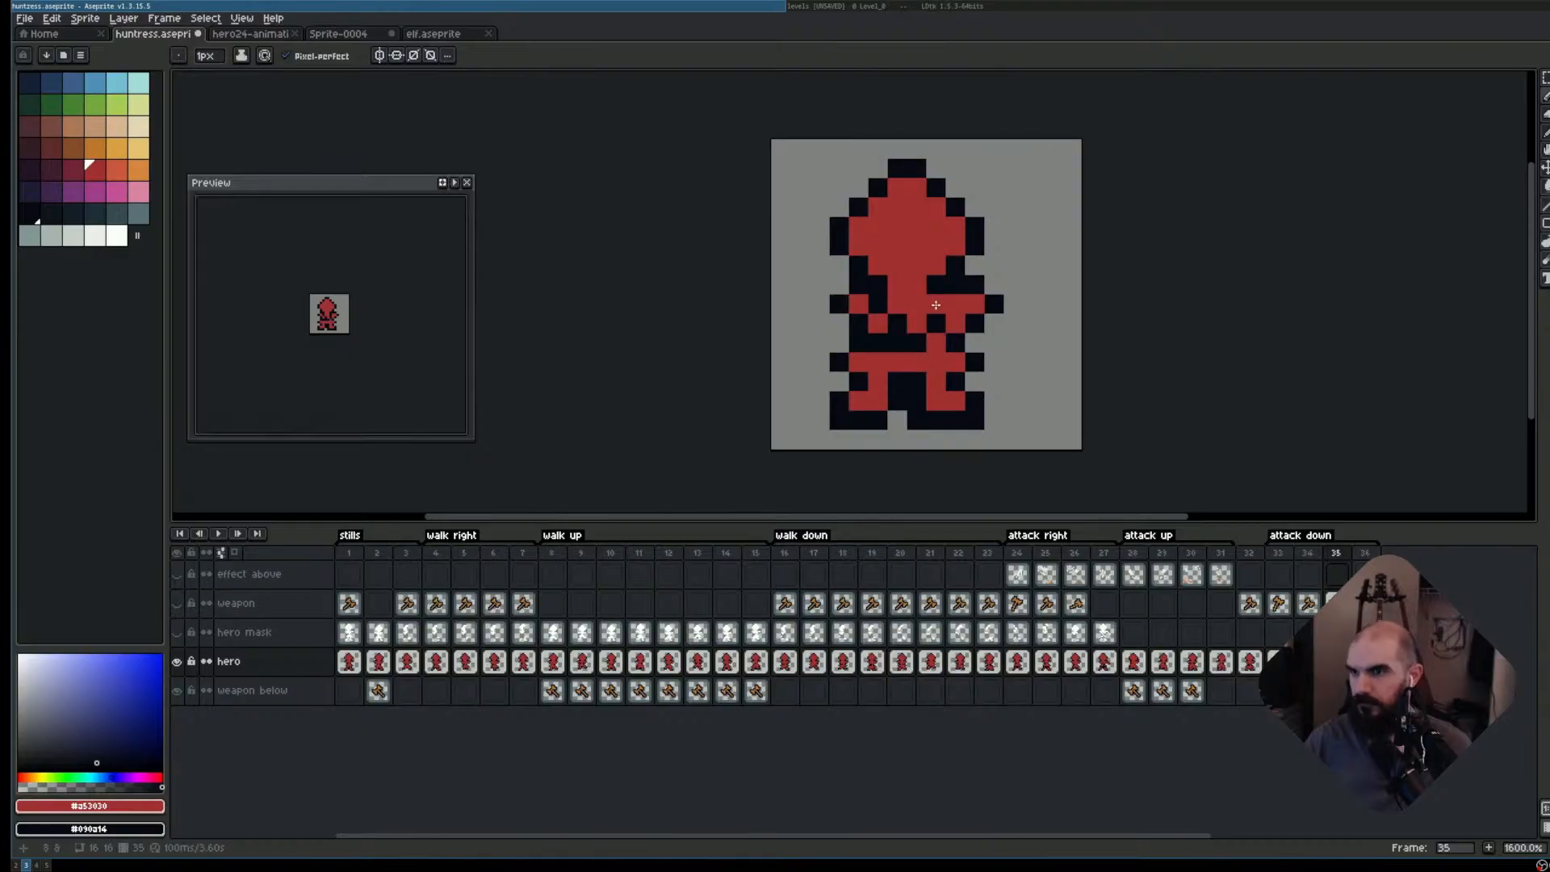
right_click(954, 304)
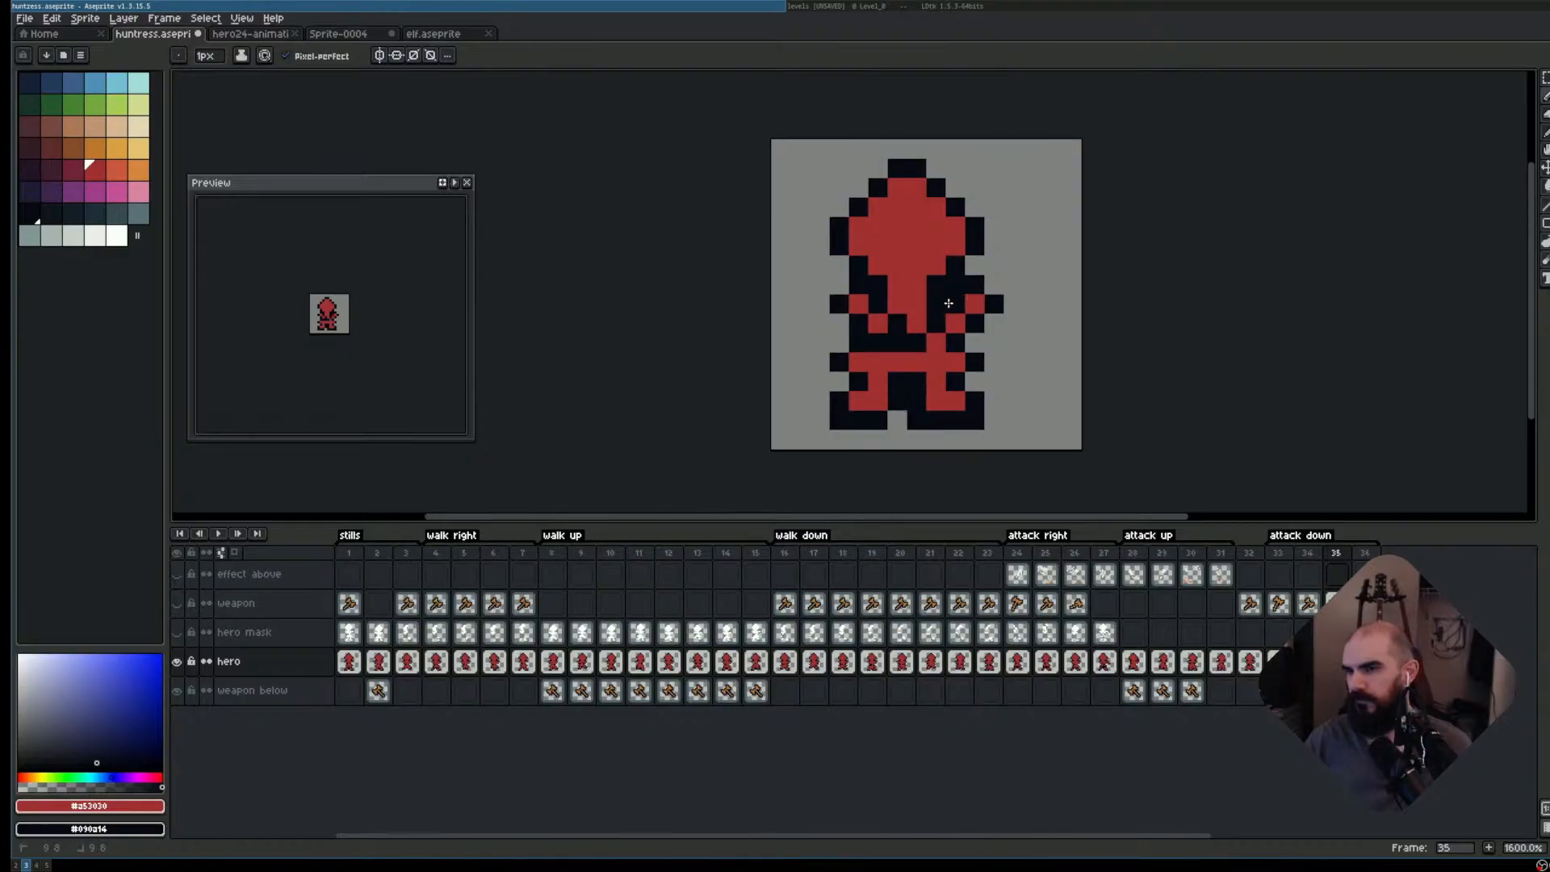
right_click(937, 354)
- Play the attack down animation from frame 36 and show the weapon layer
key("Right")
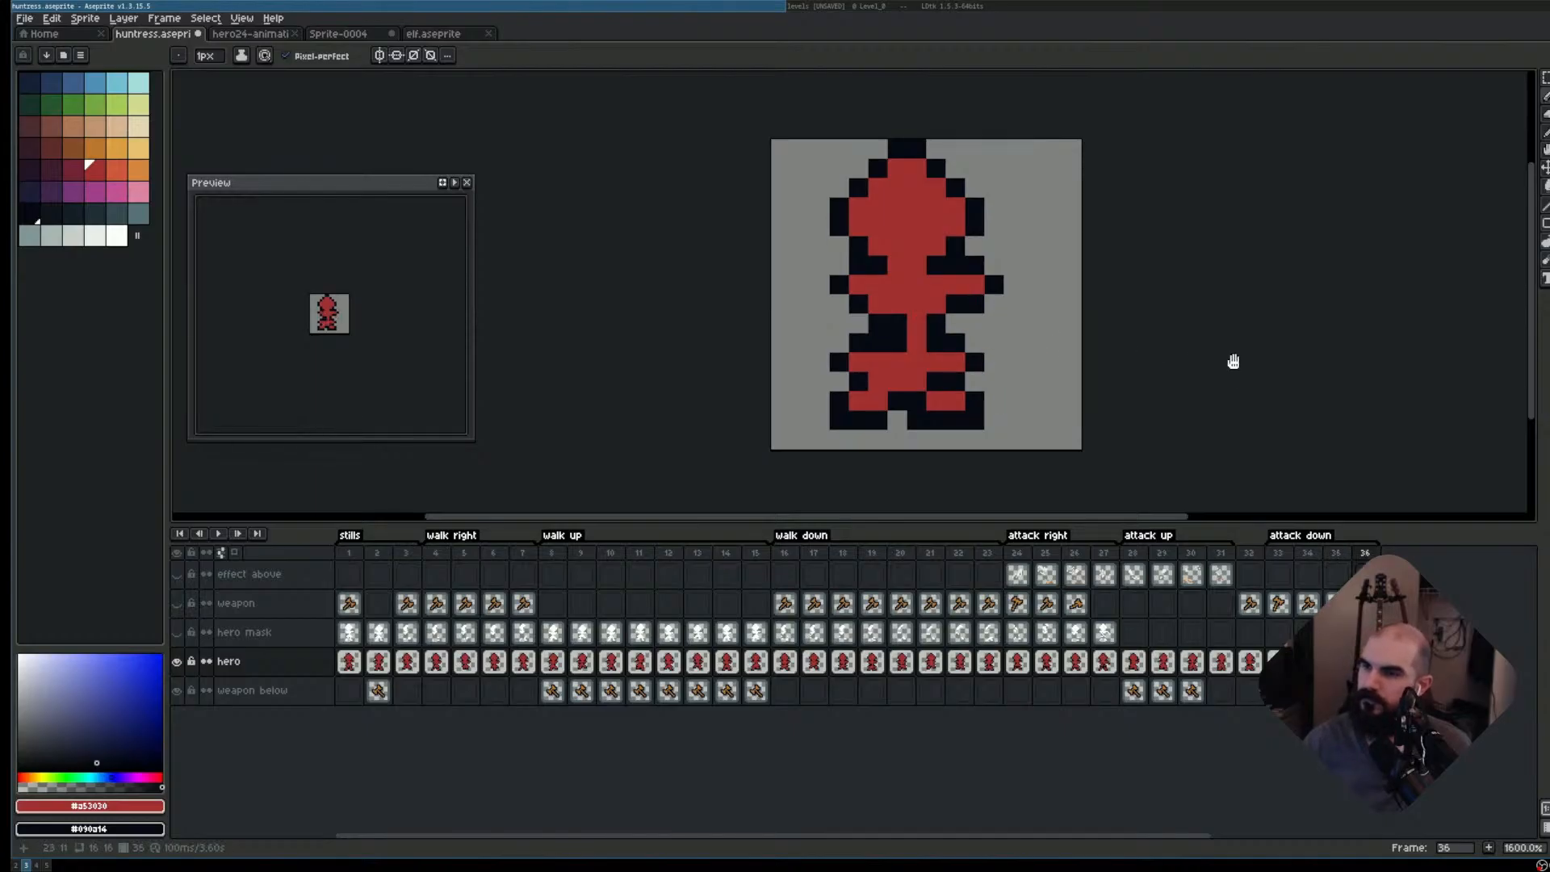
key("Return")
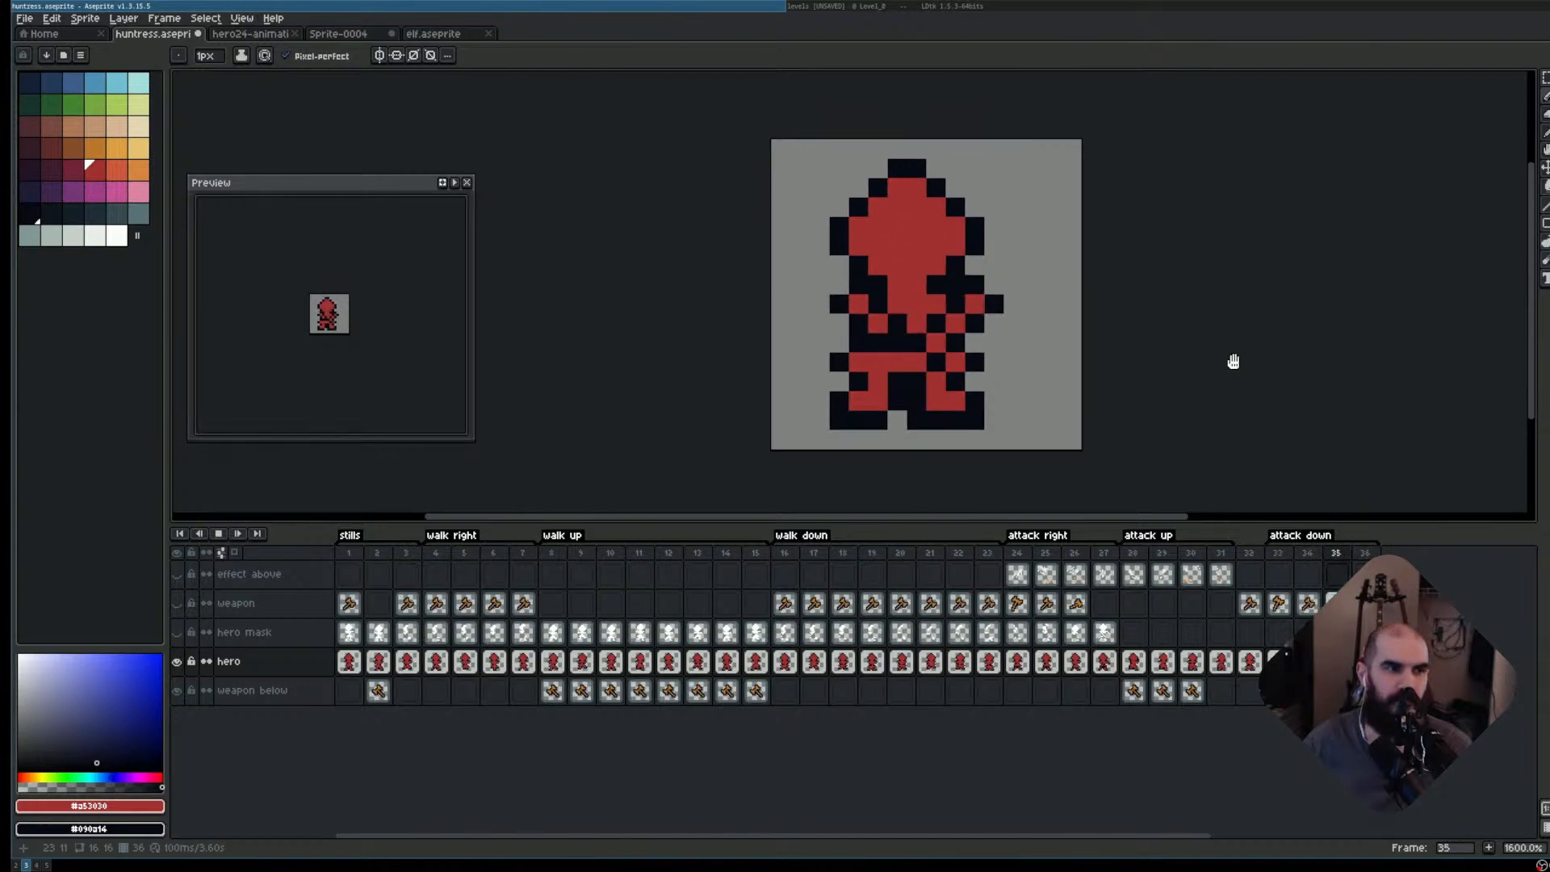
left_click(176, 604)
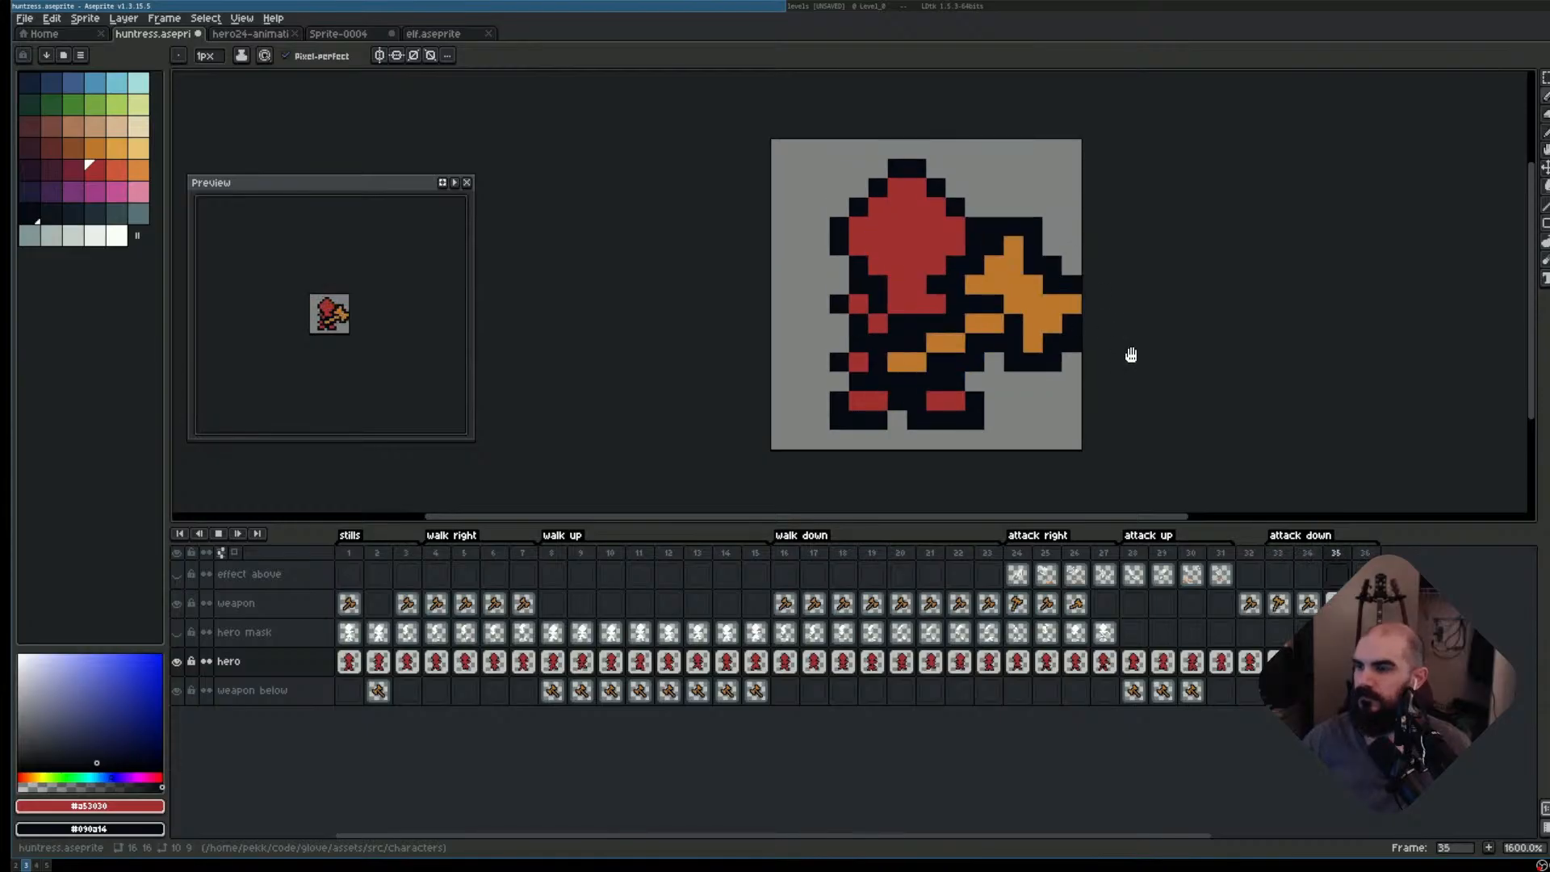
- Copy the effect above cels from attack right frames 24 to 27 into attack down frames 33 to 36
key("Return")
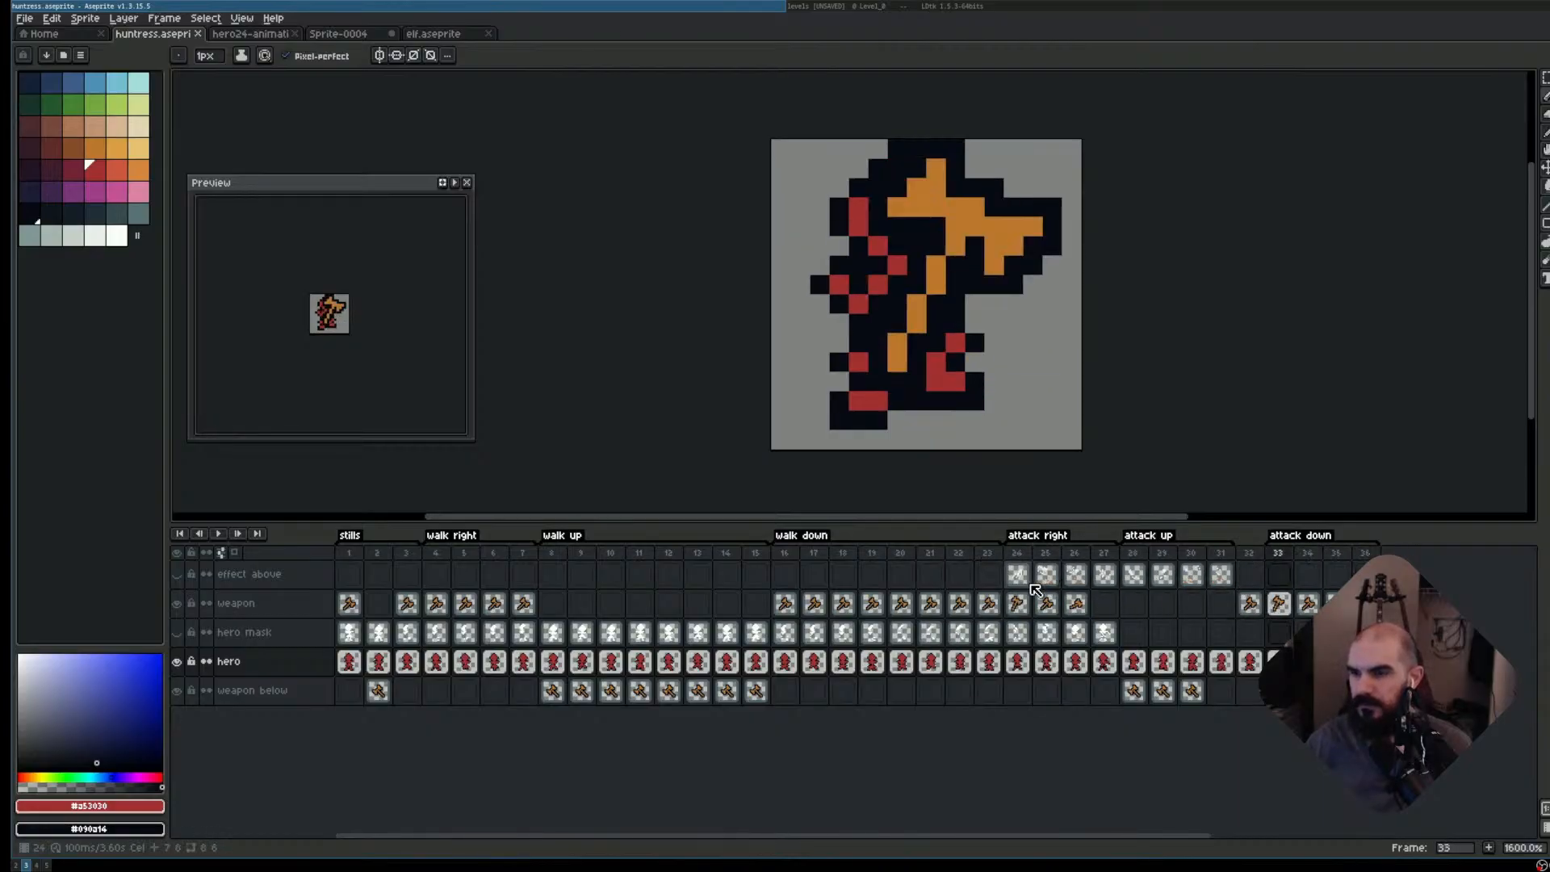
left_click(1019, 576)
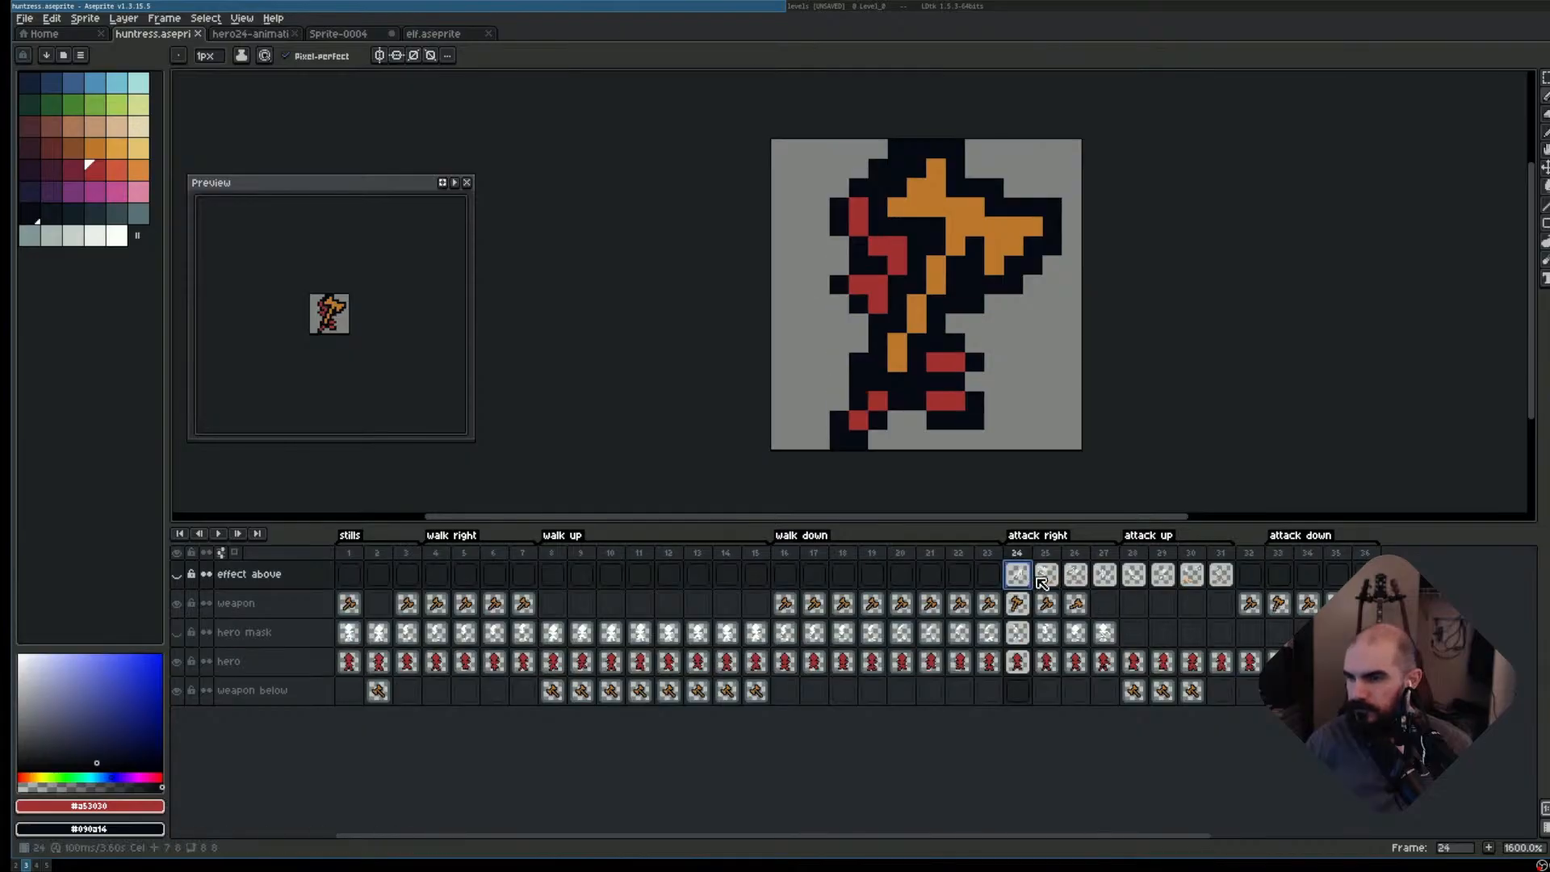
left_click(1105, 575, "shift")
left_click_drag(1105, 579, 1296, 578)
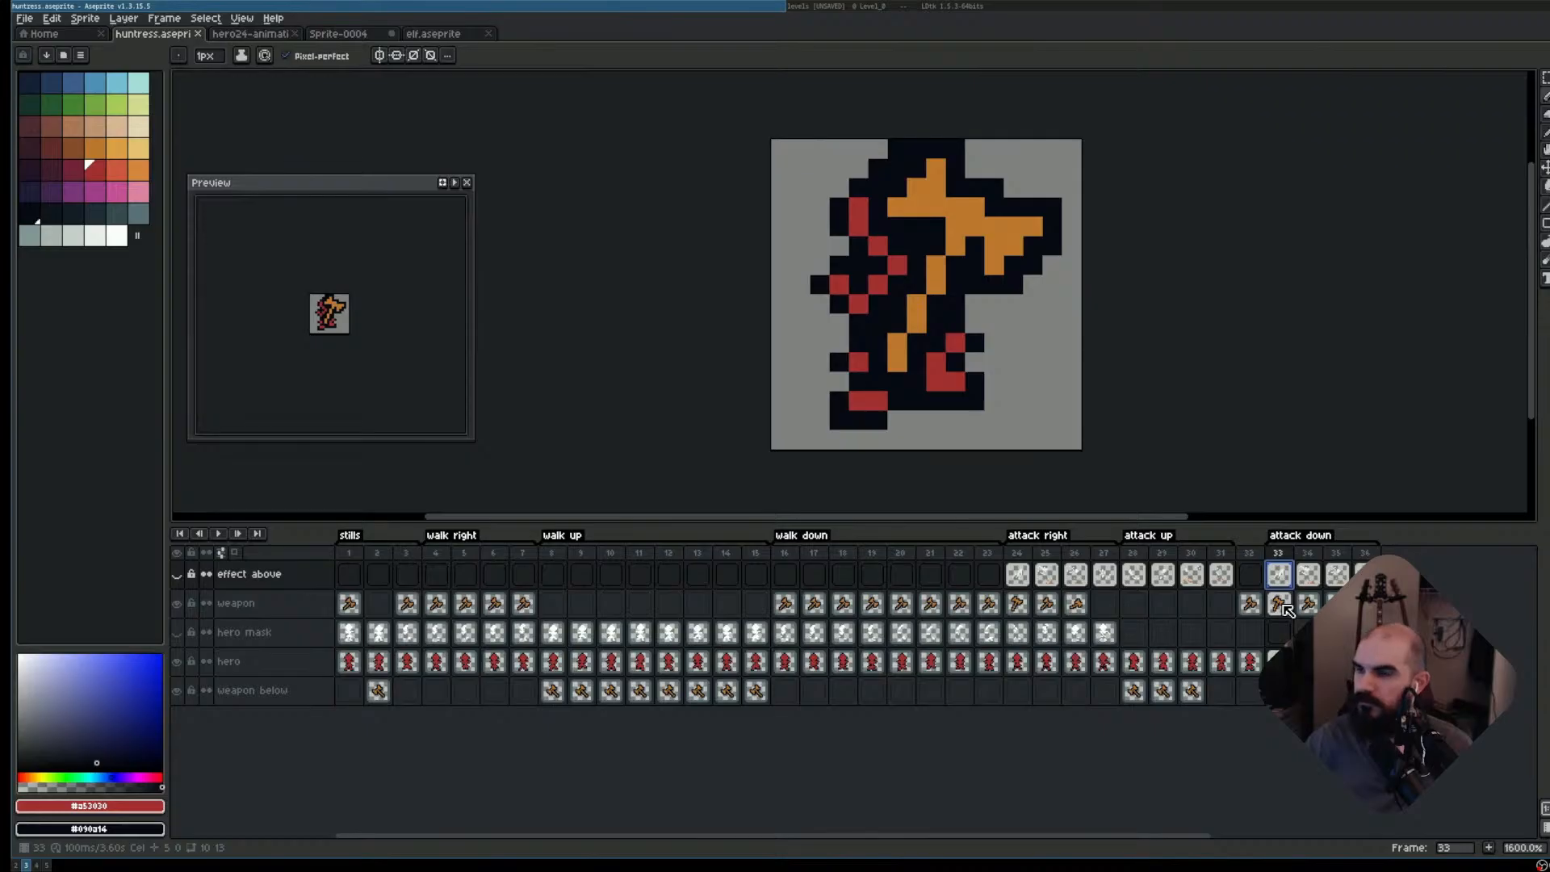
- Show the effect above layer and save the sprite
left_click(177, 574)
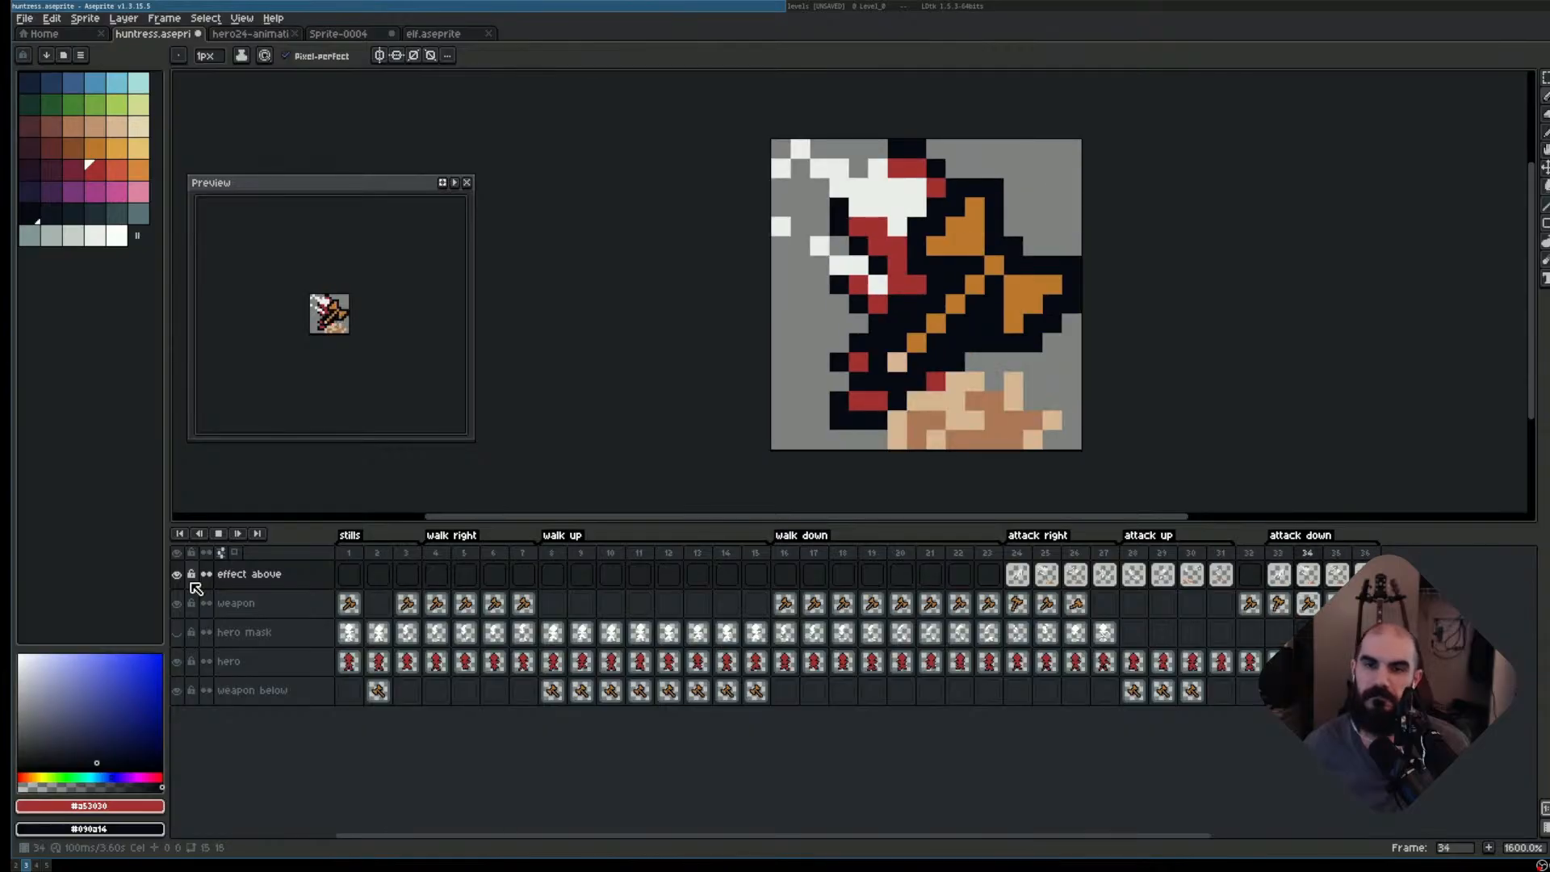
key("ctrl+s")
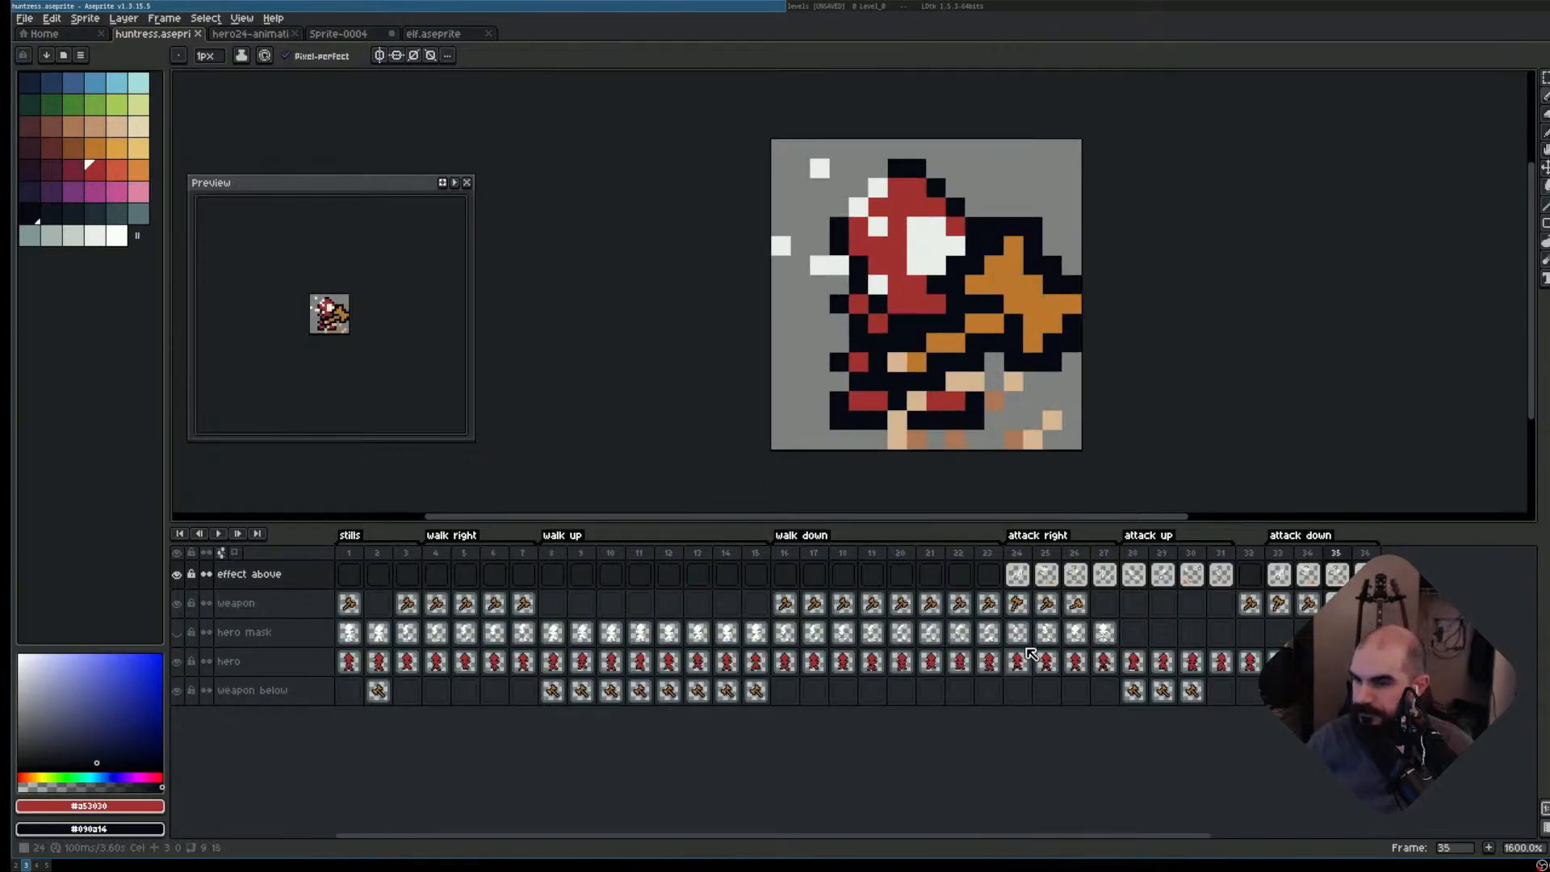
- Step through the attack right frames from 24 onward to examine how the effect lines up with the hero and weapon
left_click(1018, 553)
key("Right")
key("Right")
key("Right")
left_click(1019, 554)
key("Right")
key("Right")
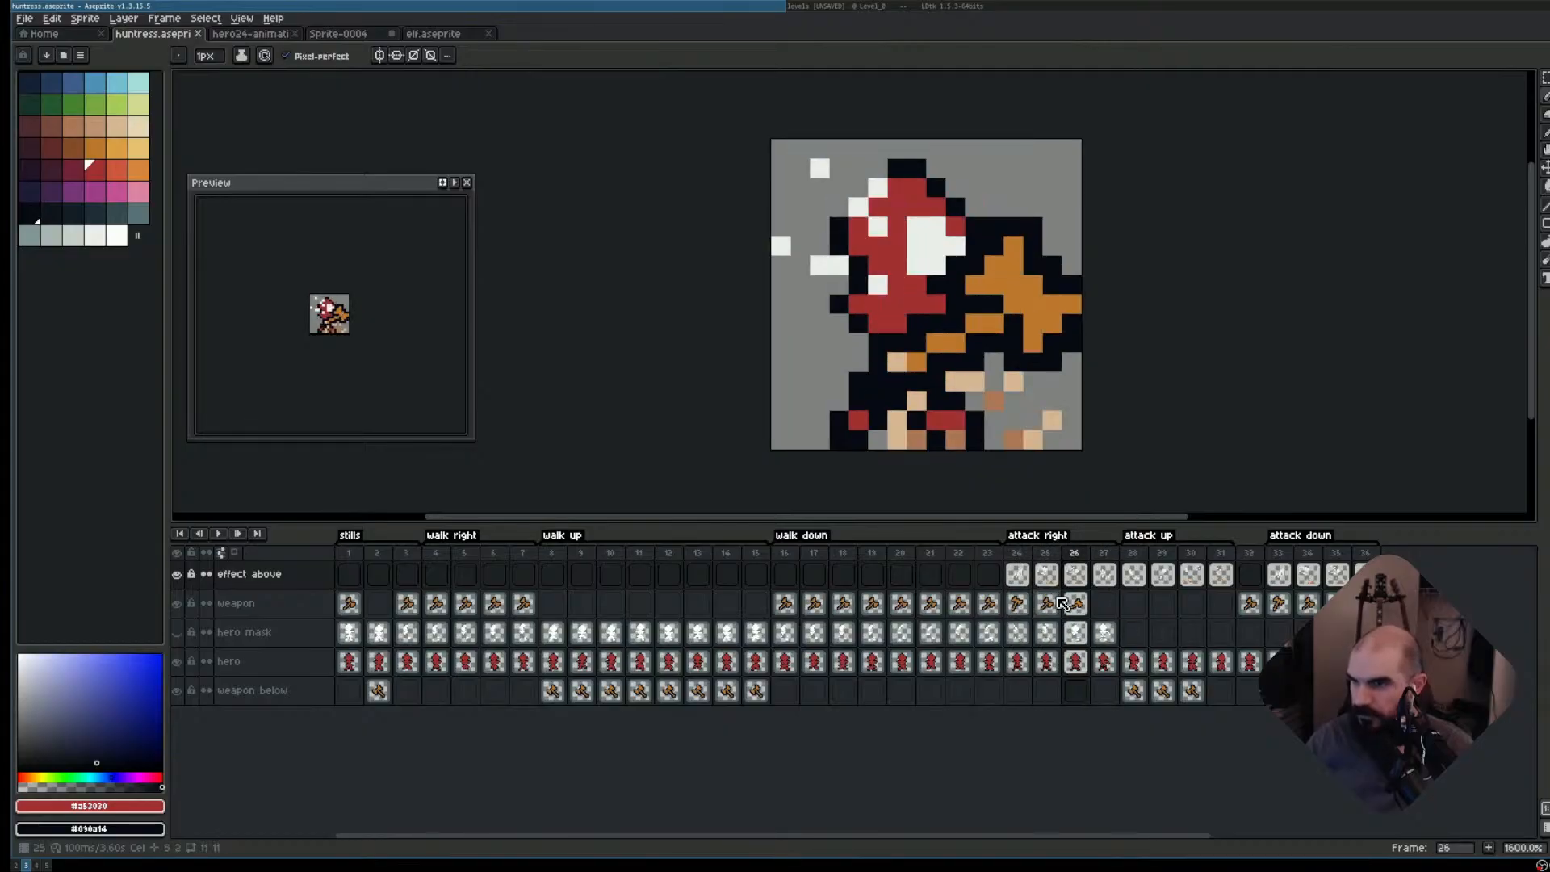
- Select the hero mask cels of frames 24 to 27, trying out a pixel selection loaded from the effect above layer
left_click(1107, 664)
left_click_drag(1024, 643, 1090, 635)
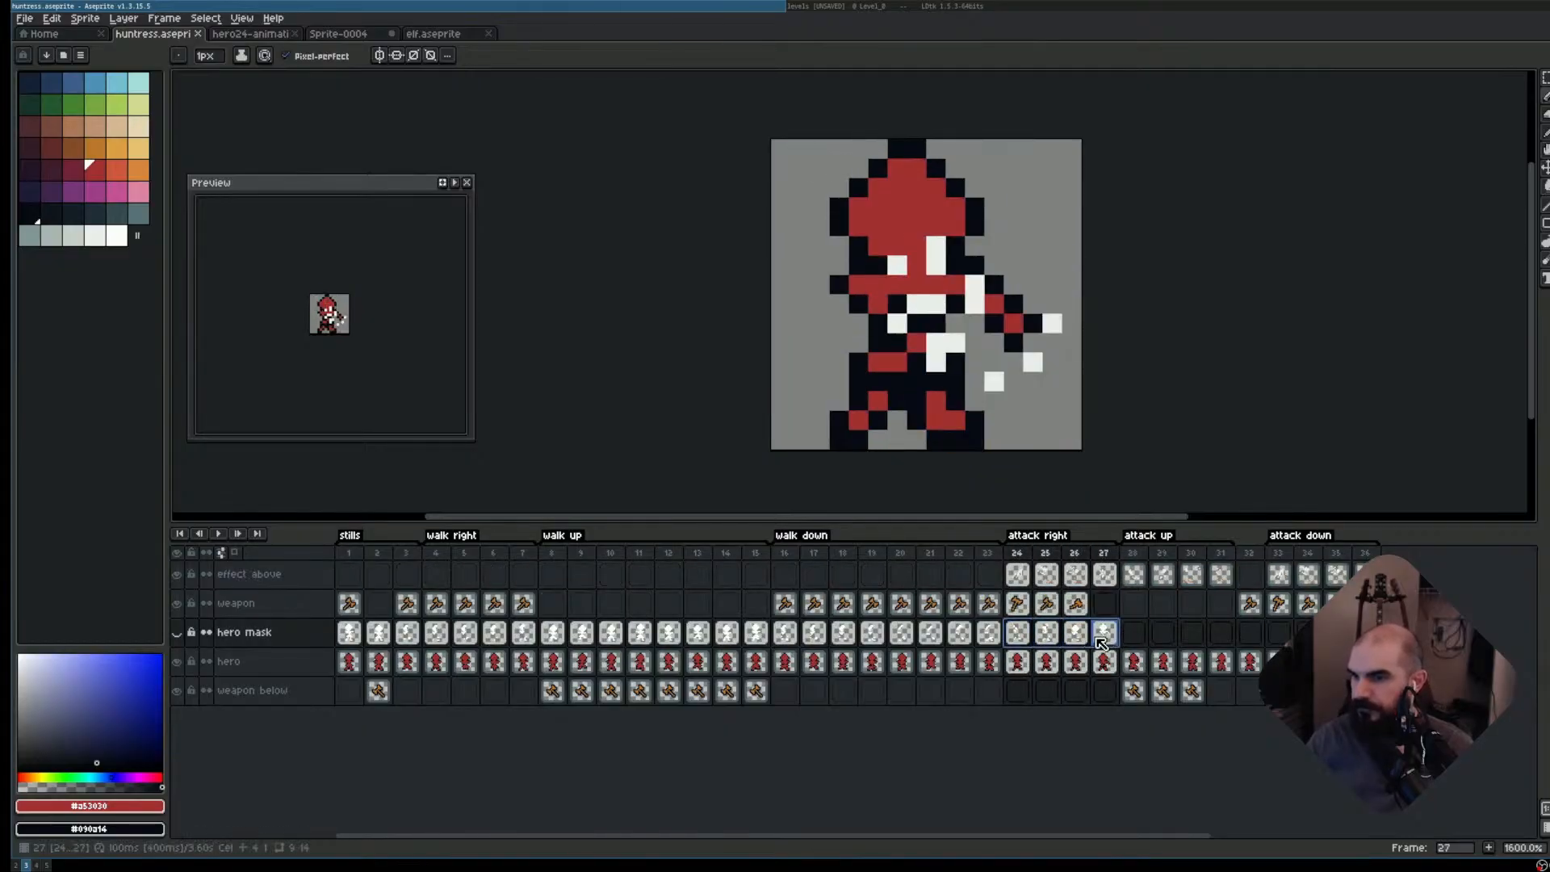
left_click(267, 578, "ctrl")
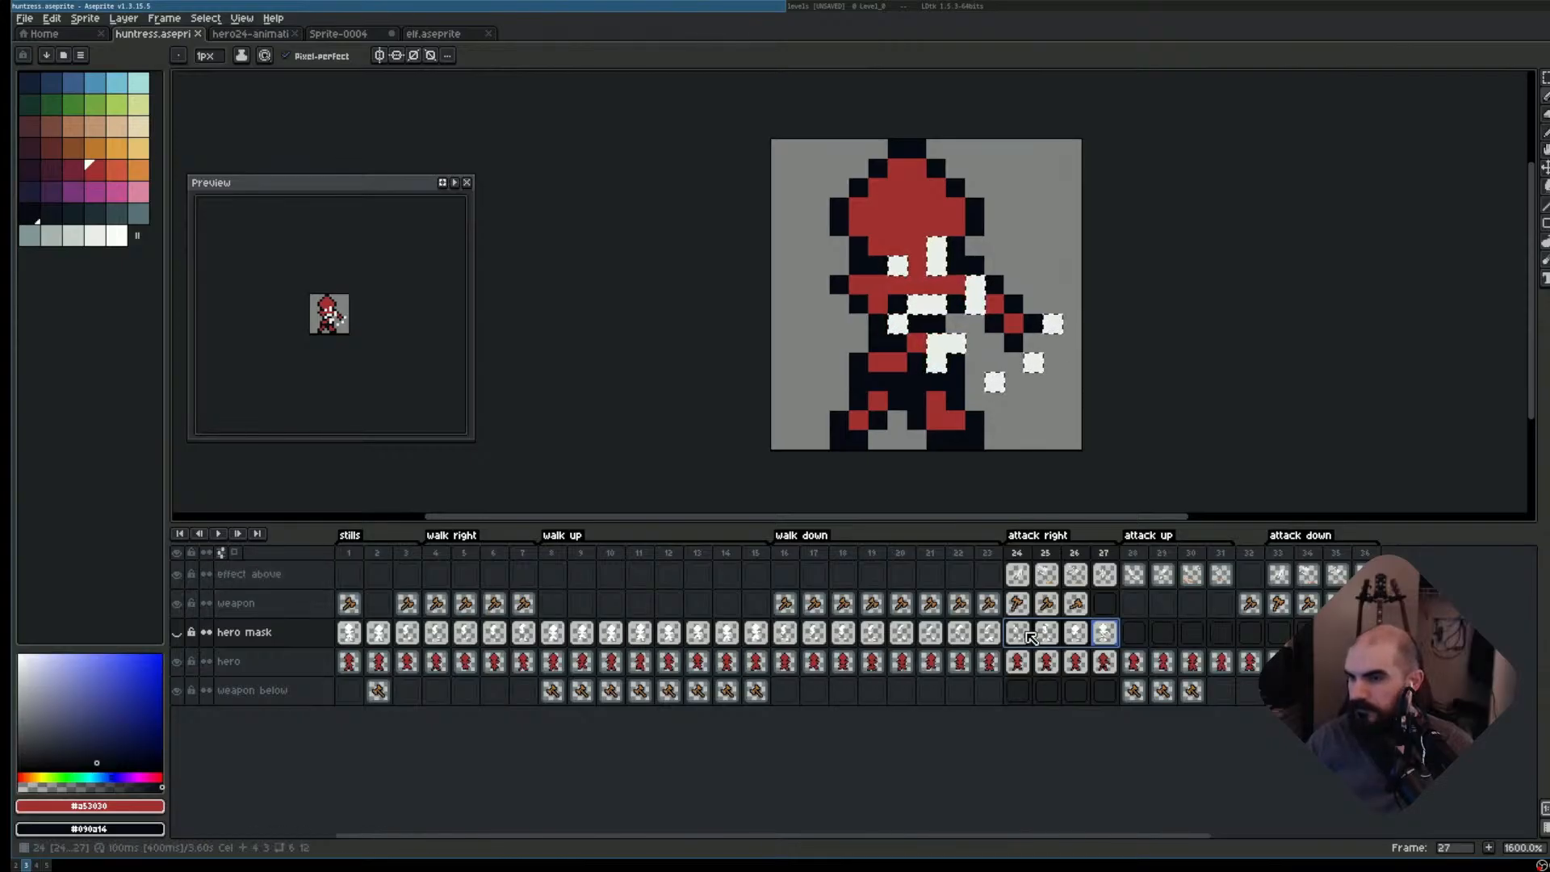
key("ctrl+d")
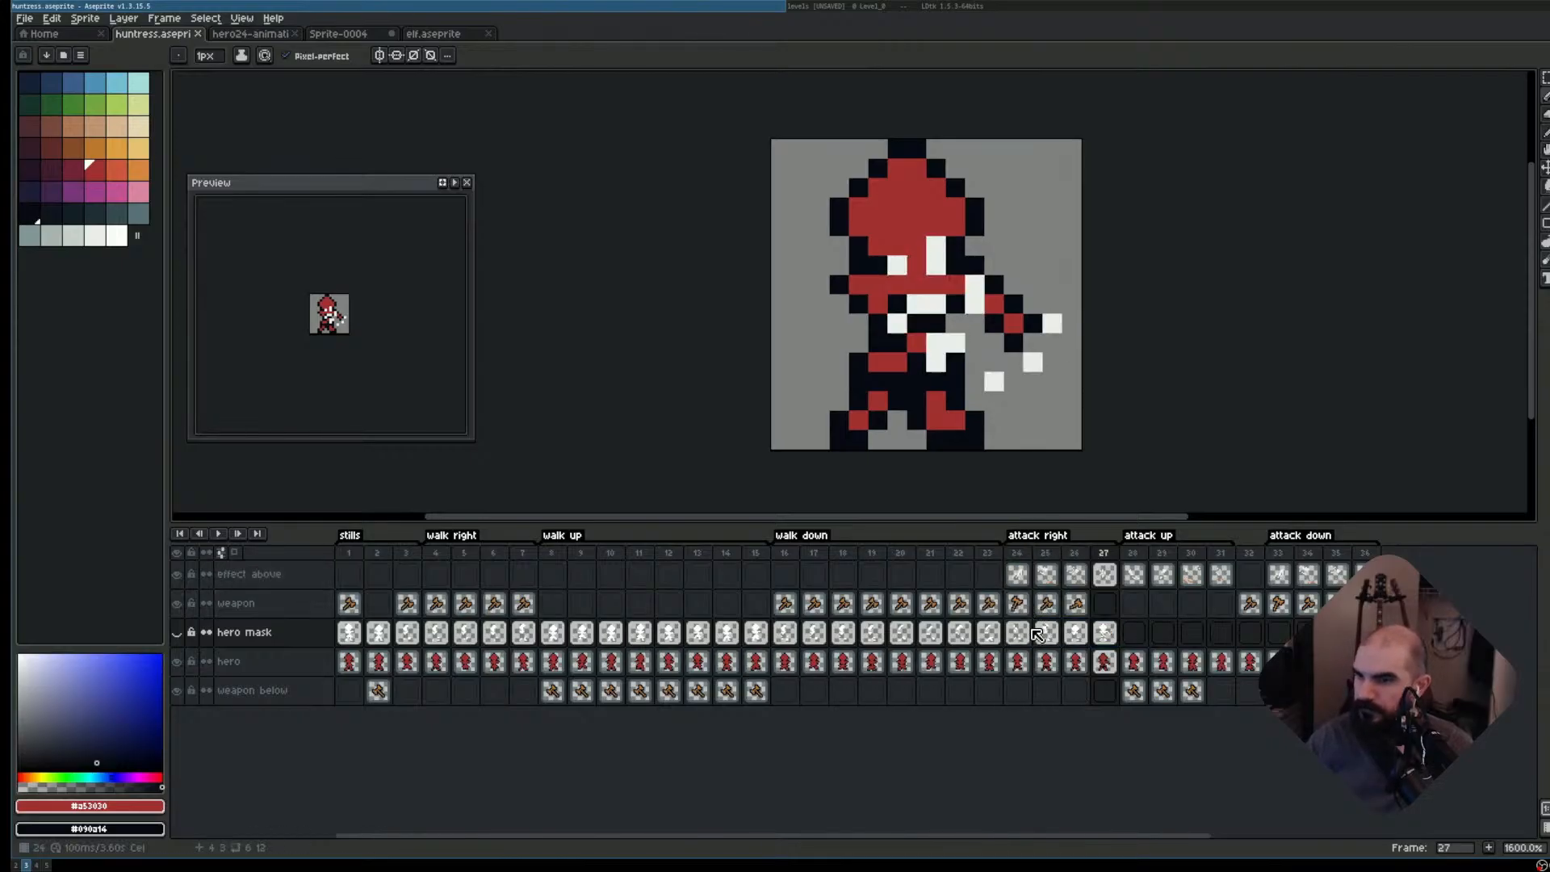
left_click_drag(1021, 633, 1104, 634)
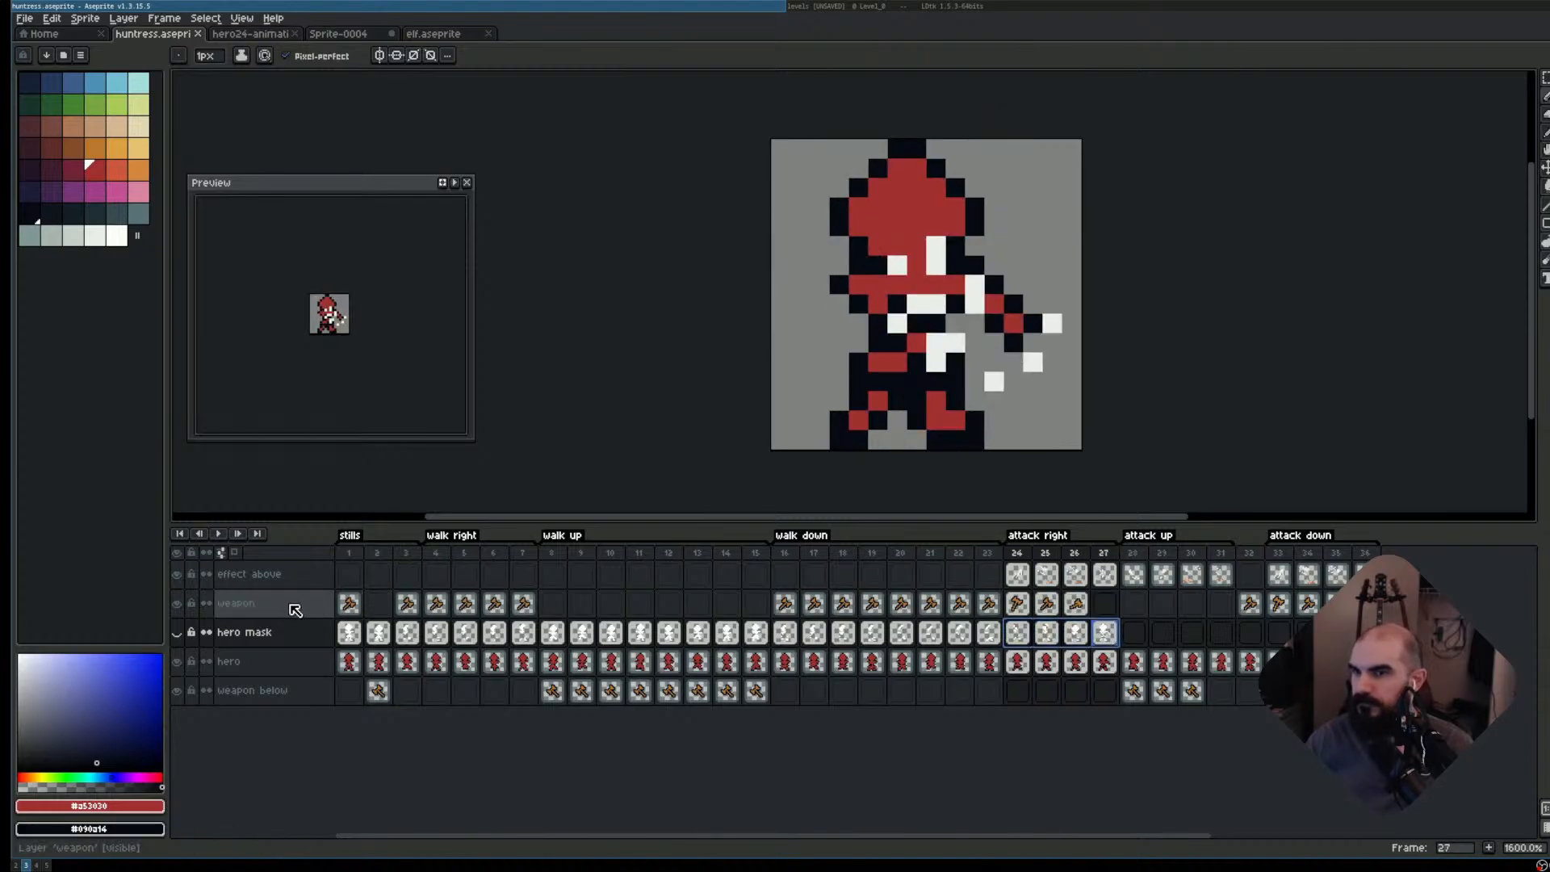
- Make the hero mask layer visible and hide the weapon layer, keeping the mask cels on frames 24 to 27
key("Delete")
key("ctrl+z")
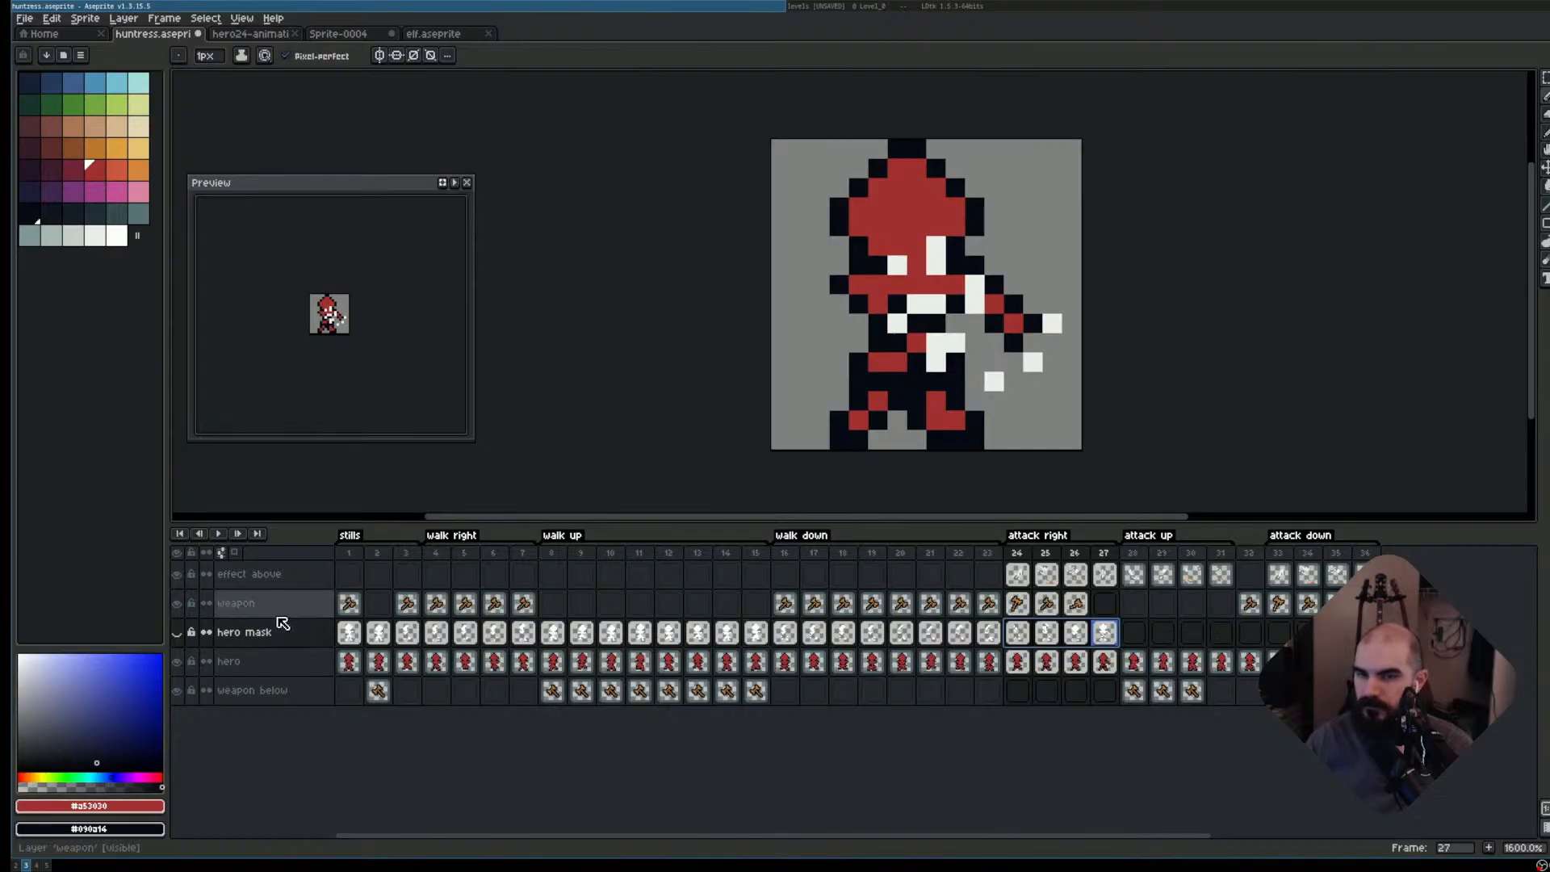
left_click(176, 633)
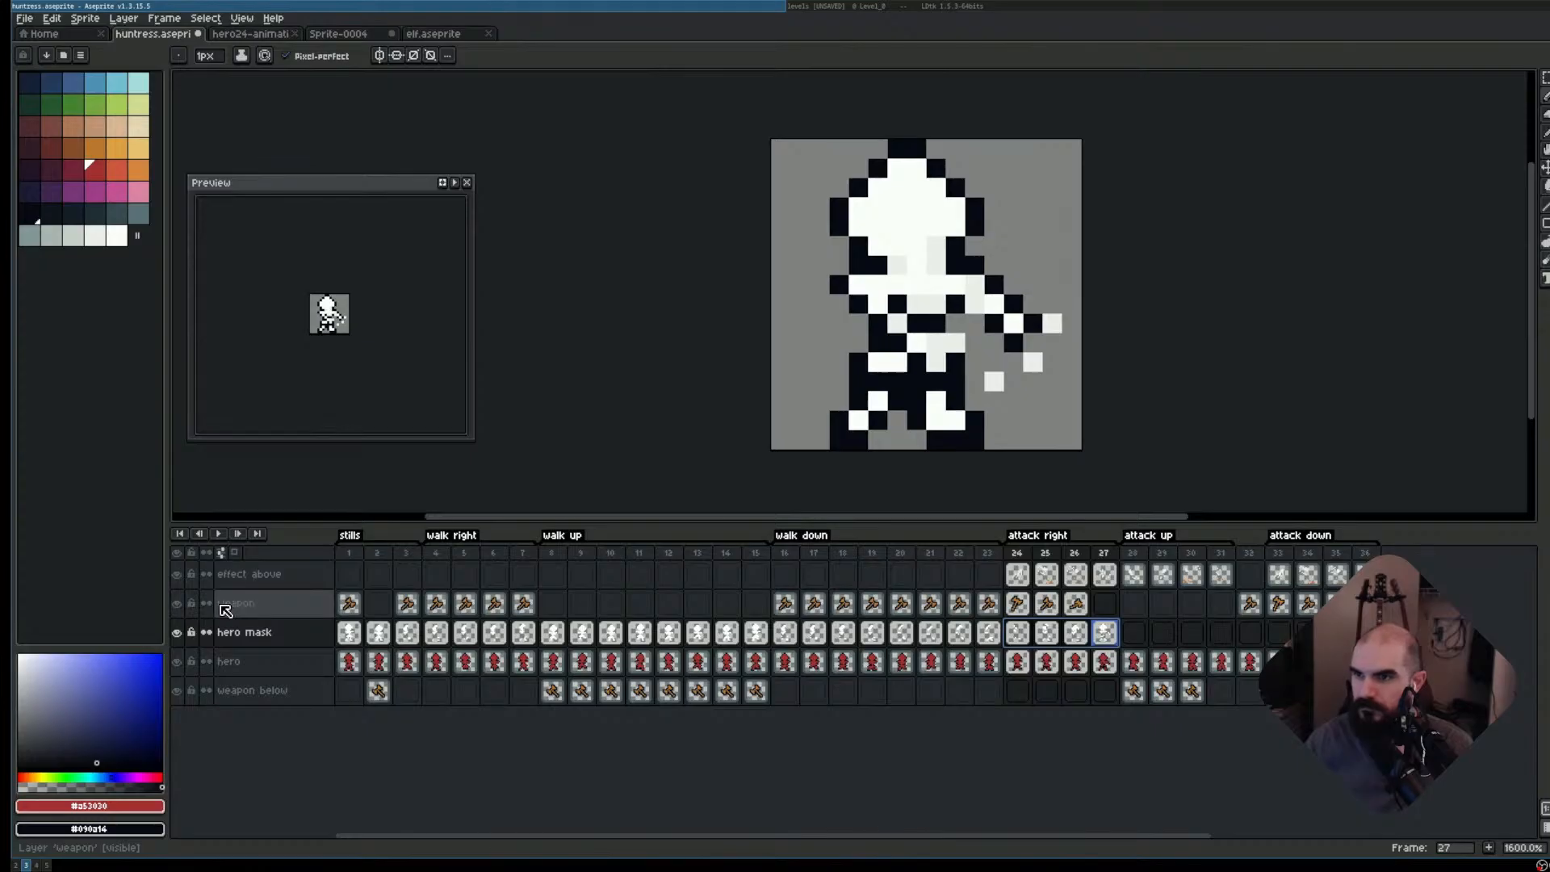
key("Delete")
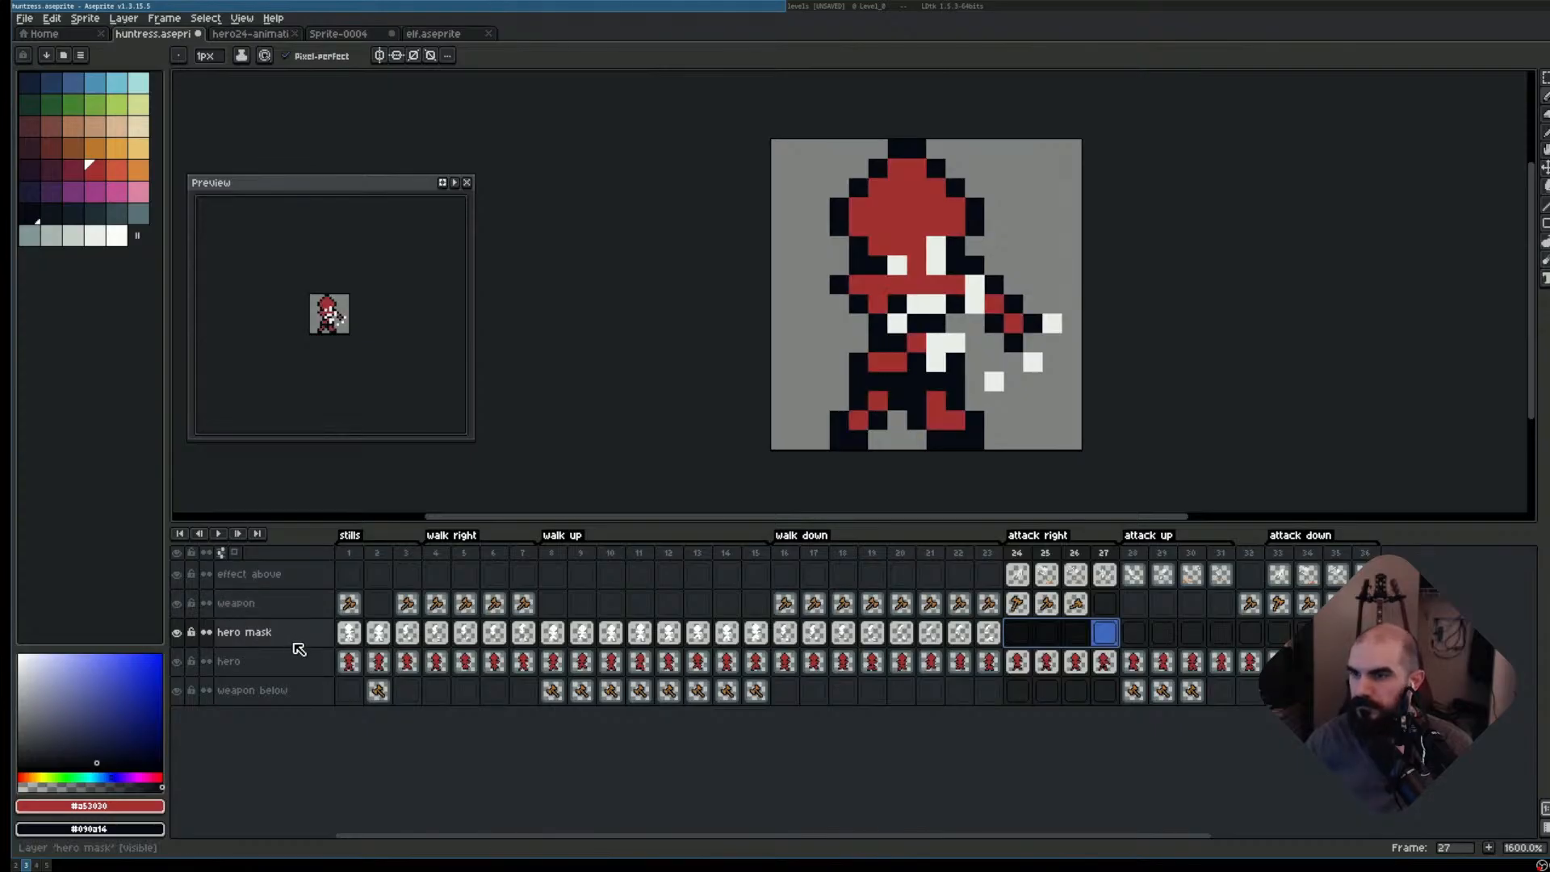
key("ctrl+z")
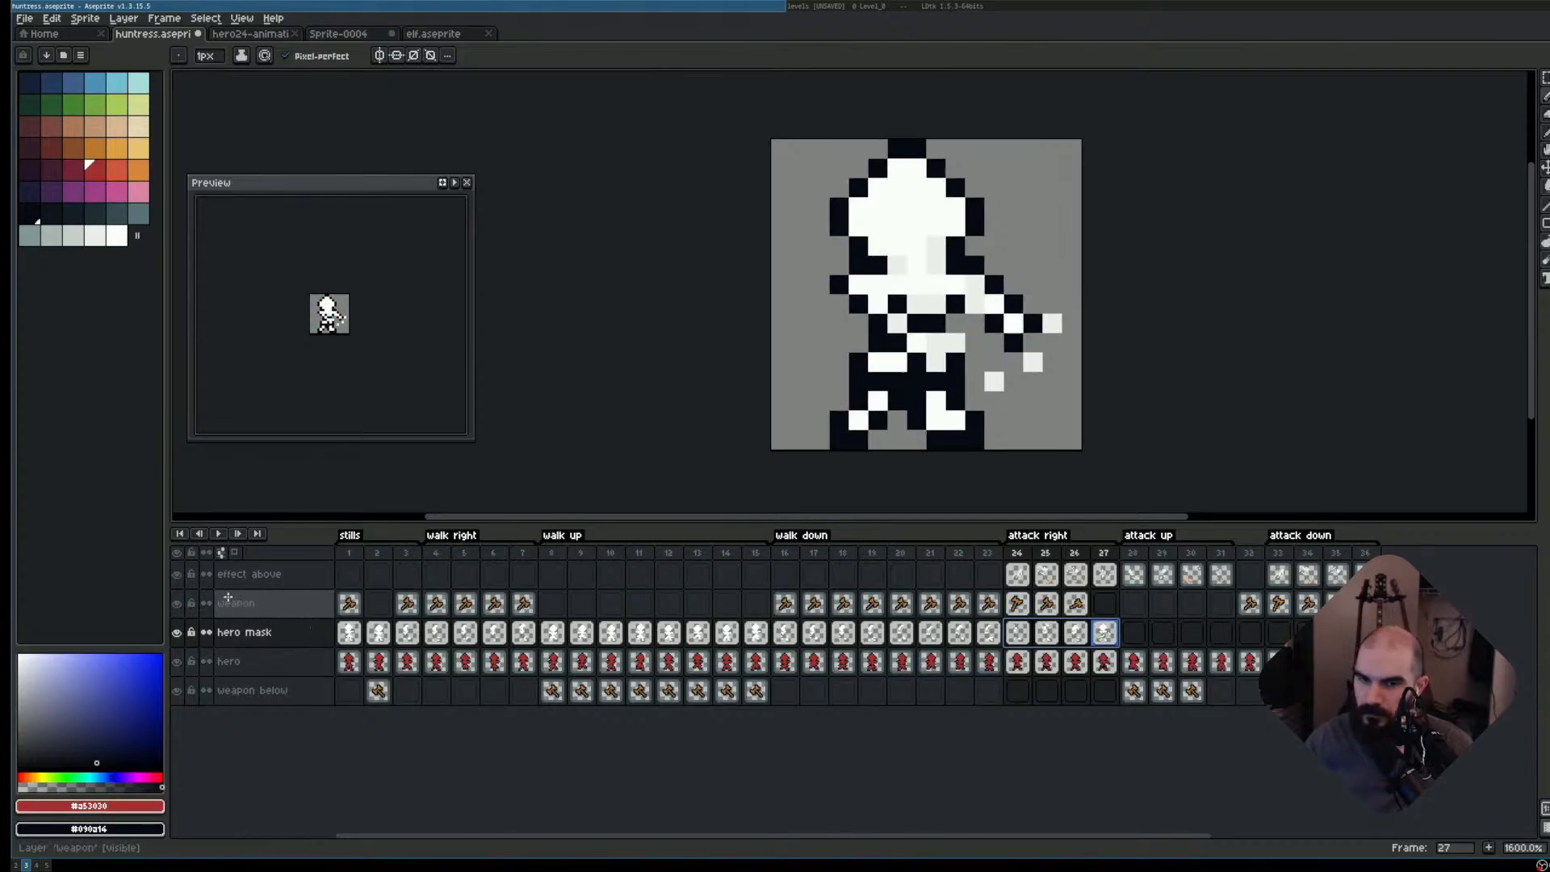
left_click_drag(170, 612, 172, 612)
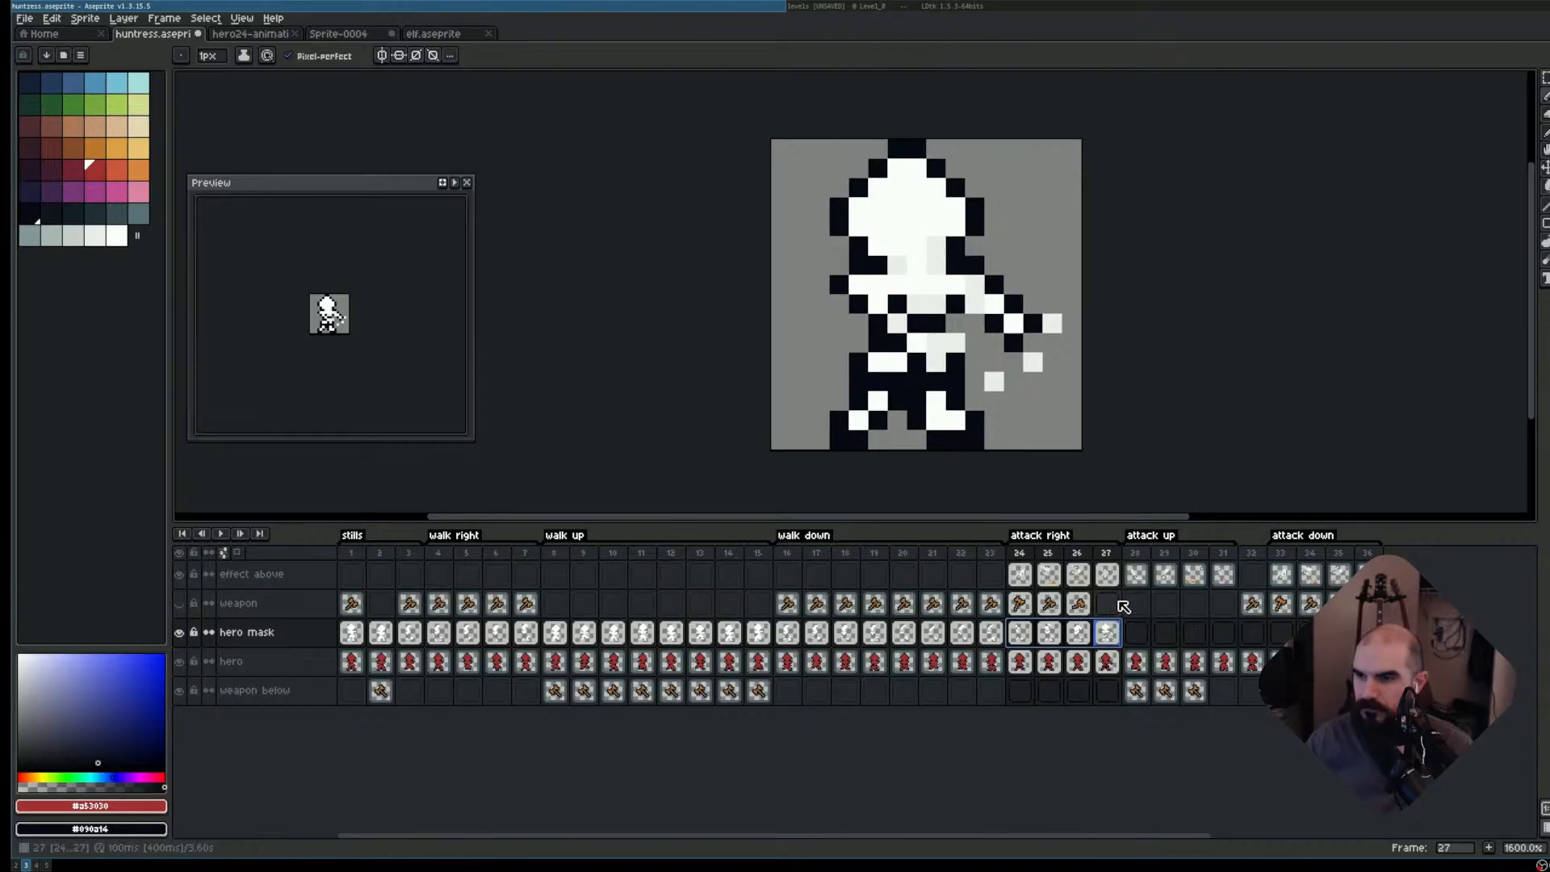
- Play back the attack right animation with the hero mask visible
left_click_drag(1020, 632, 1104, 637)
key("Return")
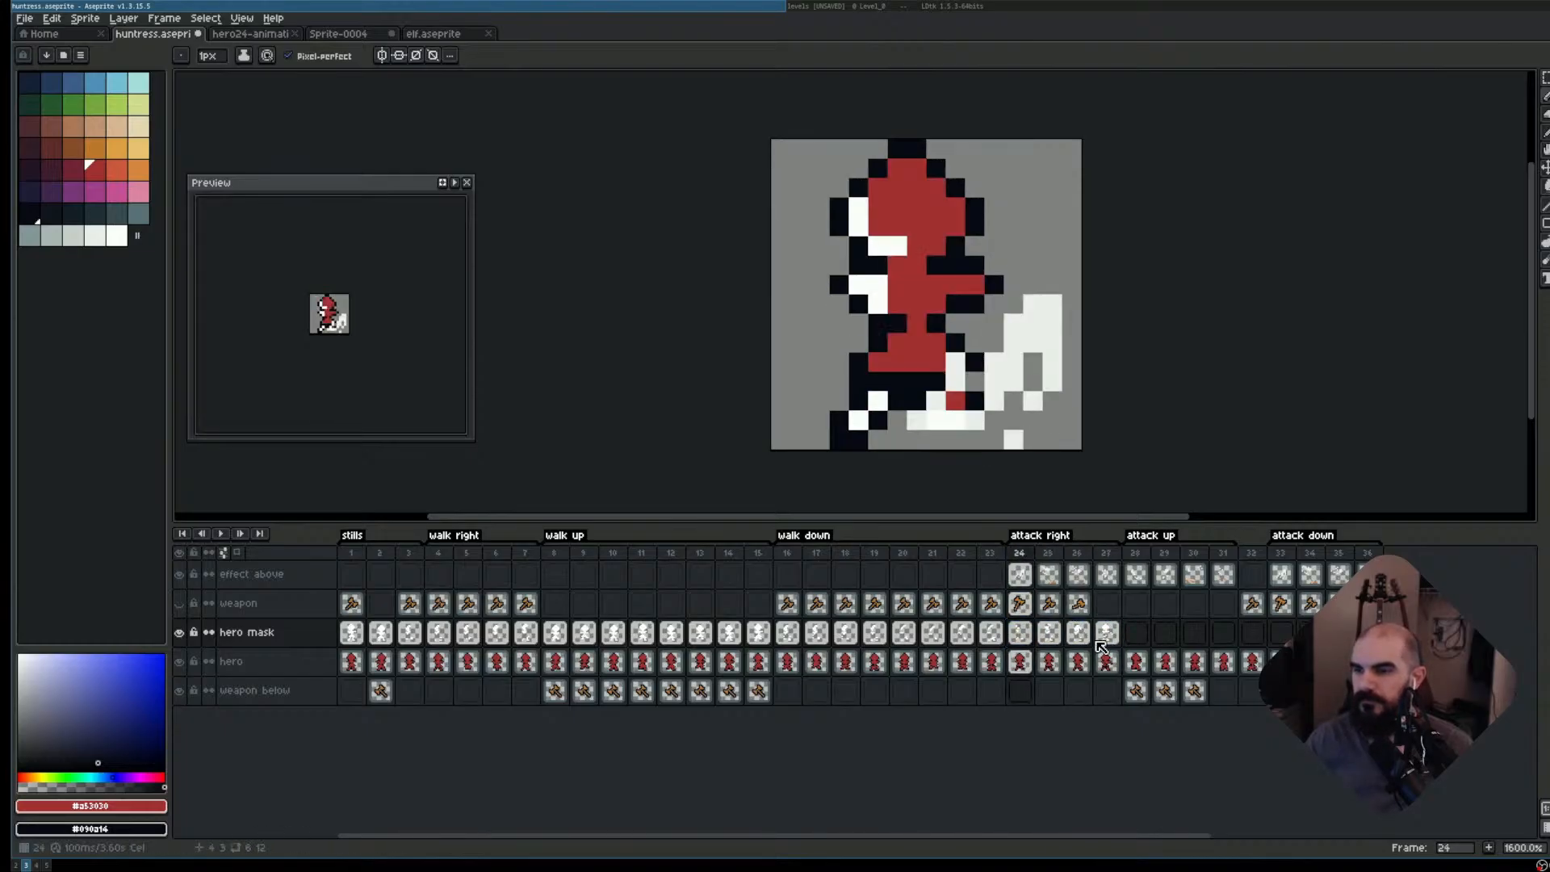
key("Return")
- Check the hero mask on frames 24 and 25 against selections of the weapon and effect above pixels
left_click(250, 609, "ctrl")
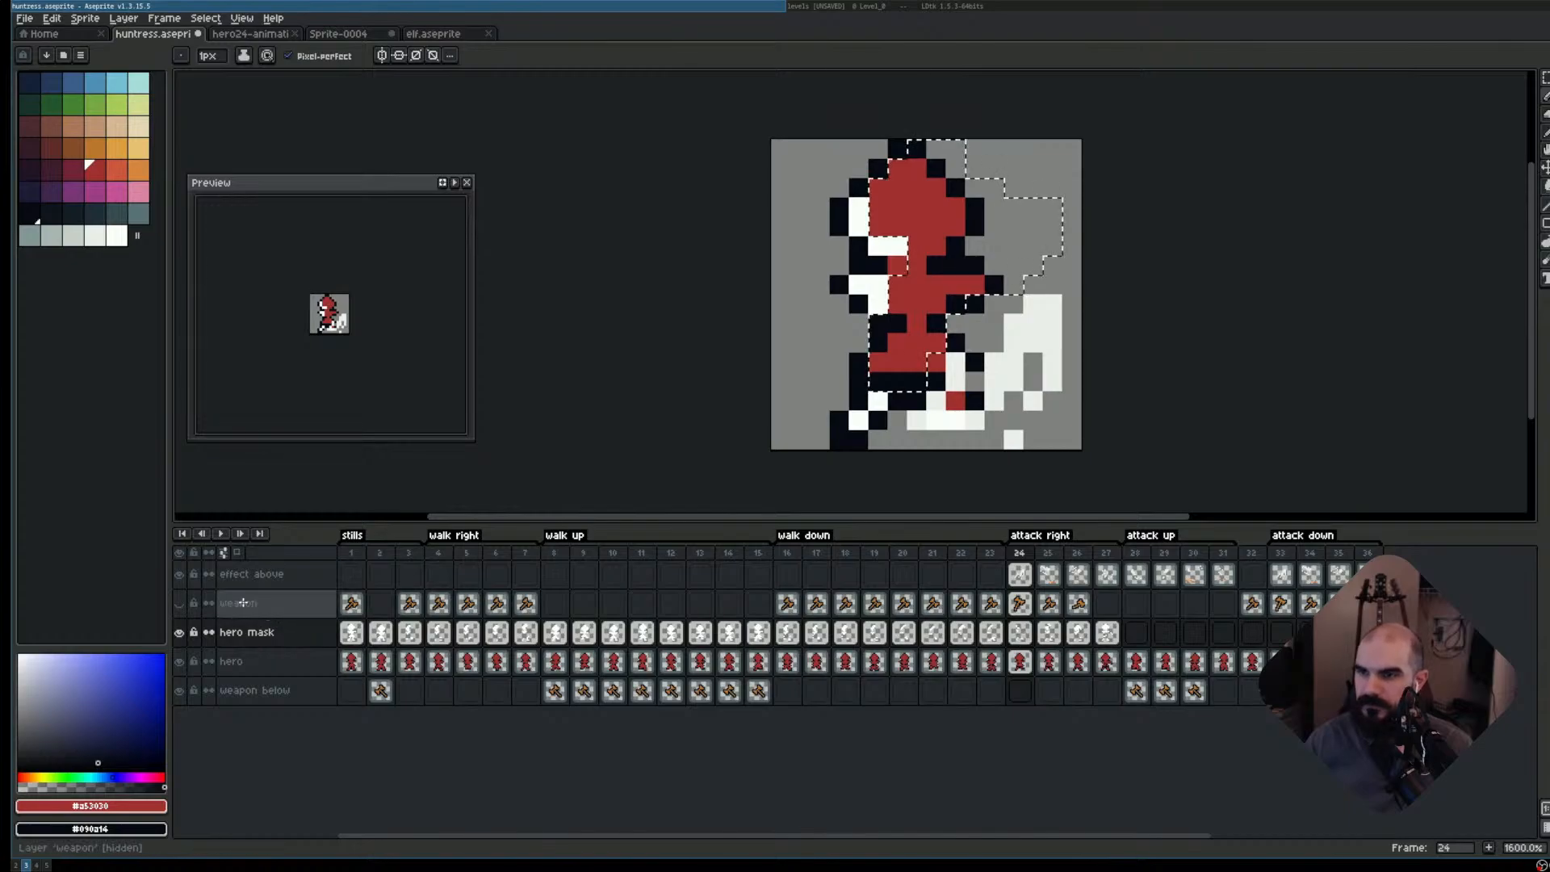
left_click(261, 579, "ctrl+shift")
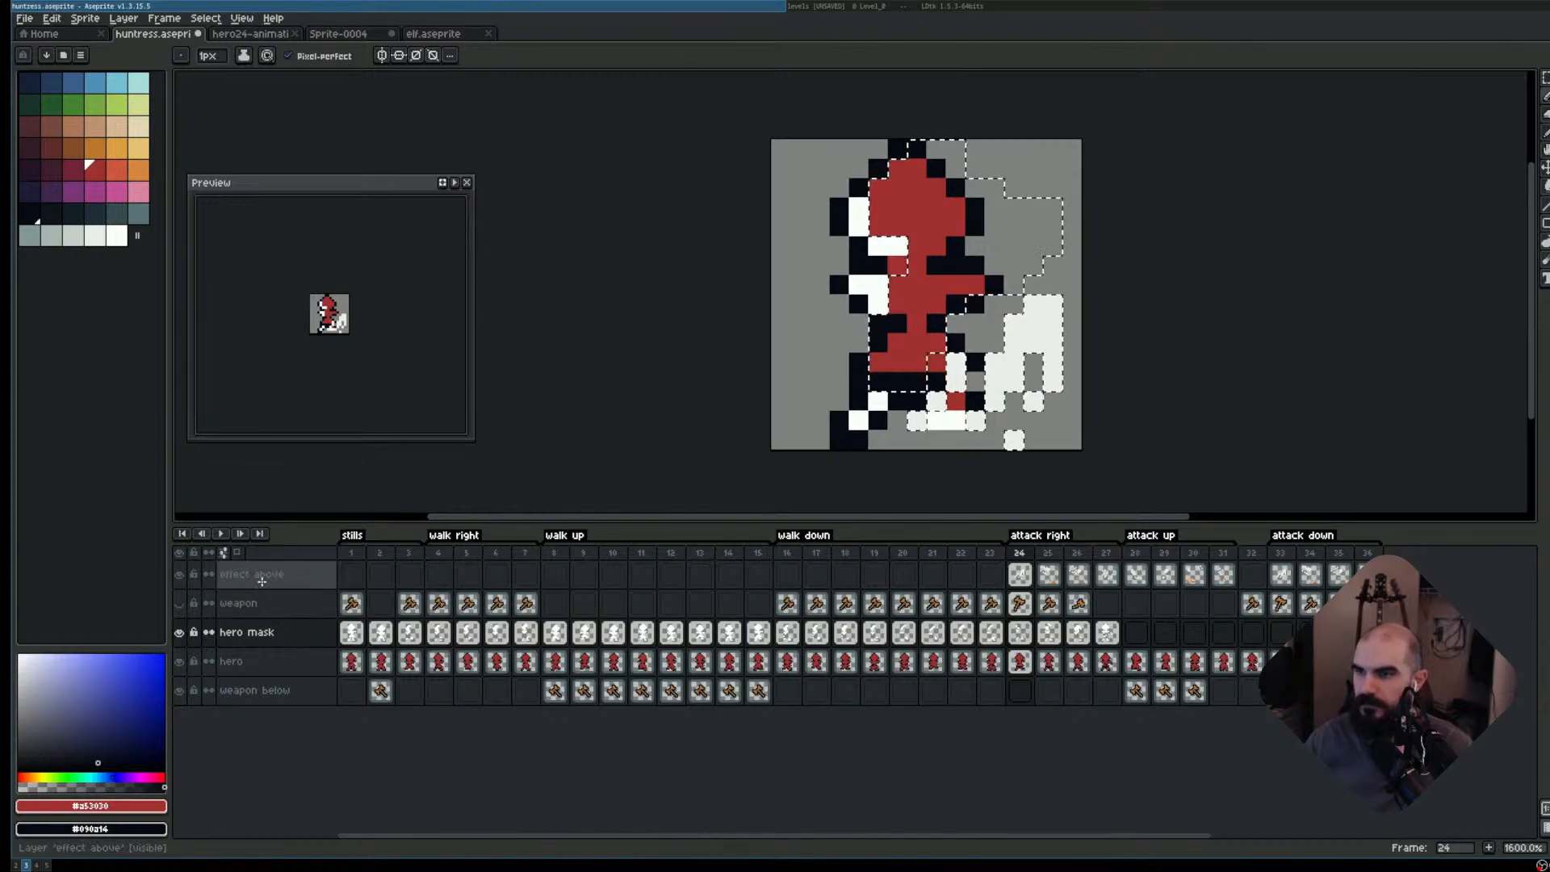
key("ctrl+d")
key("Right")
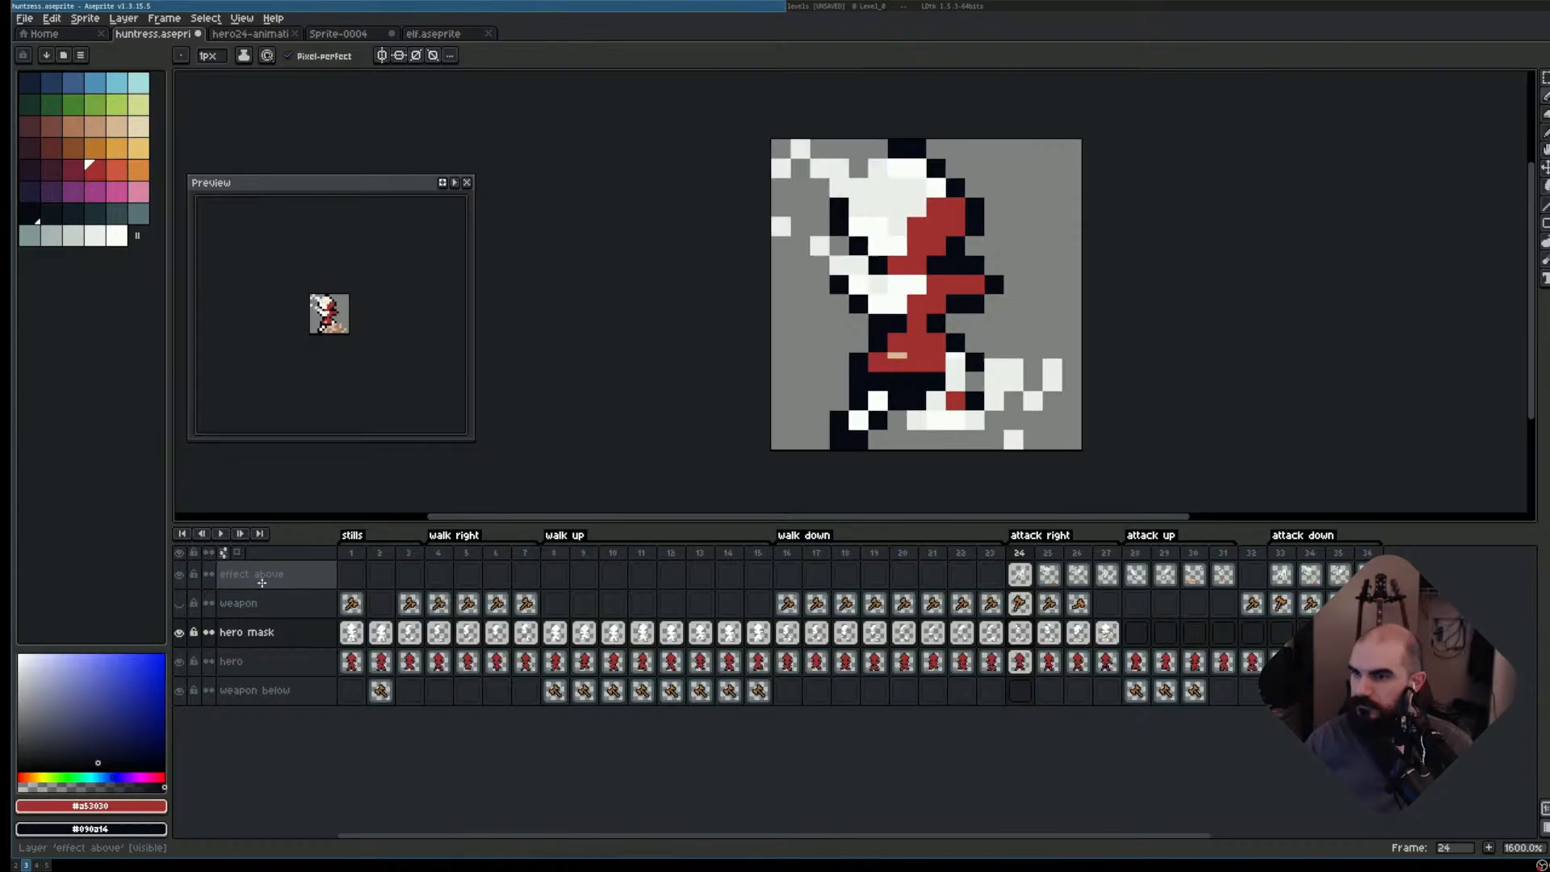
left_click(248, 602, "ctrl+shift")
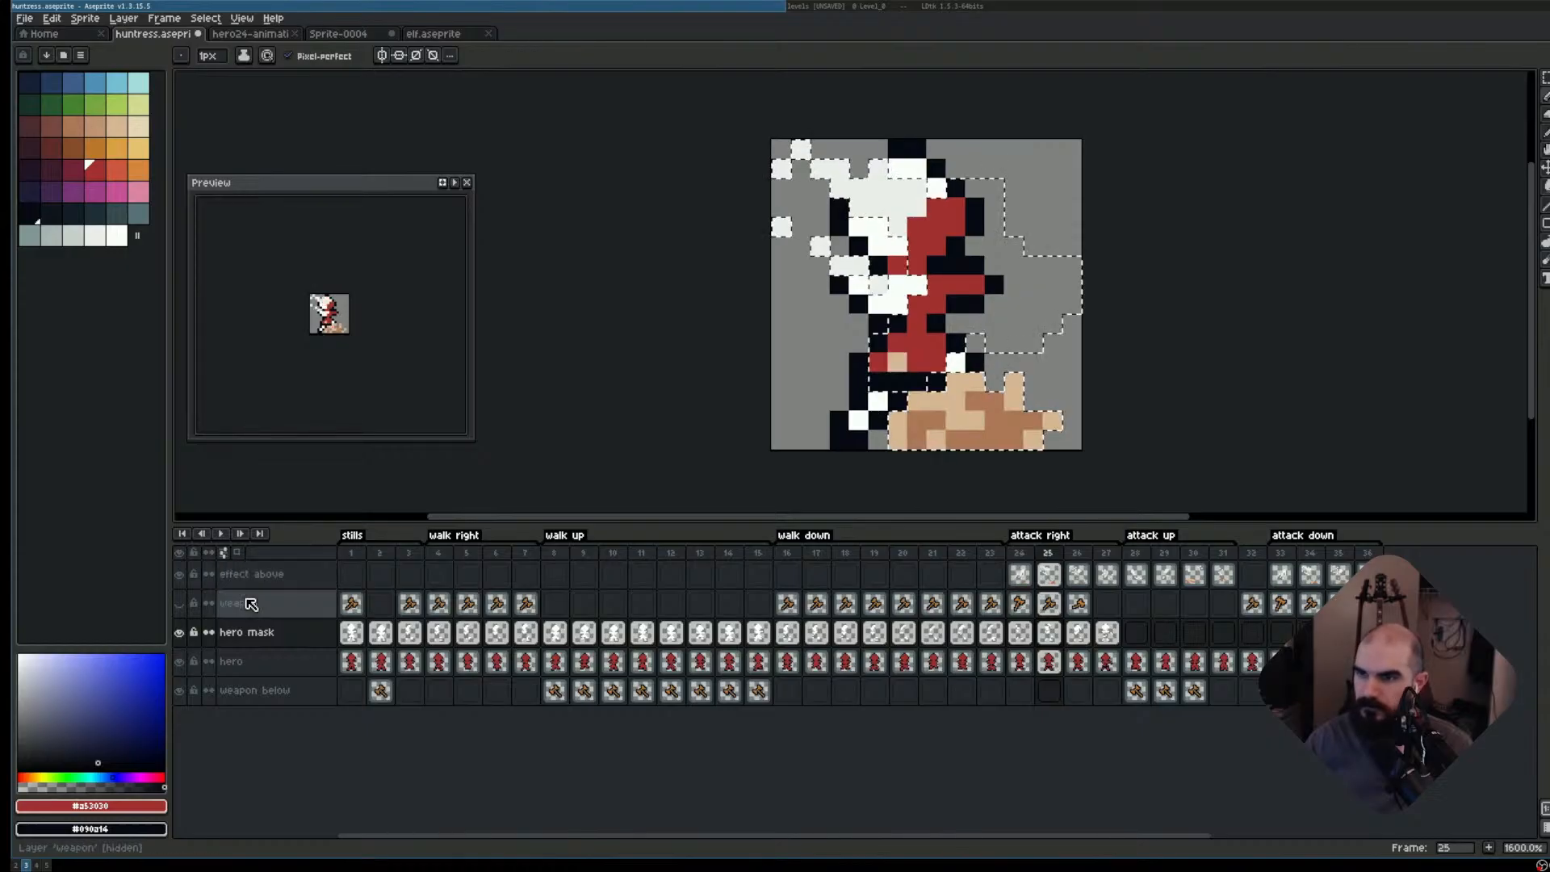
key("ctrl+d")
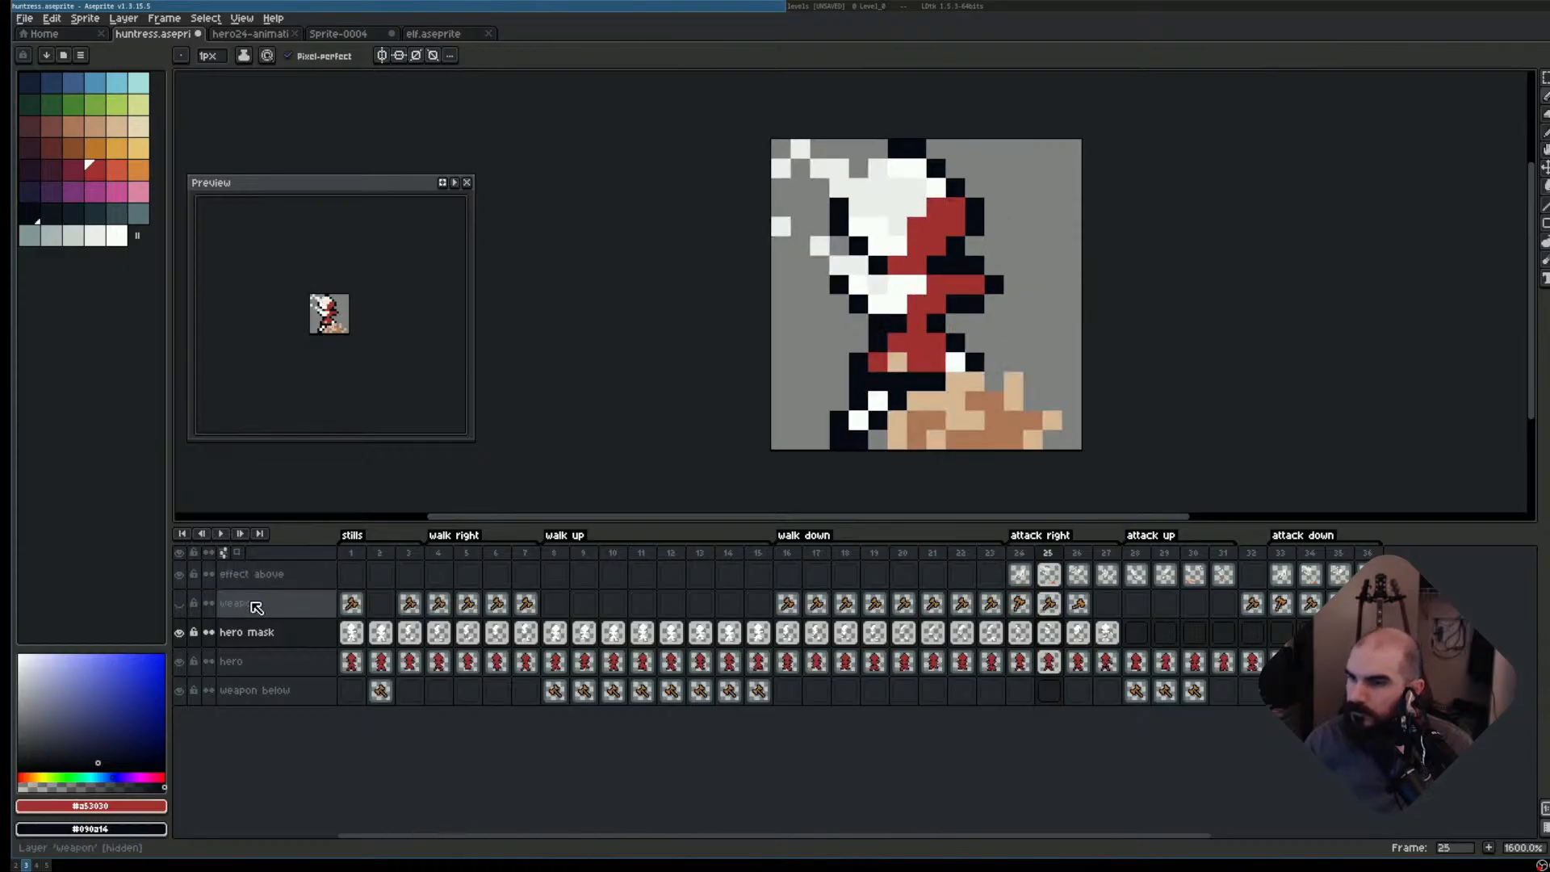
- Compare the hero mask on frames 26 and 27 with the weapon and effect above pixels, and replay the attack right animation
key("Right")
left_click(251, 575, "ctrl")
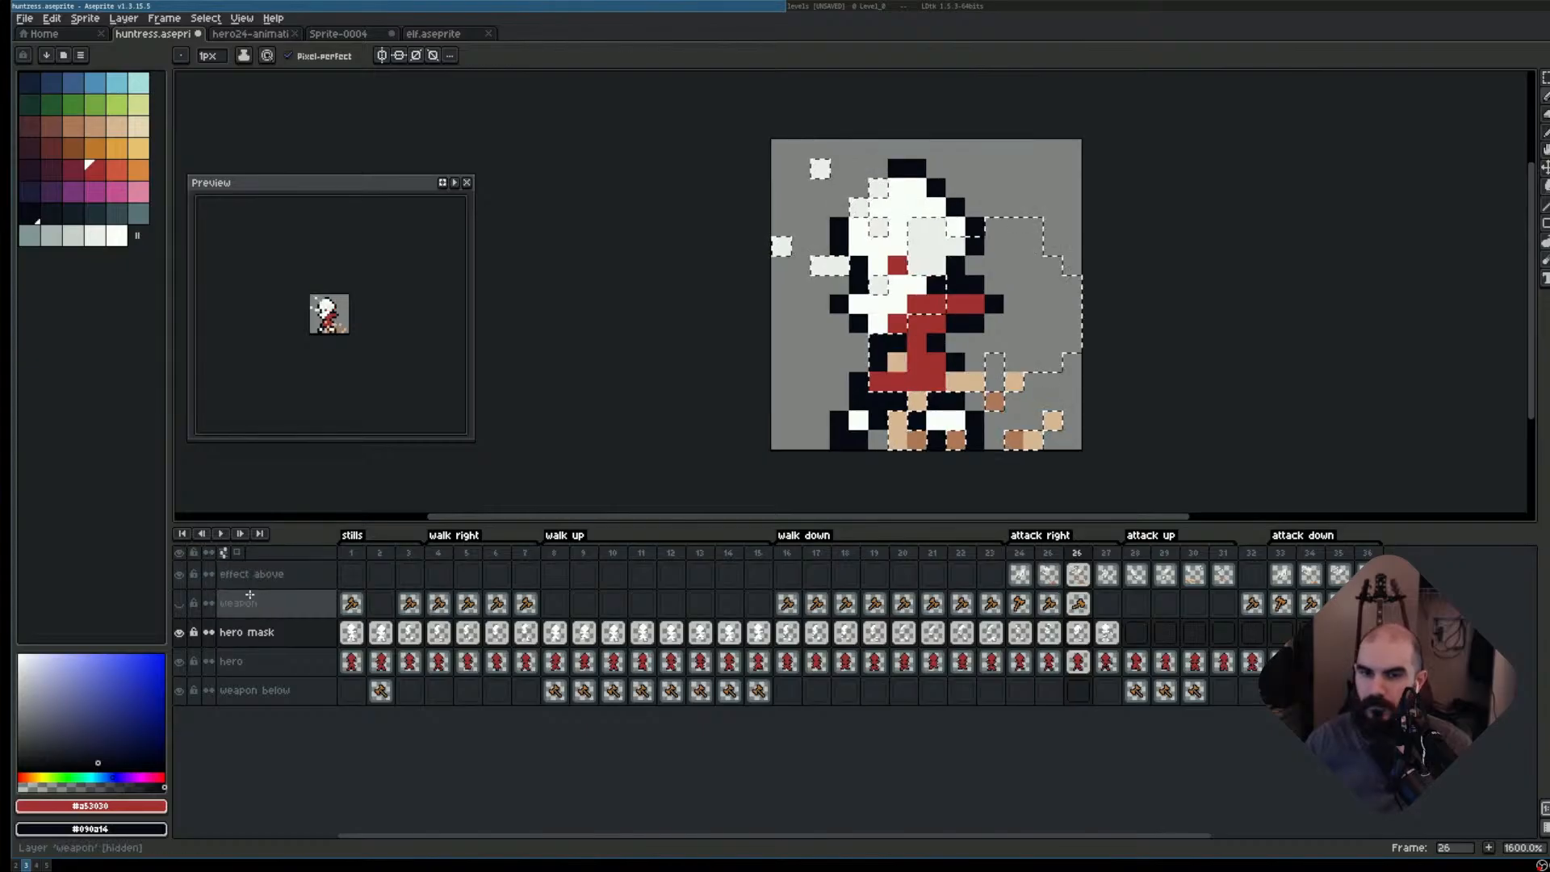
key("ctrl+d")
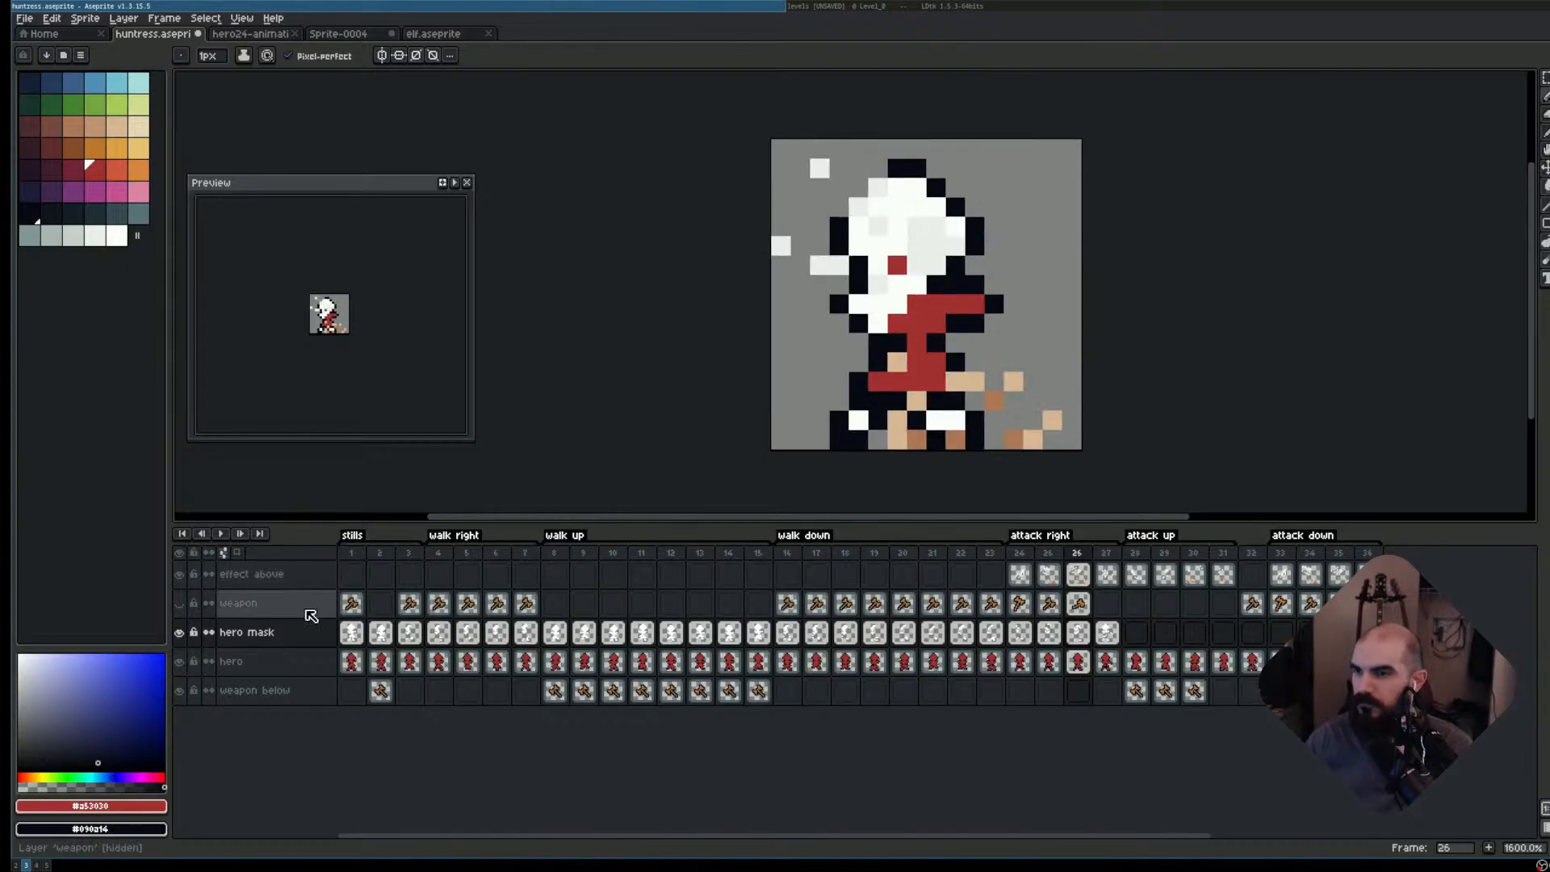
key("Right")
left_click(256, 578, "ctrl")
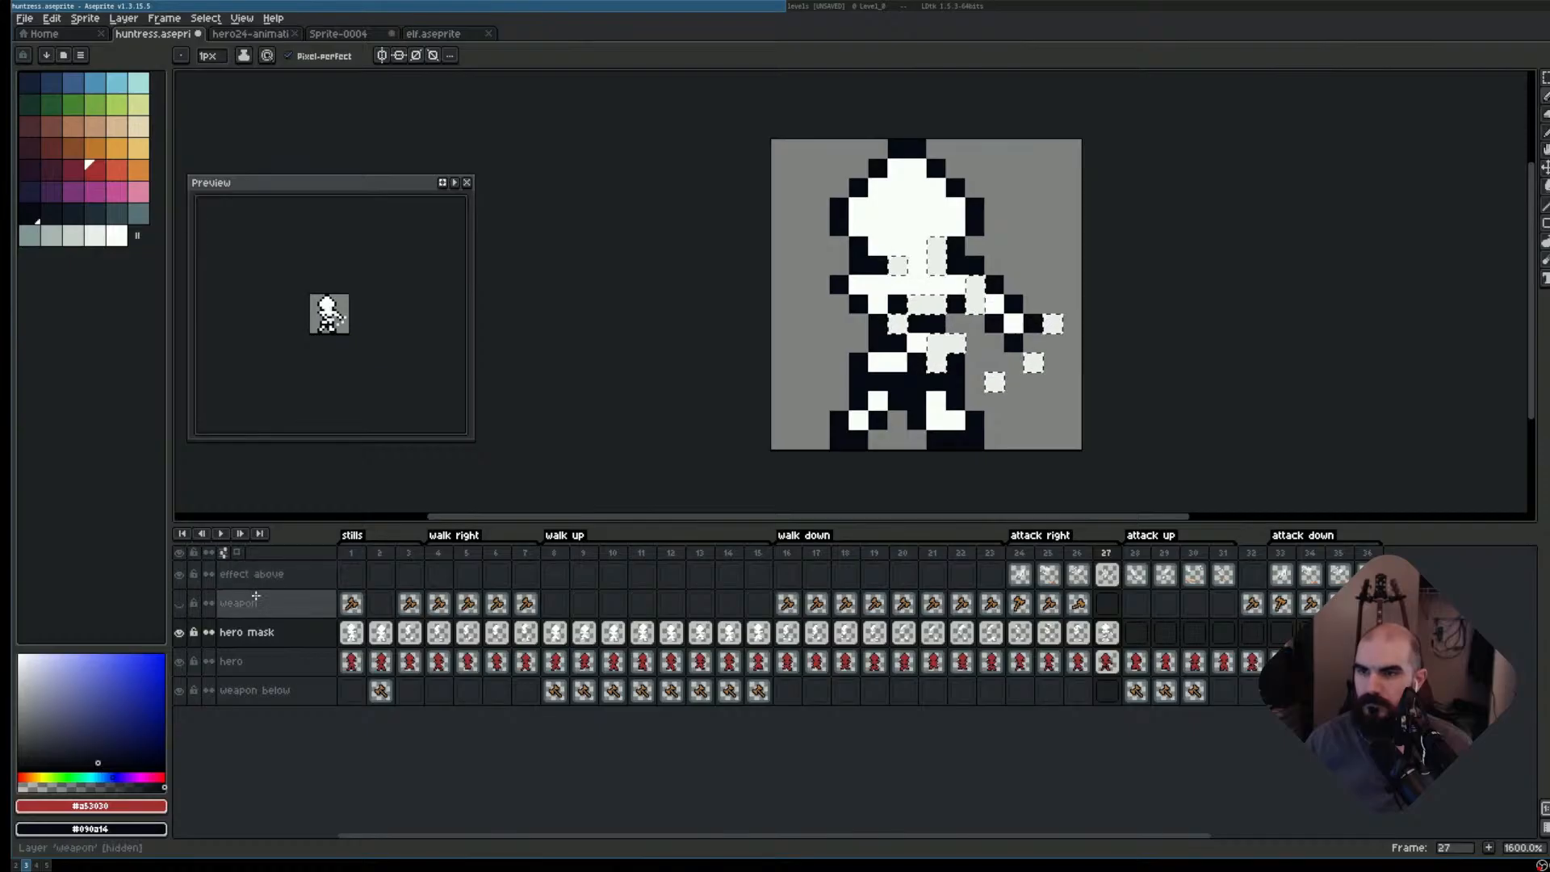
key("Return")
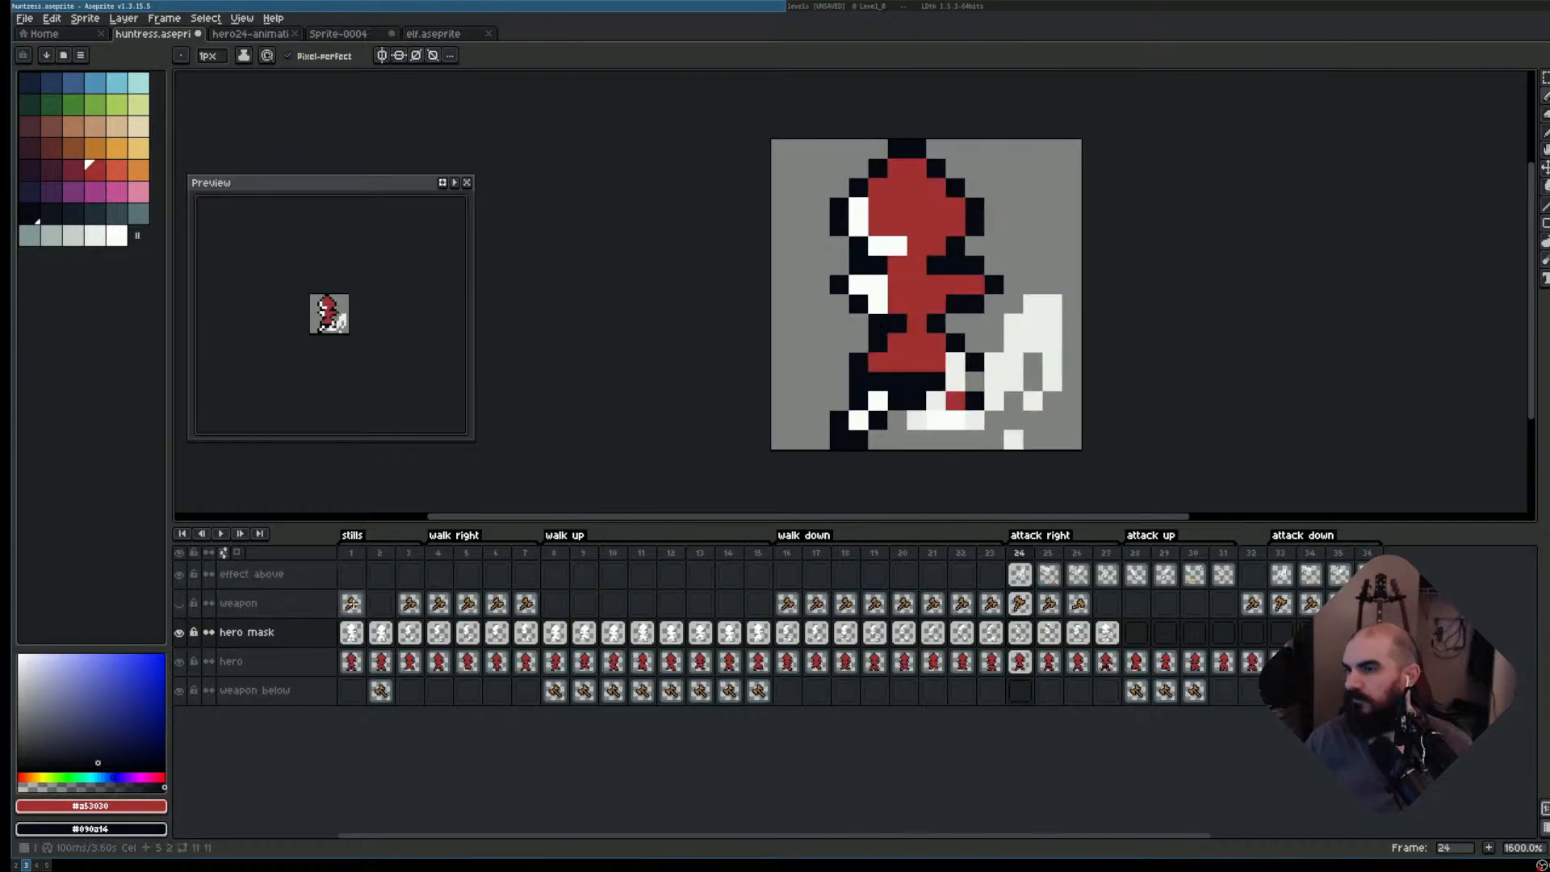
key("Return")
- Copy the hero cels of frames 28 to 36 onto the same frames of the hero mask layer
key("Right")
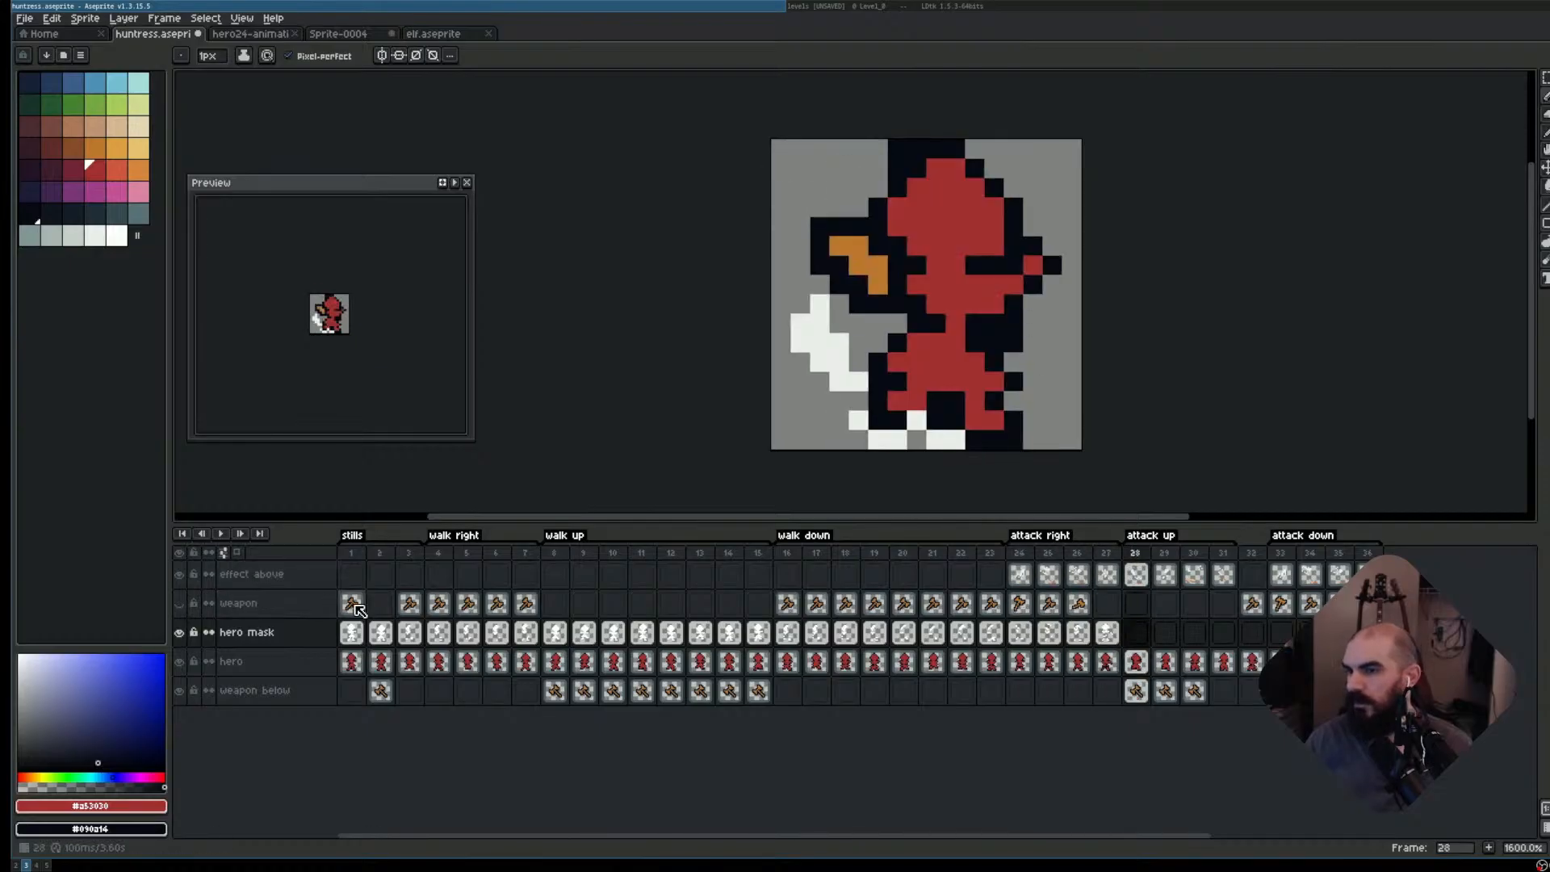
left_click_drag(1139, 669, 1368, 634)
left_click(1137, 632)
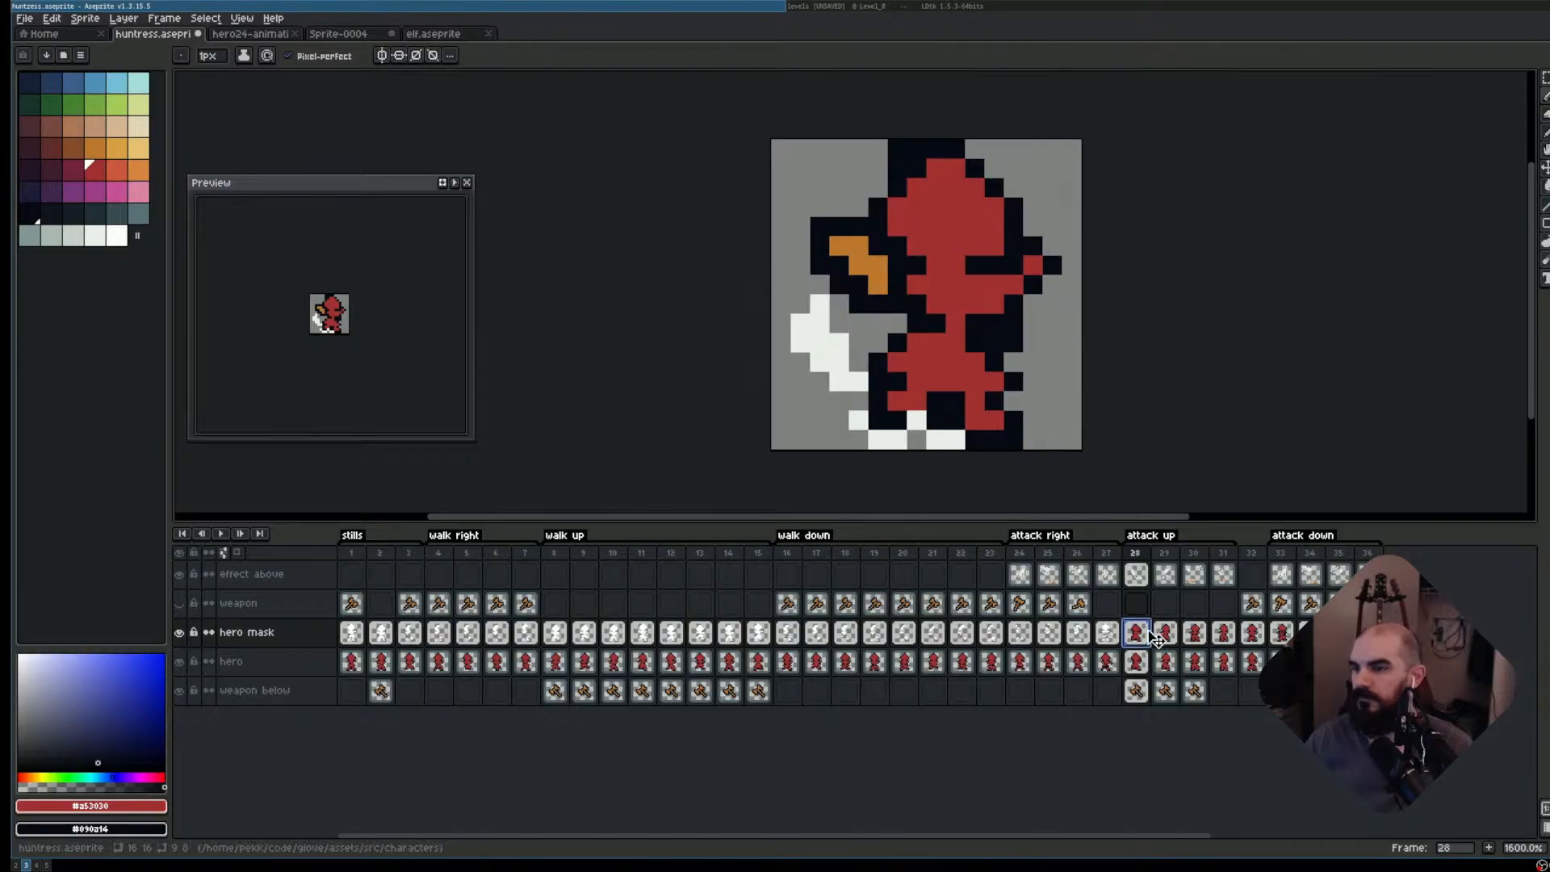
- Replace the red #a53030 with white #ffffff in the hero mask cels of frames 28 to 36
left_click_drag(1140, 633, 1368, 634)
key("shift+r")
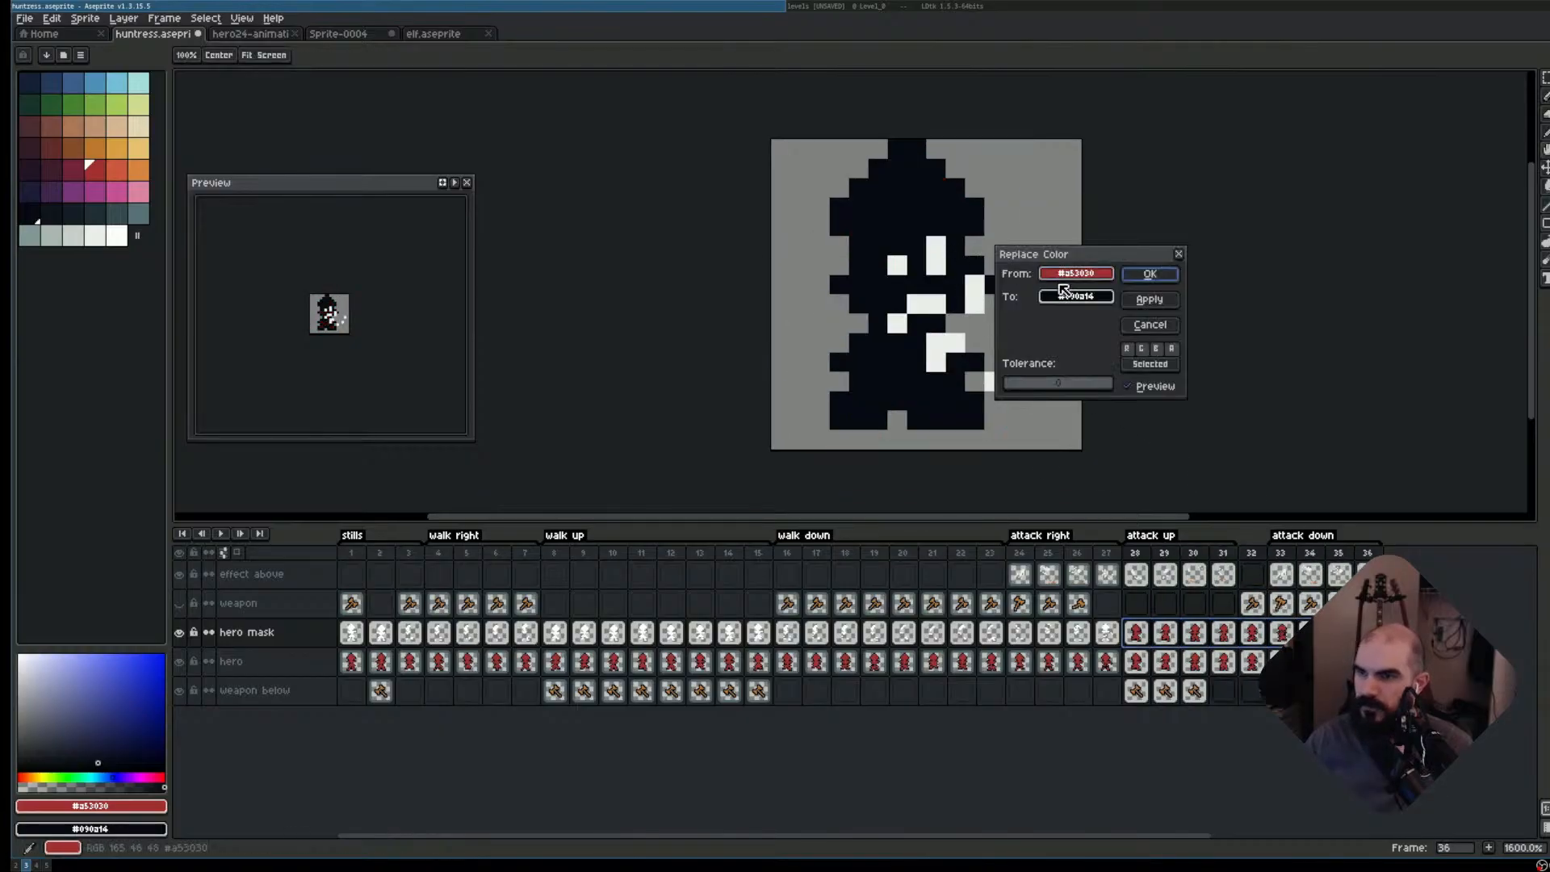
left_click(1100, 302)
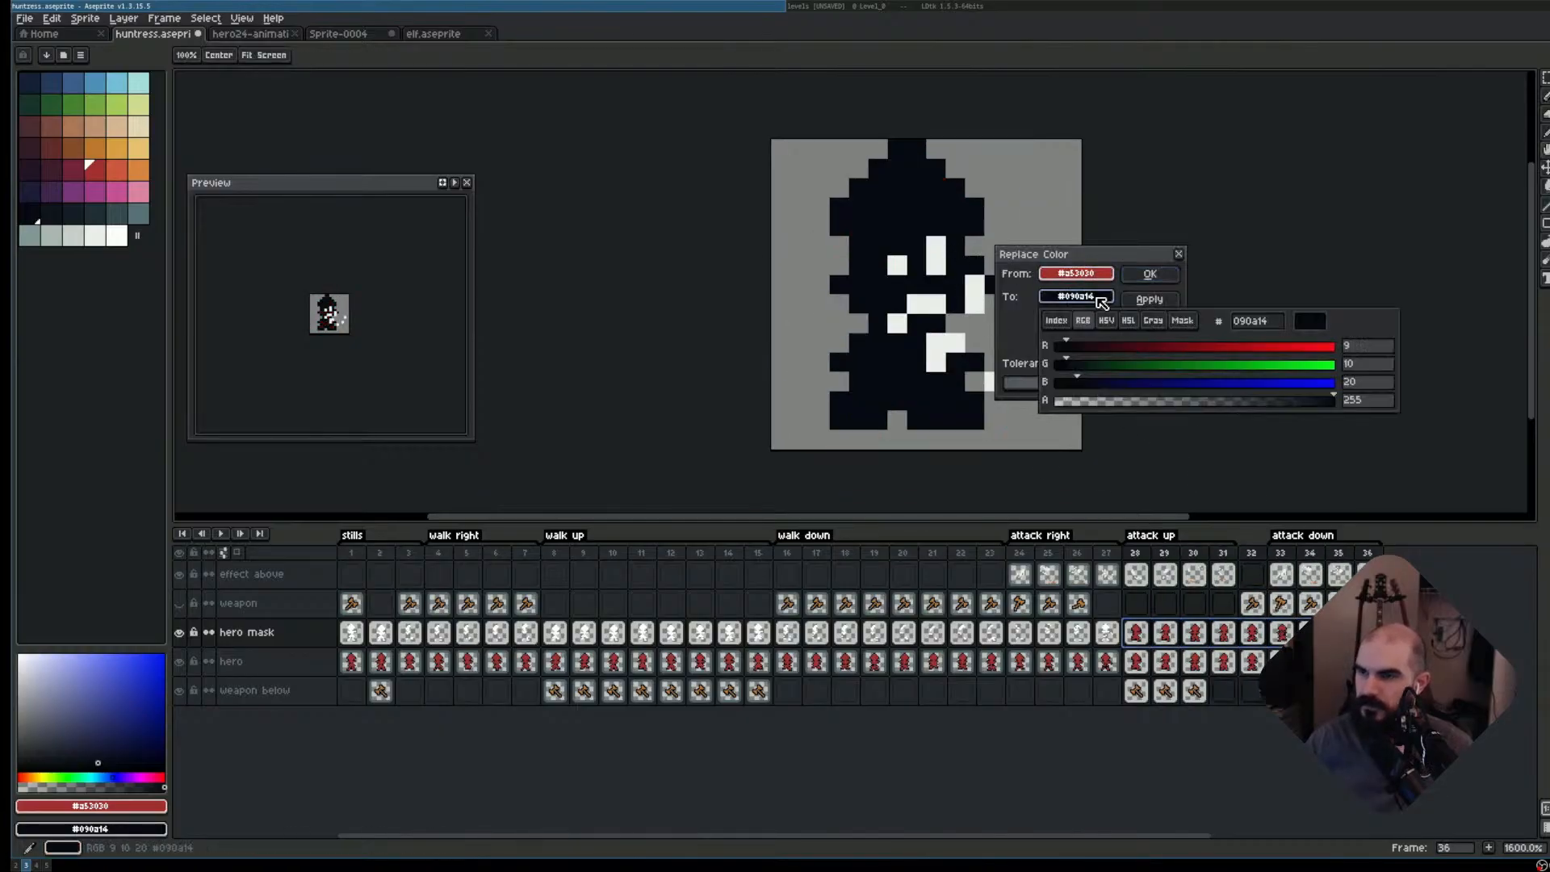
type("ffffff")
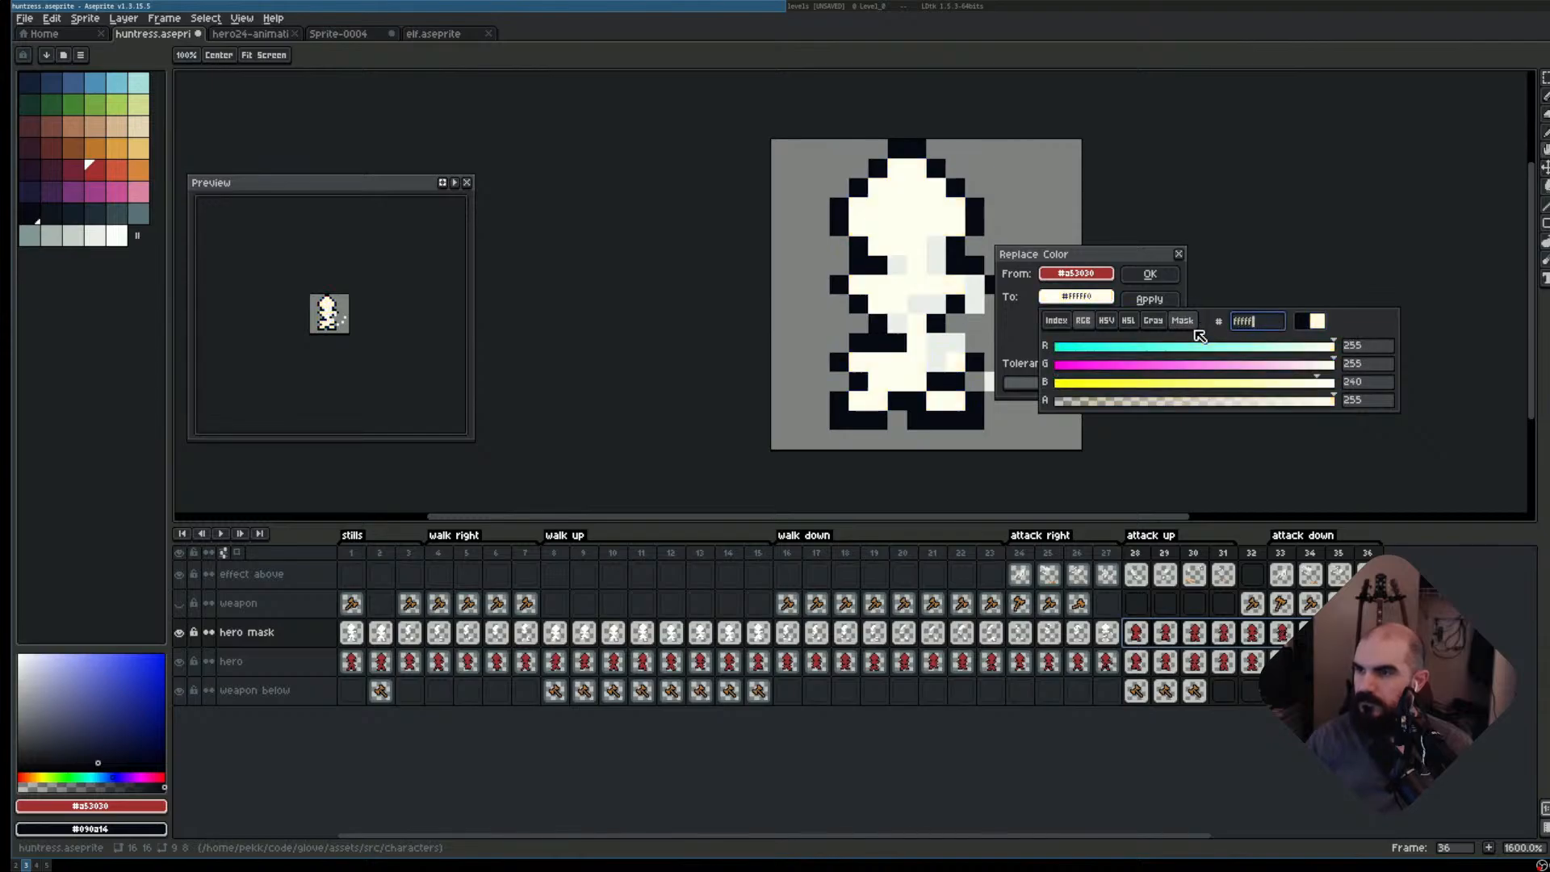
key("Return")
left_click(1150, 300)
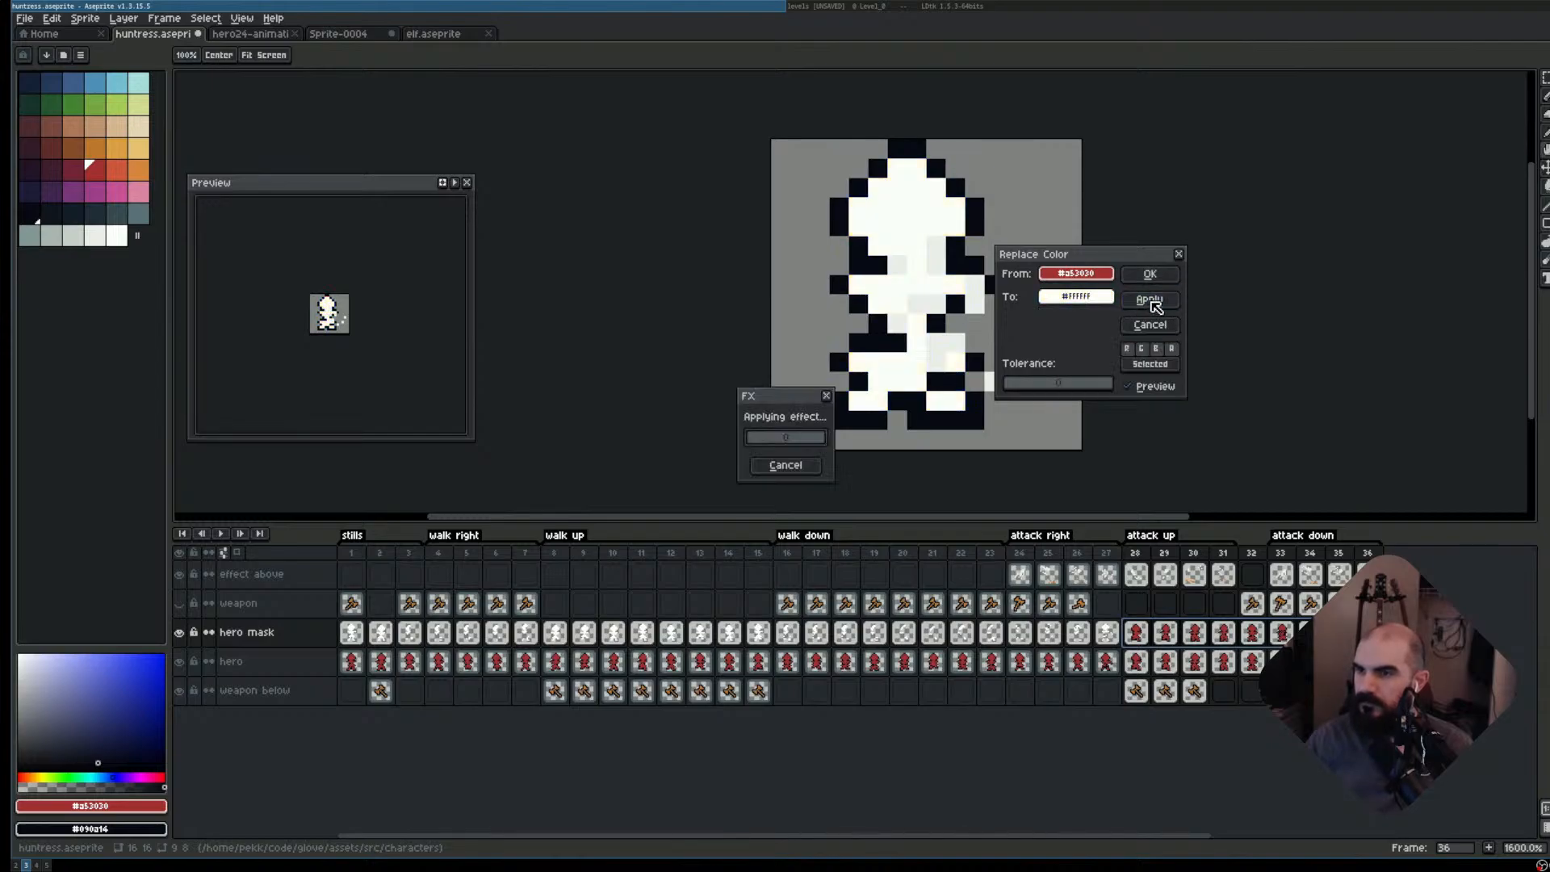
- Replace the dark outline color #090a14 with full transparency in the hero mask cels of frames 28 to 36
left_click(962, 209)
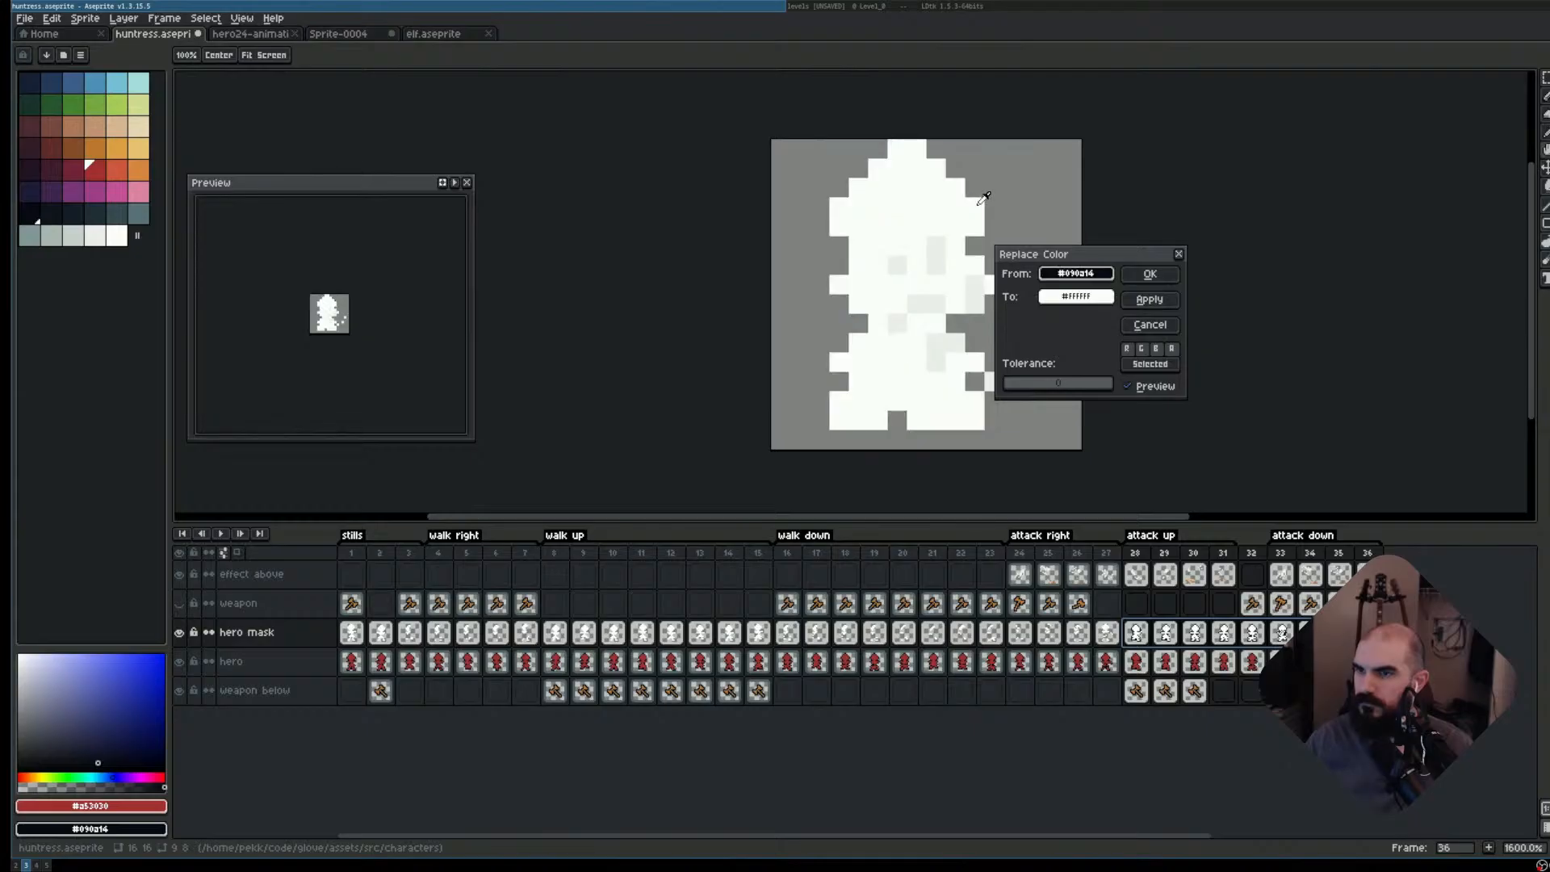
left_click(1076, 297)
left_click(1056, 402)
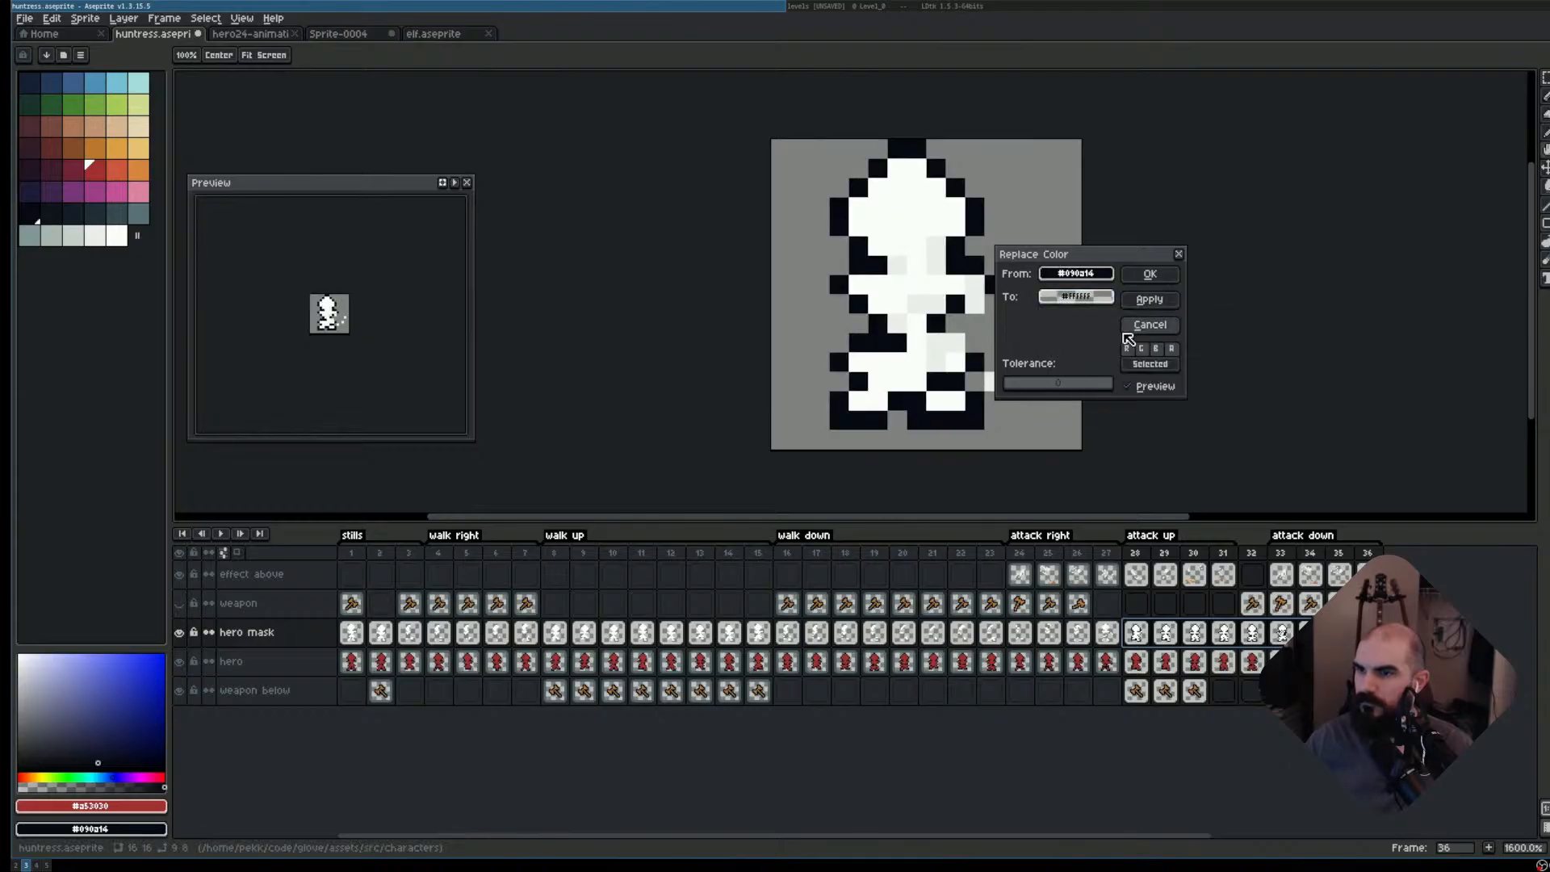
left_click(1150, 300)
left_click(1148, 276)
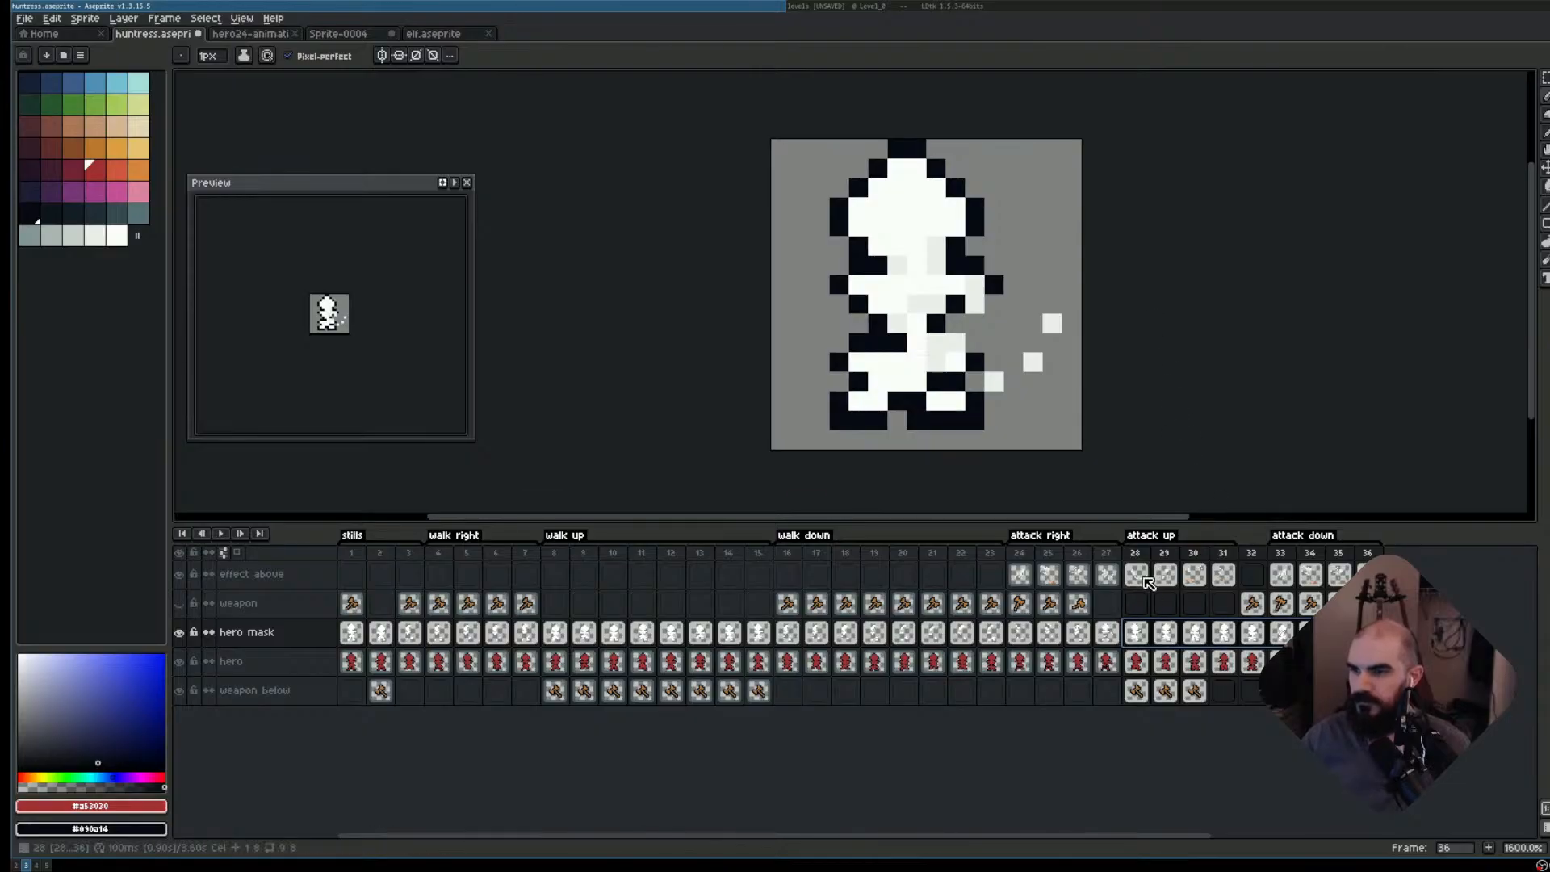
- Clear the area covered by the effect above layer from the hero mask on frame 28, leaving the other layers intact
left_click(1135, 555)
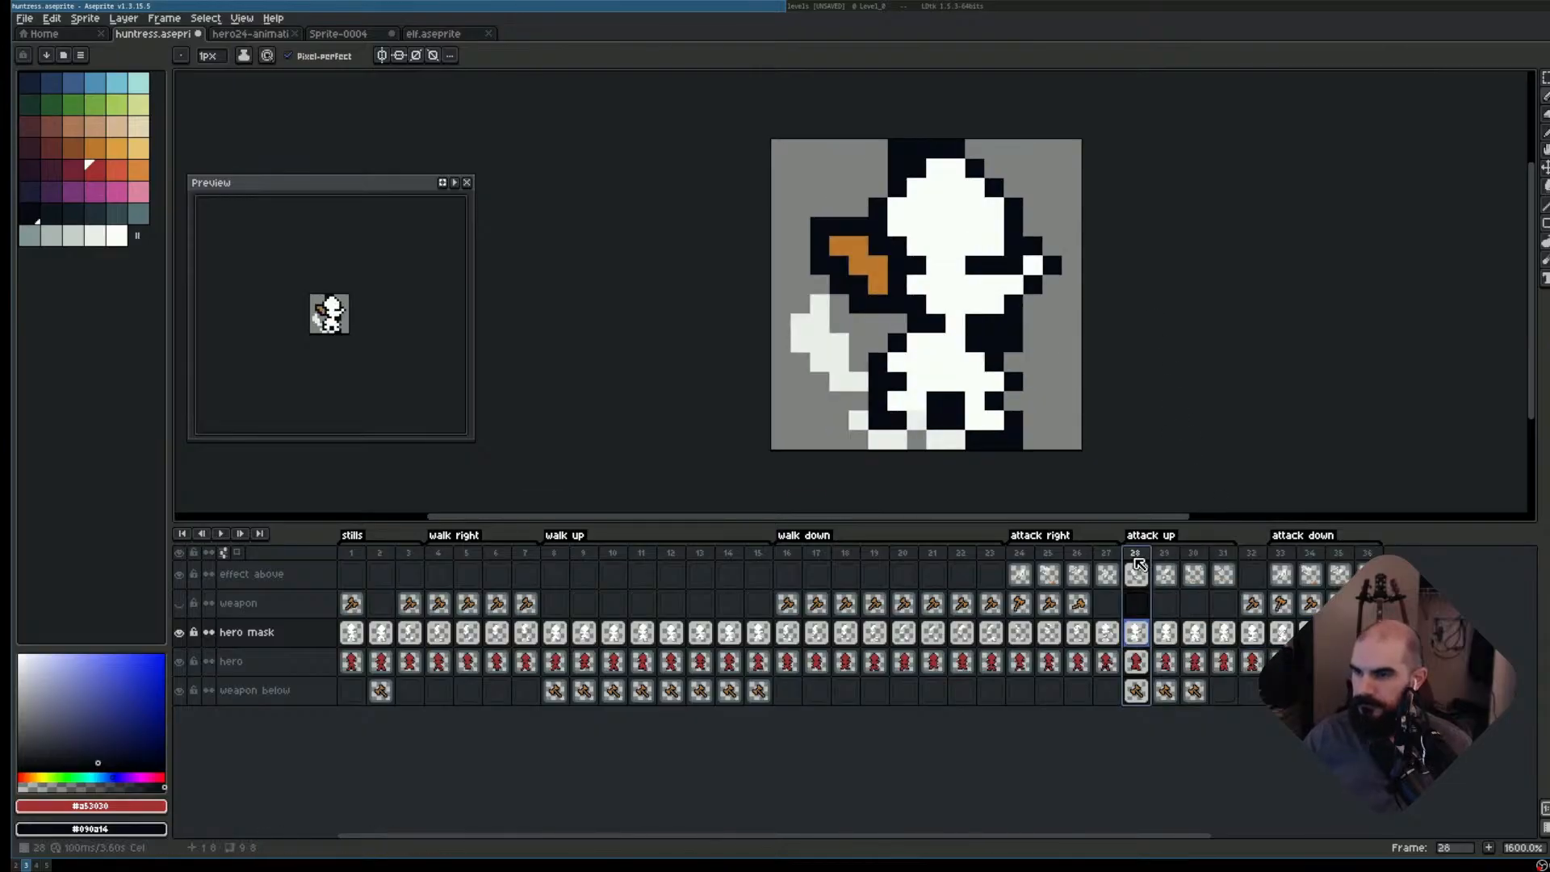
left_click(273, 570, "ctrl")
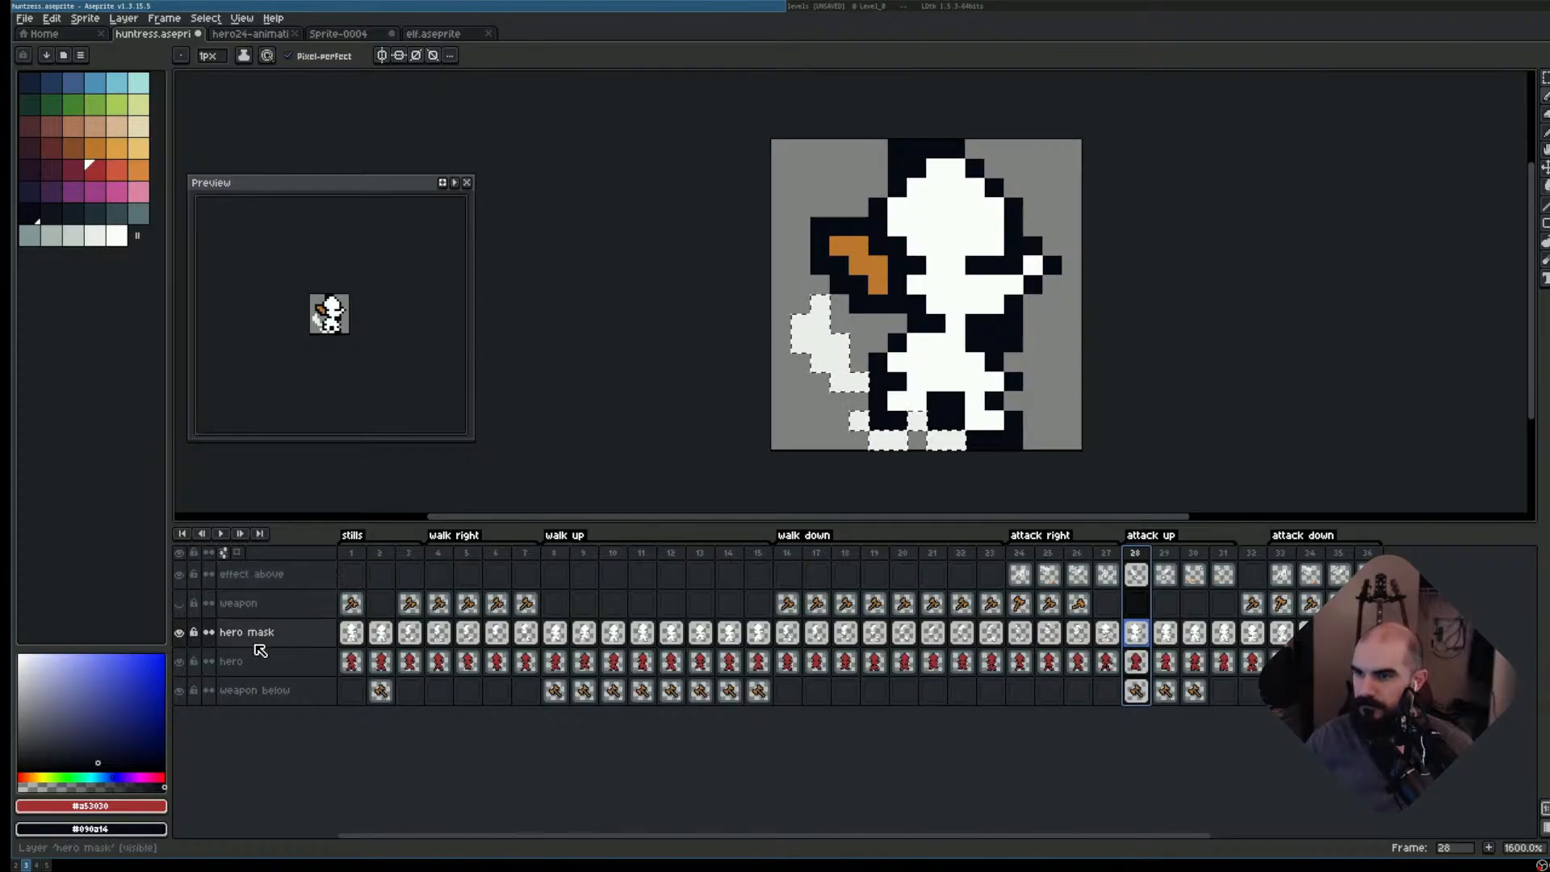
key("Delete")
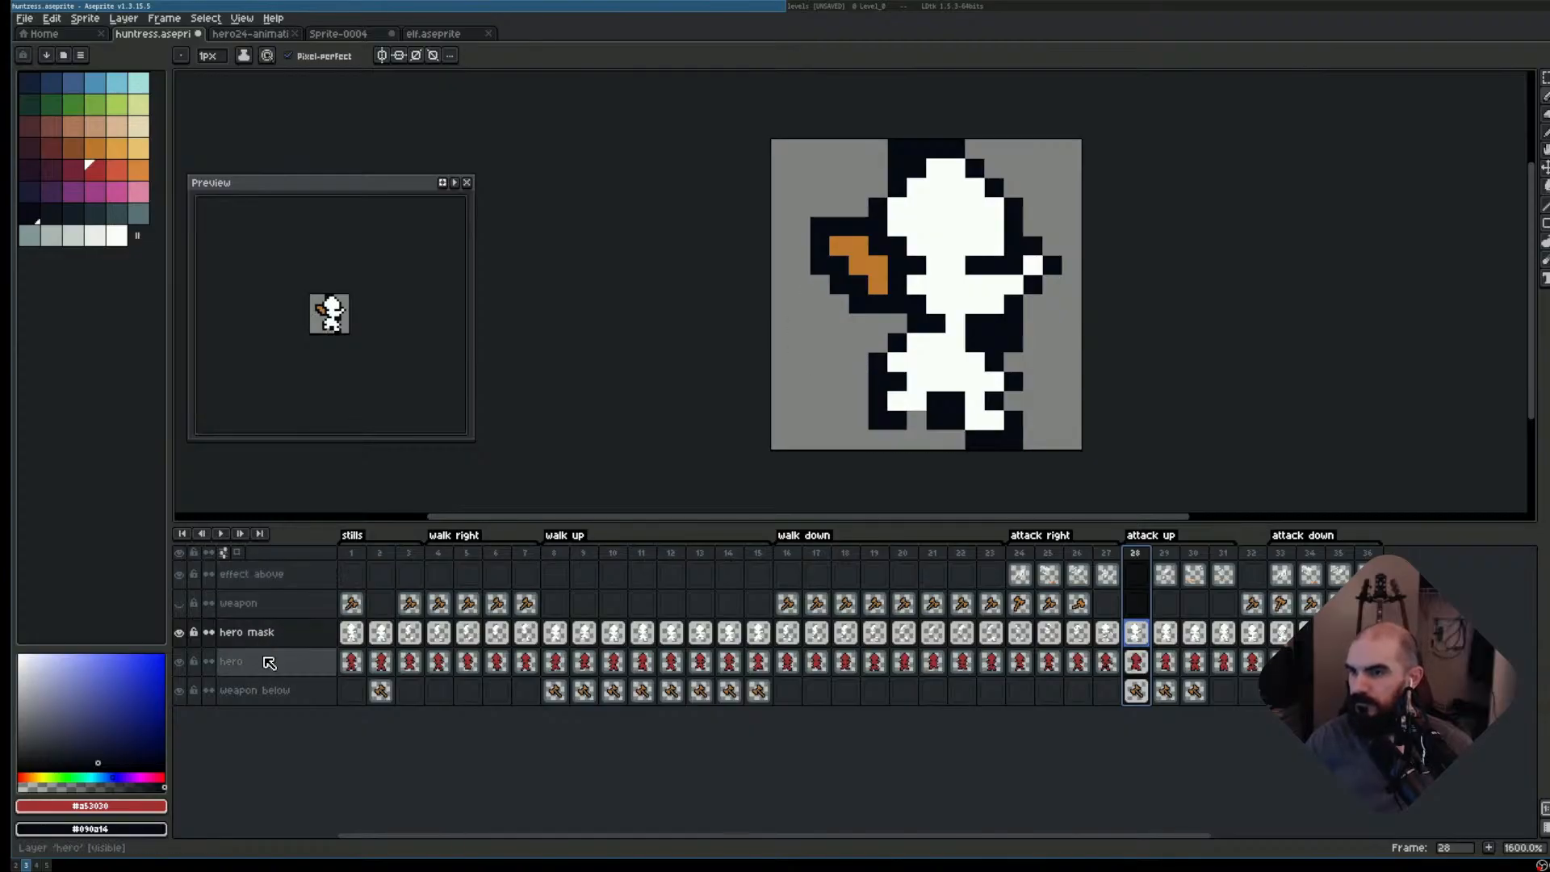
left_click(269, 662, "ctrl")
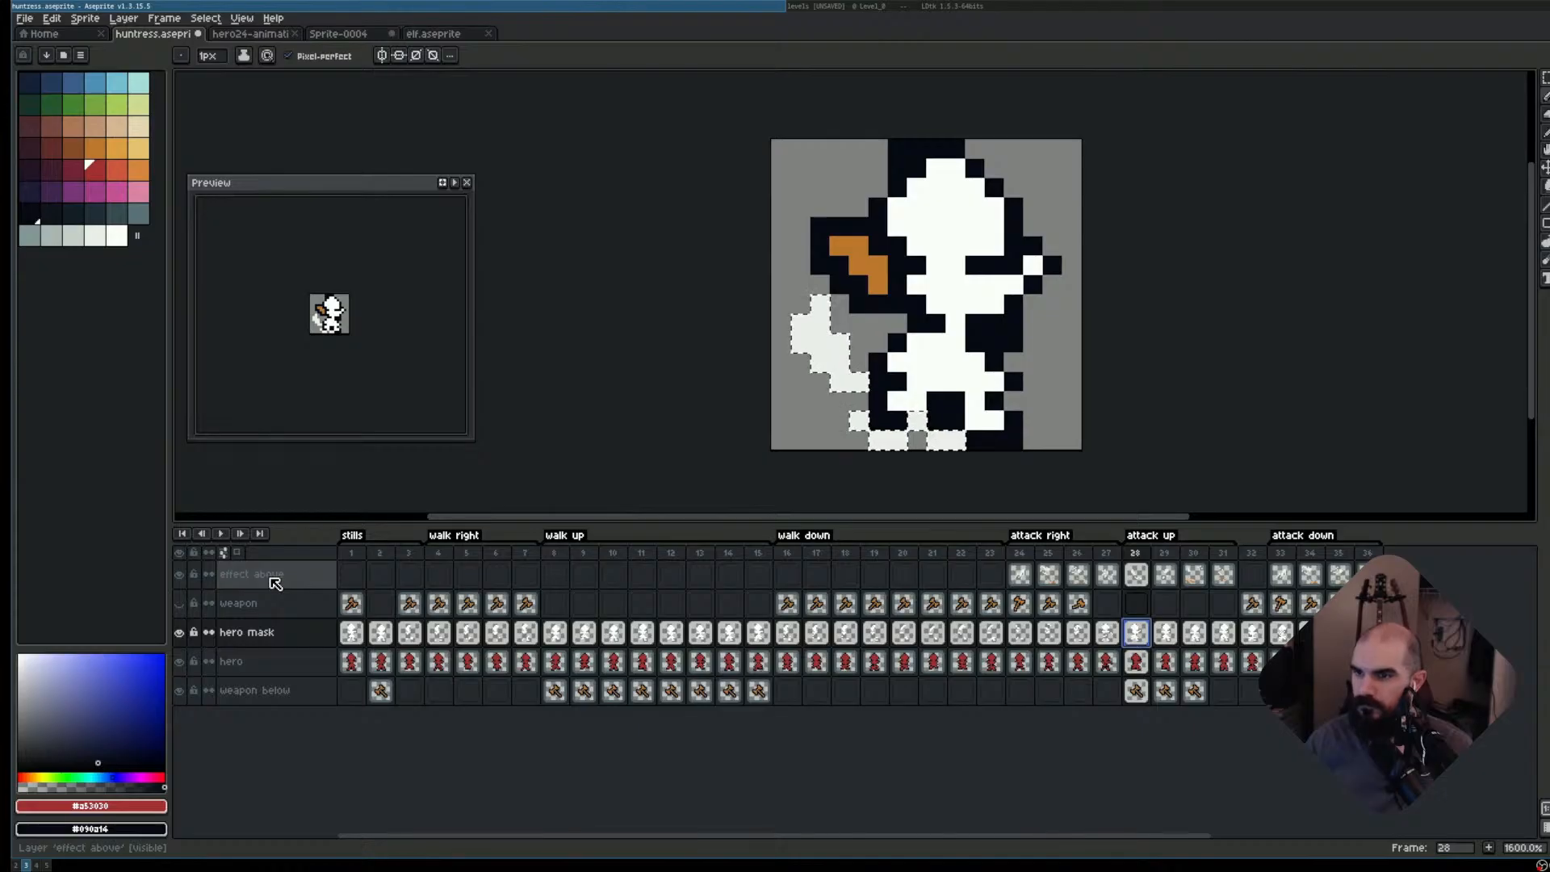
key("ctrl+d")
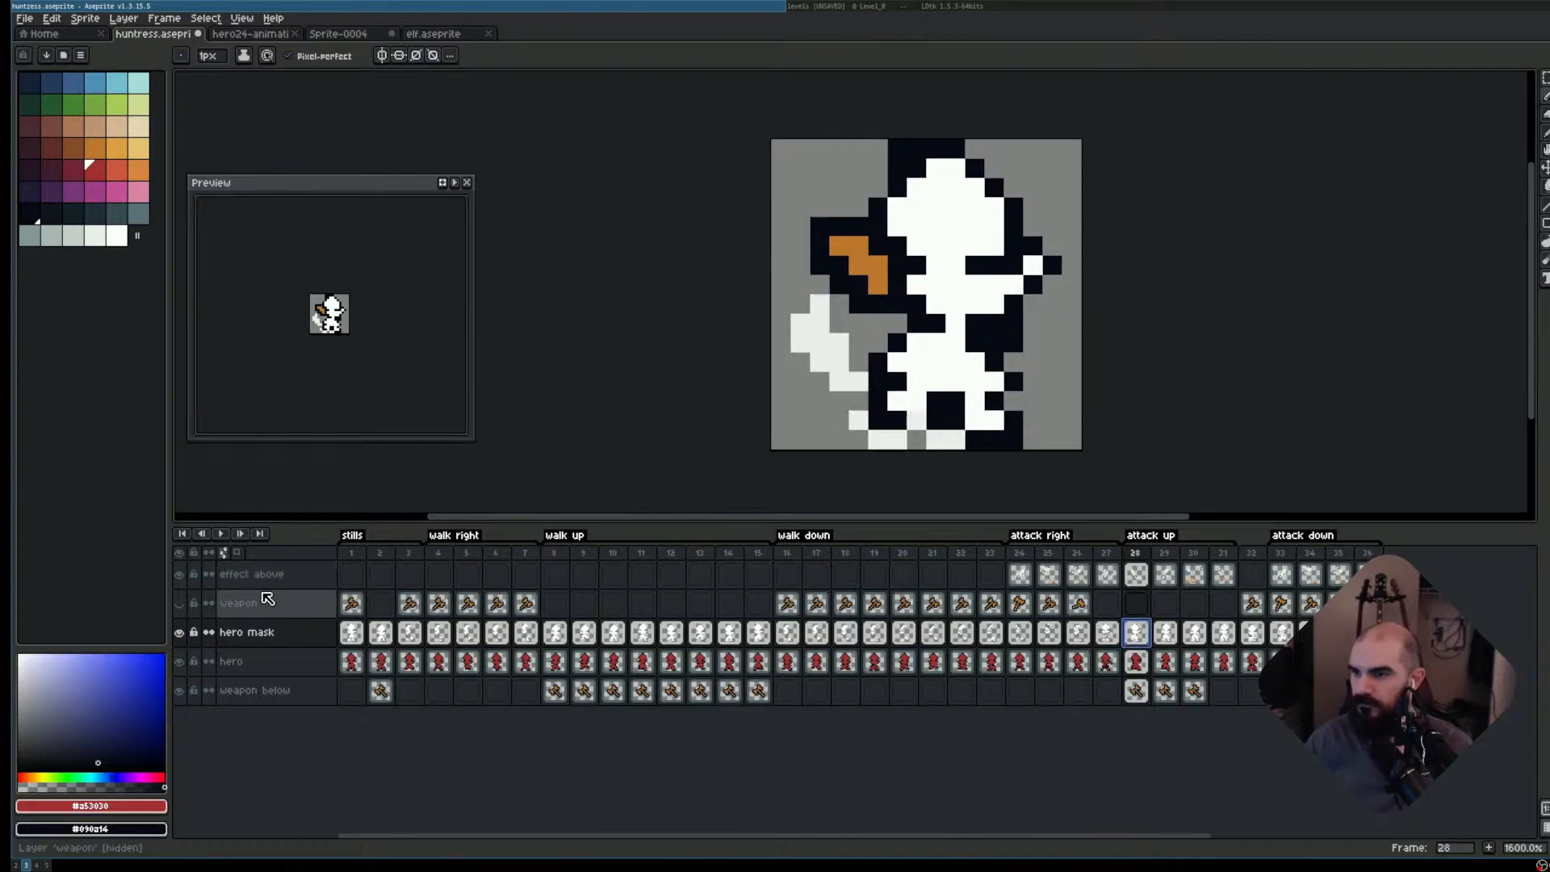
- Clear the areas covered by the effect above and weapon layers from the hero mask on frame 33
key("Right")
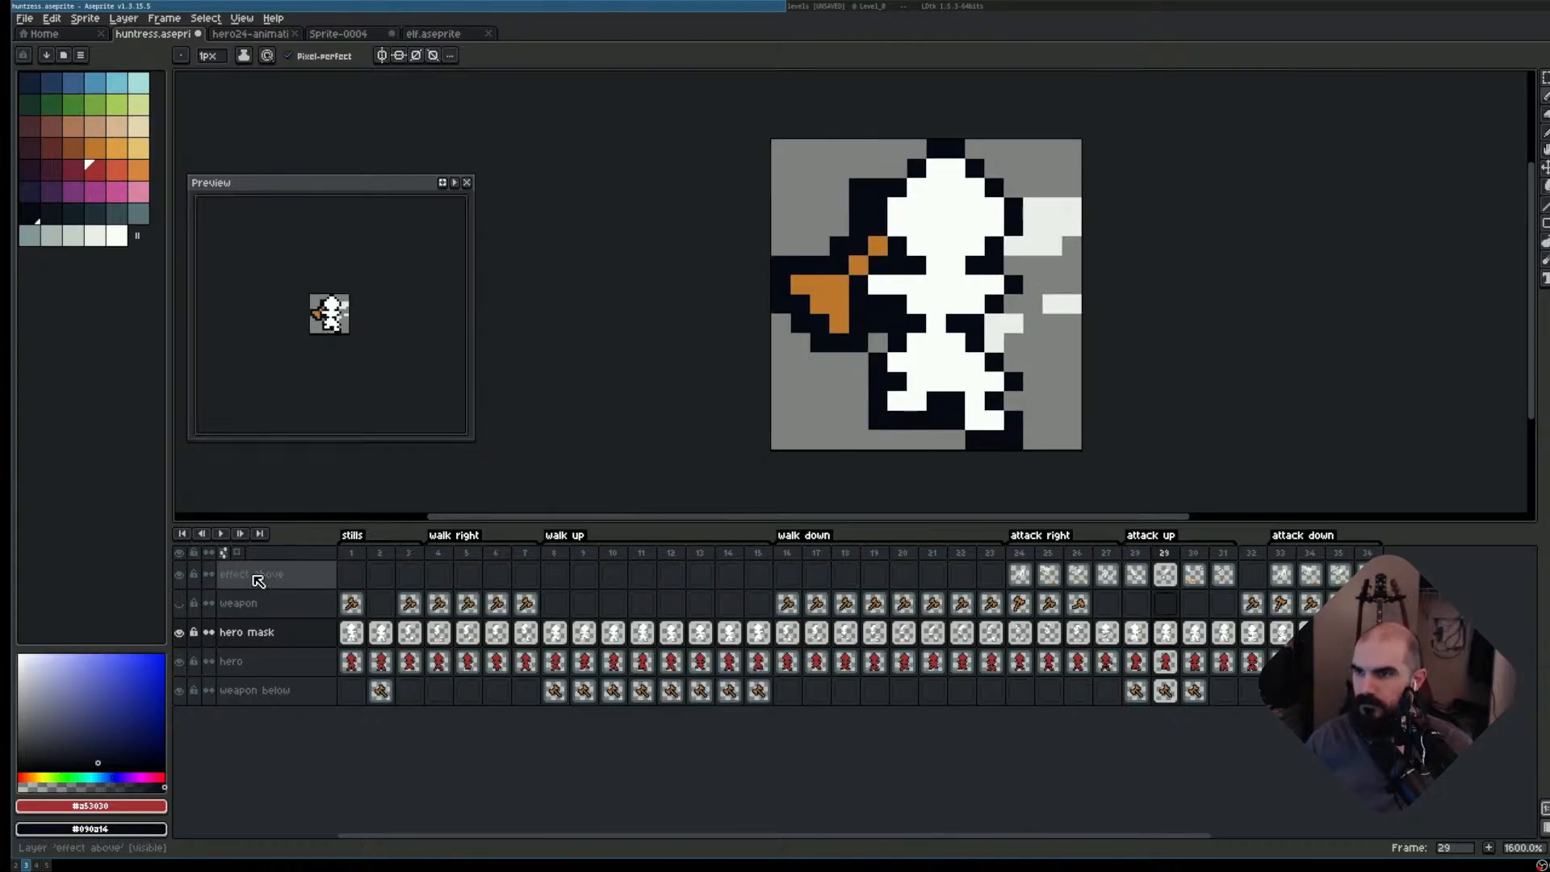
key("Right")
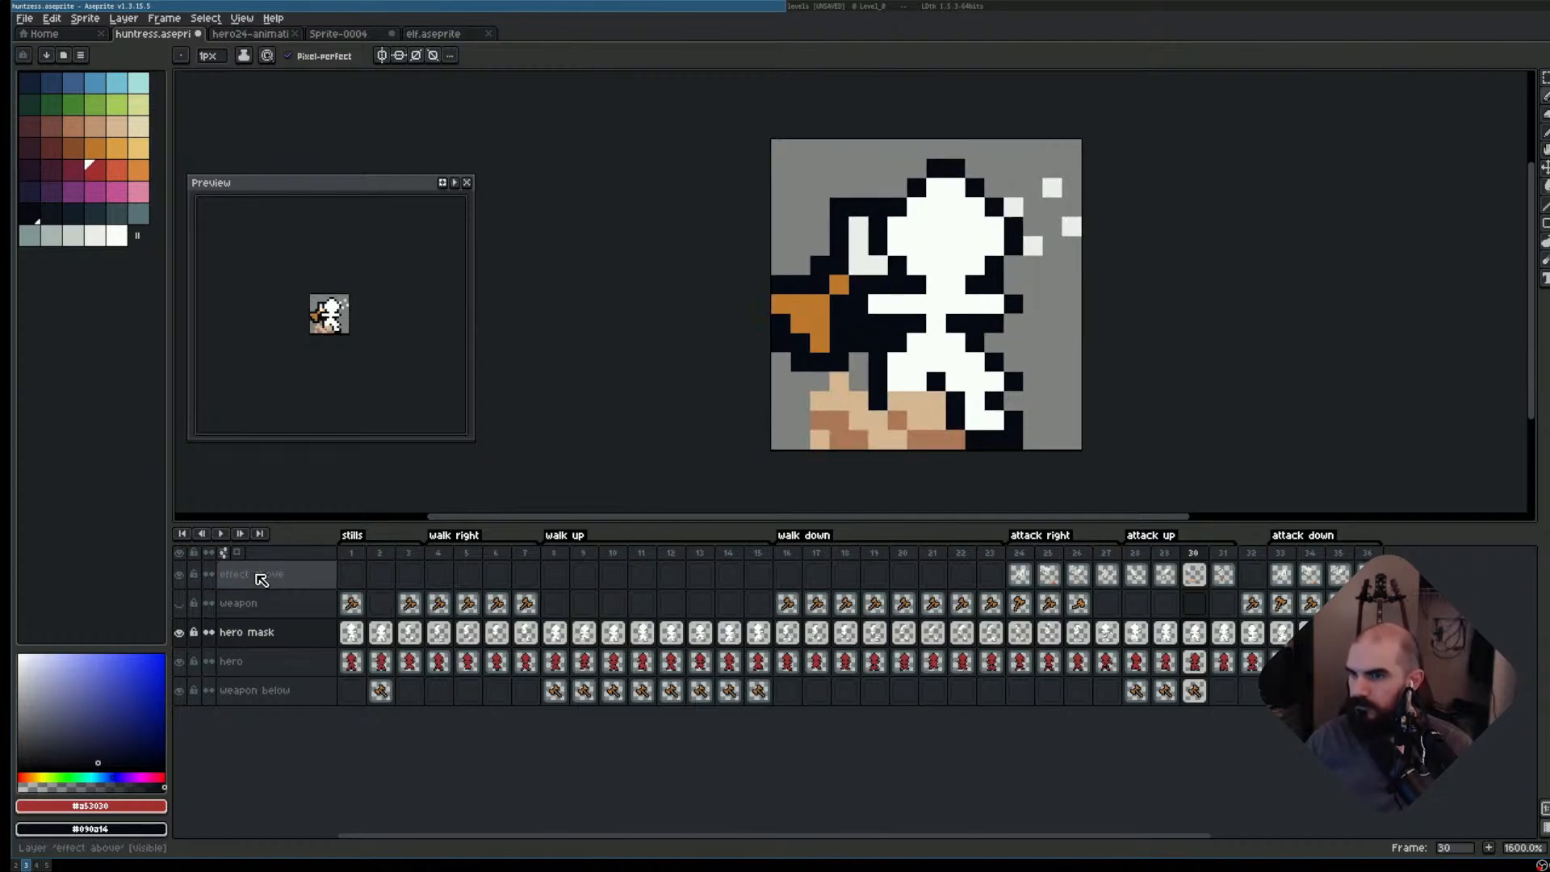
key("Right")
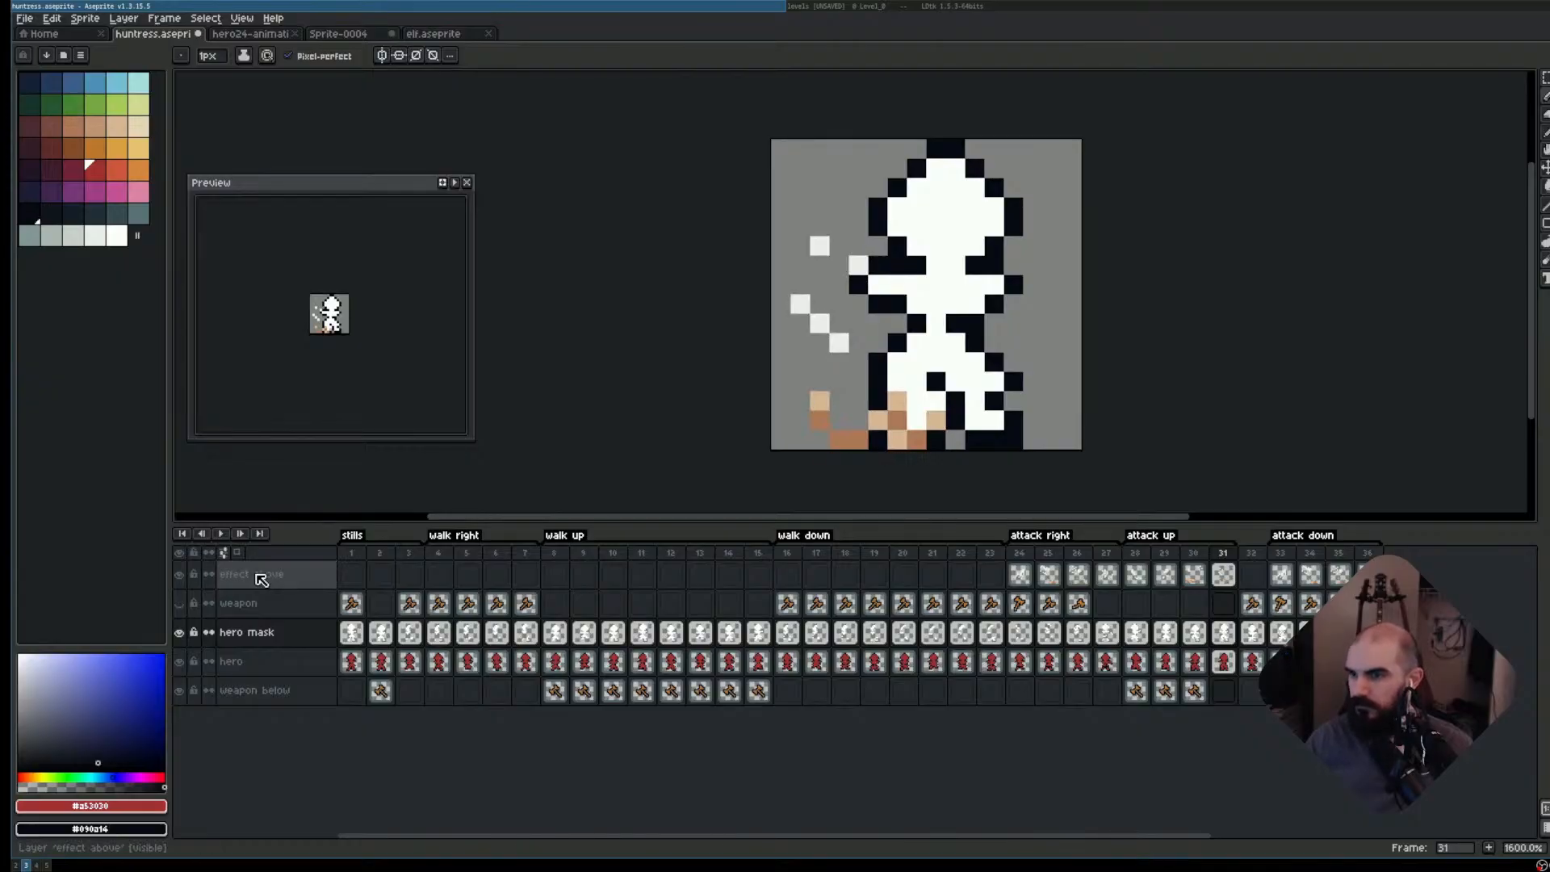
key("Right")
key("Right")
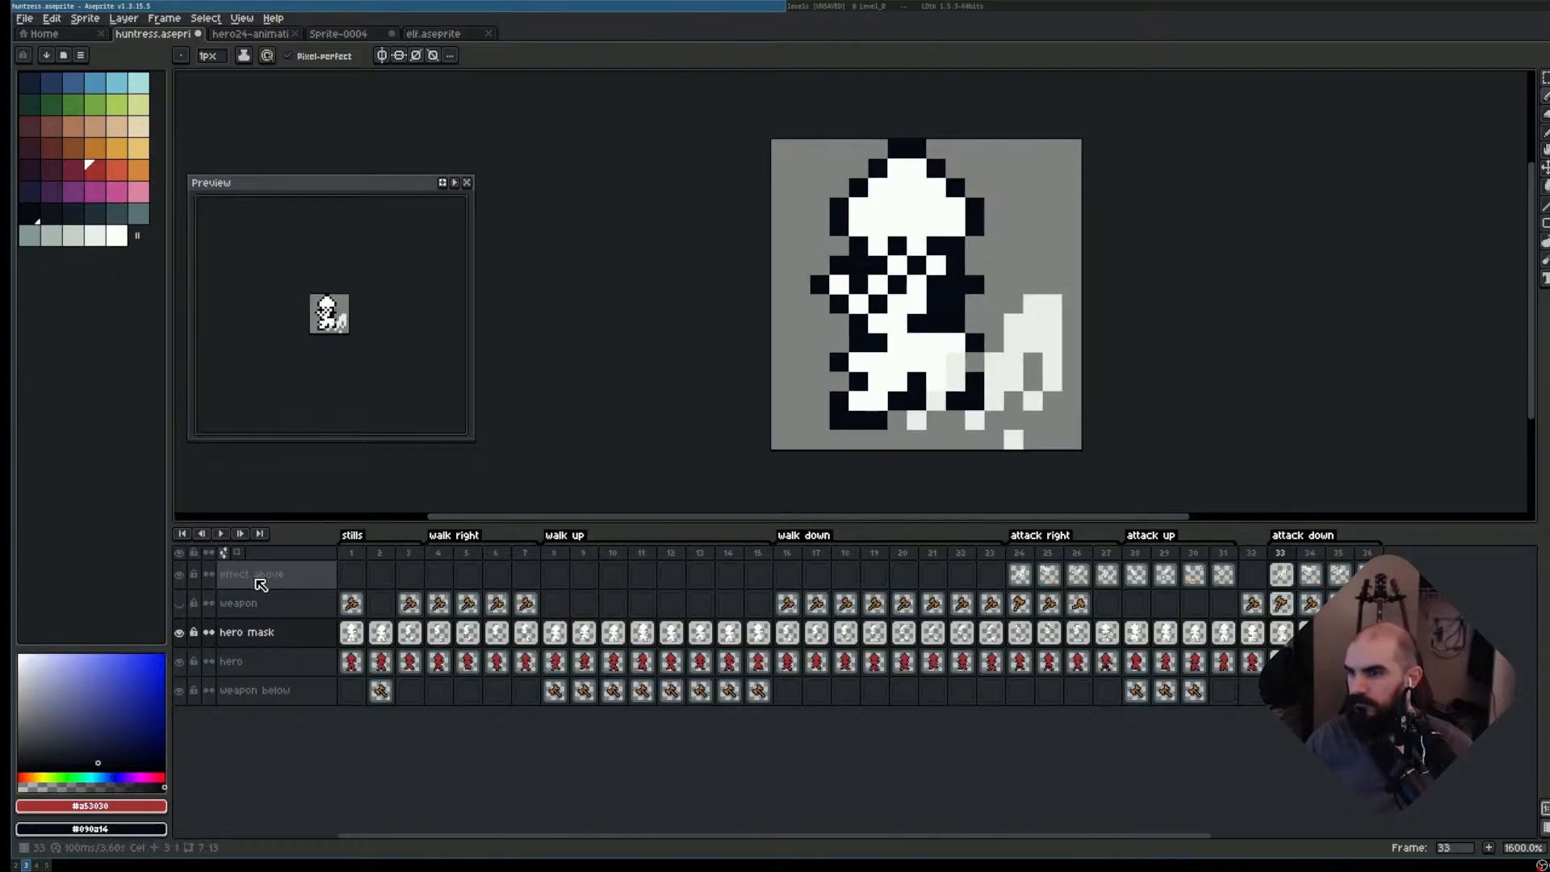
left_click(255, 579, "ctrl")
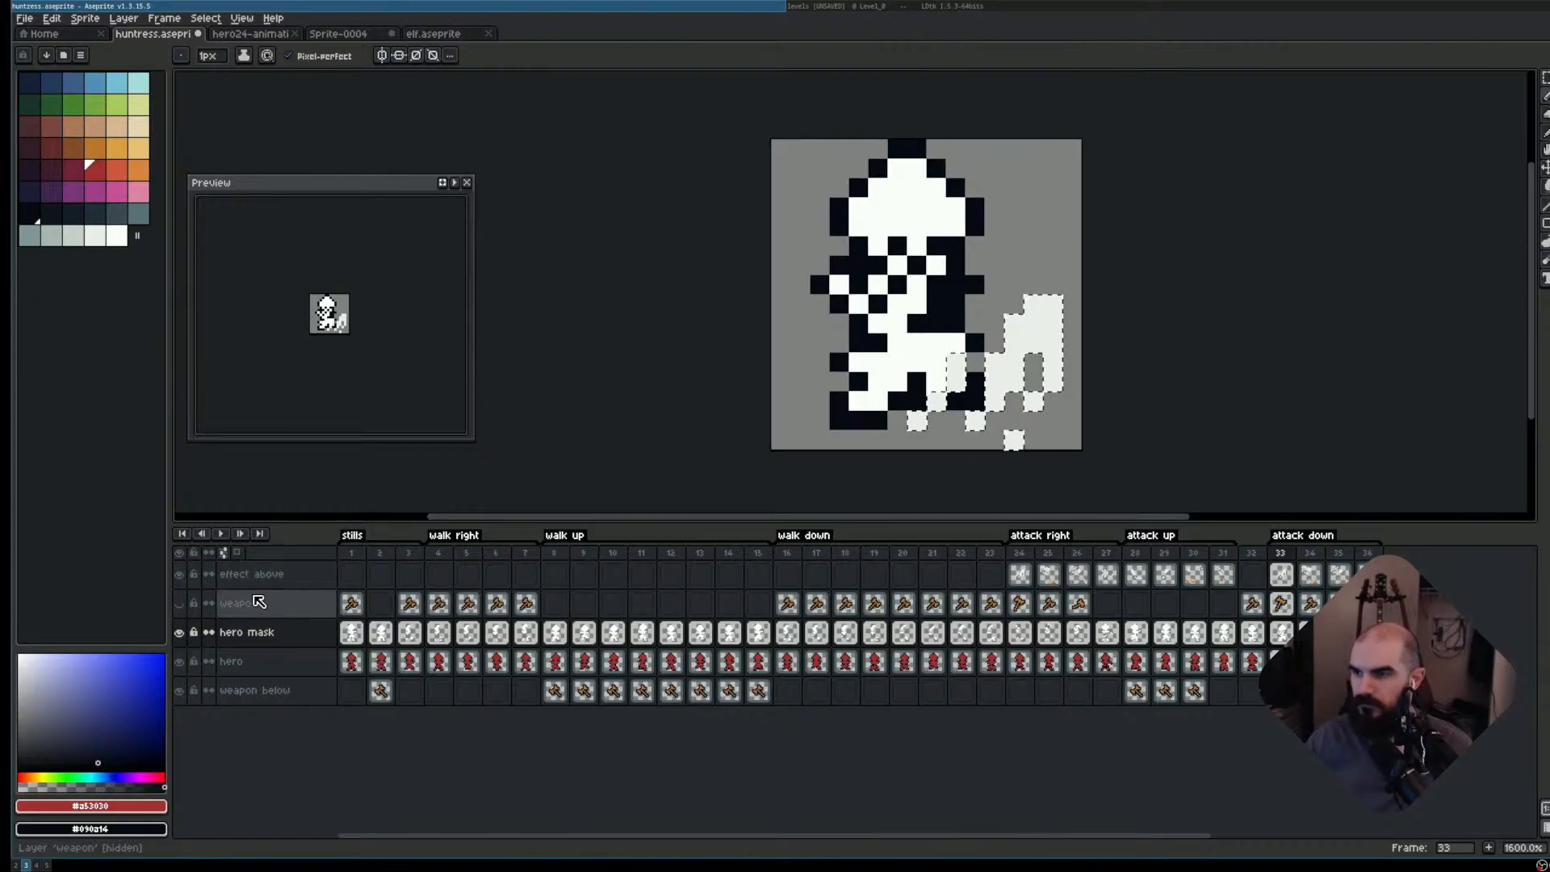
left_click(253, 605, "ctrl+shift")
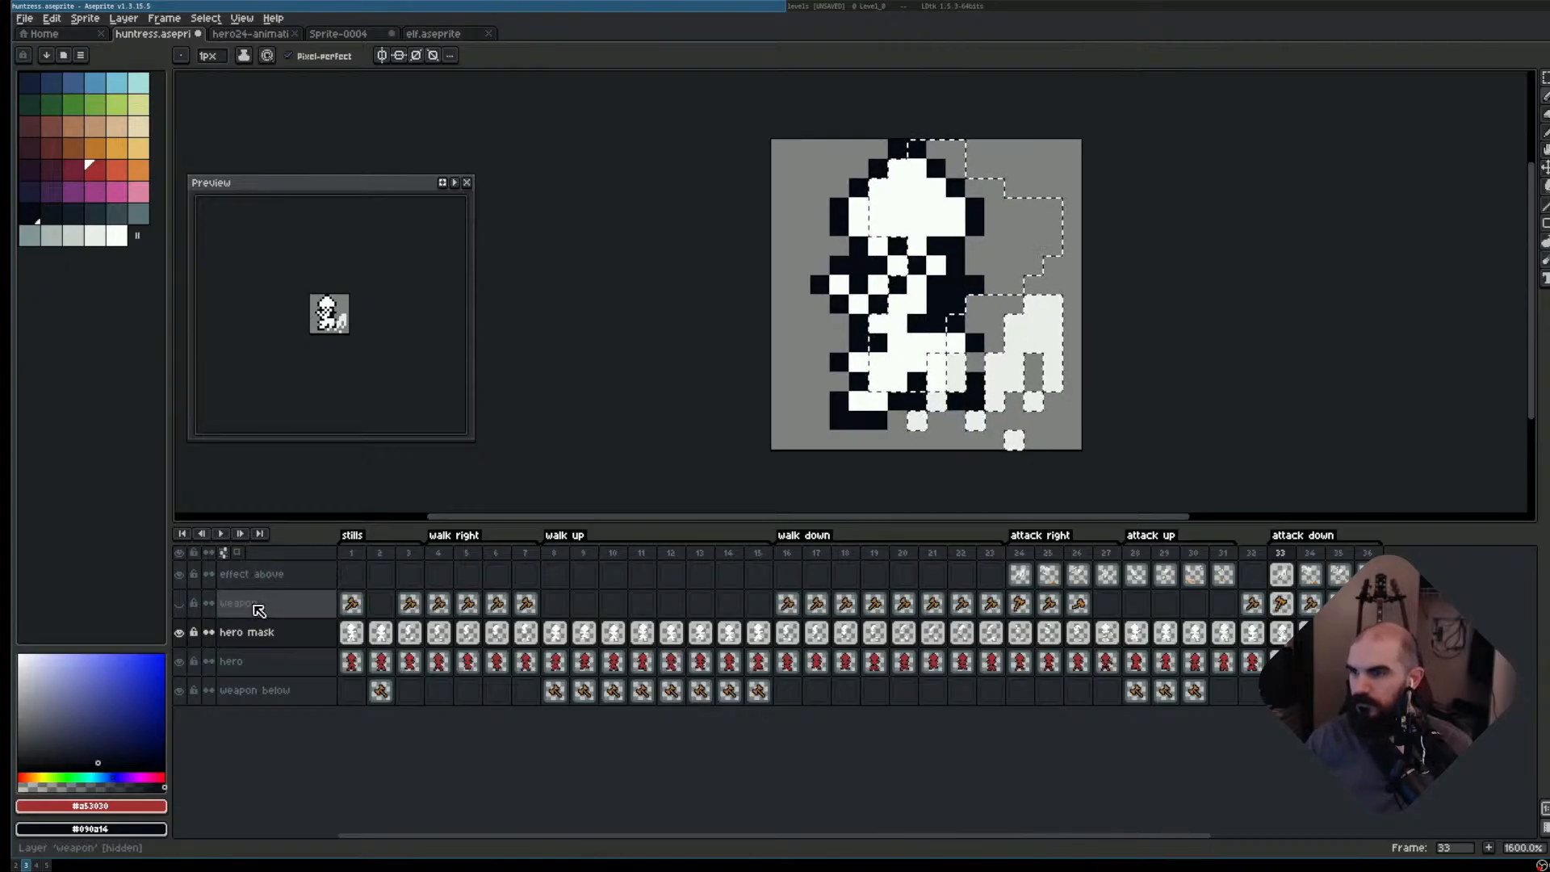
key("Delete")
- Clear the areas covered by the effect above and weapon layers from the hero mask on frame 34
key("Right")
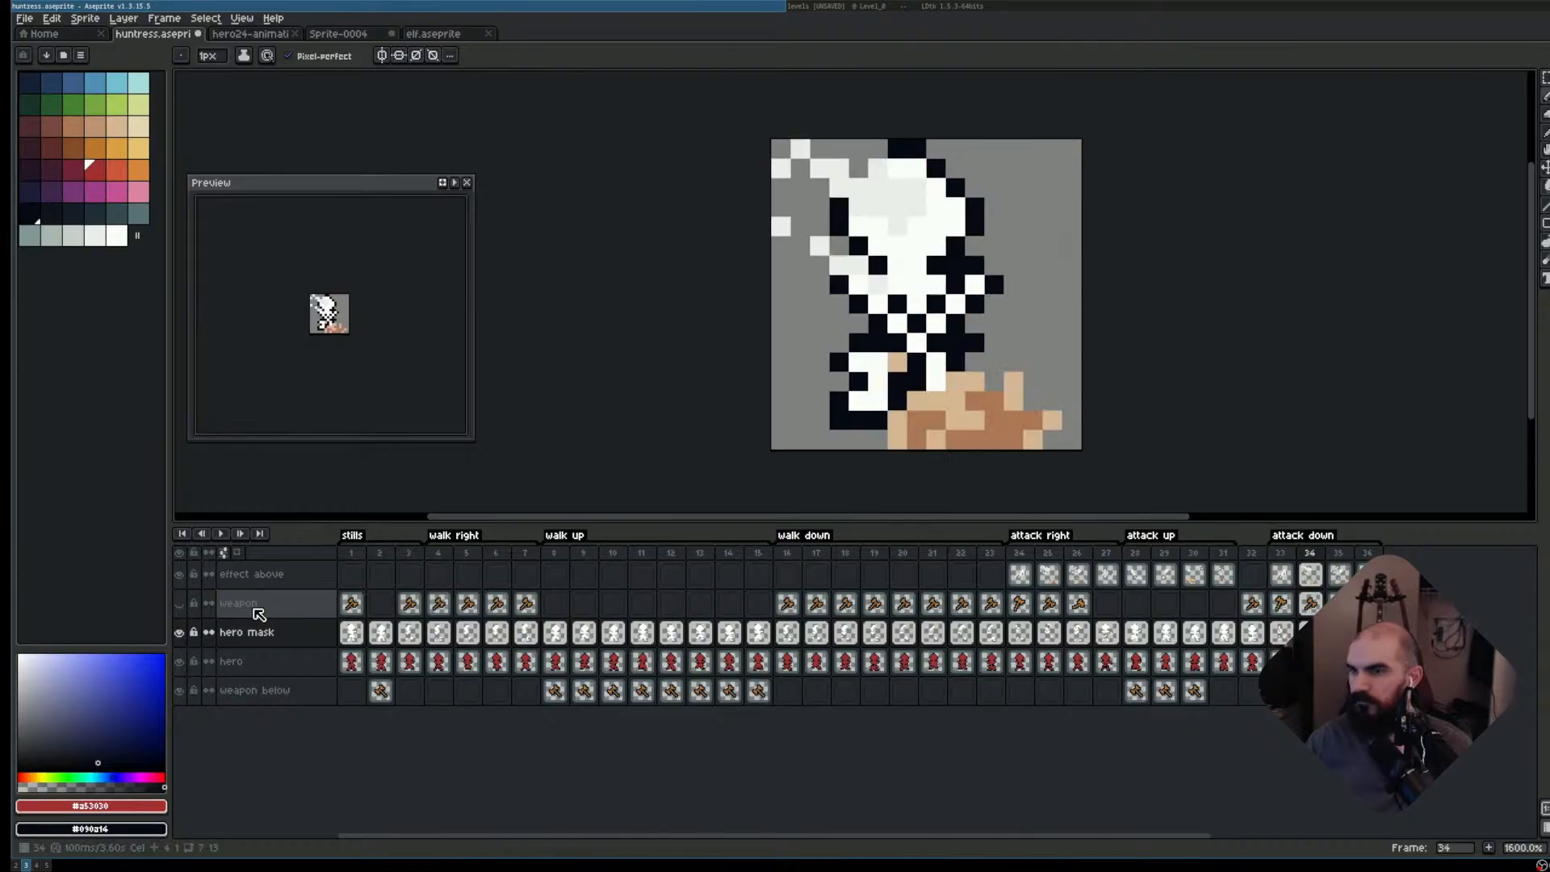
left_click(270, 576, "ctrl")
left_click(271, 604, "ctrl+shift")
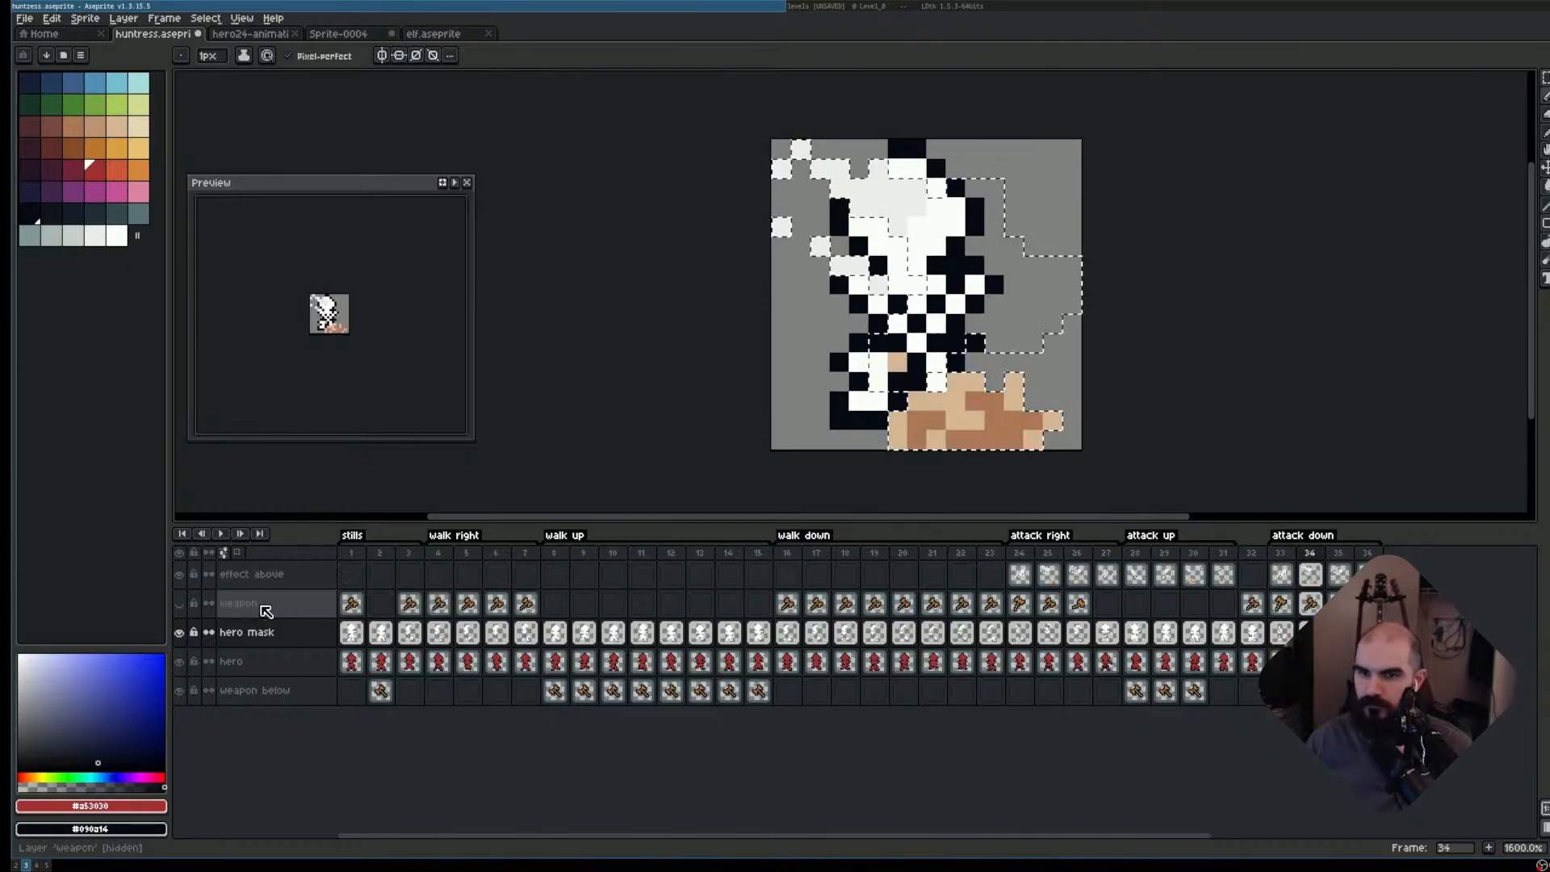
key("Delete")
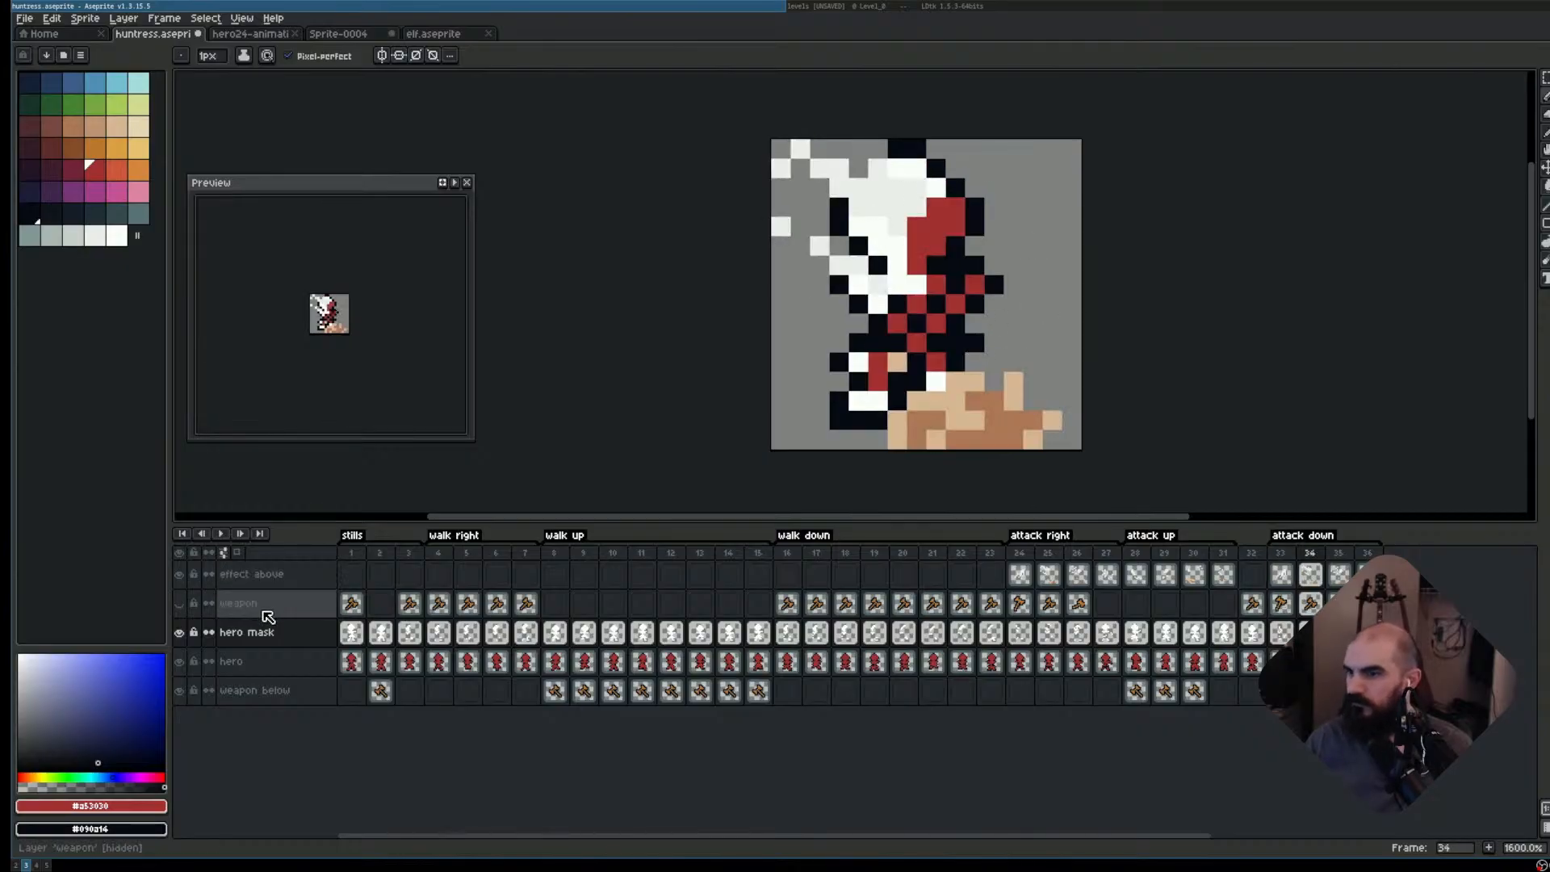
- Clear the areas covered by the effect above and weapon layers from the hero mask on frame 35
key("Right")
left_click(260, 576, "ctrl")
left_click(250, 606, "ctrl+shift")
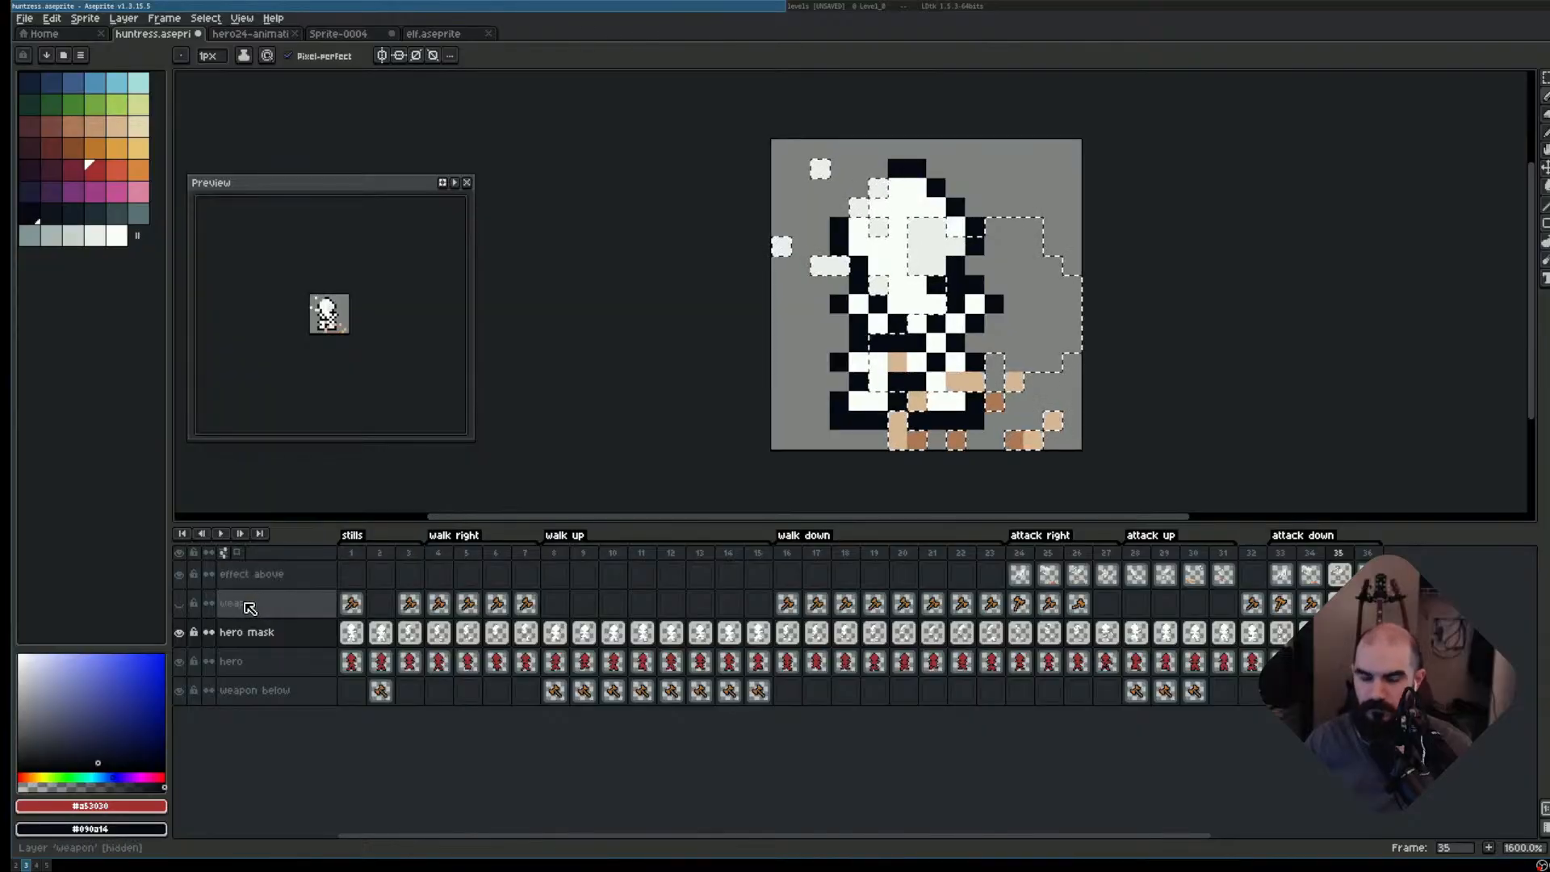
key("Delete")
- Clear the areas covered by the effect above and weapon layers from the hero mask on frame 36
key("Right")
left_click(243, 575, "ctrl")
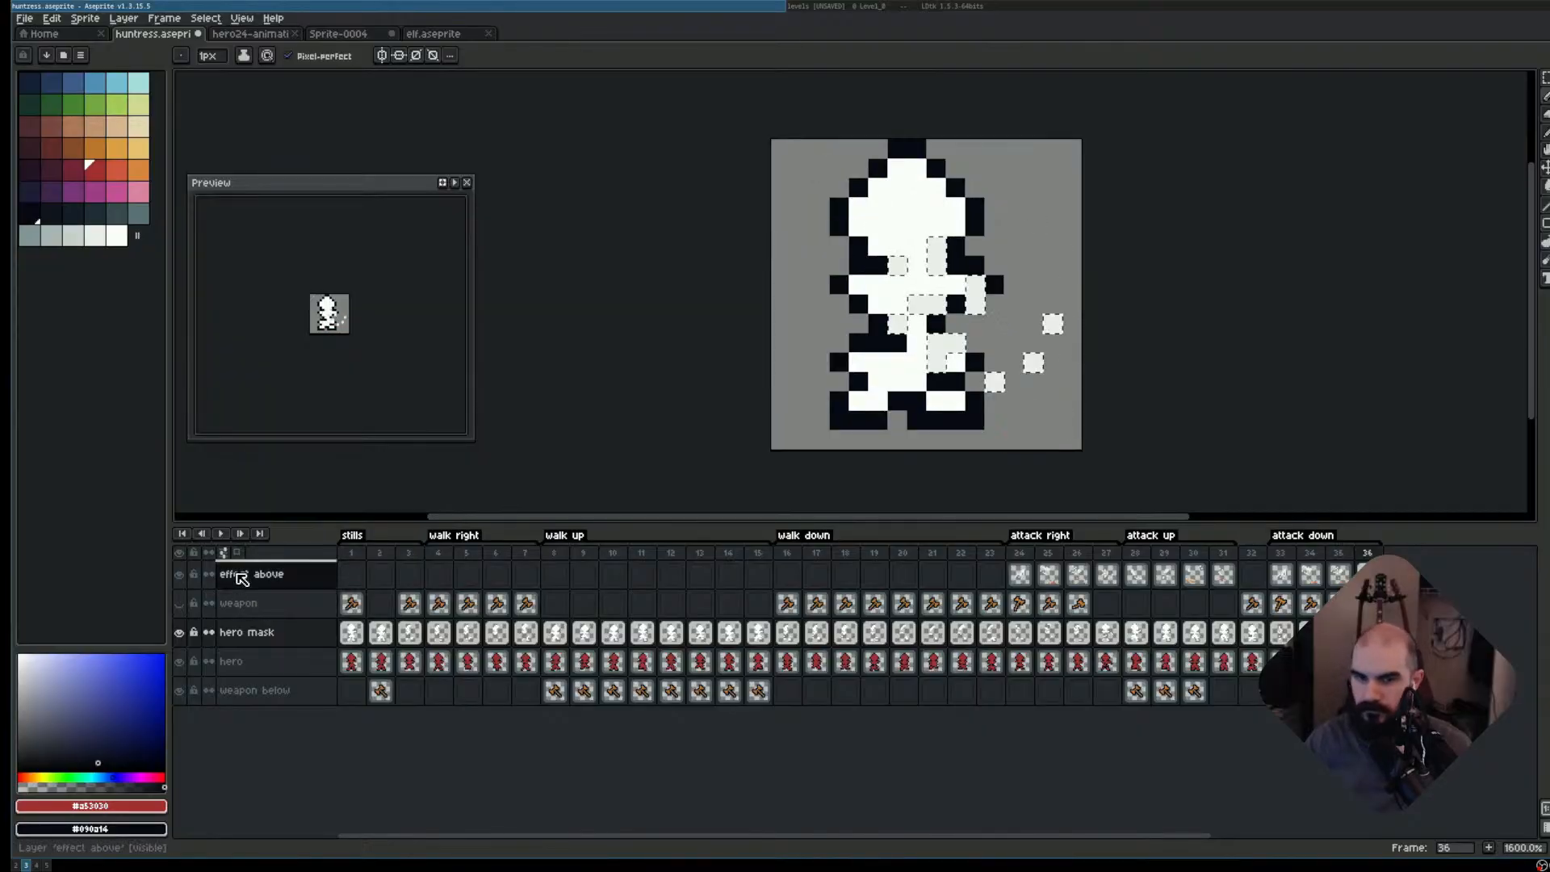
left_click(245, 607, "ctrl+shift")
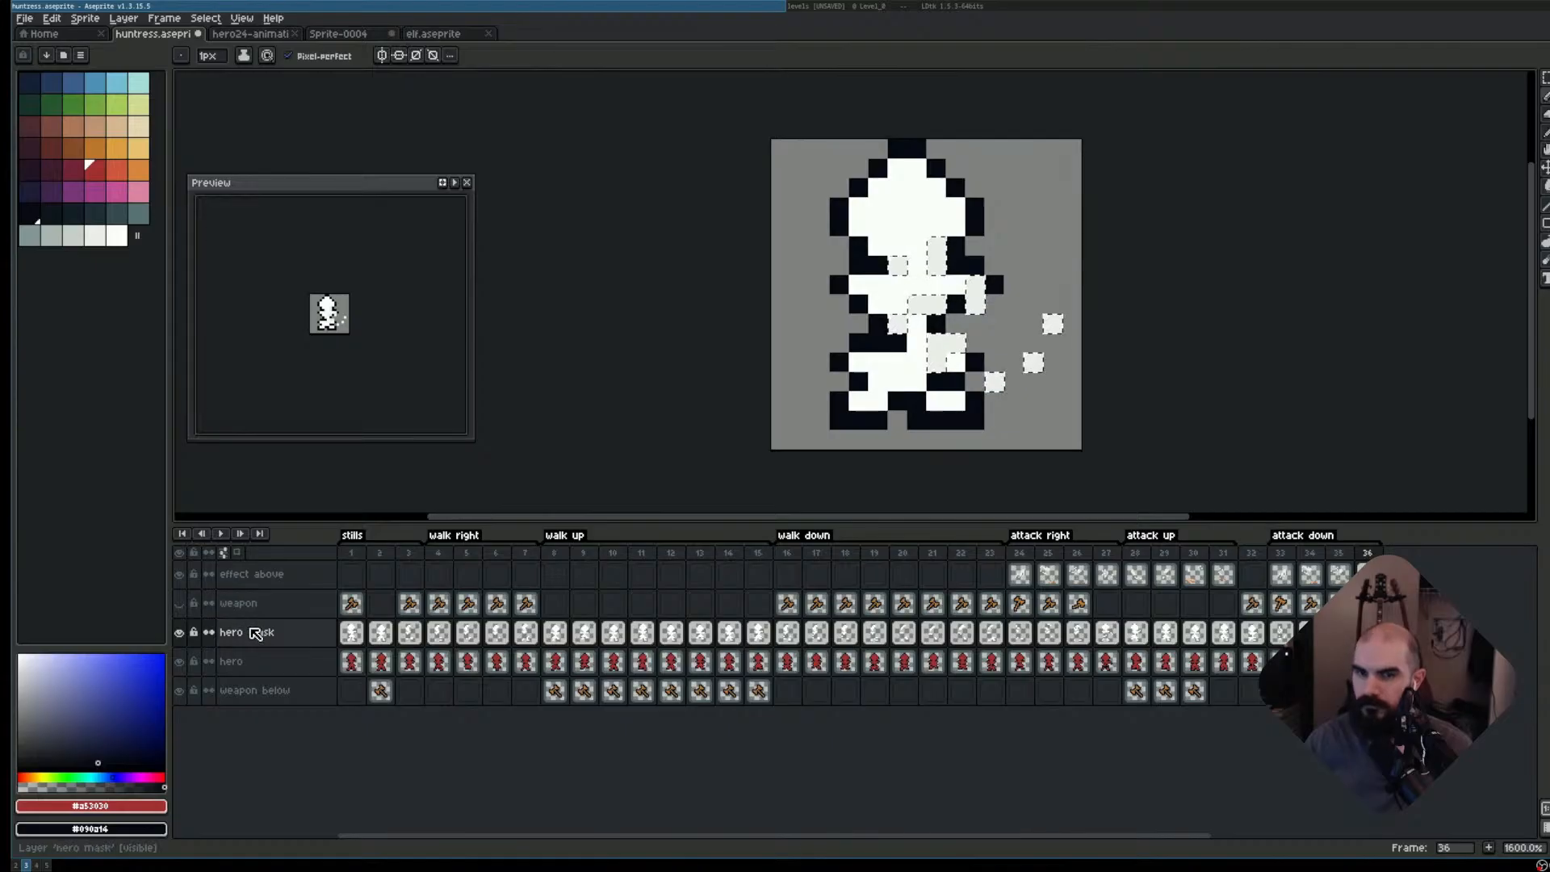
key("Delete")
- Keep the effect above layer visible, show the weapon layer, and save the huntress sprite file
left_click(179, 575)
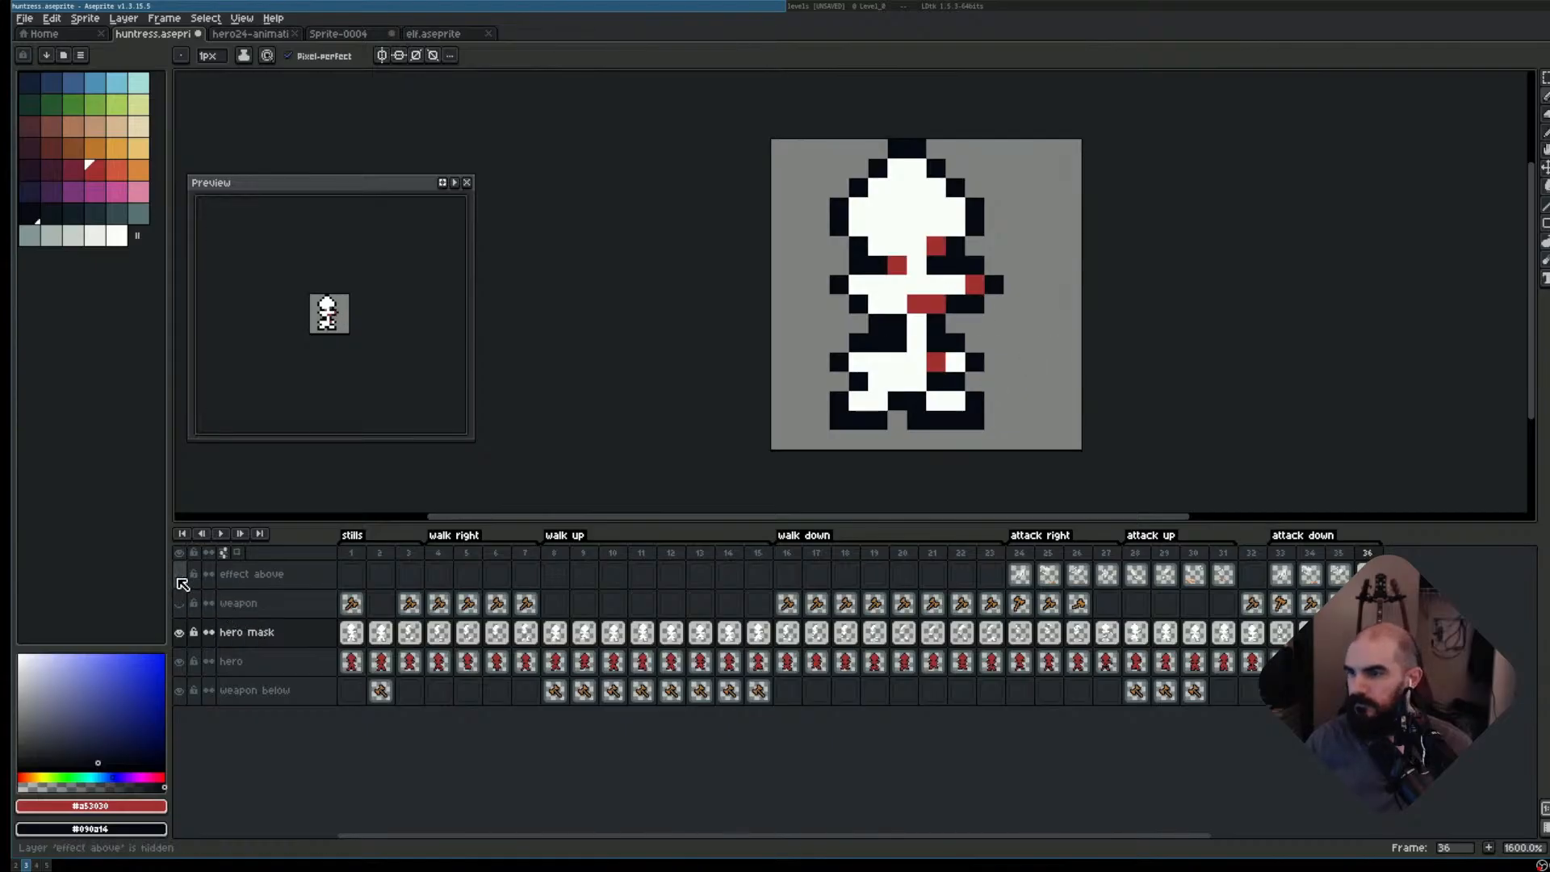
left_click(180, 576)
left_click(184, 604)
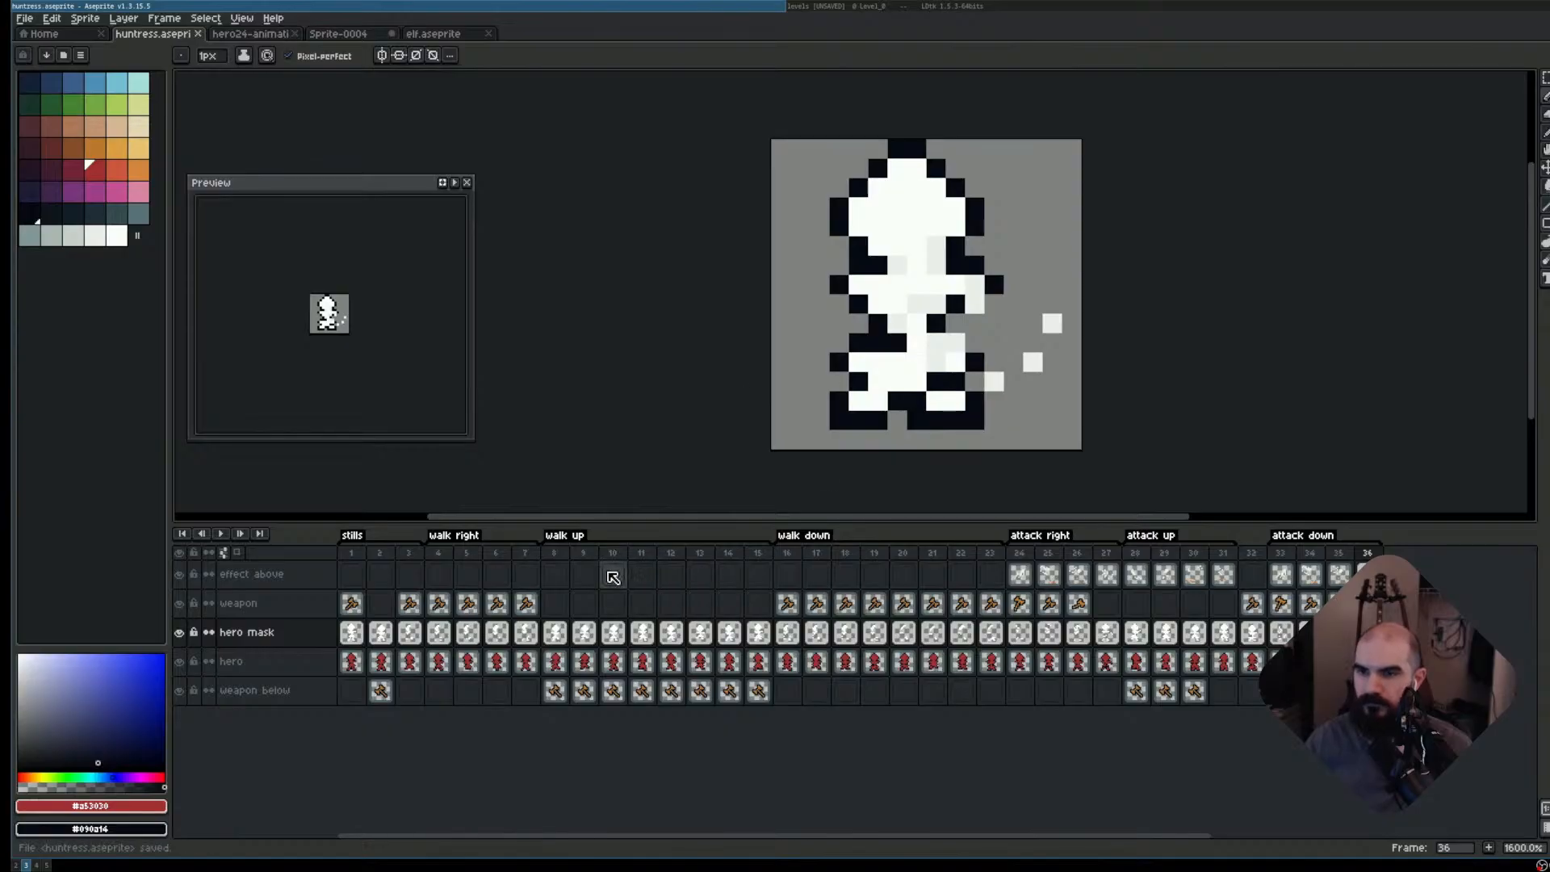
key("ctrl+s")
left_click(1021, 554)
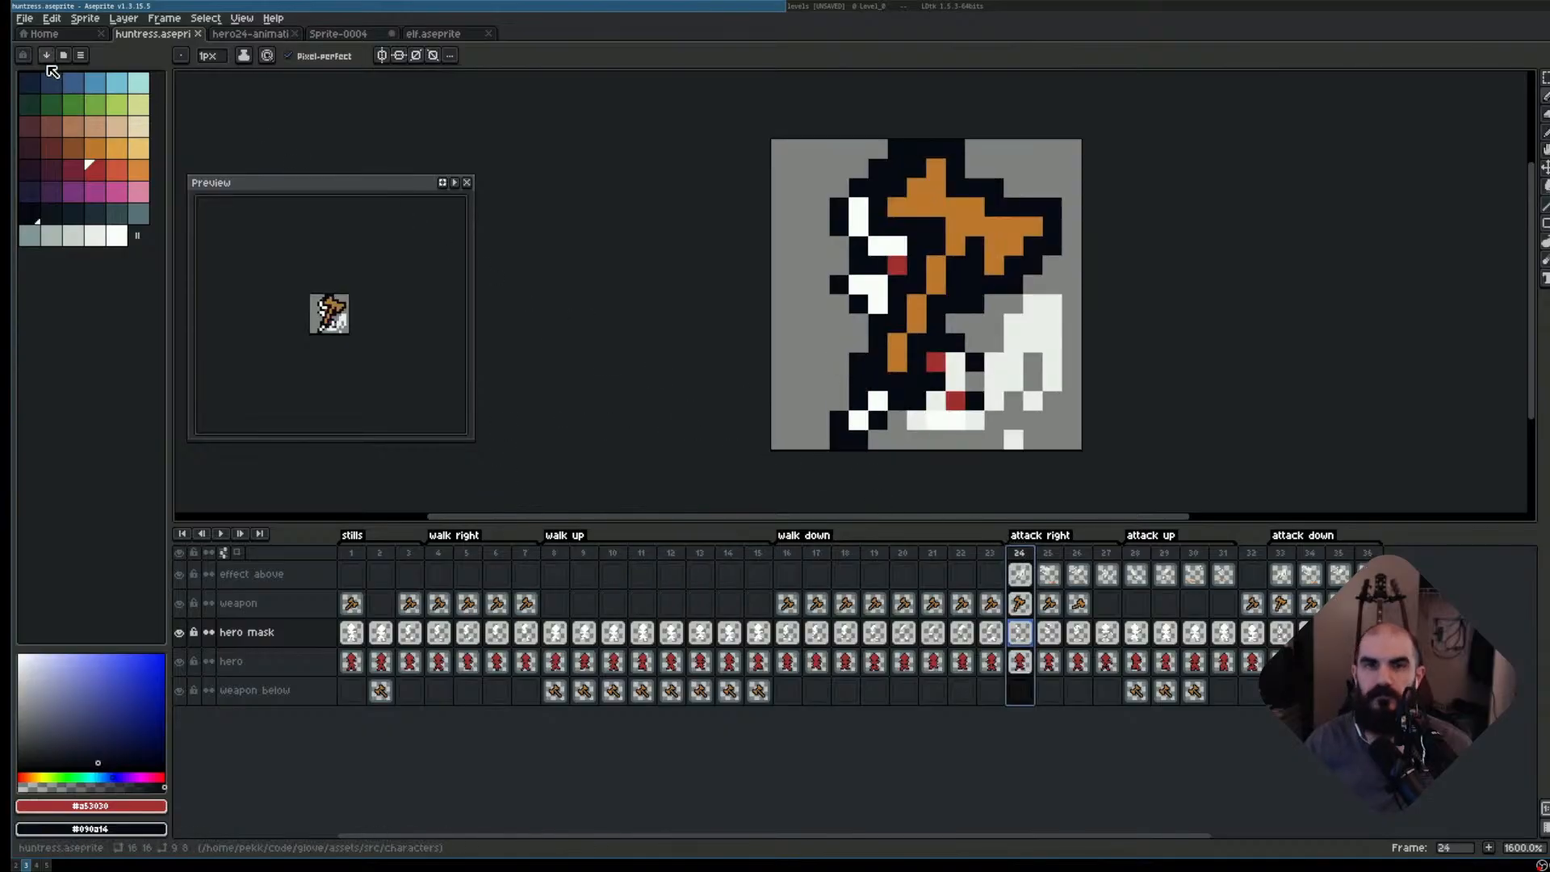
left_click(29, 19)
mouse_move(80, 138)
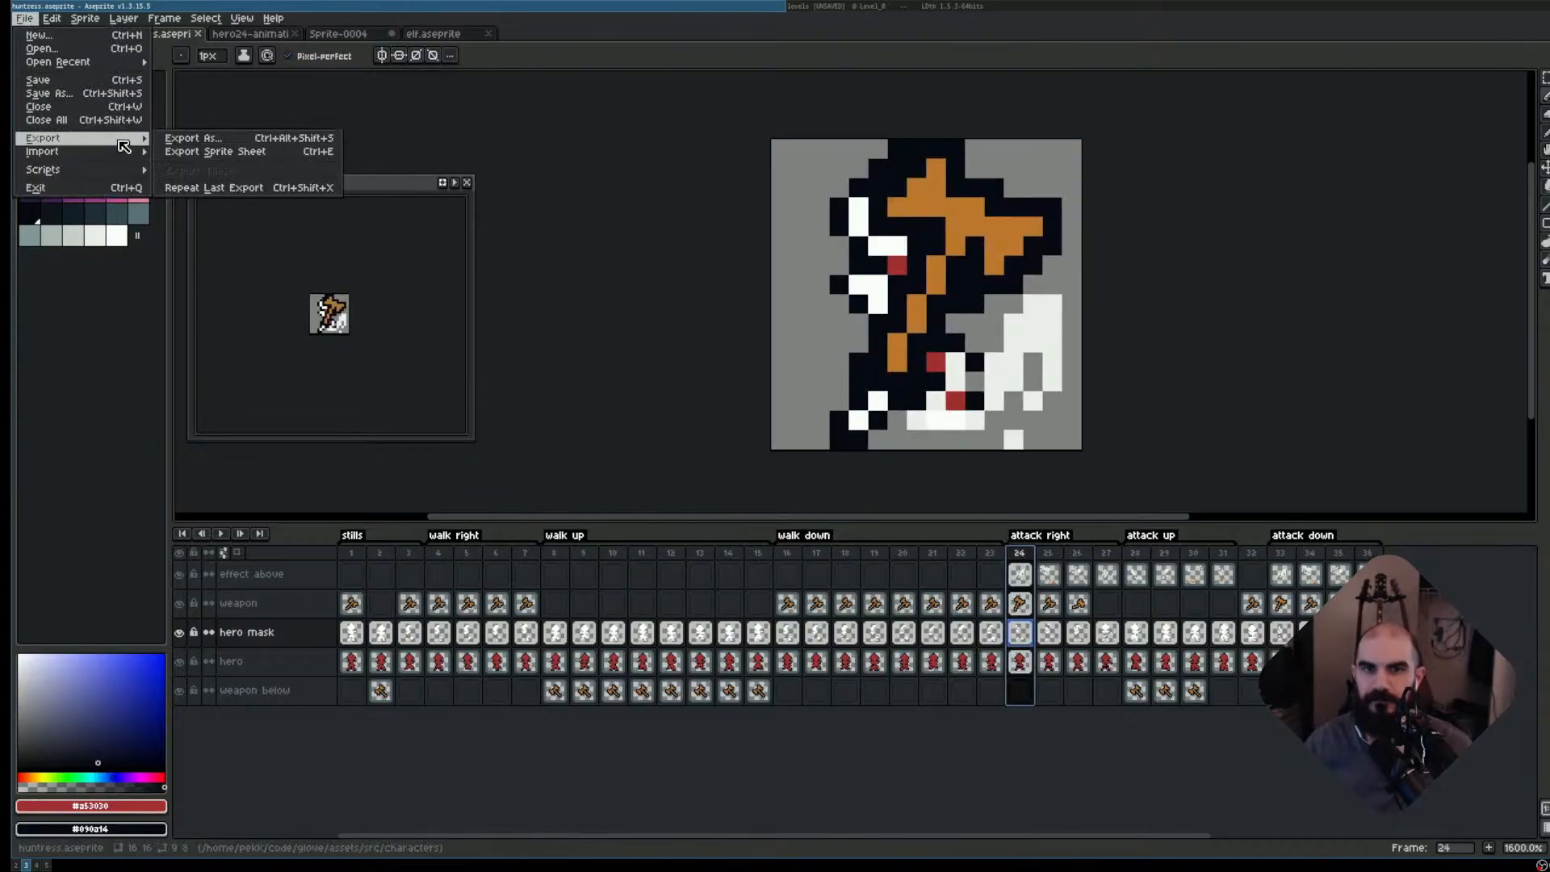
left_click(220, 155)
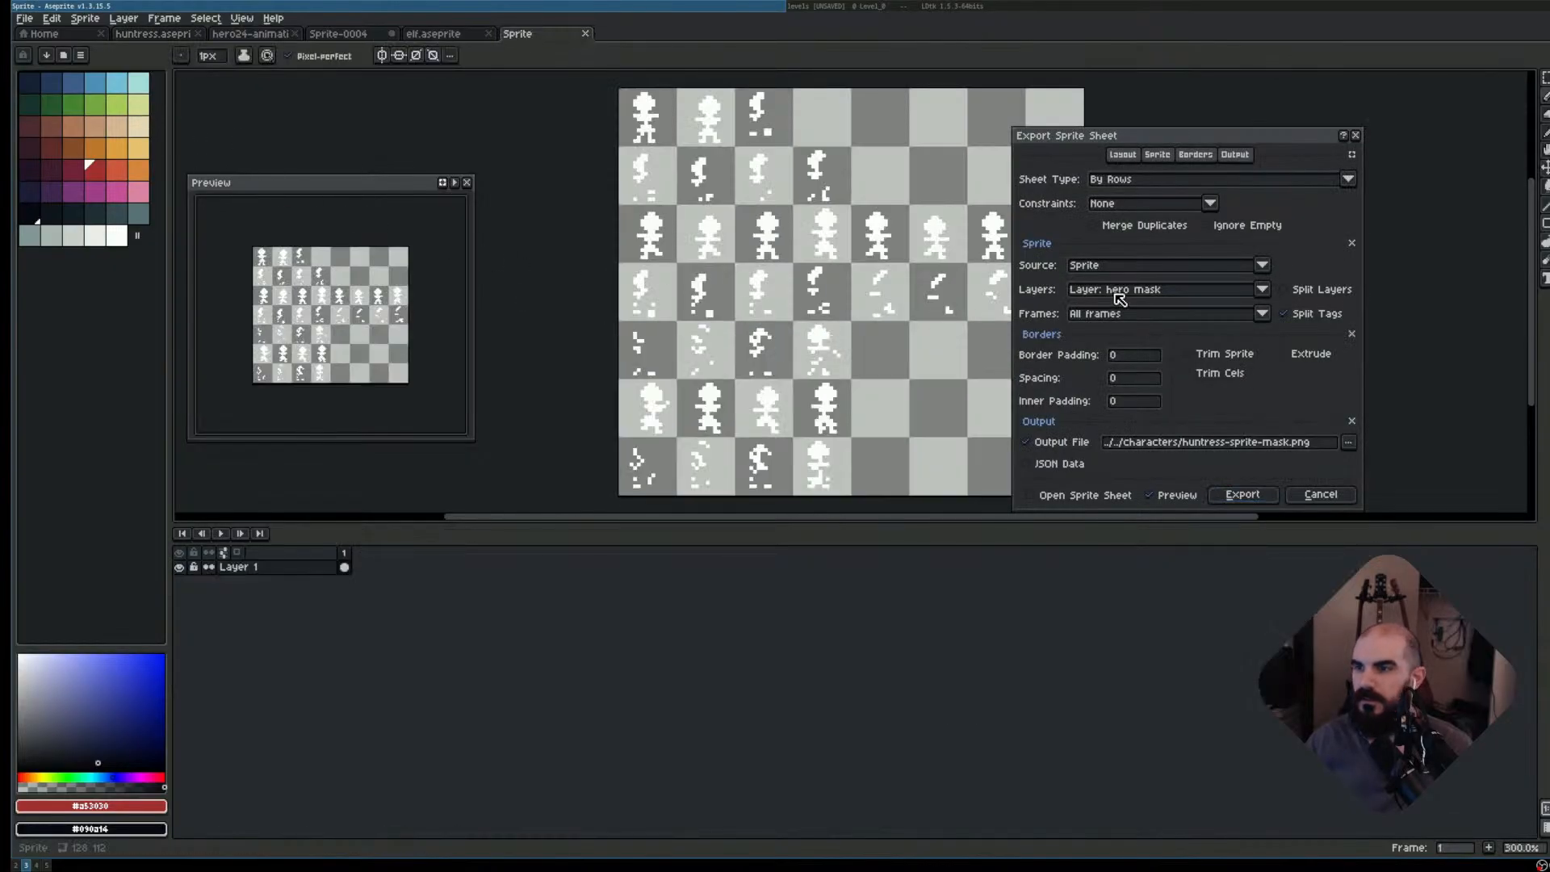
left_click(1122, 291)
left_click(1122, 310)
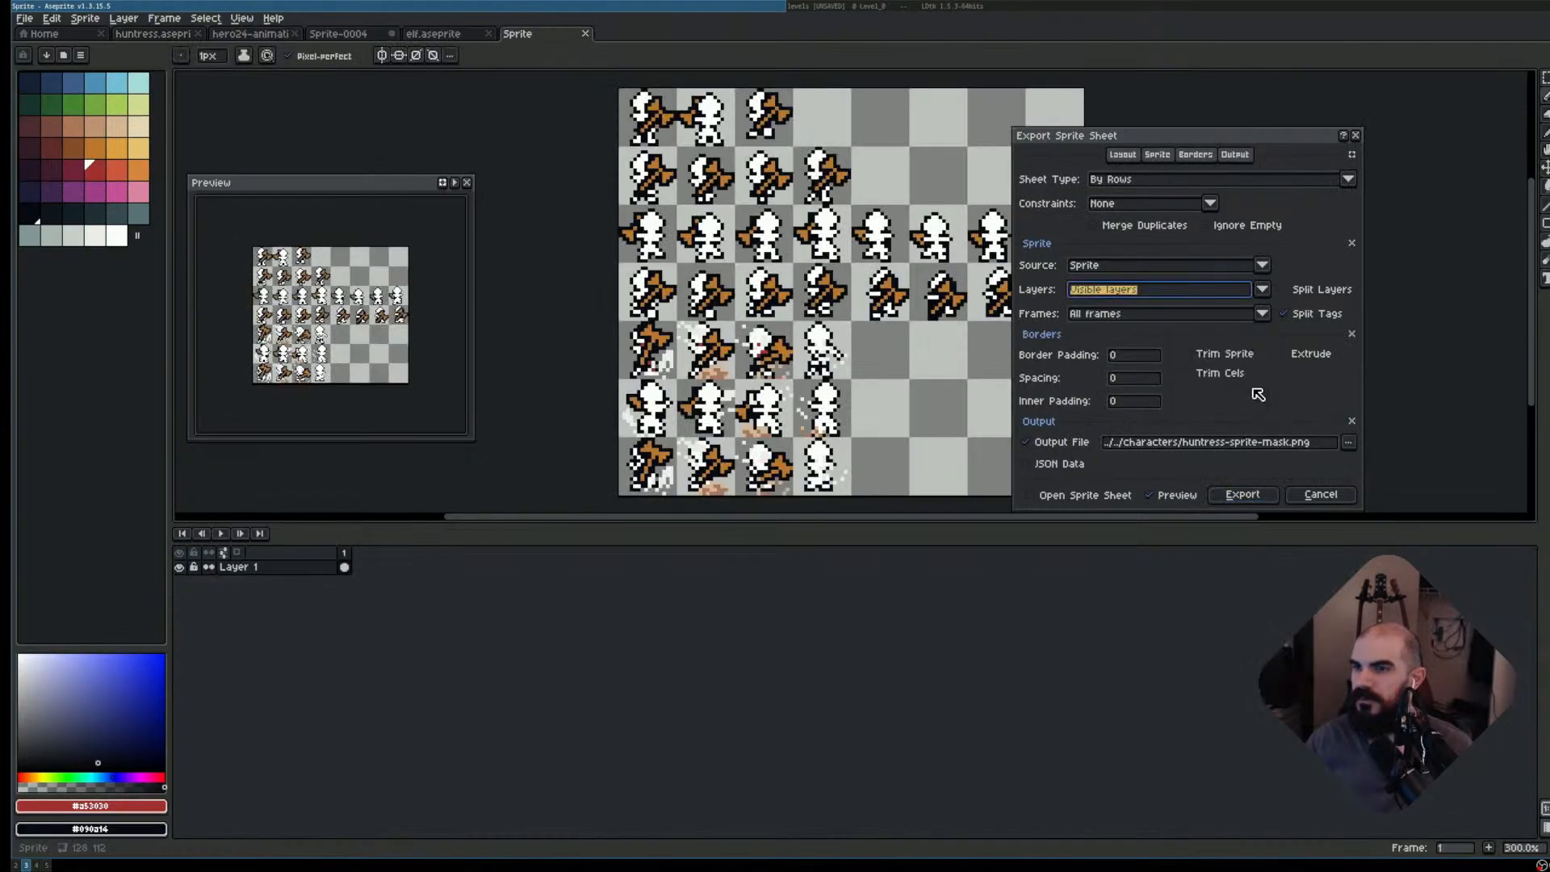
left_click(1324, 496)
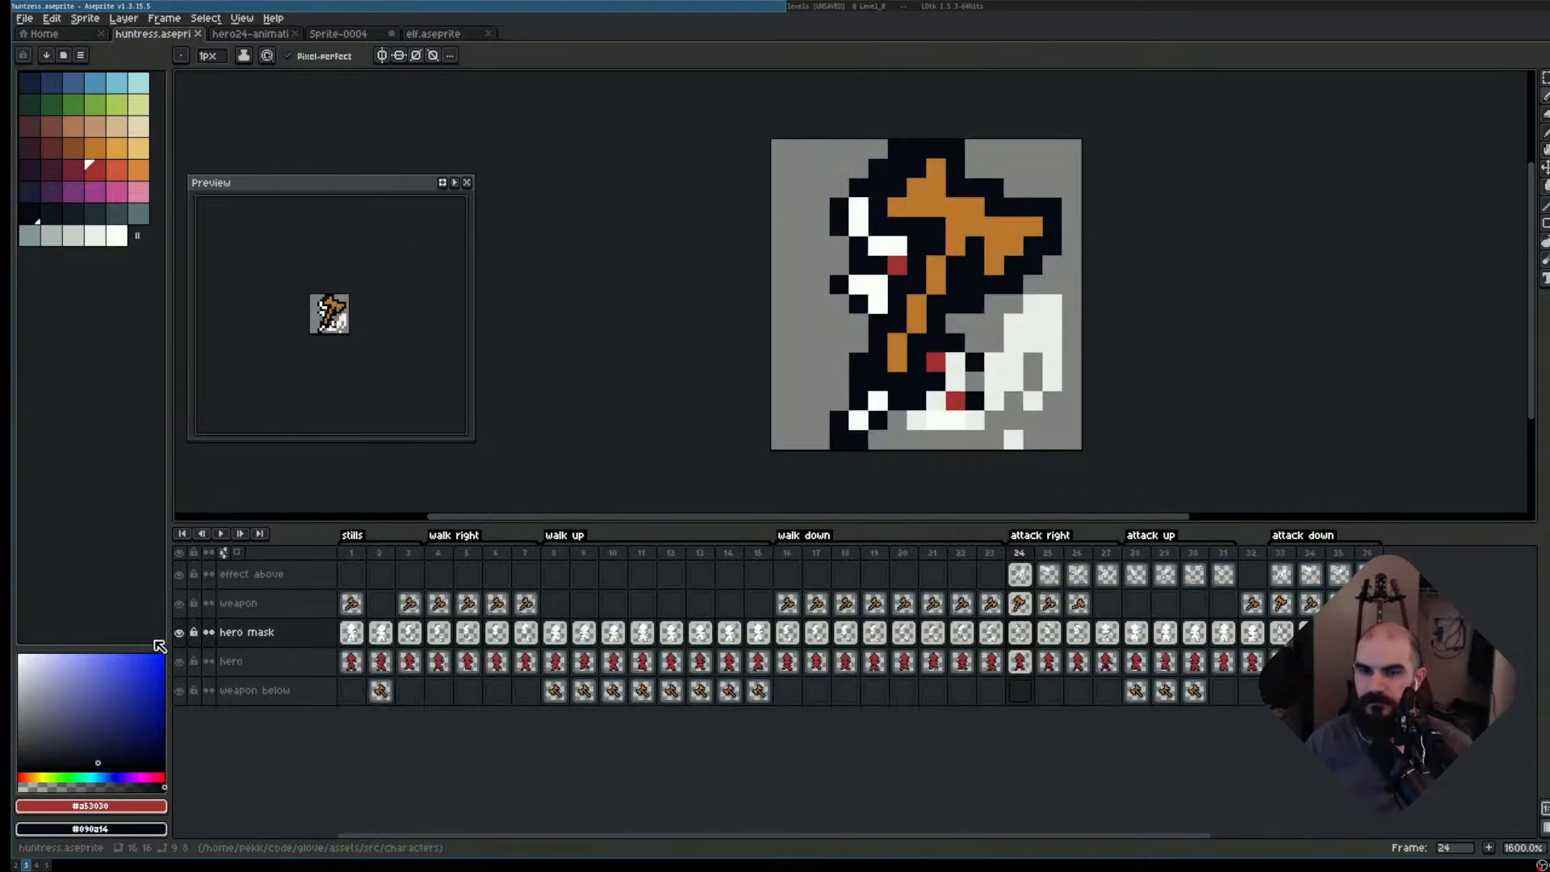
- Hide the hero mask layer and export the visible layers of all frames as the sprite sheet huntress-sprite.png
left_click(187, 635)
key("ctrl+e")
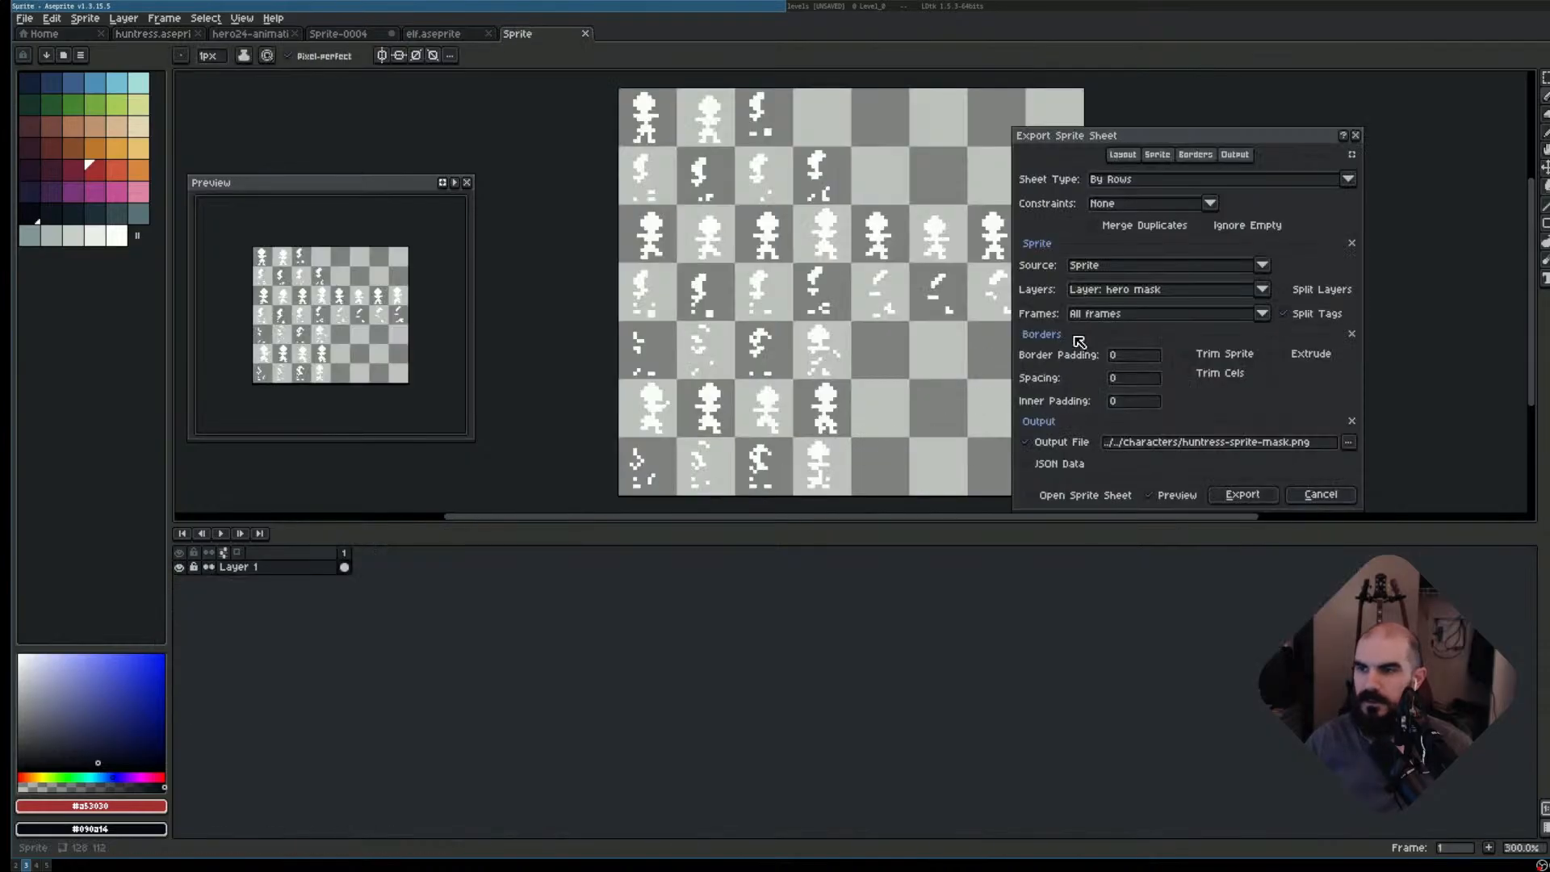
left_click(1203, 285)
left_click(1176, 313)
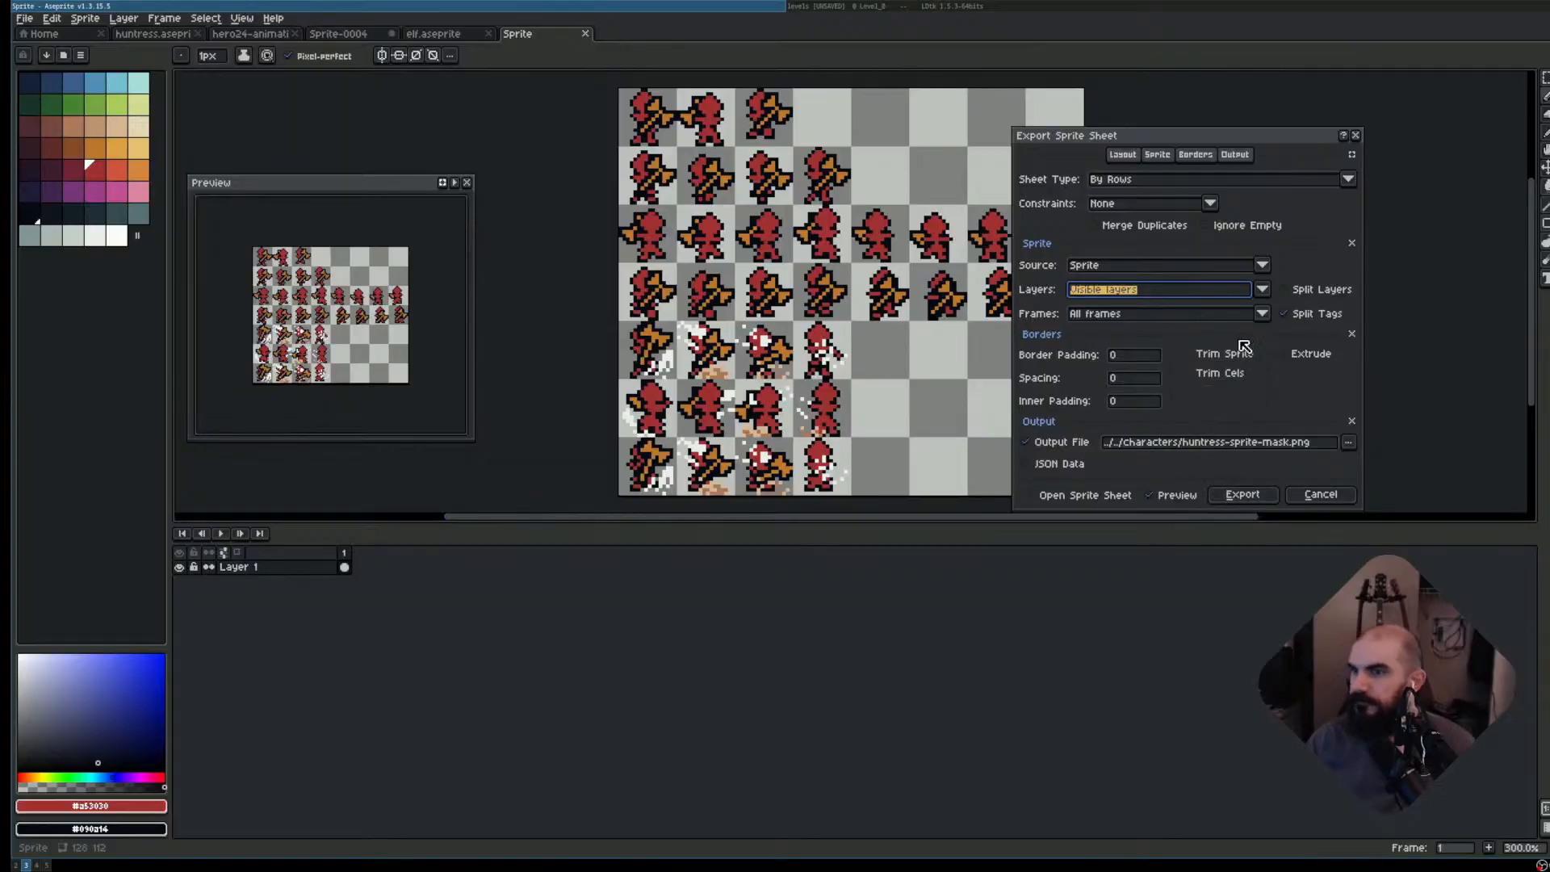
double_click(1279, 446)
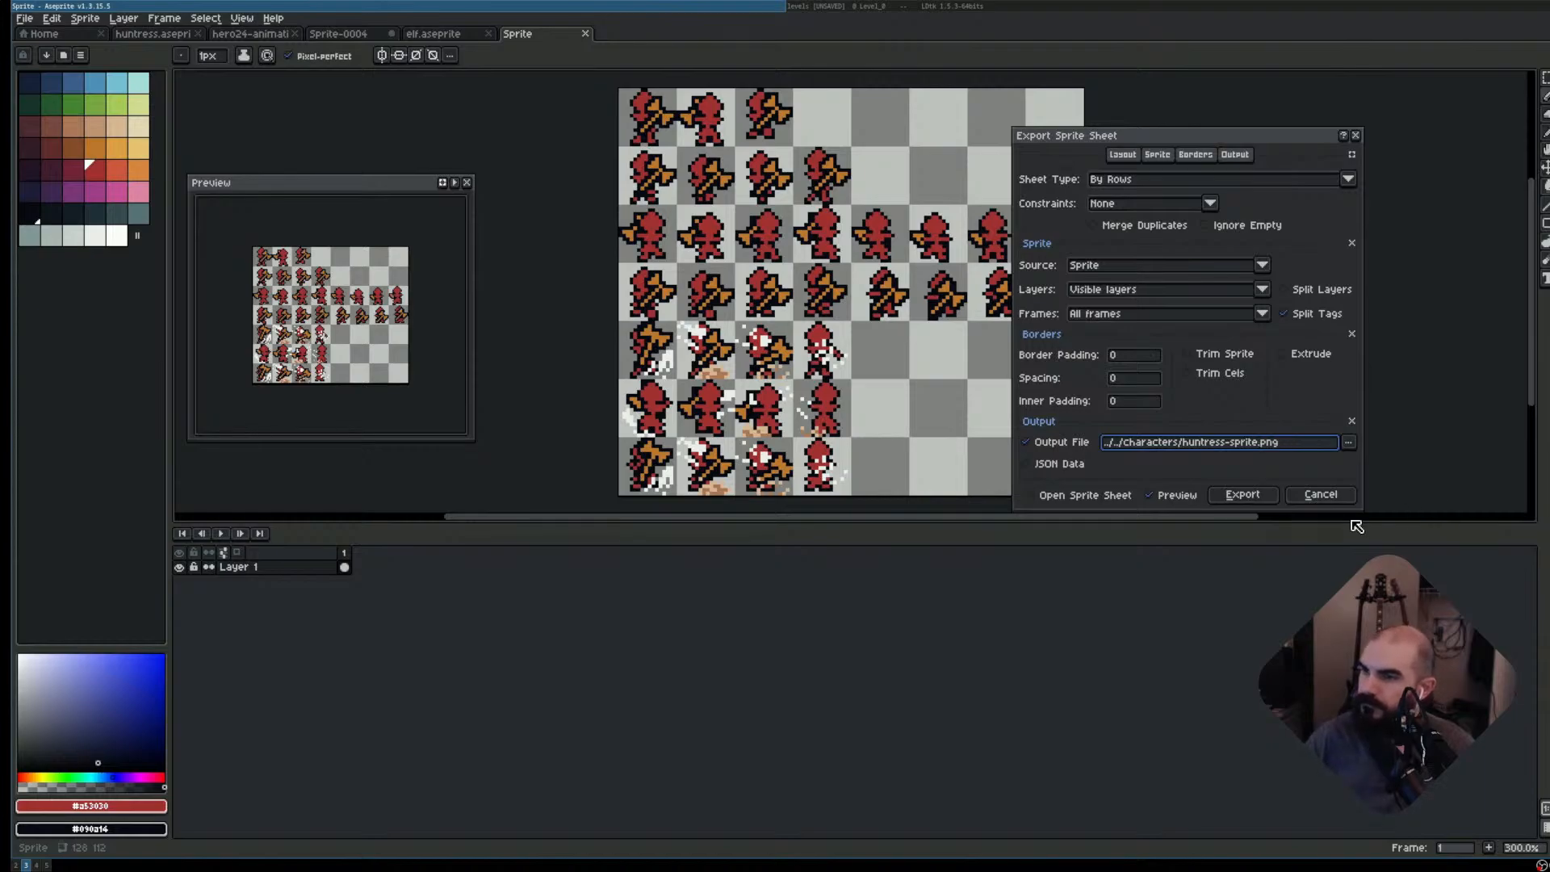
left_click(1242, 494)
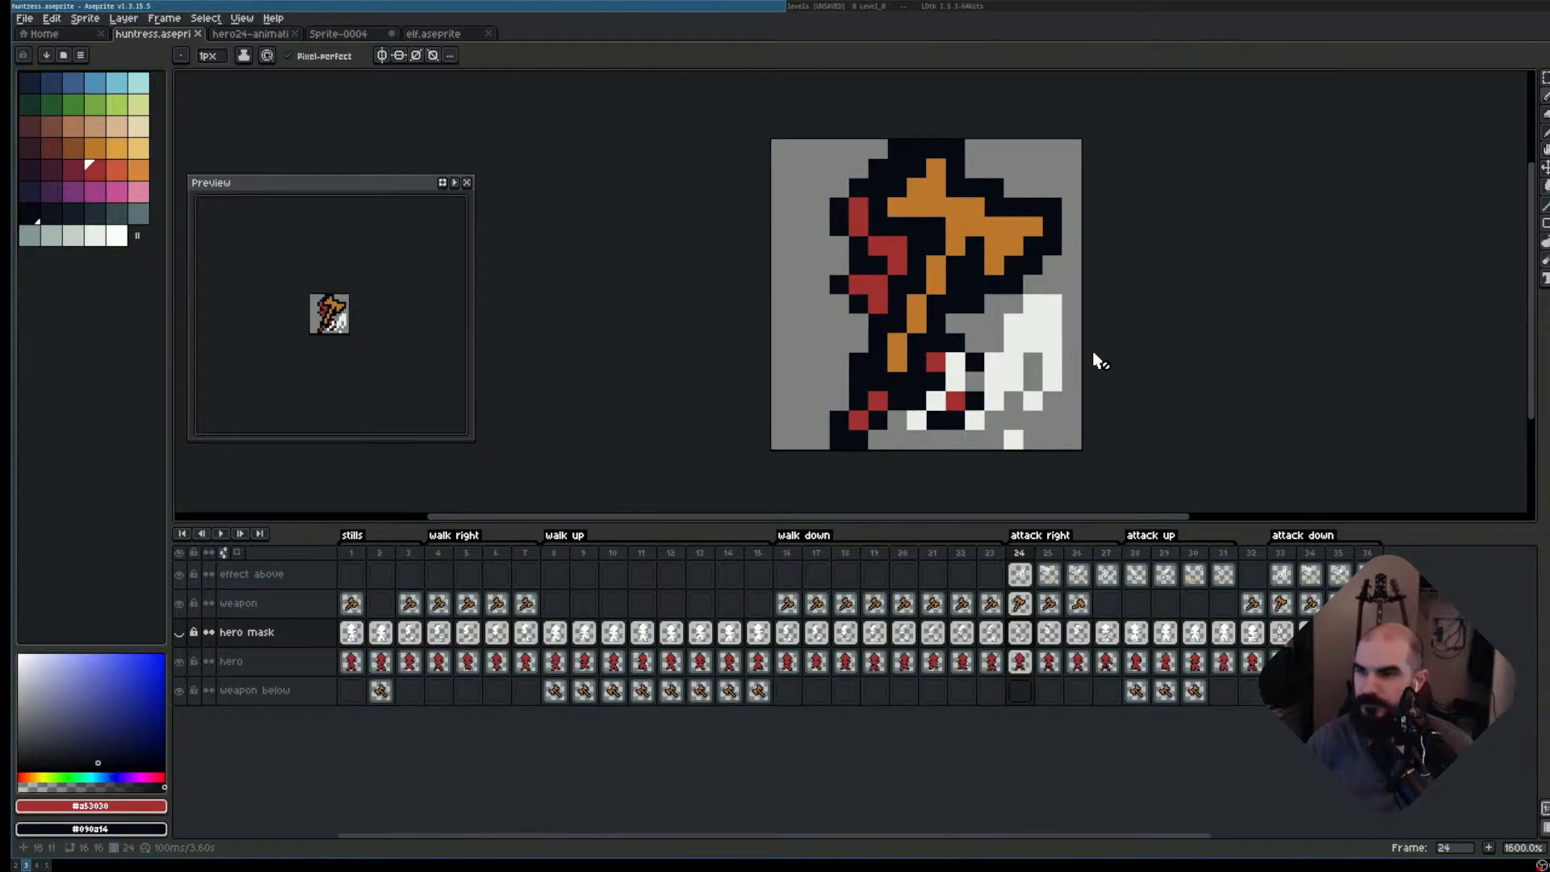
left_click_drag(1208, 359, 1101, 345)
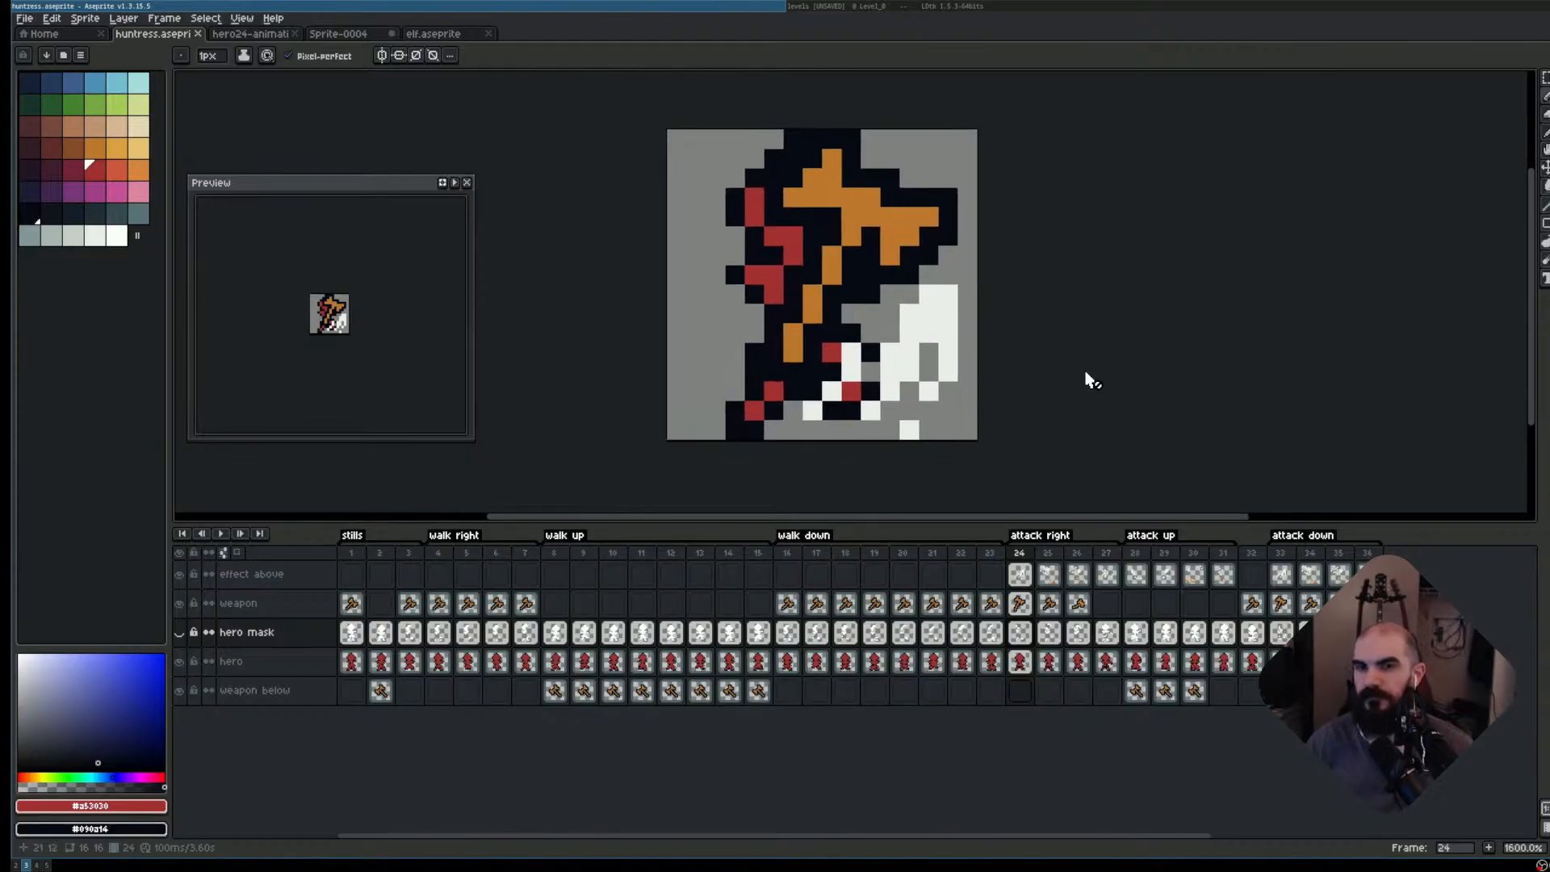
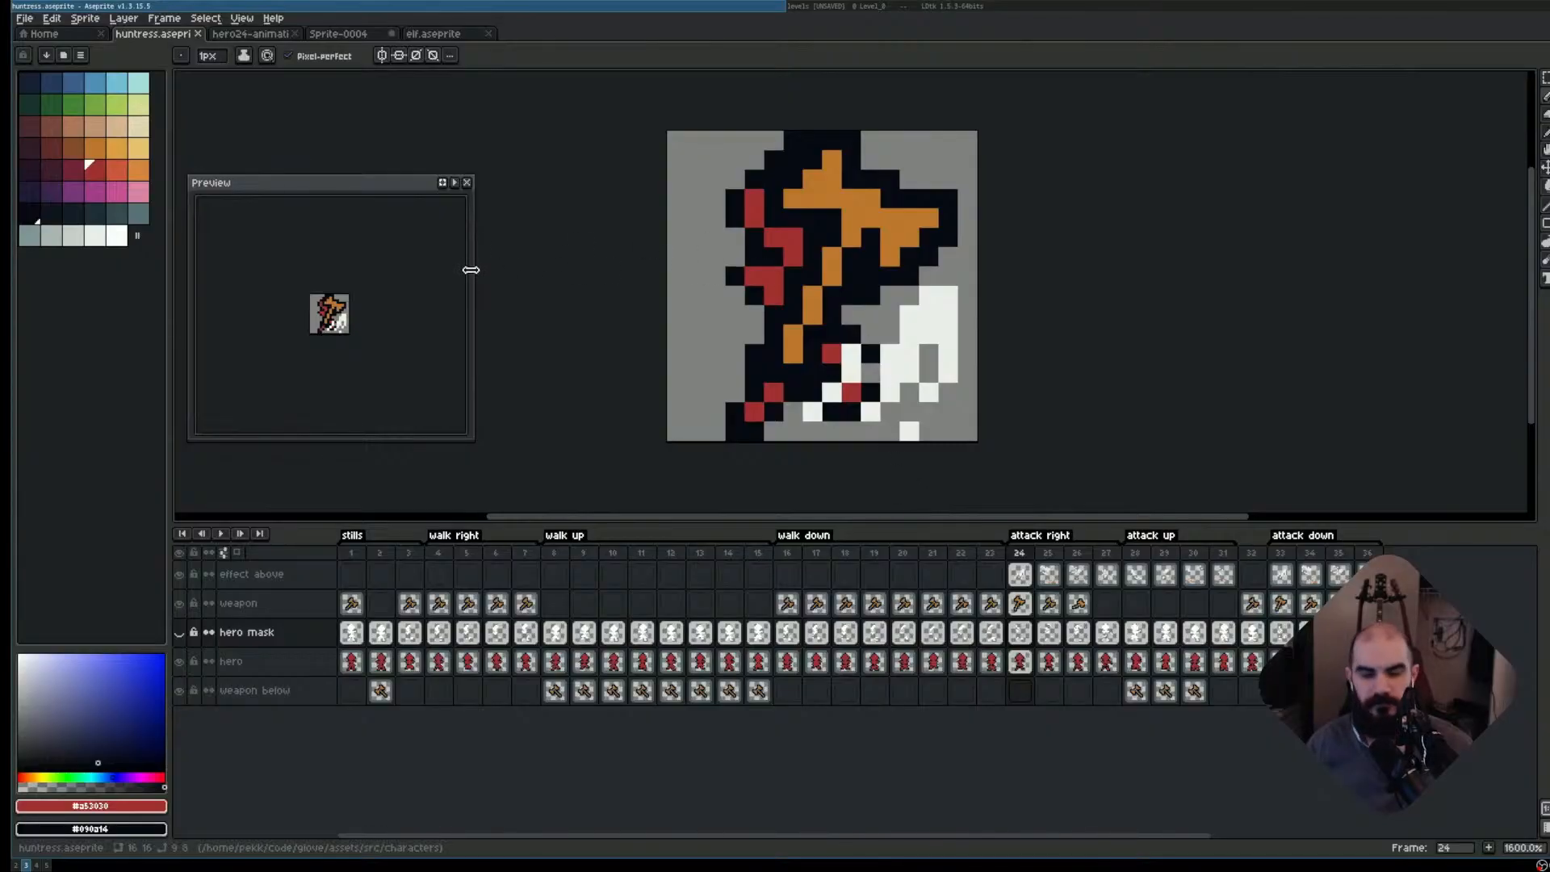
- Switch to the Godot editor and open the attack right animation of the huntress scene's AnimatedSprite2D
key("super+5")
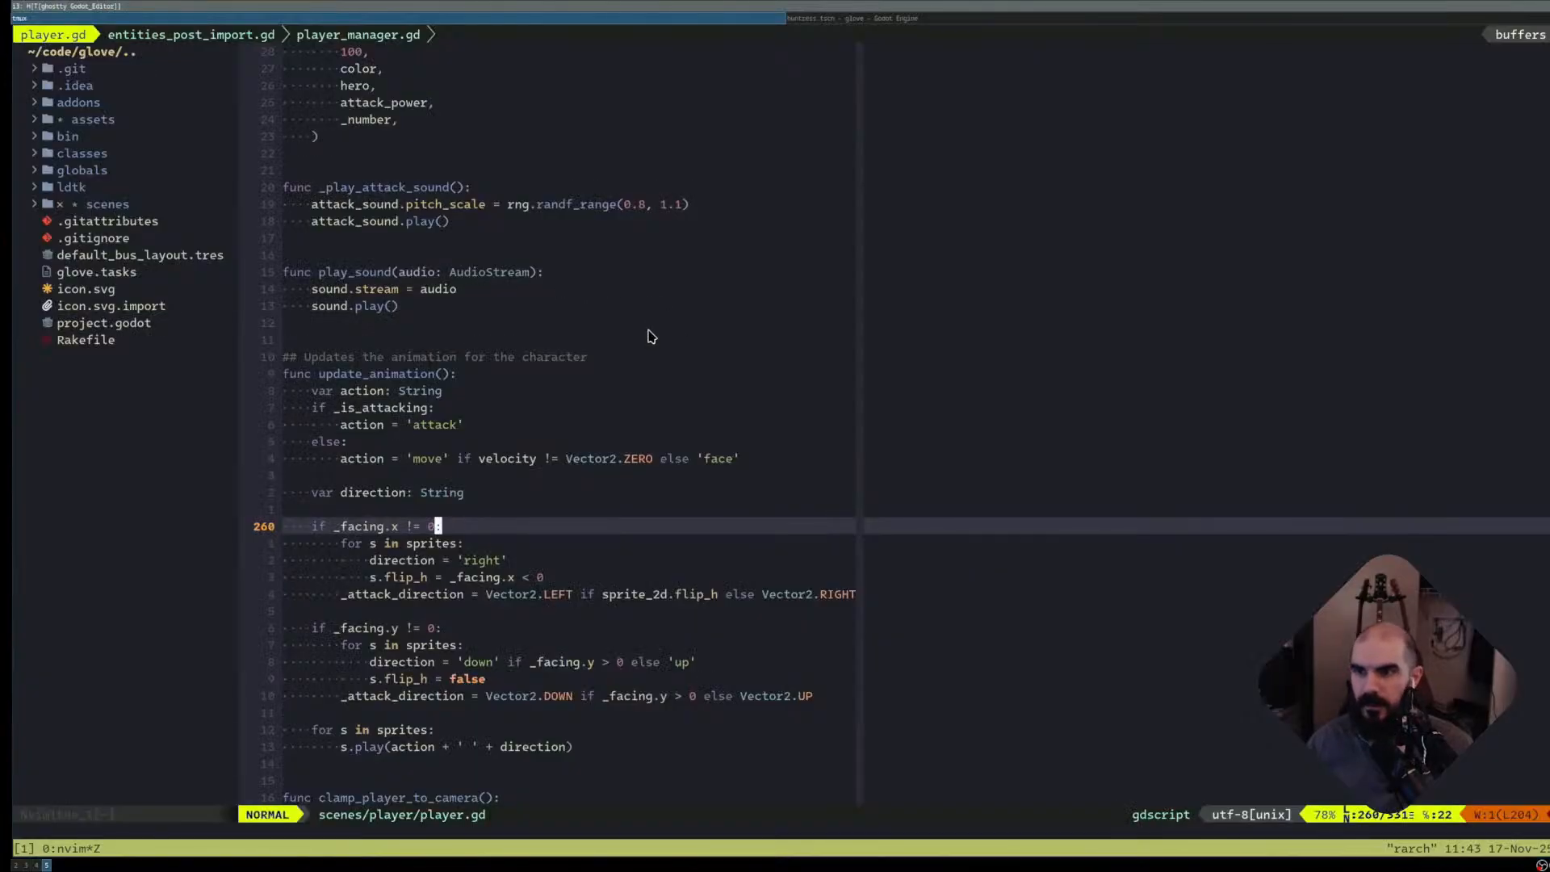
key("super+Right")
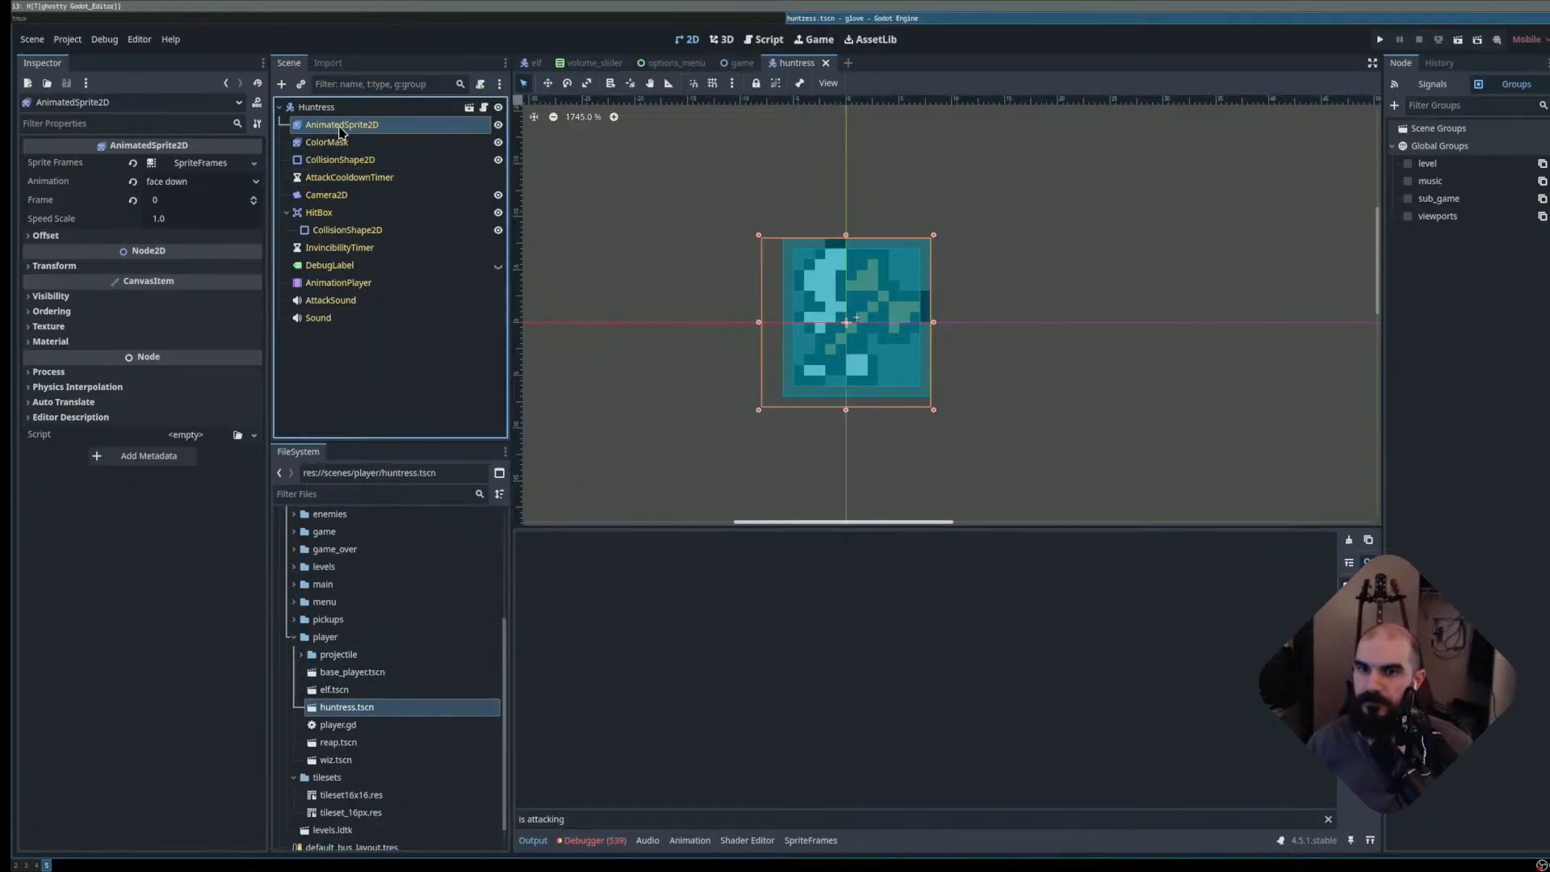
left_click(394, 129)
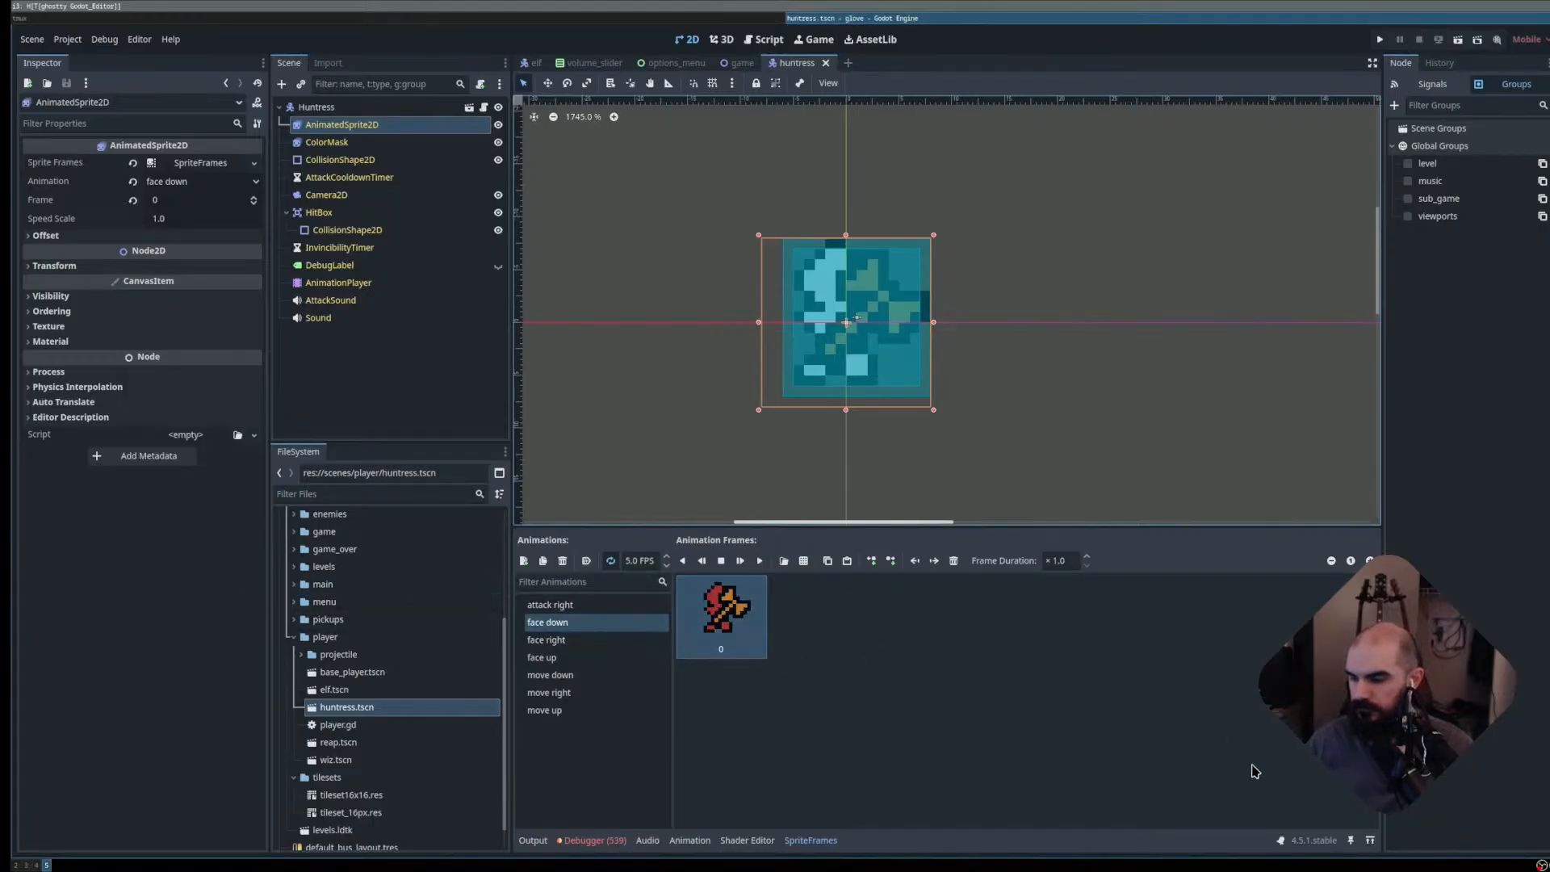
left_click(583, 613)
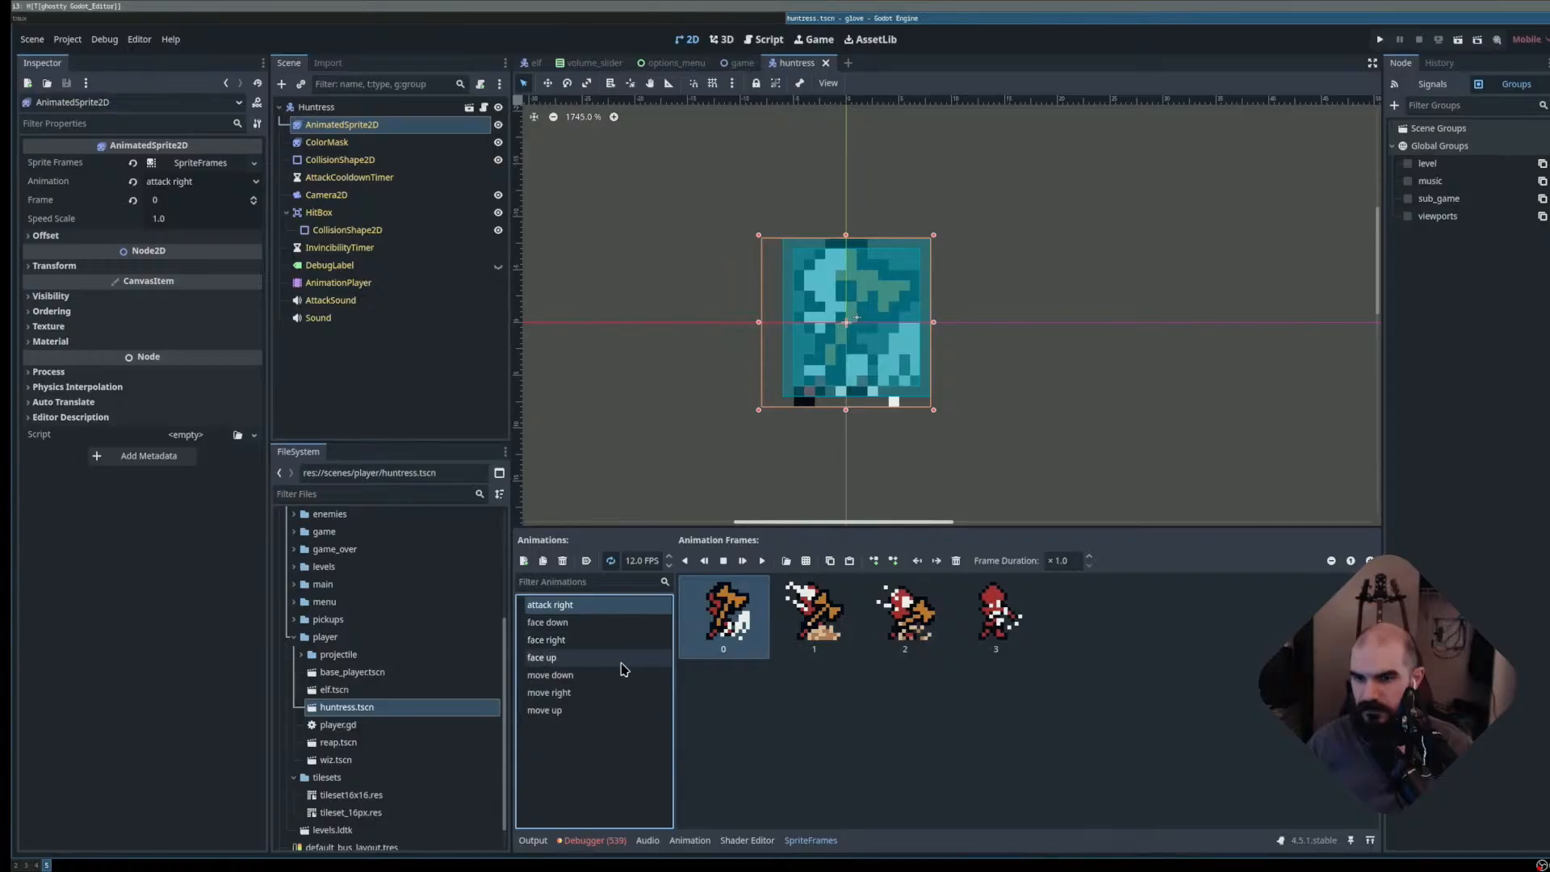
- Add two new animations to the huntress's AnimatedSprite2D and name one of them "attack down"
key("ctrl+n")
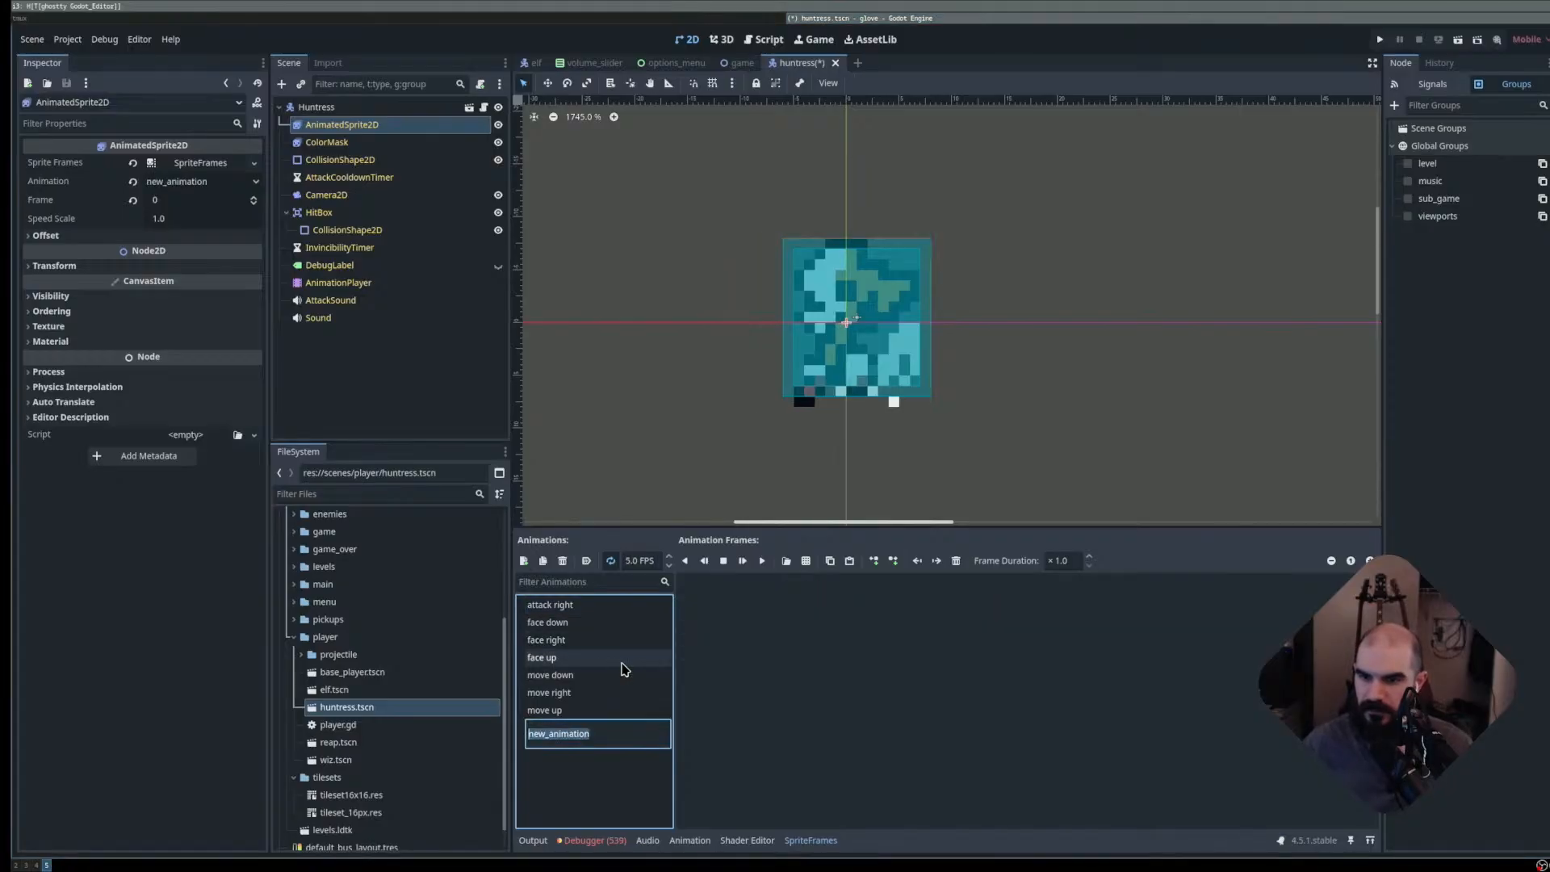
key("Return")
type("attack down")
key("Return")
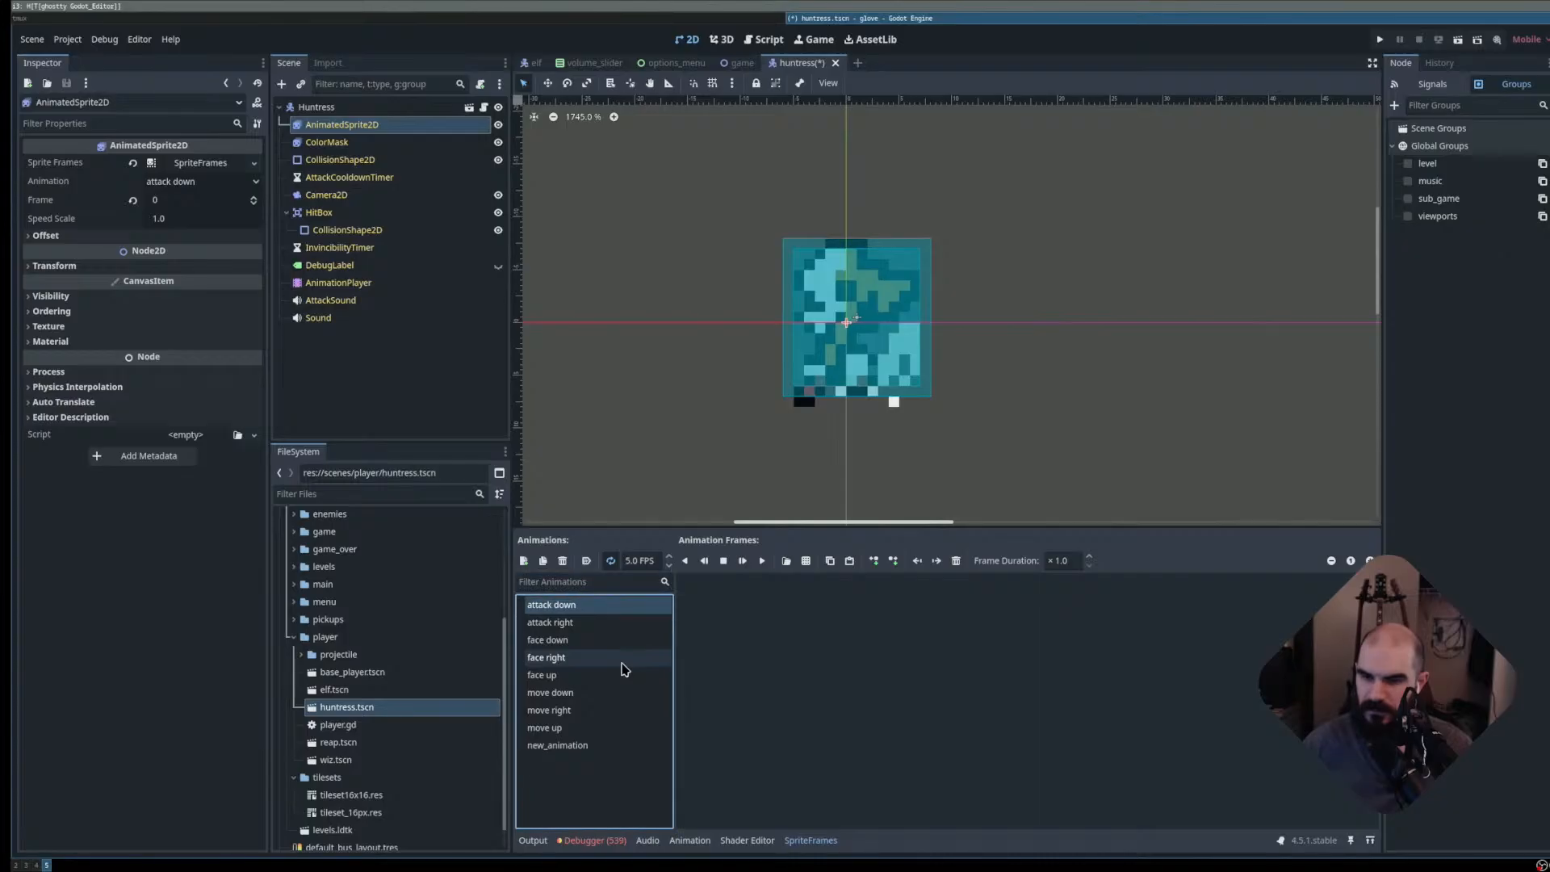
- Rename the remaining new_animation of the AnimatedSprite2D to "attack up"
key("Down")
key("Down")
key("Down")
key("Down")
key("Down")
key("Down")
key("Down")
key("Down")
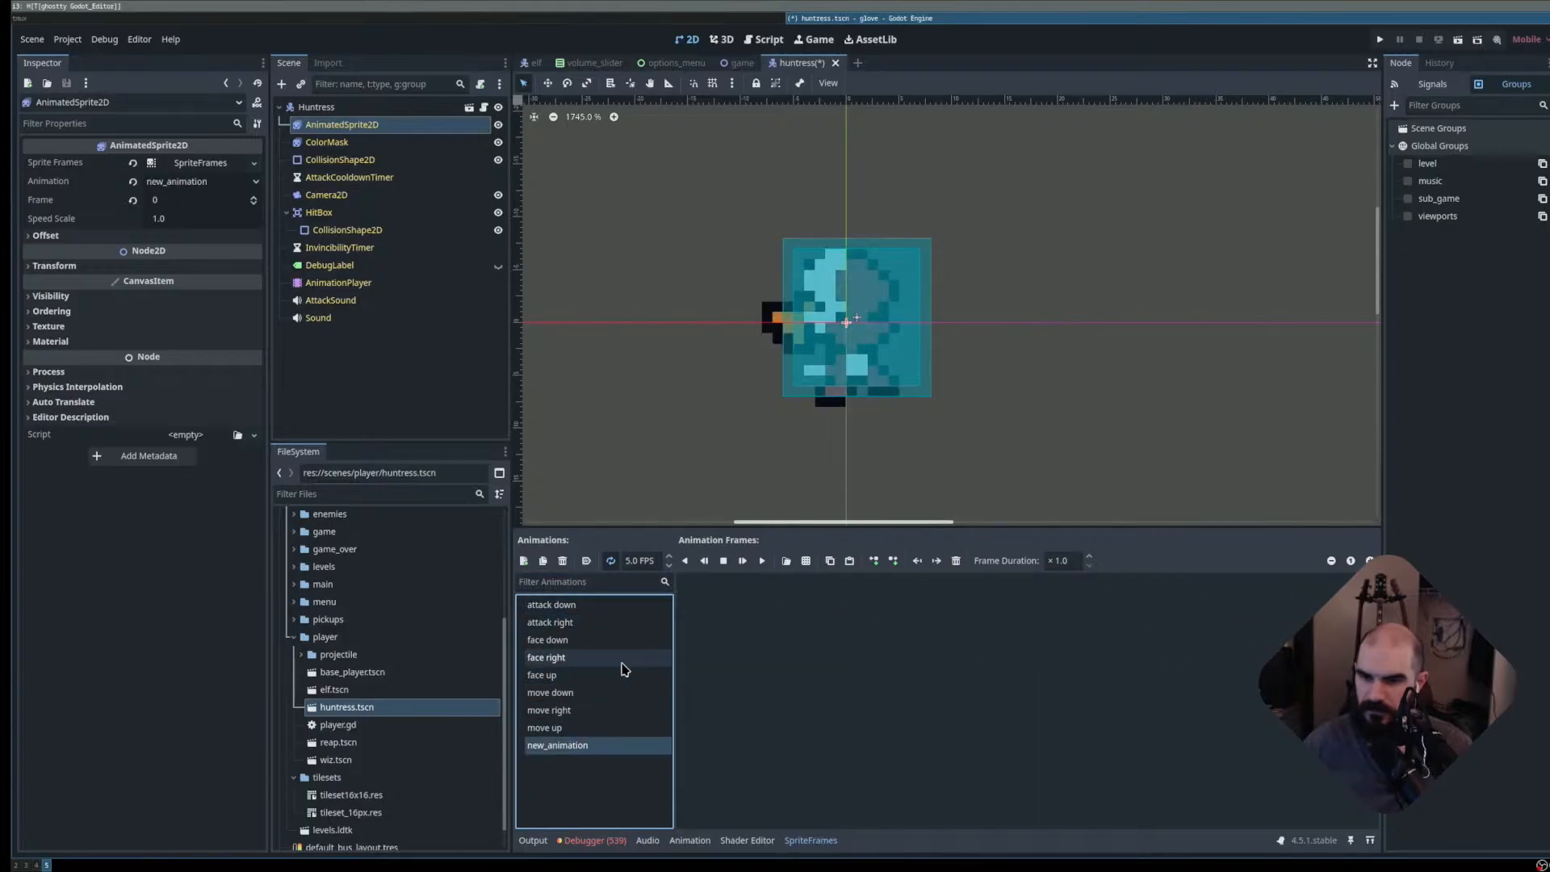
key("Return")
type("attack up")
key("Return")
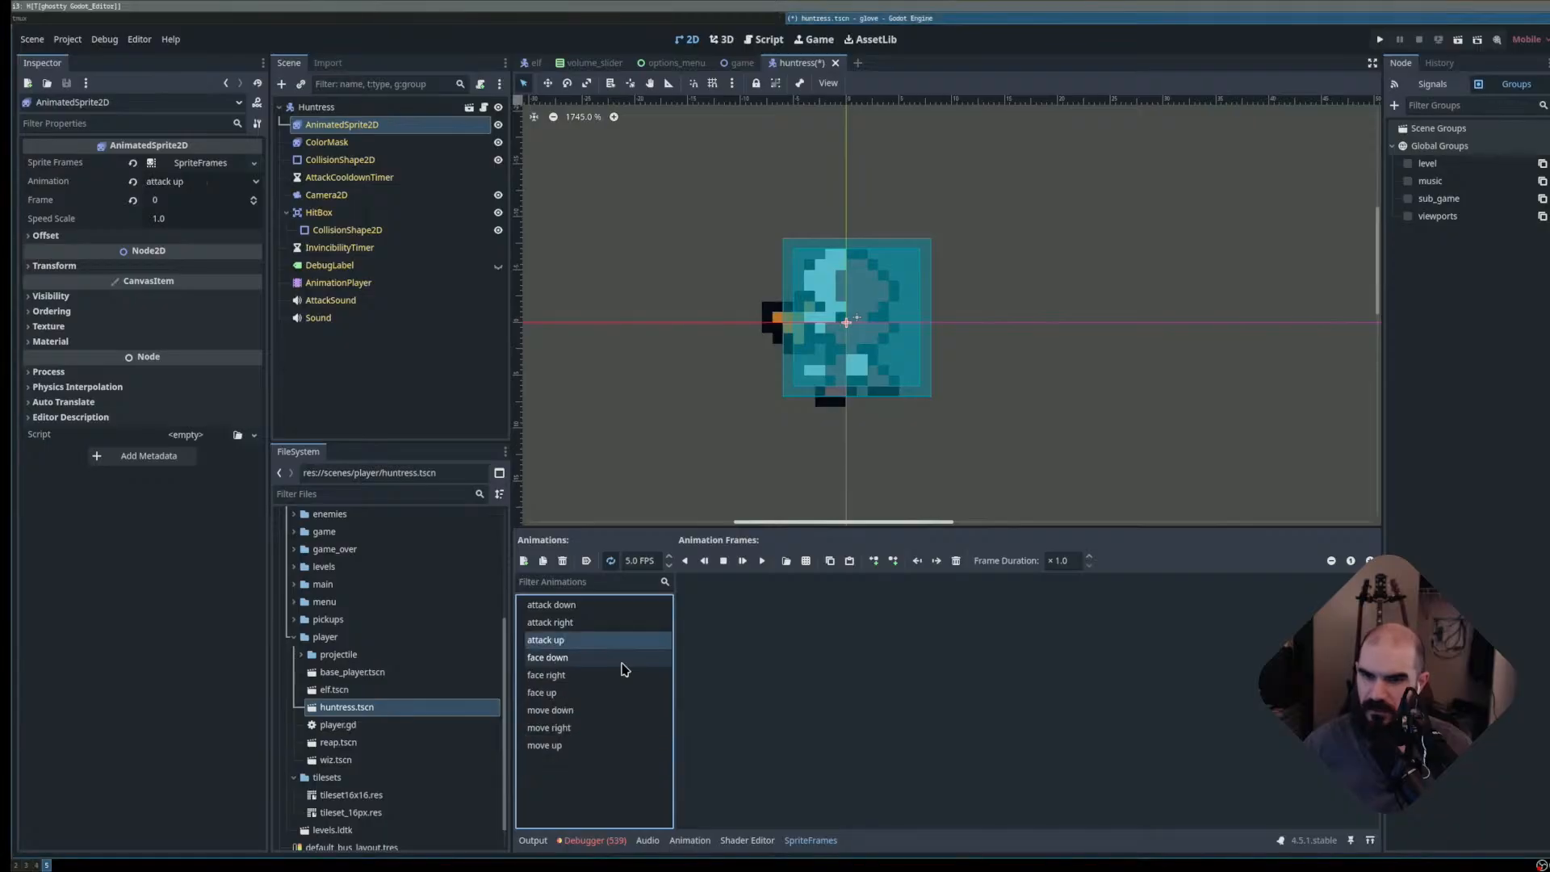
- Open huntress-sprite.png as the sprite sheet for adding frames to the AnimatedSprite2D's attack down animation
left_click(588, 608)
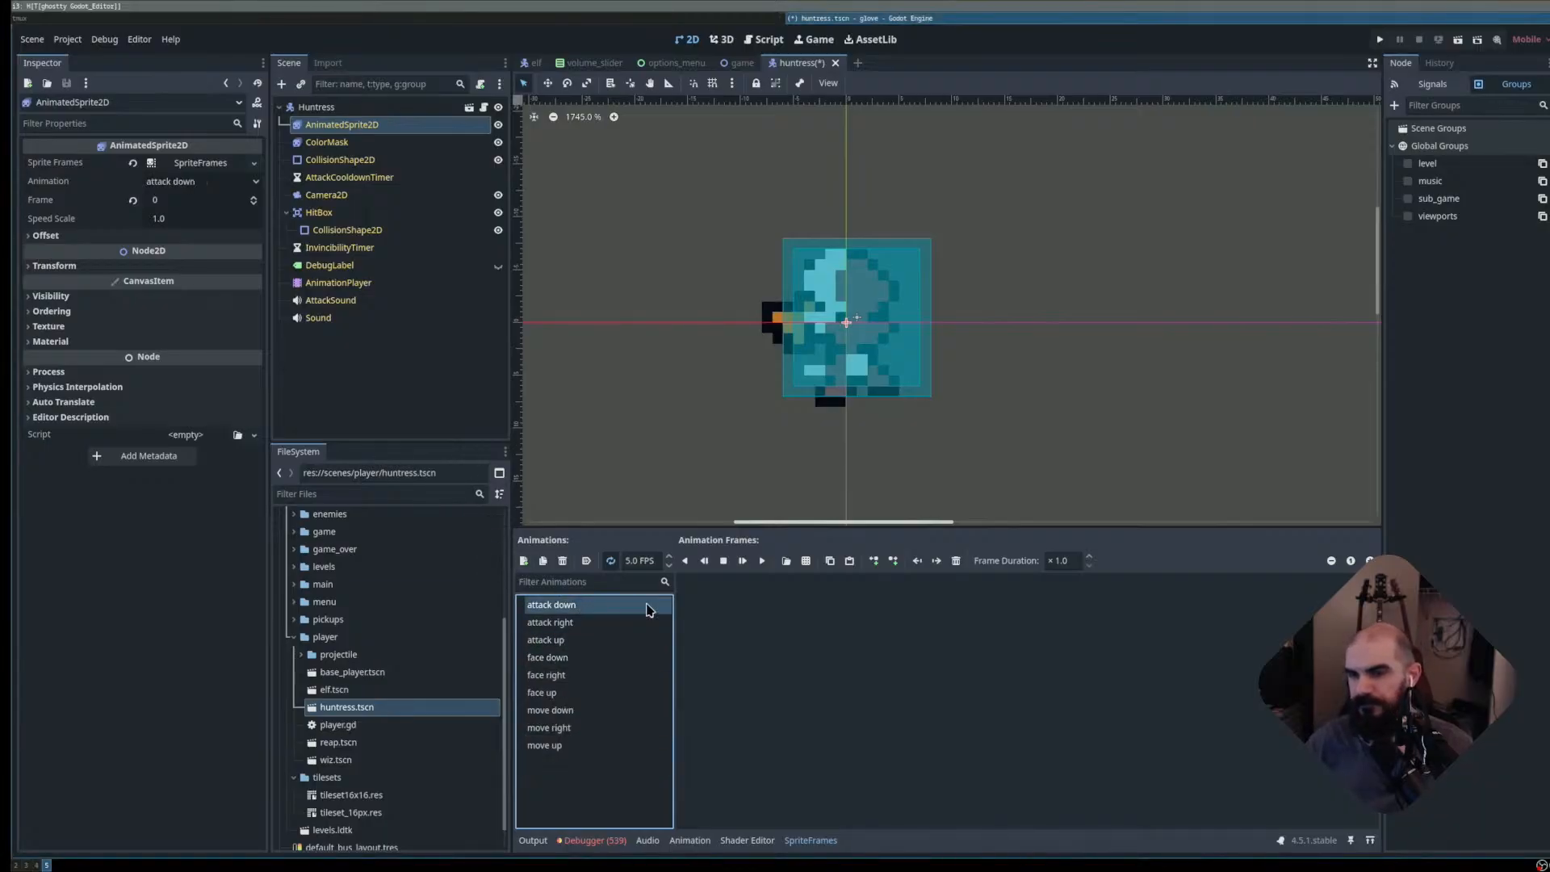
left_click(811, 564)
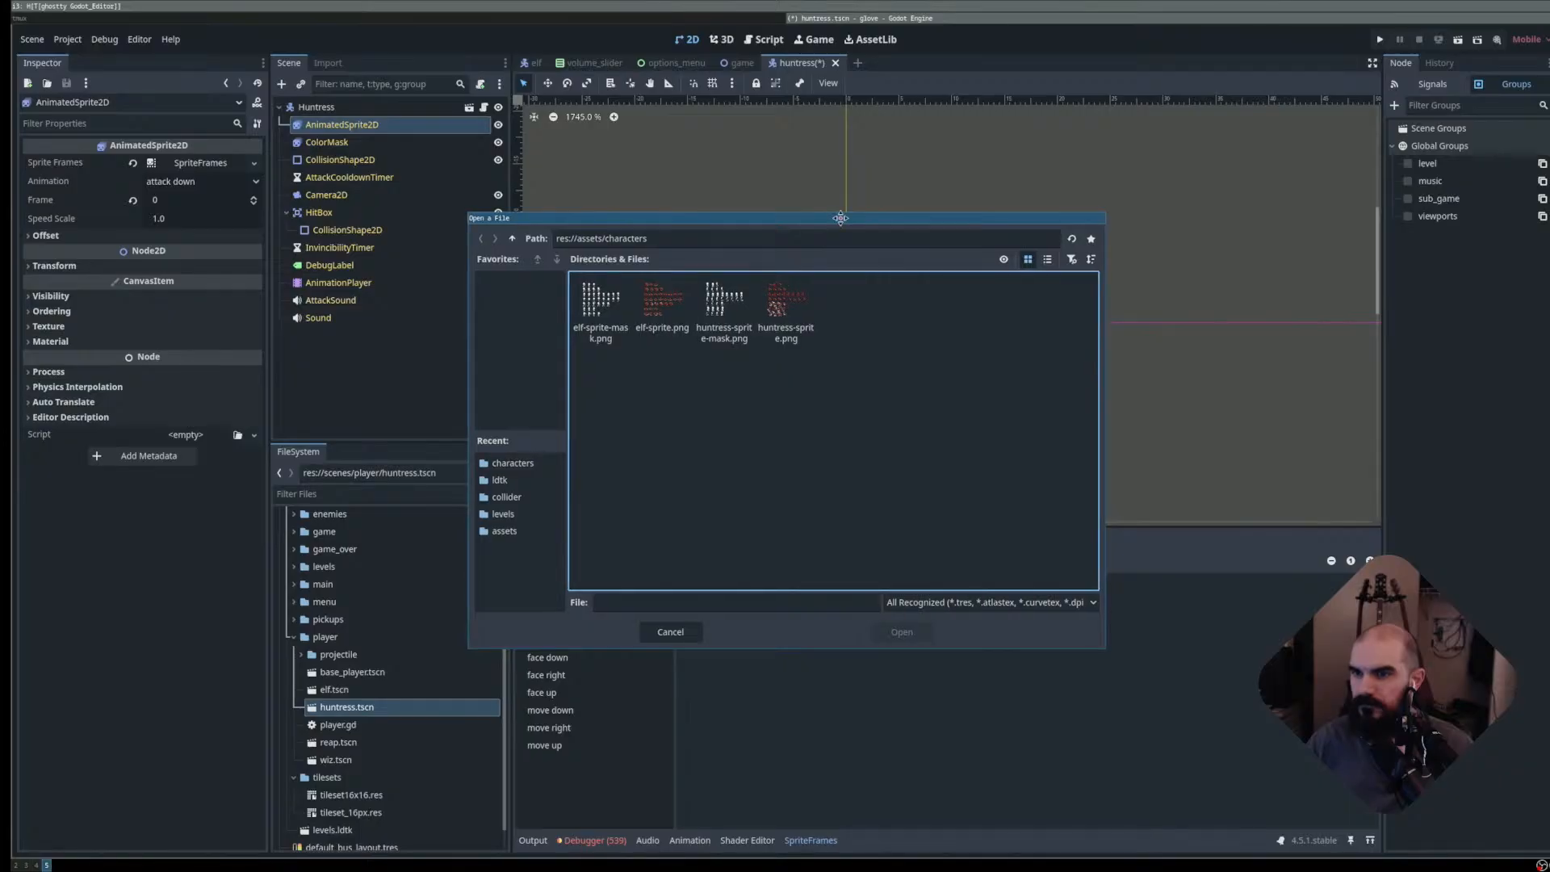
left_click_drag(831, 218, 1211, 418)
left_click(1179, 537)
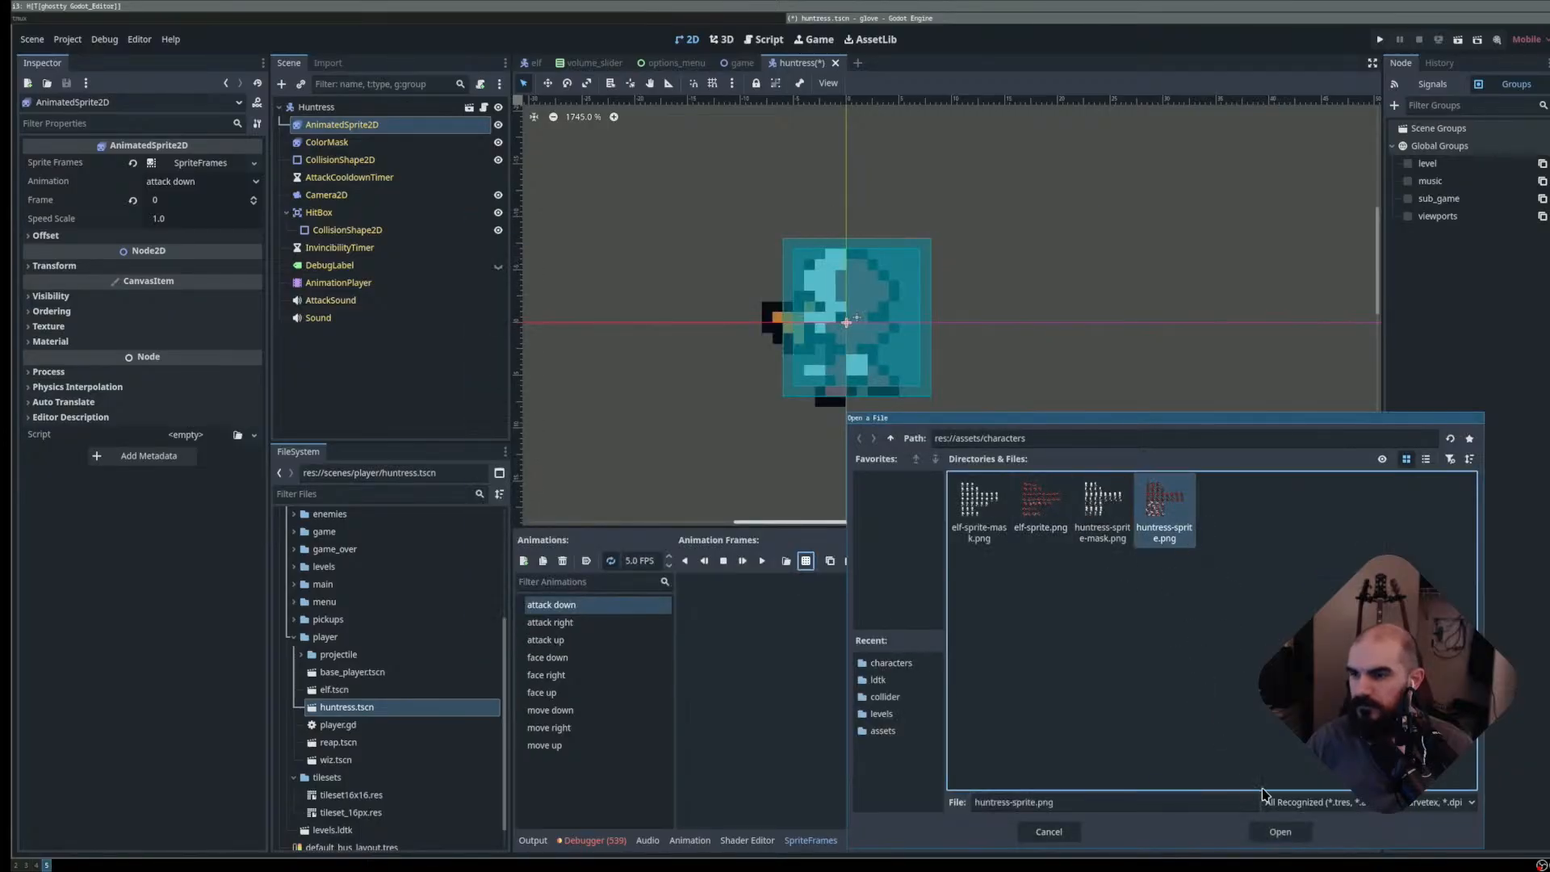
left_click(1281, 833)
left_click(342, 194)
left_click(342, 194)
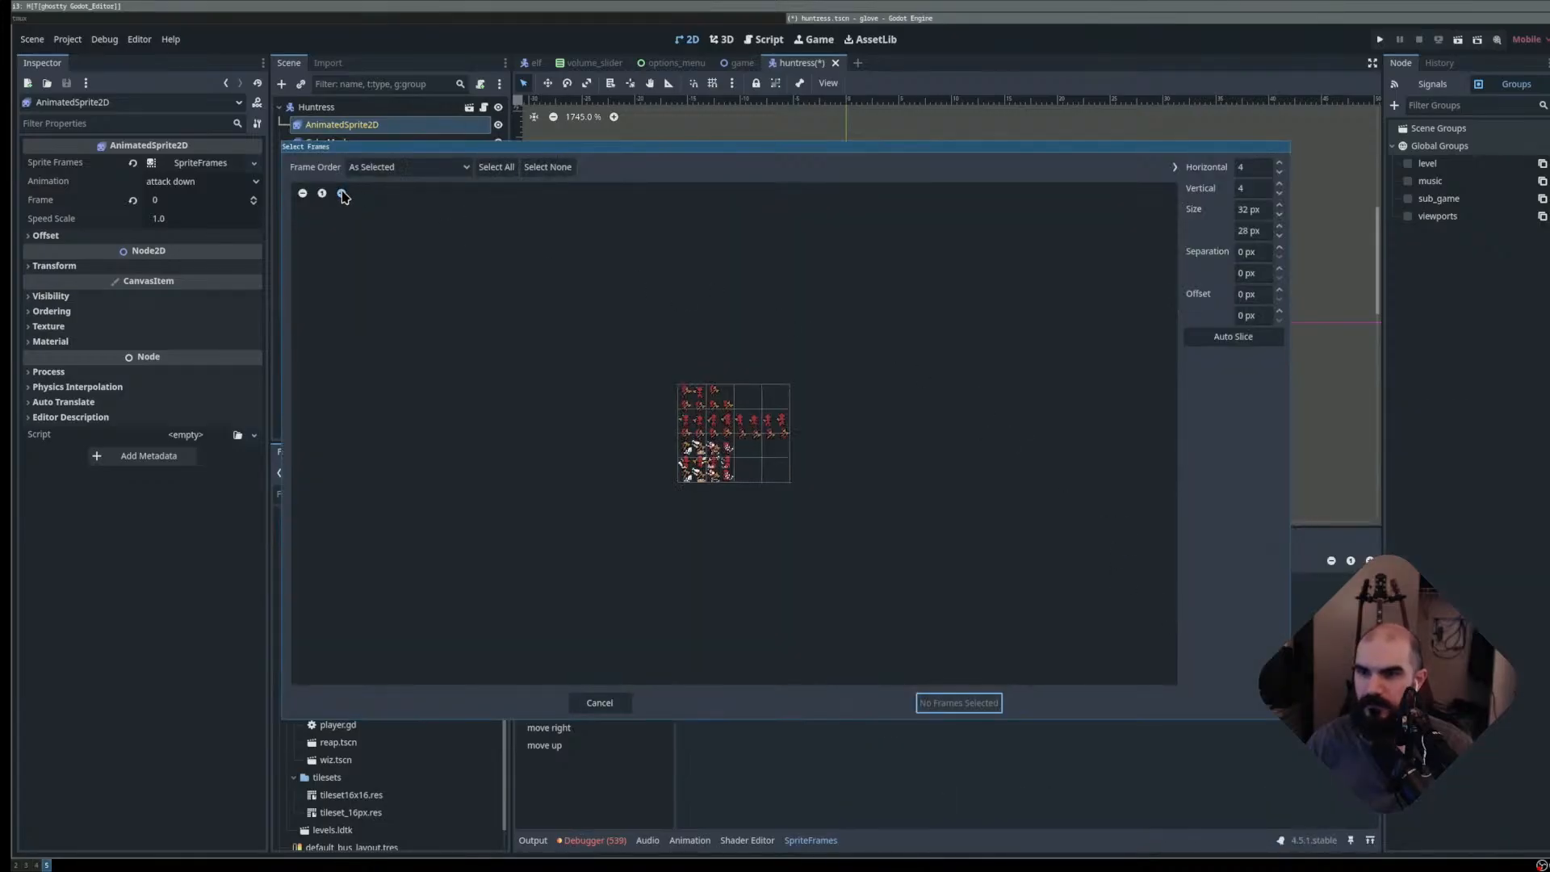
left_click(342, 193)
left_click(342, 194)
scroll(787, 420, "up", 3)
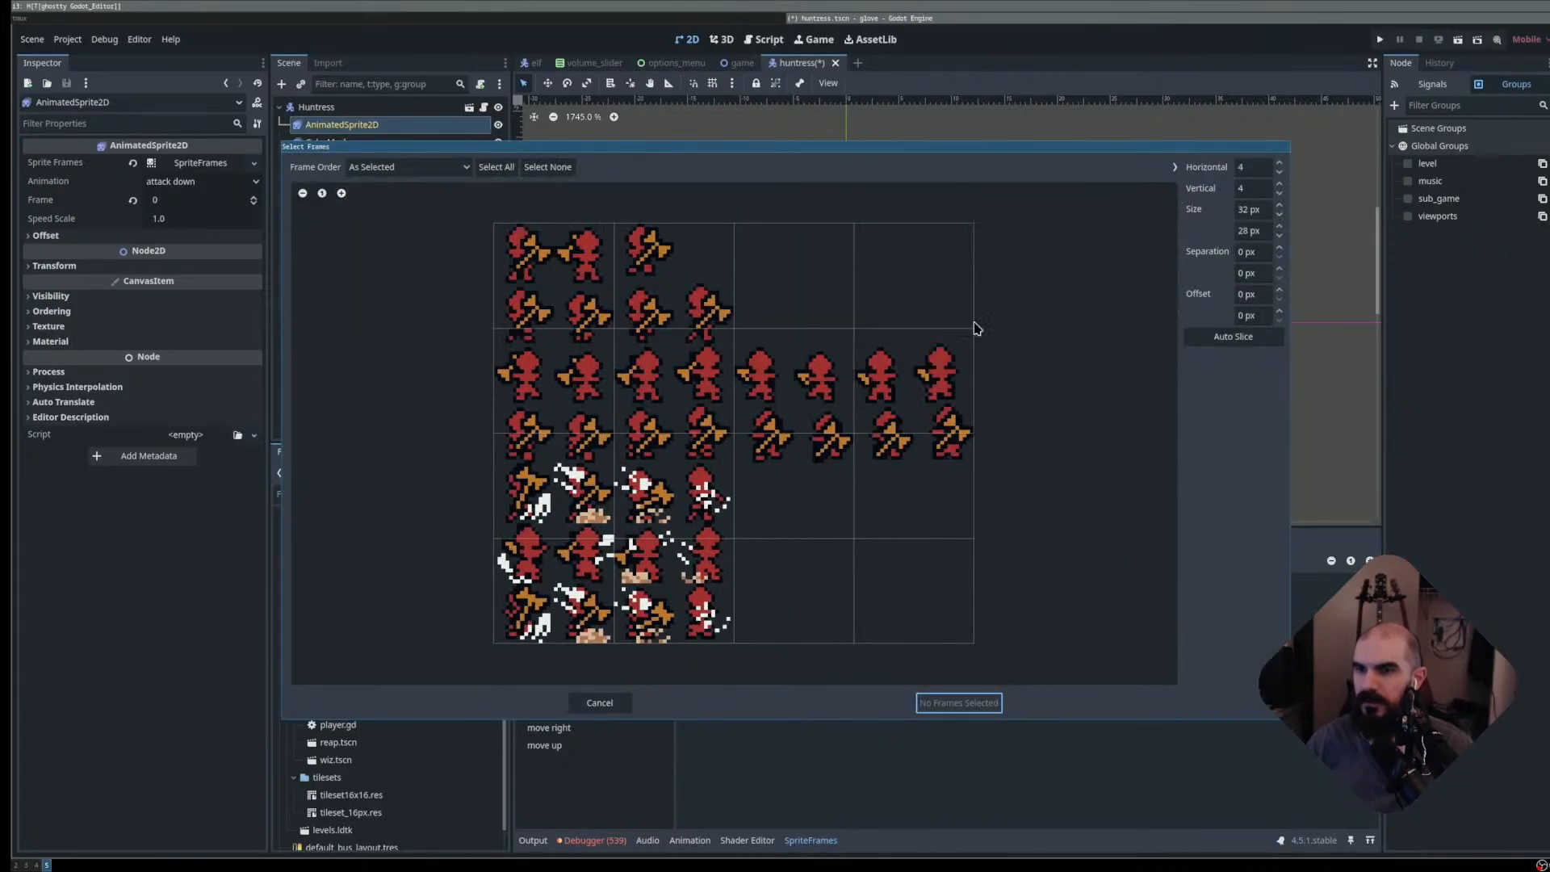
- Slice the sheet into 16 × 16 px cells and add the four frames of its last row to attack down
left_click(1252, 211)
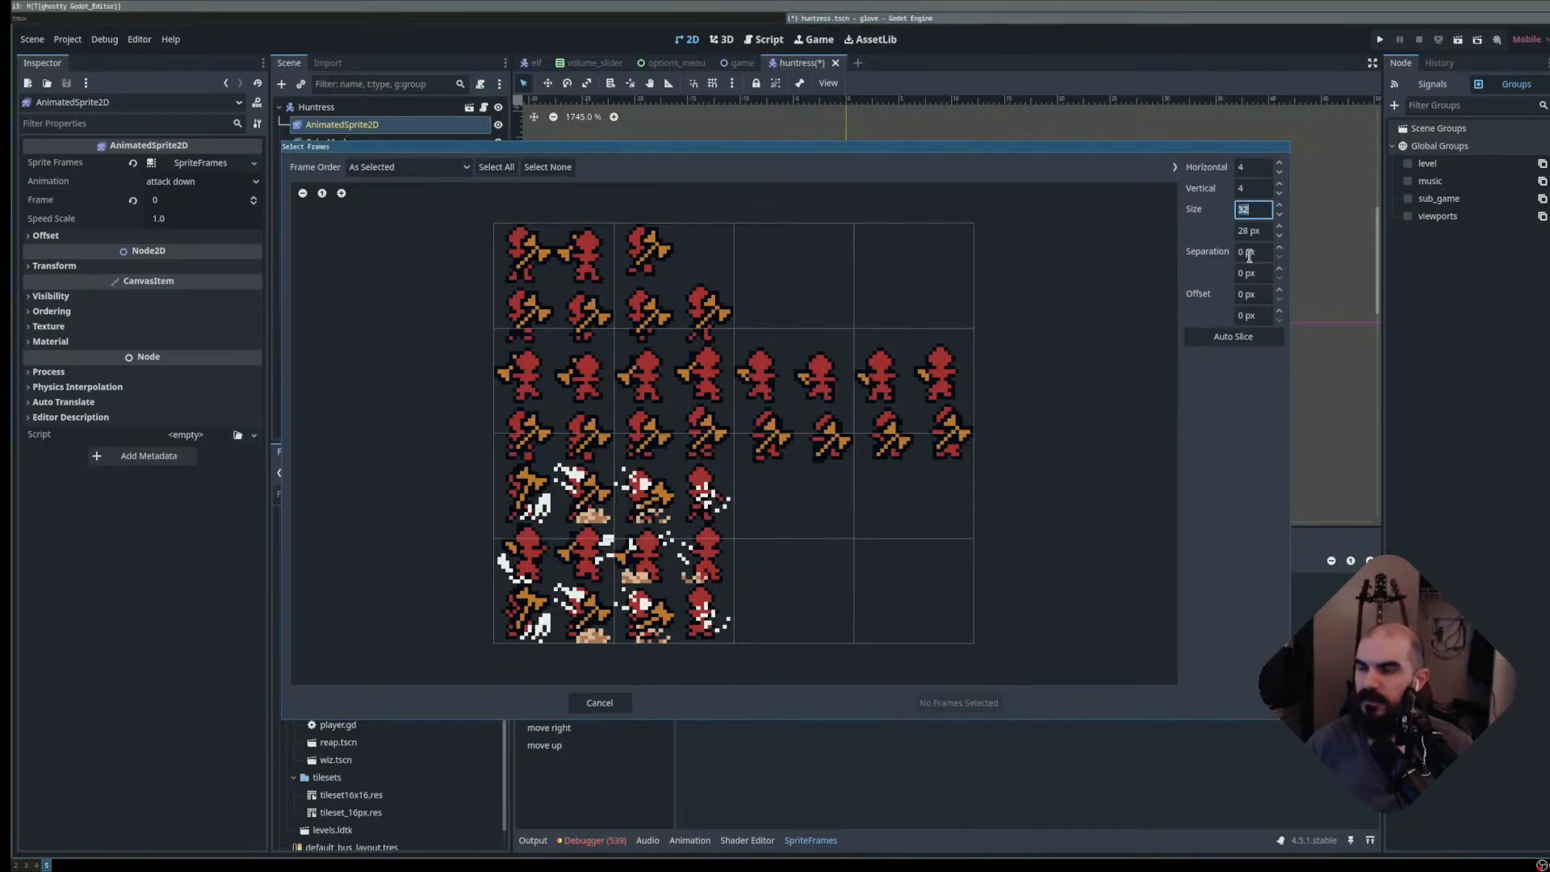
type("16")
key("Tab")
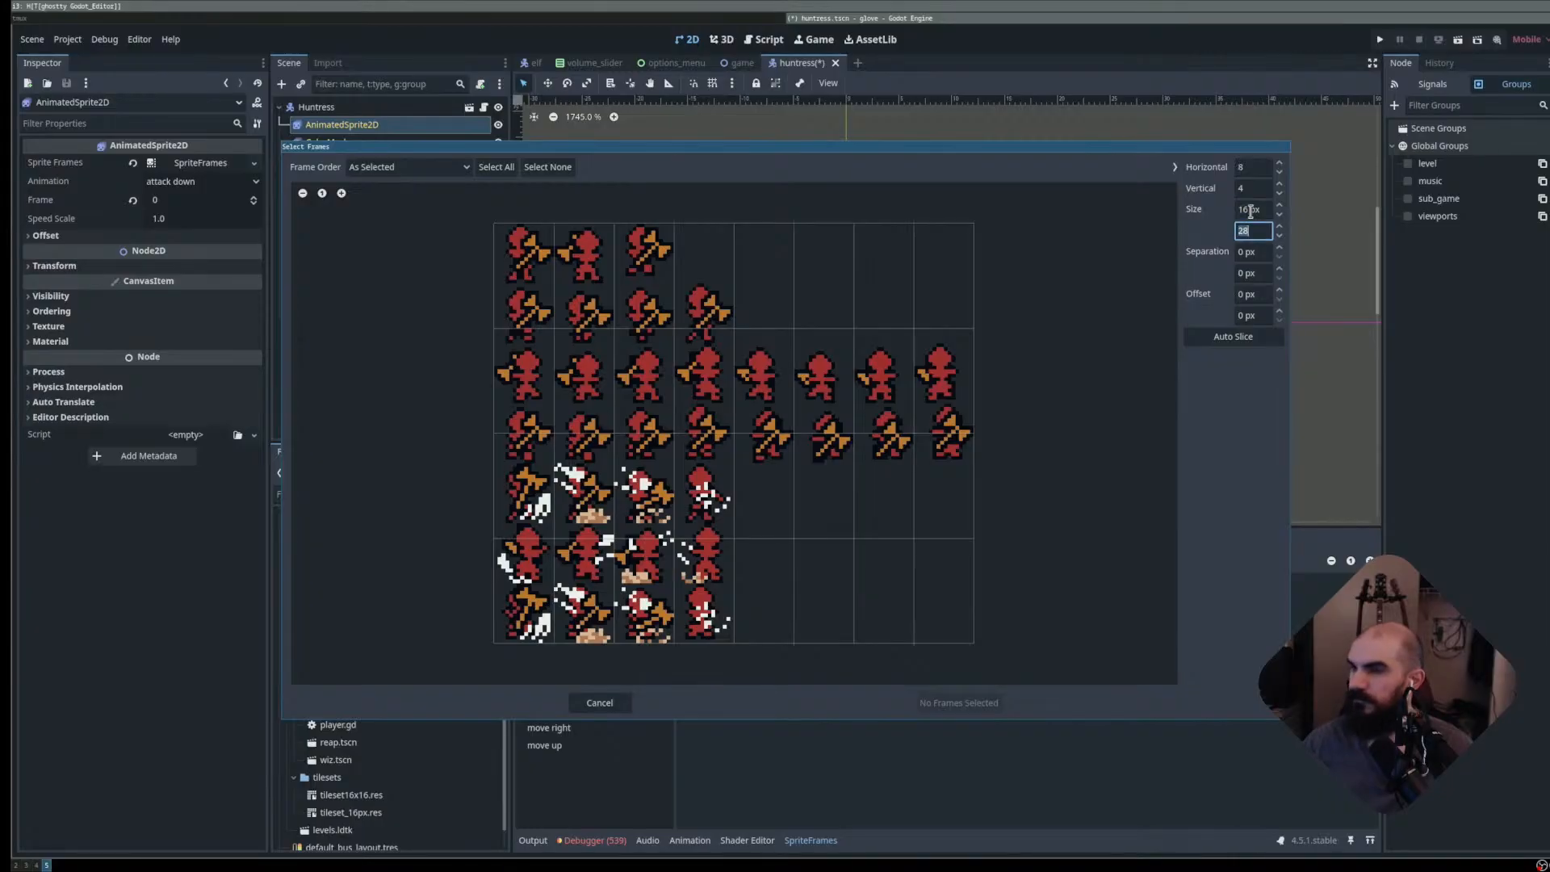
key("Tab")
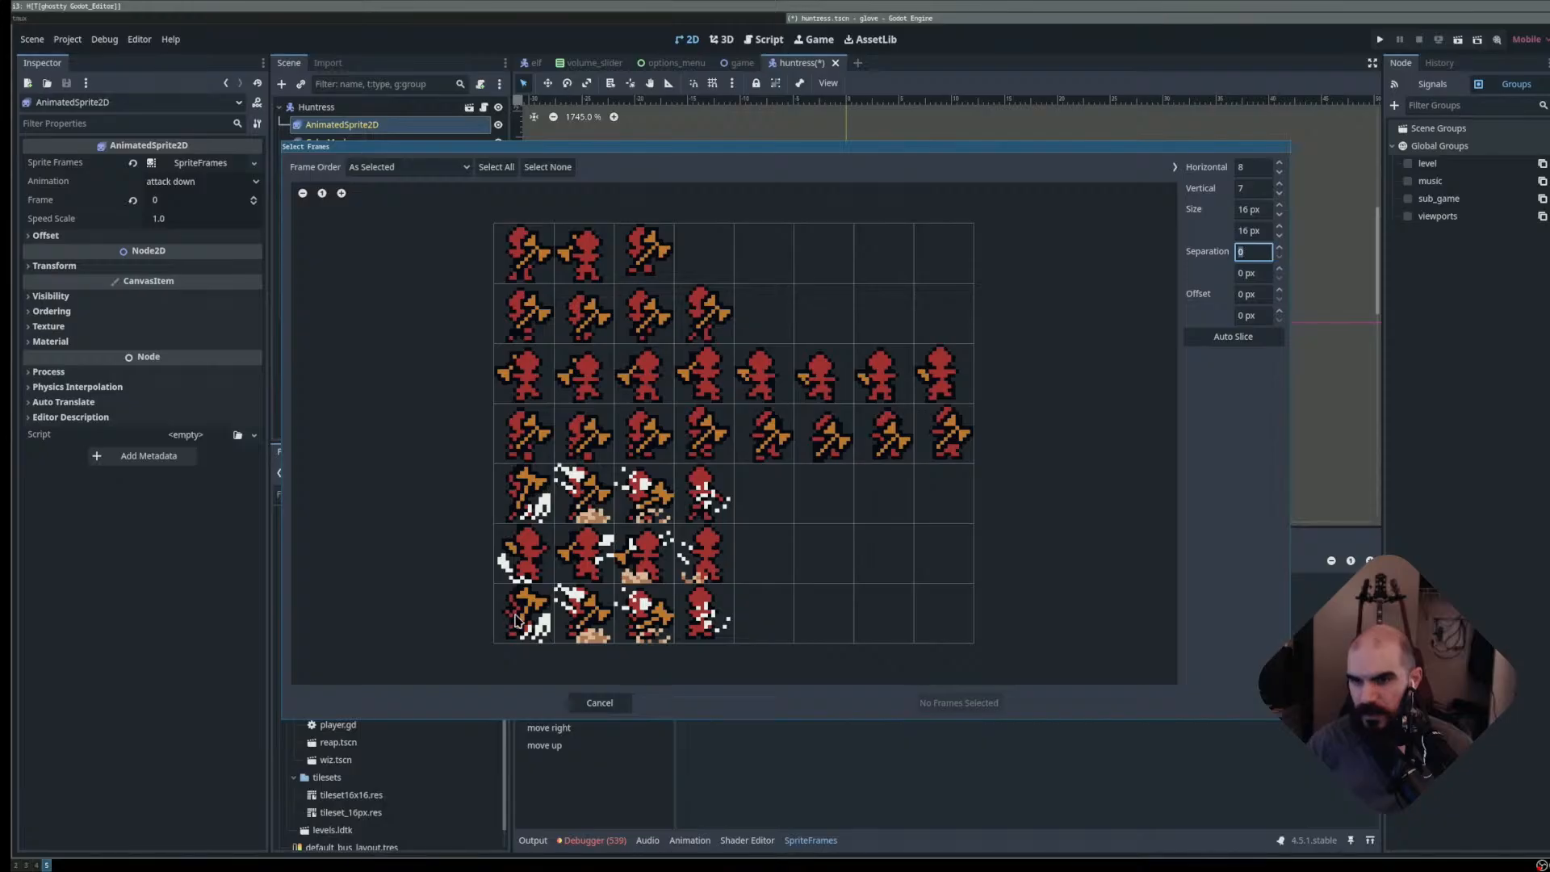
left_click_drag(517, 622, 706, 617)
left_click(935, 702)
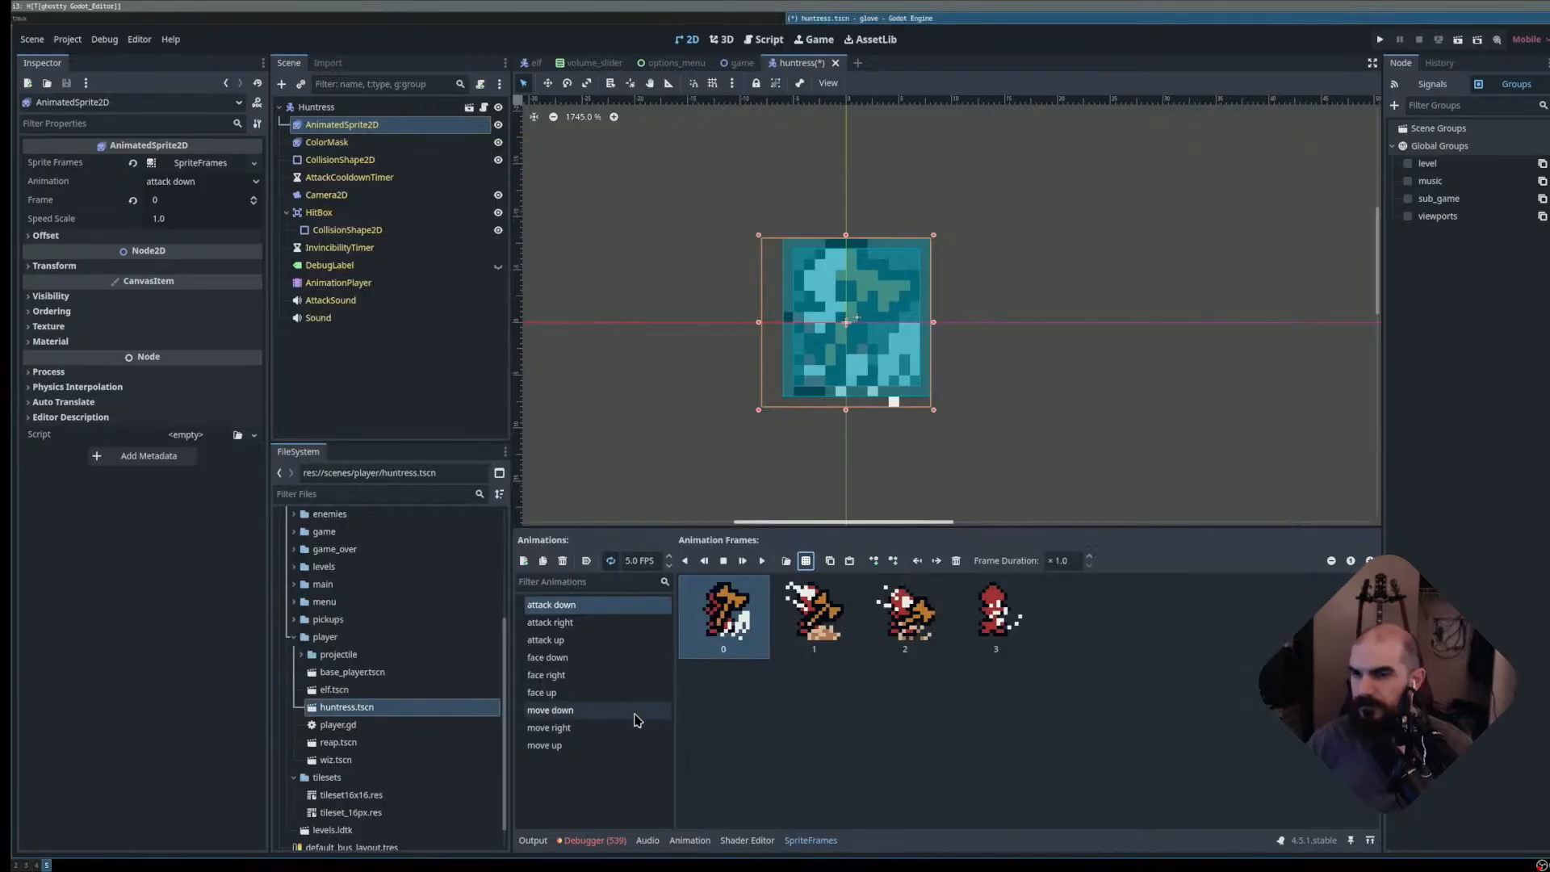
- Add the four frames of the second-to-last row of huntress-sprite.png to the attack up animation
left_click(595, 642)
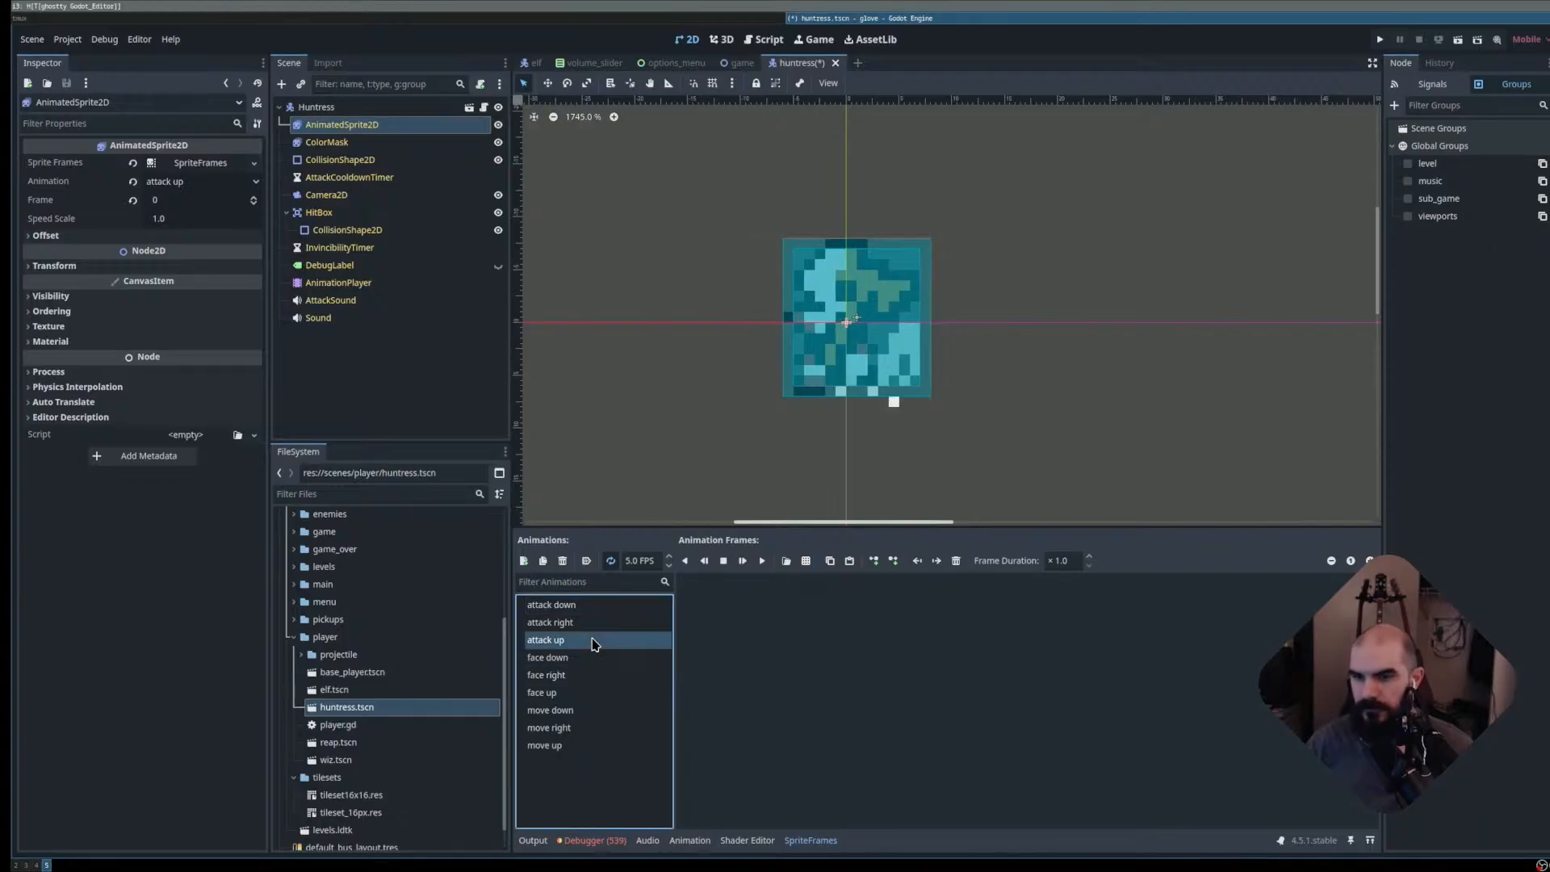
left_click(806, 560)
double_click(791, 316)
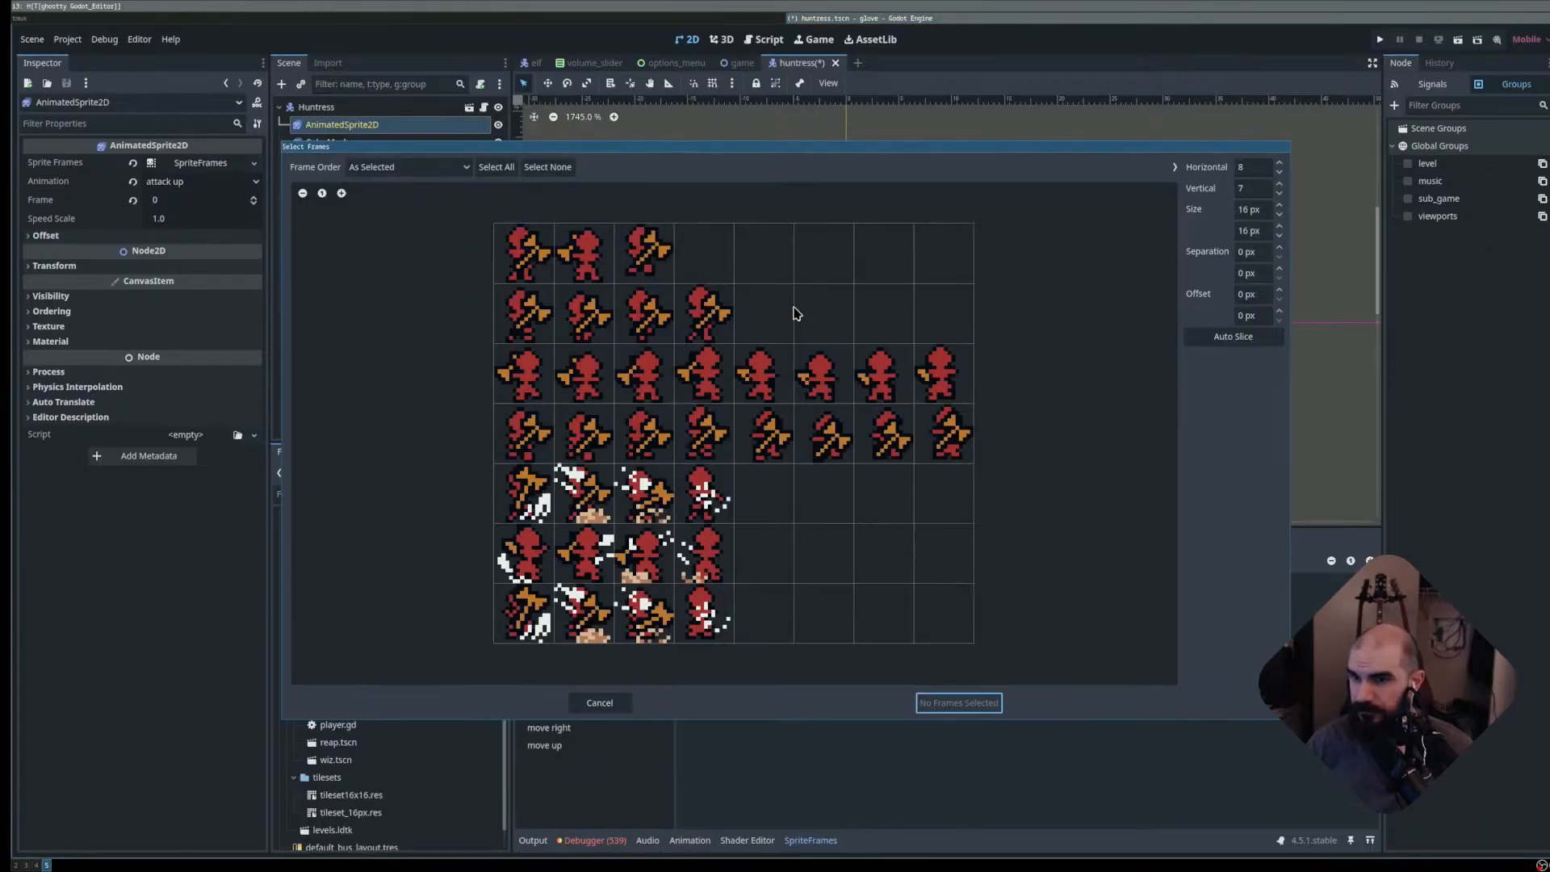
left_click_drag(527, 565, 686, 556)
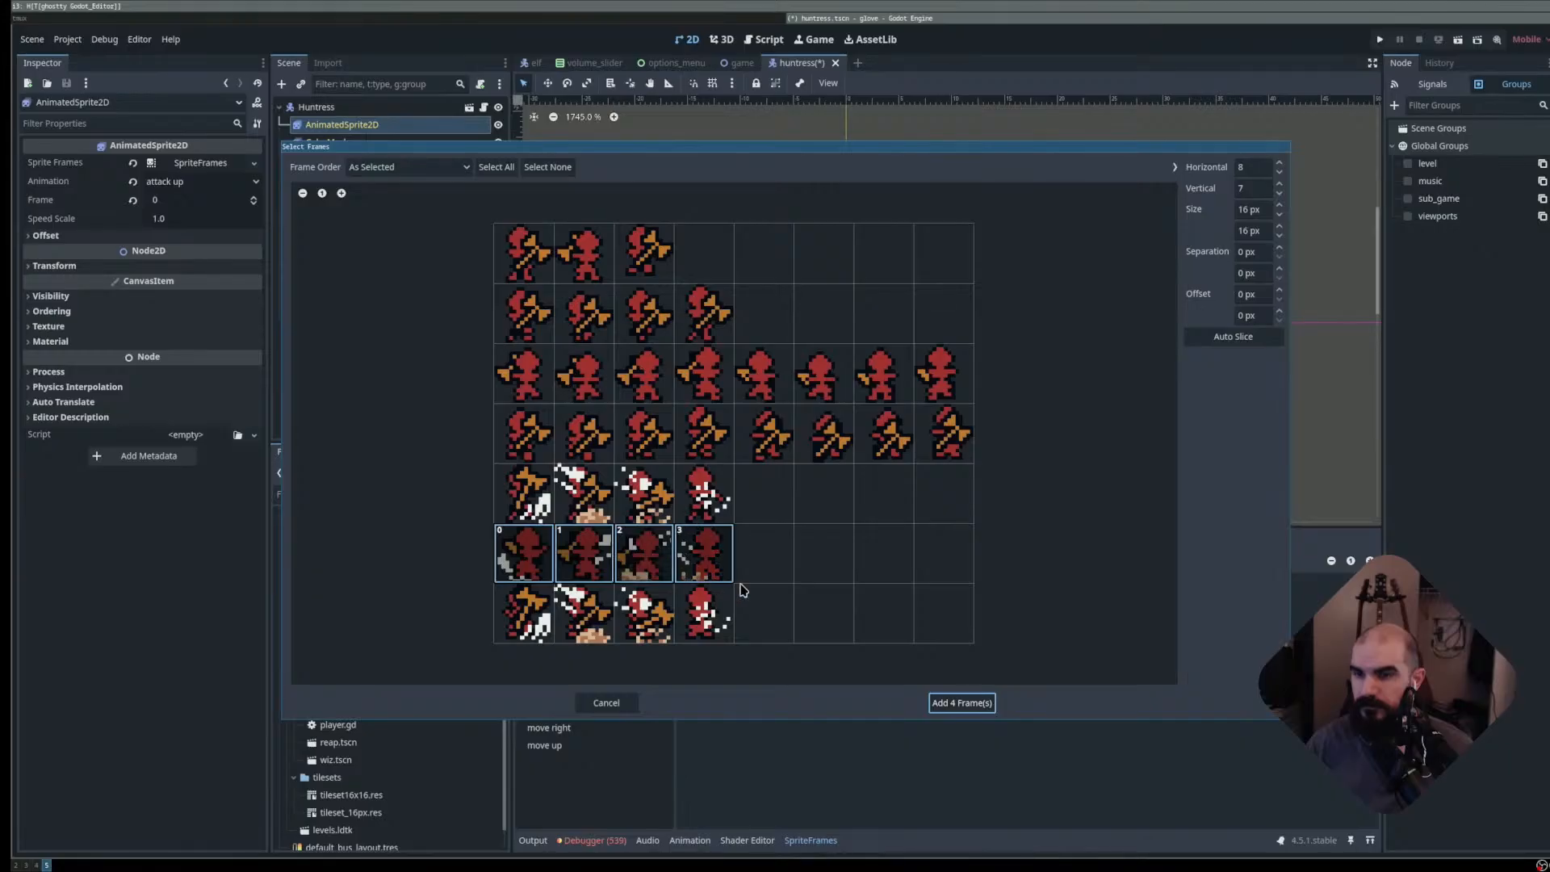
left_click(919, 698)
- Set the speed of the attack up and attack down animations to 12 FPS and save the huntress scene
left_click(629, 556)
key("BackSpace")
type("5")
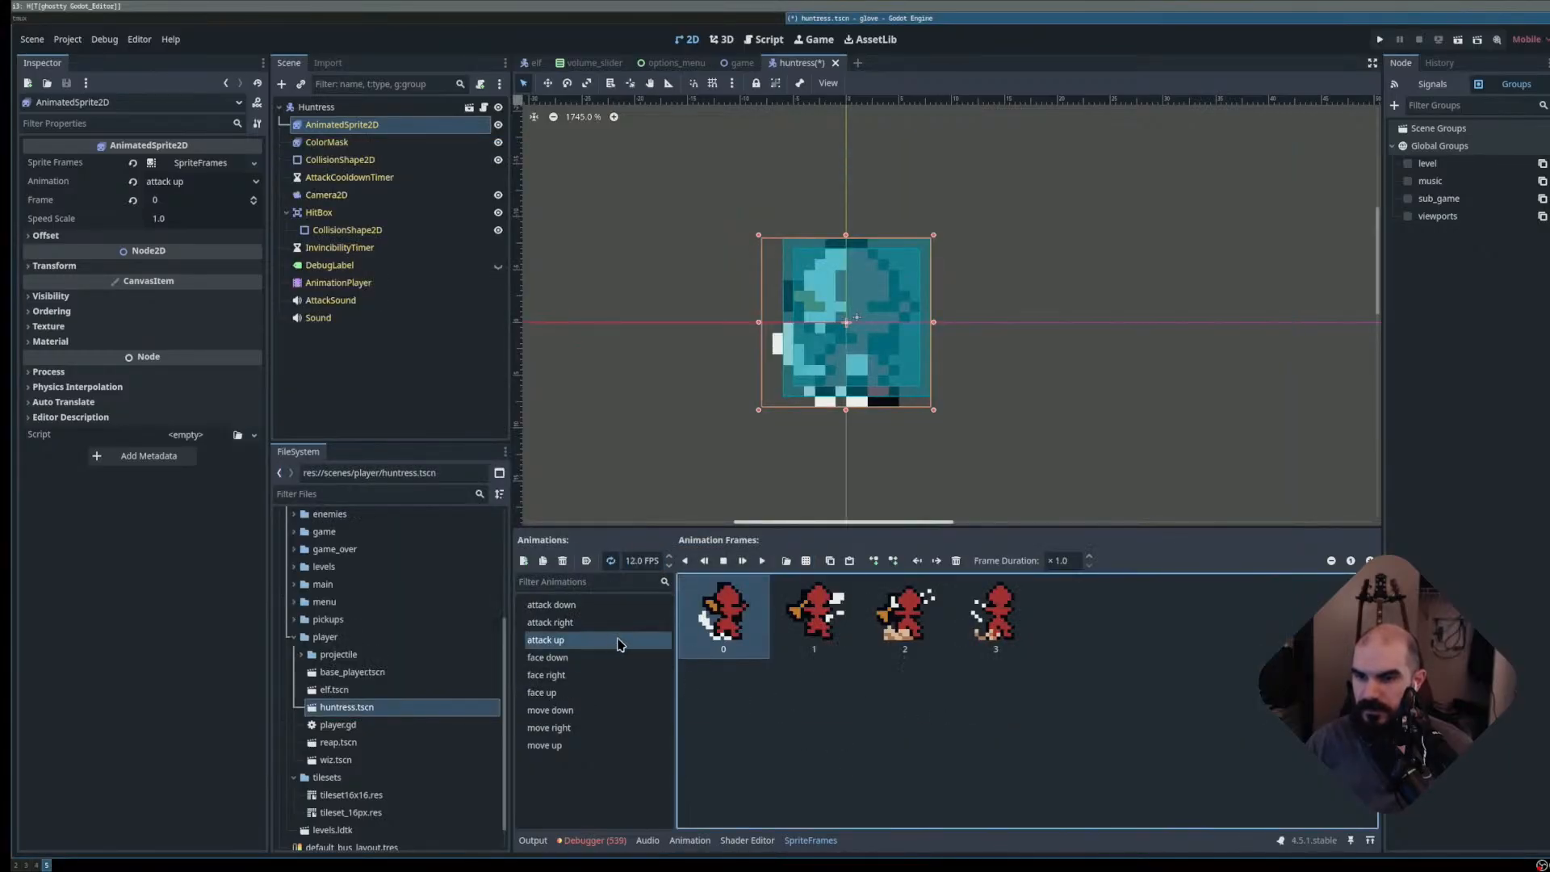
left_click(557, 605)
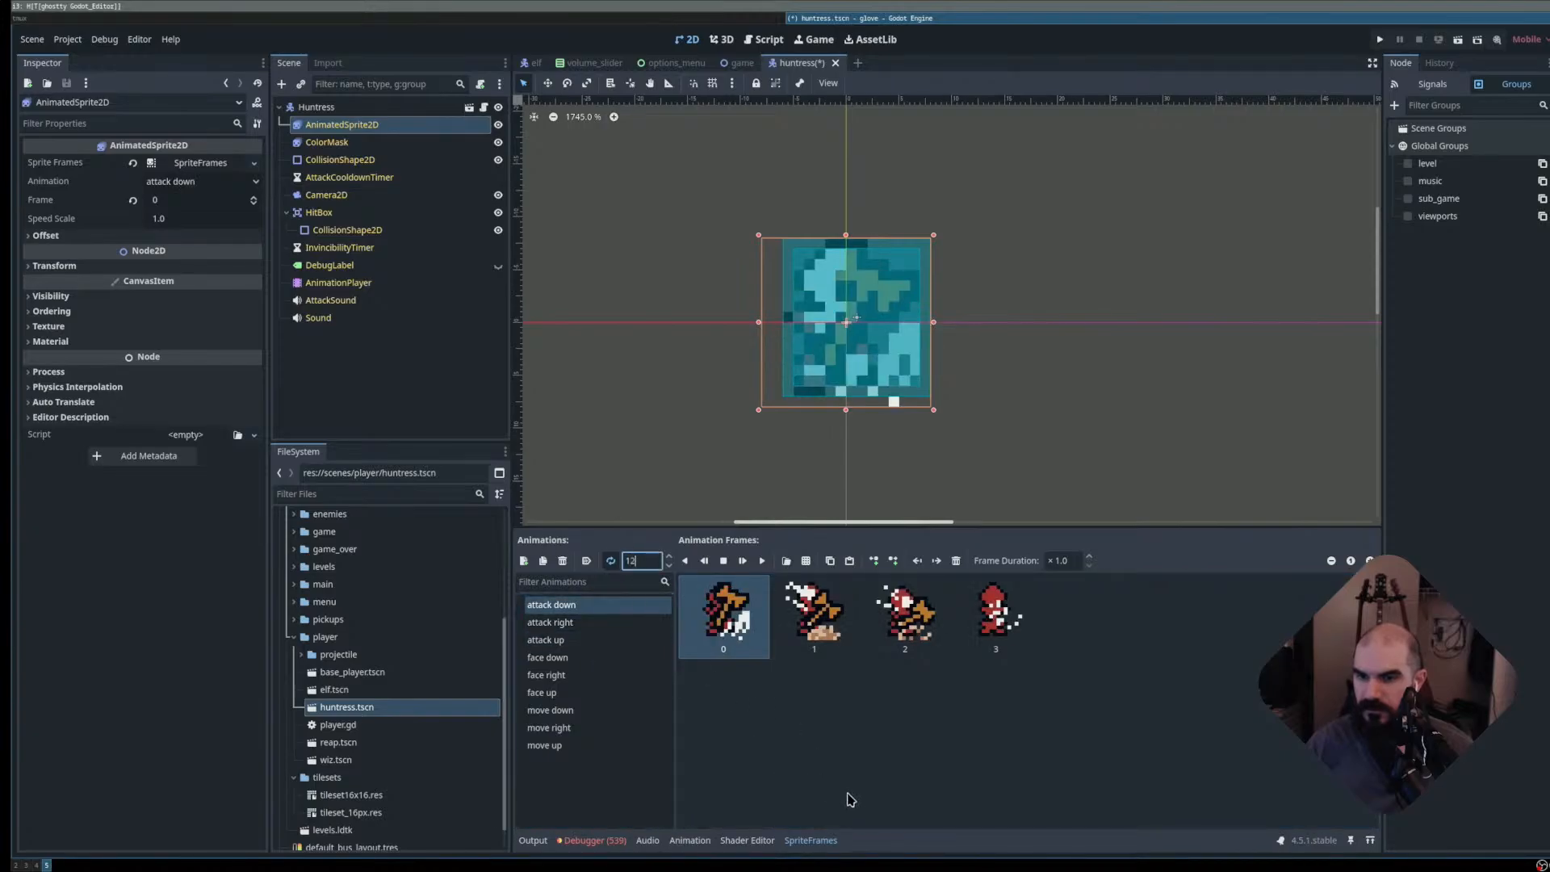
left_click(604, 623)
left_click(610, 639)
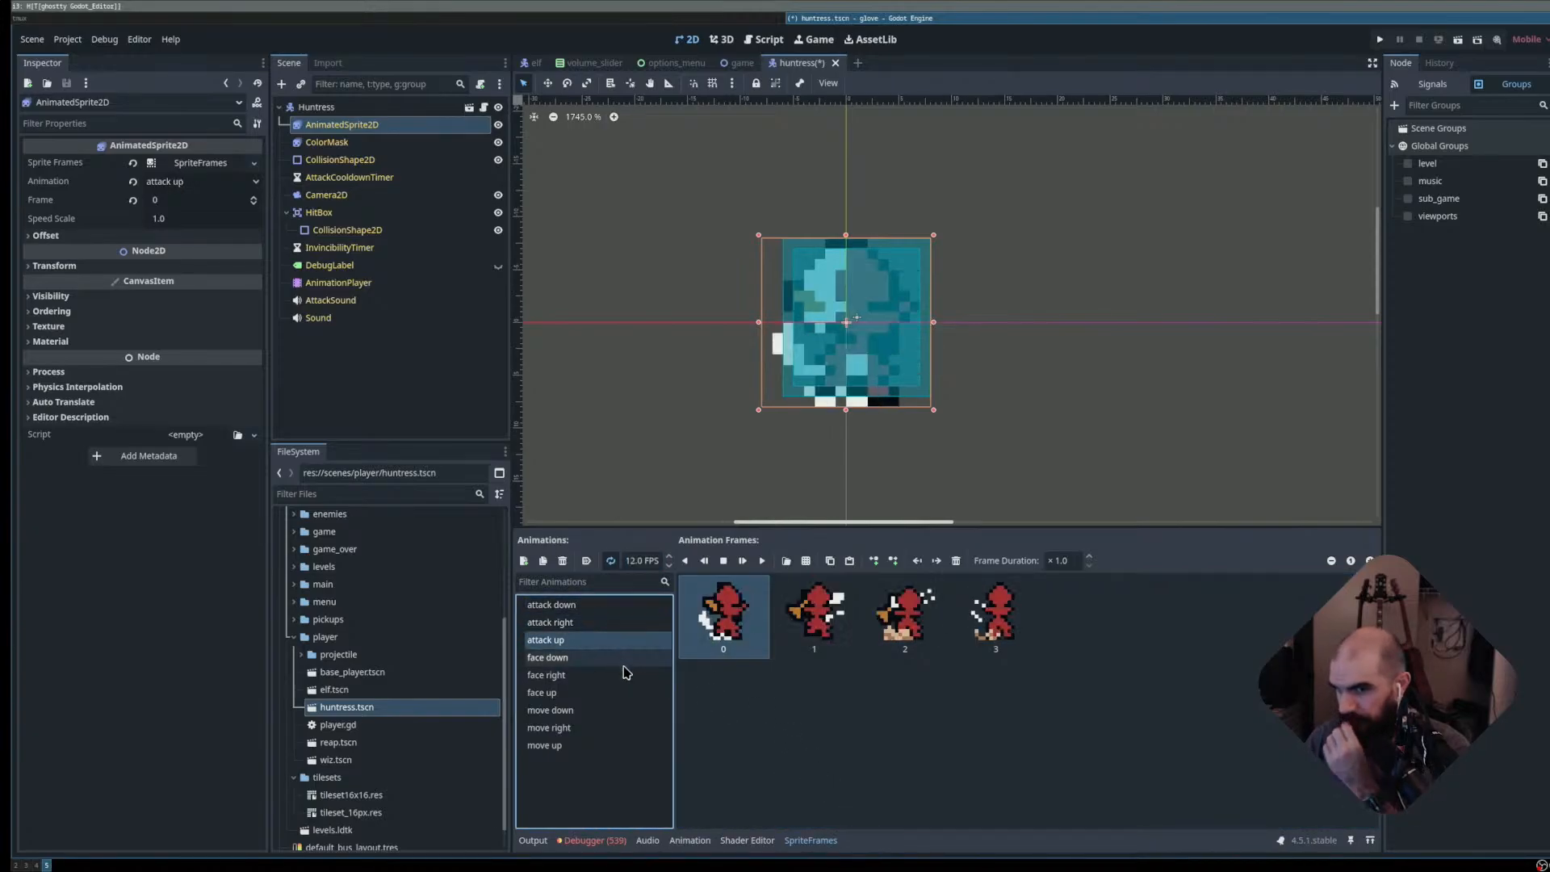
key("ctrl+s")
- Add two new animations named "attack down" and "attack up" to the ColorMask node
left_click(356, 143)
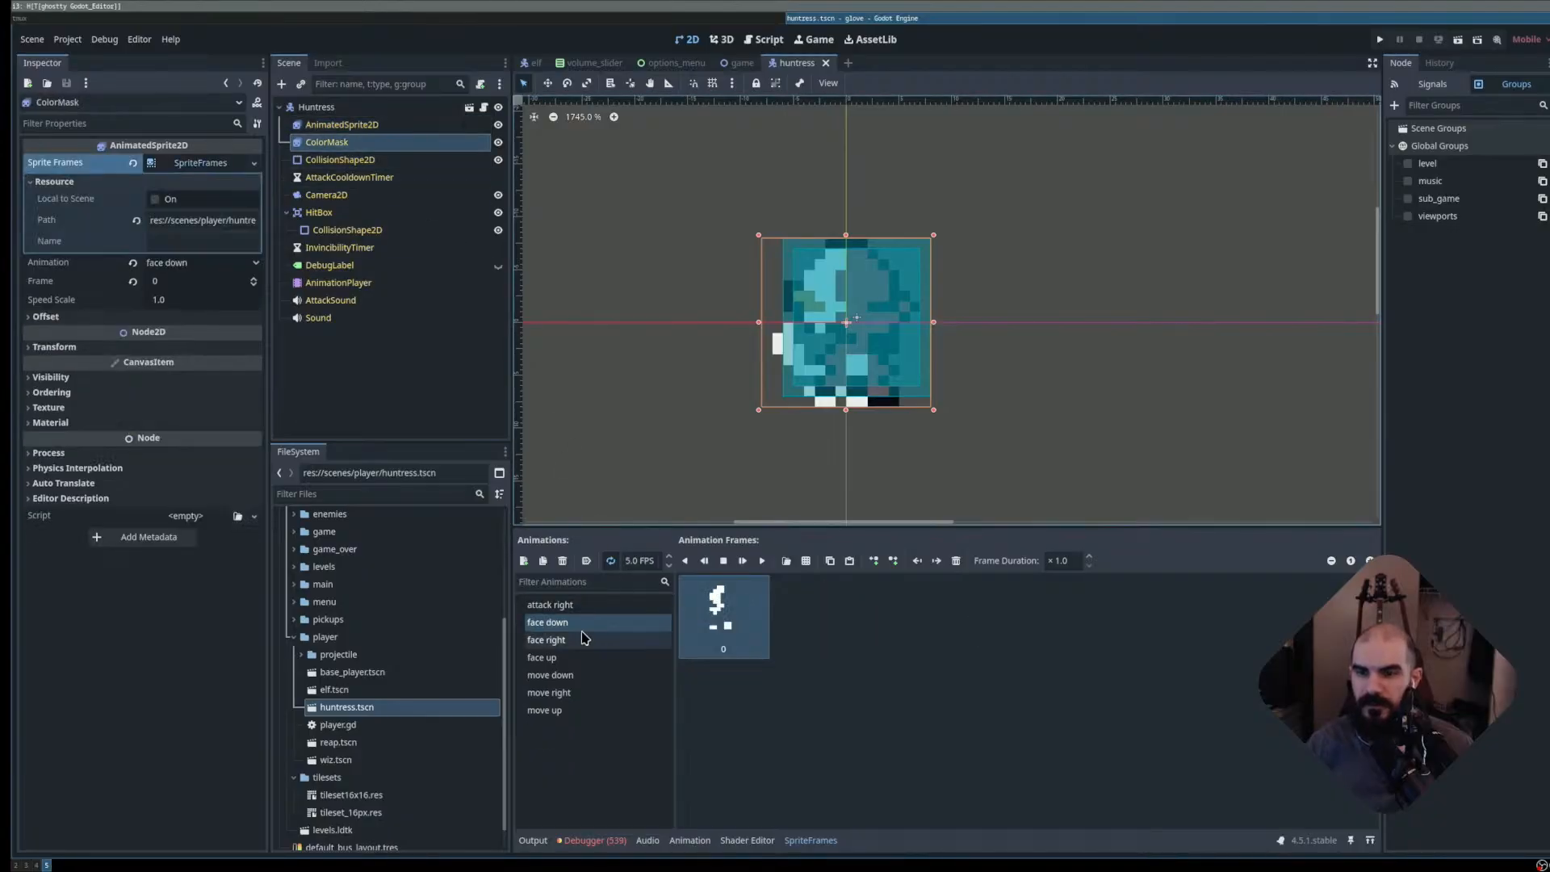
left_click(604, 610)
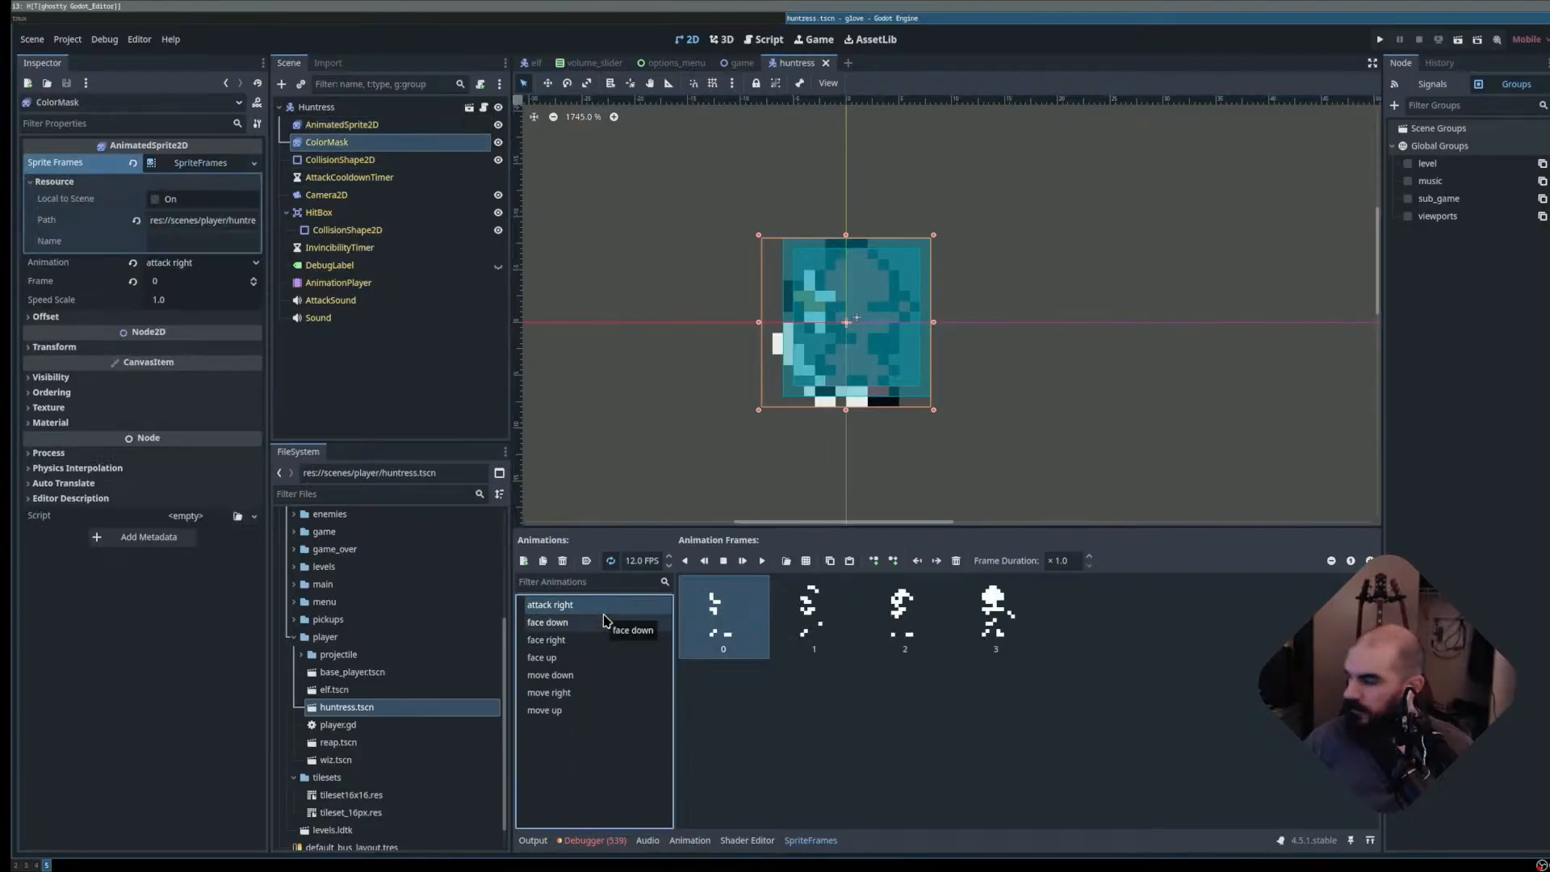
key("ctrl+n")
type("attack down")
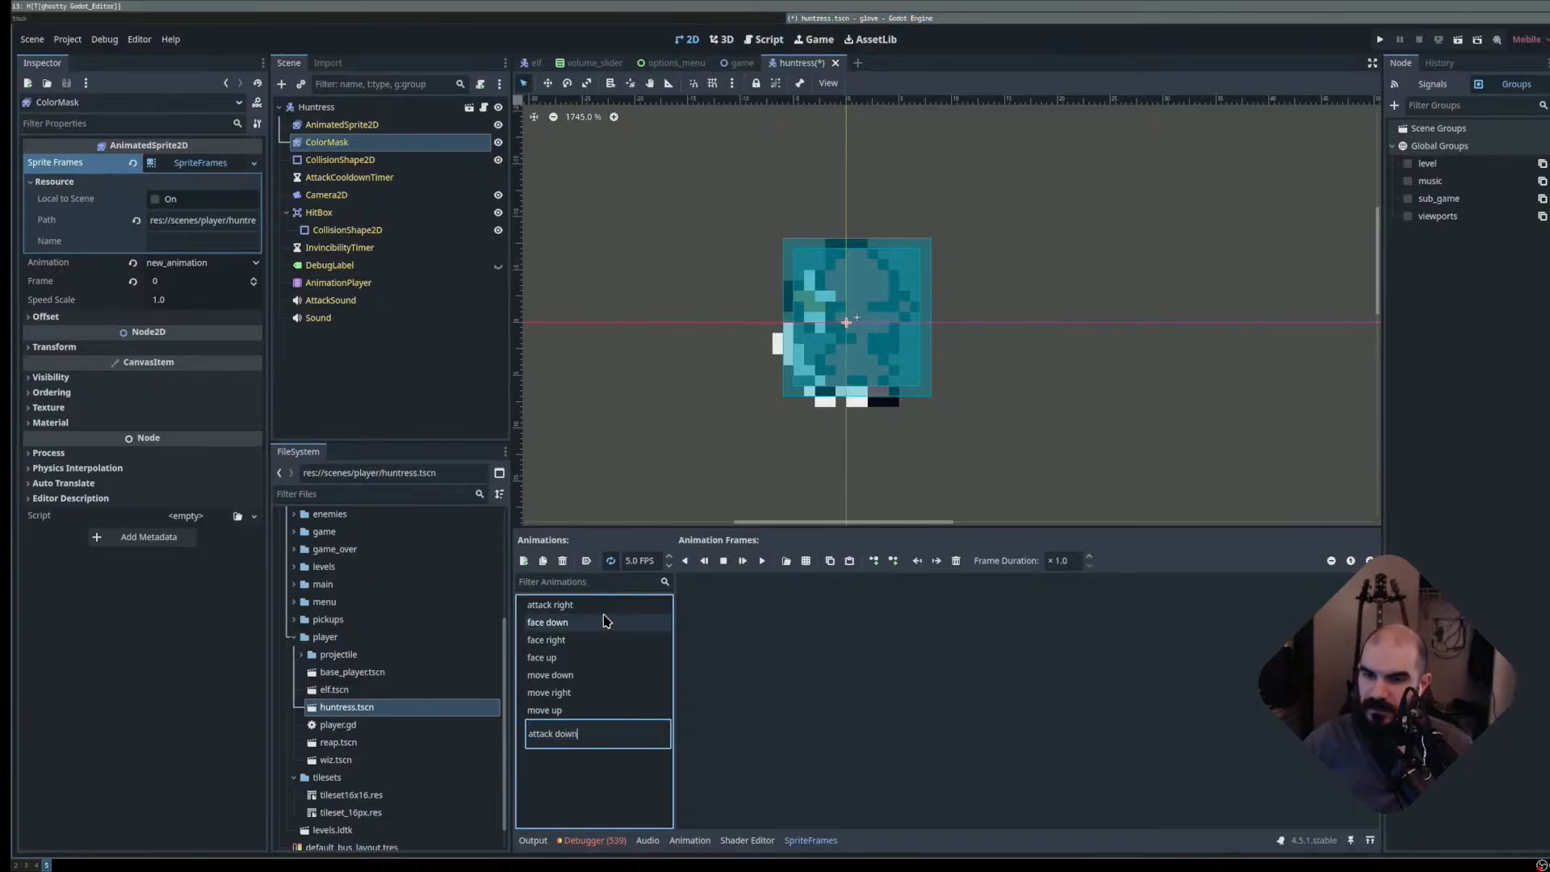
key("Return")
key("ctrl+n")
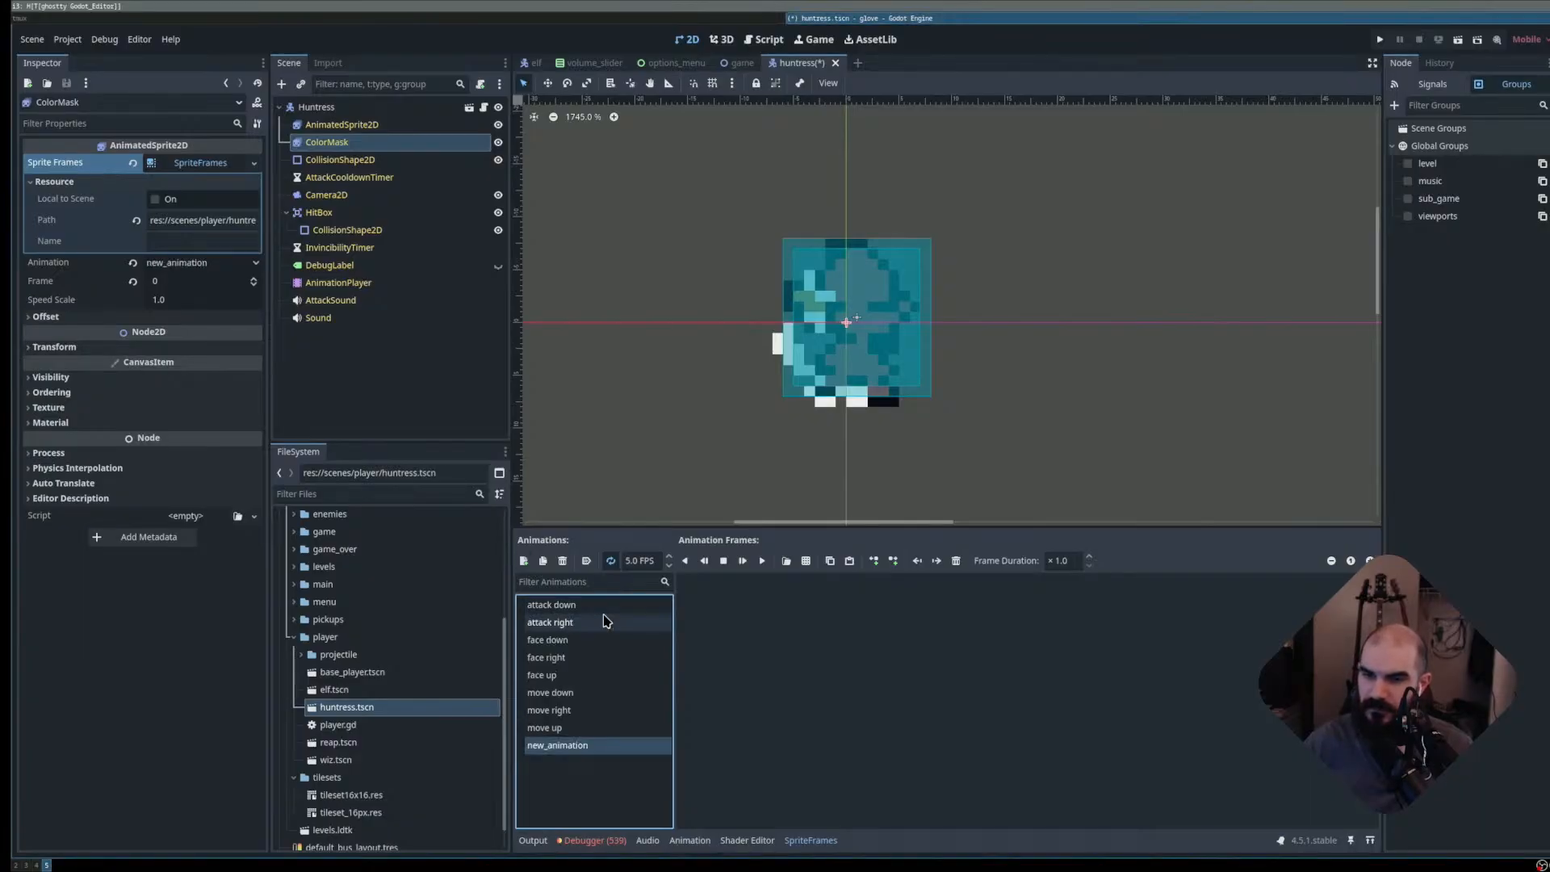
type("attack u")
type("p")
key("Return")
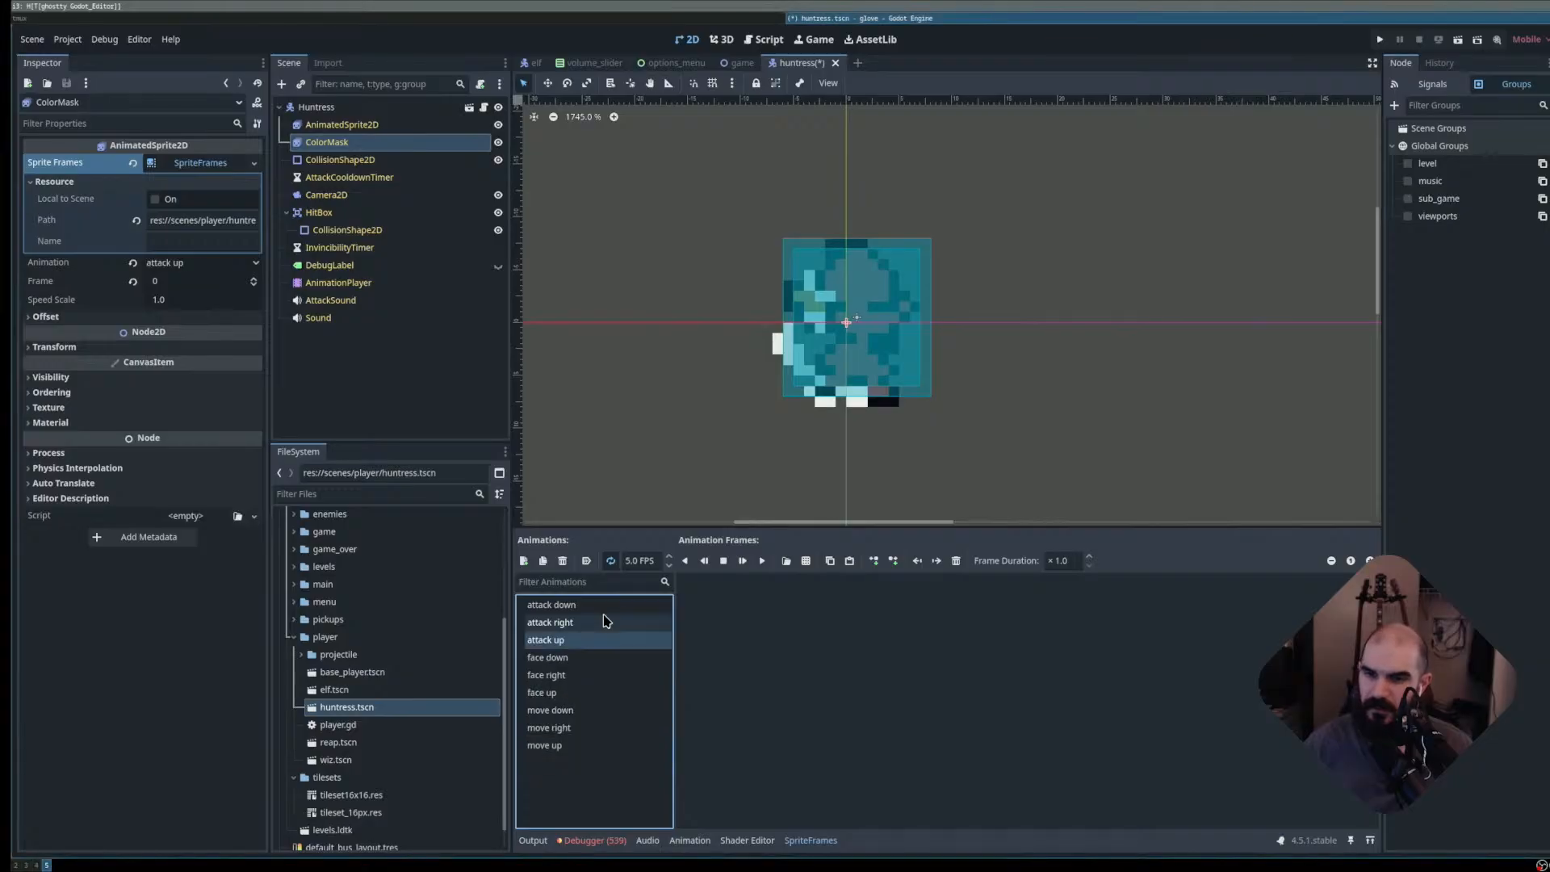
- Set the speed of the ColorMask's attack up animation to 12 FPS
left_click(644, 556)
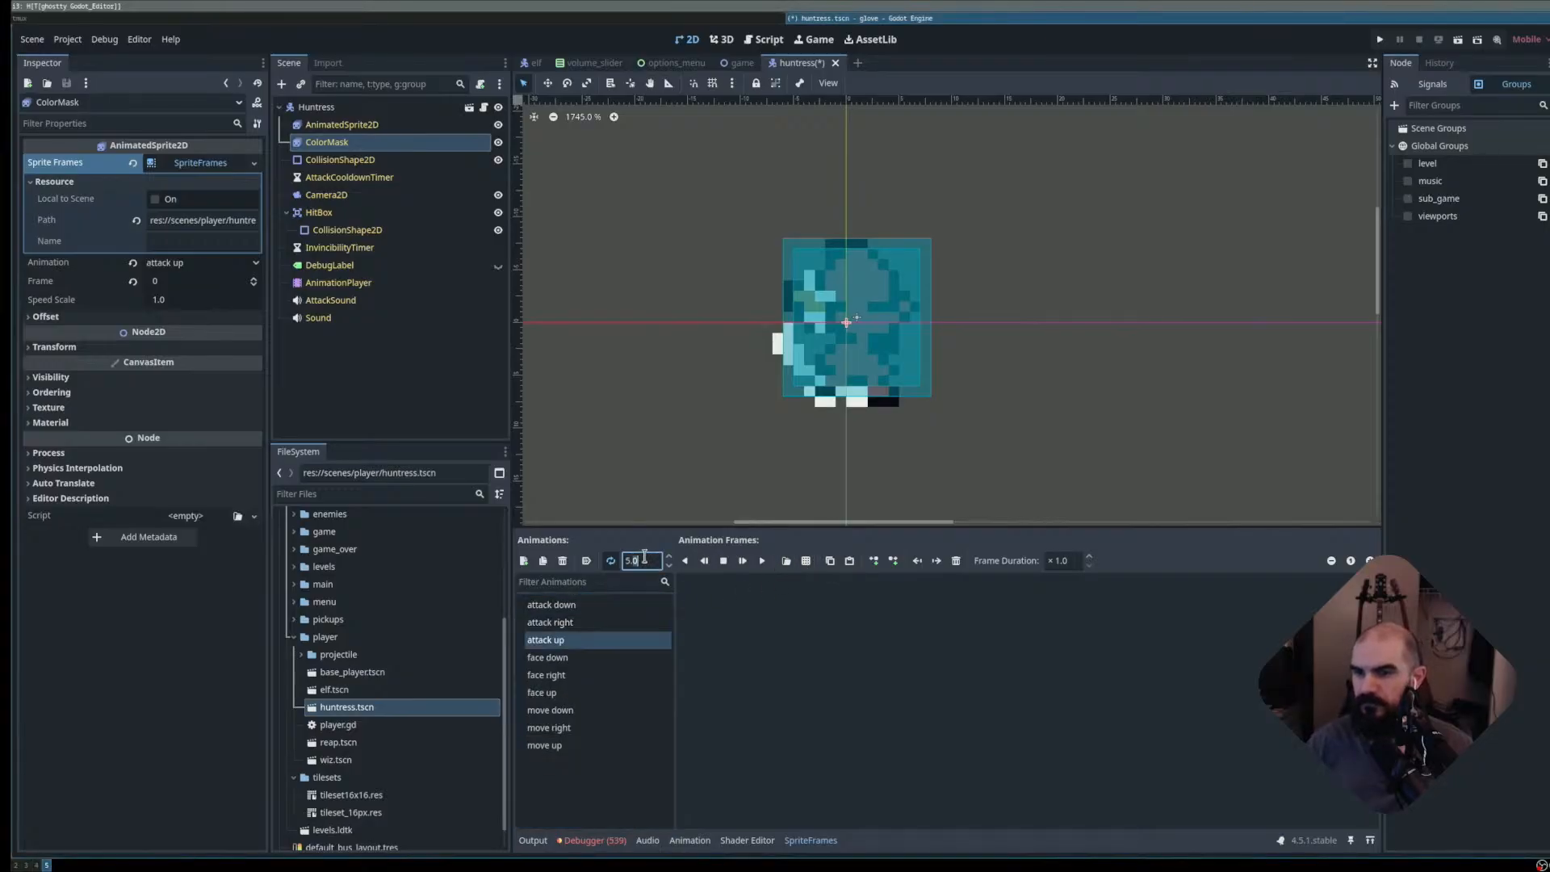
type("12")
left_click(788, 610)
left_click(787, 565)
key("Escape")
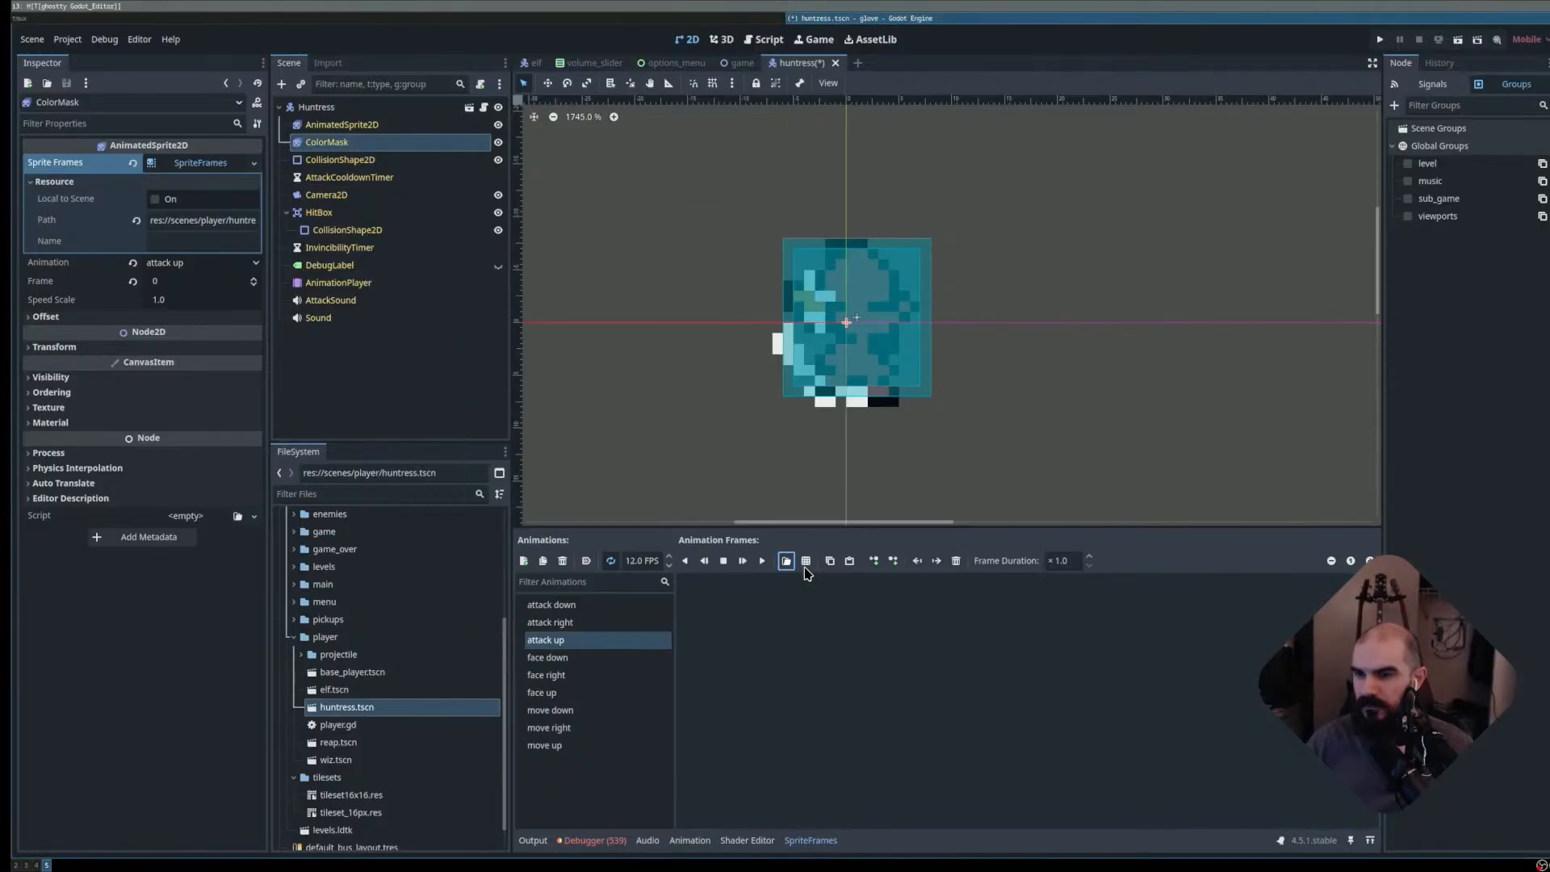
- Add the four frames of the last row of huntress-sprite-mask.png to the ColorMask's attack up animation
left_click(806, 564)
left_click(724, 309)
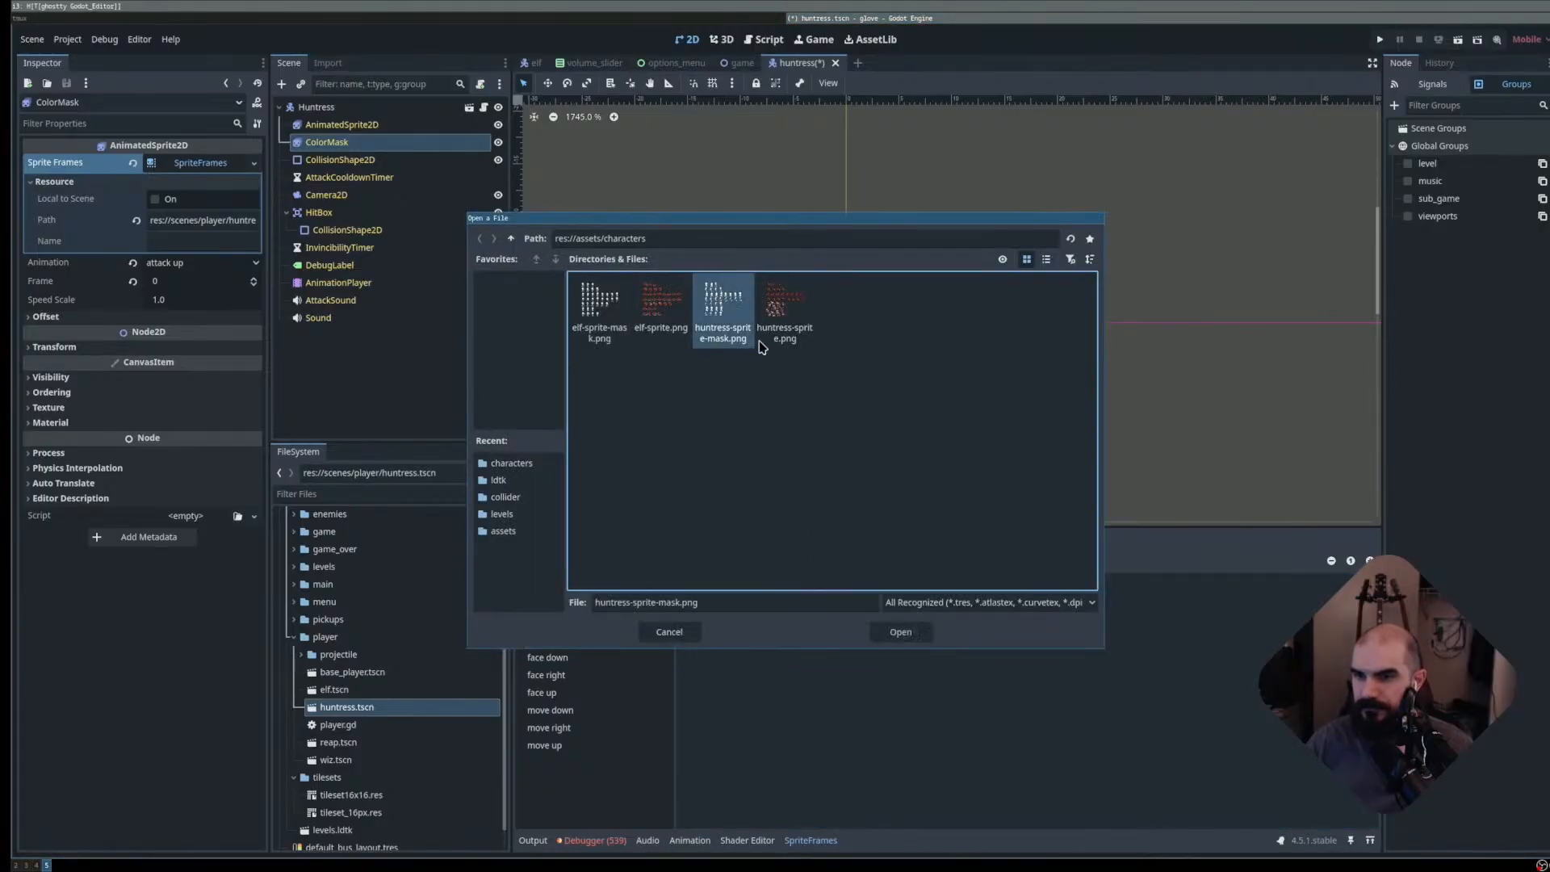
left_click(892, 627)
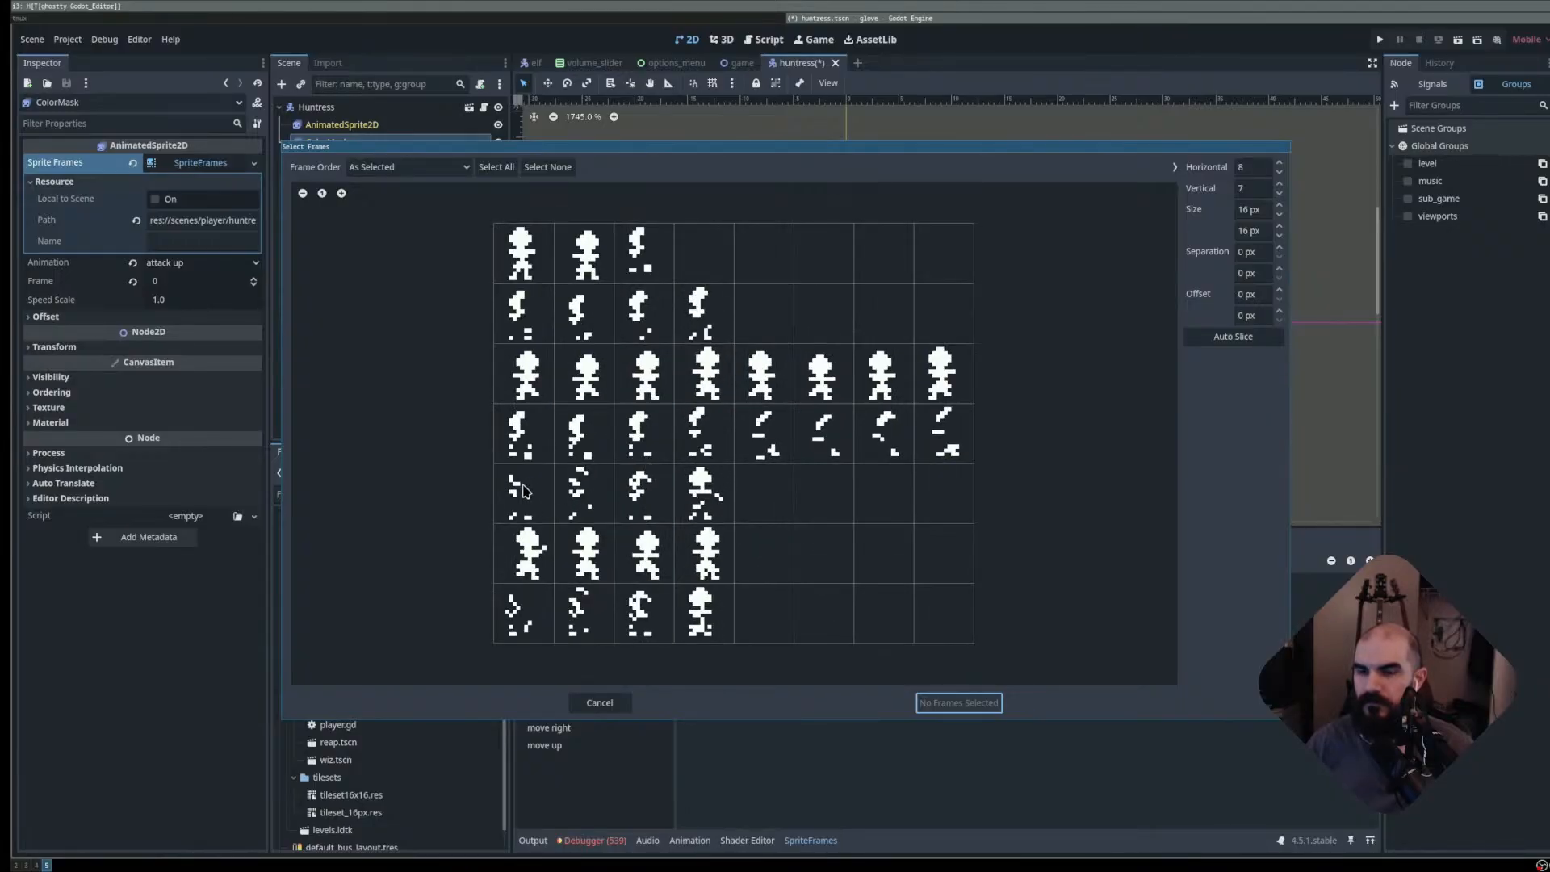
left_click_drag(521, 620, 904, 618)
left_click(962, 703)
- Delete all four frames from the ColorMask's attack up animation
left_click(956, 560)
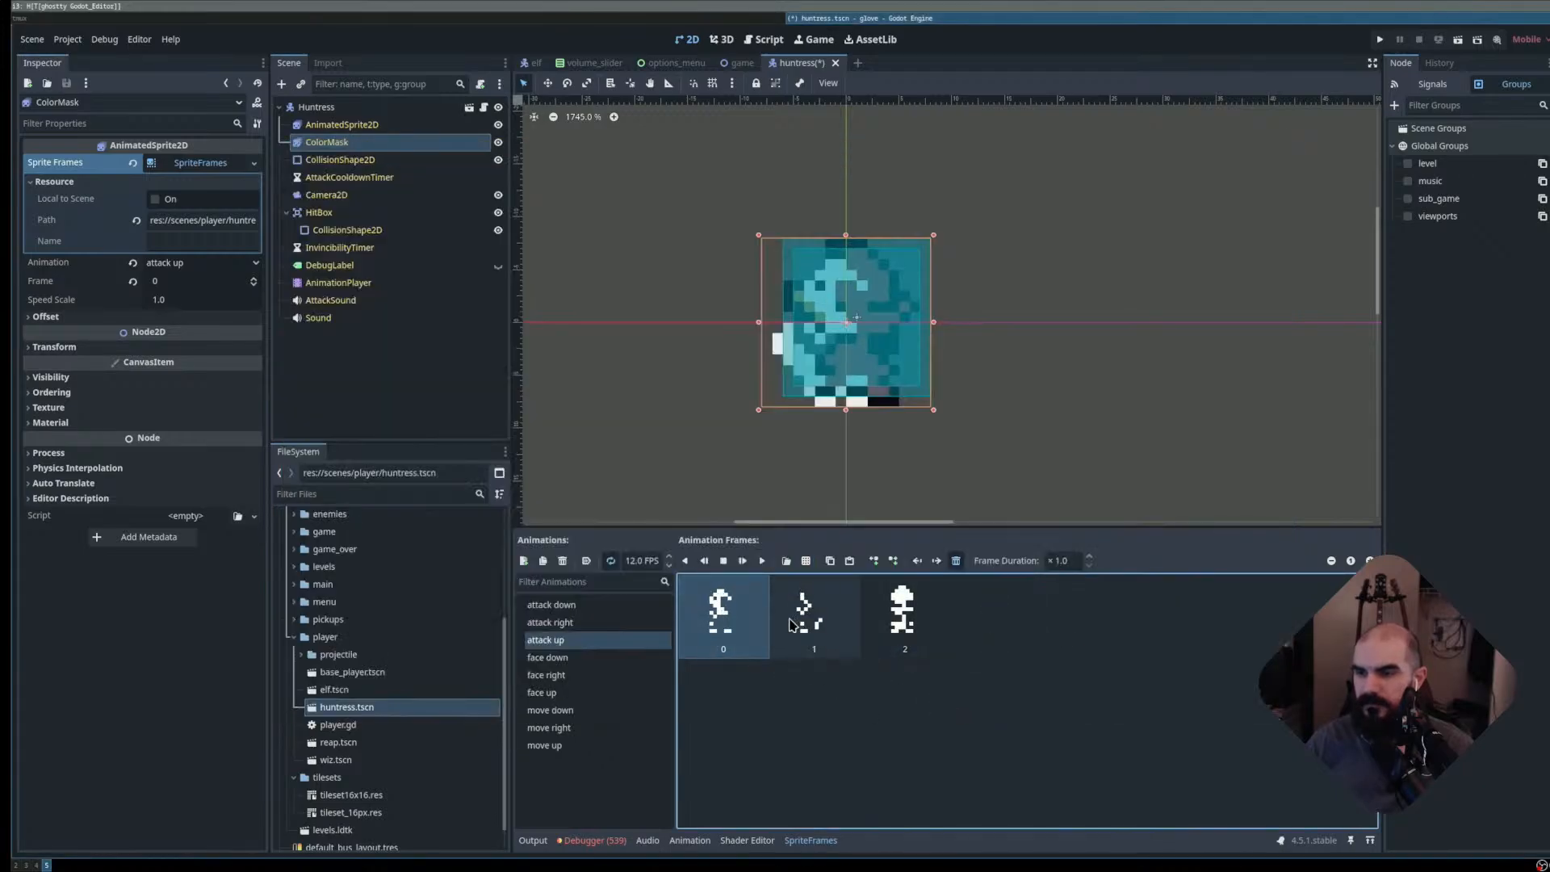
left_click(956, 561)
left_click(956, 561)
left_click(956, 561)
- Add the four frames of the second-to-last row of huntress-sprite-mask.png to the ColorMask's attack up animation
left_click(808, 565)
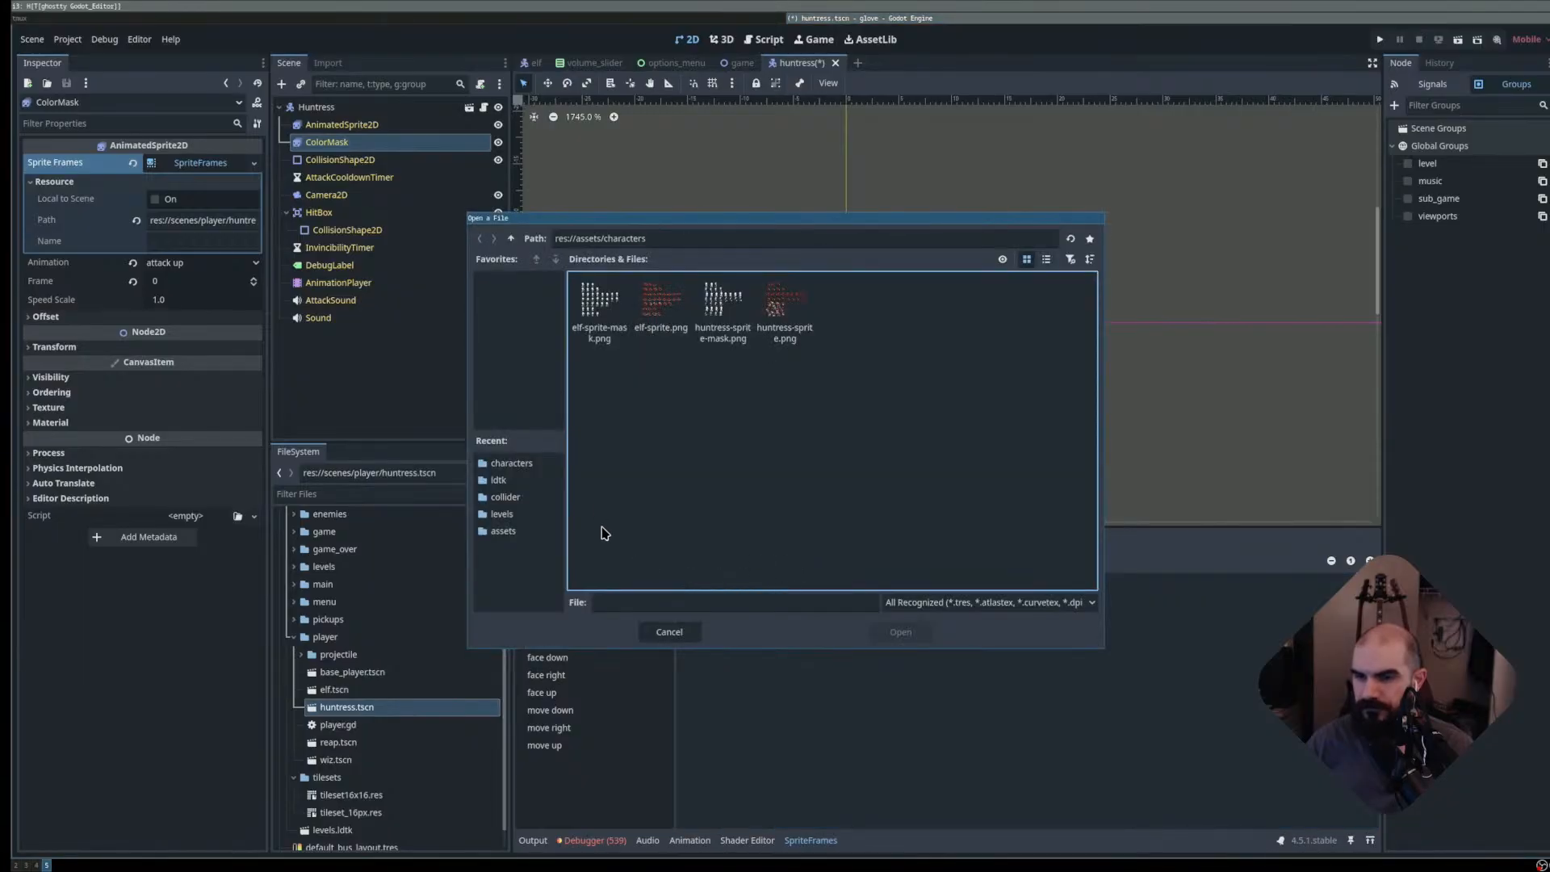
double_click(699, 321)
scroll(744, 471, "up", 10)
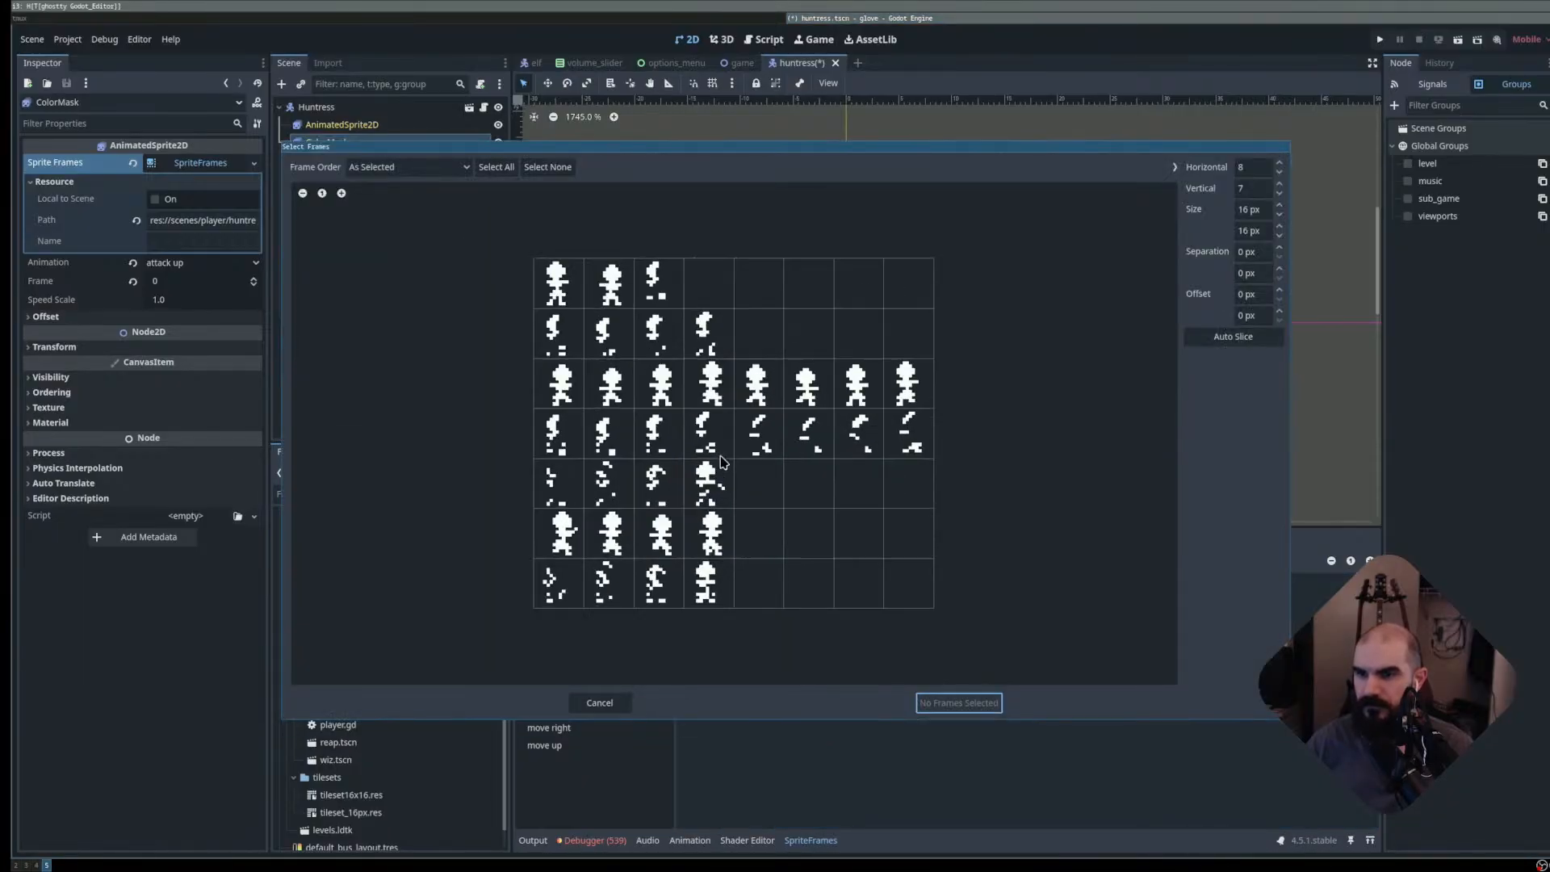
left_click_drag(525, 550, 725, 550)
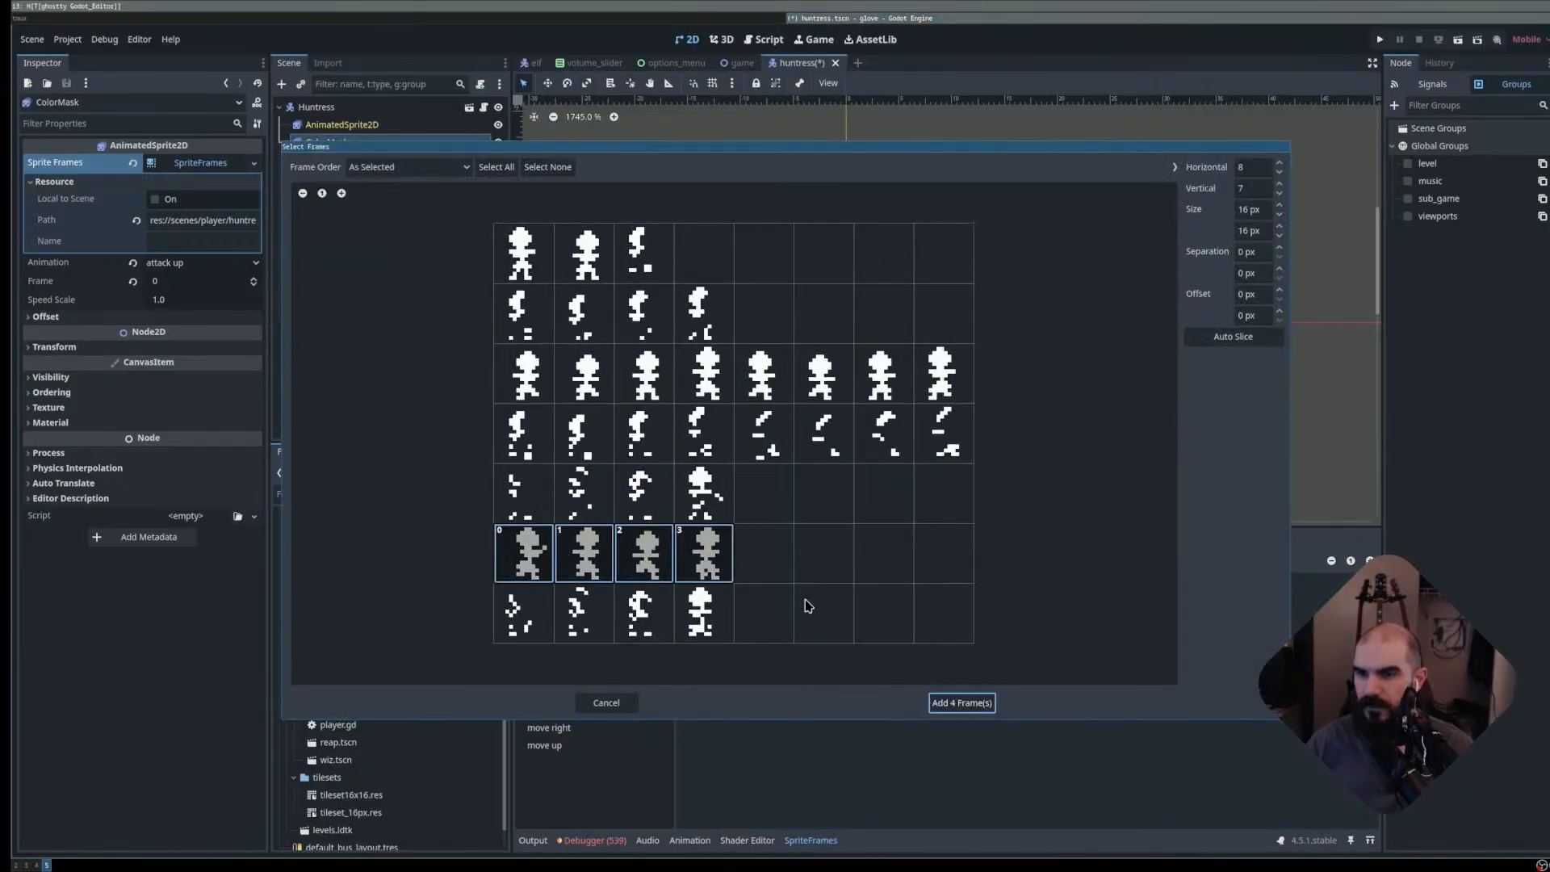
left_click(955, 704)
- Add the four frames of the last row of huntress-sprite-mask.png to the ColorMask's attack down animation and save the scene
left_click(582, 607)
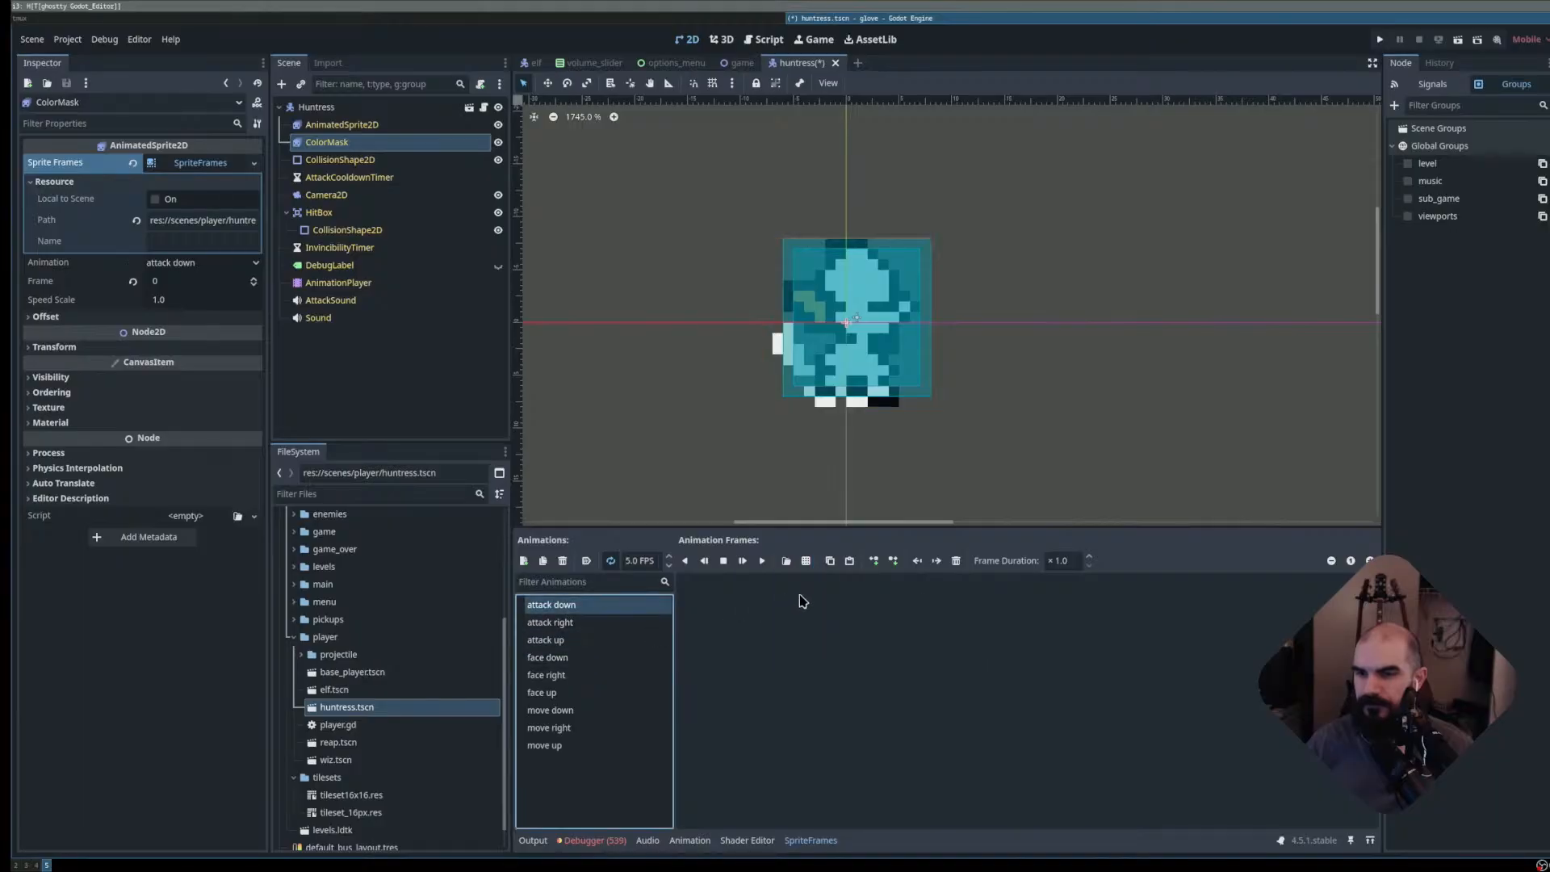
left_click(808, 561)
double_click(726, 335)
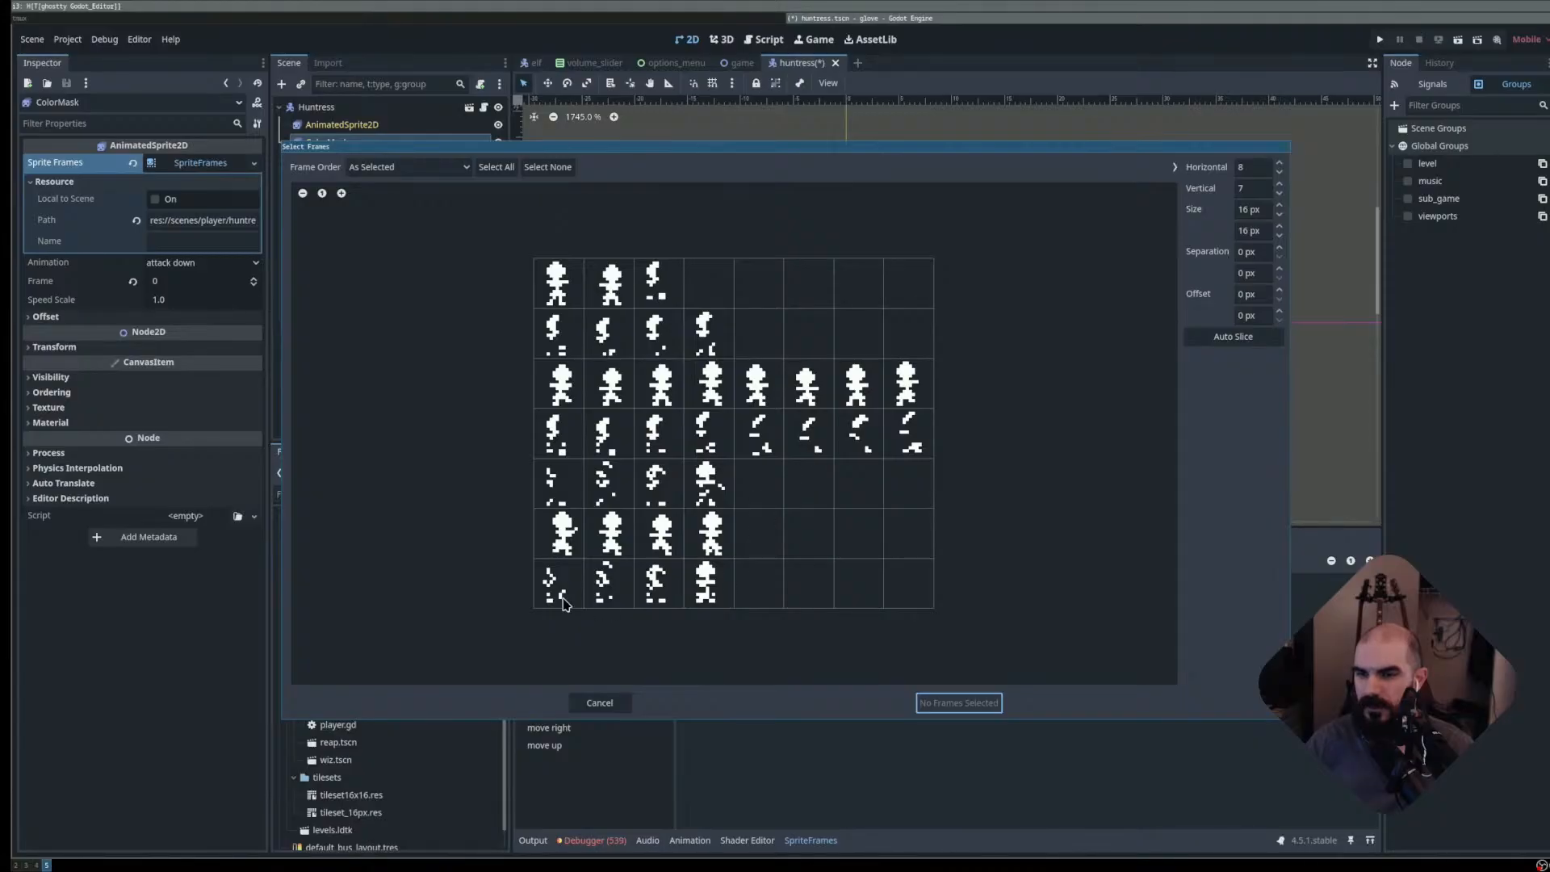
left_click_drag(563, 604, 686, 595)
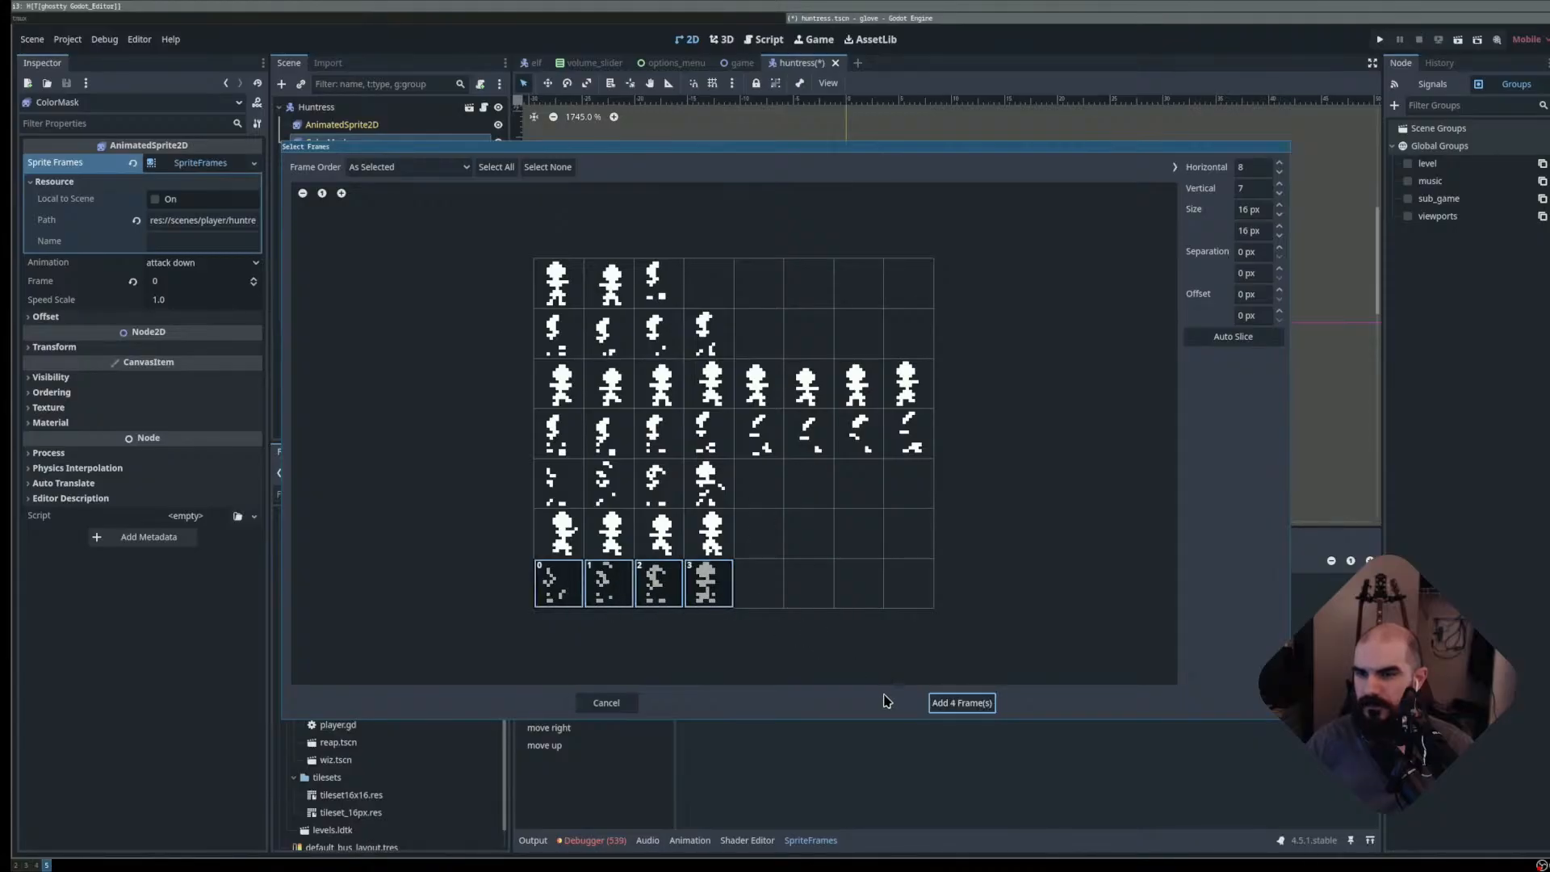
left_click(953, 703)
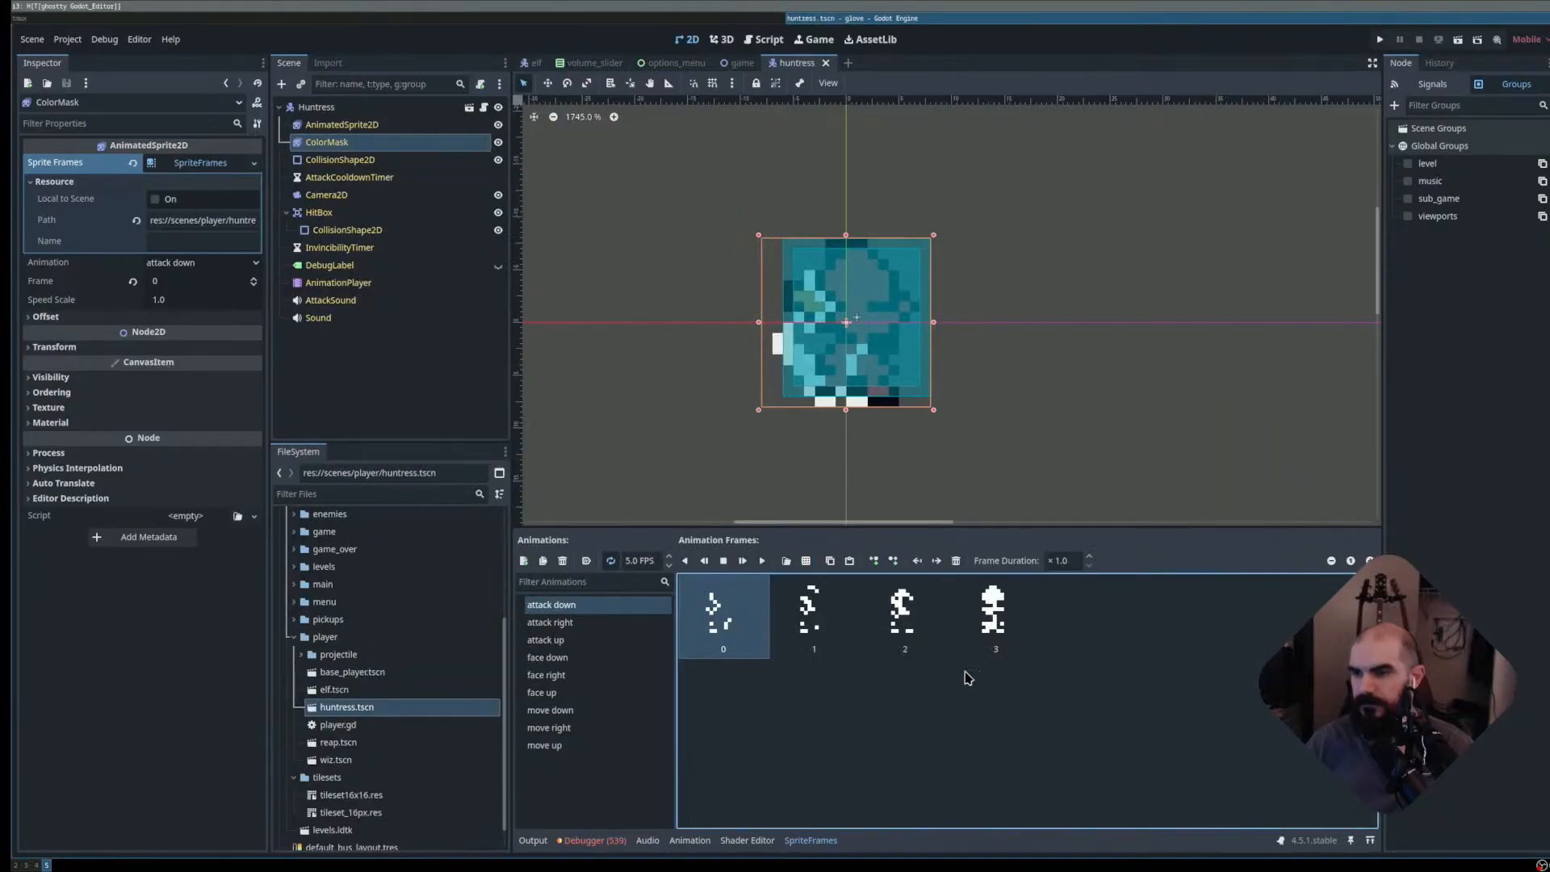
- Review the frames of the ColorMask's face down, face up, face right, move down and move right animations
left_click(582, 659)
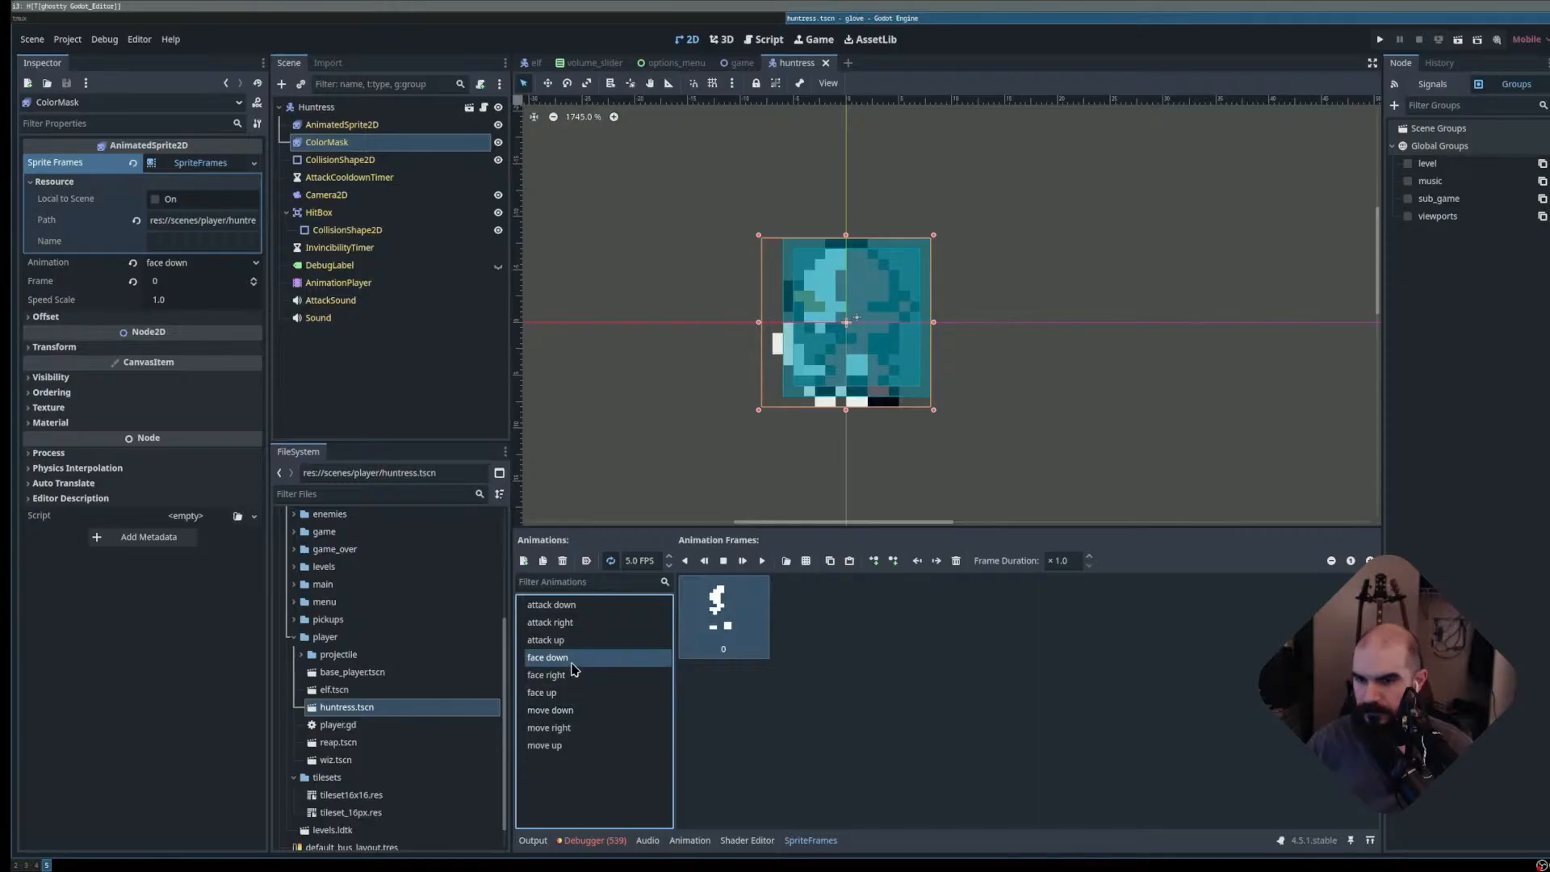
left_click(571, 693)
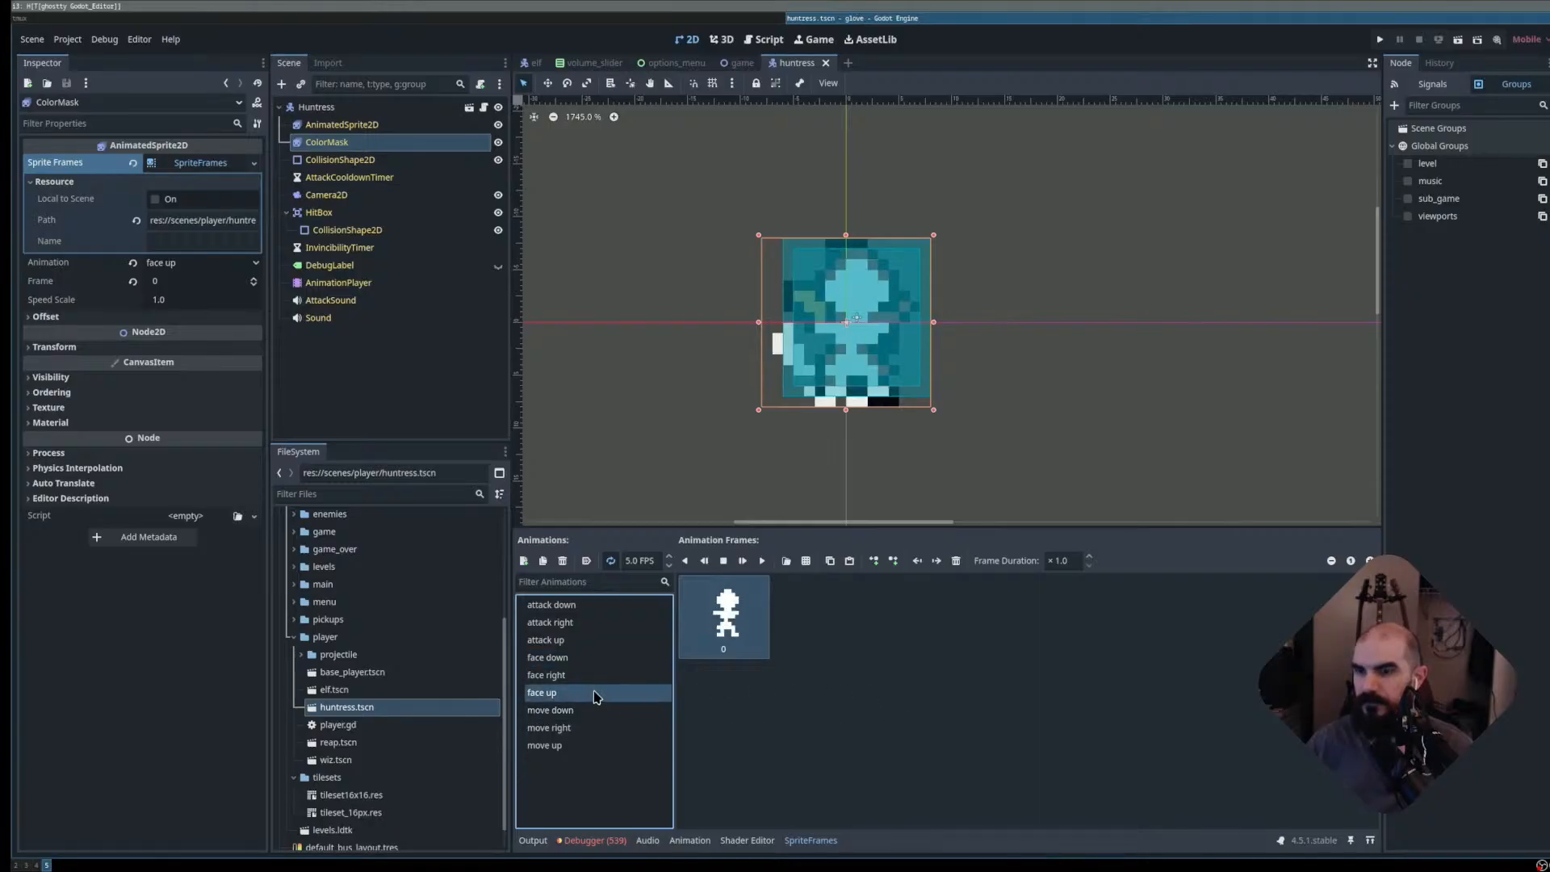
left_click(565, 675)
left_click(565, 711)
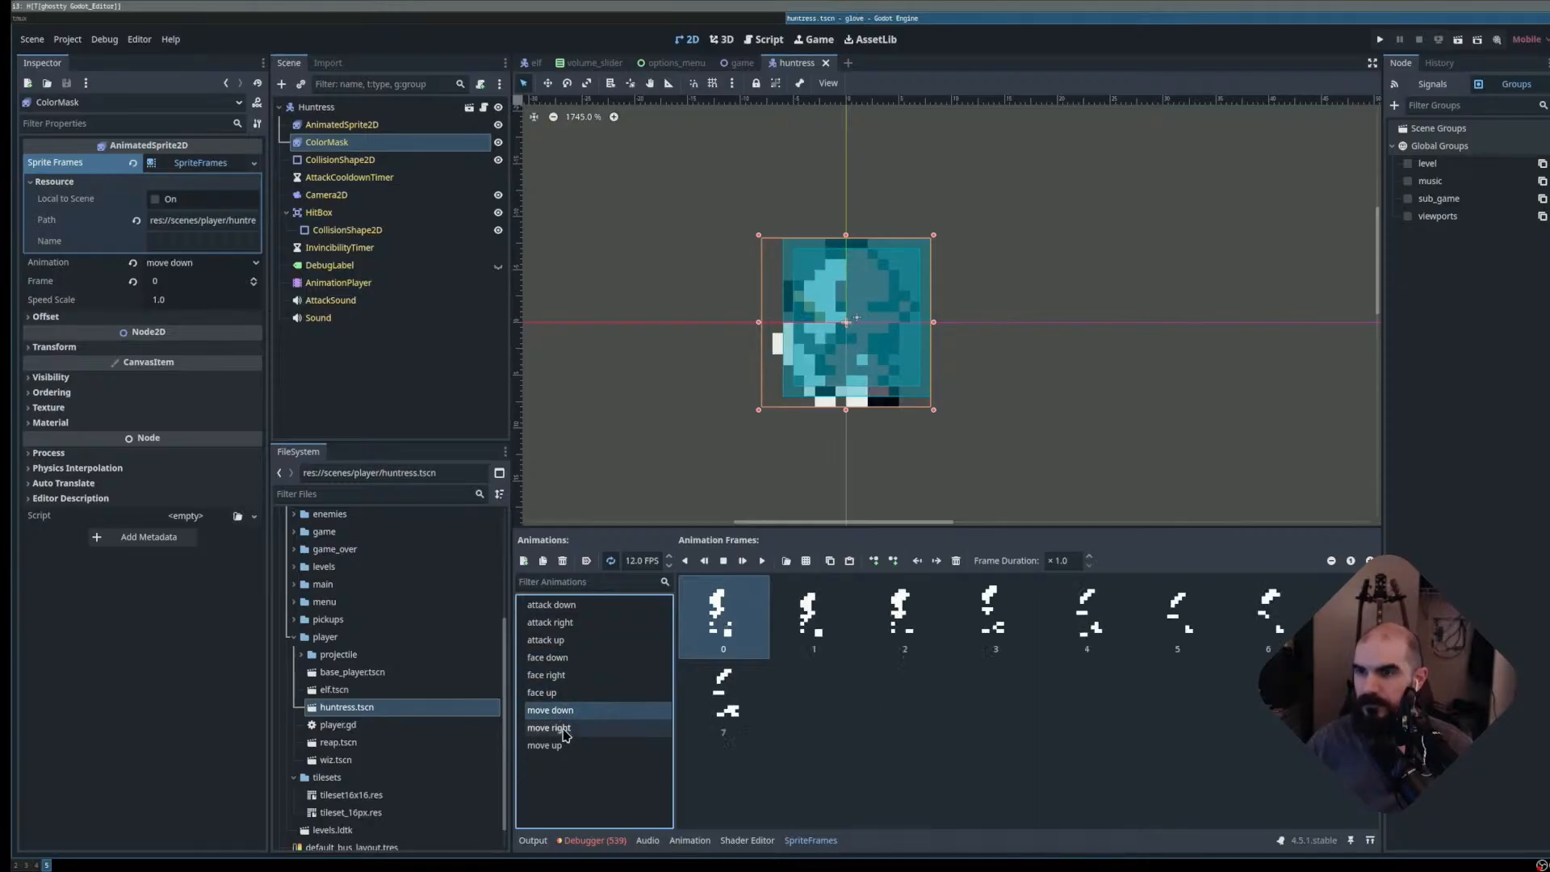
left_click(566, 728)
- Set face down as the current animation of both the ColorMask and the AnimatedSprite2D in the huntress scene
left_click(565, 657)
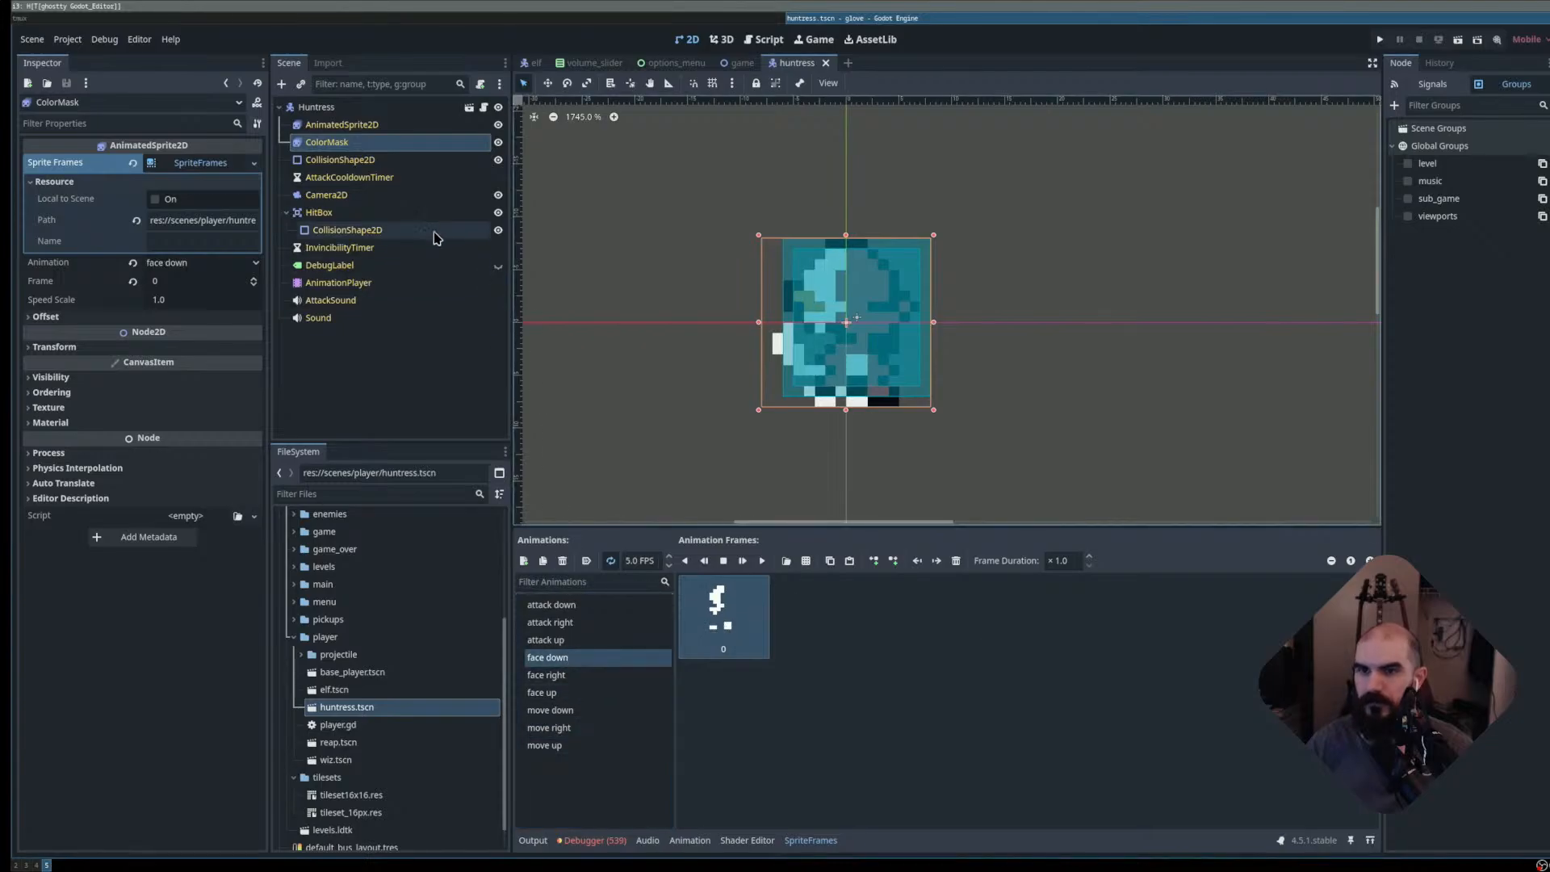
left_click(402, 128)
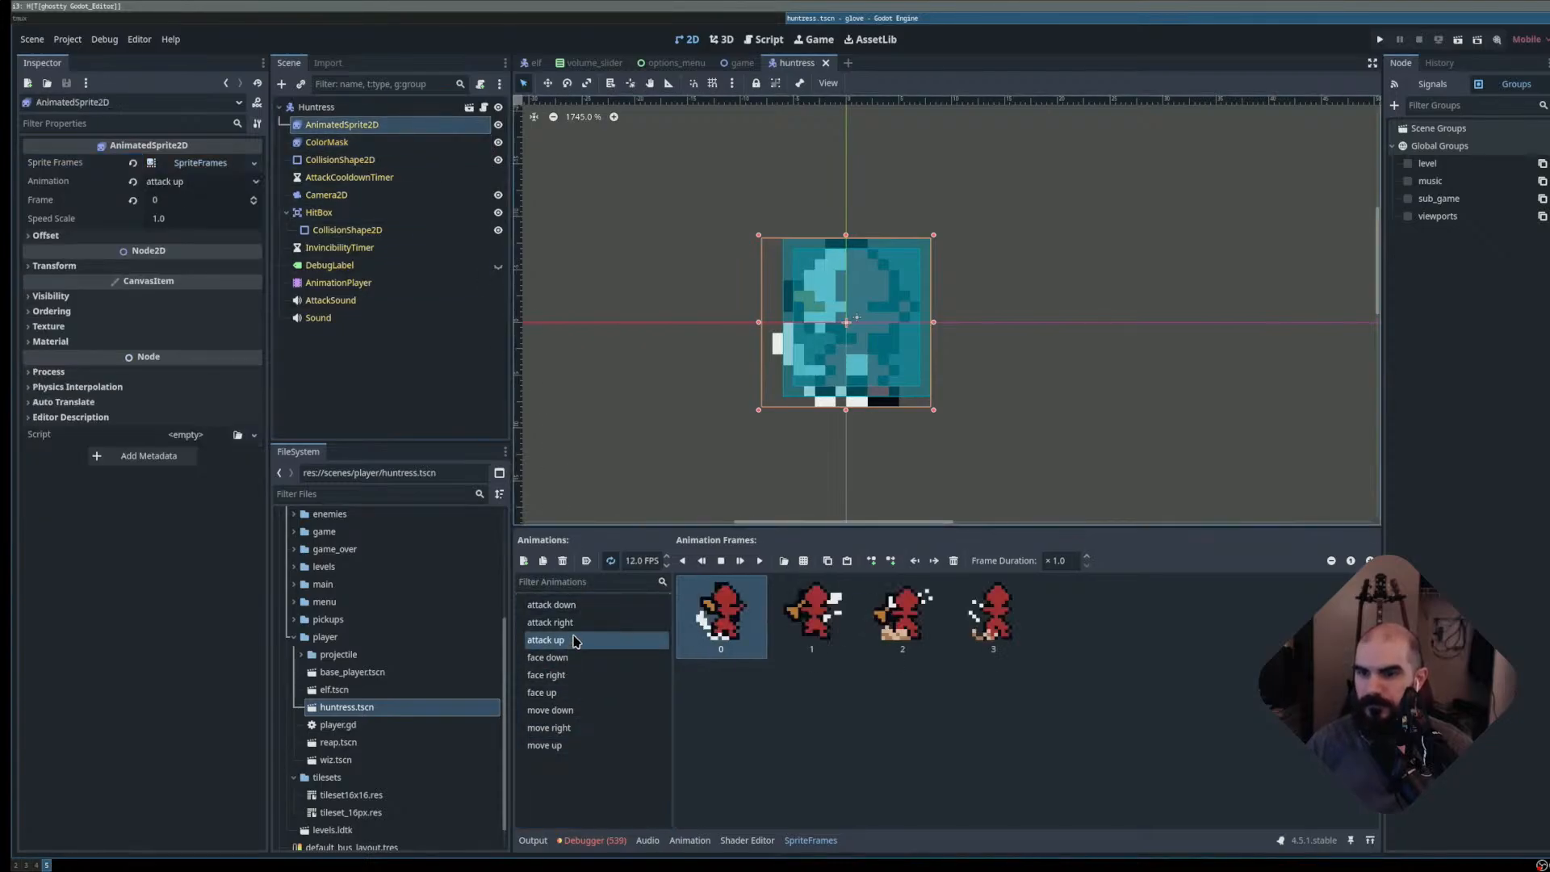
left_click(570, 658)
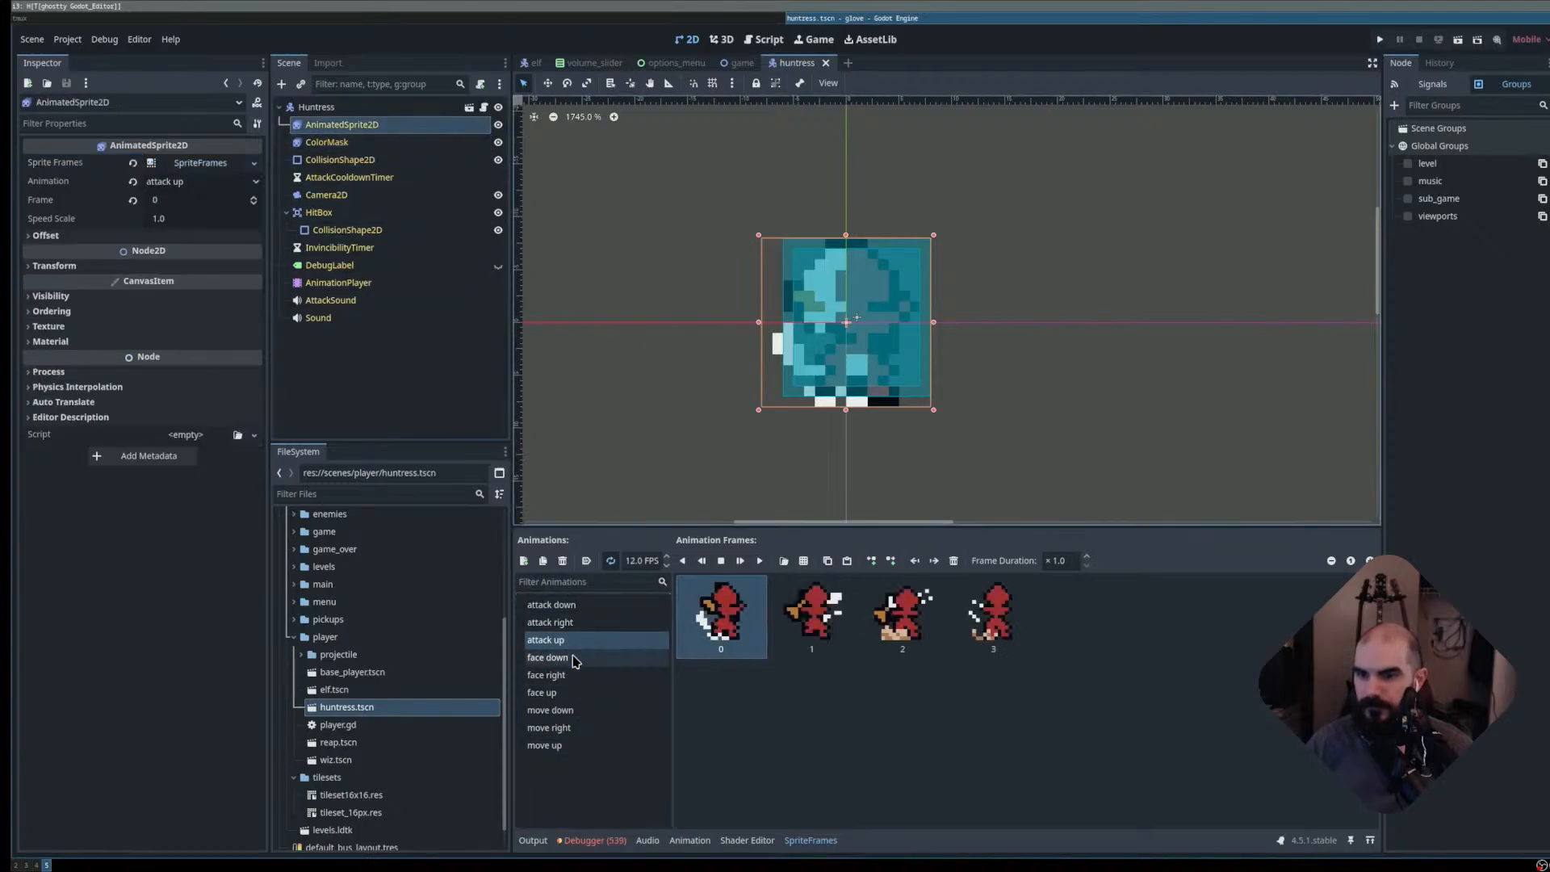
left_click(327, 143)
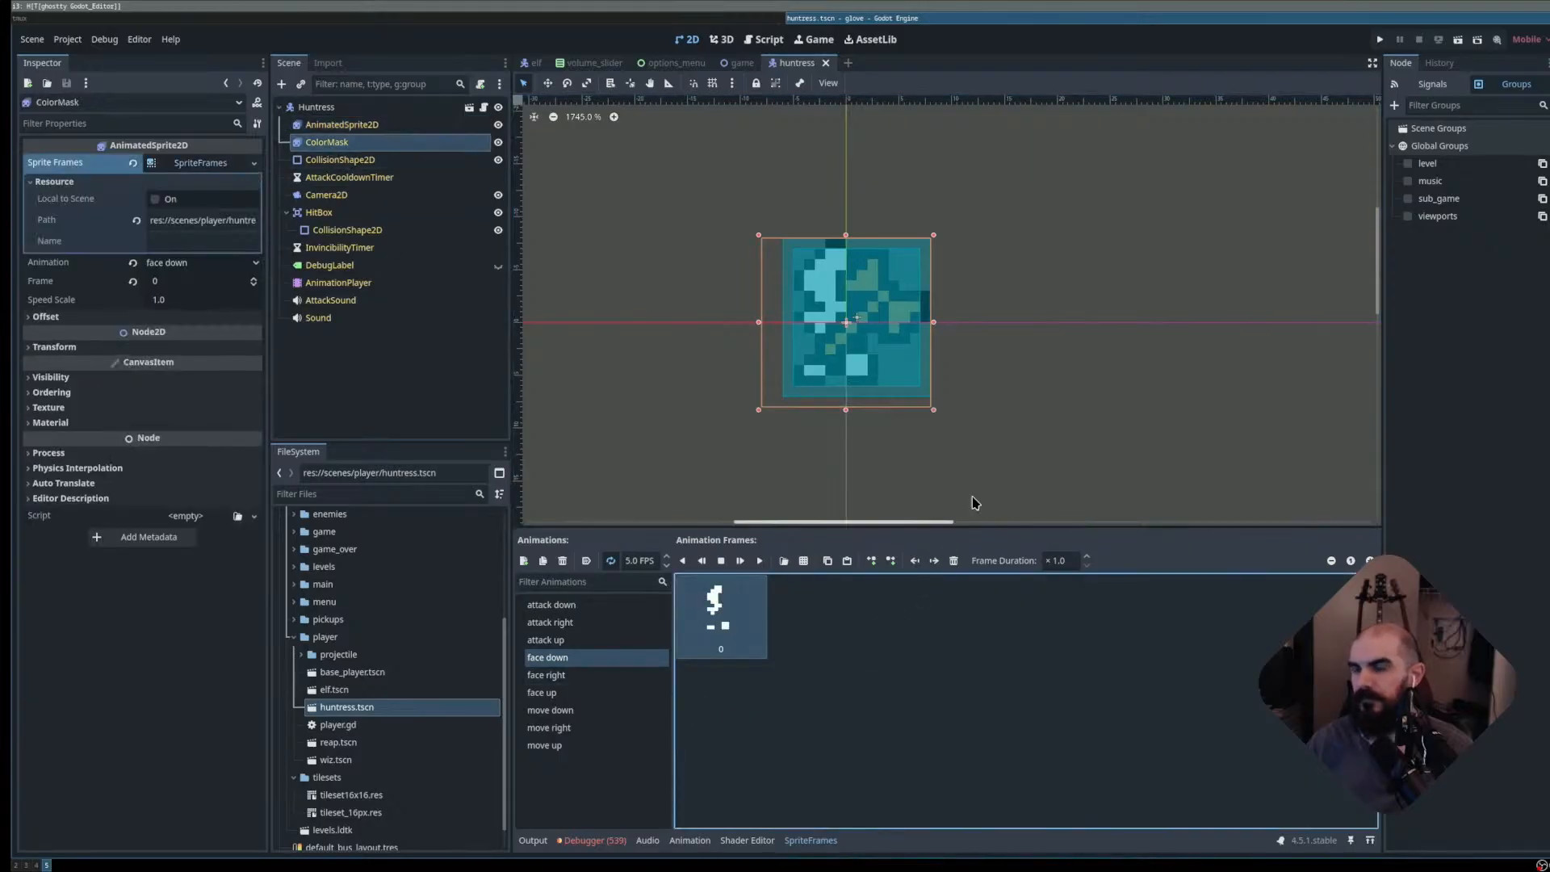
scroll(1031, 437, "down", 1)
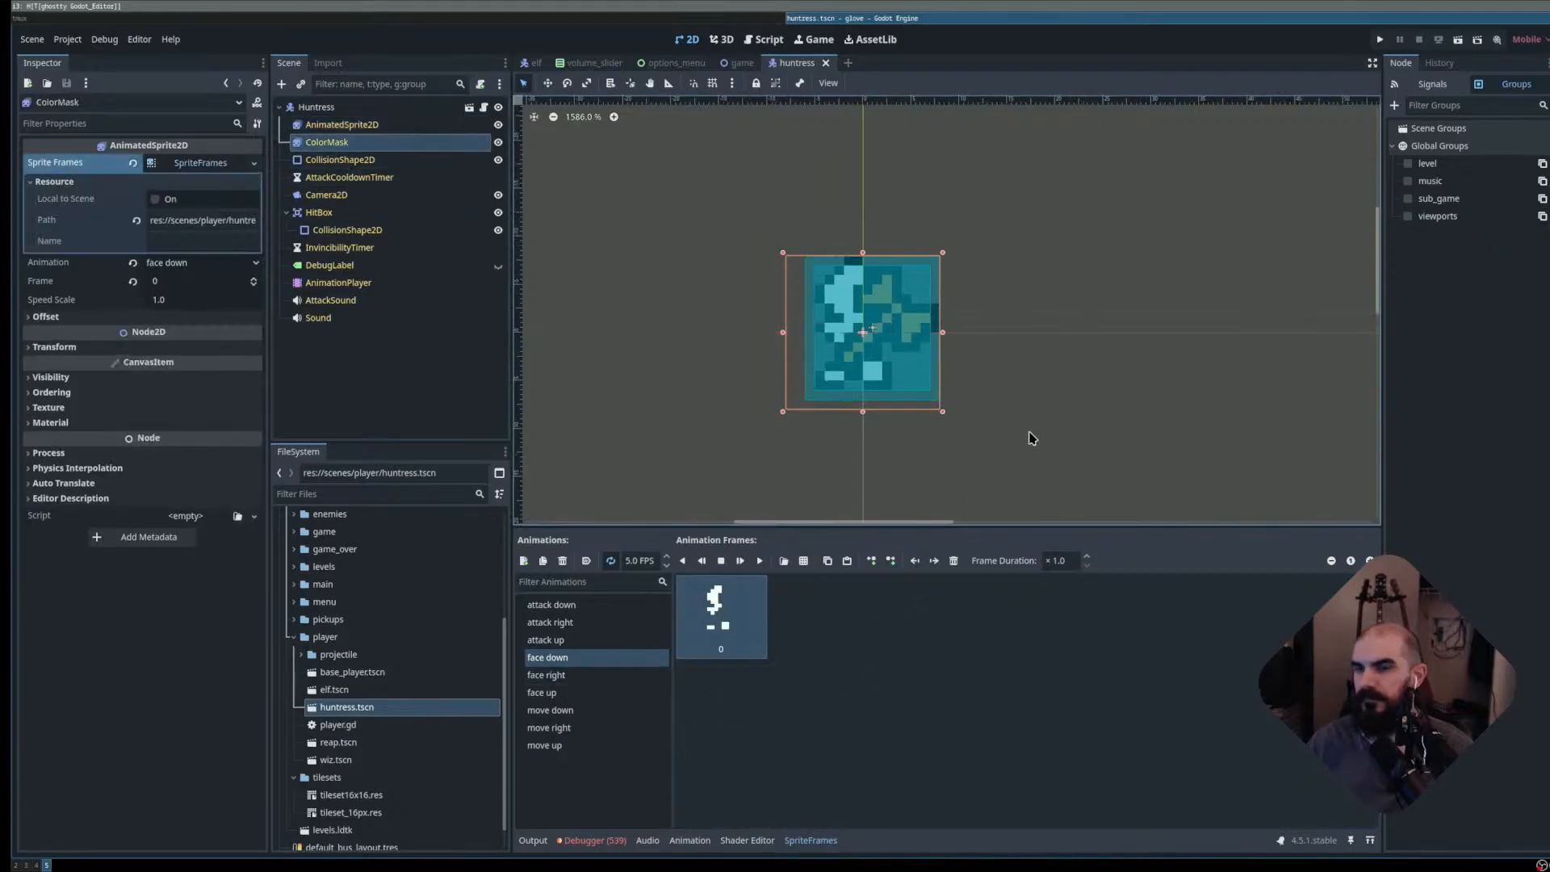
- Enable autoplay on load for face down on the huntress's ColorMask and AnimatedSprite2D, and save the scene
left_click(587, 561)
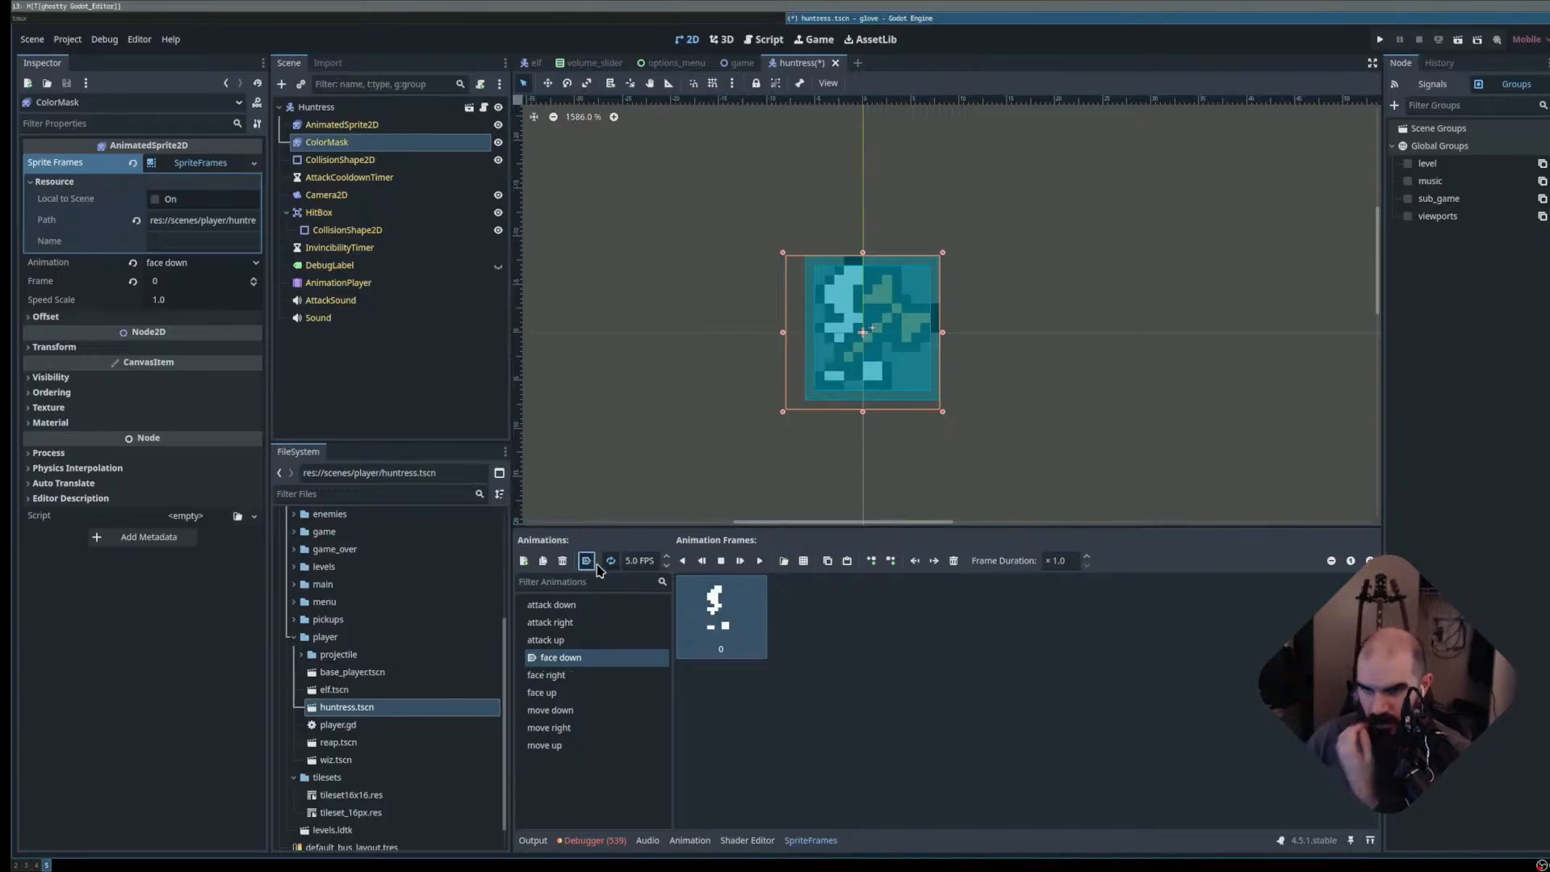
left_click(341, 125)
left_click(587, 561)
key("ctrl+s")
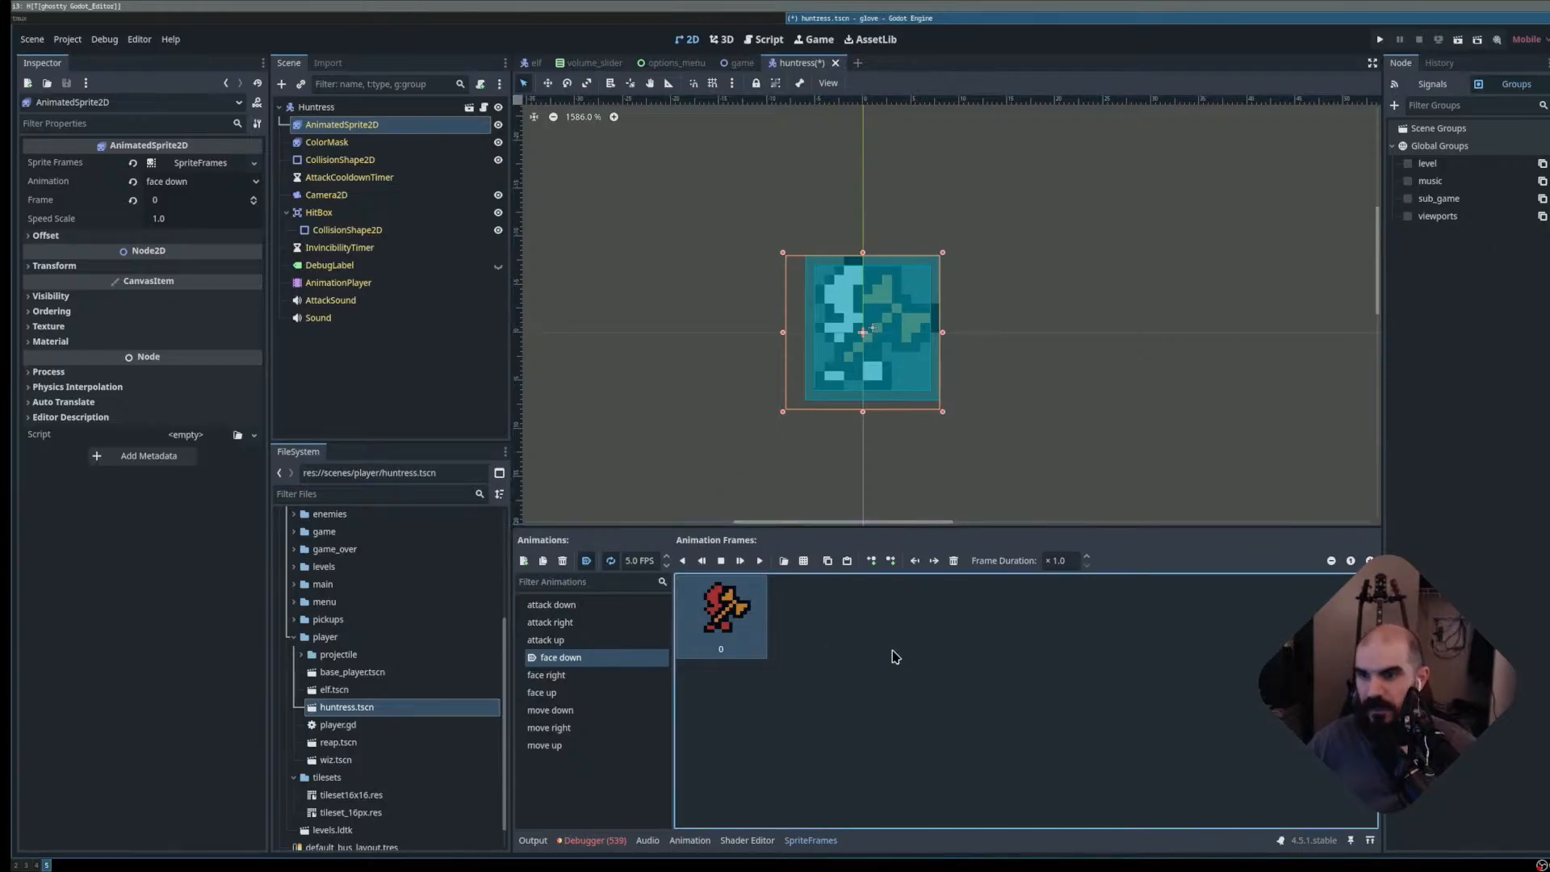
- In the elf scene, enable autoplay on load for face down on the AnimatedSprite2D and ColorMask, and save
left_click(534, 63)
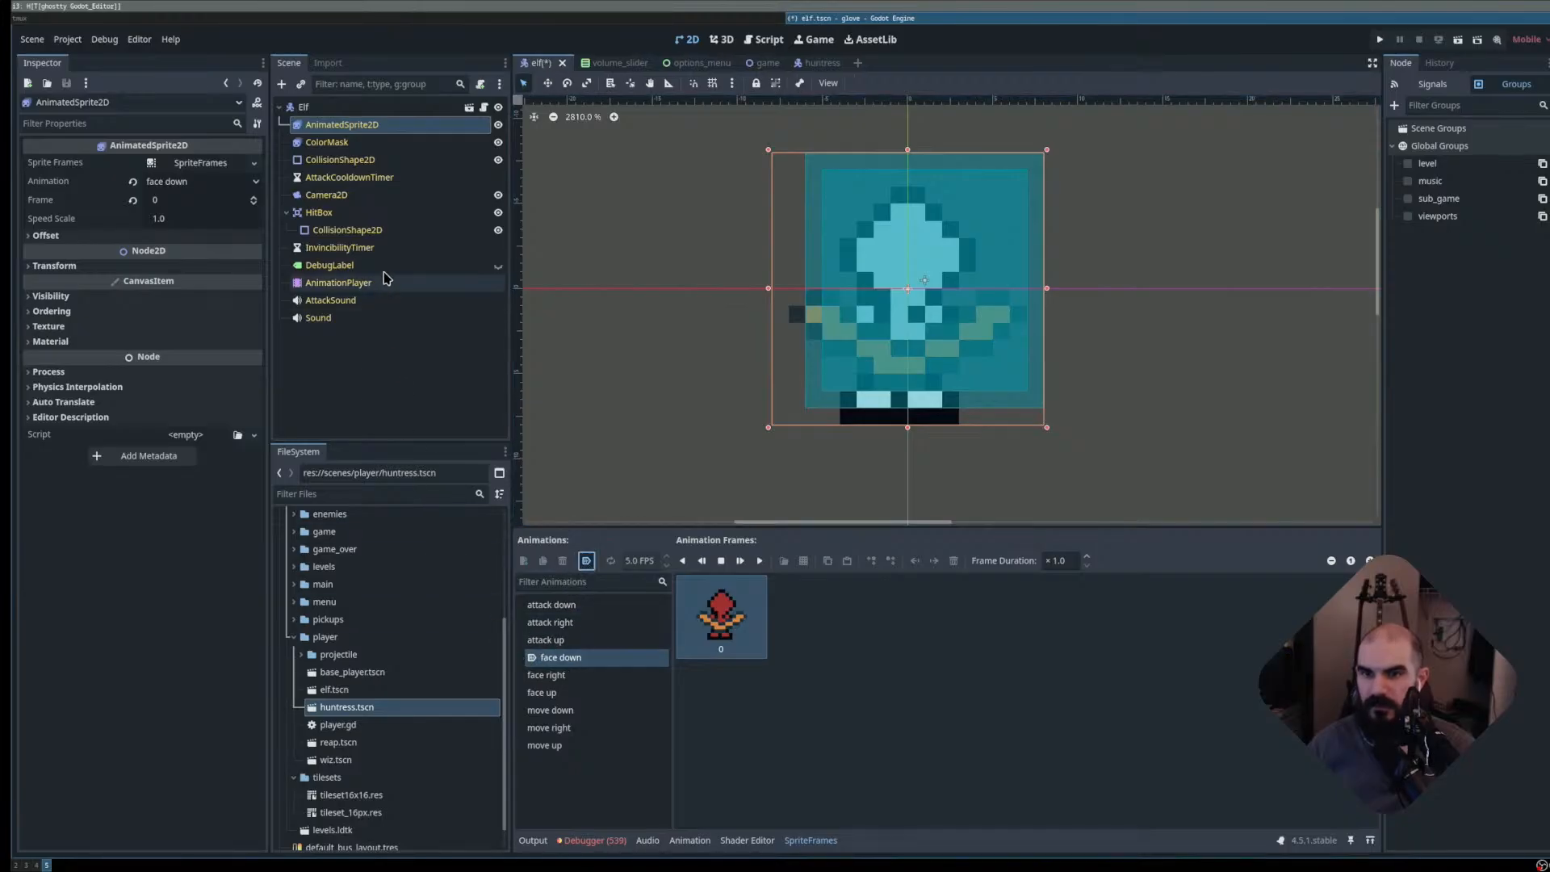
left_click(379, 141)
left_click(586, 561)
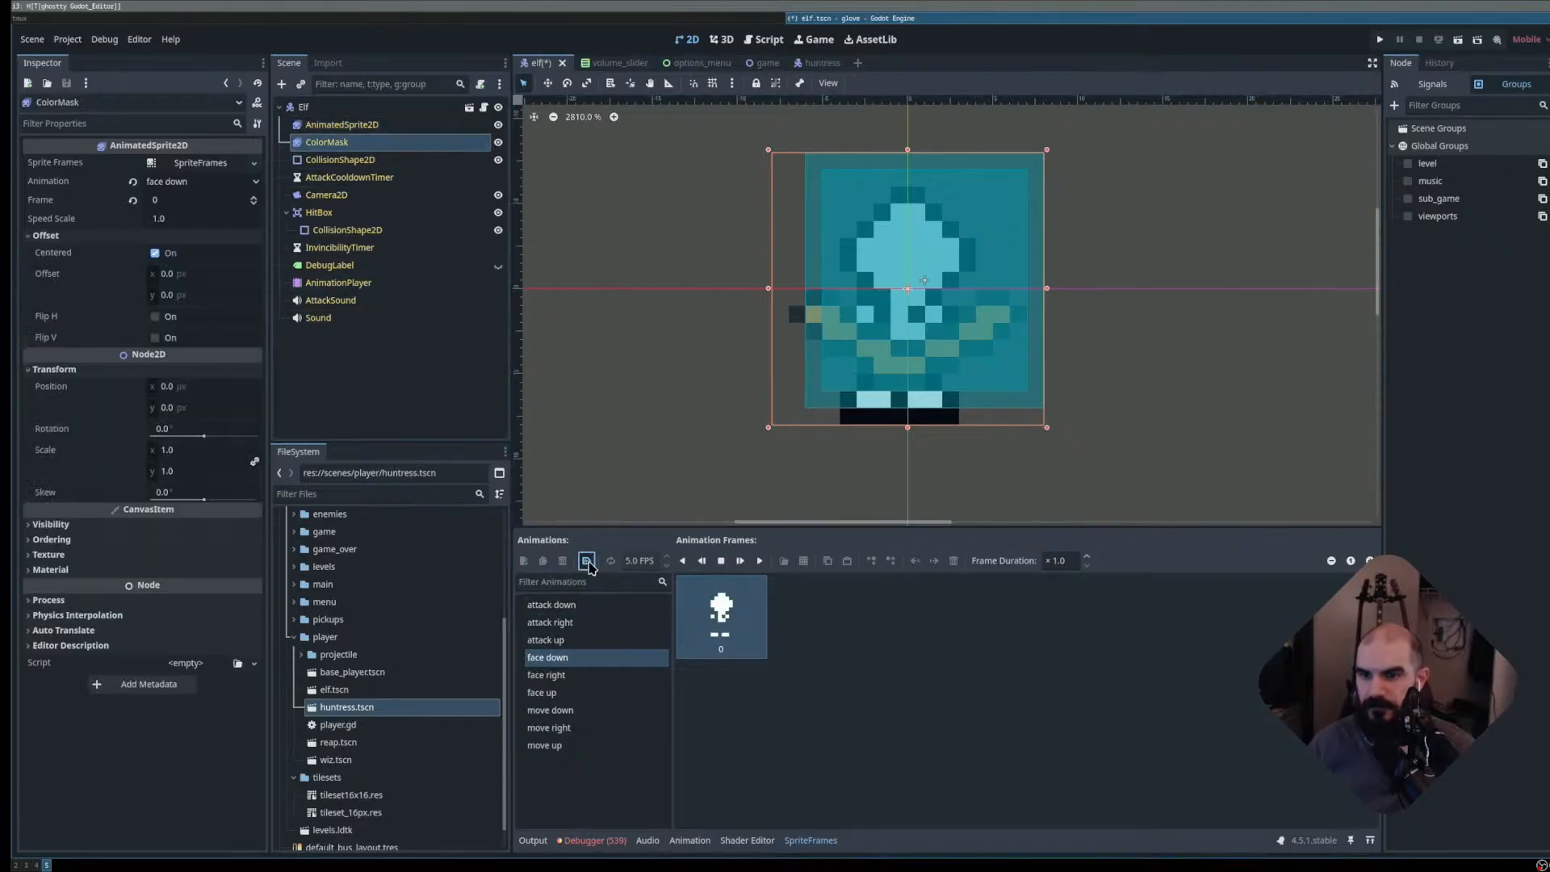
left_click(851, 719)
key("ctrl+s")
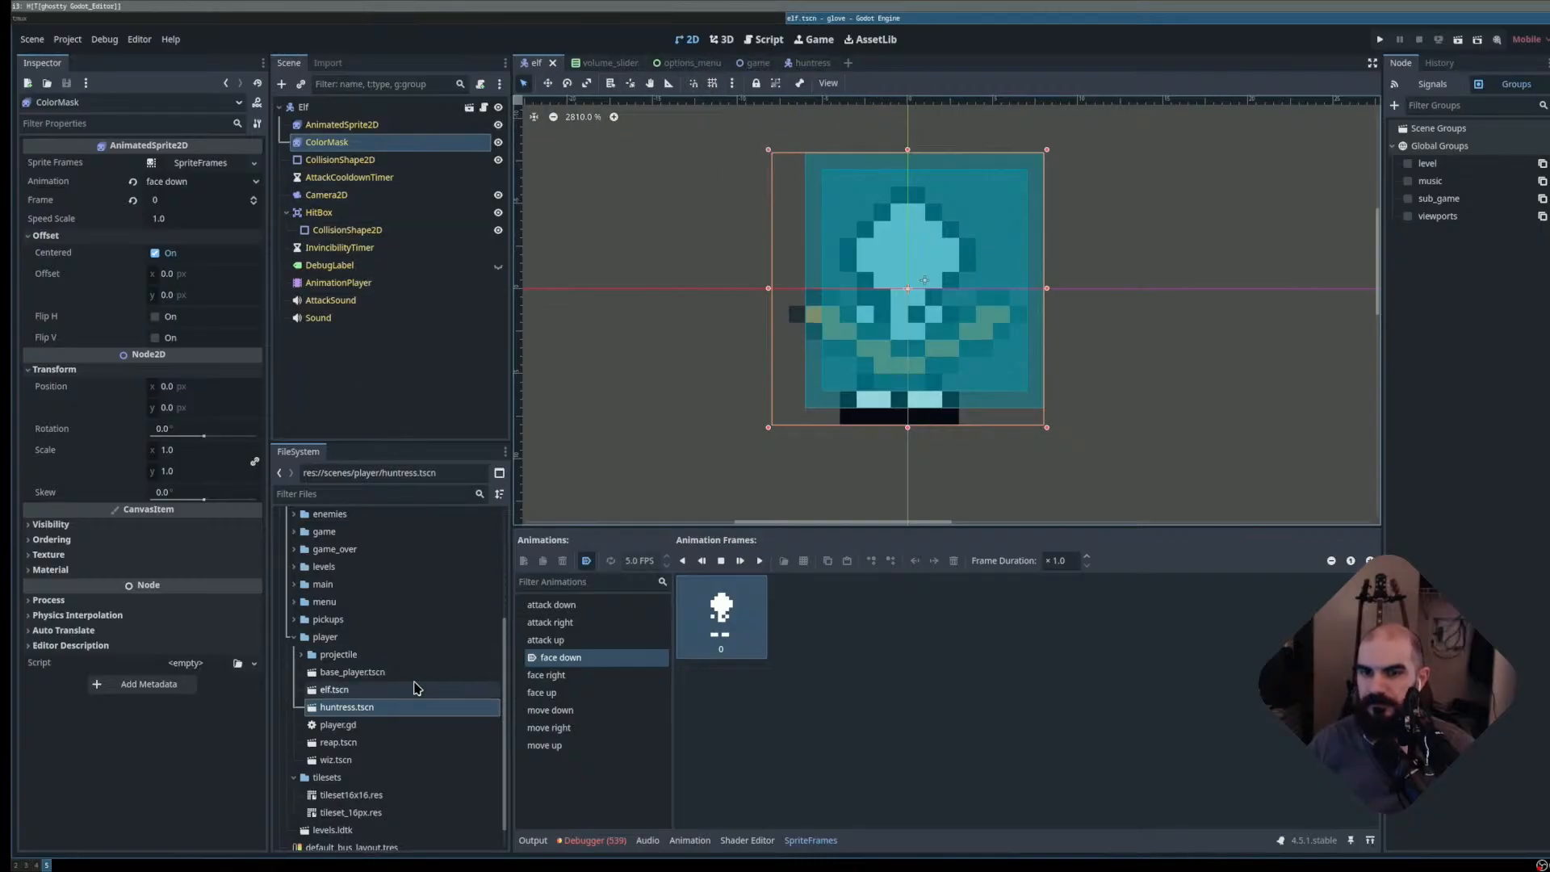
- Open the base_player scene, set face down to autoplay on its ColorMask and AnimatedSprite2D, and save
left_click(469, 109)
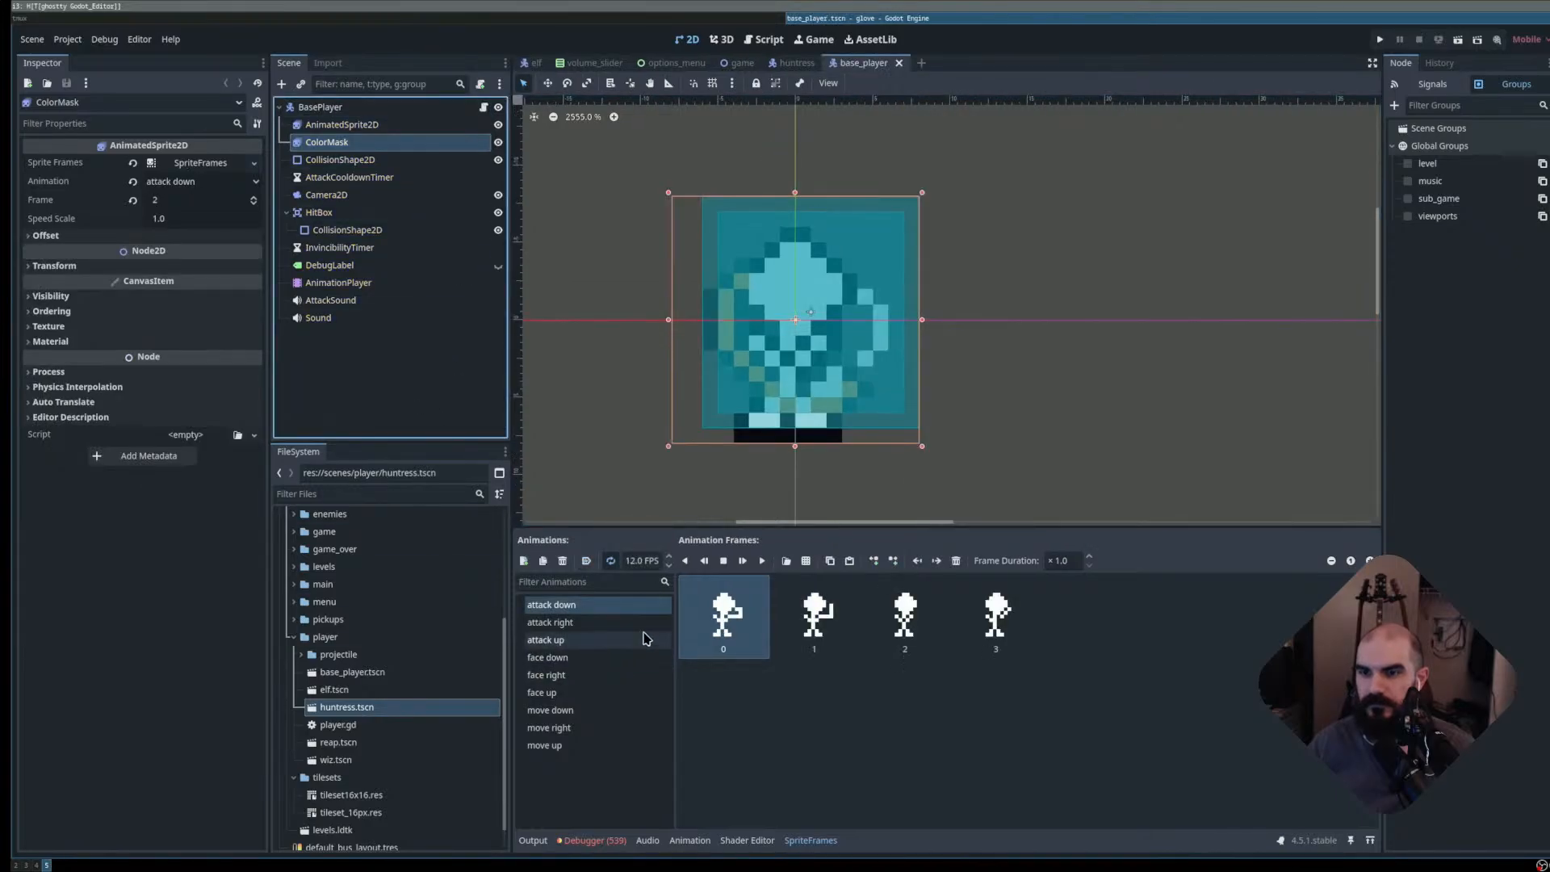
left_click(582, 659)
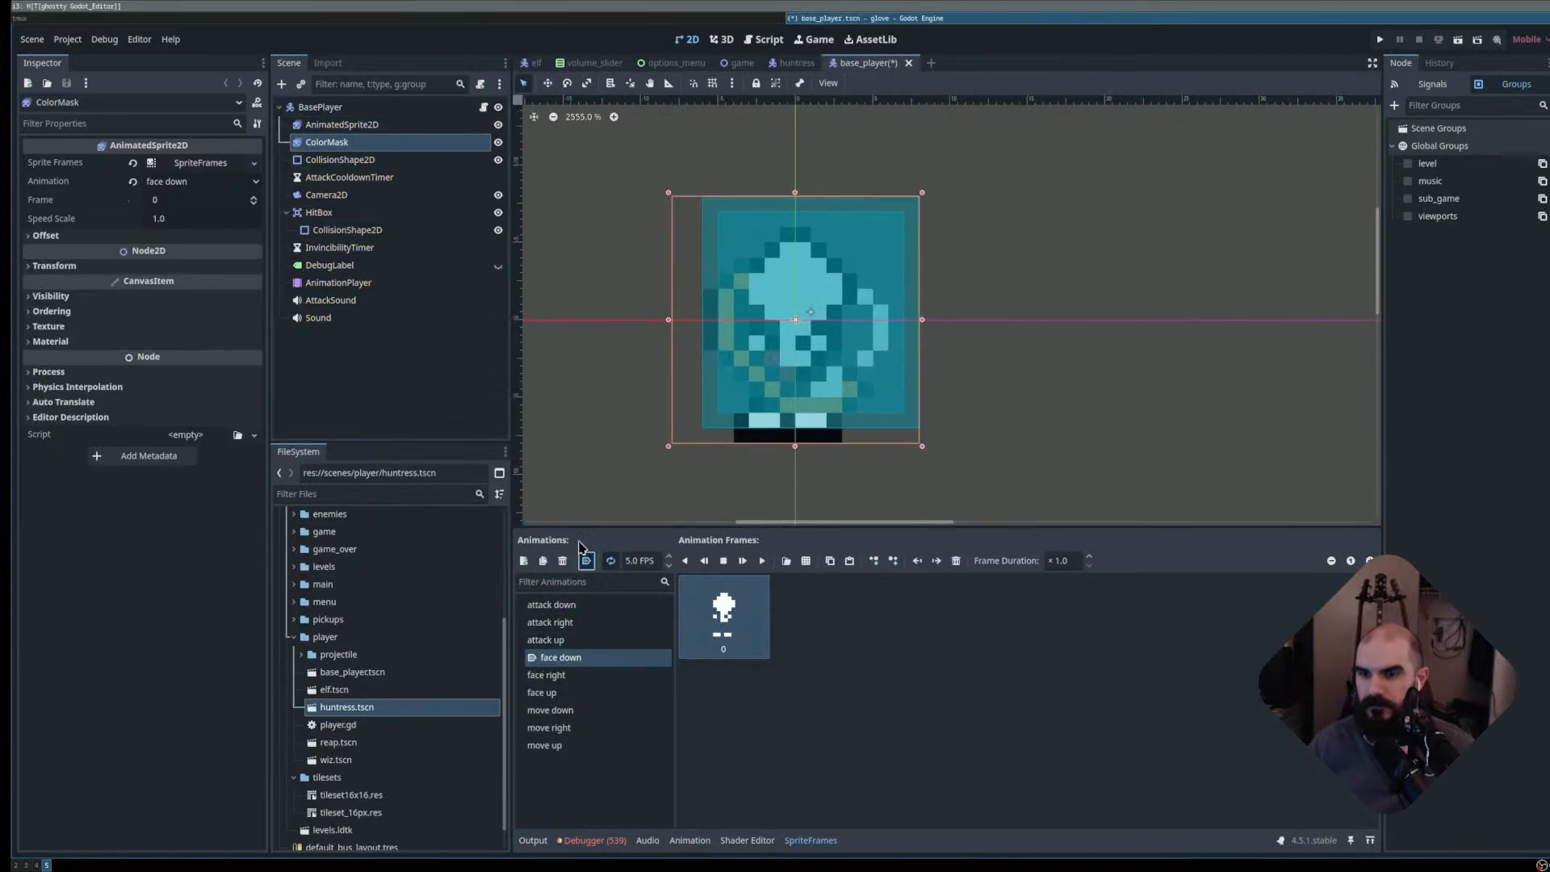
left_click(385, 127)
left_click(384, 128)
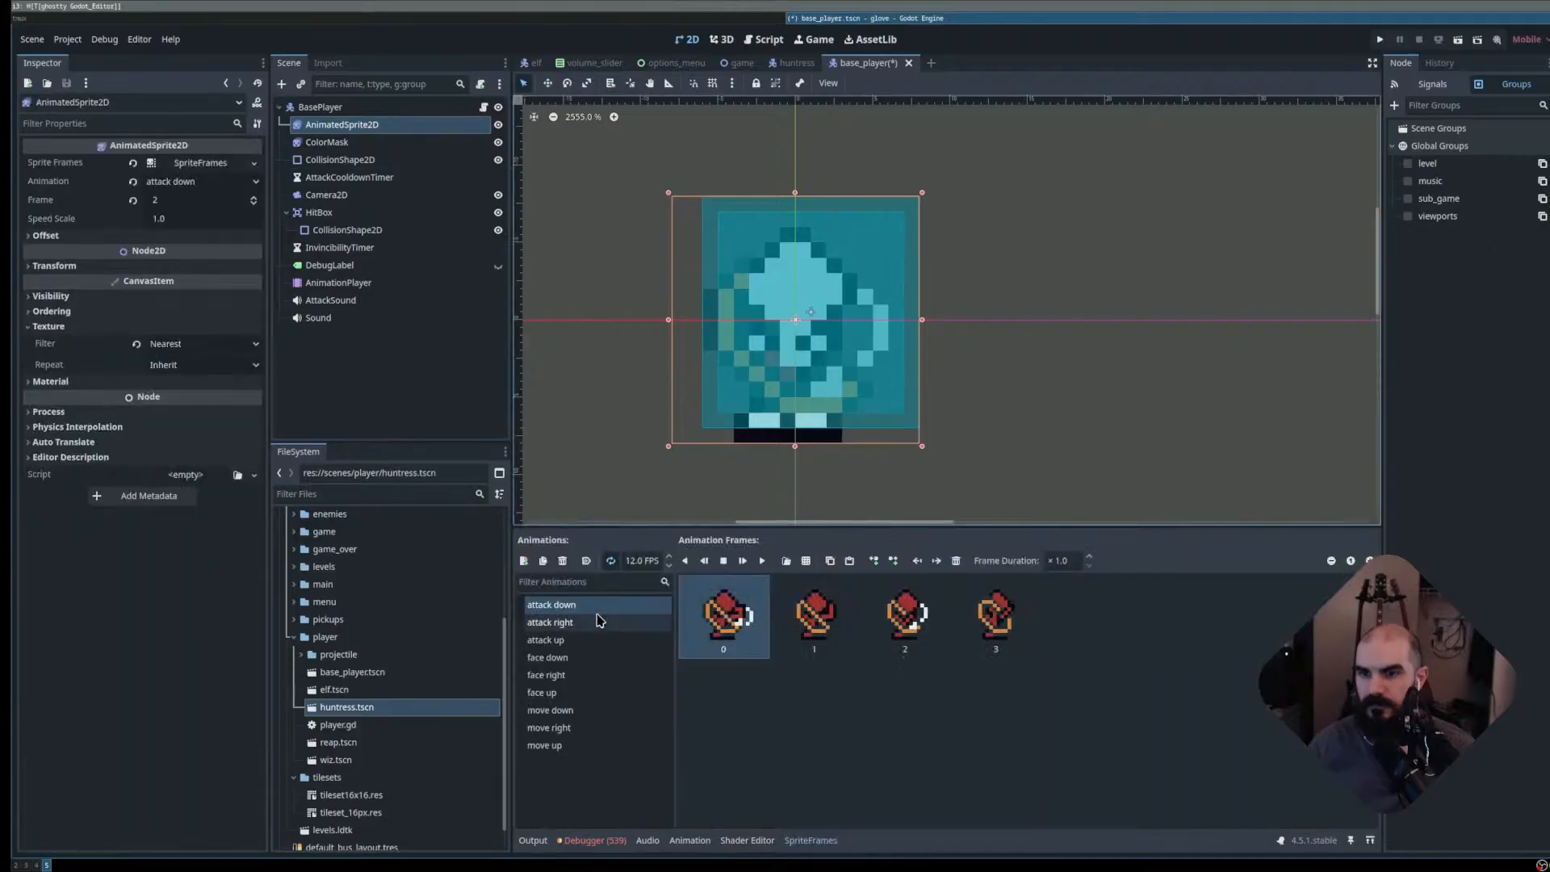
left_click(587, 561)
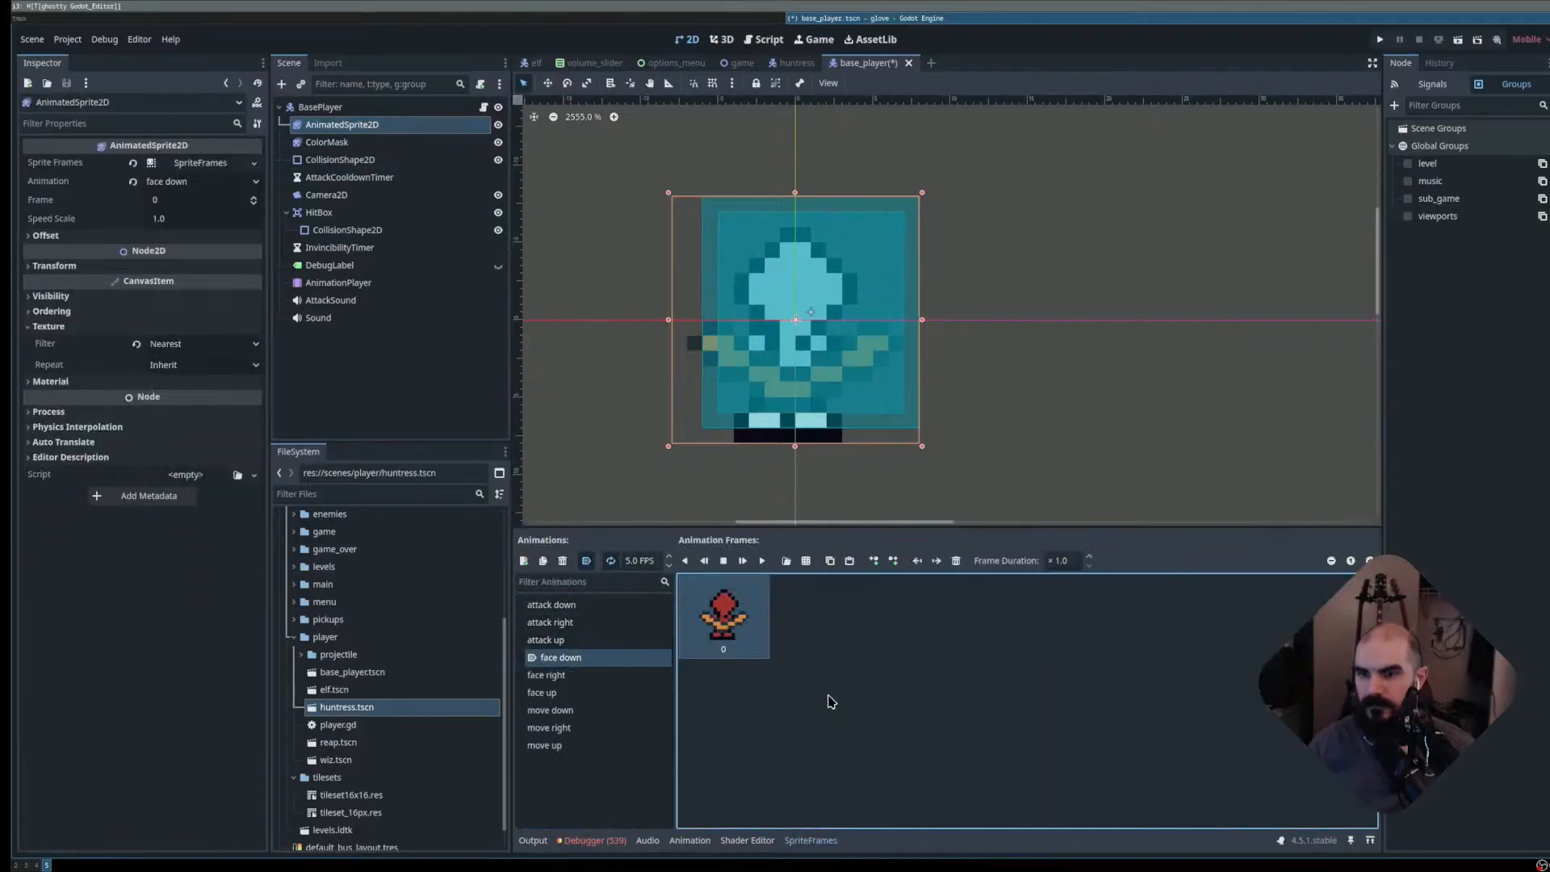
key("ctrl+s")
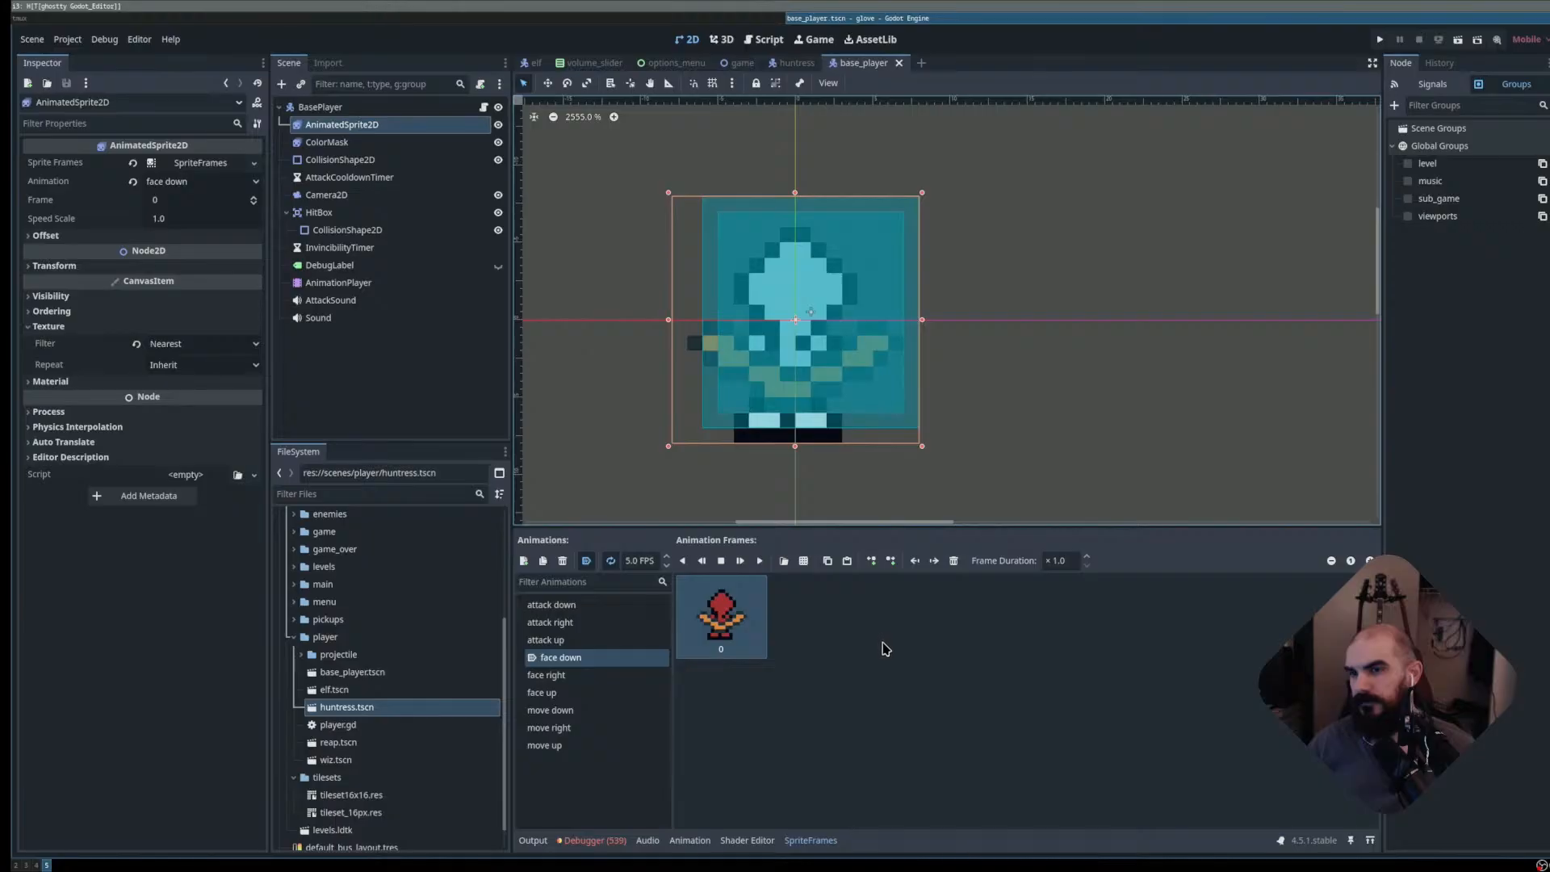
- Compare the face down sprite in the huntress and base_player scenes
left_click(766, 68)
left_click(810, 64)
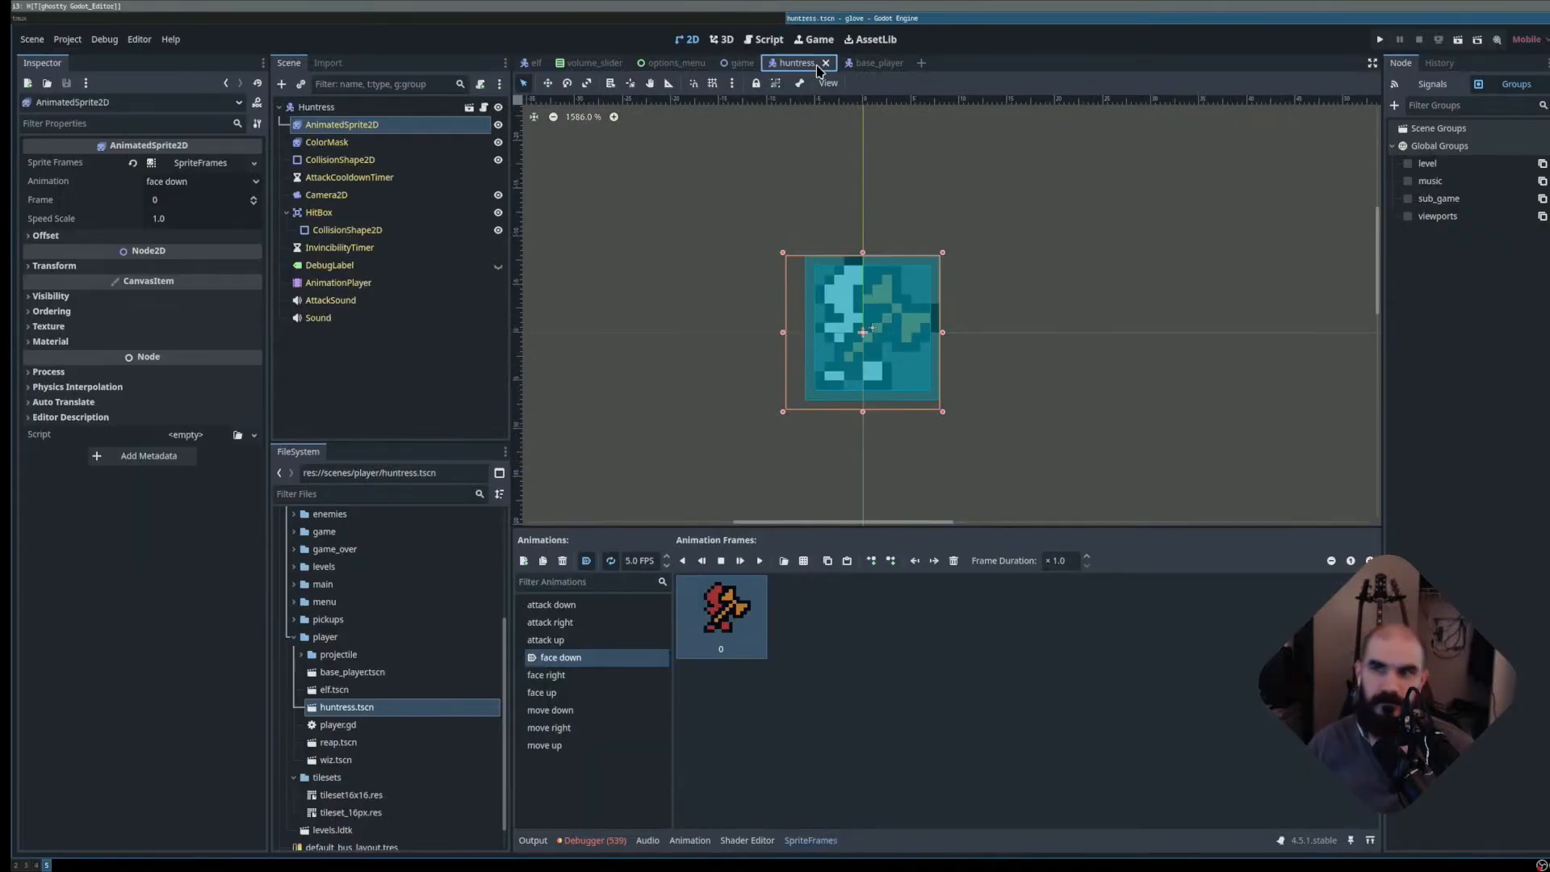
left_click(862, 63)
left_click_drag(844, 340, 833, 379)
scroll(929, 337, "down", 1)
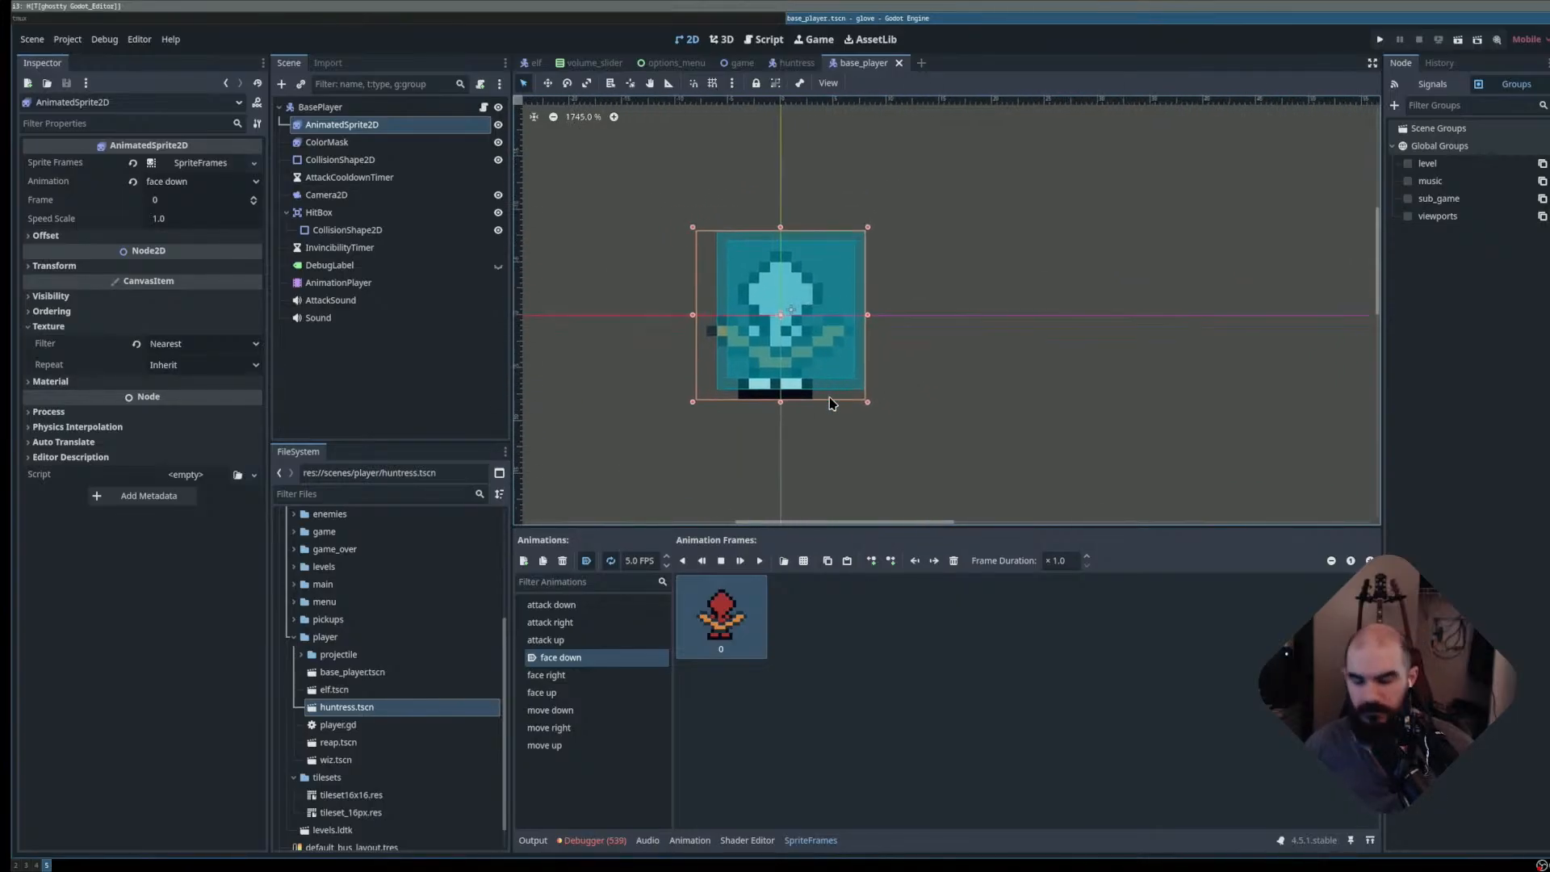
- Run the project and mute the Music channel in the game's sound options
key("F5")
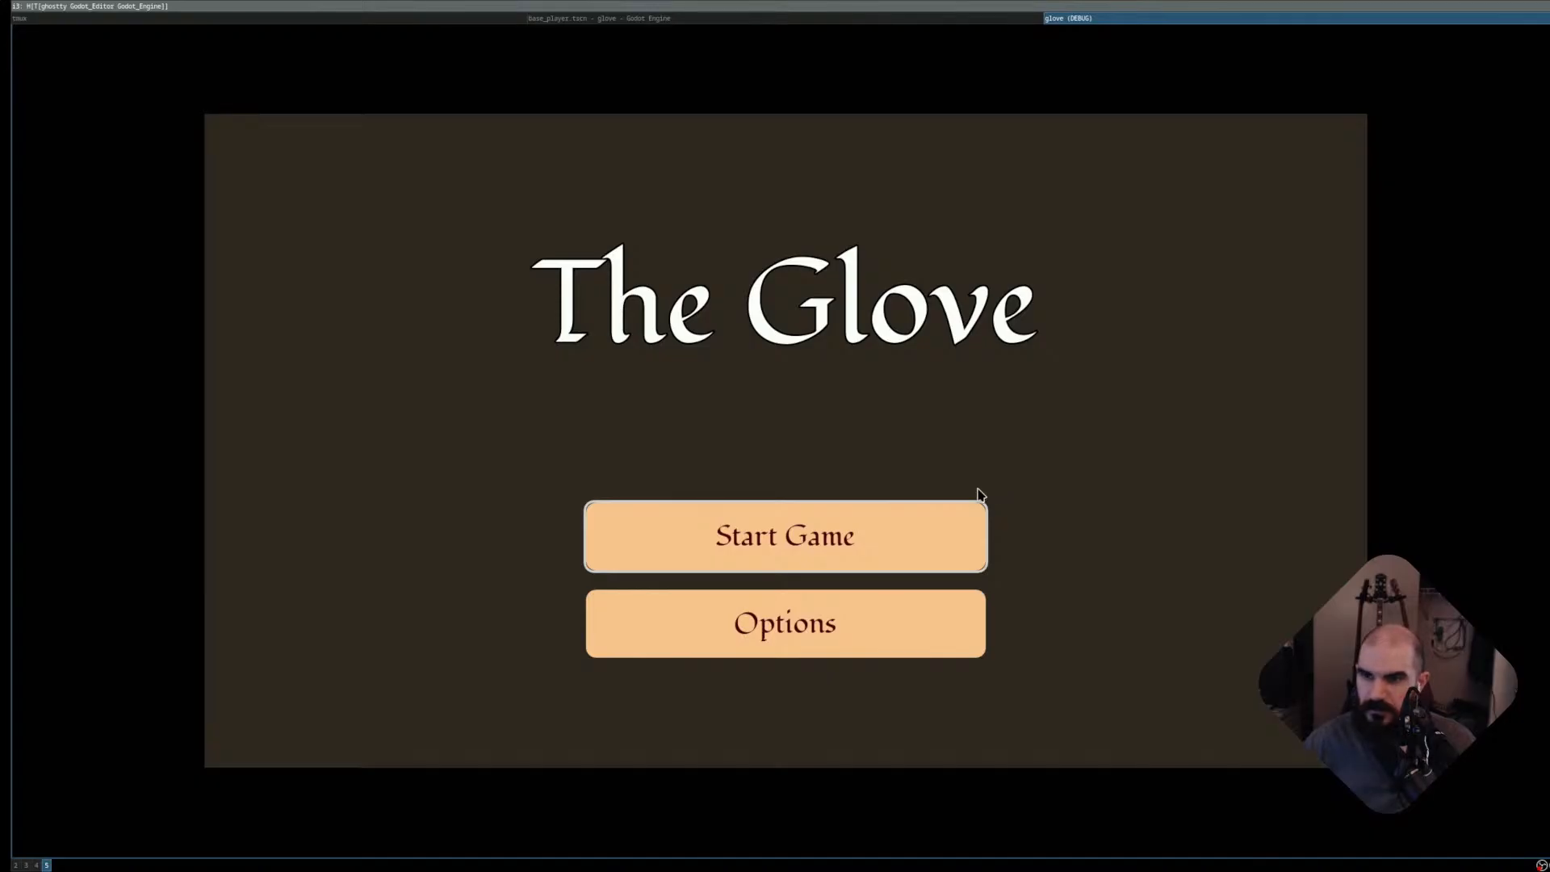
key("Return")
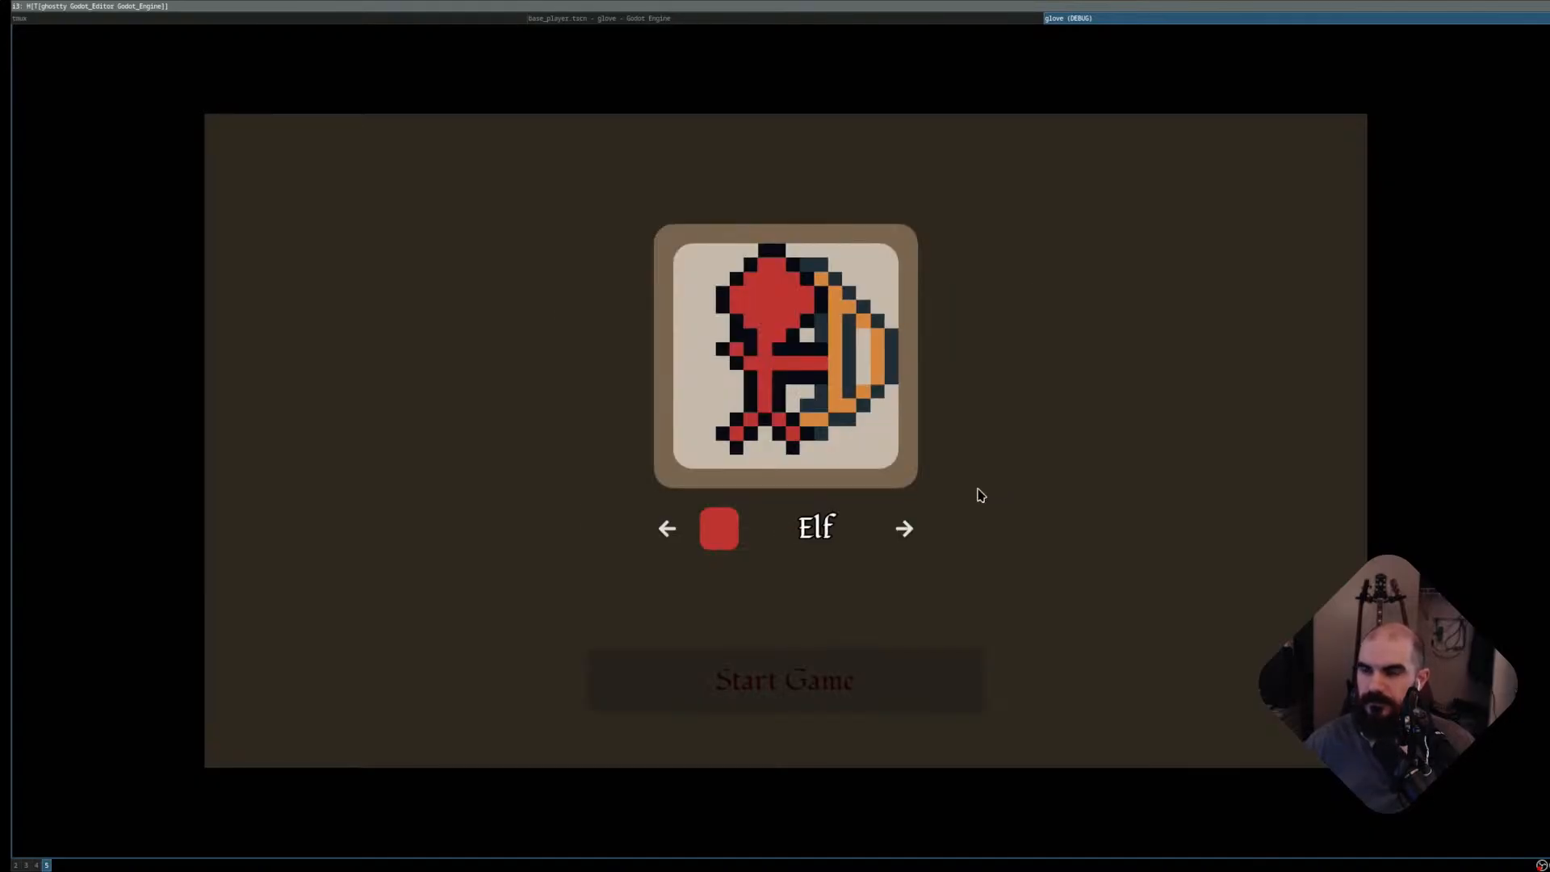
key("Escape")
key("Return")
key("Escape")
key("Down")
key("Return")
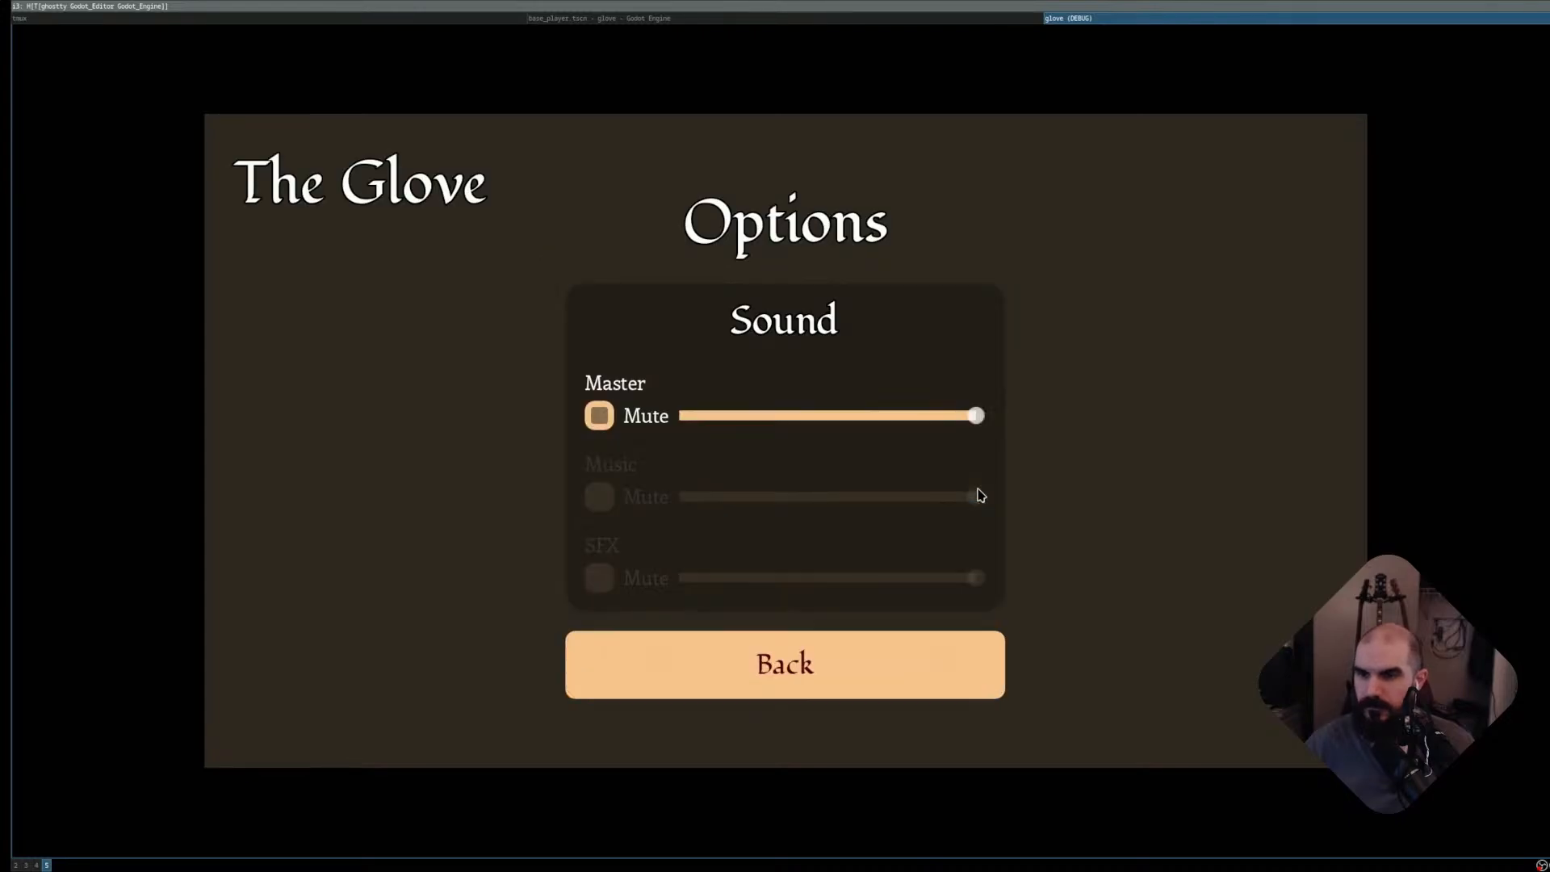
key("Down")
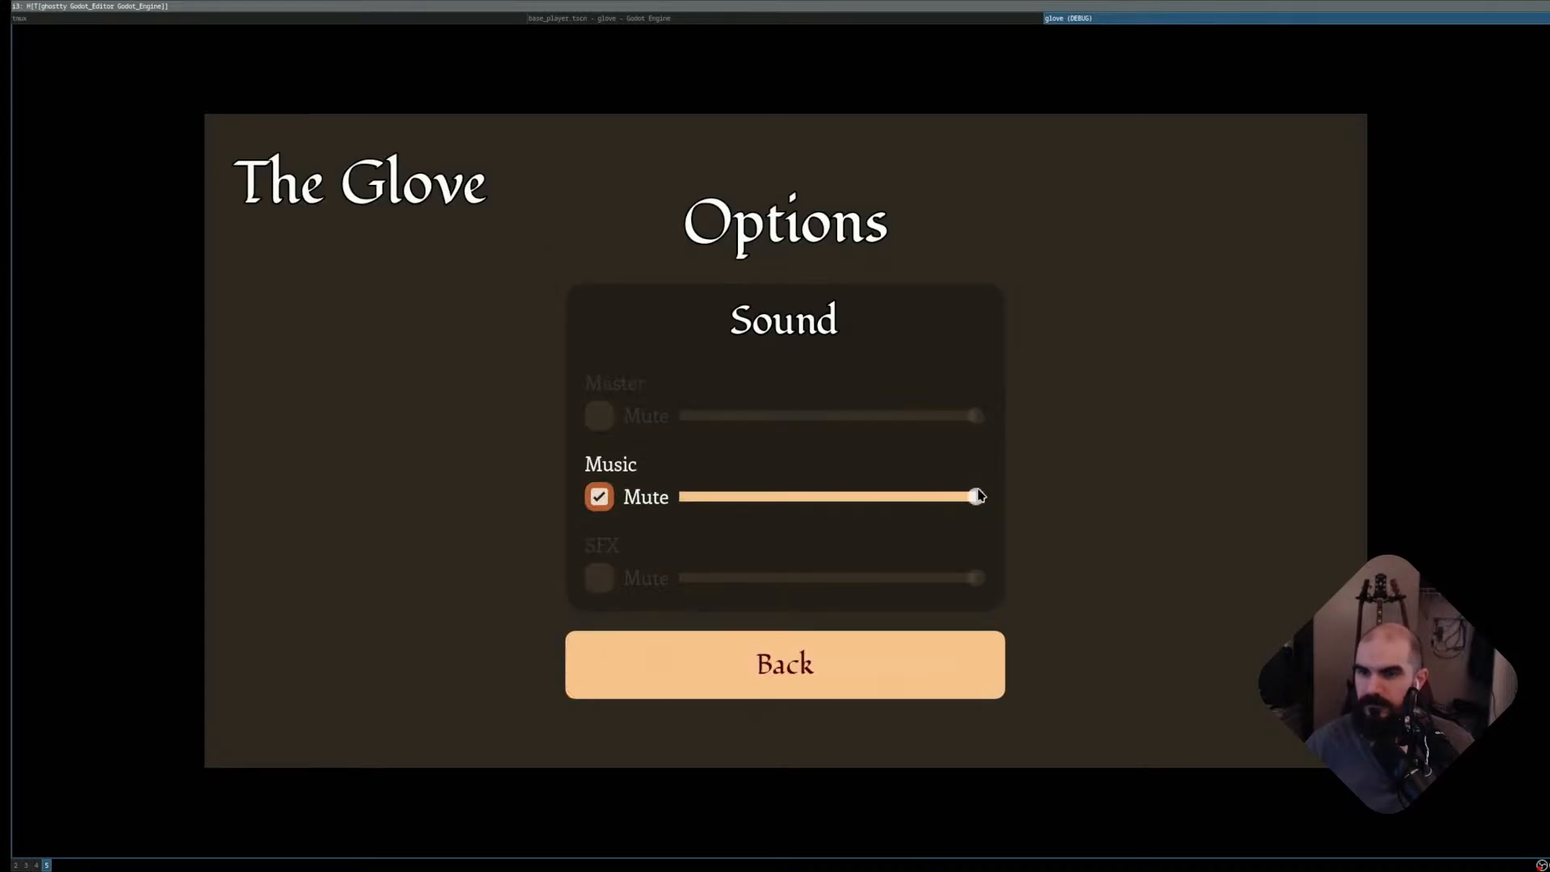
key("Escape")
- In the character selection, choose the Huntress with the blue colour
key("Return")
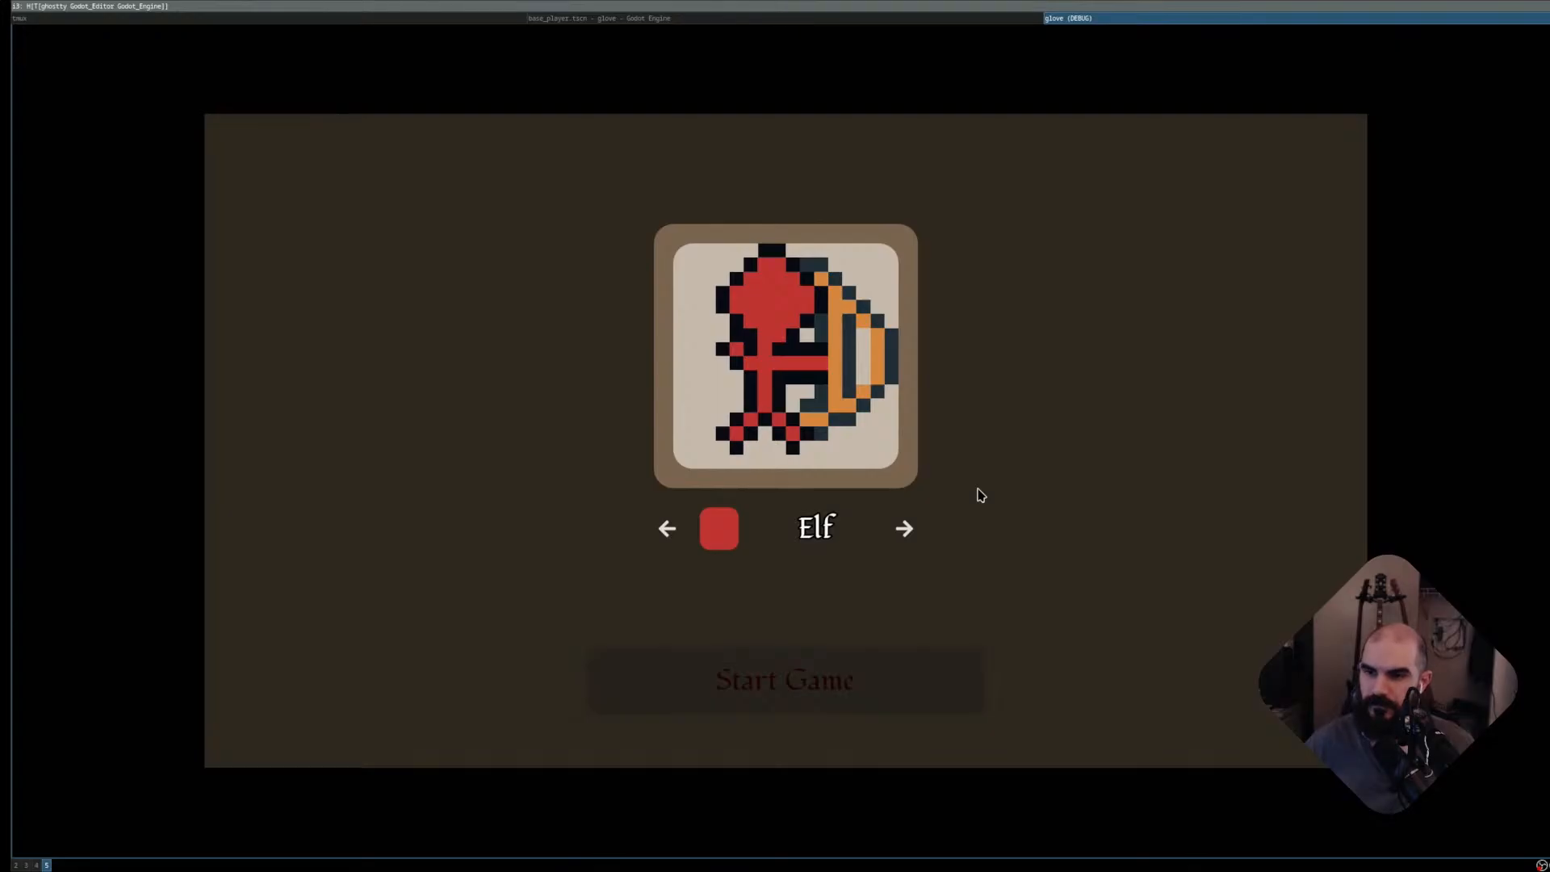
key("Right")
key("Return")
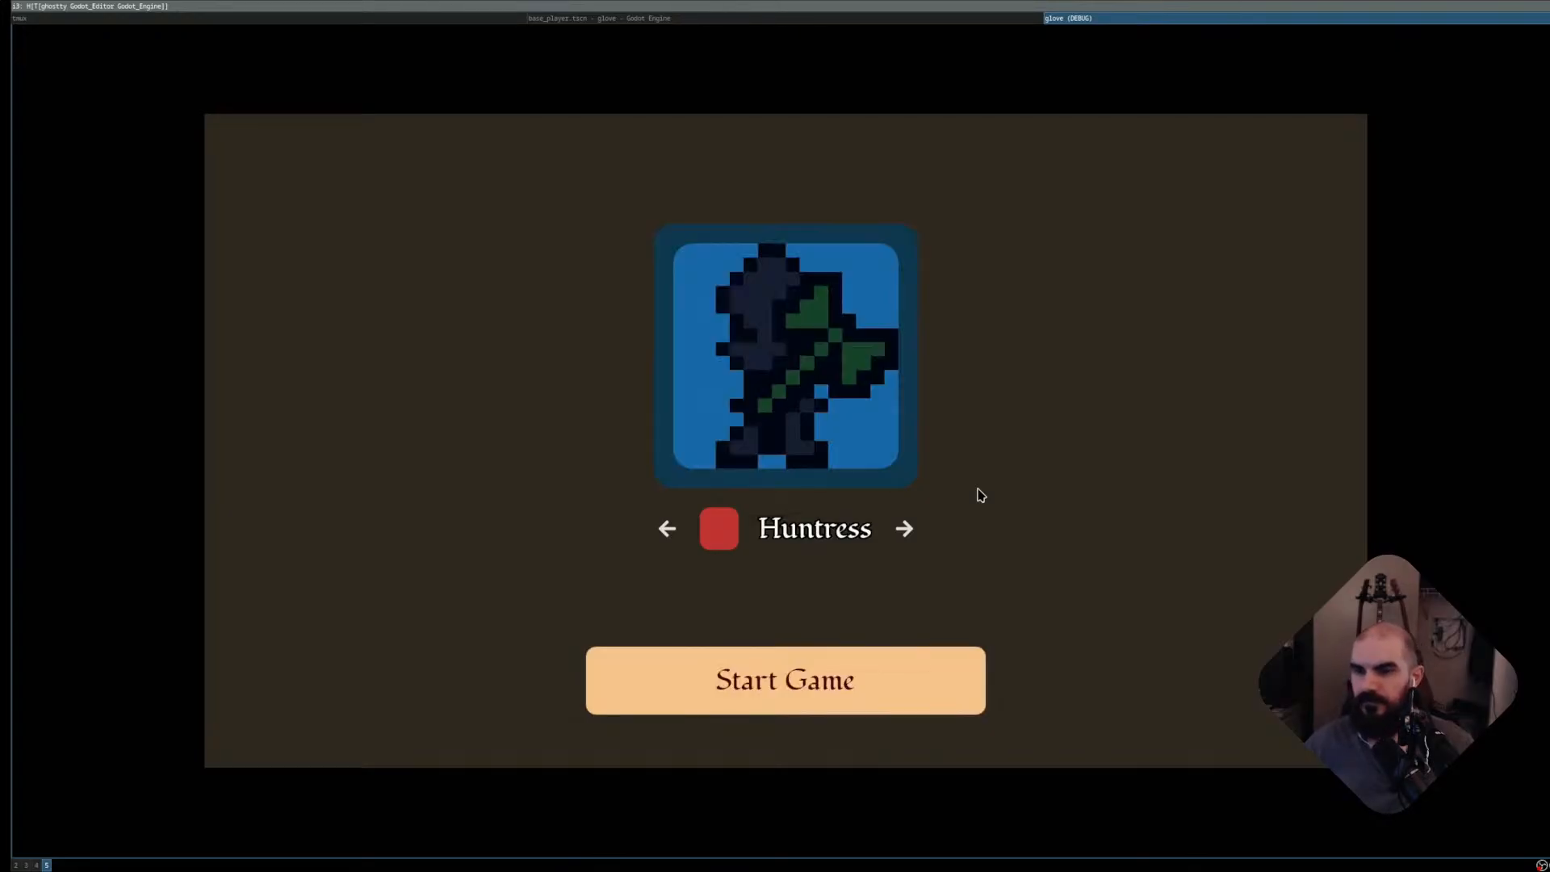
key("Escape")
key("Right")
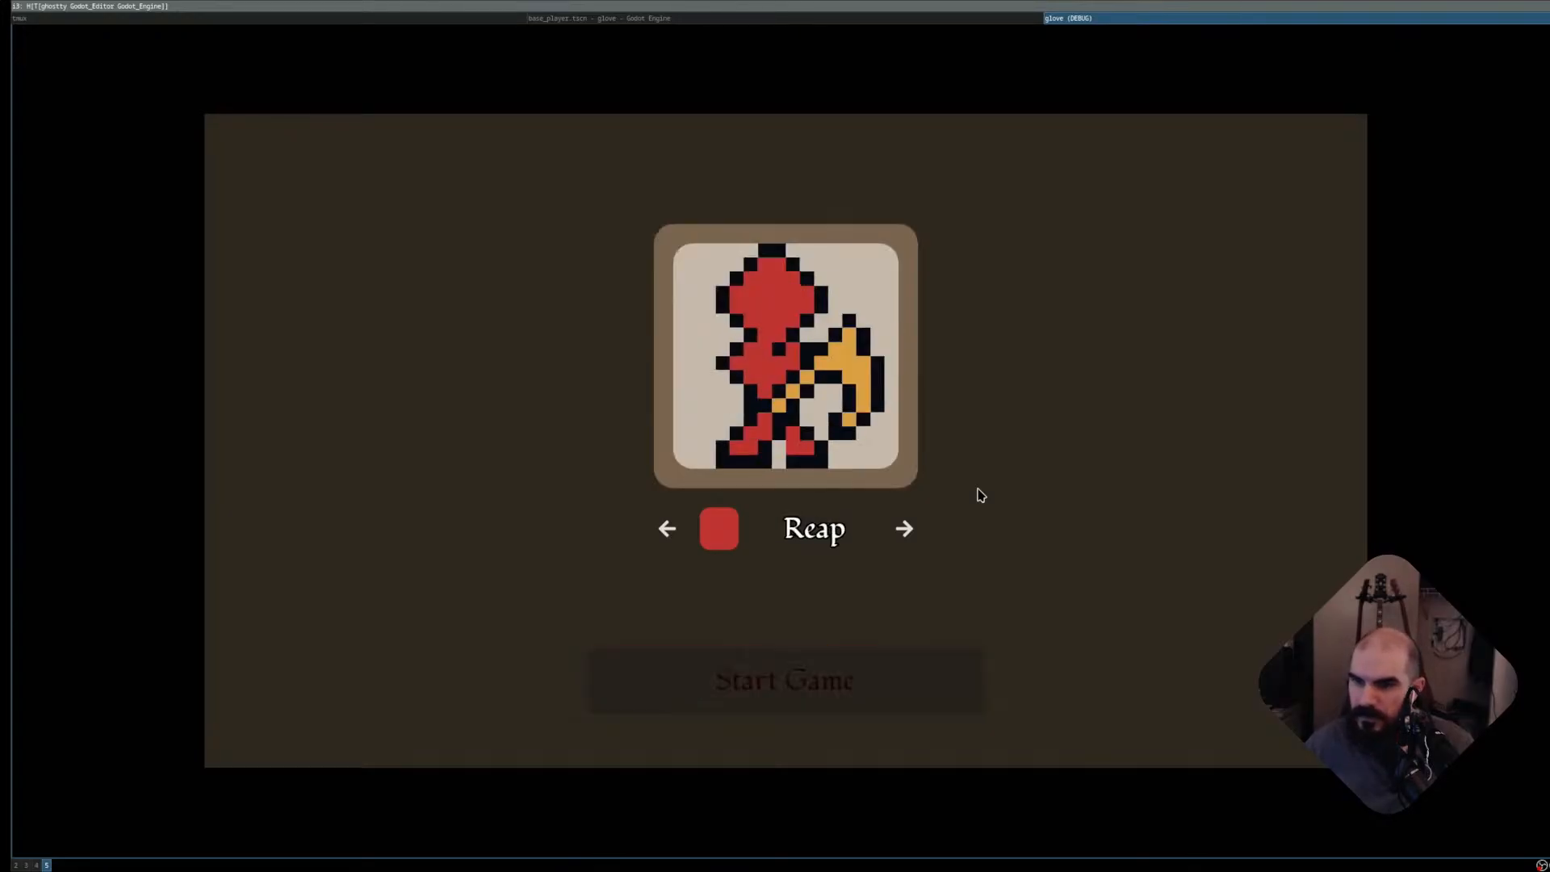
key("Left")
key("Return")
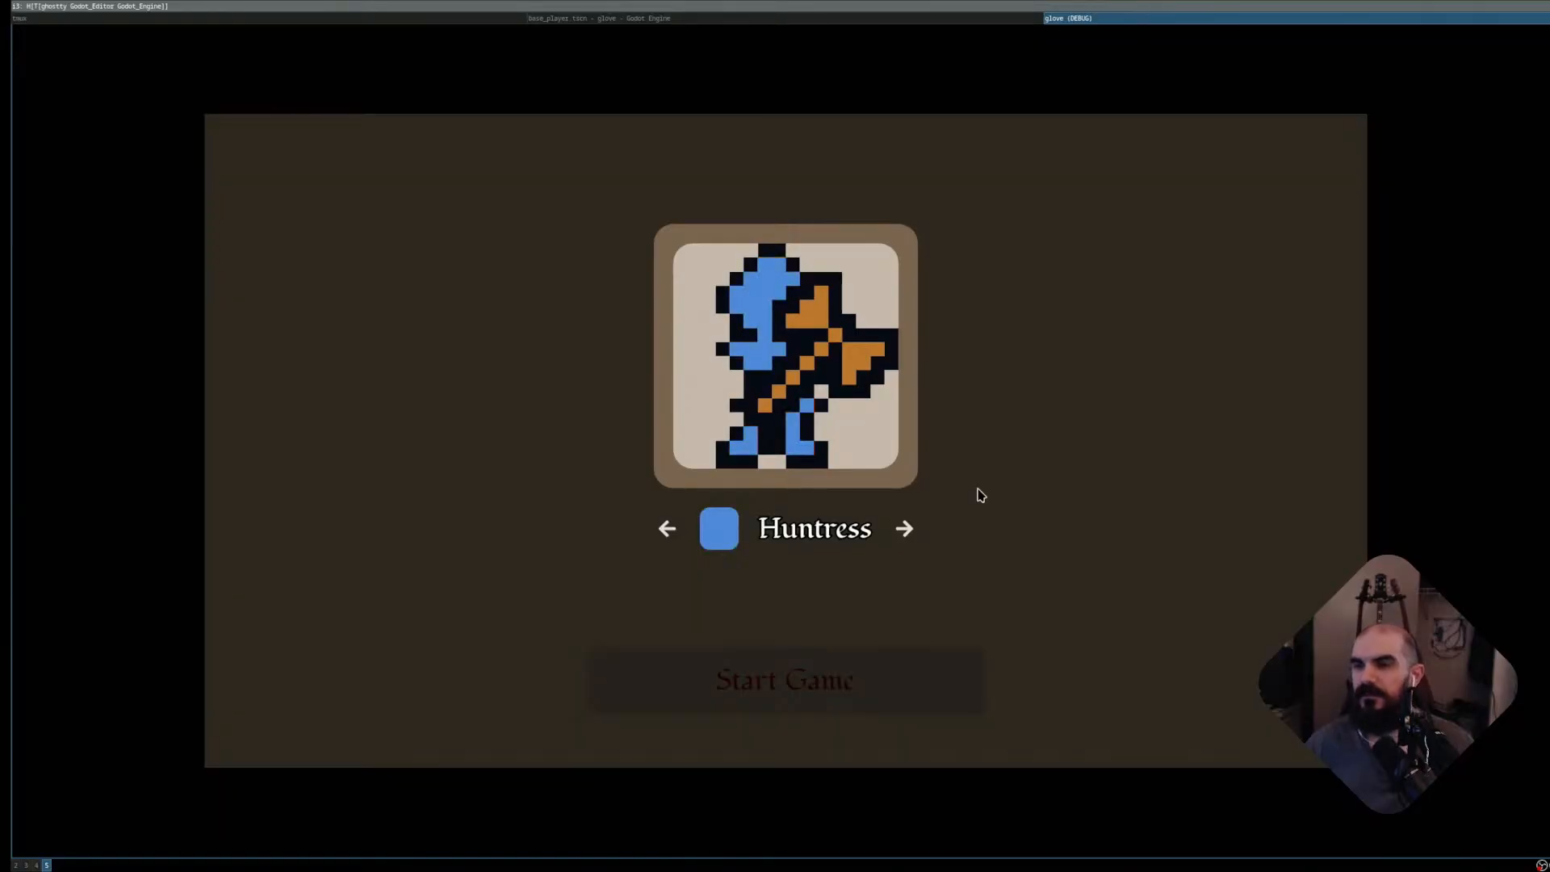
- Start the game and test the Huntress's attack down animation by throwing axes downward while moving through the level
key("Up")
key("Right")
key("Down")
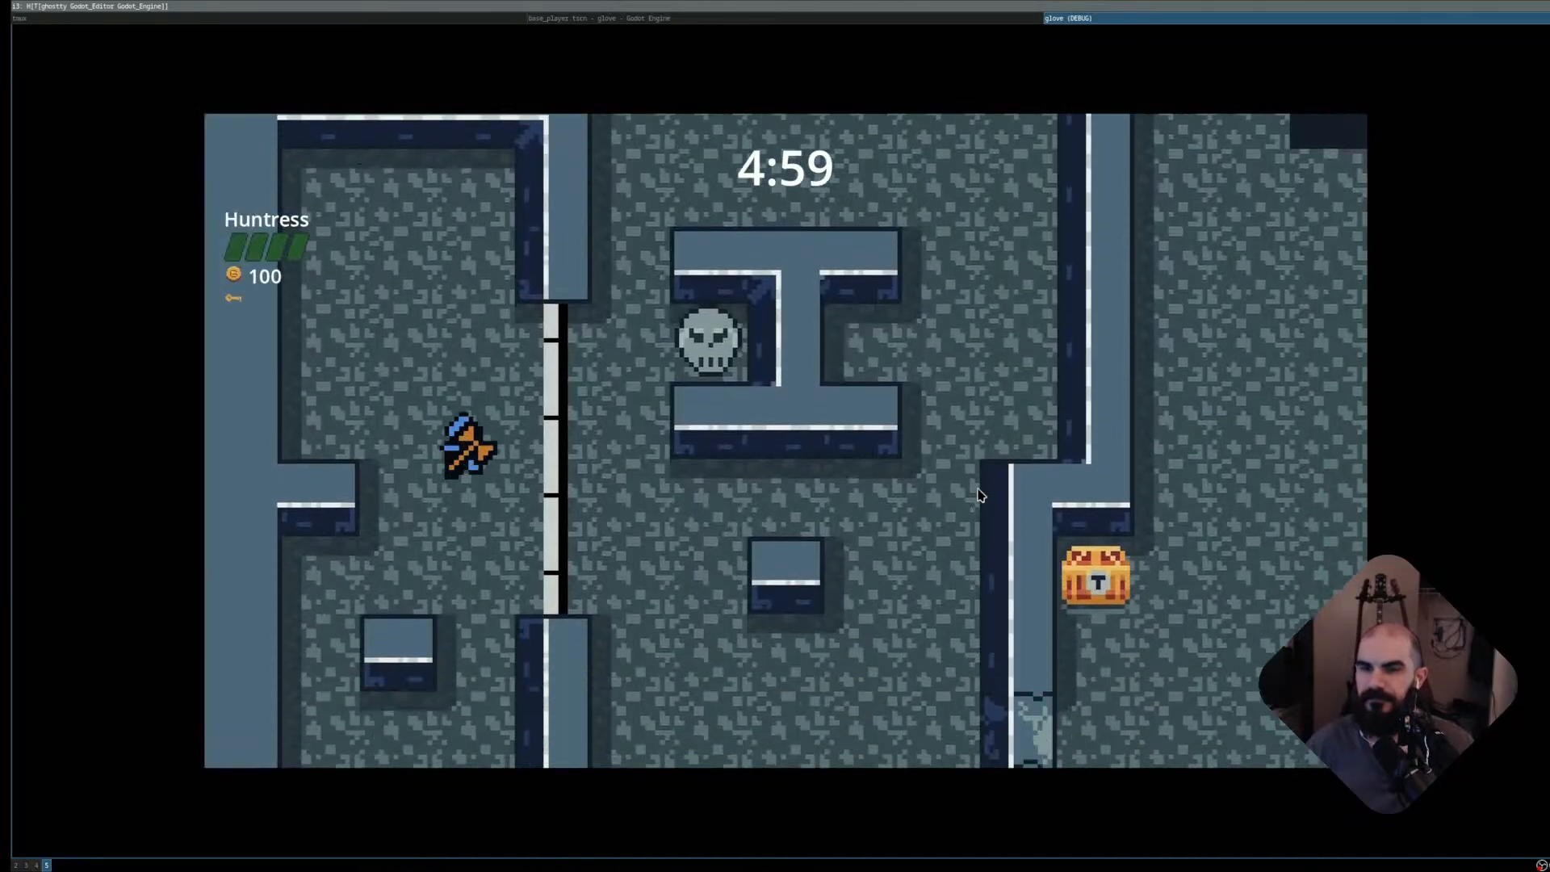
key("space")
key("space")
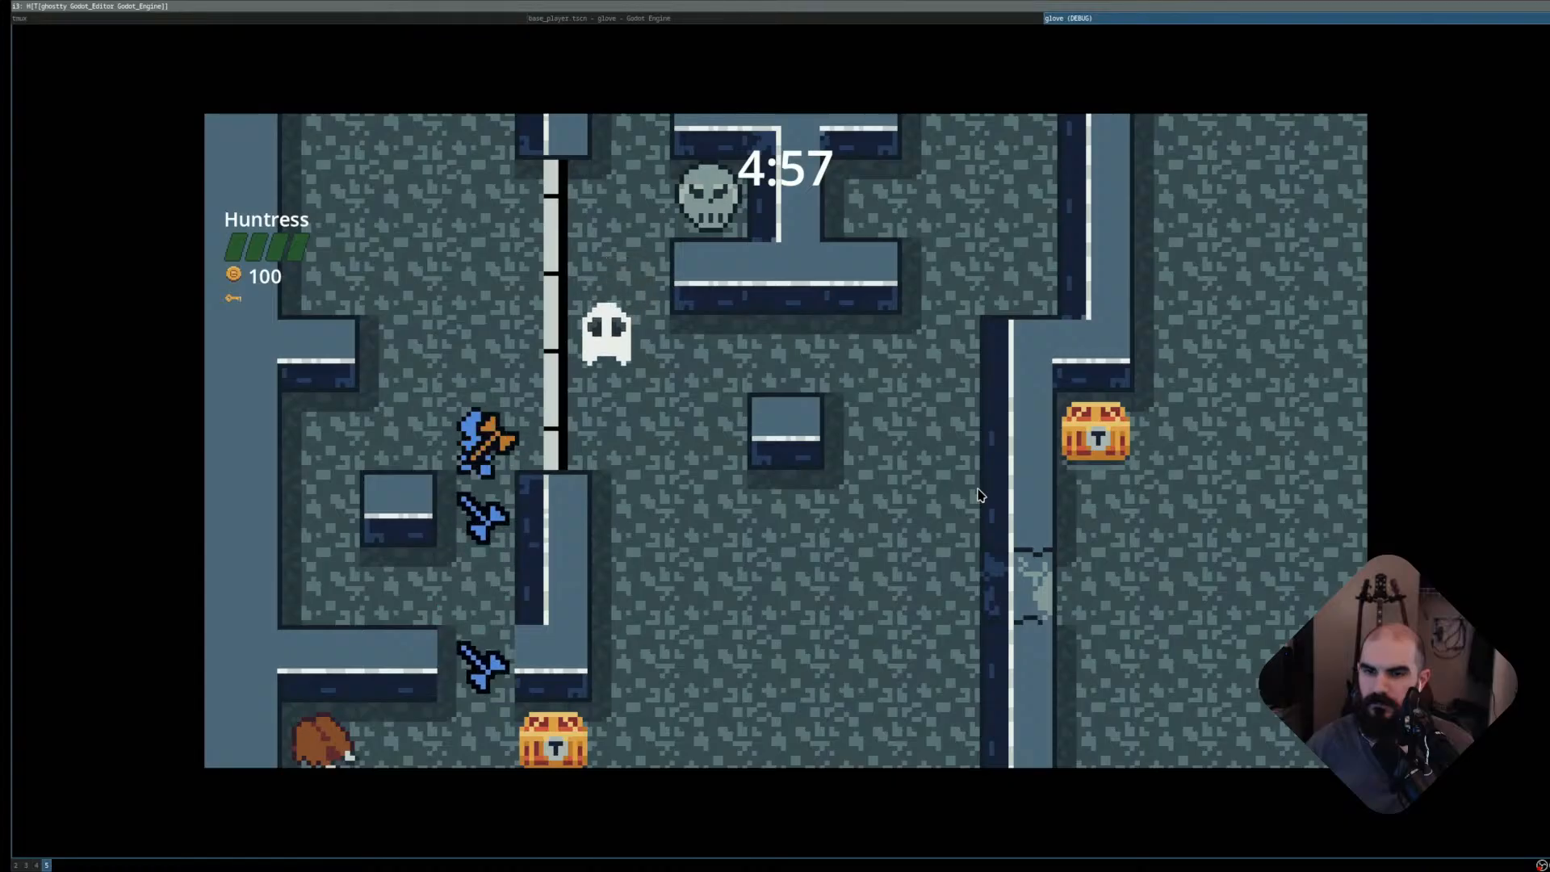
key("Right")
key("Down")
key("space")
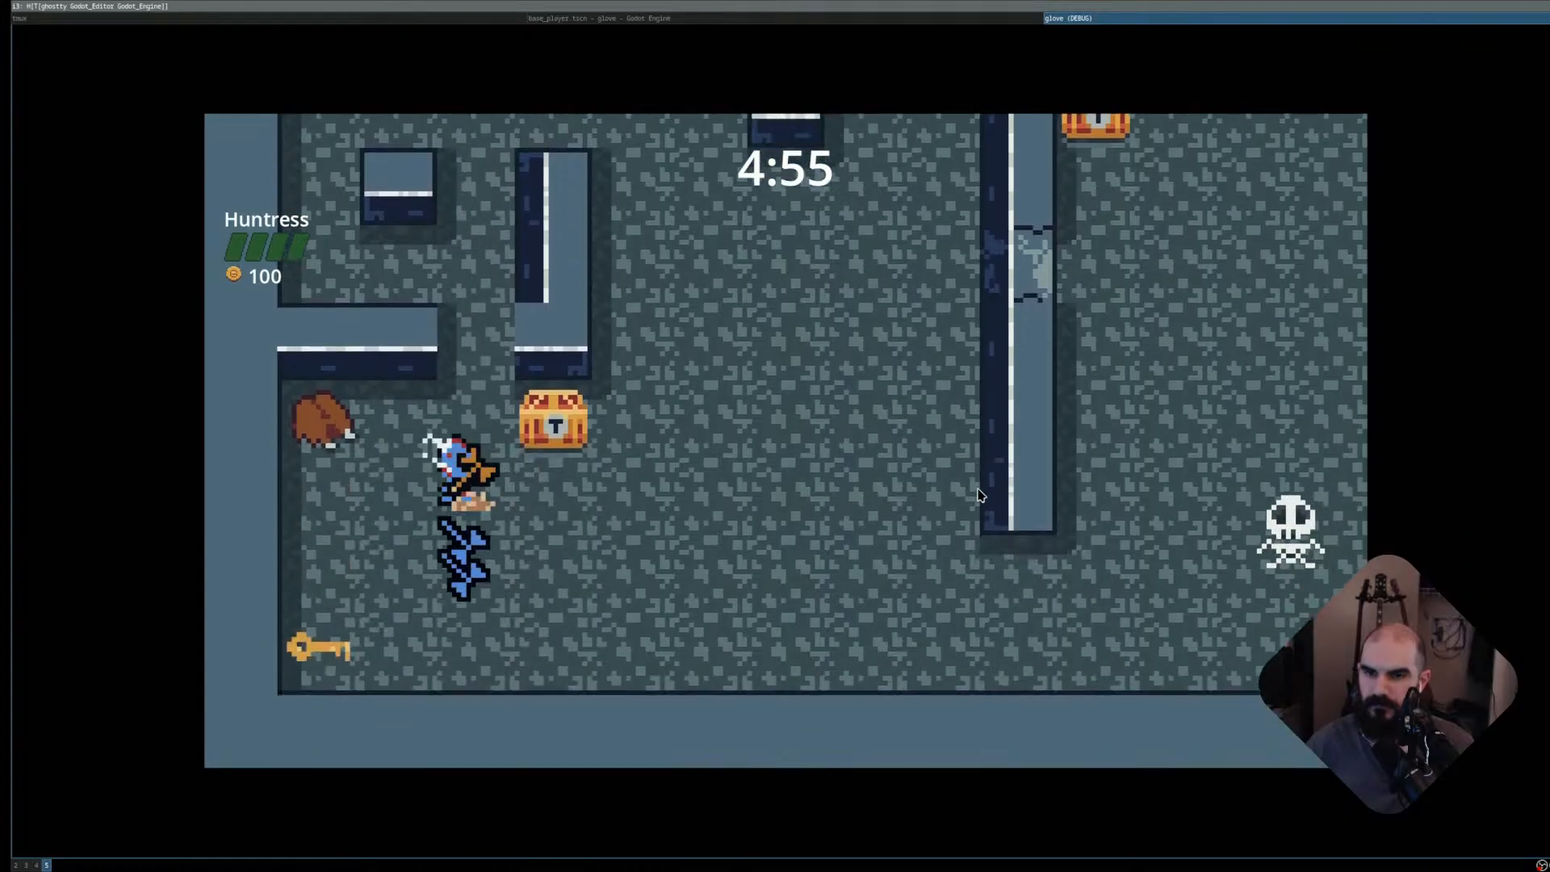
- Collect the key and test the Huntress's attack right animation by throwing axes along the level's lower wall
key("Left")
key("Down")
key("Right")
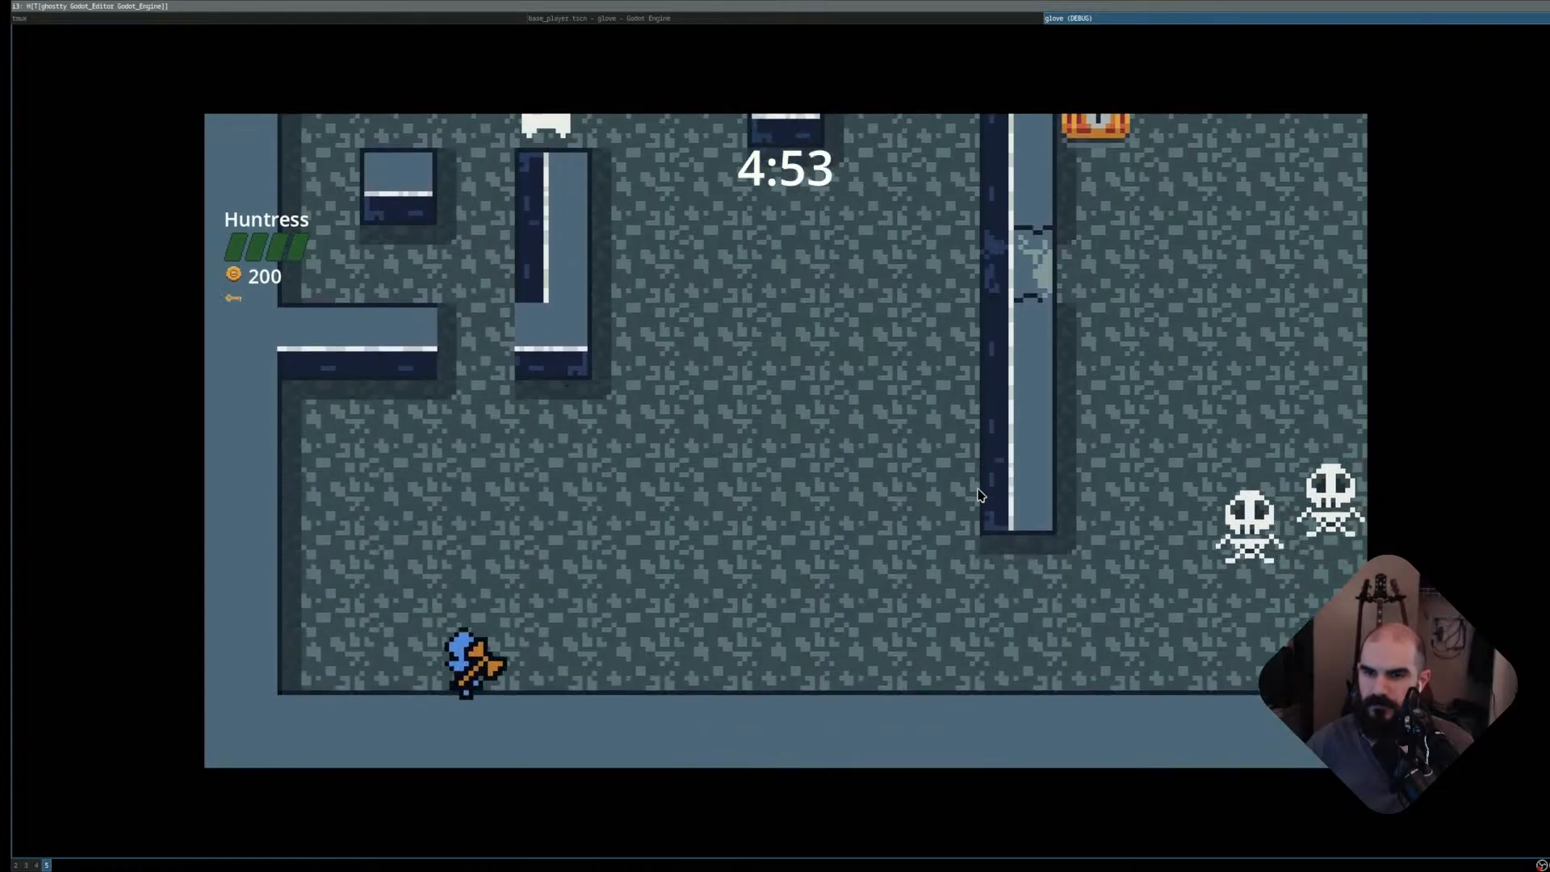
key("space")
key("space")
key("Right")
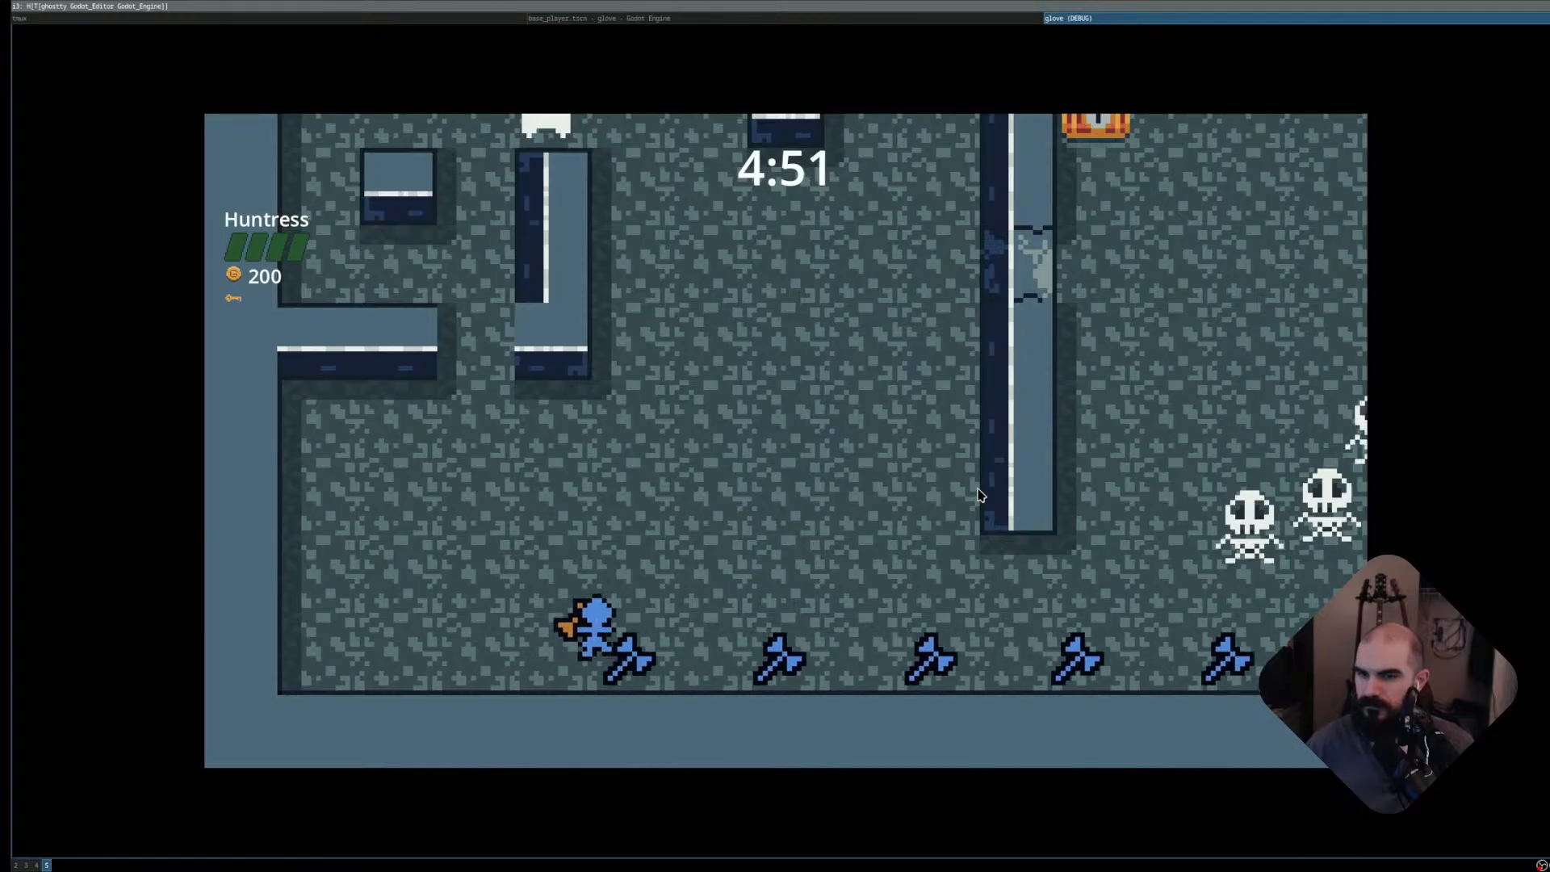
- Test the Huntress's attack up animation by throwing axes upward while moving up through the level
key("Up")
key("space")
key("space")
key("Up")
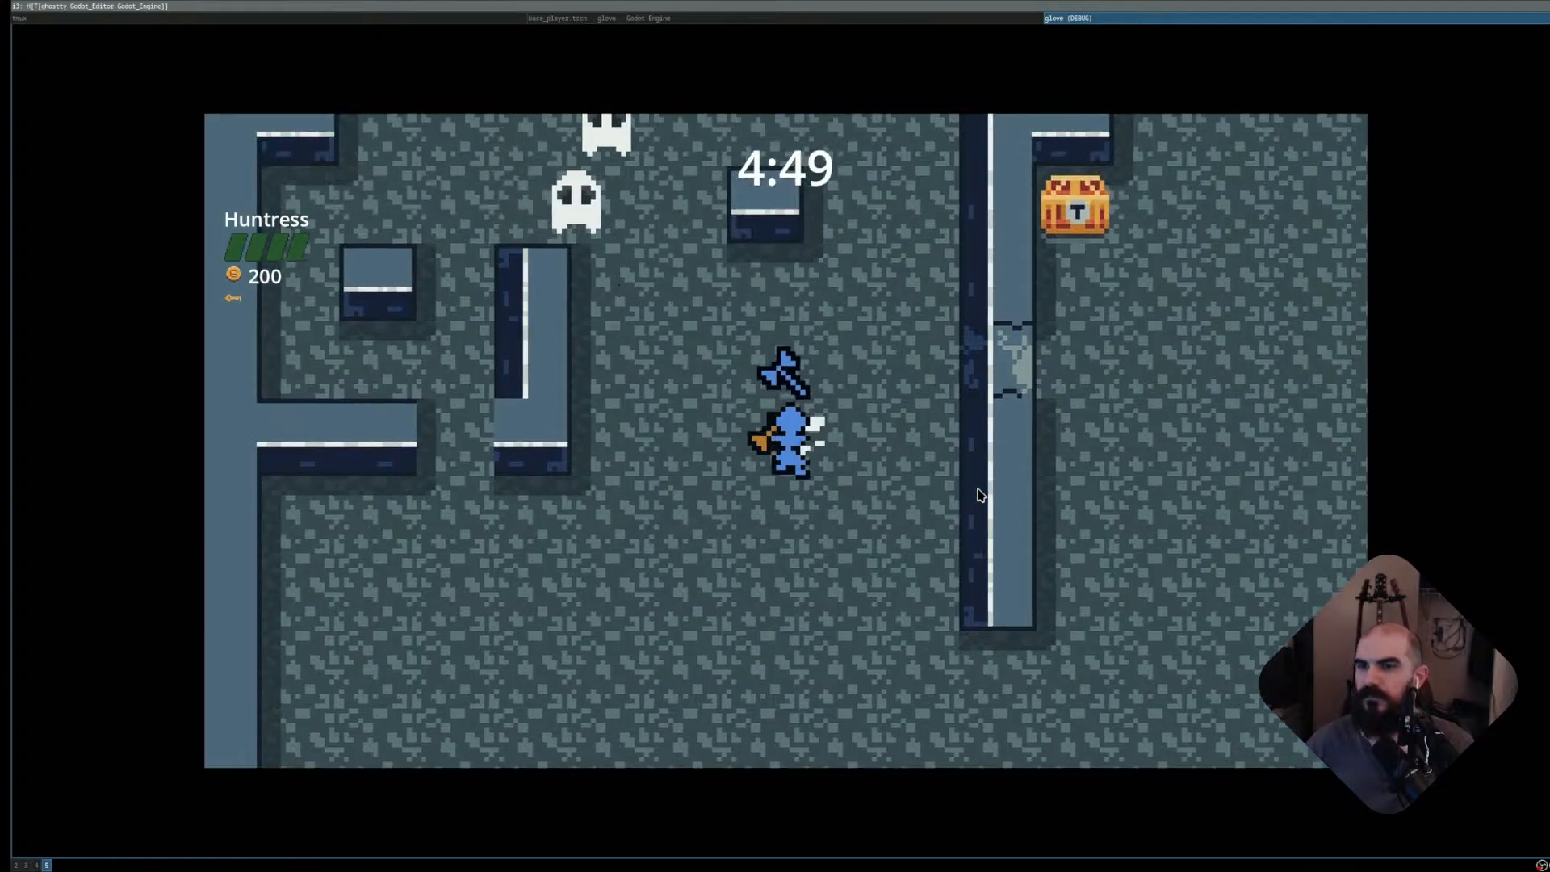
key("Right")
key("space")
key("Left")
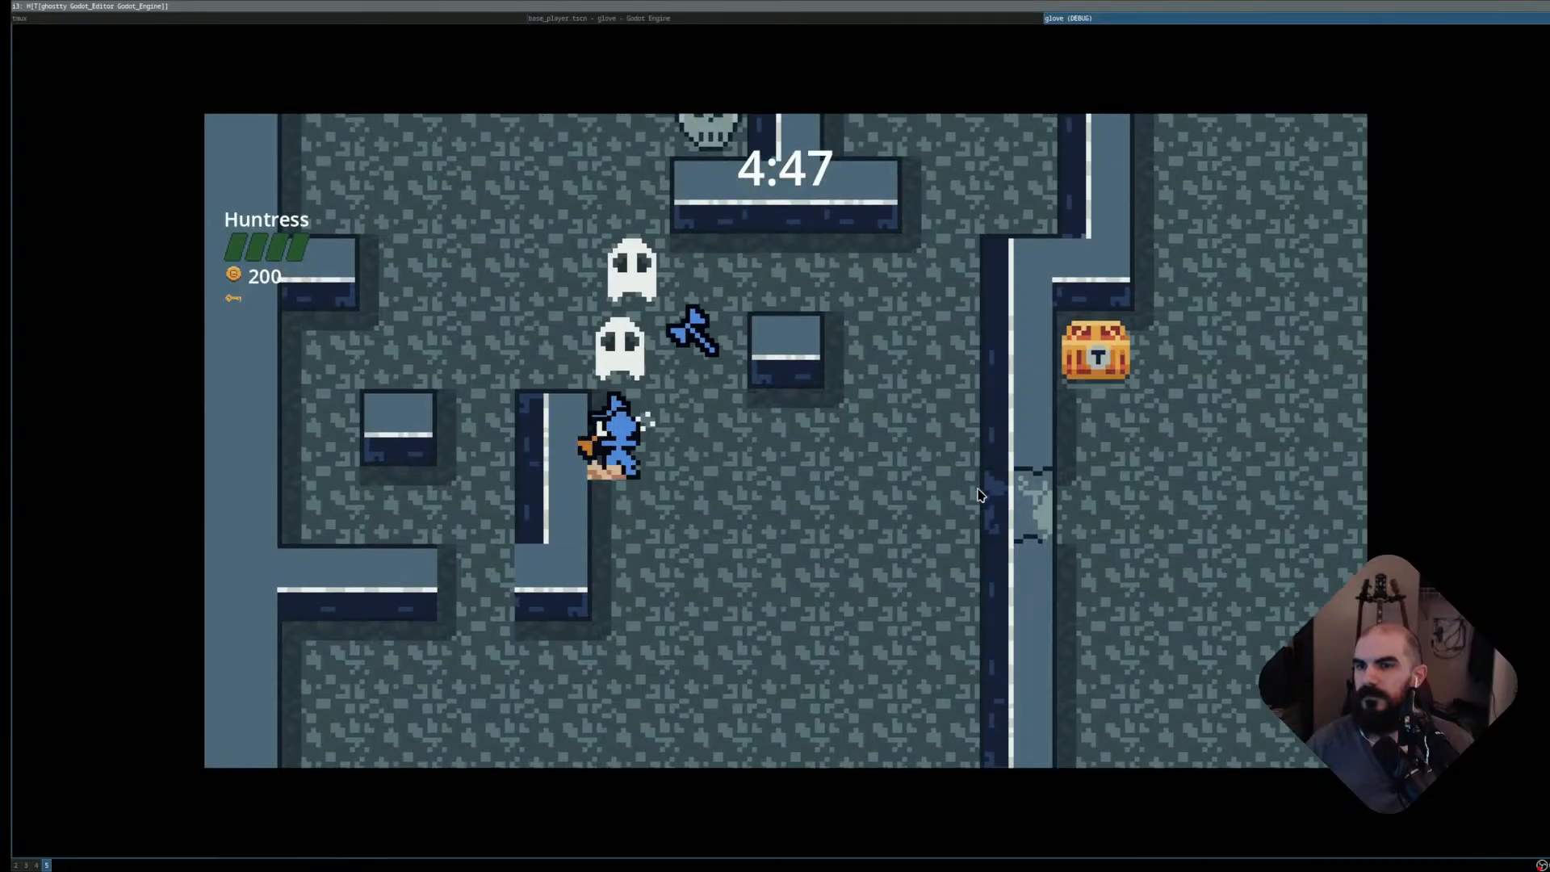
- Attack the ghosts and test the Huntress's attack down animation by throwing axes downward while moving down the open corridor
key("space")
key("Down")
key("space")
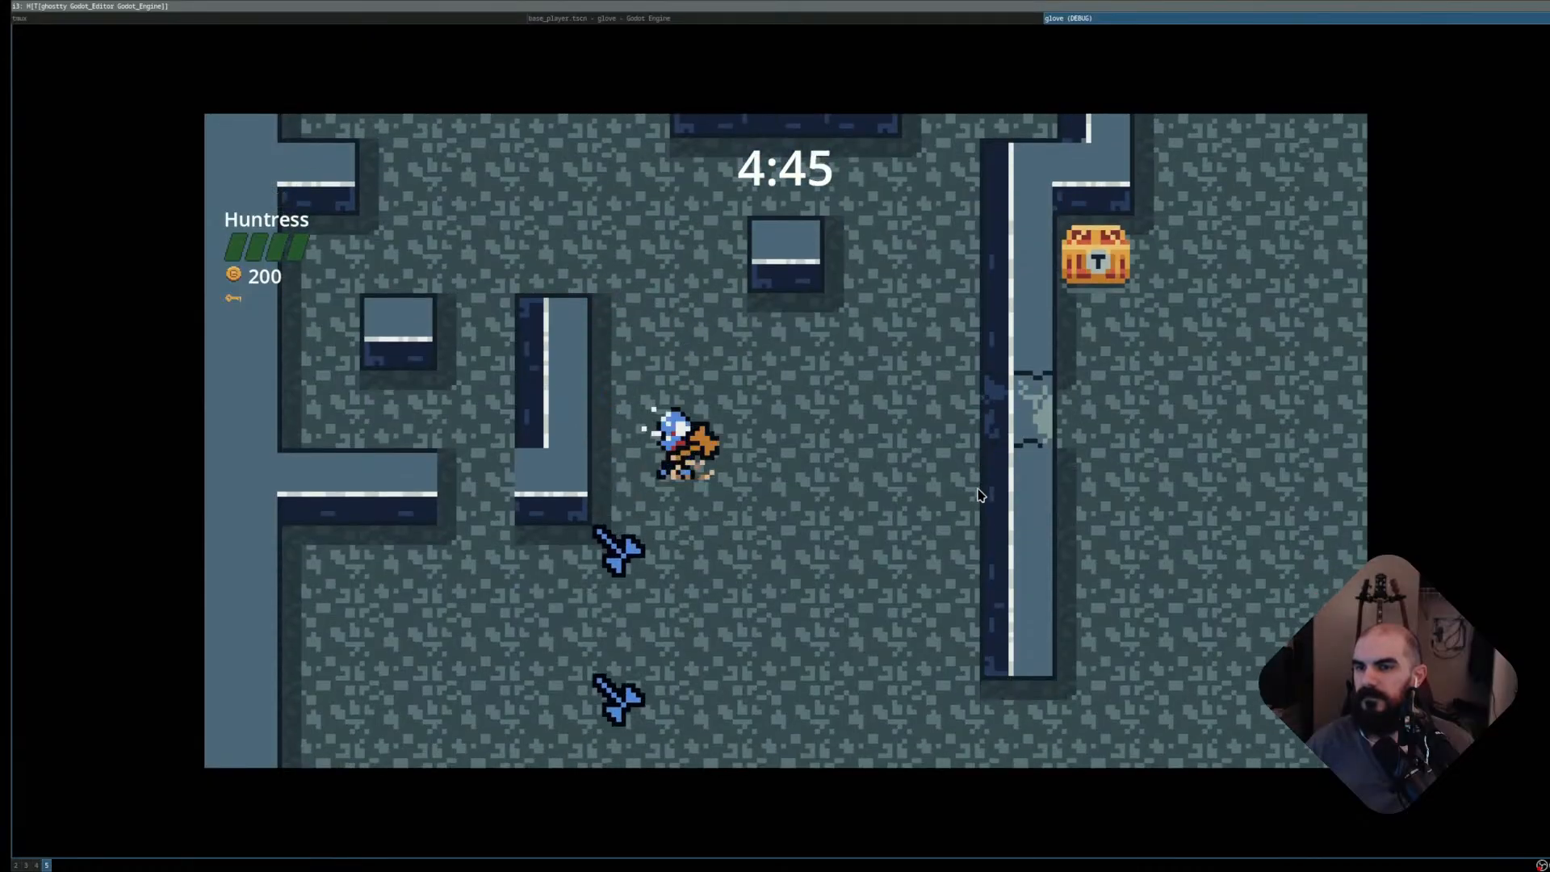
key("Right")
key("space")
key("Down")
key("space")
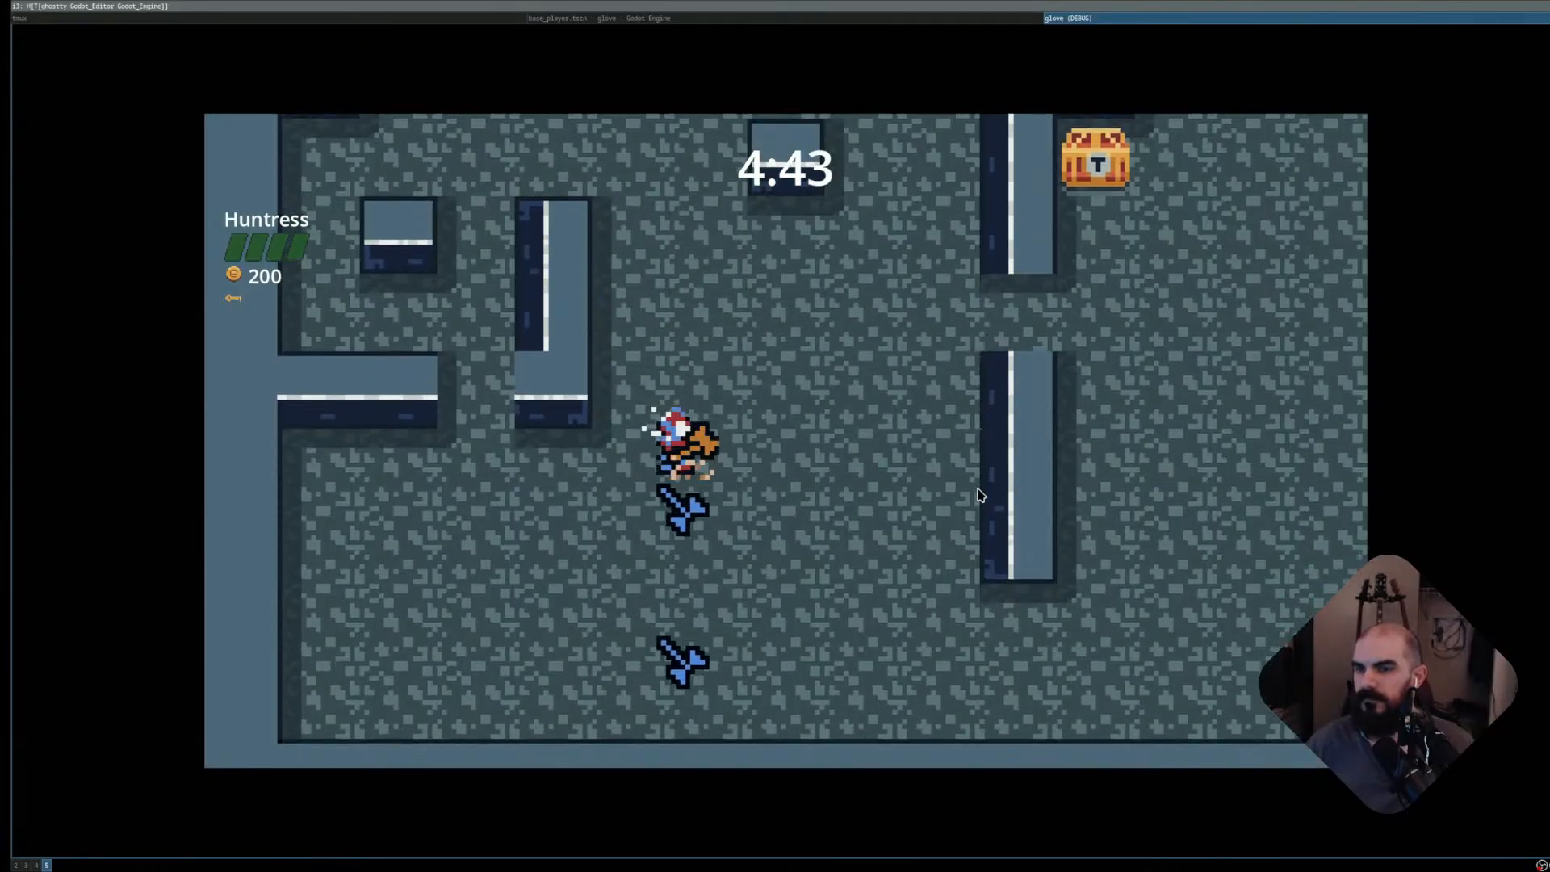
key("space")
- Move back up to the I-shaped wall and test the attack up animation by throwing axes upward
key("Up")
key("Left")
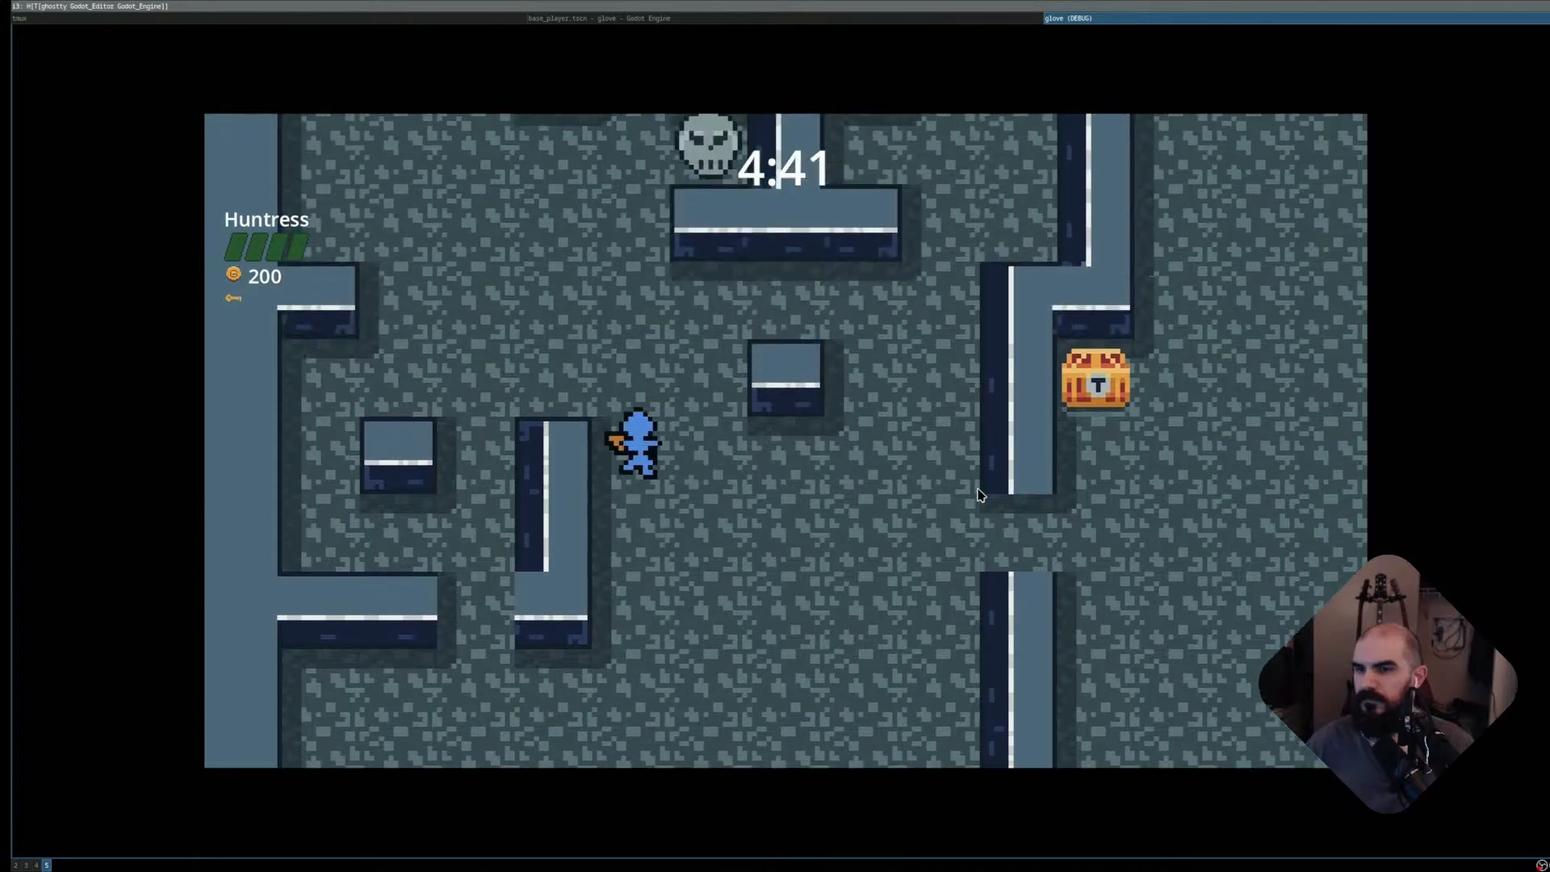
key("Right")
key("space")
key("Up")
key("space")
key("space")
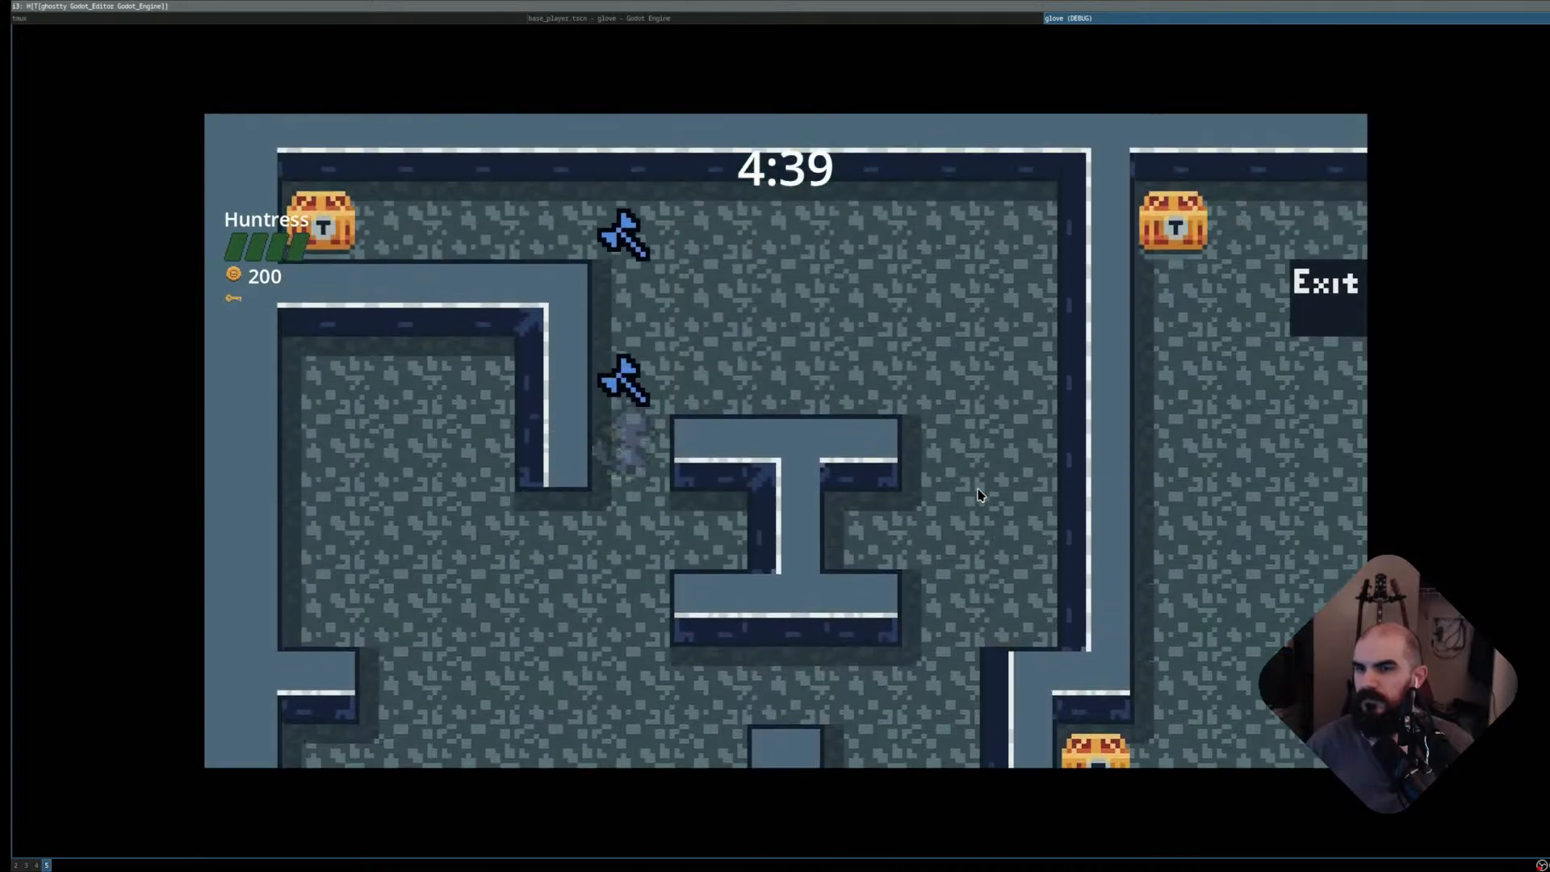
- Collect the treasure chest in the level's upper-left corner and throw axes to the right along the upper wall
key("Up")
key("Right")
key("Down")
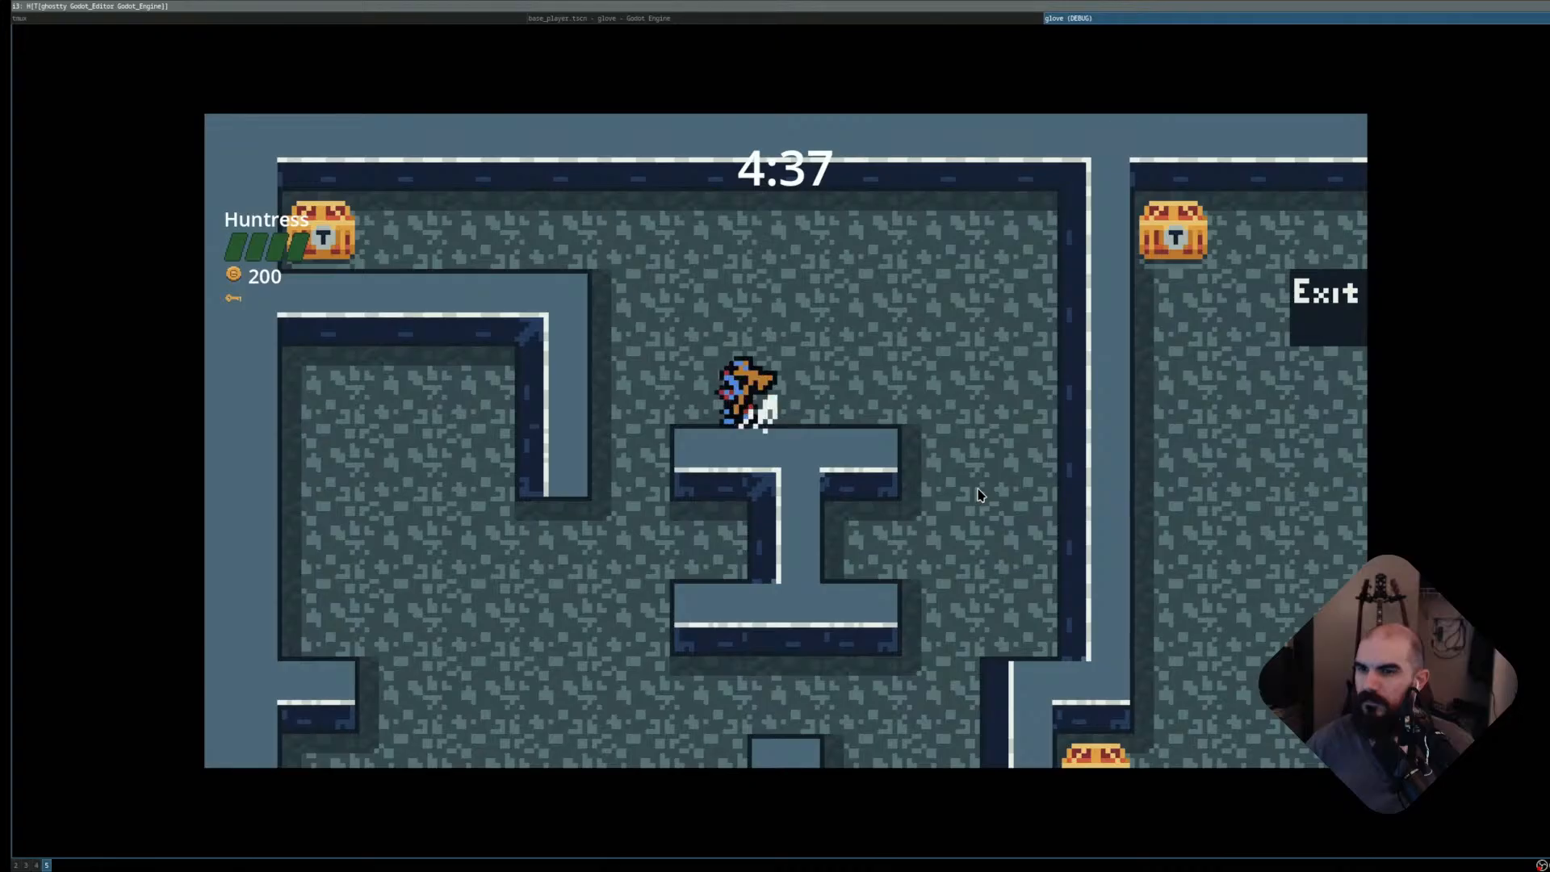
key("Up")
key("Left")
key("Right")
key("space")
key("space")
key("space")
key("space")
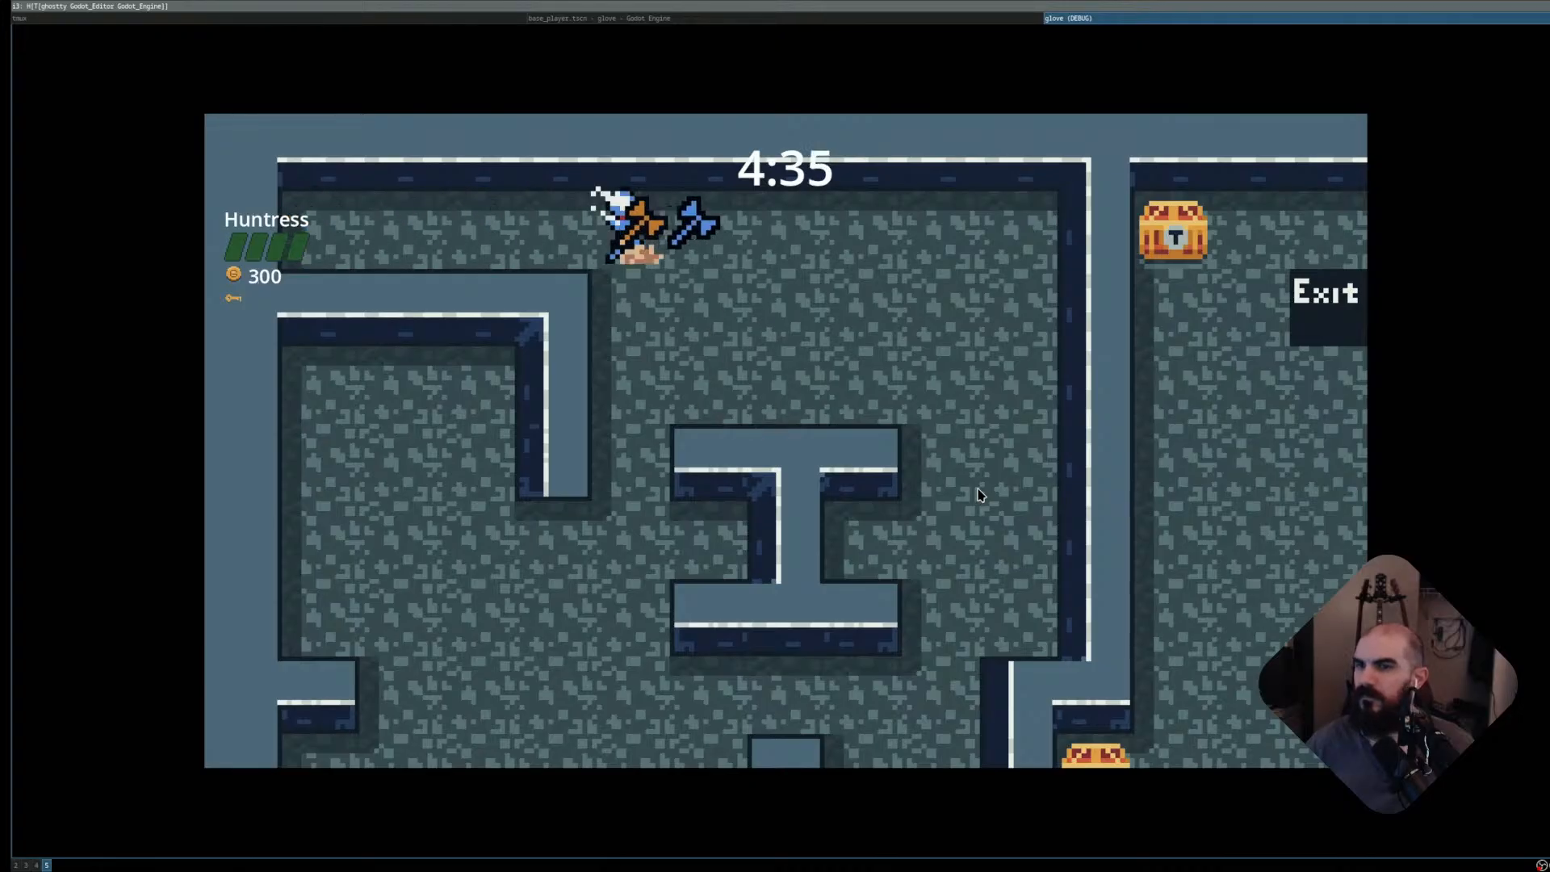
- Test the attack down animation by repeatedly throwing axes downward from the gap beside the I-shaped wall, standing still and moving
key("Down")
key("Right")
key("Down")
key("Left")
key("Down")
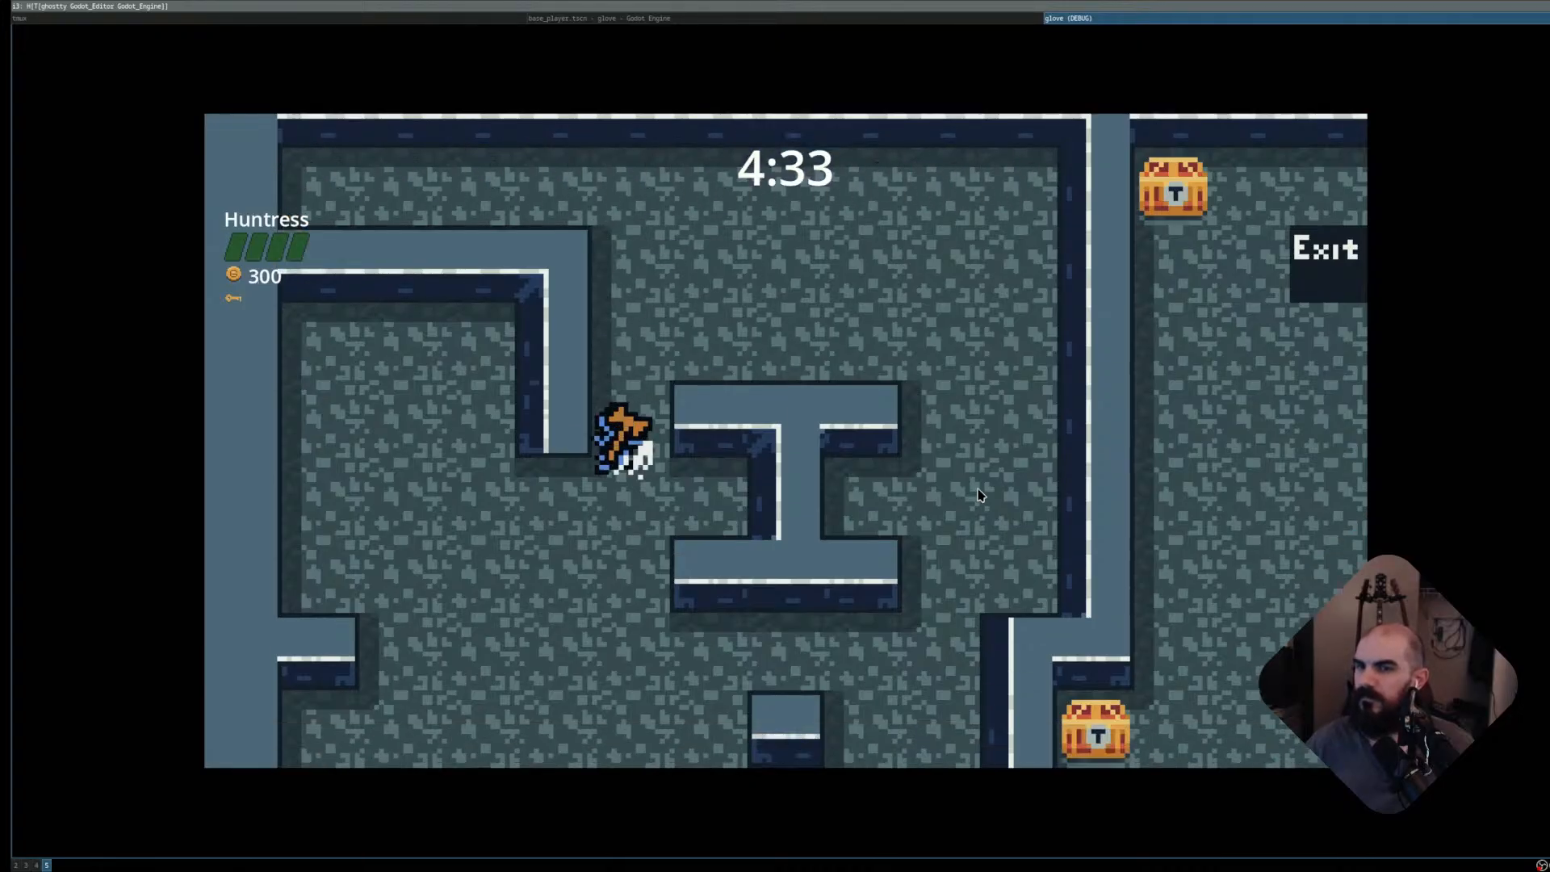
key("space")
key("space")
key("space")
key("space")
key("space")
key("space")
key("space")
key("space")
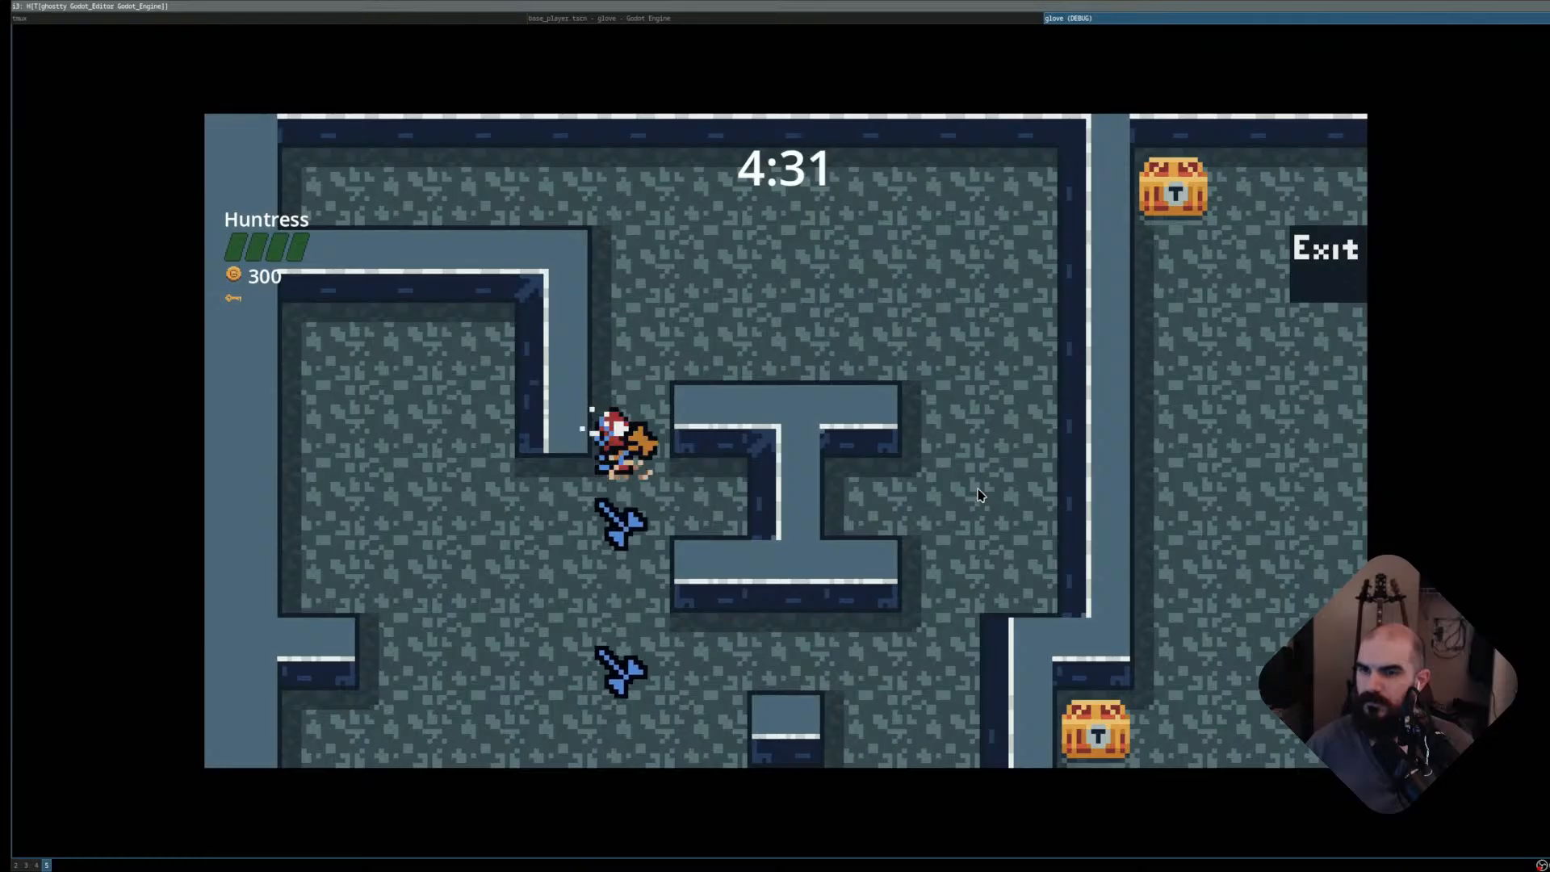
key("space")
key("space")
key("space")
key("space")
key("Down")
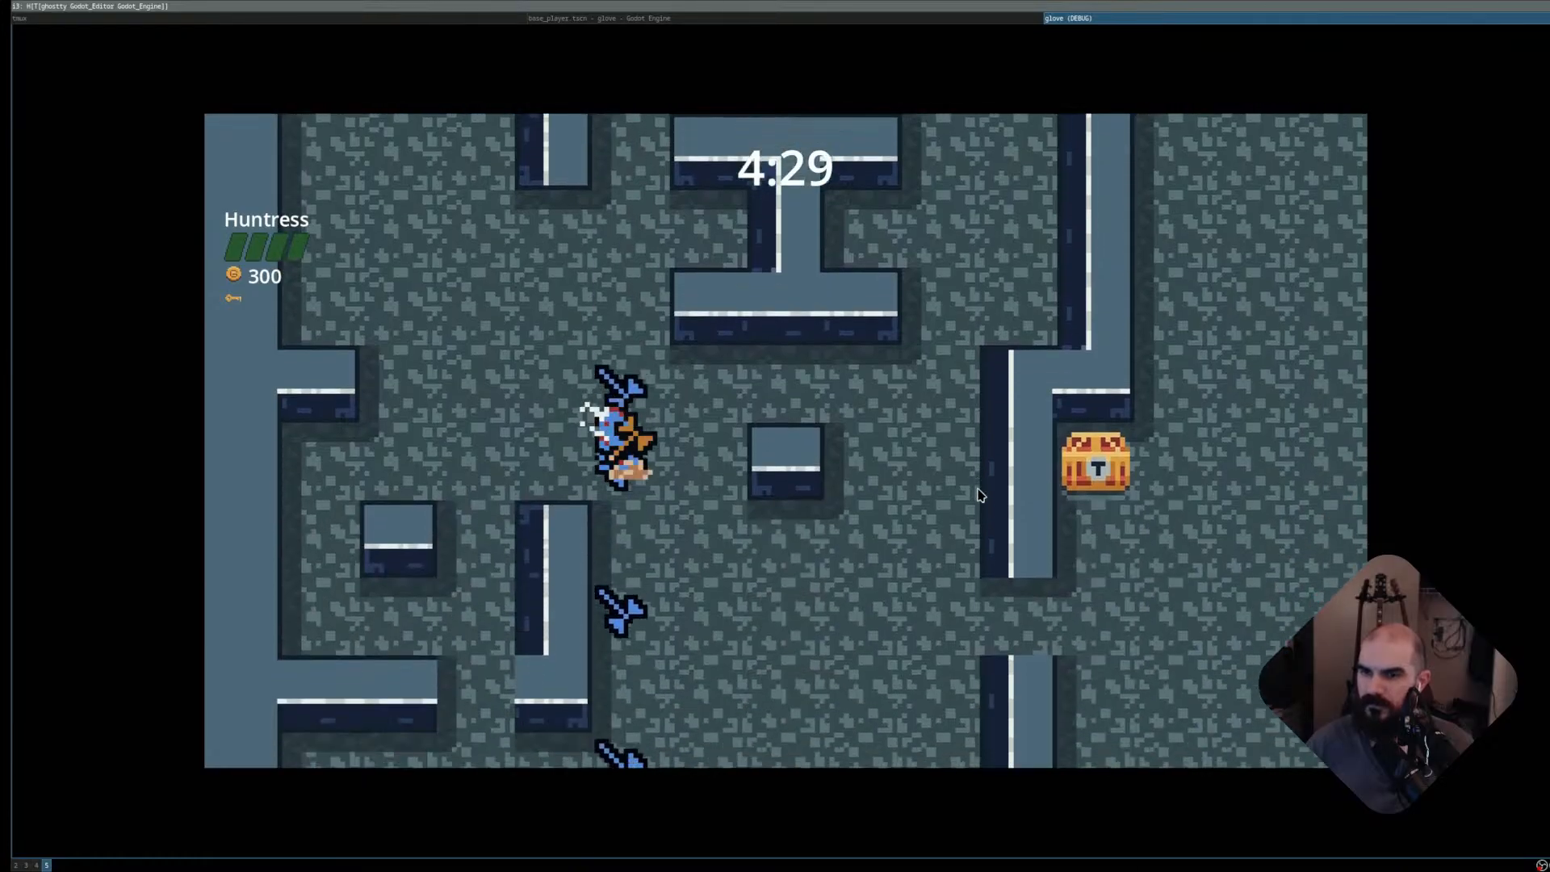
- Move to the level's lower-right area and throw axes to the right and to the left along the bottom wall
key("Right")
key("Right")
key("space")
key("space")
key("space")
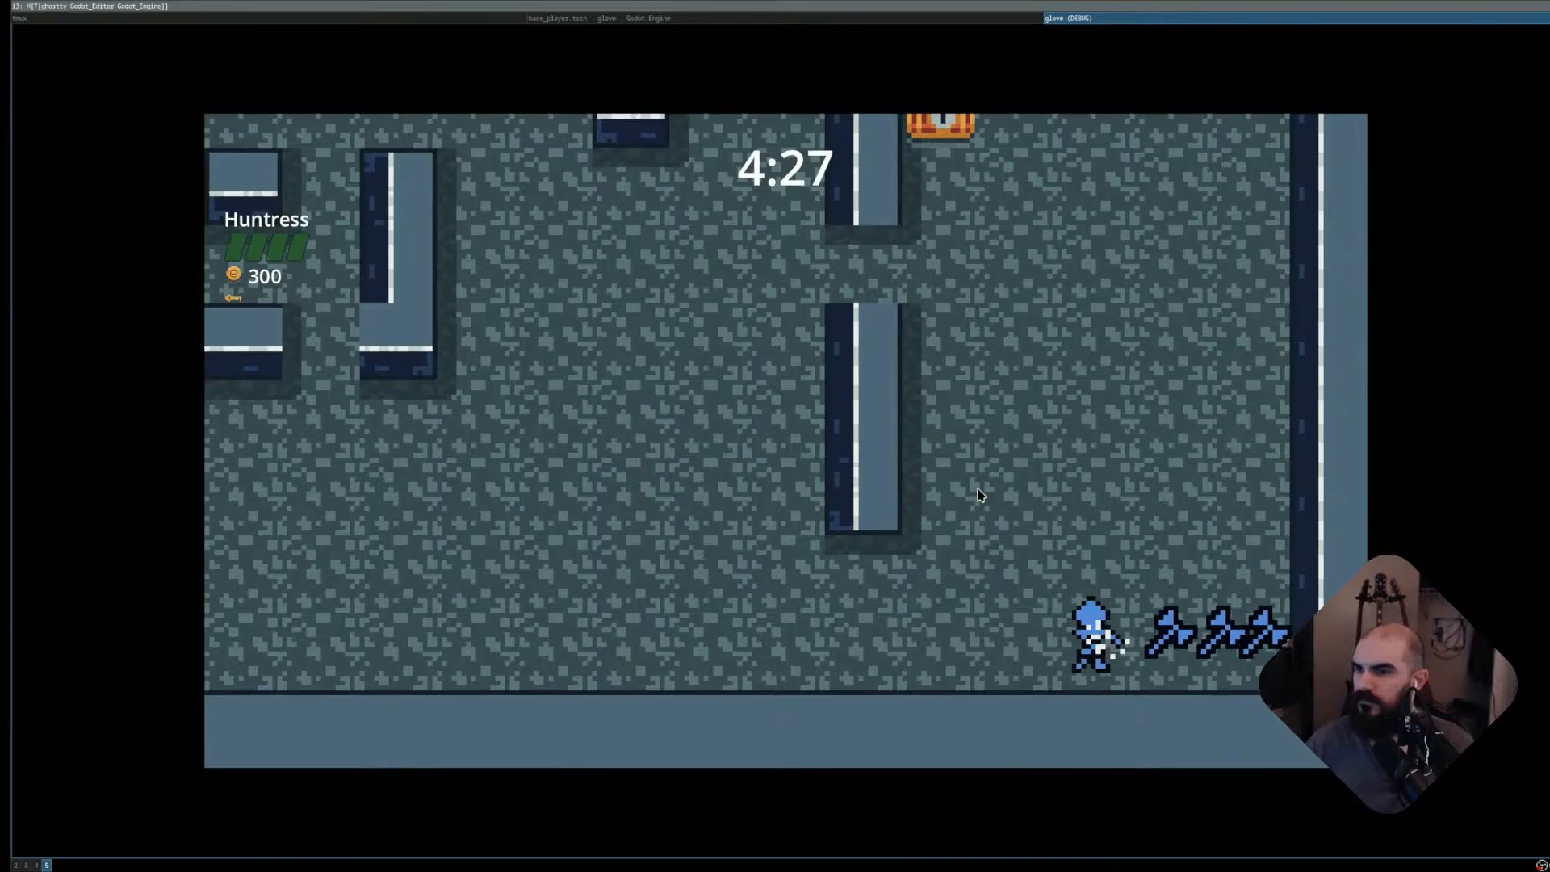
key("Left")
key("space")
key("space")
- Test the attack up animation by throwing a continuous series of axes upward in the lower-right area
key("Up")
key("space")
key("space")
key("space")
key("space")
key("space")
key("space")
key("space")
key("space")
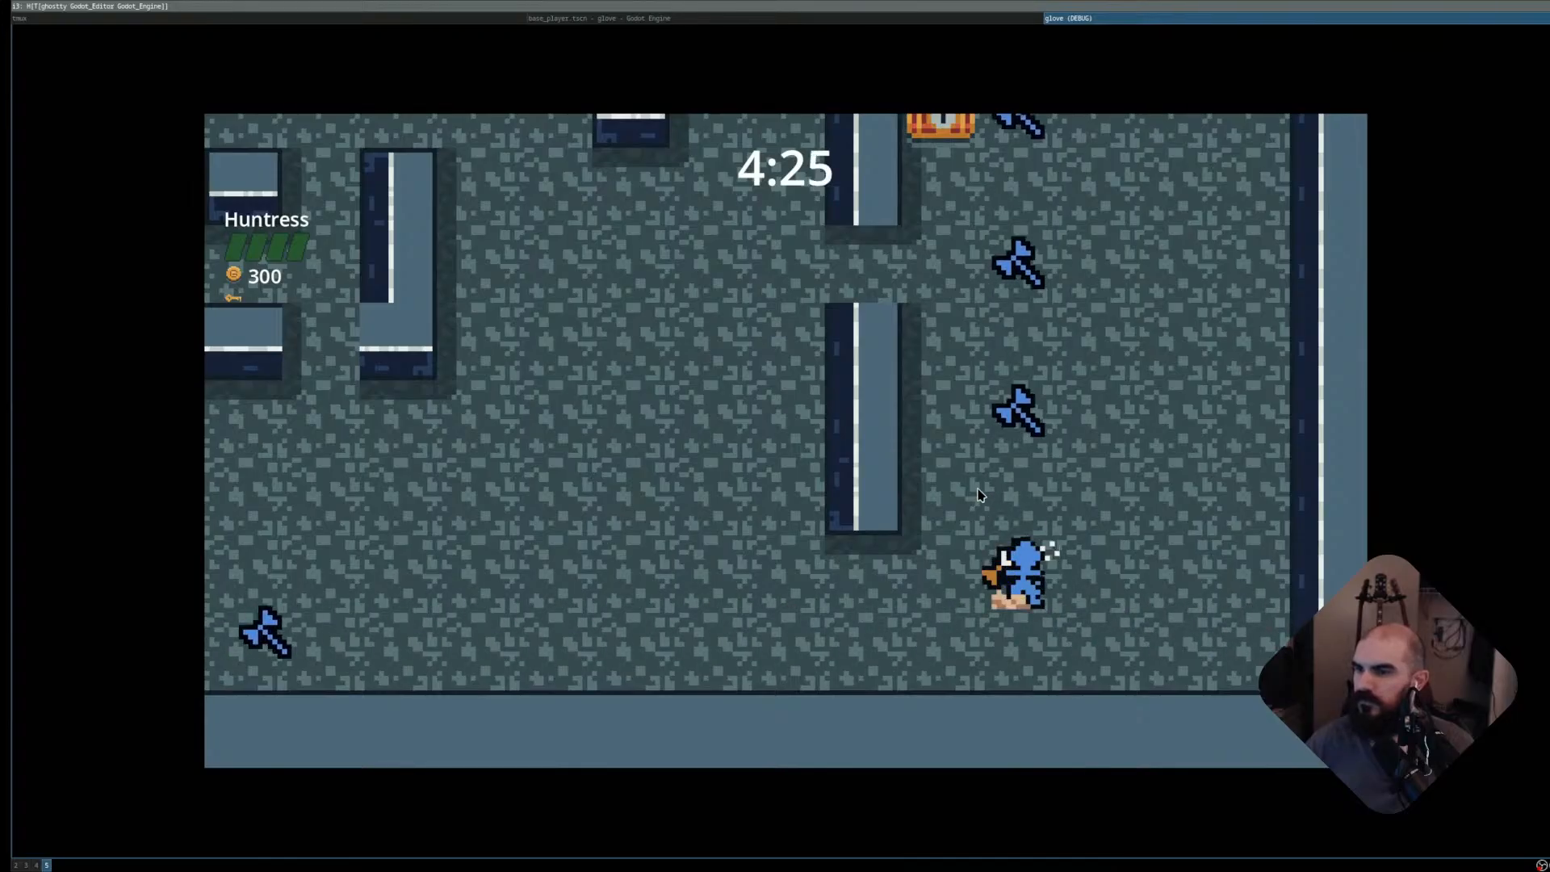
key("space")
key("space")
key("space")
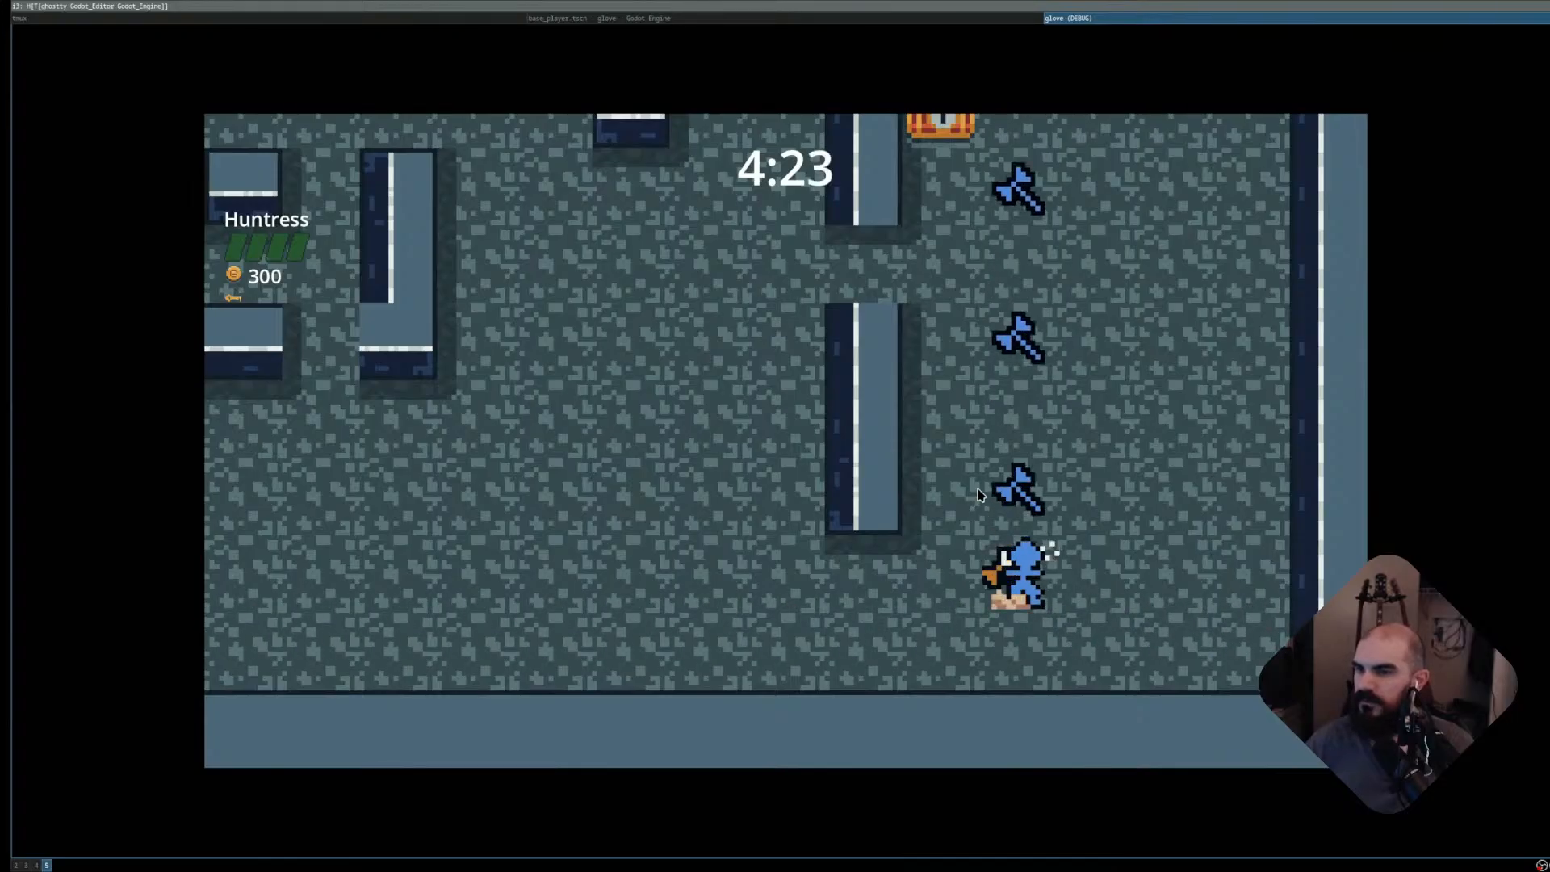
- Compare the Huntress's sideways attacks by throwing axes right and left just above the bottom wall
key("Right")
key("space")
key("space")
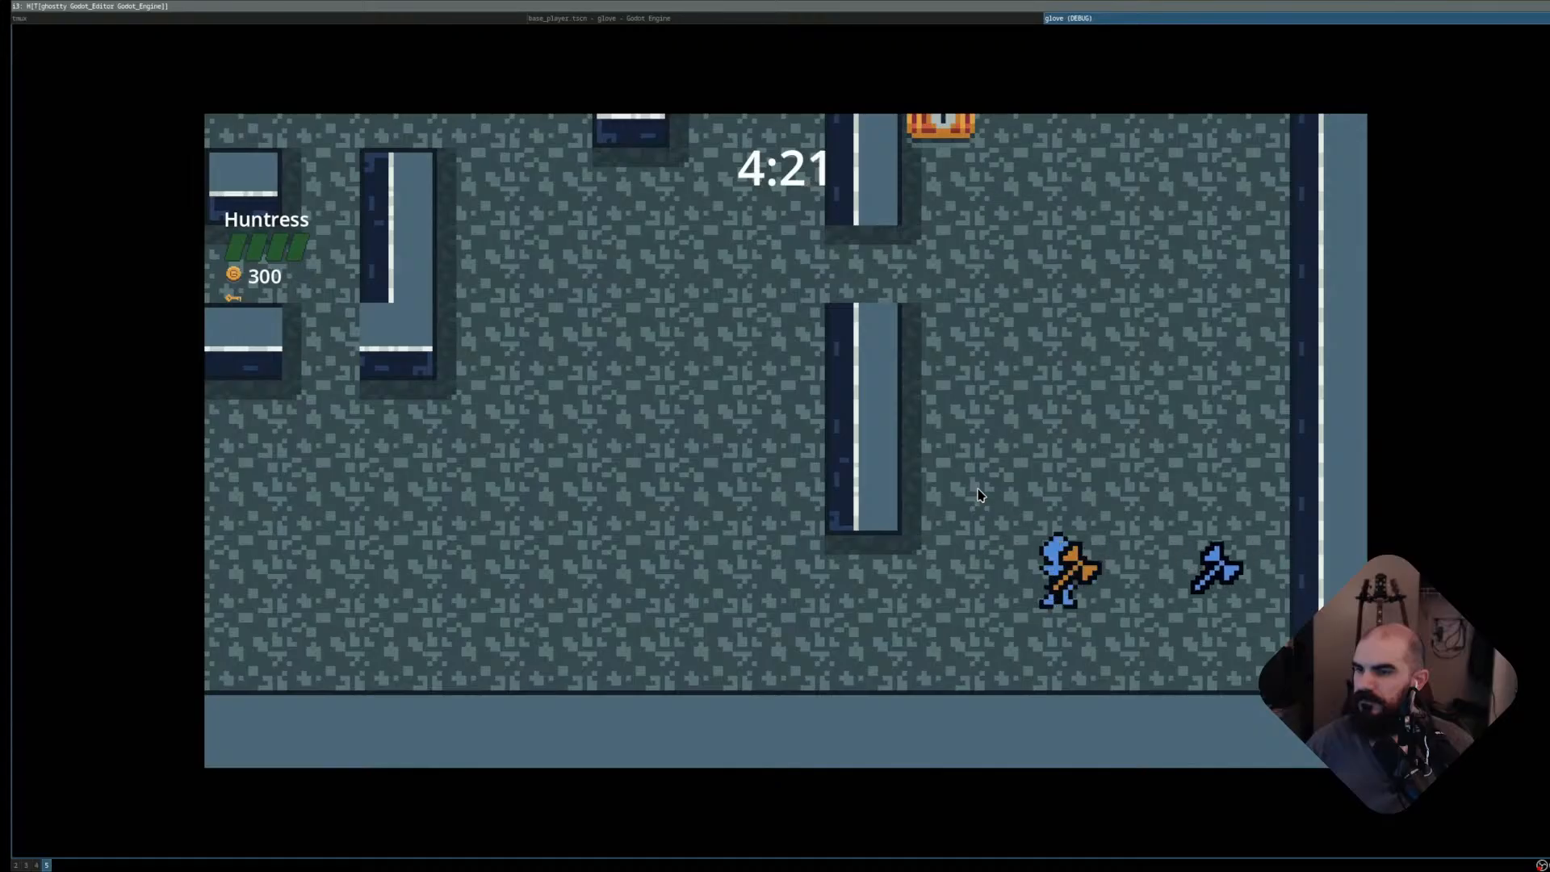
key("Left")
key("space")
key("space")
key("space")
- Compare the Huntress's upward and downward attacks beside the short vertical wall, and close the running game
key("Up")
key("space")
key("space")
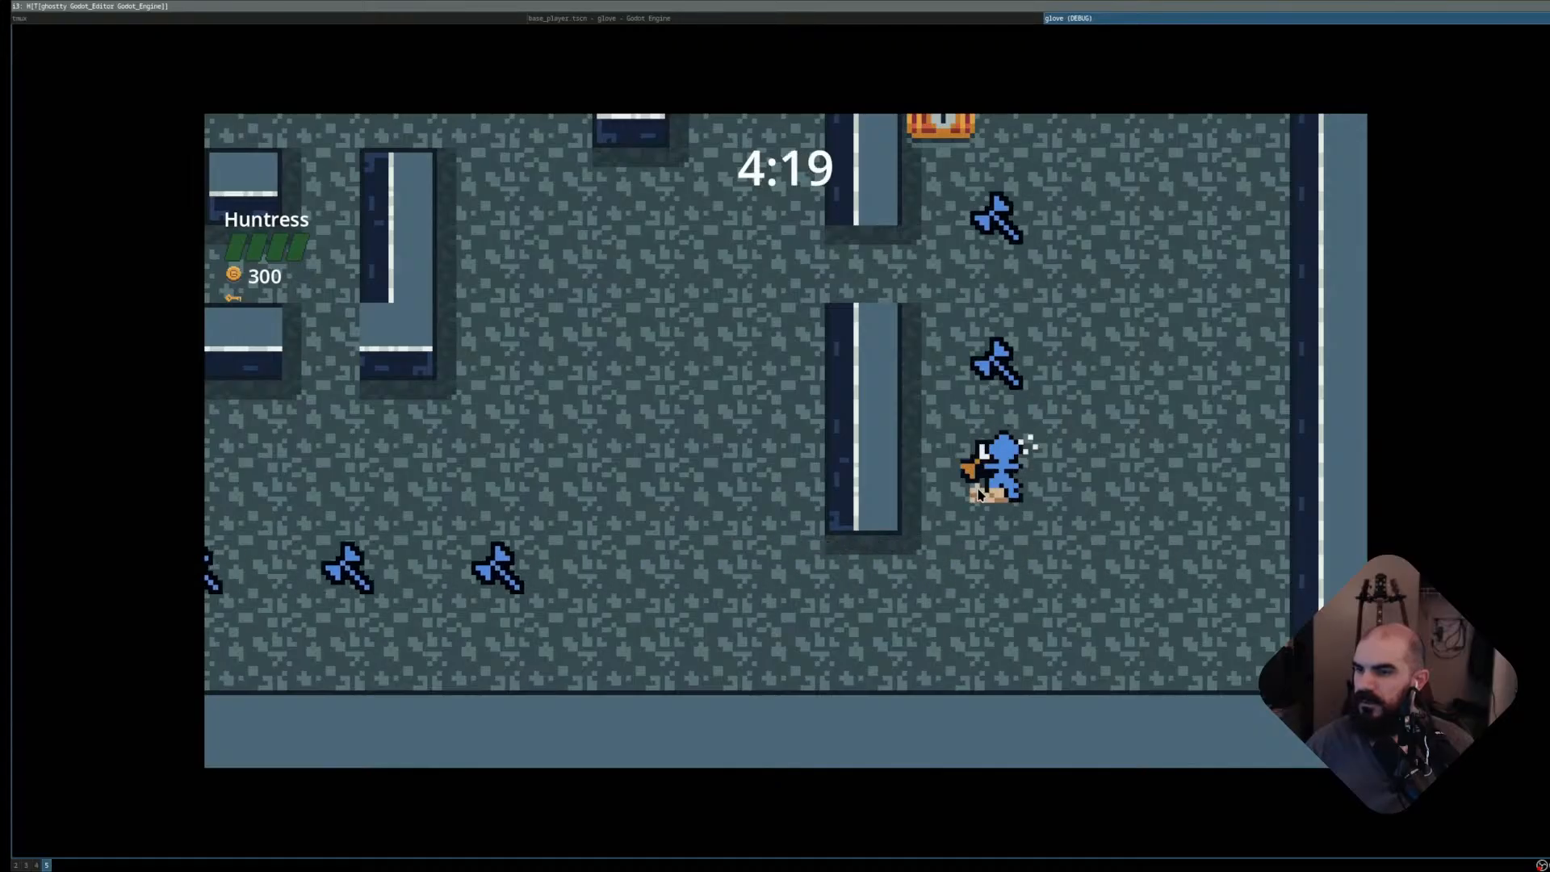
key("space")
key("Down")
key("space")
key("space")
key("space")
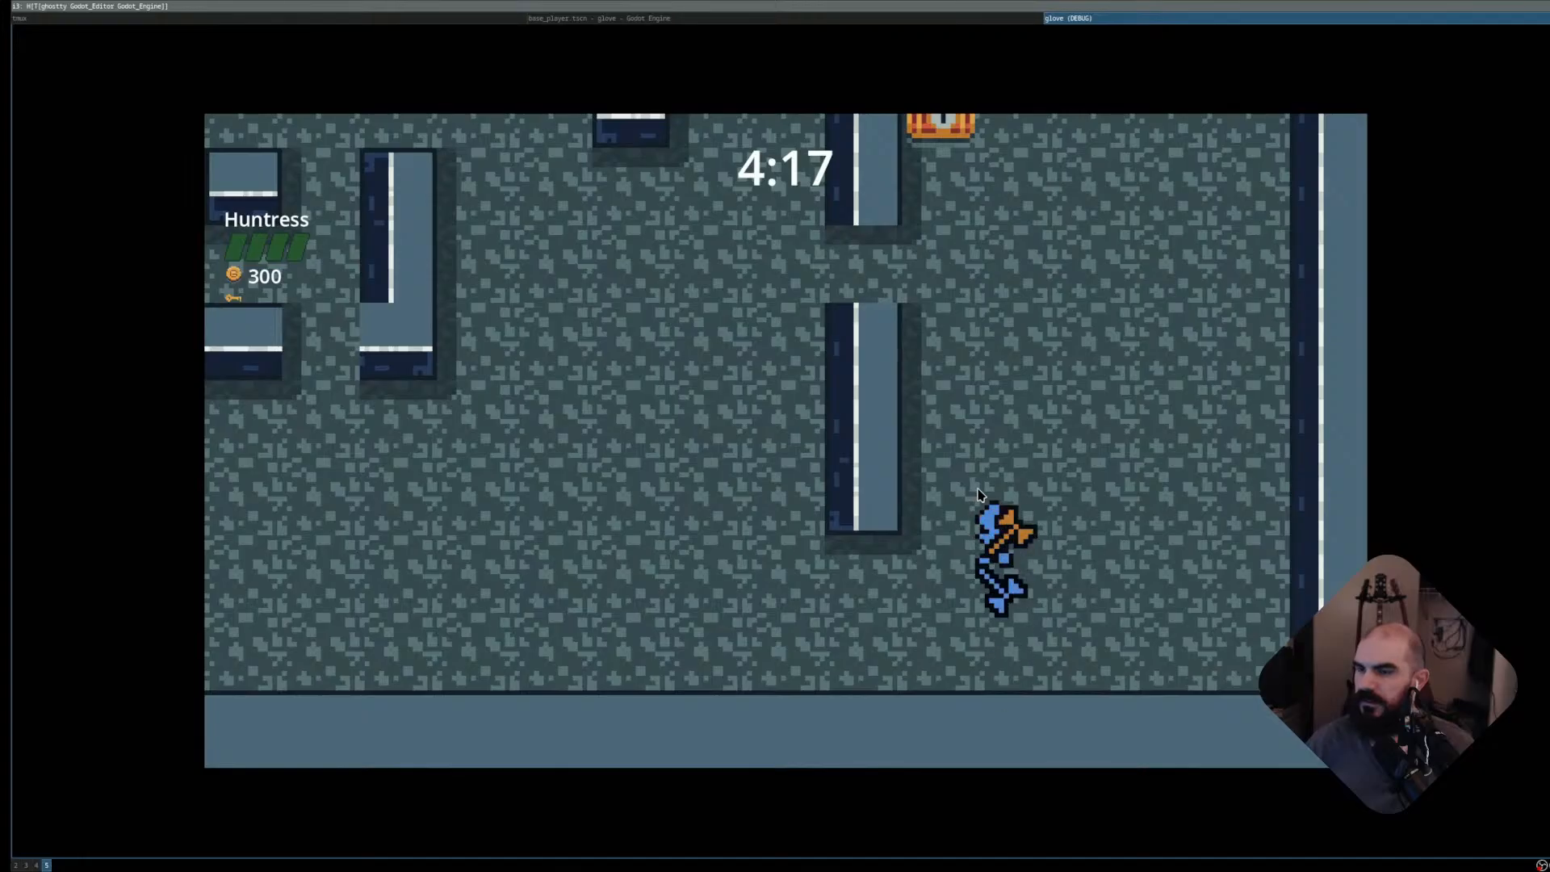
key("super+shift+q")
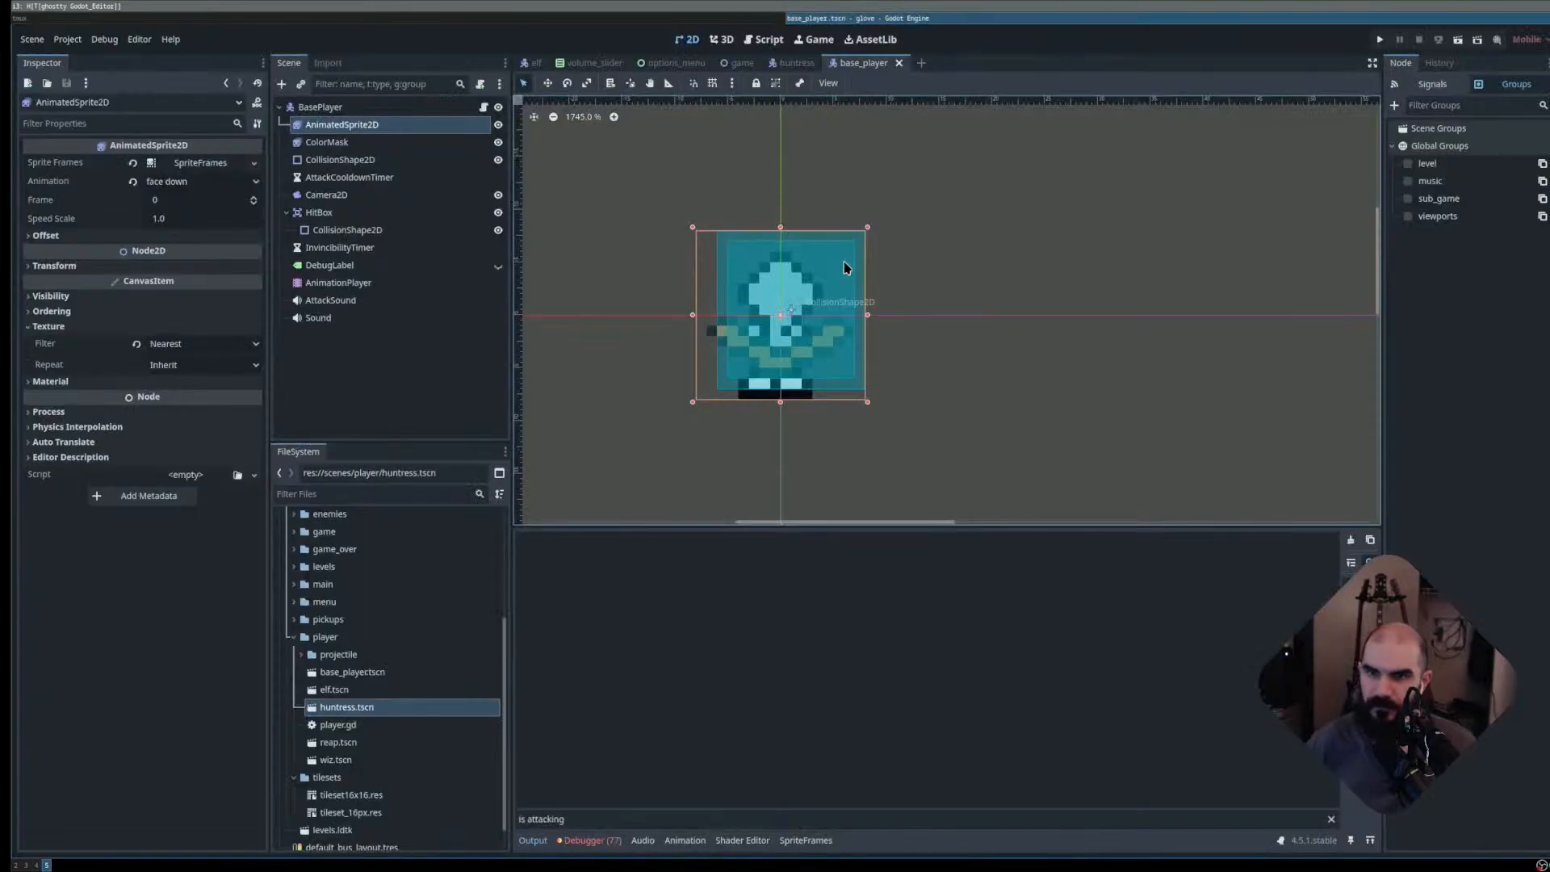
- In the huntress scene, compare the frames and speeds of the AnimatedSprite2D's attack down, attack right and attack up animations
left_click(790, 63)
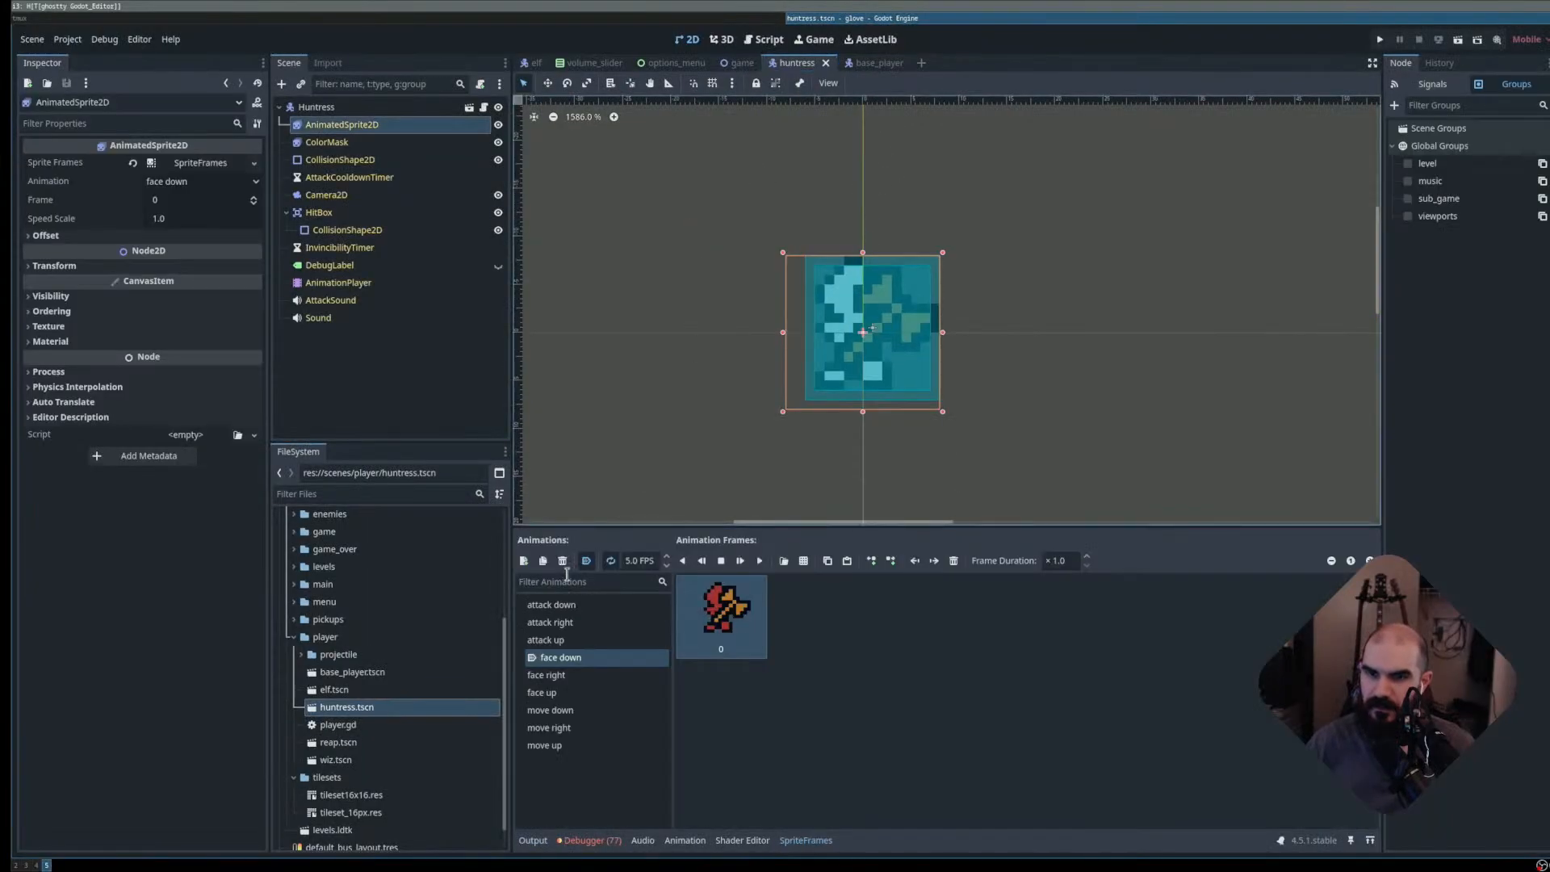
left_click(592, 607)
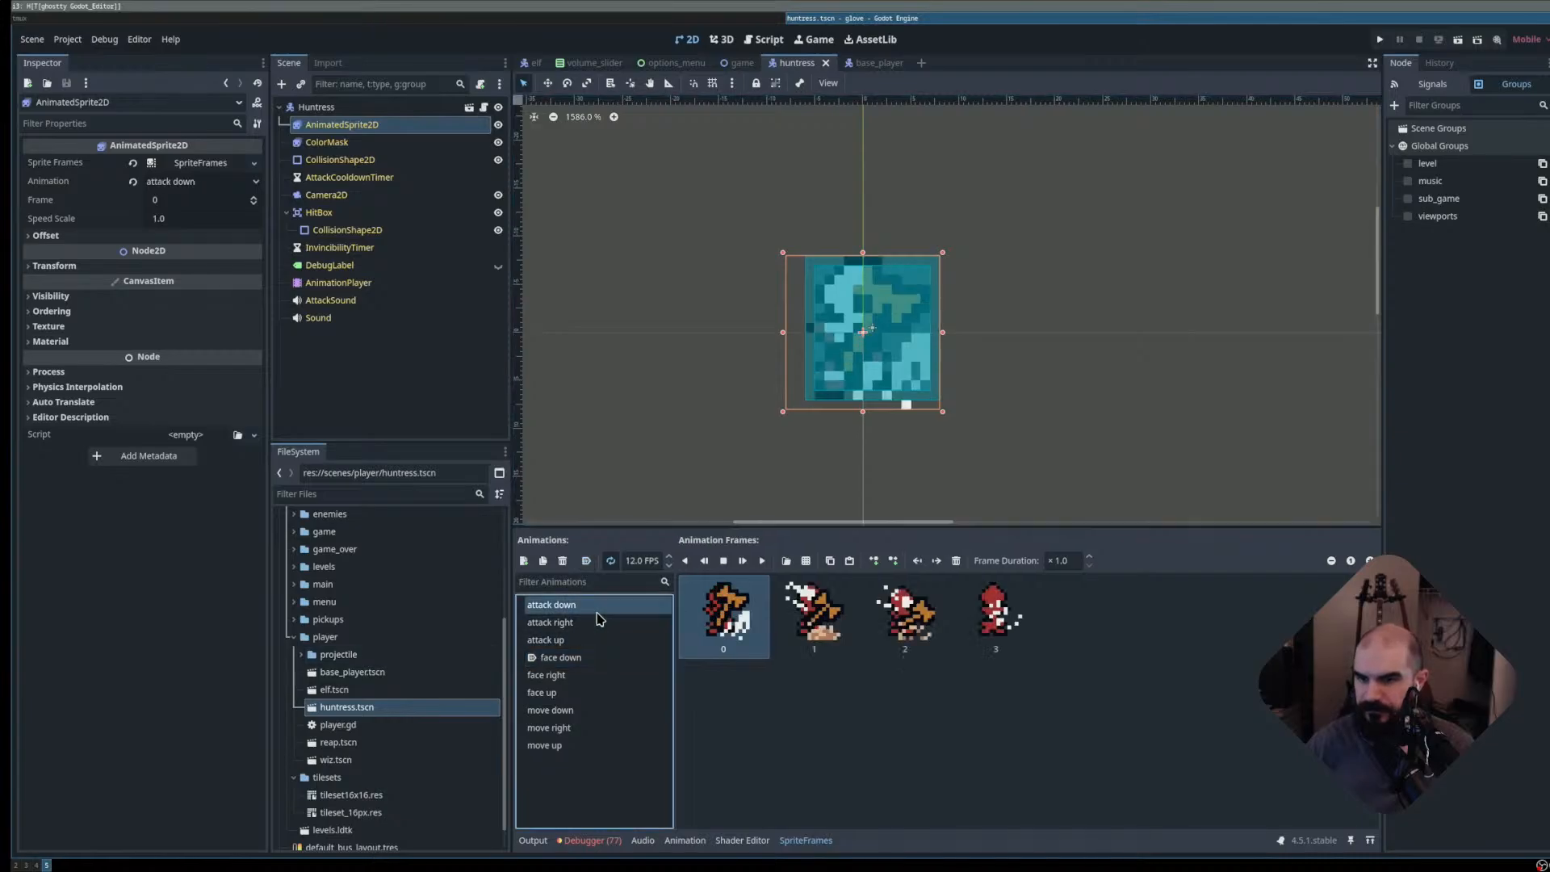
left_click(597, 623)
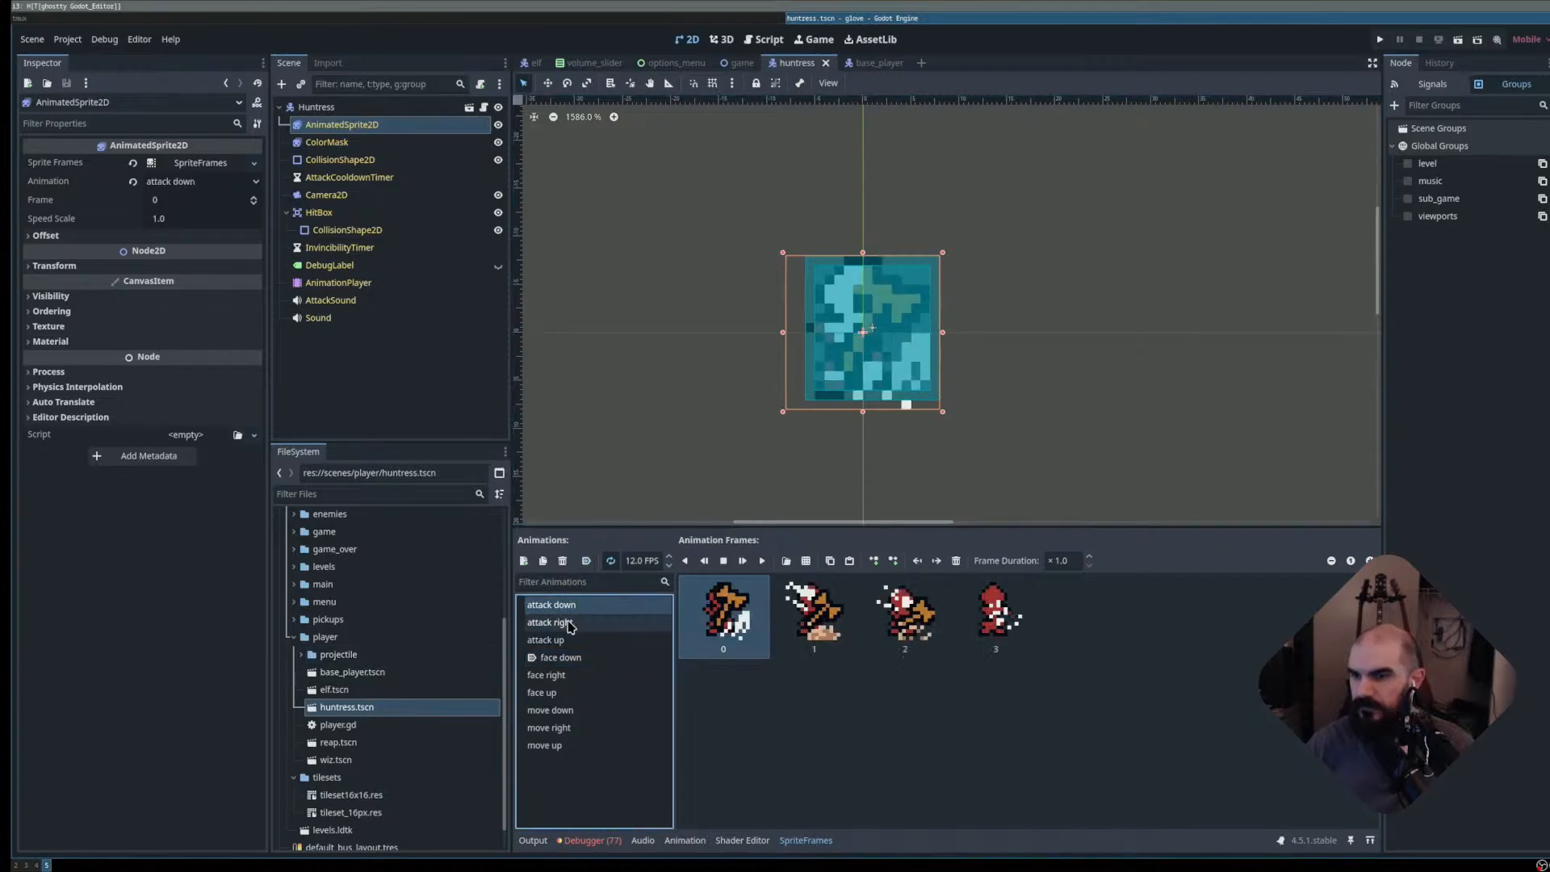
left_click(560, 606)
left_click(580, 623)
left_click(579, 641)
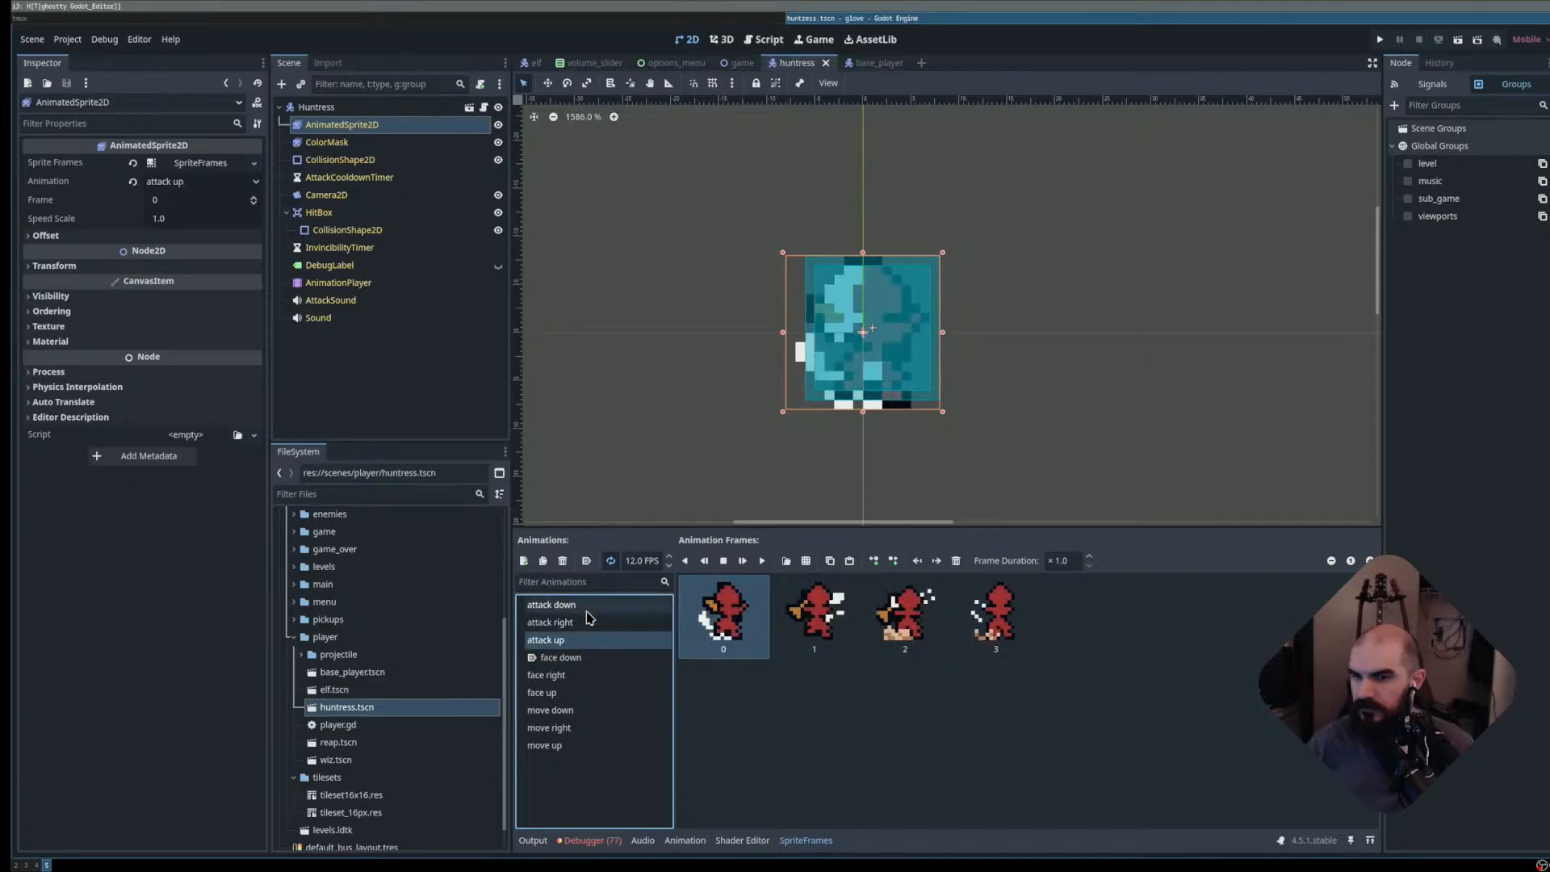
left_click(585, 619)
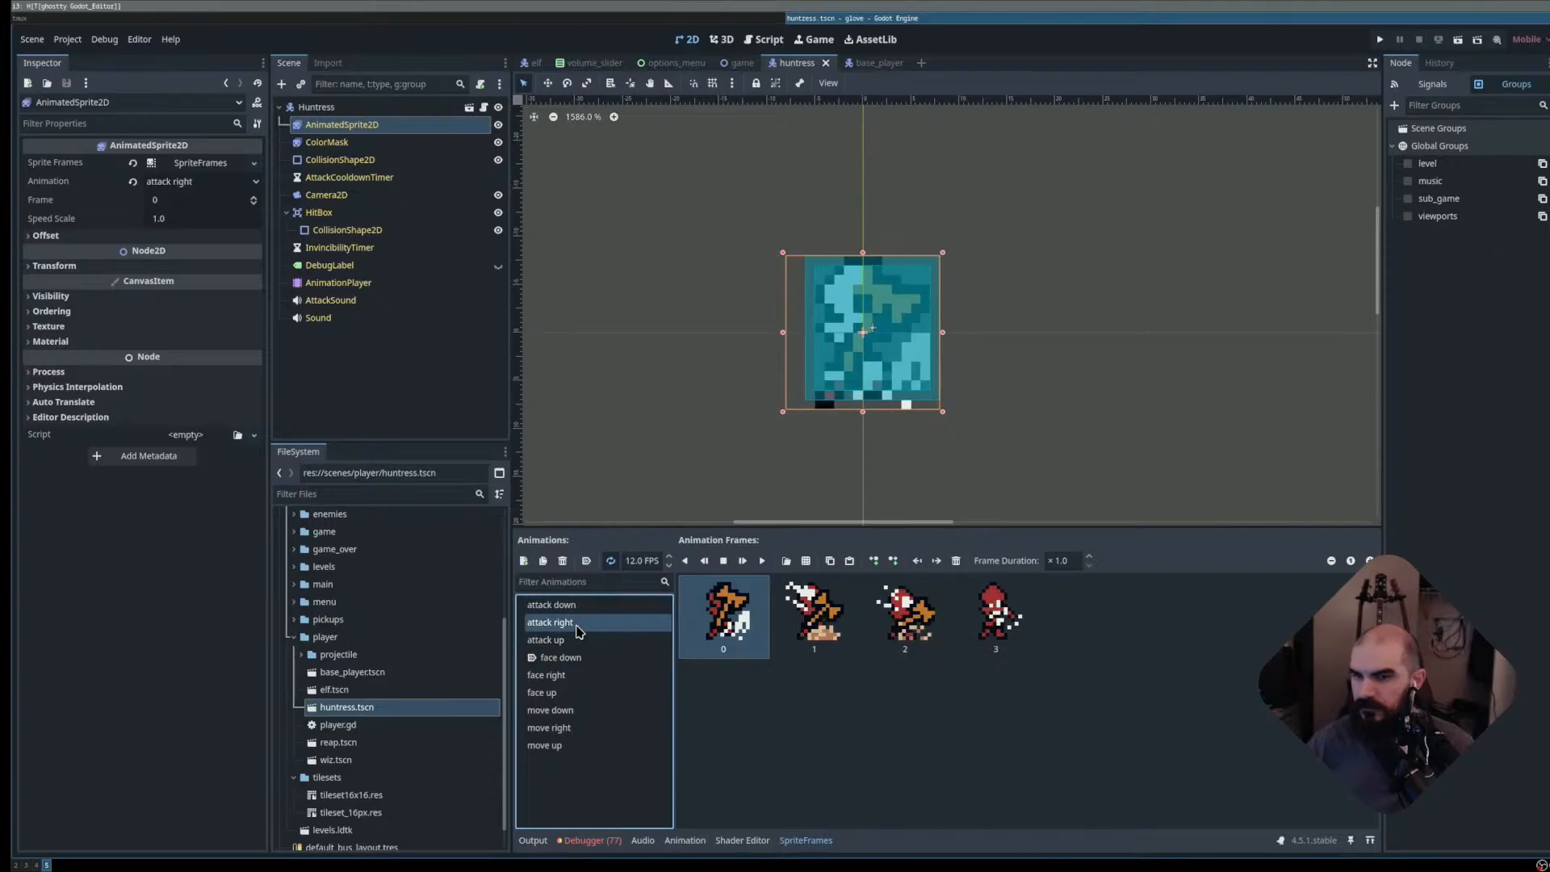
- Set the ColorMask's attack down animation to 12 FPS and check its attack right and attack up animations
left_click(372, 143)
left_click(585, 606)
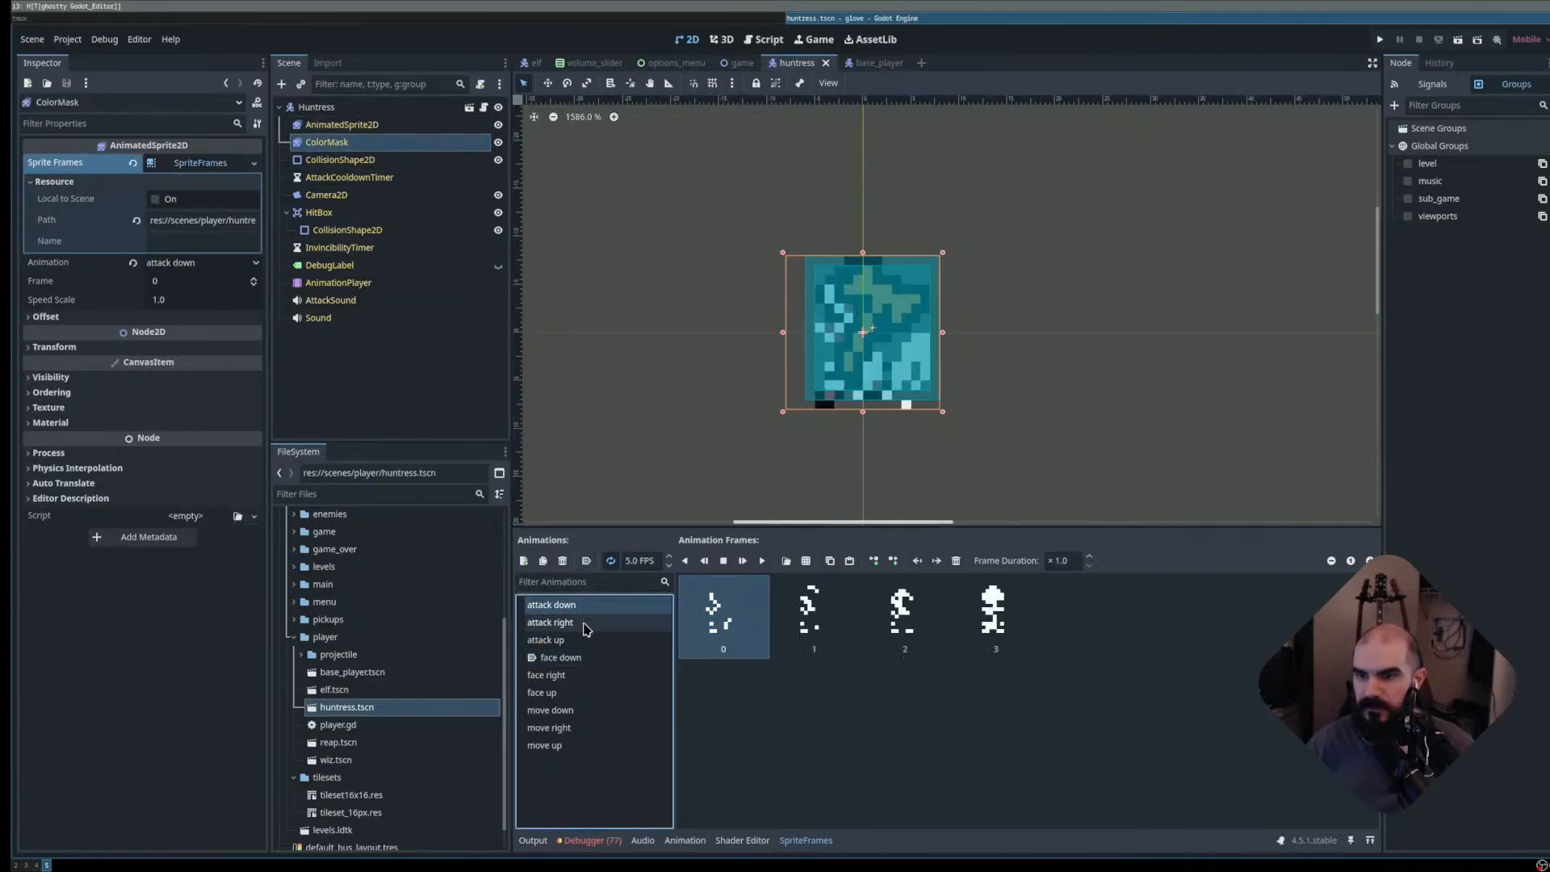
left_click(648, 560)
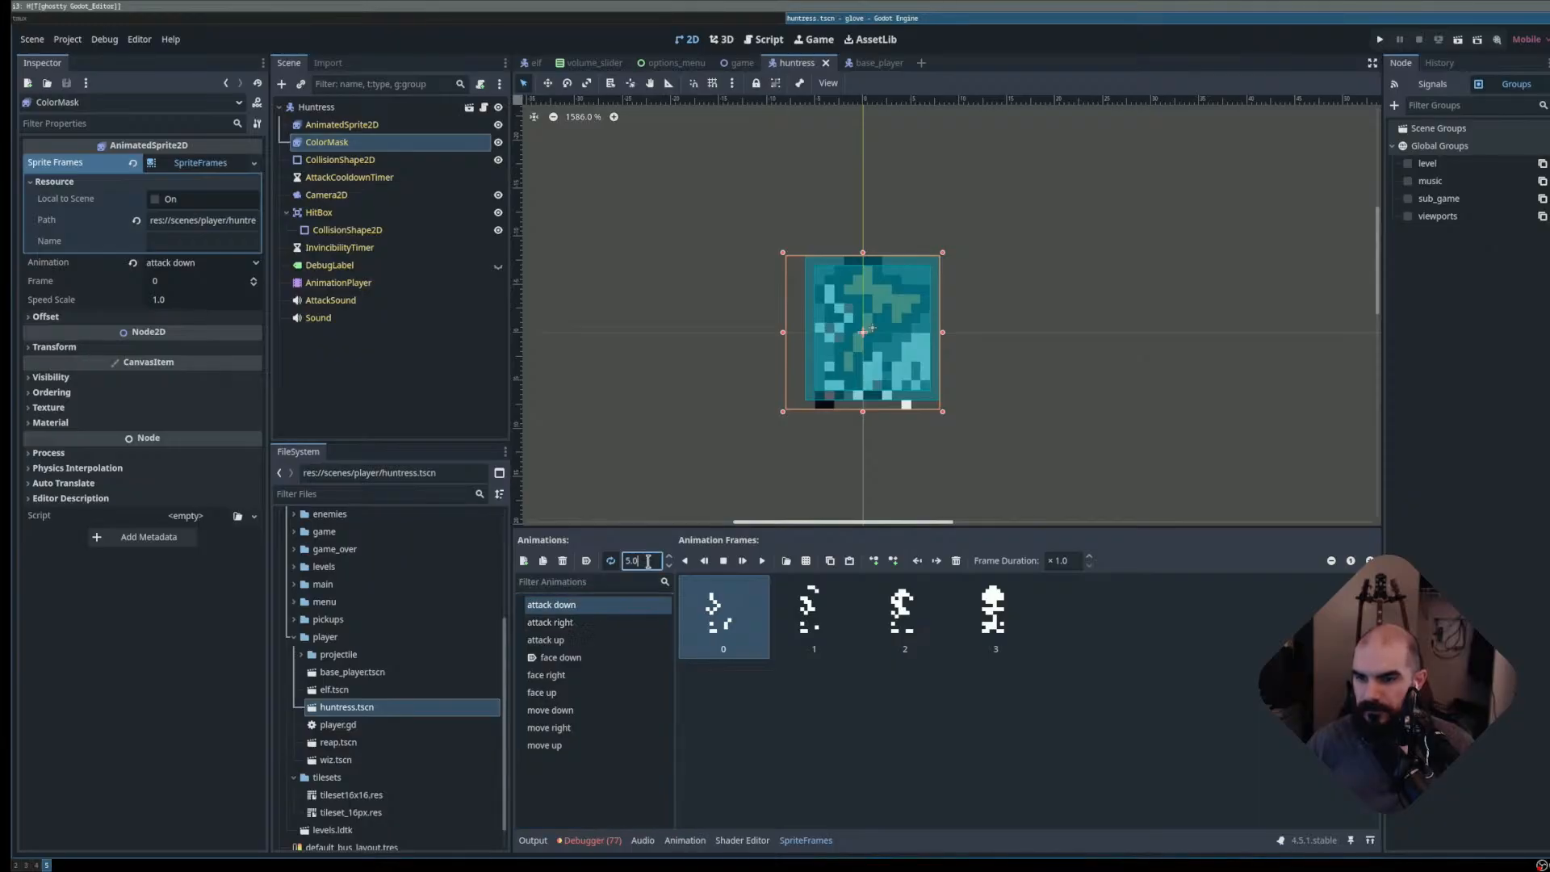
type("12")
left_click(614, 620)
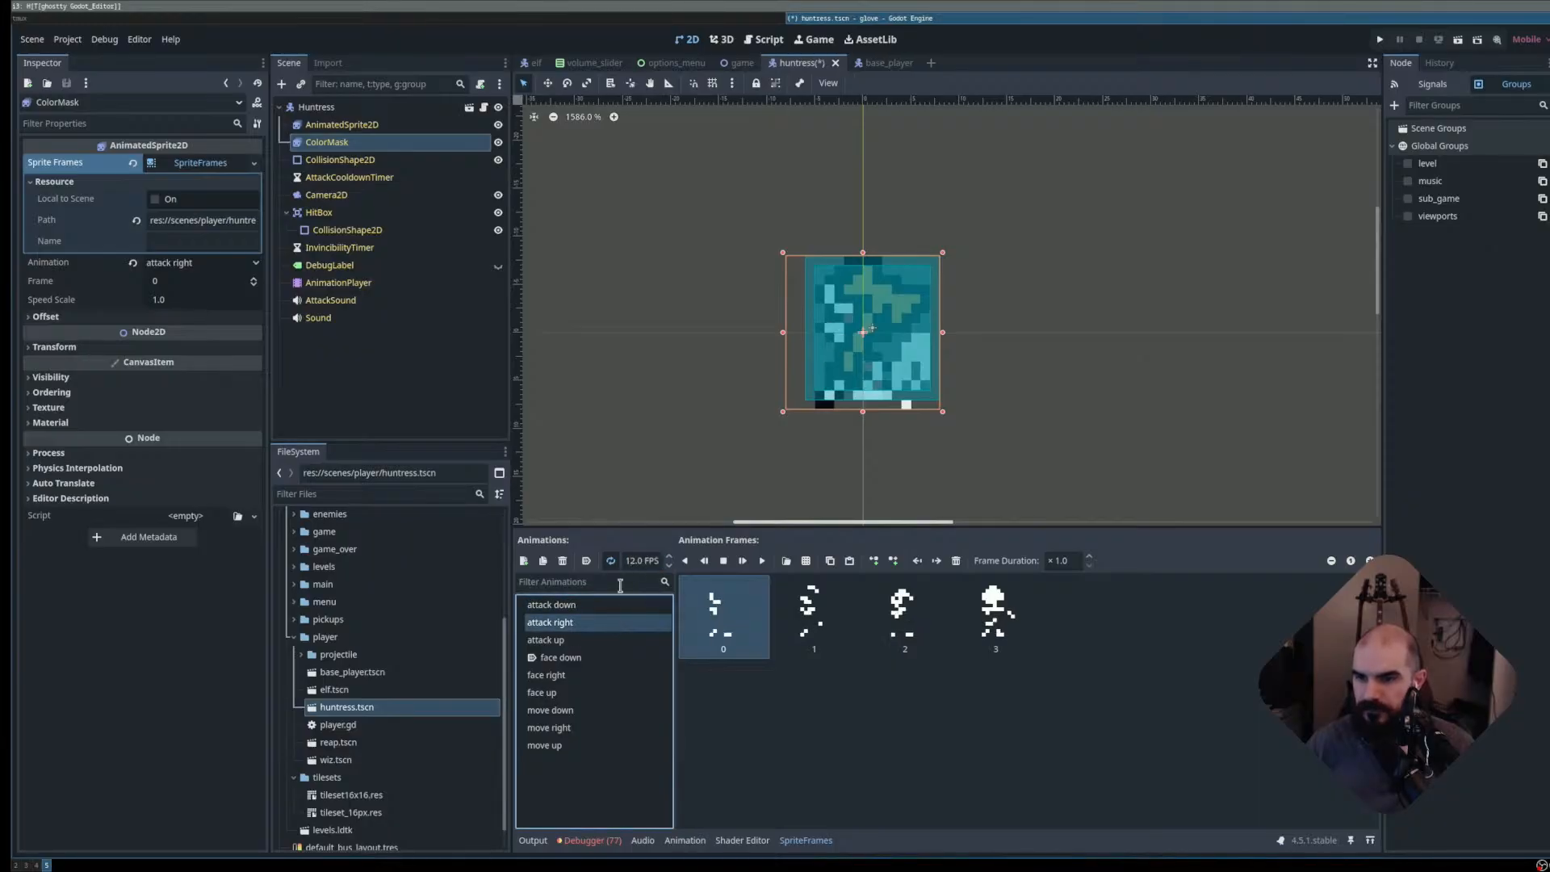
left_click(585, 641)
left_click(594, 608)
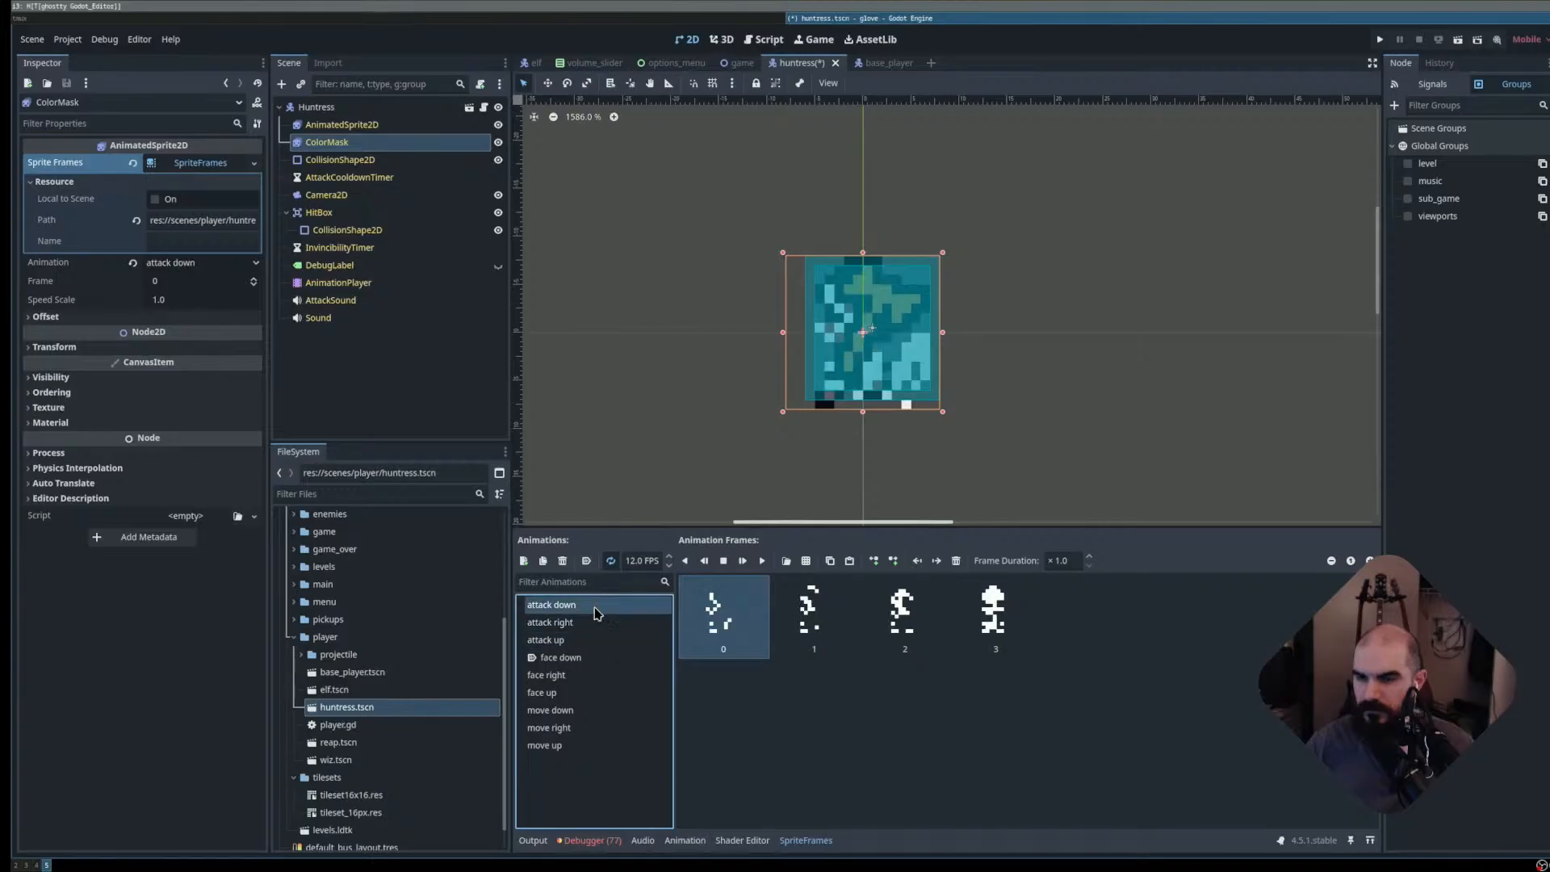
left_click(595, 623)
left_click(589, 641)
- Replace the ColorMask's attack right frames with the first four frames in row five of huntress-sprite-mask.png, and save the scene
left_click(587, 630)
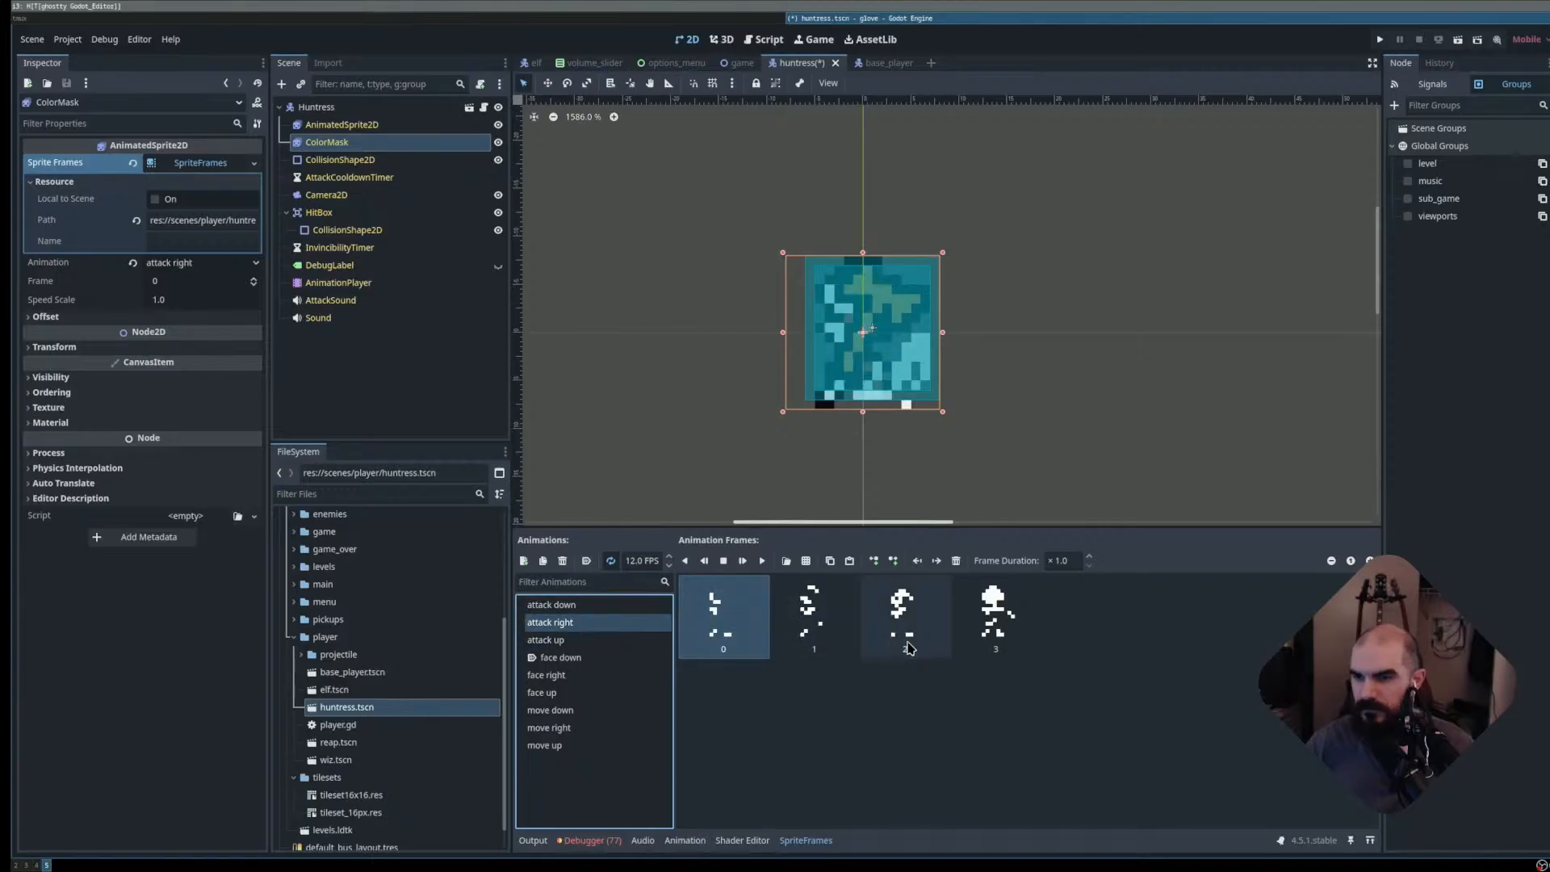
left_click(995, 637, "shift")
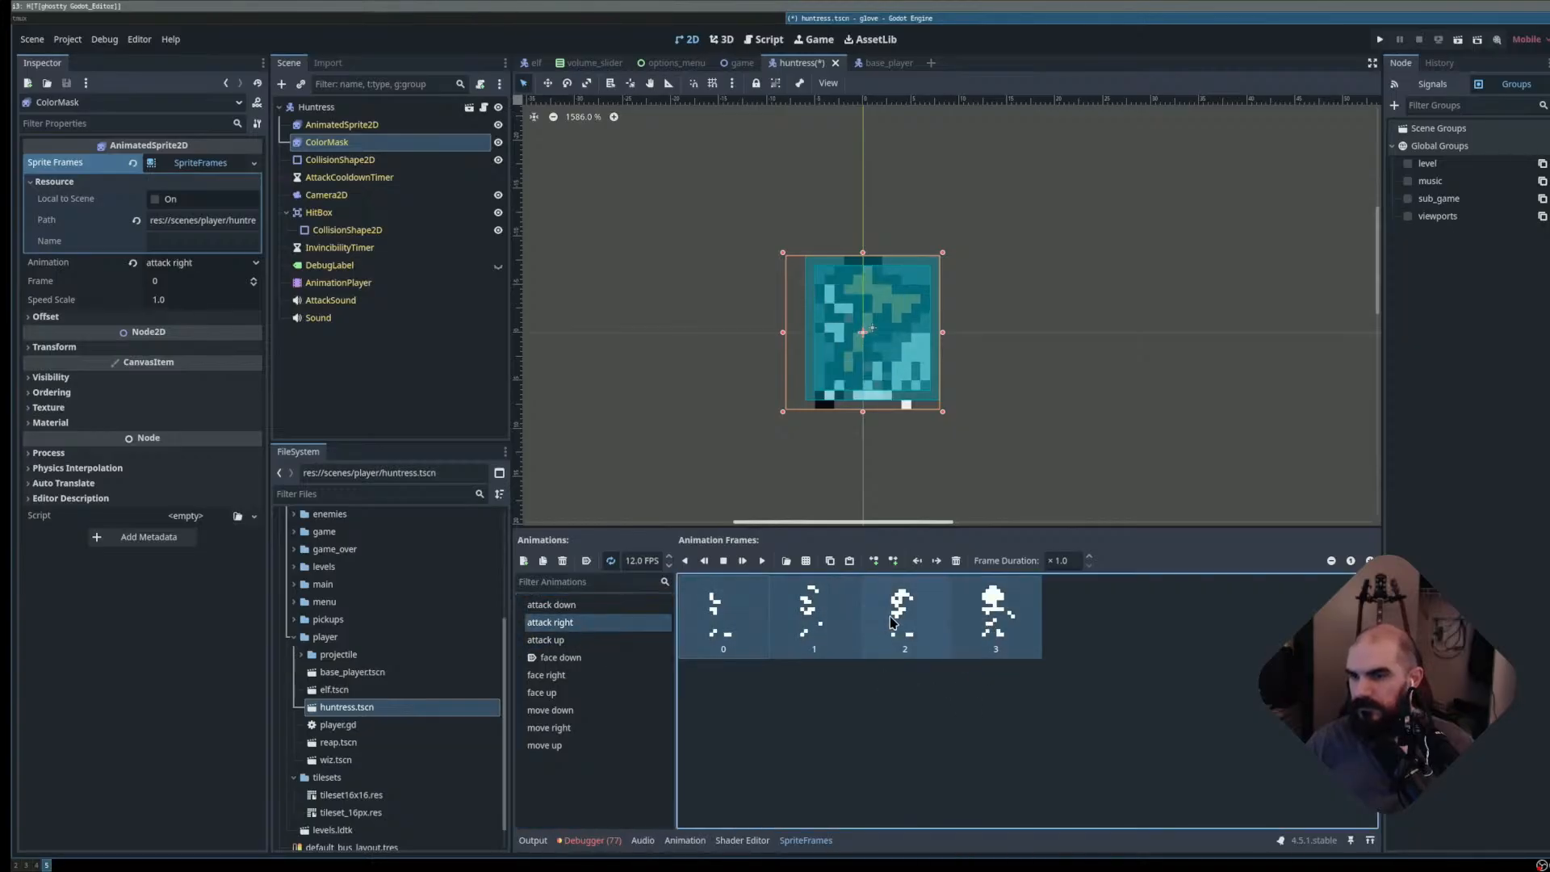
key("Delete")
left_click(806, 561)
double_click(723, 306)
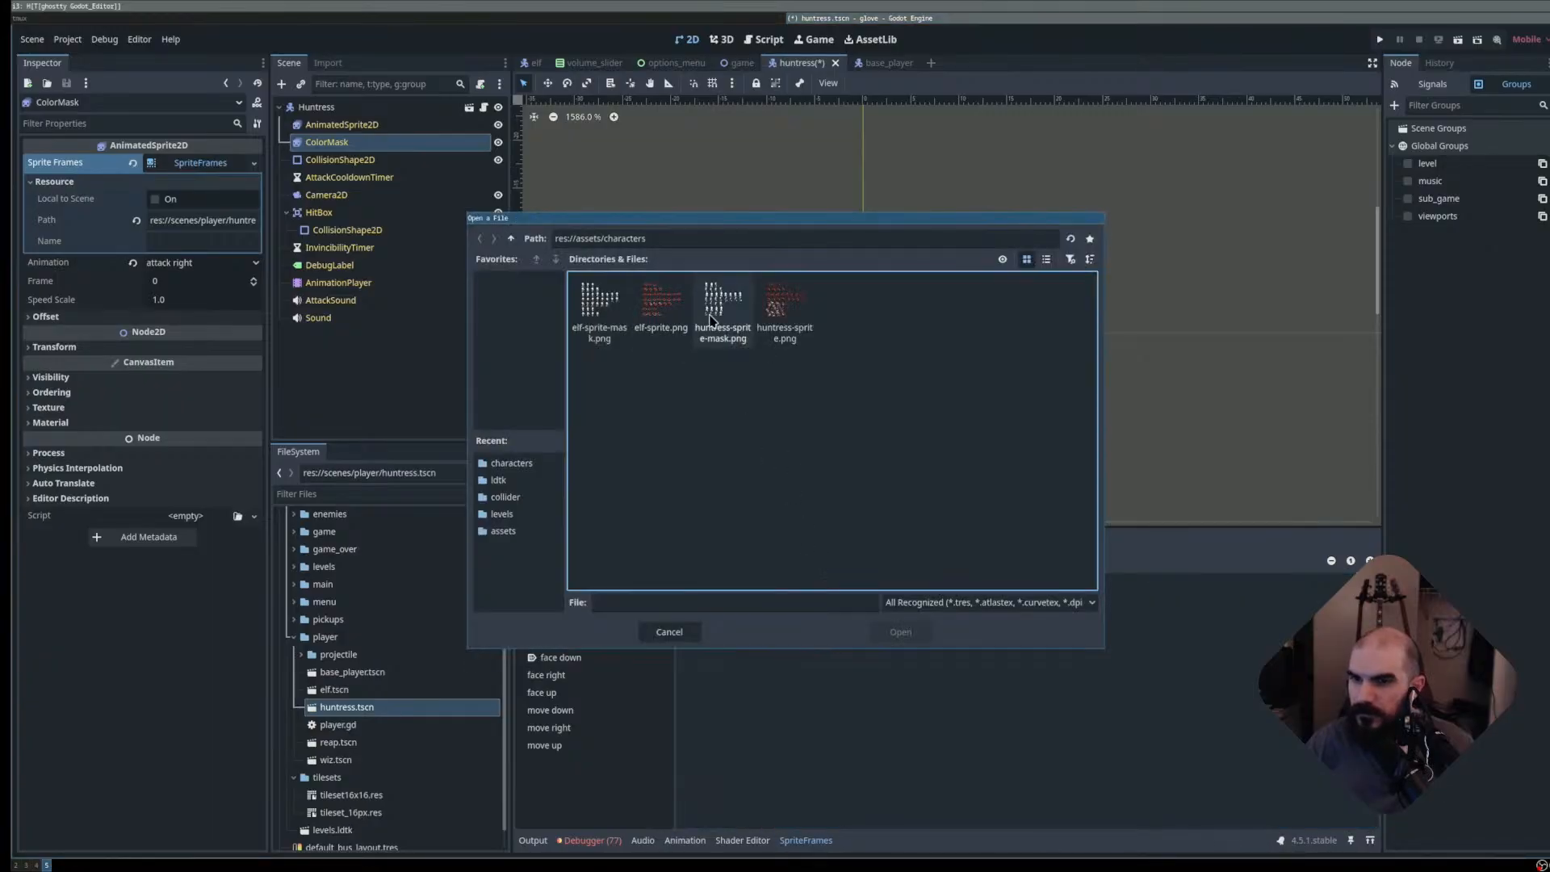
scroll(751, 464, "up", 4)
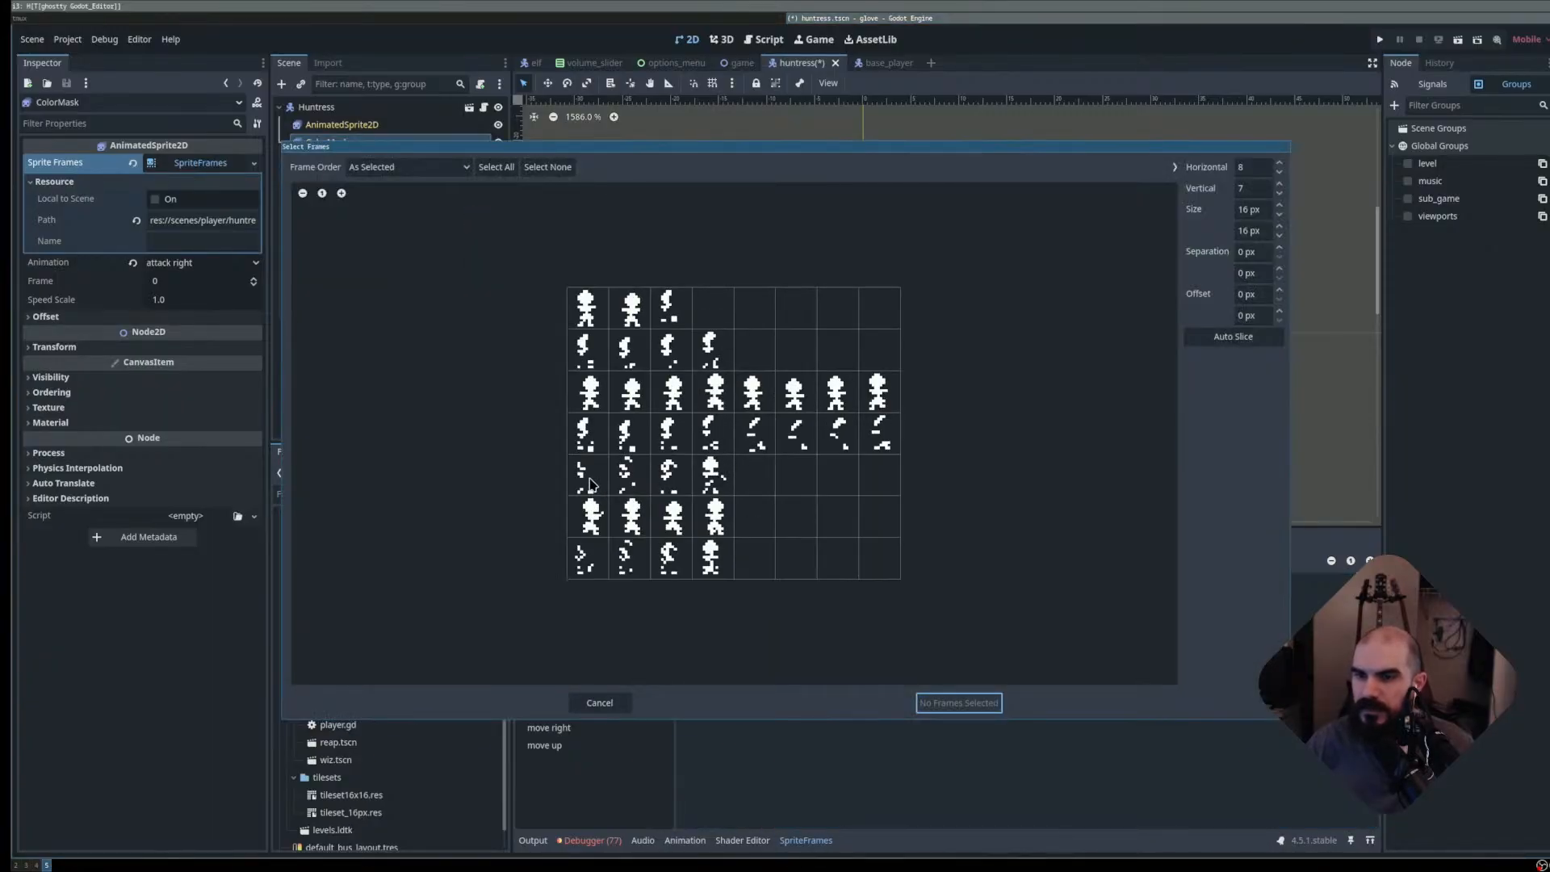
left_click_drag(589, 485, 685, 483)
left_click(948, 703)
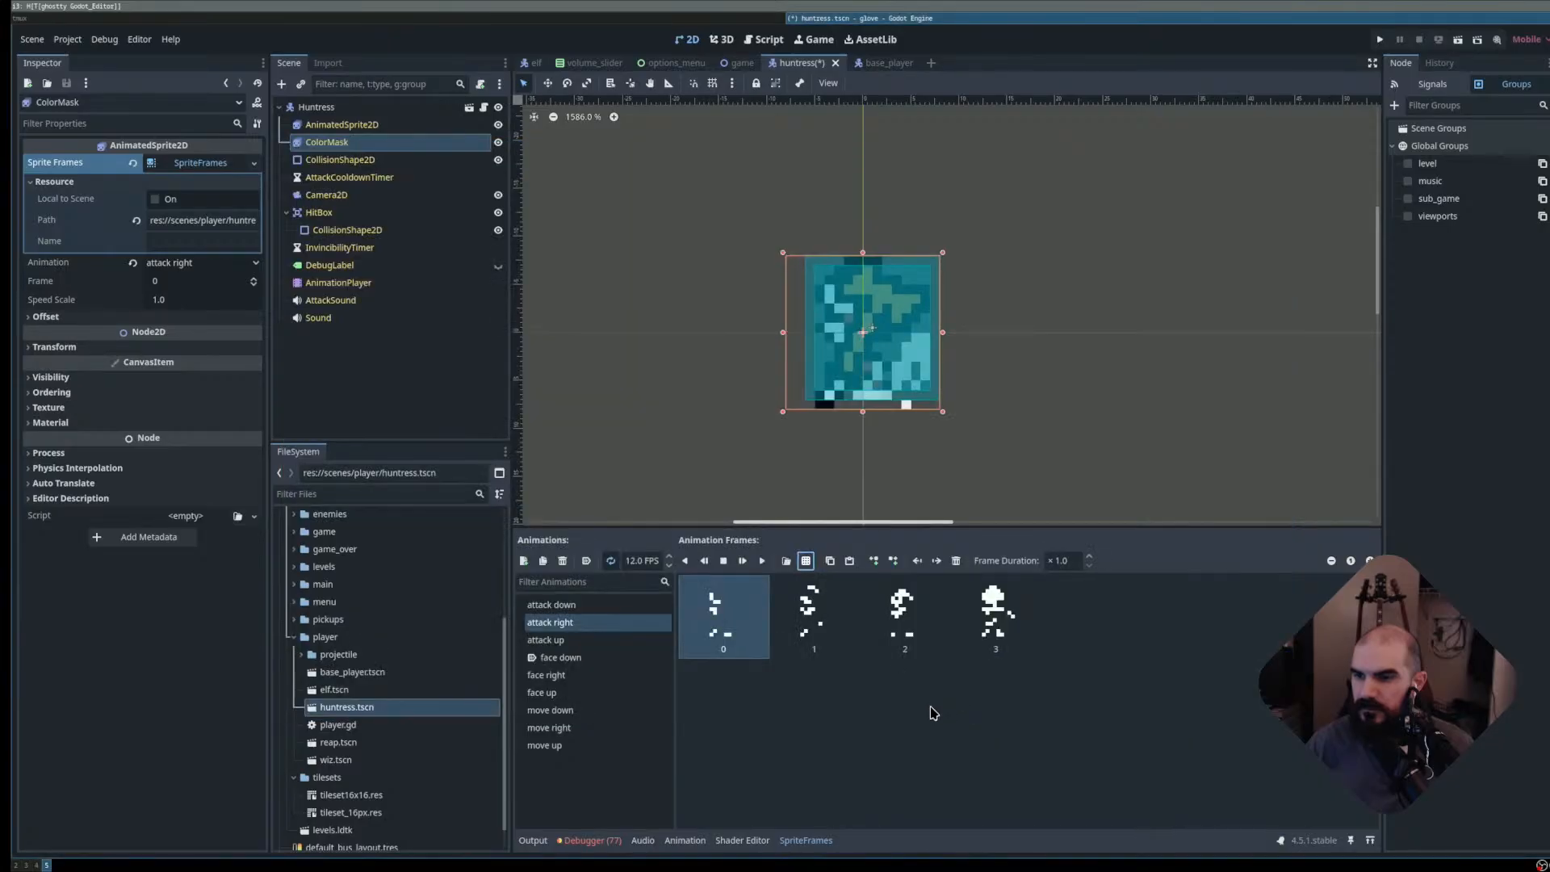
key("ctrl+s")
- Replace the ColorMask's attack down frames with the first four frames in the last row of huntress-sprite-mask.png
left_click(599, 608)
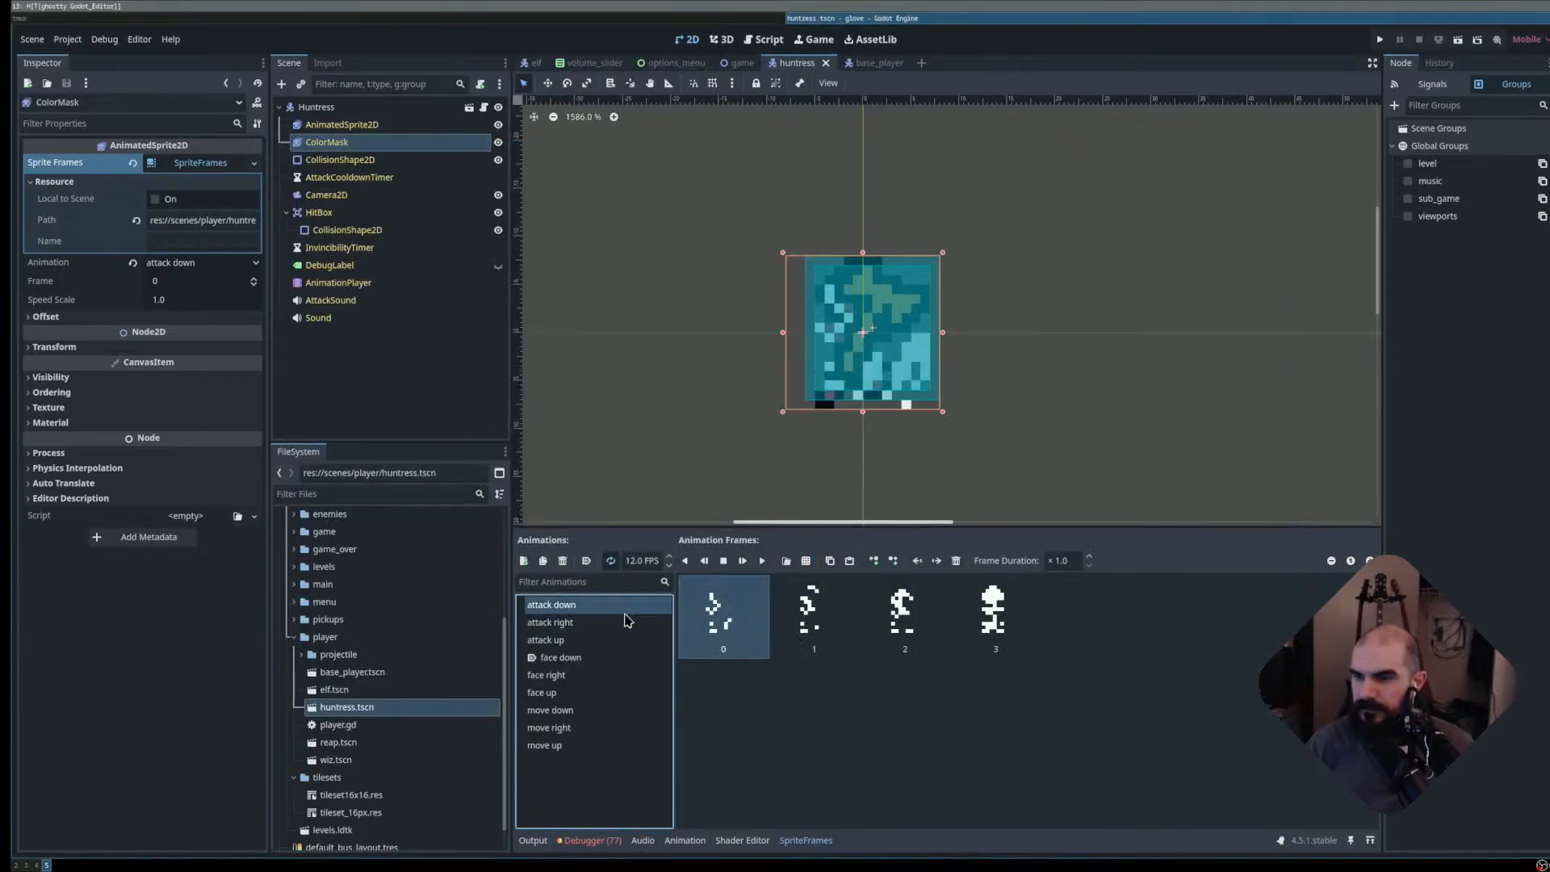
left_click_drag(727, 622, 997, 683)
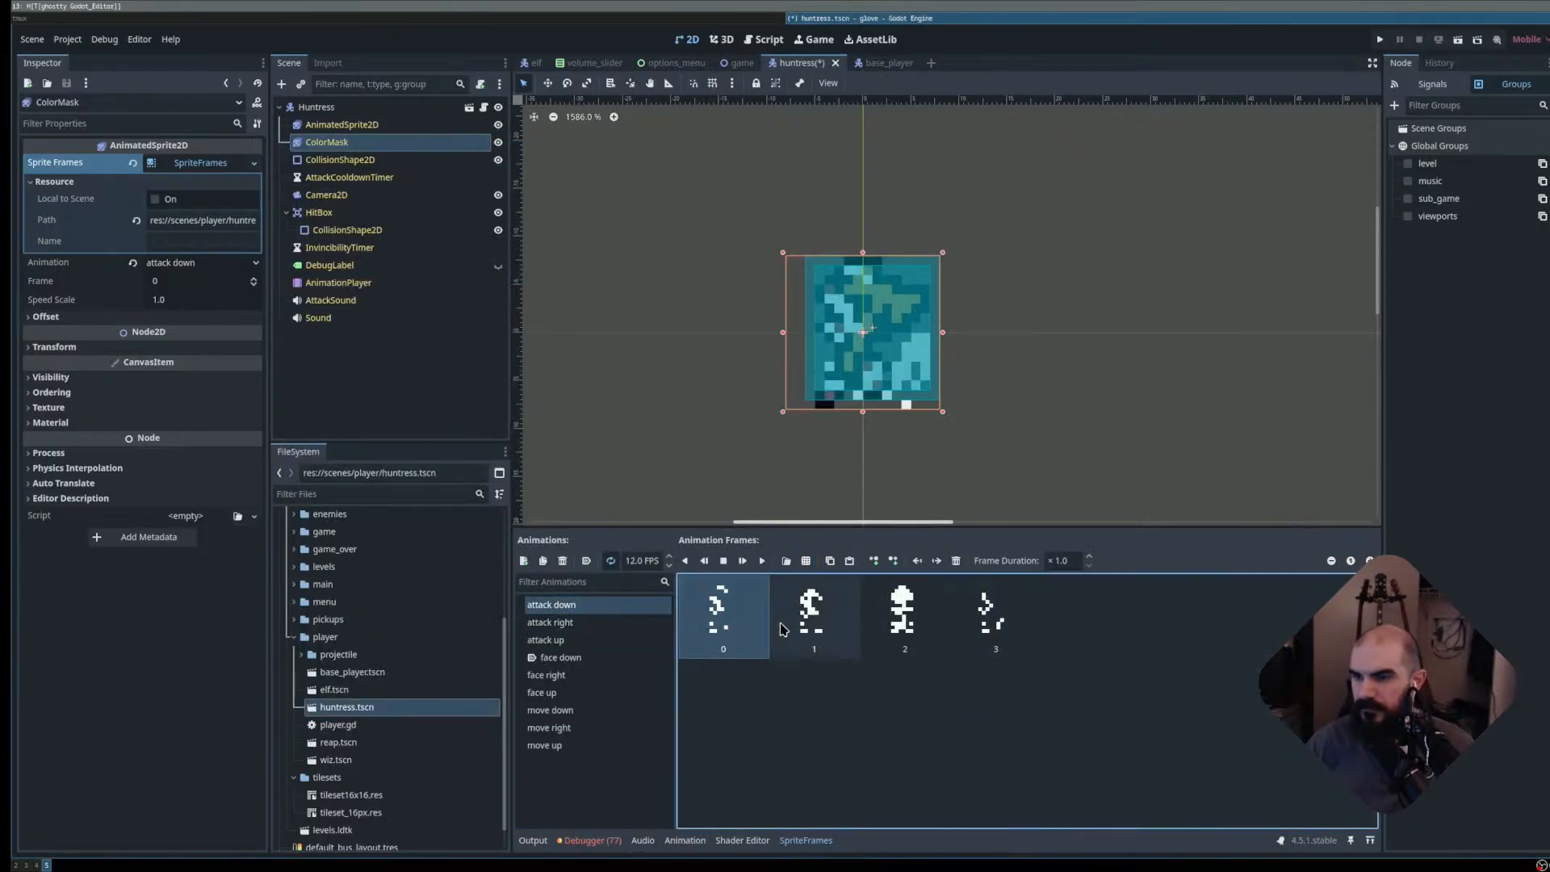
key("Delete")
key("Delete")
key("Delete")
key("Delete")
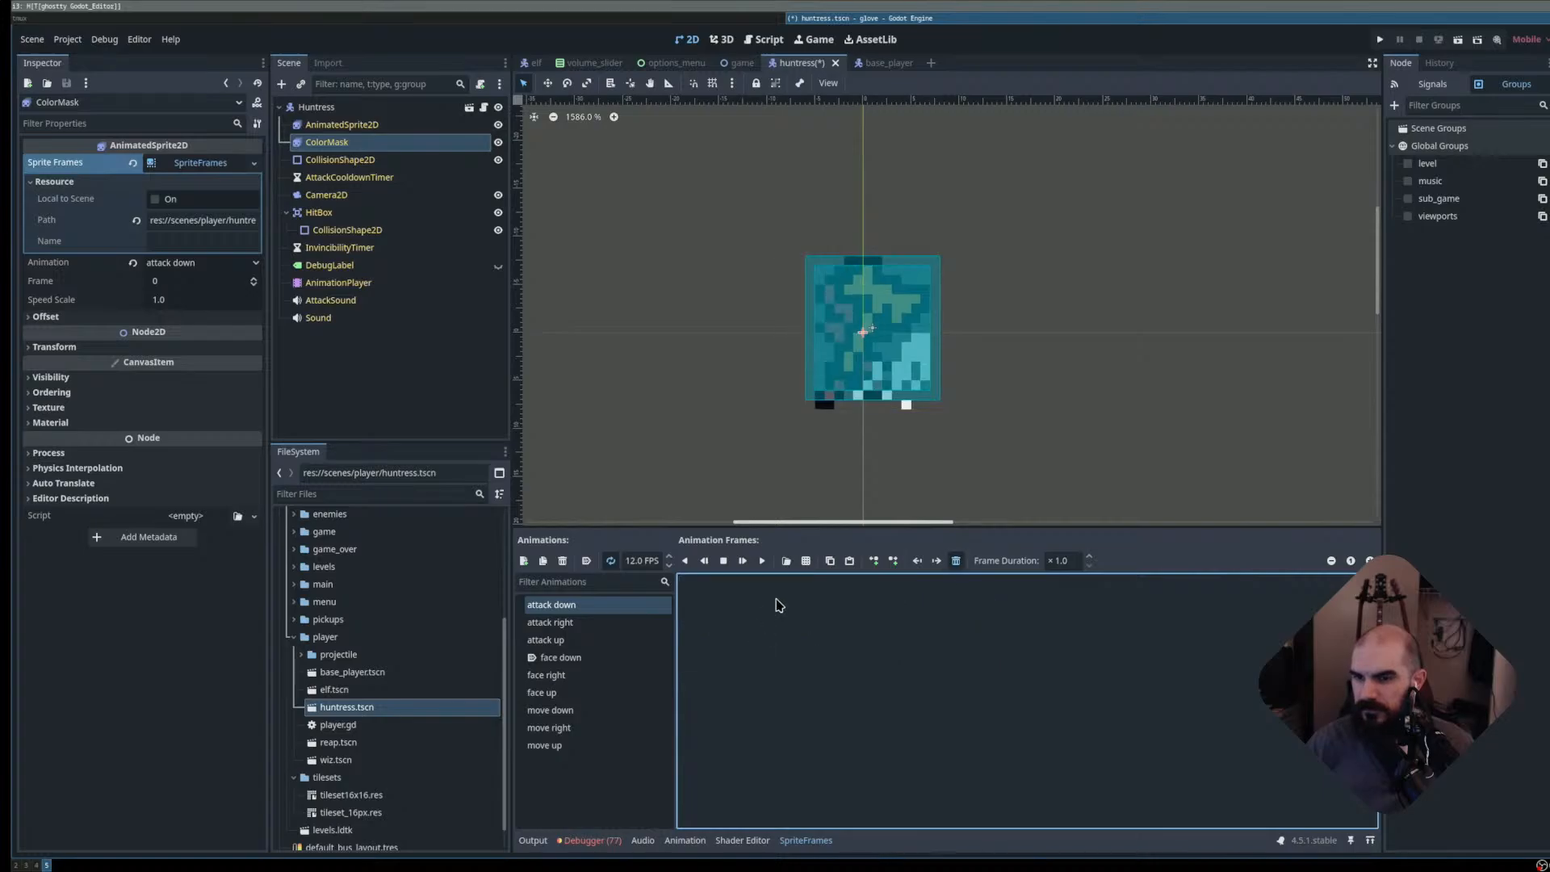
left_click(806, 562)
double_click(749, 295)
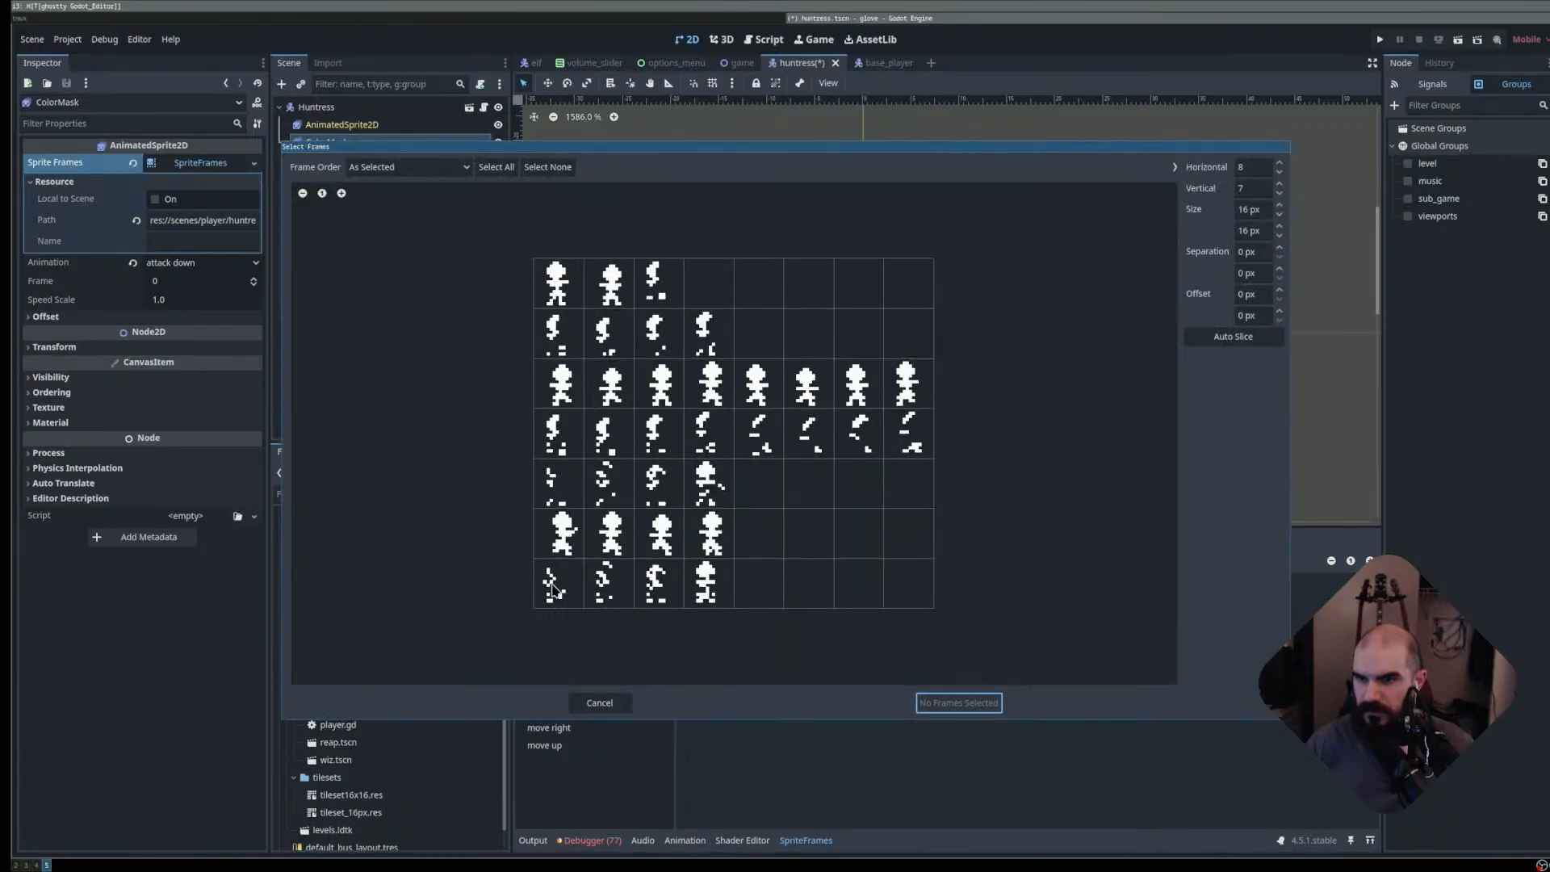
left_click_drag(552, 587, 690, 590)
left_click(961, 702)
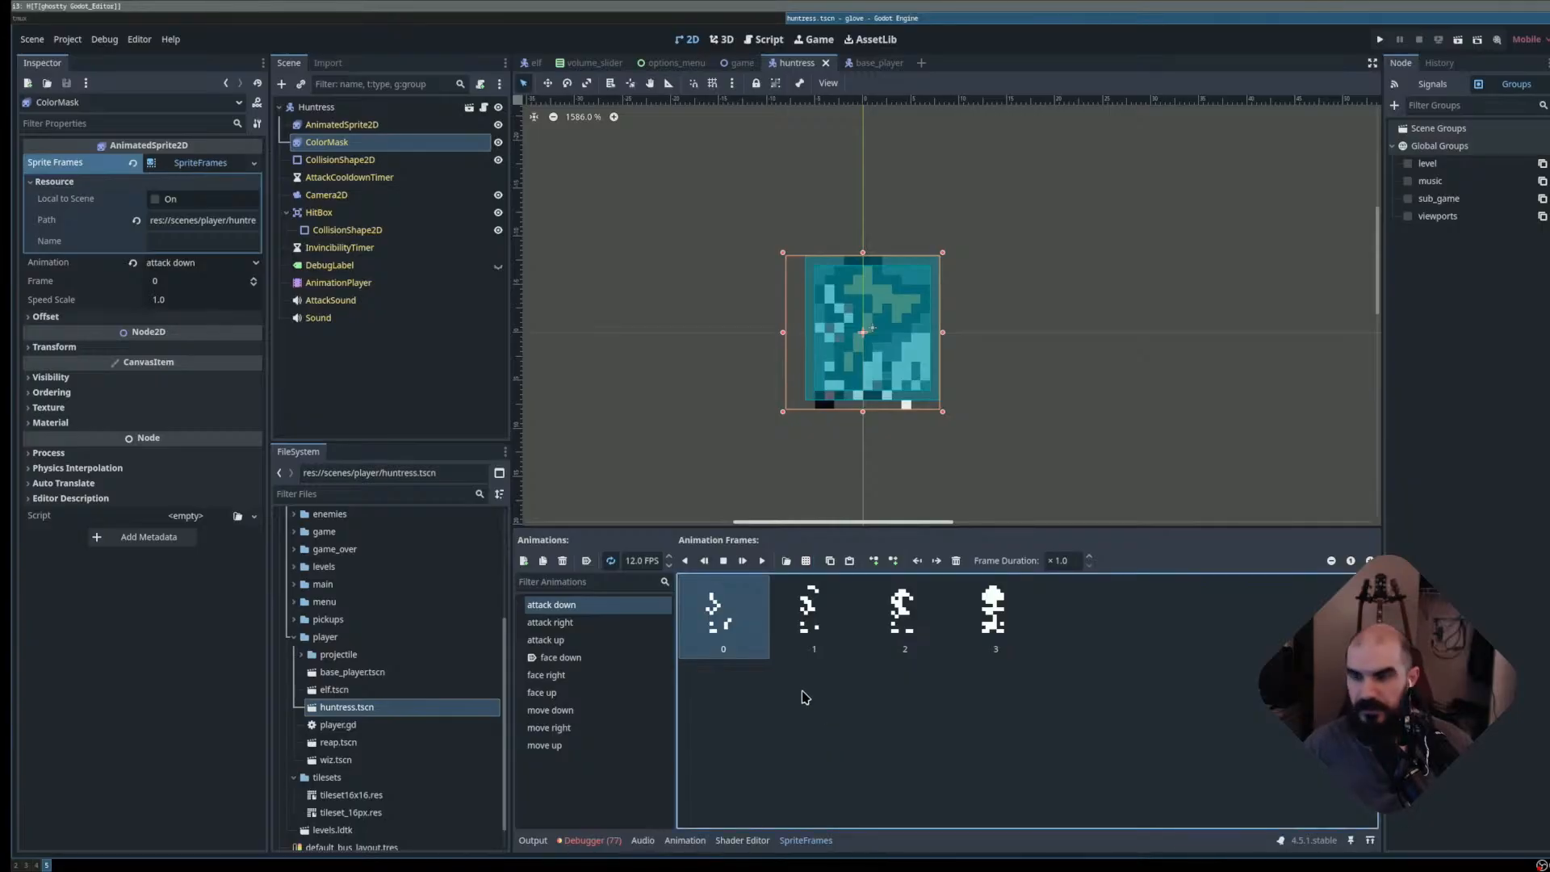
- Run the project and start a game with the huntress in purple
key("F5")
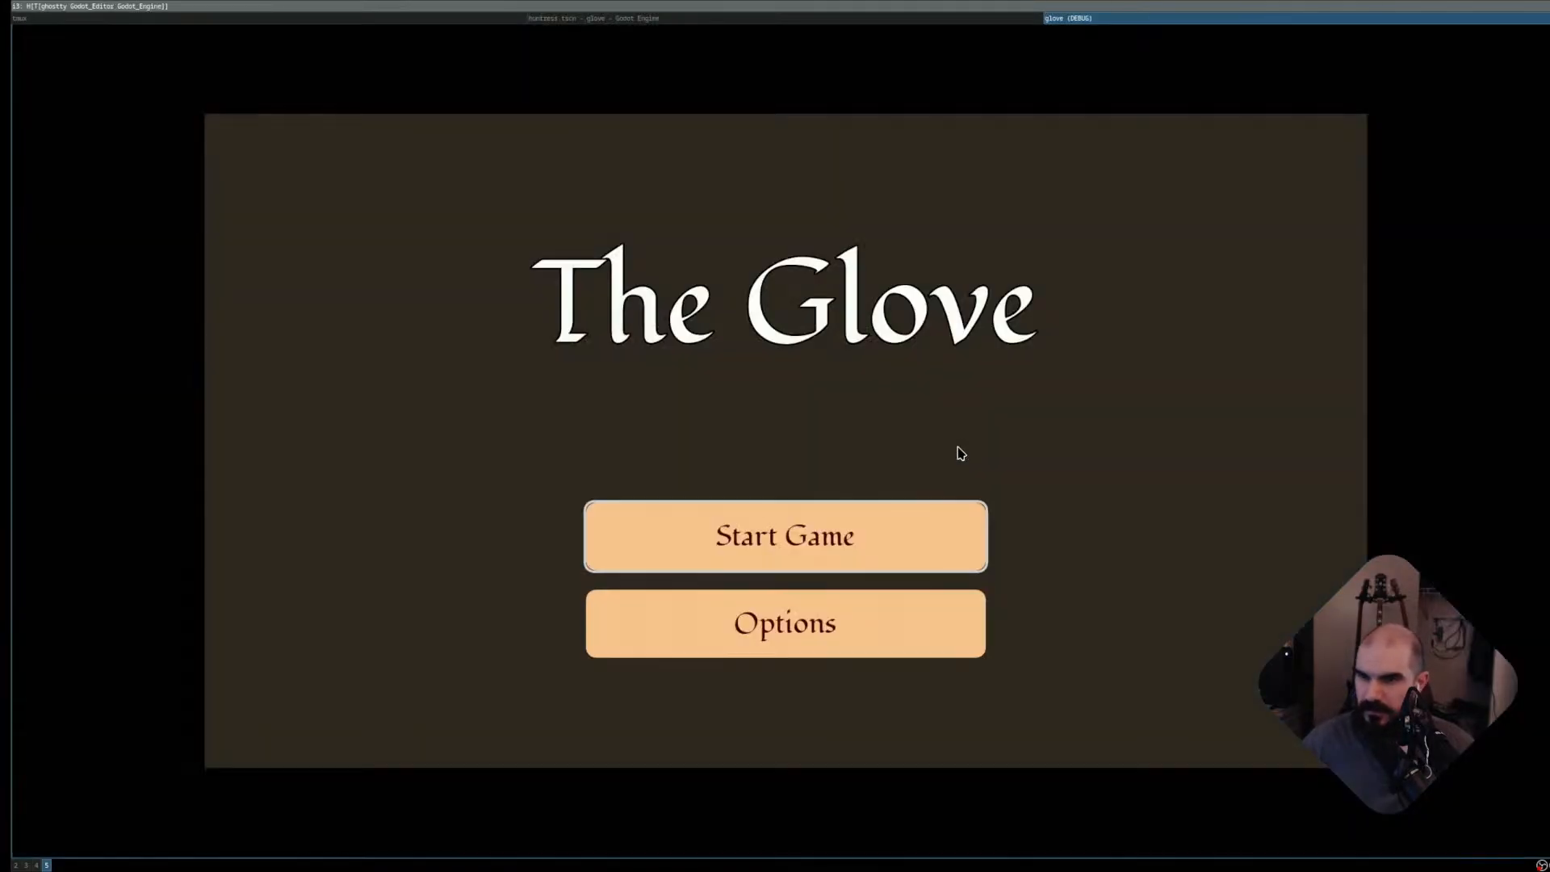
key("Return")
key("Right")
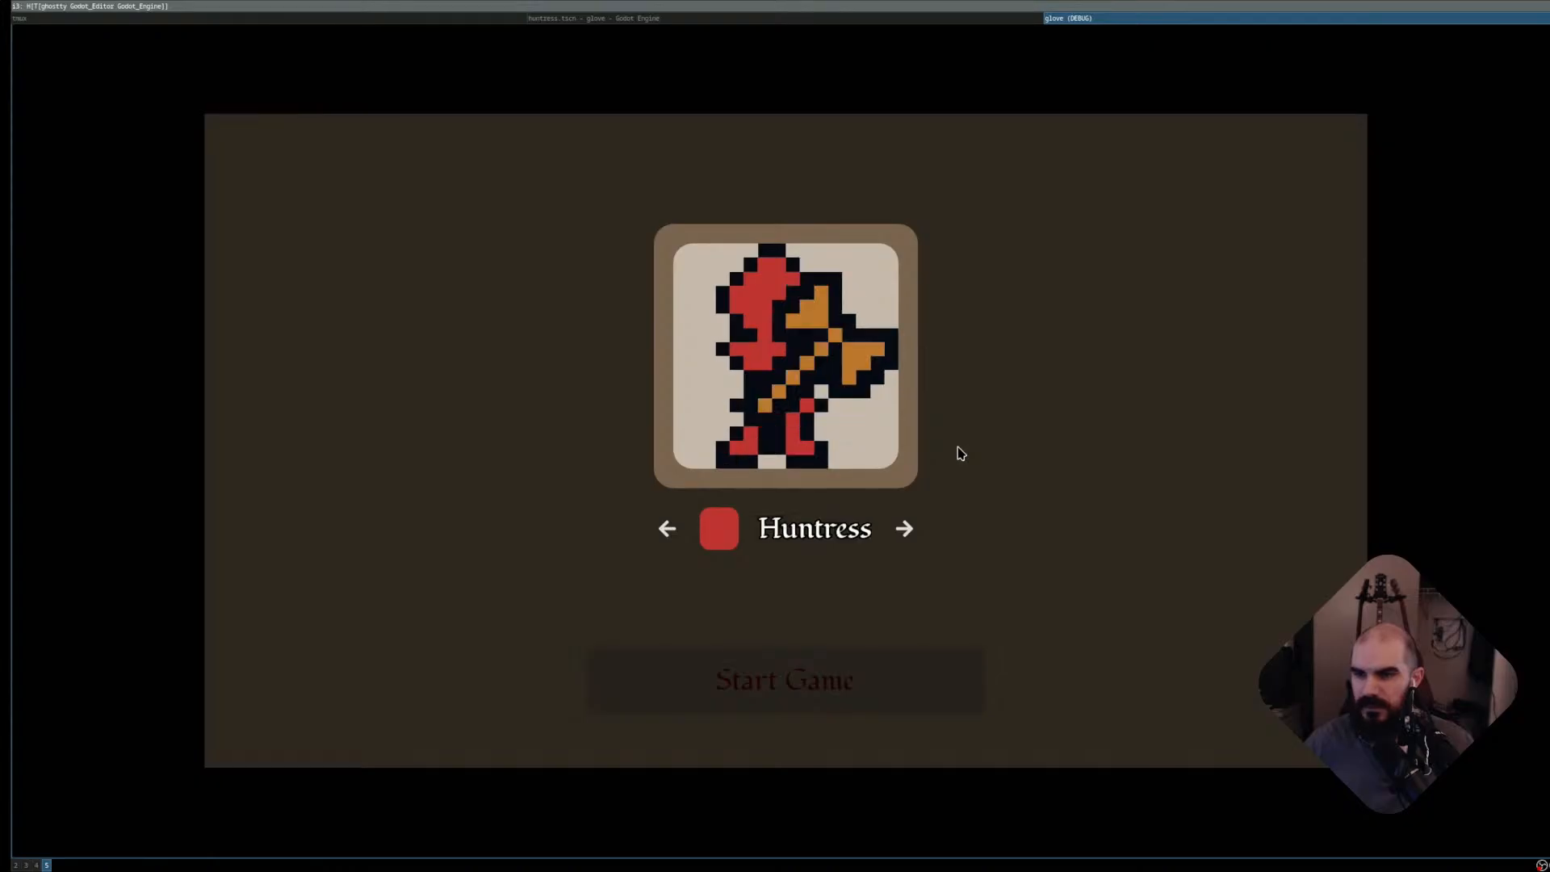
key("Down")
key("Return")
key("Return")
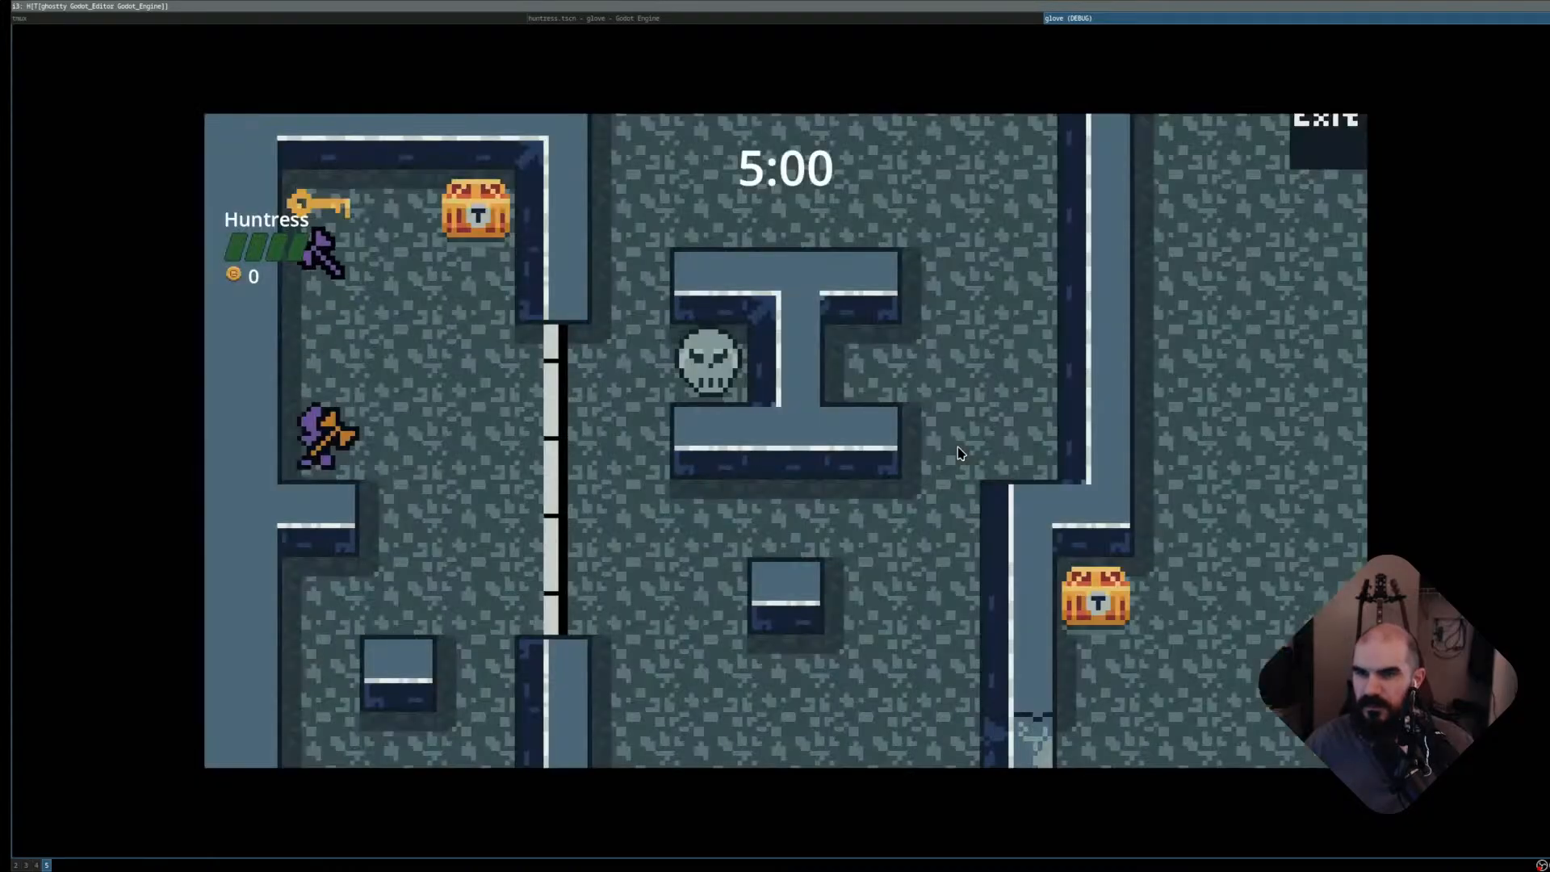
- Test the huntress's right, down and up attacks in the level while collecting the key and opening the nearby chest
key("Right")
key("space")
key("space")
key("space")
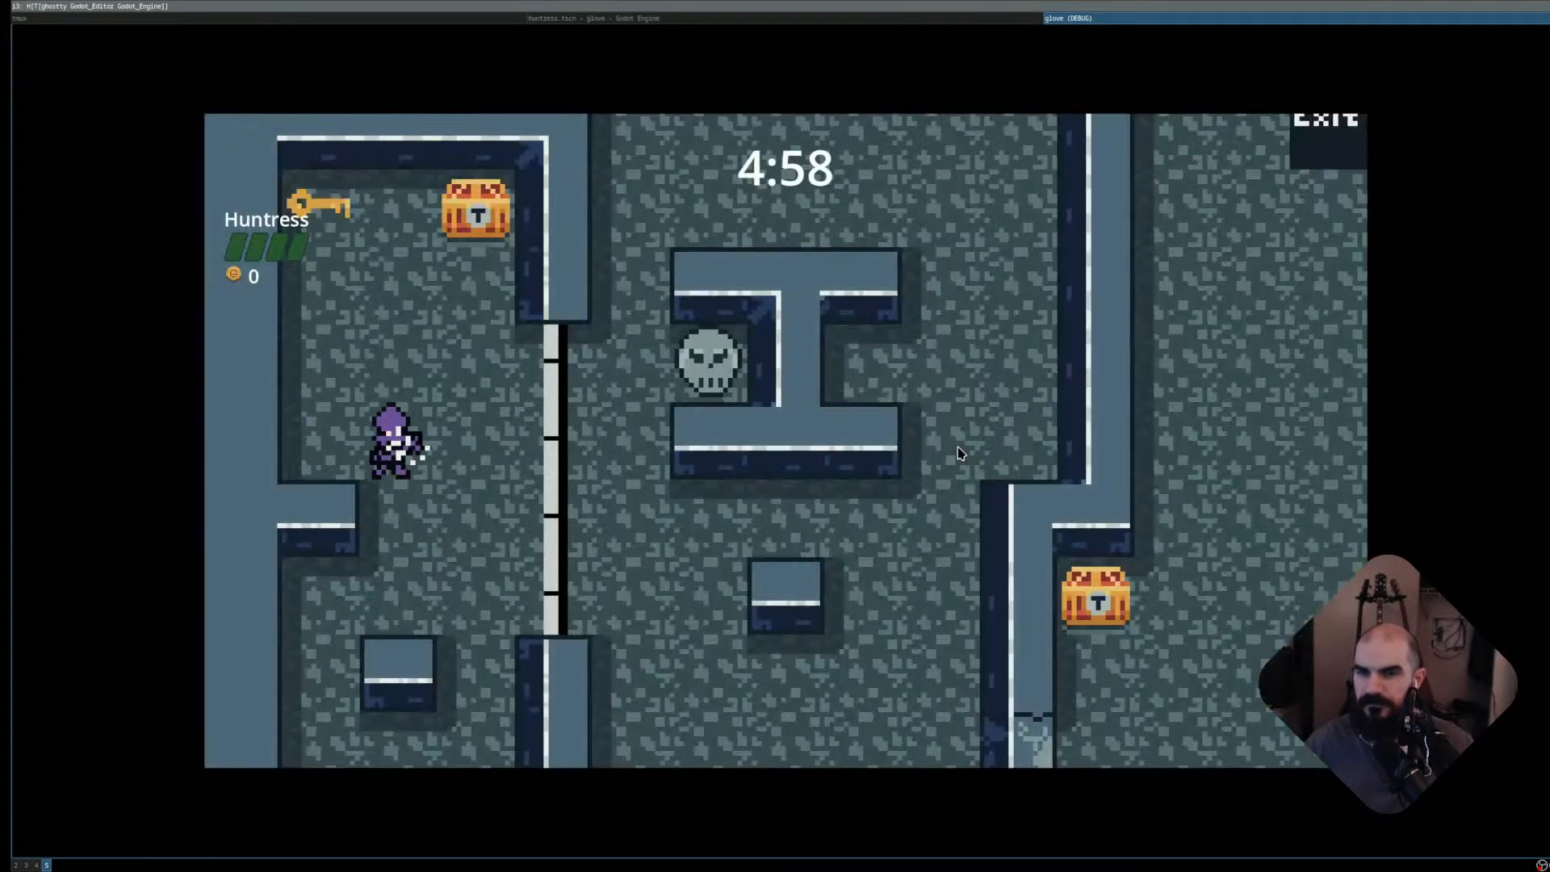
key("Down")
key("space")
key("space")
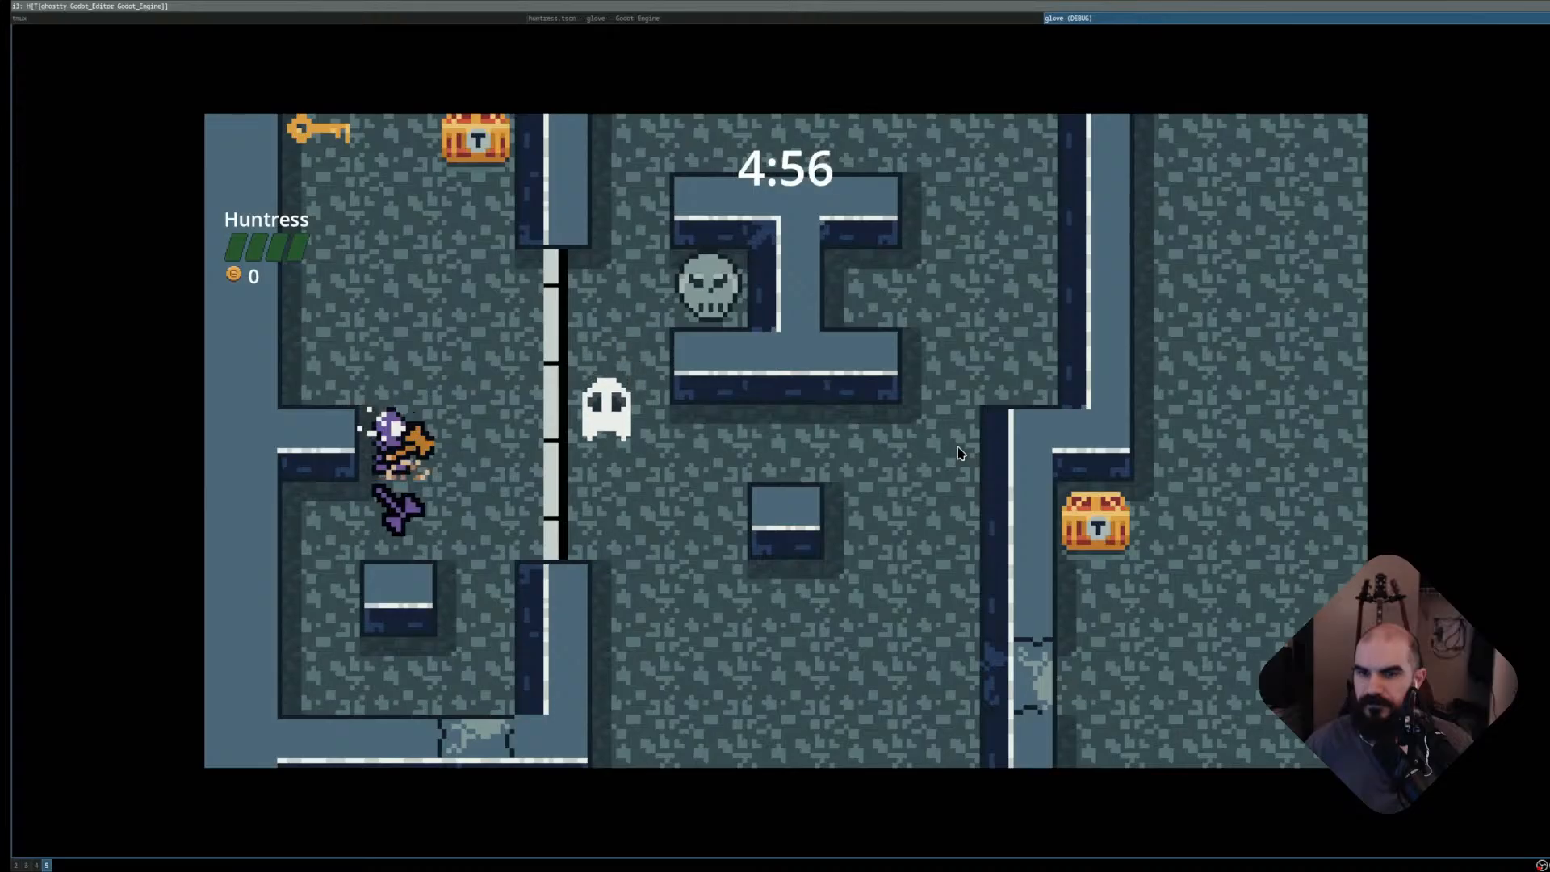
key("Up")
key("space")
key("Up")
key("Right")
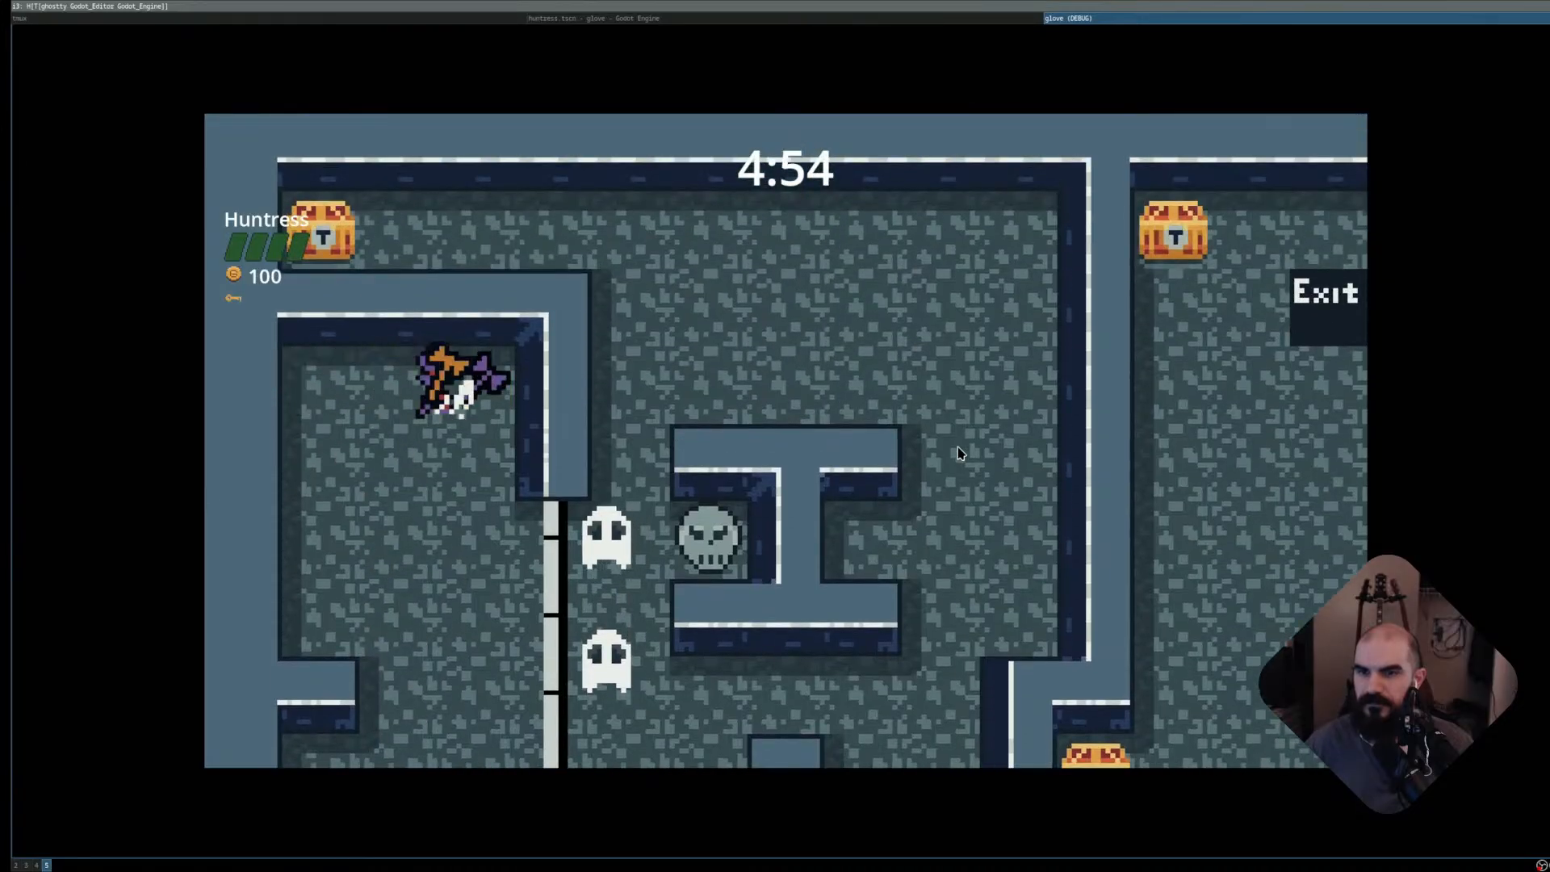
- Throw axes left, right and repeatedly downward to examine the huntress's color mask during each attack
key("Right")
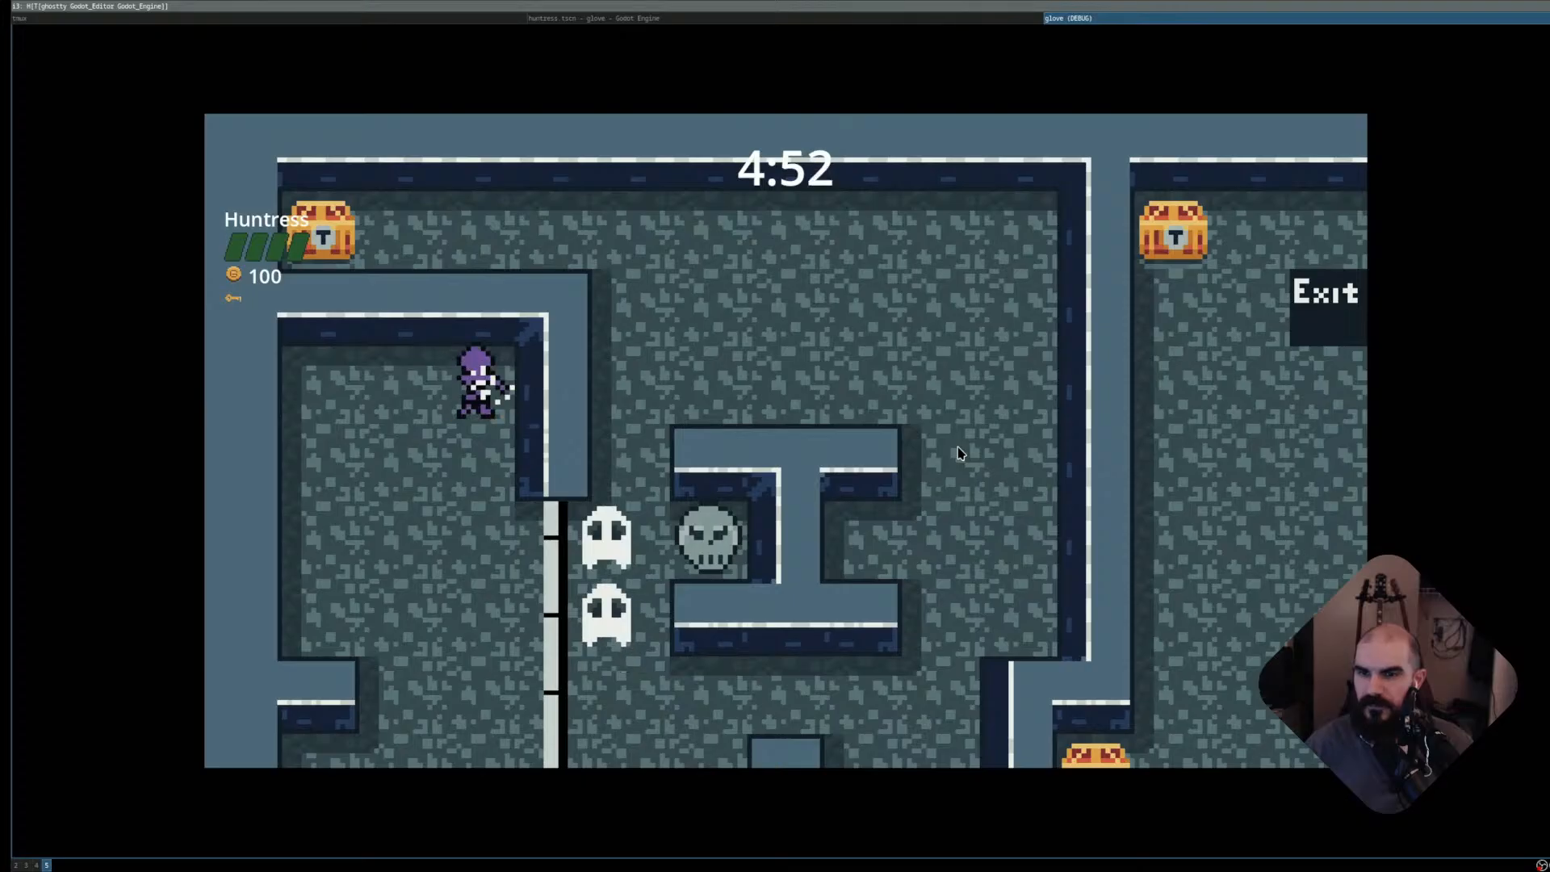
key("Left")
key("space")
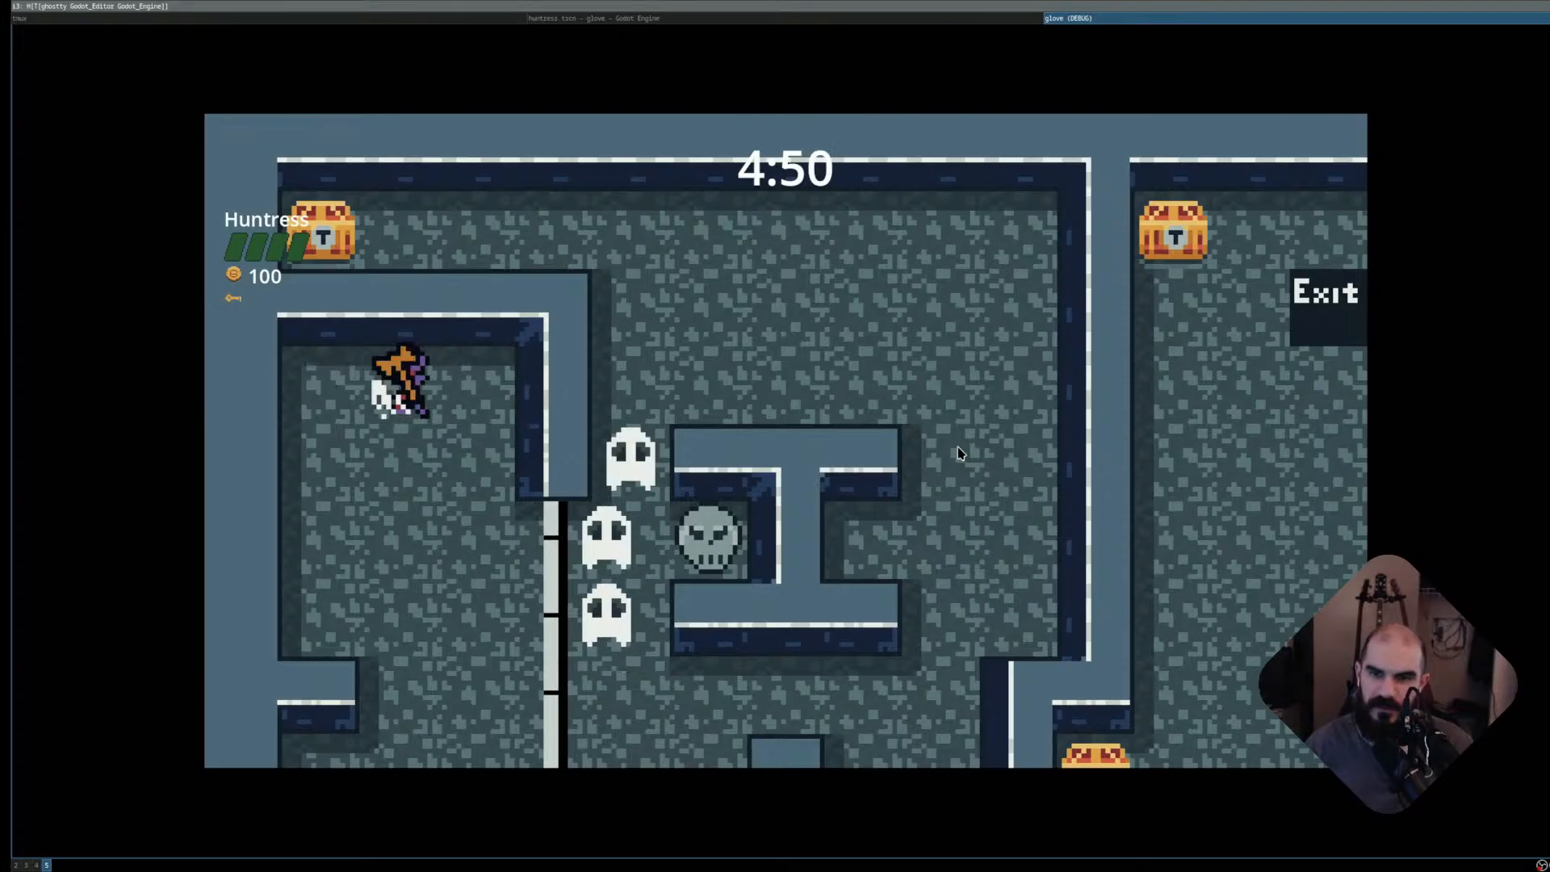
key("Right")
key("space")
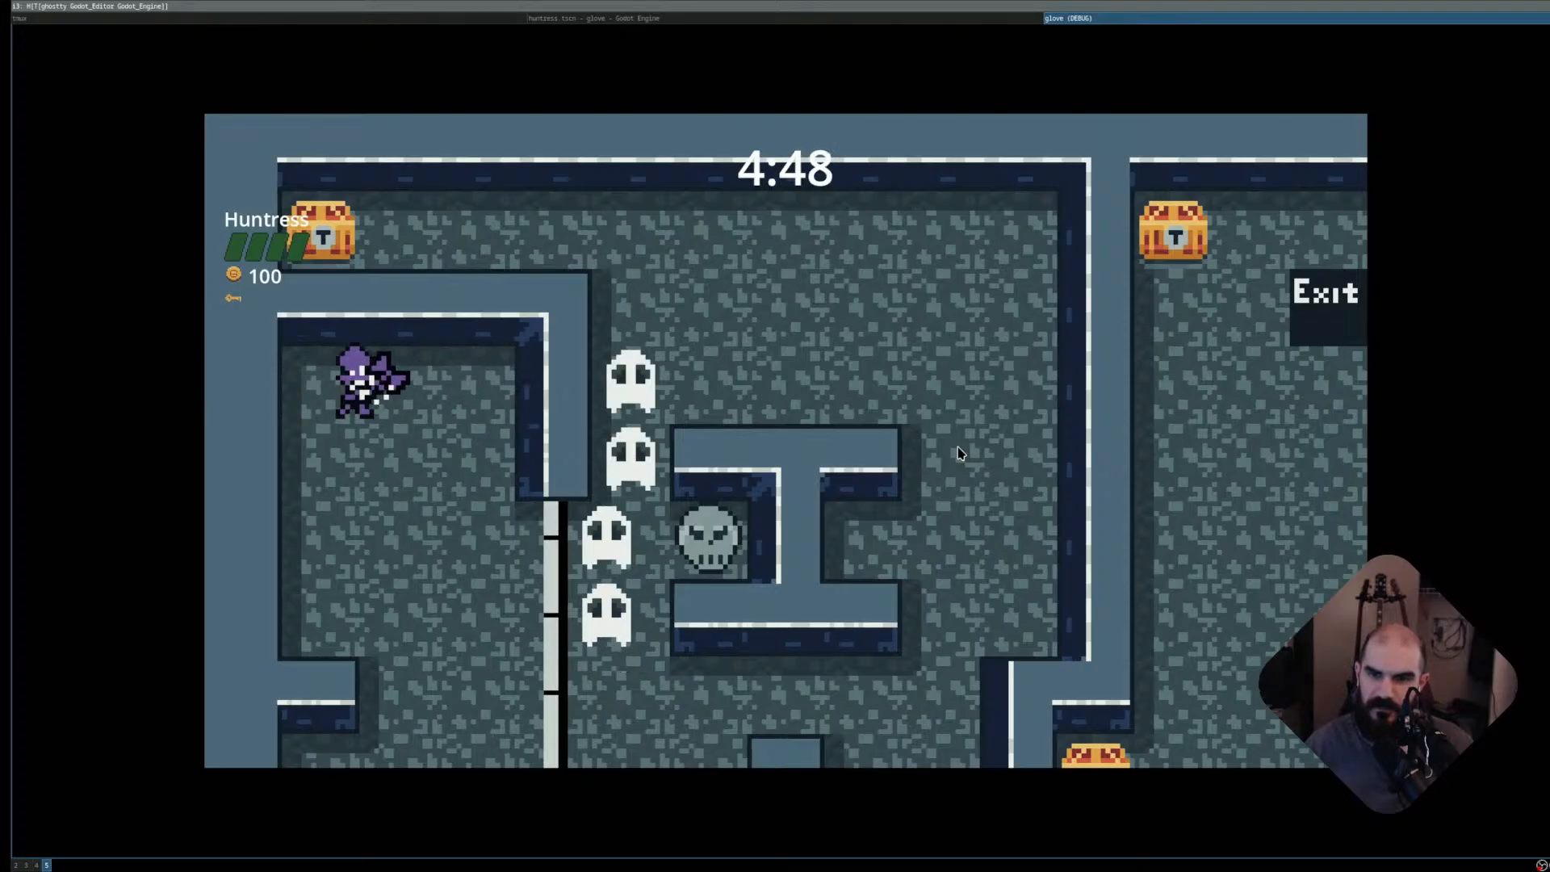
key("Right")
key("Down")
key("space")
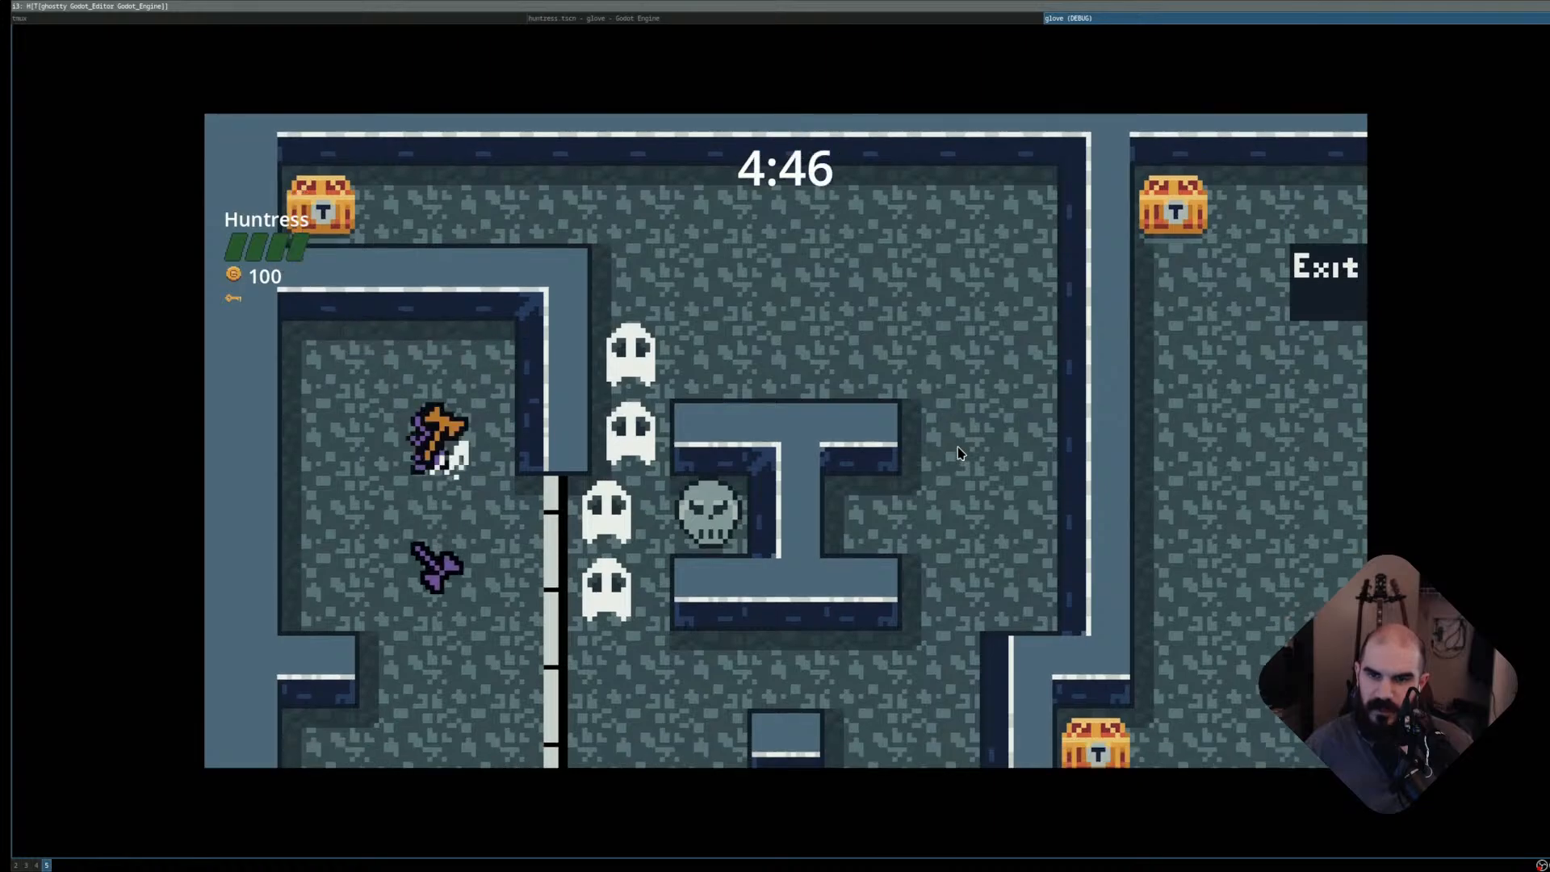
key("space")
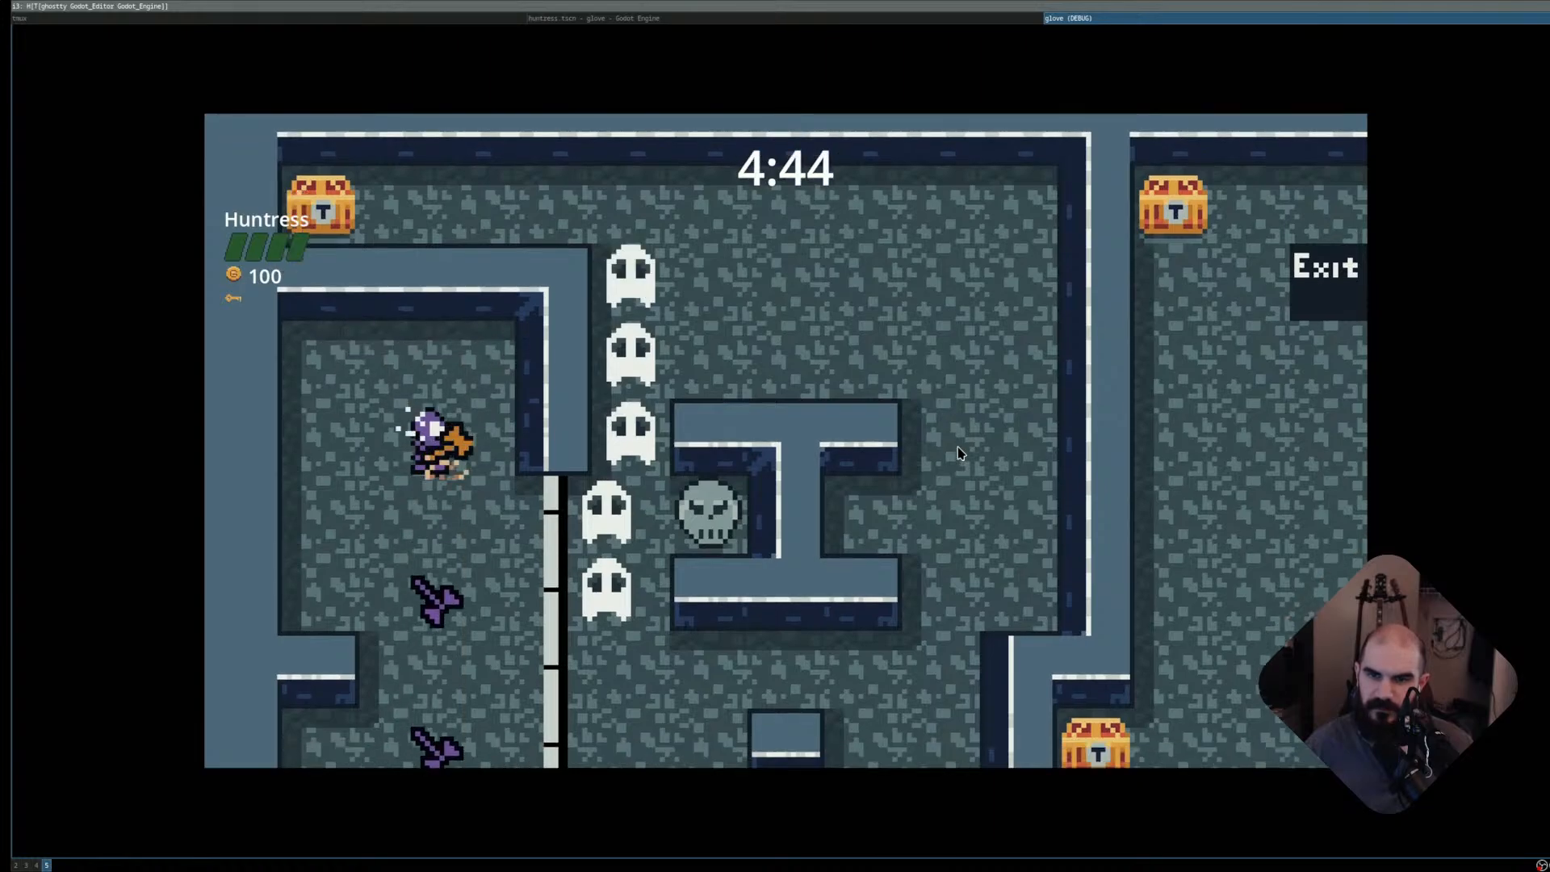
key("space")
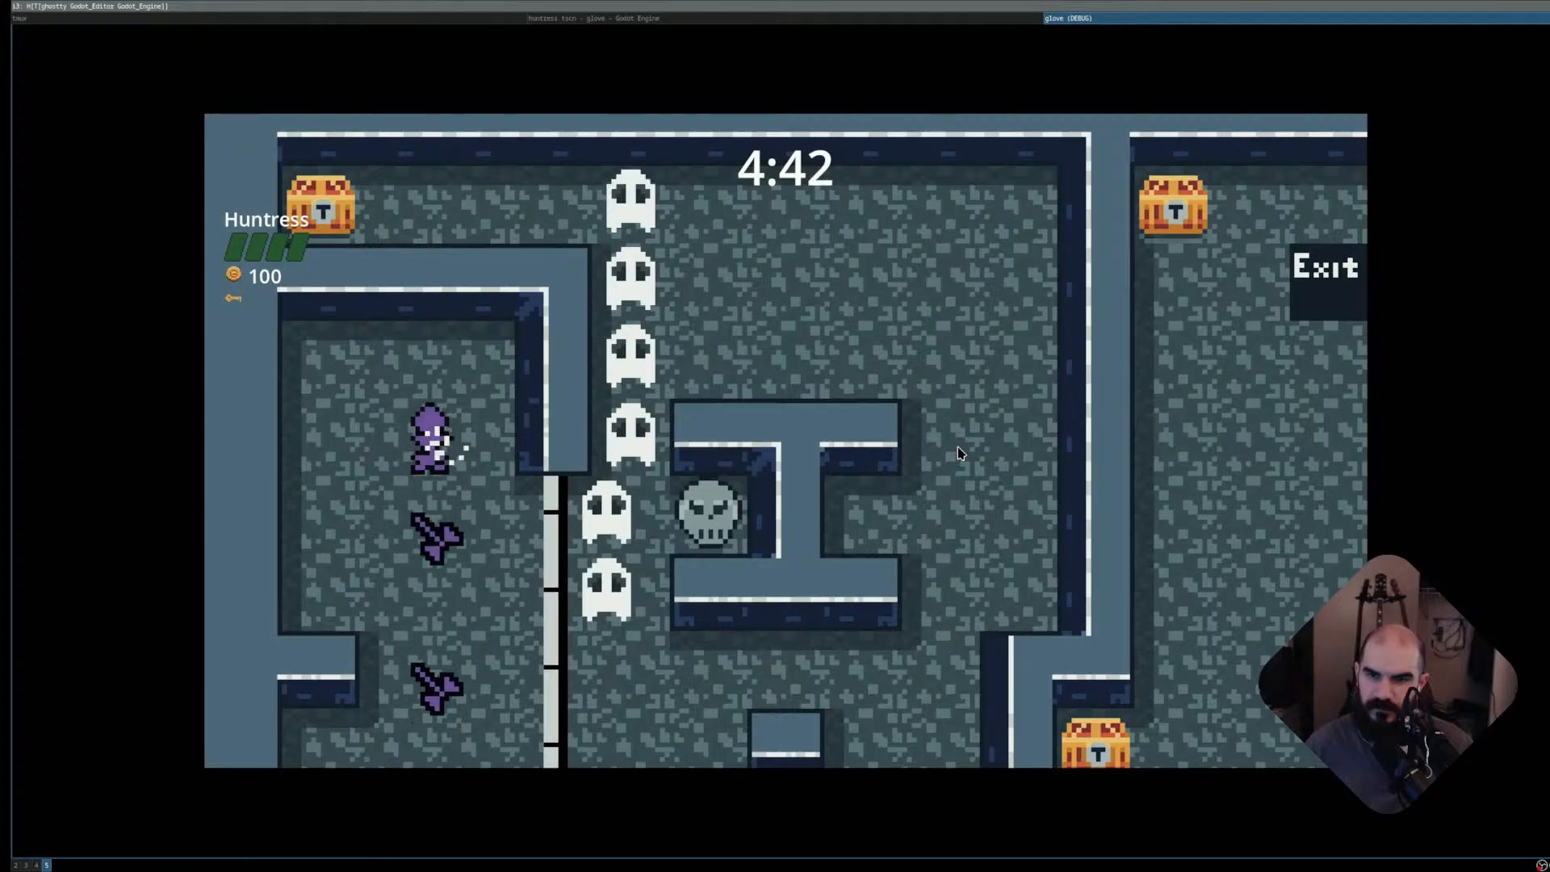
- Check the huntress's attack up and attack right colors once more and quit the running game
key("Up")
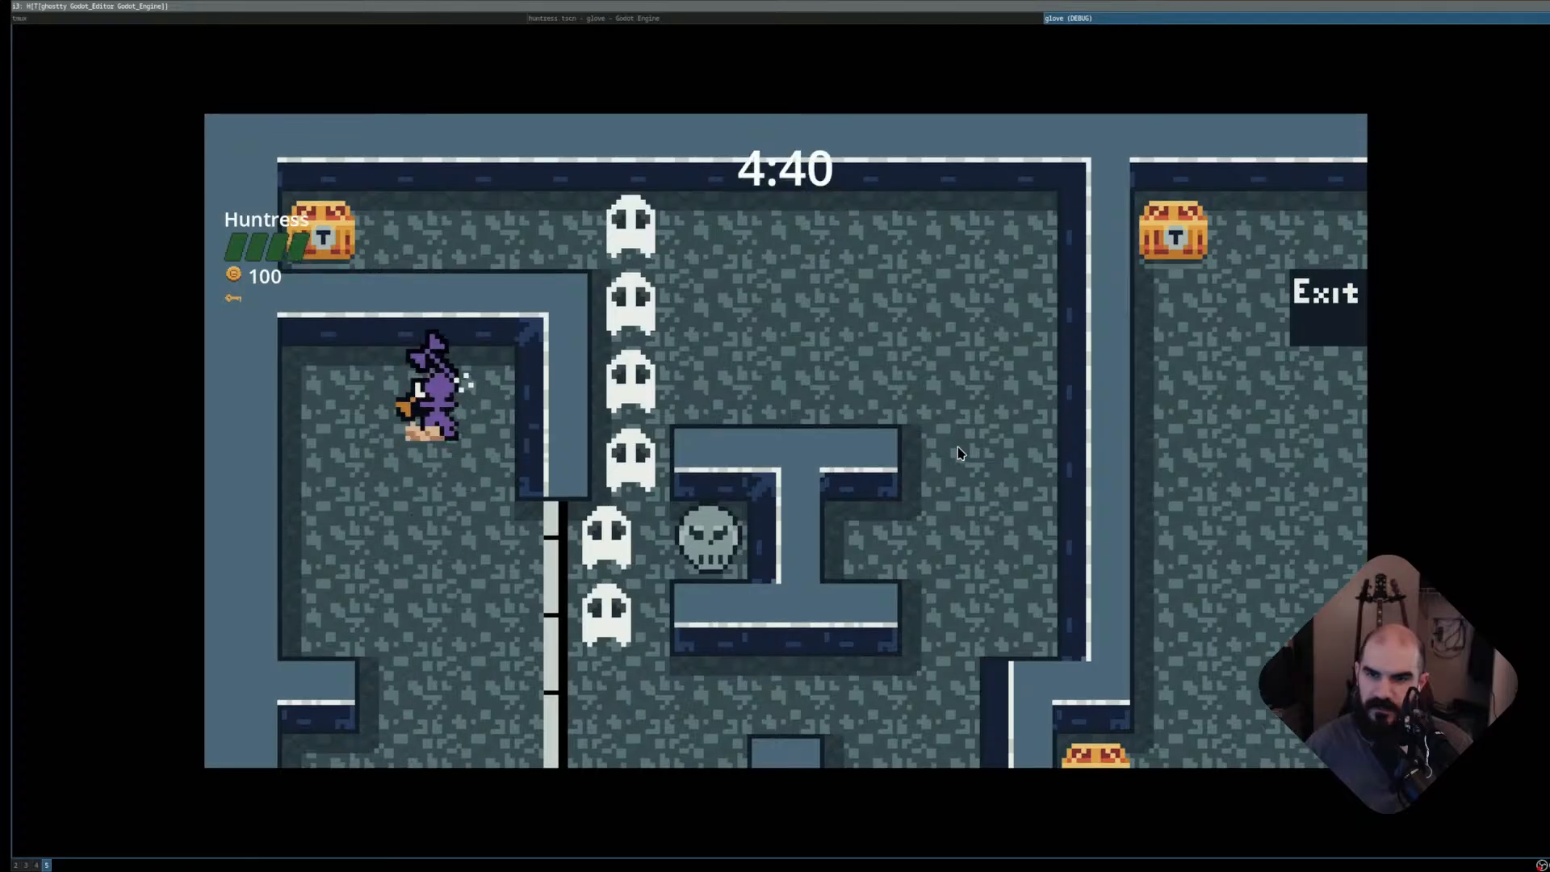
key("Down")
key("Left")
key("Up")
key("Right")
key("space")
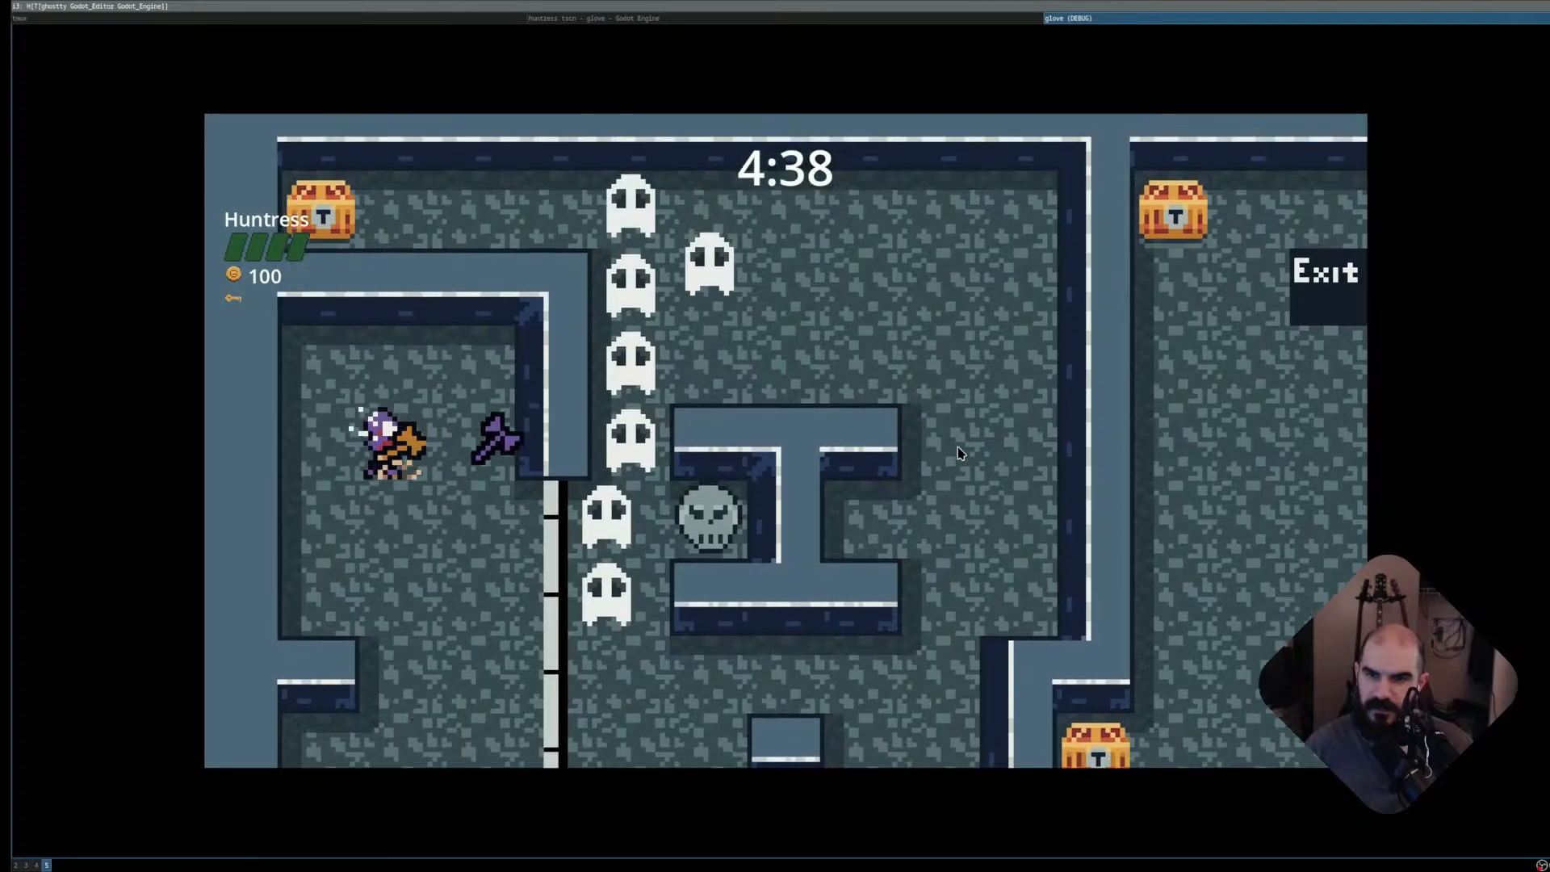
key("super+shift+q")
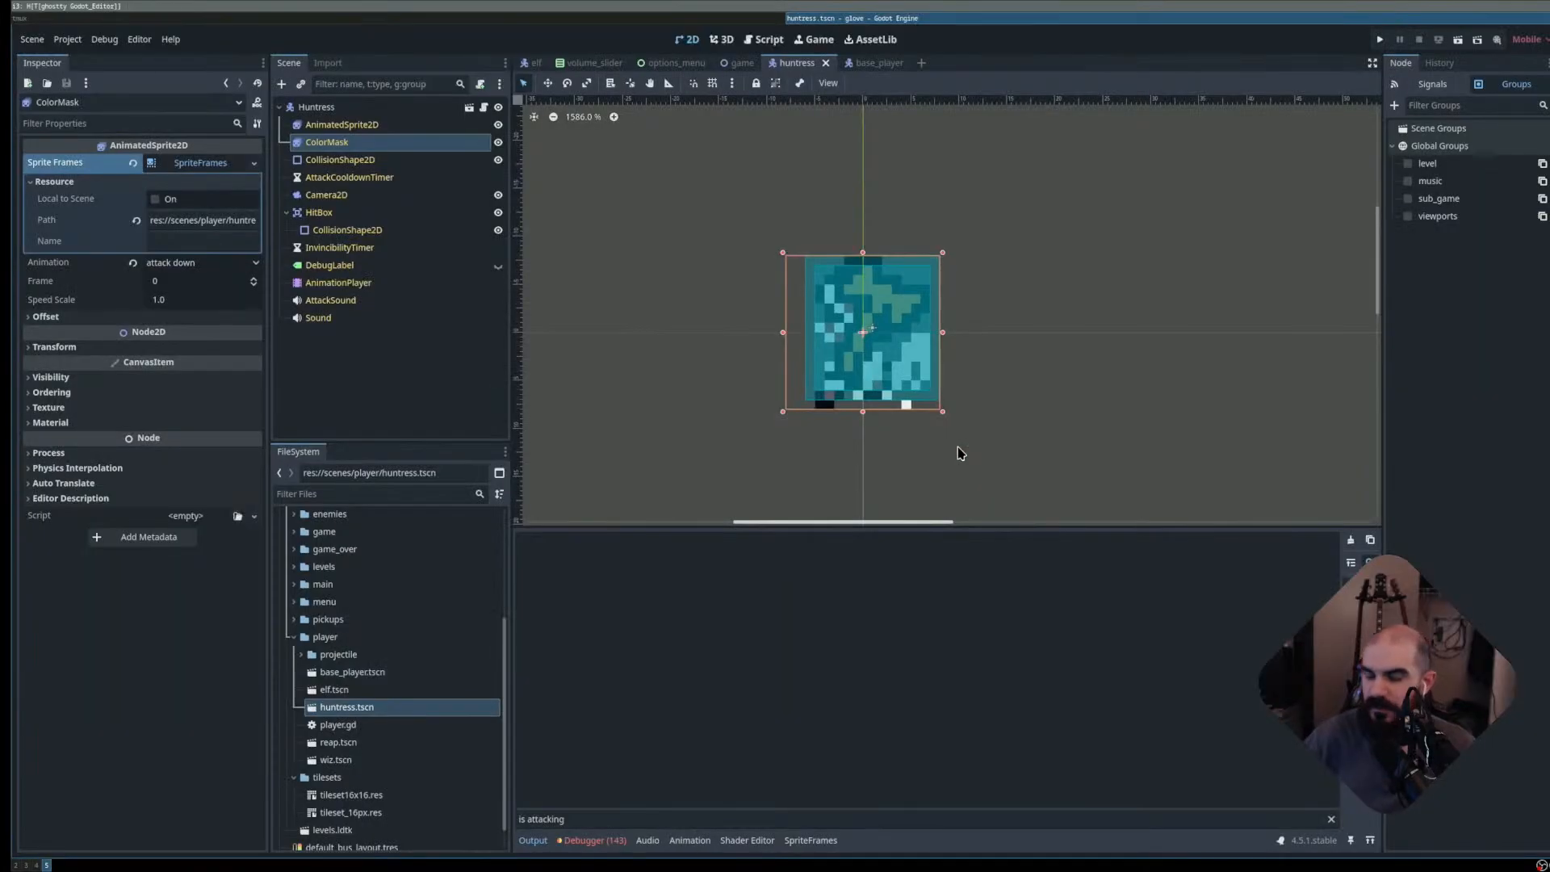
- Switch to huntress.aseprite in Aseprite and hide the weapon and hero layers
key("super+h")
key("super+l")
key("super+h")
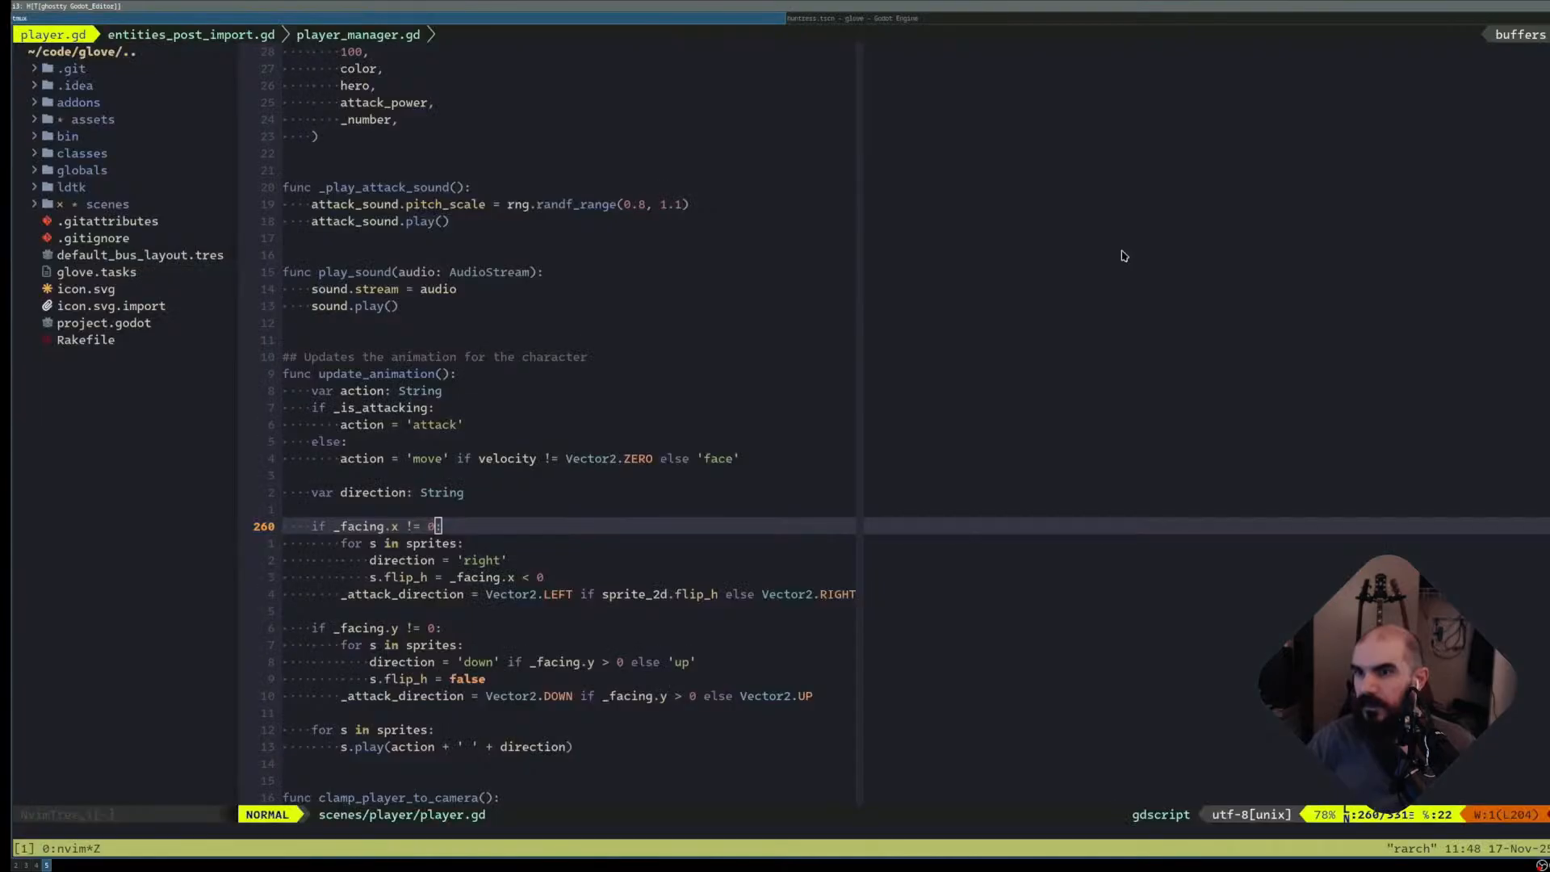
key("super+3")
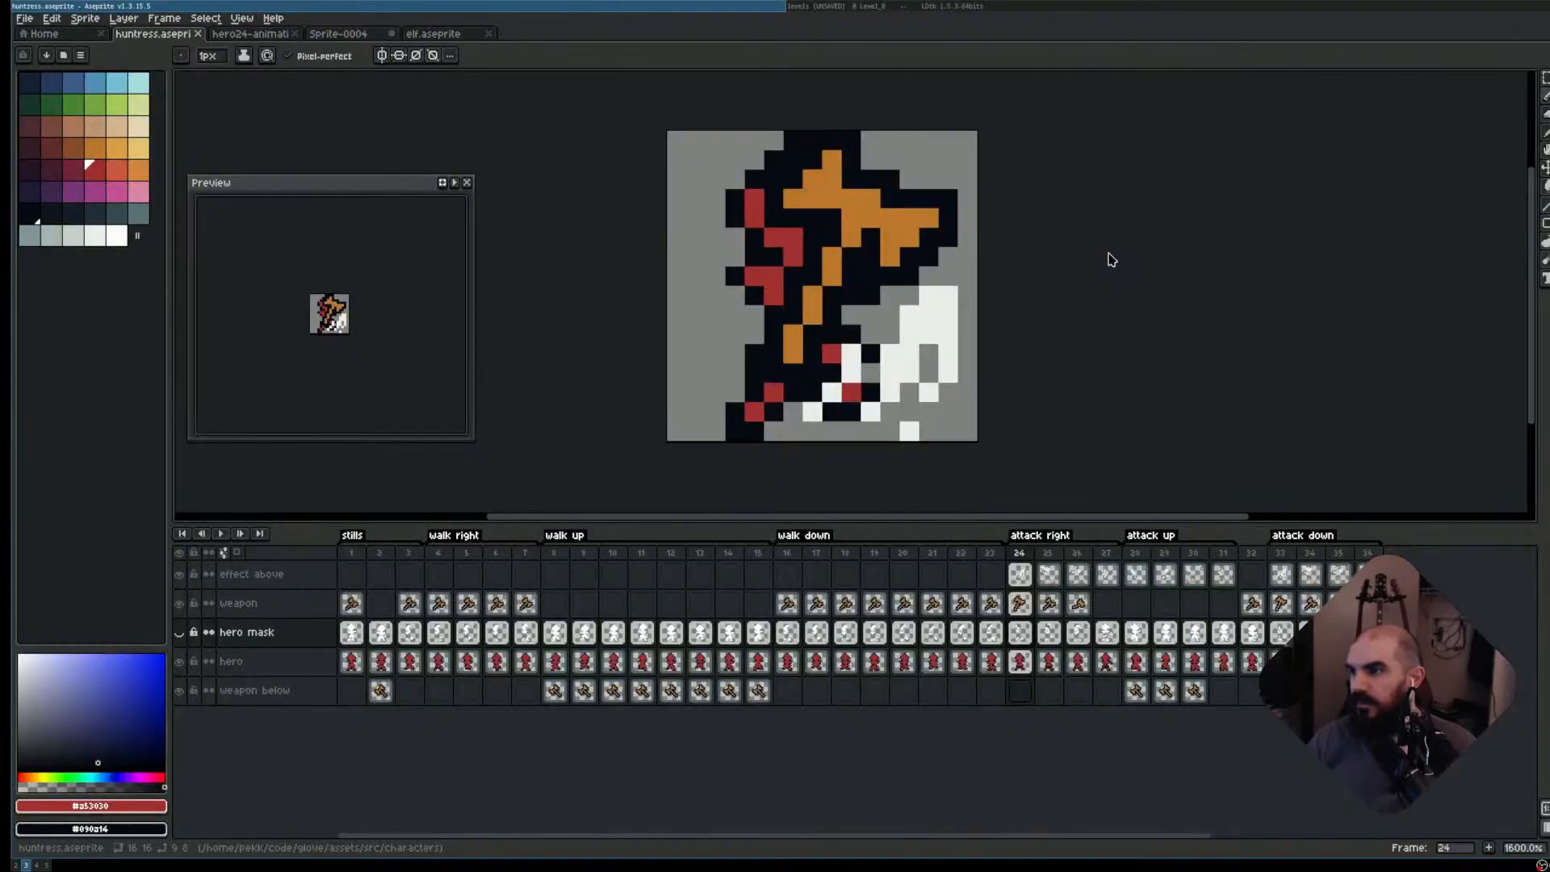
scroll(1006, 329, "down", 2)
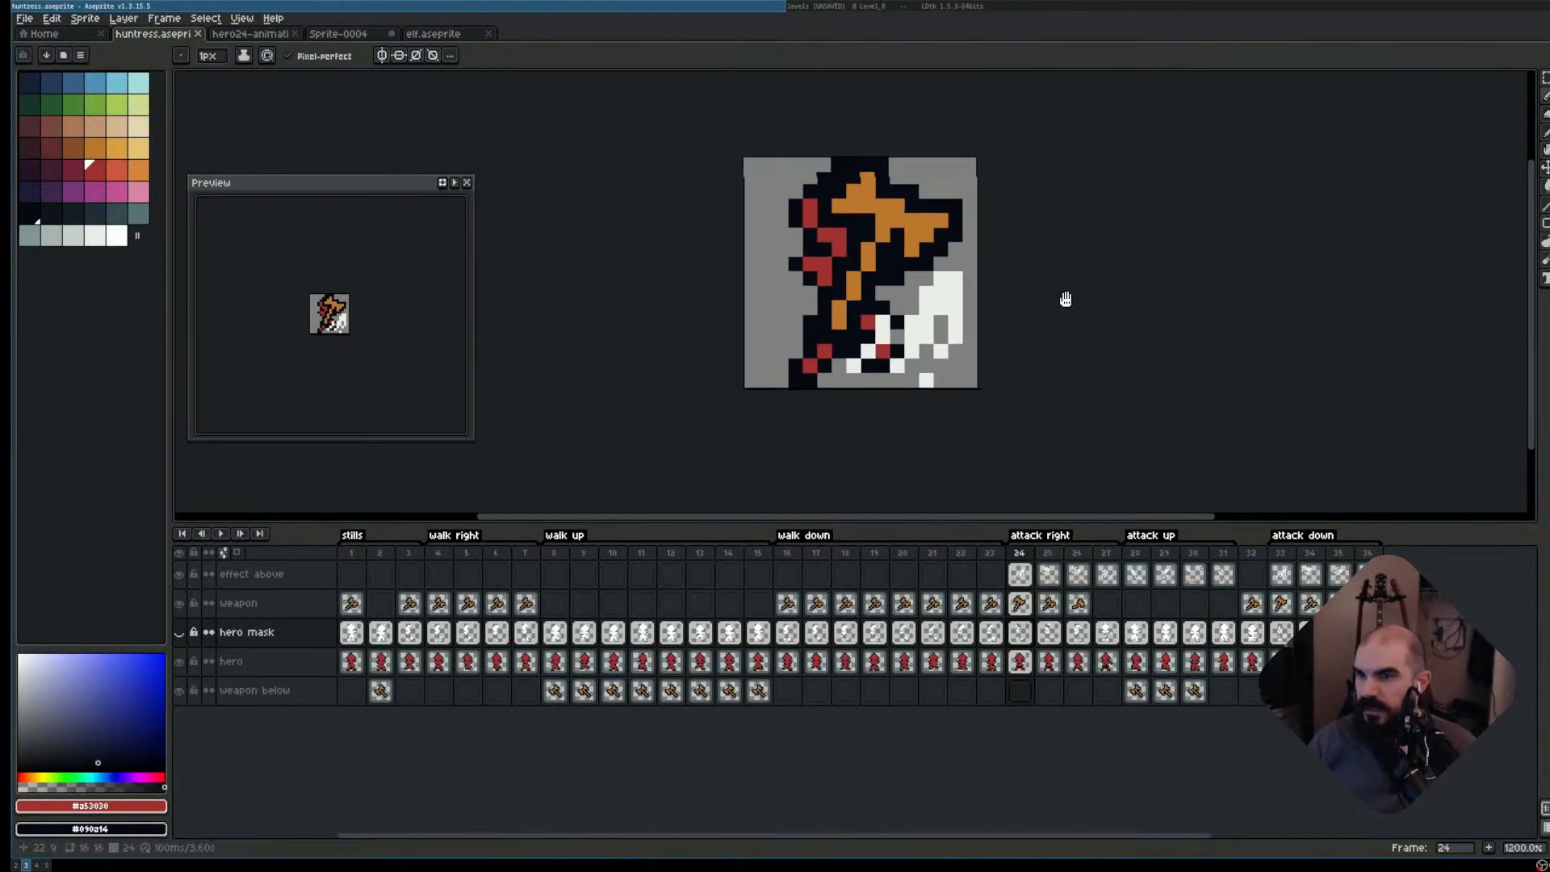
scroll(1049, 340, "up", 1)
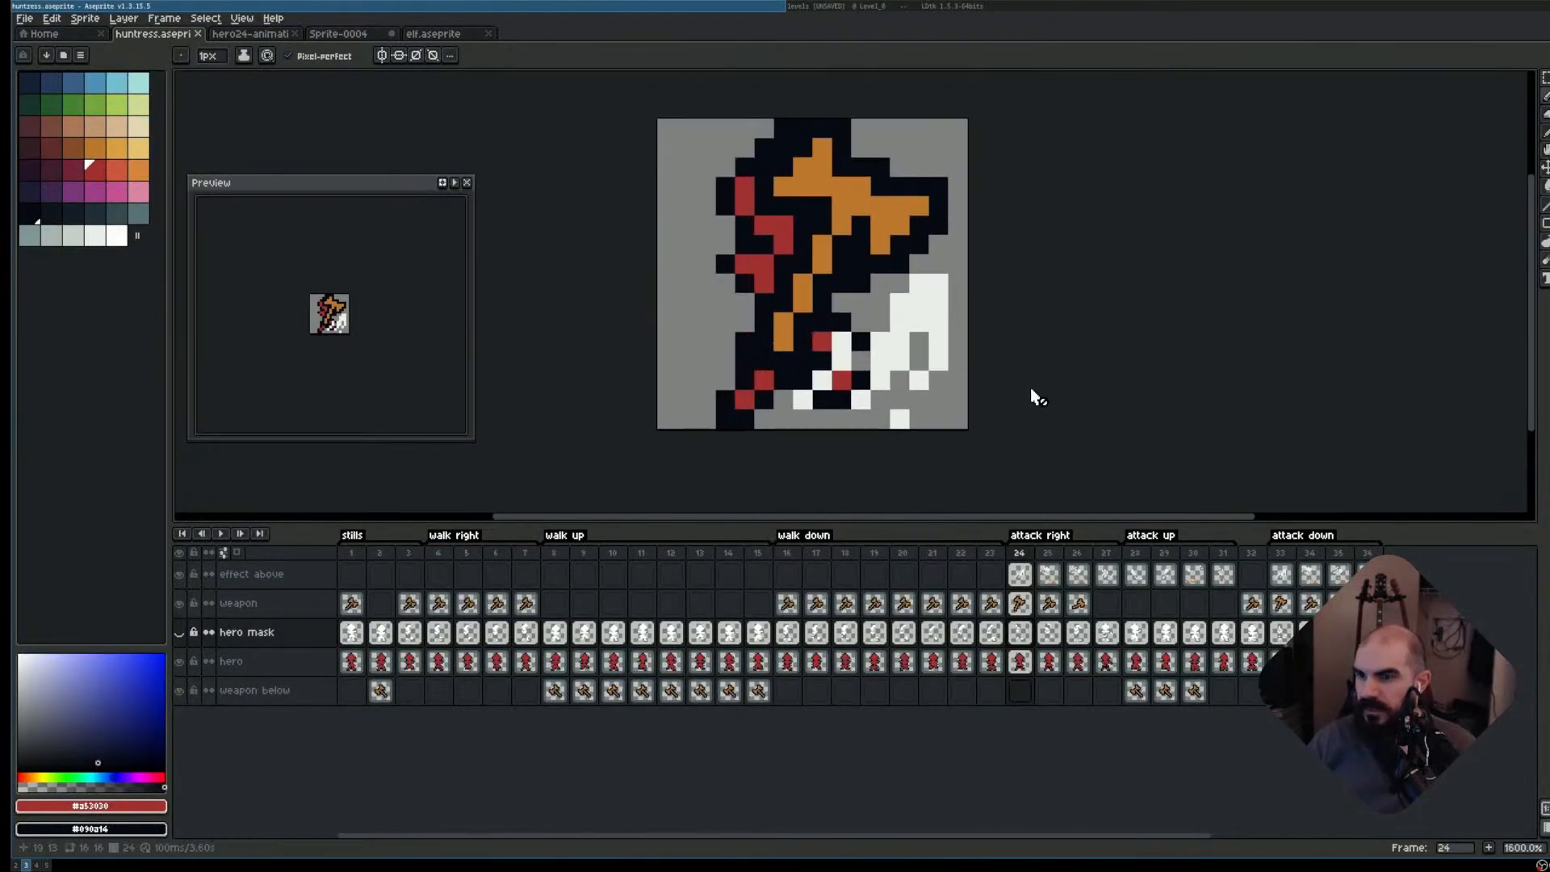
left_click(180, 604)
left_click(179, 662)
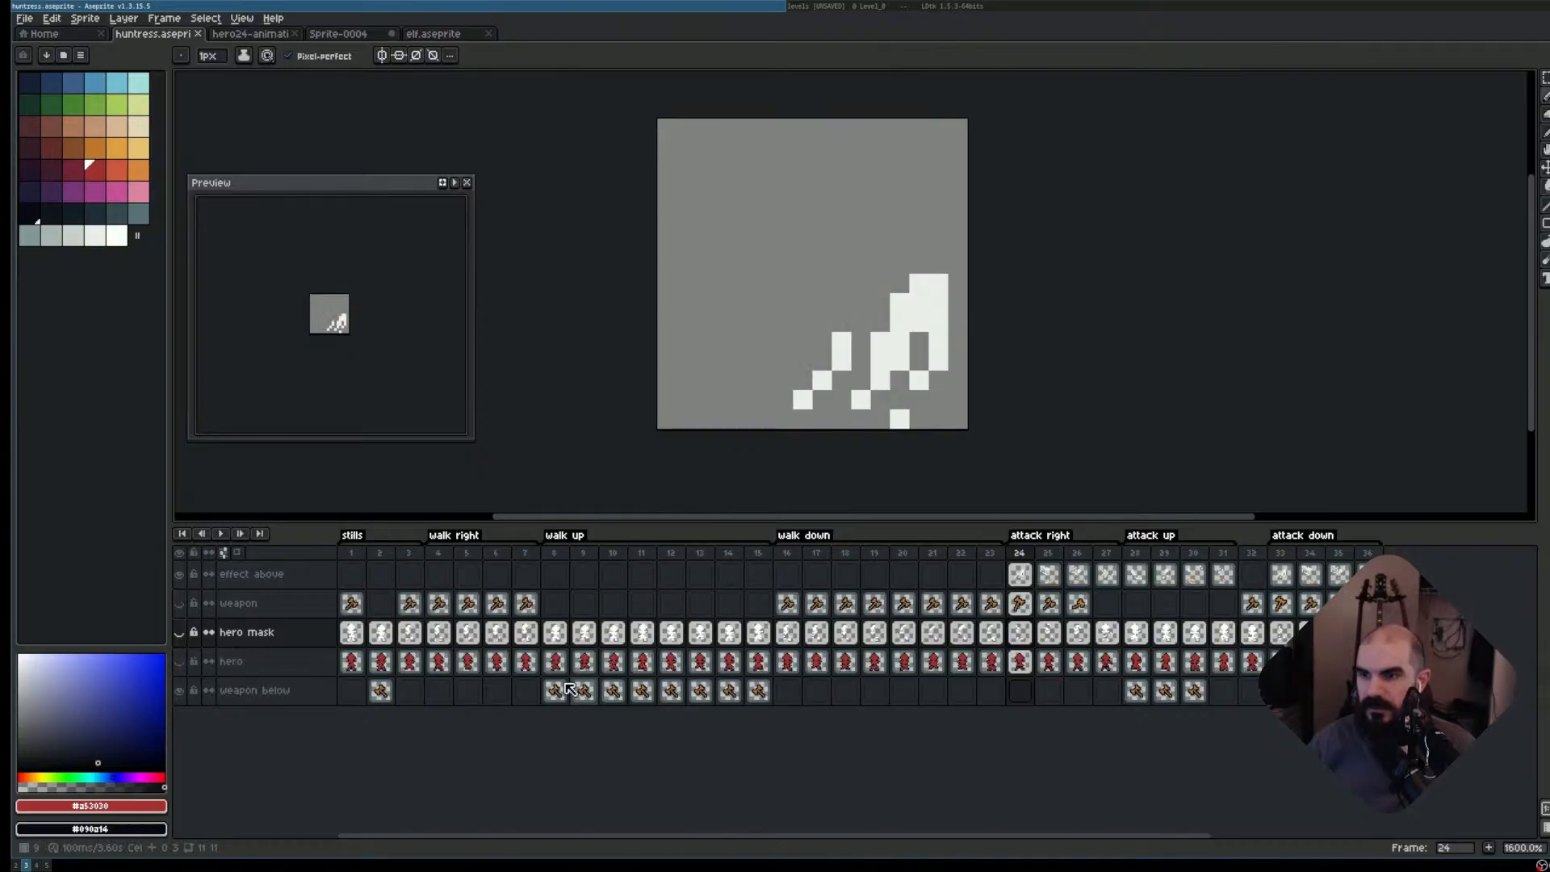
- Step through the attack right frames to examine the effect artwork without the hero and weapon
key("Right")
key("Right")
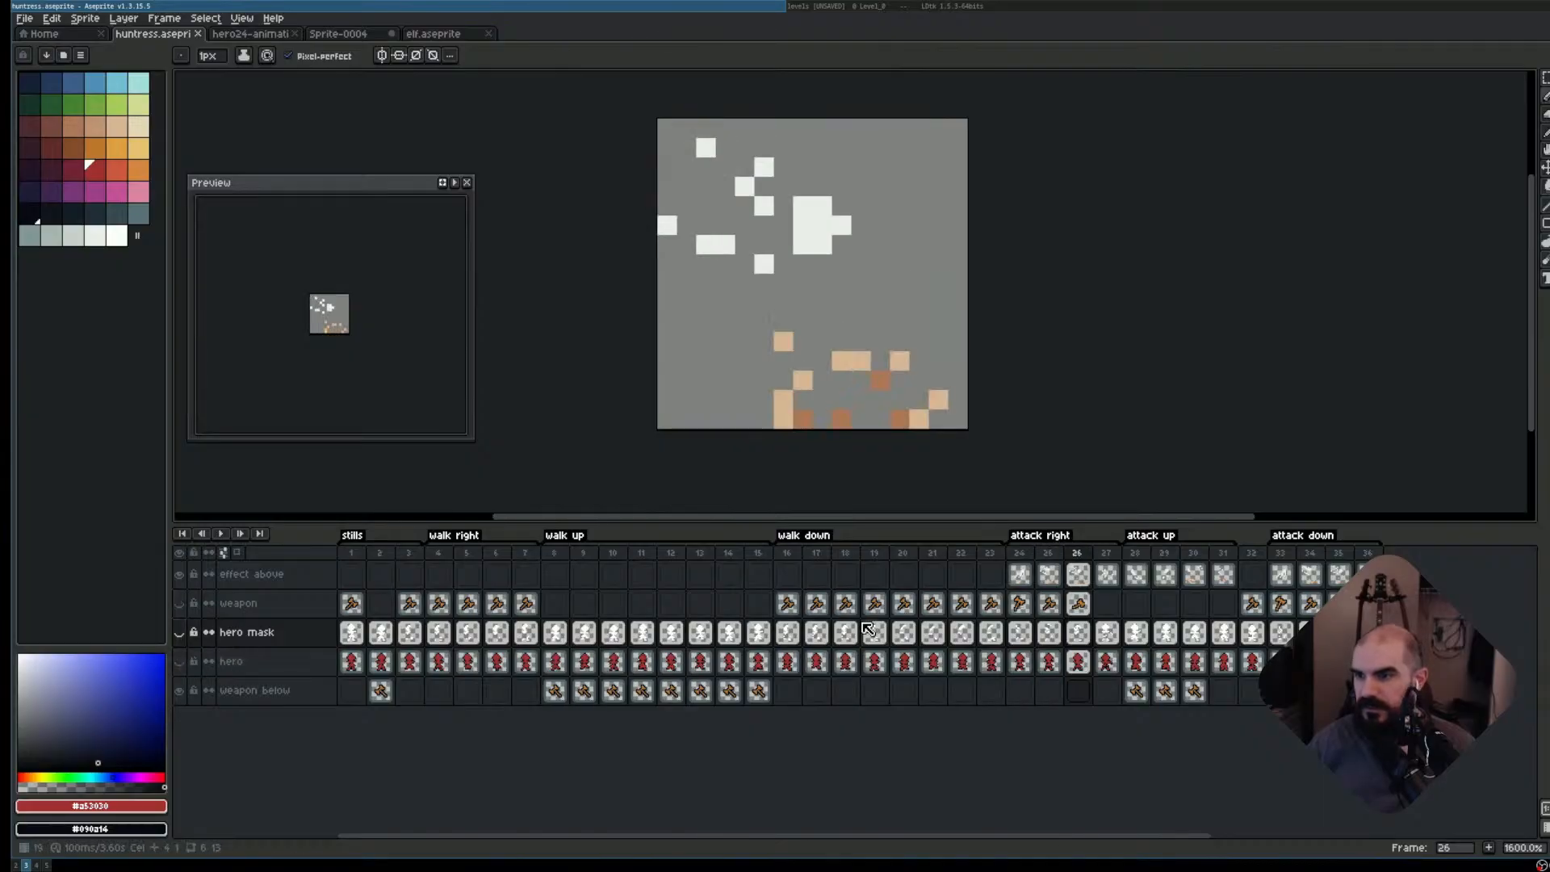
key("Left")
key("Left")
key("Left")
key("Left")
key("Left")
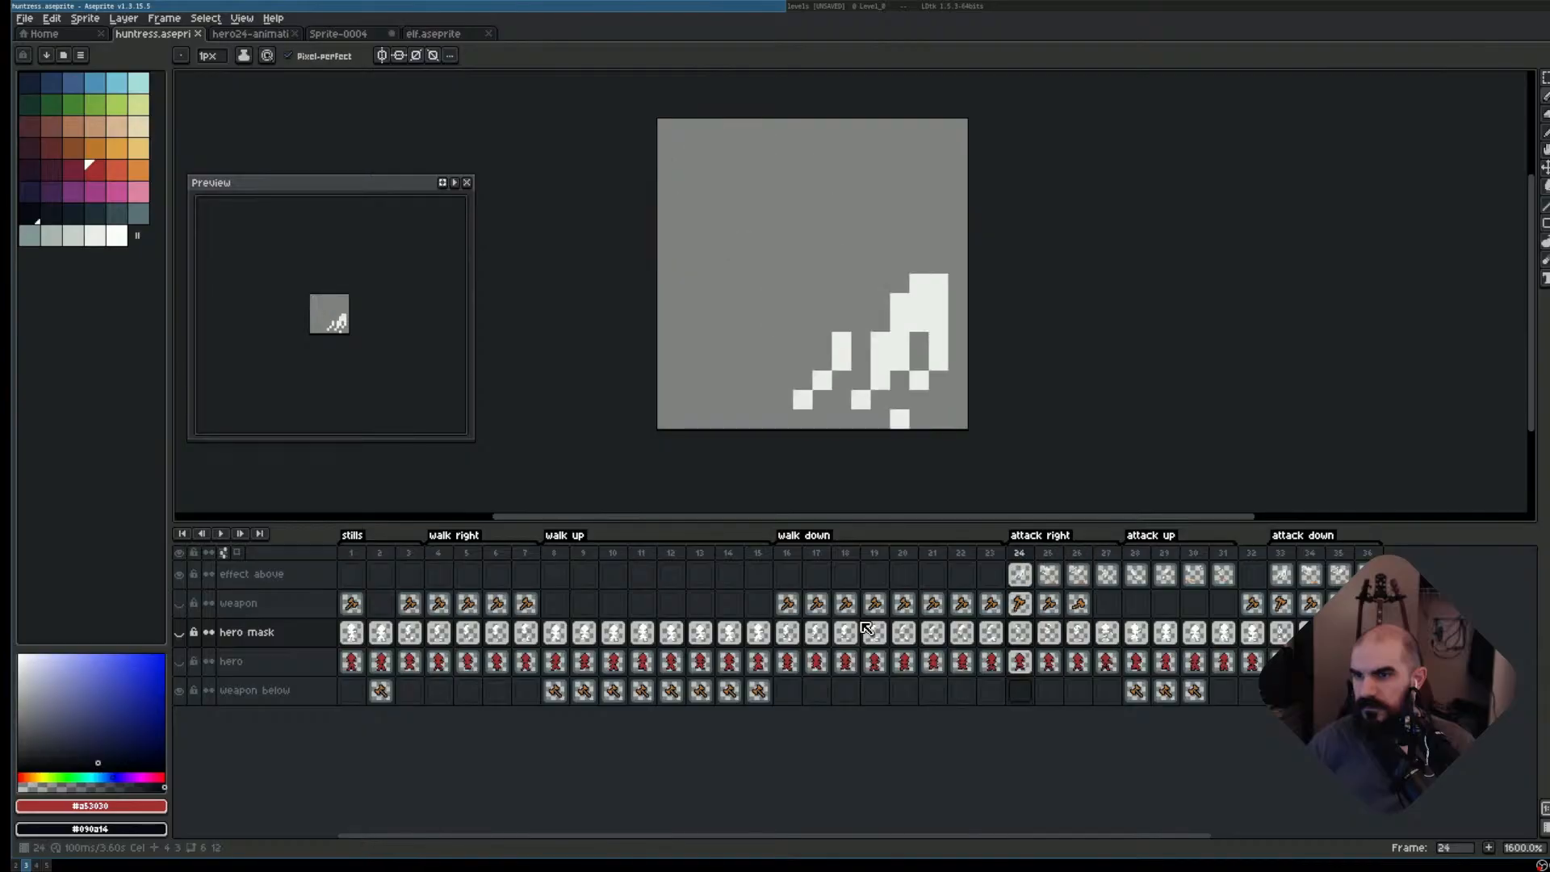
key("Right")
- Make the hero mask, weapon and hero layers visible on the attack right frames
left_click_drag(180, 634, 180, 604)
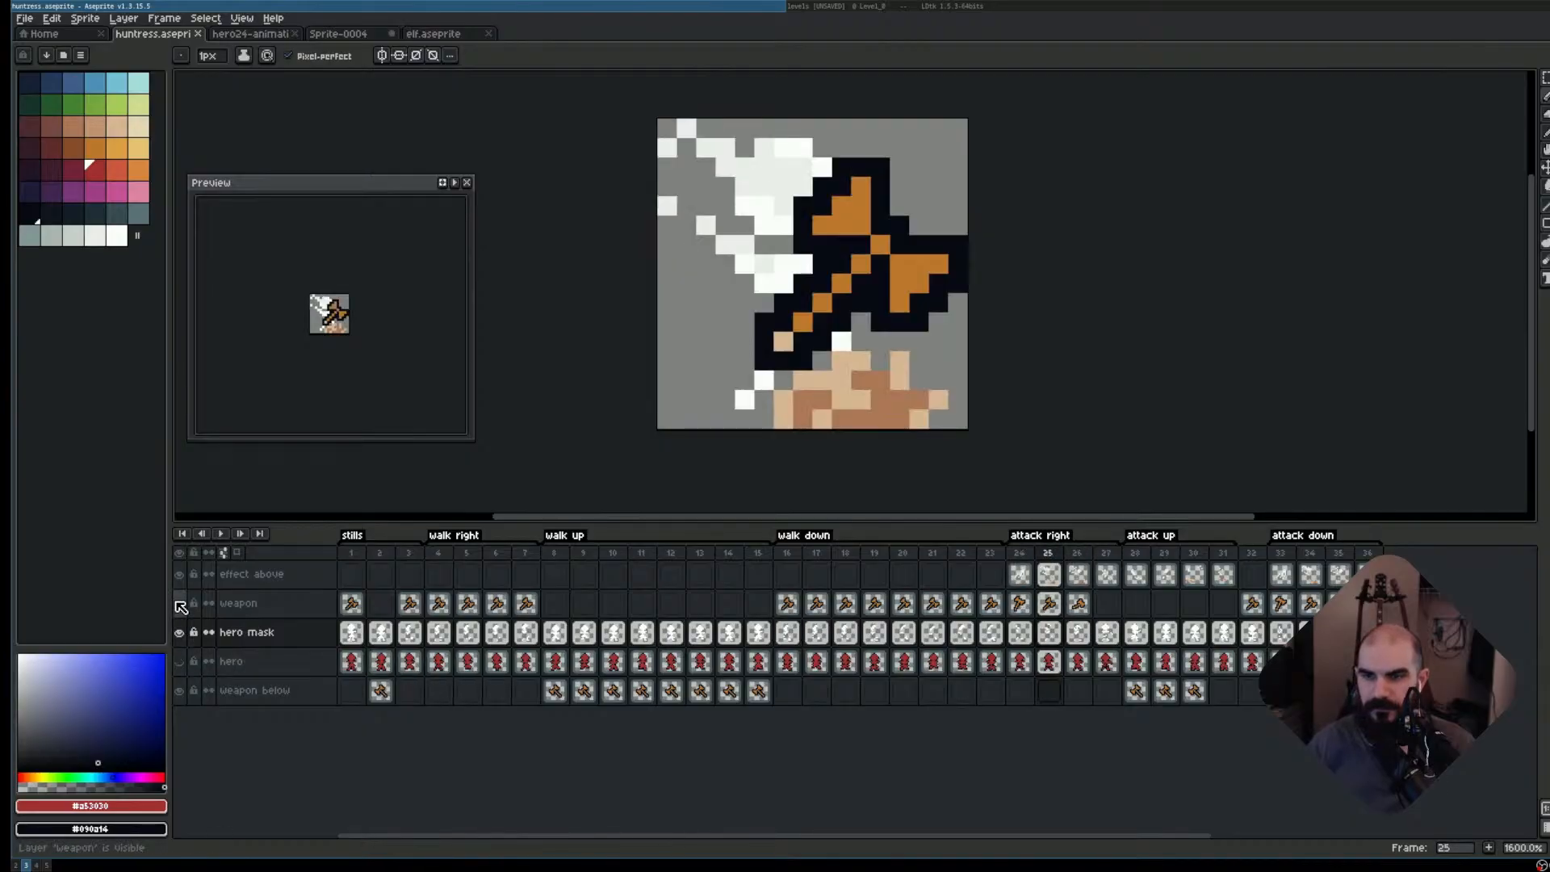
left_click(180, 661)
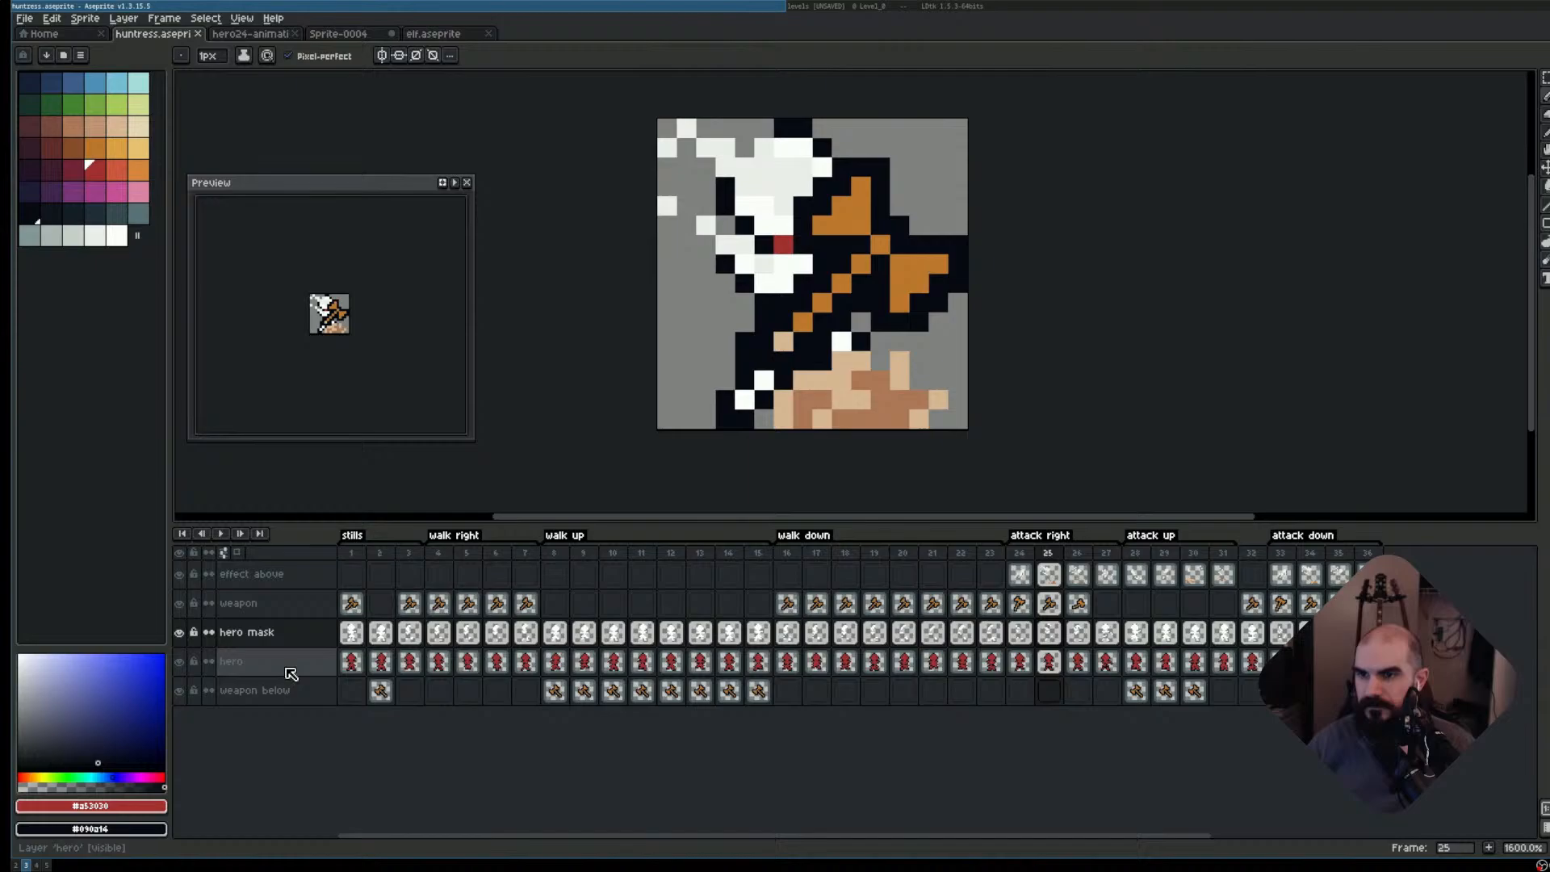
left_click(177, 670)
left_click(181, 669)
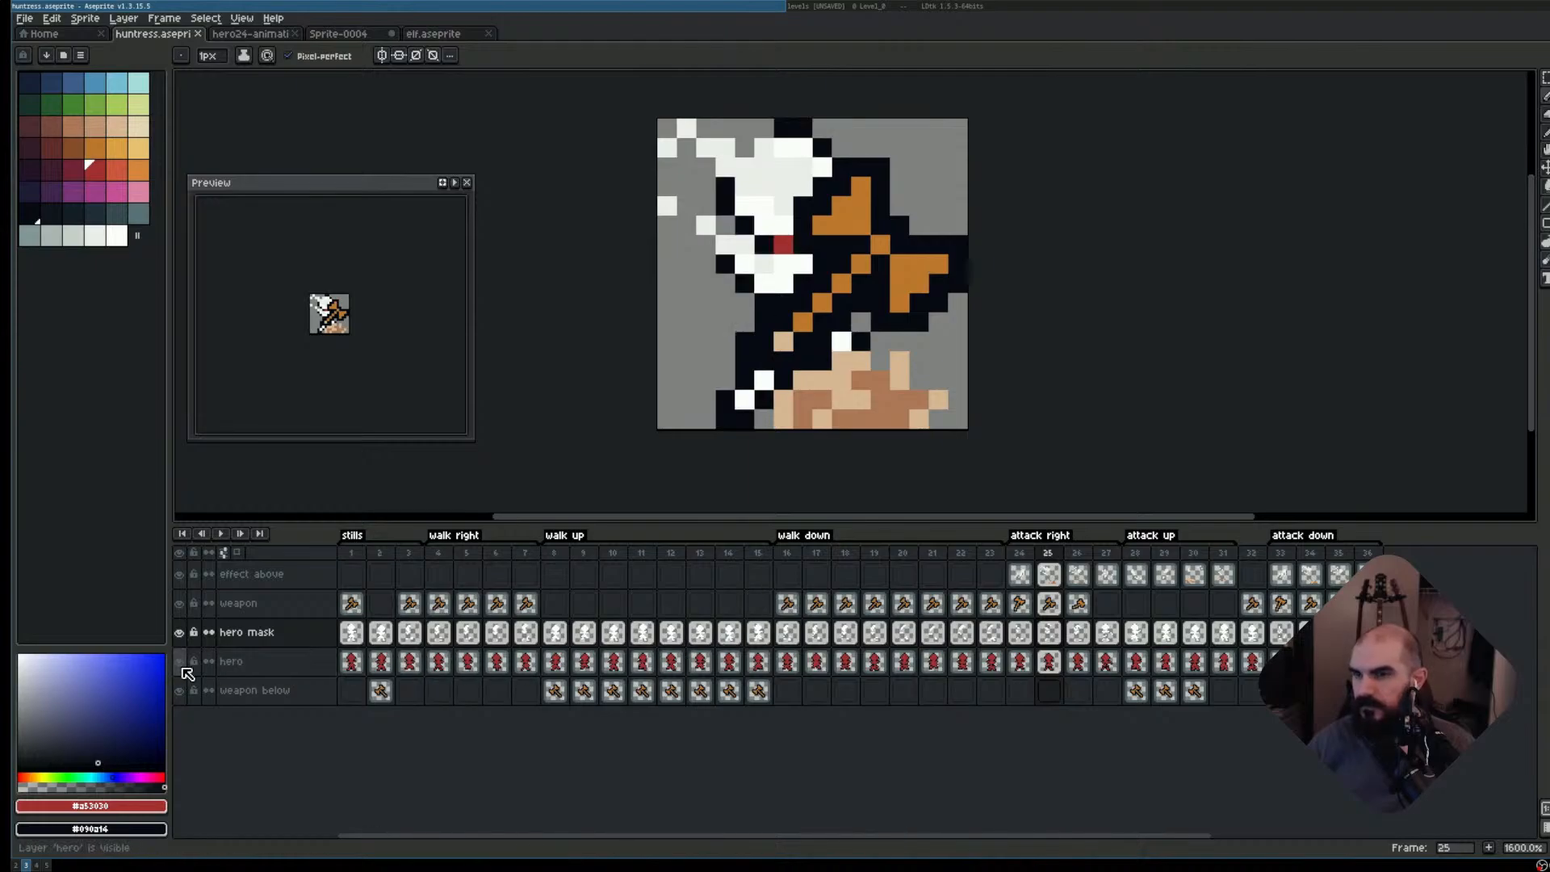
- On the hero mask layer, paint the uncovered red hero pixels white (#ffffff) in attack right frames 24 to 26
left_click(1078, 637)
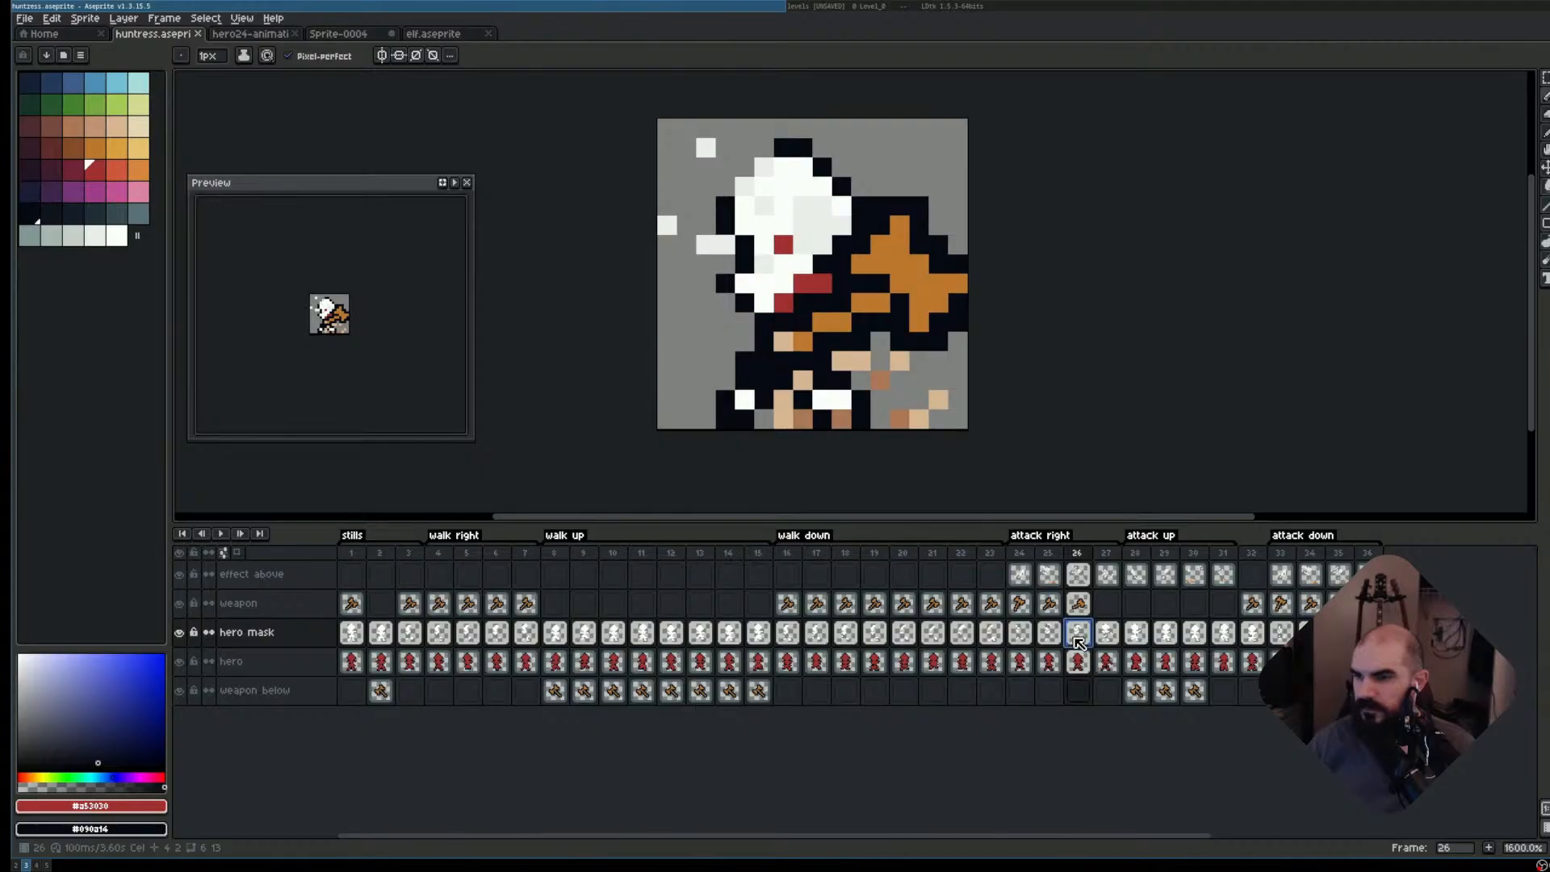
left_click(1047, 638)
key("Left")
key("Right")
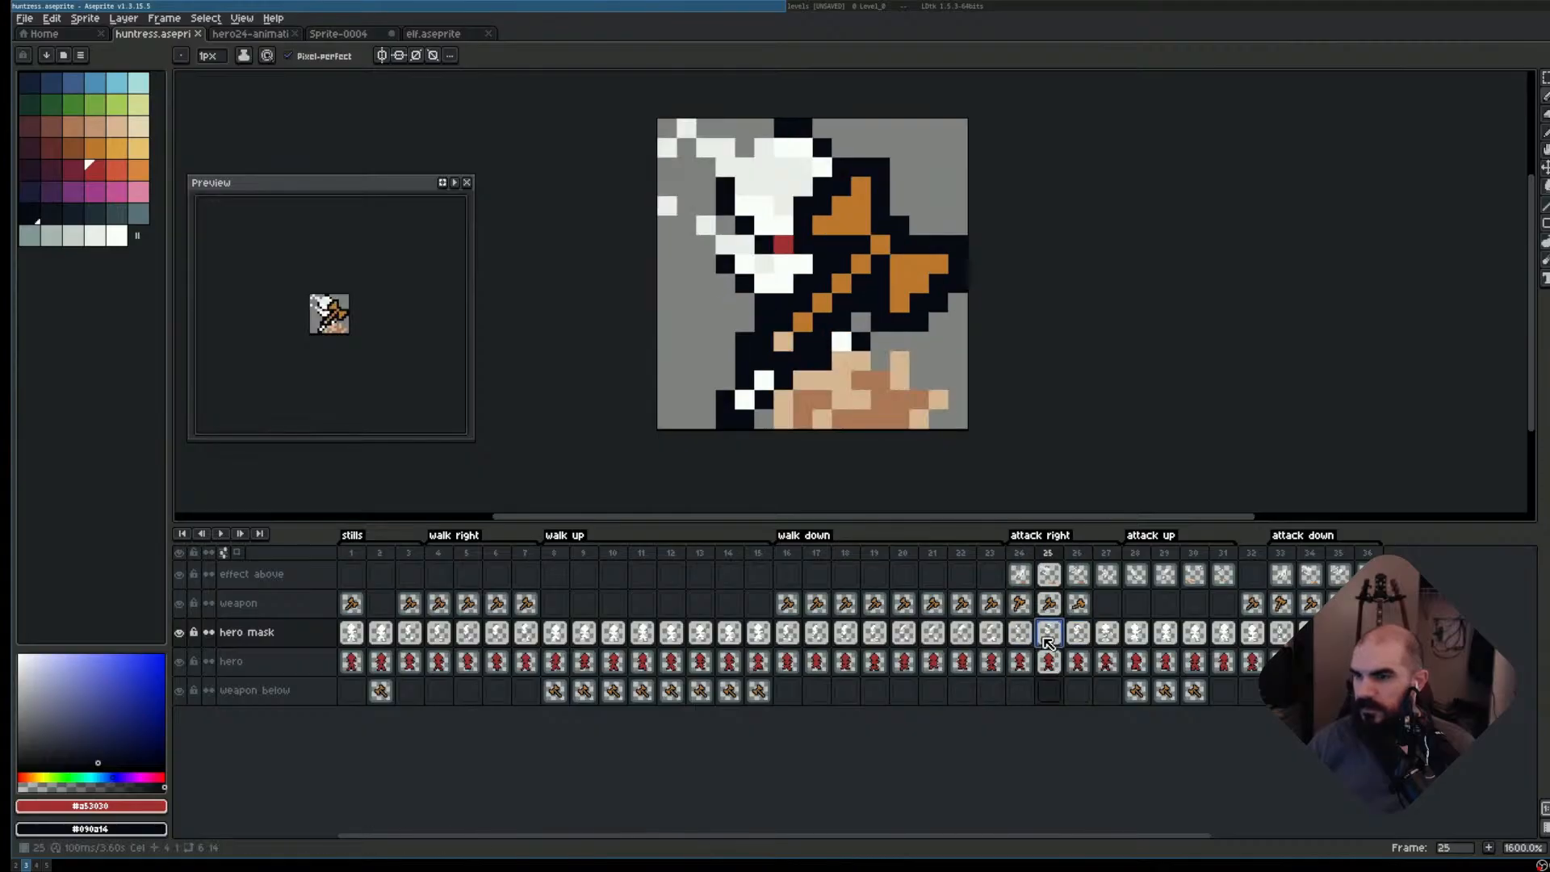
left_click(791, 189, "alt")
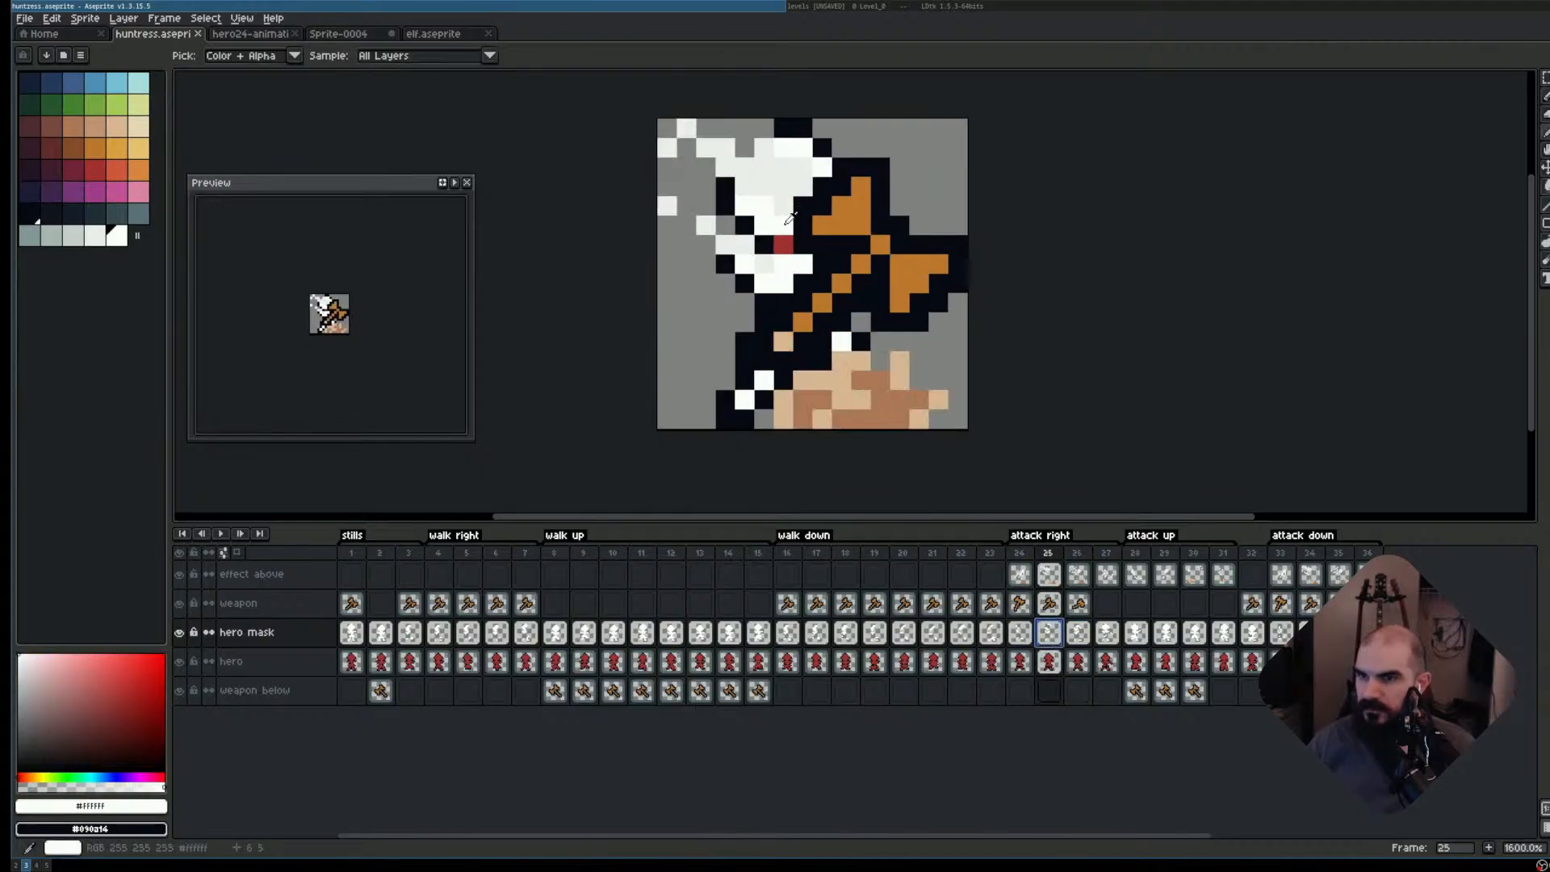
key("Right")
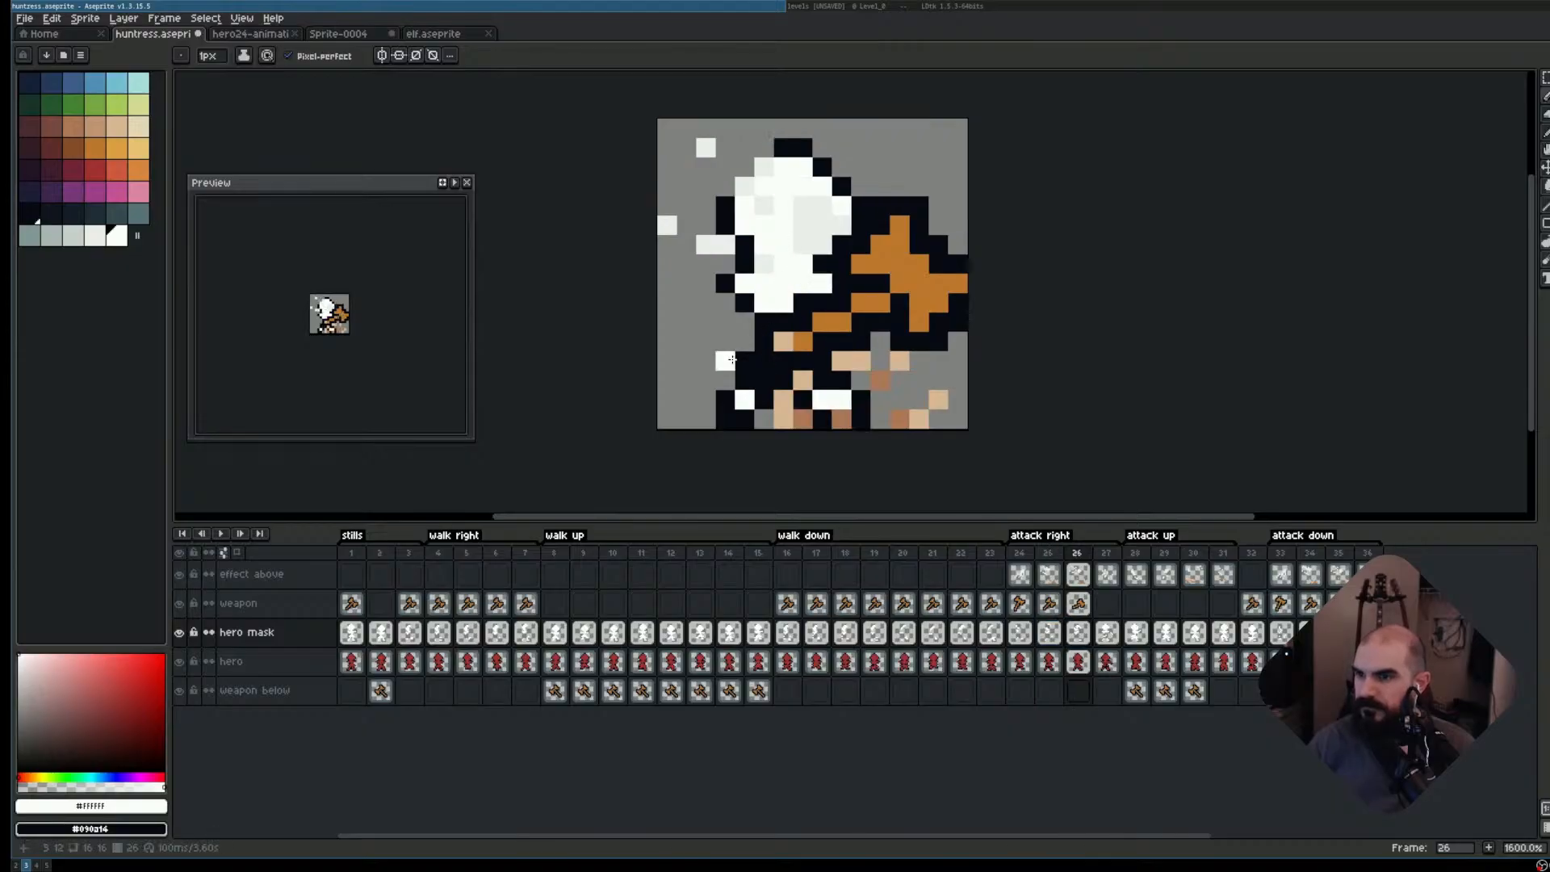
key("Right")
key("Left")
key("Left")
key("Left")
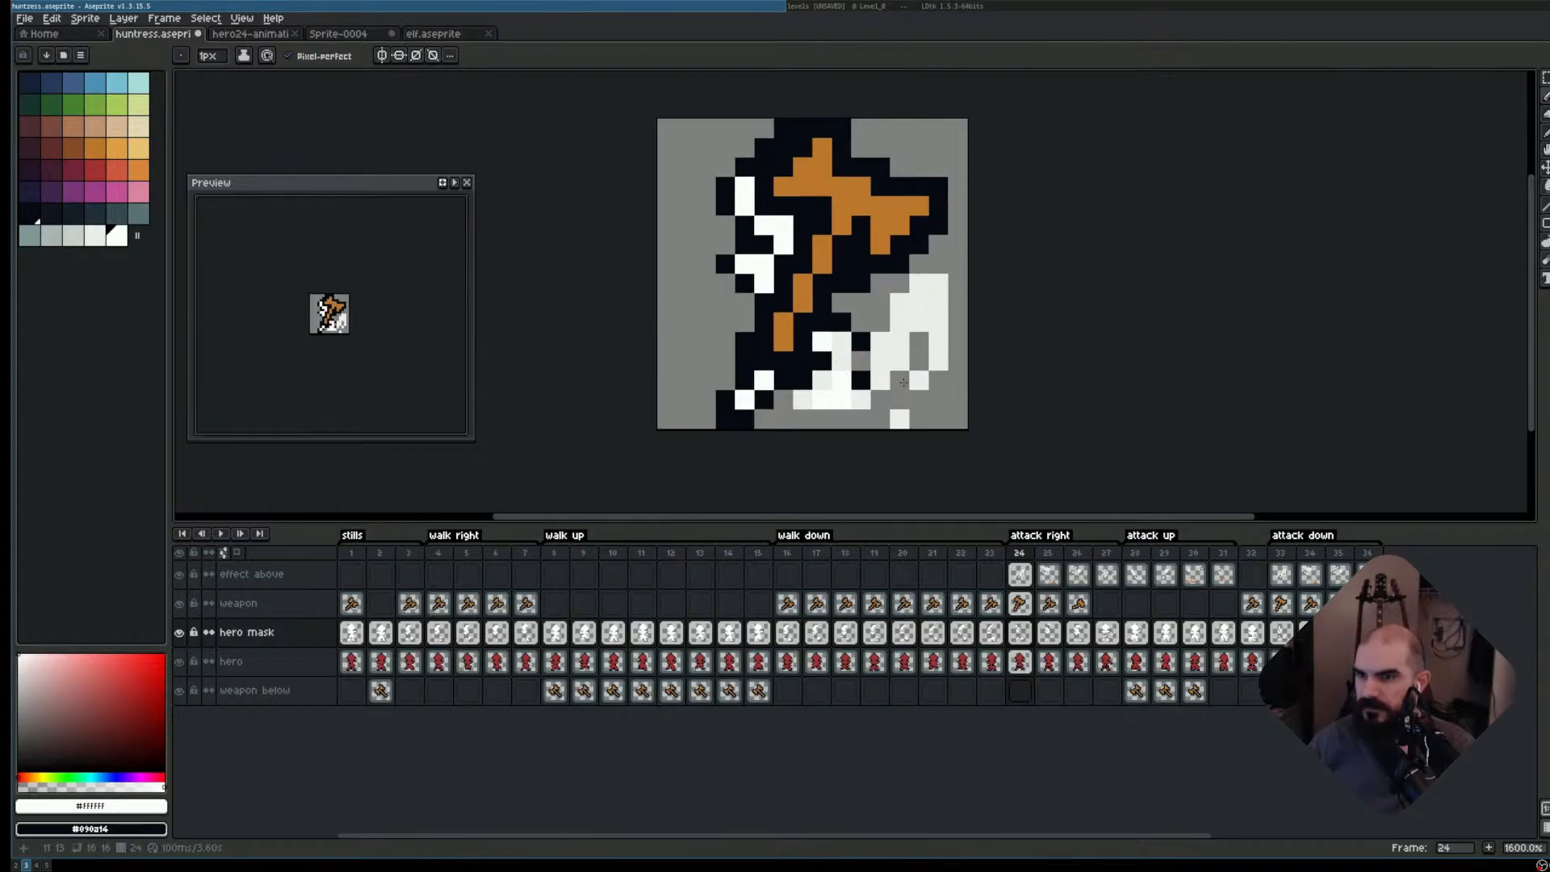
- Cycle through the attack right frames to check that the hero mask covers all of the huntress's red pixels
key("Right")
key("Right")
key("Right")
key("Right")
key("Right")
key("Right")
key("Right")
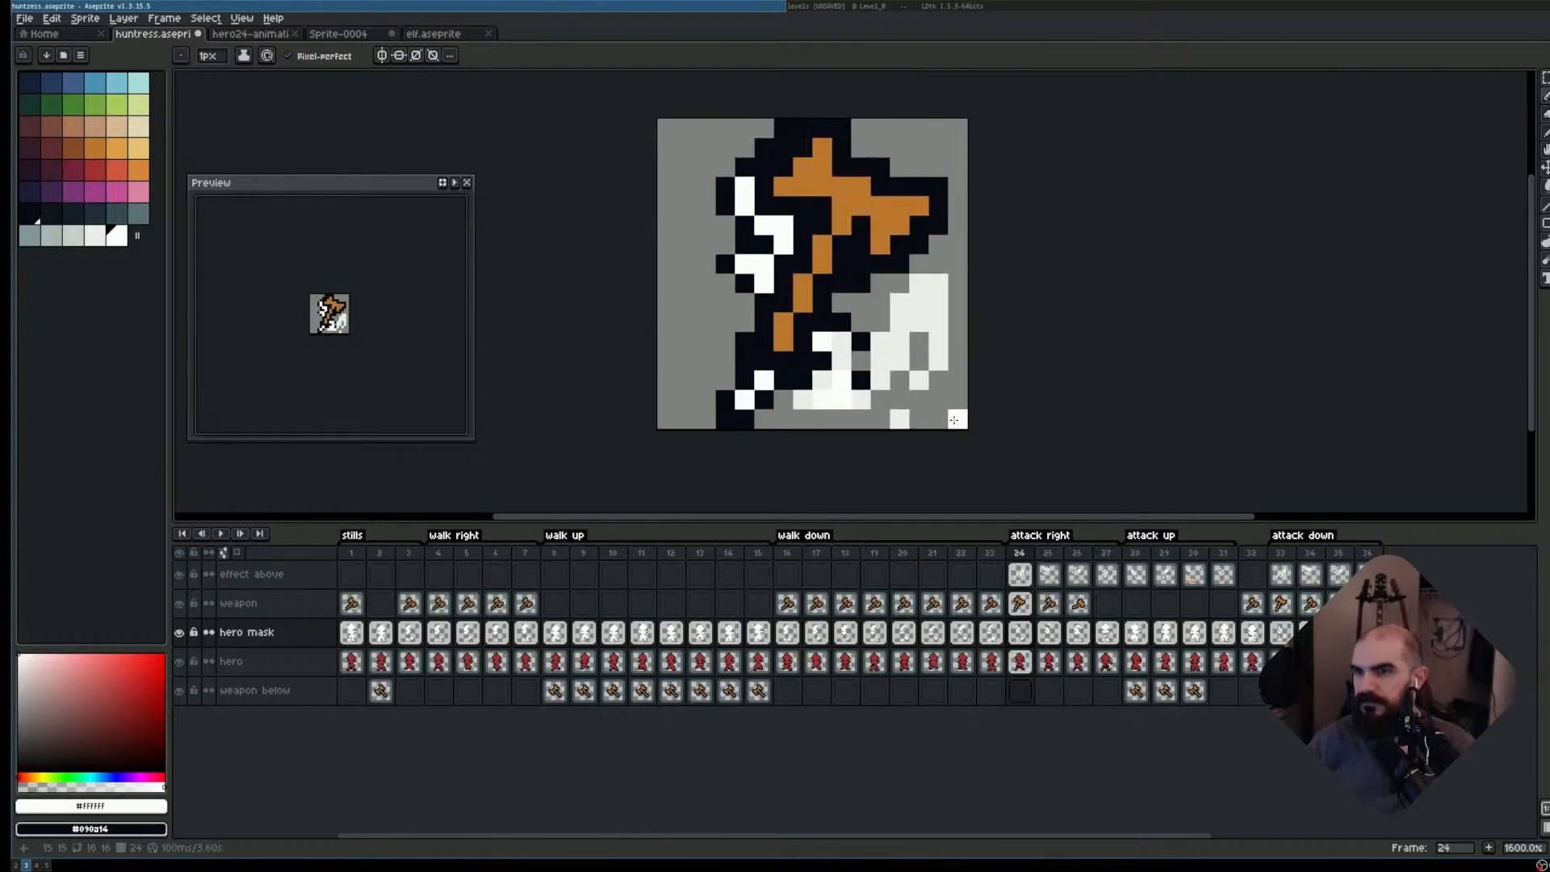
key("Right")
key("Right")
key("Right")
key("Right")
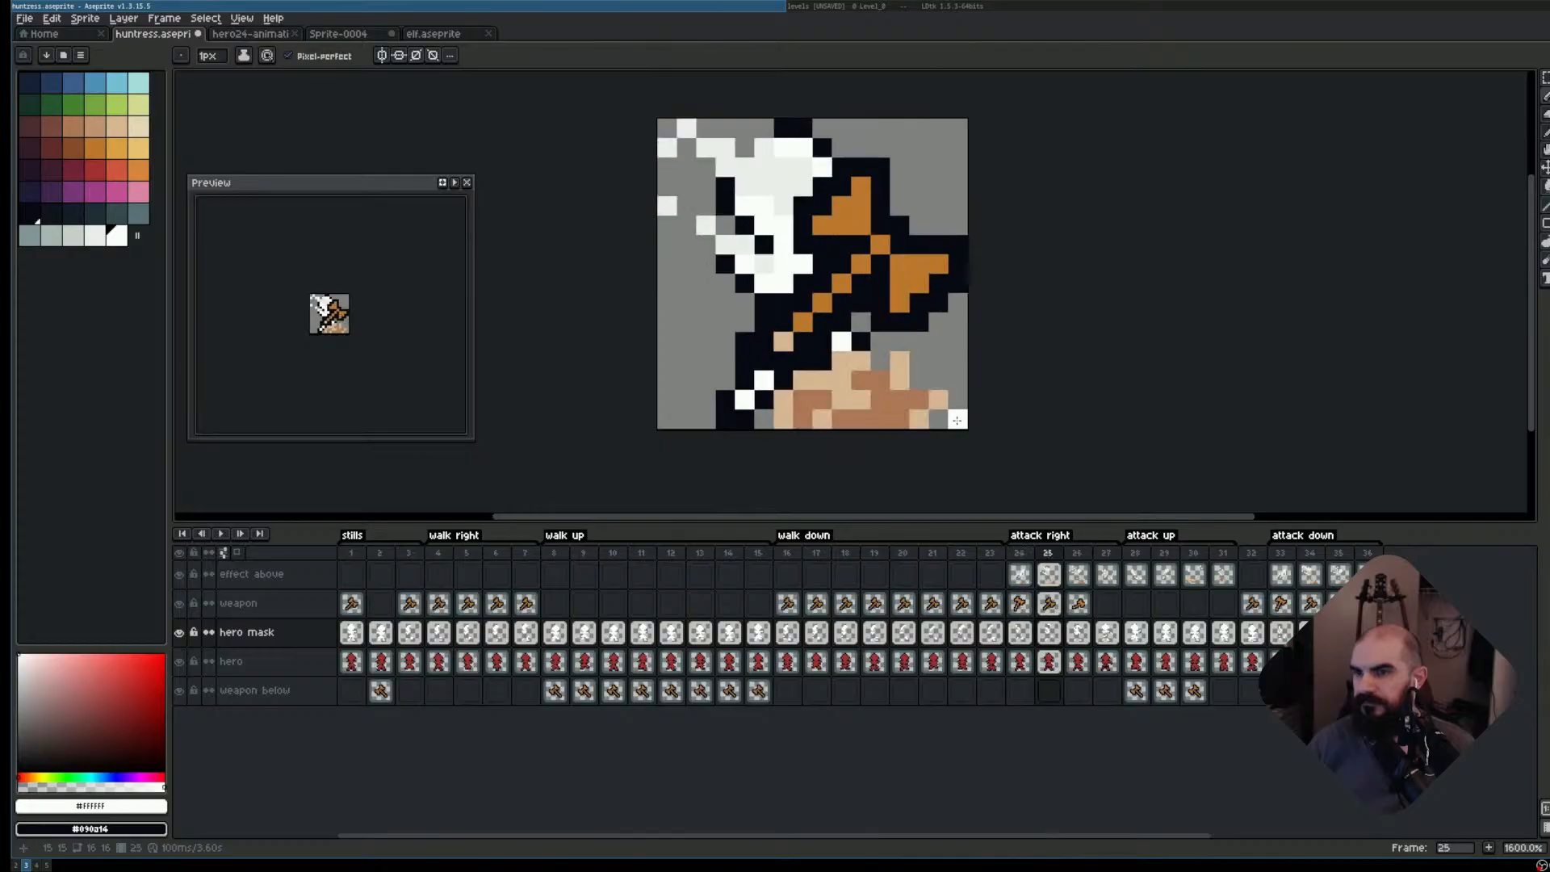
- Step through the attack up frames to check the hero mask's coverage of the huntress
left_click(1143, 551)
key("Right")
key("Right")
key("Right")
key("Right")
key("Right")
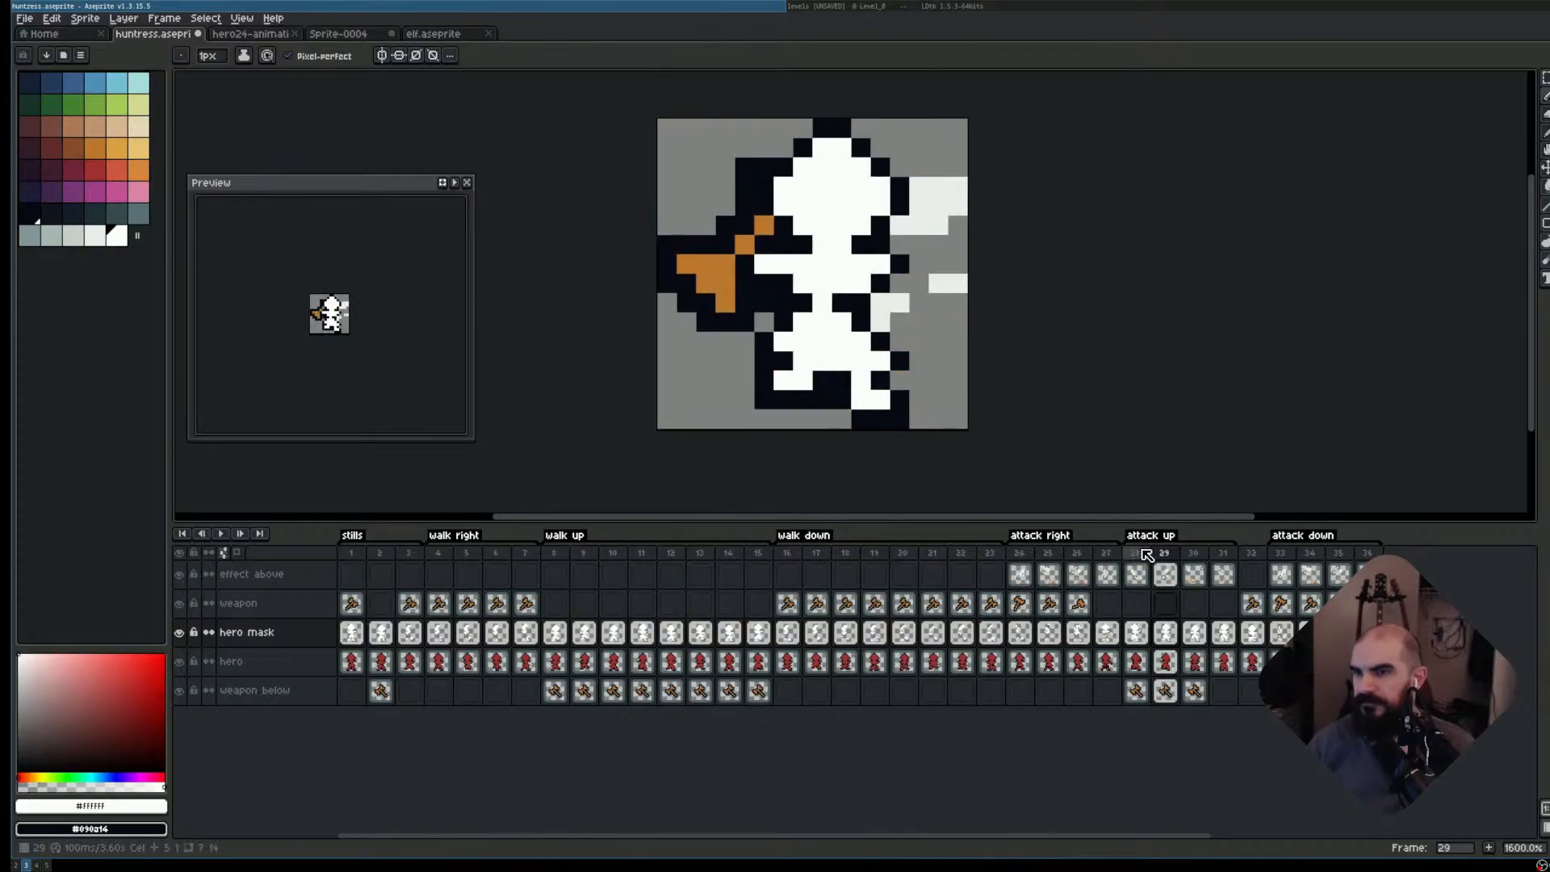
key("Right")
key("Right")
key("Right")
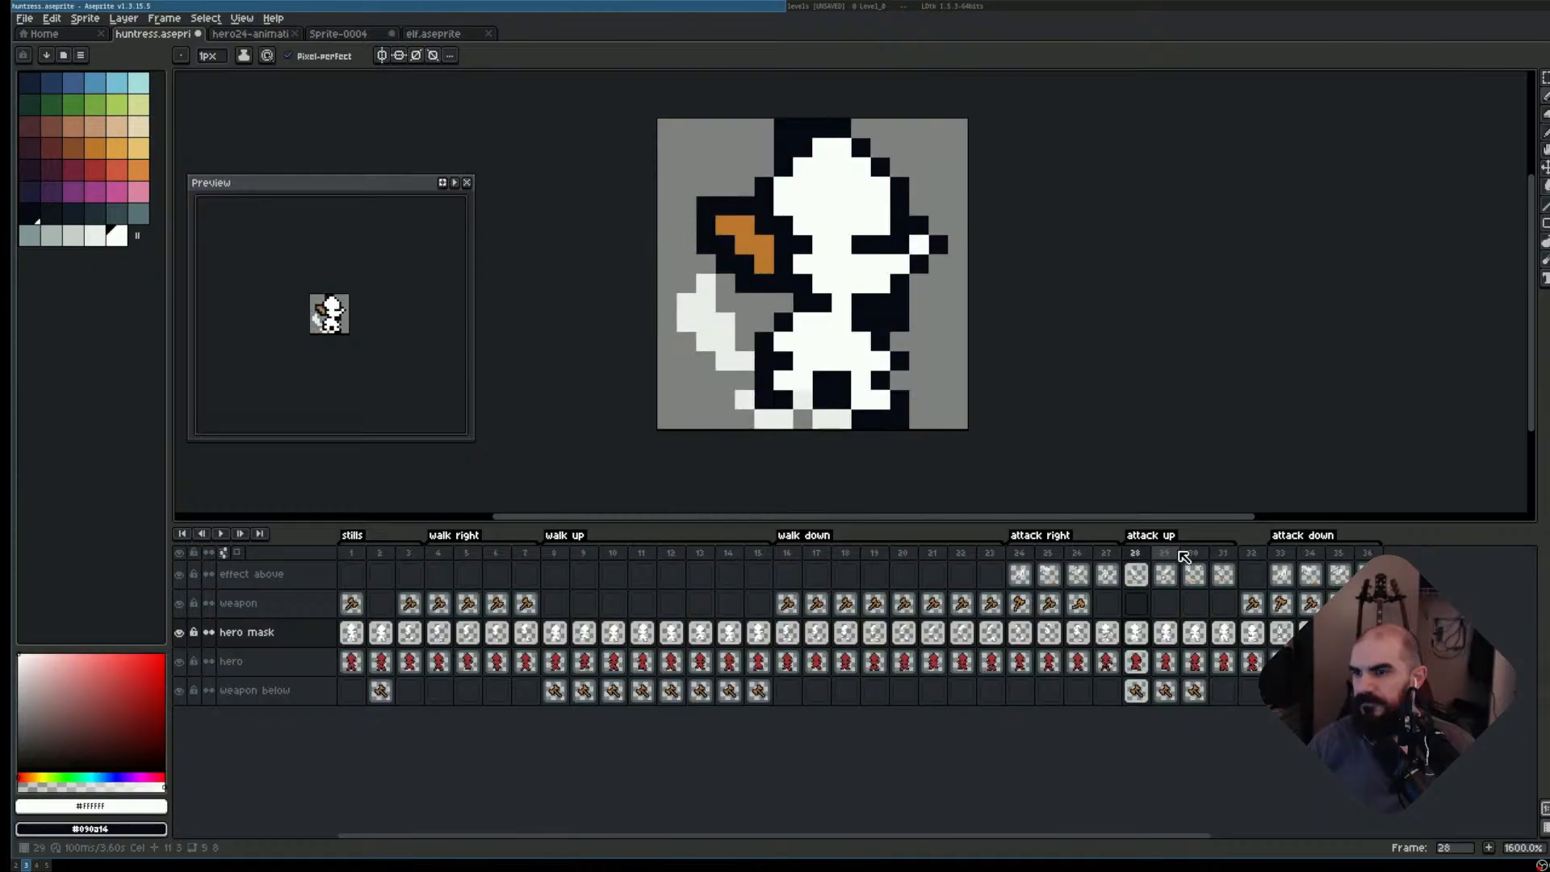
- Step through the attack down frames to check the hero mask's coverage of the huntress
left_click(1277, 554)
key("Right")
key("Right")
key("Right")
key("Right")
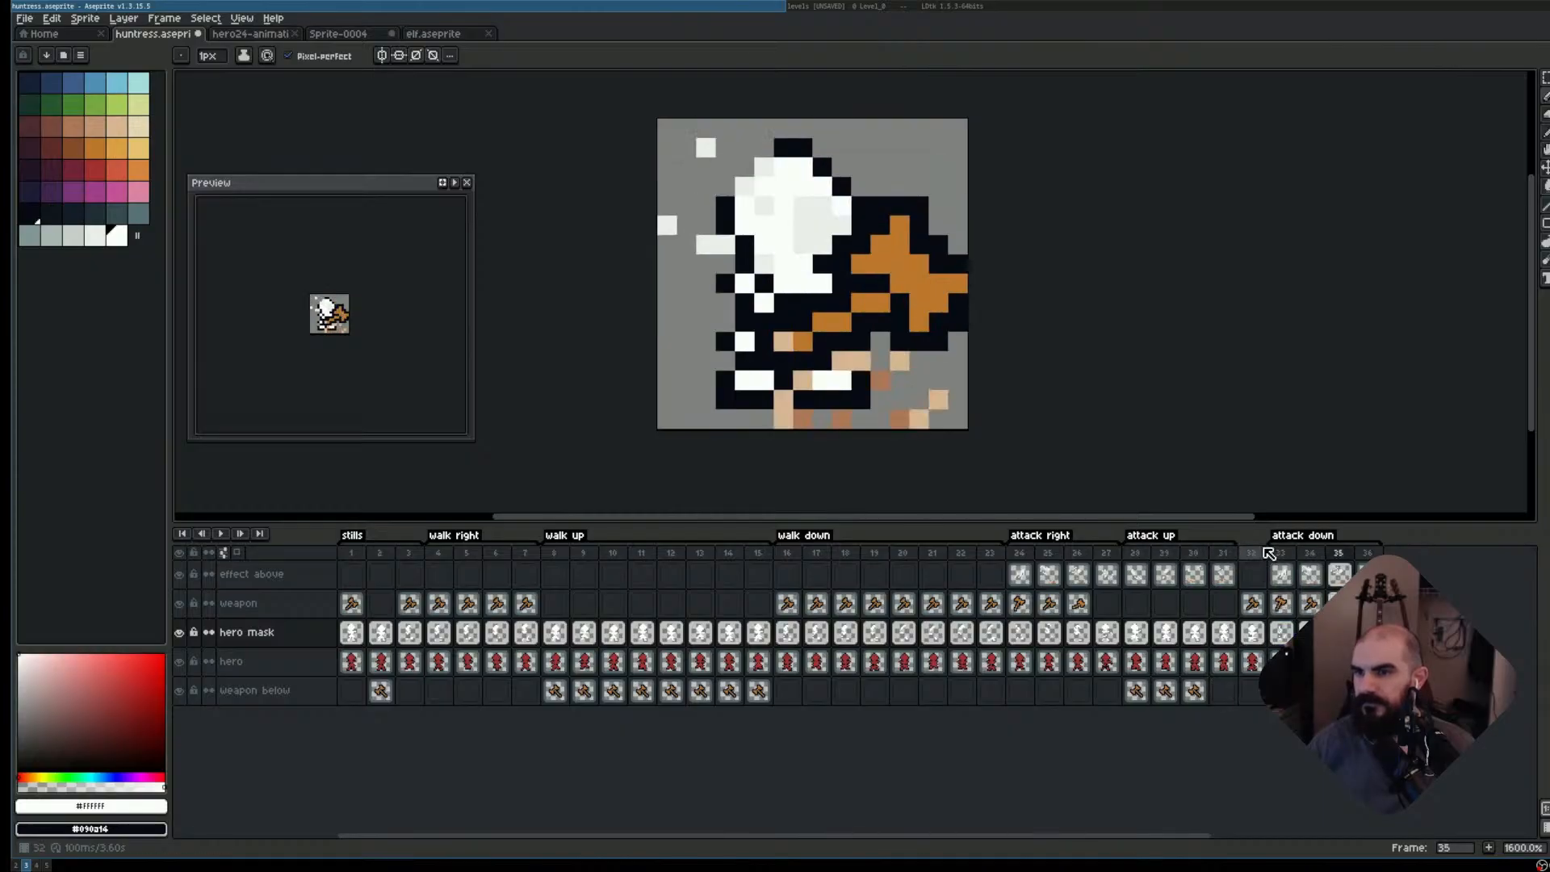
- Delete the extra frame 32 that sits just before the attack down tag
key("Right")
key("Right")
left_click(1262, 554)
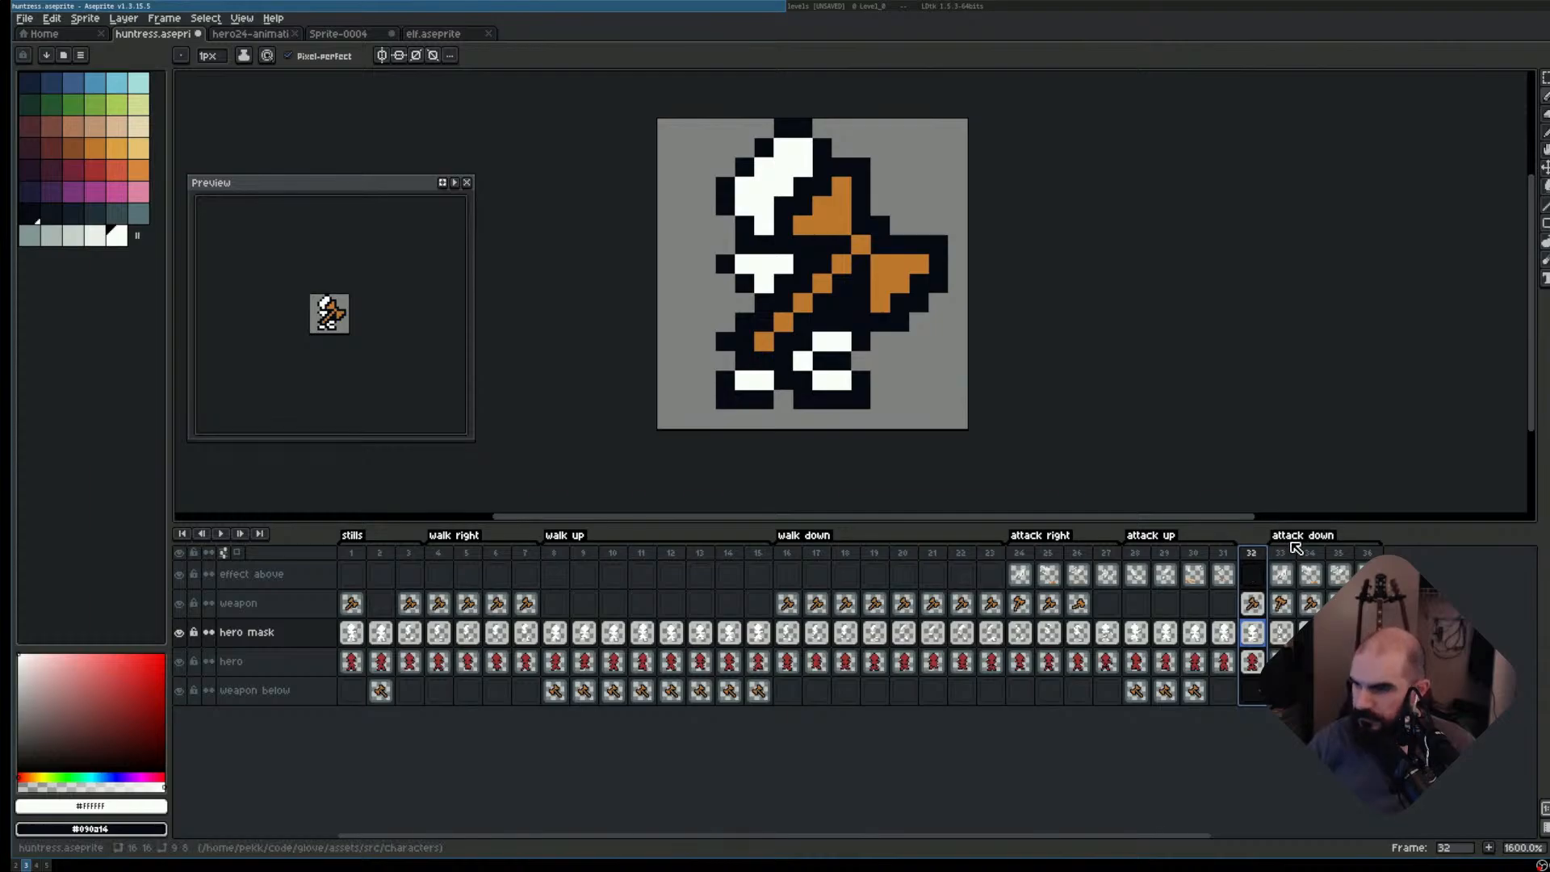
key("Delete")
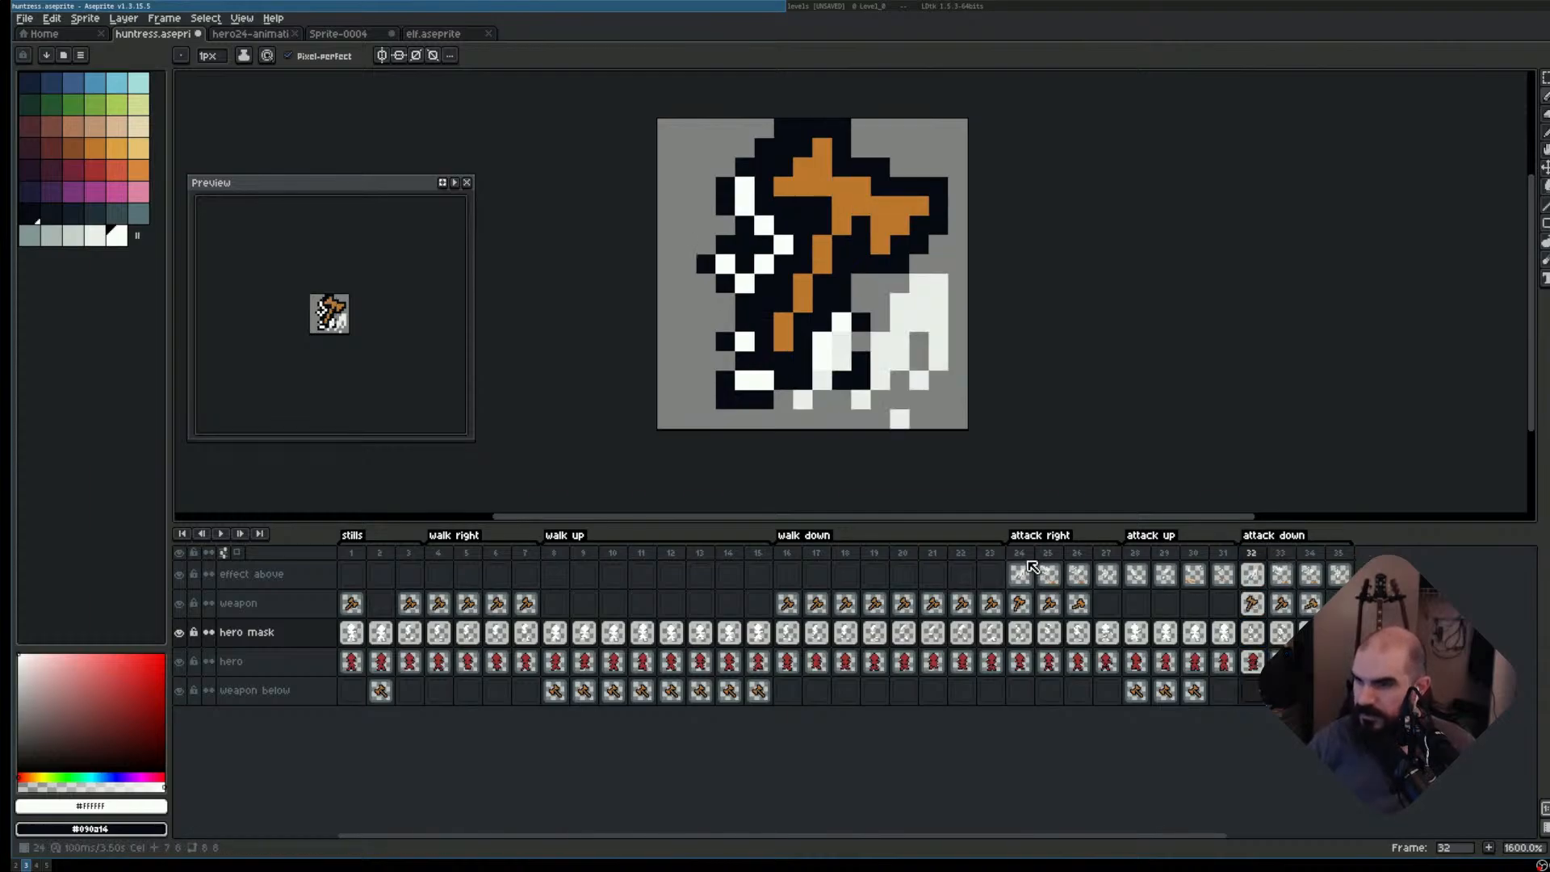
left_click(24, 19)
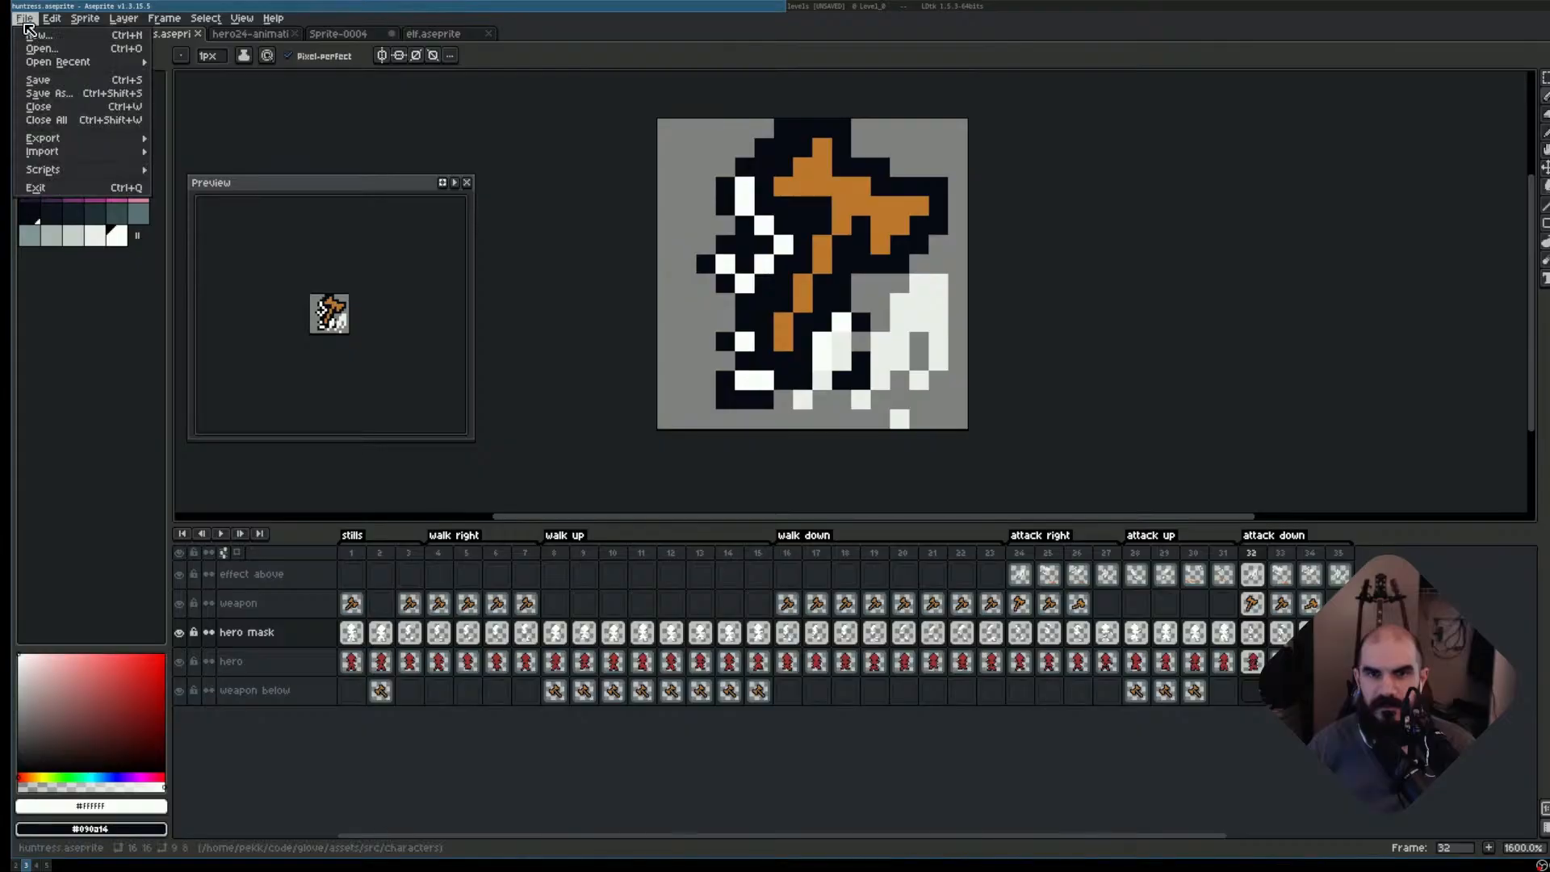
left_click(194, 152)
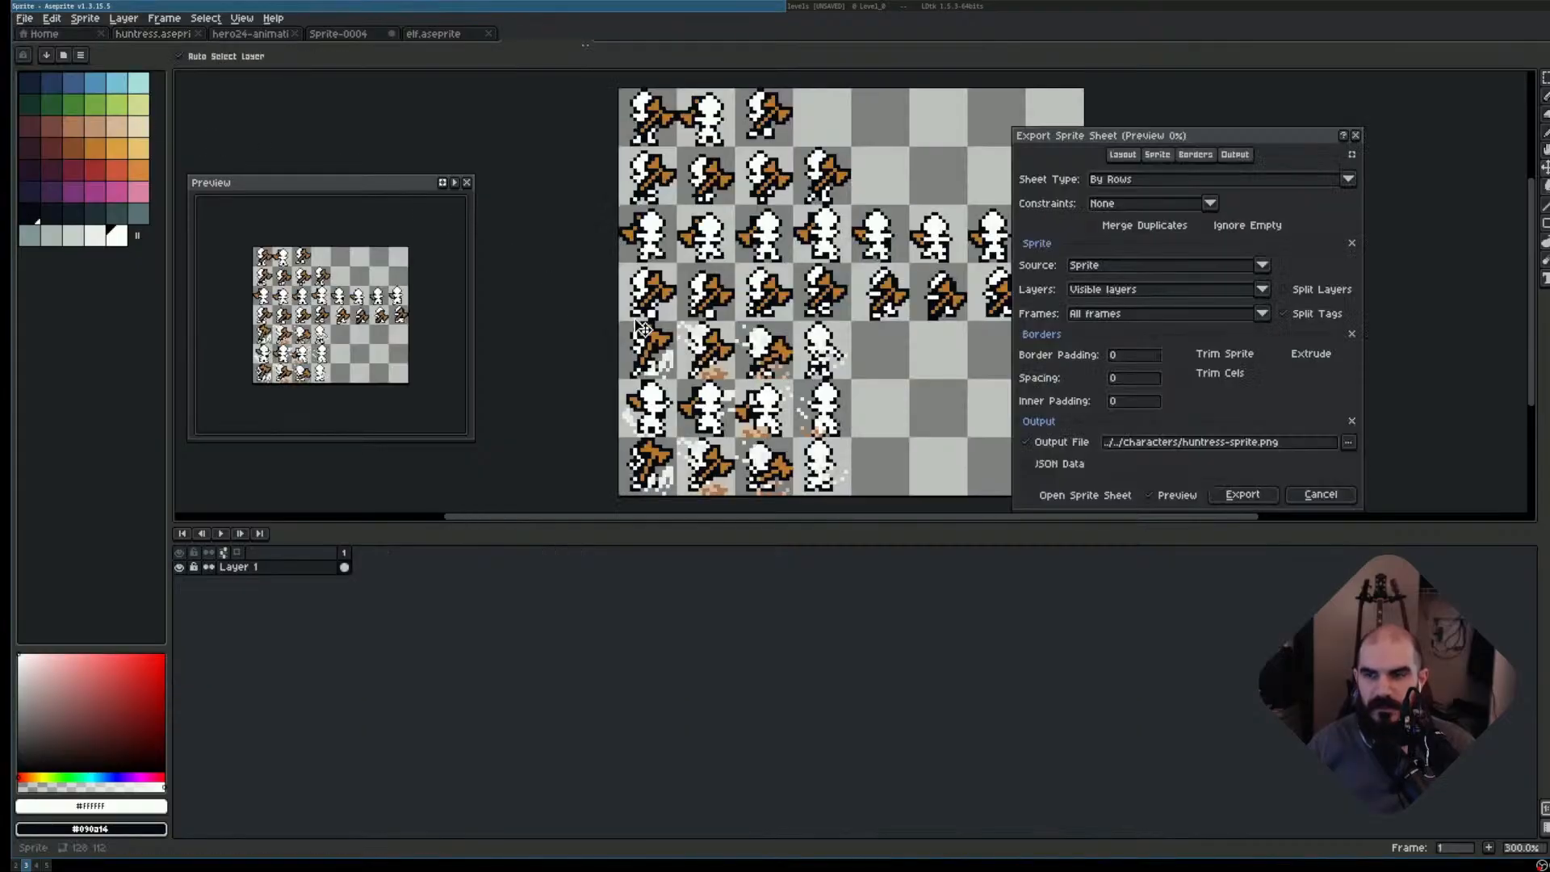
left_click(1243, 494)
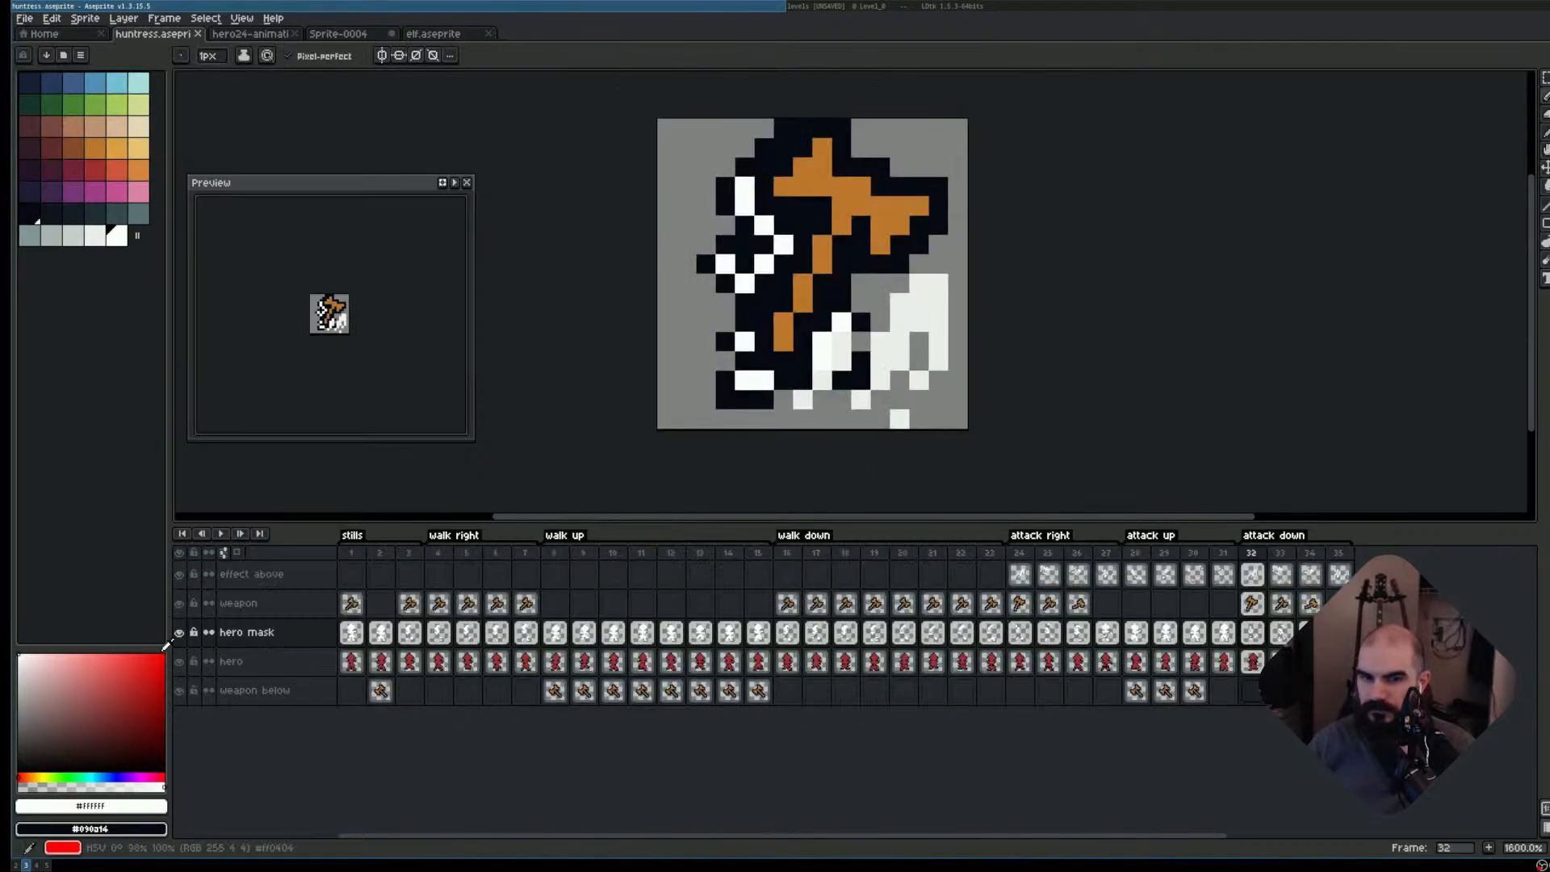
- Hide the hero mask layer and export the visible layers as a by-rows sprite sheet to ../../characters/huntress-sprite.png
left_click(185, 631)
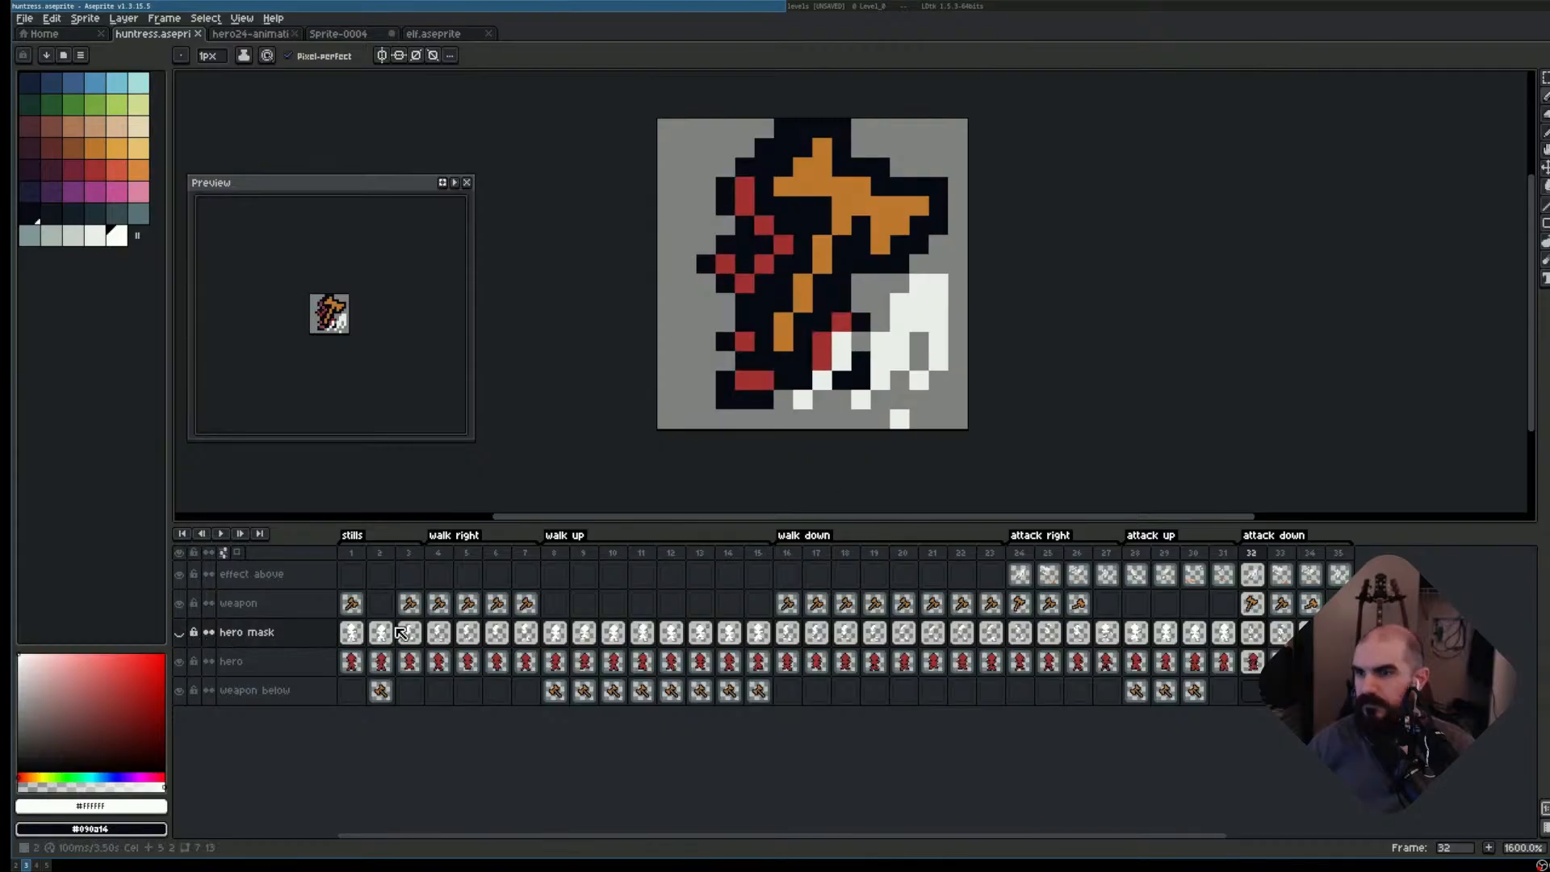
key("ctrl+e")
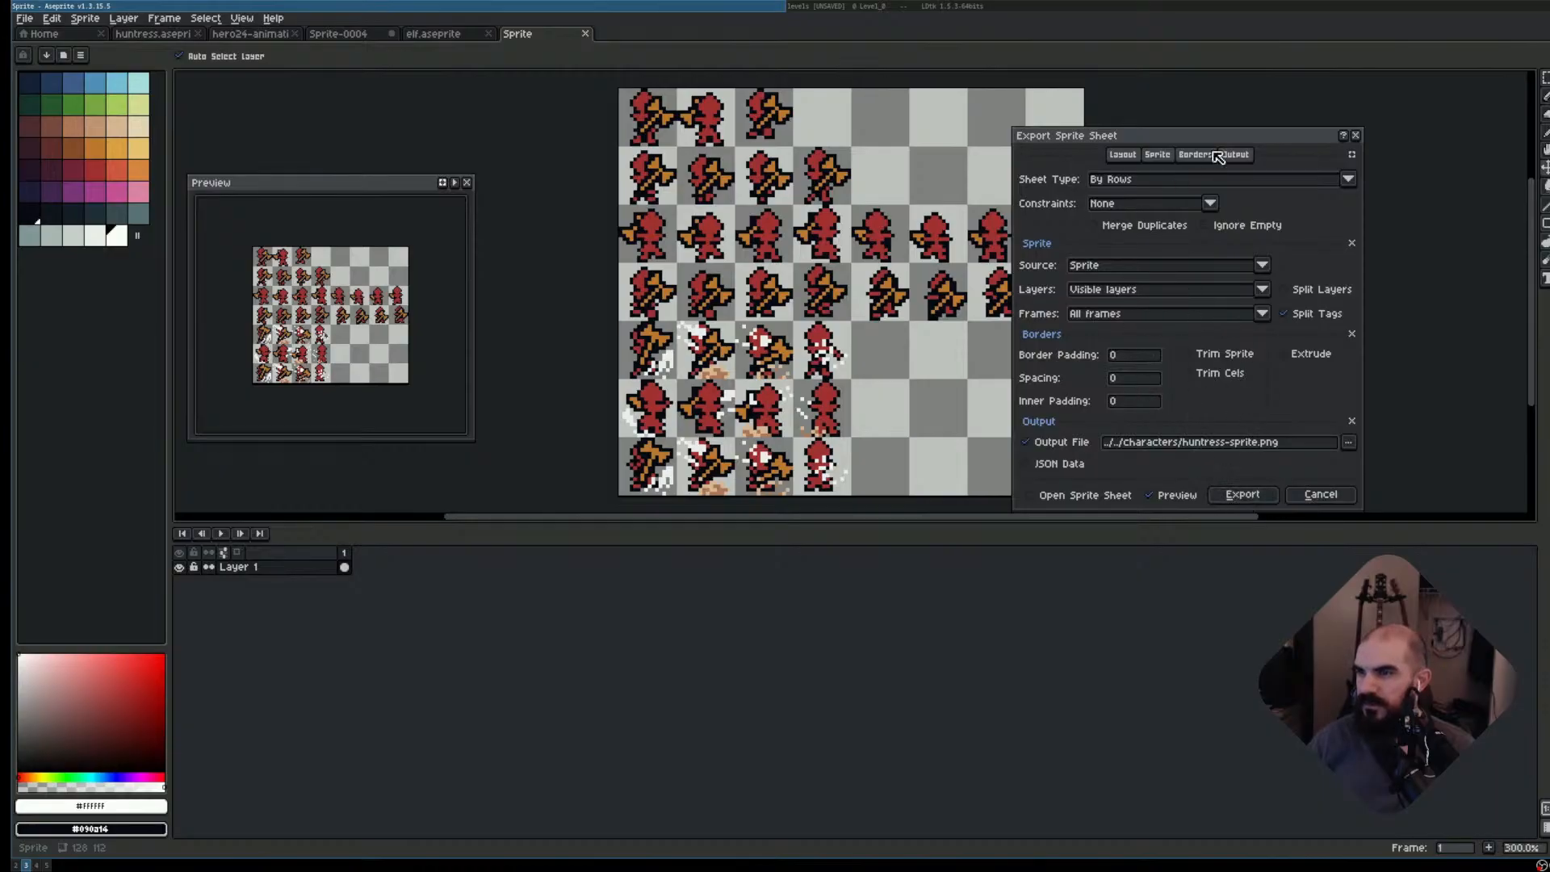
left_click_drag(1213, 141, 1298, 111)
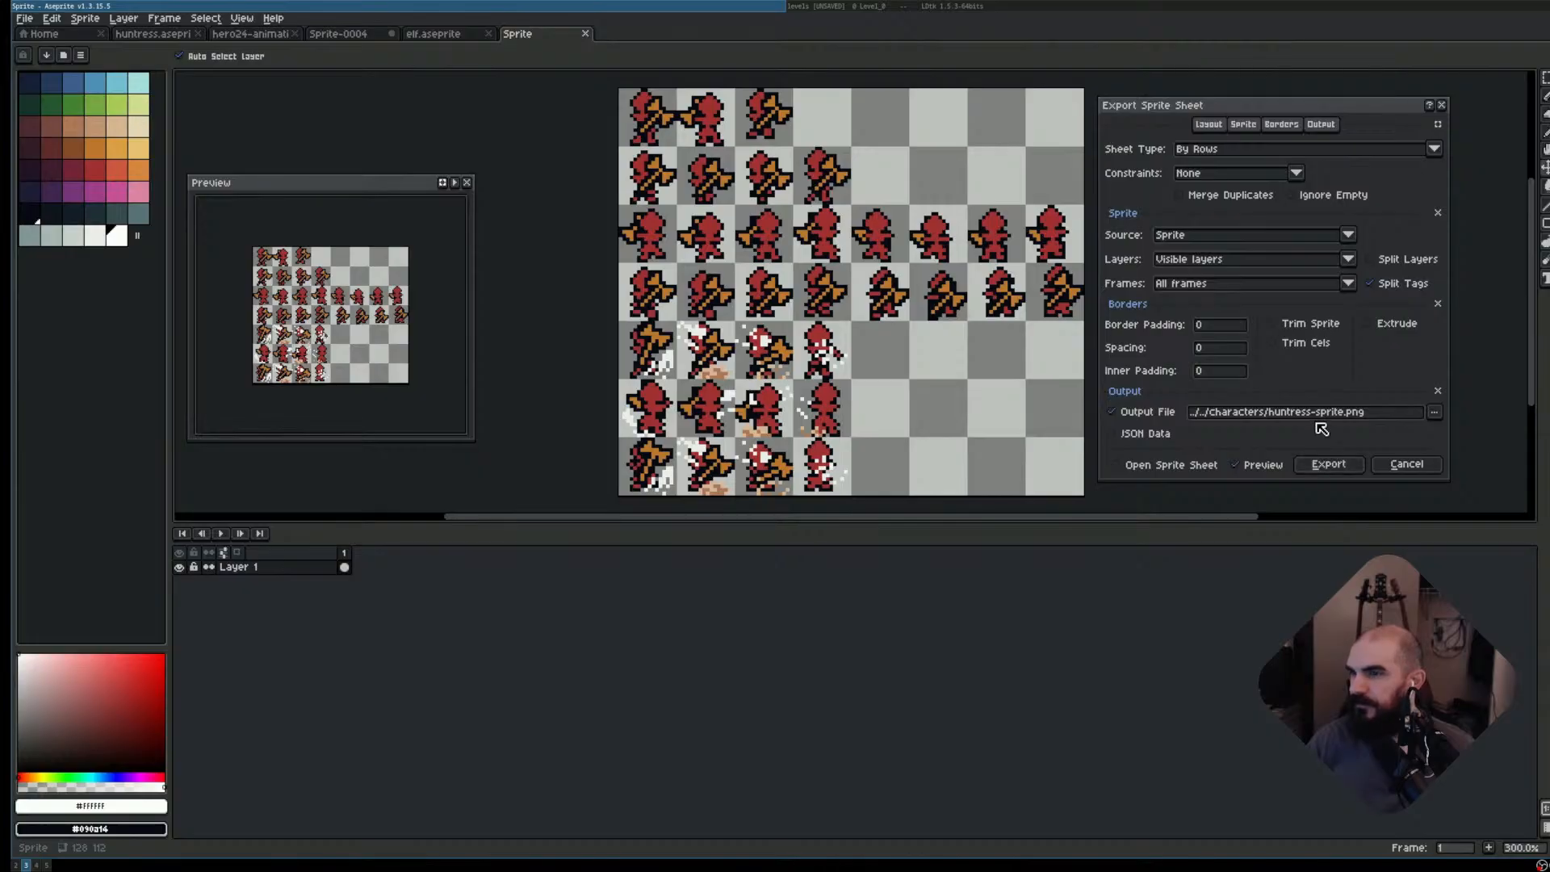
left_click(1332, 472)
- Export only the hero mask layer as a sprite sheet to ../../characters/huntress-sprite-mask.png
key("ctrl+e")
left_click(1304, 261)
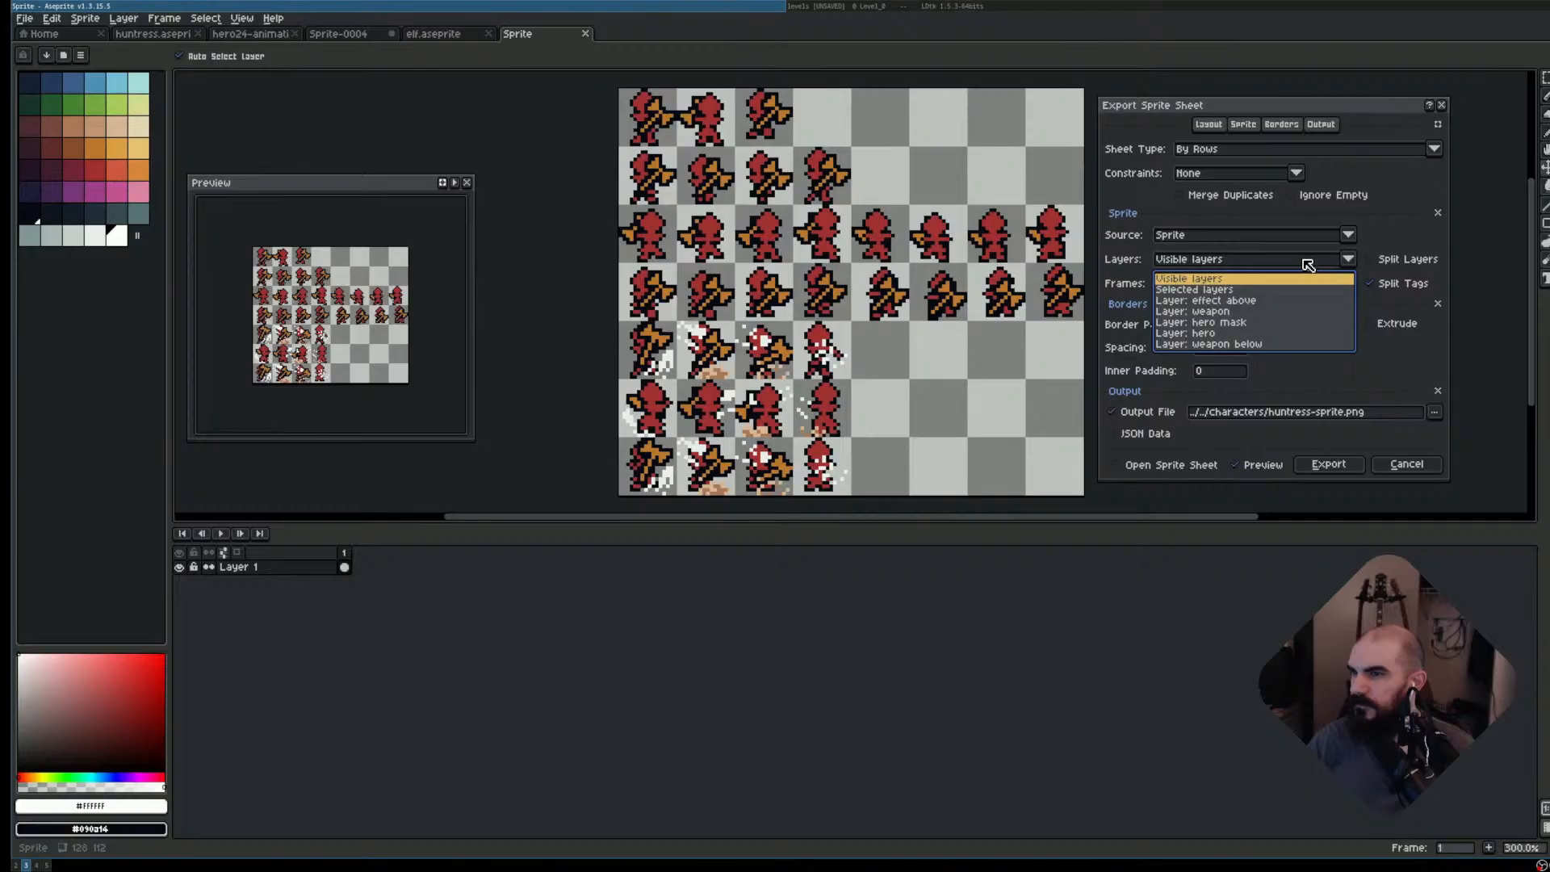
left_click(1298, 323)
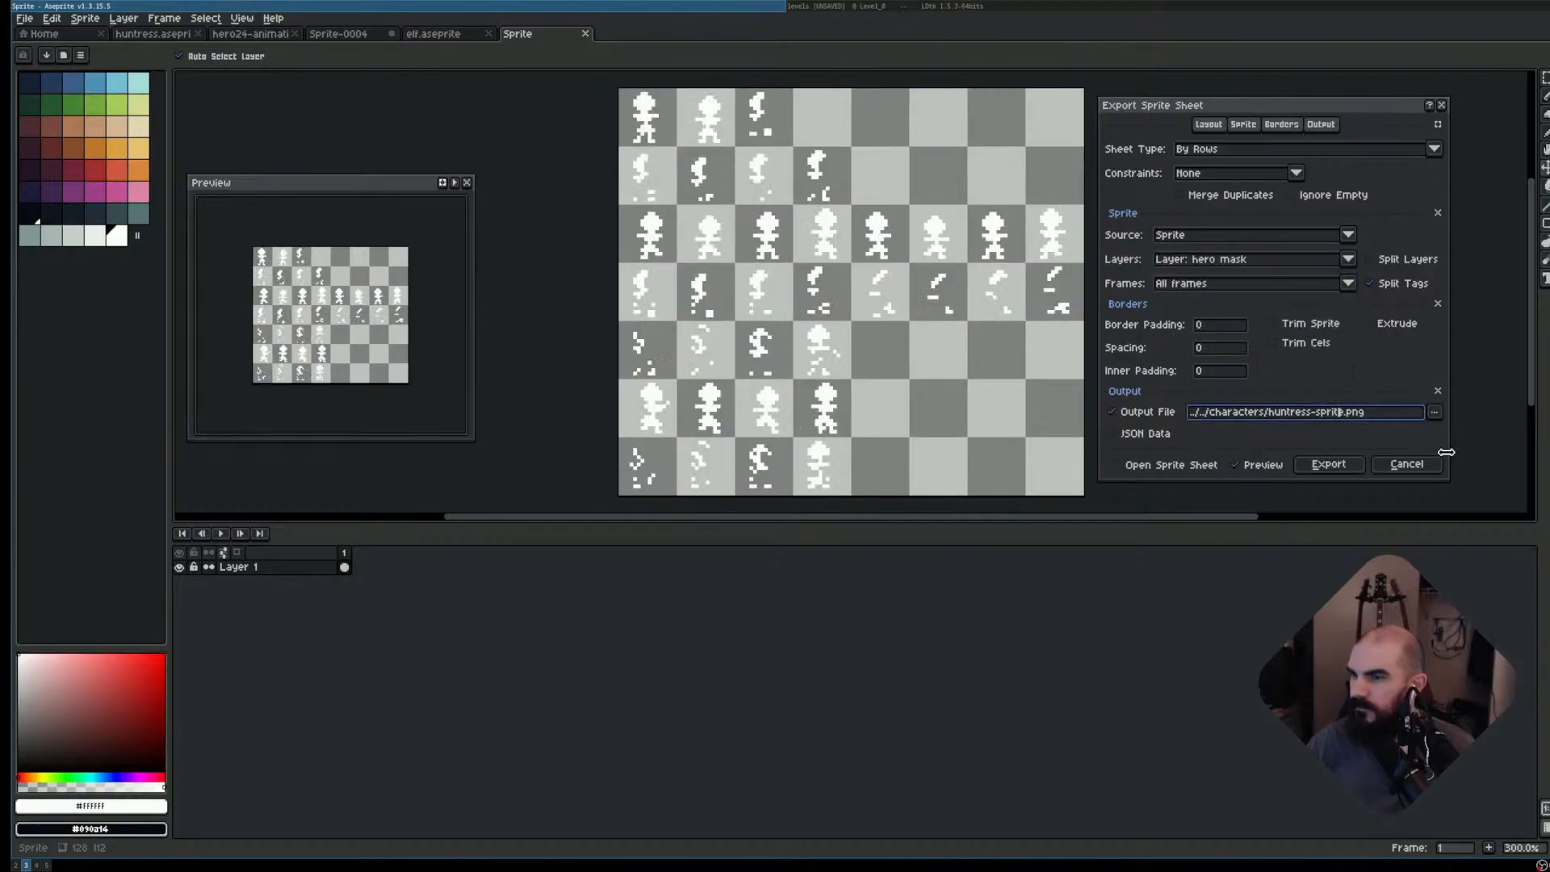
left_click(1347, 413)
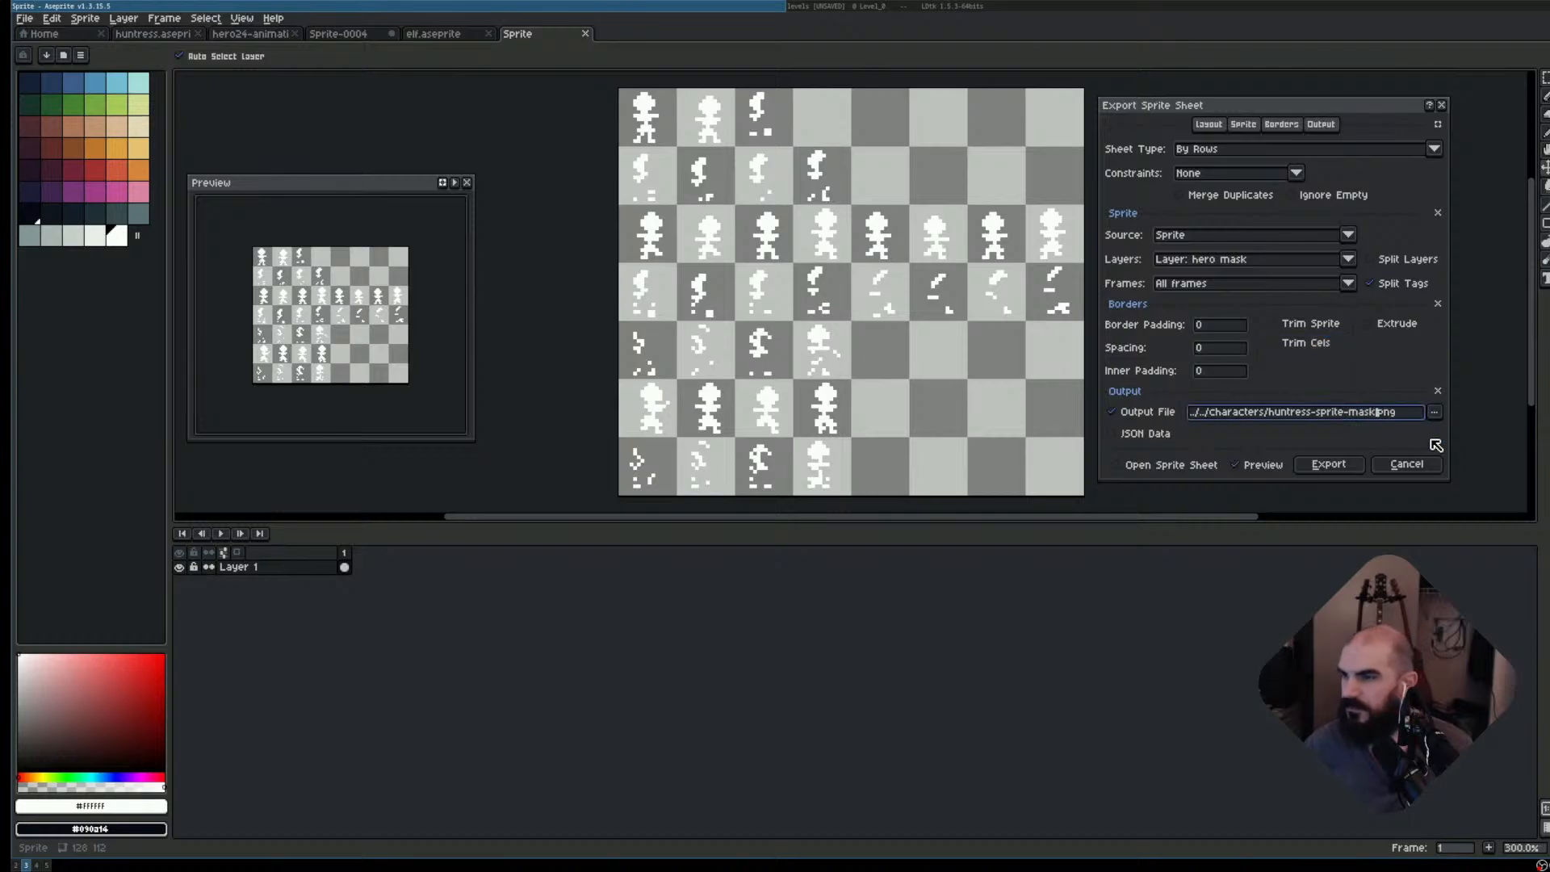
left_click(1327, 465)
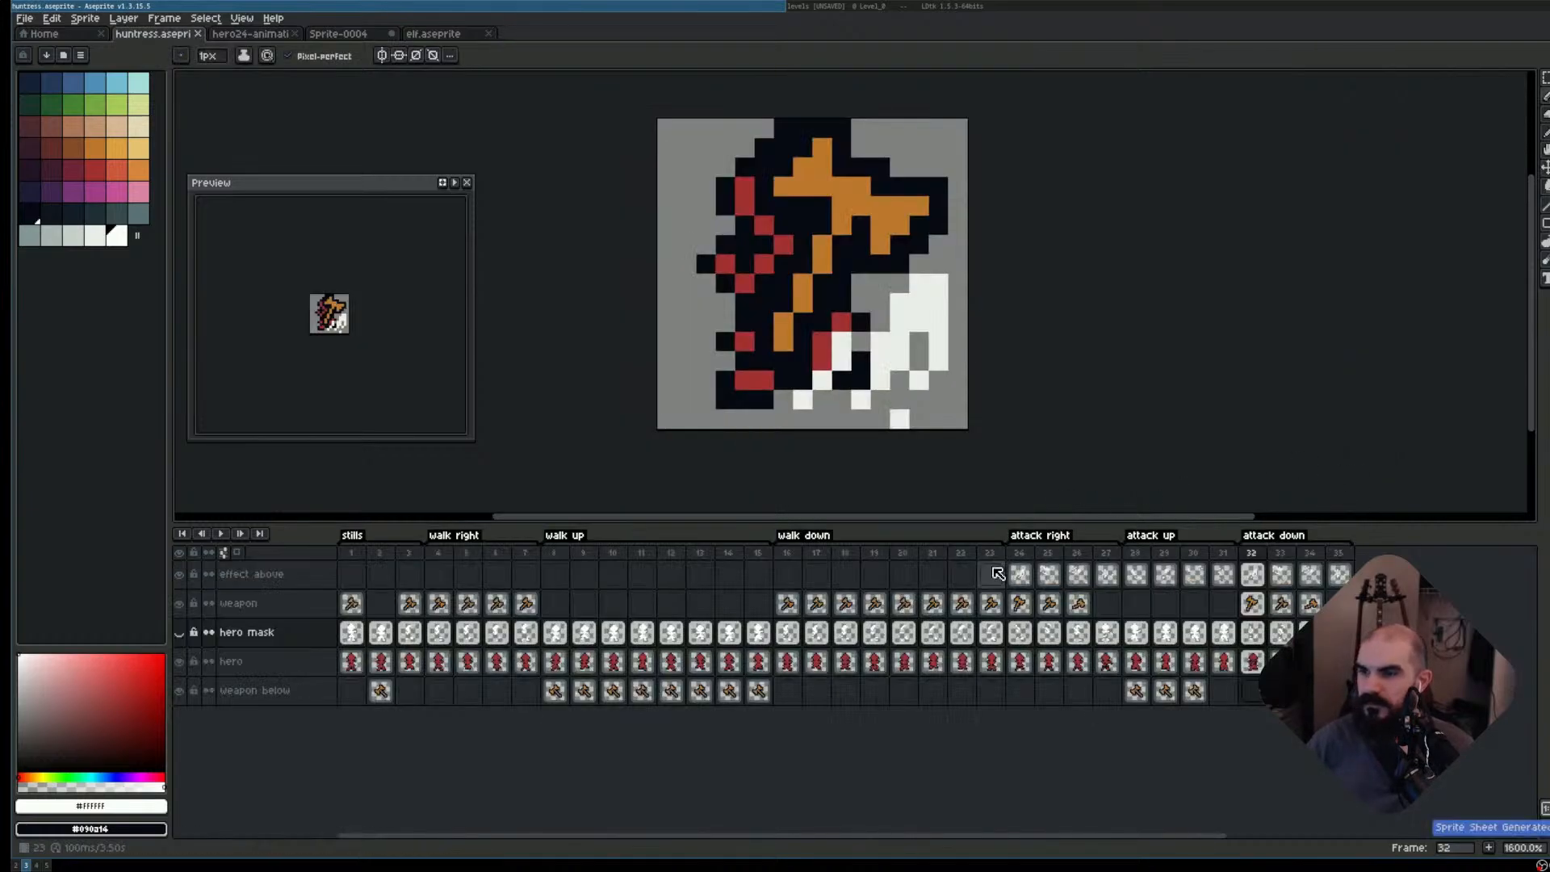
- Switch to the Godot editor and review the AnimatedSprite2D node's attack up and attack down frames in the huntress scene
key("super+5")
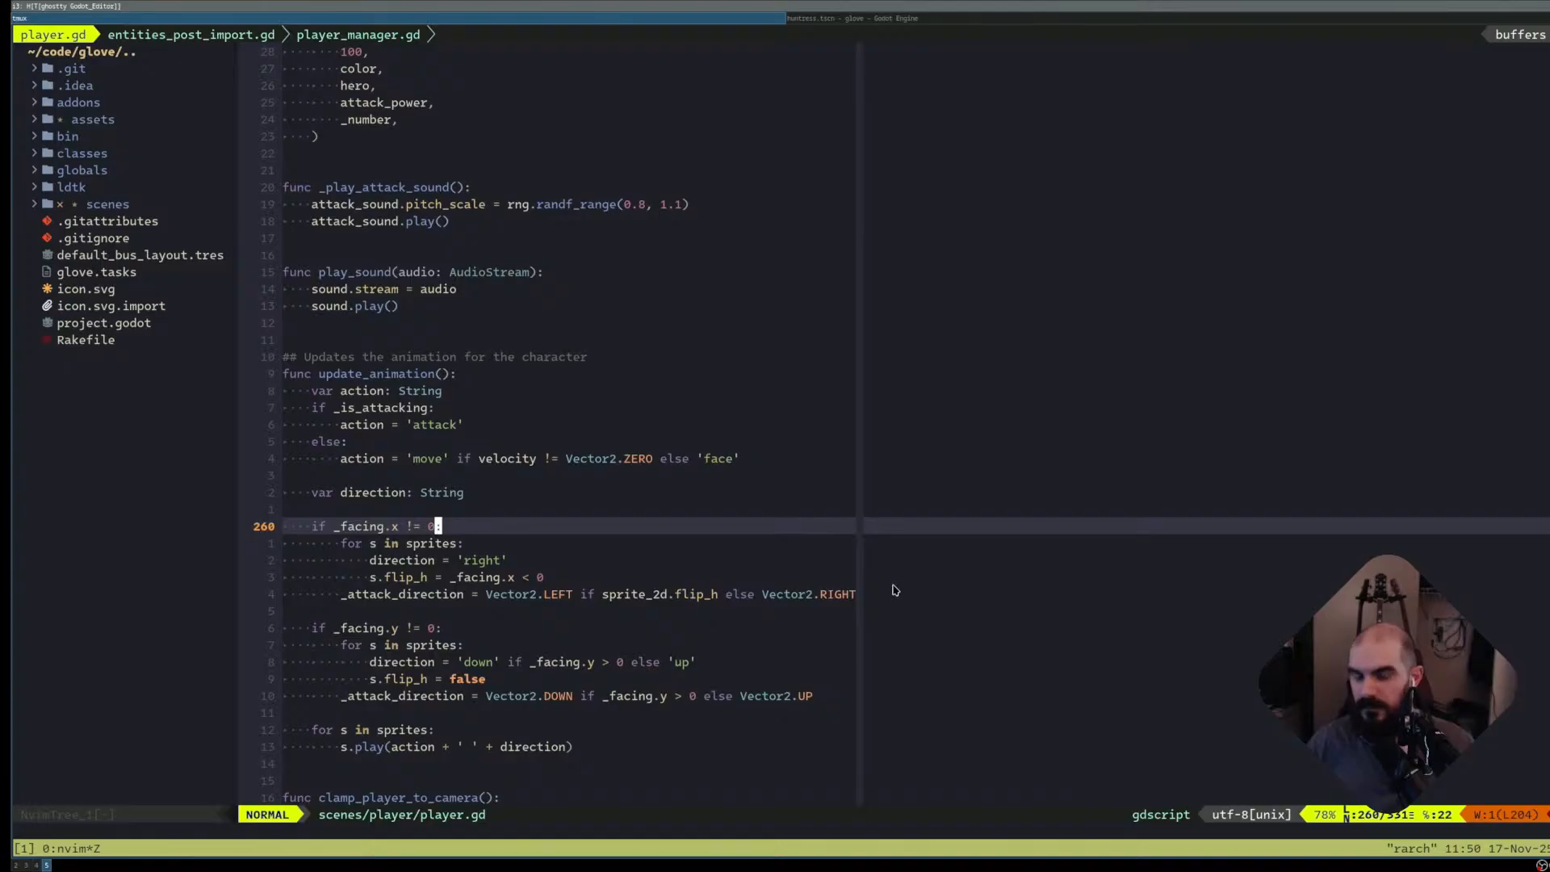
key("super+l")
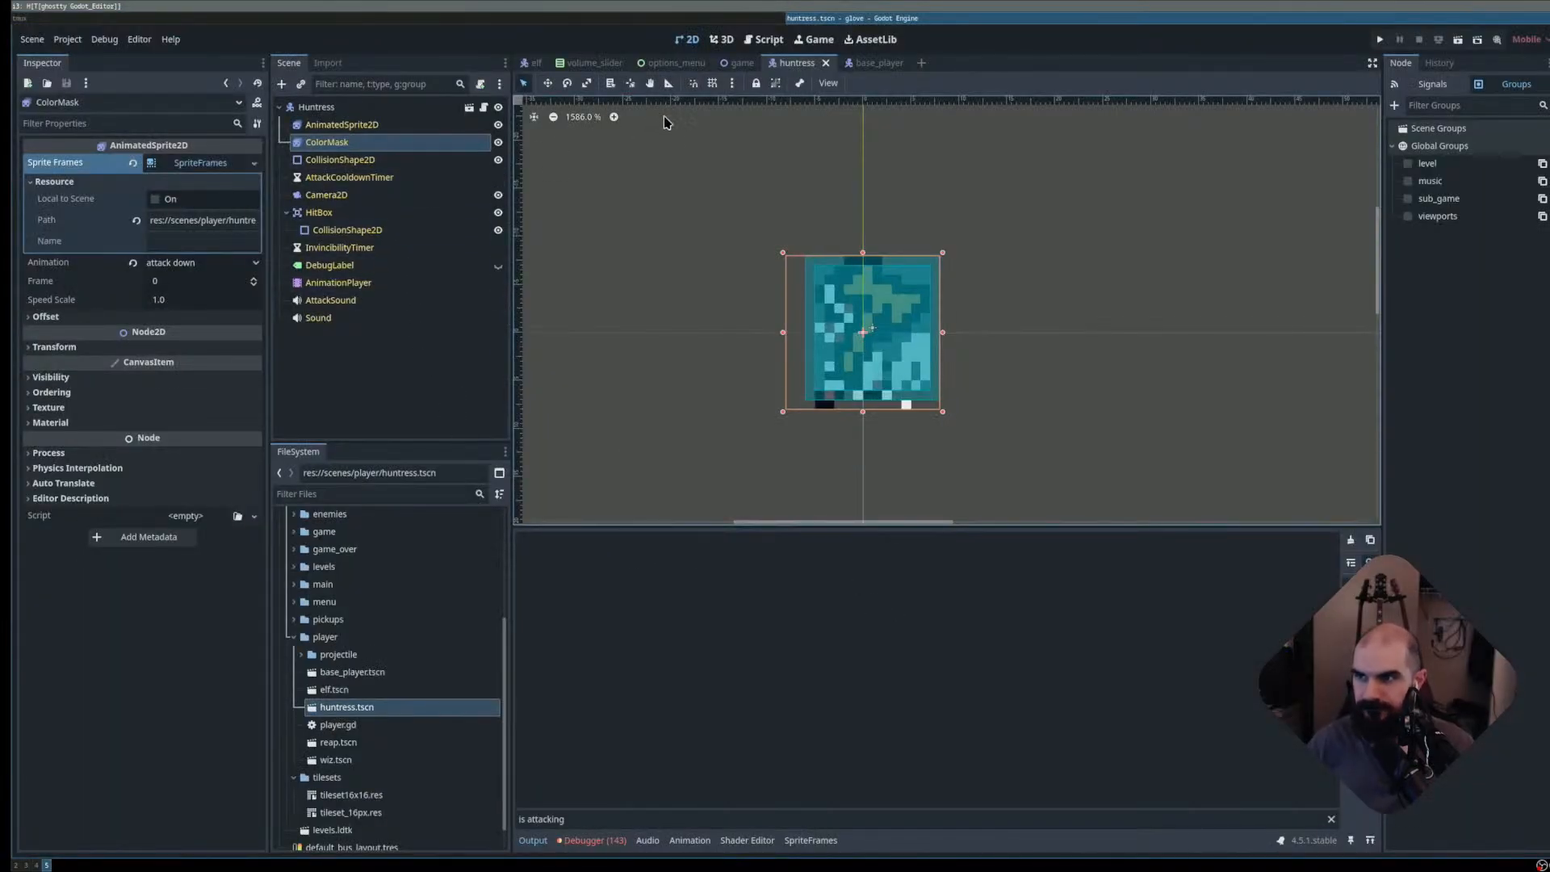
left_click(389, 145)
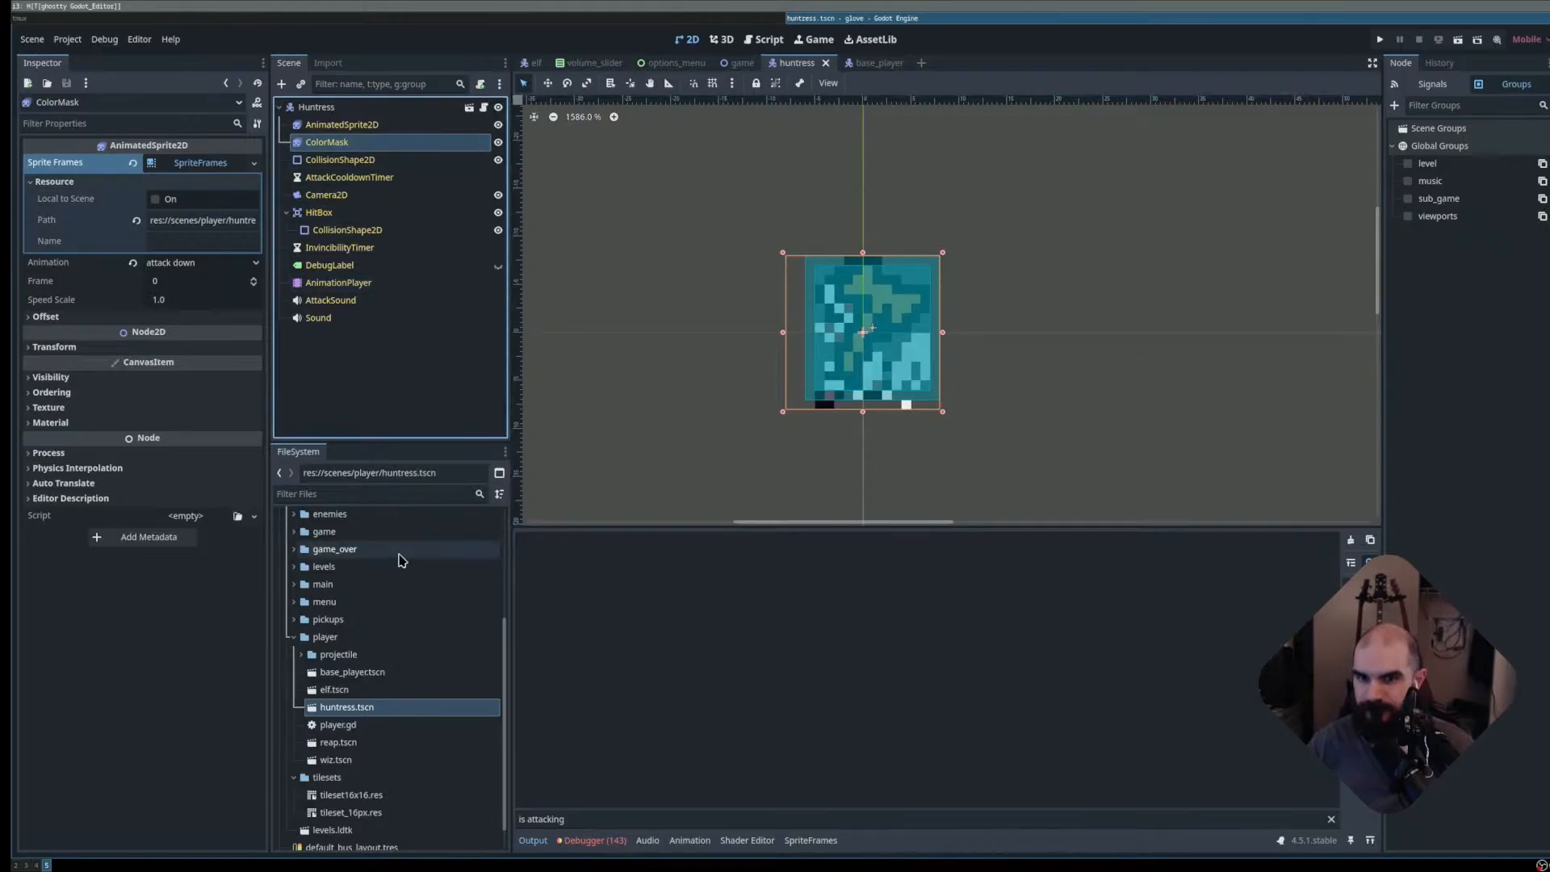
left_click(343, 124)
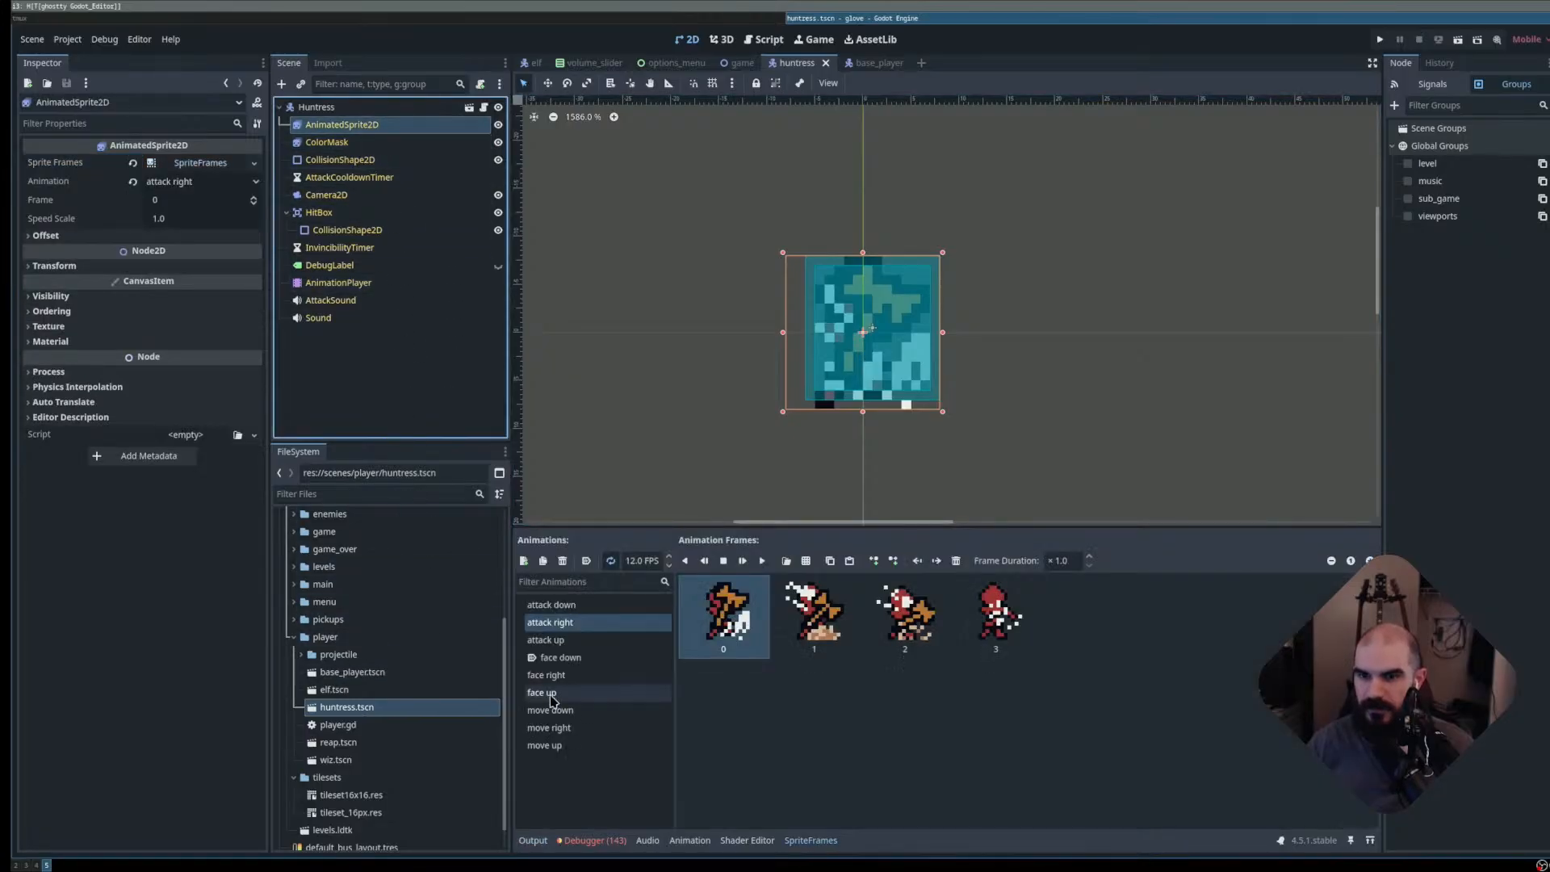
left_click(573, 644)
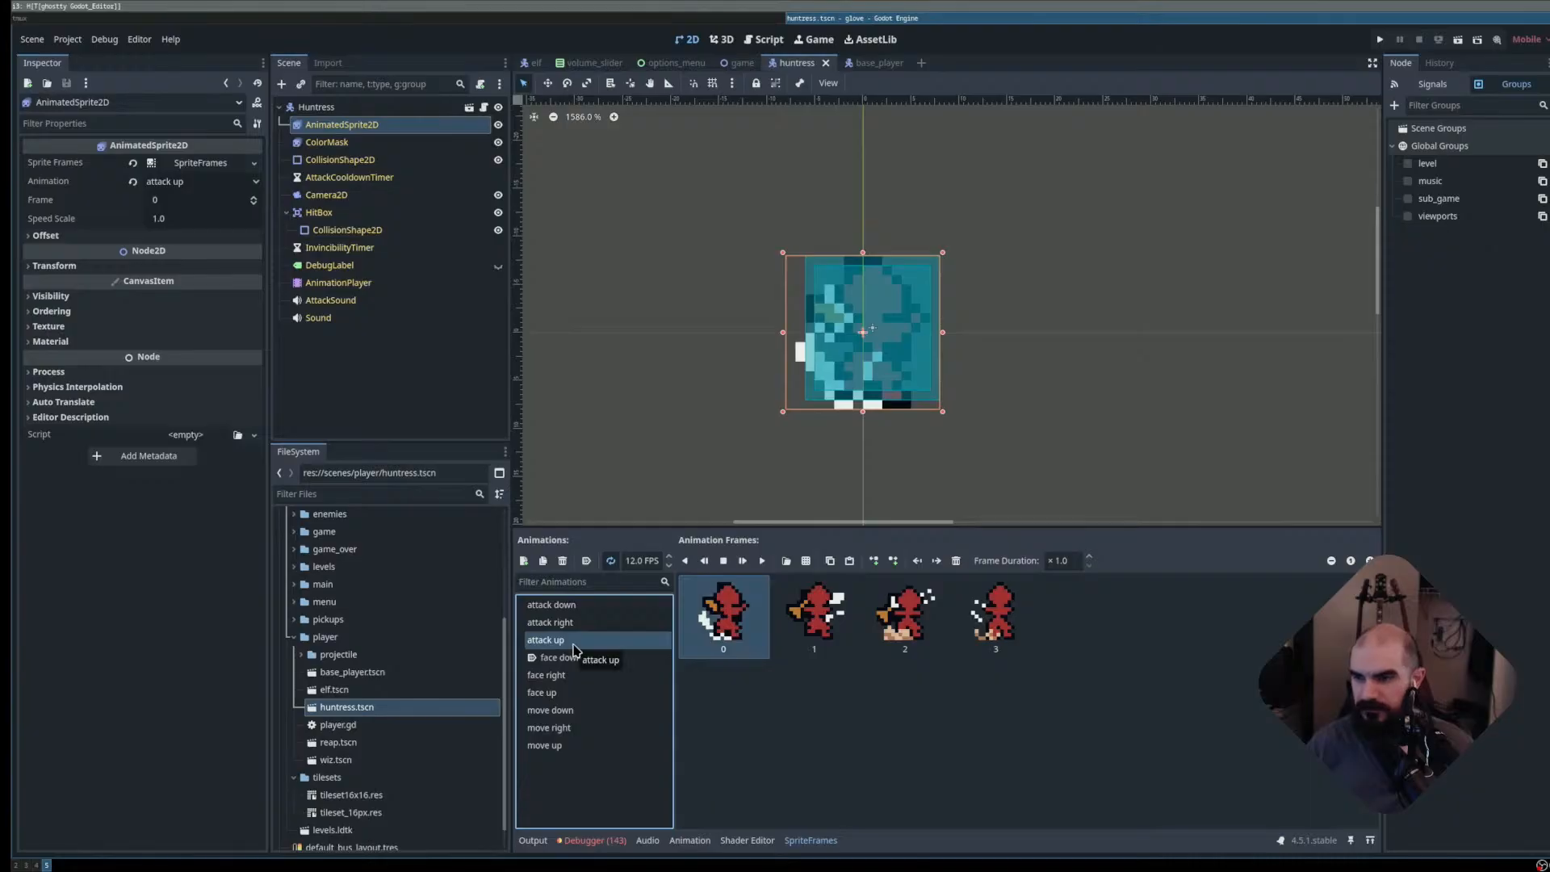
left_click(609, 611)
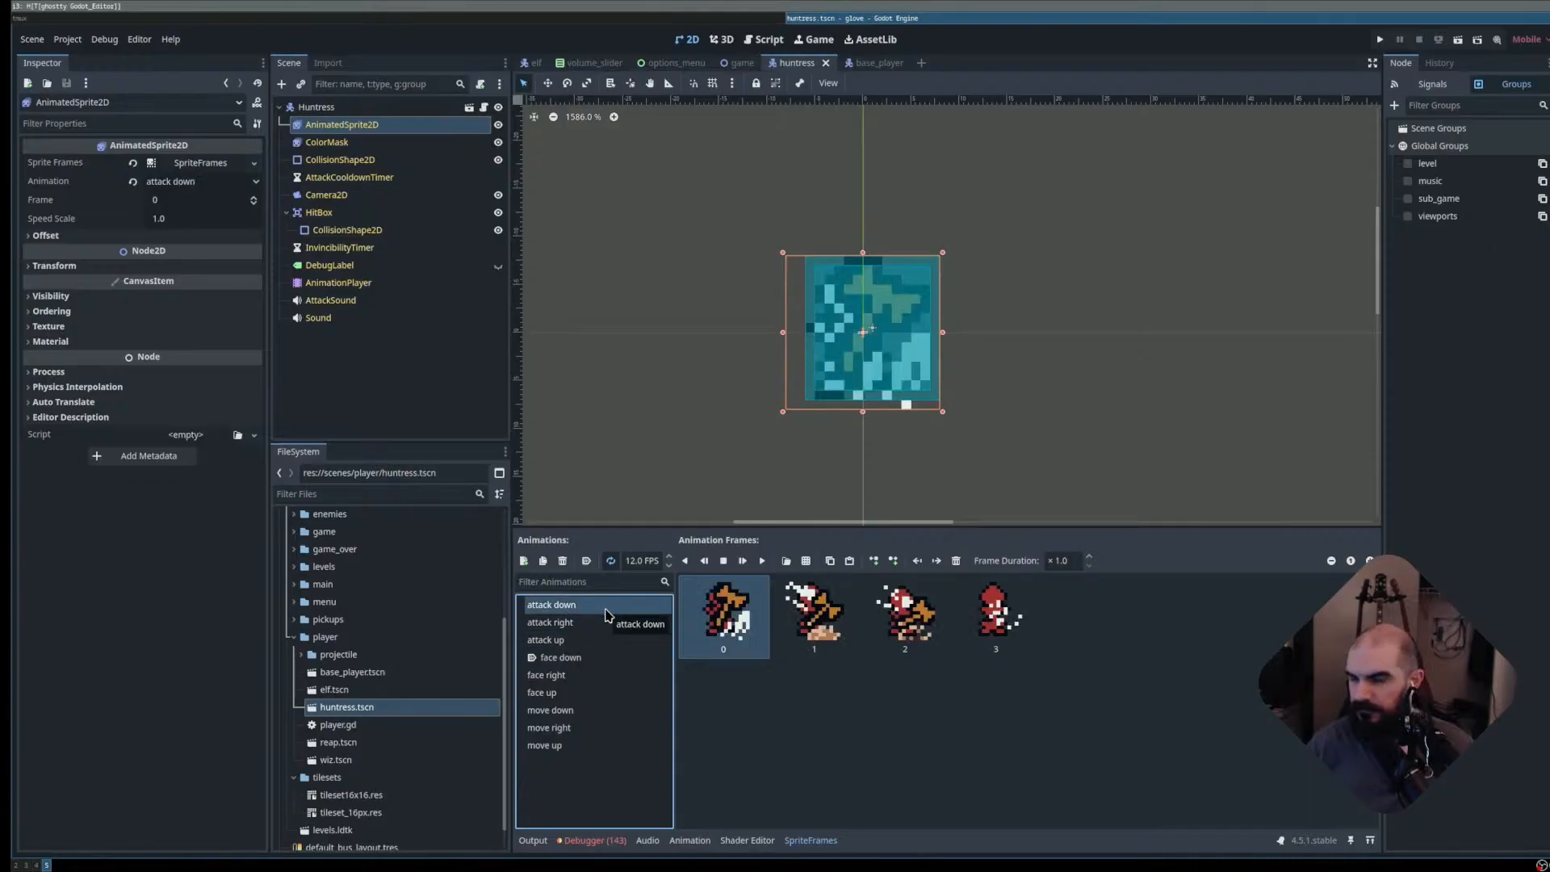
left_click(578, 642)
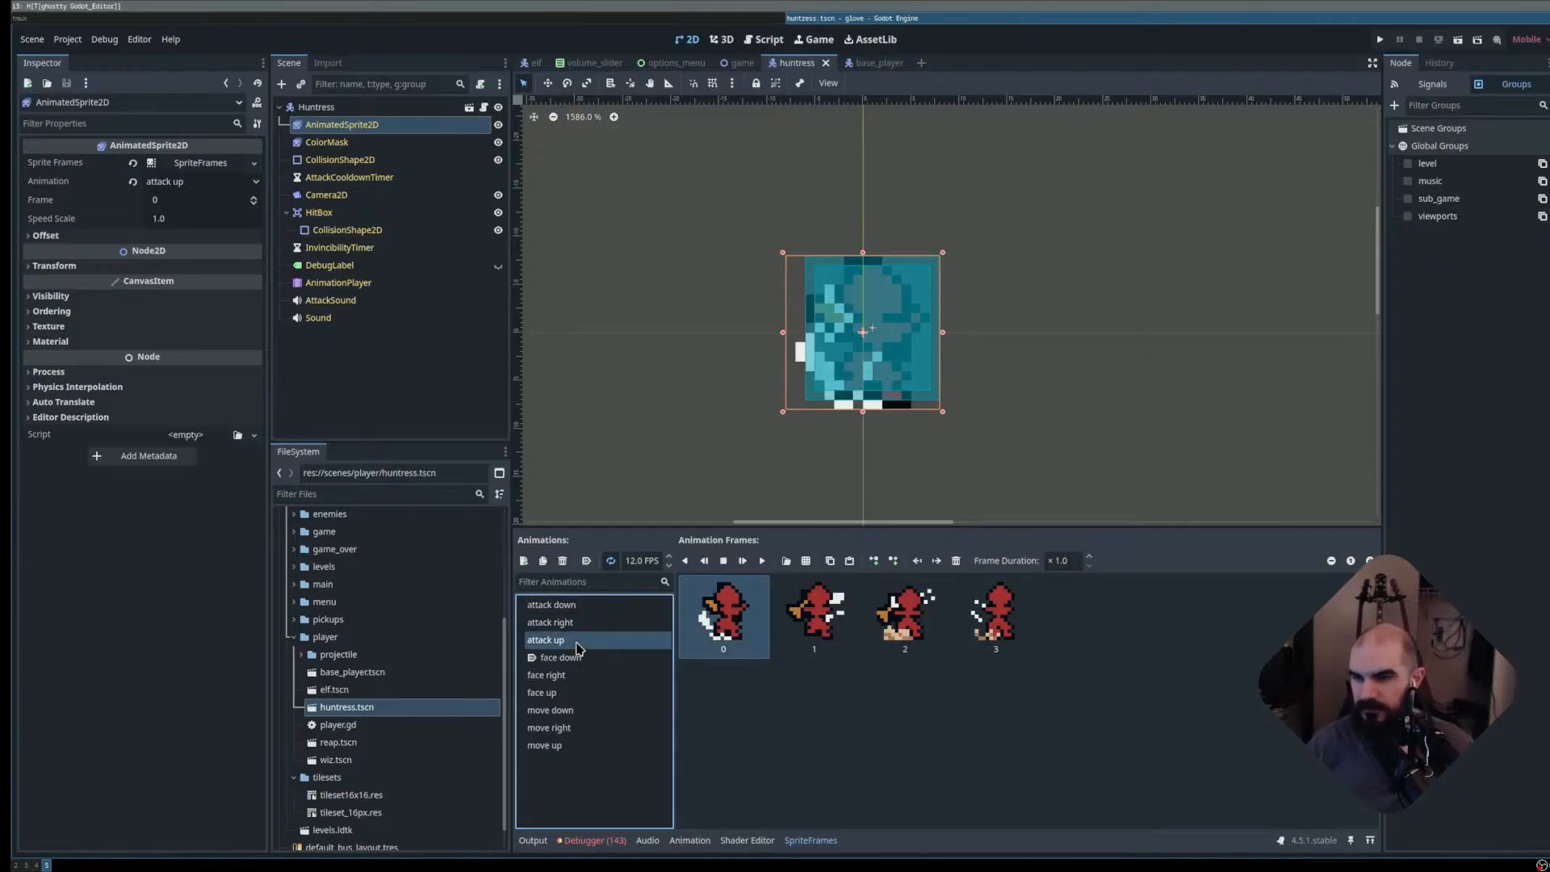
- Inspect the ColorMask node's attack down and attack up frames
left_click(355, 142)
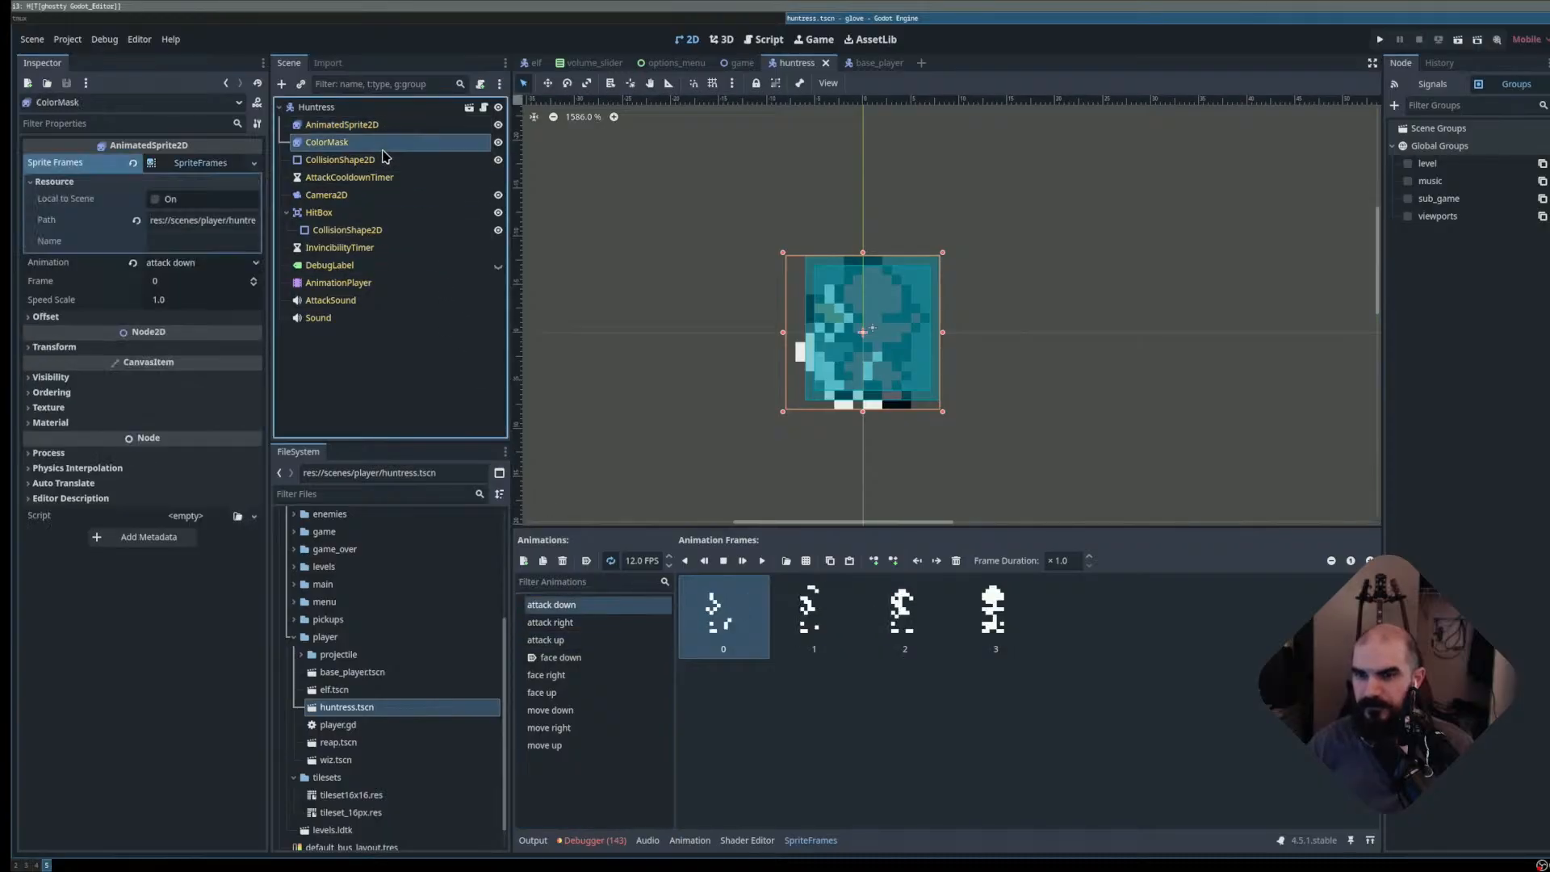
left_click(566, 640)
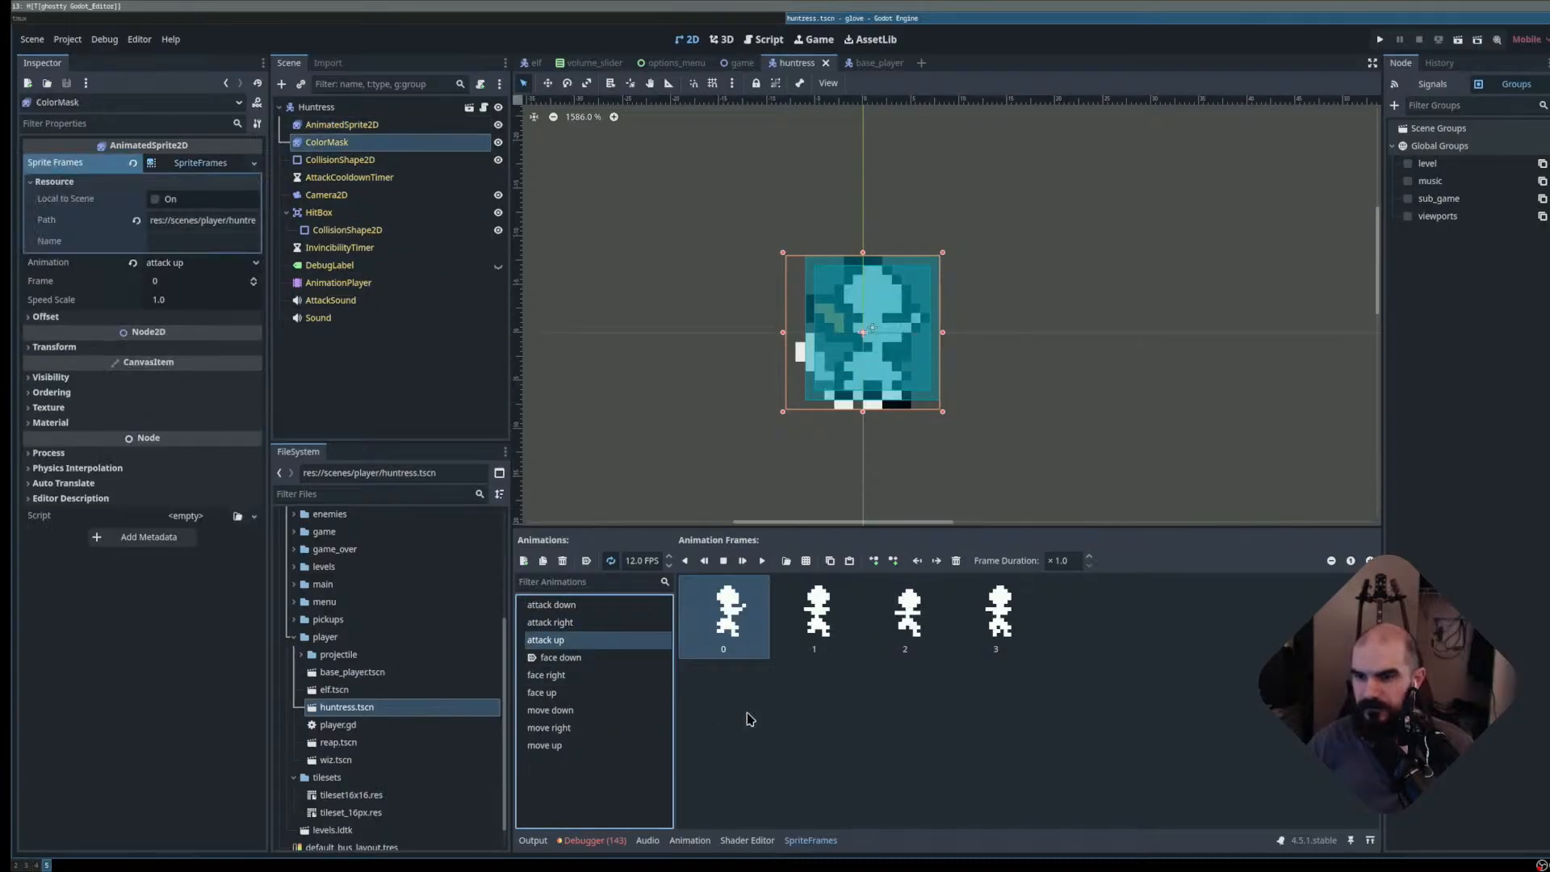
left_click(749, 715)
- Run the project and start a game with the Huntress as the selected hero
key("F5")
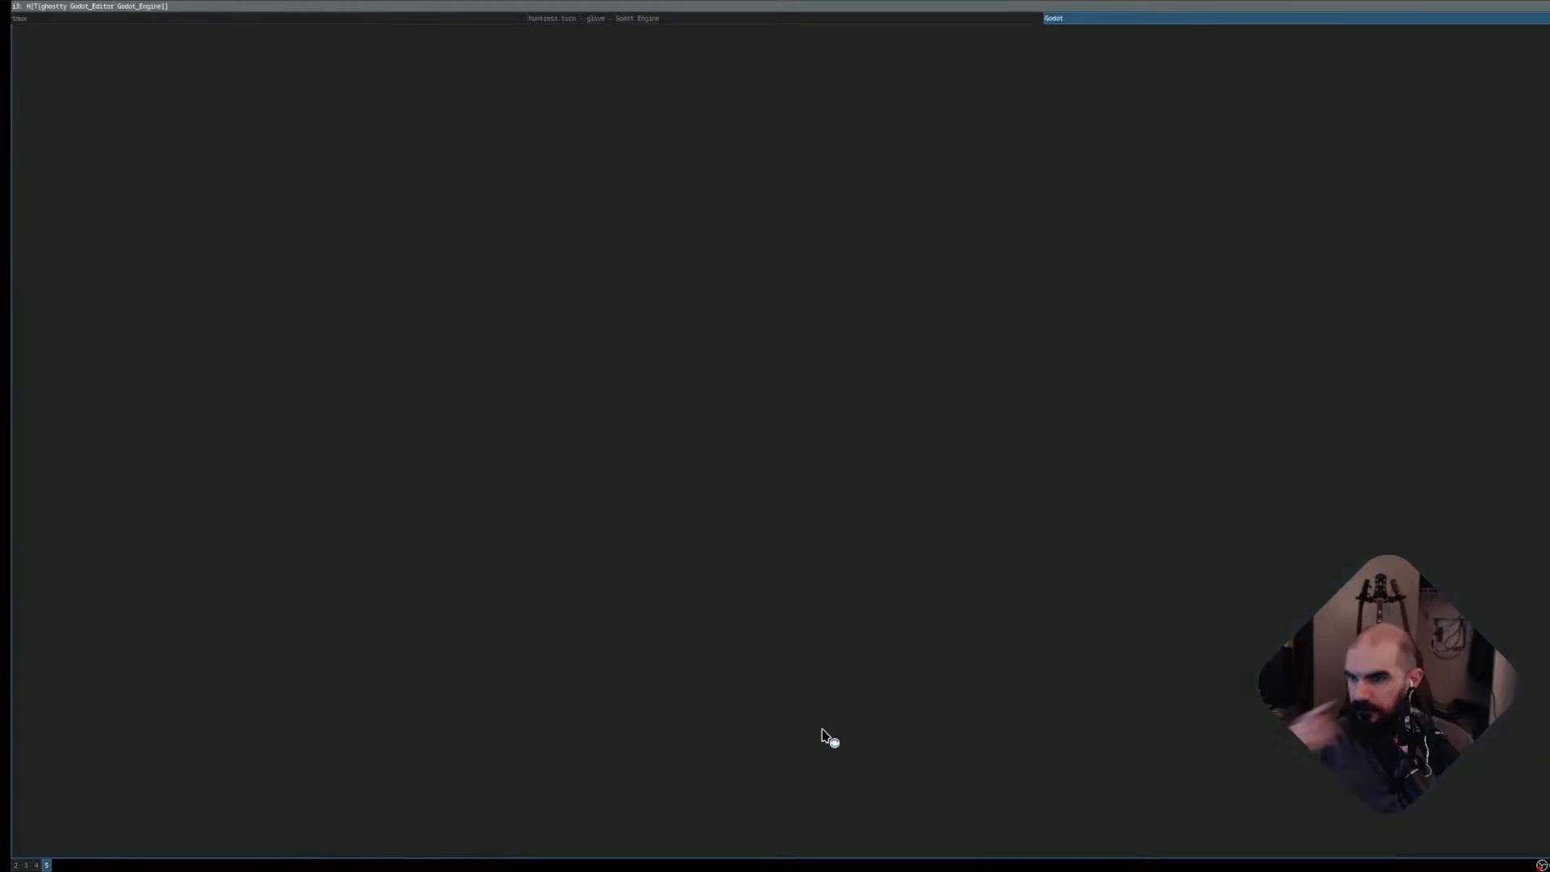
key("Return")
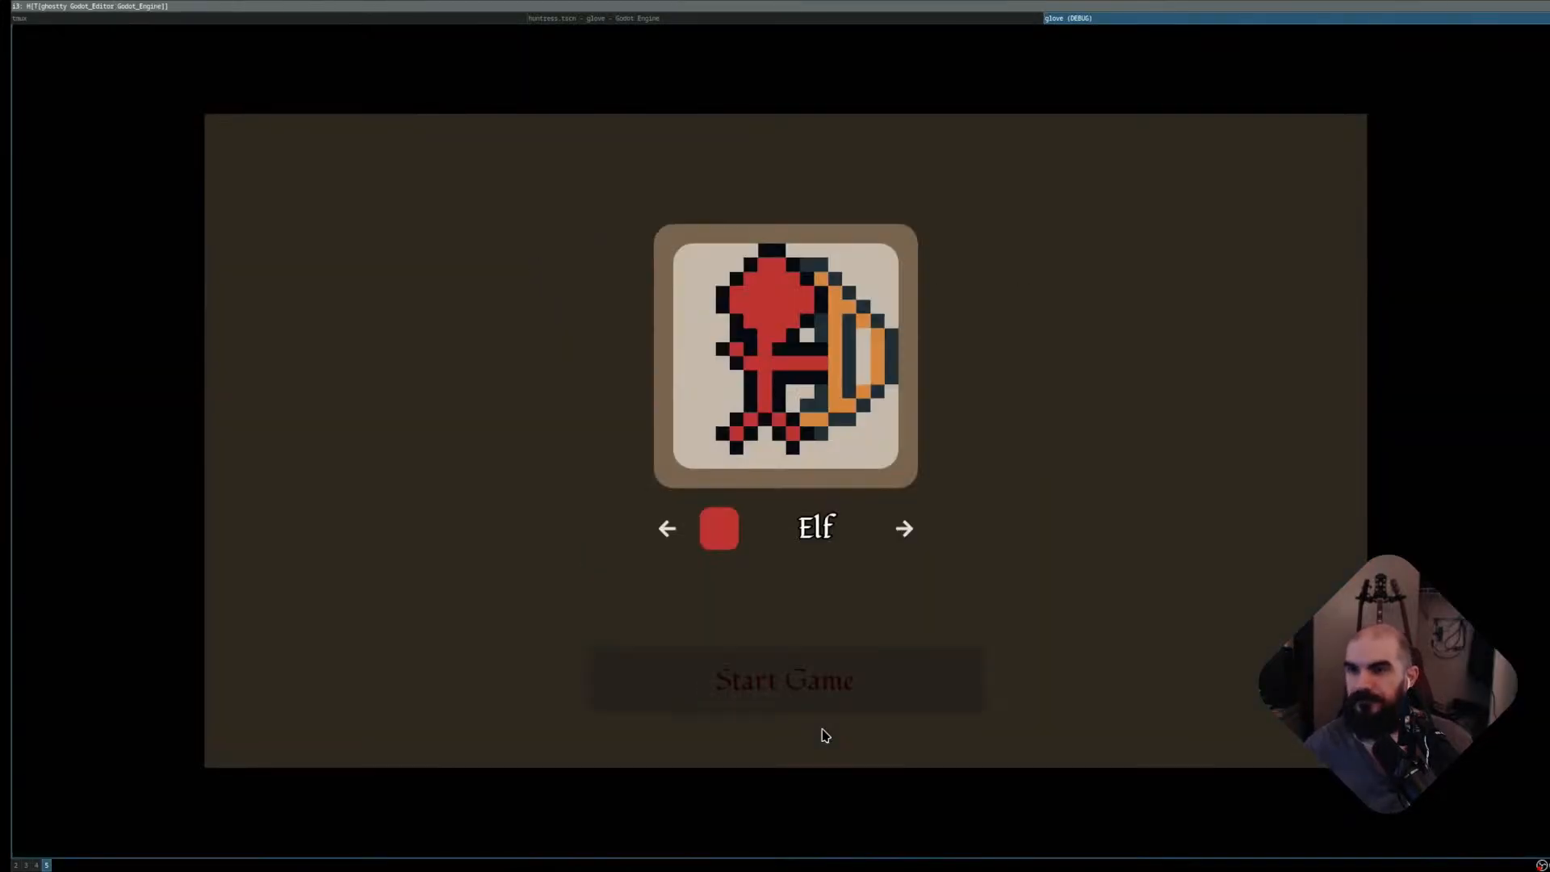
key("Right")
key("Return")
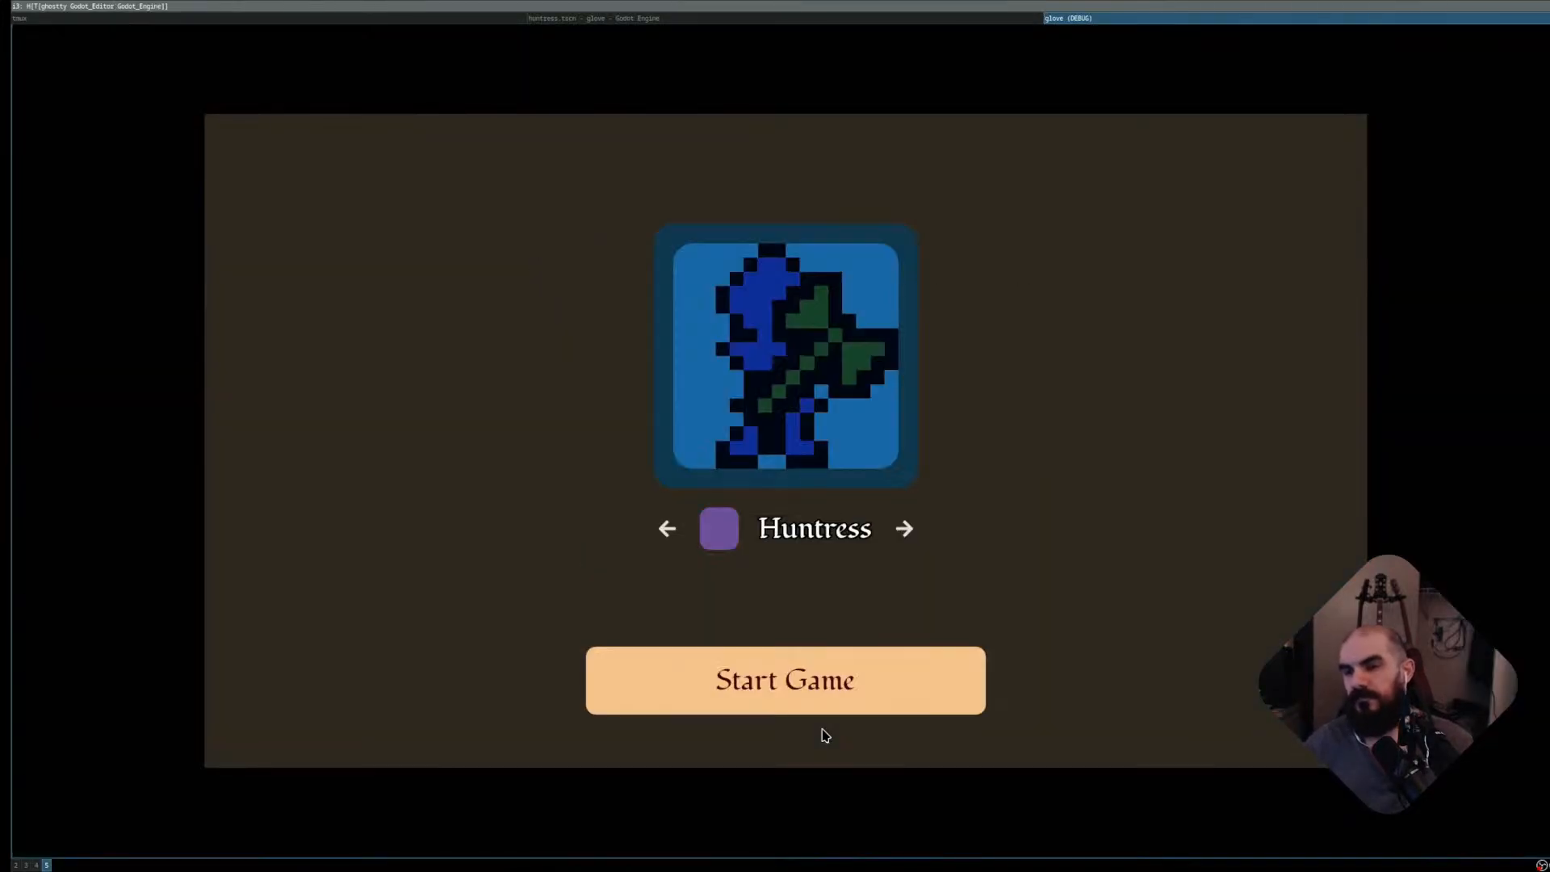
key("Return")
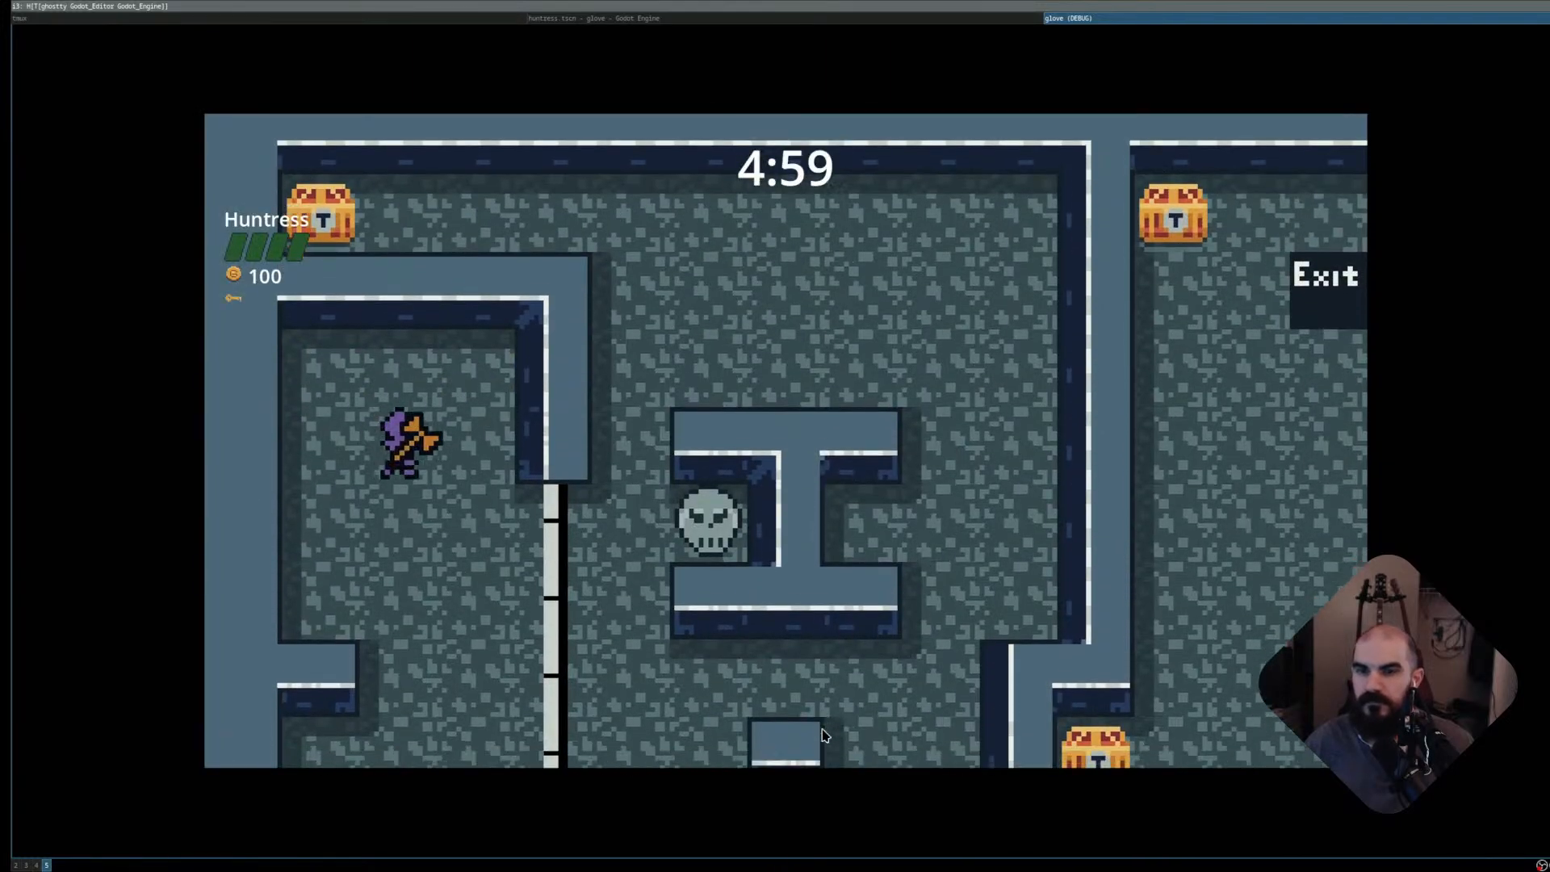
- Move the huntress around the starting room and throw axes in different directions to check her attack animations and color mask
key("space")
key("Left")
key("space")
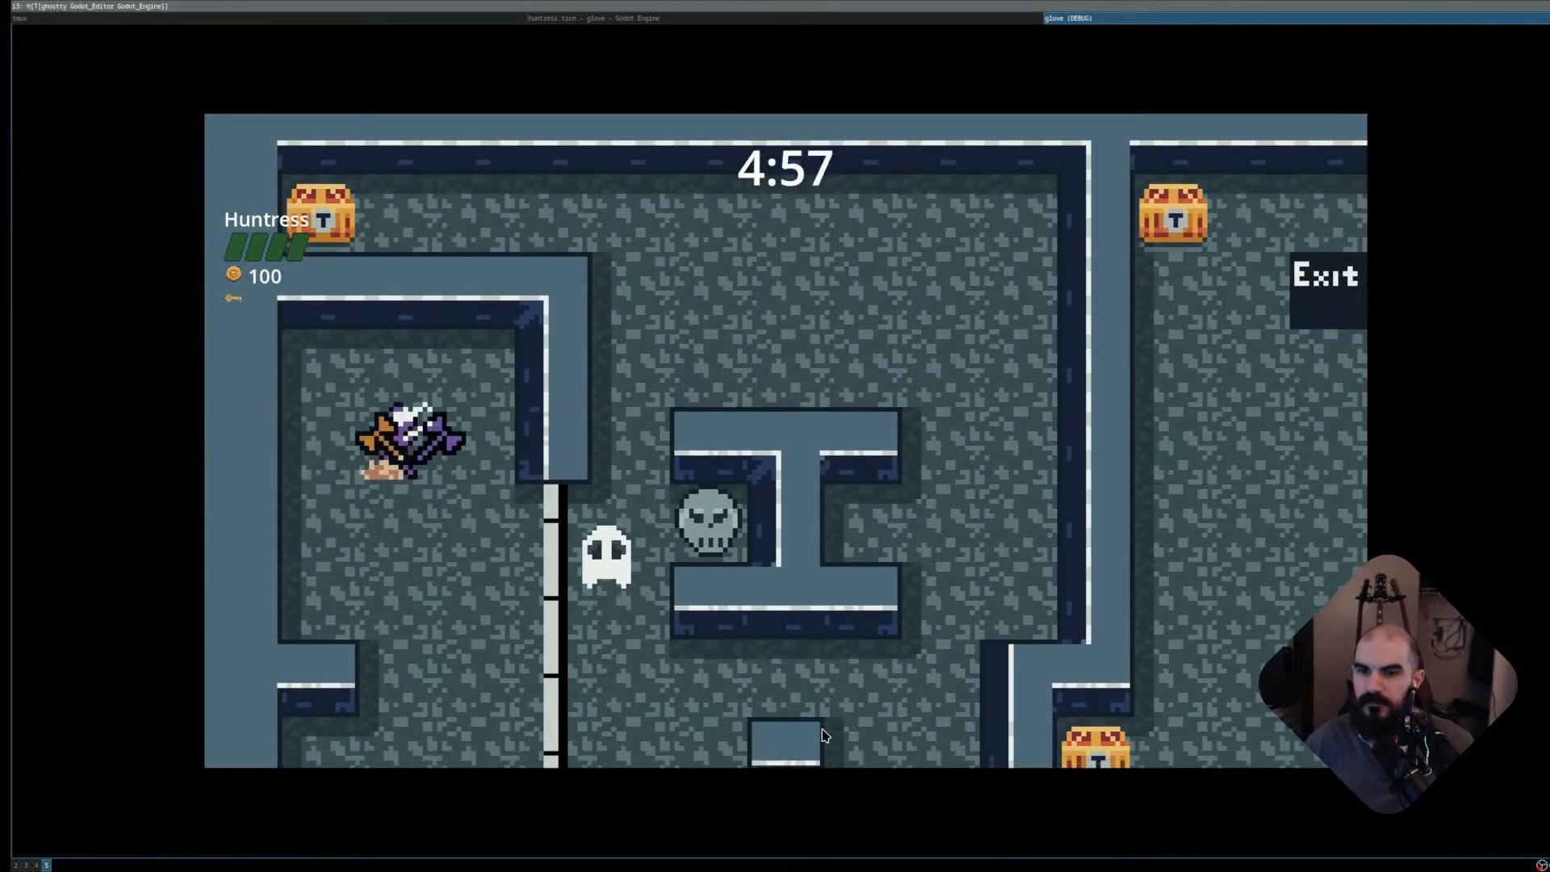
key("space")
key("Up")
key("Right")
key("Down")
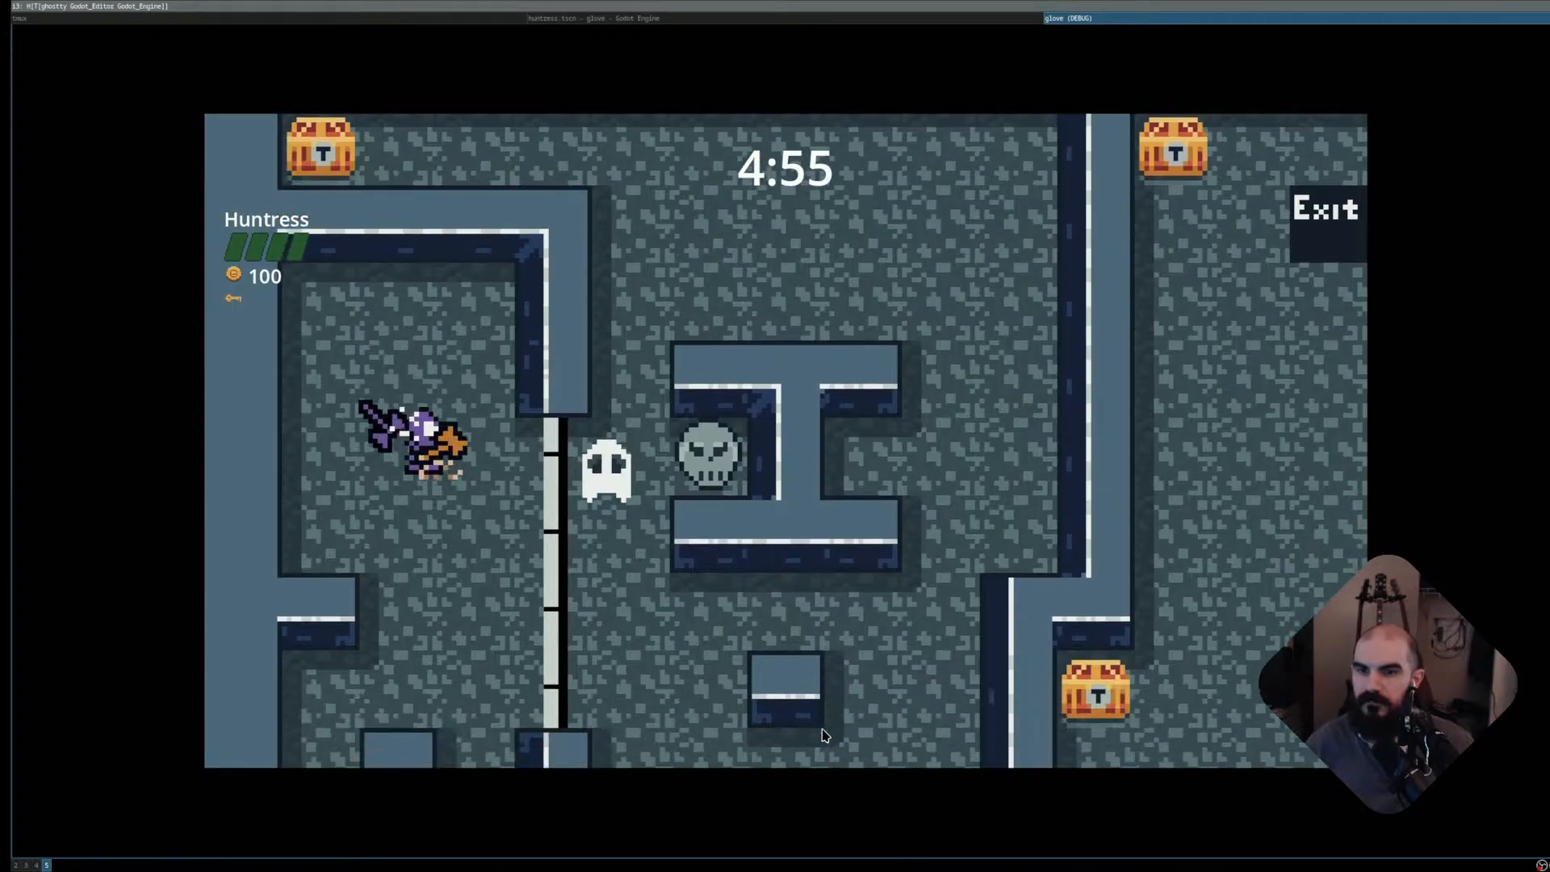
key("space")
key("space")
key("Down")
key("Right")
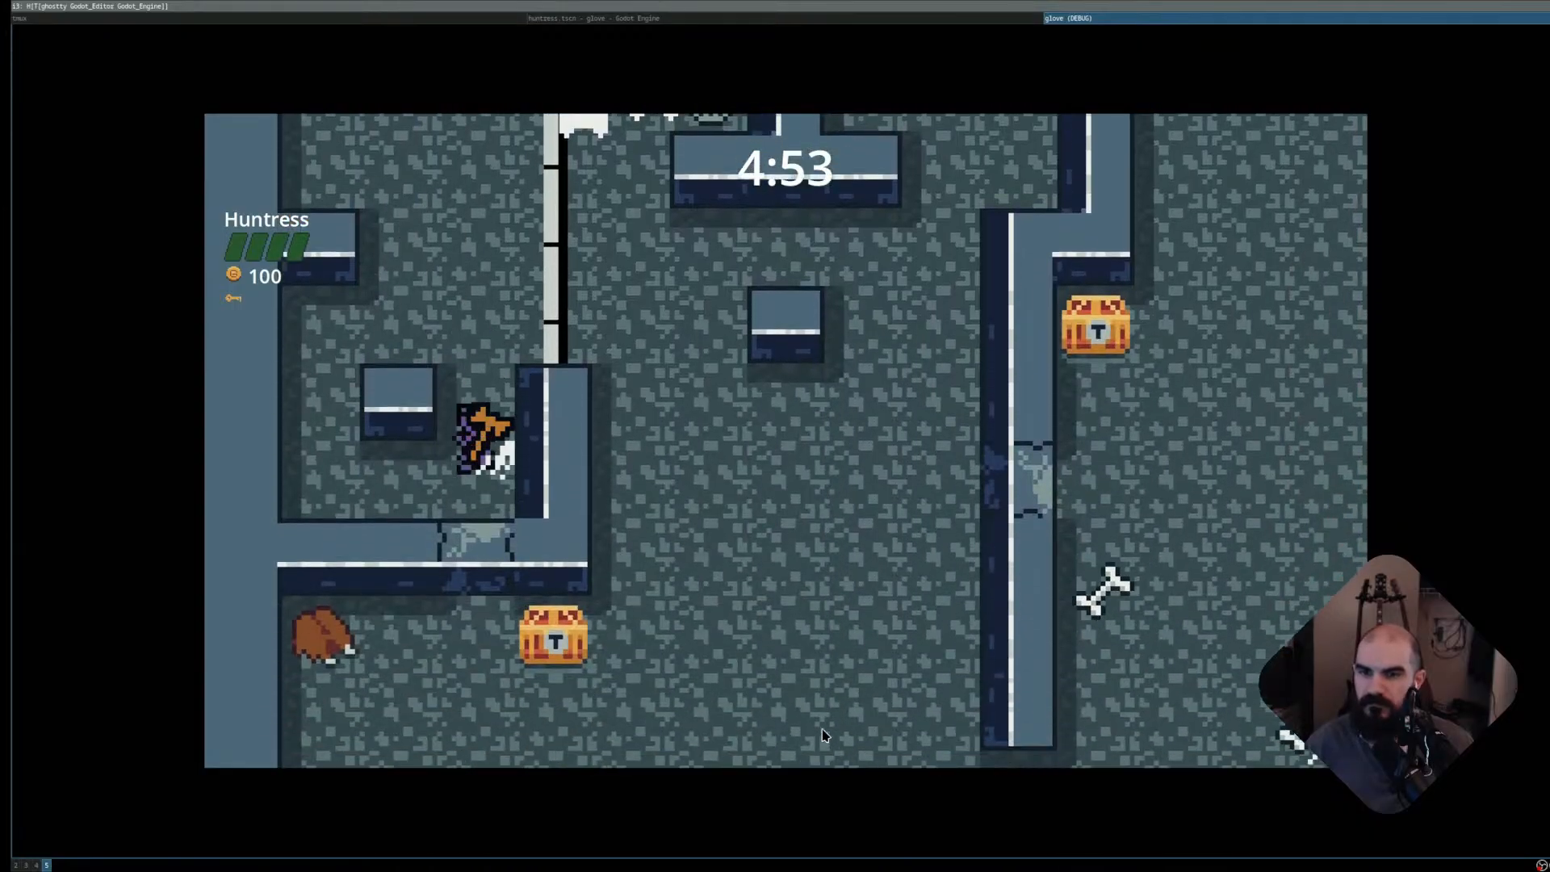
- Break through the cracked wall below the starting room and test the huntress's downward and upward attacks
key("space")
key("Down")
key("space")
key("Up")
key("space")
key("Down")
key("Left")
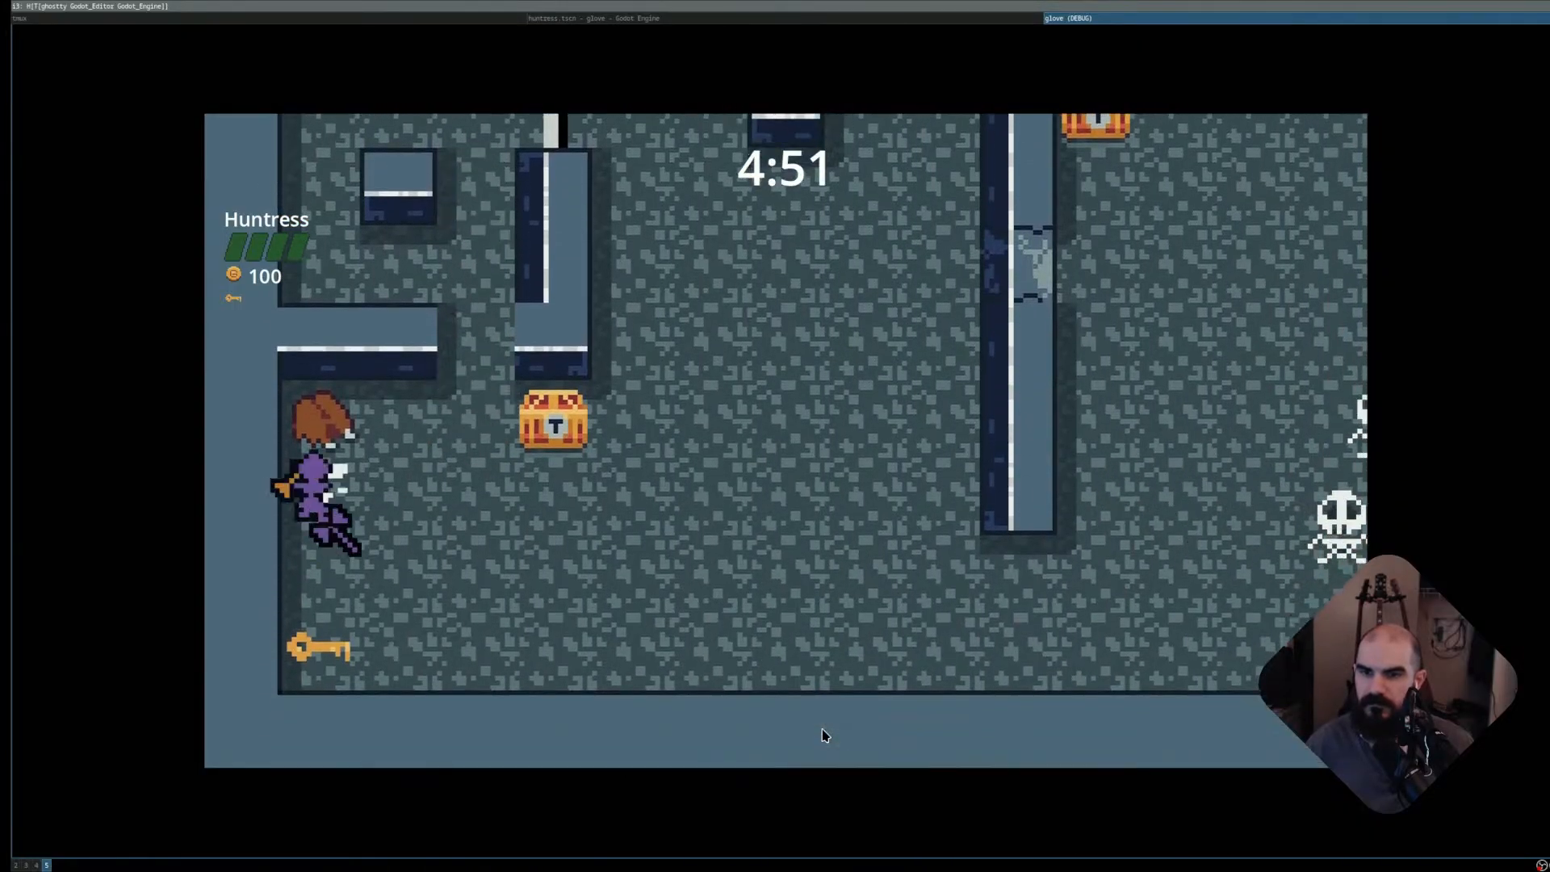
- Collect the key and chest outside the starting room and throw axes at the skeletons to check the attack right animation
key("Down")
key("Right")
key("Up")
key("Right")
key("space")
key("Down")
key("Right")
key("space")
key("space")
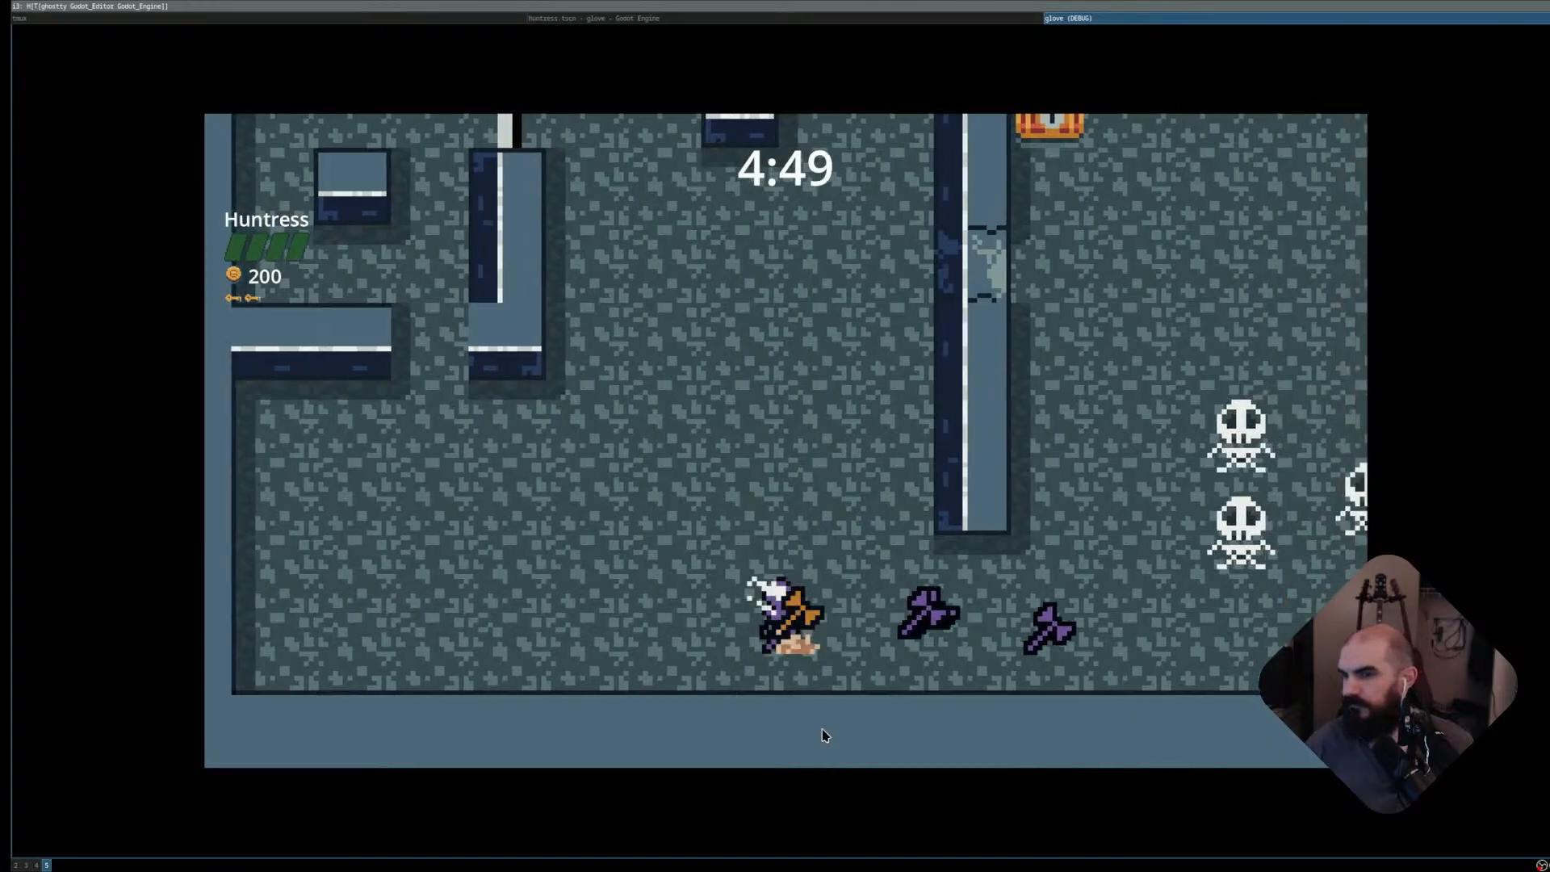
key("Right")
key("space")
key("space")
key("Up")
key("Left")
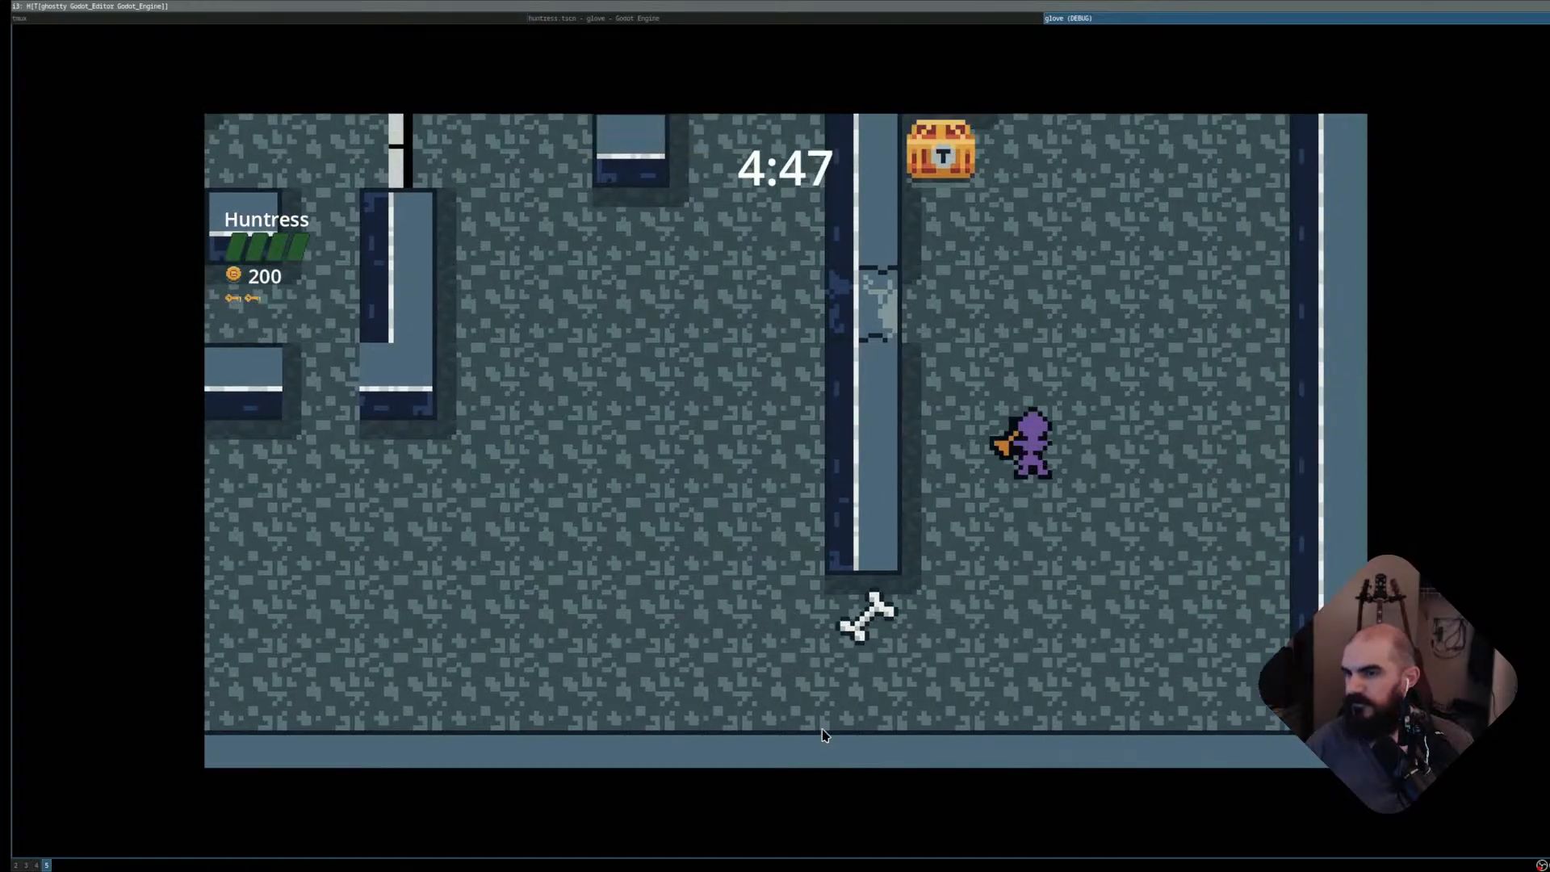
- Collect the chest in the level's upper-left corner and keep checking the huntress's attacks while moving right, up and down
key("Right")
key("Up")
key("Left")
key("Right")
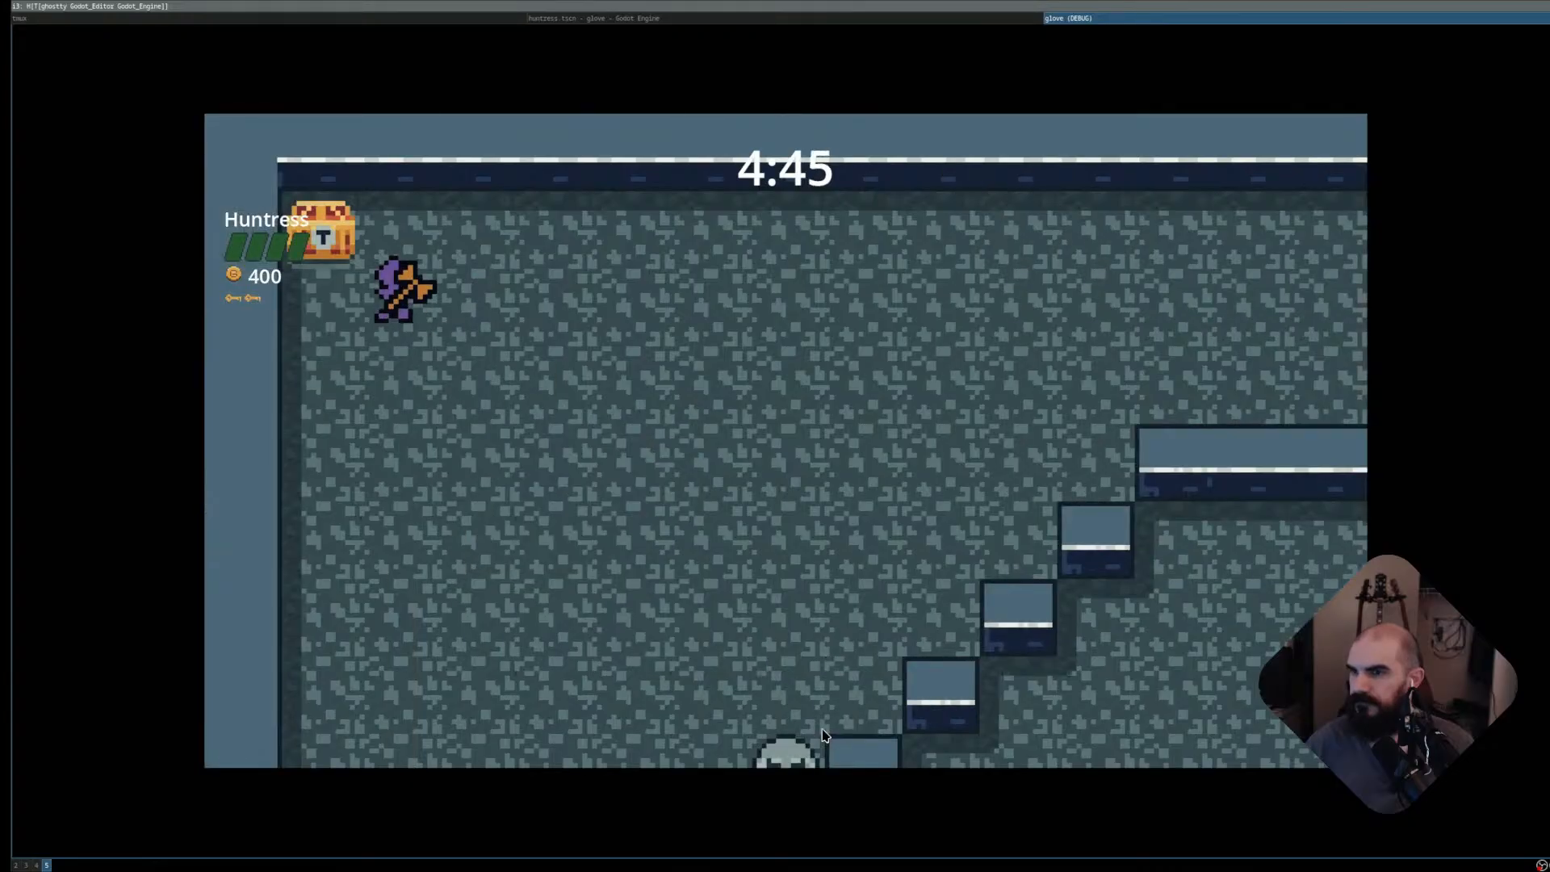
key("Down")
key("Right")
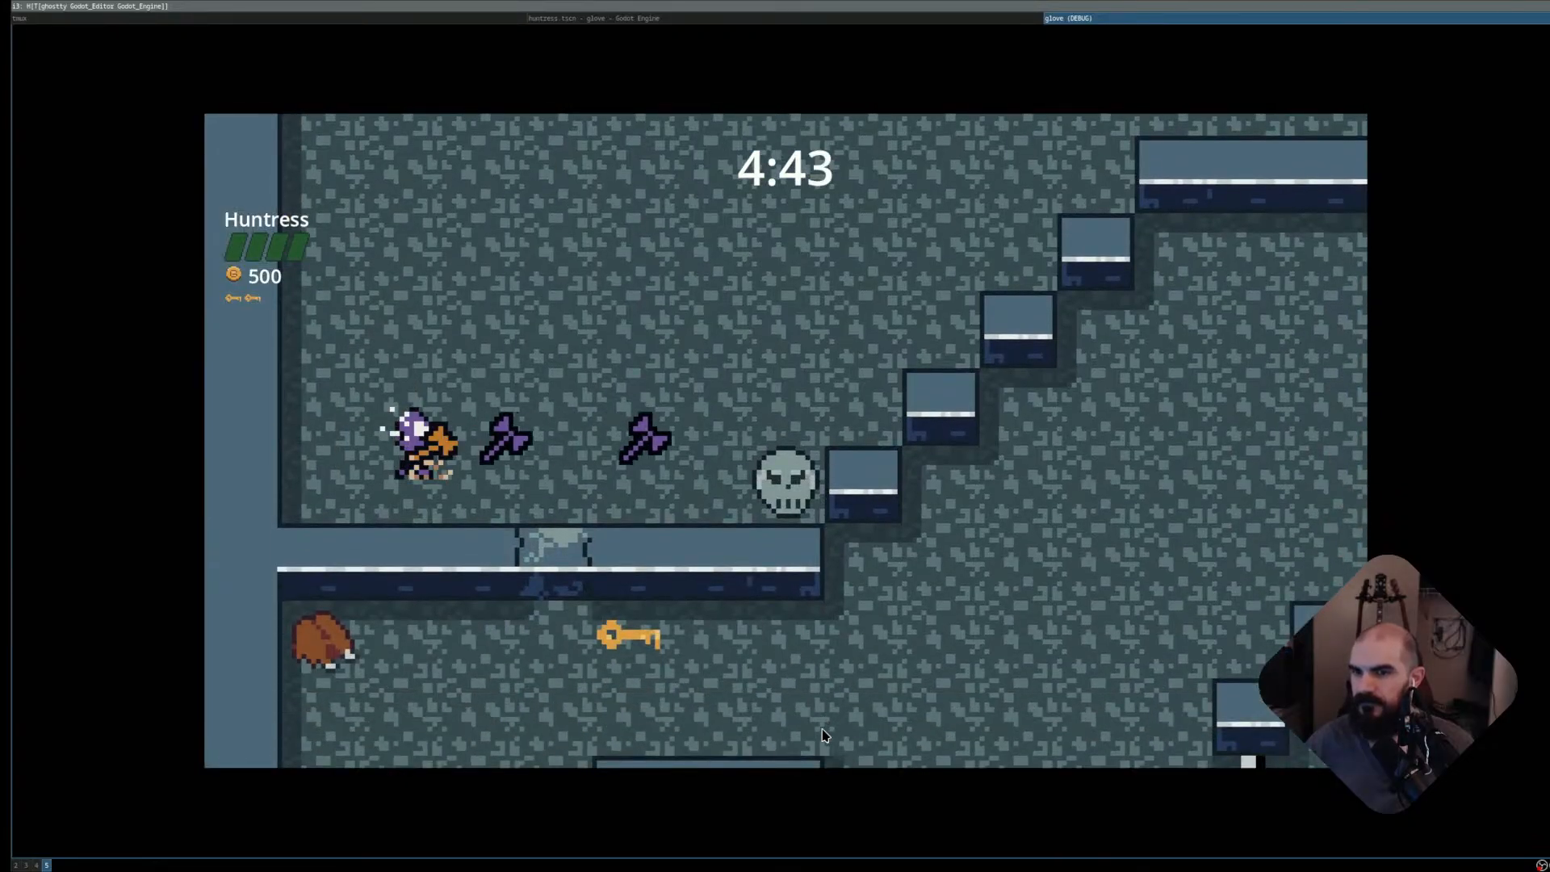
key("Right")
key("Up")
key("space")
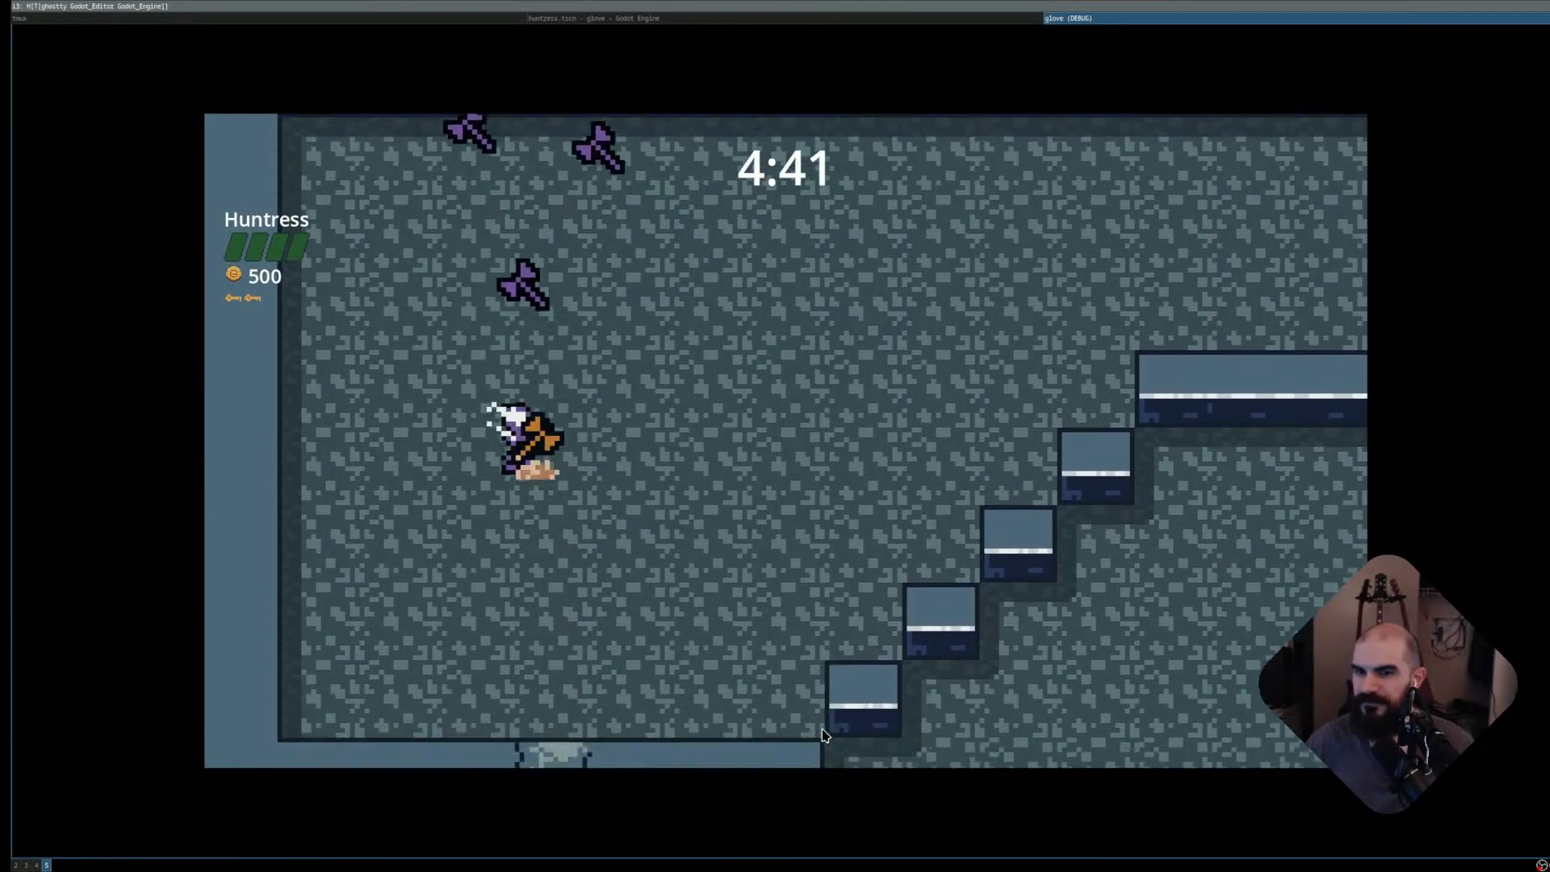
key("Down")
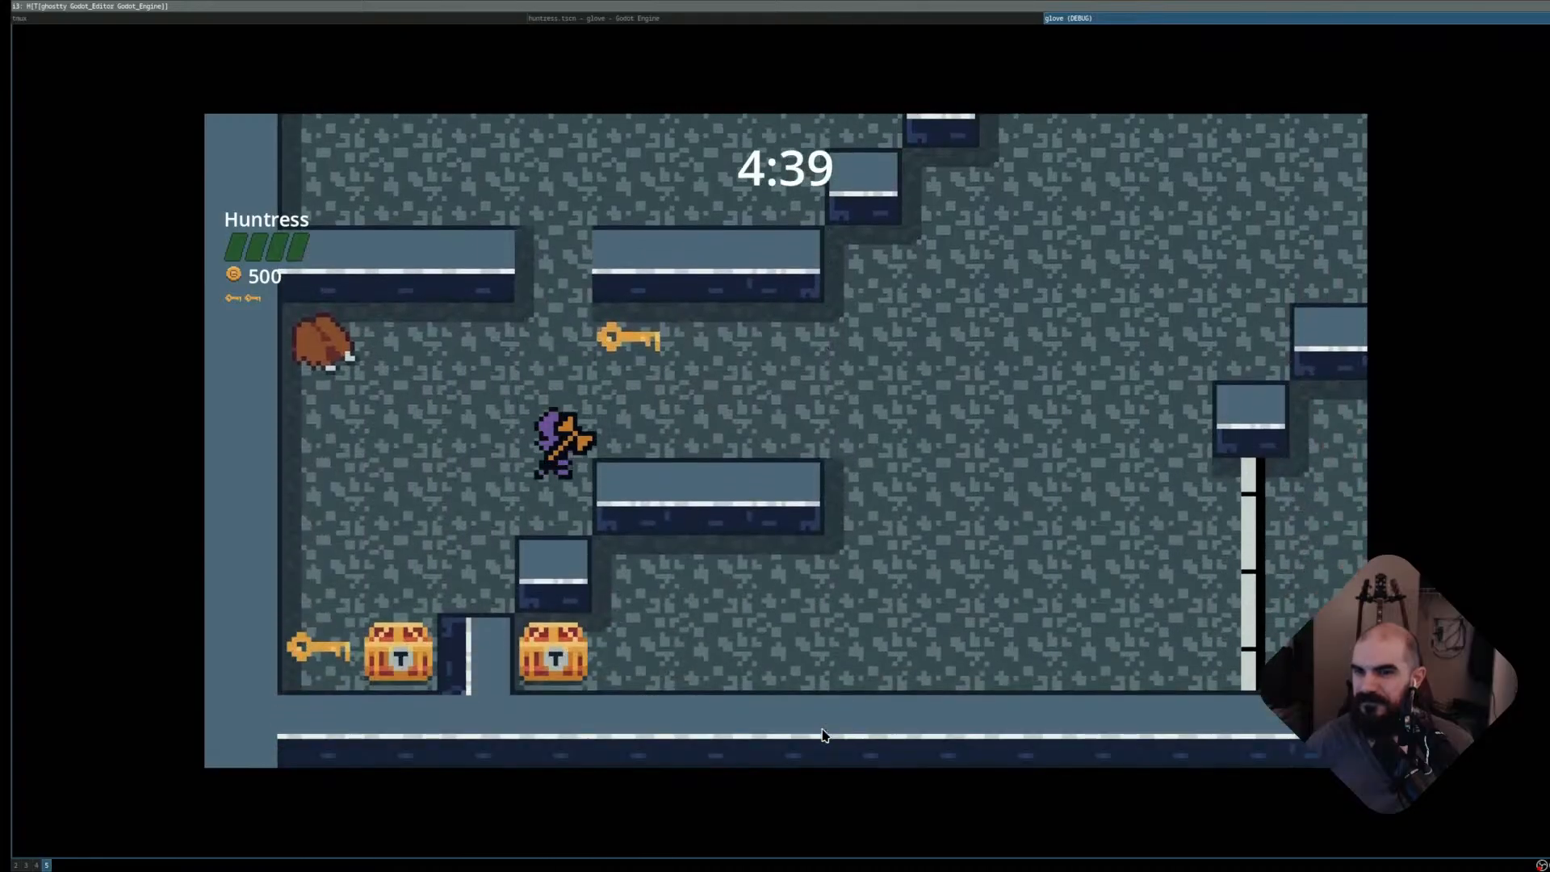
- Collect the meat, keys and chests around the ledges and short wall along the level's left side
key("Left")
key("Down")
key("Right")
key("Up")
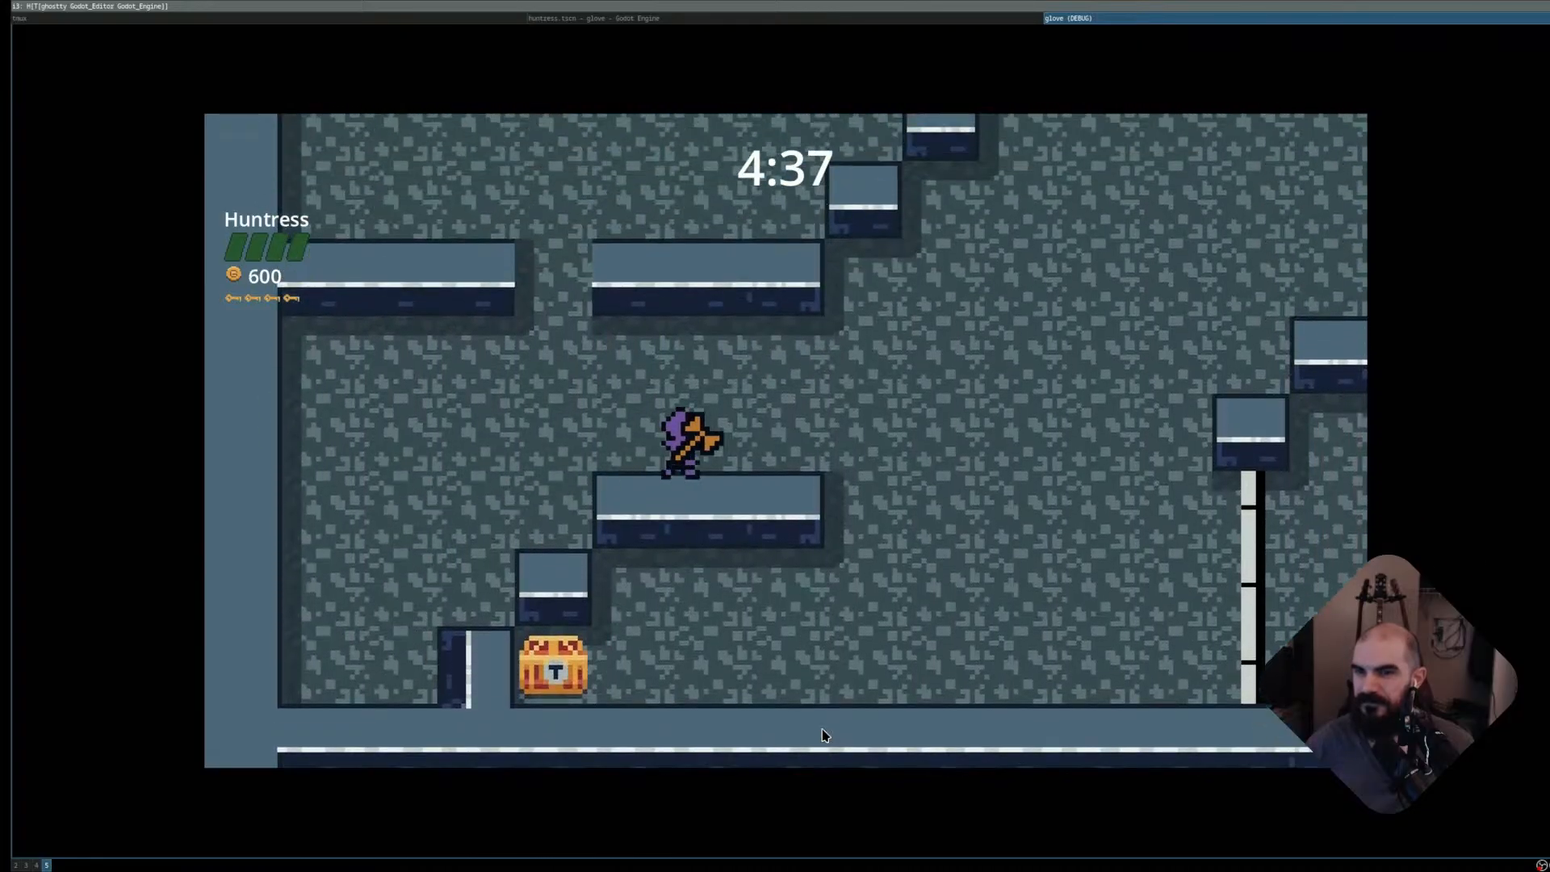
key("Down")
key("Left")
key("Right")
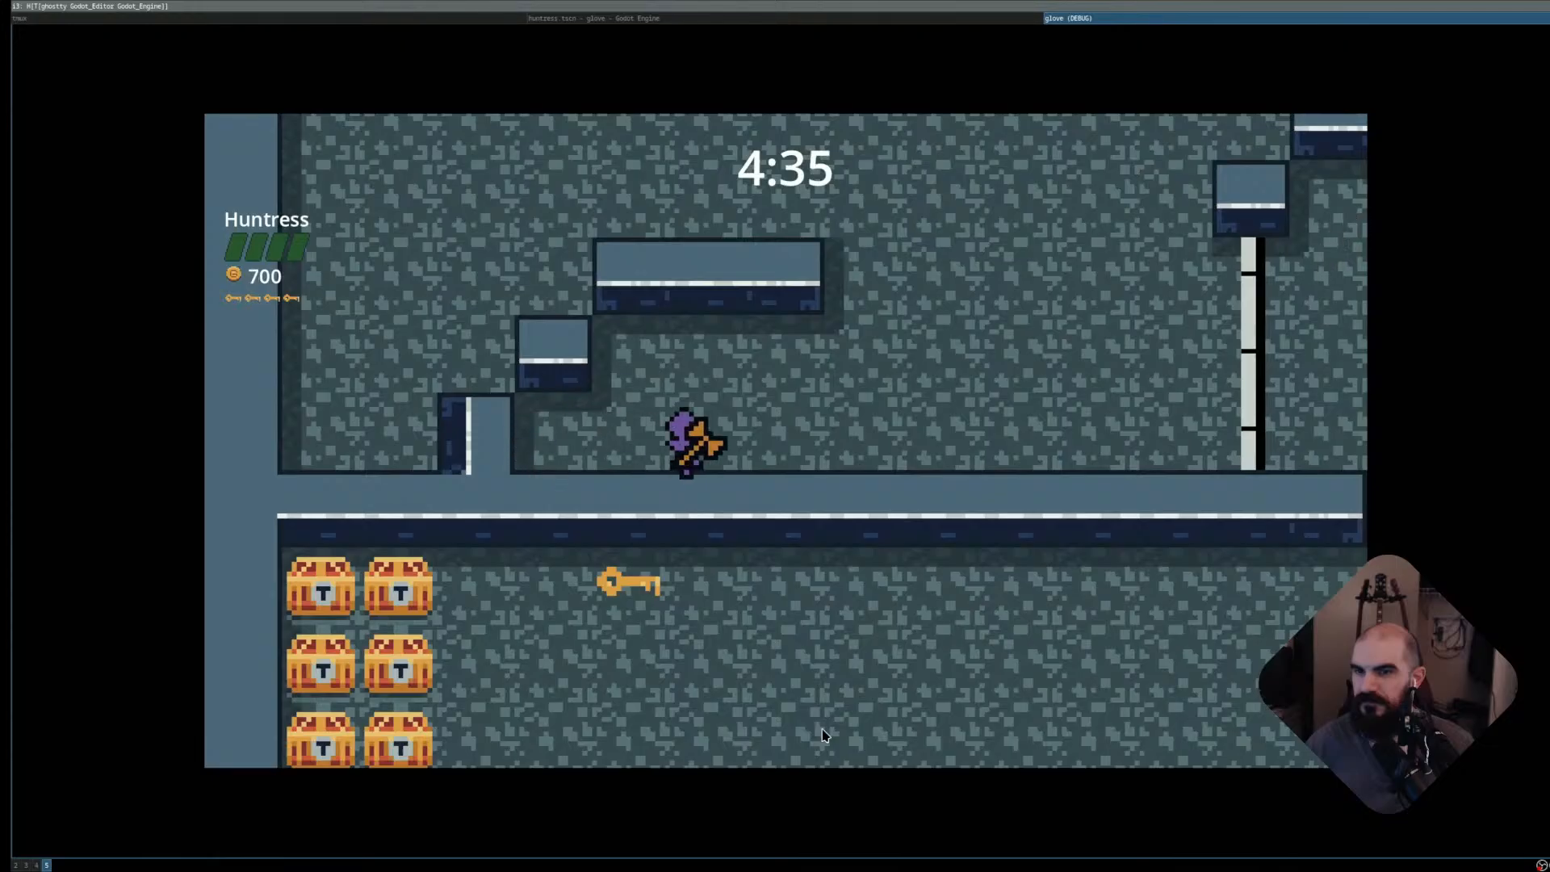
- Unlock the gate on the right, collect the key in the room behind it and throw axes left at the skeleton
key("Up")
key("Right")
key("Up")
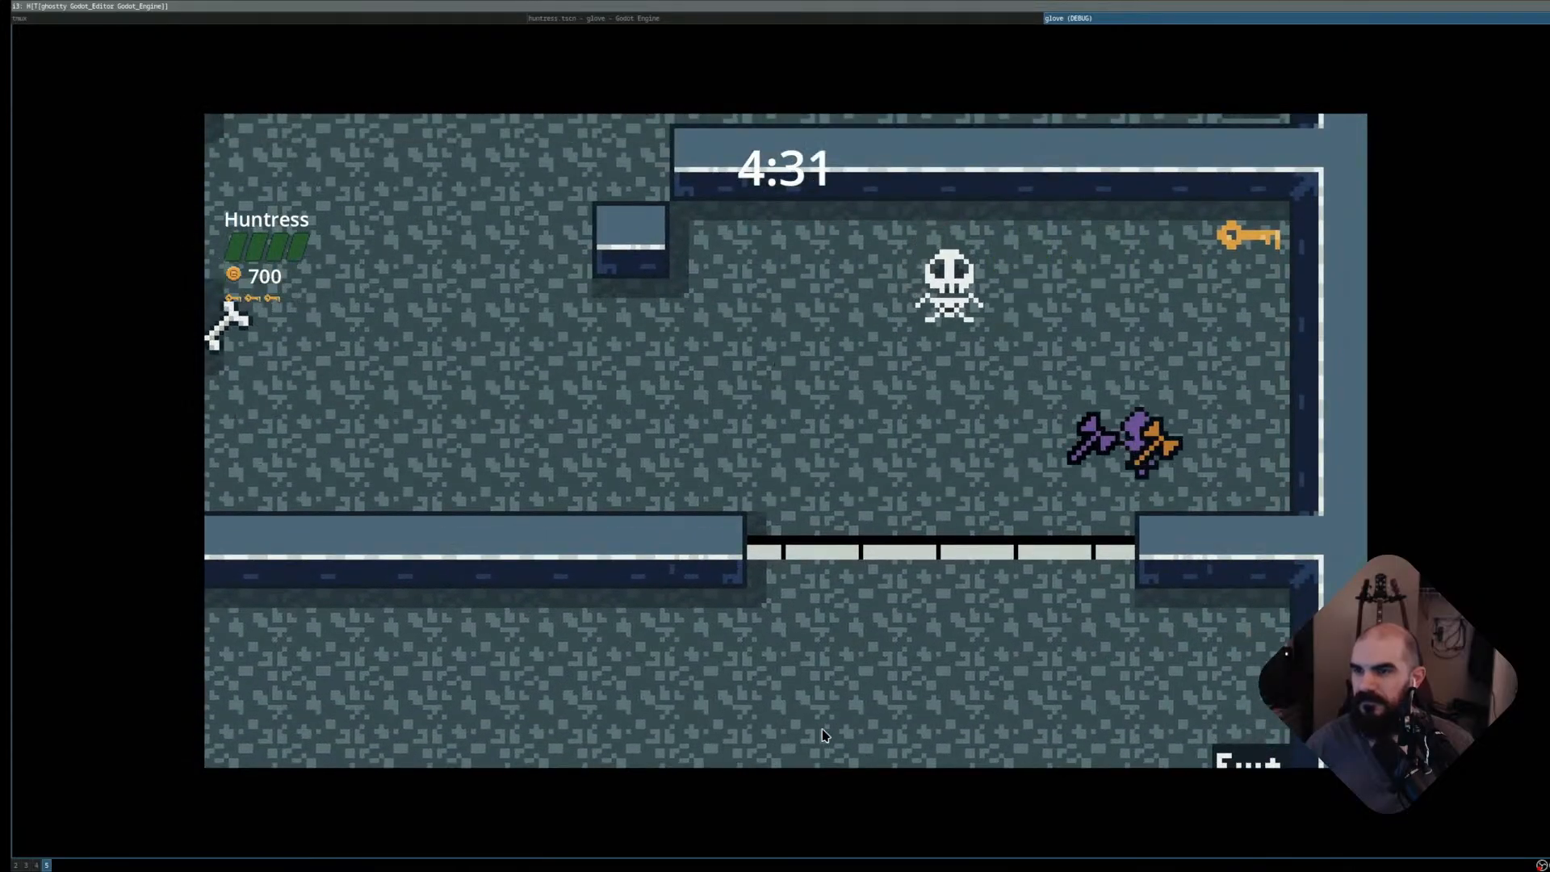
key("Up")
key("Right")
key("Left")
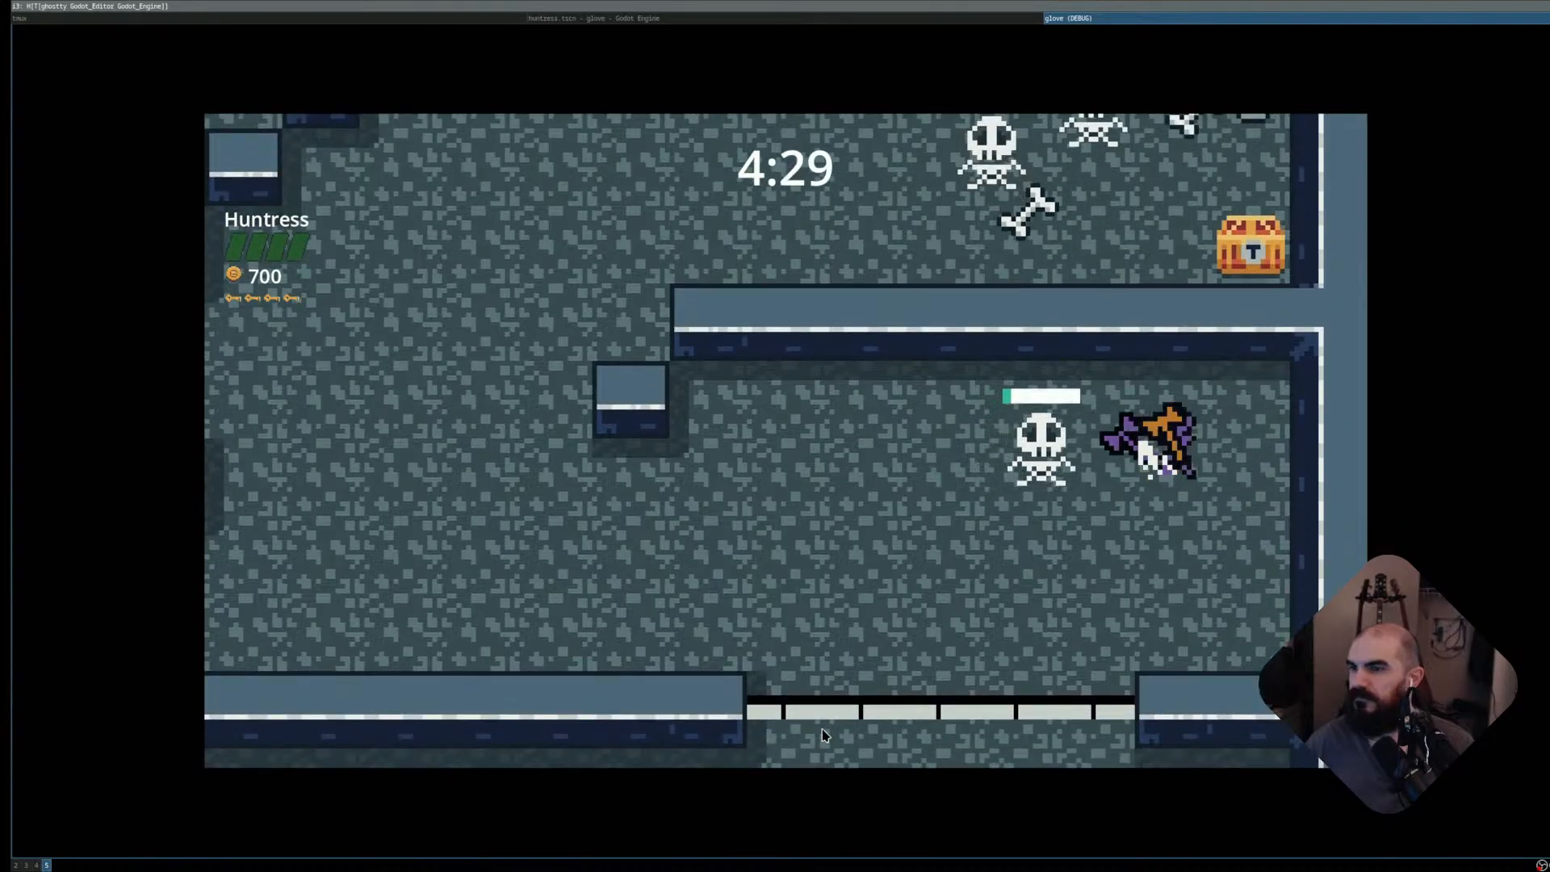
- Circle left around the wall to the upper room and throw axes right at the skeletons and their skull spawner
key("Down")
key("Left")
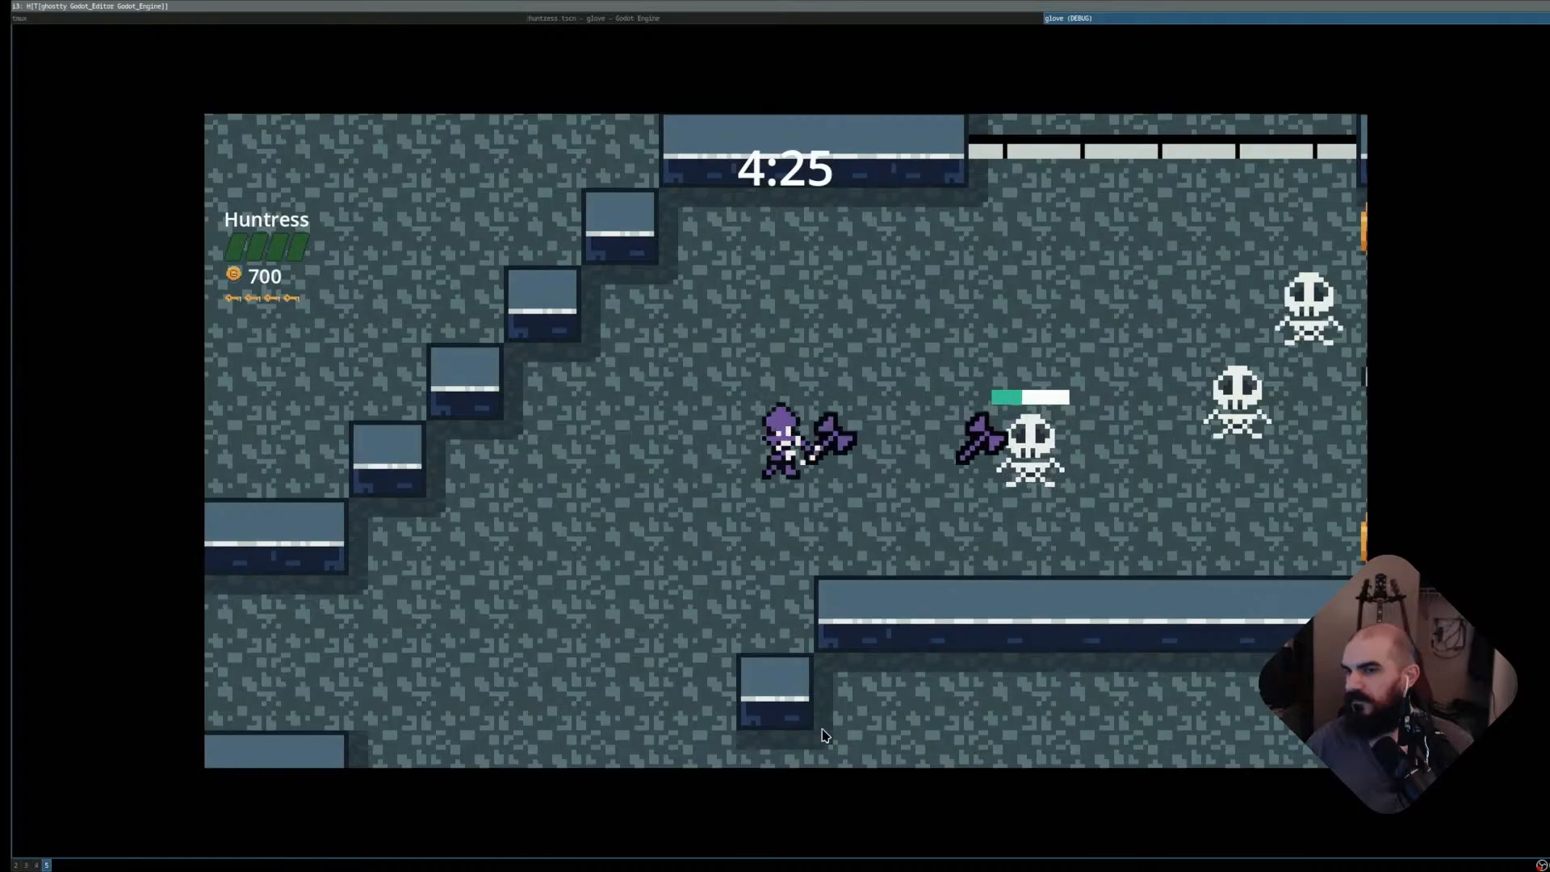
key("Up")
key("Right")
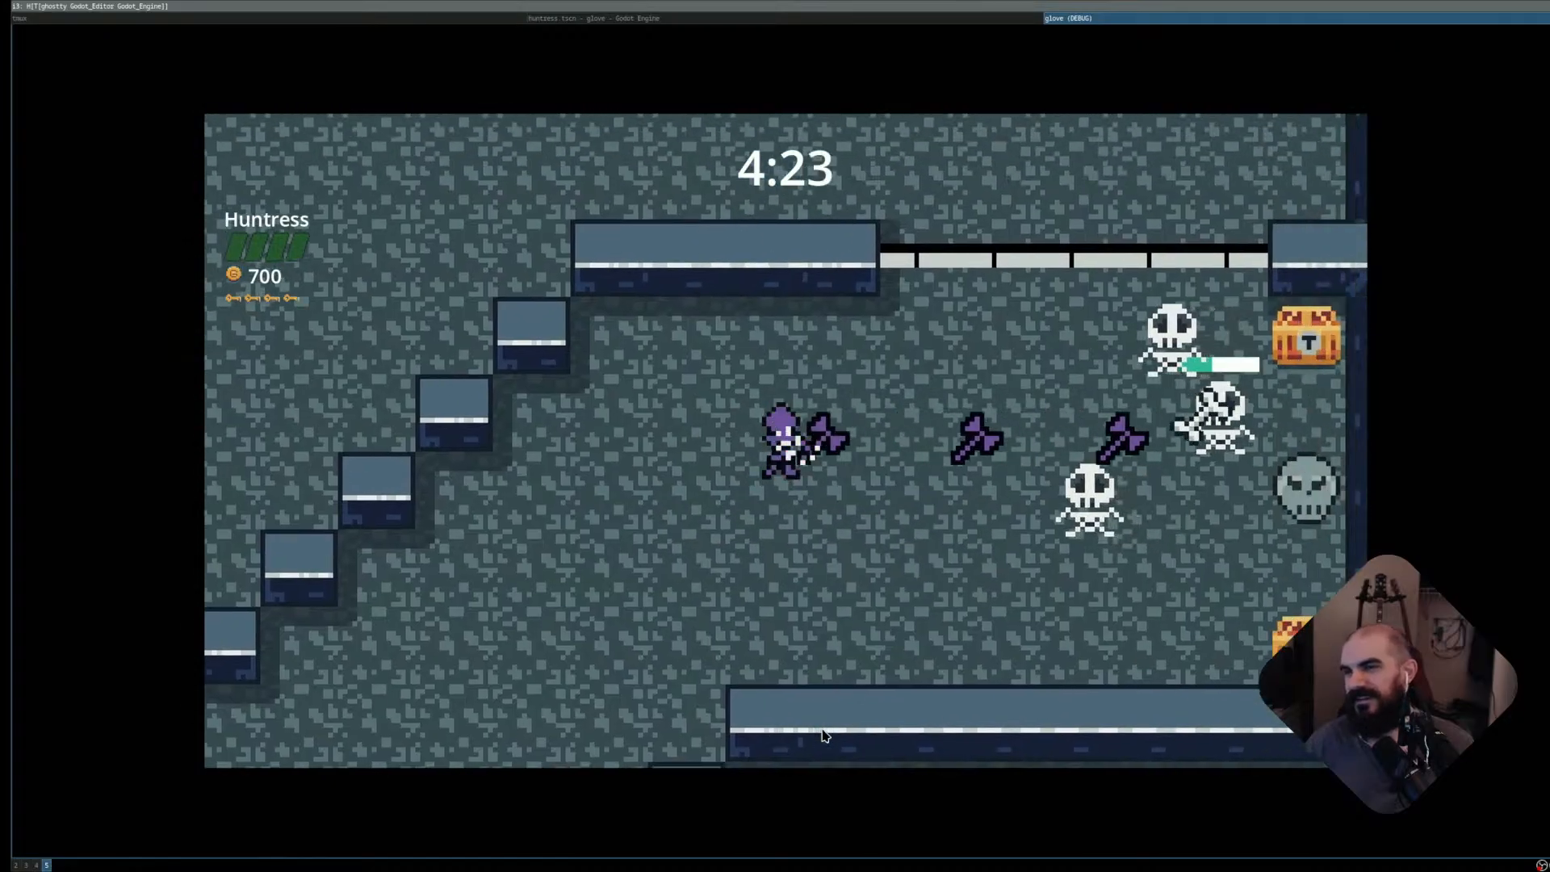
key("Down")
key("Right")
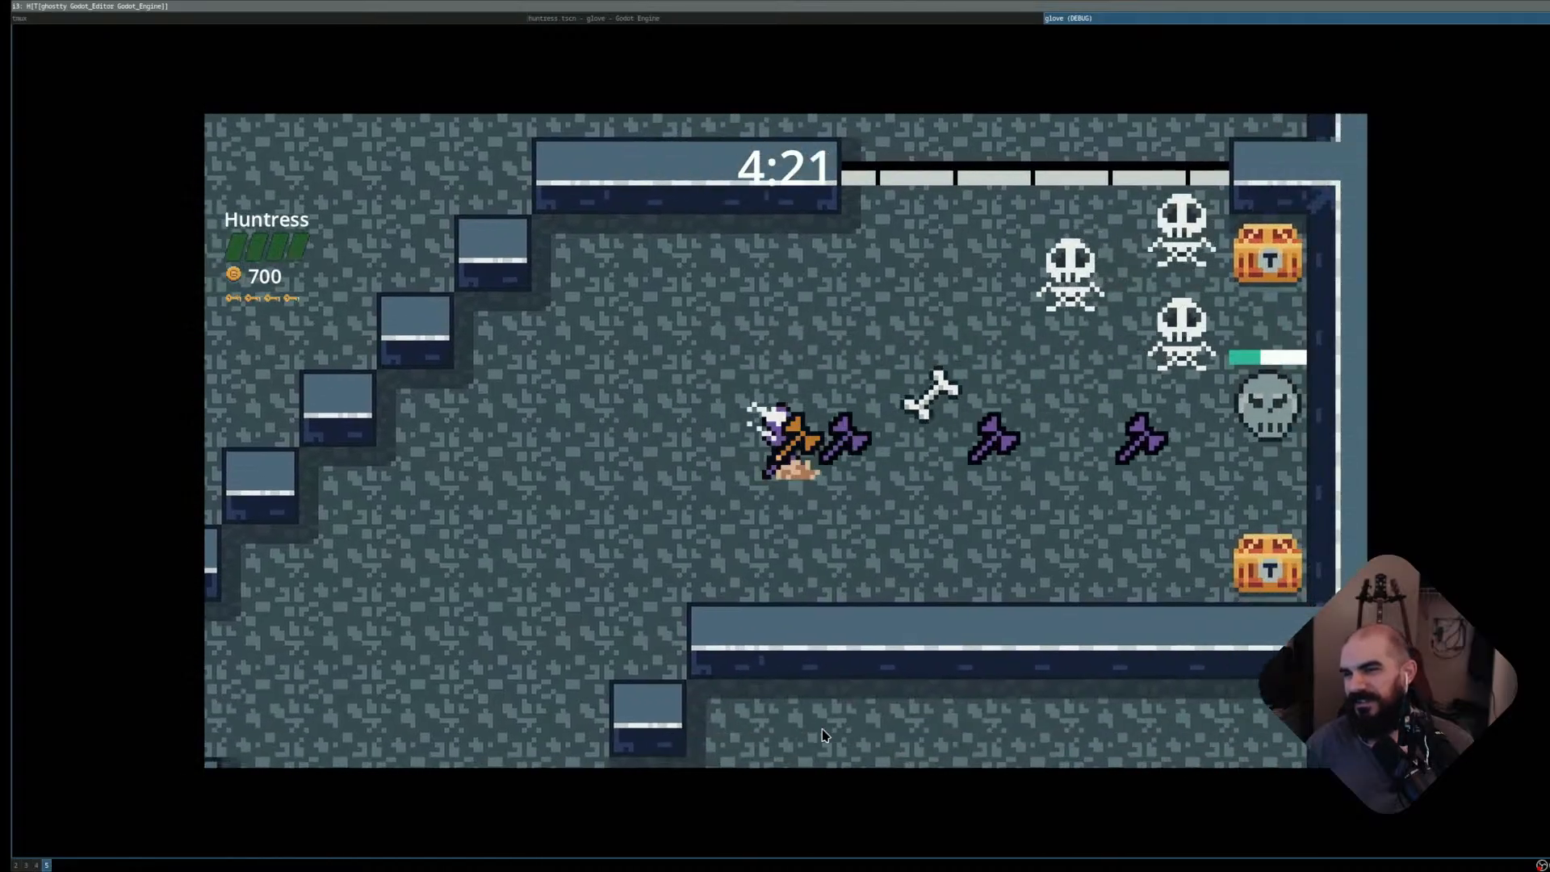
- Clear the remaining skeletons, collect the chests beside their spawner and unlock the gate above to take the next chest
key("Up")
key("Right")
key("Down")
key("Left")
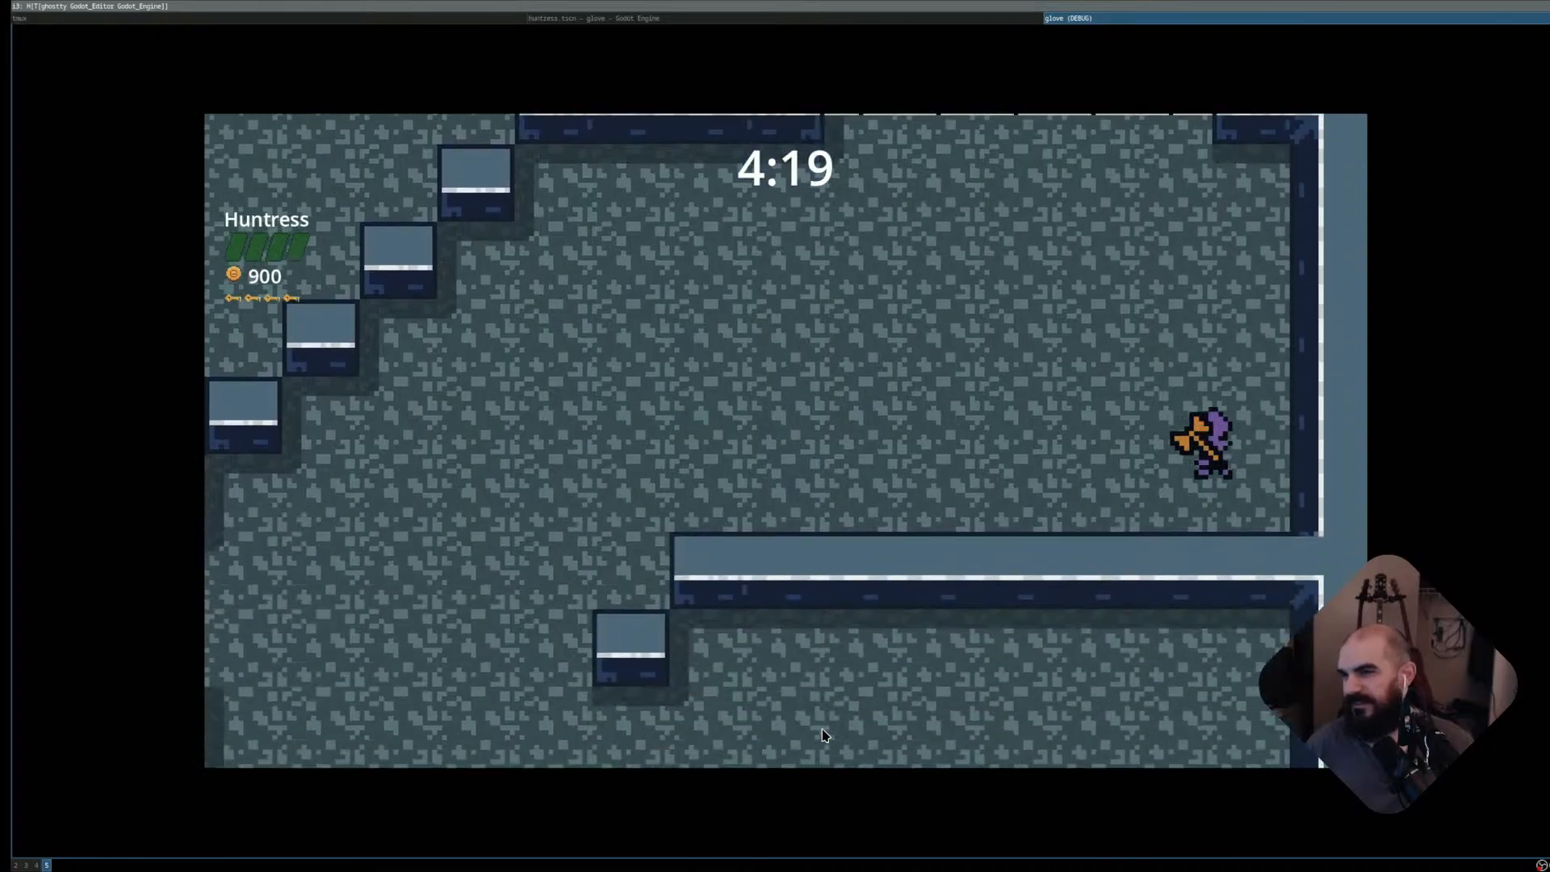
key("Up")
key("Left")
key("Right")
key("Down")
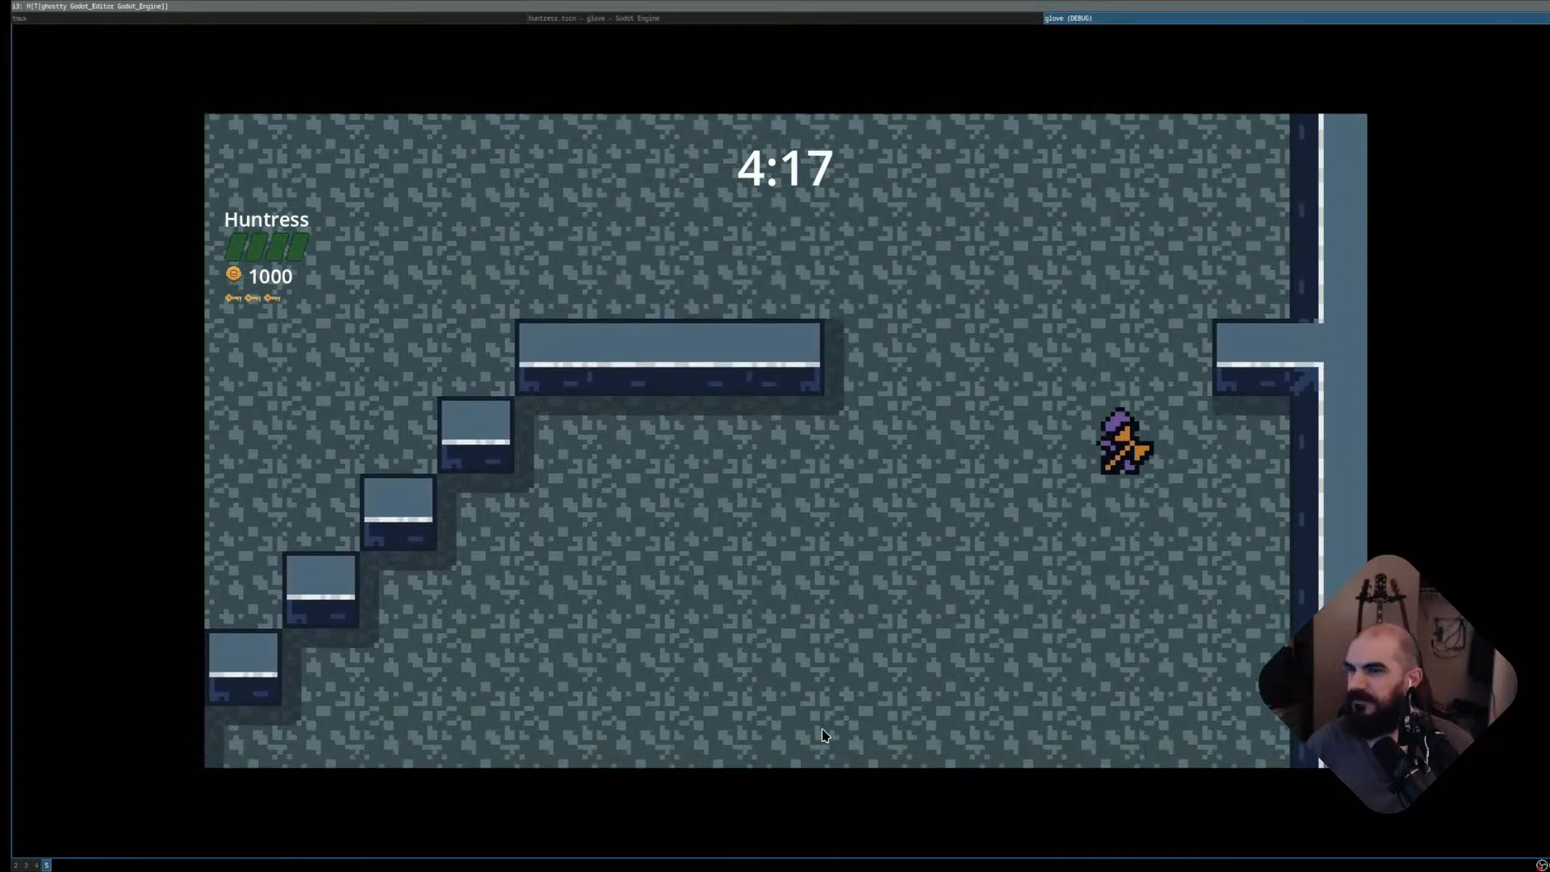
- Unlock the lower gate and collect the key and six chests in the bottom passage
key("Left")
key("Down")
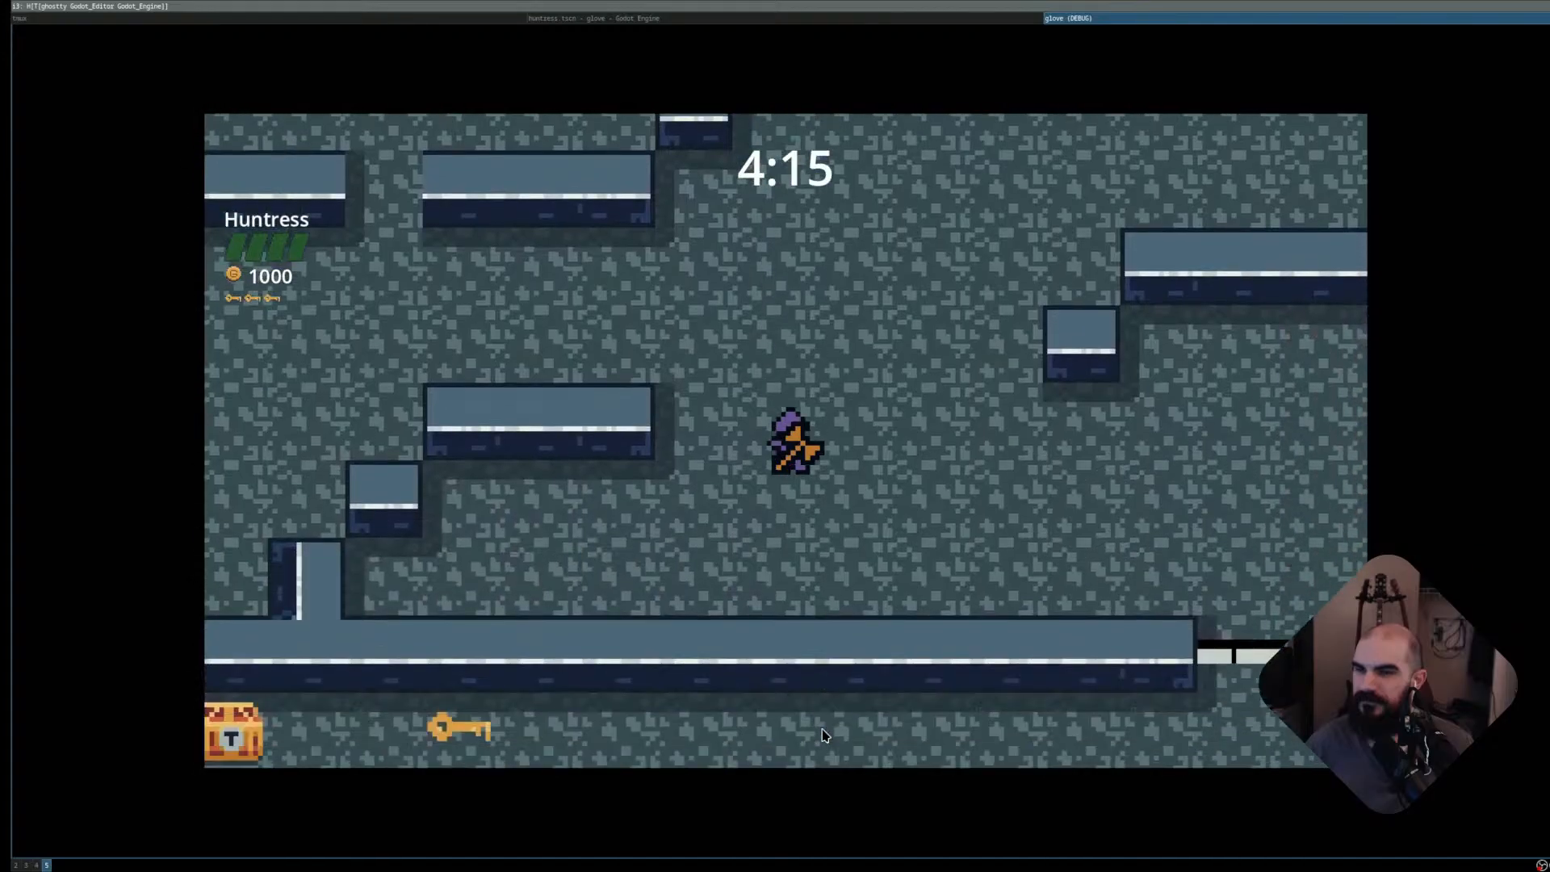
key("Right")
key("Down")
key("Left")
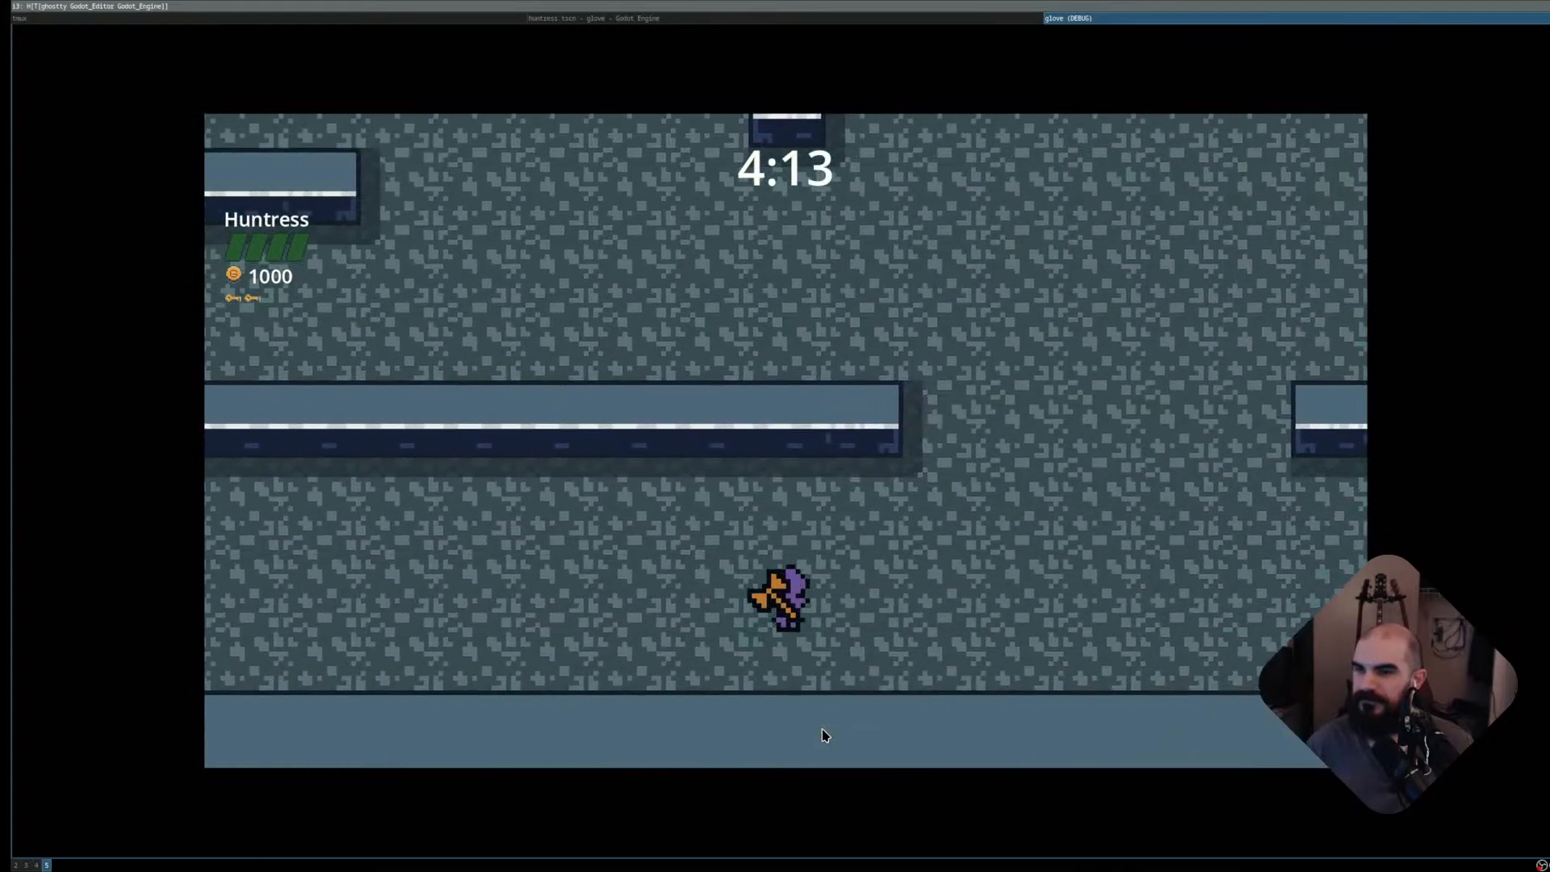
key("Down")
key("Right")
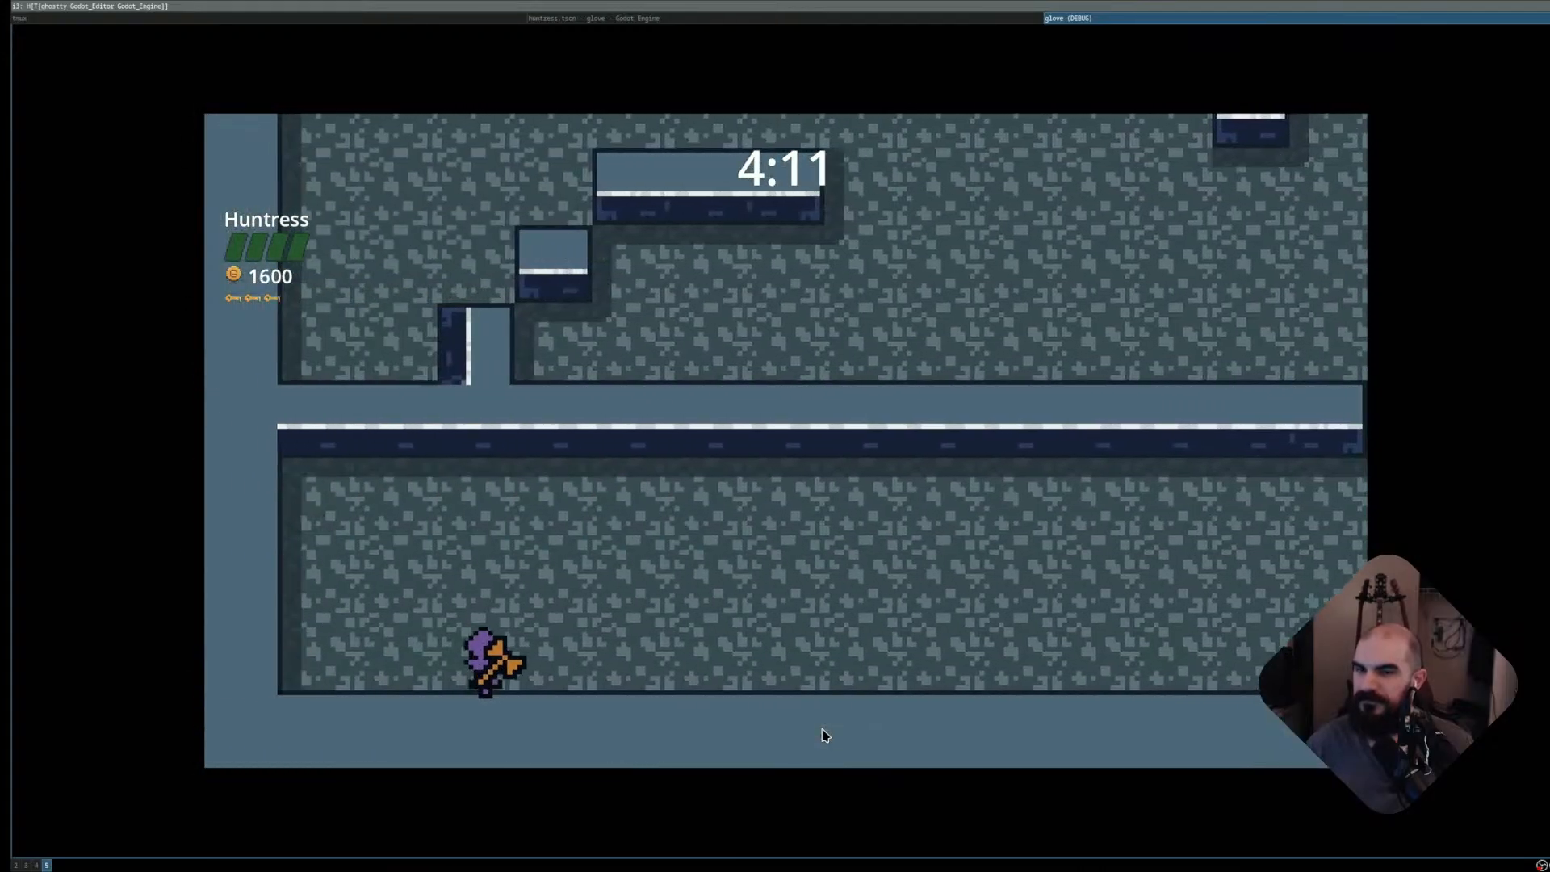
- Test the huntress's axe throws to the left, upward and right while walking through the cleared rooms
key("Up")
key("Right")
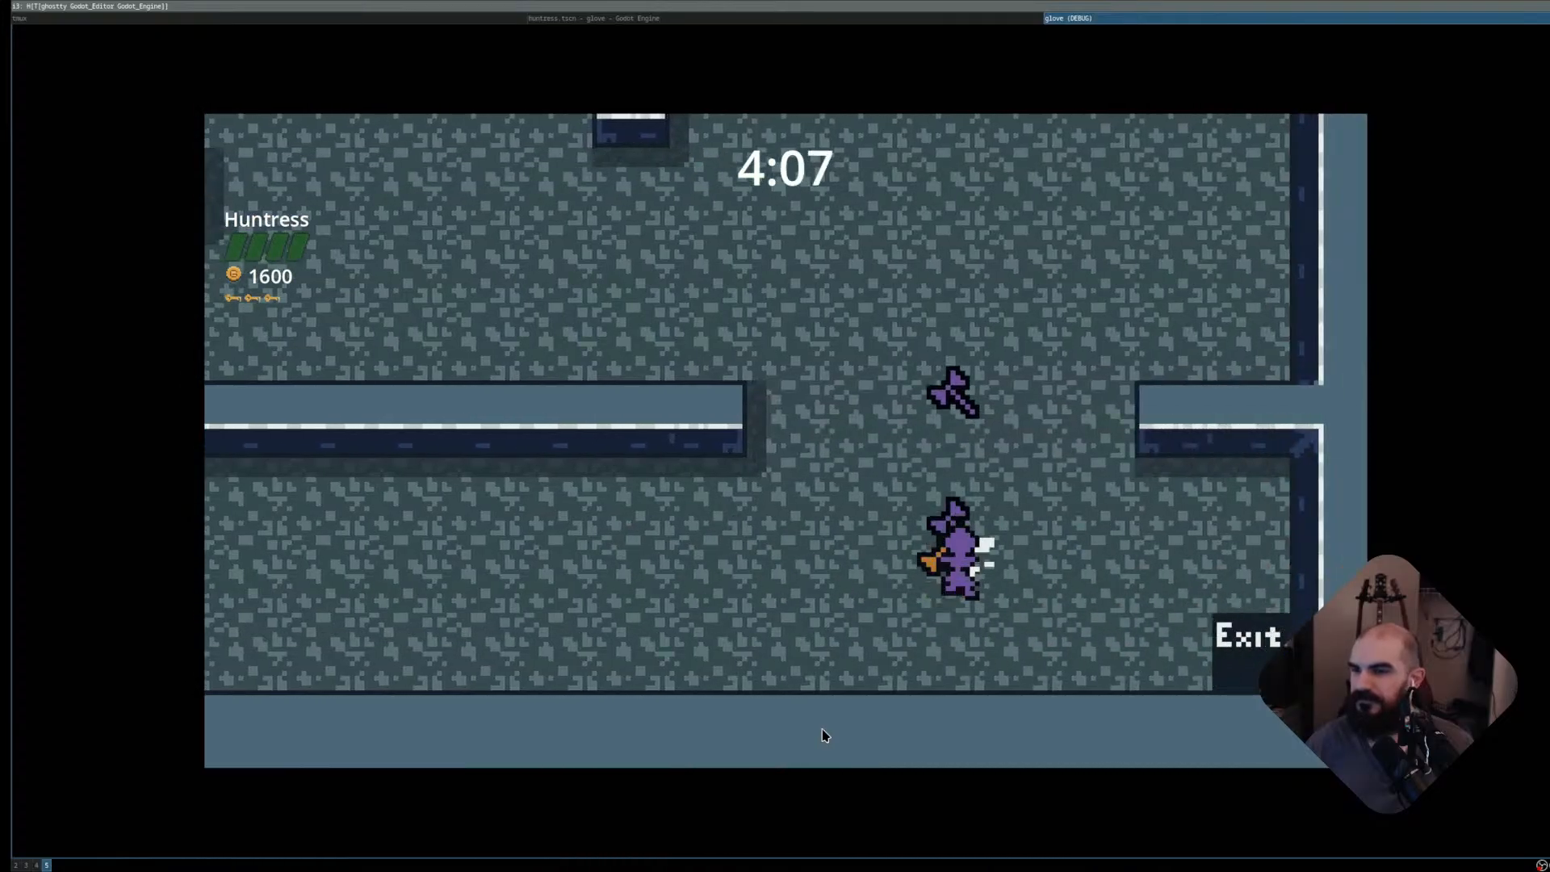
key("a")
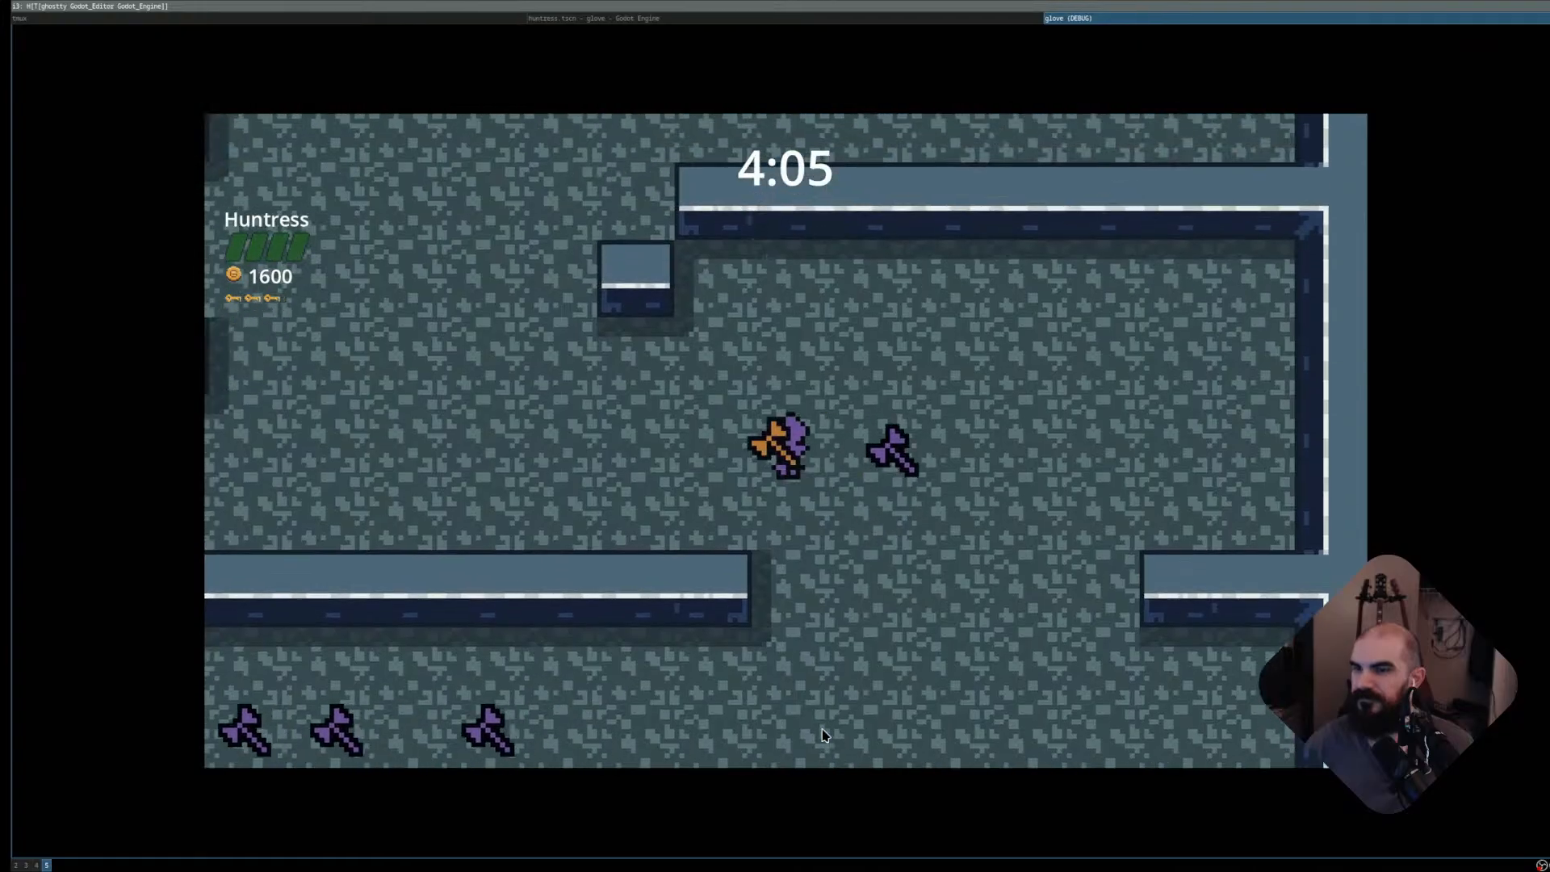
key("w")
key("d")
key("w")
key("a")
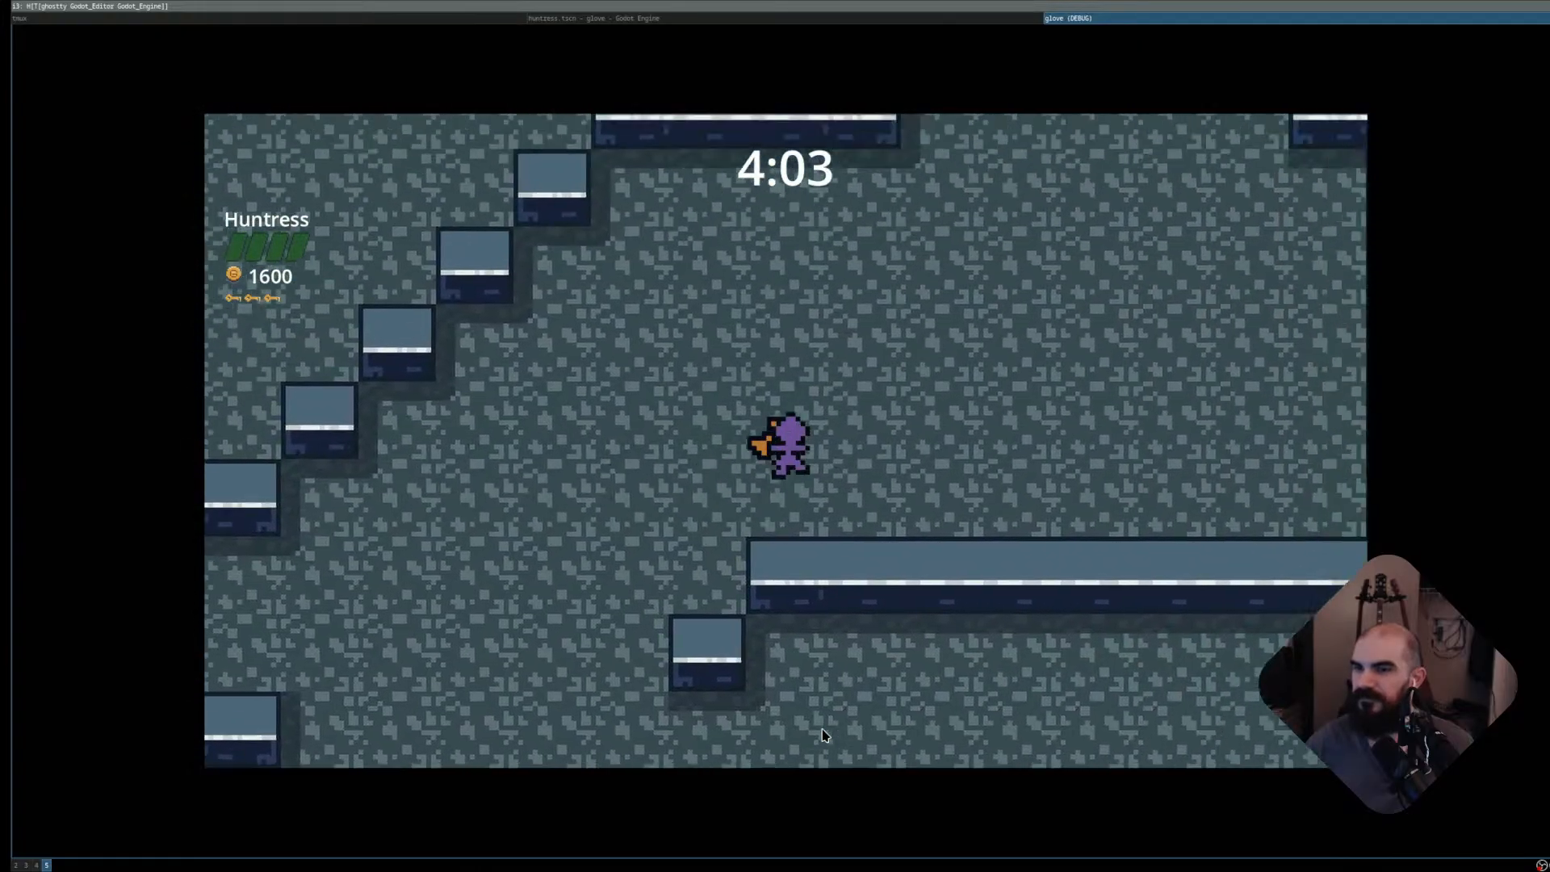
key("d")
key("space")
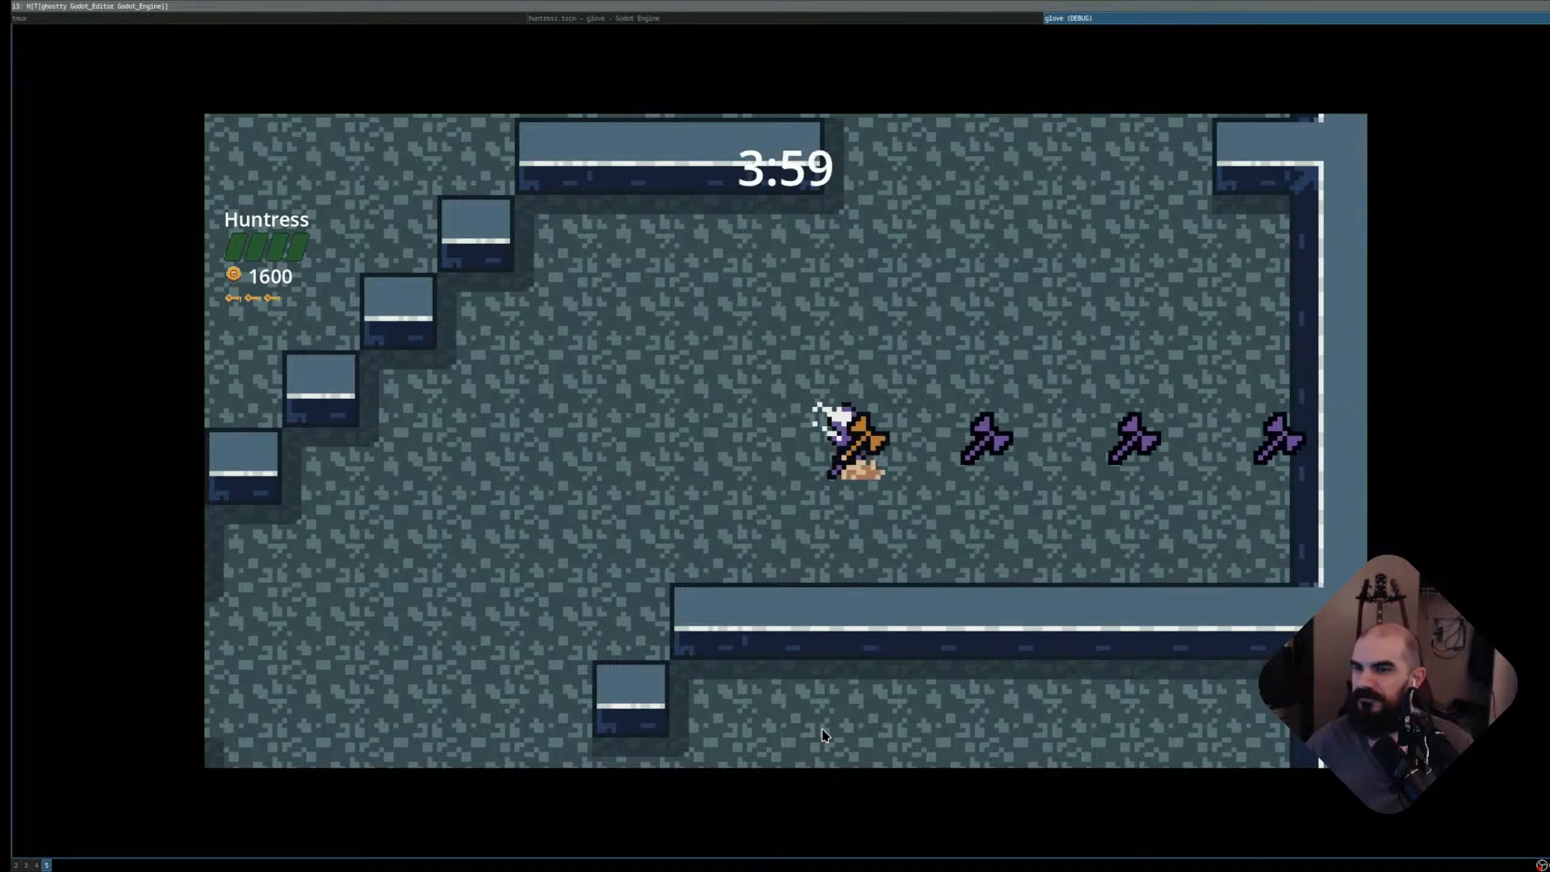
- Walk the huntress down through the opened gate and take the exit to the next level
key("d")
key("w")
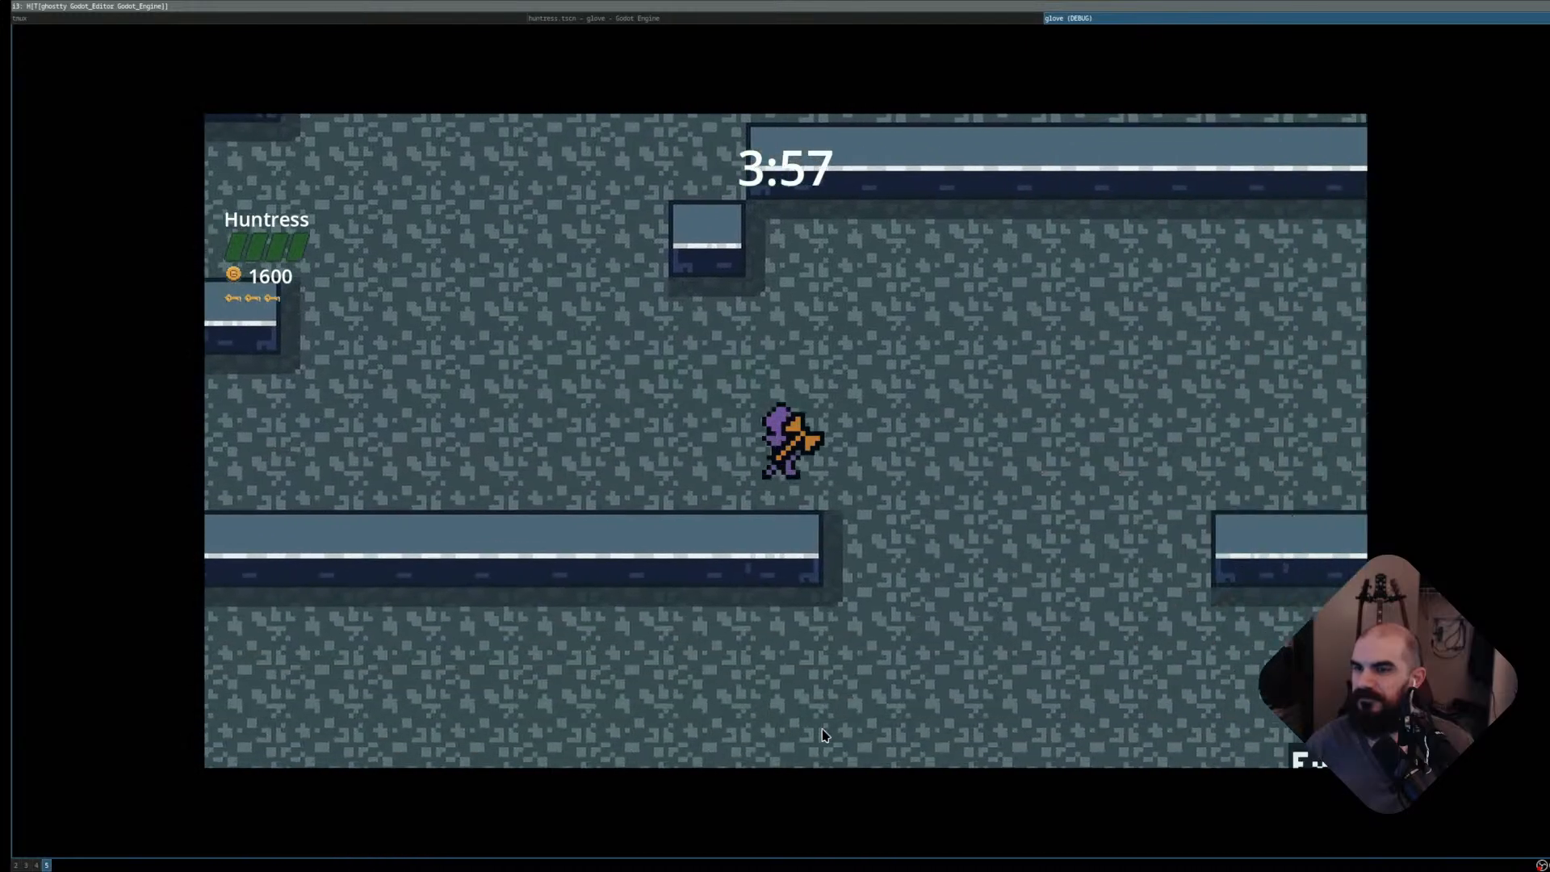
key("s")
key("w")
key("a")
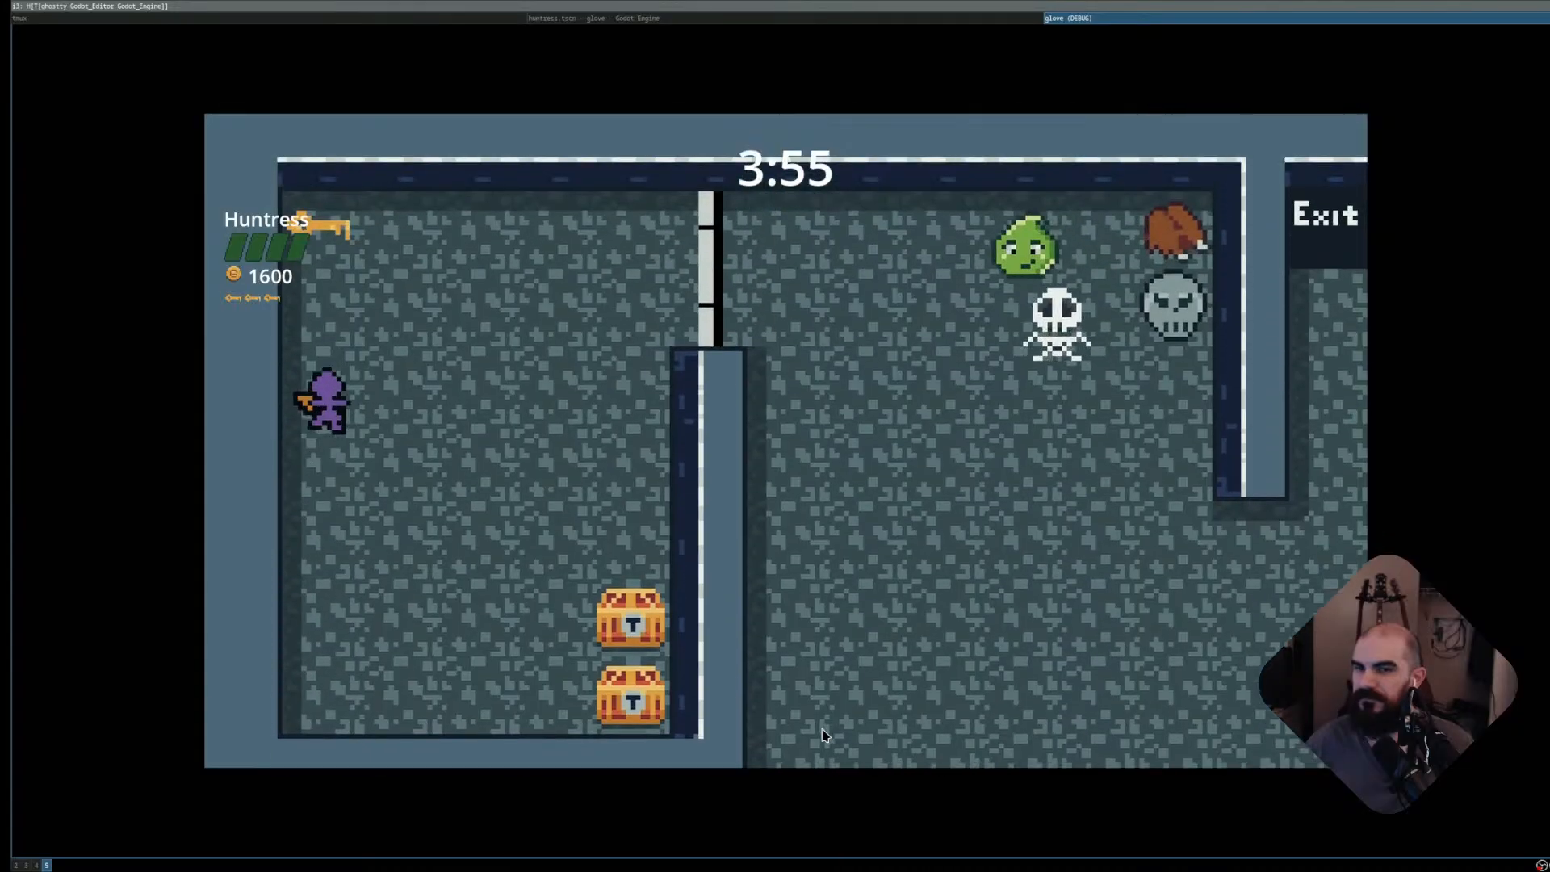
- Collect the key and two chests in the left room, unlock its gate and clear the enemies beyond
key("w")
key("d")
key("s")
key("a")
key("w")
key("d")
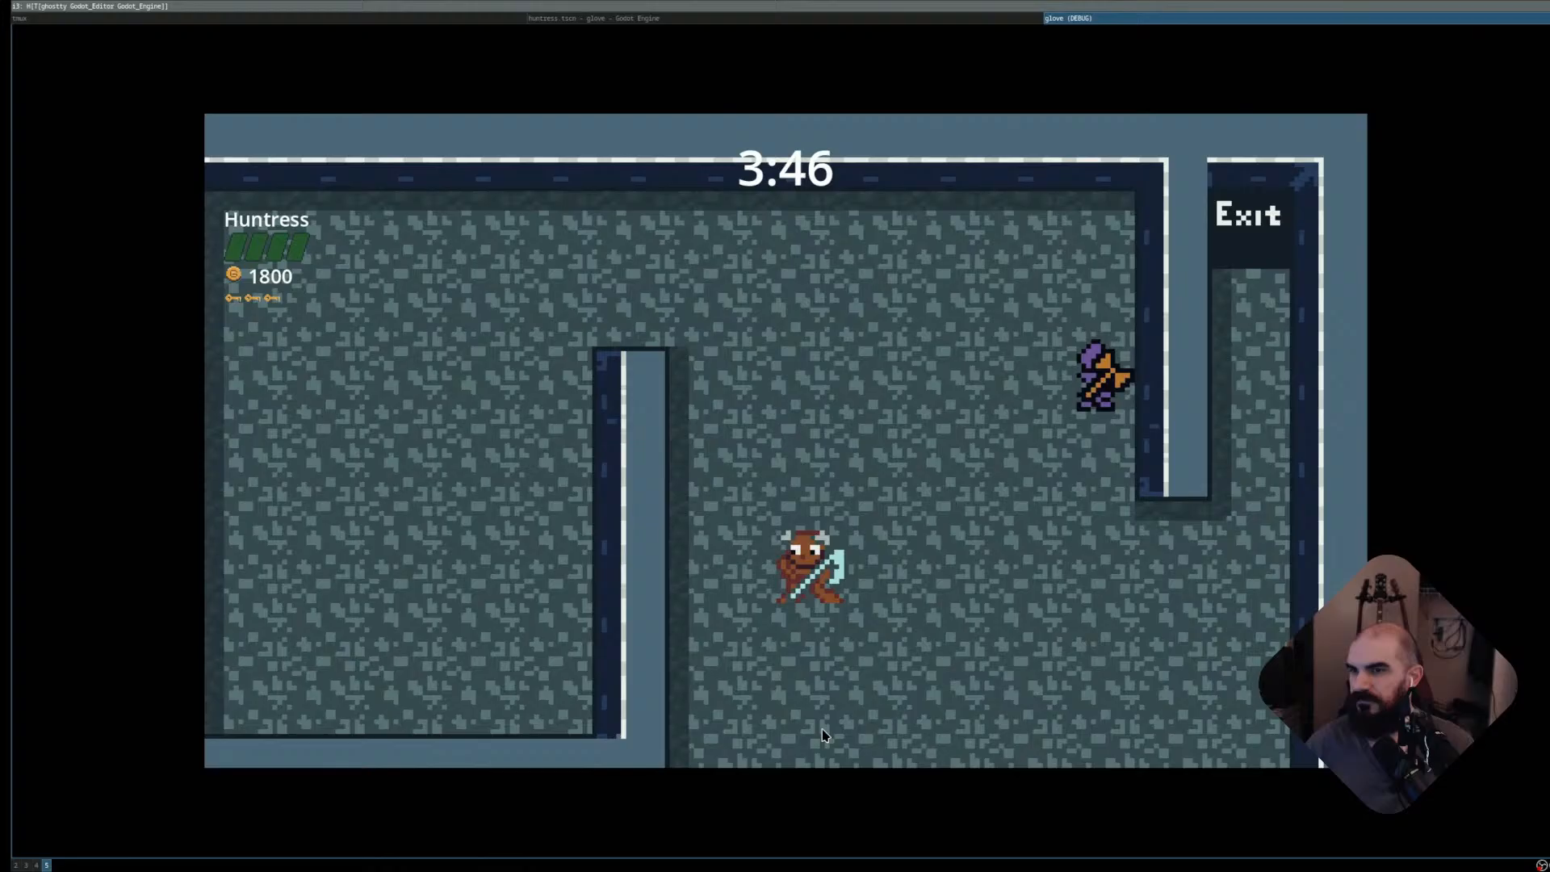
- Collect the key in the pit and the chest in the left passage, and throw axes right at the axe-wielding demon
key("Left")
key("Down")
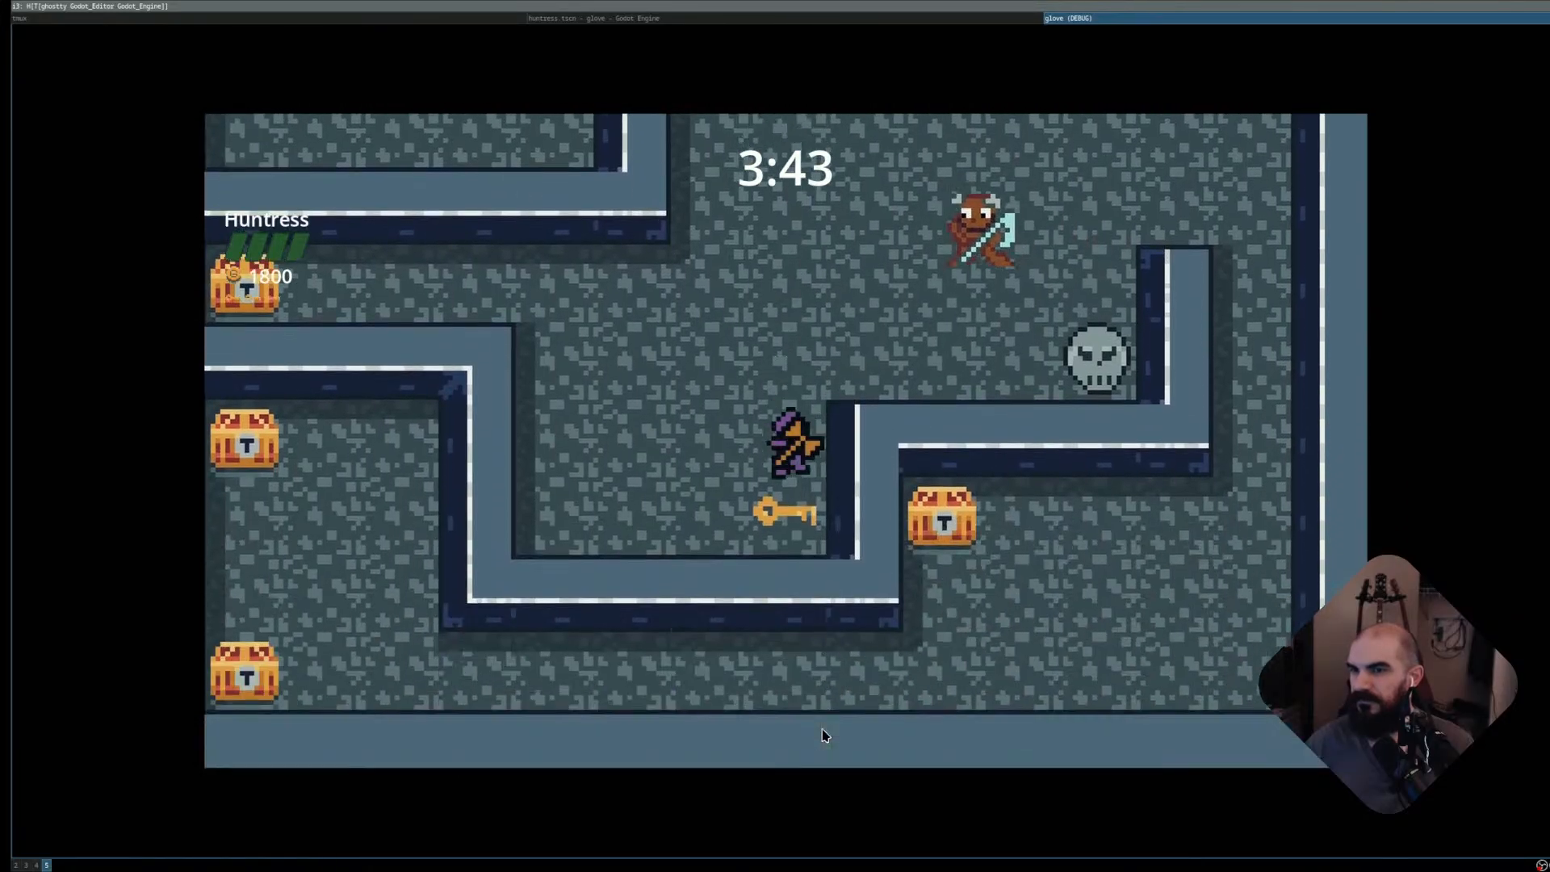
key("Left")
key("Up")
key("Left")
key("Right")
key("space")
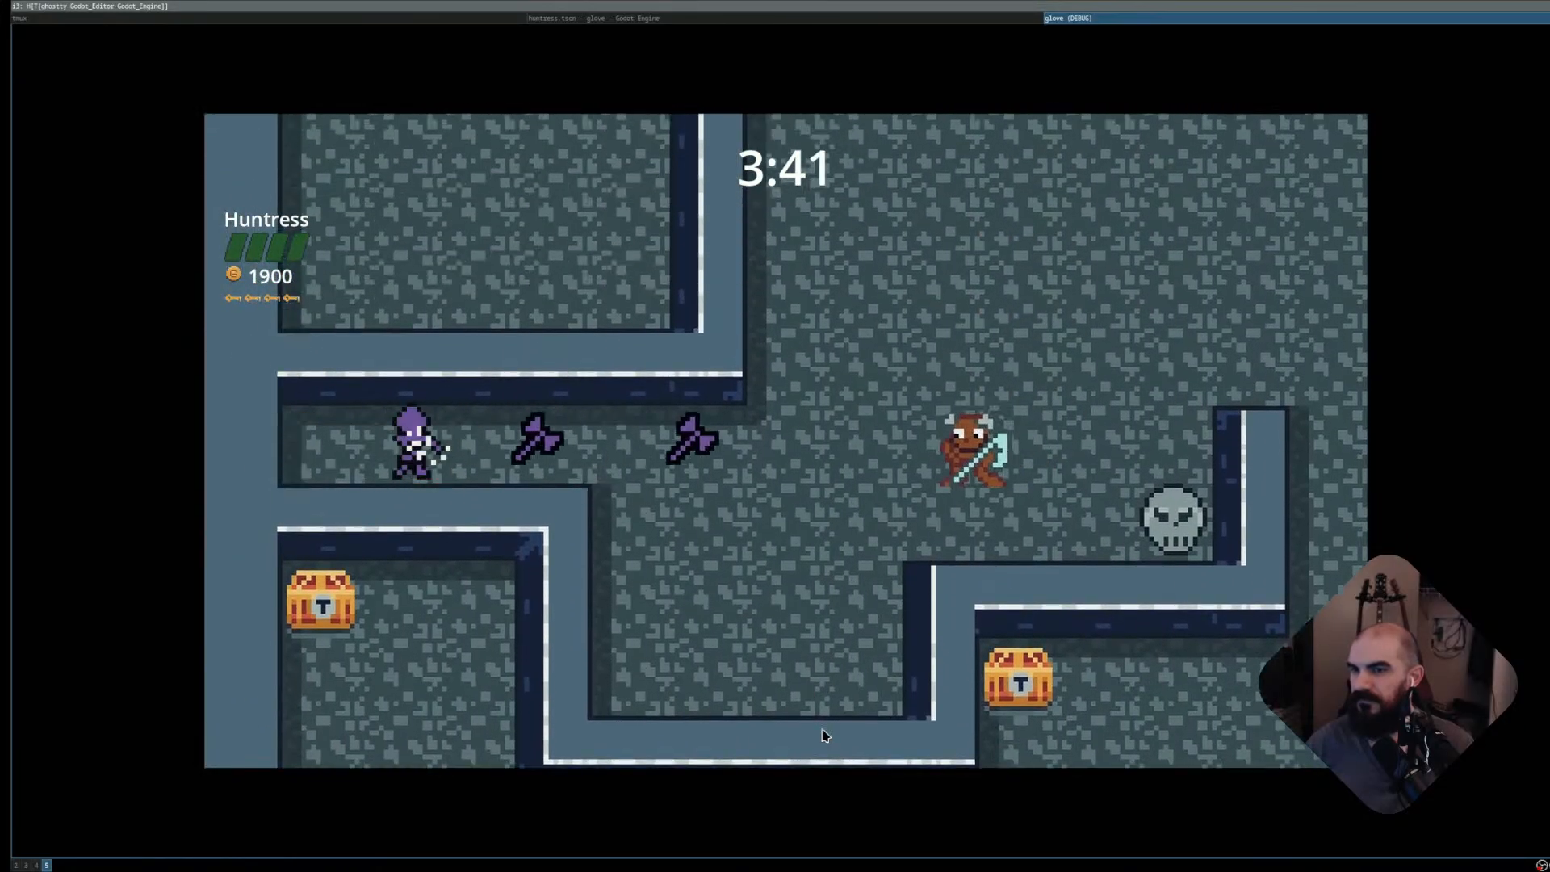
key("Right")
key("space")
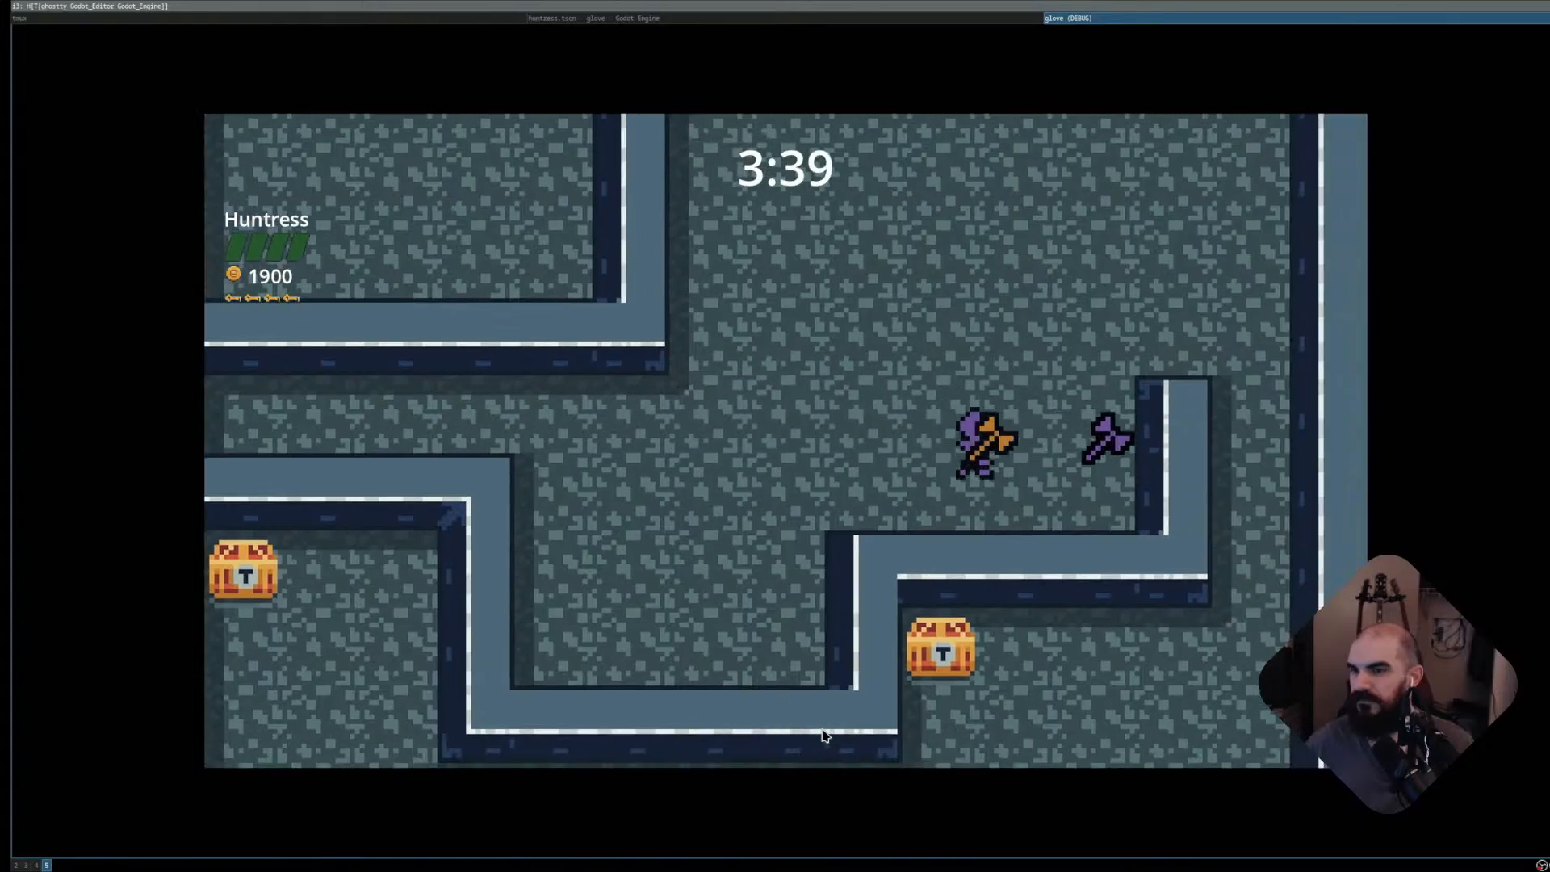
- Go around the right wall, collect the three chests in the bottom passage and take the level's exit
key("Right")
key("Up")
key("Down")
key("Down")
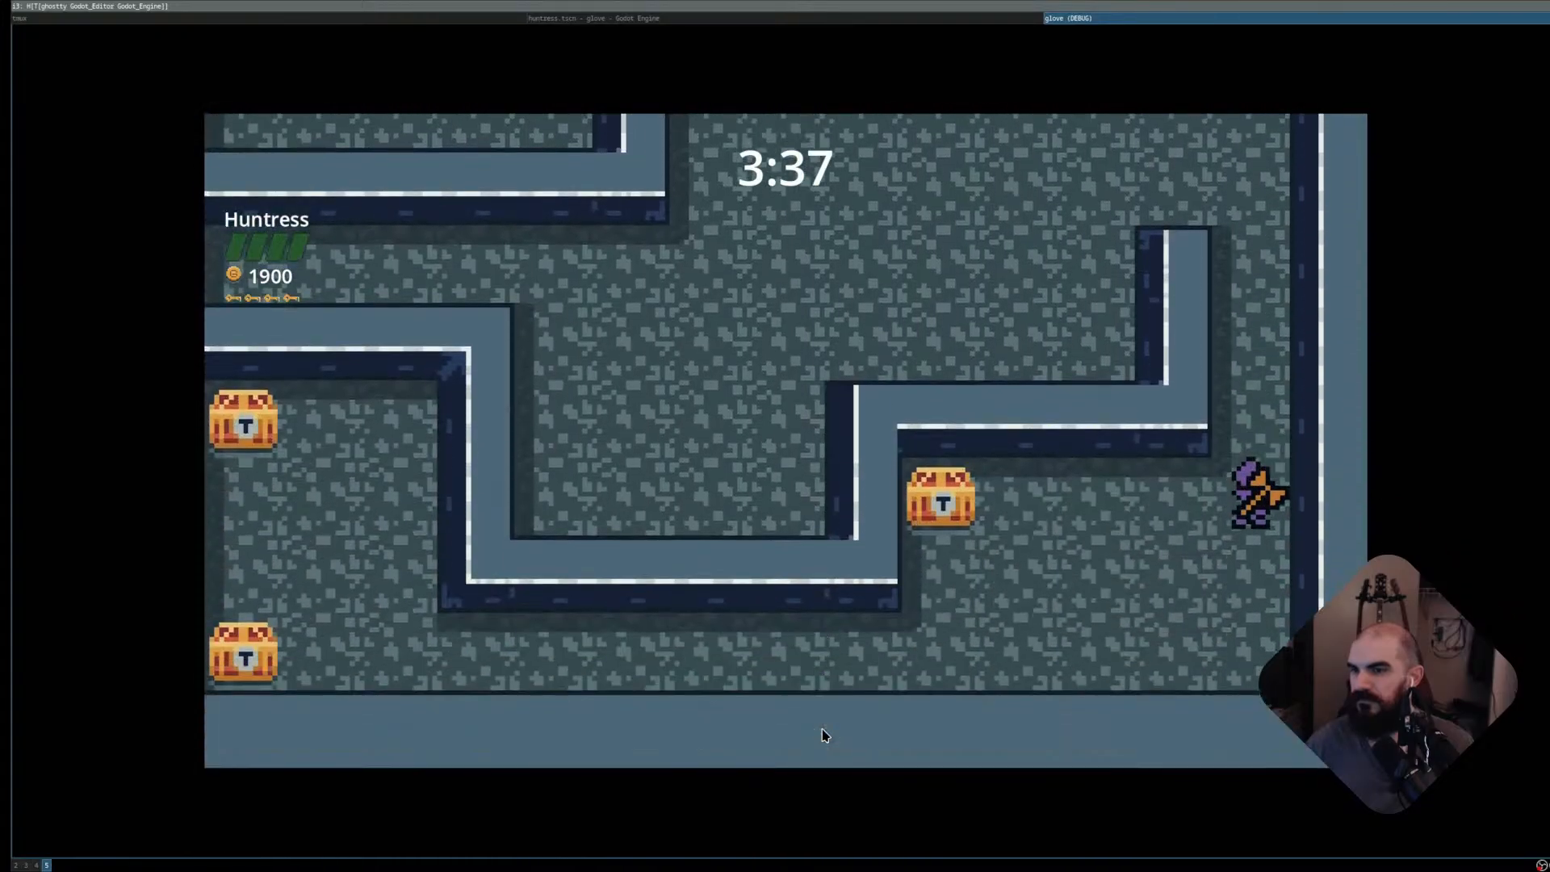
key("Left")
key("Down")
key("Left")
key("Left")
key("Up")
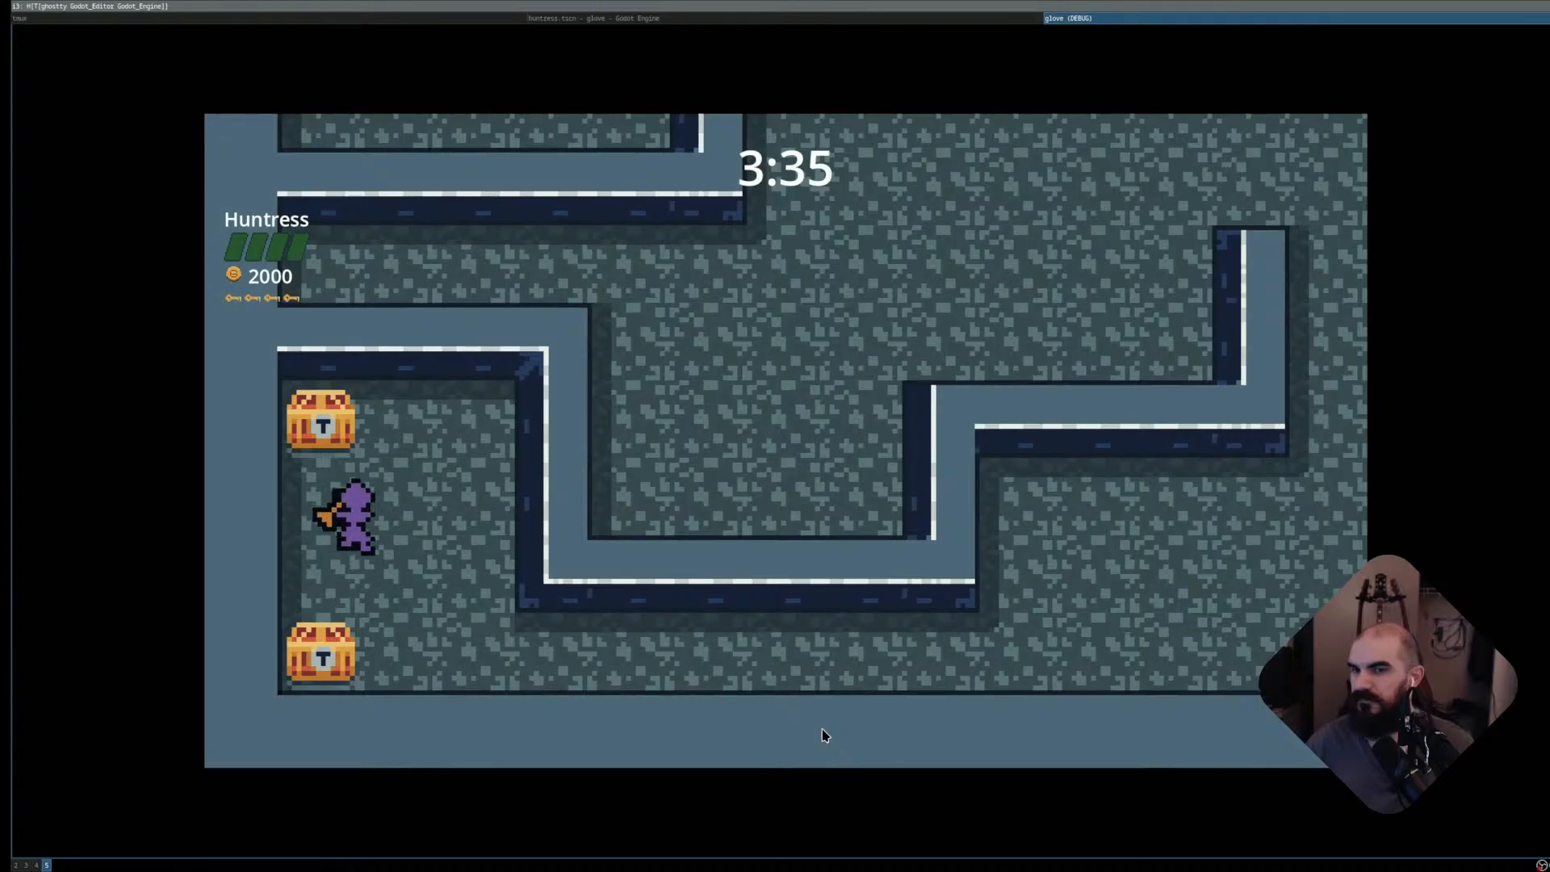
key("Down")
key("Right")
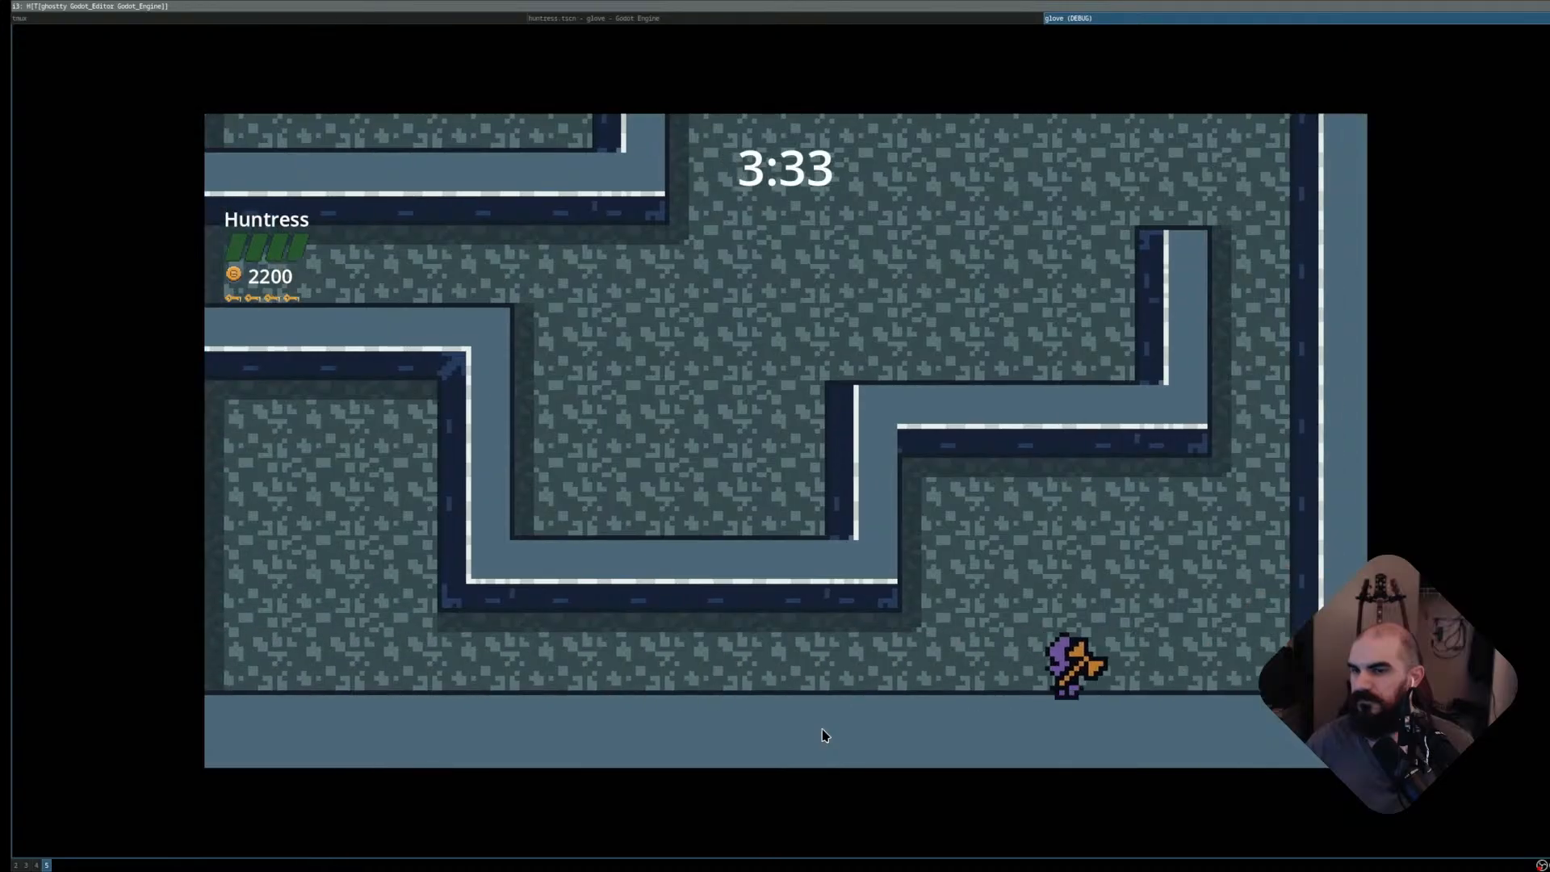
key("Up")
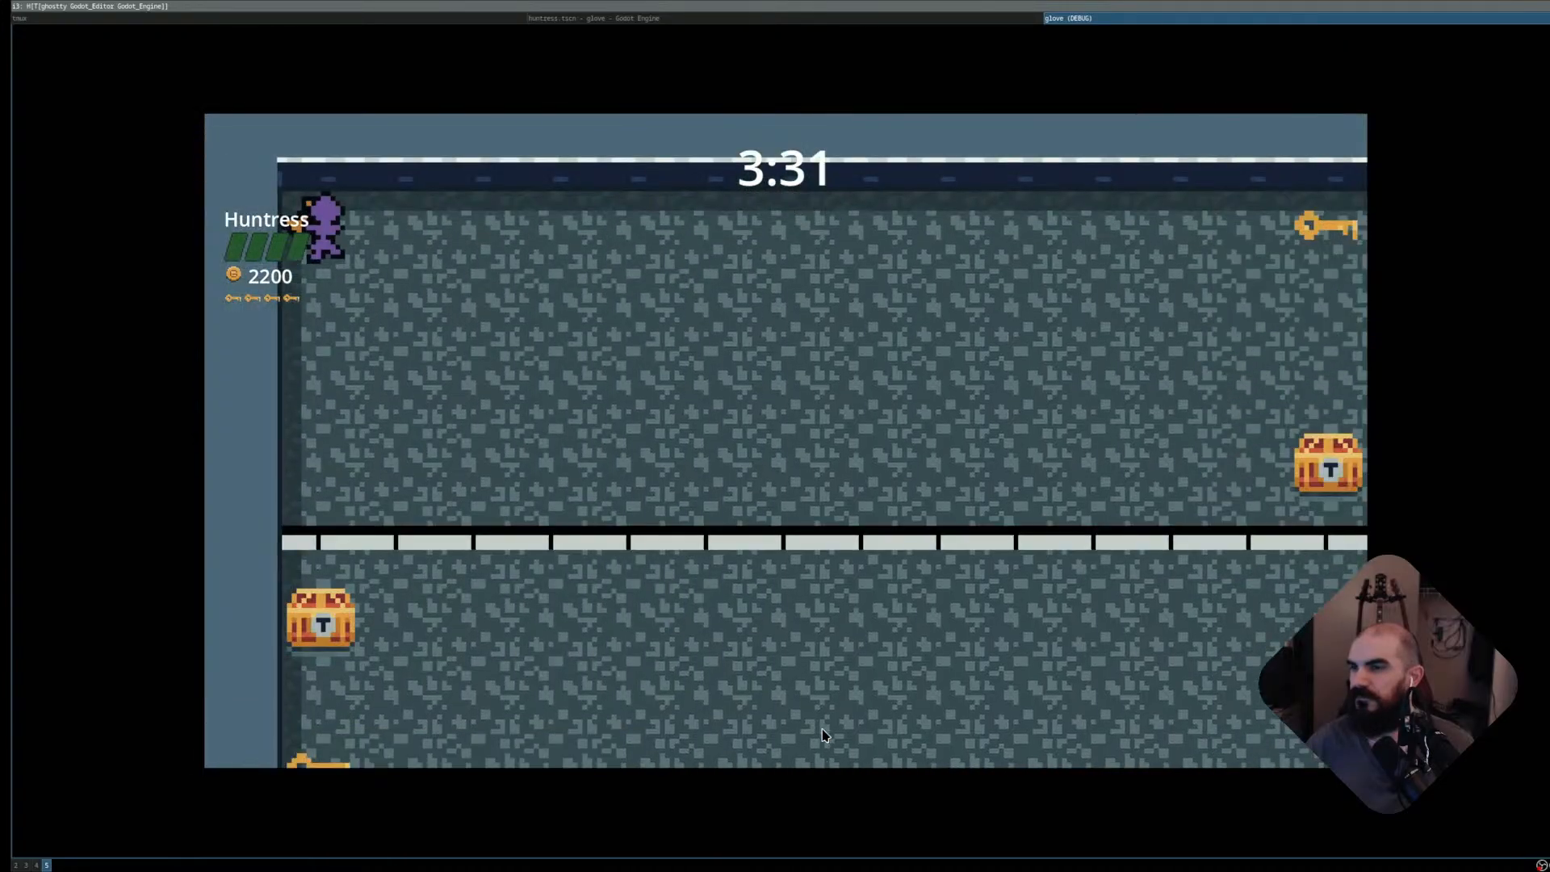
- Collect the keys and chests on both sides of the upper gate and enter the demons' room at the lower left
key("Right")
key("Down")
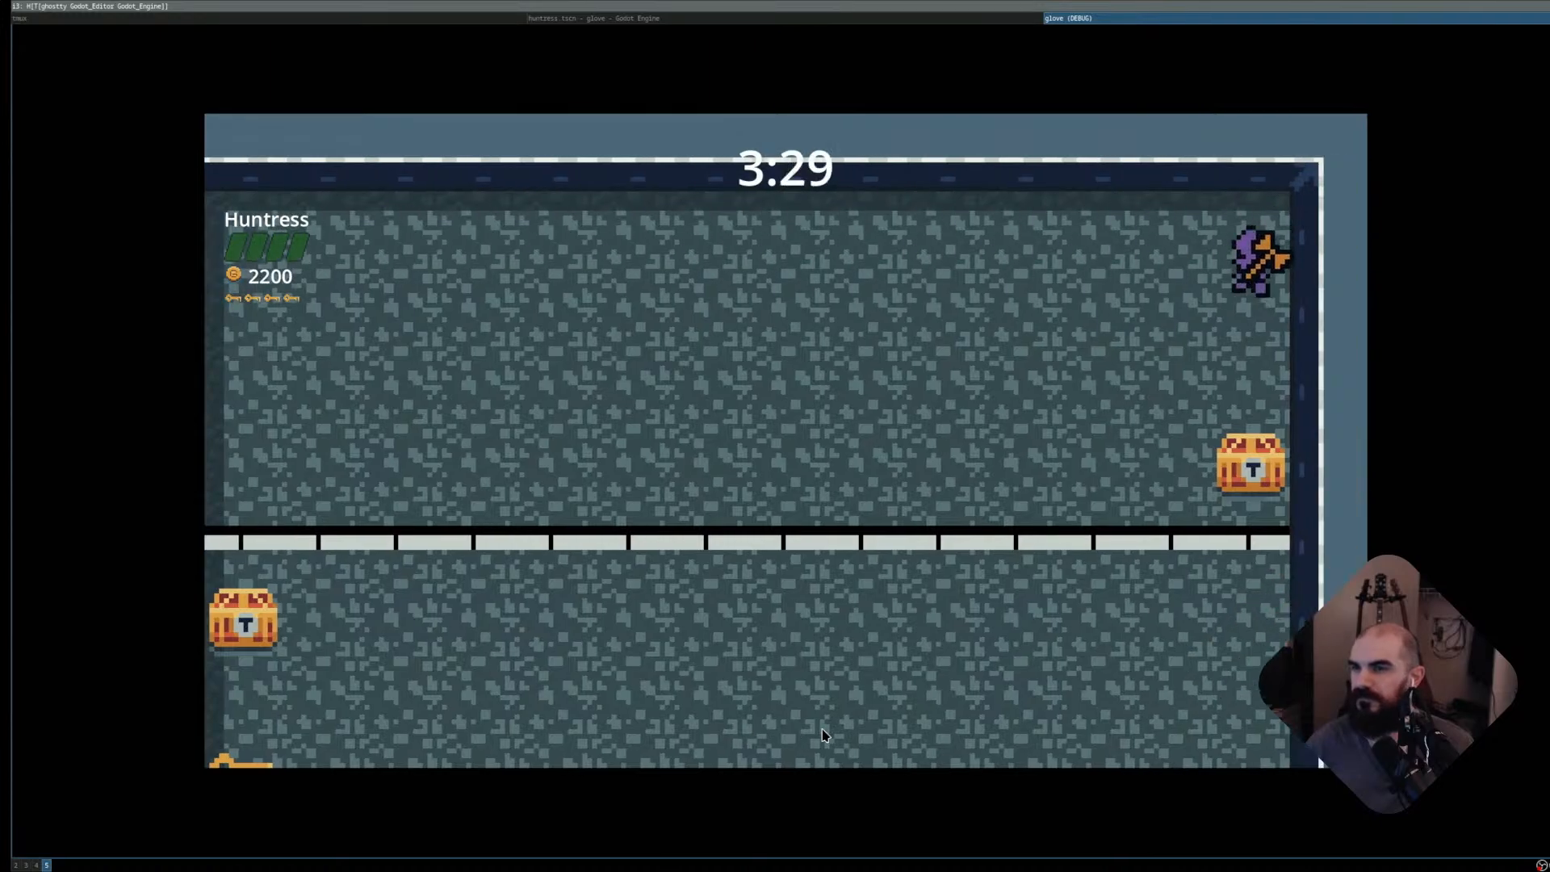
key("Left")
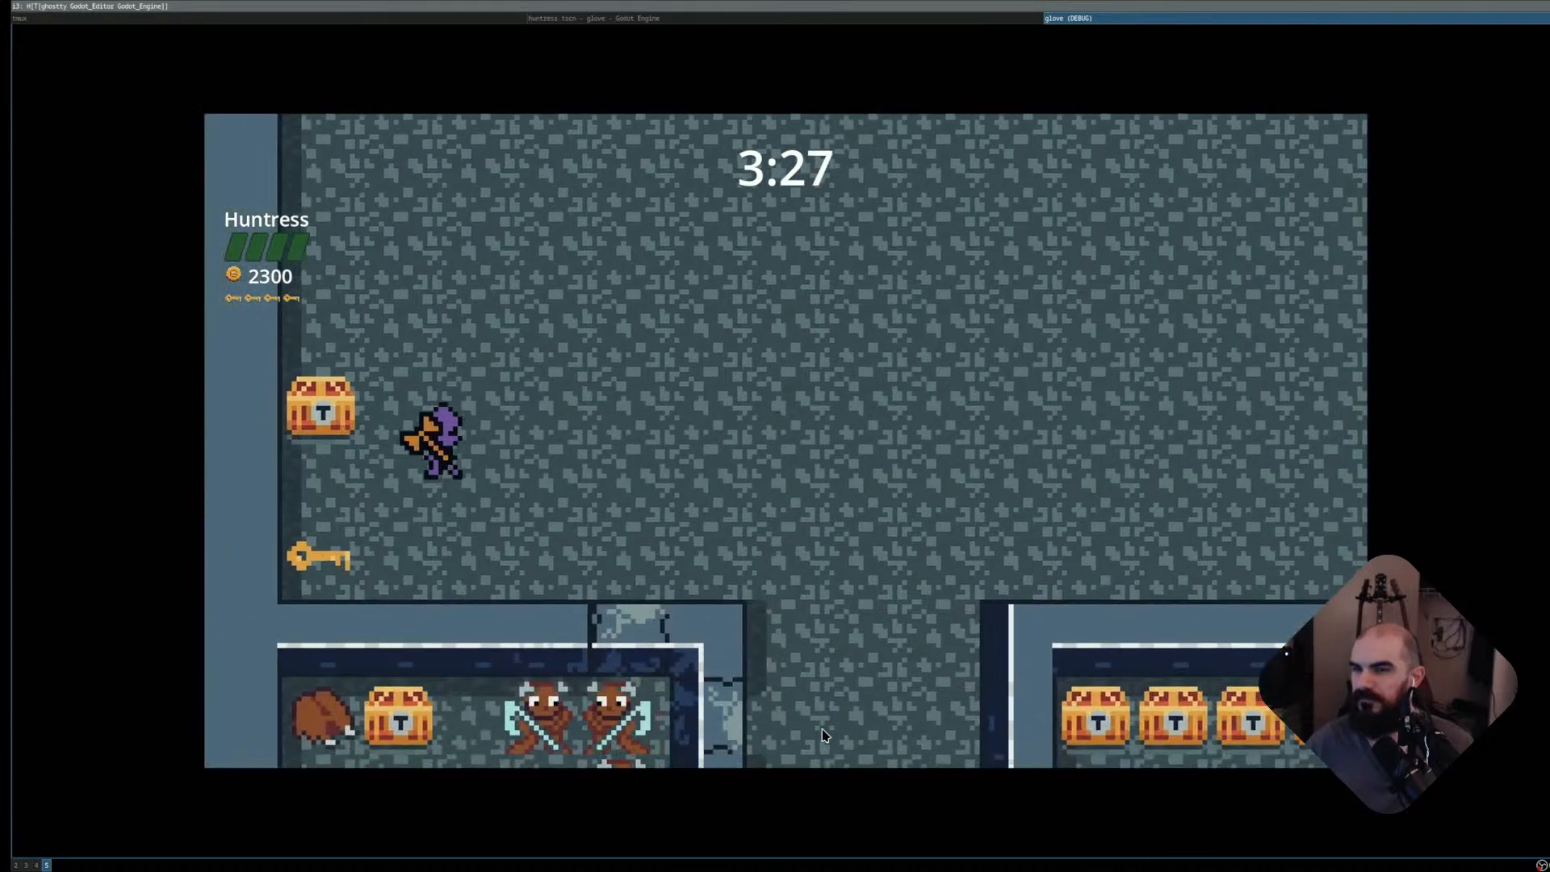
key("Down")
key("Right")
key("Down")
key("Down")
key("Left")
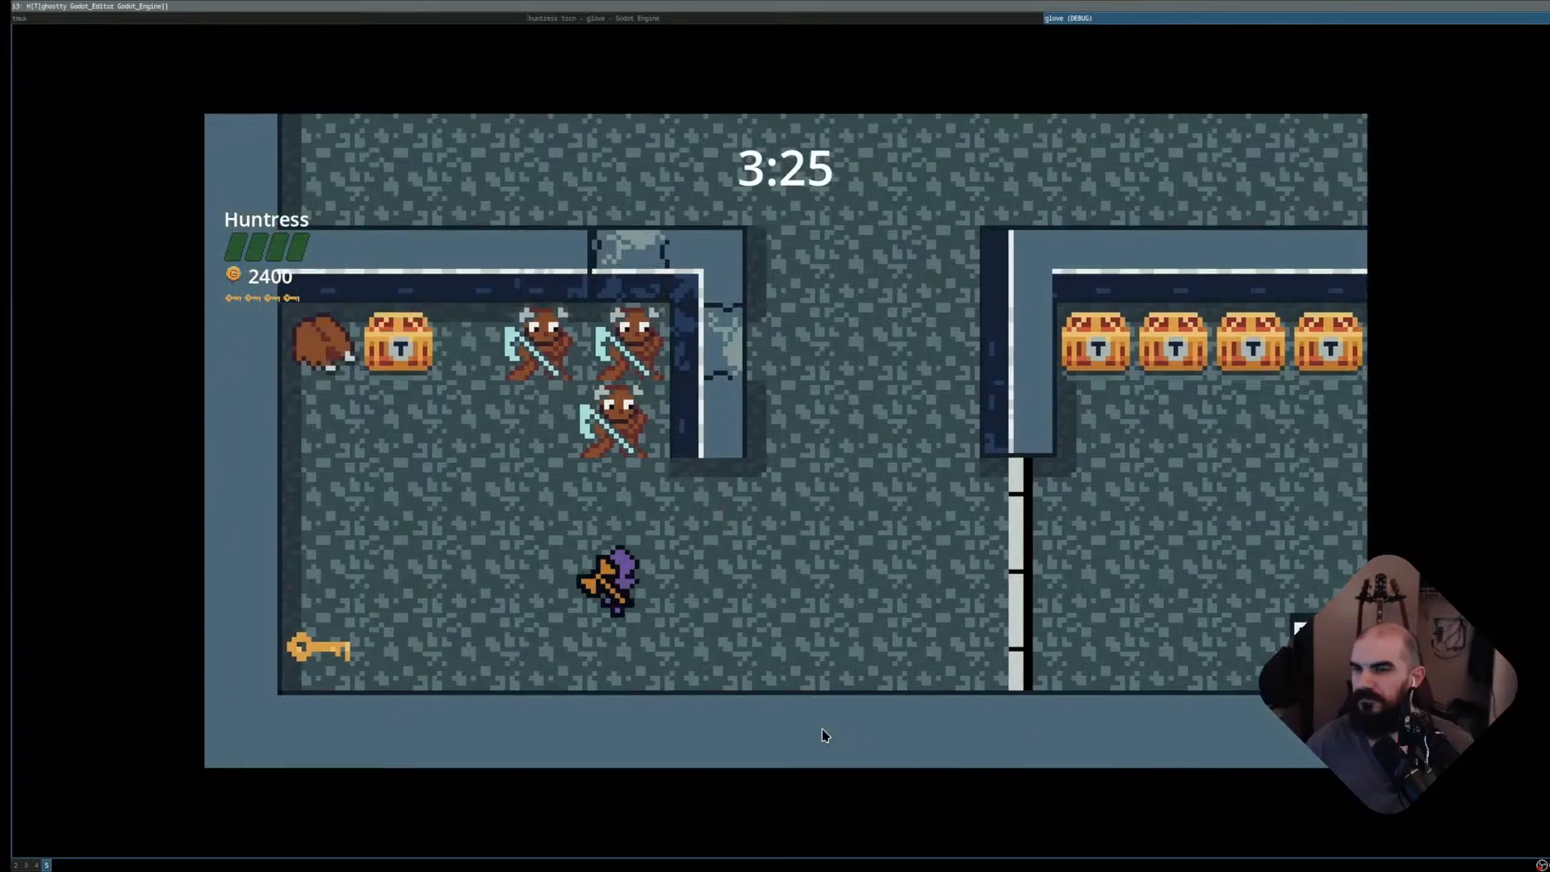
- Throw axes upward at the three demons and collect the key, chest and meat in their room
key("Up")
key("space")
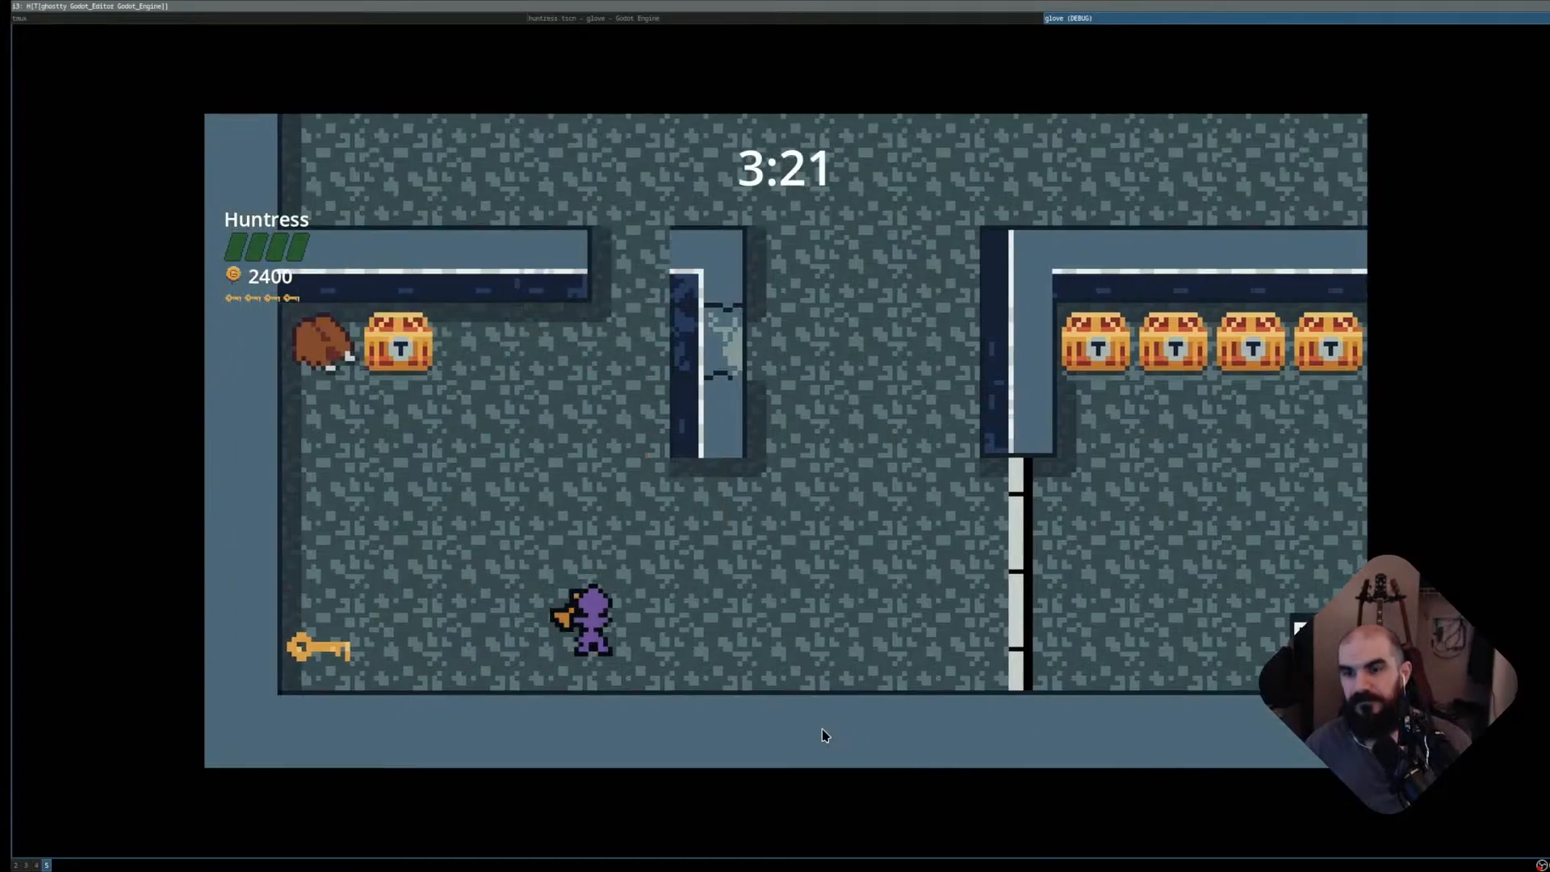
key("Up")
key("Left")
key("Down")
key("Up")
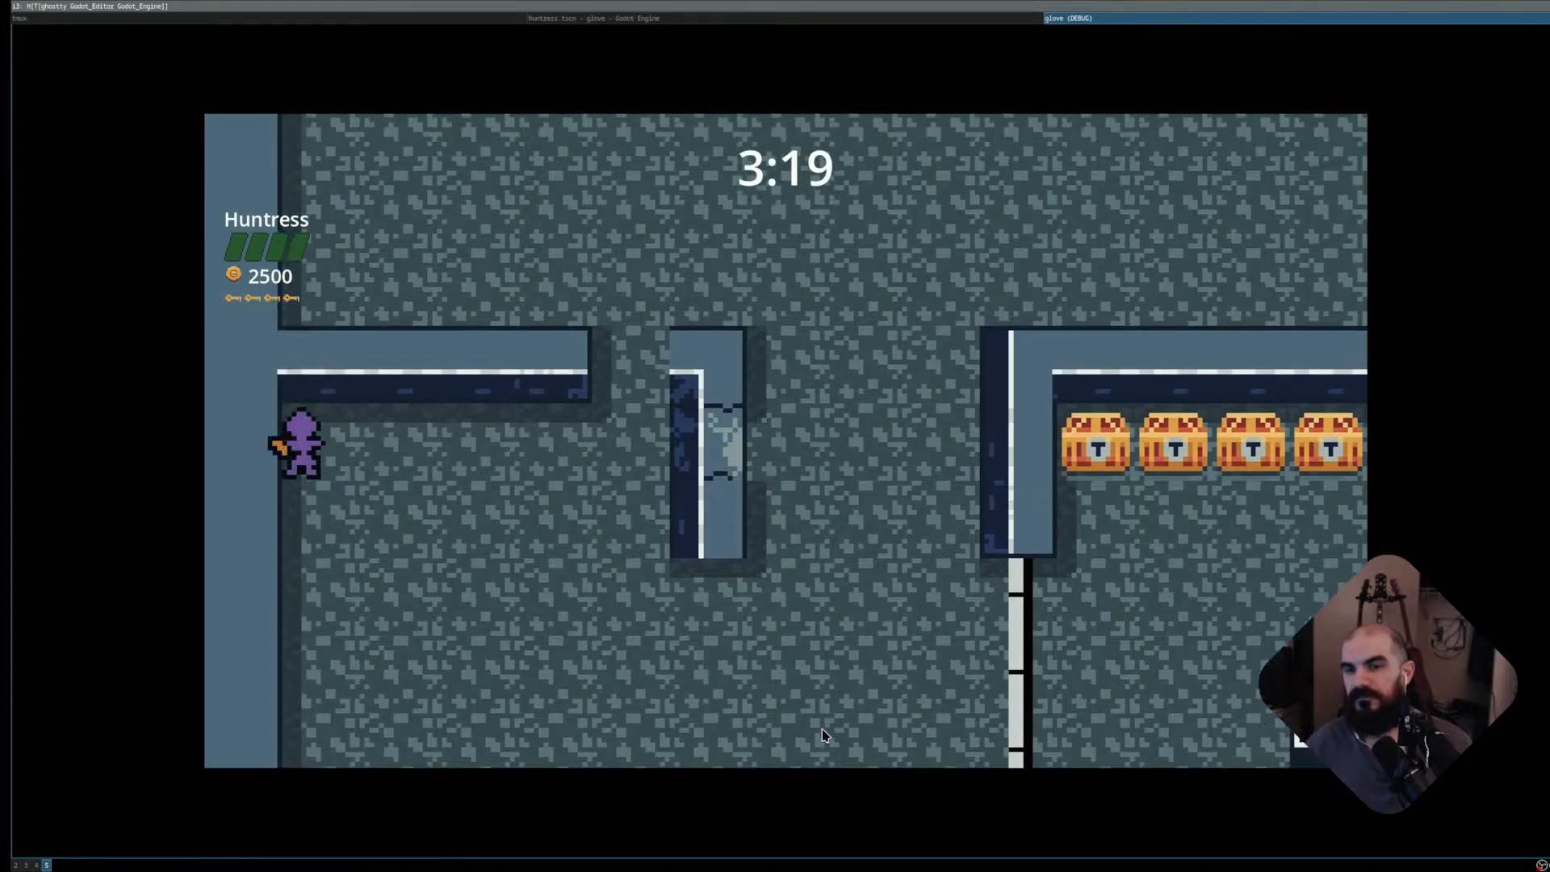
- Break the cracked side wall with axes, unlock the right gate, collect the four chests and take the exit
key("space")
key("space")
key("Down")
key("Right")
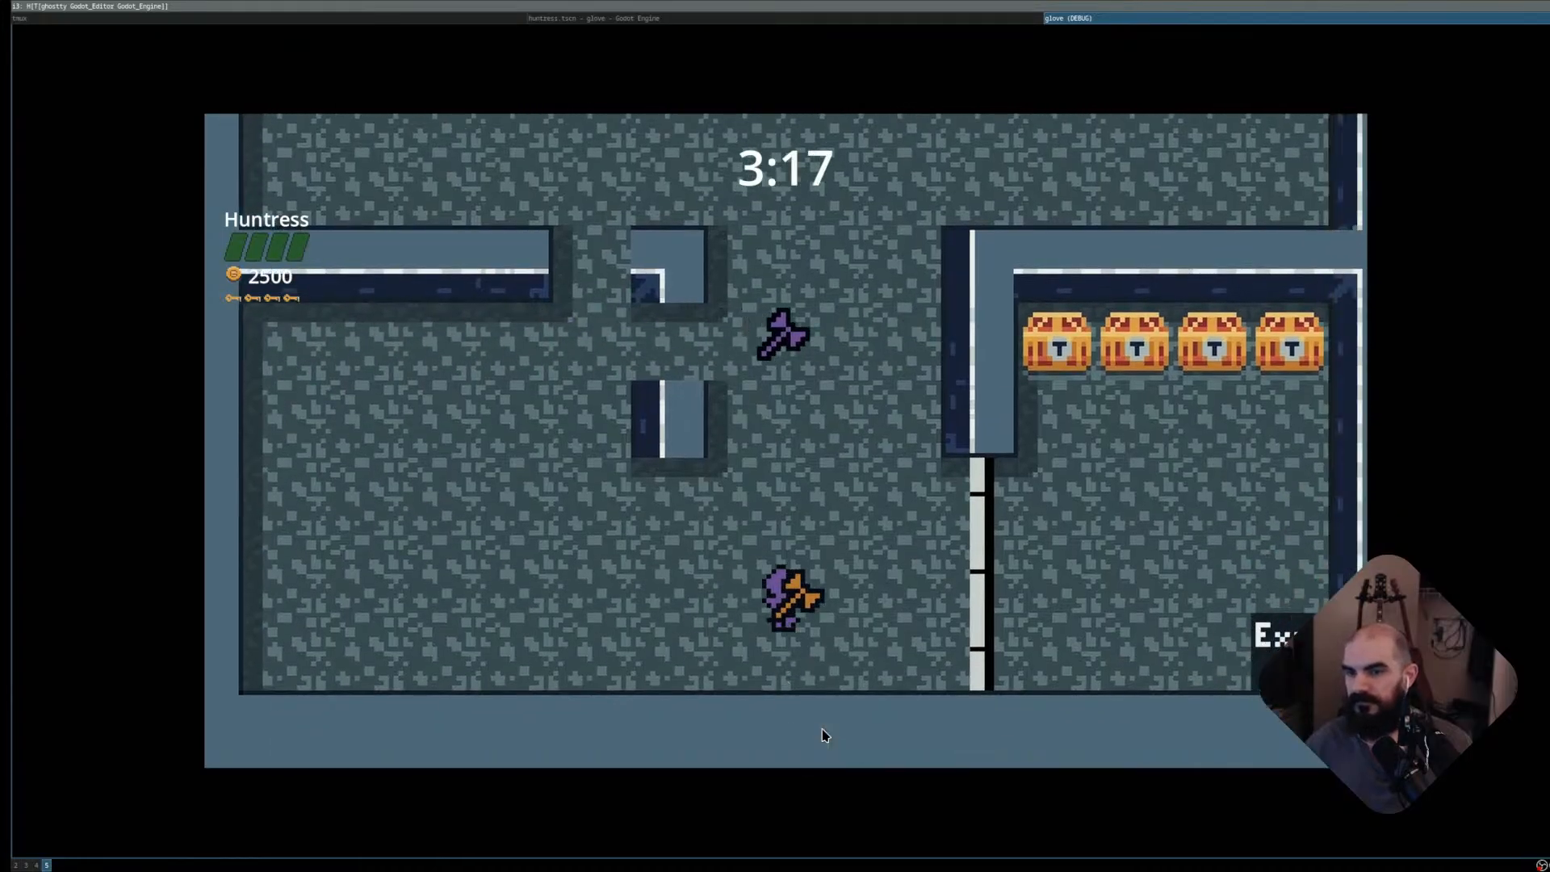
key("Right")
key("Up")
key("Down")
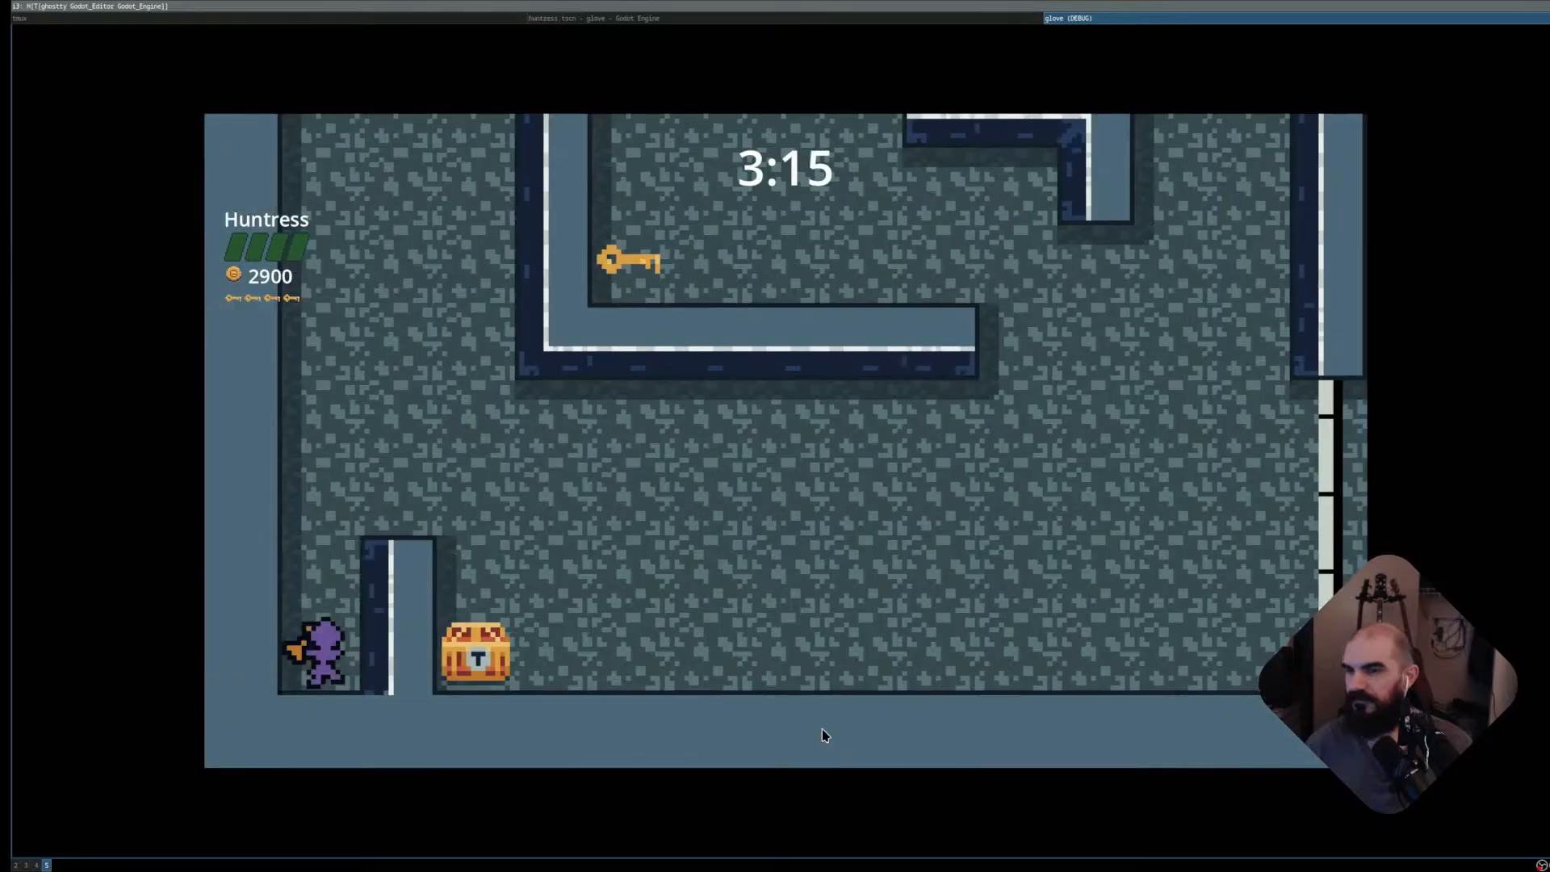
- Collect the chest behind the short wall at the start and the key inside the L-shaped enclosure
key("Up")
key("Right")
key("Down")
key("Right")
key("Right")
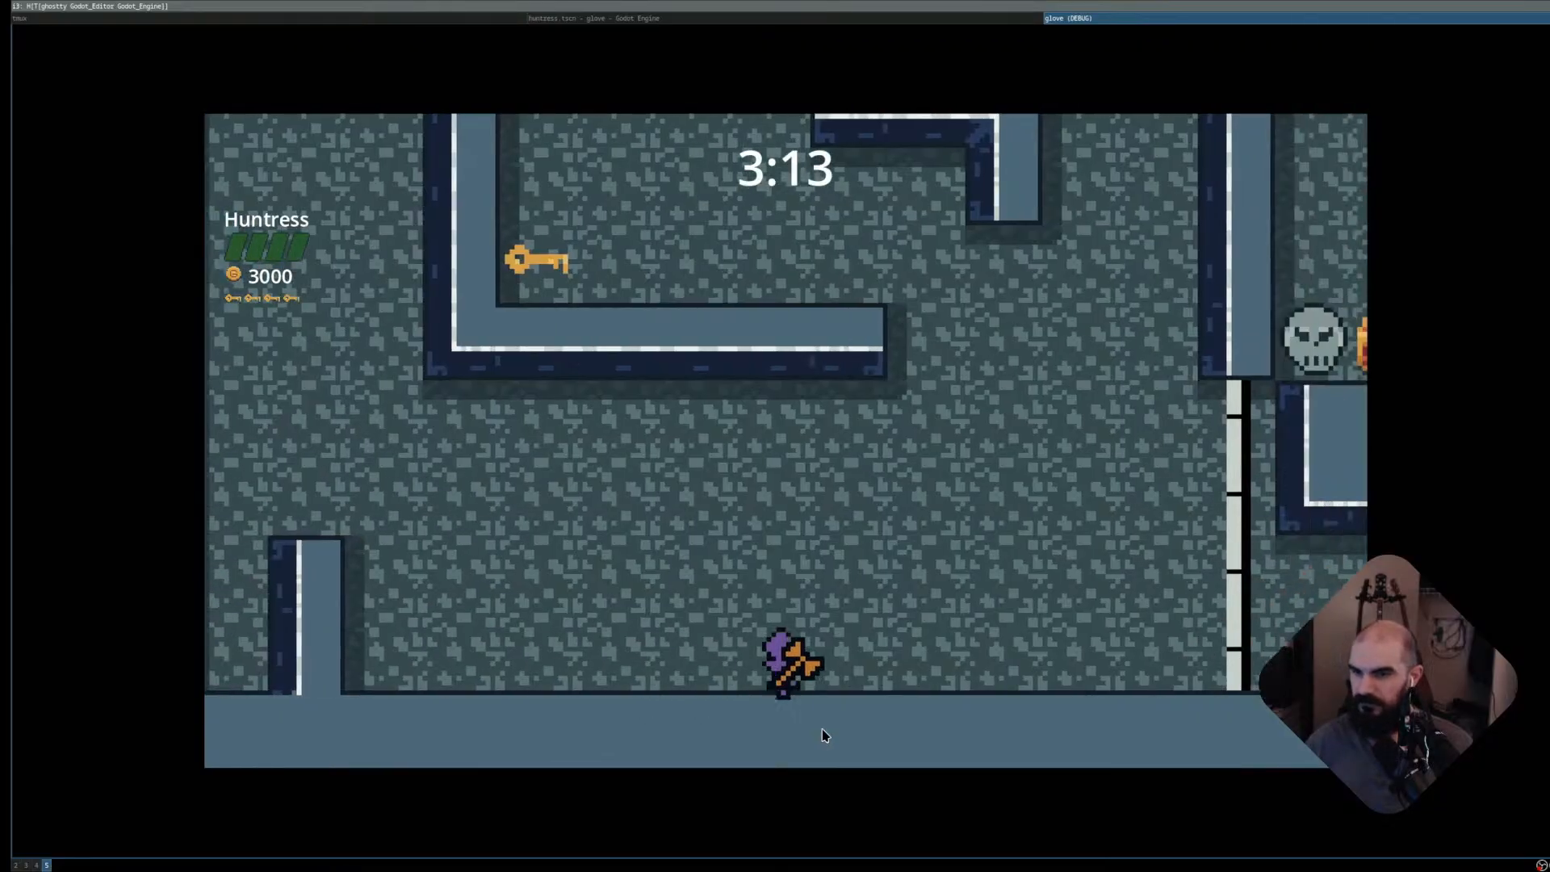
key("Up")
key("Left")
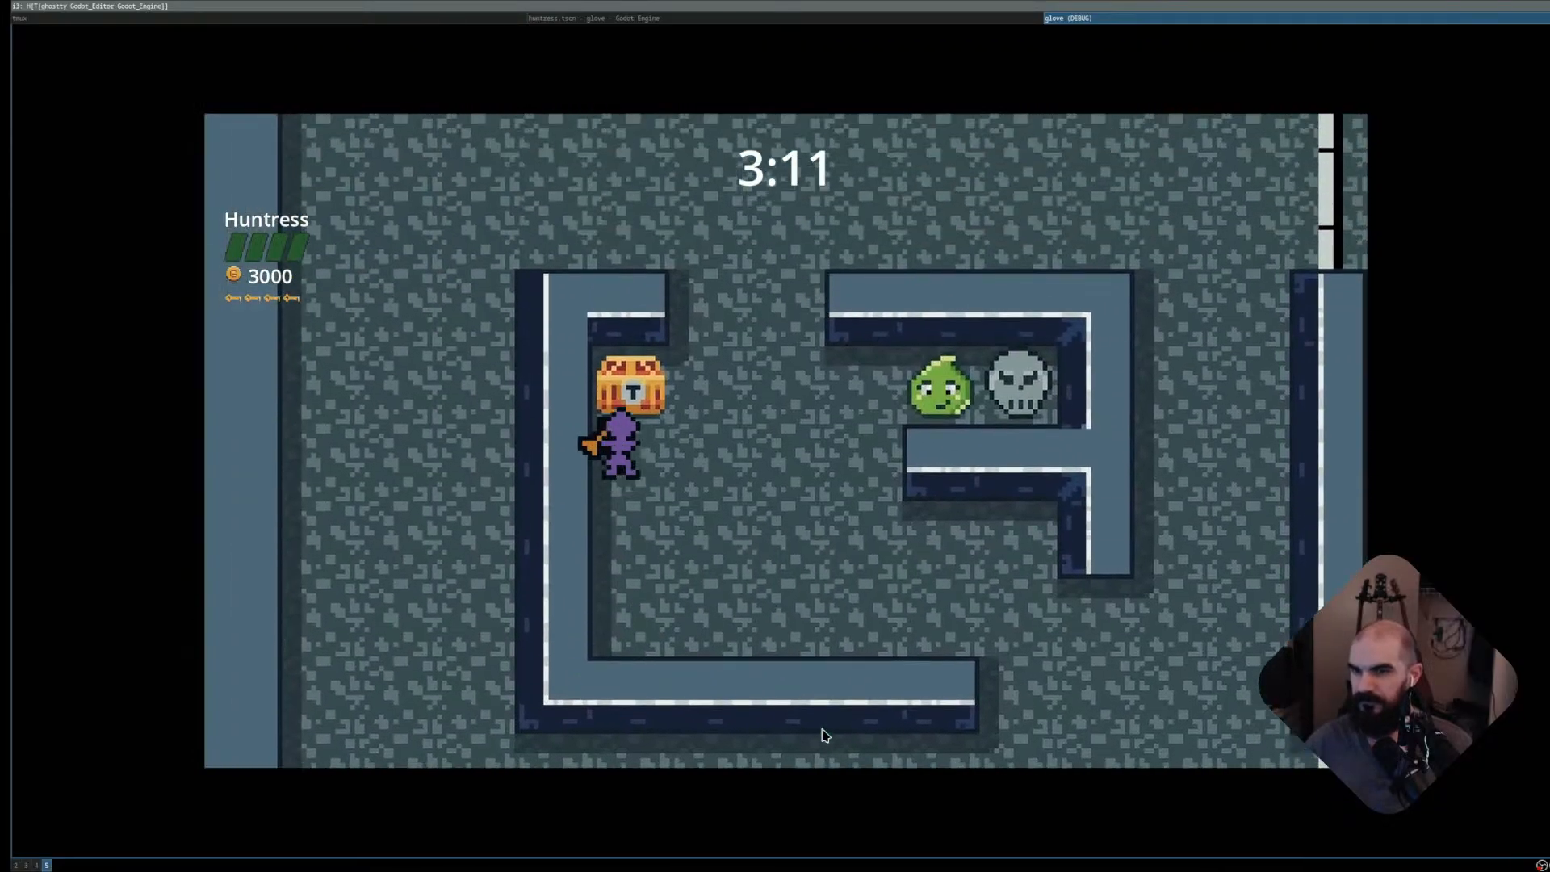
- Collect the enclosure's chest, throw axes at the skull spawner in the upper-left corner and collect the key by the top wall
key("Up")
key("Right")
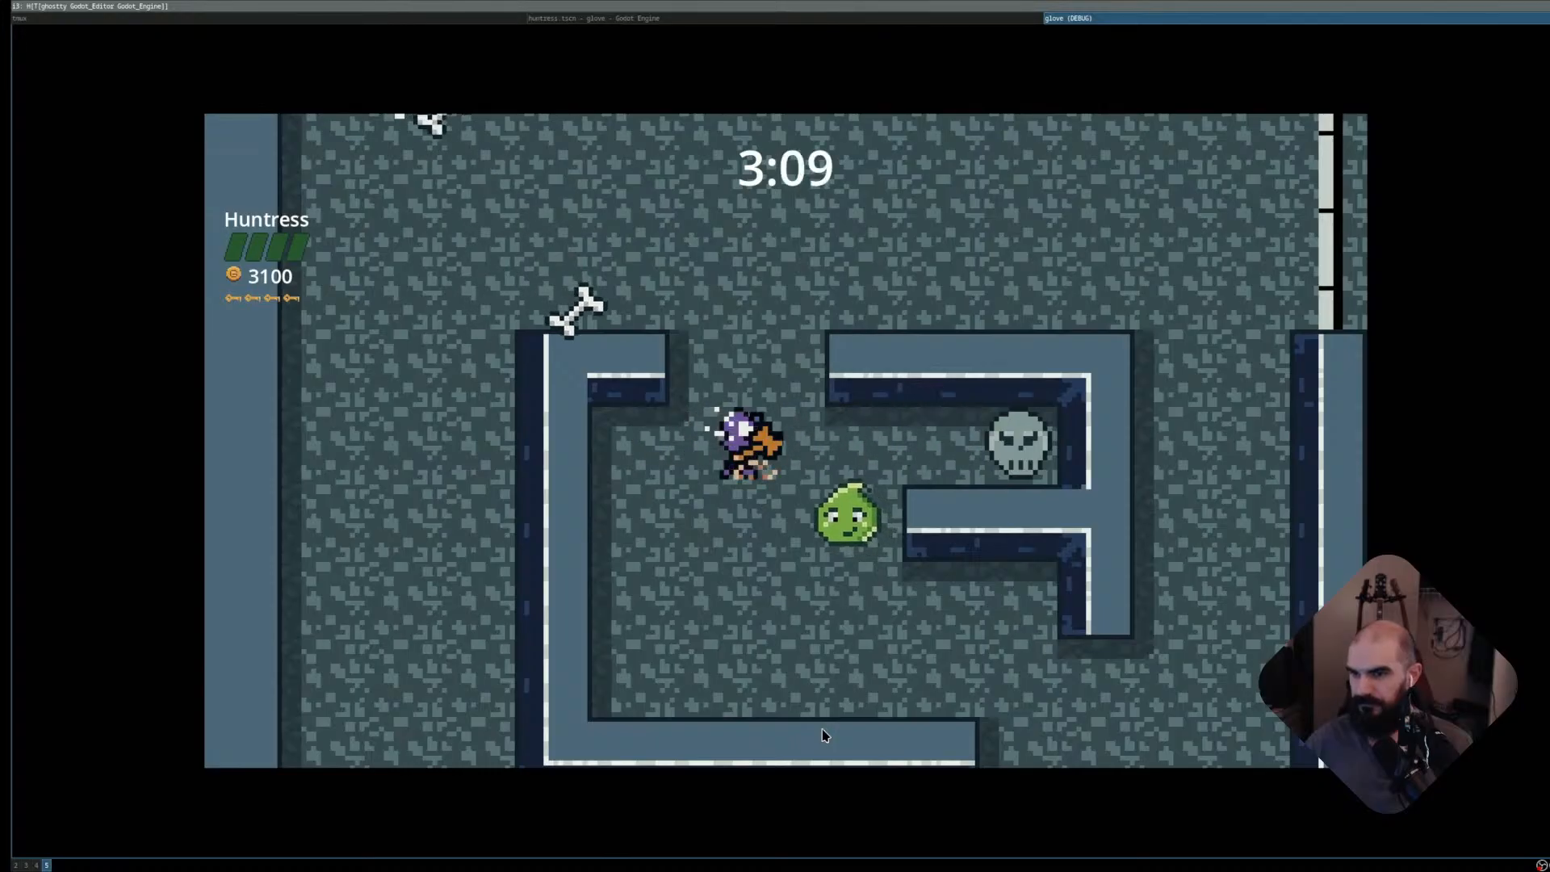
key("Up")
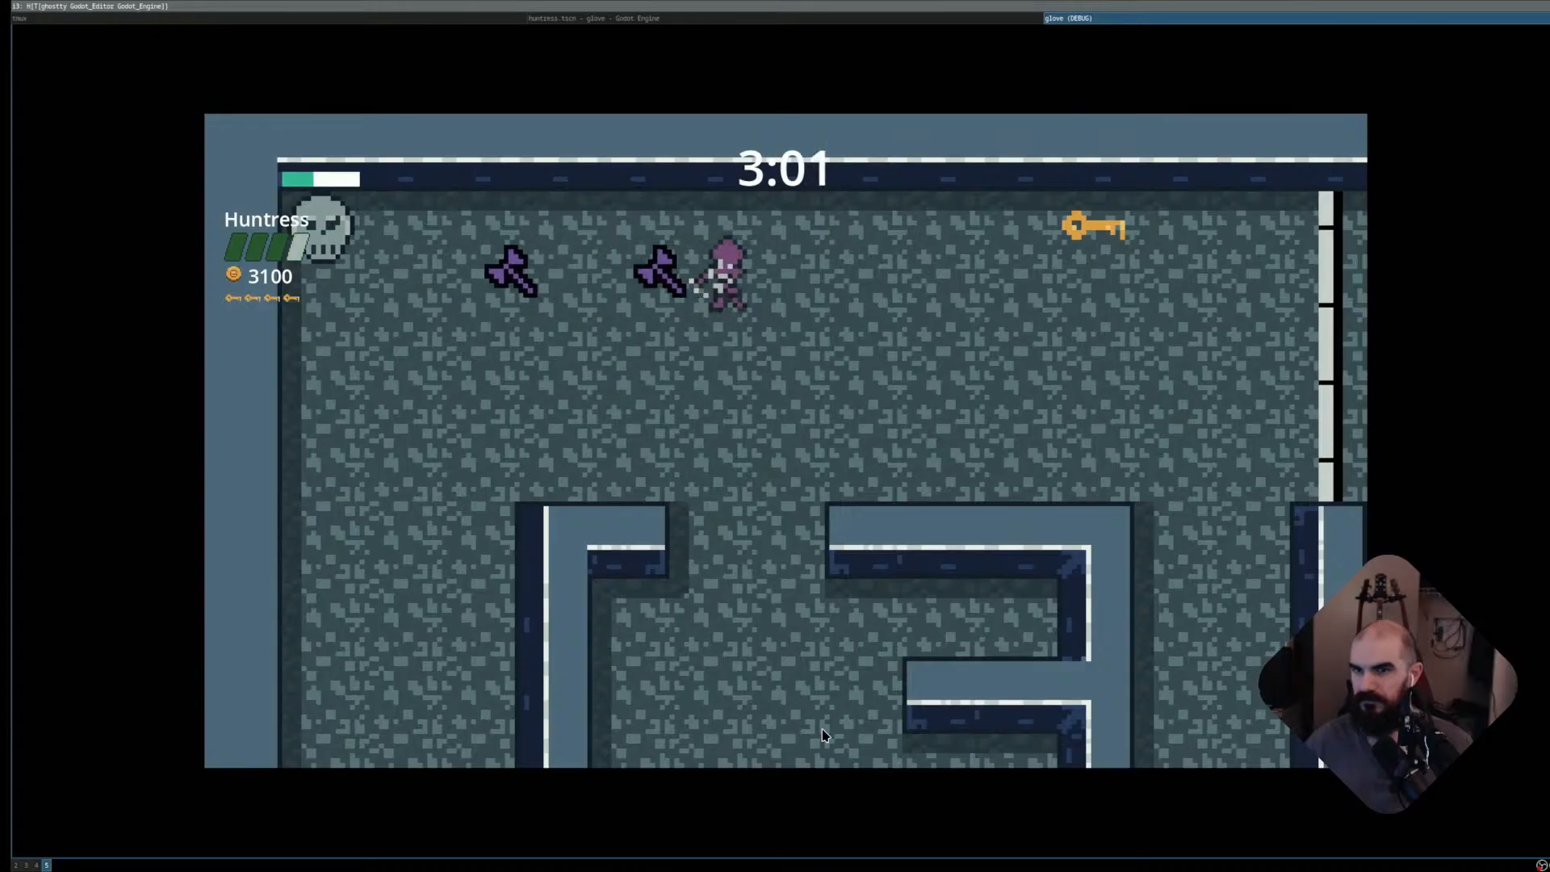
key("Right")
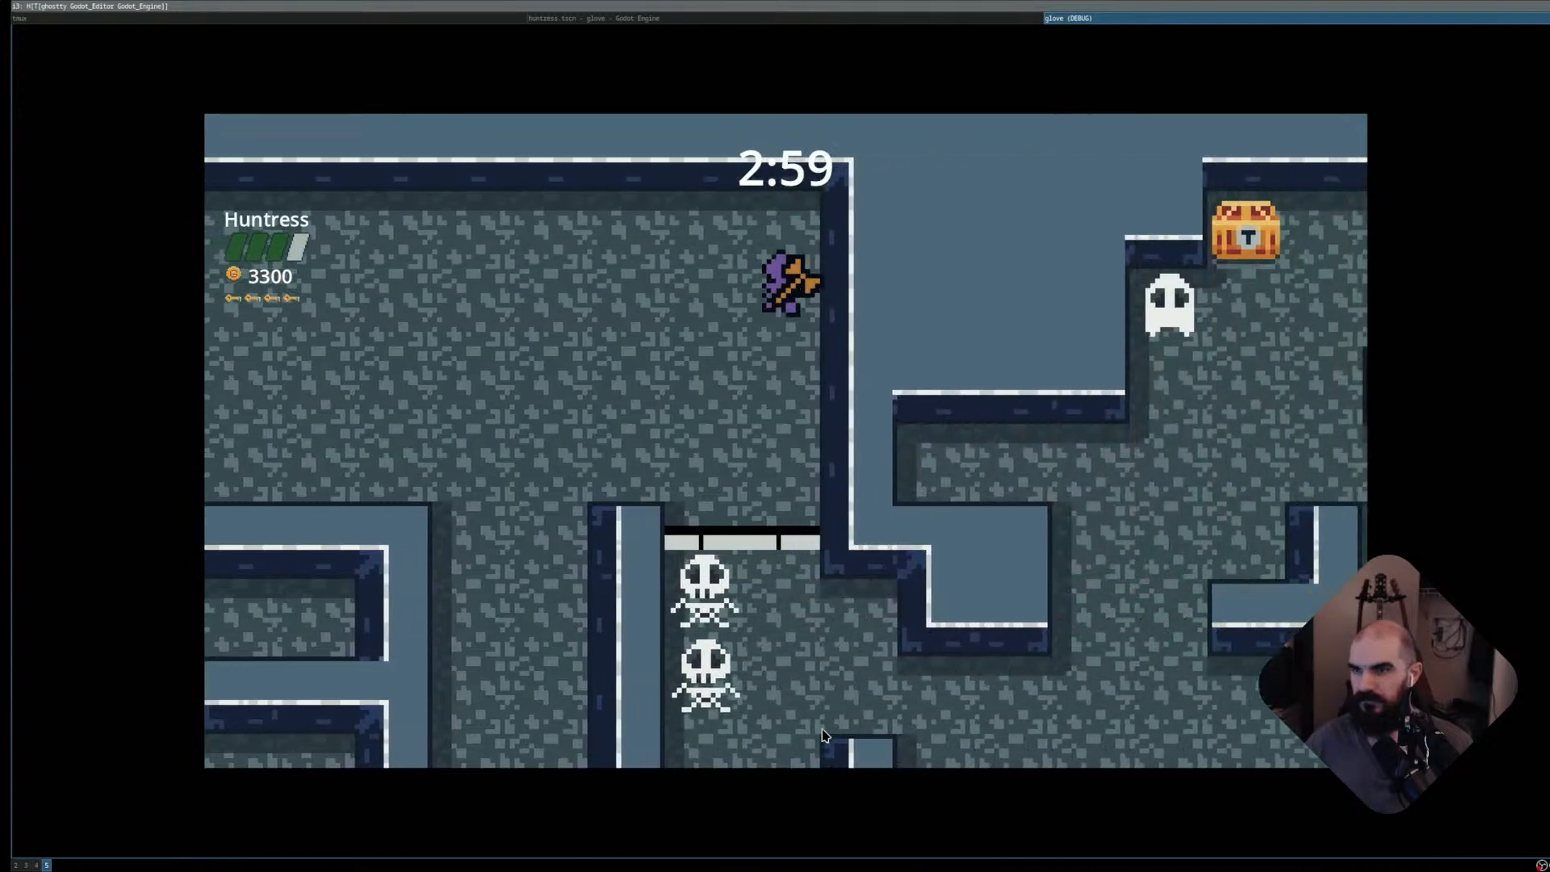
- Unlock the gate above the skeletons, throw axes down at them and collect the chest at the end of their passage
key("Down")
key("Left")
key("space")
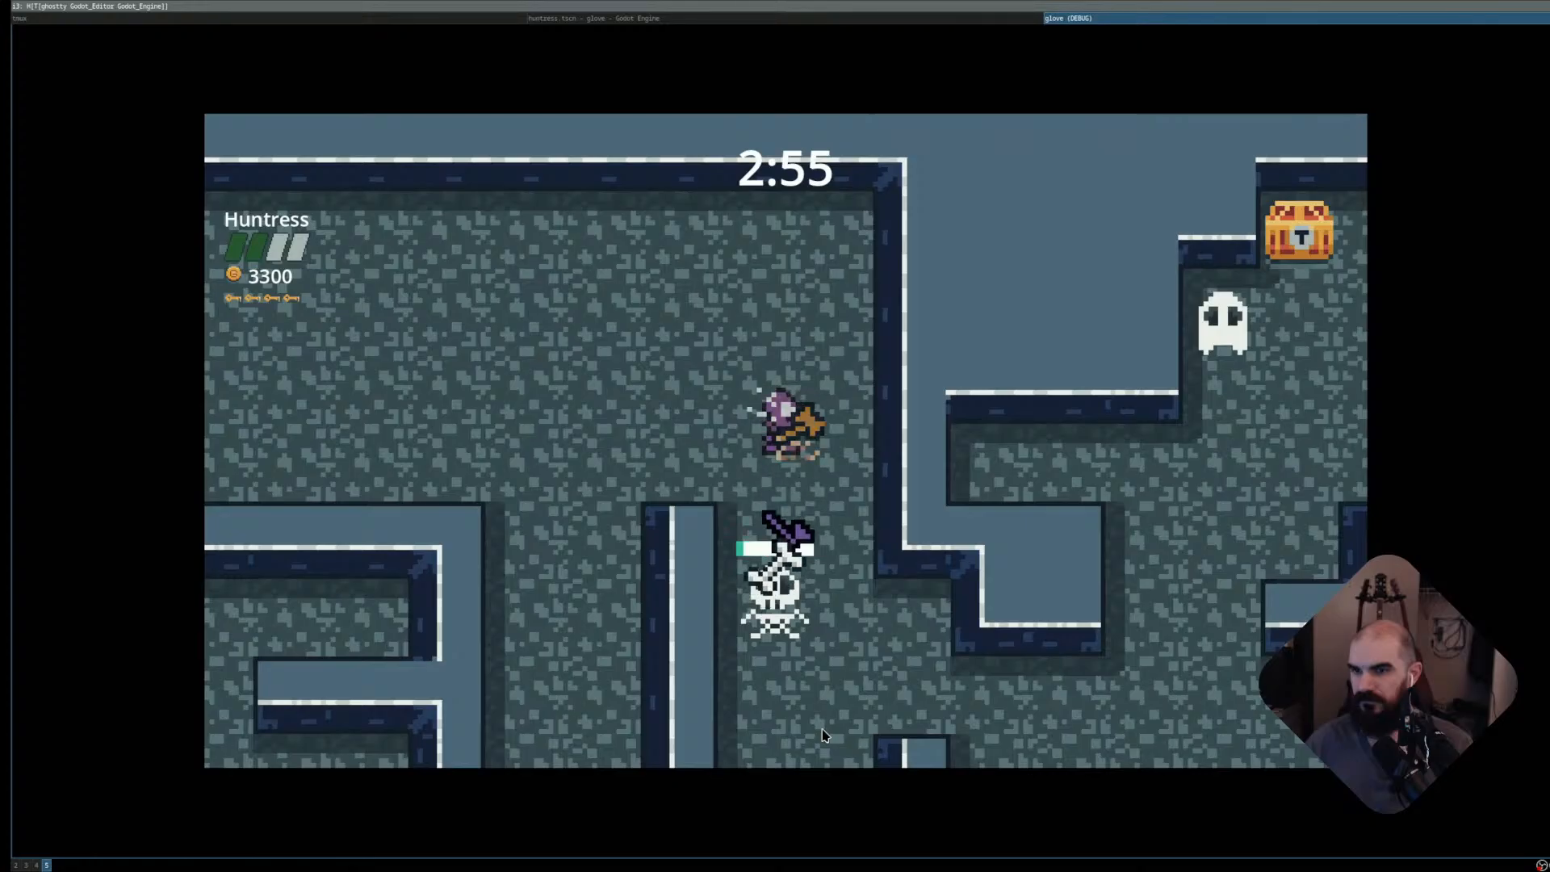
key("Down")
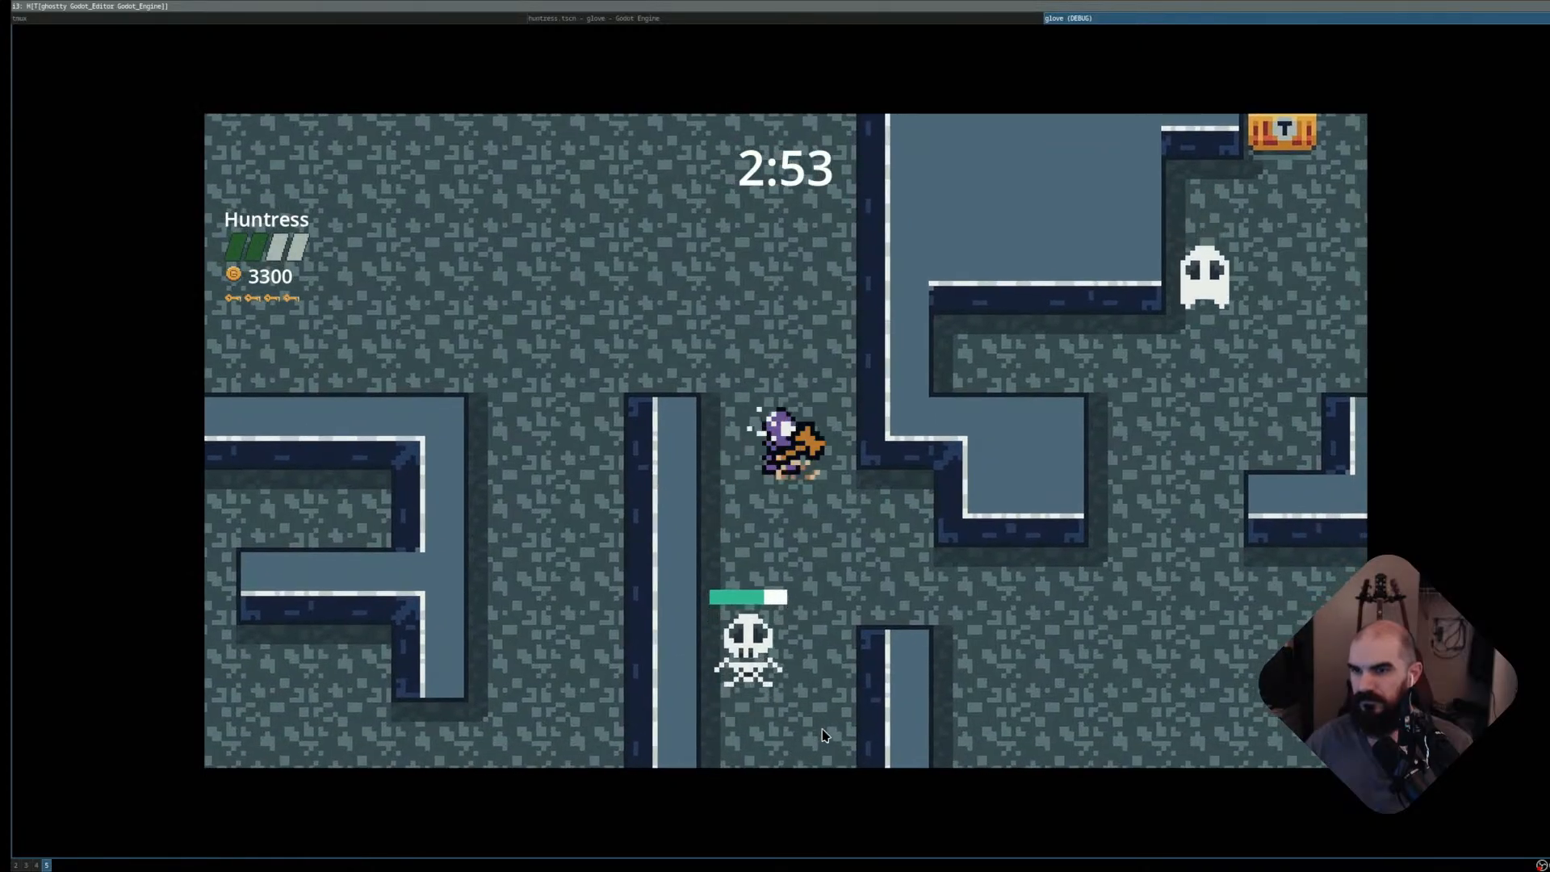
key("Down")
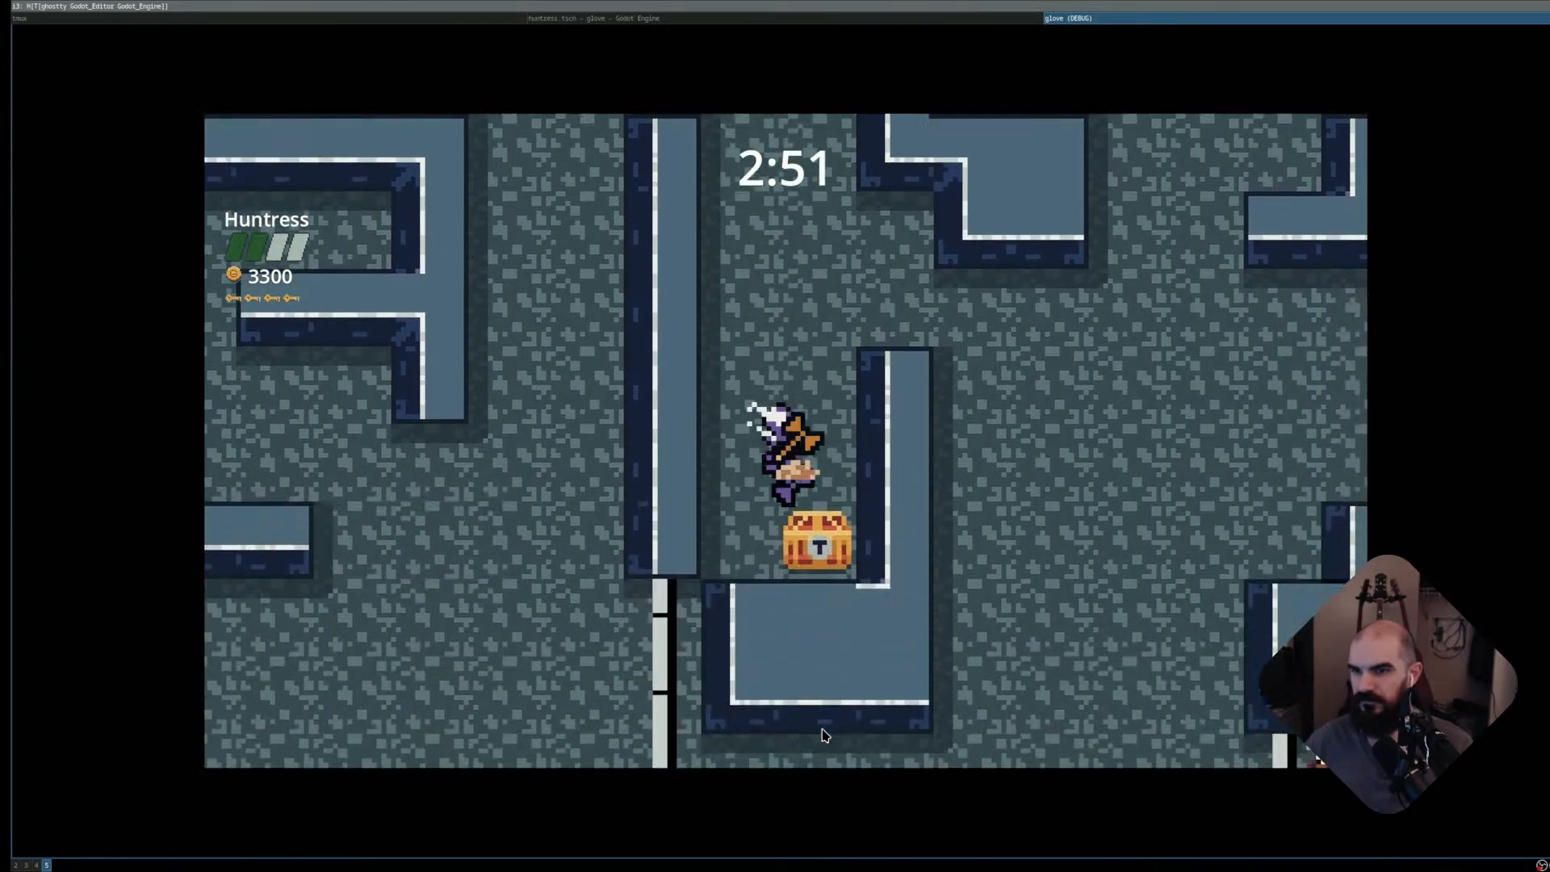
key("Right")
key("Down")
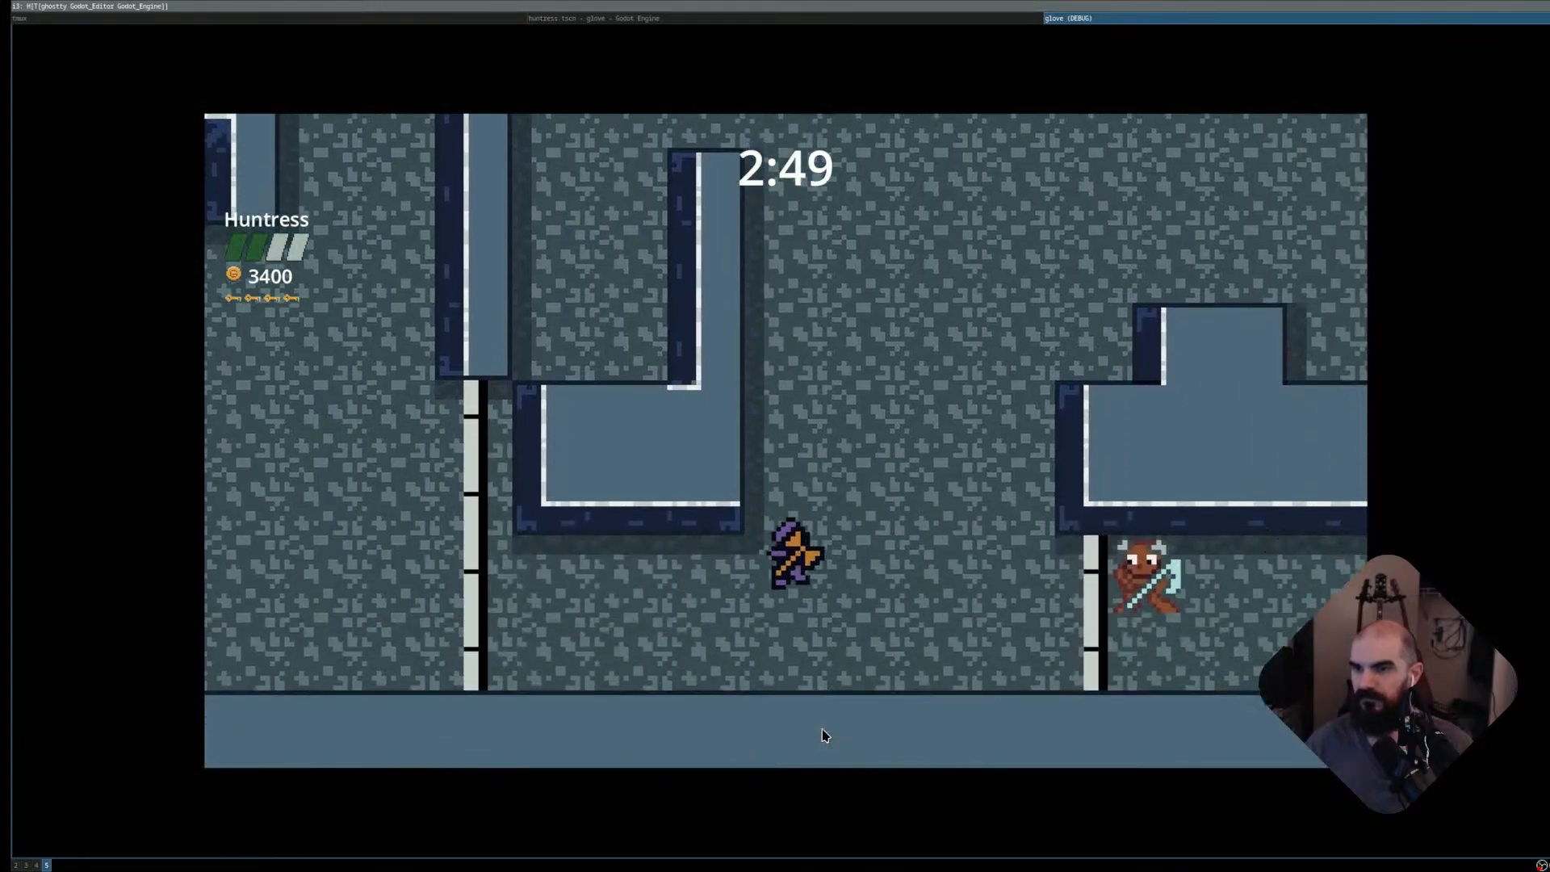
- Unlock the demon's gate in the lower corridor and break the cracked wall beyond it to collect the clock
key("Right")
key("Left")
key("Up")
key("Right")
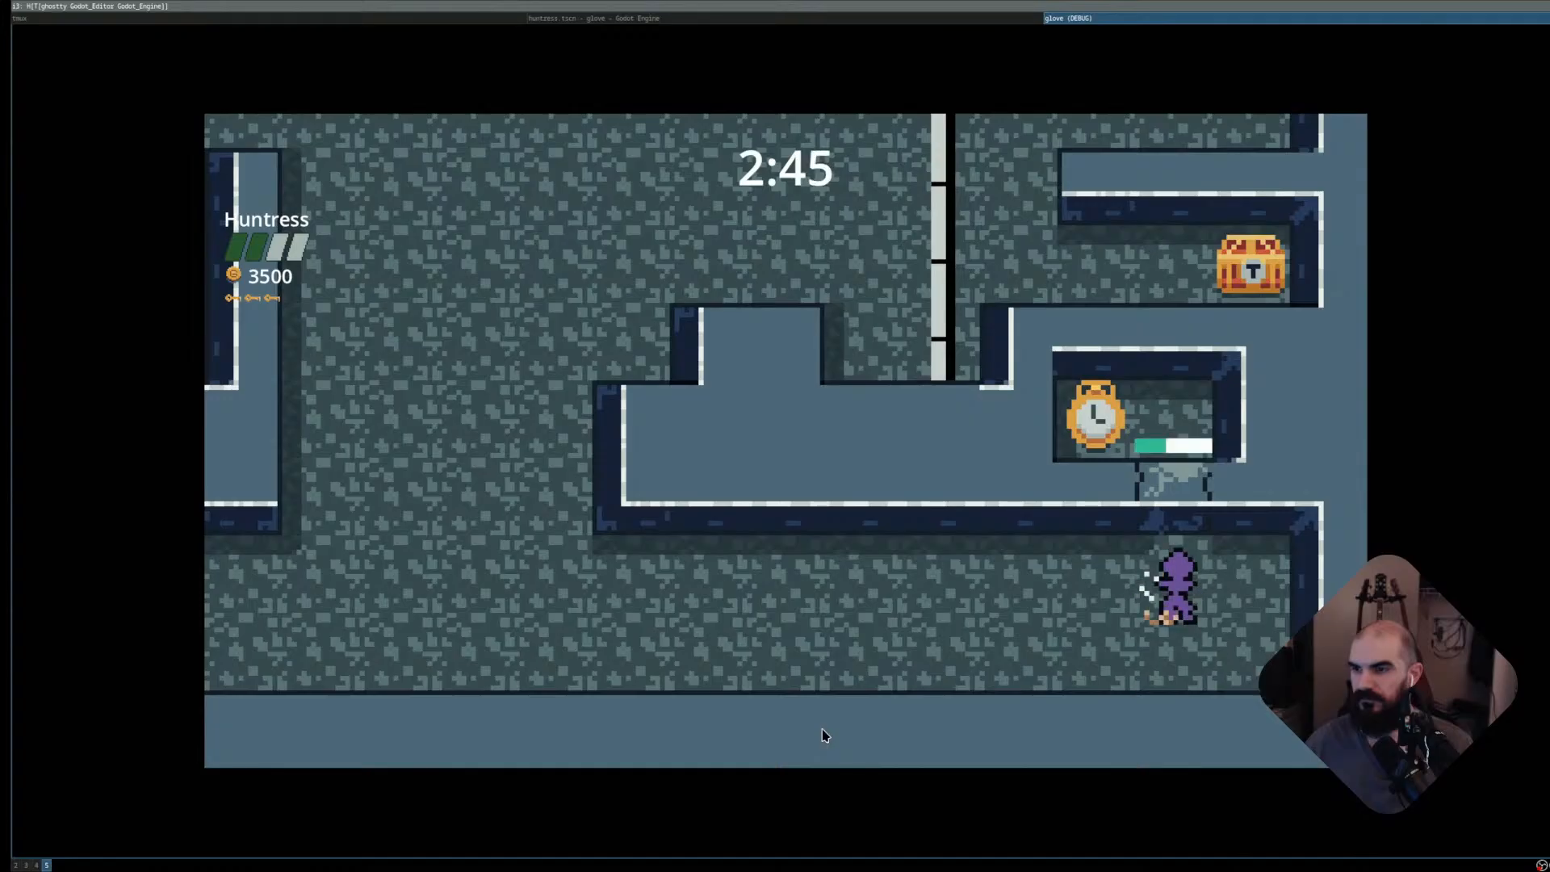
key("Left")
key("Down")
key("Left")
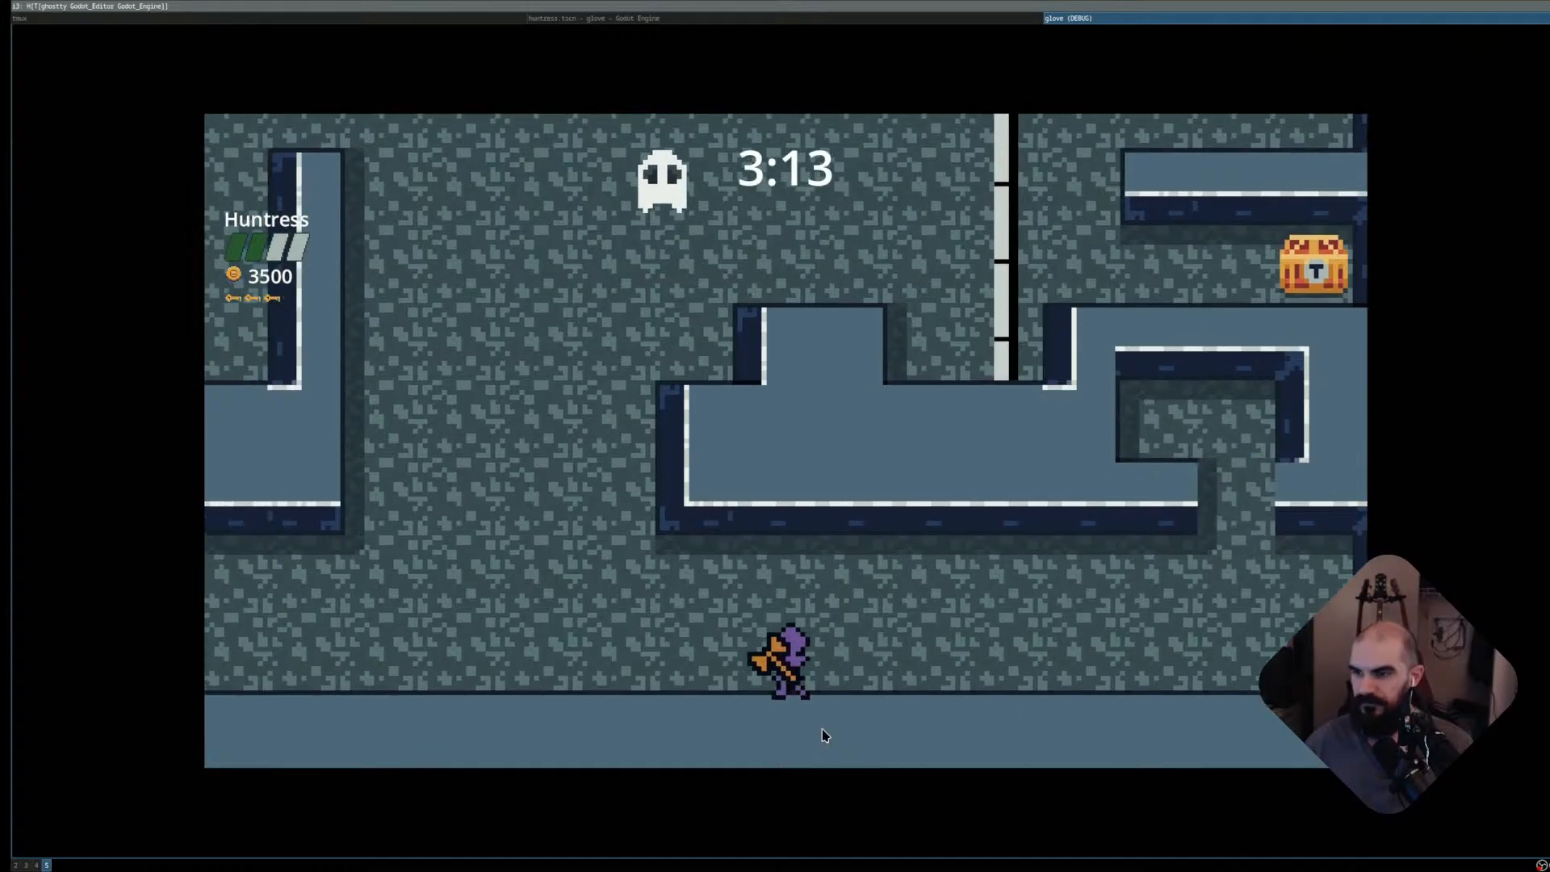
- Throw axes upward past the ghost, collect the chest in the upper room and the key in its walled nook
key("Up")
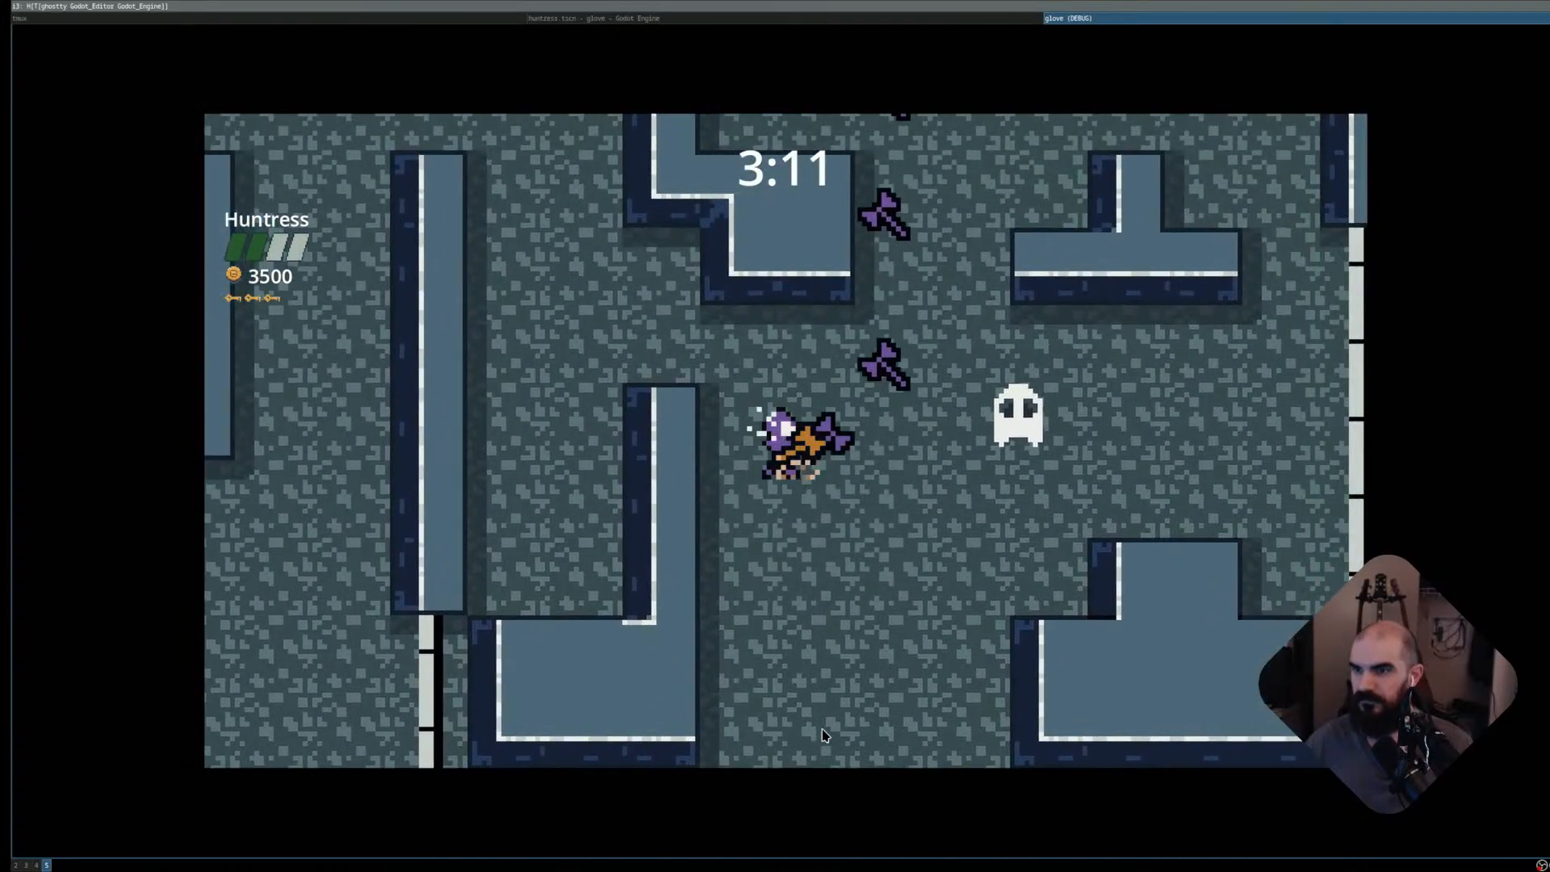
key("Up")
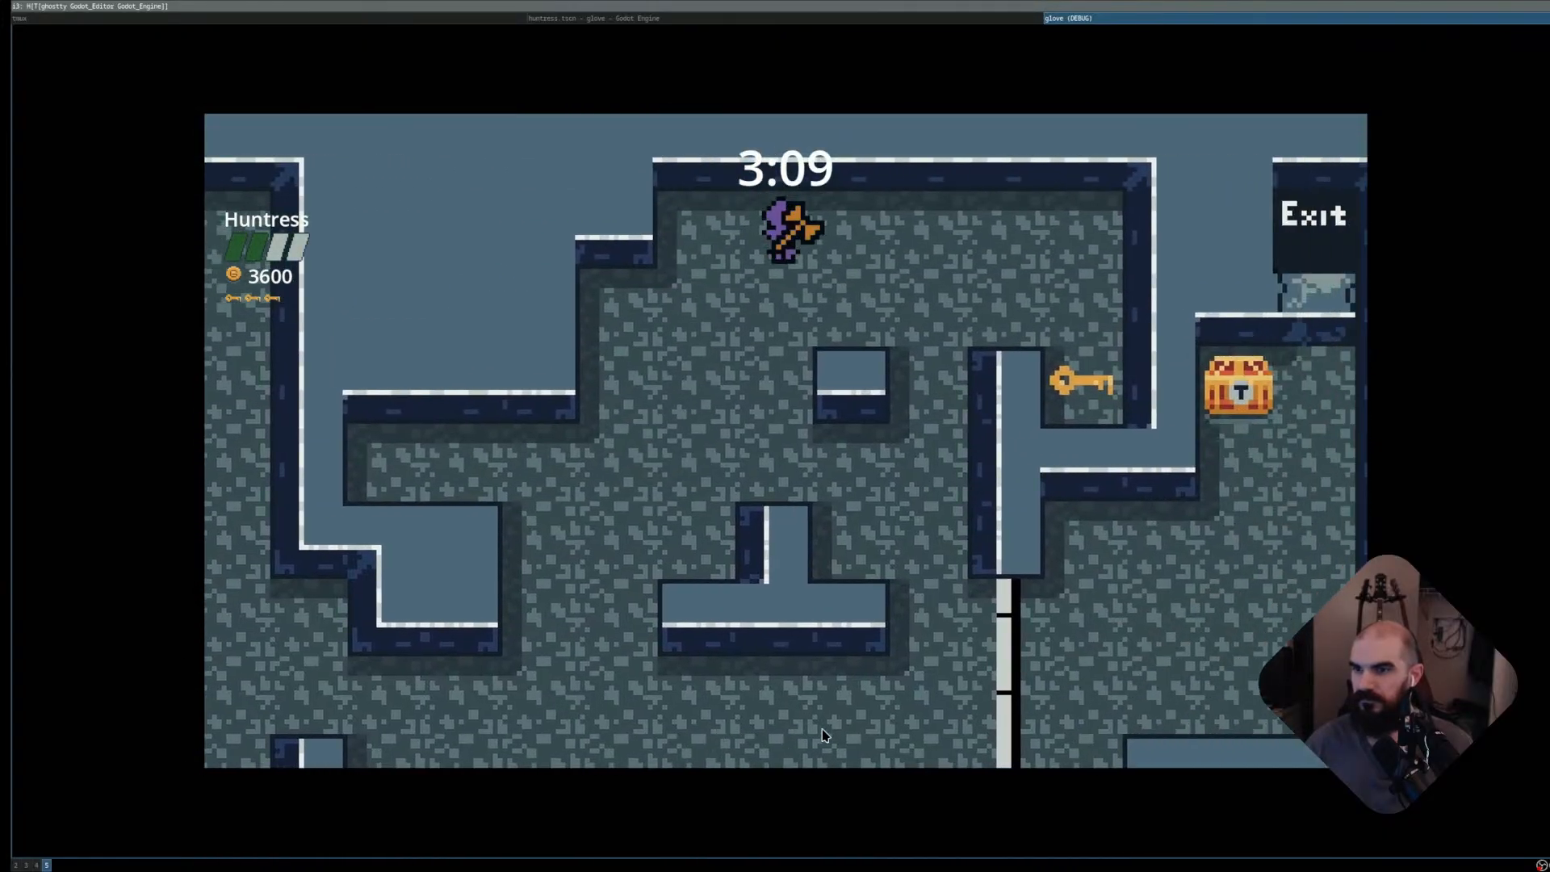
key("Right")
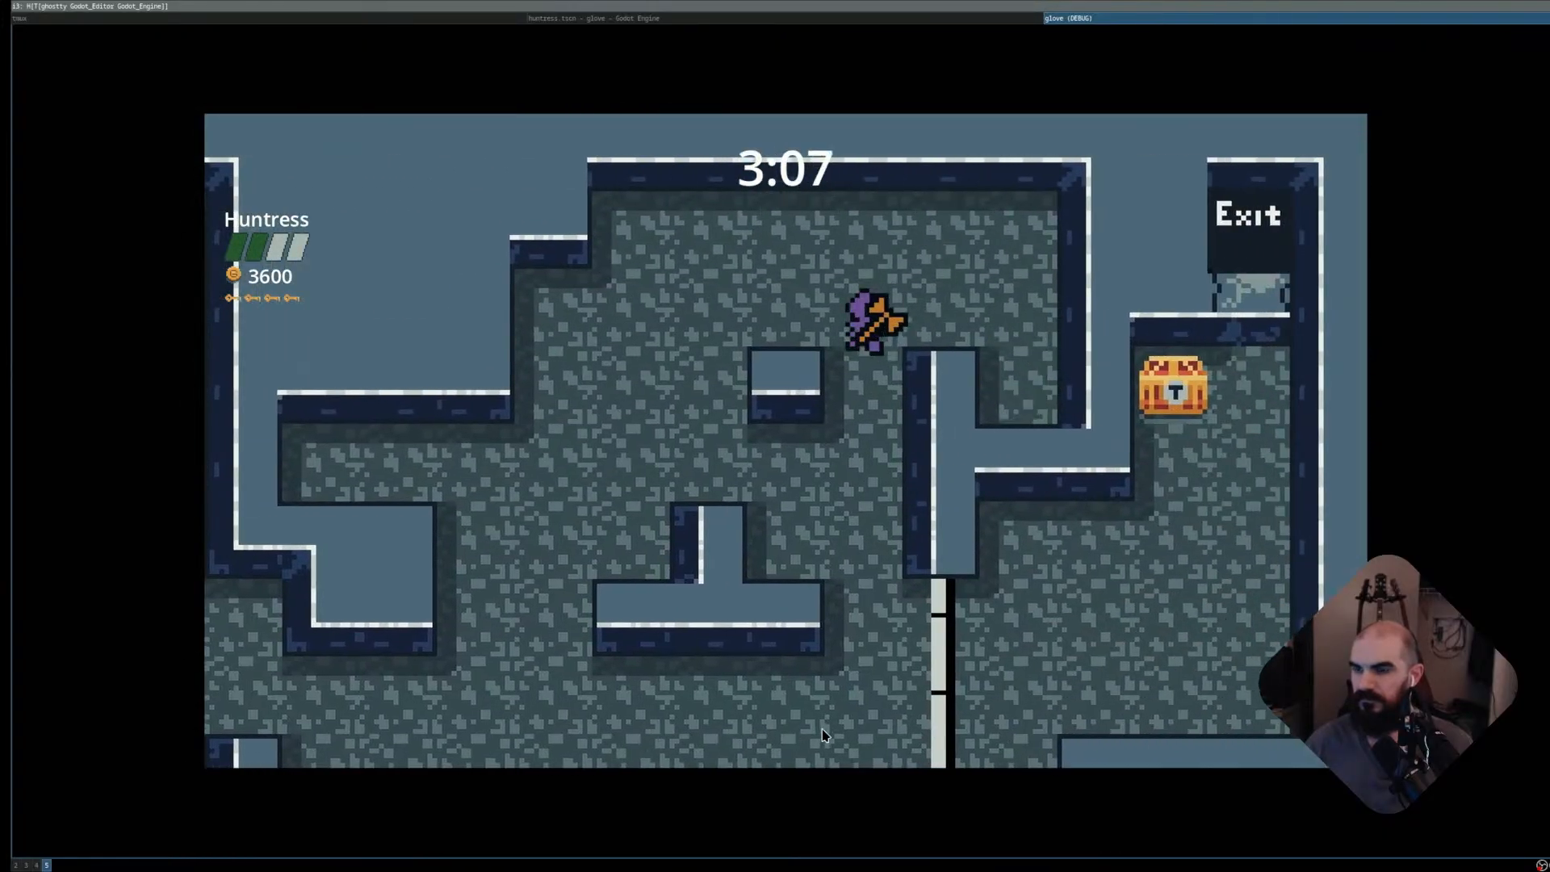
- Unlock the right gate, collect the two chests beyond it and take the exit through the cracked wall
key("Down")
key("Right")
key("Left")
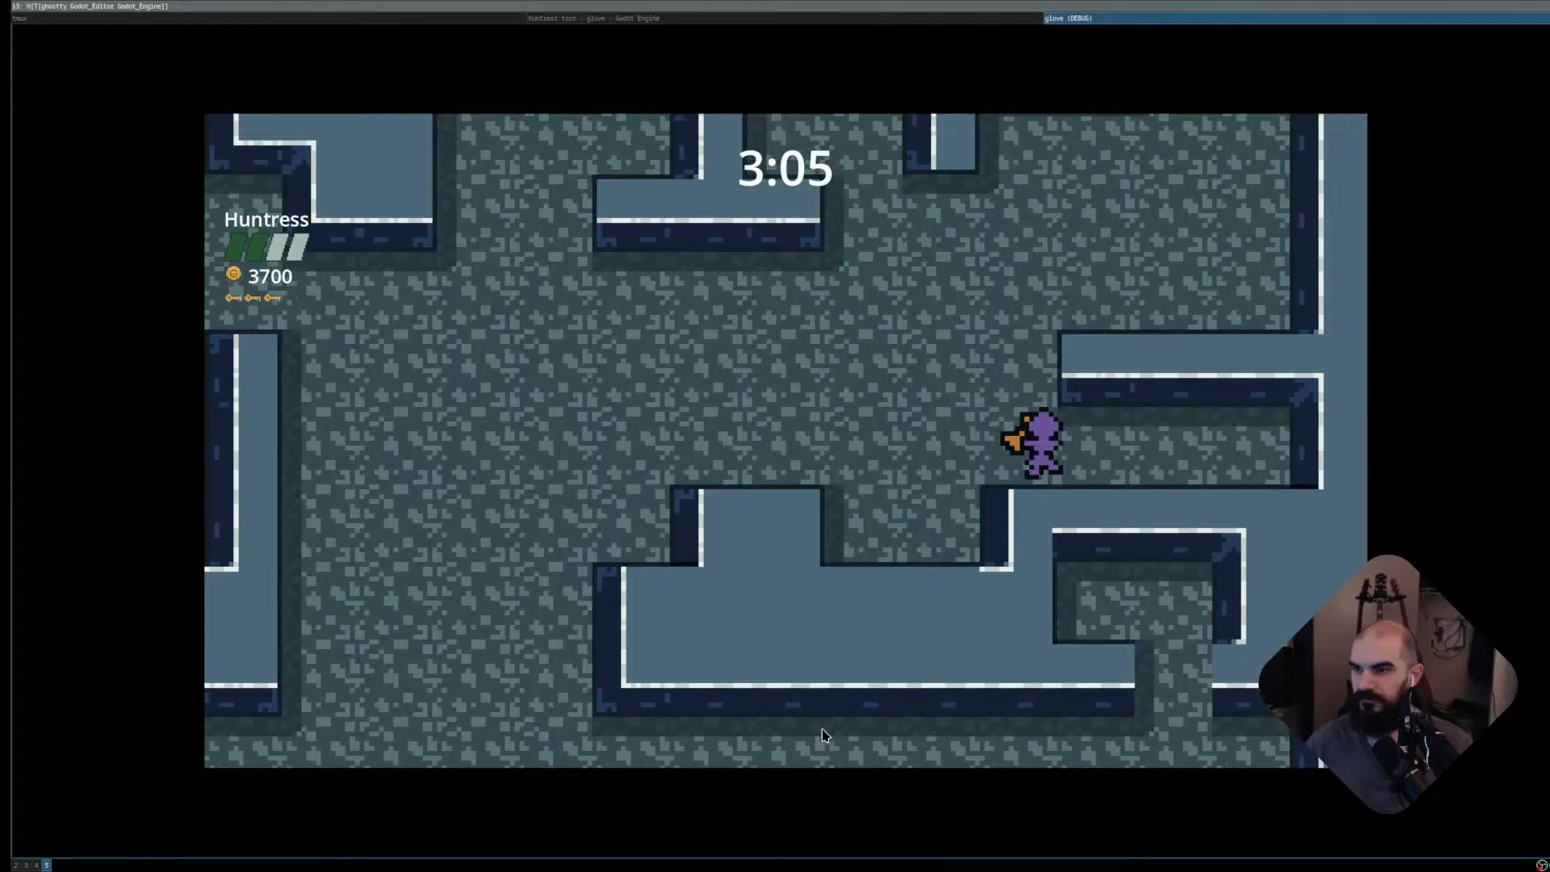
key("Up")
key("Right")
key("Right")
key("Down")
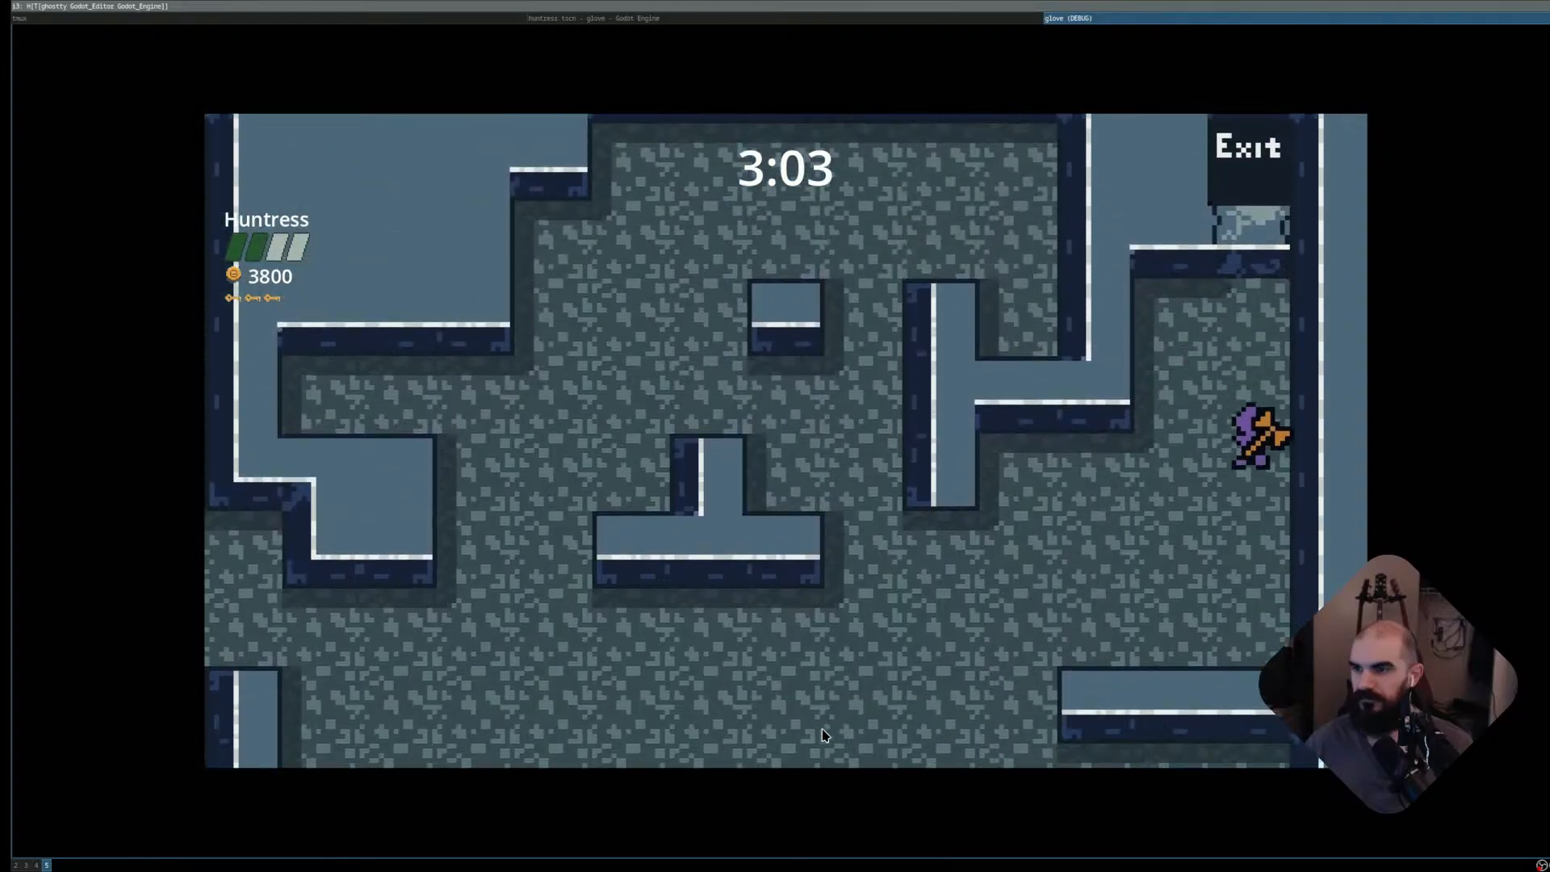
key("Up")
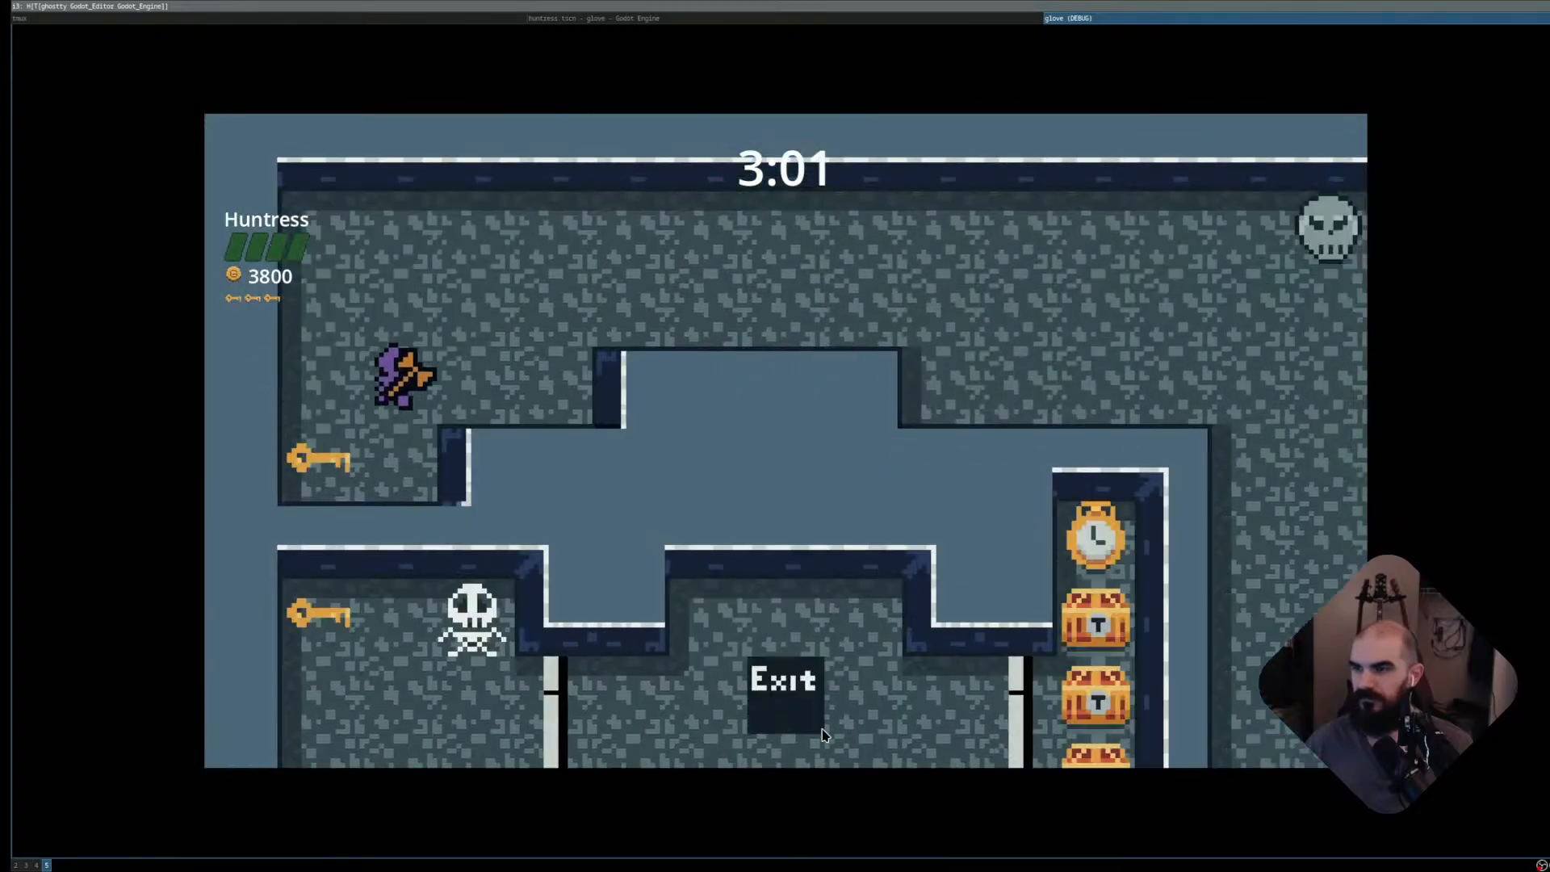
- Collect the key in the start area's lower-left nook and throw axes along the upper corridor at the skull spawner
key("Down")
key("Left")
key("Up")
key("Right")
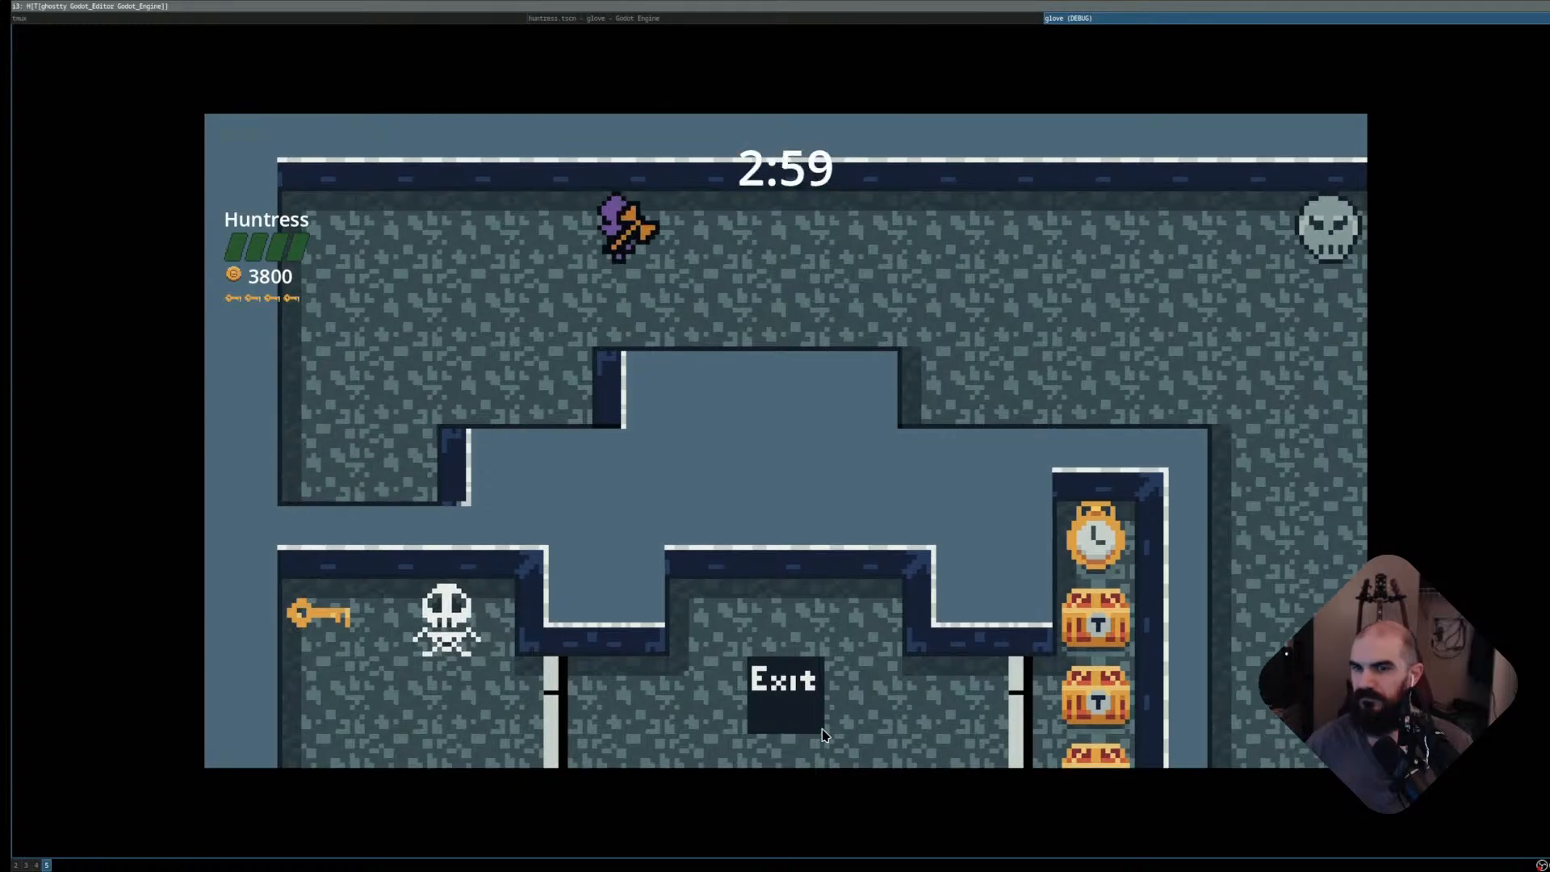
key("Right")
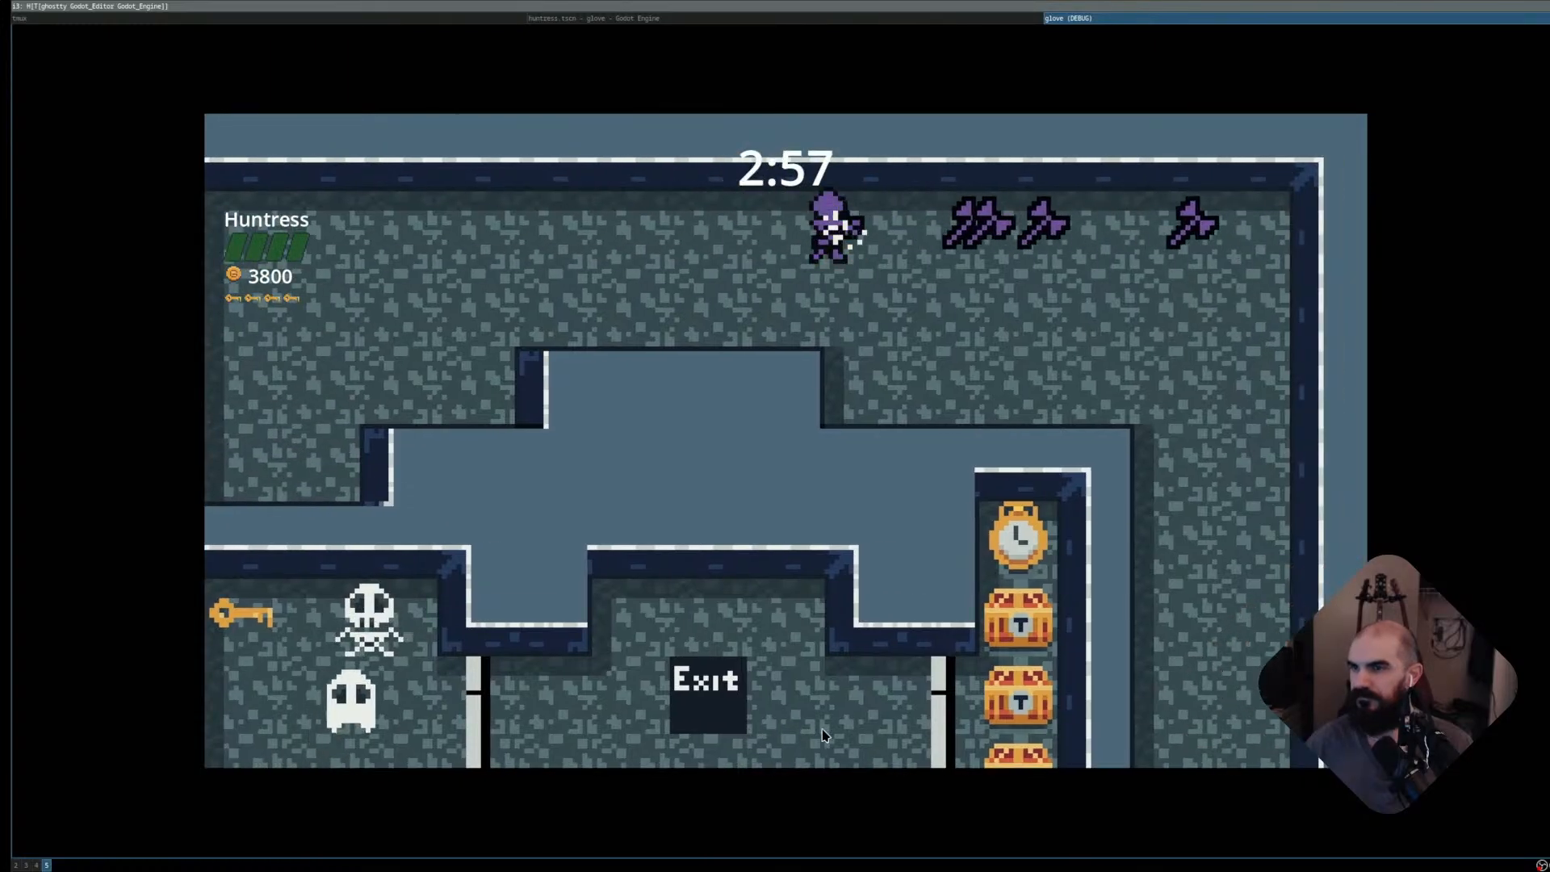
- Throw axes down the right passage at the slimes and their skull spawner and collect the key by the inner wall
key("Right")
key("Down")
key("Left")
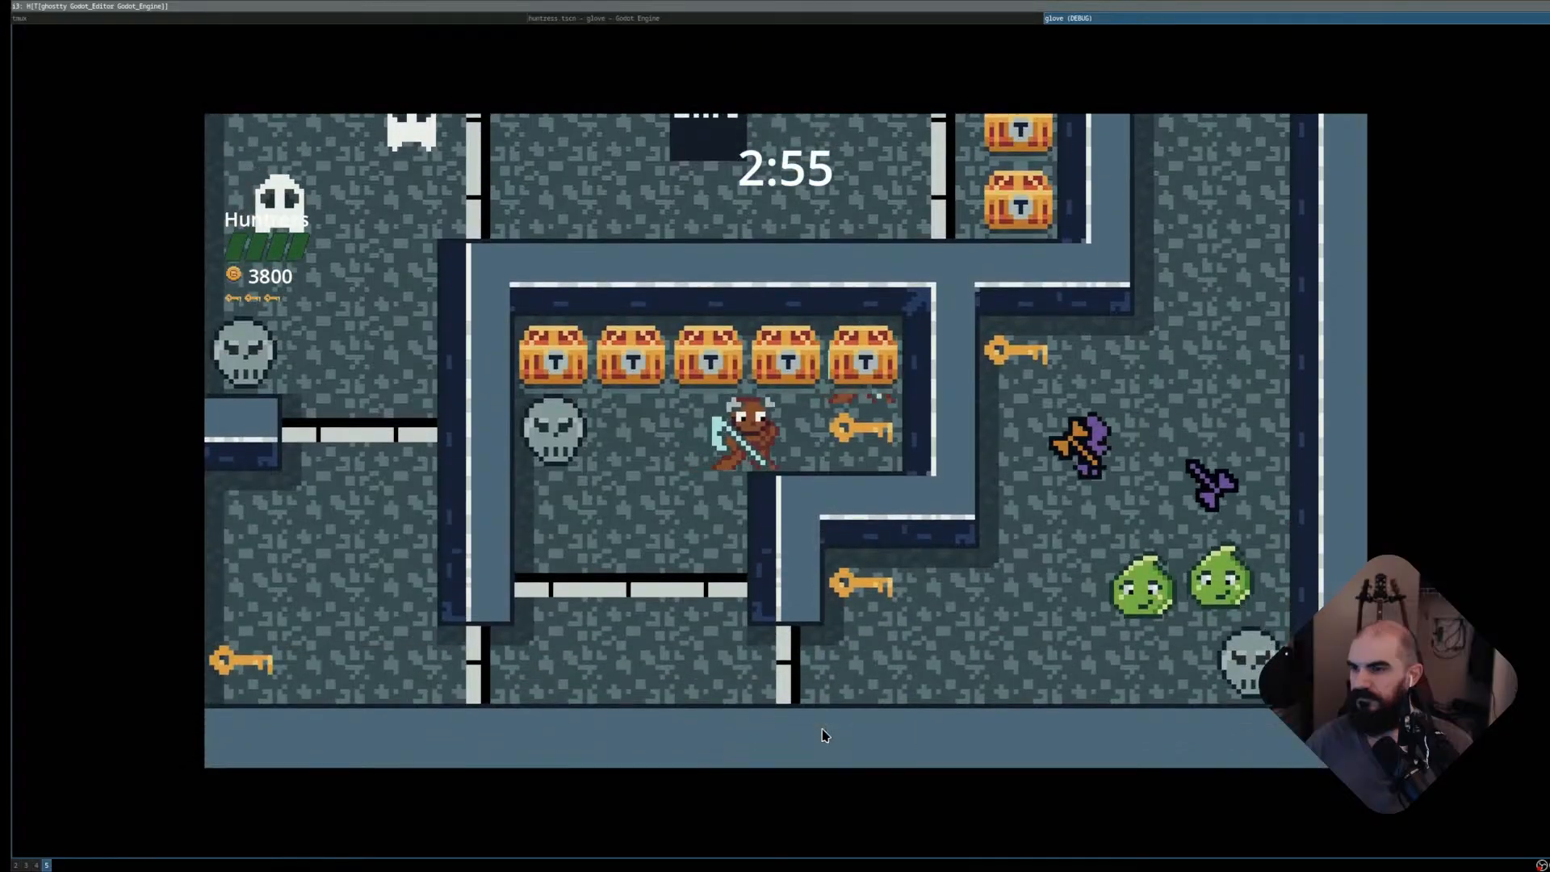
key("Up")
key("Right")
key("Down")
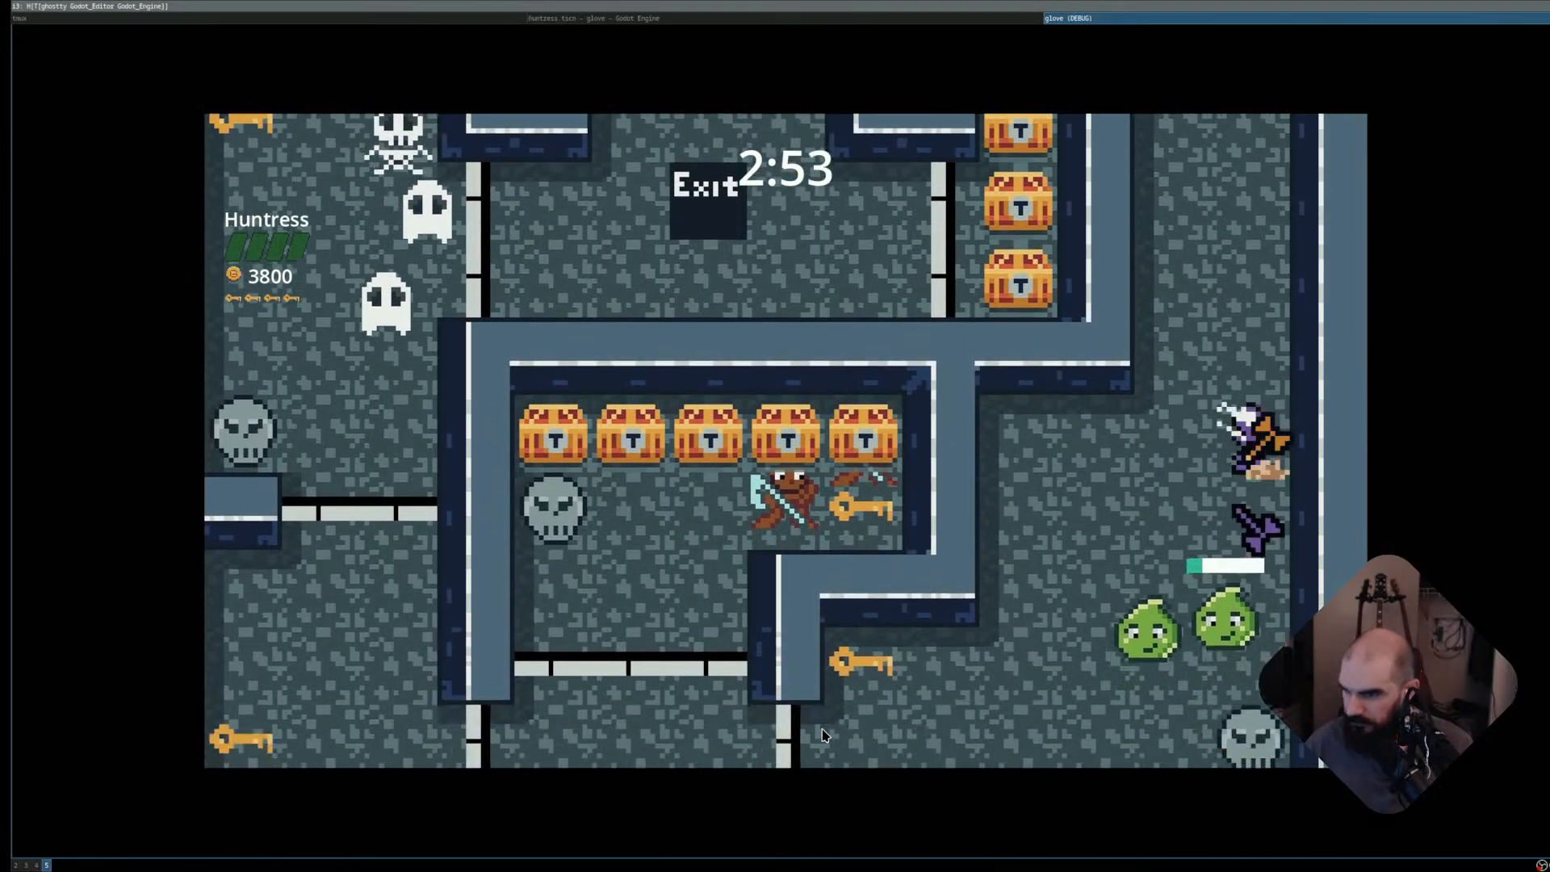
key("Down")
key("Left")
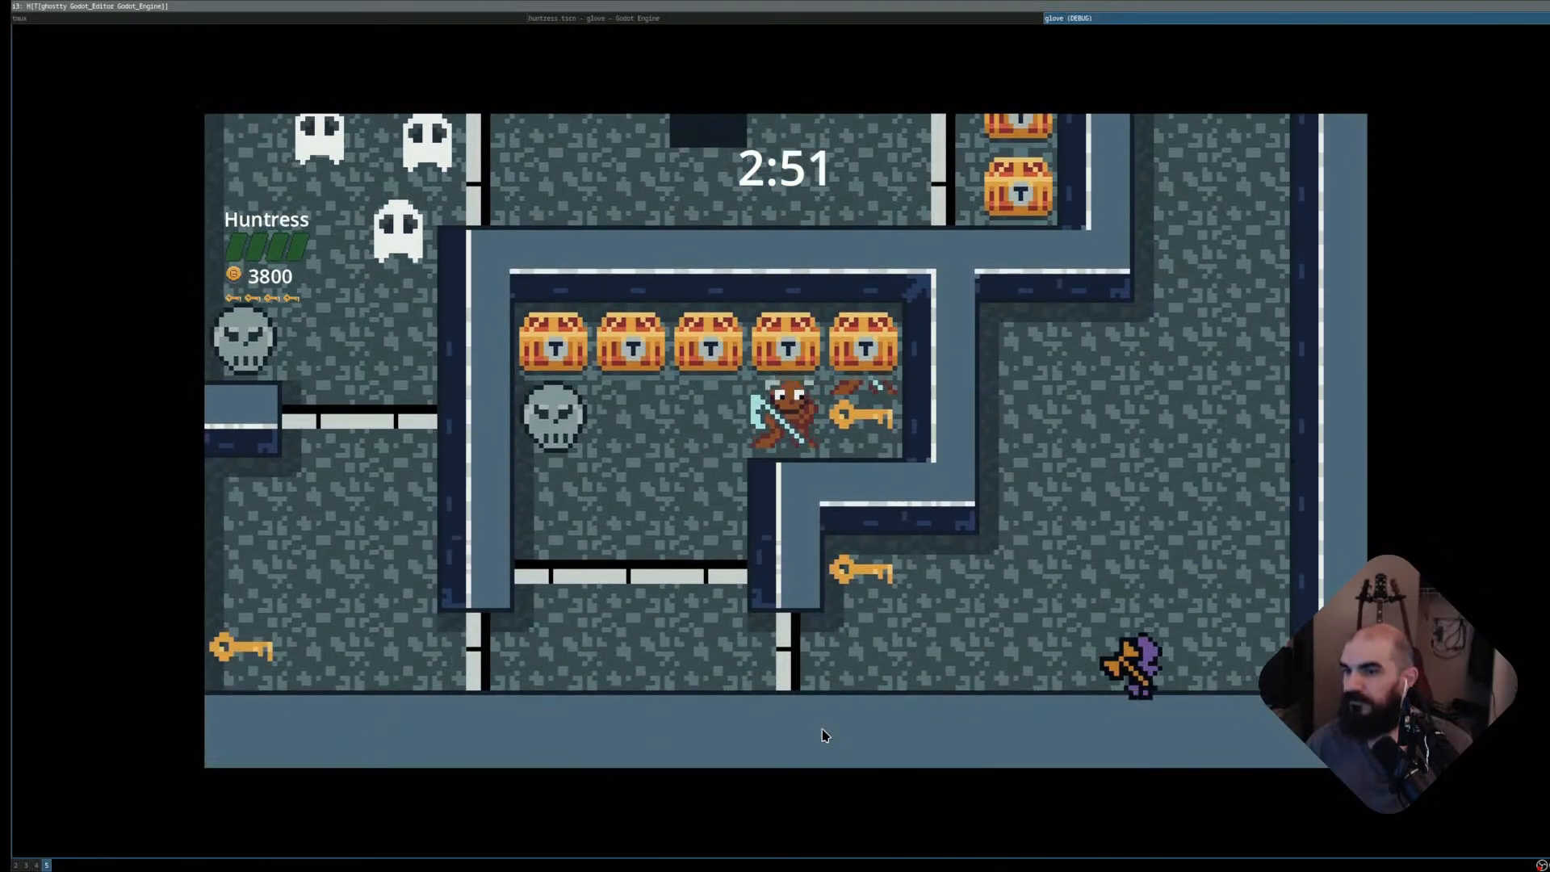
- Collect the key by the lower gate, unlock the way into the demons' room and collect its five chests
key("Left")
key("Up")
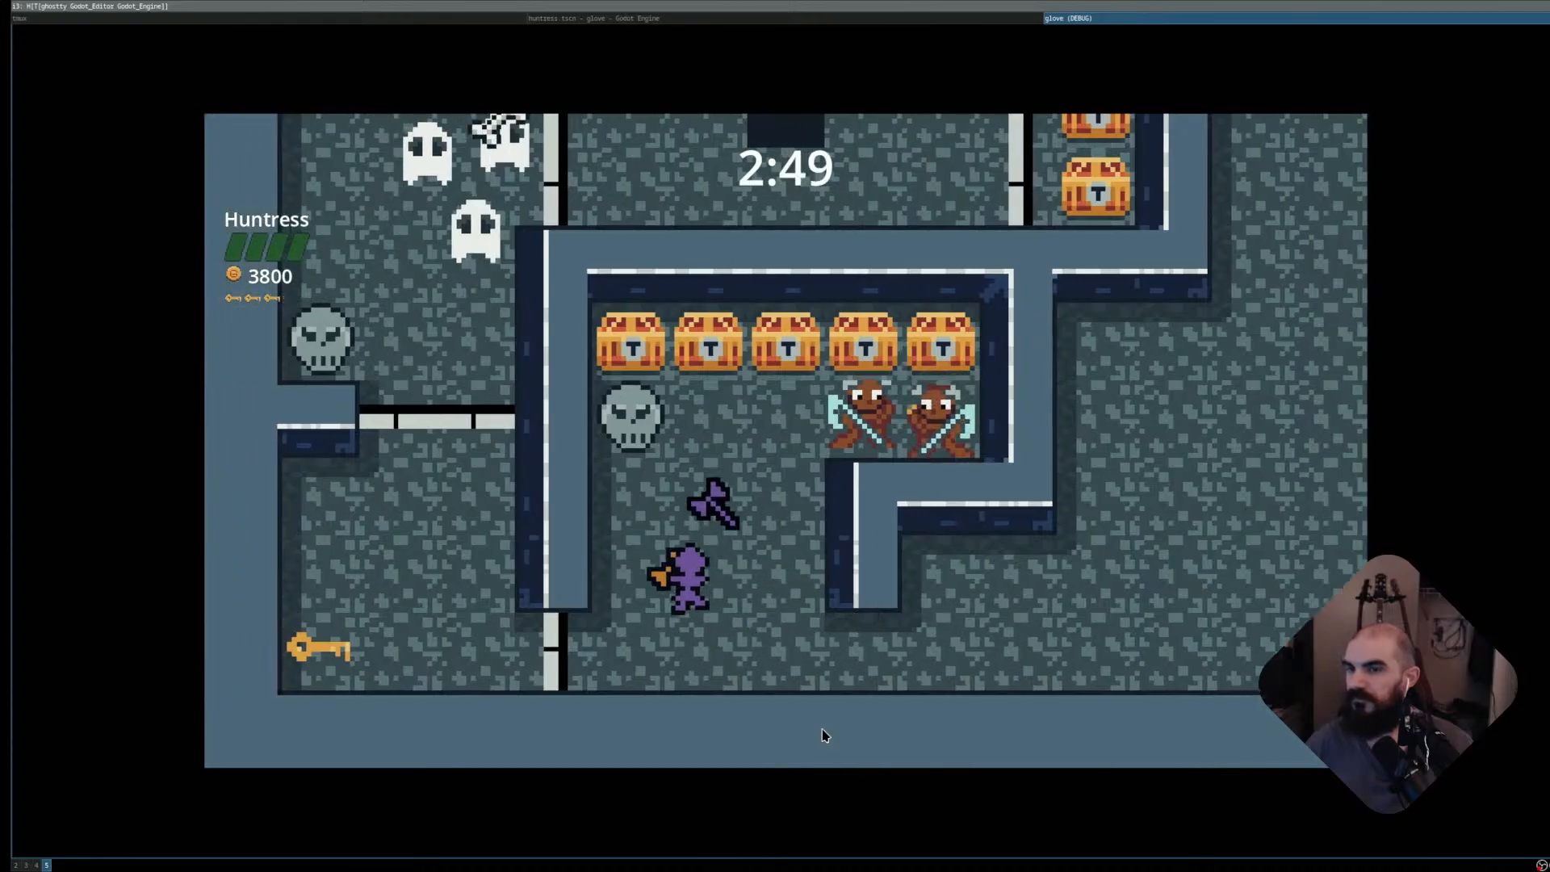
key("Up")
key("Right")
key("Down")
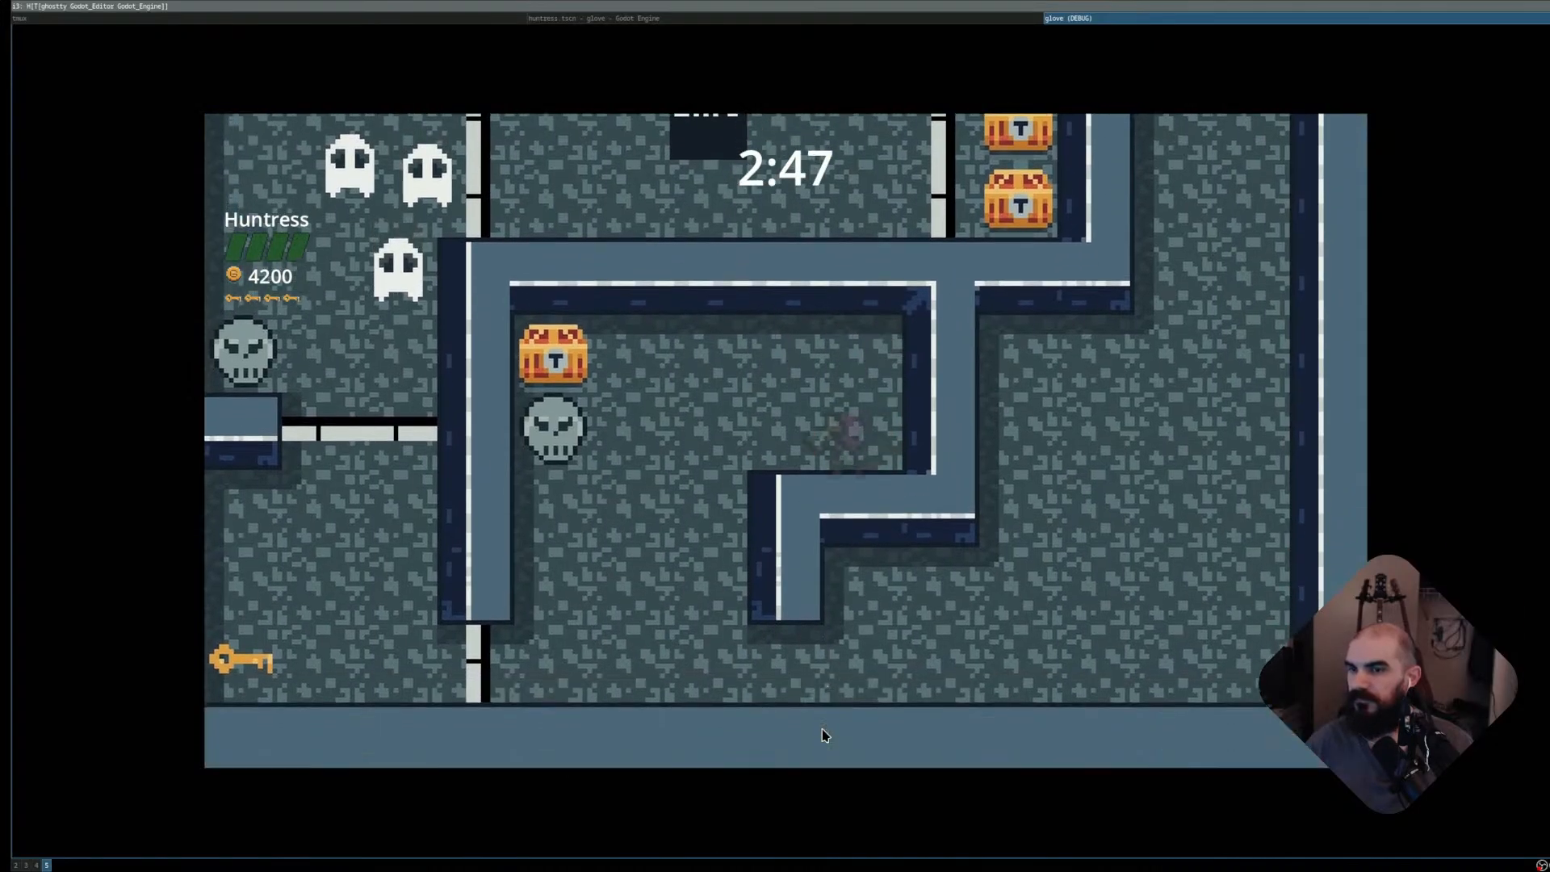
key("Left")
- Unlock the gates around the lower-left room, collect its corner key and throw axes up at the ghosts
key("Down")
key("Left")
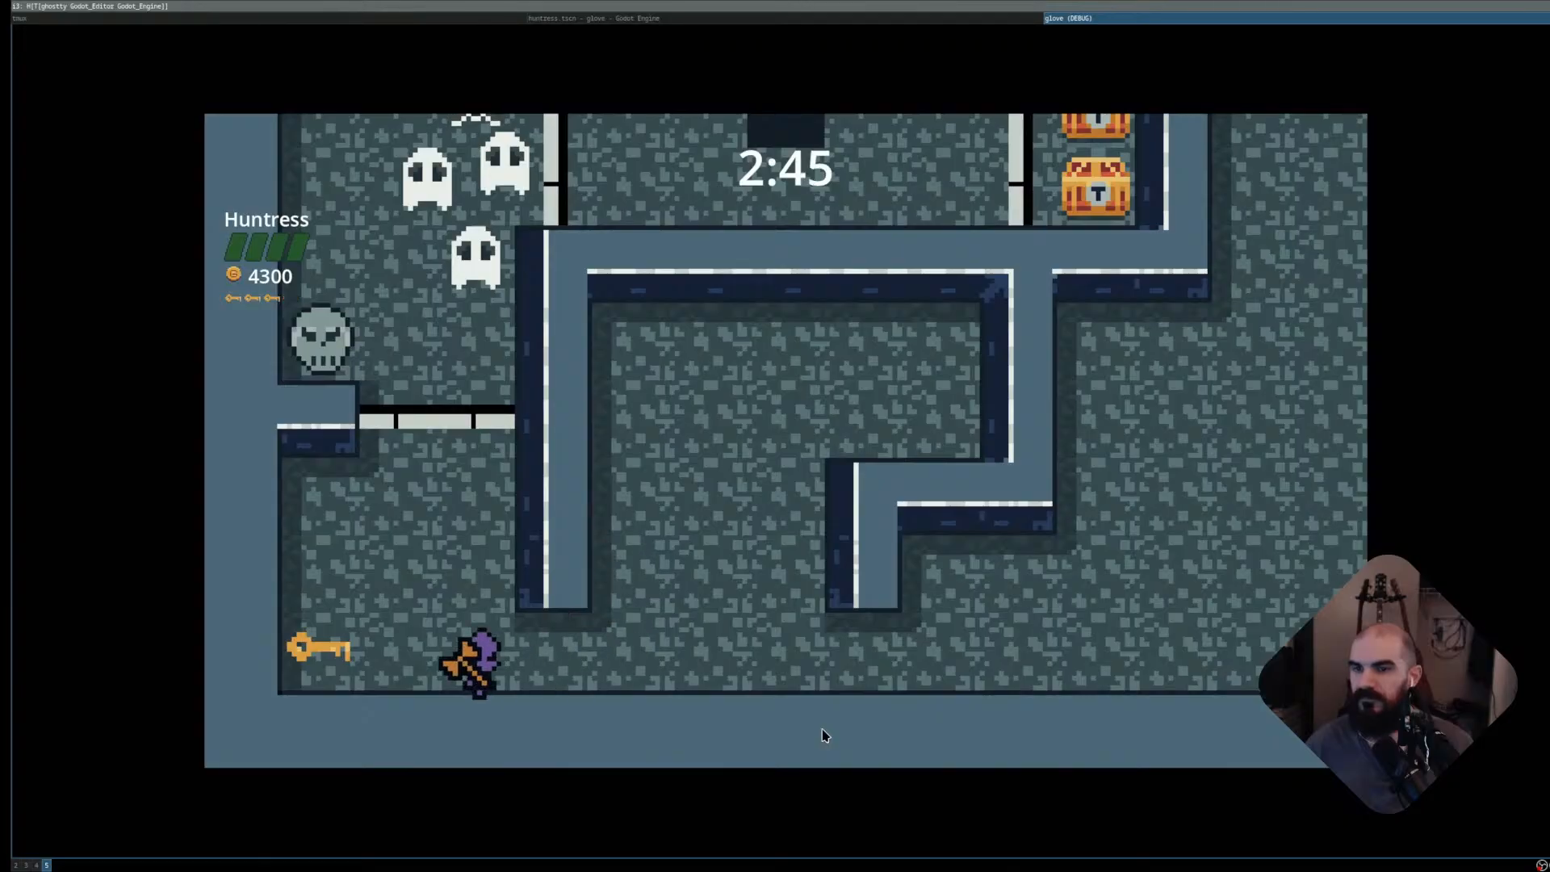
key("Right")
key("Up")
key("space")
key("Down")
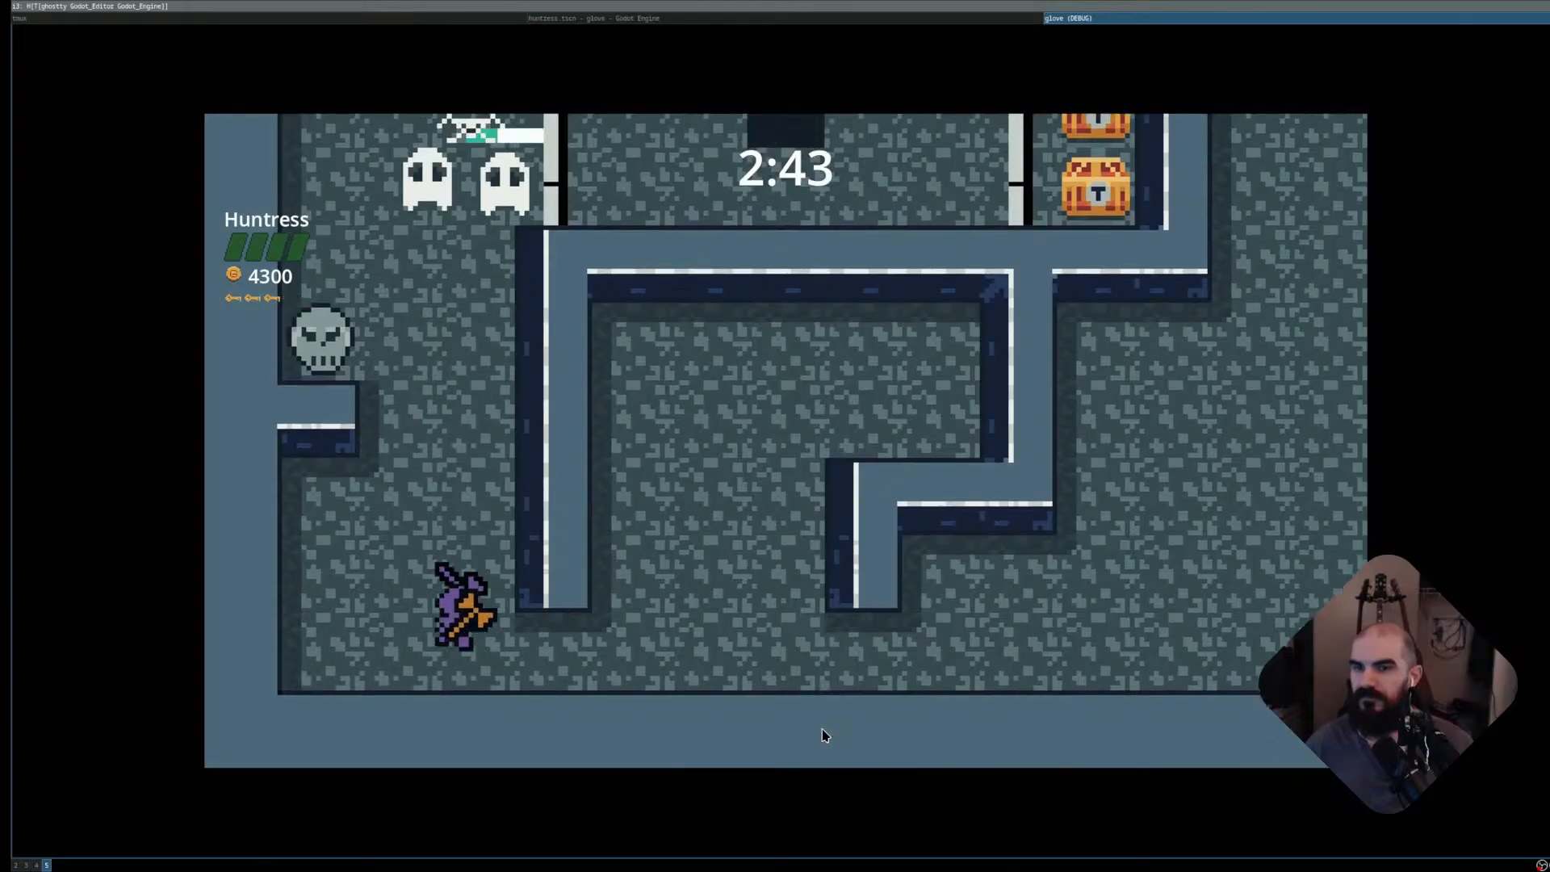
- Clear the left room's skeletons, ghosts and skull spawner with axes and collect the key by its left wall
key("Up")
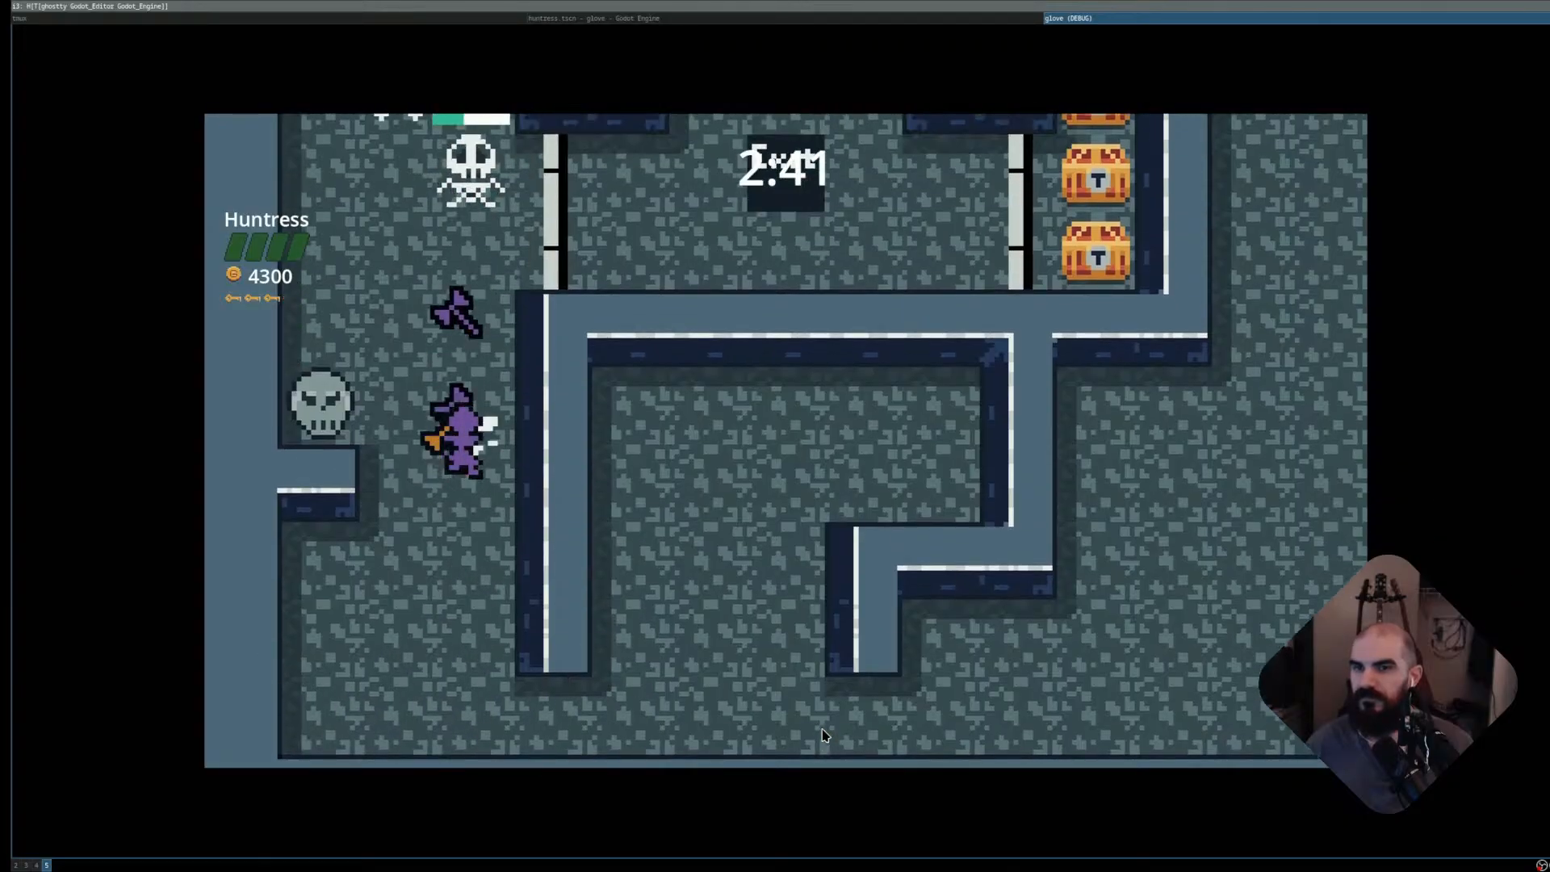
key("Up")
key("space")
key("Left")
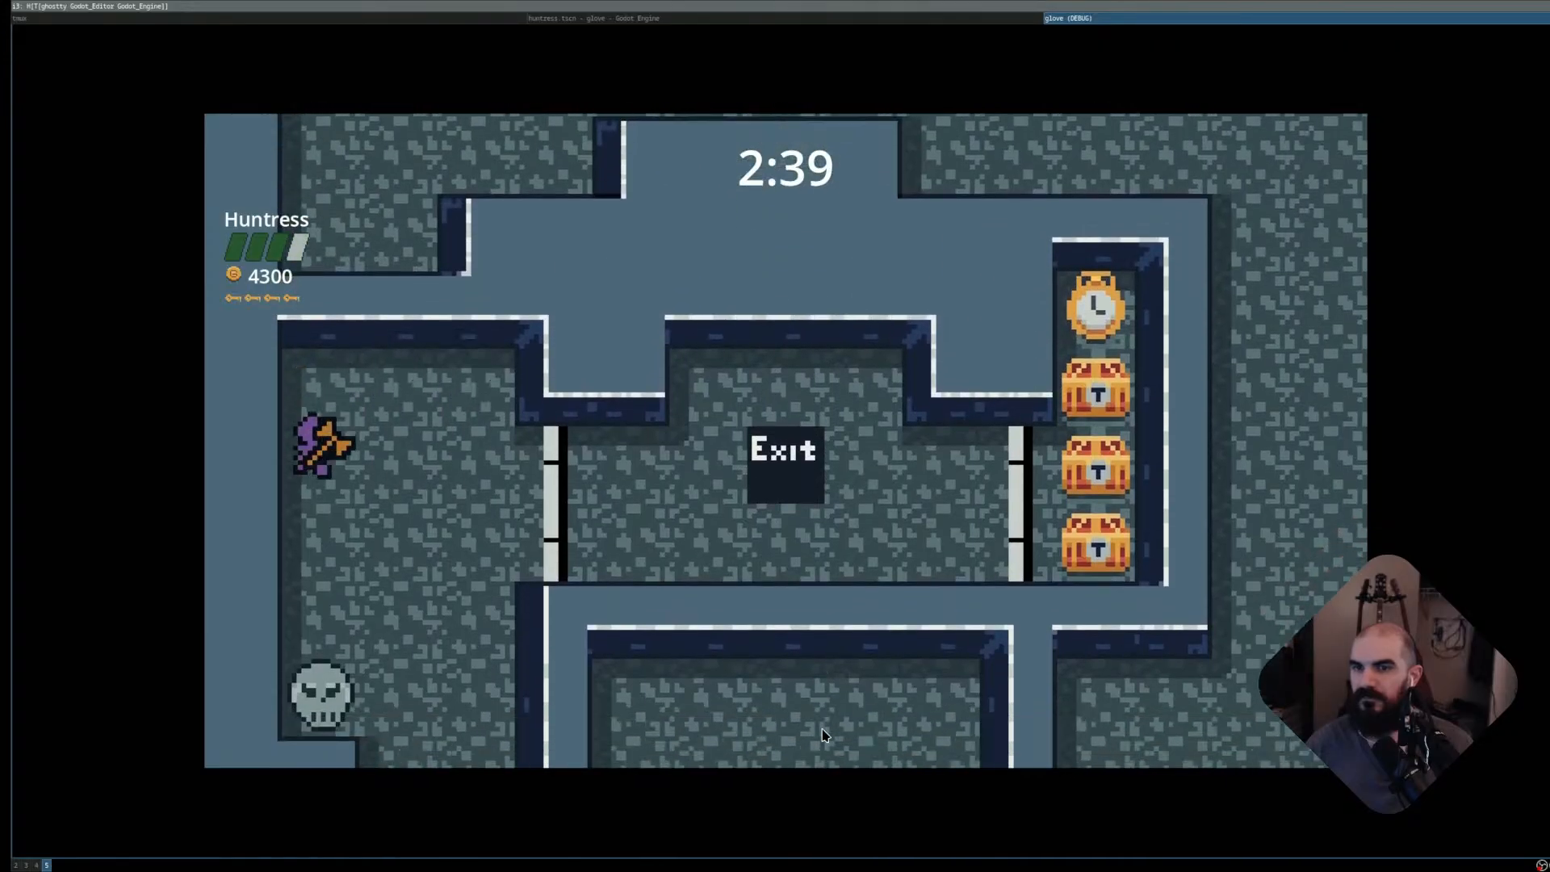
key("Down")
key("space")
key("space")
key("space")
- Unlock the gates on both sides of the exit room, collect the clock and three chests and take the exit
key("Right")
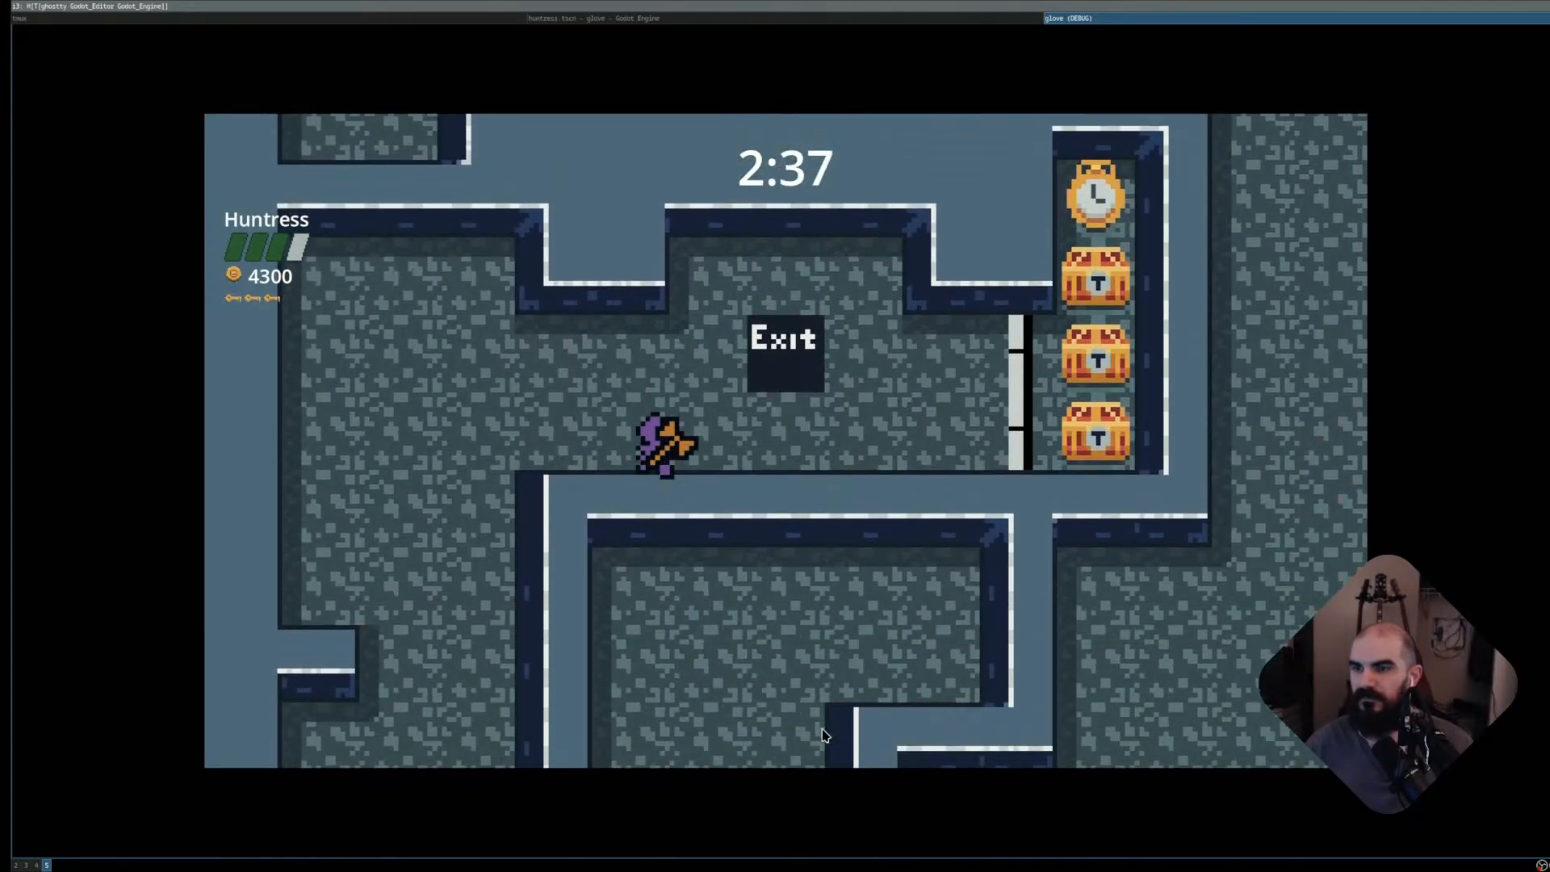
key("Up")
key("Down")
key("Left")
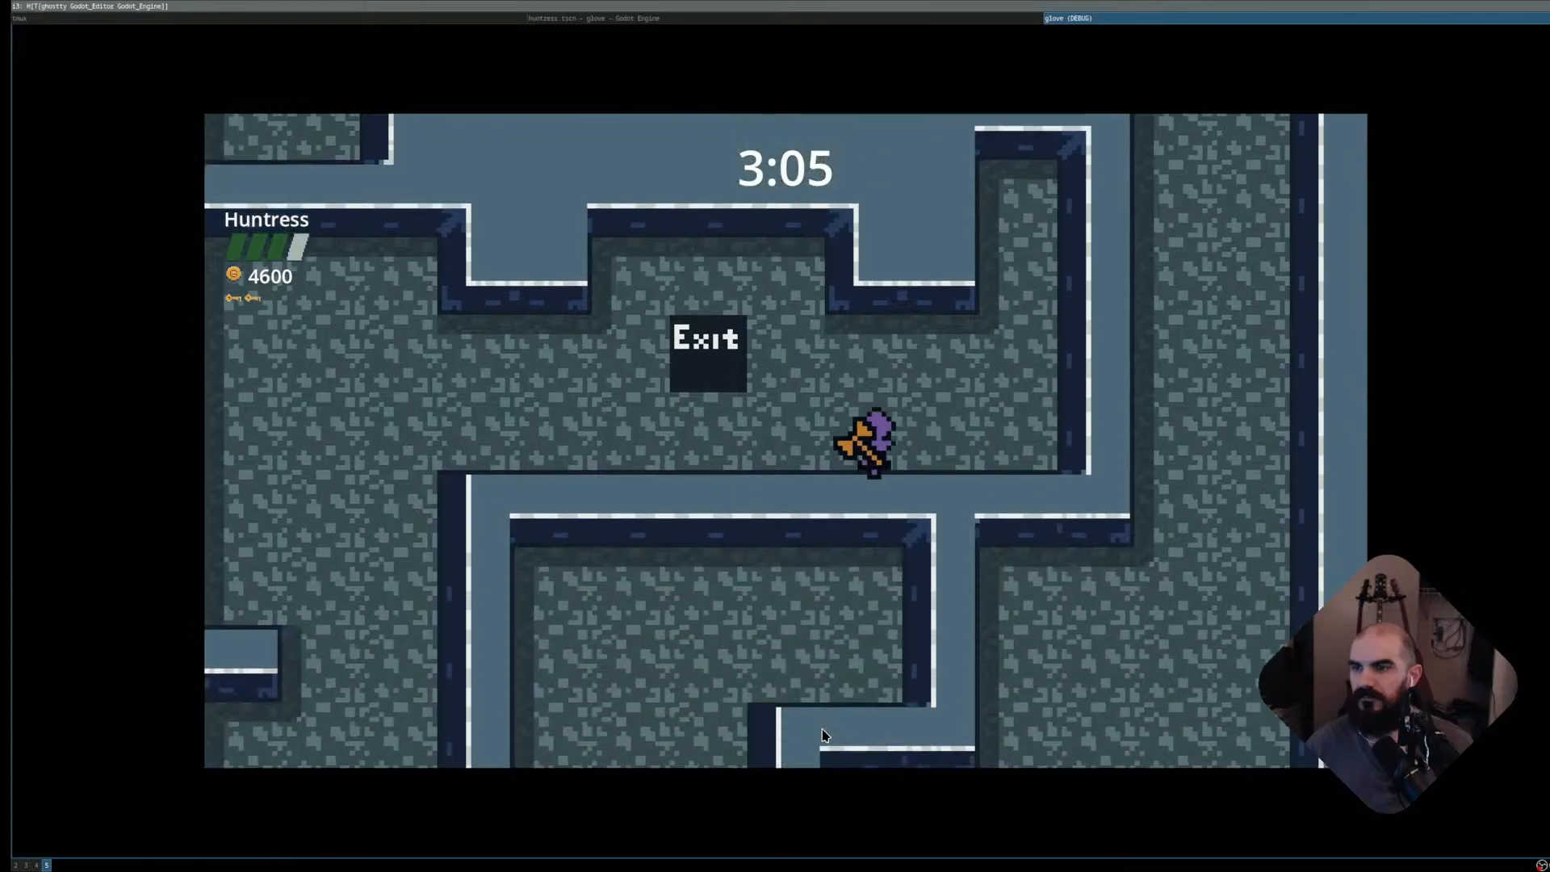
key("Up")
- Throw axes at the skull spawner at the right end of the upper room and collect the three stacked chests
key("Right")
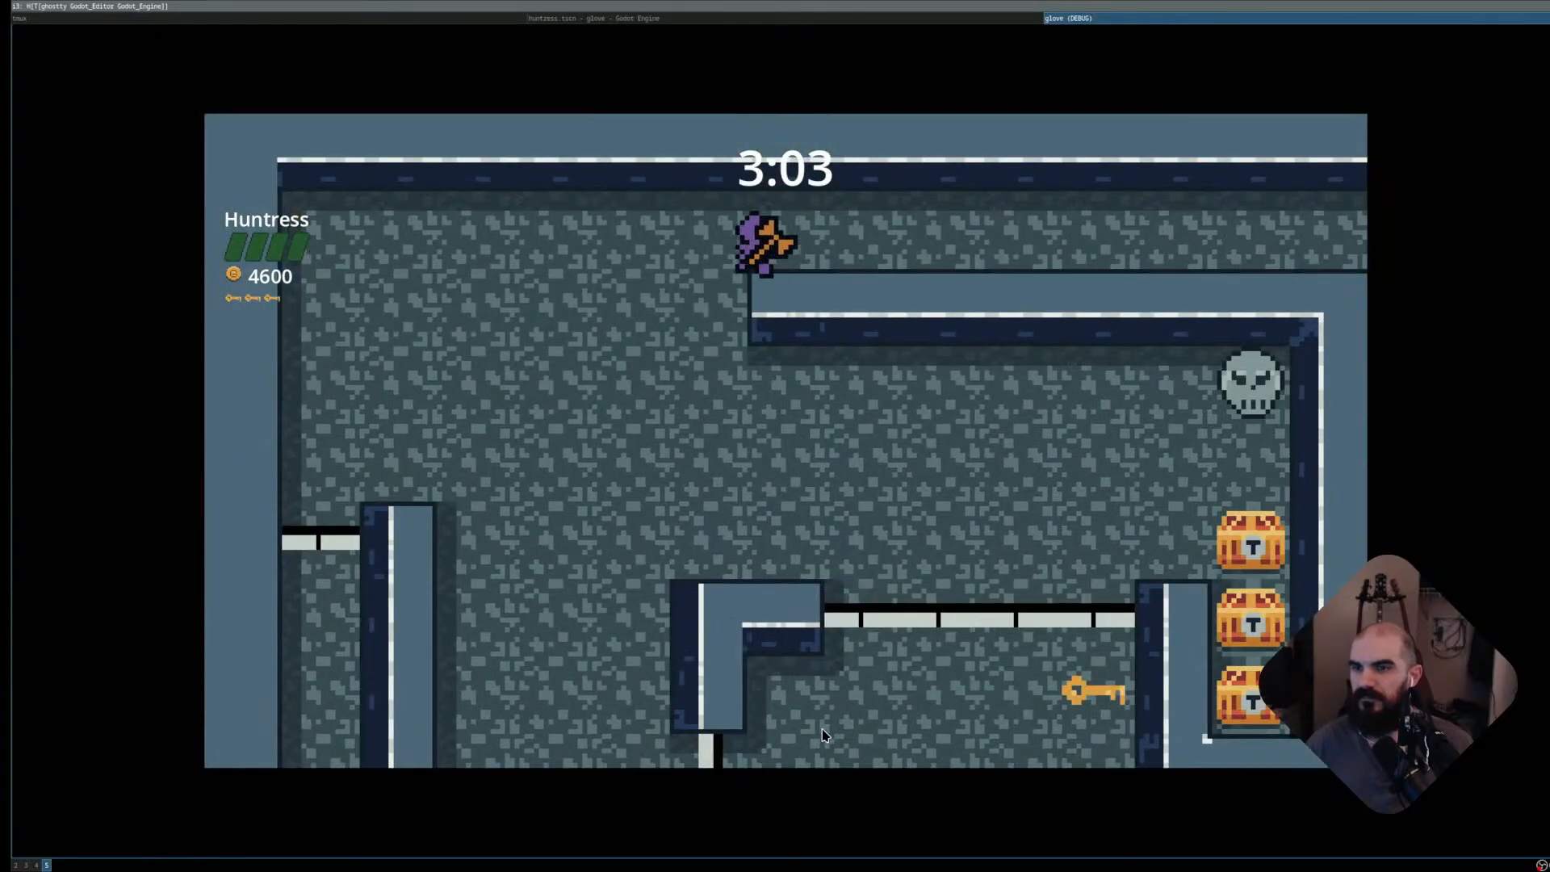
key("Right")
key("Right")
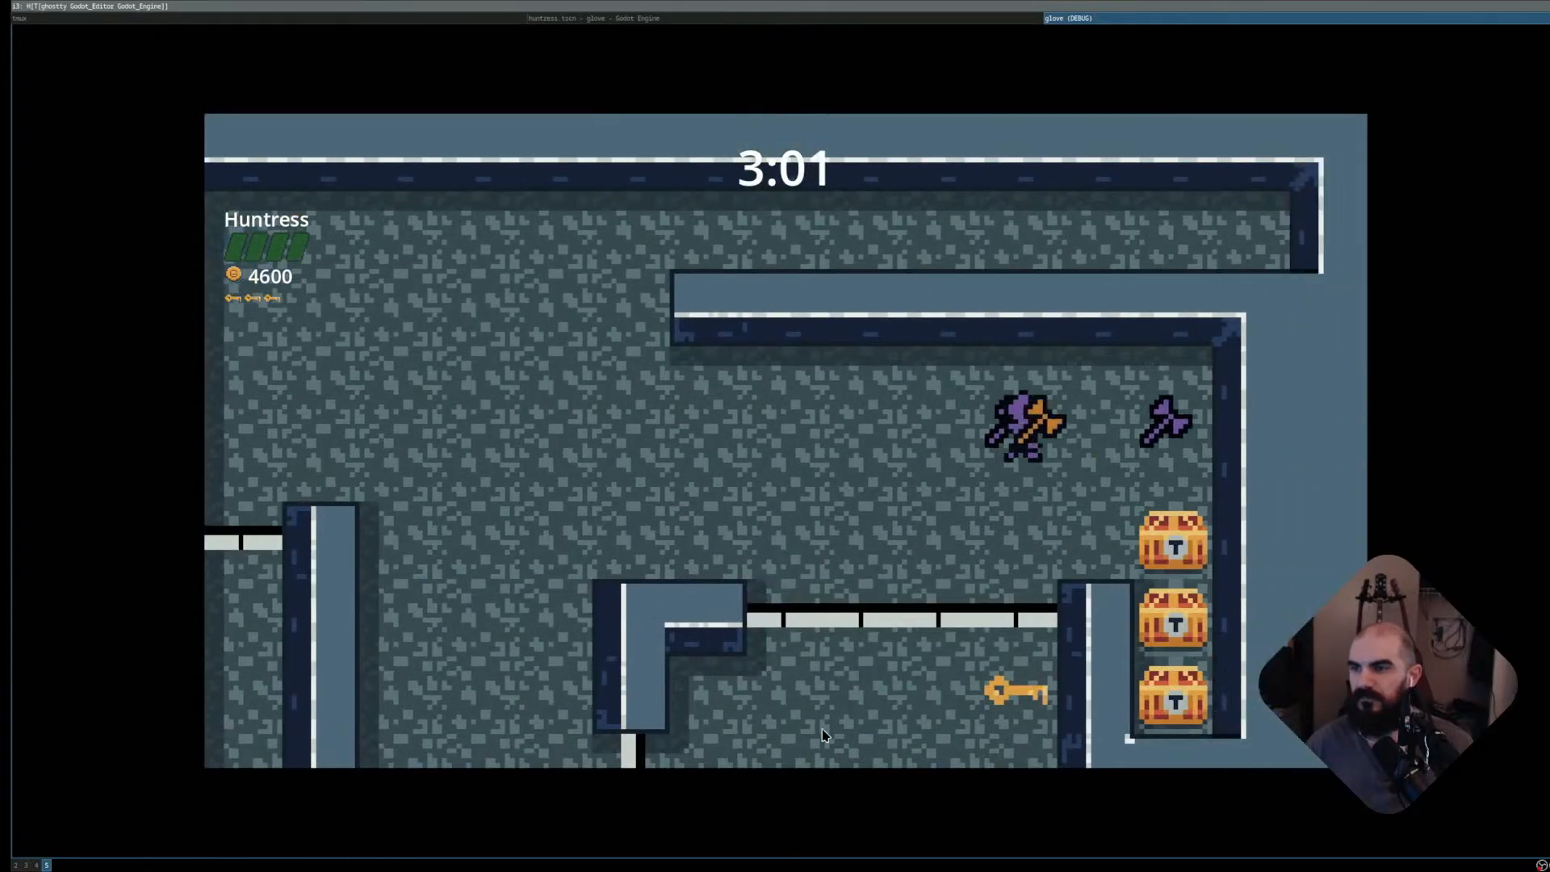
key("Down")
key("Up")
- Unlock the horizontal gate into the exit's room and collect the key behind it
key("Left")
key("Down")
key("Down")
key("Left")
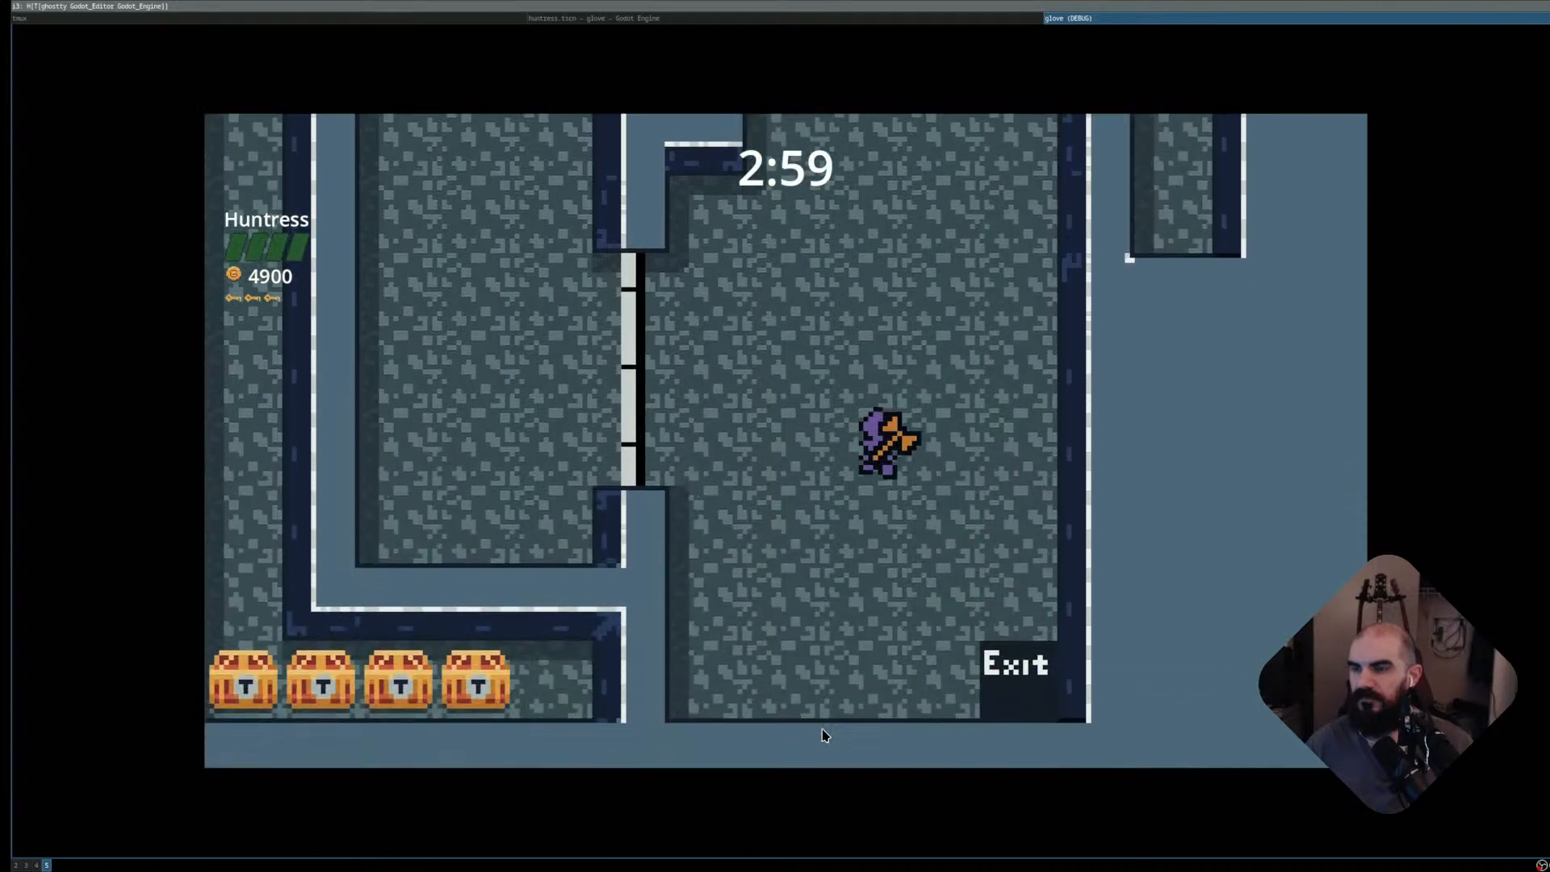
- Unlock the exit room's side gate and the narrow upper-left gate, and collect the four chests in the lower-left corridor
key("Up")
key("Left")
key("Left")
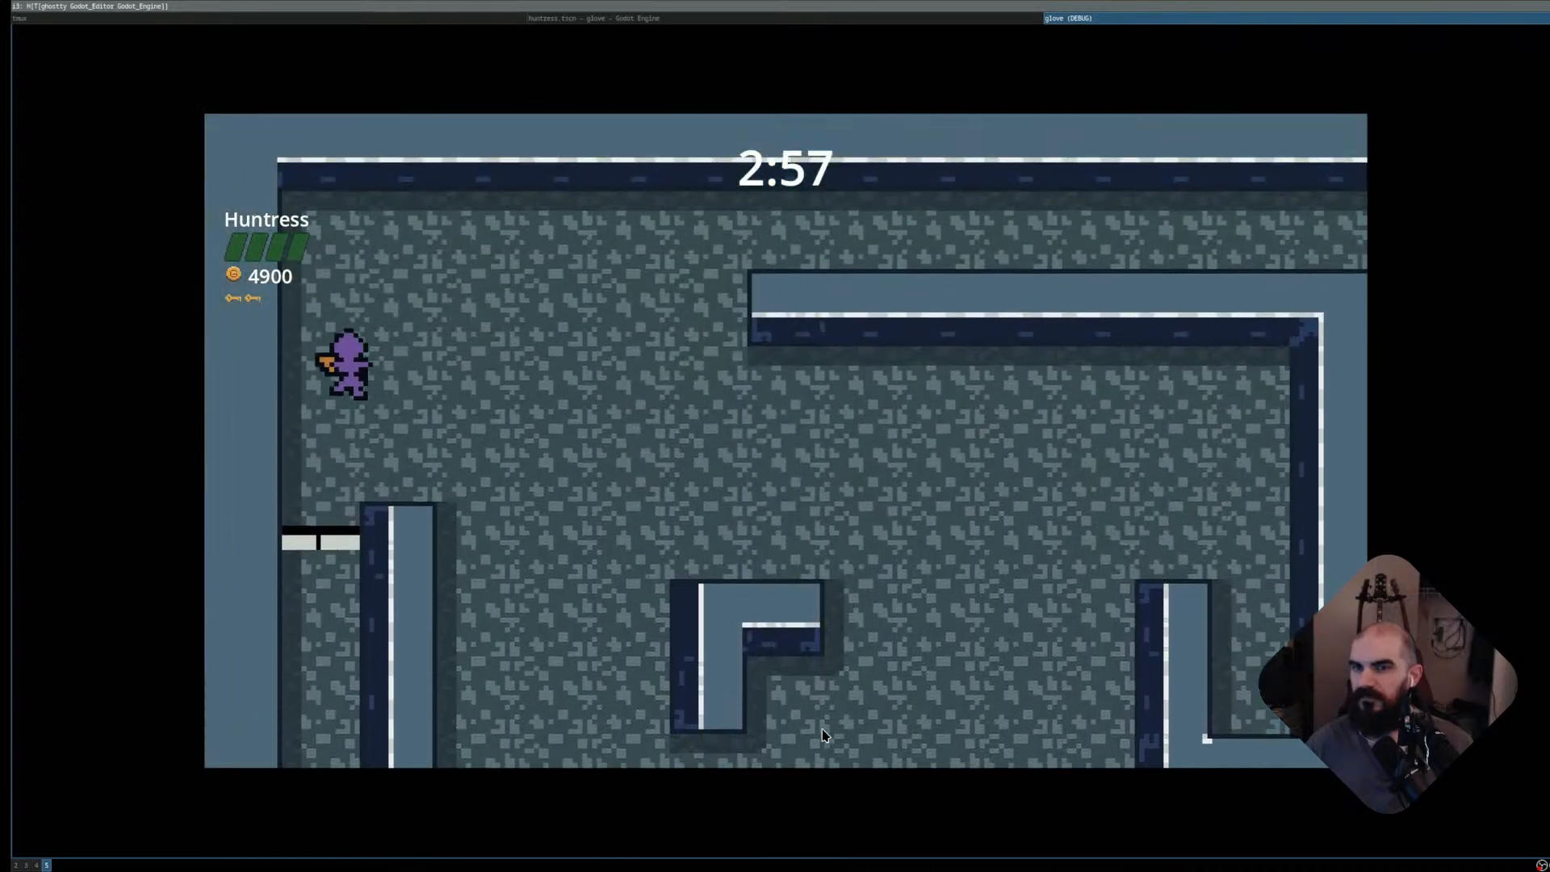
key("Down")
key("Right")
key("Right")
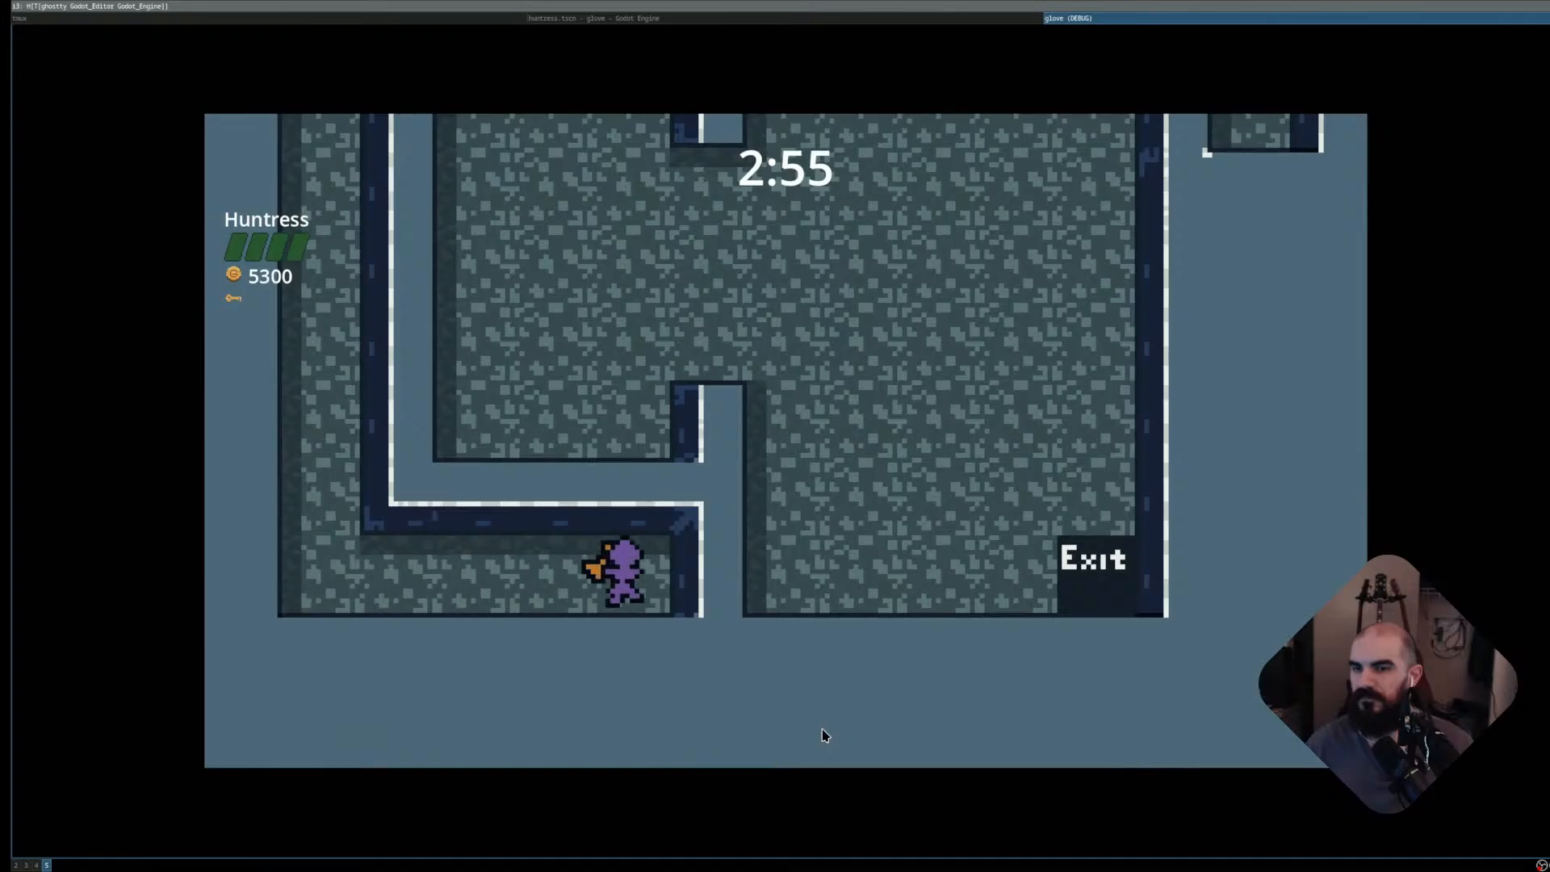
- Return from the chest corridor through the upper room and go to the exit in the lower-right corner
key("Left")
key("Up")
key("Right")
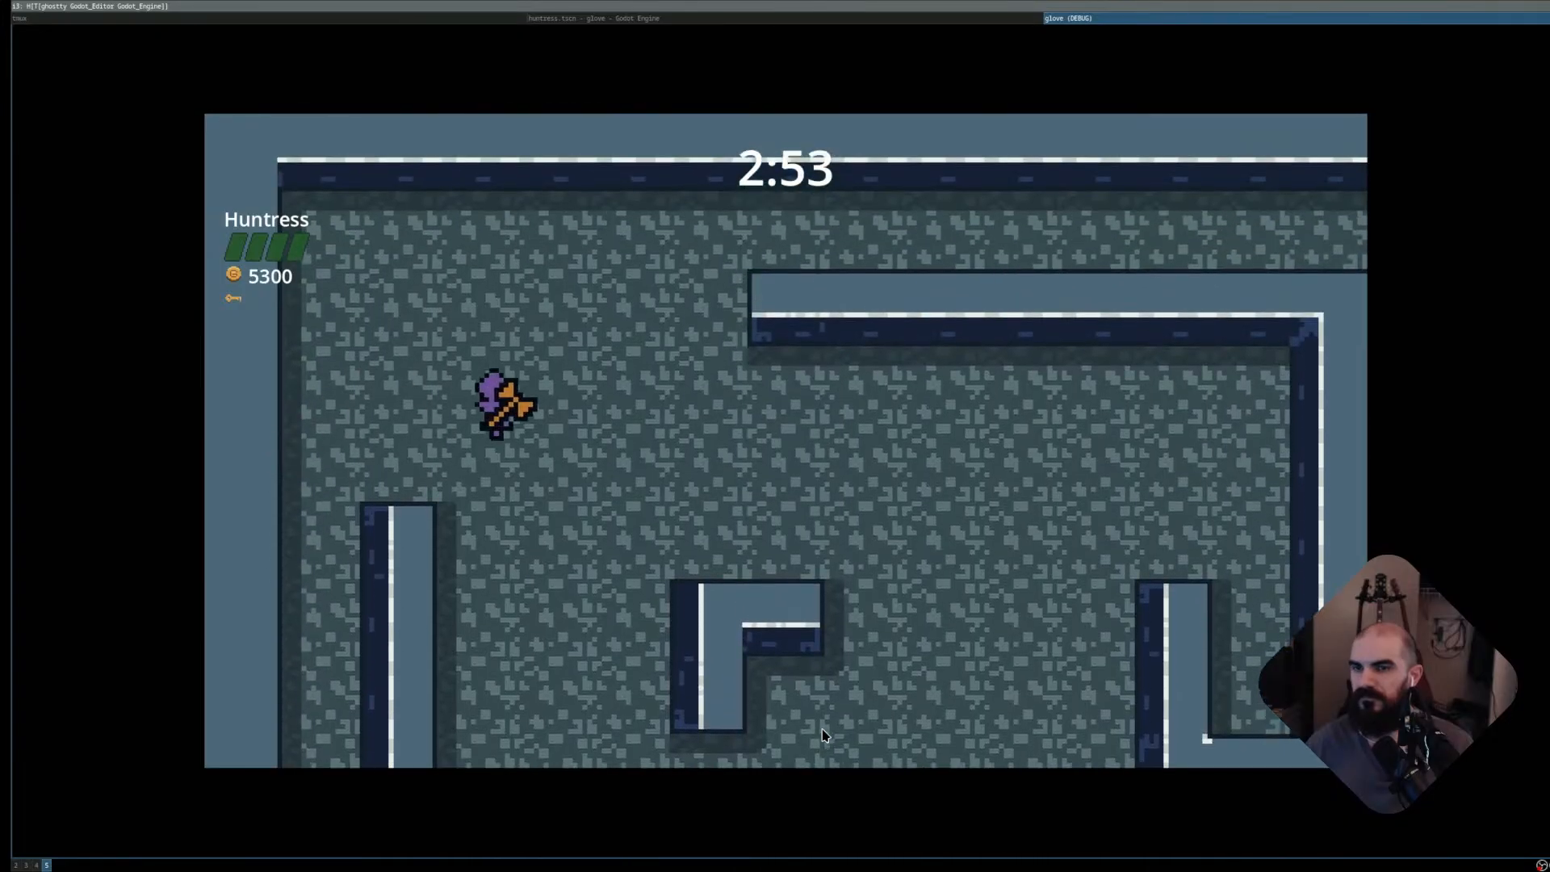
key("Down")
key("Right")
key("Down")
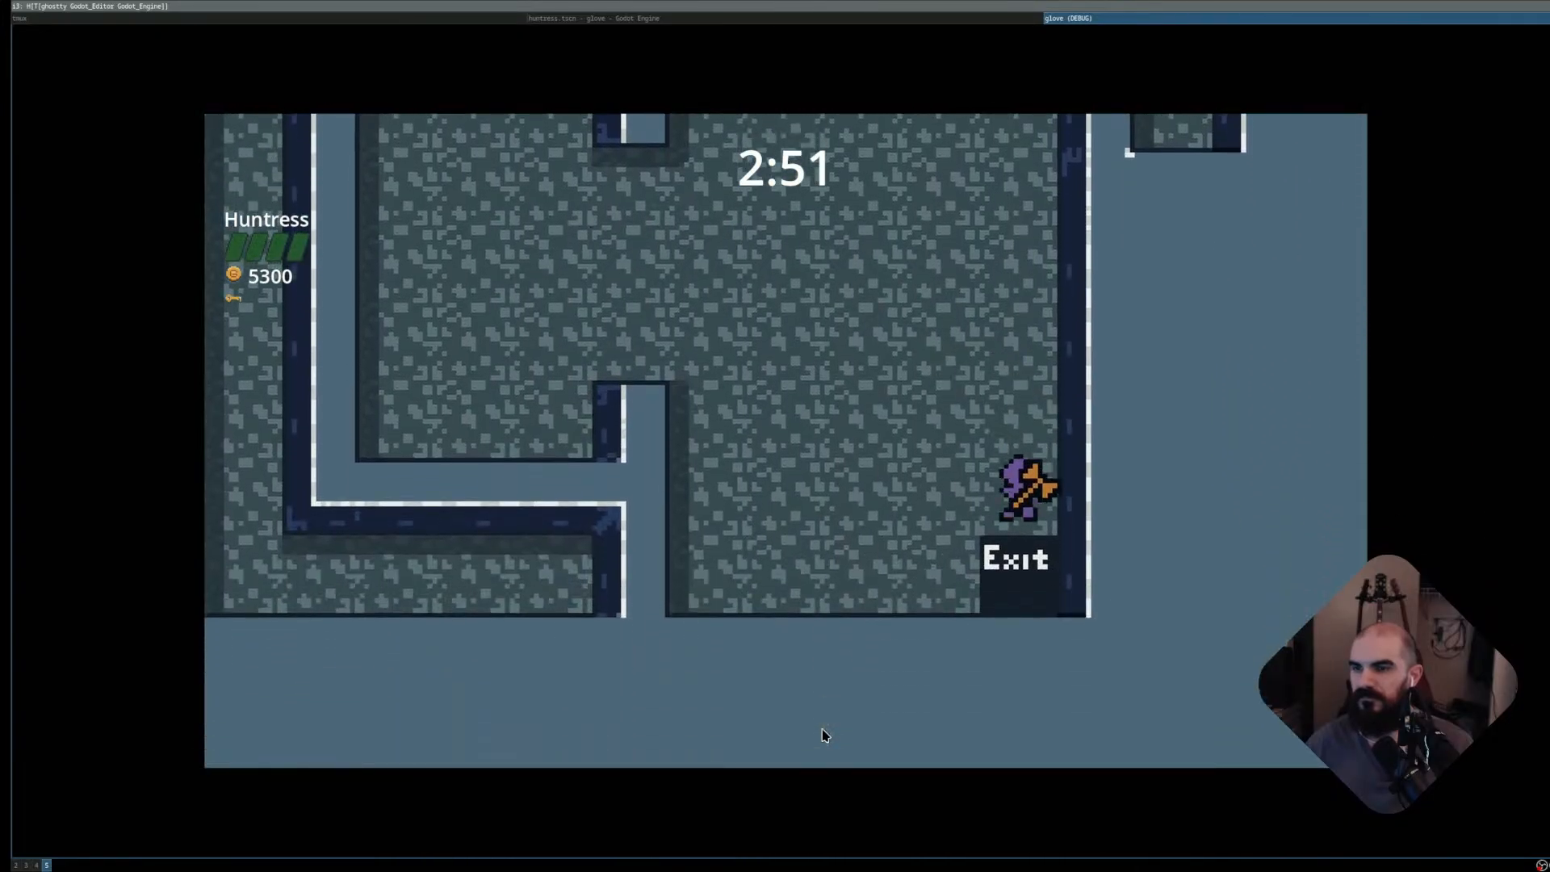
- Finish the level through the exit, close the running game, and bring up the base_player scene in the Godot editor
key("space")
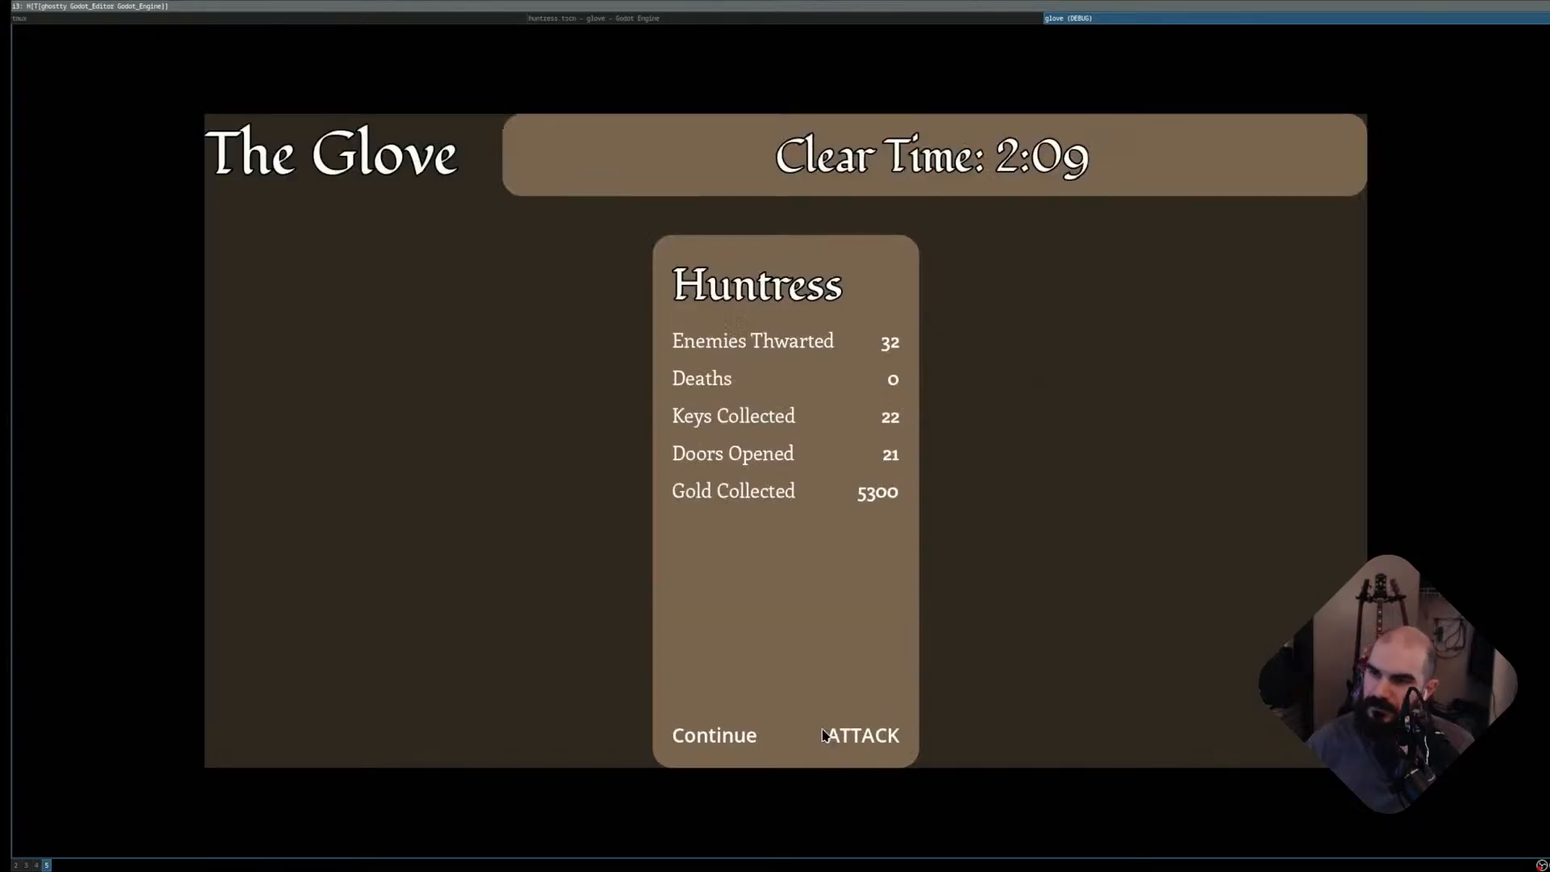
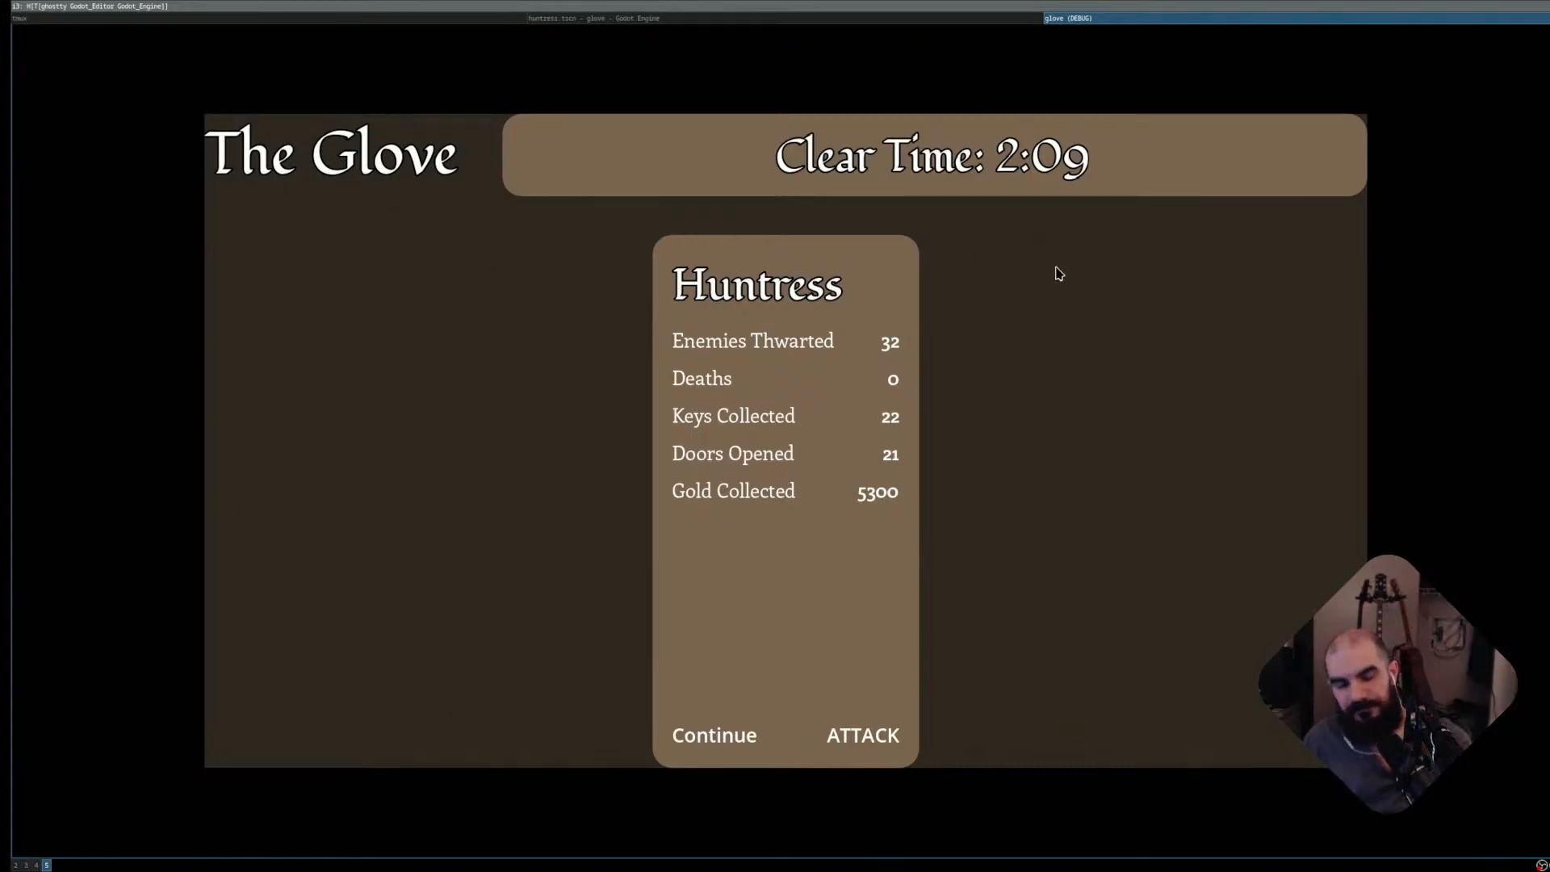
key("super+shift+q")
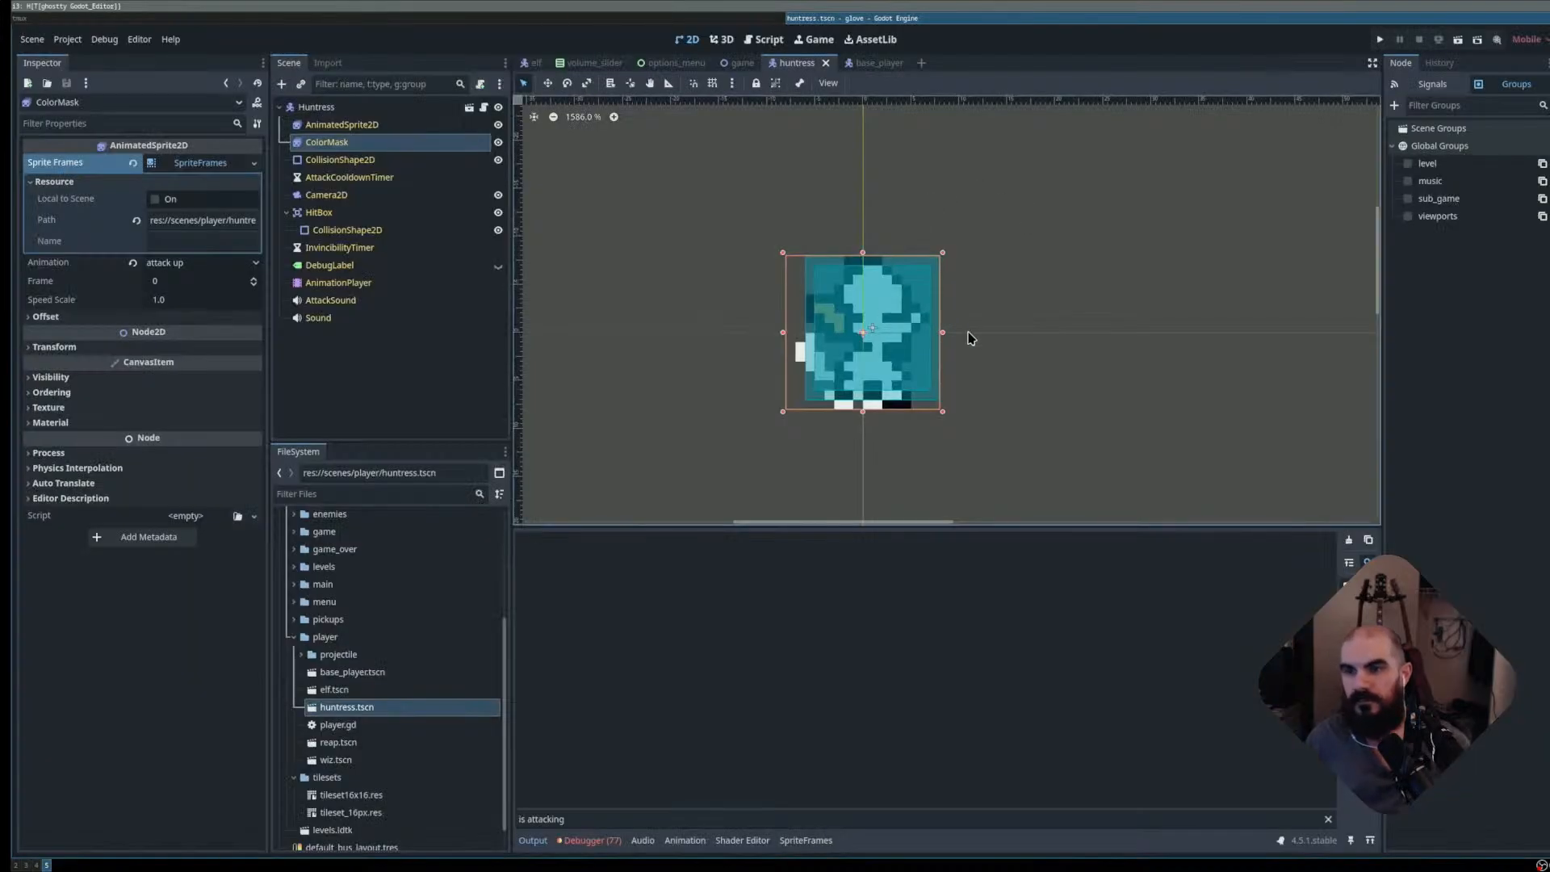
scroll(948, 329, "up", 1)
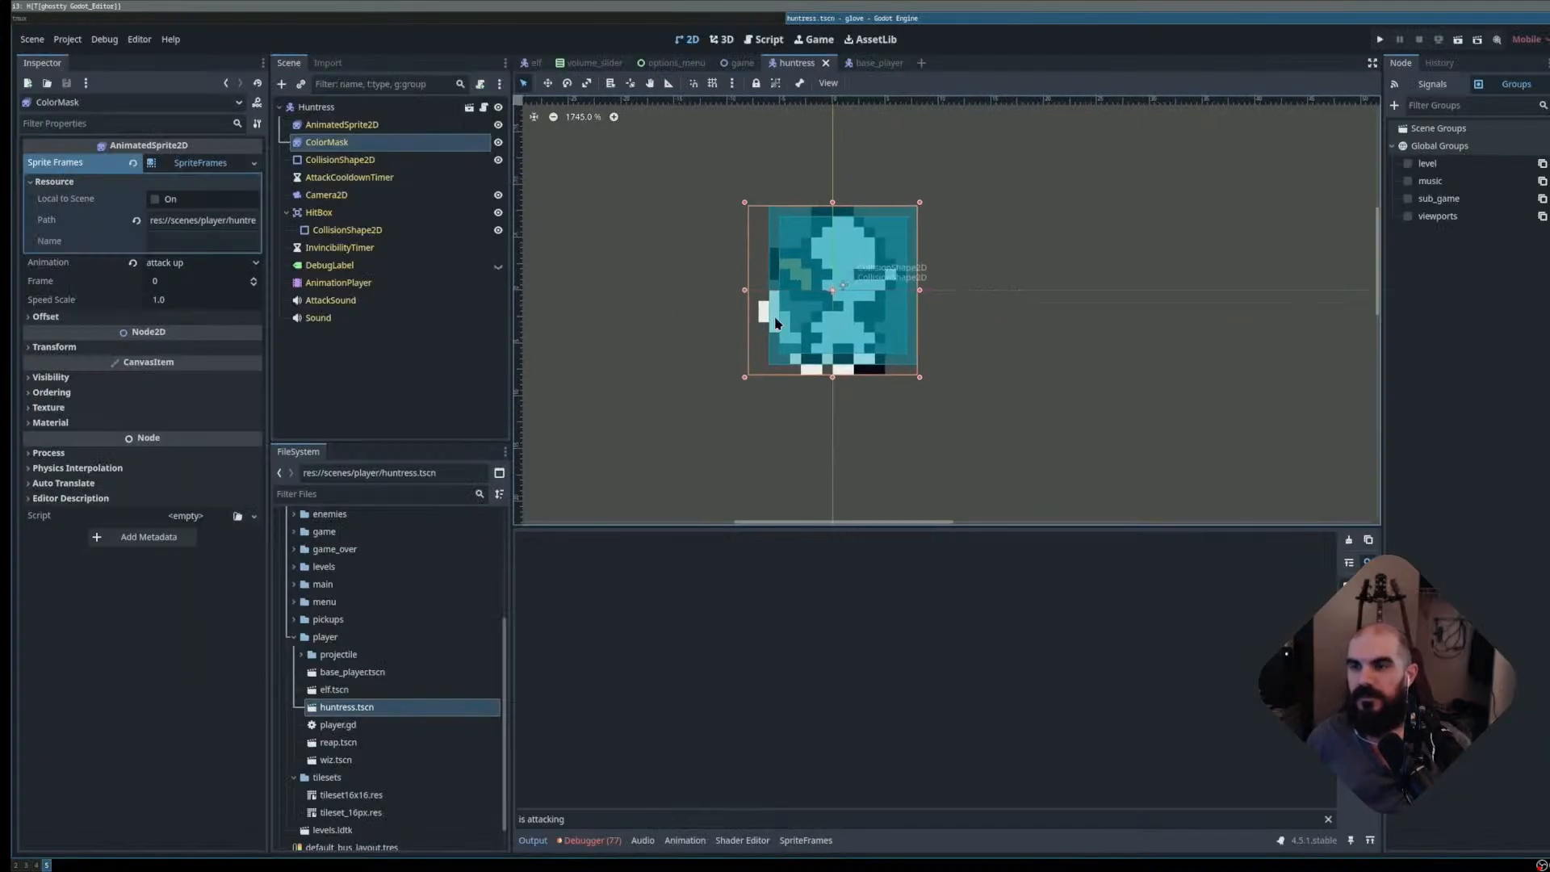
left_click(863, 63)
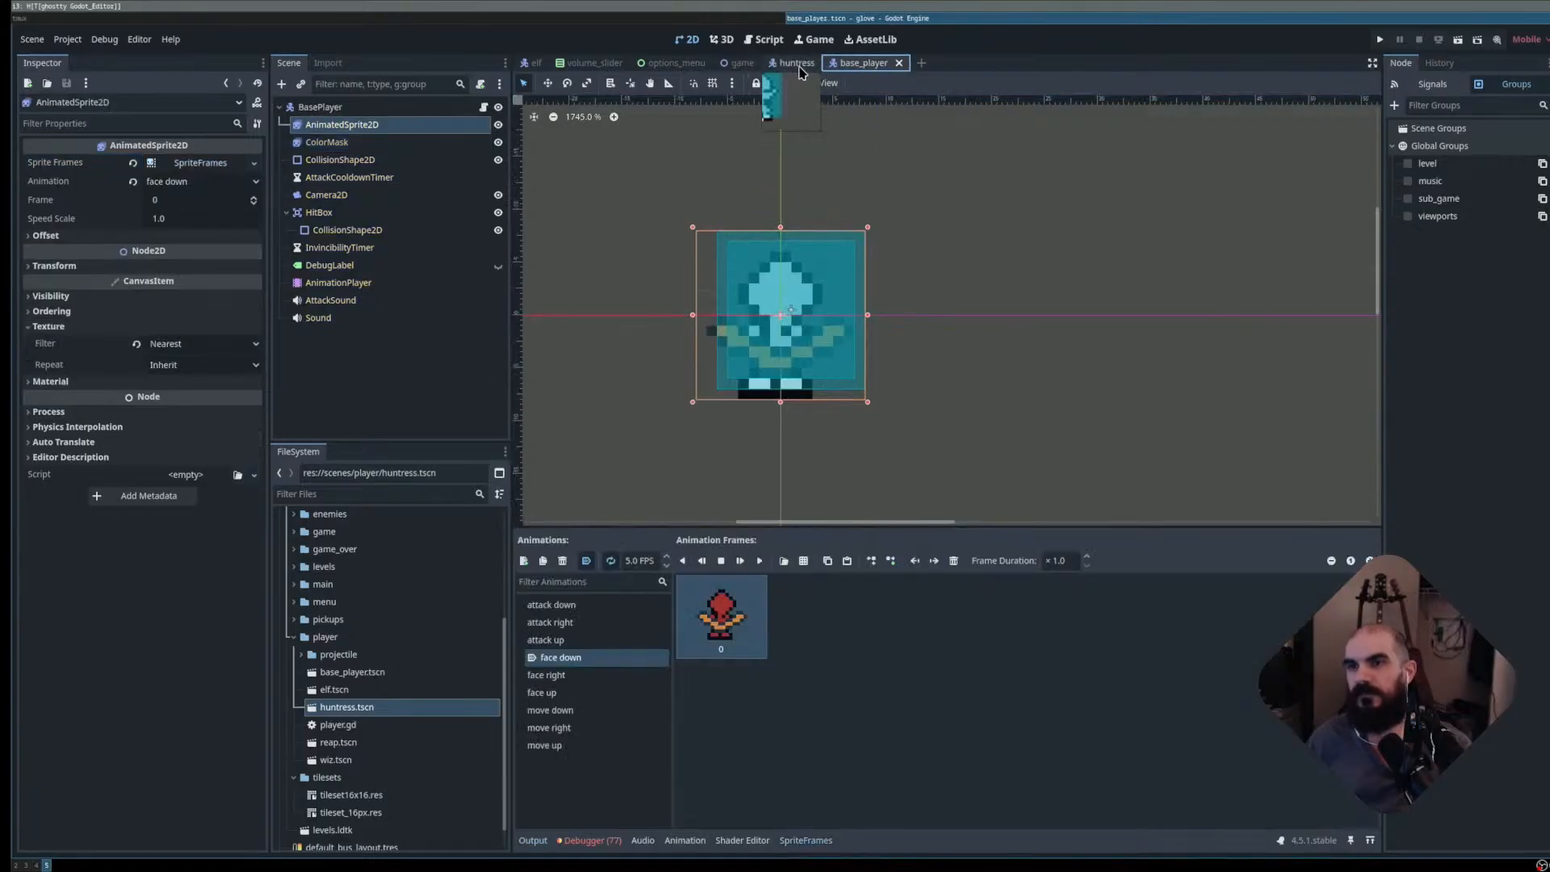
- Switch to Neovim, open lazygit, collapse the assets/characters folder and stage assets/src/characters/huntress.aseprite
key("super+h")
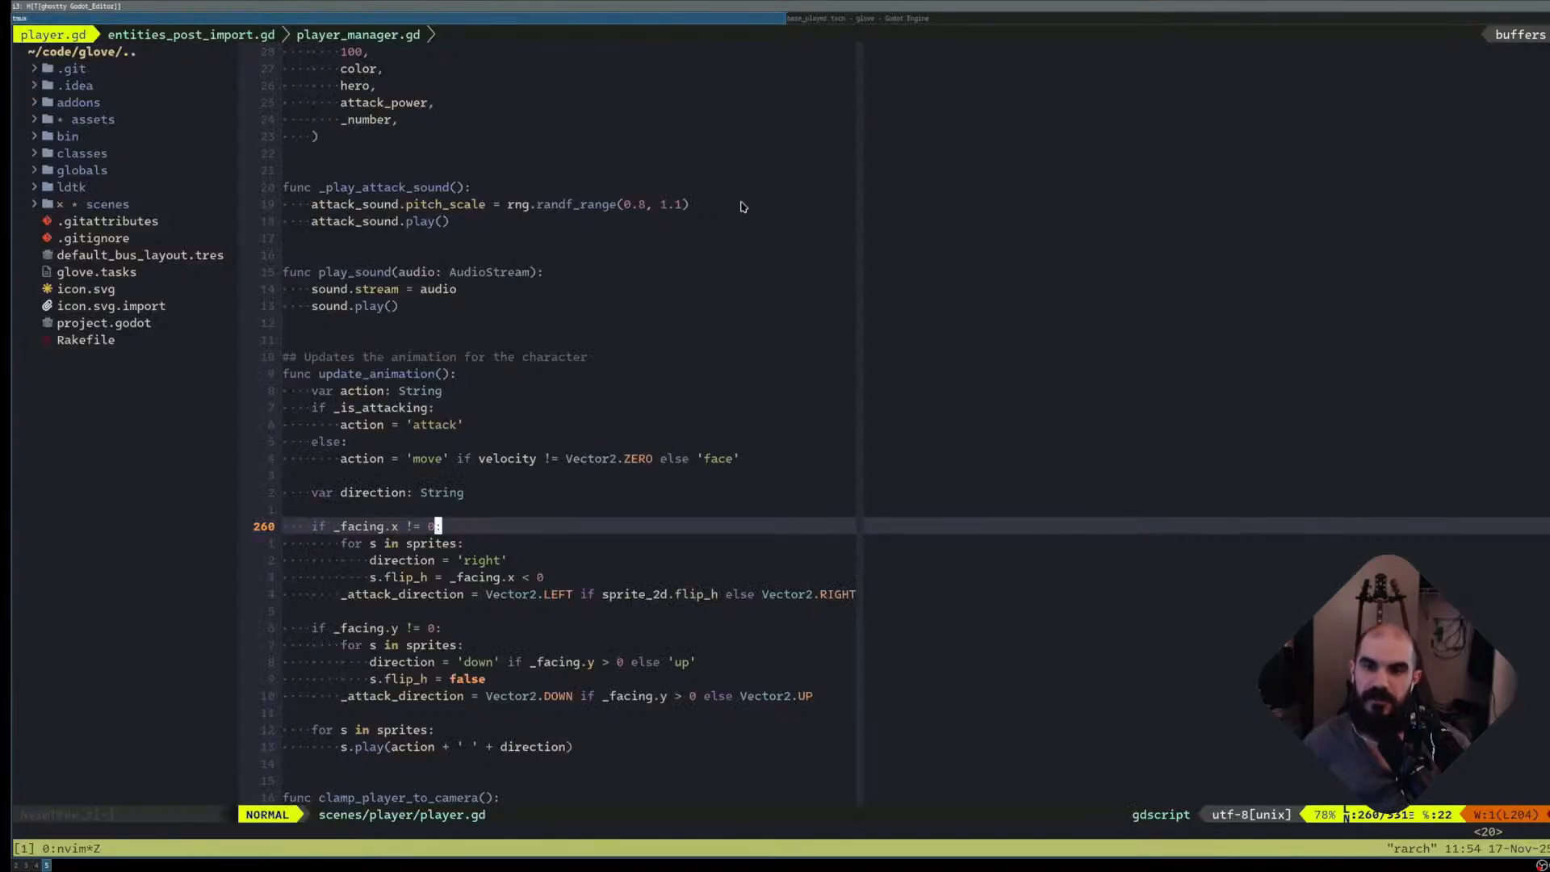
key("space")
key("g")
key("g")
key("Down")
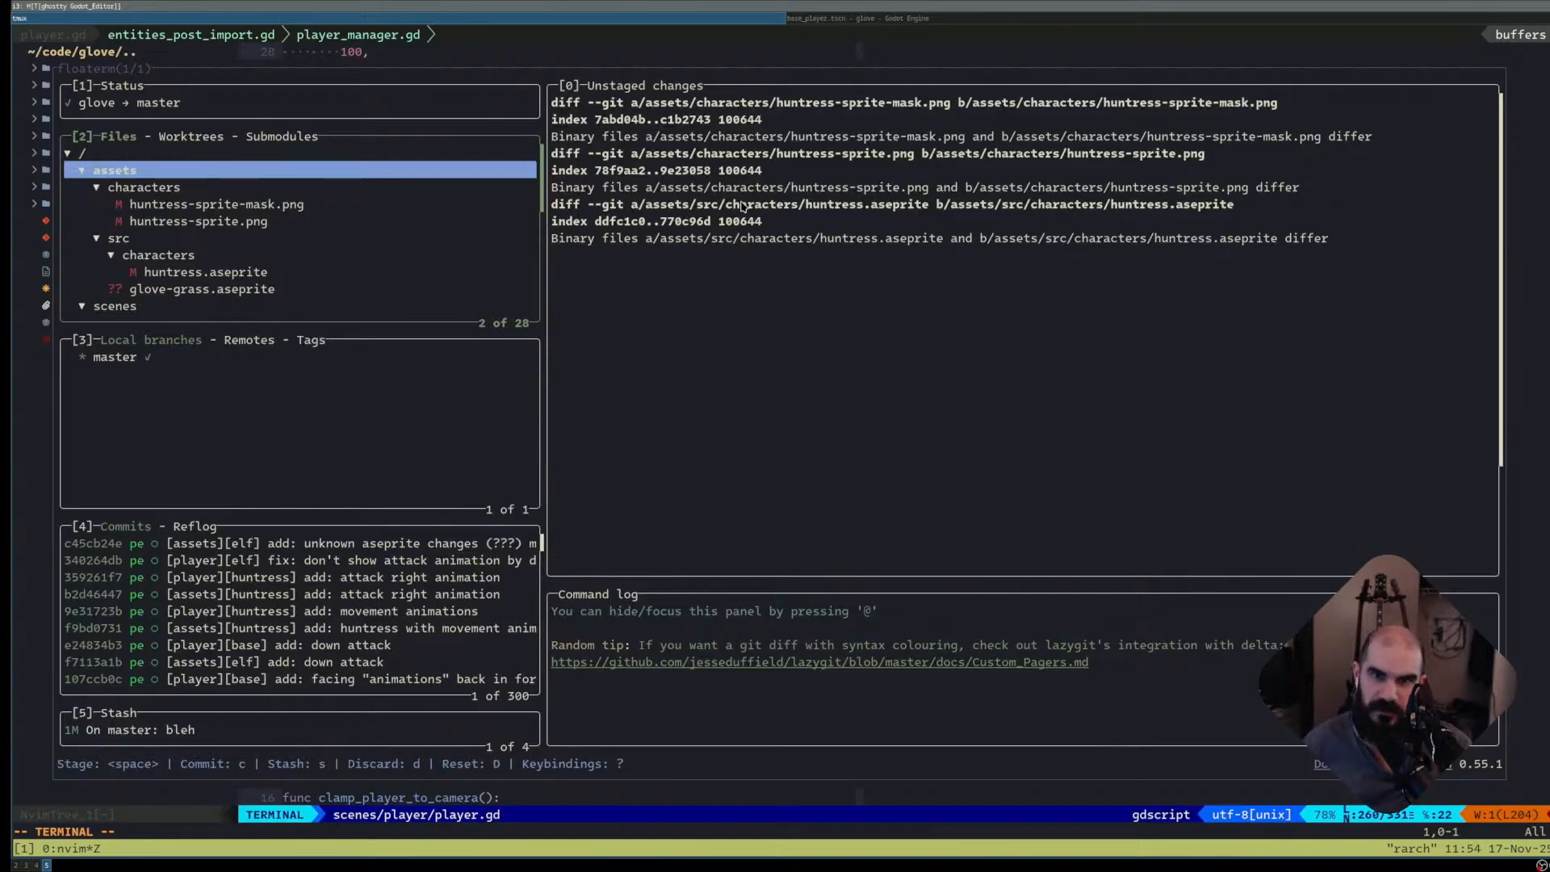
key("Down")
key("Return")
key("Down")
key("Down")
key("Down")
key("space")
key("Down")
key("Down")
key("Down")
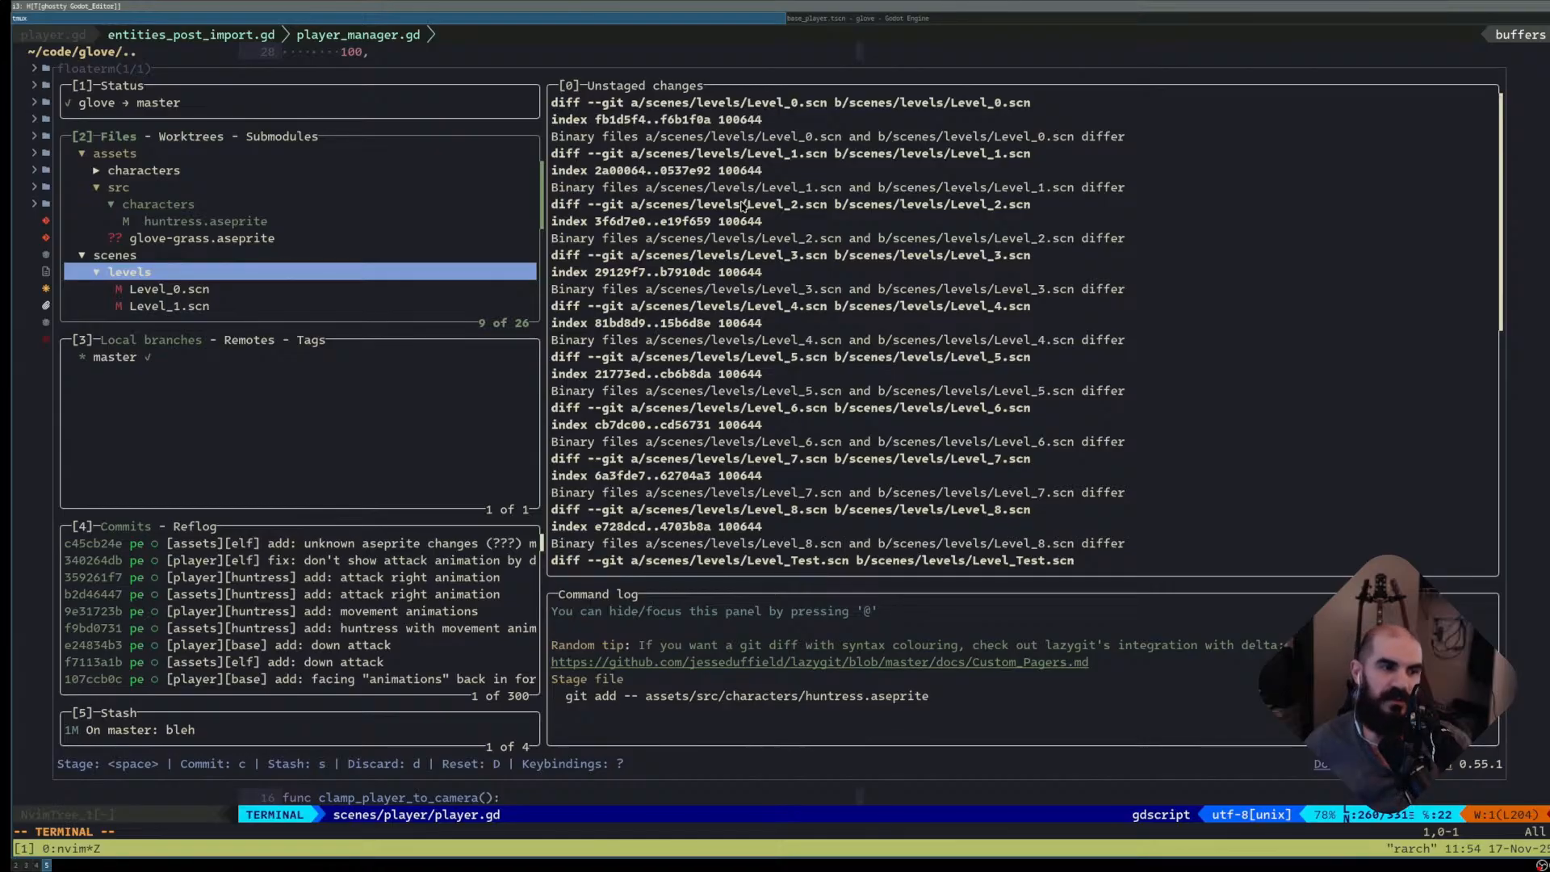
- Check the huntress's attack down frames in Aseprite and return to lazygit
key("super+Right")
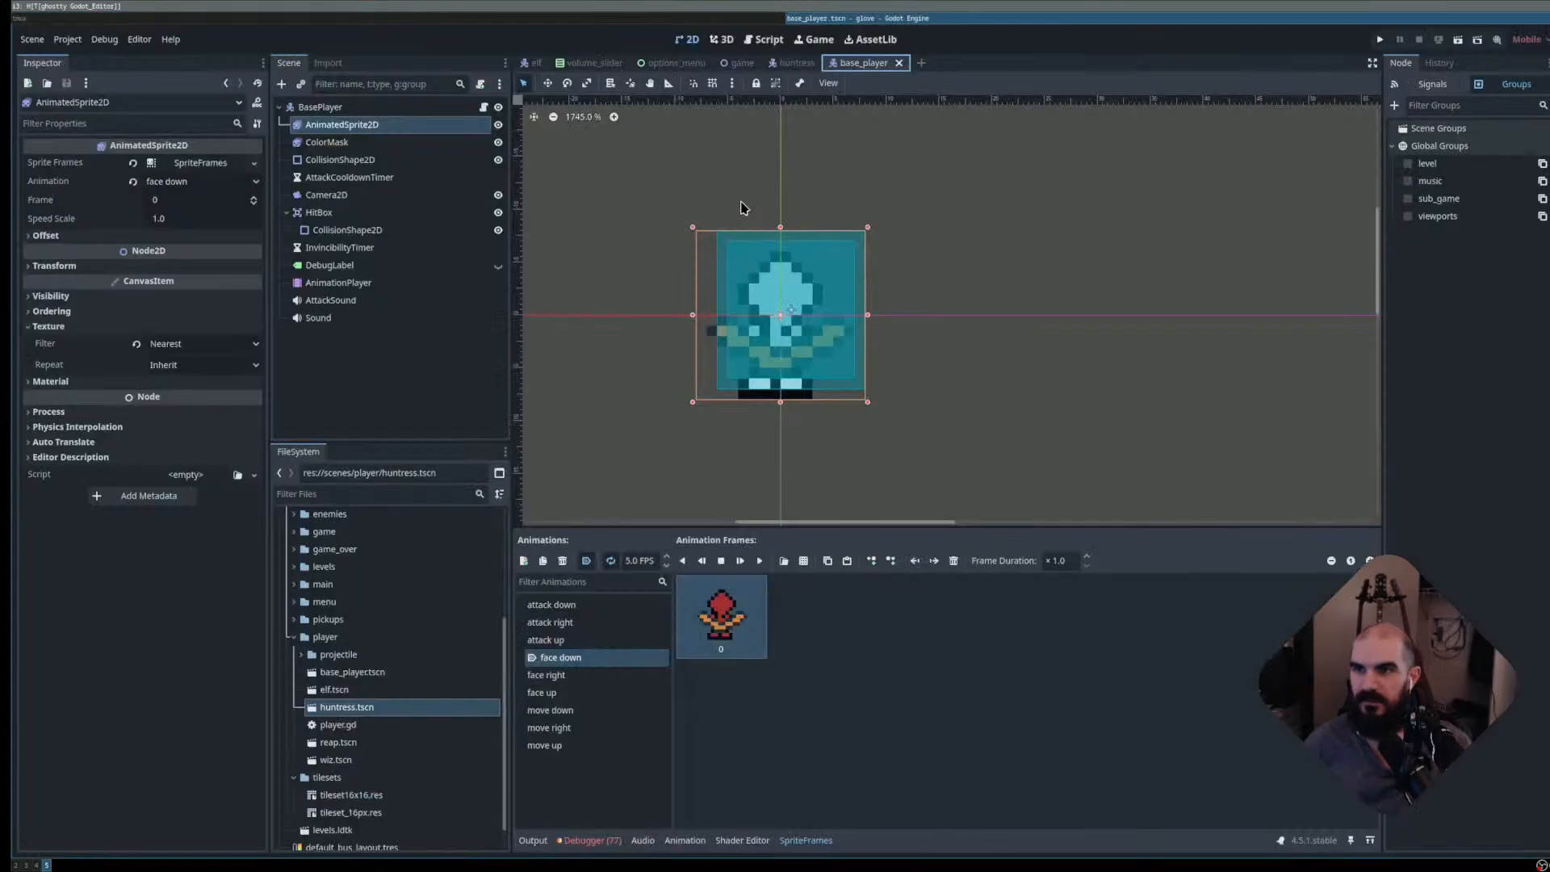
key("super+Left")
key("super+3")
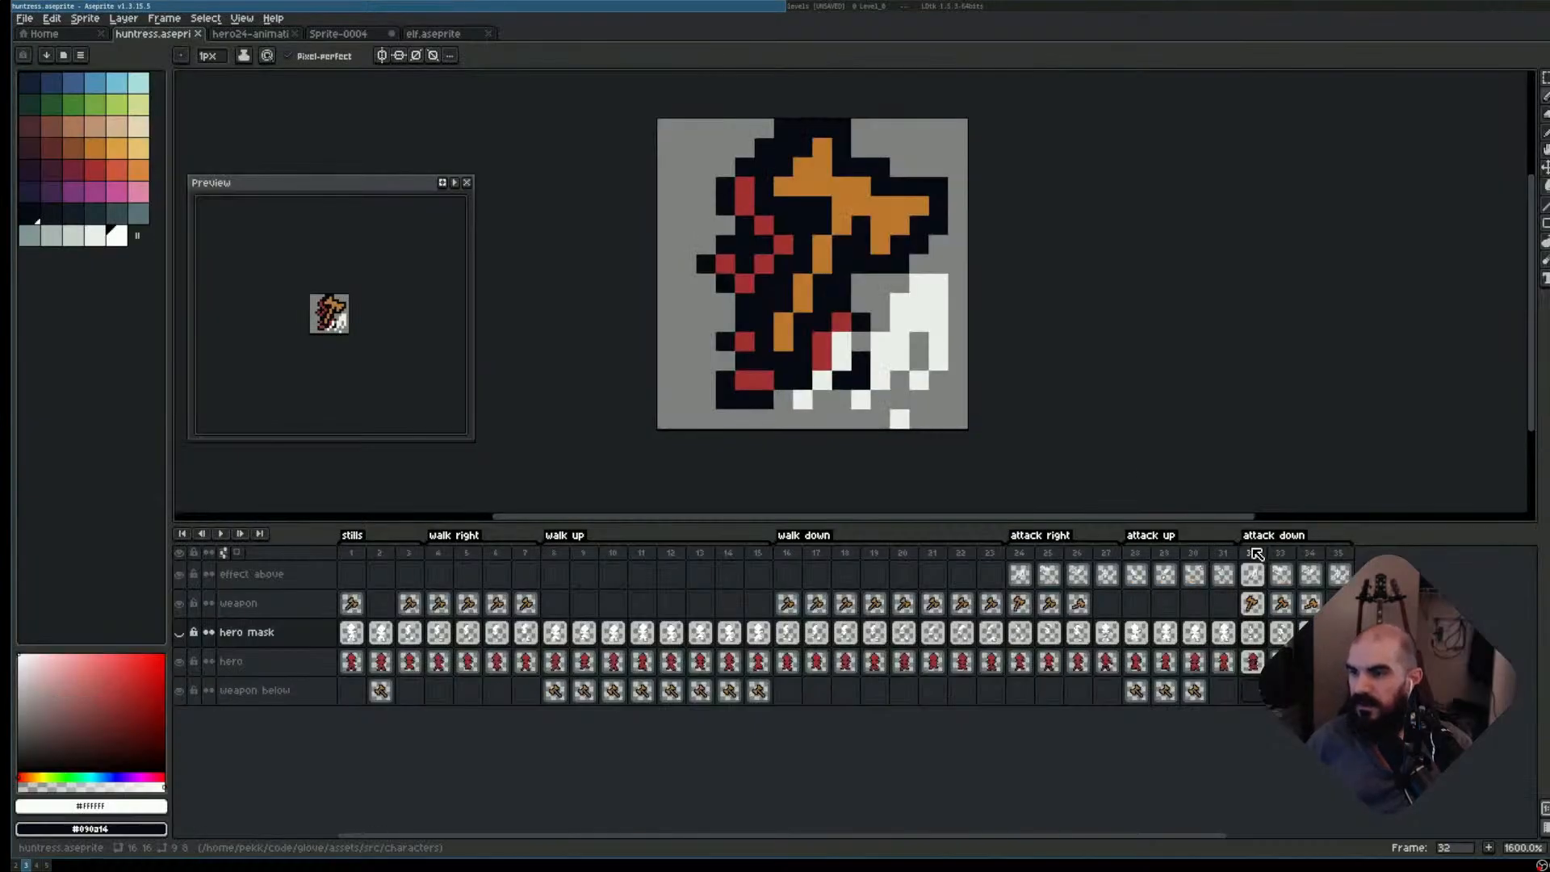
key("super+Right")
key("super+Left")
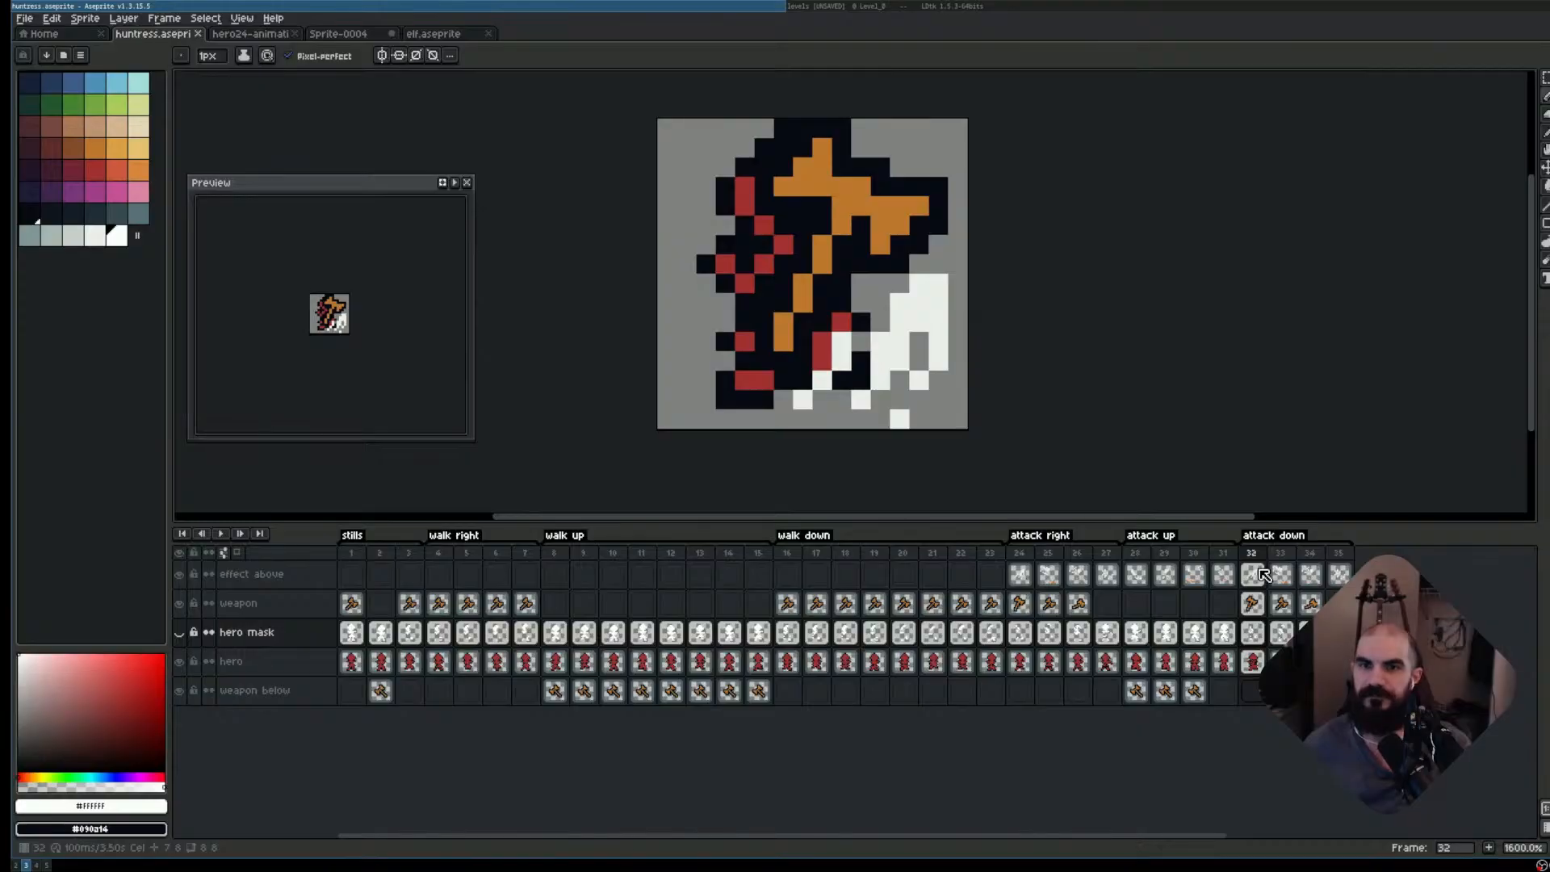
key("super+Right")
key("super+Left")
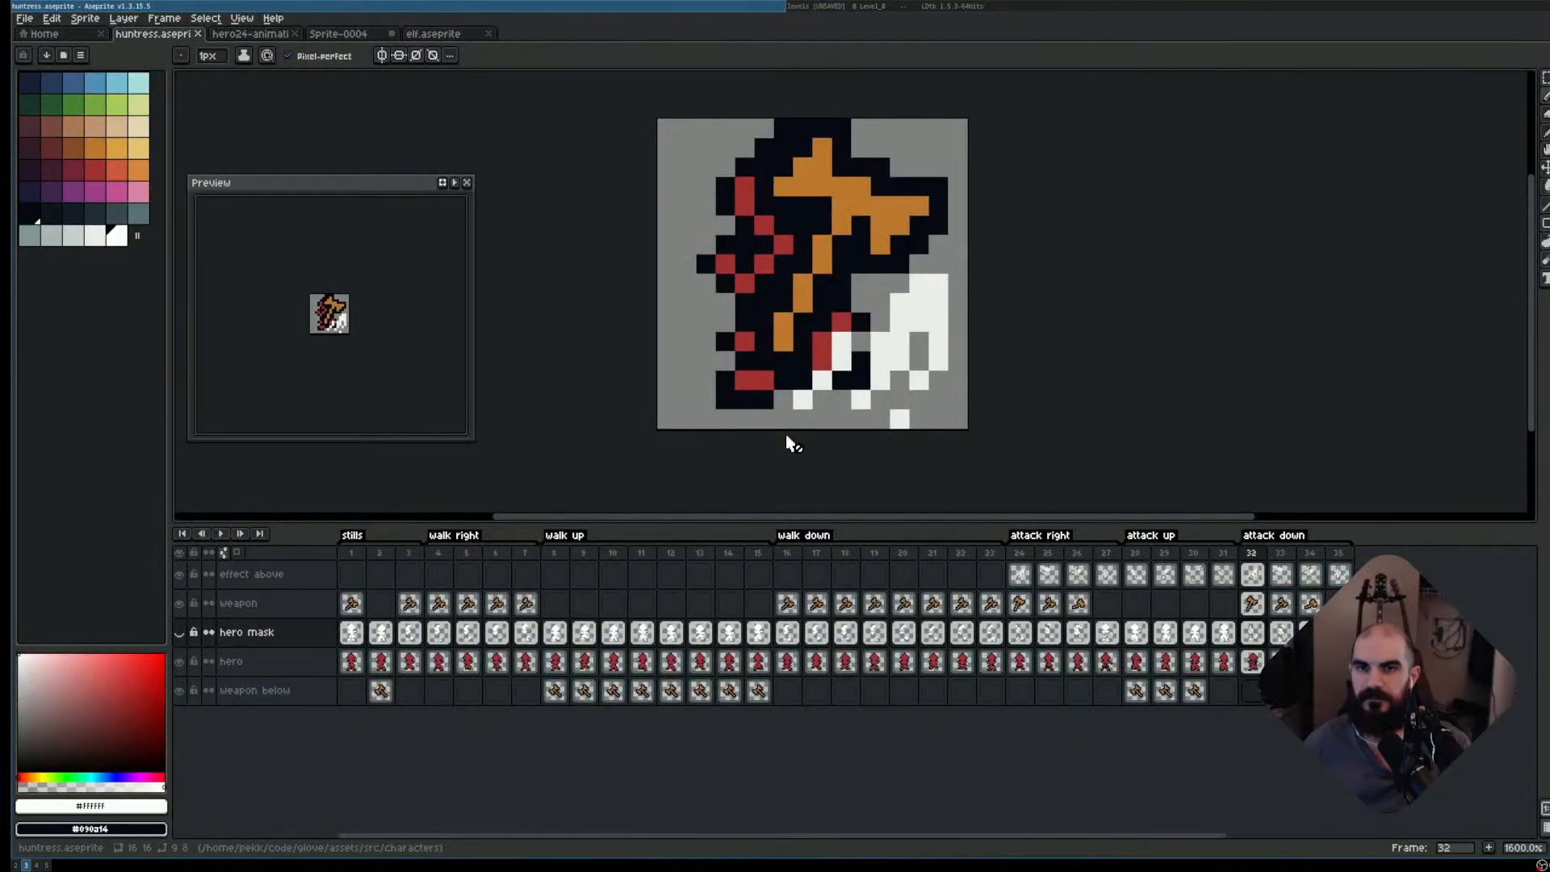
key("super+5")
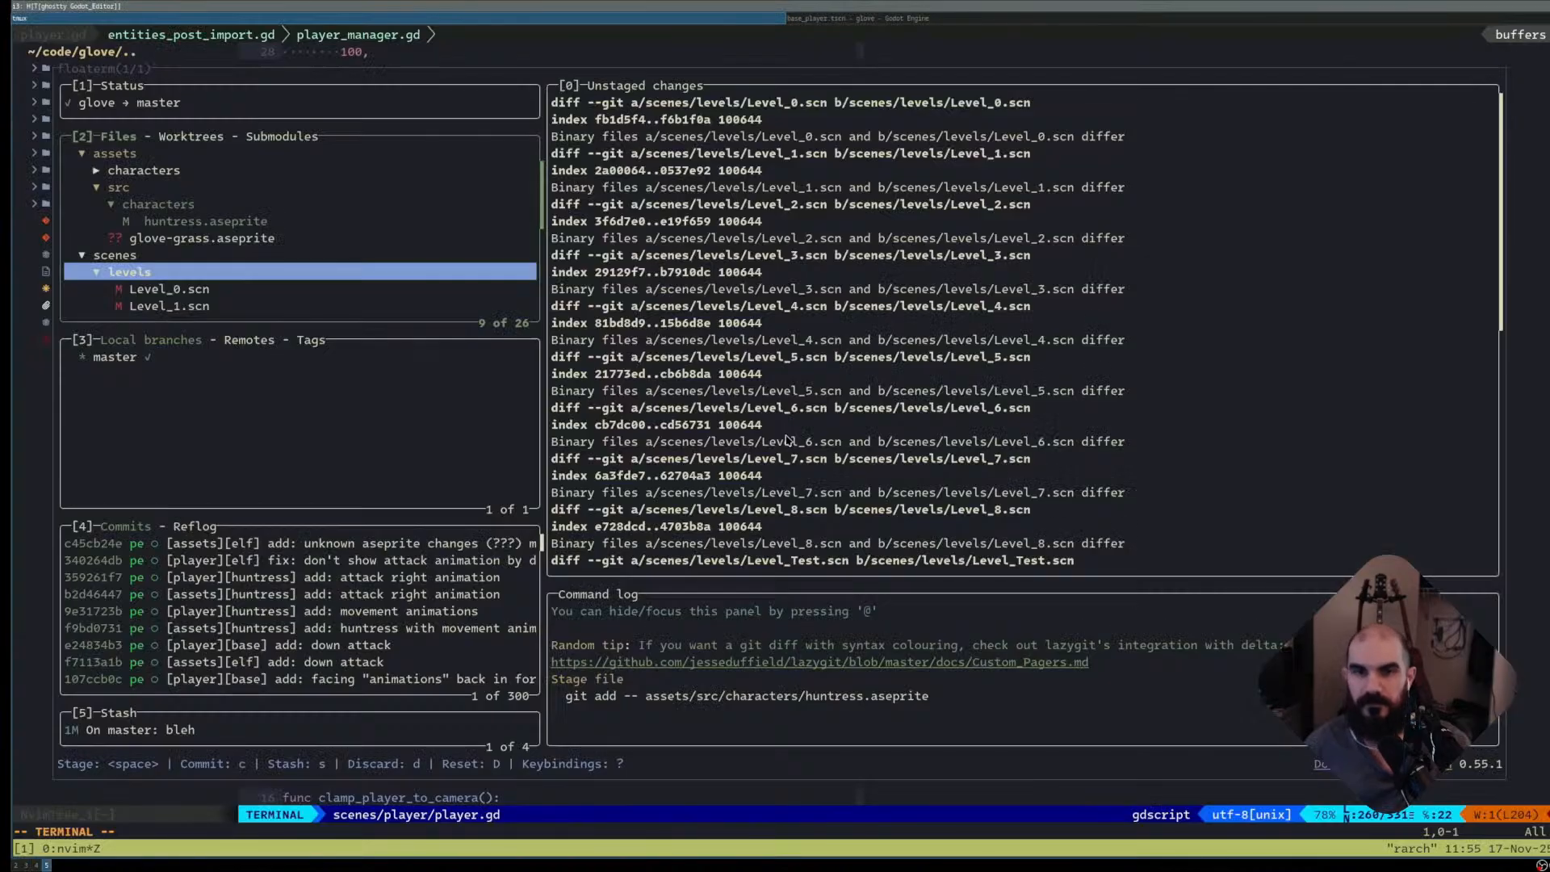
- Start a commit with the summary "[assets][huntress] add: attack up and down animations; enhance: "
type("c")
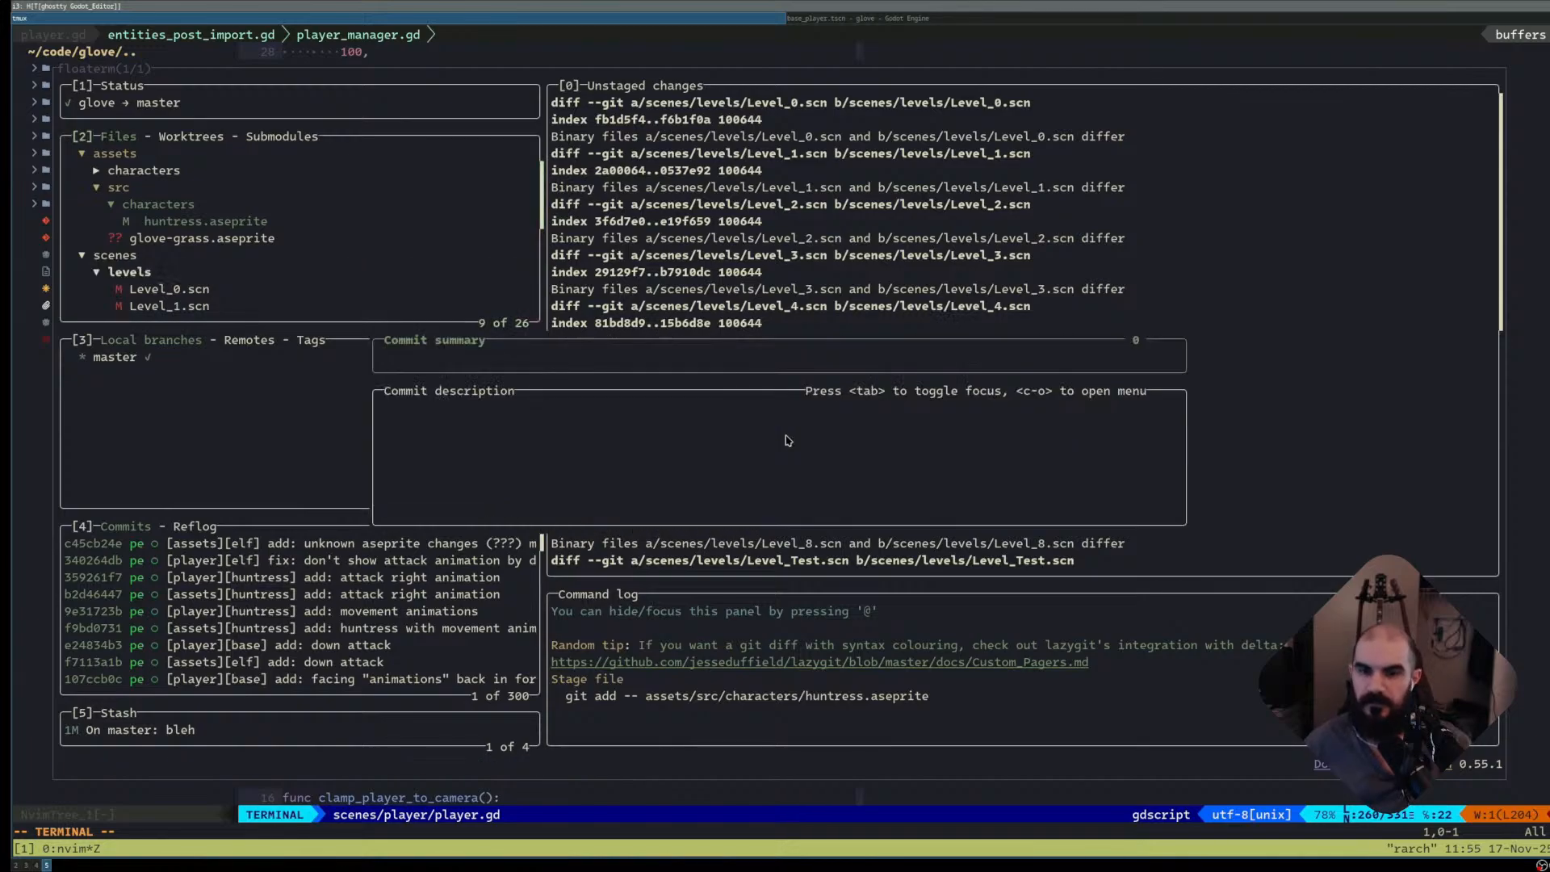
type("asse")
key("BackSpace")
key("BackSpace")
key("BackSpace")
key("BackSpace")
type("[")
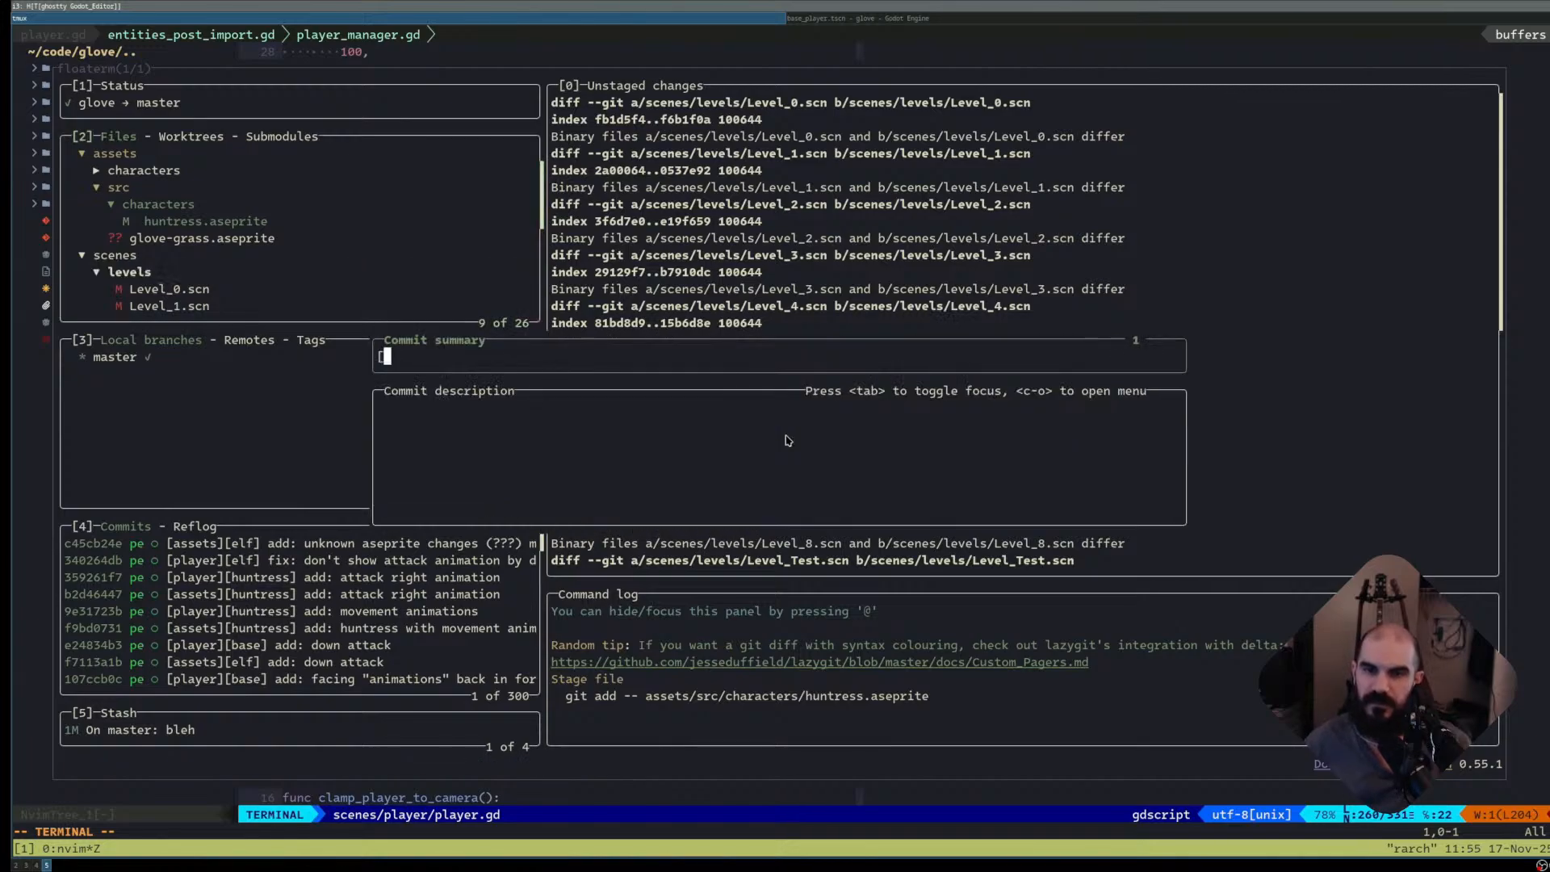
type("assets][")
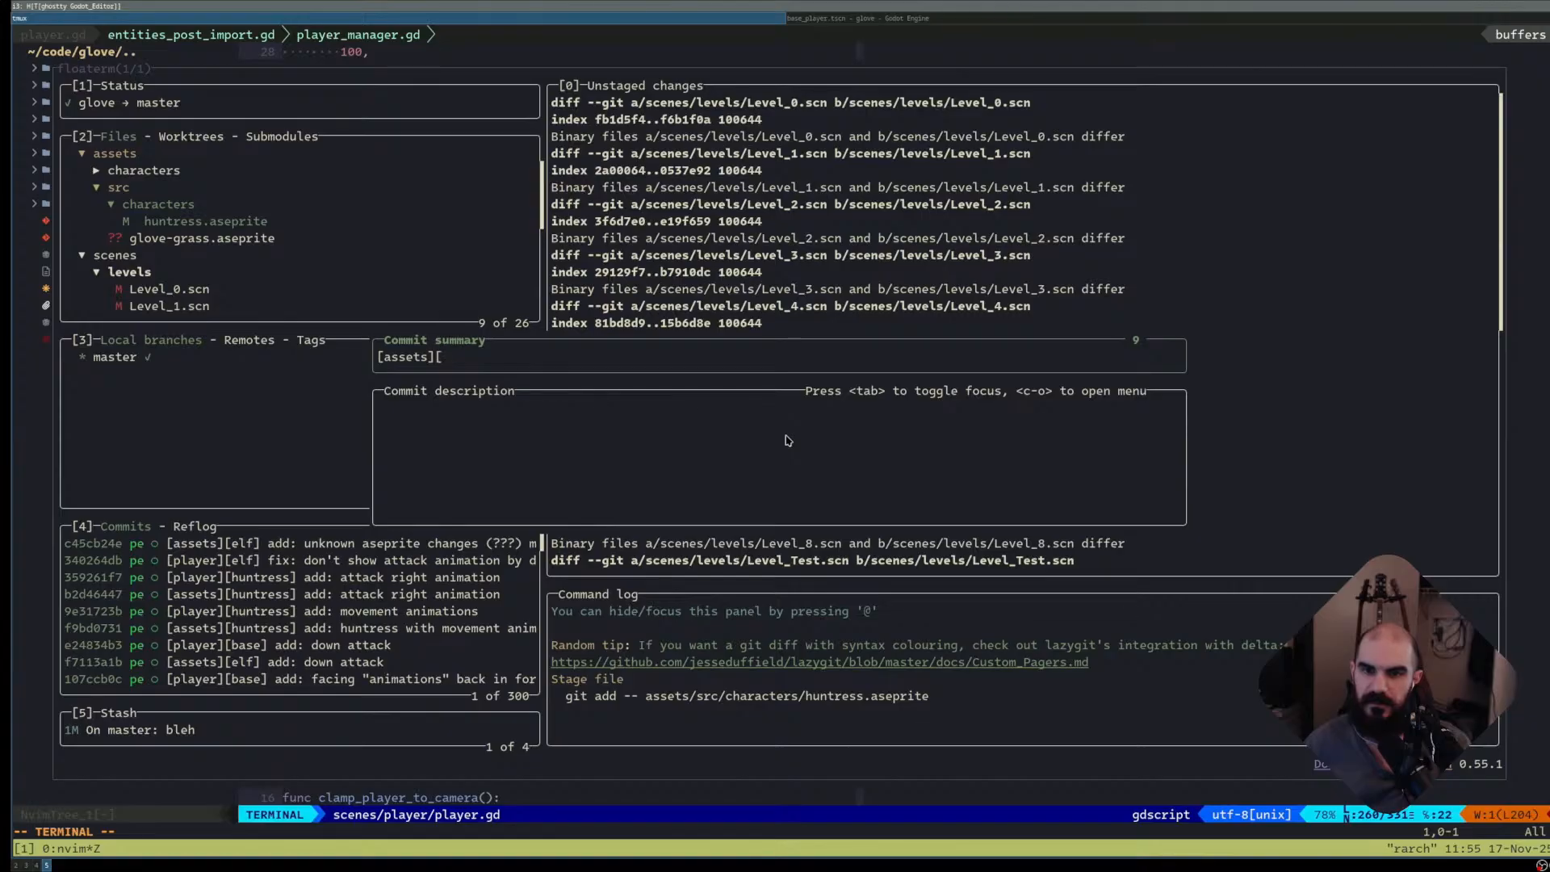
type("huntress] ")
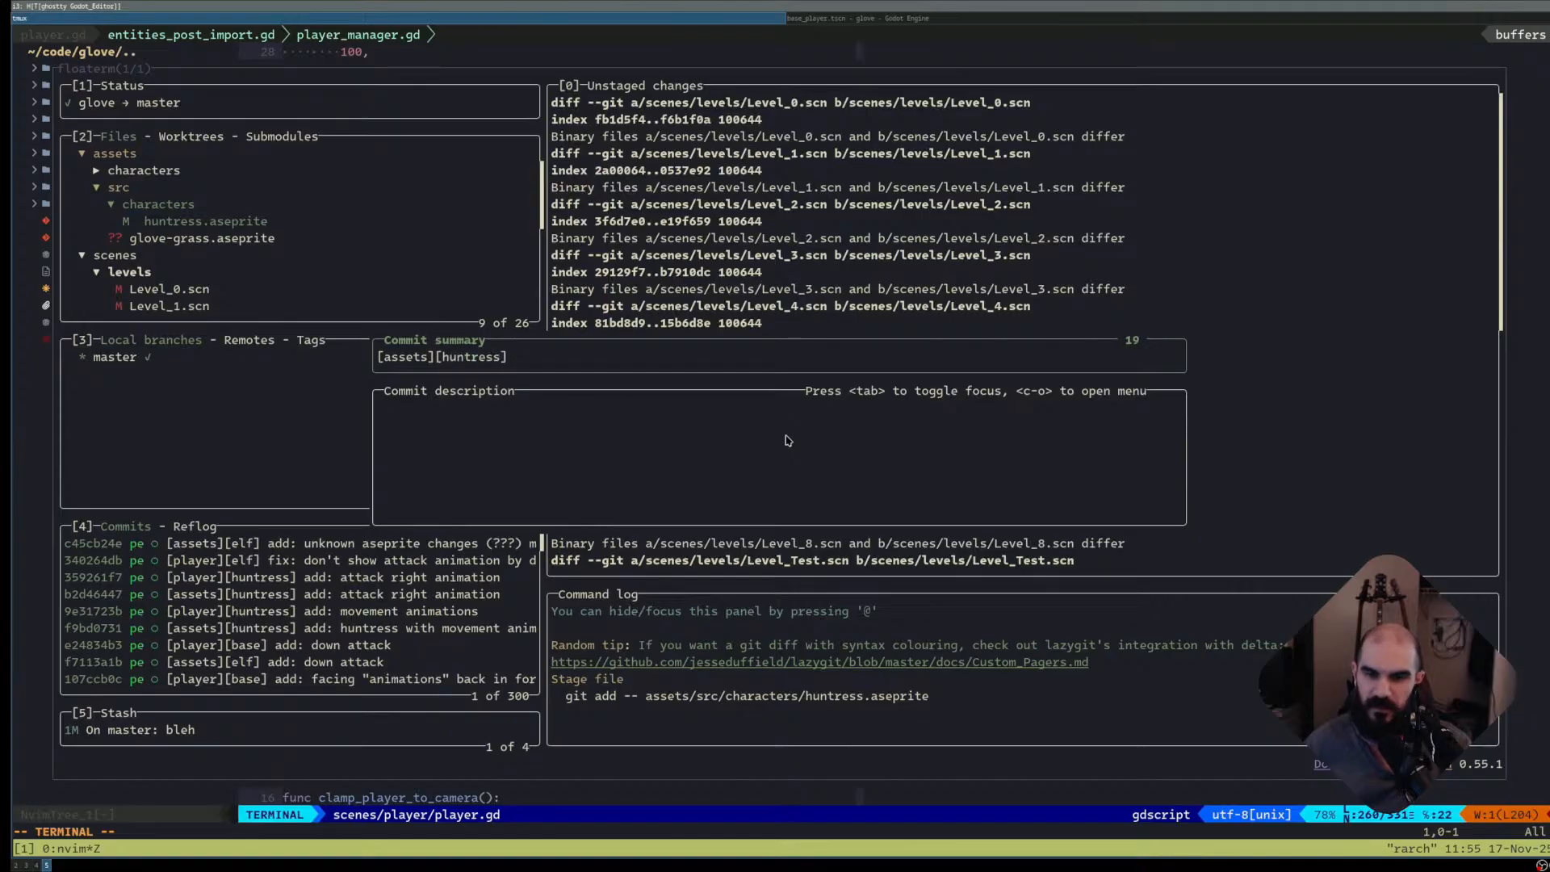
type("add: ")
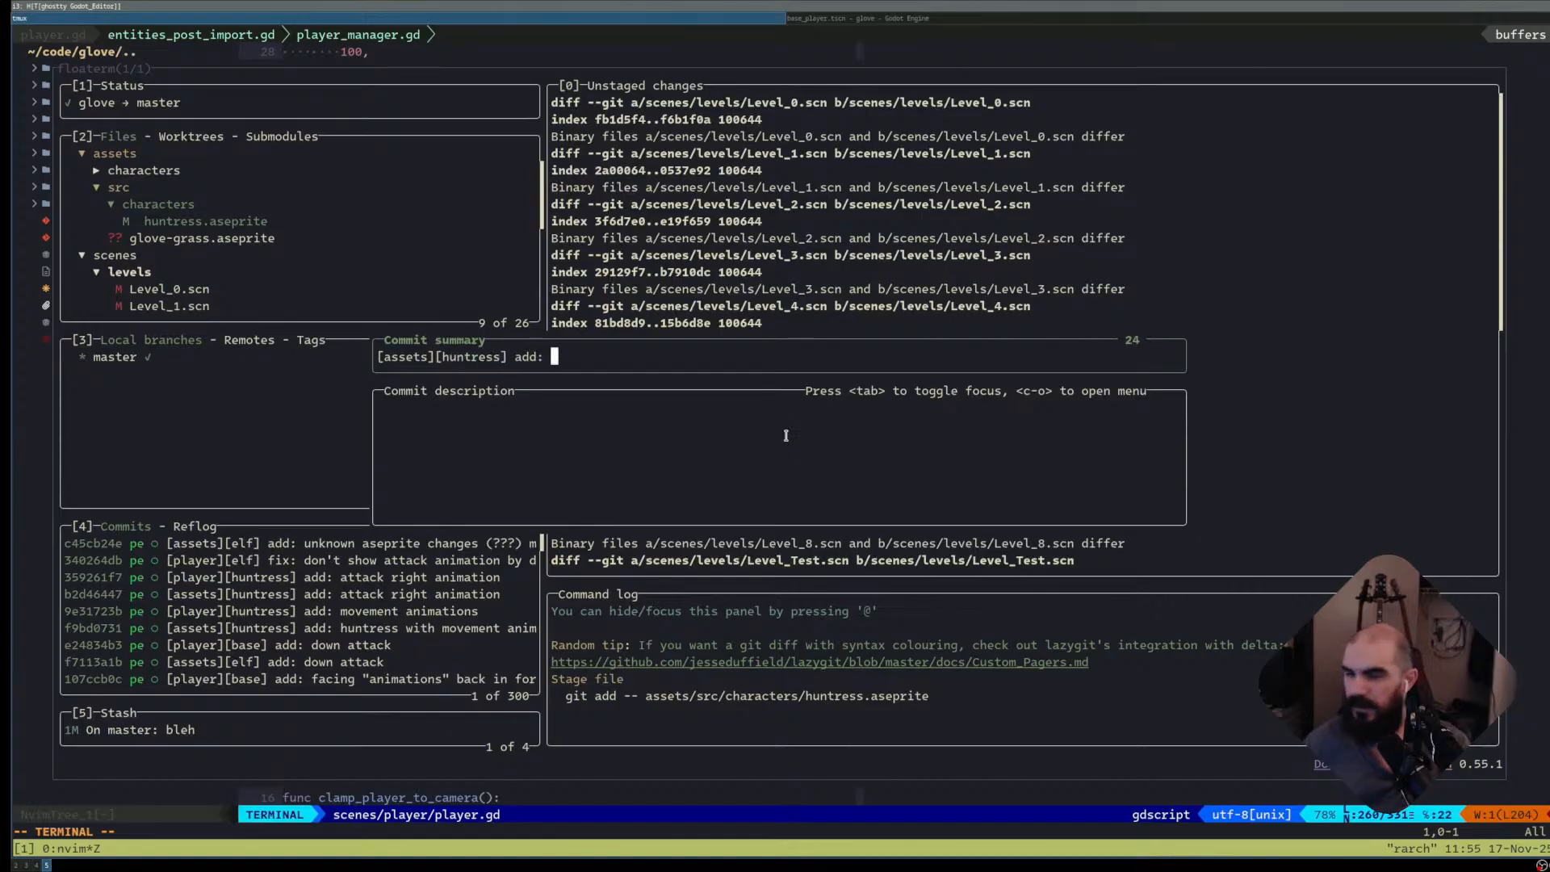
type("attac")
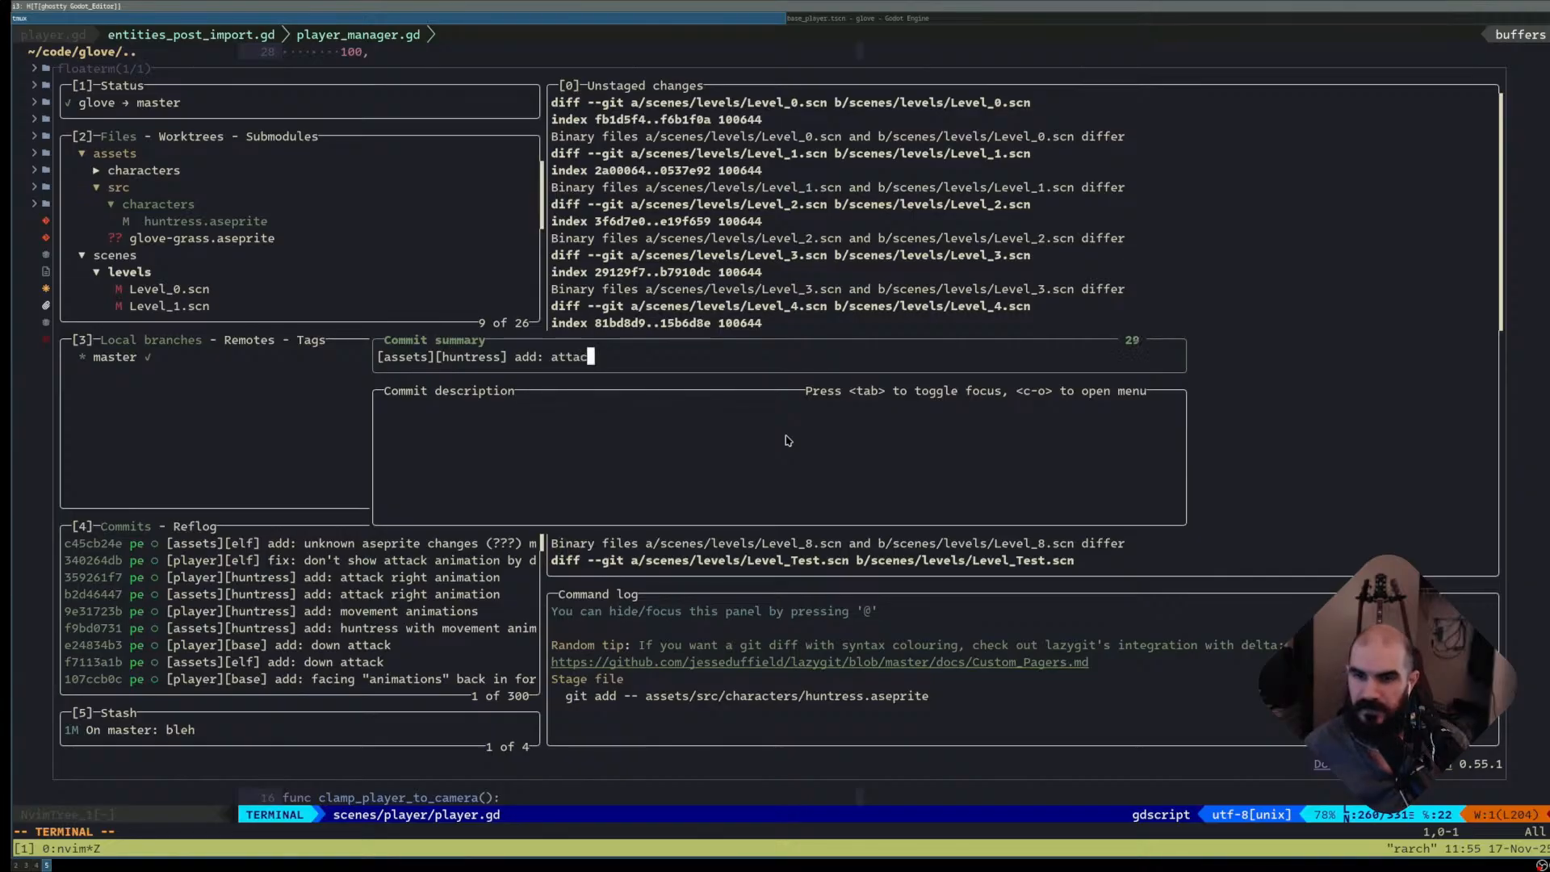
type("k up and down animations; ")
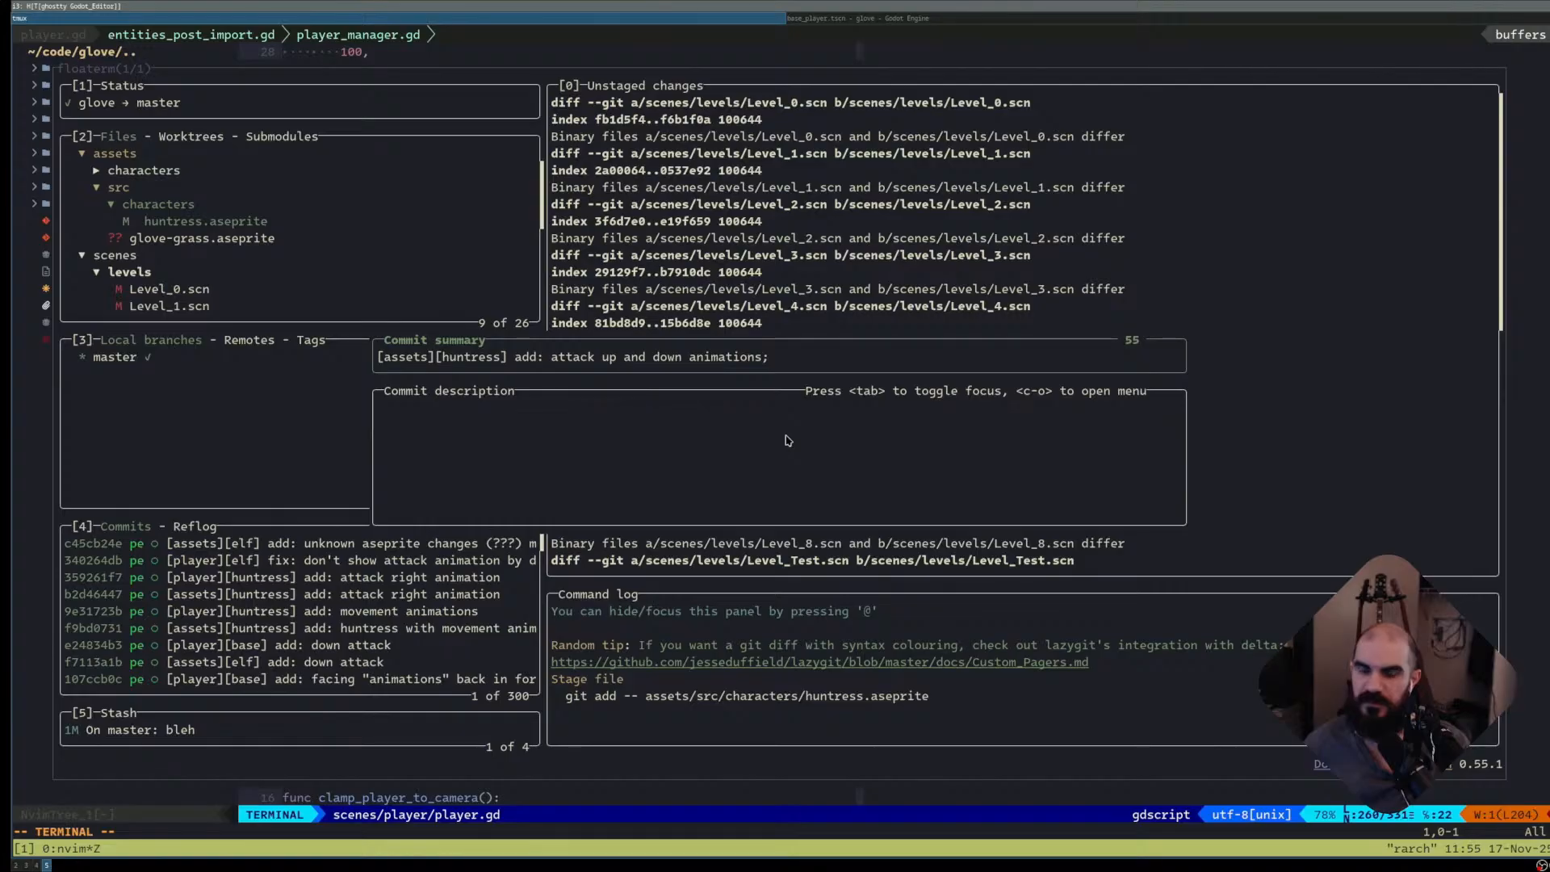
type("enhance: ")
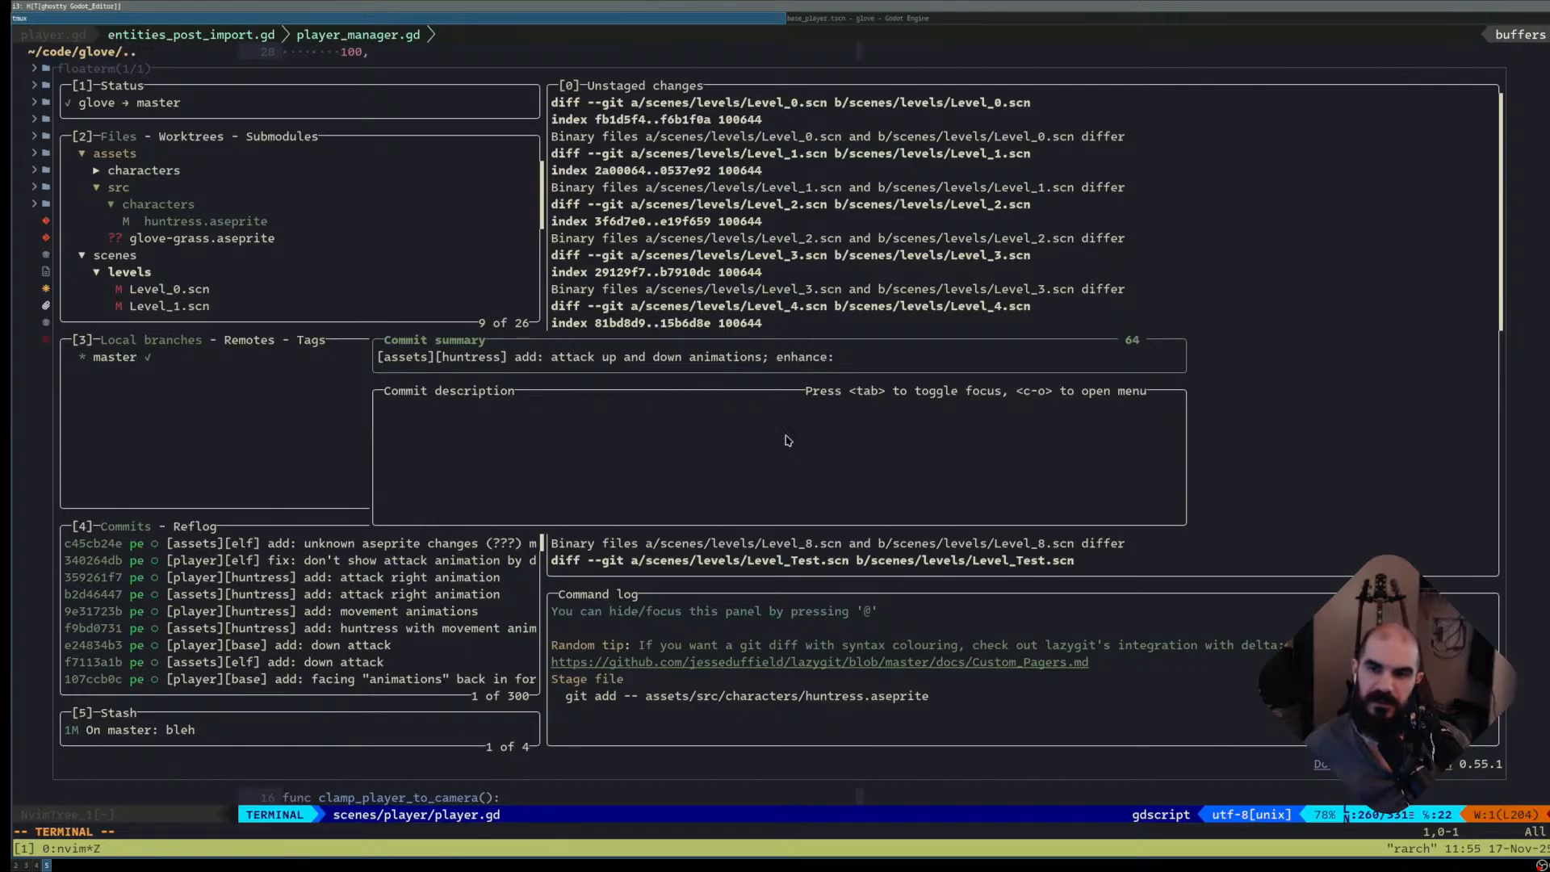
type("attack right animation (add d")
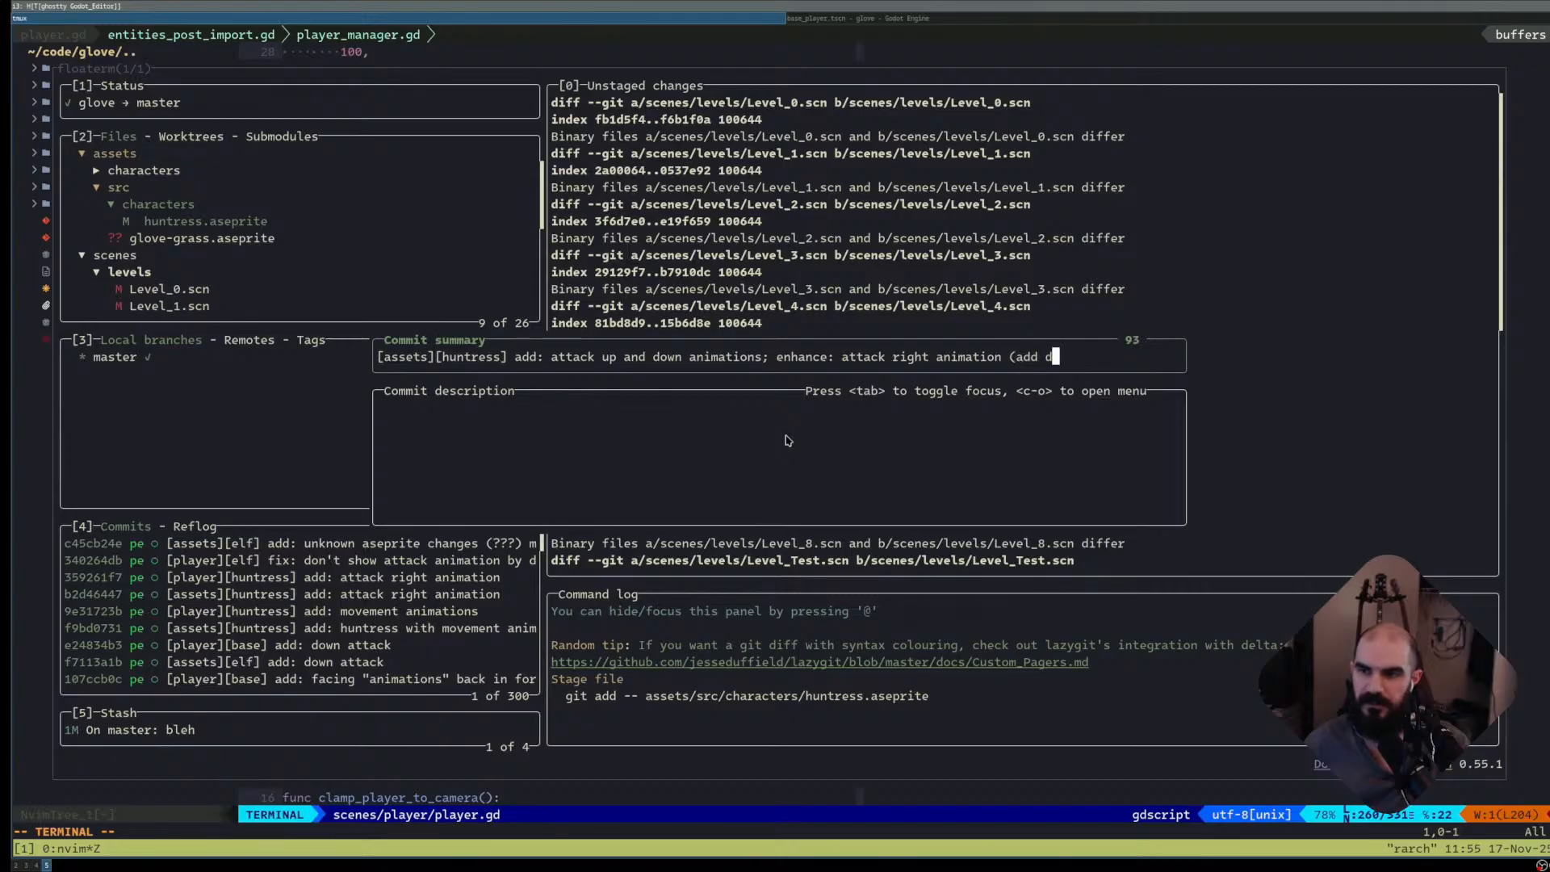
key("BackSpace")
key("BackSpace")
key("BackSpace")
key("BackSpace")
key("BackSpace")
key("BackSpace")
key("BackSpace")
key("BackSpace")
key("BackSpace")
key("BackSpace")
key("BackSpace")
key("BackSpace")
key("BackSpace")
key("BackSpace")
key("BackSpace")
key("BackSpace")
key("BackSpace")
key("BackSpace")
key("BackSpace")
key("BackSpace")
- Complete the commit summary with "add dust to attack right animation" and commit the staged file
type("ad")
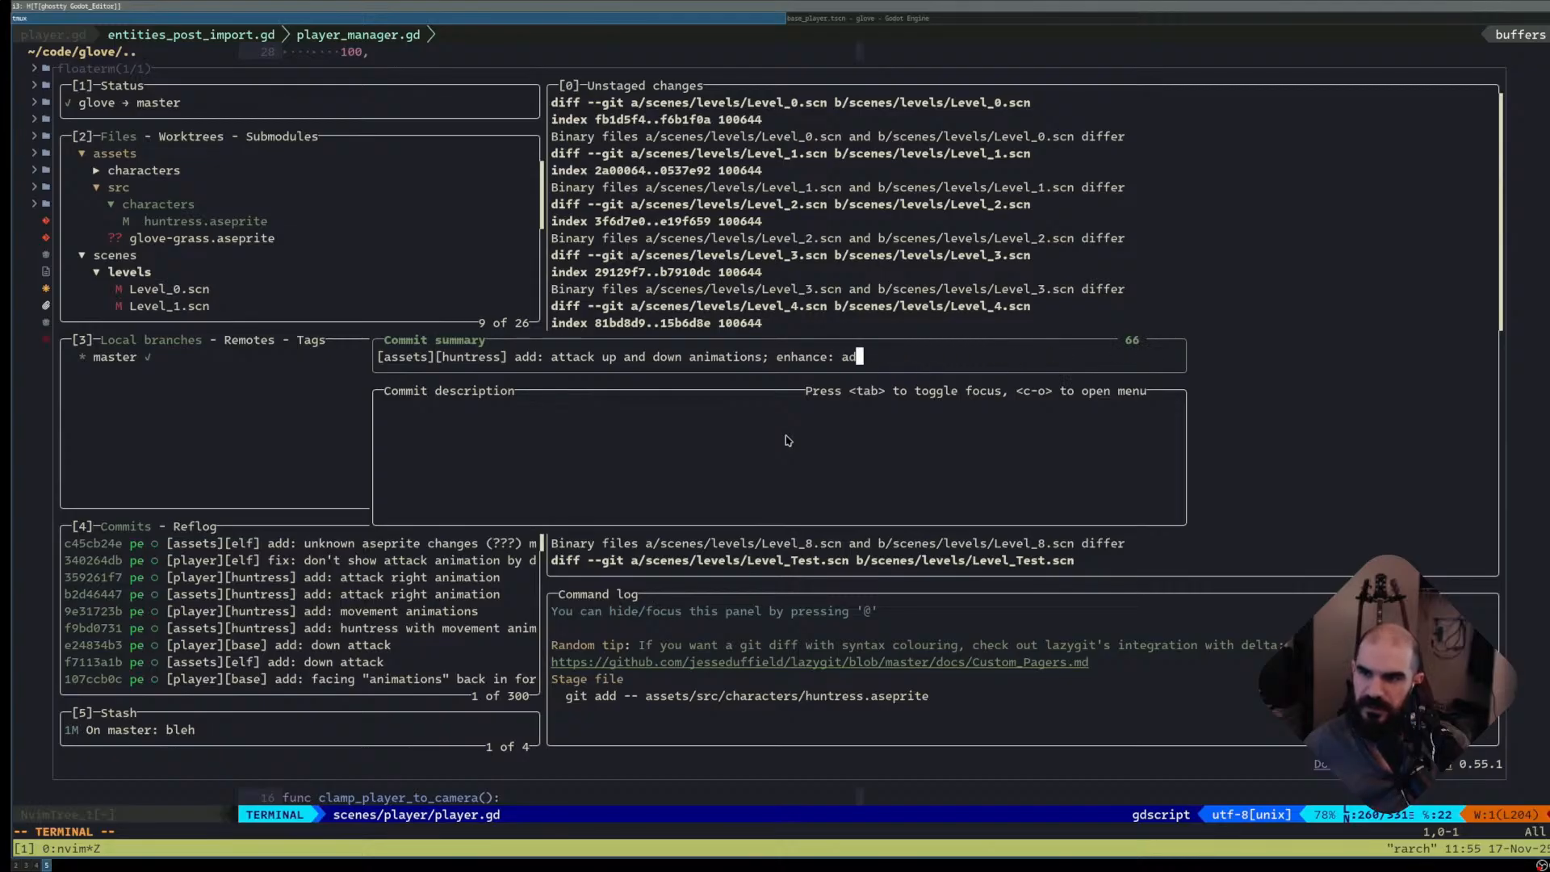
type("d dust to attack rig")
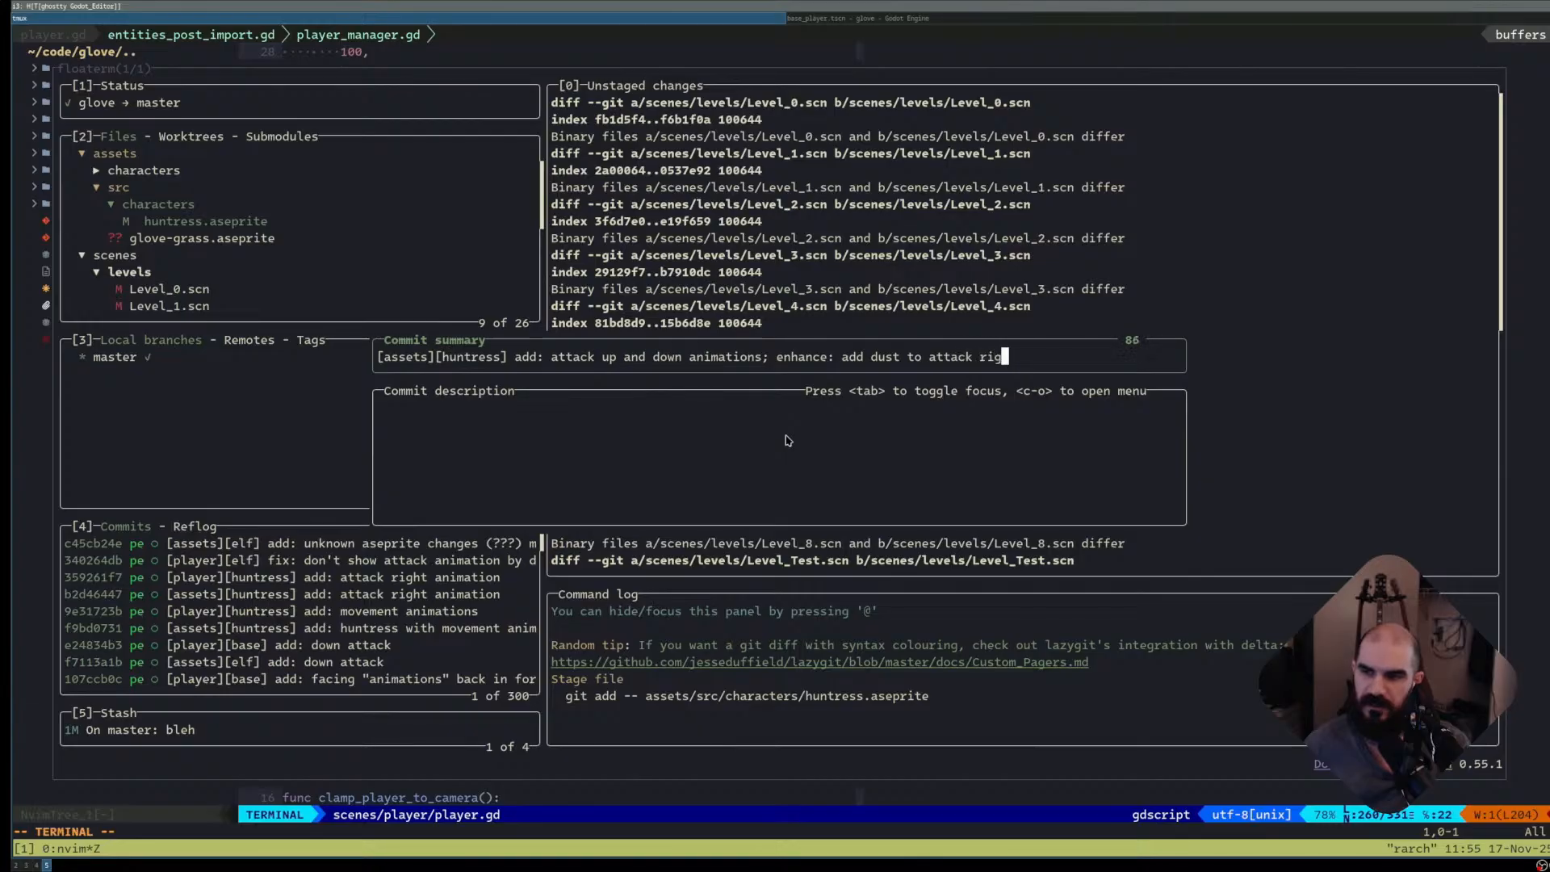
type("ht animation")
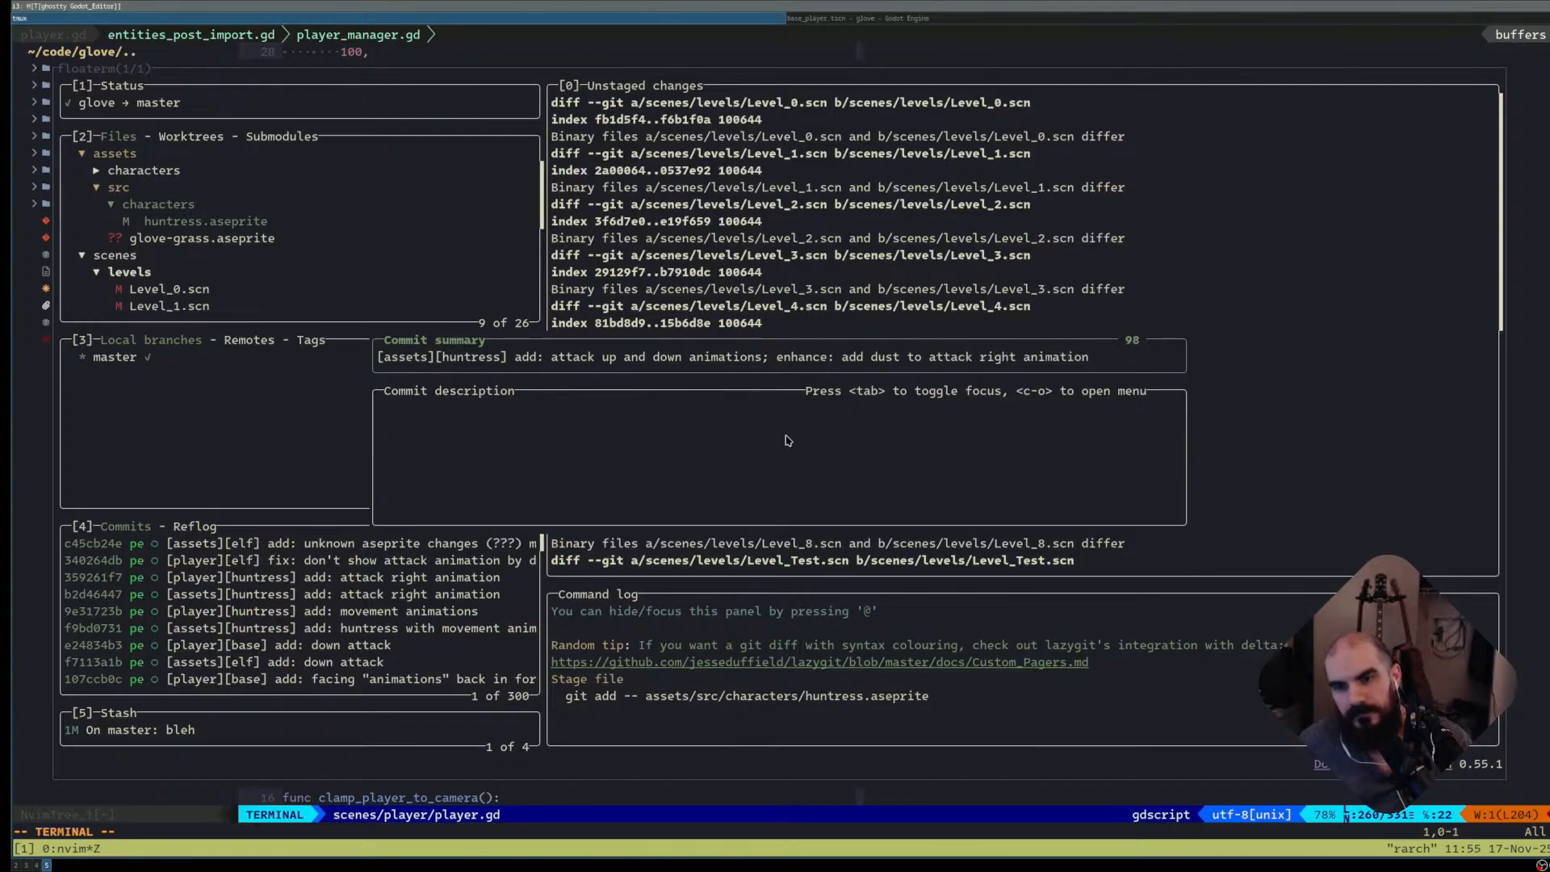
key("Return")
- Stage the assets/characters folder containing the exported huntress sprite and mask images
key("Up")
key("Up")
key("Up")
key("Up")
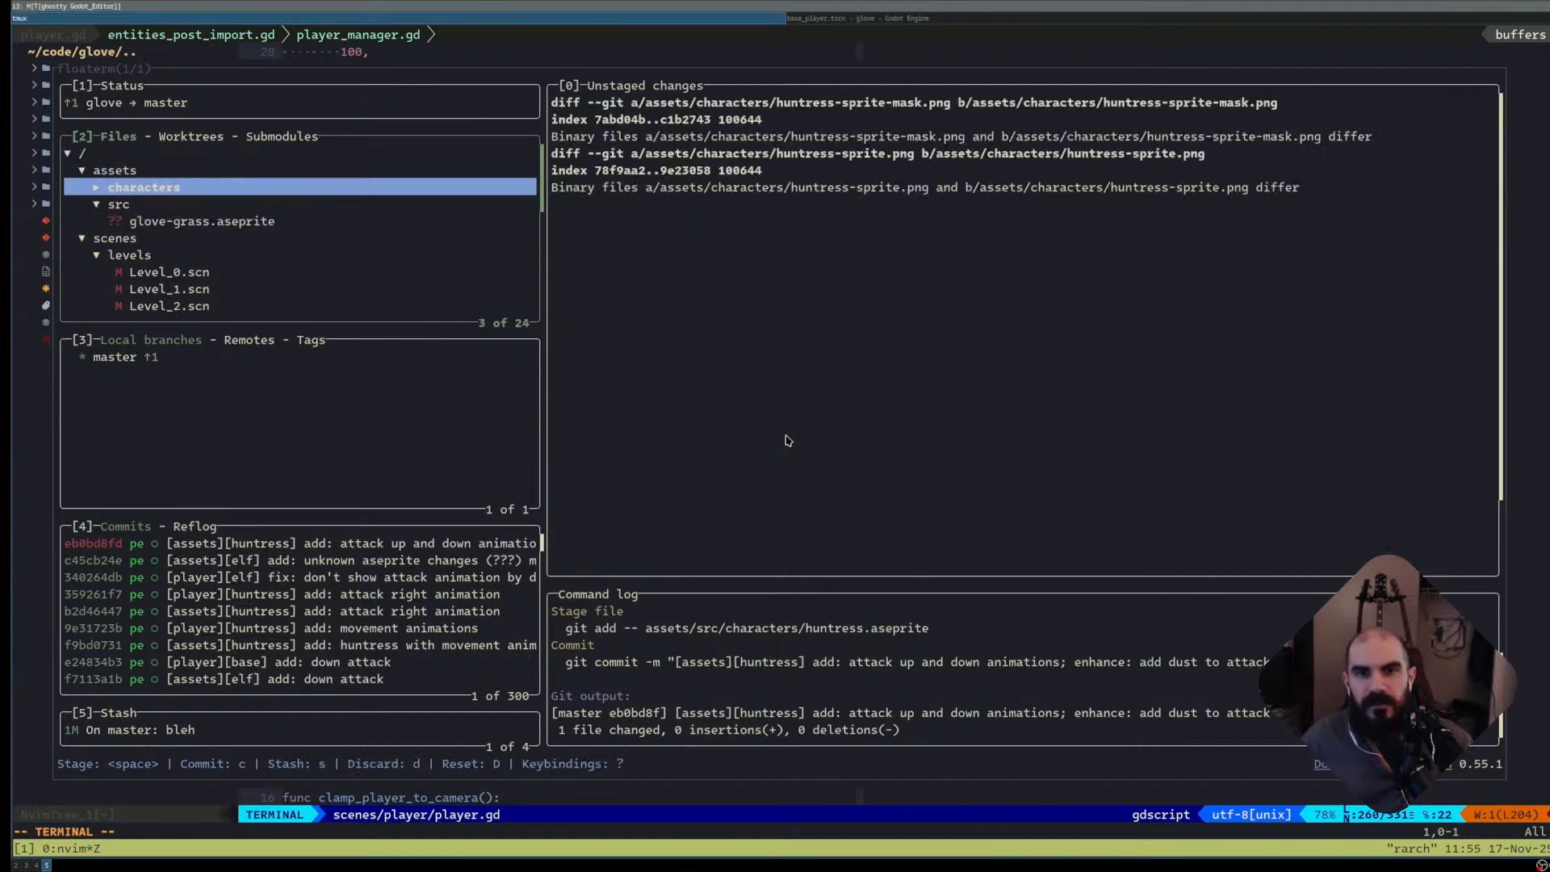
key("space")
- Collapse the scenes/levels folder and examine the unstaged changes in base_player.tscn, elf.tscn and huntress.tscn
key("Down")
key("Down")
key("Down")
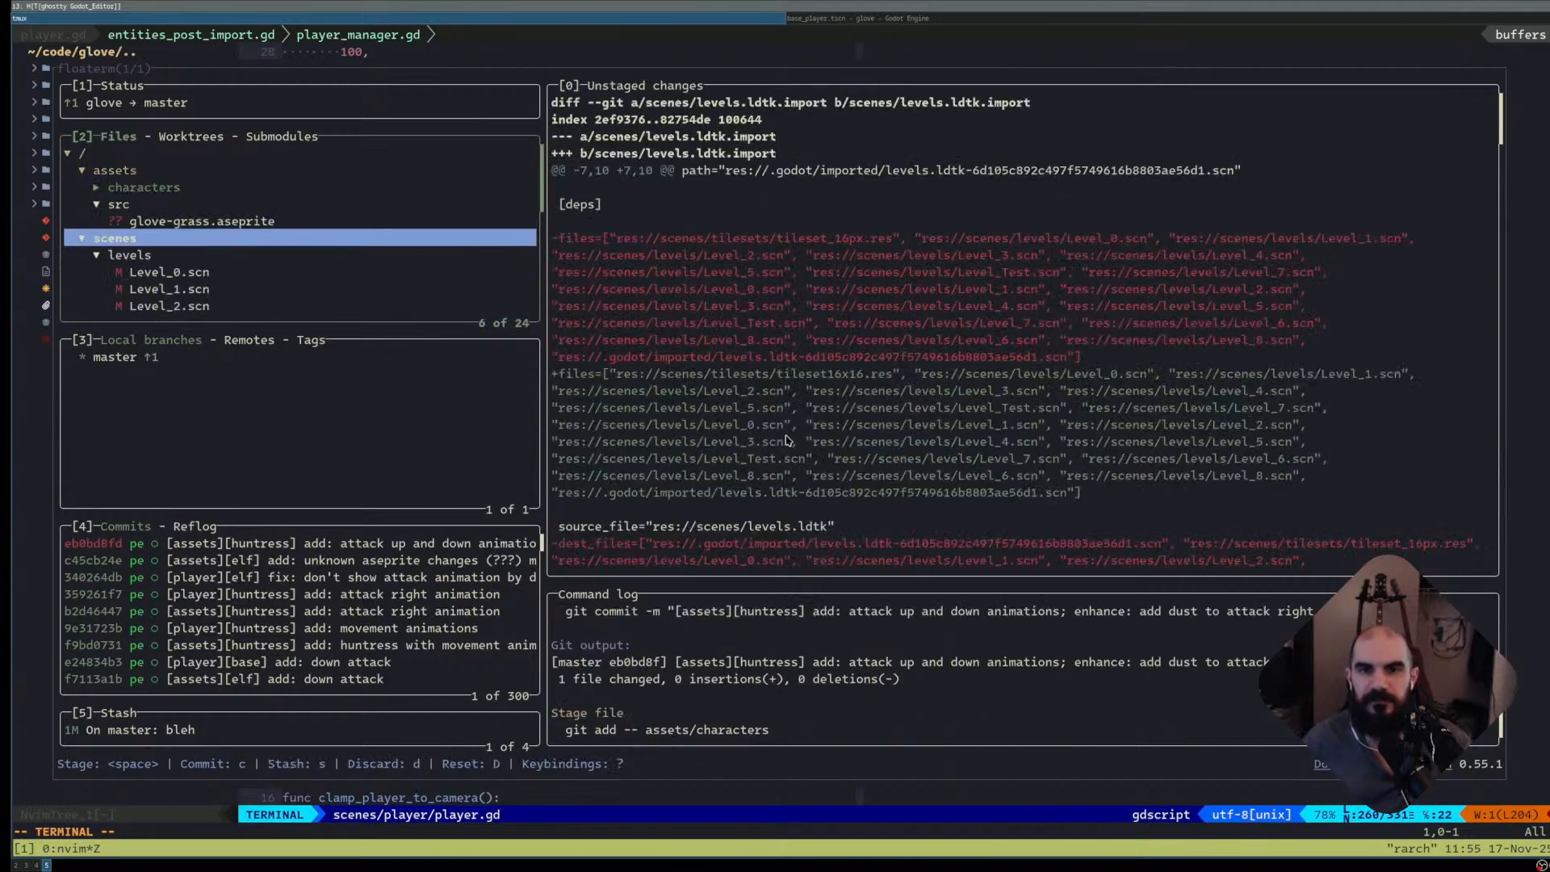
key("Down")
key("Return")
key("Down")
key("Down")
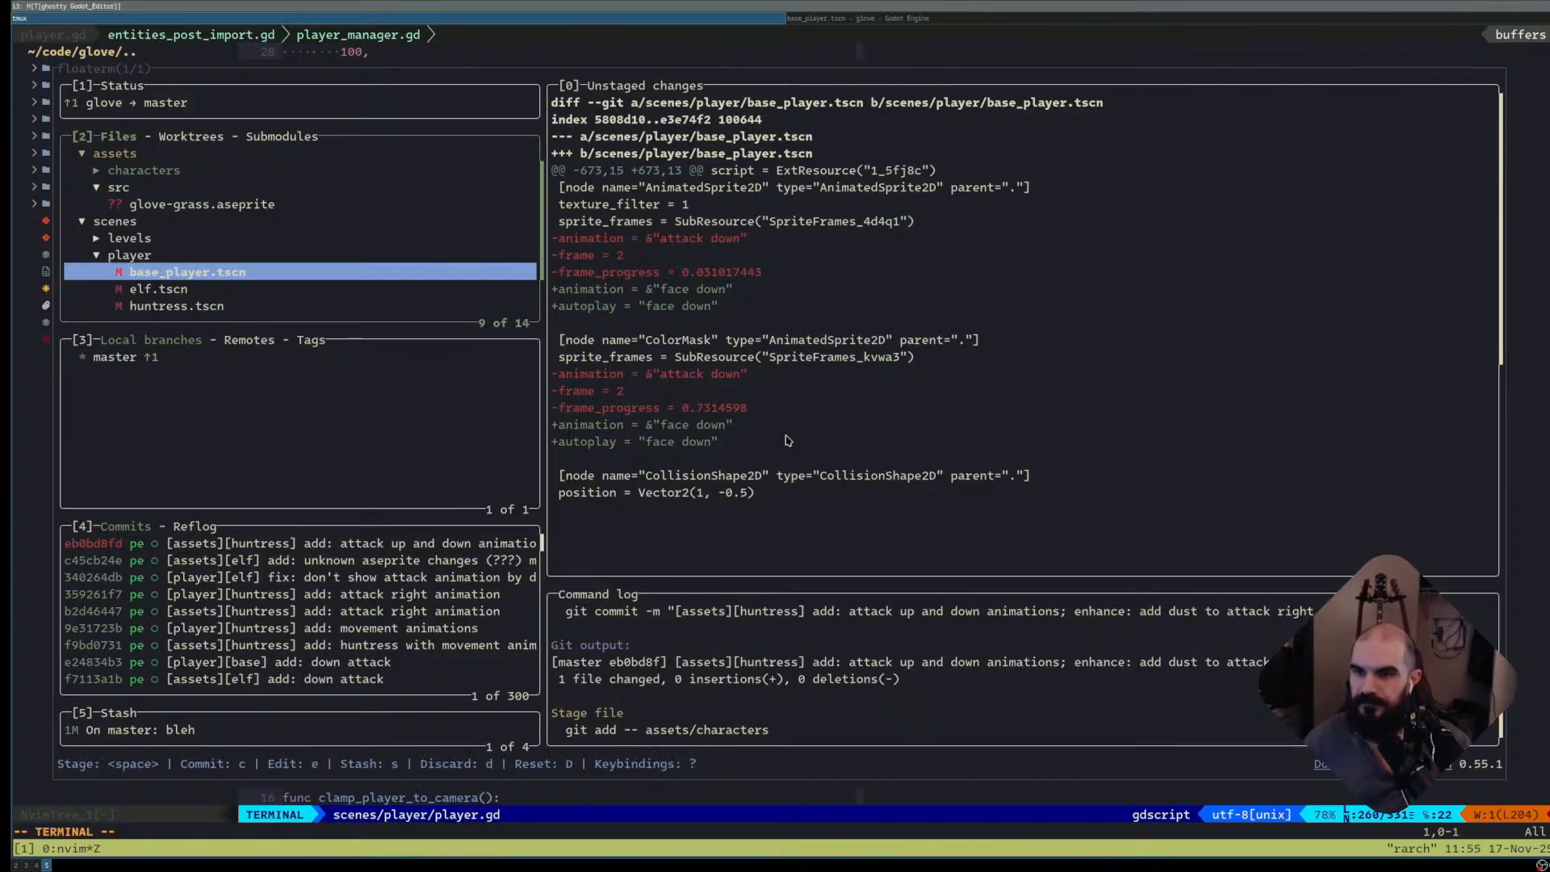
key("Down")
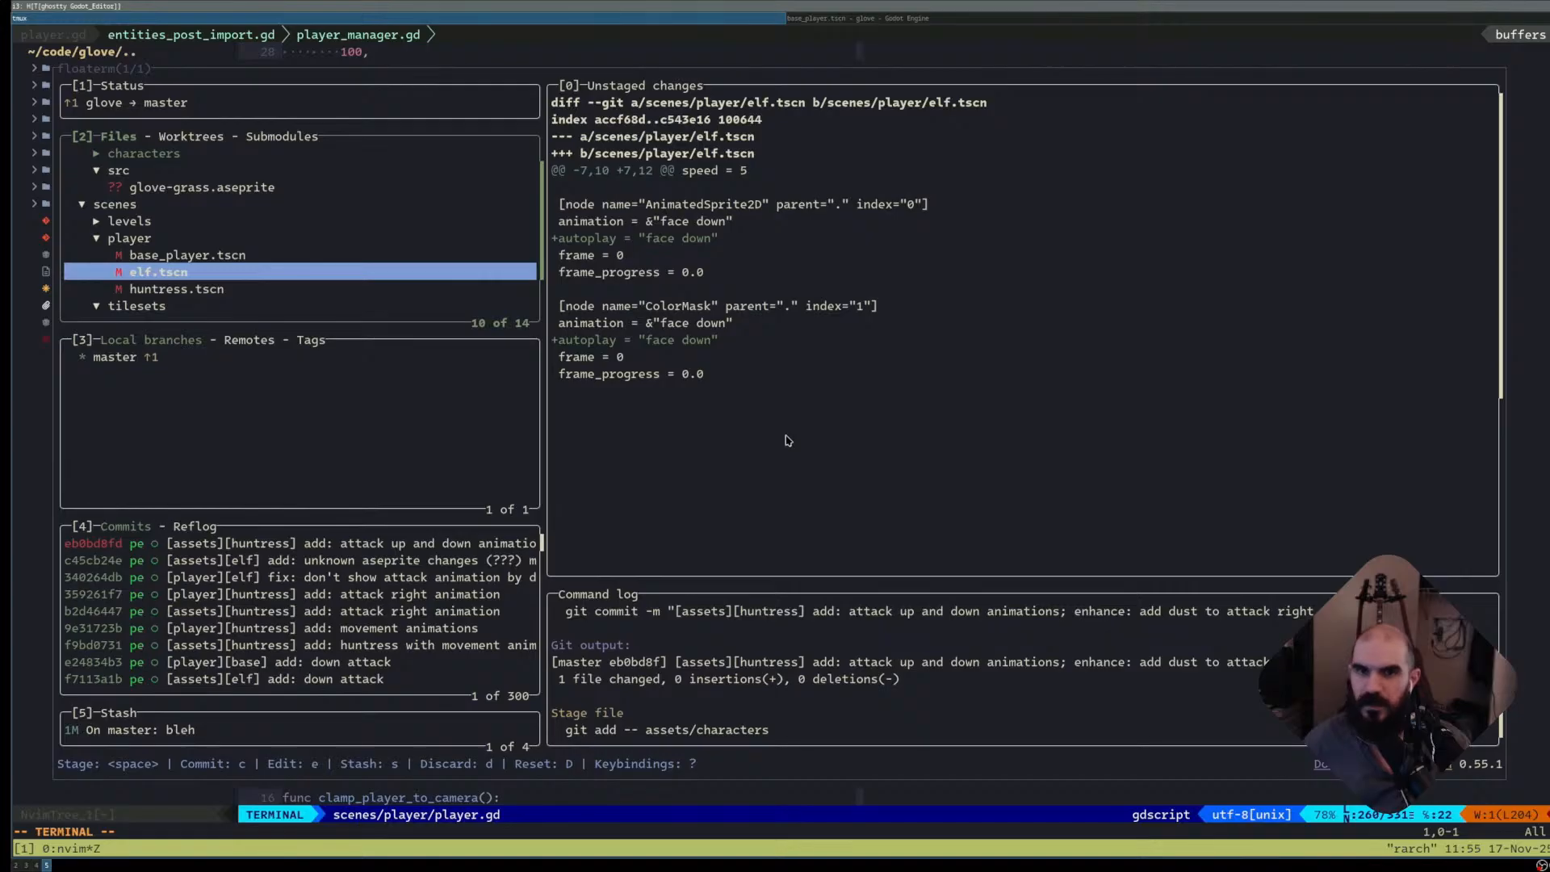
key("Up")
key("Down")
key("Down")
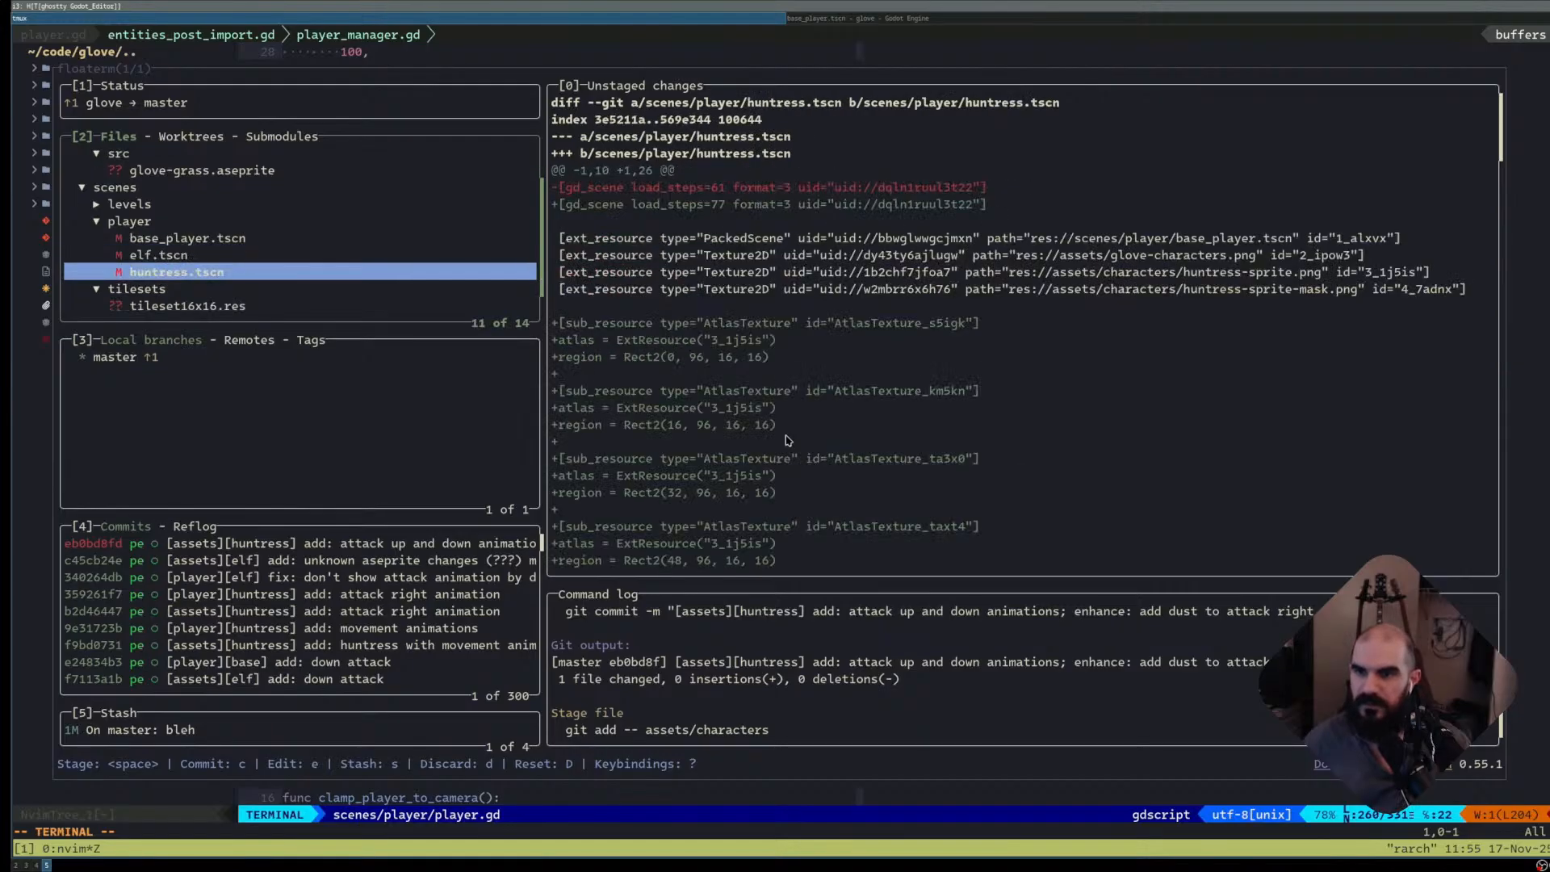
- Discard all changes in scenes/player/elf.tscn
key("Up")
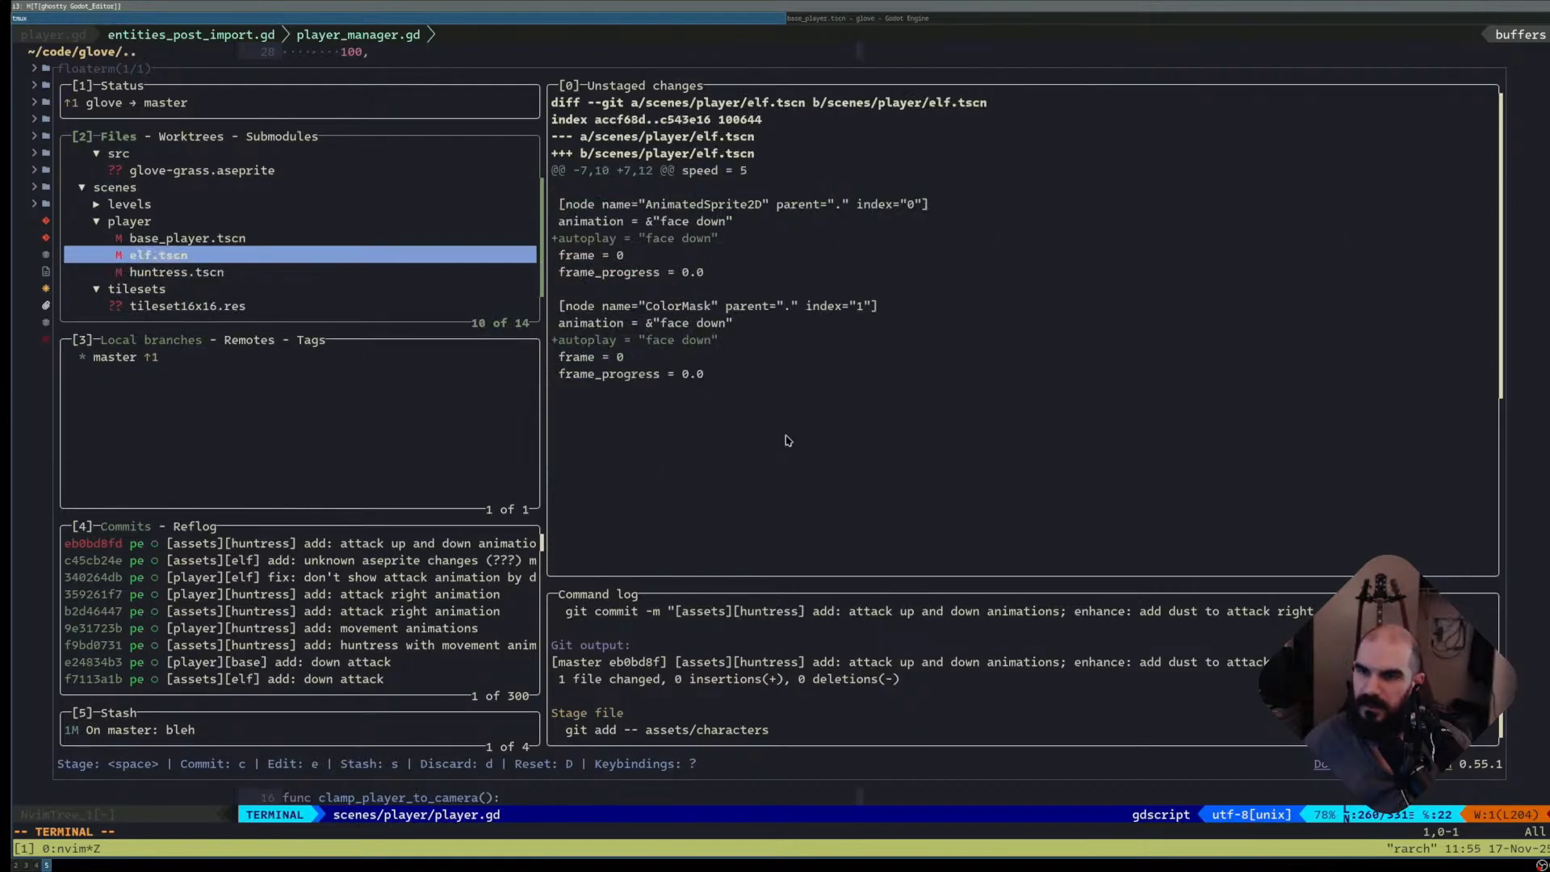
key("d")
key("Return")
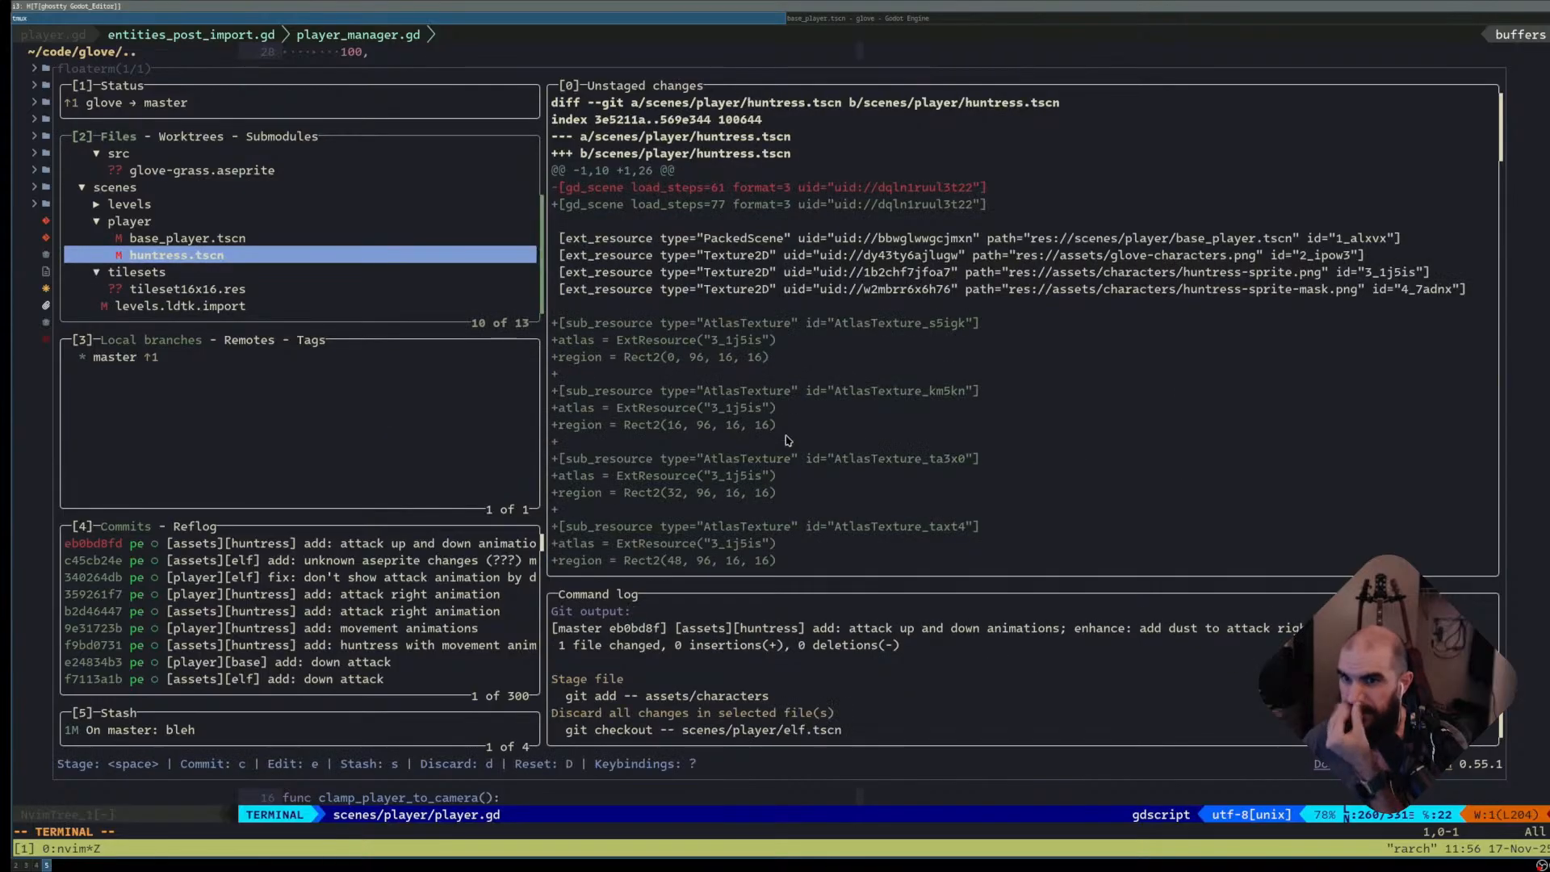
- Examine the huntress.tscn changes and return to the base_player.tscn diff
key("Down")
key("Up")
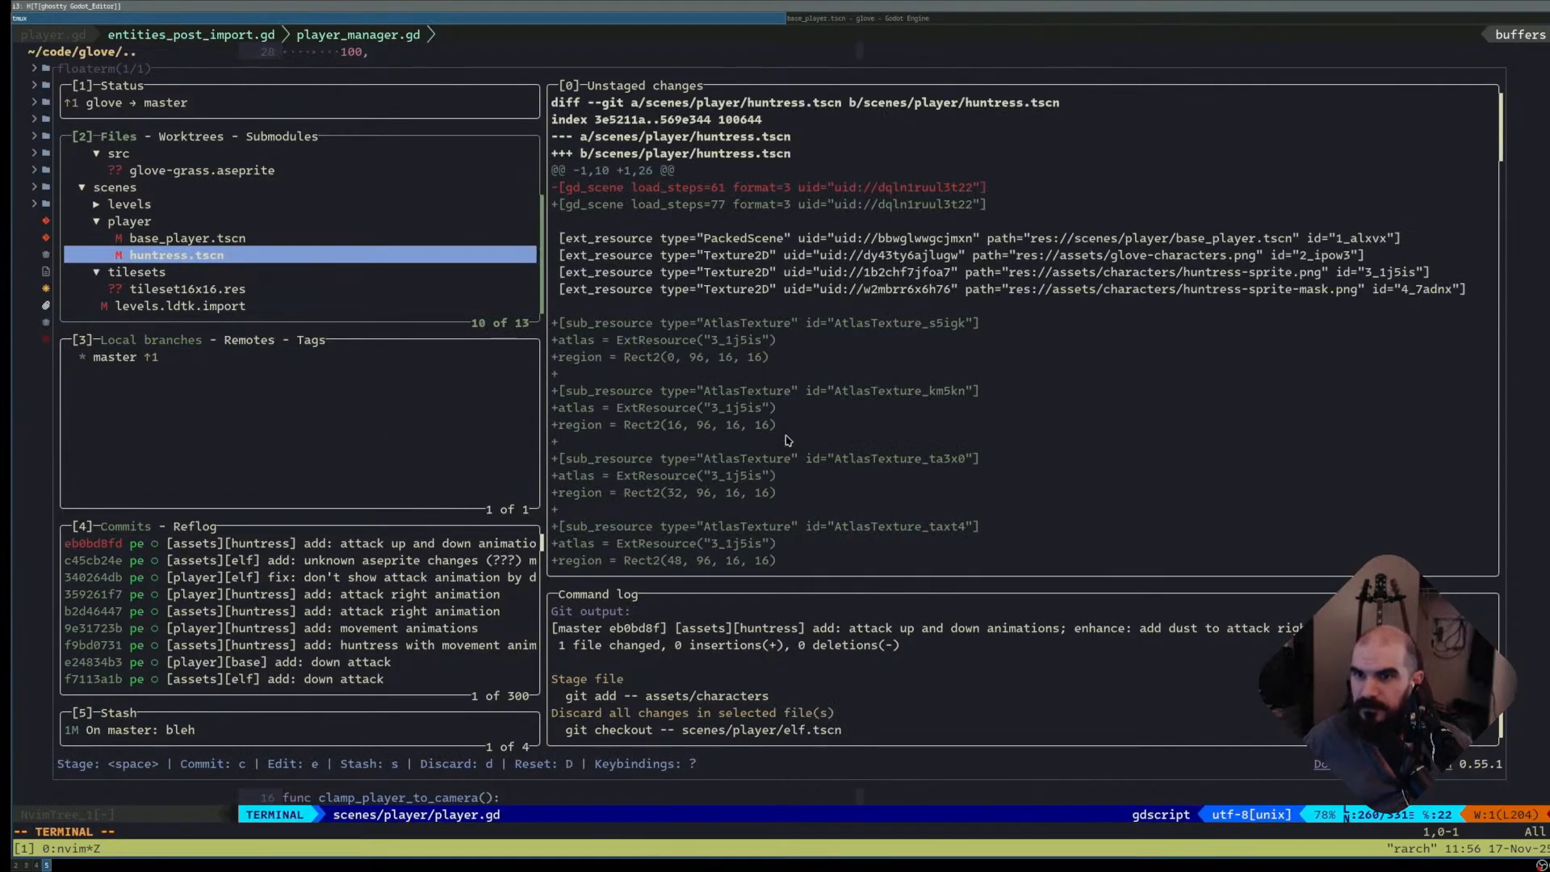
key("Return")
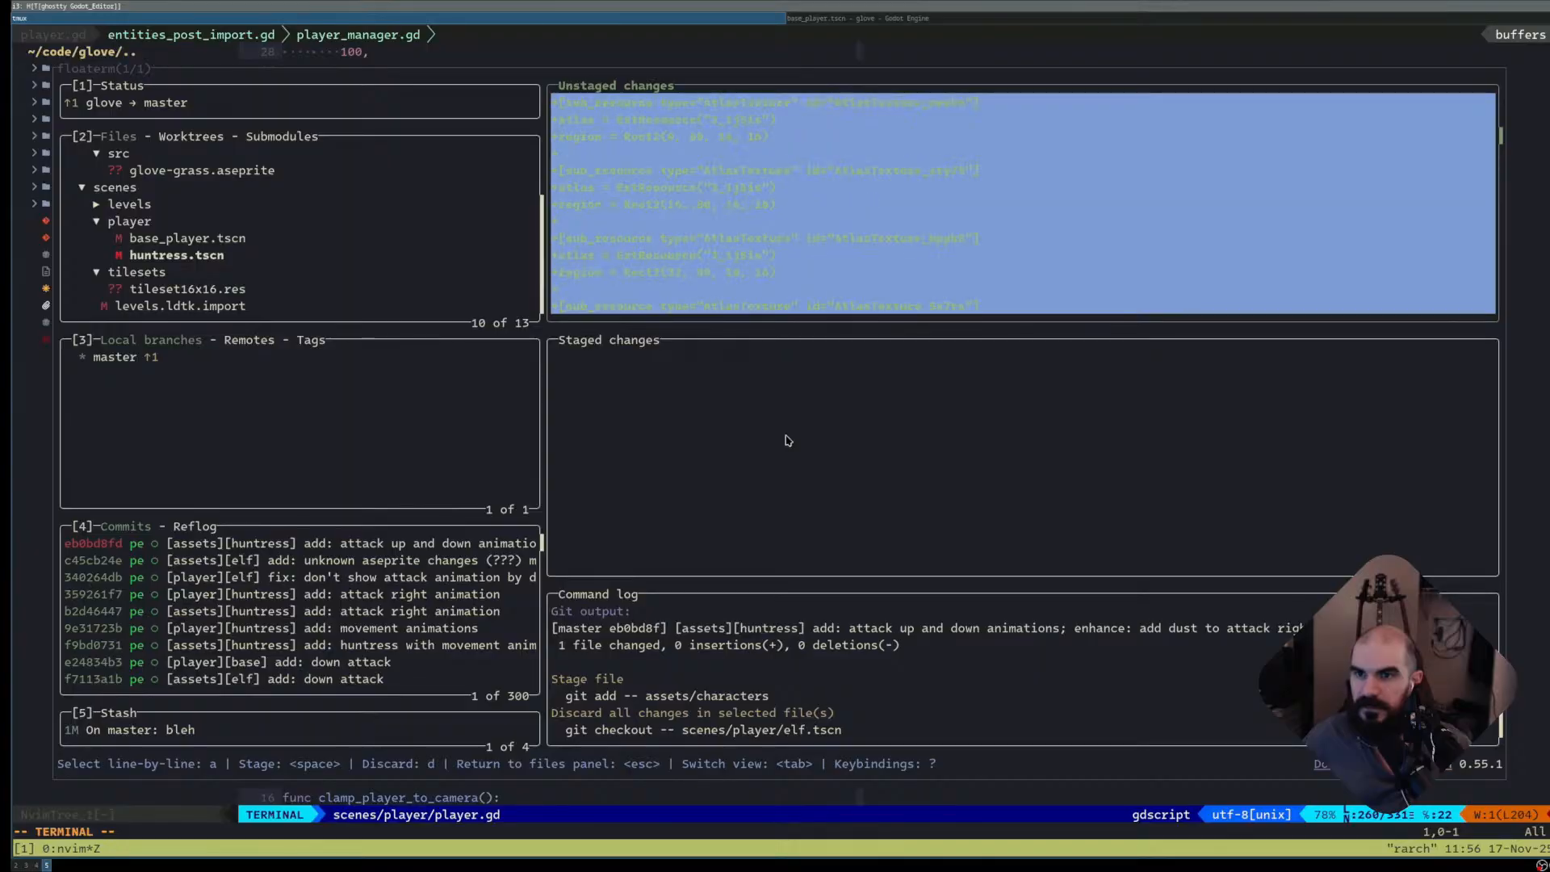
key("Escape")
key("Up")
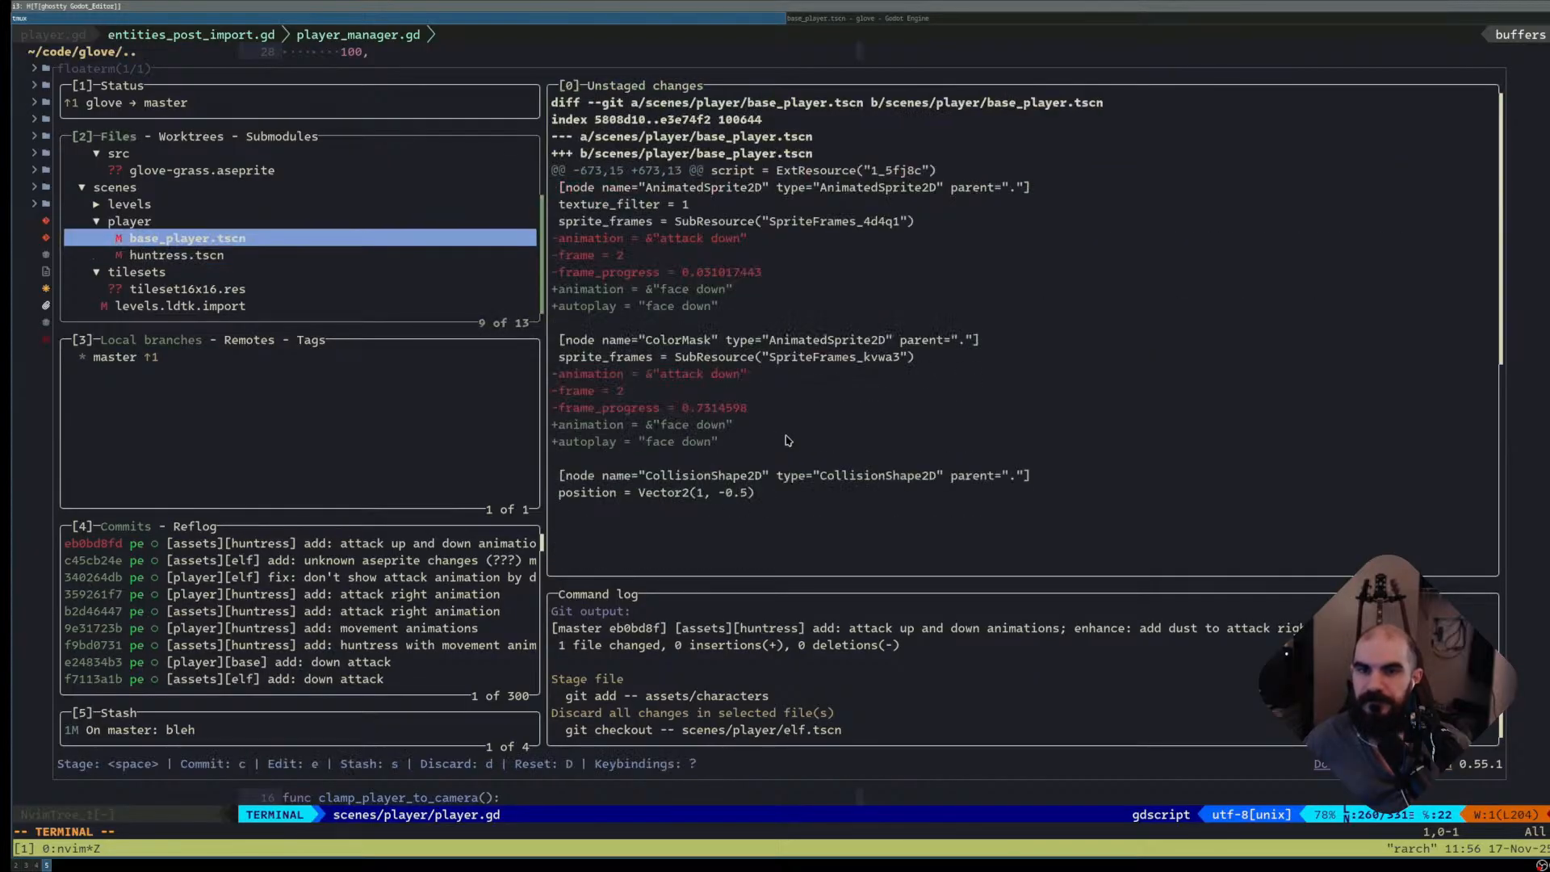
- Stage base_player.tscn and start a commit with the summary "[player][base] enhance: auto play down animation to avoid"
key("space")
type("c[")
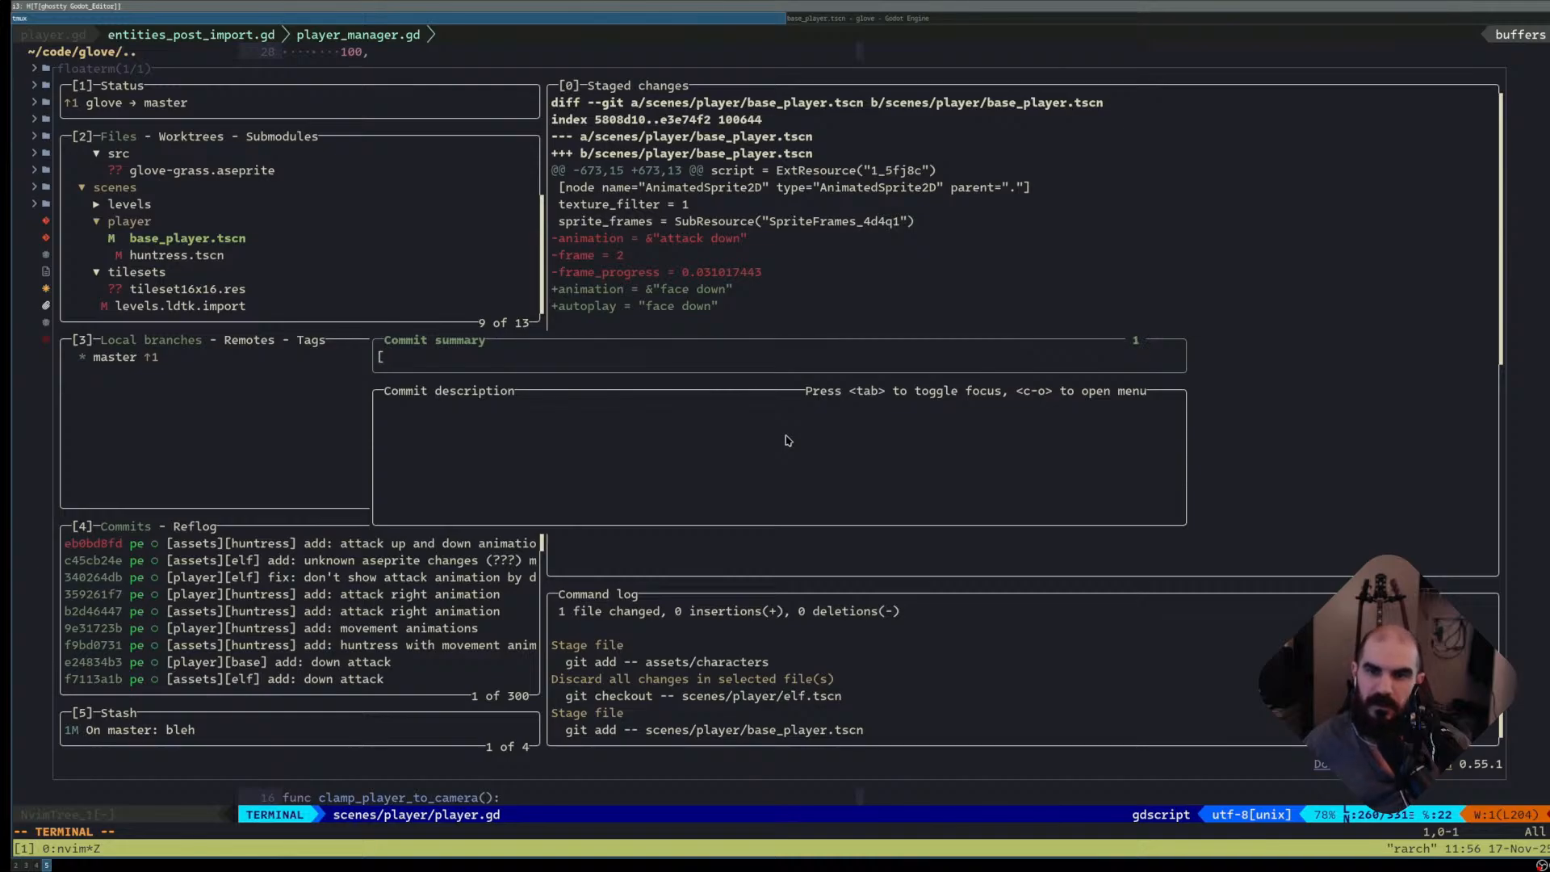
type("player")
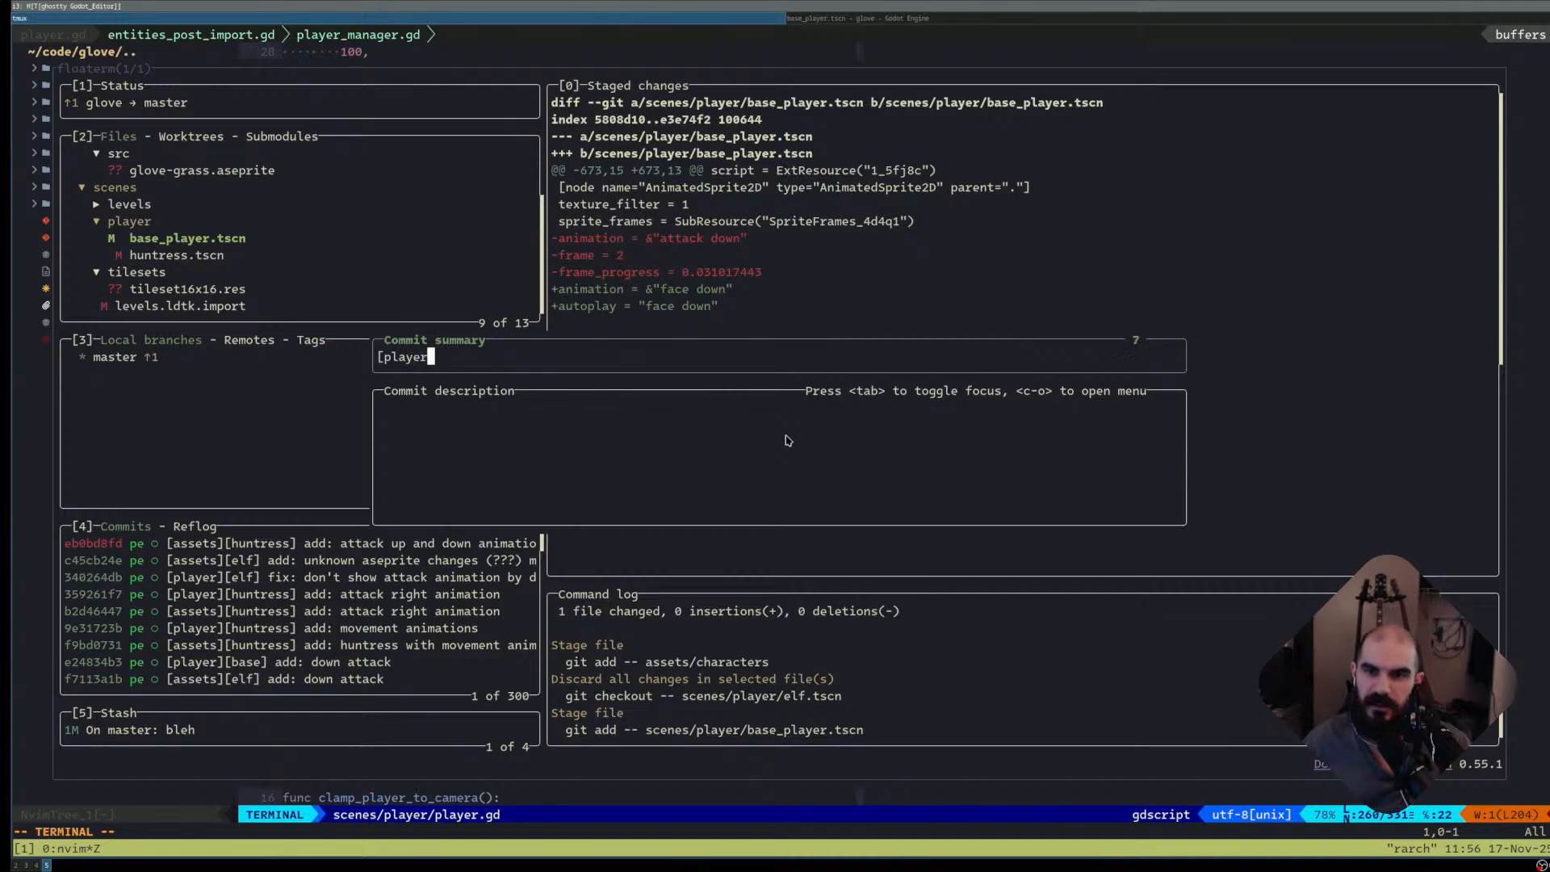
type("][base] en")
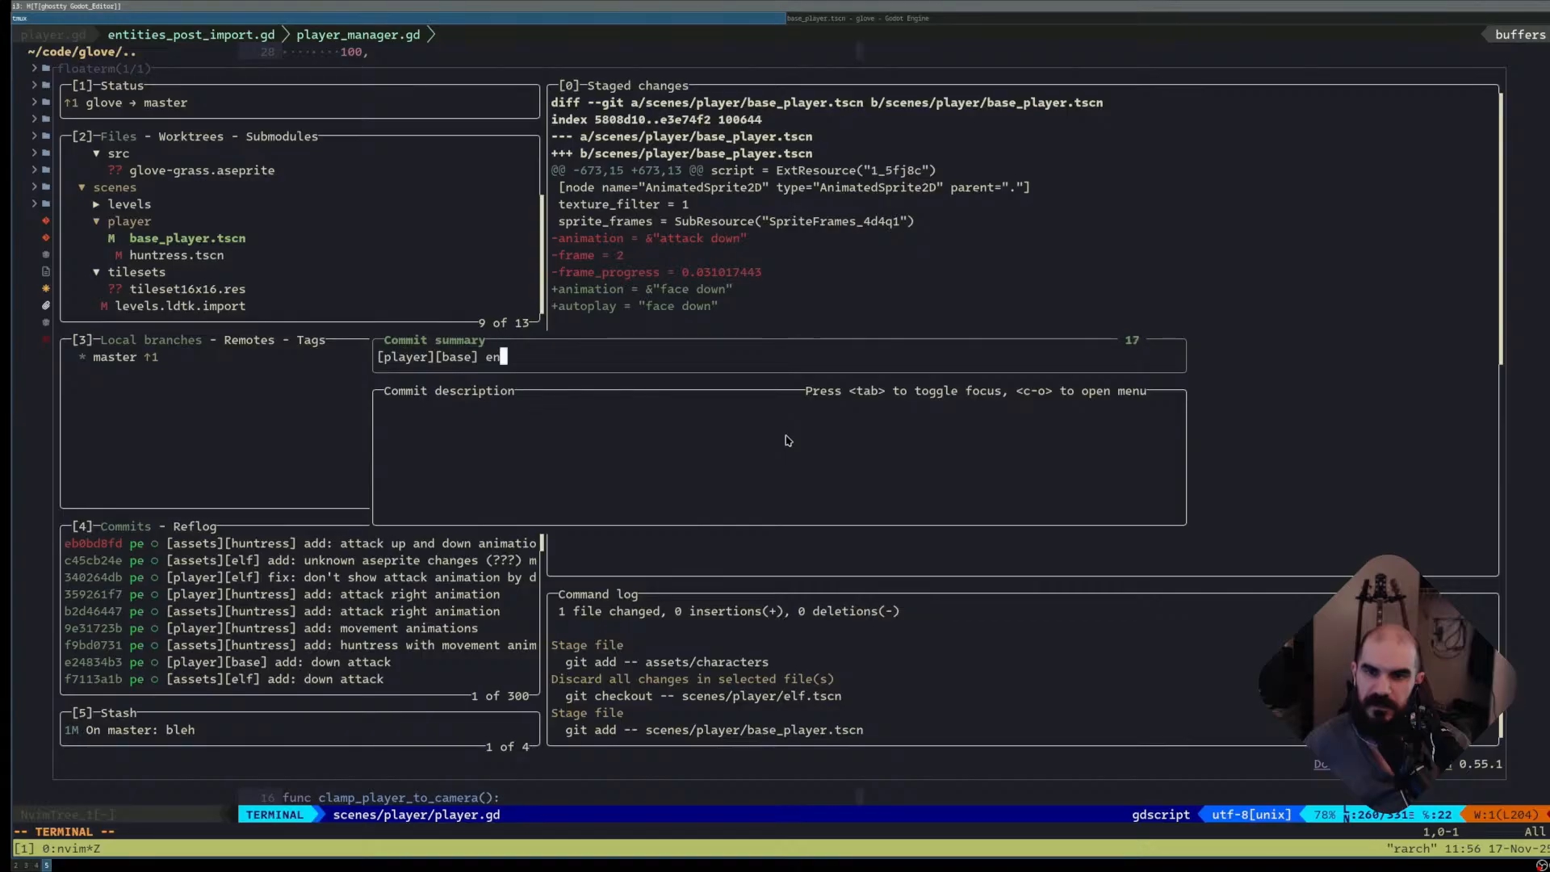
type("hance: auto pla")
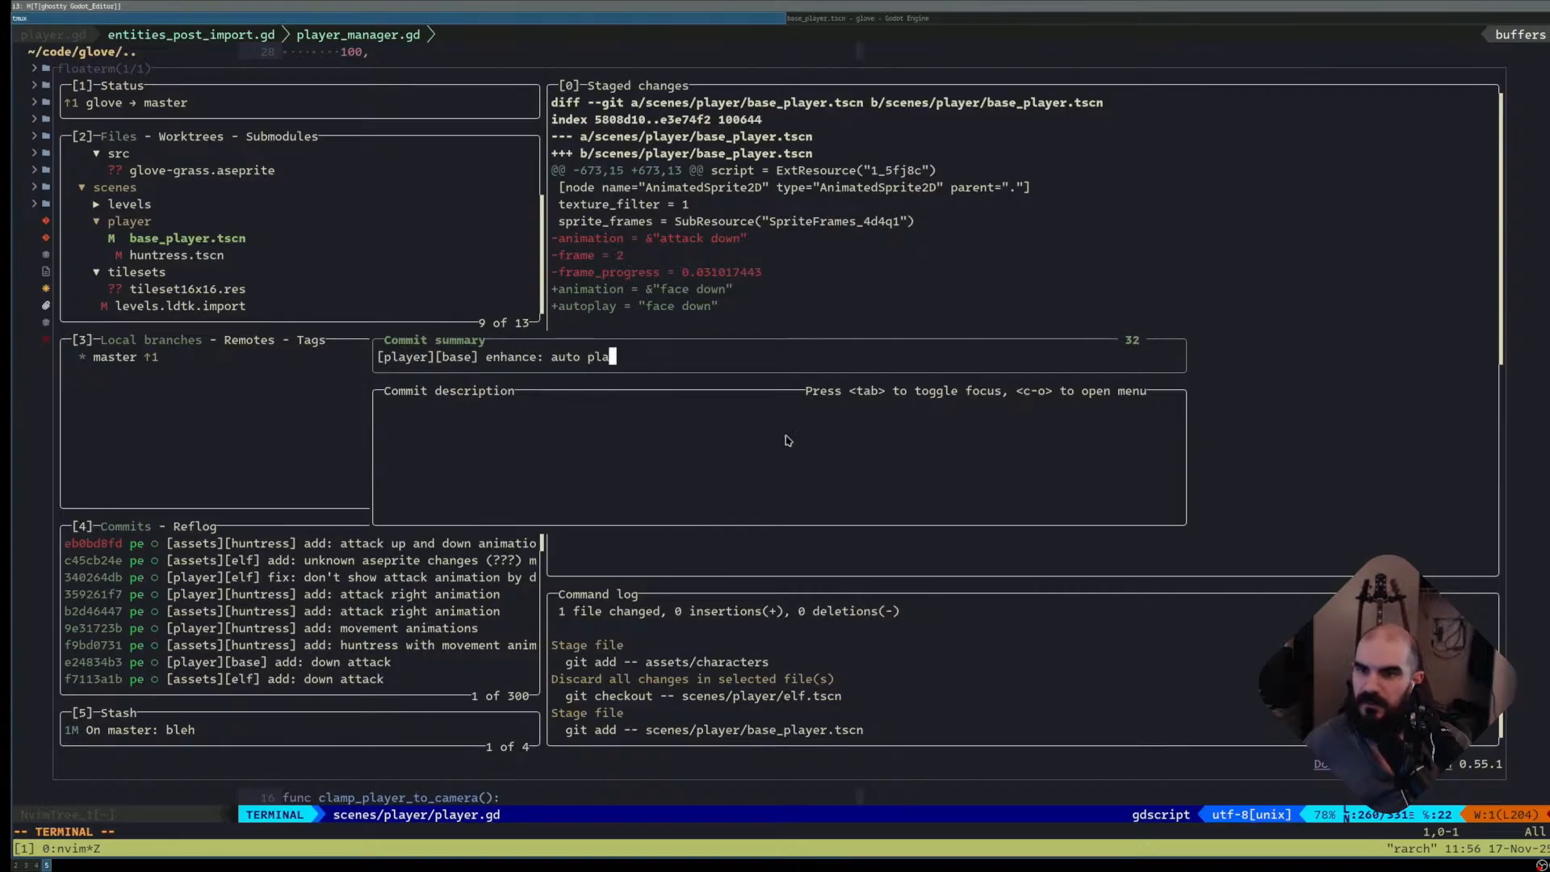
type("y down animation to avoid")
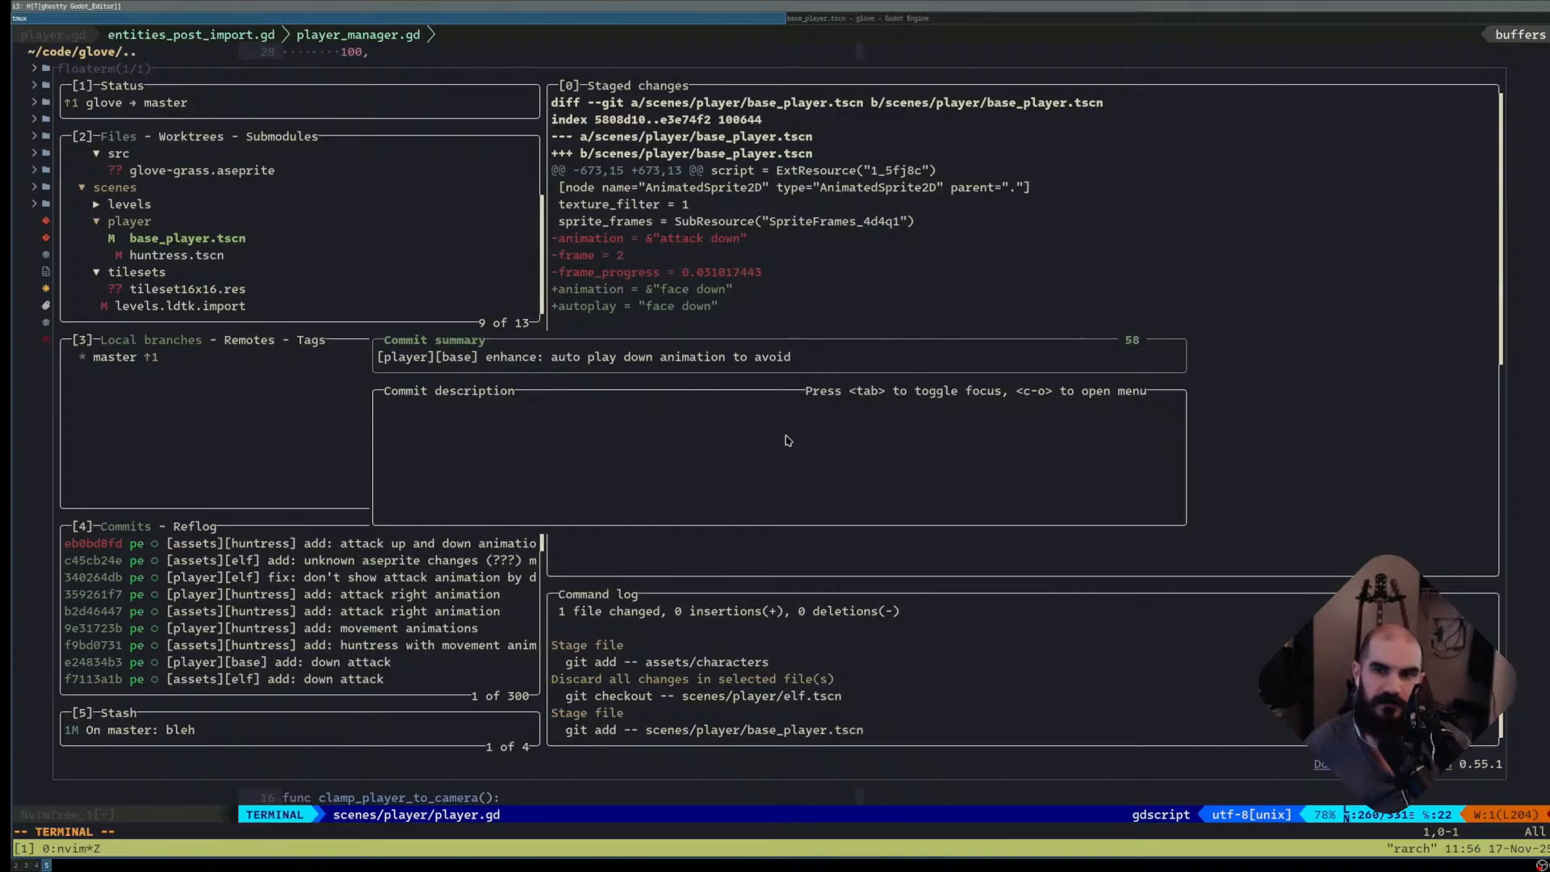
- Replace everything after "[player][base]" in the commit summary with "fix: "
key("ctrl+w")
key("ctrl+w")
key("ctrl+w")
key("ctrl+w")
key("ctrl+w")
key("ctrl+w")
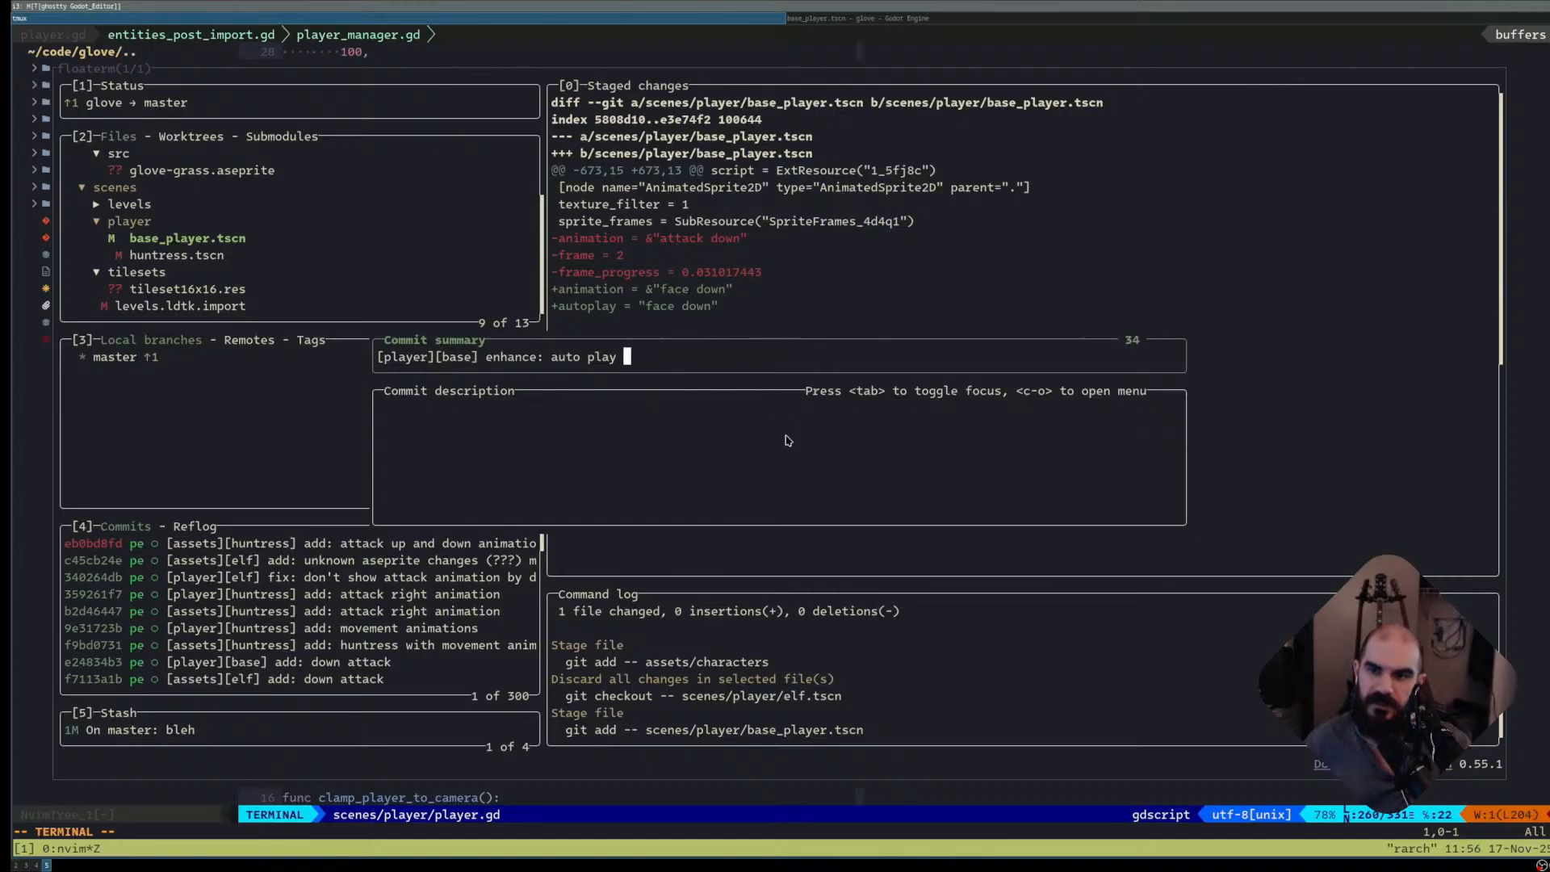
key("ctrl+w")
type("fix: ")
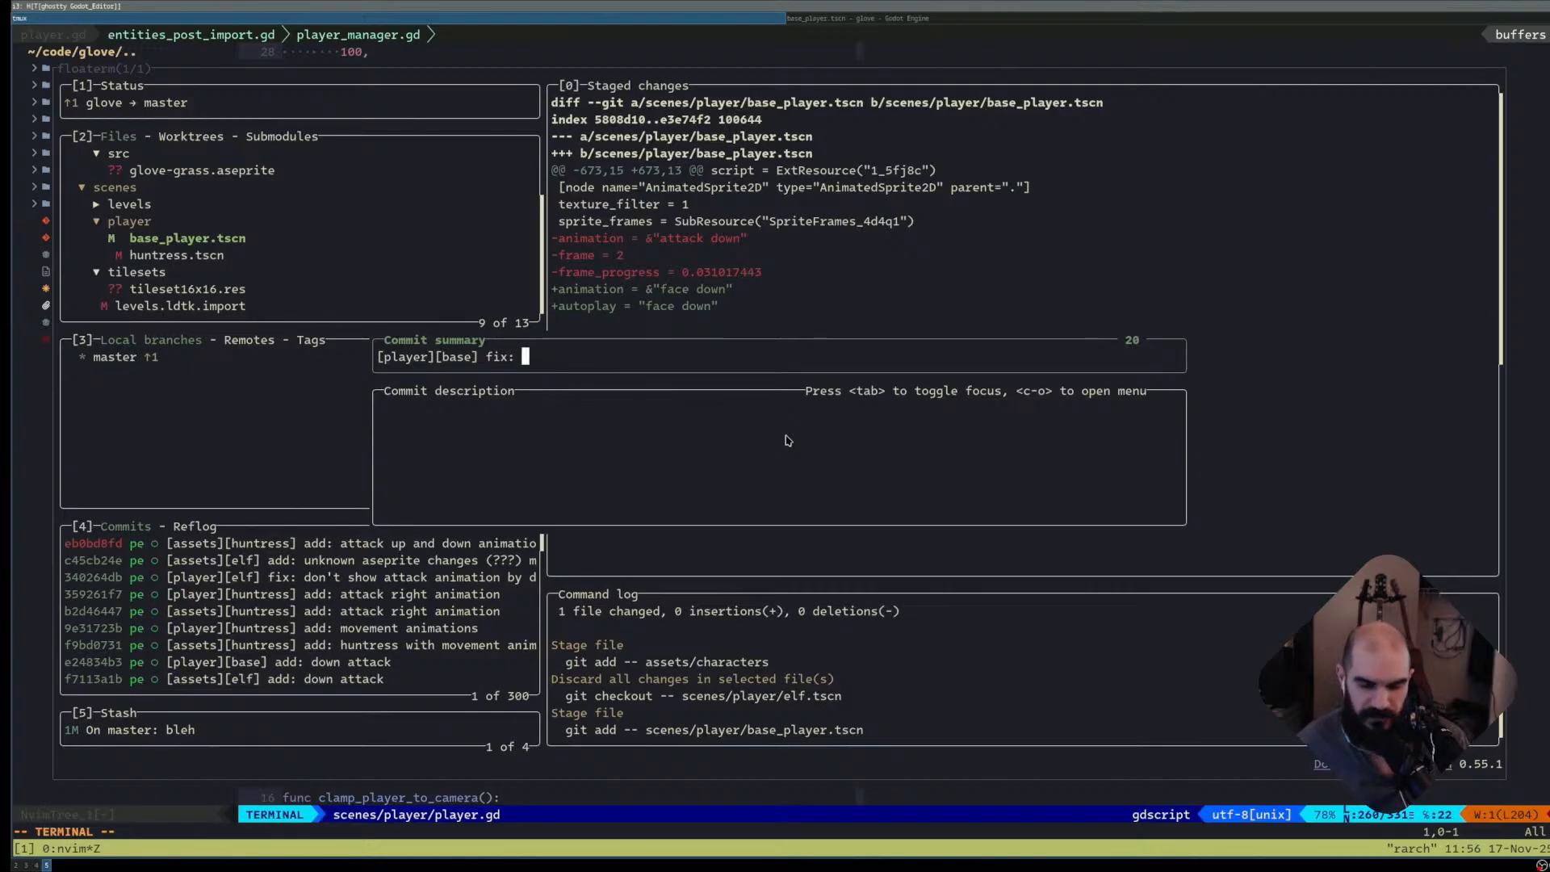
type("missing default")
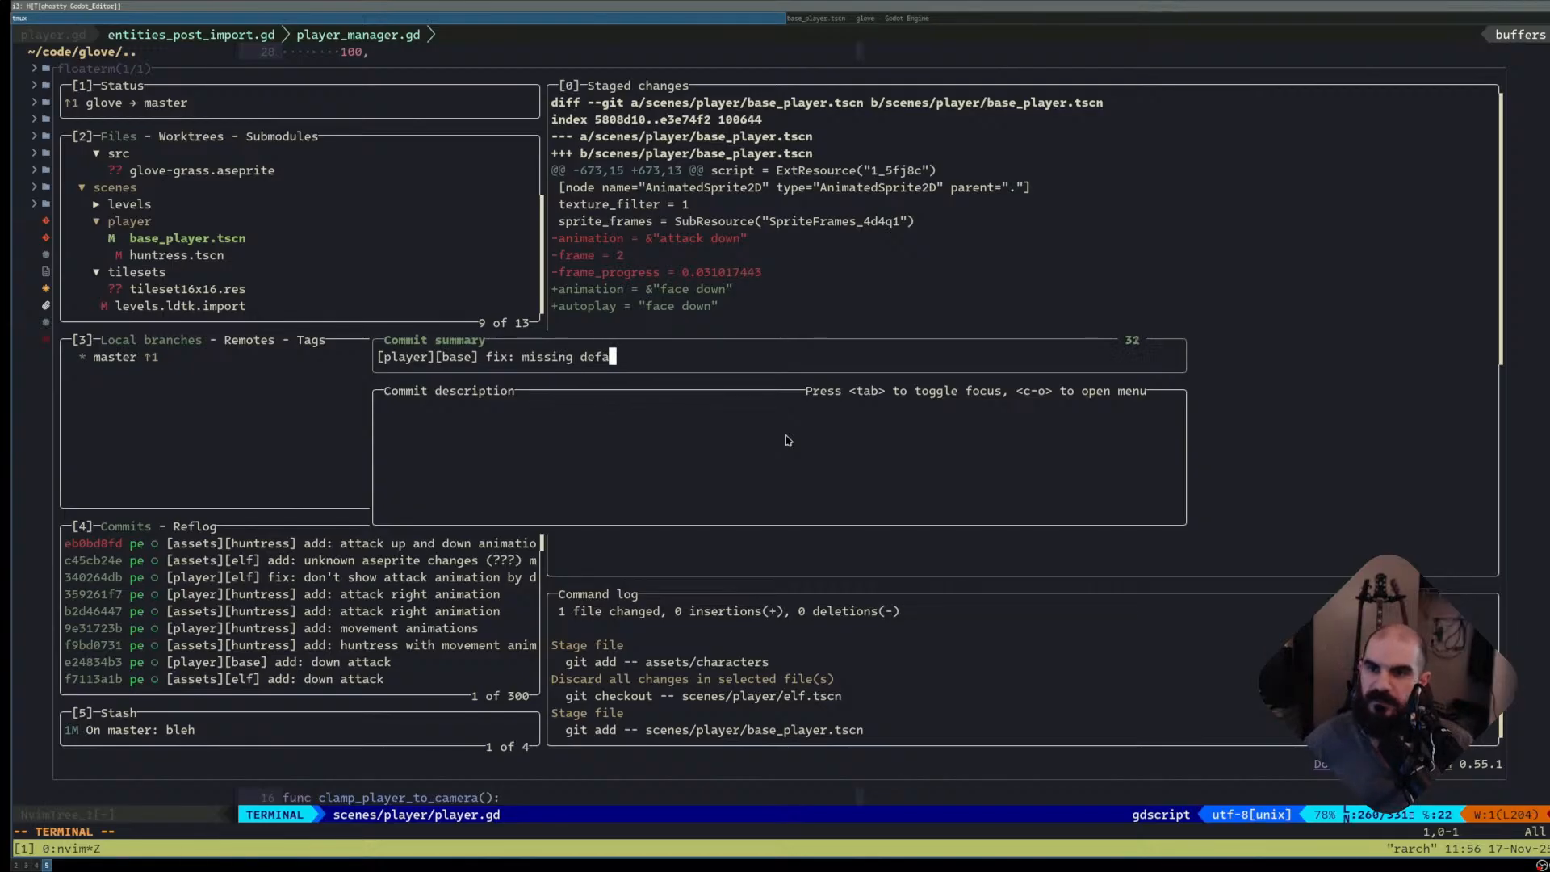
key("BackSpace")
key("BackSpace")
key("BackSpace")
key("BackSpace")
key("BackSpace")
key("BackSpace")
key("BackSpace")
key("BackSpace")
key("BackSpace")
key("BackSpace")
key("BackSpace")
key("BackSpace")
key("BackSpace")
key("BackSpace")
key("BackSpace")
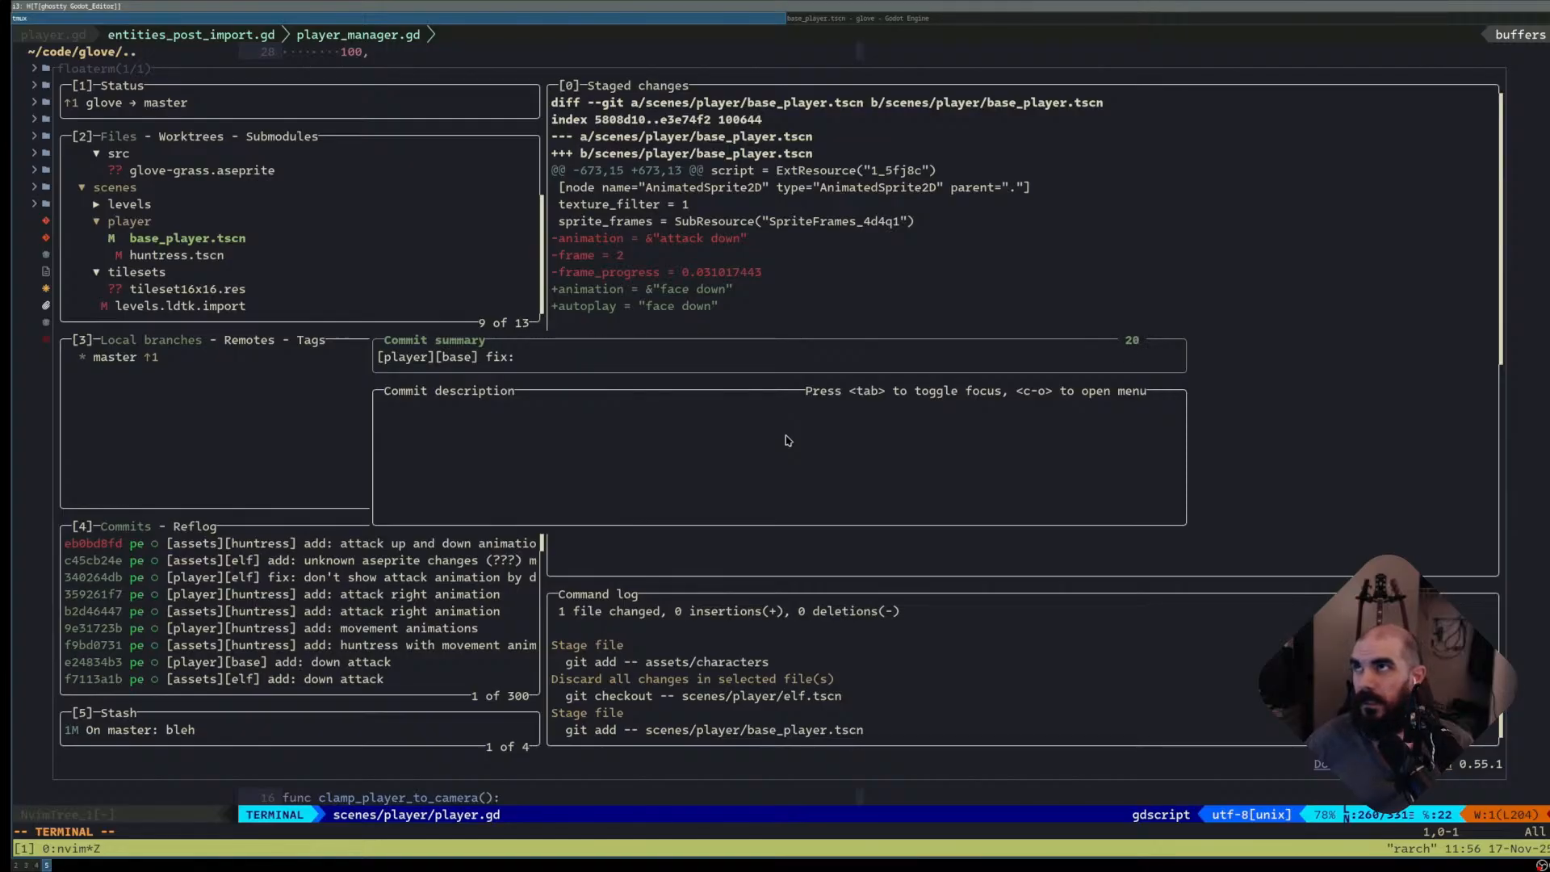
type("random s")
key("BackSpace")
key("BackSpace")
key("BackSpace")
key("BackSpace")
key("BackSpace")
key("BackSpace")
key("BackSpace")
key("BackSpace")
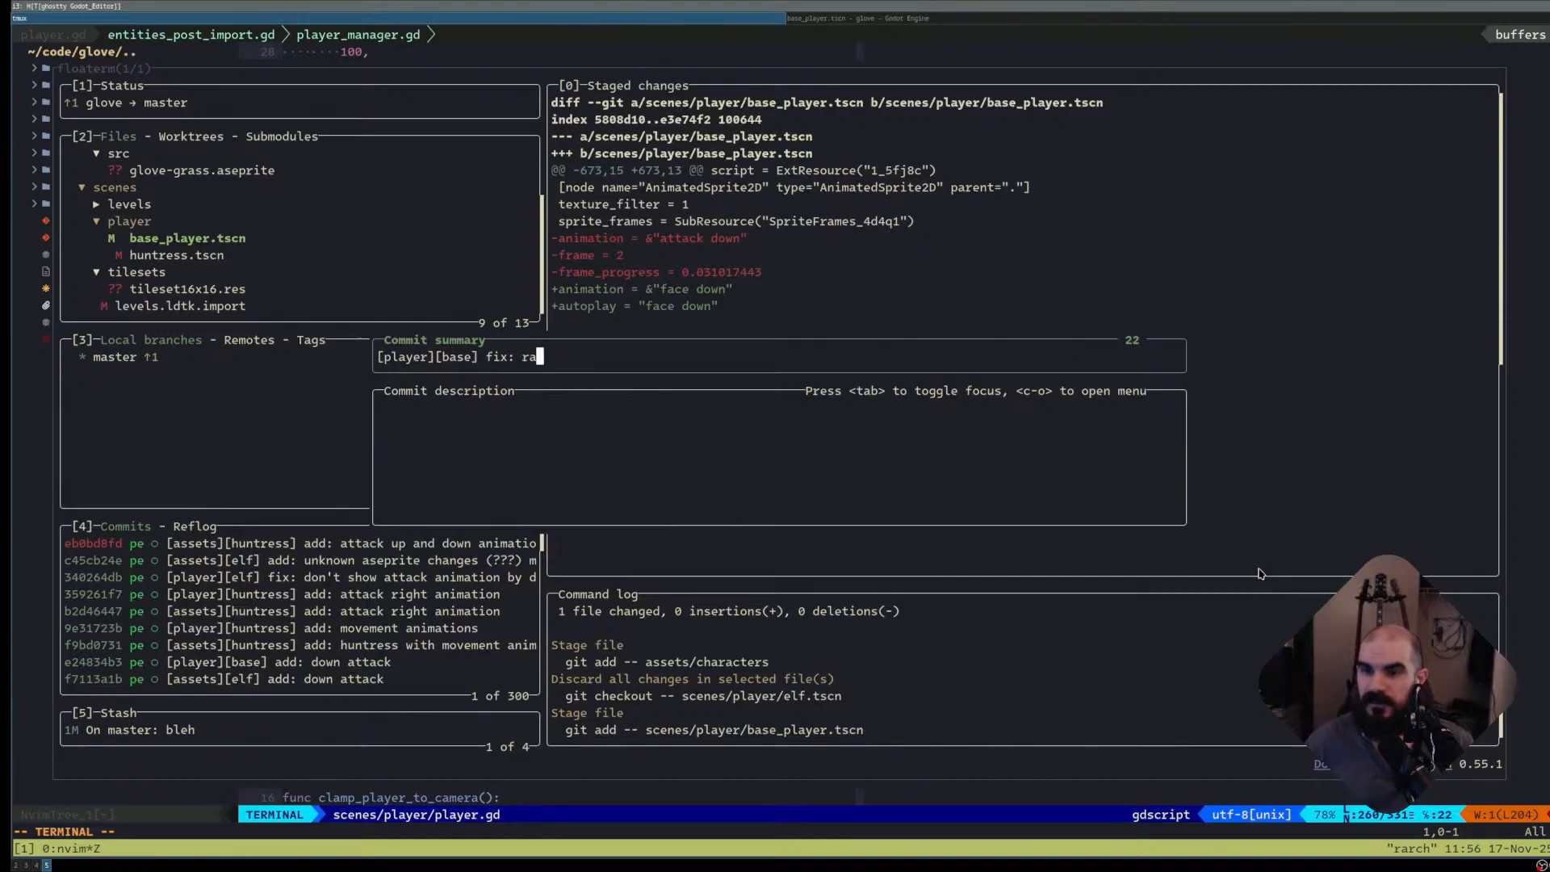
- Extend the commit summary to read "[player][base] fix: set default animation for spawn consistency"
type("set specific")
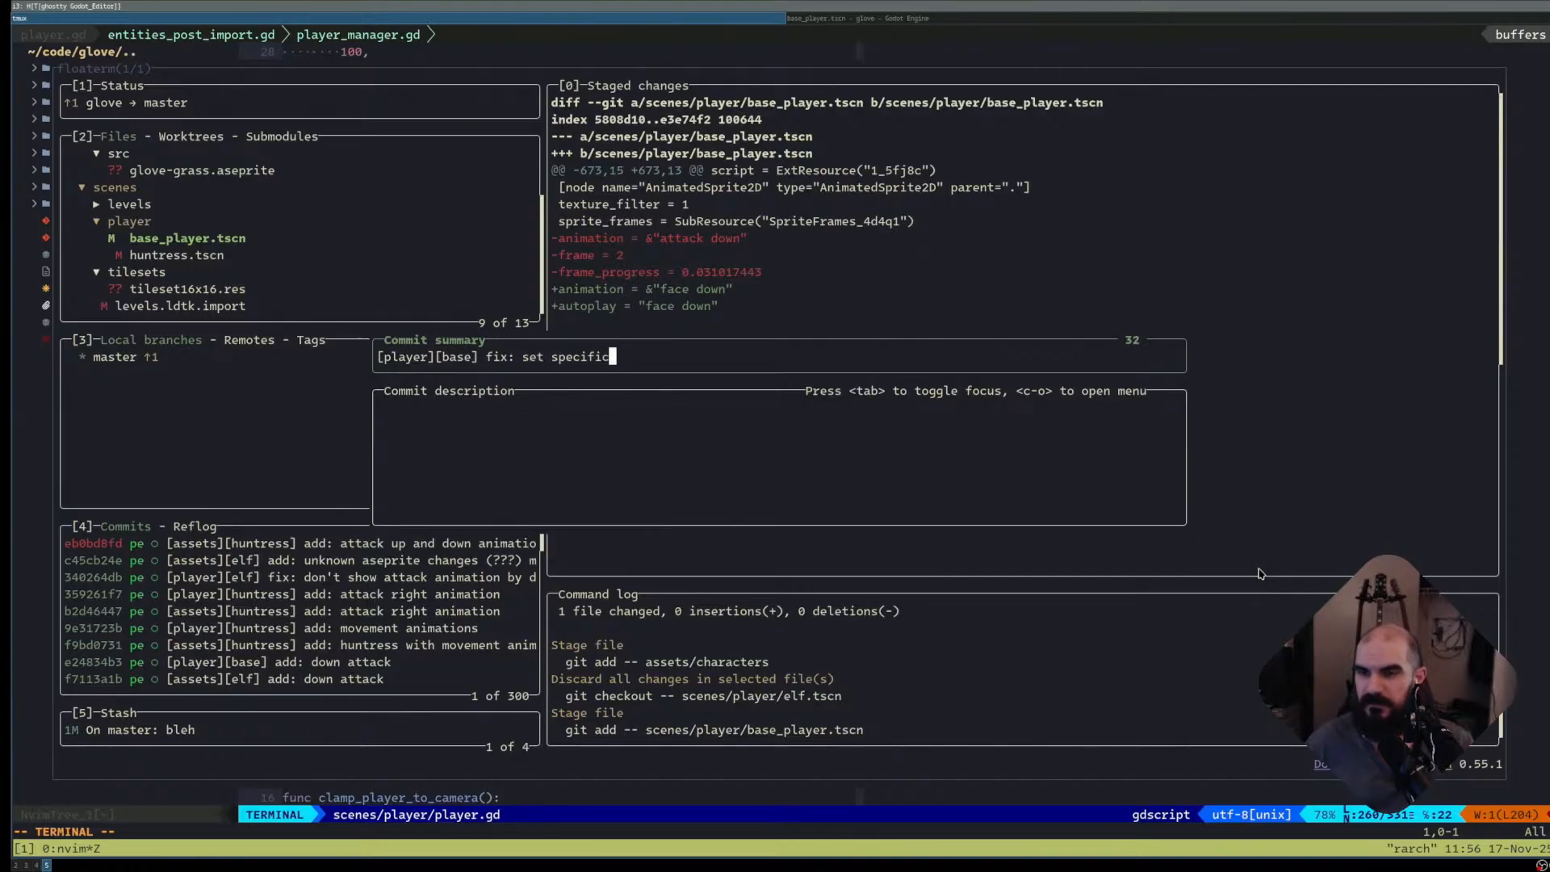
key("BackSpace")
key("BackSpace")
key("BackSpace")
key("BackSpace")
key("BackSpace")
key("BackSpace")
key("BackSpace")
key("BackSpace")
key("BackSpace")
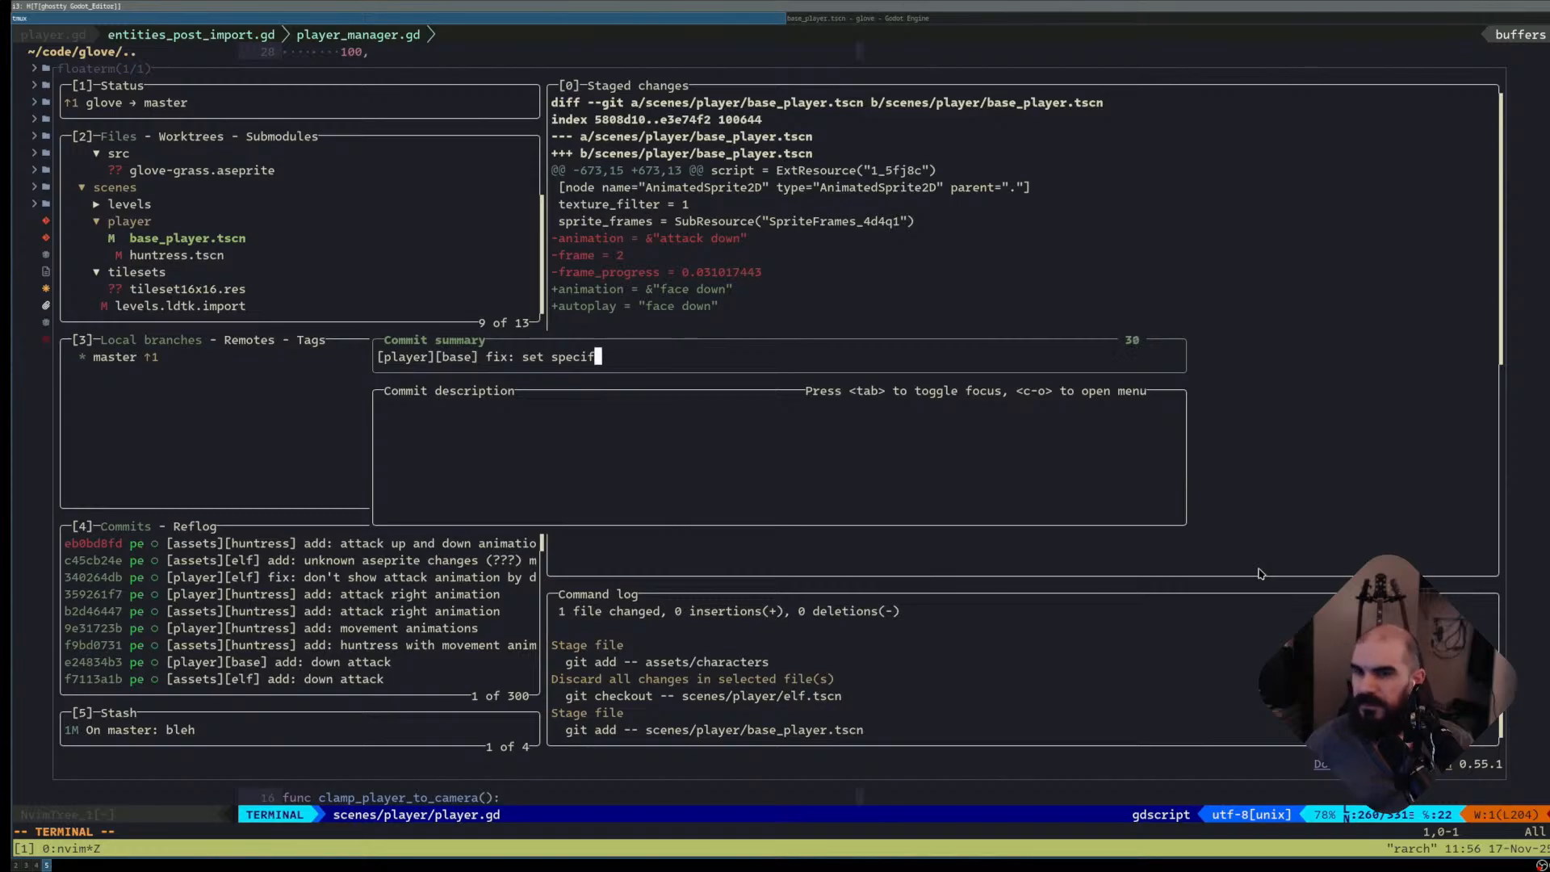
type("default ani")
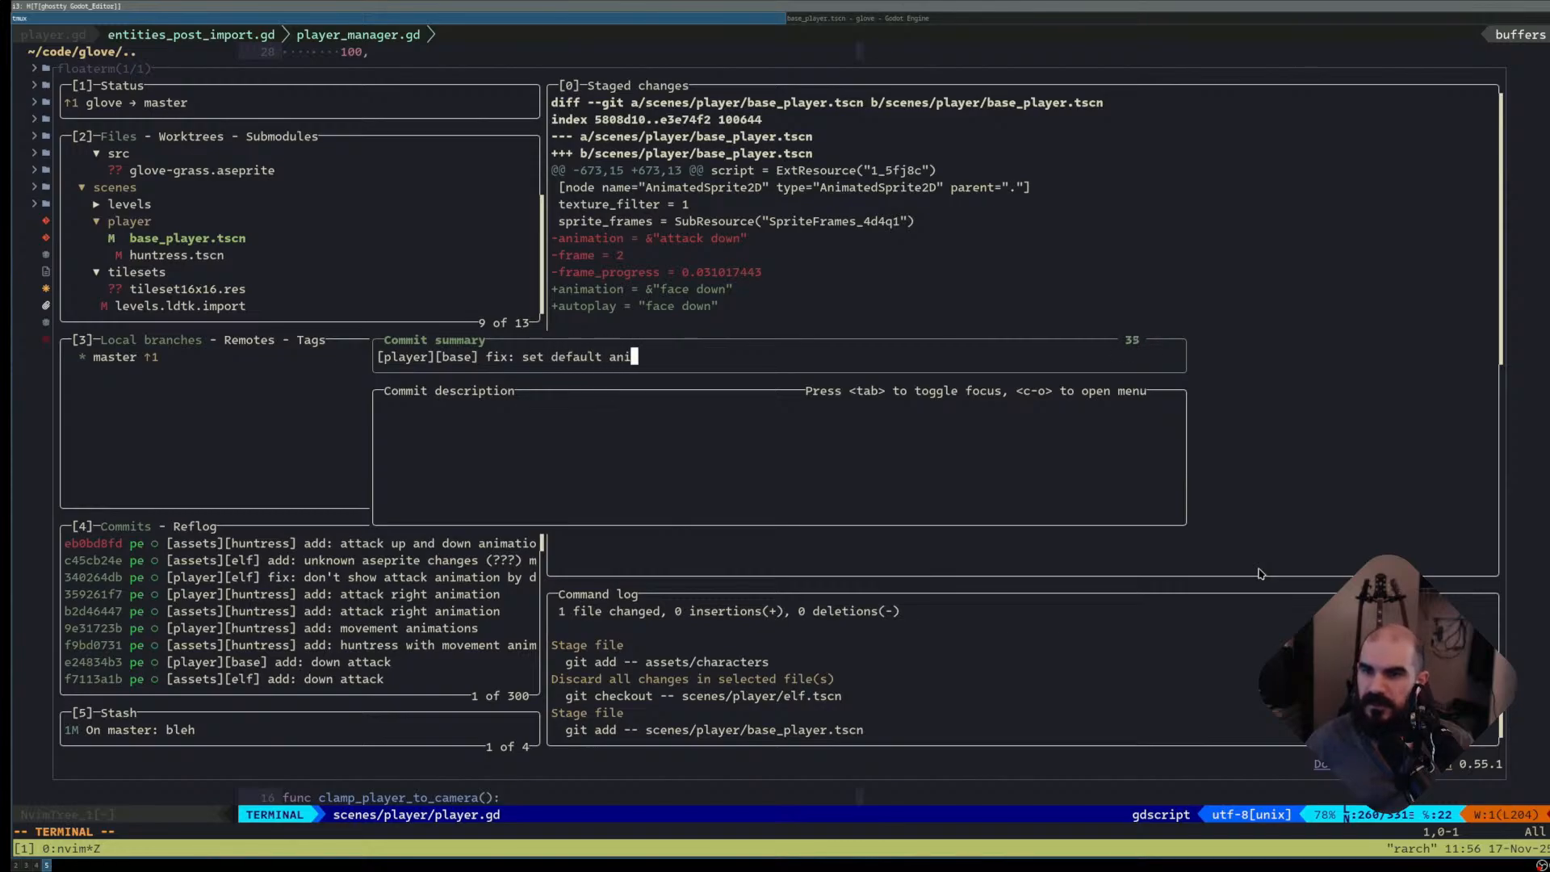
type("mation for spawn")
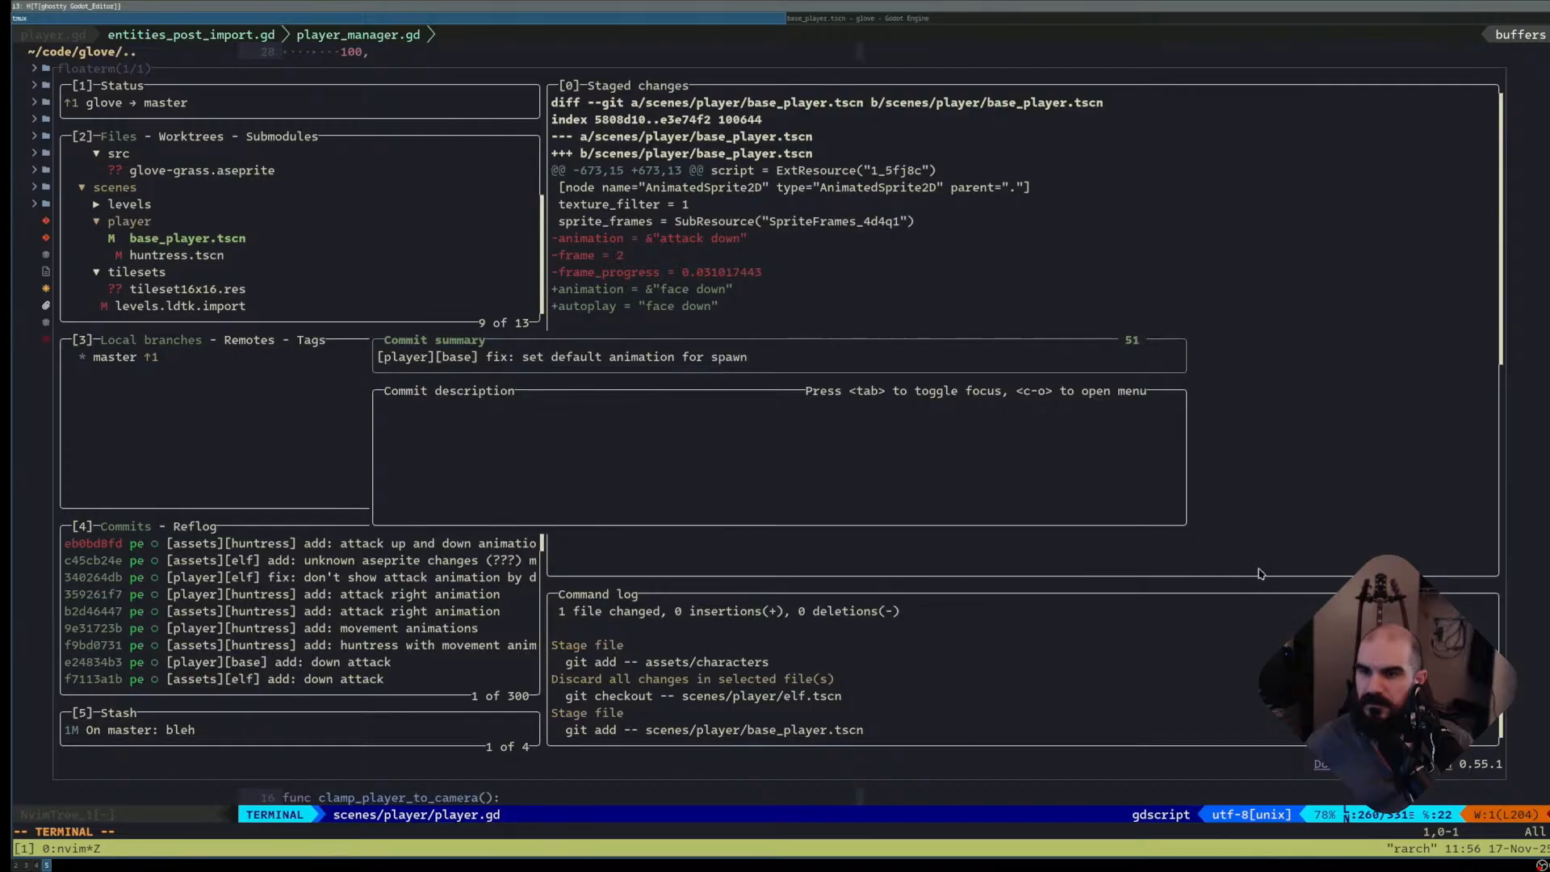
type(" consistency")
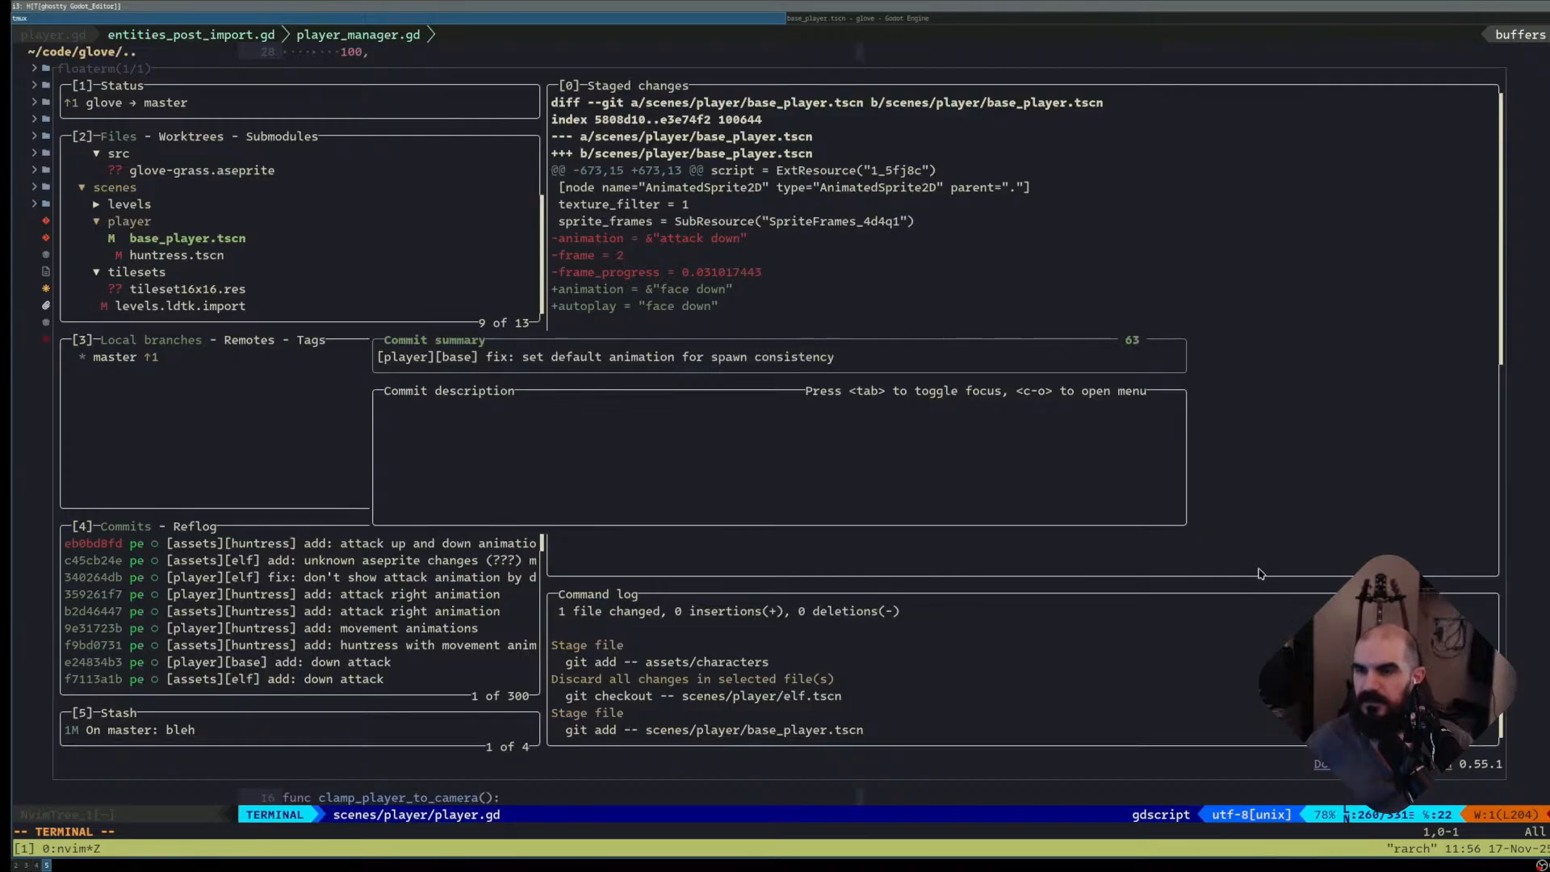
- Remove "spawn consistency" from the end of the commit summary, keeping the text up to "for"
key("BackSpace")
key("BackSpace")
key("BackSpace")
key("BackSpace")
key("BackSpace")
key("BackSpace")
key("BackSpace")
key("BackSpace")
key("BackSpace")
key("BackSpace")
key("BackSpace")
key("BackSpace")
key("BackSpace")
key("BackSpace")
key("BackSpace")
key("BackSpace")
key("BackSpace")
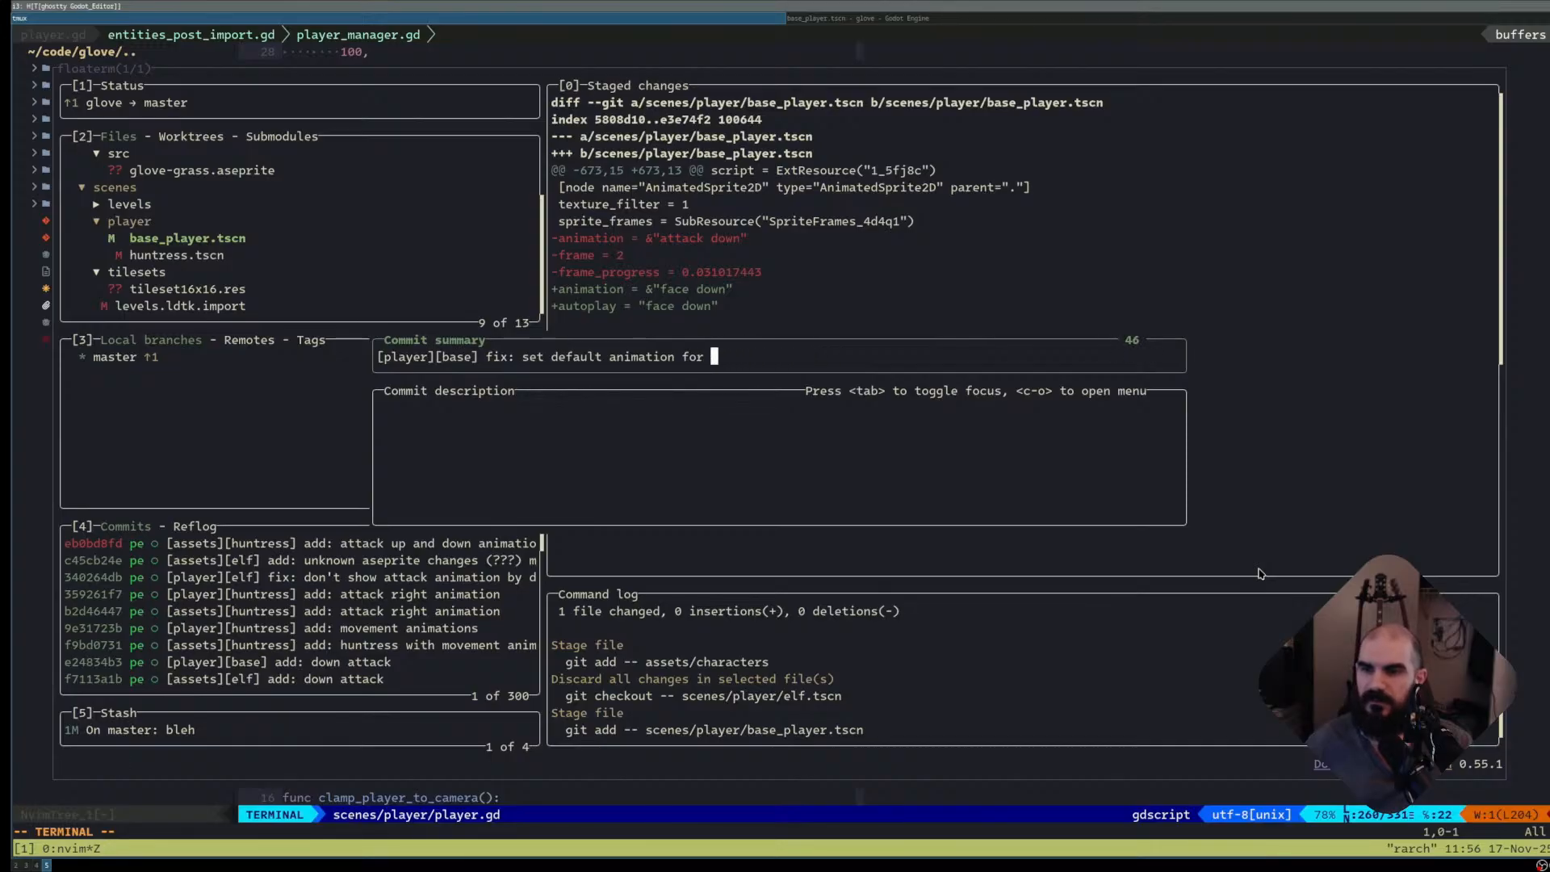
- Complete the commit summary as "[player][base] fix: set default animation for consistency at spawn" and create the commit
type("consistency at sap")
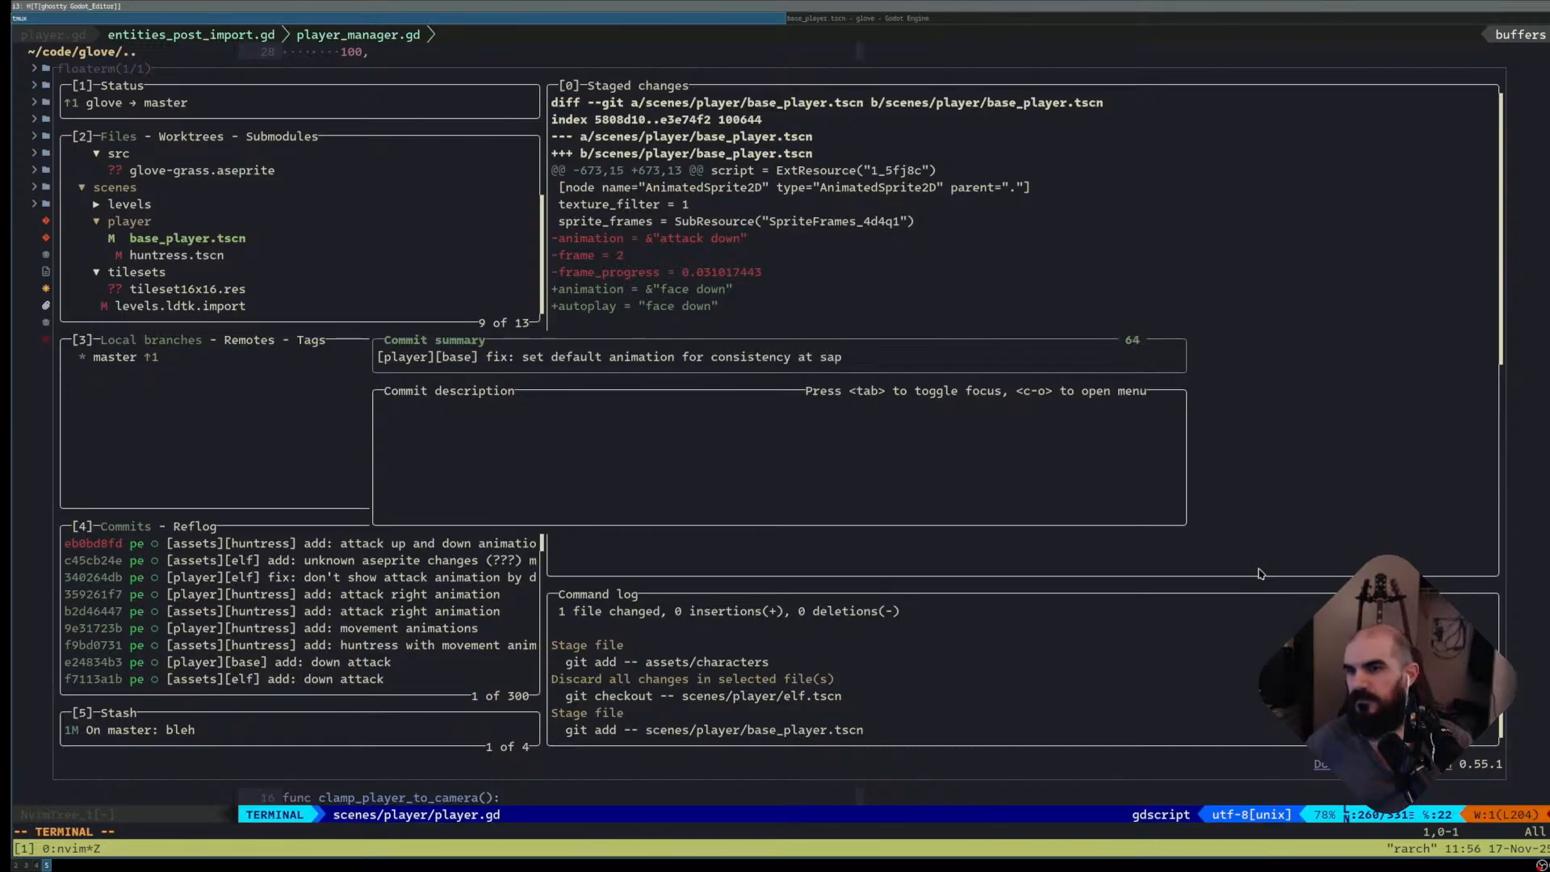
key("BackSpace")
key("BackSpace")
key("BackSpace")
type("spawn")
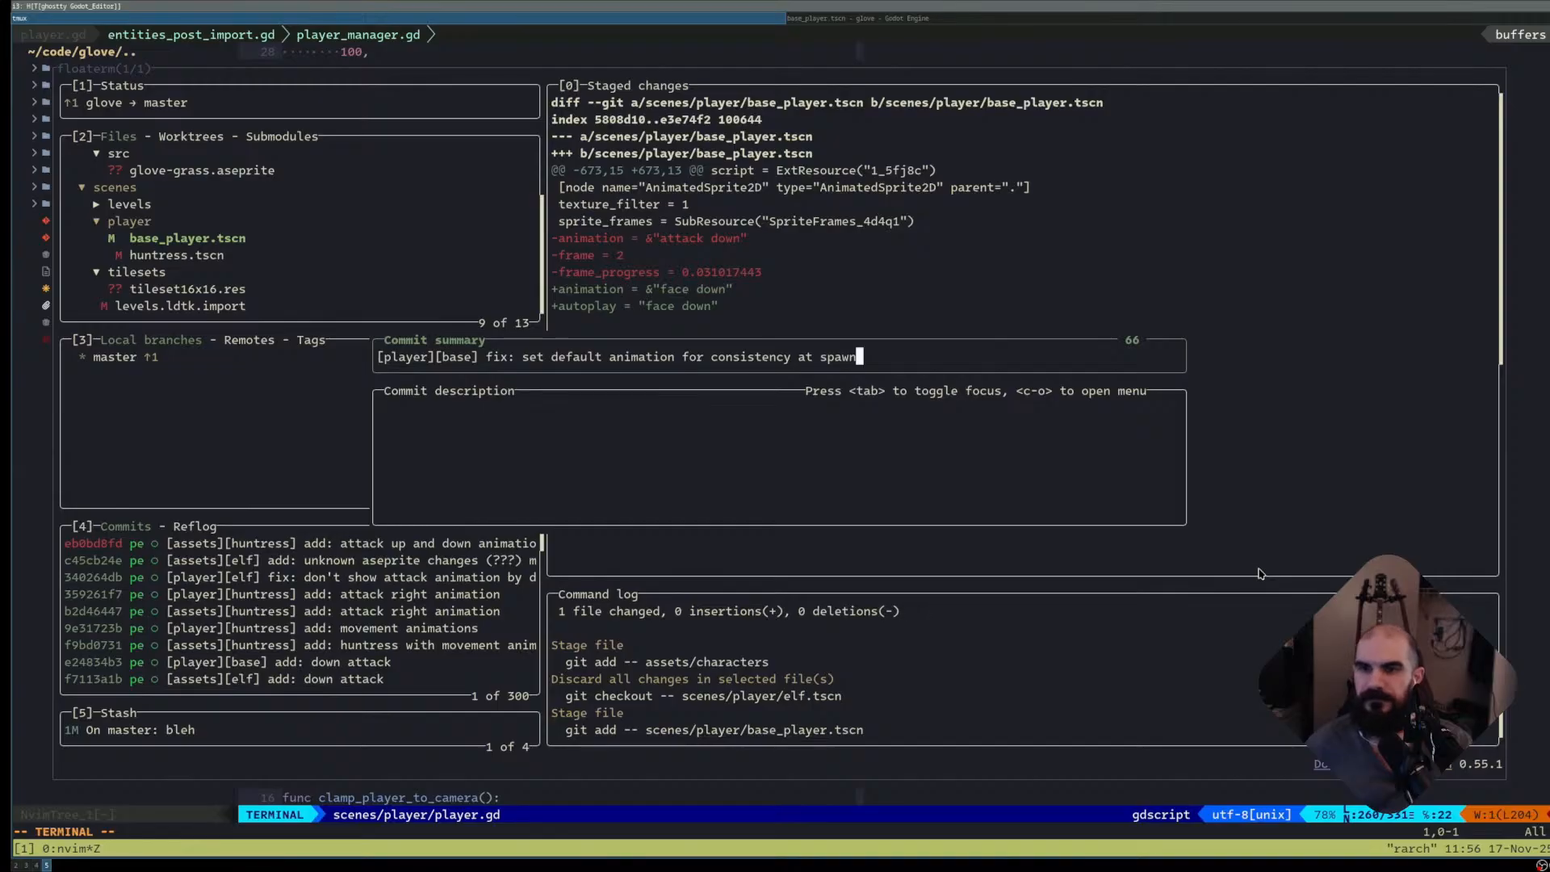
key("Return")
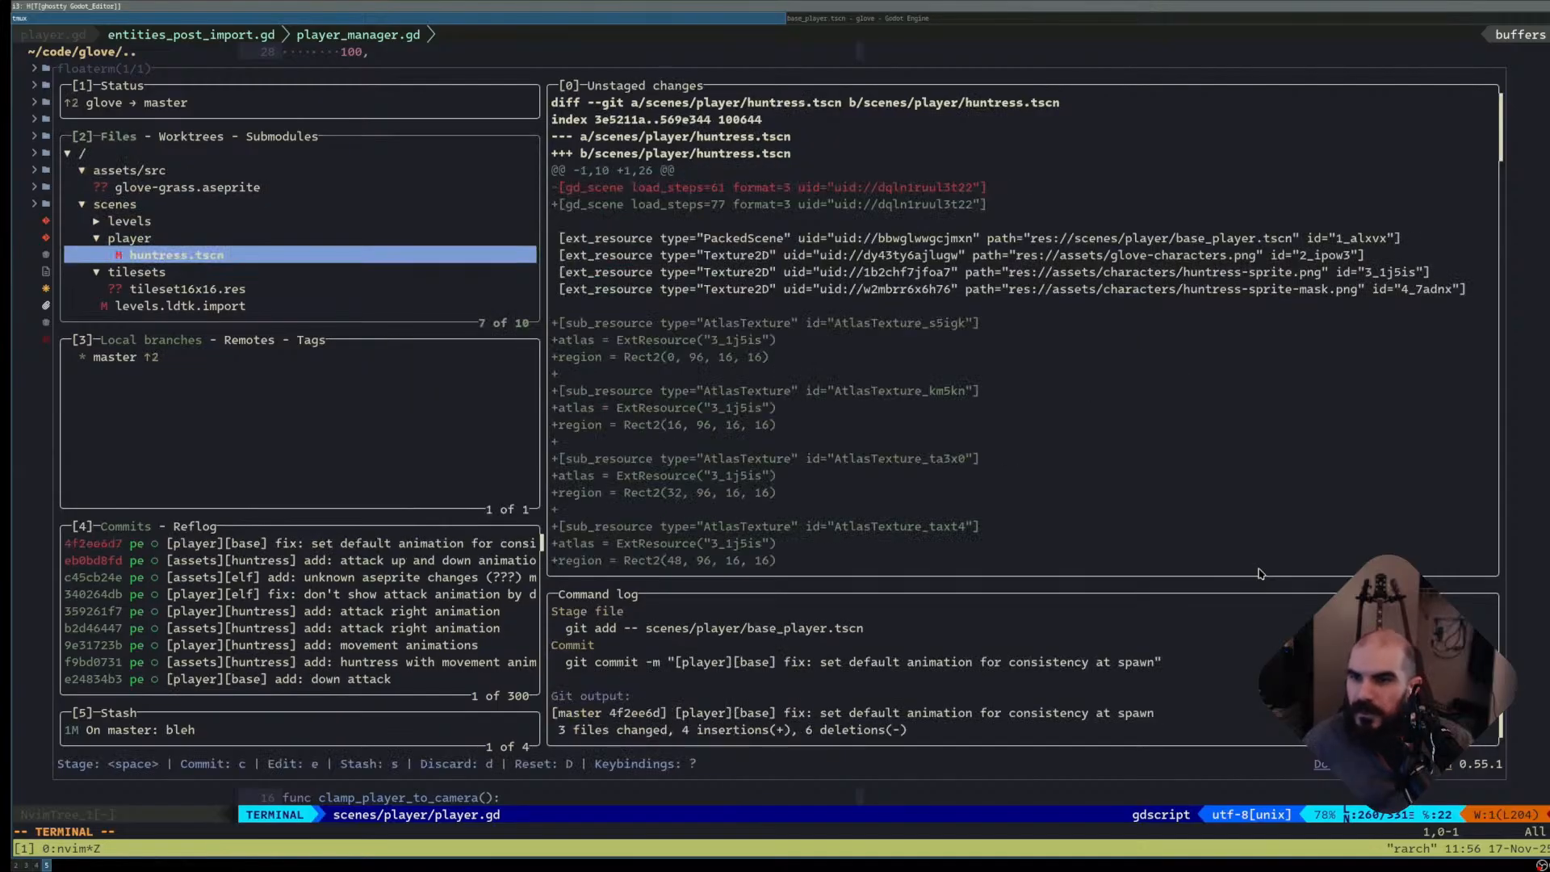
- Open the unstaged diff of huntress.tscn and search it for "autoplay"
key("Return")
key("slash")
type("autopla")
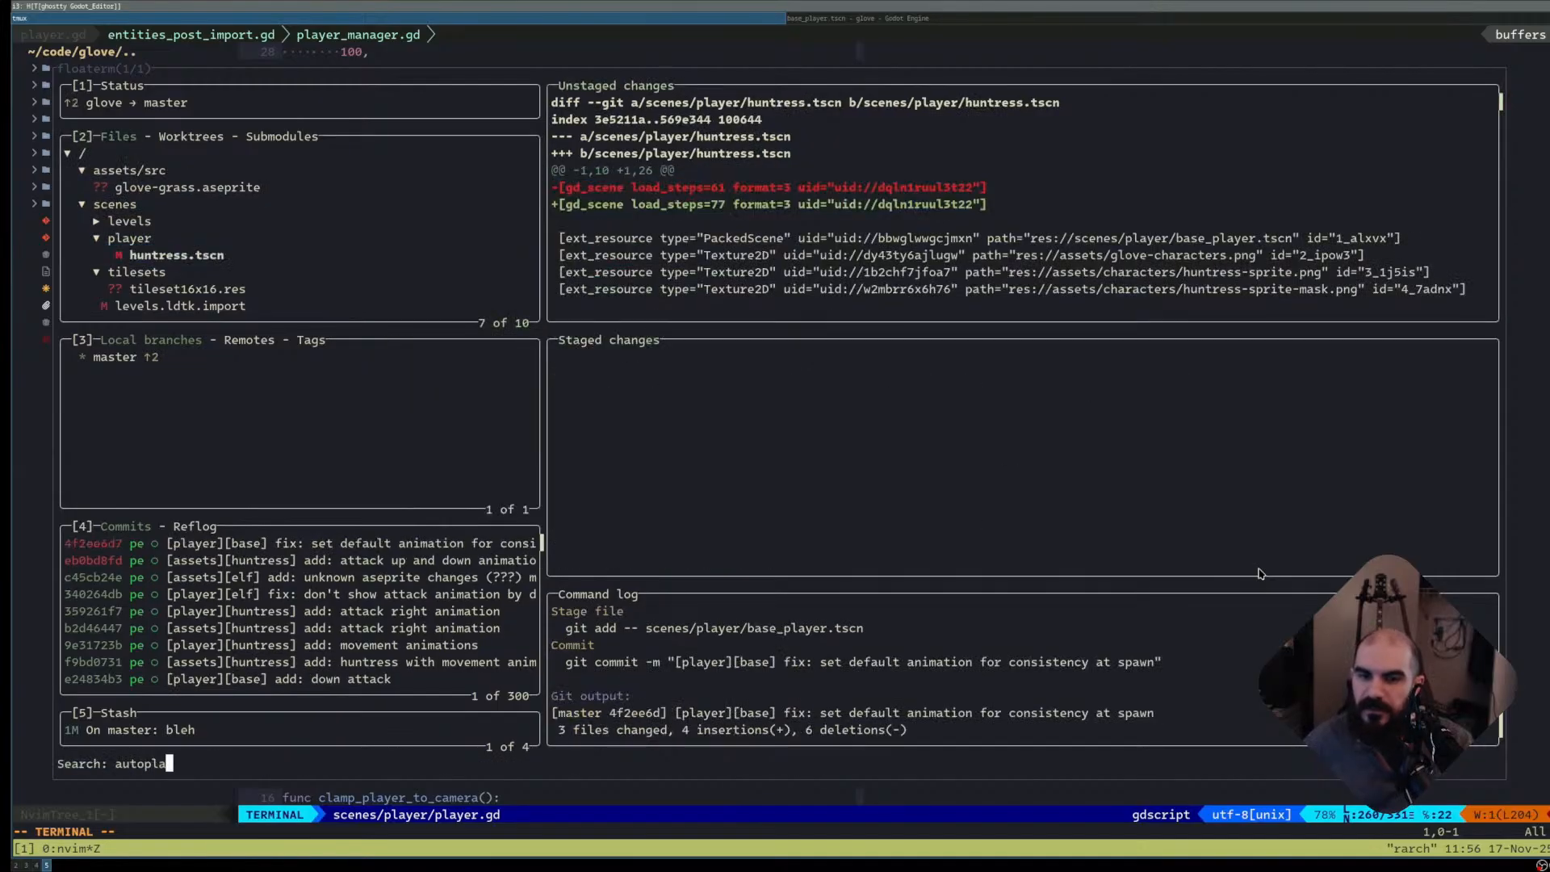
type("y")
key("Return")
- Review the unstaged changes in huntress.tscn hunk by hunk, comparing the AnimatedSprite2D and ColorMask animation edits, and return to the file list
key("a")
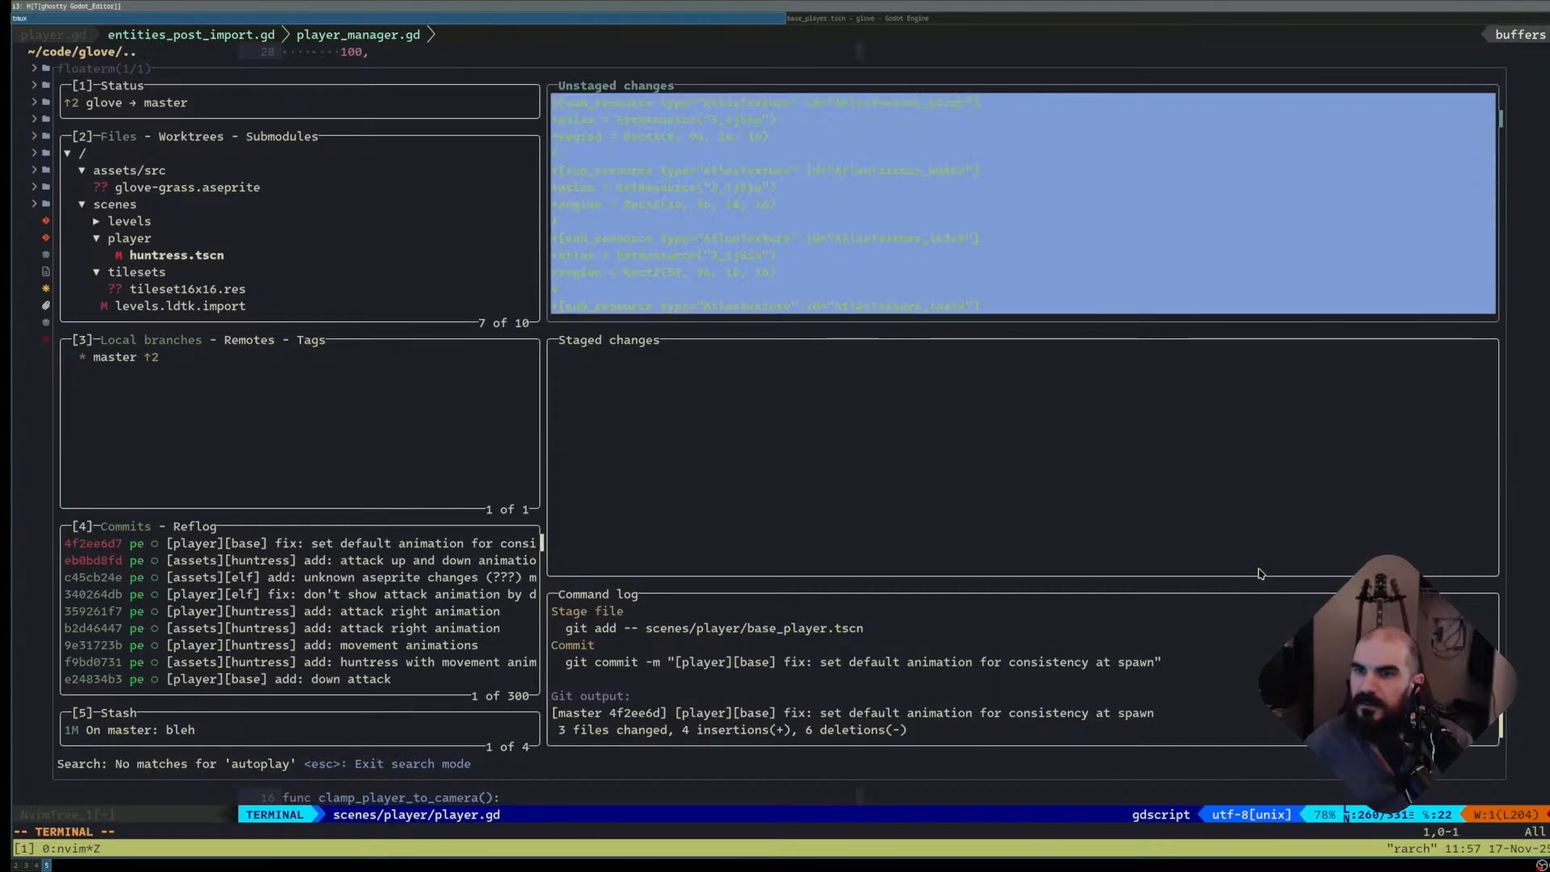
key("Down")
key("Down")
key("Down")
key("Down")
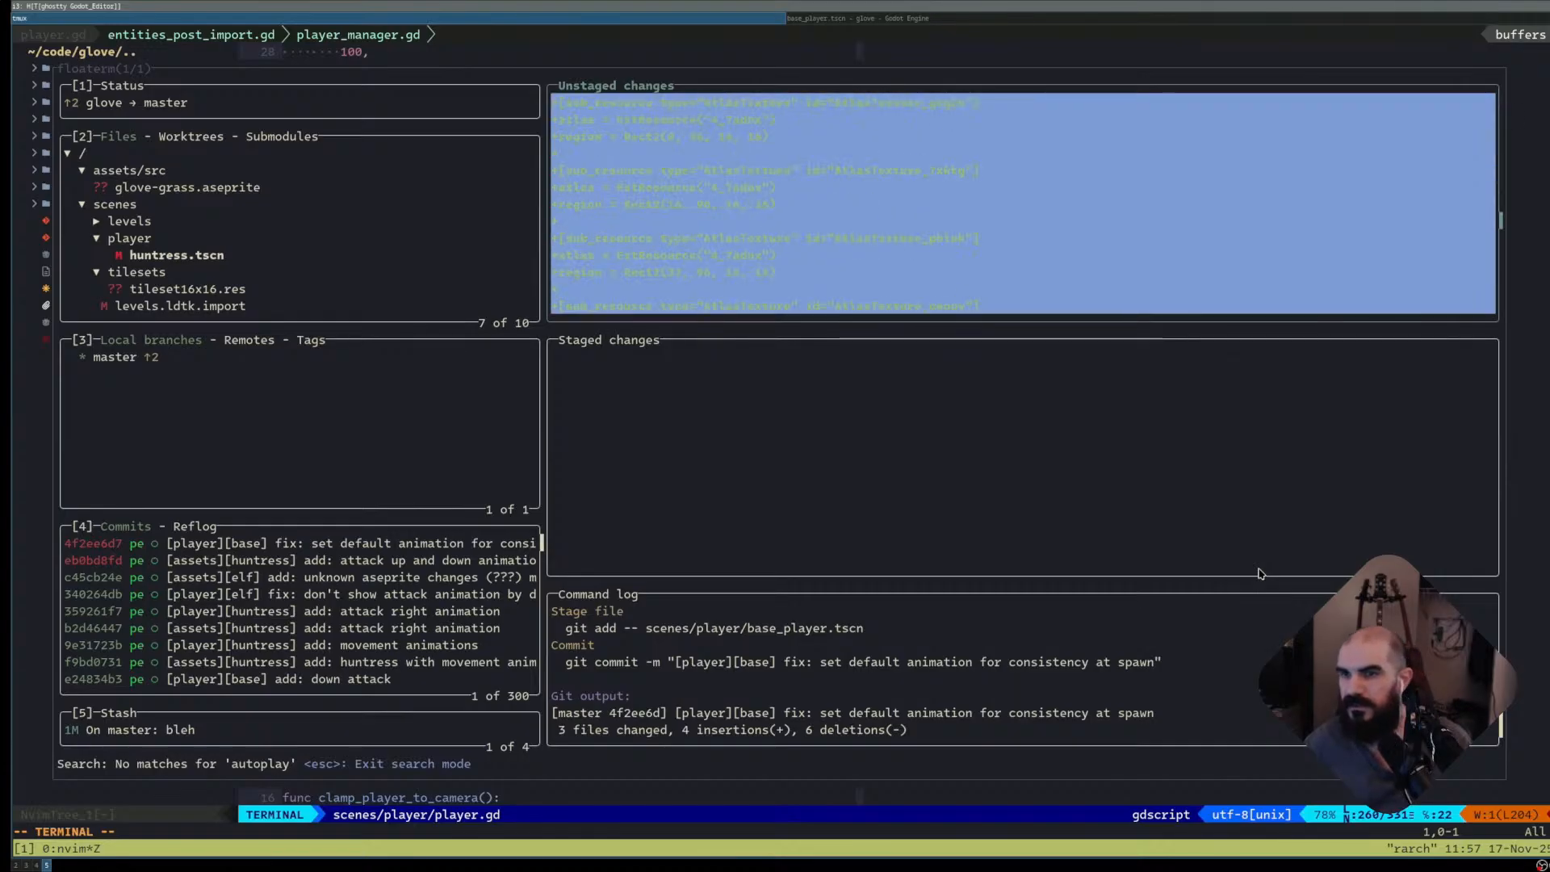
key("Down")
key("Down")
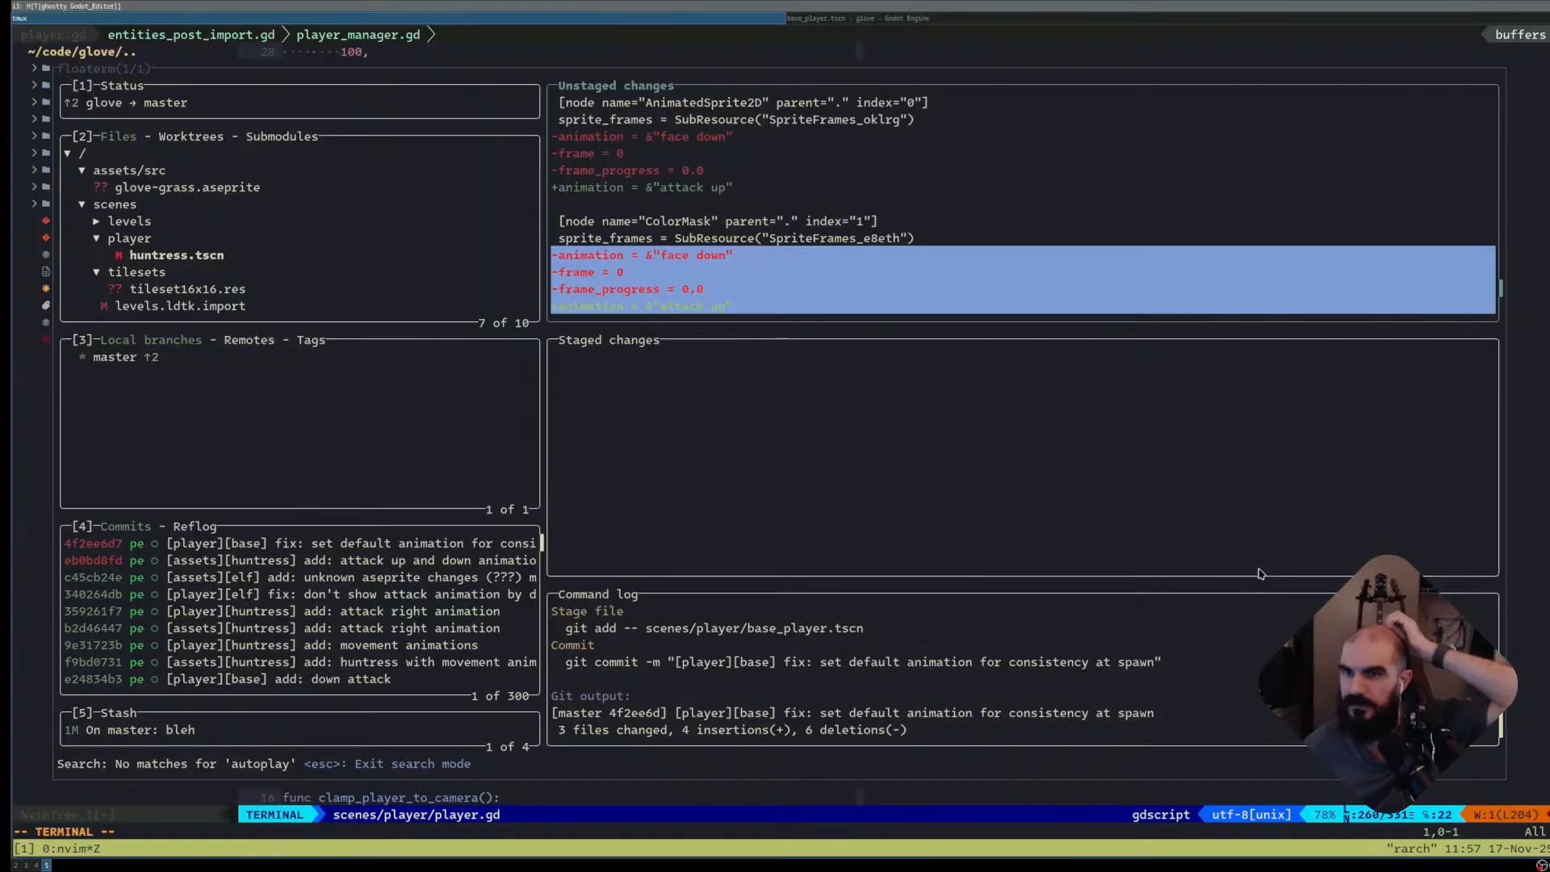
key("Up")
key("Up")
key("Down")
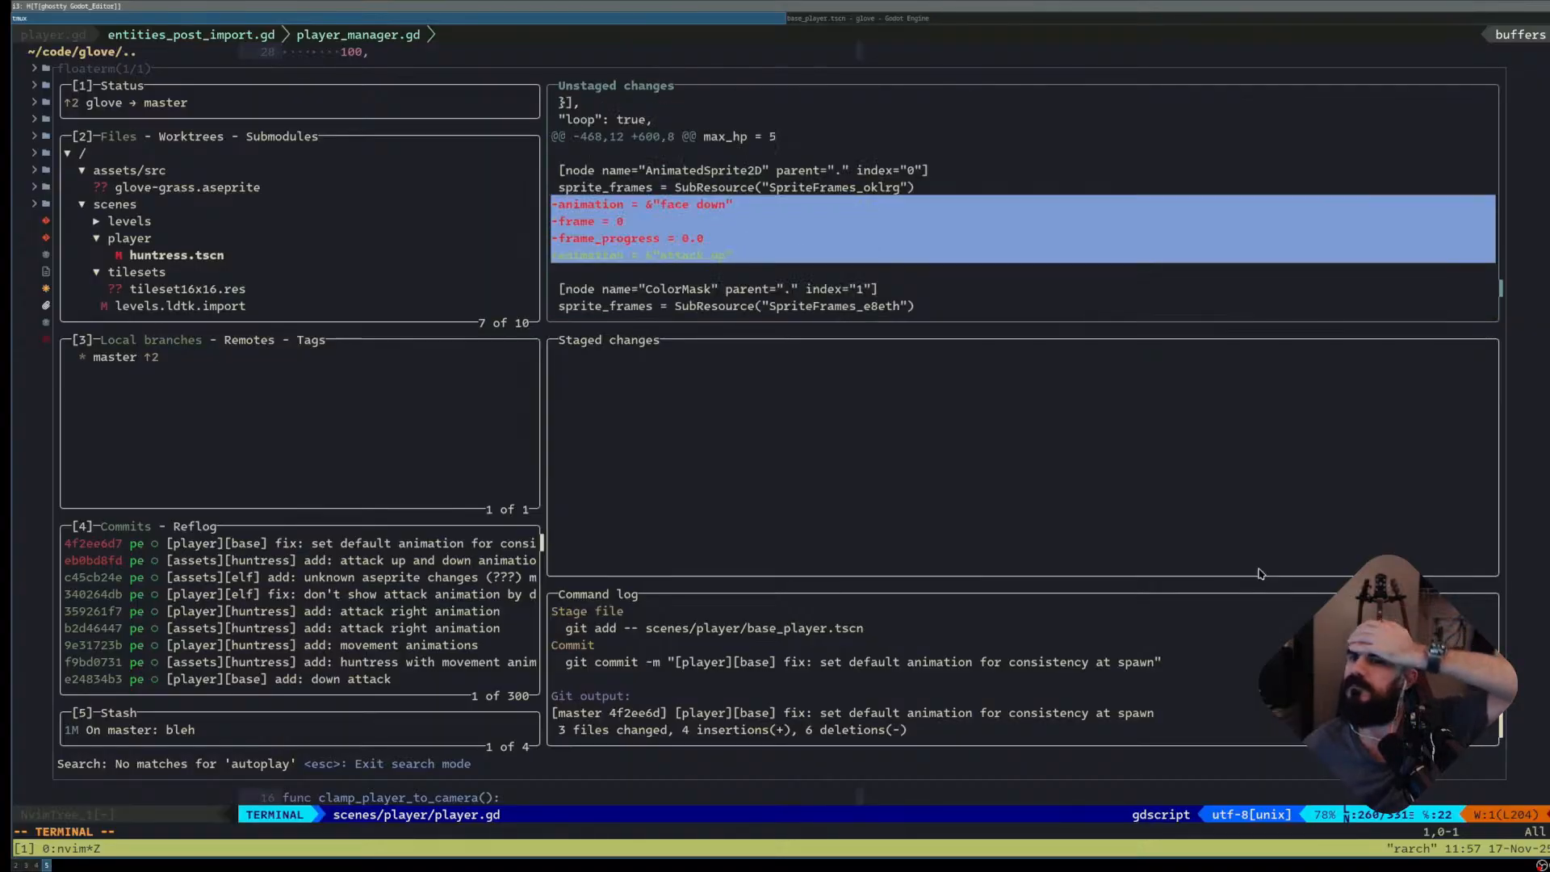
key("Down")
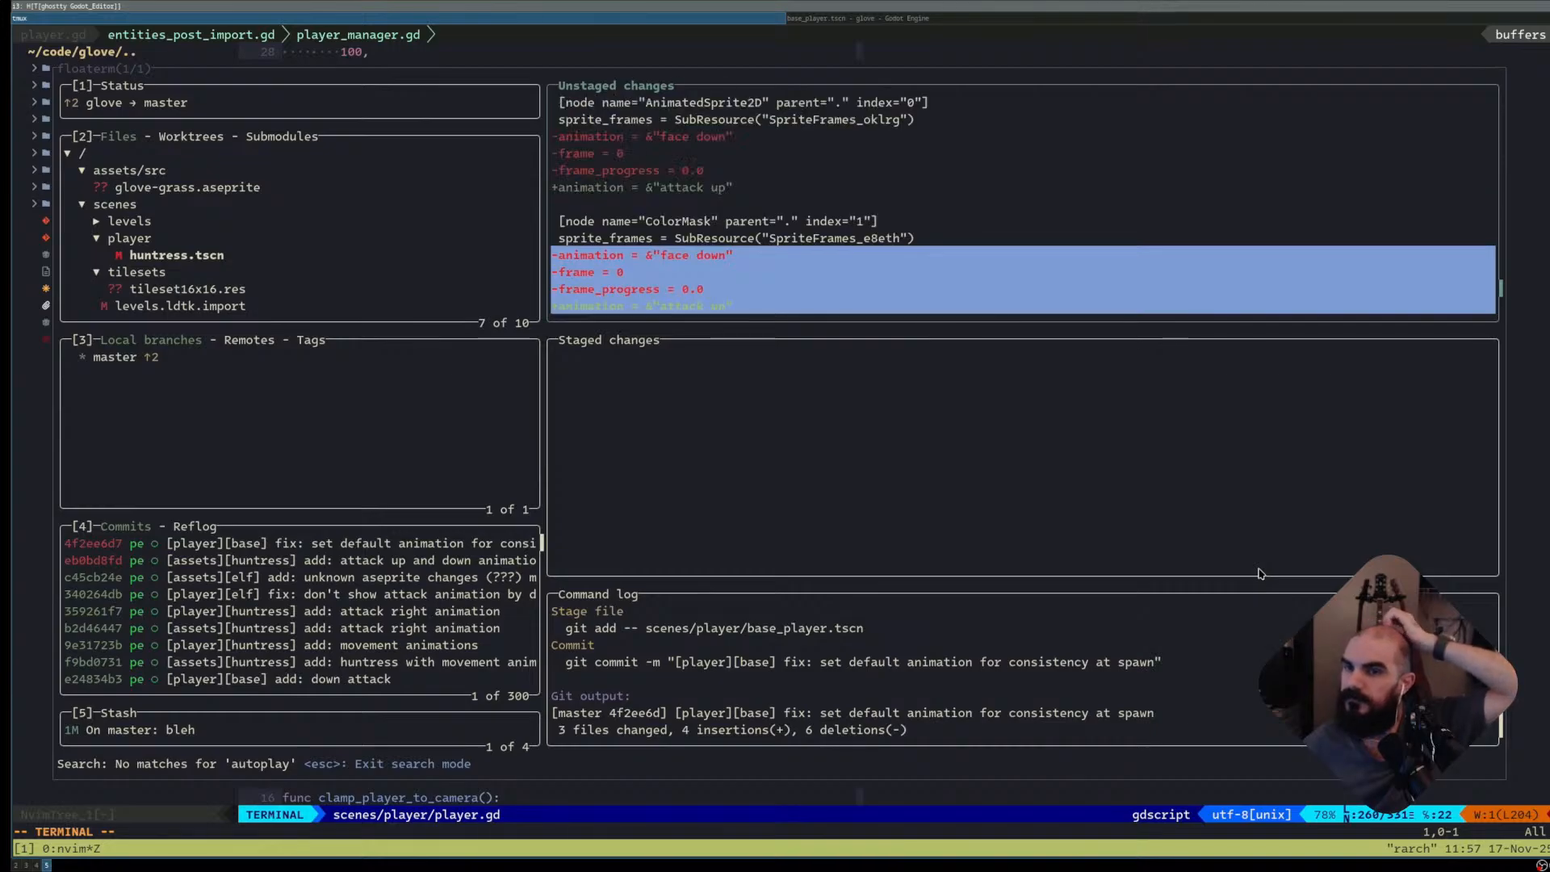
key("Up")
key("Up")
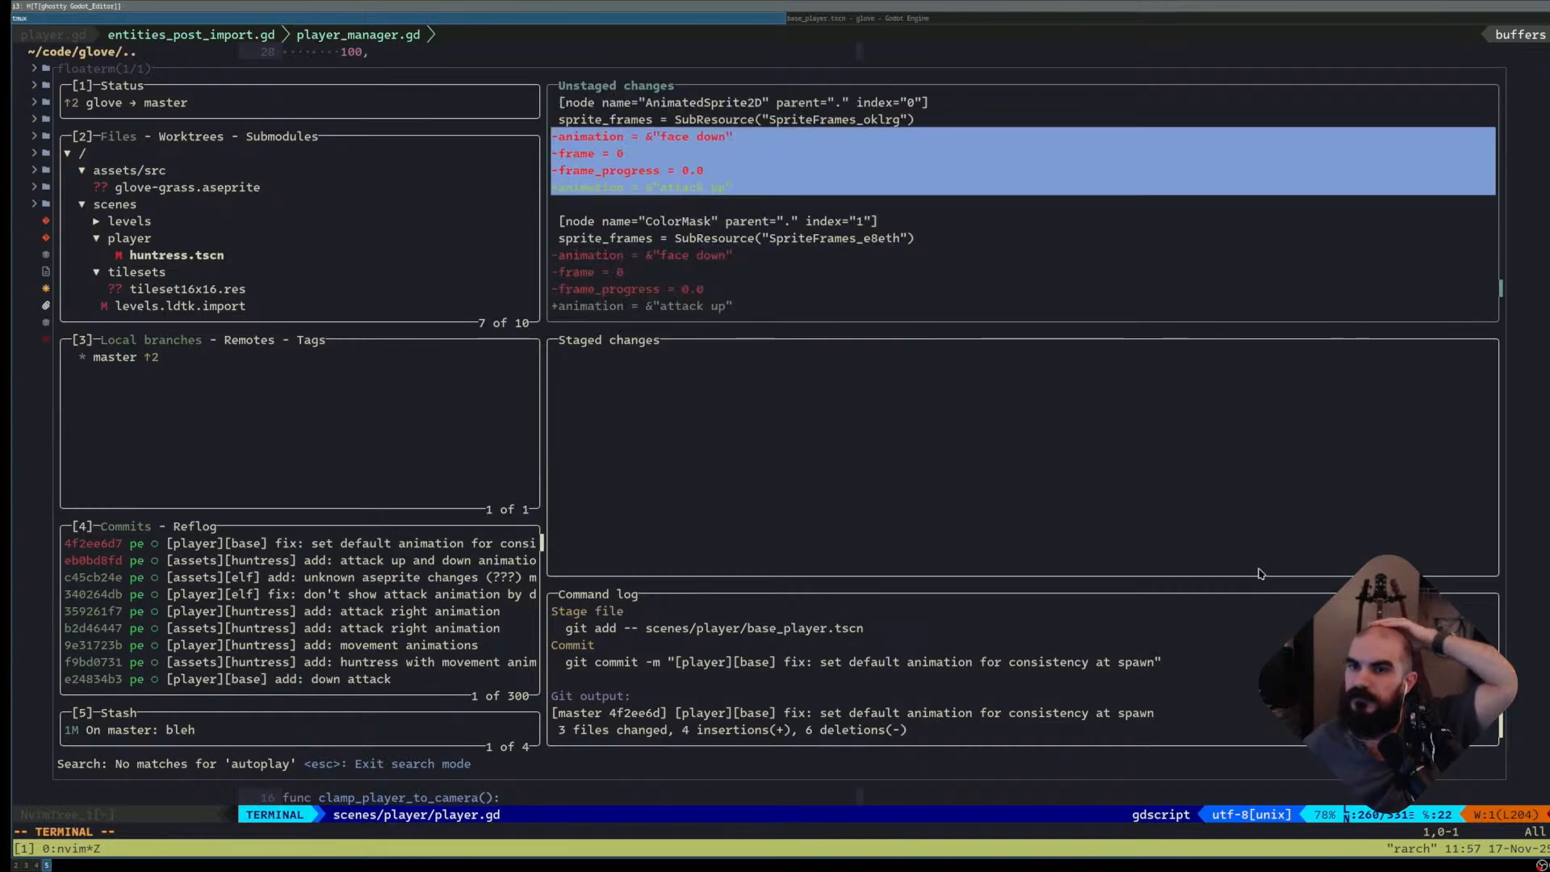
key("Up")
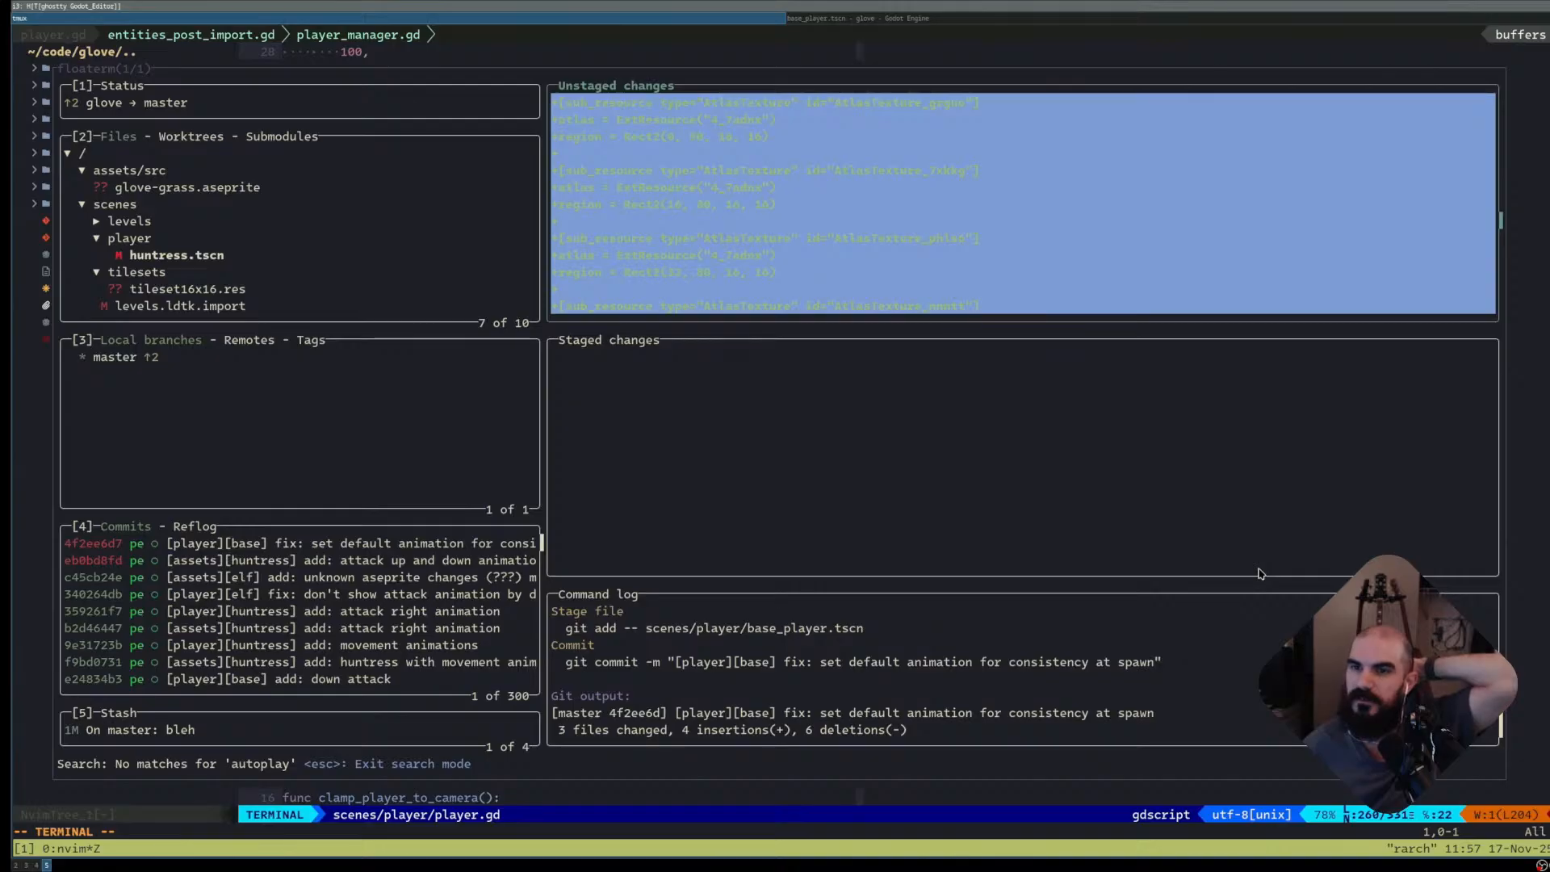
key("Up")
key("Up")
key("Up")
key("Up")
key("Up")
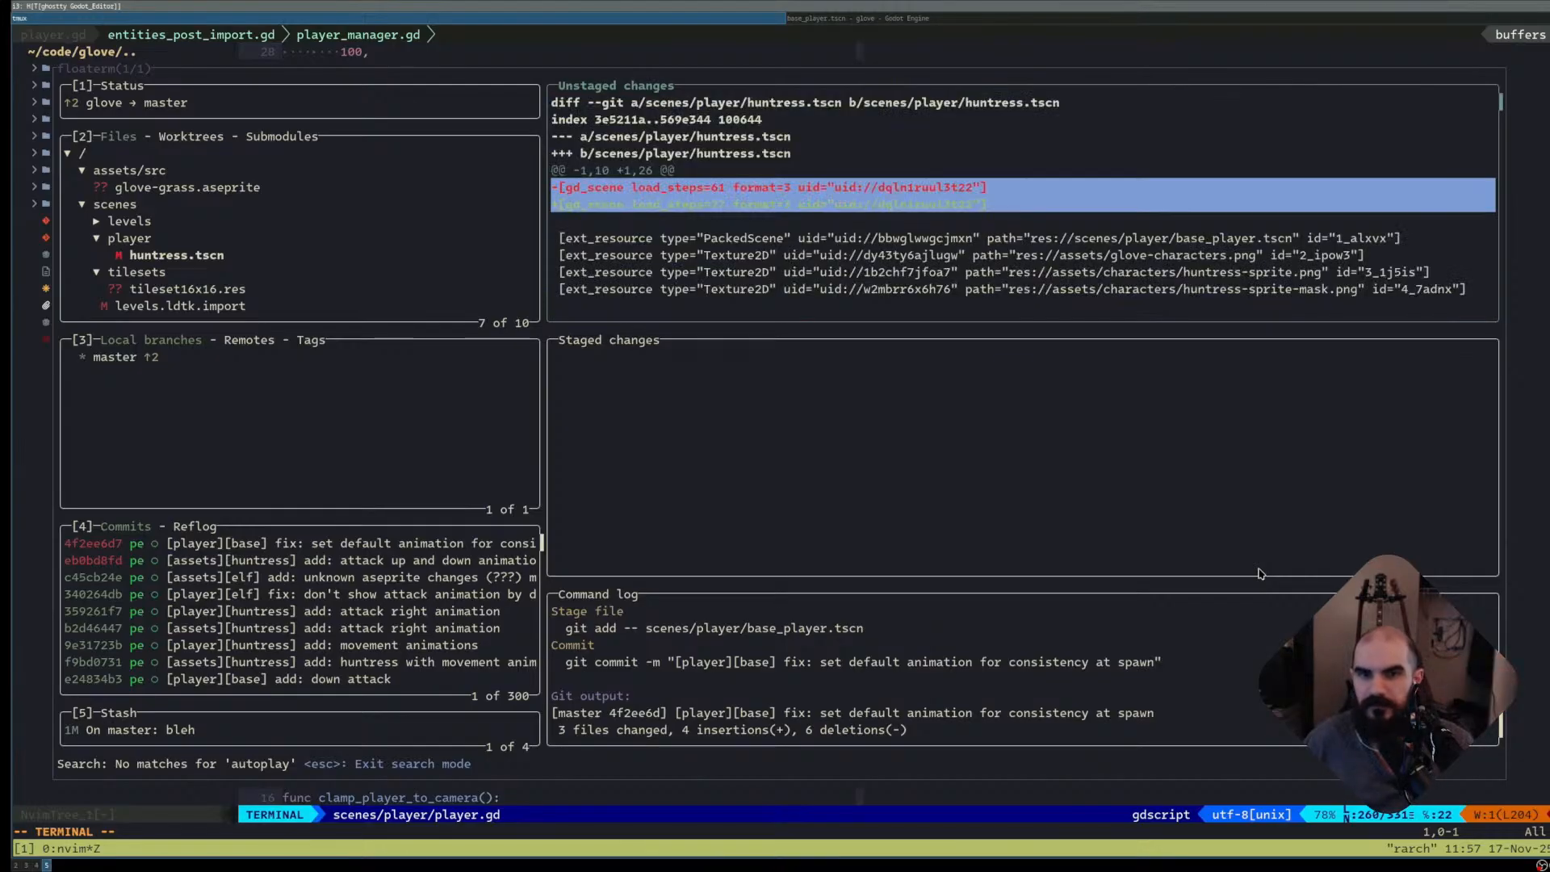
key("Escape")
key("Escape")
key("l")
key("l")
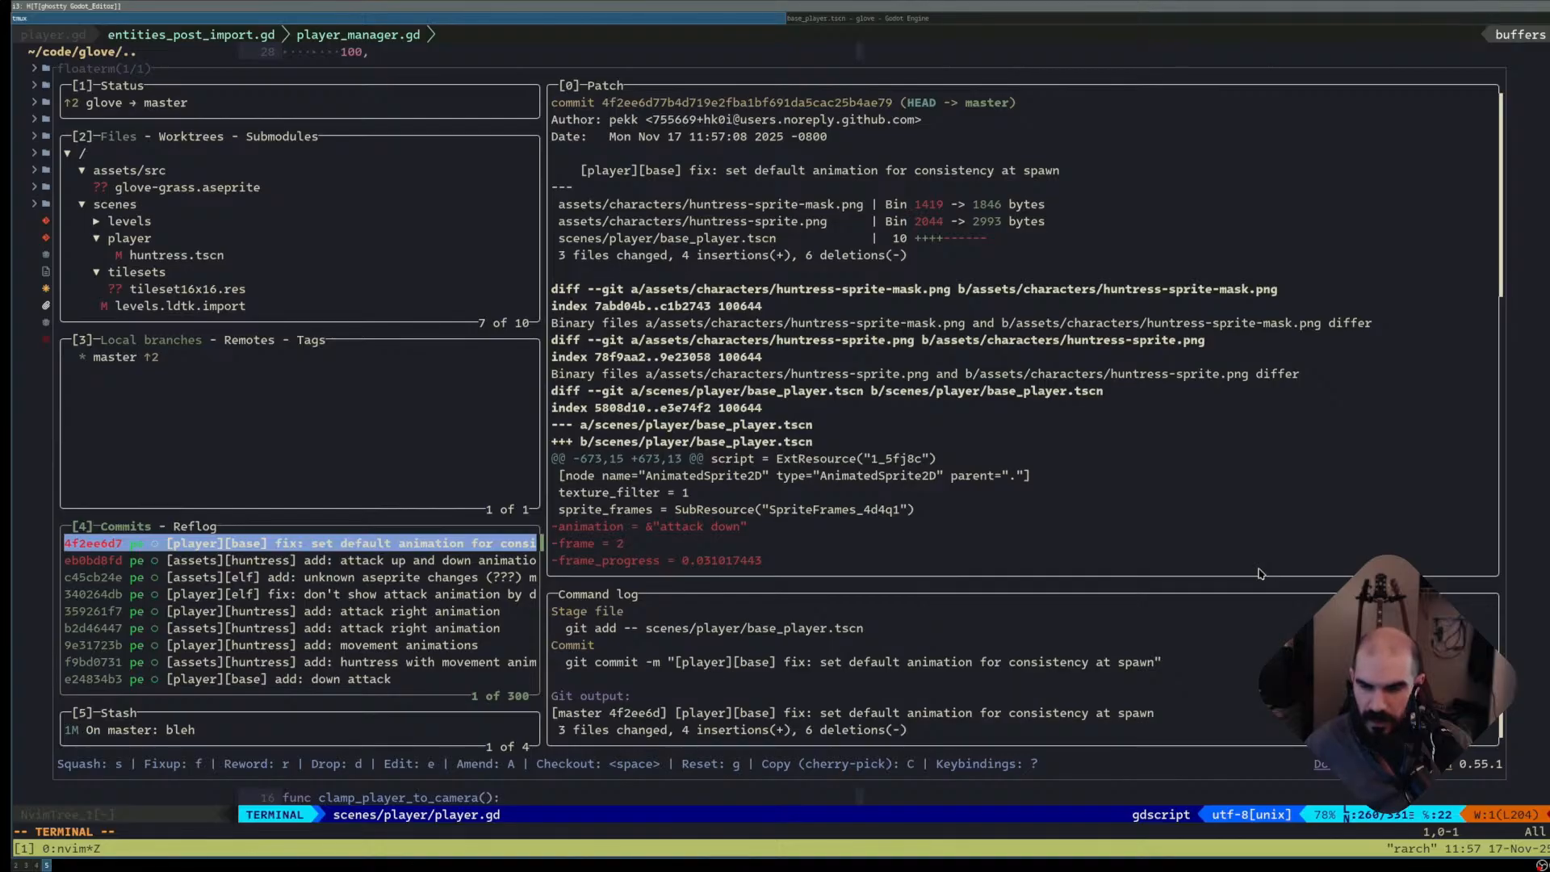
key("e")
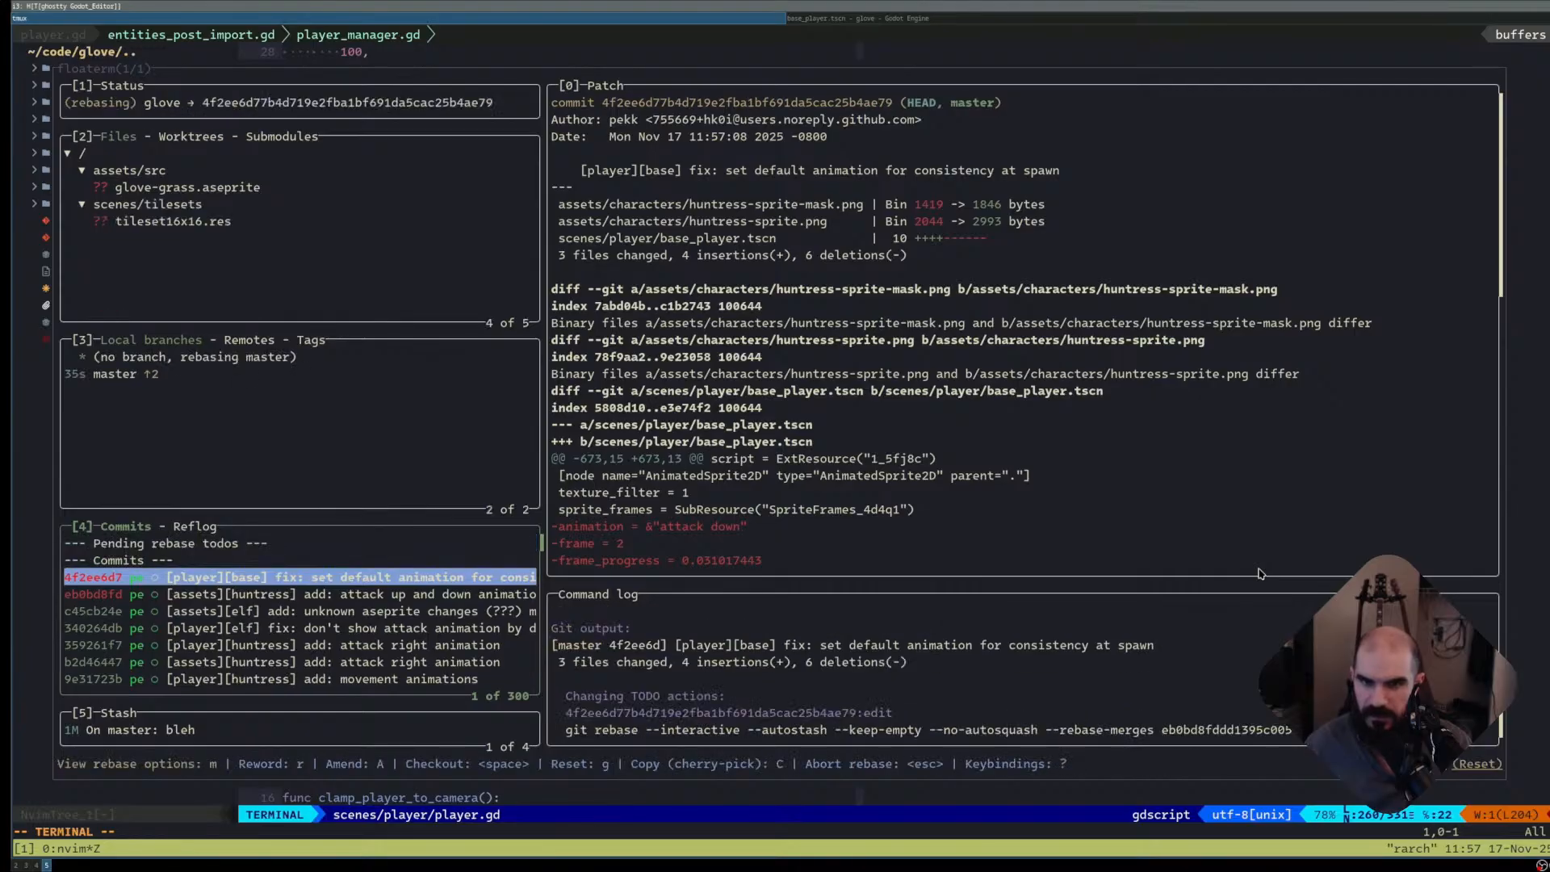
key("h")
key("h")
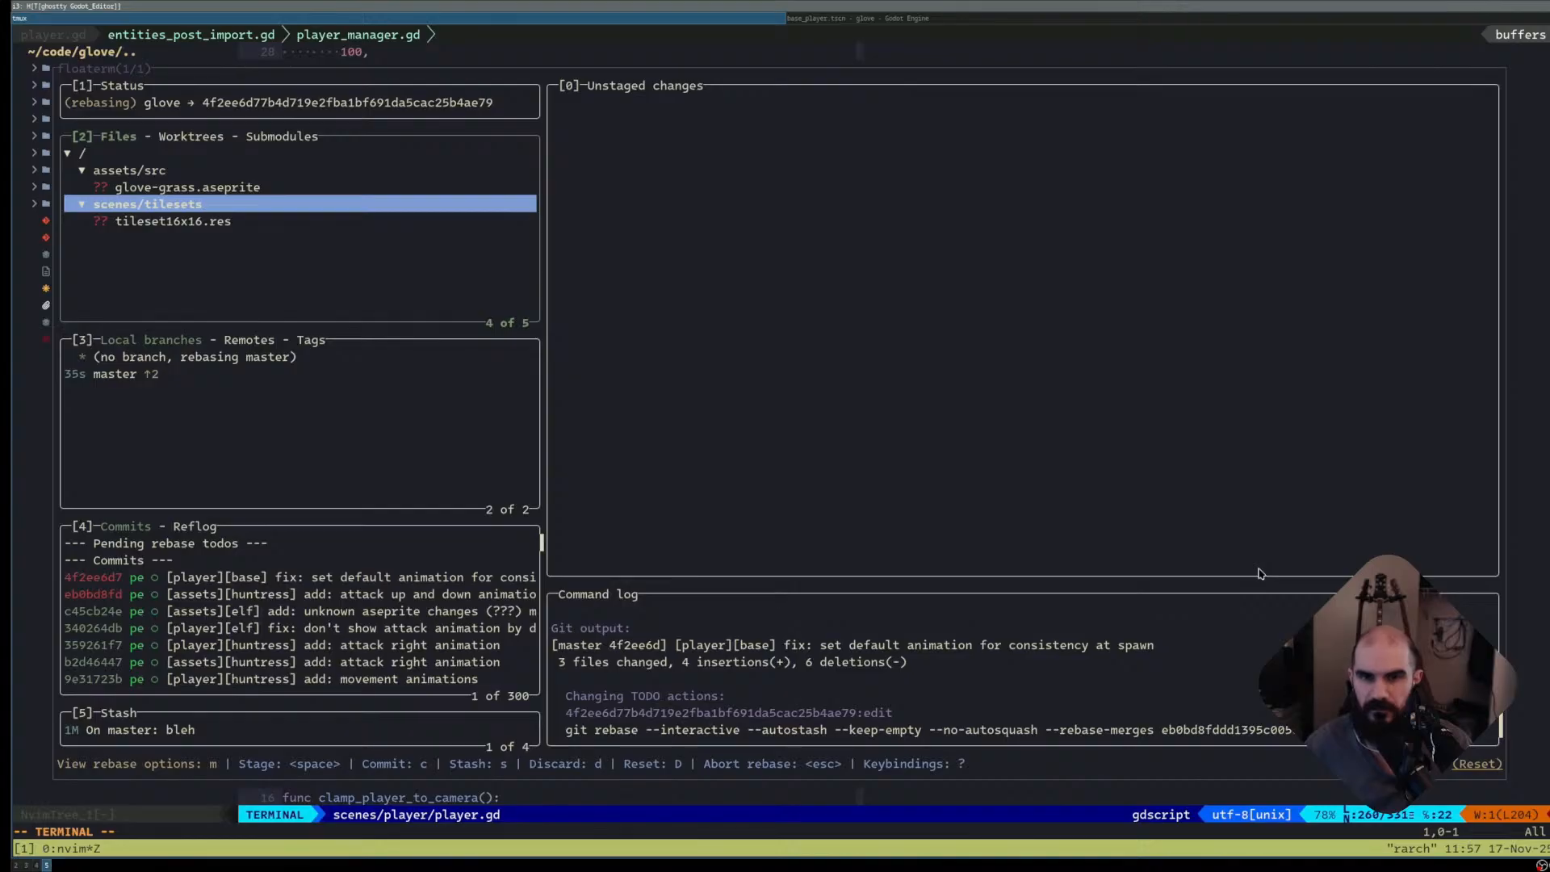
key("h")
key("l")
key("l")
key("l")
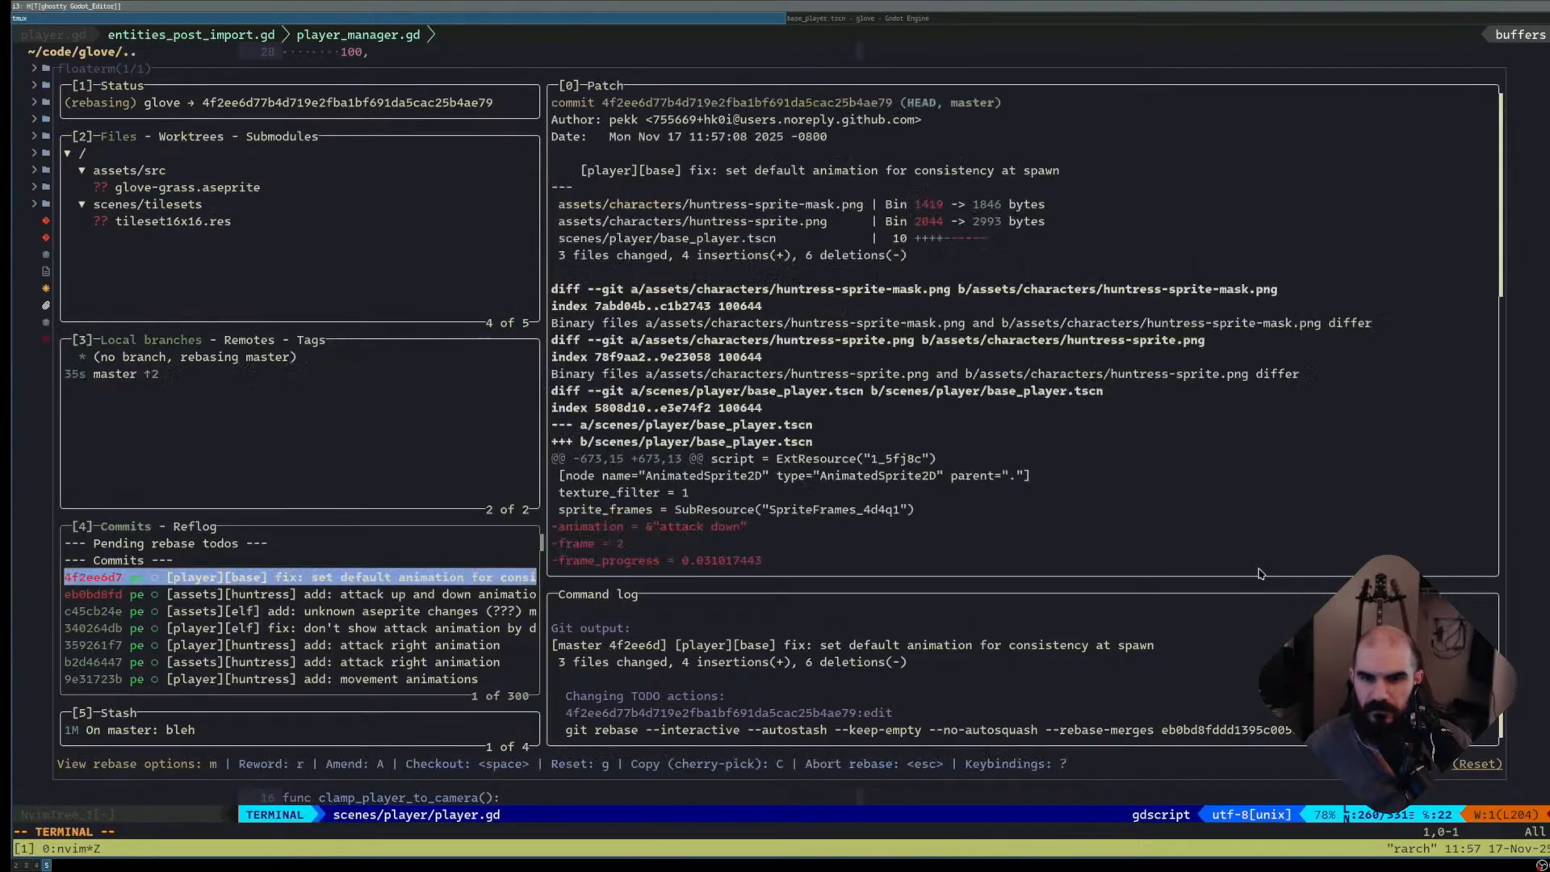
key("h")
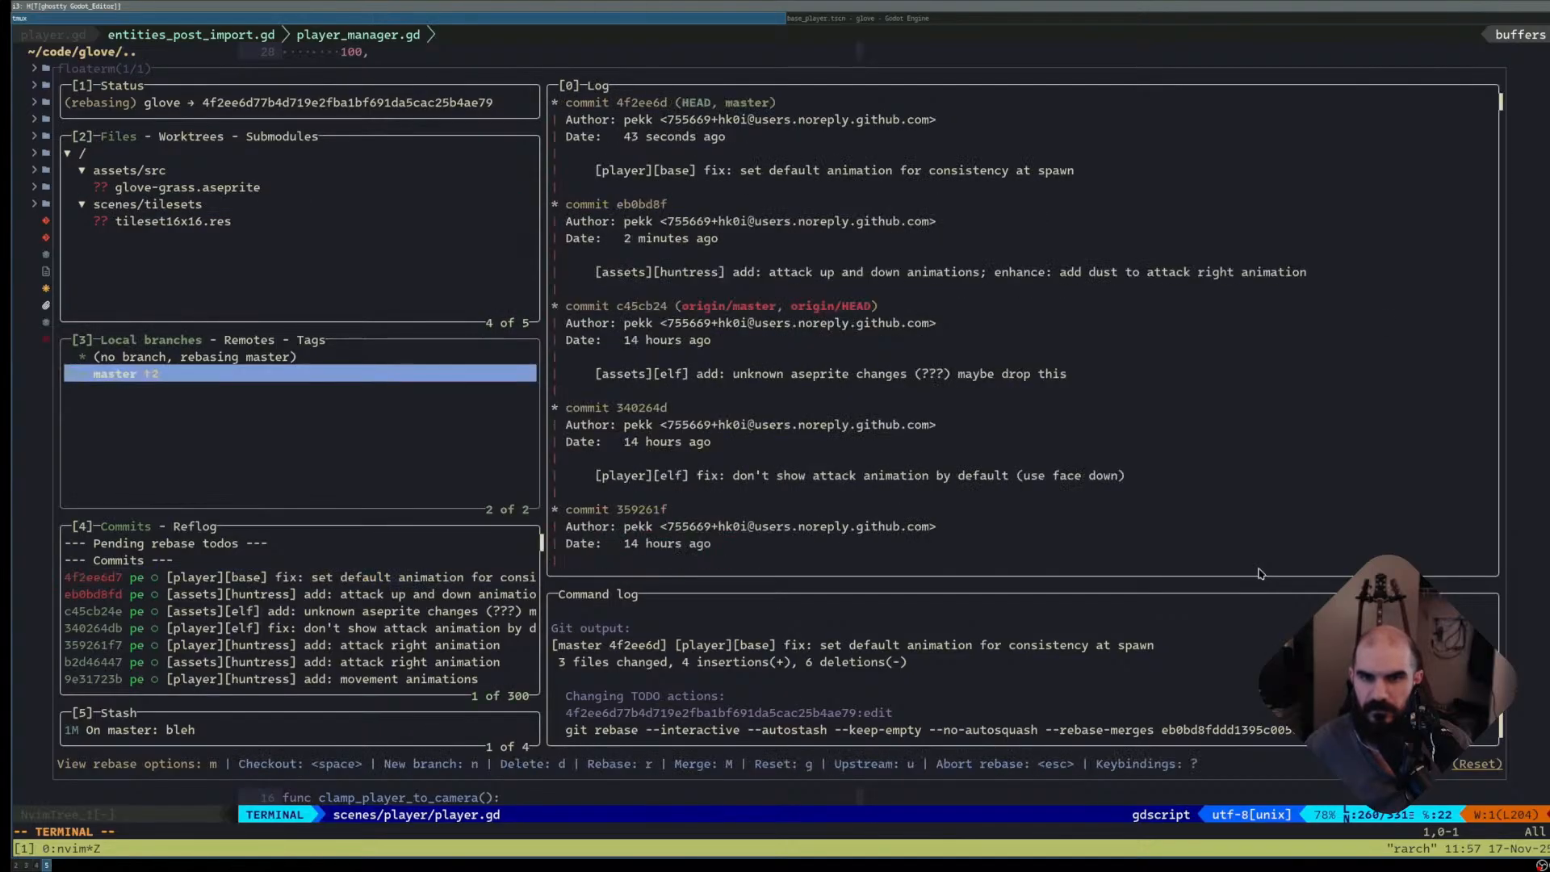
key("Escape")
key("Return")
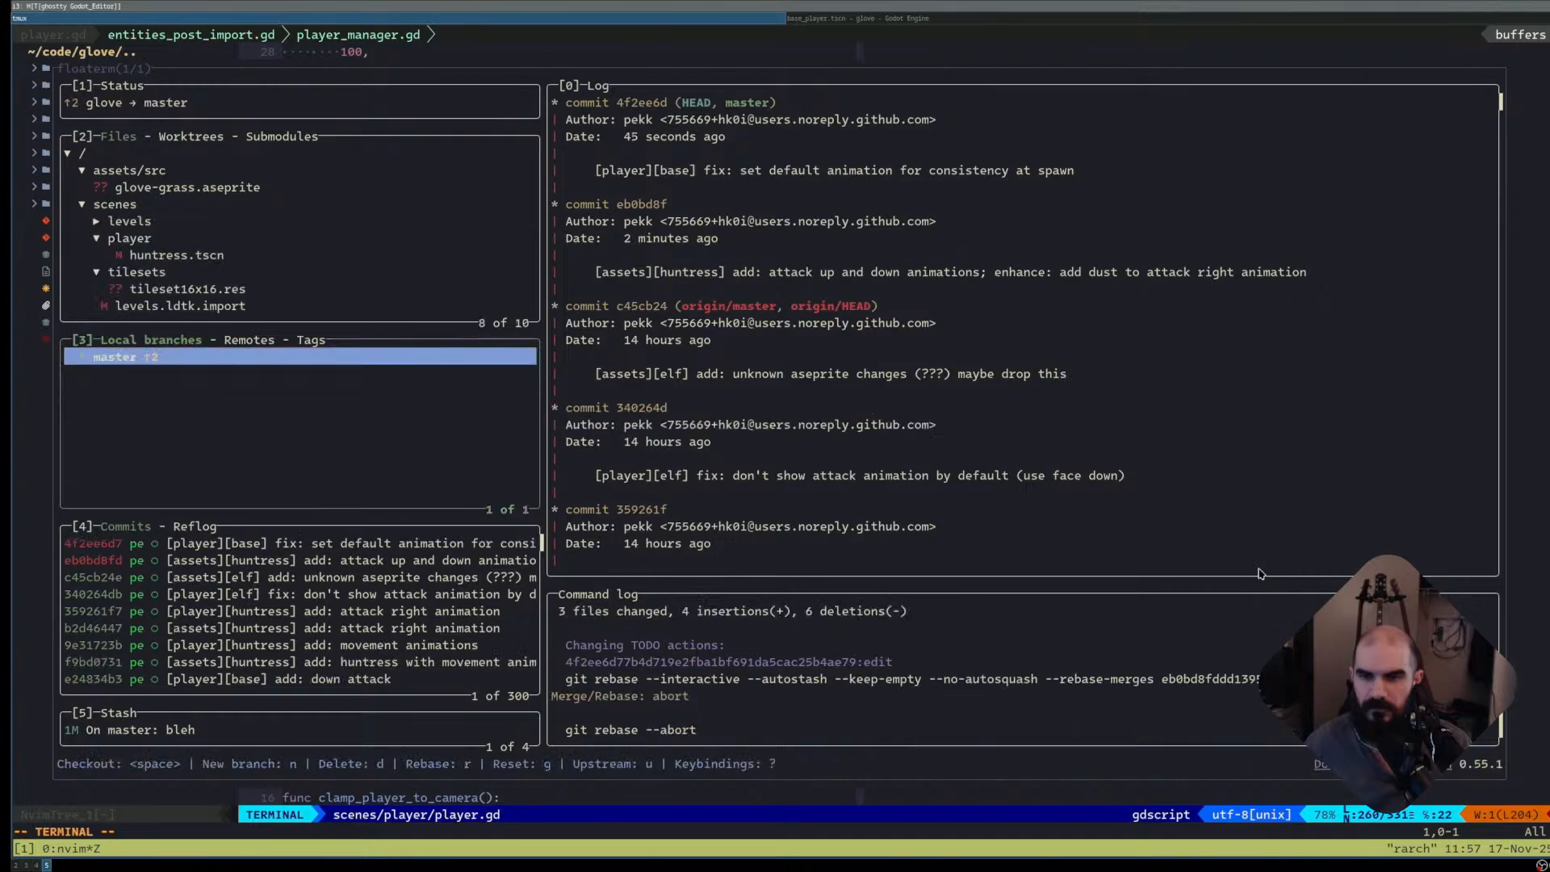
- Open the newest commit's changed files and include the assets/characters folder in a custom patch
key("l")
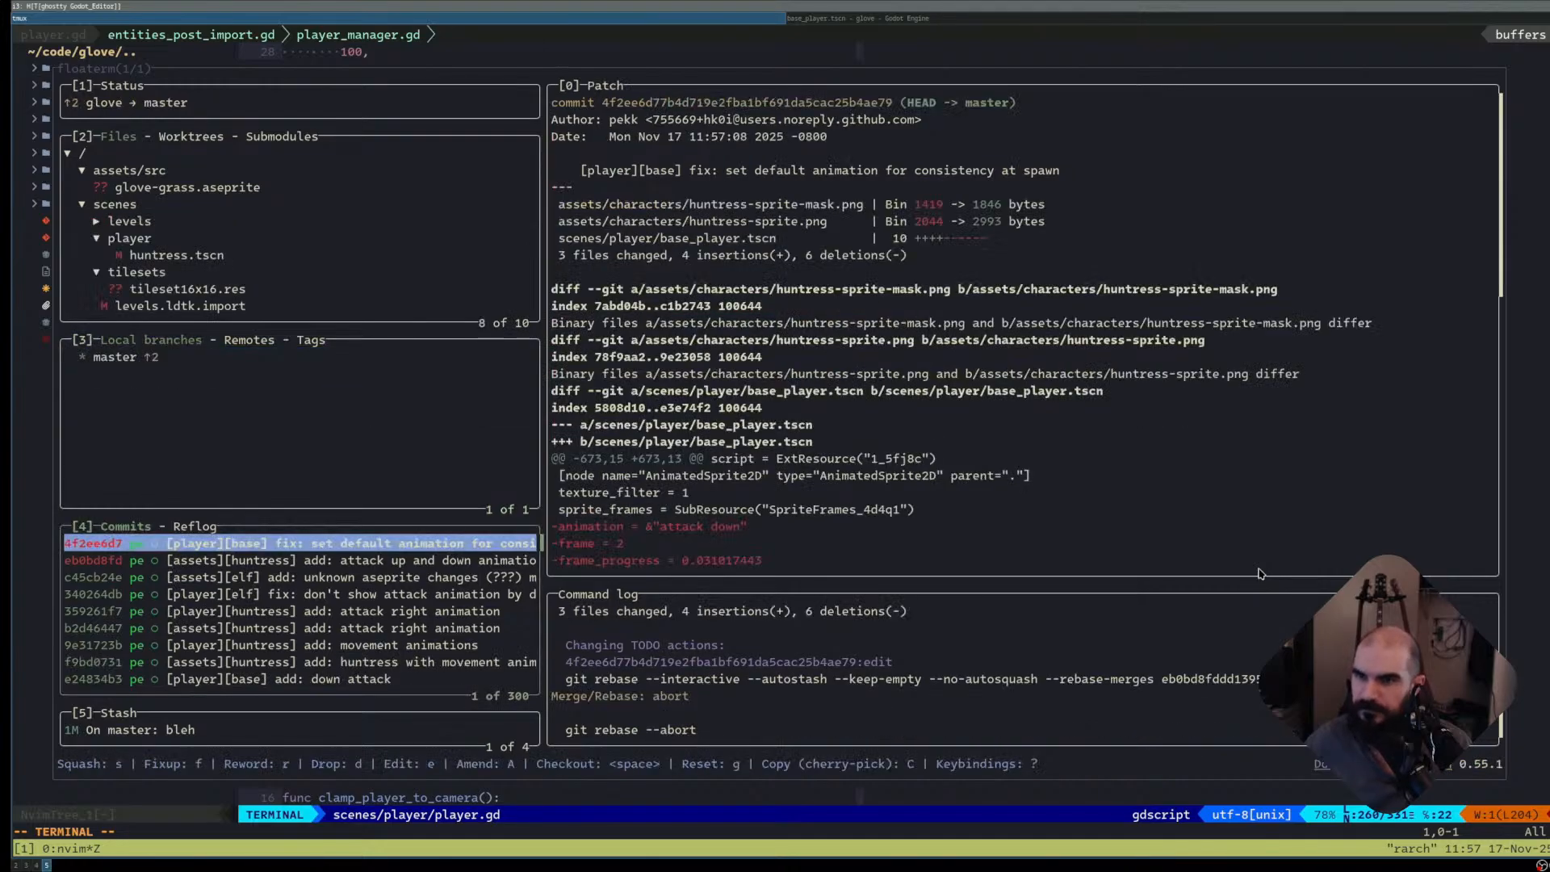
key("Return")
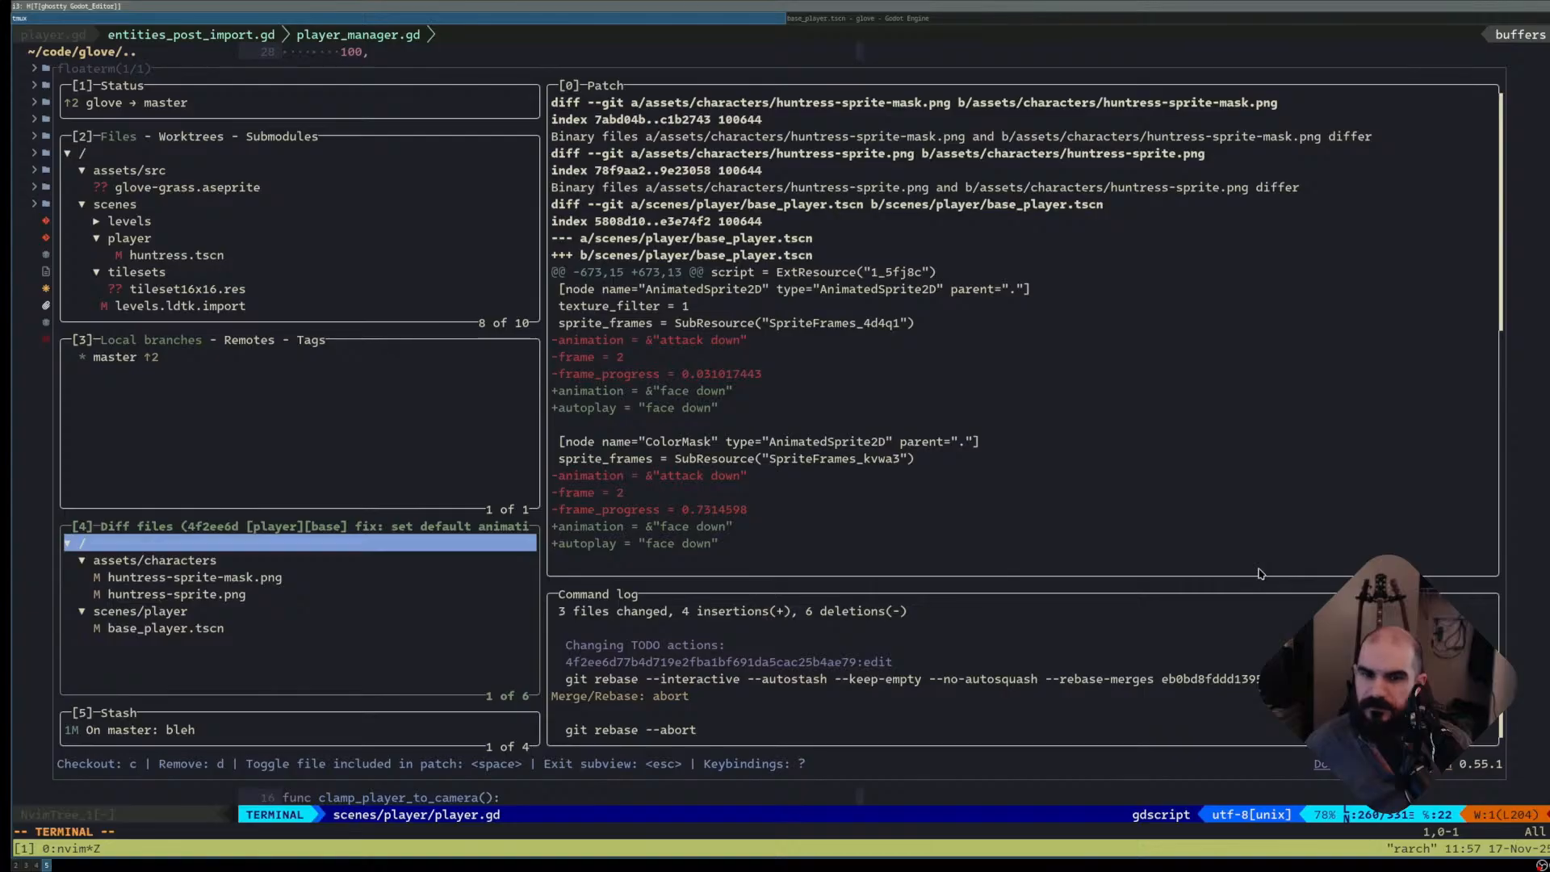
key("Down")
key("Down")
key("Up")
key("space")
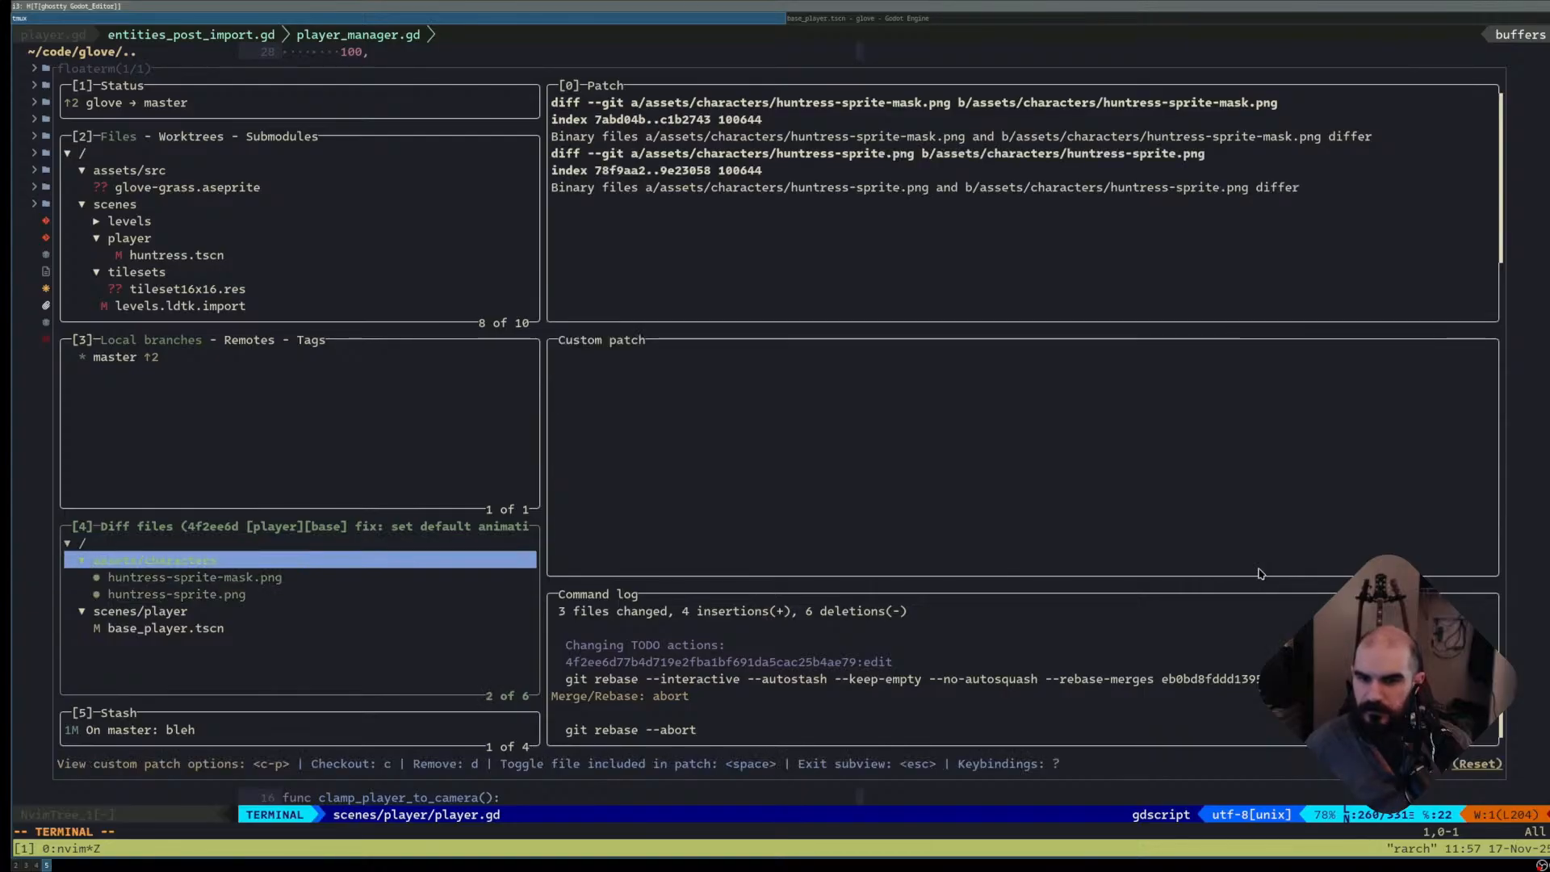
- Try to move the custom patch out of the newest commit into the index, allowing the working changes to be stashed
key("ctrl+p")
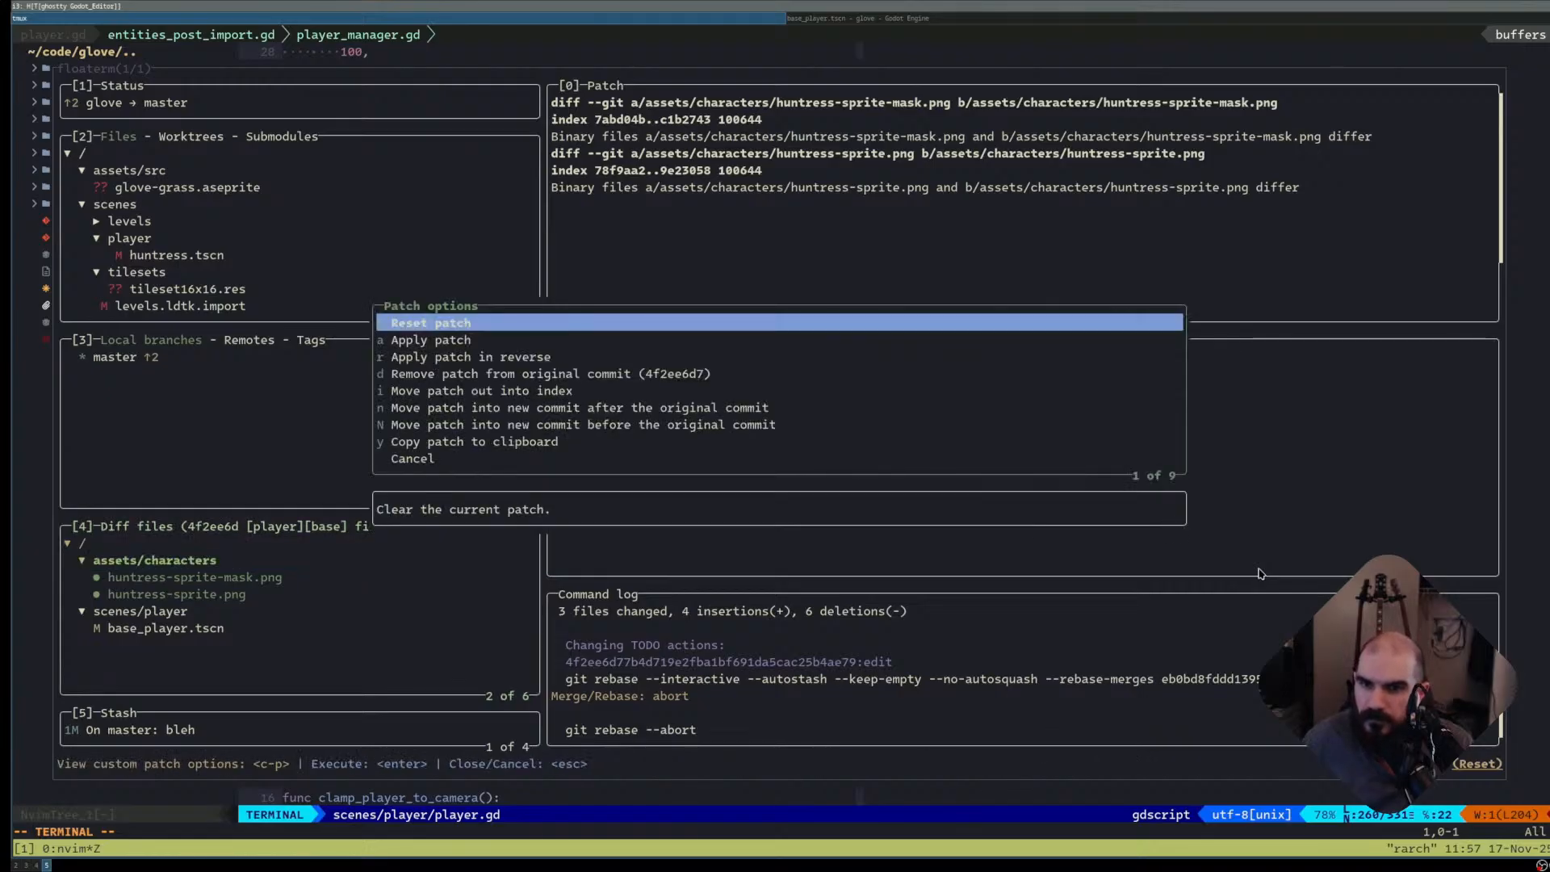
key("Down")
key("Down")
key("Down")
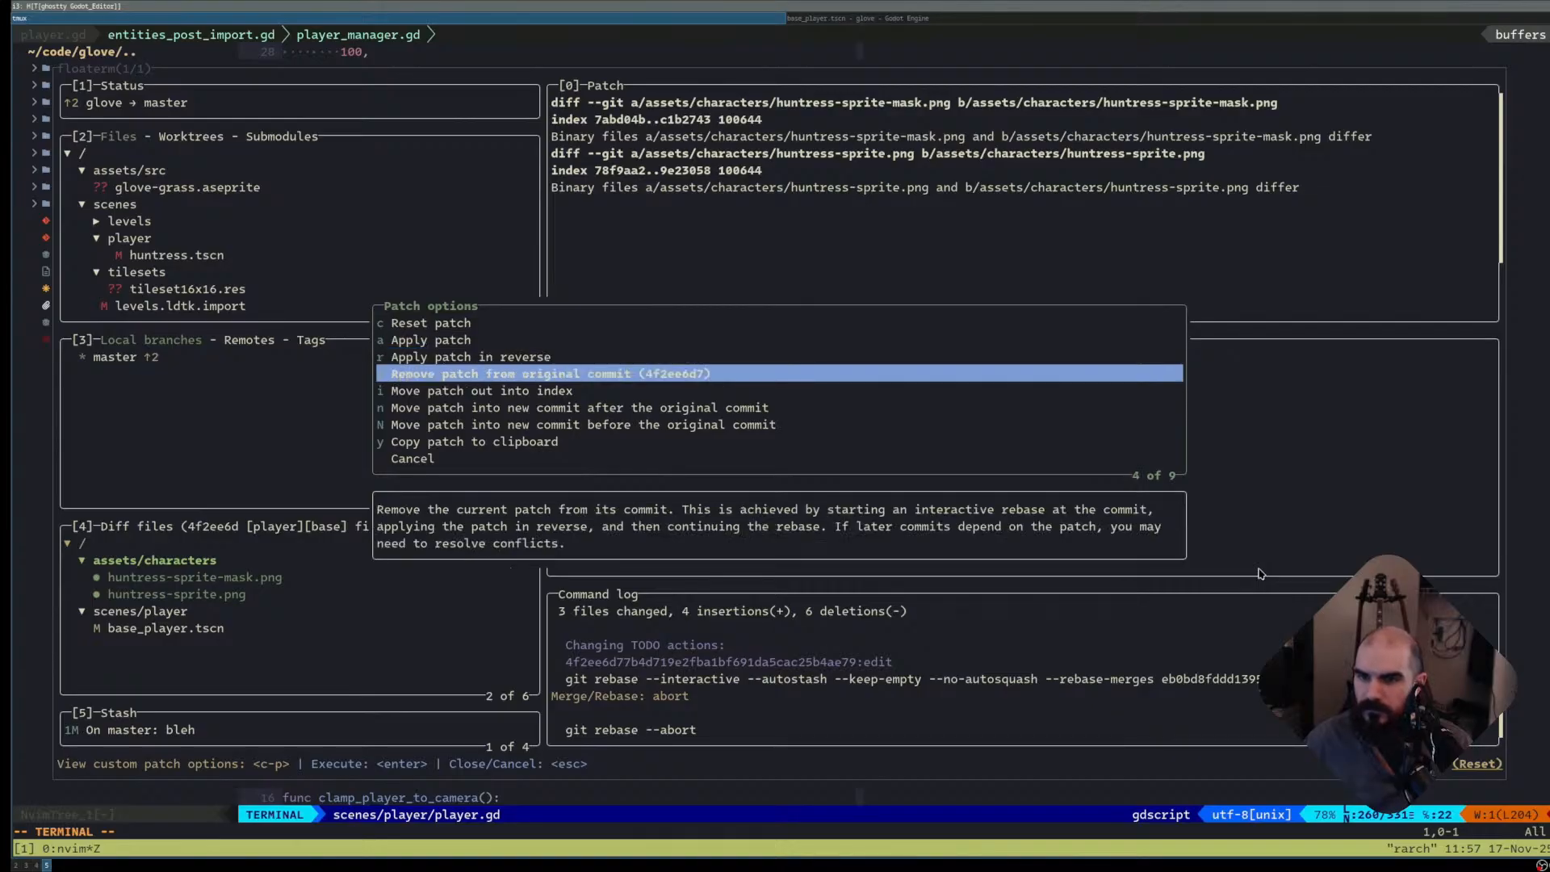
key("Down")
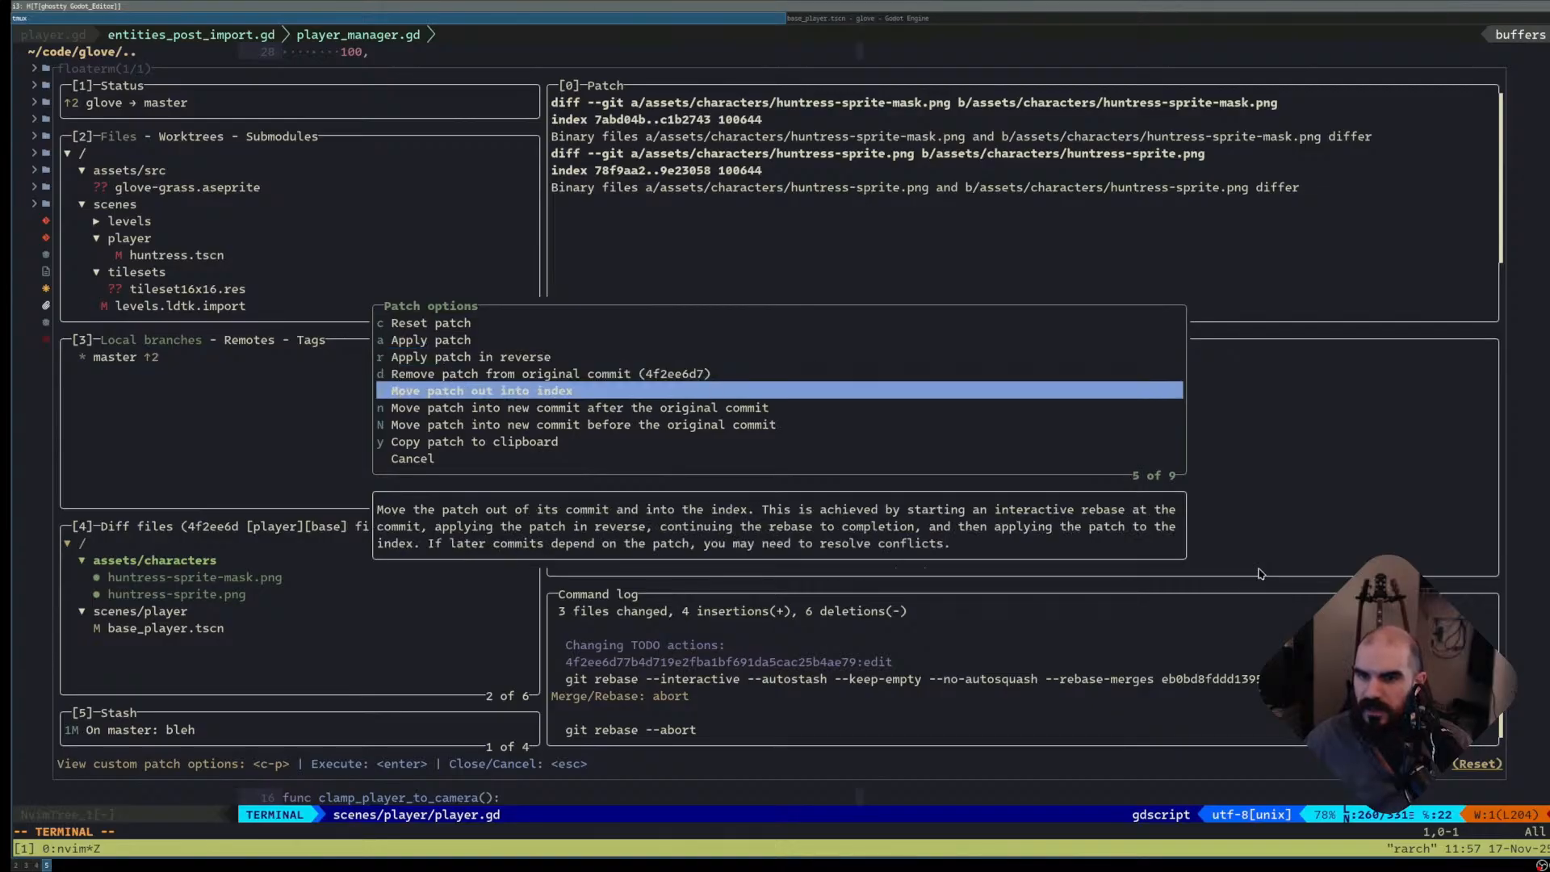
key("Return")
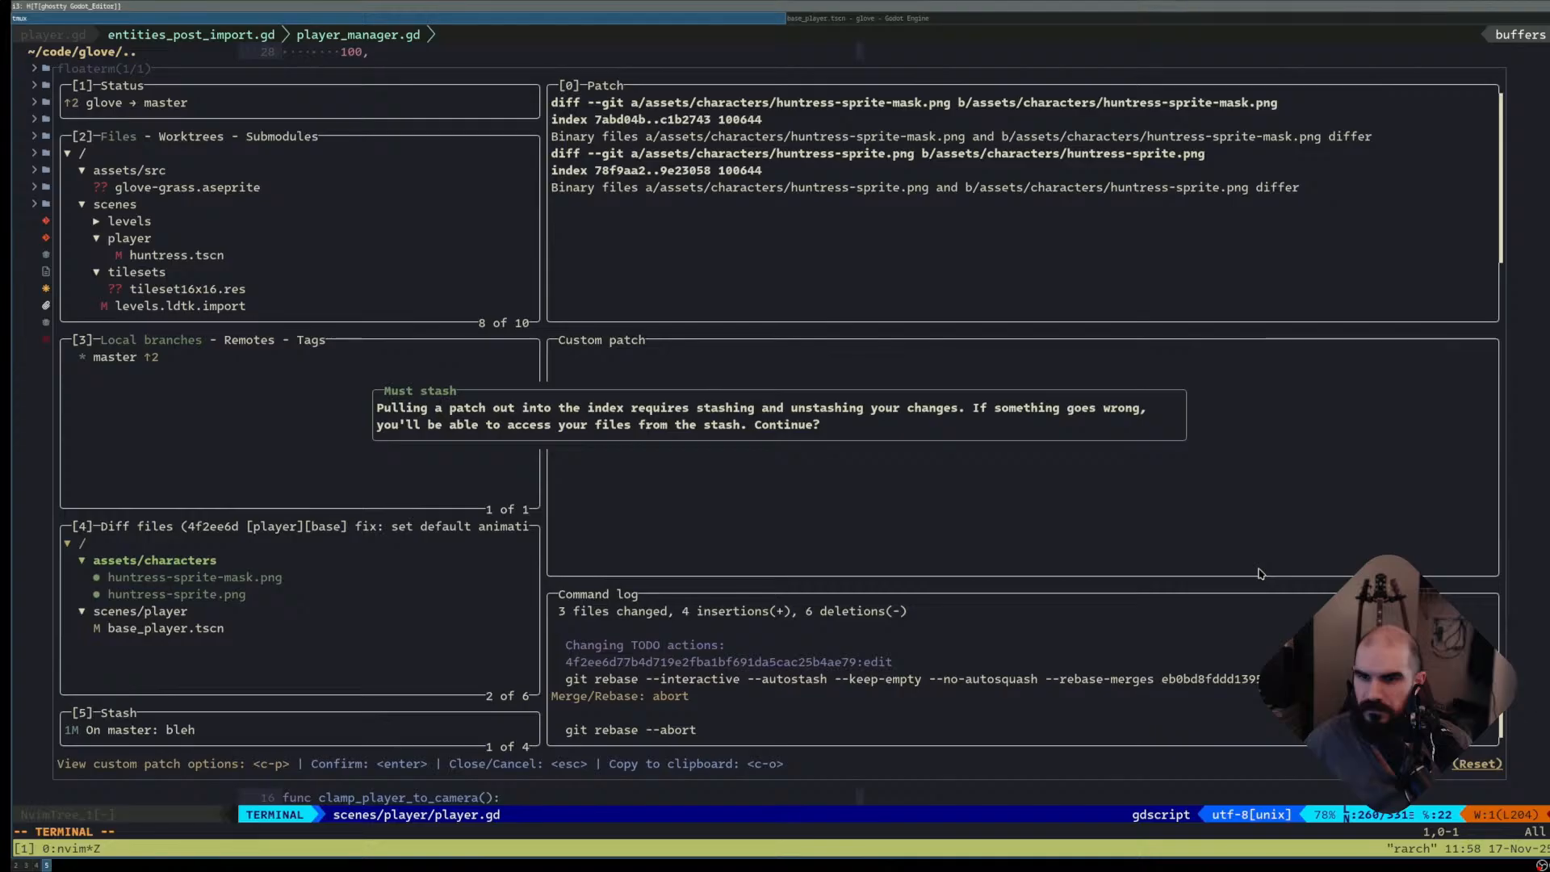
key("Return")
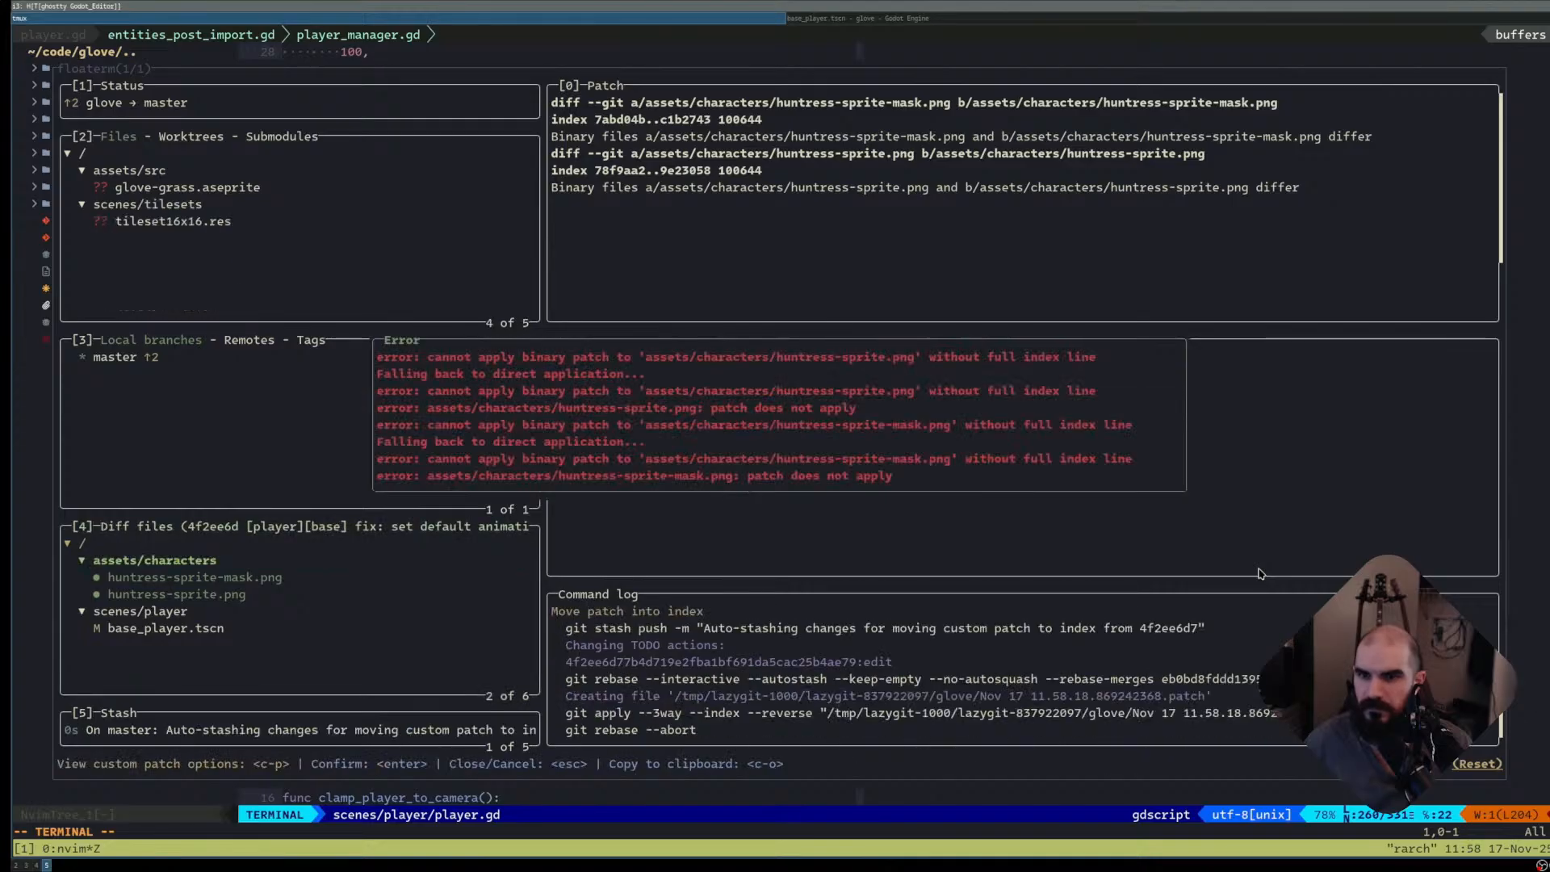
key("Escape")
key("Down")
key("Down")
key("Up")
key("Up")
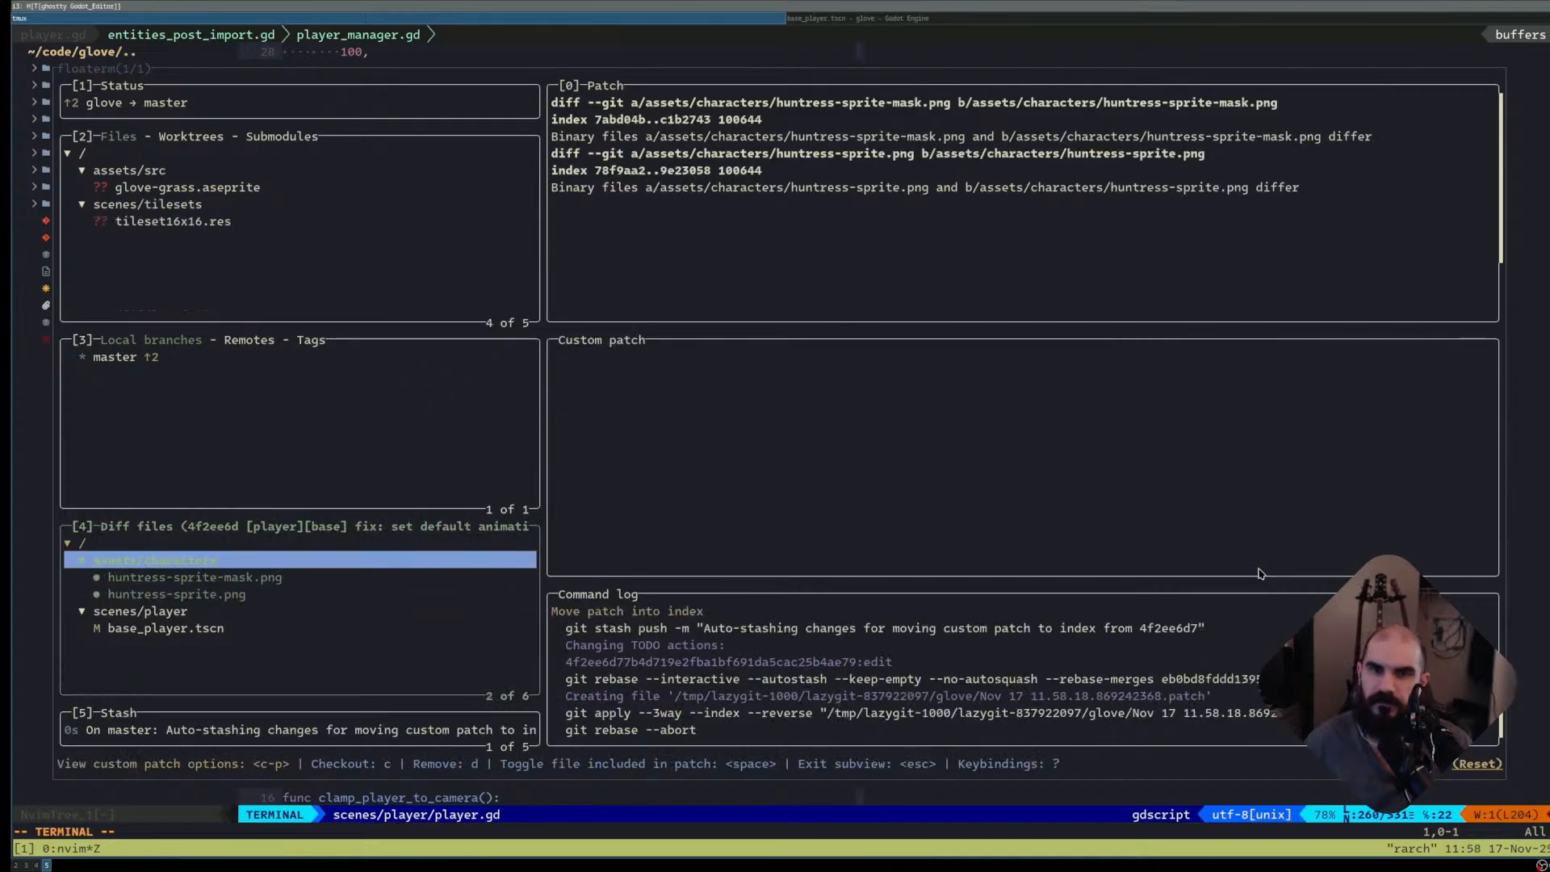
key("Up")
key("Escape")
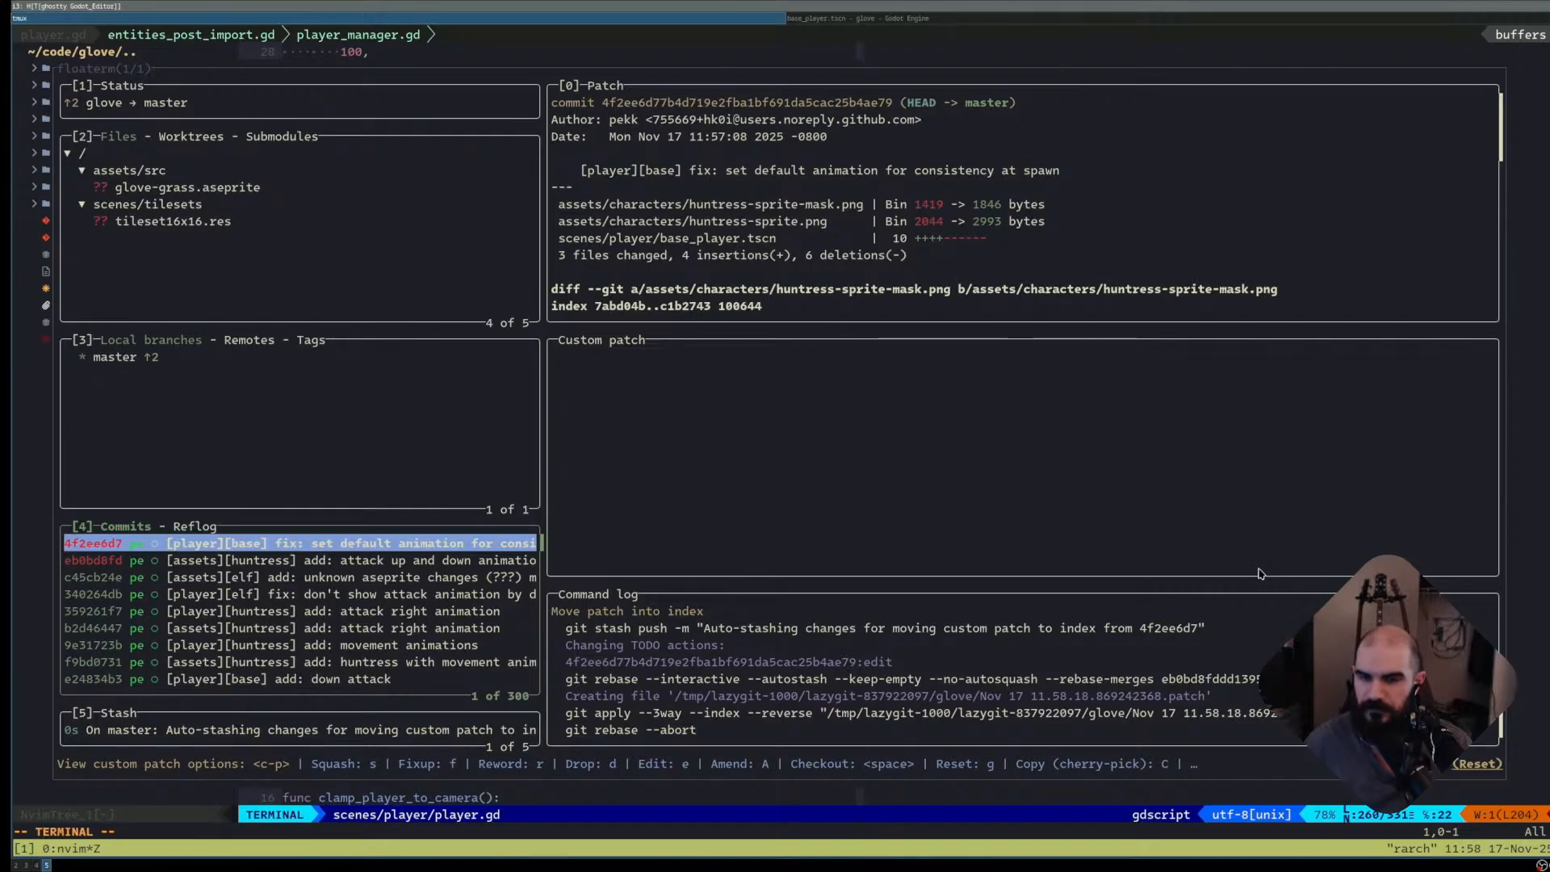
- Look through the keybindings list for actions available on the newest commit, from rebase and amend options to the diff tool
key("j")
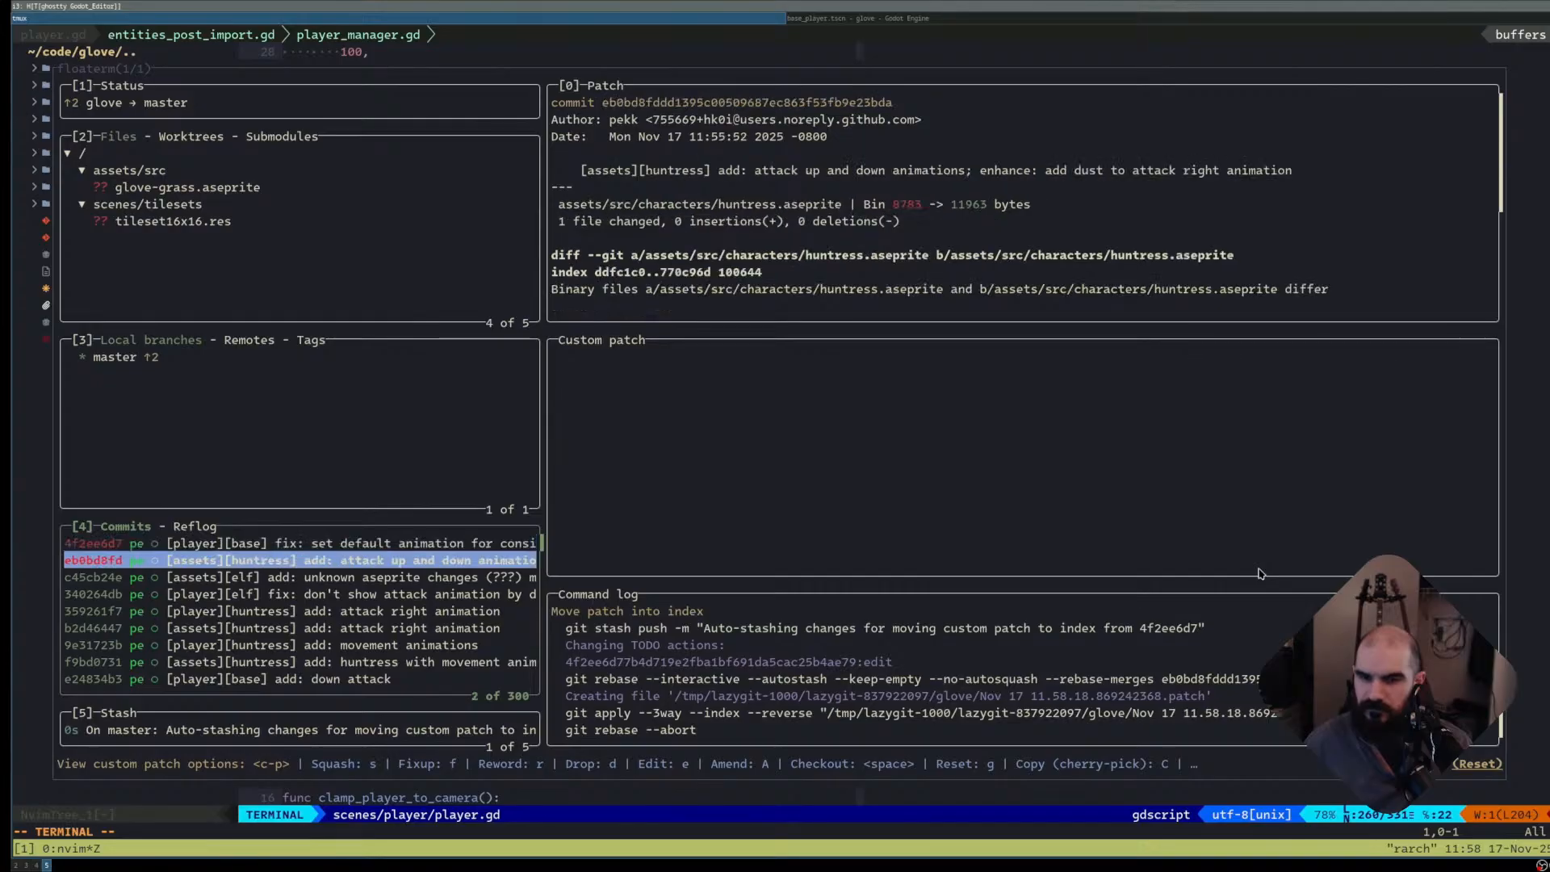
key("k")
key("question")
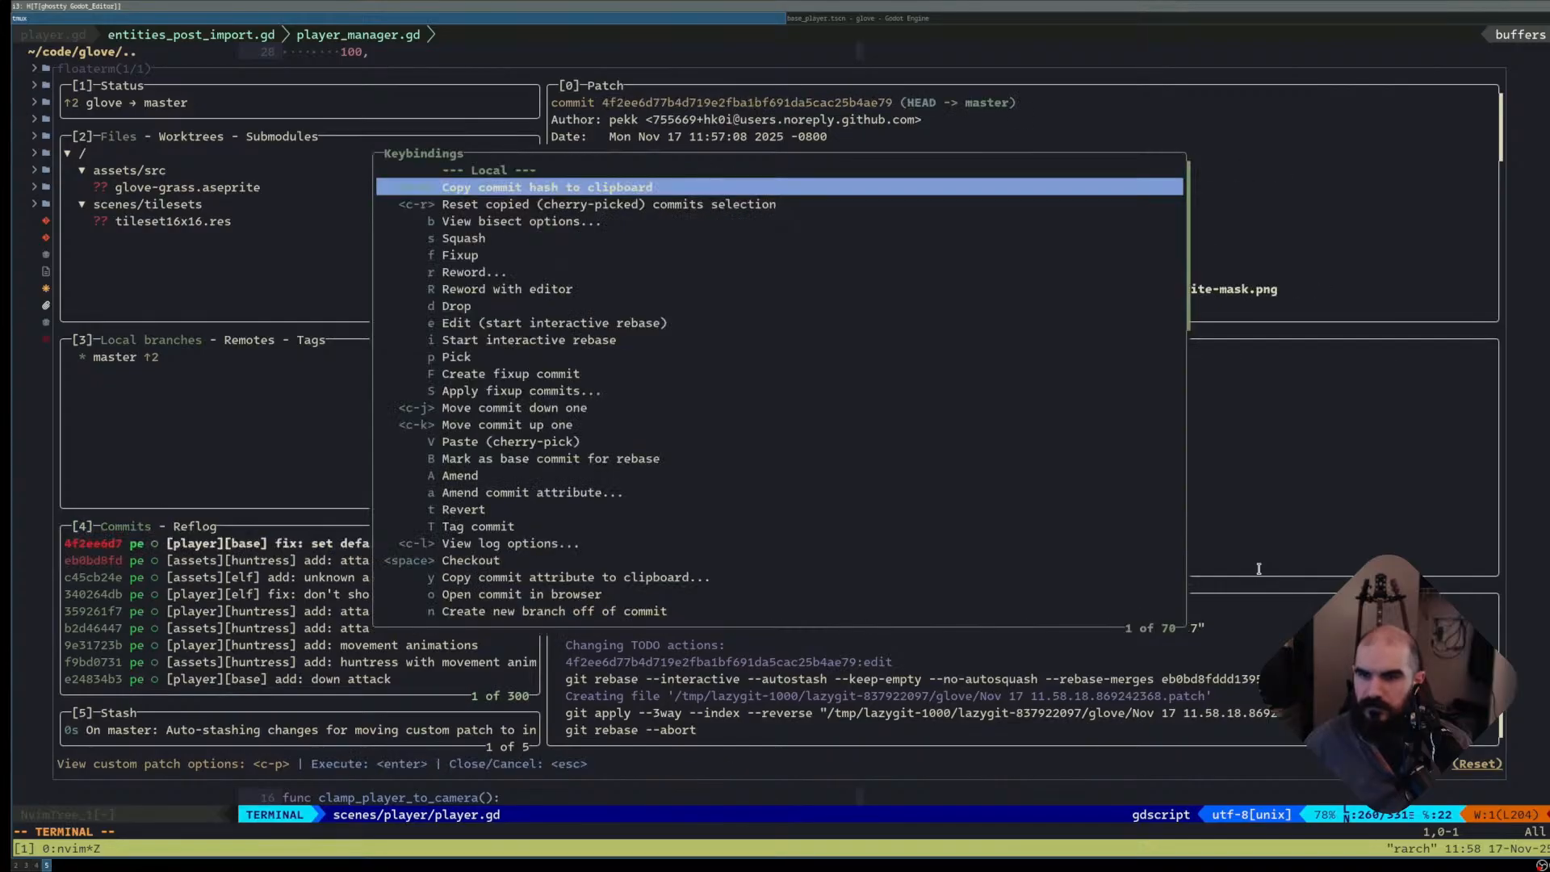
key("j")
key("j")
key("j")
key("j")
key("j")
key("j")
key("j")
key("j")
key("j")
key("j")
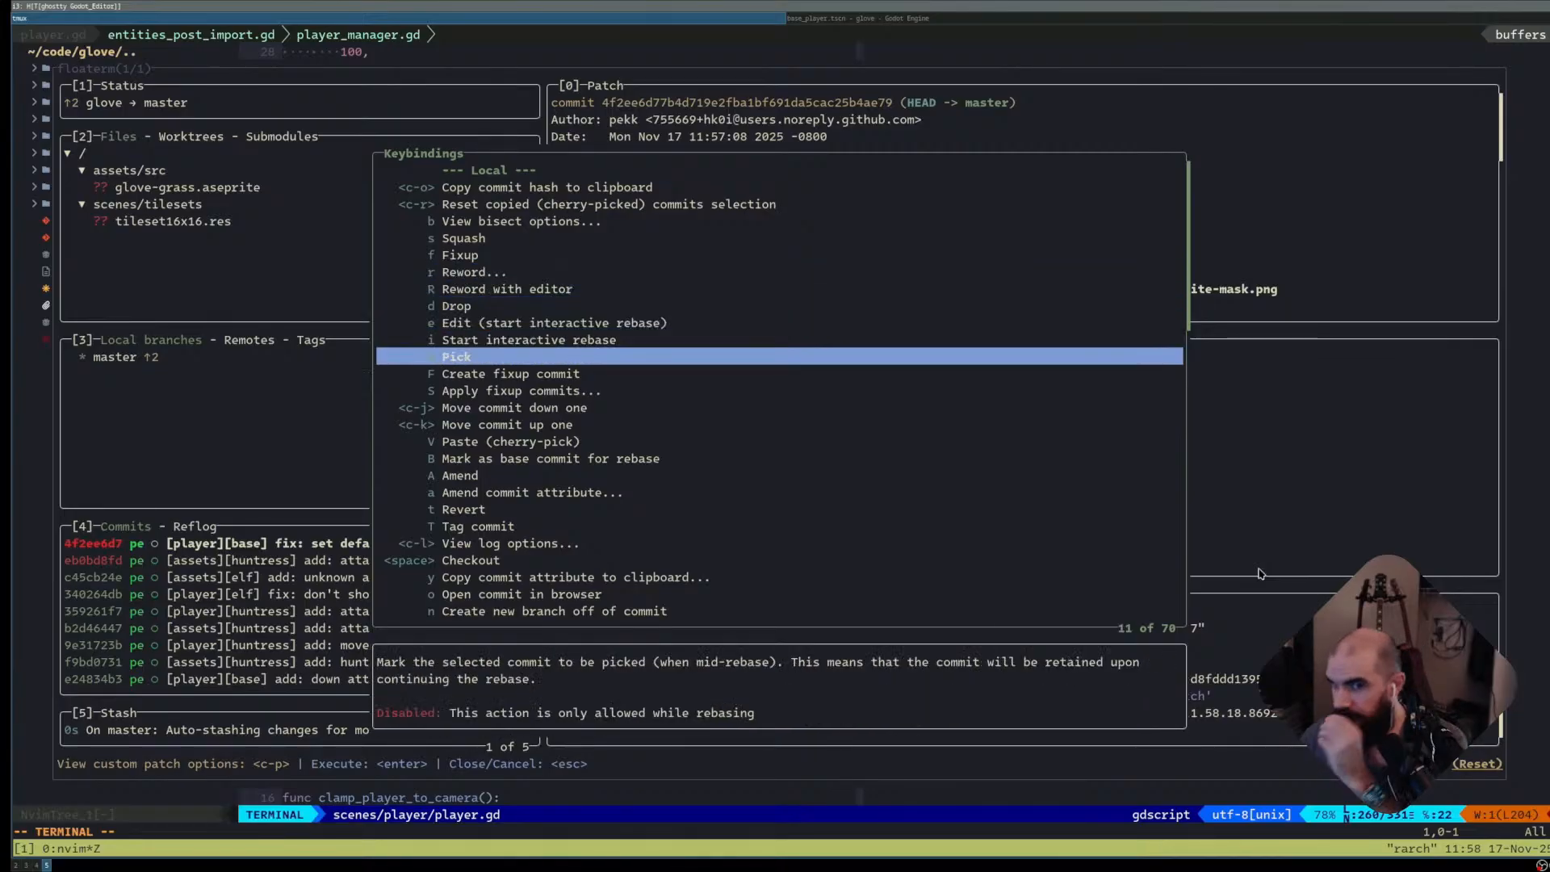
key("j")
key("j")
key("j")
key("j")
key("j")
key("j")
key("j")
key("j")
key("j")
key("j")
key("j")
key("j")
key("j")
key("j")
key("j")
key("j")
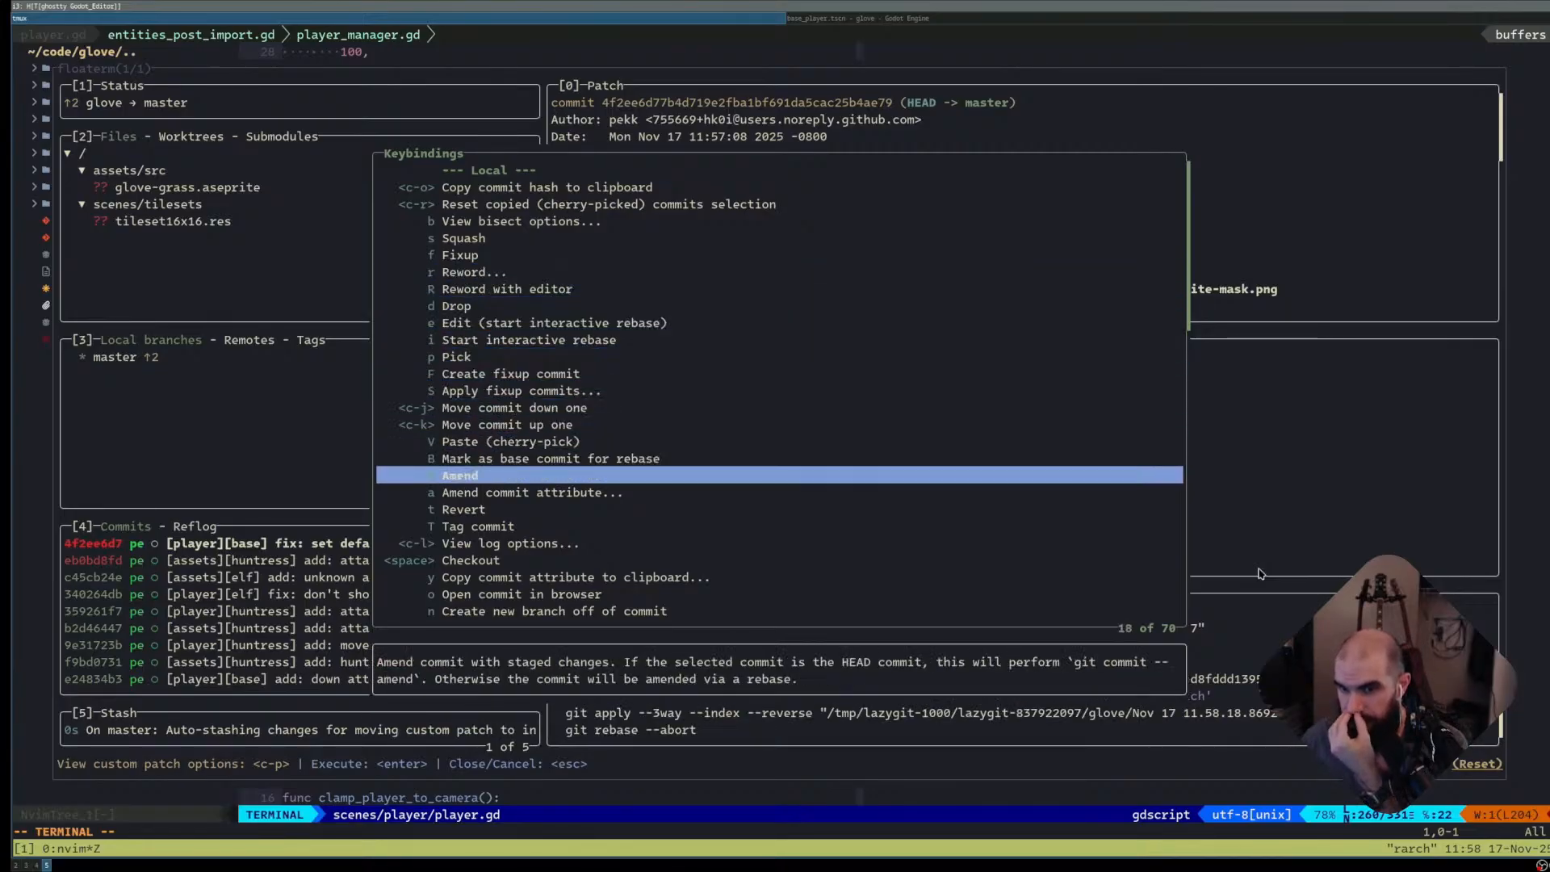
key("j")
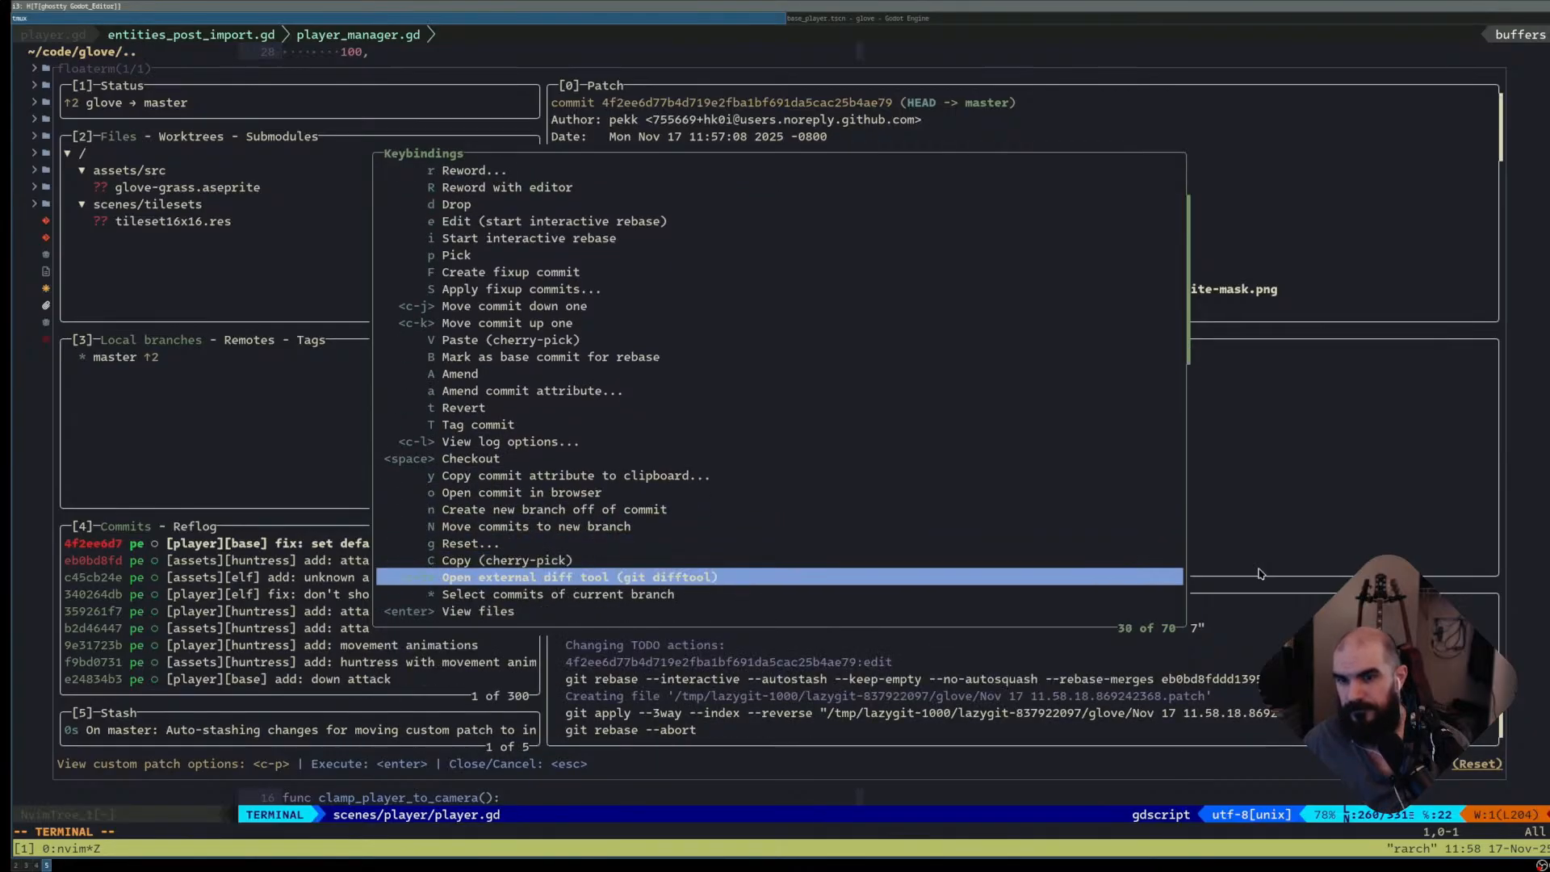
key("Escape")
- Close the Git interface, list the assets folder in the terminal, and undo the newest commit with git reset HEAD~1
key("q")
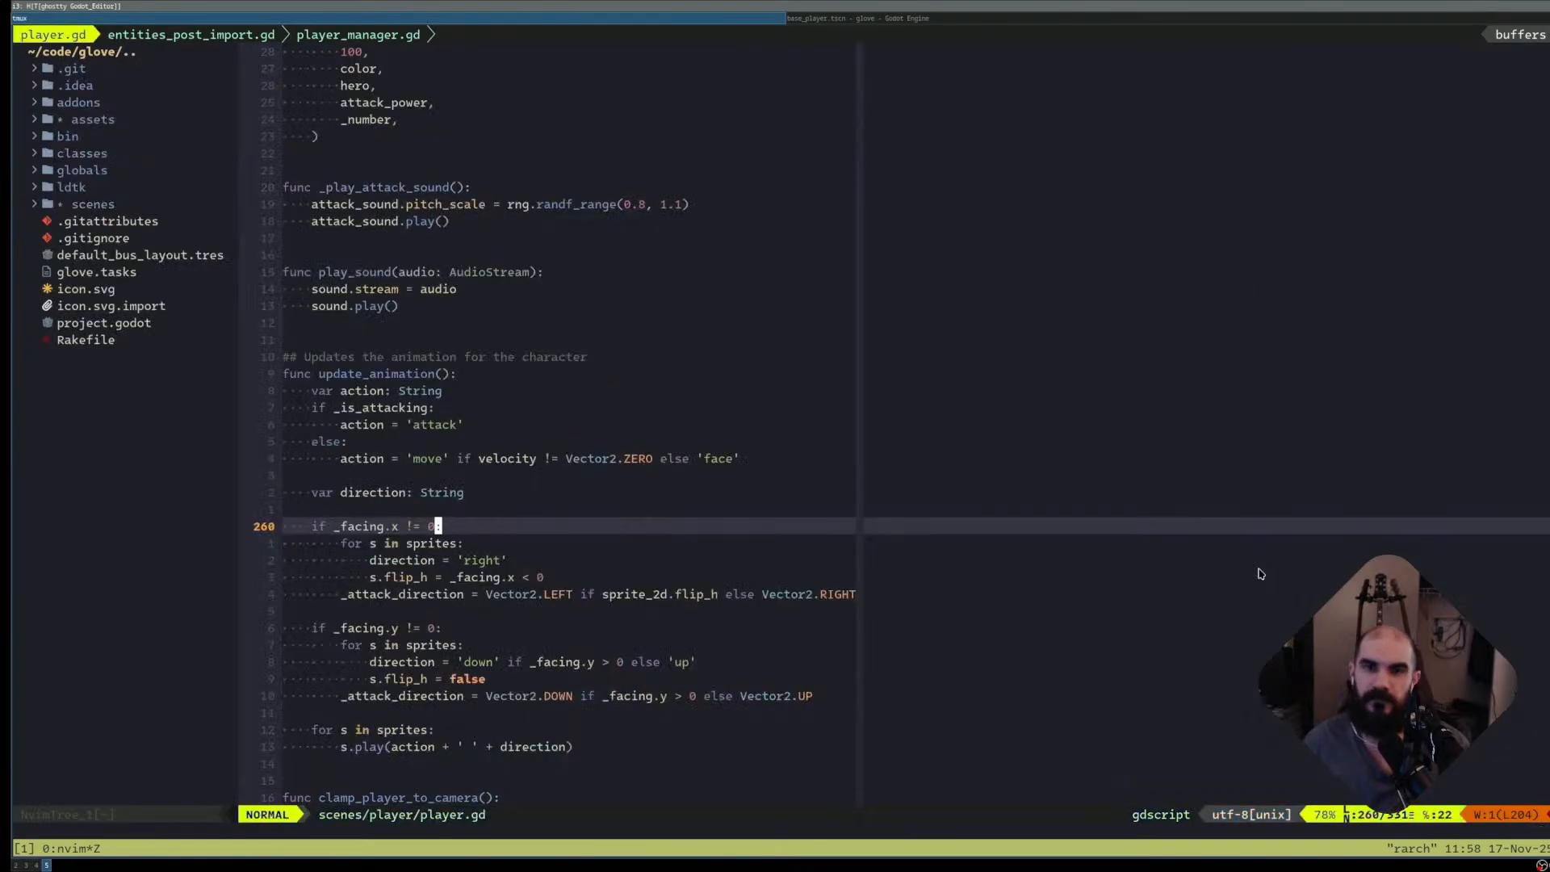
key("ctrl+b")
type("zls")
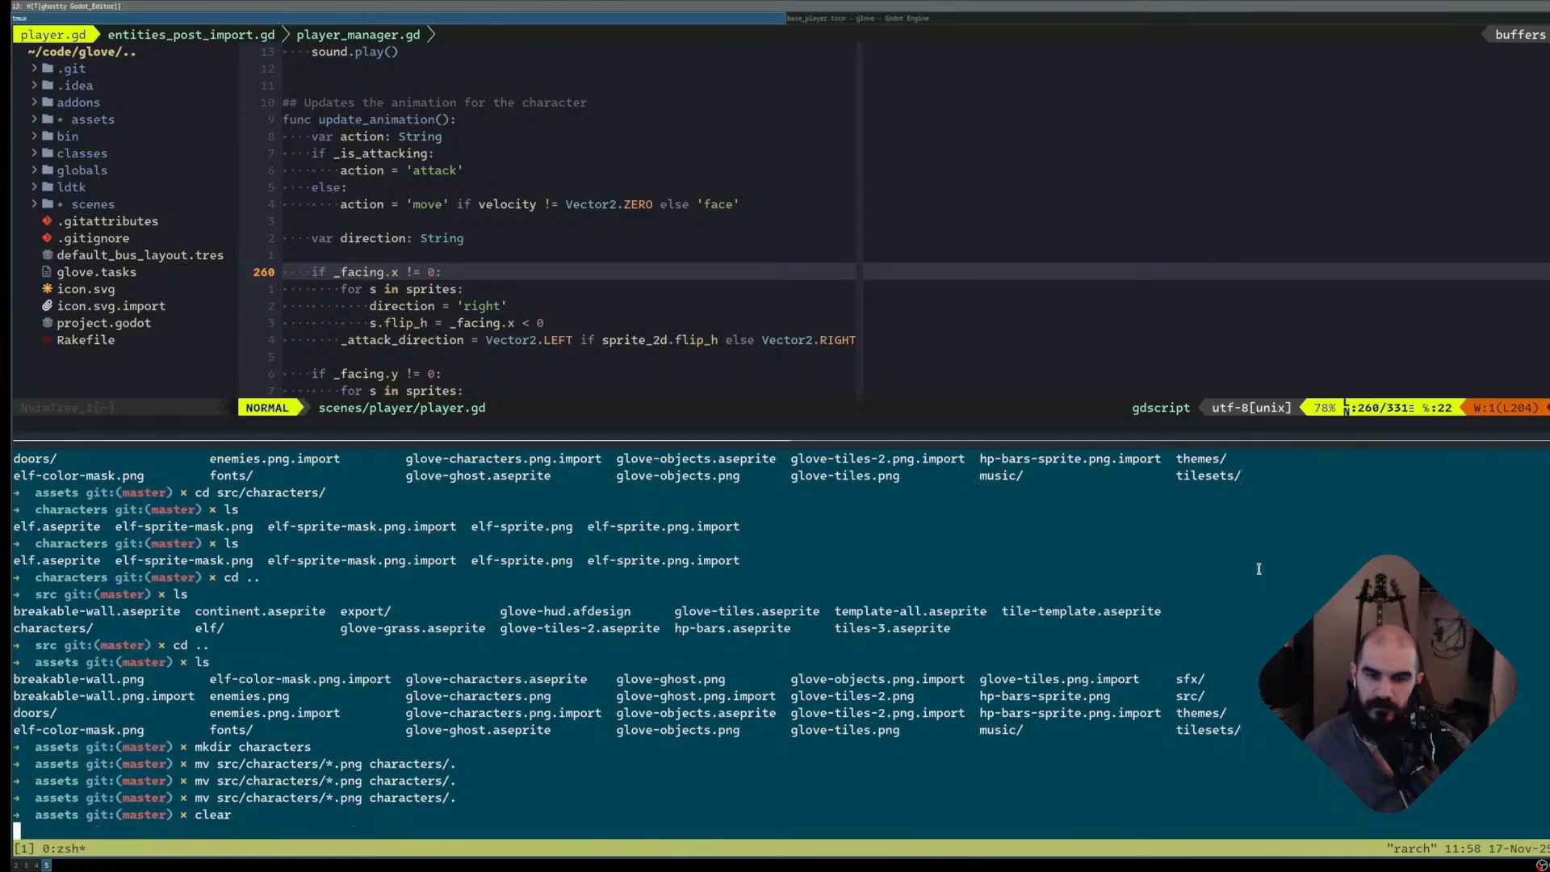
key("ctrl+l")
key("Return")
type("git reset ")
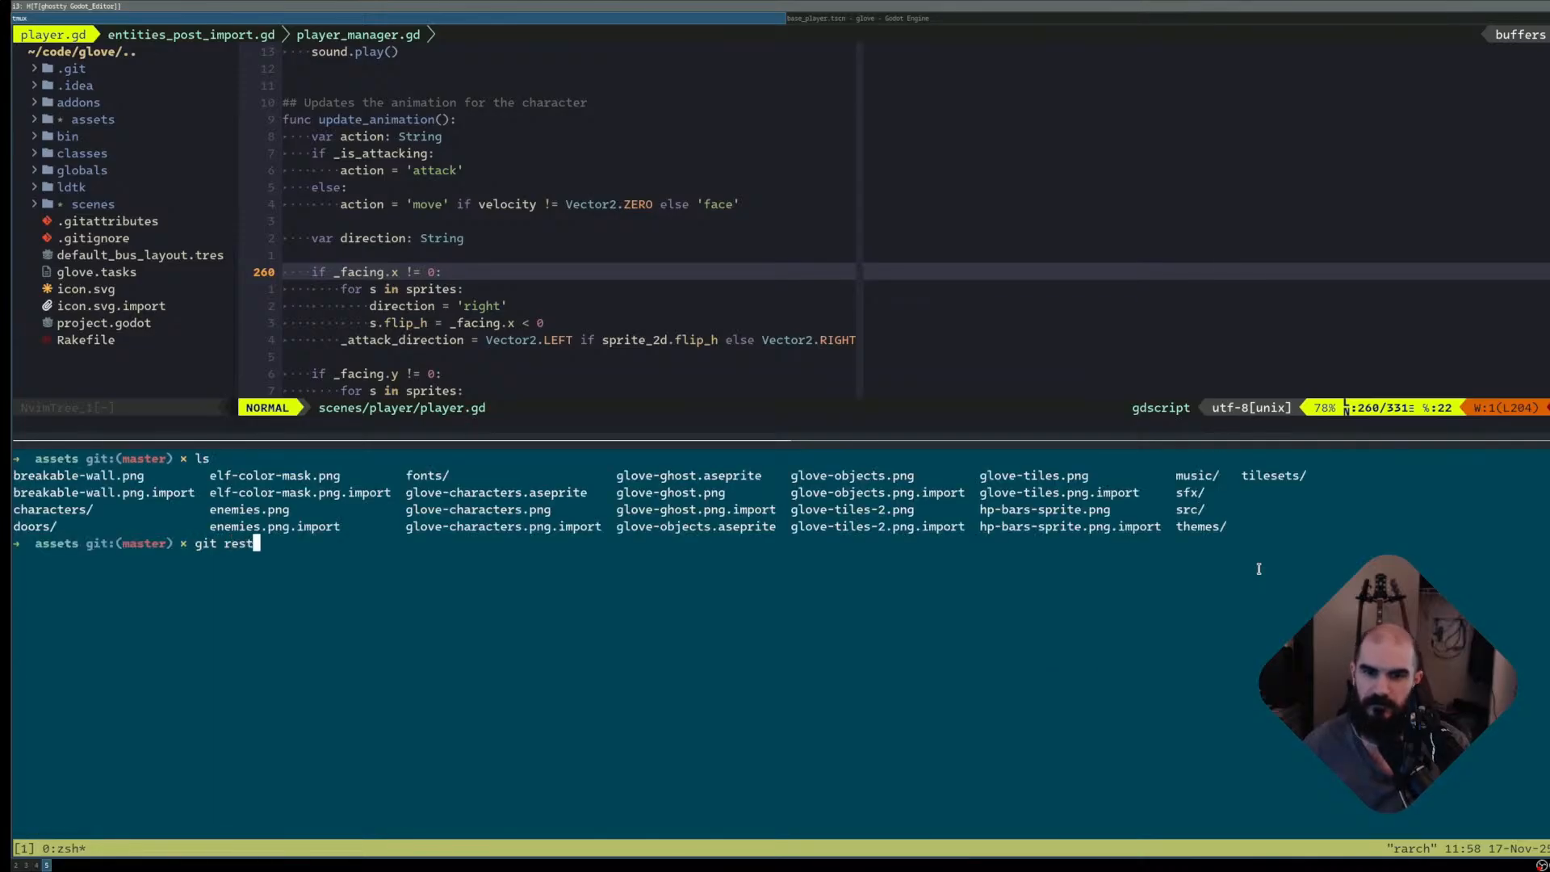
type("HEAD~1")
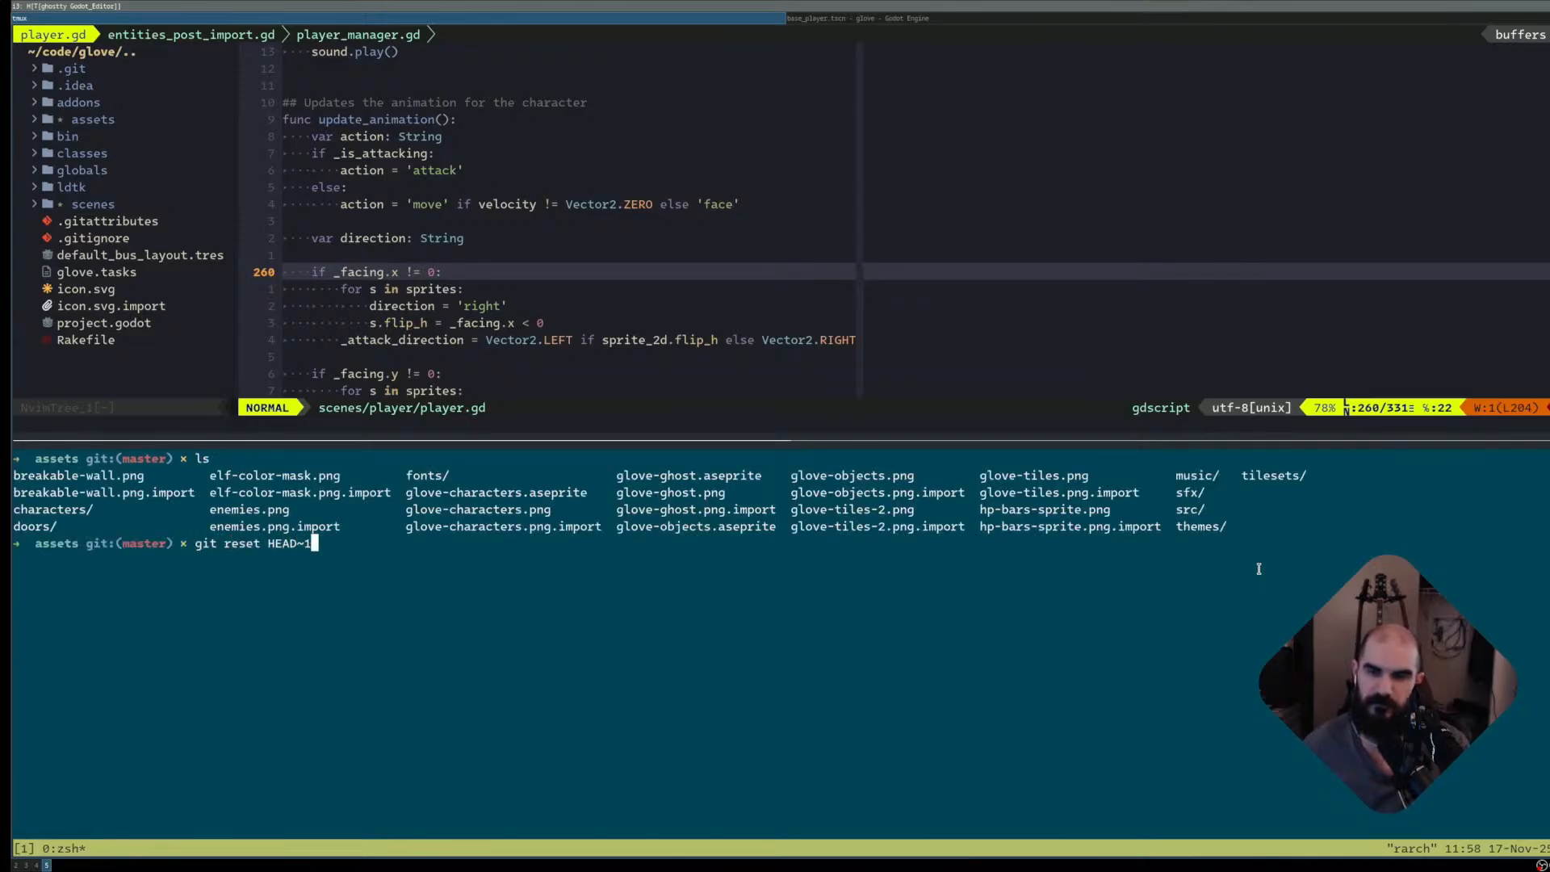
key("Return")
- Reopen lazygit from the editor and stage only scenes/player/base_player.tscn
key("ctrl+k")
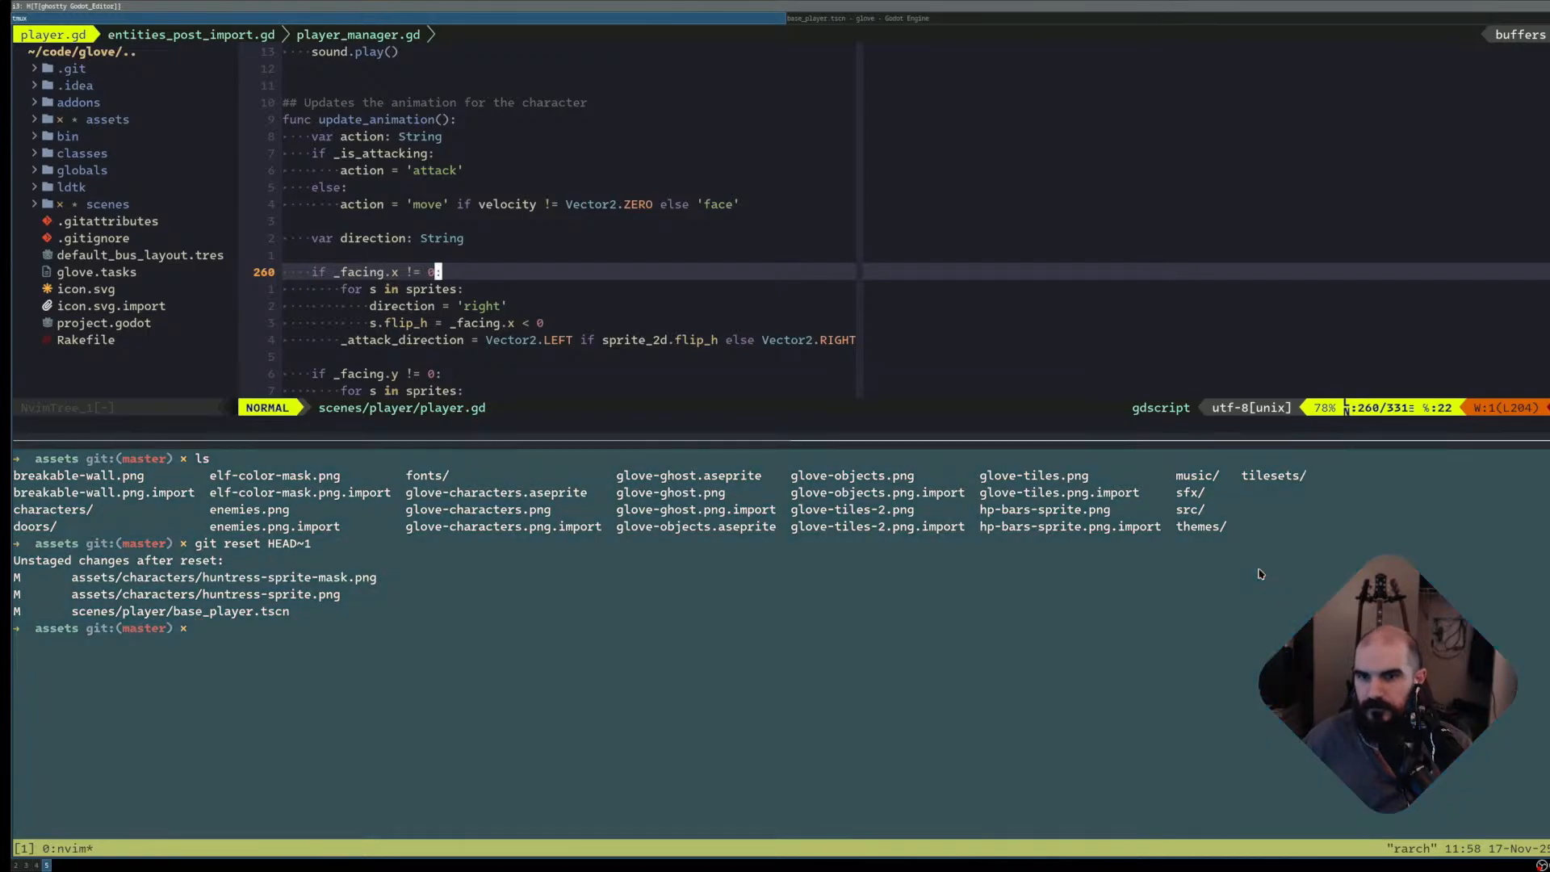
key("ctrl+b")
key("z")
key("space")
key("g")
key("g")
key("j")
key("j")
key("j")
key("j")
key("j")
key("j")
key("j")
key("j")
key("j")
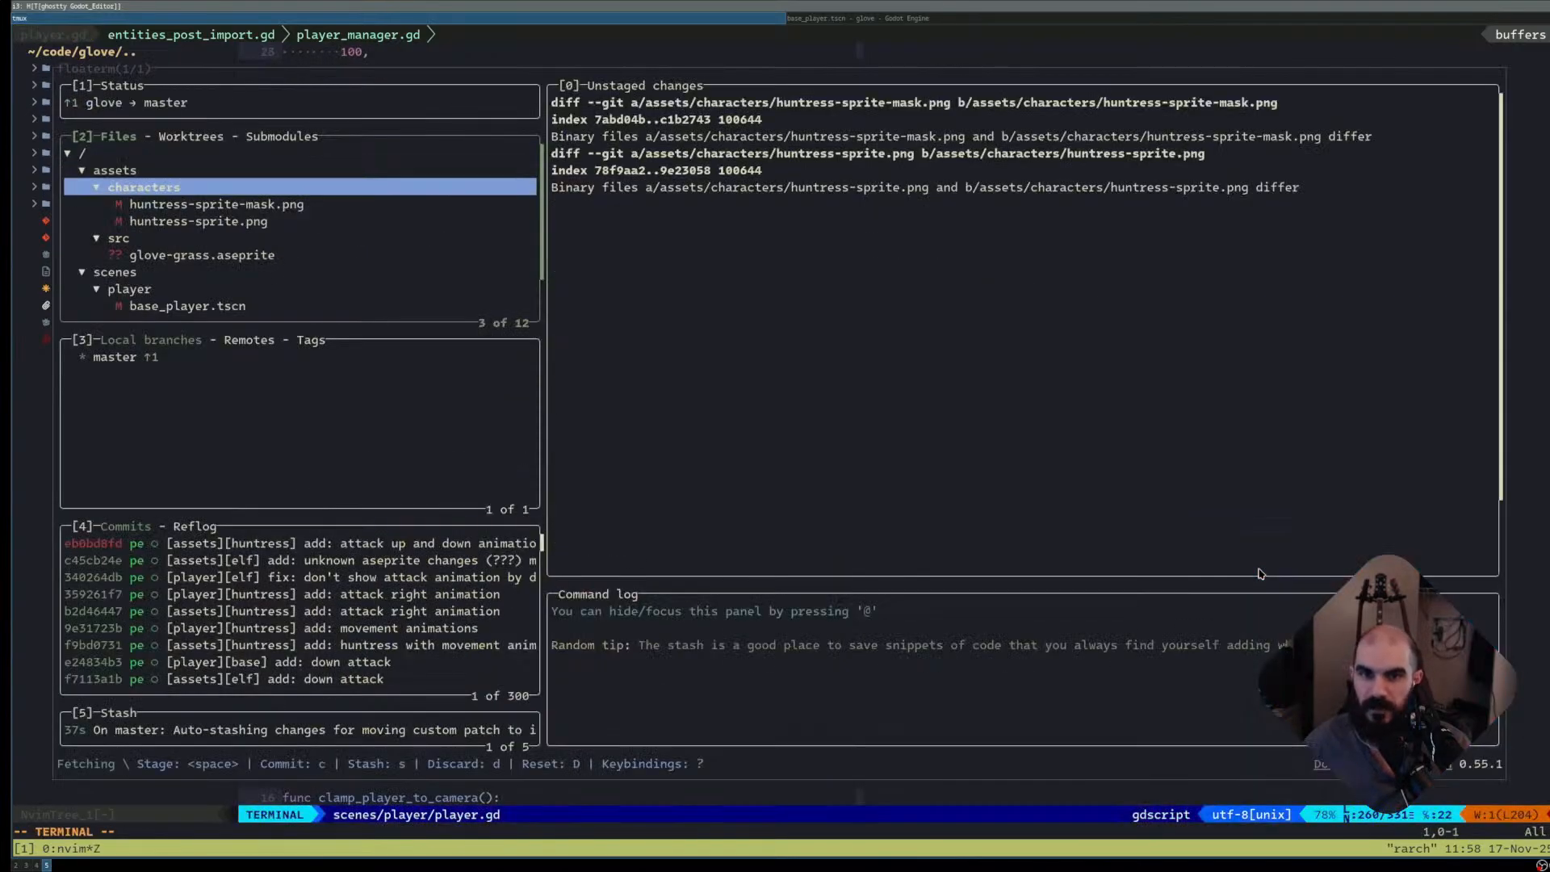
key("j")
key("j")
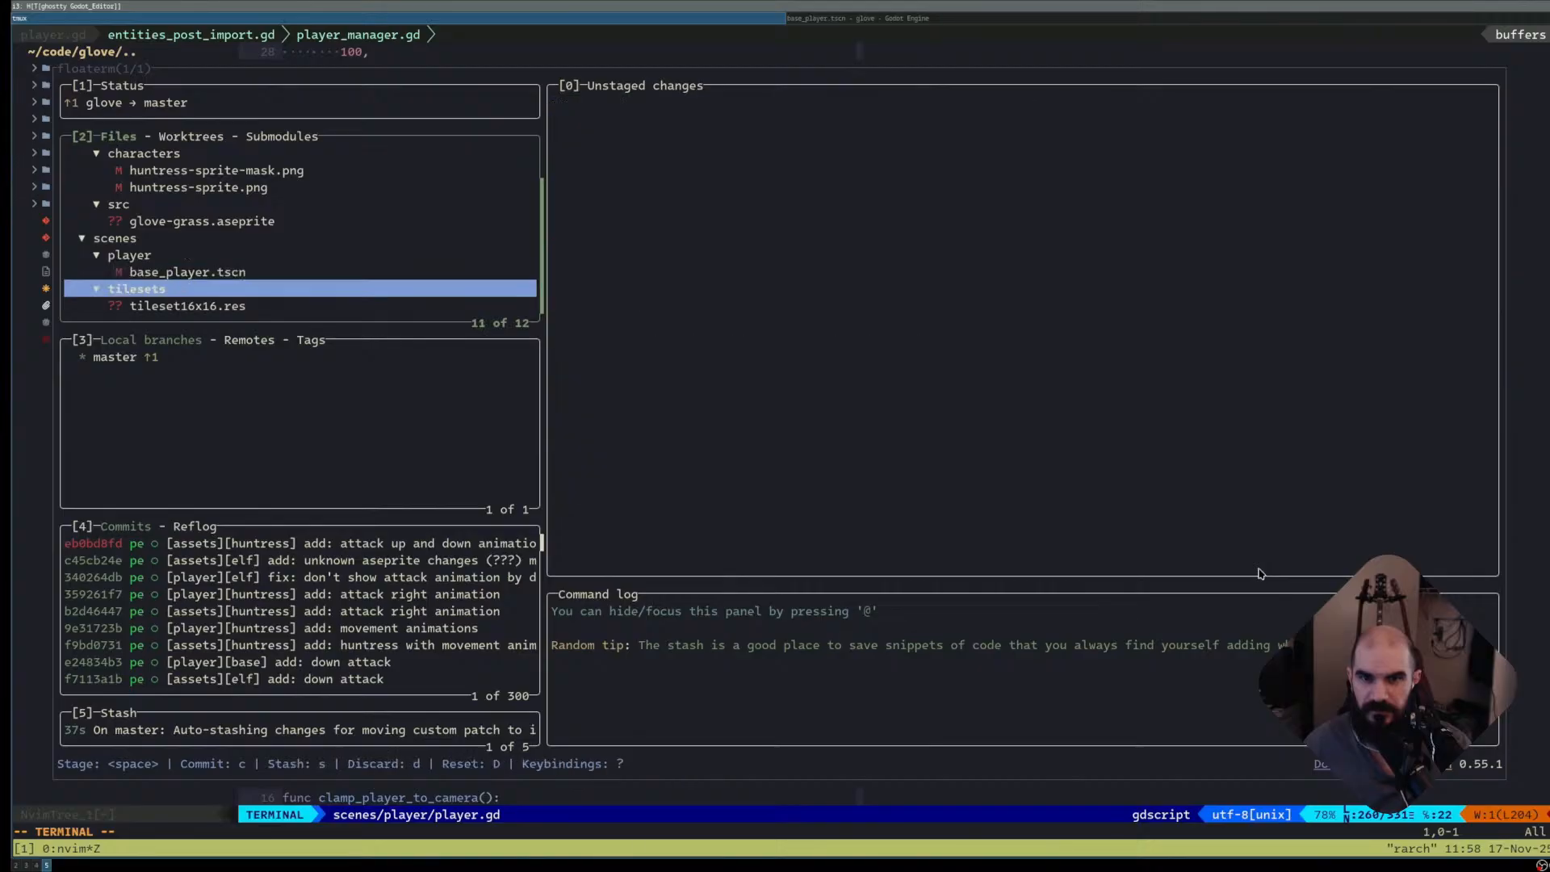
key("k")
key("k")
key("space")
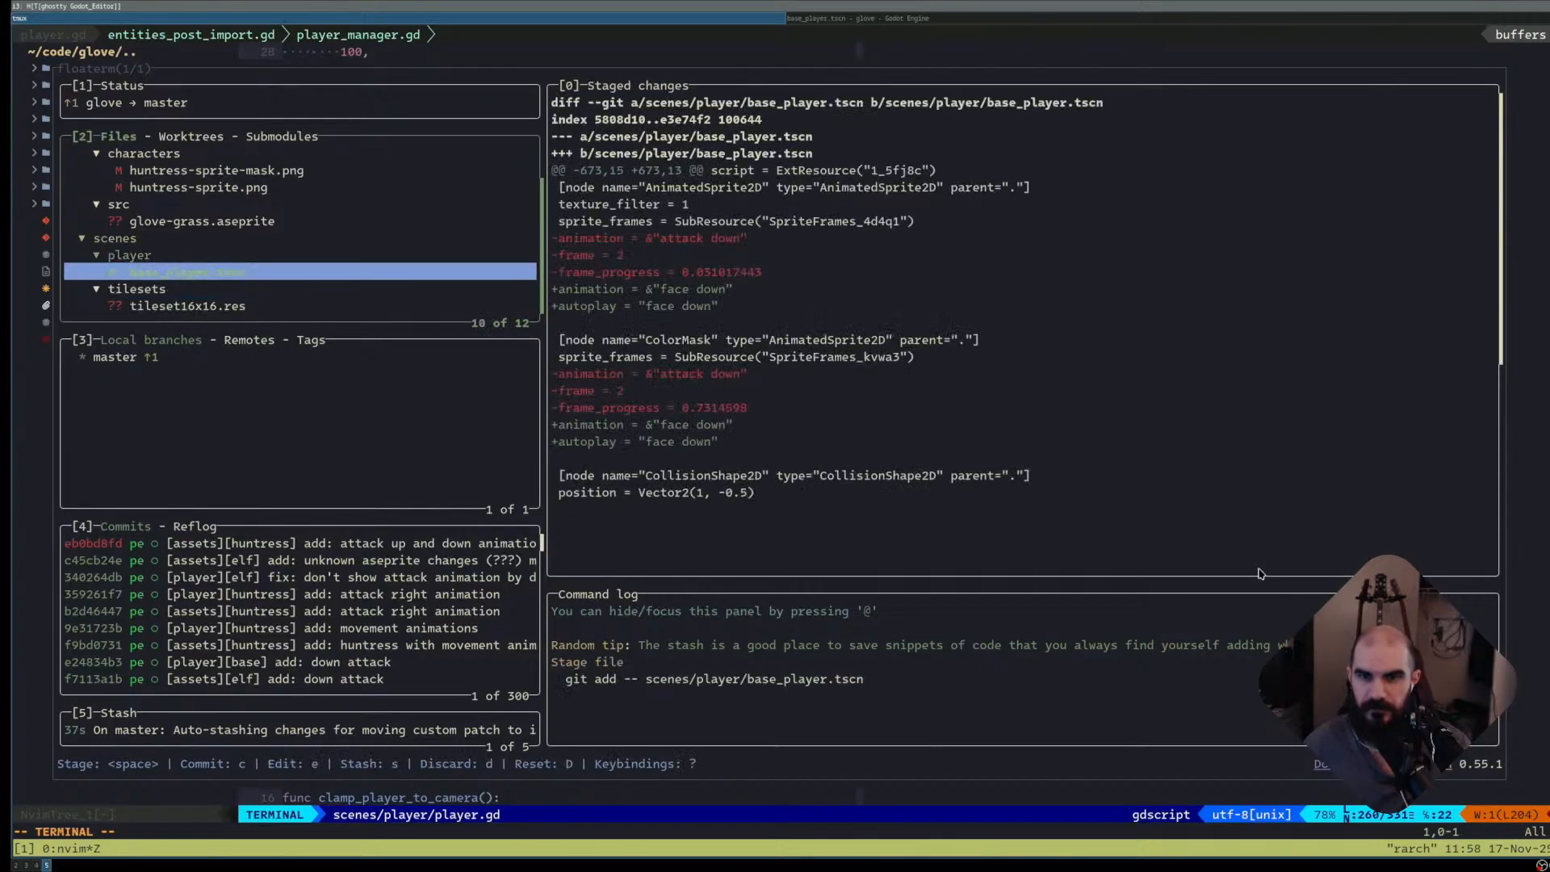
key("j")
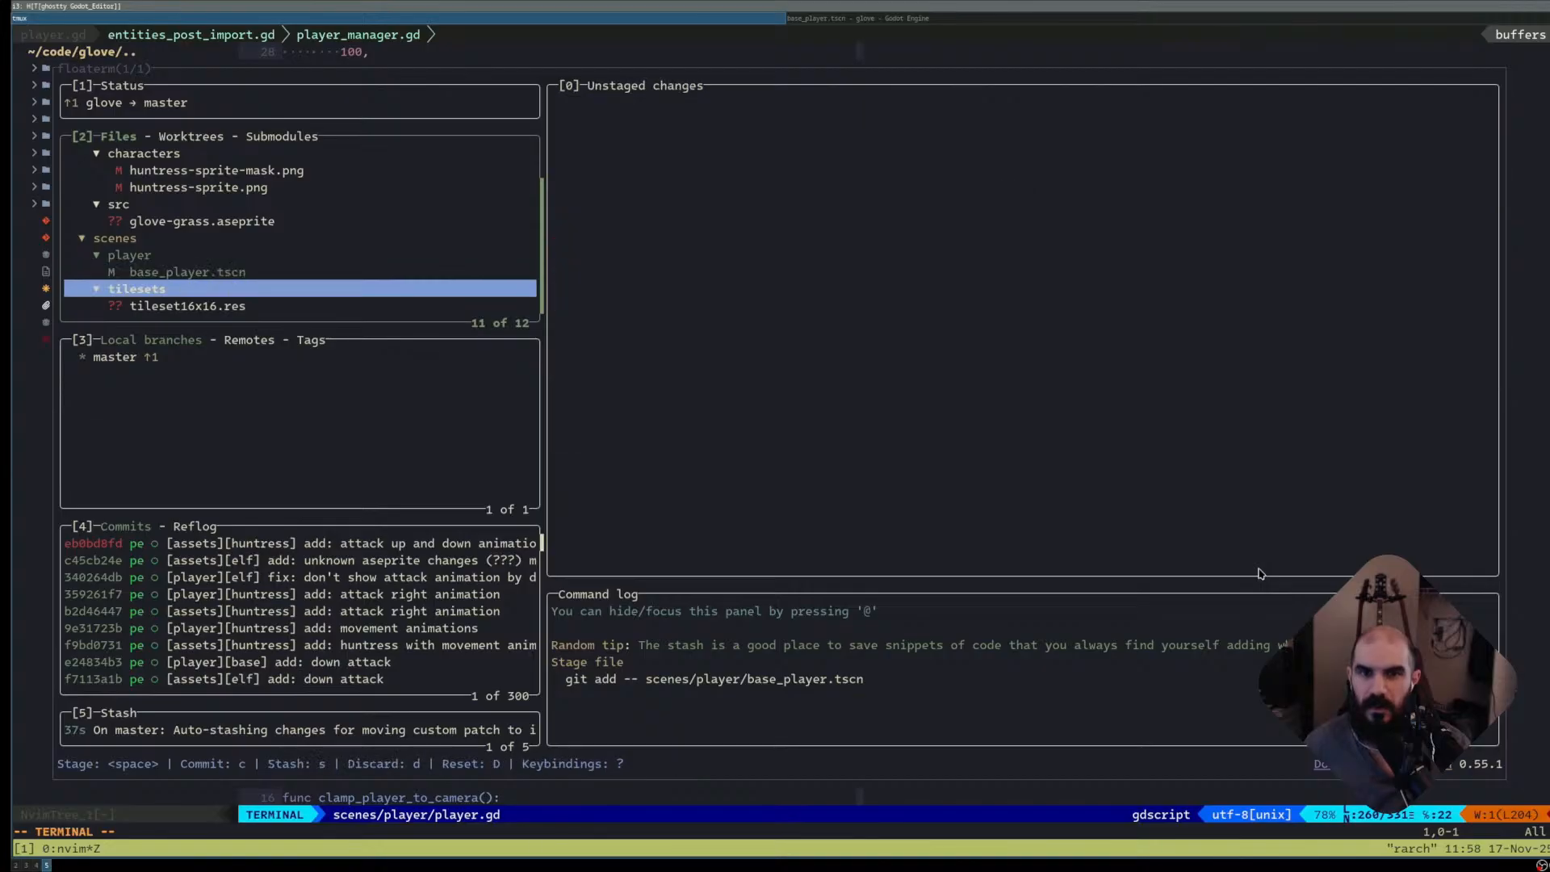
key("j")
key("k")
key("k")
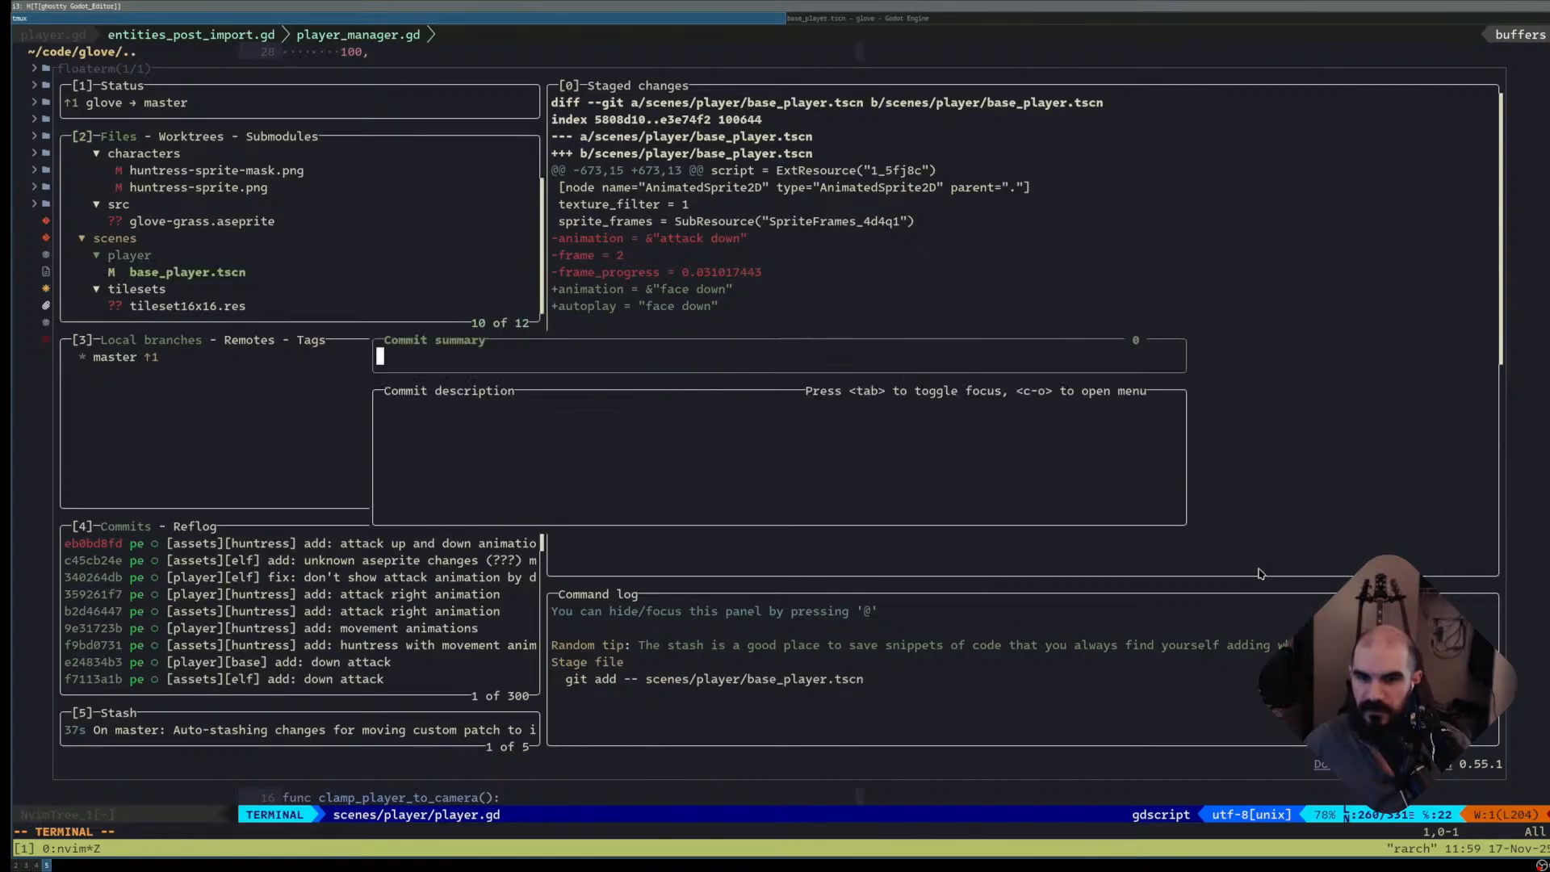
- Commit the staged scene with the summary "[player][base] fix: set default animation to avoid inconsistencies at spawn"
type("c[")
type("player][base] fix: m")
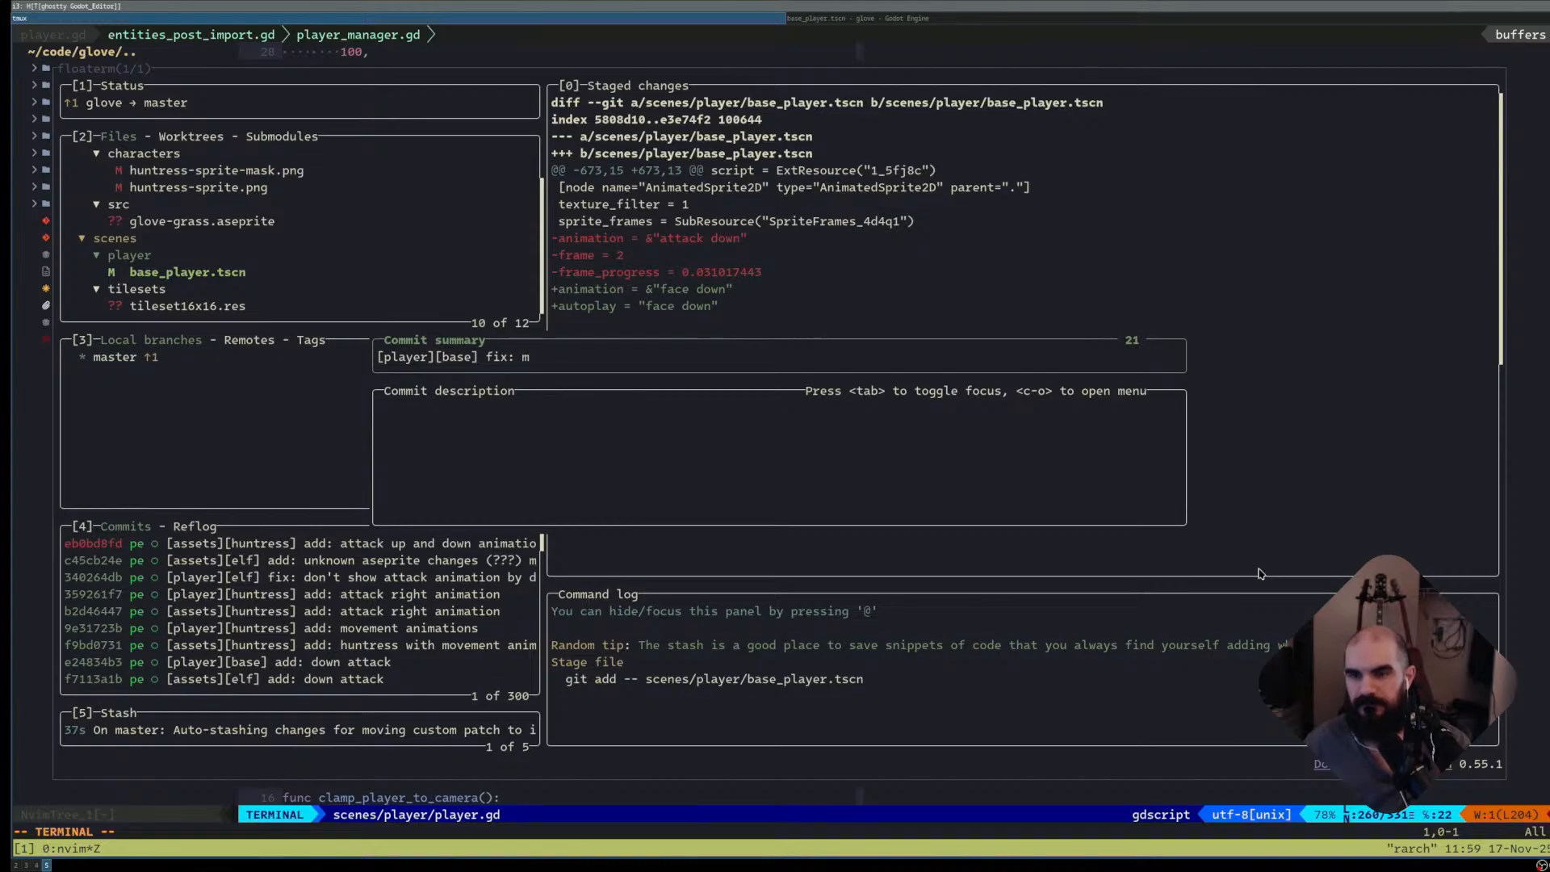
key("BackSpace")
type("set default a")
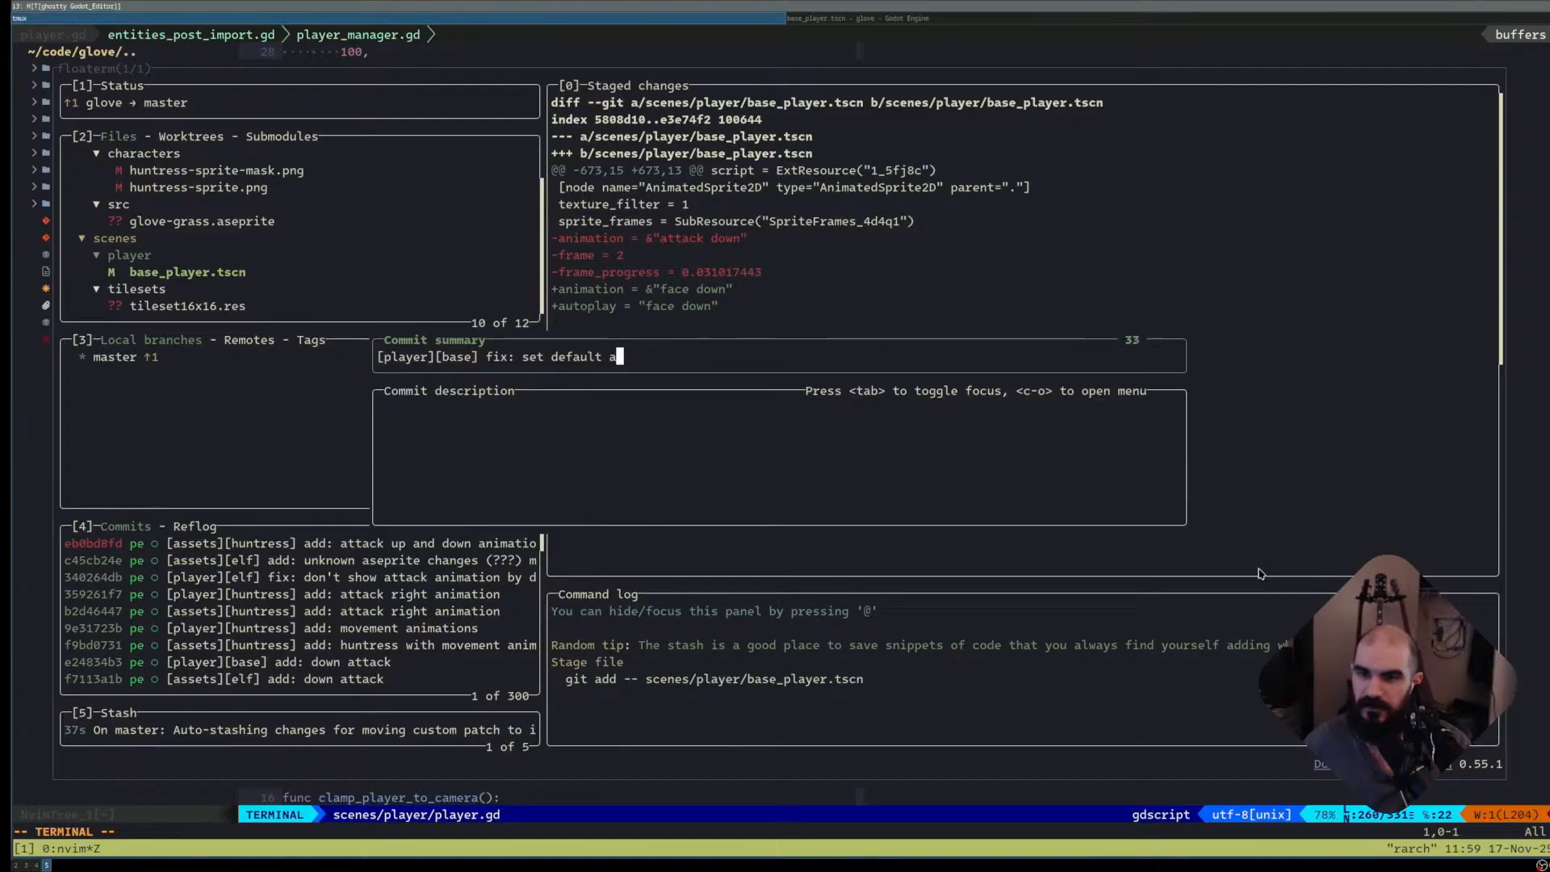
type("nimation to a")
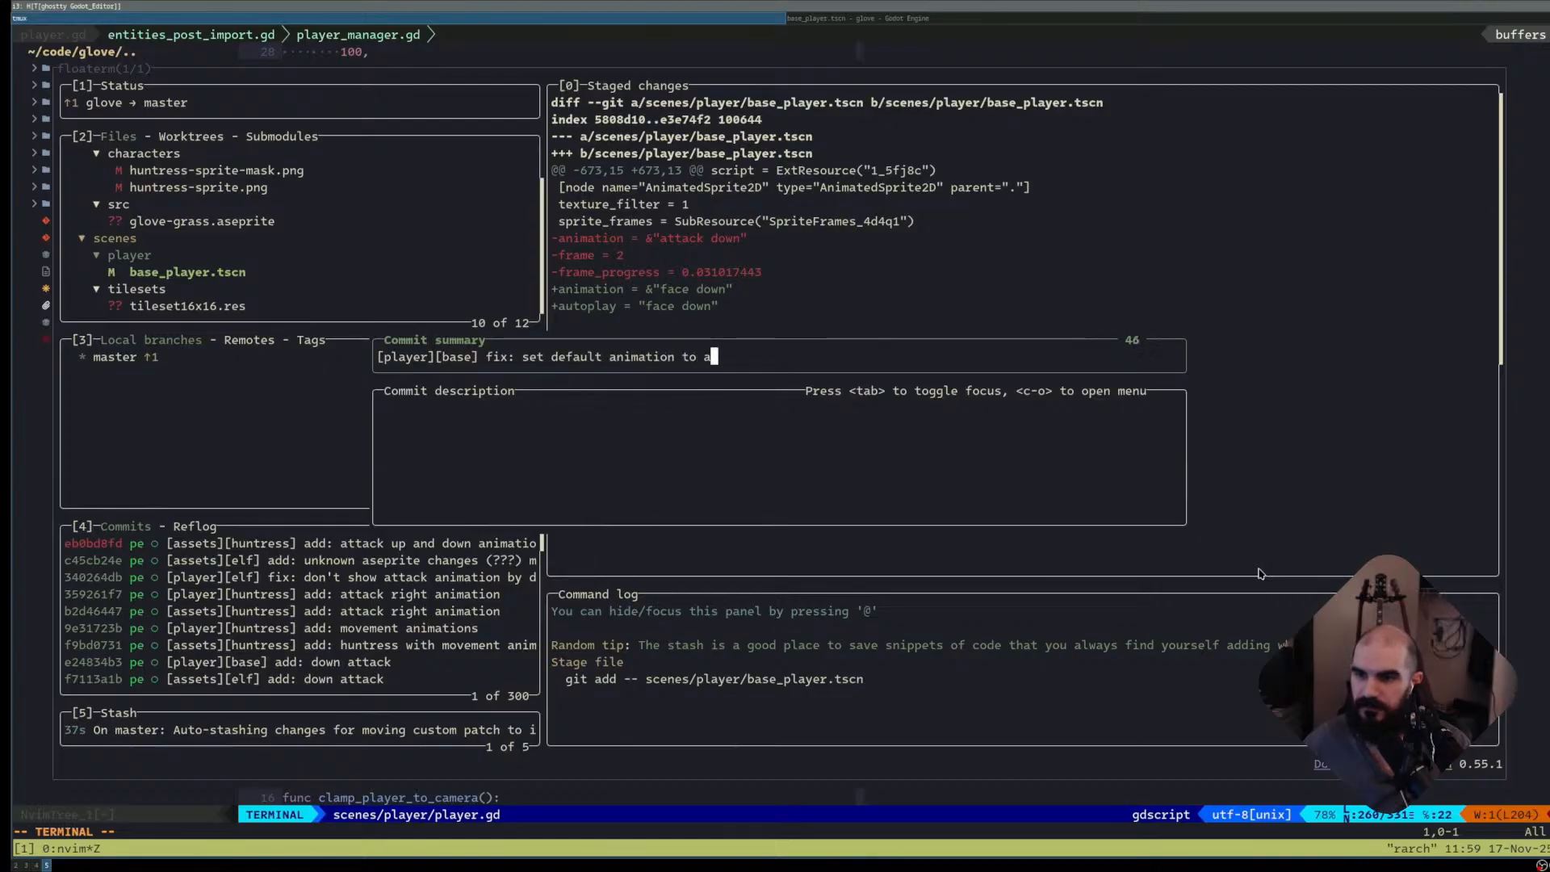
type("void ")
type("insoncis")
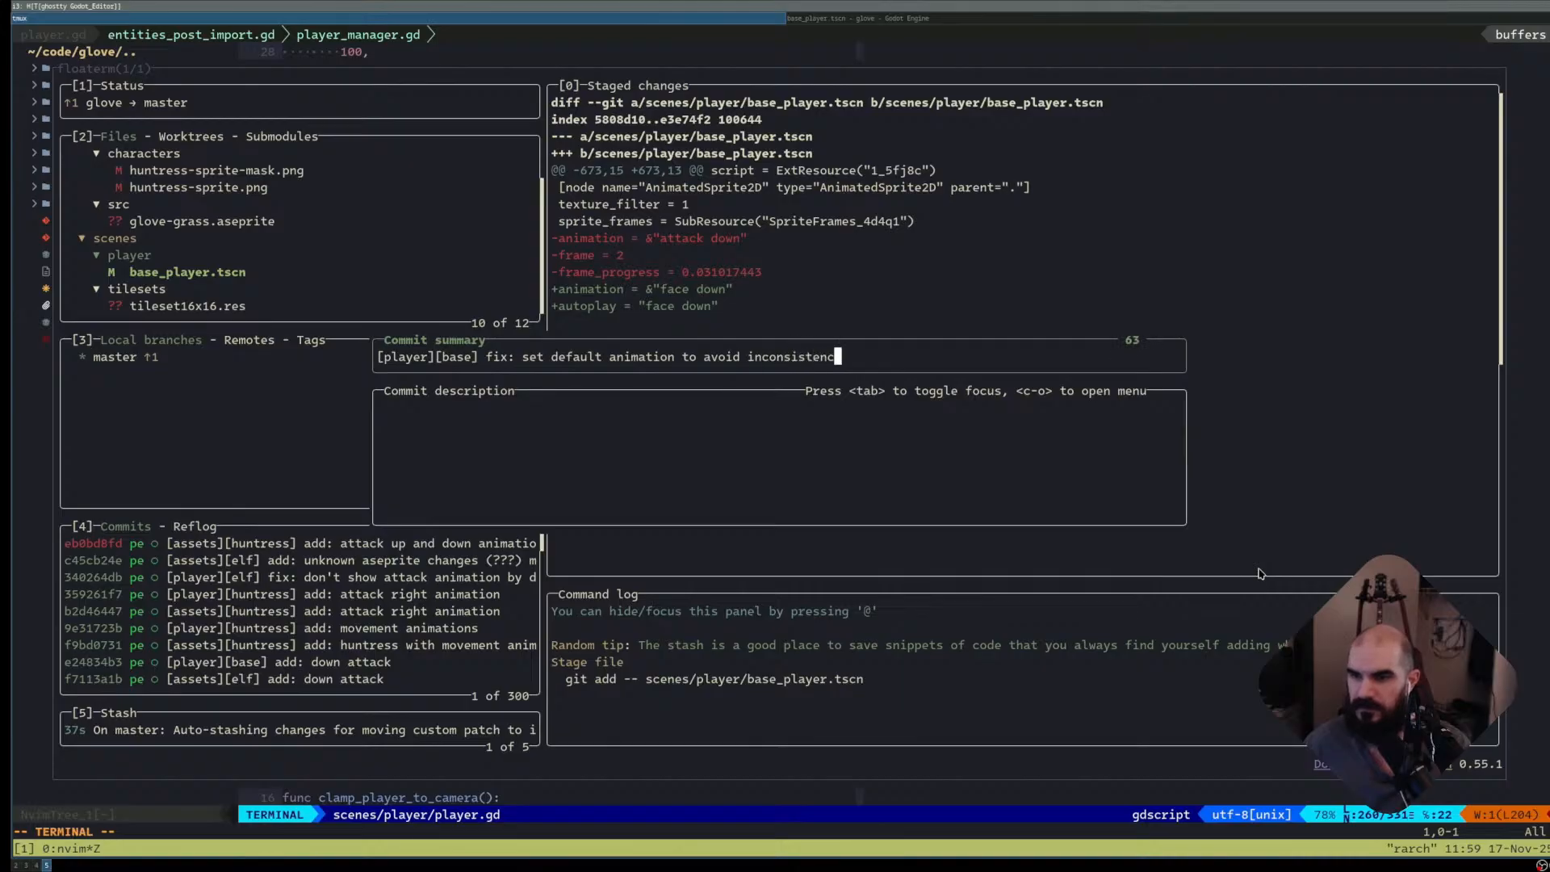
type("tencies at spawn")
key("Return")
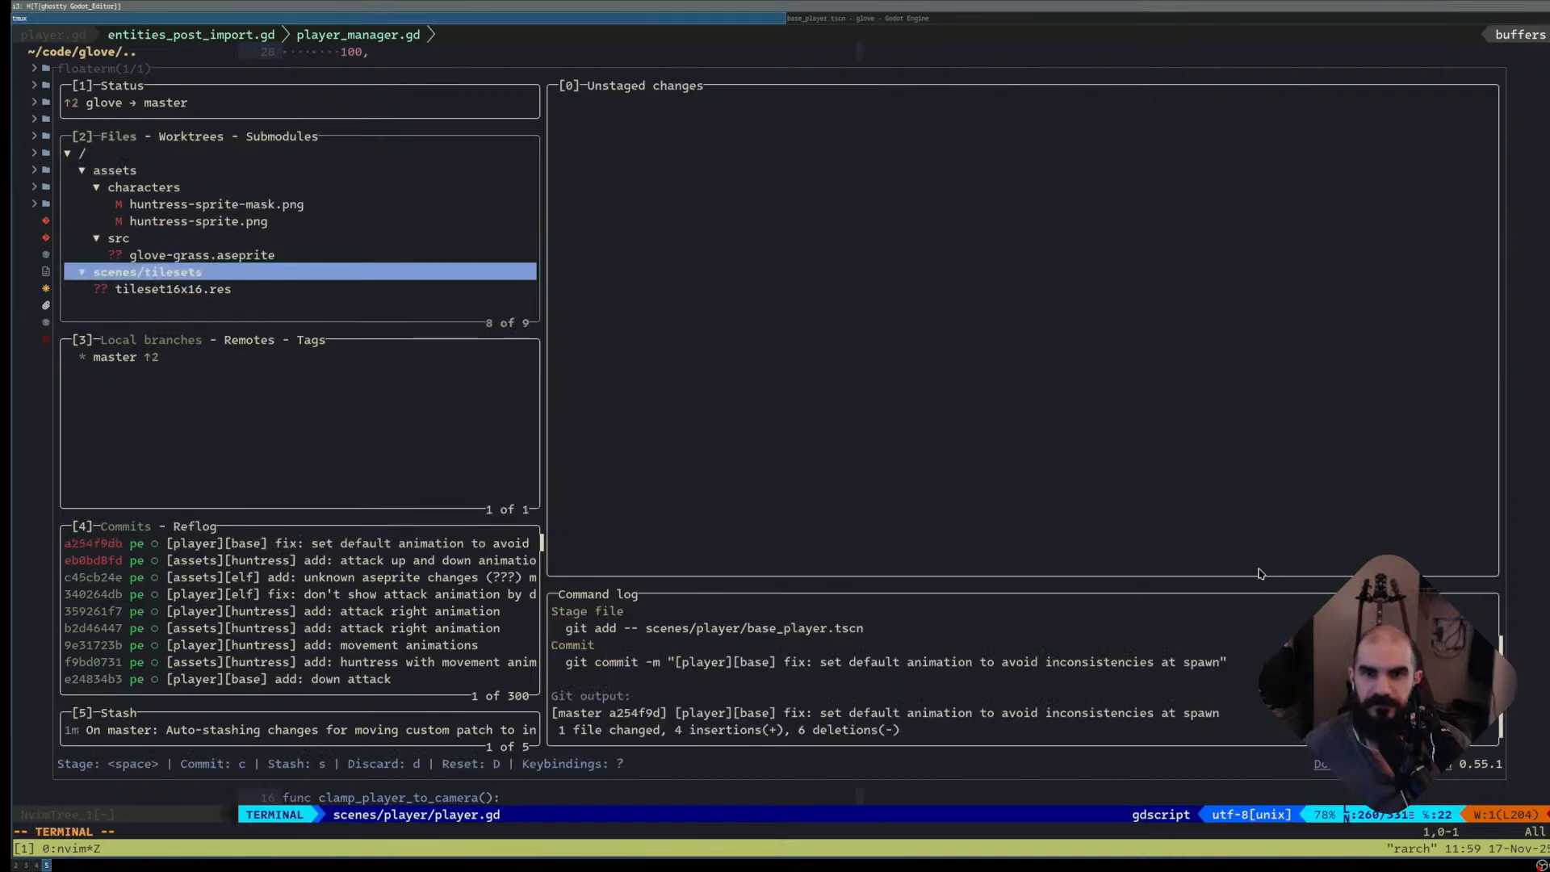
- Look over the remaining uncommitted files around assets/characters and the master branch's commit log
key("k")
key("k")
key("k")
key("k")
key("k")
key("j")
key("j")
key("3")
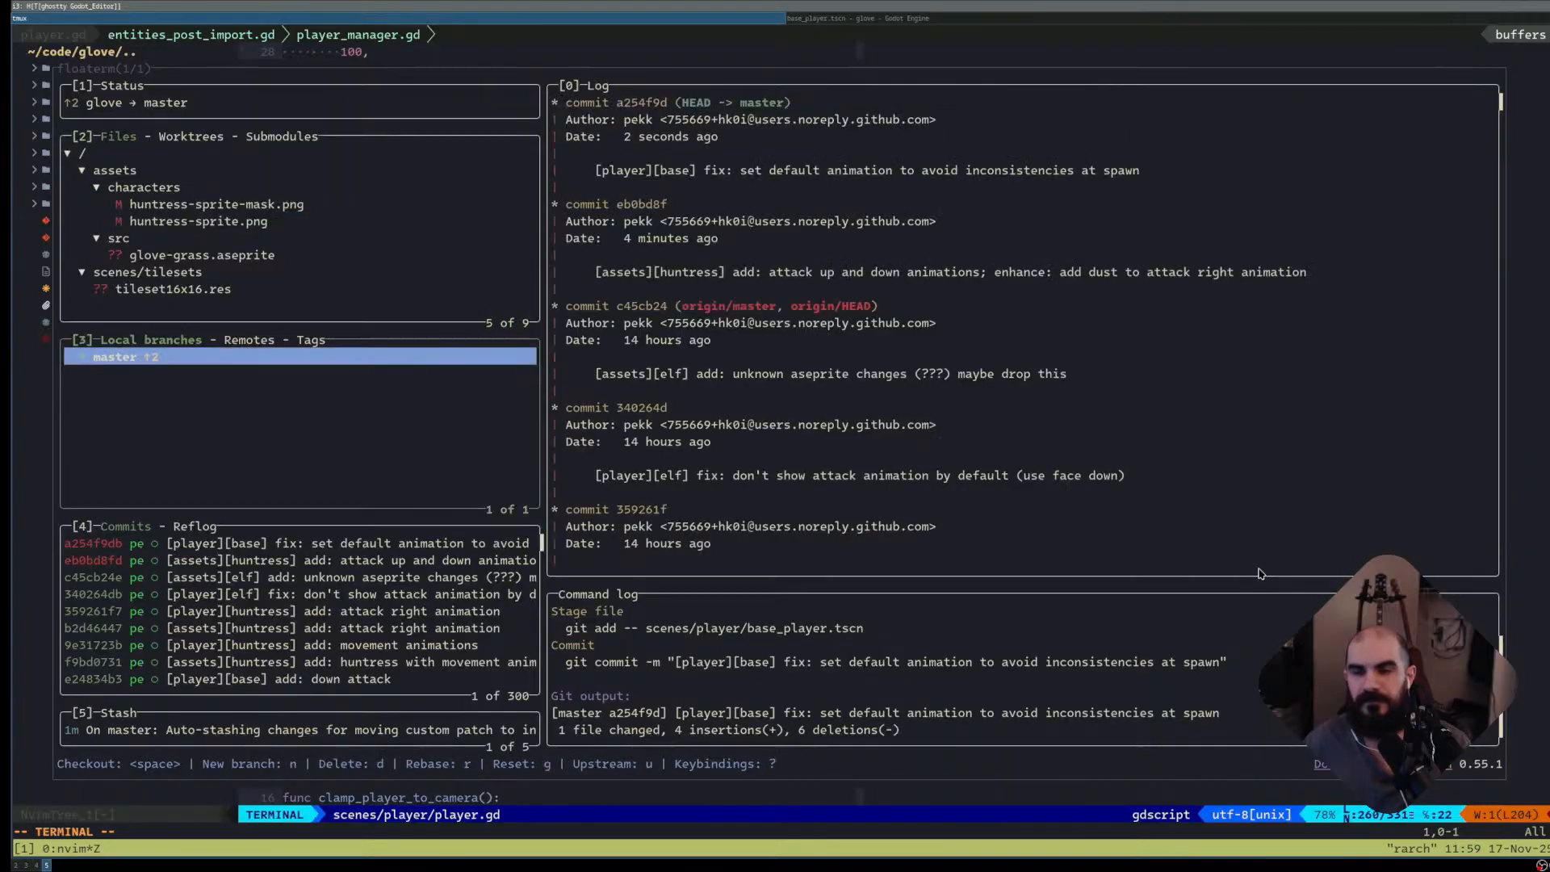
- Reword the newest commit to "[player][base] fix: set default animation to avoid showing the wrong animation at spawn" and return to the file list
key("4")
key("r")
key("BackSpace")
key("BackSpace")
key("BackSpace")
key("BackSpace")
key("BackSpace")
key("BackSpace")
key("BackSpace")
key("BackSpace")
key("BackSpace")
key("BackSpace")
key("BackSpace")
key("BackSpace")
key("BackSpace")
key("BackSpace")
key("BackSpace")
key("BackSpace")
key("BackSpace")
key("BackSpace")
key("BackSpace")
key("BackSpace")
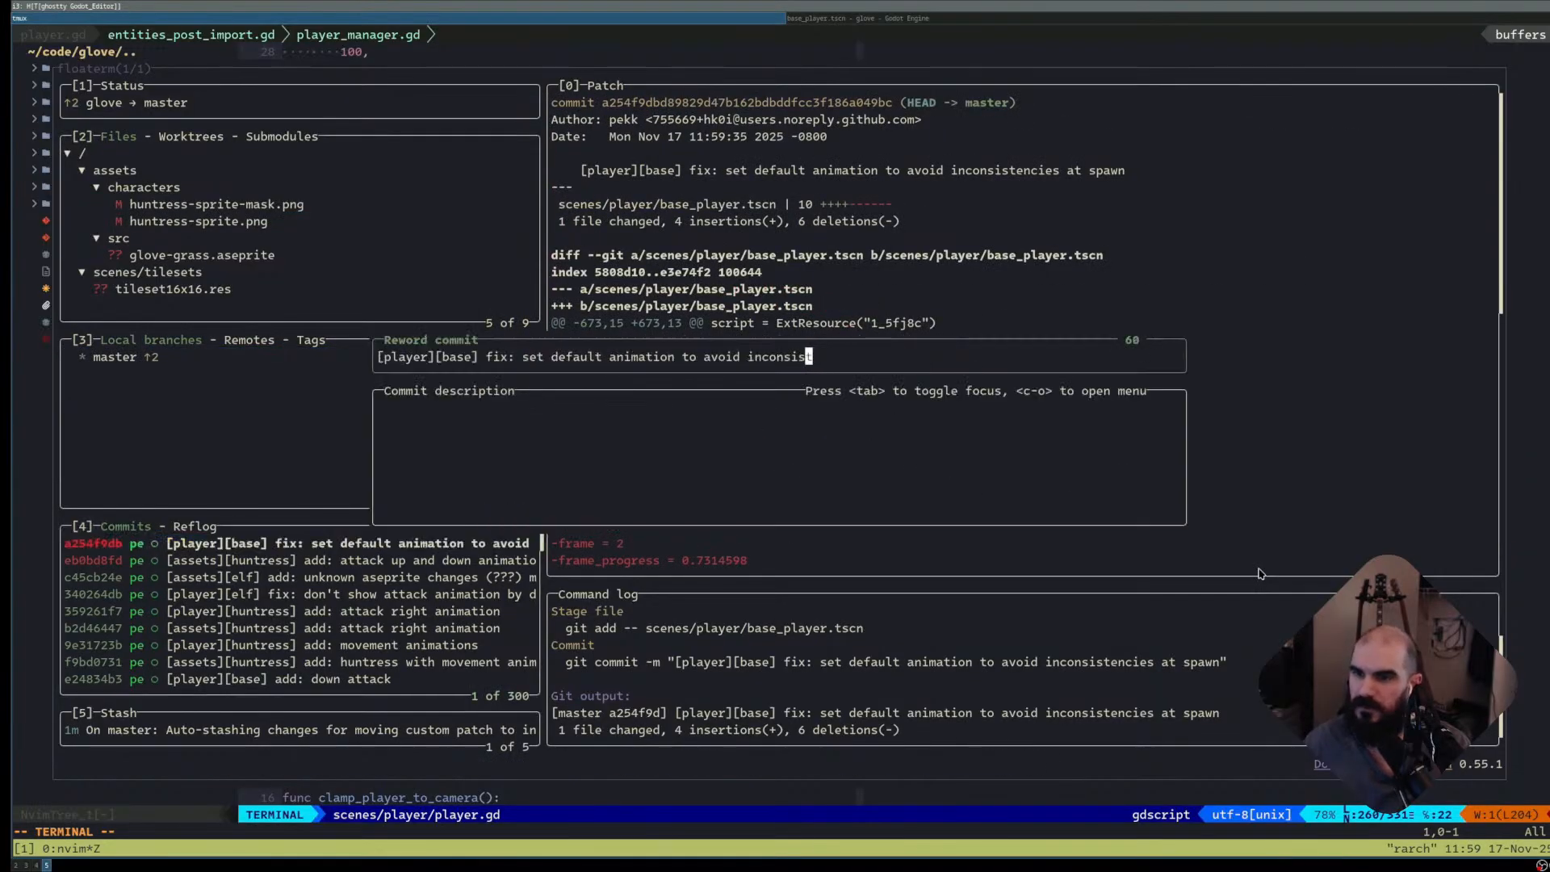
type("showing the wrong a")
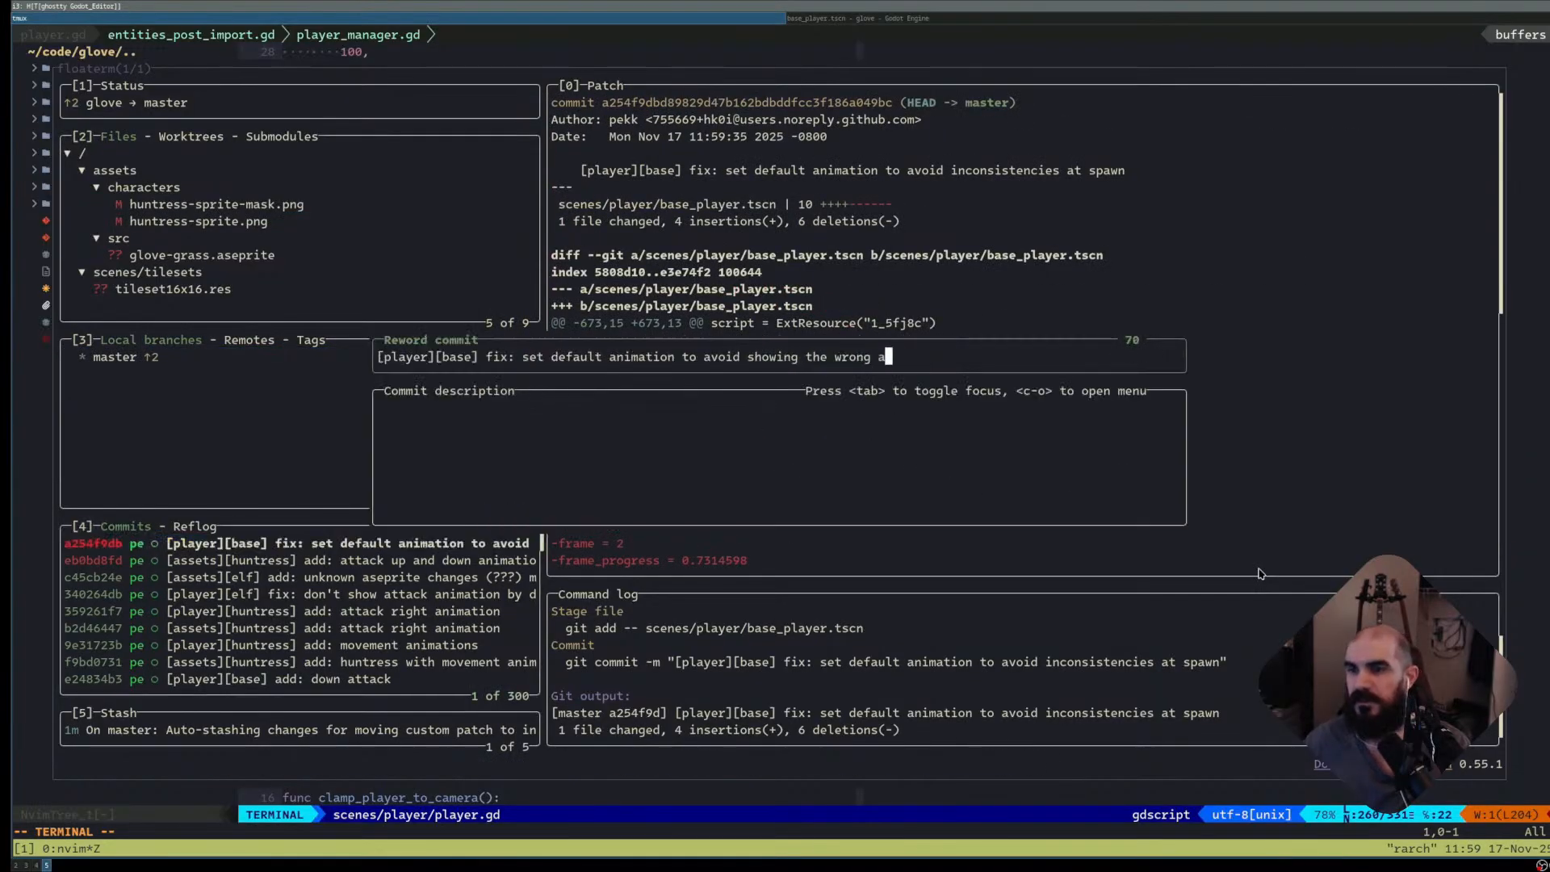
type("nimation at spawn")
key("Return")
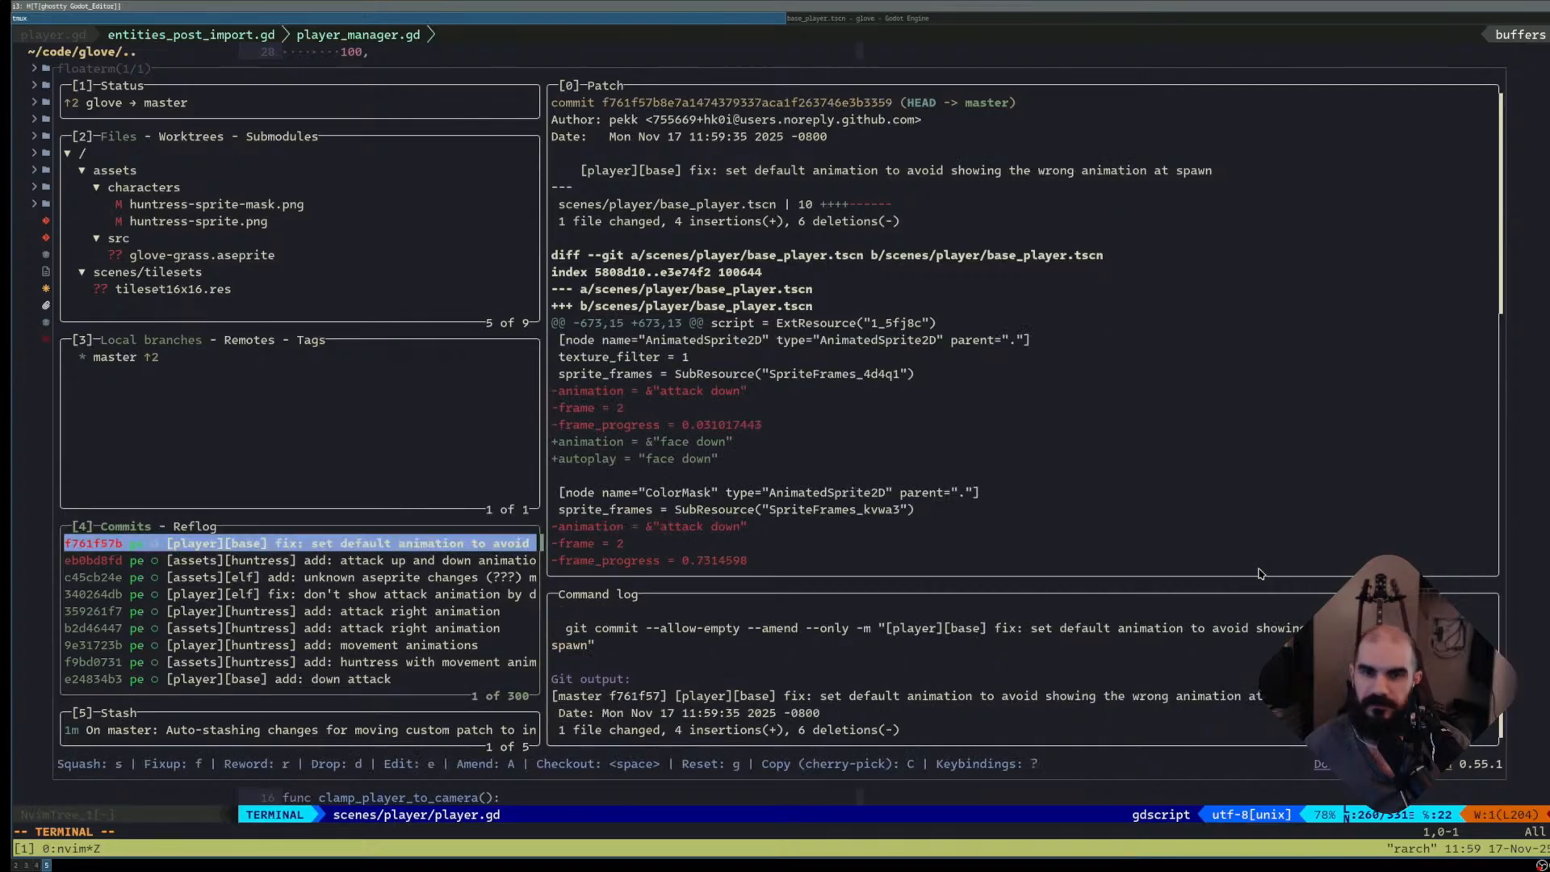
key("h")
key("h")
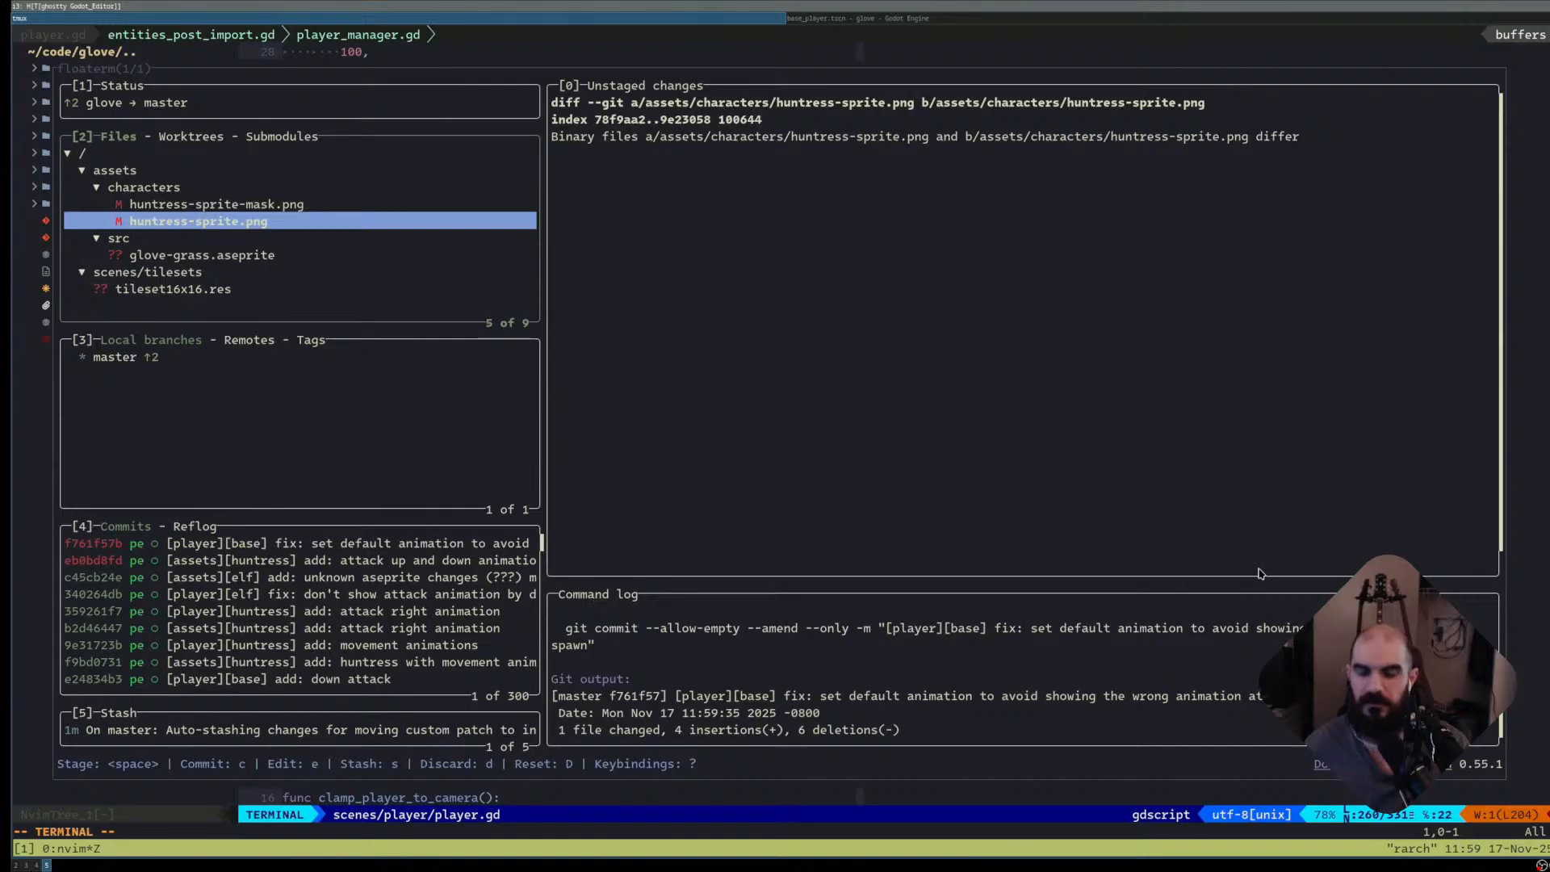
- Switch to Godot and ignore the external changes to the elf.tscn, huntress.tscn and base_player.tscn scenes
key("super+l")
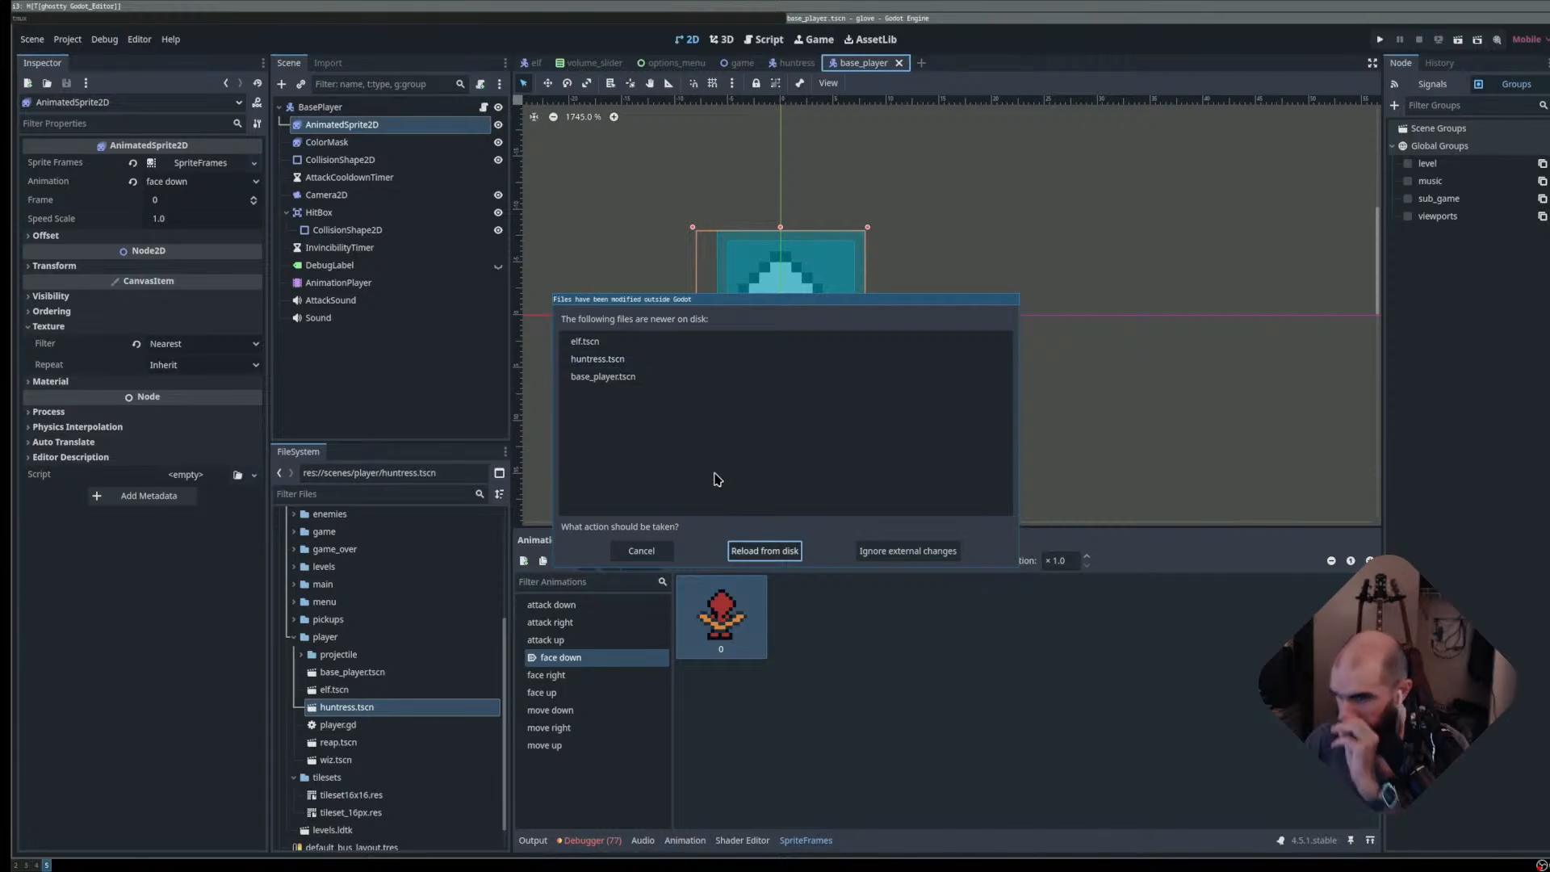
left_click(656, 359)
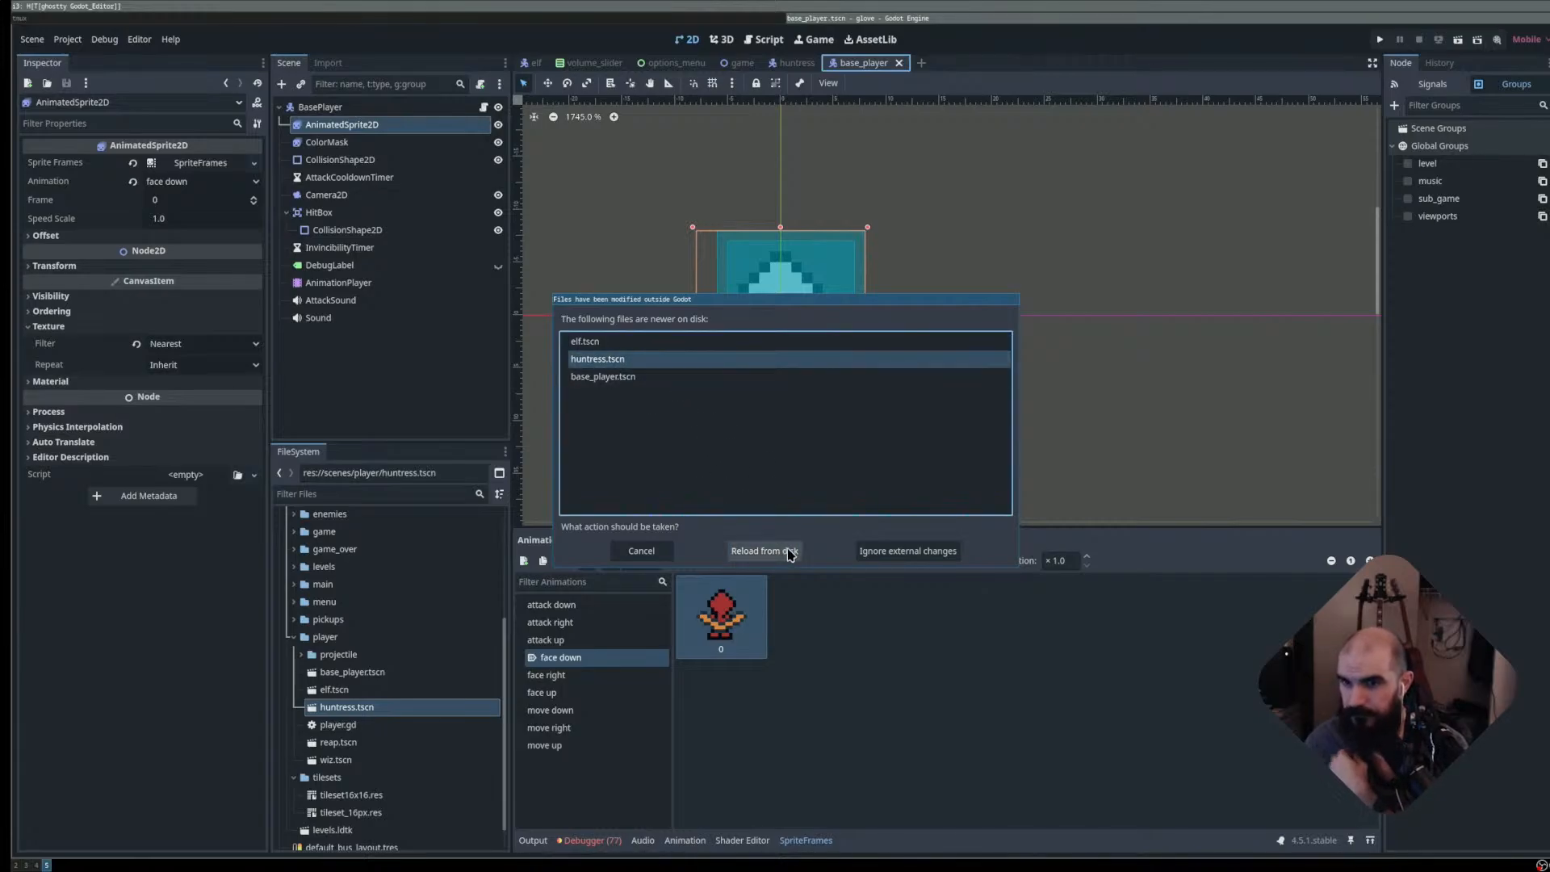
left_click(894, 557)
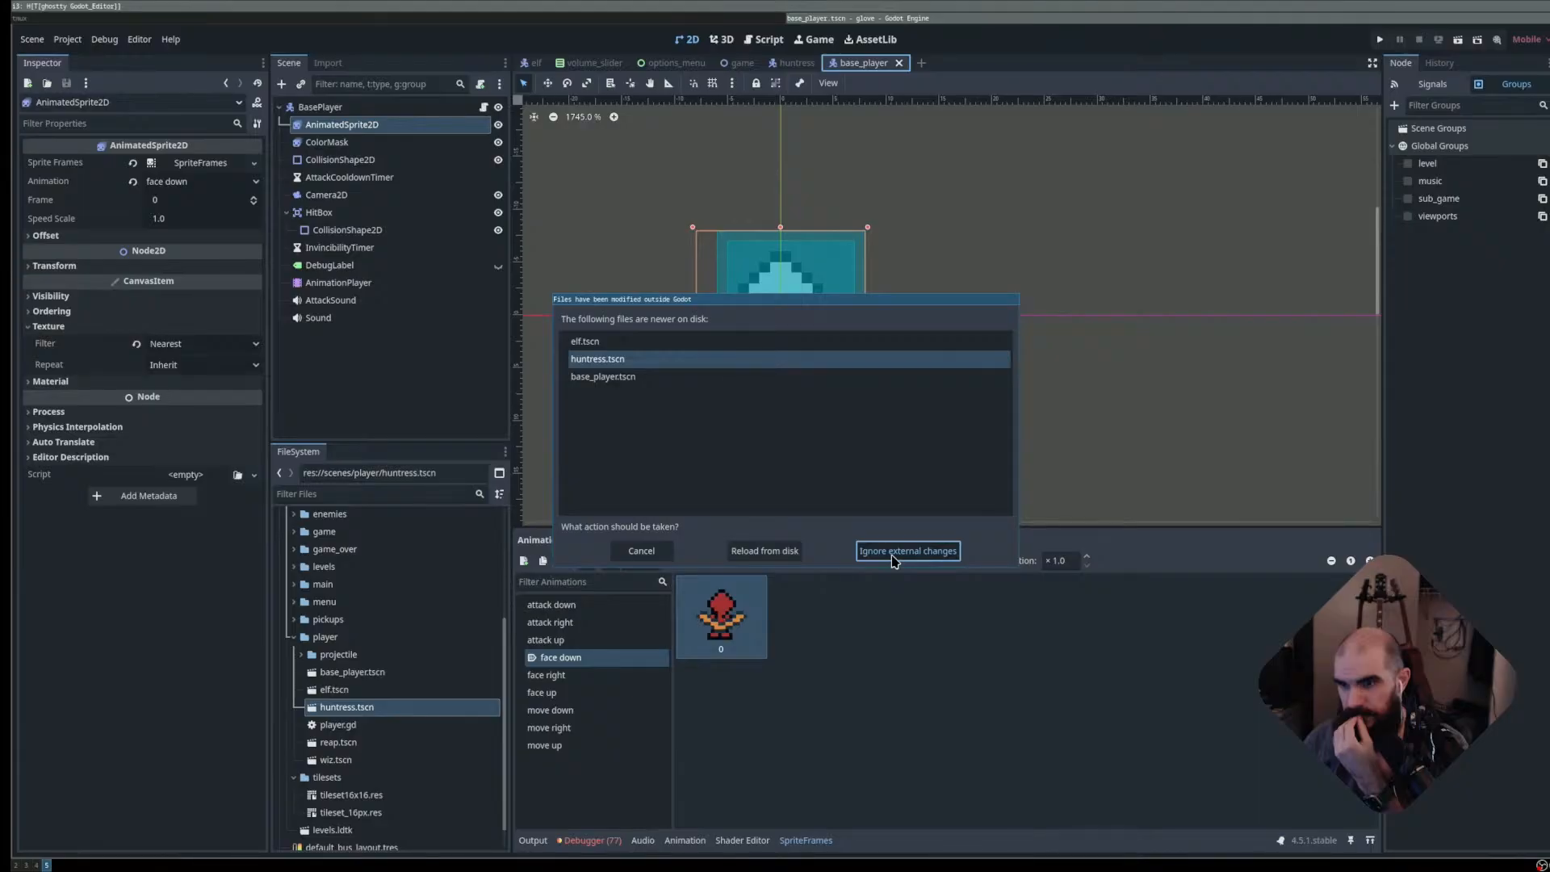
left_click(894, 556)
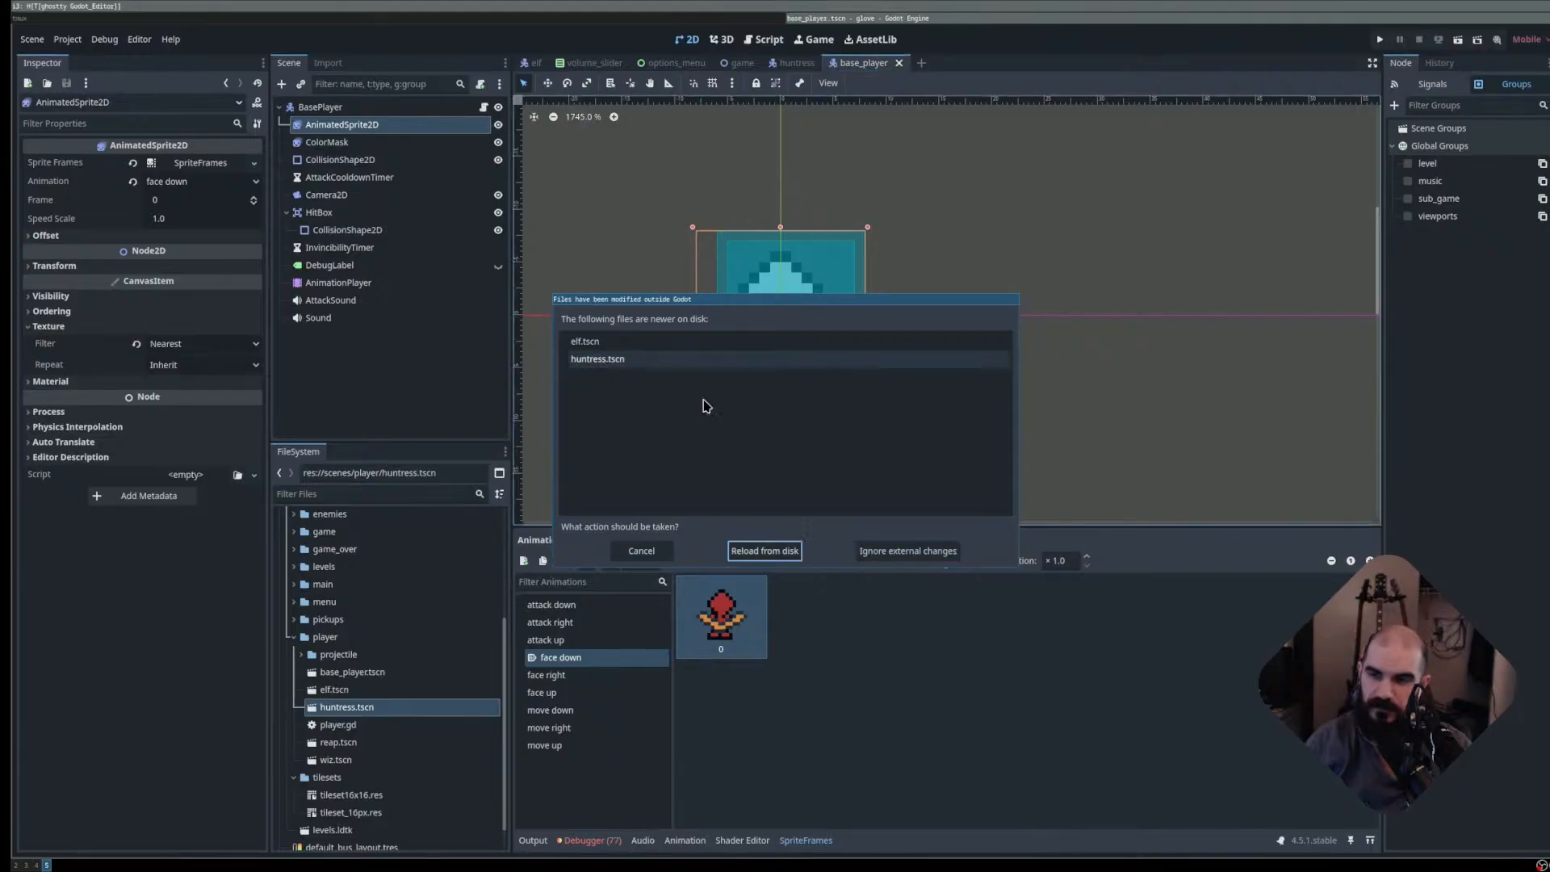
left_click(629, 365)
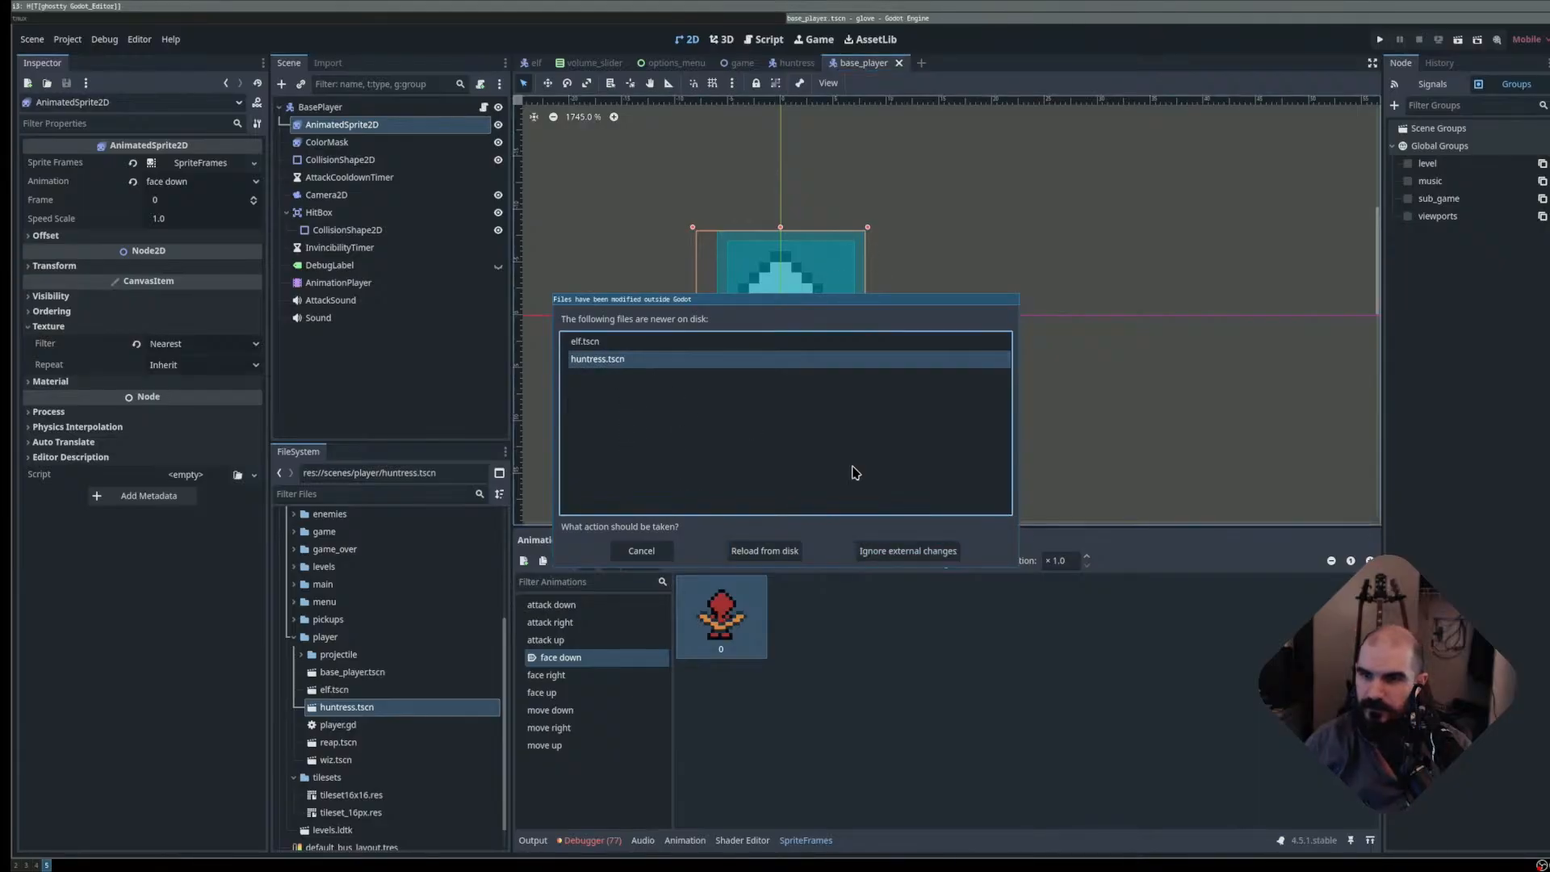
left_click(909, 557)
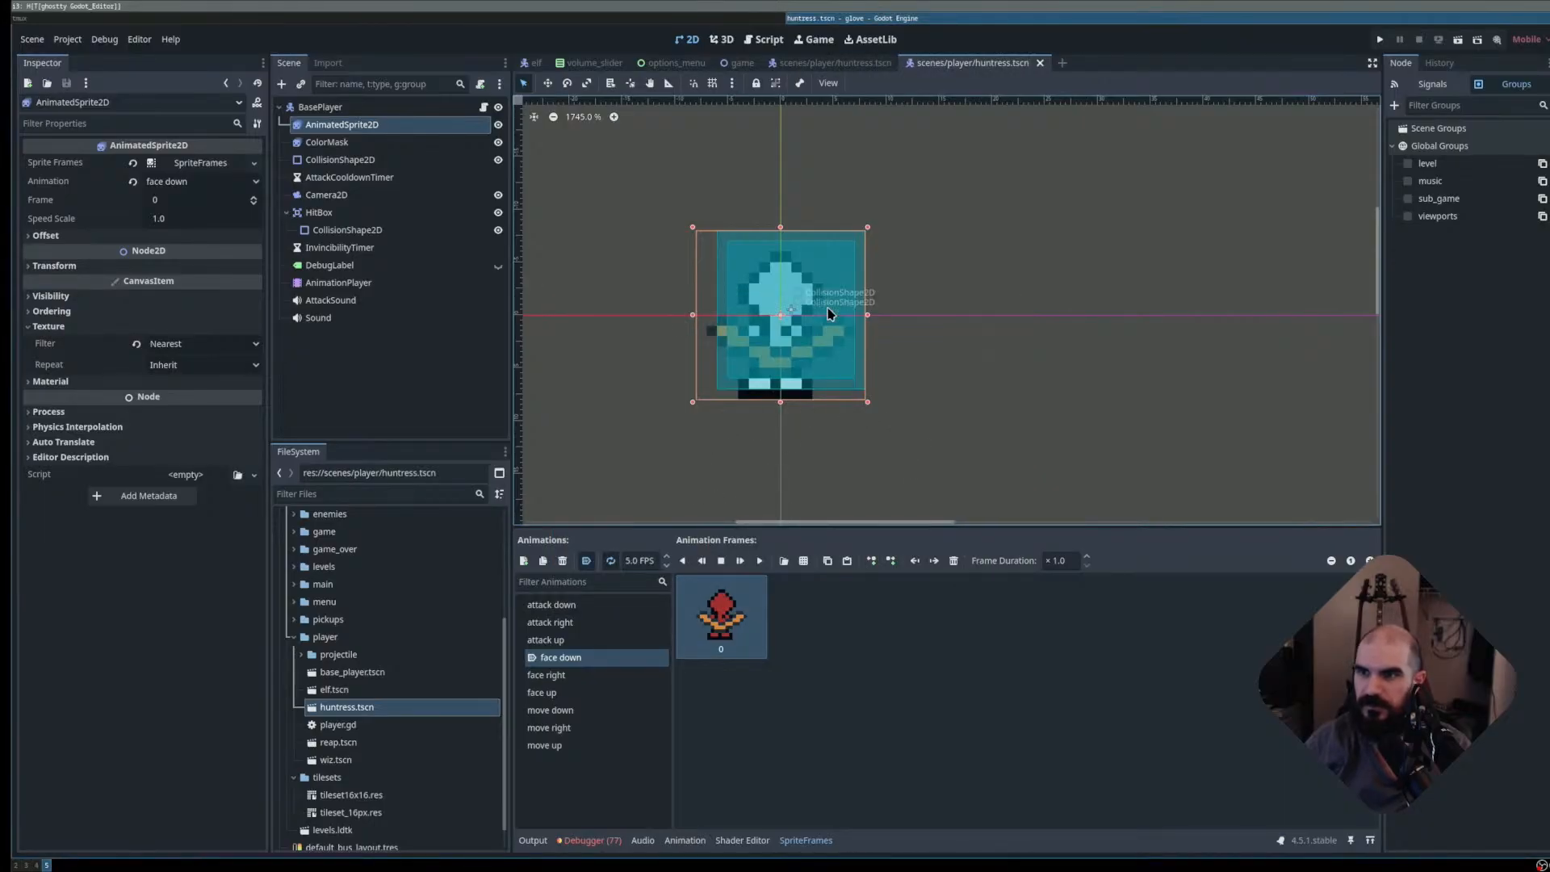
- Select the BasePlayer sprite's attack down animation, and ignore the external changes to elf.tscn and huntress.tscn again
left_click(590, 606)
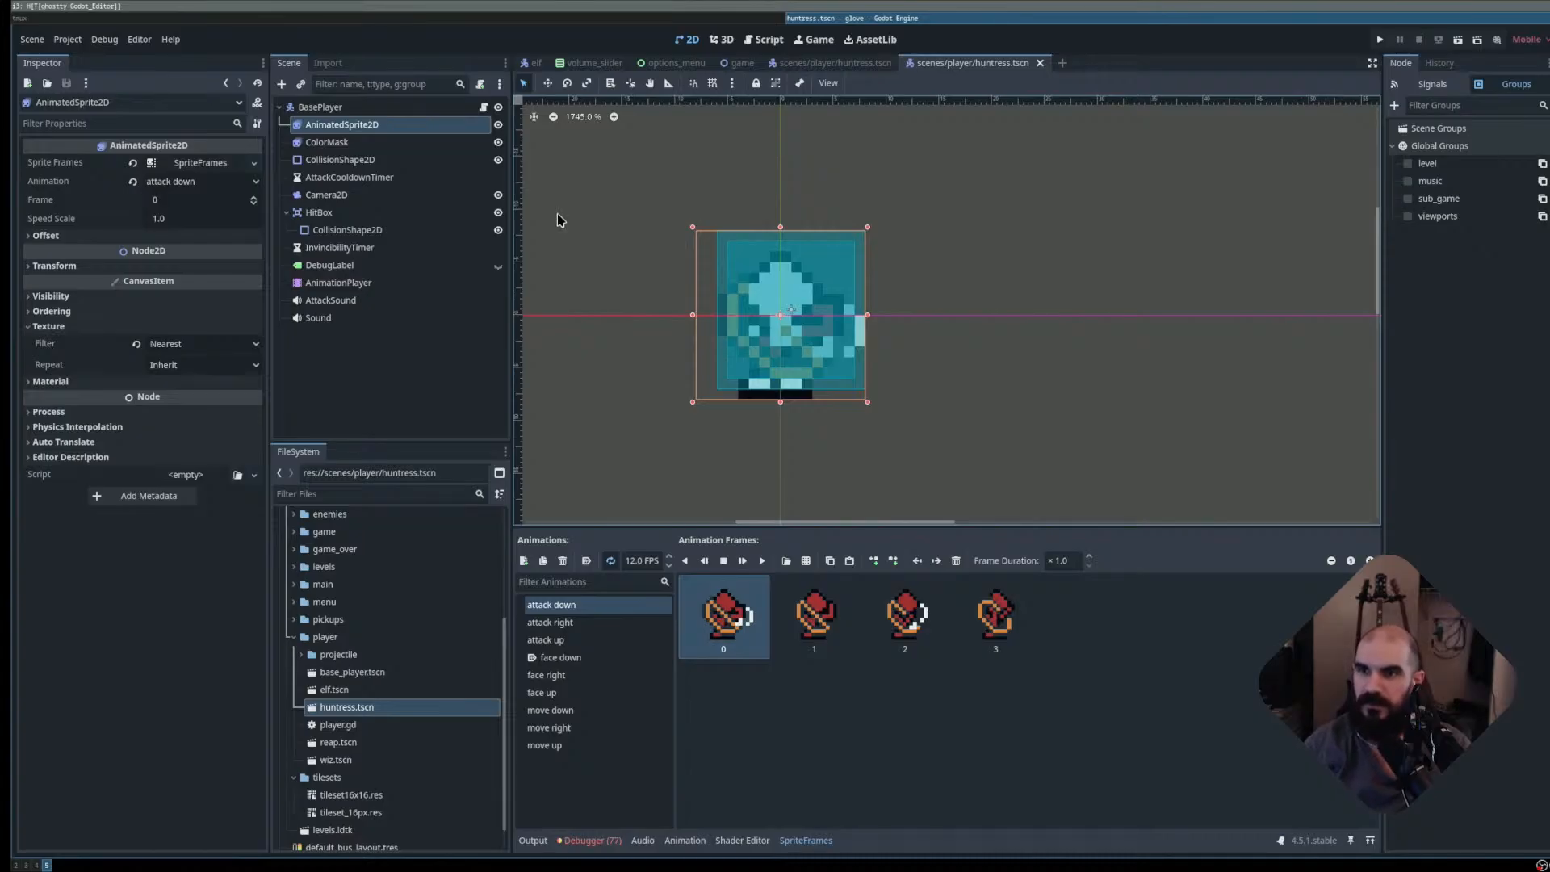
key("super+2")
key("super+5")
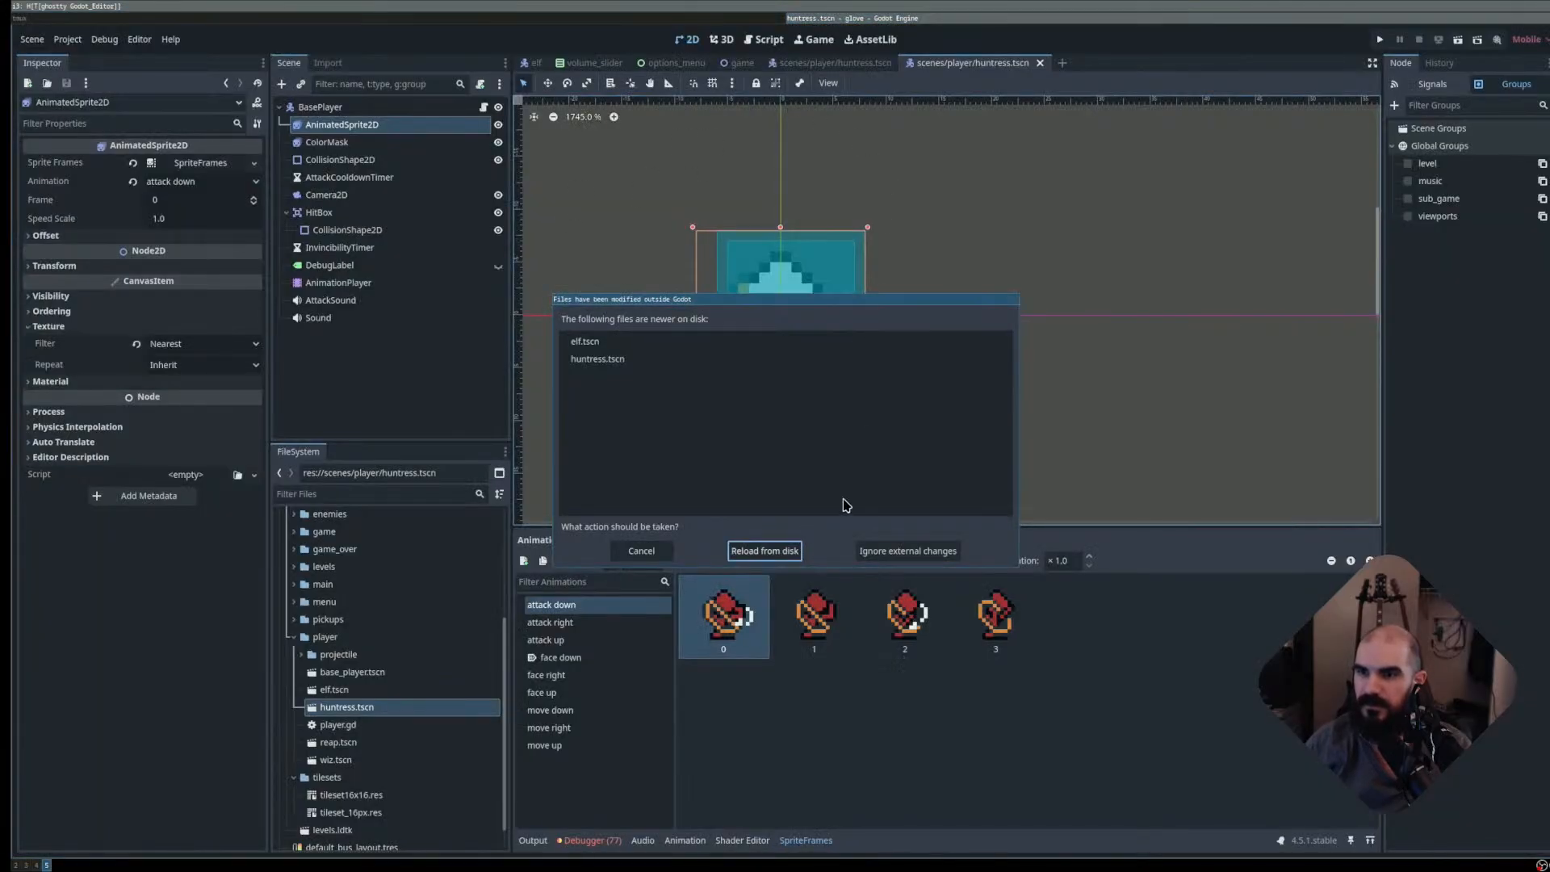
left_click(907, 552)
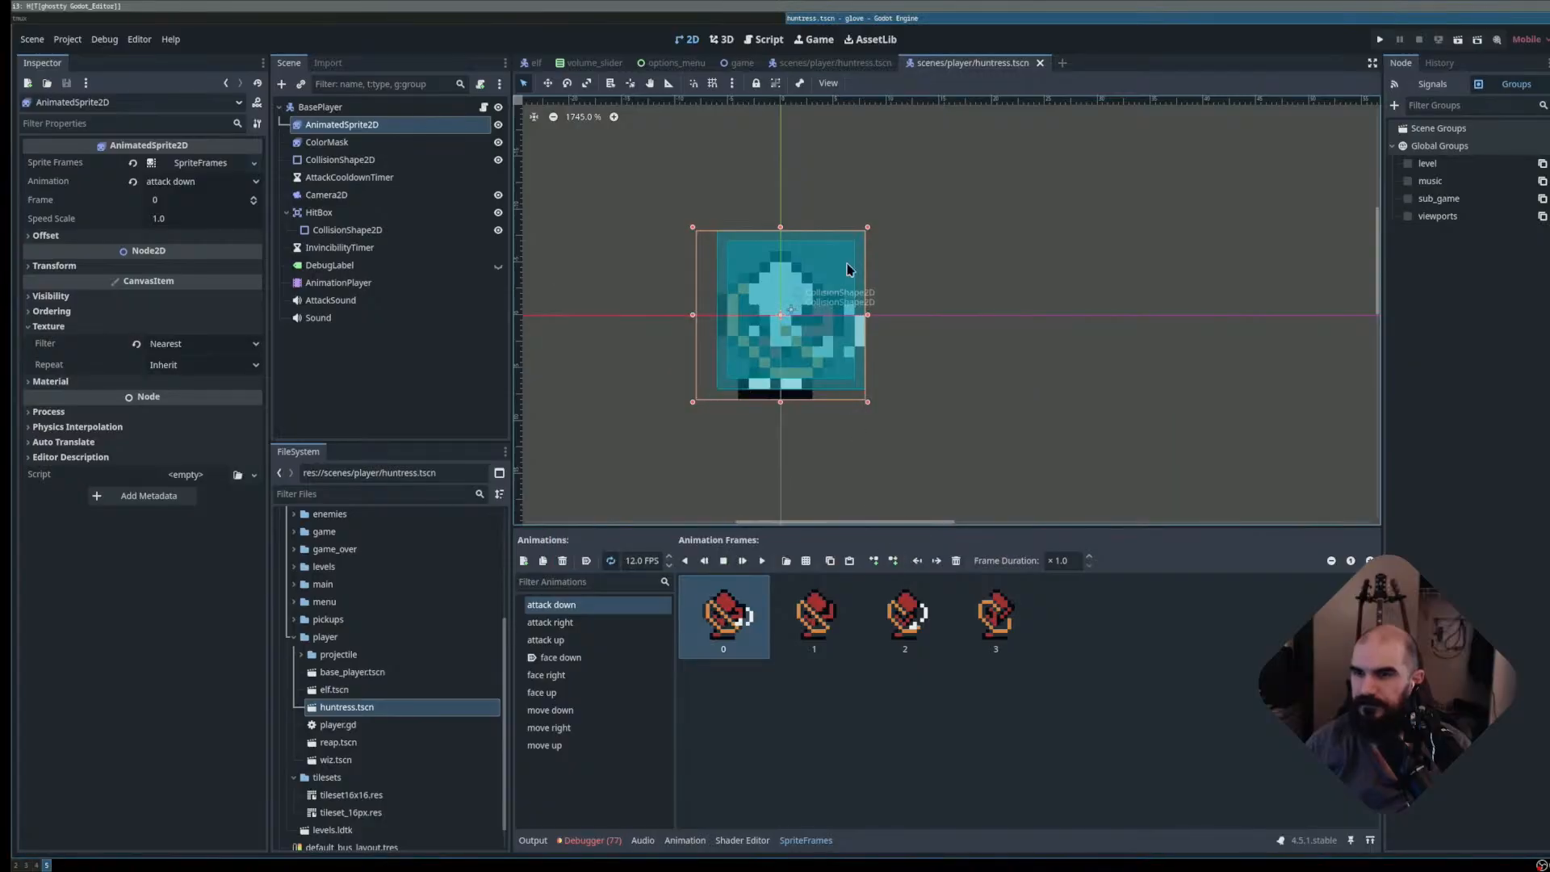
- Check the Huntress ColorMask's attack down, right and up animations, and close the BasePlayer scene tab labelled huntress.tscn
left_click(835, 62)
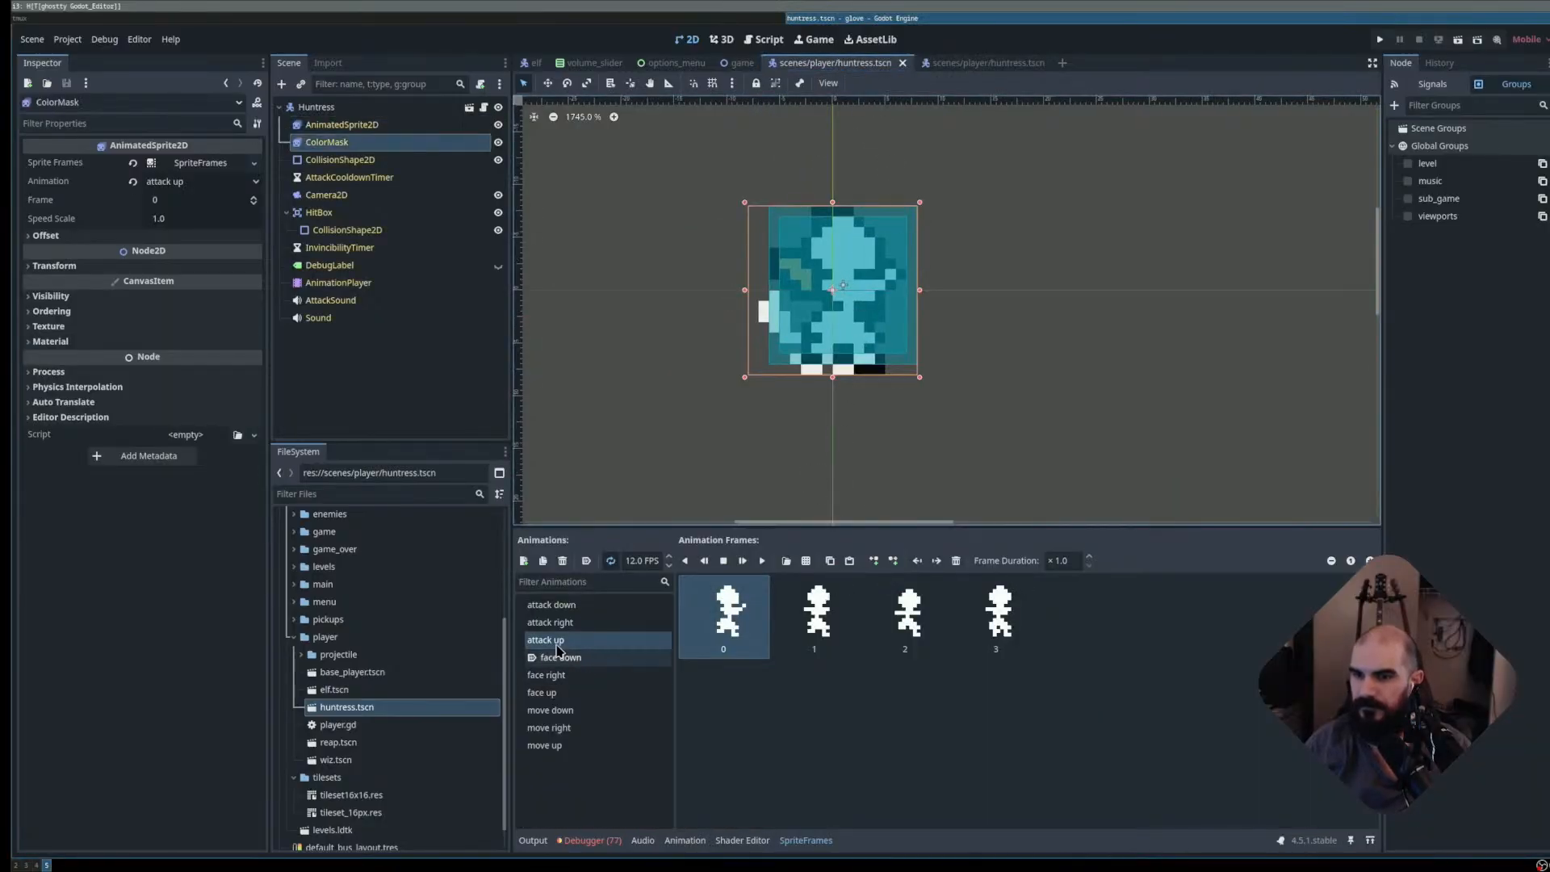
left_click(551, 605)
left_click(550, 623)
left_click(565, 642)
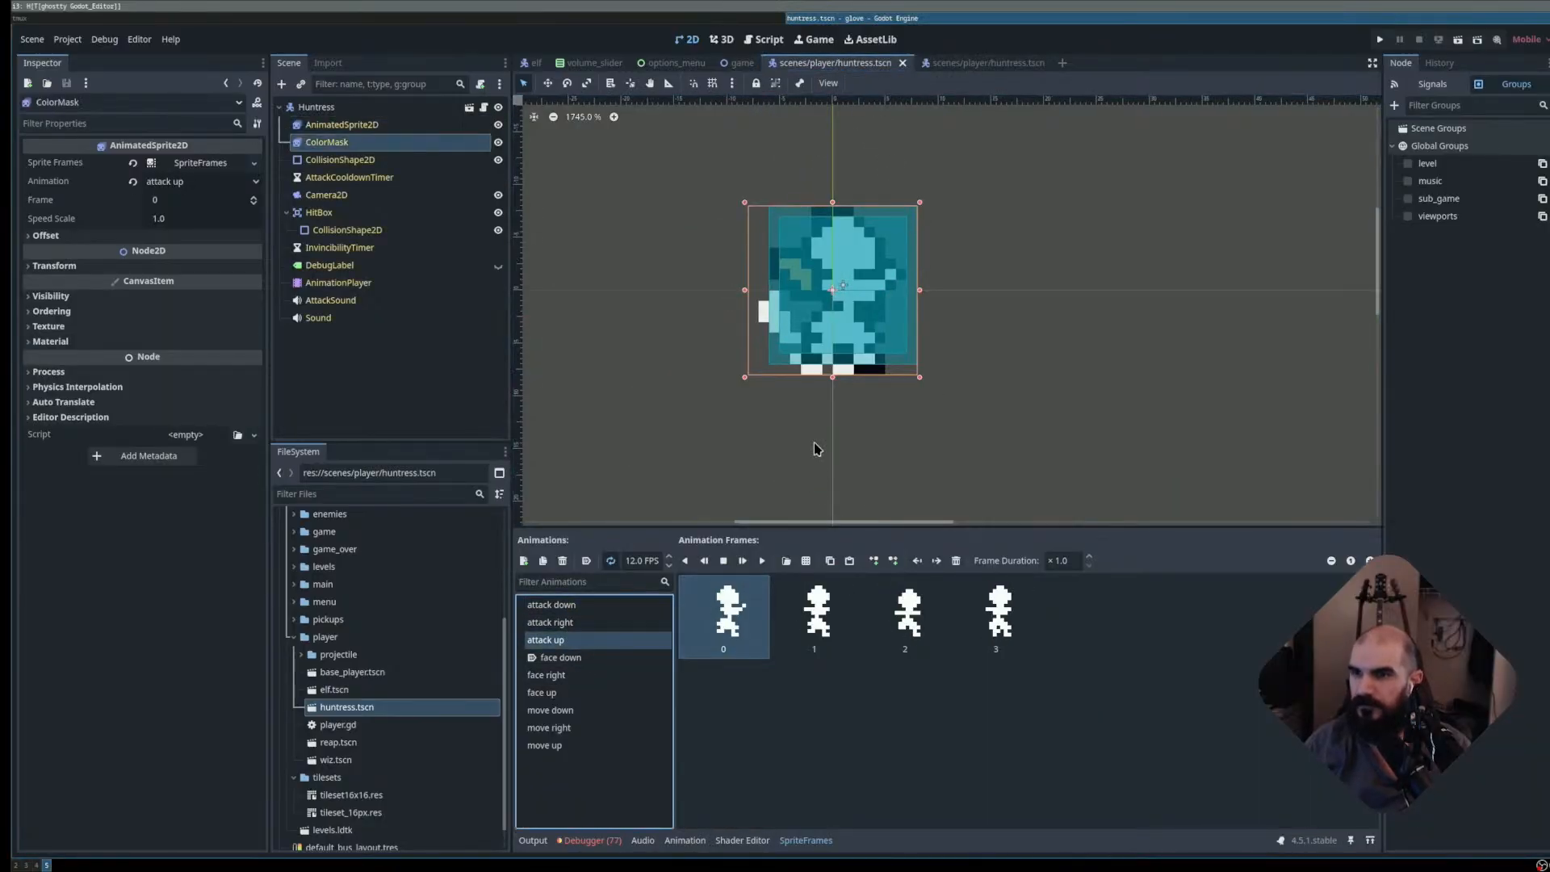
left_click(955, 68)
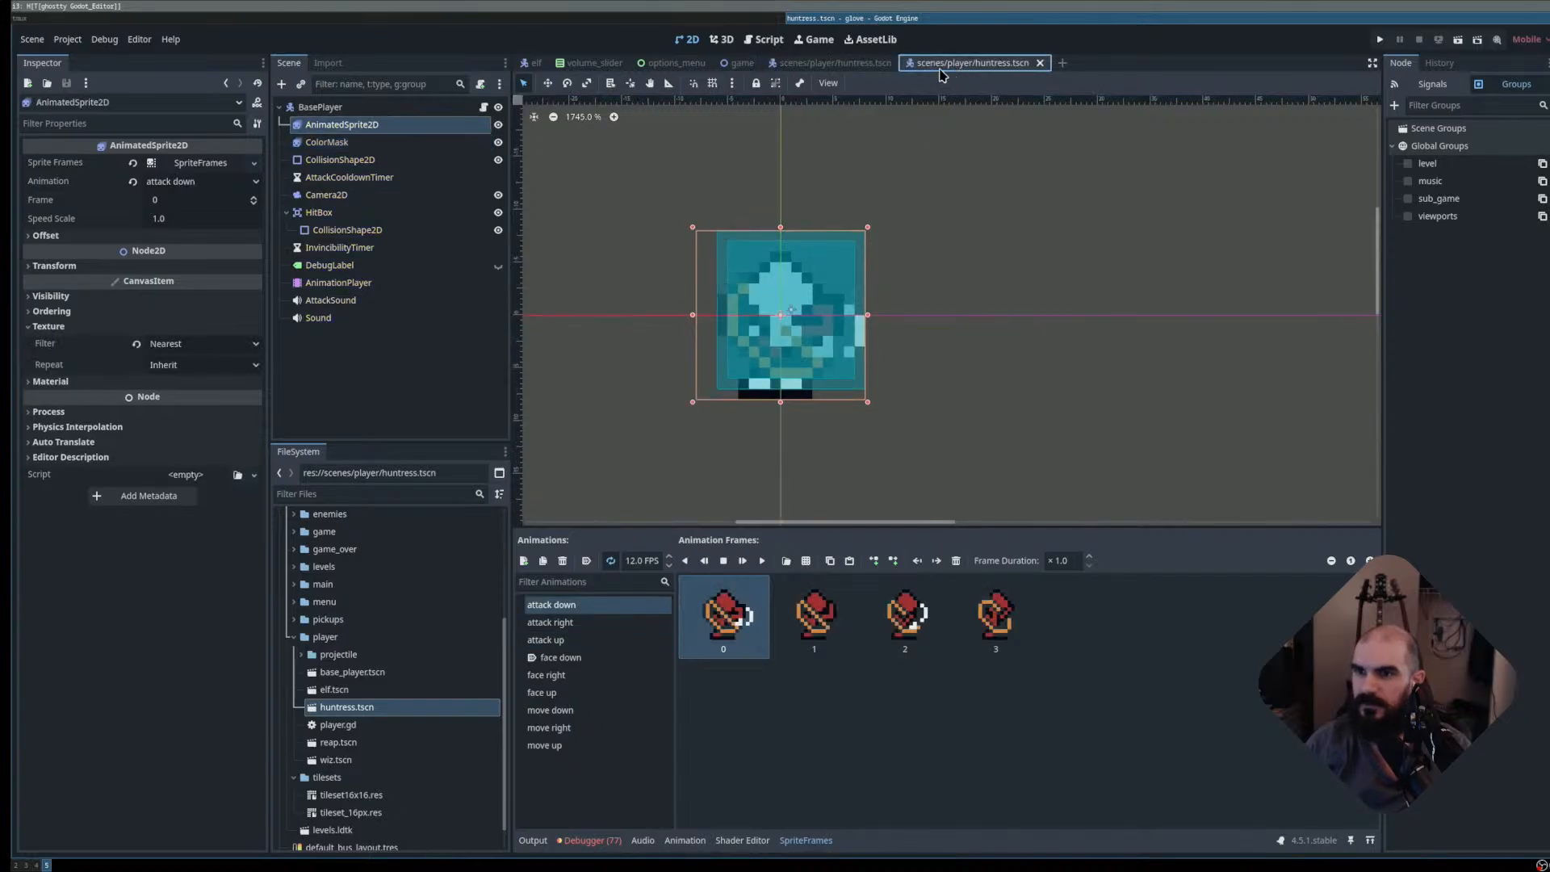
middle_click(940, 71)
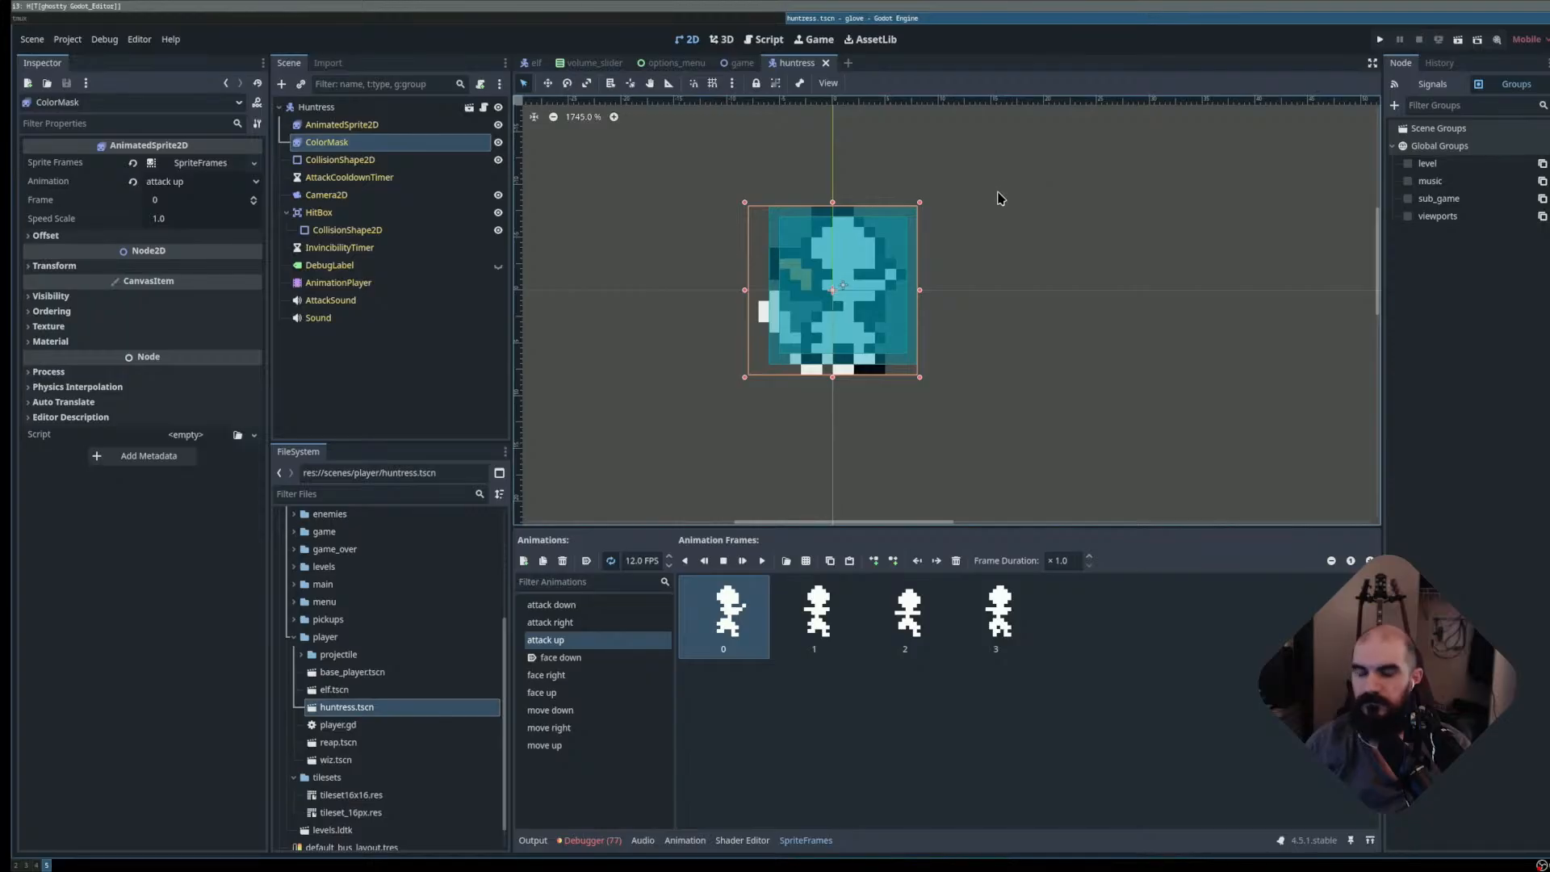
- Reload elf.tscn from disk in Godot and switch back to the lazygit terminal
key("super+h")
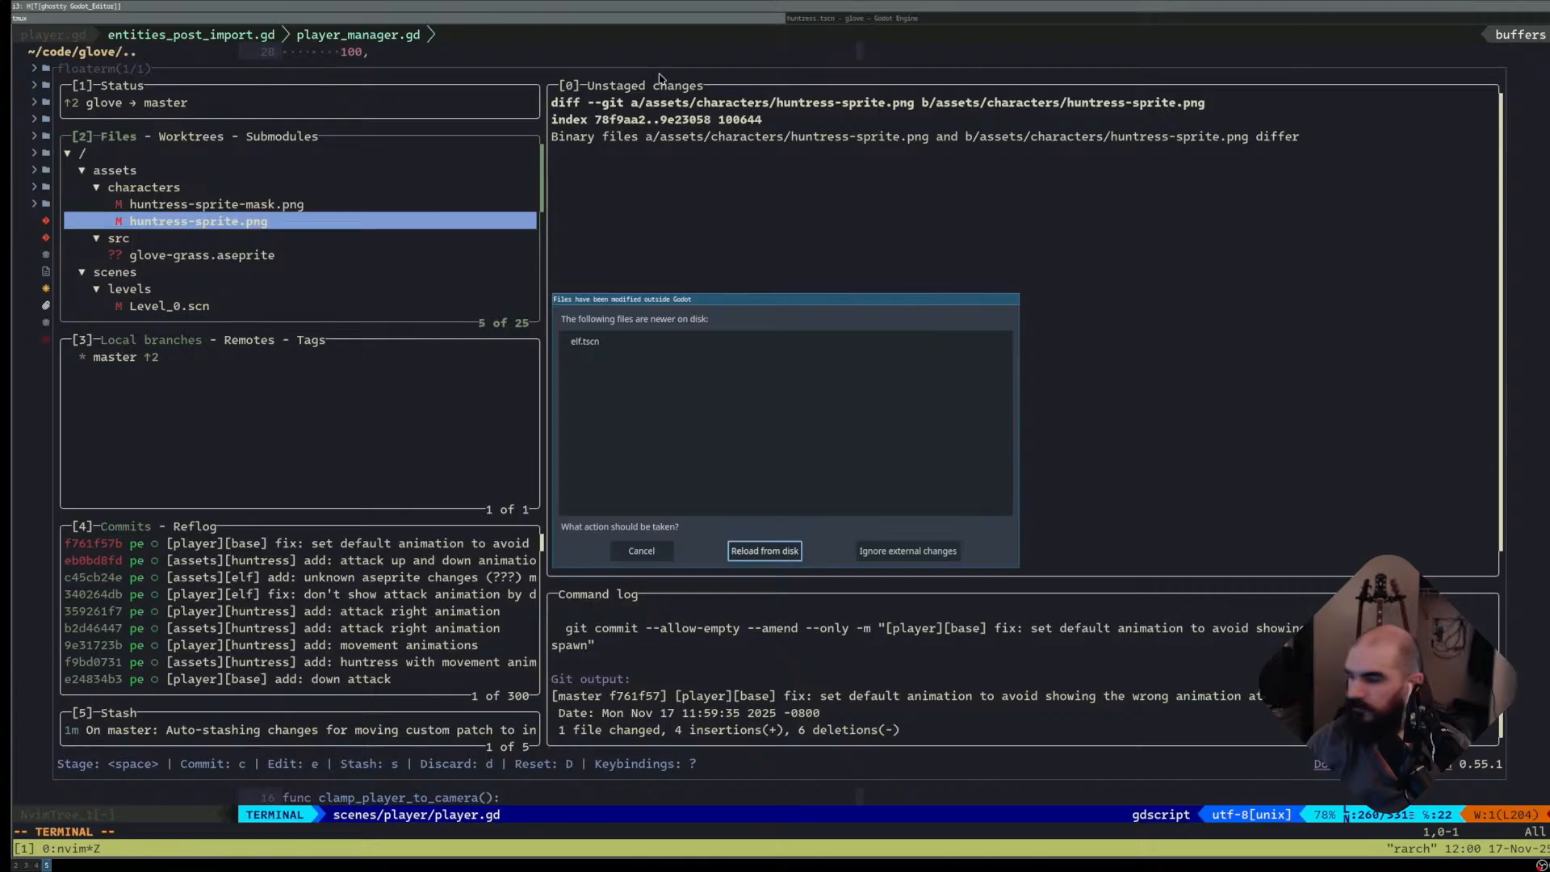
key("Return")
key("super+h")
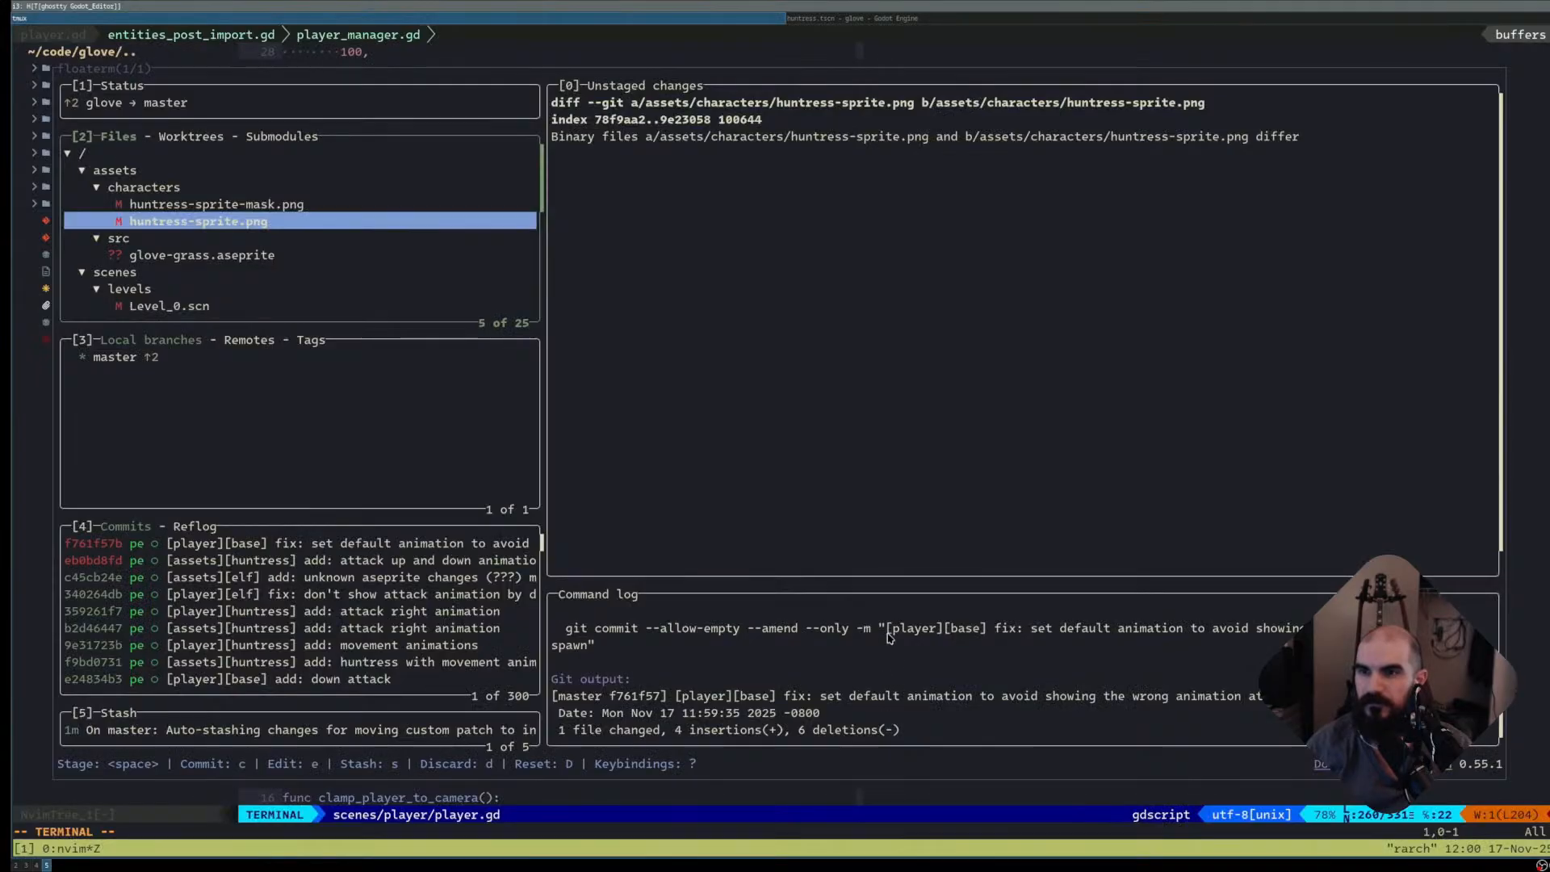
- Collapse the levels folder under scenes in the changed files tree
key("Down")
key("Down")
key("Down")
key("Down")
key("Down")
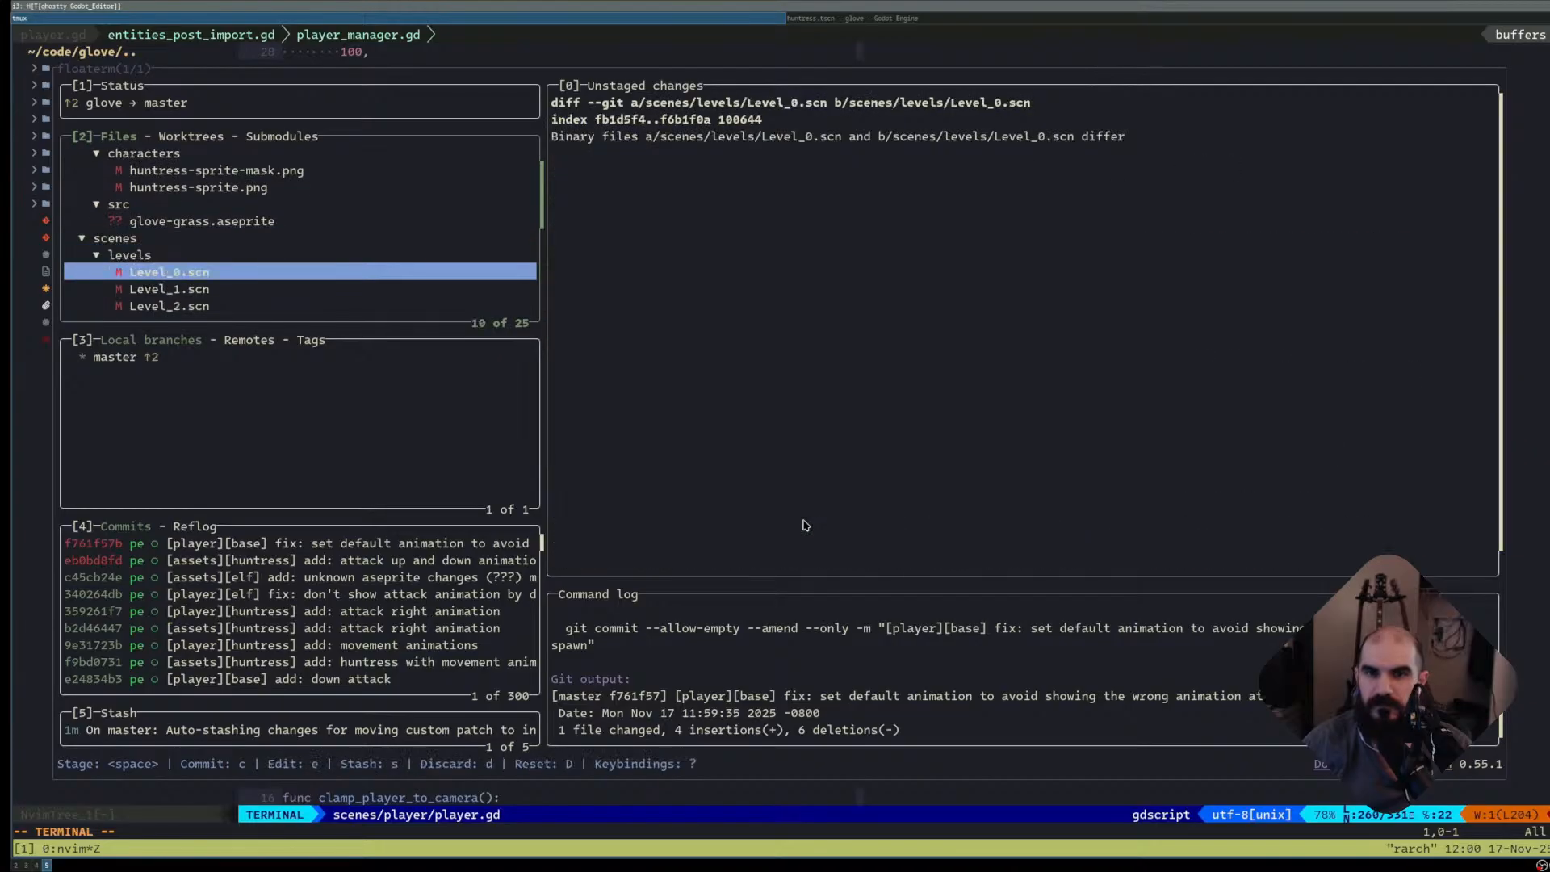
key("Up")
key("Return")
- Discard all changes to scenes/player/elf.tscn
key("Down")
key("Down")
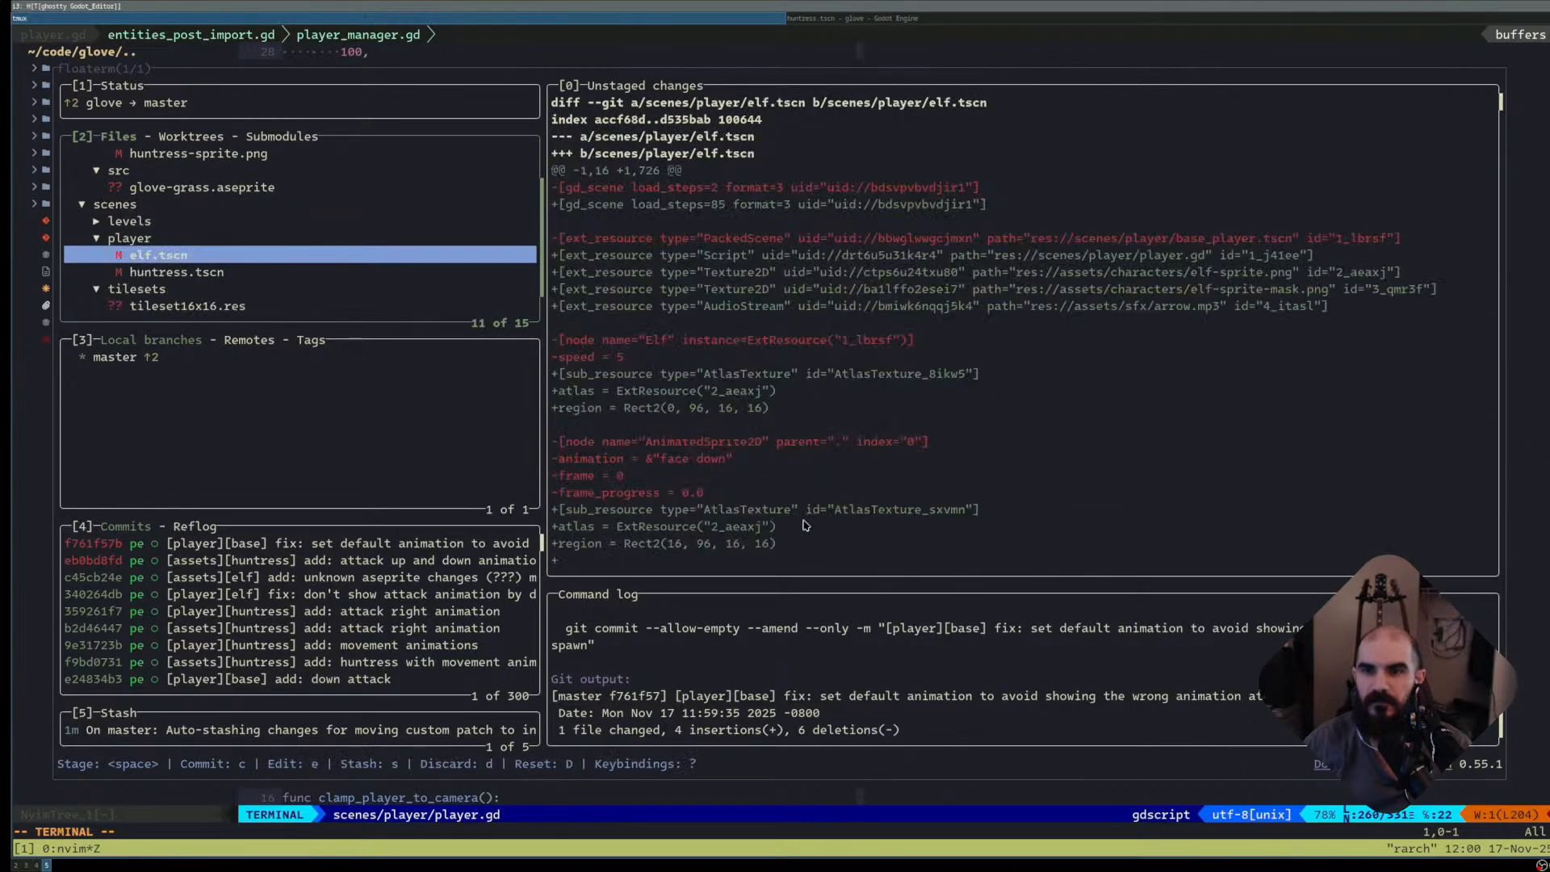
key("Down")
key("Up")
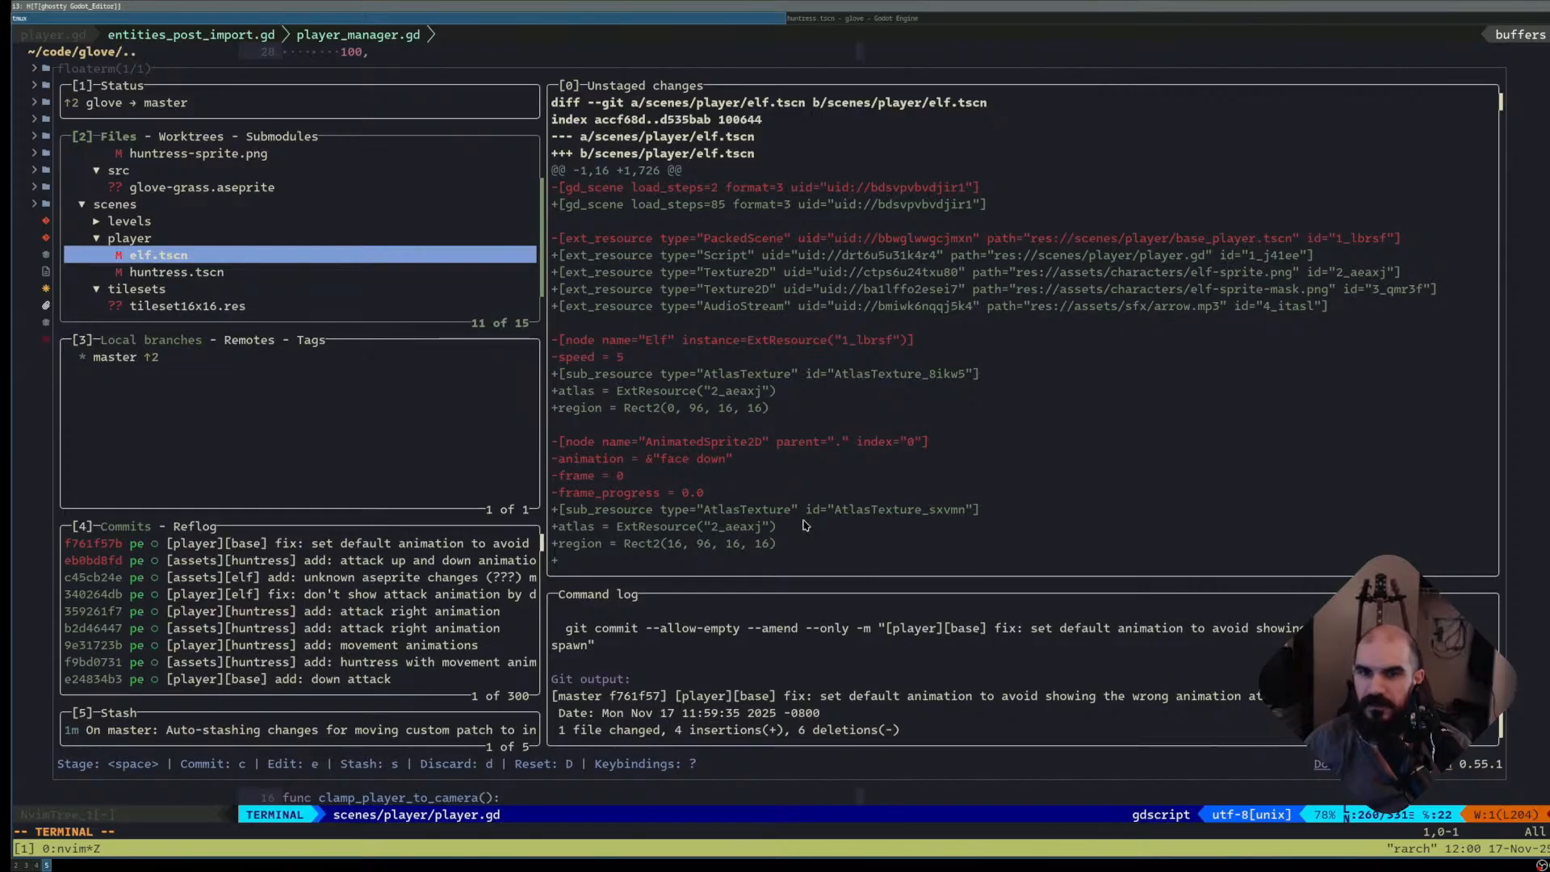
key("d")
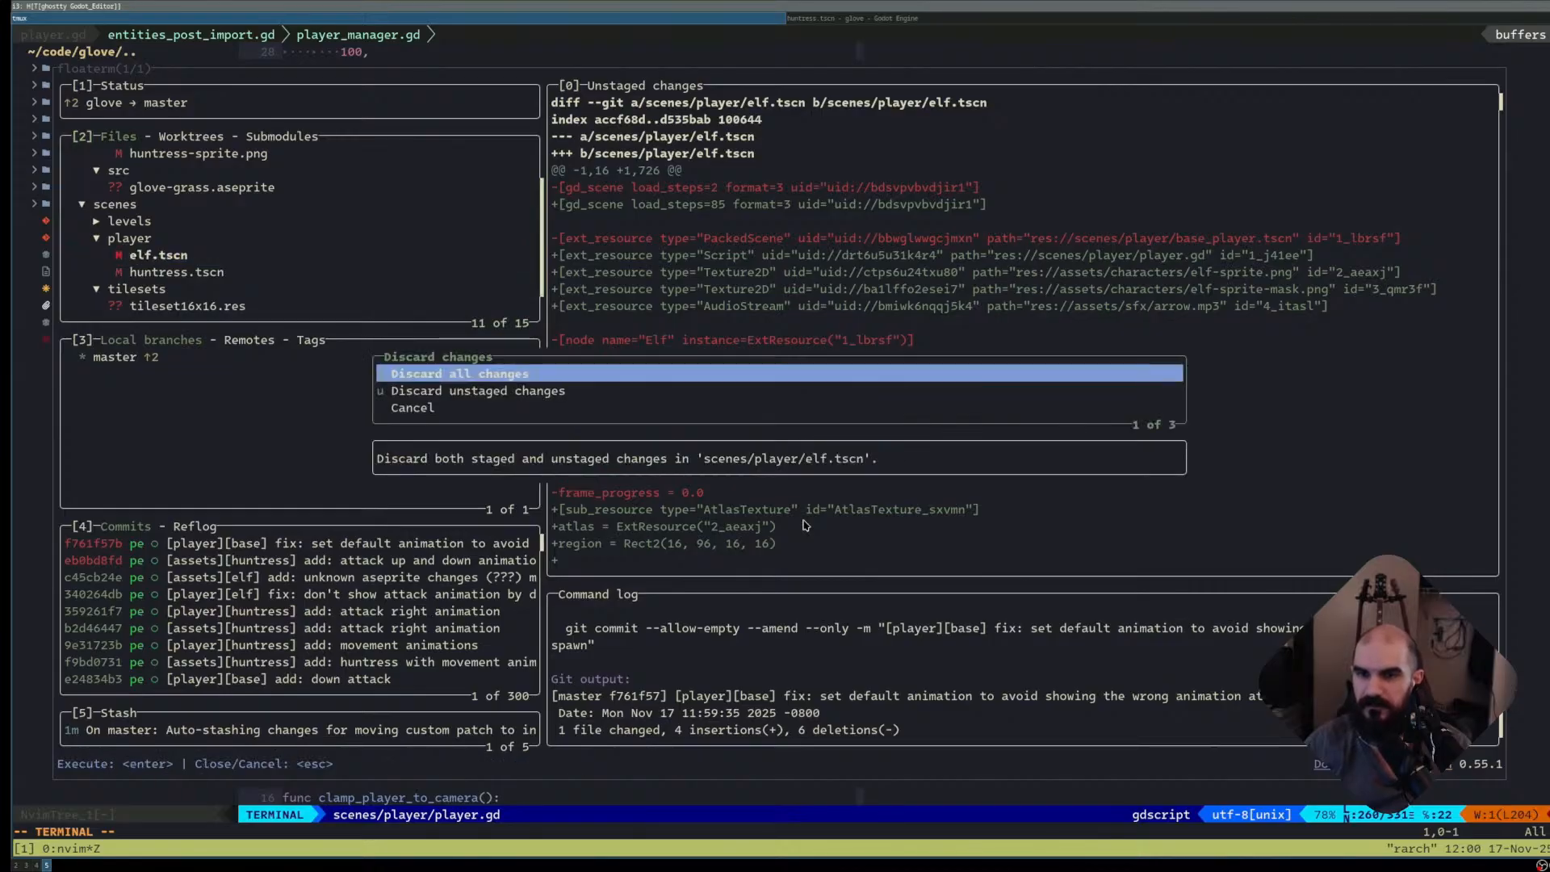
key("Return")
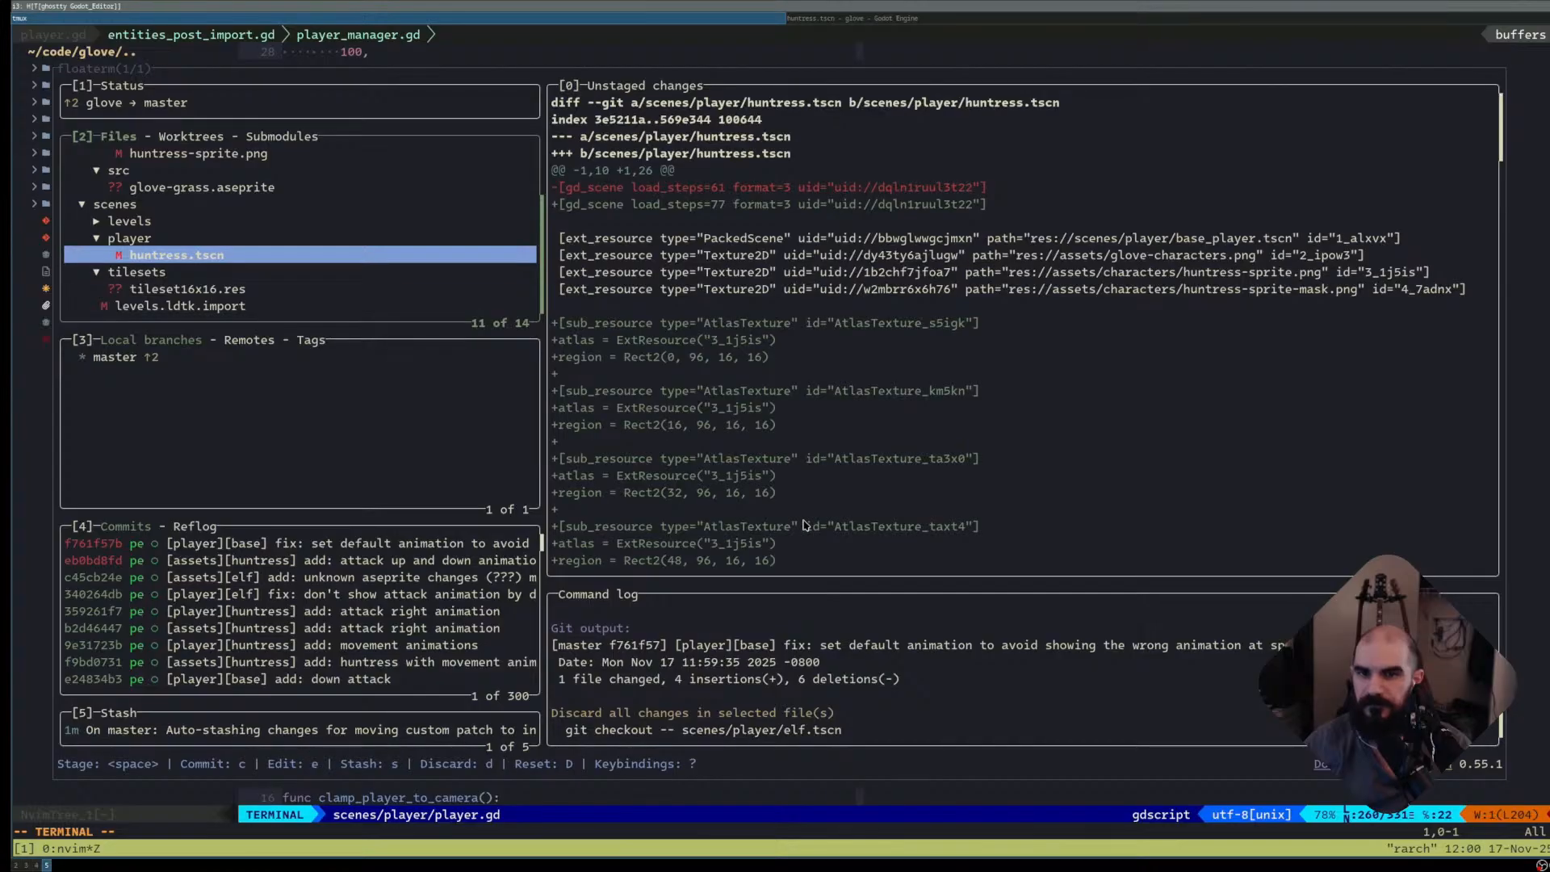
- Review the unstaged hunks of scenes/player/huntress.tscn and stage the whole file
key("Return")
key("Down")
key("Down")
key("Down")
key("Down")
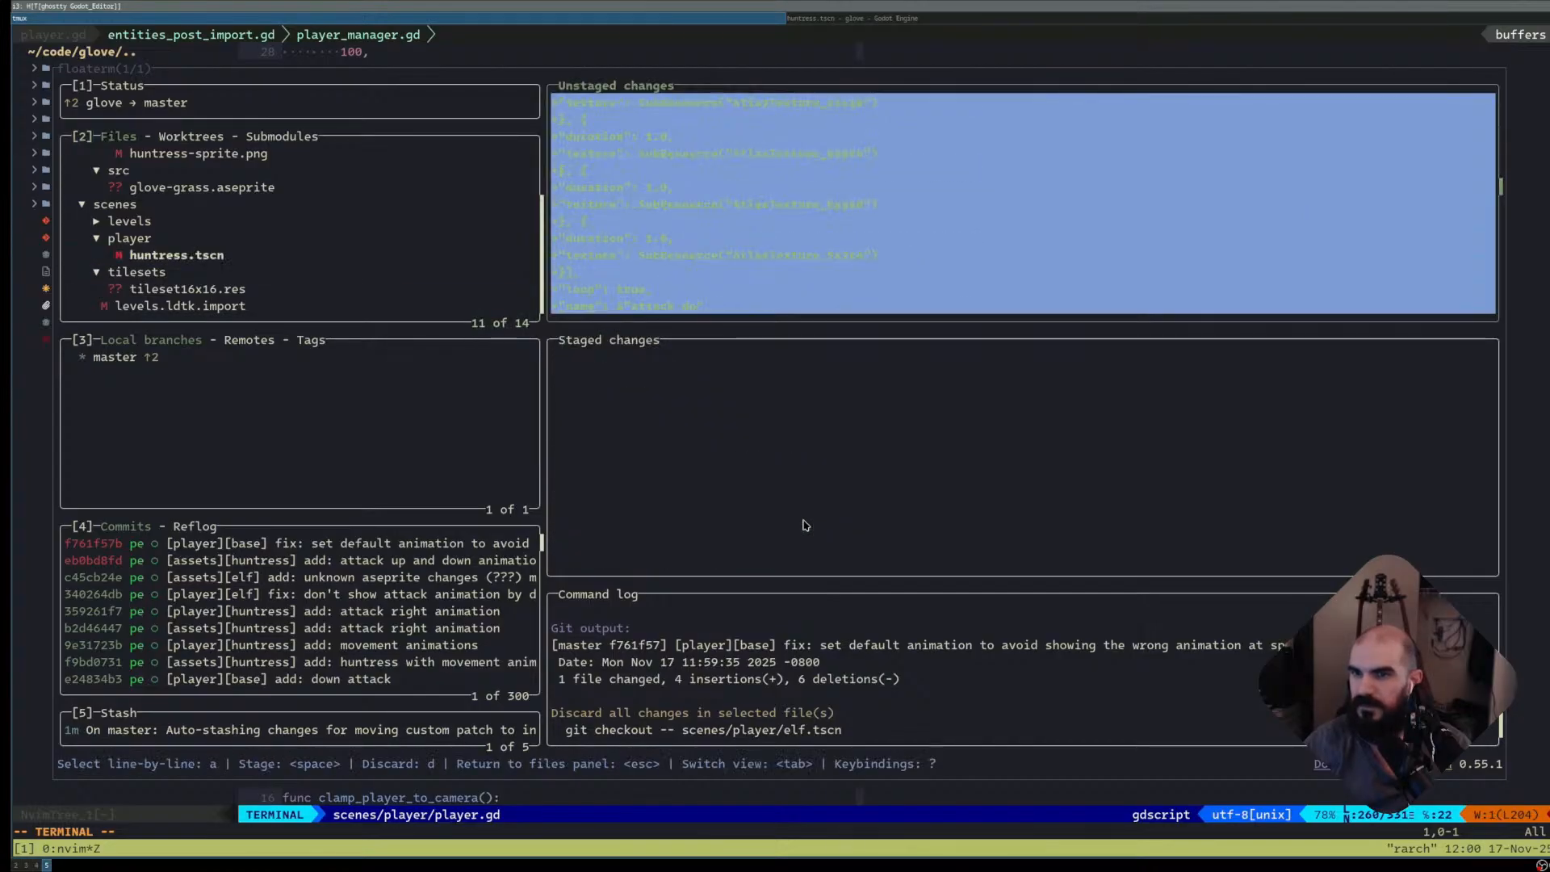
key("Down")
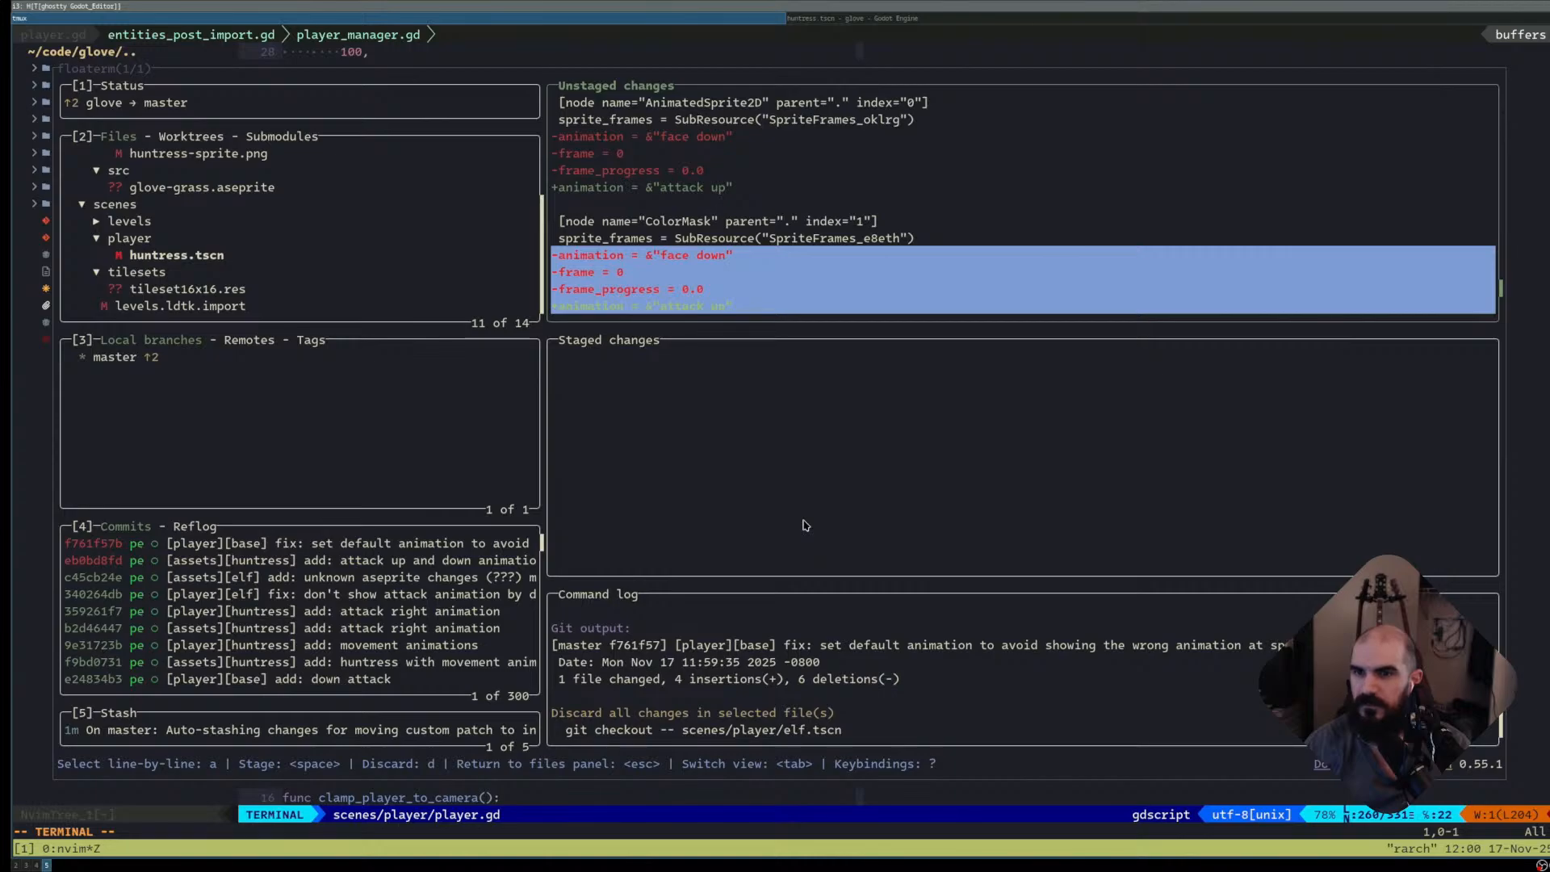
key("Up")
key("Up")
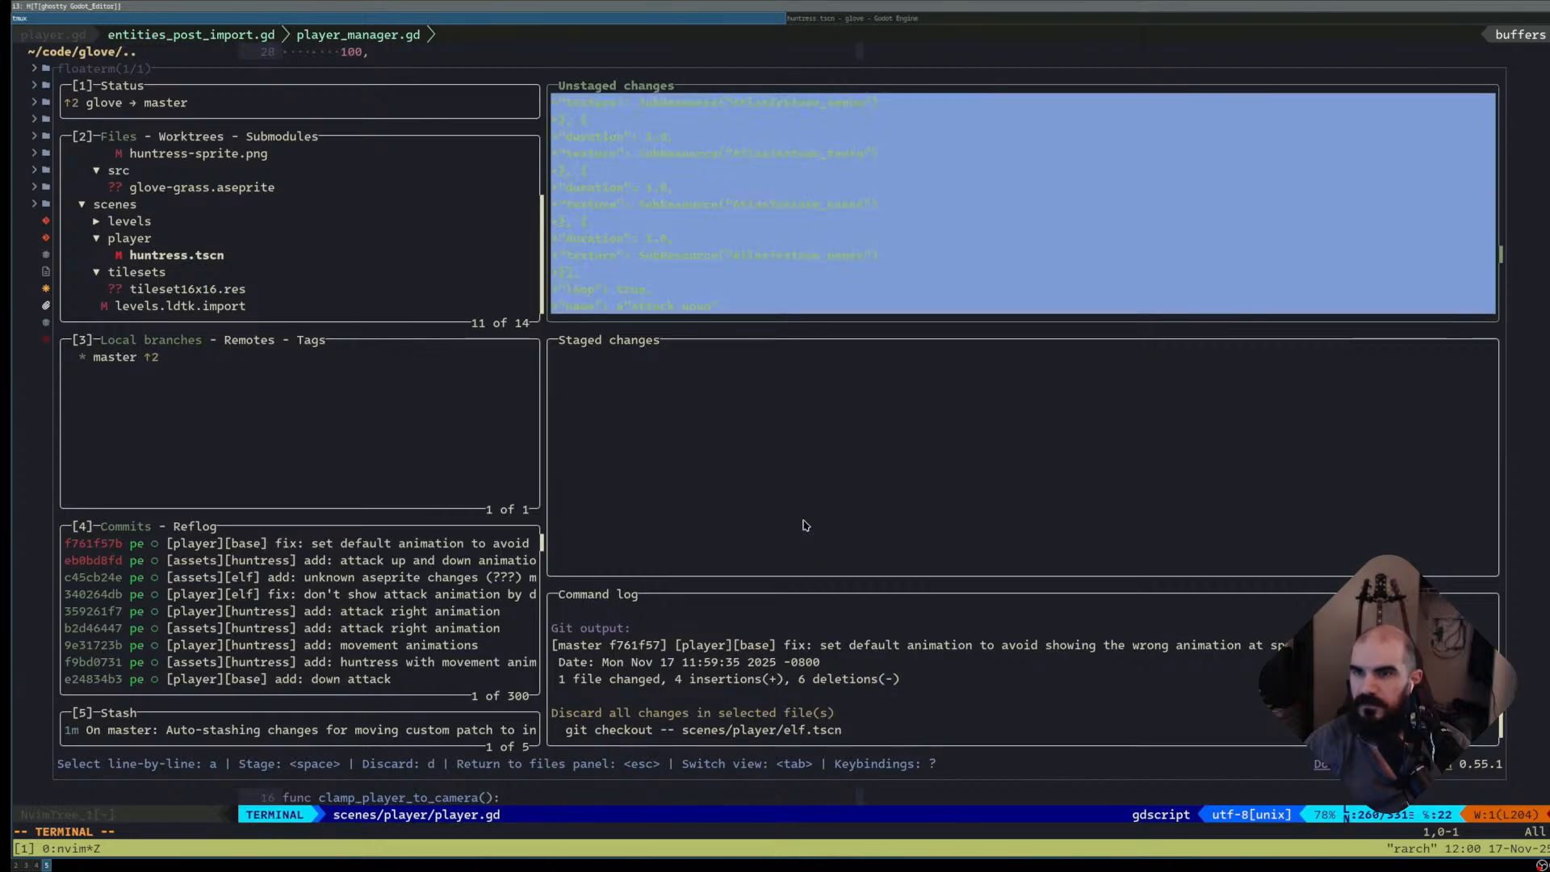
key("Escape")
key("space")
- Stage the assets/characters folder with the huntress sprite and mask images
key("Up")
key("Up")
key("Up")
key("Up")
key("Up")
key("Up")
key("Up")
key("Up")
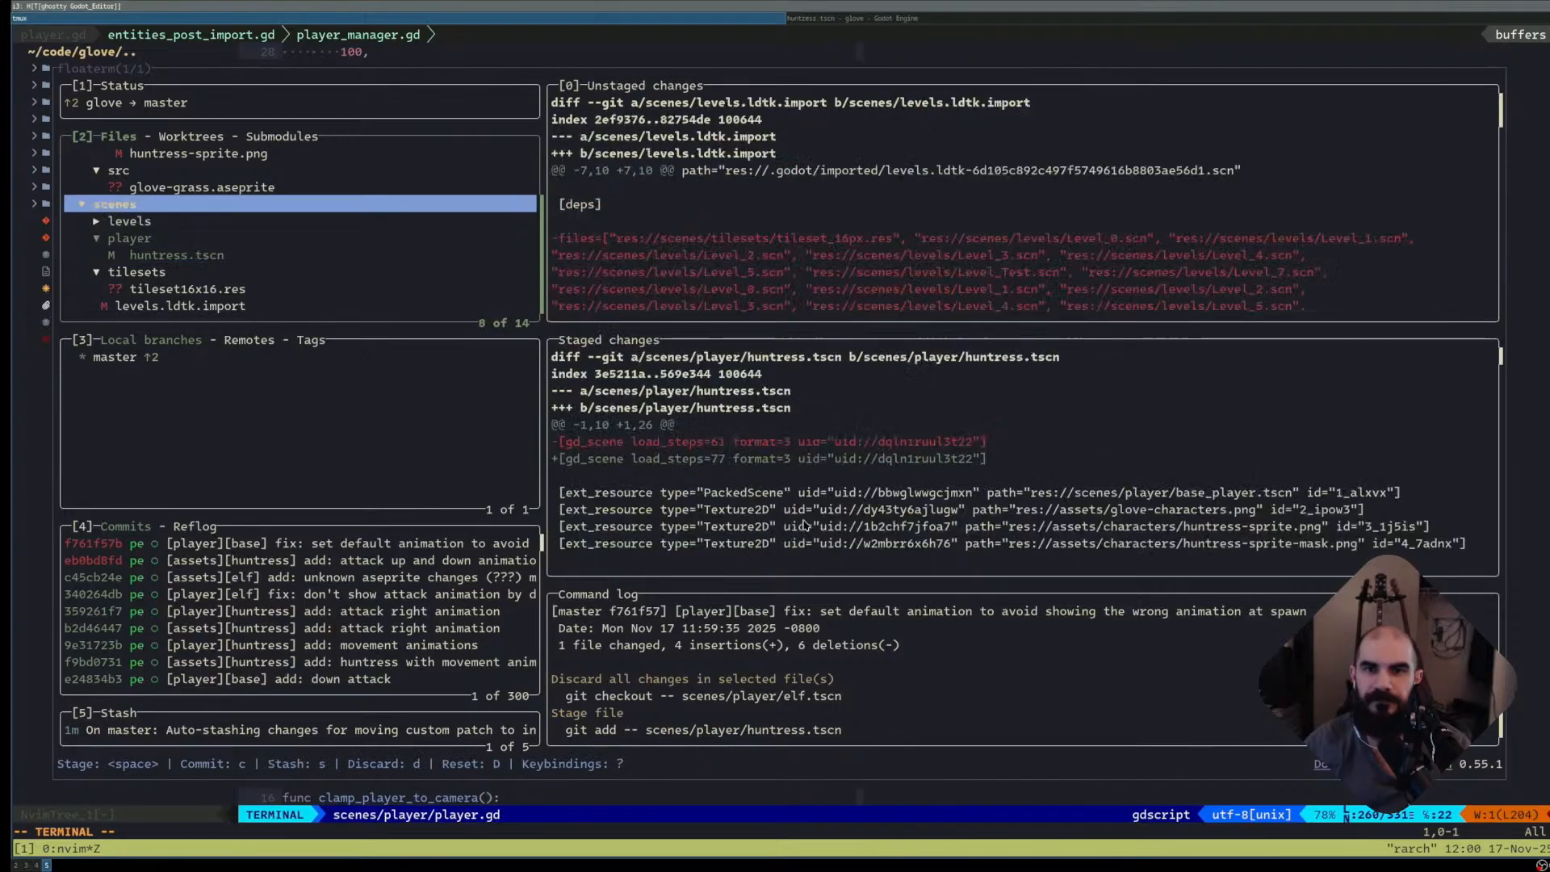
key("space")
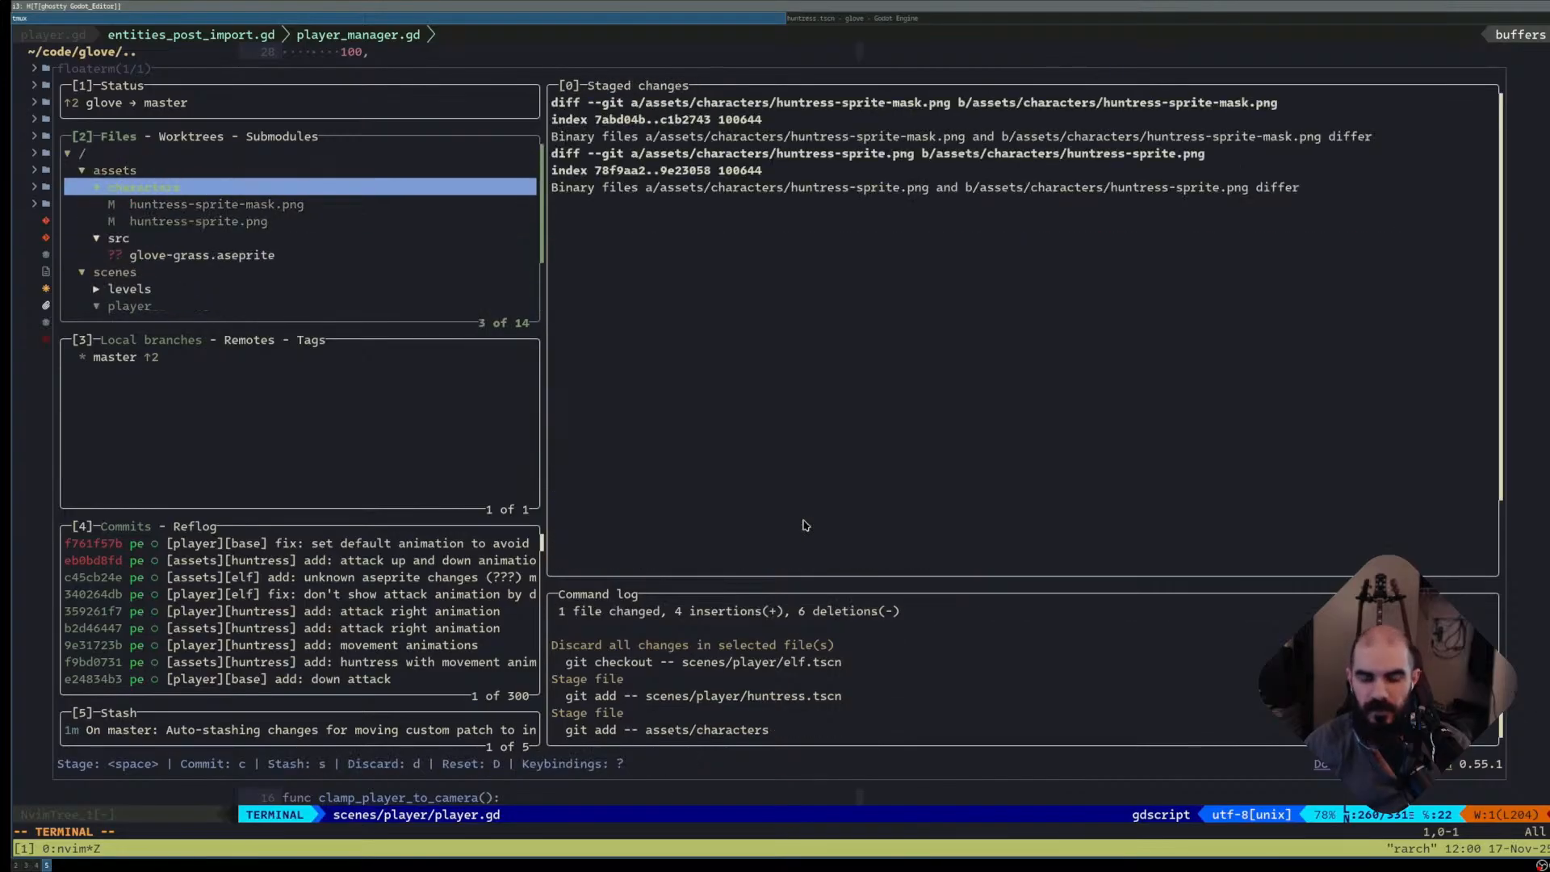
- Switch to Godot, reload elf.tscn from disk and run the project
key("super+l")
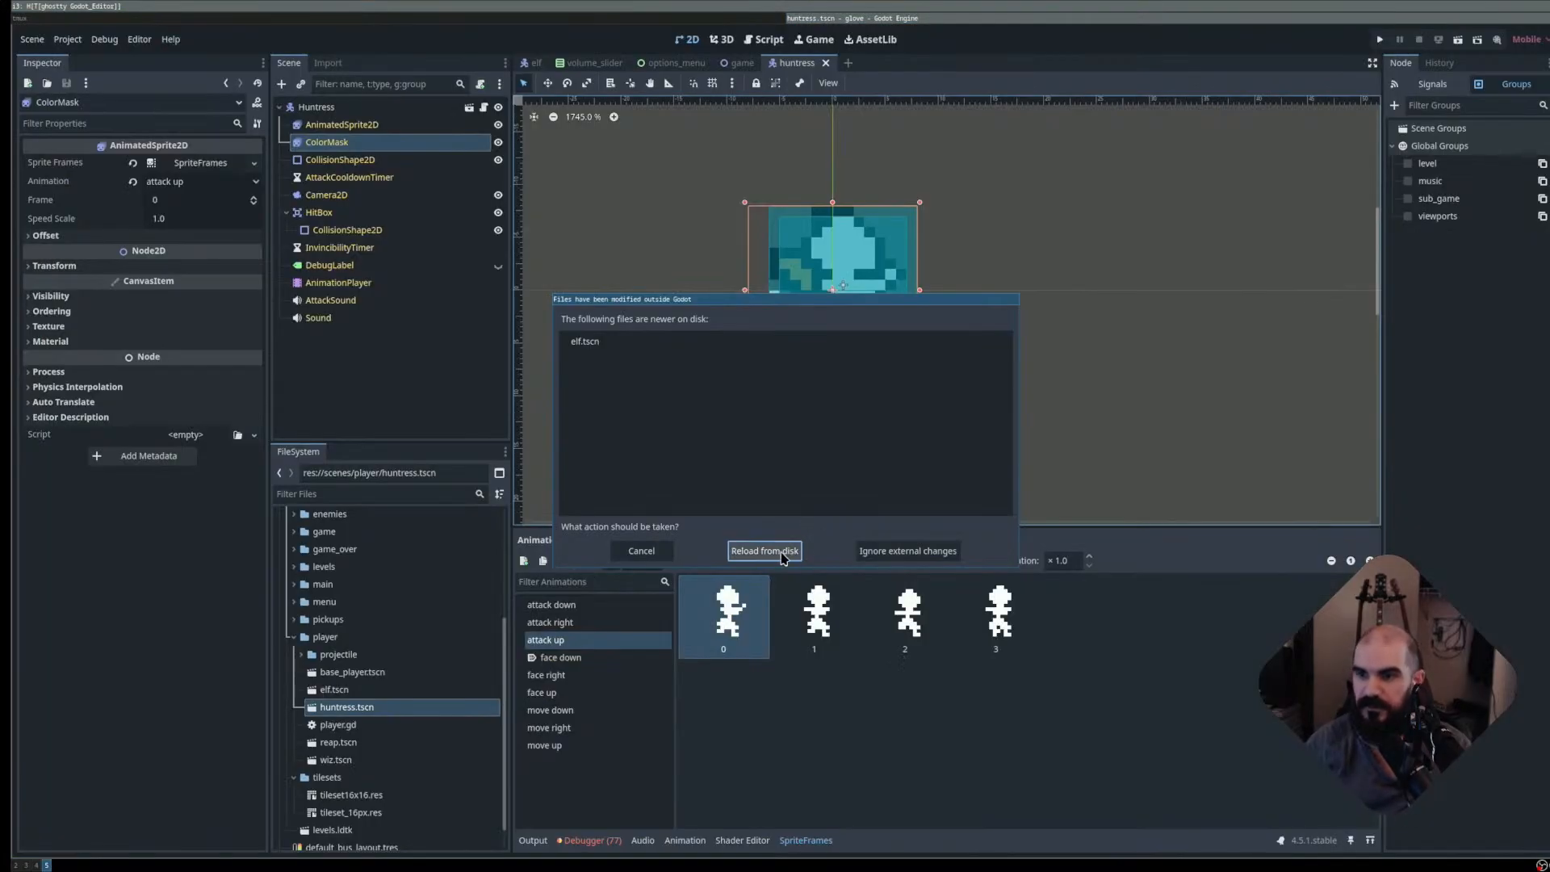
left_click(780, 552)
key("F5")
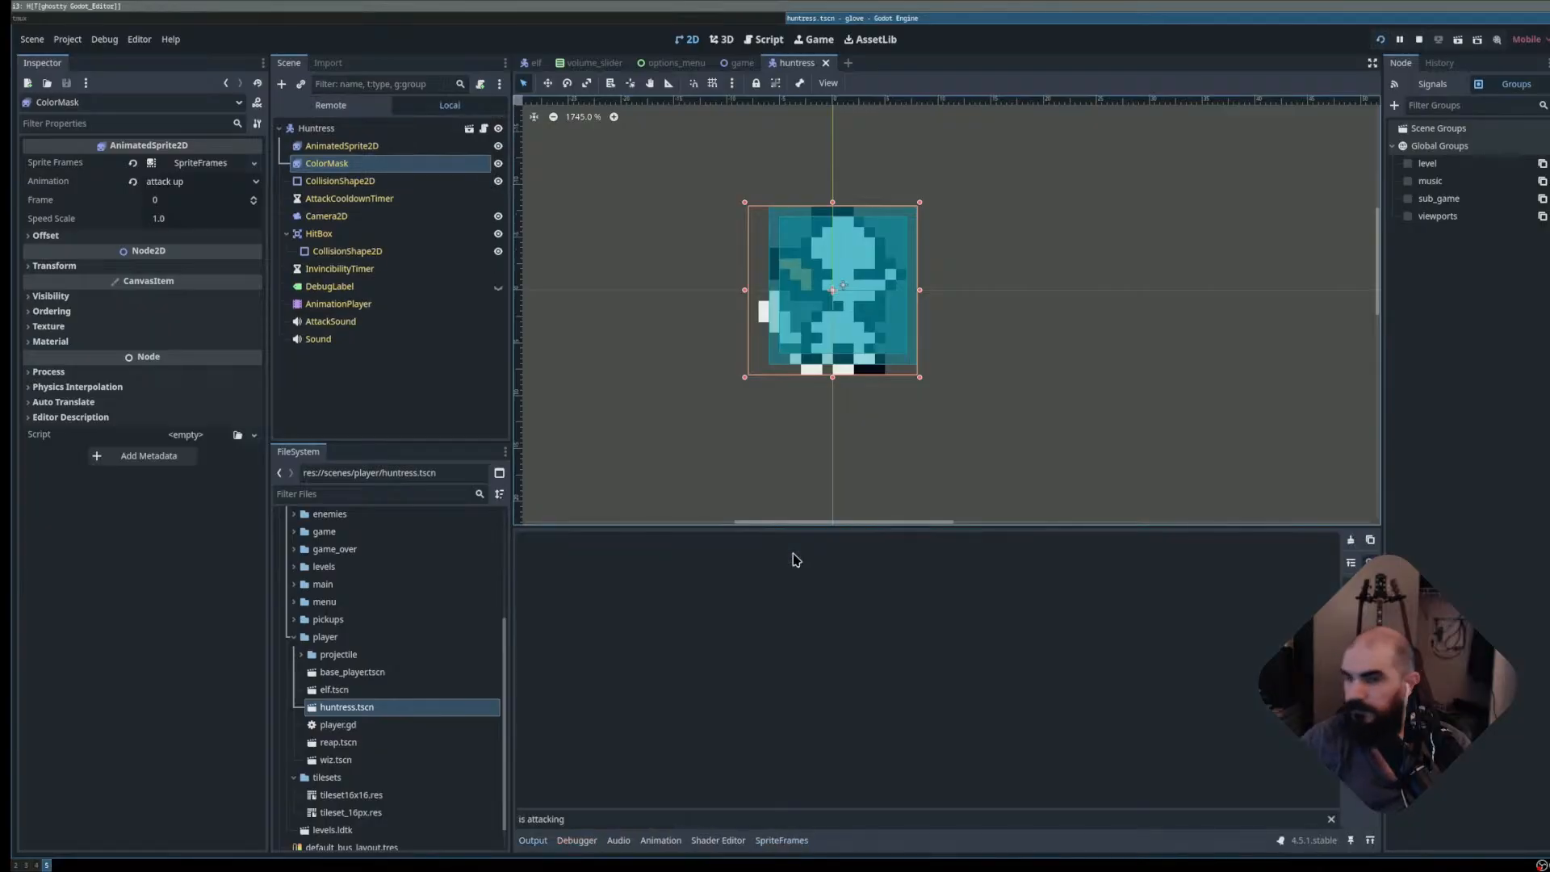
- Pick the Huntress in the running game's character selection and start the game
key("Return")
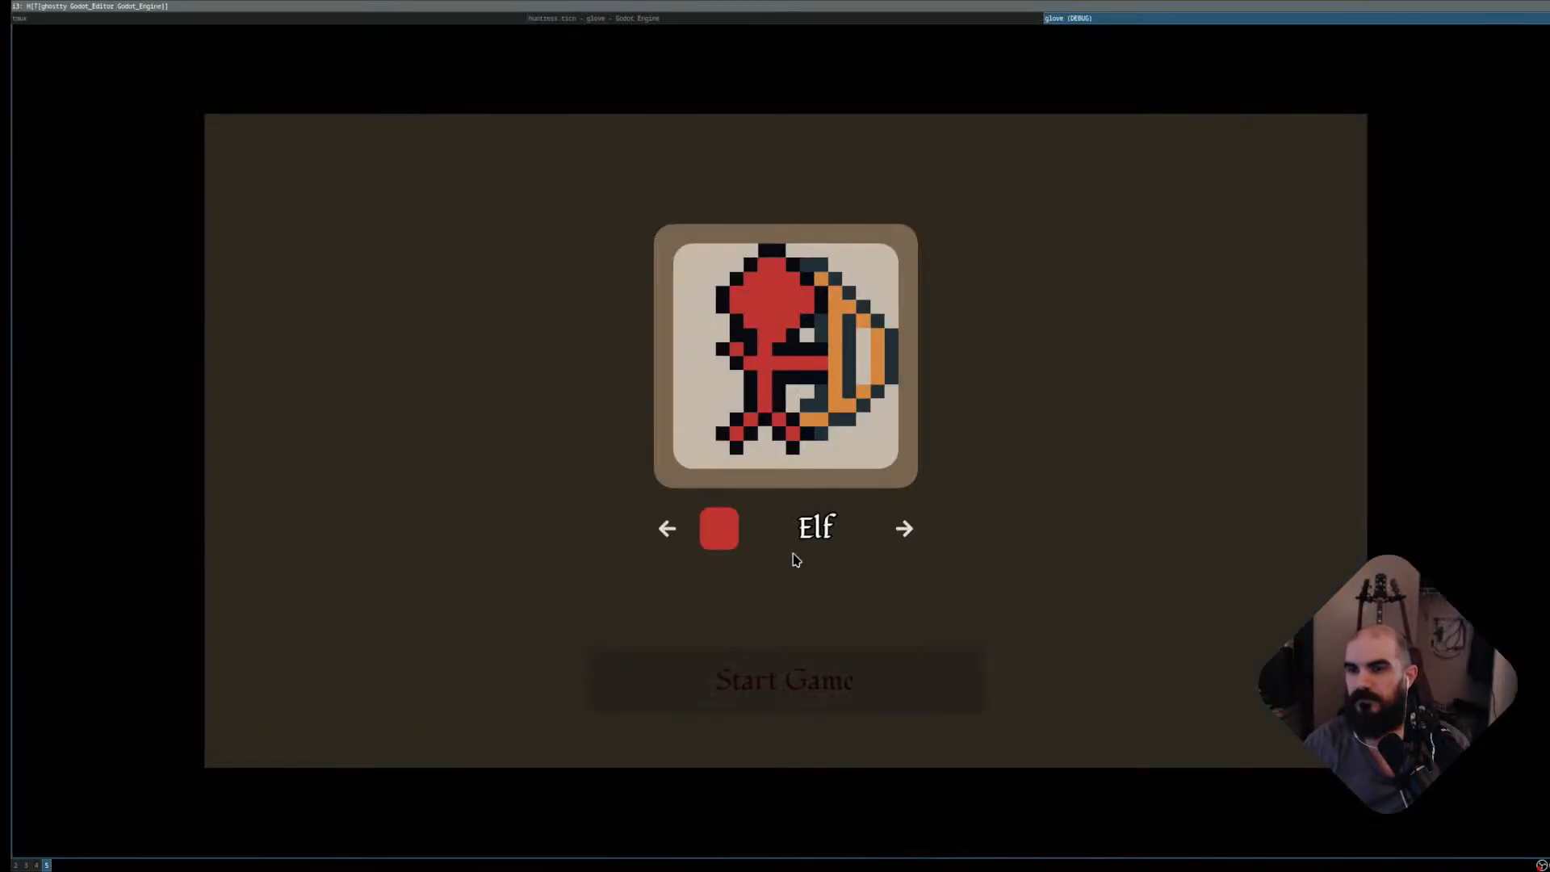
key("Right")
key("Down")
key("Down")
key("Return")
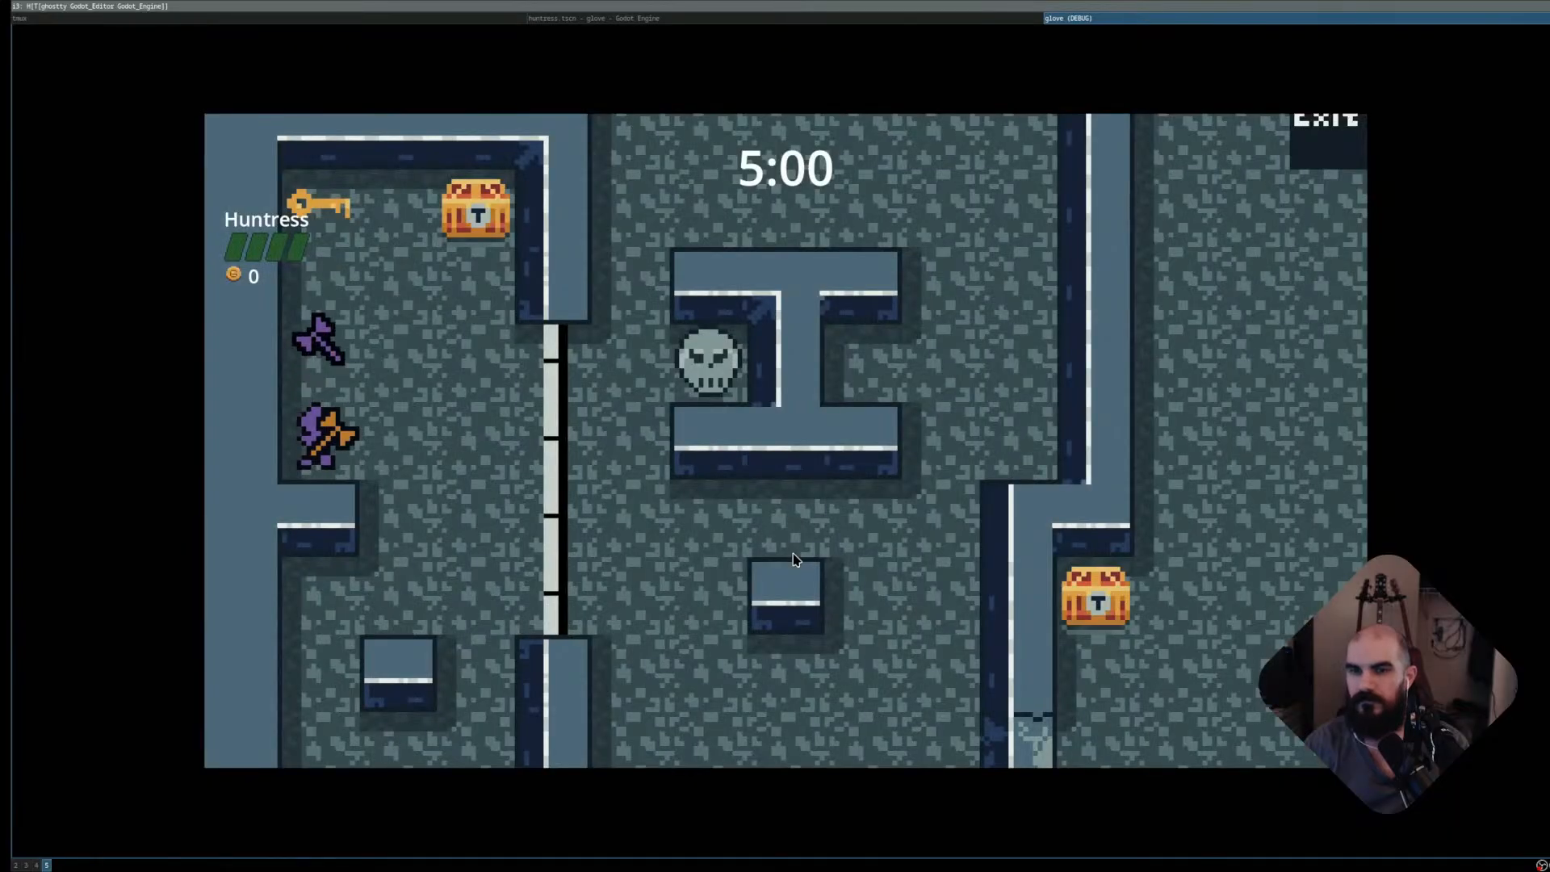
- Test the Huntress's movement and axe attack animations facing down, up and sideways in the starting room
key("Down")
key("space")
key("space")
key("space")
key("Up")
key("Right")
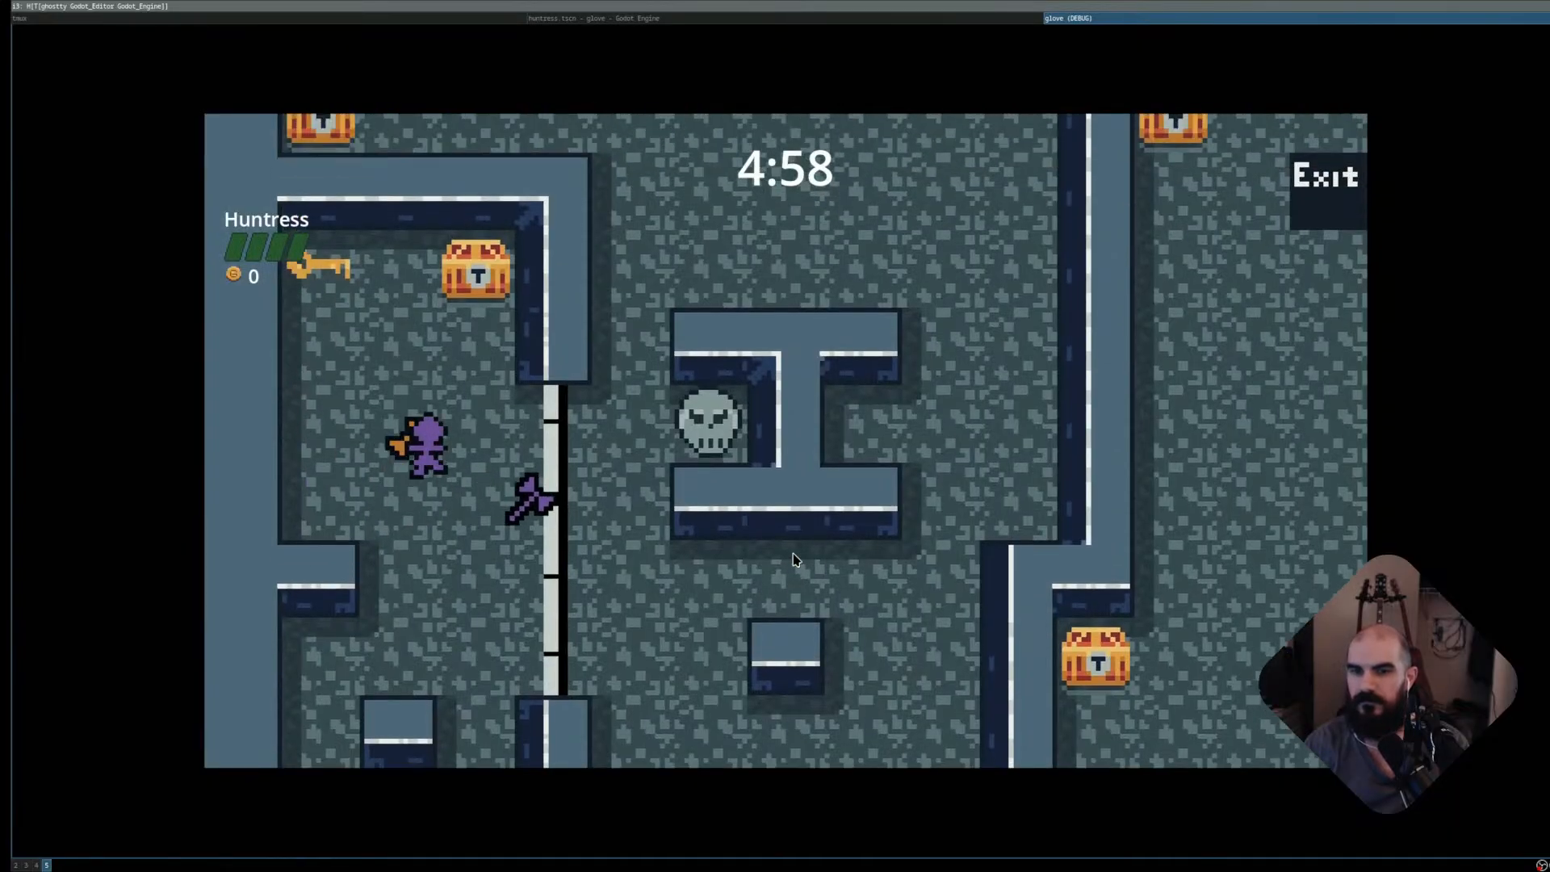
key("Down")
key("space")
key("space")
key("Up")
key("space")
key("Down")
key("Left")
key("space")
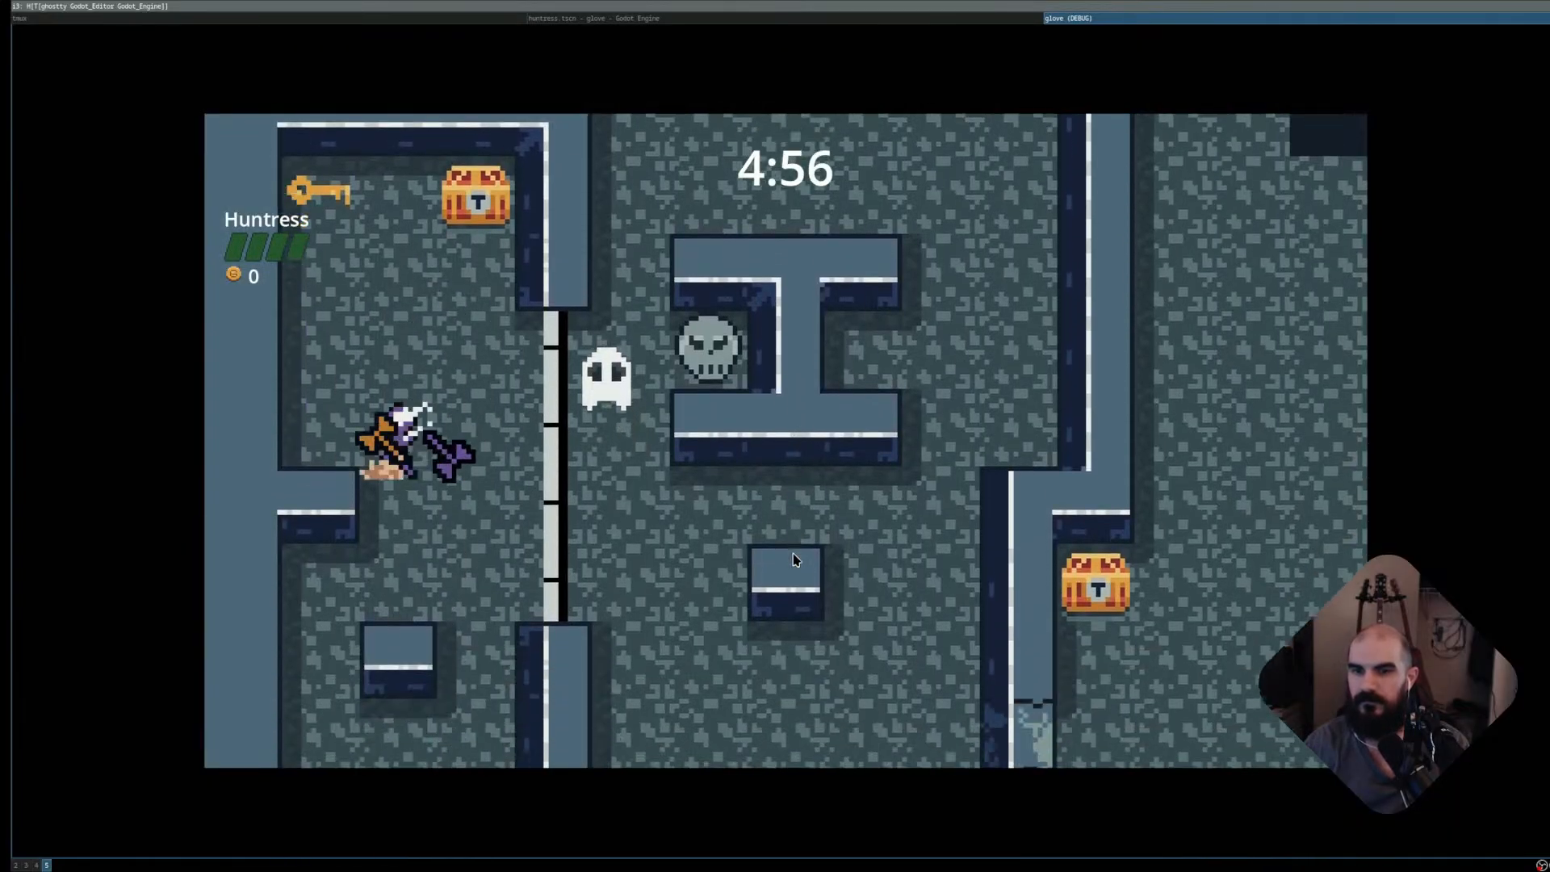
- Collect the starting room's key and chest while throwing axes in several directions
key("space")
key("Up")
key("space")
key("Right")
key("Left")
key("space")
key("Down")
key("Right")
key("space")
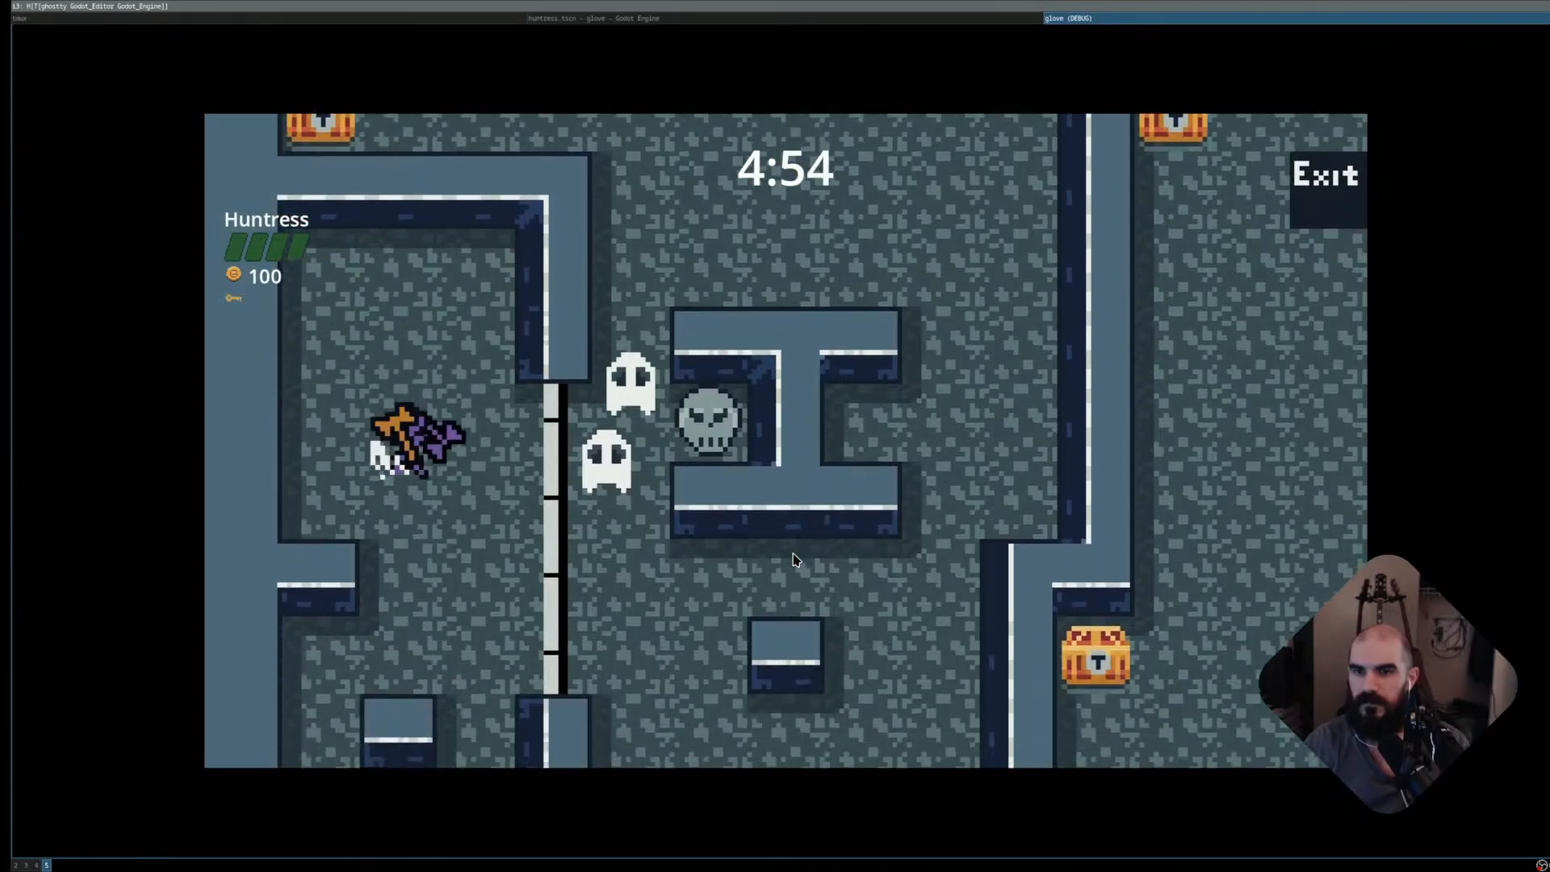
- Leave the starting room, collect the chest and key below it, and run along the lower wall throwing axes
key("space")
key("Down")
key("space")
key("Down")
key("Right")
key("space")
key("Down")
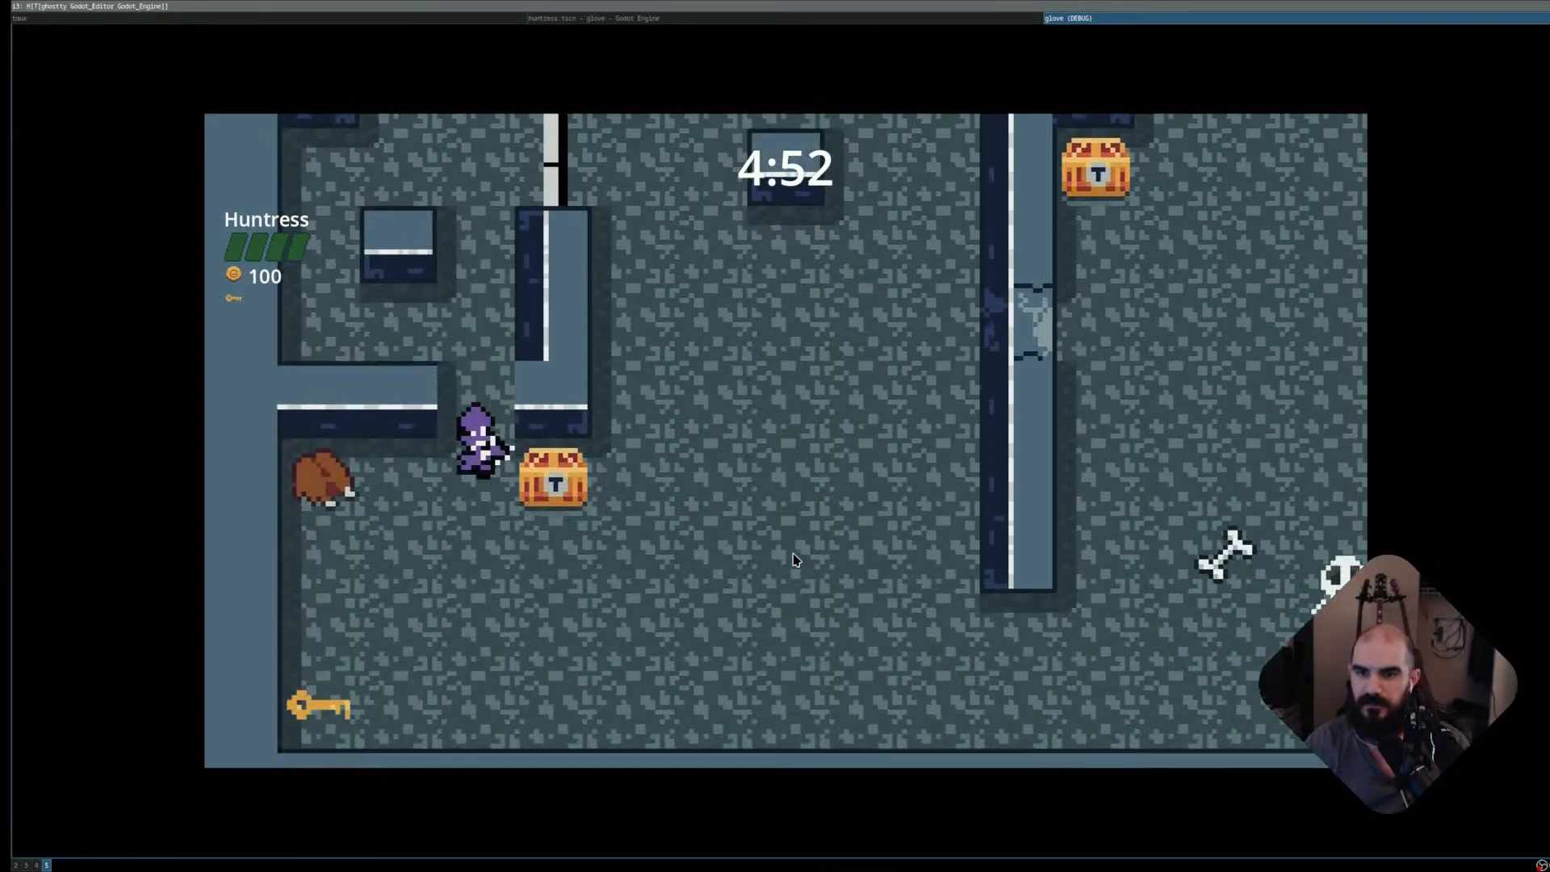
key("Right")
key("space")
key("Left")
key("Down")
key("Down")
key("Right")
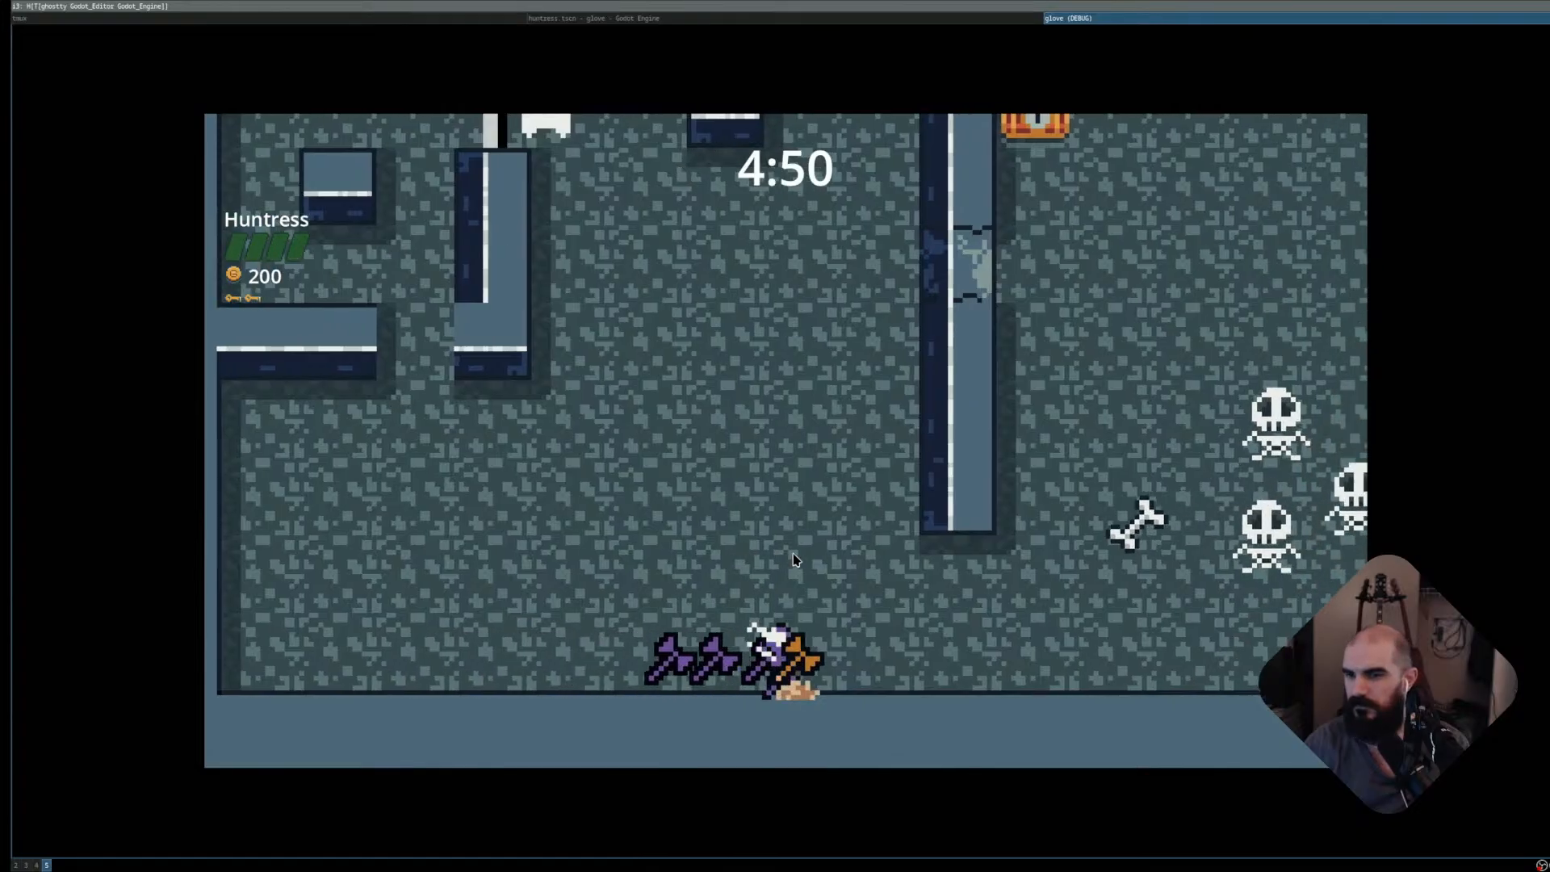
- Attack the skeletons beyond the dividing wall and play up to the level's Exit
key("space")
key("Right")
key("space")
key("Up")
key("Left")
key("space")
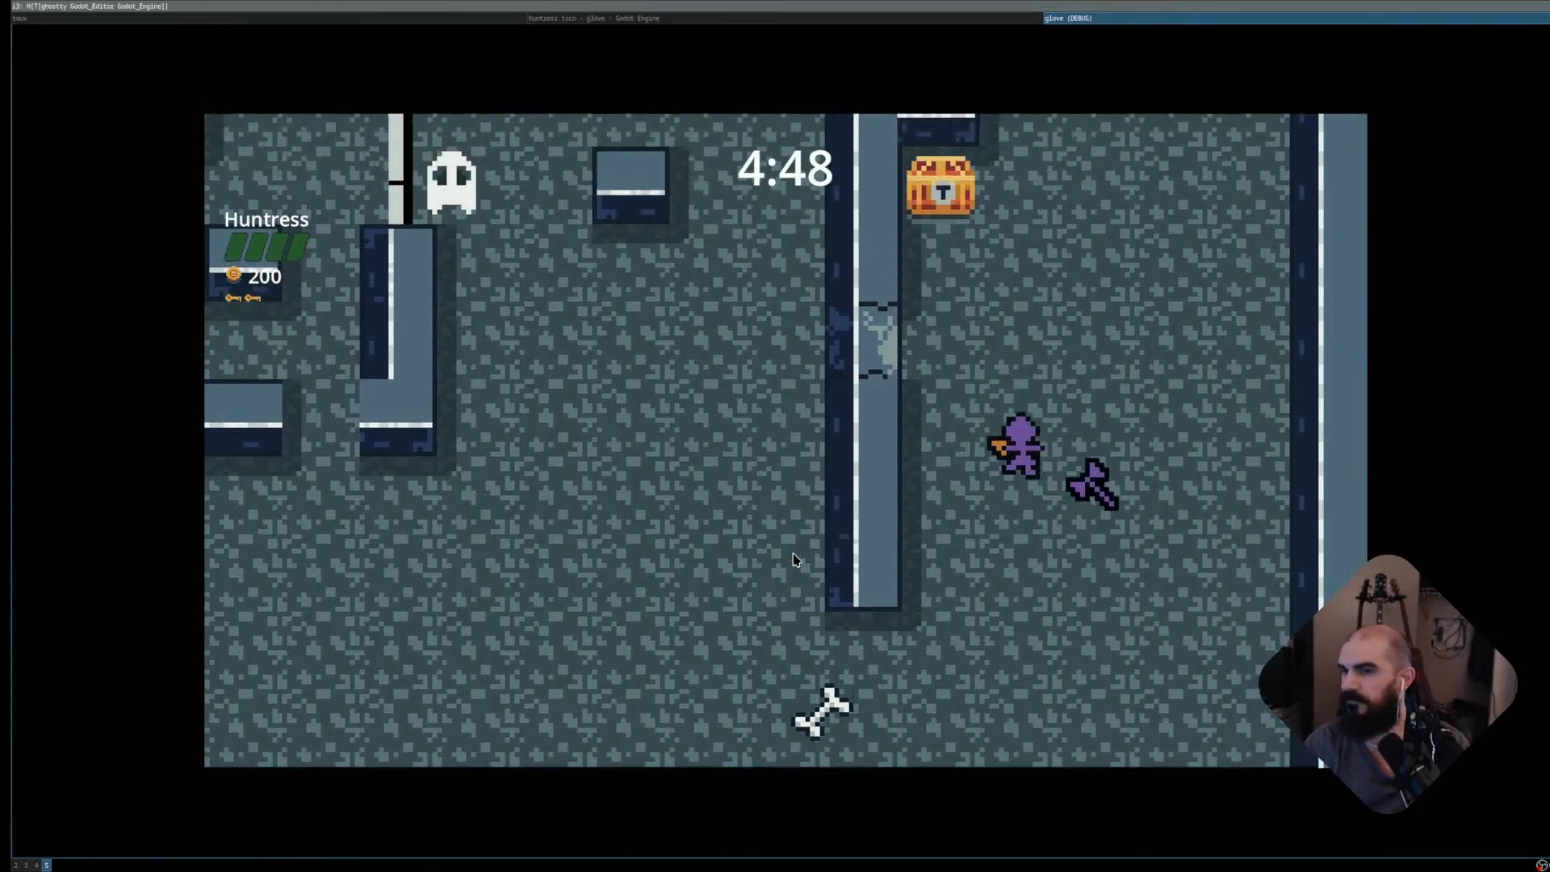
key("Right")
key("space")
key("Up")
key("Left")
key("Up")
key("Right")
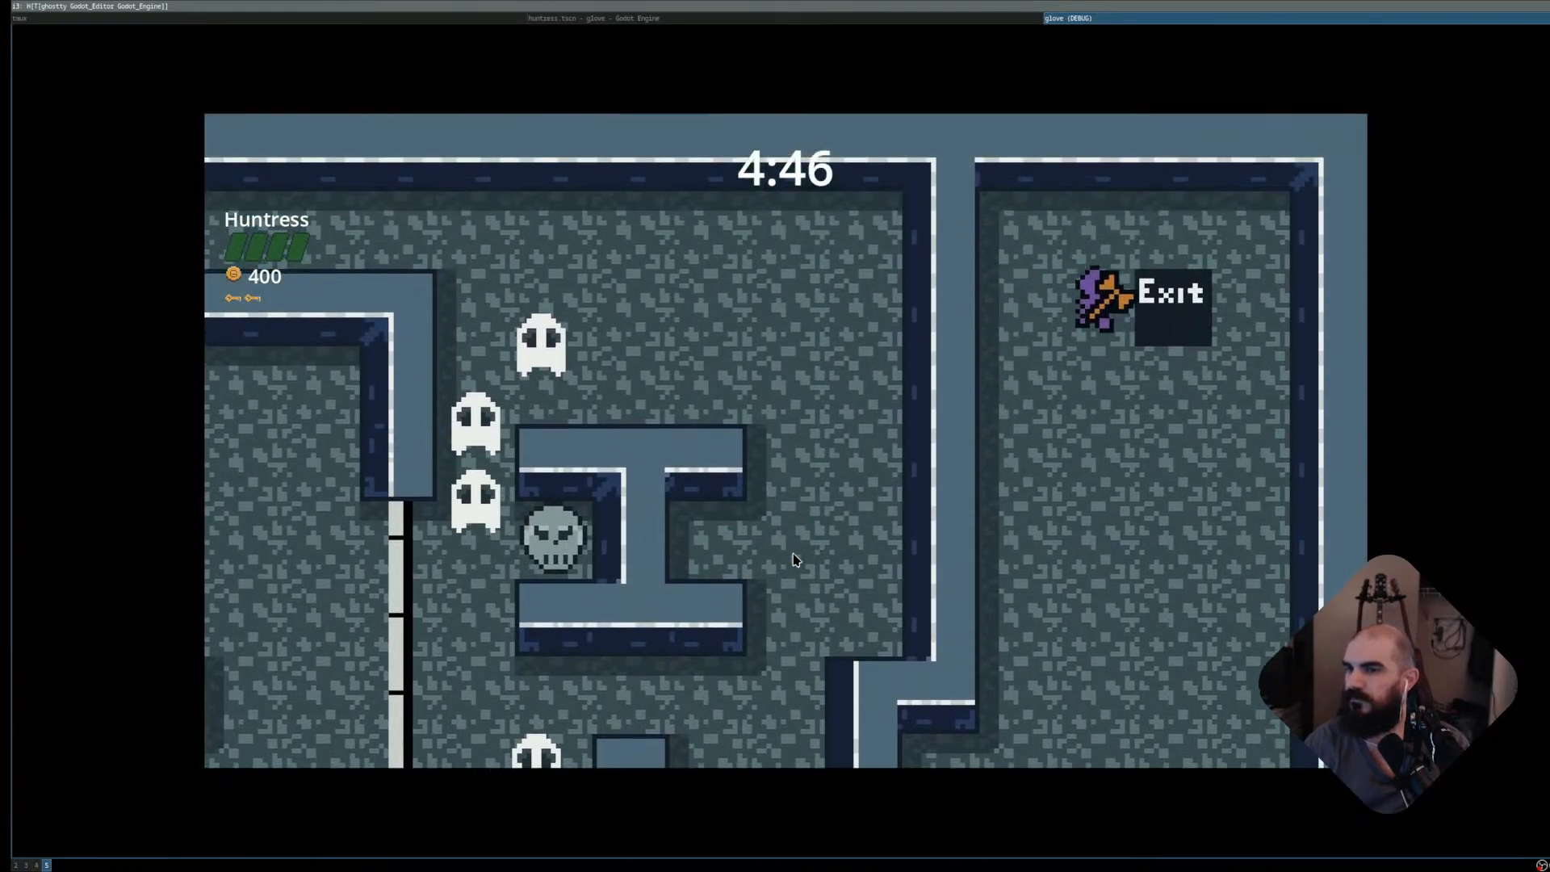
- Play into the next level, follow the stepped wall and open the gate leading to the skeletons
key("Left")
key("Down")
key("Down")
key("Right")
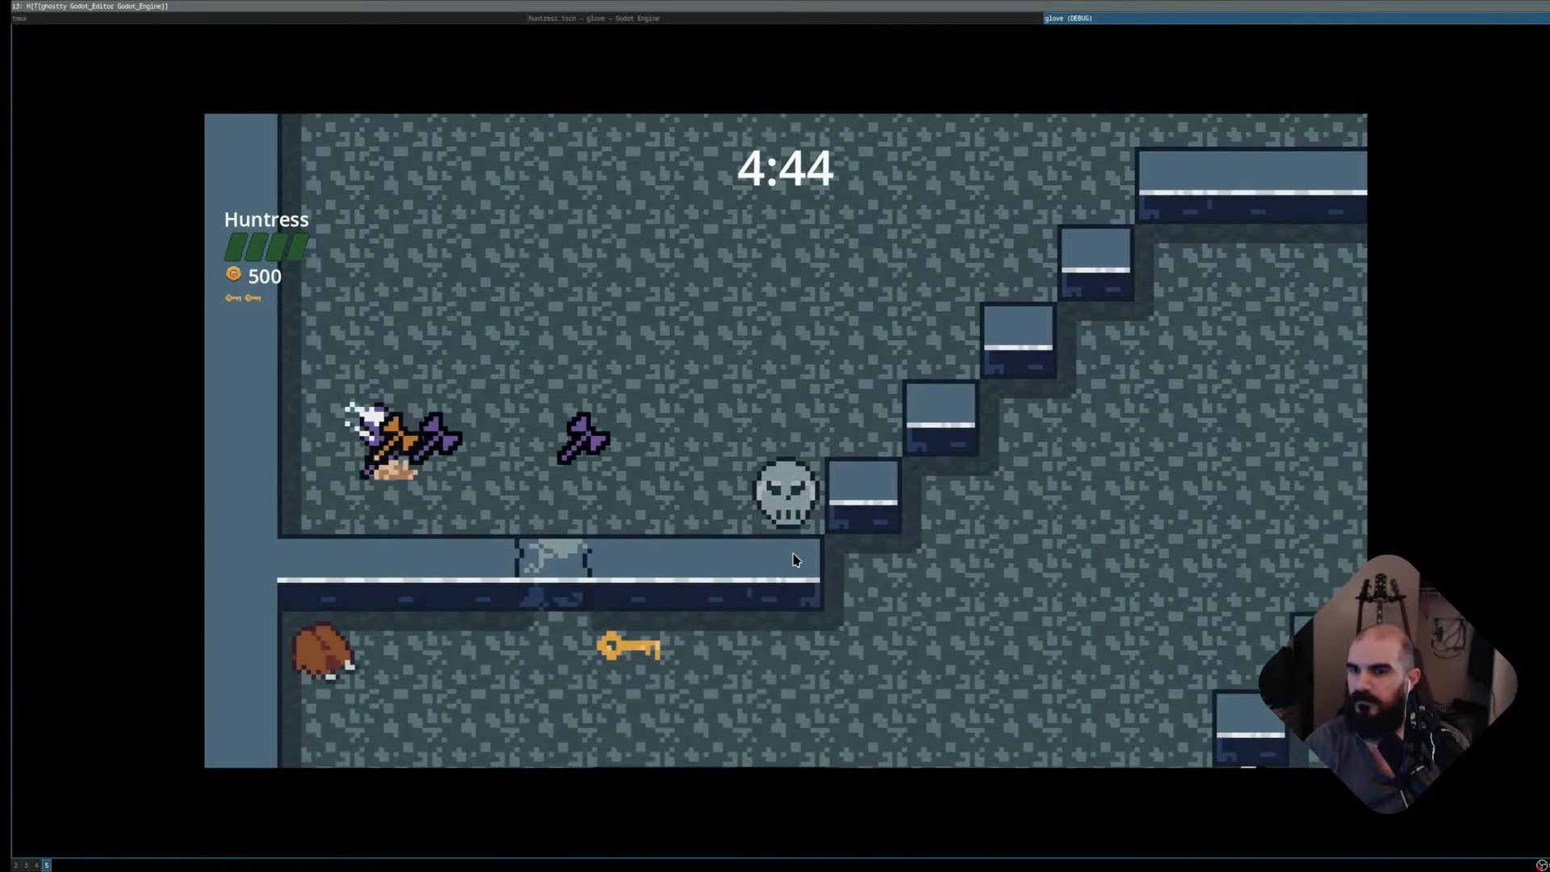
key("space")
key("Right")
key("Up")
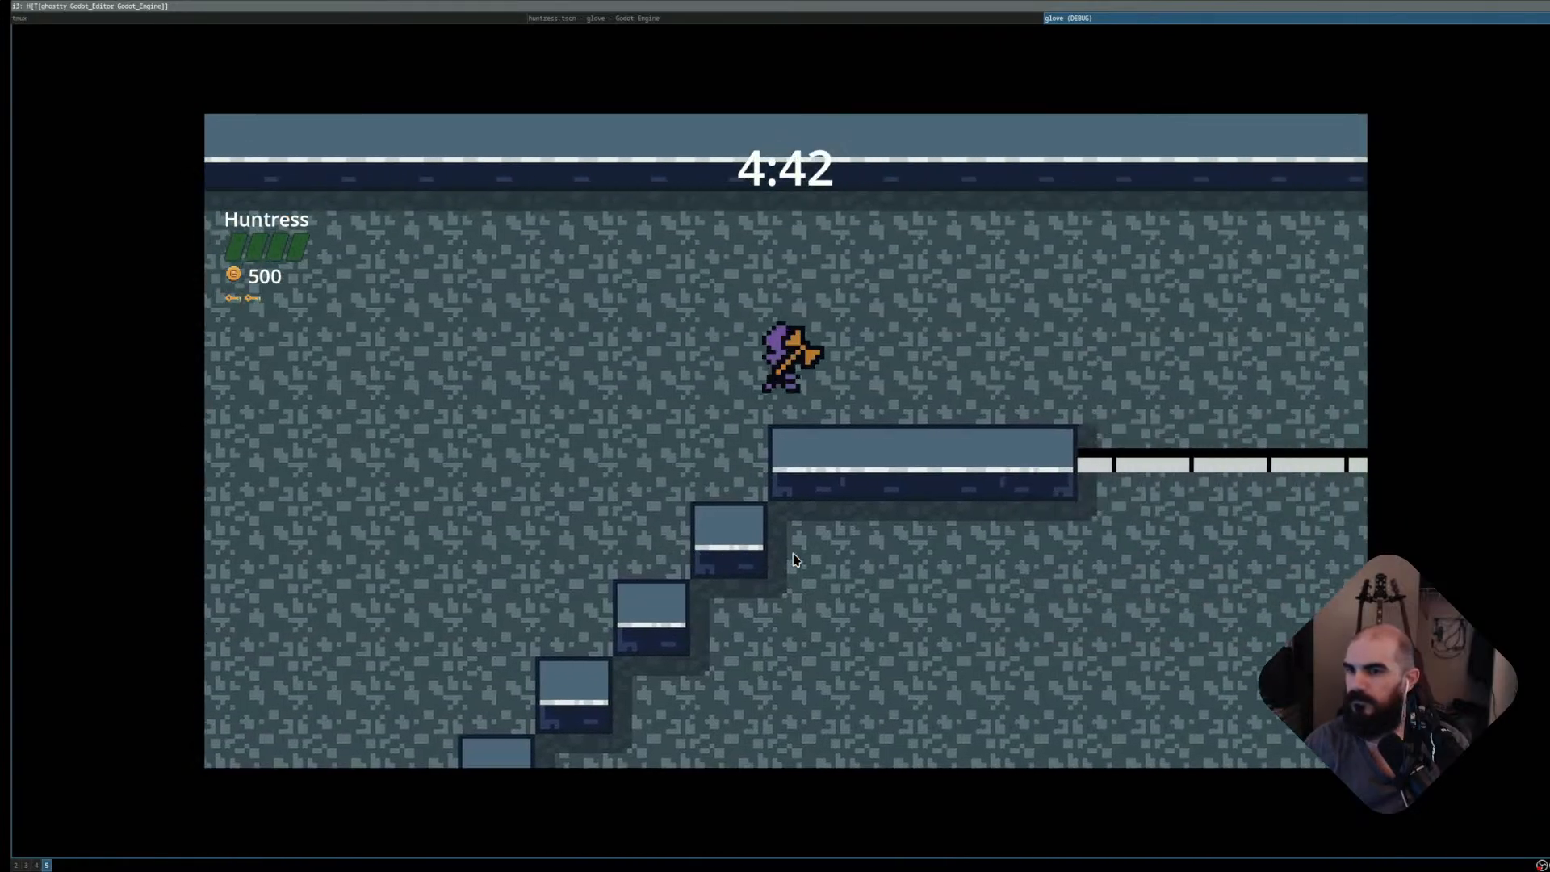
key("Right")
key("Down")
key("Left")
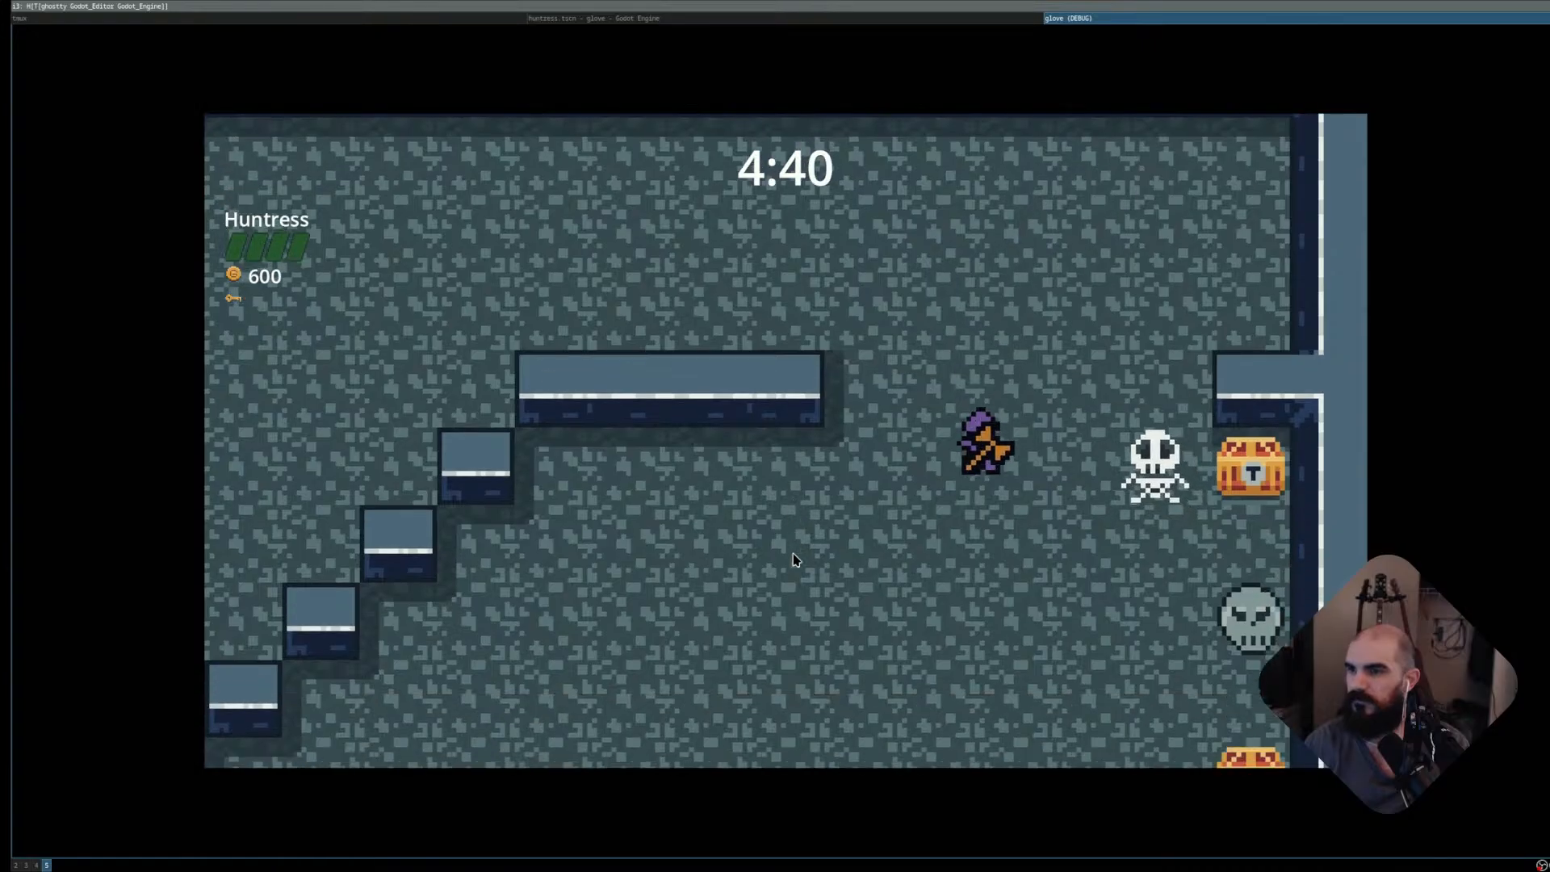
- Attack the skeletons and their skull spawner with axes and play through to the two chests beside them
key("space")
key("space")
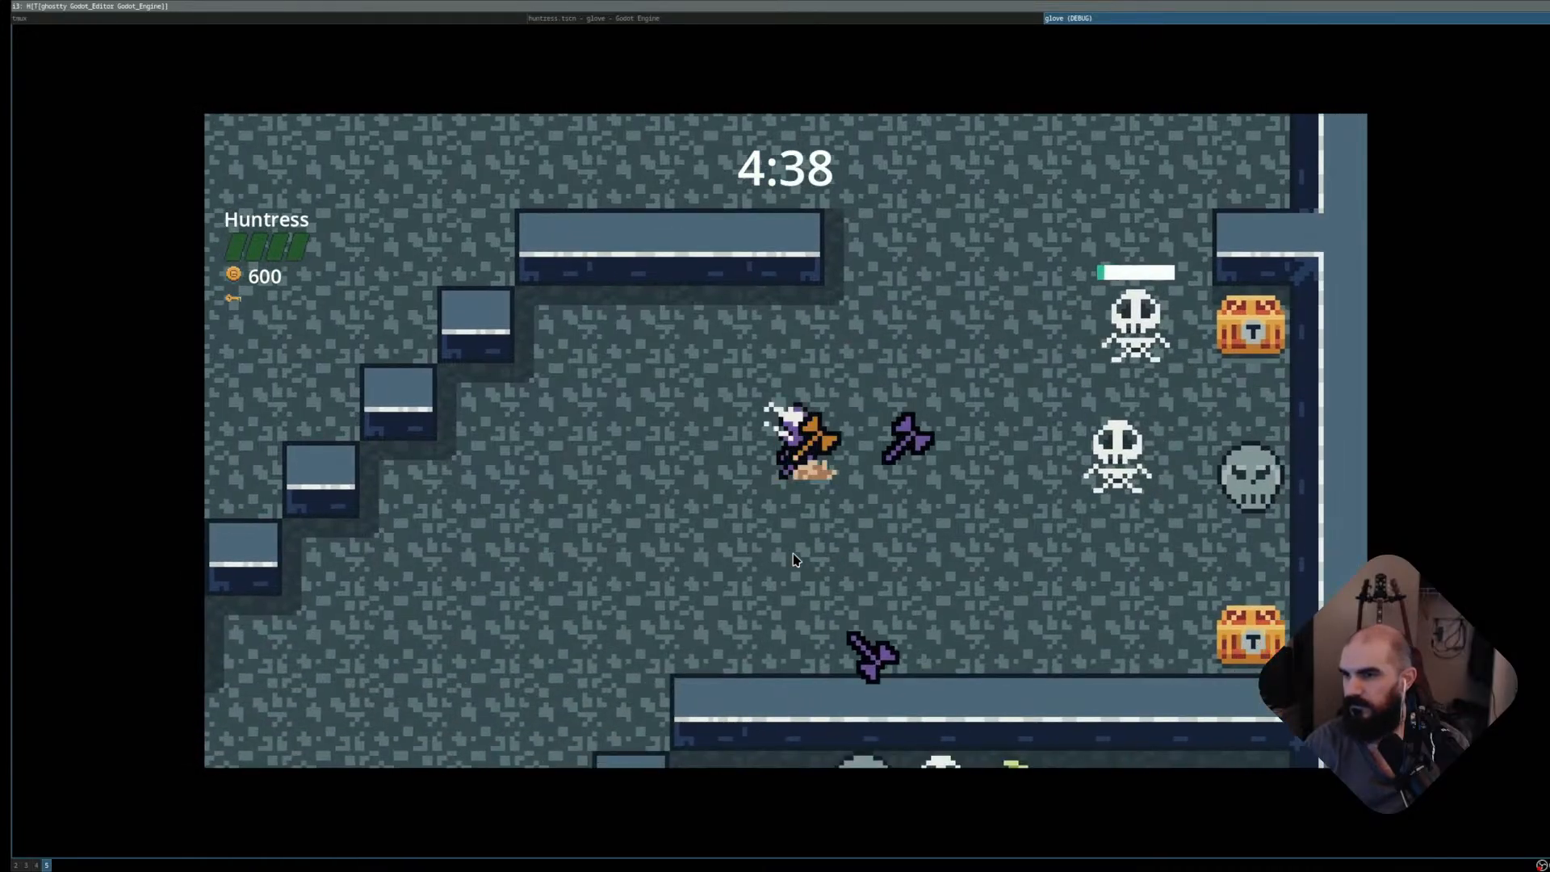
key("Right")
key("Up")
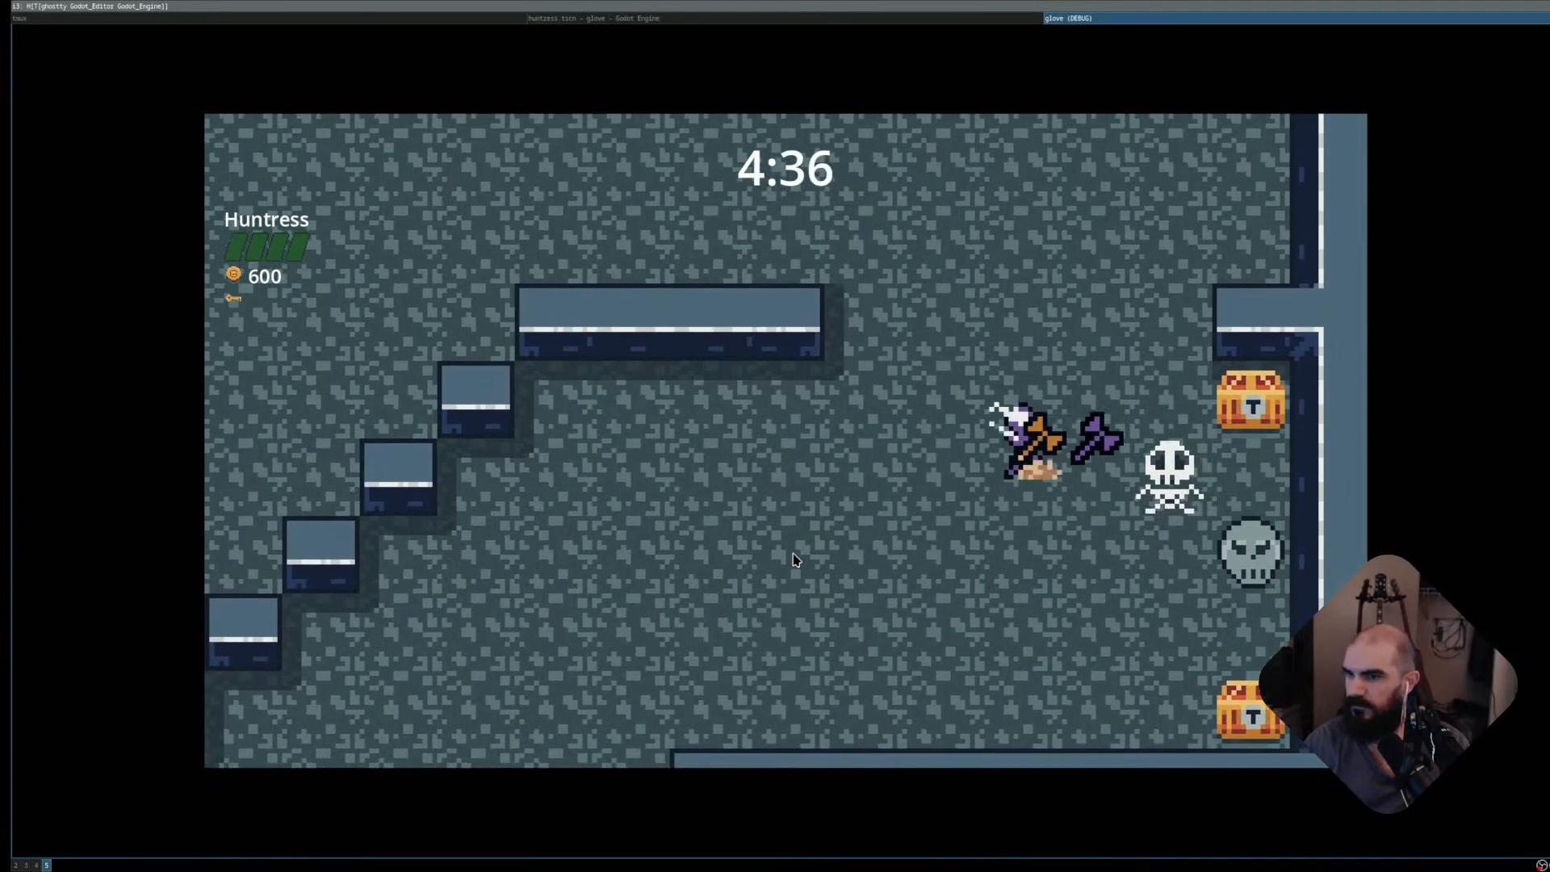
key("Right")
key("Down")
key("Left")
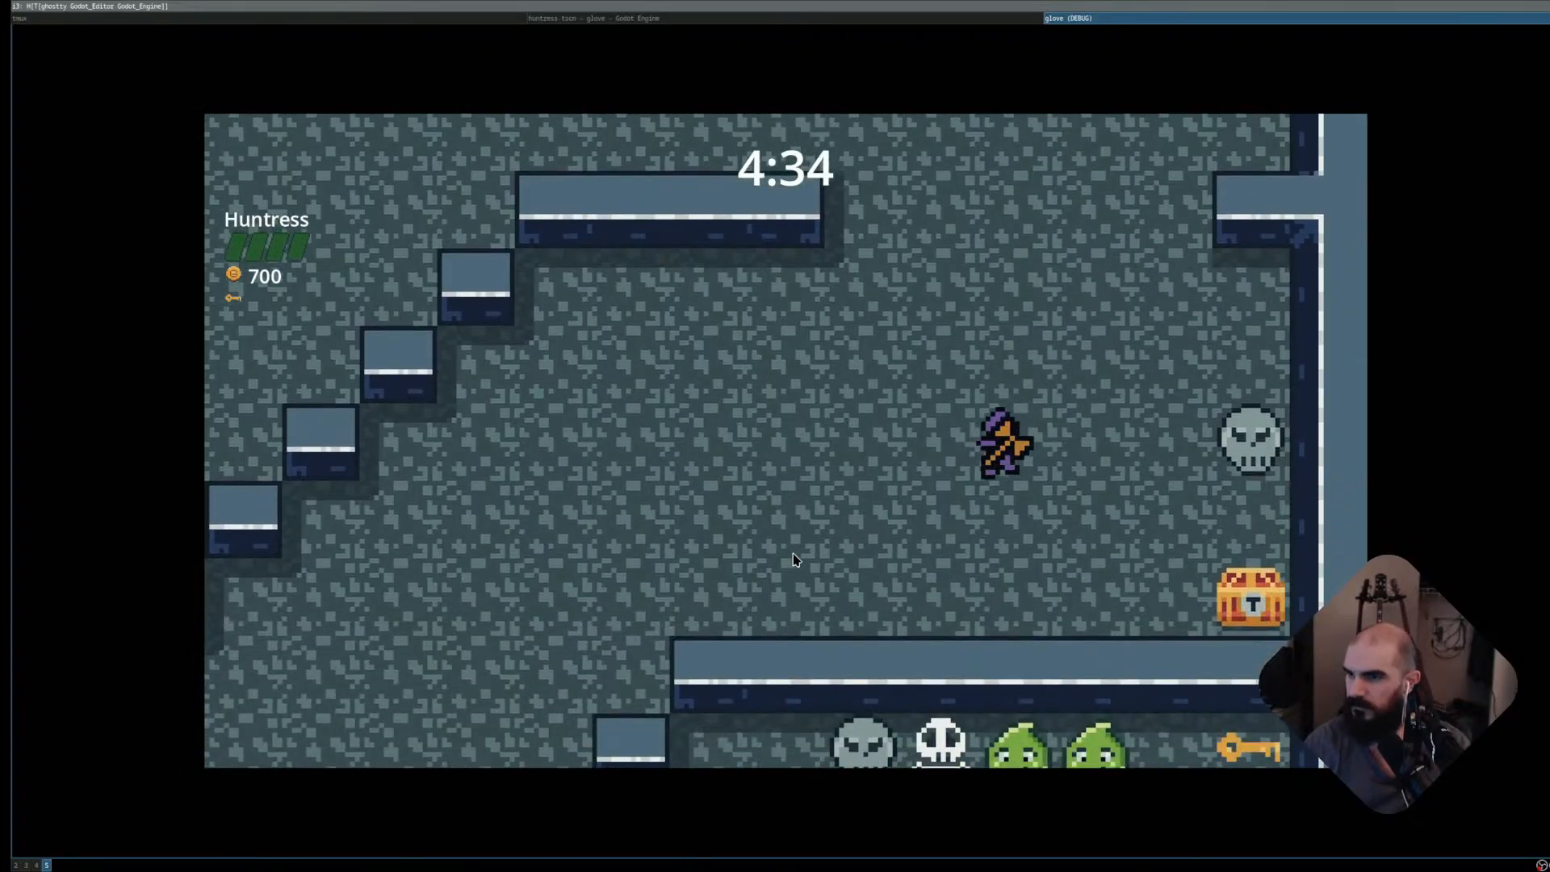
key("Right")
key("space")
key("space")
key("Down")
key("Right")
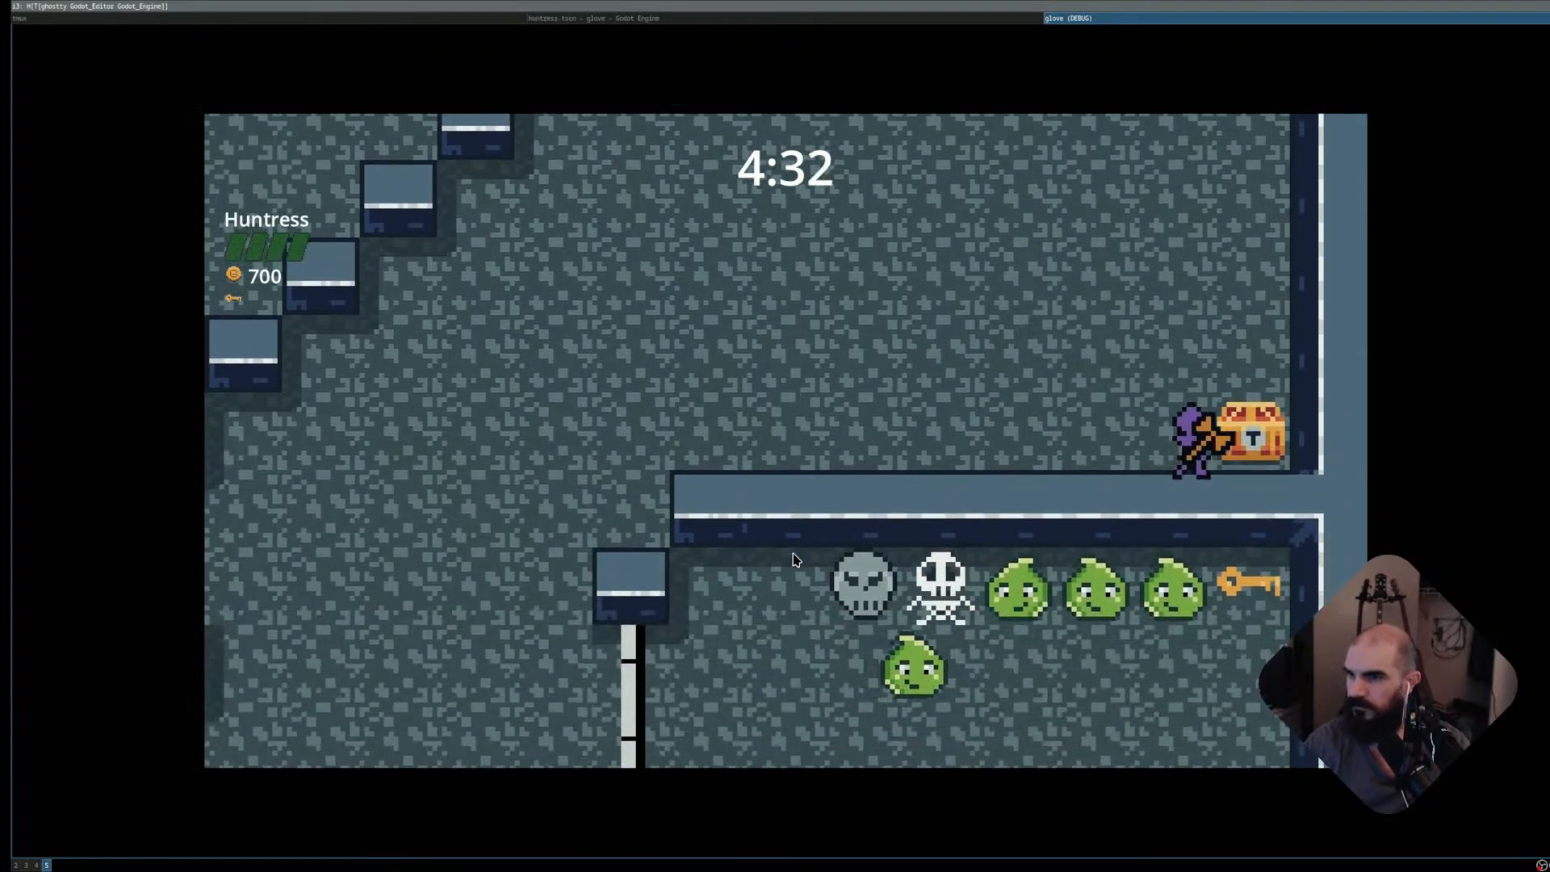
- Return below the stepped wall and collect the key, food and chests around the small ledge
key("Up")
key("Left")
key("Left")
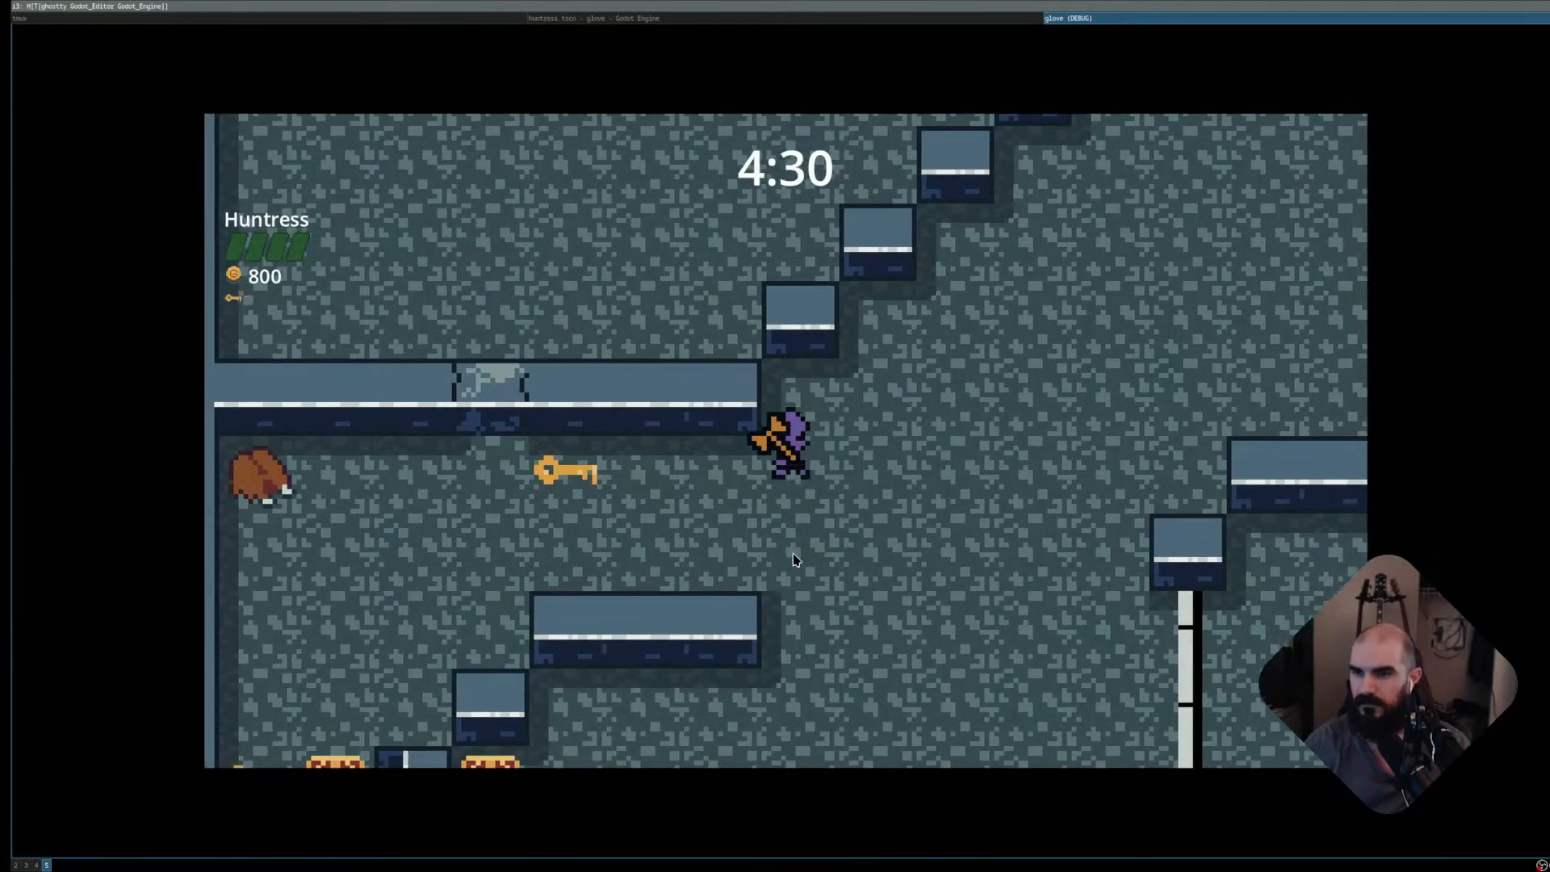
key("Down")
key("Right")
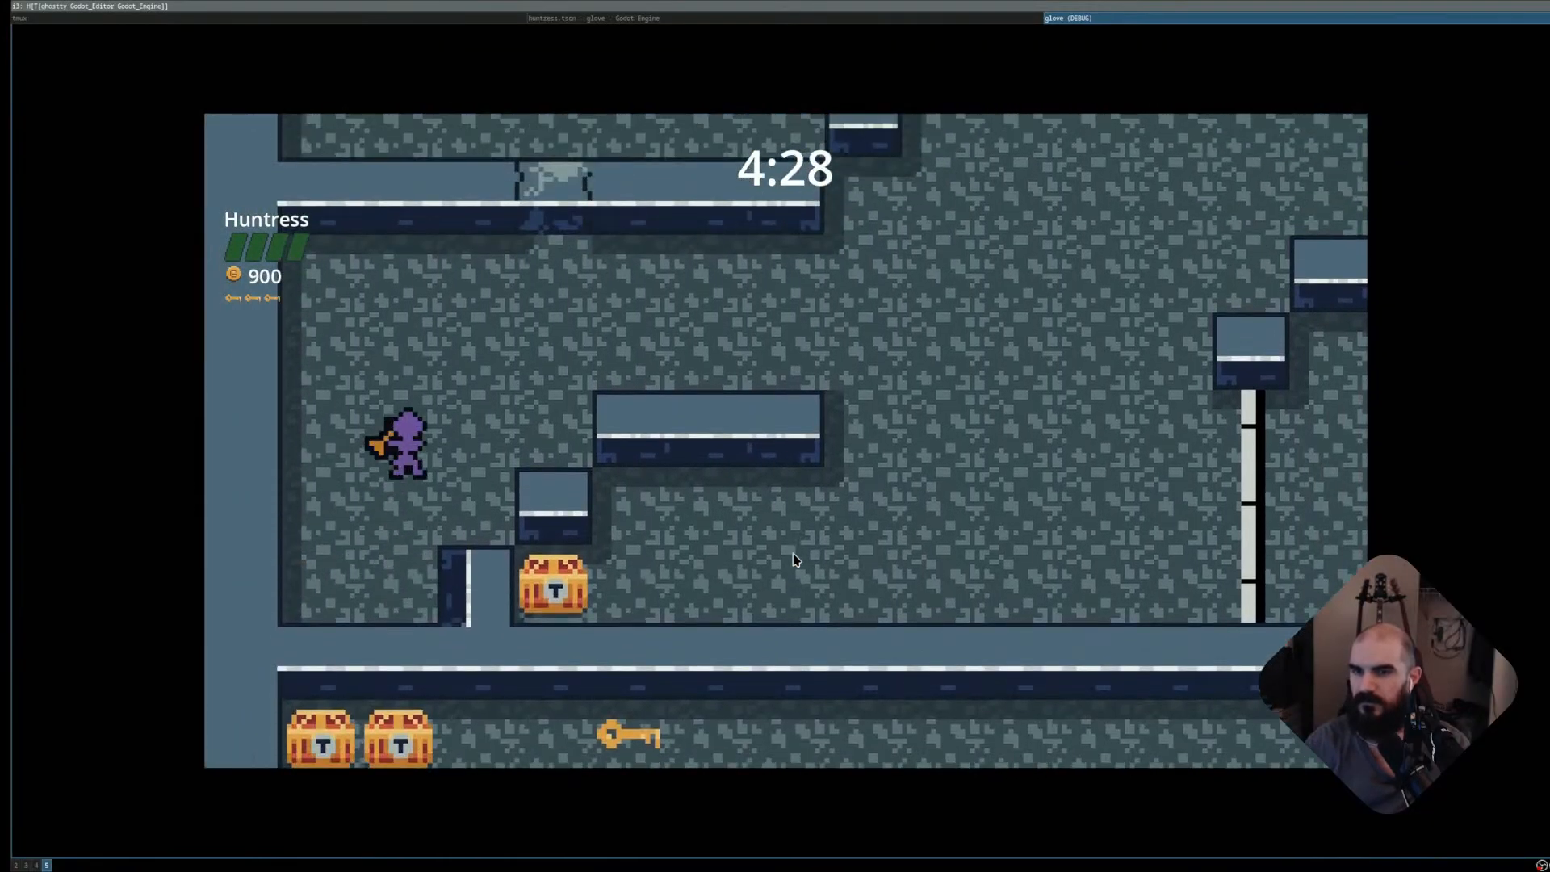
key("Up")
key("Right")
key("Down")
key("Left")
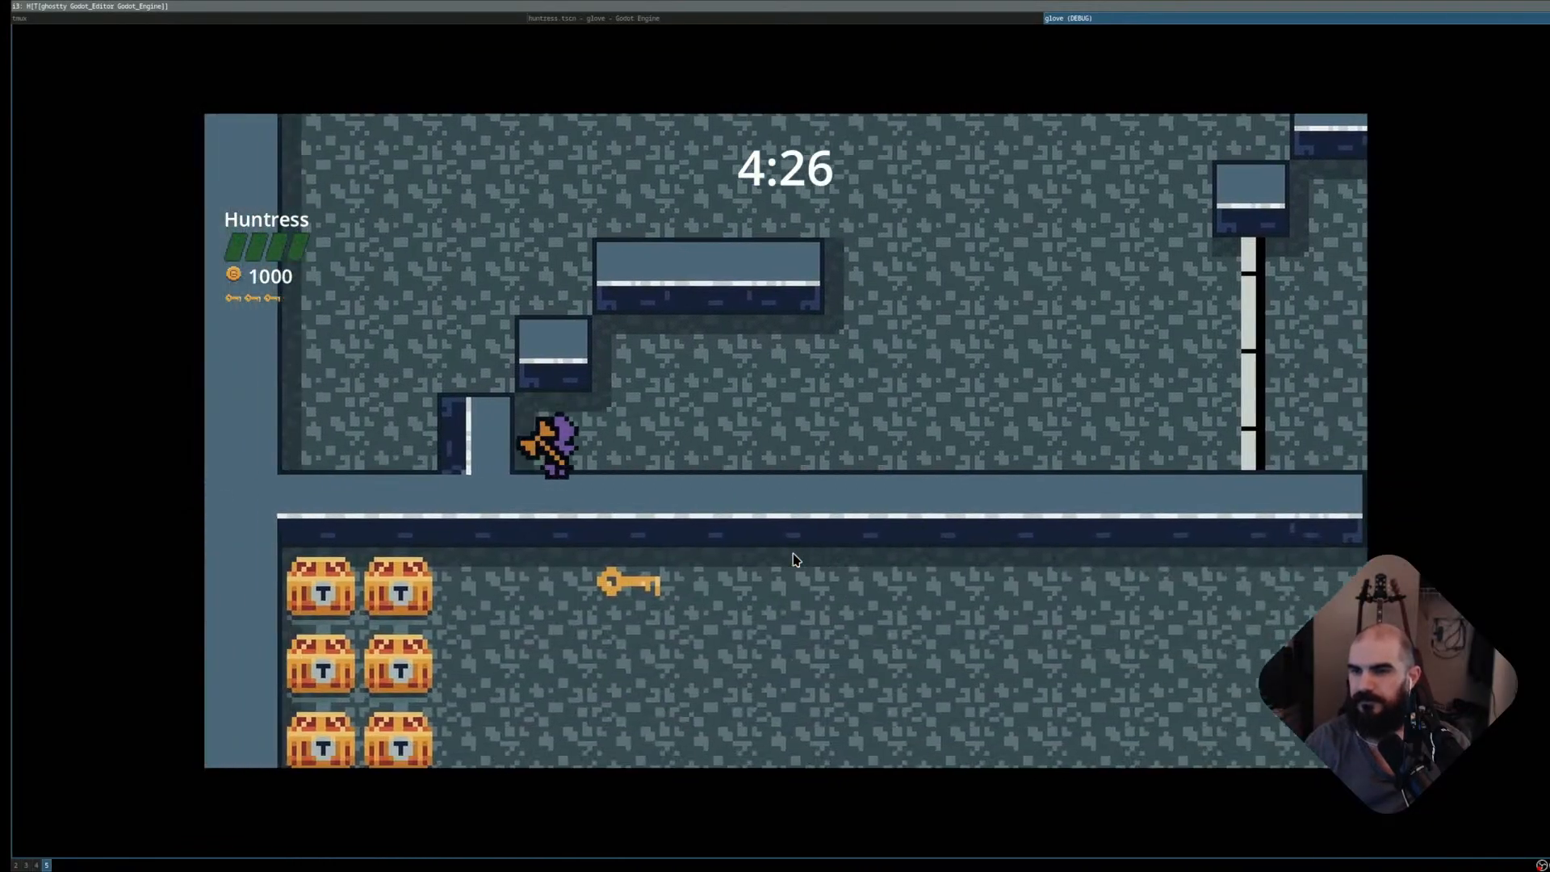
- Enter the gated slime area and test the Huntress's attacks on the slimes and skull spawner
key("Right")
key("Right")
key("Up")
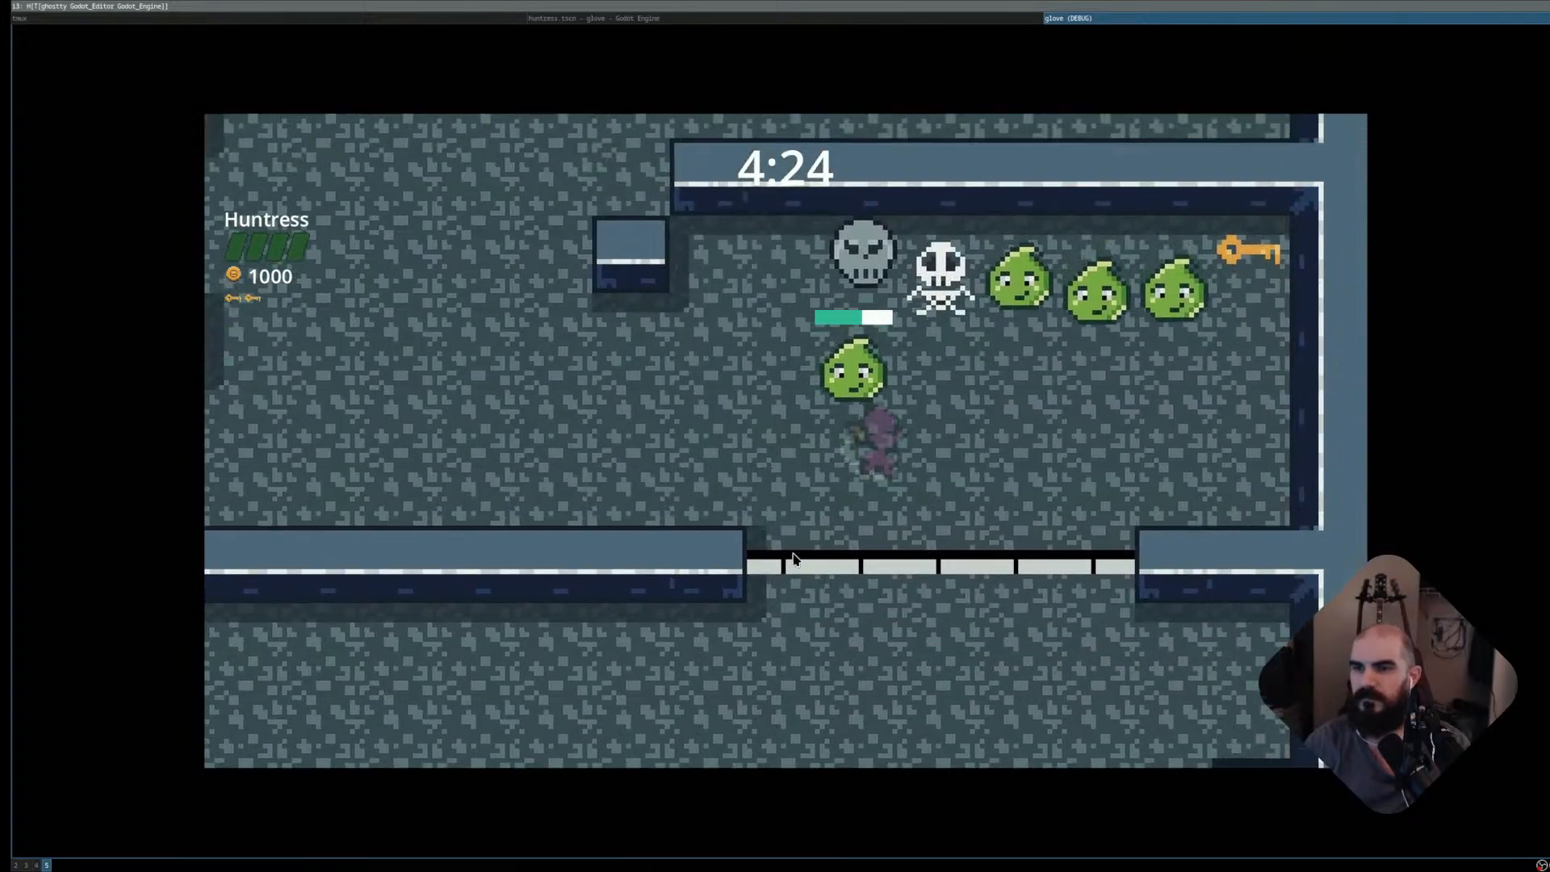
key("space")
key("space")
key("space")
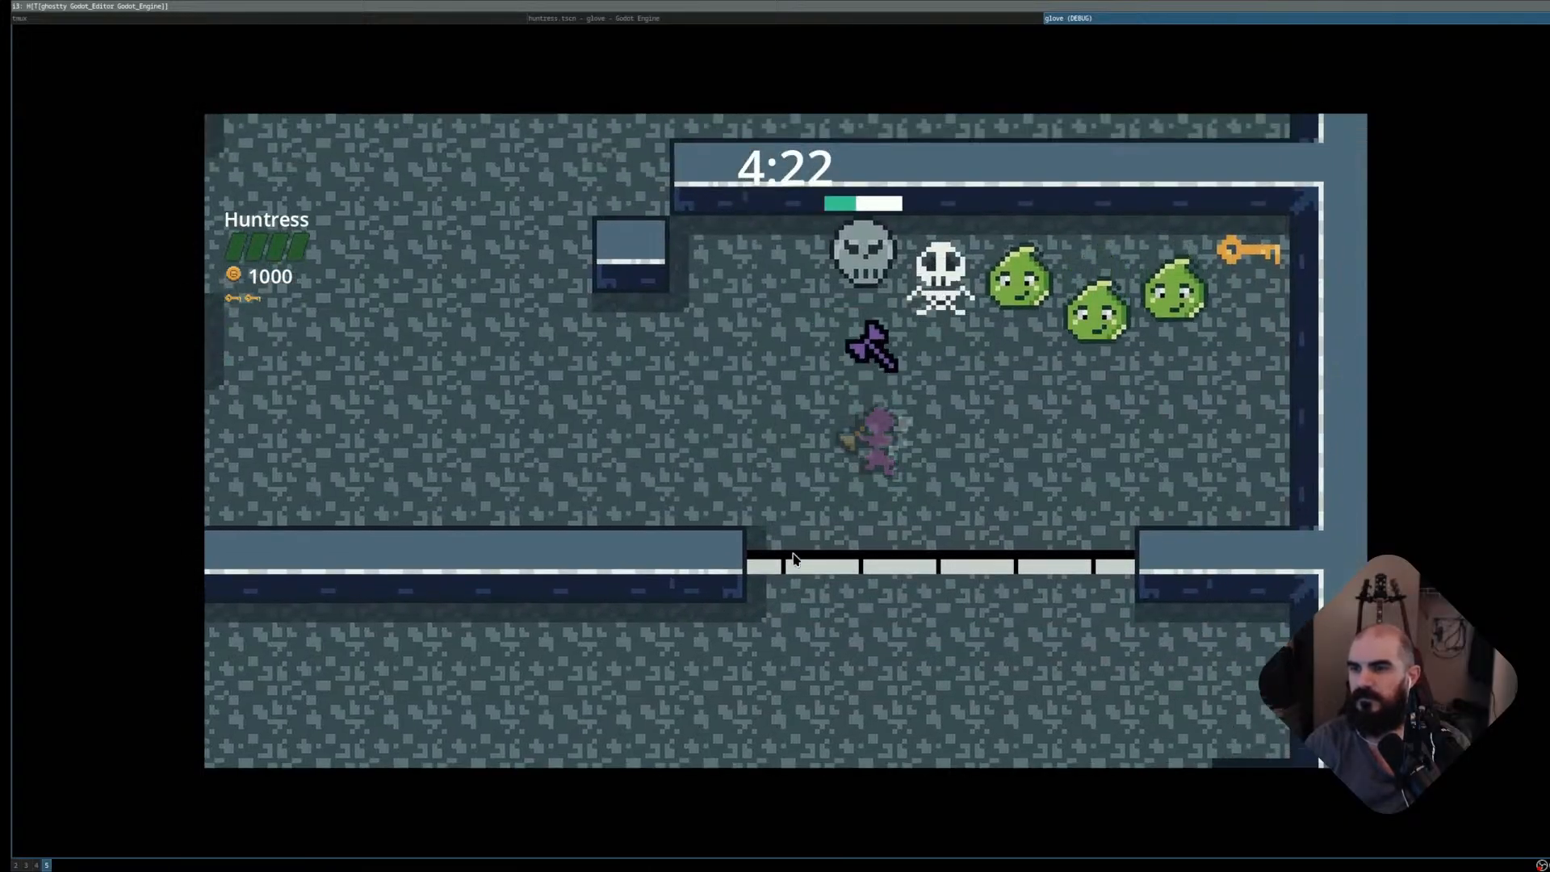
key("Up")
key("Left")
key("space")
key("space")
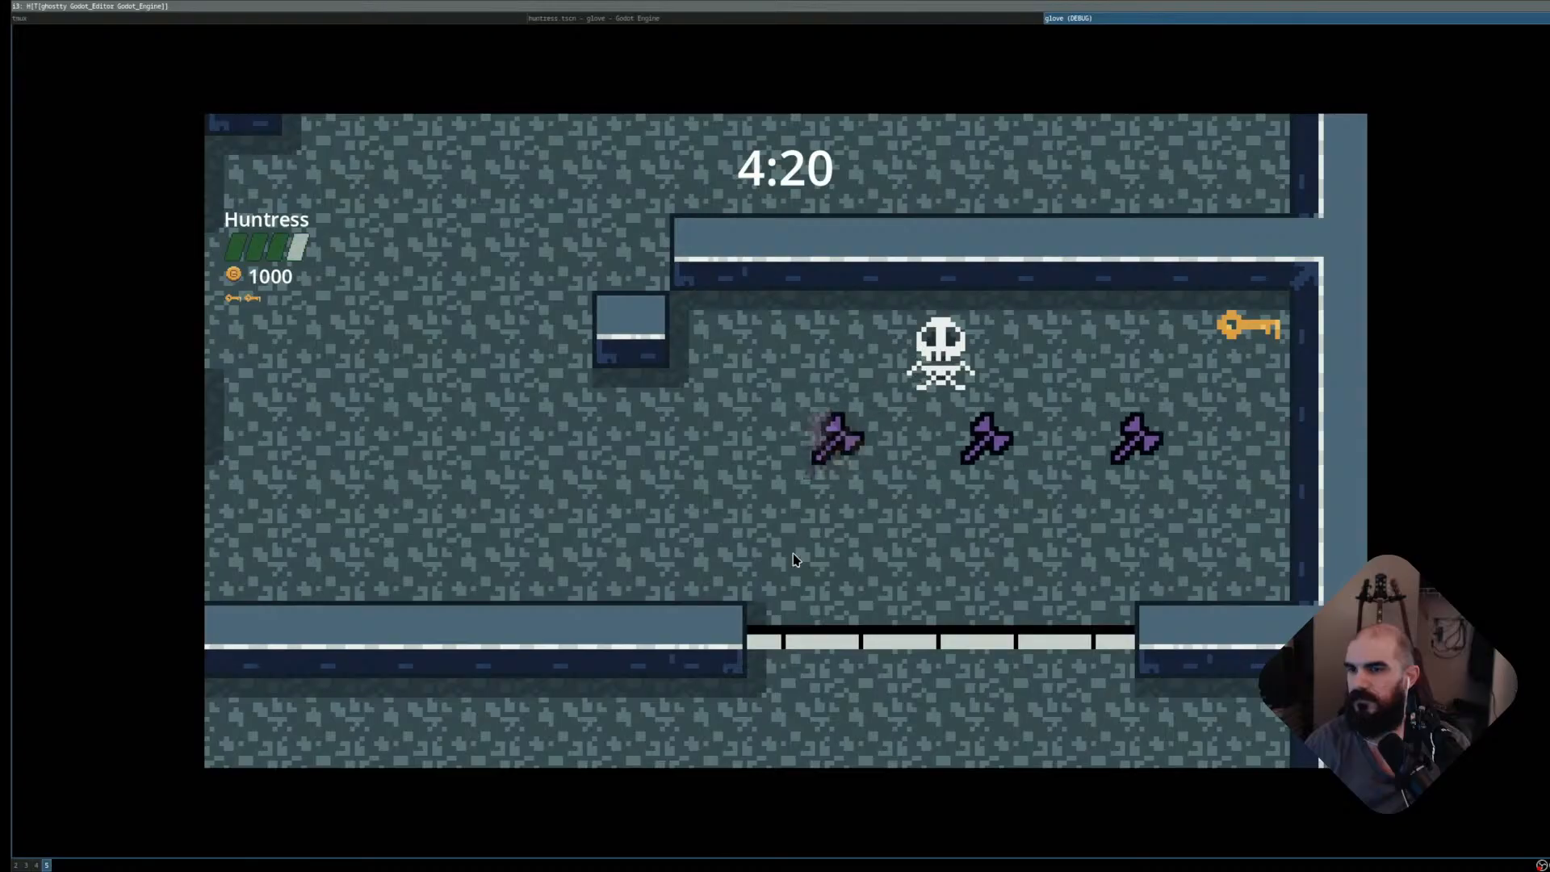
- Attack the remaining skeleton with axes and collect the key at the far end of the slime area
key("Up")
key("space")
key("space")
key("space")
key("Right")
key("Right")
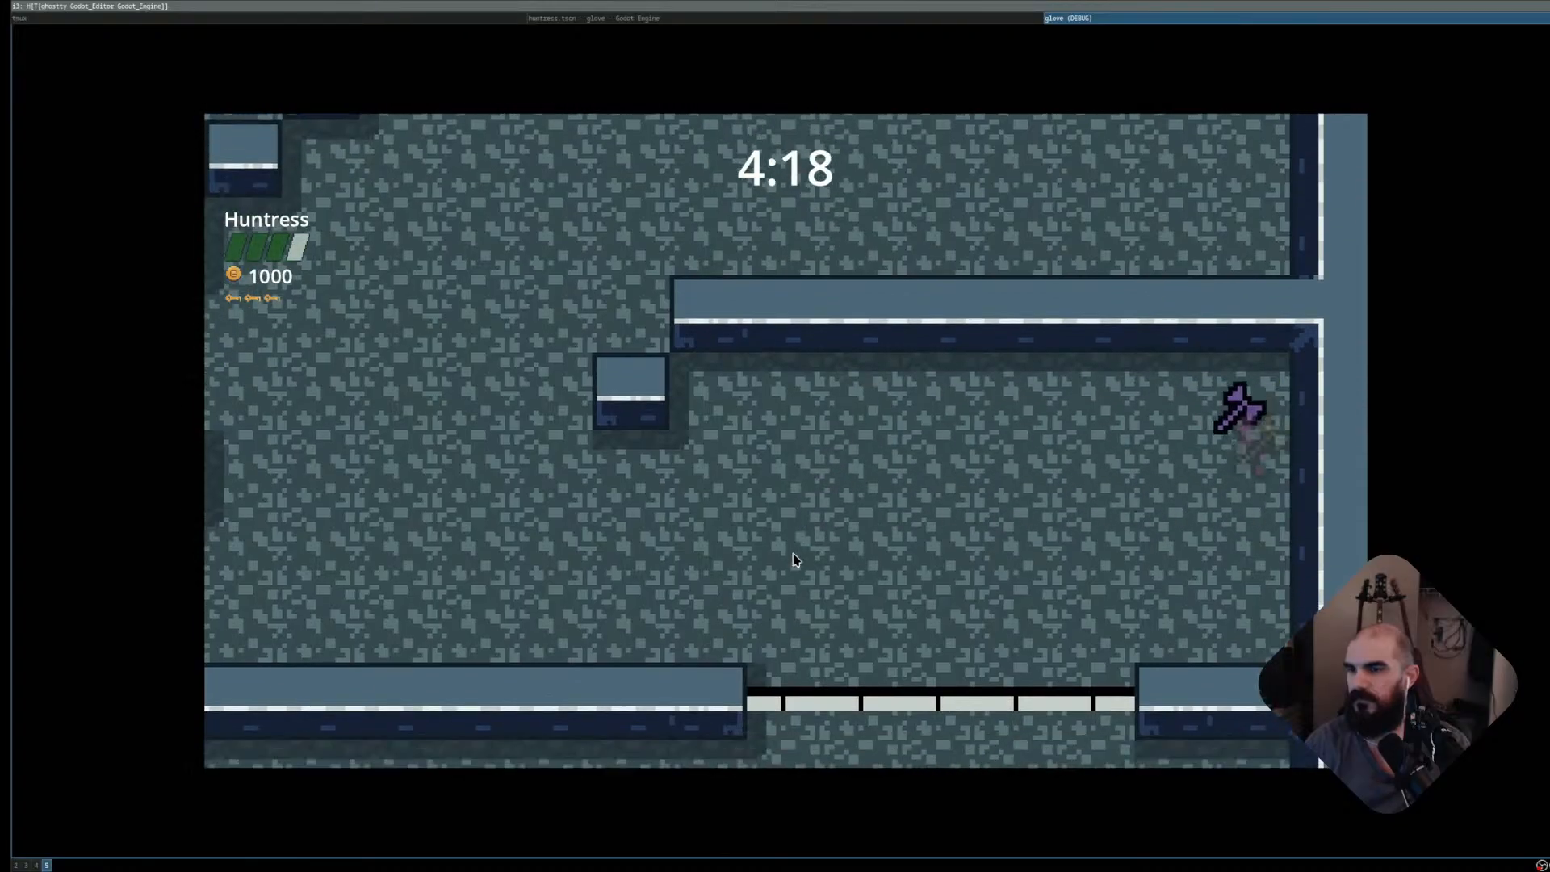
- Test the Huntress's axe attacks while moving in the walled corner above the gate, and close the running game
key("Left")
key("space")
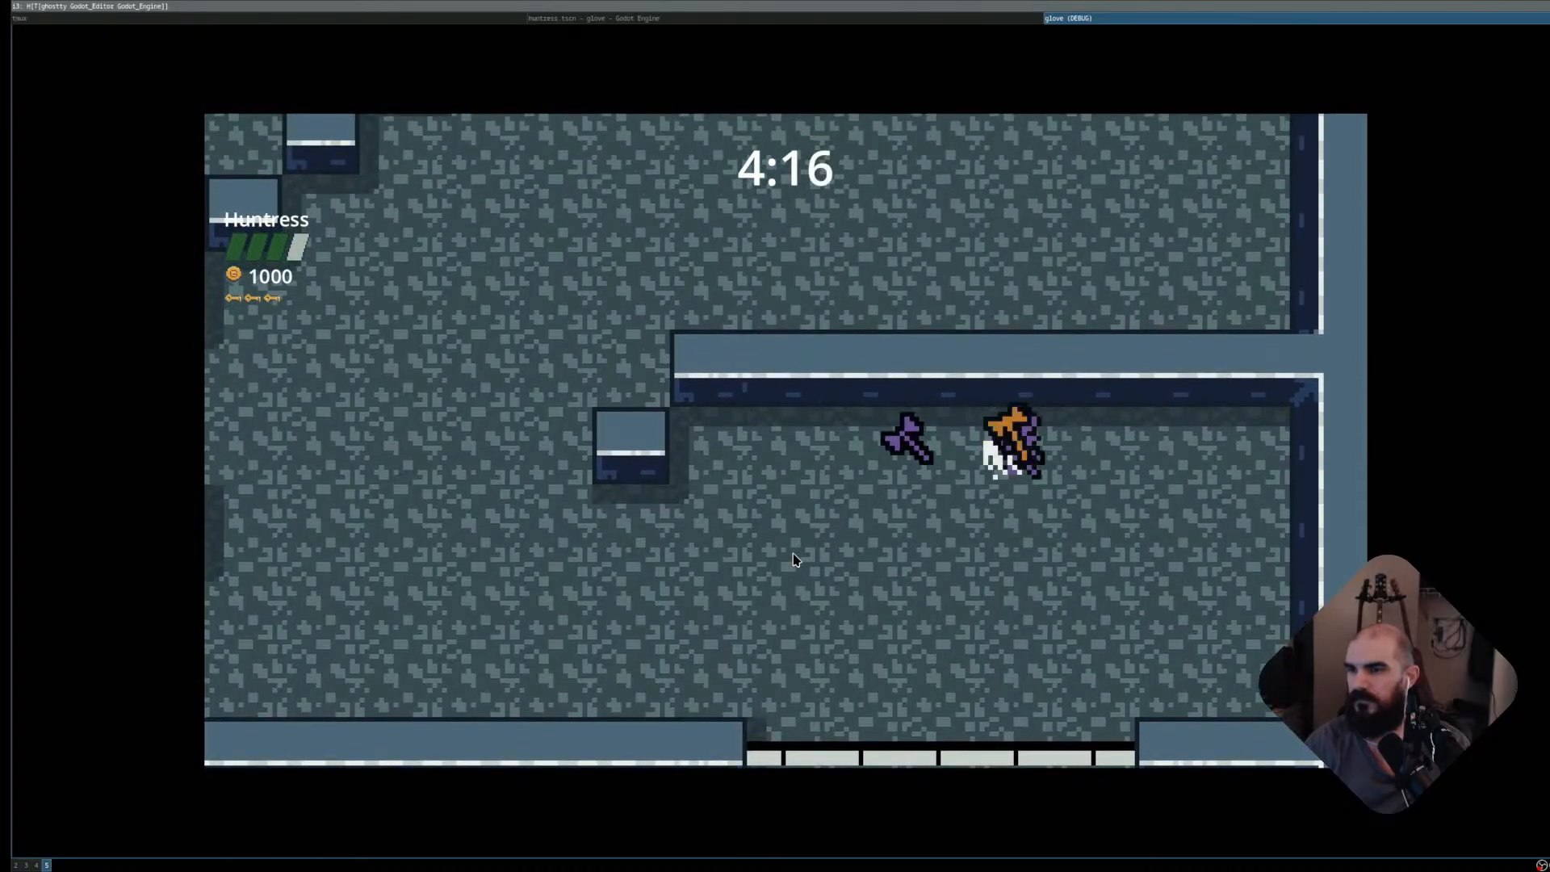
key("space")
key("Right")
key("Down")
key("space")
key("space")
key("space")
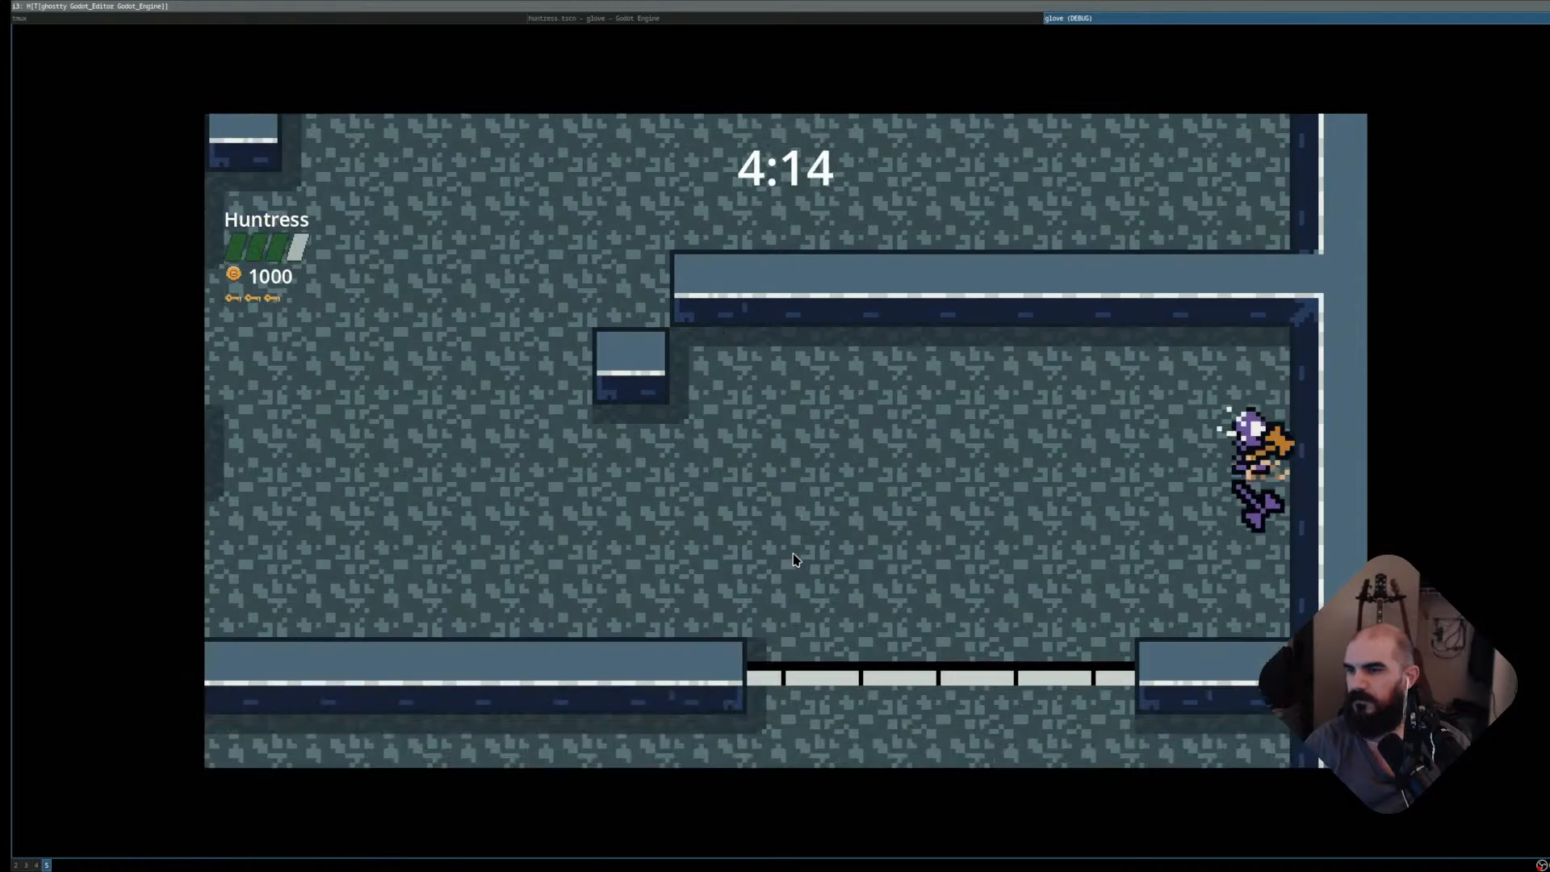
key("super+shift+q")
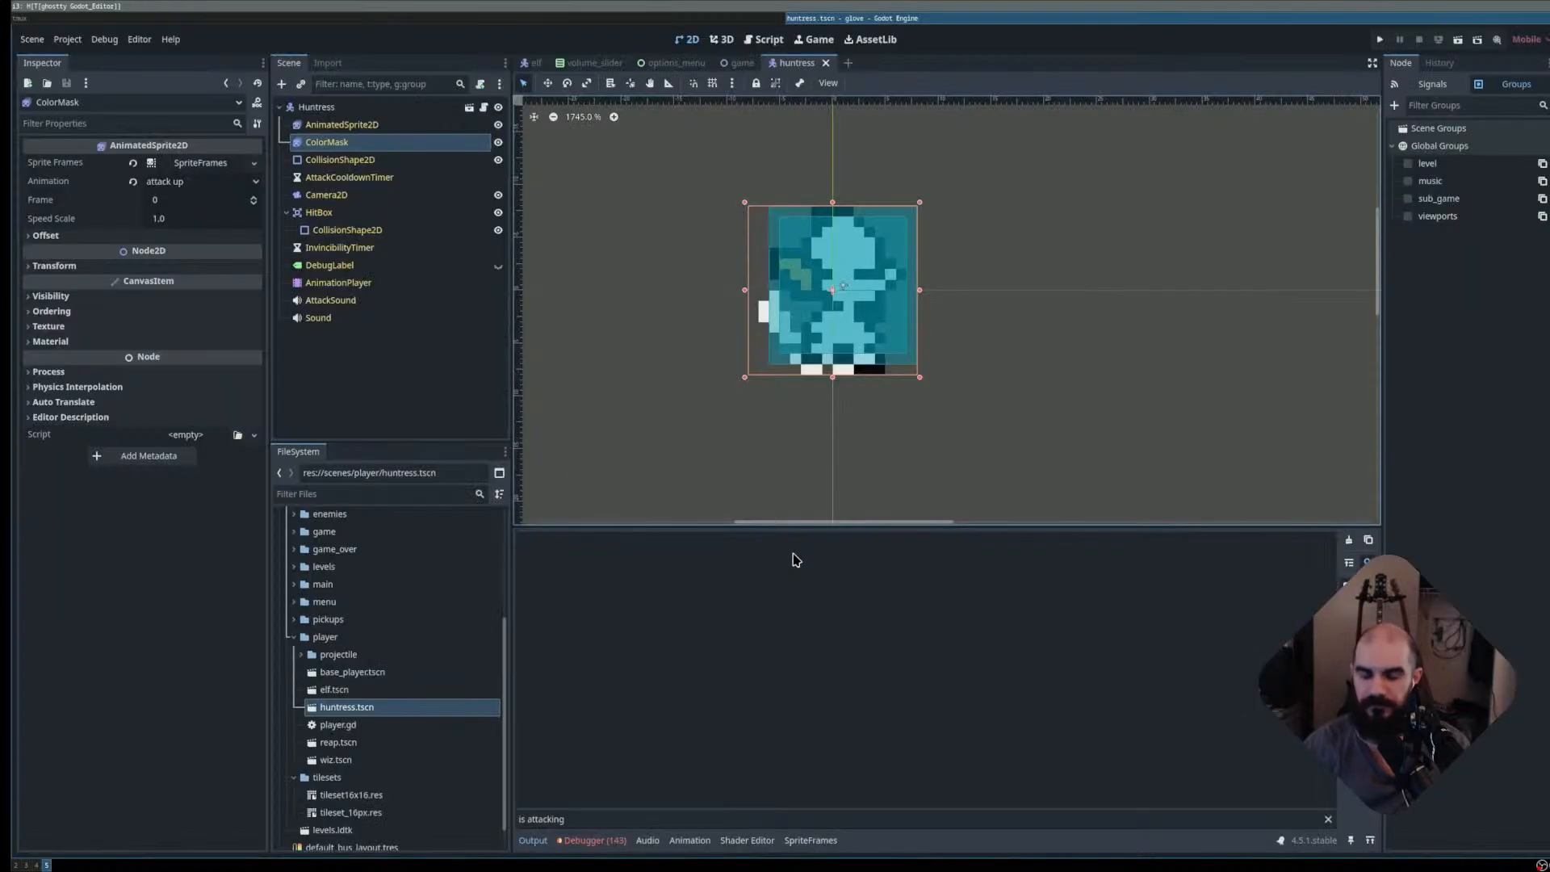
- Switch to the Git client in the terminal and review the staged and unstaged changes in the assets and scenes folders
key("super+h")
key("j")
key("j")
key("j")
key("j")
key("j")
key("j")
key("j")
key("j")
key("j")
key("j")
key("j")
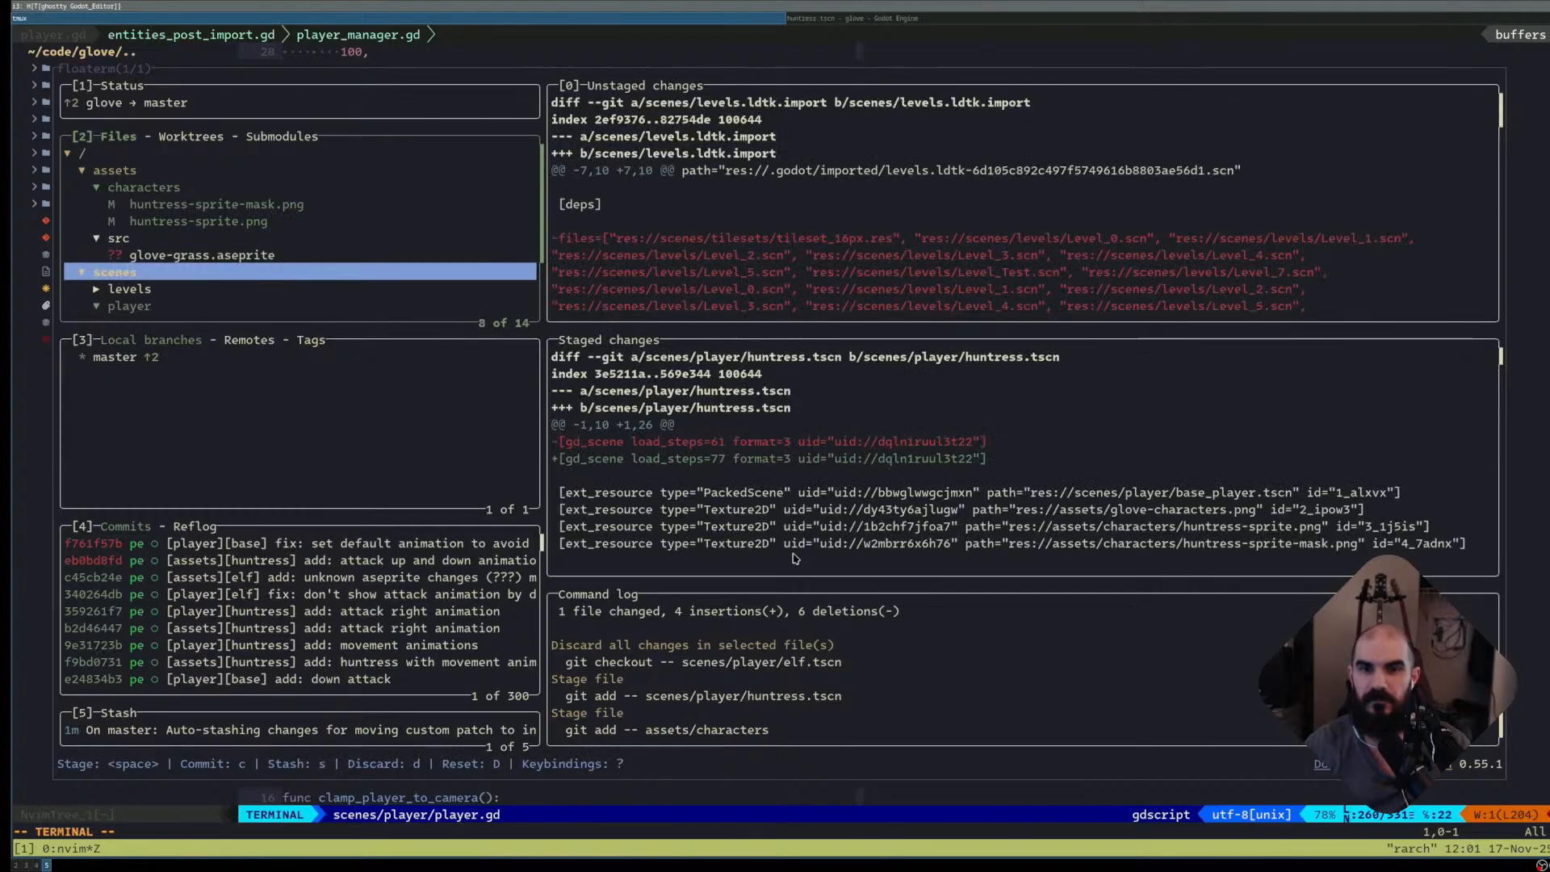
key("k")
key("k")
key("k")
key("k")
key("k")
key("k")
key("k")
key("k")
key("k")
key("k")
key("k")
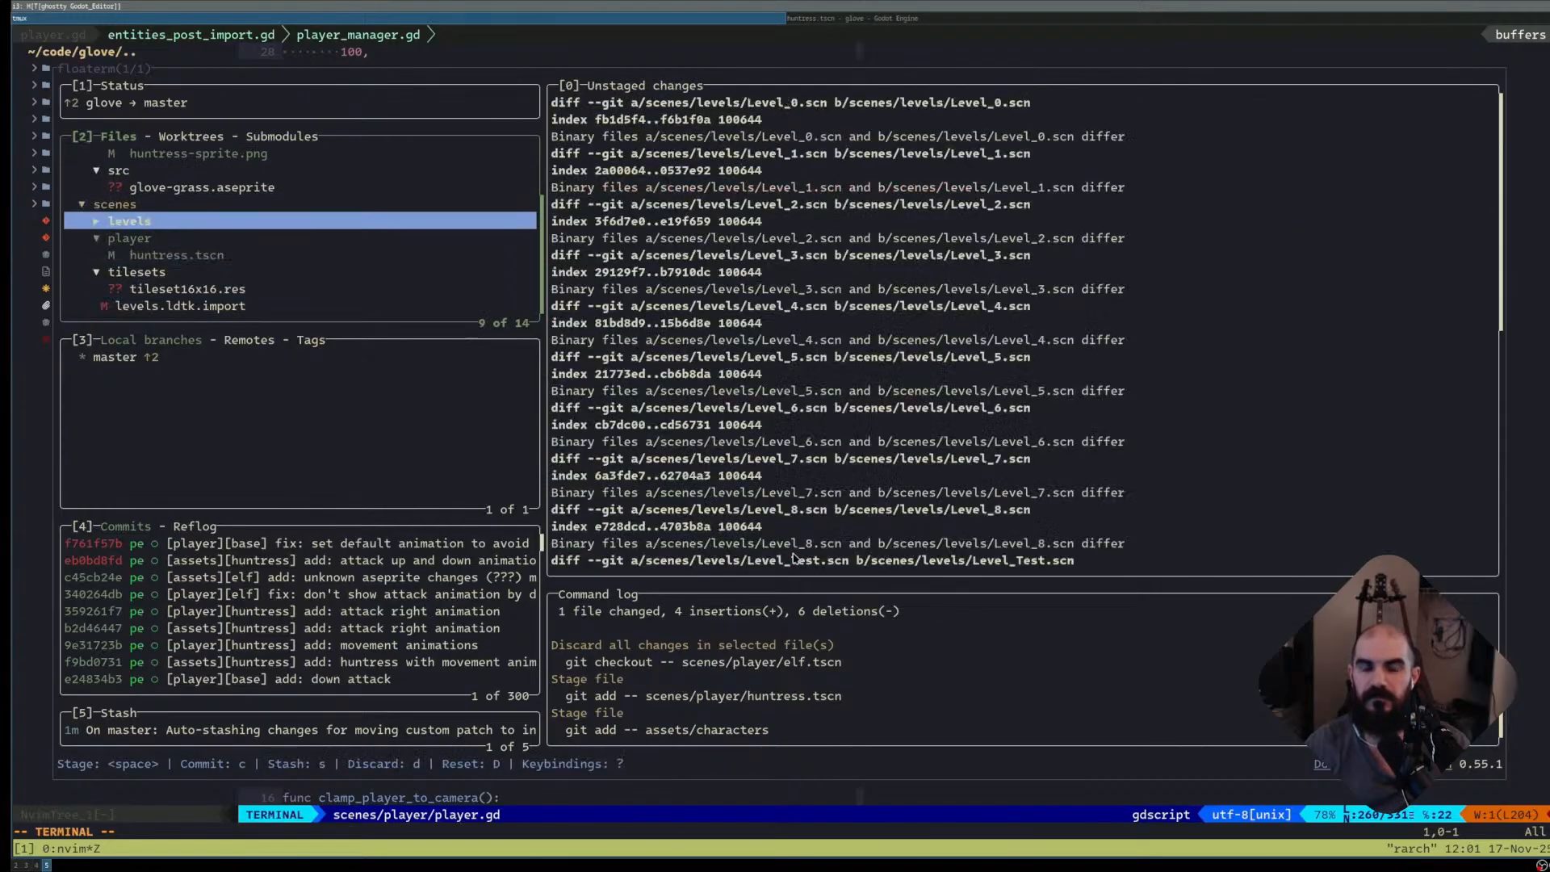
- Commit the staged huntress files with the summary "[player][huntress] add: attack up and down animations"
type("c")
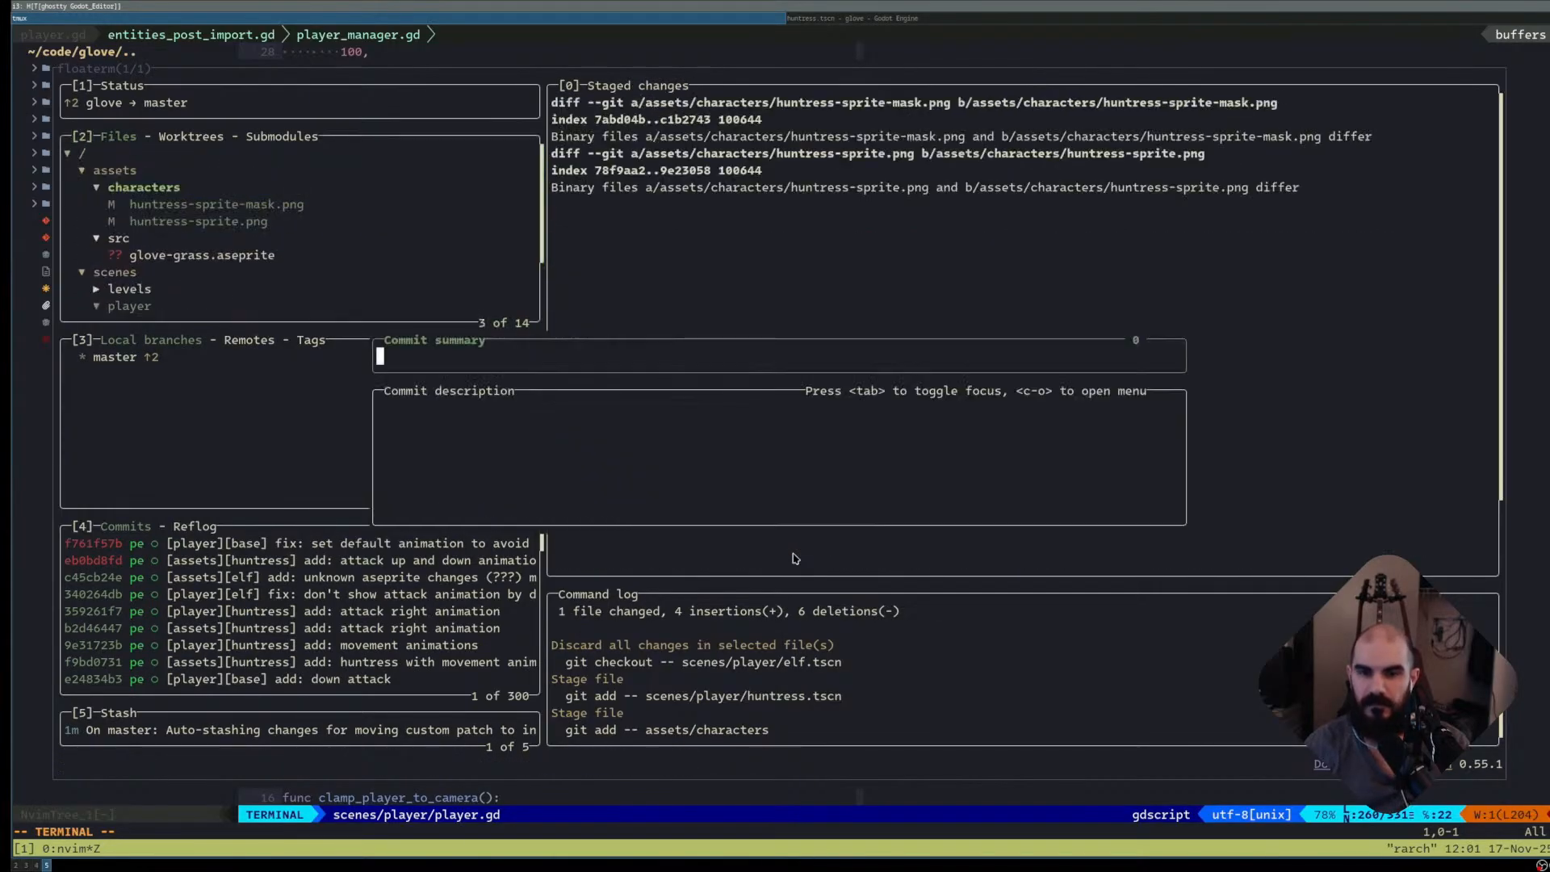
type("[")
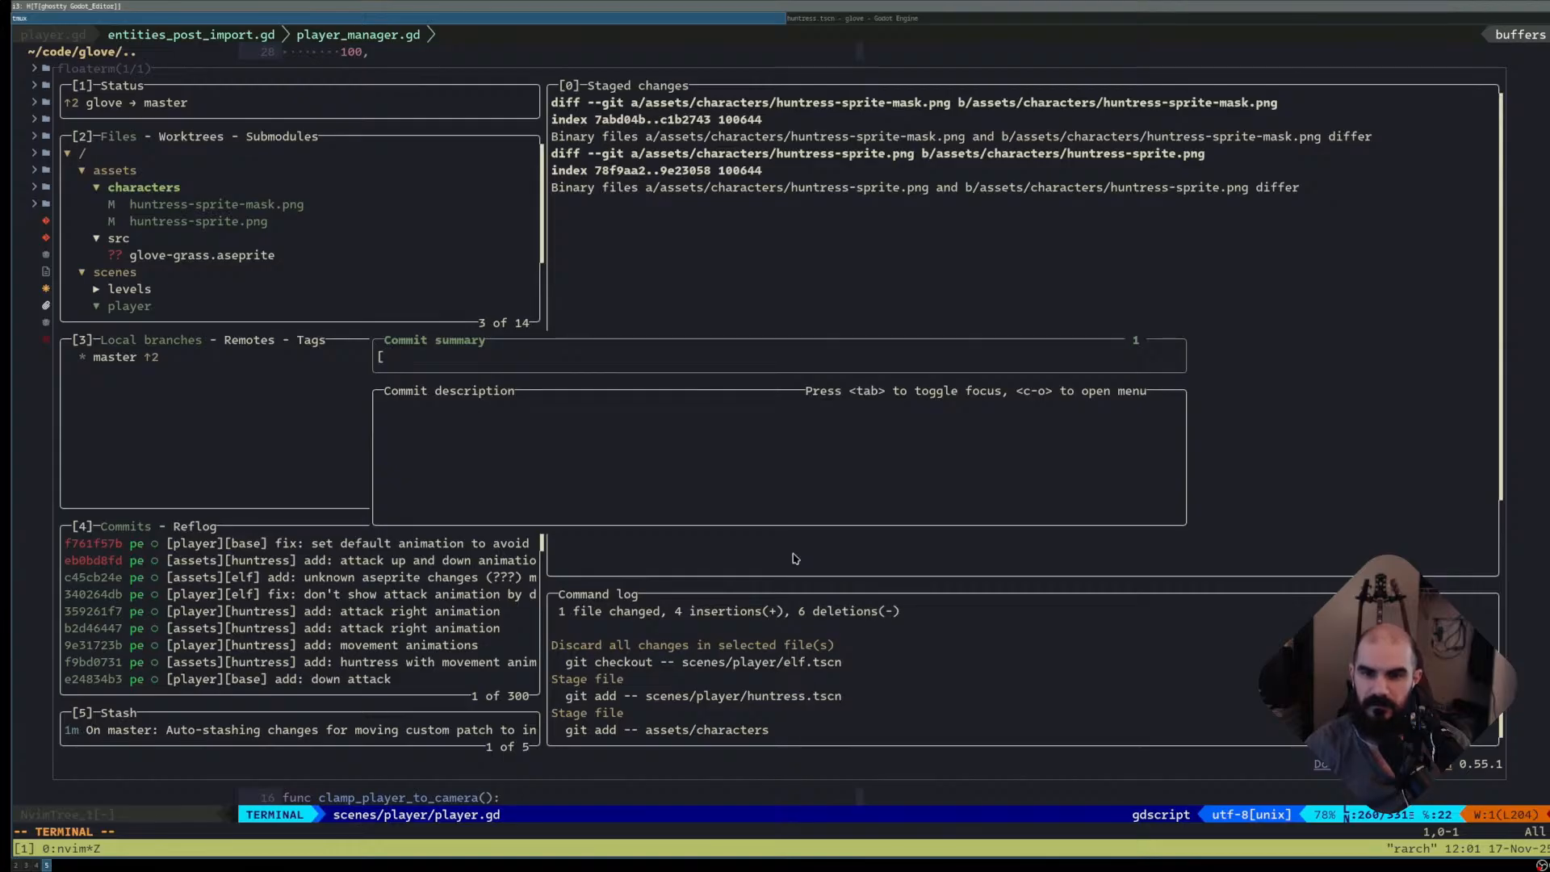
type("player][hu")
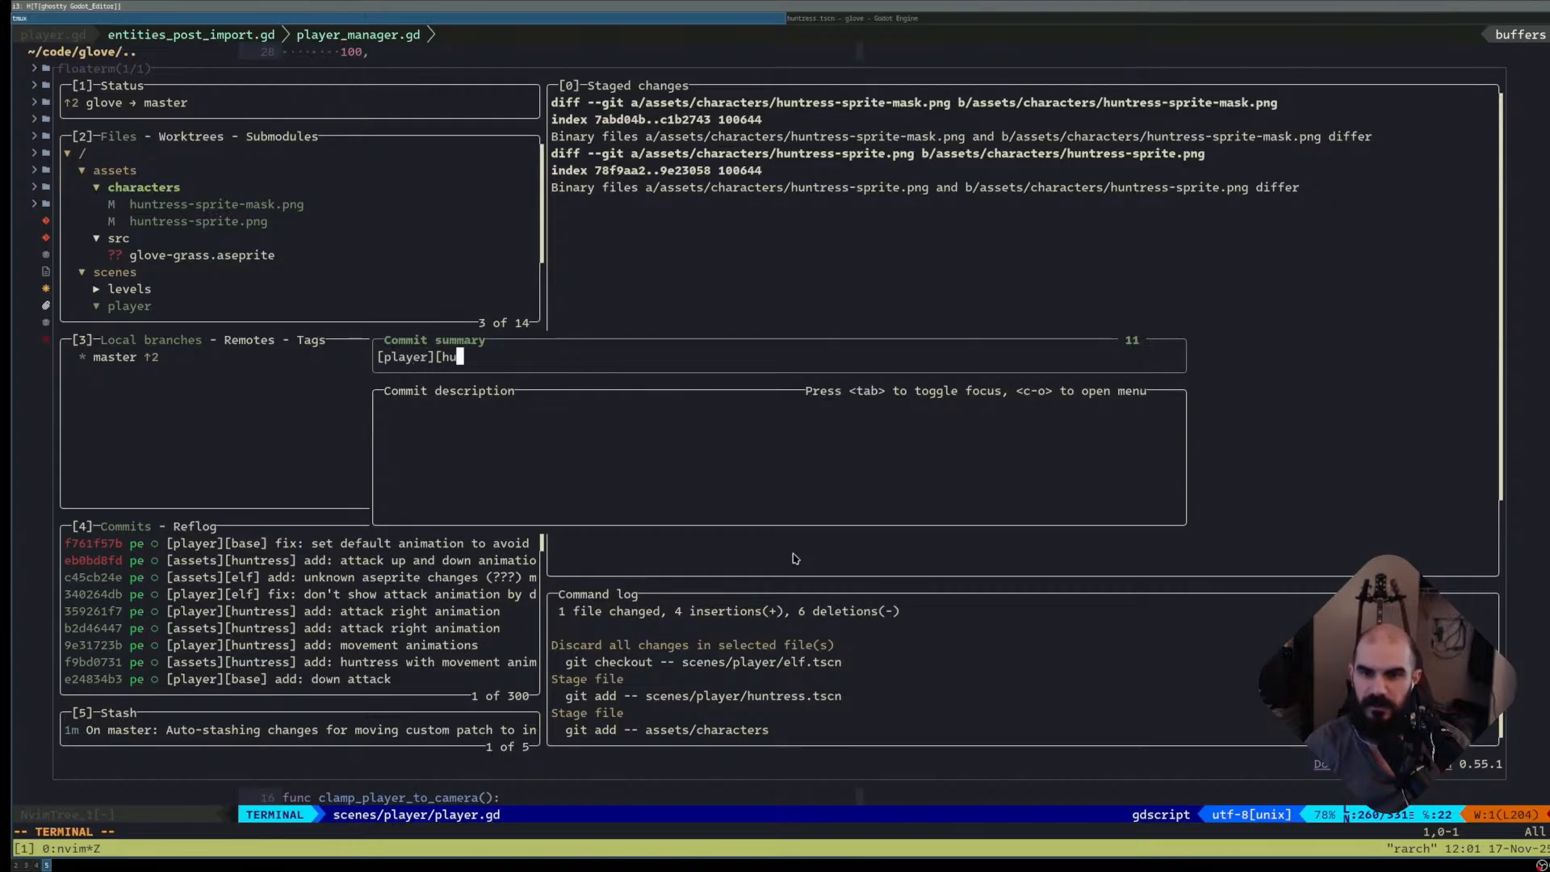
type("ntress] add: a")
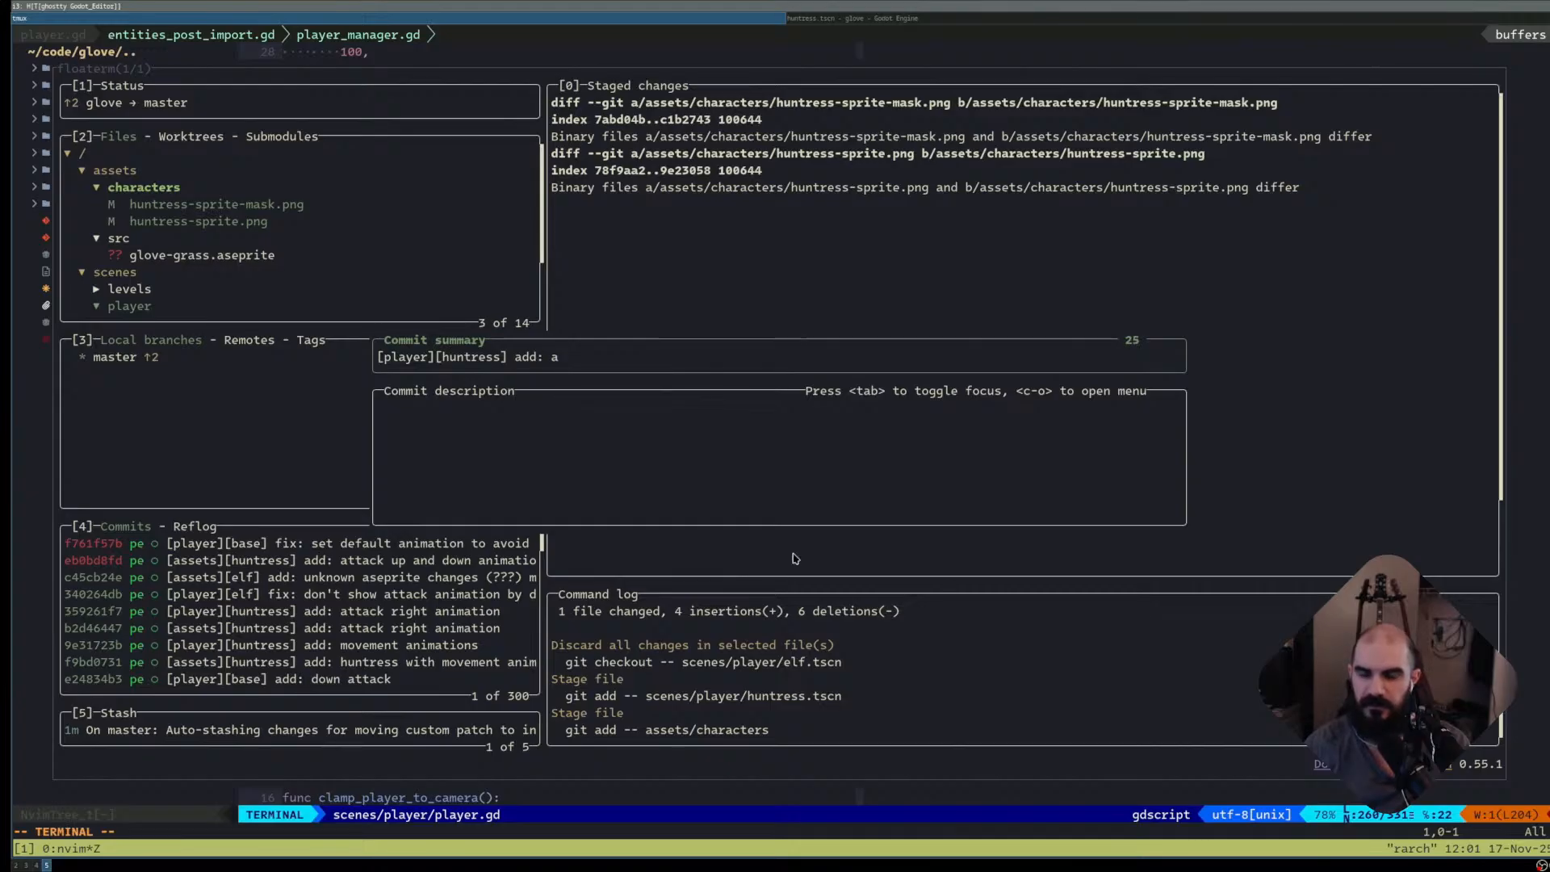
type("ttack up and ")
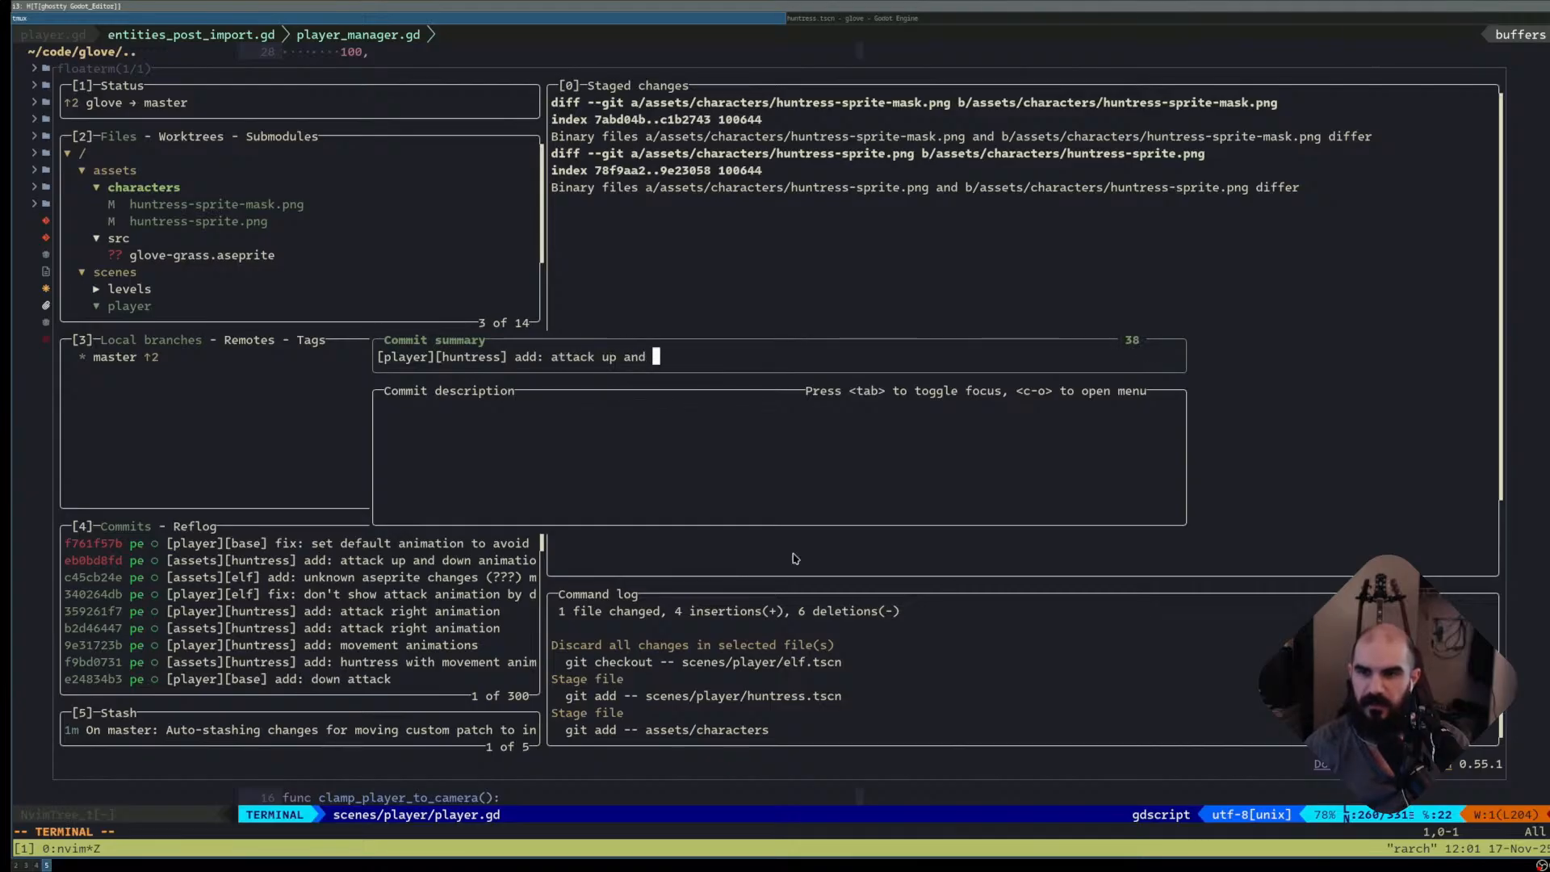
type("down animations")
key("Return")
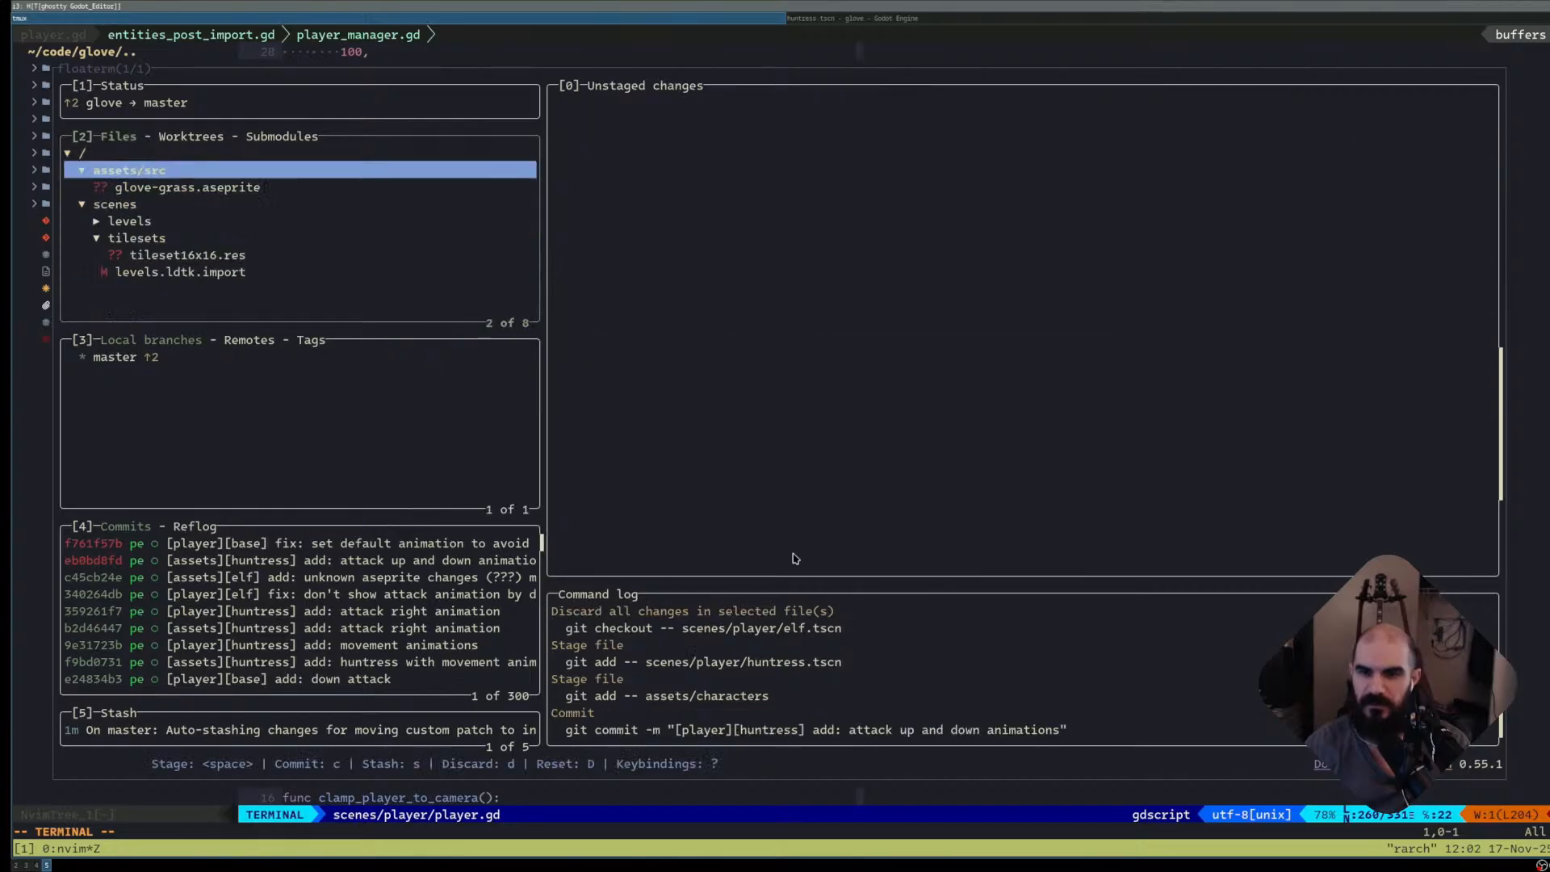
- Push the master branch to the remote, close the Git client and switch back to Godot
key("shift+p")
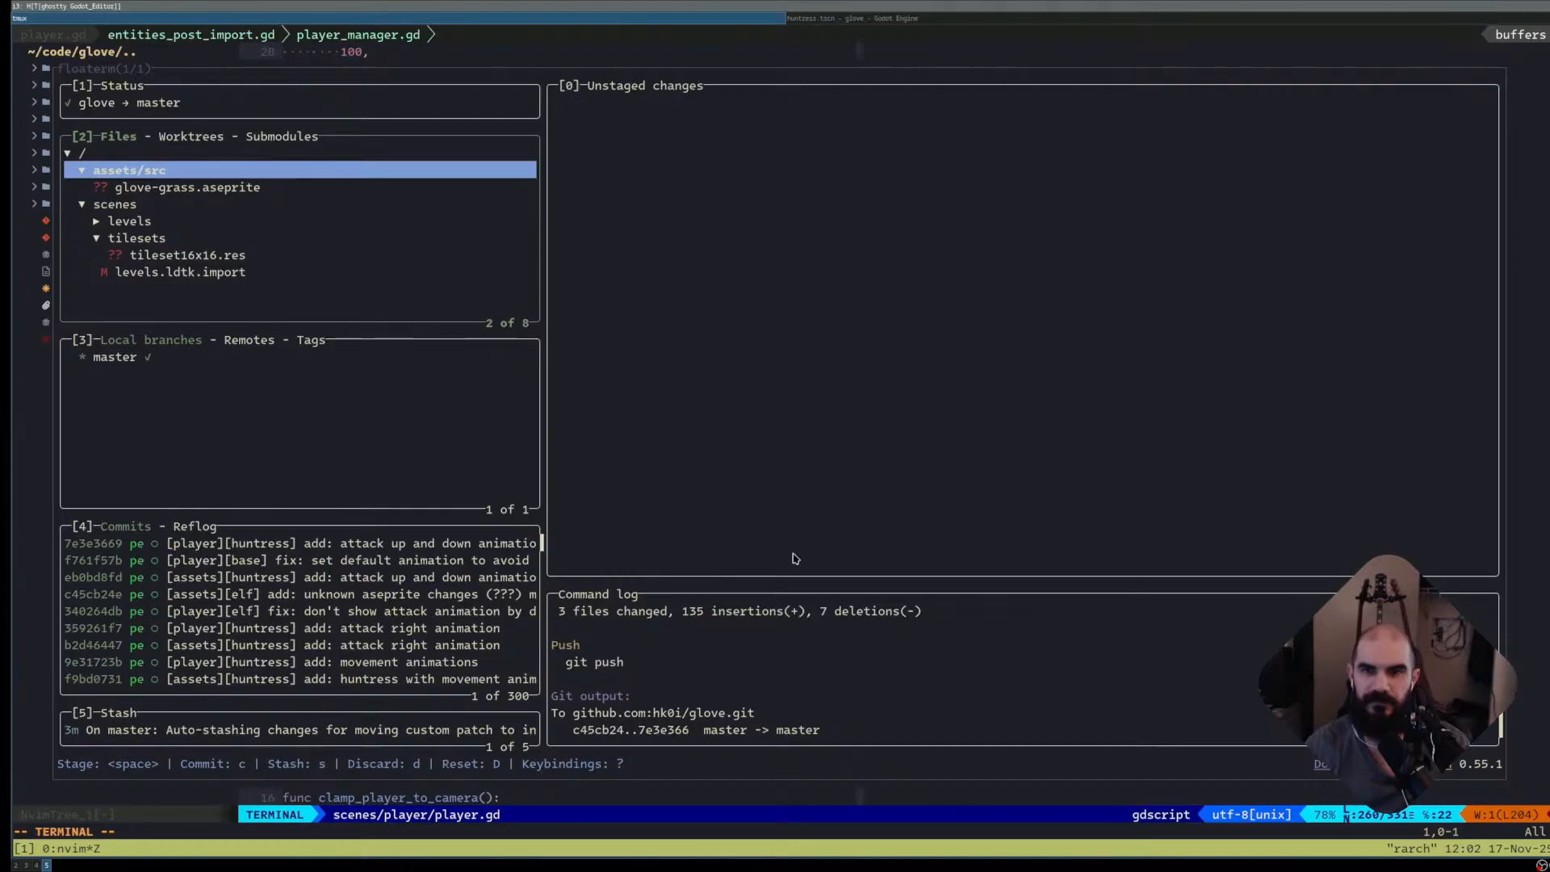
key("q")
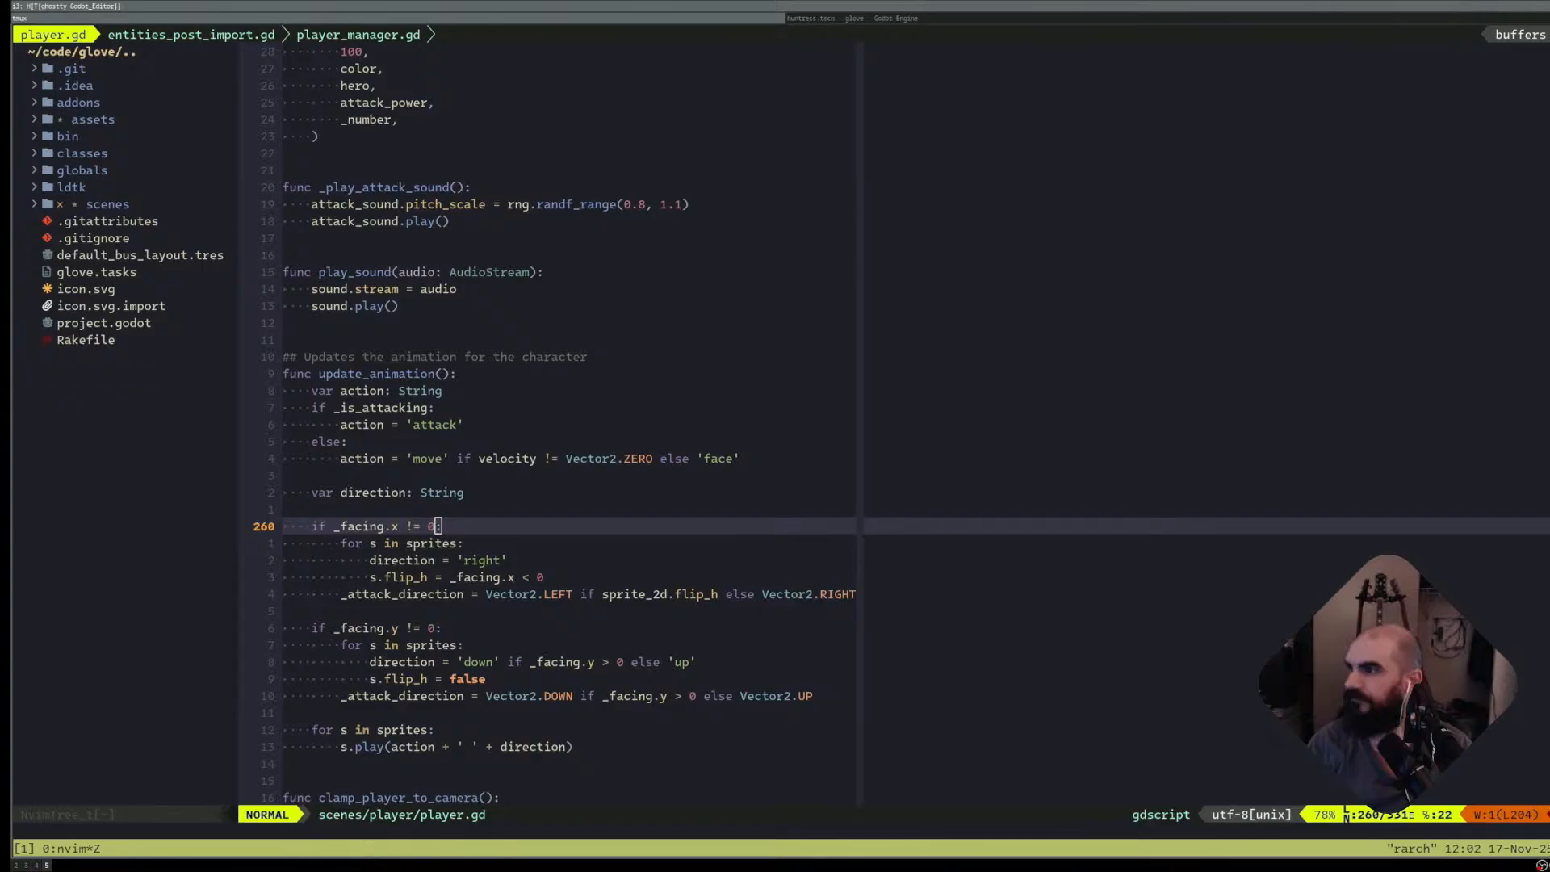
key("super+l")
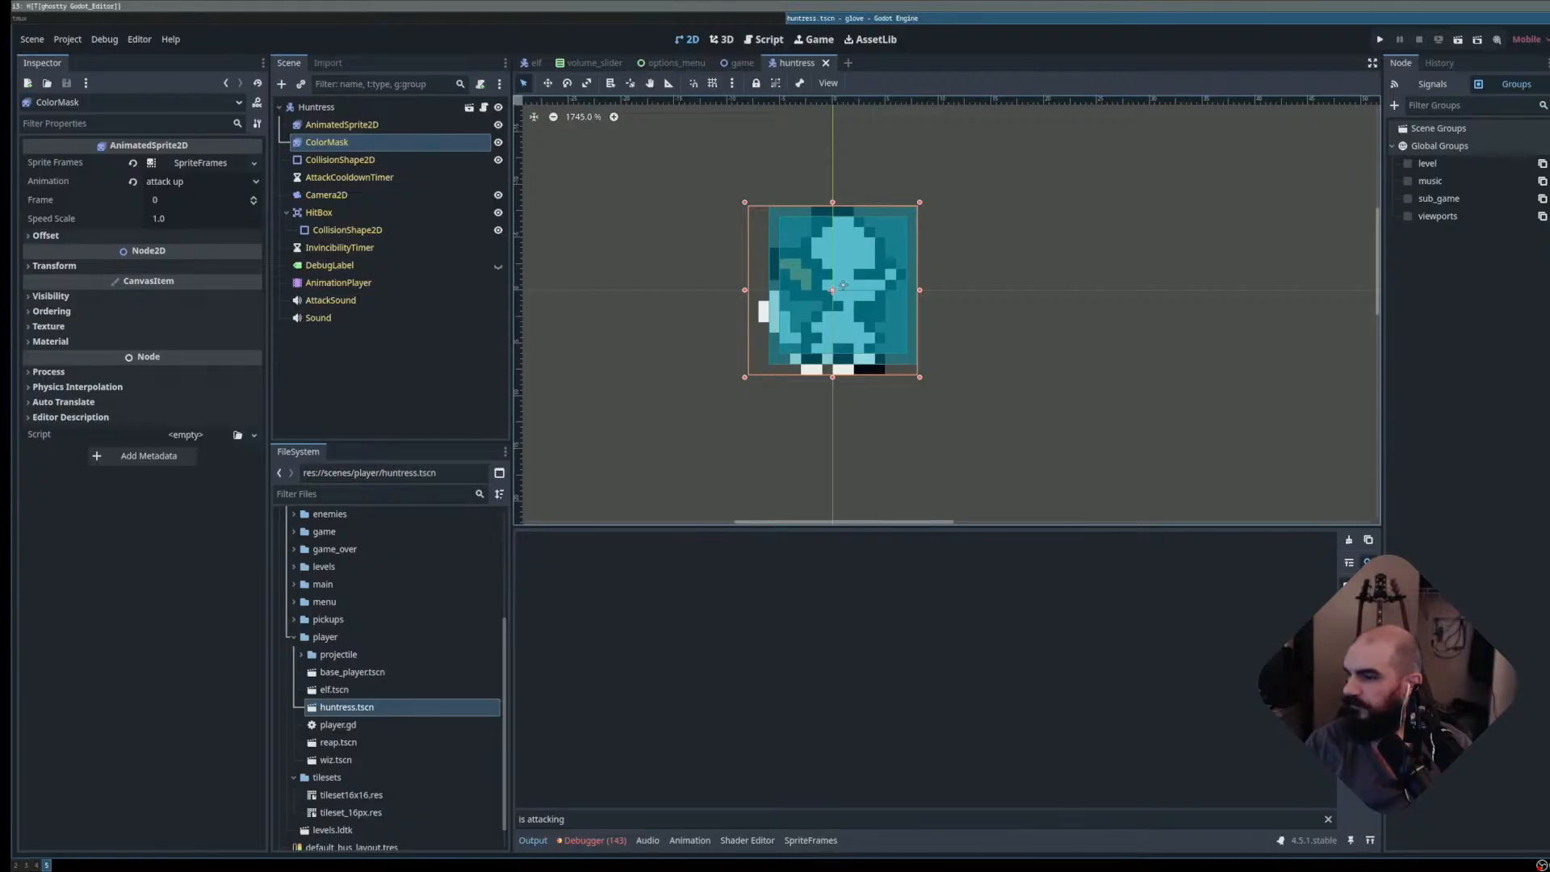
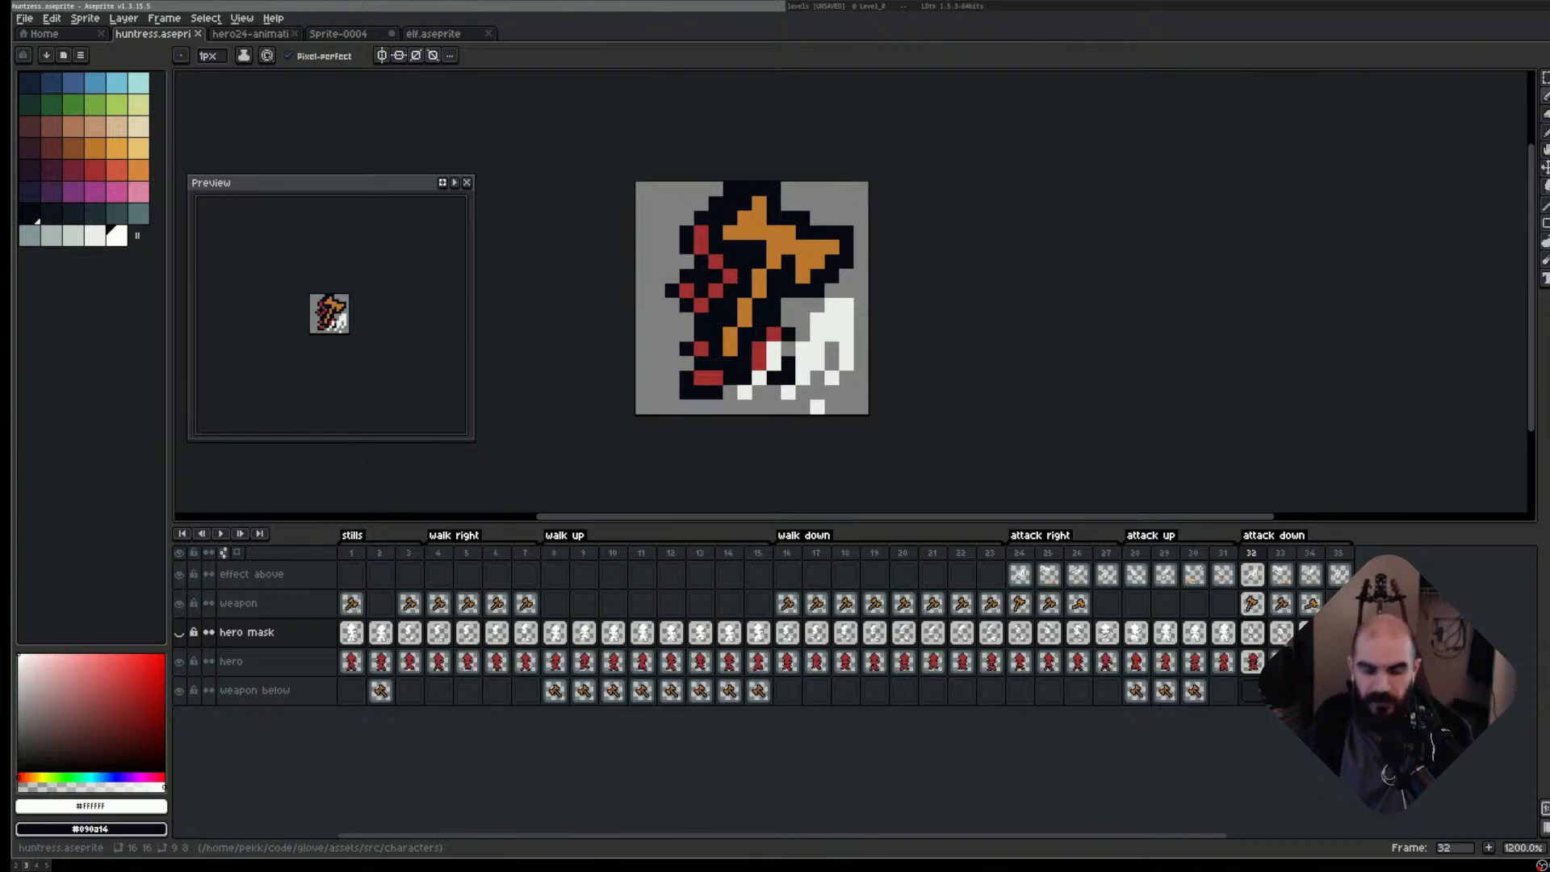
key("super+2")
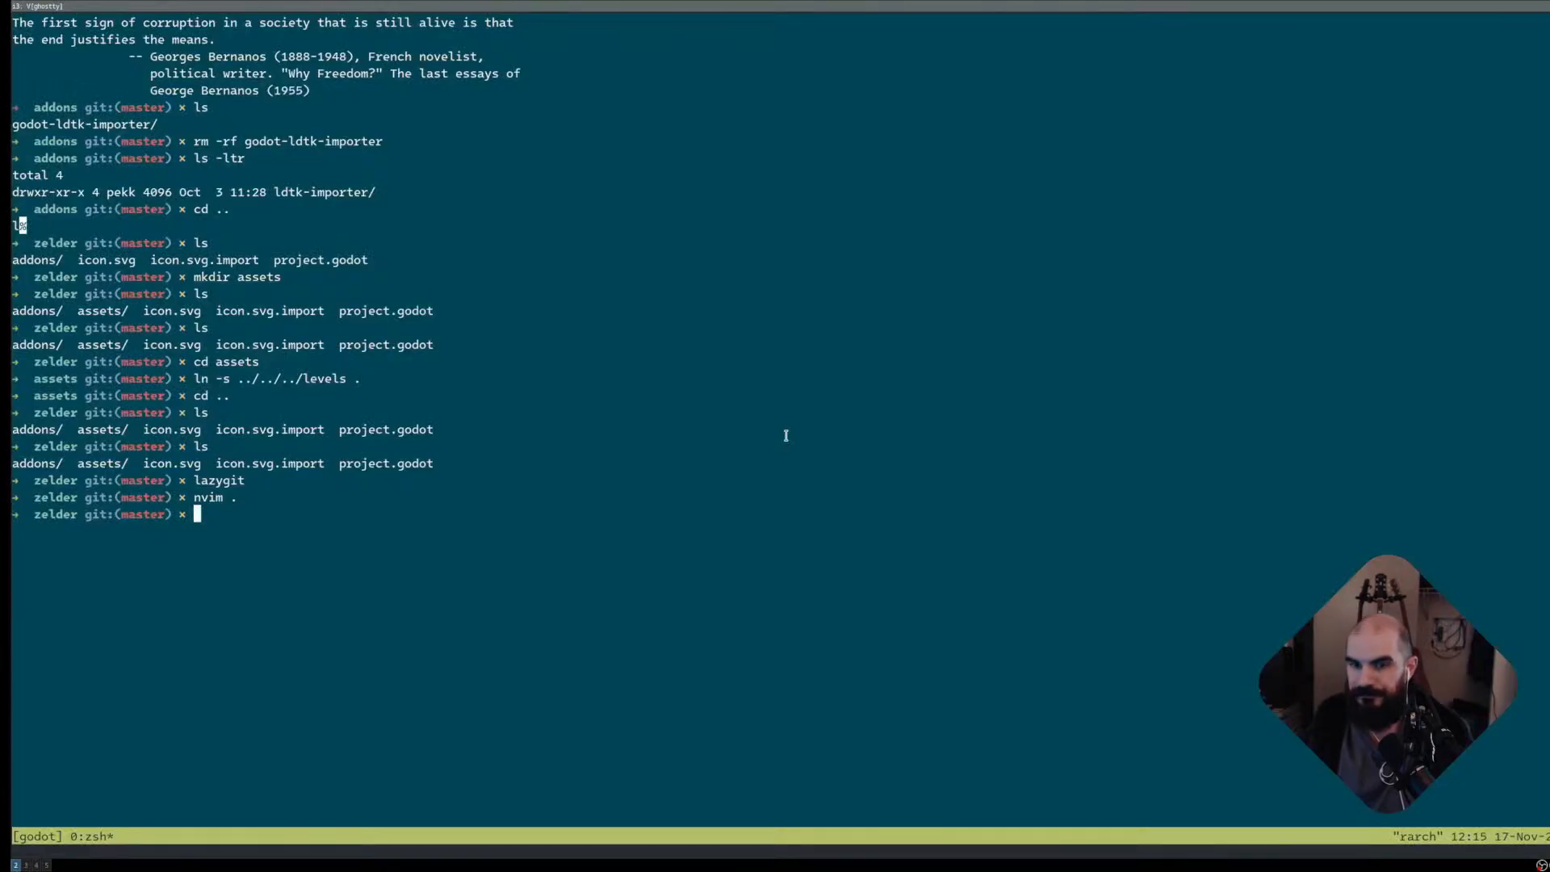
key("super+5")
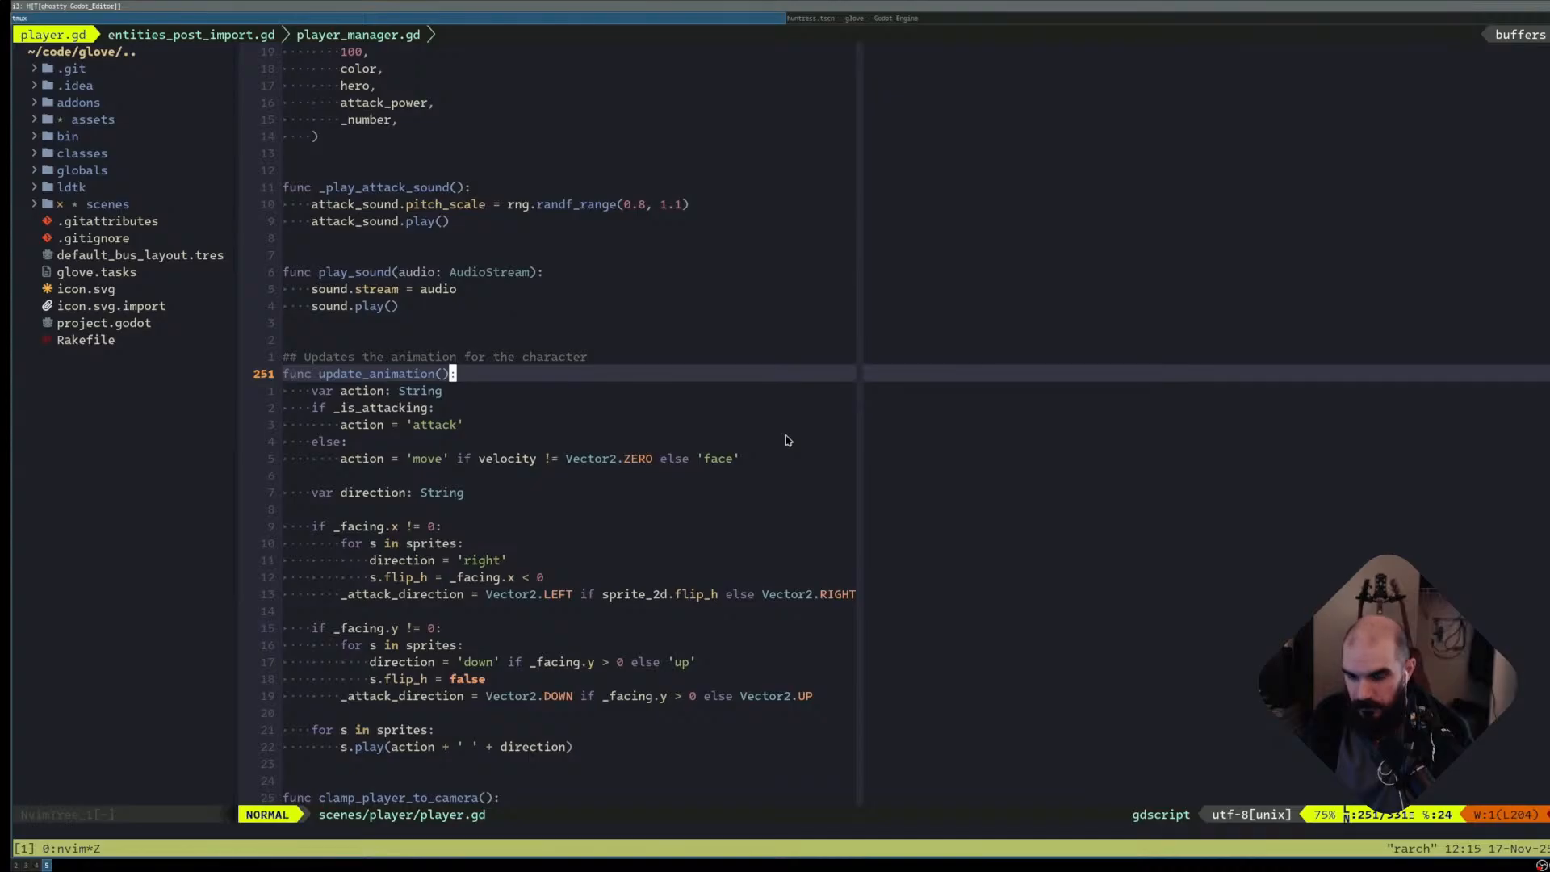
key("super+3")
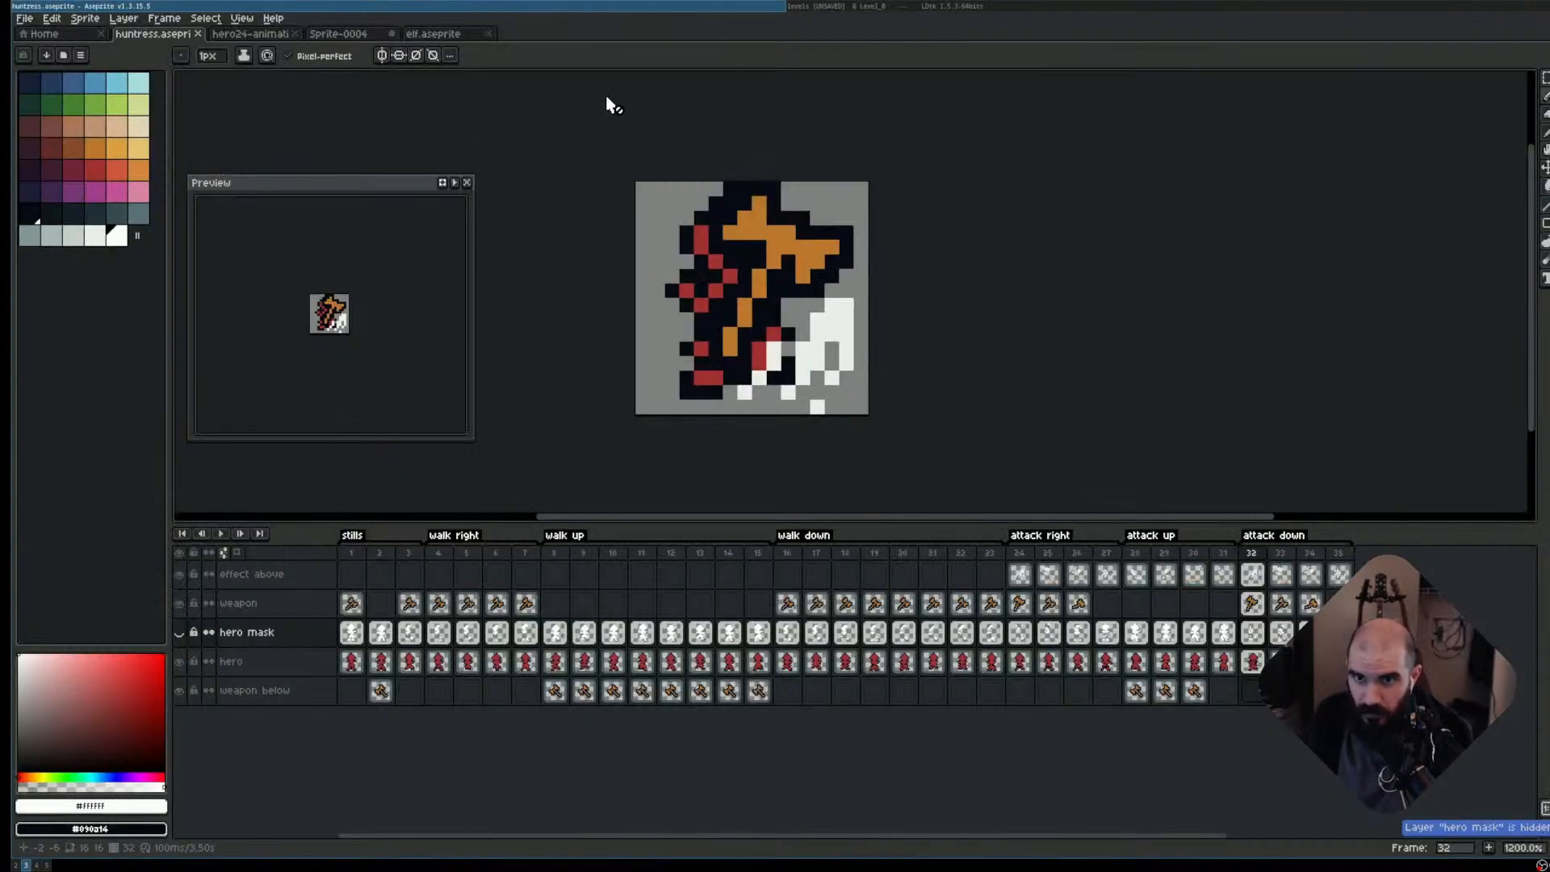
- Open glove-characters.aseprite from the assets folder in Aseprite
left_click(44, 38)
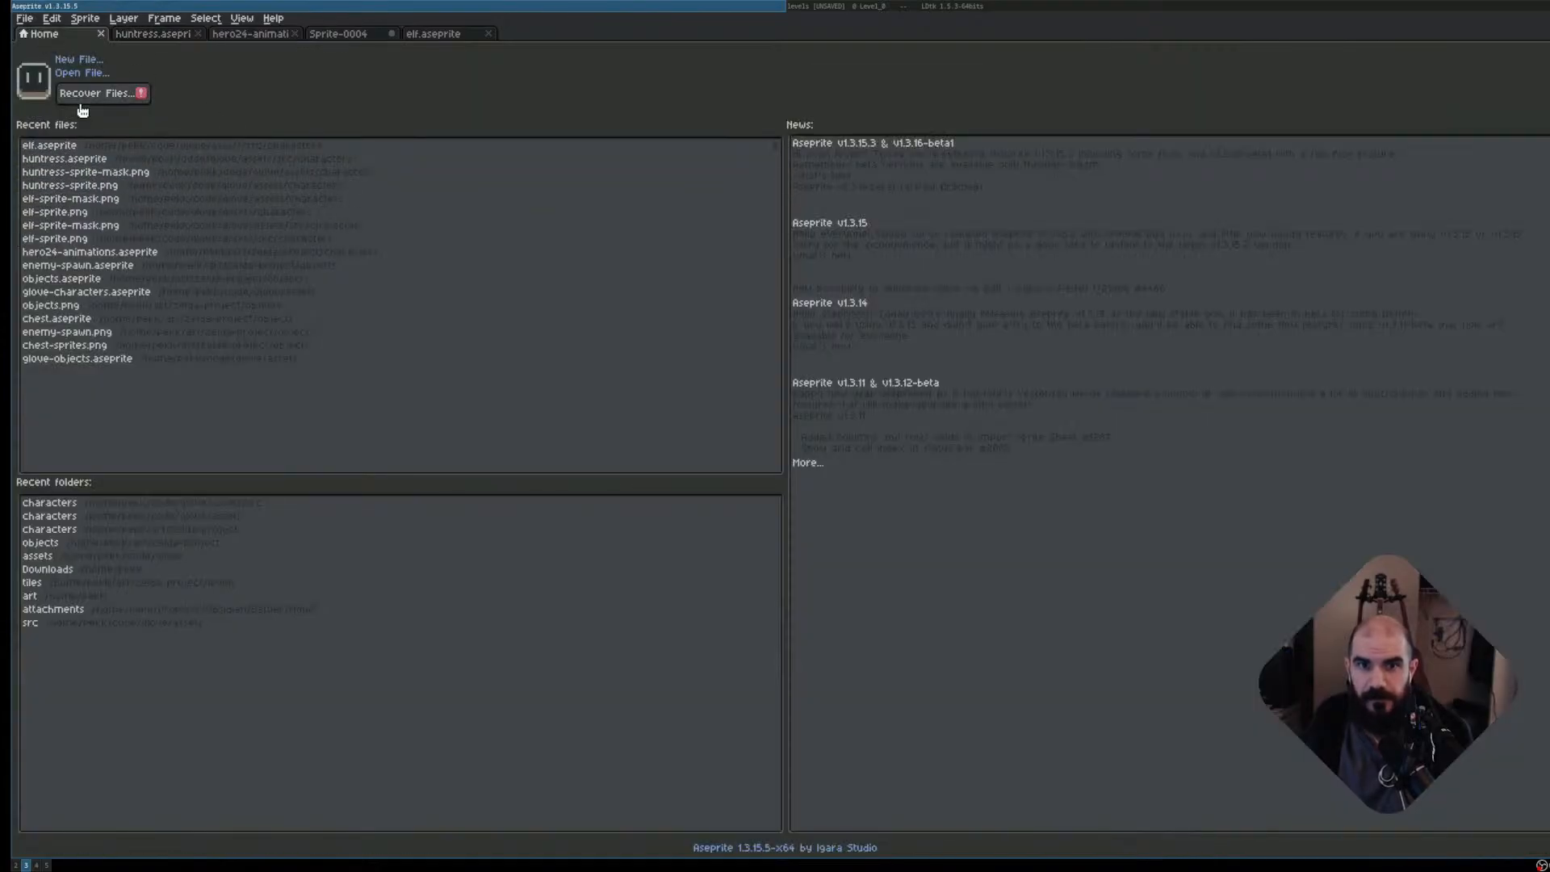
left_click(79, 72)
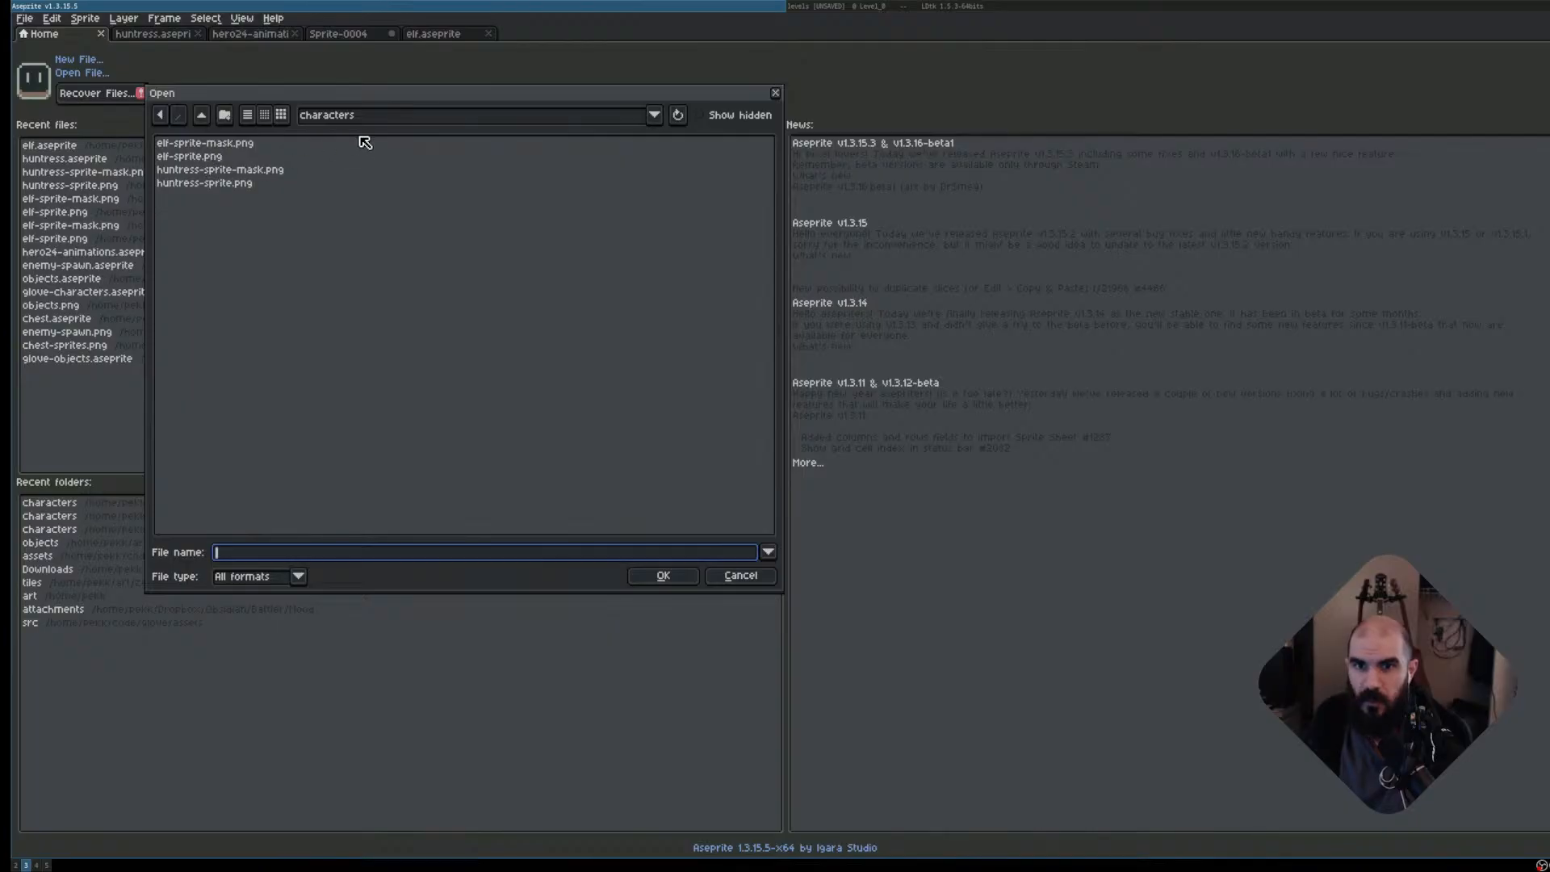
left_click(388, 122)
left_click(414, 200)
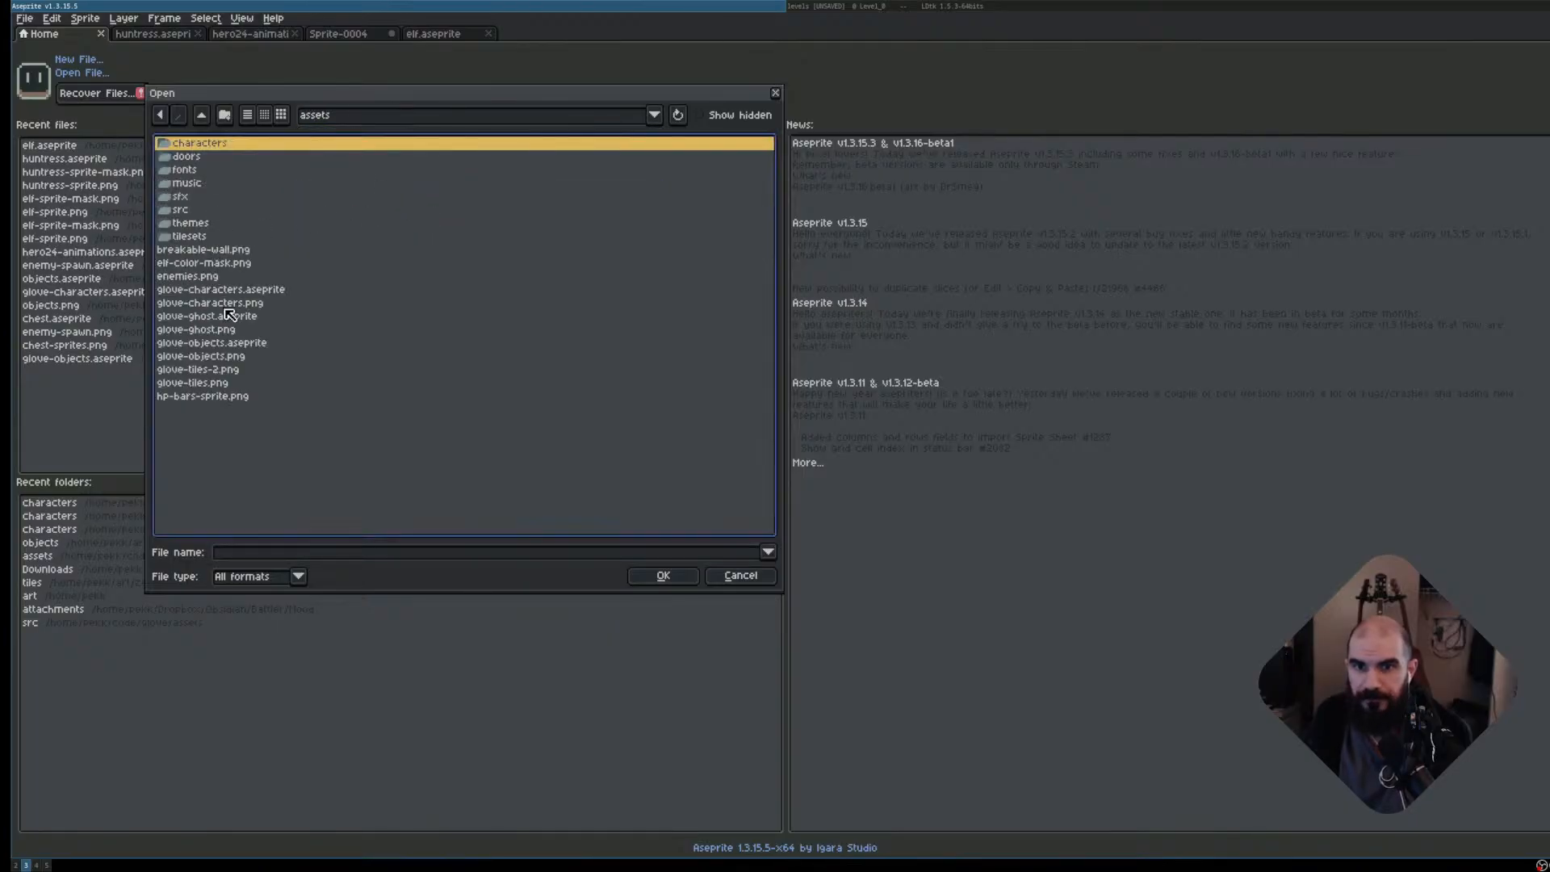
left_click(275, 292)
left_click(638, 570)
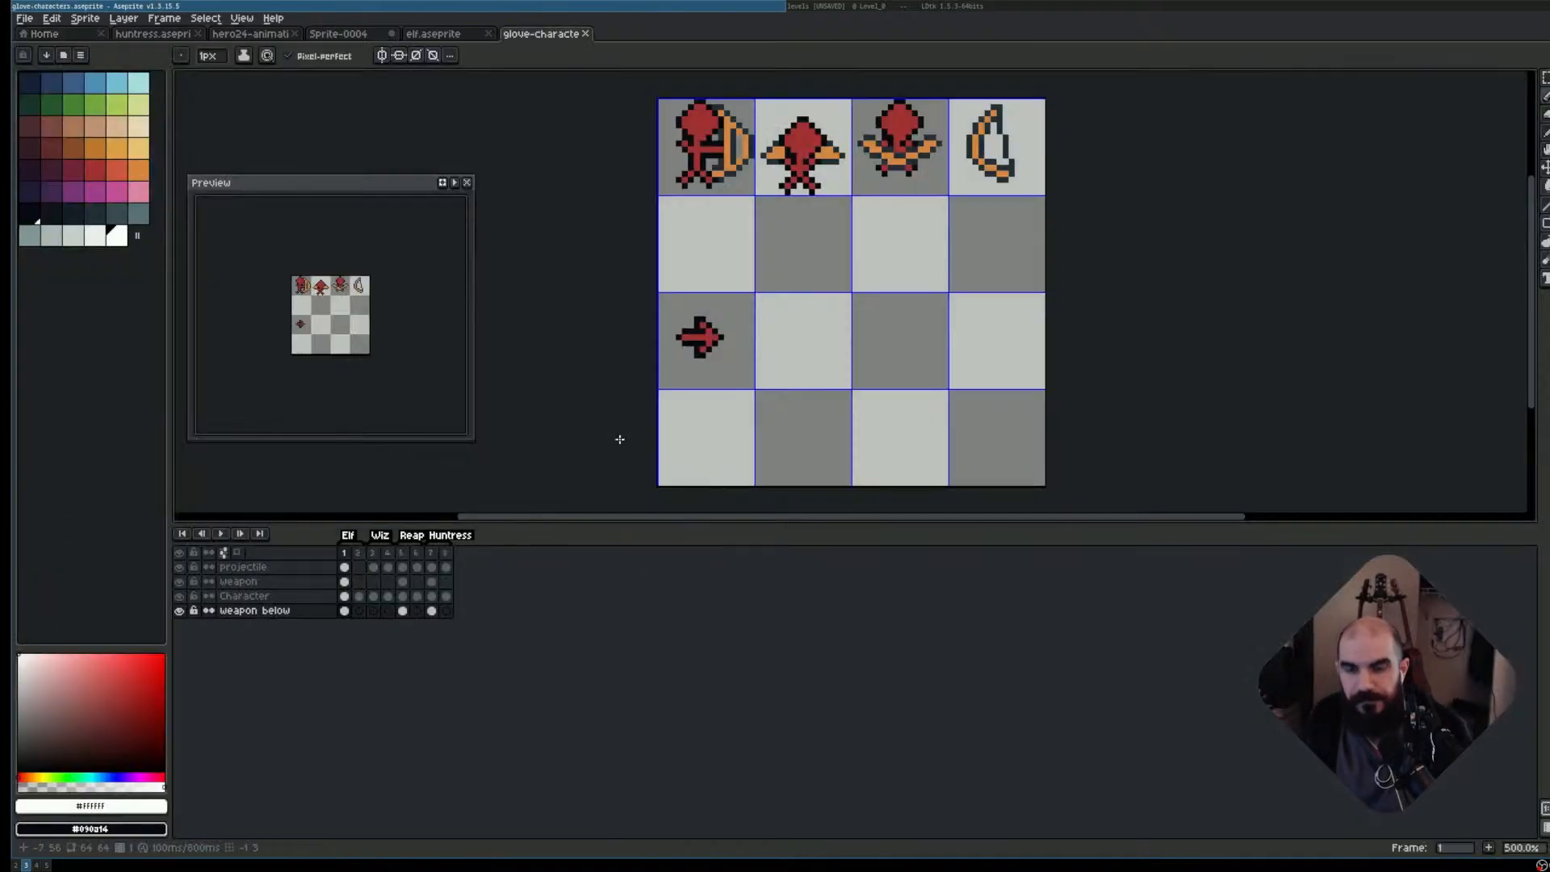
- Look through the Elf, Wiz and Reap frames of the character sheet and return to the red Wiz frame 3
key("Right")
key("alt+Tab")
key("alt+Tab")
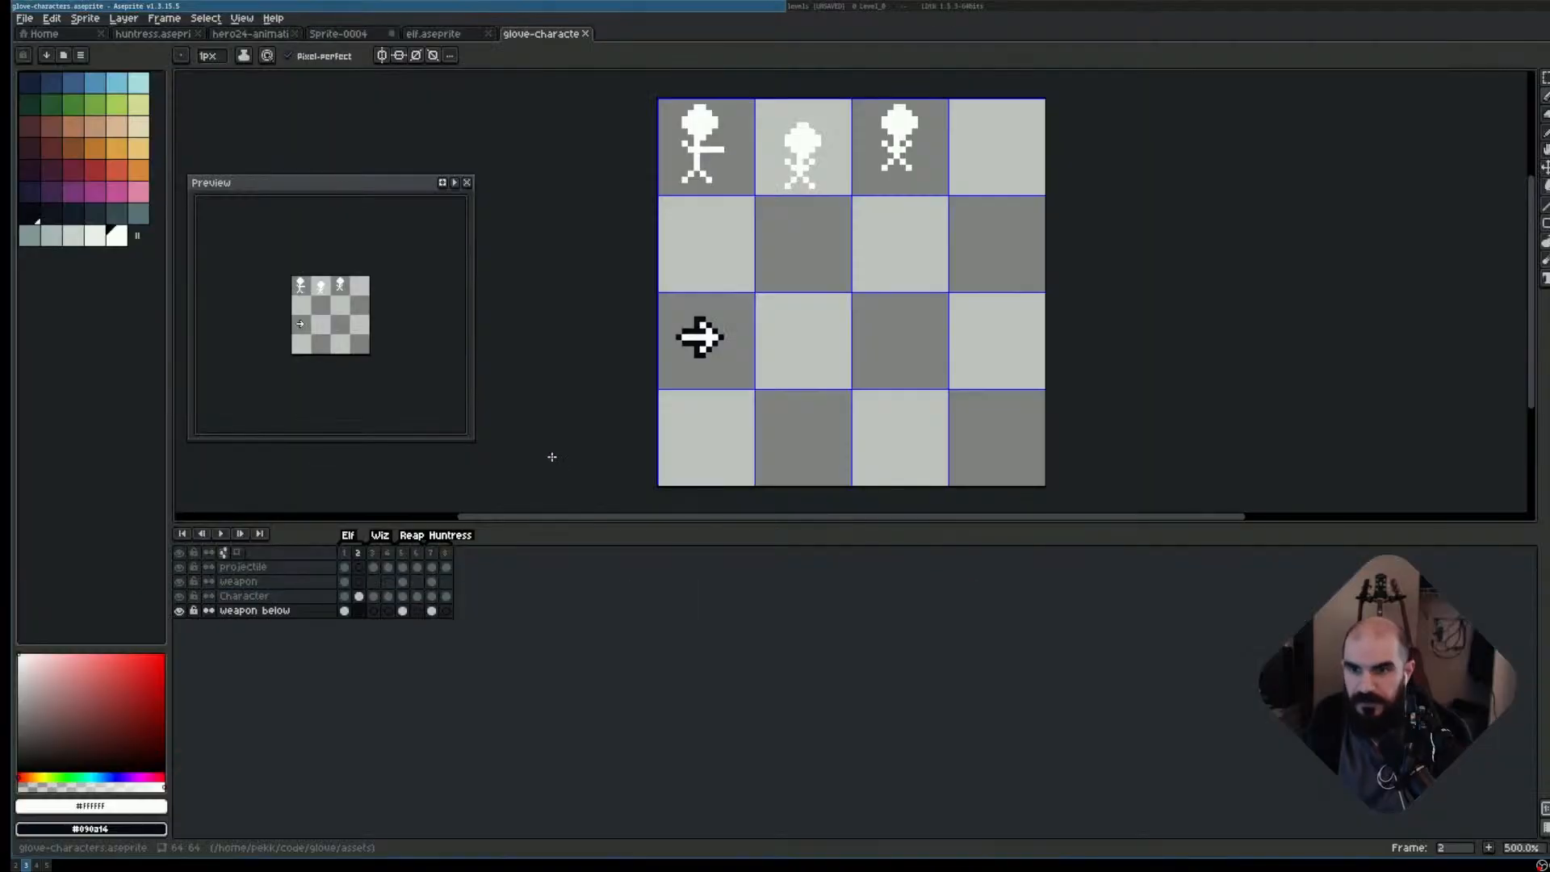
key("Right")
key("Right")
key("Right")
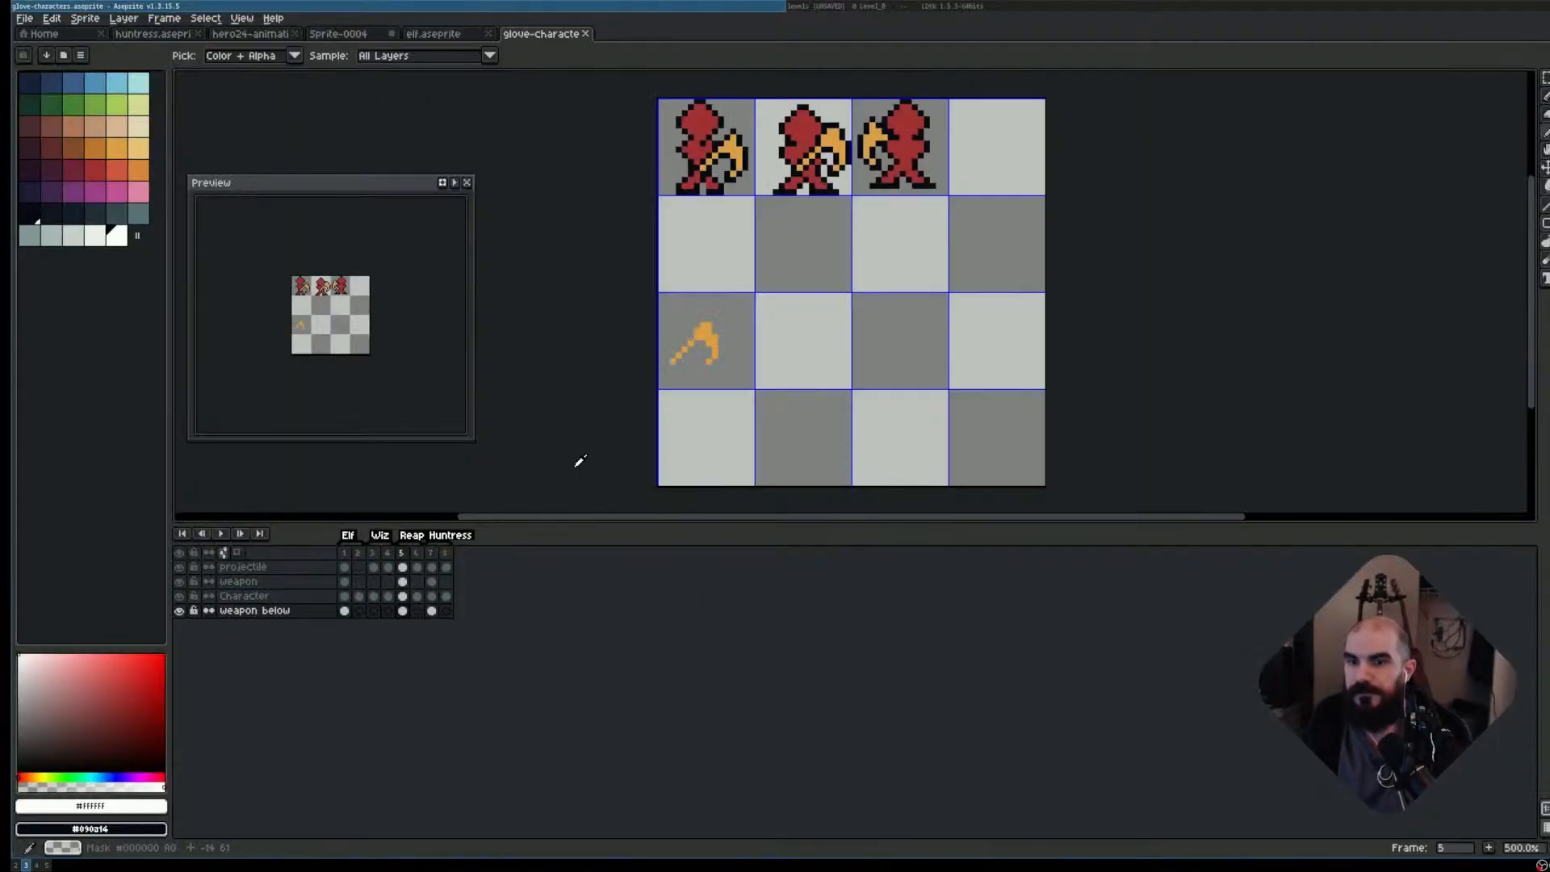
key("Left")
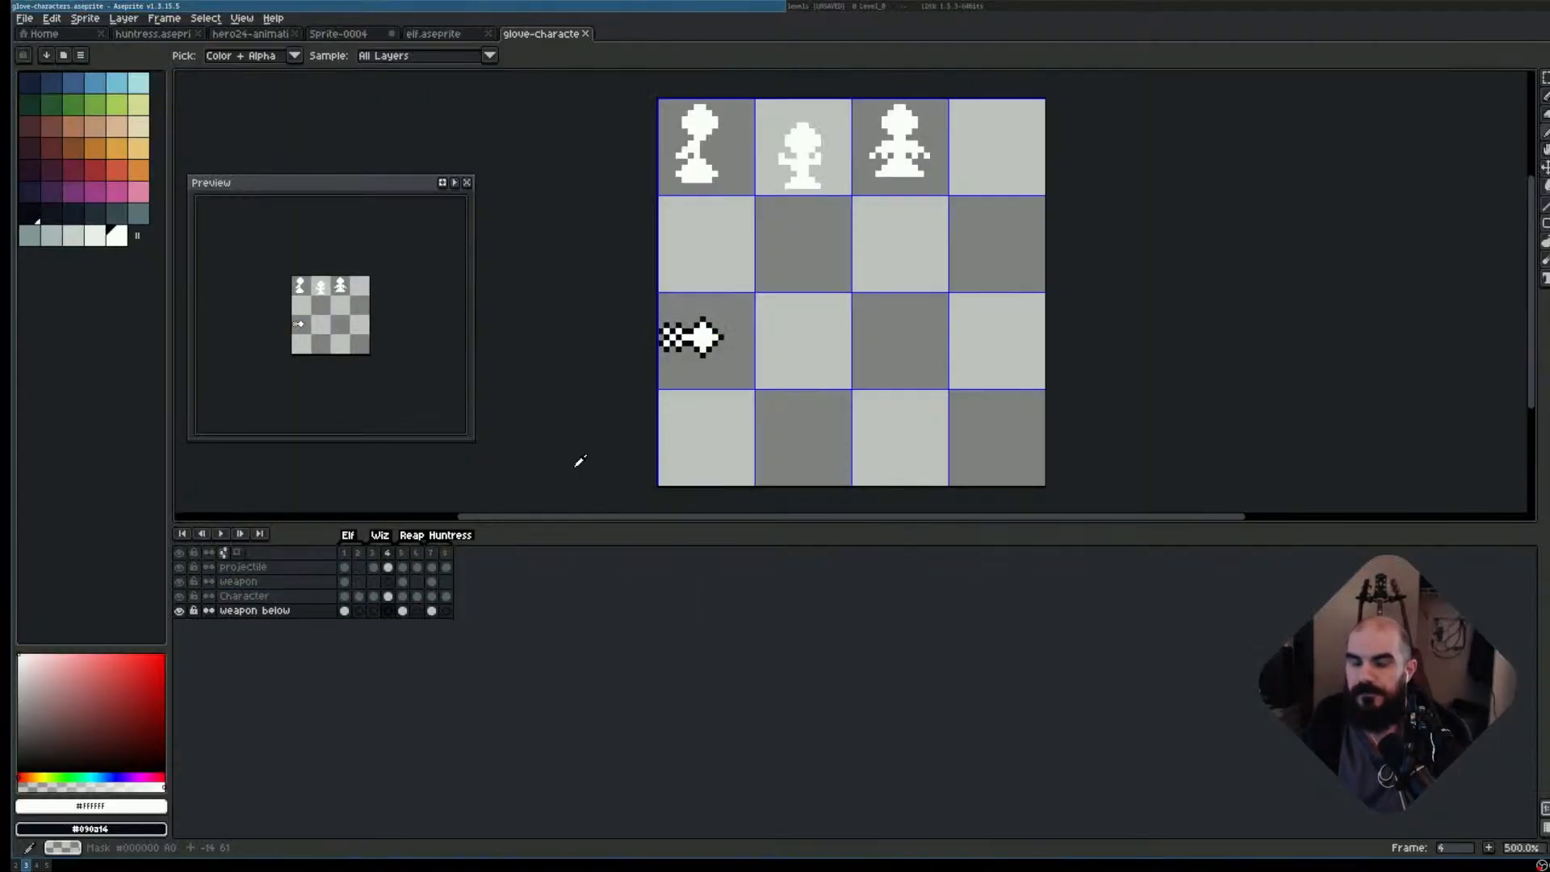
key("Left")
key("b")
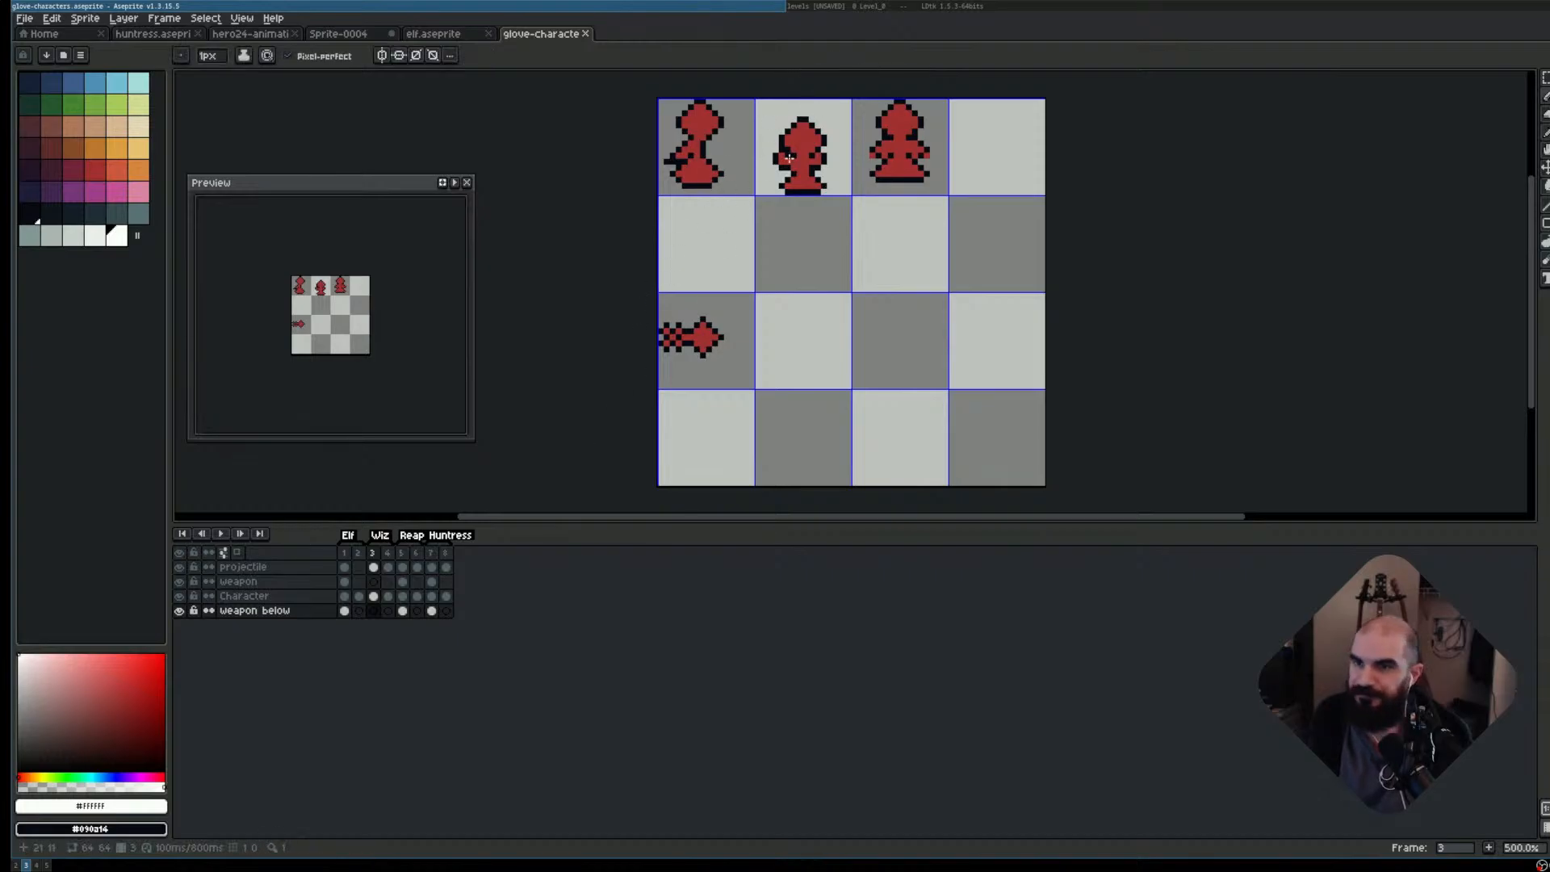
key("i")
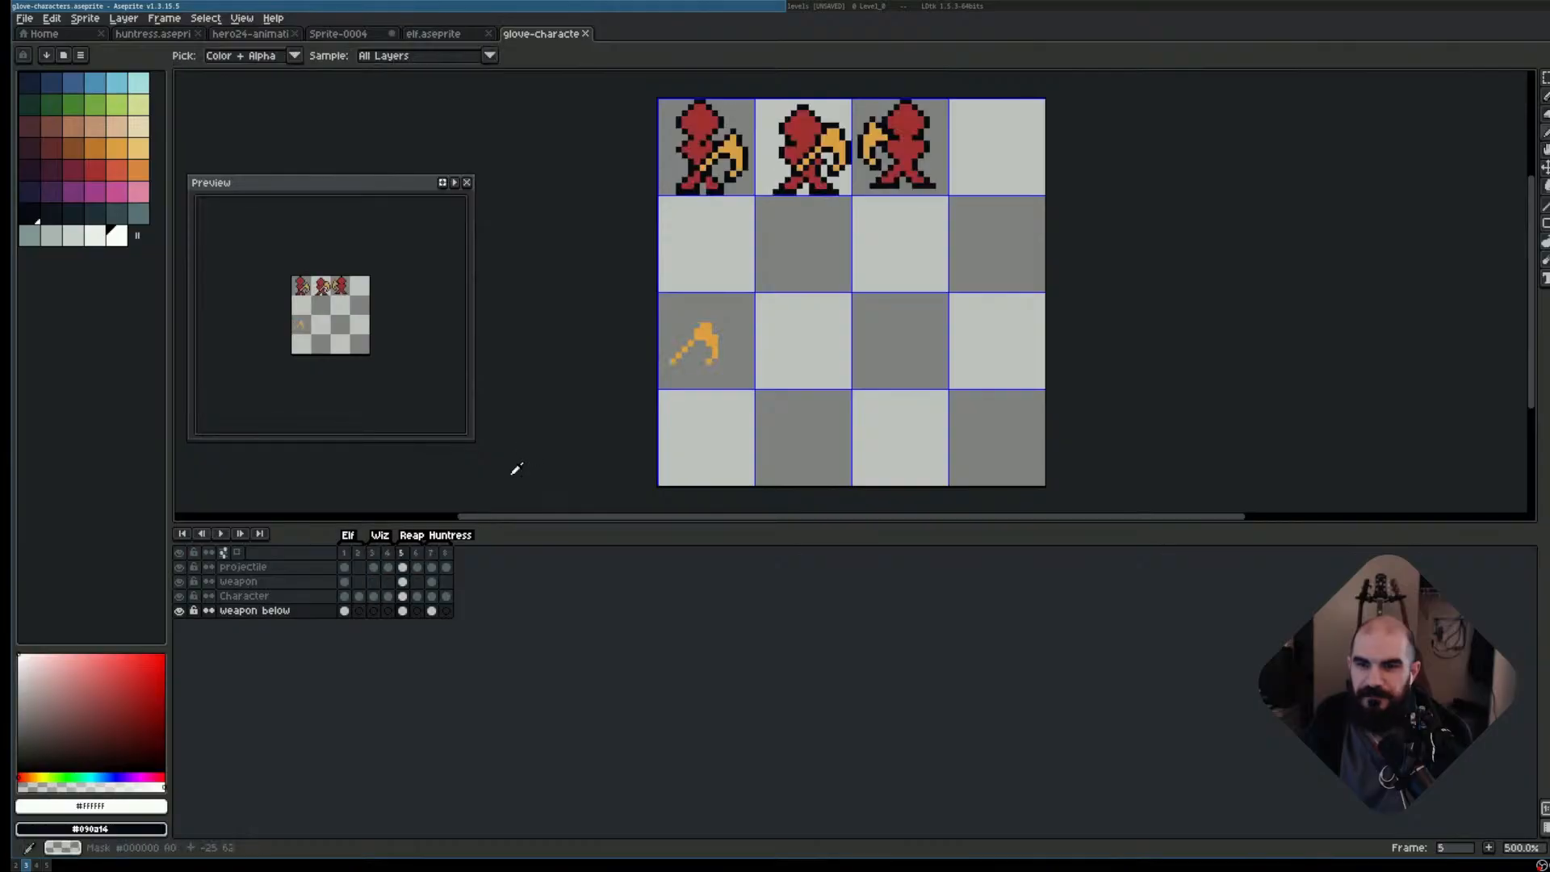
key("b")
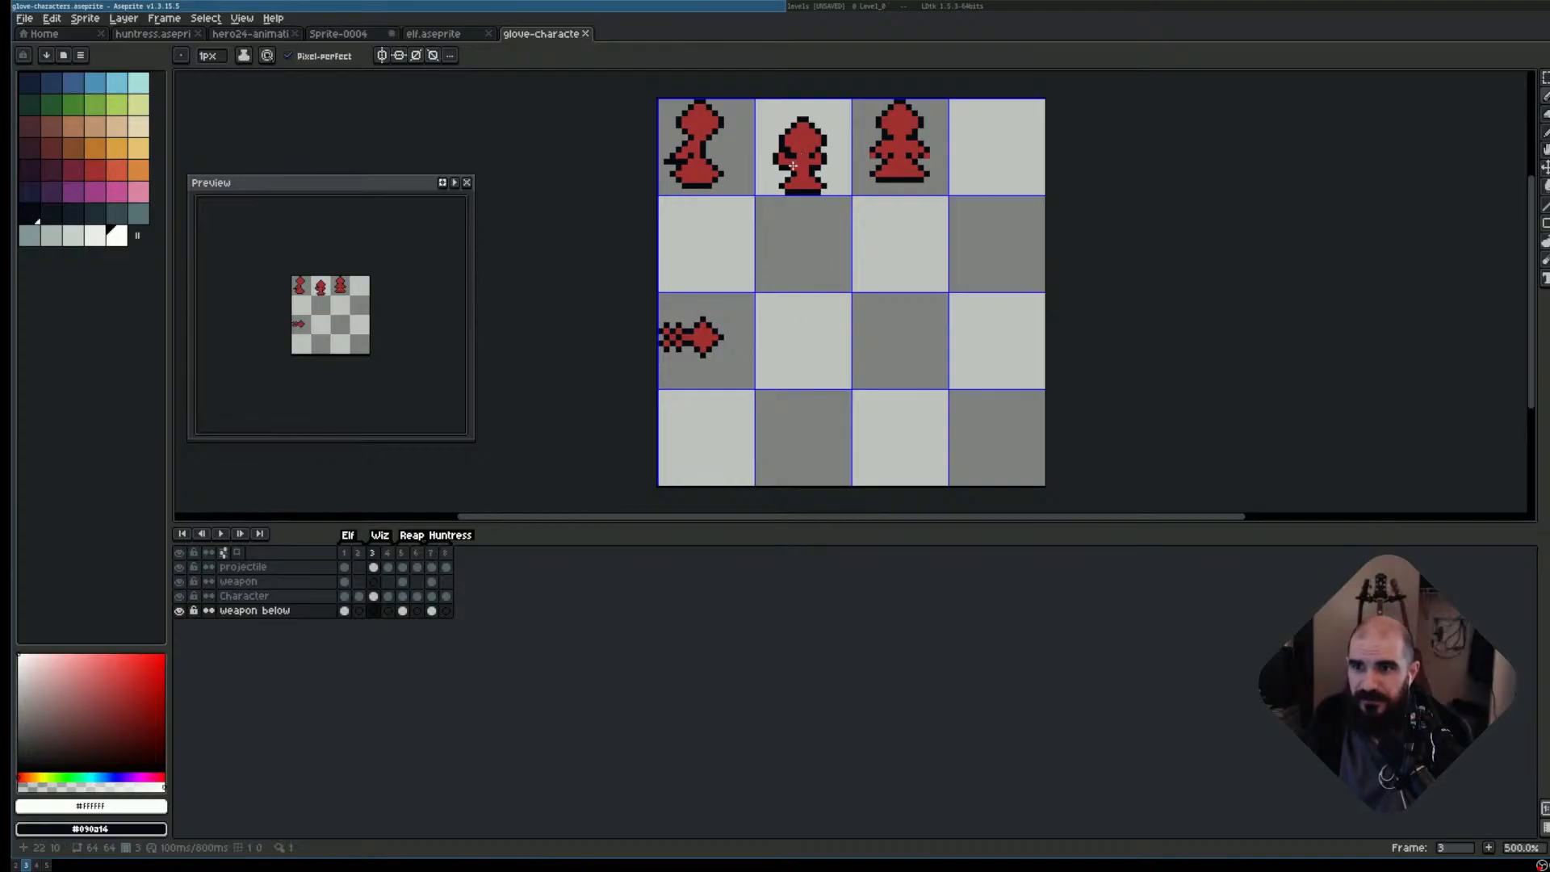
key("m")
left_click_drag(739, 155, 881, 157)
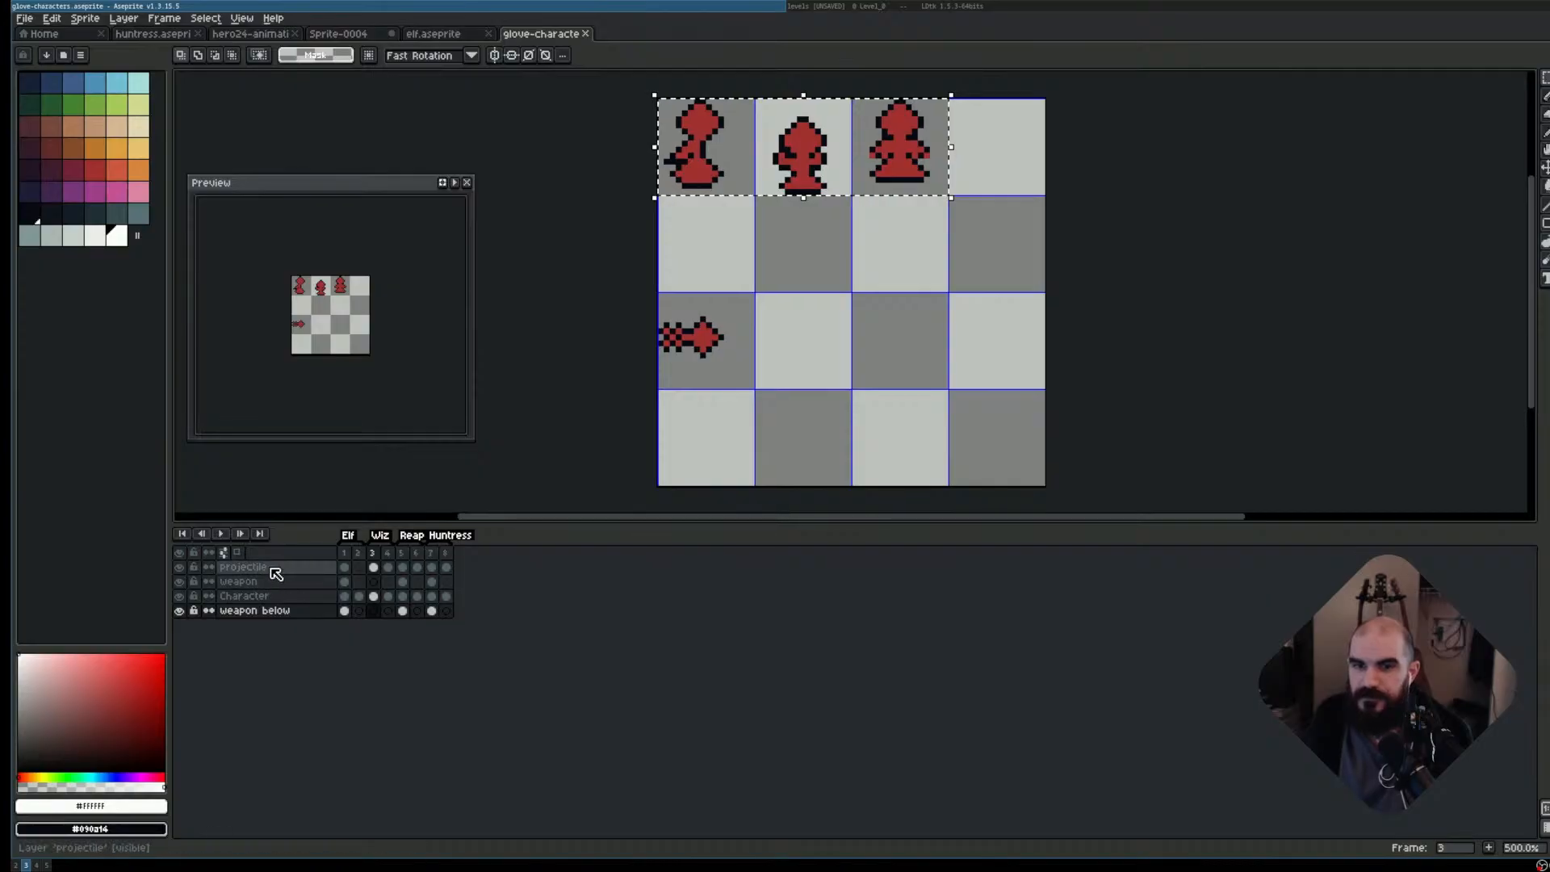
key("ctrl+d")
double_click(622, 37)
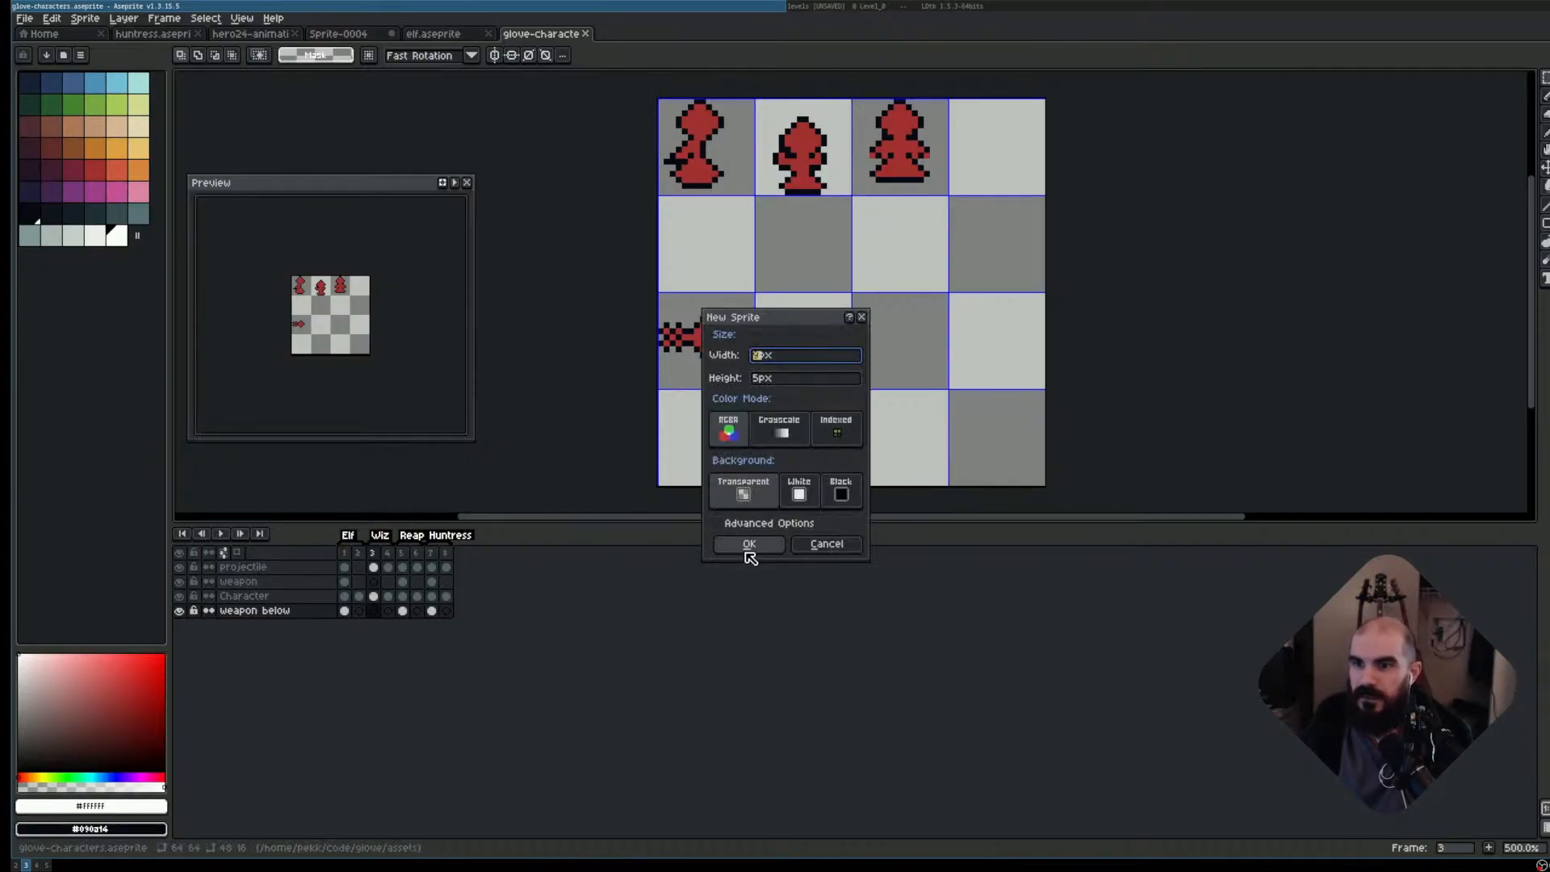
type("9")
key("Tab")
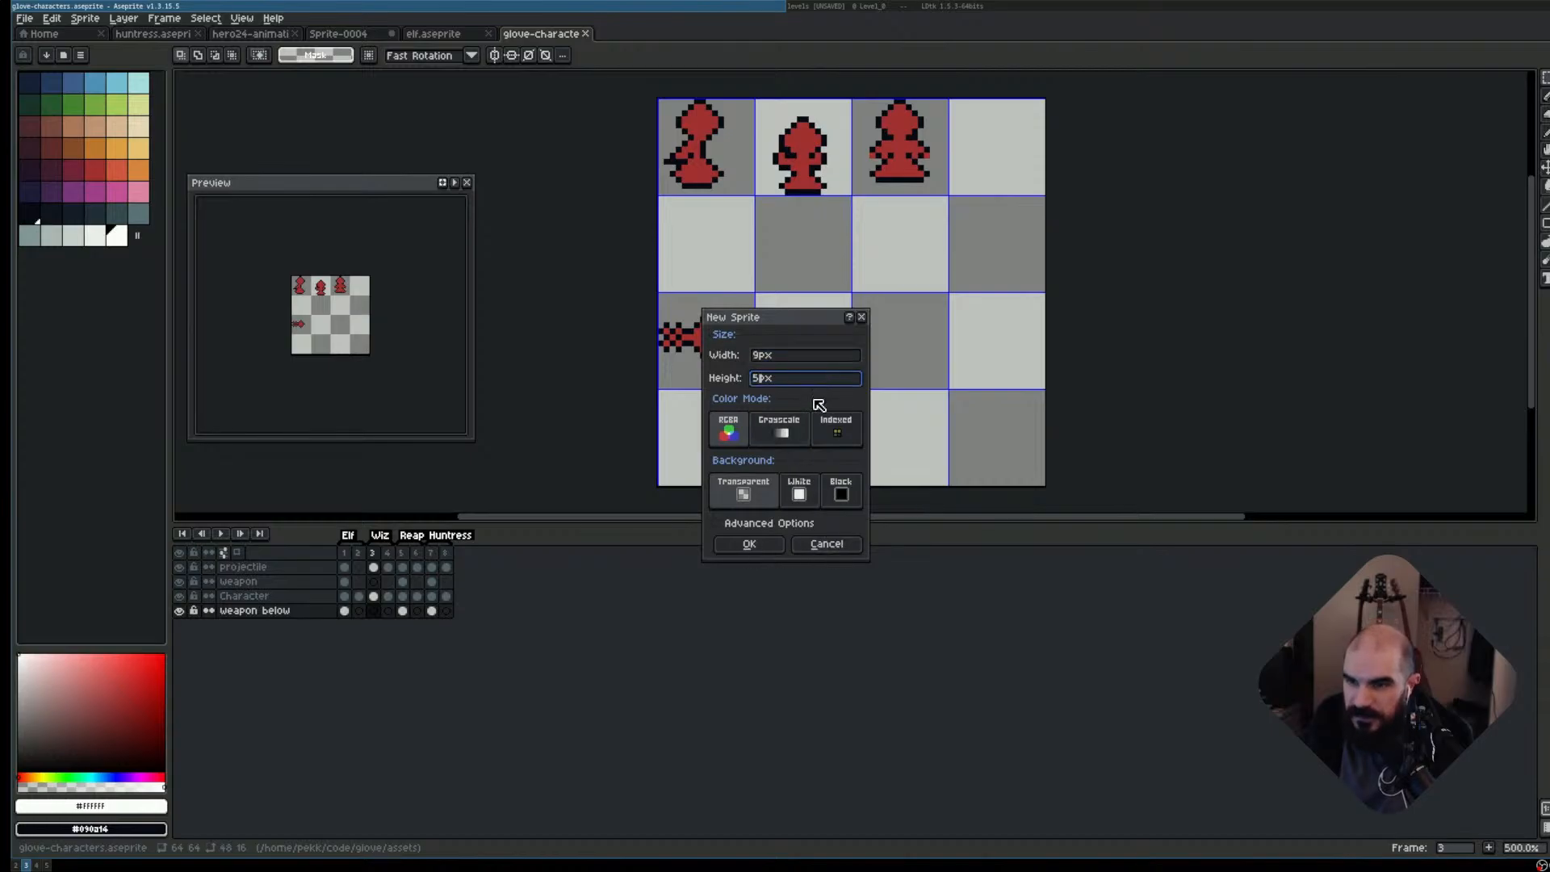
left_click(812, 548)
- Copy the three red Wiz poses from the Character layer of frame 3 into a new 48 × 16 px RGB sprite with transparent background
scroll(834, 312, "up", 1)
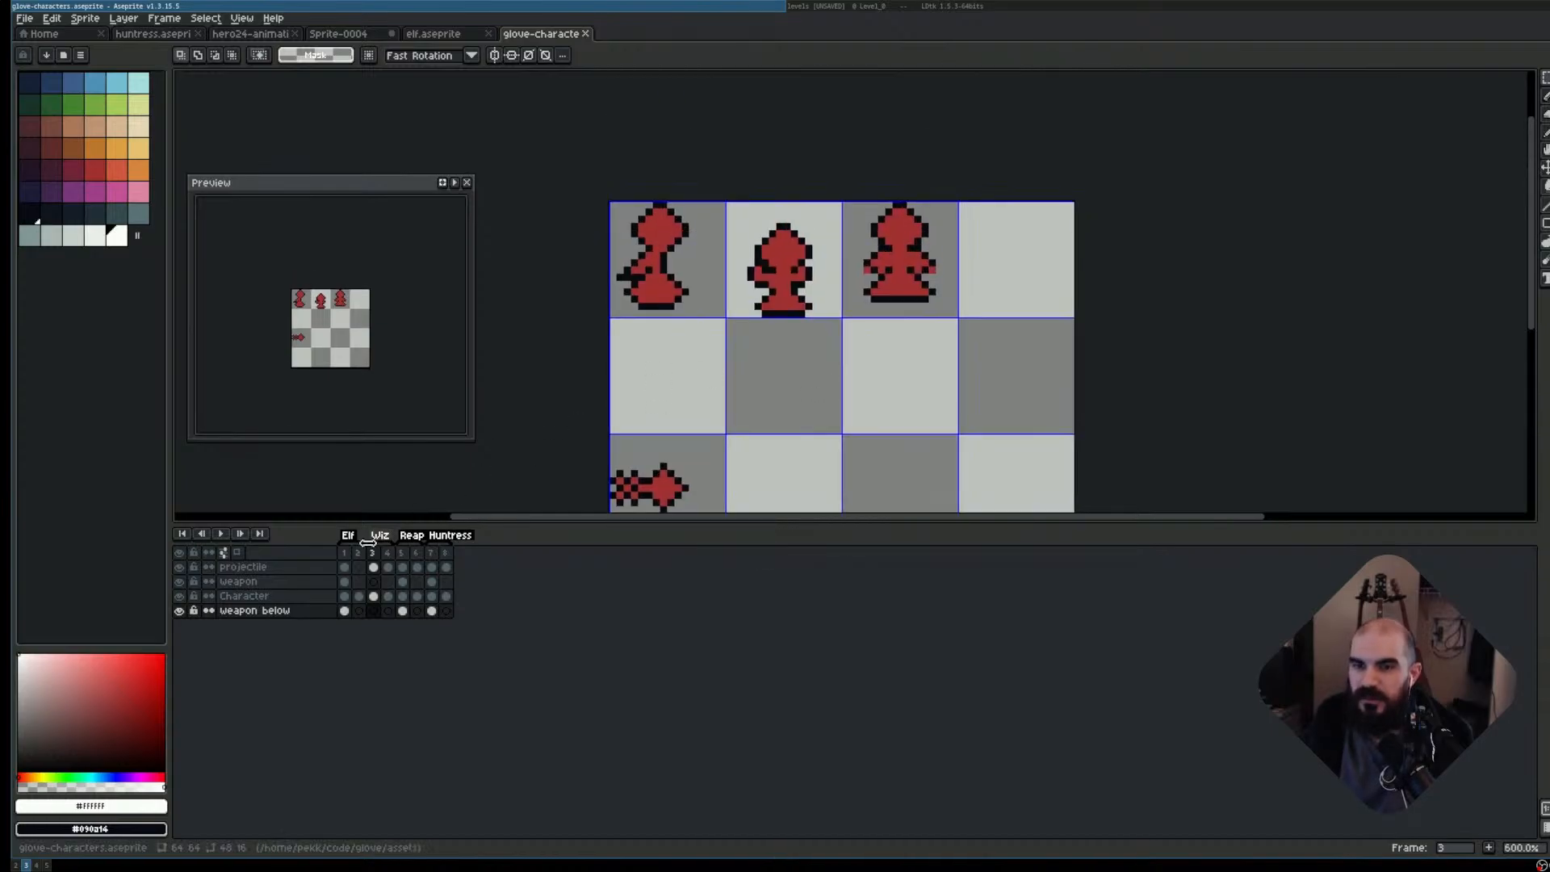
left_click(244, 596)
left_click_drag(696, 214, 919, 276)
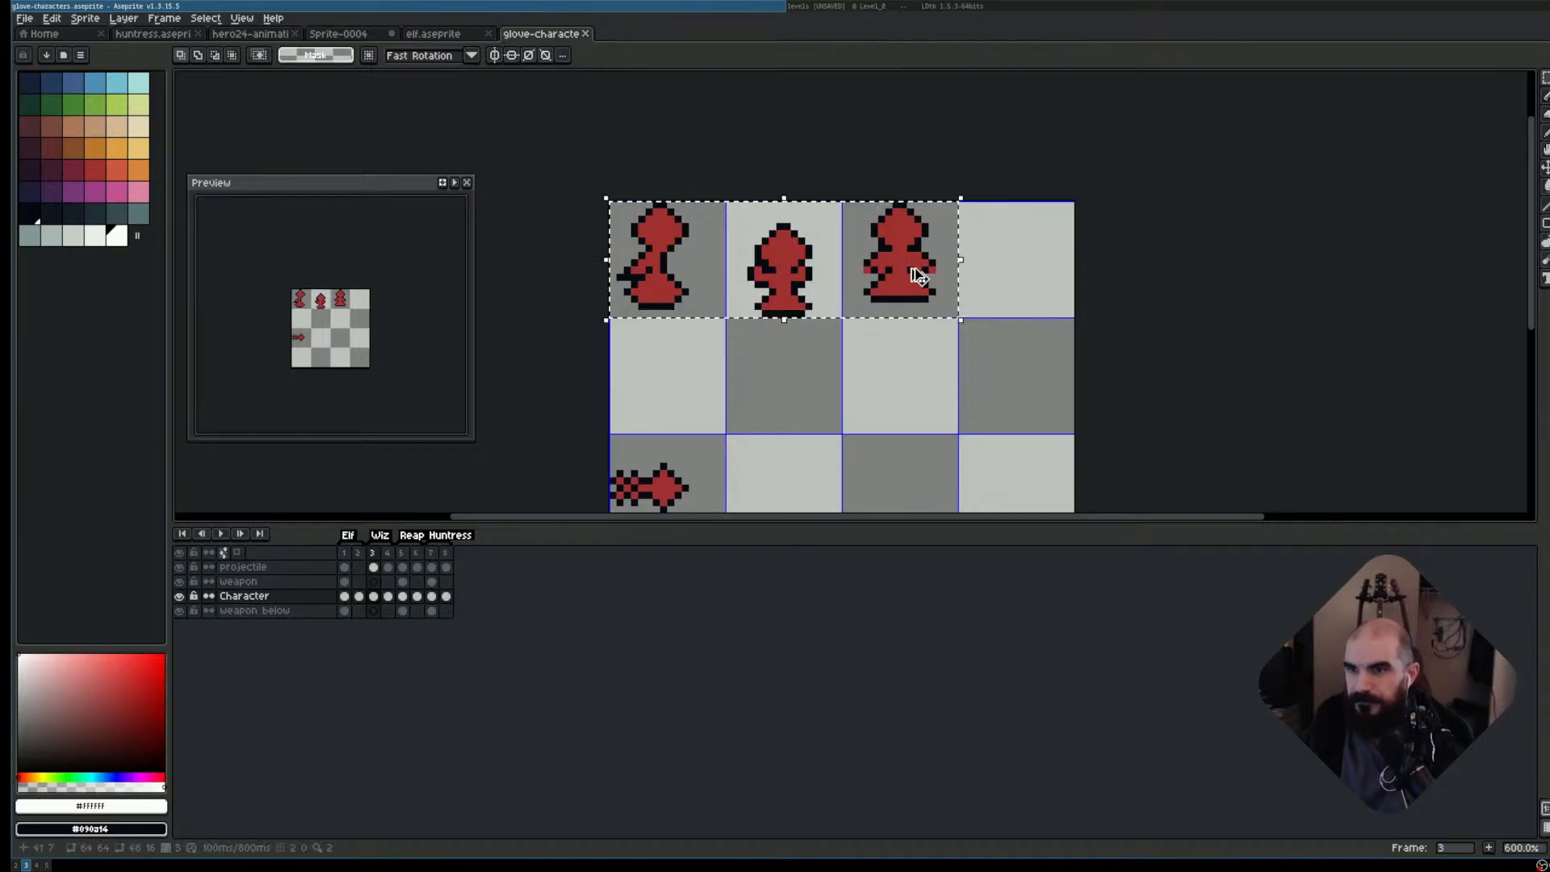
key("ctrl+n")
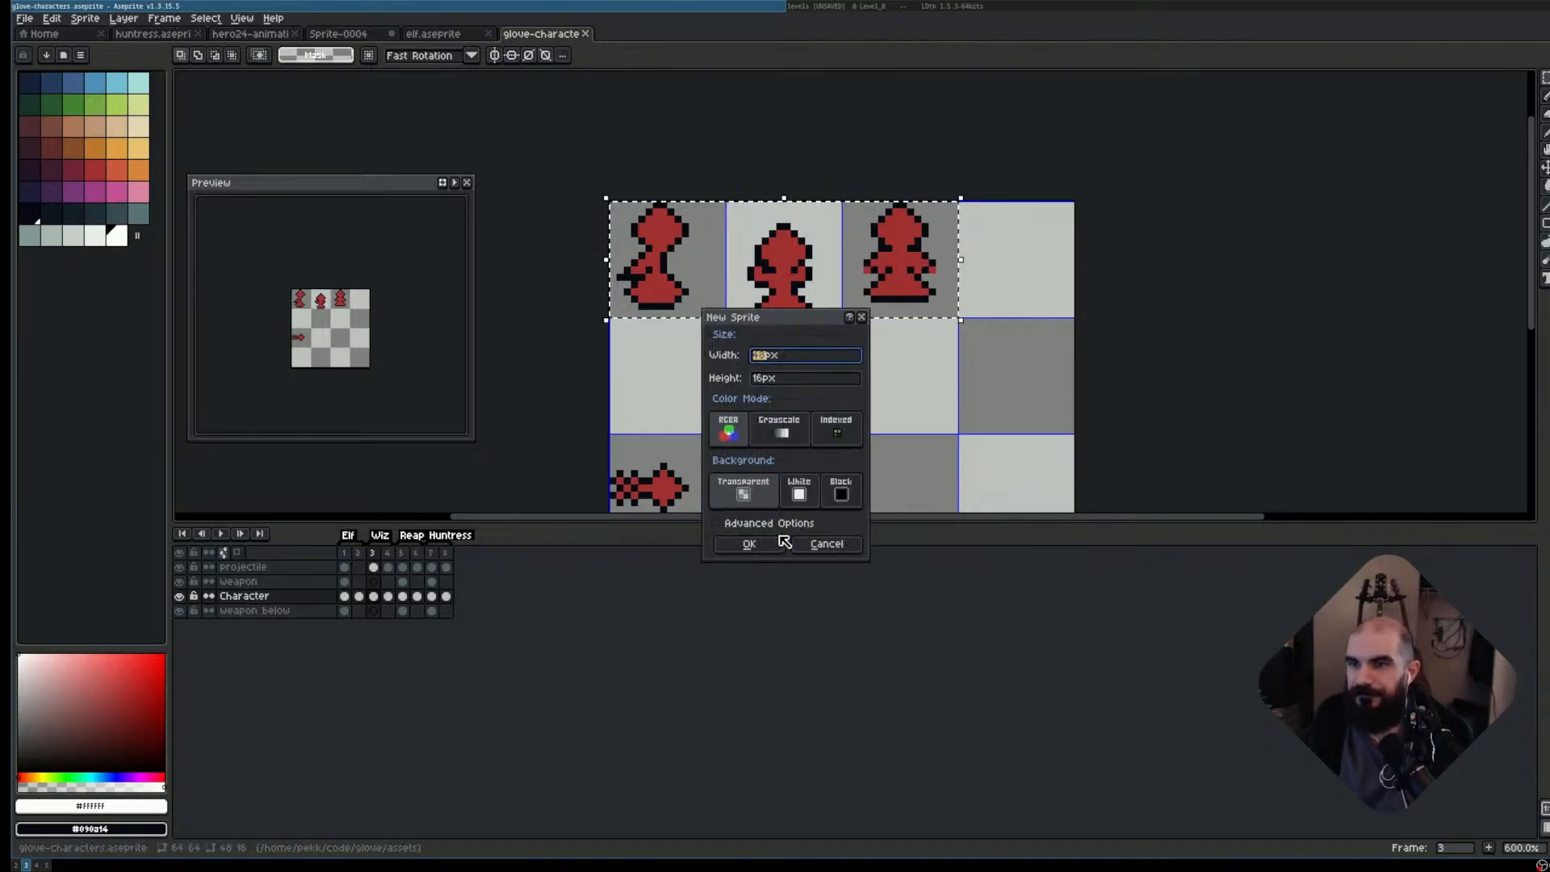
left_click(749, 544)
key("ctrl+v")
scroll(766, 313, "down", 3)
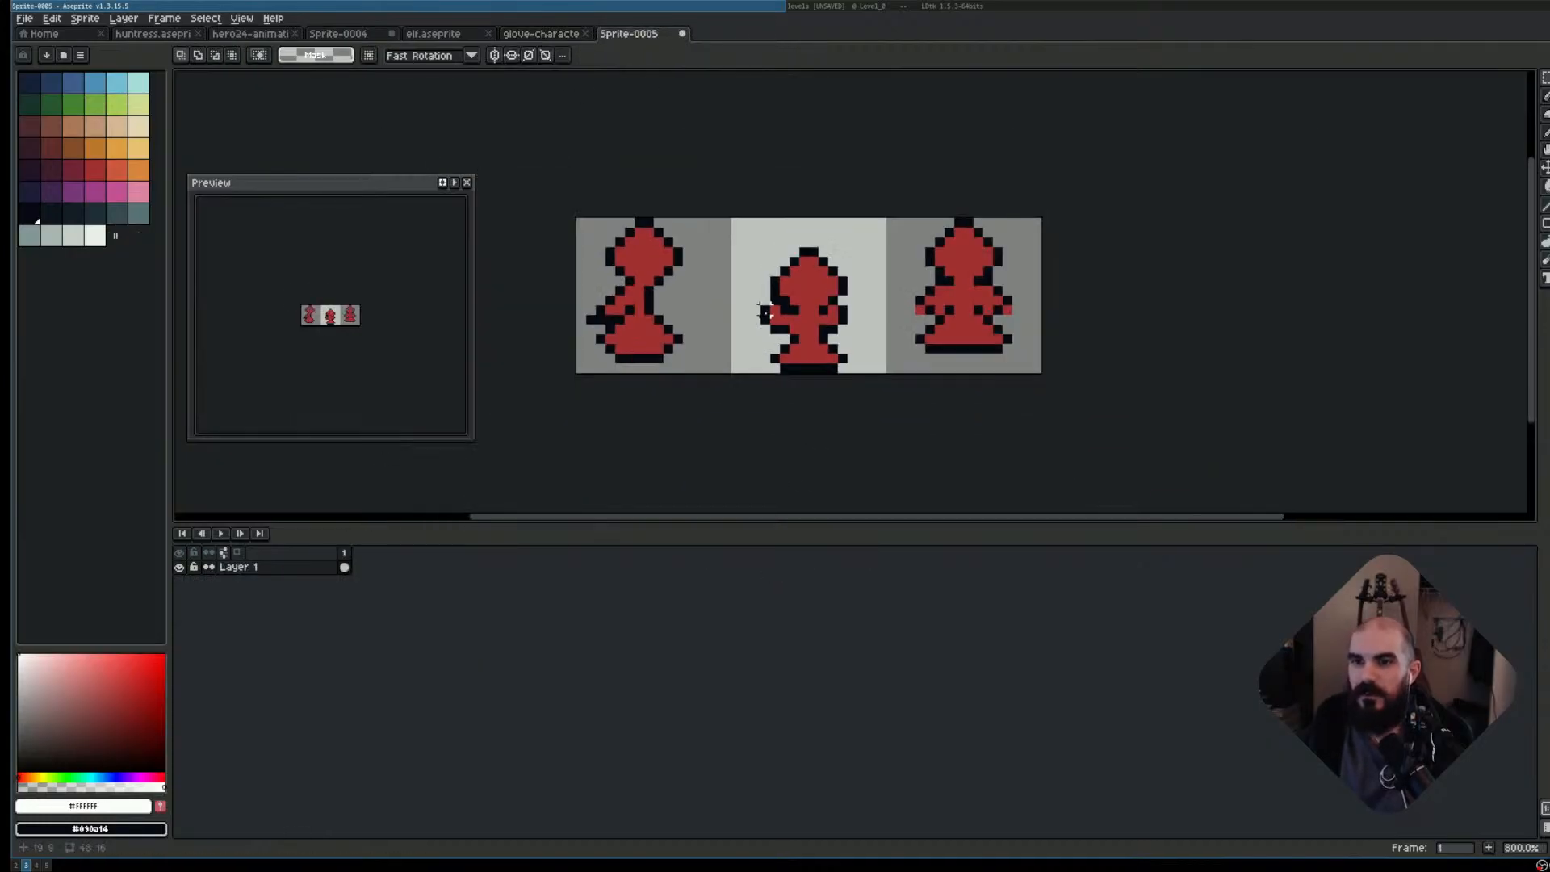
- Tag the first frame as "stills" and extend the tag with two duplicate frames of the three wizard poses
left_click(346, 566)
key("F2")
type("st")
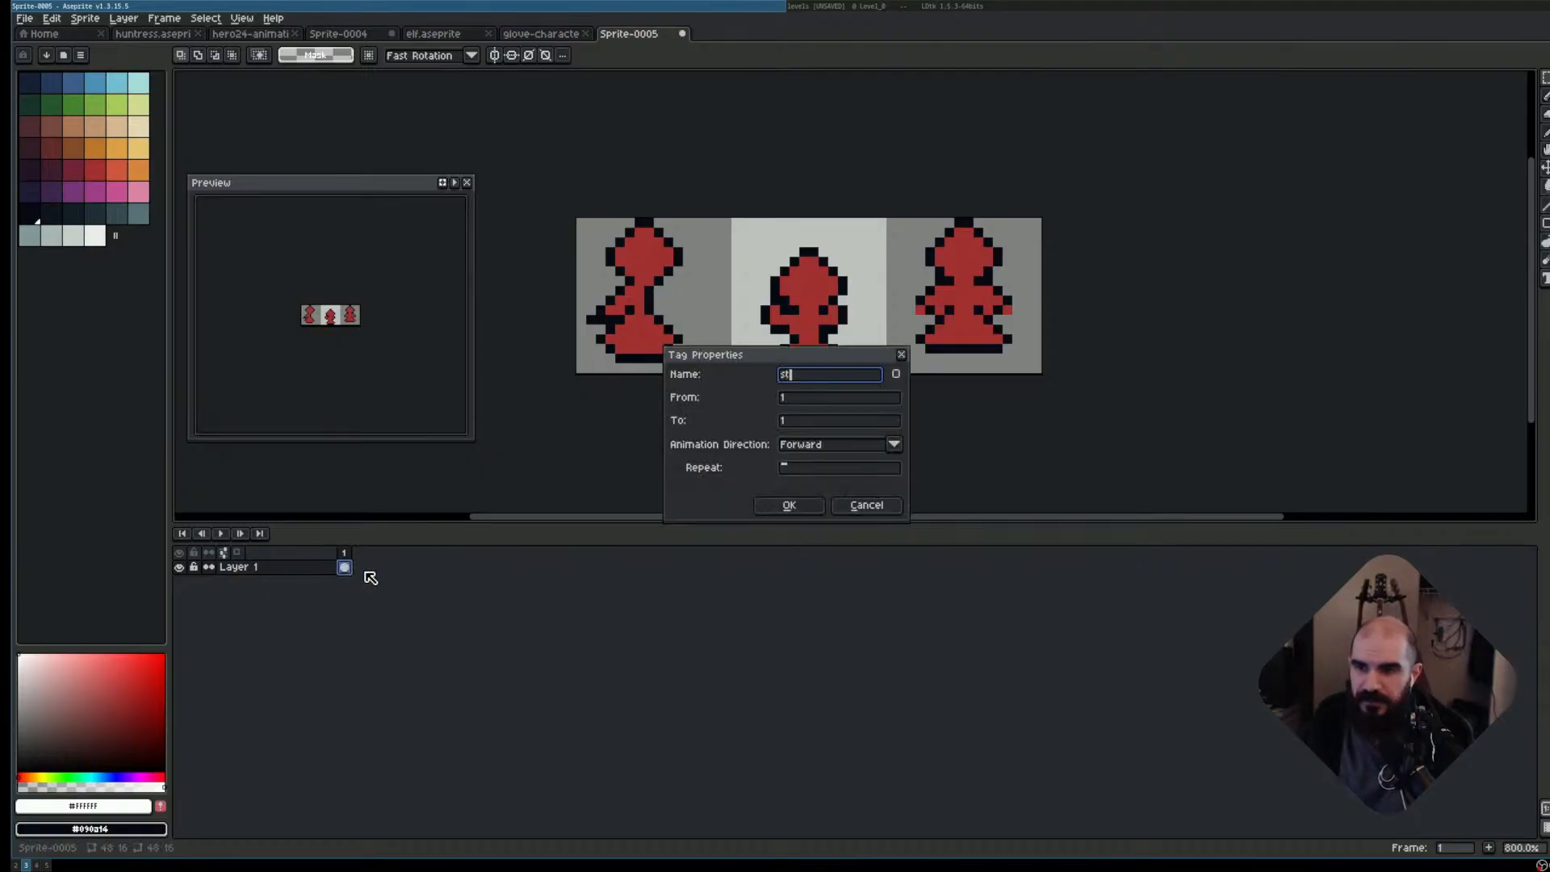
type("ills")
key("Return")
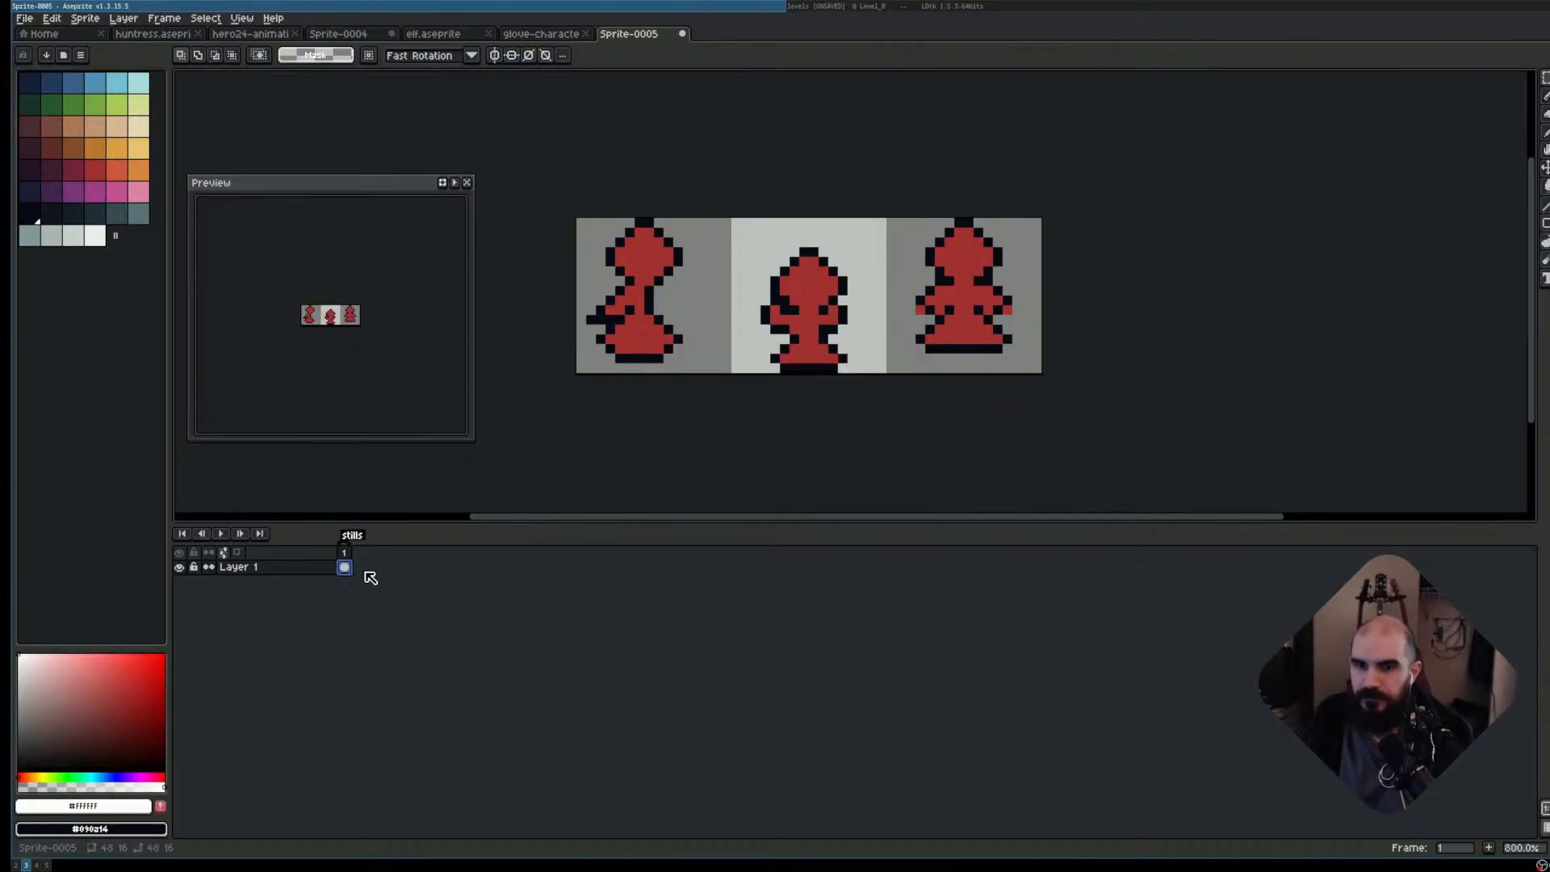
key("alt+n")
key("alt+n")
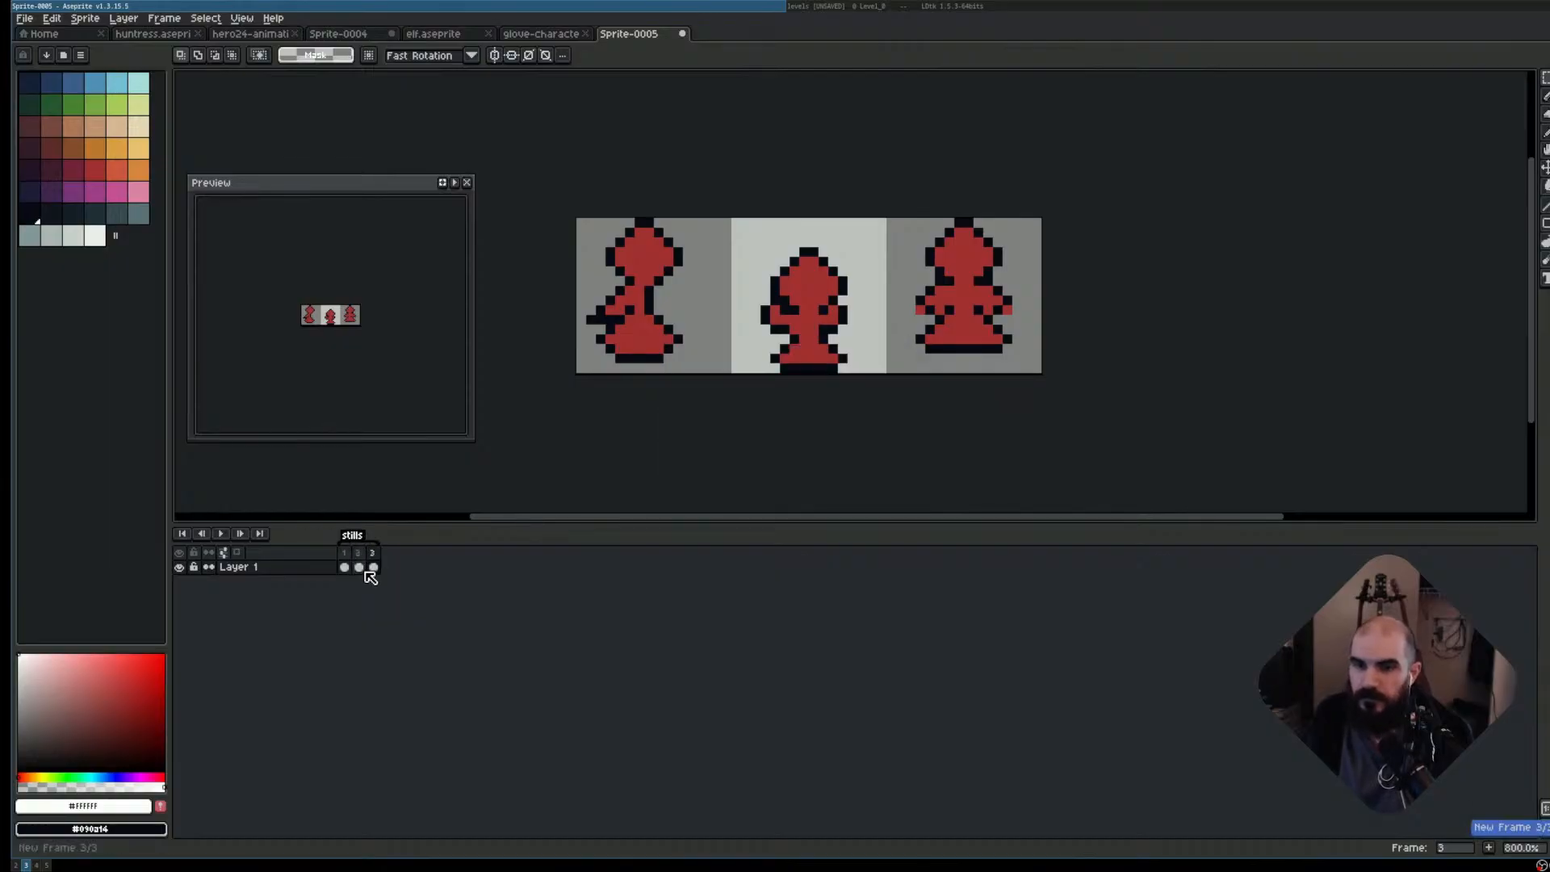
- In frame 1, delete the second and third wizard poses so only the first pose remains
left_click_drag(853, 242, 735, 371)
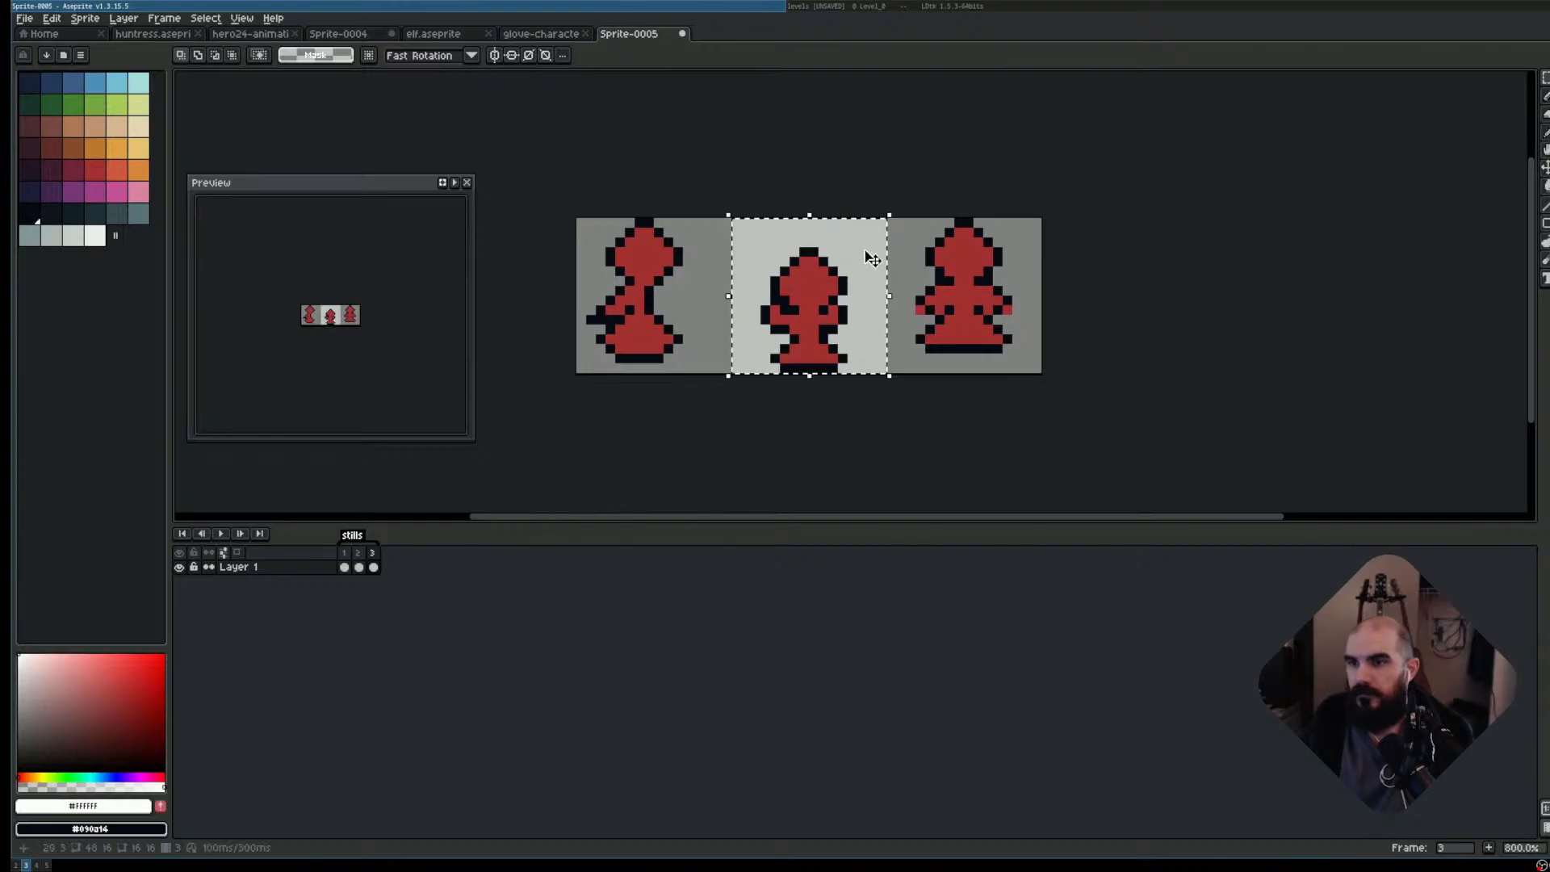
left_click(347, 565)
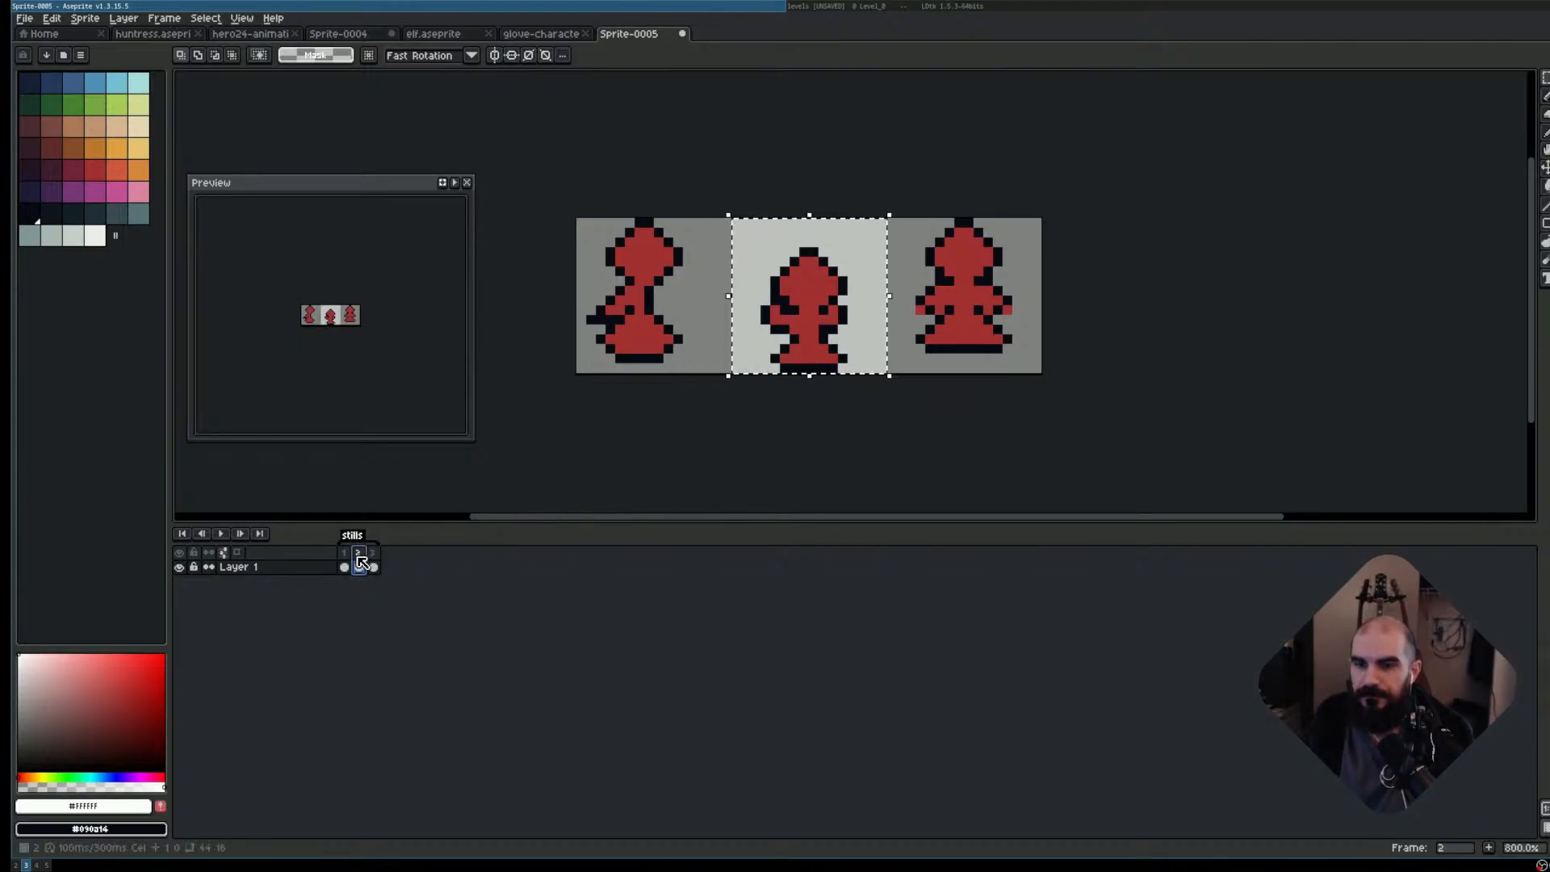
left_click(854, 246)
key("ctrl+d")
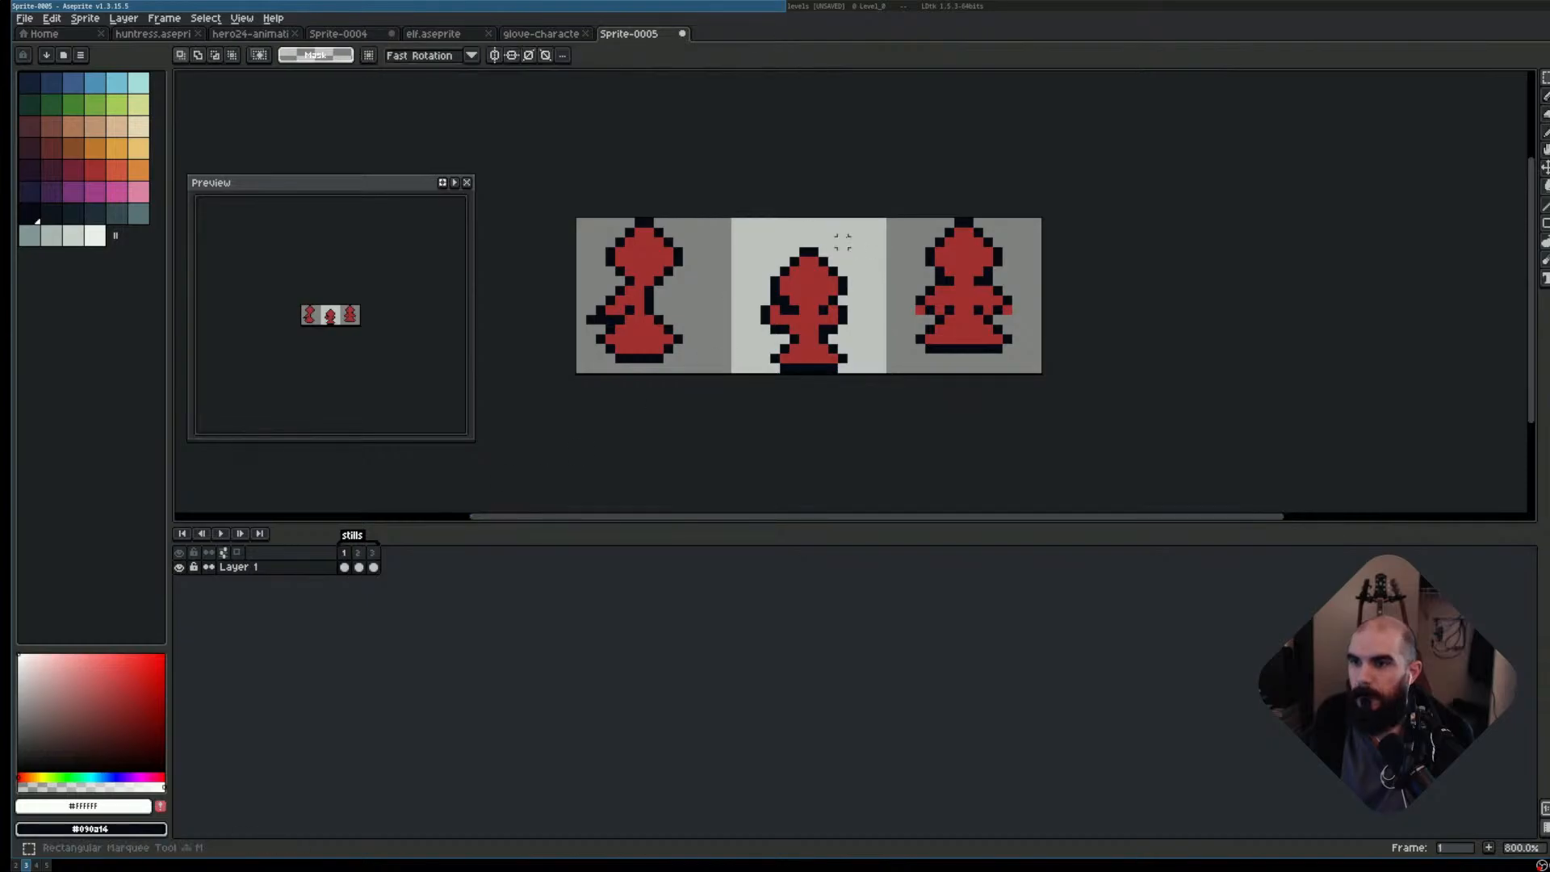
left_click_drag(845, 241, 929, 355)
key("Delete")
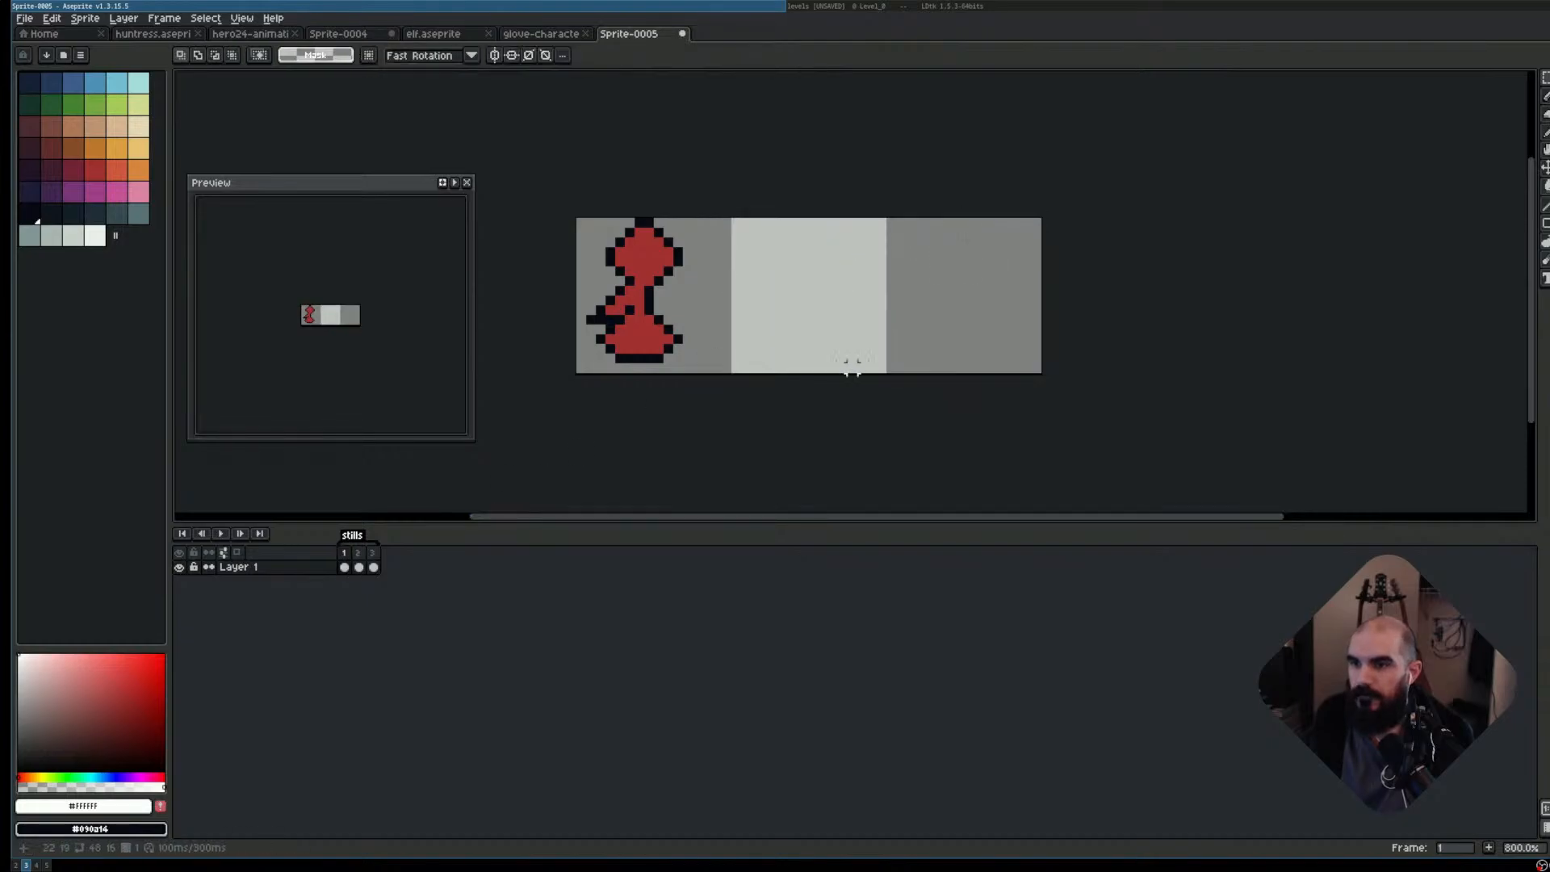
- In frame 2, keep only the middle wizard pose and move it into the first 16 × 16 px cell
left_click(365, 565)
double_click(688, 252)
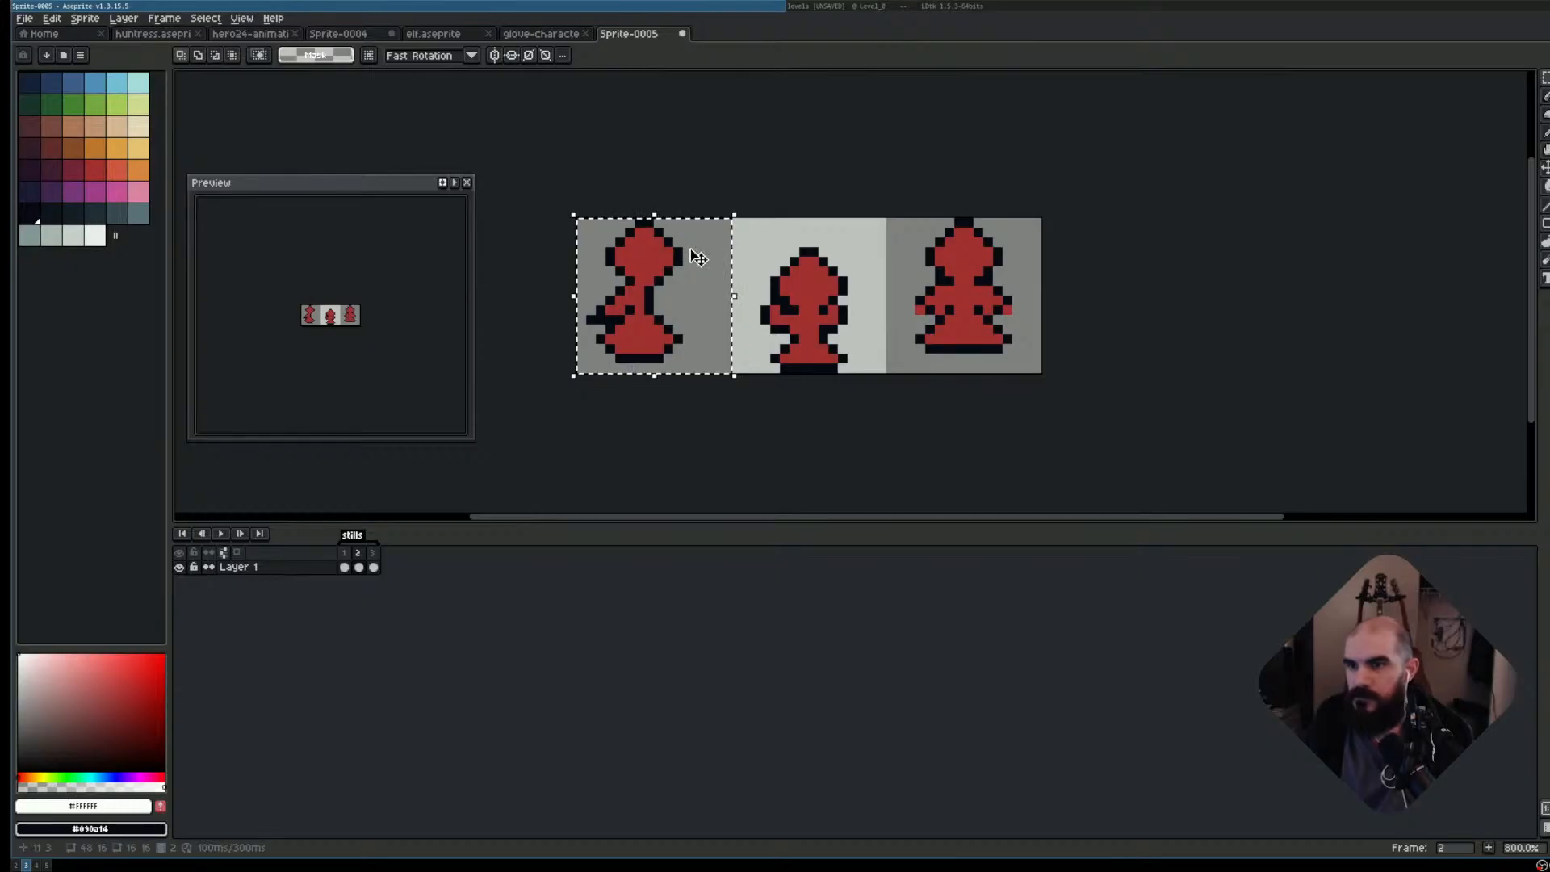
key("Delete")
double_click(872, 263)
left_click(784, 330, "alt")
left_click_drag(787, 323, 709, 313)
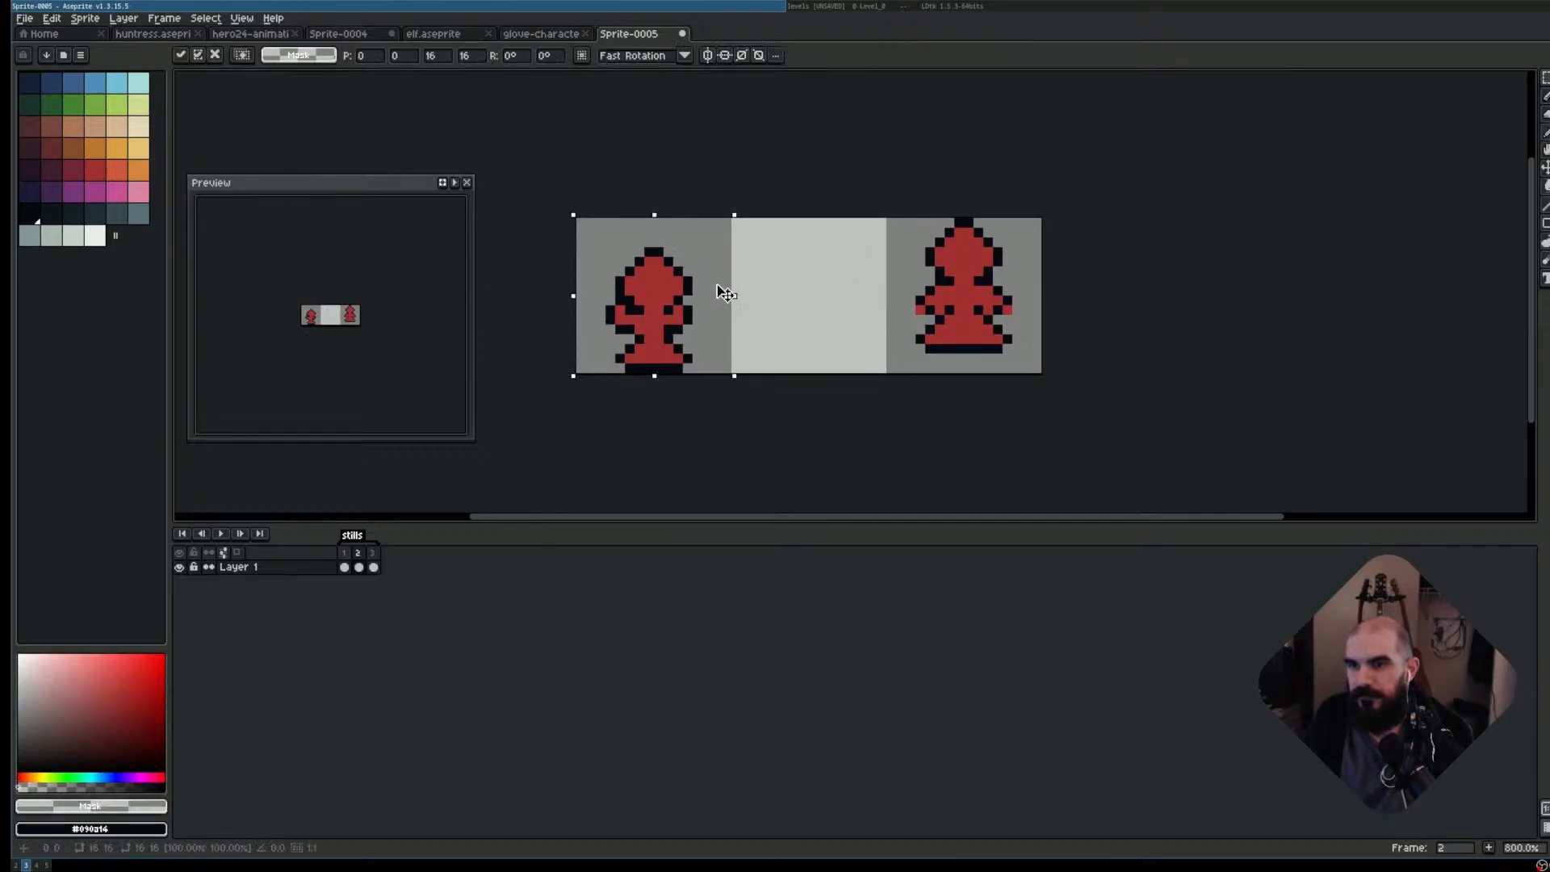
left_click(824, 291)
left_click_drag(842, 292, 936, 308)
key("Delete")
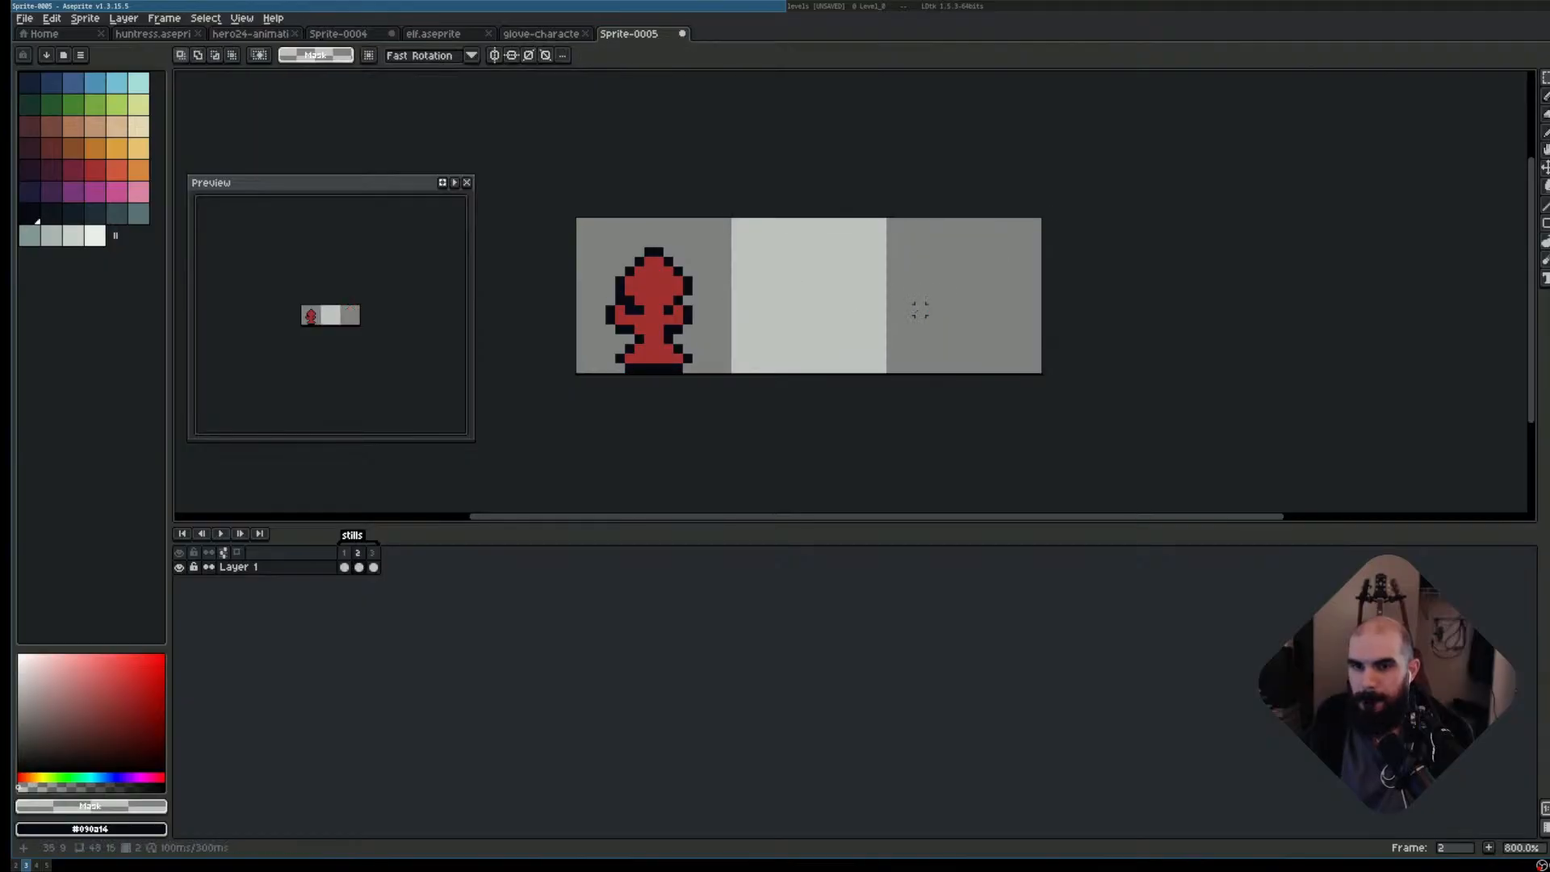
- In frame 3, delete the first two poses and move the third pose into the first 16 × 16 px cell
key("Right")
left_click_drag(832, 232, 580, 262)
left_click_drag(887, 215, 572, 374)
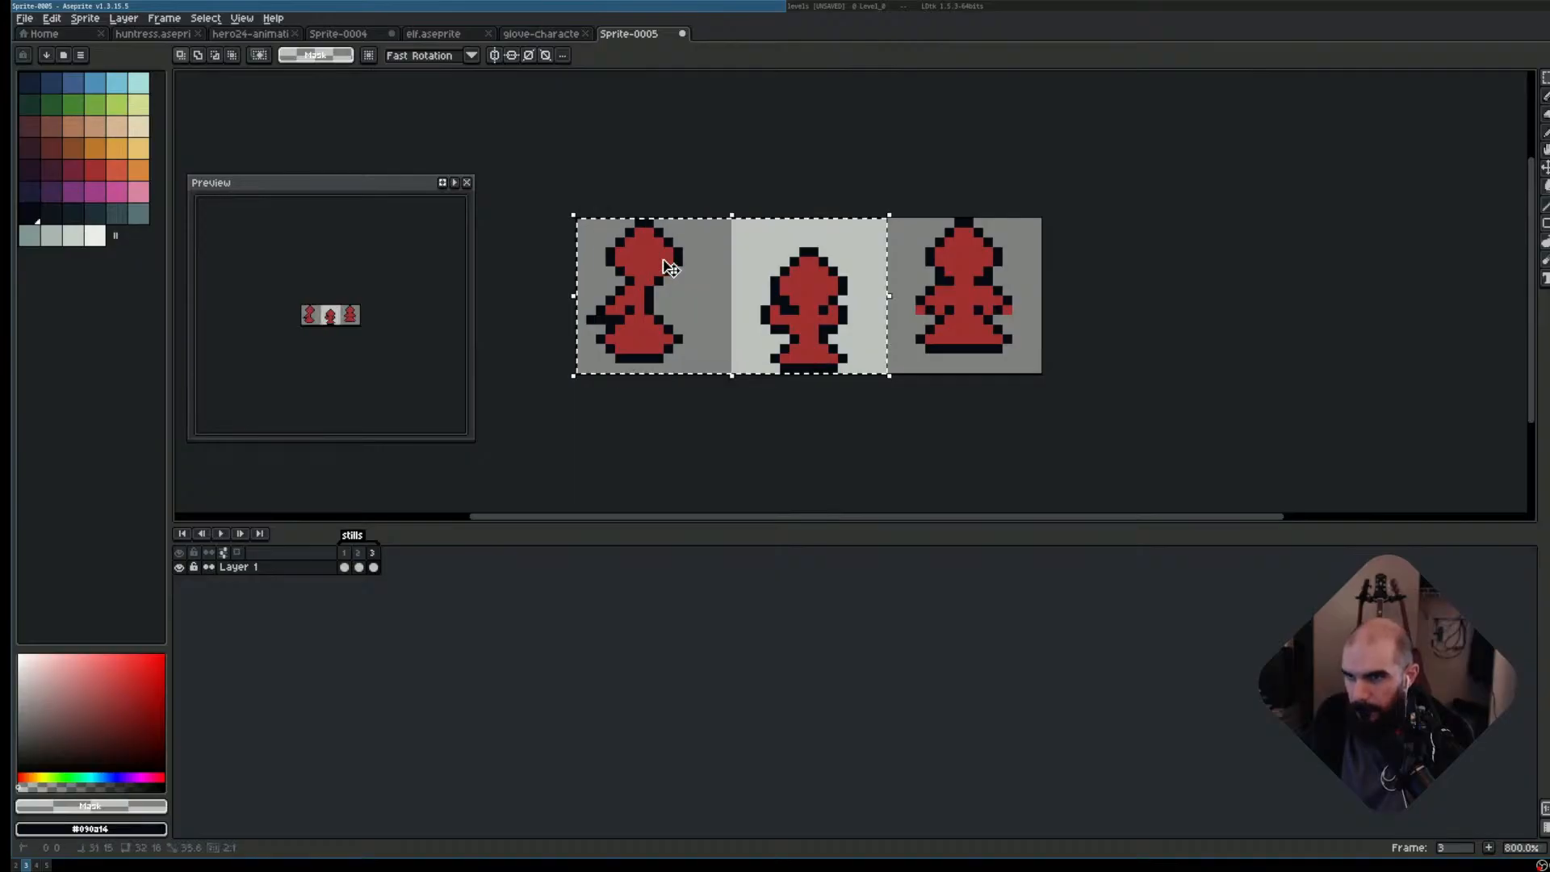
key("Delete")
left_click_drag(995, 250, 893, 368)
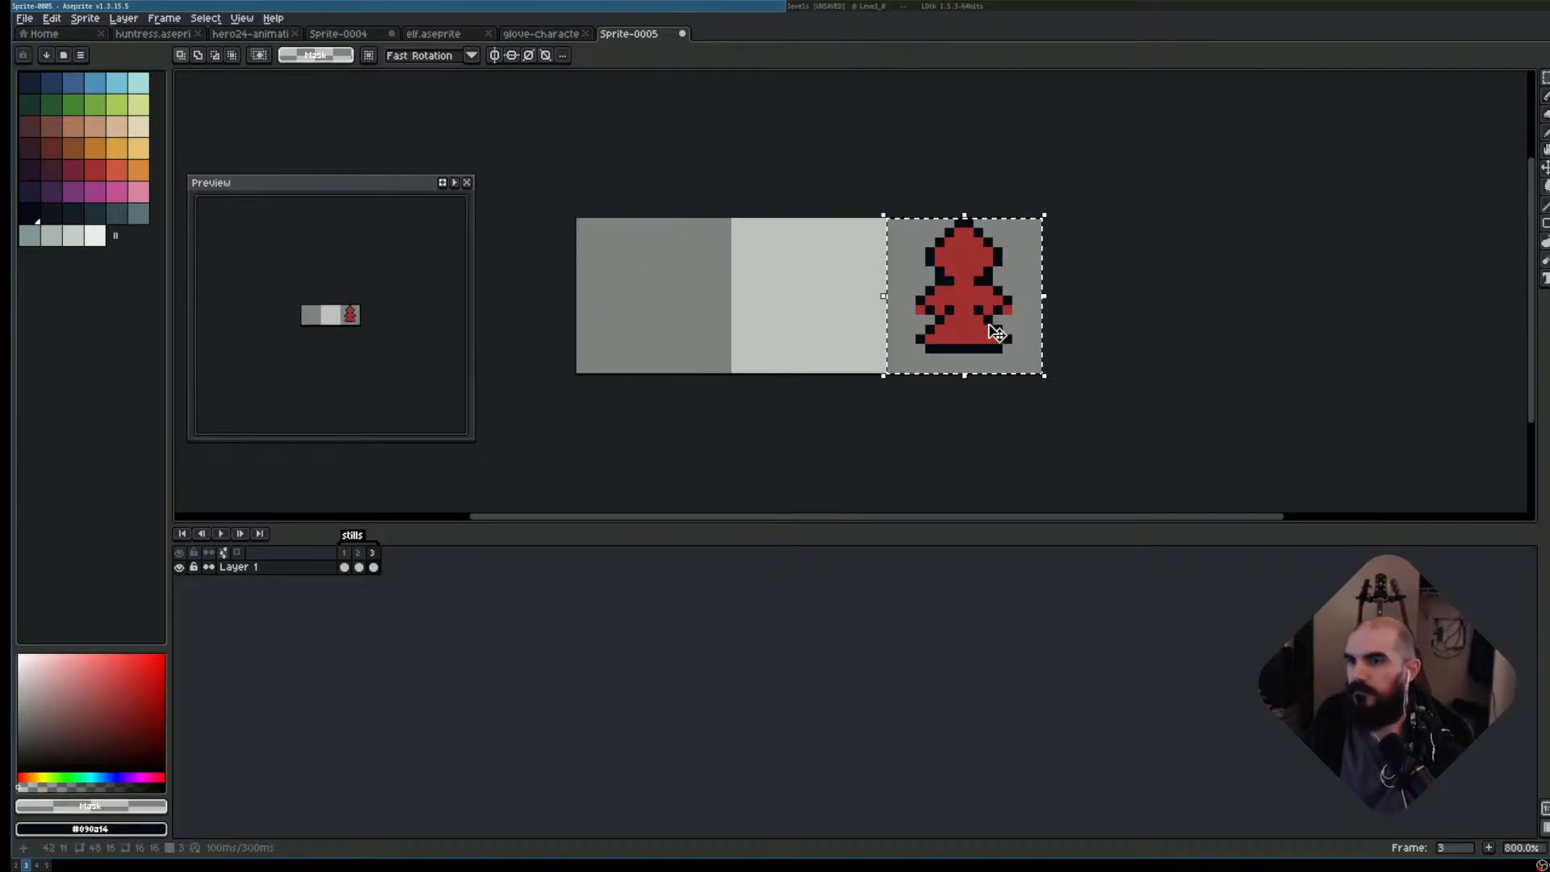
left_click_drag(988, 343, 678, 343)
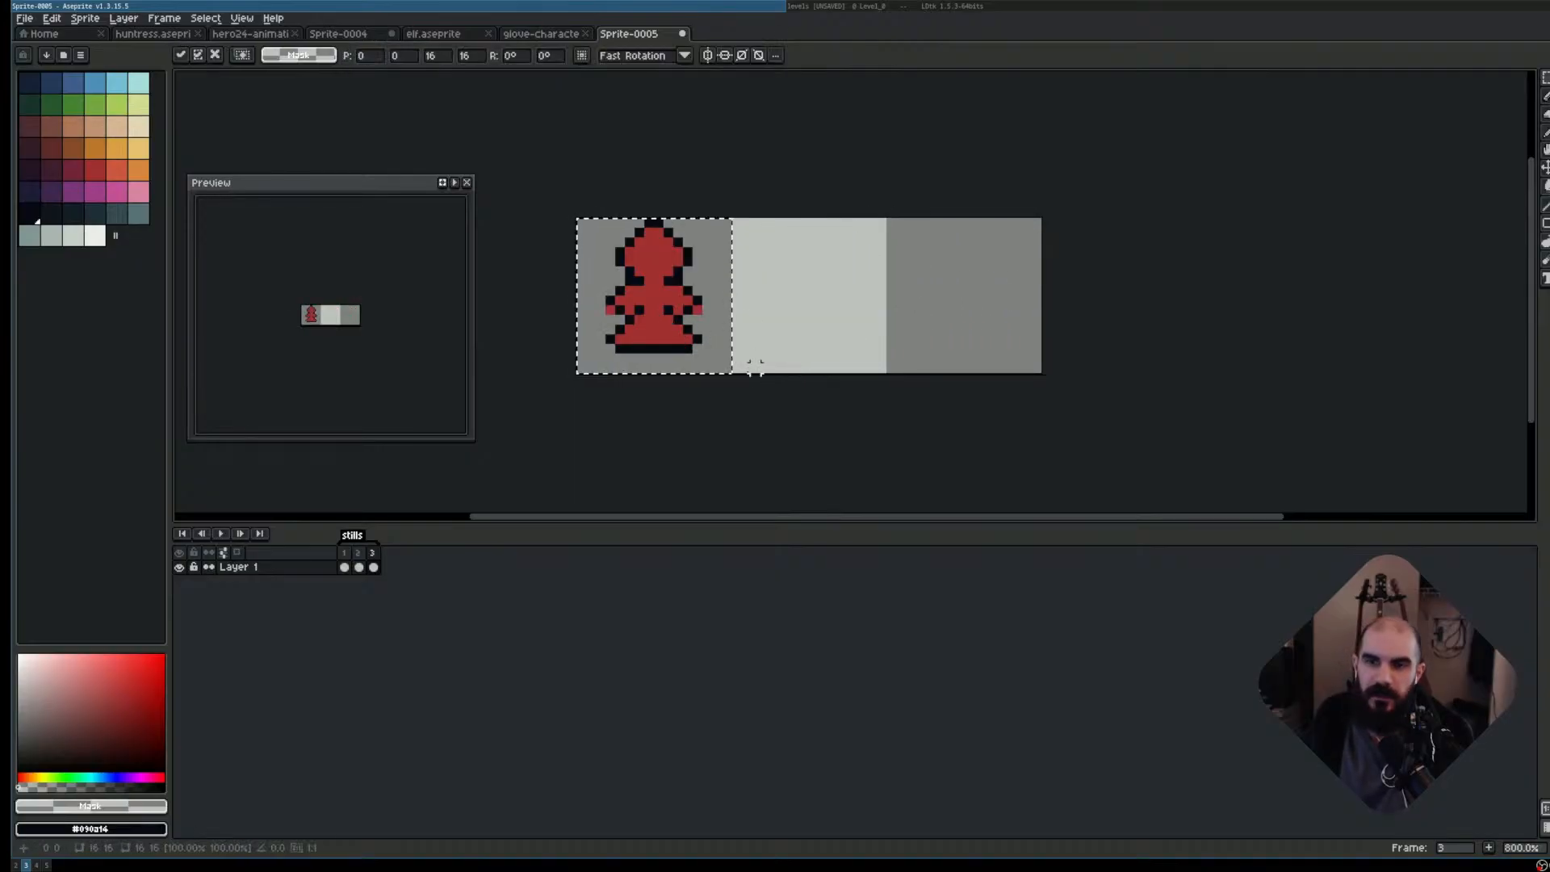
key("ctrl+d")
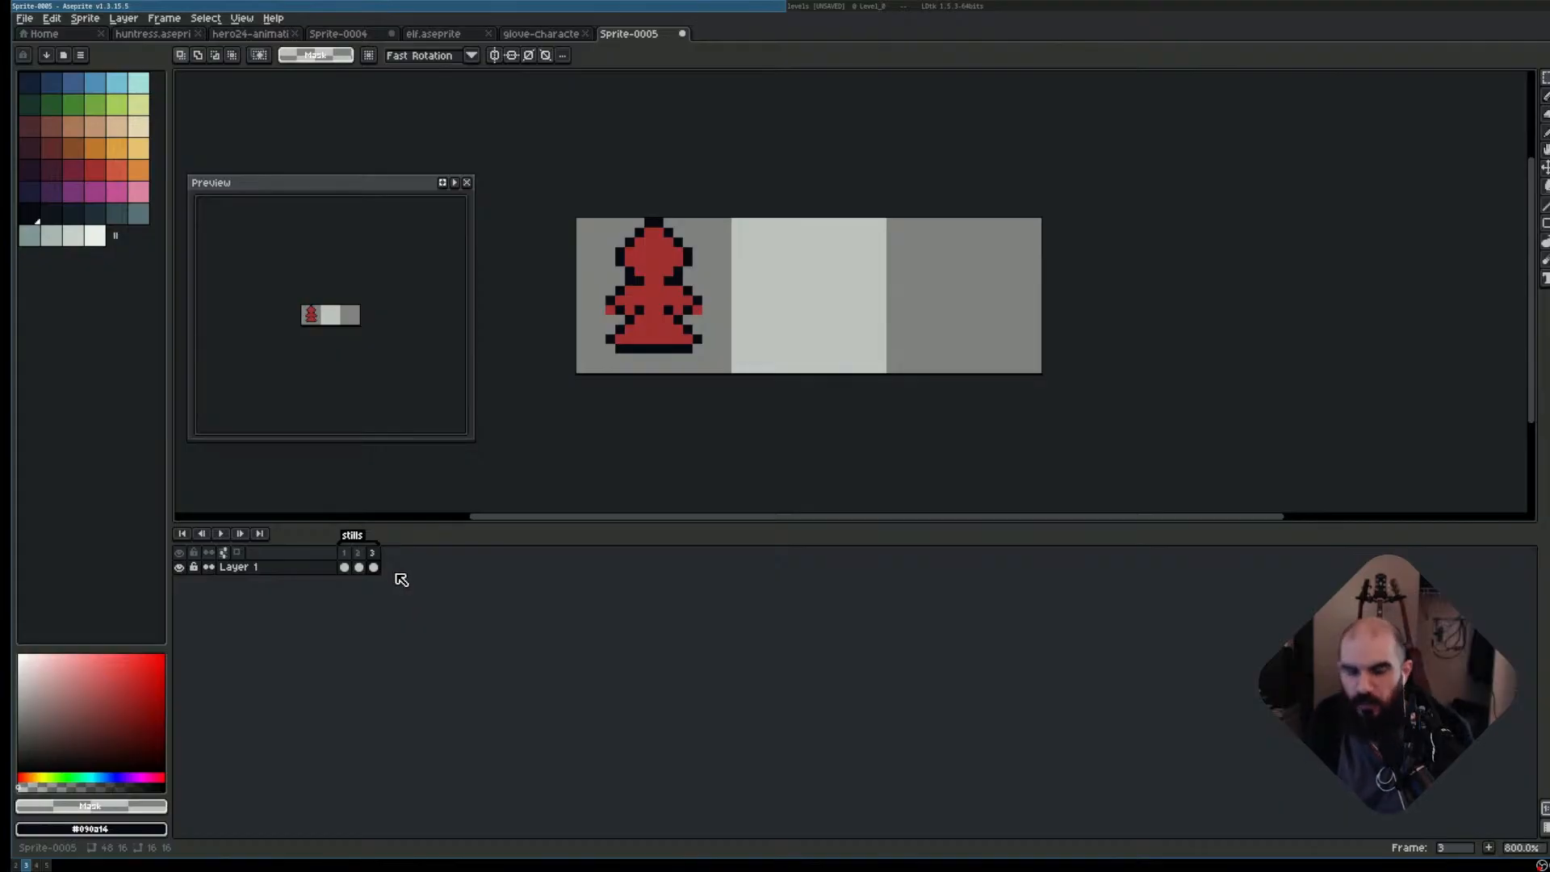
- Play through the three stills frames to check the alignment of the wizard poses
key("Return")
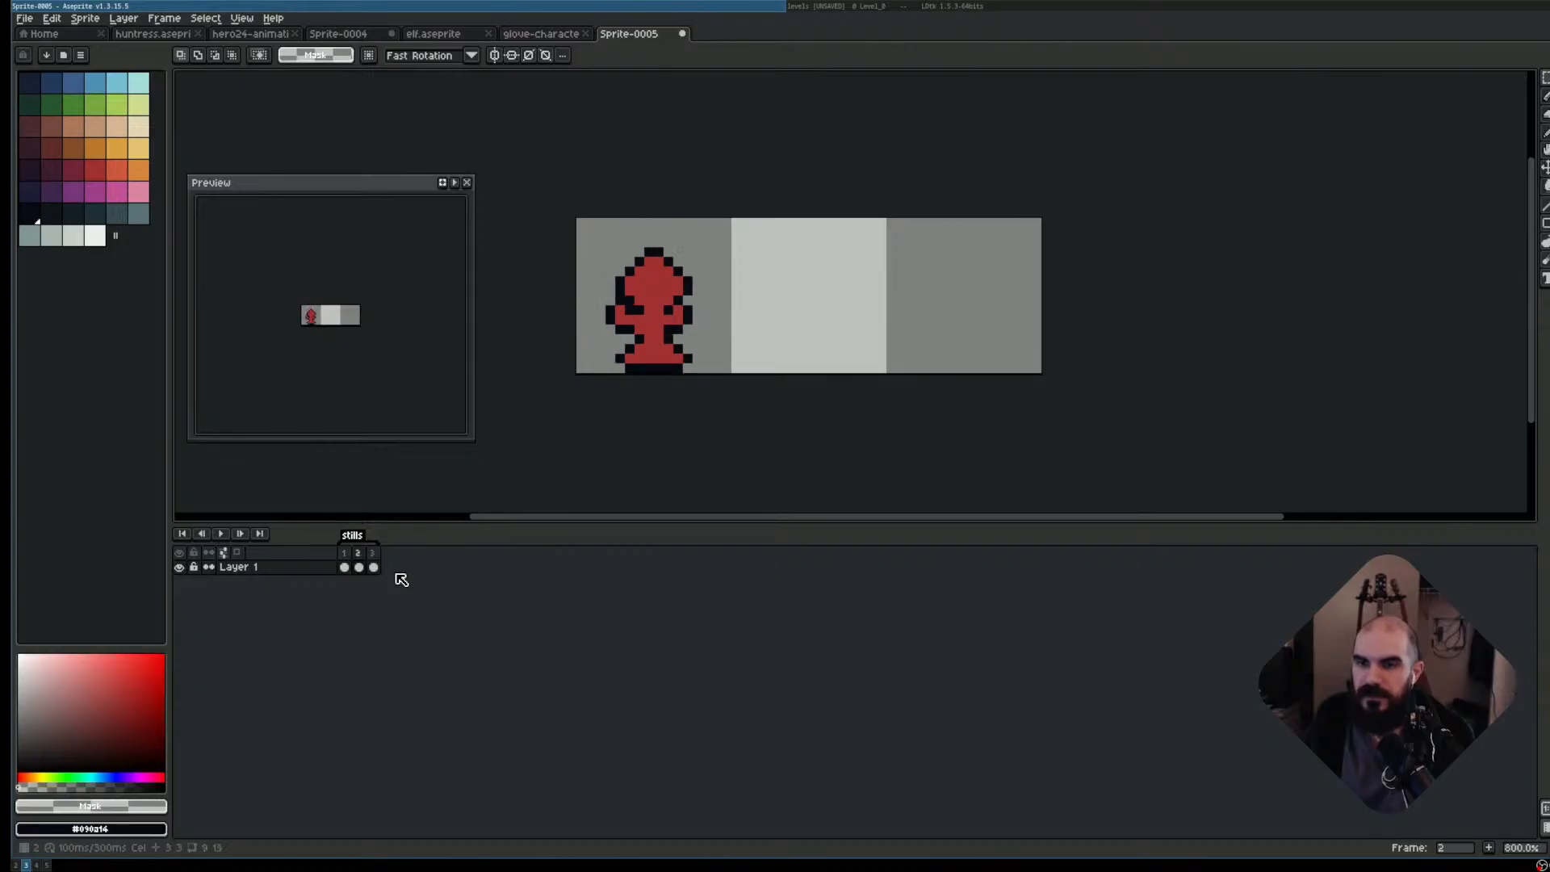
key("Return")
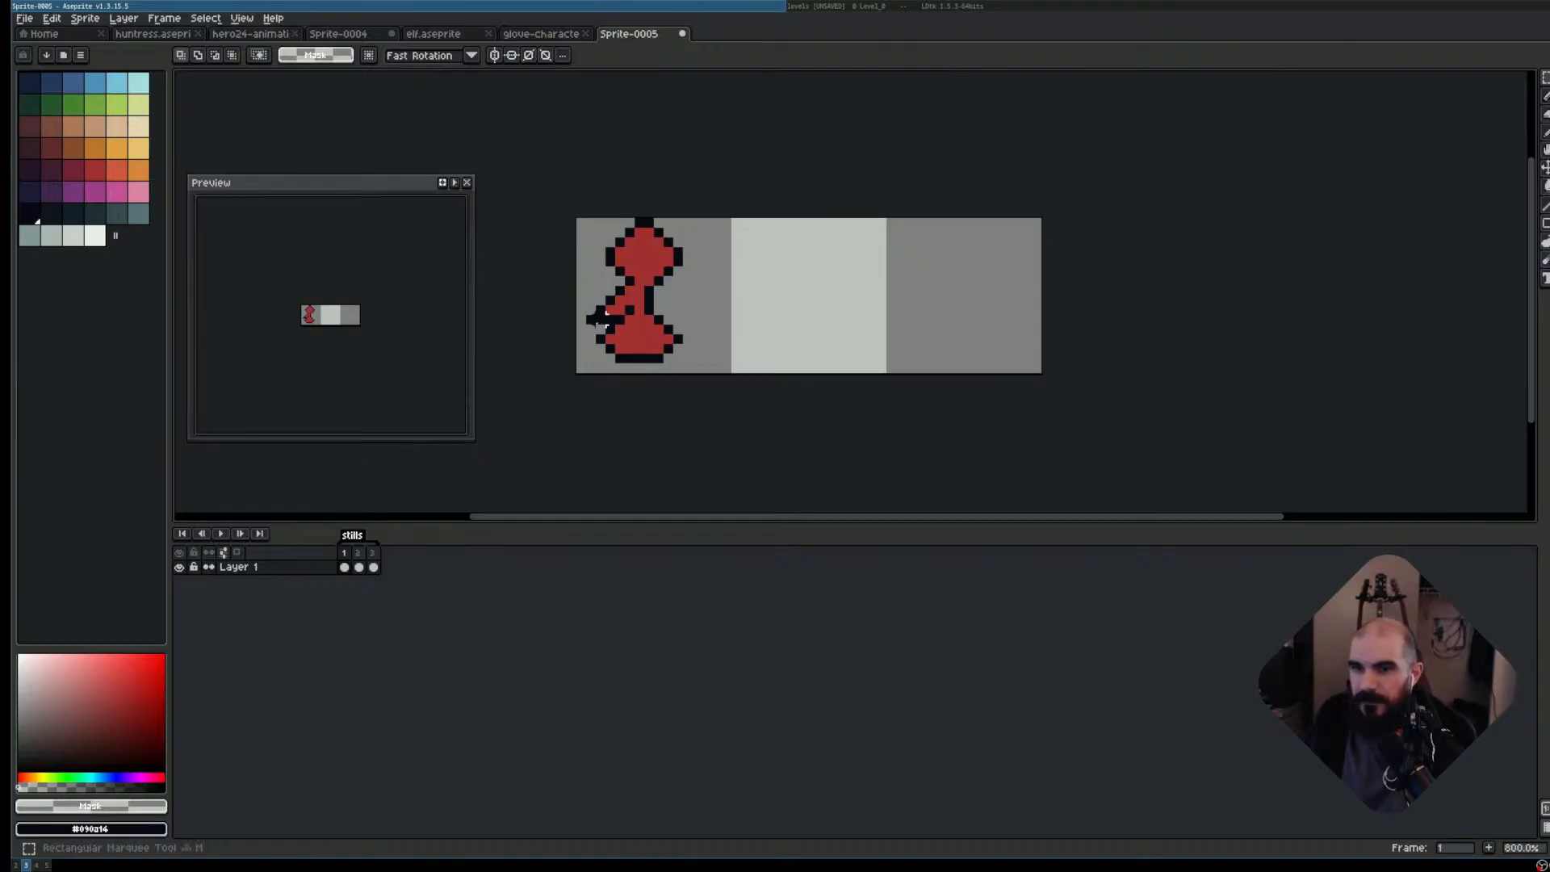
left_click_drag(606, 316, 708, 369)
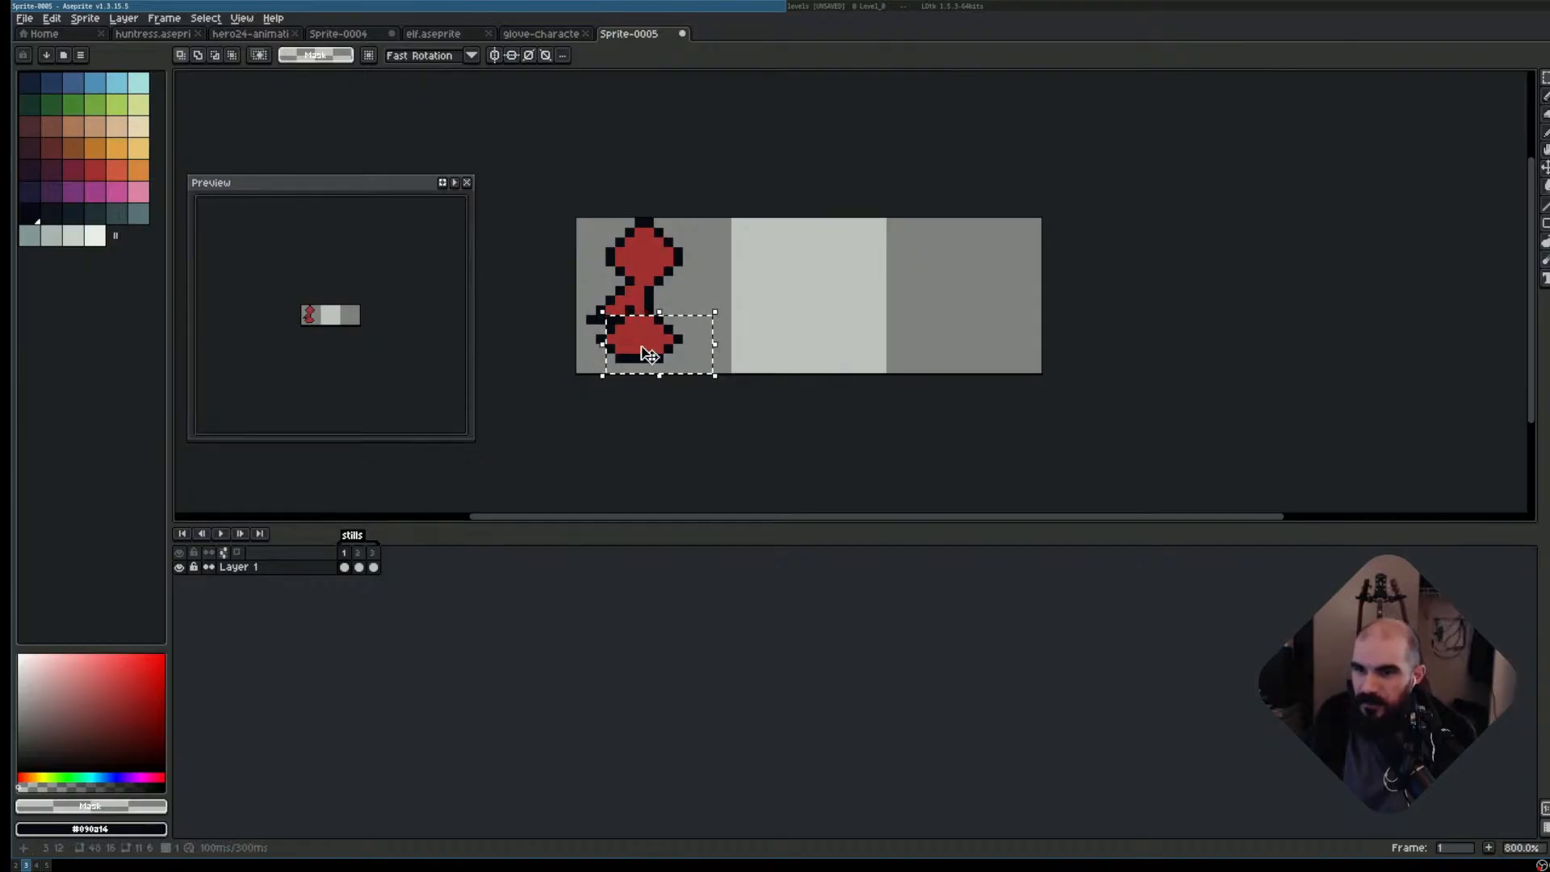
left_click(840, 330)
- Crop the canvas to 16 px wide, keeping the first cell that holds the wizard poses
key("ctrl+alt+c")
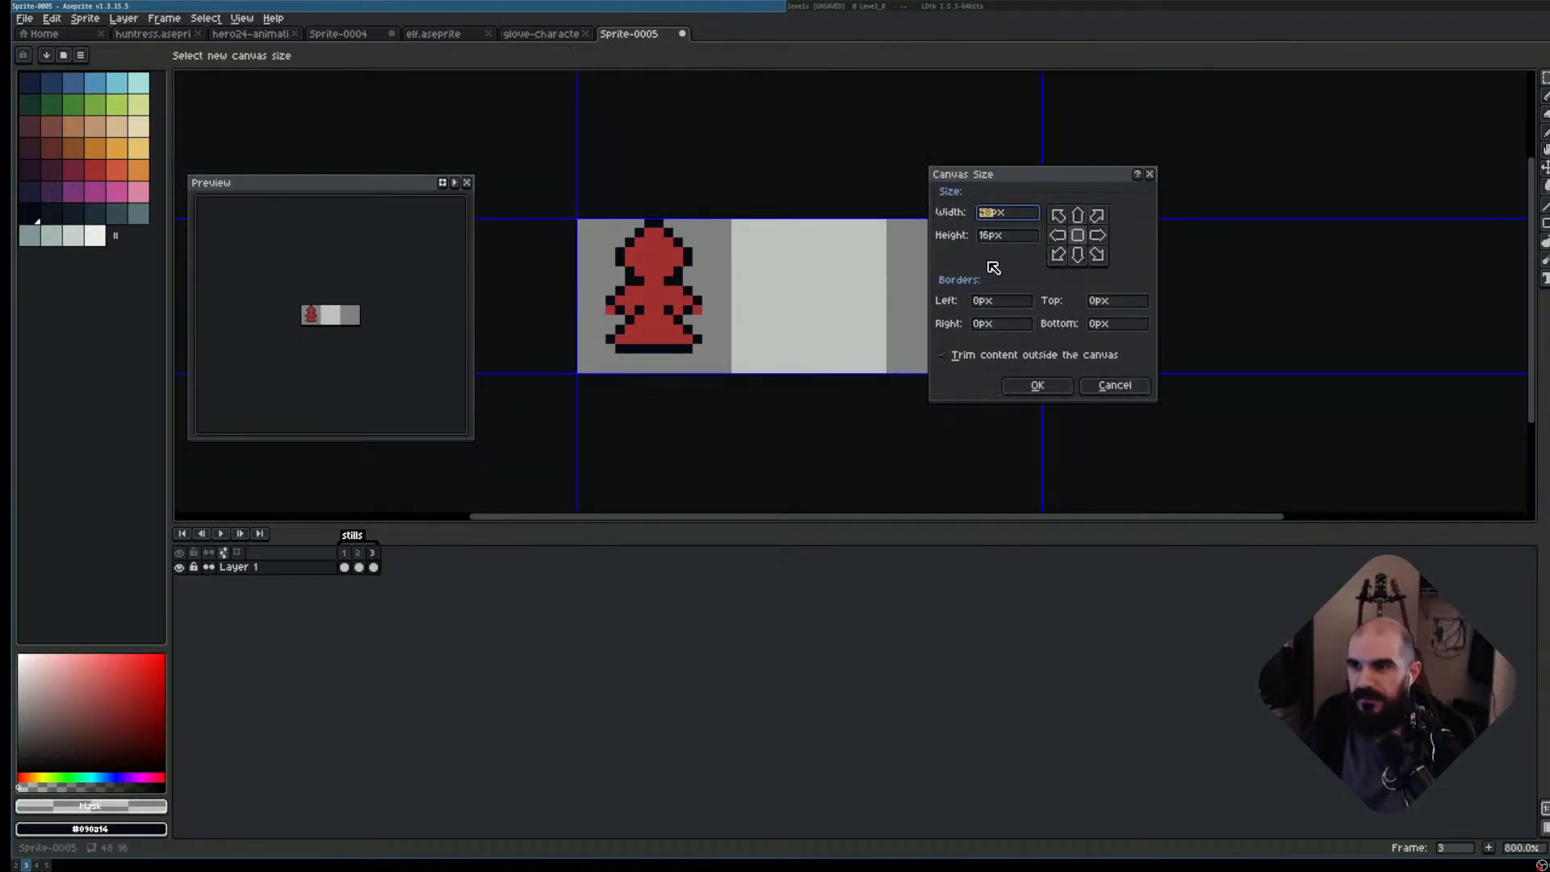
type("16")
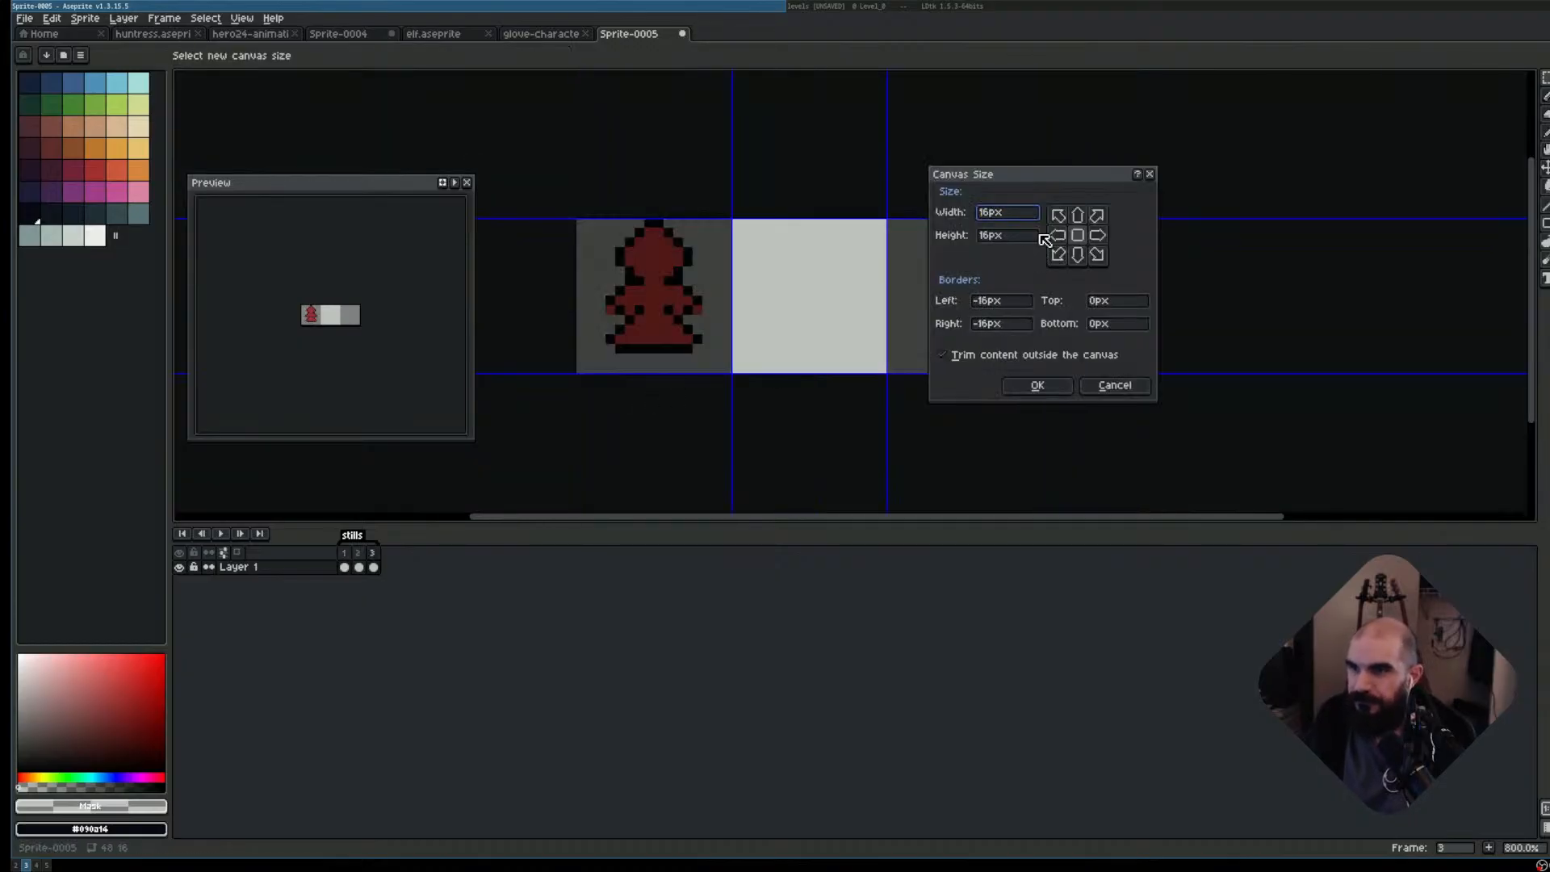
left_click(1058, 235)
left_click(1038, 385)
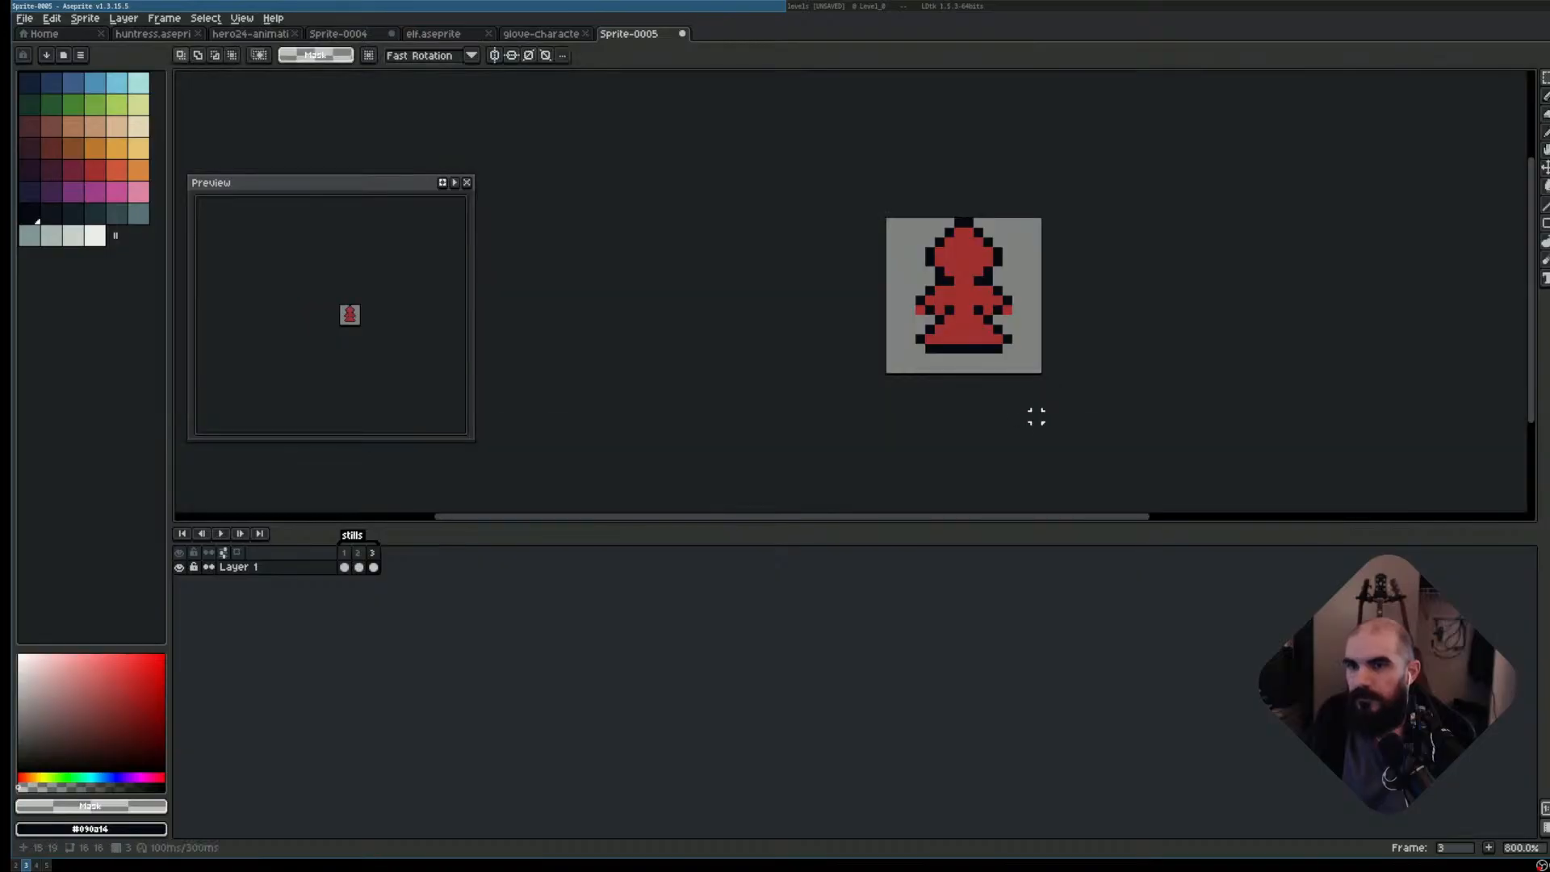
- Save the sprite as wiz in the assets/src/characters folder
key("ctrl+s")
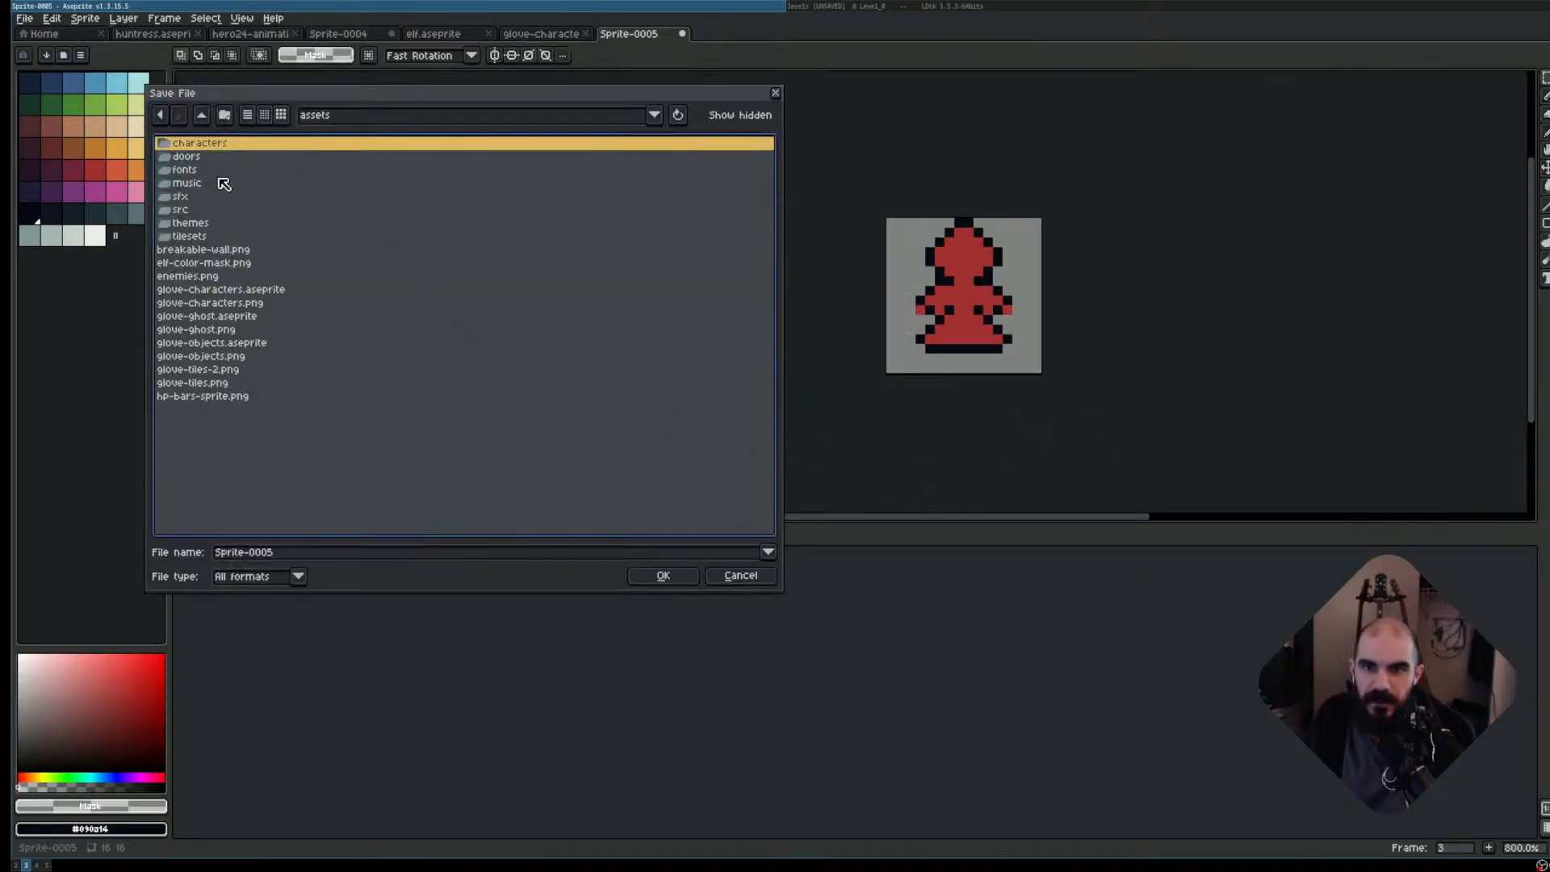
double_click(211, 208)
double_click(263, 147)
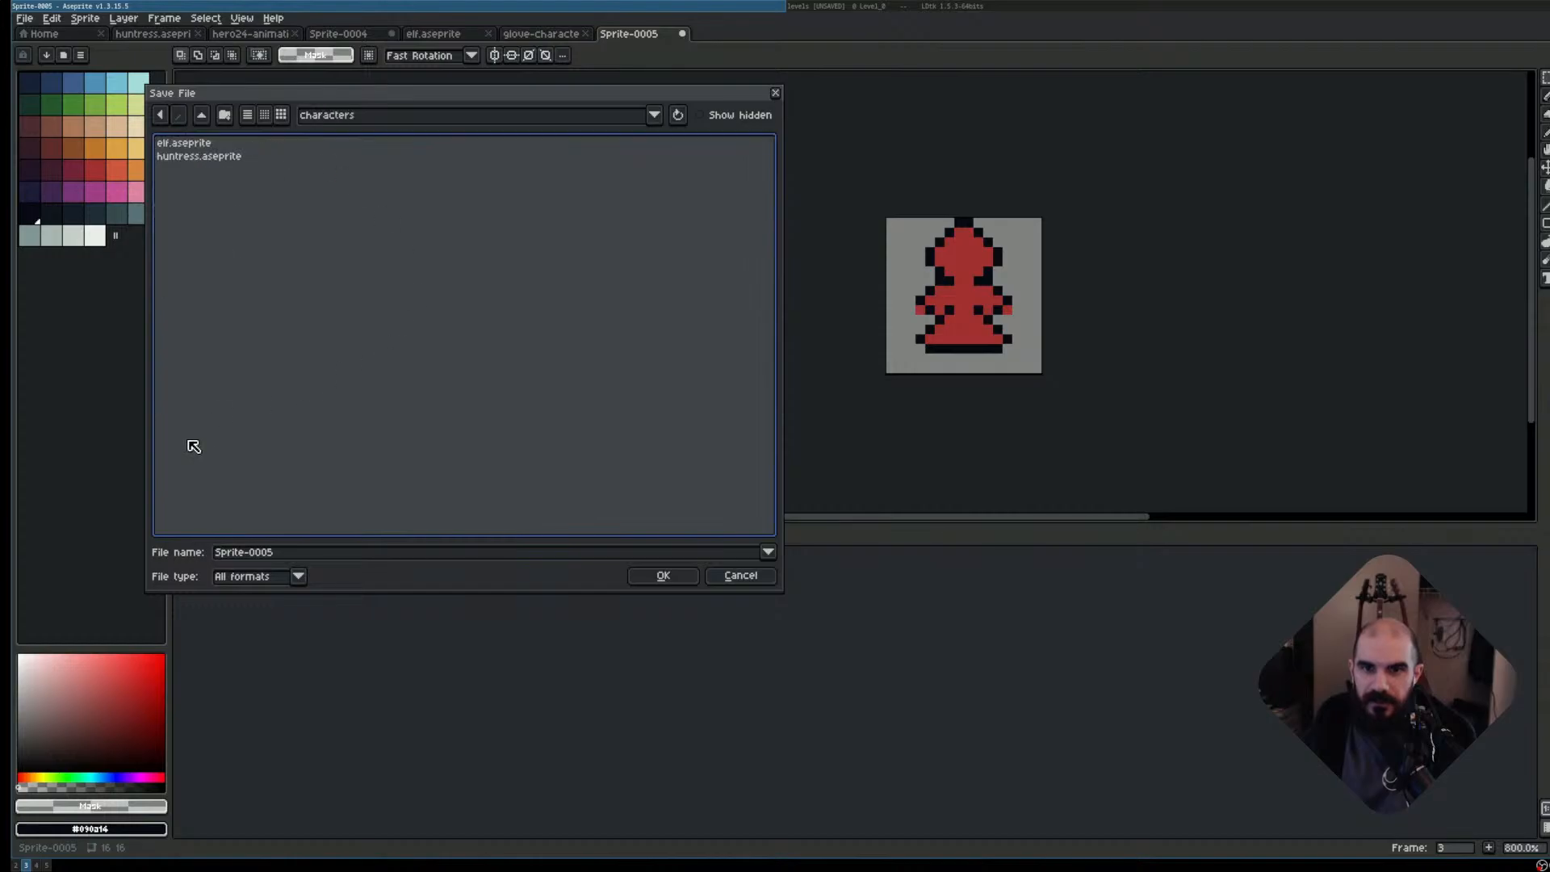
left_click(320, 554)
left_click_drag(320, 556, 171, 556)
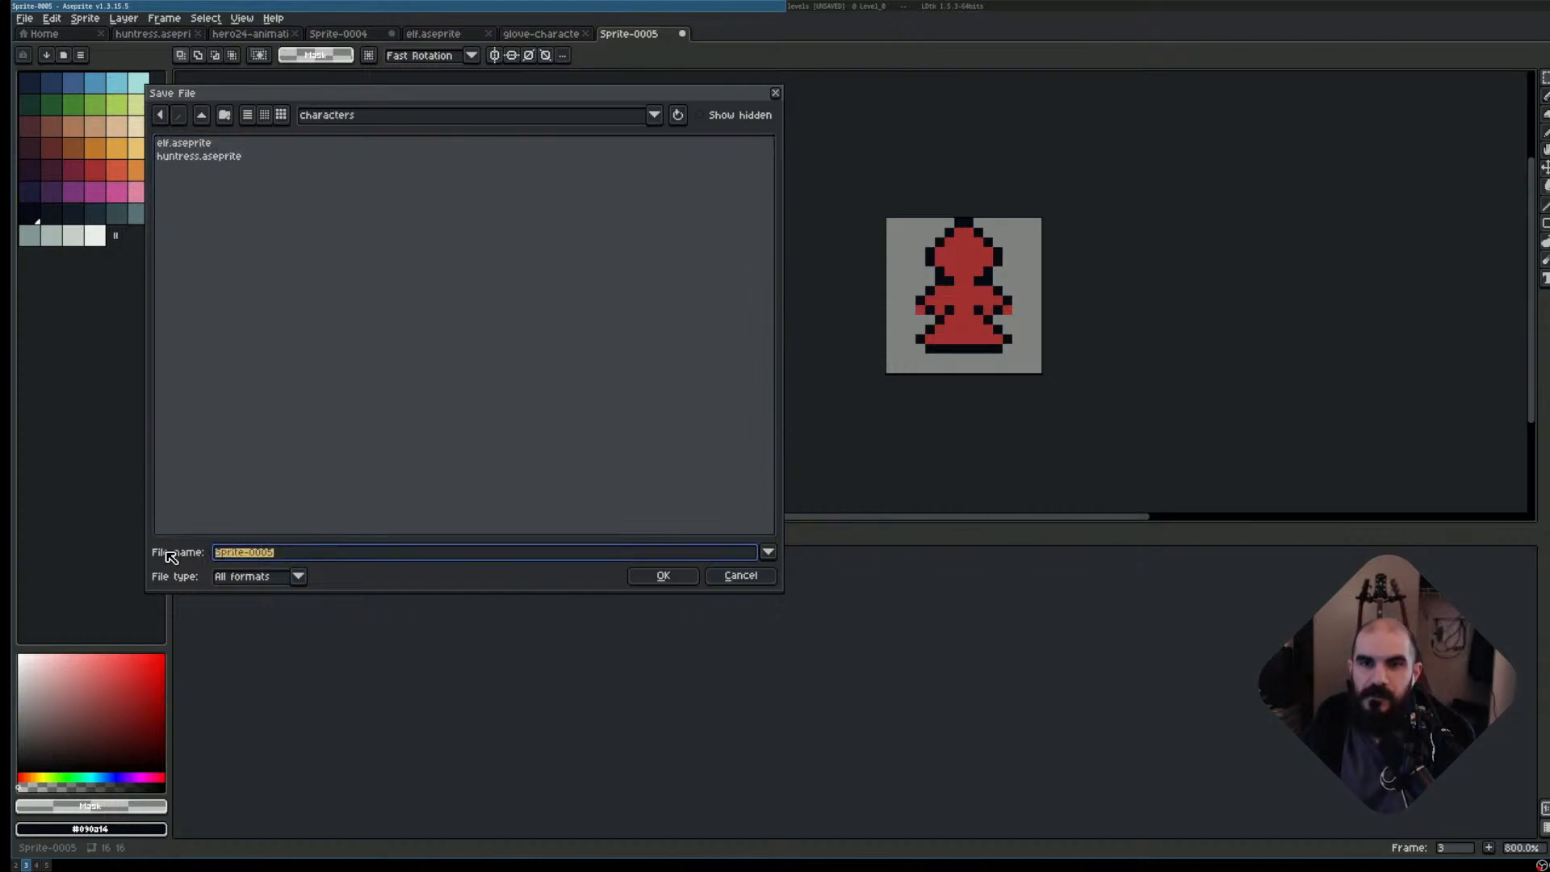
type("wiz")
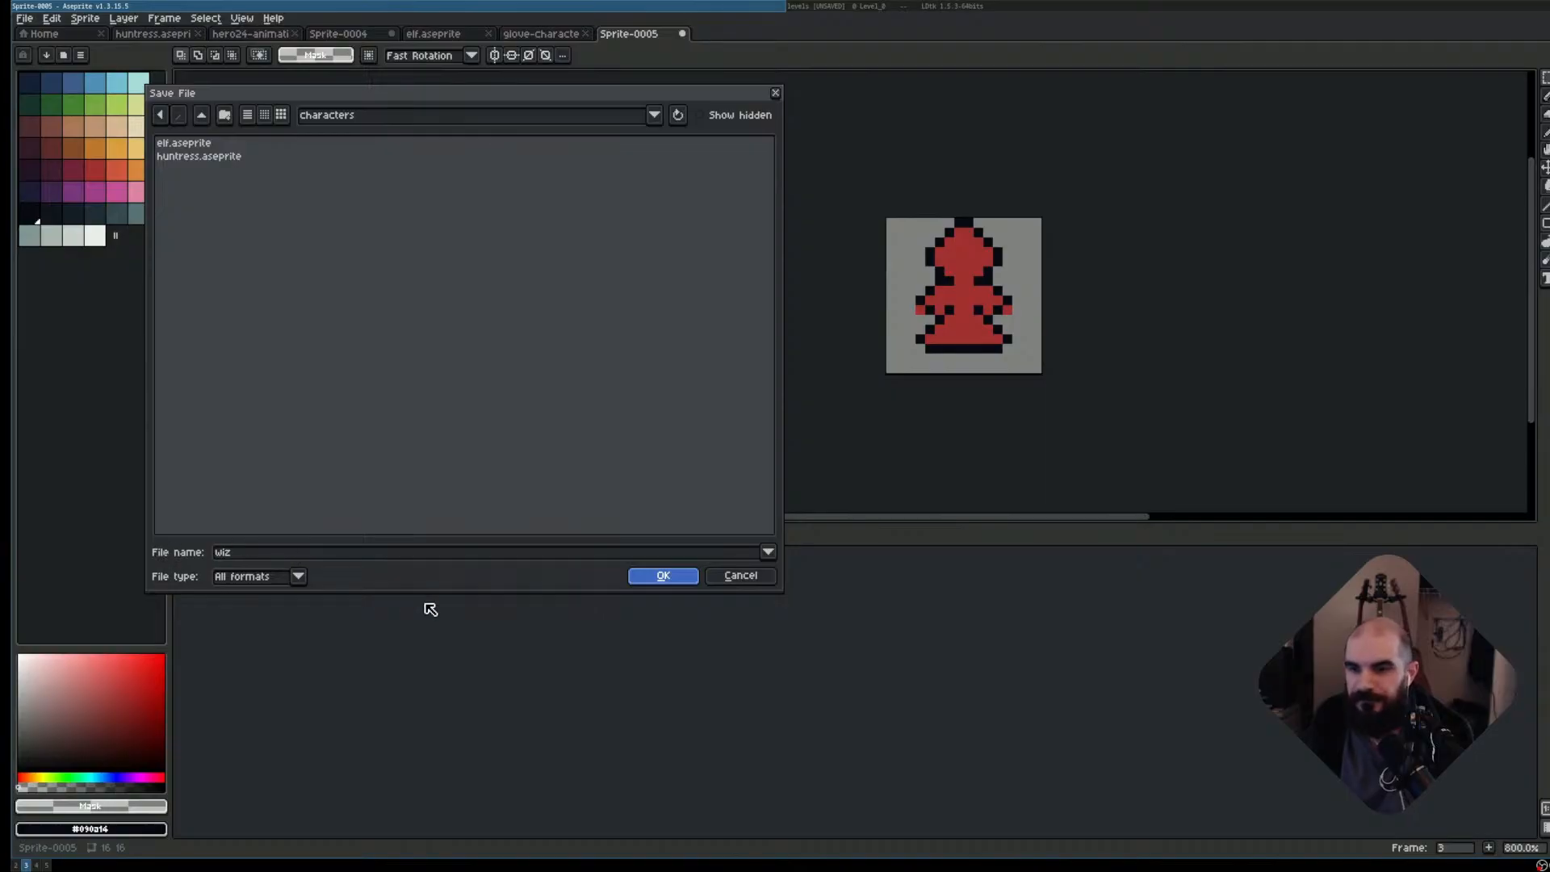
left_click(655, 576)
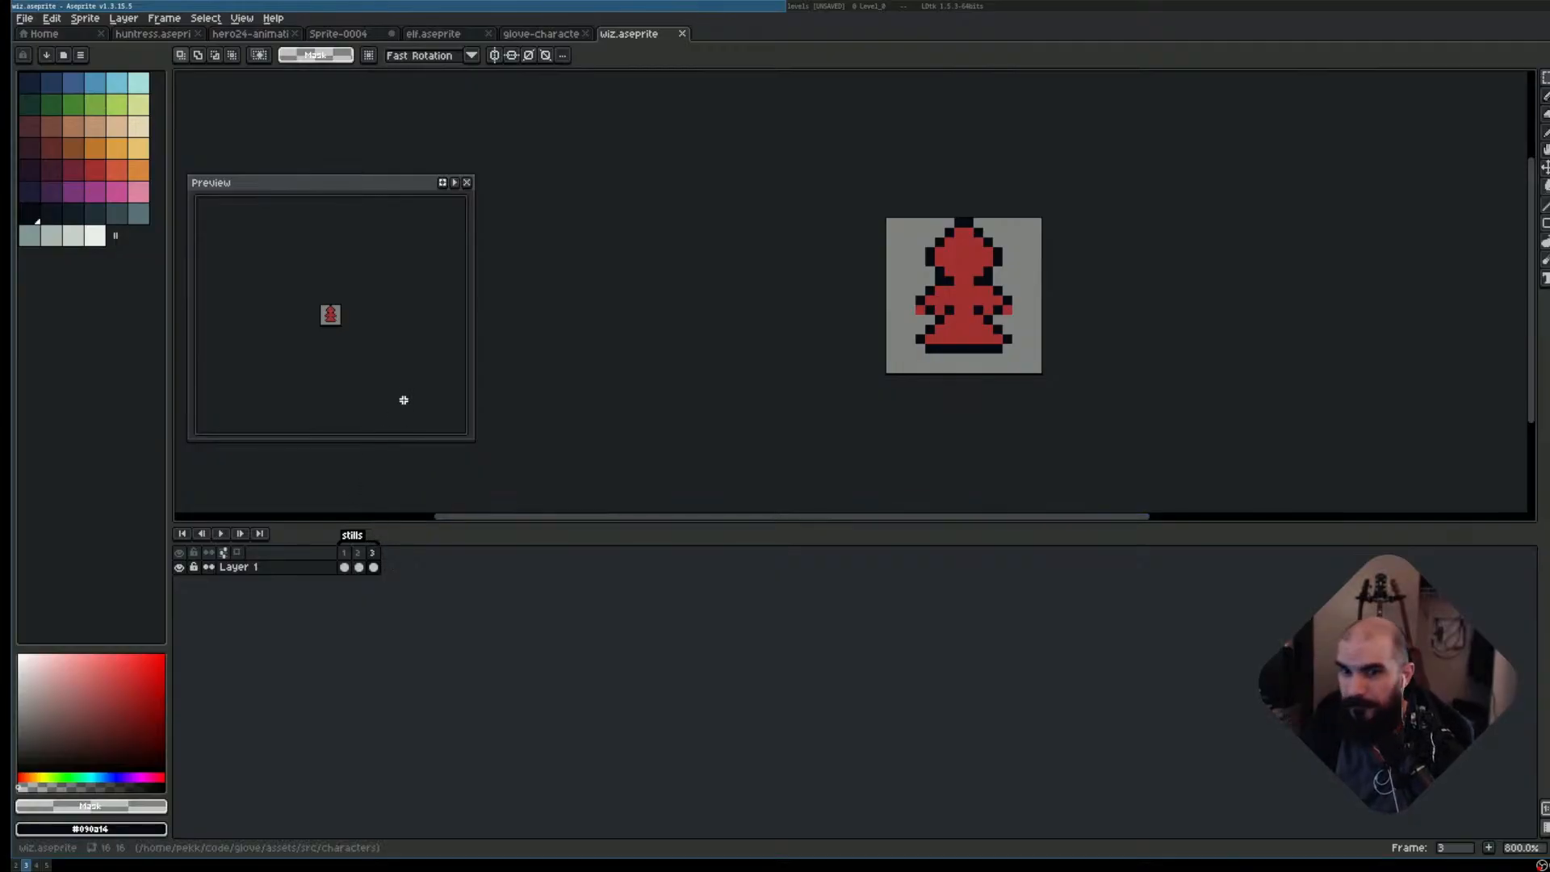
- Enlarge the wizard preview, then check the character sheet and the animation tag layout of elf.aseprite
scroll(412, 383, "up", 1)
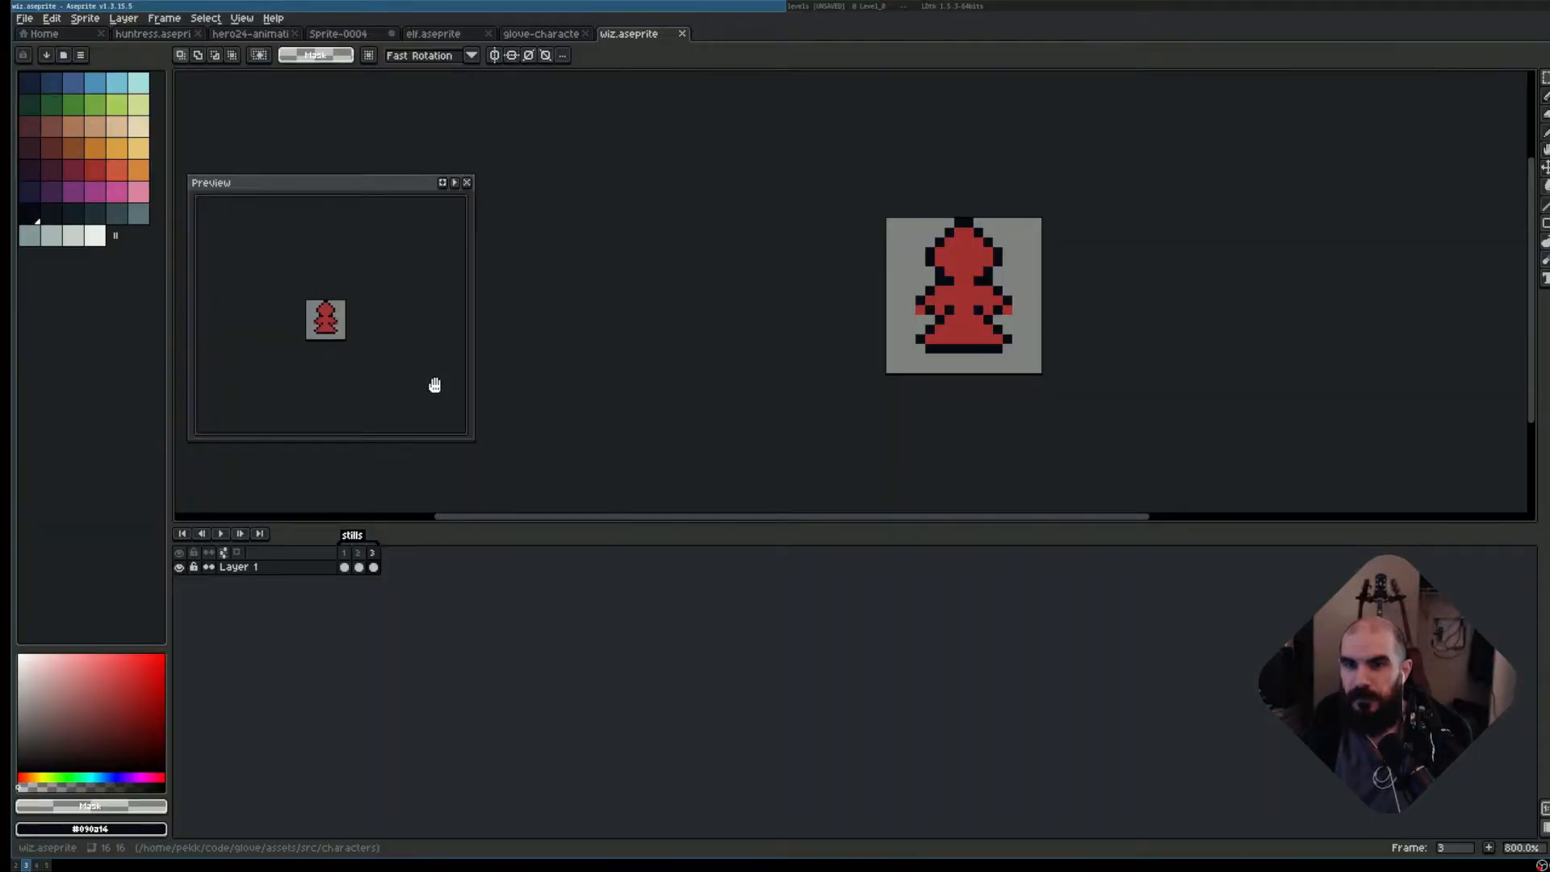
scroll(429, 380, "up", 1)
scroll(436, 378, "down", 1)
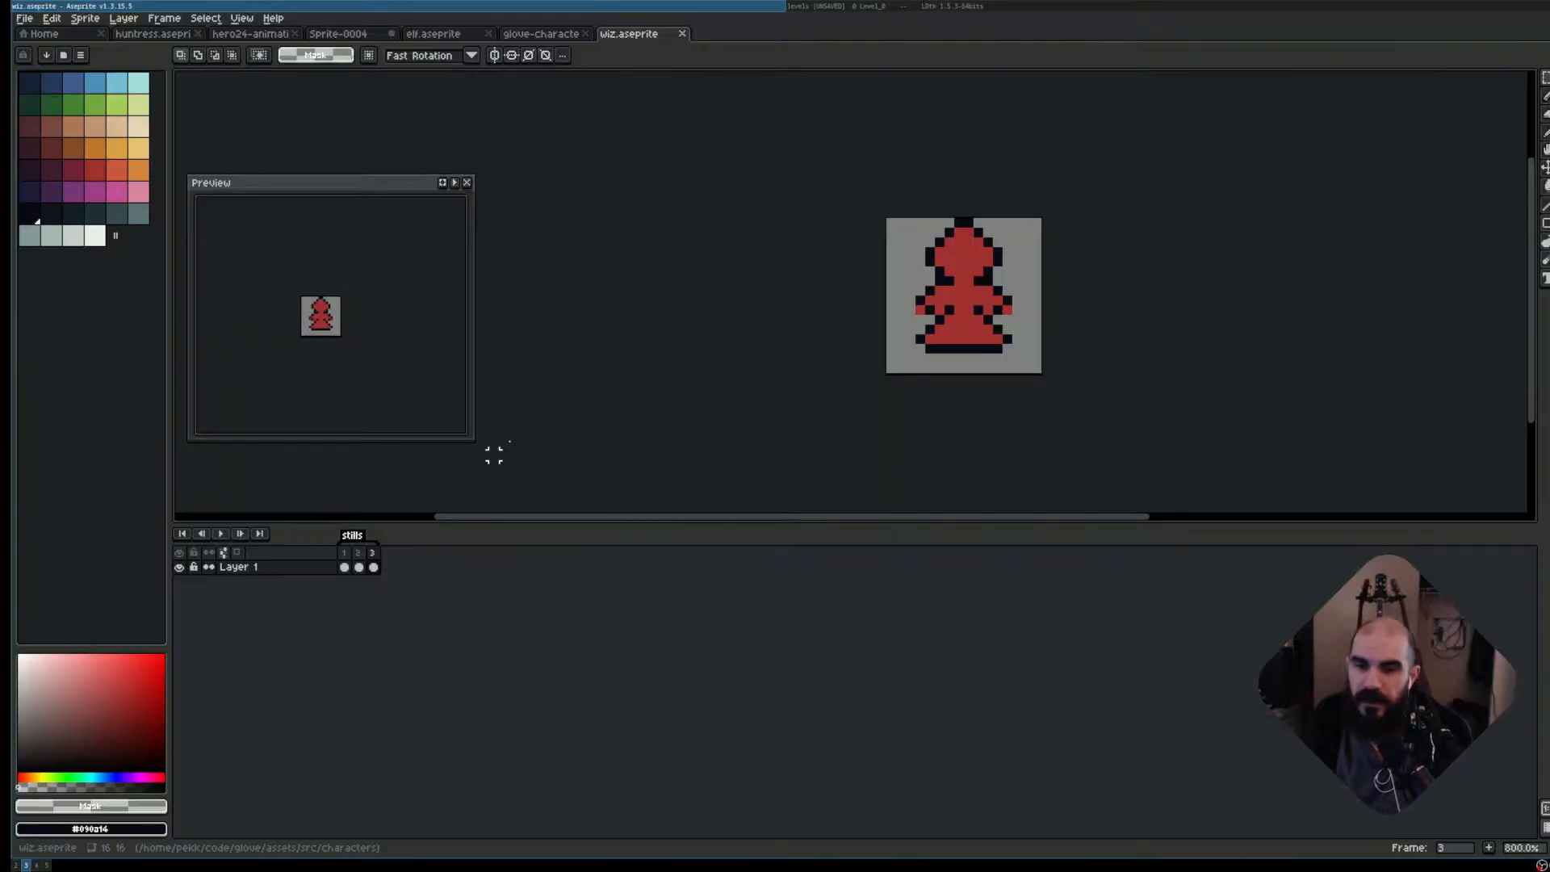
left_click(549, 34)
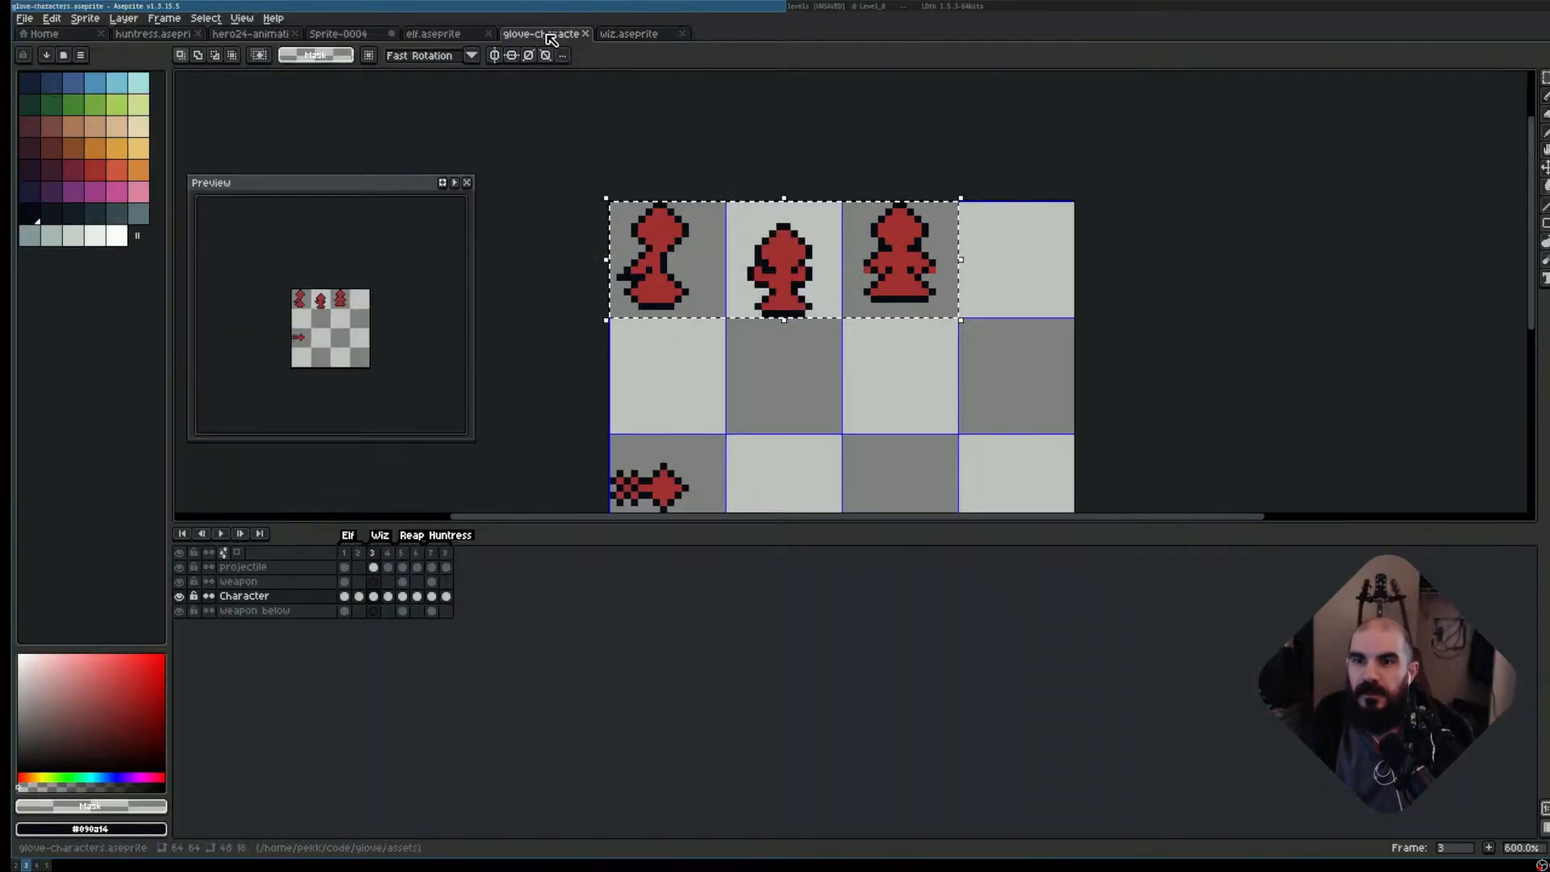
left_click(444, 33)
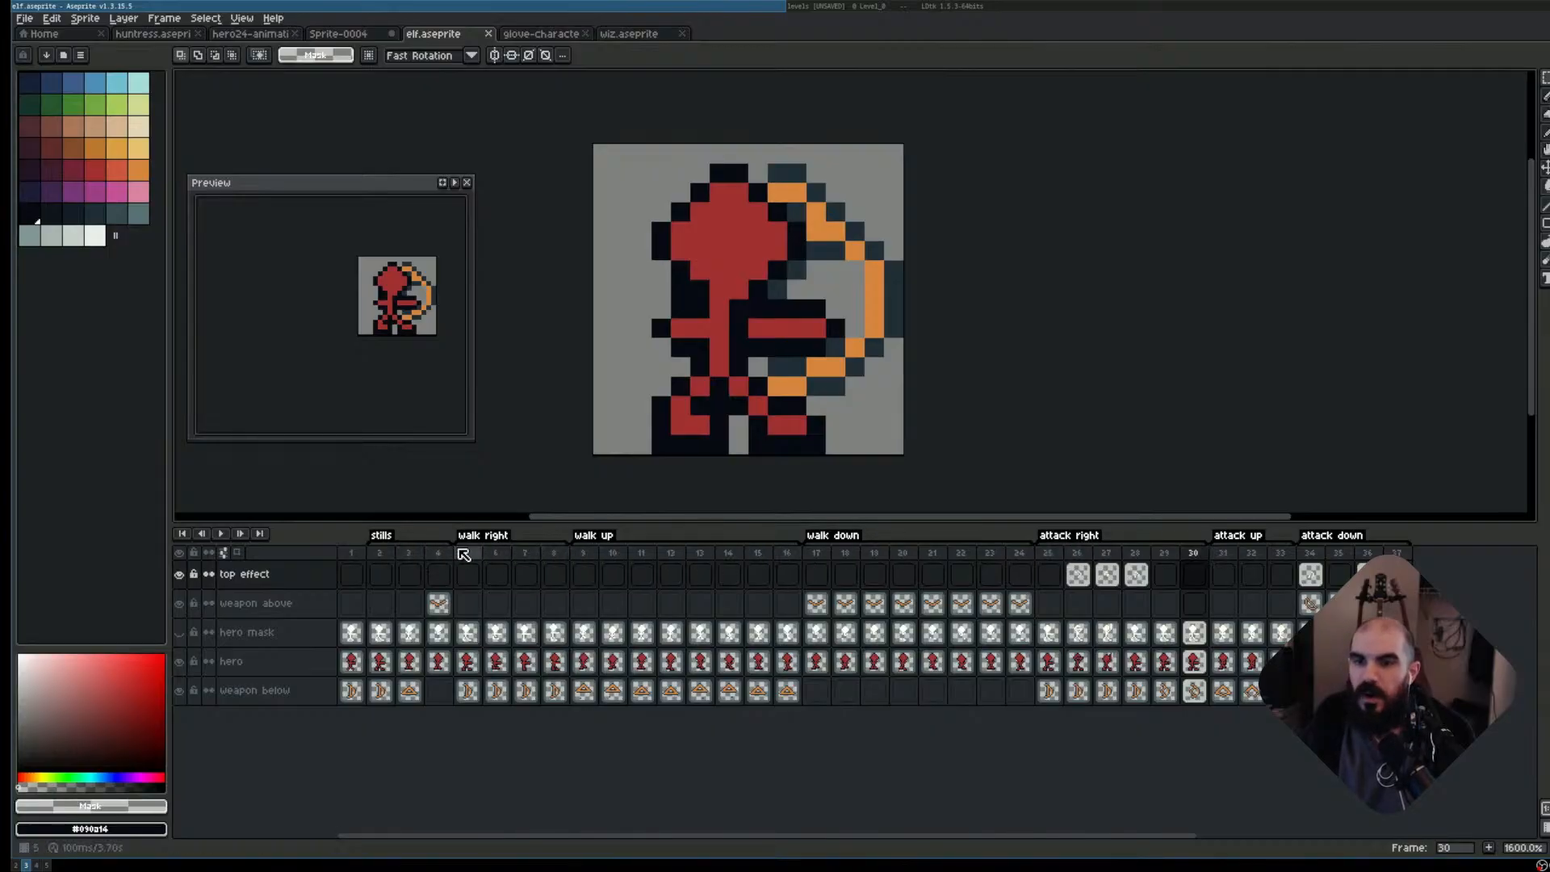
- In wiz.aseprite, add a copy of frame 1 as frame 4 after the stills and tag it "walk right"
left_click(642, 33)
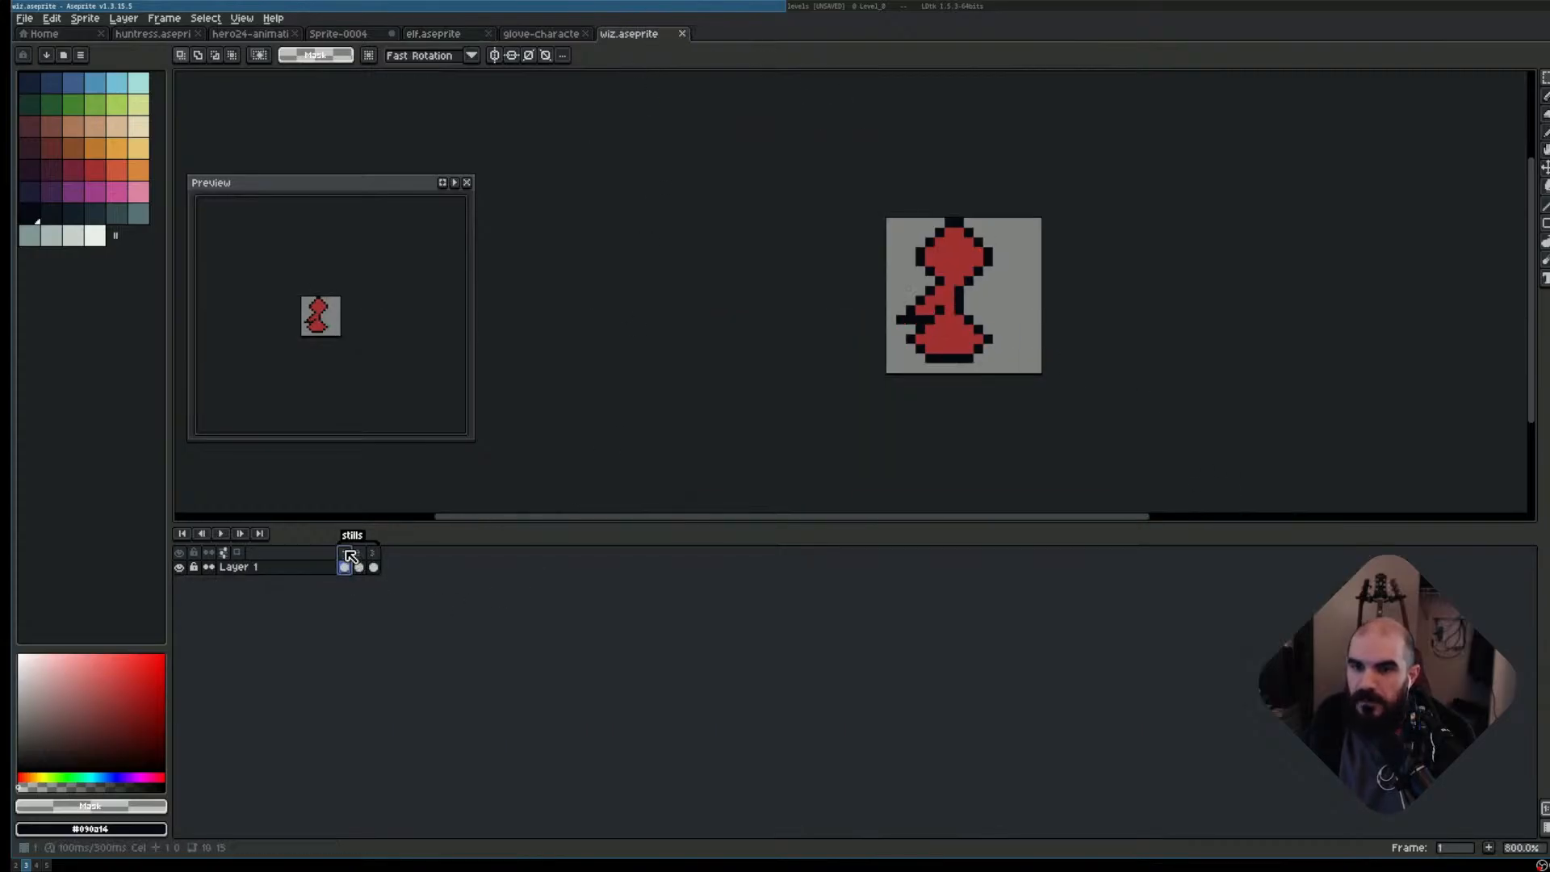
key("alt+n")
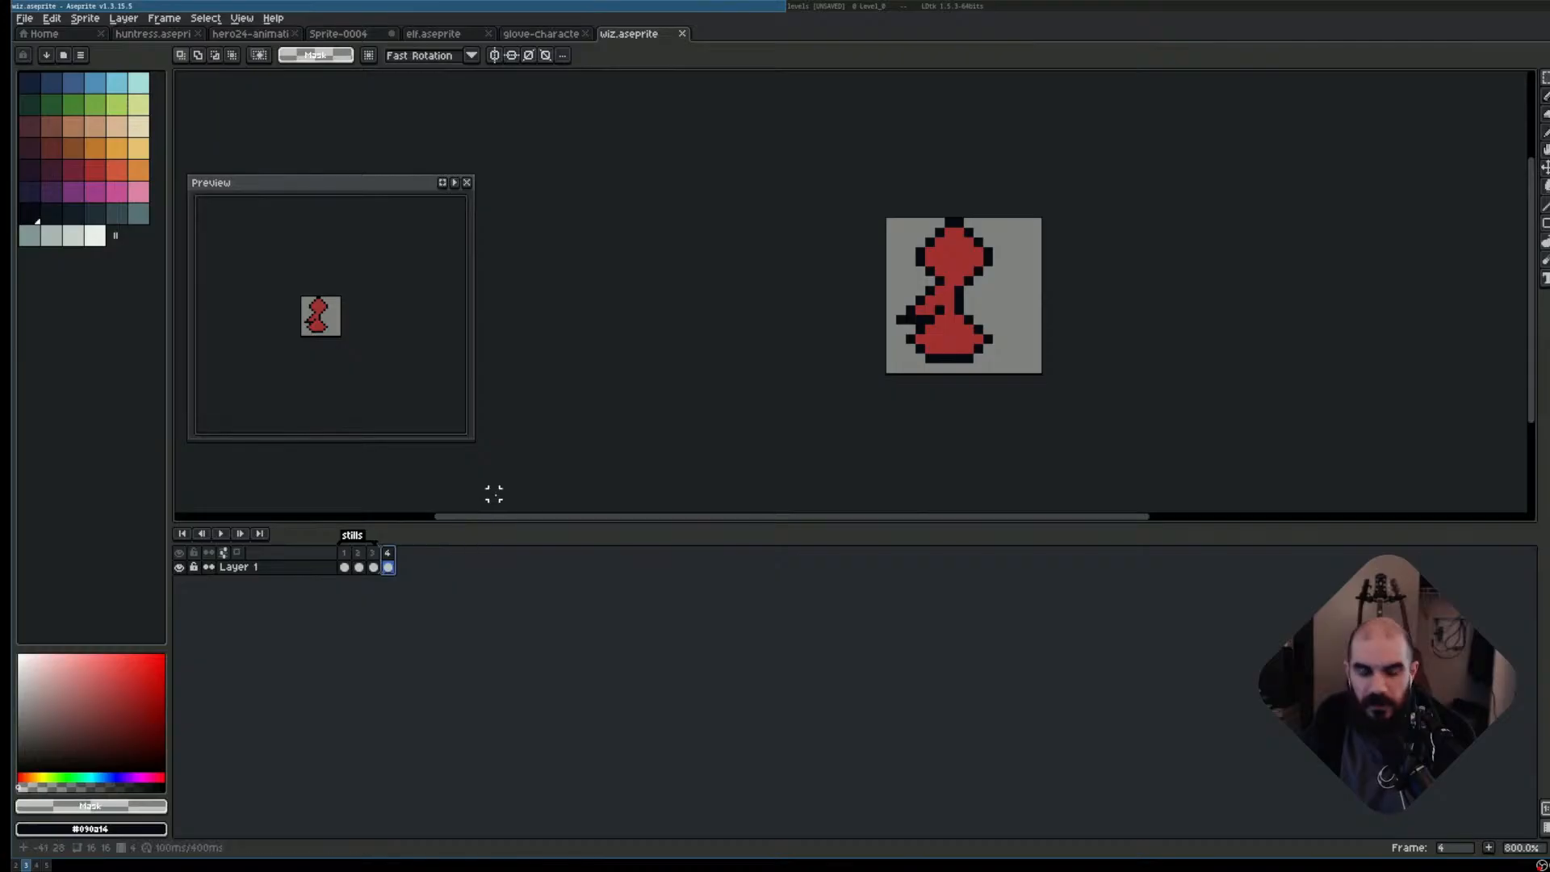
key("alt+t")
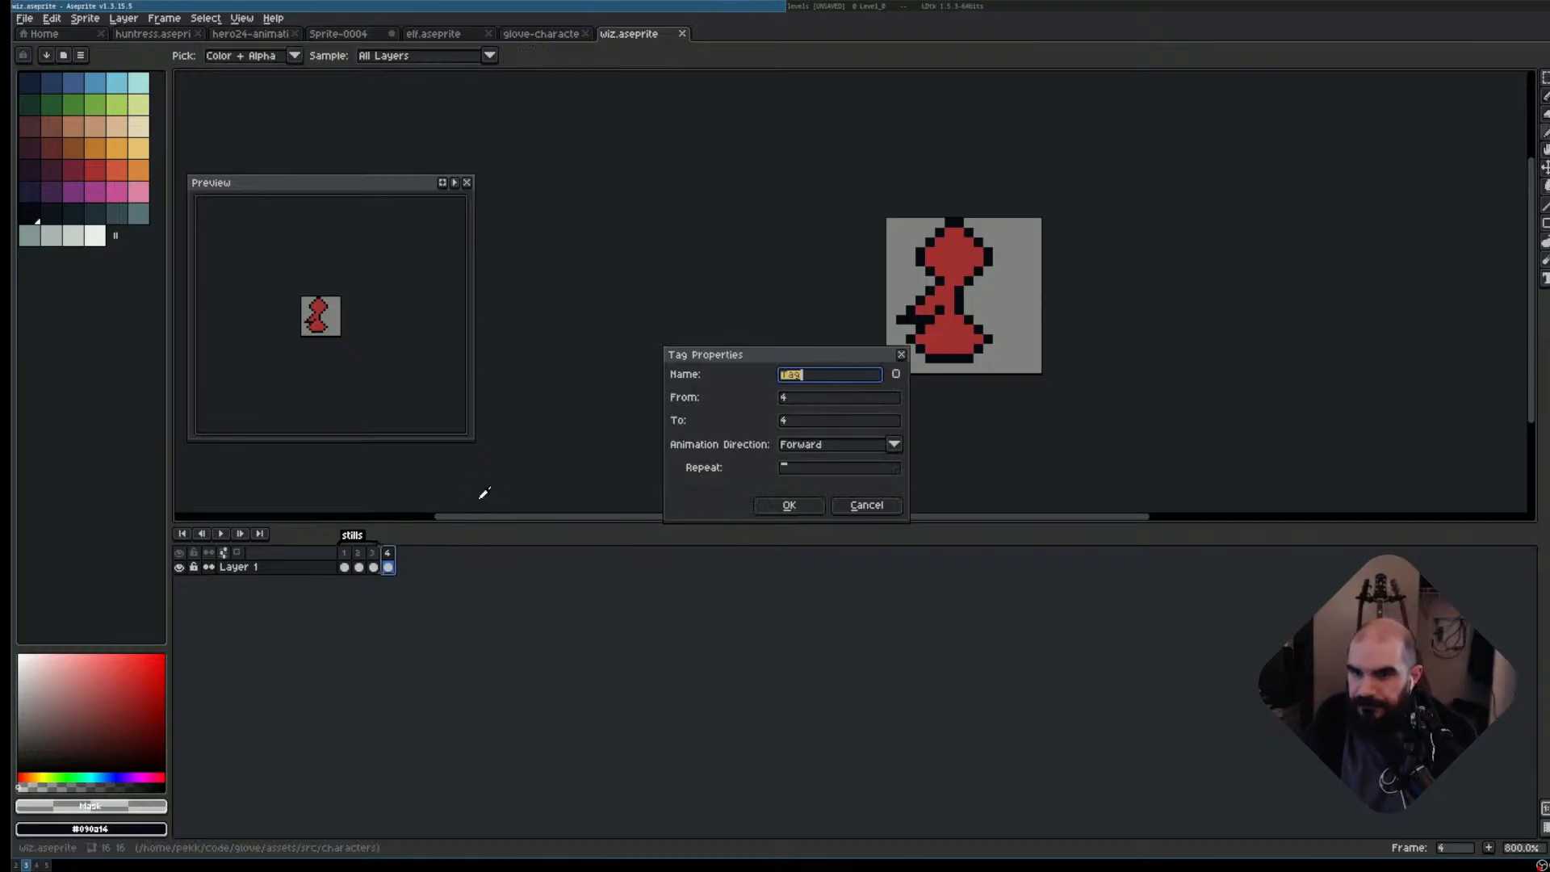
type("walk right")
key("Return")
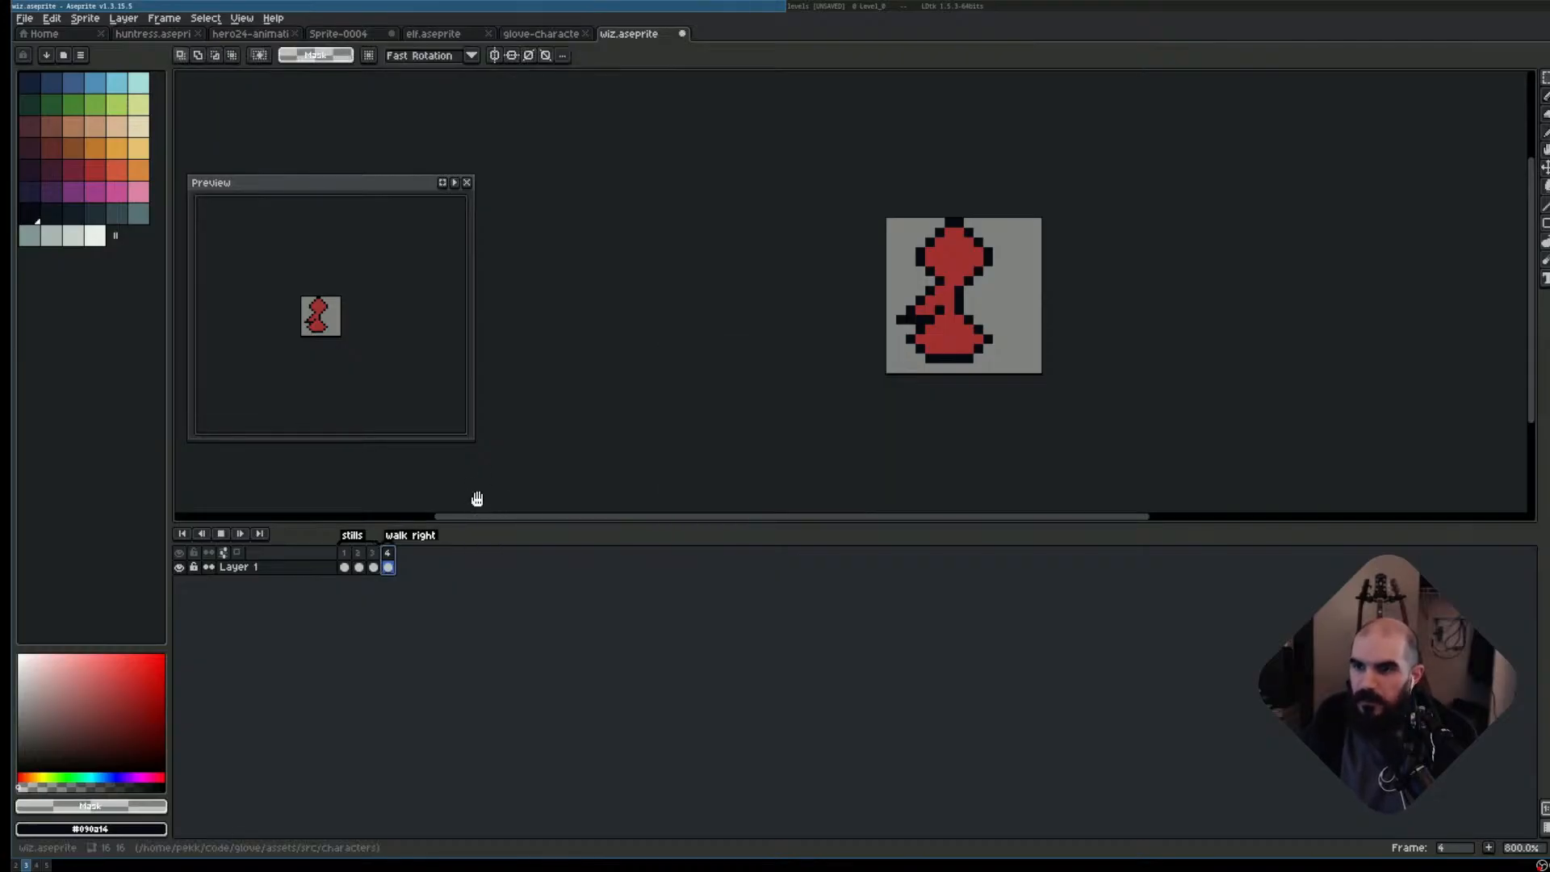
key("alt")
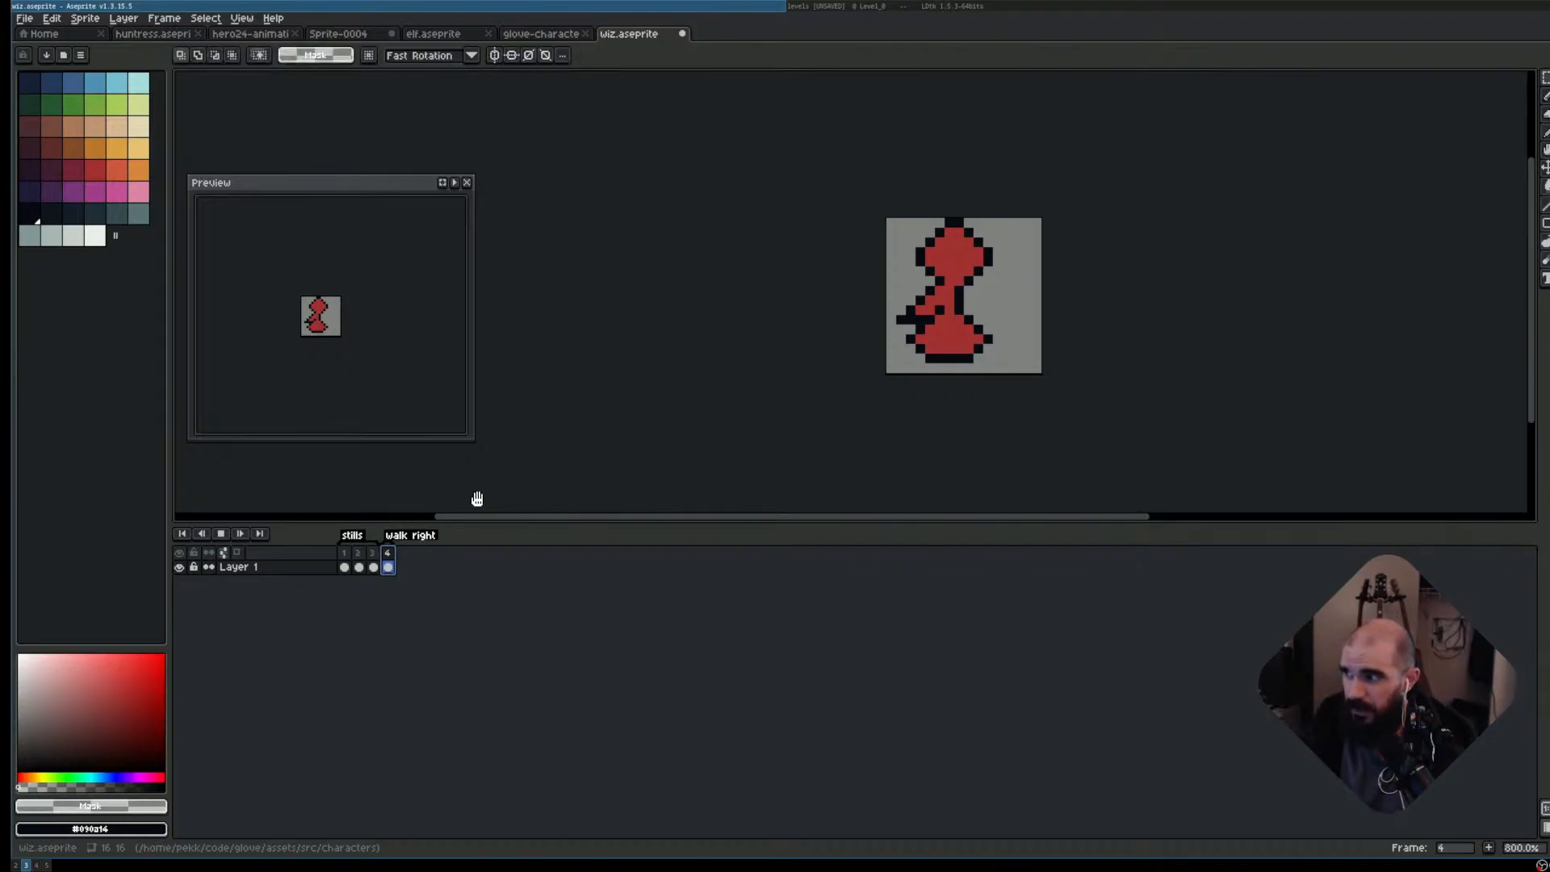
key("alt")
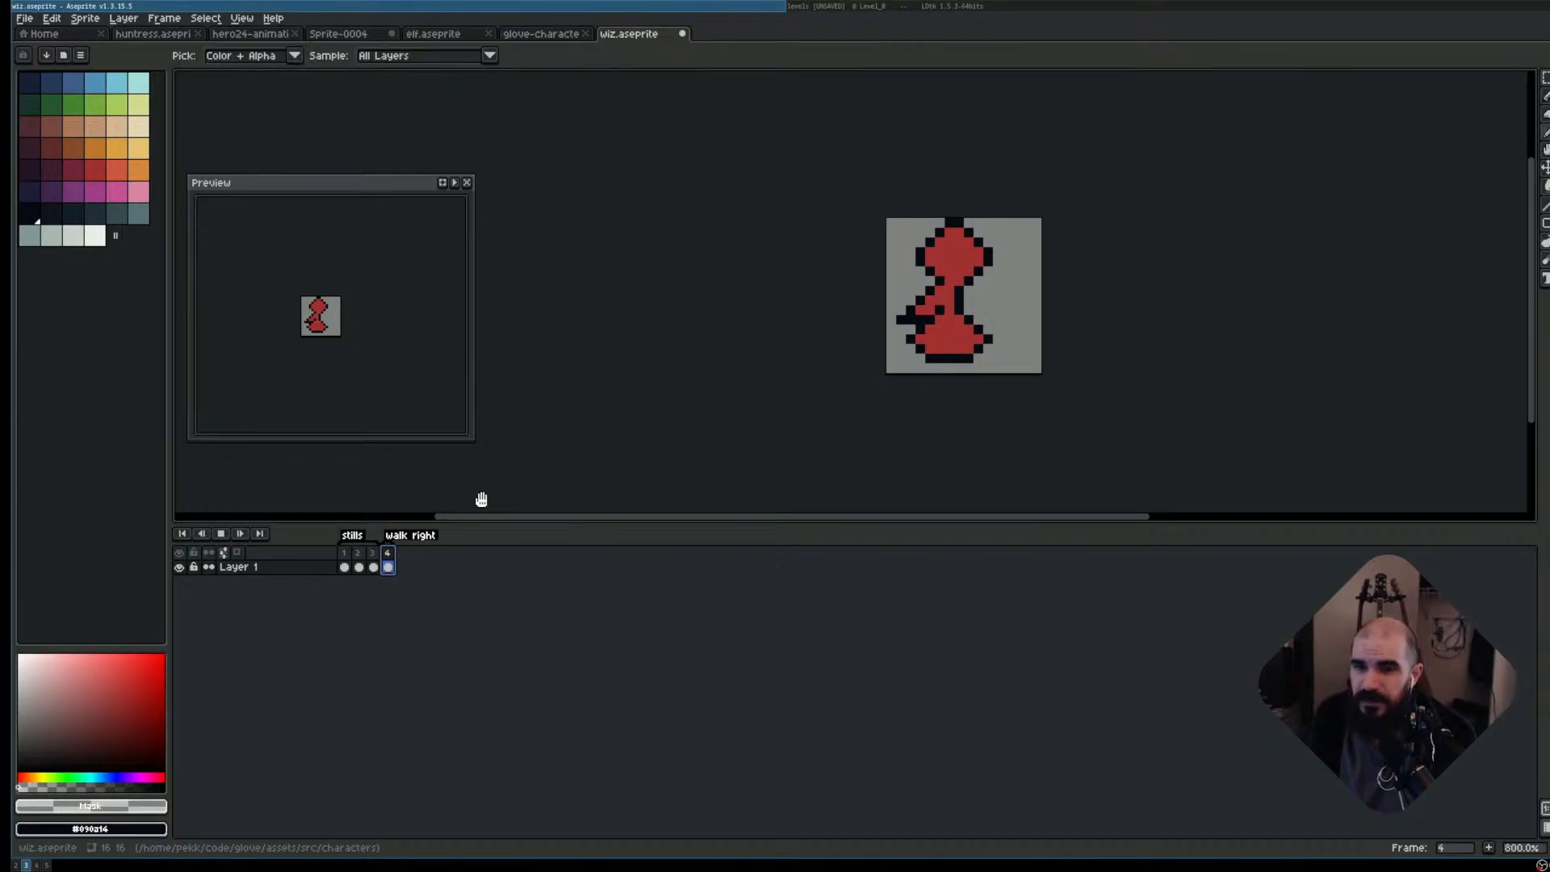
- Duplicate the walk right frame twice so that frames 5 and 6 follow it, and return to frame 4
key("alt+n")
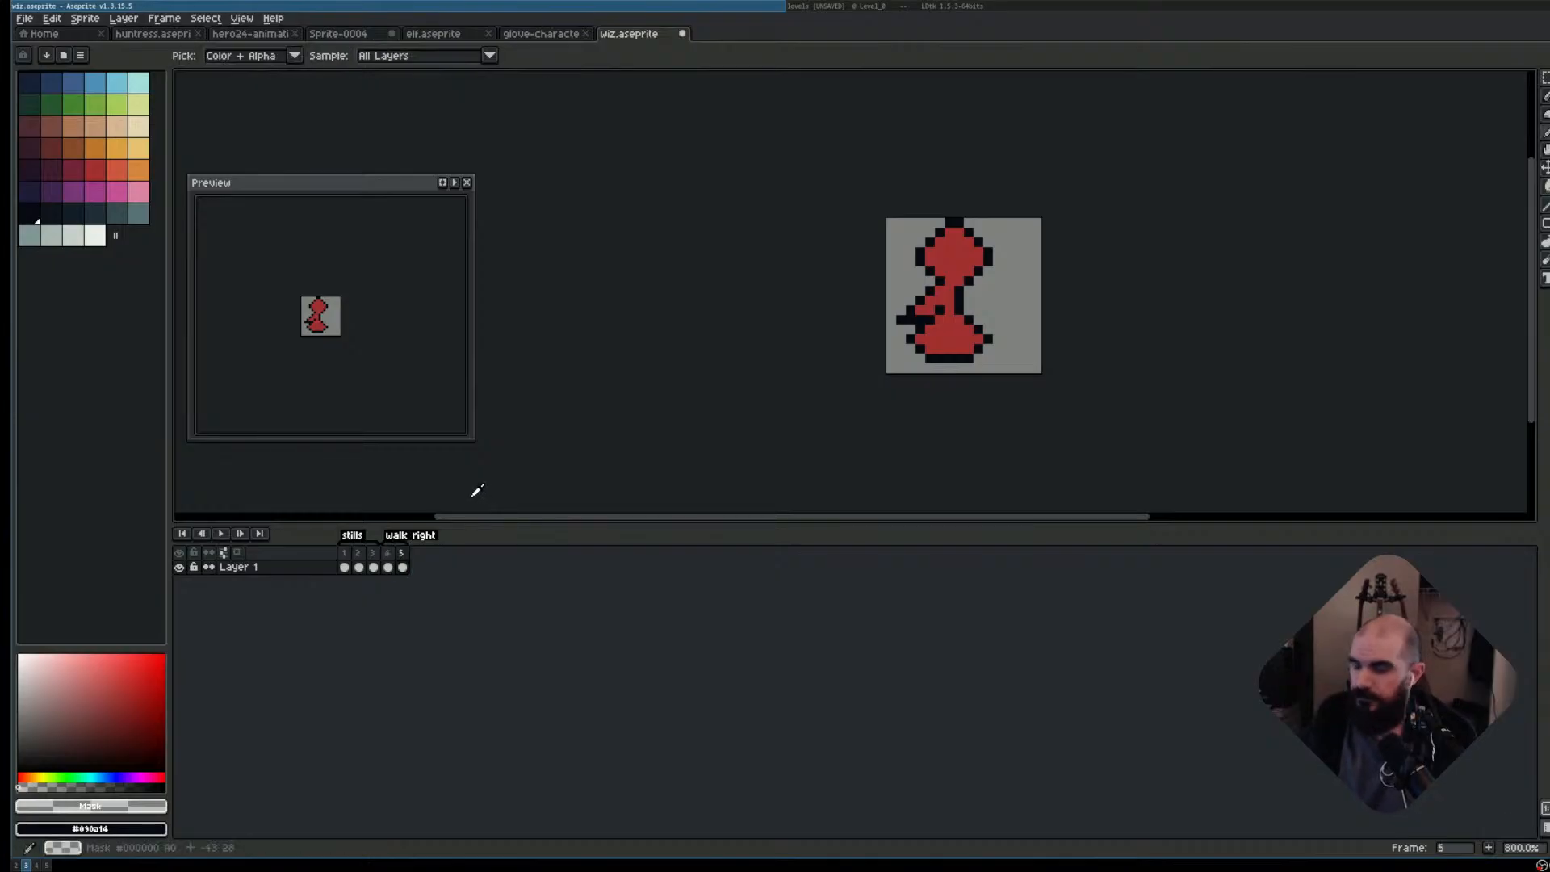
key("alt+n")
key("m")
key("Left")
key("Left")
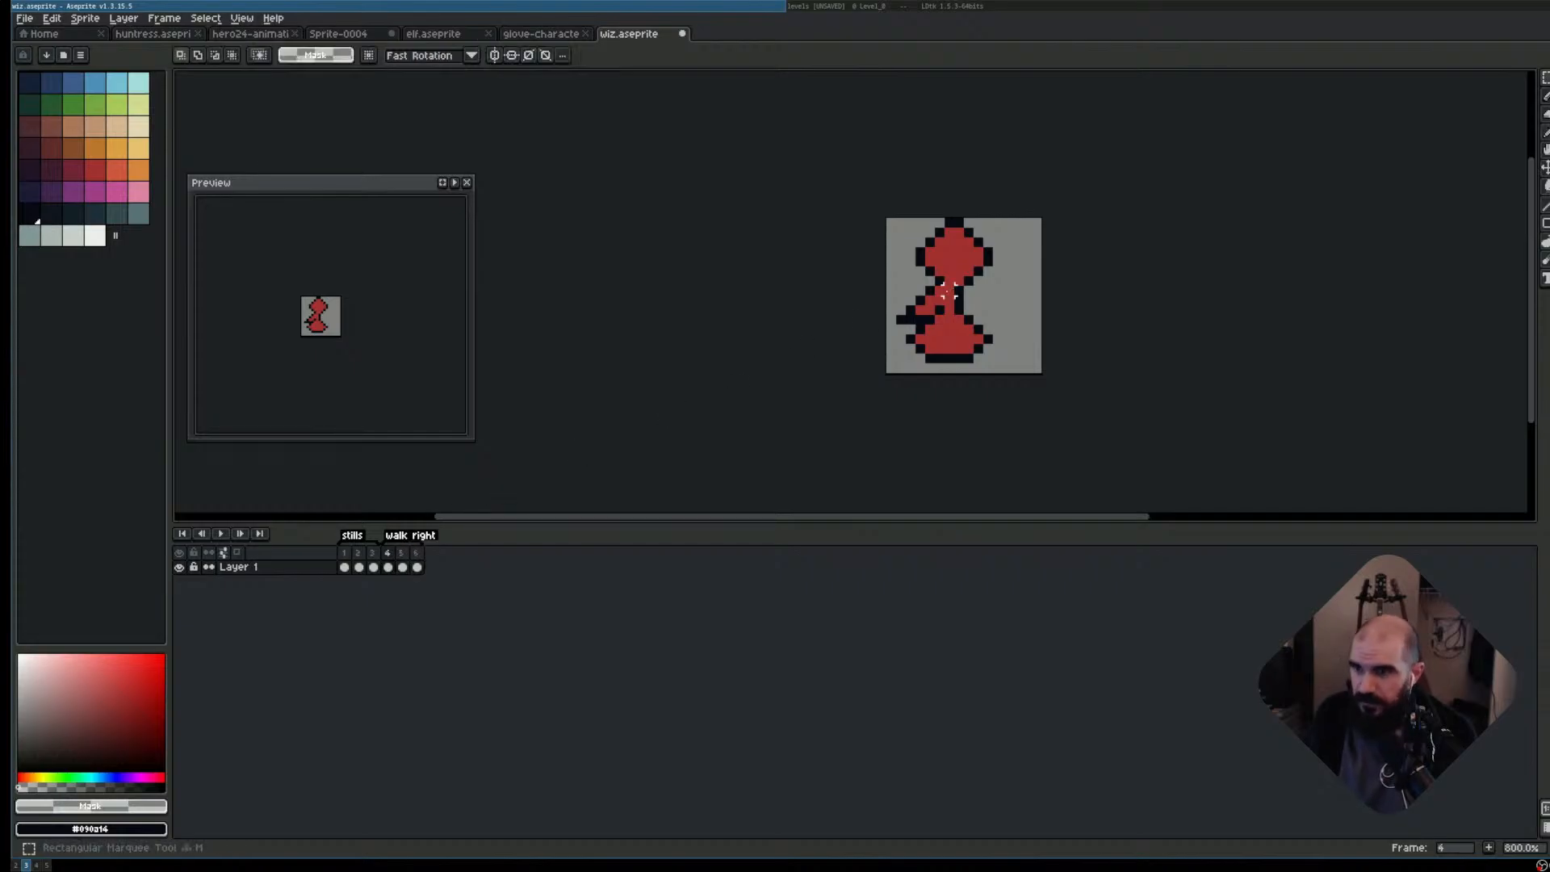
- Select the whole wizard in frame 4, shift it down 1 px, and deselect it
scroll(1051, 242, "up", 1)
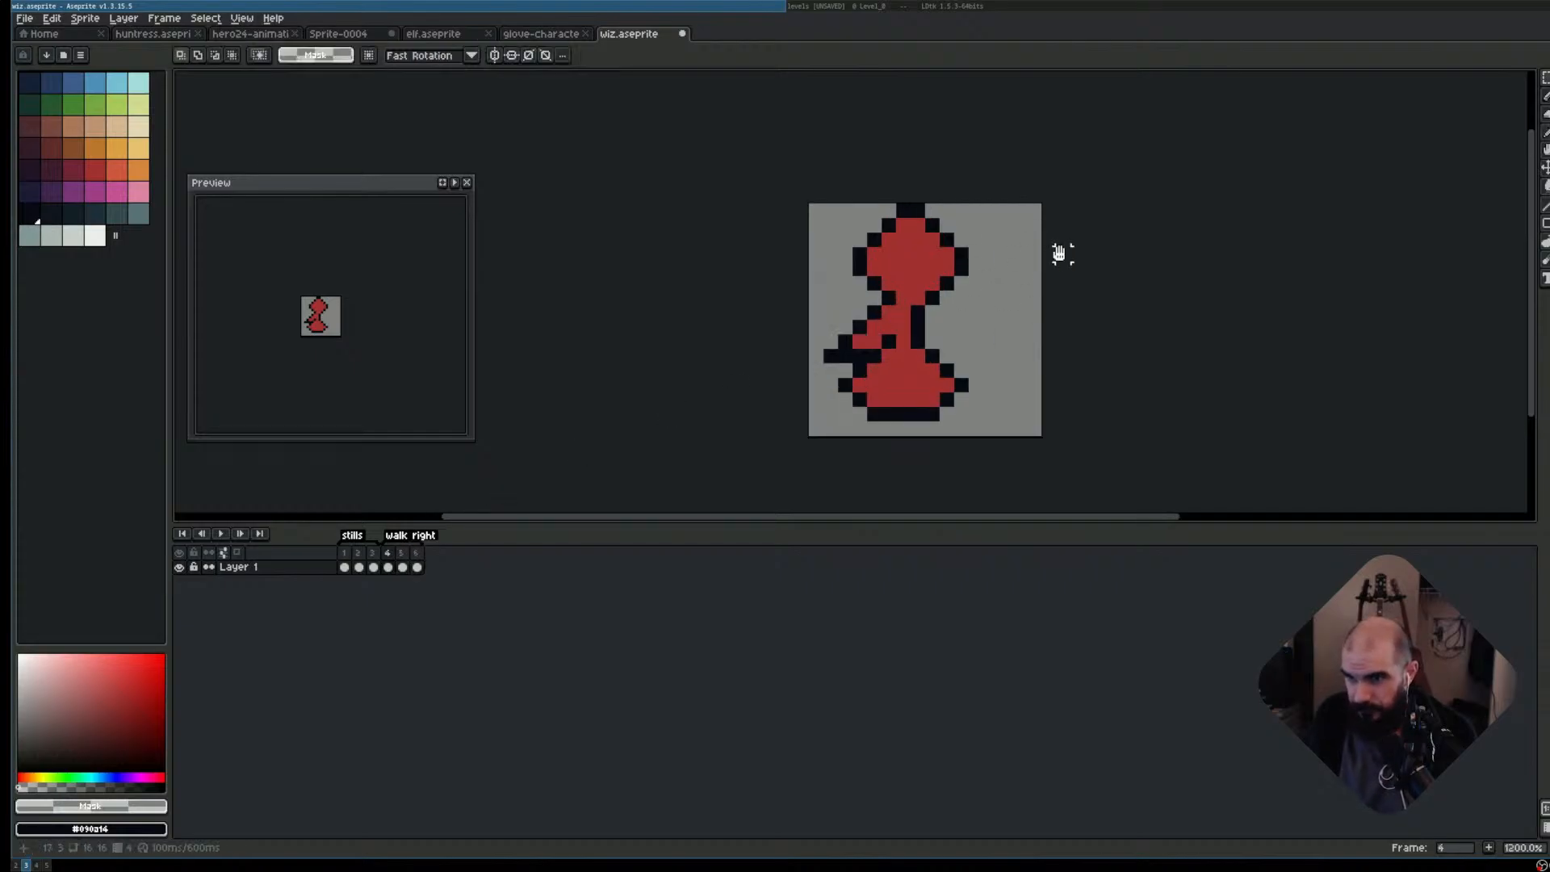
left_click_drag(1058, 254, 1049, 258)
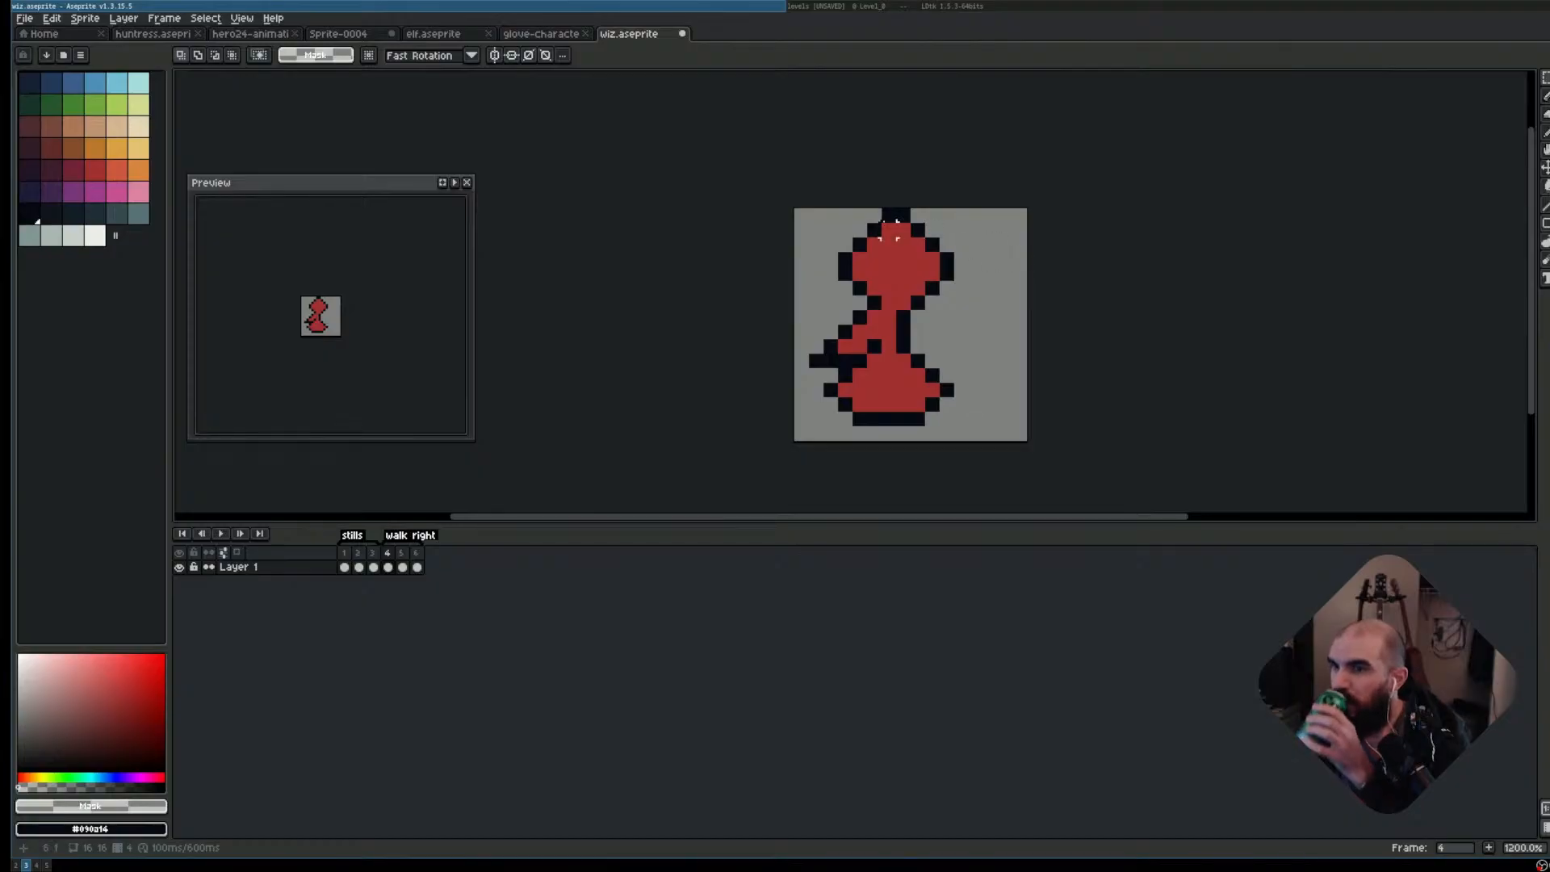
left_click_drag(792, 208, 972, 415)
key("Right")
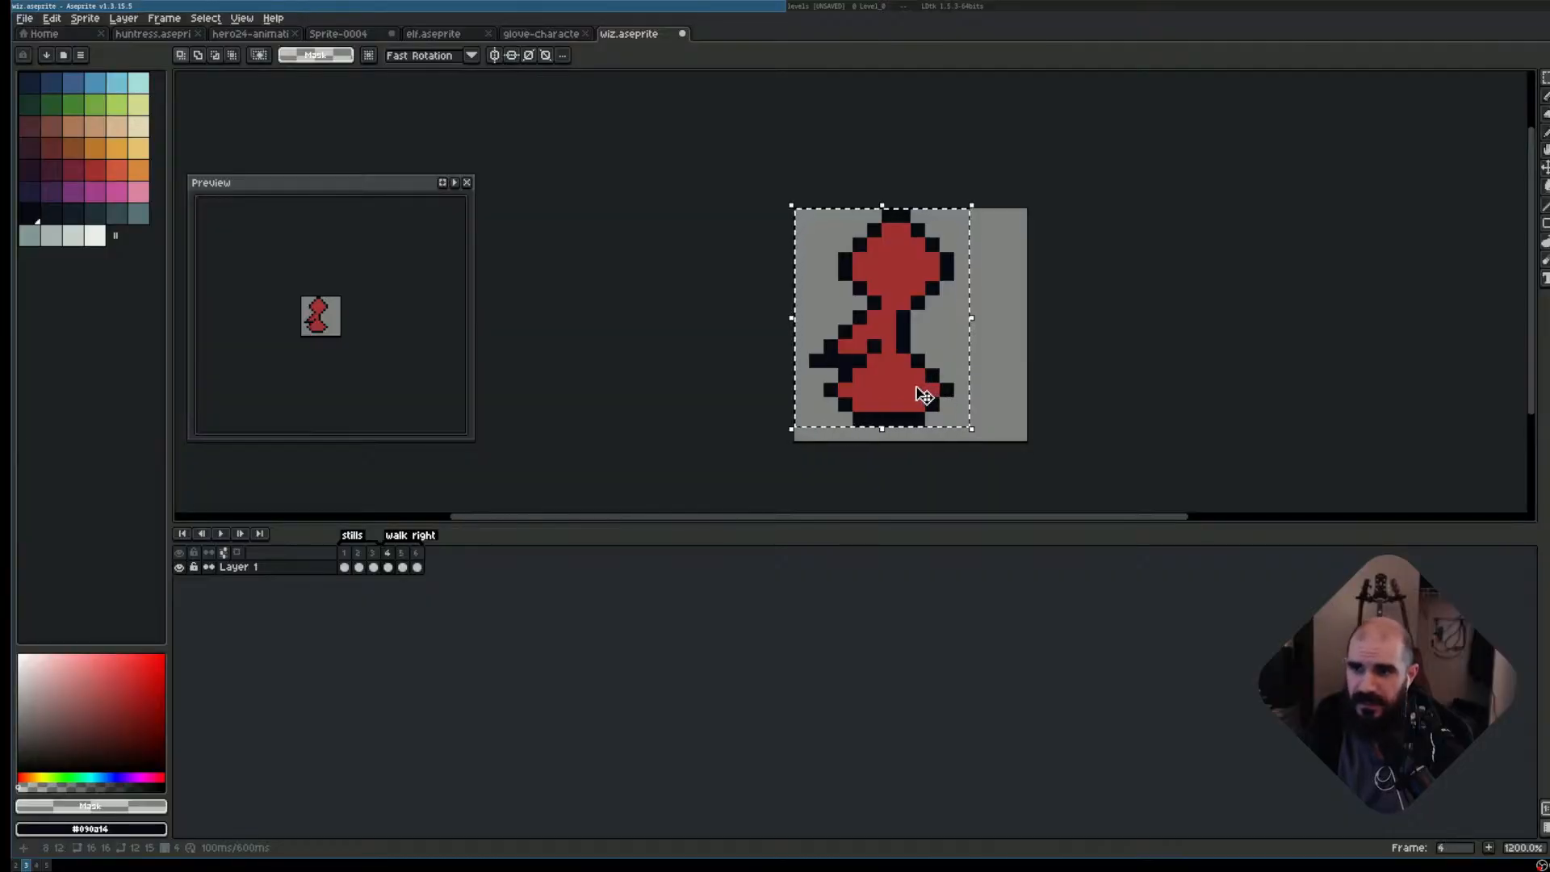
key("Left")
key("Up")
key("Down")
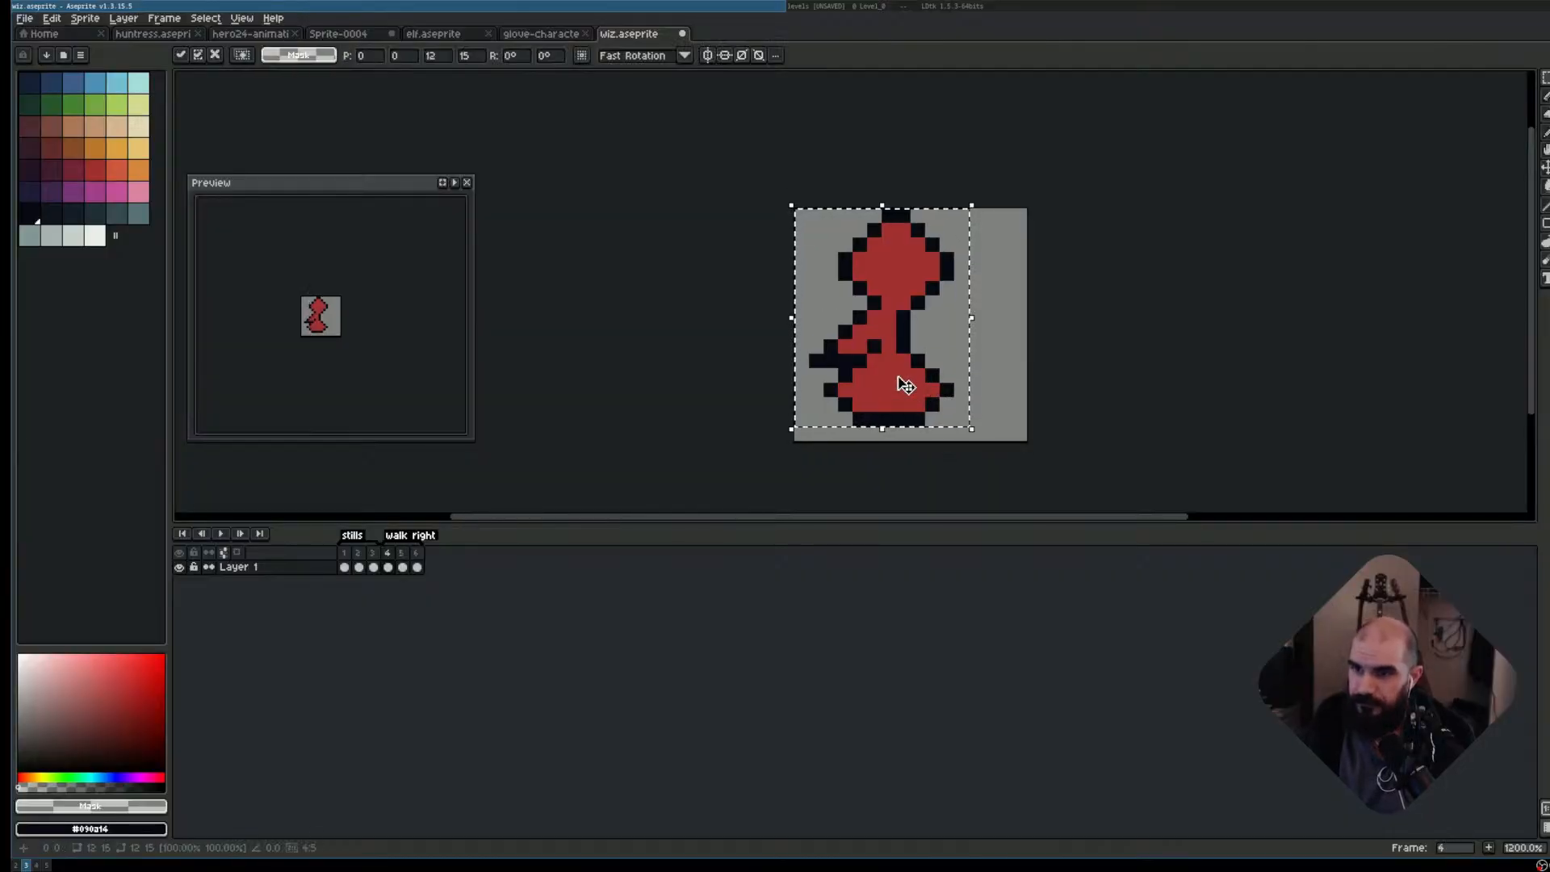
key("ctrl+d")
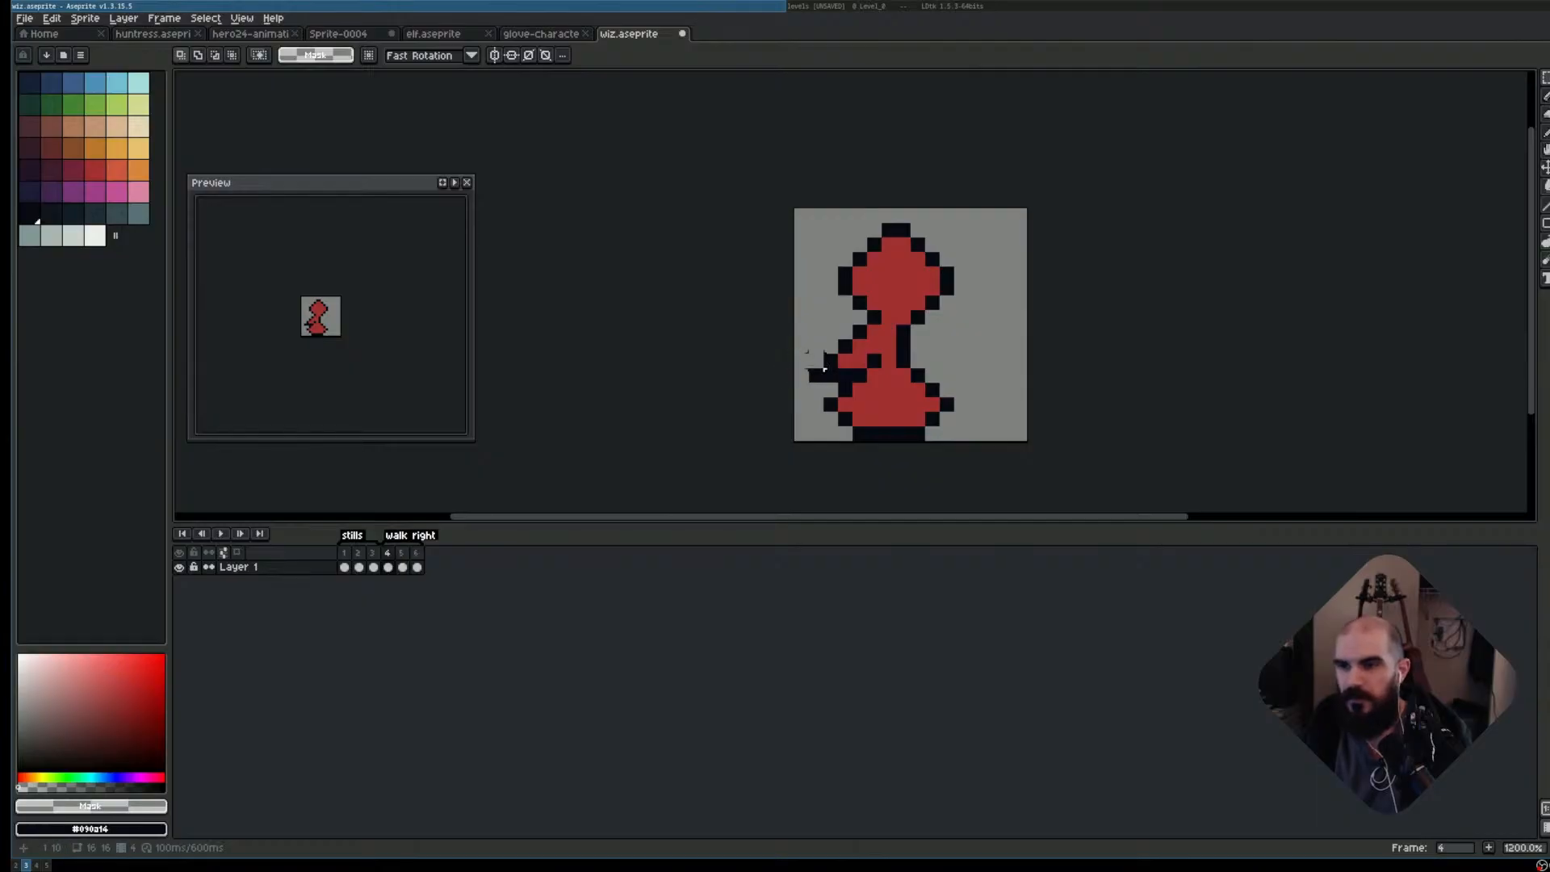
- In frame 5, select the whole wizard, lower it by 1 px, and deselect it
left_click(403, 553)
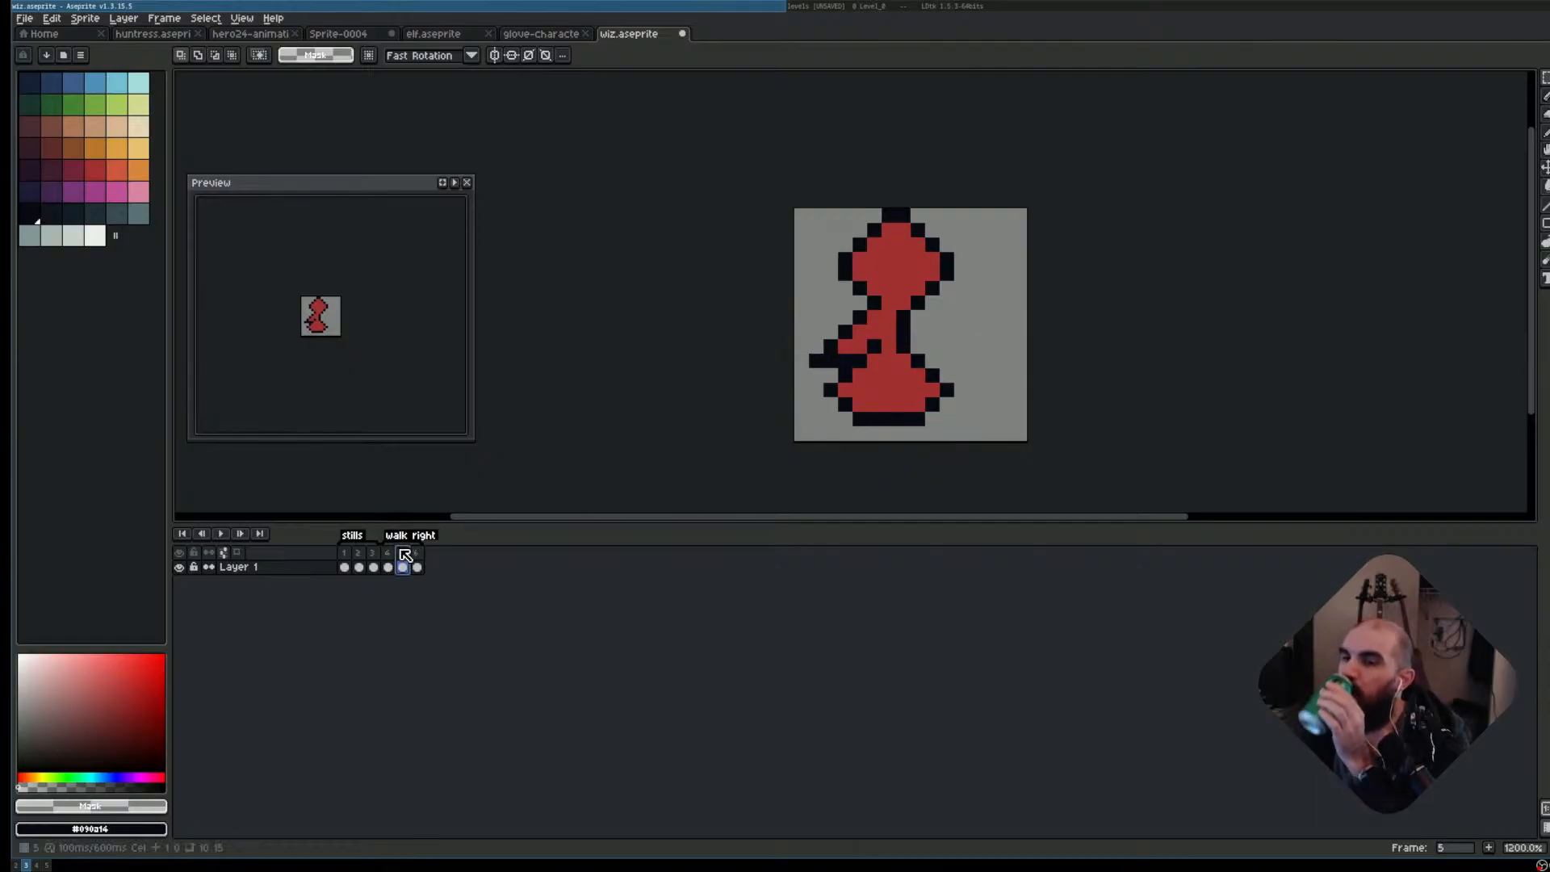
left_click_drag(793, 227, 970, 422)
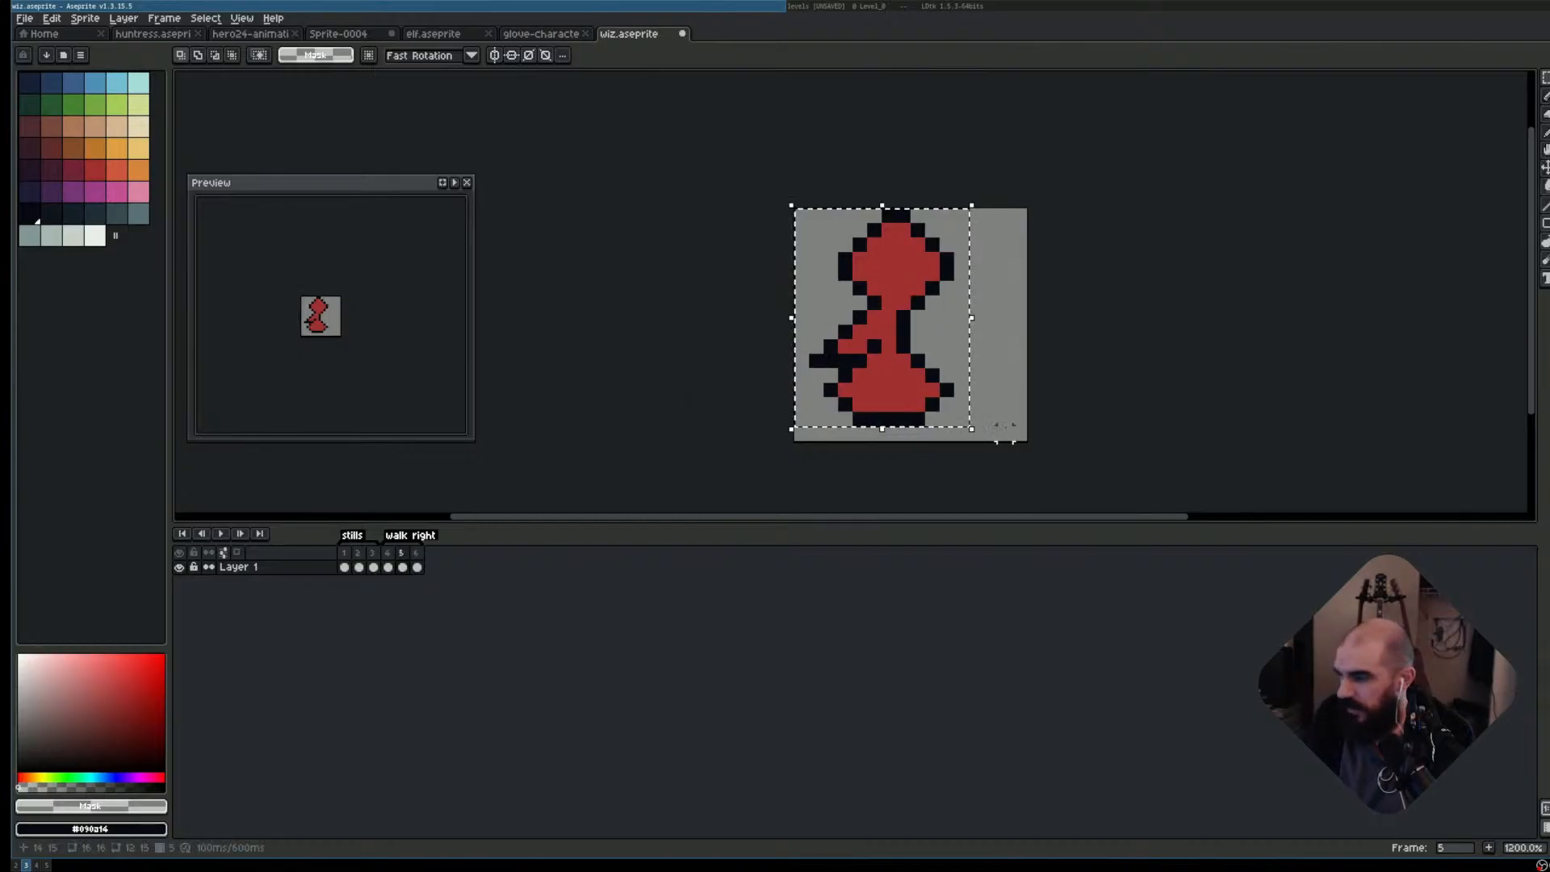
key("Up")
key("Down")
key("Down")
key("Down")
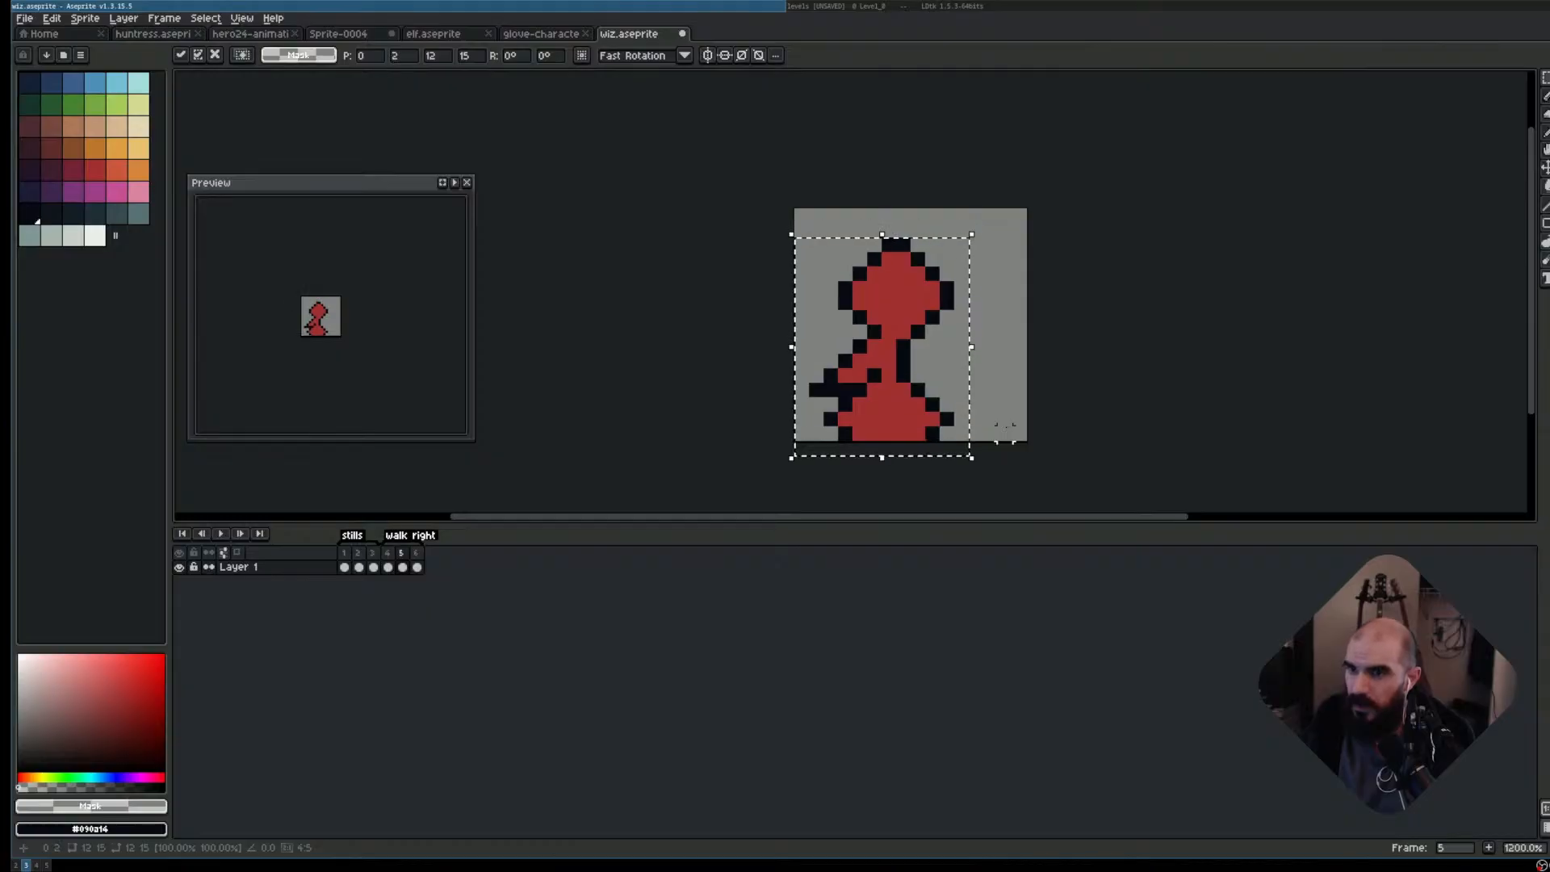
key("Up")
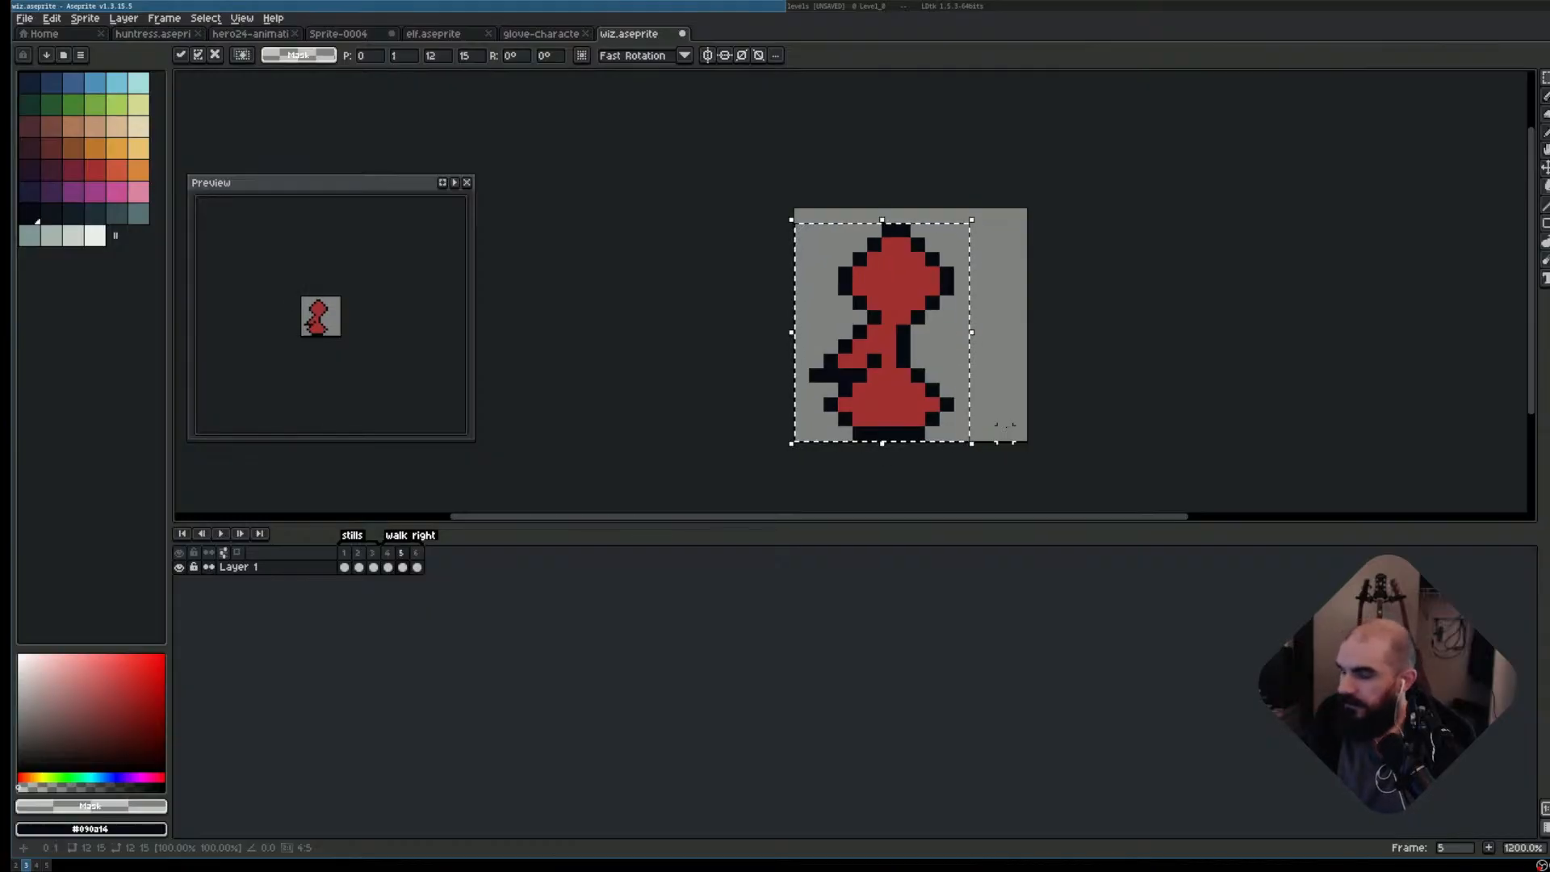
key("Down")
key("Up")
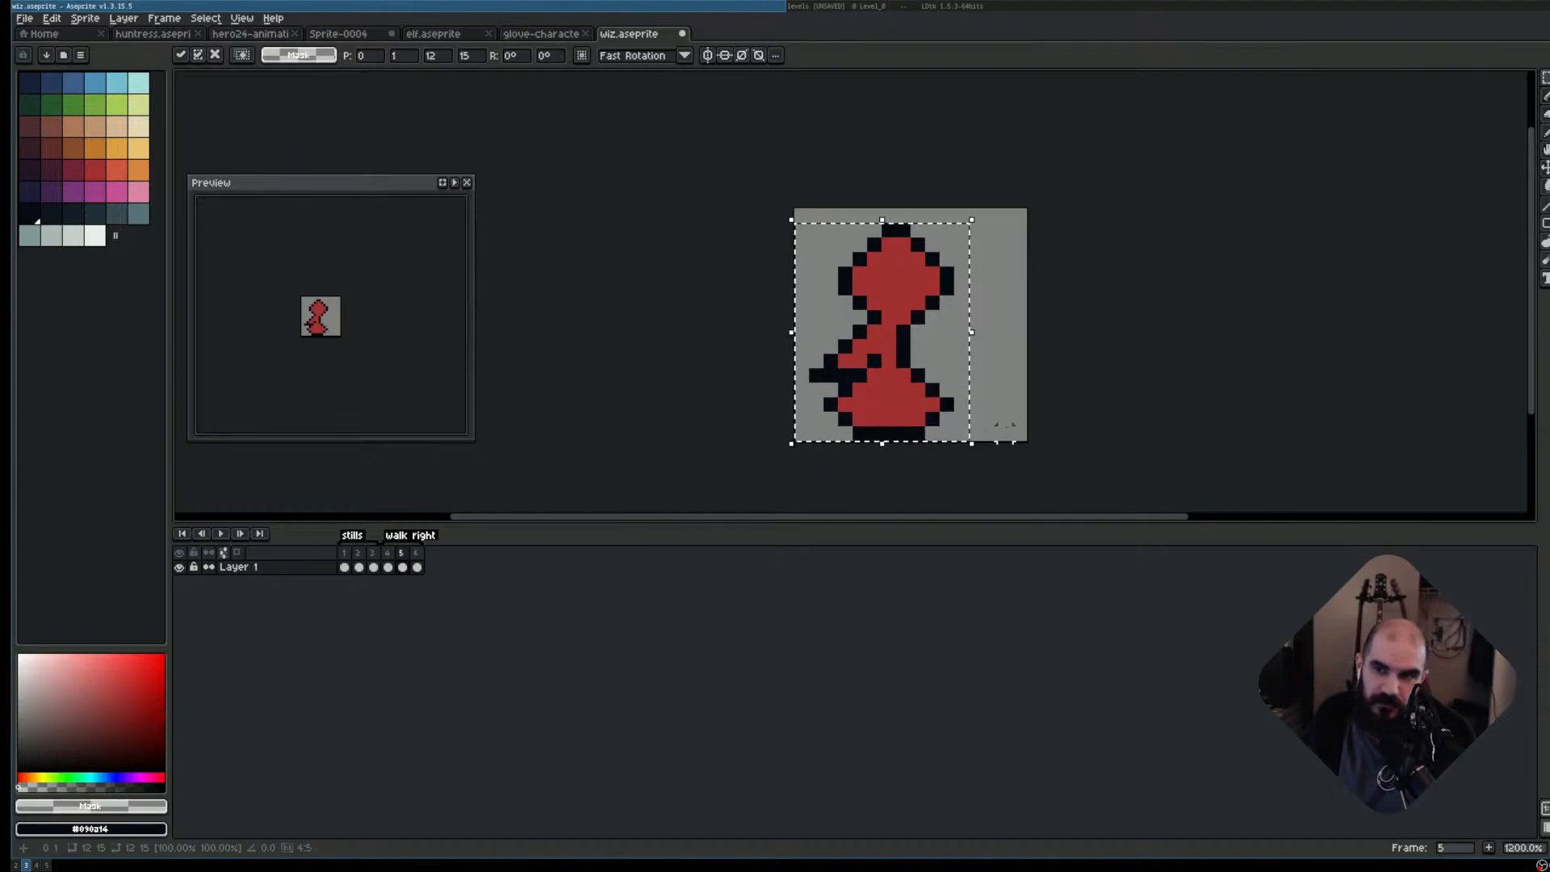
left_click(874, 462)
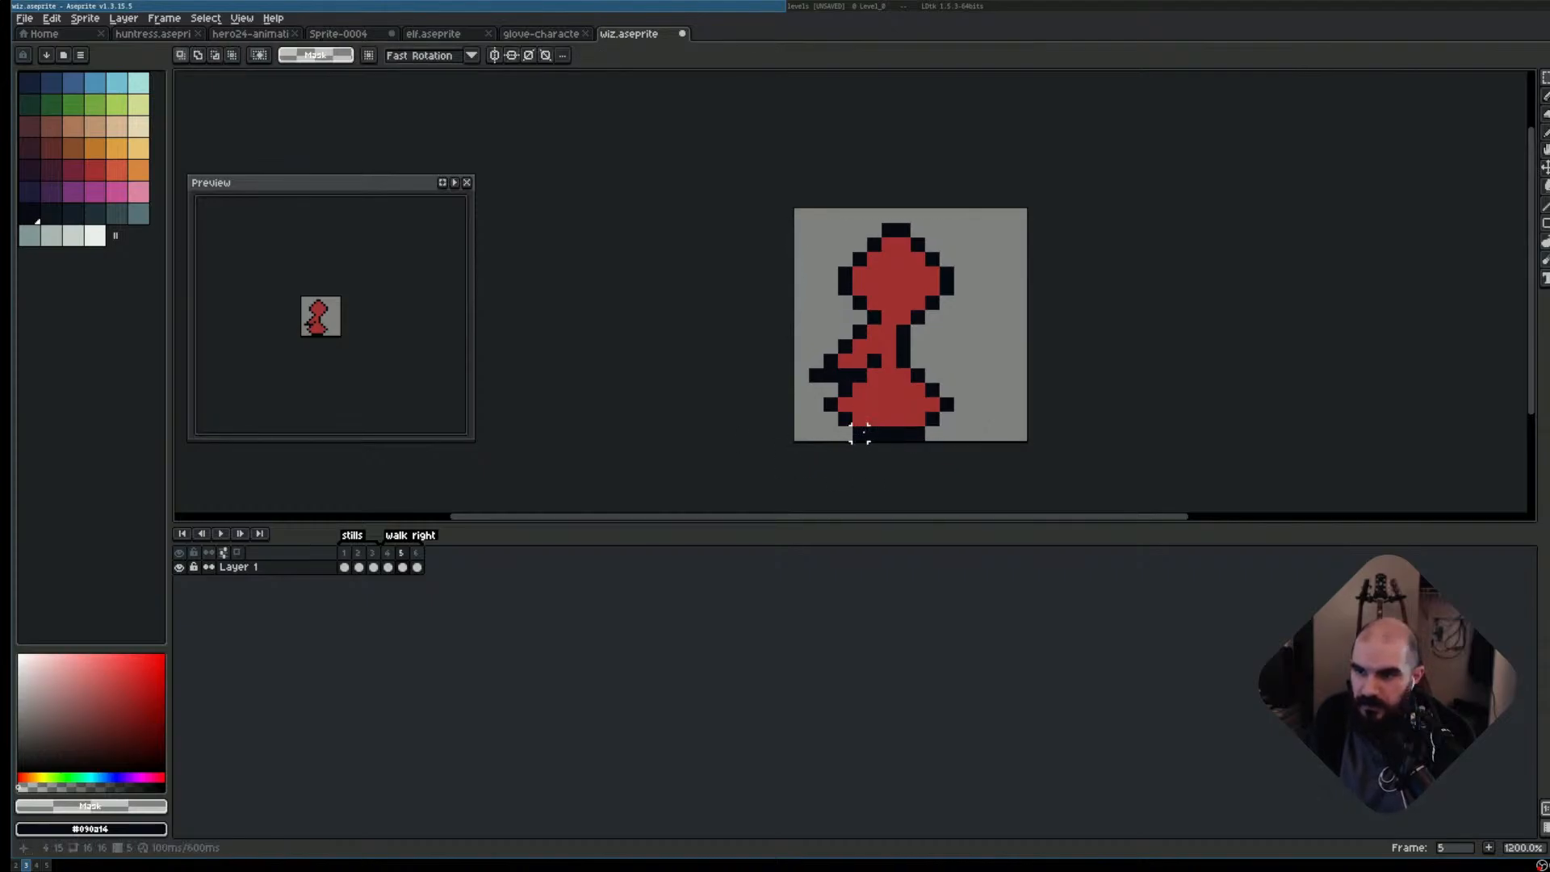
- Move the dark bottom outline of the robe up 1 px in frame 5 to shorten the robe
left_click_drag(859, 434, 927, 440)
key("Up")
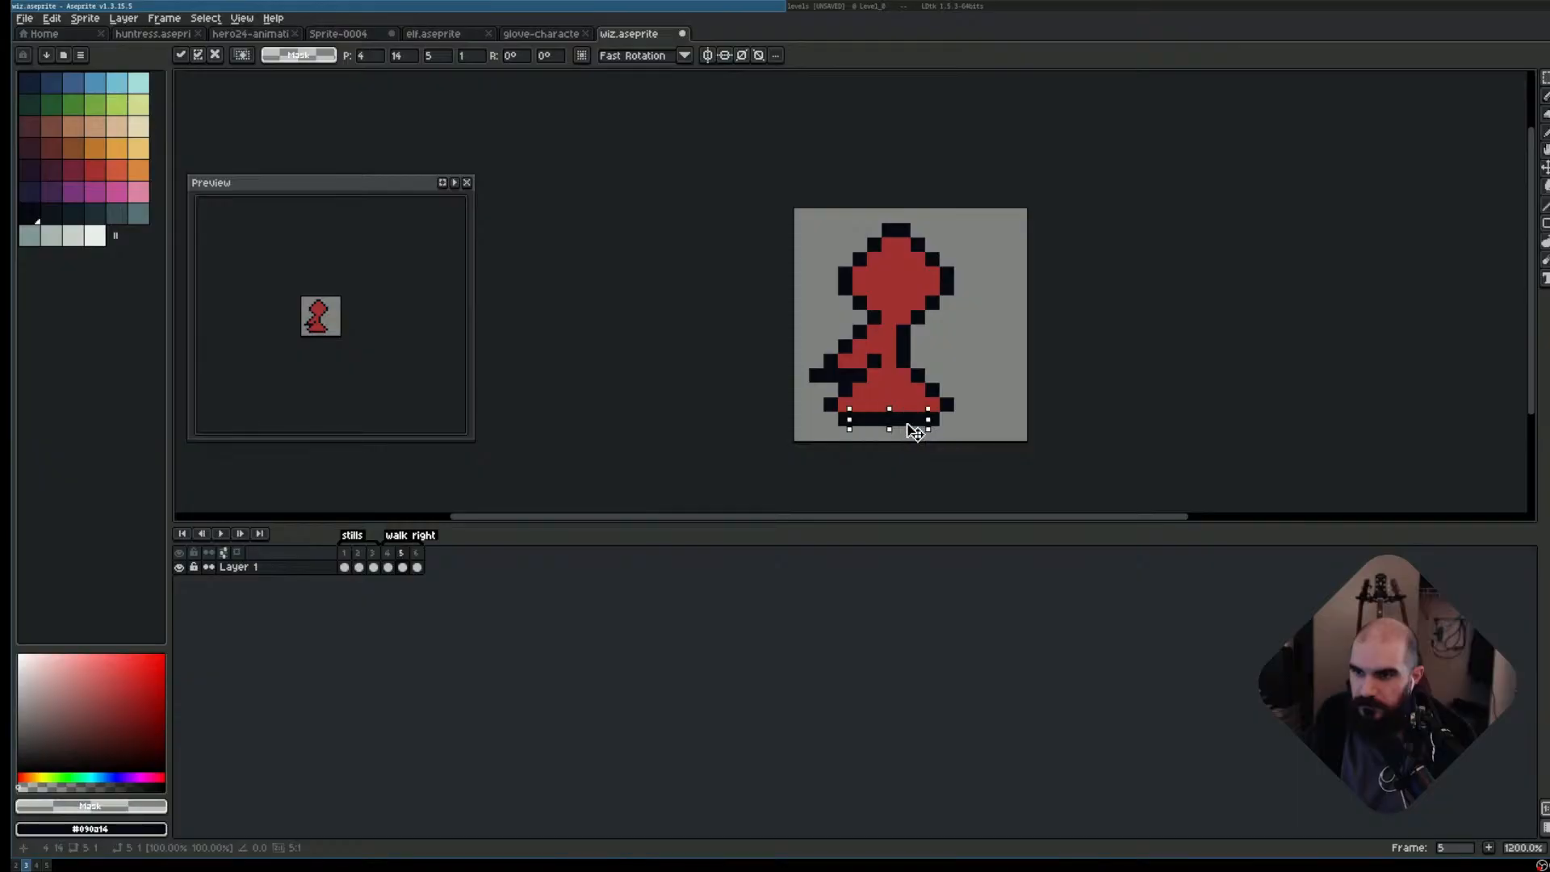
left_click(972, 405)
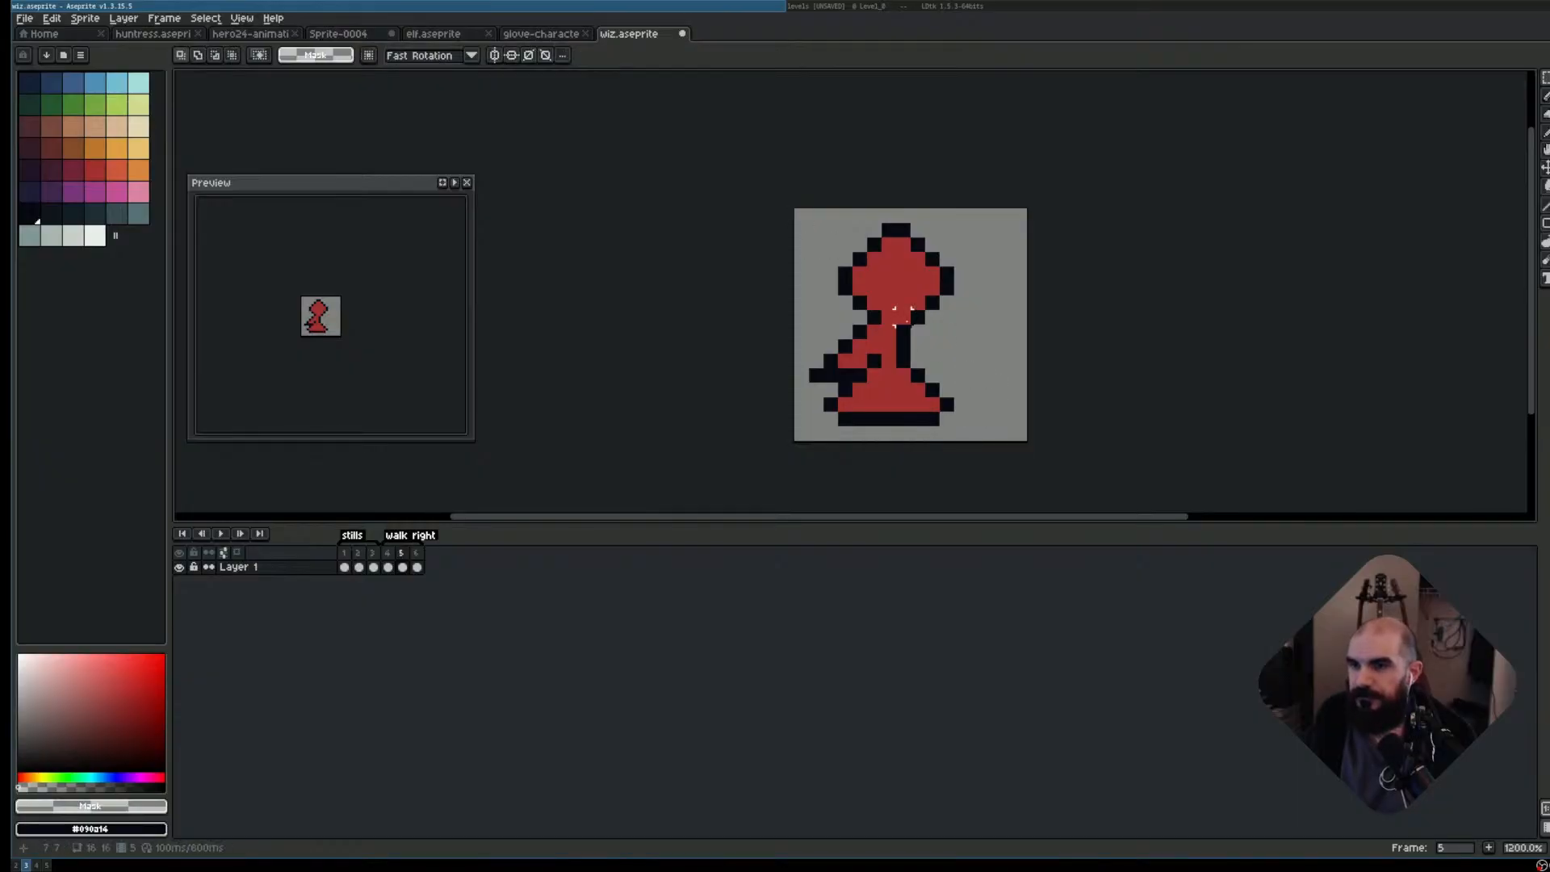
- Move the entire frame 5 wizard down another 1 px and compare the pose with frames 4 and 6
key("v")
left_click_drag(908, 323, 908, 338)
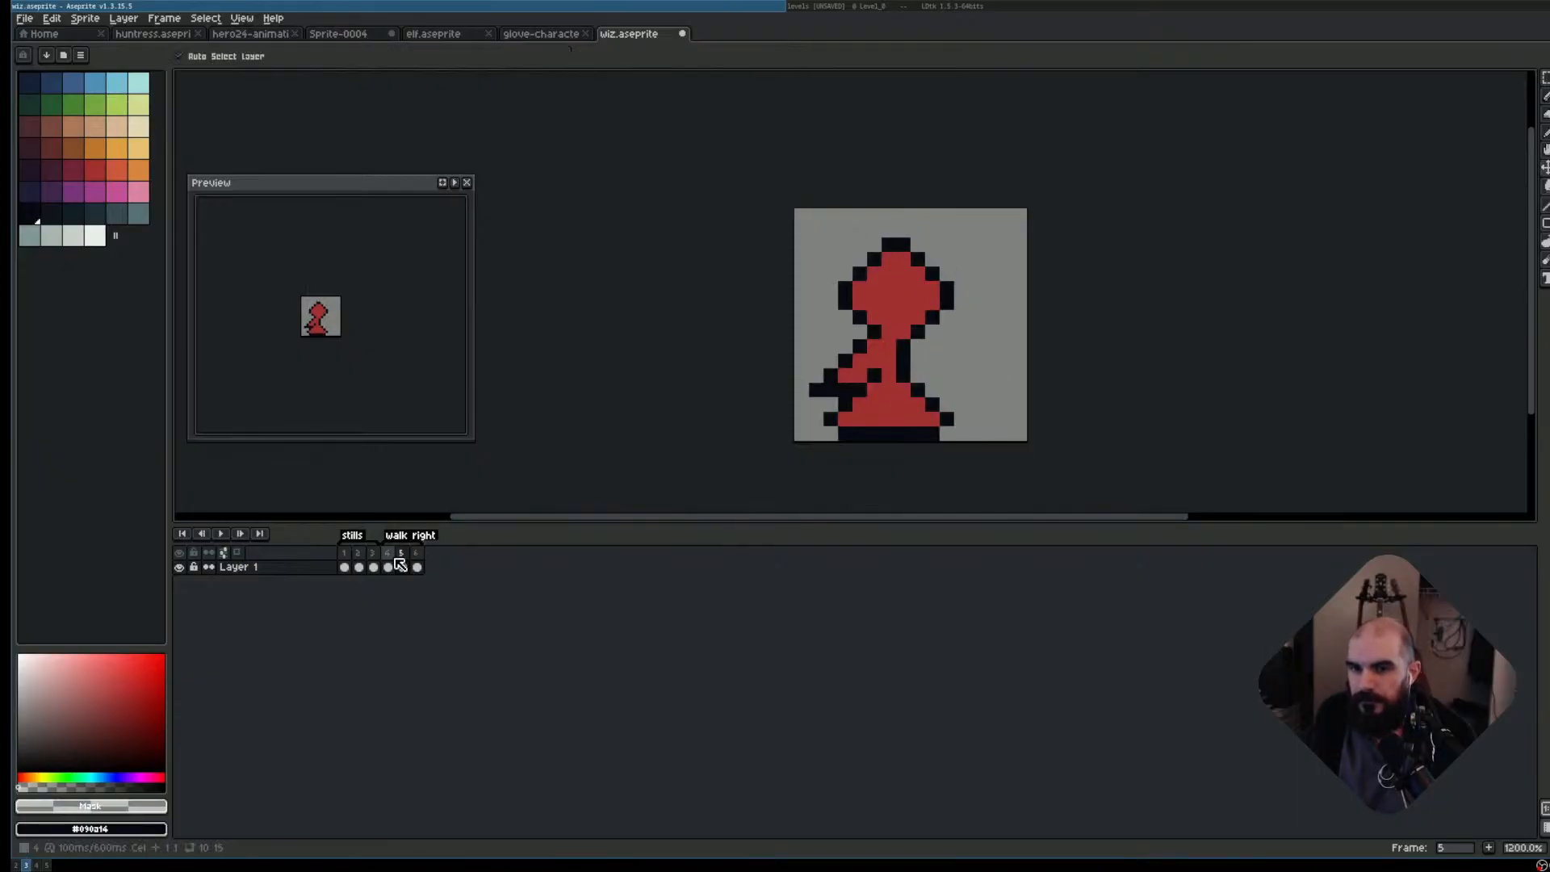
key("Left")
key("Right")
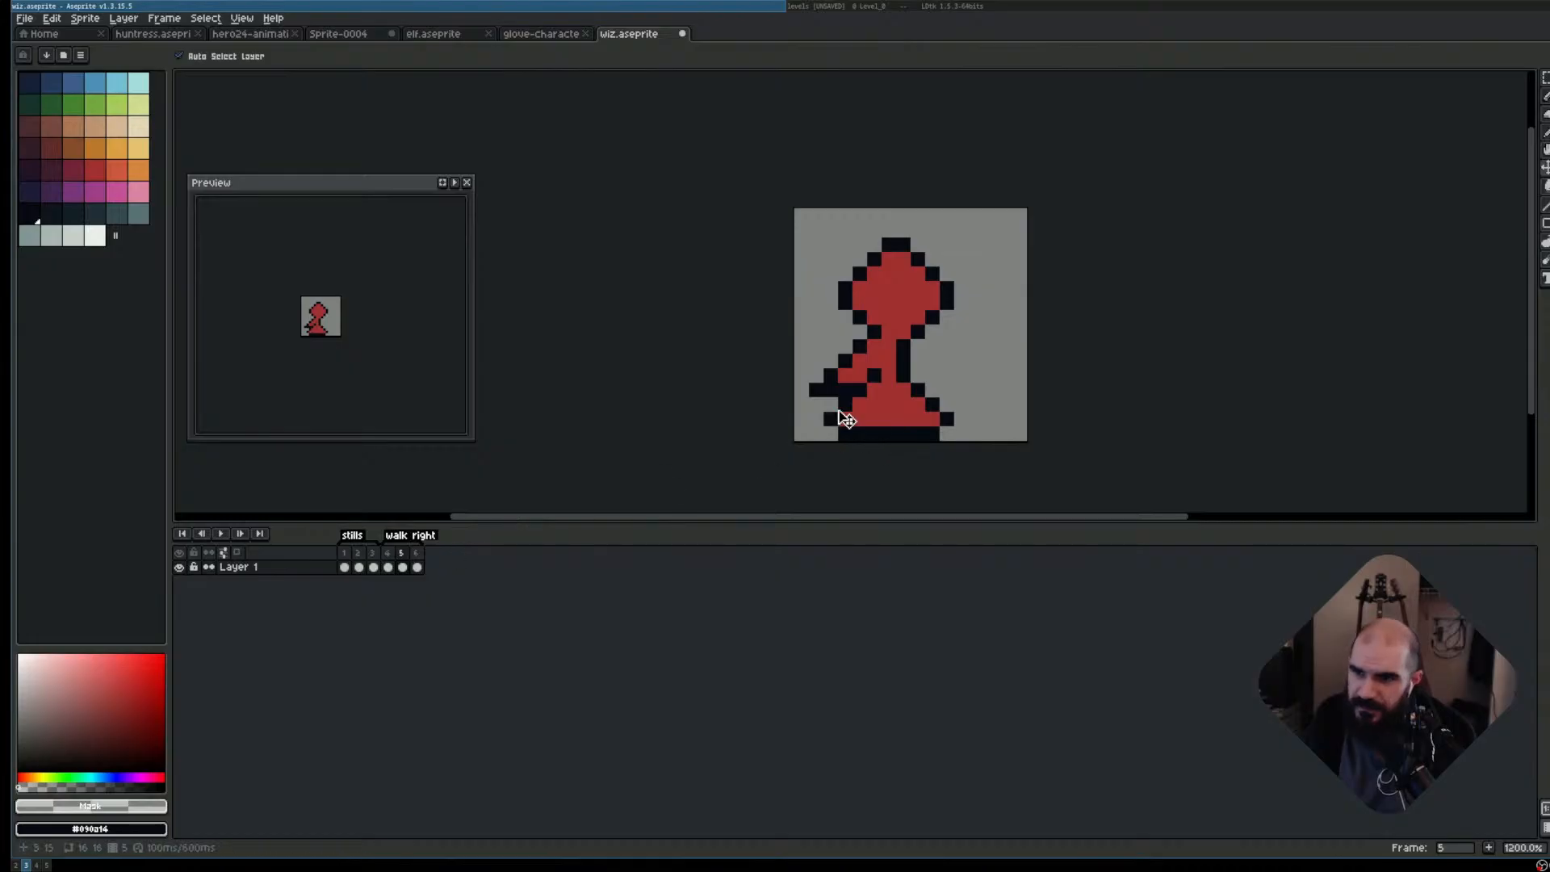
key("m")
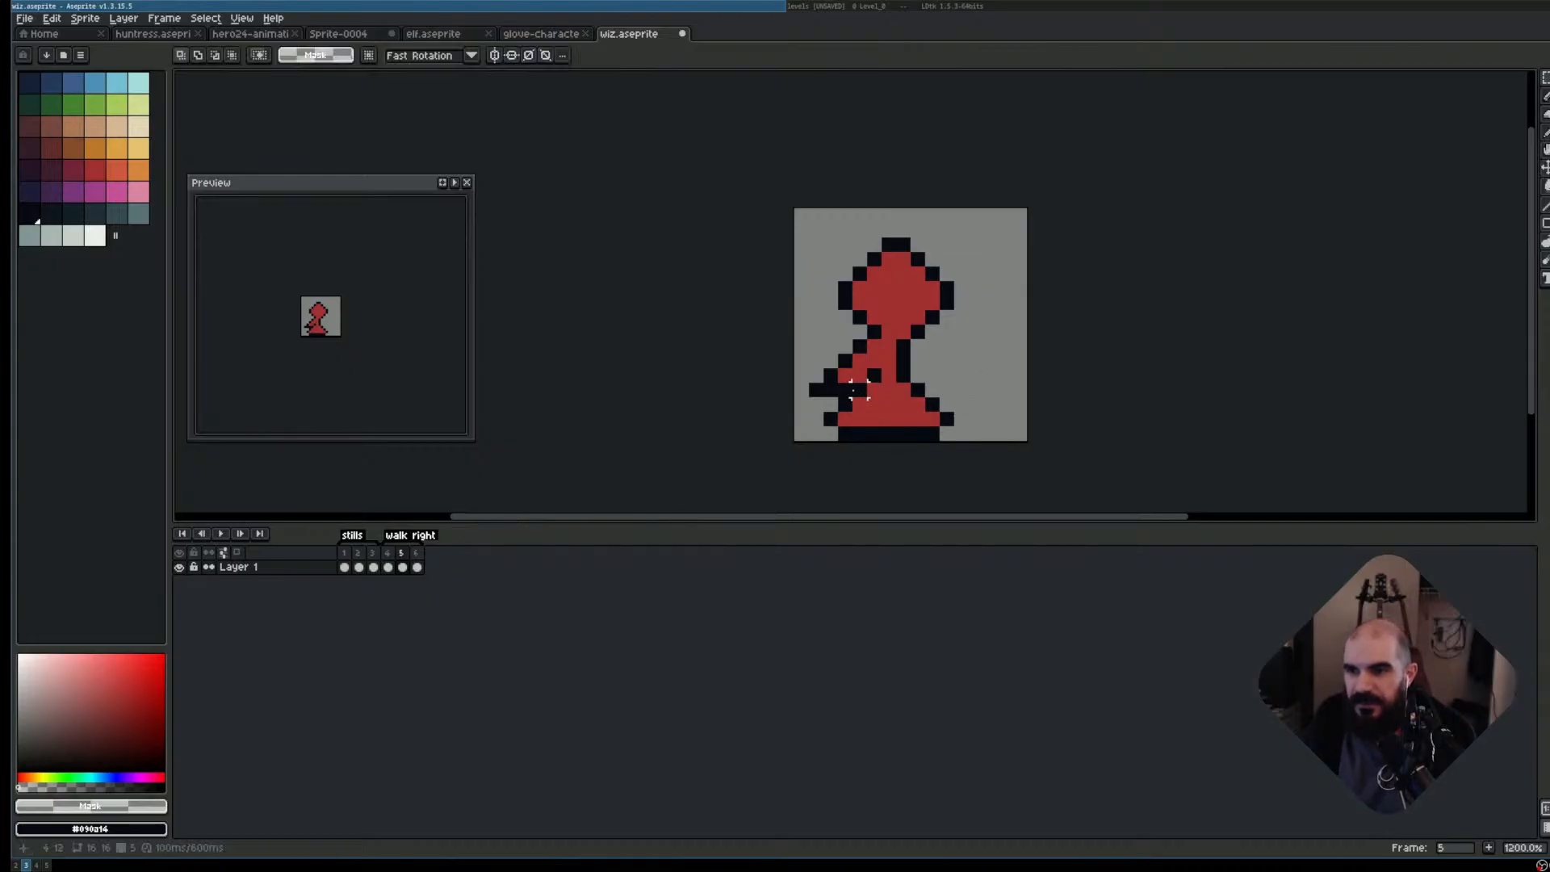
key("Left")
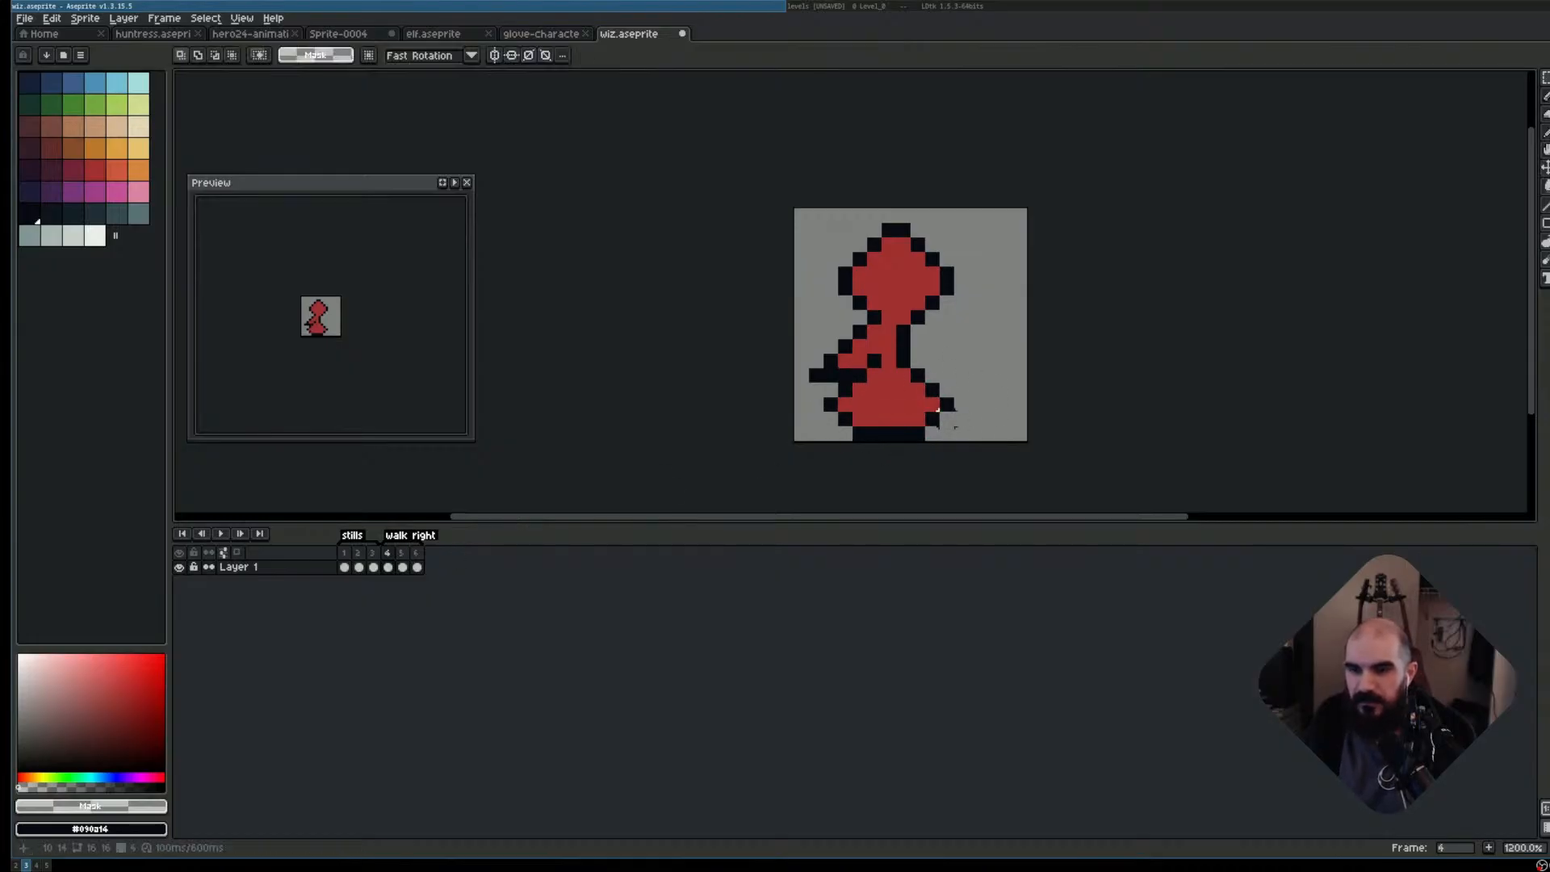
key("Right")
key("Right")
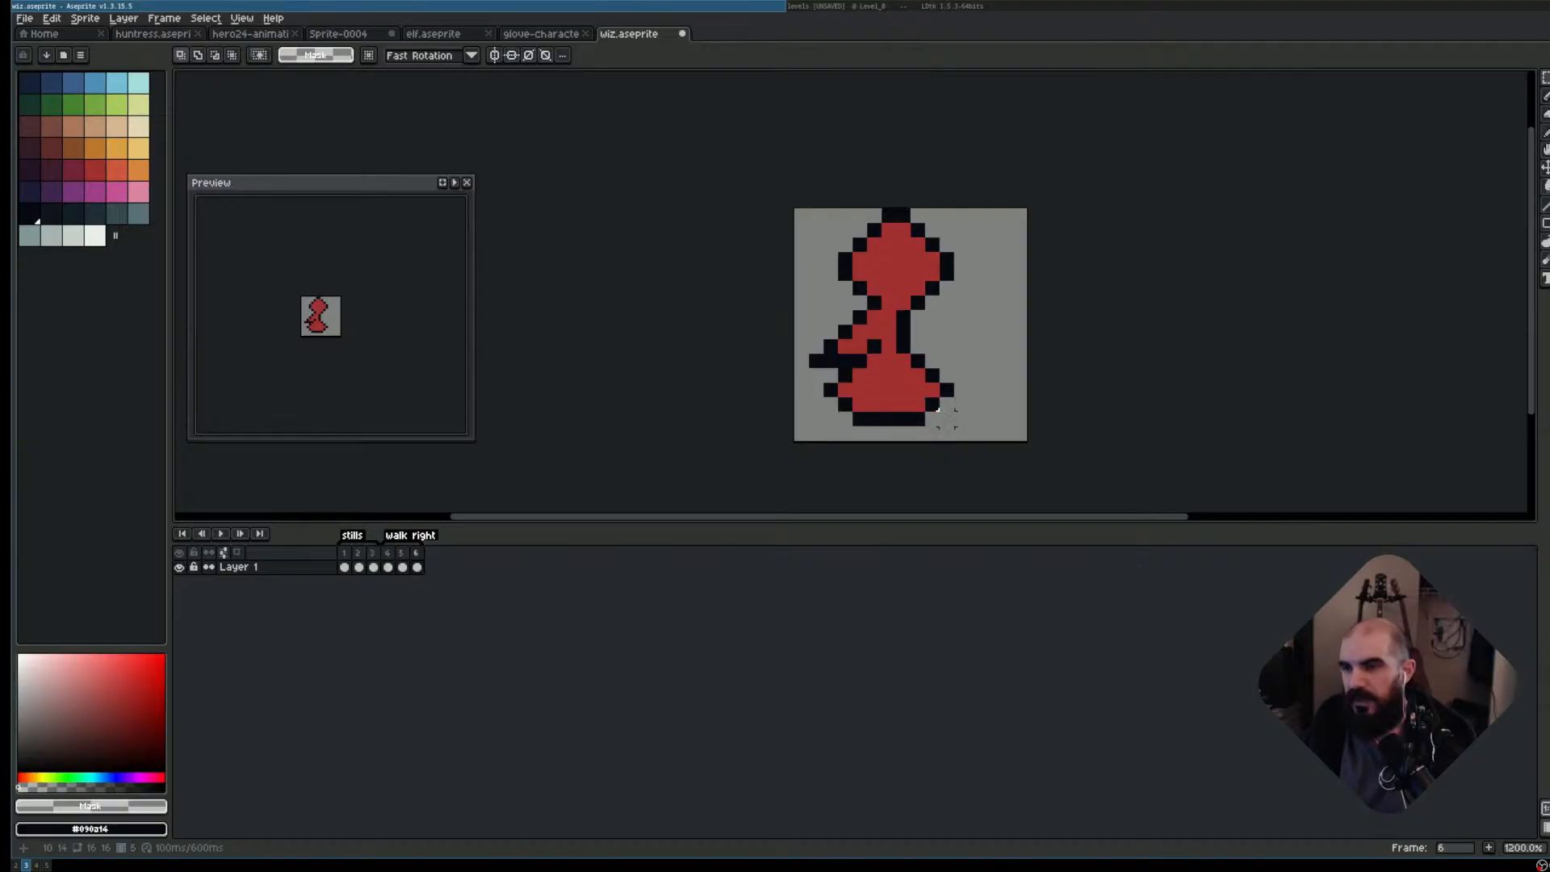
key("Left")
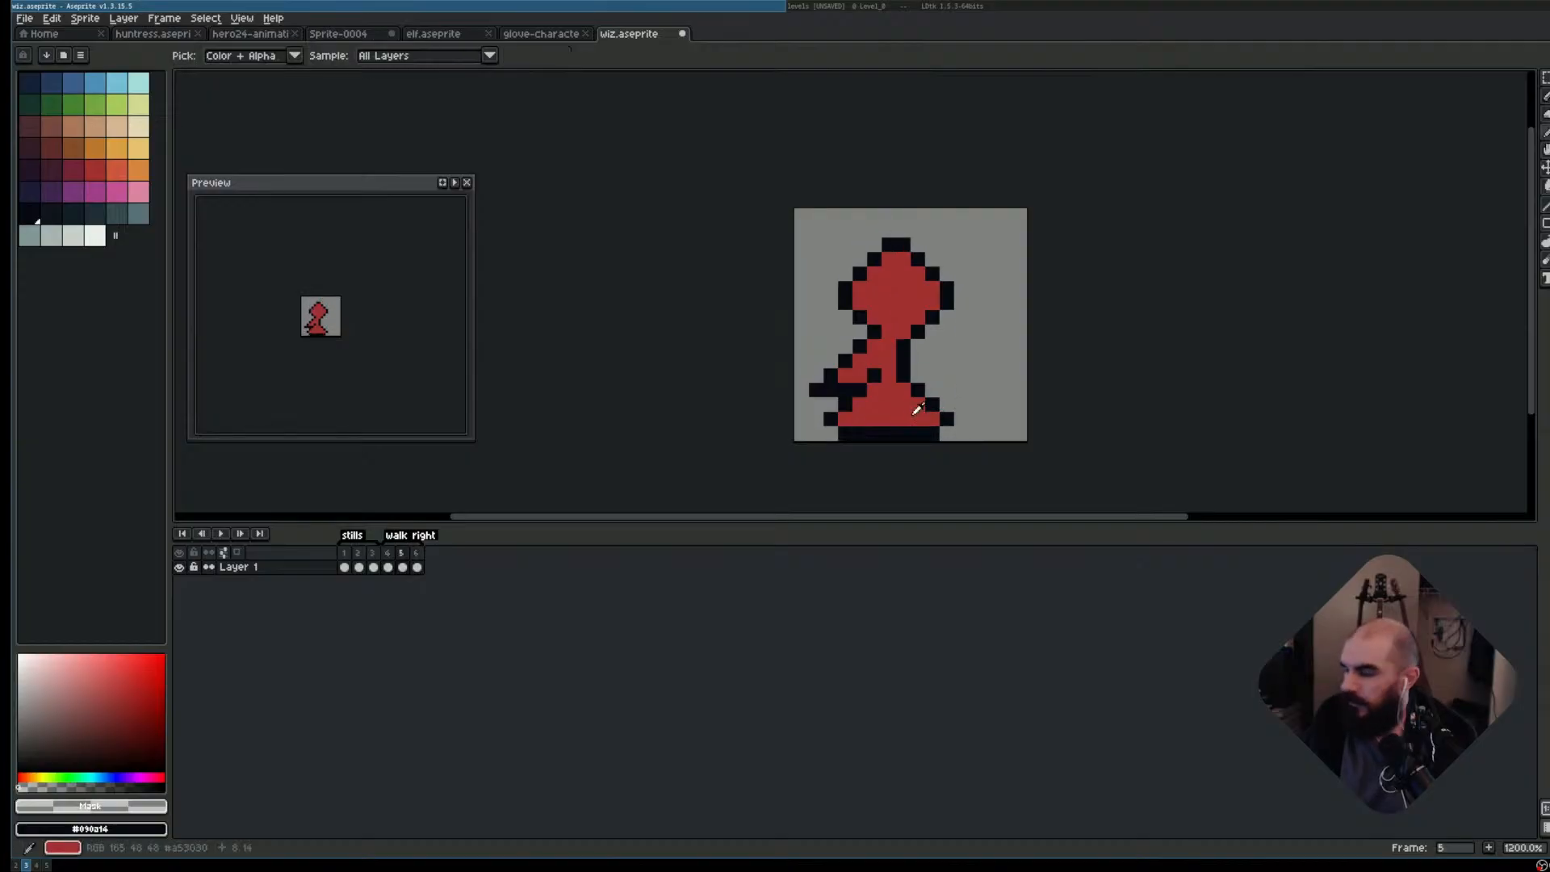
- Duplicate the squashed frame 5 pose as frame 6, compare it with frame 4, and return to frame 6
key("alt+n")
key("Left")
key("Left")
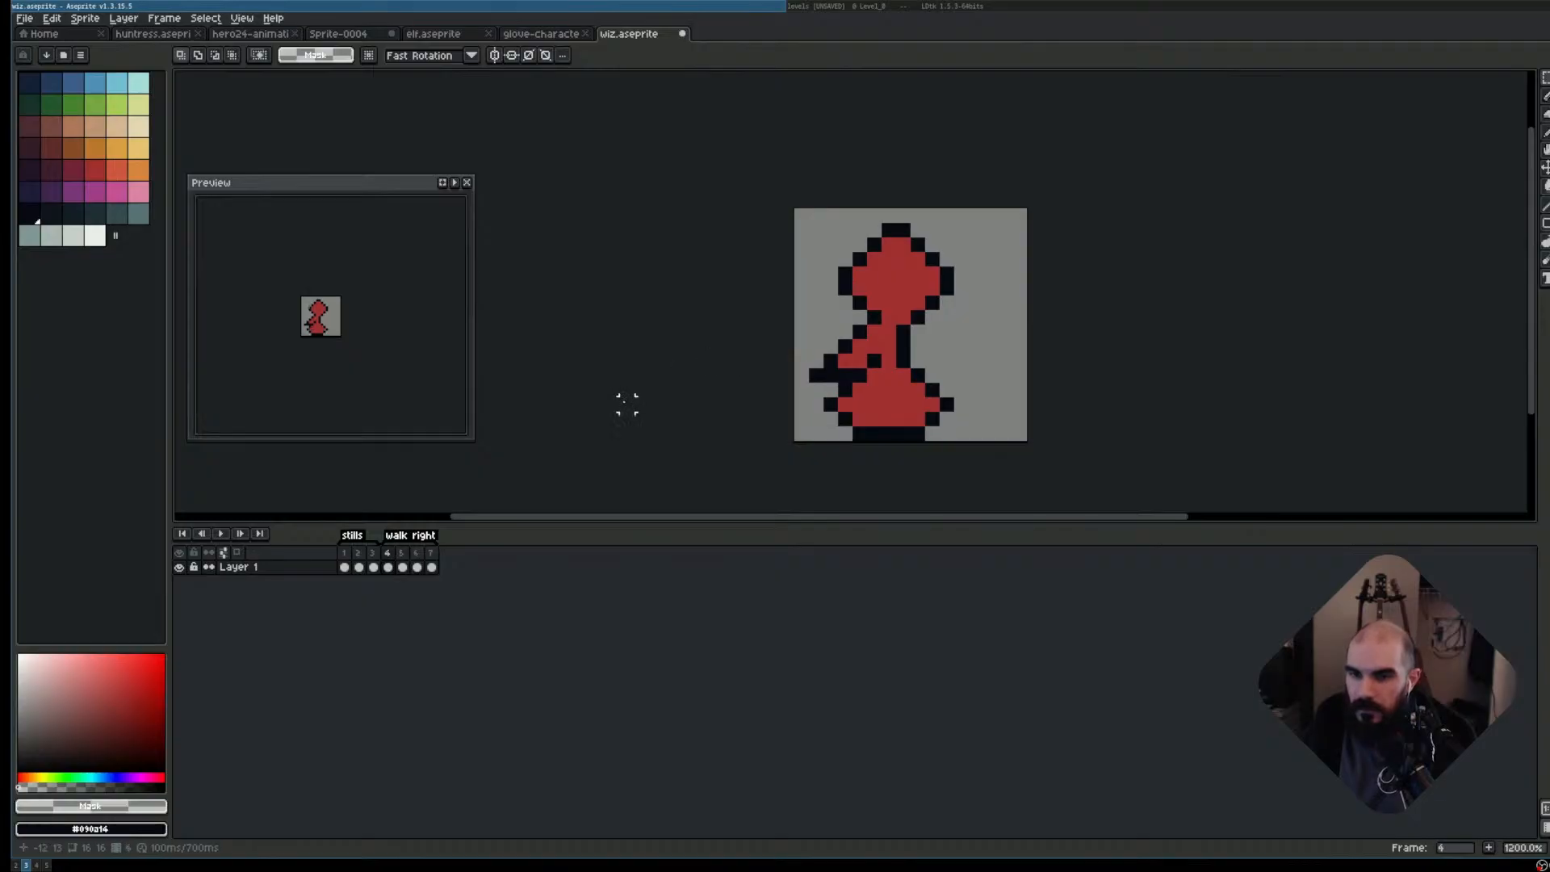
key("Right")
key("Right")
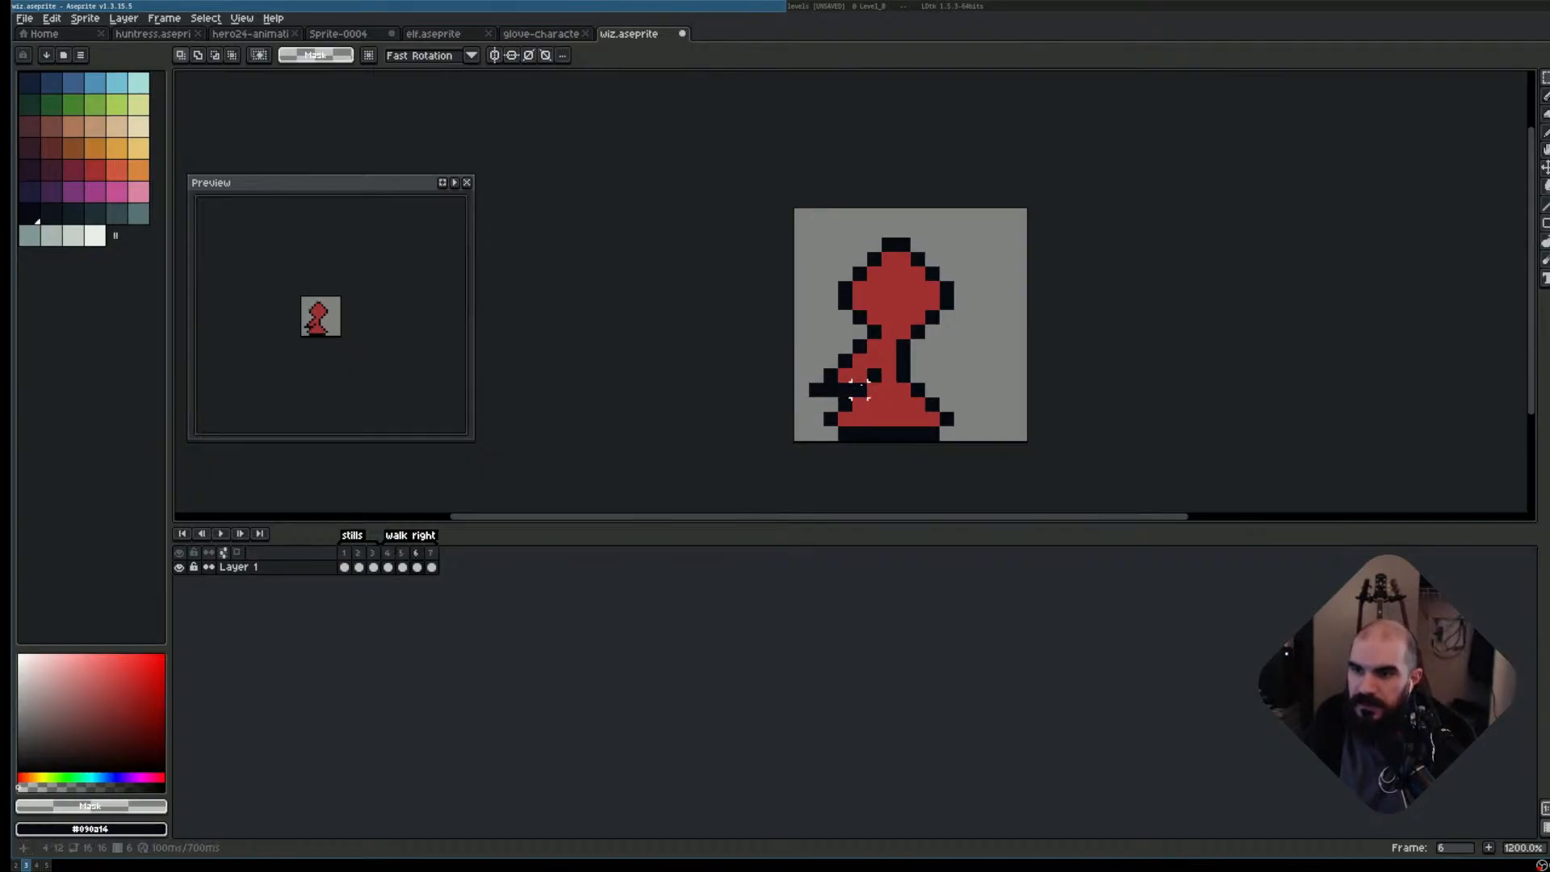
- In frame 6, shift the lower robe below the arm 1 px to the right in two selected parts
scroll(925, 398, "up", 3)
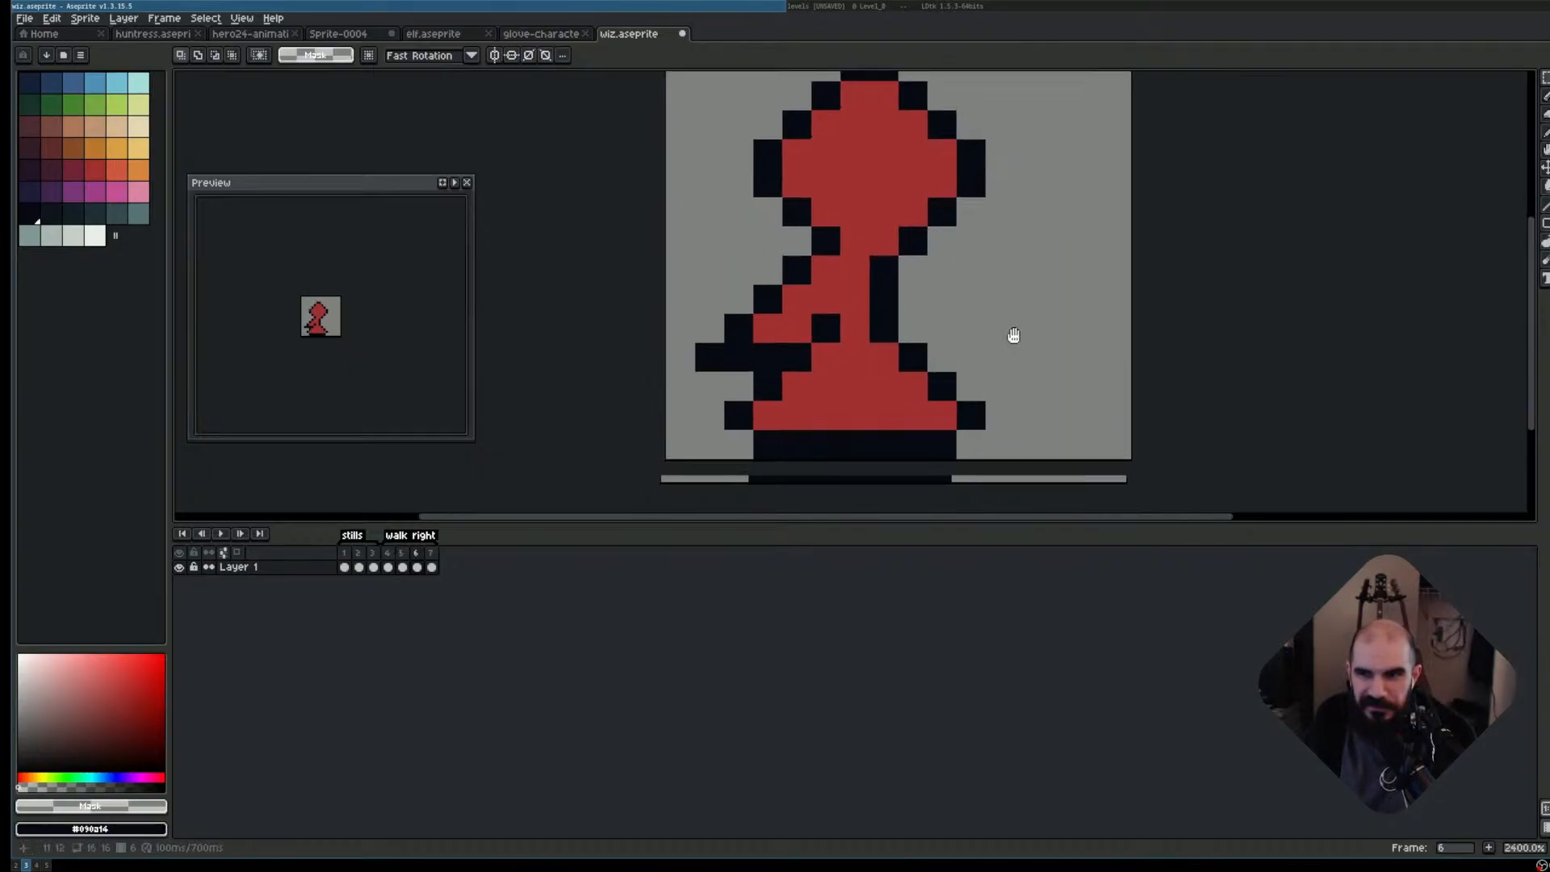
mouse_move(823, 315)
left_mouse_down()
mouse_move(928, 443)
mouse_move(972, 429)
mouse_move(923, 419)
left_mouse_up()
left_click(782, 373)
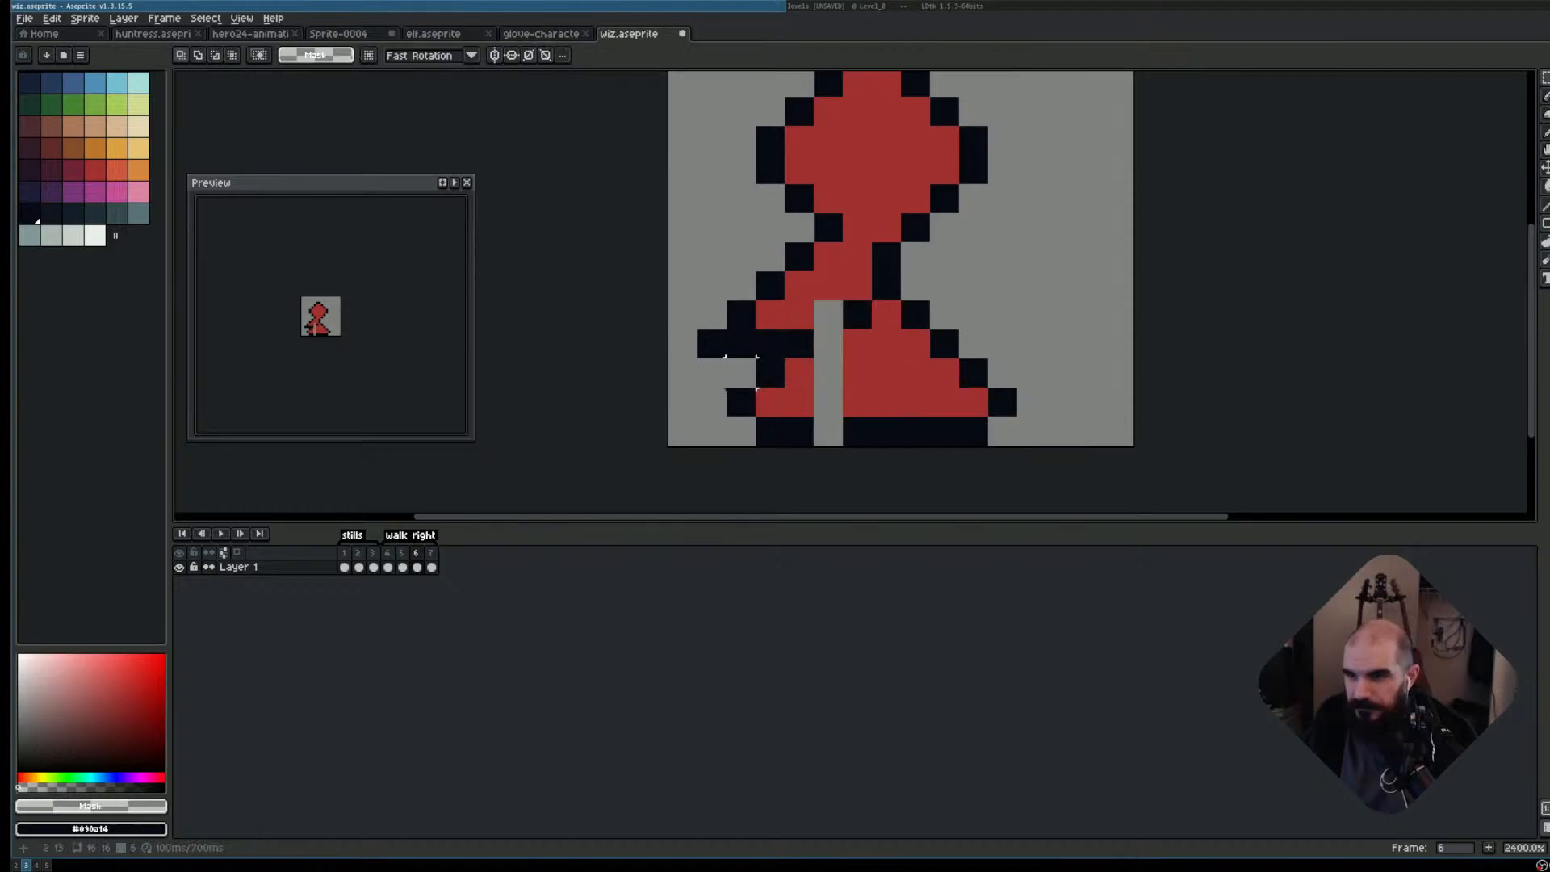
mouse_move(727, 355)
left_mouse_down()
mouse_move(814, 443)
mouse_move(821, 416)
left_mouse_up()
key("Return")
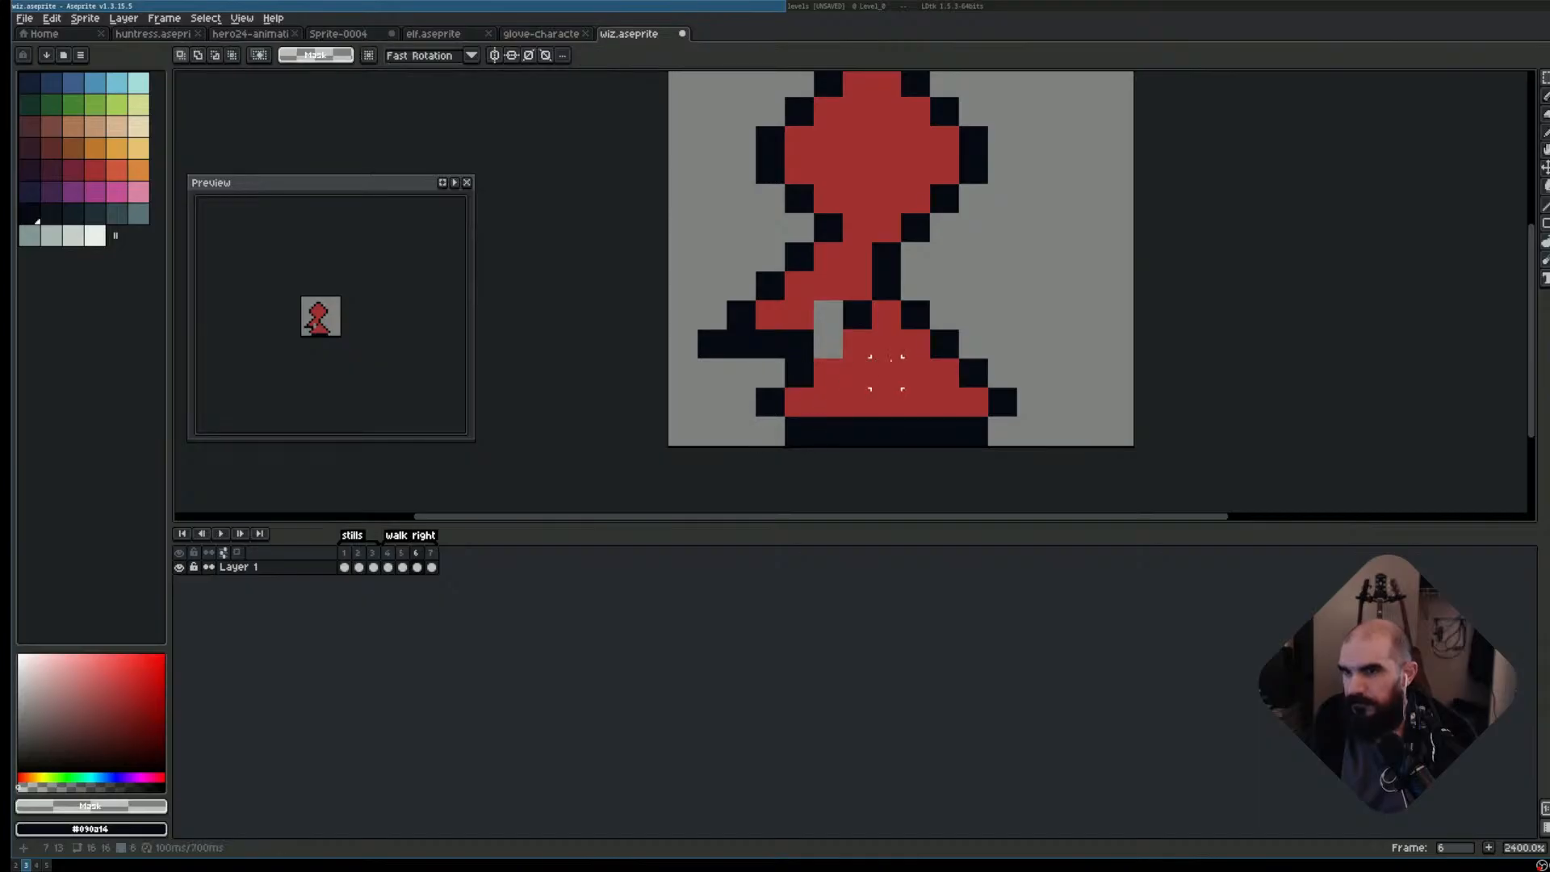
- Fill the gap at the sleeve in frame 6 with a robe-red #a53030 pixel above a dark outline pixel
key("b")
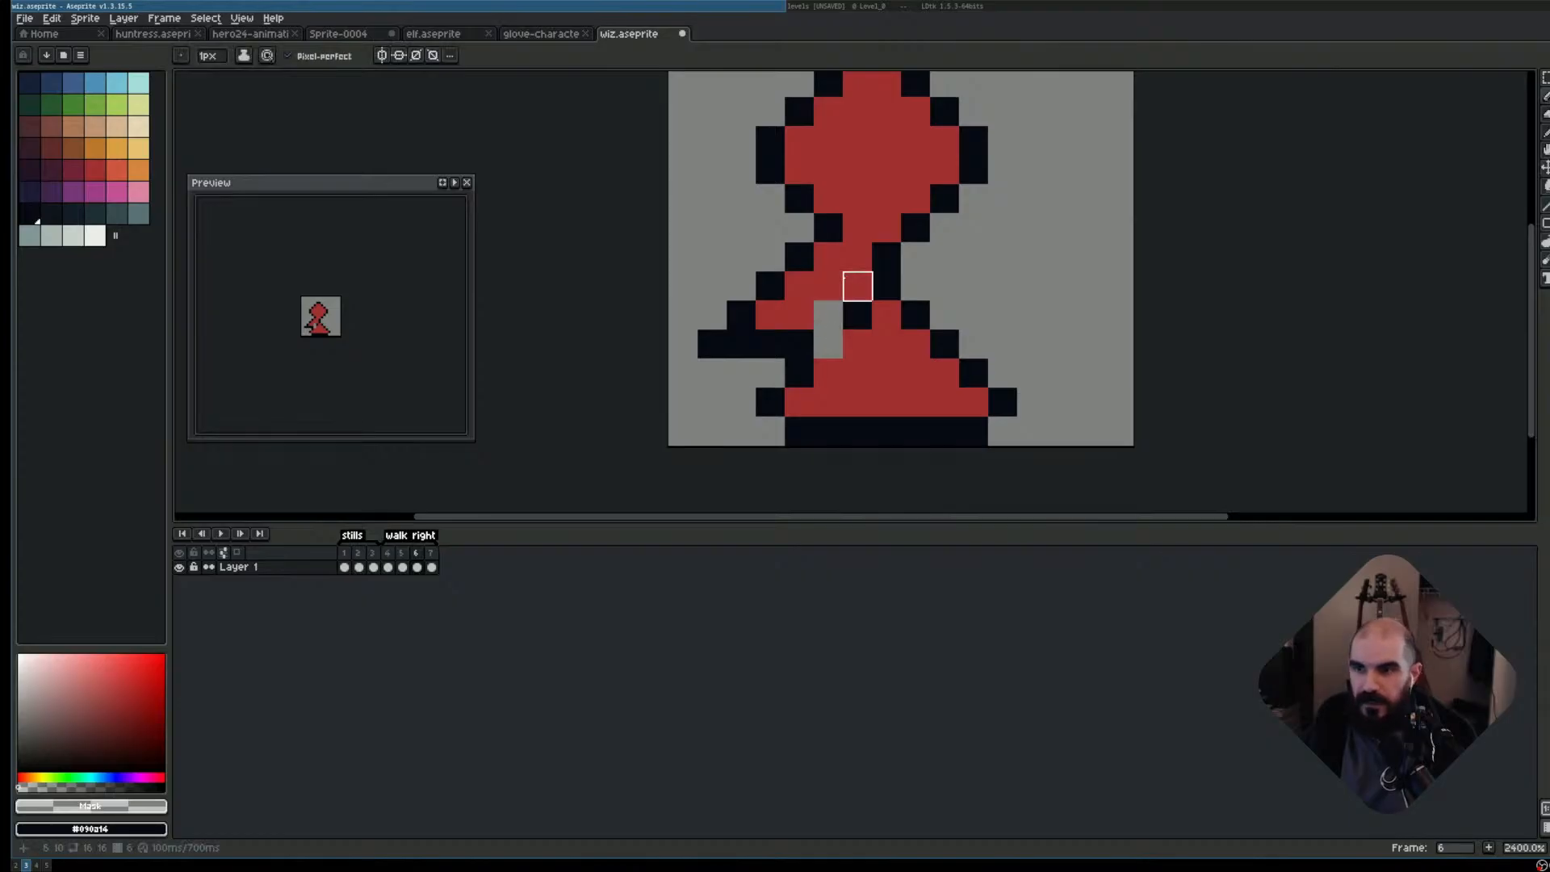
left_click(857, 286, "alt")
left_click(828, 315)
right_click(829, 344)
left_click(973, 344)
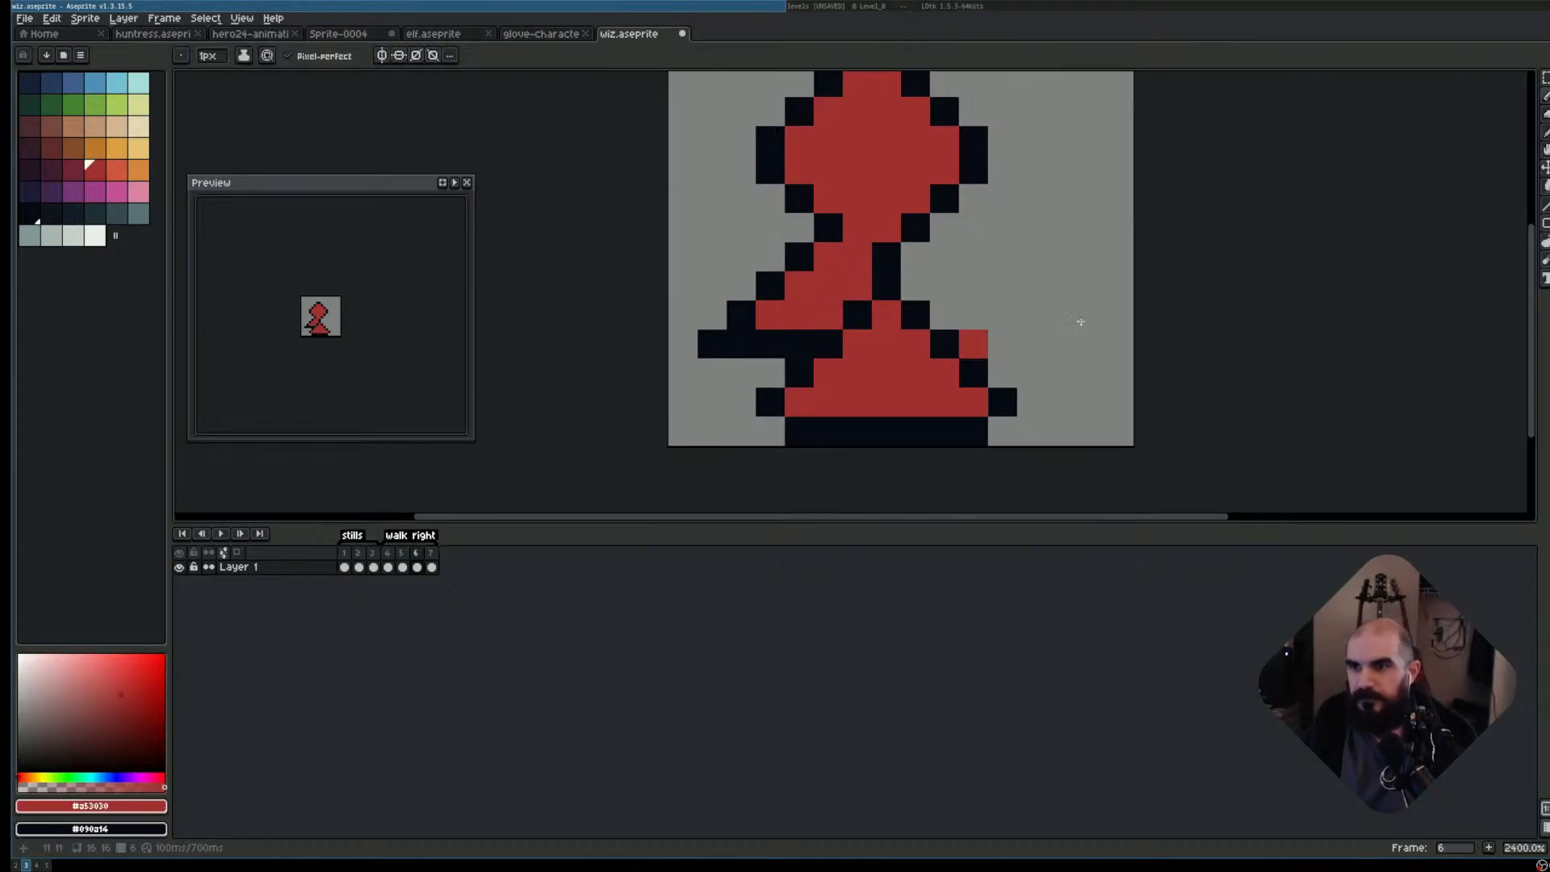
- Flip through walk right frames 4 to 6 to compare the motion, then undo a test pixel on the robe's bottom outline
scroll(1052, 331, "down", 1)
key("Left")
key("Left")
key("Right")
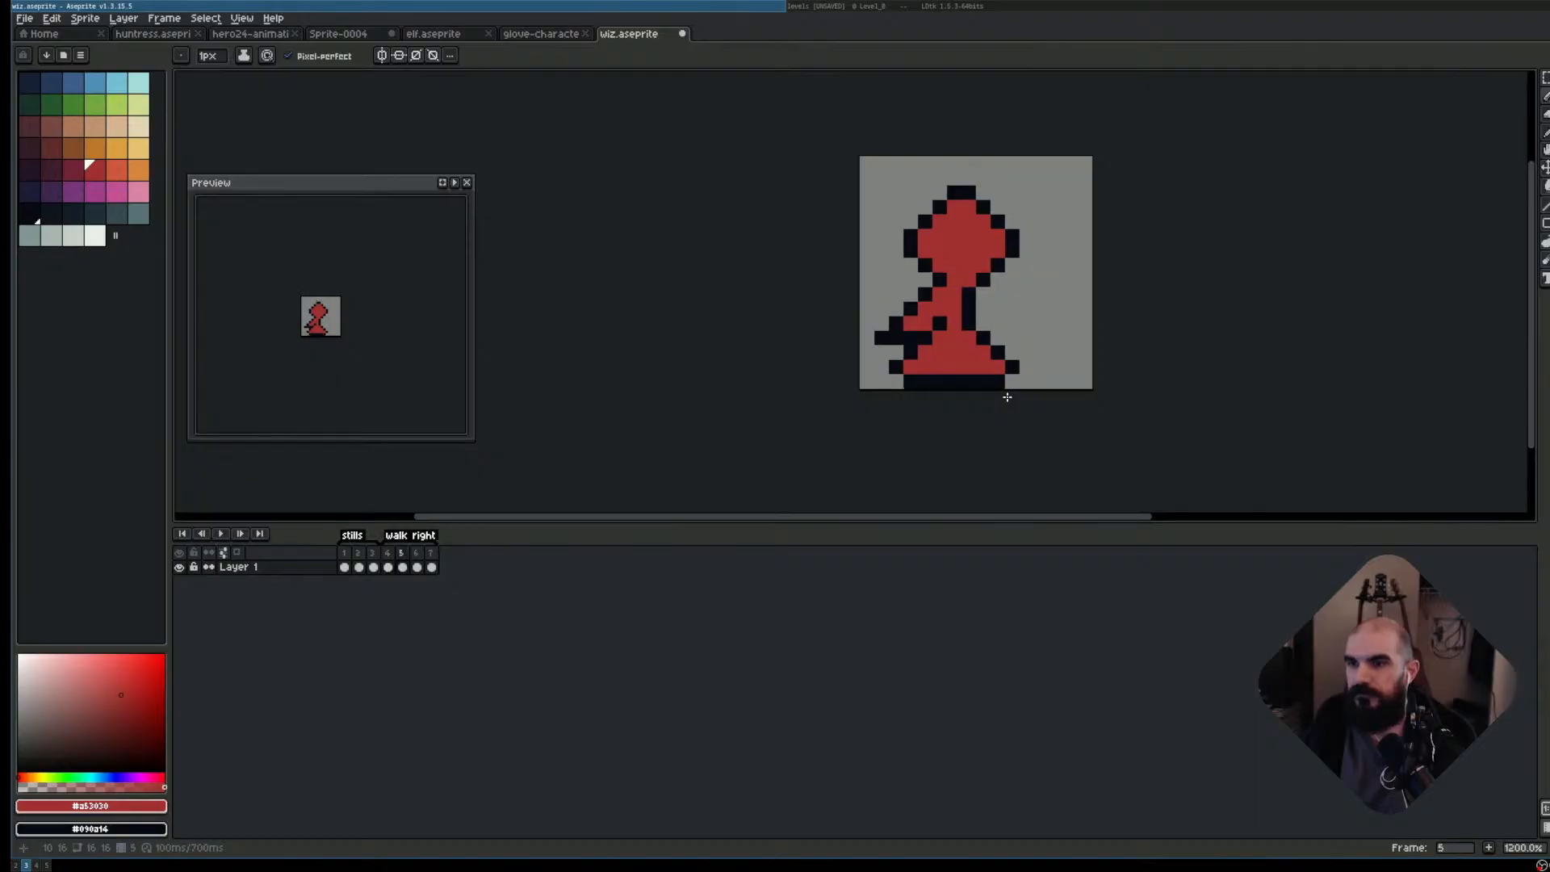
key("Right")
key("Left")
key("Left")
key("Right")
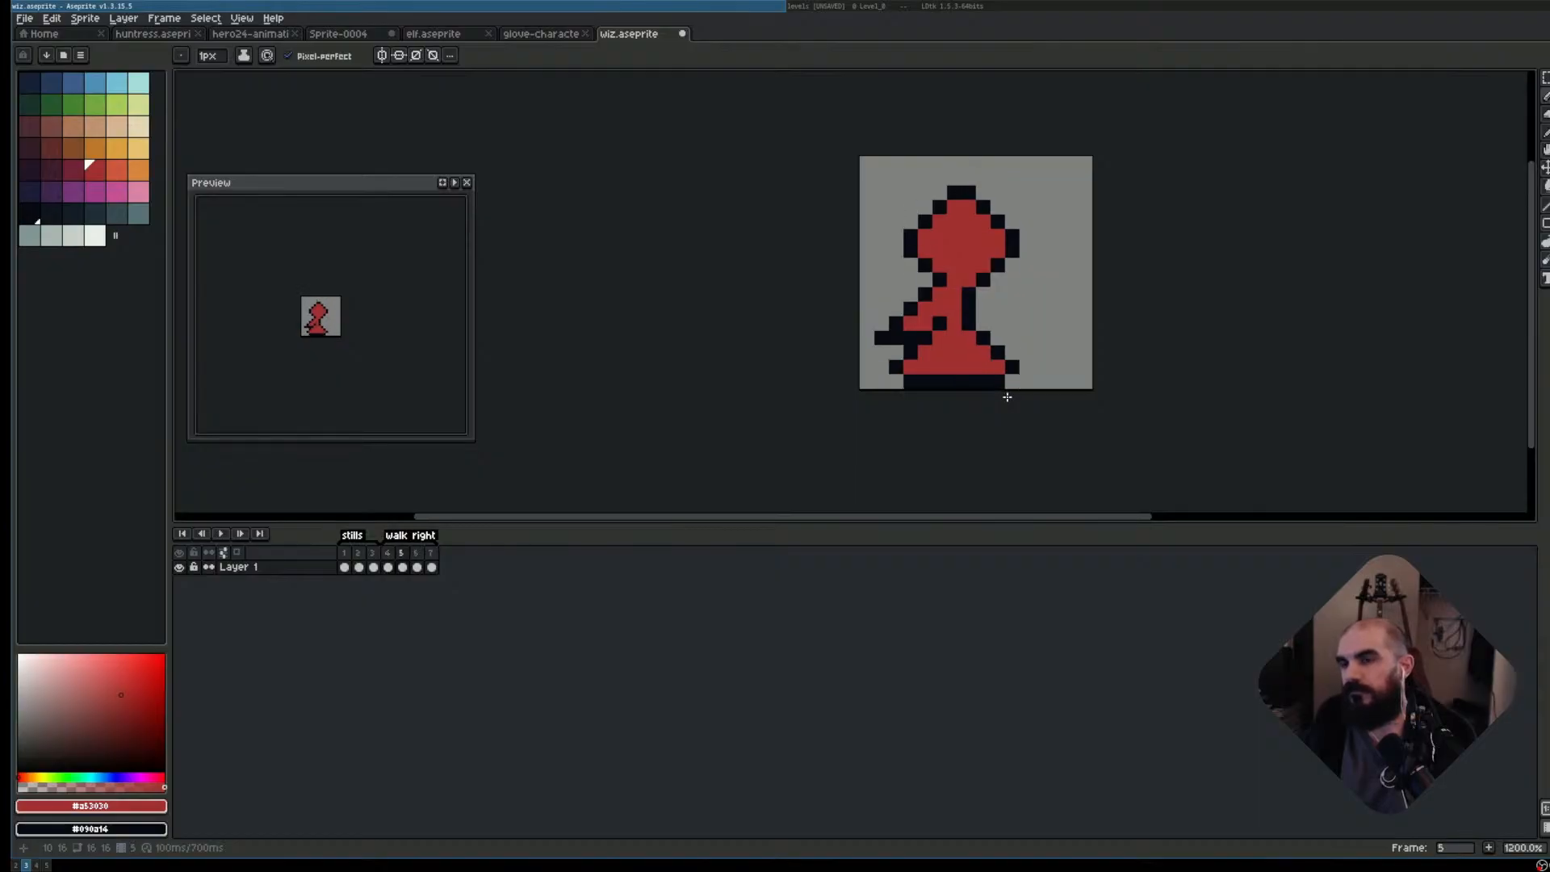
key("Right")
left_click(994, 387)
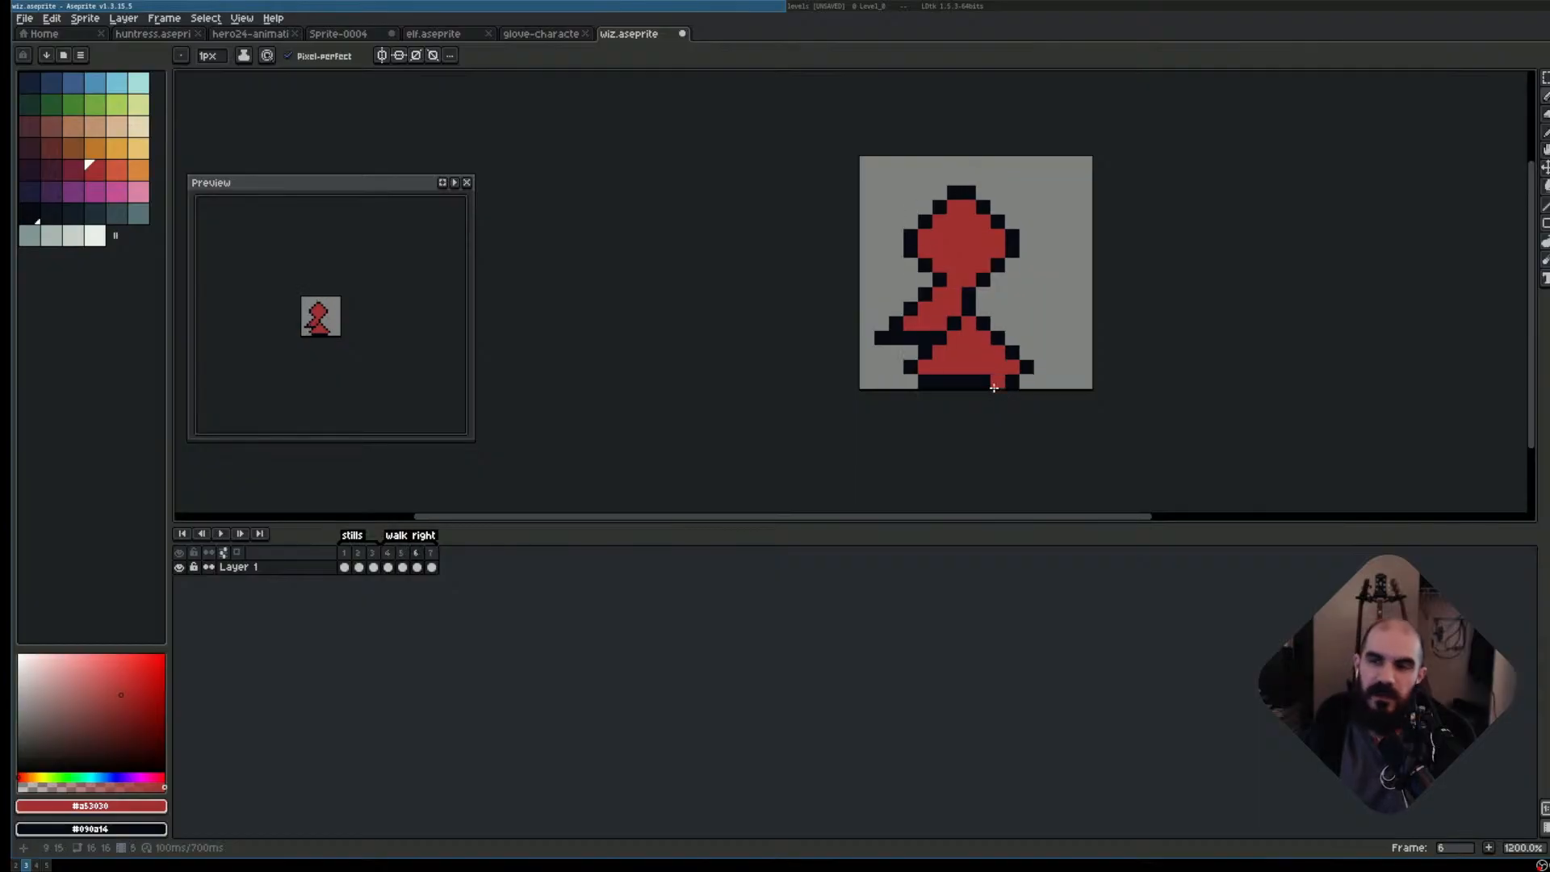
key("ctrl+z")
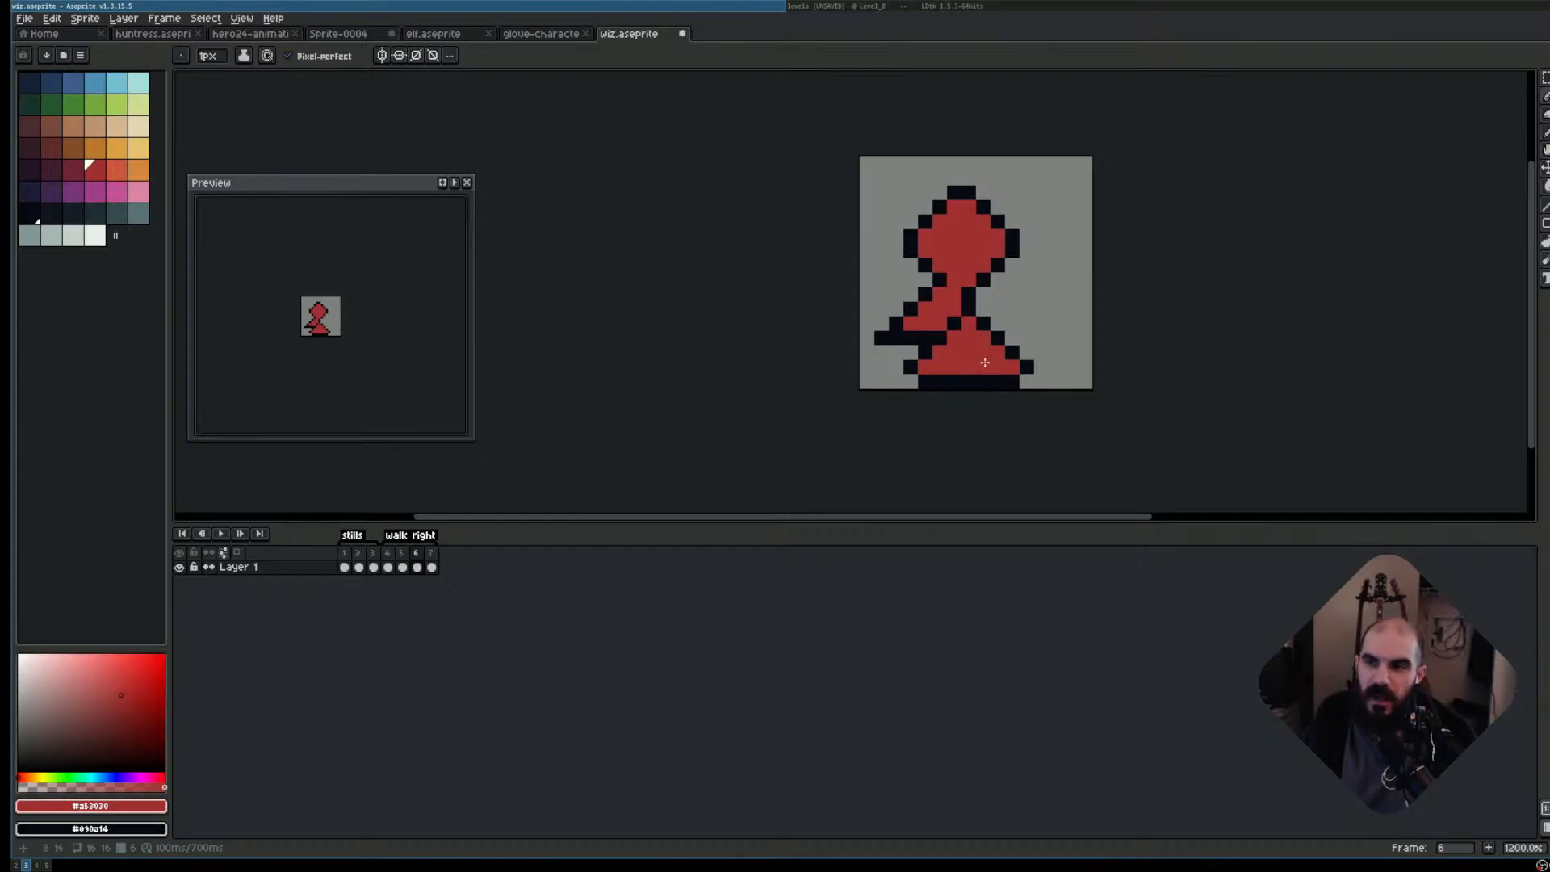
- In frame 6, select the lower robe below the arm in two parts and shift it 2 px to the left
key("m")
scroll(965, 298, "up", 3)
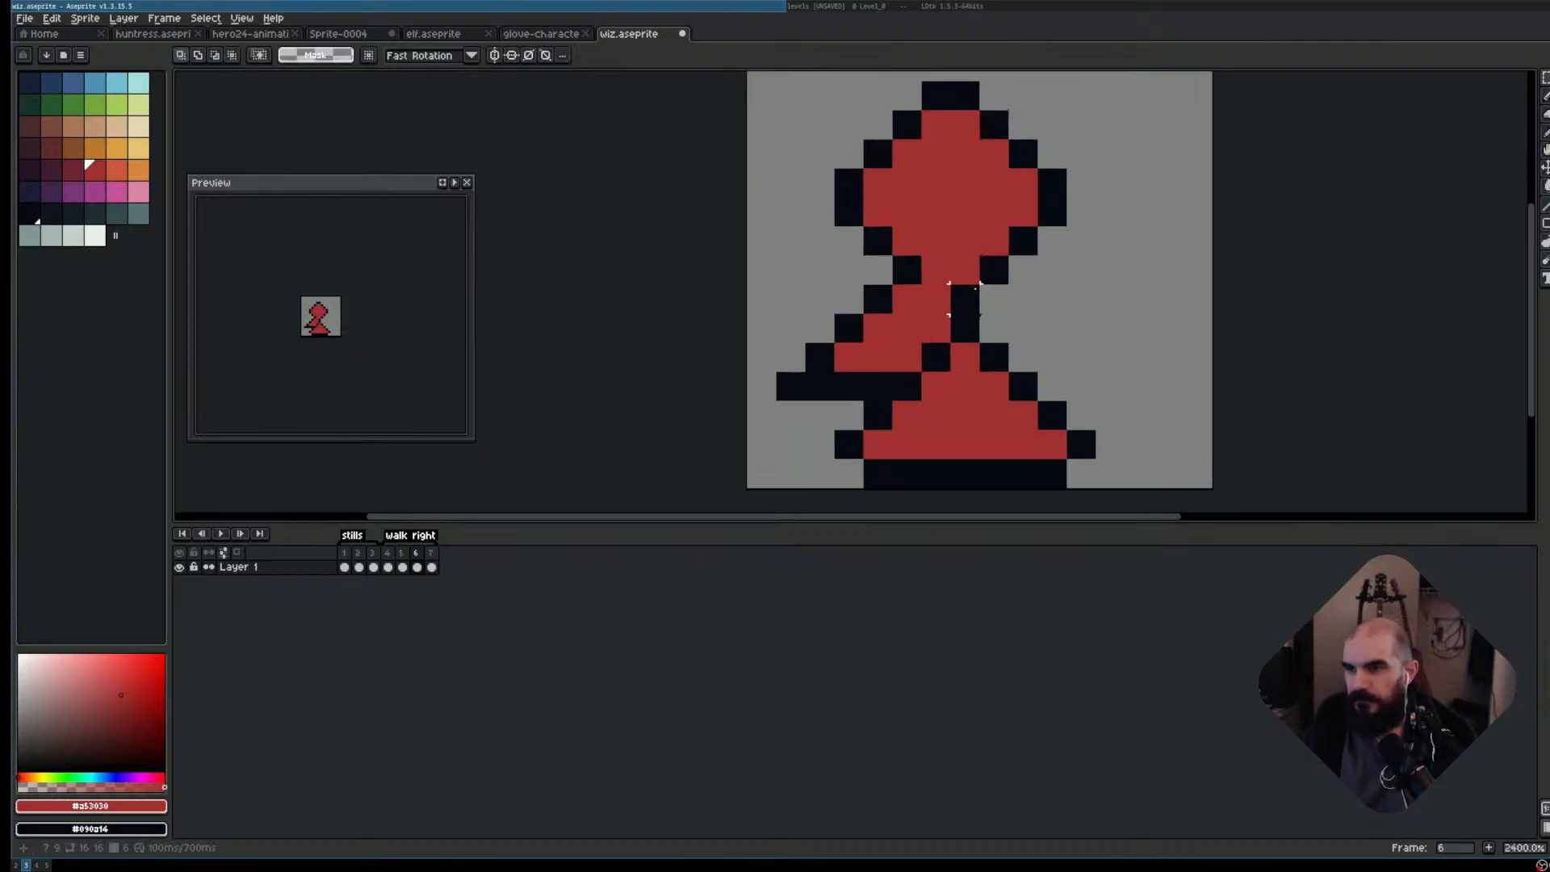
left_click_drag(936, 352, 1082, 476)
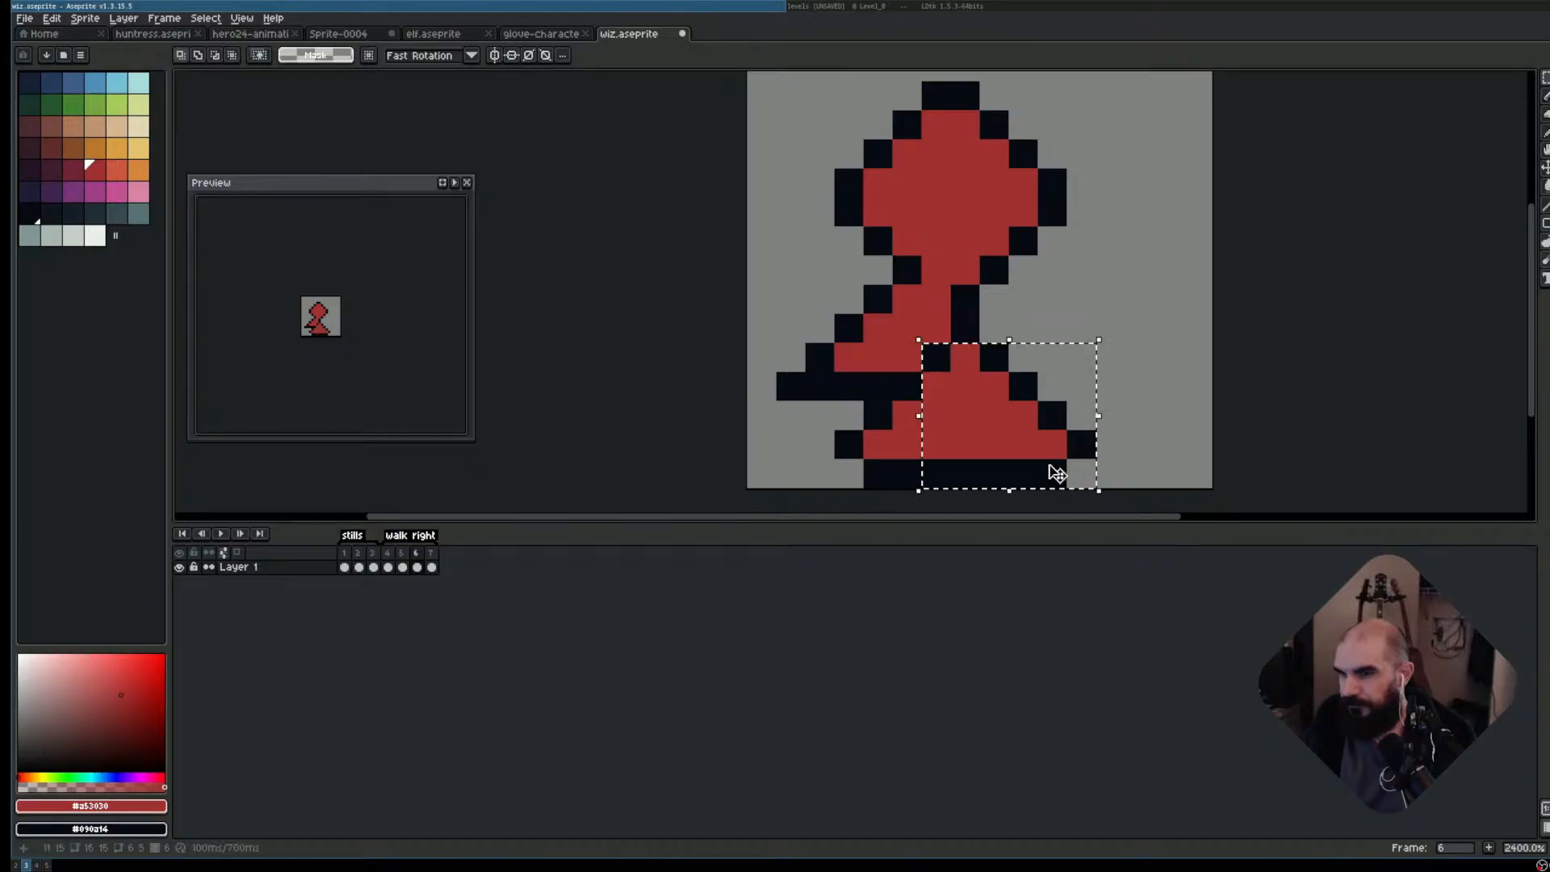
left_click_drag(836, 343, 1096, 487)
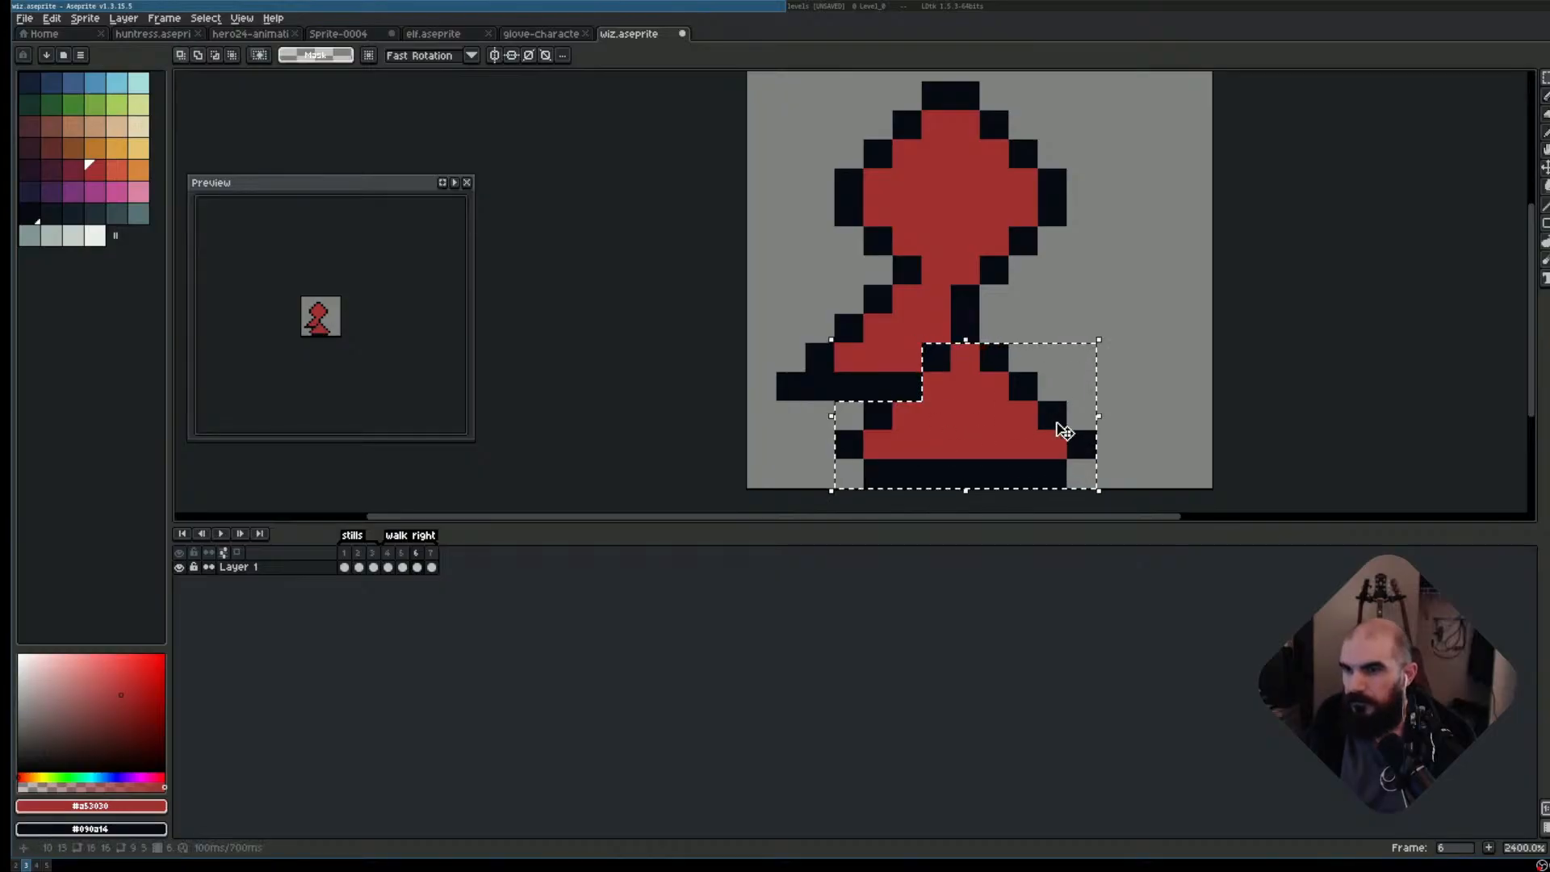
left_click_drag(1050, 434, 991, 434)
key("ctrl+d")
left_click_drag(921, 372, 953, 401)
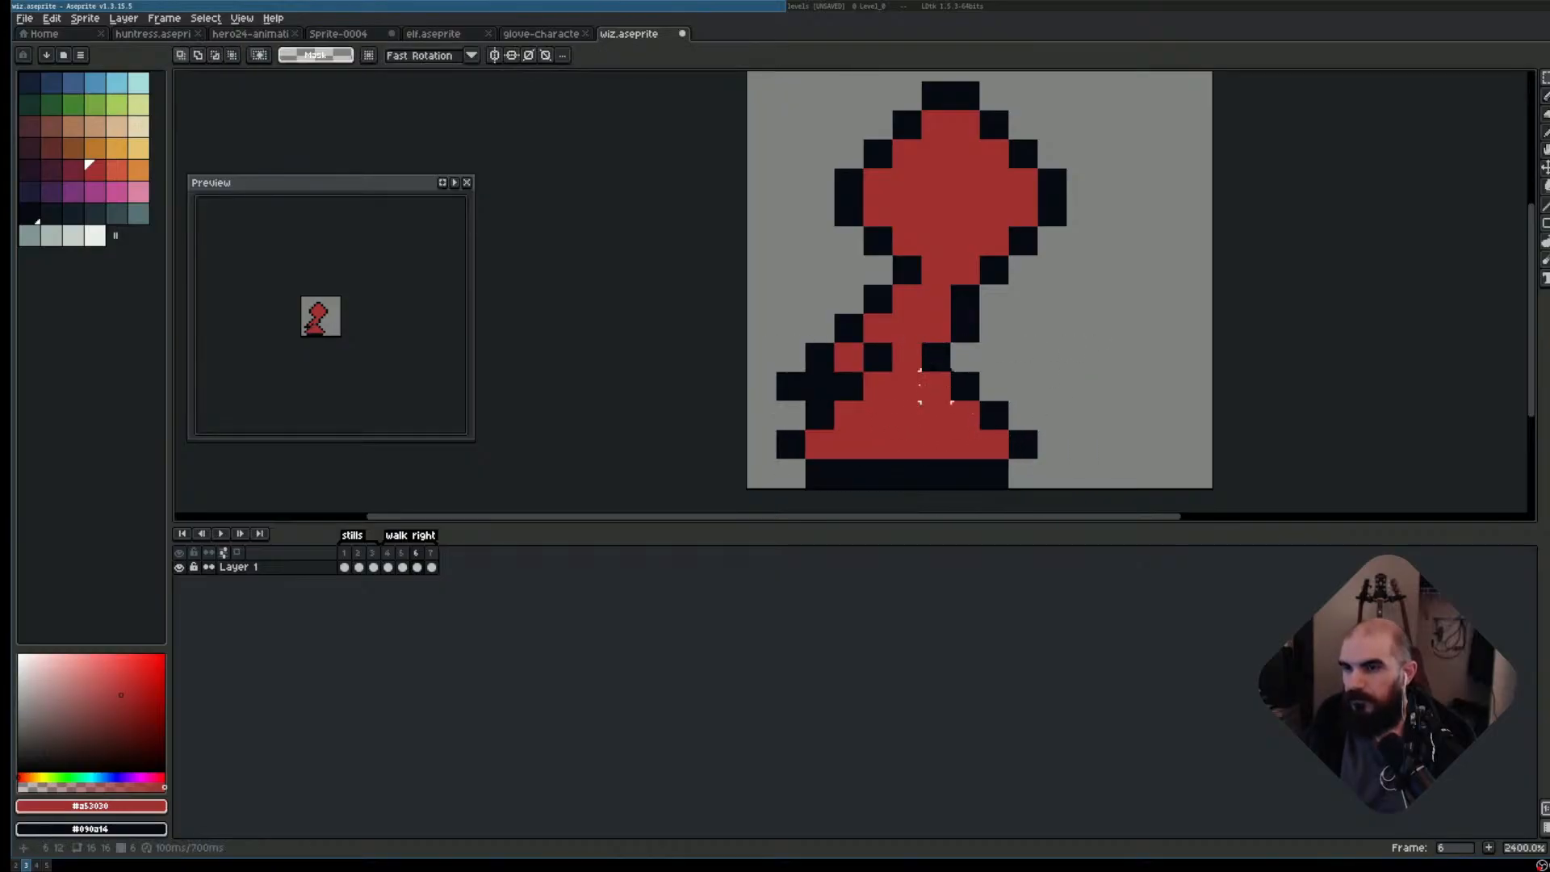
- Clean up frame 6's arm by painting the stray dark pixel robe-red #a53030 and extending the sleeve's underside outline with a dark #090a14 pixel
left_click(881, 353, "alt")
key("b")
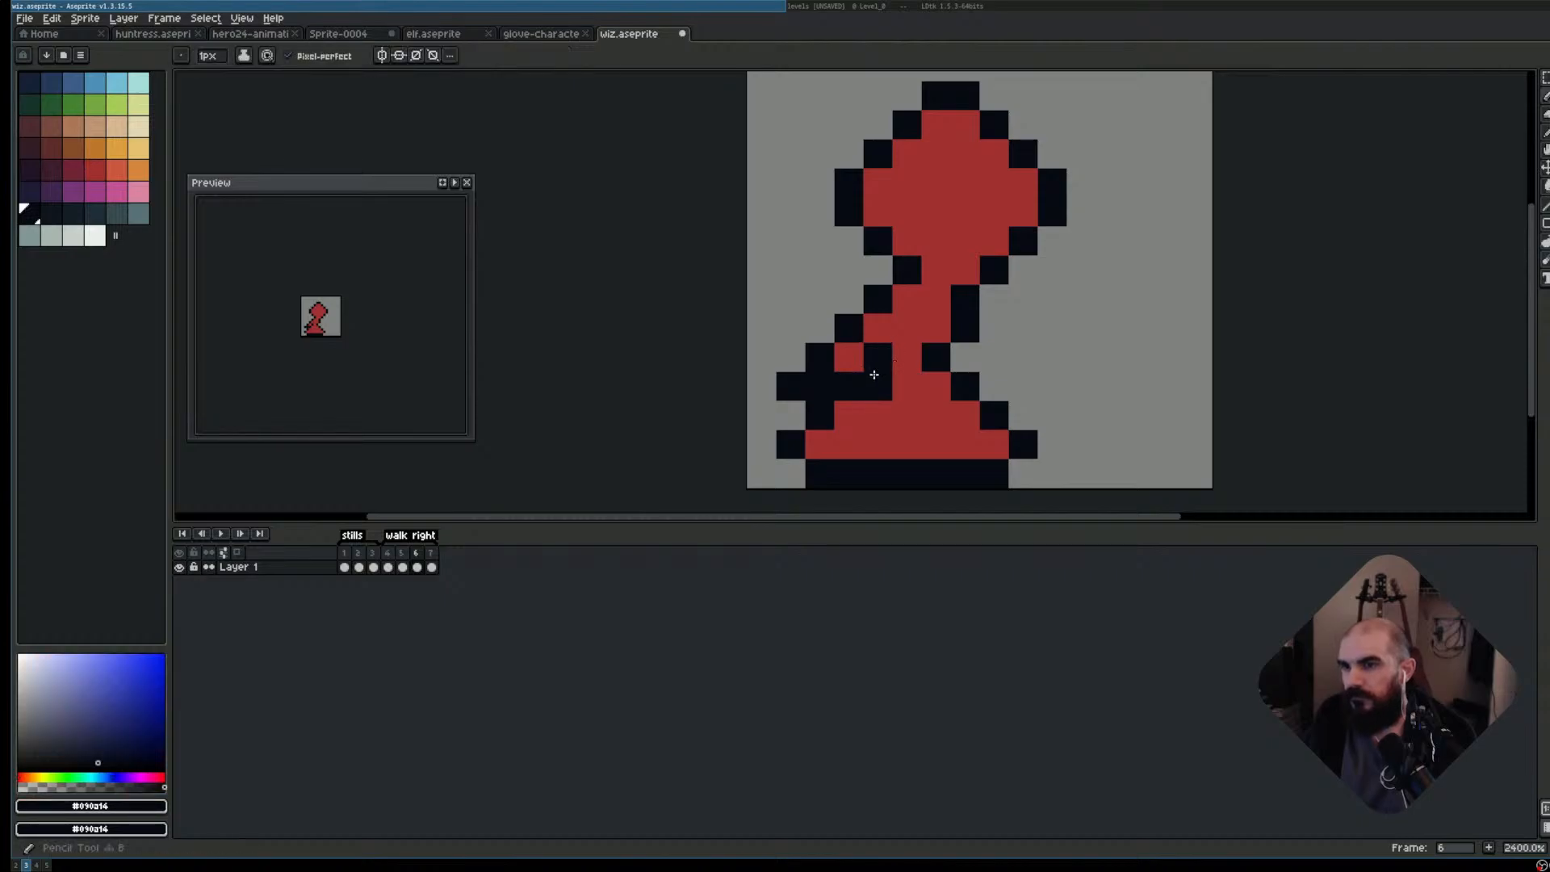
right_click(892, 333, "alt")
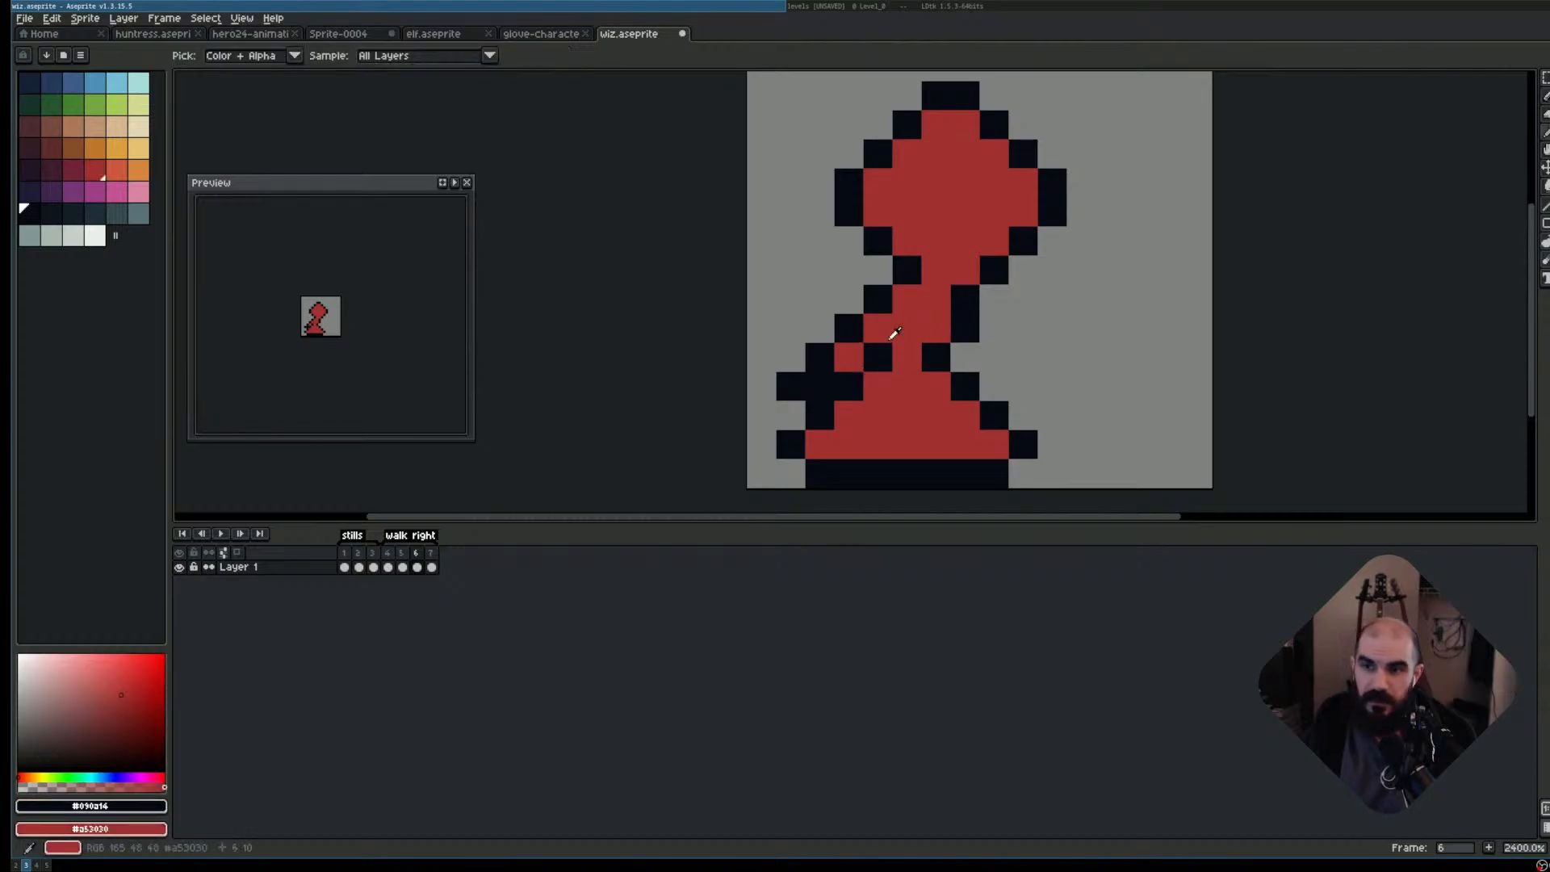
right_click(907, 386)
right_click(877, 357)
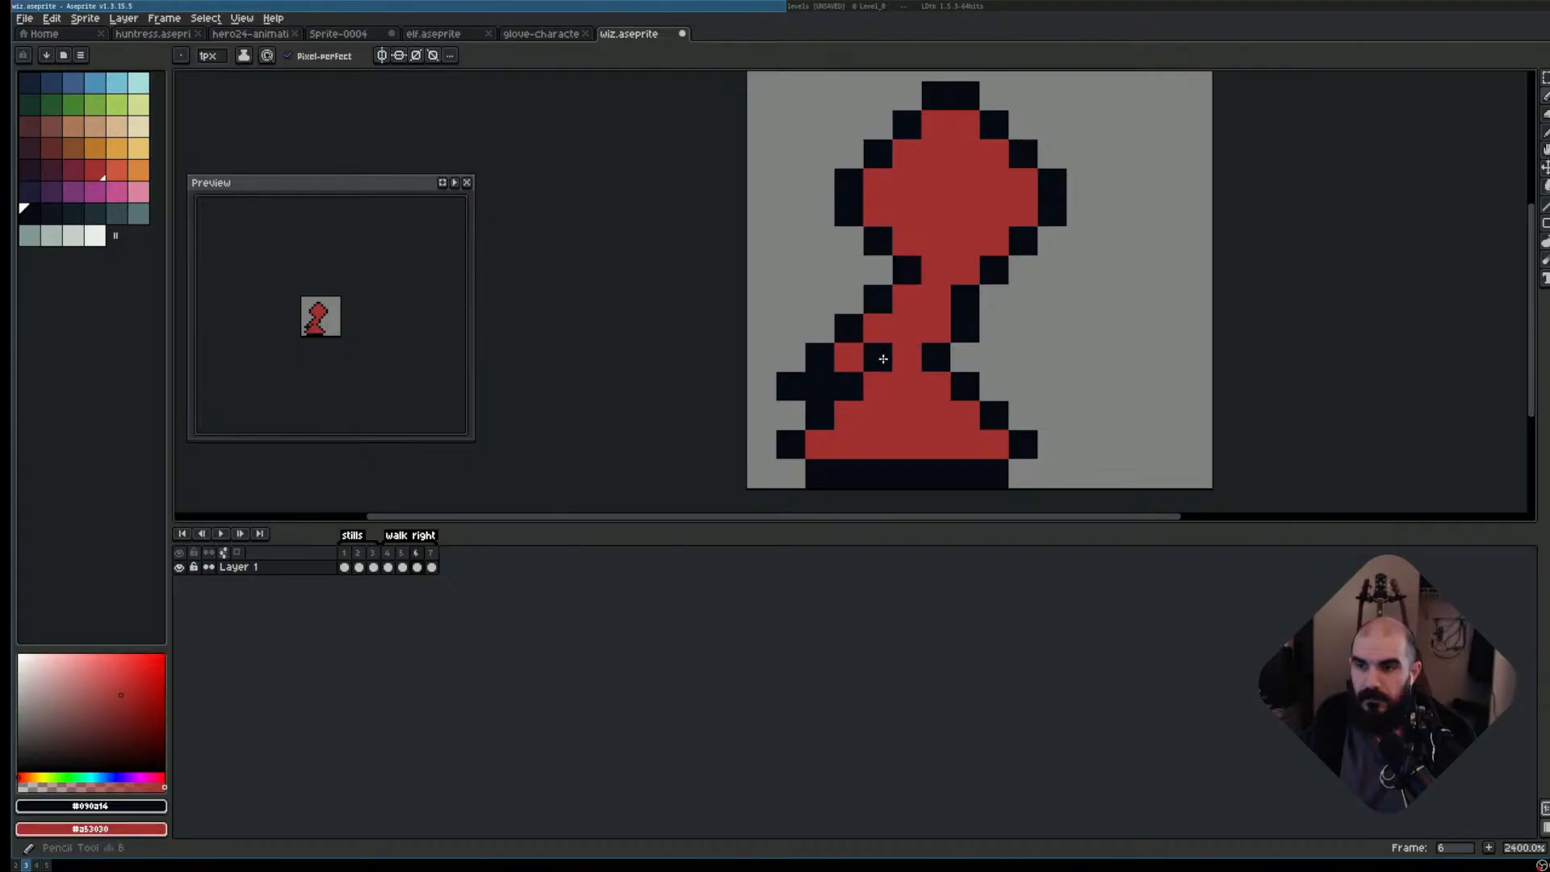
left_click(884, 348, "alt")
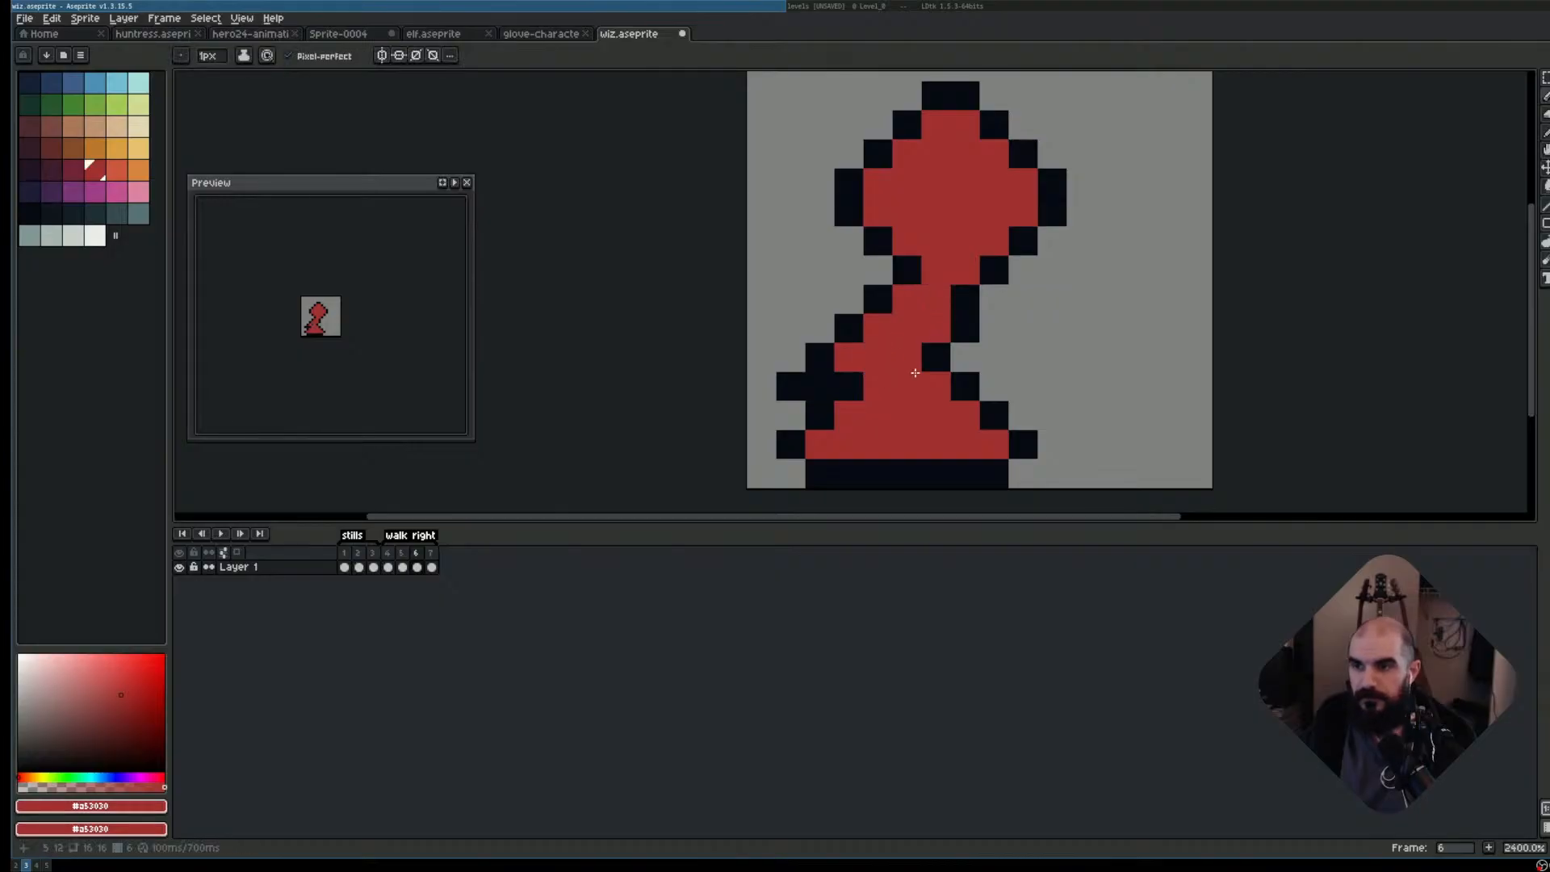
right_click(860, 384, "alt")
right_click(878, 387)
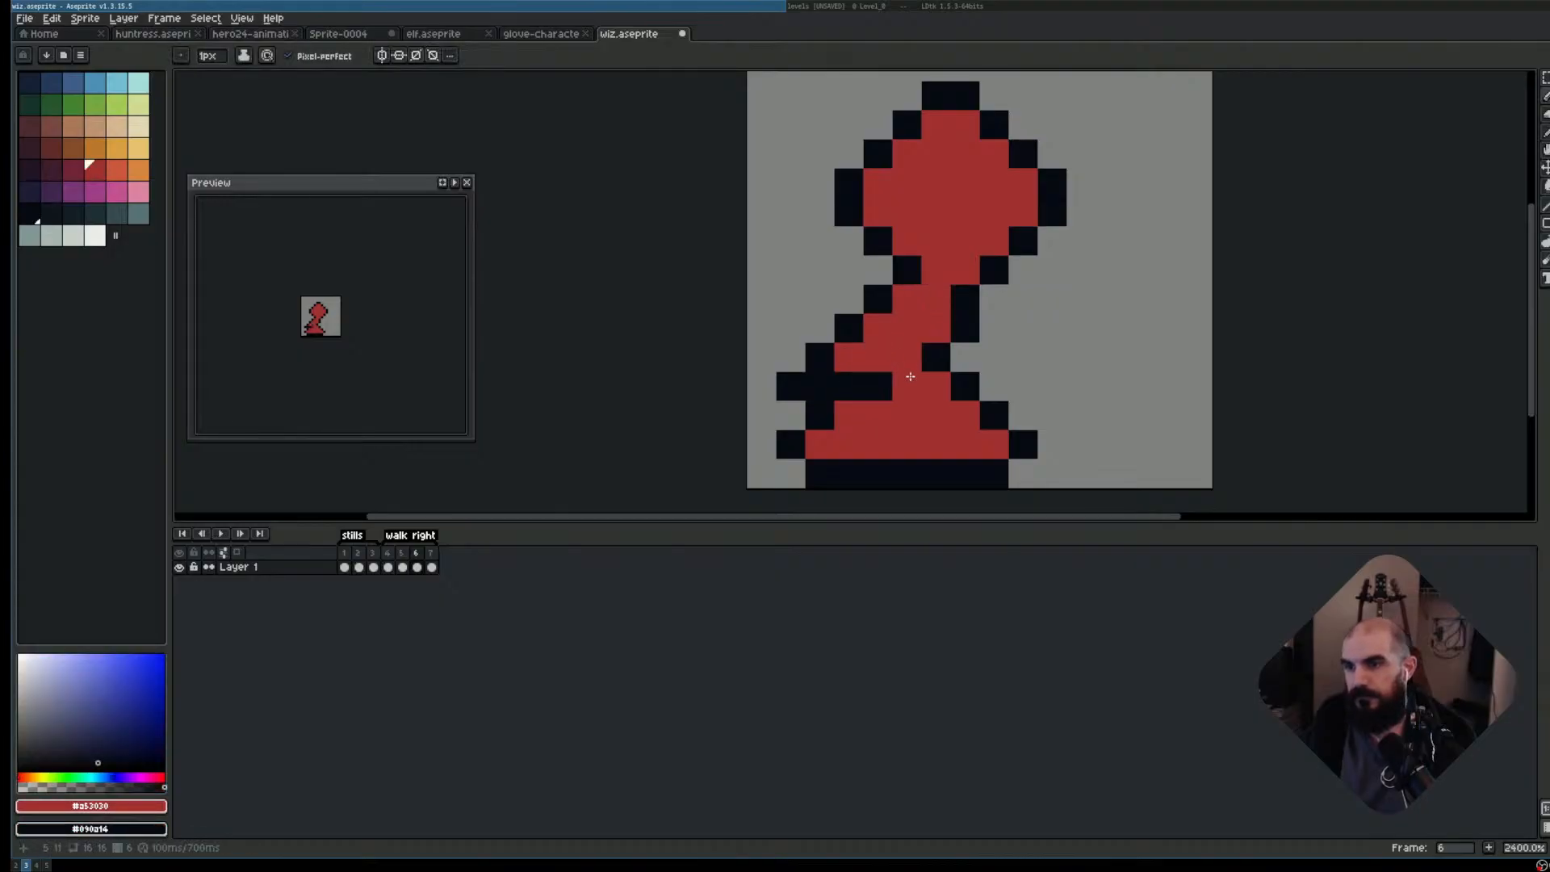
- Flip between walk right frames 4 to 6 to compare the robe and arm positions
scroll(1166, 355, "down", 3)
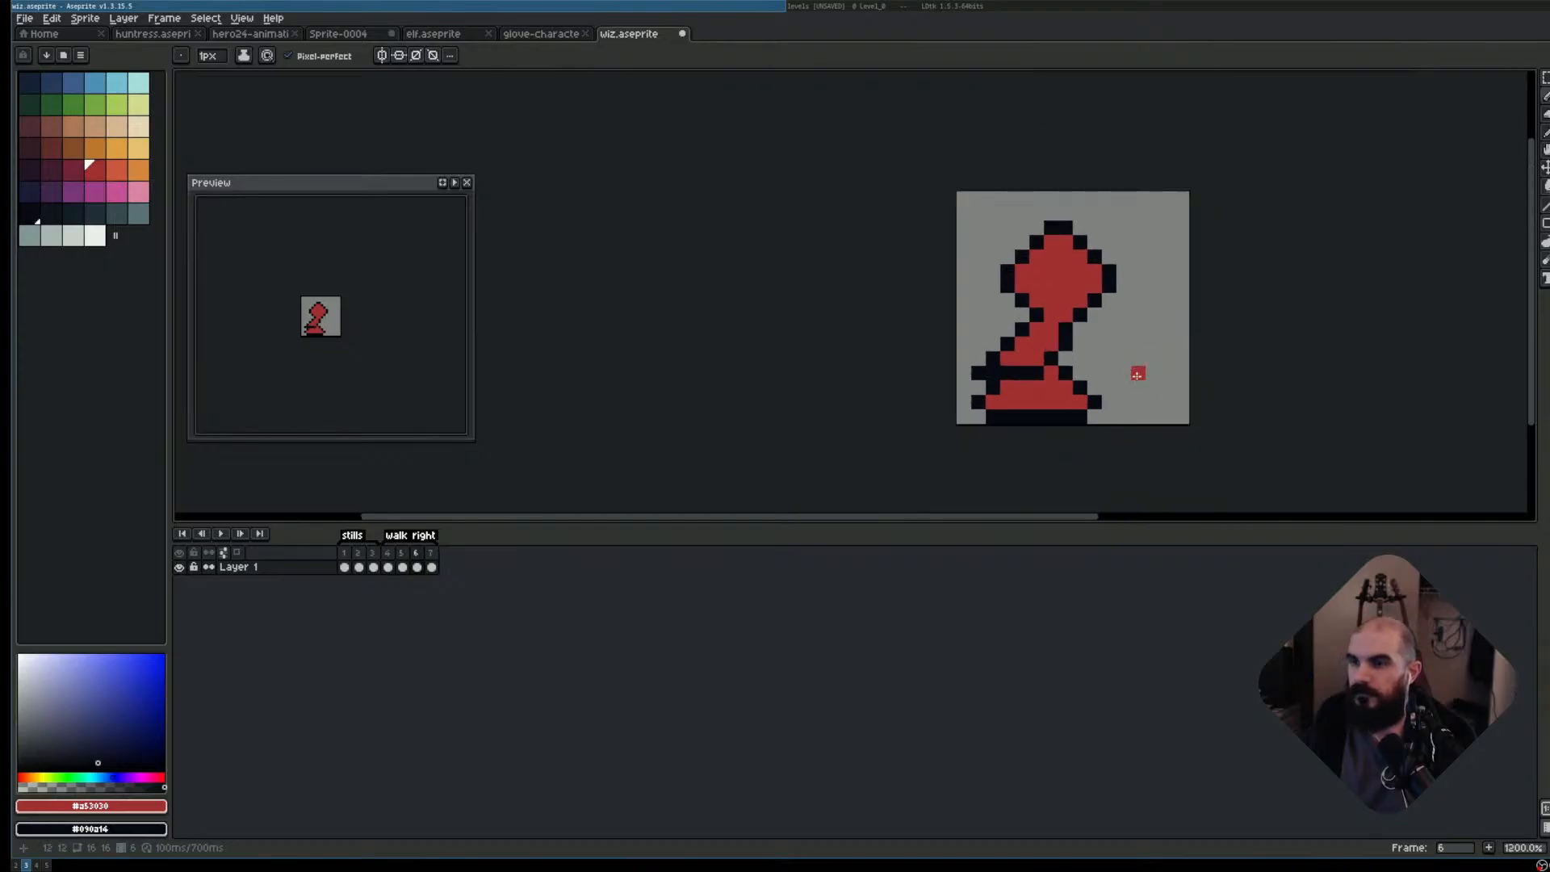
key("Left")
key("Left")
key("Right")
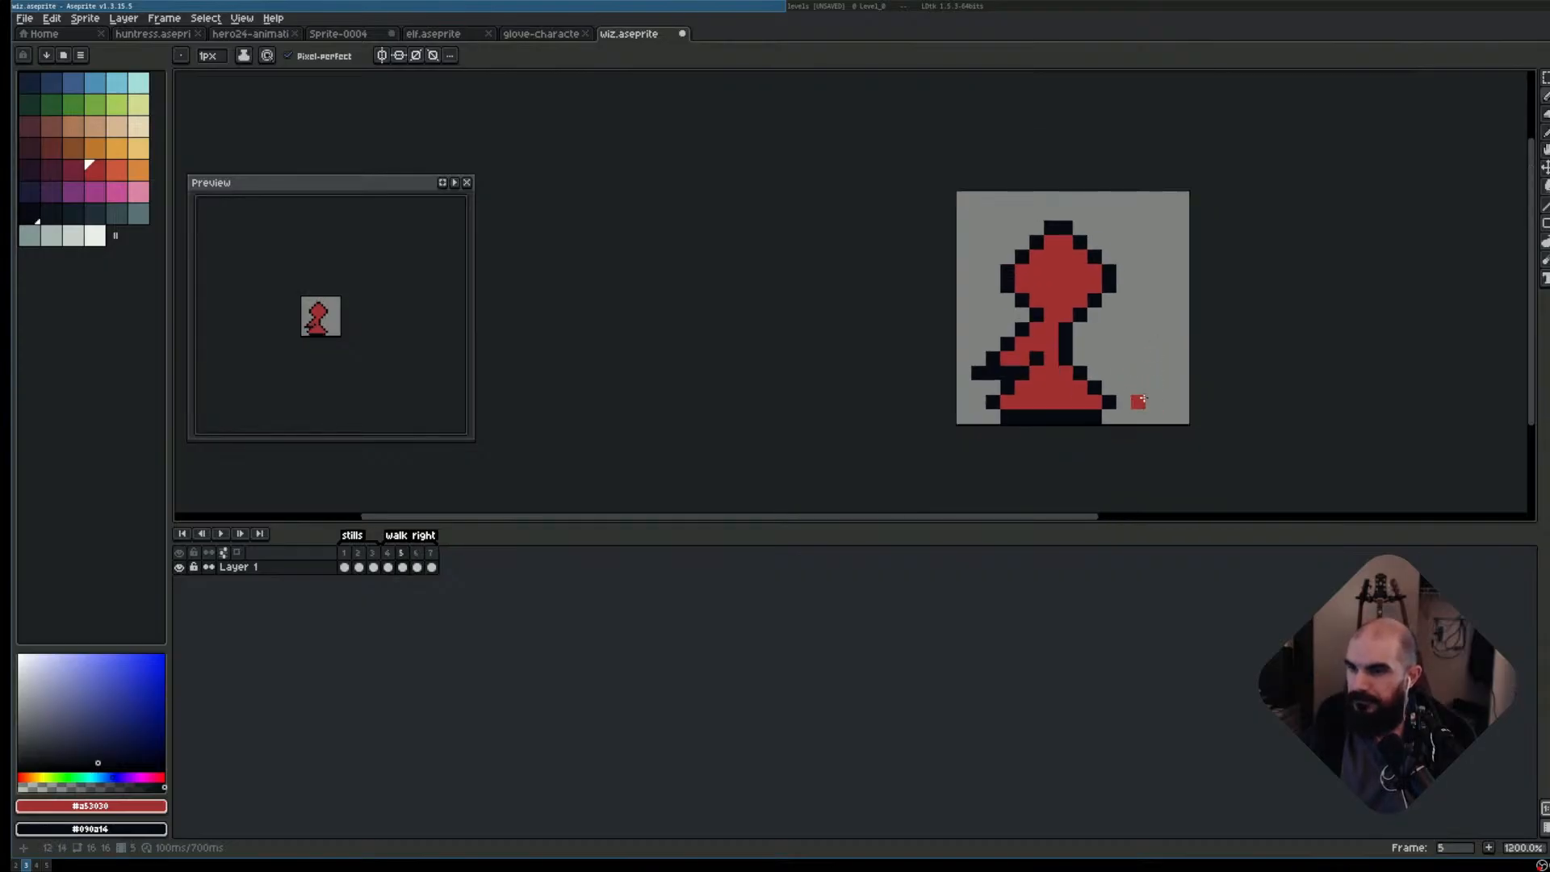
key("Left")
key("Right")
key("Left")
key("Right")
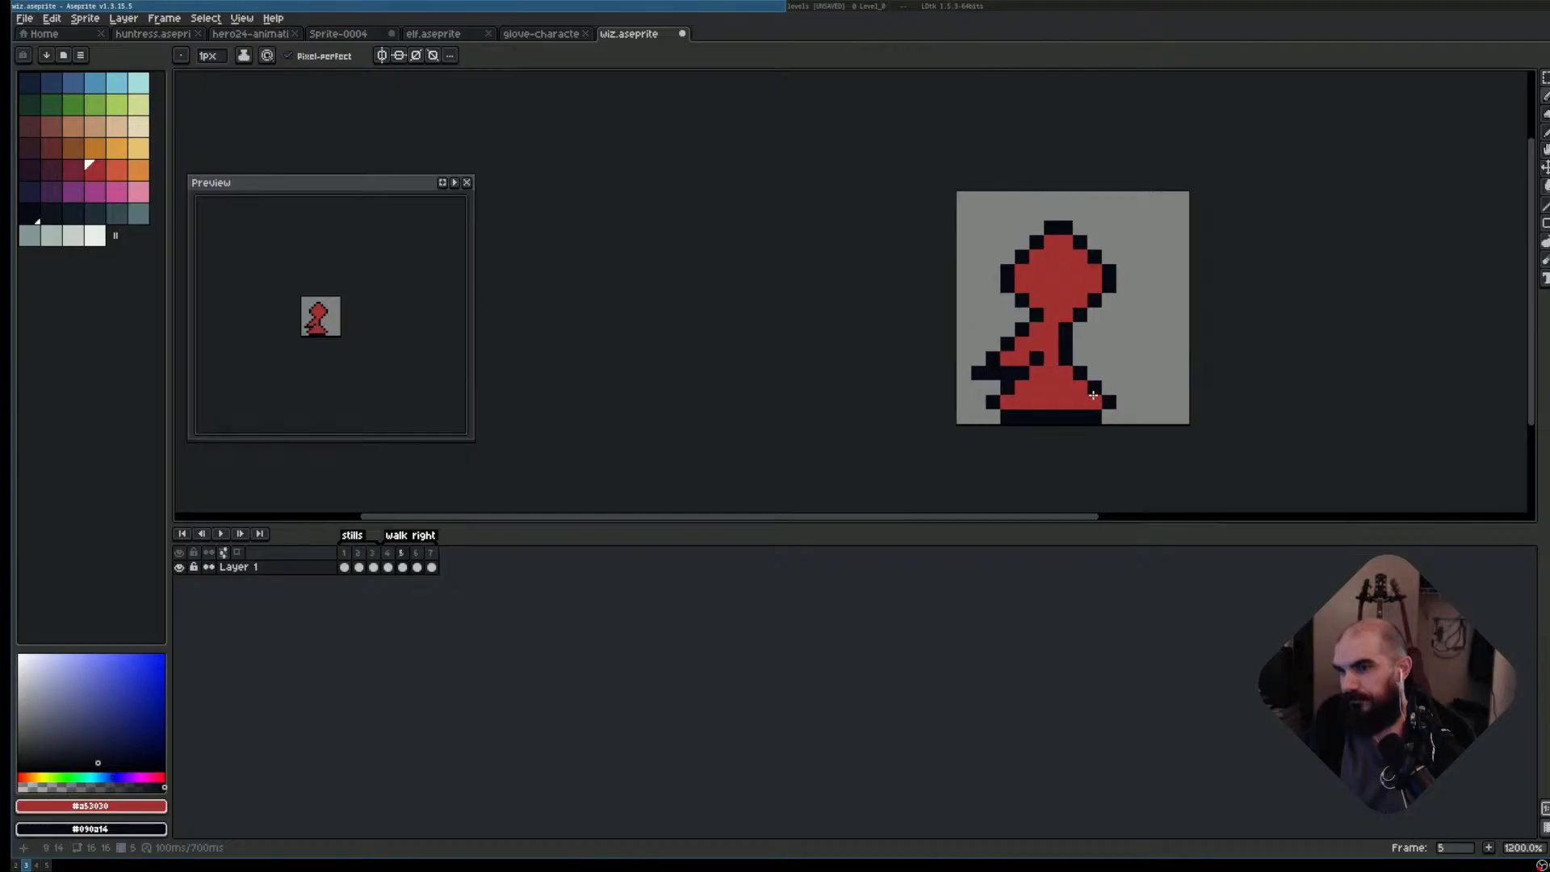
key("Right")
- In frame 6, paint the sleeve's inner underside pixel red and close the gap in the robe's front outline with a dark pixel, comparing adjacent frames
scroll(1050, 376, "up", 5)
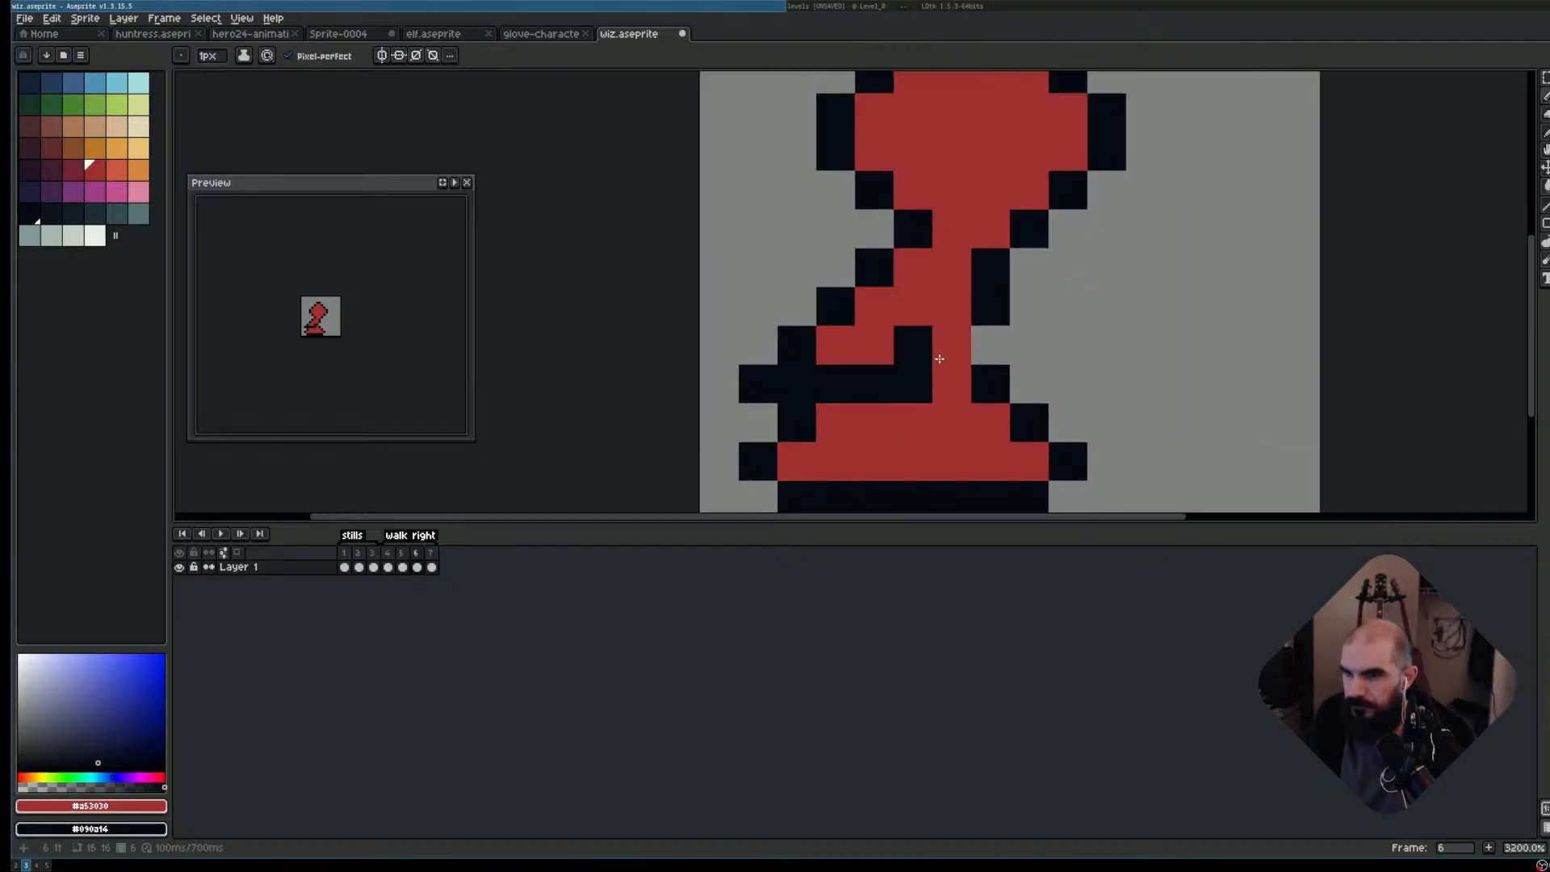
left_click(924, 393)
key("Right")
key("Left")
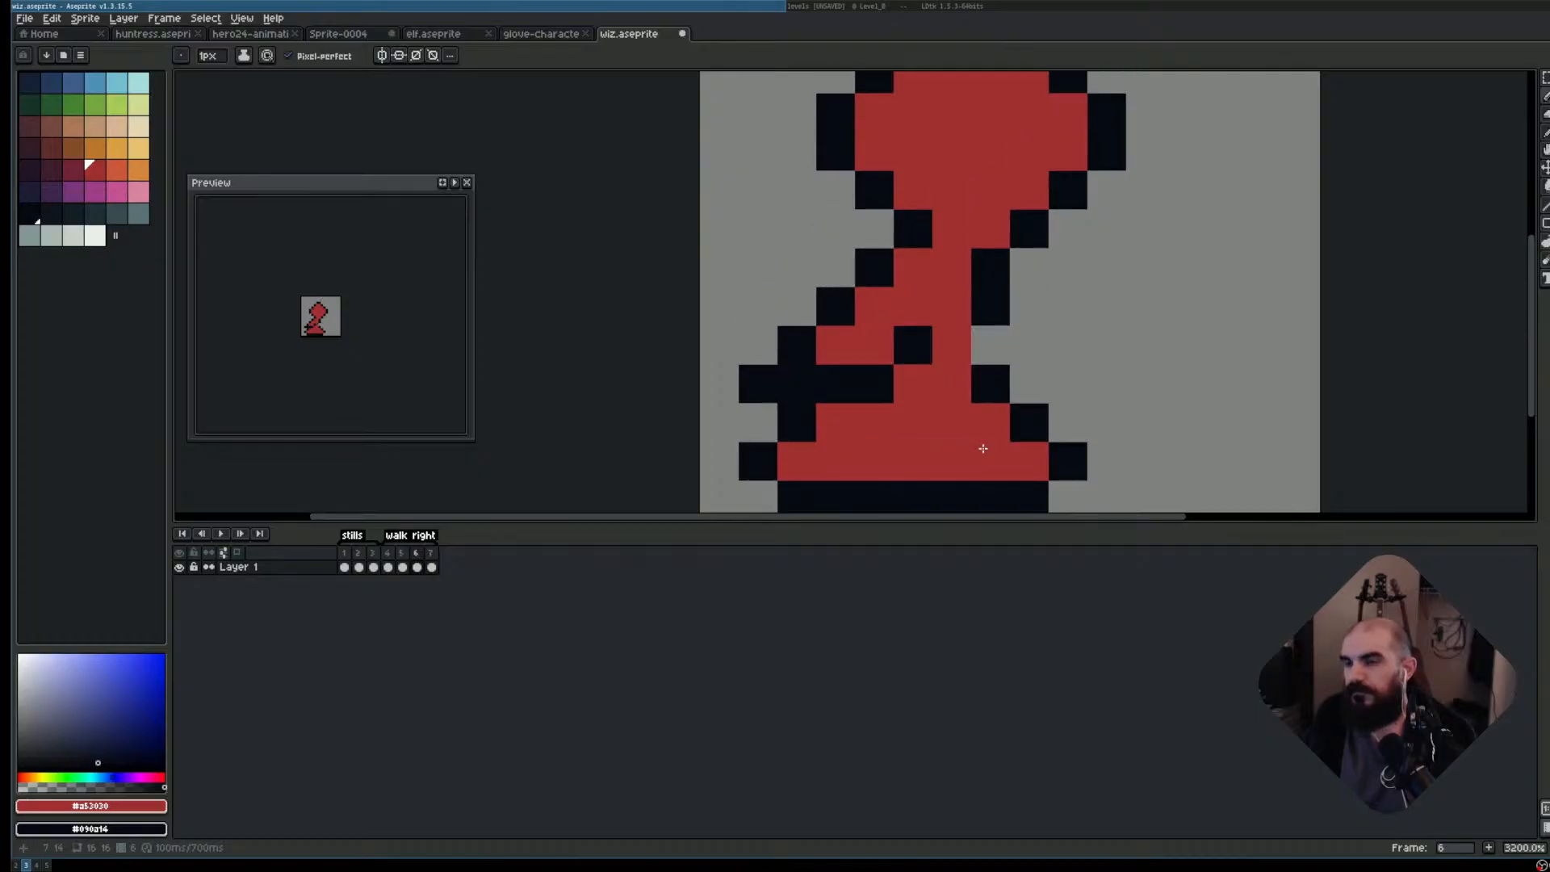
key("Left")
key("Right")
key("Left")
key("Right")
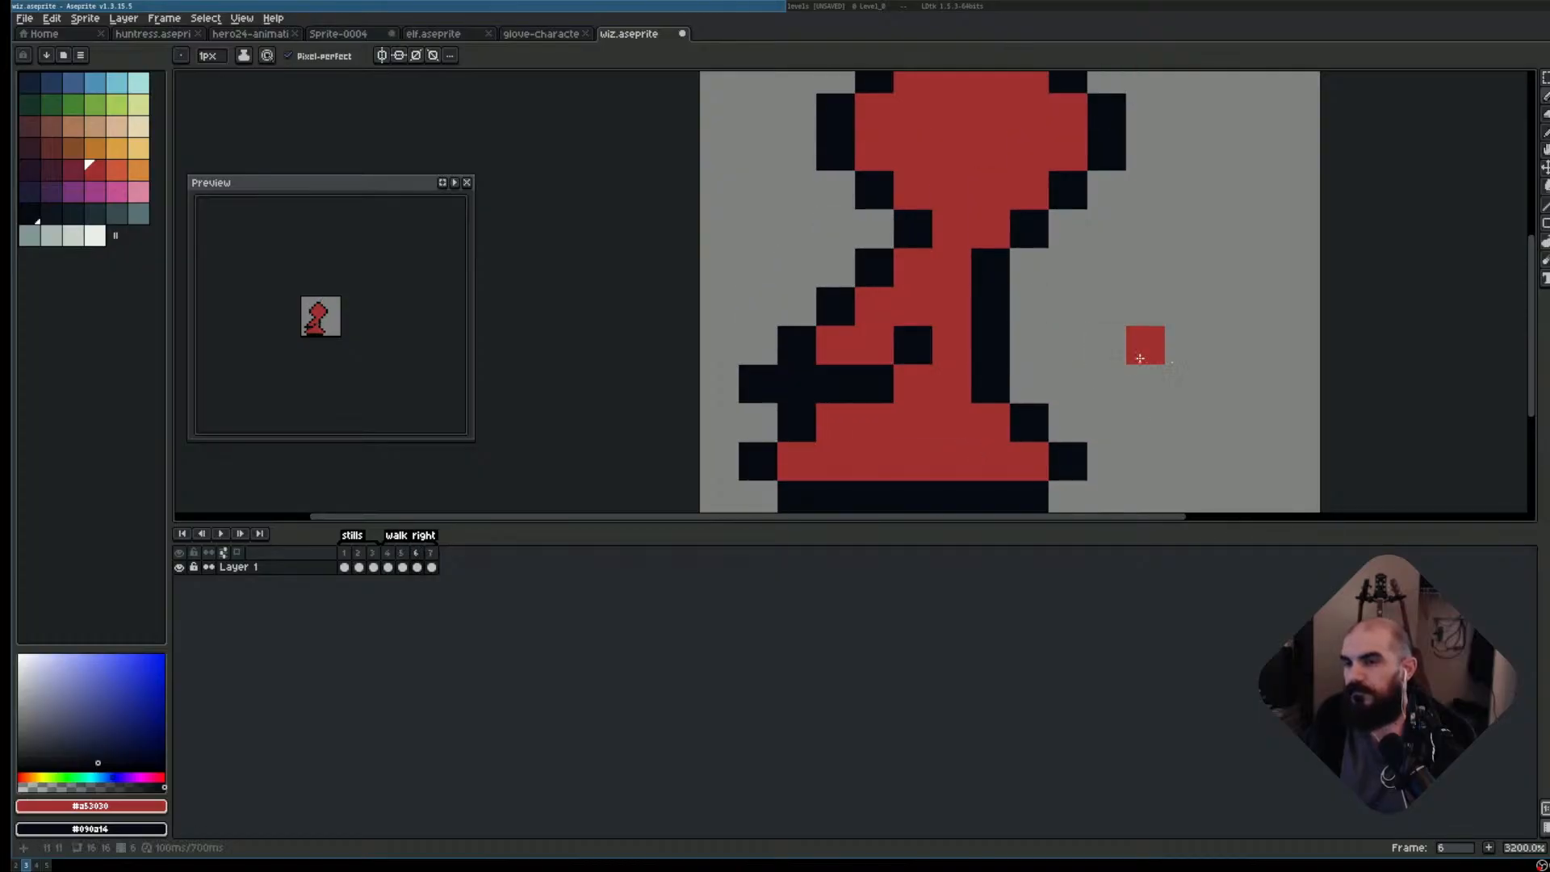
- Step through walk right frames 4 to 6 and play the animation to review the bobbing motion
scroll(1195, 339, "down", 4)
scroll(1219, 337, "down", 1)
key("Left")
key("Left")
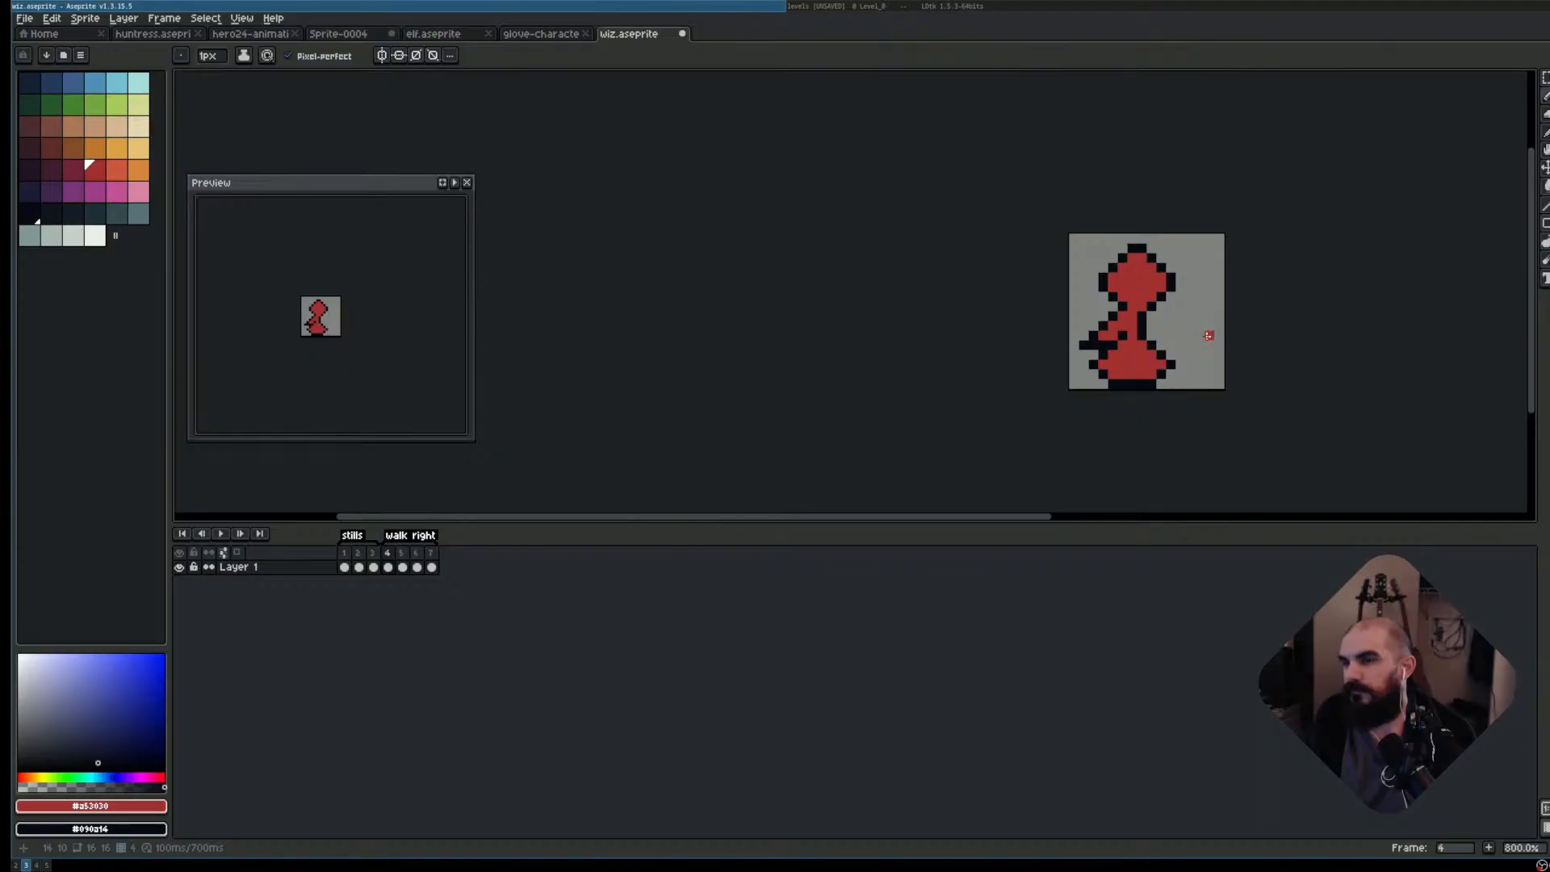
key("Right")
key("Right")
key("Return")
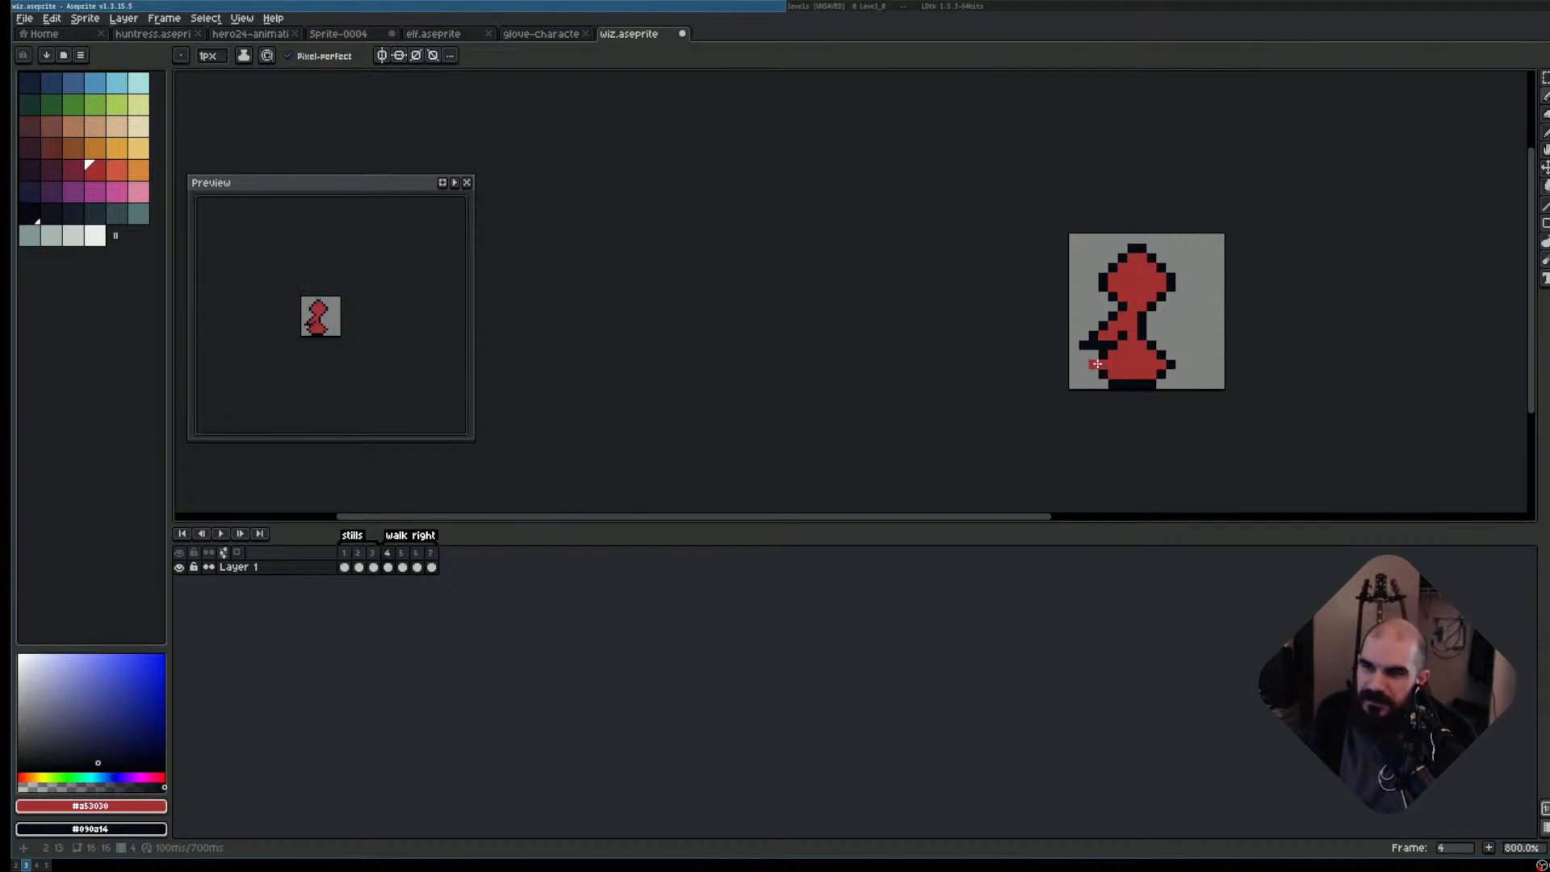
left_click_drag(1205, 434, 1004, 460)
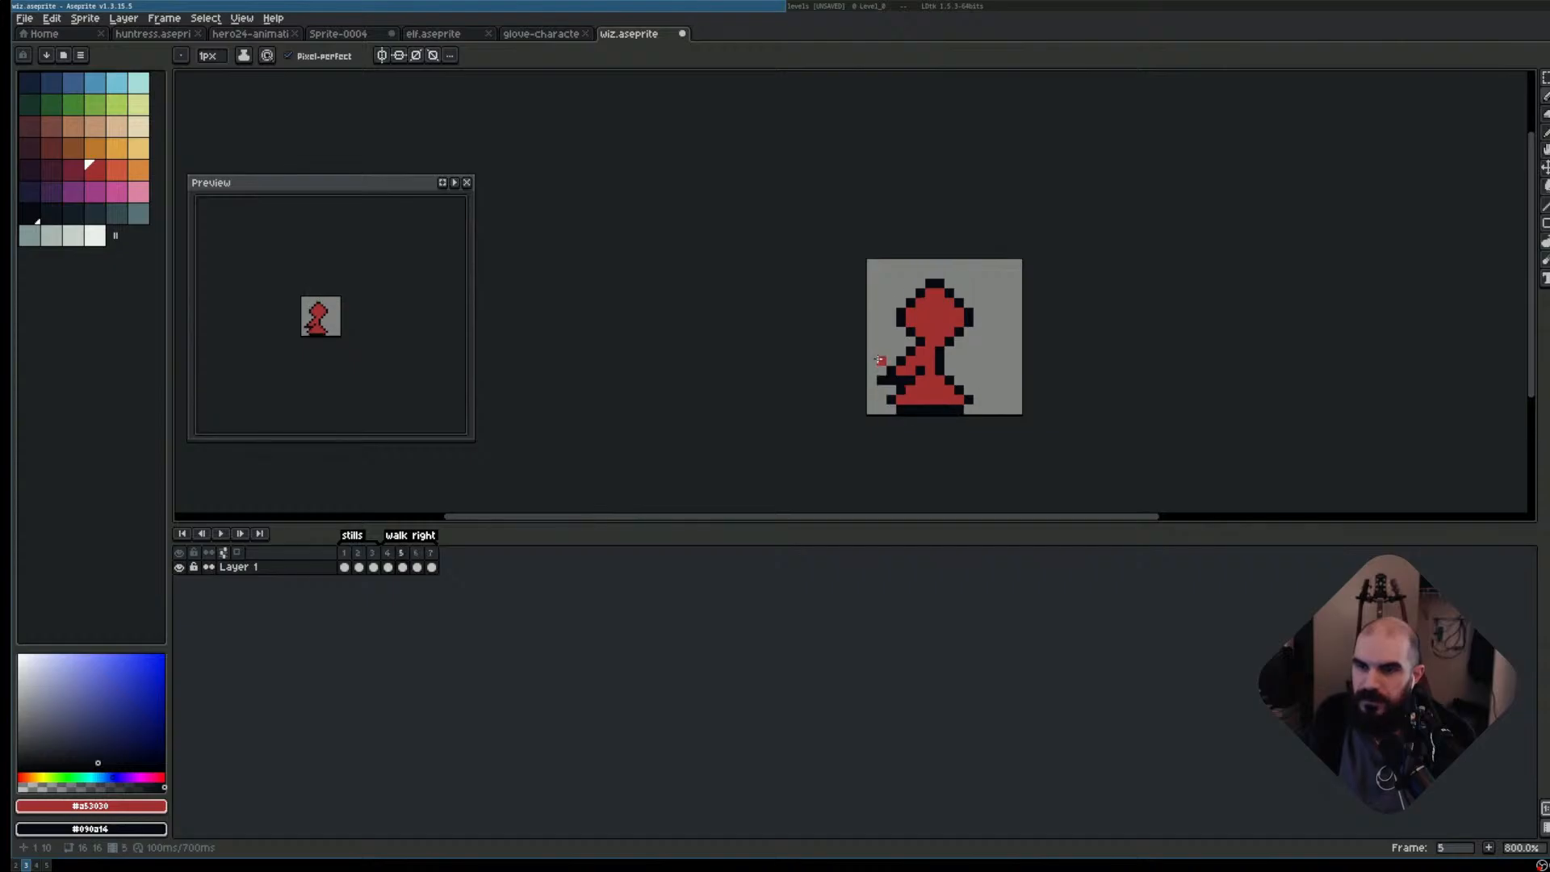
- Move the whole wizard in frame 6 up 1 px and compare it with frame 5
key("m")
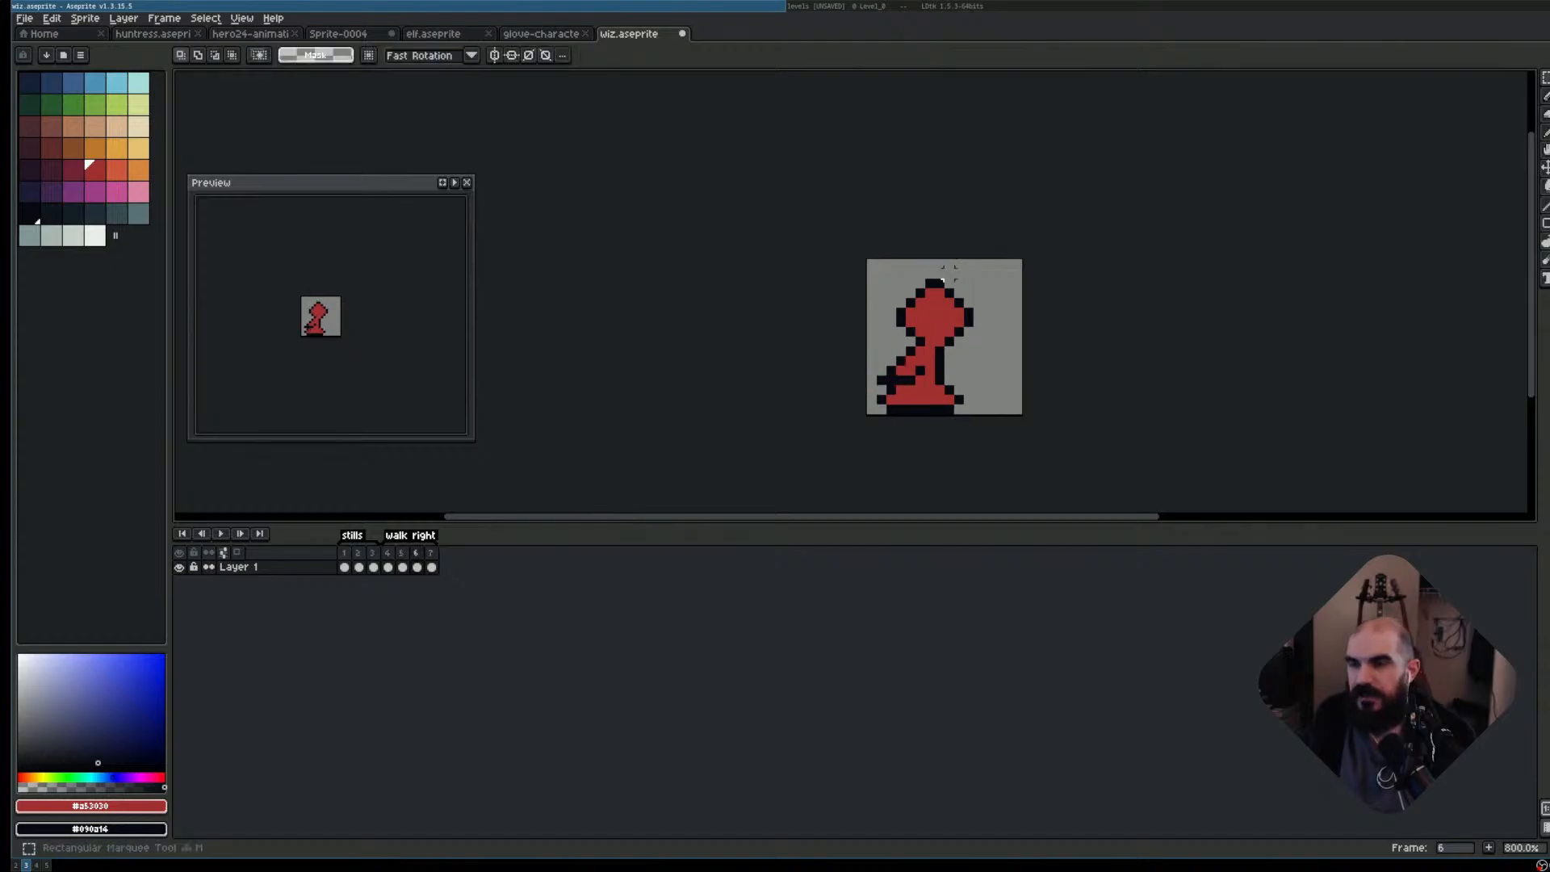
scroll(998, 315, "up", 1)
left_click_drag(964, 304, 814, 281)
key("v")
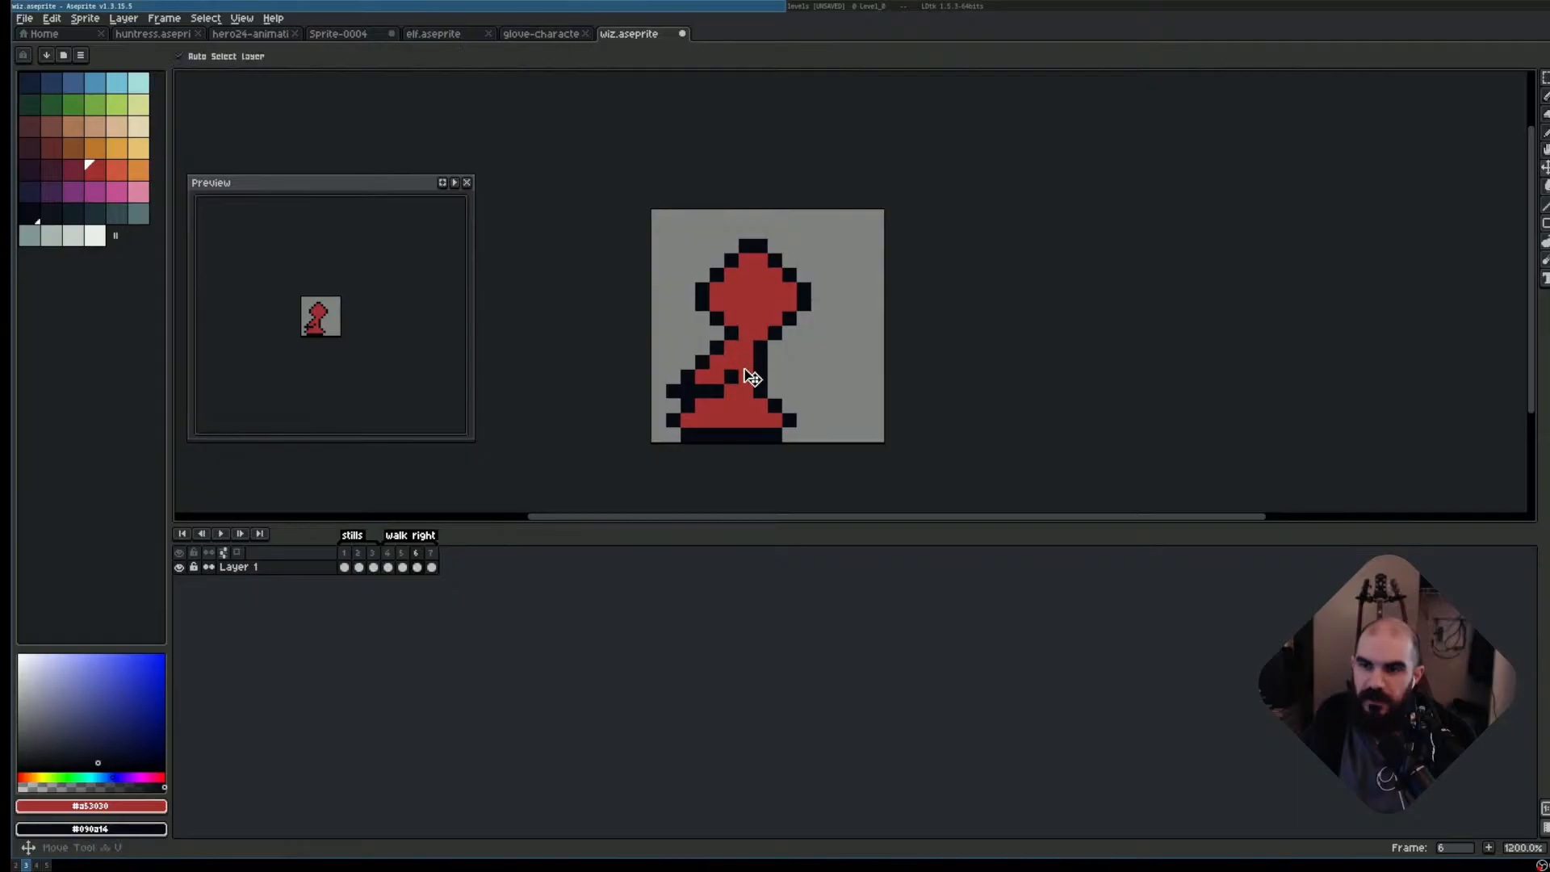
left_click_drag(748, 370, 750, 353)
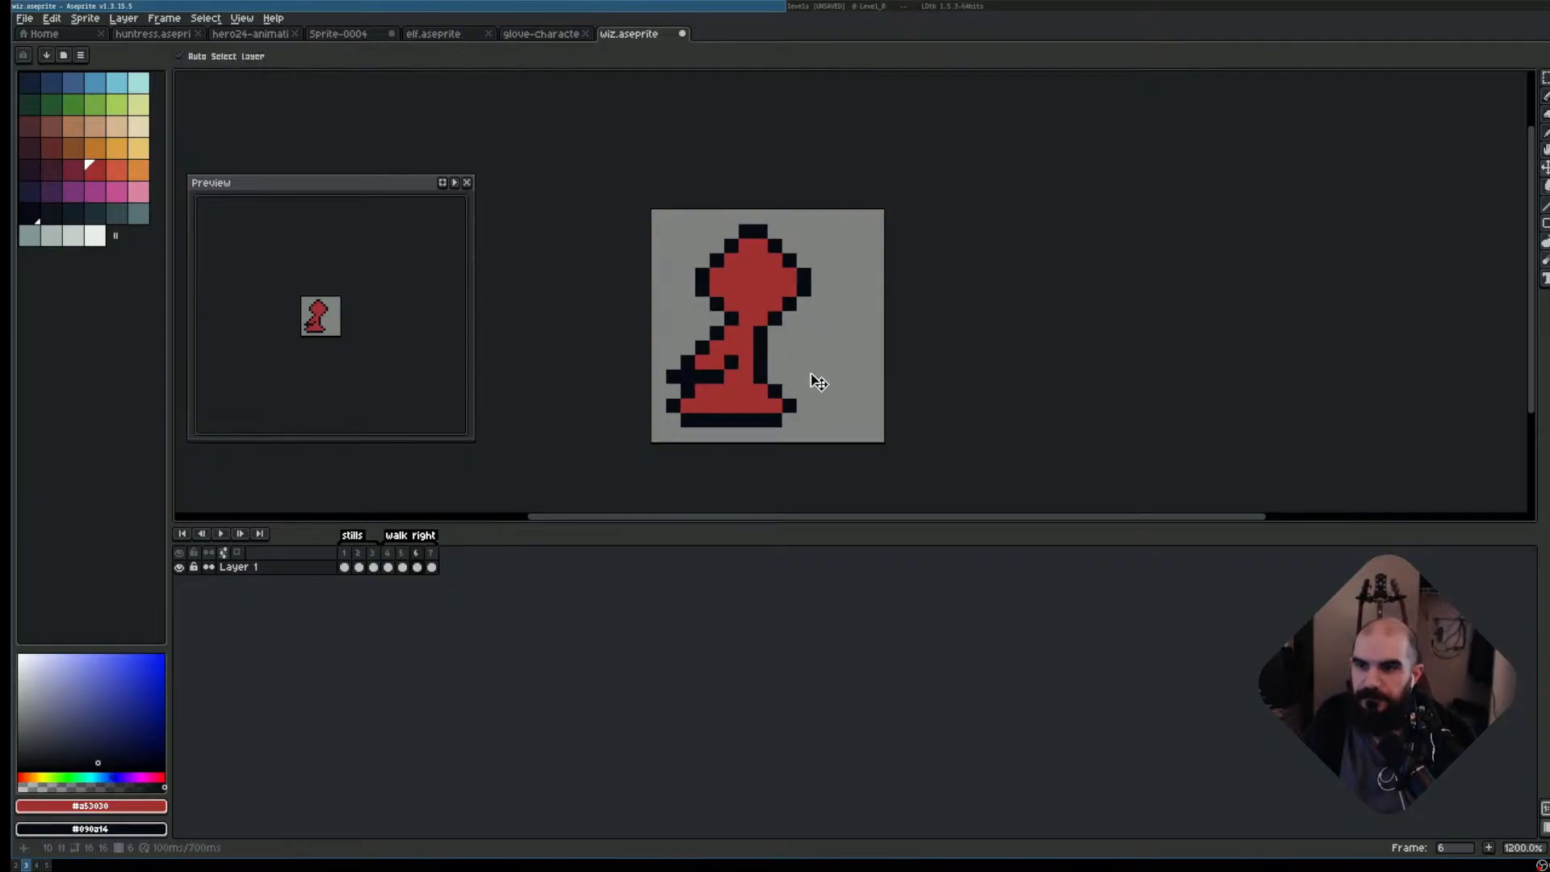
key("Left")
key("Right")
key("Left")
key("Right")
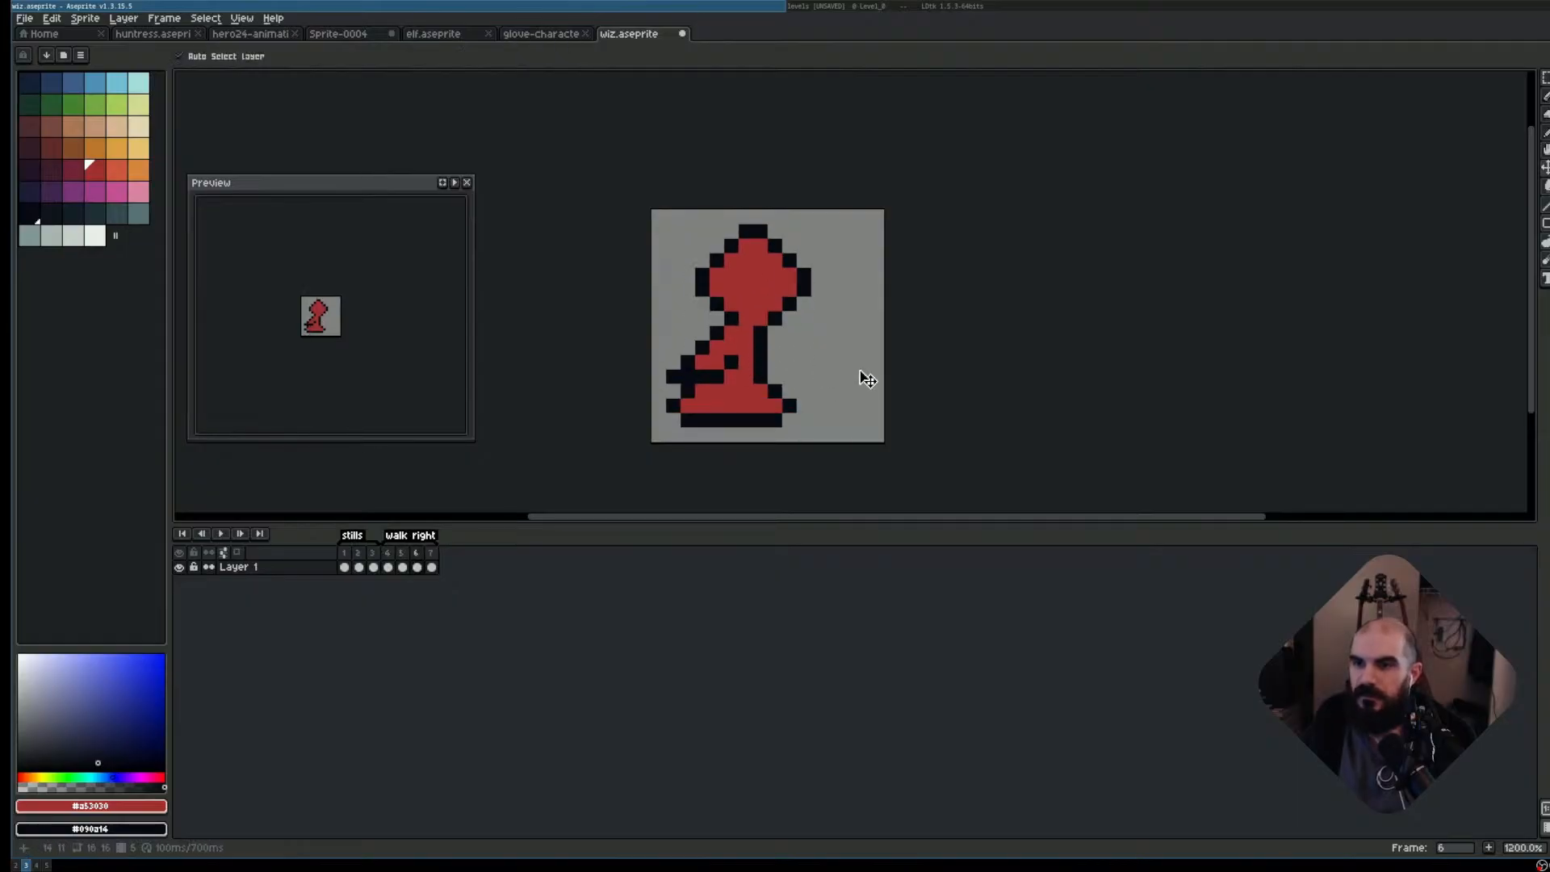
- Check frame 7 and play the walk right animation to judge the raised frame 6
key("Right")
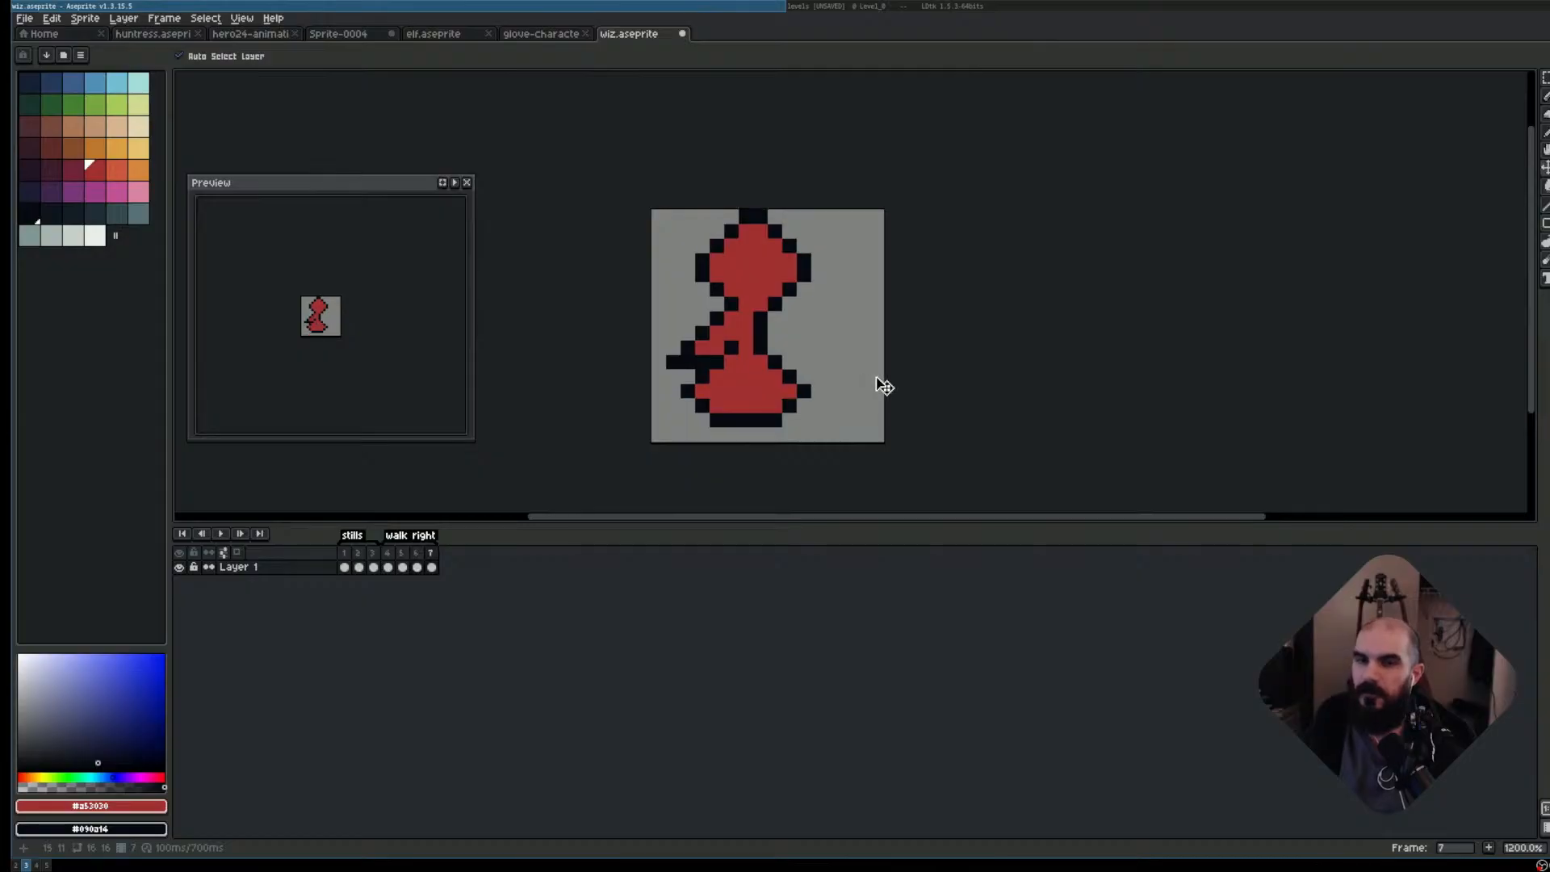
key("Return")
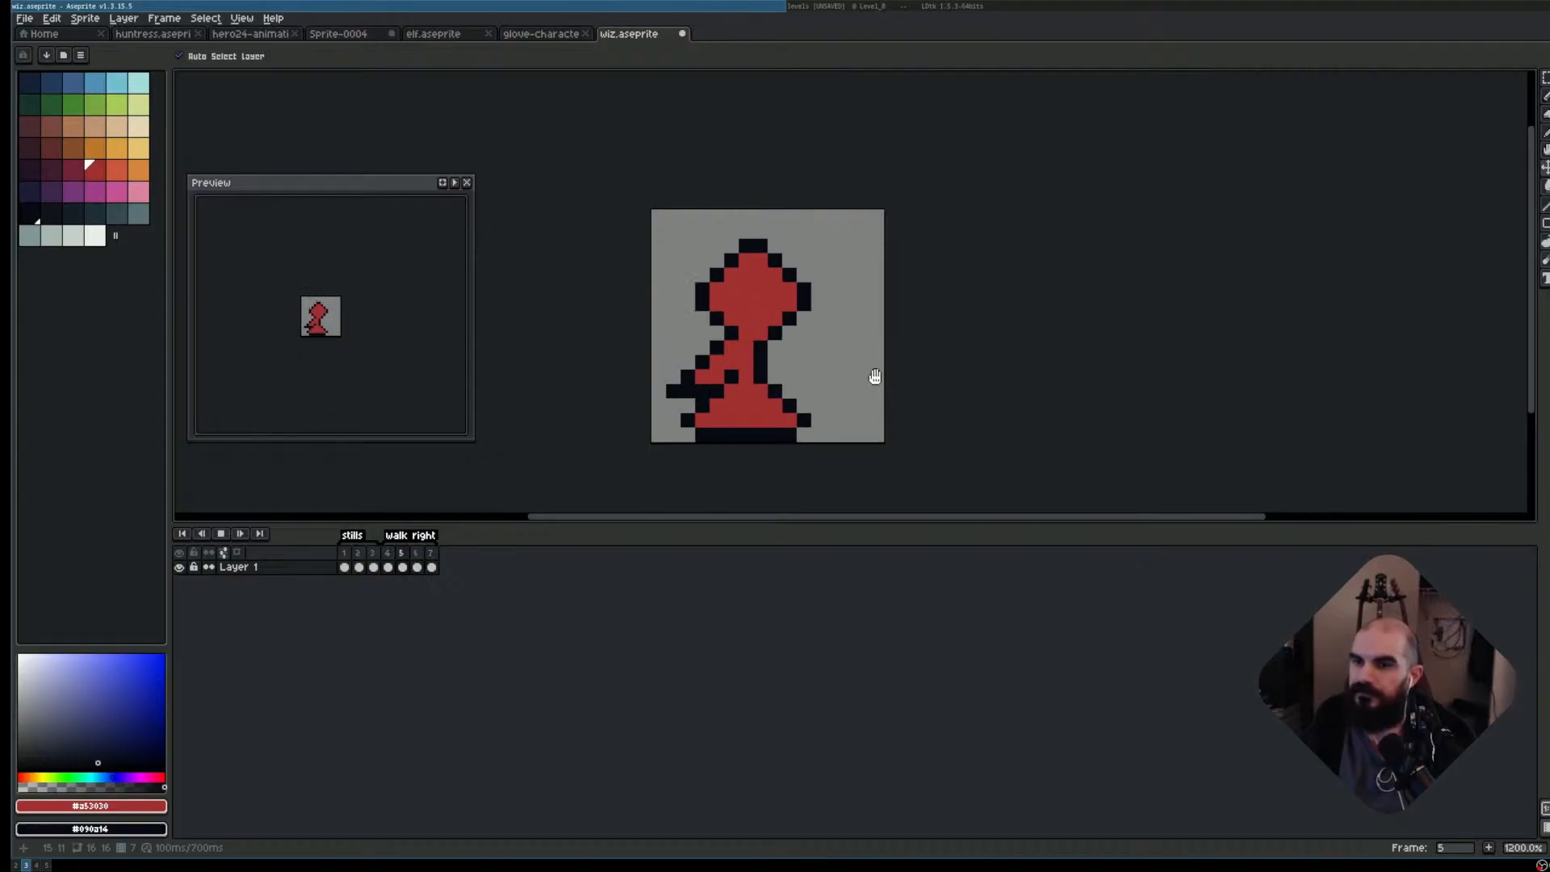
key("Return")
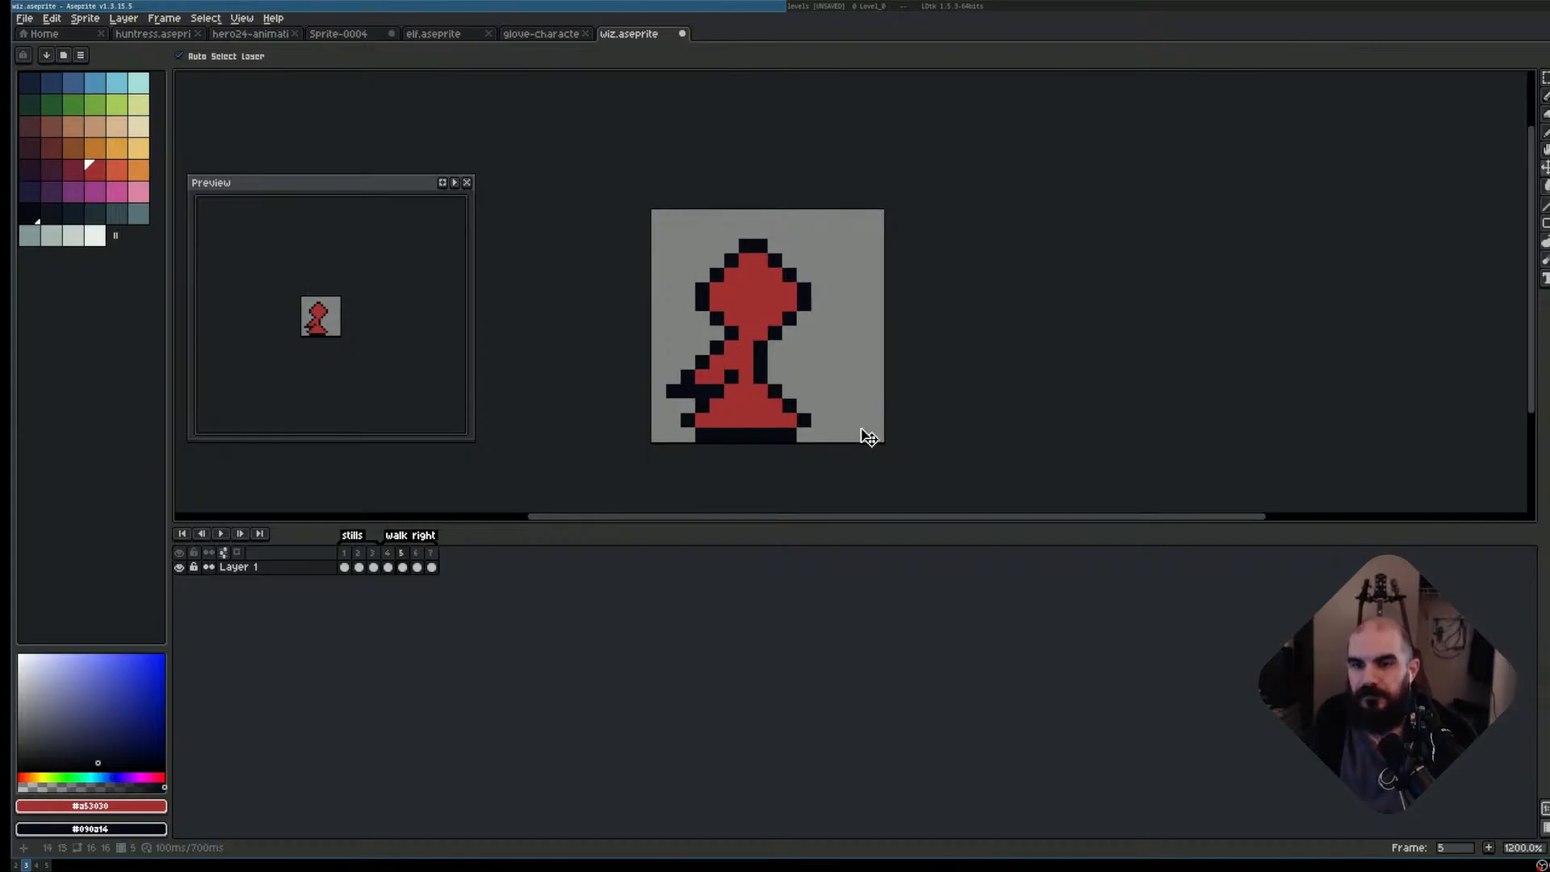
key("Return")
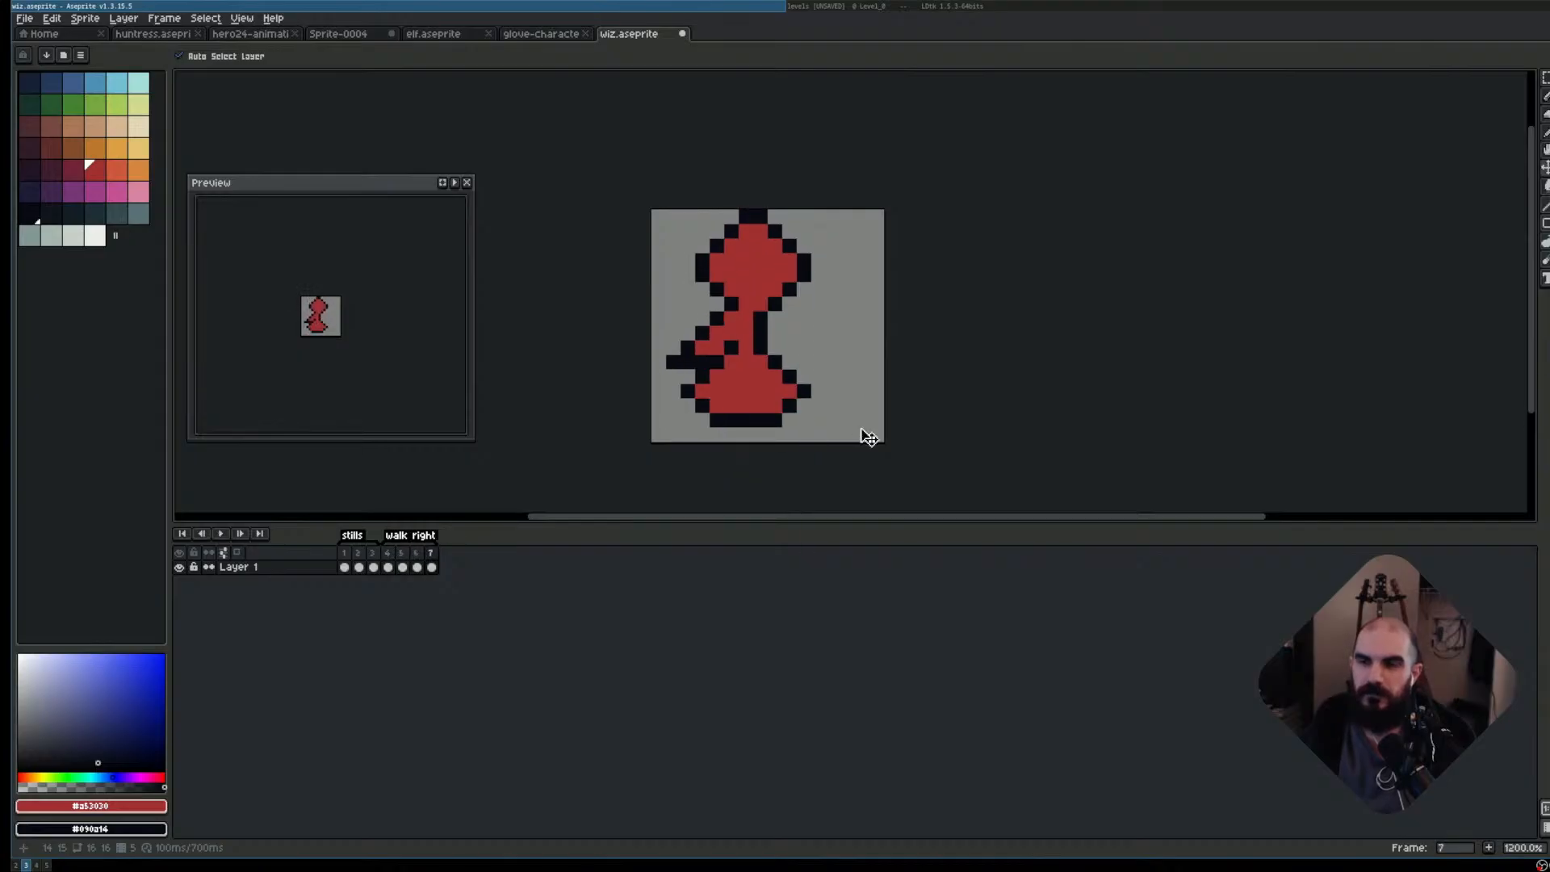
key("Return")
key("Left")
scroll(892, 331, "up", 1)
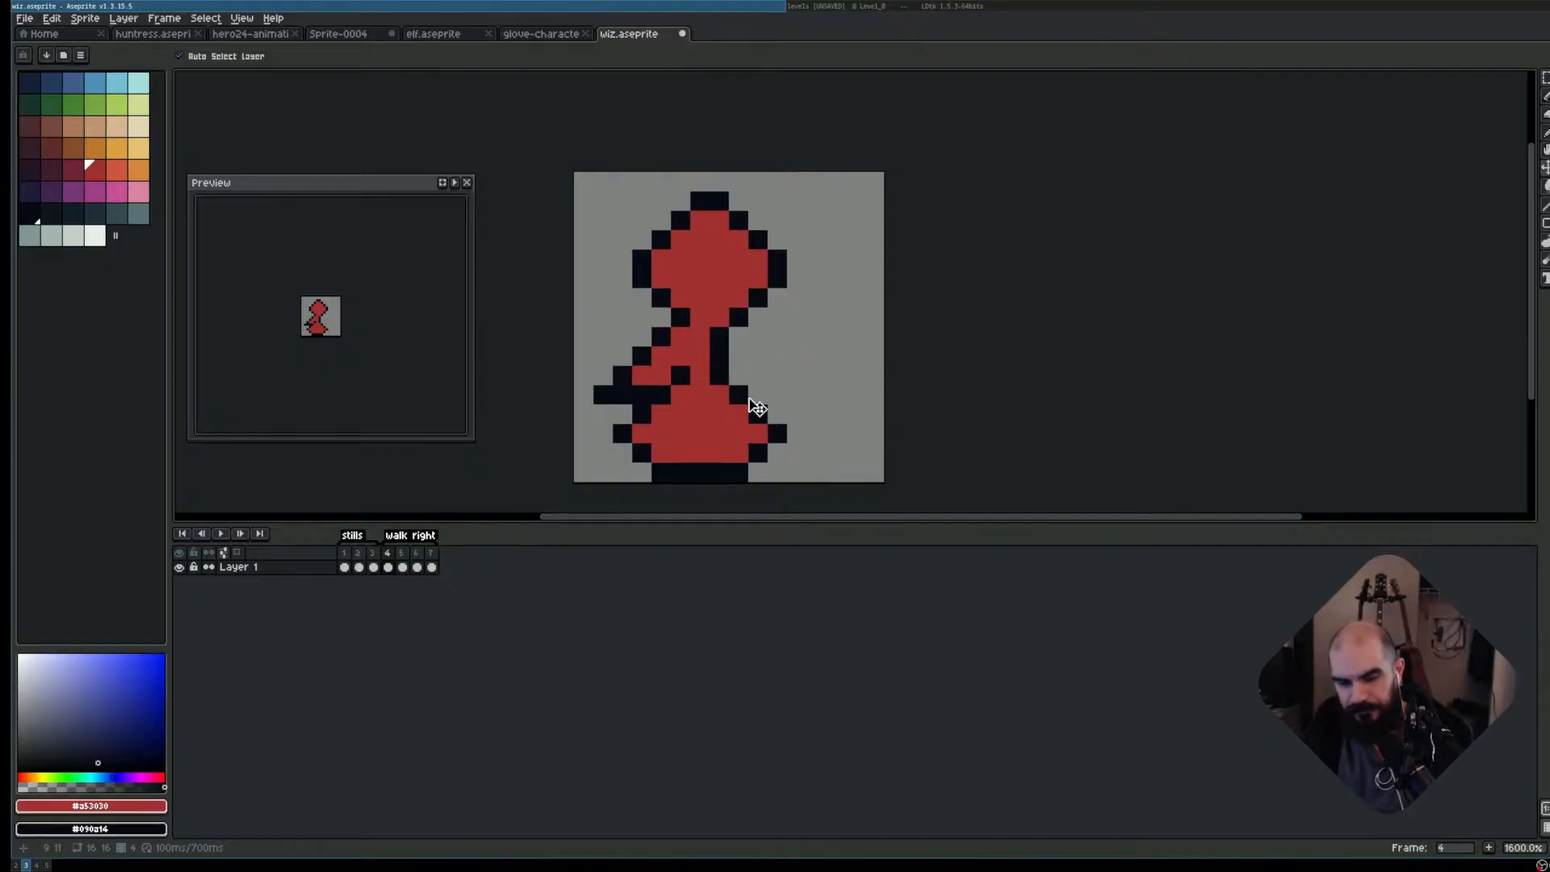
key("m")
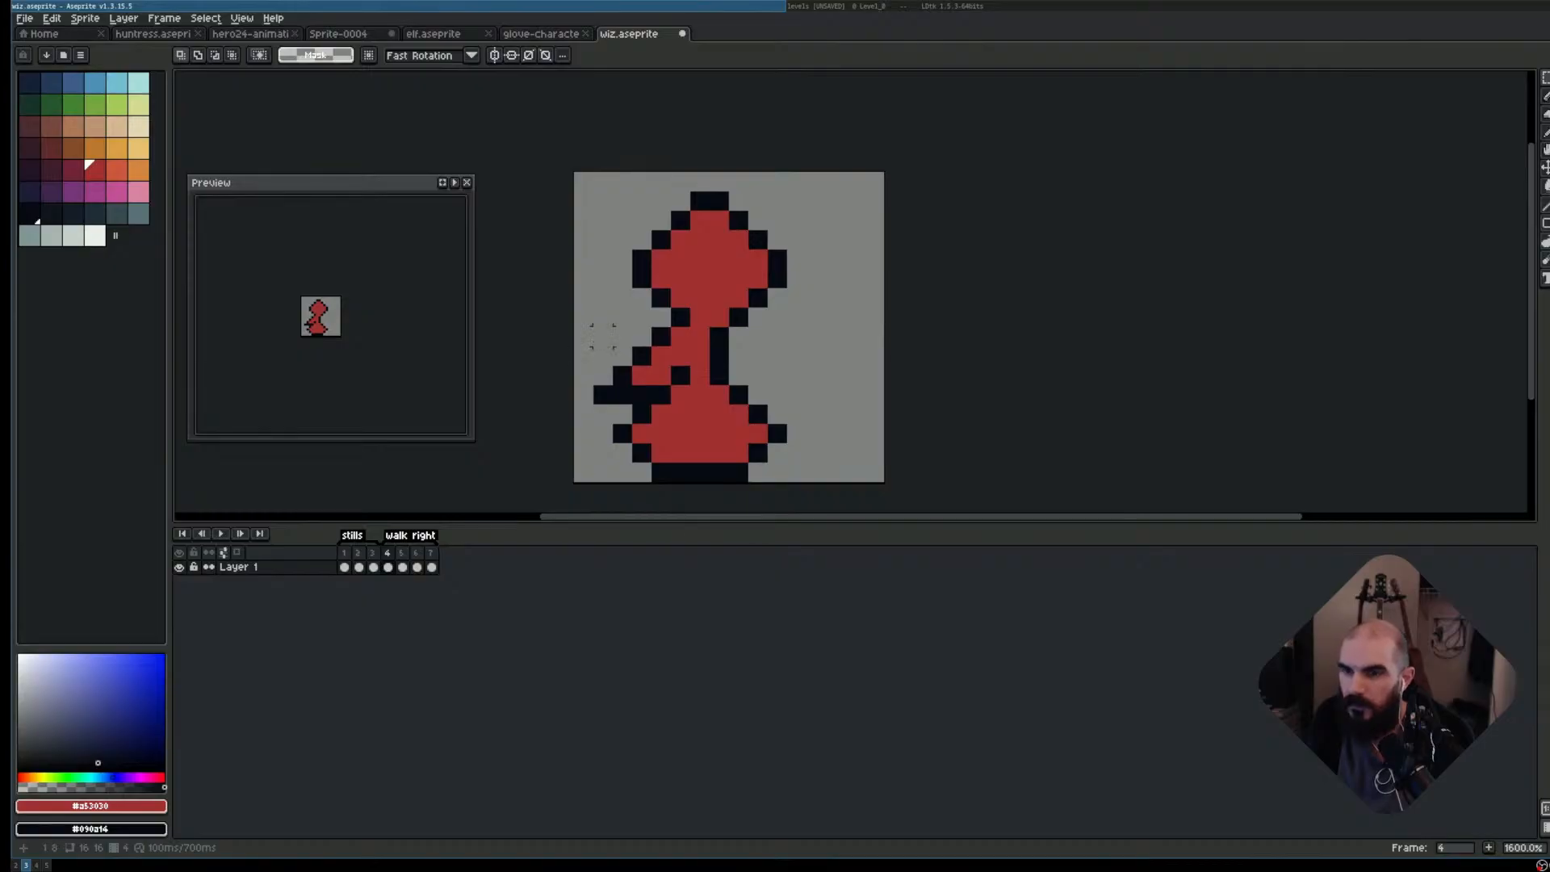
left_click_drag(603, 335, 650, 391)
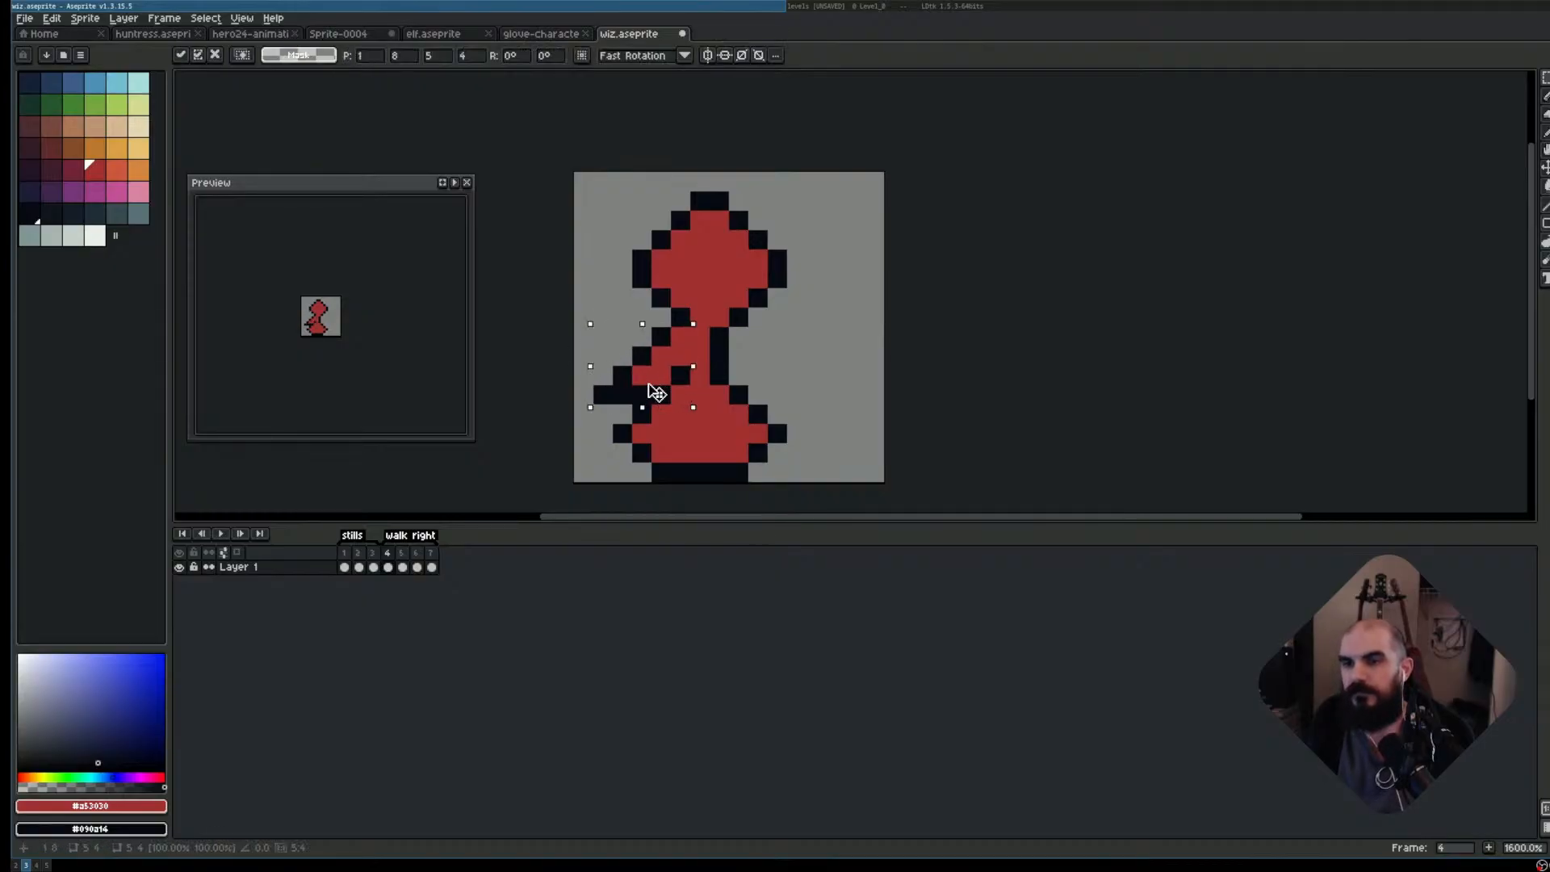
key("ctrl+d")
- Compare frames 4 and 5, and in frame 5 shift the selected arm 1 px to the right
key("Right")
key("Left")
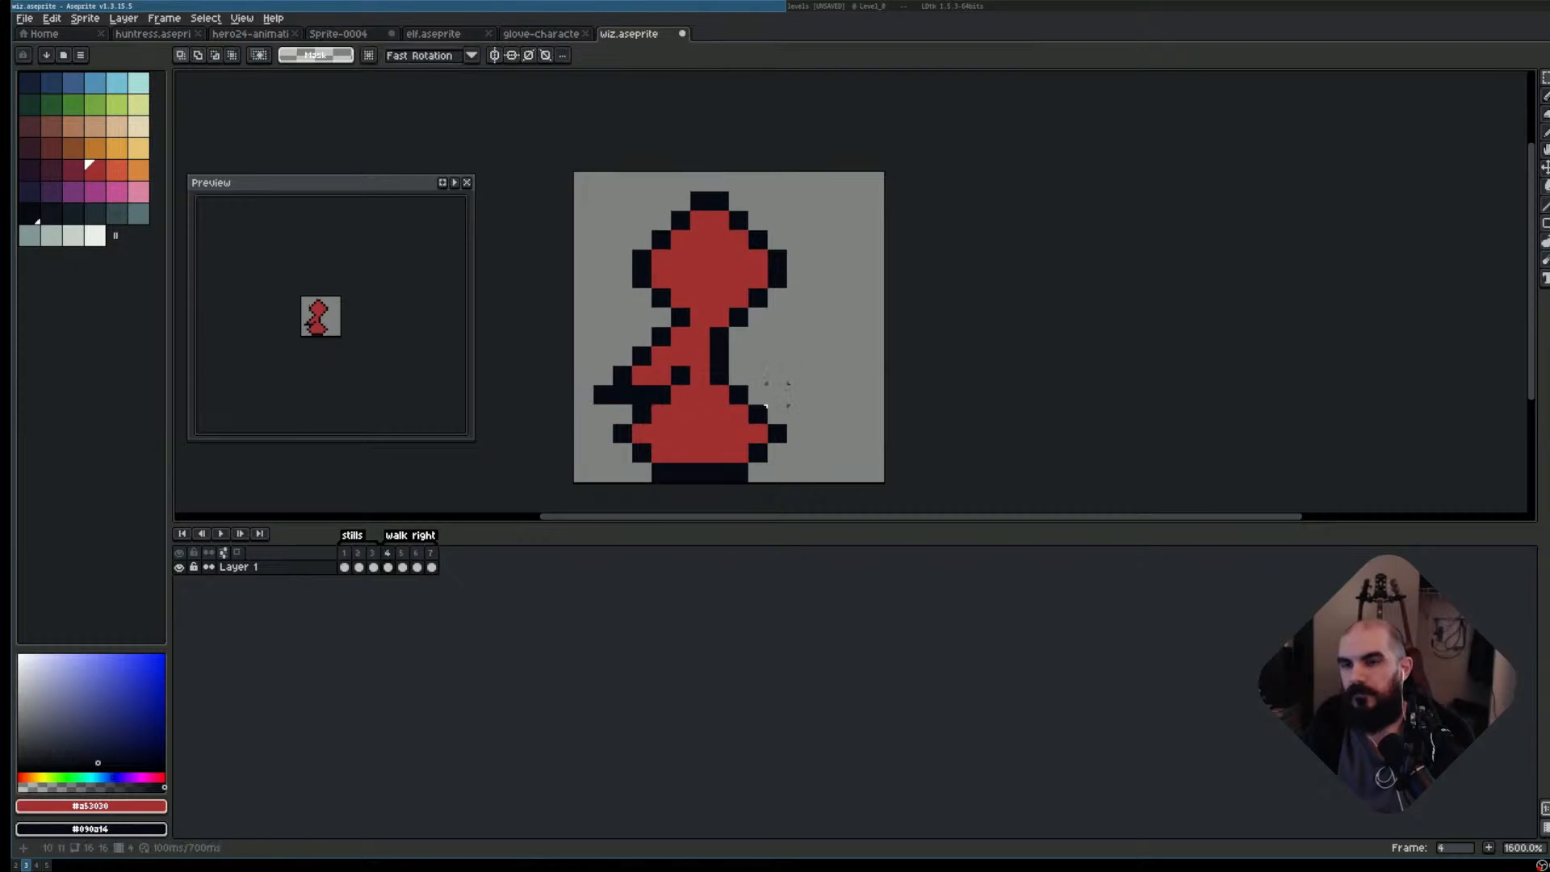
key("Right")
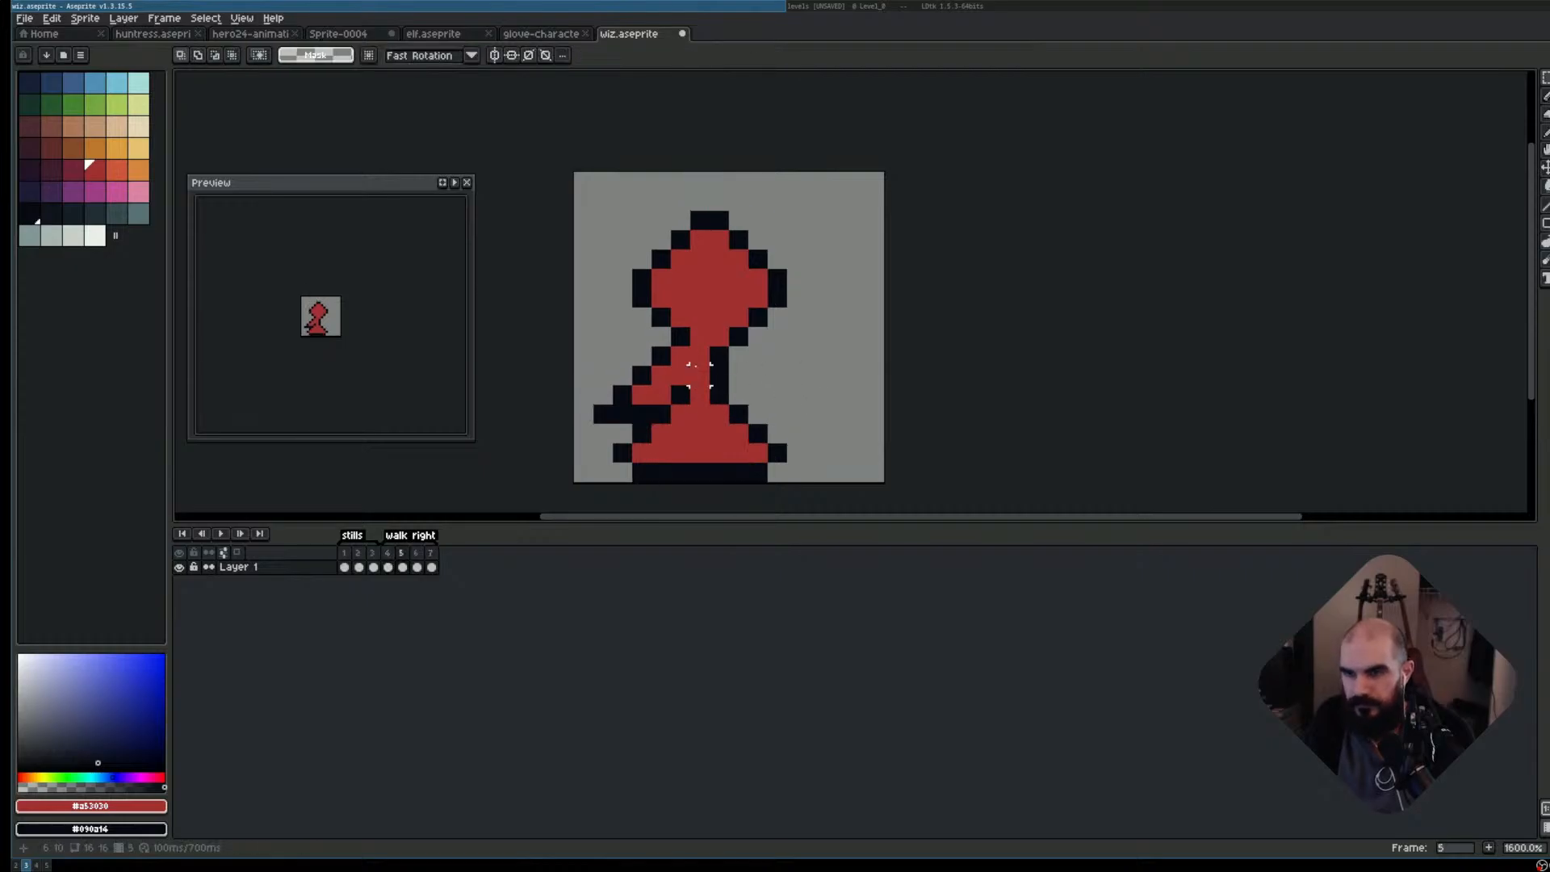
key("Left")
key("Right")
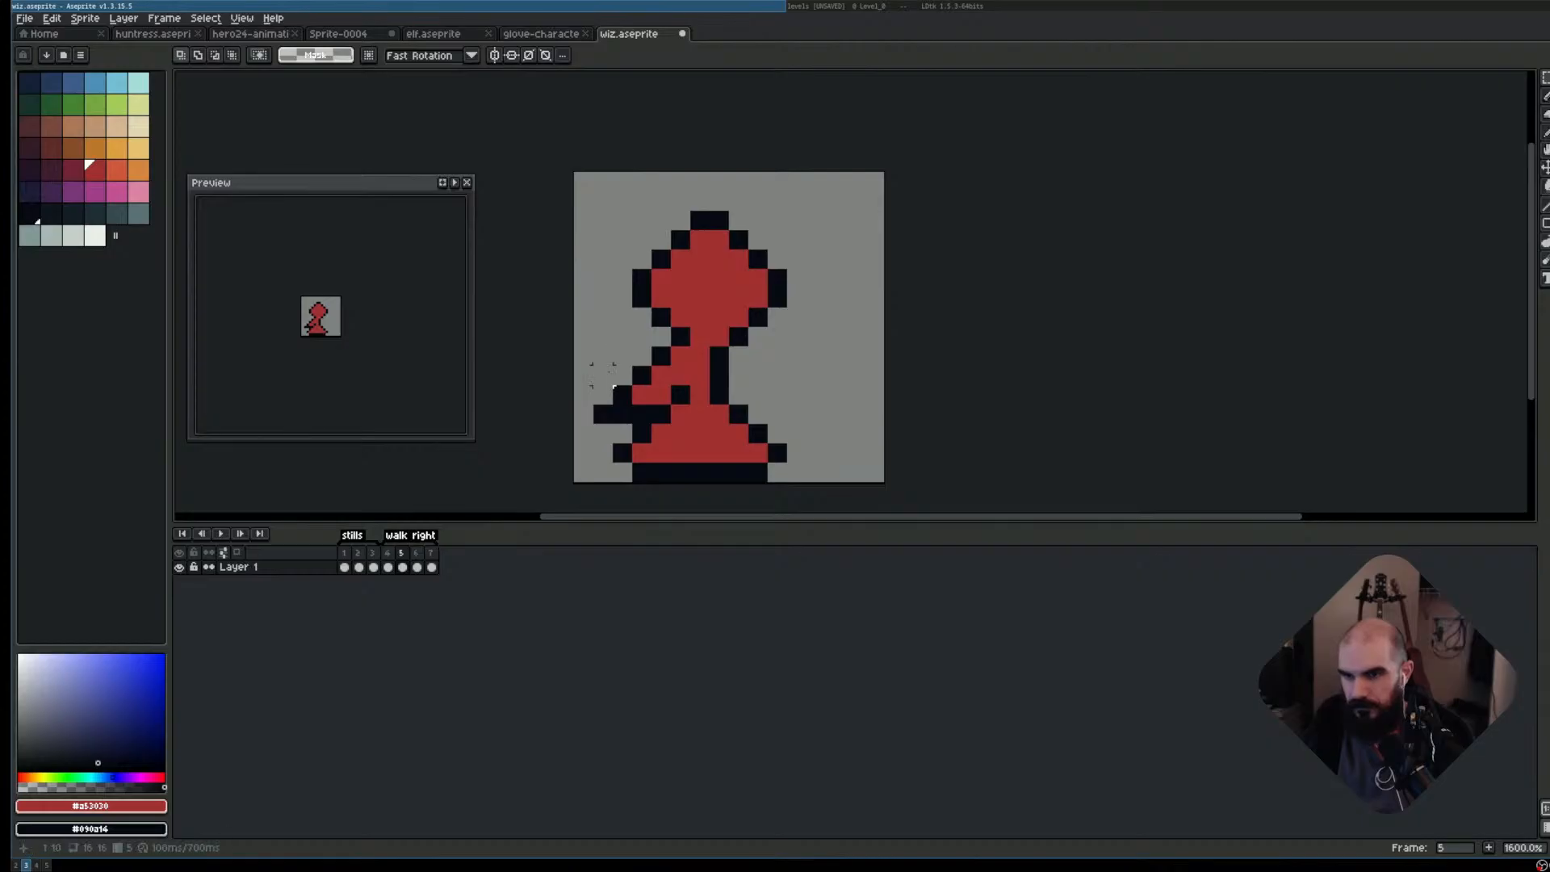
mouse_move(603, 377)
left_mouse_down()
mouse_move(681, 415)
mouse_move(658, 410)
left_mouse_up()
key("Return")
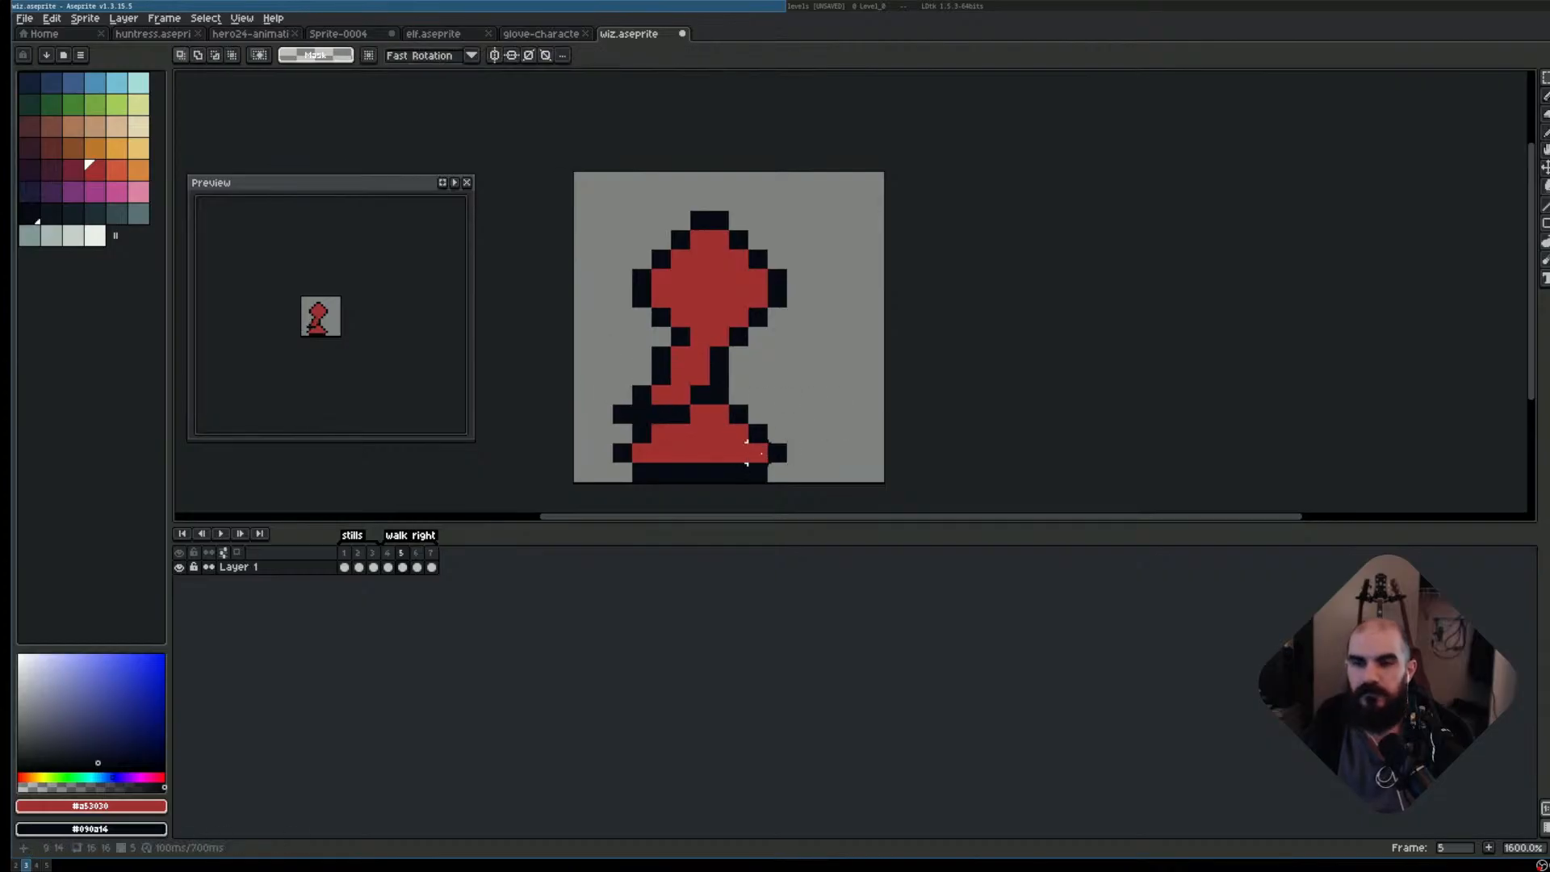
- Flip back and forth through the walk right frames to check frame 5's shifted arm against its neighbours
key("Left")
key("Right")
key("Left")
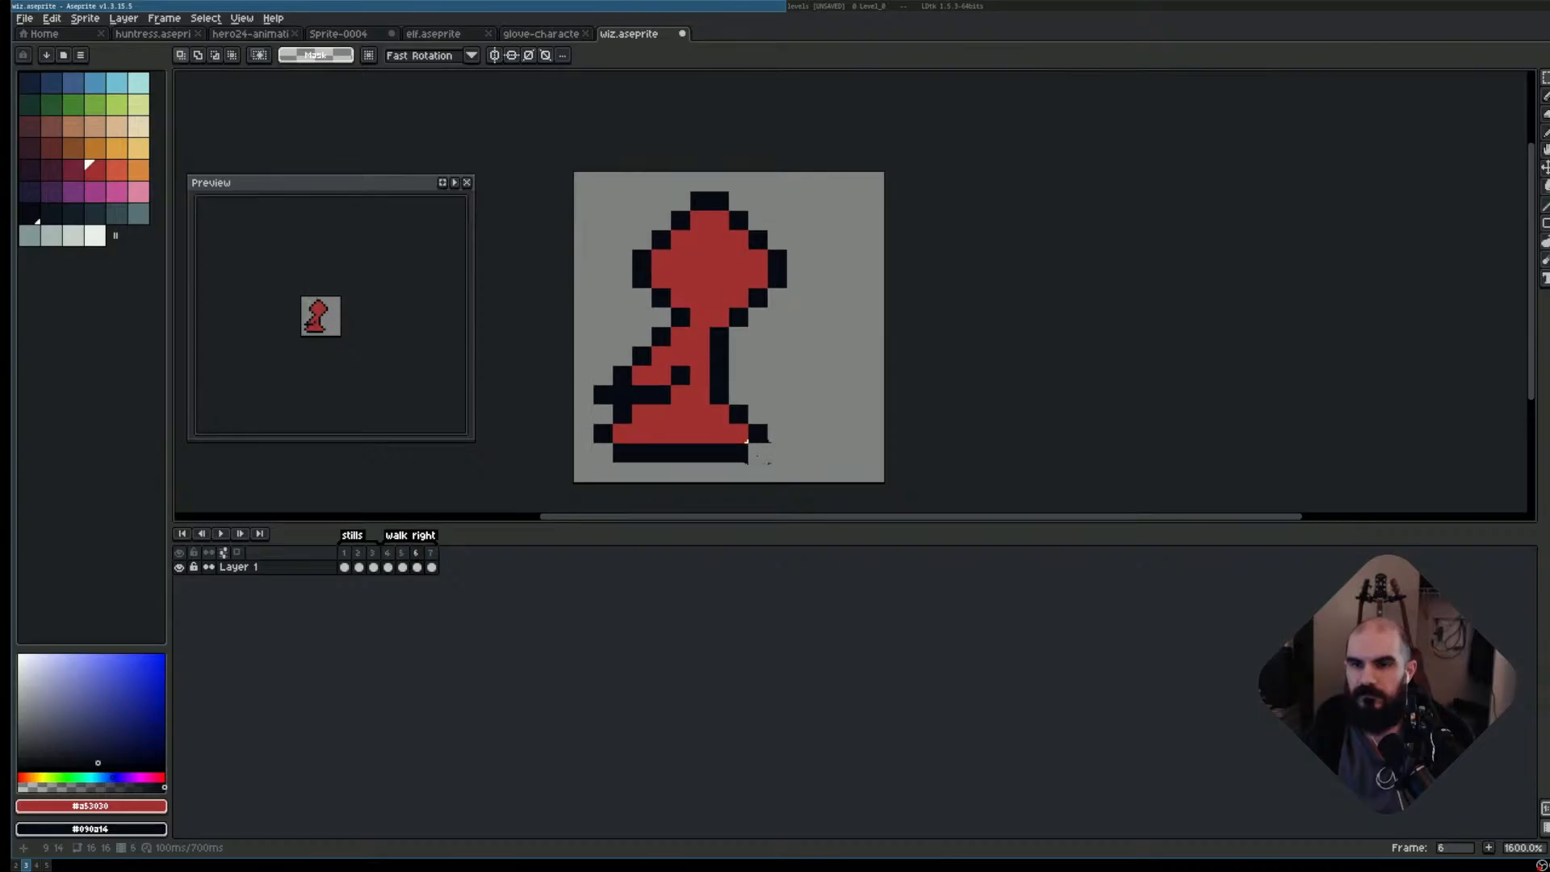
key("Right")
key("Left")
key("Right")
key("Right")
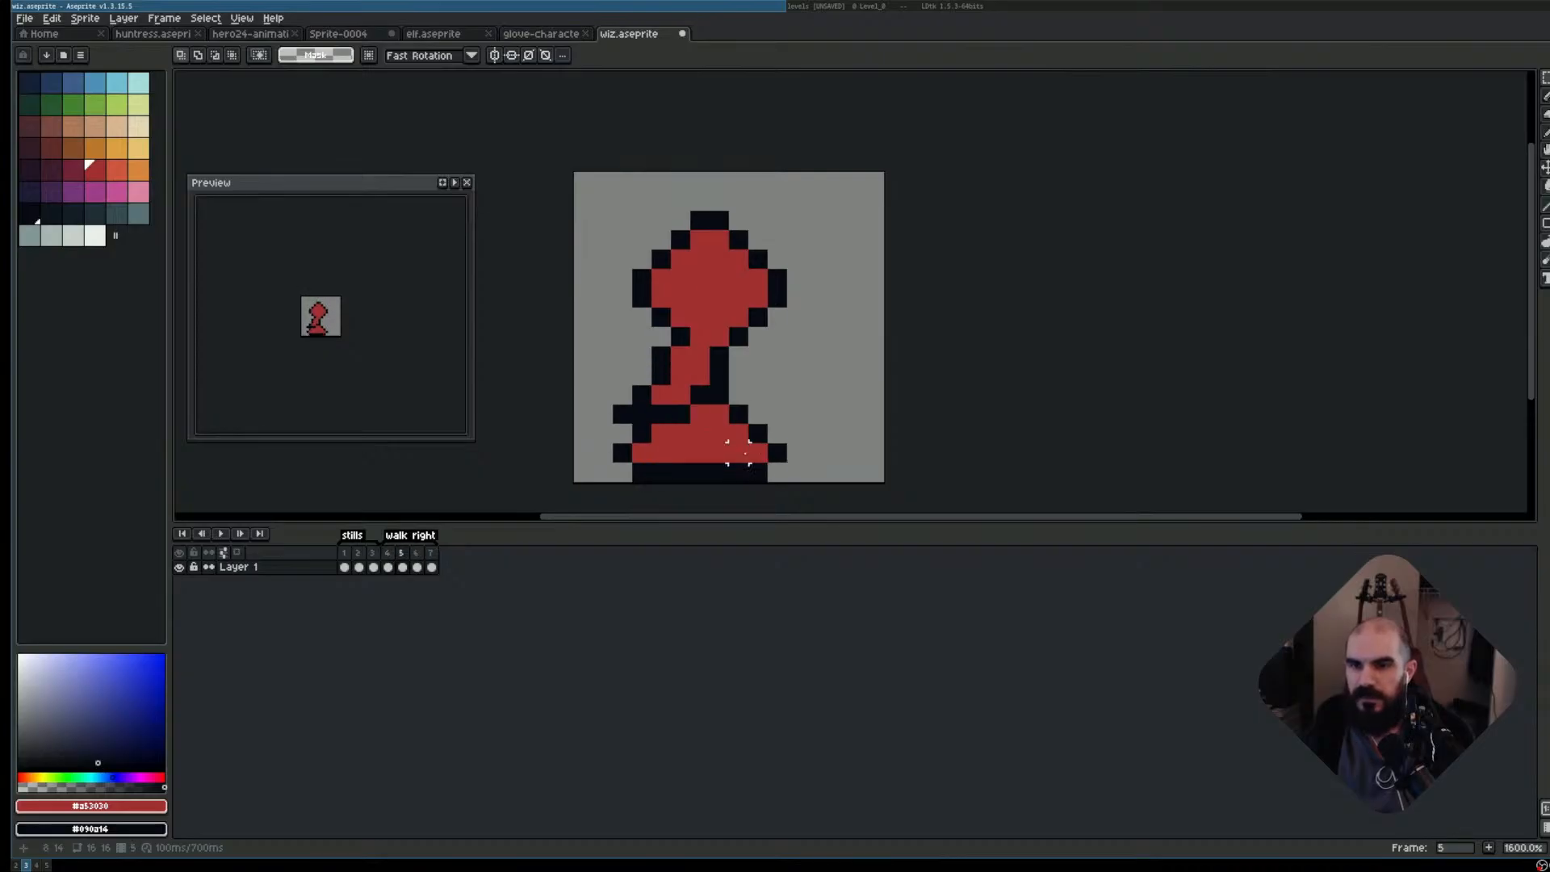
- In frame 6, shift the arm to the right, fill its sleeve with robe red, and check it by flipping through and playing the walk
key("m")
mouse_move(601, 351)
left_mouse_down()
mouse_move(674, 380)
mouse_move(687, 399)
mouse_move(670, 404)
mouse_move(691, 404)
left_mouse_up()
key("Return")
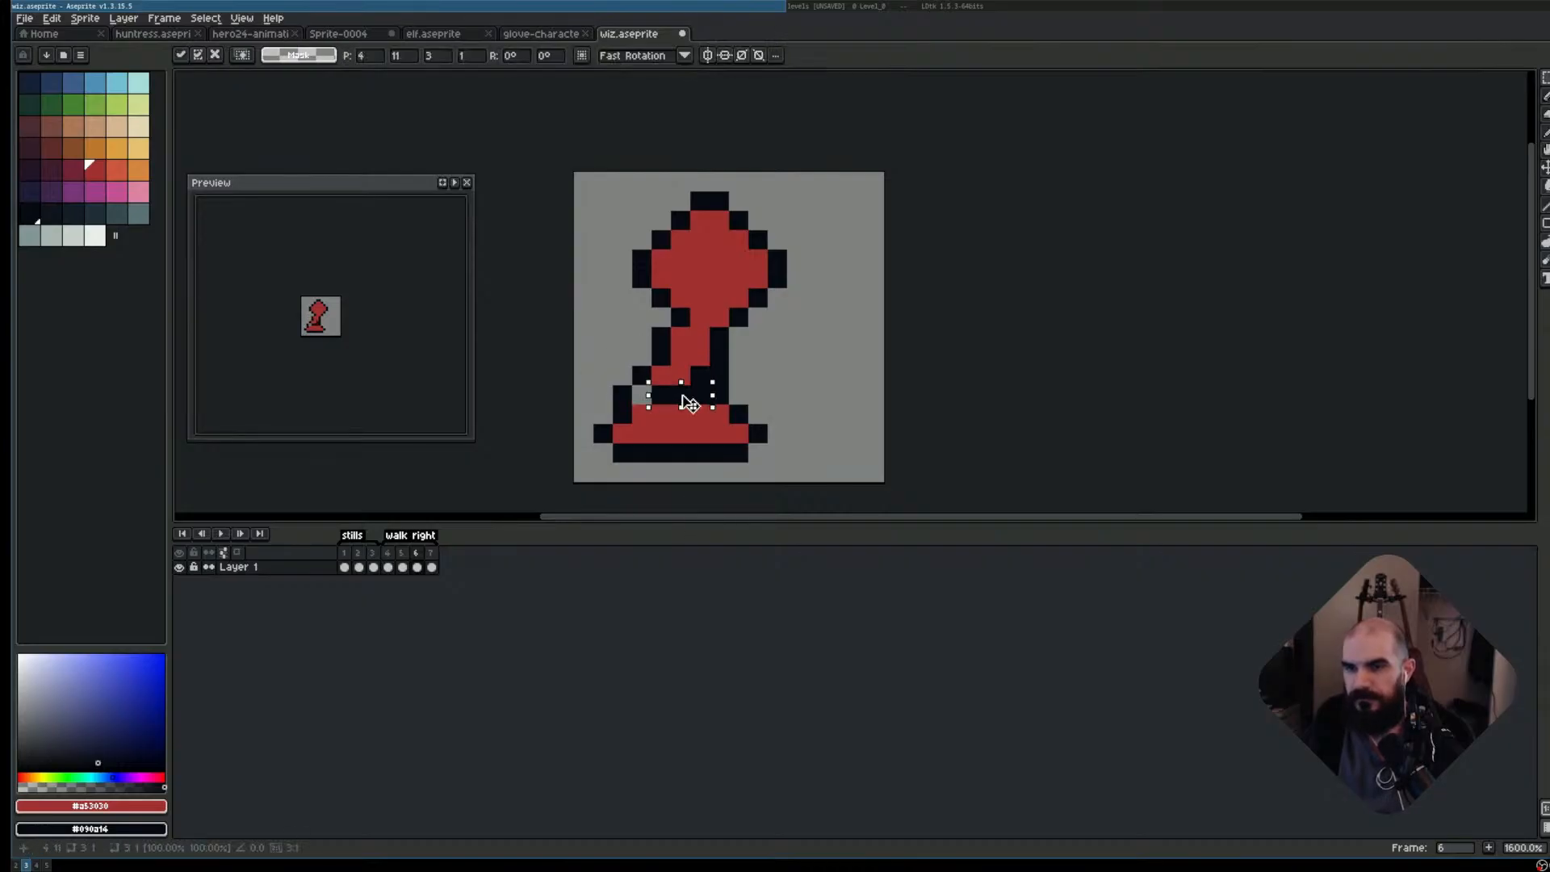
key("Return")
key("b")
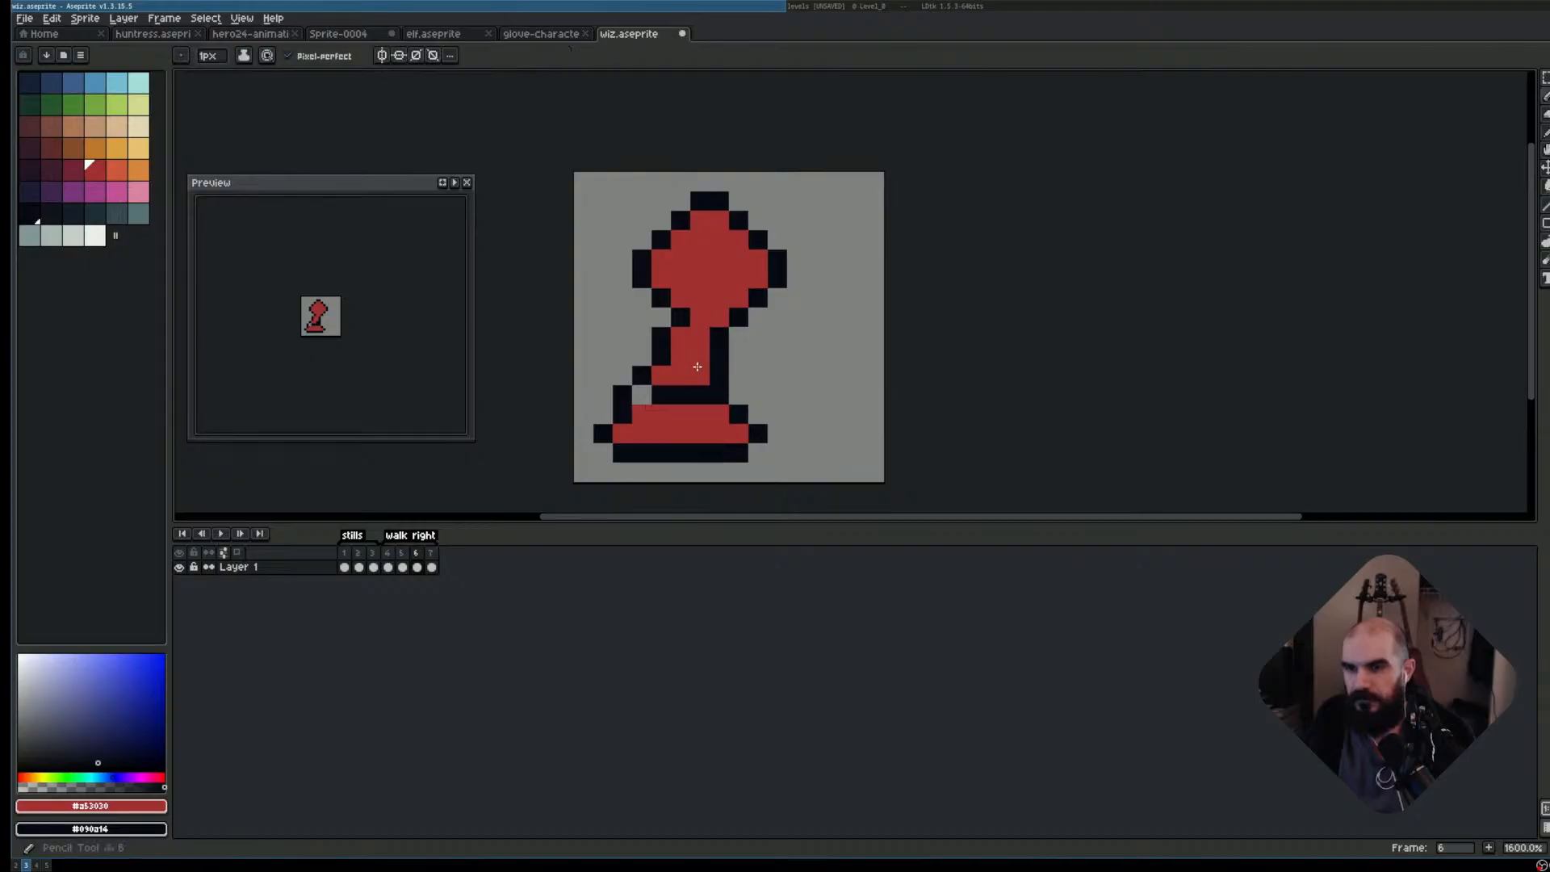
left_click(697, 374)
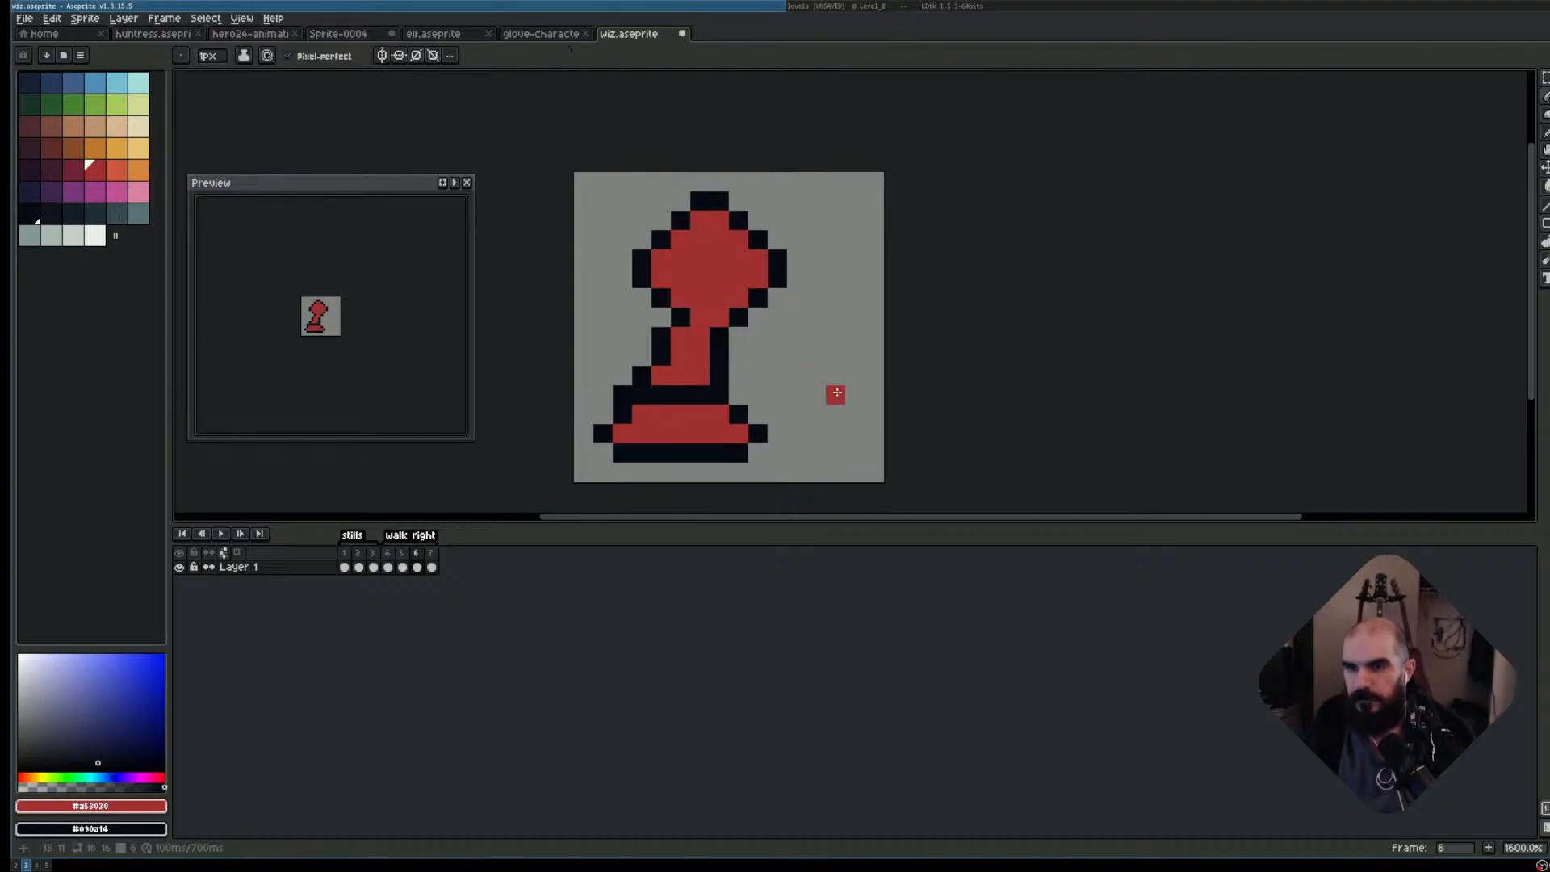
key(".")
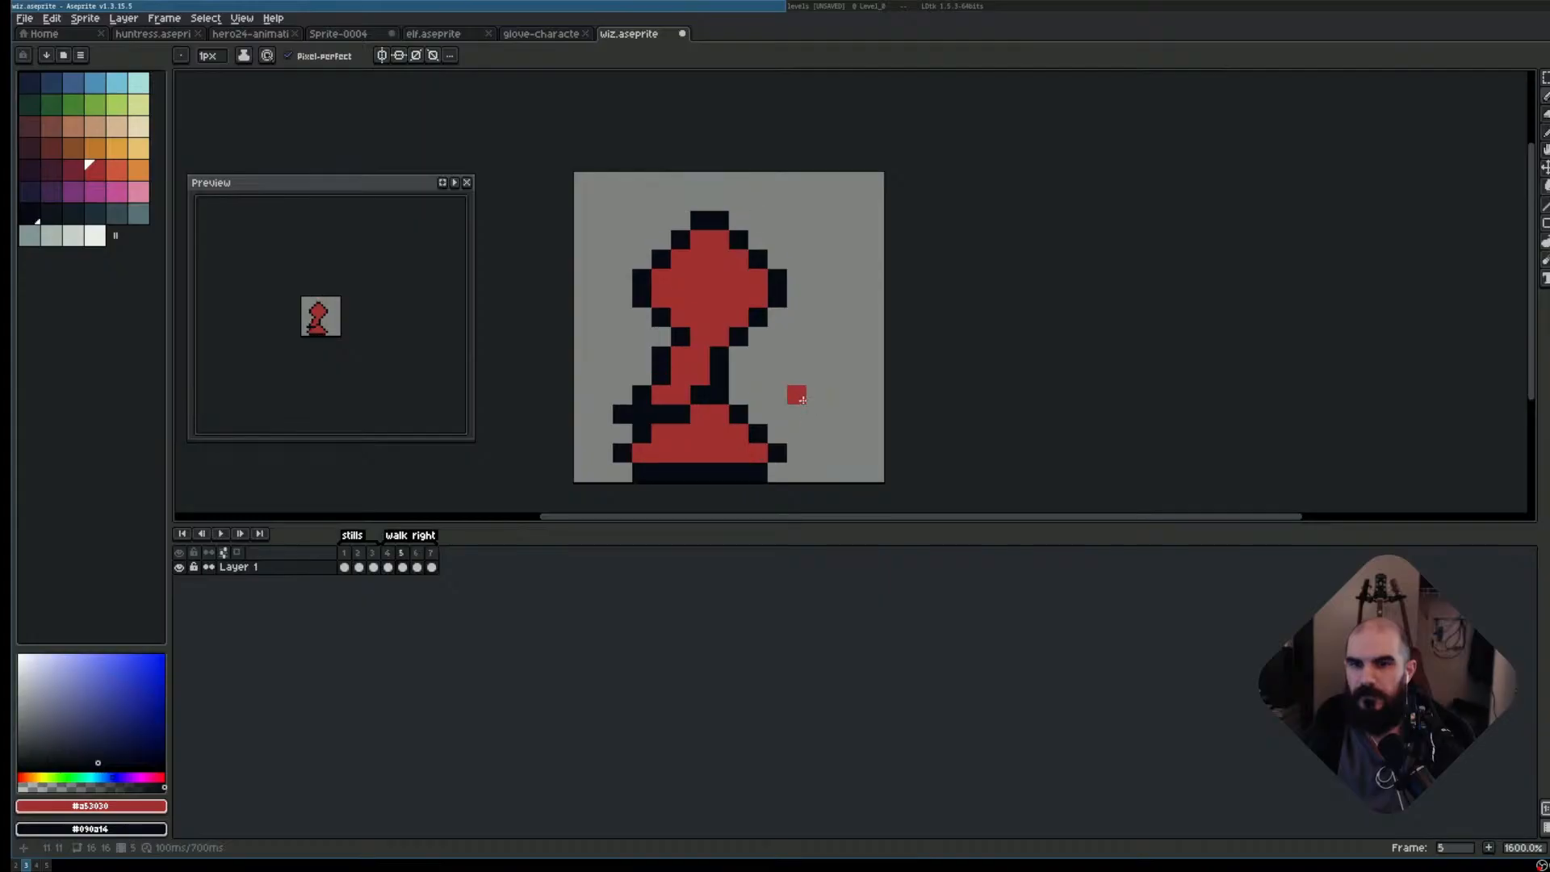
key(".")
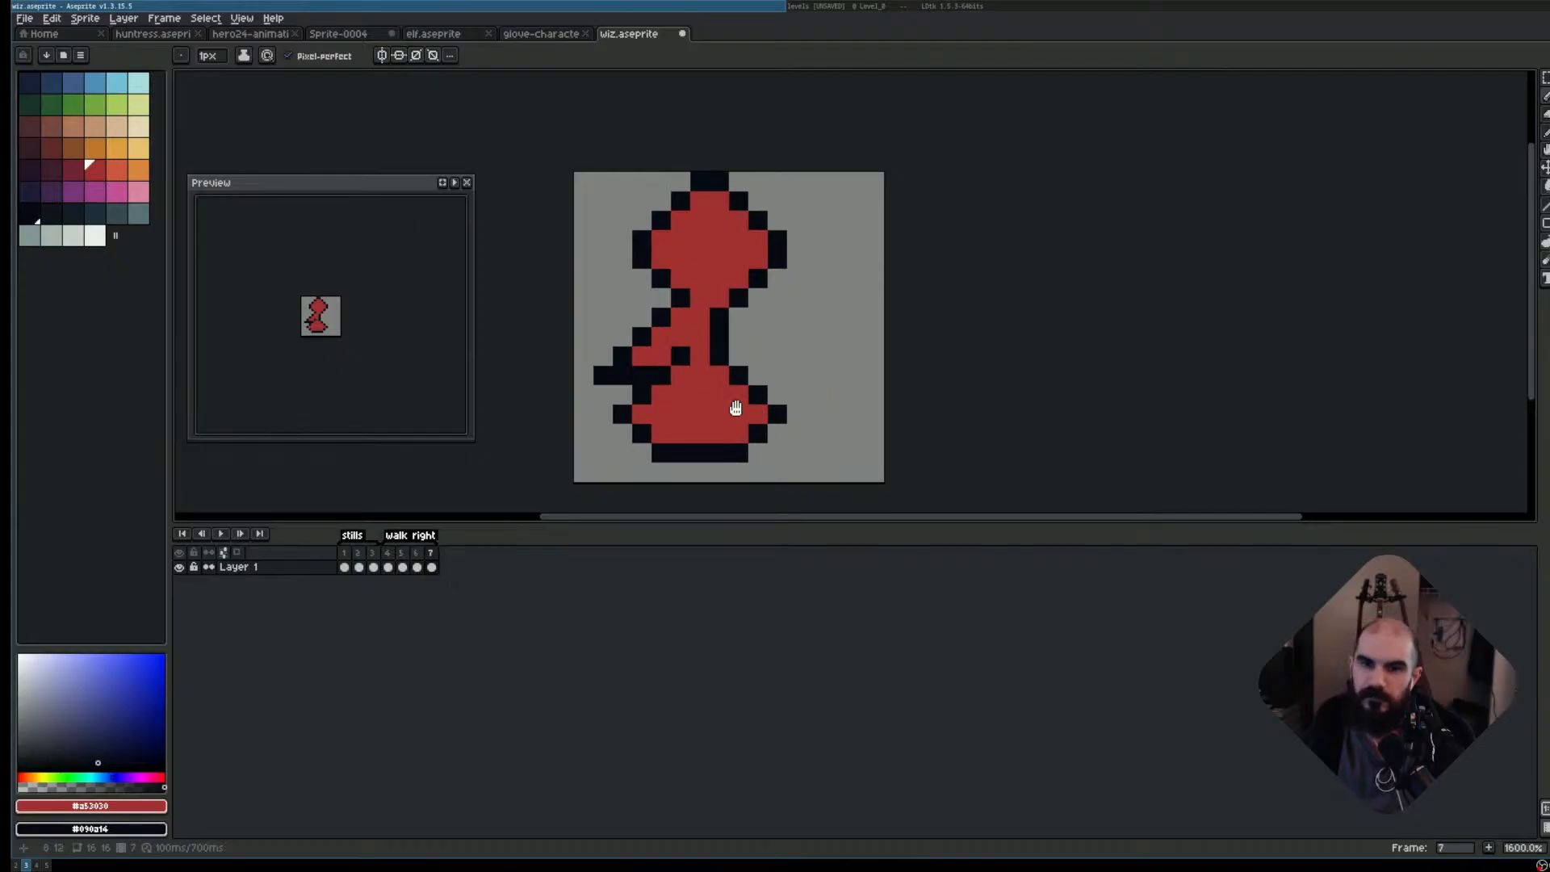
key("Return")
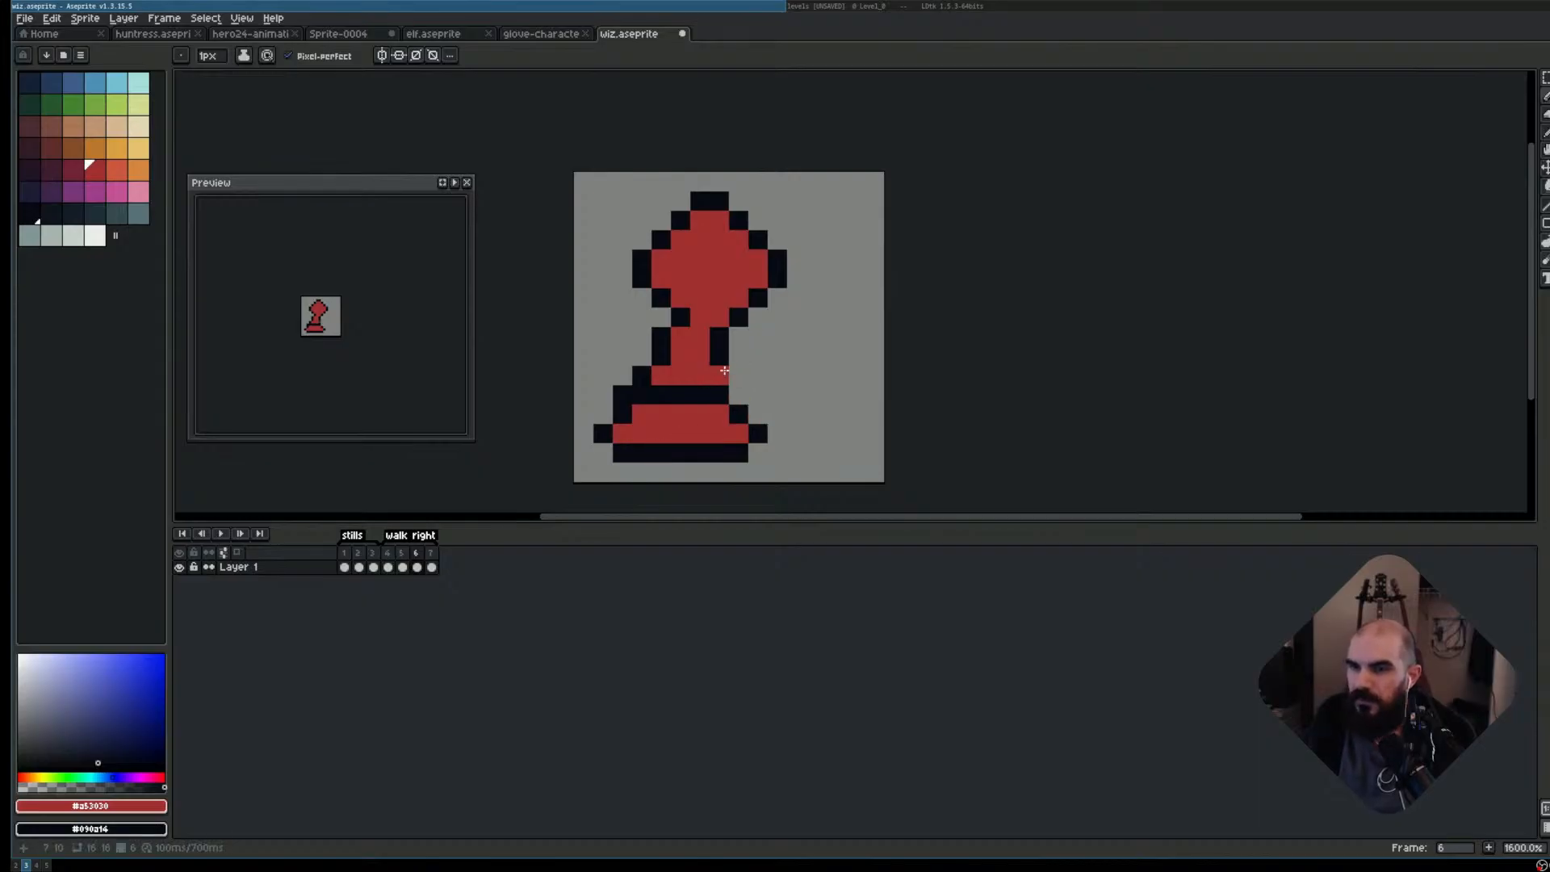
- Extend frame 6's arm in red past the front of the robe, outline it dark, and open the line behind it with red
left_click(739, 375)
right_click(739, 356)
right_click(759, 375)
left_click(739, 394)
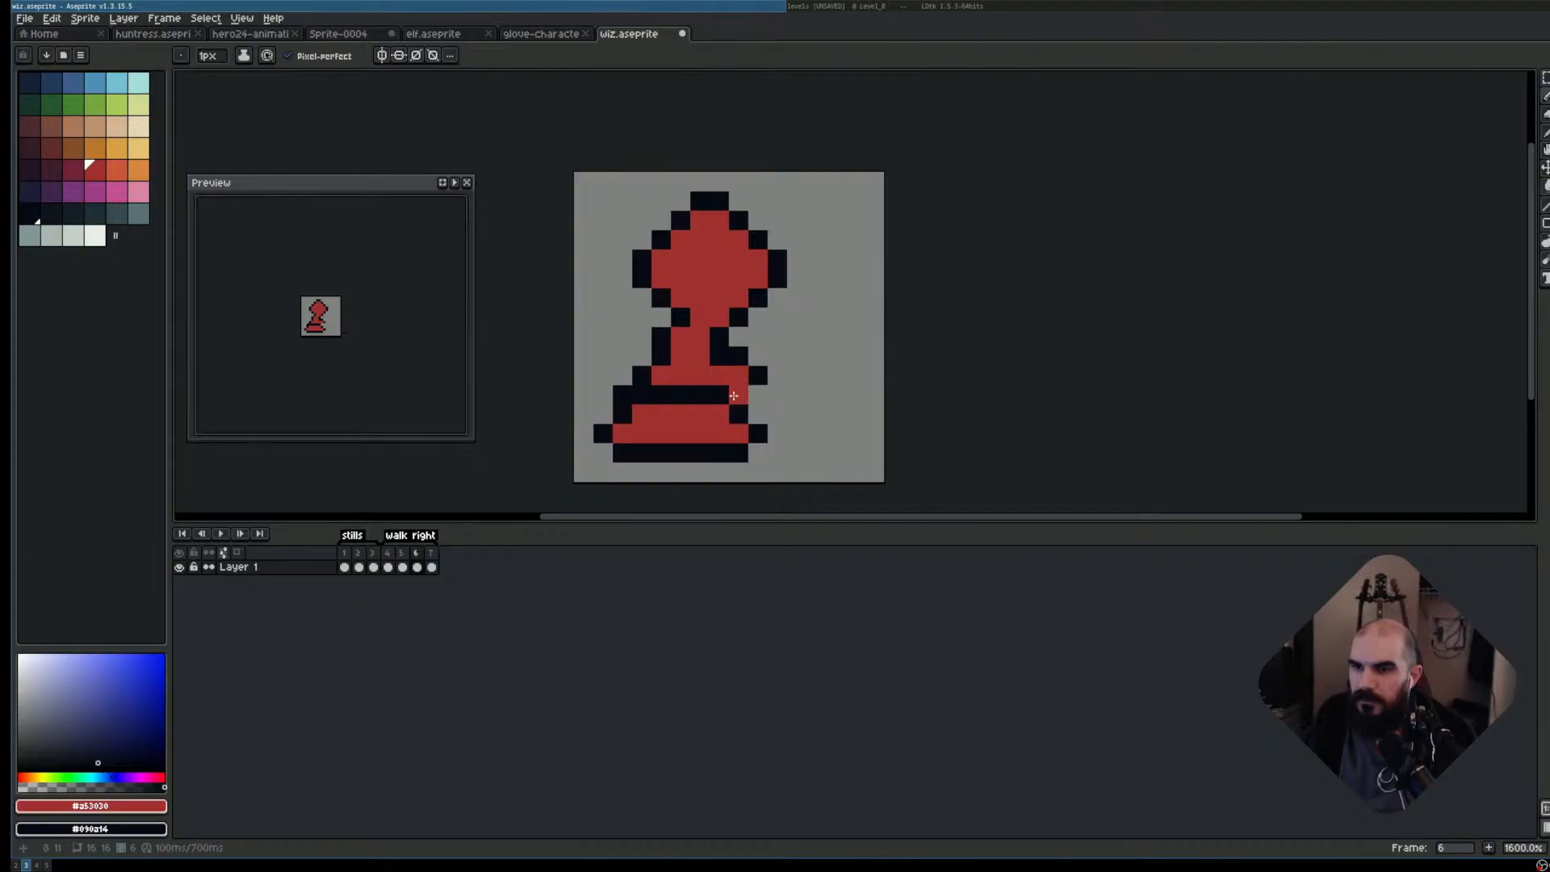
right_click(733, 396)
key("e")
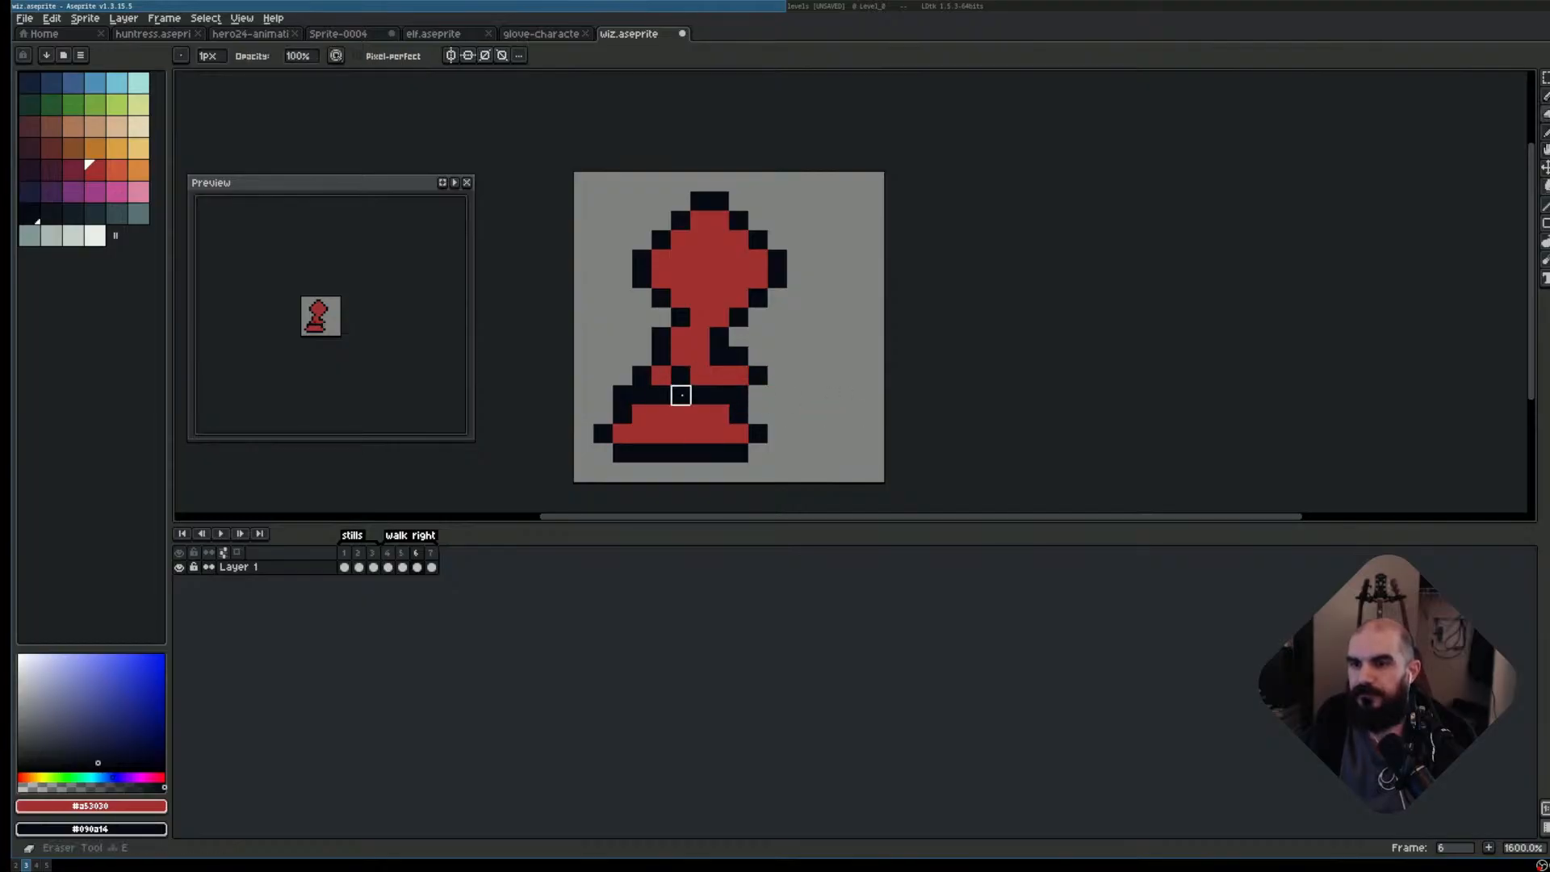
key("b")
left_click(660, 397)
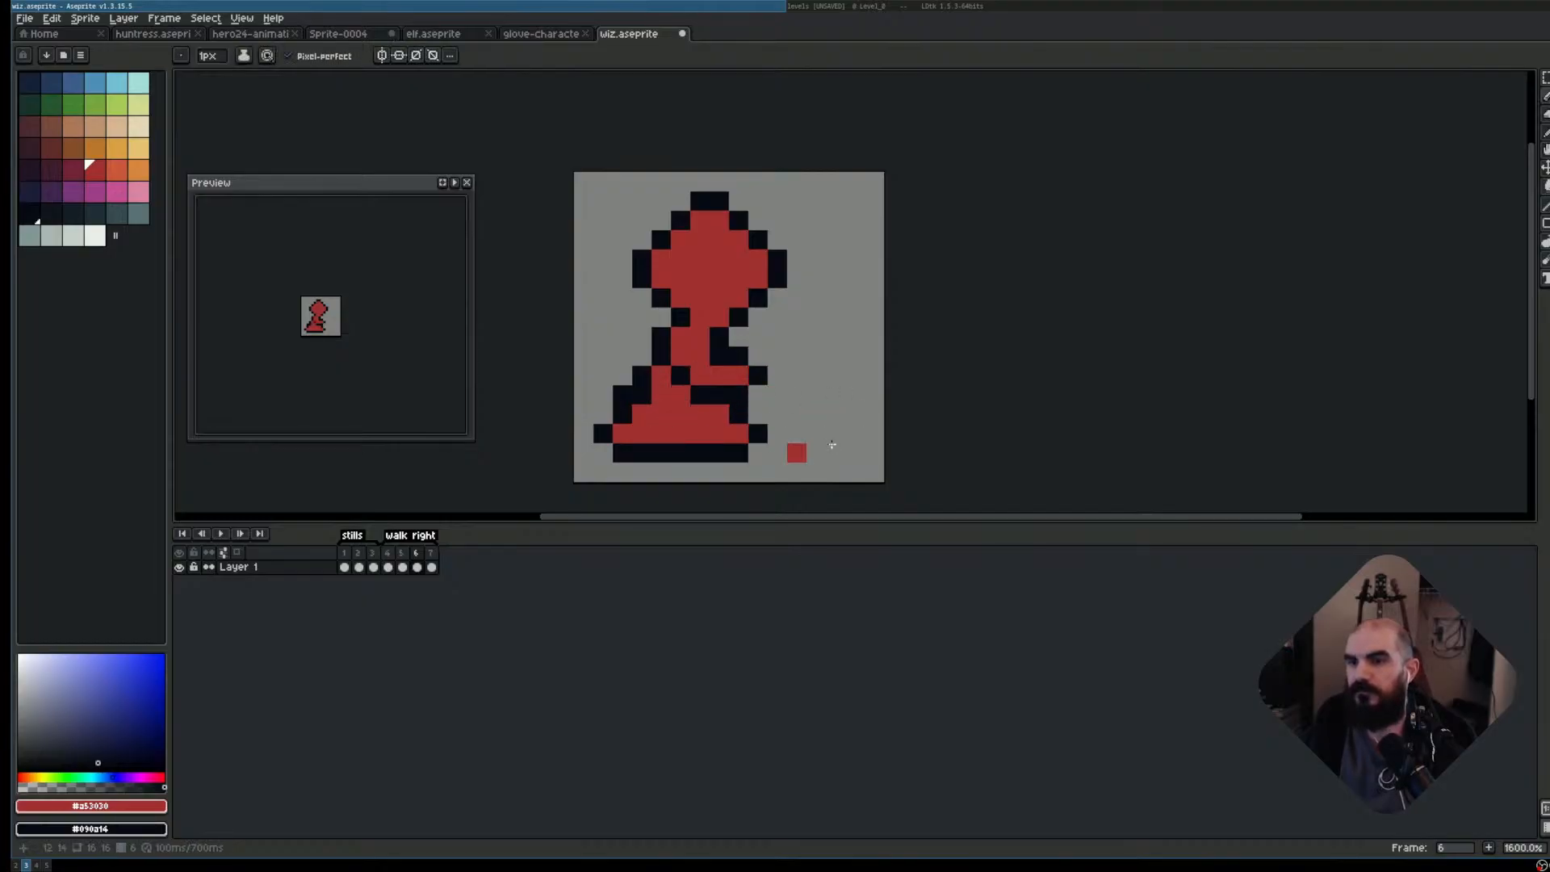
- Flip back and forth between frames 4, 5 and 6 to compare the arm's swing across the walk
scroll(841, 444, "down", 3)
key("Left")
key("Left")
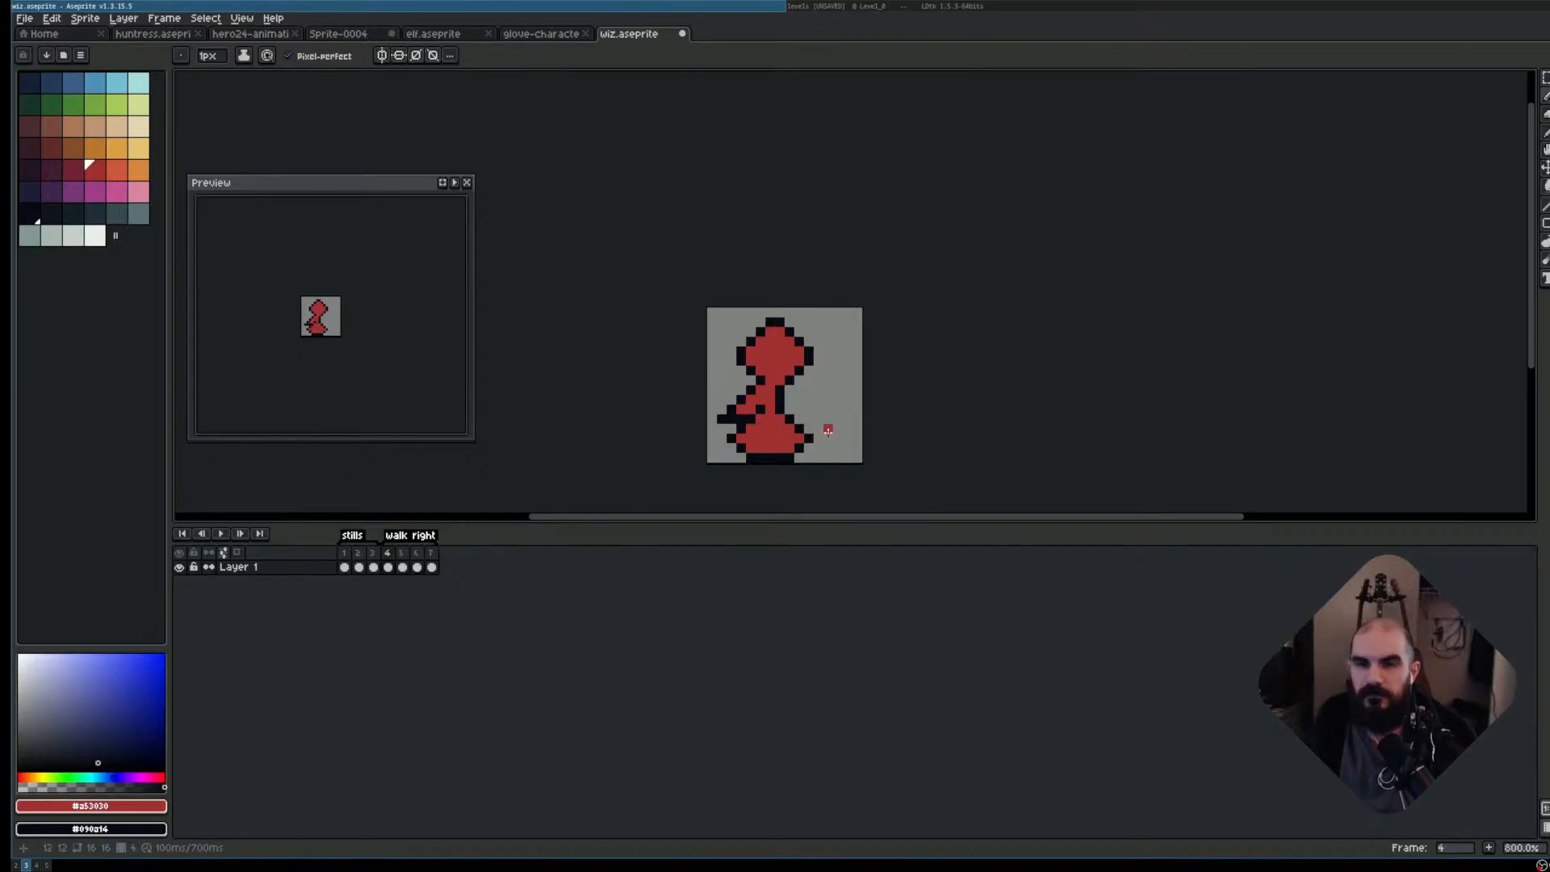
key("Right")
key("Right")
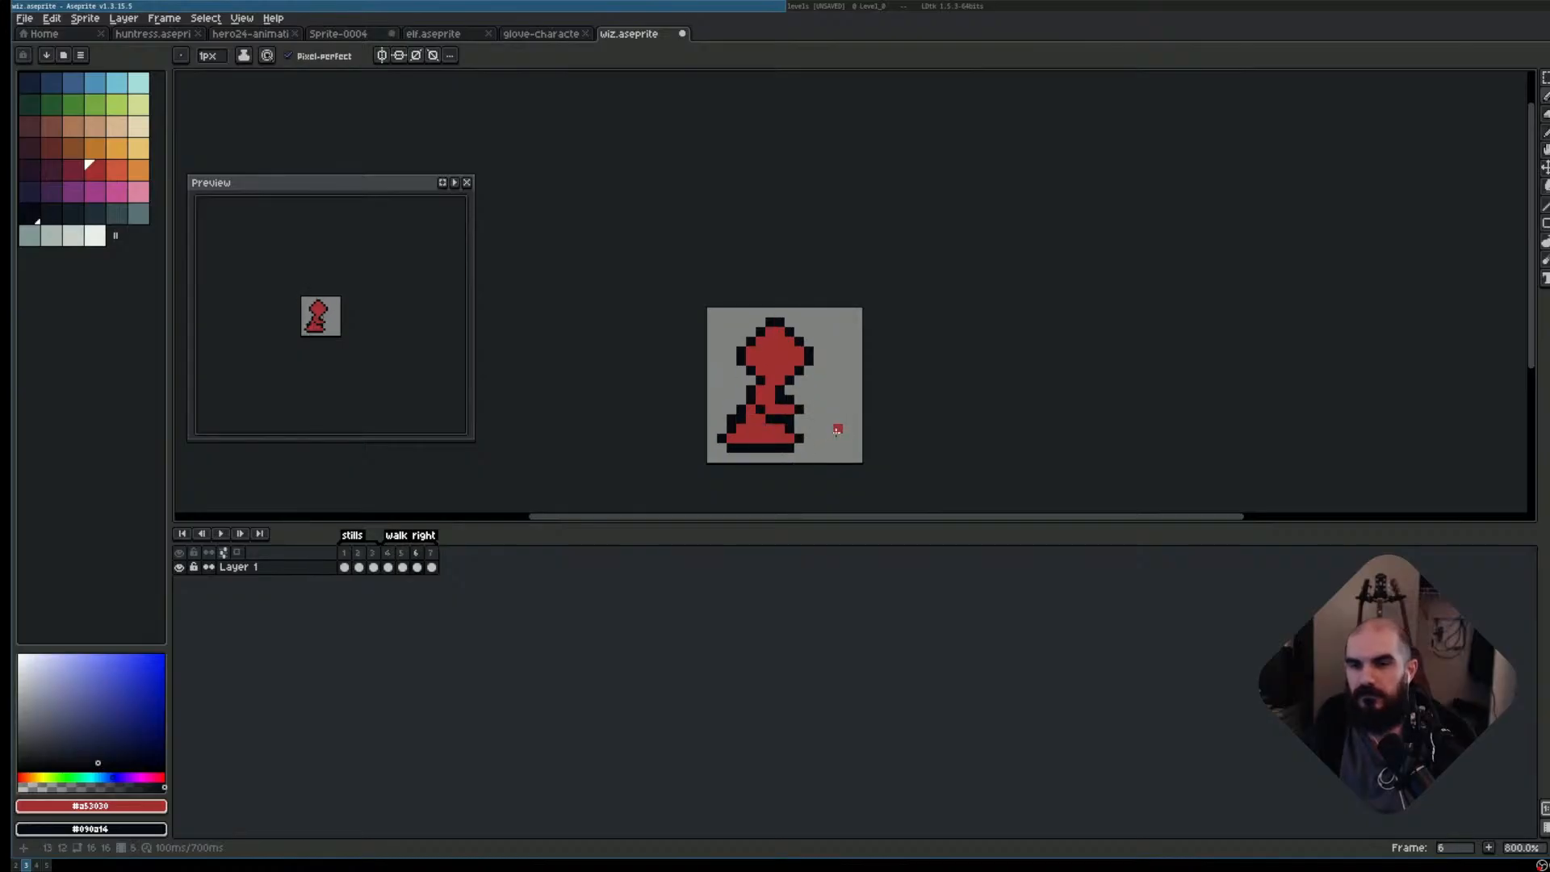
key("Left")
key("Left")
key("Right")
key("Right")
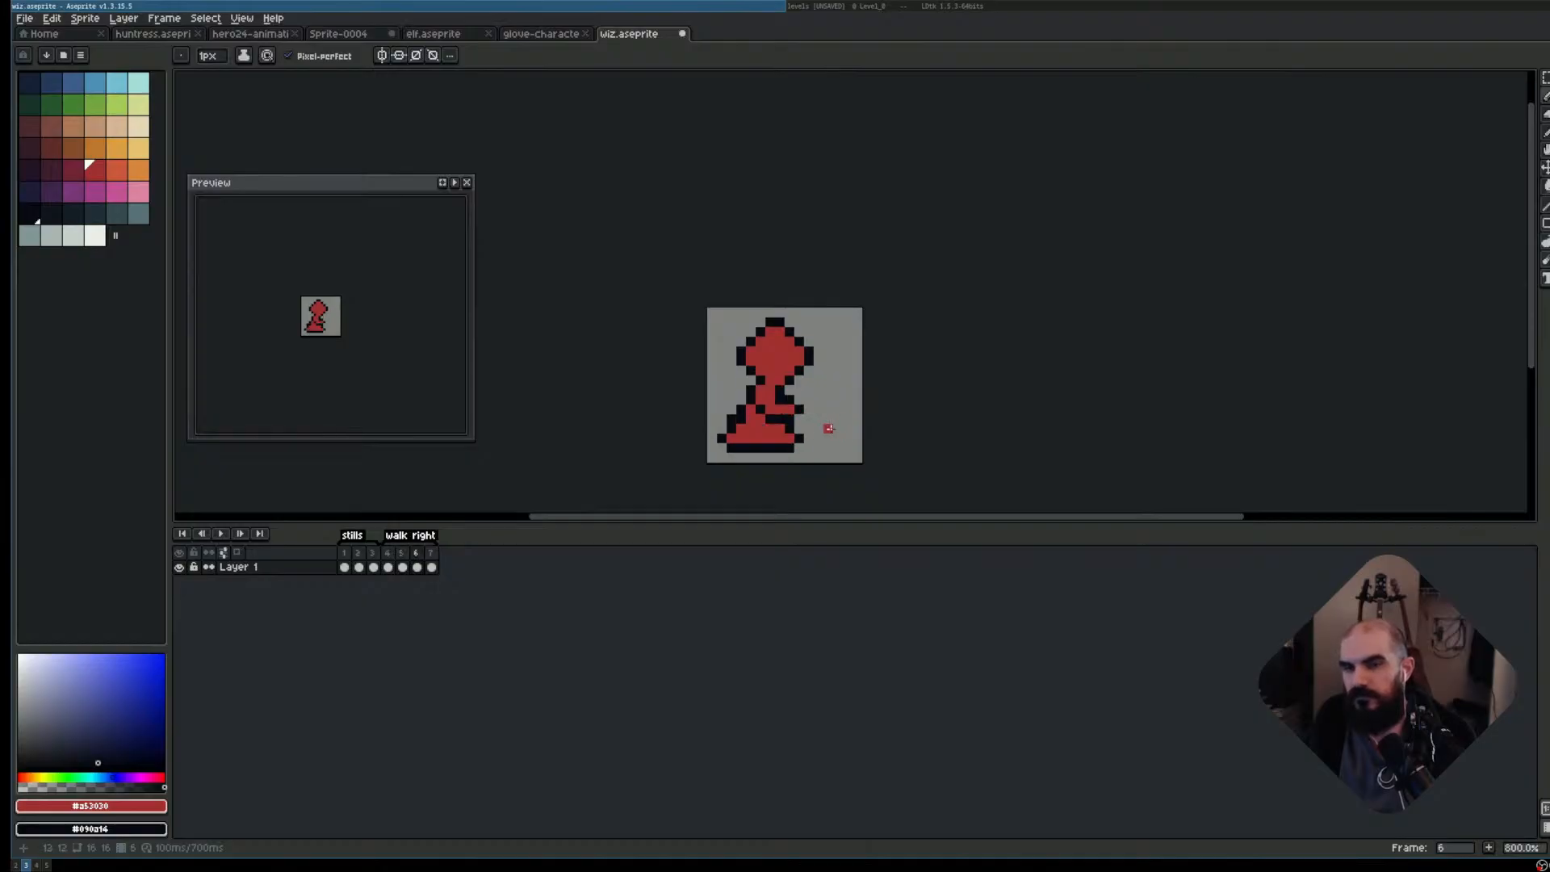
scroll(829, 428, "up", 2)
key("Left")
key("Left")
key("Left")
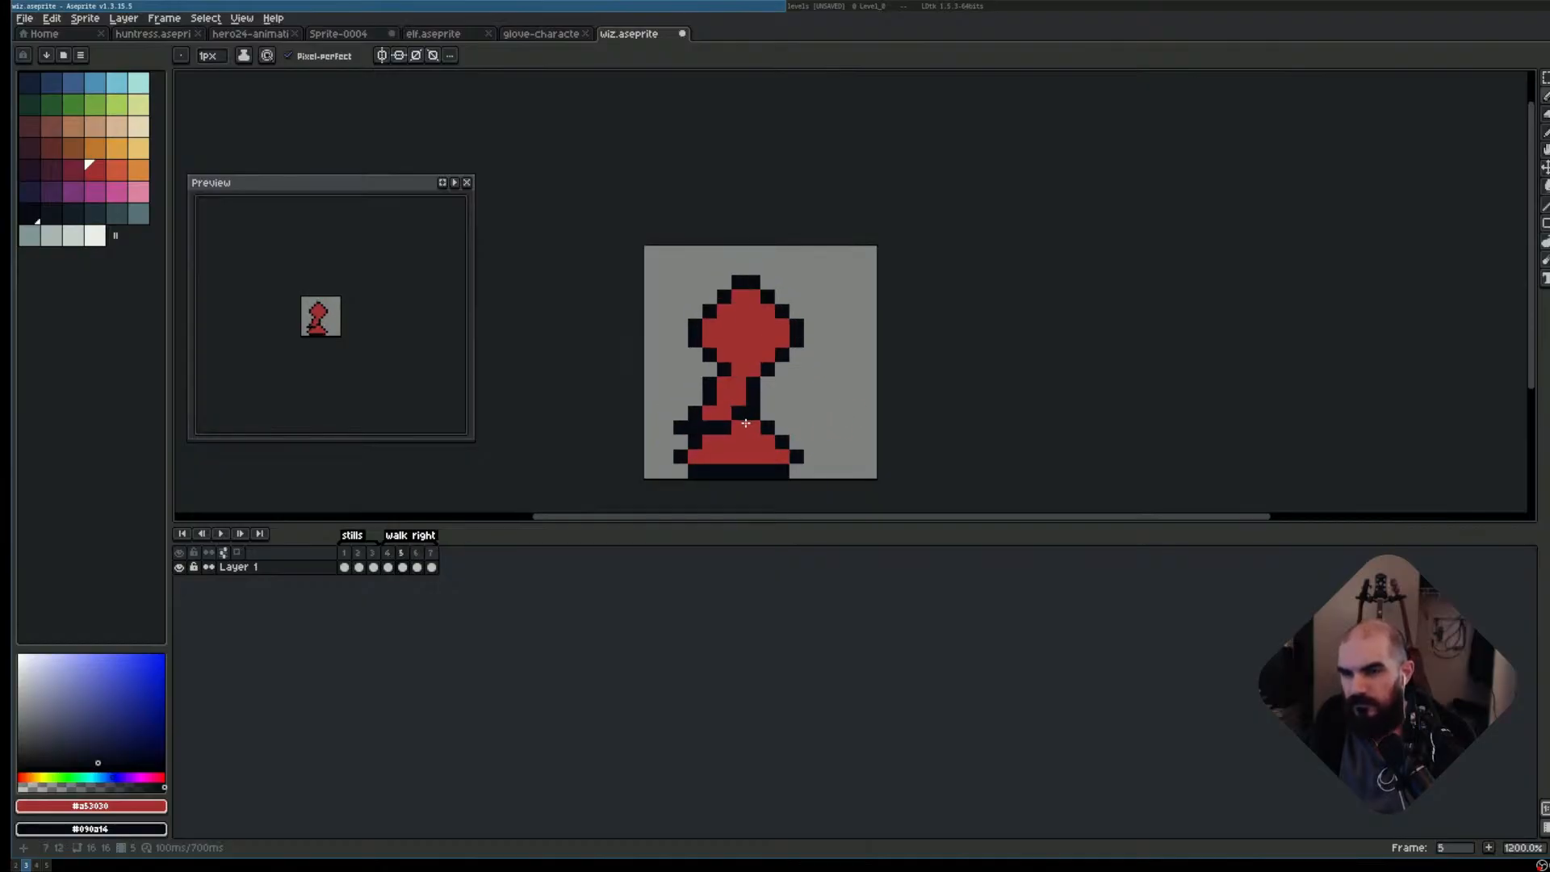
- Select the arm area in frame 4, and in frame 6 rework the arm in a higher position with a dark outline at its front
key("Right")
key("m")
left_click_drag(657, 375, 733, 422)
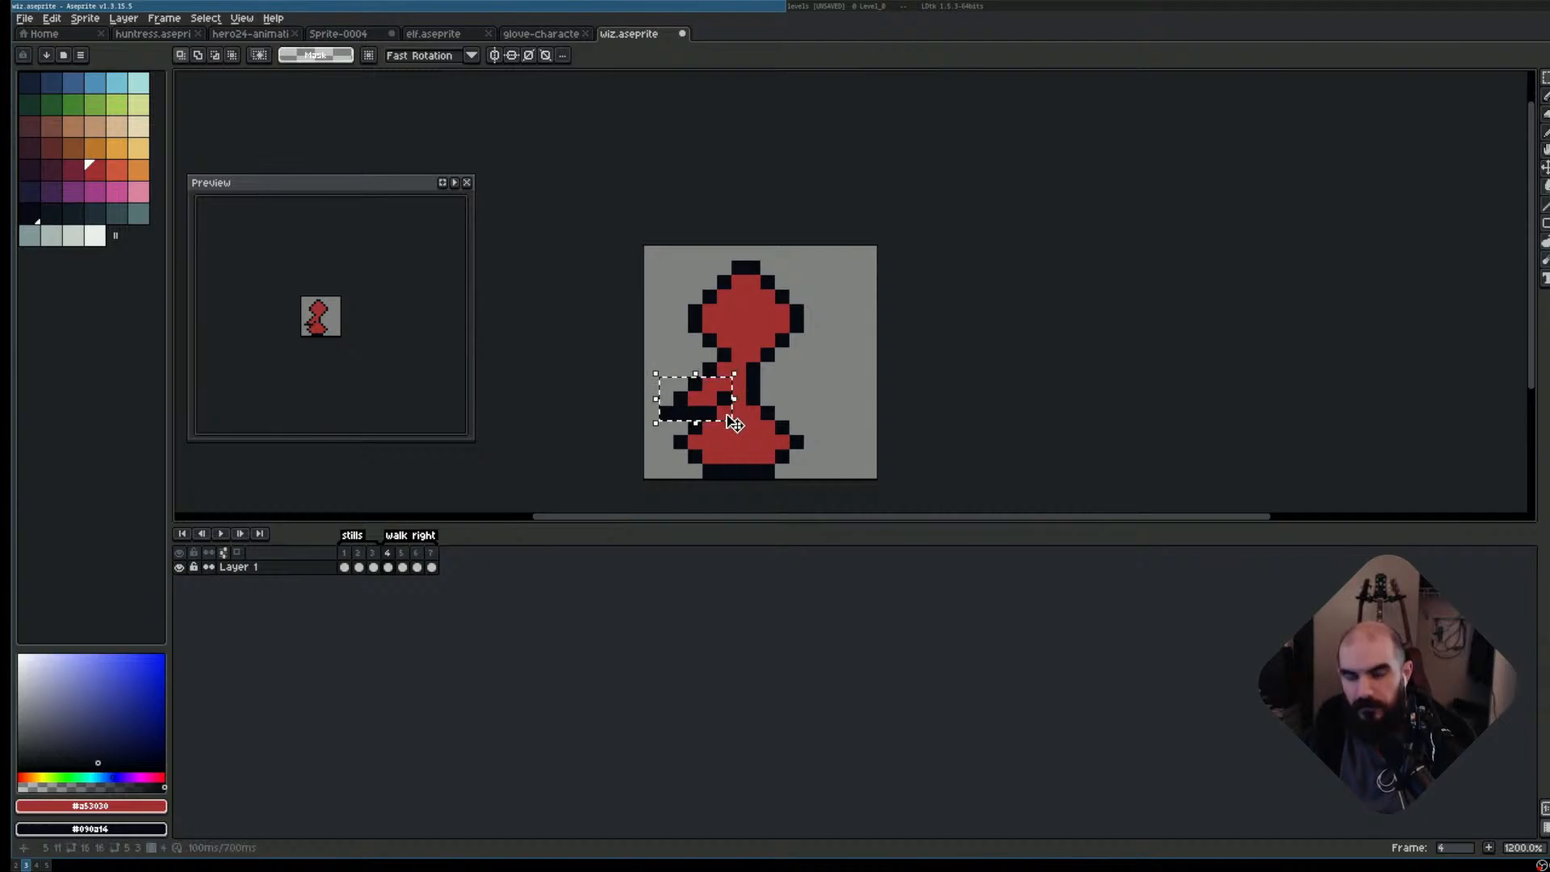
key("Right")
key("Right")
scroll(800, 407, "up", 1)
left_click_drag(675, 404, 773, 404)
key("ctrl+d")
key("b")
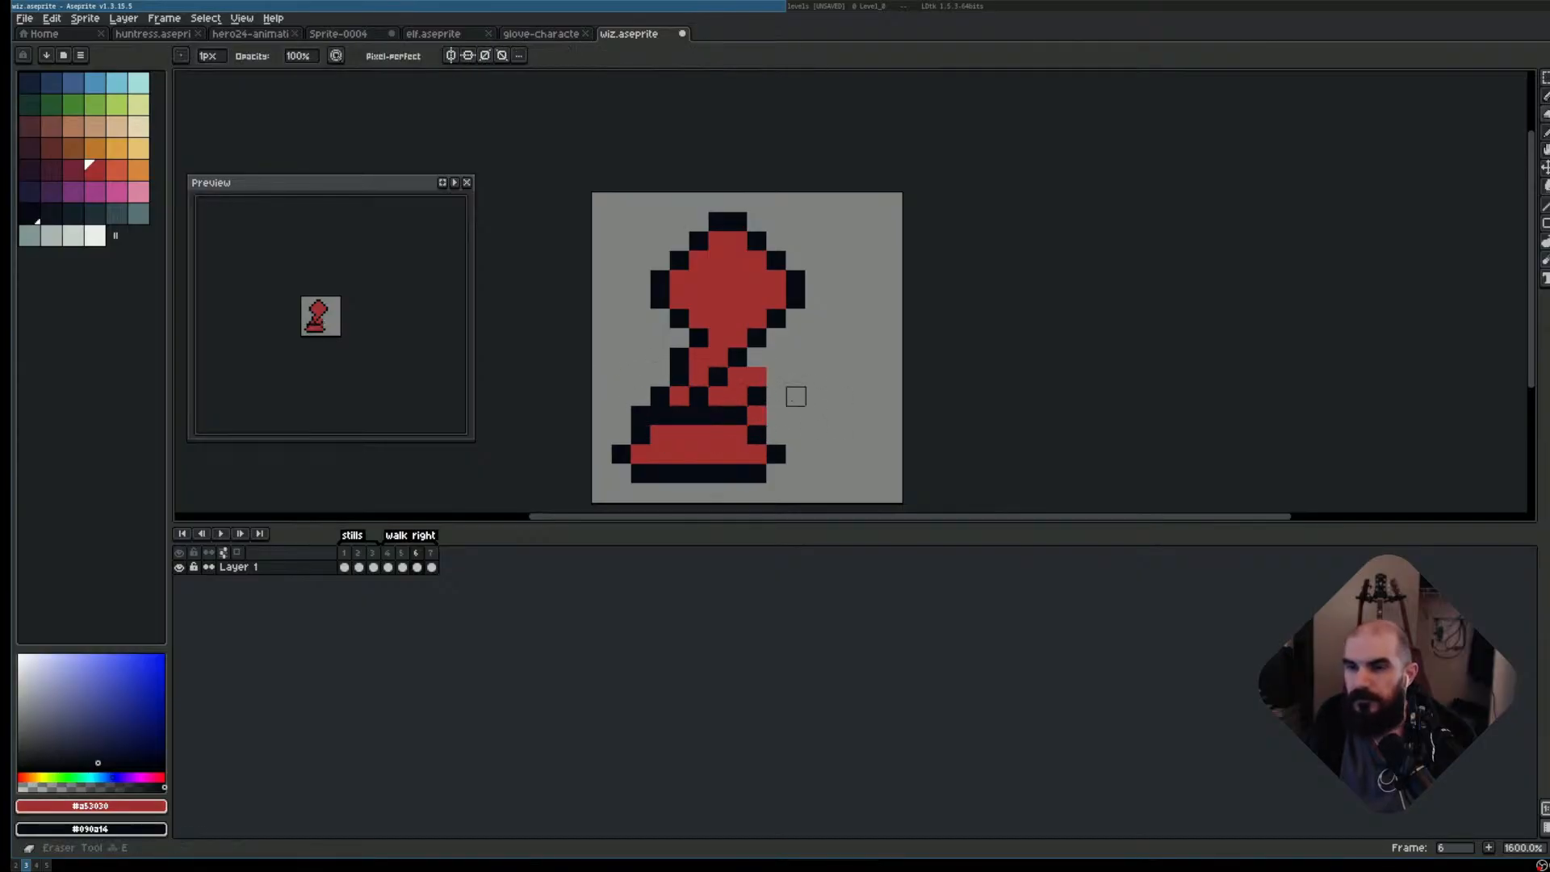
left_click(775, 373)
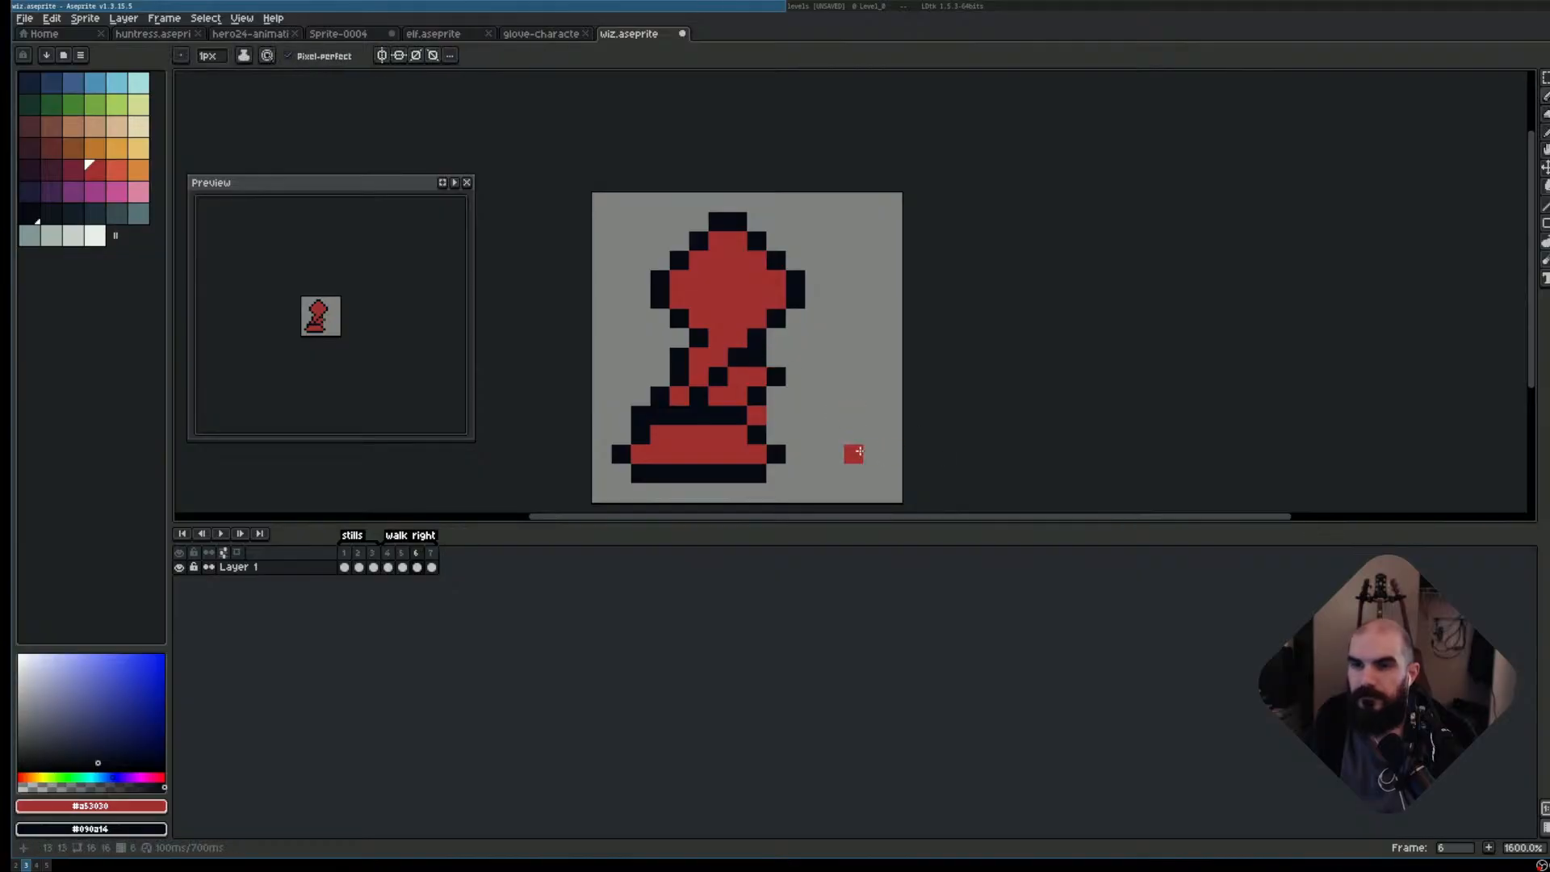
- Fill the dark pixels inside frame 6's sleeve with red #a53030 and put one dark pixel back at the inner arm
key("e")
left_click(717, 376)
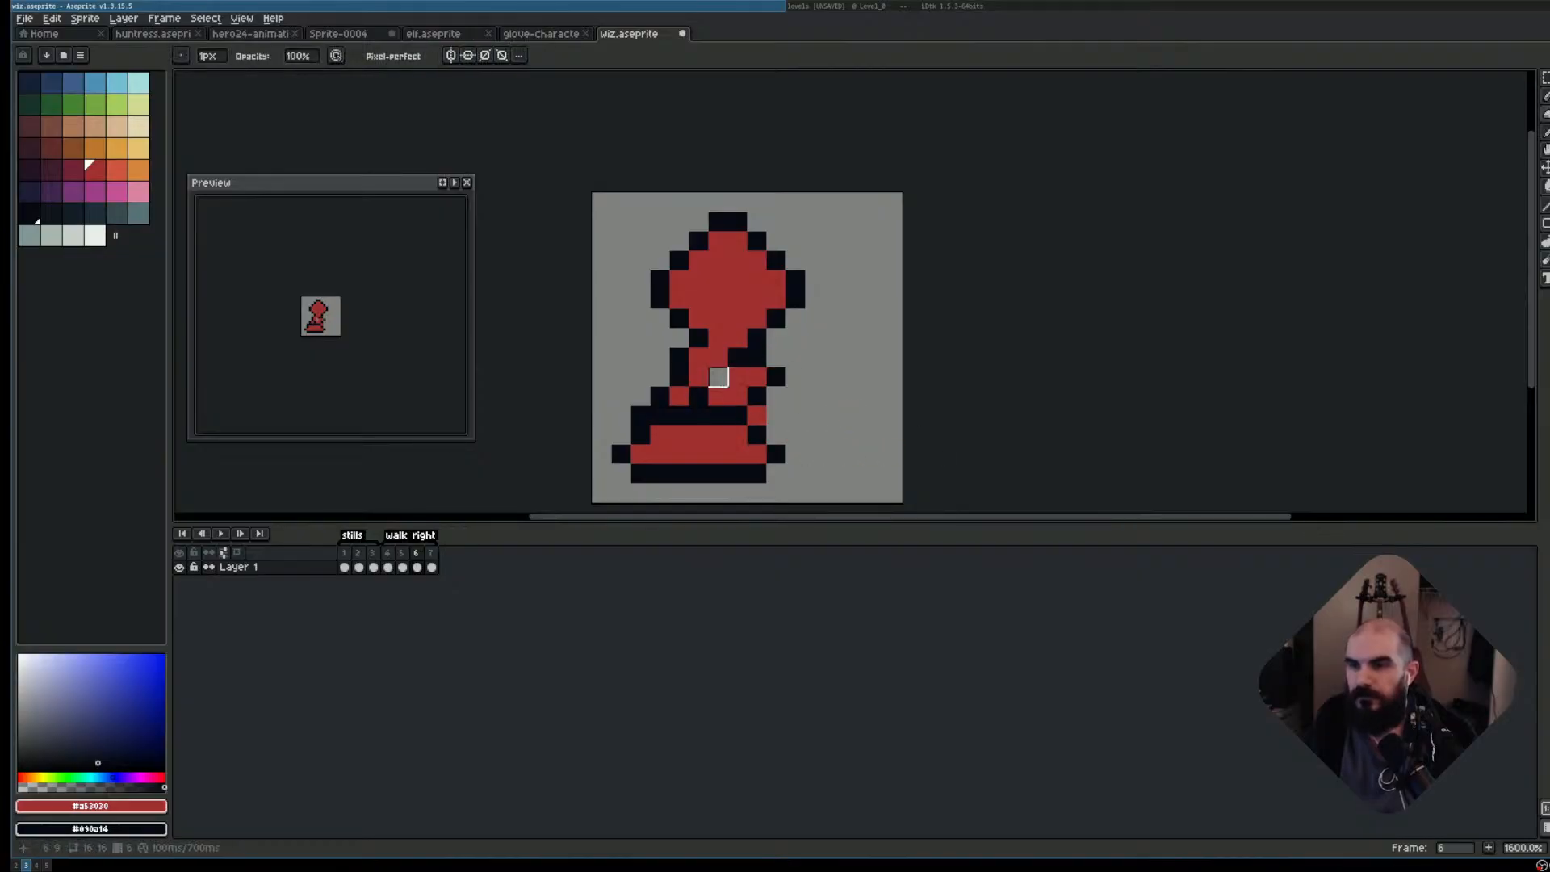
left_click(742, 378, "alt")
key("b")
left_click(699, 396)
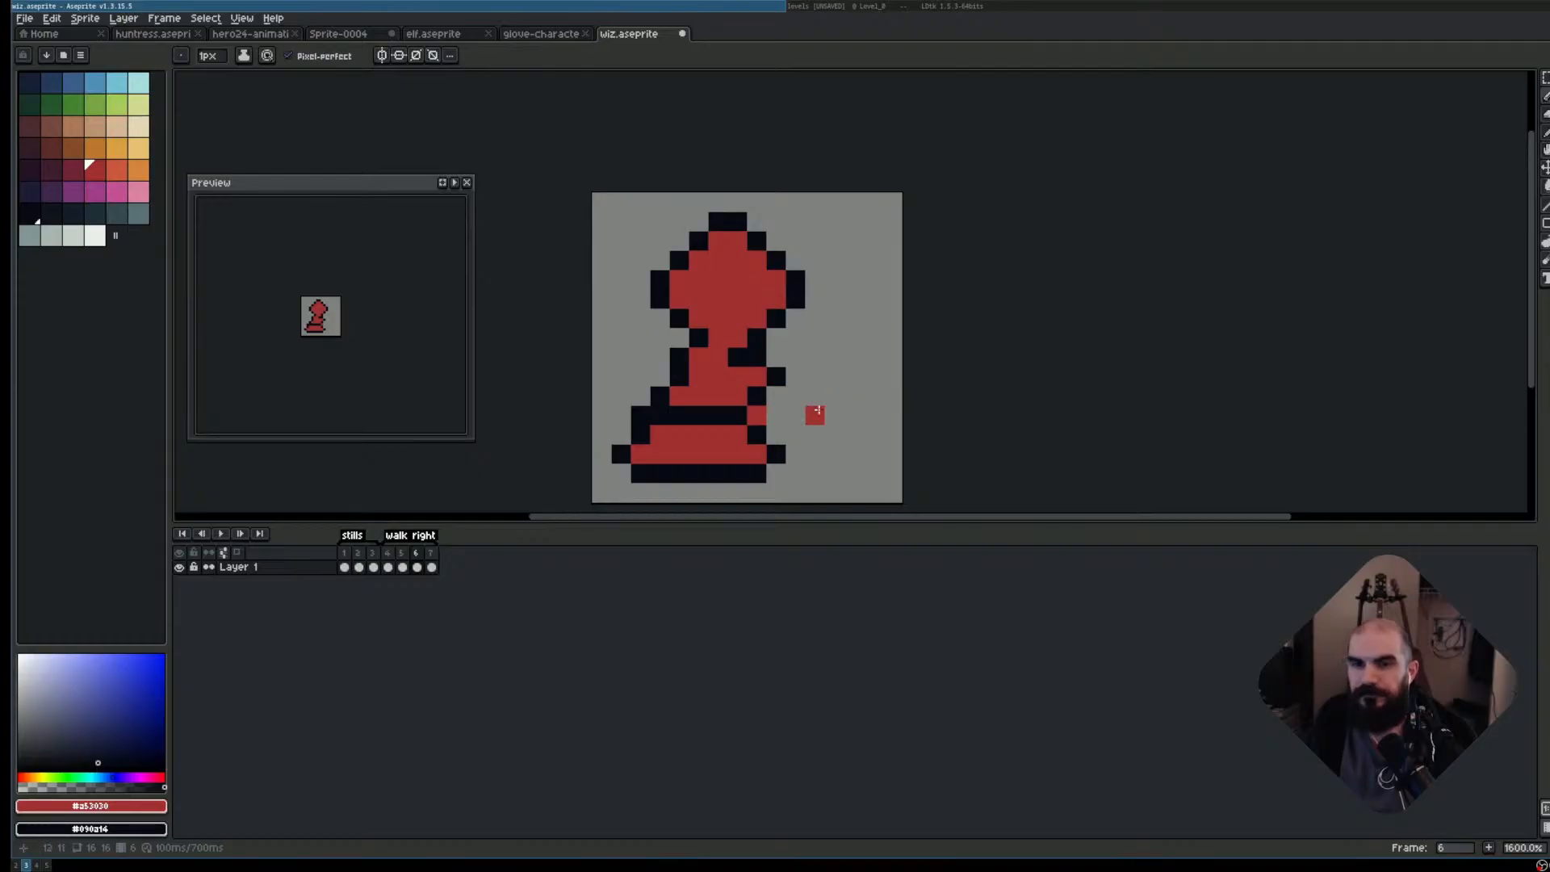
right_click(711, 376)
right_click(679, 396)
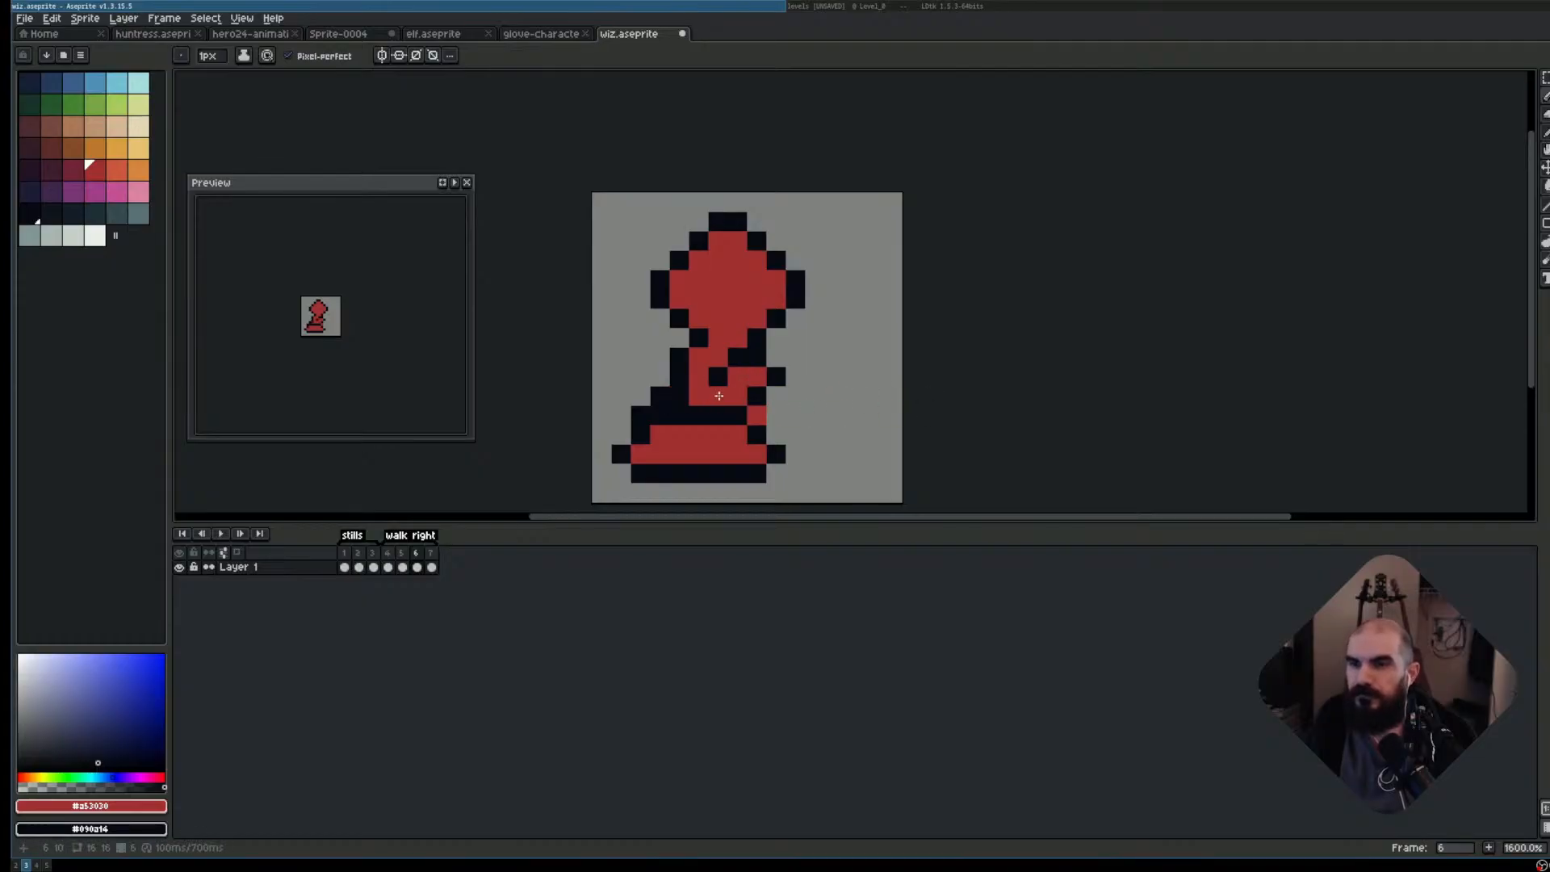
right_click(698, 395)
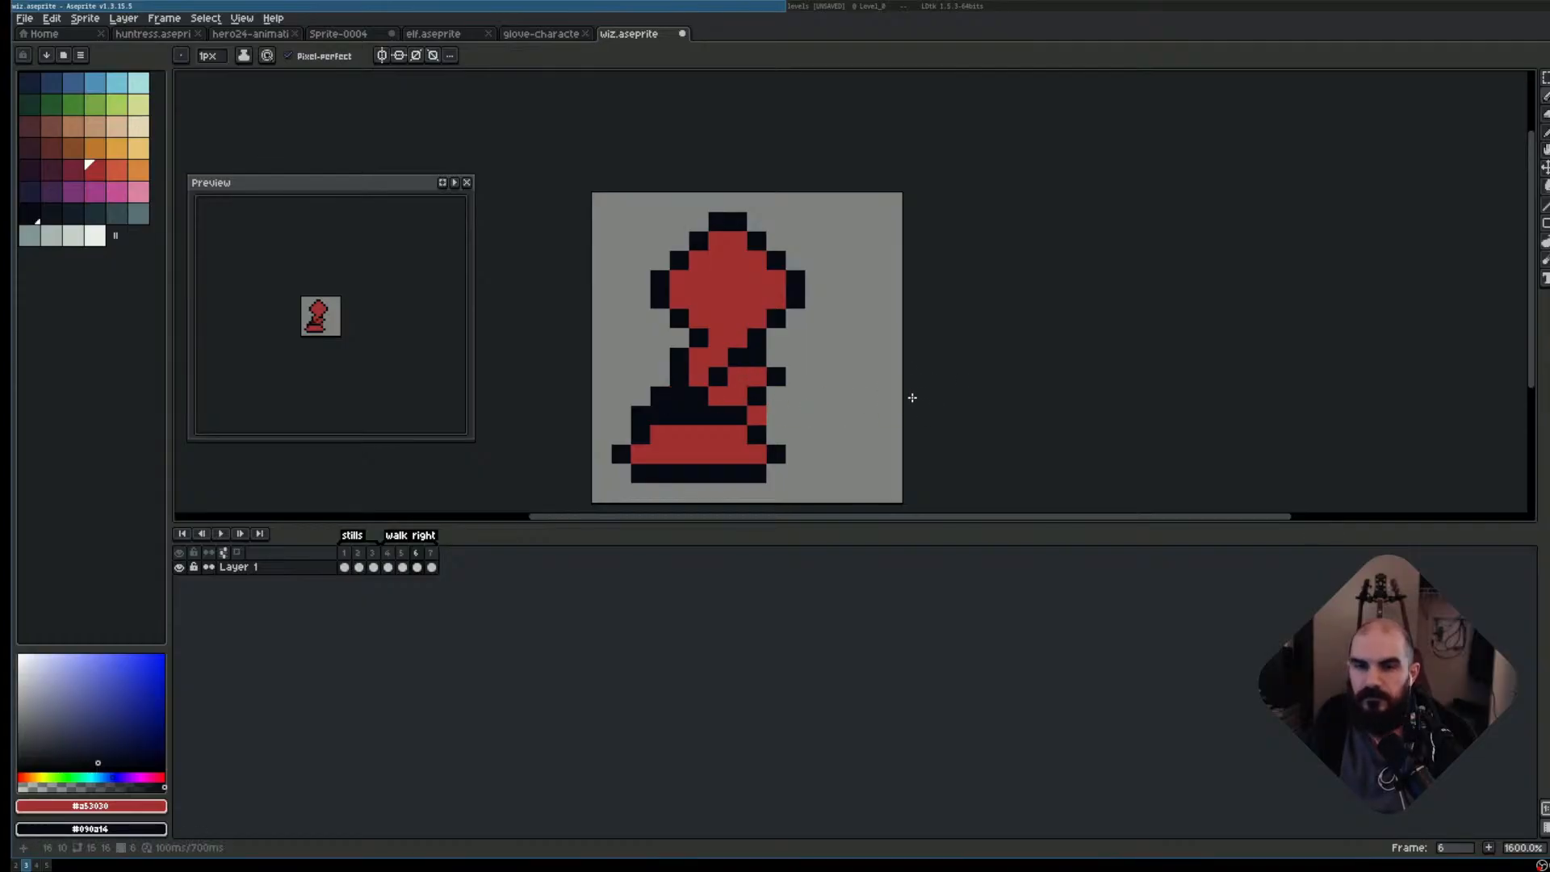
key("ctrl+z")
key("ctrl+z")
- In frame 6, darken a pixel at the back of the torso, widen the shoulder in red, and outline the arm's front edge
right_click(698, 377)
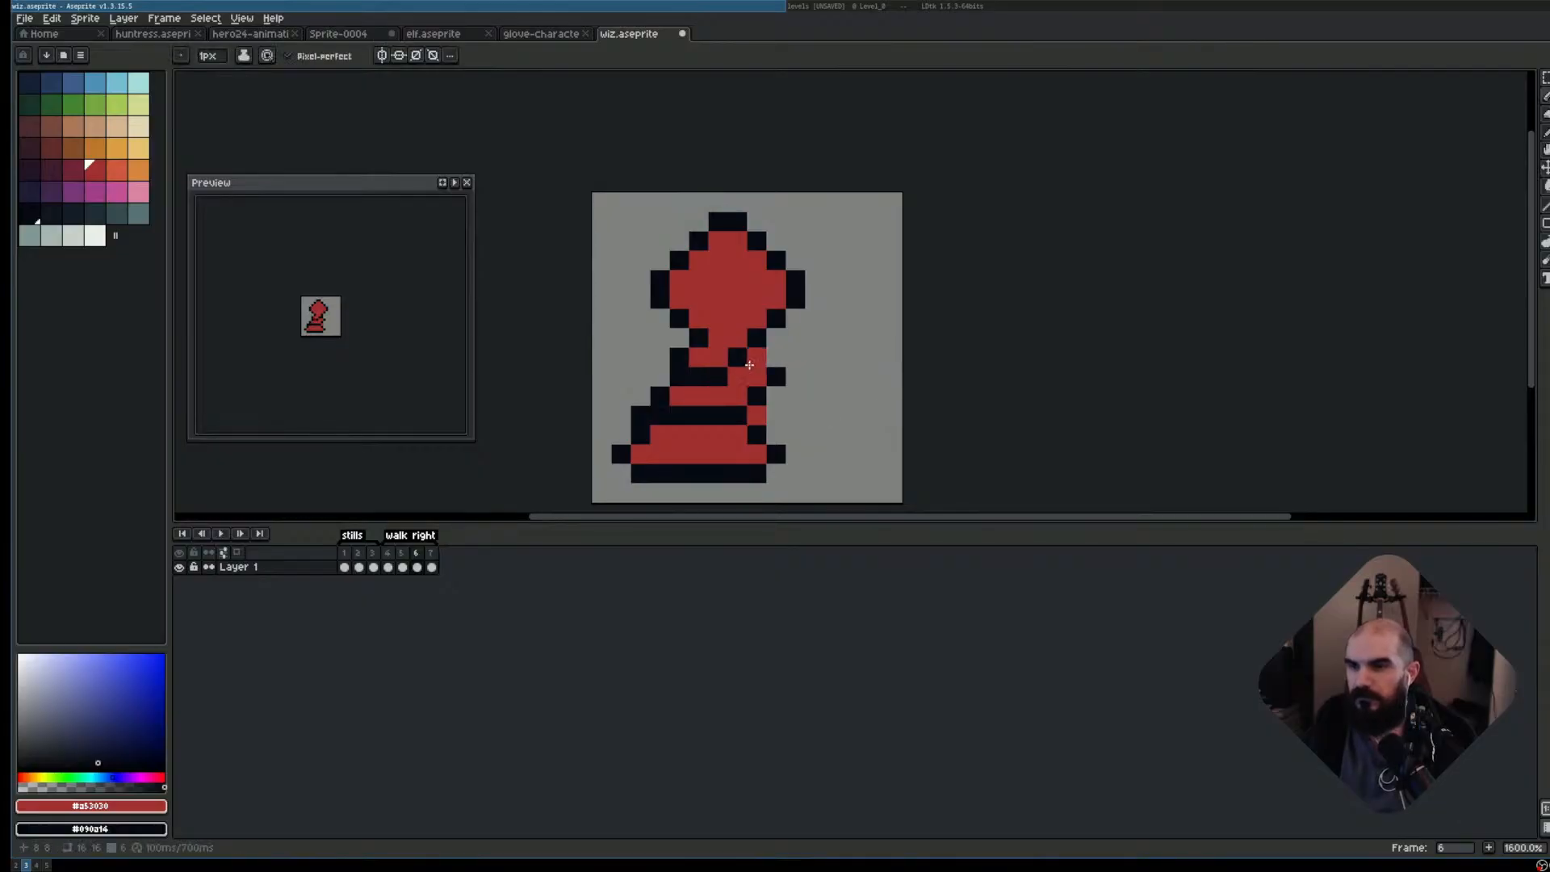
left_click(738, 356)
right_click(776, 356)
left_click(796, 356)
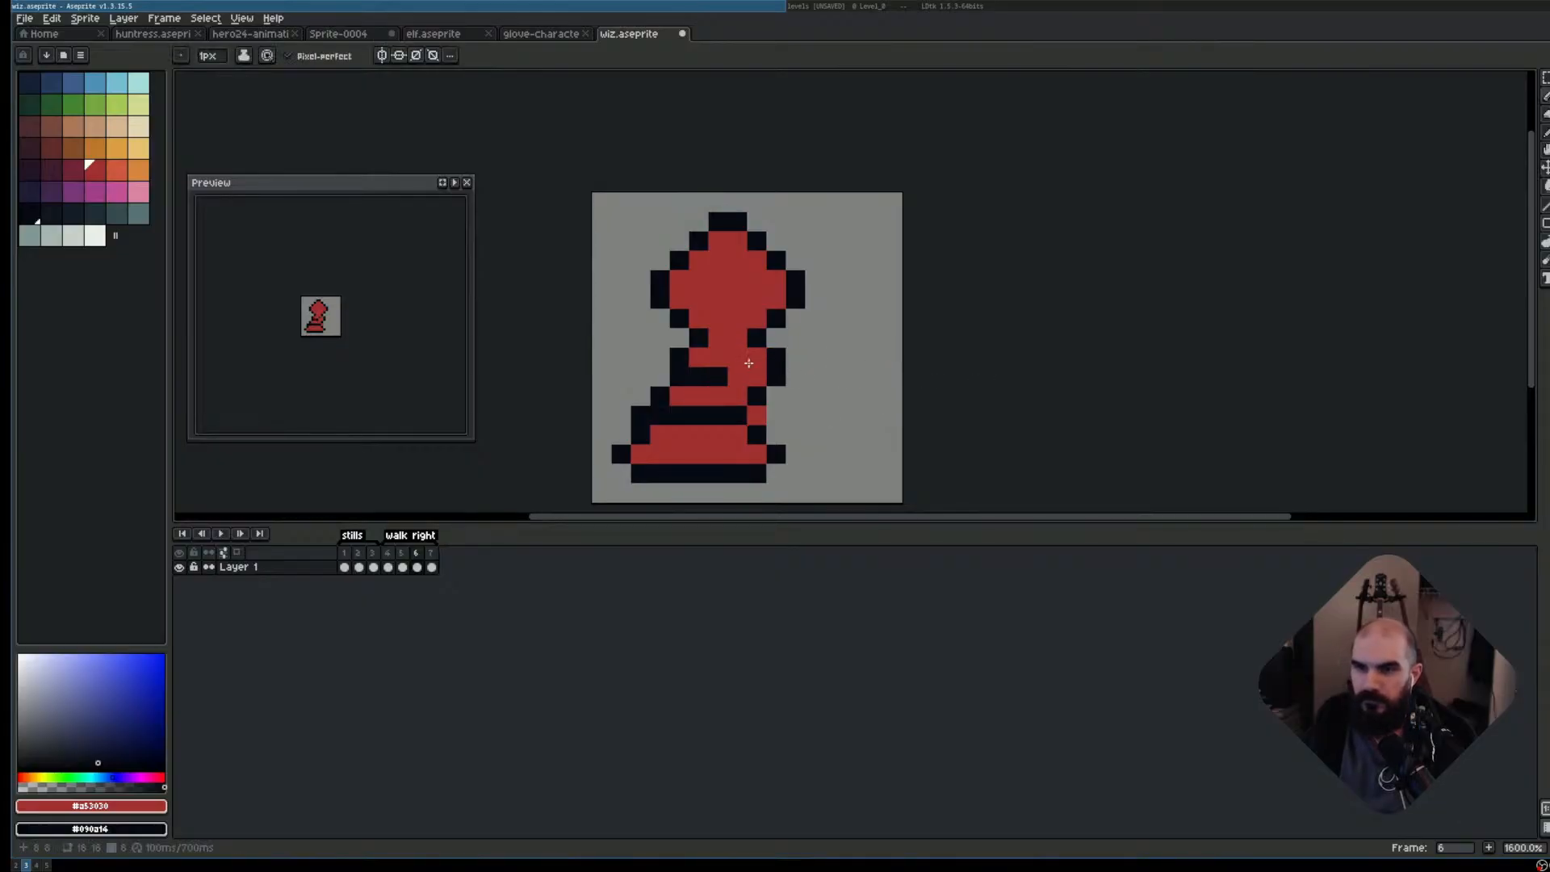
right_click(718, 372)
left_click(718, 370)
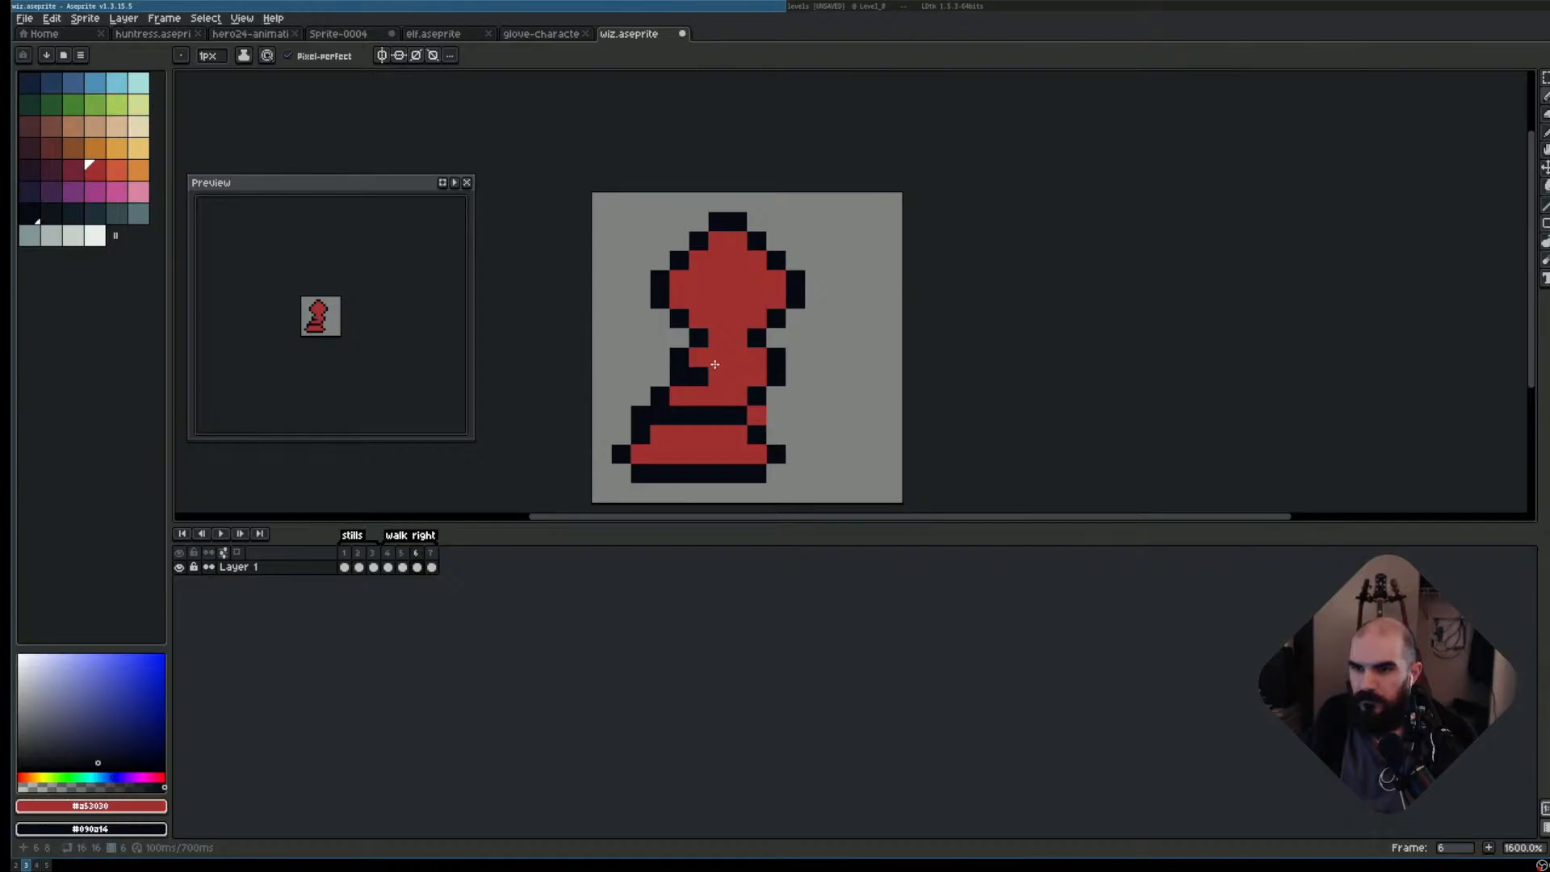
- In frame 6, add a dark pixel inside the shoulder, restore the red beside it, and close the outline under the head
right_click(725, 354)
right_click(733, 350)
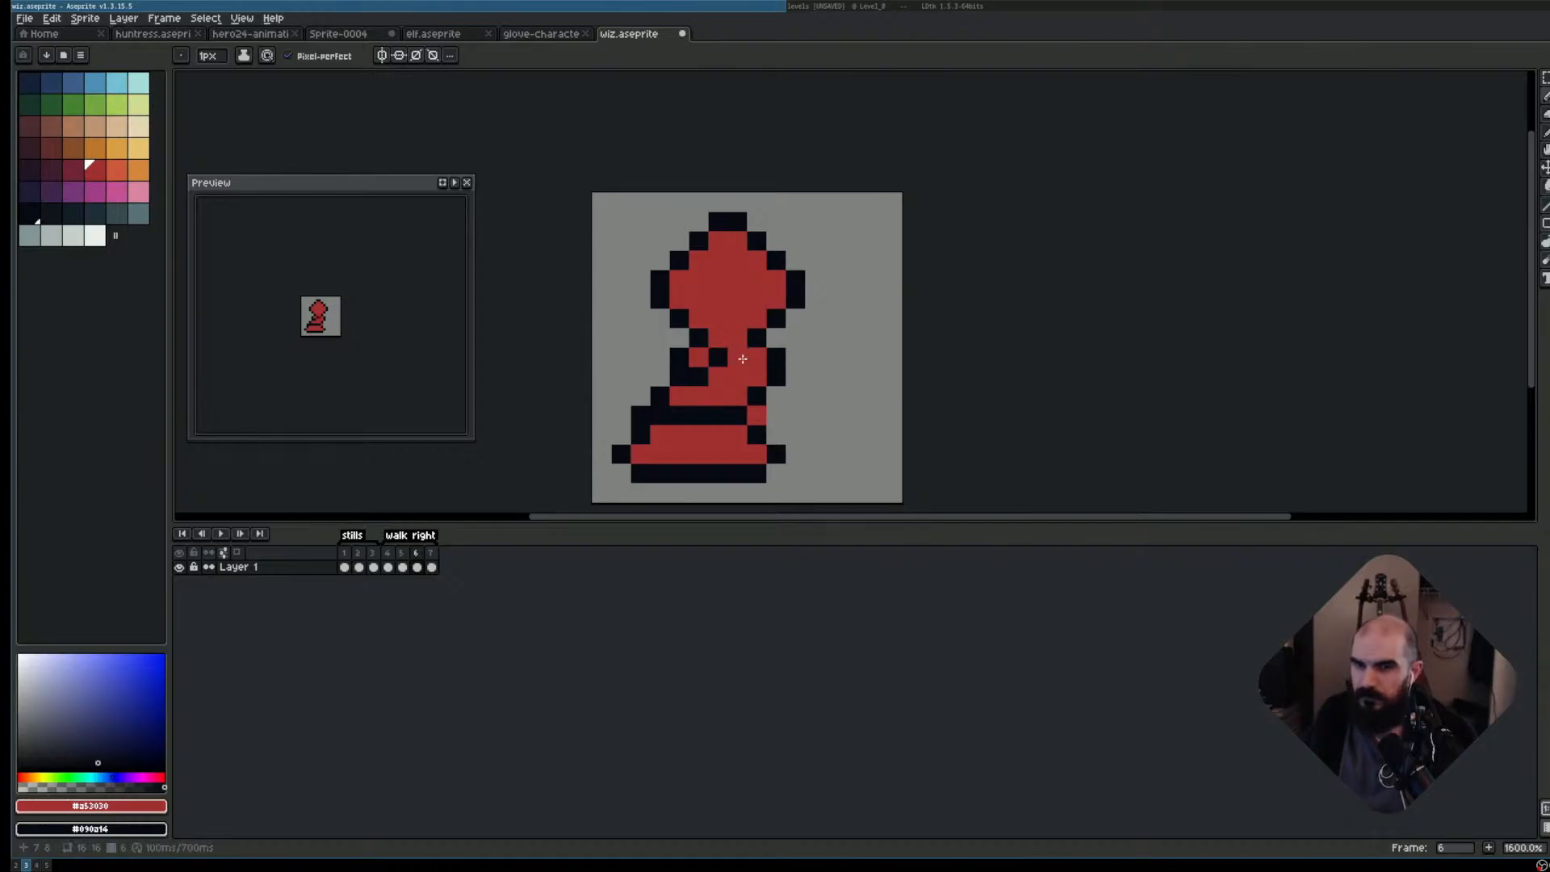
left_click(740, 352)
right_click(738, 336)
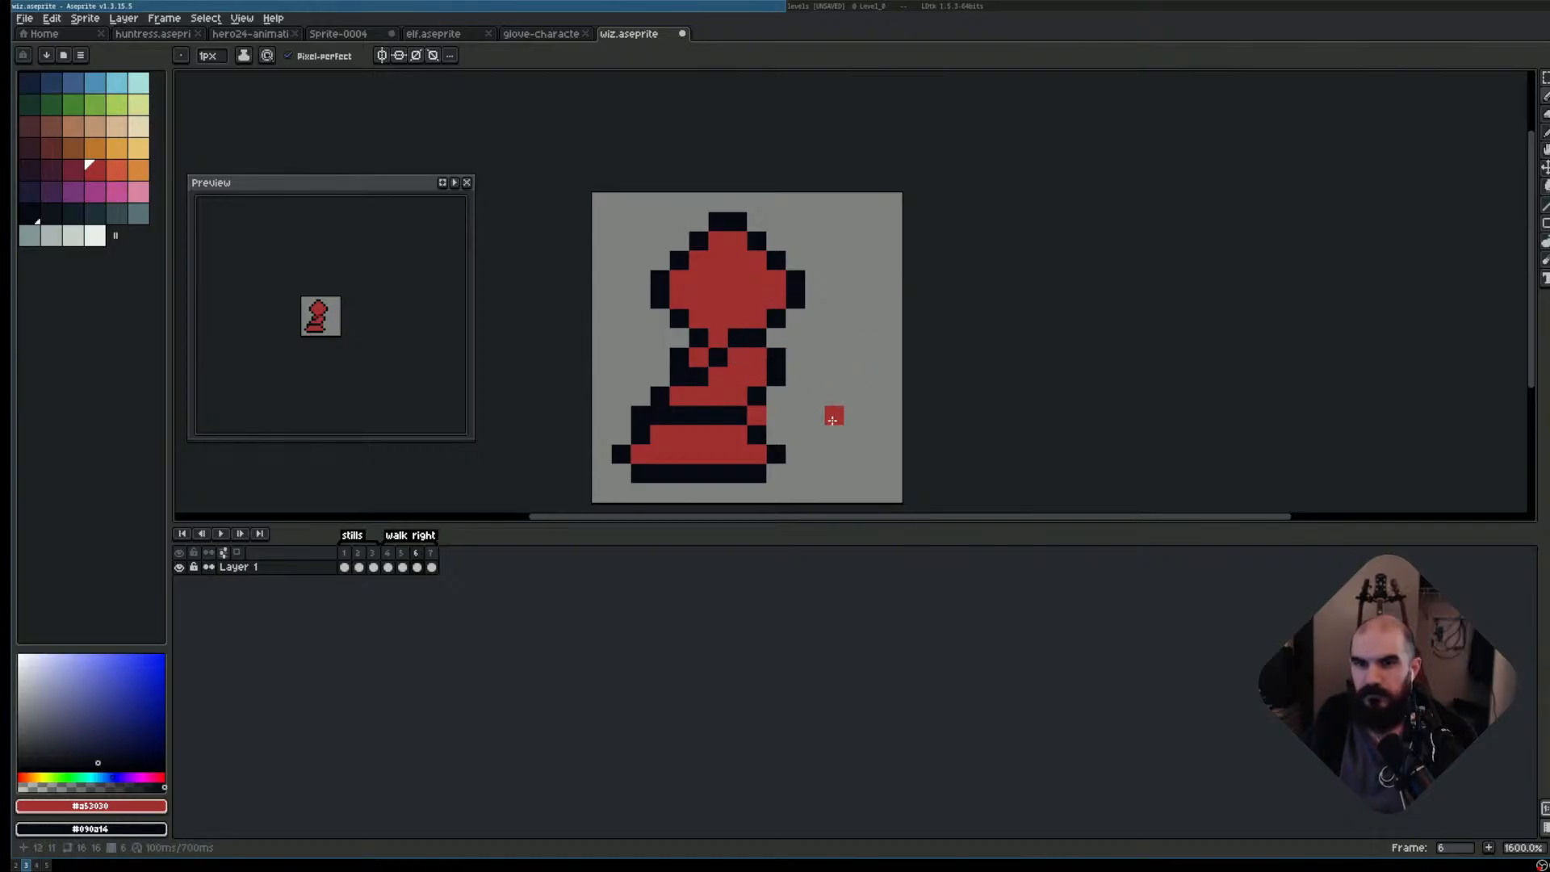
- In frame 7, paint a second arm in red #a53030, stepping diagonally down from the shoulder in front of the robe
scroll(949, 392, "down", 3)
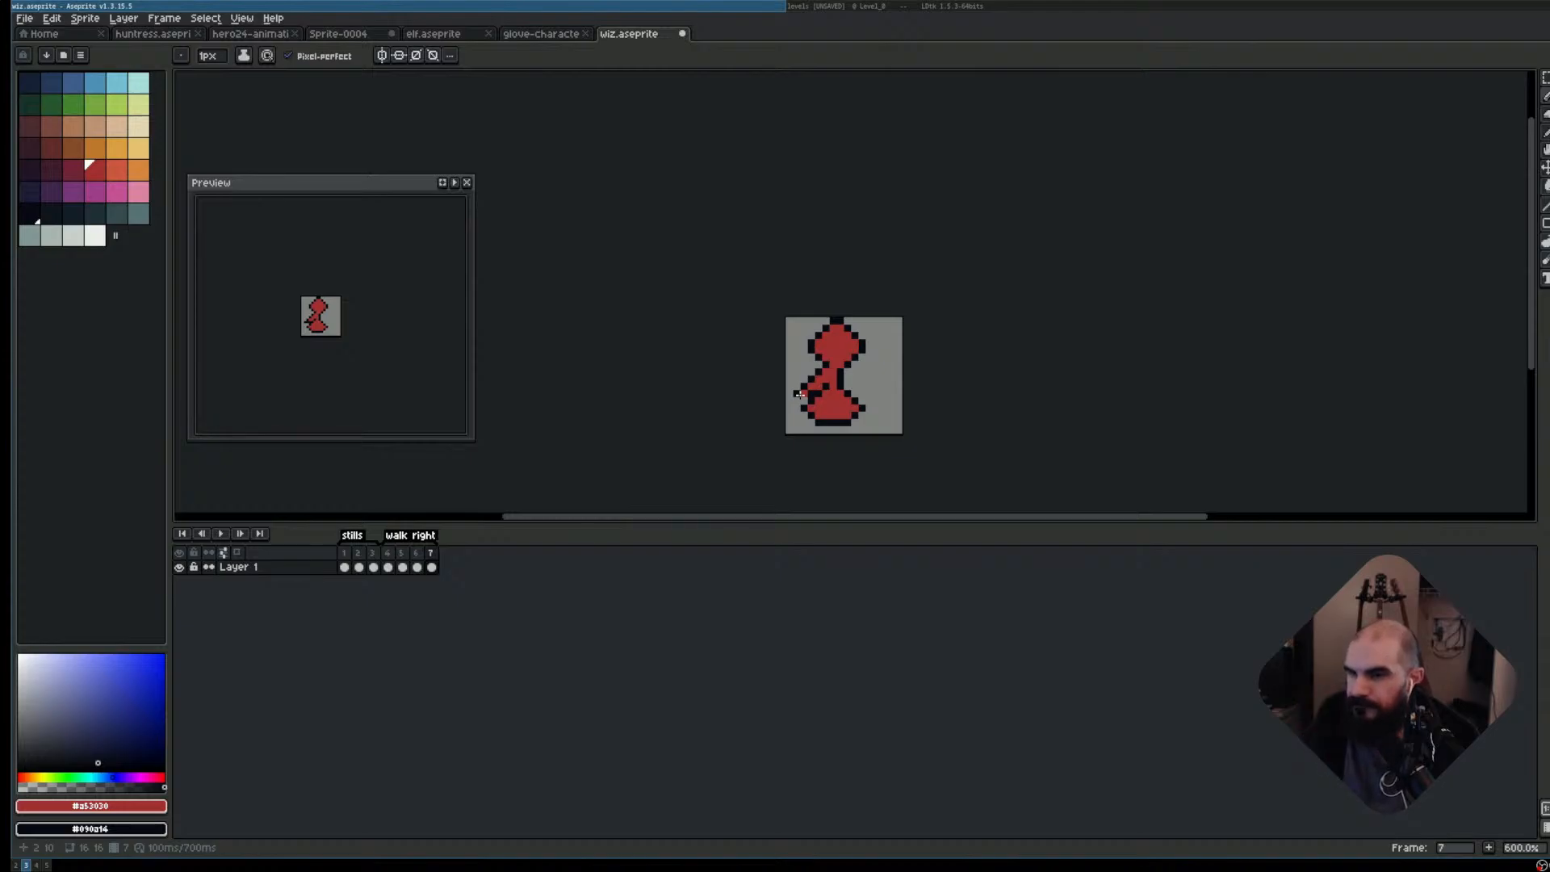
scroll(786, 393, "up", 1)
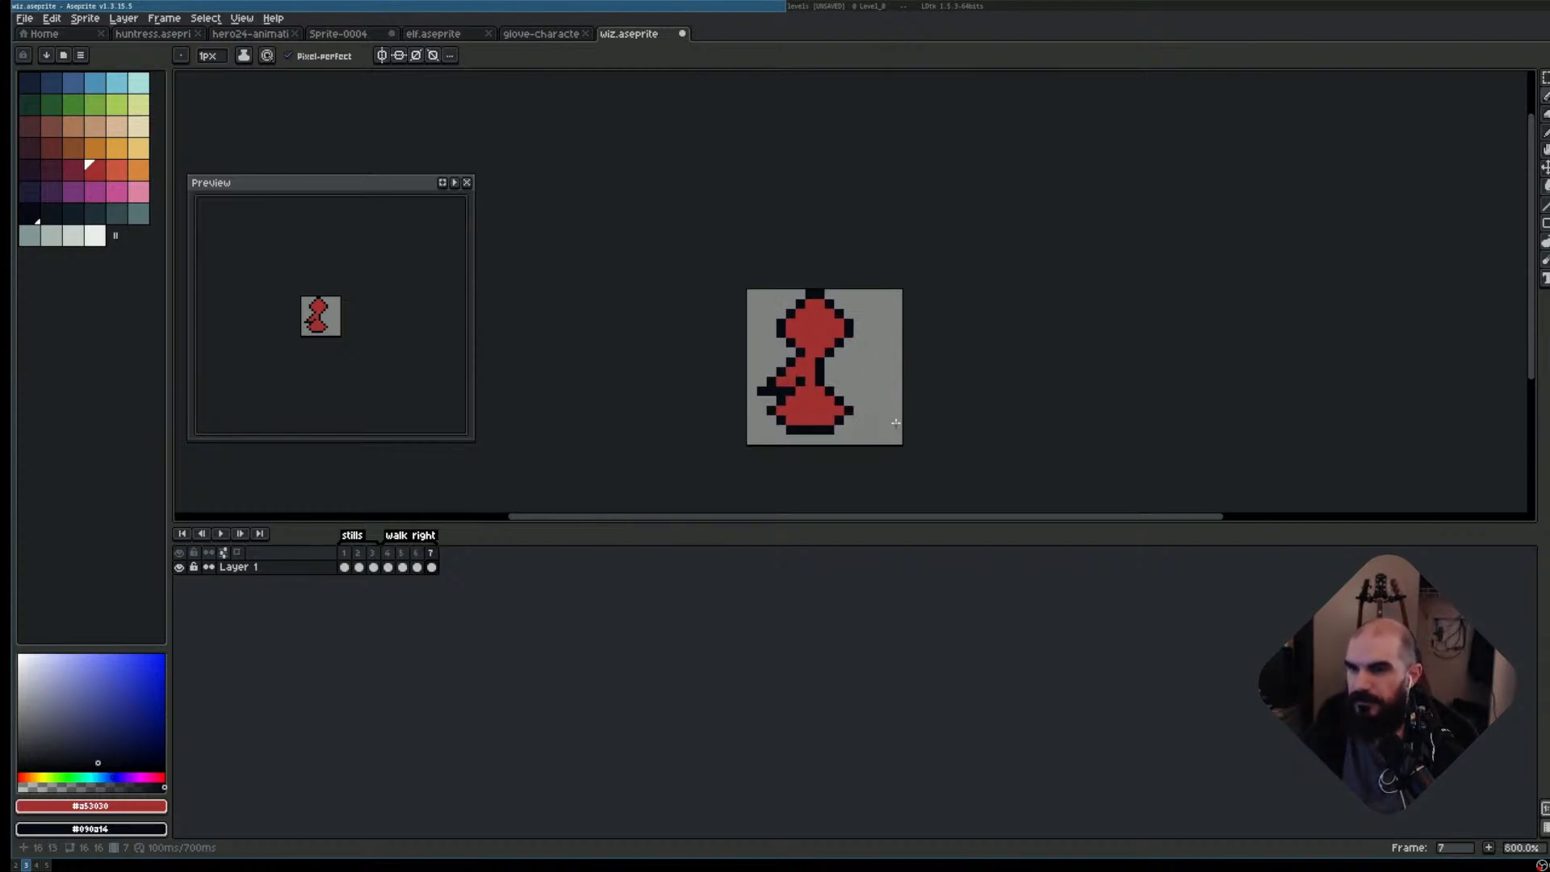
scroll(808, 355, "up", 3)
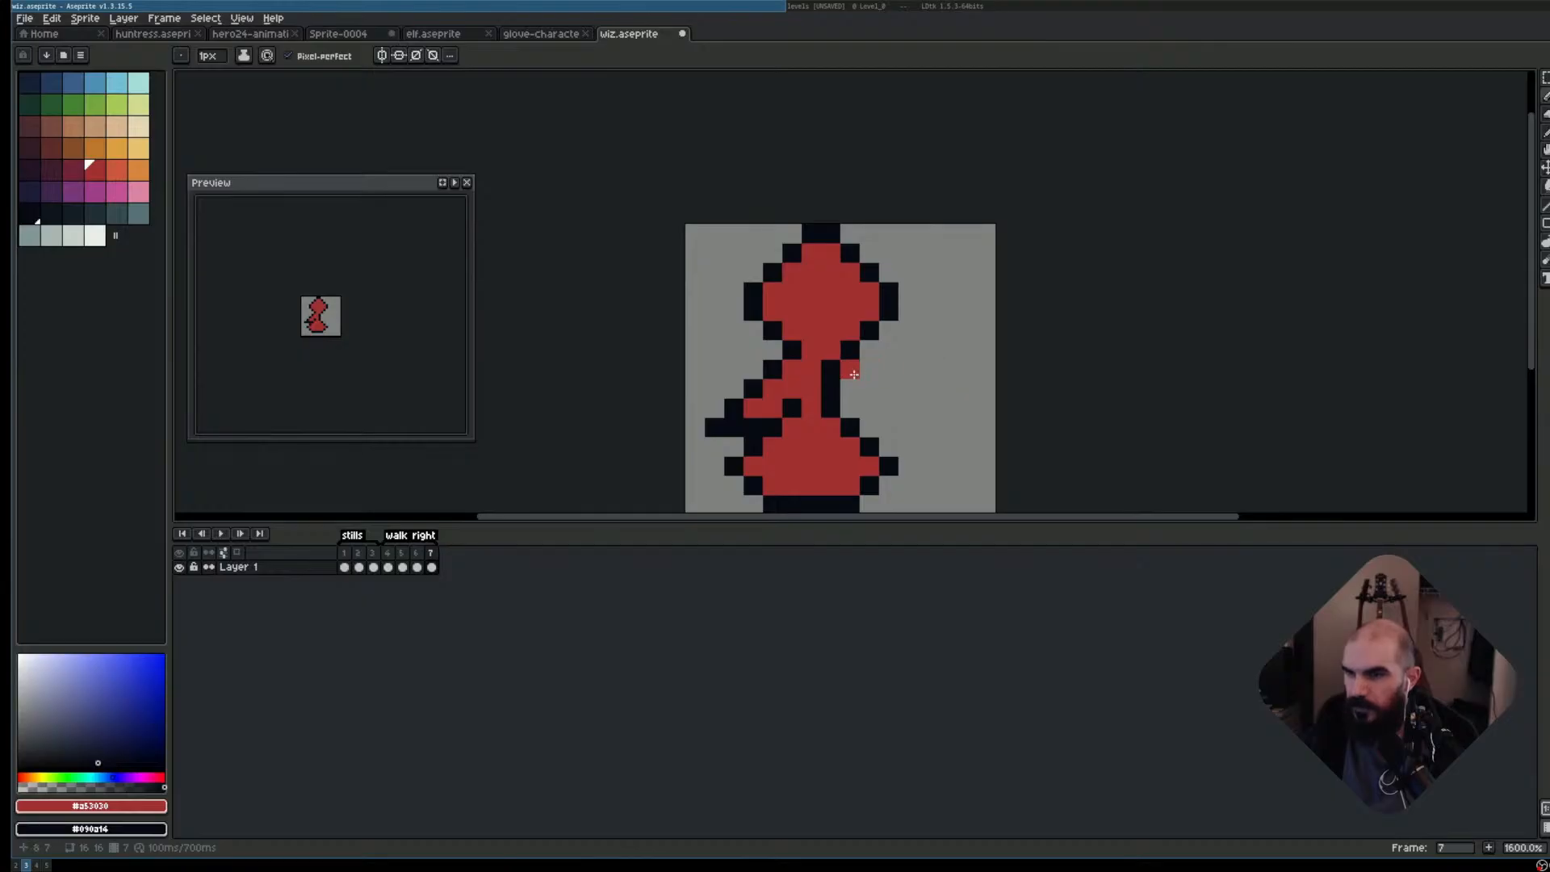
left_click_drag(850, 374, 866, 379)
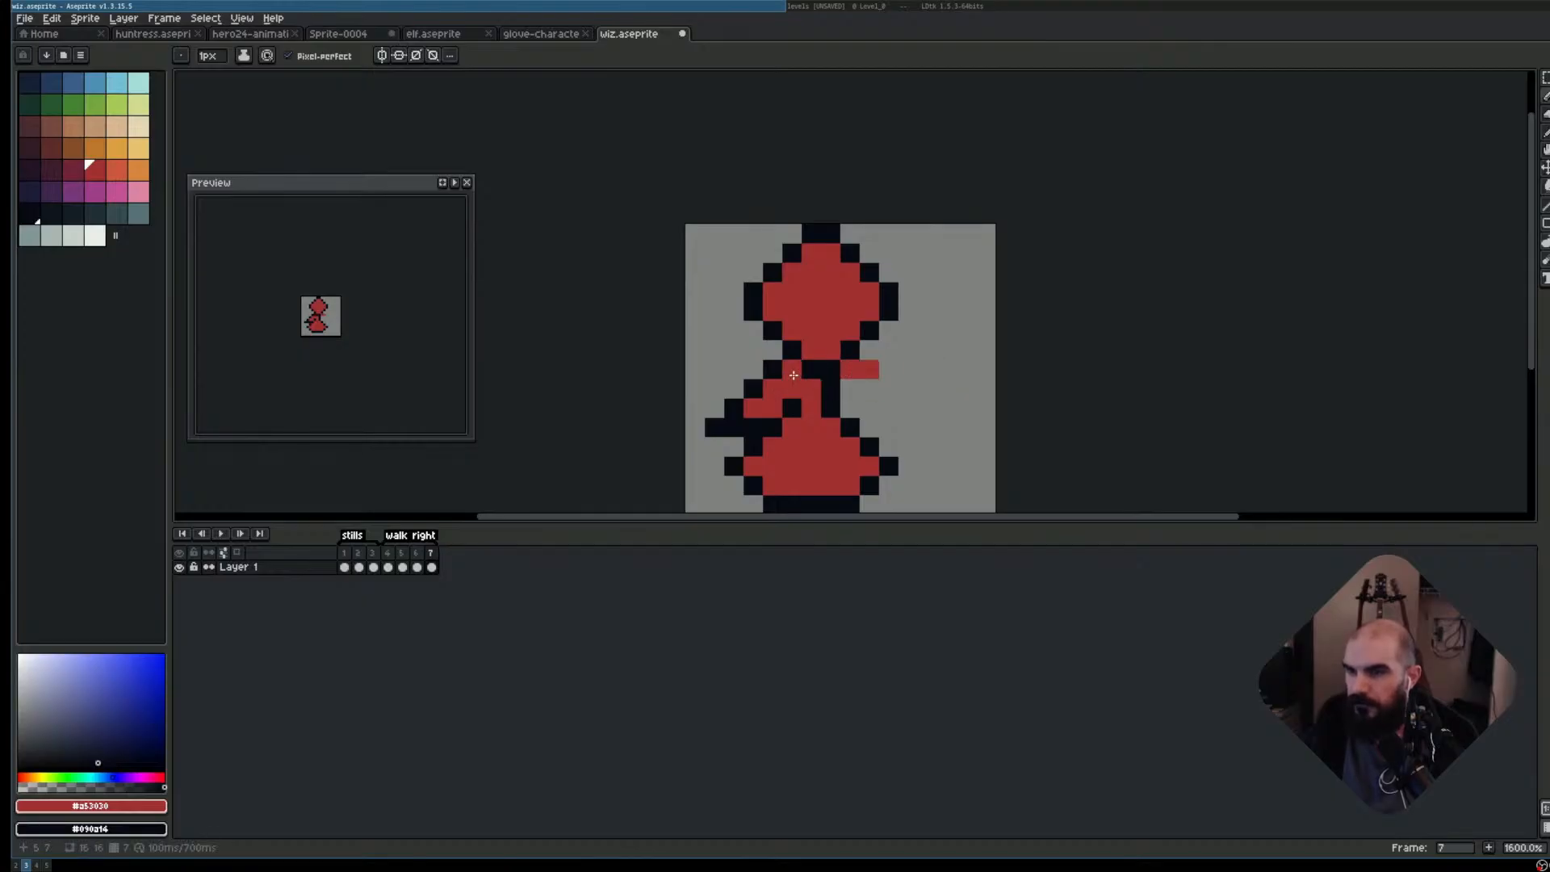
key("v")
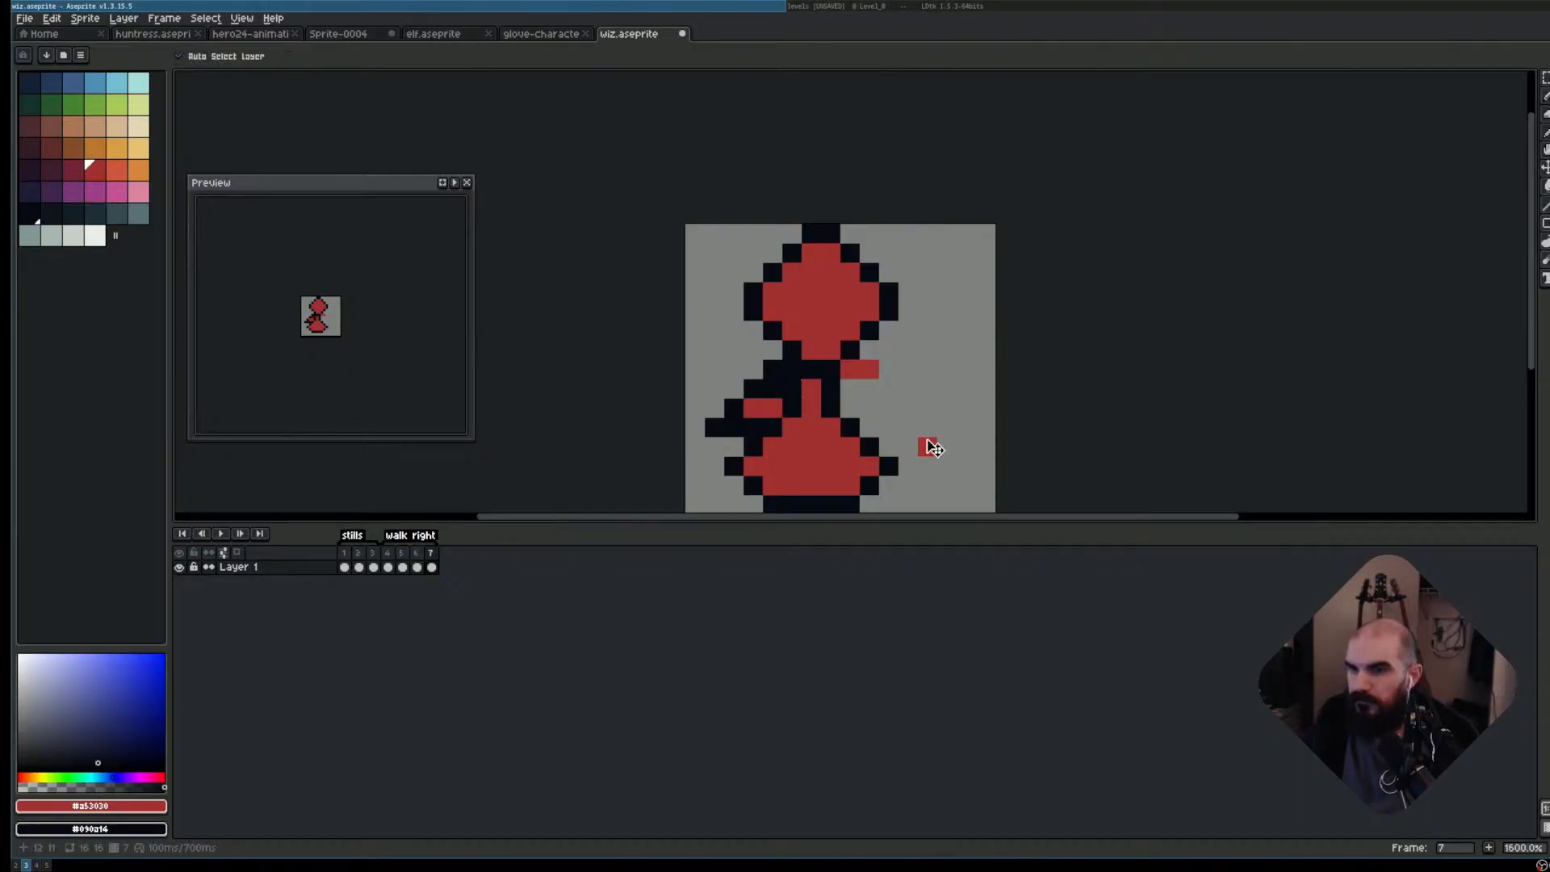
key("ctrl+z")
key("b")
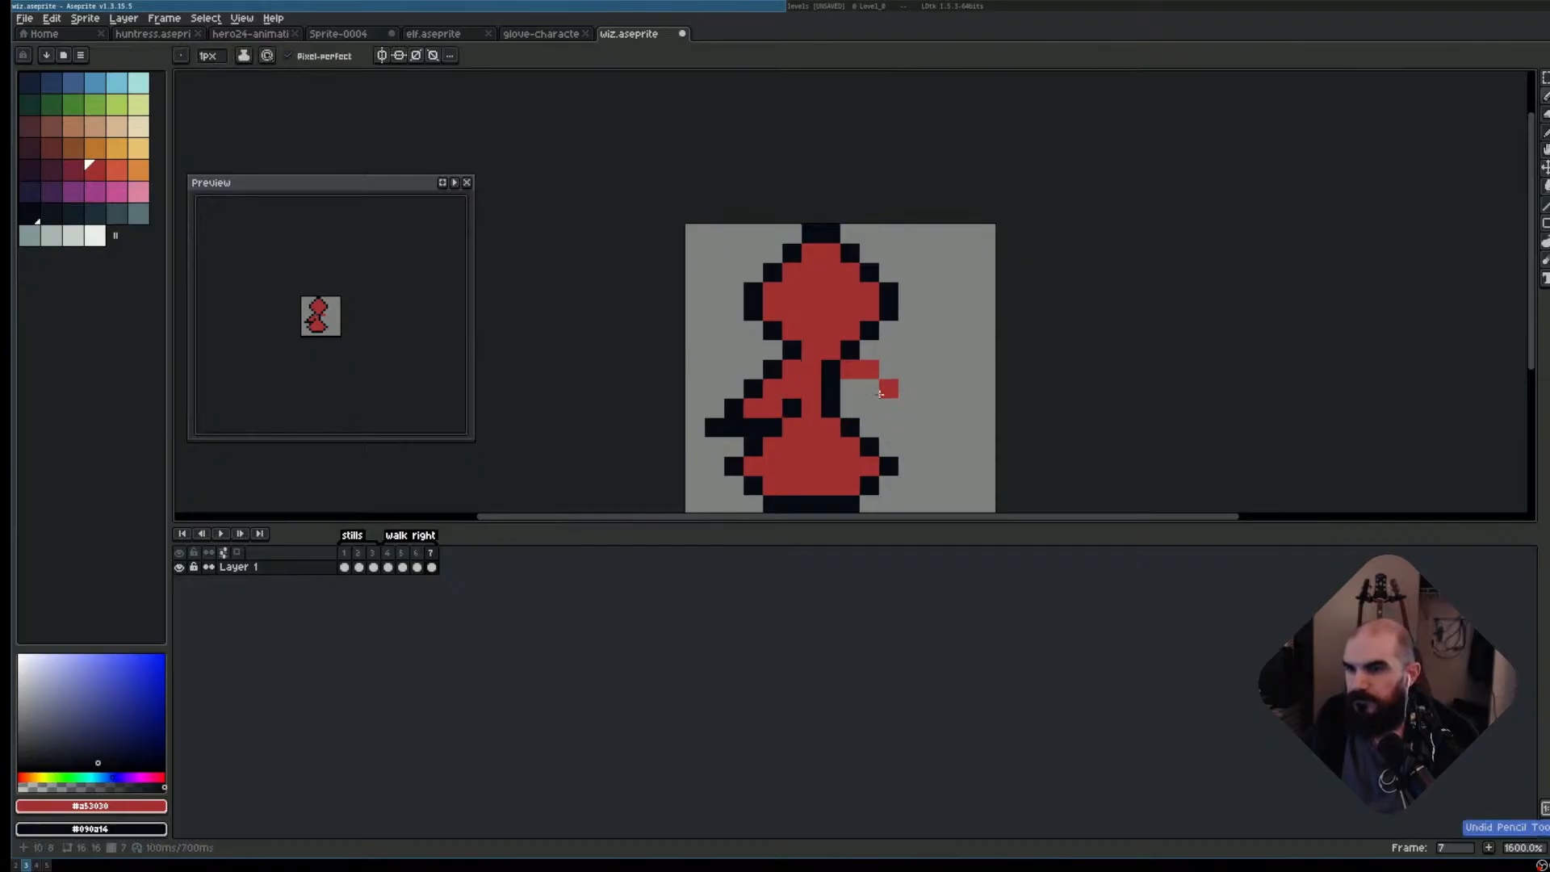
left_click_drag(889, 389, 870, 388)
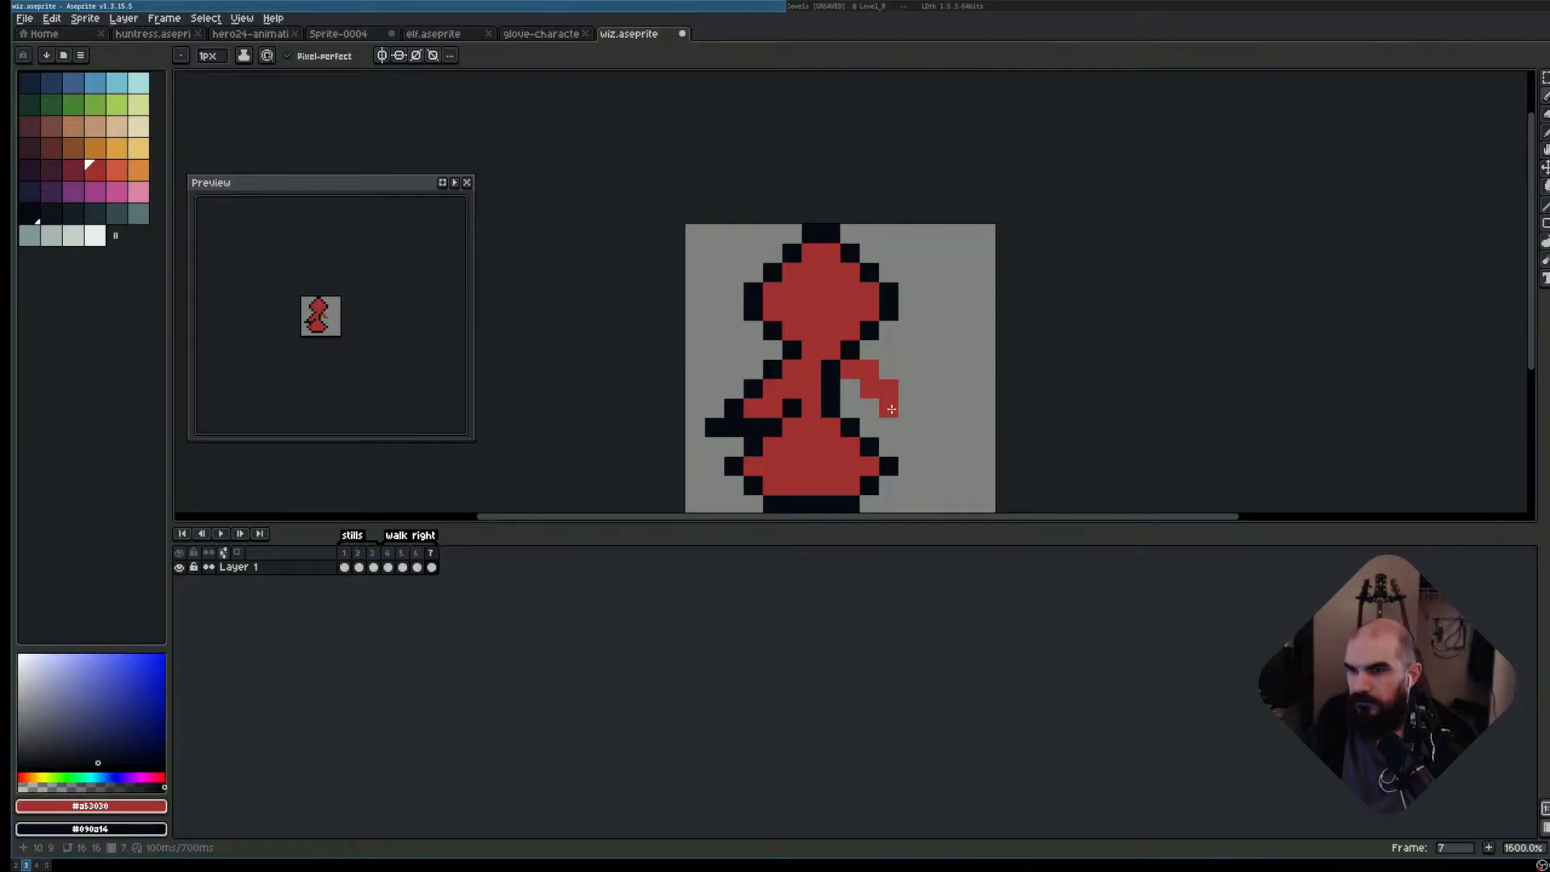
left_click(889, 408)
- In frame 7, outline the upper edge and tip of the forward arm with dark #090a14 pixels
right_click(870, 349)
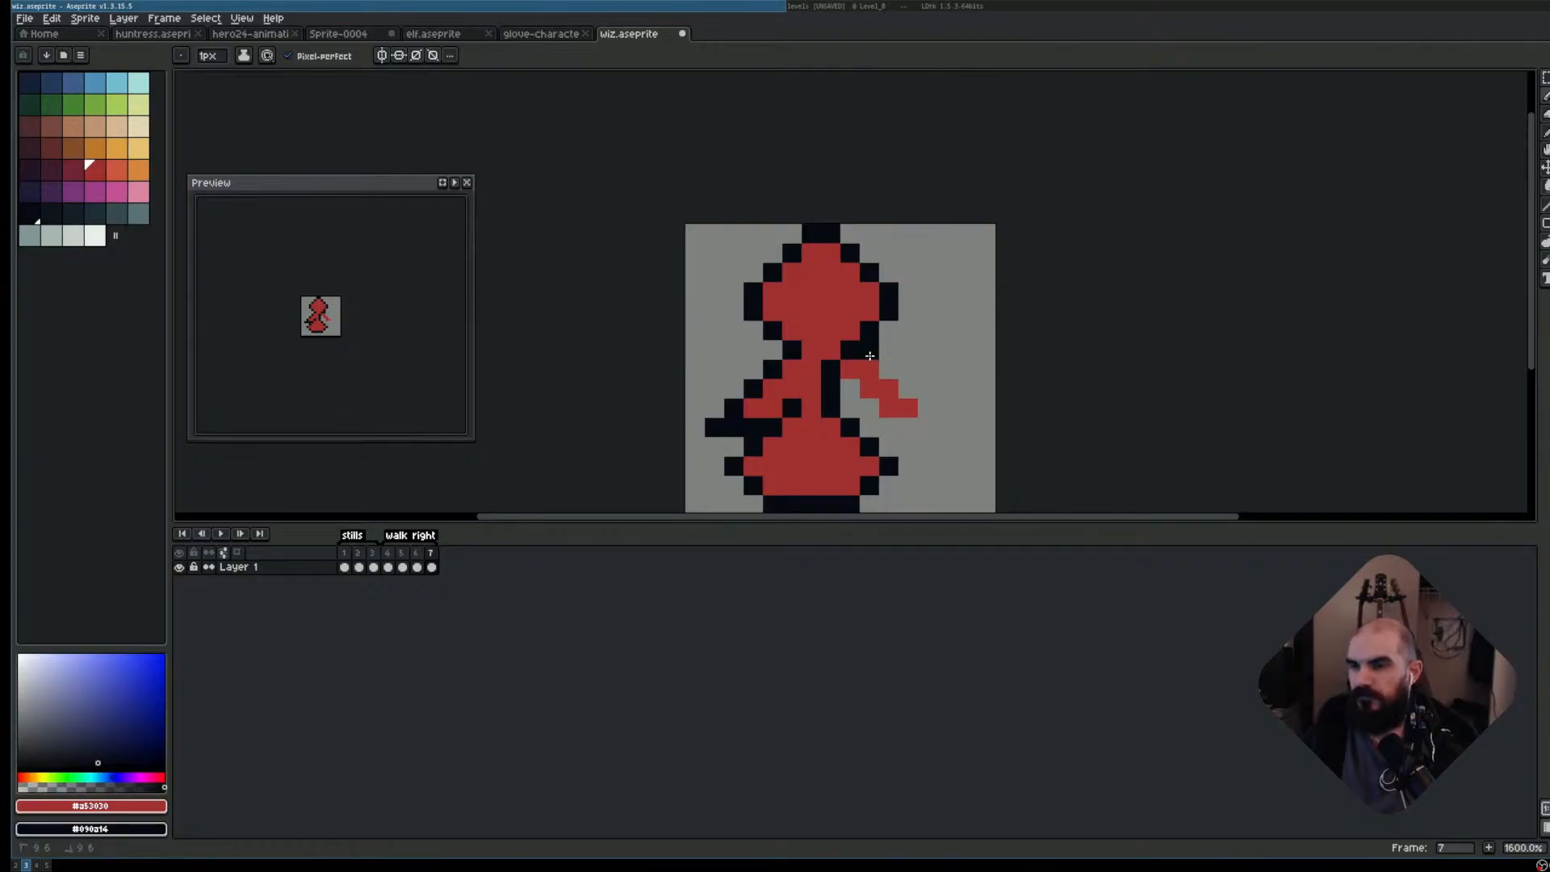
right_click(889, 368)
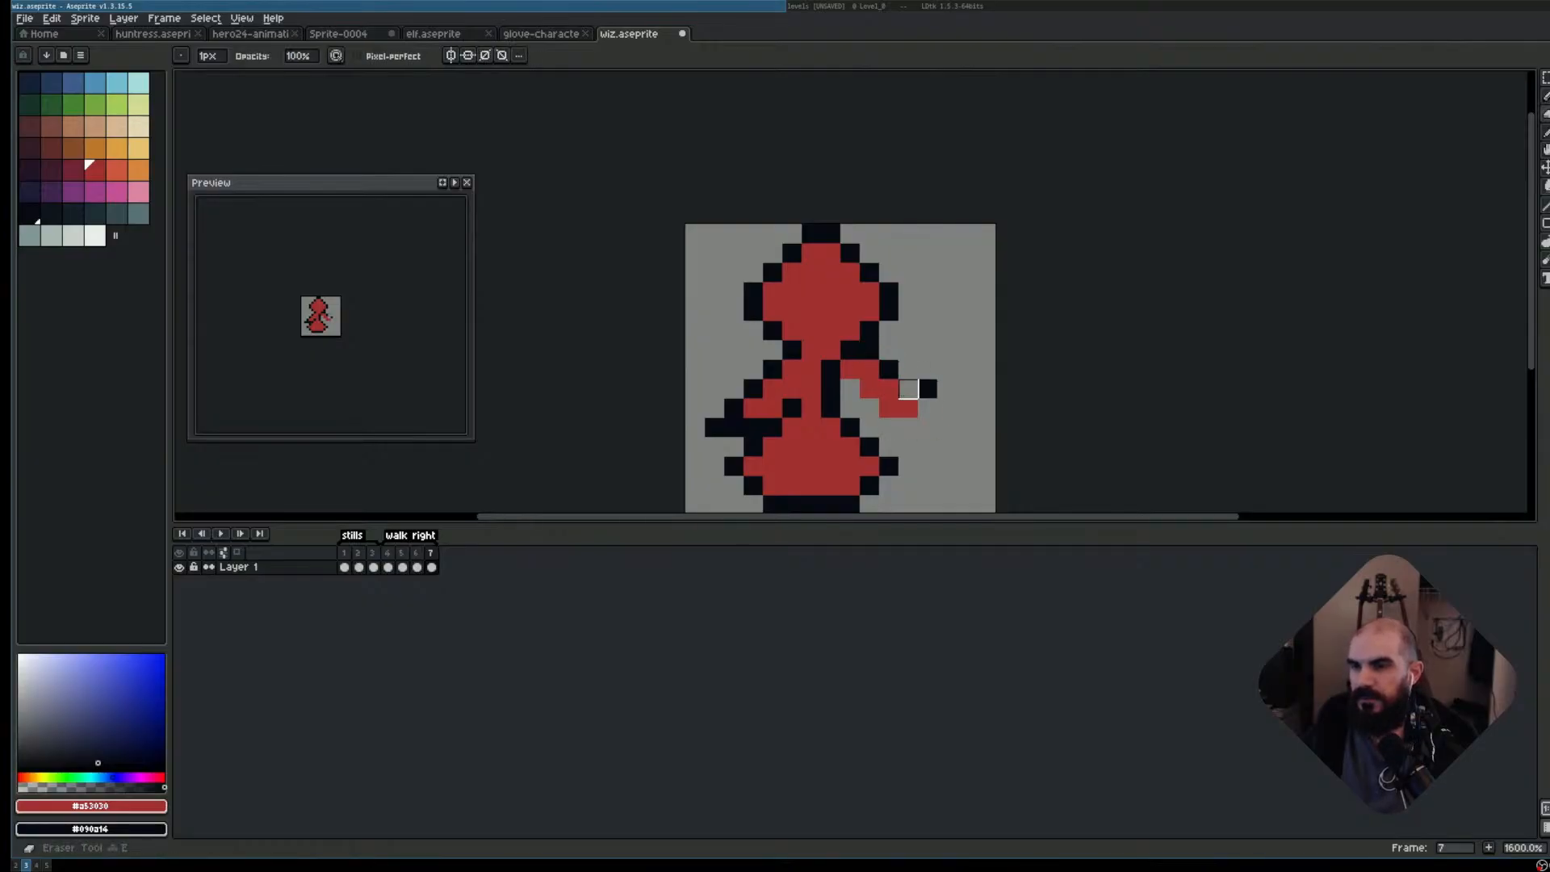
right_click(908, 389)
right_click(932, 408)
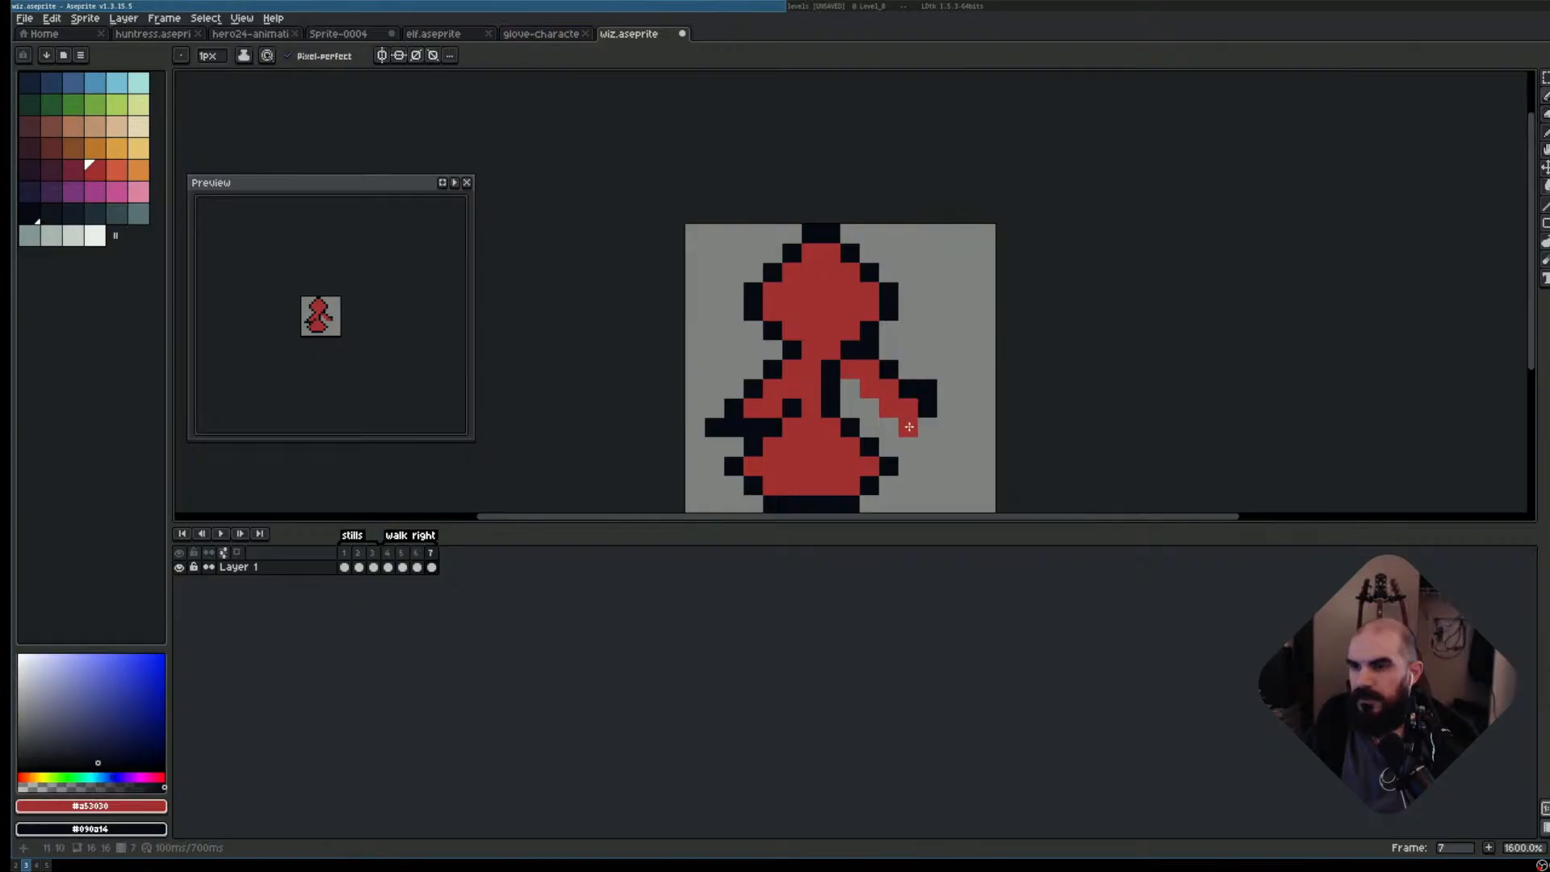
- In frame 7, outline the forward arm's underside in dark pixels and erase the extra dark pixel above the hand
right_click(907, 426)
right_click(887, 425)
right_click(870, 407)
right_click(849, 393)
key("e")
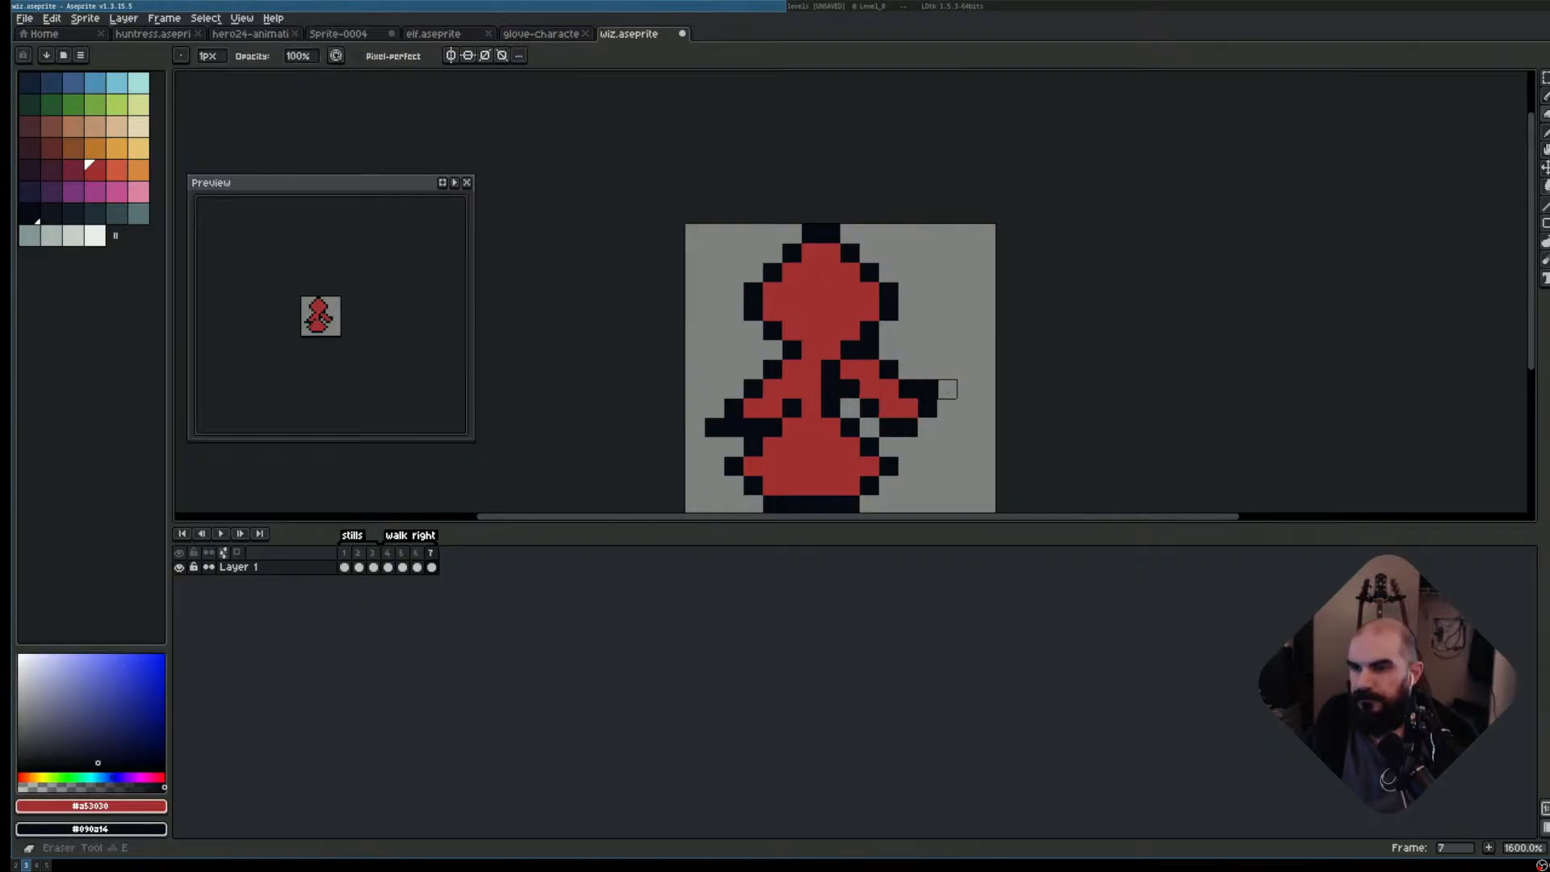
left_click(928, 389)
scroll(996, 442, "down", 2)
scroll(1019, 454, "up", 2)
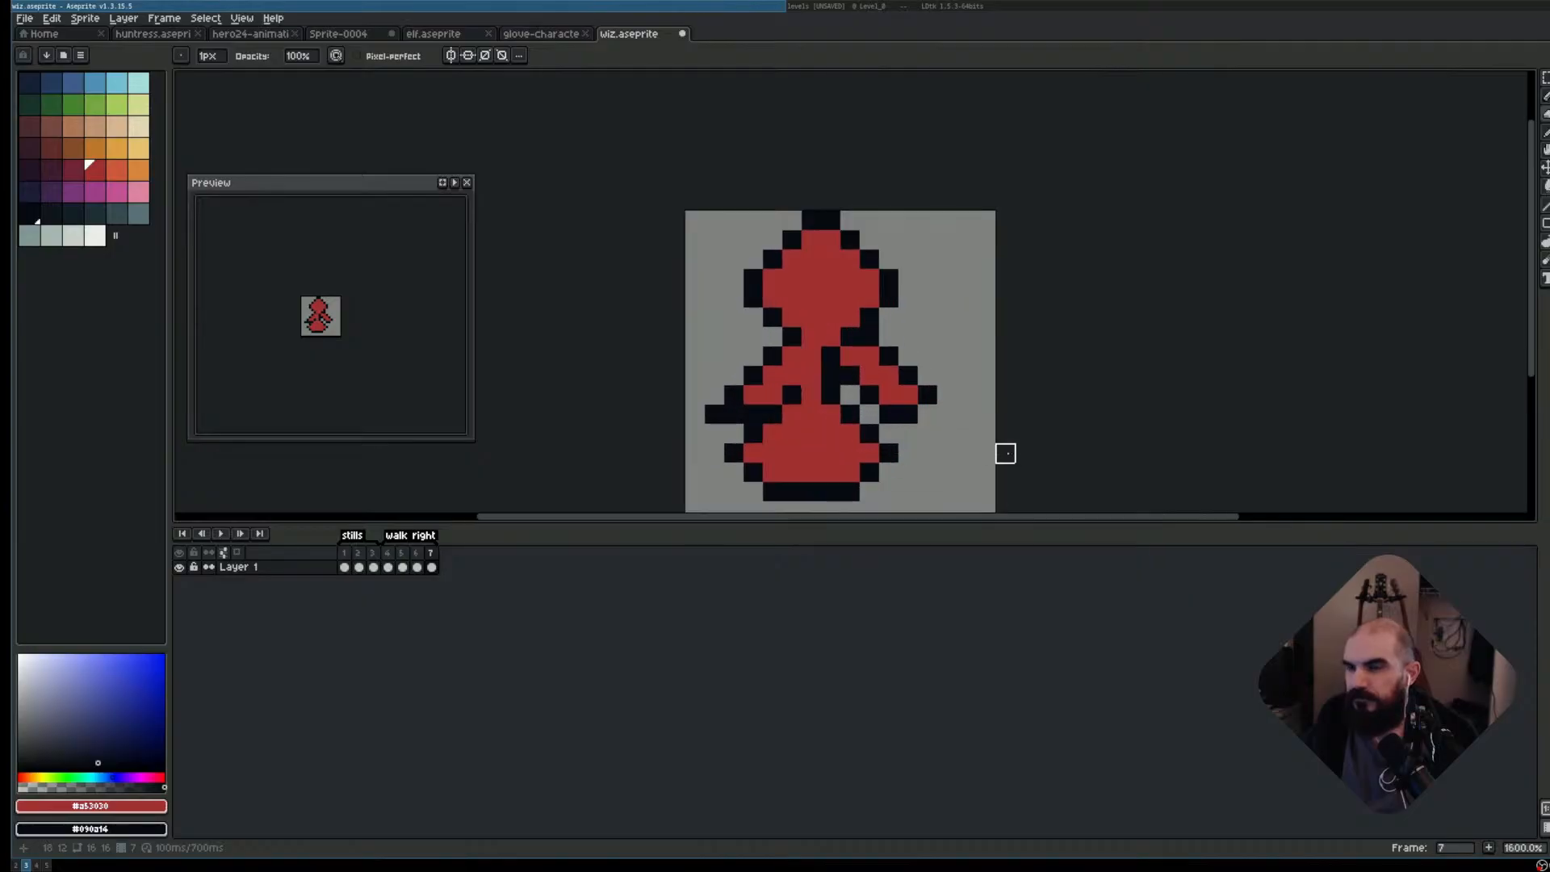
- In frame 7, shift the forward arm one pixel toward the body and cover the dark pixel inside the torso with red #a53030
key("b")
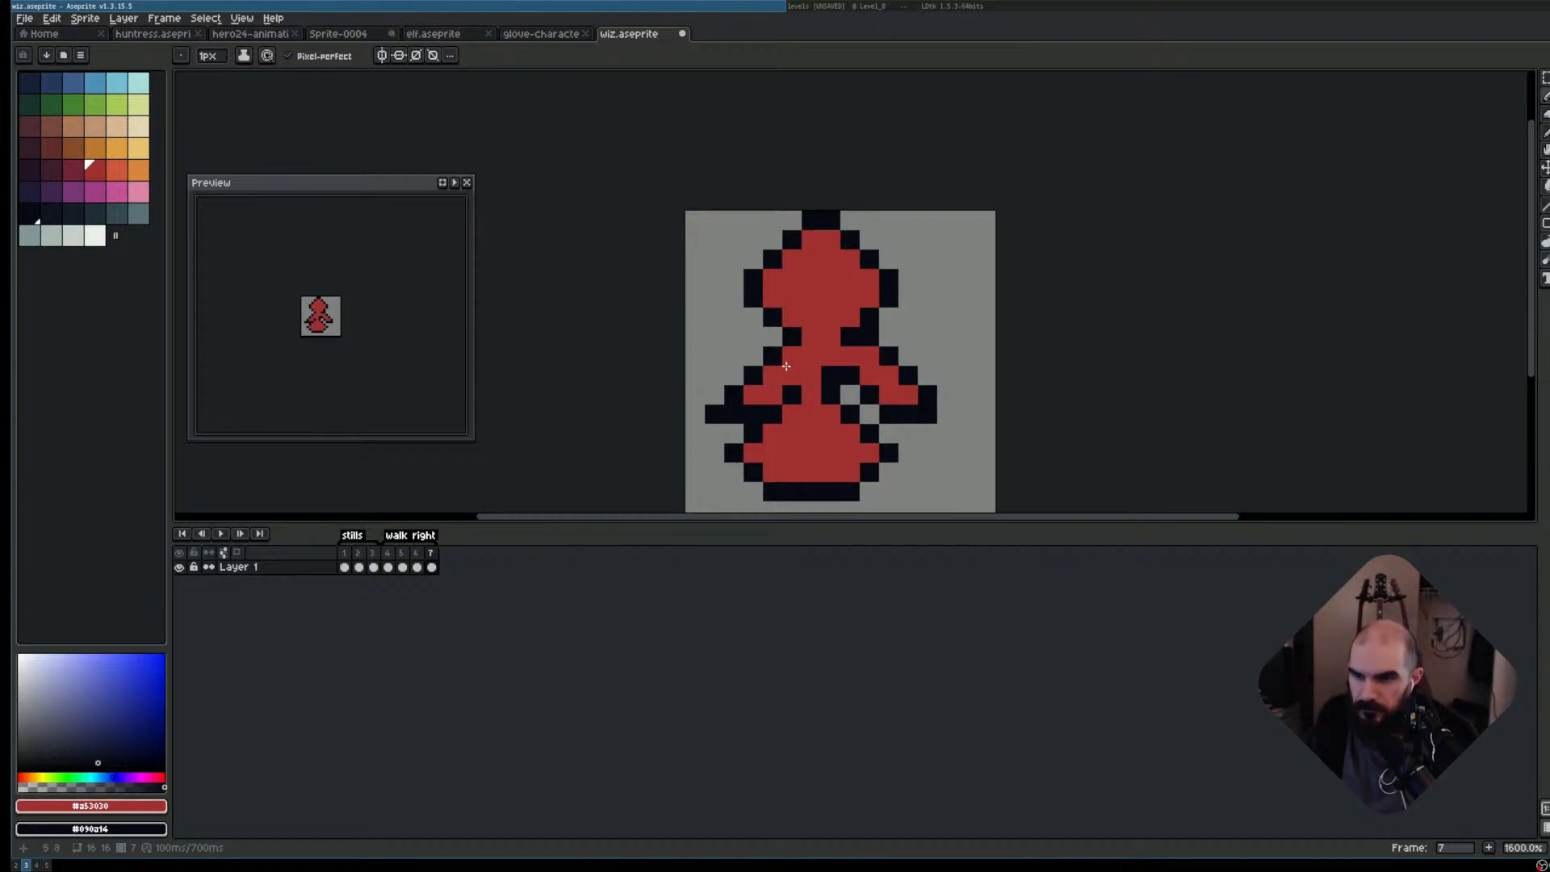
key("m")
left_click_drag(860, 343, 896, 417)
key("Return")
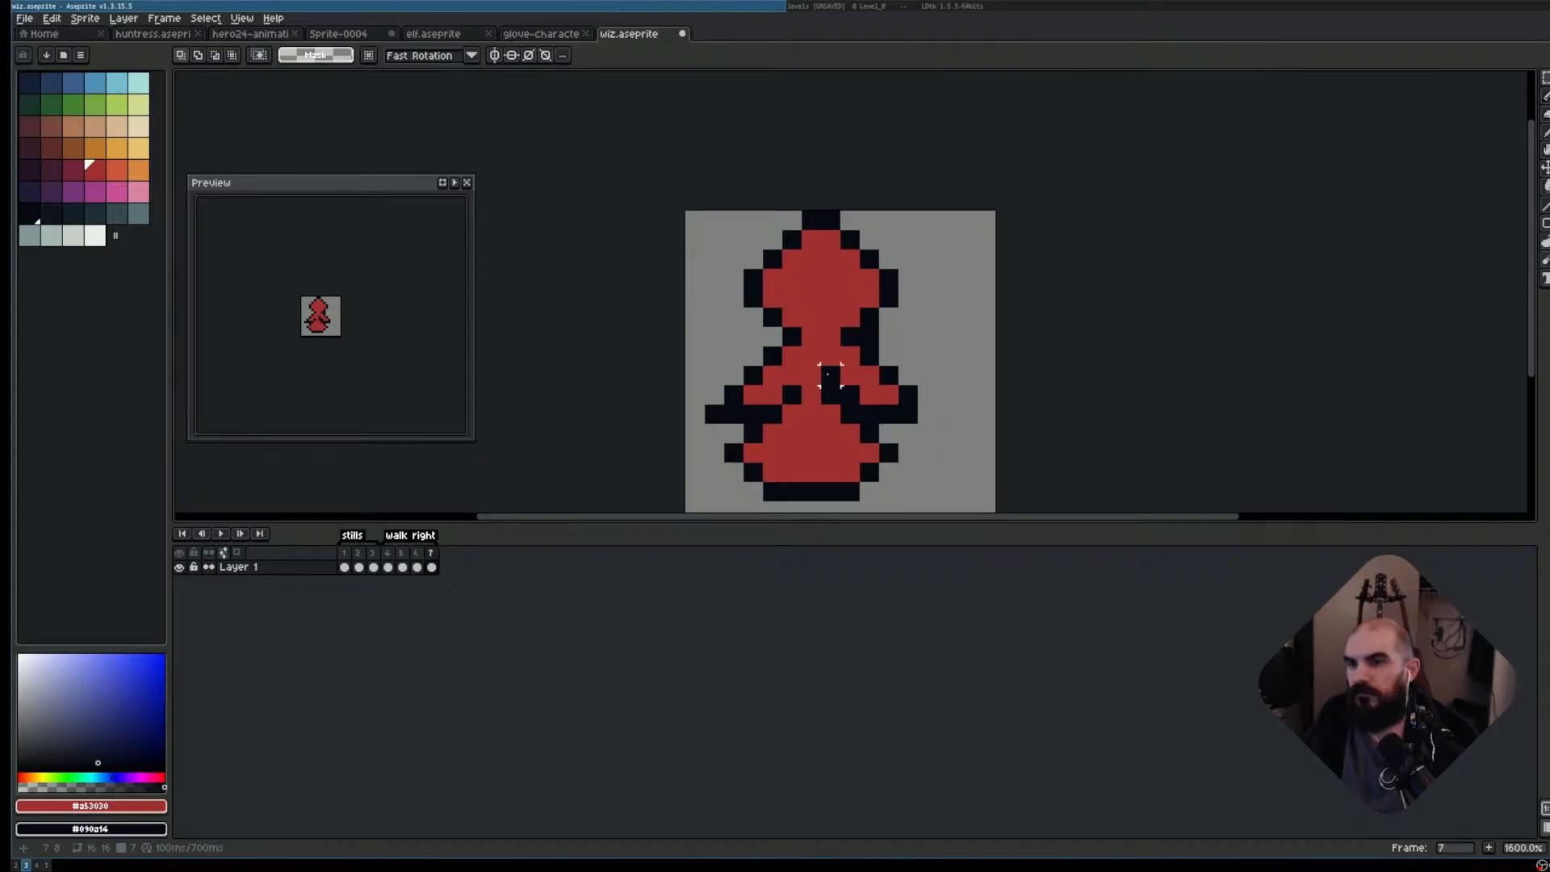
key("ctrl+d")
key("b")
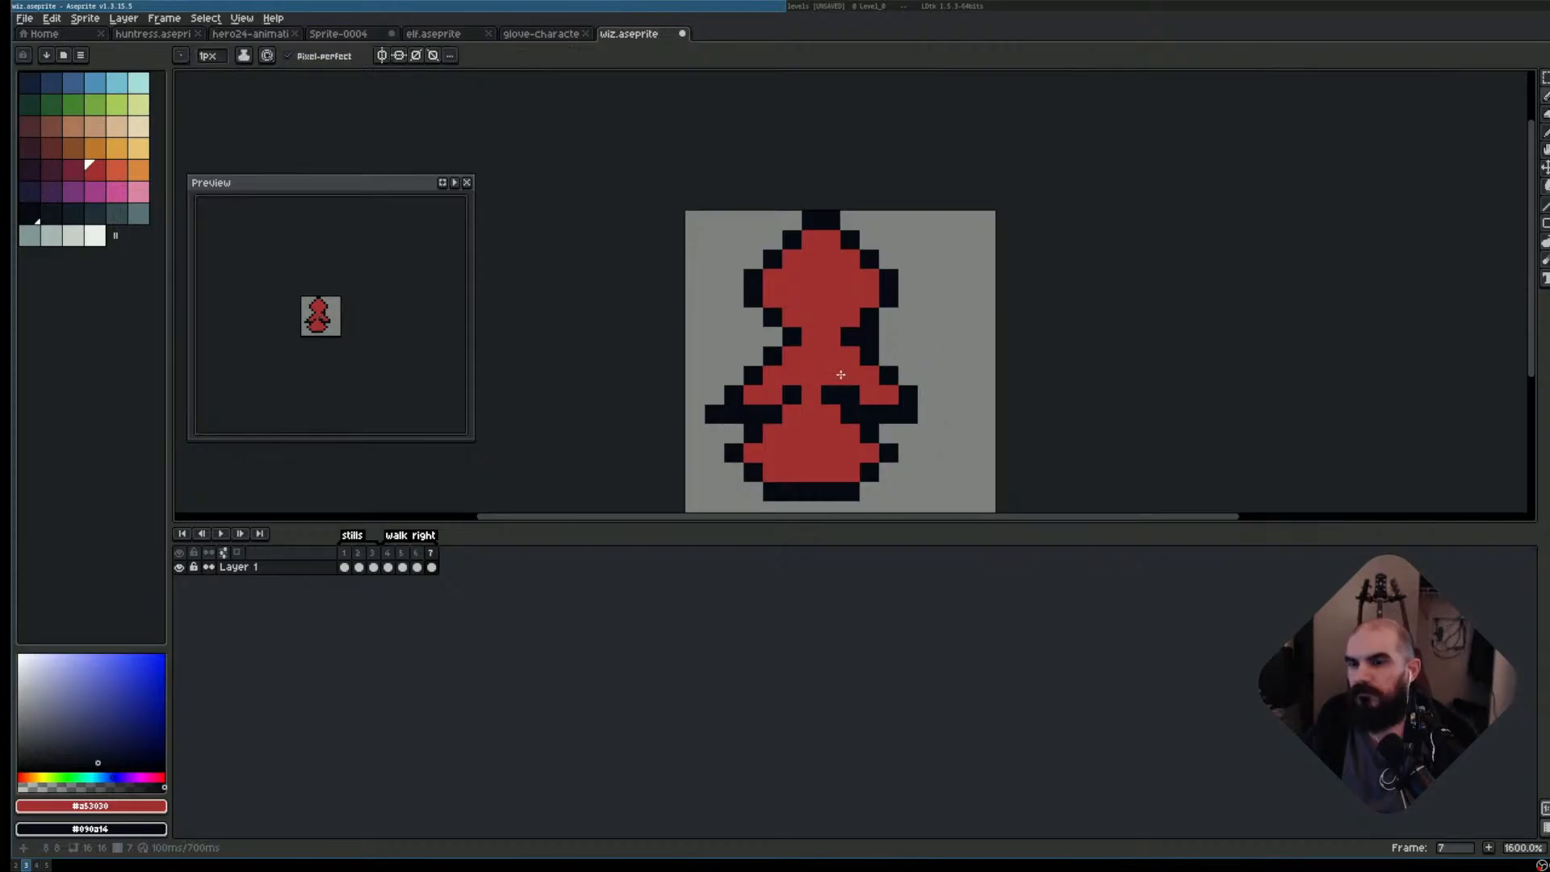
- Step back and forth through frames 4 to 7 to compare the arm and robe poses
key("Left")
key("Left")
key("Left")
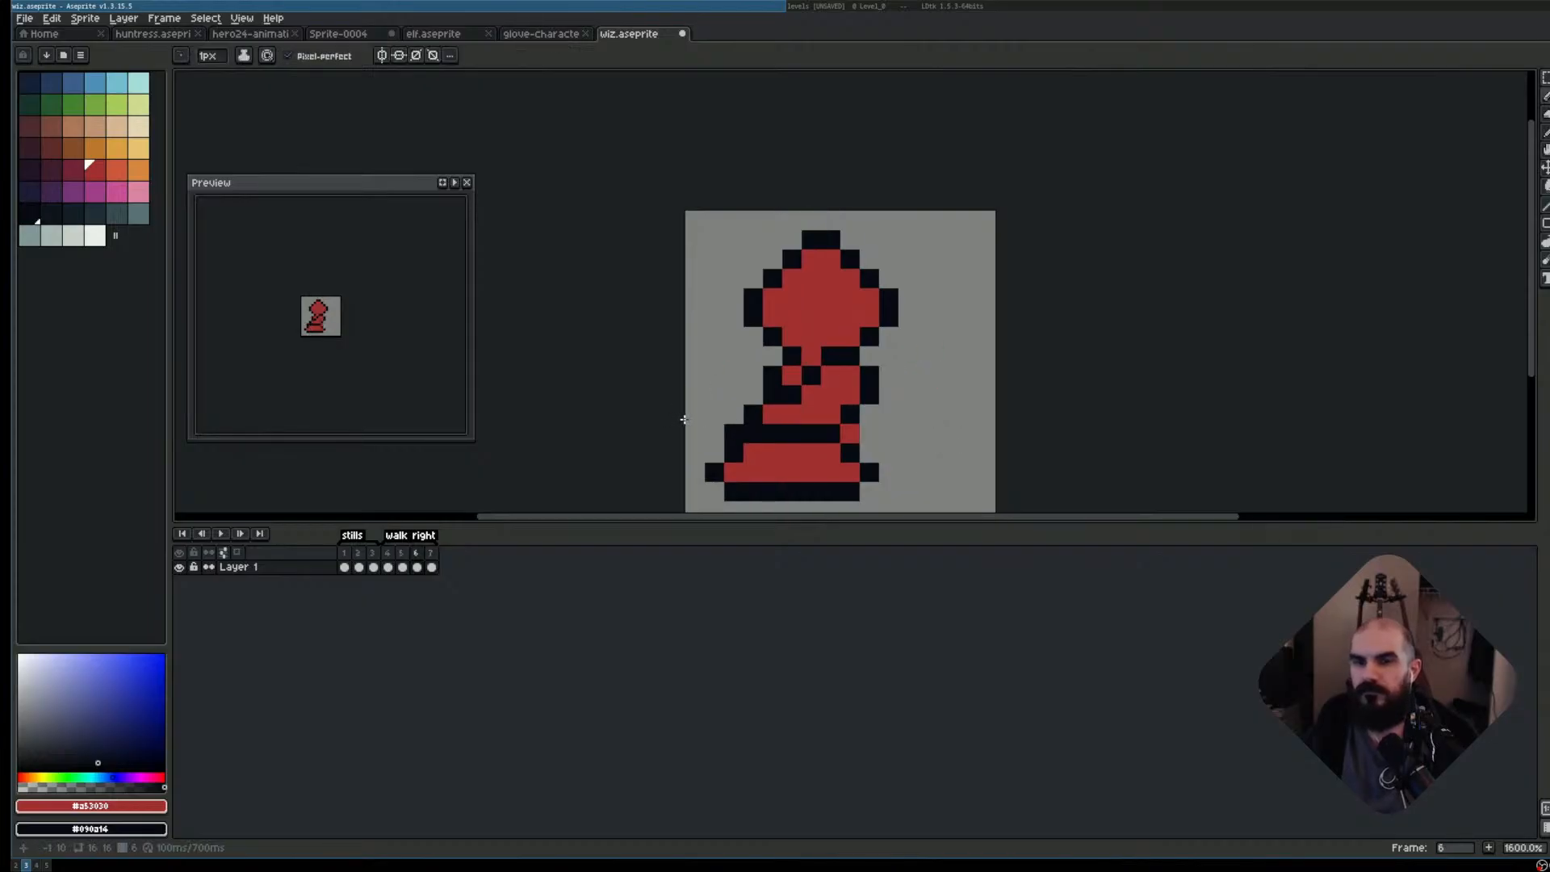
key("Right")
key("Right")
key("Right")
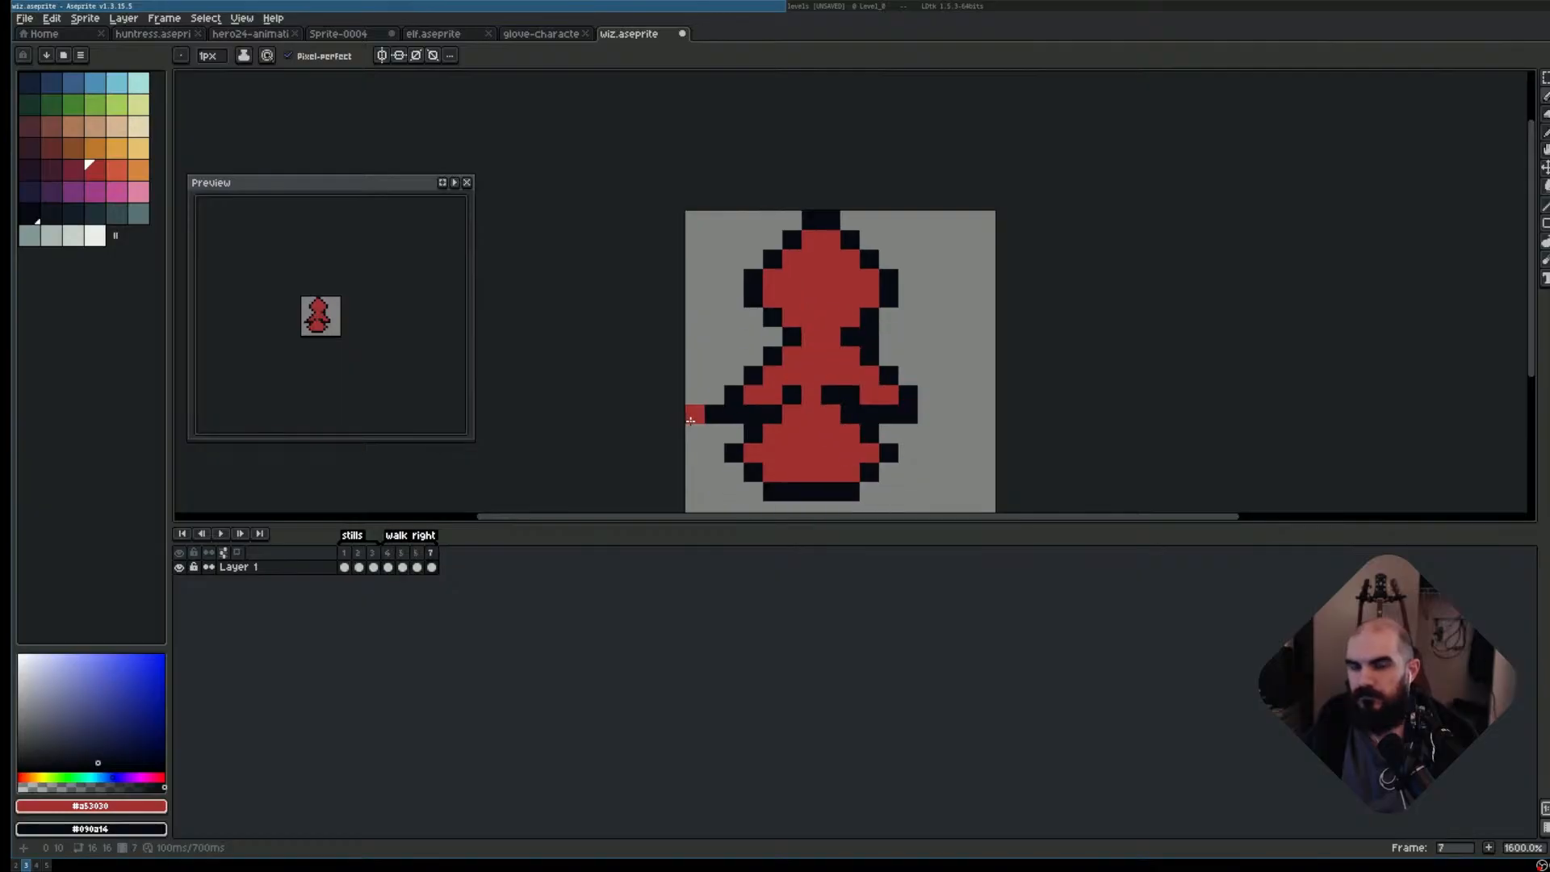
key("Left")
key("Left")
key("Left")
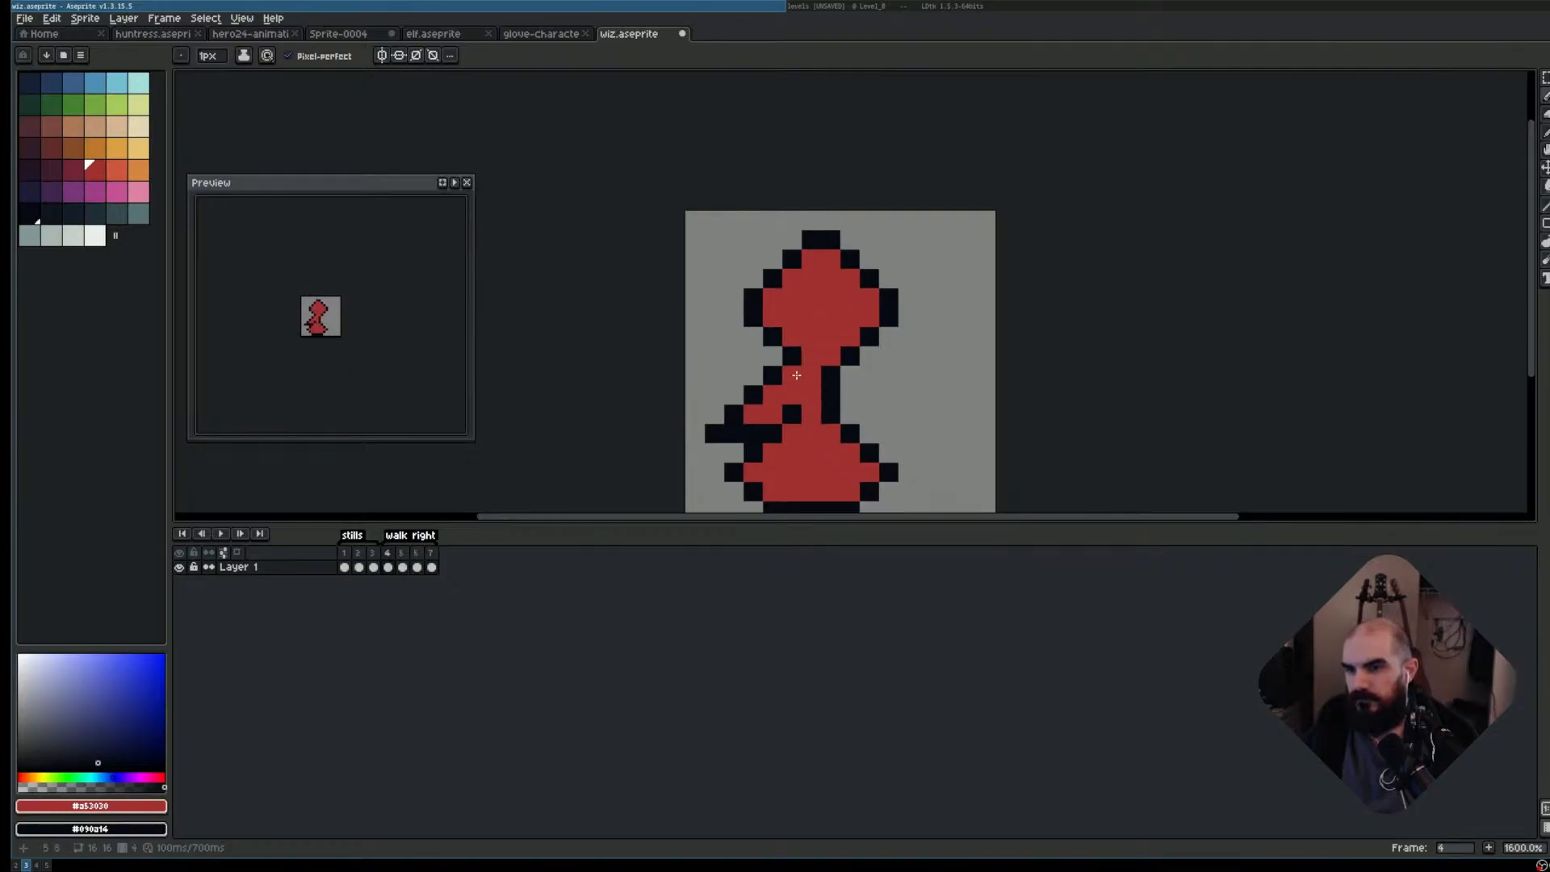
key("Right")
key("Right")
key("Right")
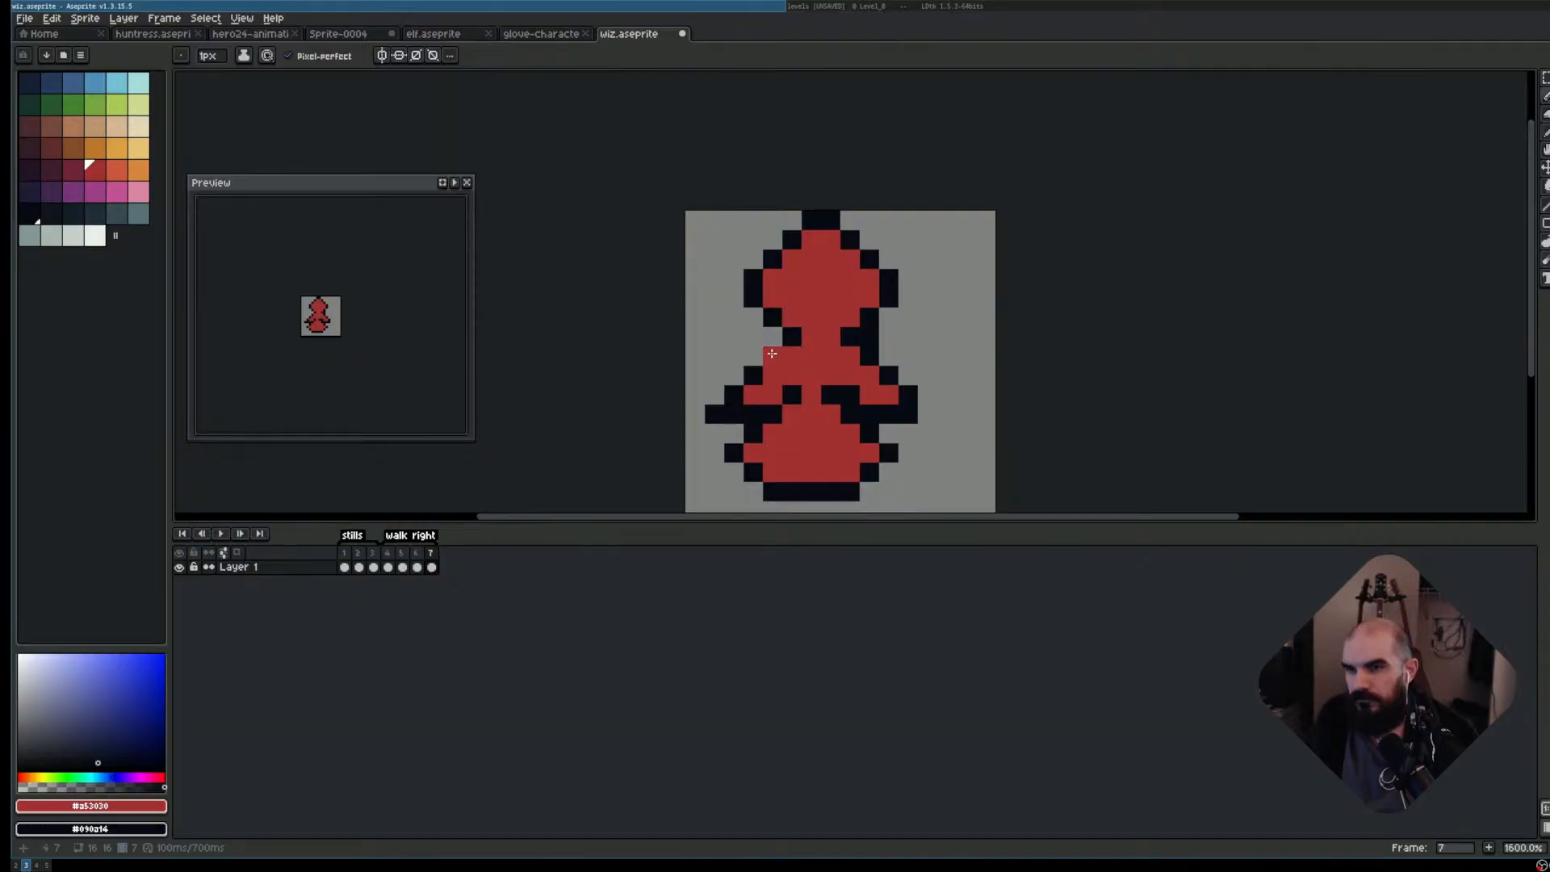
- In frame 7, erase the rear arm and outline the back as a straight dark edge down to the robe
key("e")
mouse_move(772, 353)
left_mouse_down()
mouse_move(773, 414)
mouse_move(715, 414)
mouse_move(754, 375)
mouse_move(753, 394)
mouse_move(812, 375)
mouse_move(785, 372)
mouse_move(773, 414)
left_mouse_up()
key("b")
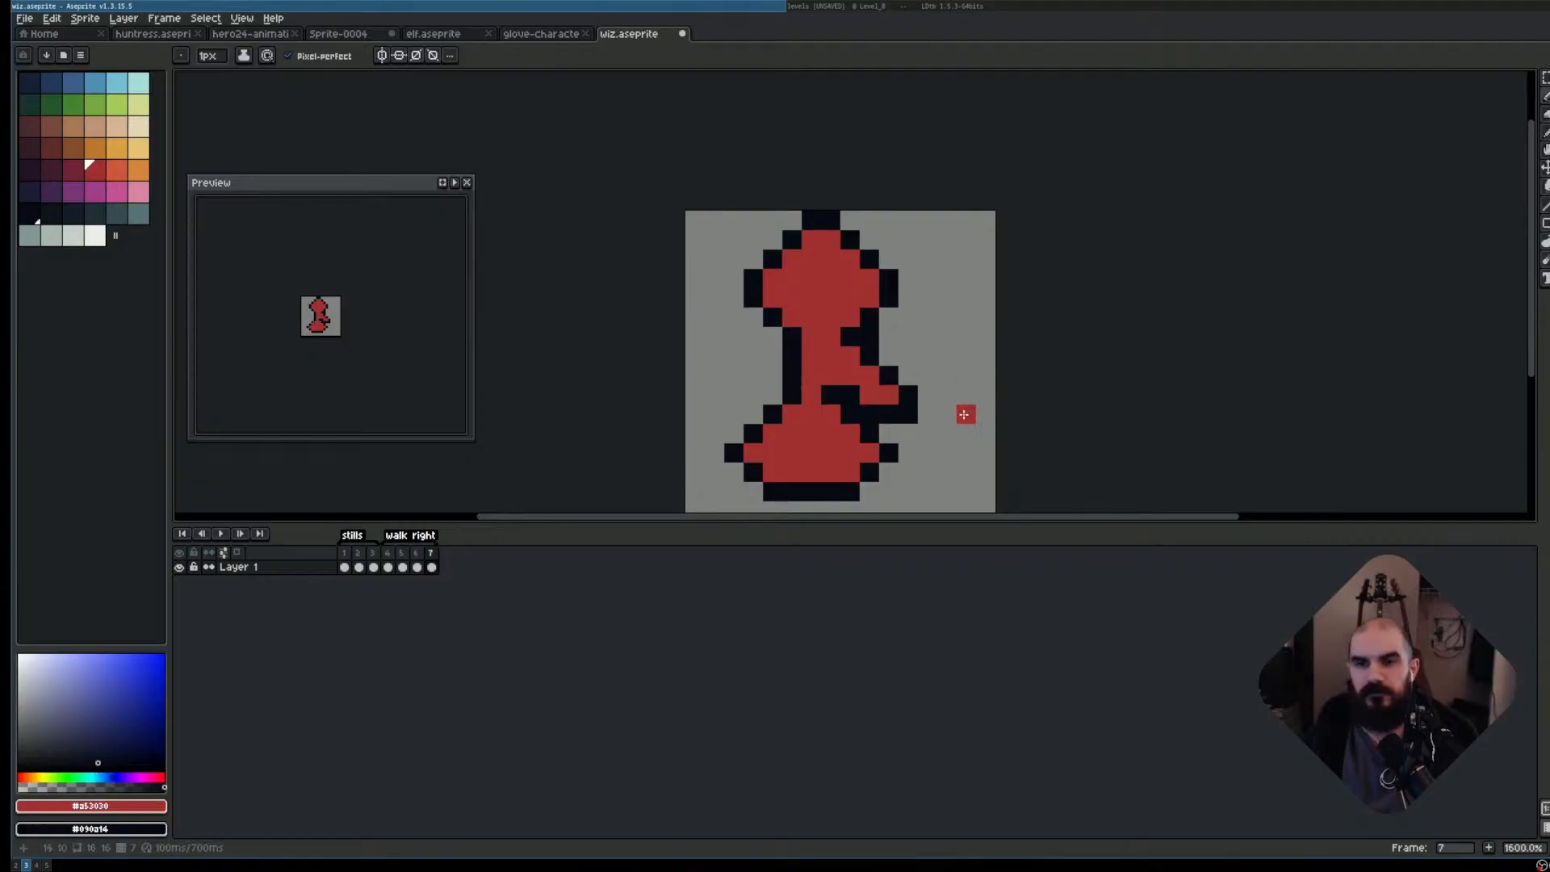
- Play the walk right animation and compare frame 6 with the neighbouring frames
key("Return")
key("Return")
left_click(908, 414)
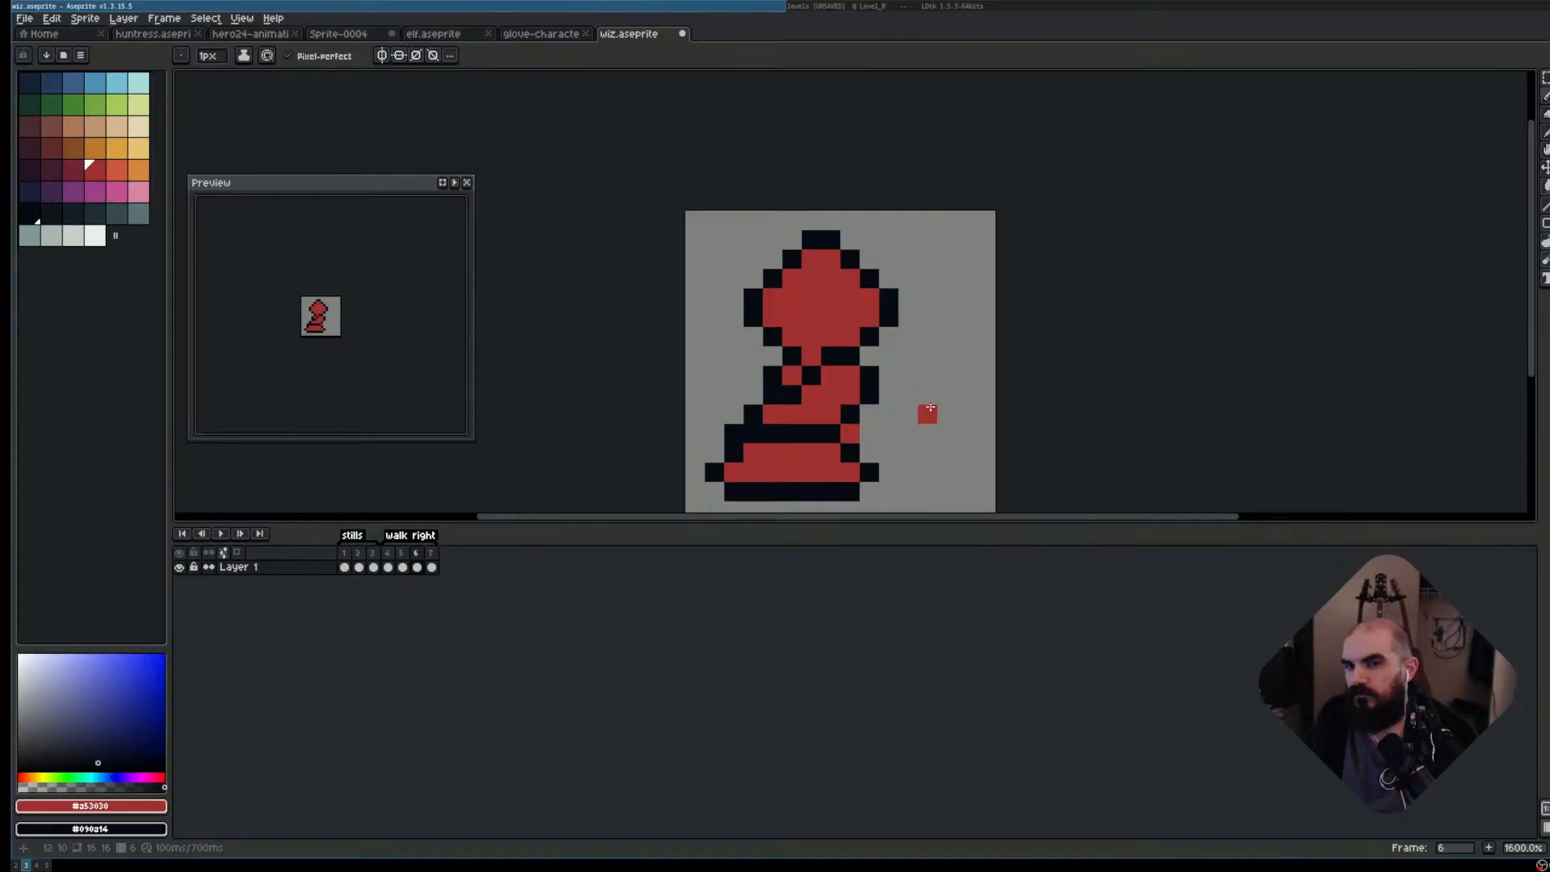
key("Left")
key("Right")
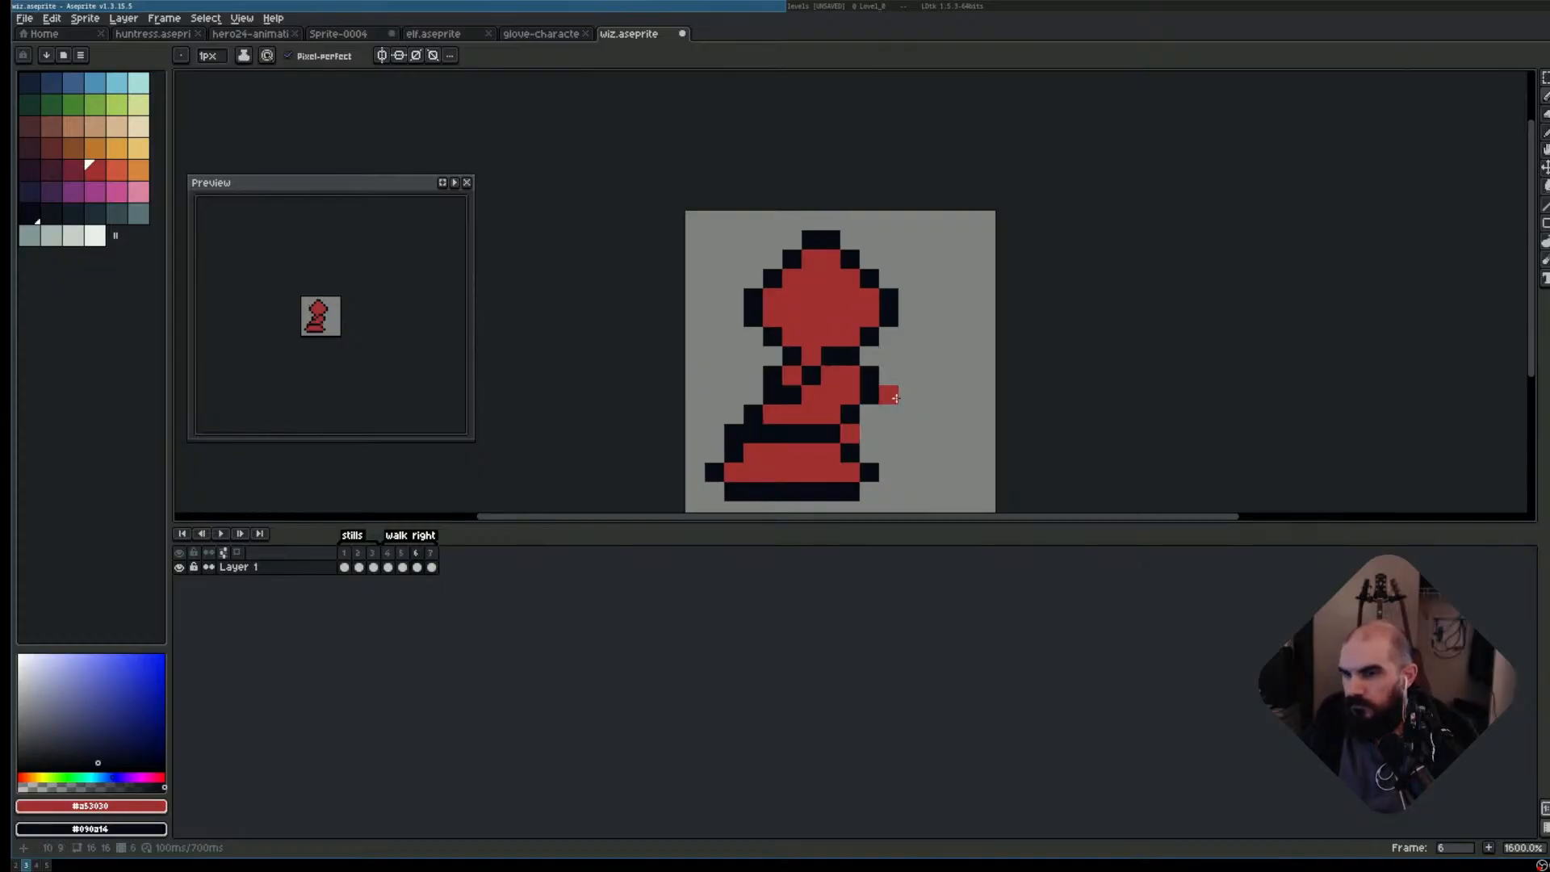
key("Left")
key("Right")
left_click(856, 434)
key("Left")
key("Right")
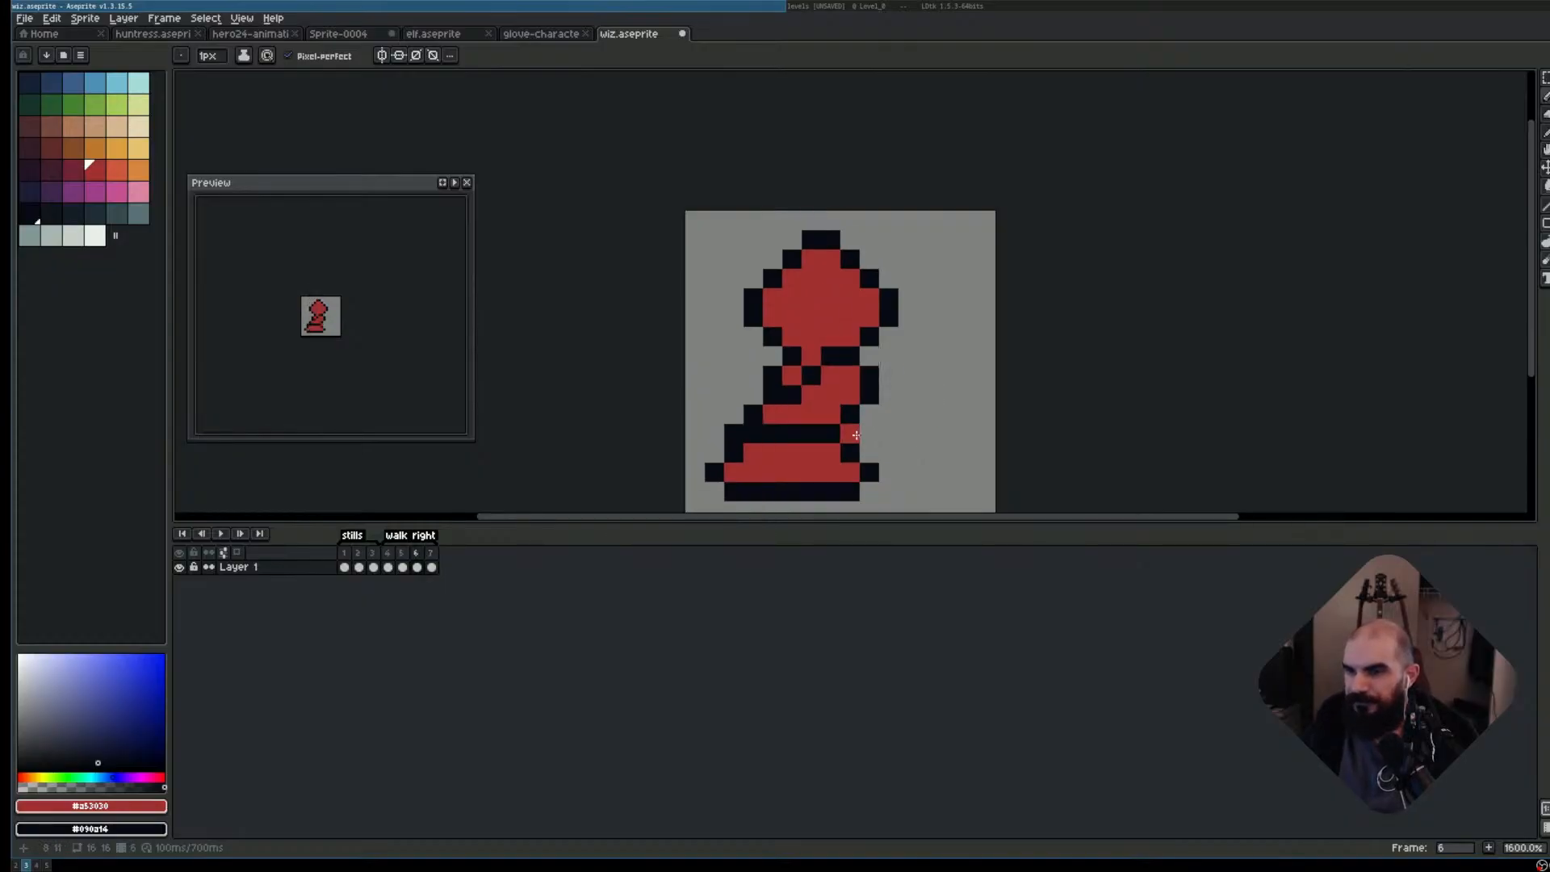
key("Left")
key("Right")
- Delete frame 7 and enlarge the timeline to show the cel thumbnails
key("Right")
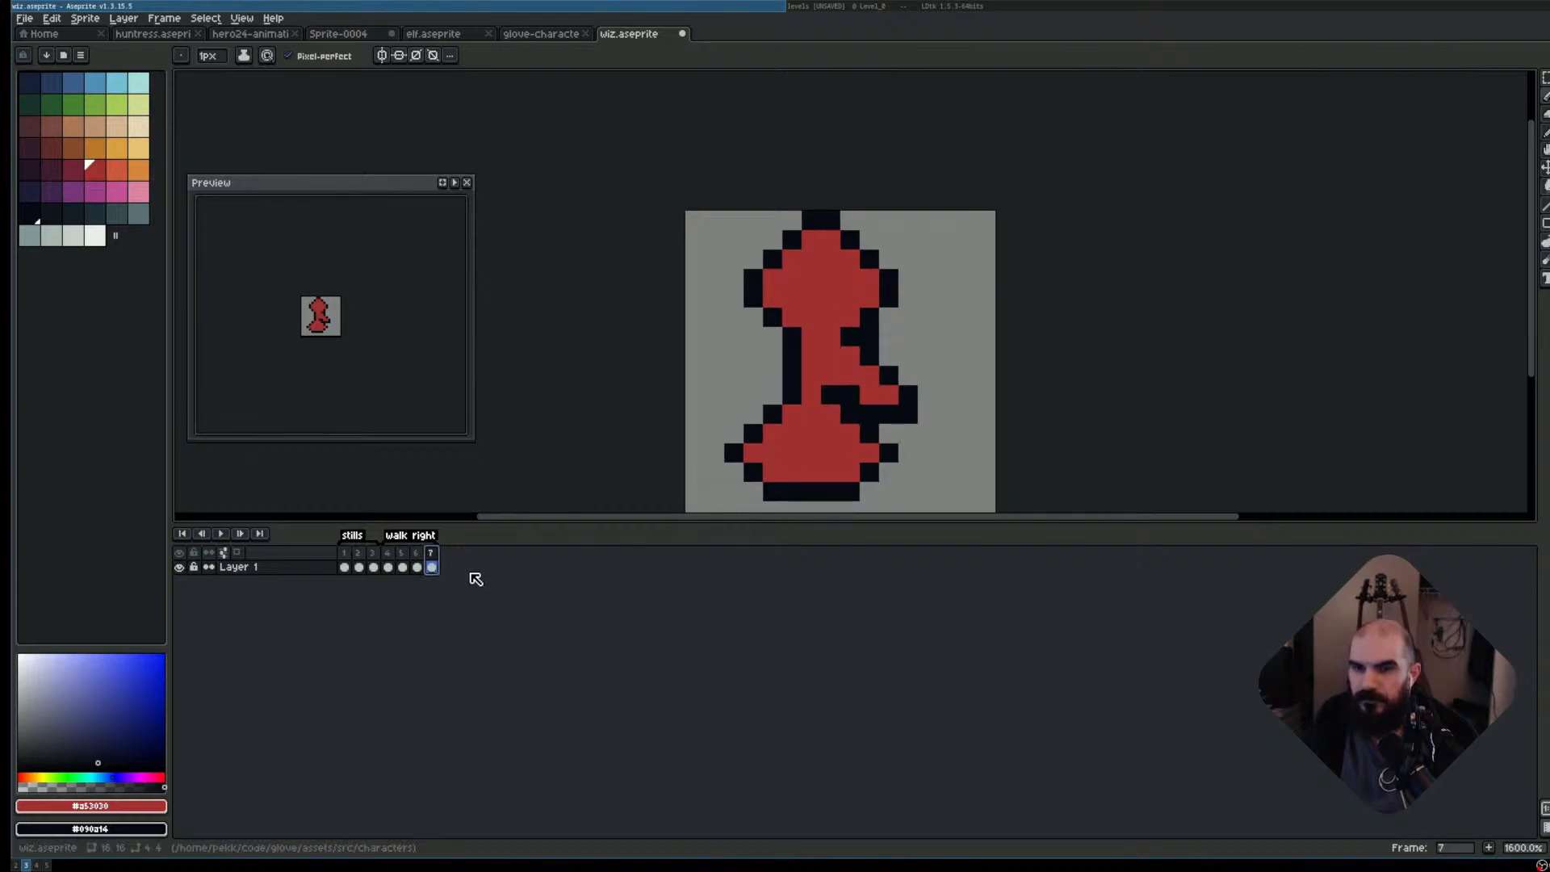
key("alt+c")
scroll(613, 686, "up", 3)
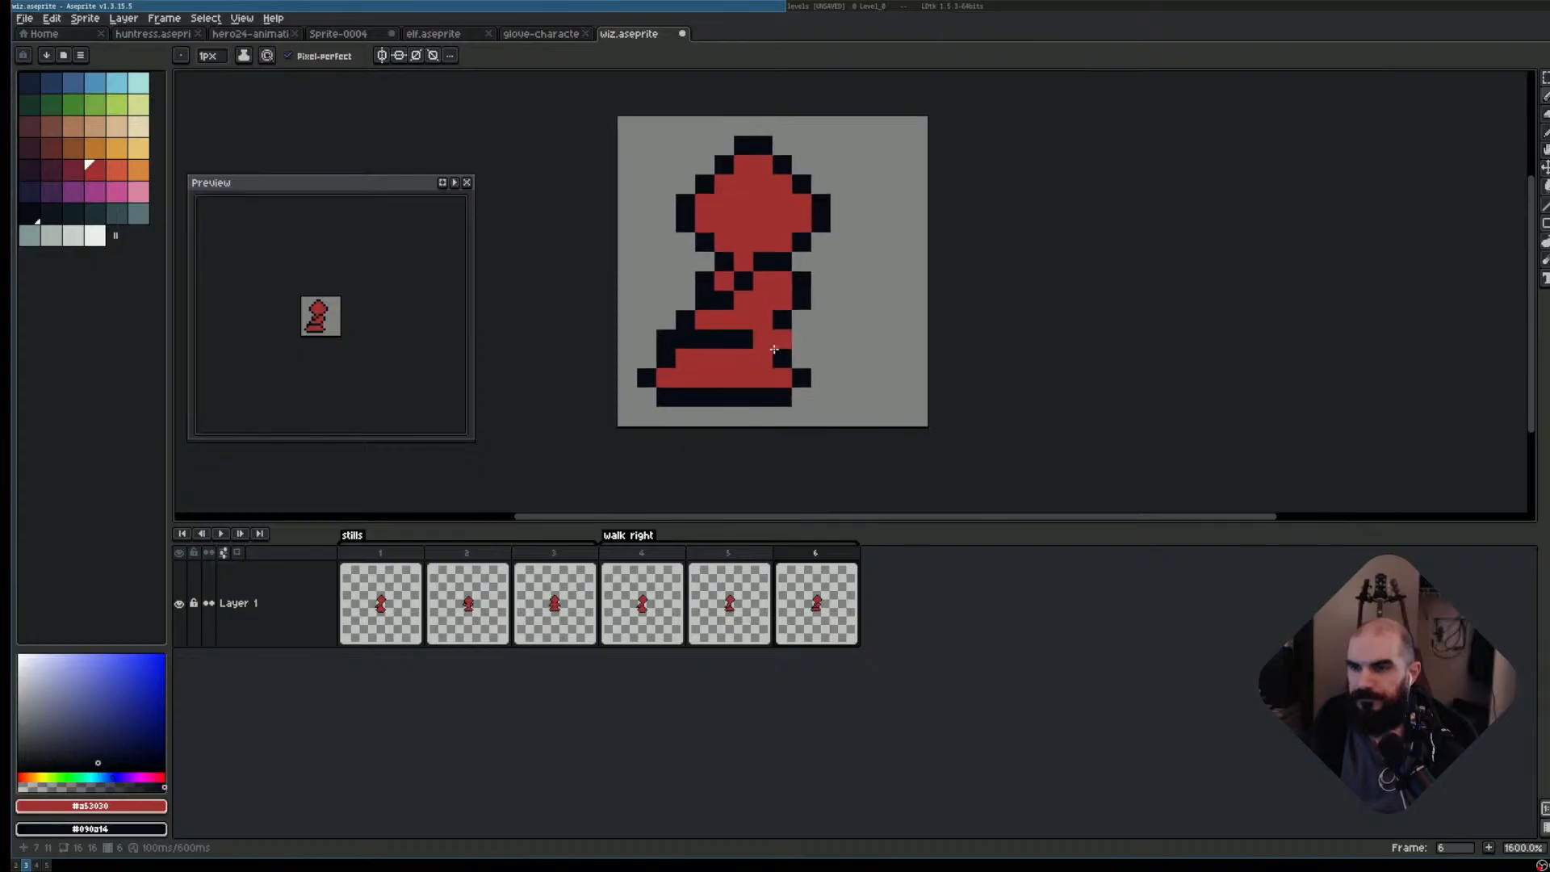
- Compare the walk right poses in frames 4, 5 and 6
left_click(734, 616)
left_click(822, 611)
left_click(767, 618)
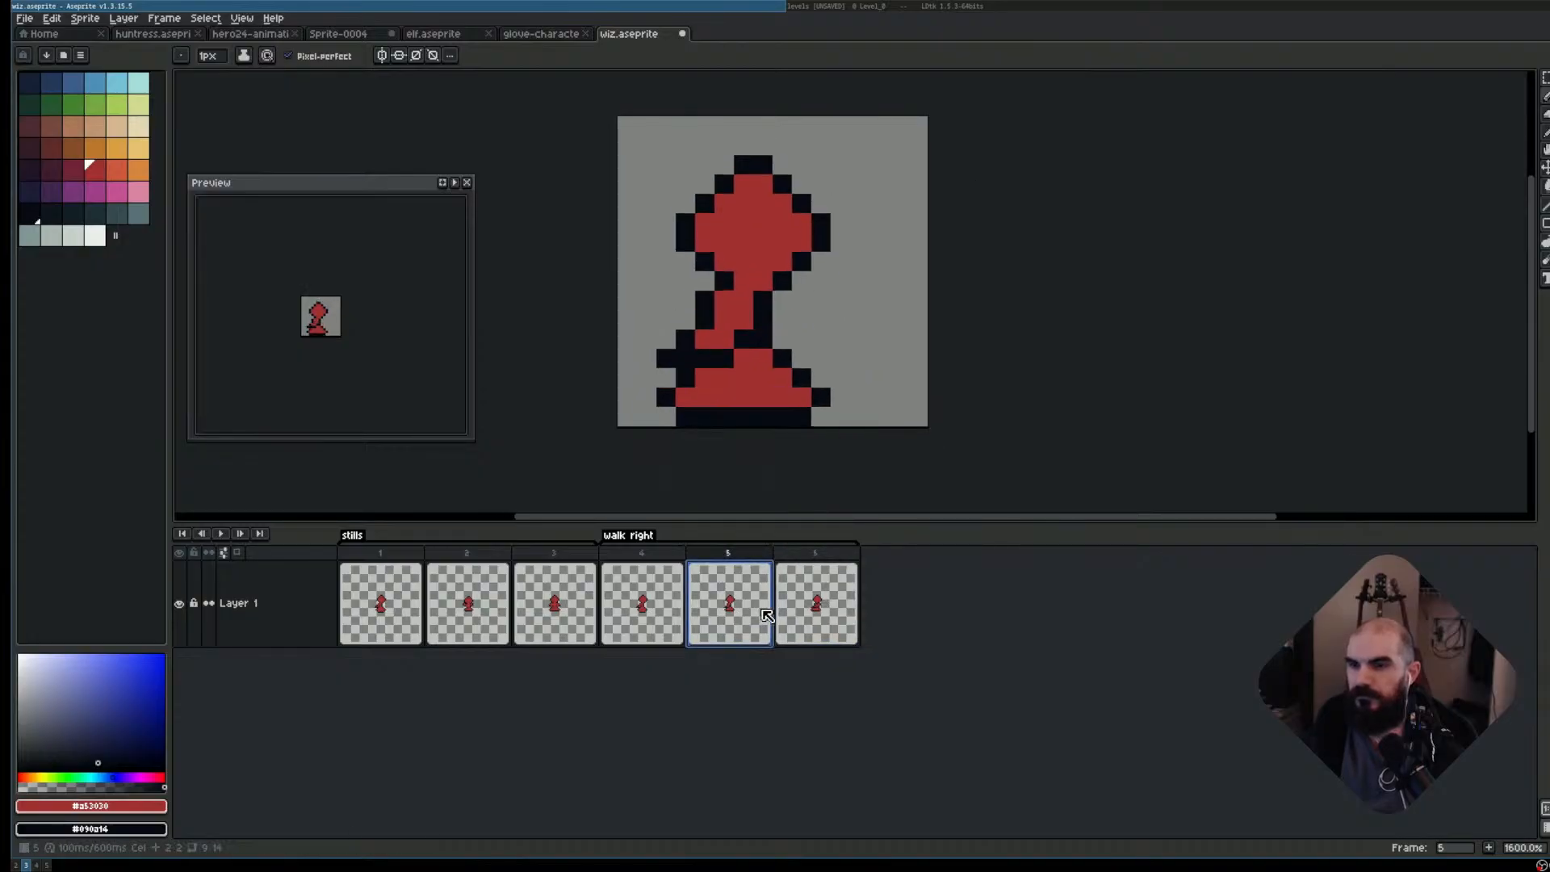
left_click(807, 611)
left_click(727, 614)
left_click(640, 587)
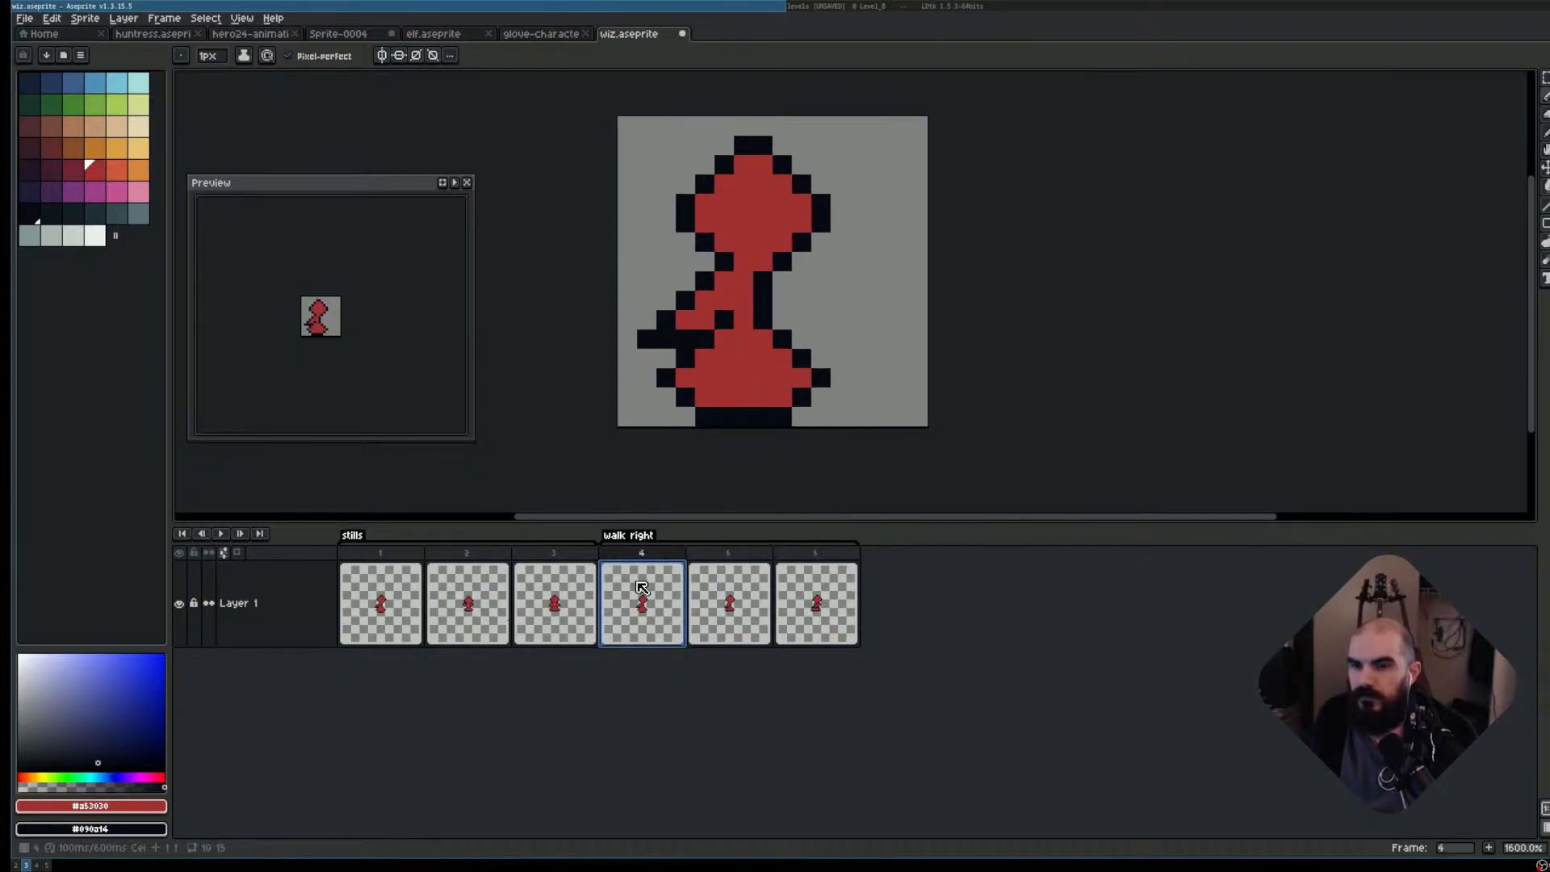
left_click(688, 591)
left_click(783, 597)
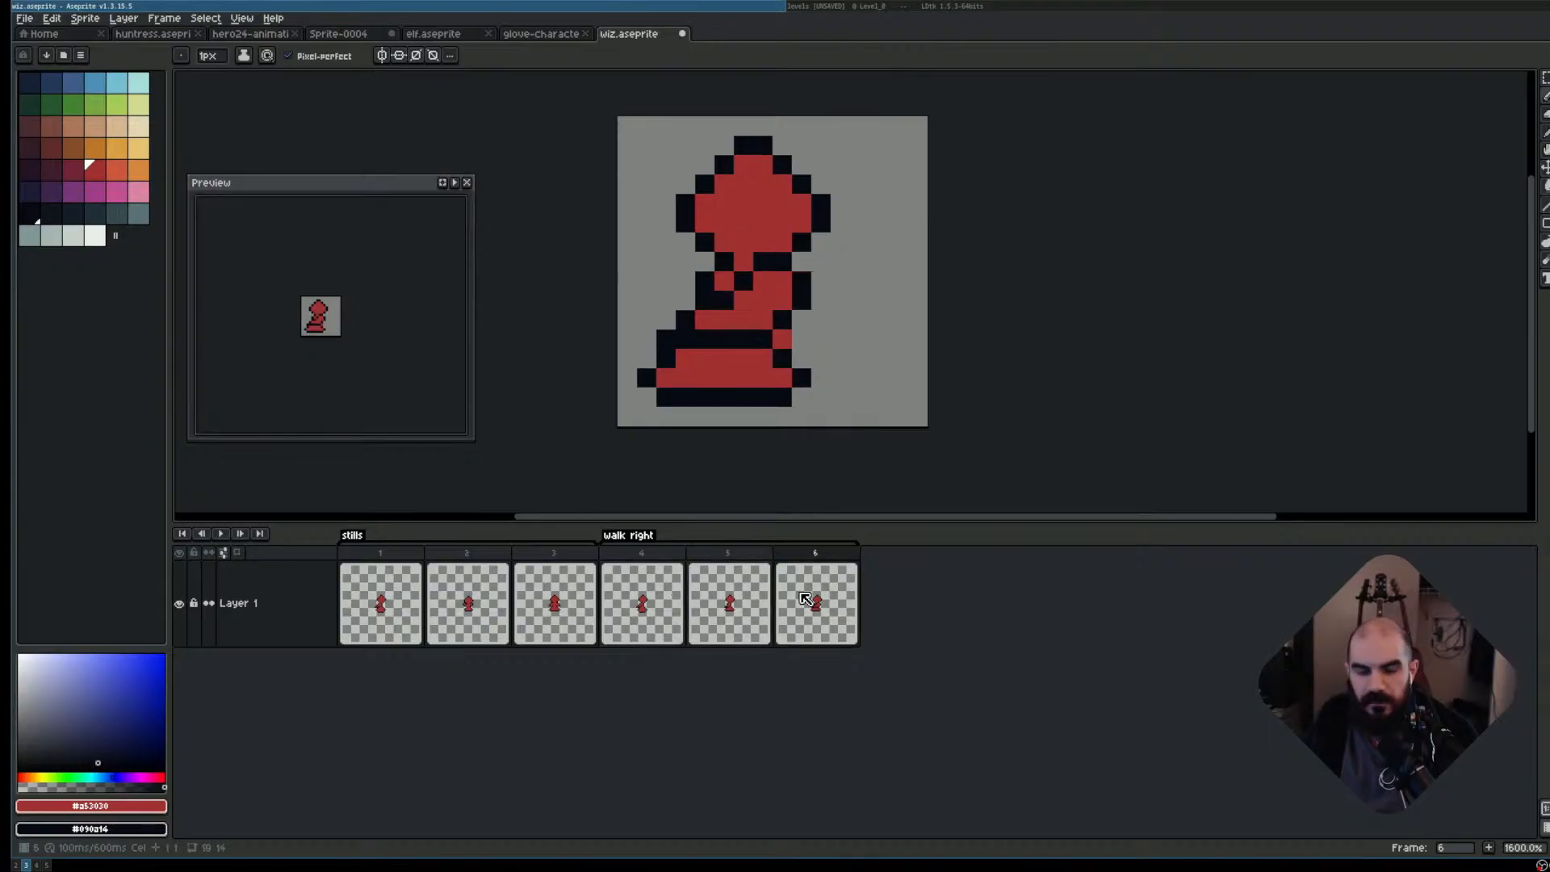
- Duplicate frame 6 as a new frame 7 and step through the walk right frames
key("alt+n")
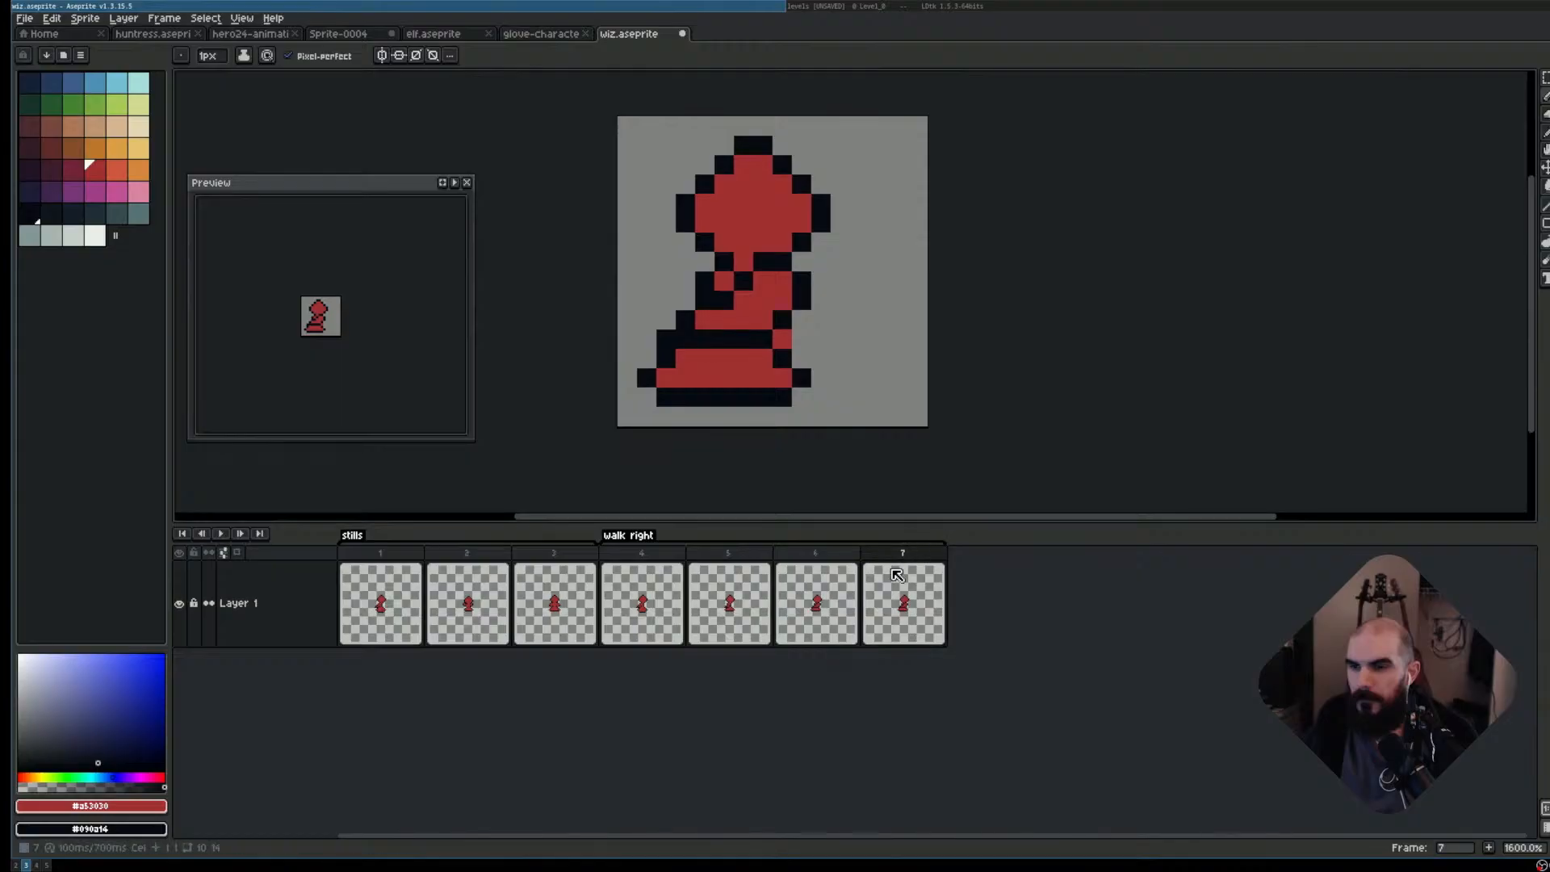
left_click(805, 595)
left_click(675, 598)
key("period")
key("period")
key("period")
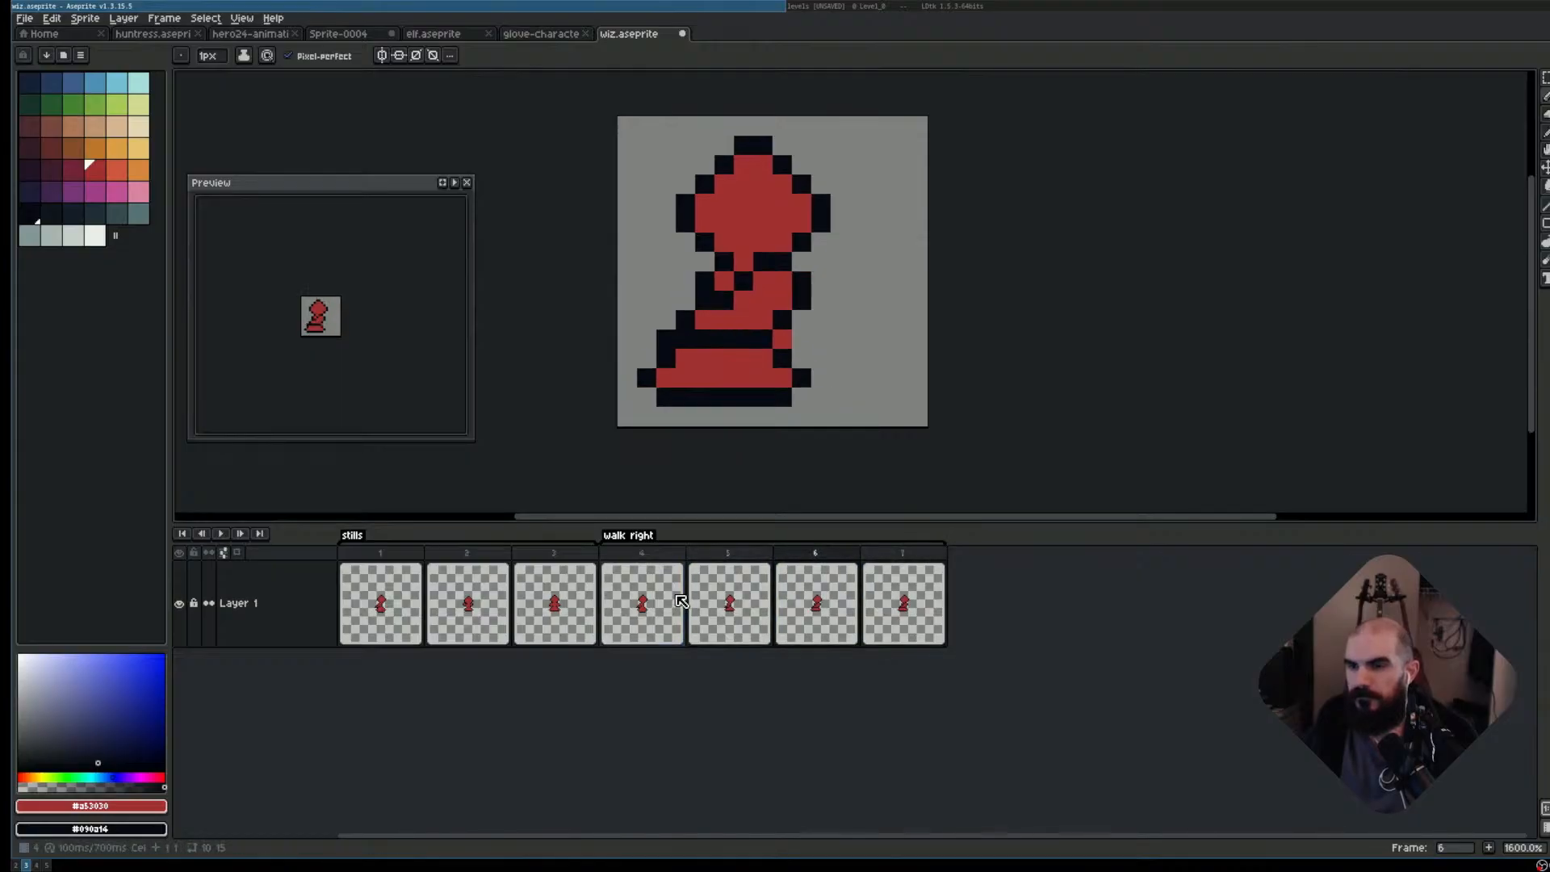
- In frame 7, move the middle section of the robe's dark hem down one pixel, leaving its end pixels in place
key("m")
mouse_move(675, 386)
left_mouse_down()
mouse_move(776, 409)
mouse_move(747, 423)
left_mouse_up()
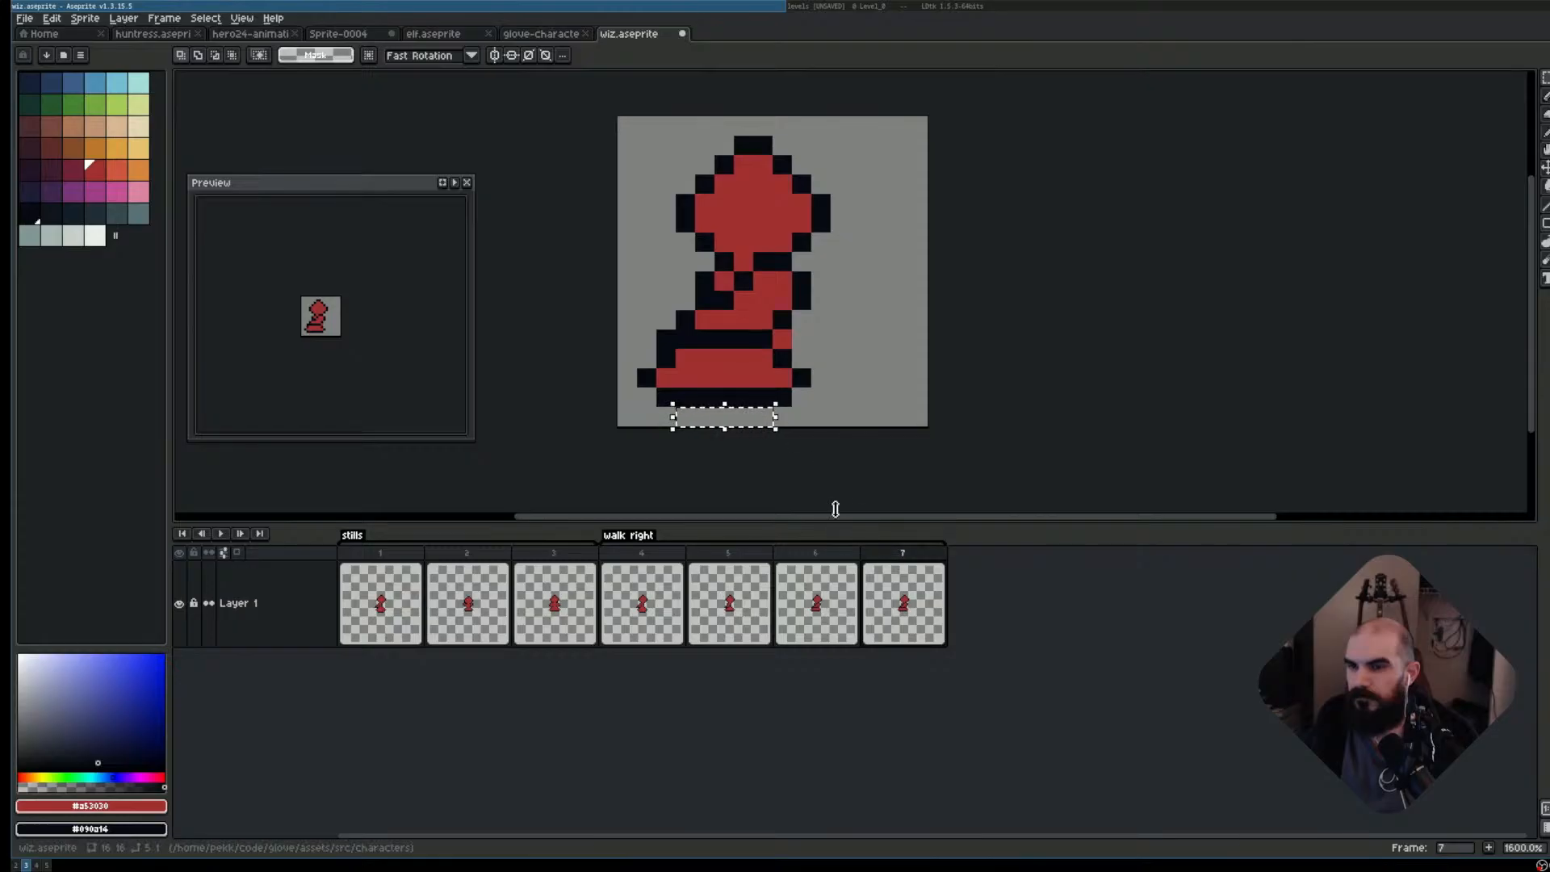
key("ctrl+z")
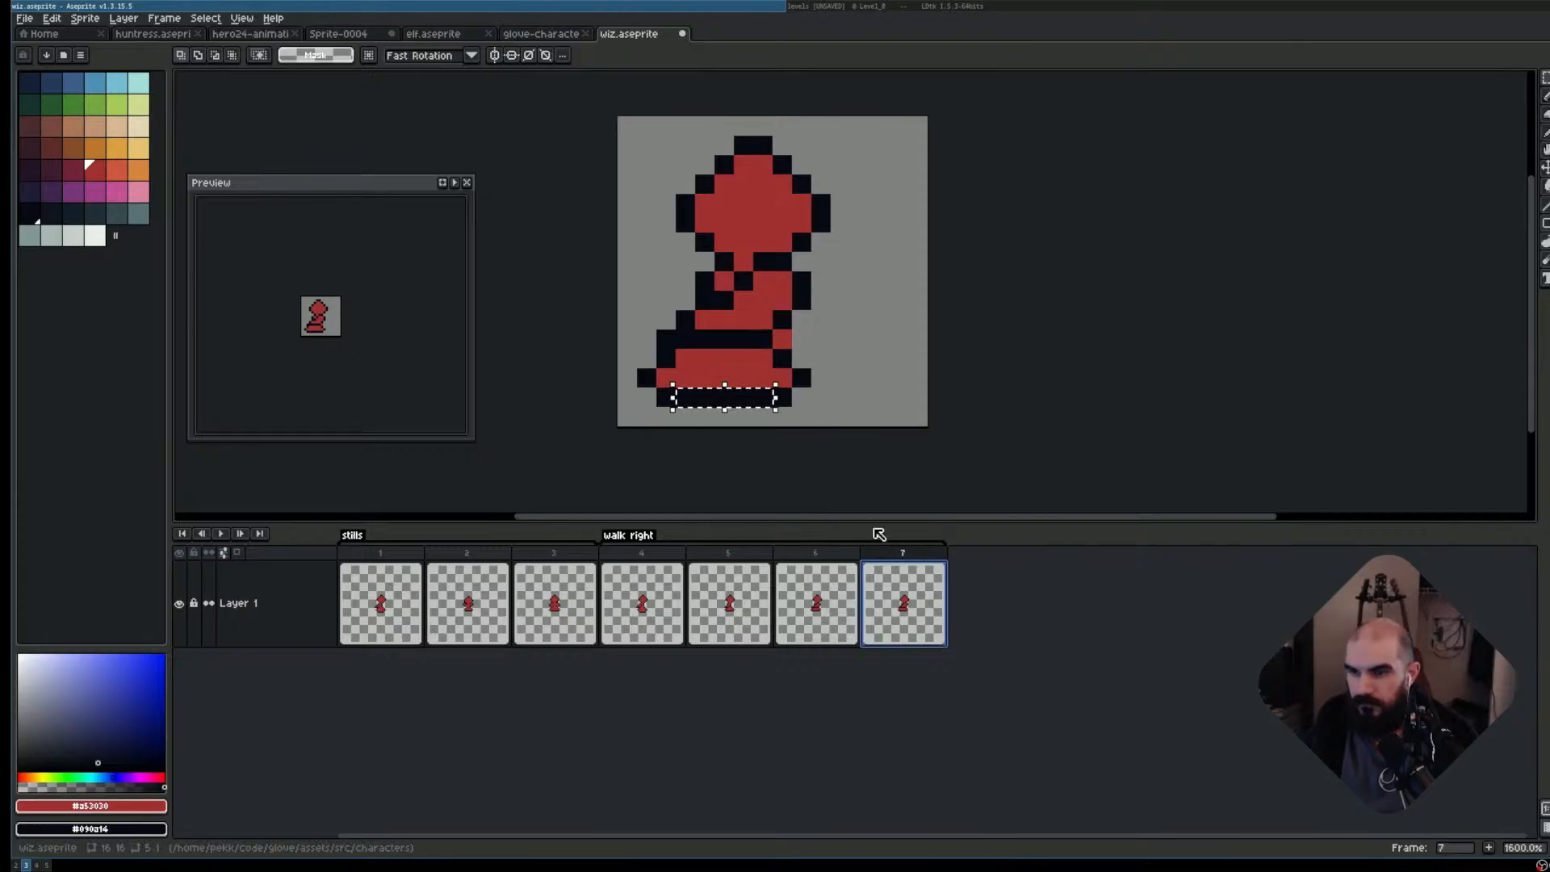
left_click_drag(747, 399, 748, 418)
left_click(744, 384)
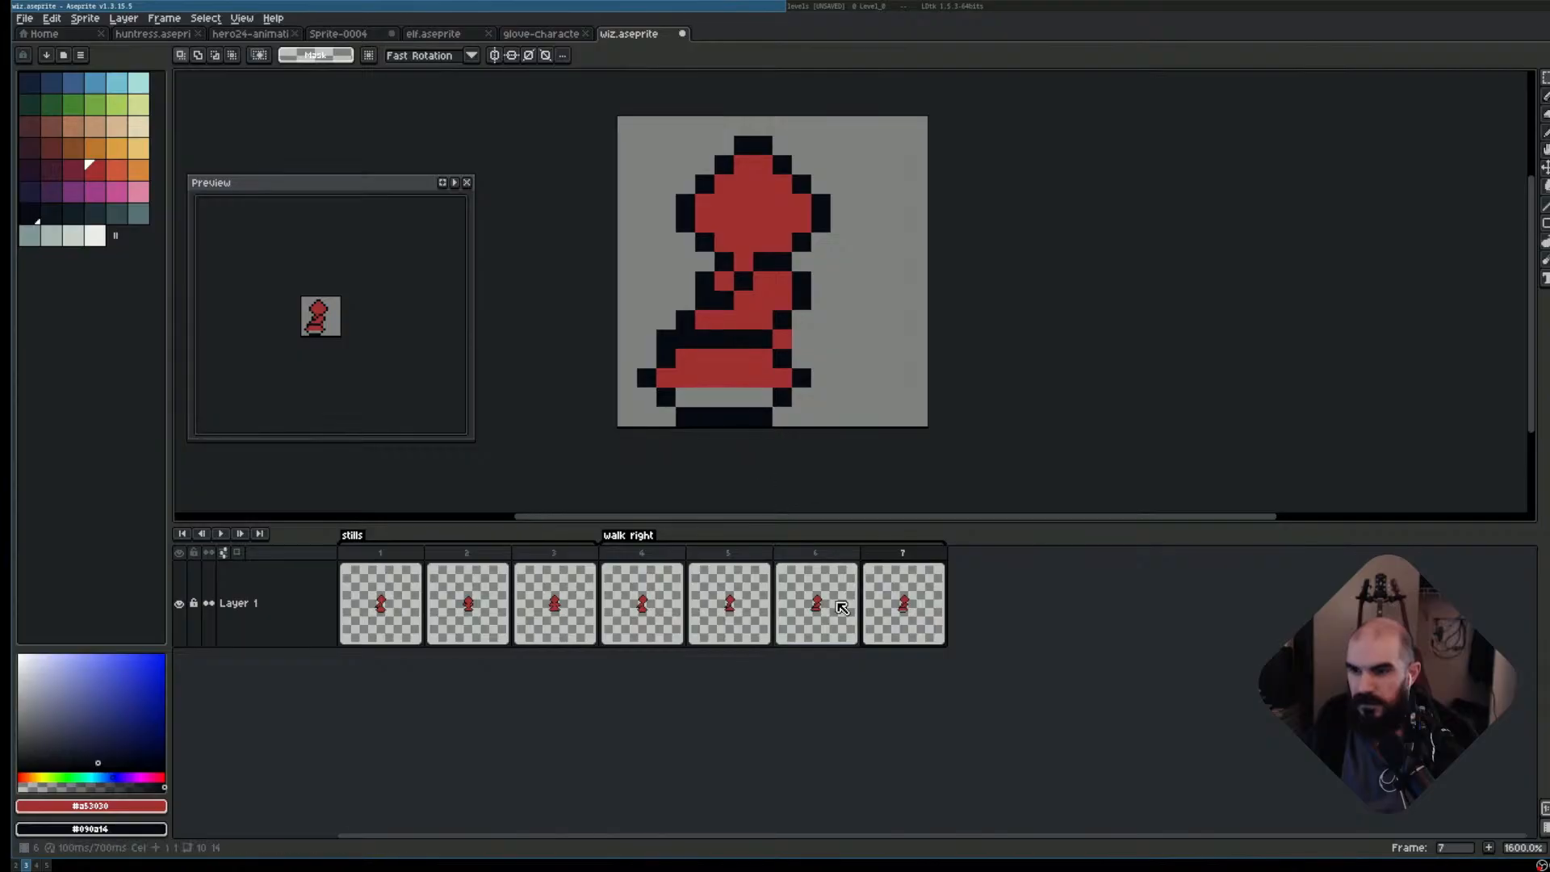
left_click(751, 387)
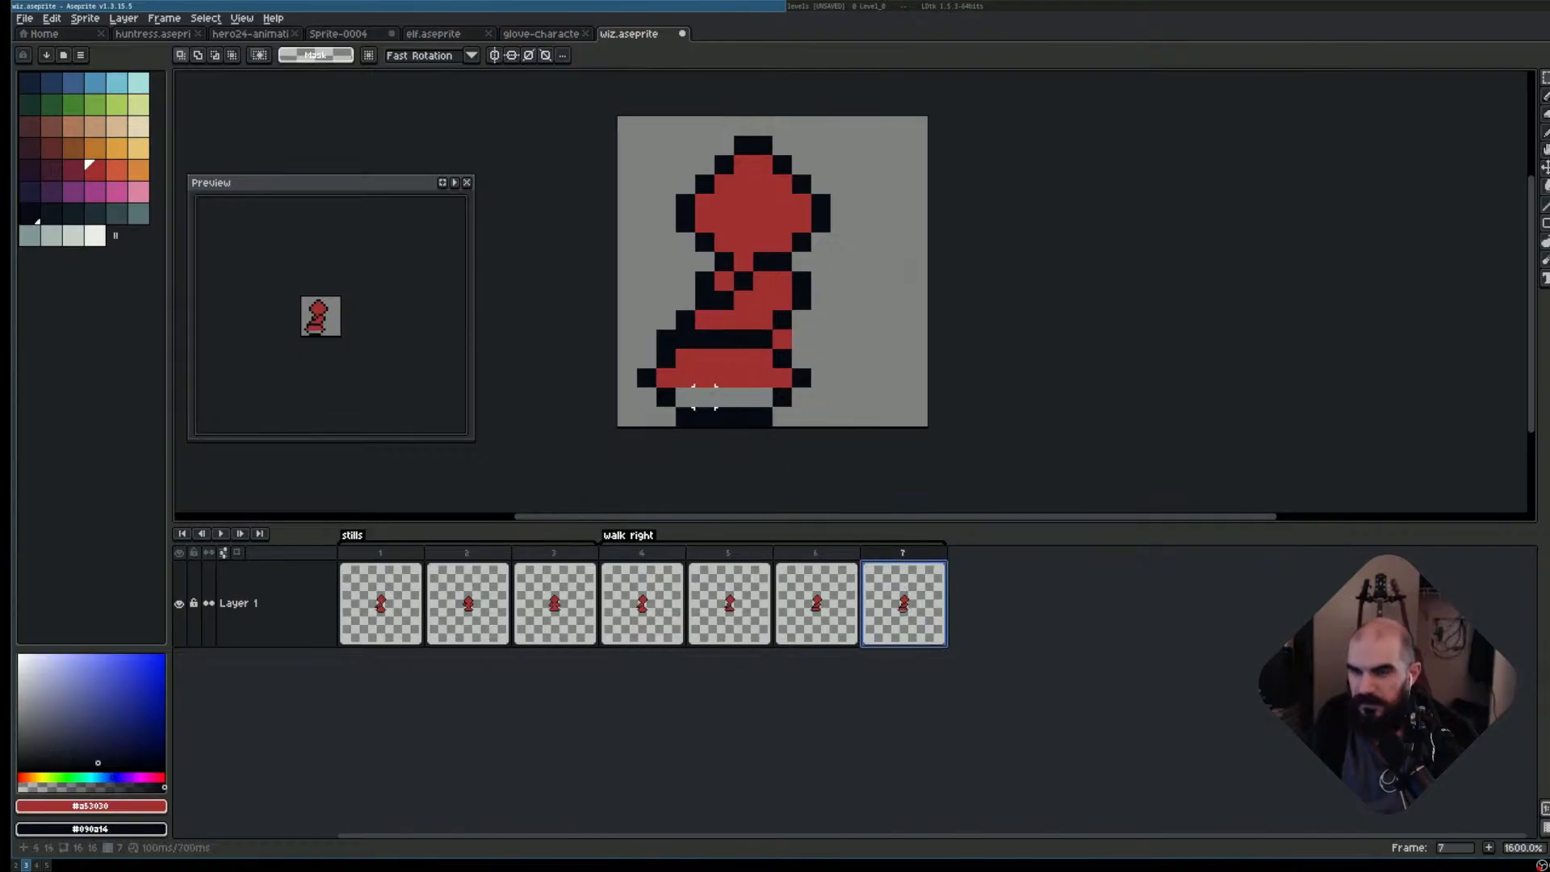
- In frame 7, fill the gap above the lowered hem with red #a53030 and play the walk right animation
key("b")
left_click_drag(685, 399, 704, 402)
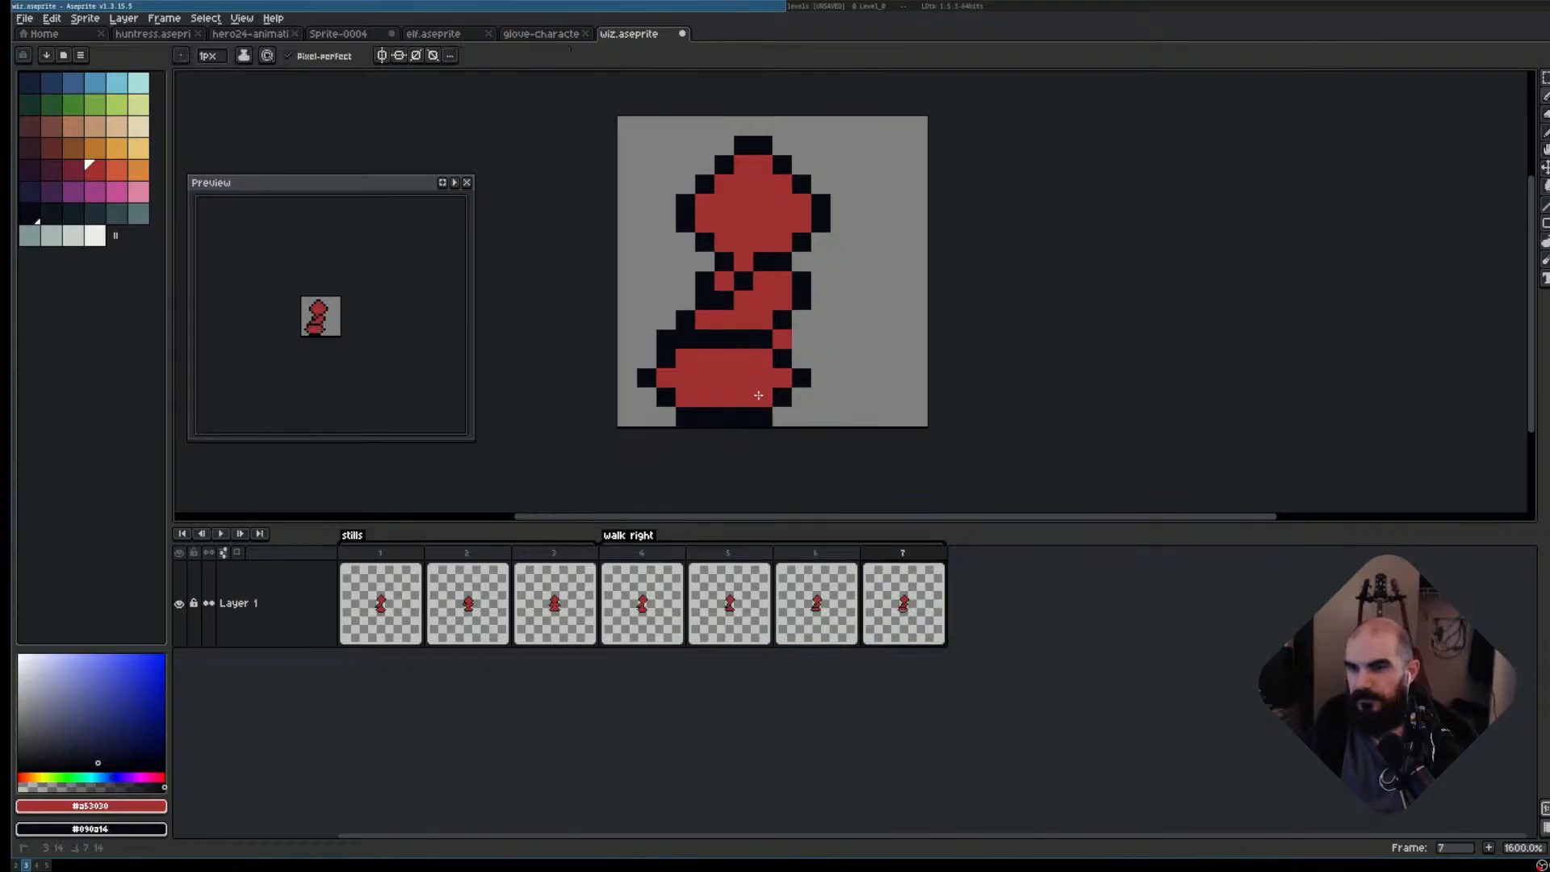
scroll(763, 412, "down", 2)
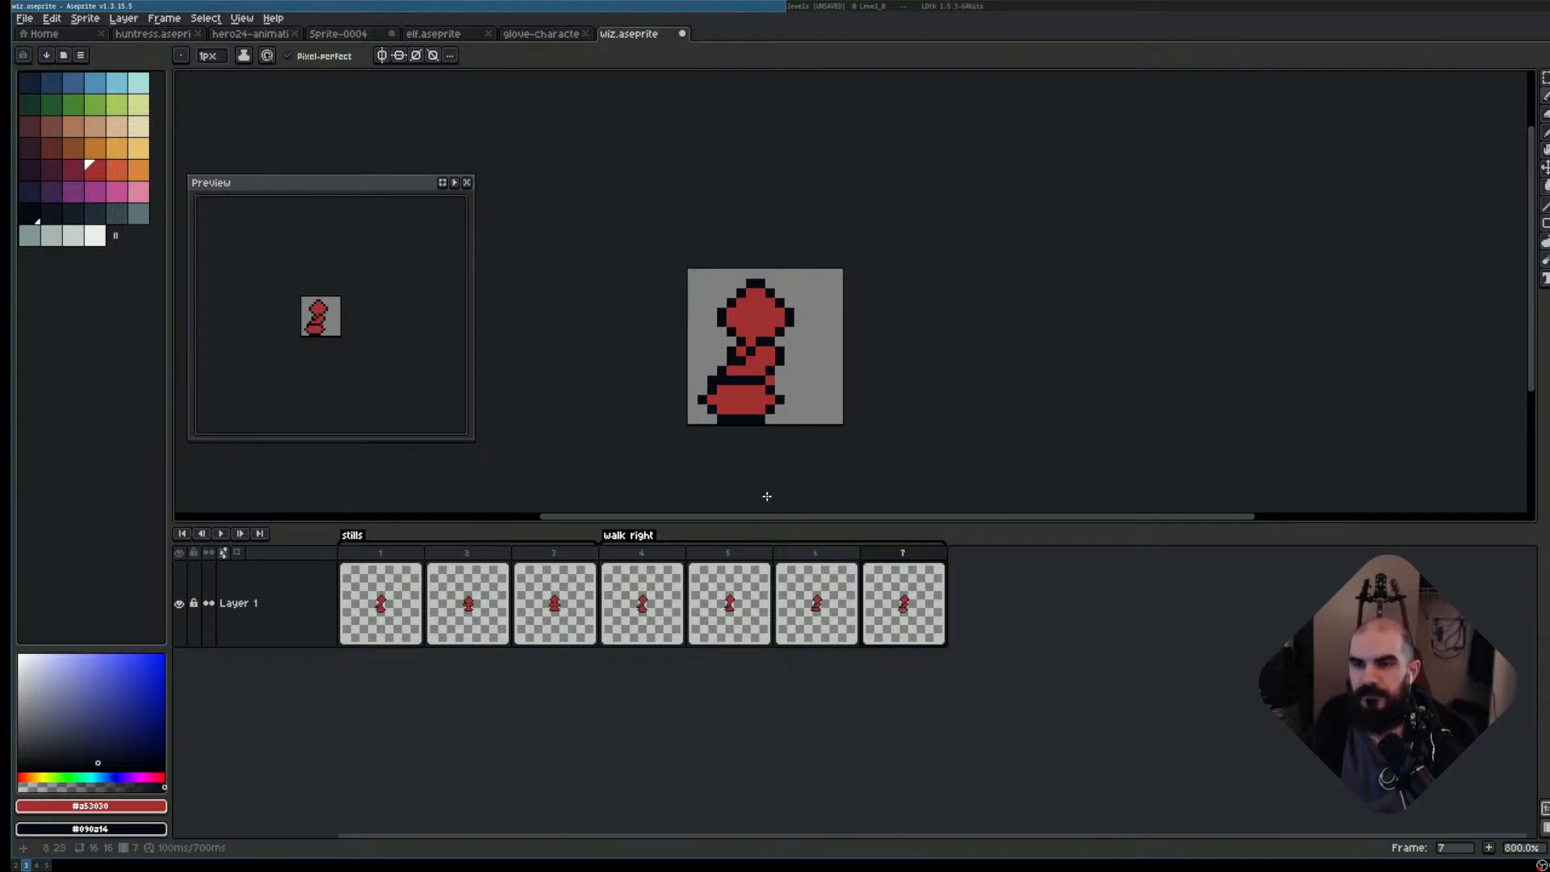
key("Return")
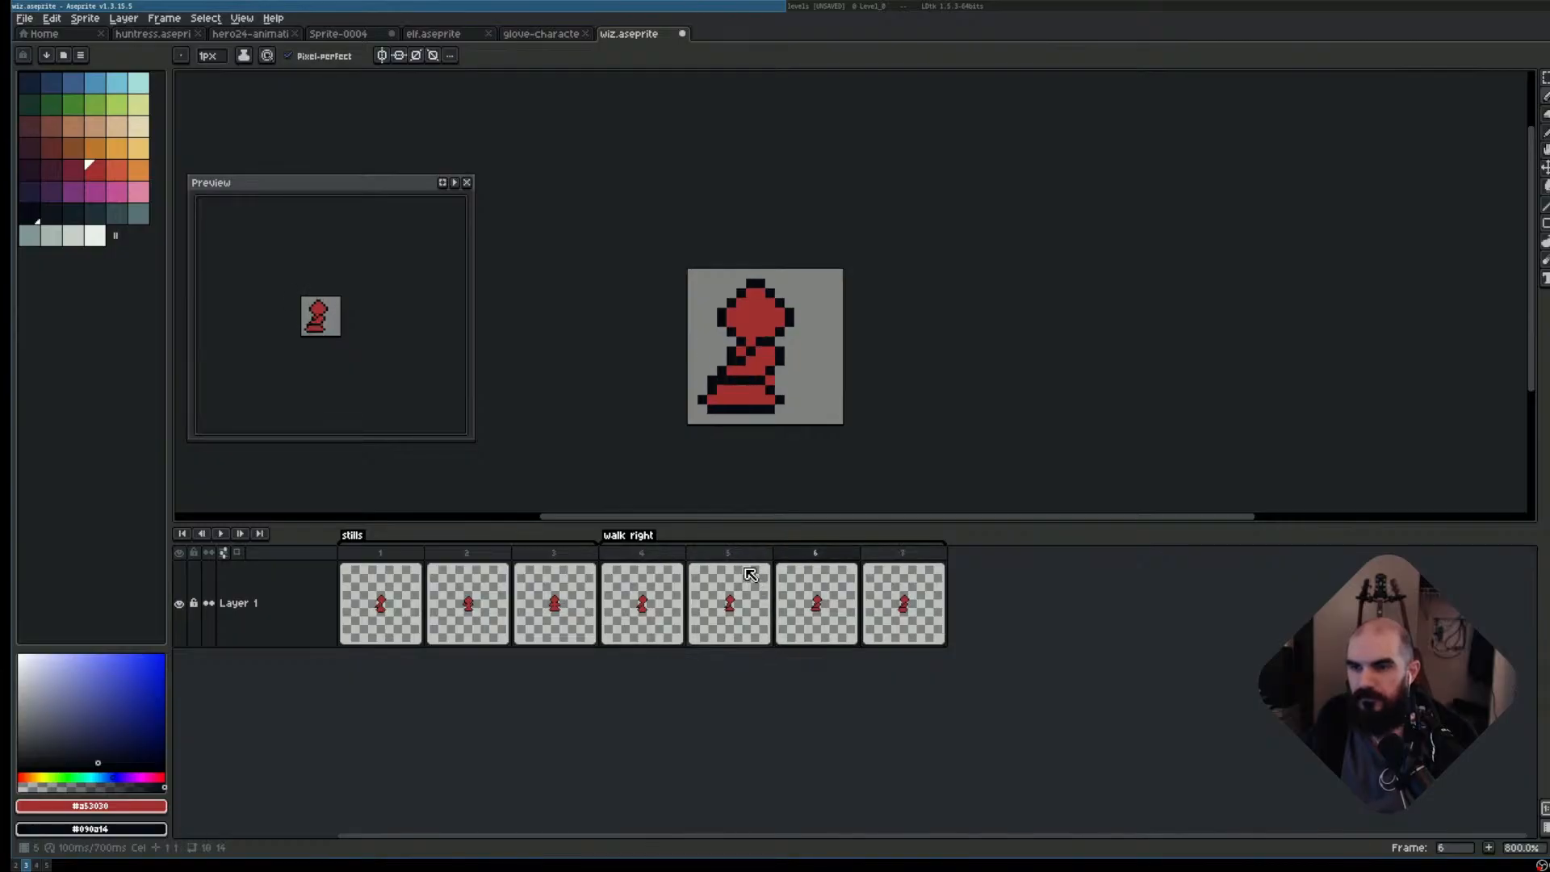
- In frame 7, select the lower robe beneath the sleeve outline and move it one pixel right
key("m")
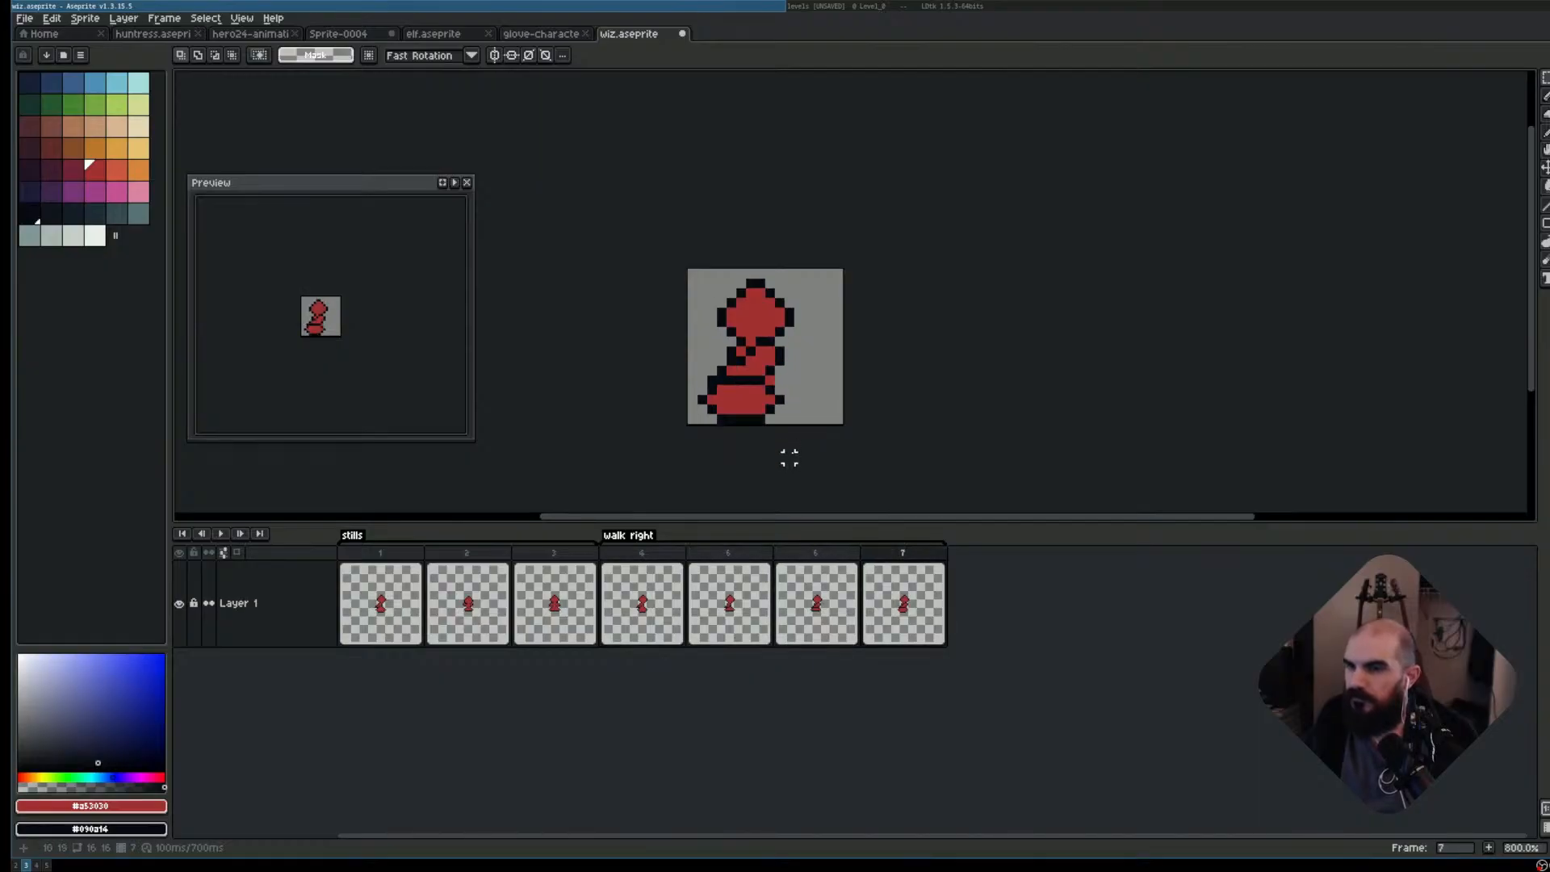
key("m")
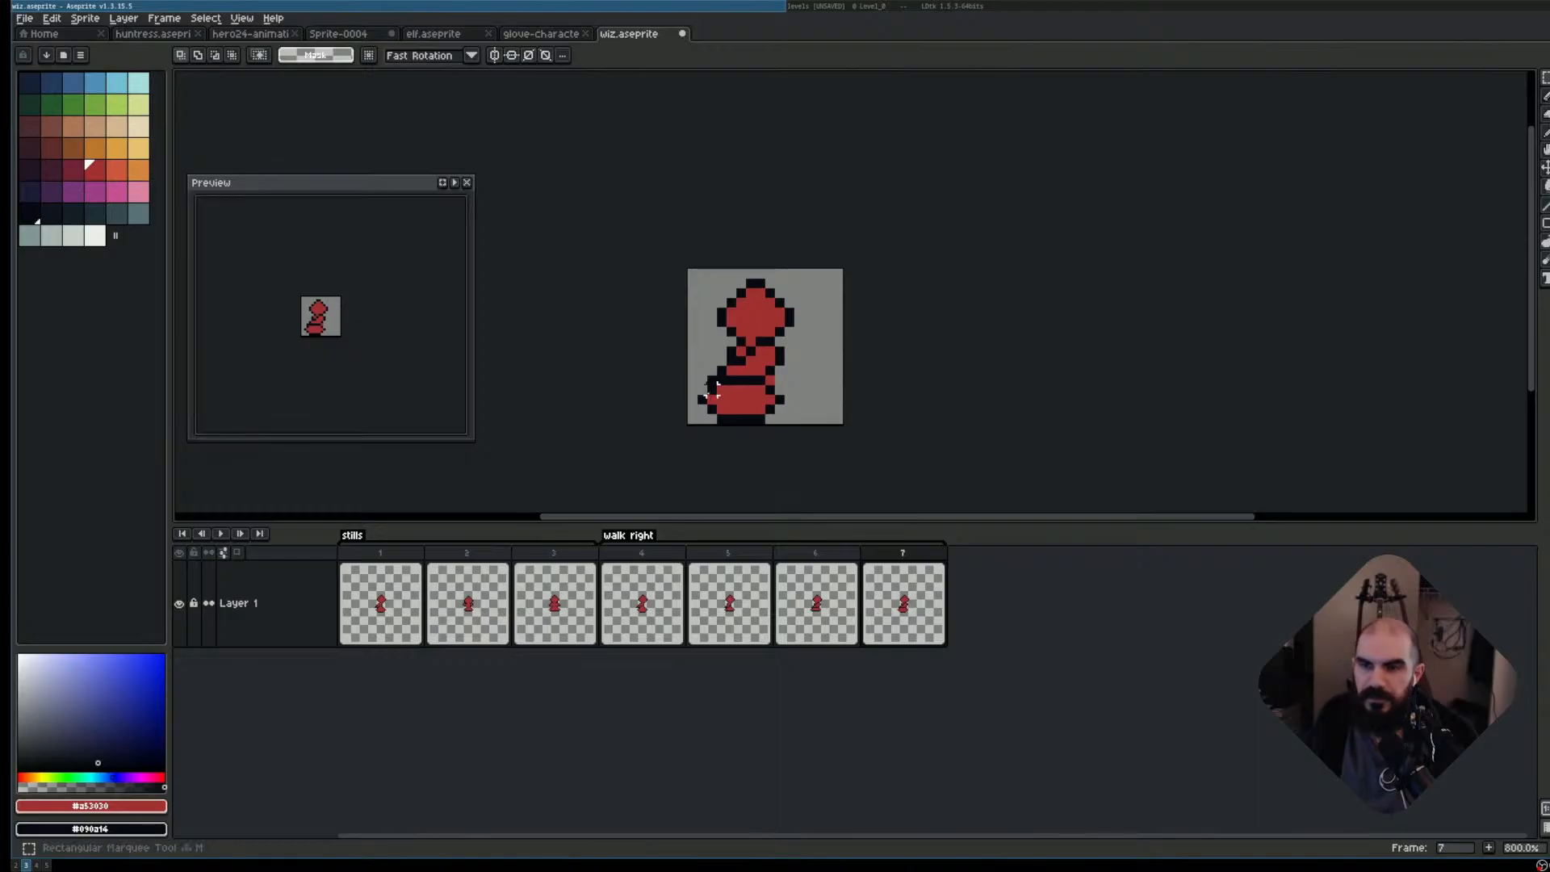
scroll(713, 392, "up", 3)
left_click_drag(656, 376, 850, 452)
key("Return")
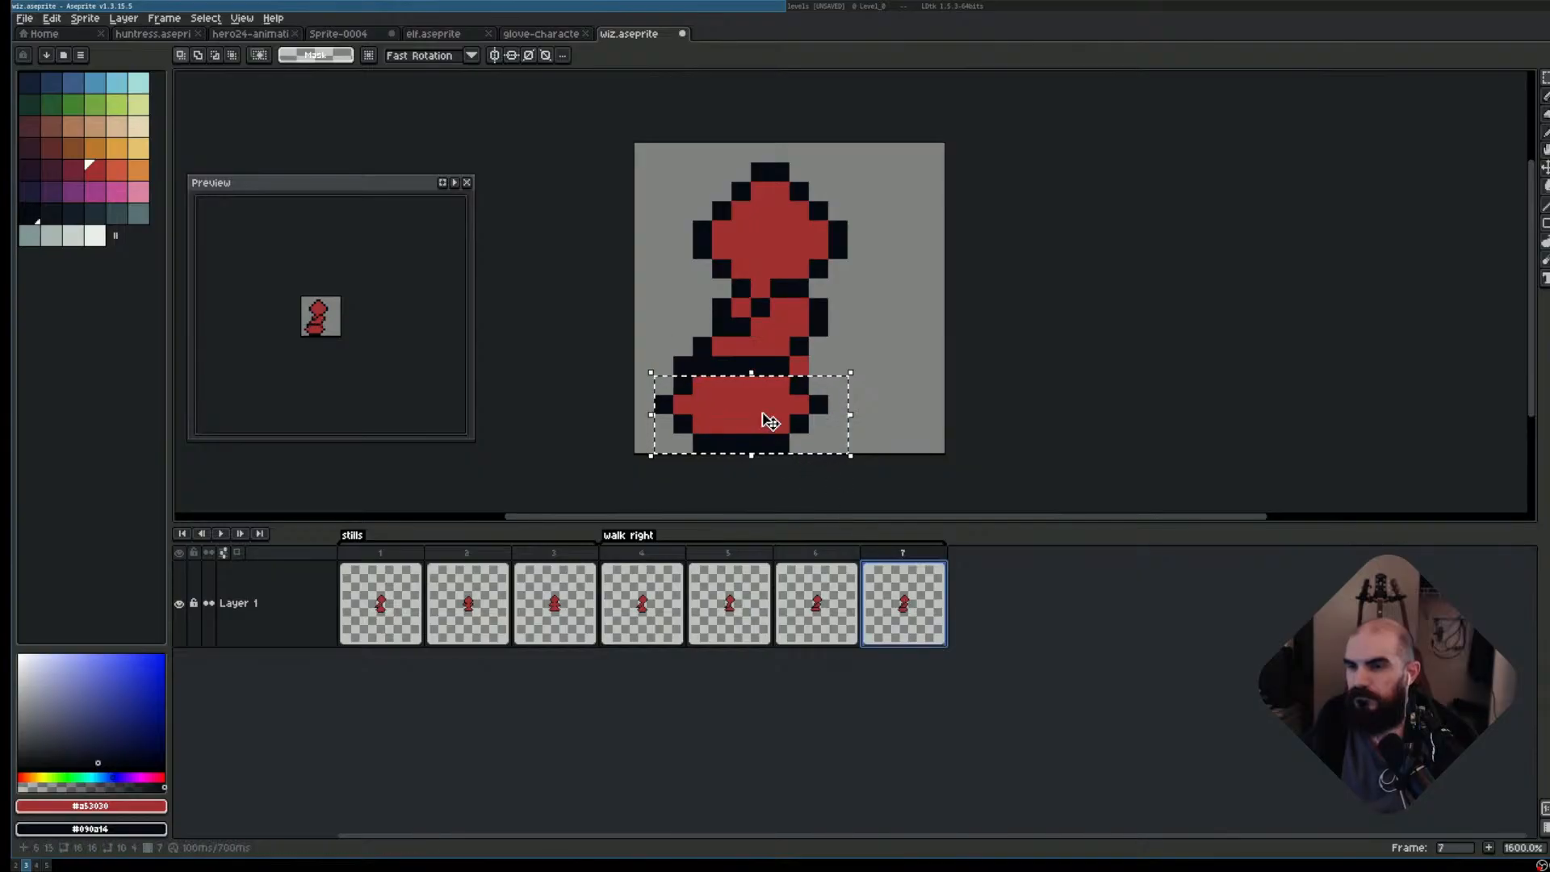
scroll(876, 357, "up", 2)
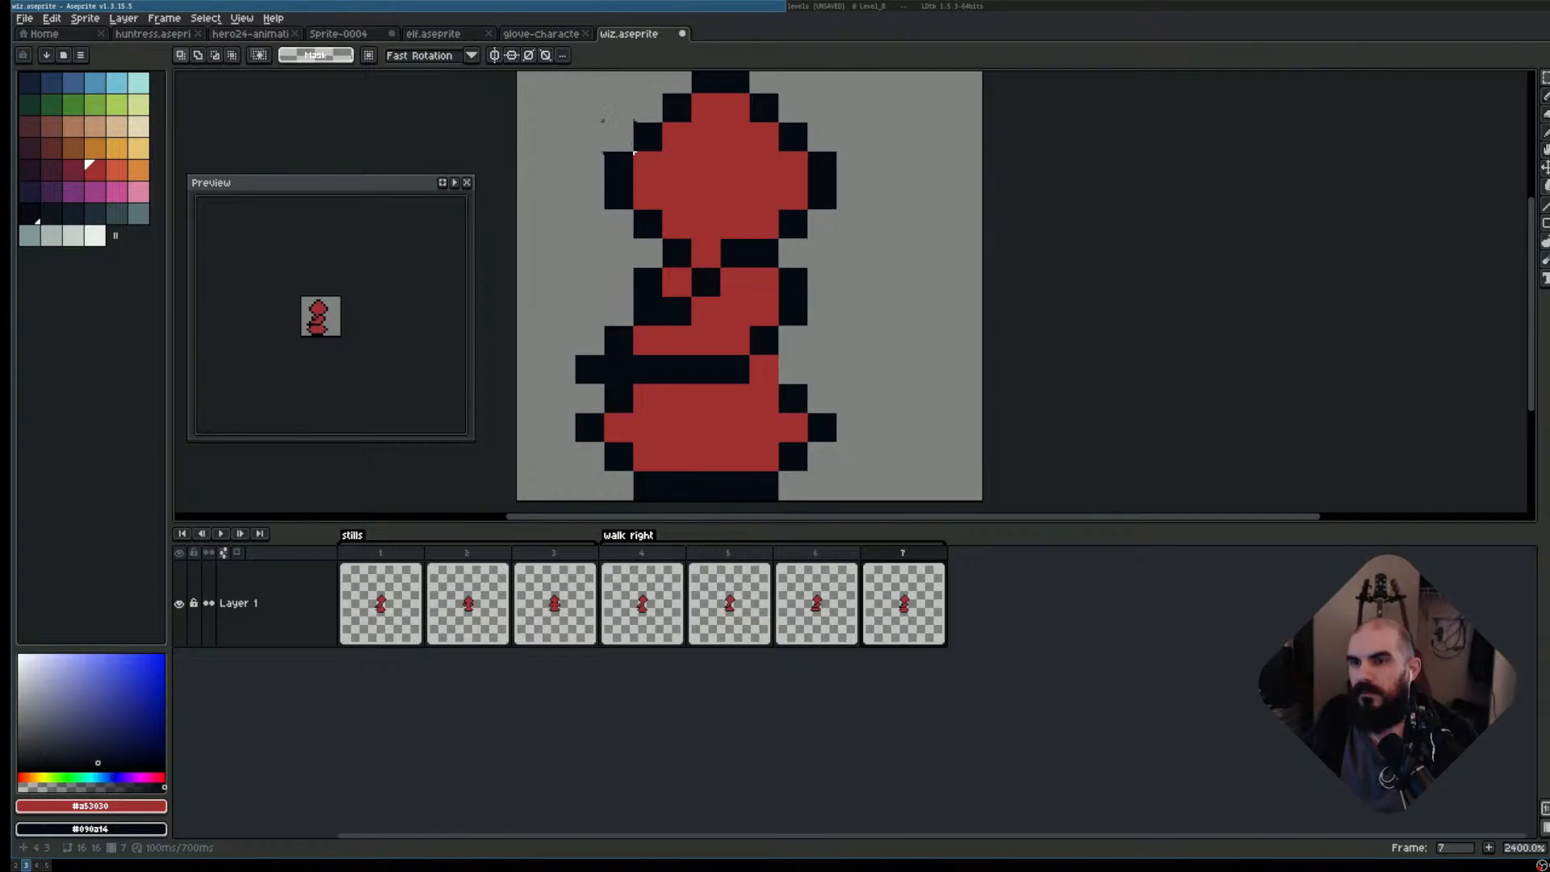
left_click_drag(623, 139, 765, 226)
key("Up")
key("Down")
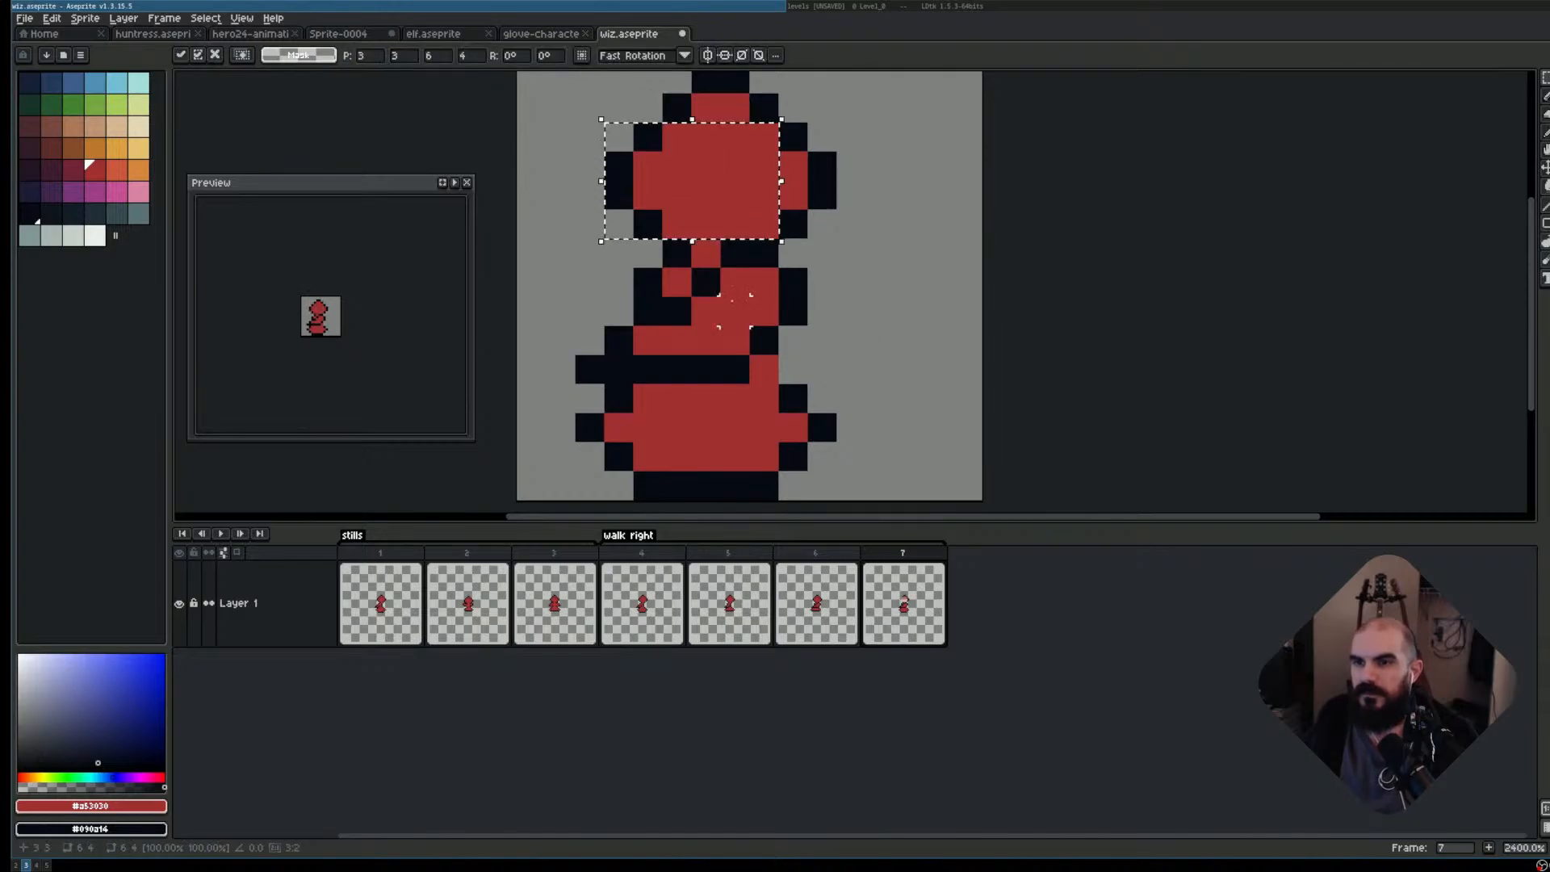
key("Return")
key("Left")
key("Right")
key("ctrl+d")
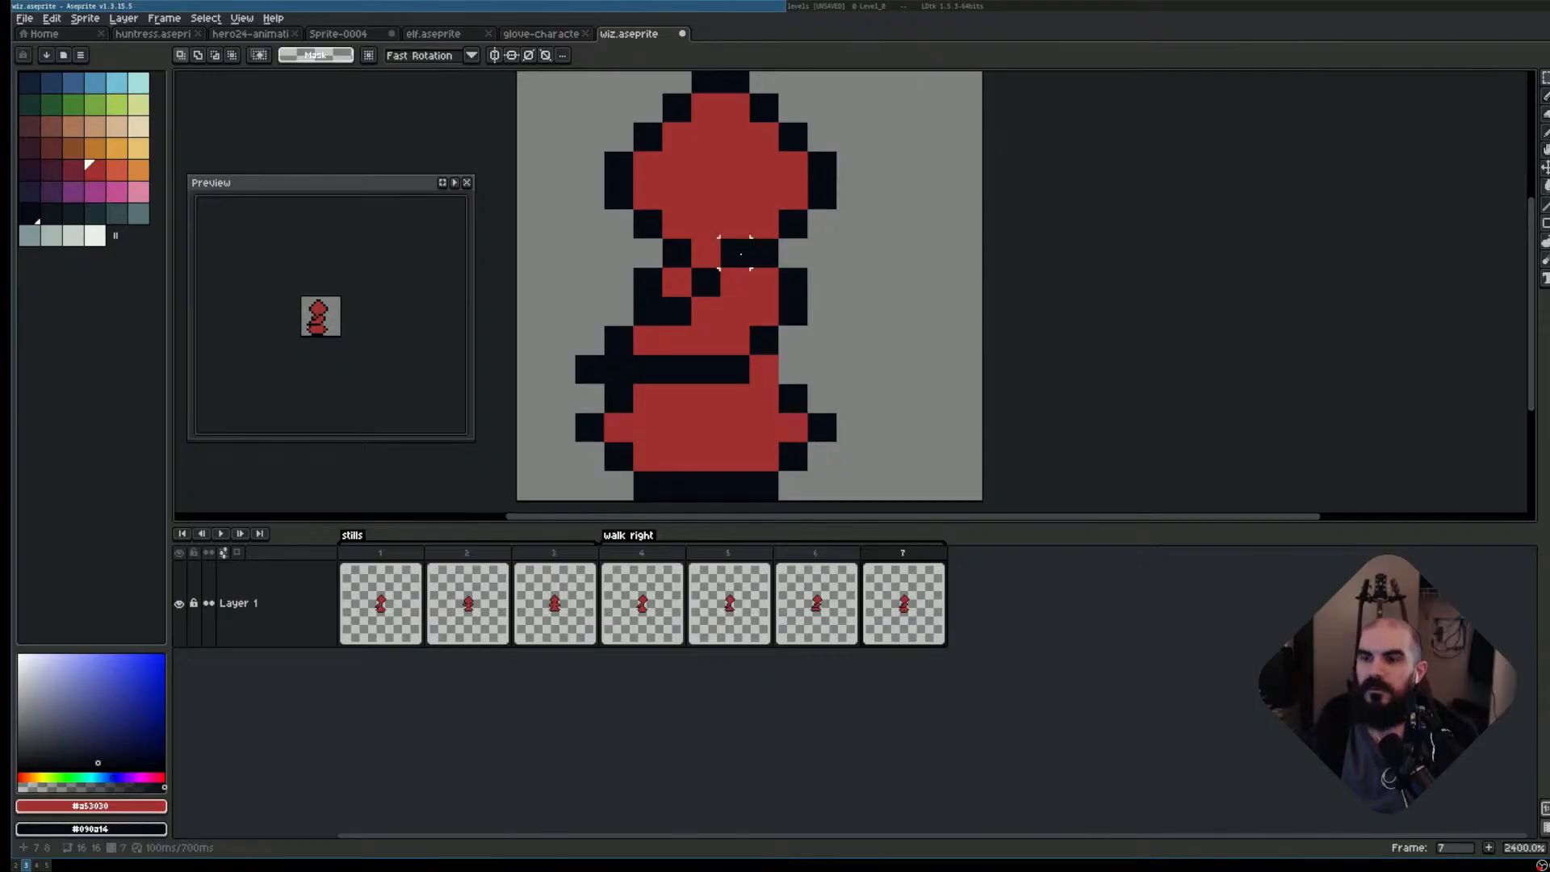
scroll(579, 254, "down", 2)
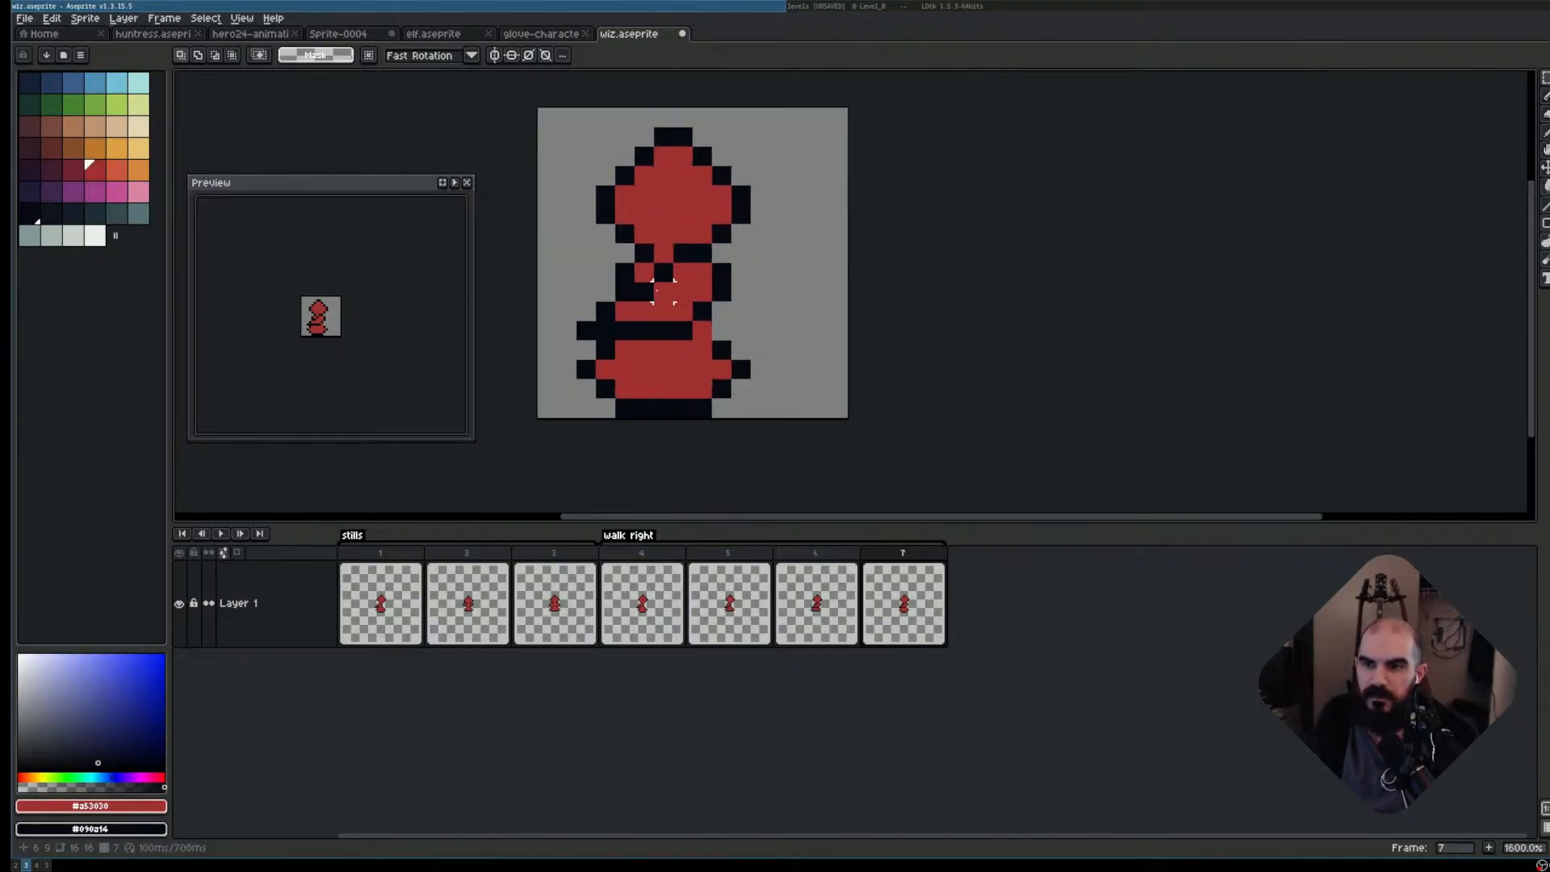
left_click_drag(696, 298, 740, 295)
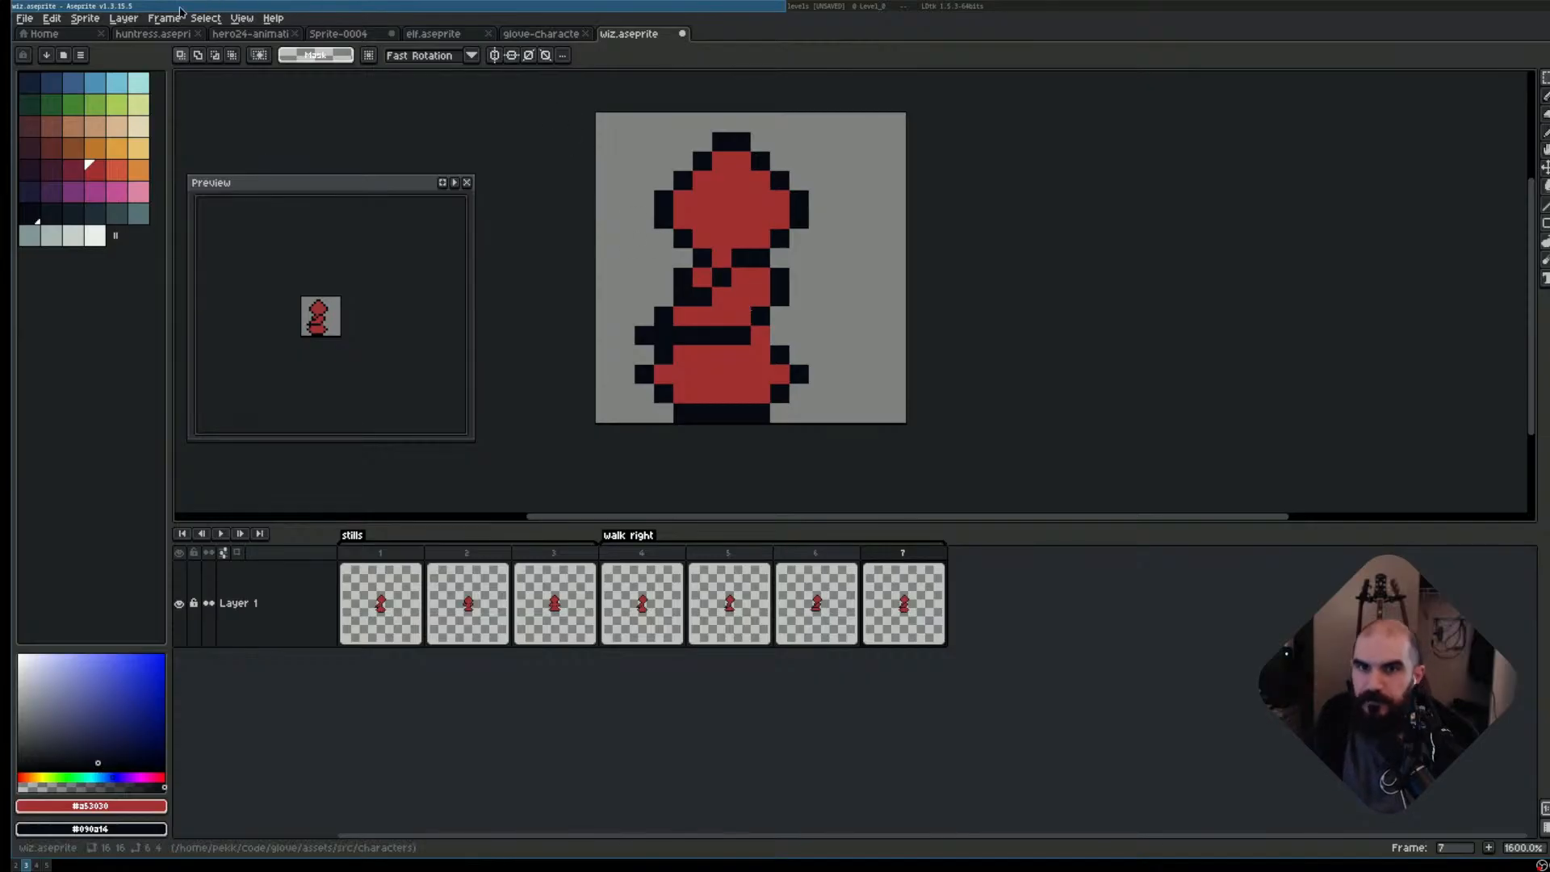
- Filter the keyboard shortcuts for "frame" and reassign Go to Next Frame in the Normal context to Right
left_click(53, 18)
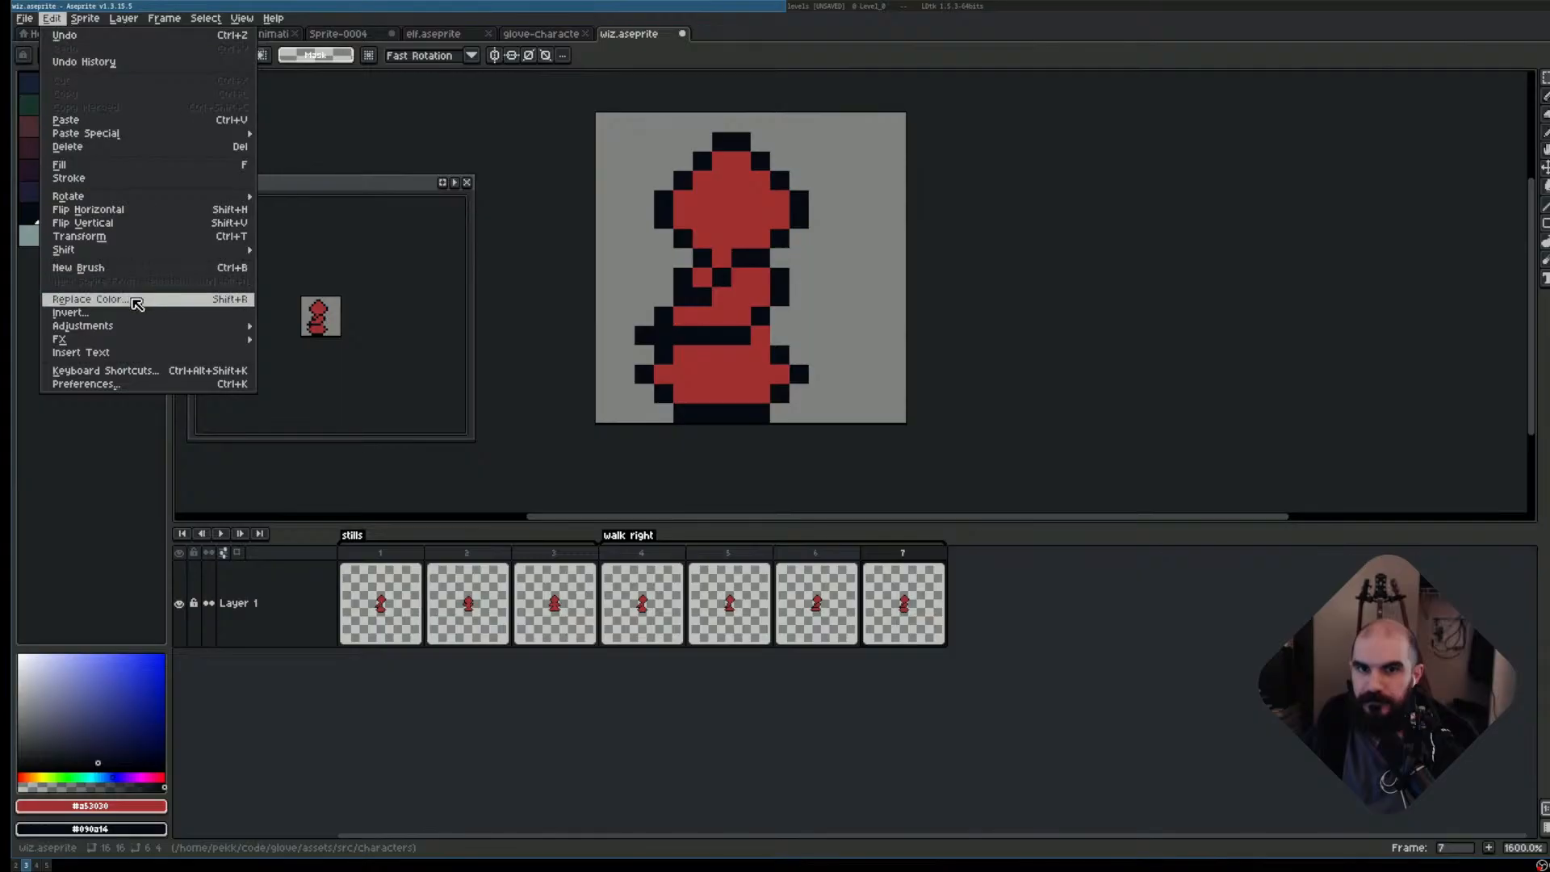
left_click(174, 372)
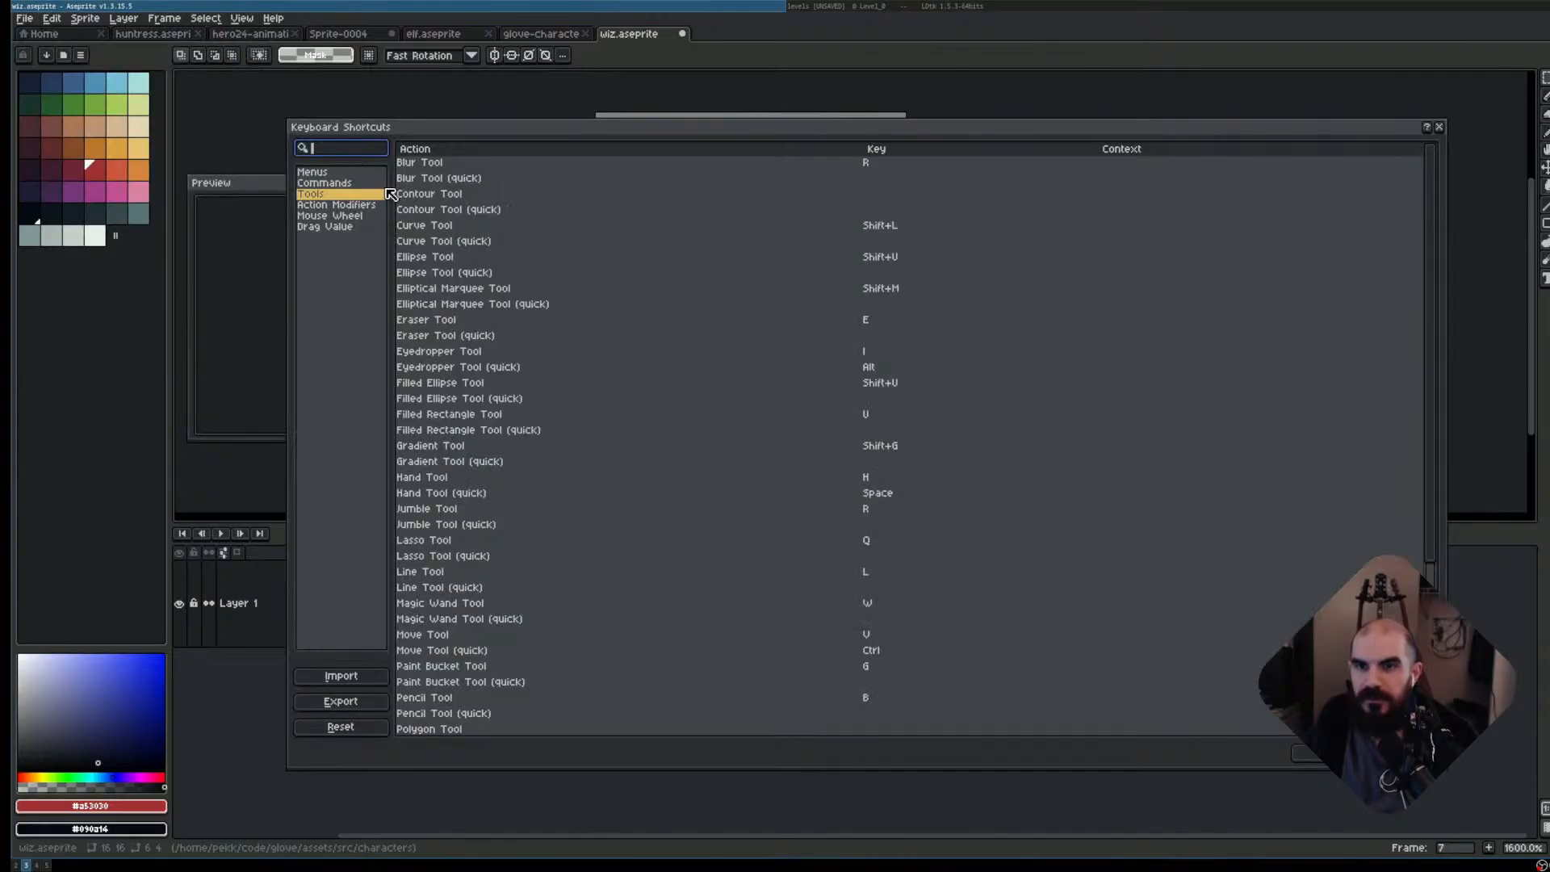
type("frame")
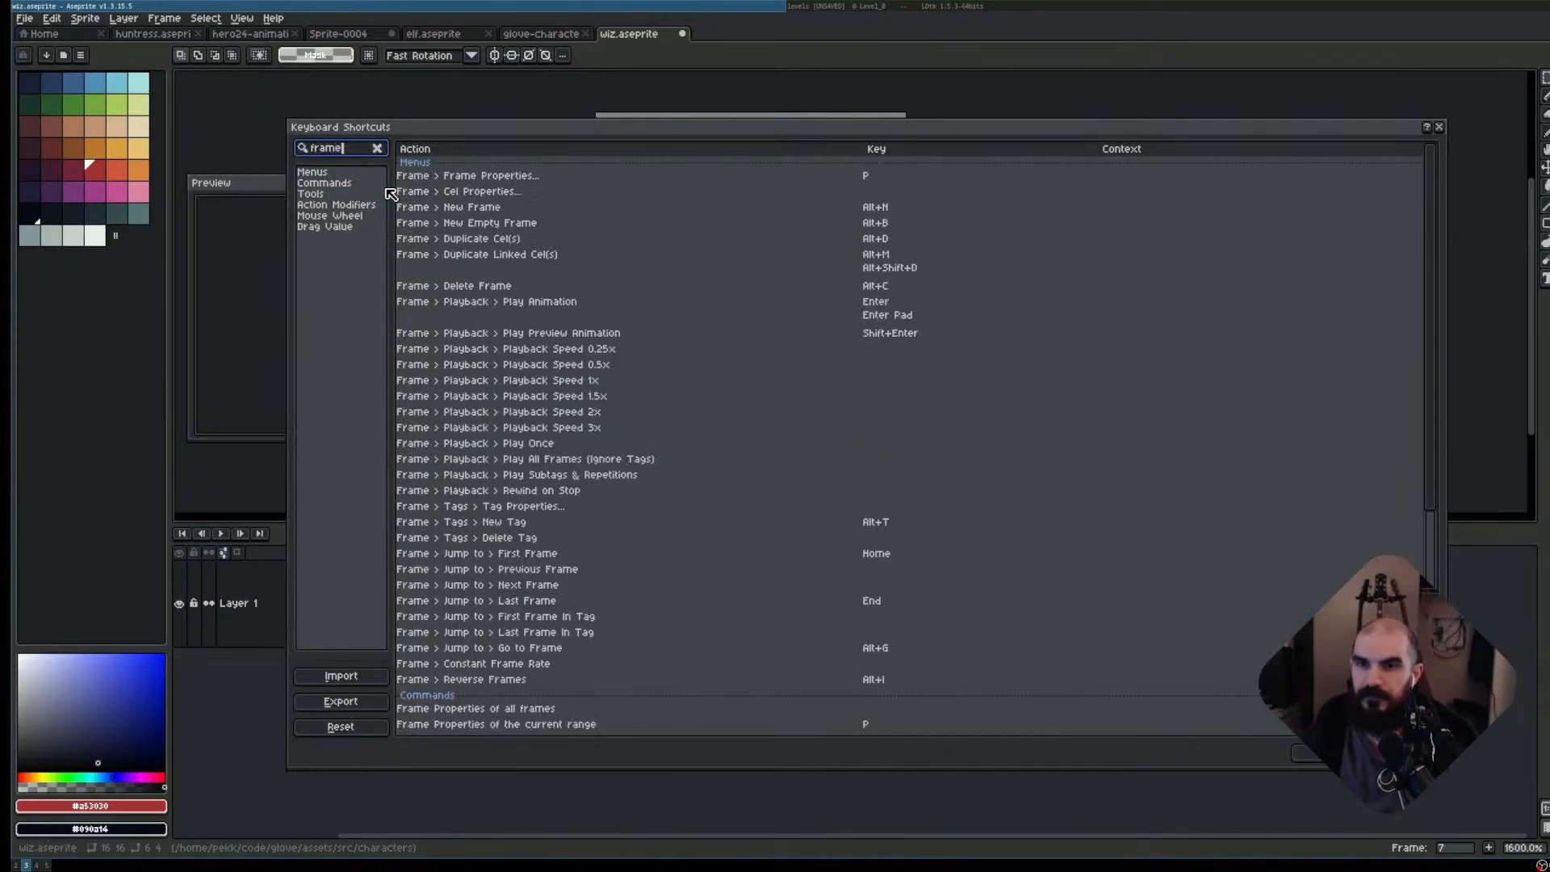
scroll(837, 619, "down", 8)
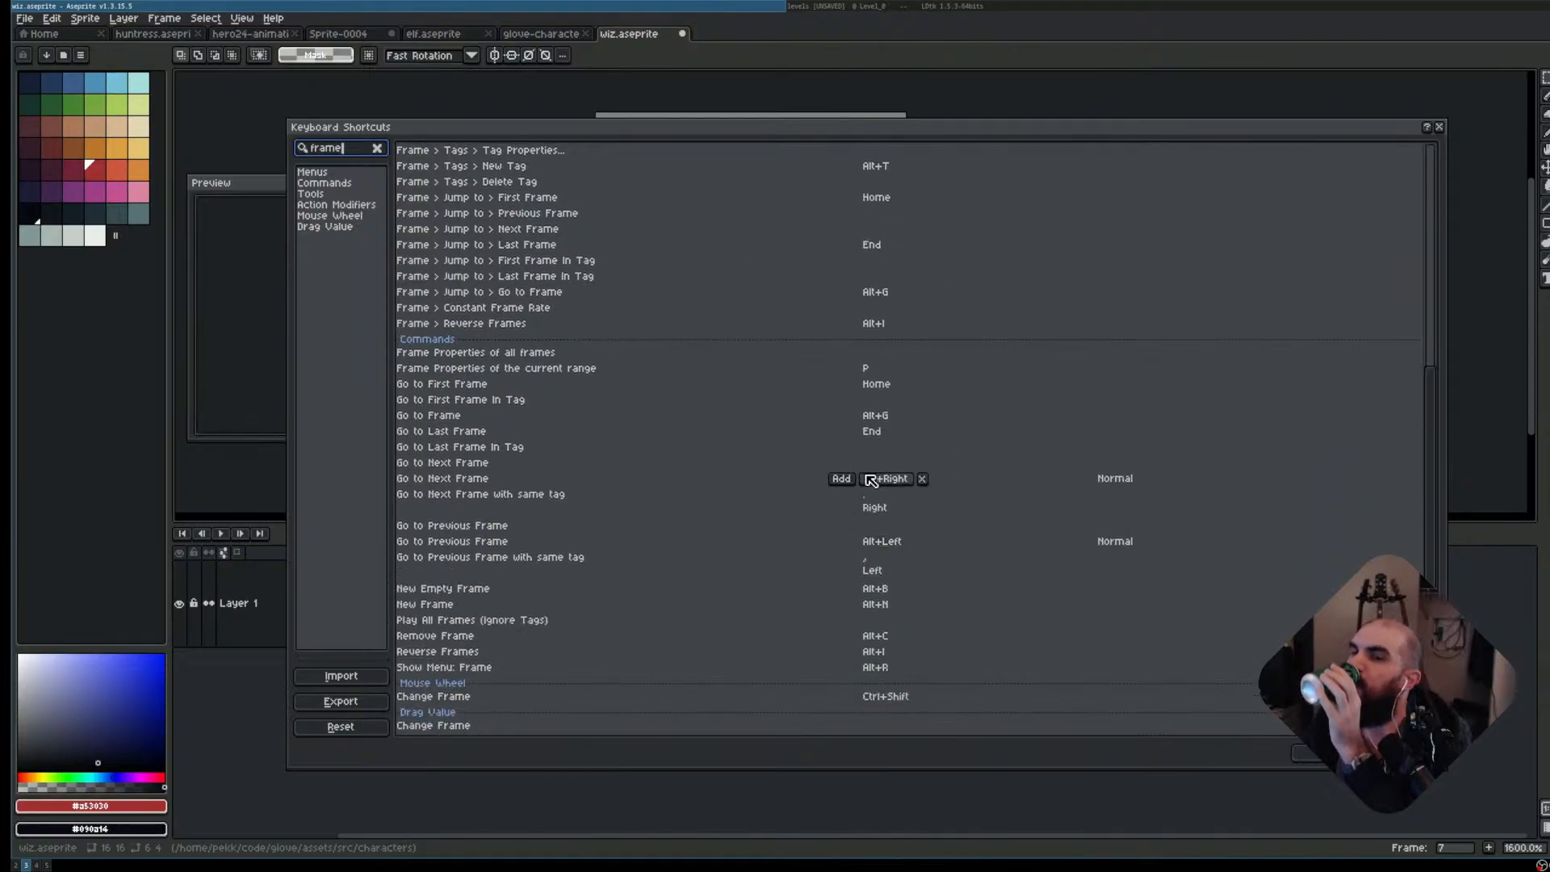
left_click(878, 480)
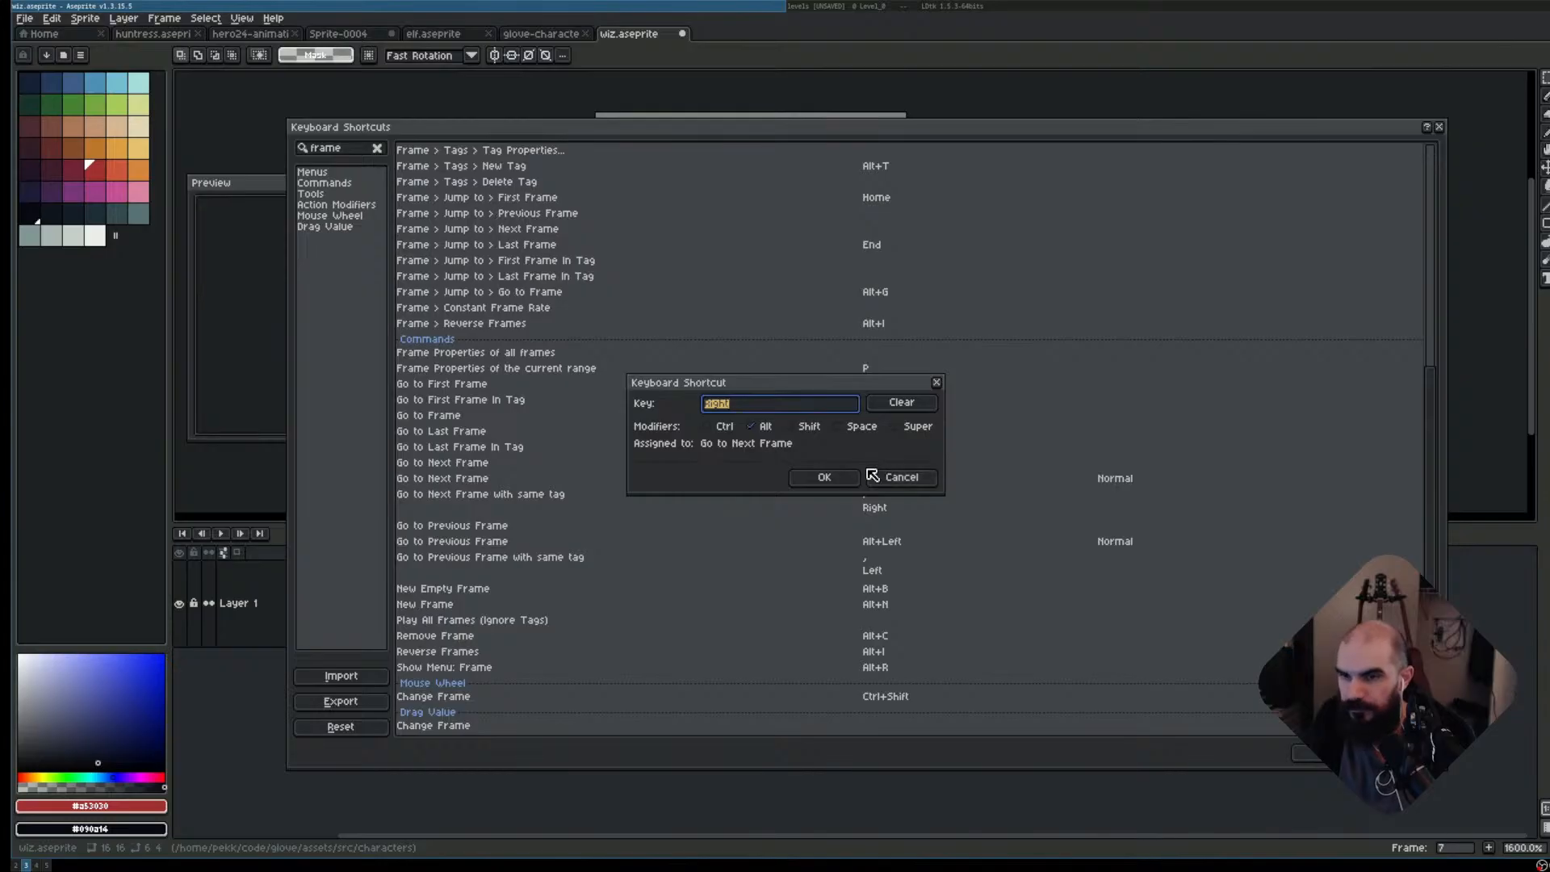
left_click(848, 483)
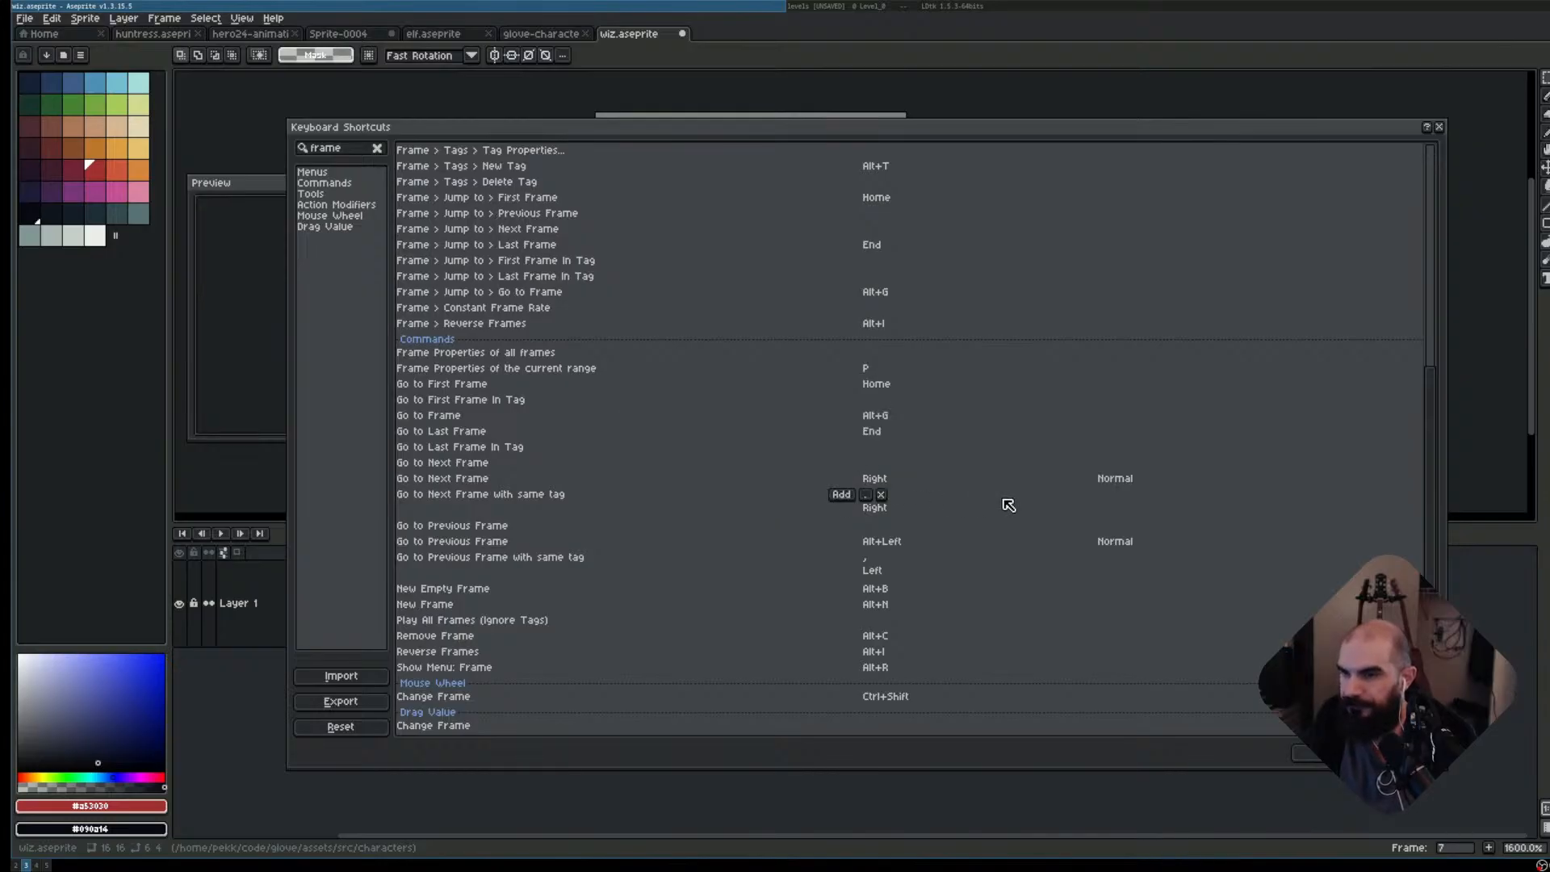
- Reassign the Go to Previous Frame shortcut in the Normal context to Left
left_click(894, 546)
key("Left")
left_click(839, 482)
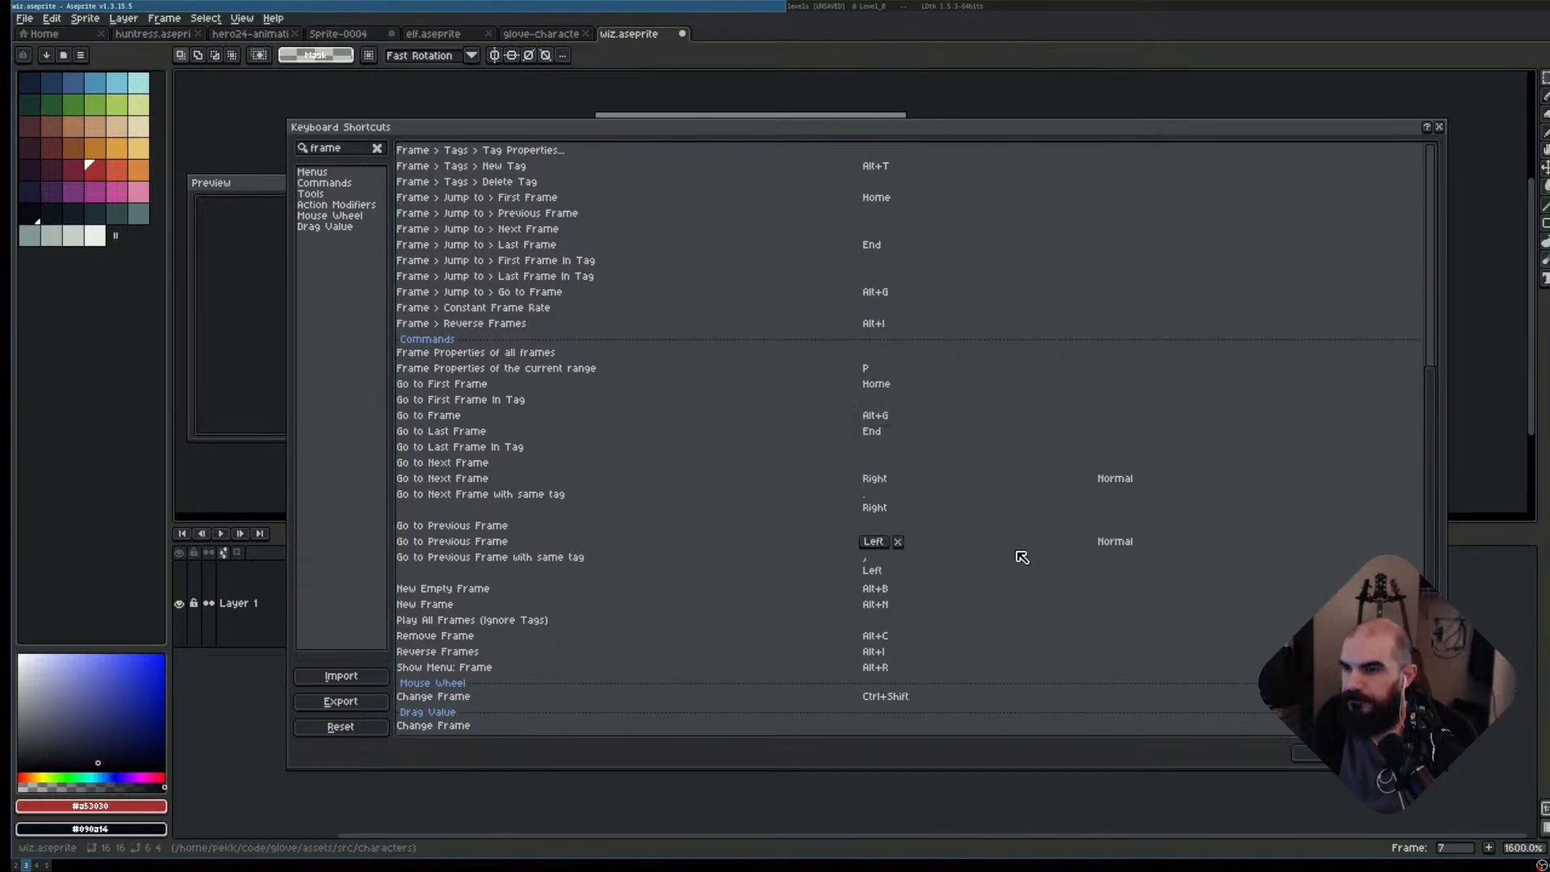
left_click(1121, 484)
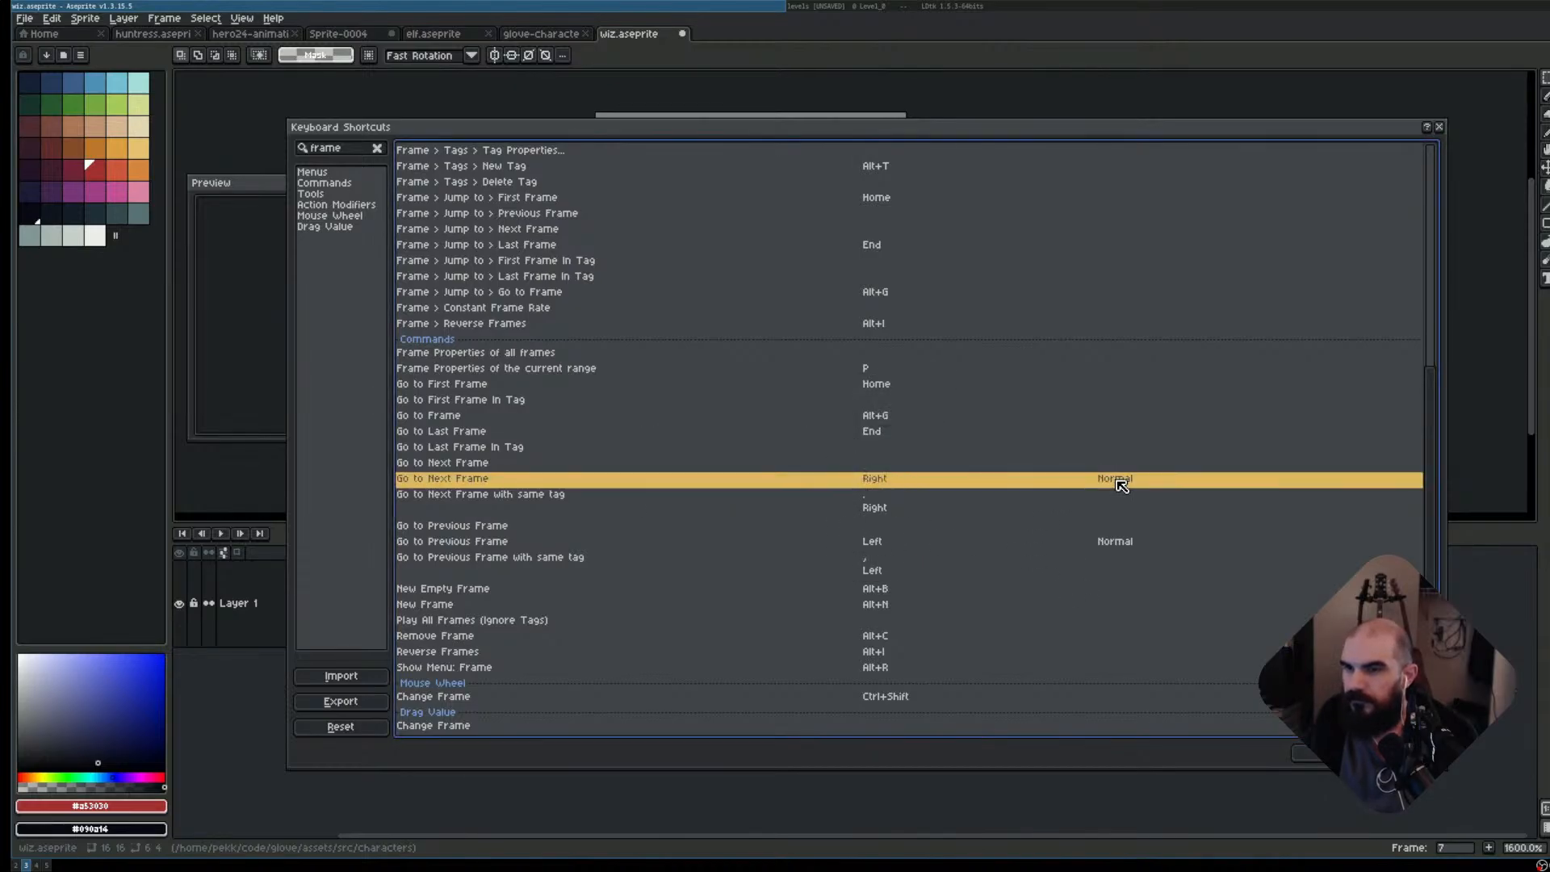
left_click(1105, 539)
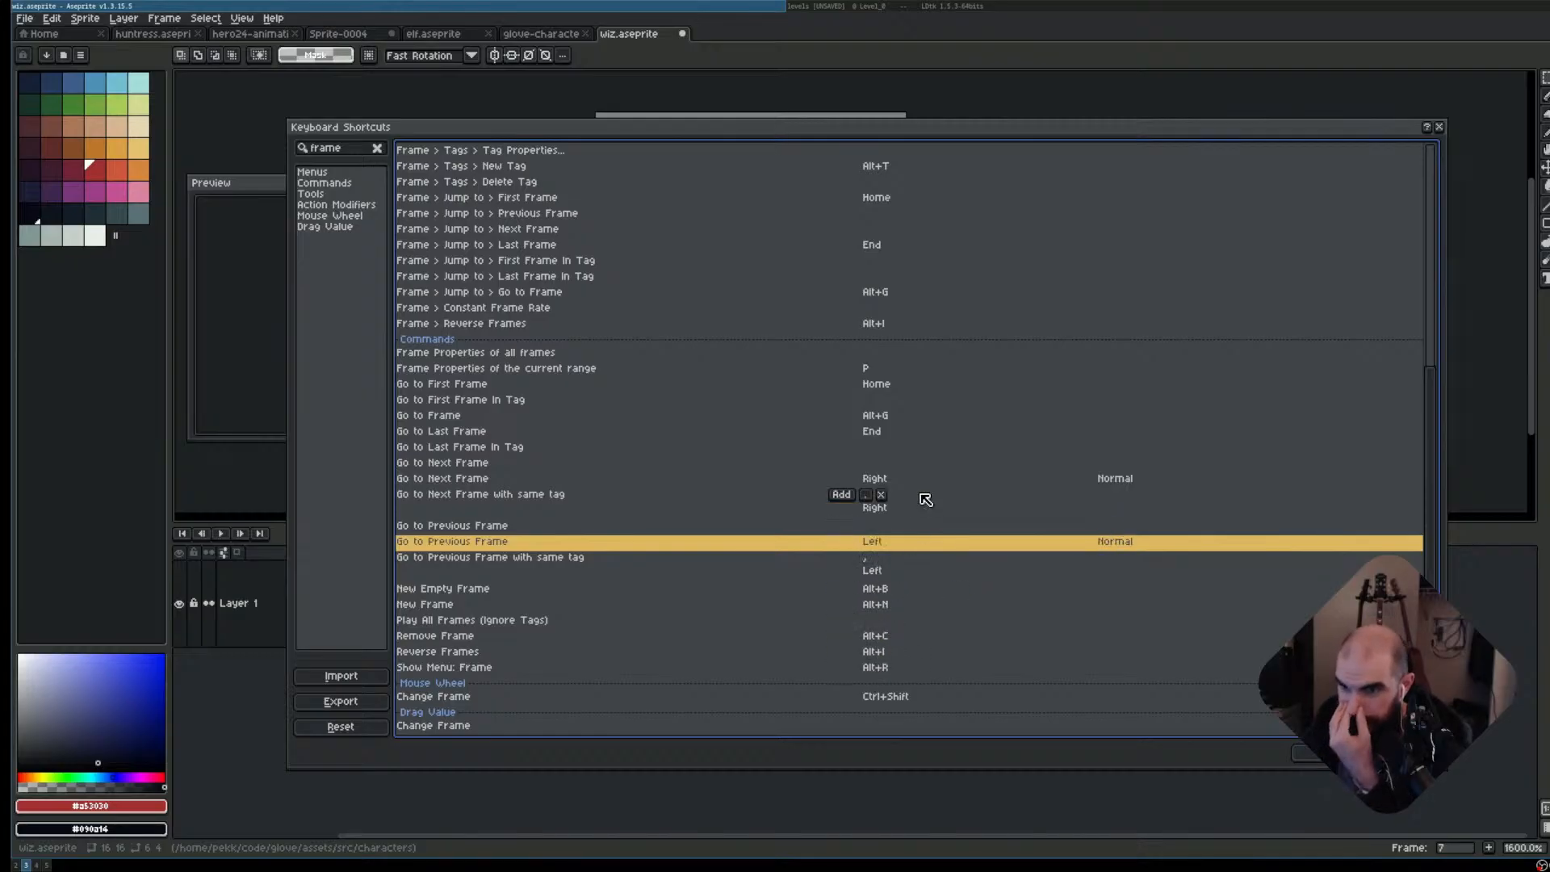
- Reassign the Left shortcut of Go to Previous Frame with same tag to Alt+Left
mouse_move(883, 555)
left_click(796, 569)
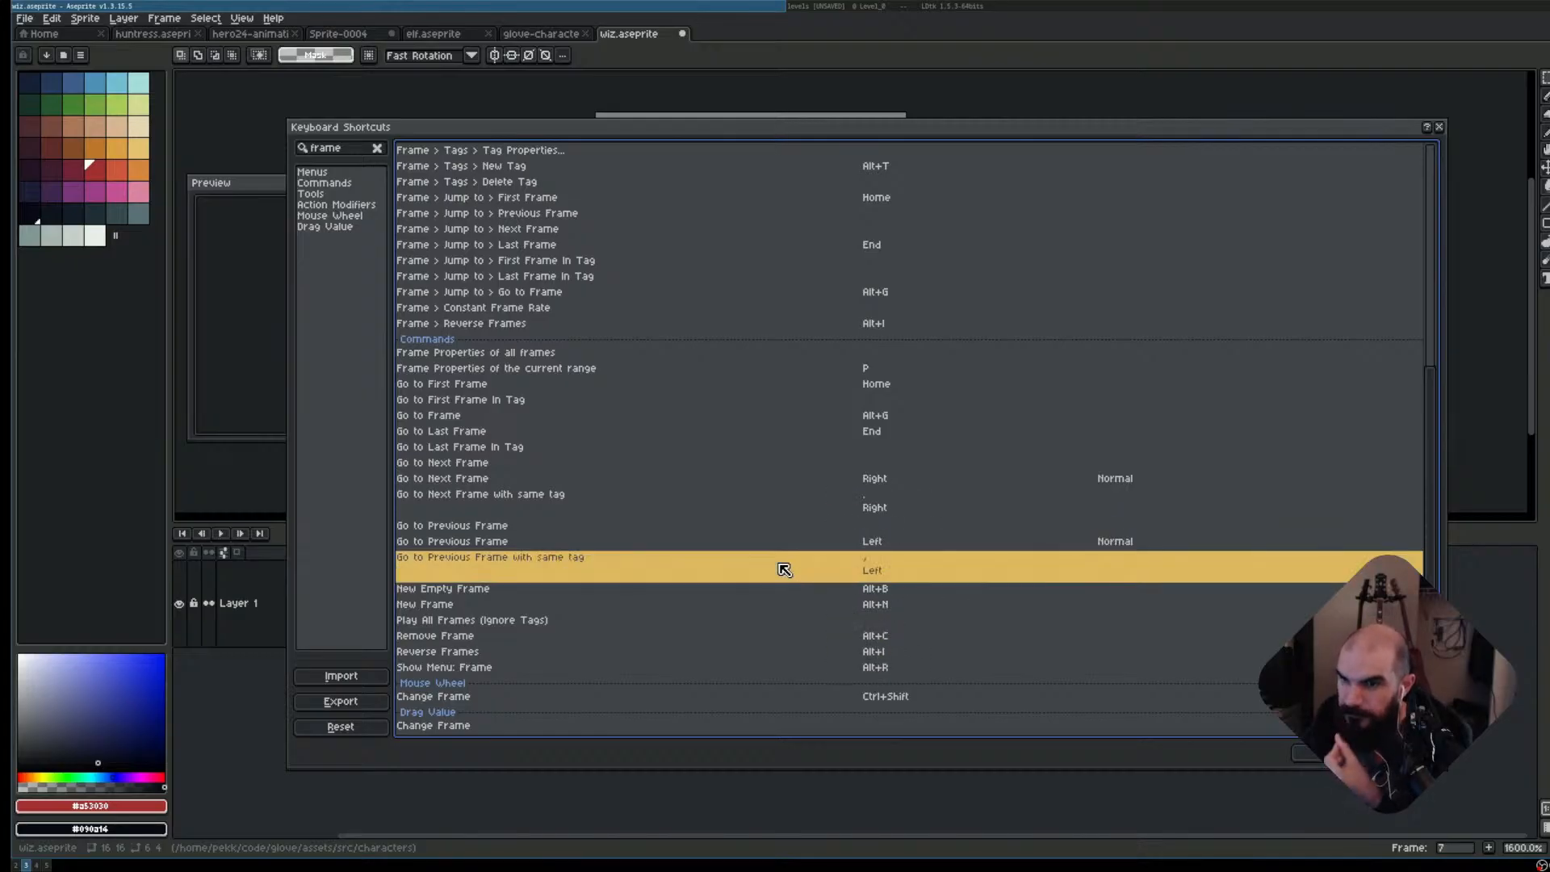
left_click(888, 572)
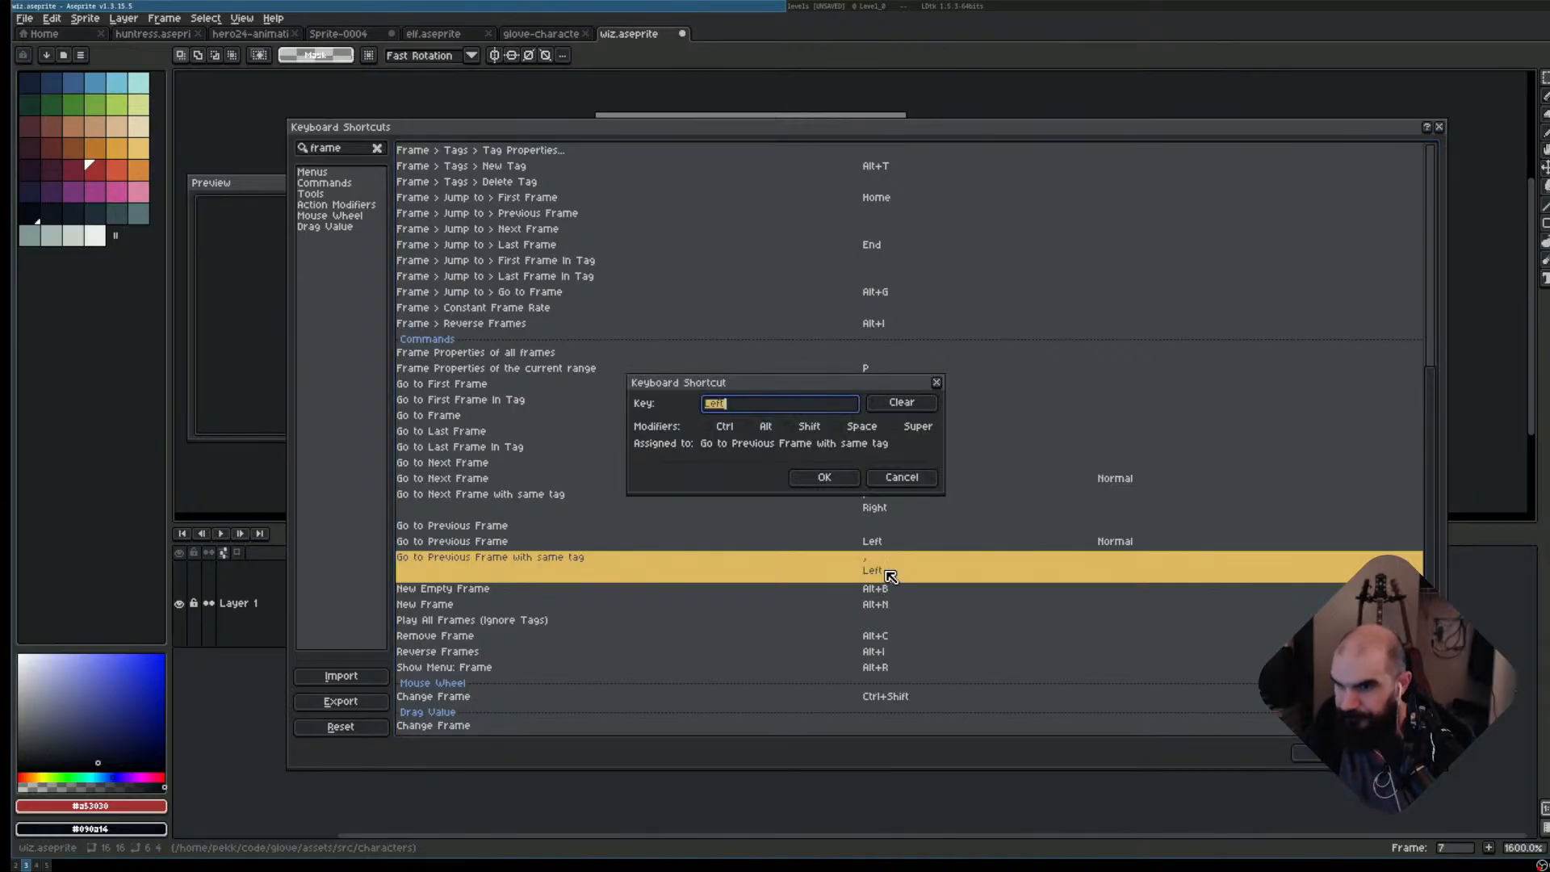
key("alt+Left")
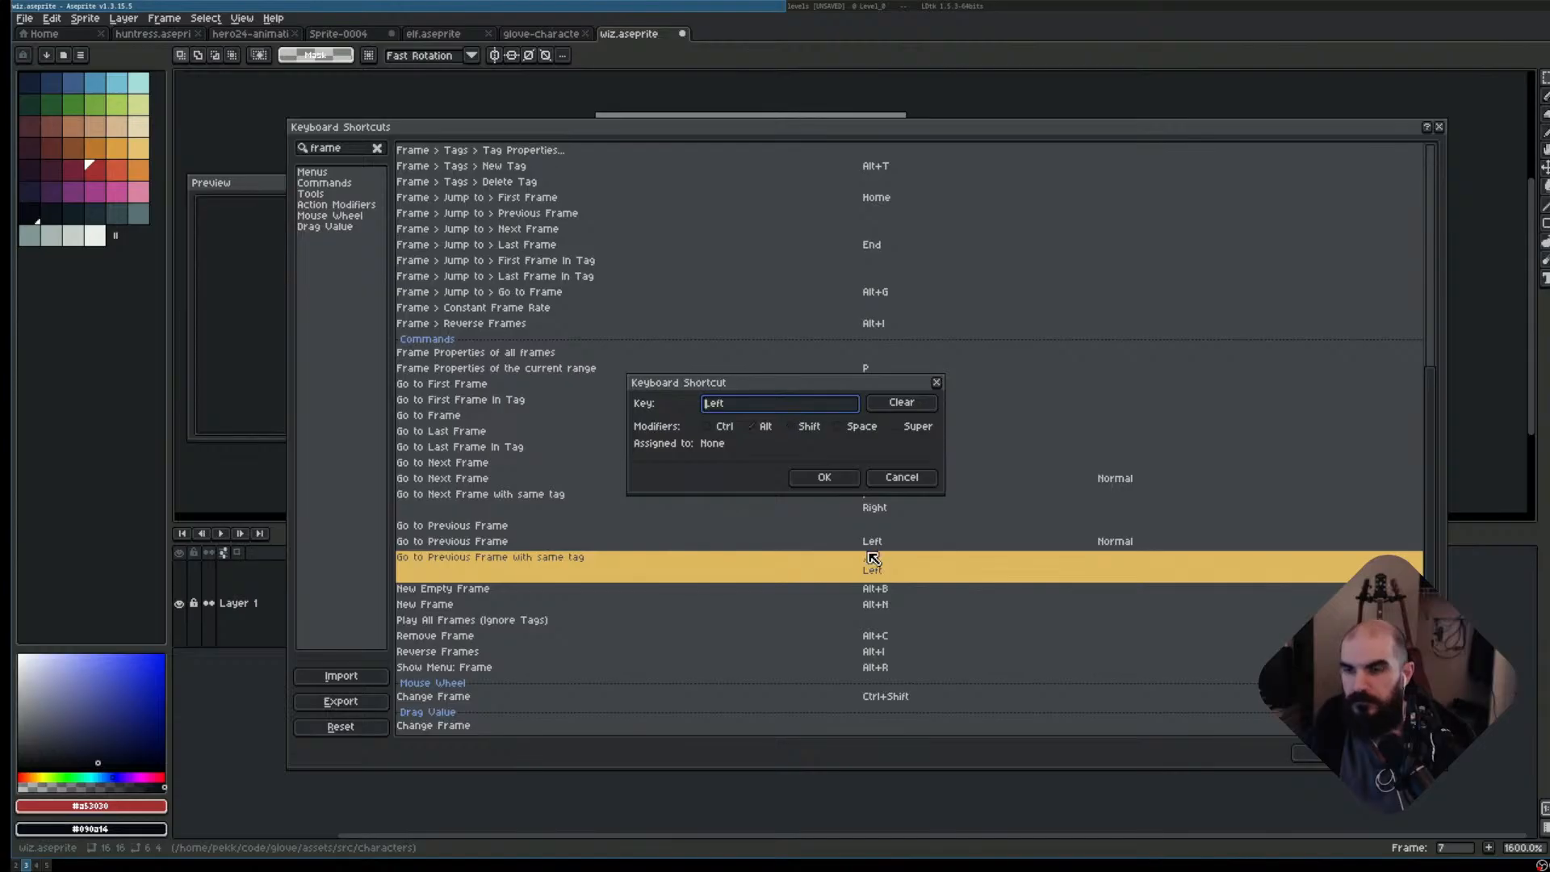
left_click(840, 483)
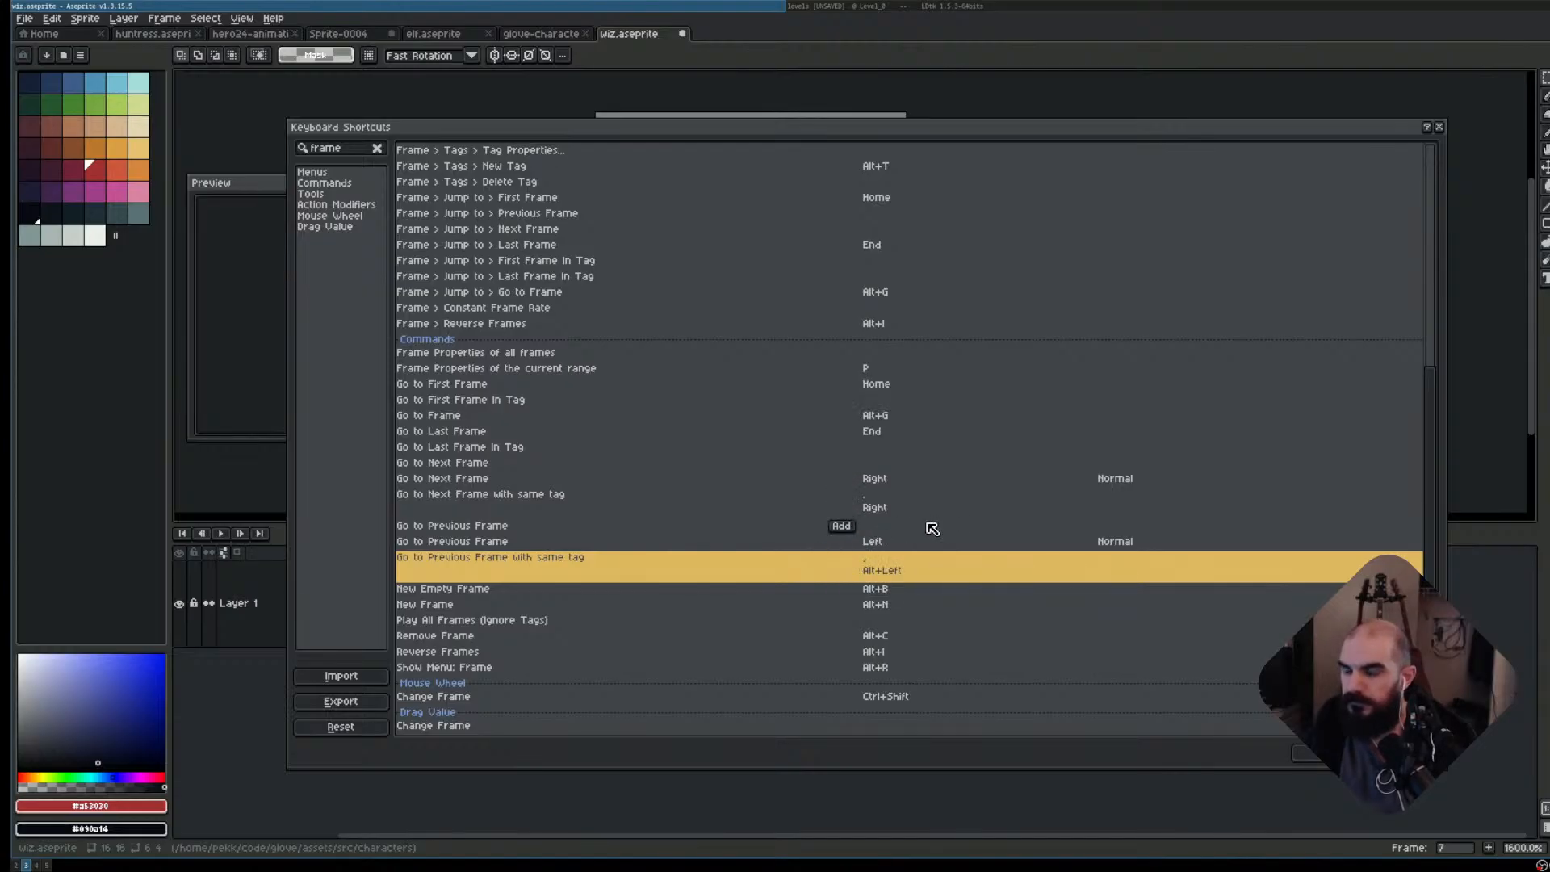
- Reassign the Right shortcut of Go to Next Frame with same tag to Alt+Right and save the keyboard shortcuts
left_click(877, 509)
key("alt")
key("alt+Right")
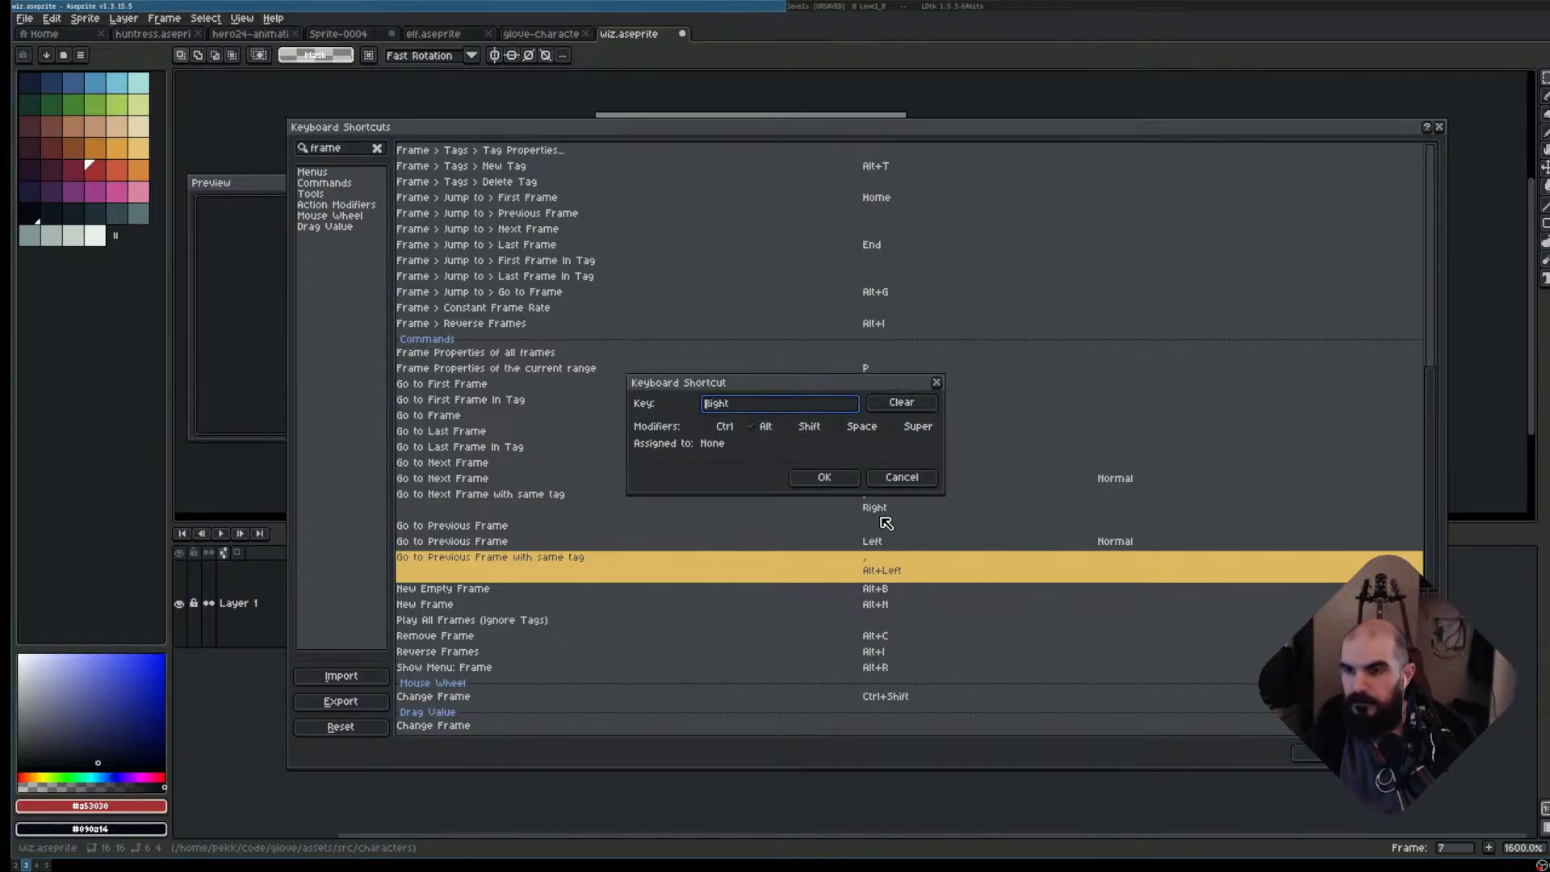
left_click(825, 477)
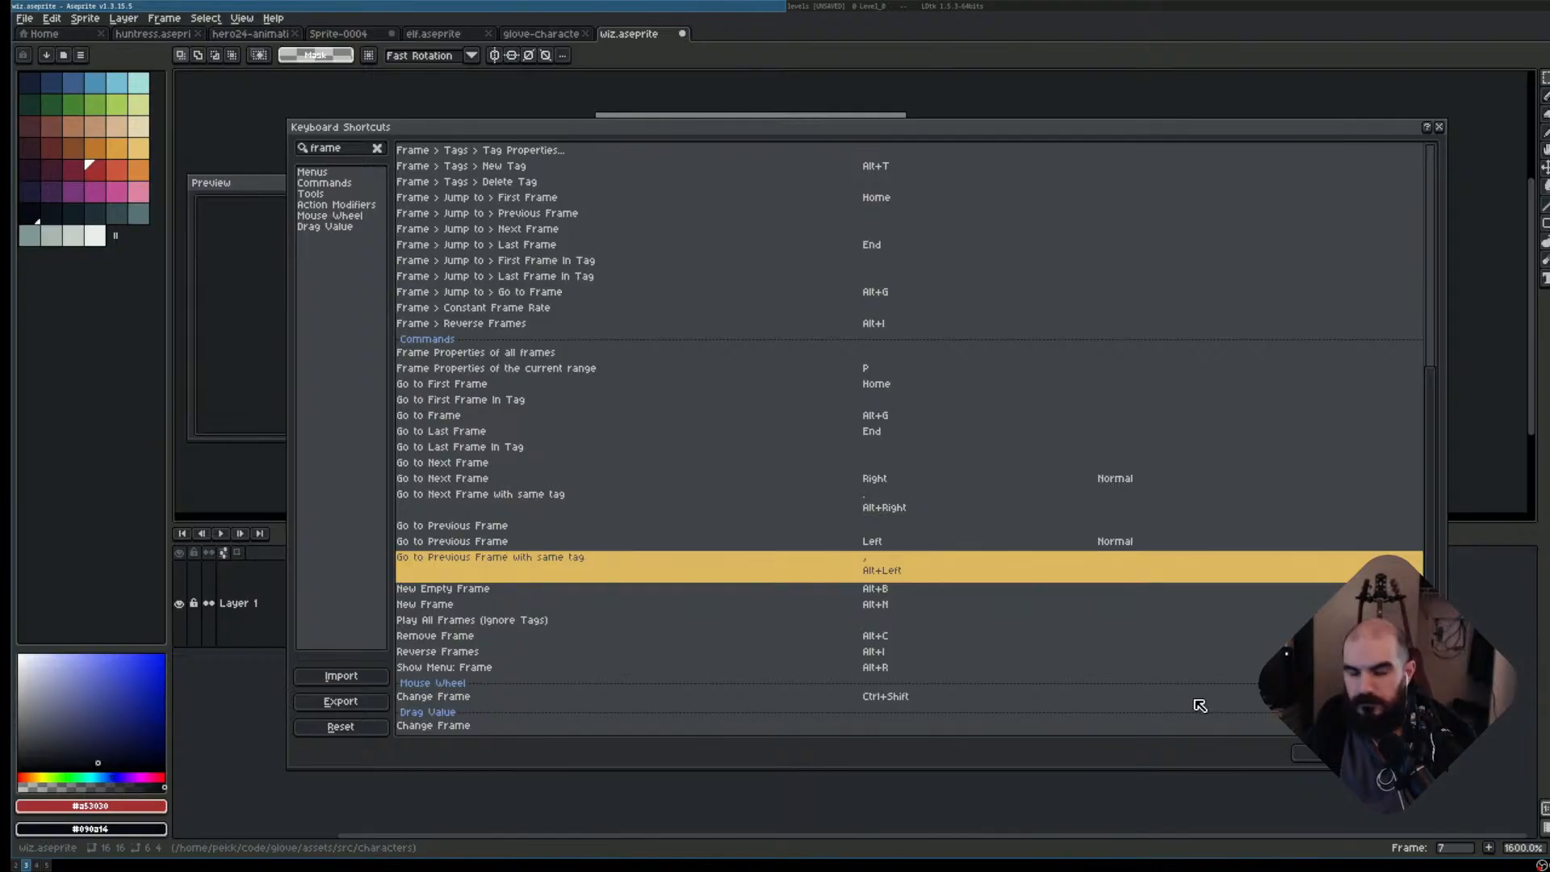
left_click(1309, 753)
key("Return")
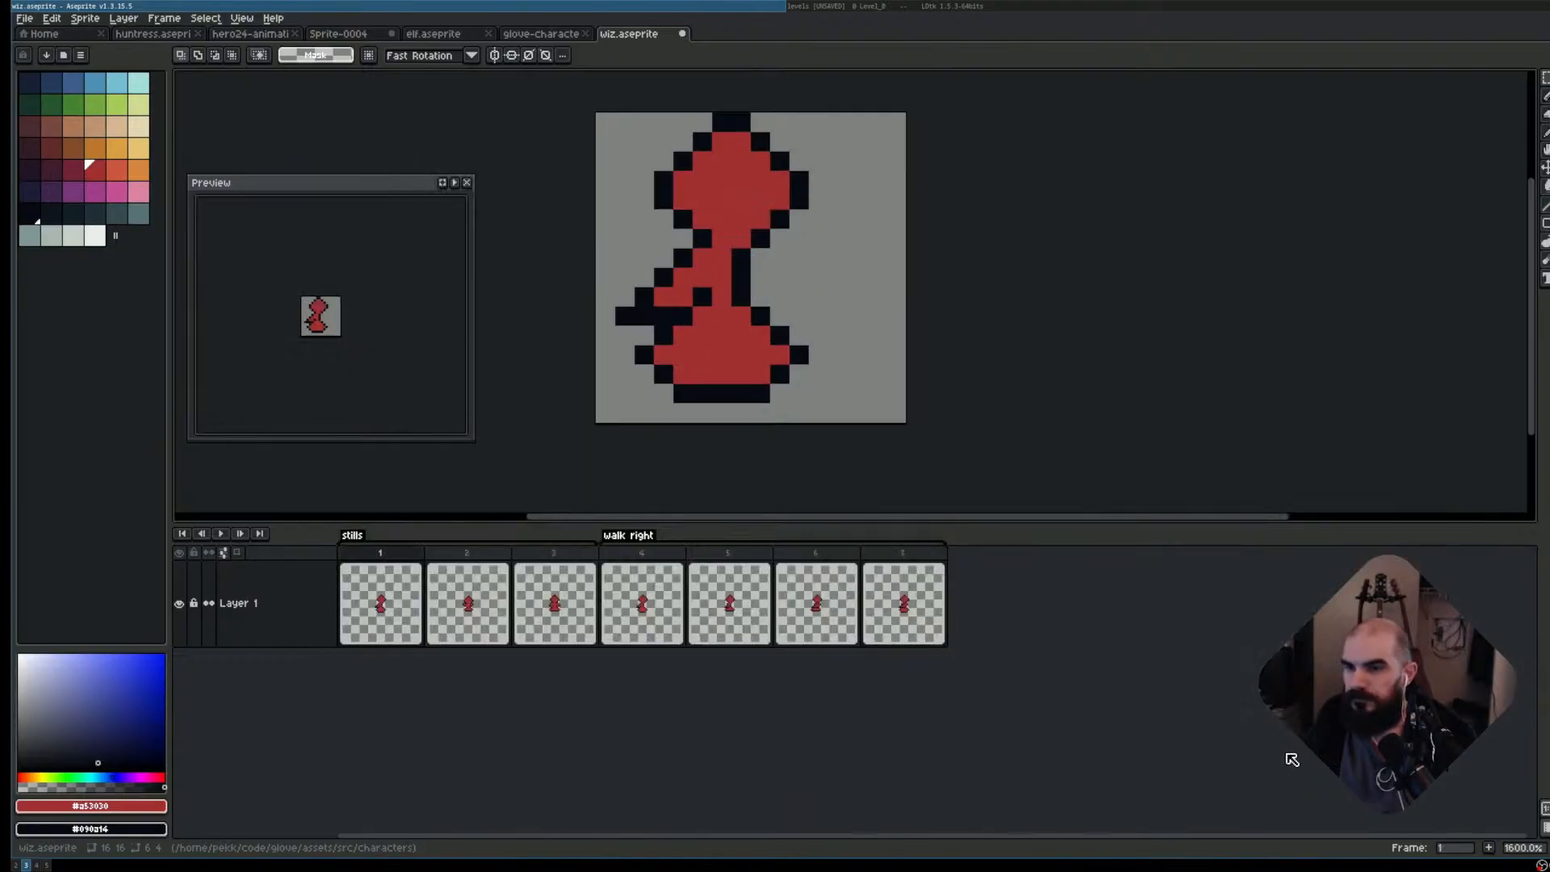
- In frame 7, shift the bottom four rows of the robe one pixel right
left_click(915, 571)
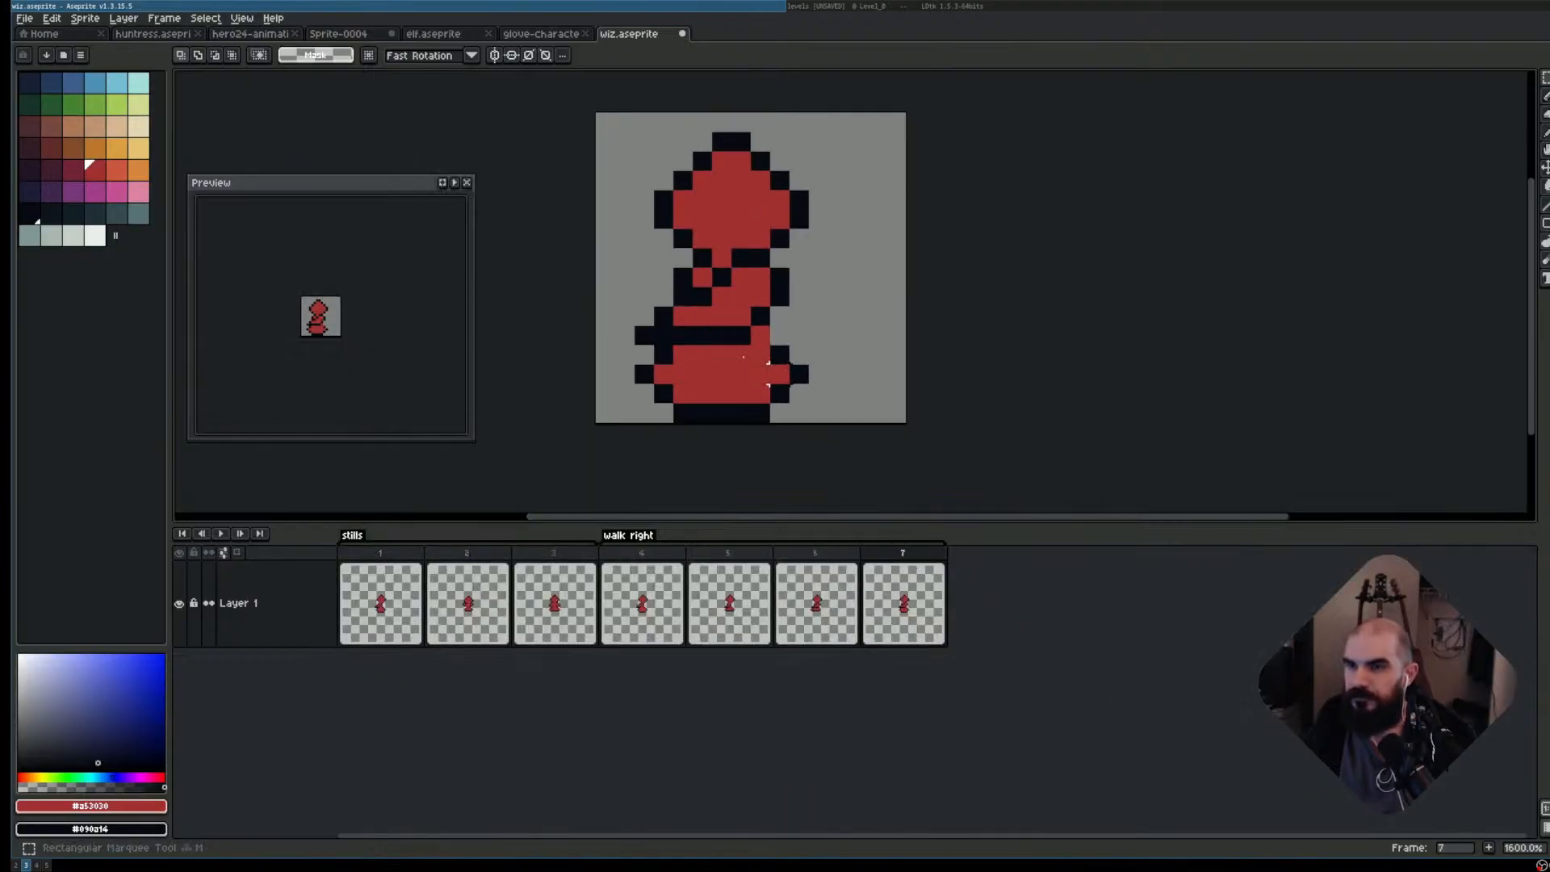
left_click_drag(743, 397, 804, 415)
key("Right")
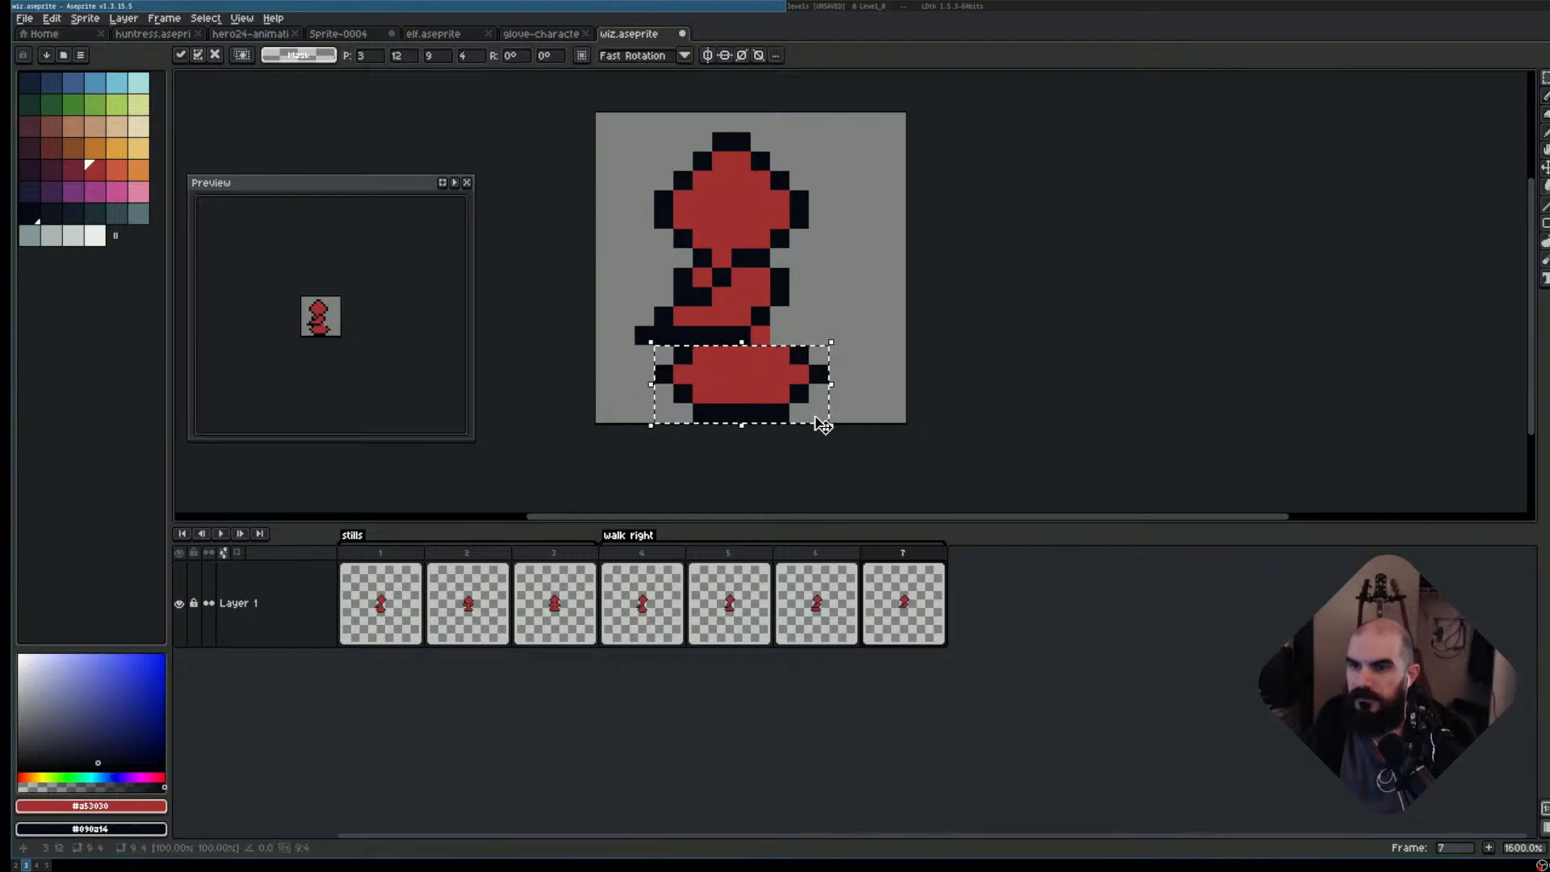
key("Left")
key("Right")
key("Left")
key("Right")
key("Left")
key("Right")
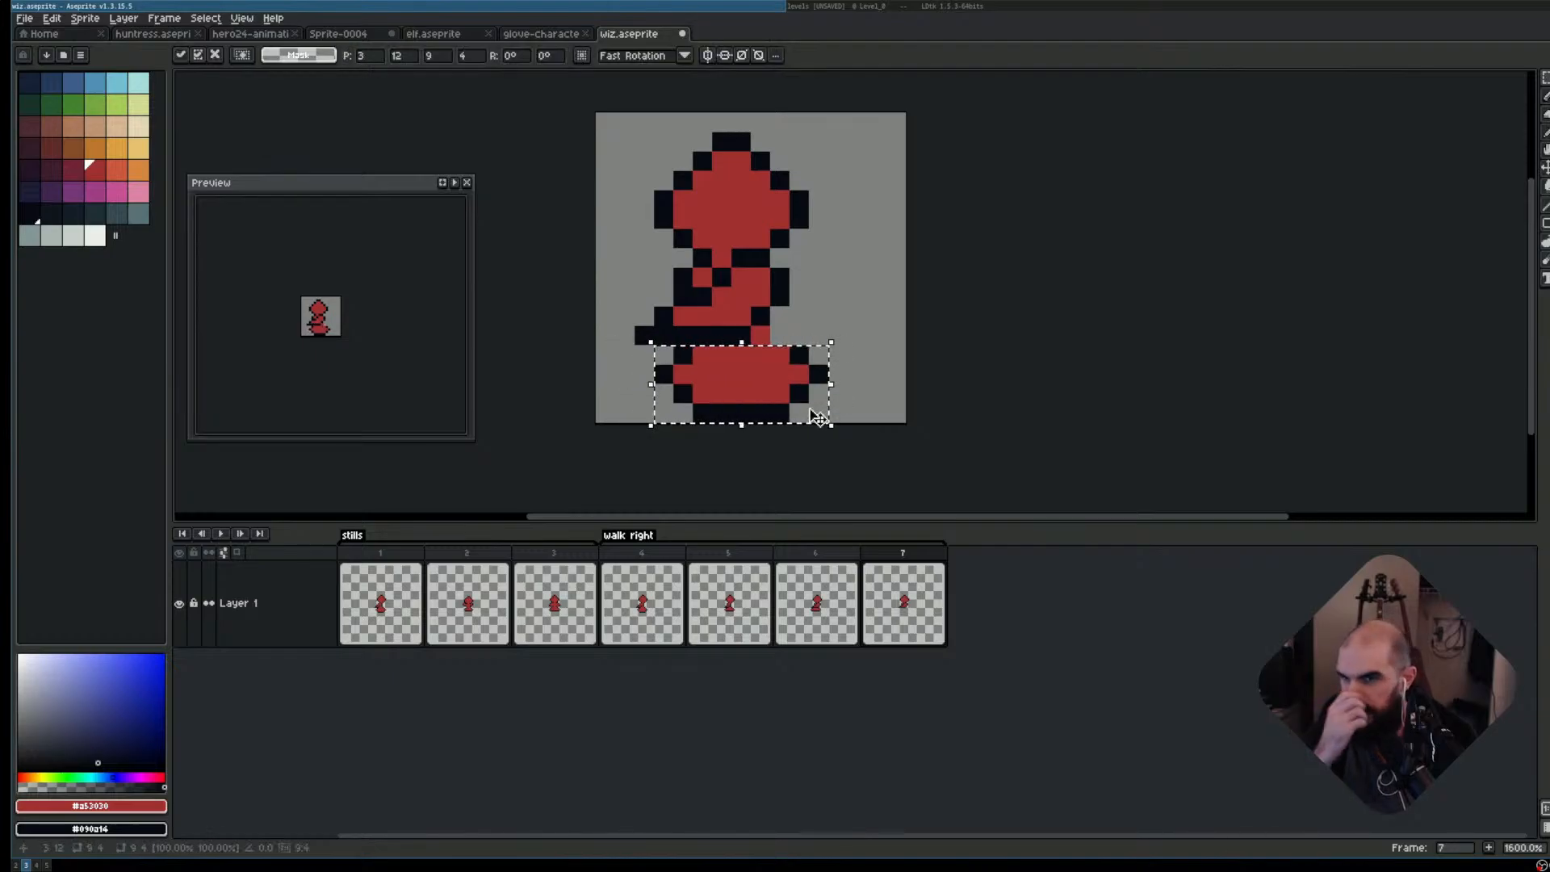
key("ctrl+d")
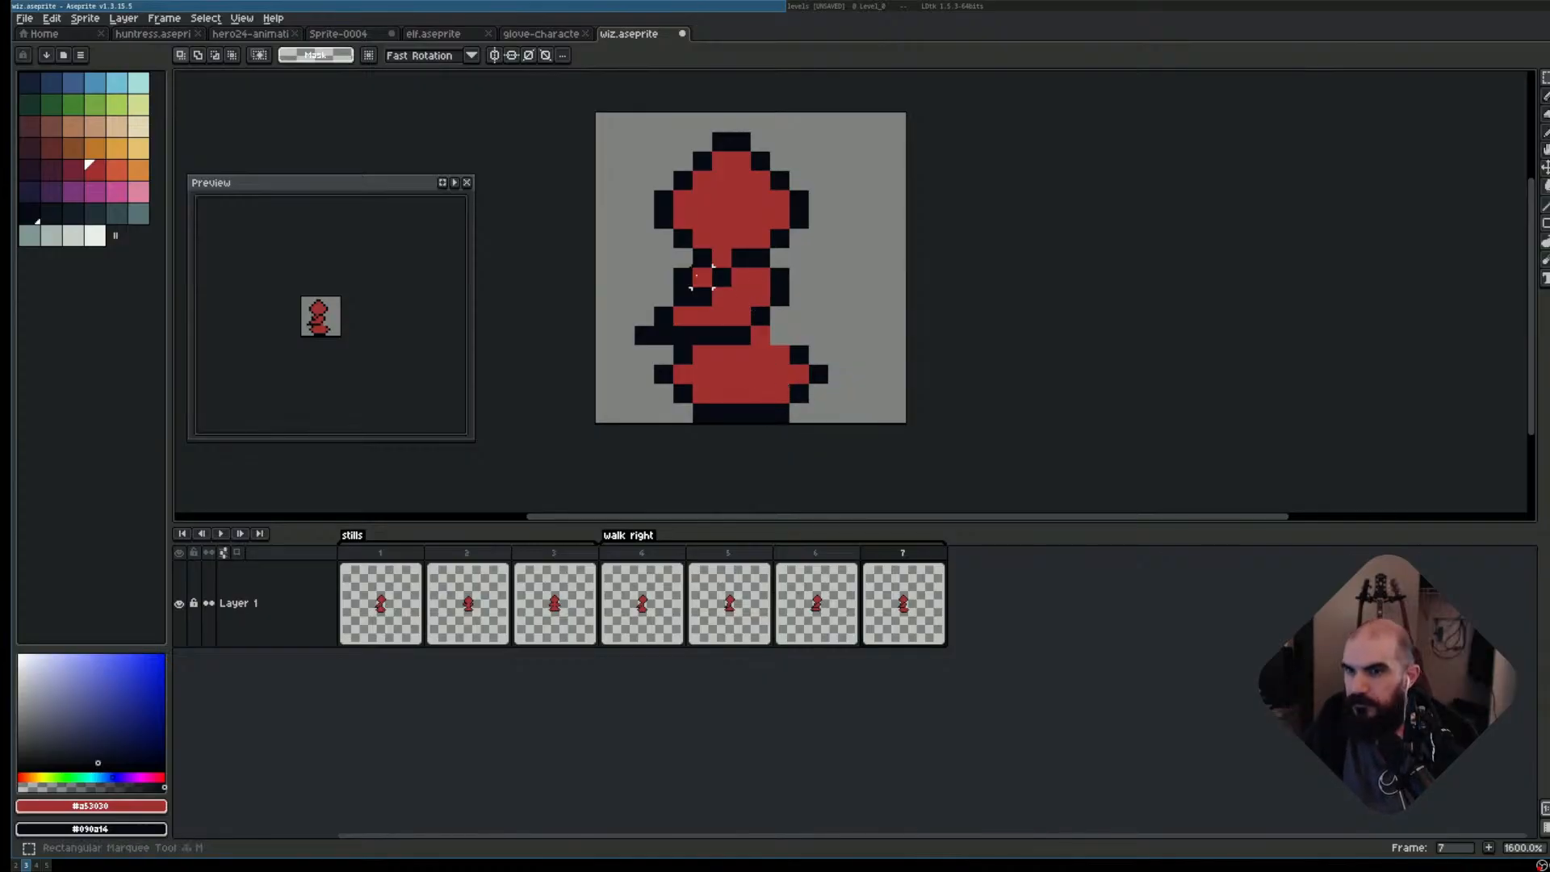
- In frame 7, select the sleeve section above the skirt and move it one pixel right
left_click_drag(644, 296, 747, 333)
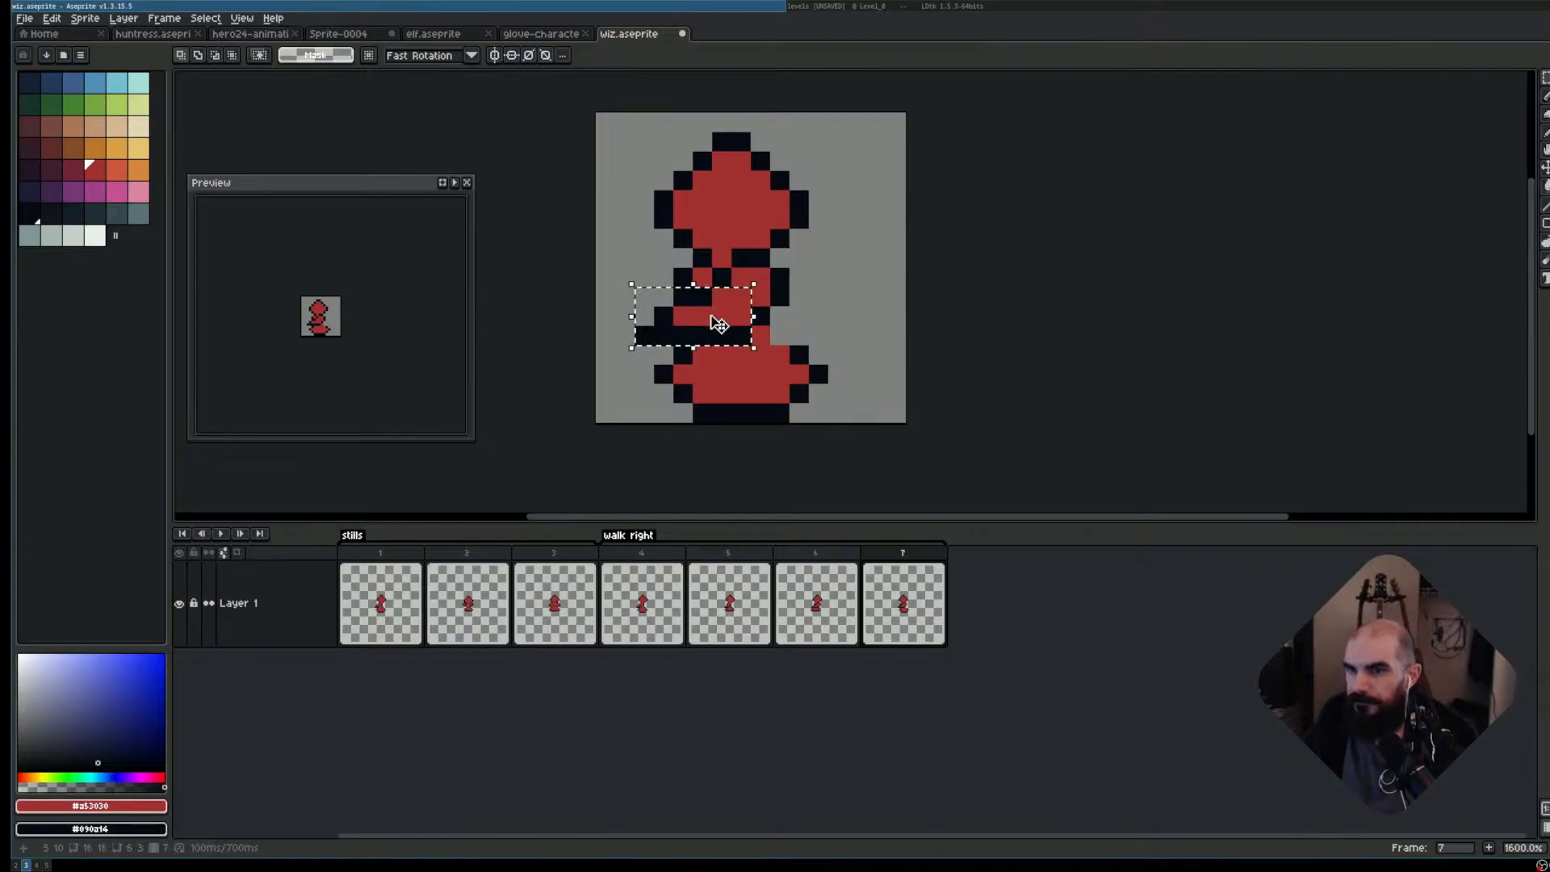
key("Right")
key("Right")
key("Left")
key("ctrl+d")
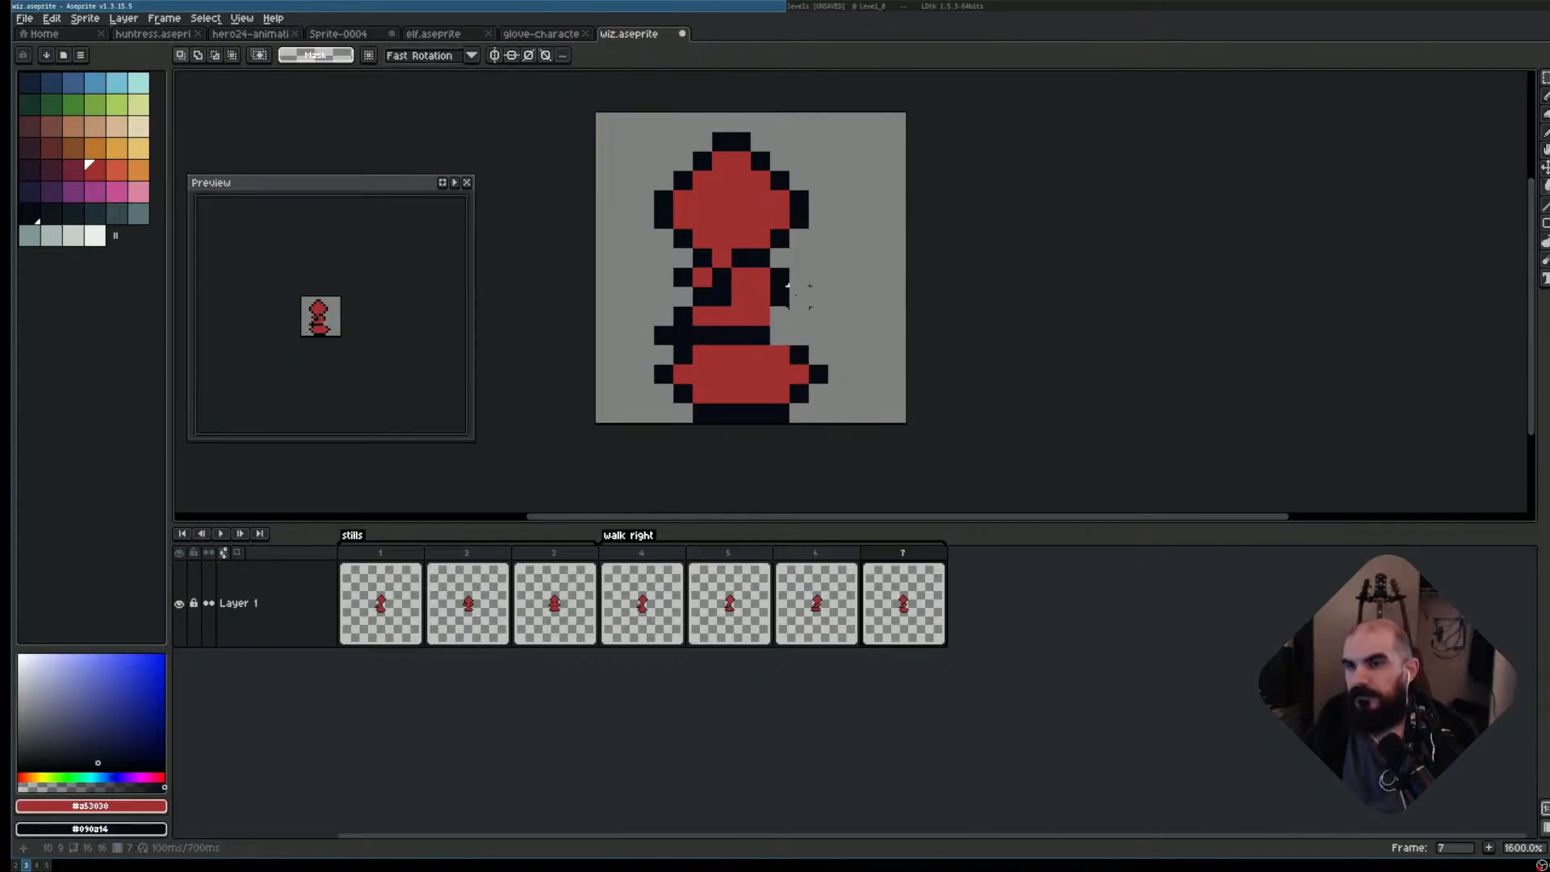
- In frame 7, extend the torso's front outline down to the skirt in #090a14 and straighten the back outline beneath the head
key("b")
left_click(780, 292, "alt")
left_click(780, 315)
key("ctrl+z")
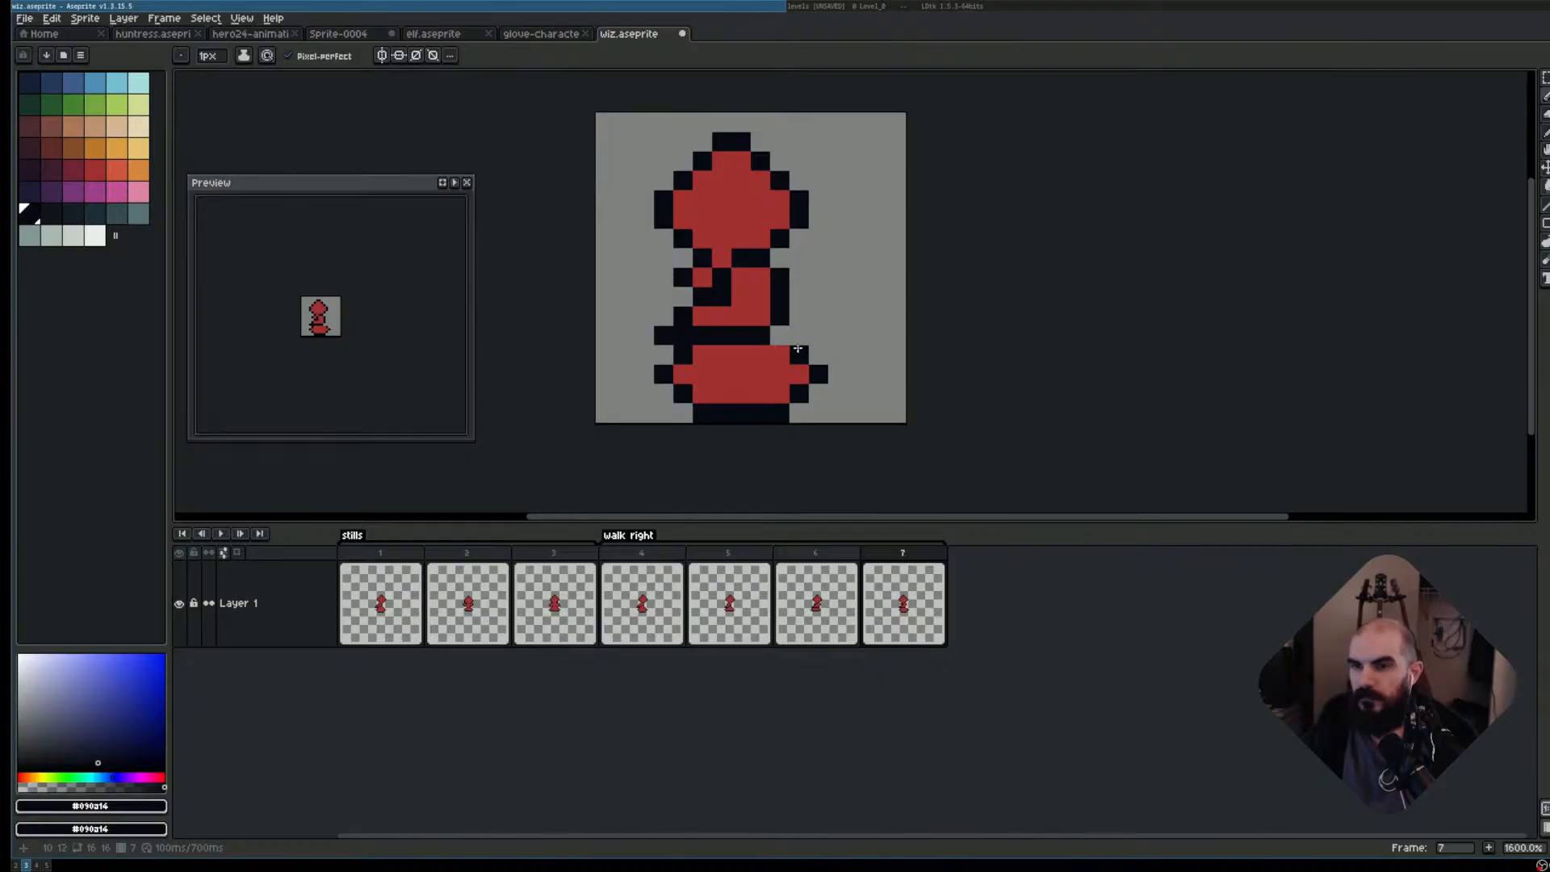
left_click(777, 350, "alt")
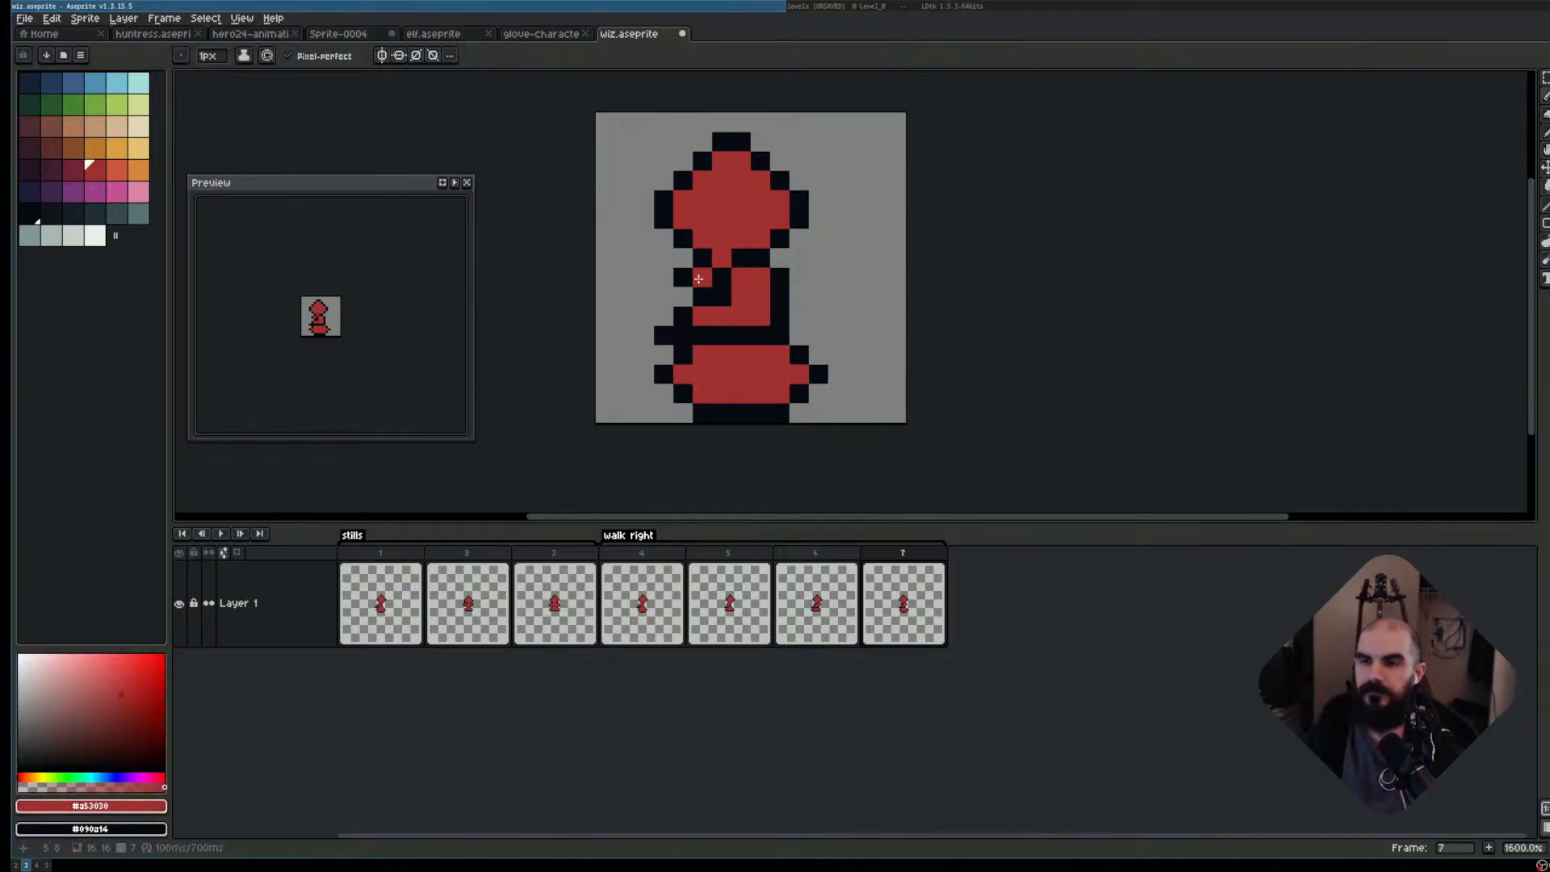
key("e")
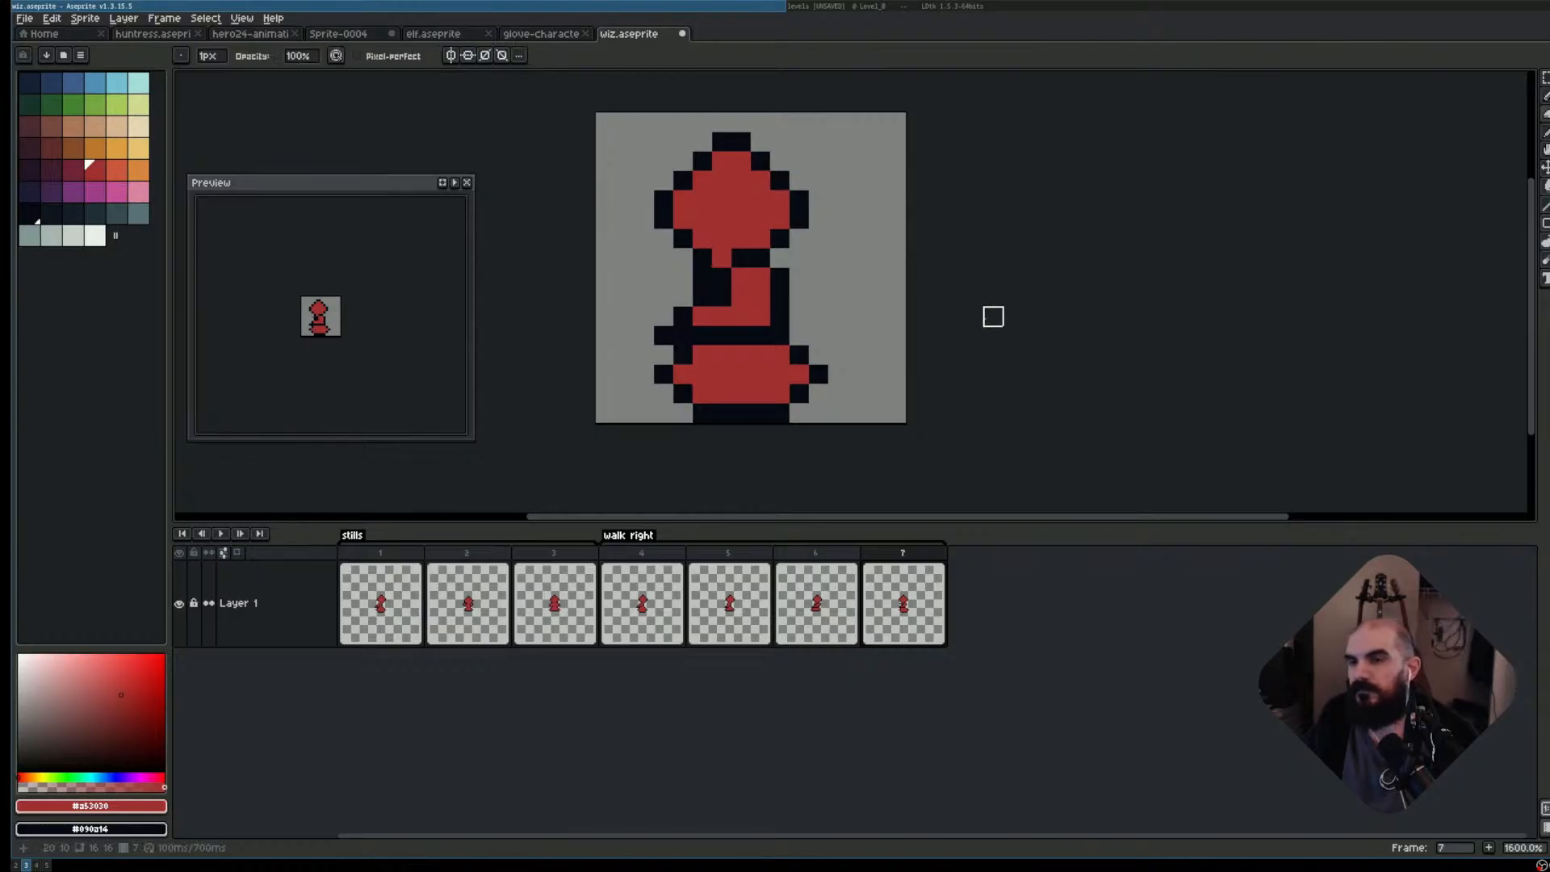
- Play the walk right animation, set the duration of frames 4 to 7 to 125 ms and replay it
key("Return")
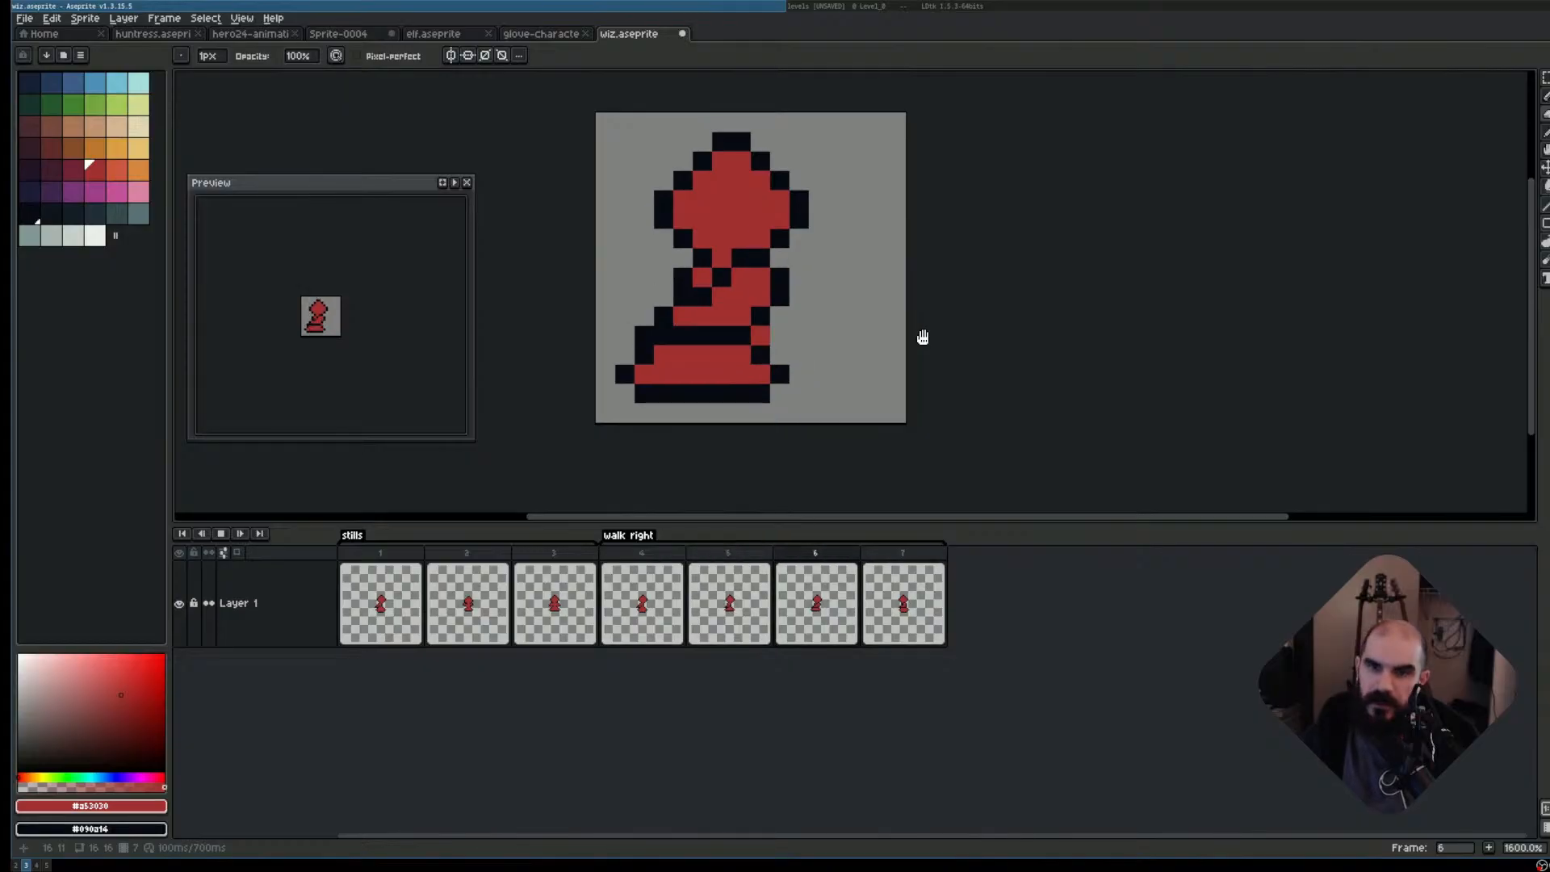
key("Return")
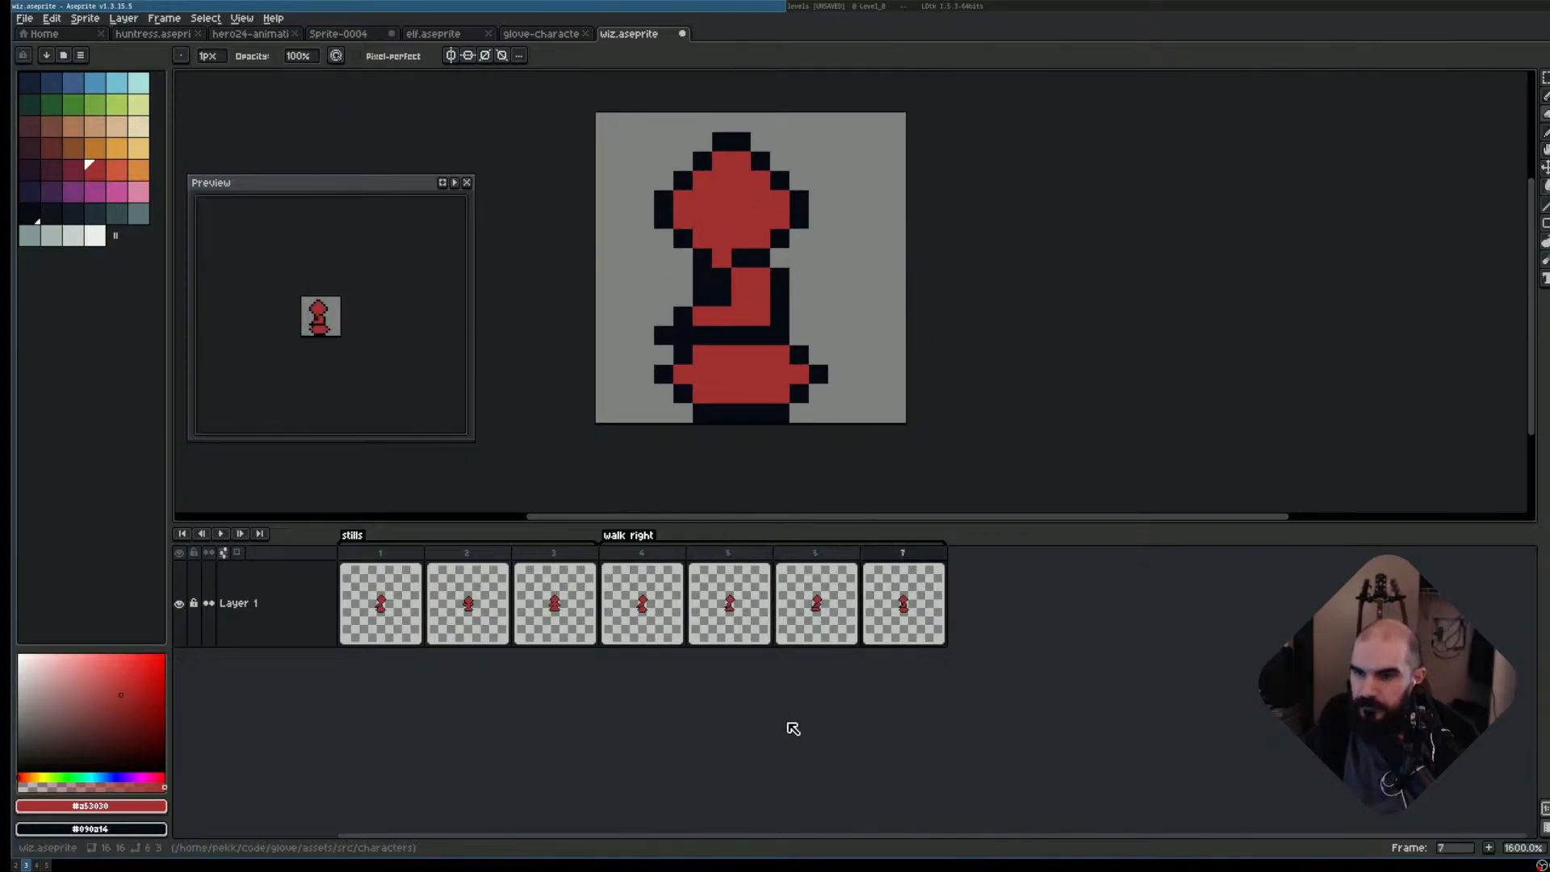
left_click_drag(642, 618, 885, 627)
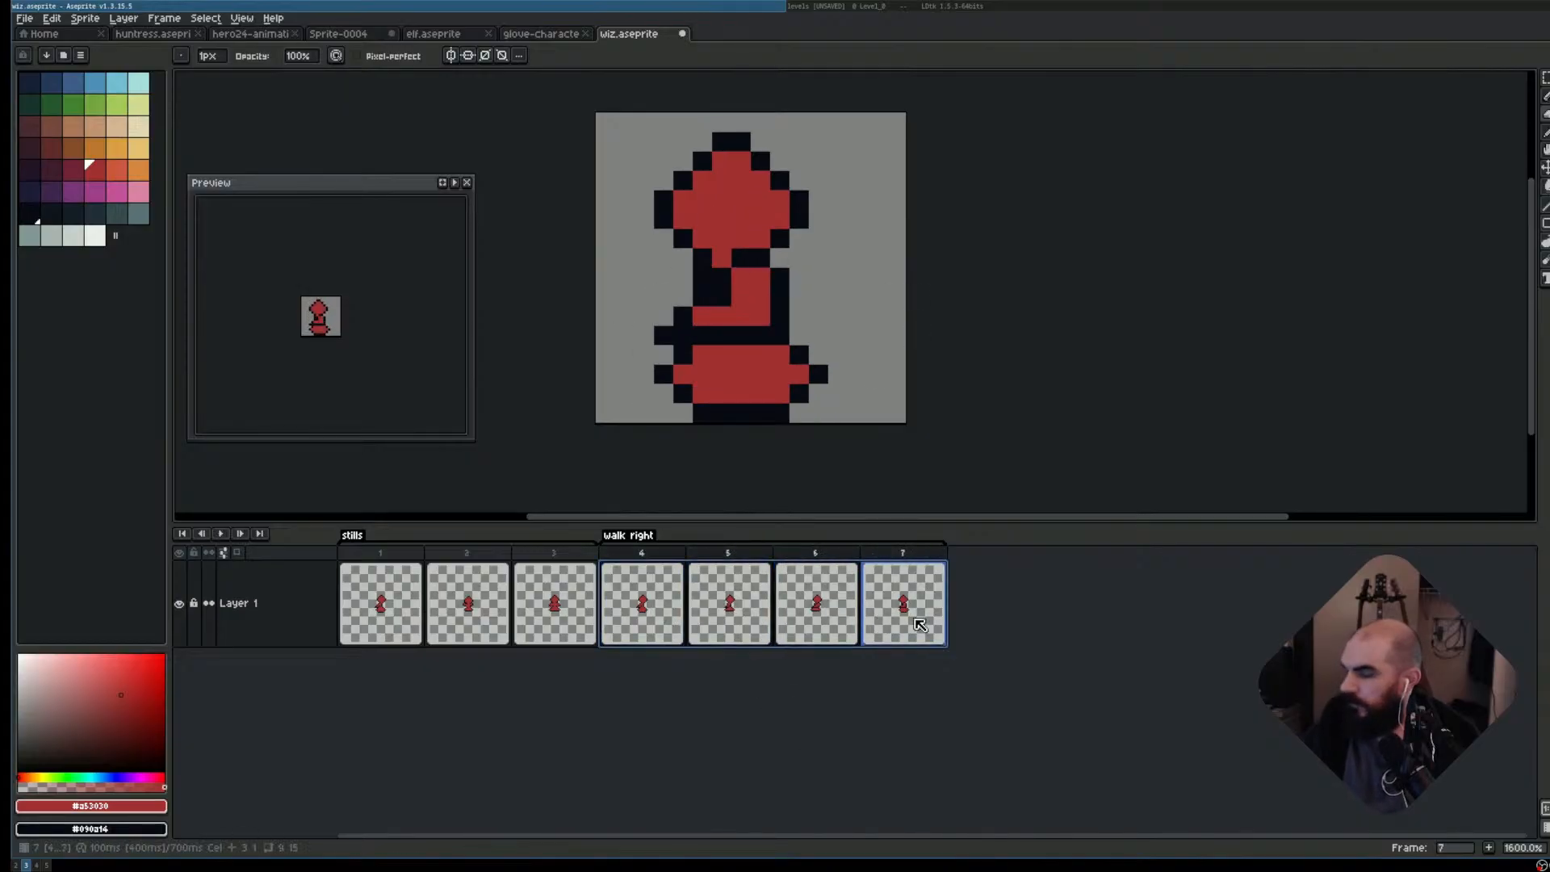
key("shift+p")
key("Escape")
type("p")
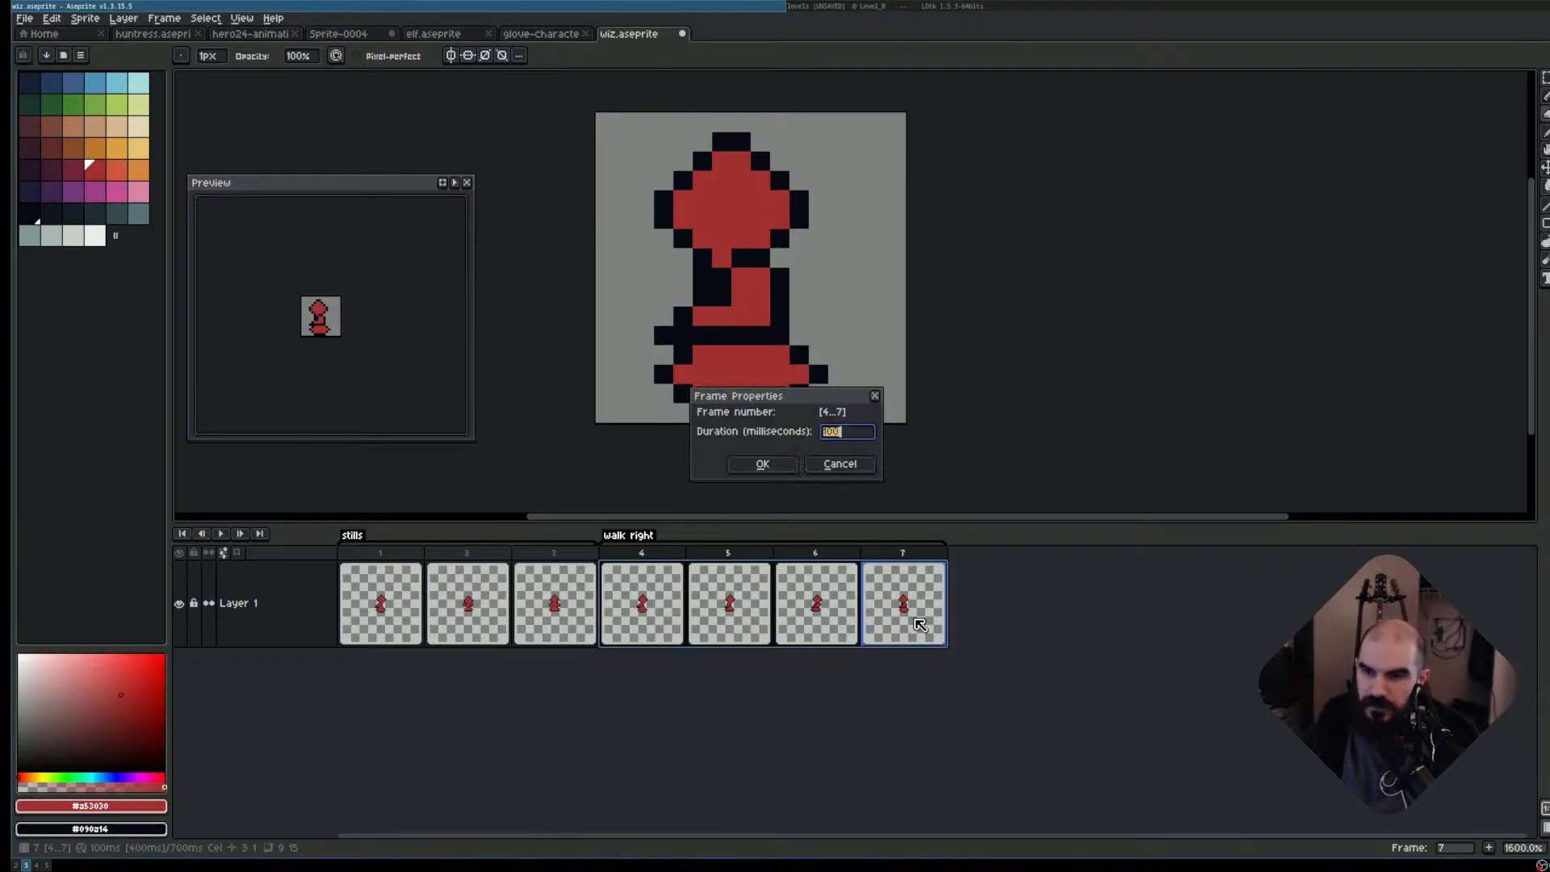
type("125")
key("Return")
key("Return")
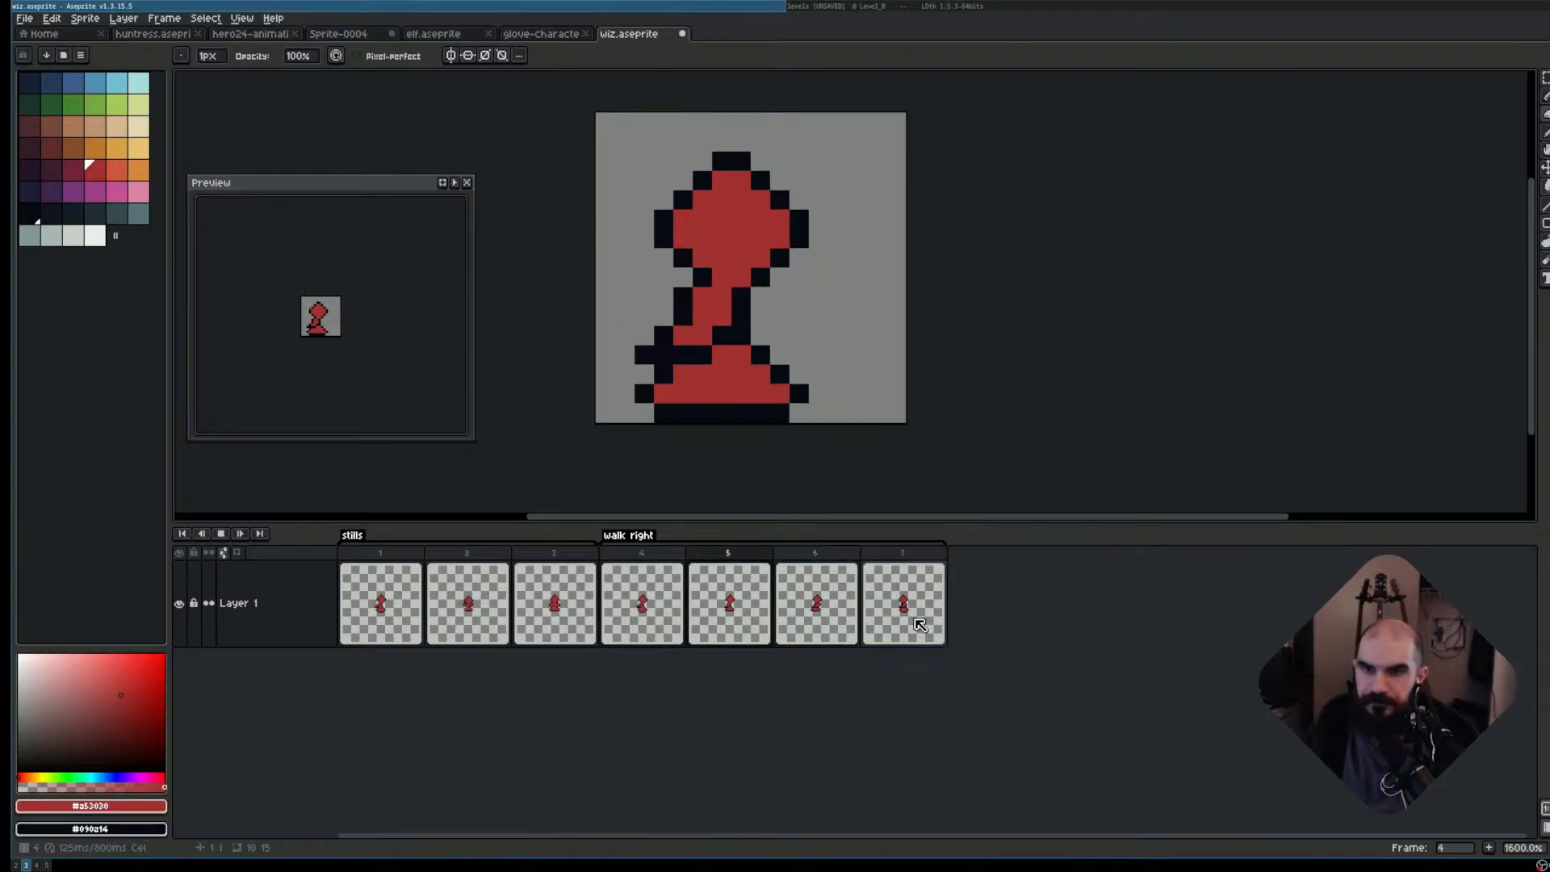
key("Return")
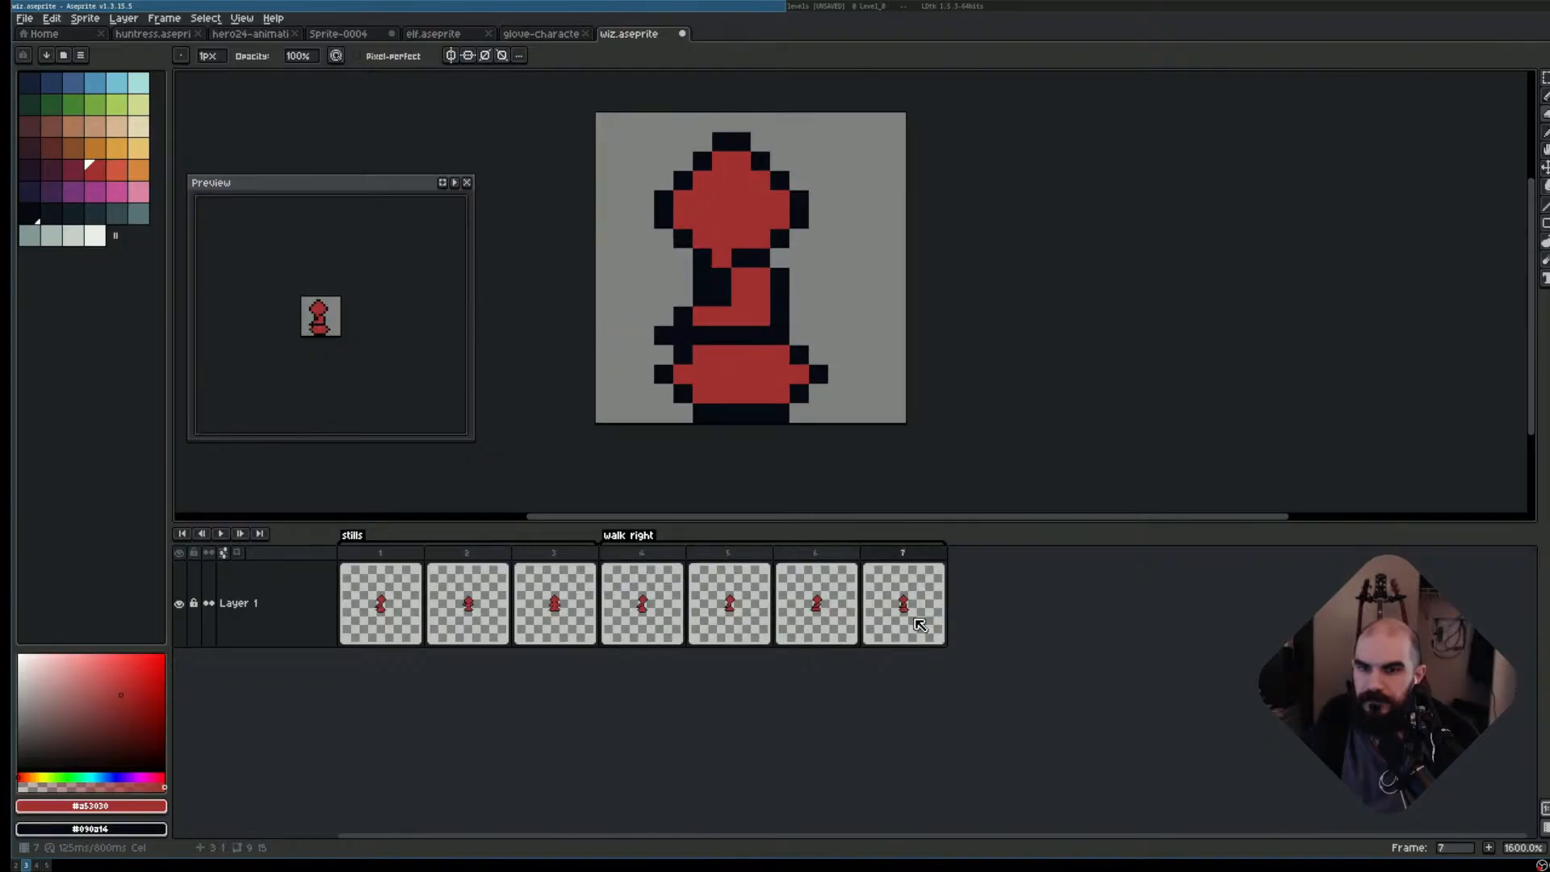
- Set the duration of walk right frames 4 to 7 to 150 ms and play the animation
left_click_drag(676, 618, 908, 591)
key("p")
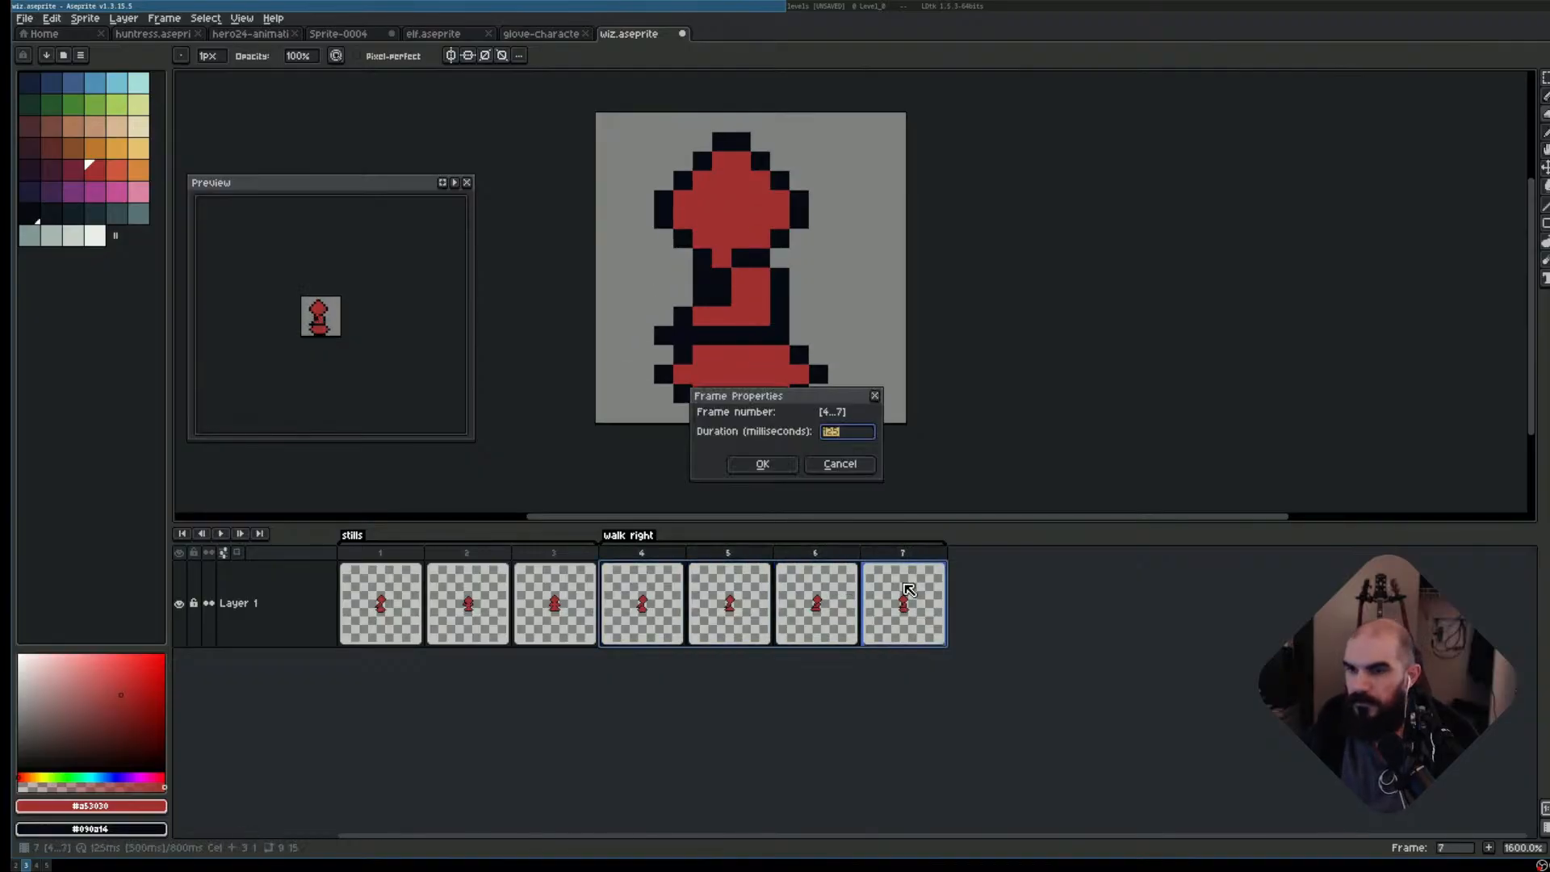
key("Return")
key("Return")
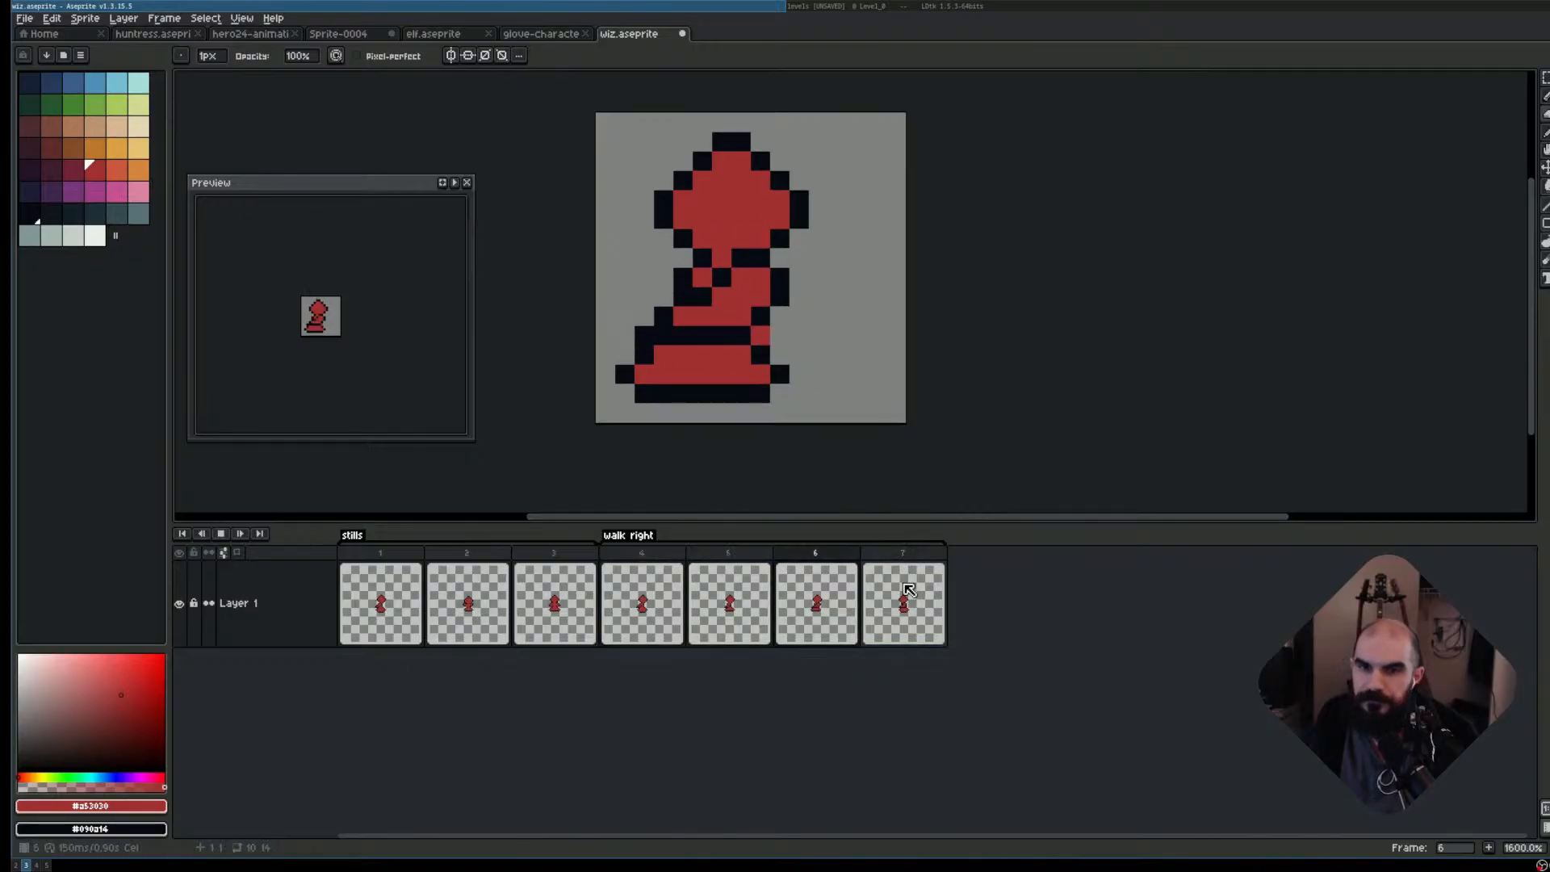
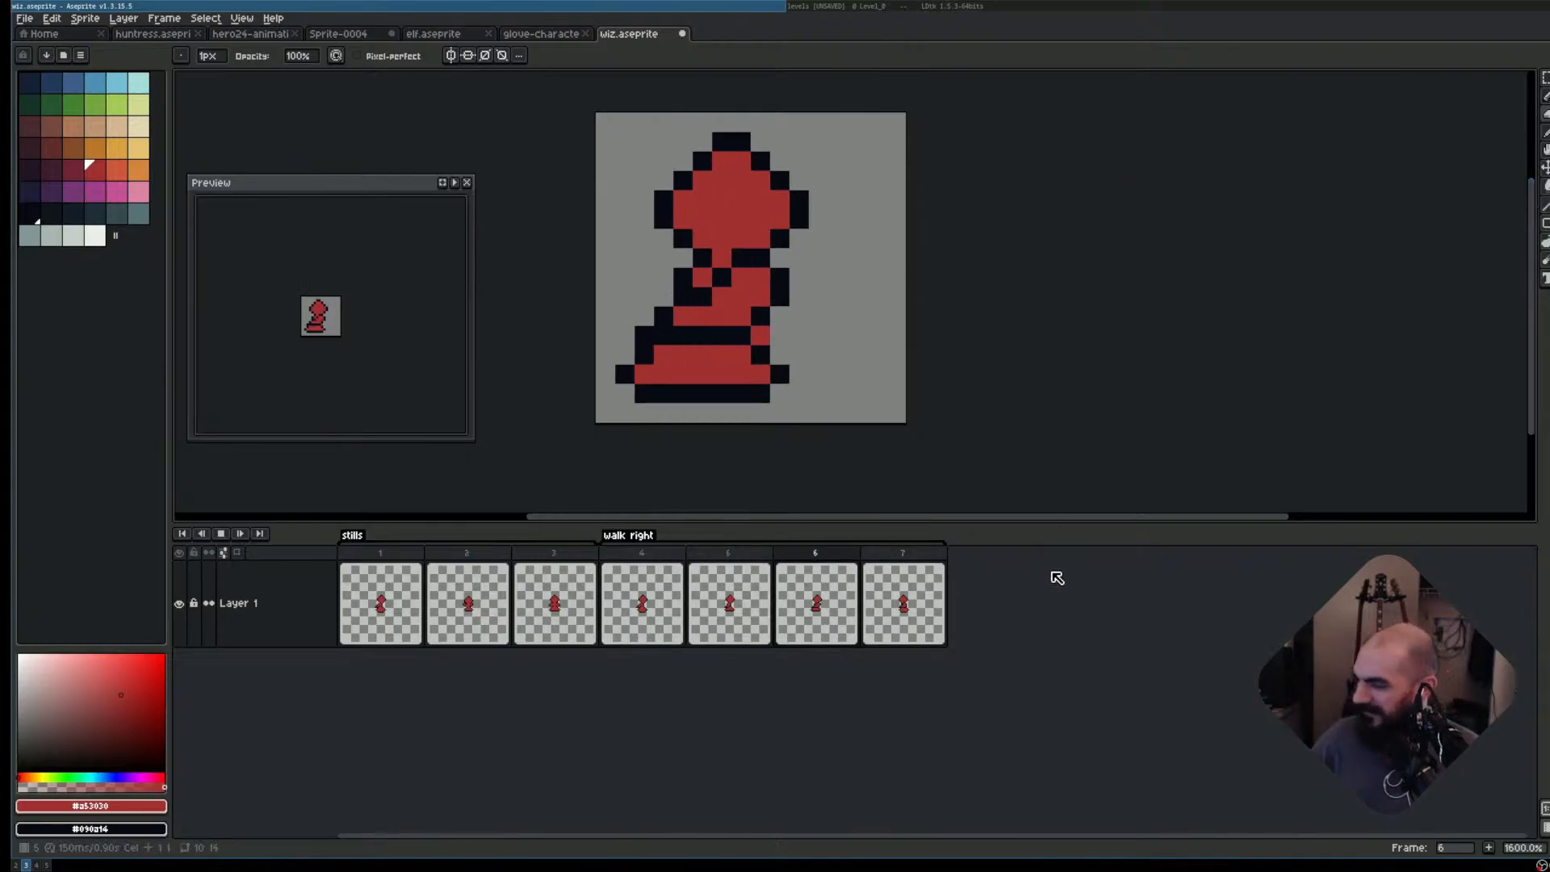
key("Return")
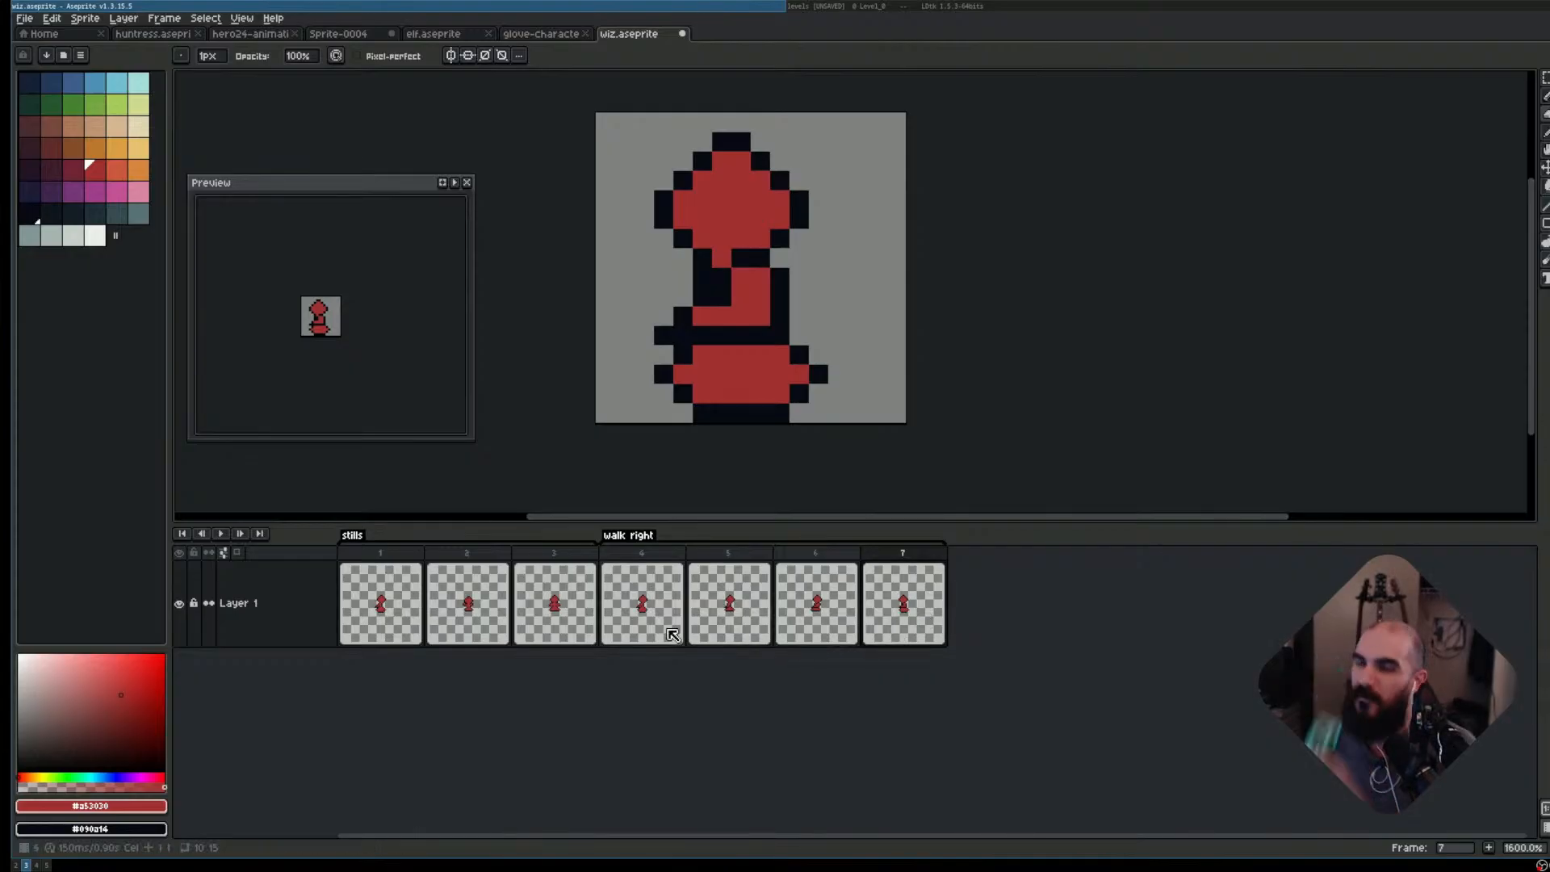
- Replay the walk right animation from frame 4 and step through its frames to examine the robe and arm motion
left_click(644, 623)
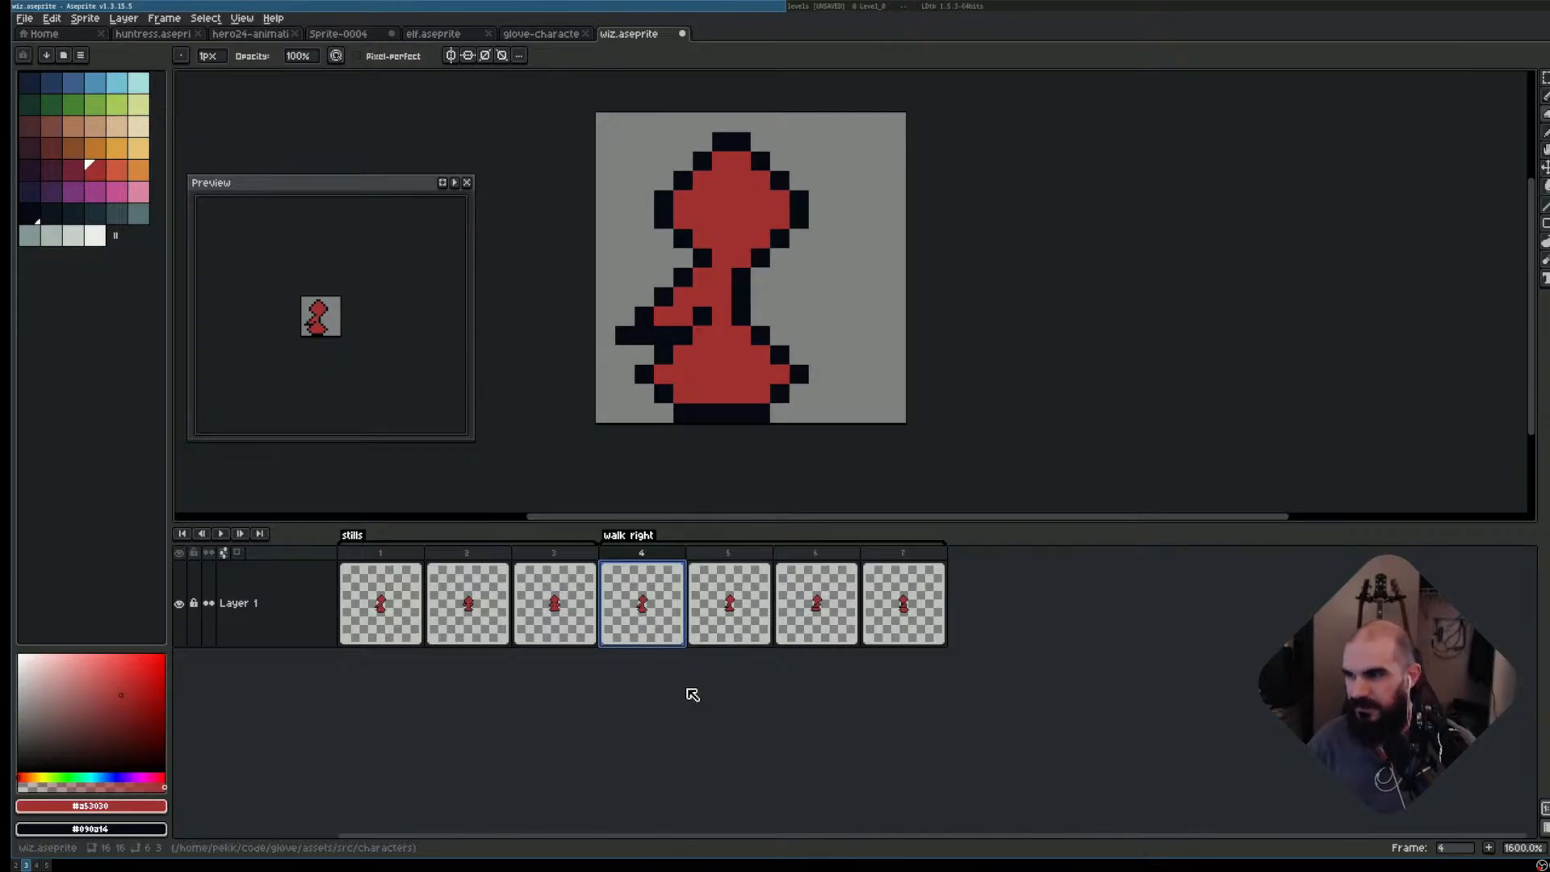
key("Return")
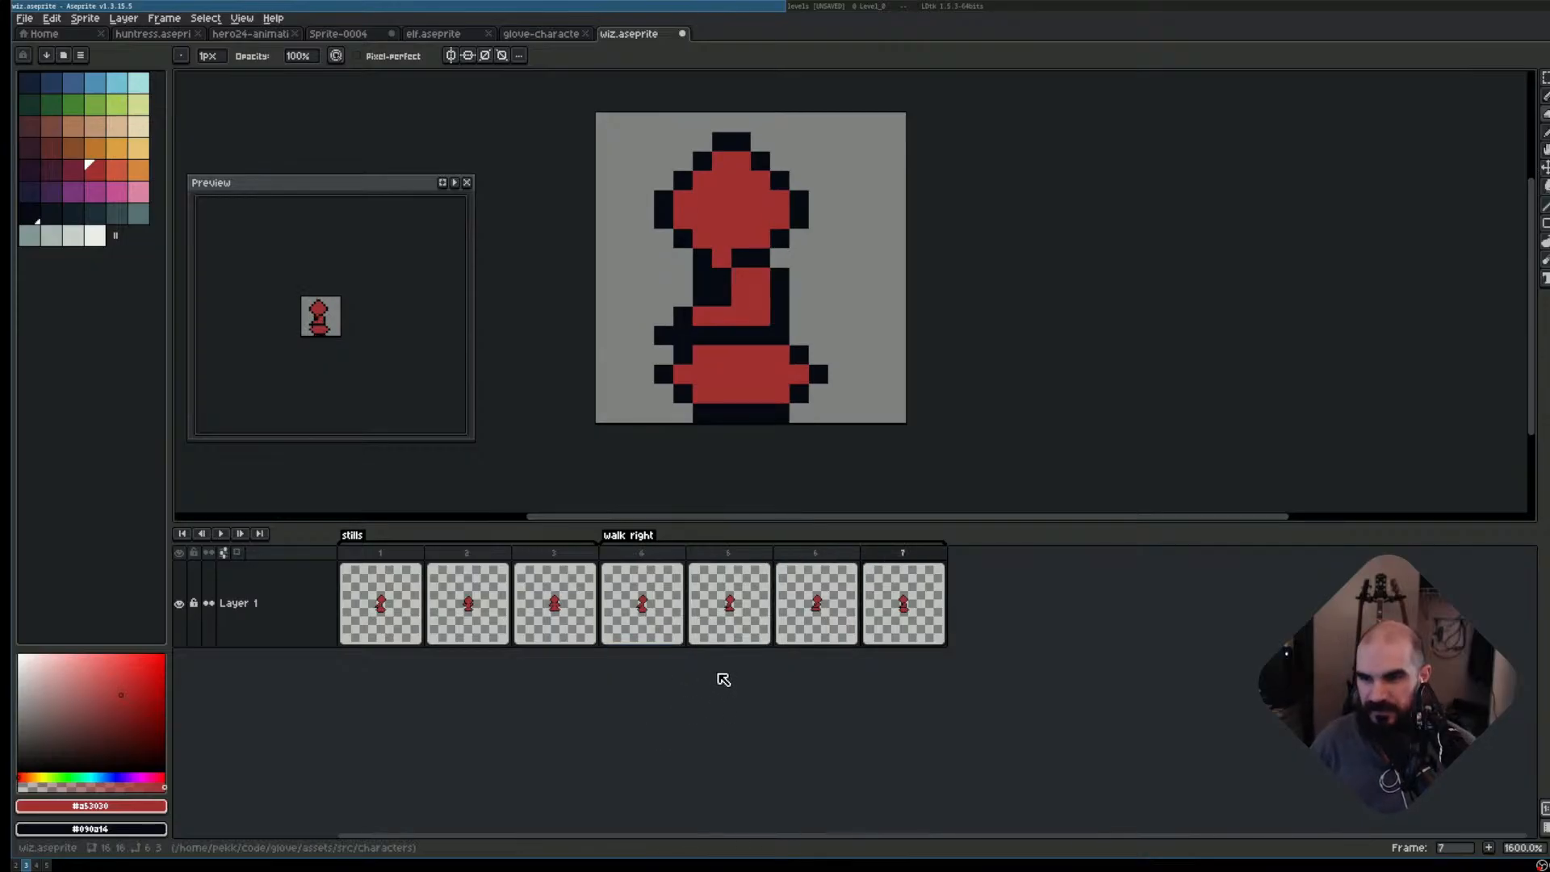
key("Return")
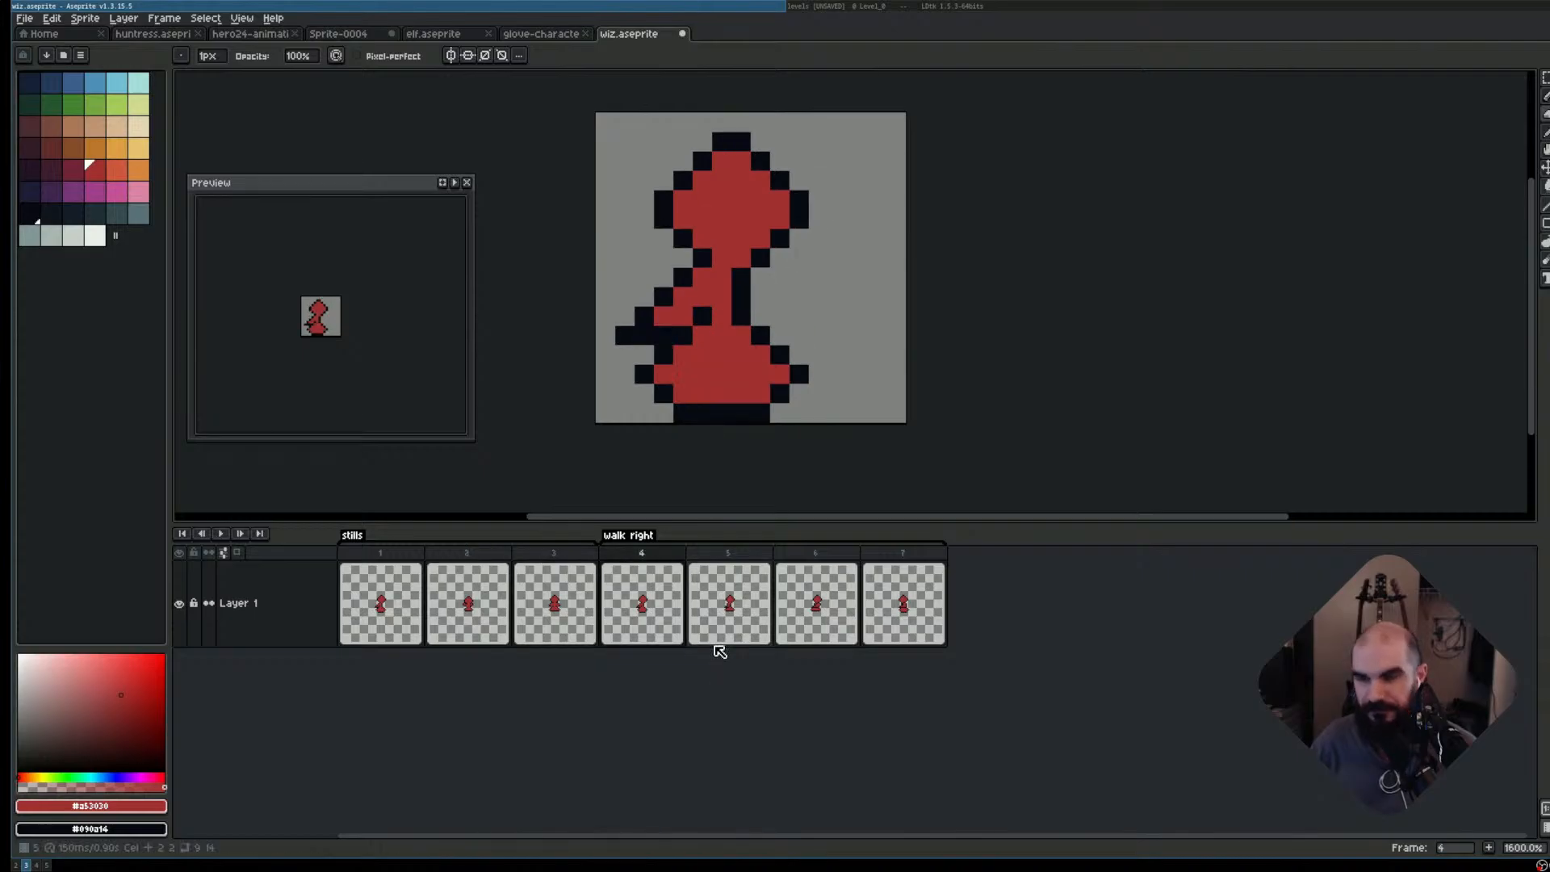
key("Return")
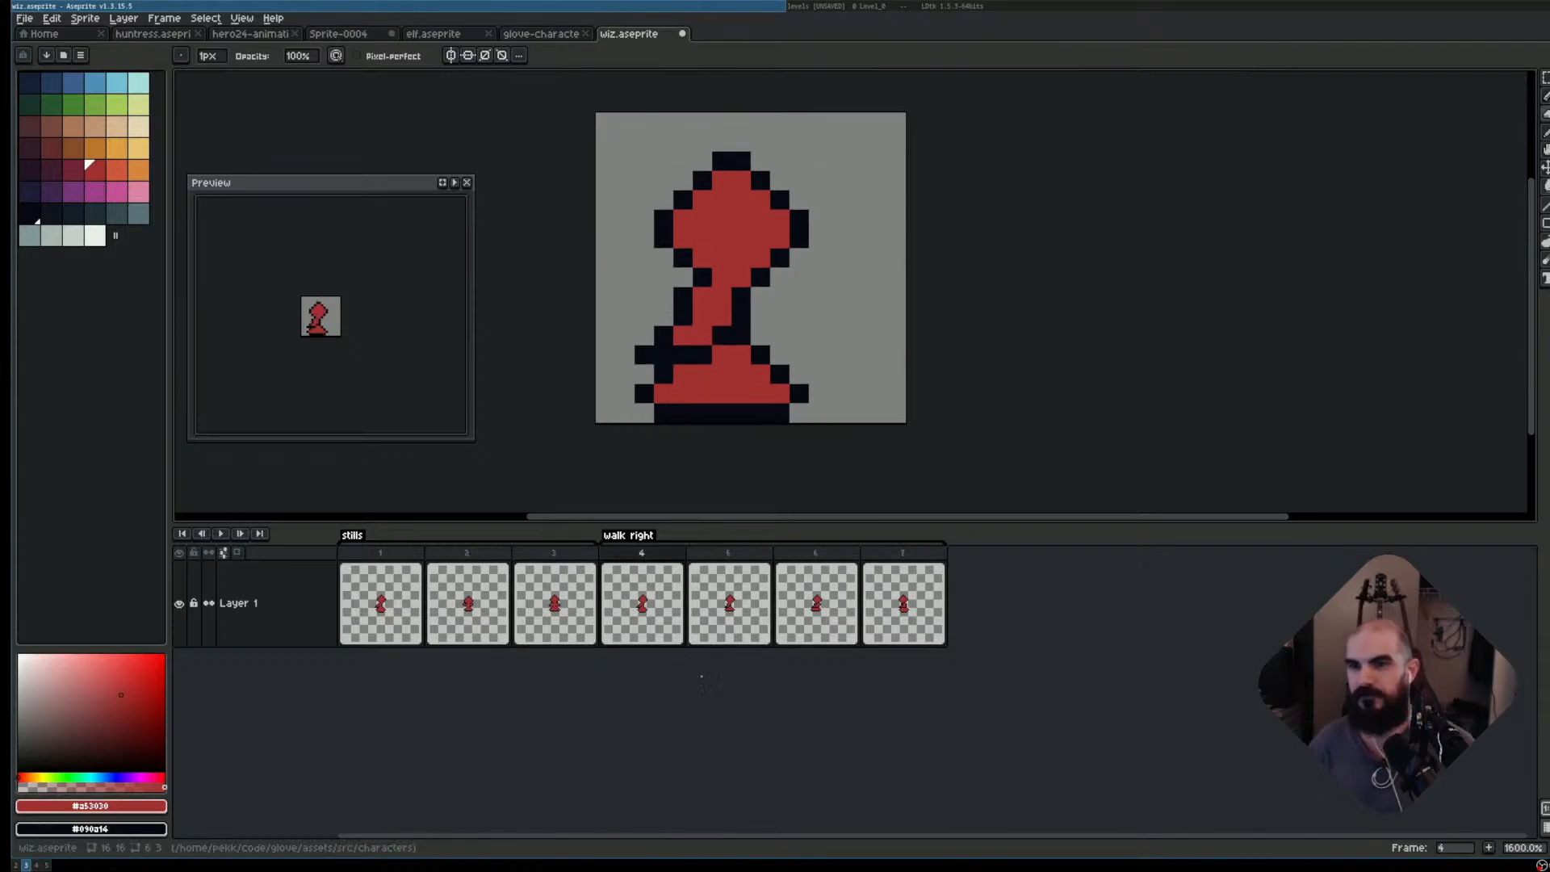
key("Return")
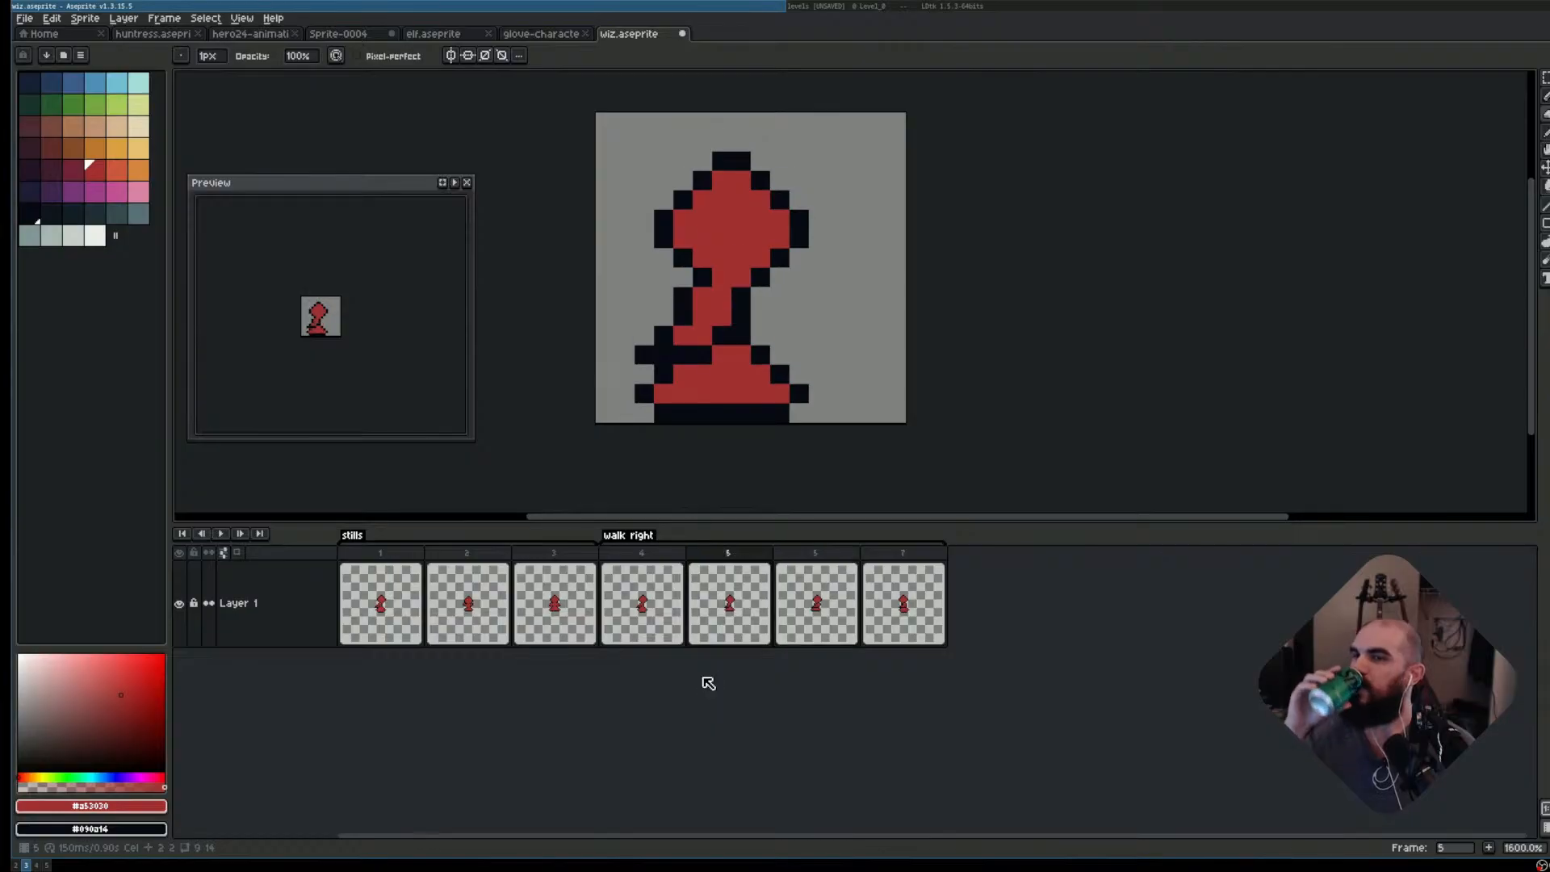
key("Left")
key("Right")
key("Right")
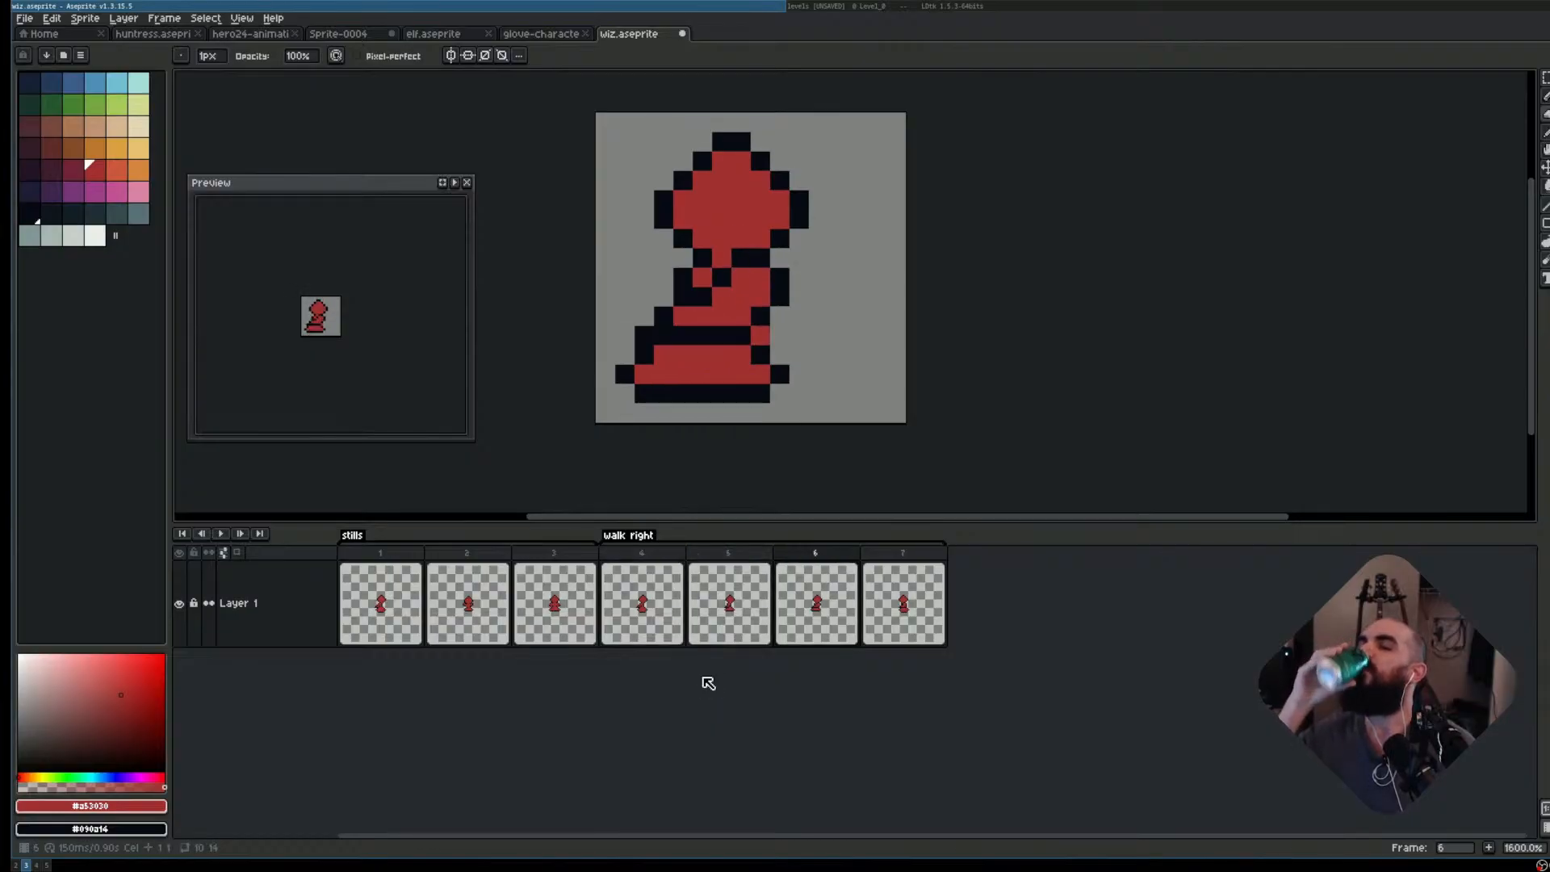
key("Right")
key("Return")
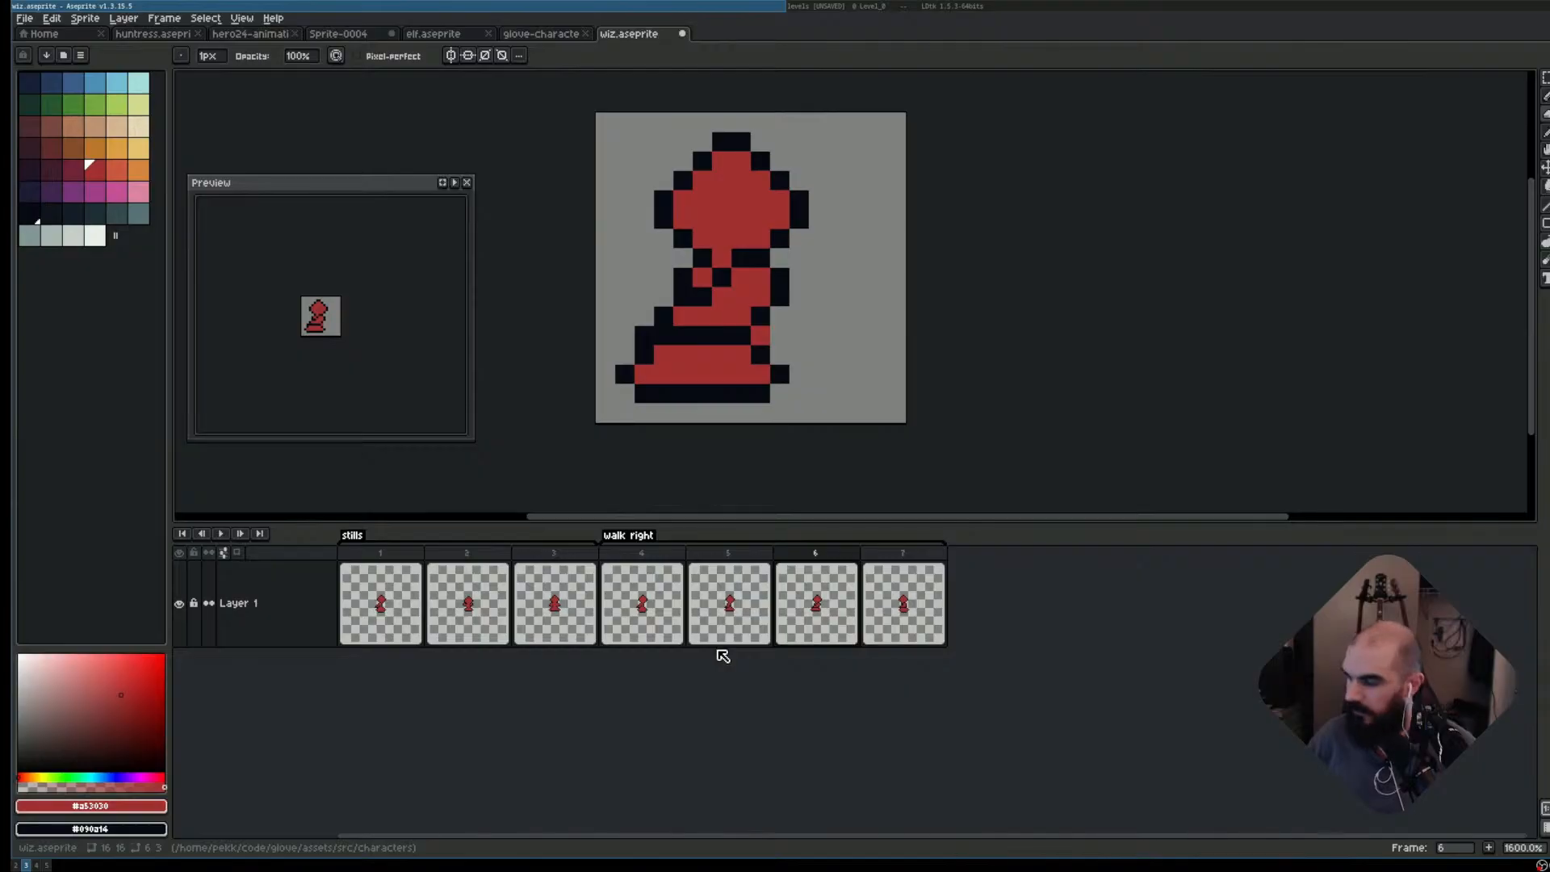
- Duplicate frame 6 as a new frame after it and move the whole sprite one pixel right in the copy
key("alt+n")
key("v")
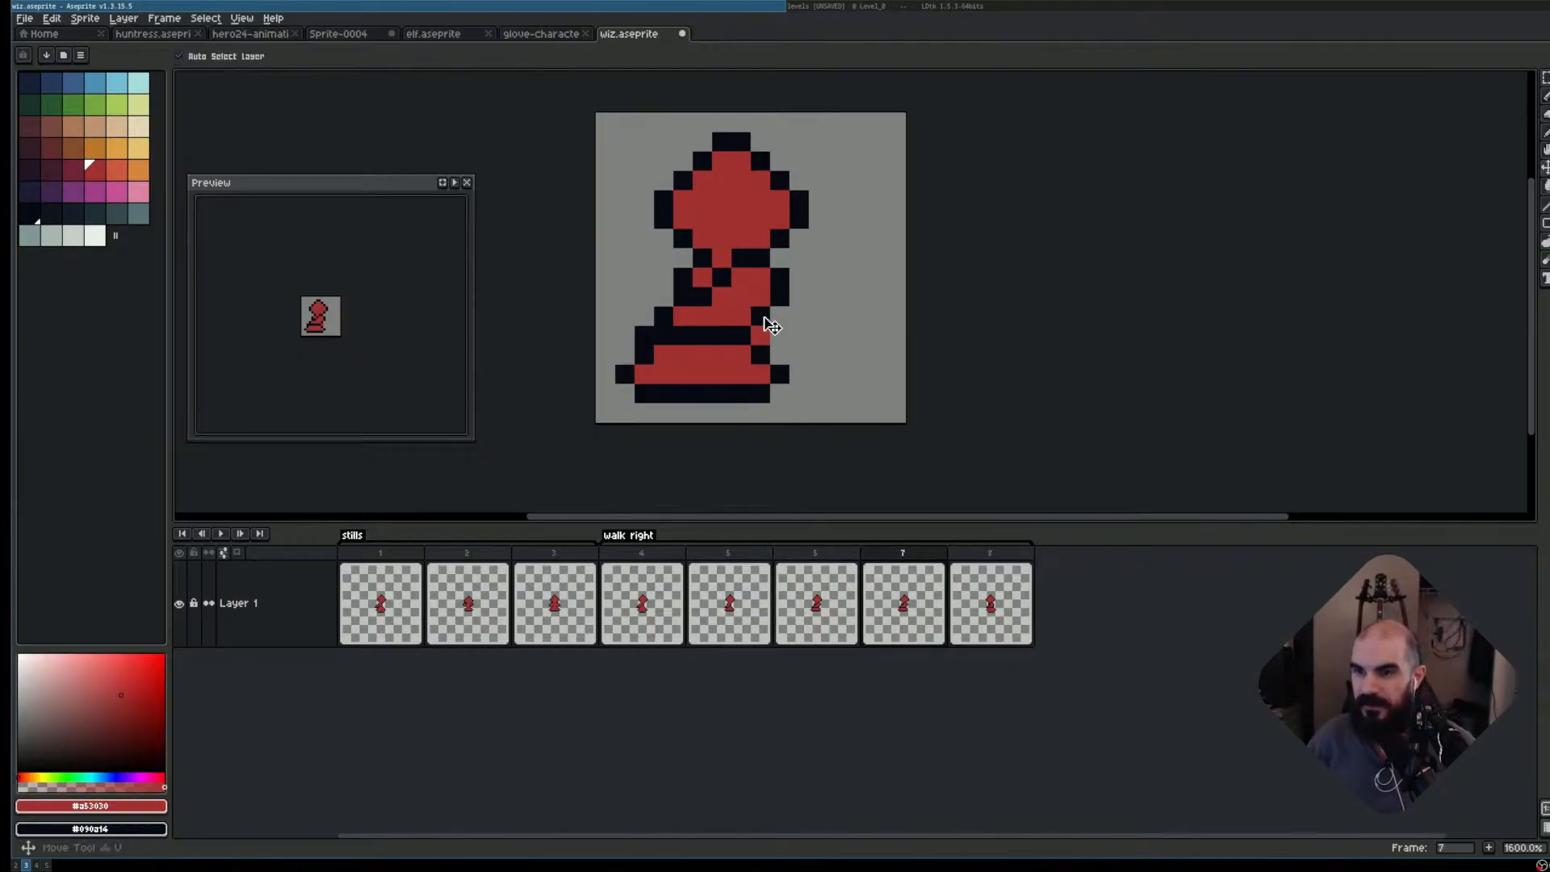
left_click_drag(750, 328, 778, 326)
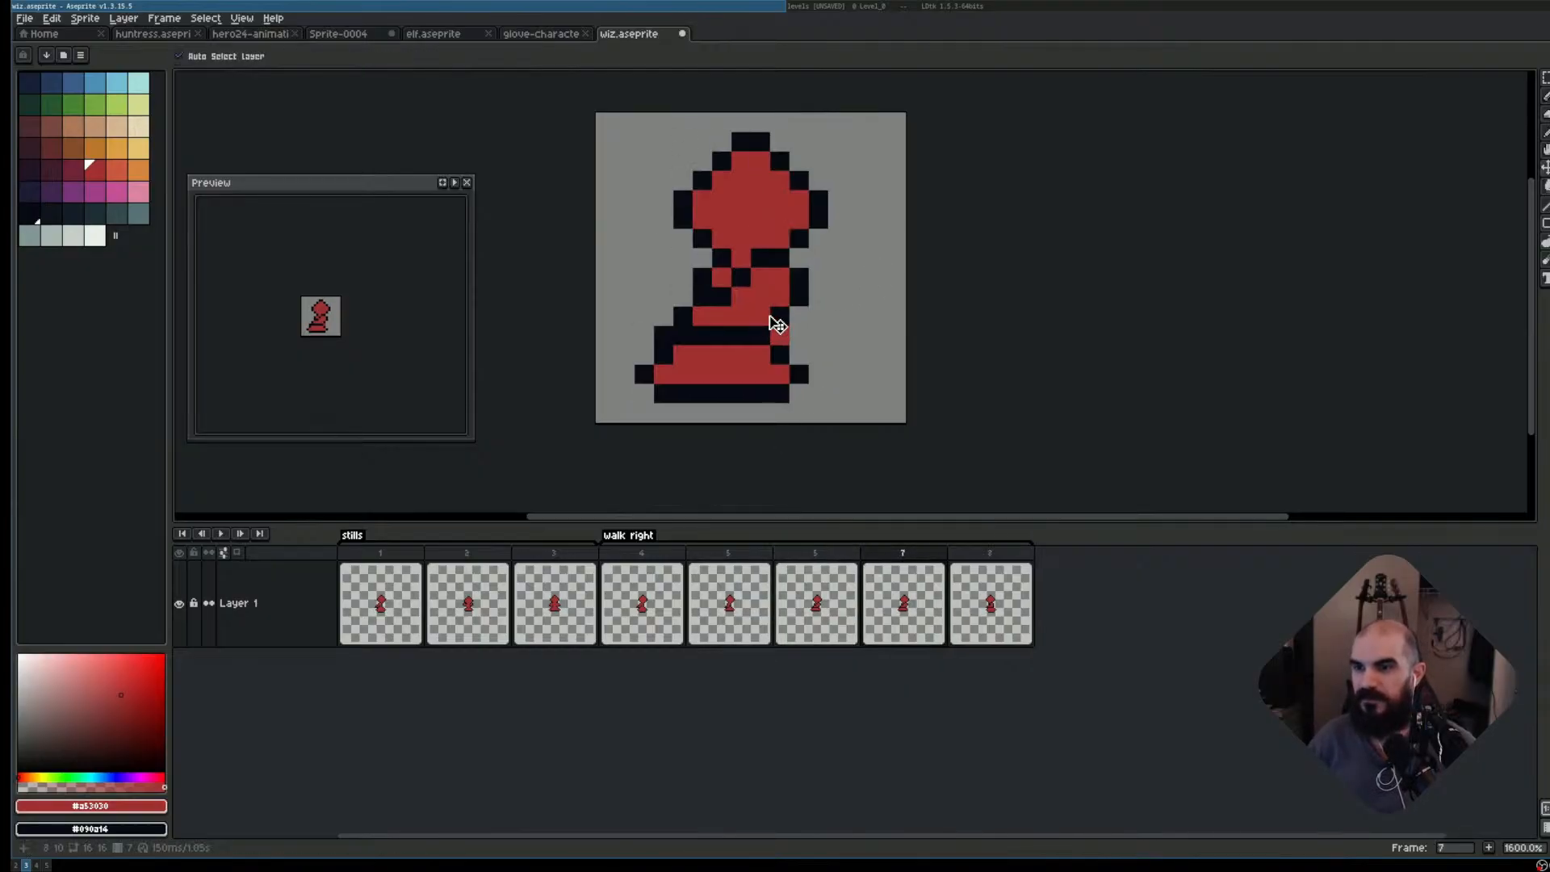
- Shift the wizard sprite in frame 8 one pixel to the right and add a ninth frame to the walk right animation
key("Right")
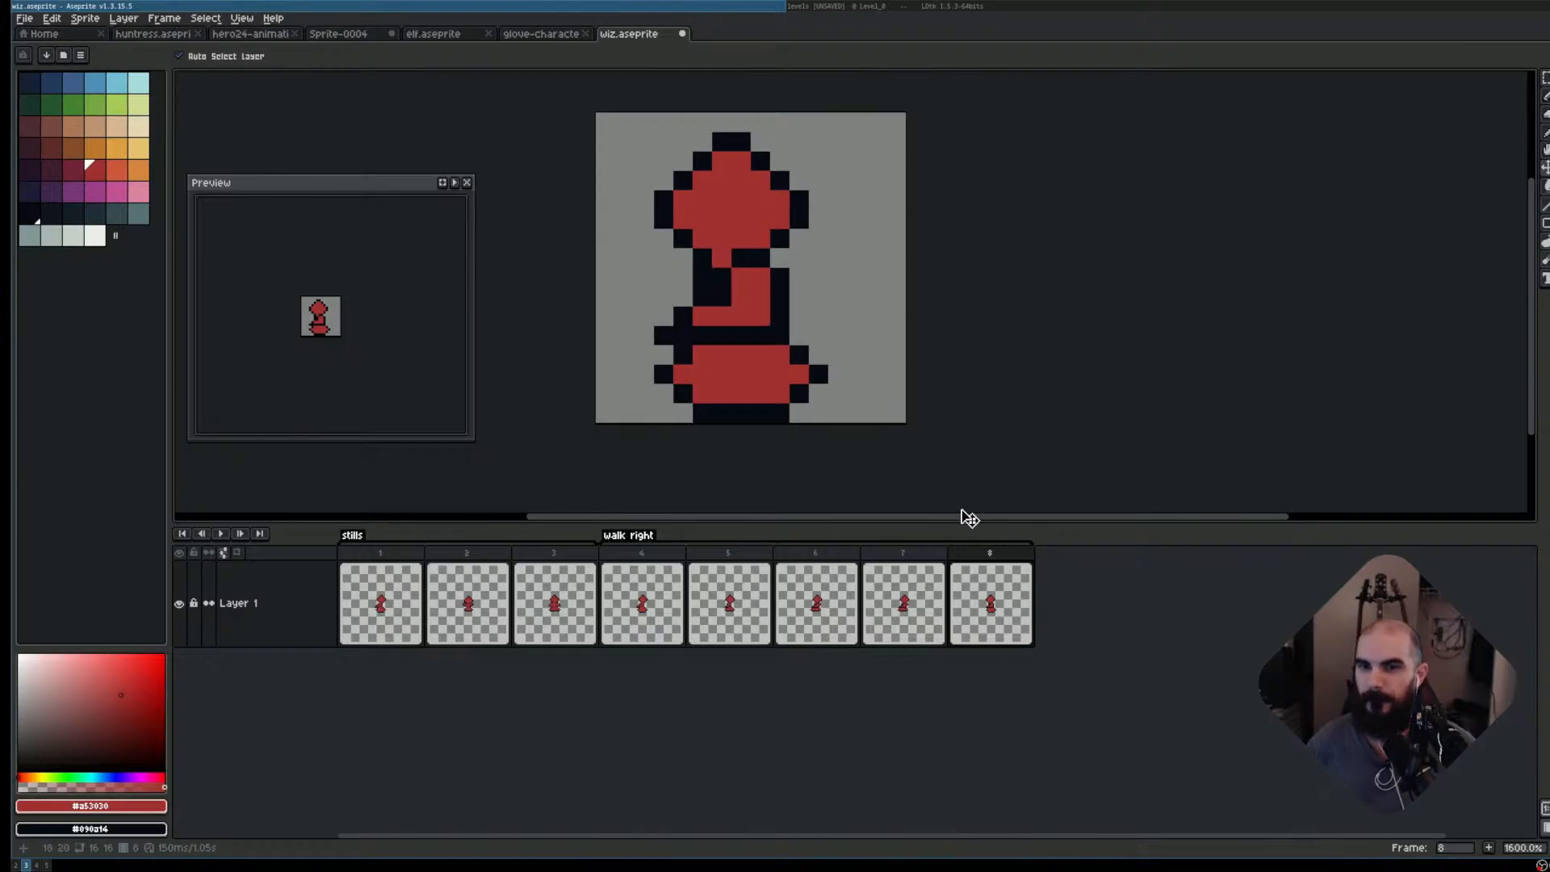
key("Return")
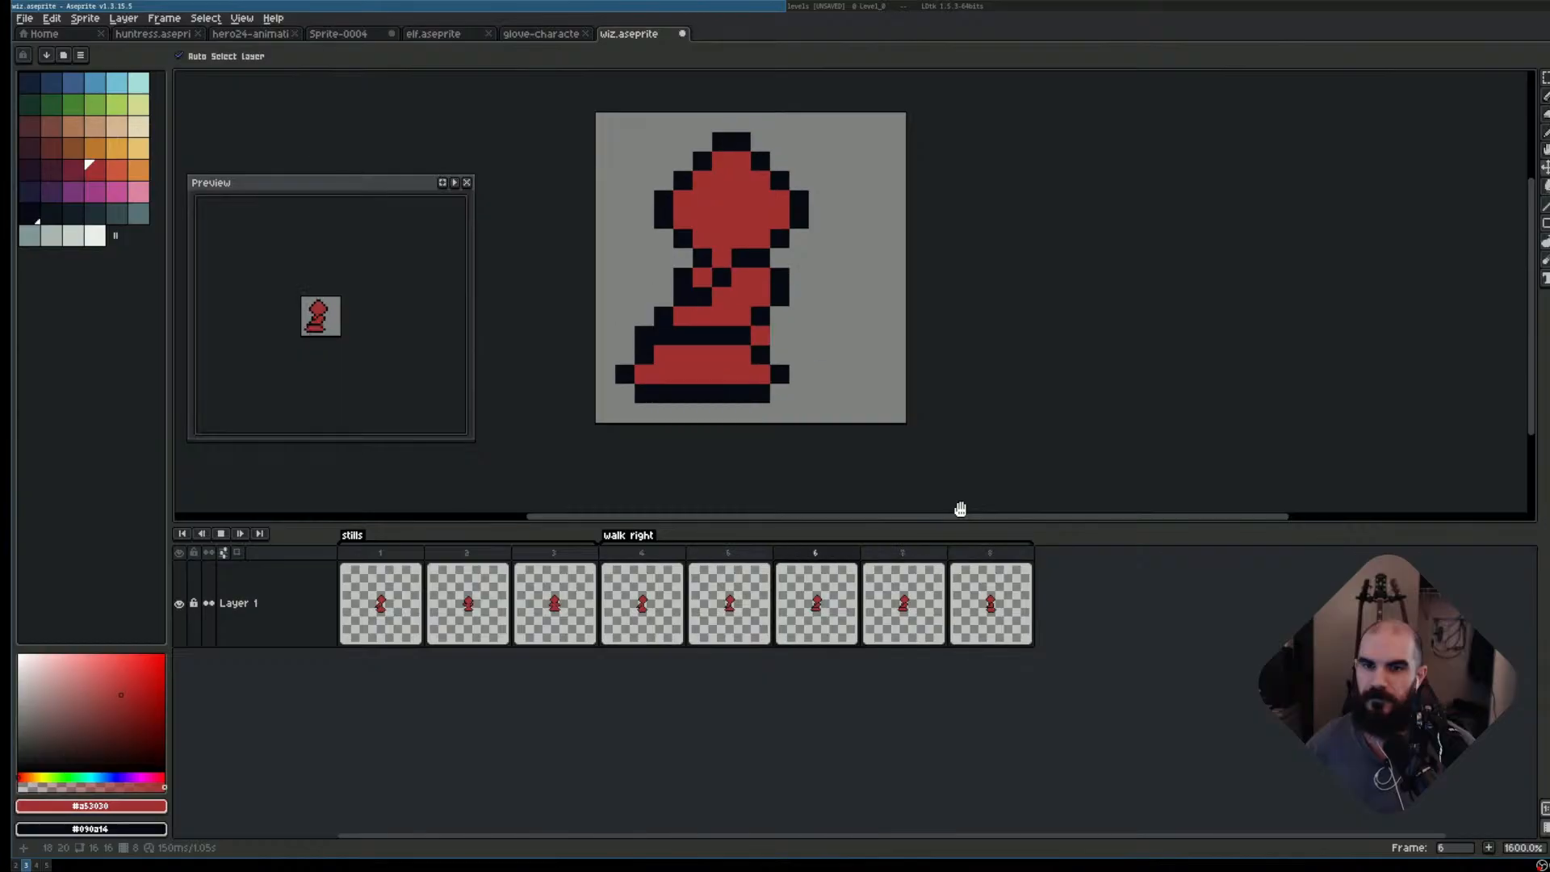
key("Return")
key("Right")
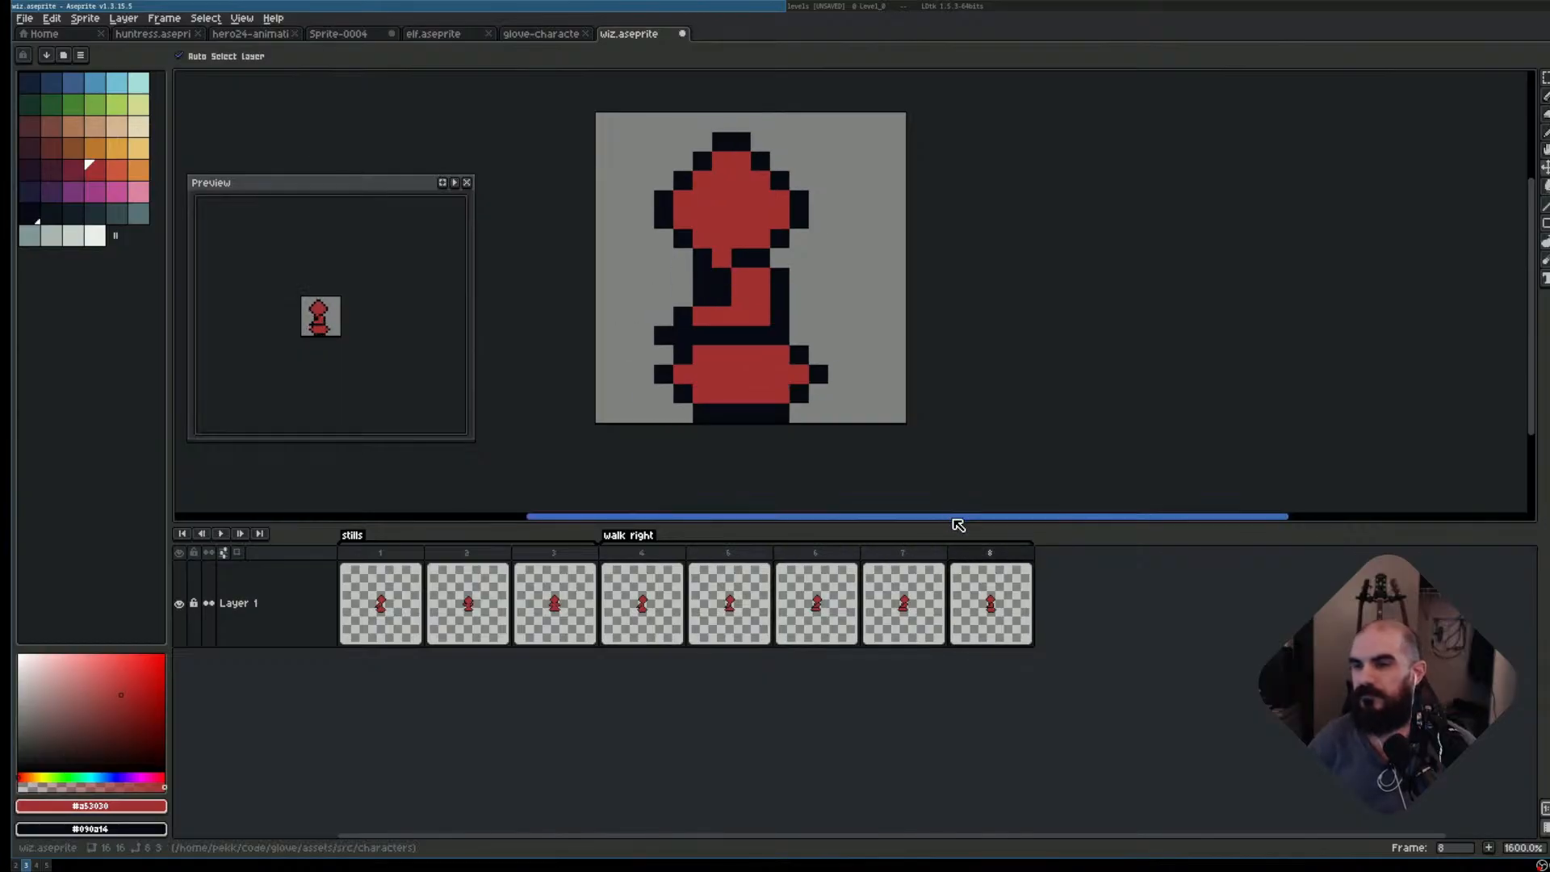
left_click_drag(764, 353, 779, 351)
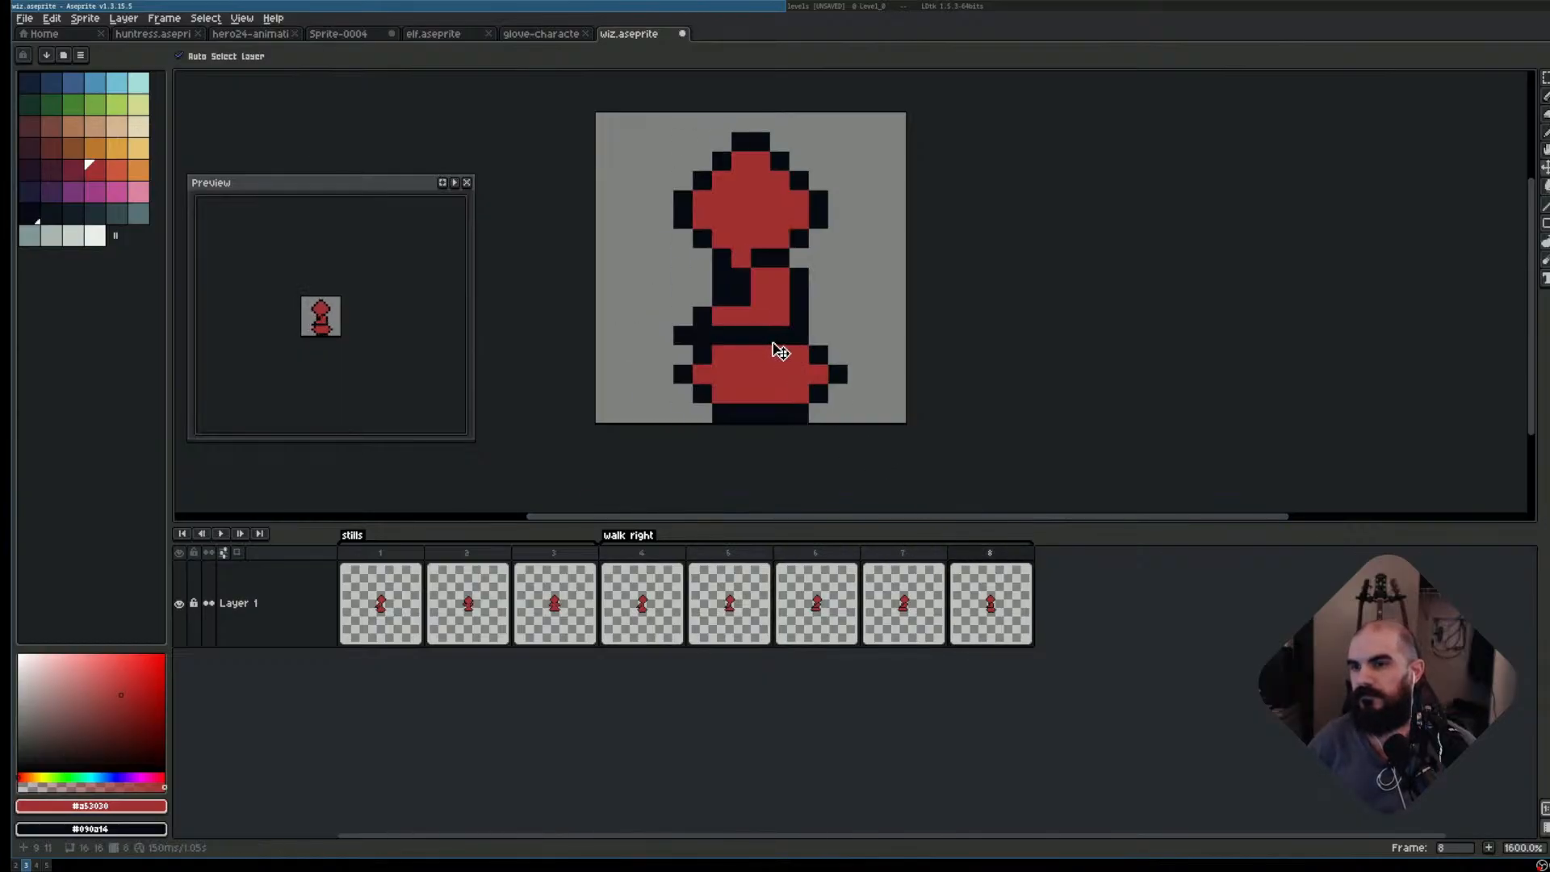
key("alt+n")
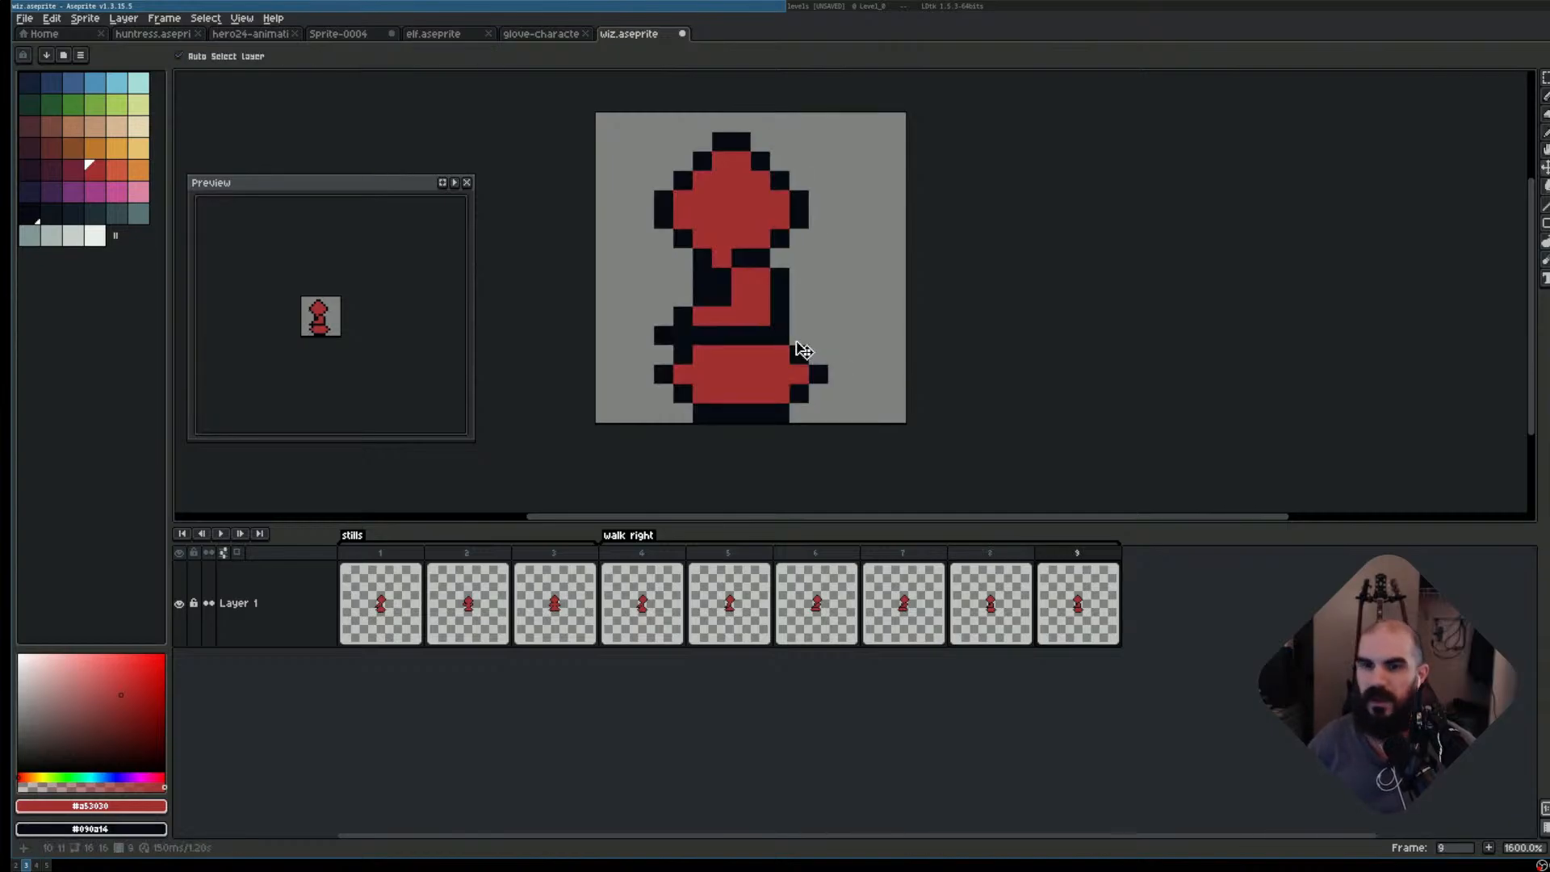
- Review the walk right animation by playing it and stepping through frames 4 to 9
key("Return")
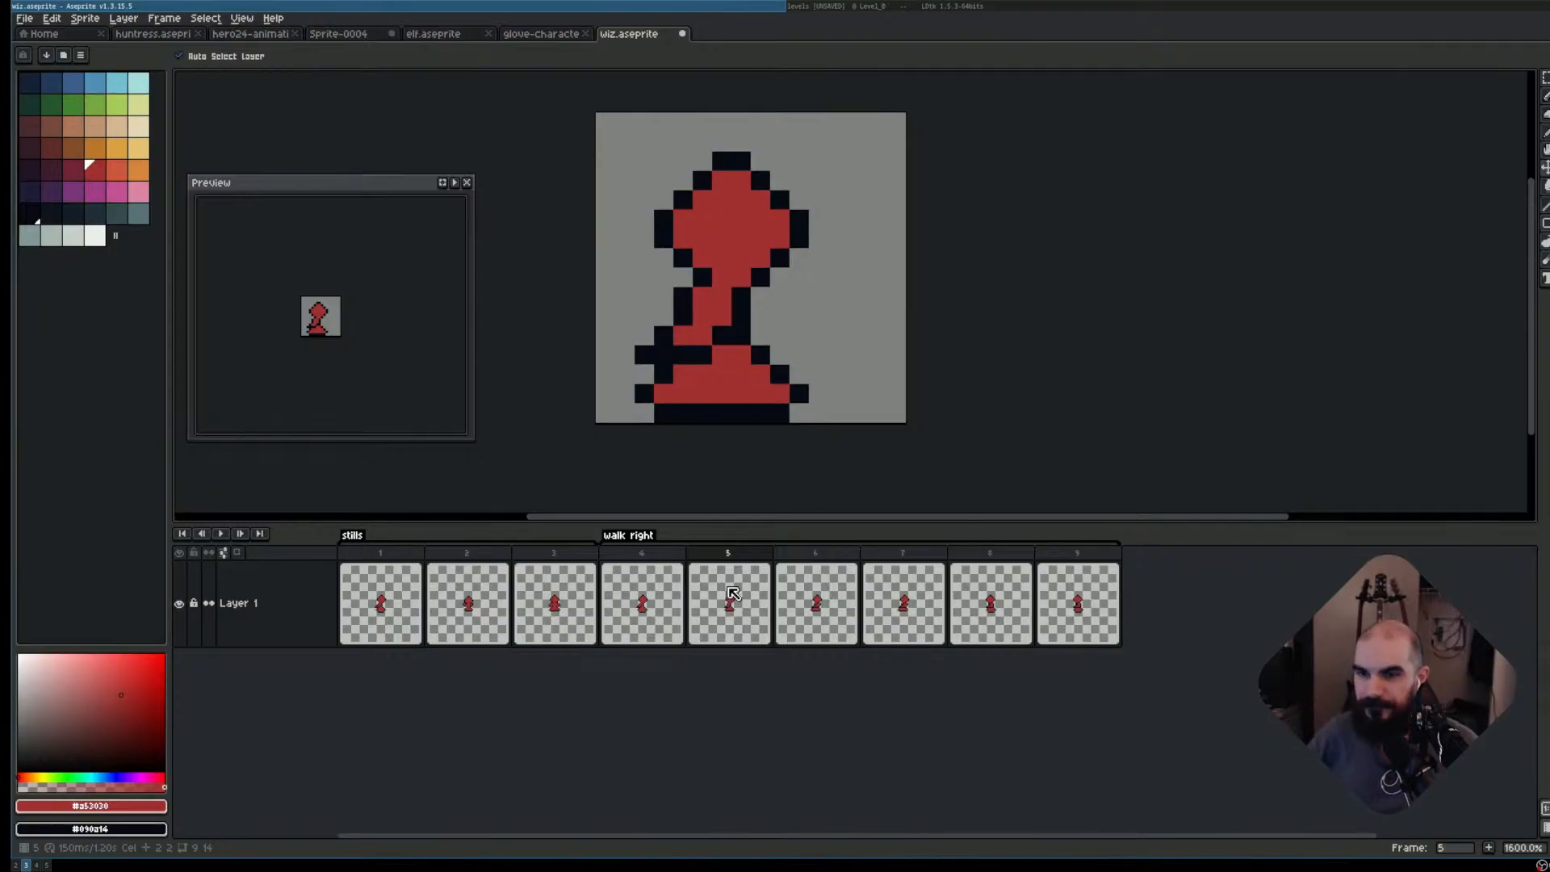
key("Left")
key("Right")
key("Right")
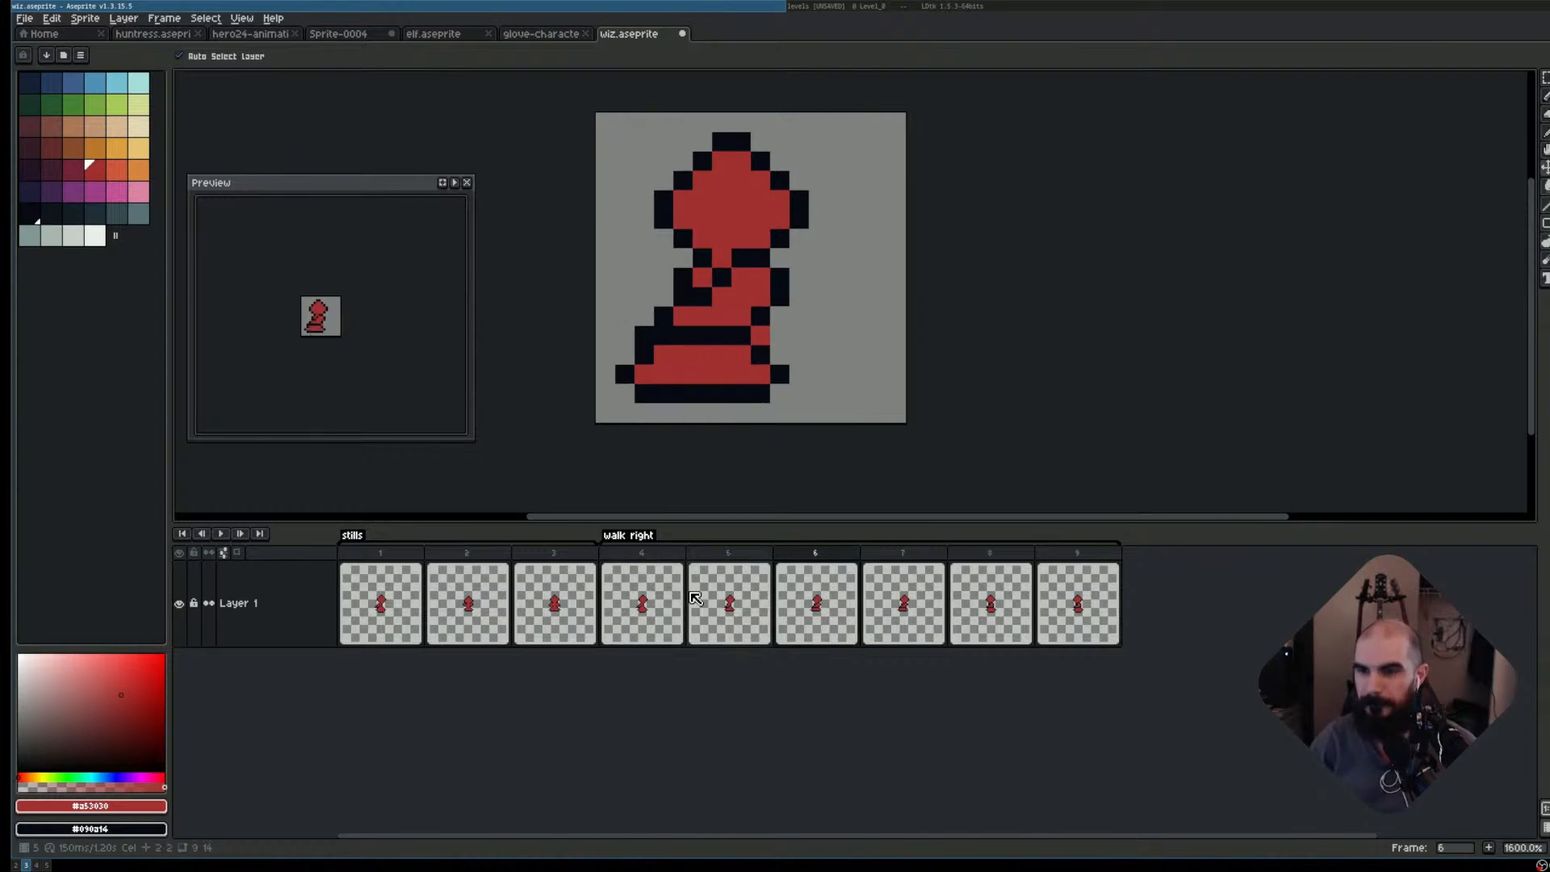
key("Left")
key("Left")
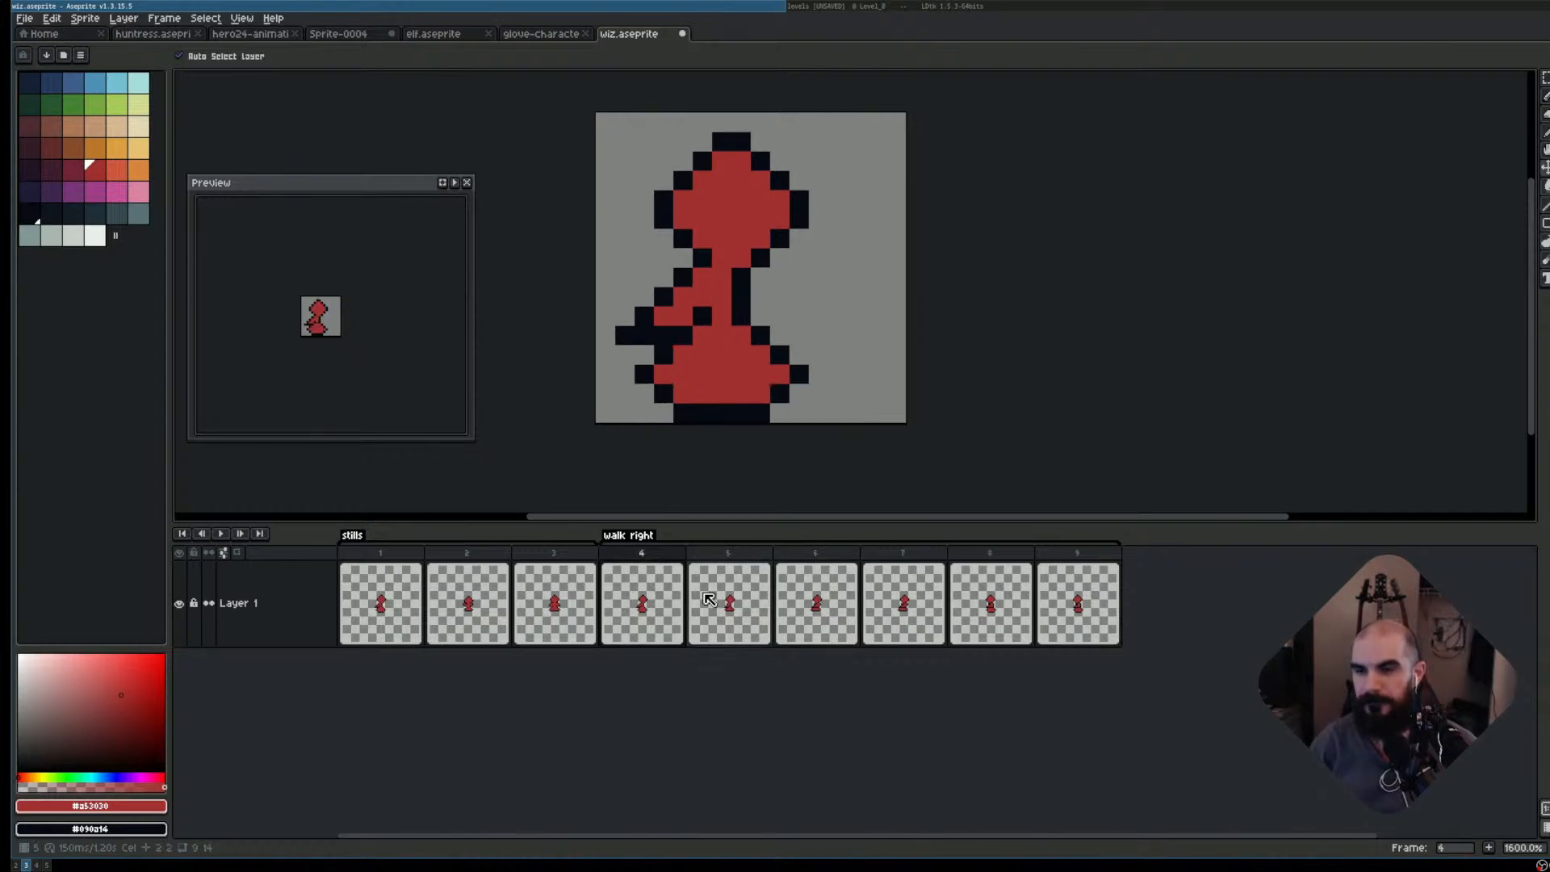
left_click(708, 598)
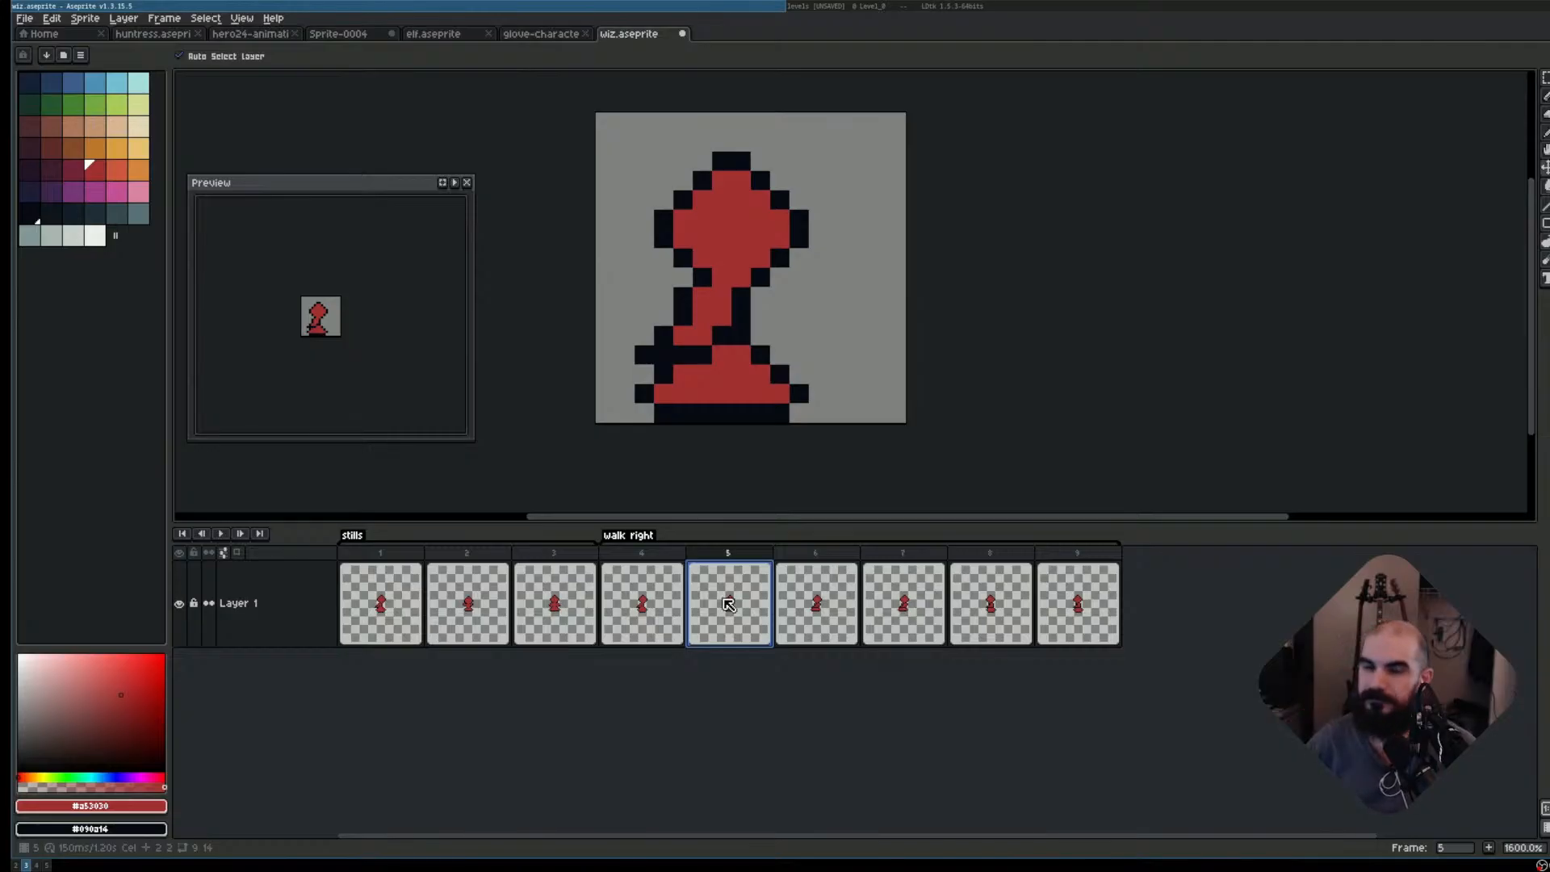
left_click(638, 618)
left_click(746, 606)
left_click(803, 602)
left_click(895, 607)
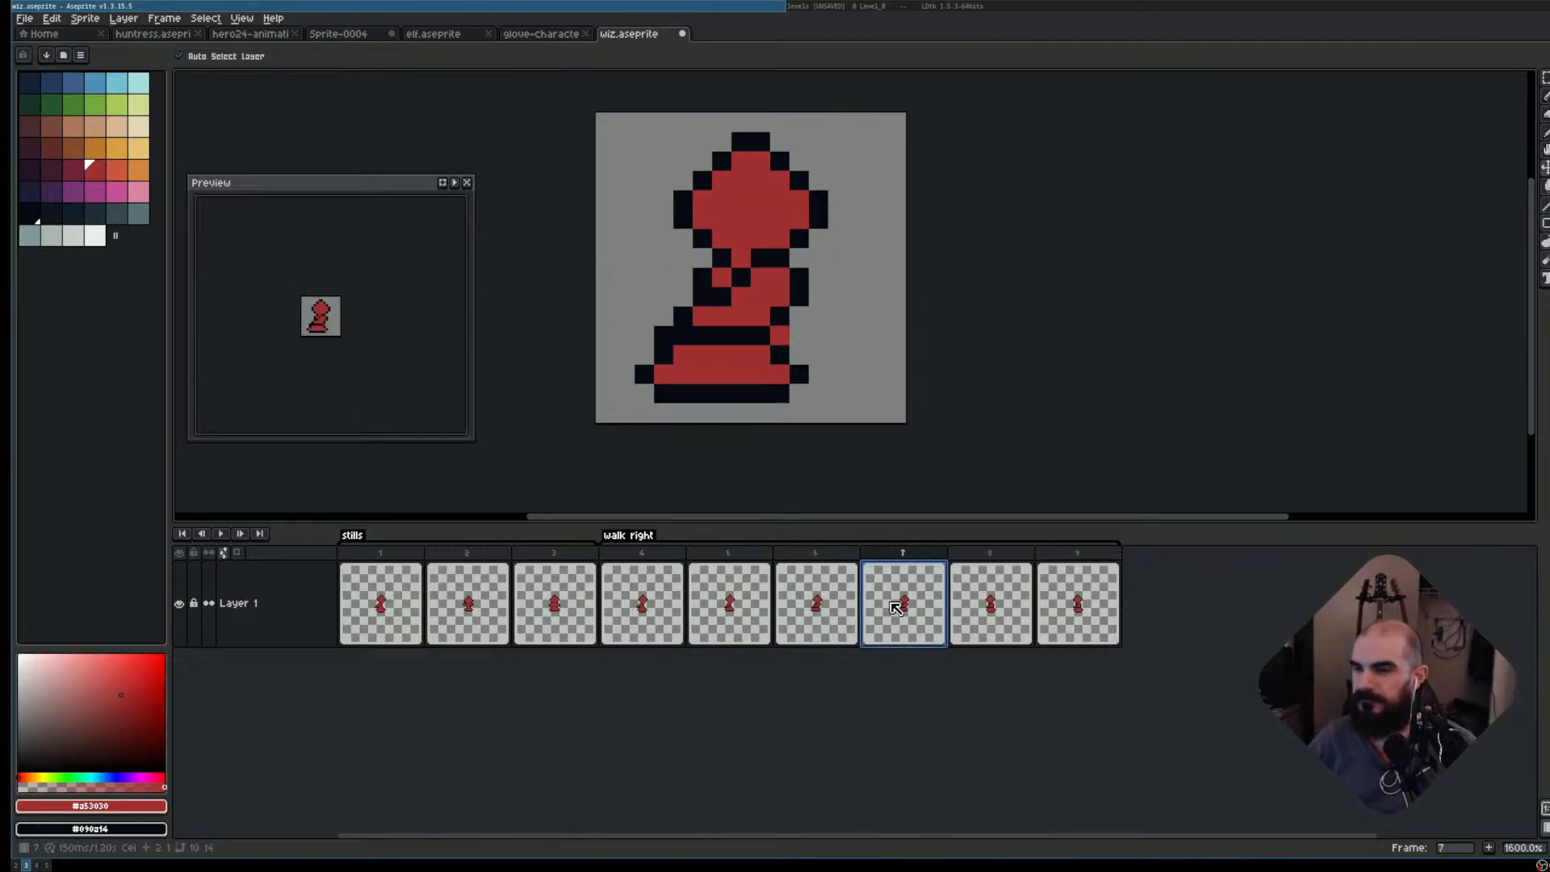
left_click(995, 607)
left_click(1108, 611)
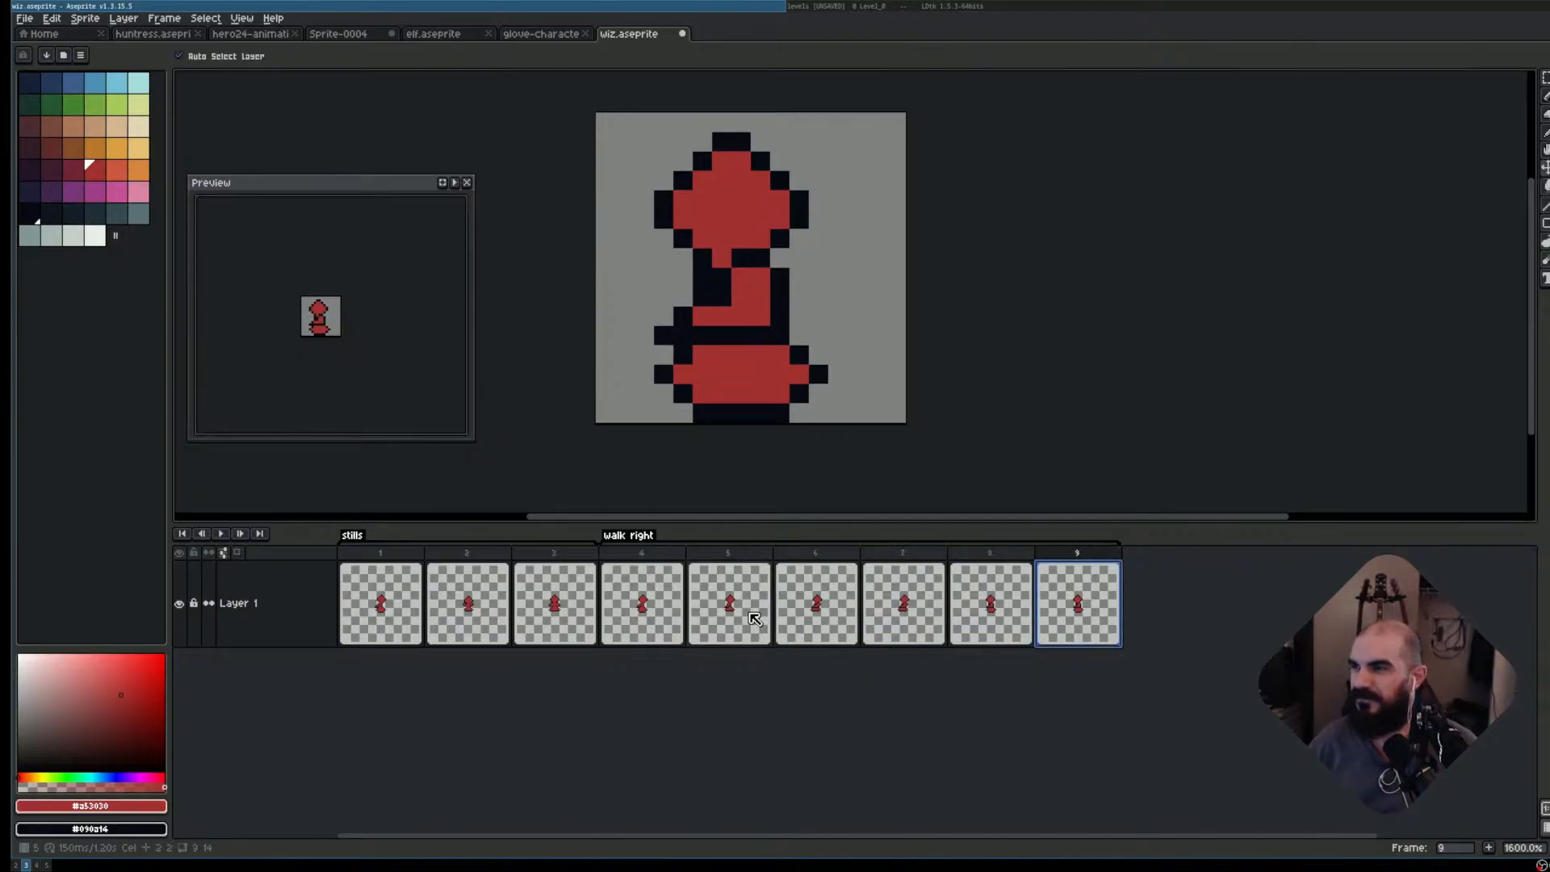
left_click(670, 603)
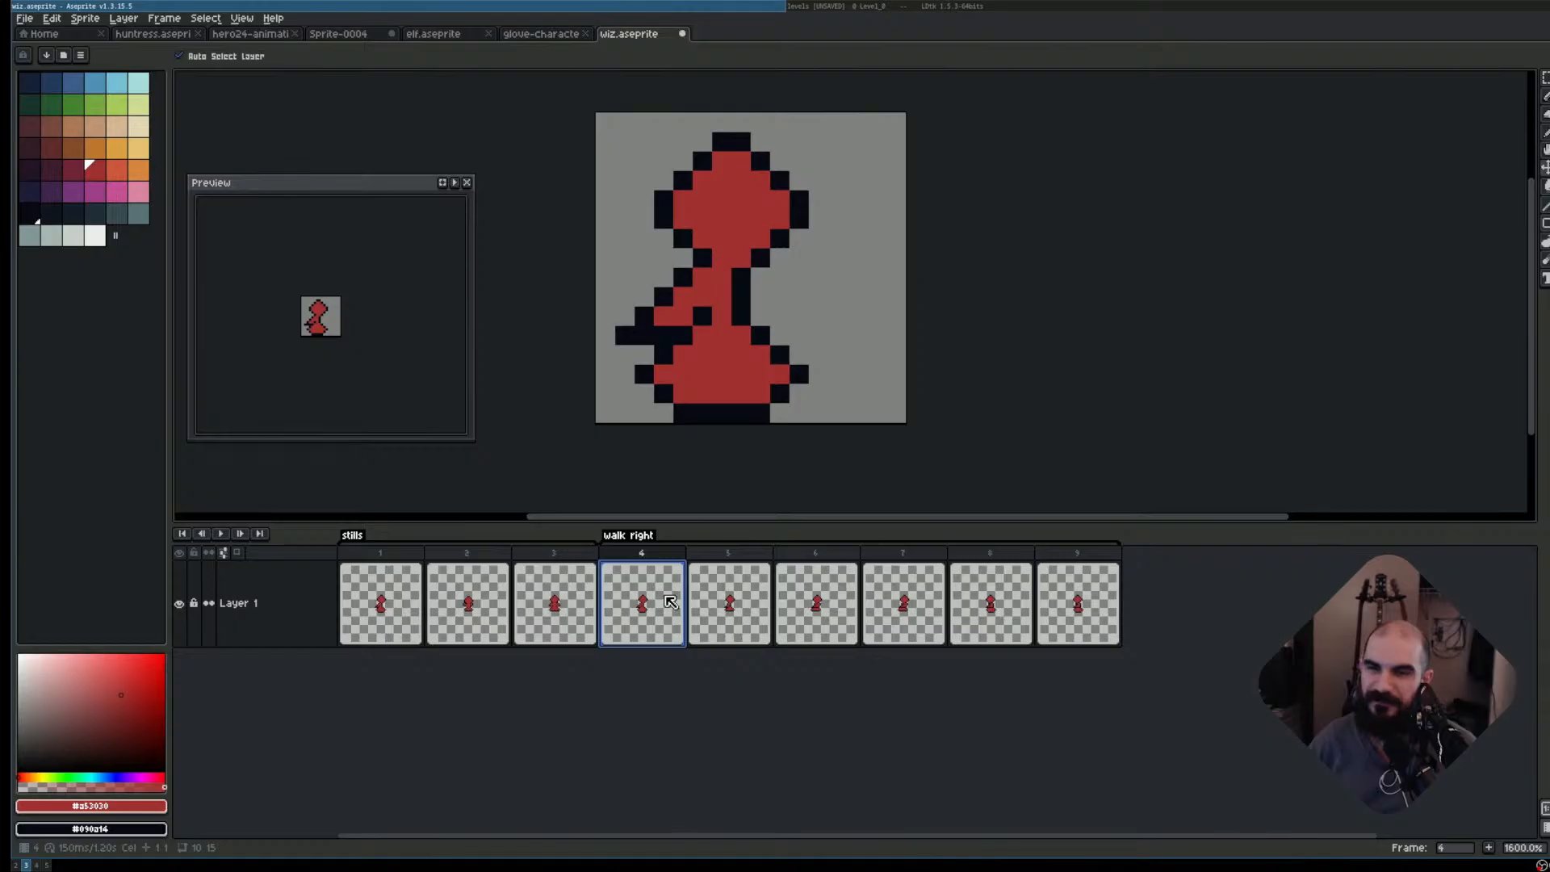
key("Return")
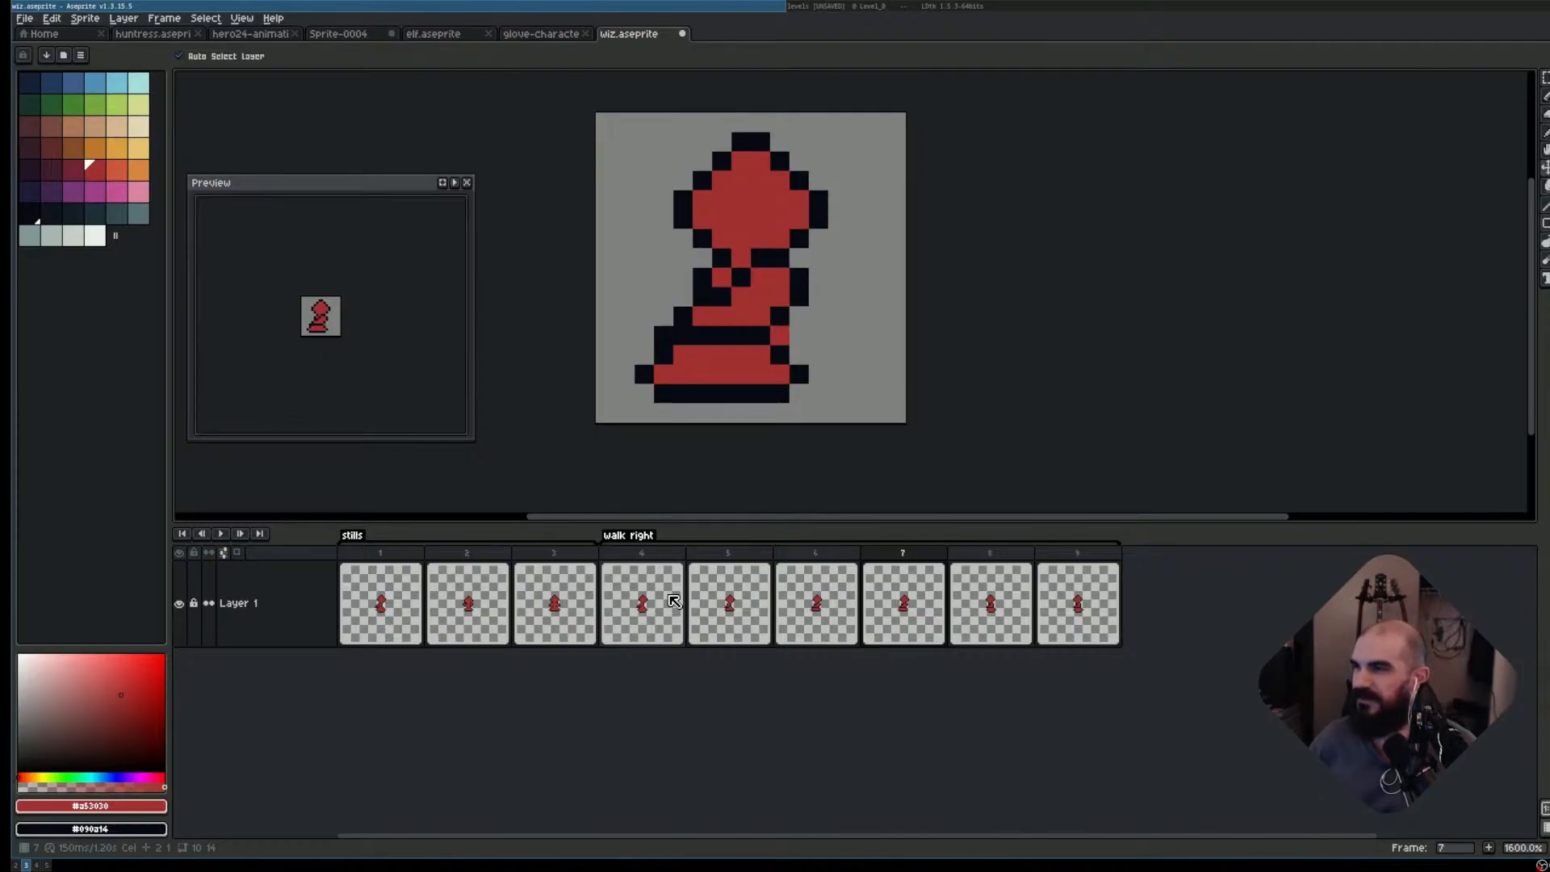
left_click(674, 601)
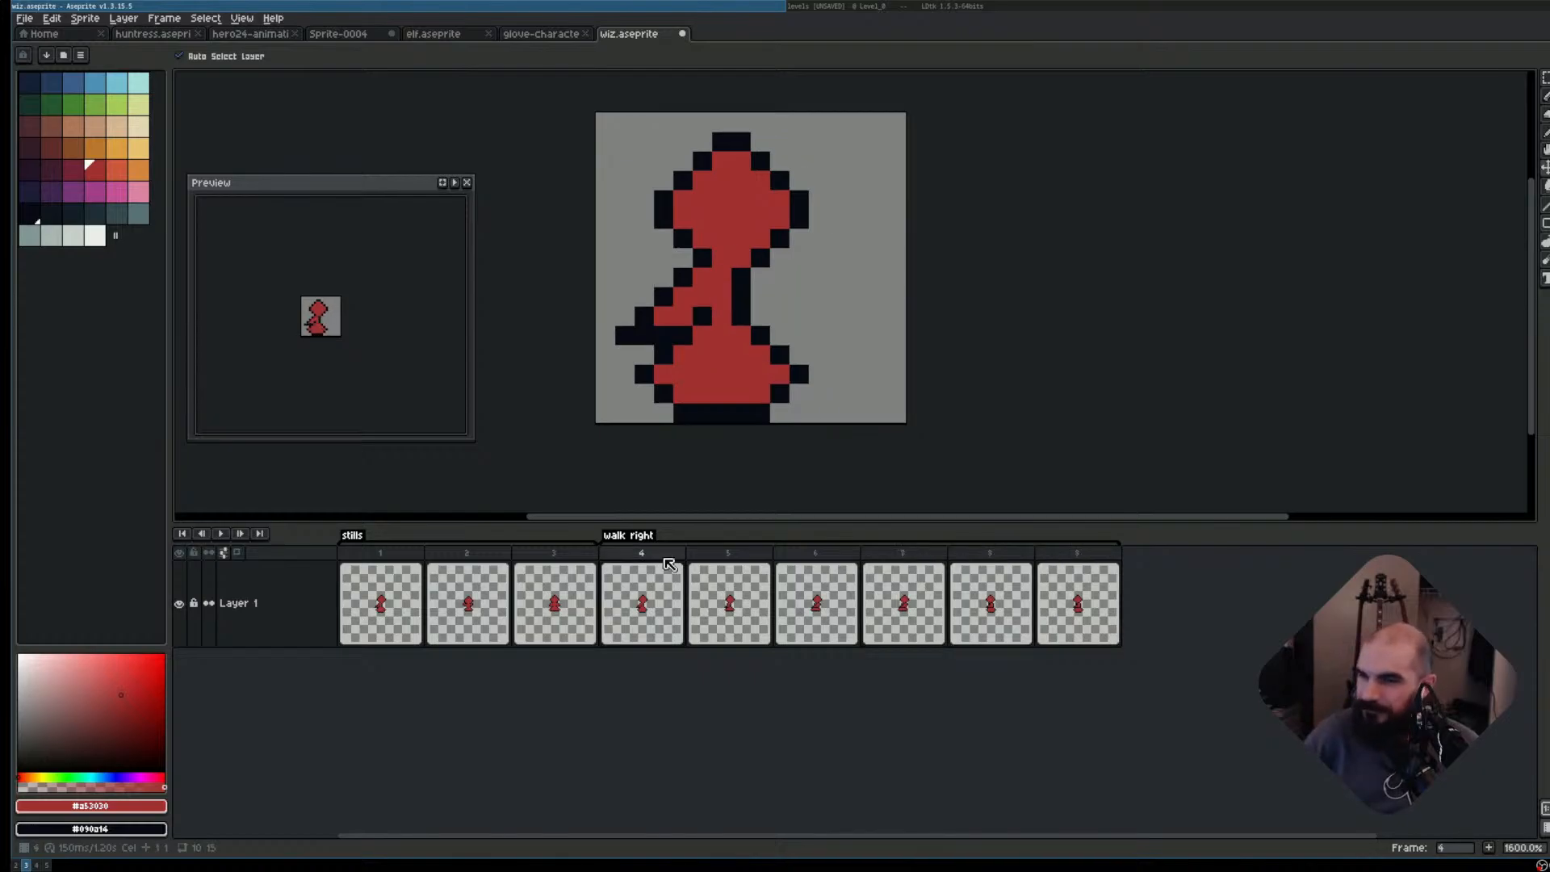
key("Return")
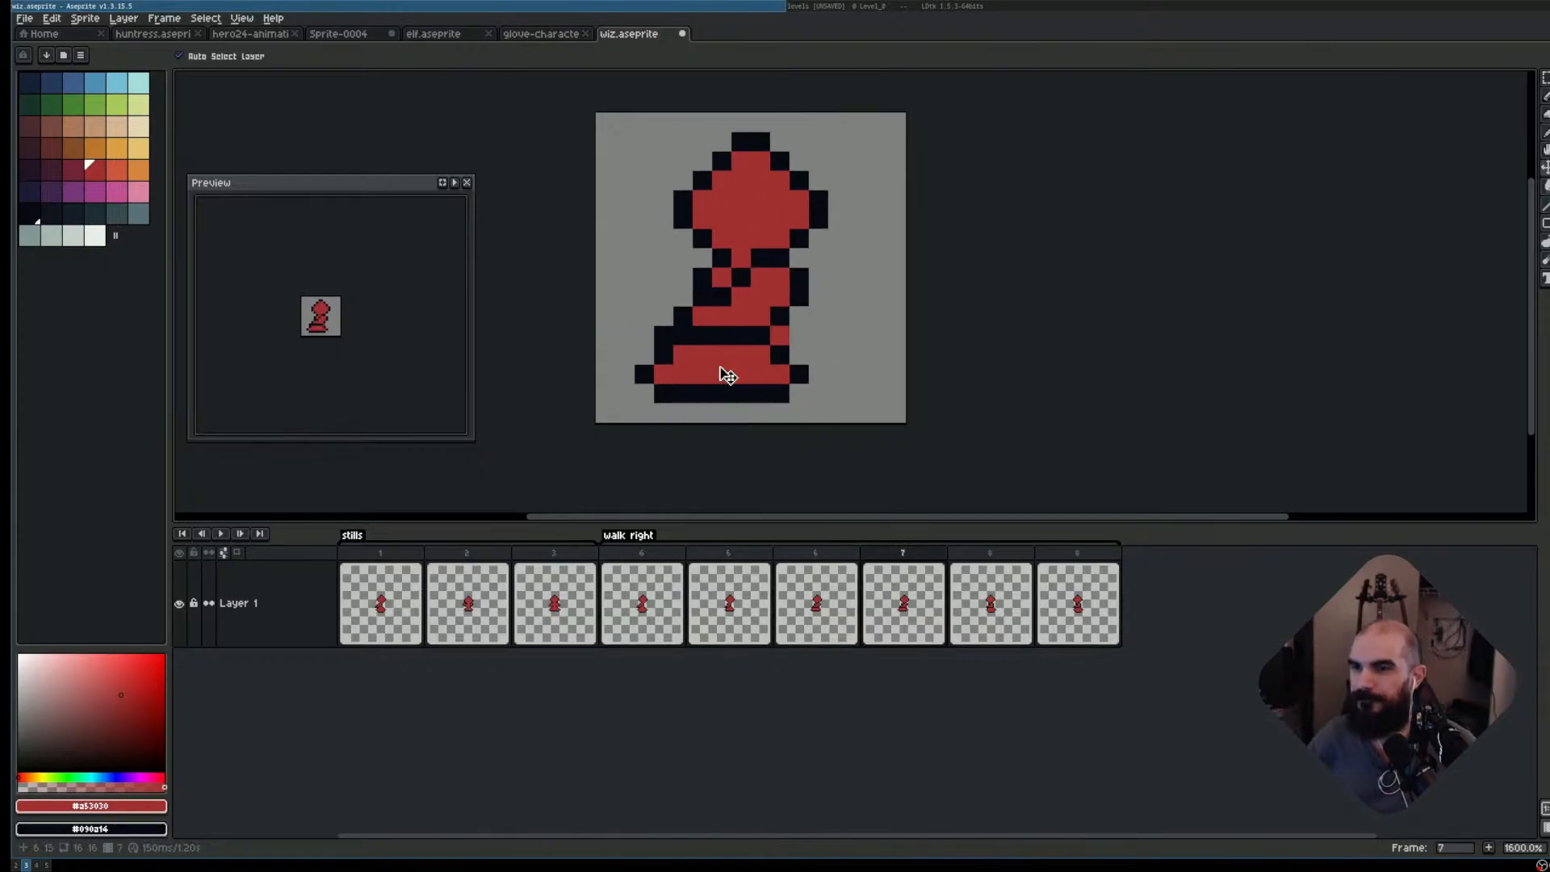
- Select the wizard's arm and sleeve in frame 7 with the lasso and move them one pixel to the right
key("m")
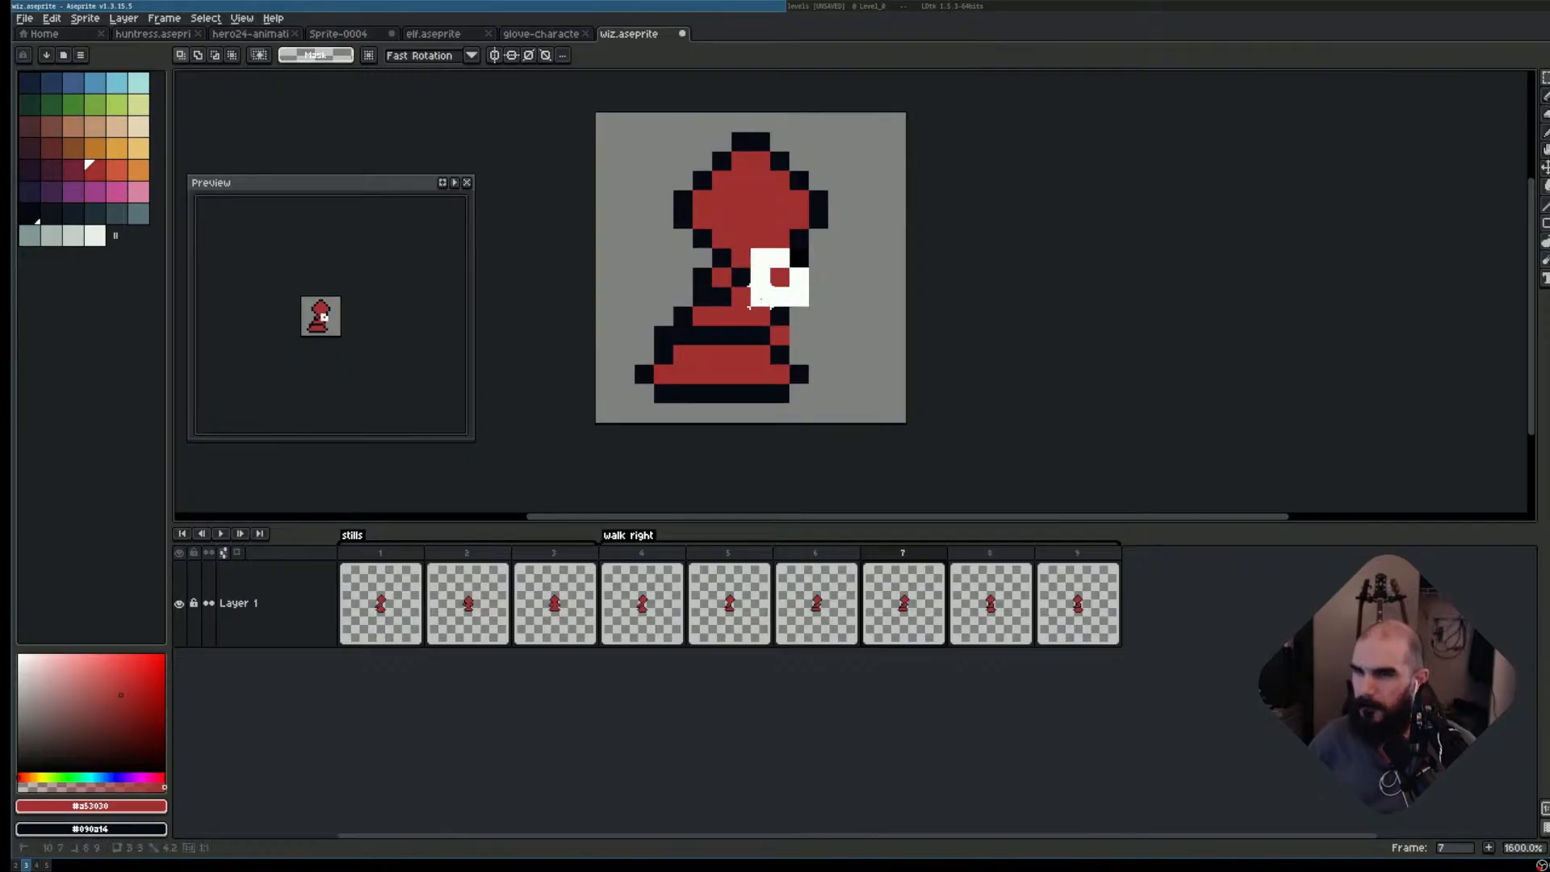
scroll(880, 277, "up", 3)
left_click_drag(880, 277, 977, 259)
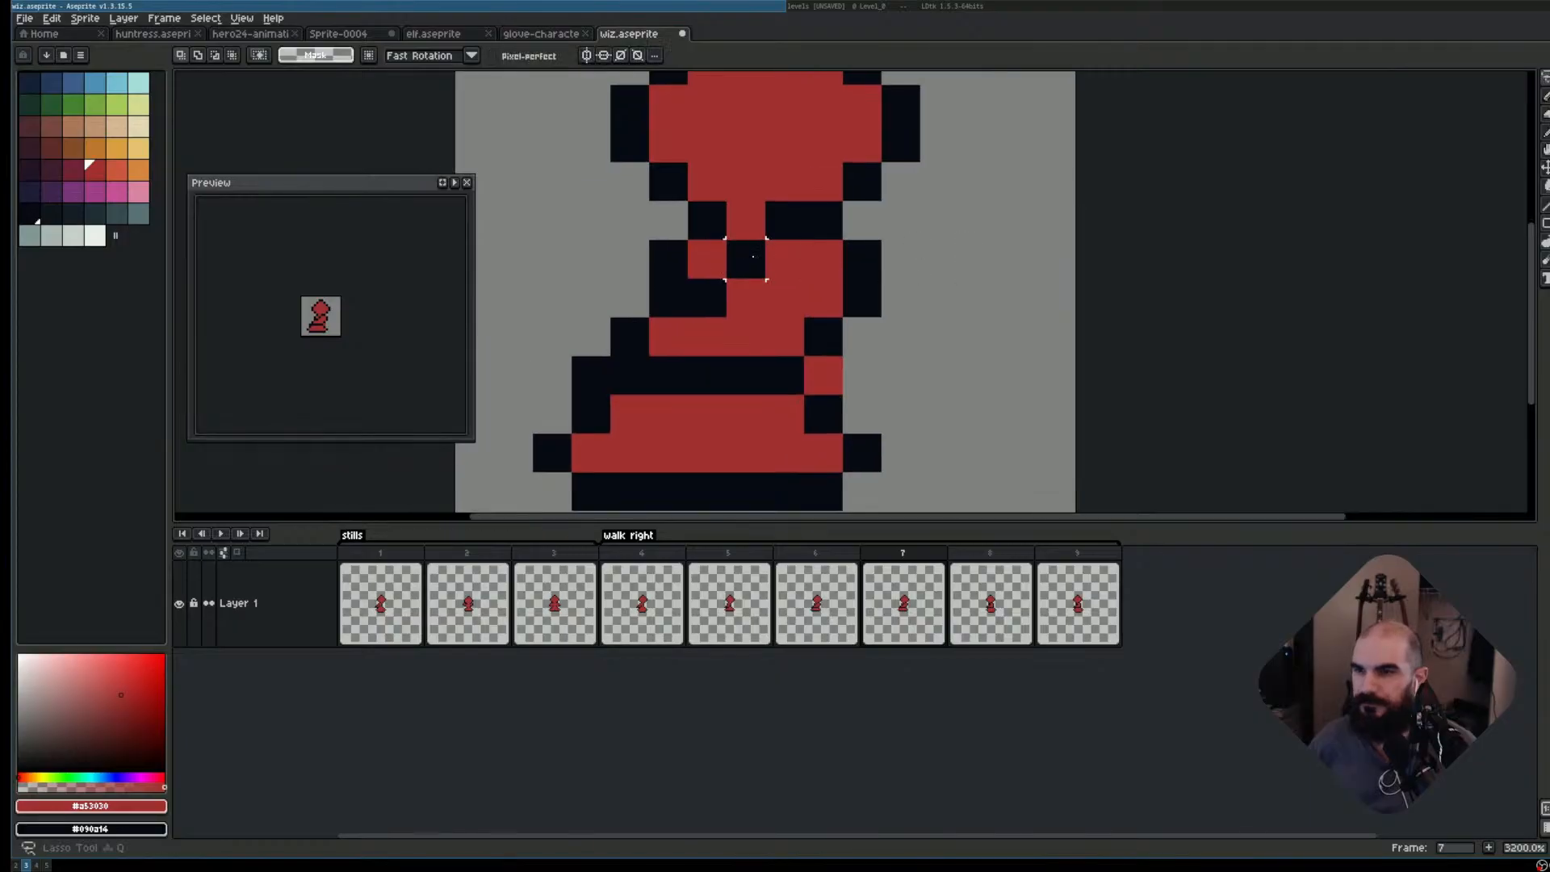
key("b")
mouse_move(629, 376)
left_mouse_down()
mouse_move(785, 372)
mouse_move(783, 336)
mouse_move(821, 333)
mouse_move(861, 297)
mouse_move(864, 260)
mouse_move(785, 221)
mouse_move(785, 258)
mouse_move(670, 308)
left_mouse_up()
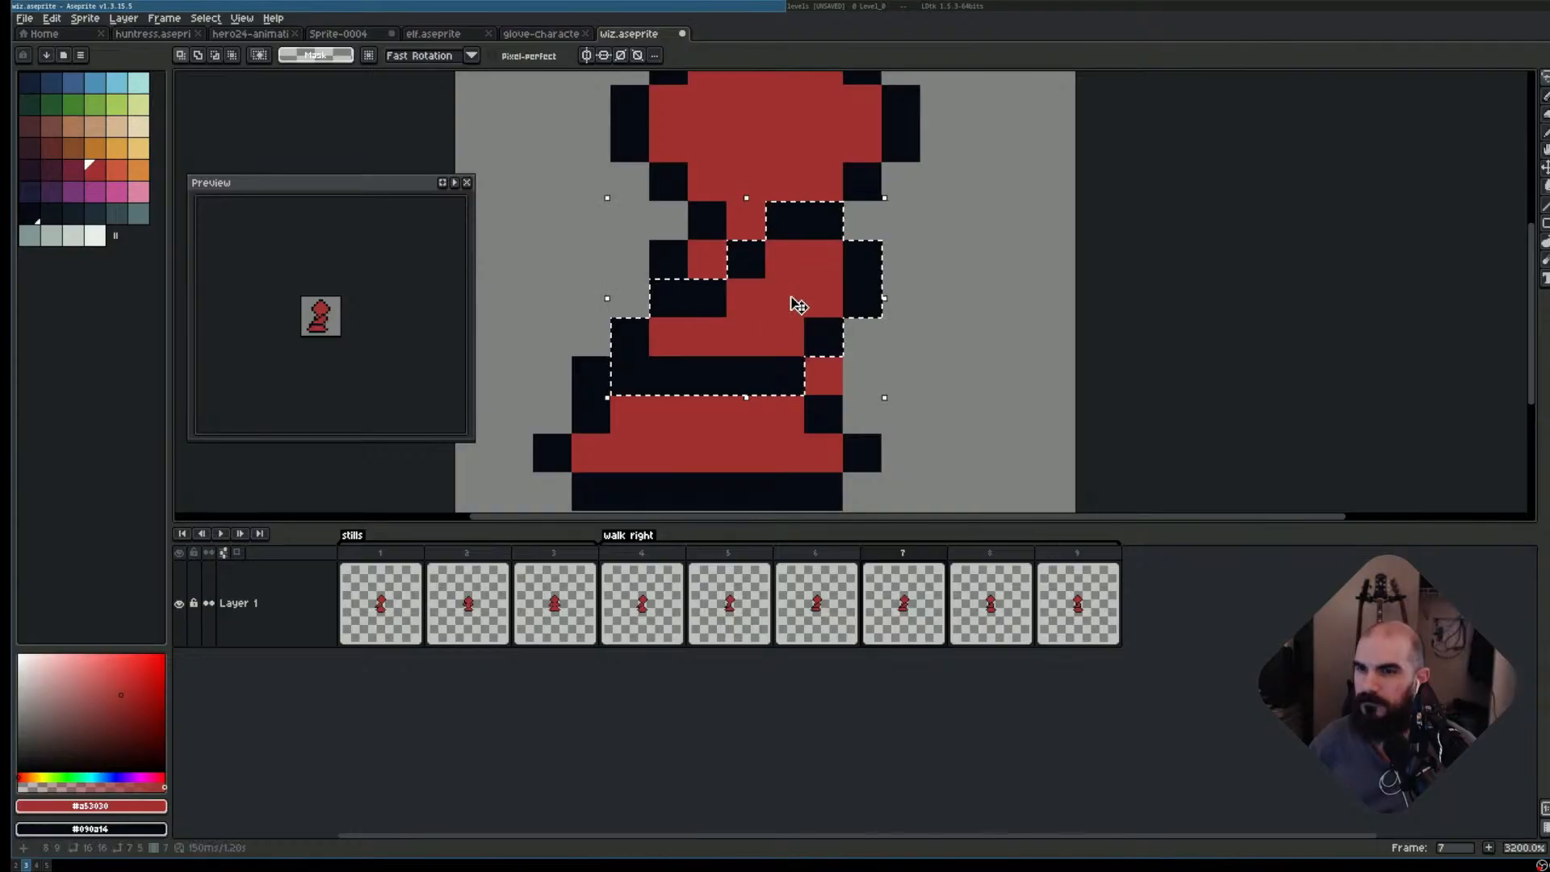
left_click_drag(799, 307, 828, 320)
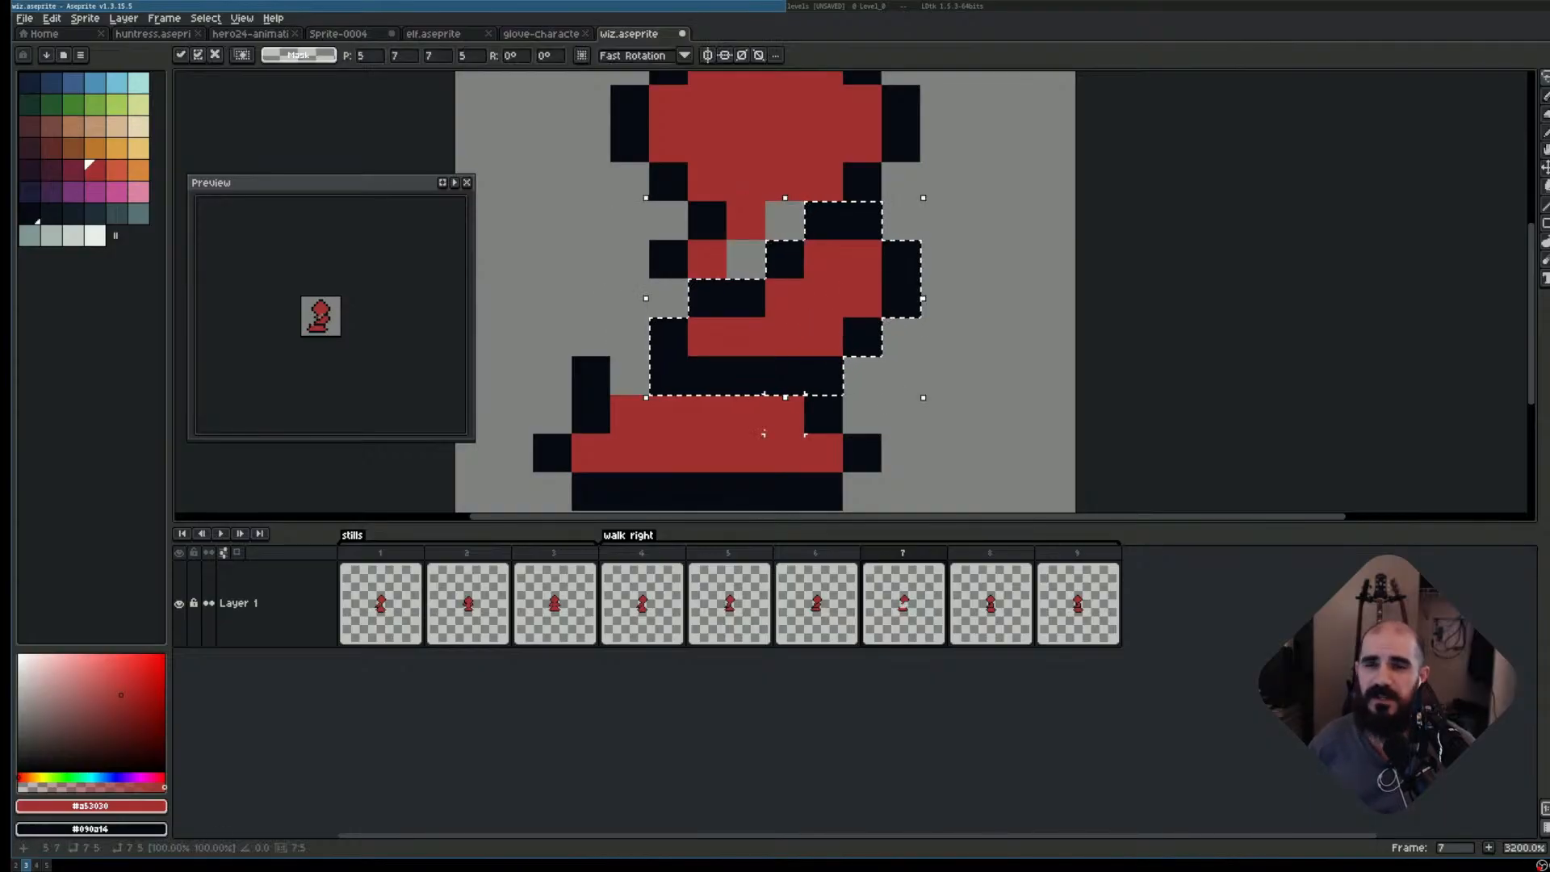
scroll(784, 491, "down", 1)
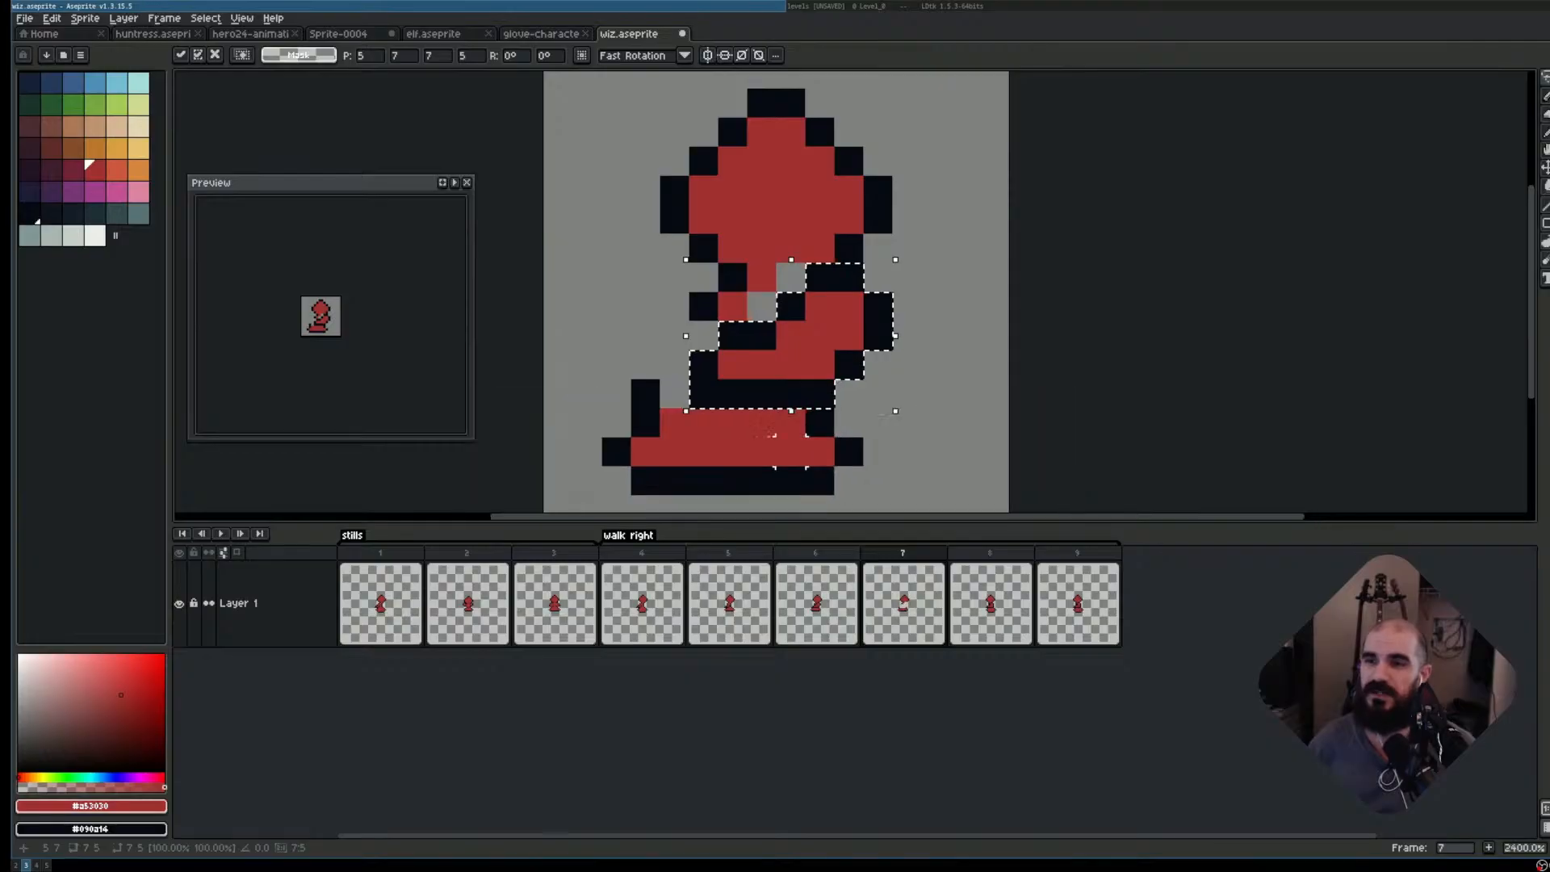
key("ctrl+d")
- Fill the gaps around the moved arm in frame 7 with red and draw a dark outline along the robe's back
key("i")
key("b")
mouse_move(675, 393)
left_mouse_down()
mouse_move(675, 372)
mouse_move(756, 303)
left_mouse_up()
right_click(791, 277)
right_click(675, 335)
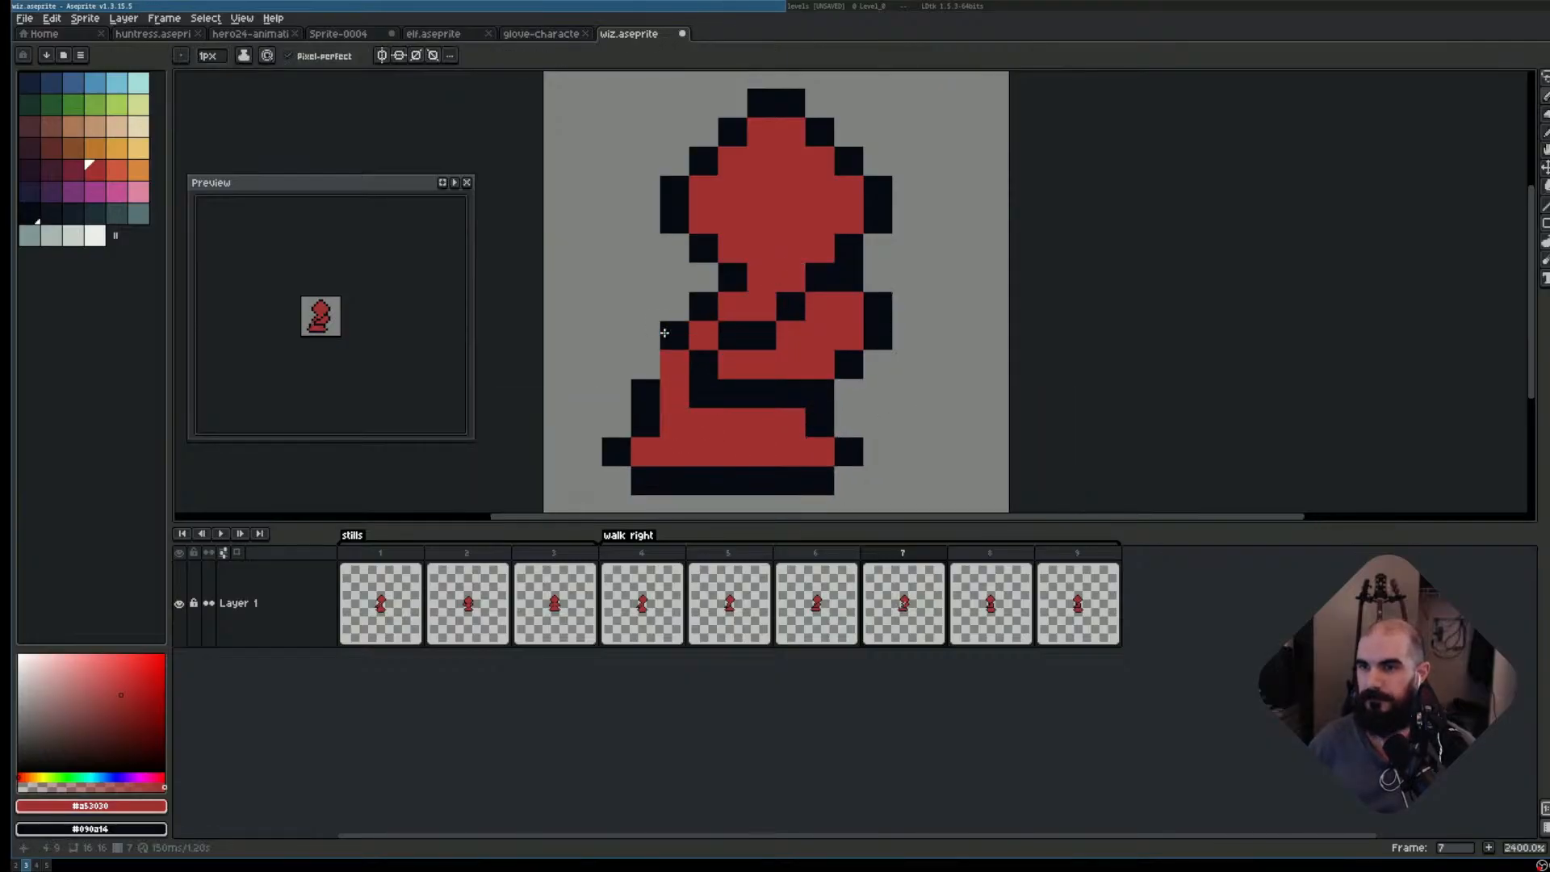
right_click(646, 364)
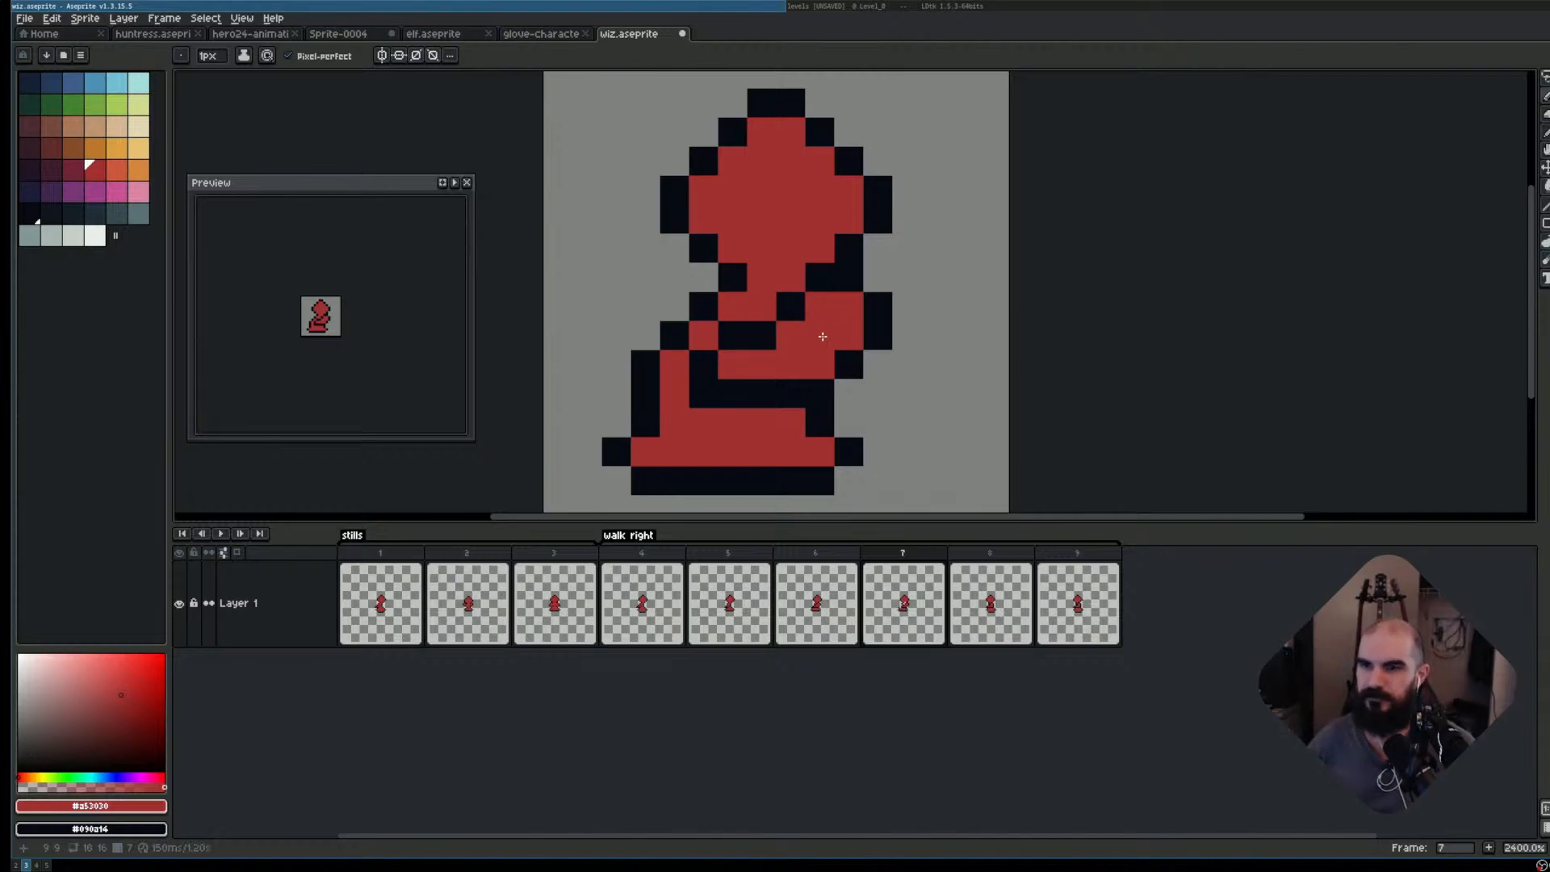
right_click(710, 304)
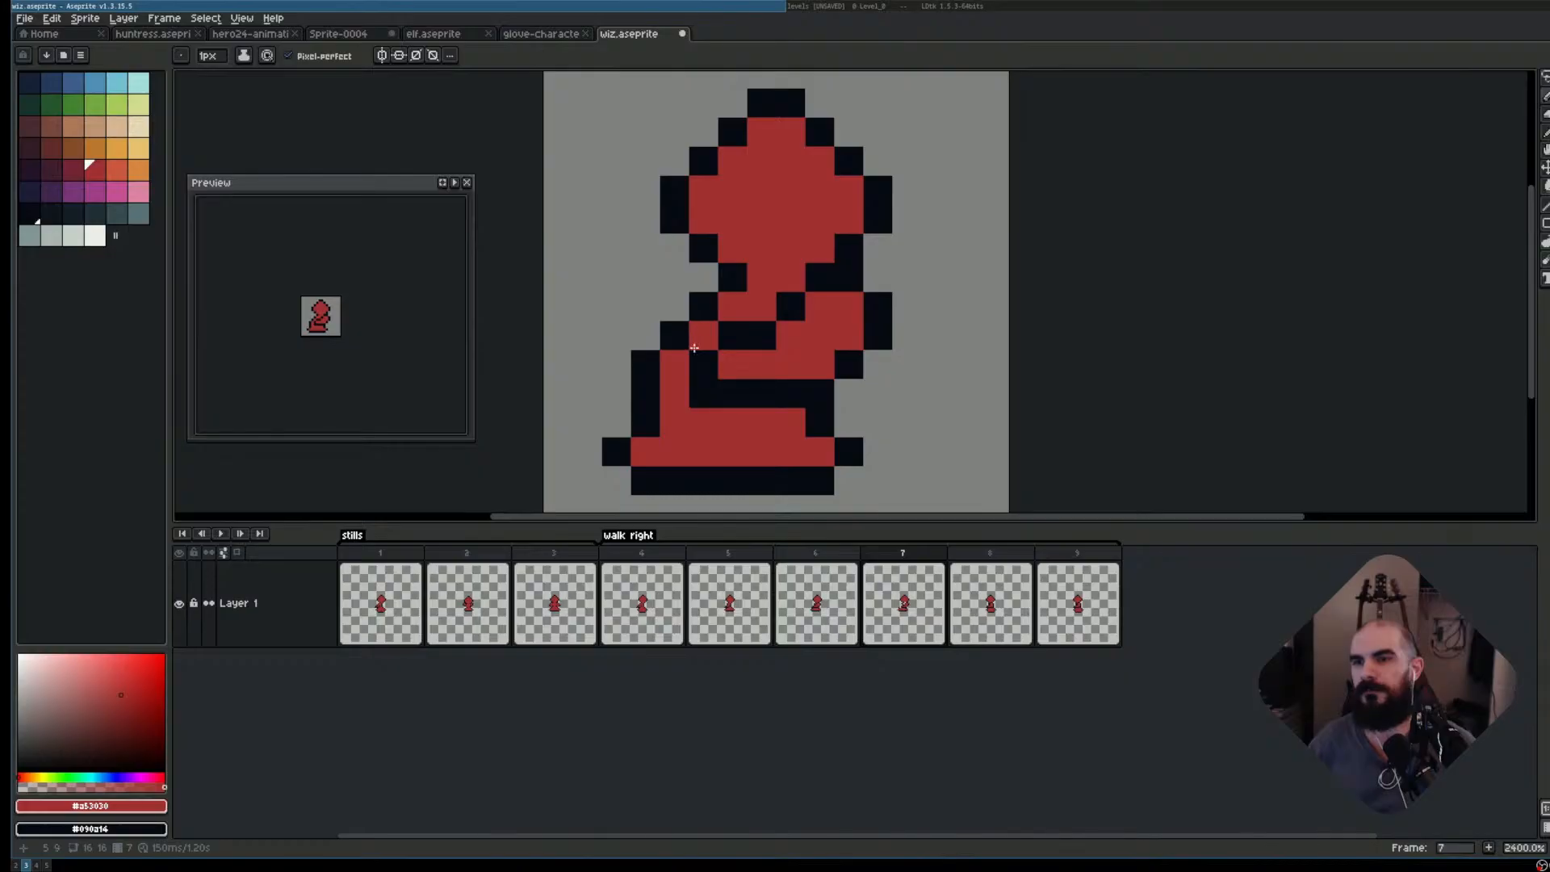
- Play the walk right animation and step through its frames to compare frame 7 with its neighbours
scroll(648, 397, "down", 2)
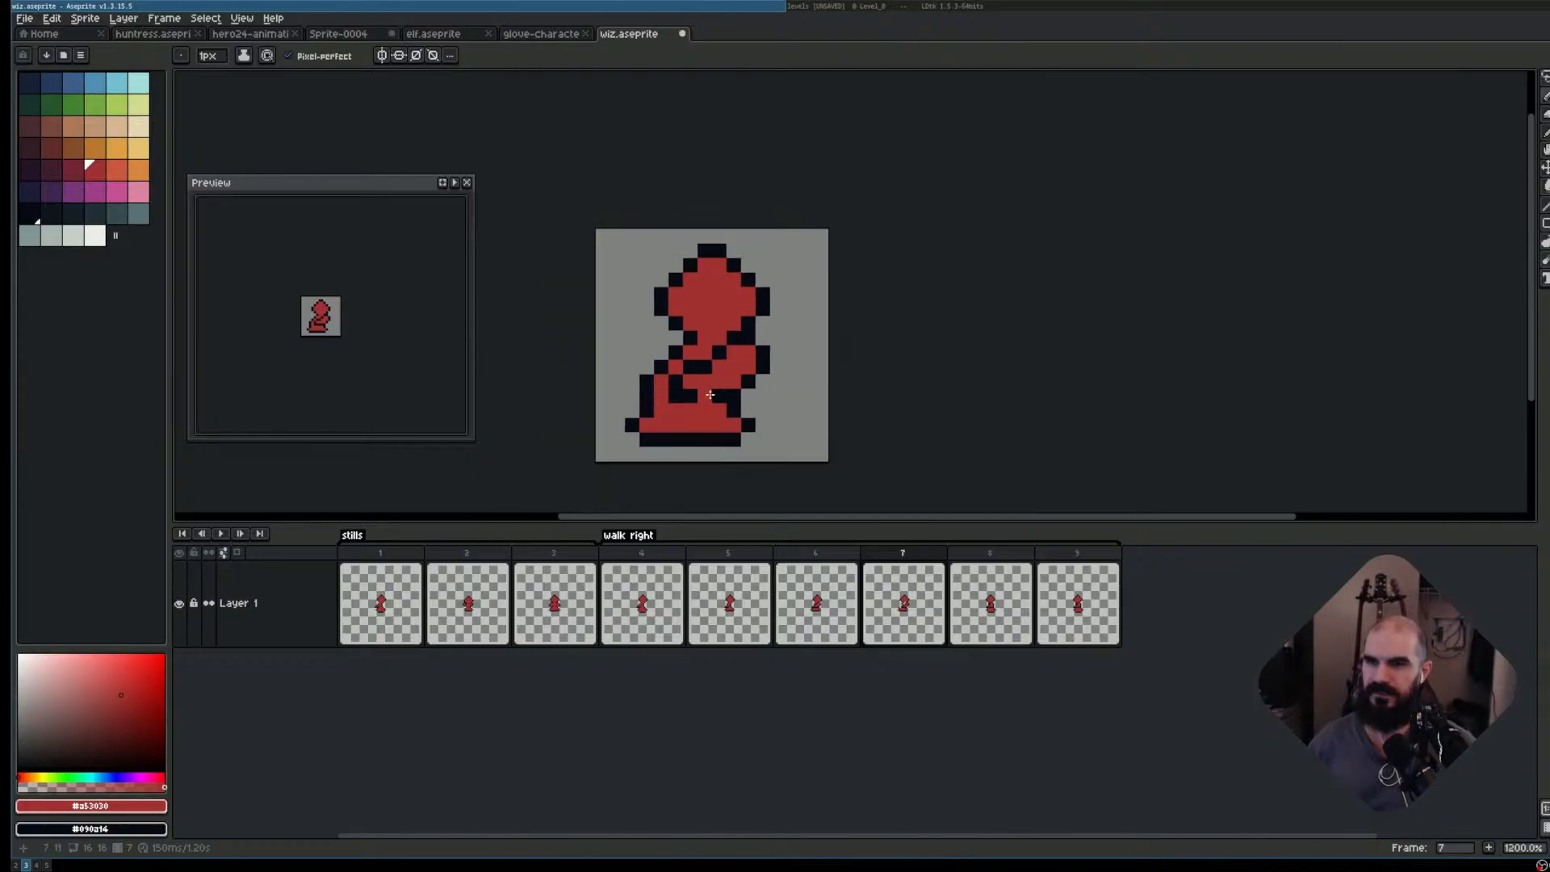
key("Return")
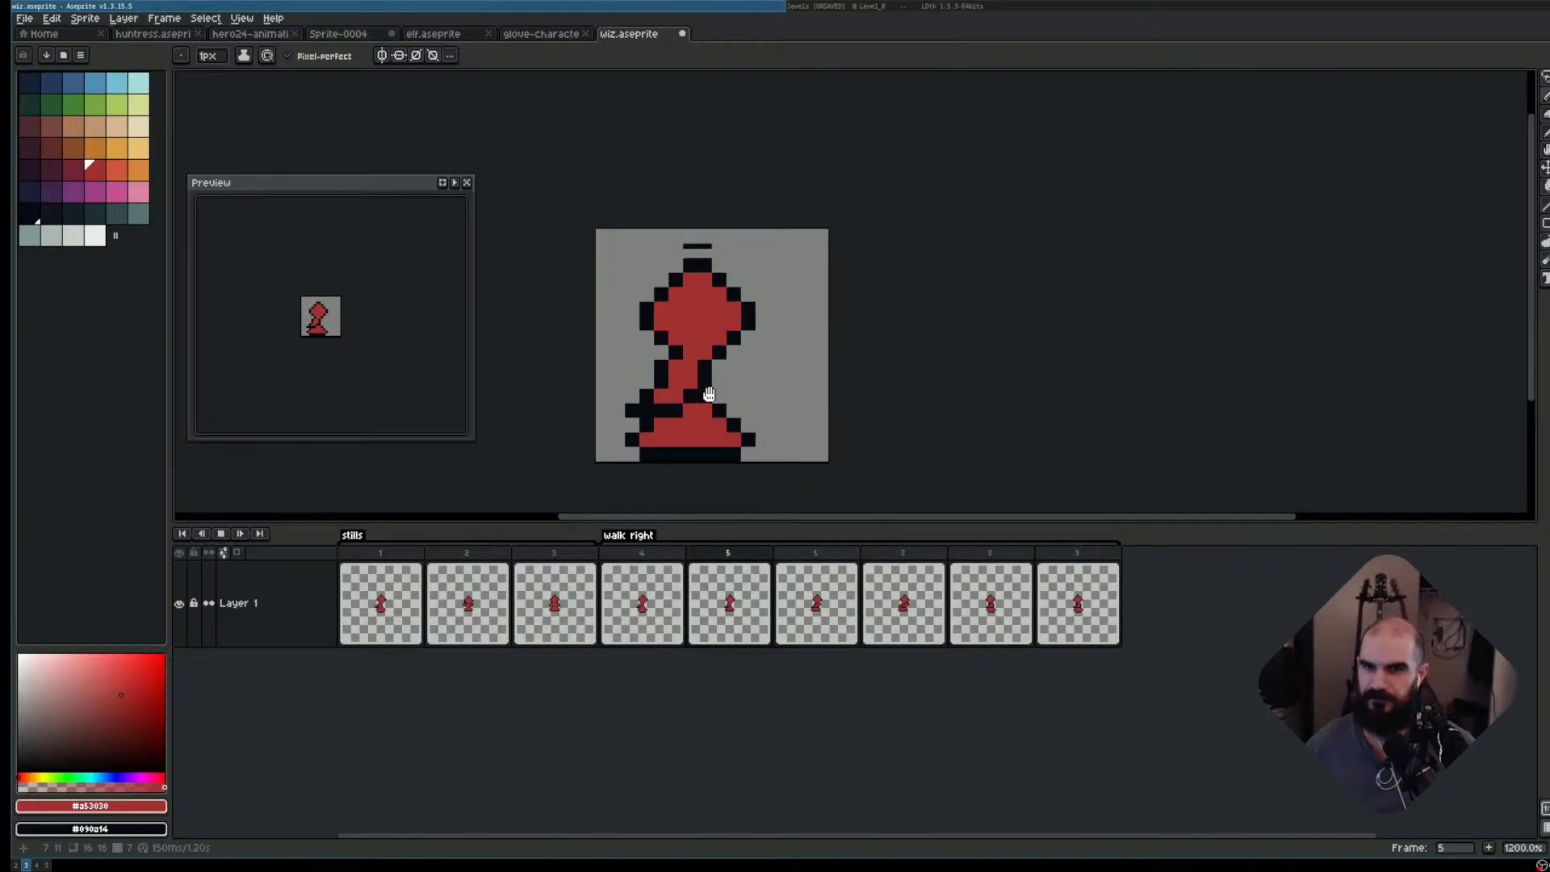
key("Return")
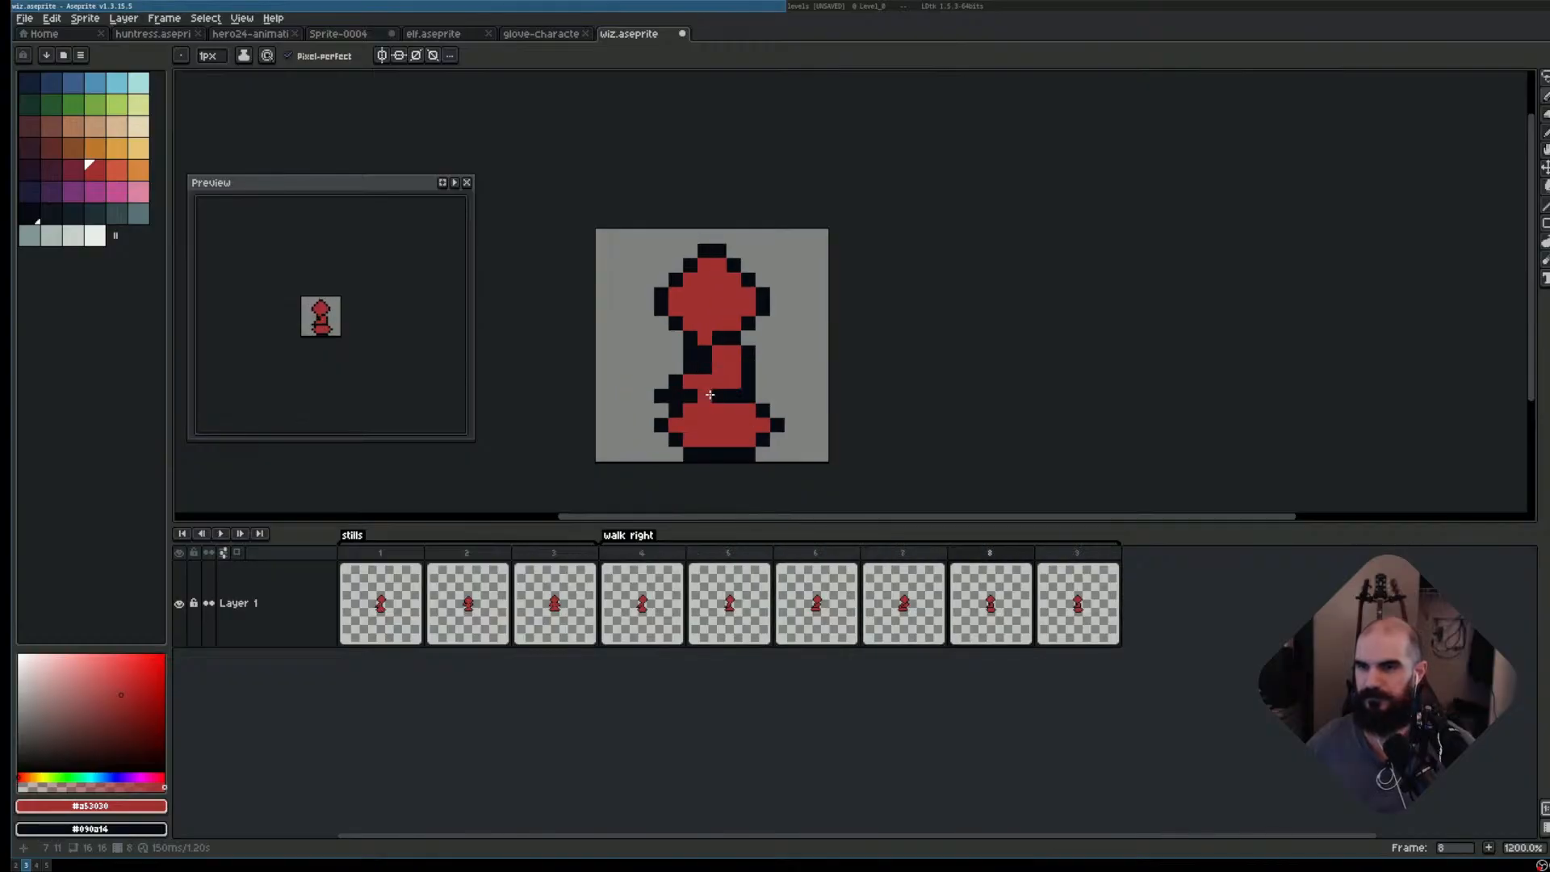
key("Left")
key("Left")
key("Left")
key("Left")
key("Right")
key("Right")
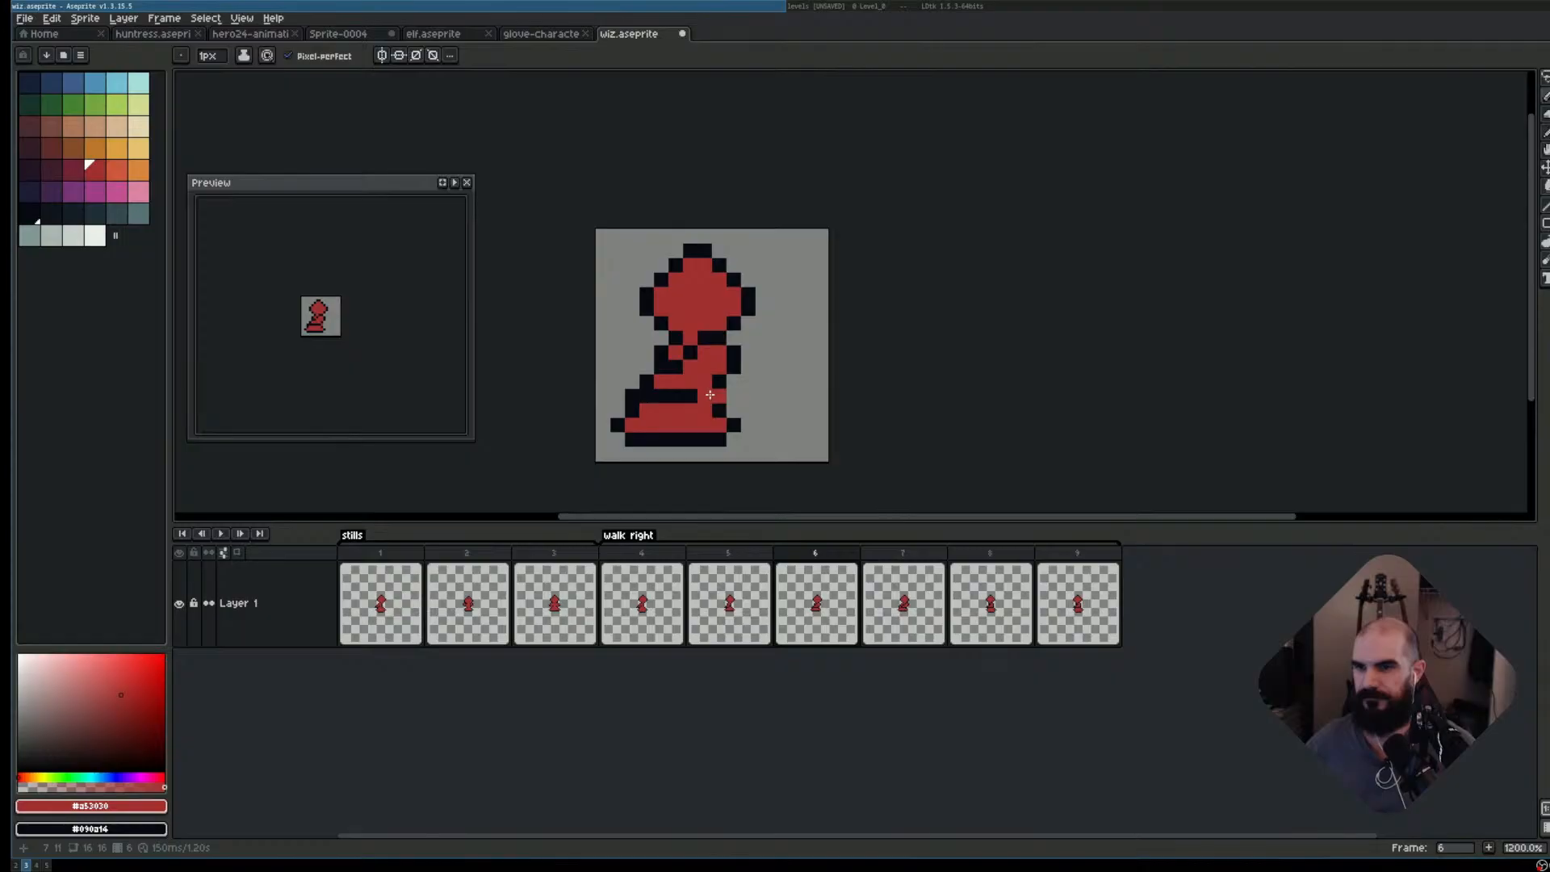
key("Right")
- Erase the bulging back edge of the robe in frame 7 and redraw its dark outline closer to the arm
scroll(710, 394, "up", 5)
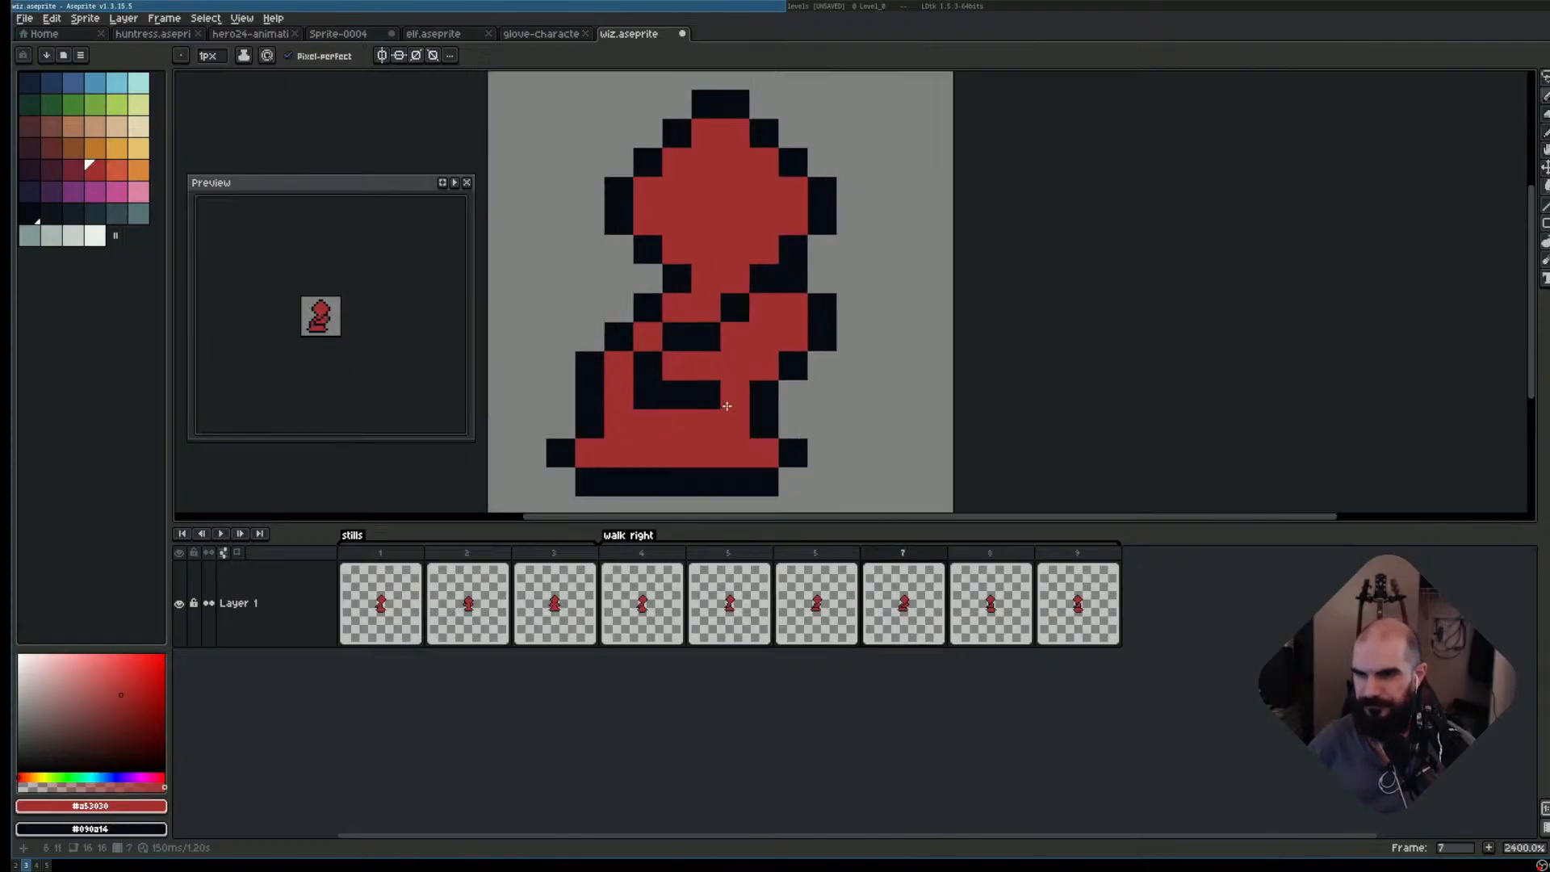
key("e")
mouse_move(679, 279)
left_mouse_down()
mouse_move(640, 319)
mouse_move(678, 319)
mouse_move(591, 361)
mouse_move(602, 391)
left_mouse_up()
left_click(639, 357)
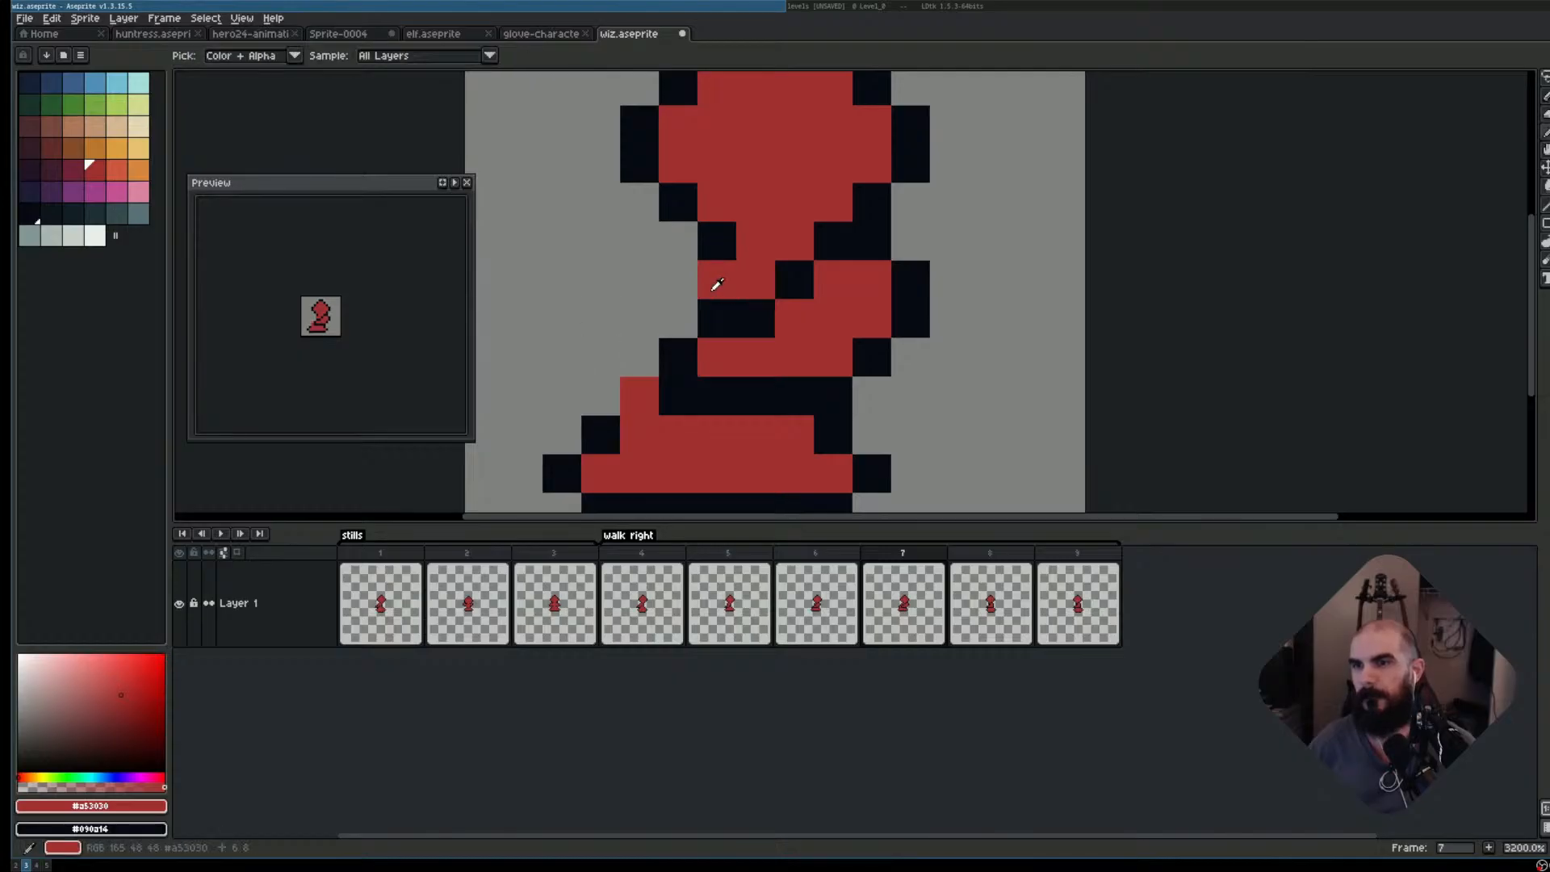
key("b")
right_click(679, 280)
right_click(679, 318)
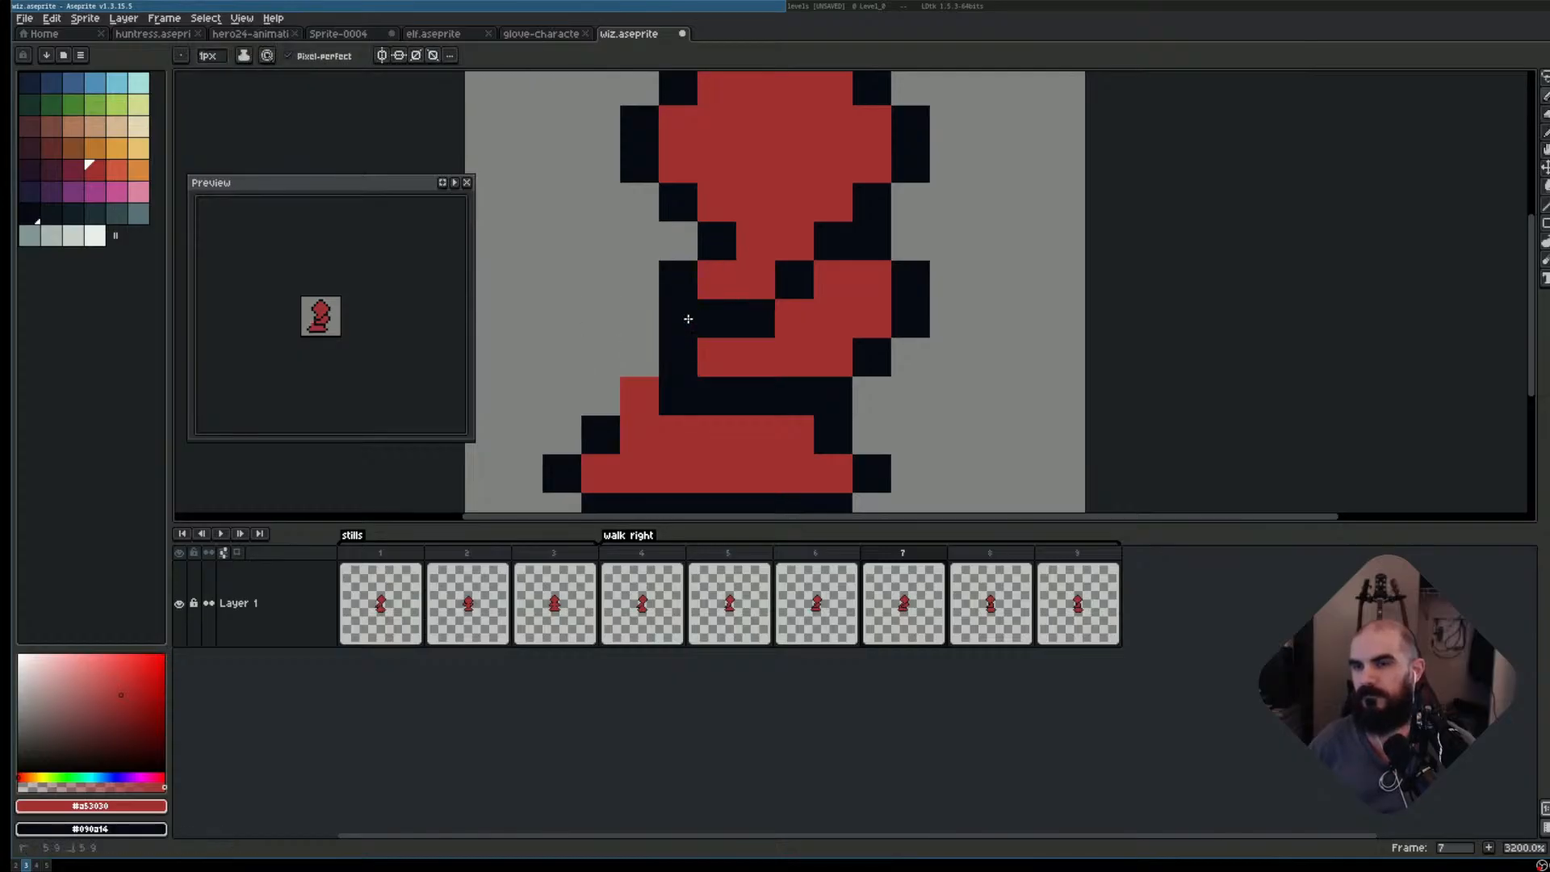
right_click(640, 357)
left_click(600, 396)
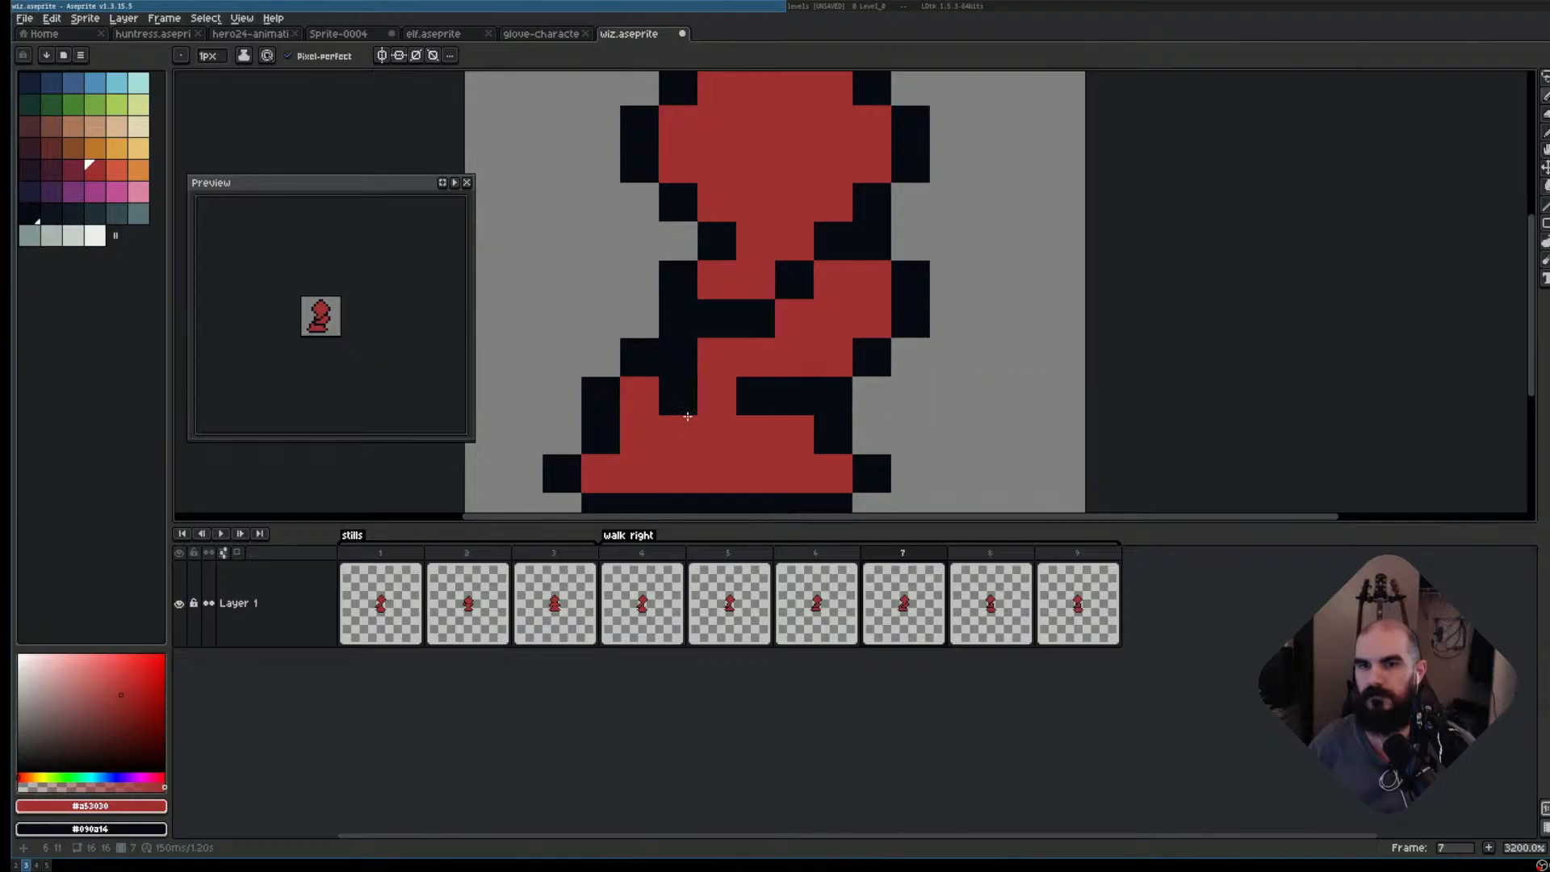
- Darken the red pixel behind the sleeve, erase the two protruding back outline pixels in frame 7, and replay the walk animation
key("e")
right_click(629, 404)
left_click(640, 357)
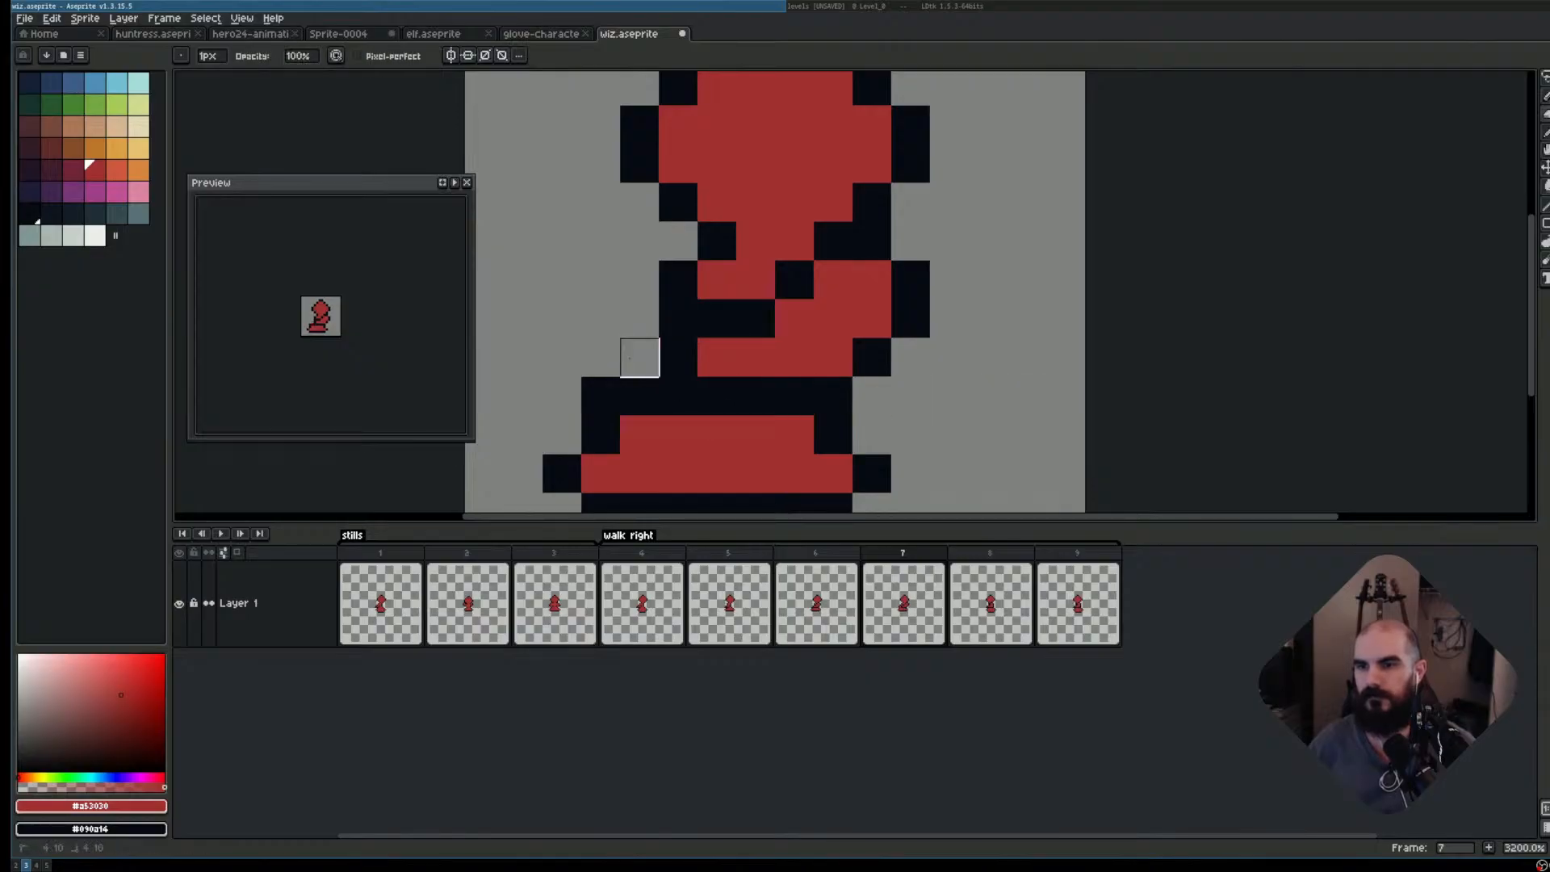
left_click(600, 395)
scroll(1046, 357, "down", 1)
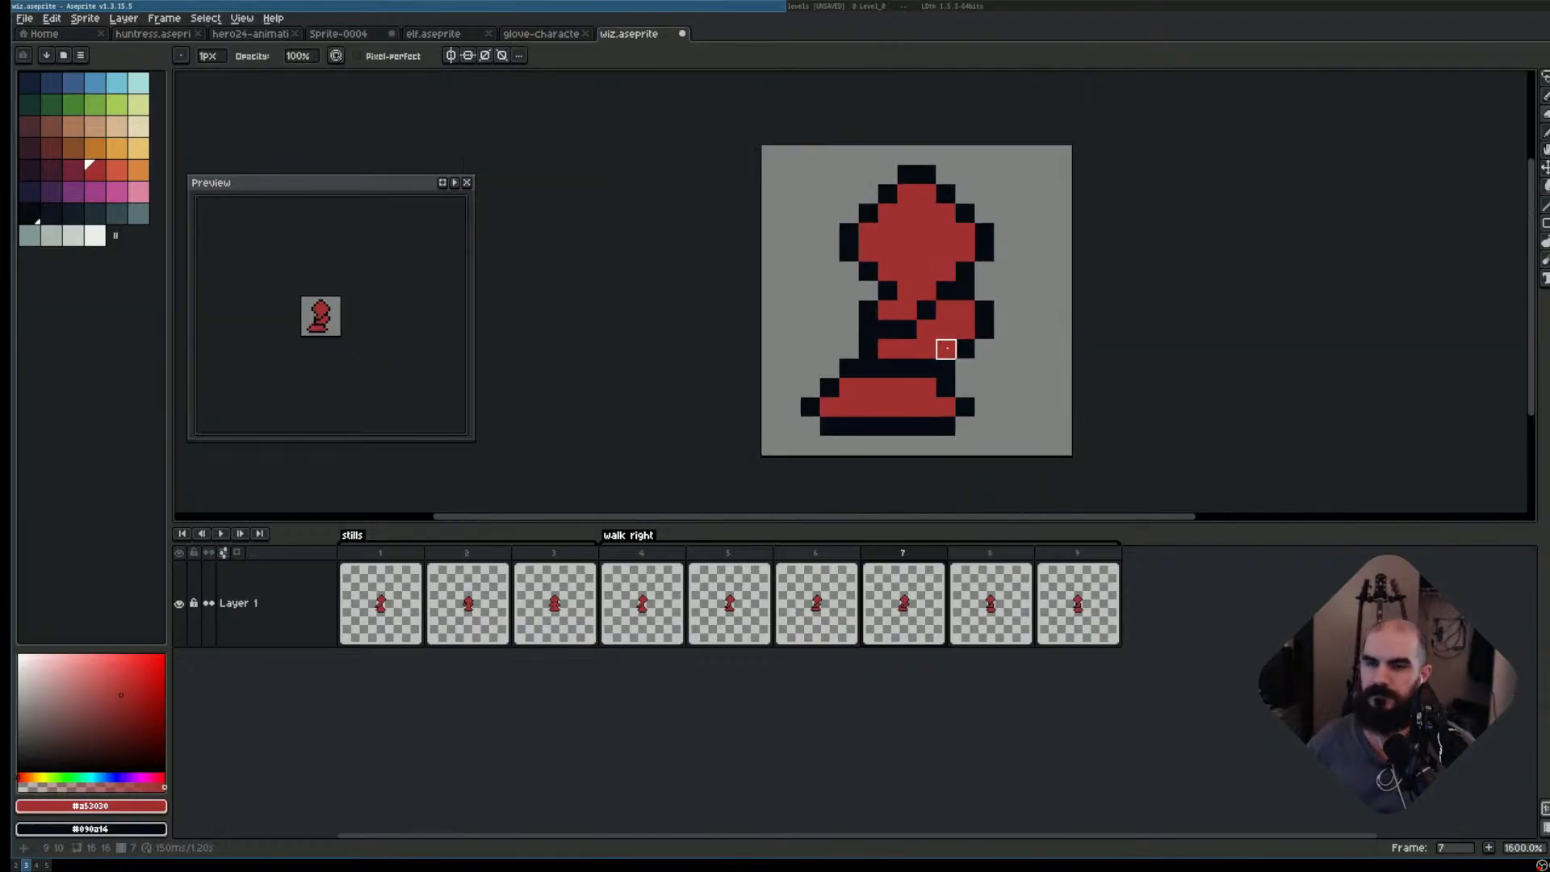
key("Return")
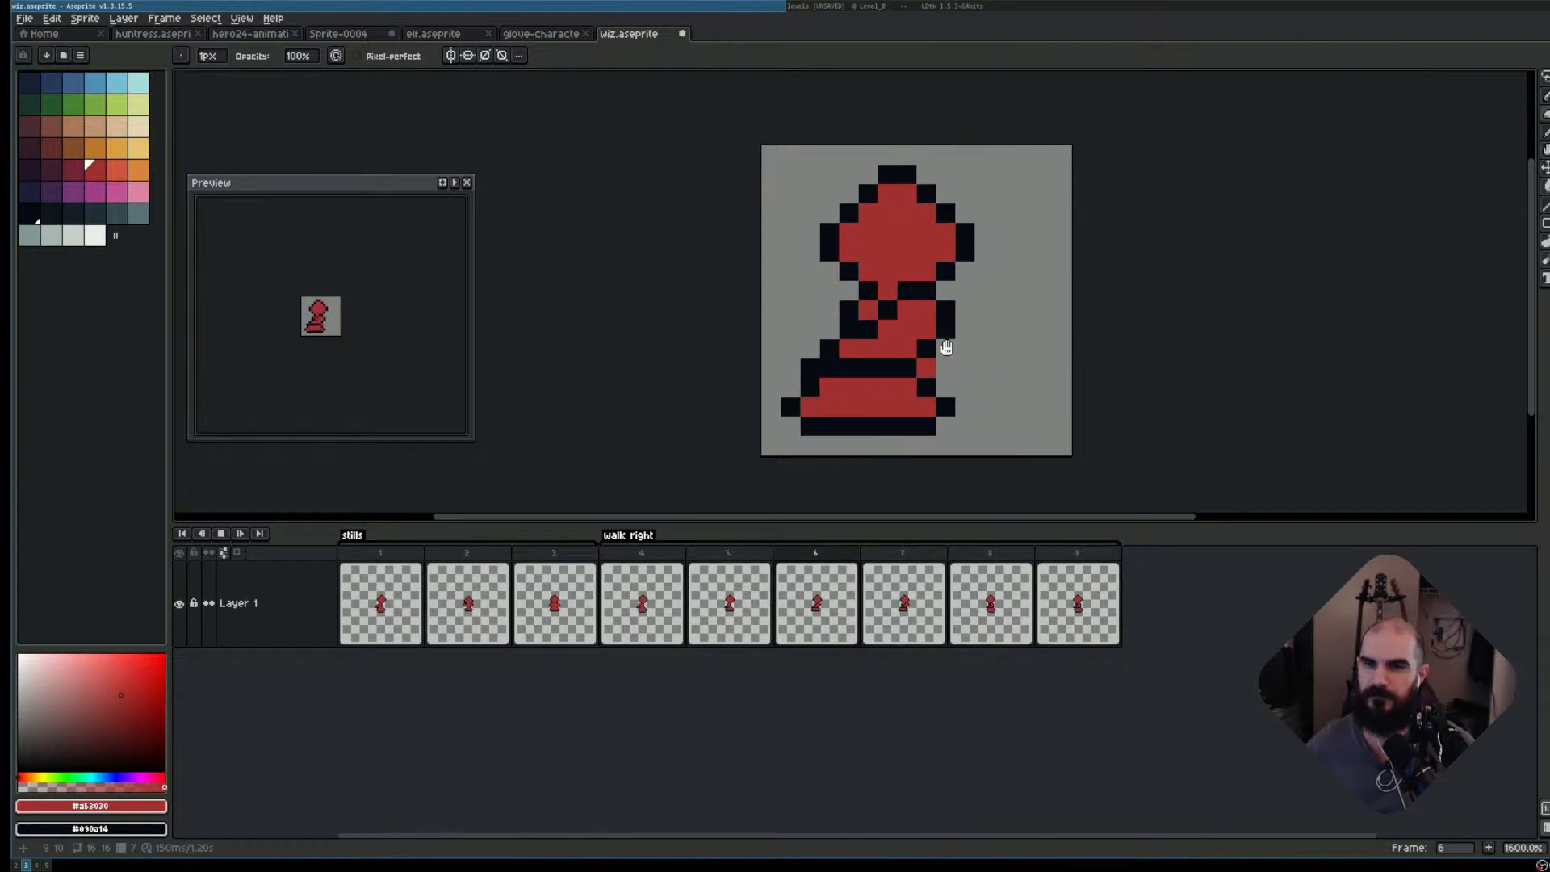
key("Return")
key("Left")
key("Left")
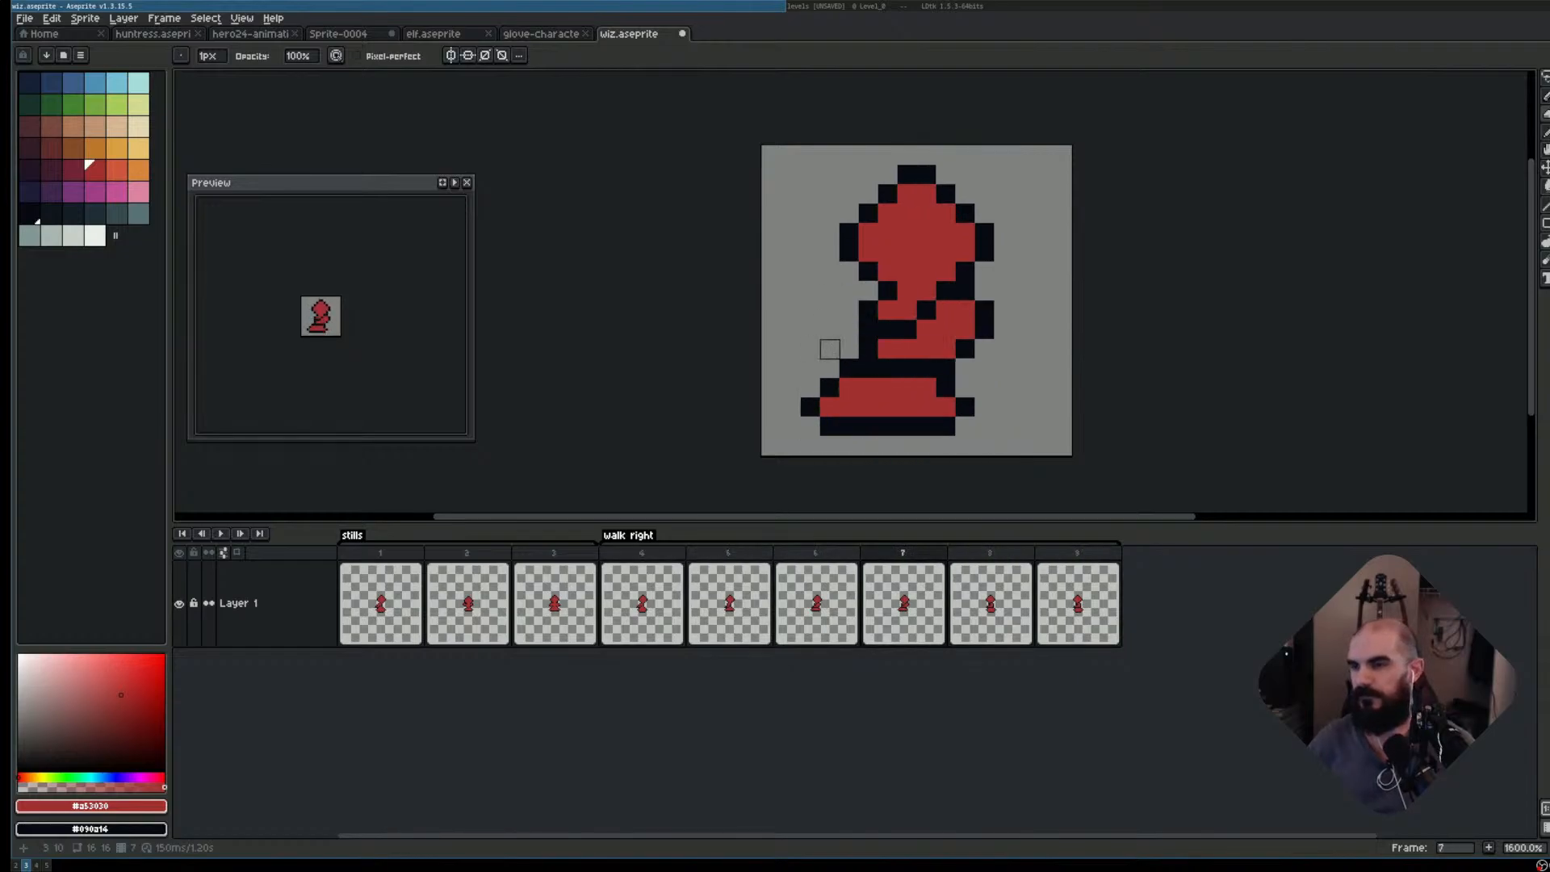
- Step back and forth through frames 6 to 9 to compare the final poses of the walk right animation
key("Left")
key("Right")
key("Right")
key("Right")
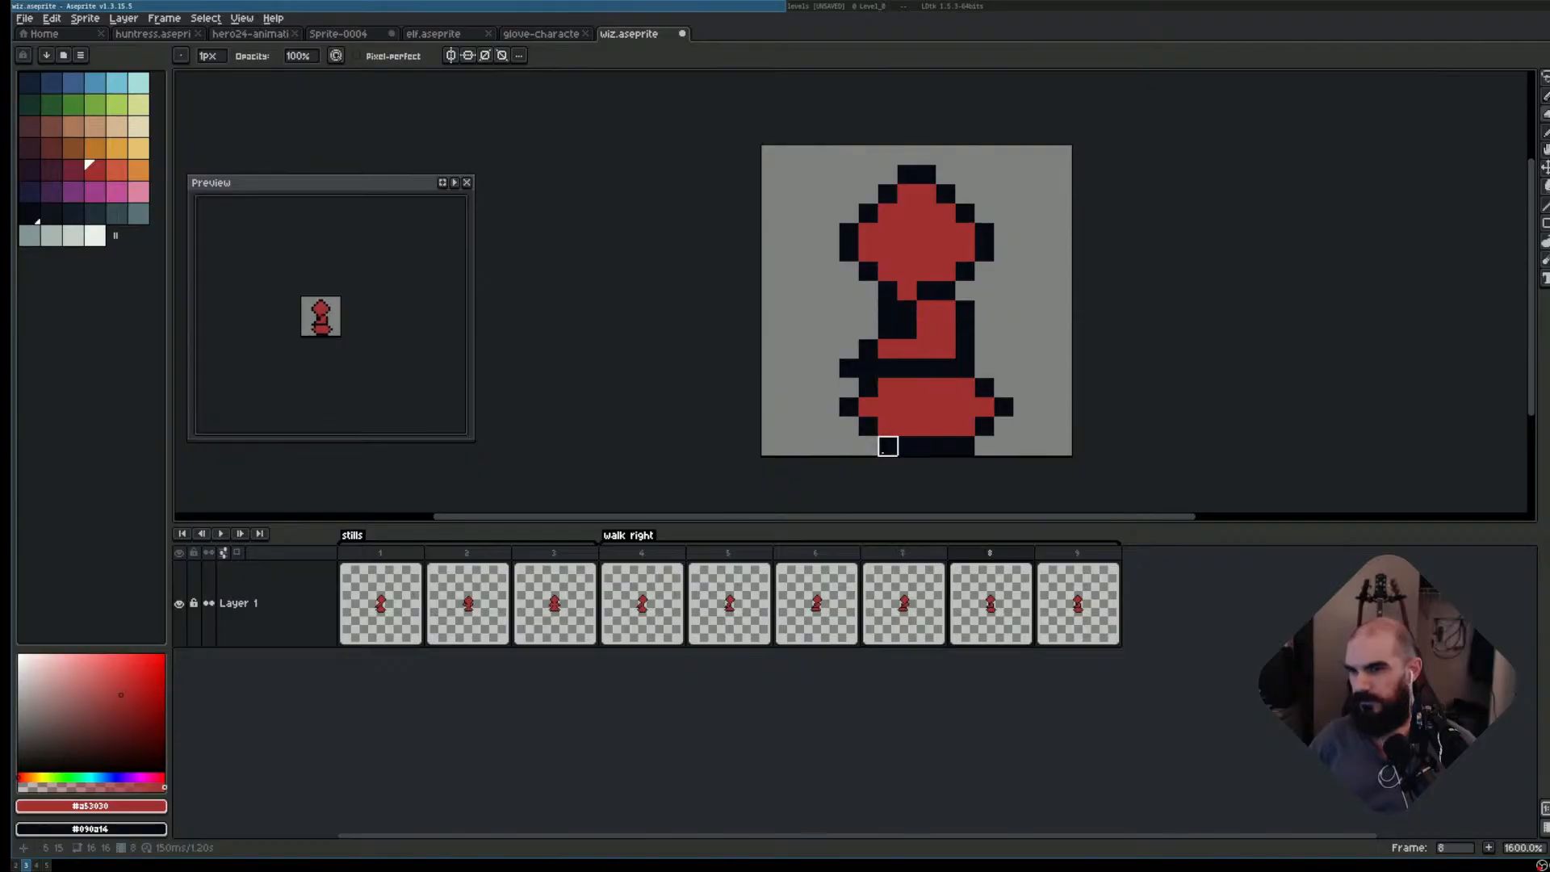
key("Left")
key("Right")
key("Left")
key("Right")
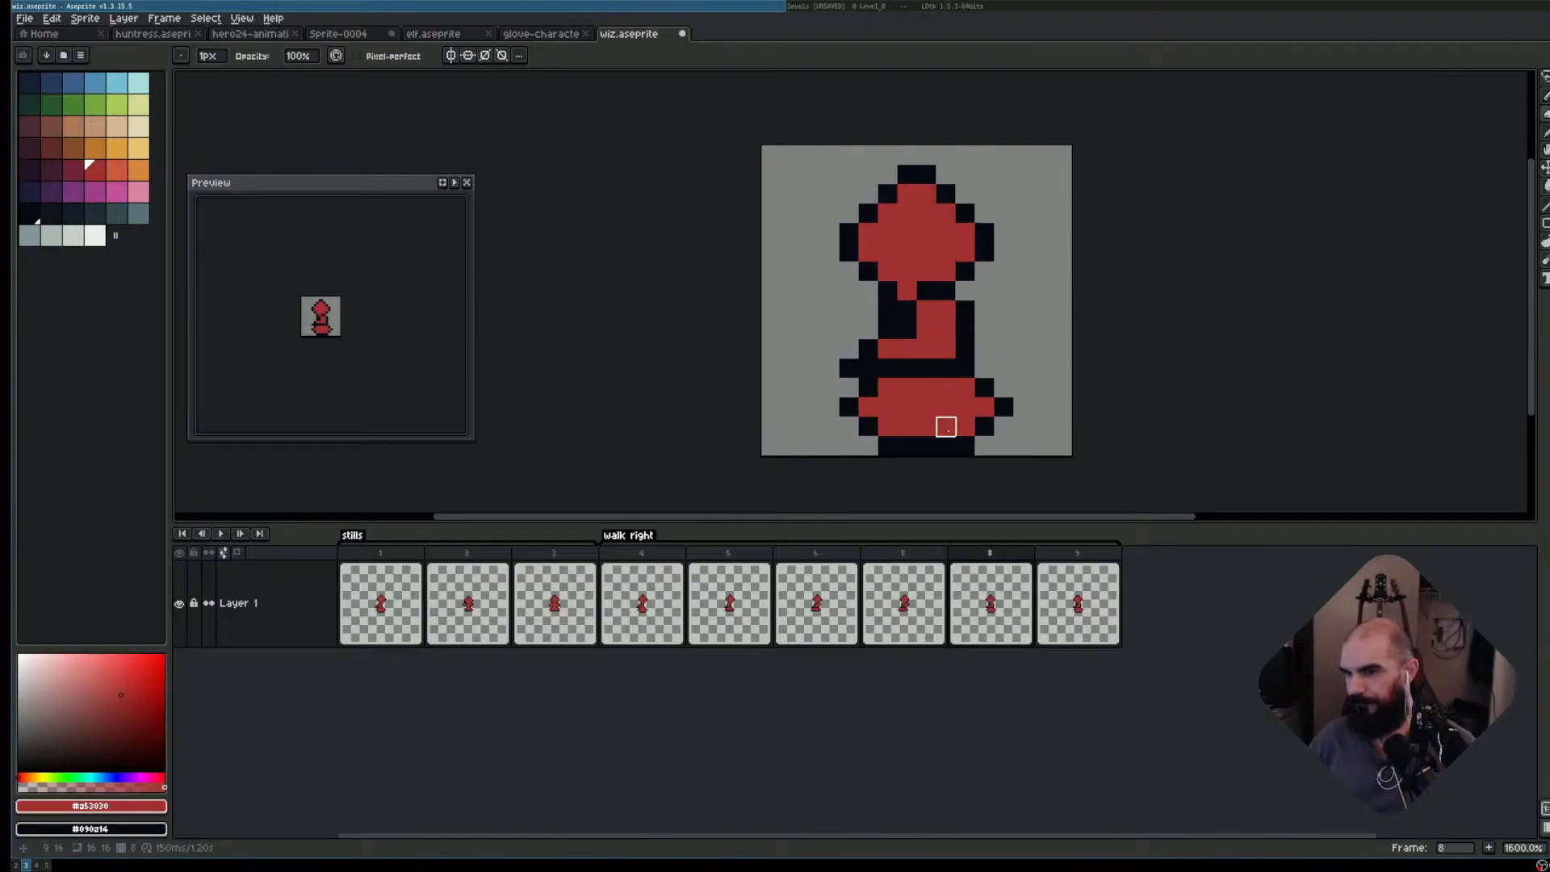
key("Right")
key("Left")
key("Left")
key("Right")
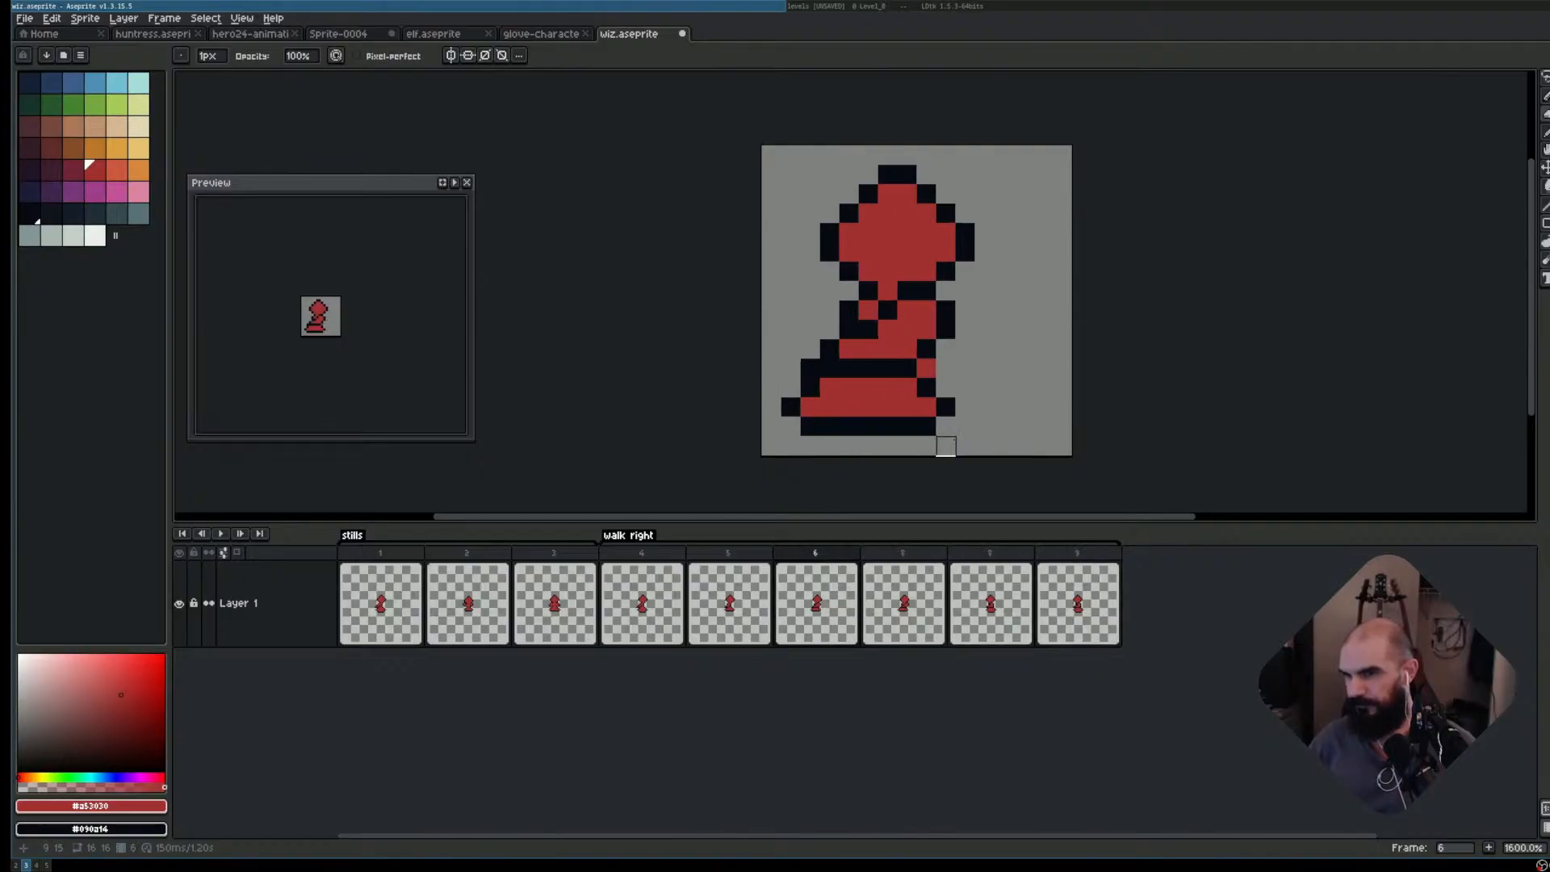
key("Left")
key("Right")
- Delete frames 8 and 9 from the end of the walk right animation
left_click(1073, 549)
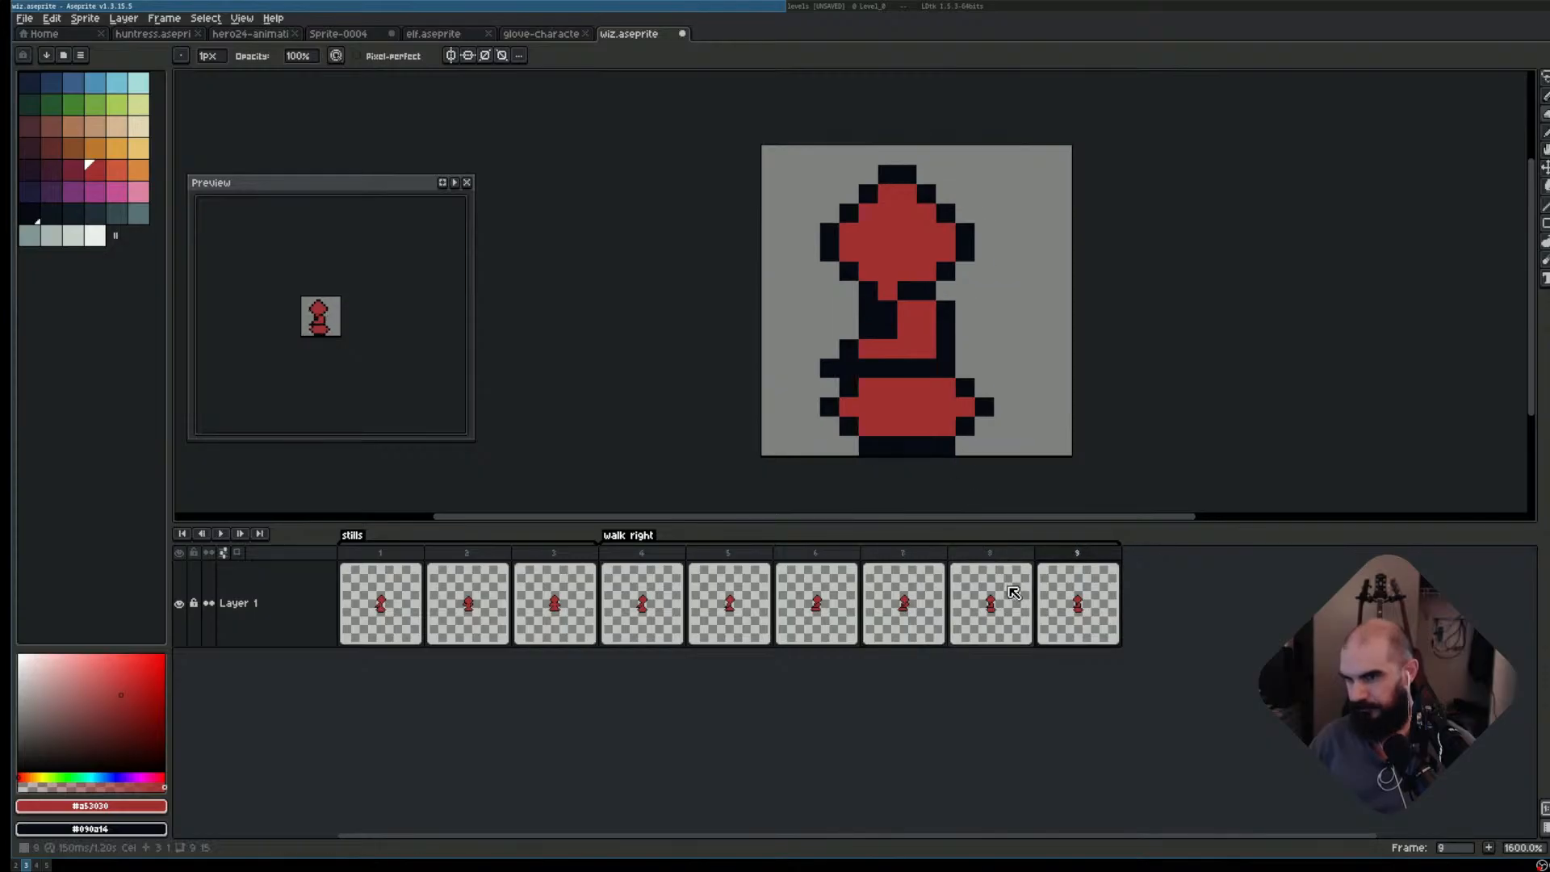
left_click(1014, 594)
key("Left")
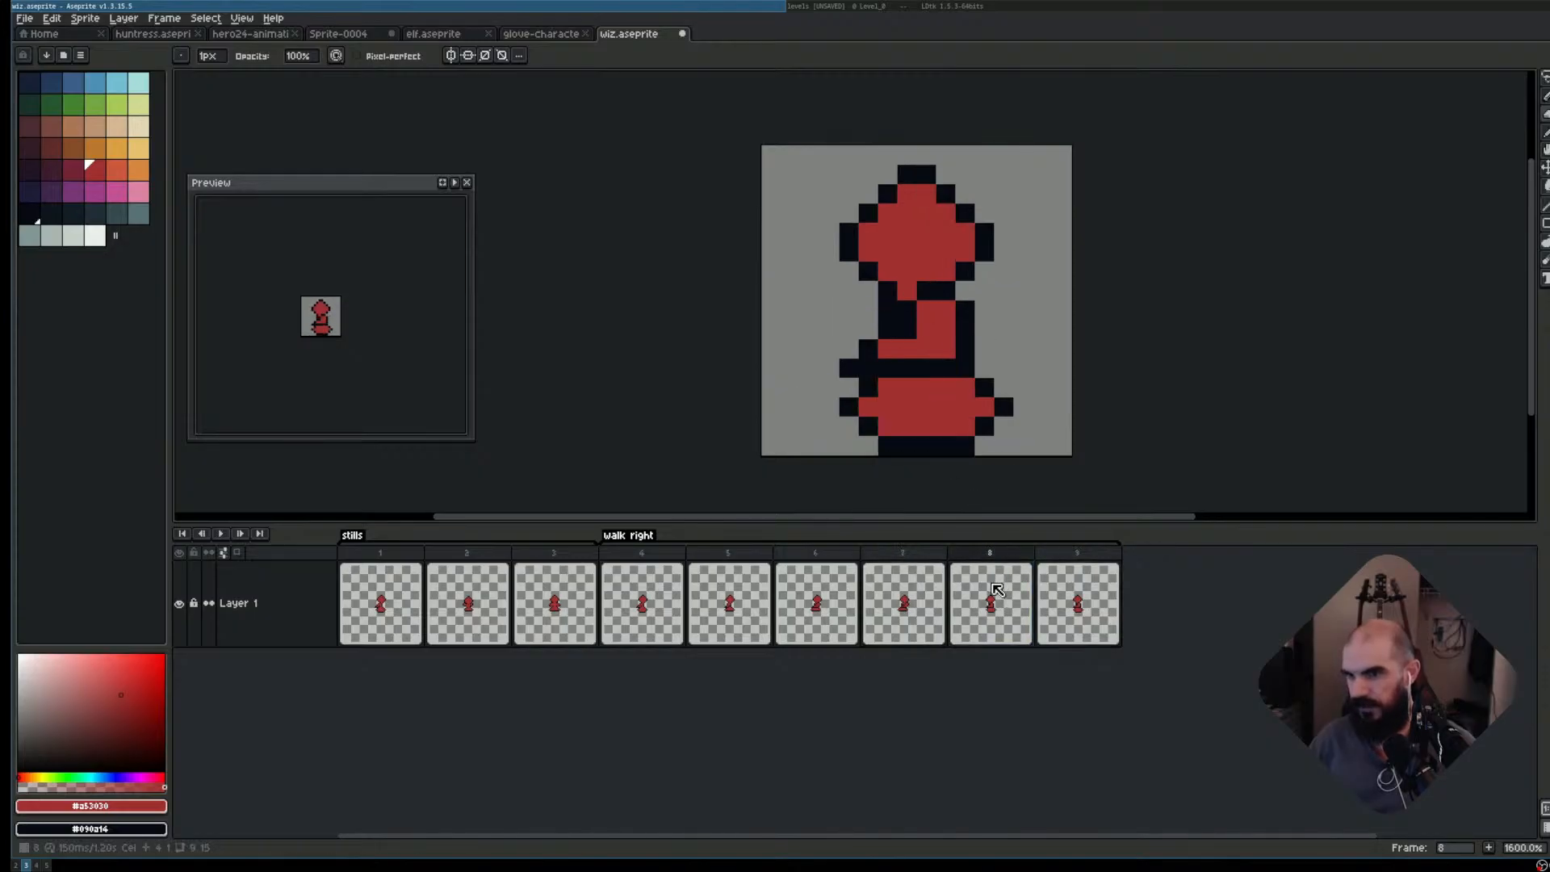
key("Right")
left_click(991, 557)
left_click(1079, 554, "shift")
key("Delete")
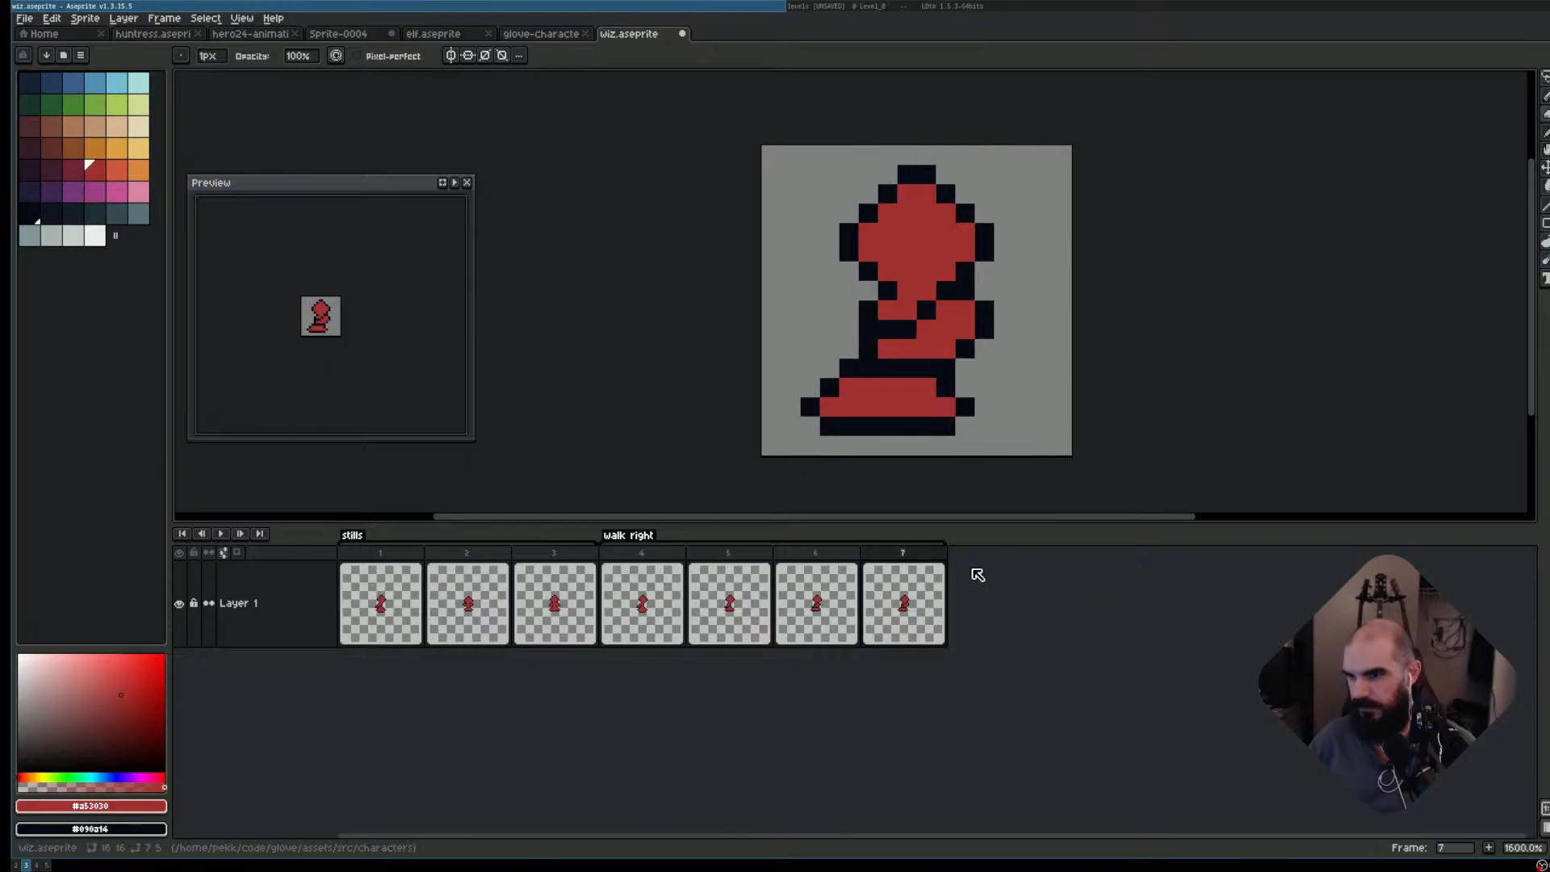
- Play the shortened walk animation and duplicate frame 7 as a new last frame
left_click(902, 556)
key("Return")
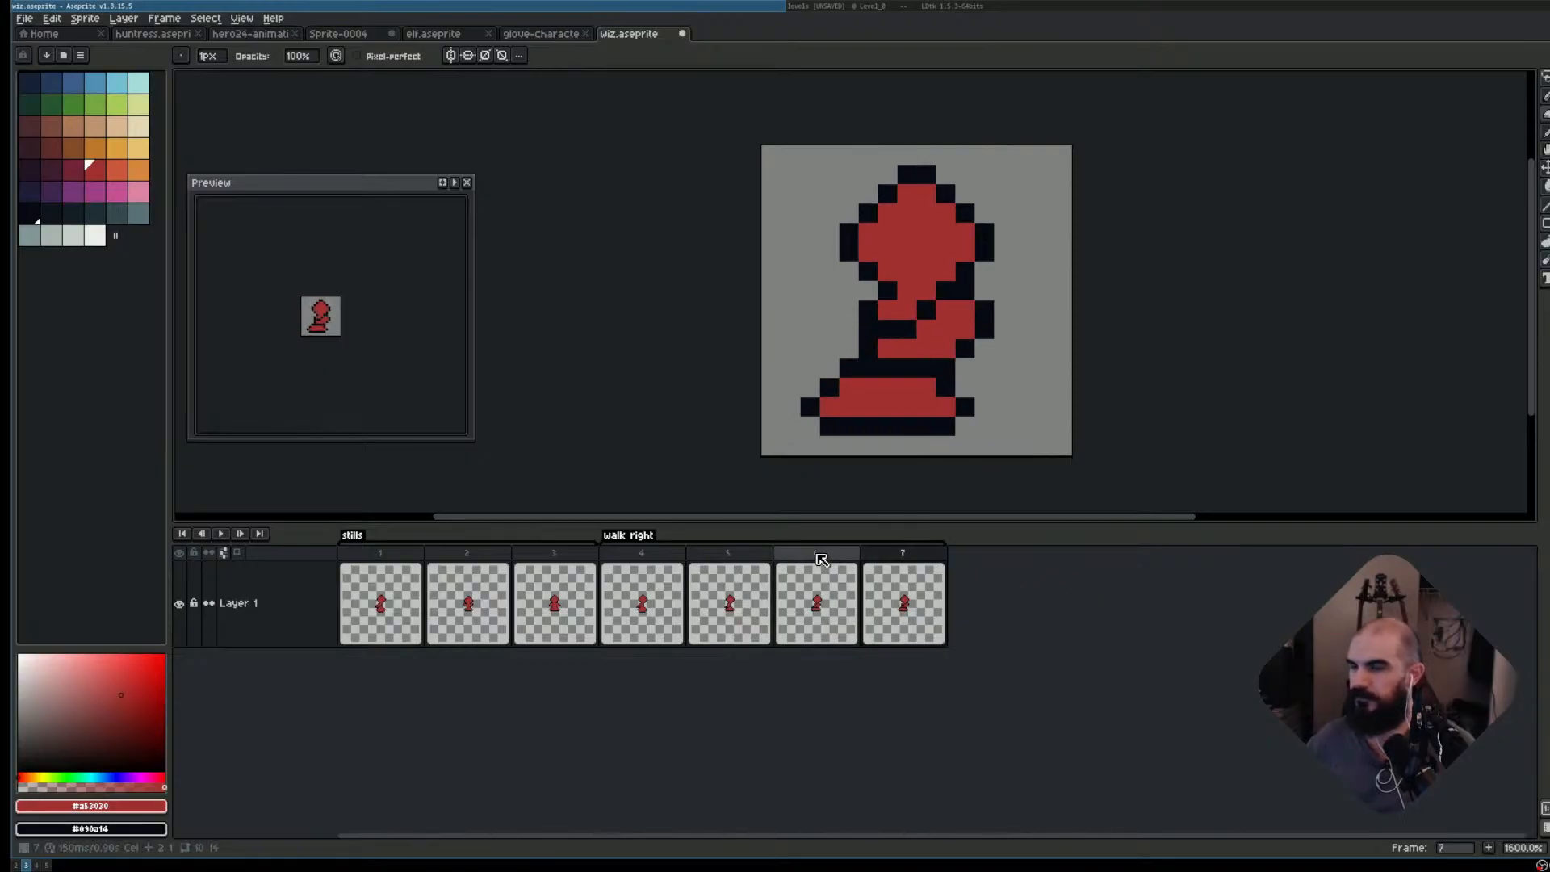
key("alt+n")
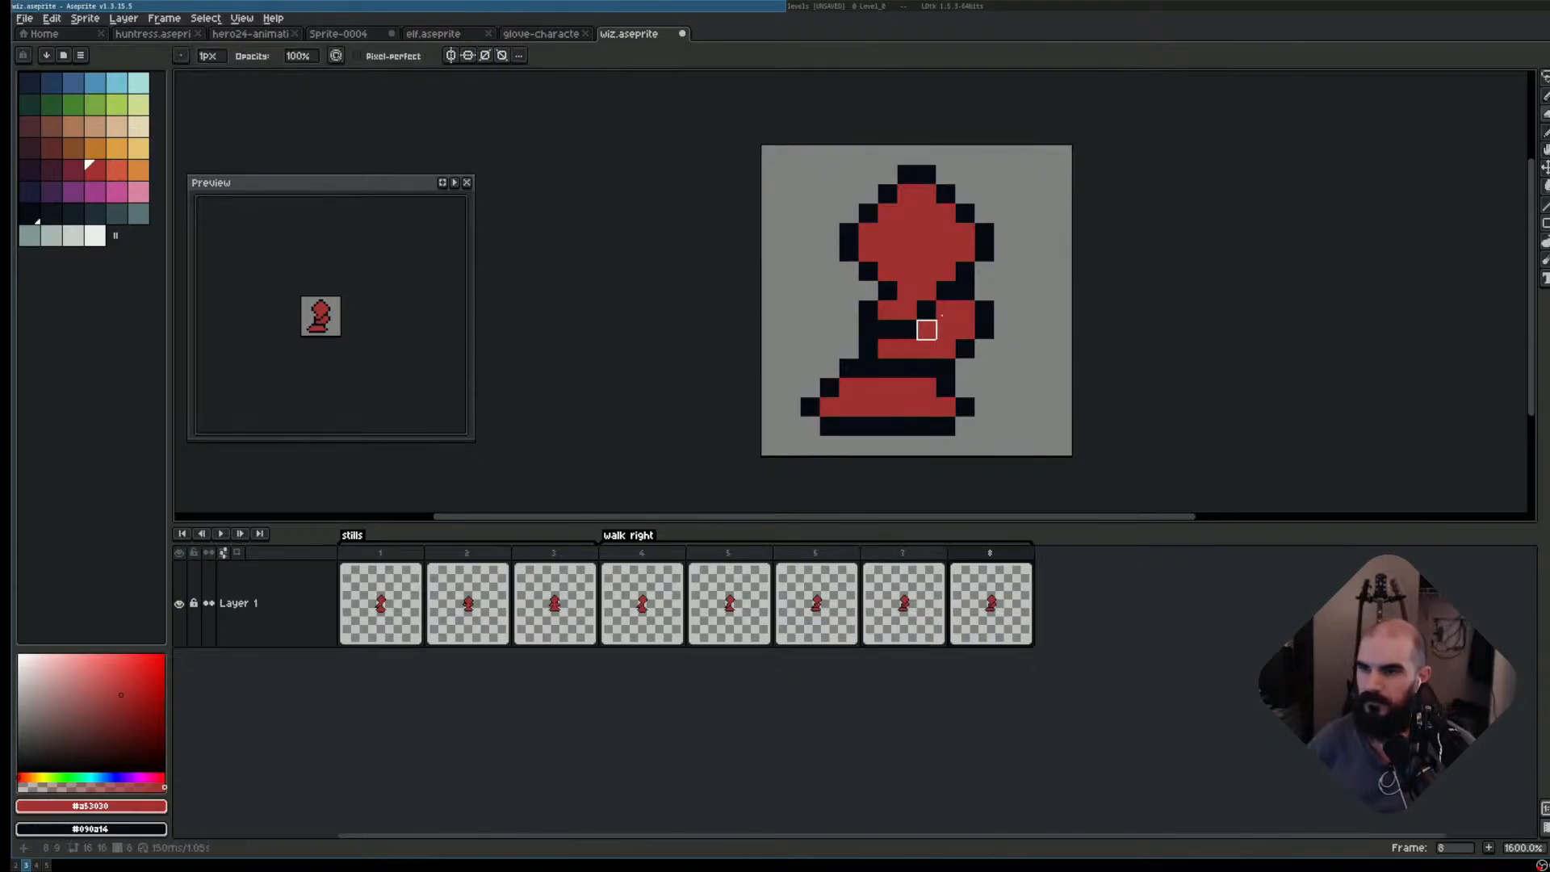
- Move the arm in frame 8 one pixel toward the wizard's back and erase the protruding outline pixel at its lower back
scroll(1037, 332, "up", 2)
key("q")
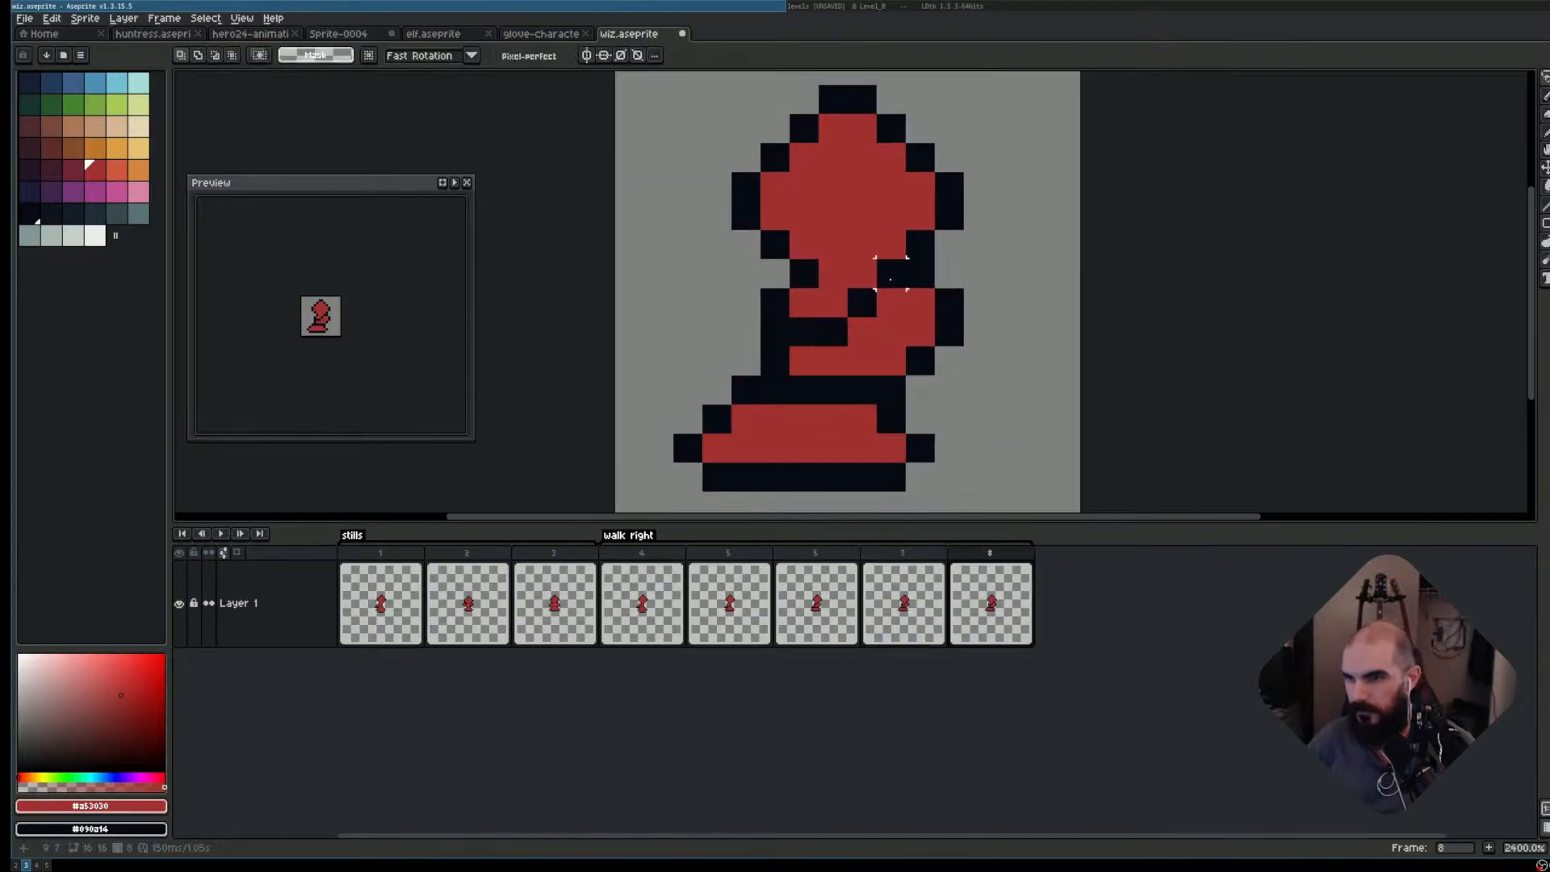
mouse_move(888, 273)
left_mouse_down()
mouse_move(950, 303)
mouse_move(950, 332)
mouse_move(921, 332)
mouse_move(921, 361)
mouse_move(891, 361)
mouse_move(862, 391)
mouse_move(891, 391)
mouse_move(746, 390)
mouse_move(776, 390)
mouse_move(775, 332)
mouse_move(833, 333)
mouse_move(880, 282)
left_mouse_up()
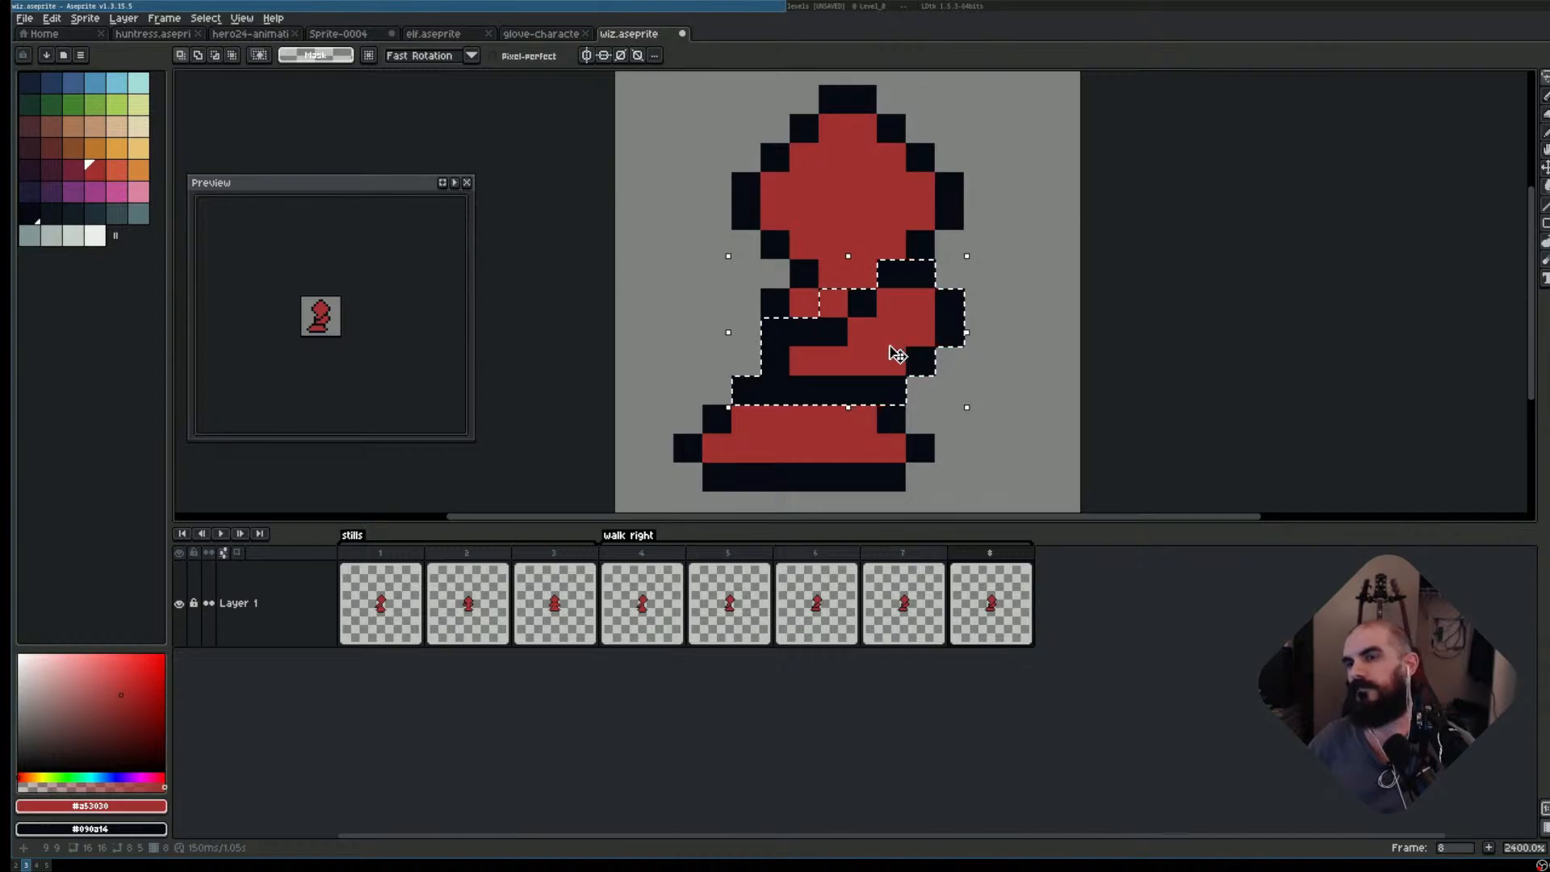
left_click_drag(893, 347, 873, 343)
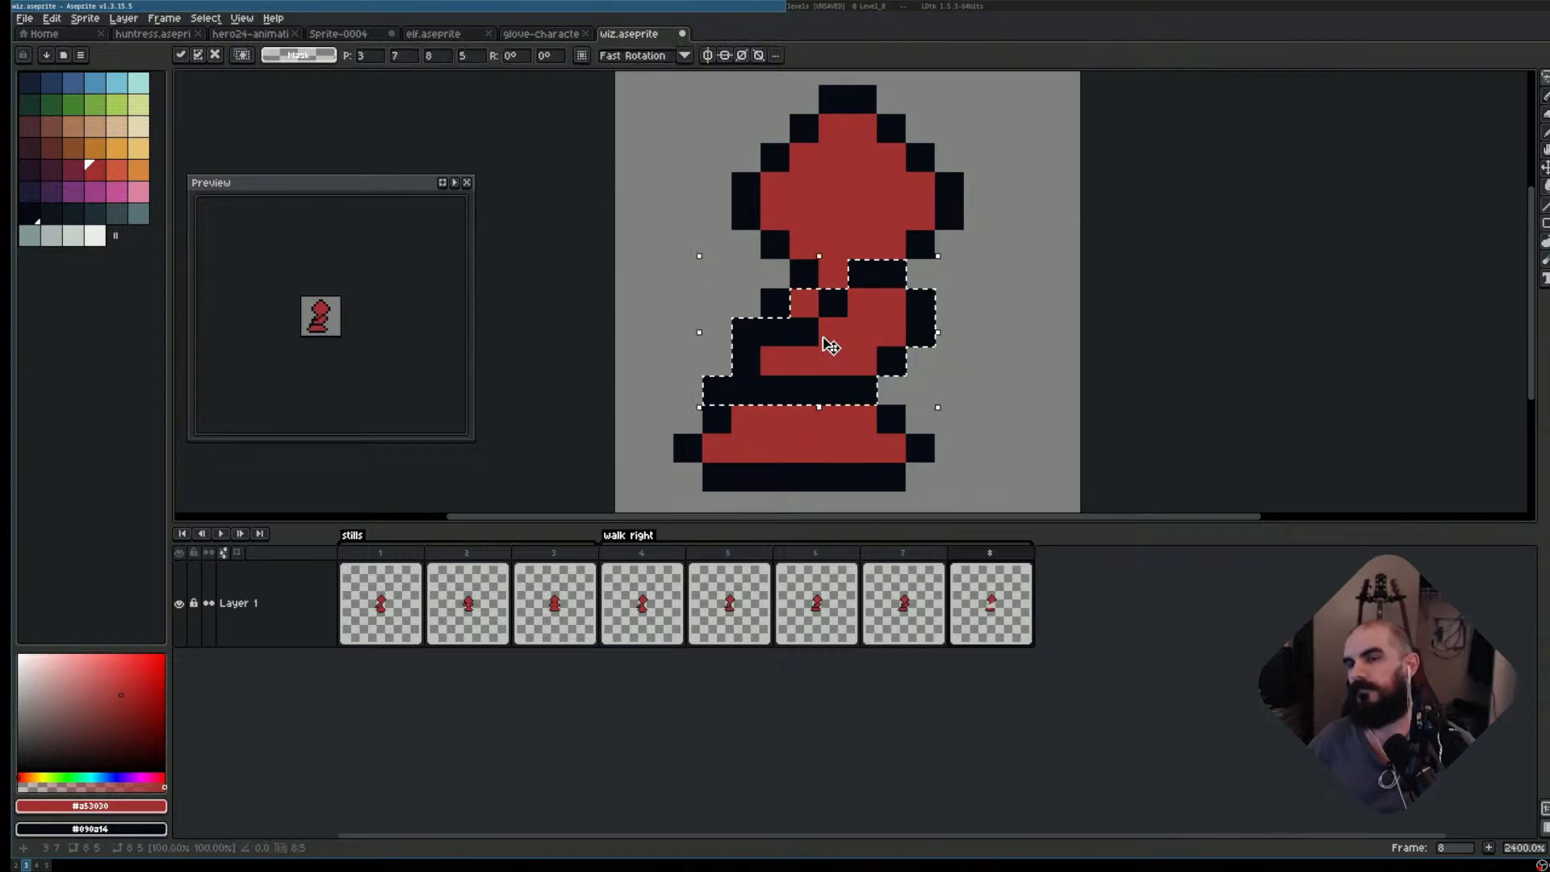
key("b")
key("ctrl+d")
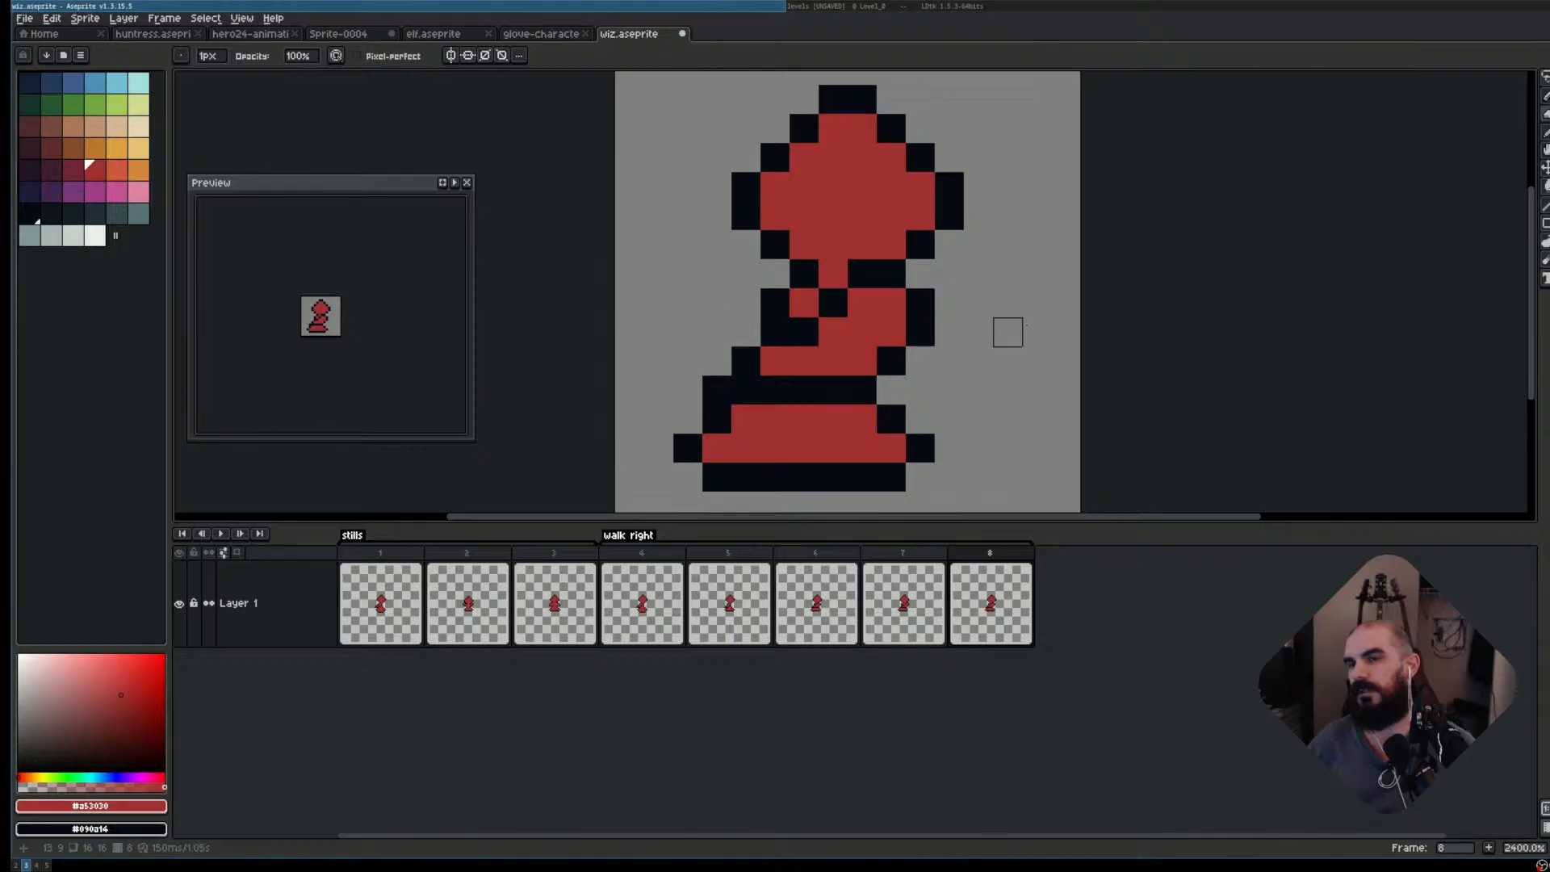
key("i")
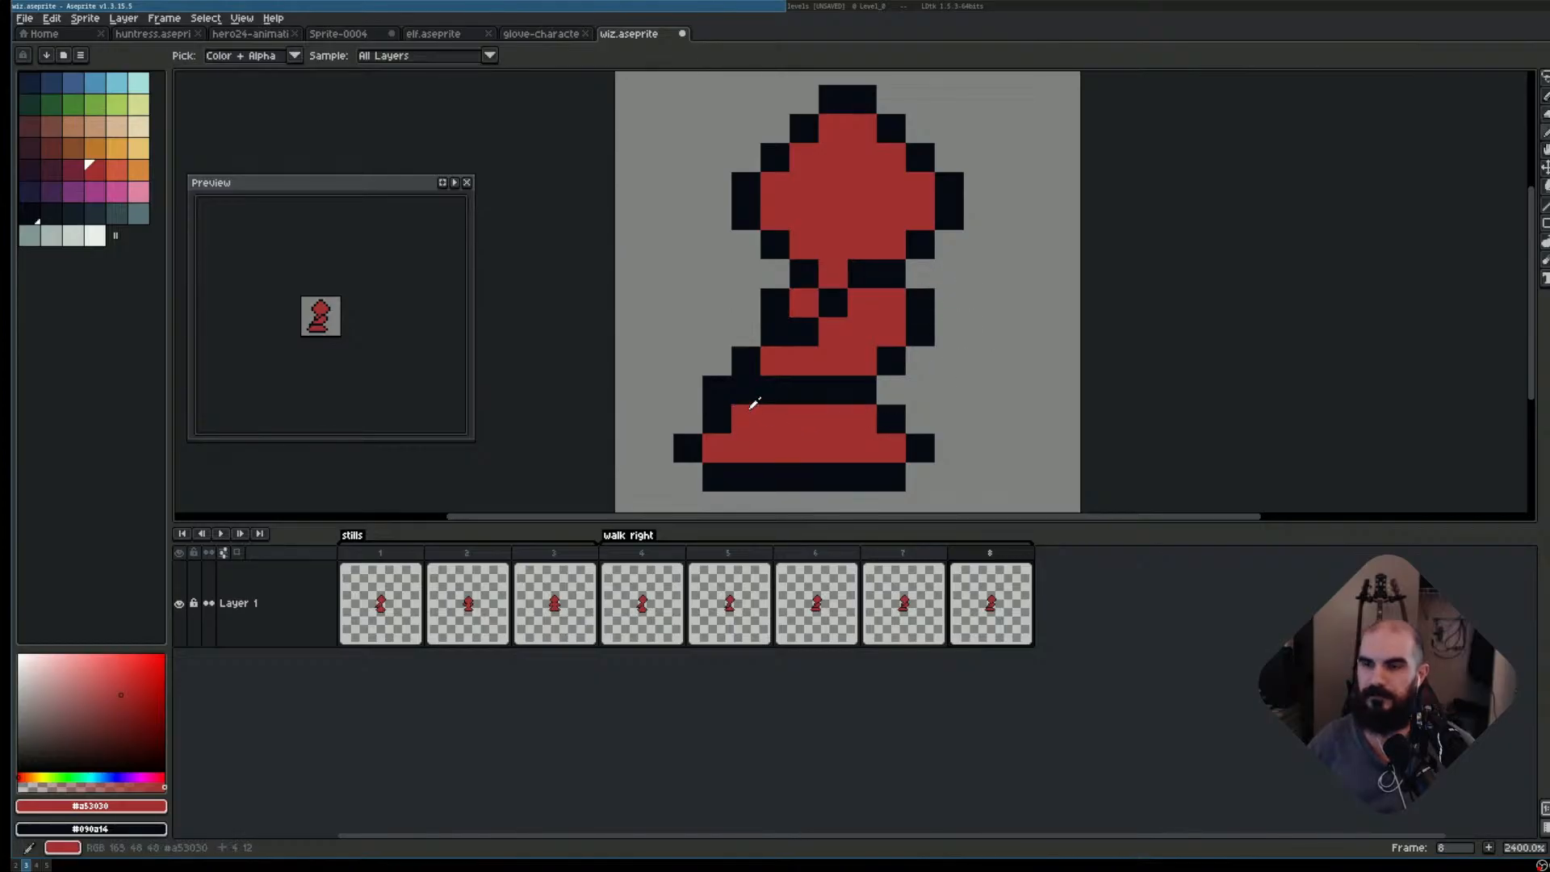
key("b")
scroll(1086, 368, "down", 3)
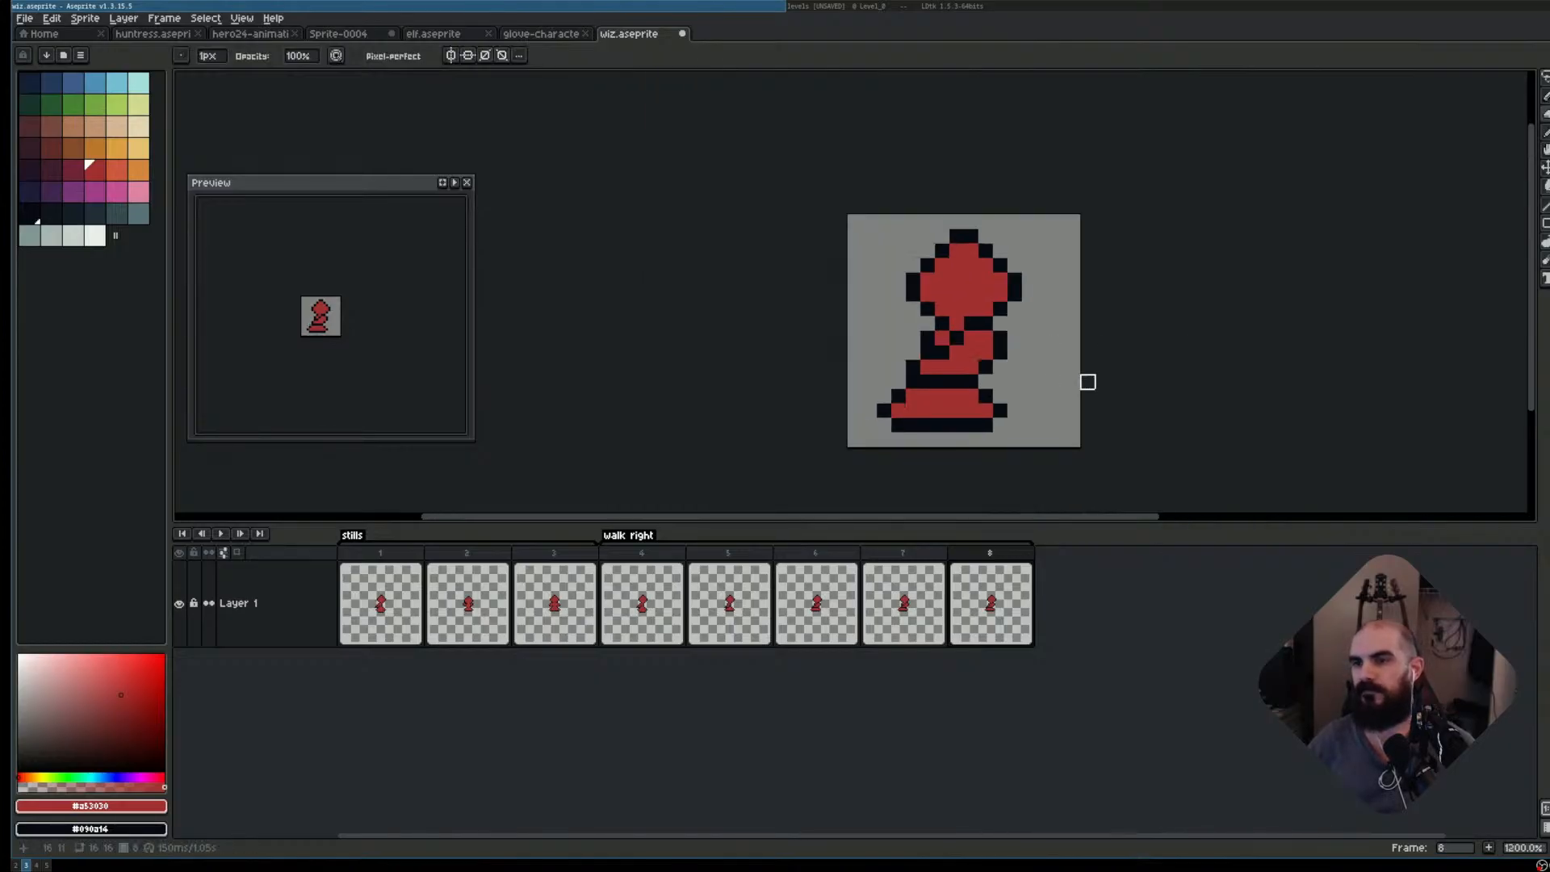
- Step through frames 4 to 8 repeatedly to compare the arm and robe positions across the walk cycle
key("Left")
key("Right")
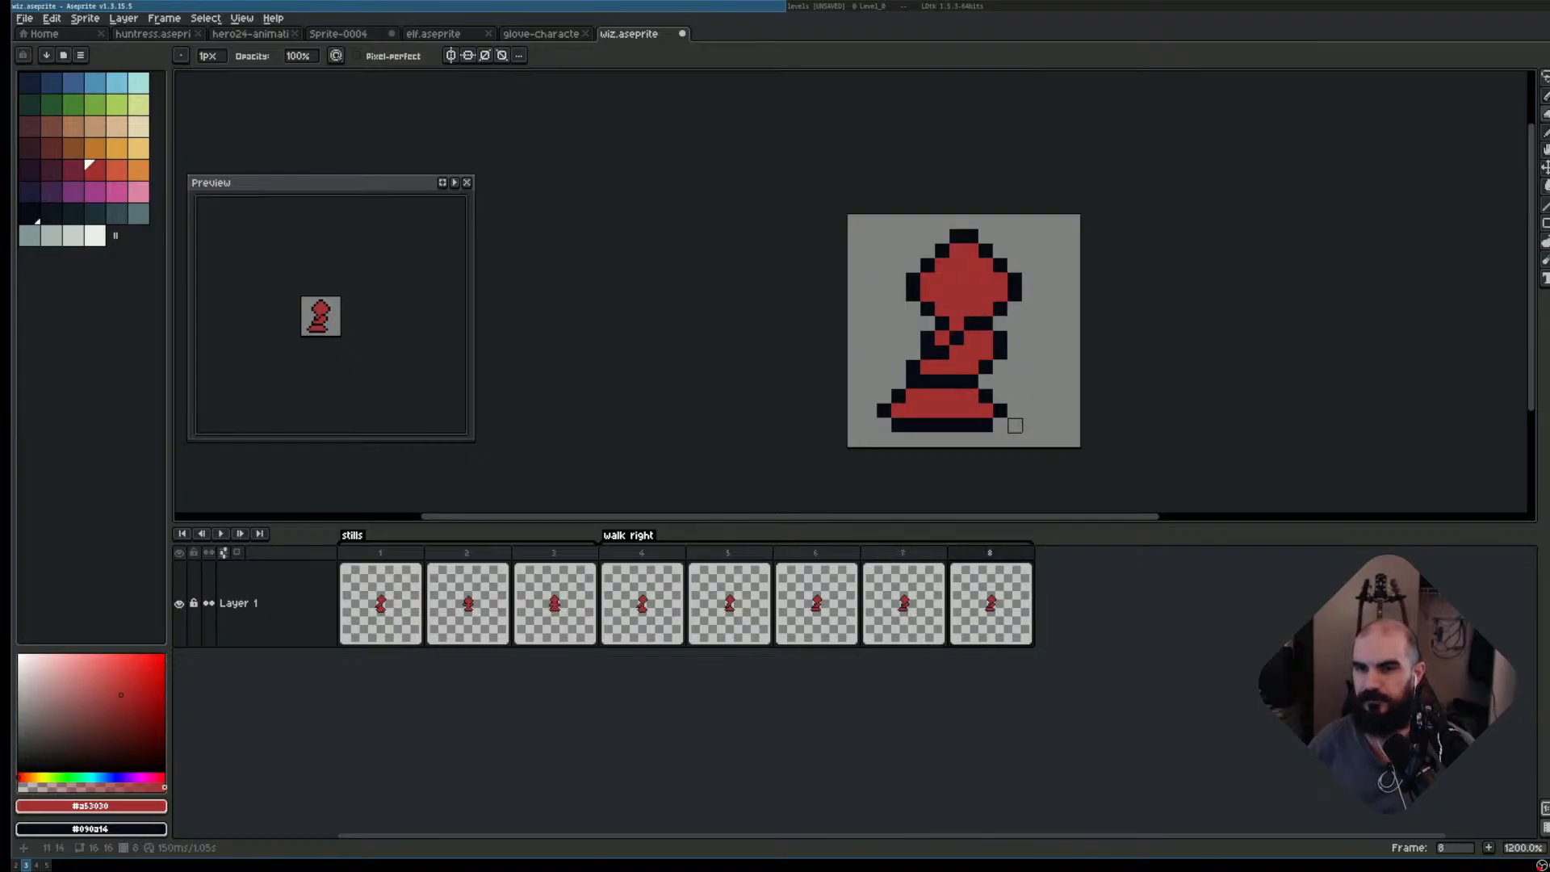
key("Left")
key("Left")
key("Left")
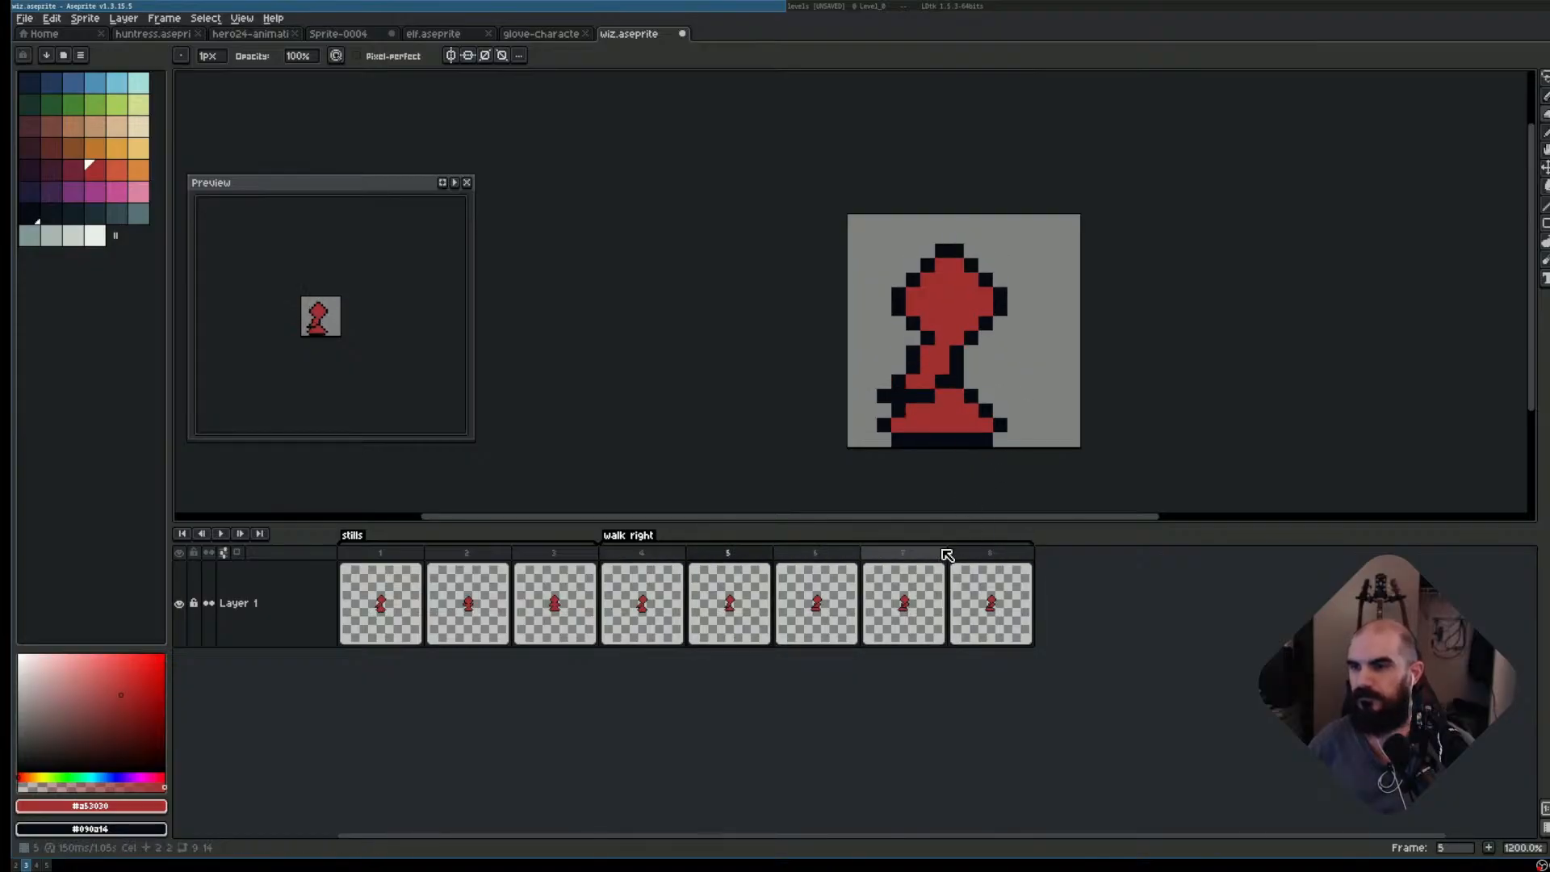
key("Right")
key("Right")
key("Right")
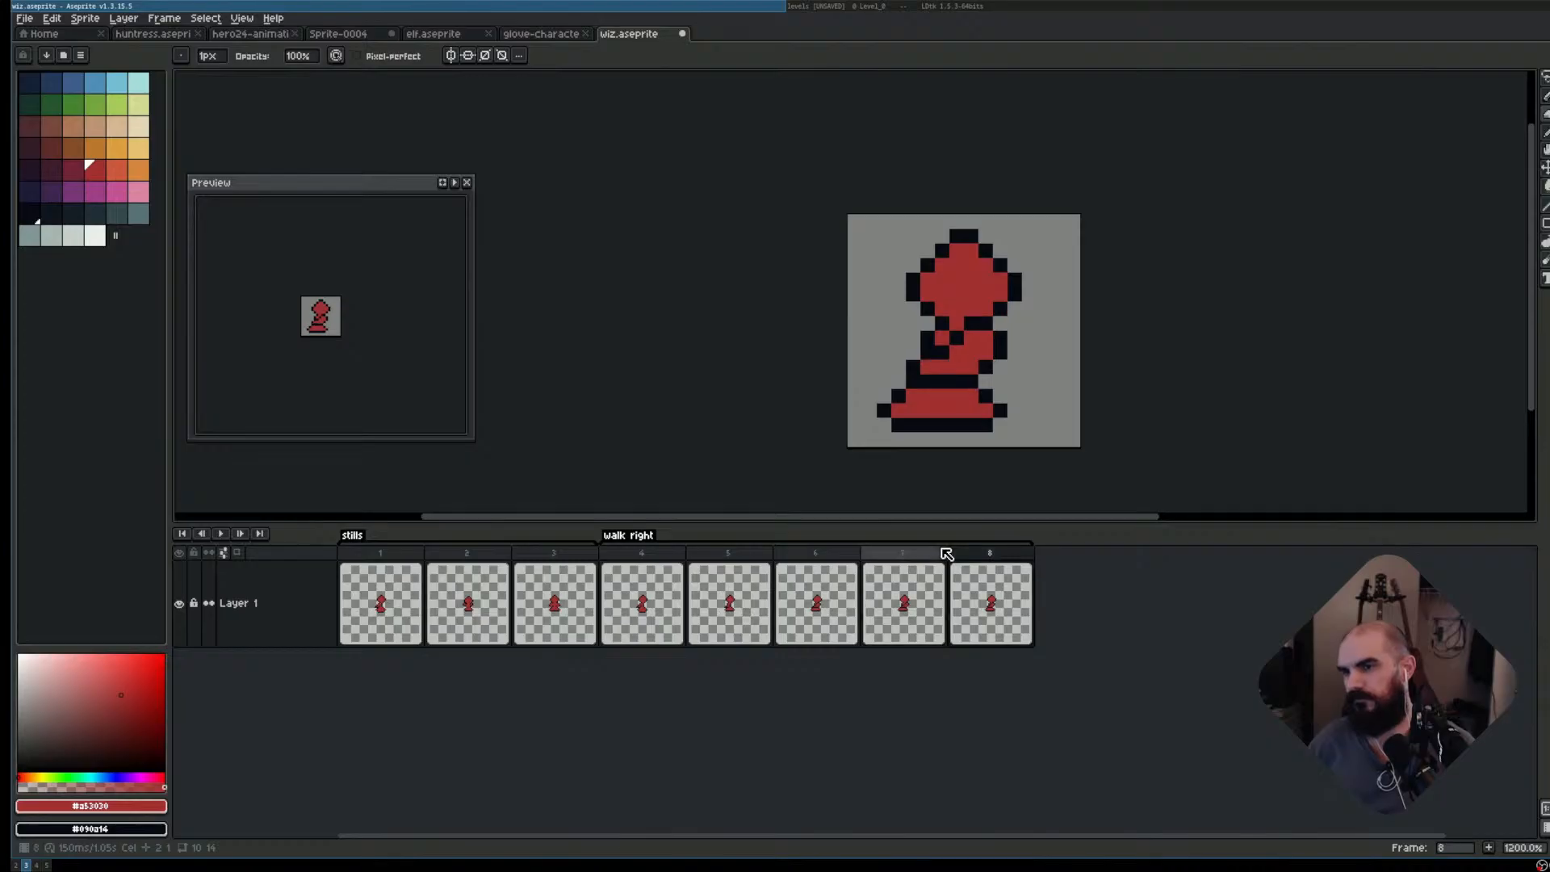
key("Left")
key("Left")
key("Left")
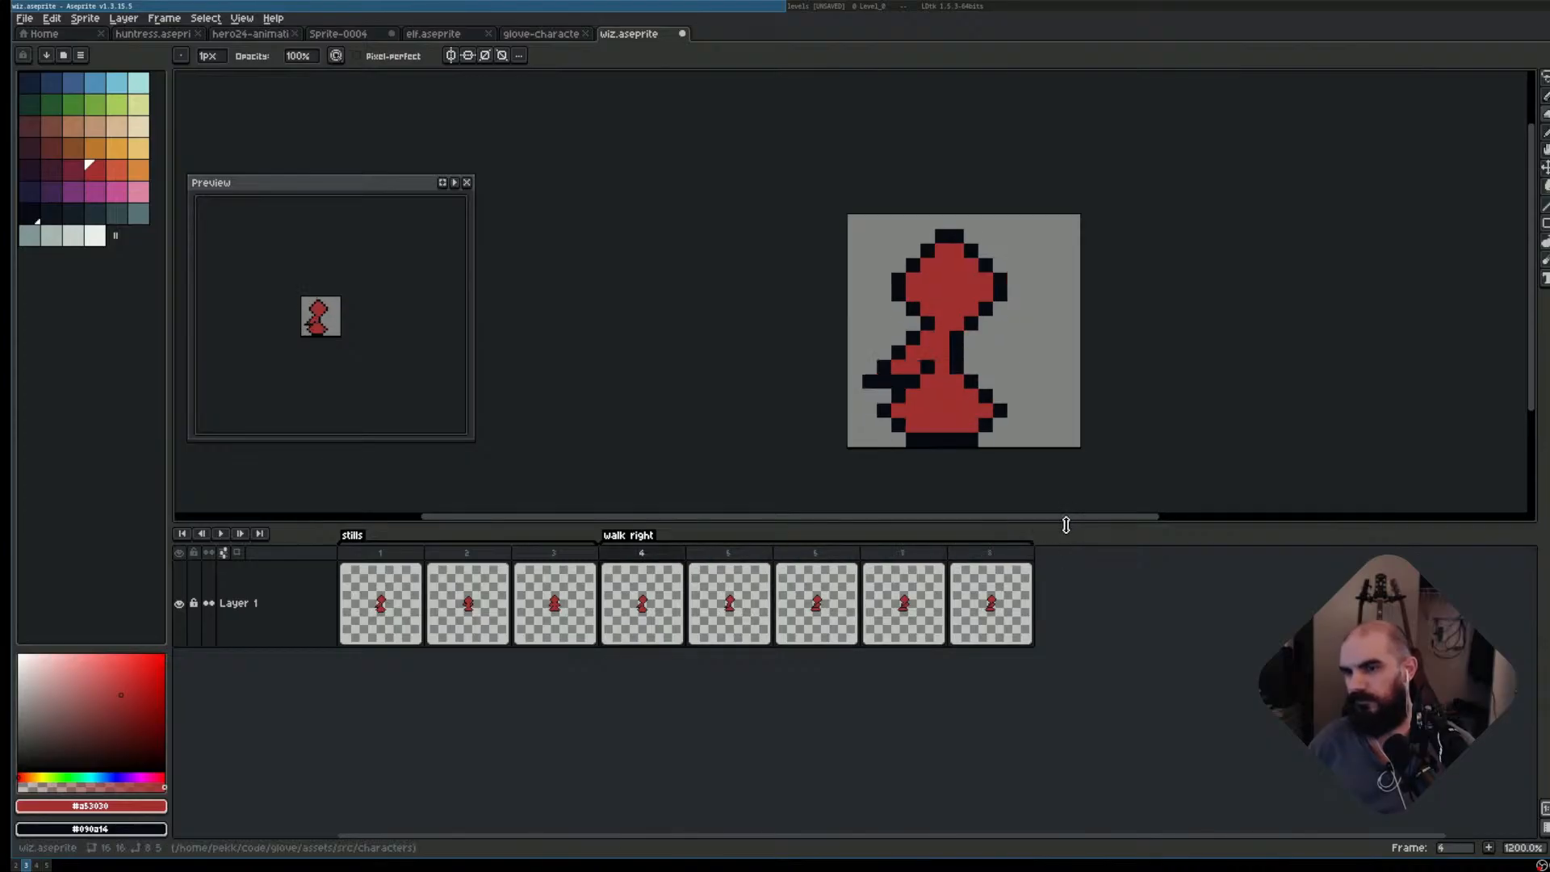
key("Right")
key("Right")
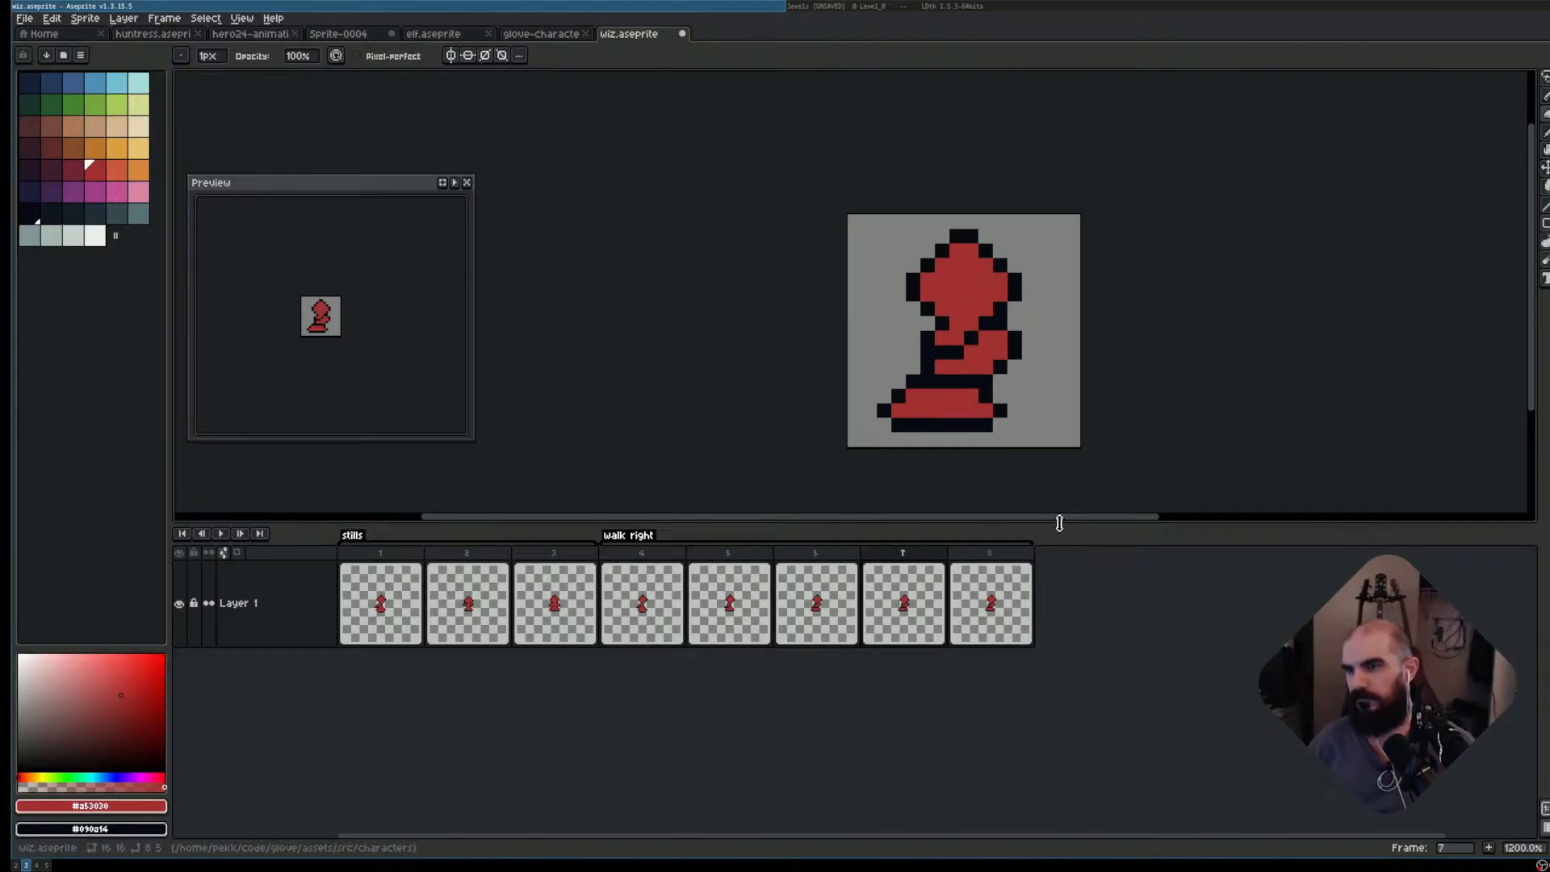
key("Right")
key("Left")
key("Left")
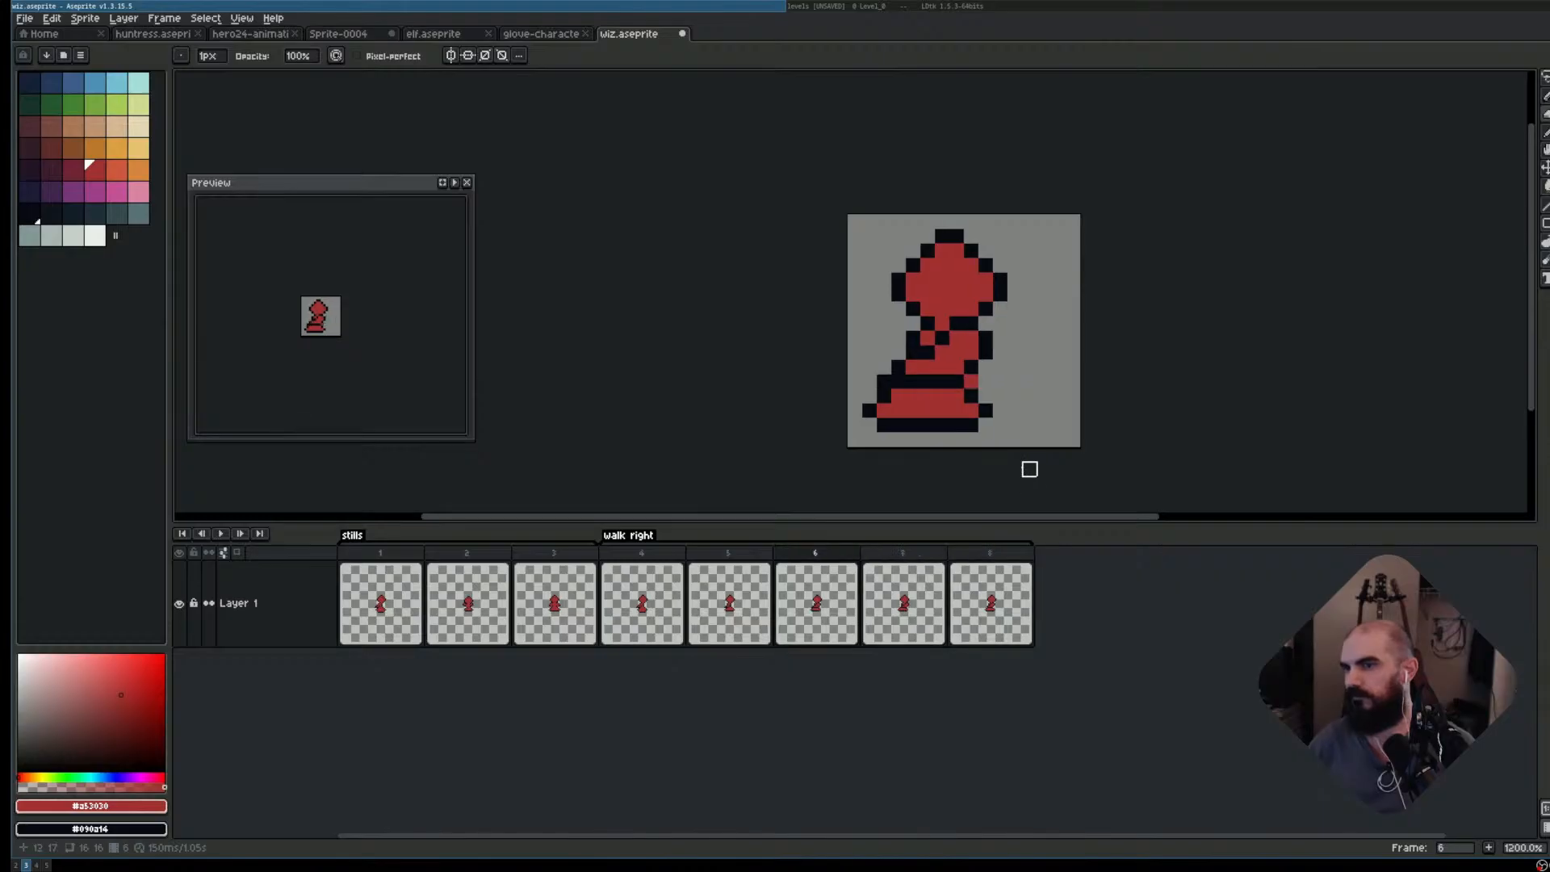
key("Right")
key("Left")
key("Right")
- Shift the lower robe in frame 7 one pixel forward and move the middle of its dark hem down one pixel
key("m")
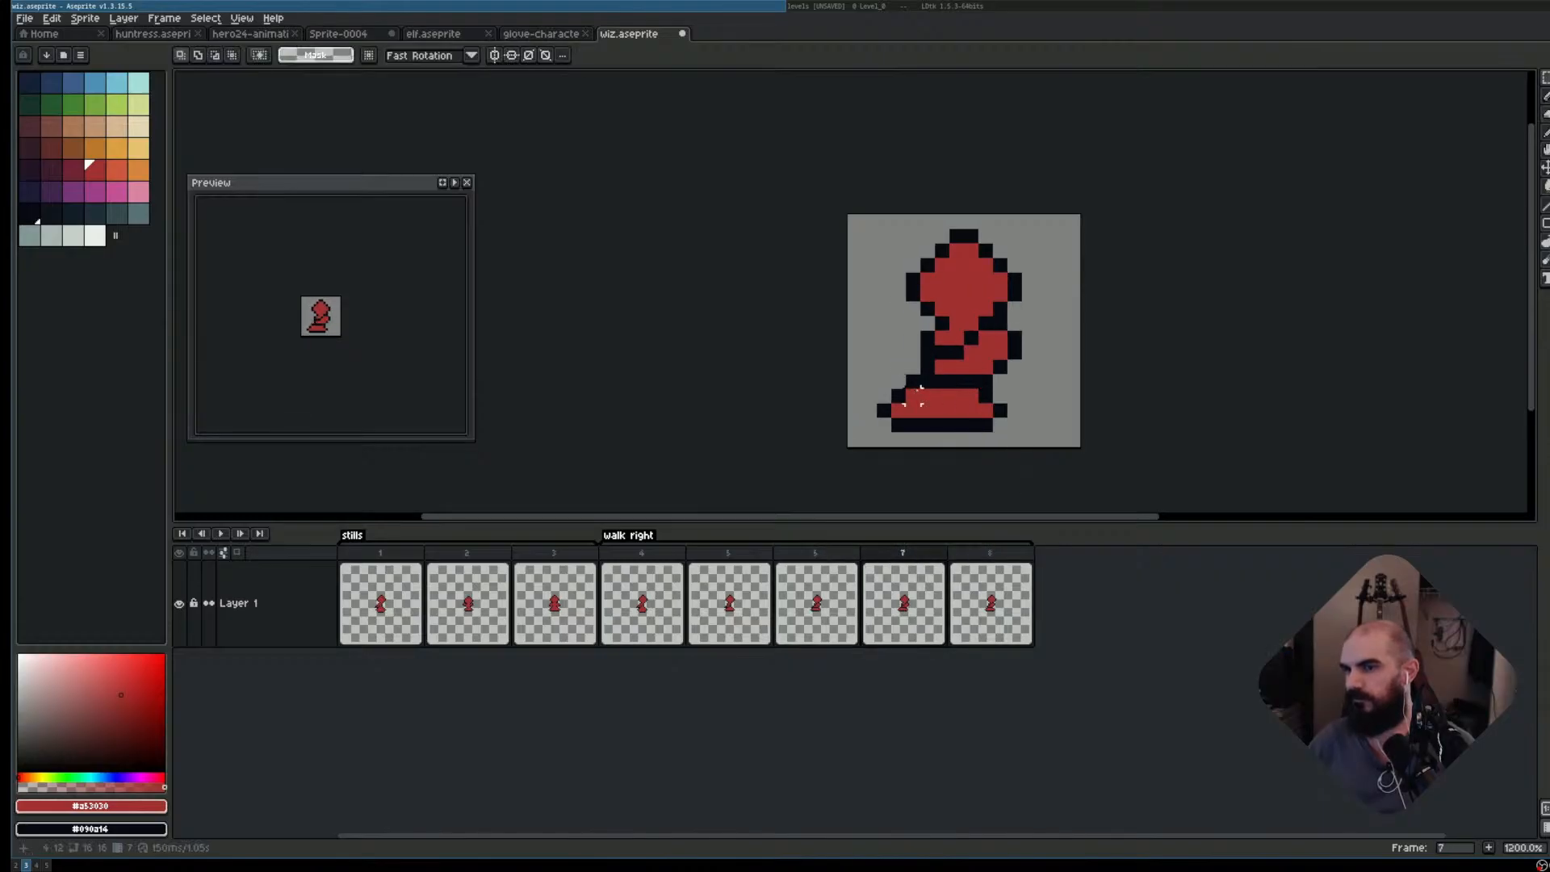
scroll(913, 396, "up", 3)
left_click_drag(867, 386, 1102, 477)
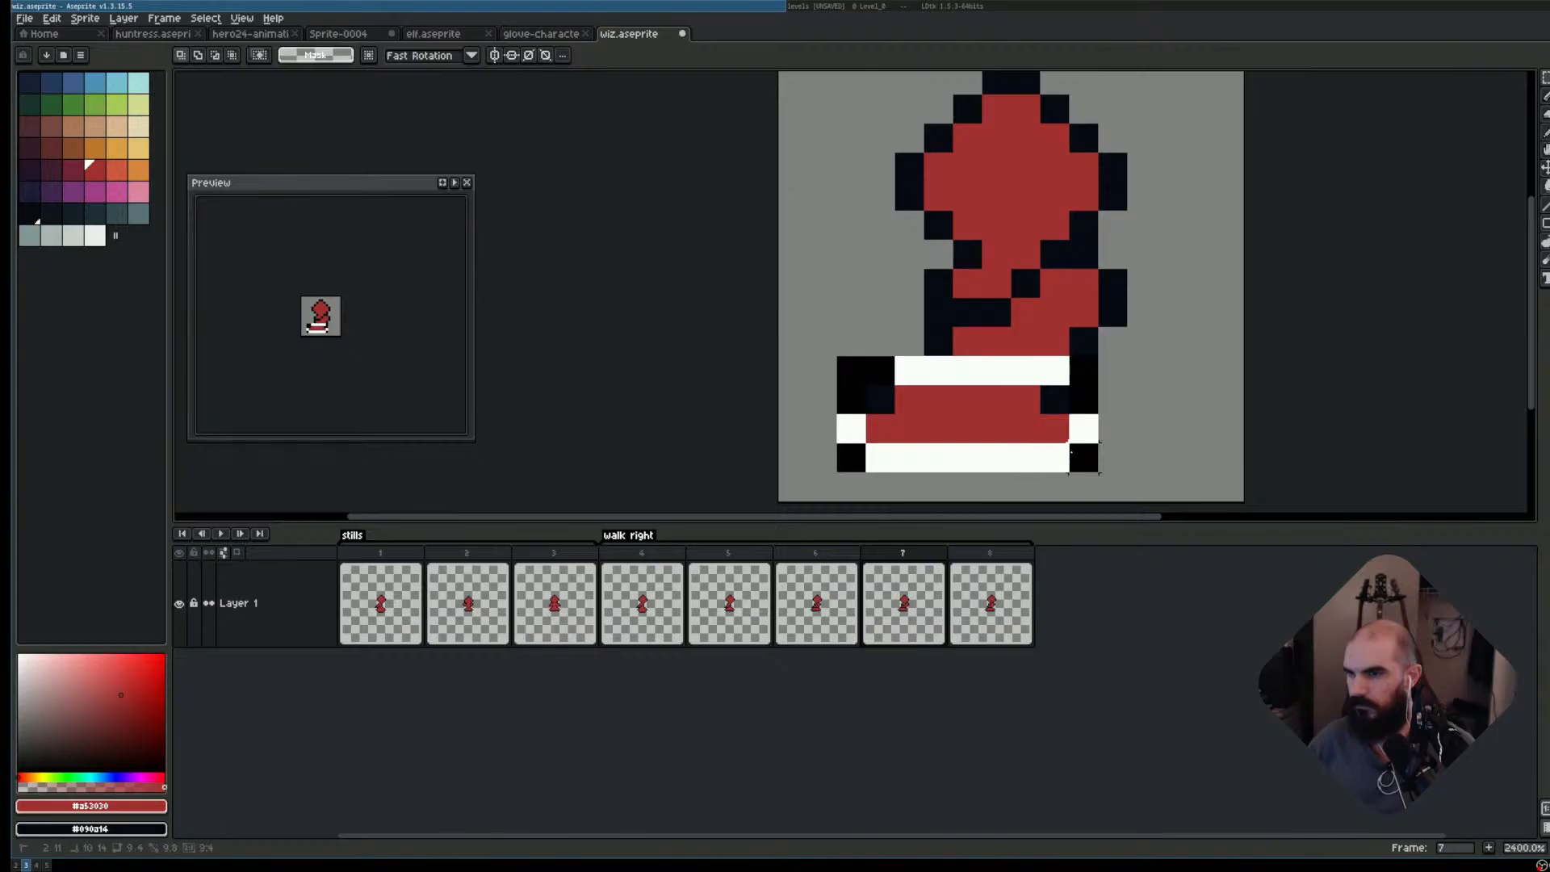
left_click_drag(1003, 439, 1062, 482)
key("ctrl+d")
scroll(1074, 459, "down", 2)
key("ctrl+d")
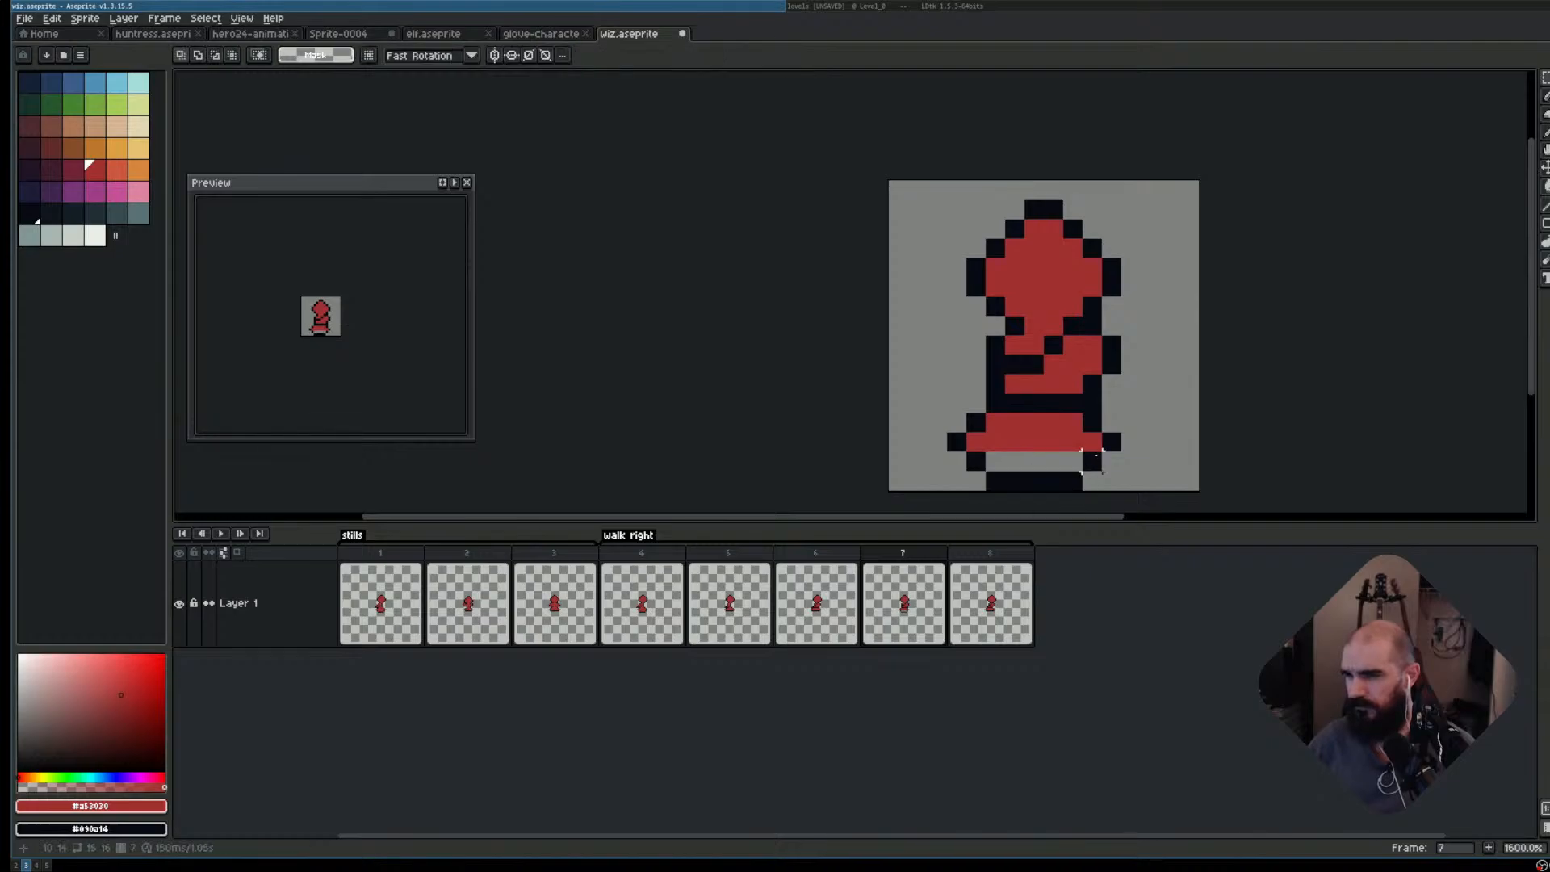
- Fill the empty row above the hem in frame 7 with a copy of the five-pixel red row above it
scroll(1092, 459, "up", 3)
left_click_drag(878, 410, 1070, 446)
left_click(972, 447)
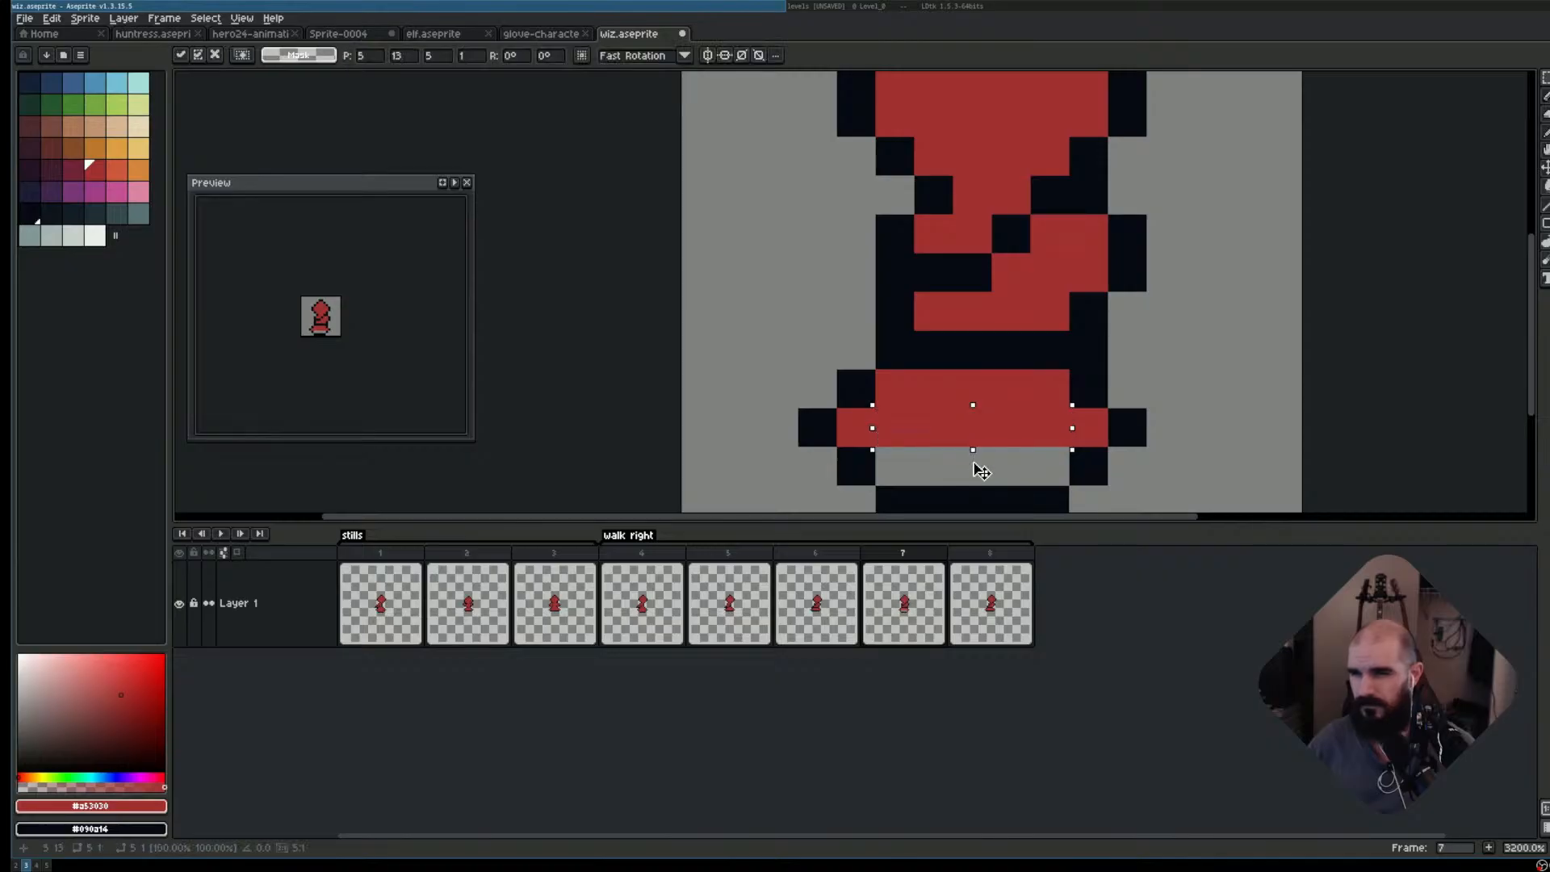
left_click_drag(974, 478, 977, 489)
key("ctrl+d")
scroll(1081, 481, "down", 3)
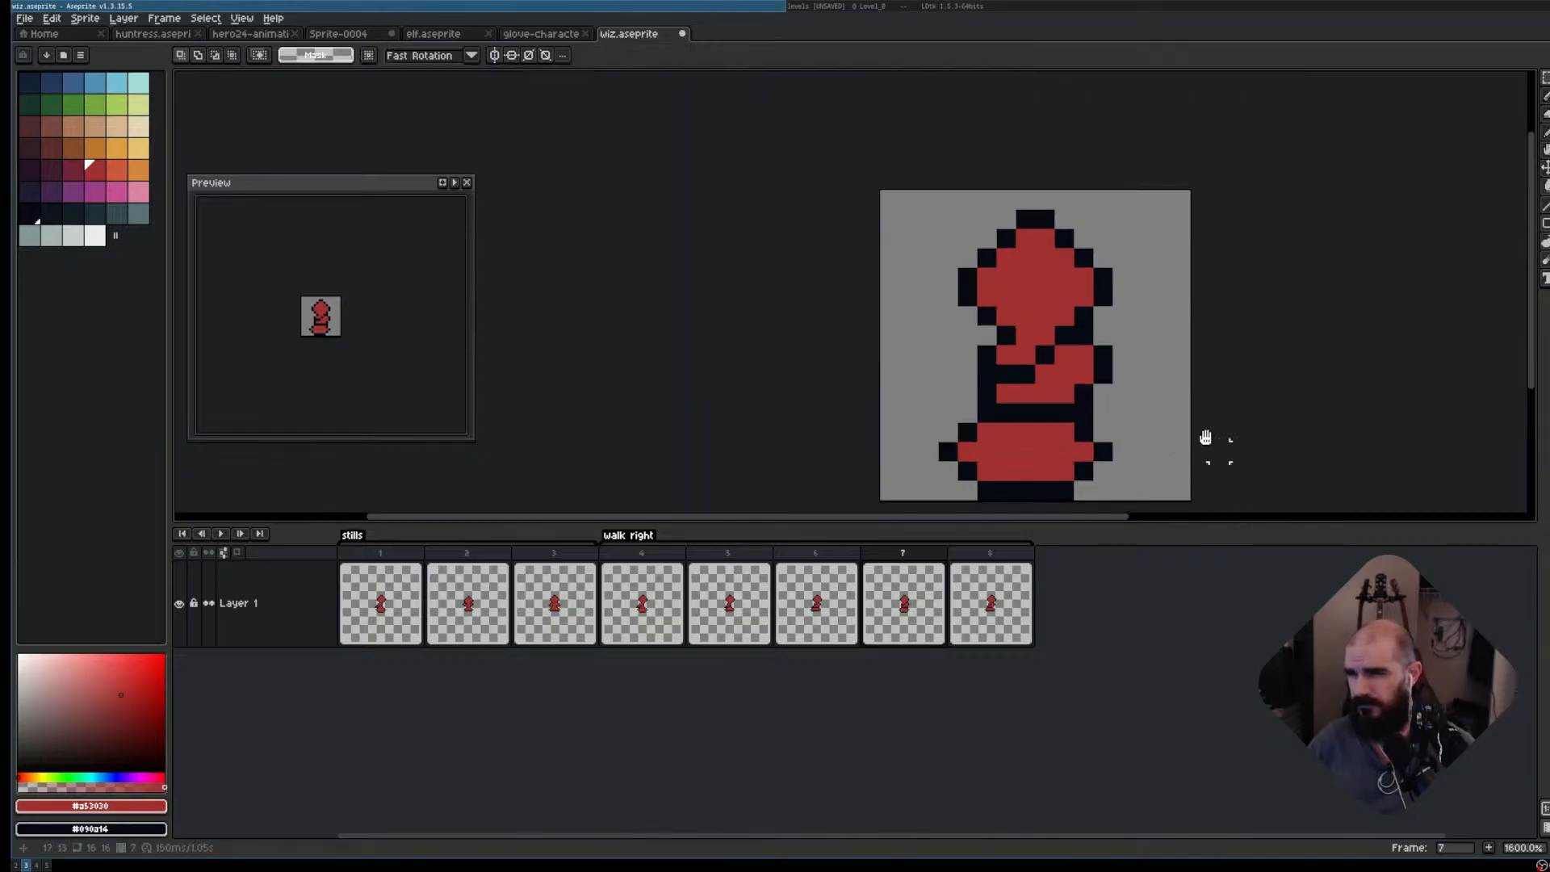
- Erase the protruding back outline above the arm in frame 7 and redraw it in dark one pixel further in
left_click_drag(1208, 441, 1147, 386)
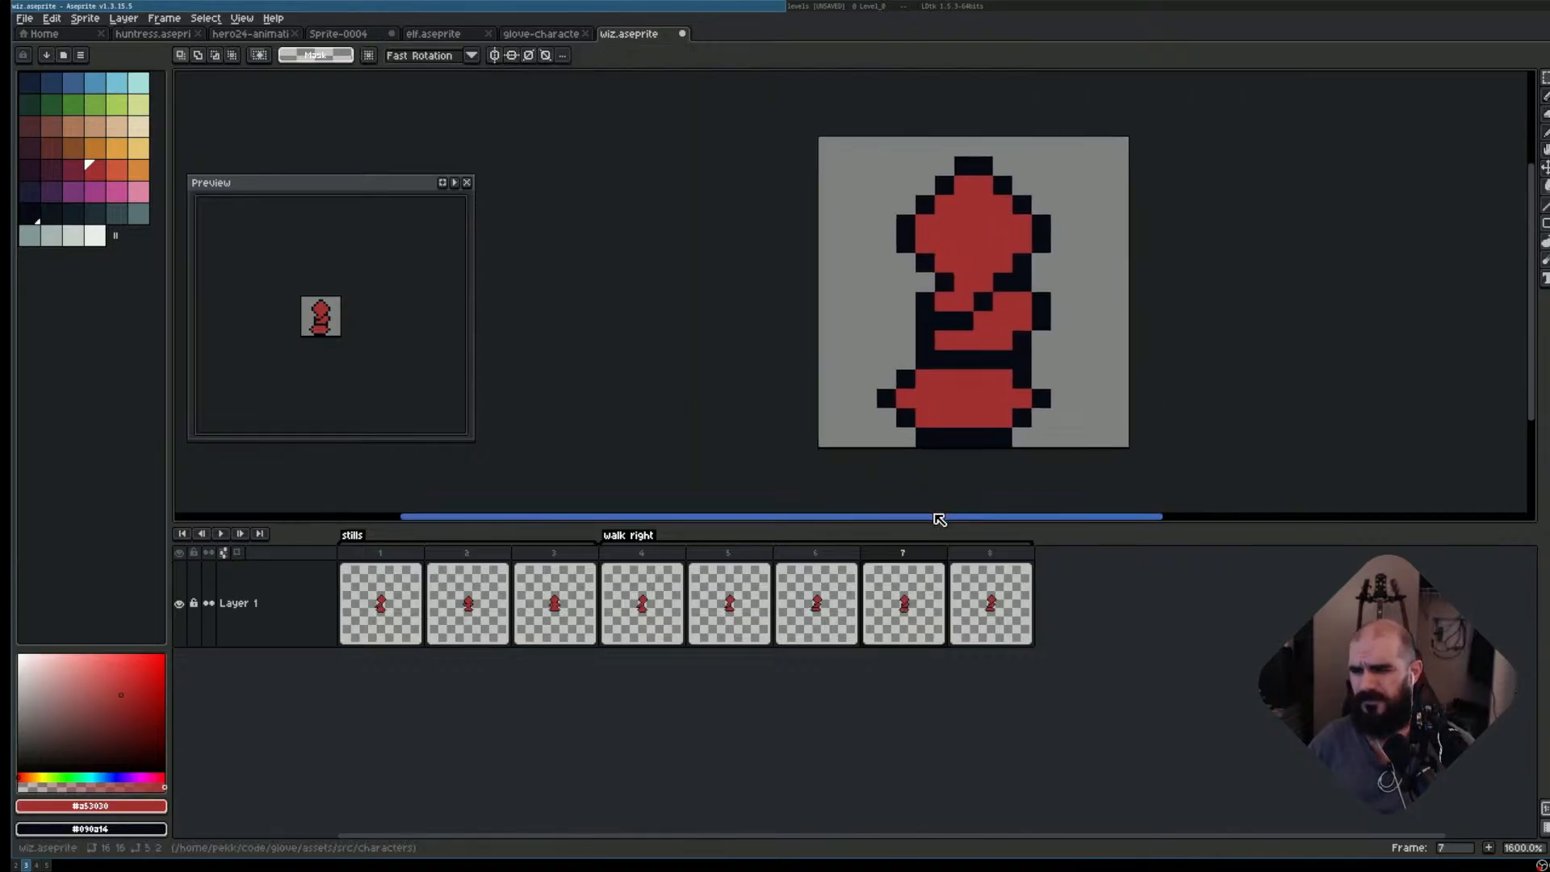
scroll(1057, 446, "up", 2)
scroll(903, 282, "down", 1)
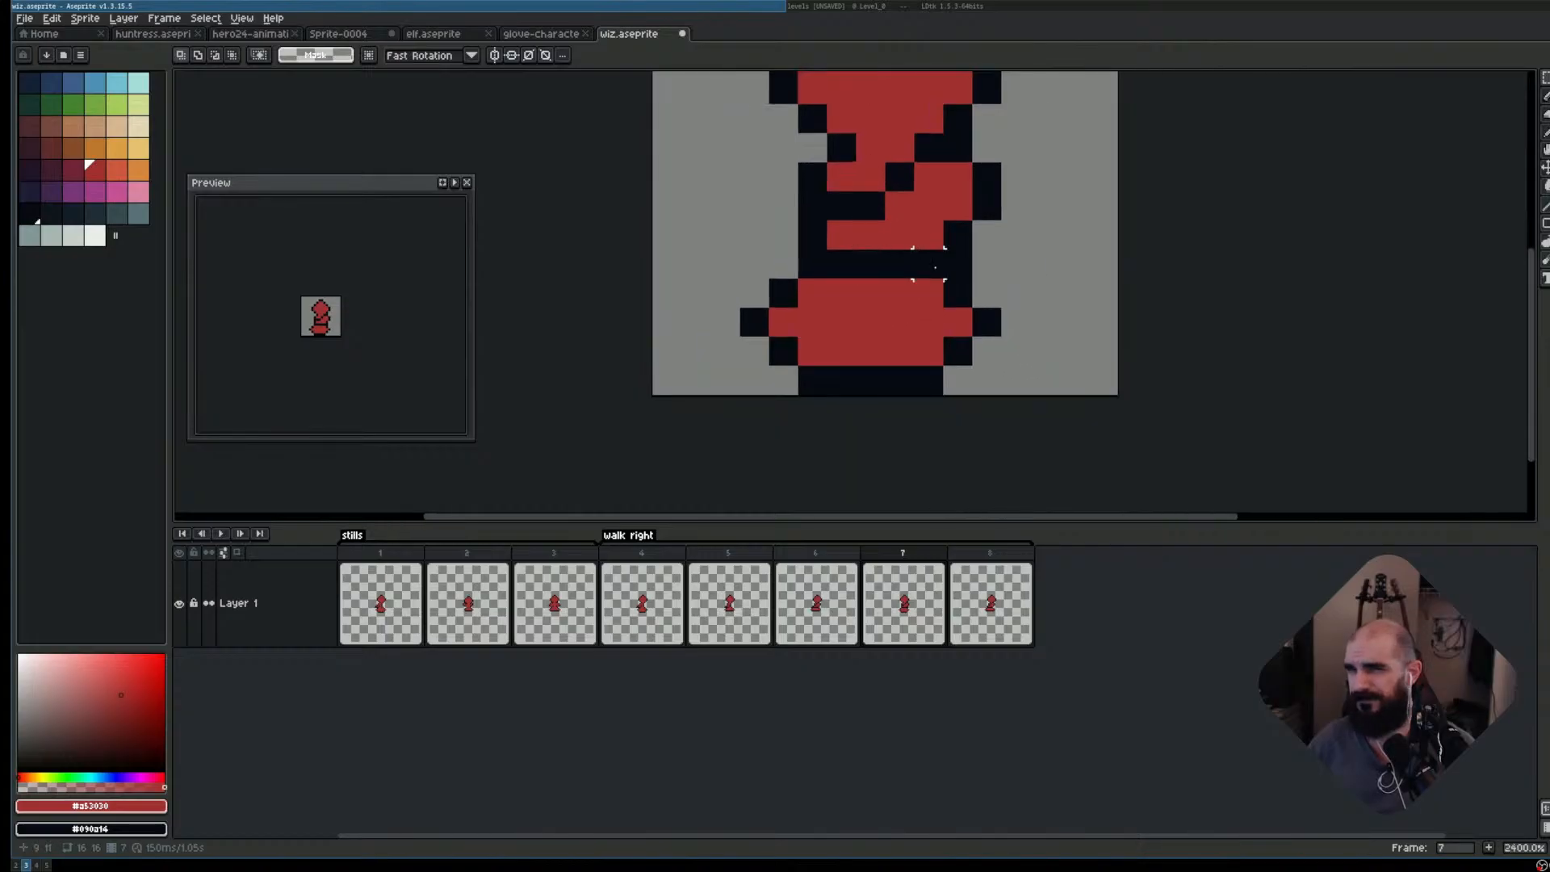
left_click_drag(928, 264, 950, 361)
key("e")
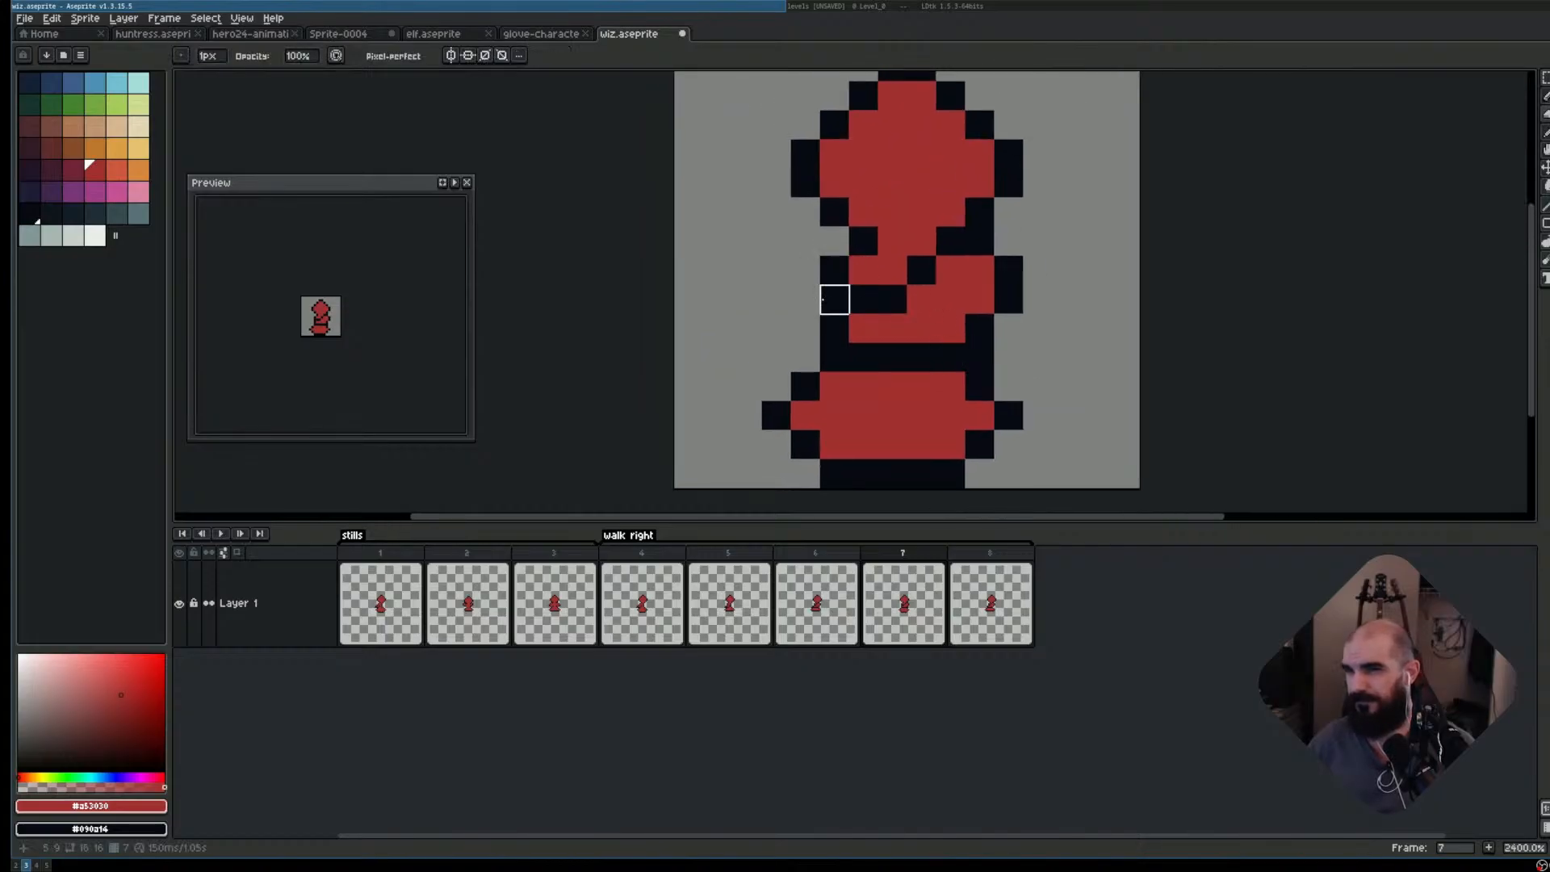
left_click(835, 299)
scroll(1042, 367, "down", 1)
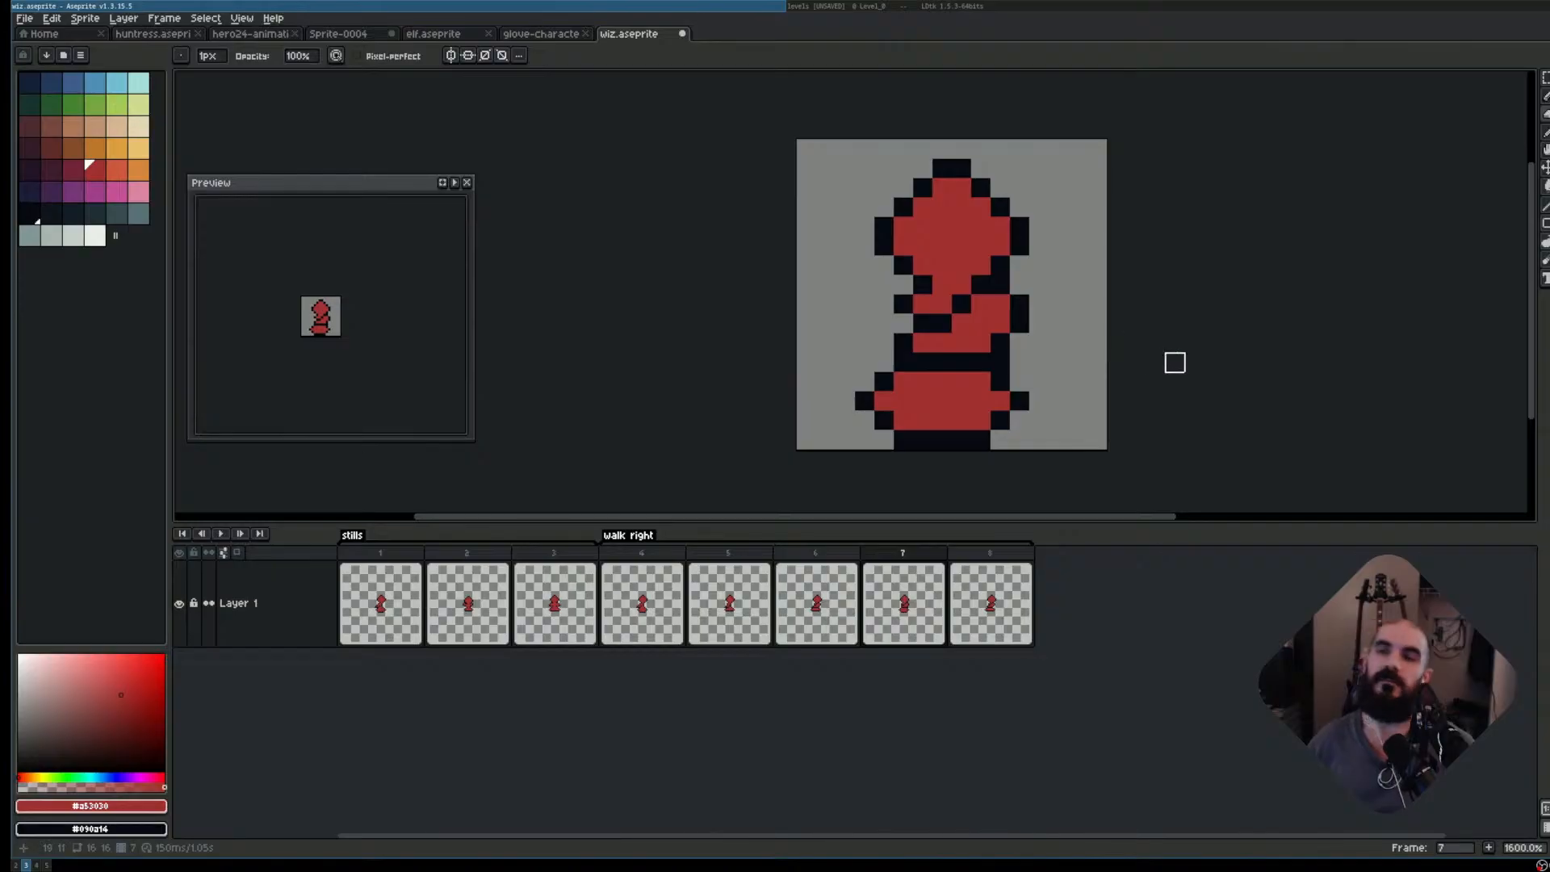
key("ctrl+z")
left_click(898, 307)
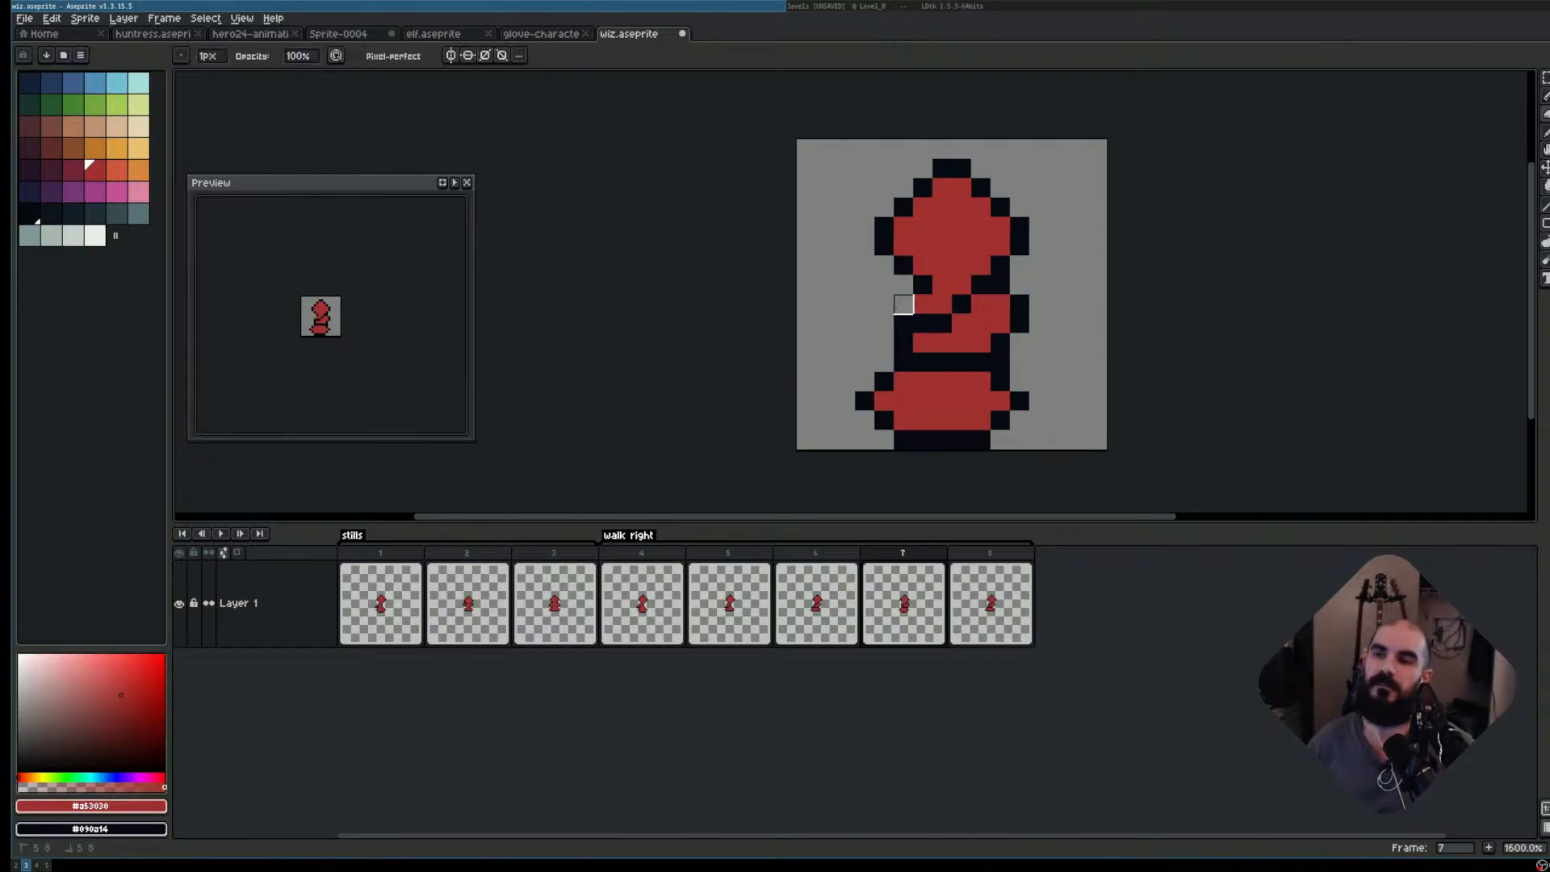
key("b")
scroll(1198, 343, "down", 2)
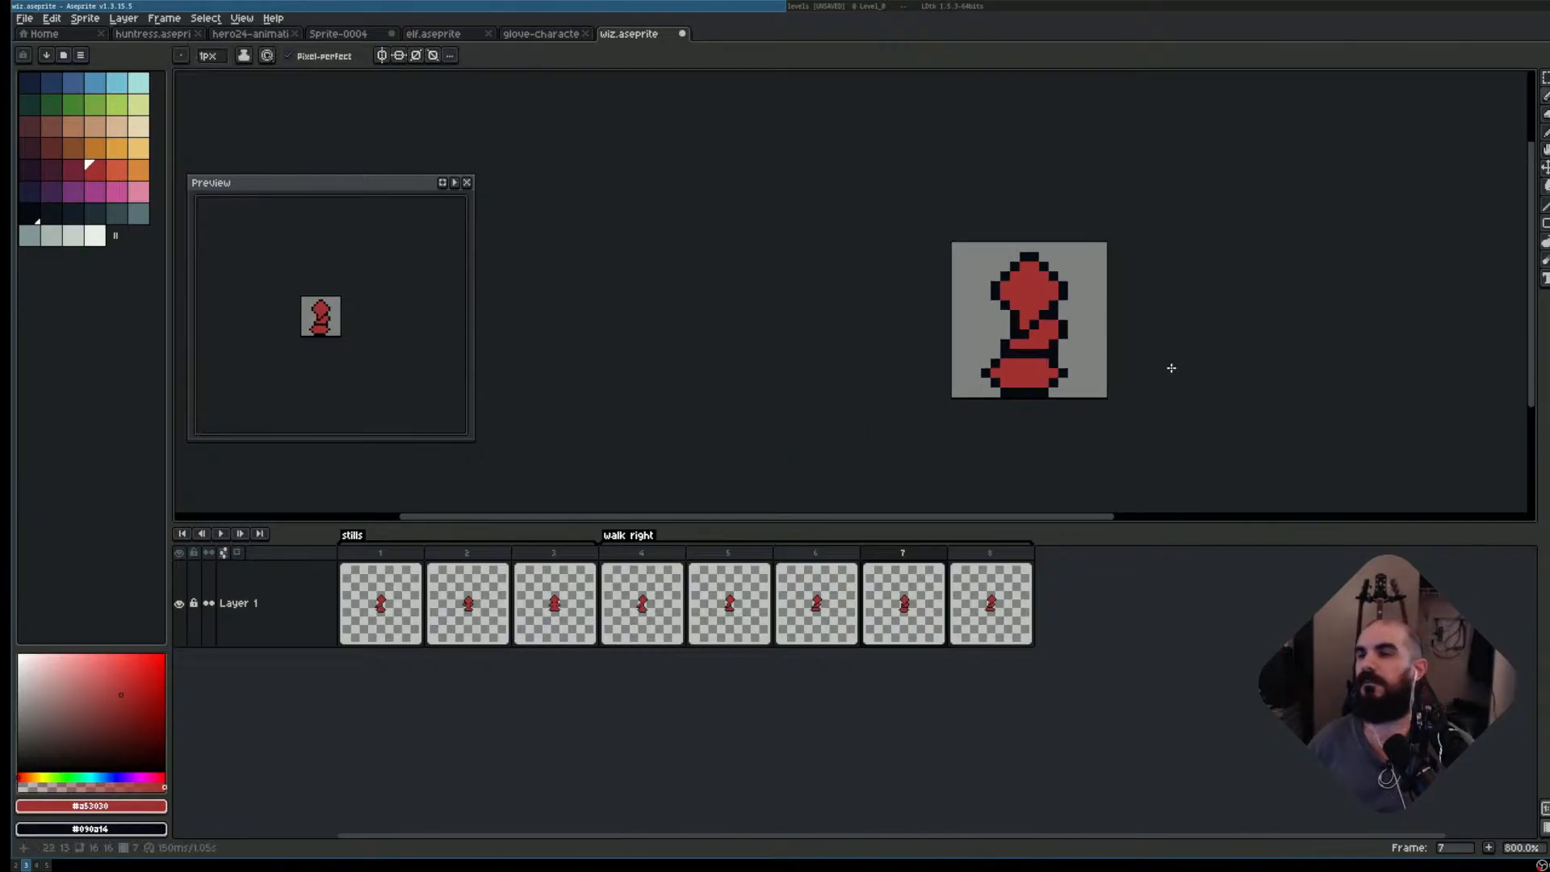
- Play the walk right animation and step through its frames to check the reshaped frame 7 against its neighbours
key("Left")
key("Left")
key("Right")
key("Right")
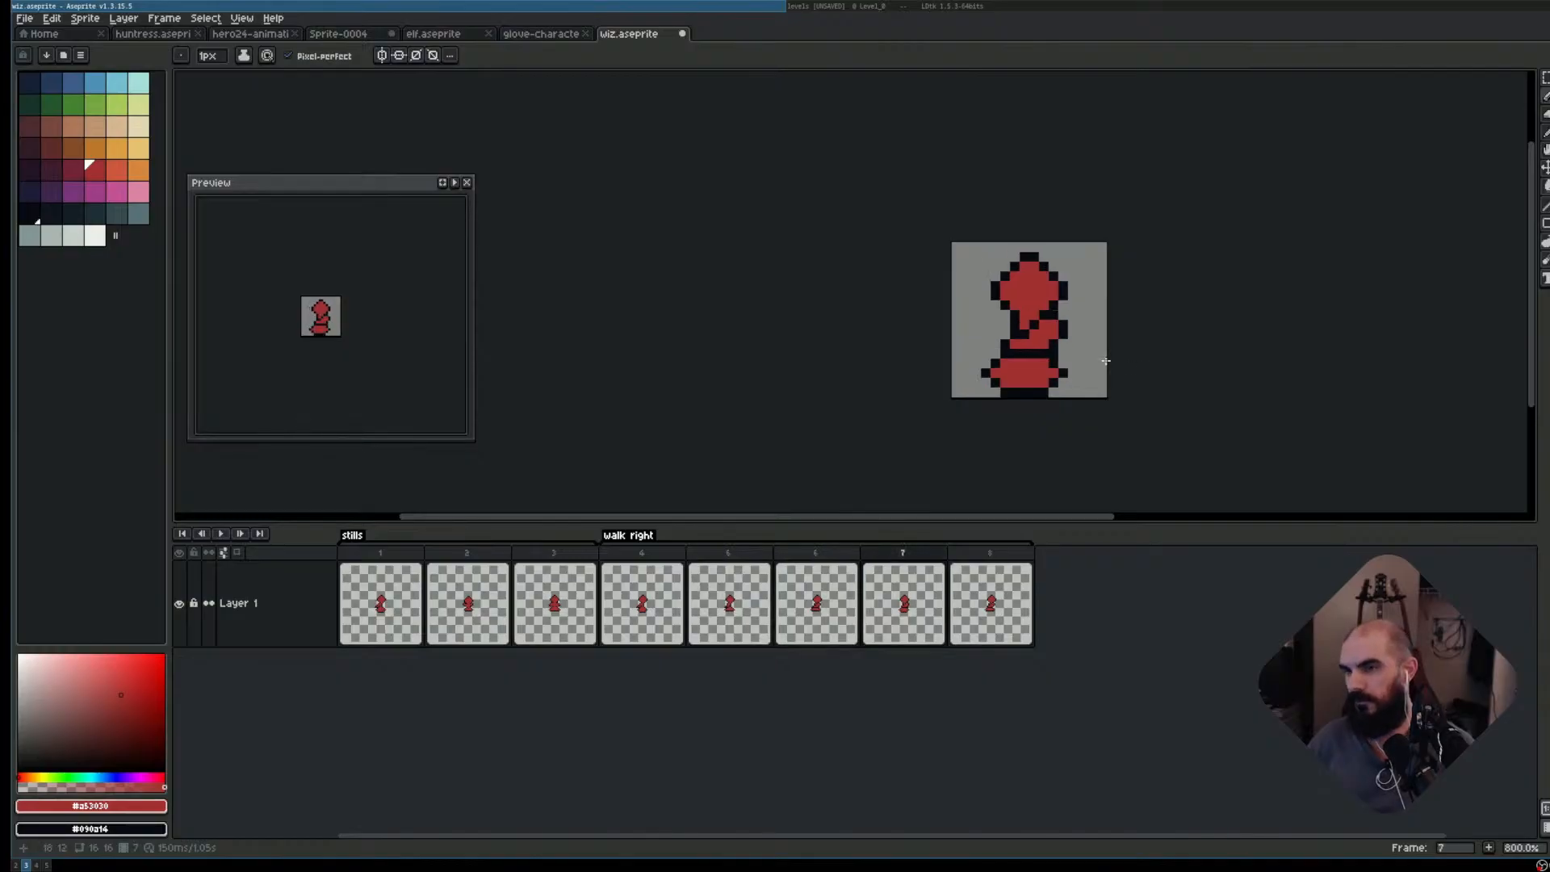
key("Return")
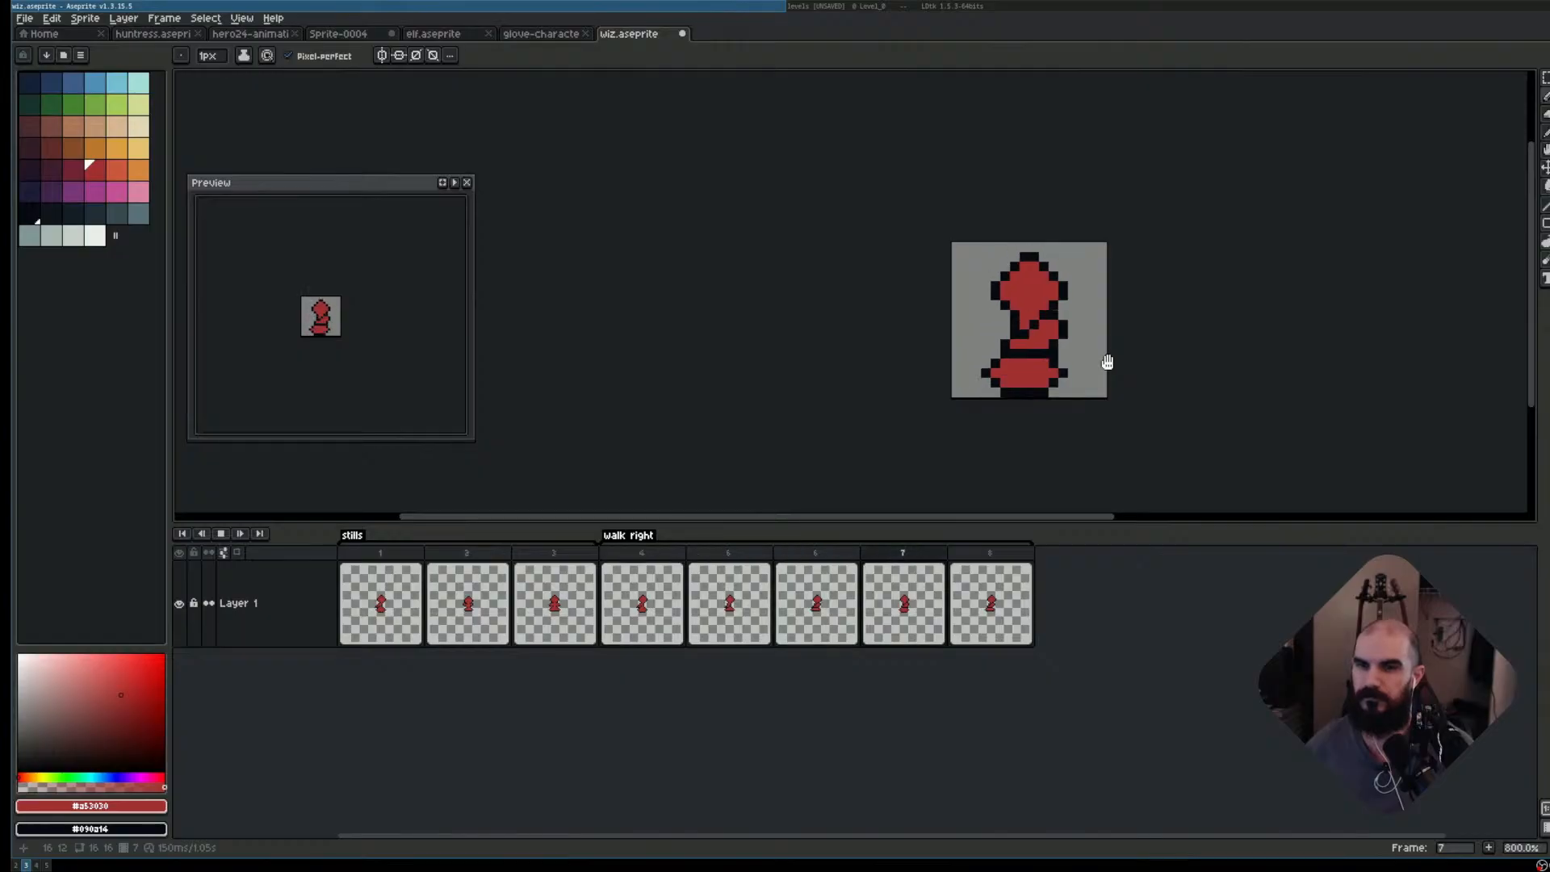
key("Return")
key("Right")
key("Right")
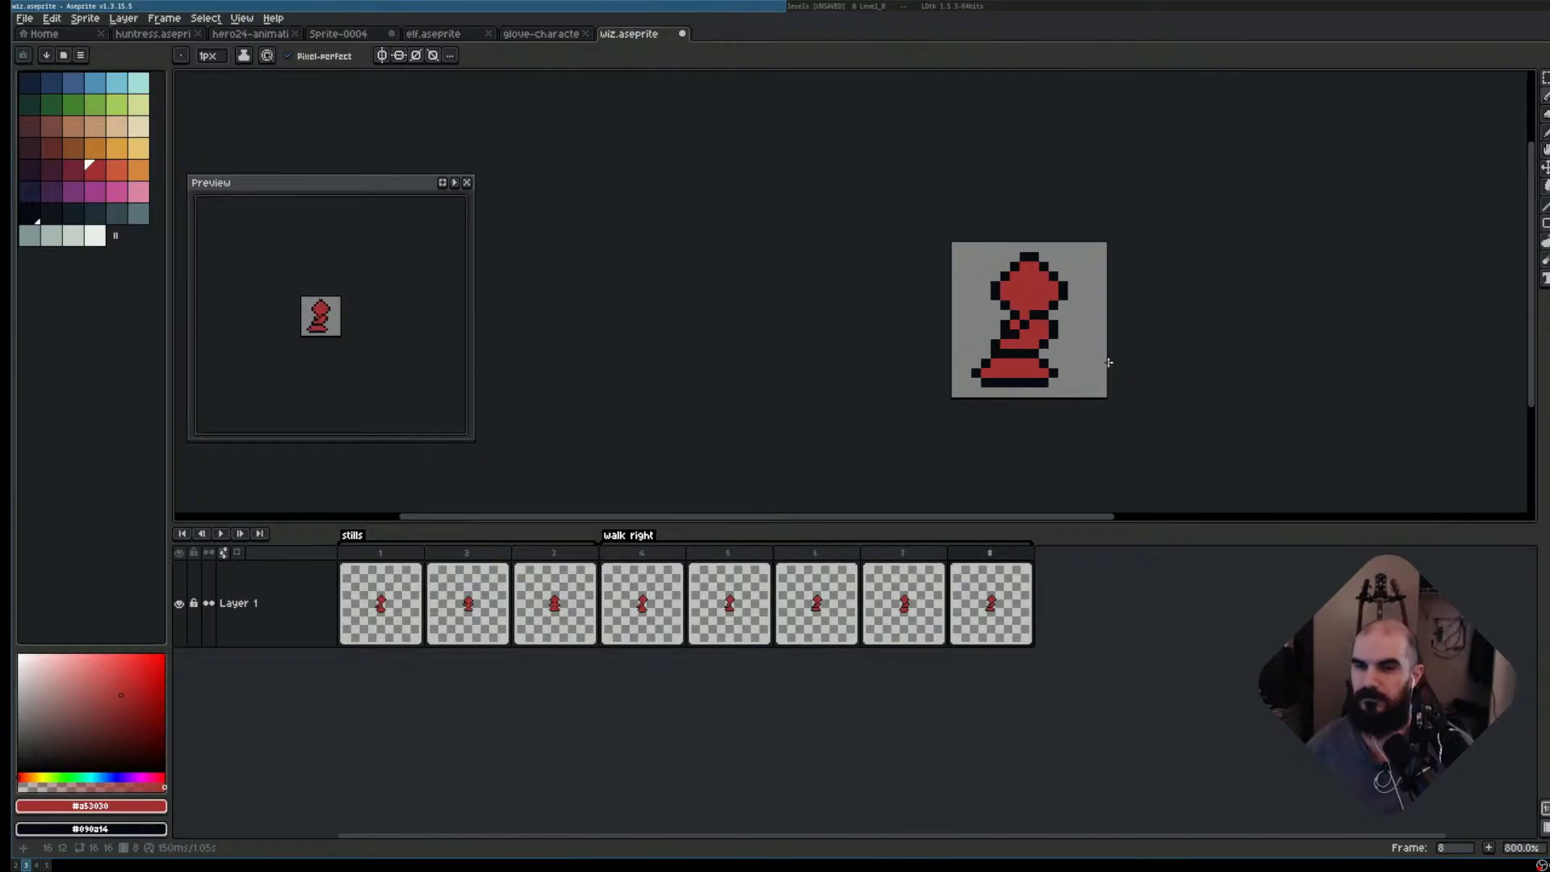
key("Left")
key("Left")
key("Left")
key("Left")
key("Left")
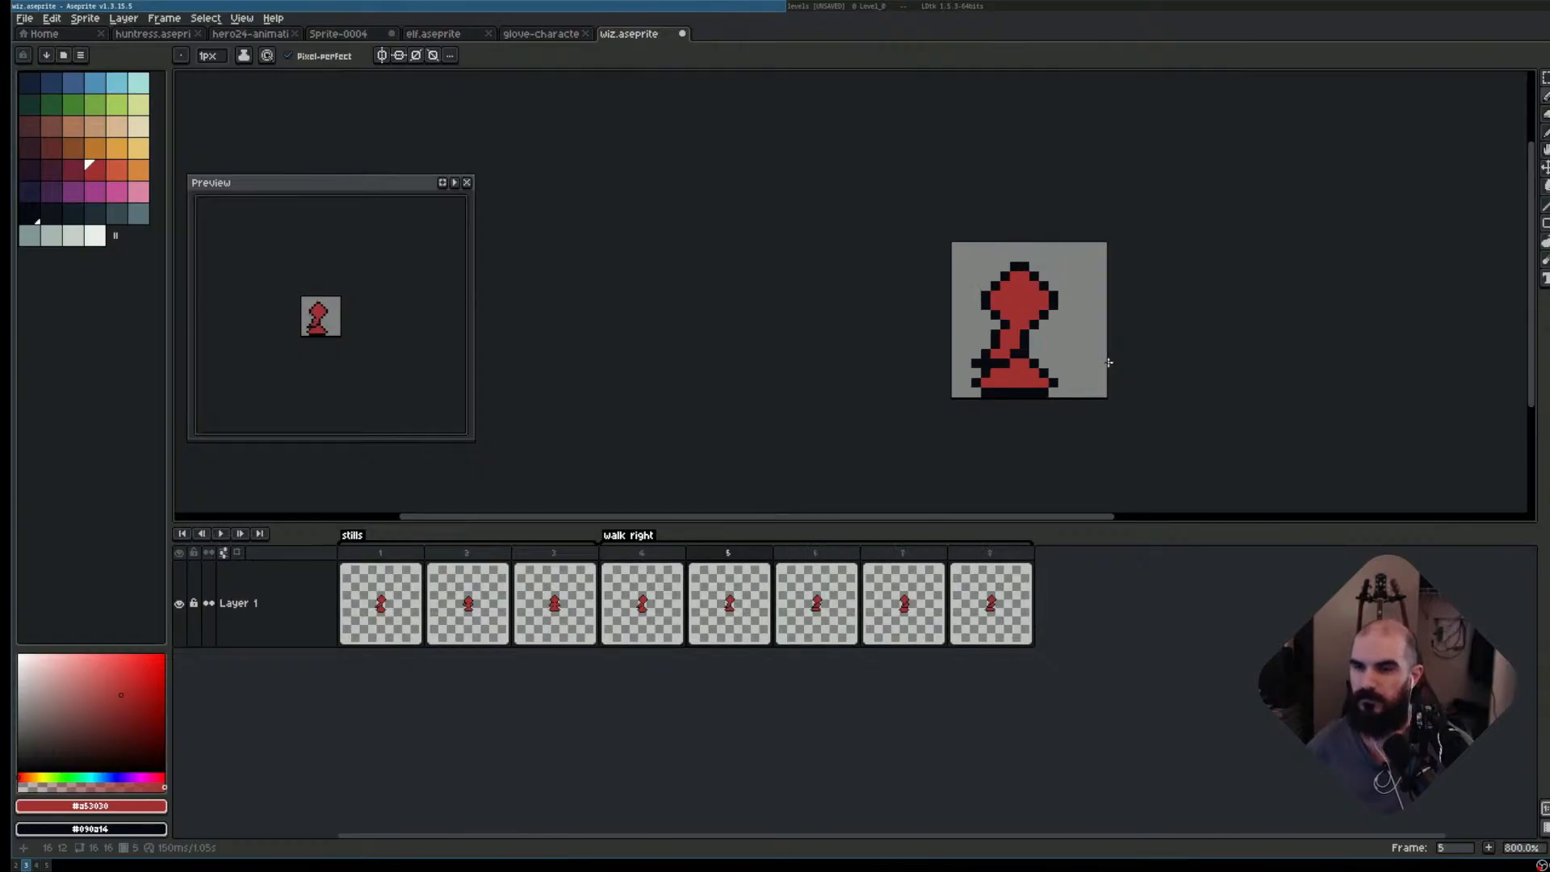
- Step through walk right frames 4 to 8 and replay the loop, comparing the robe and hem height between frames
key("Right")
key("Right")
key("Right")
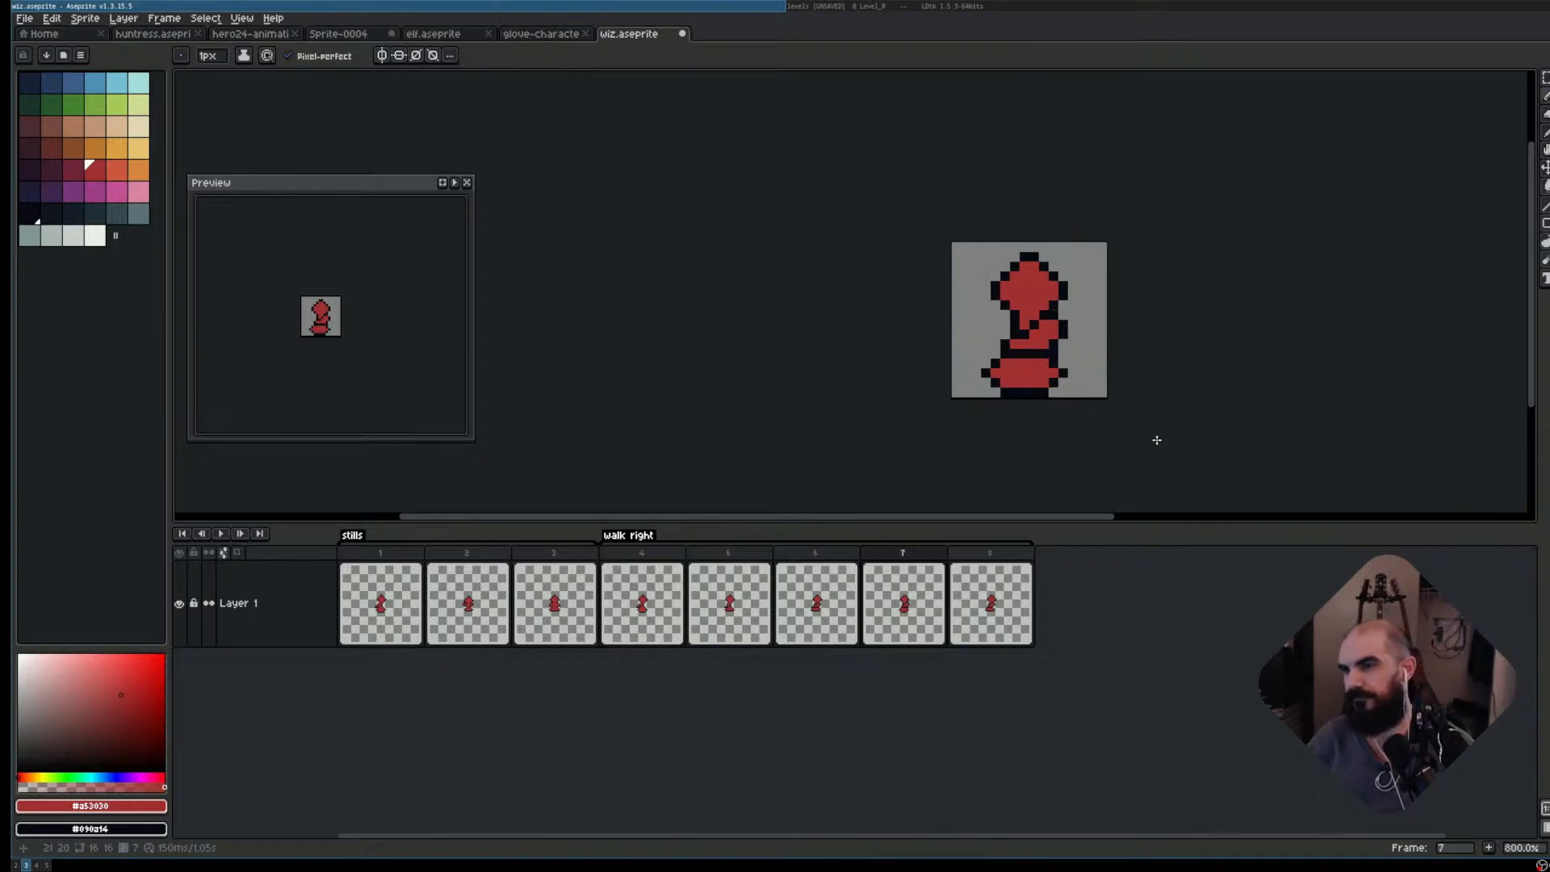
key("Left")
key("Left")
key("Right")
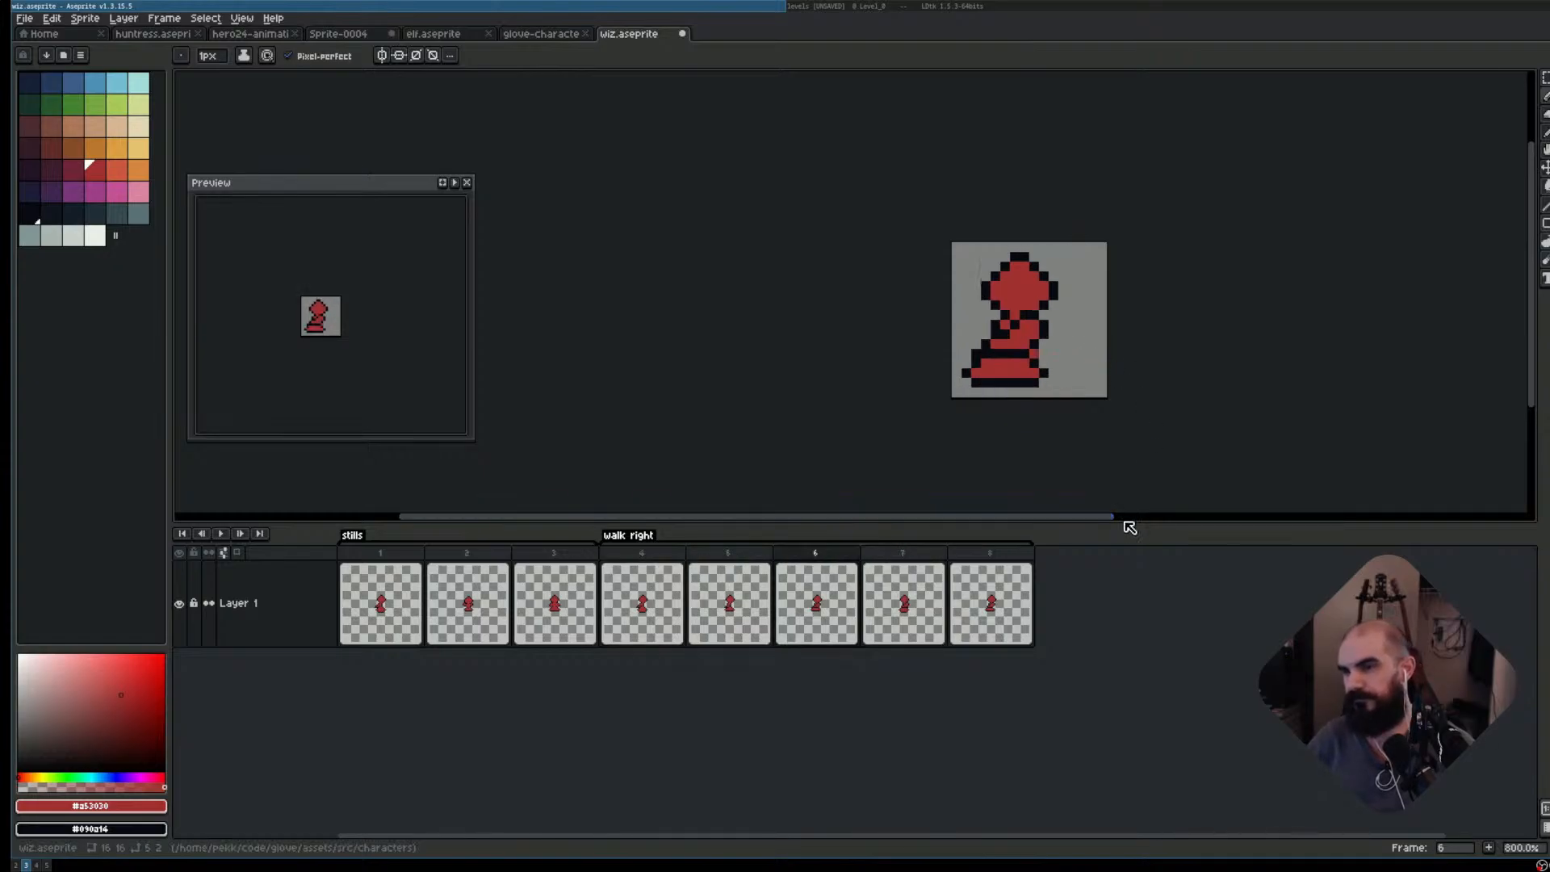
scroll(1101, 374, "up", 3)
key("e")
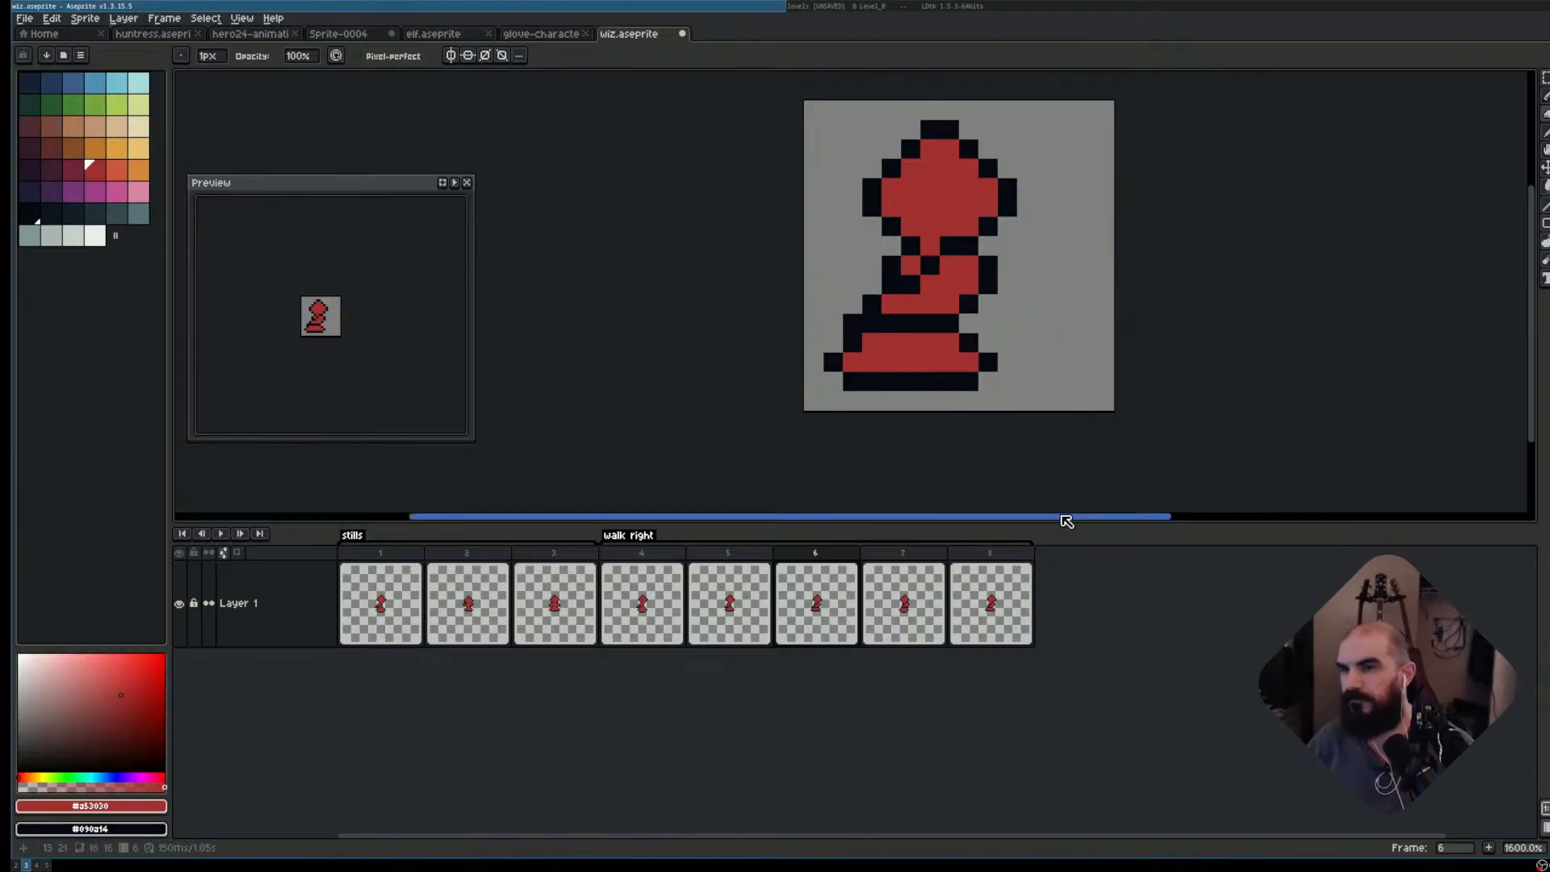
key("Left")
key("Left")
key("Right")
key("Right")
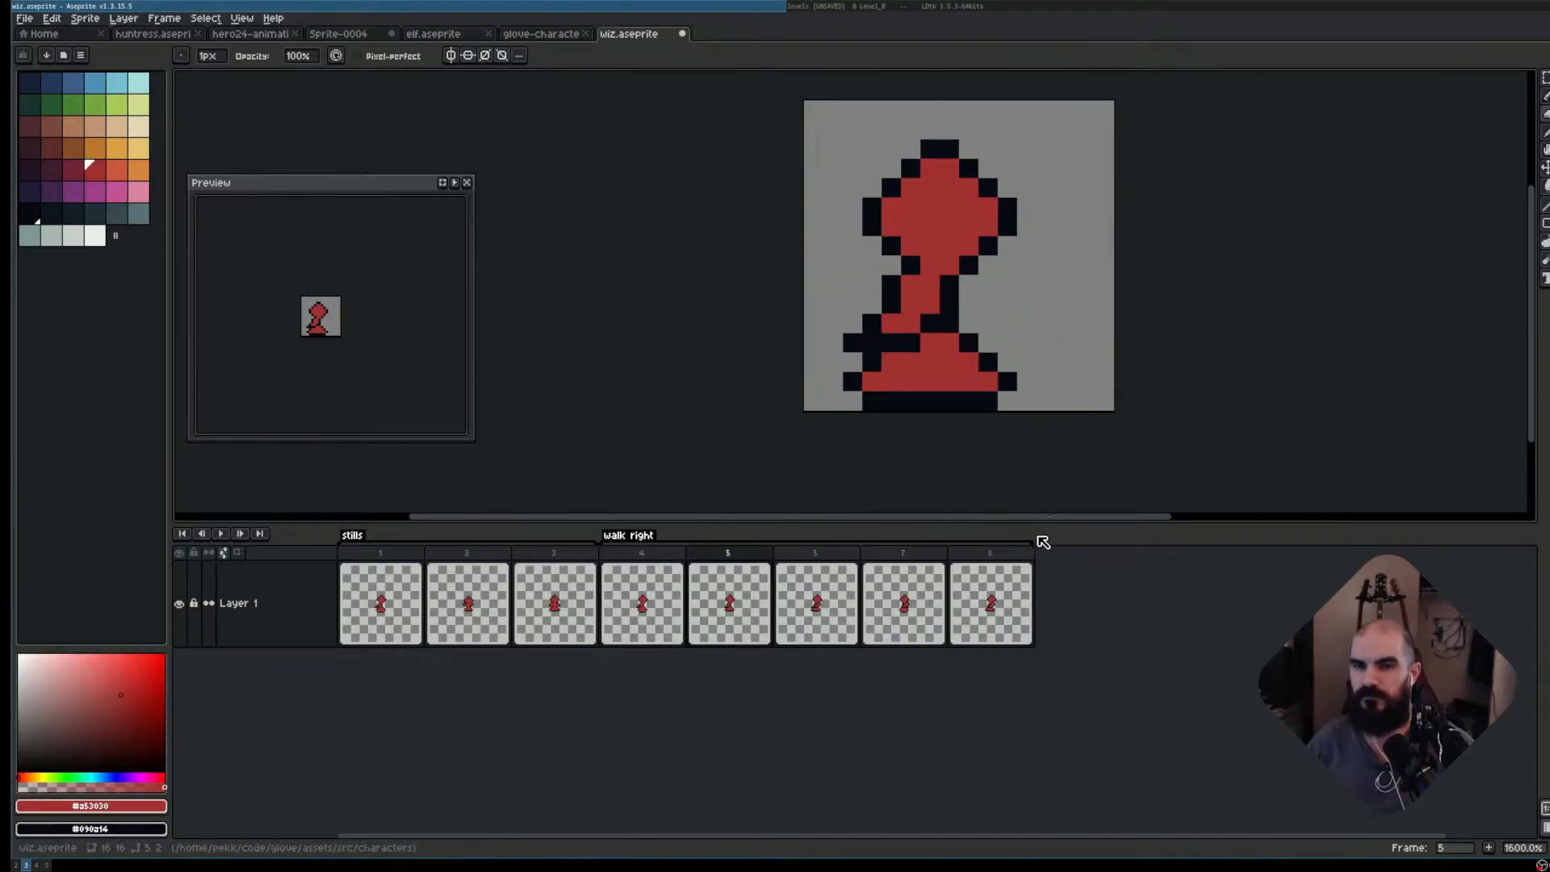
key("Right")
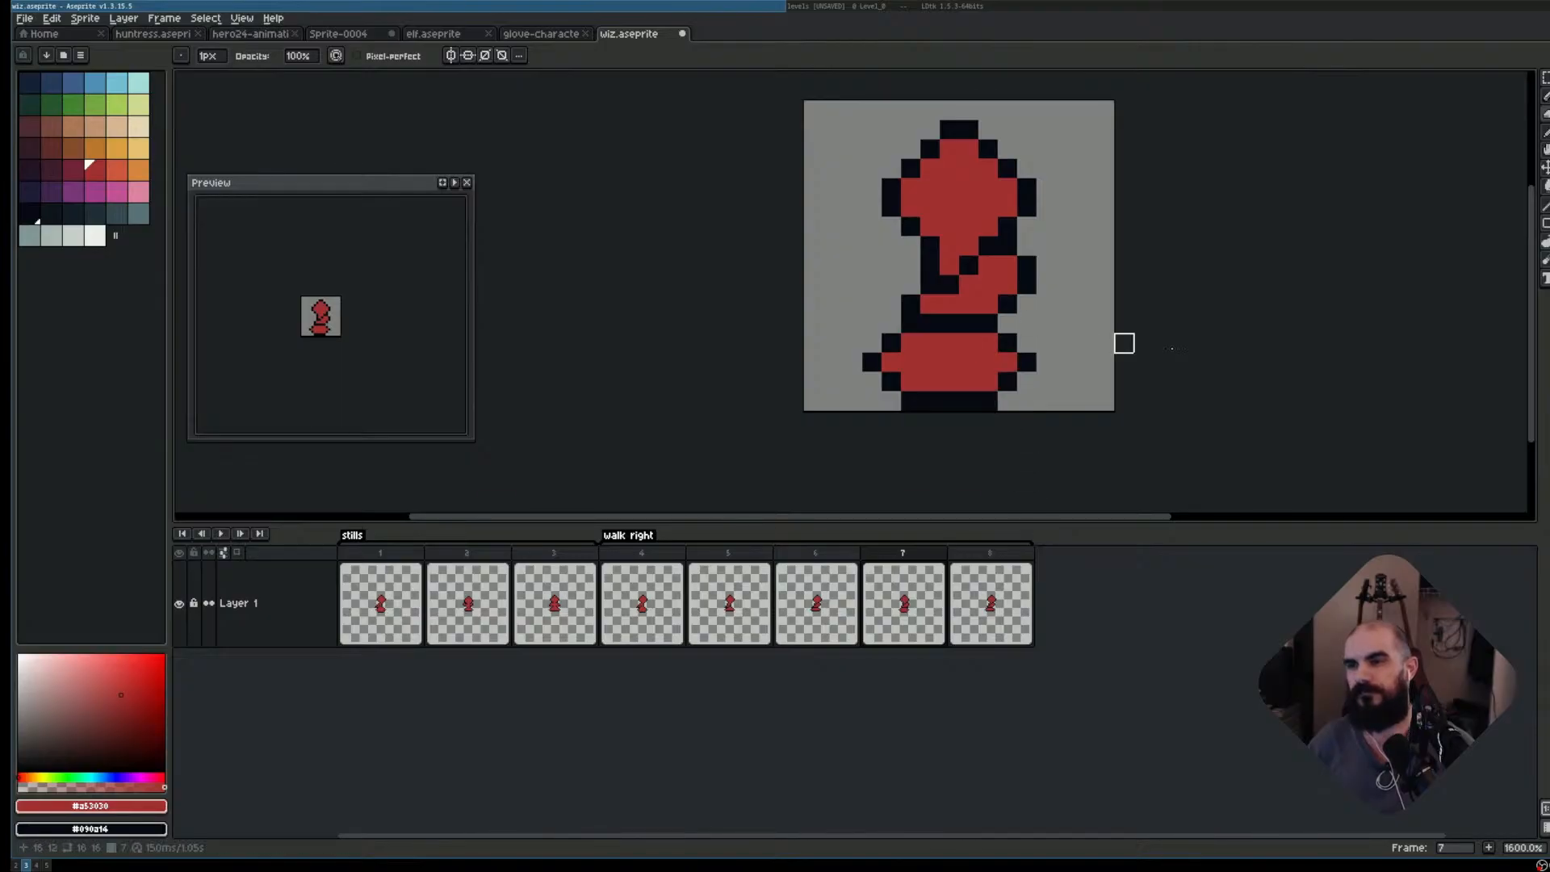
key("Right")
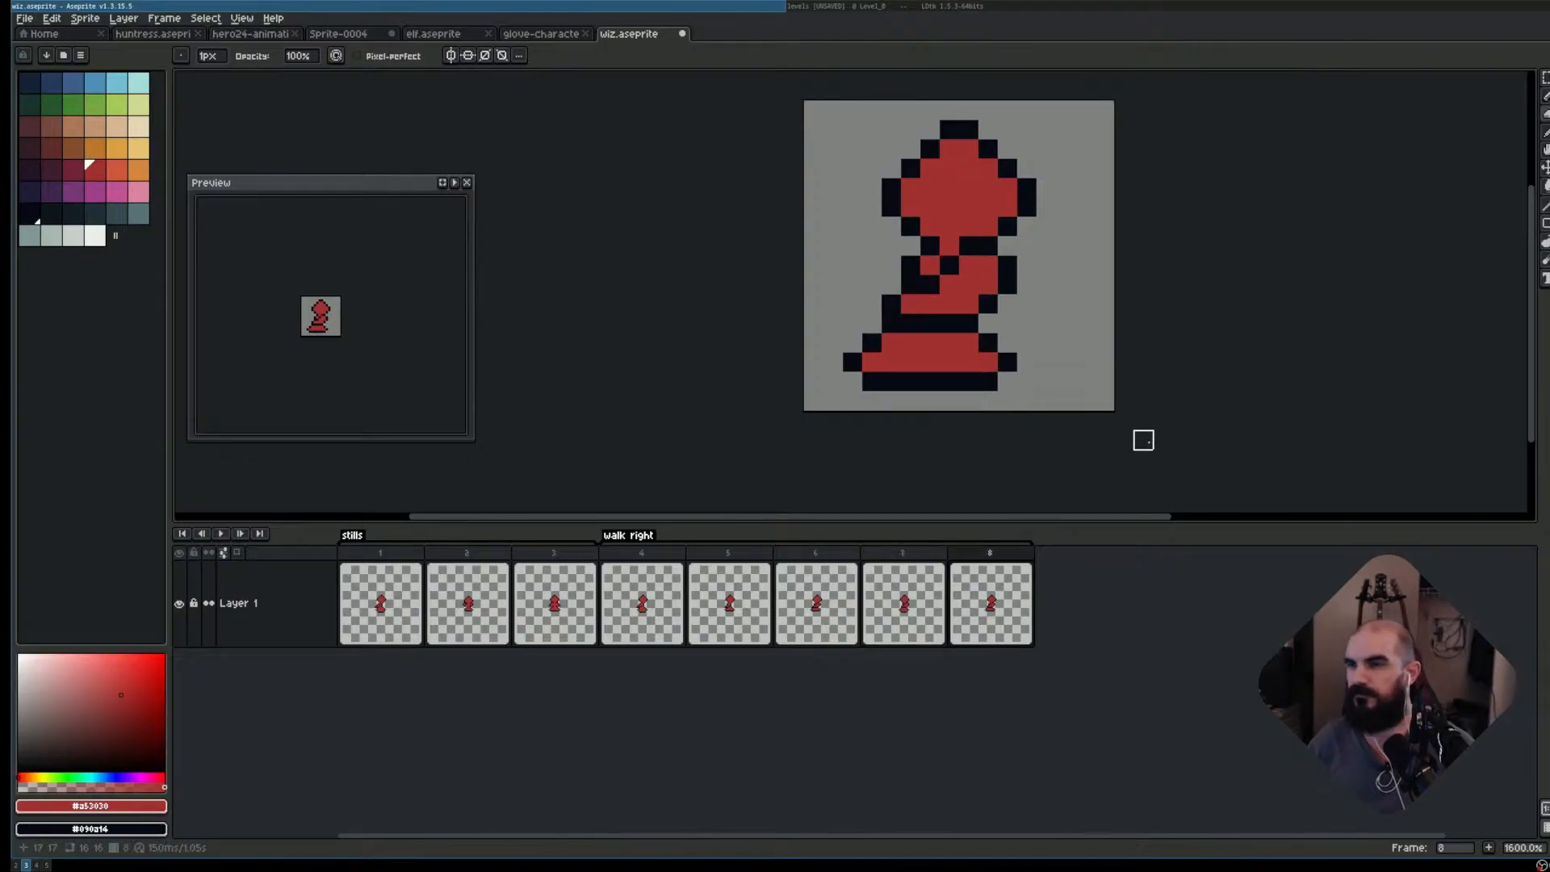
key("Right")
key("Left")
key("alt+Right")
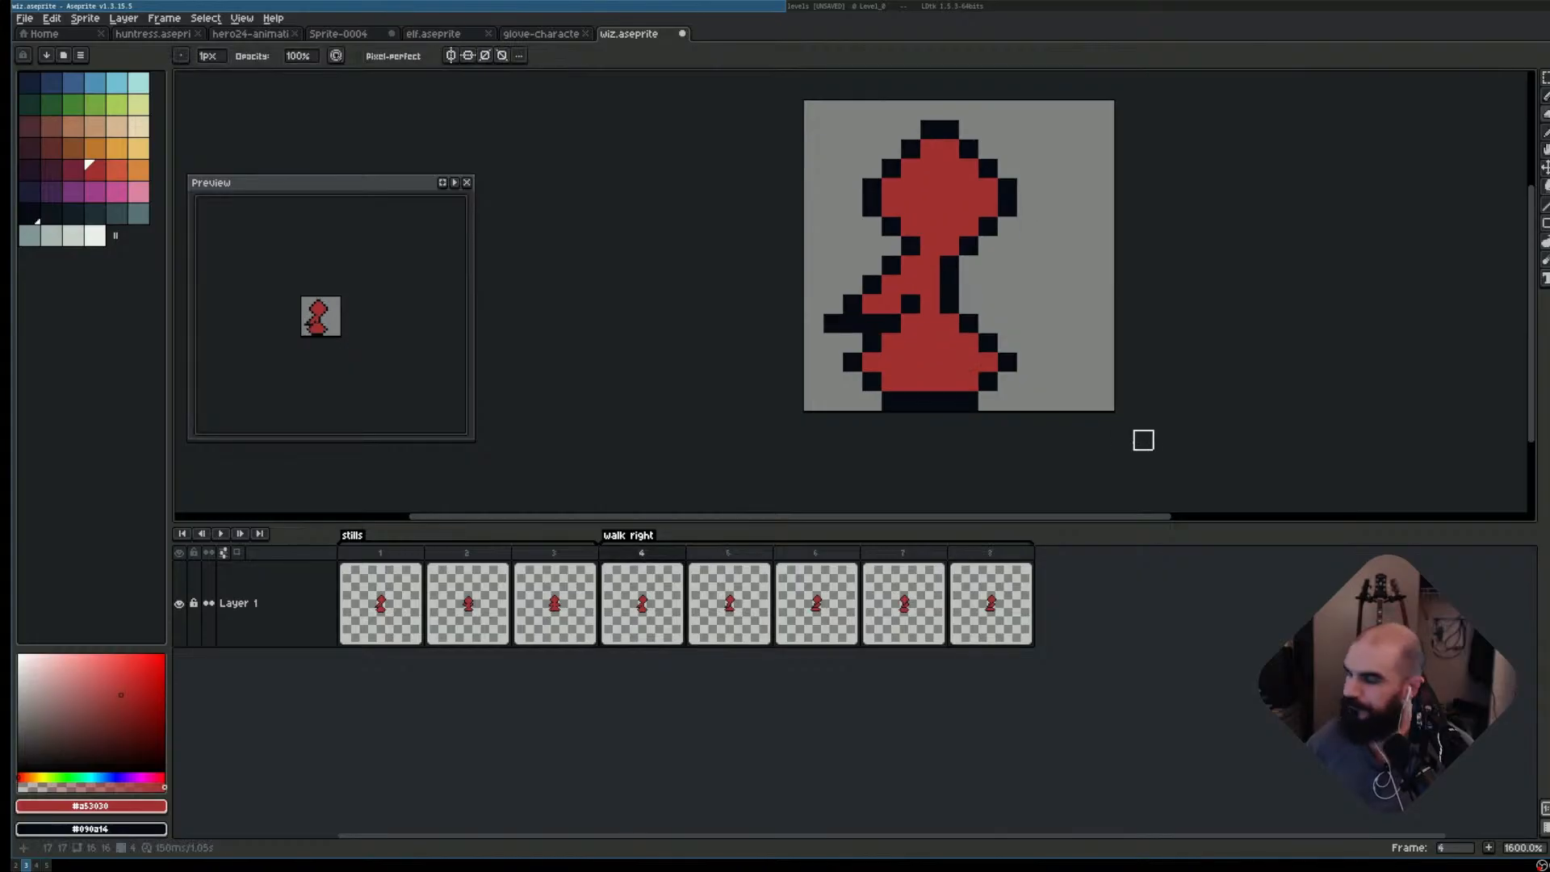
key("Return")
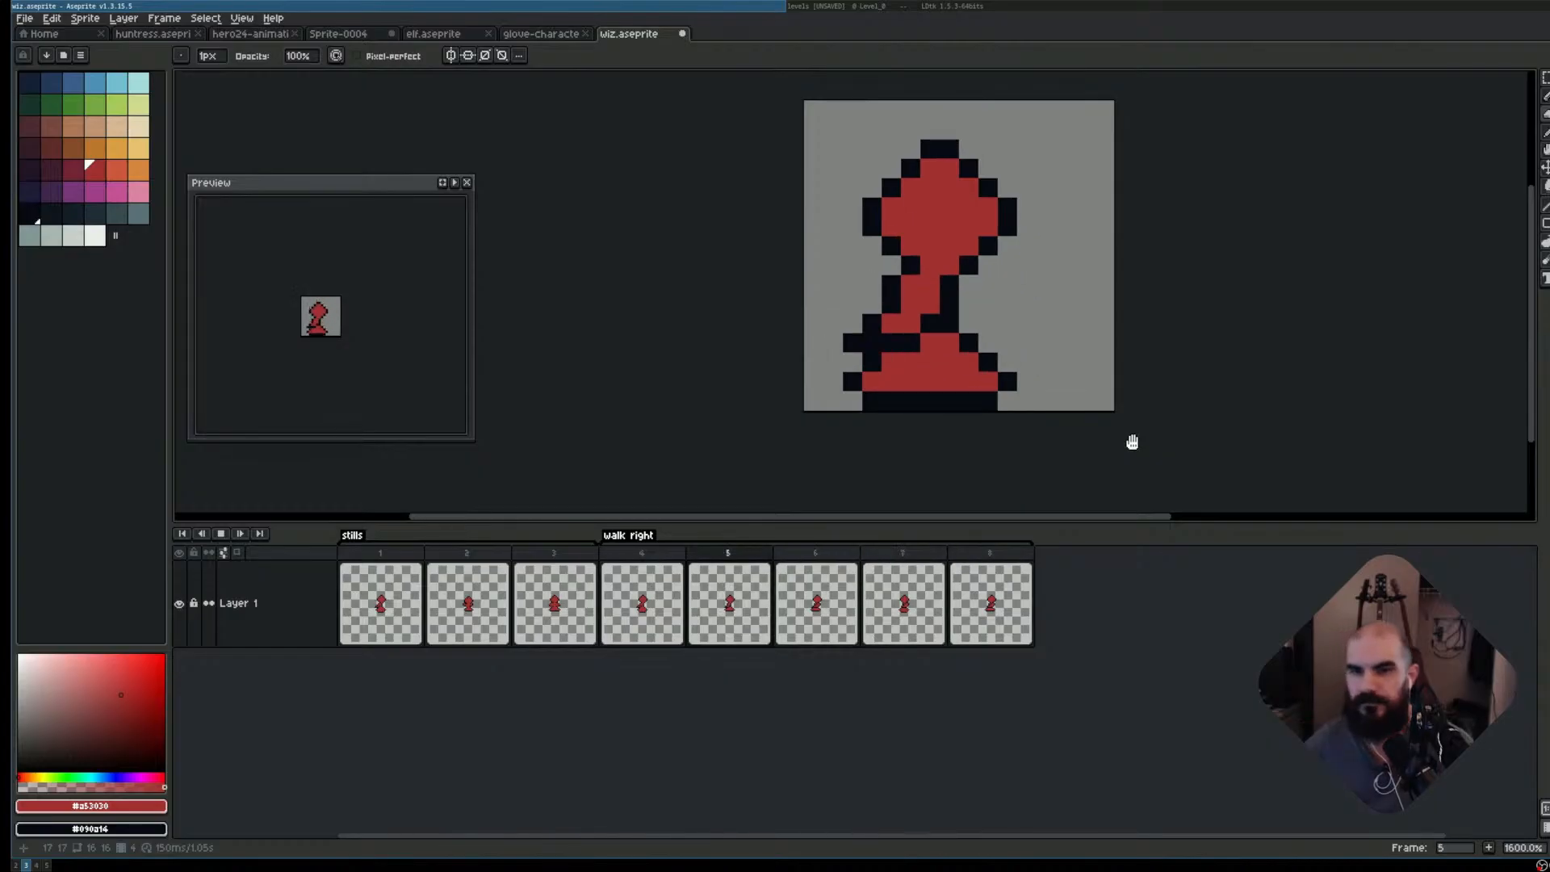
key("Return")
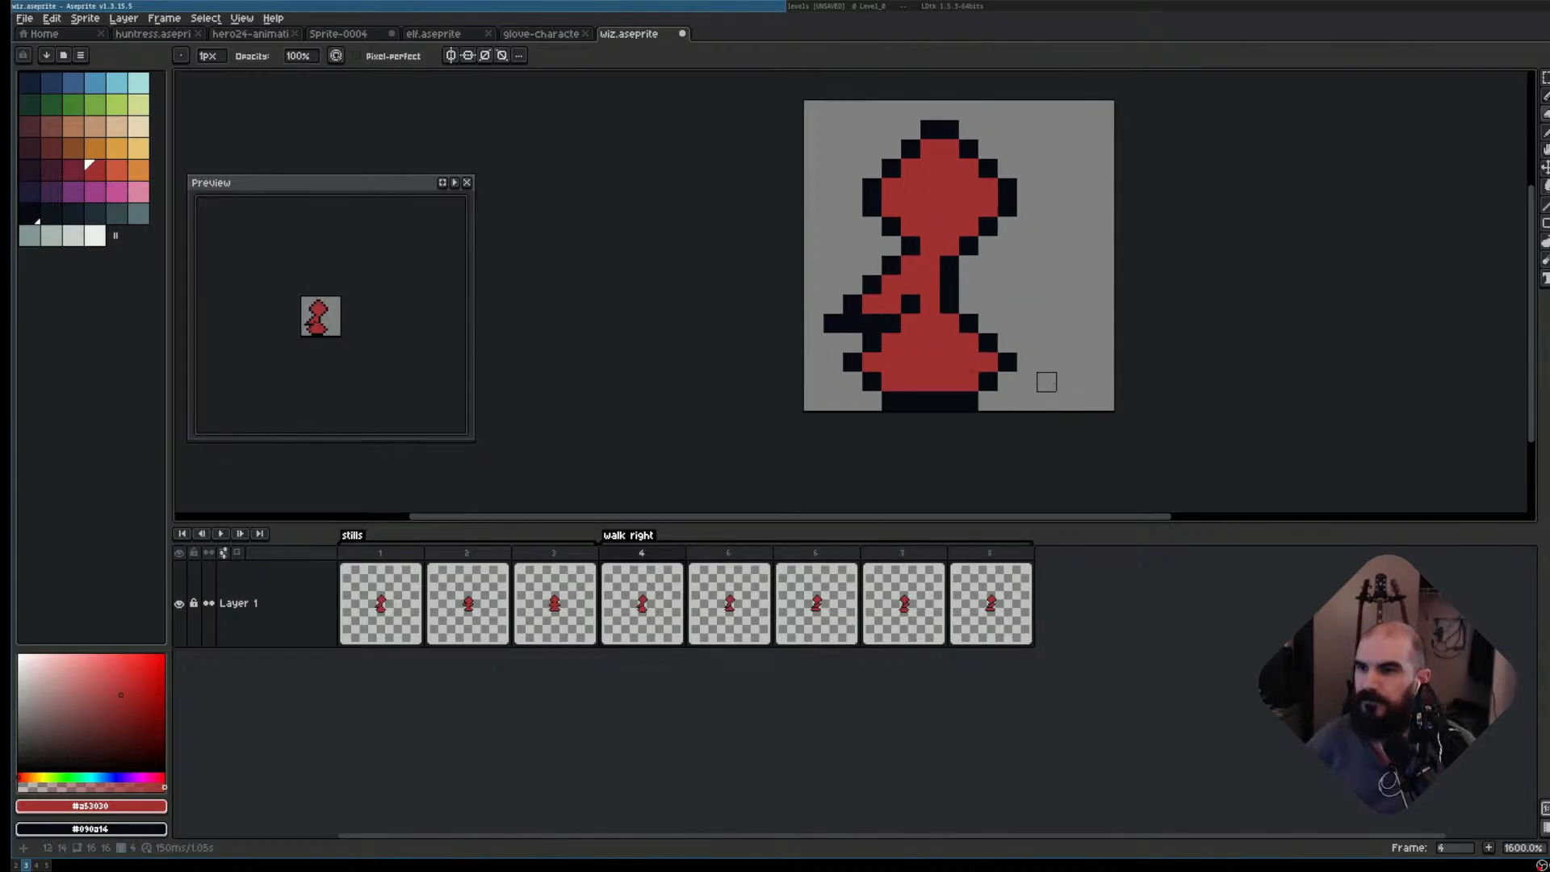
key("Right")
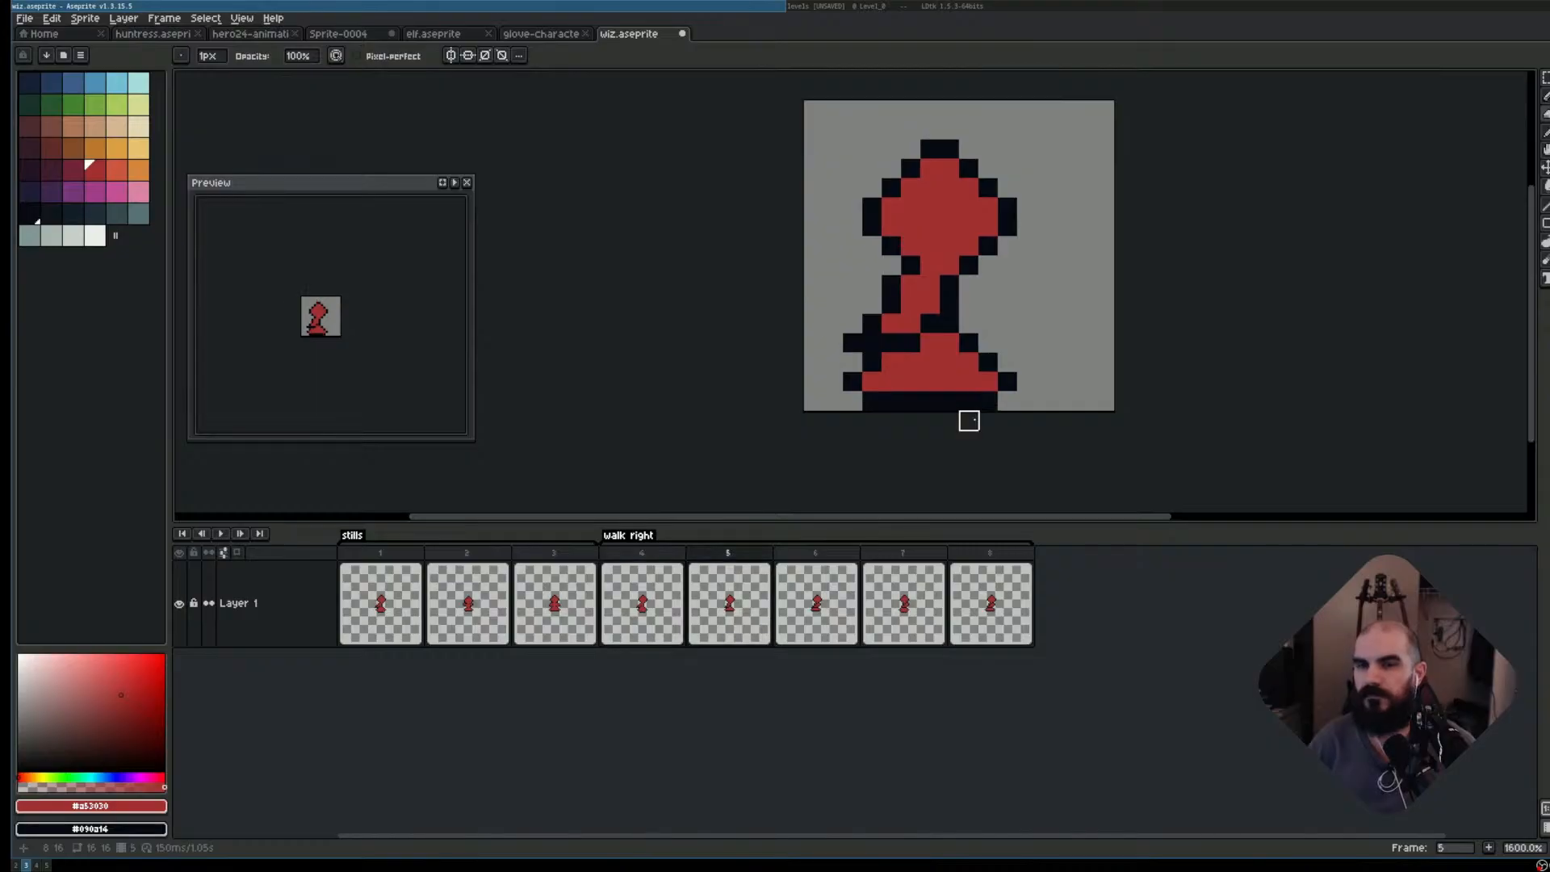
- Move the five middle pixels of the dark hem in frame 6 down one pixel, checking against the neighbouring frames
key("Right")
key("m")
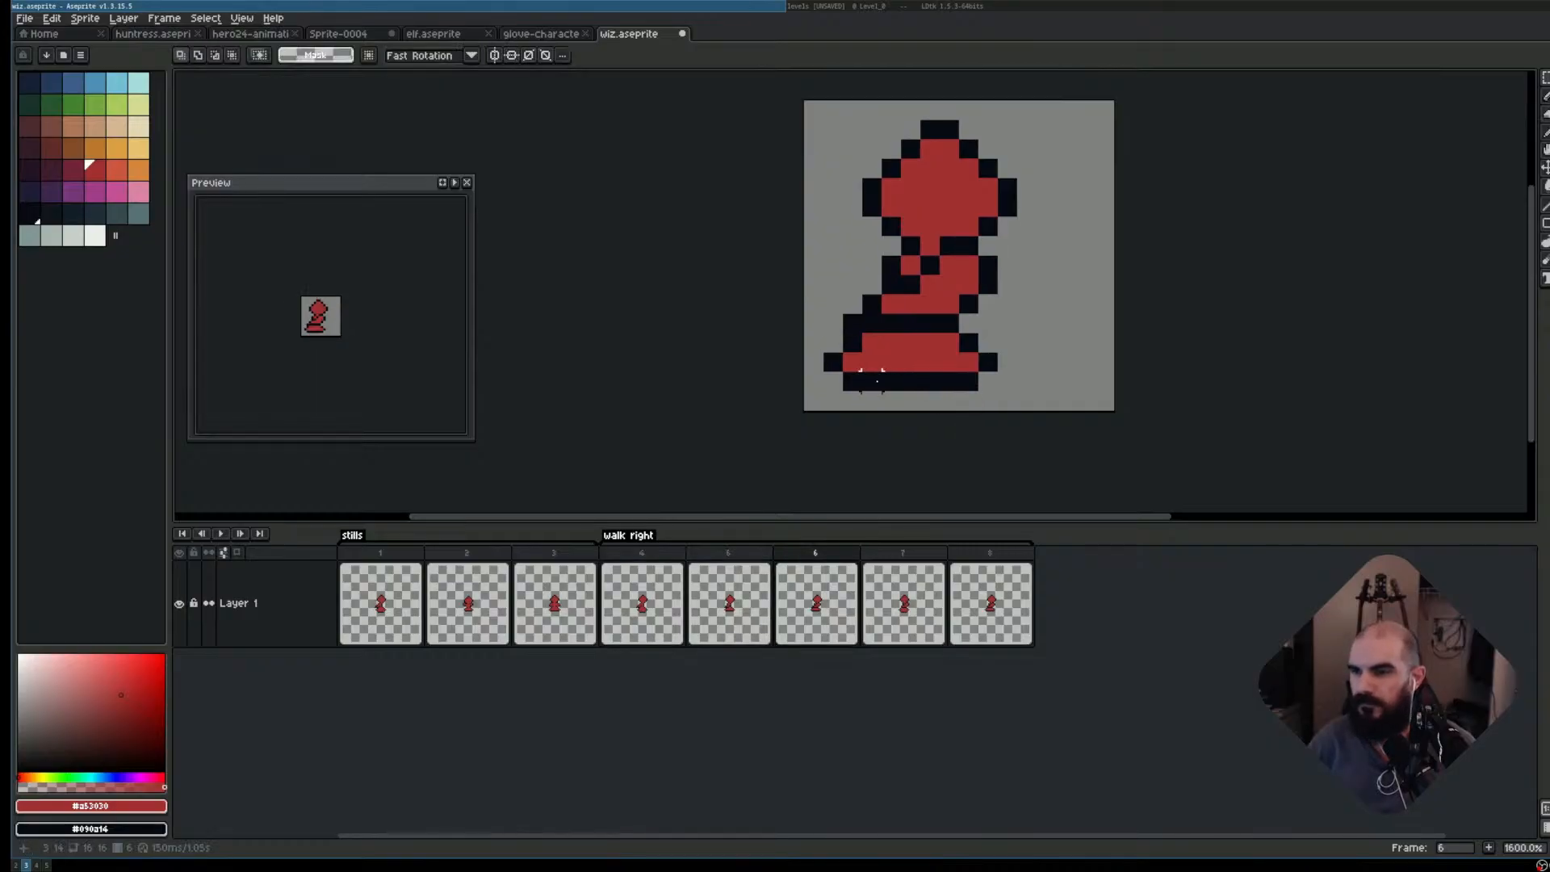
left_click_drag(868, 380, 944, 382)
left_click(939, 393)
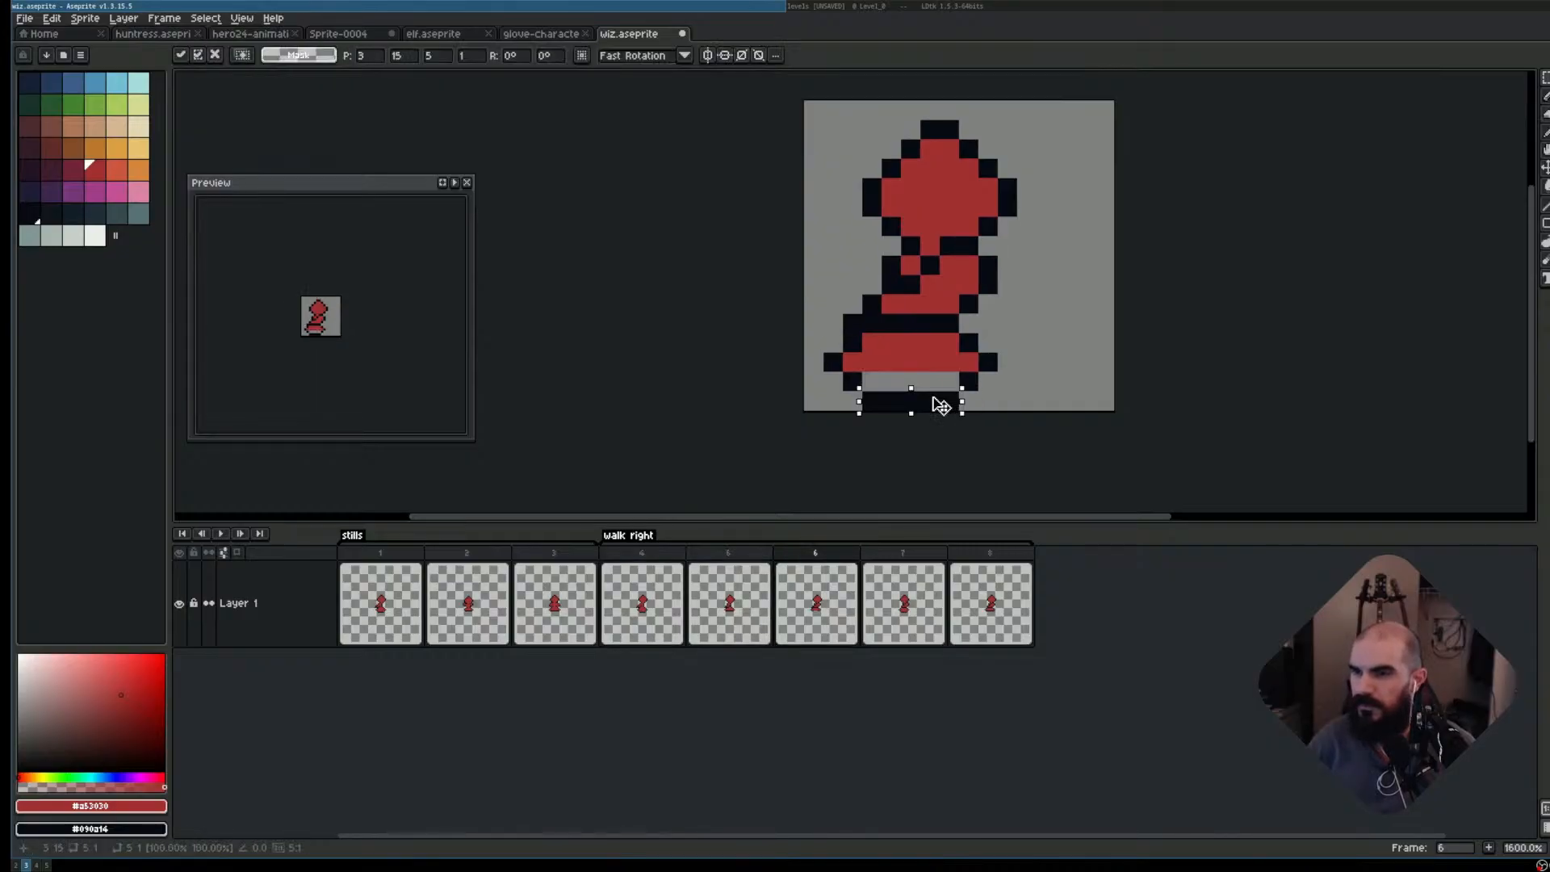
key("Escape")
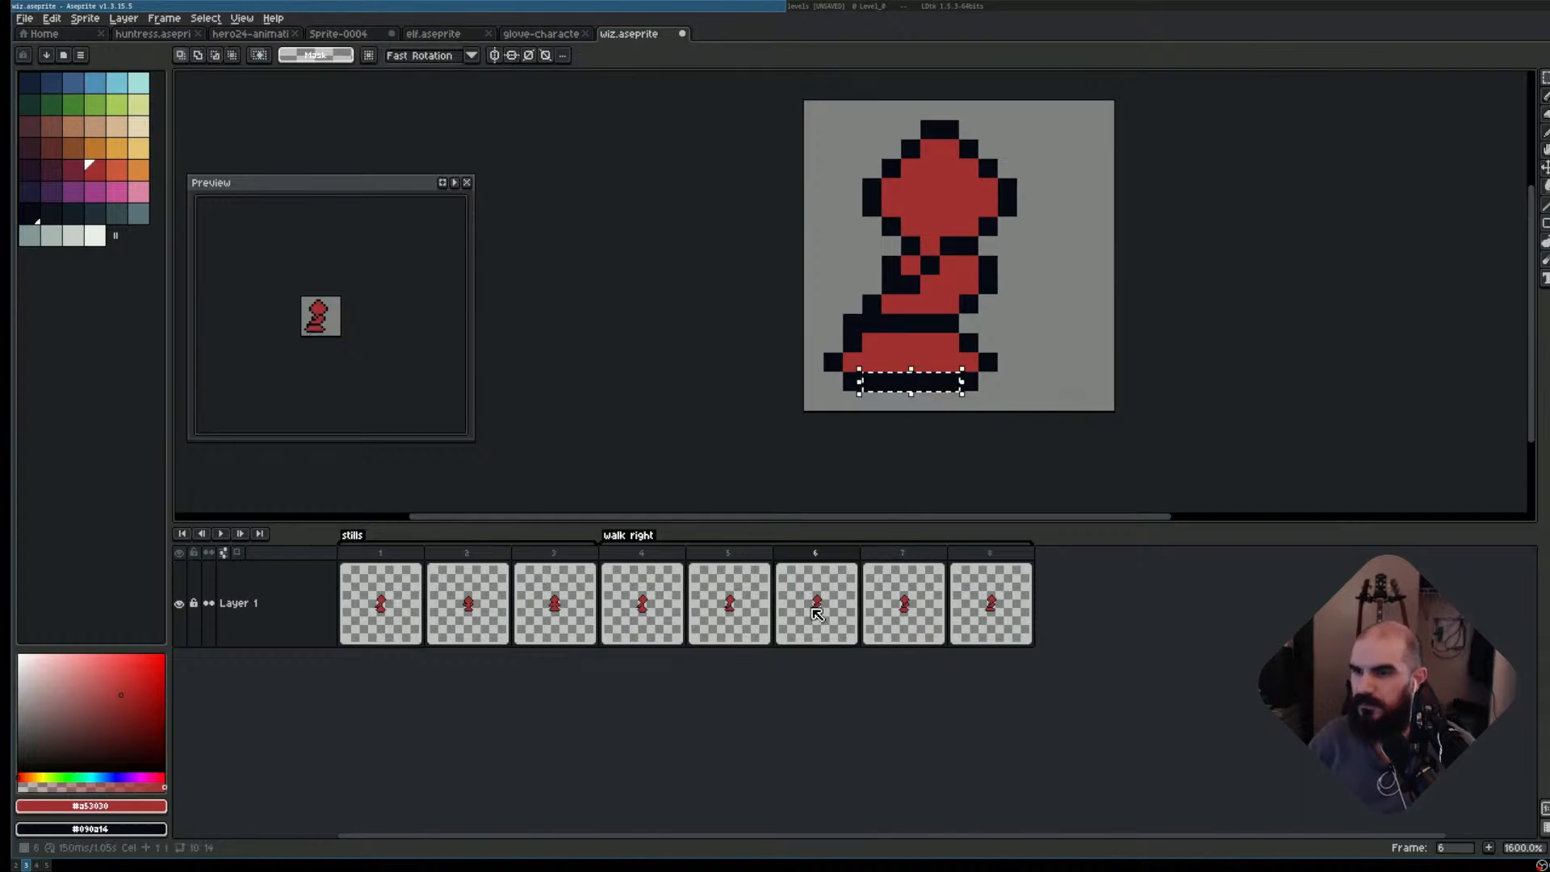
left_click(722, 608)
key("Left")
key("Right")
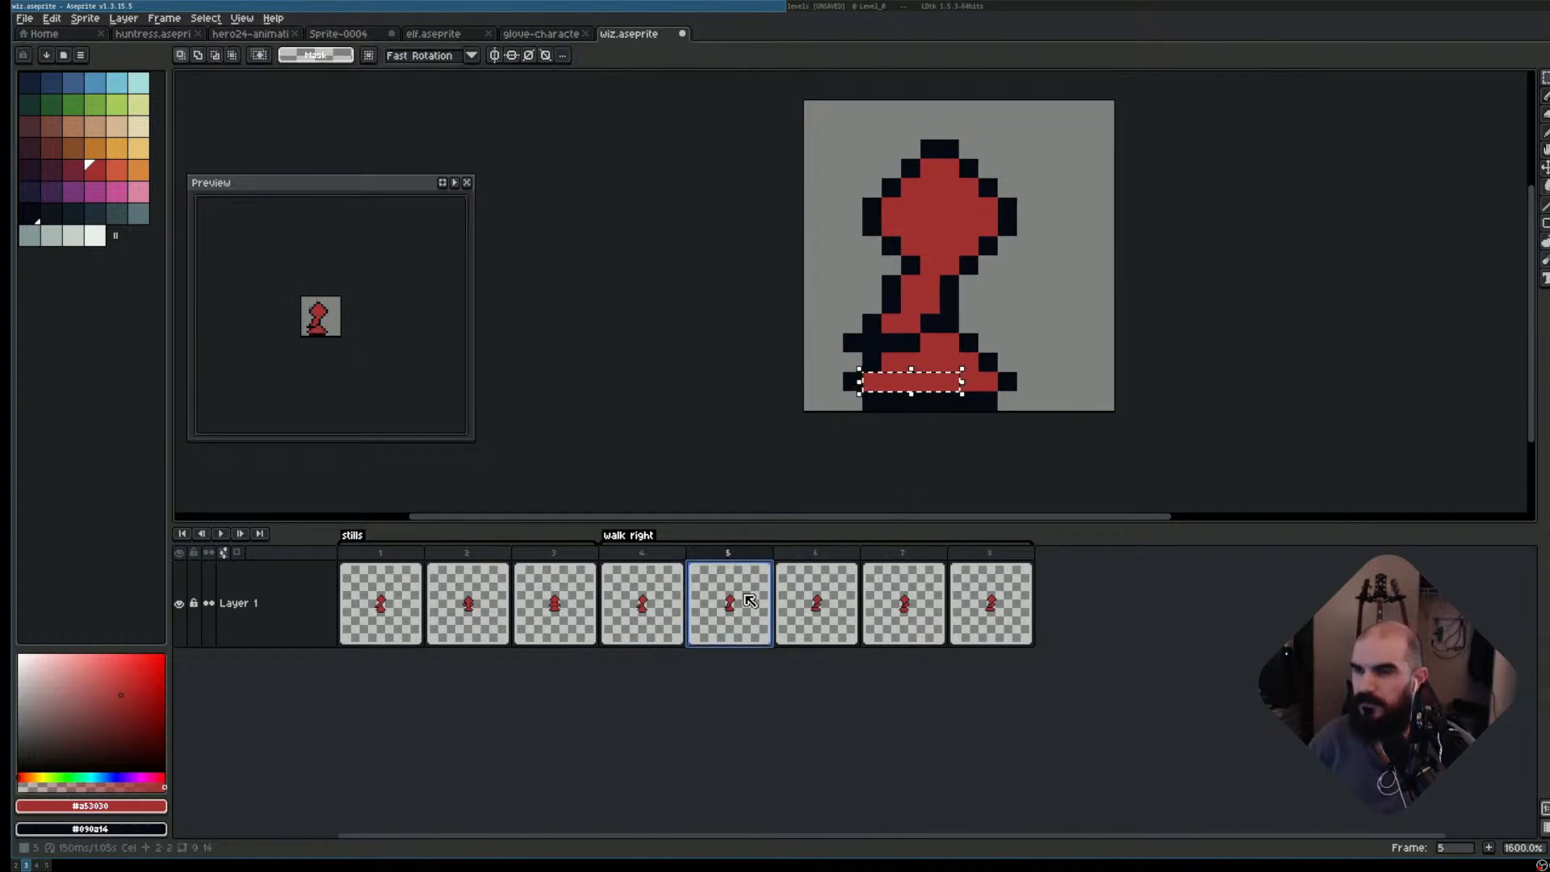
left_click(782, 606)
left_click(924, 602)
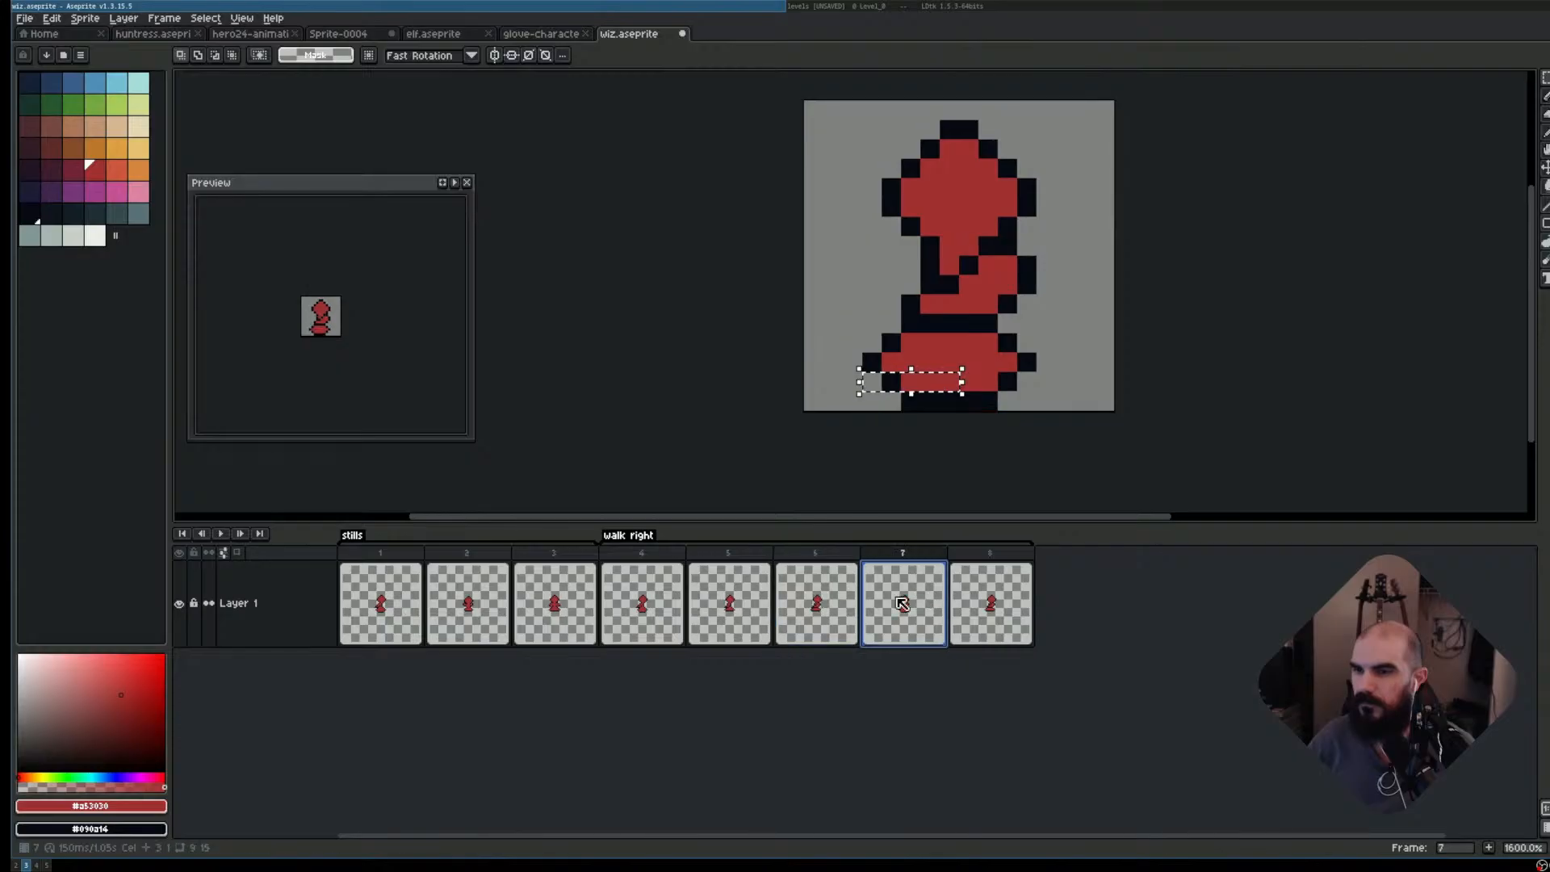
left_click(844, 607)
left_click_drag(935, 395, 935, 406)
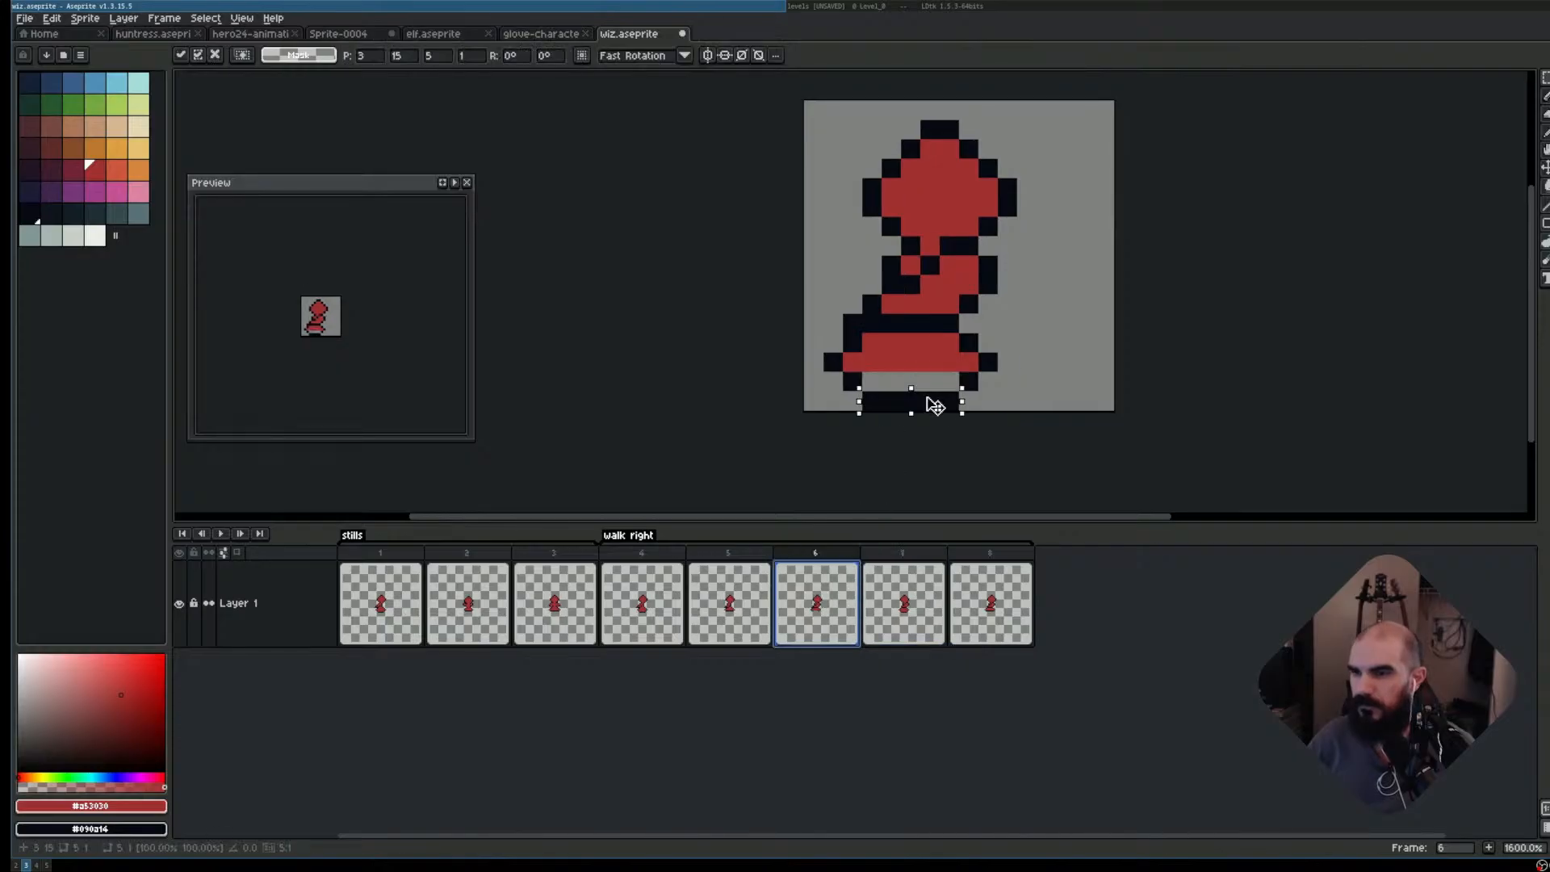
- Fill the empty row above the hem in frame 6 with a copy of the five-pixel red row above it
left_click_drag(864, 354, 910, 363)
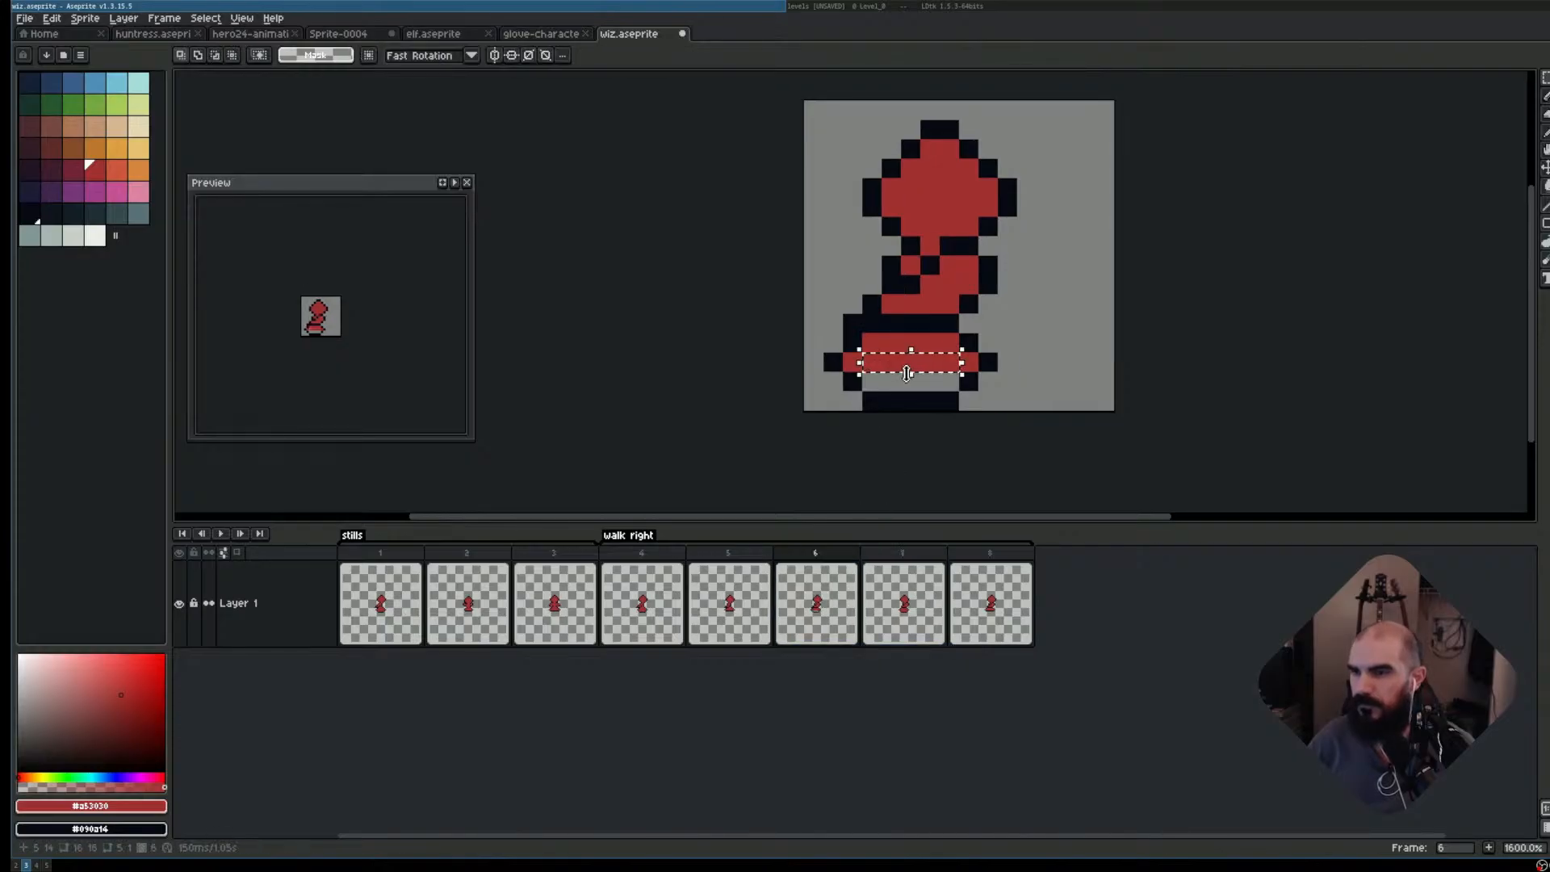
left_click(907, 373)
key("Return")
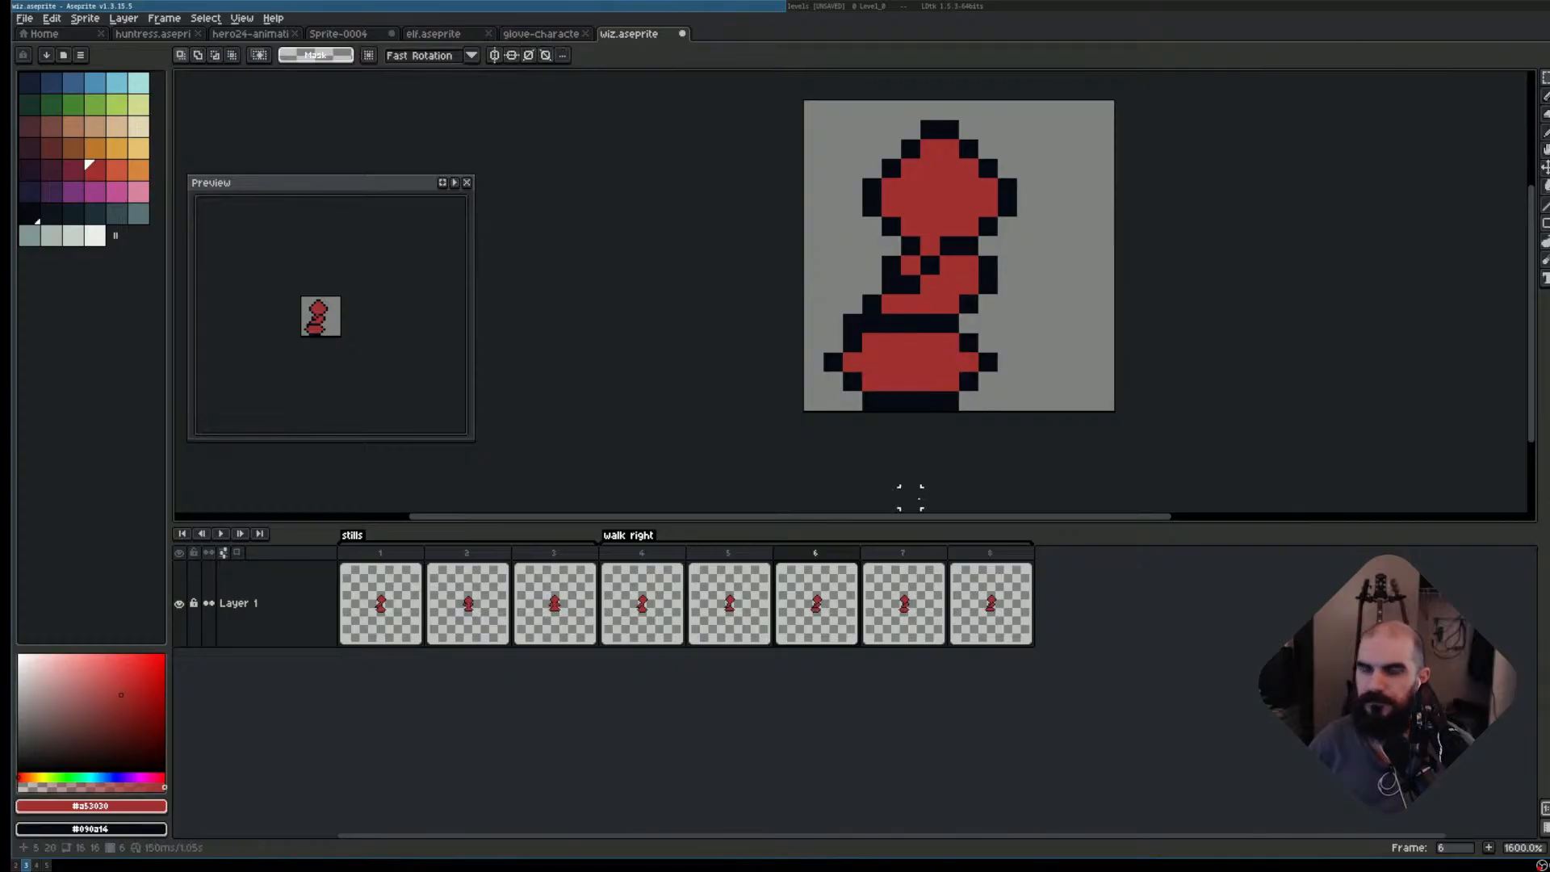
- Play the walk right animation with the reshaped frame 6 and compare its frames with the three stills
key("Return")
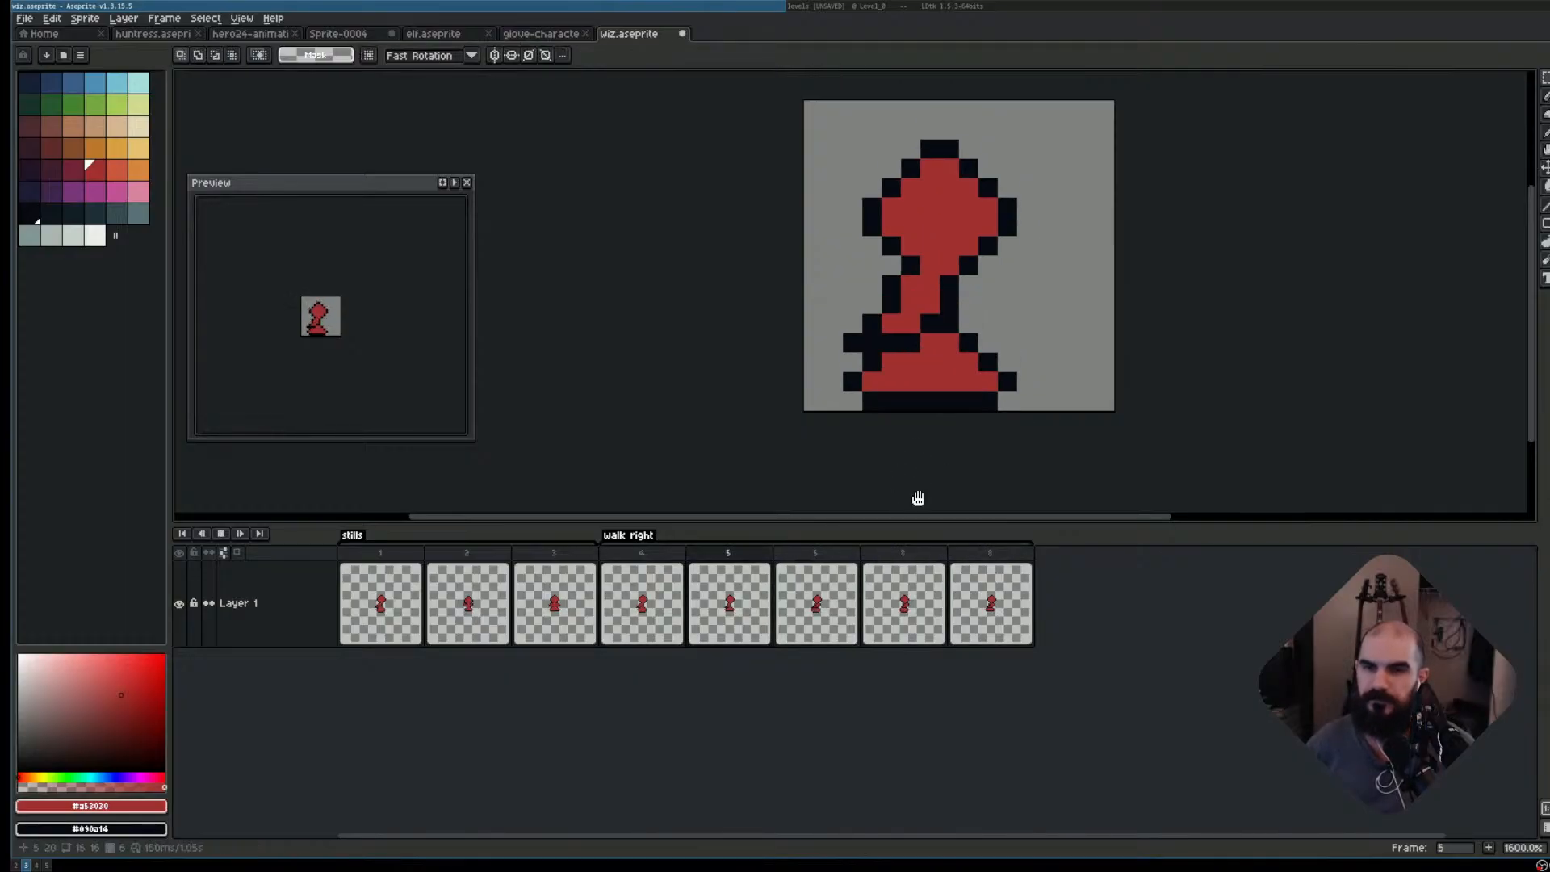
key("Return")
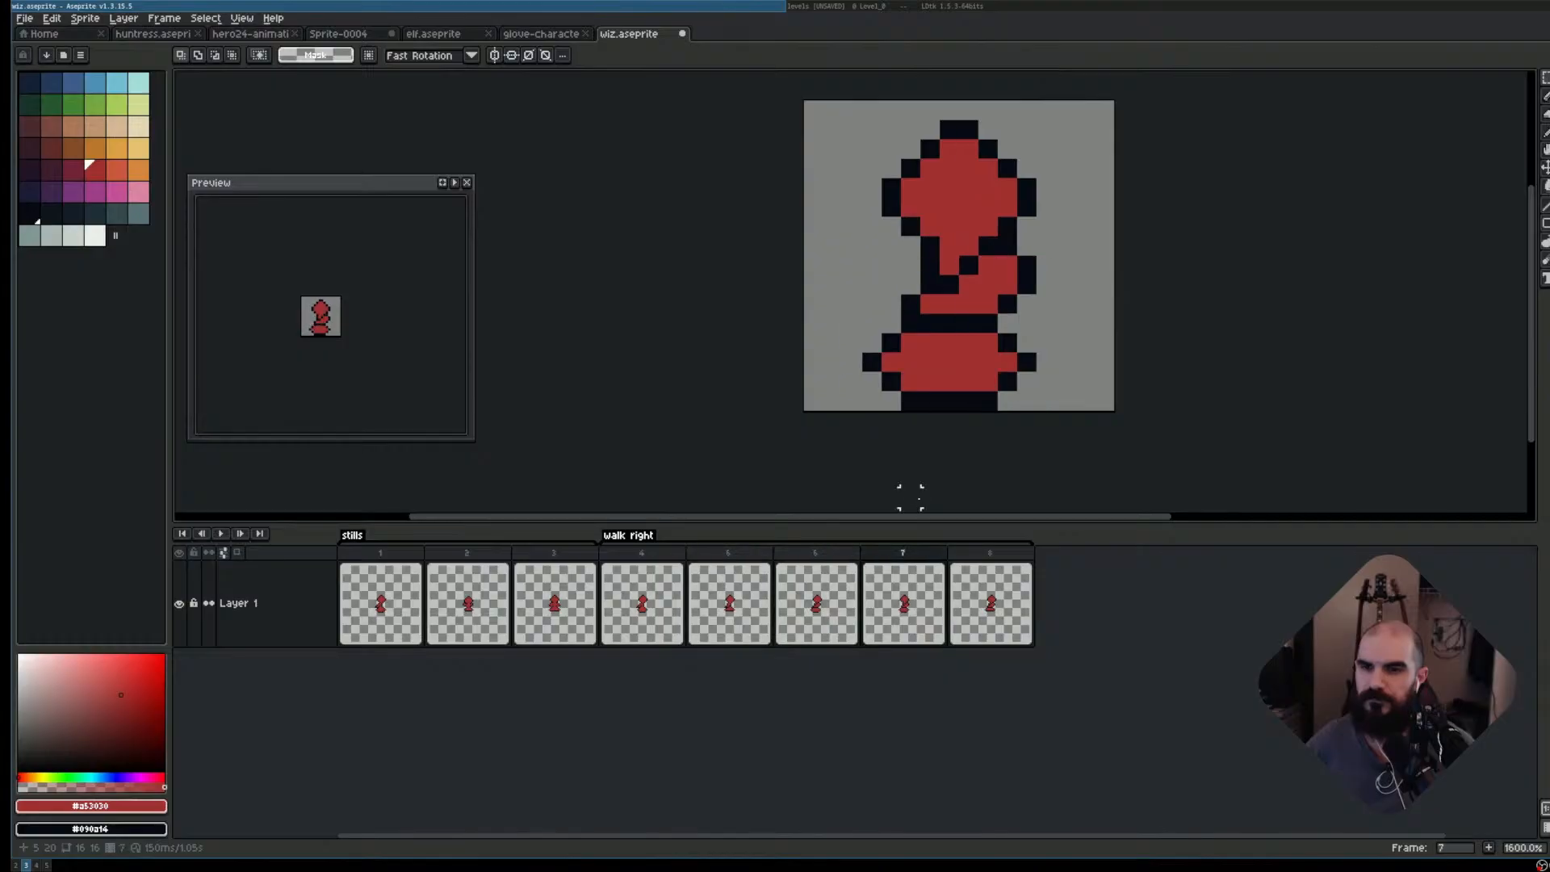
left_click(388, 565)
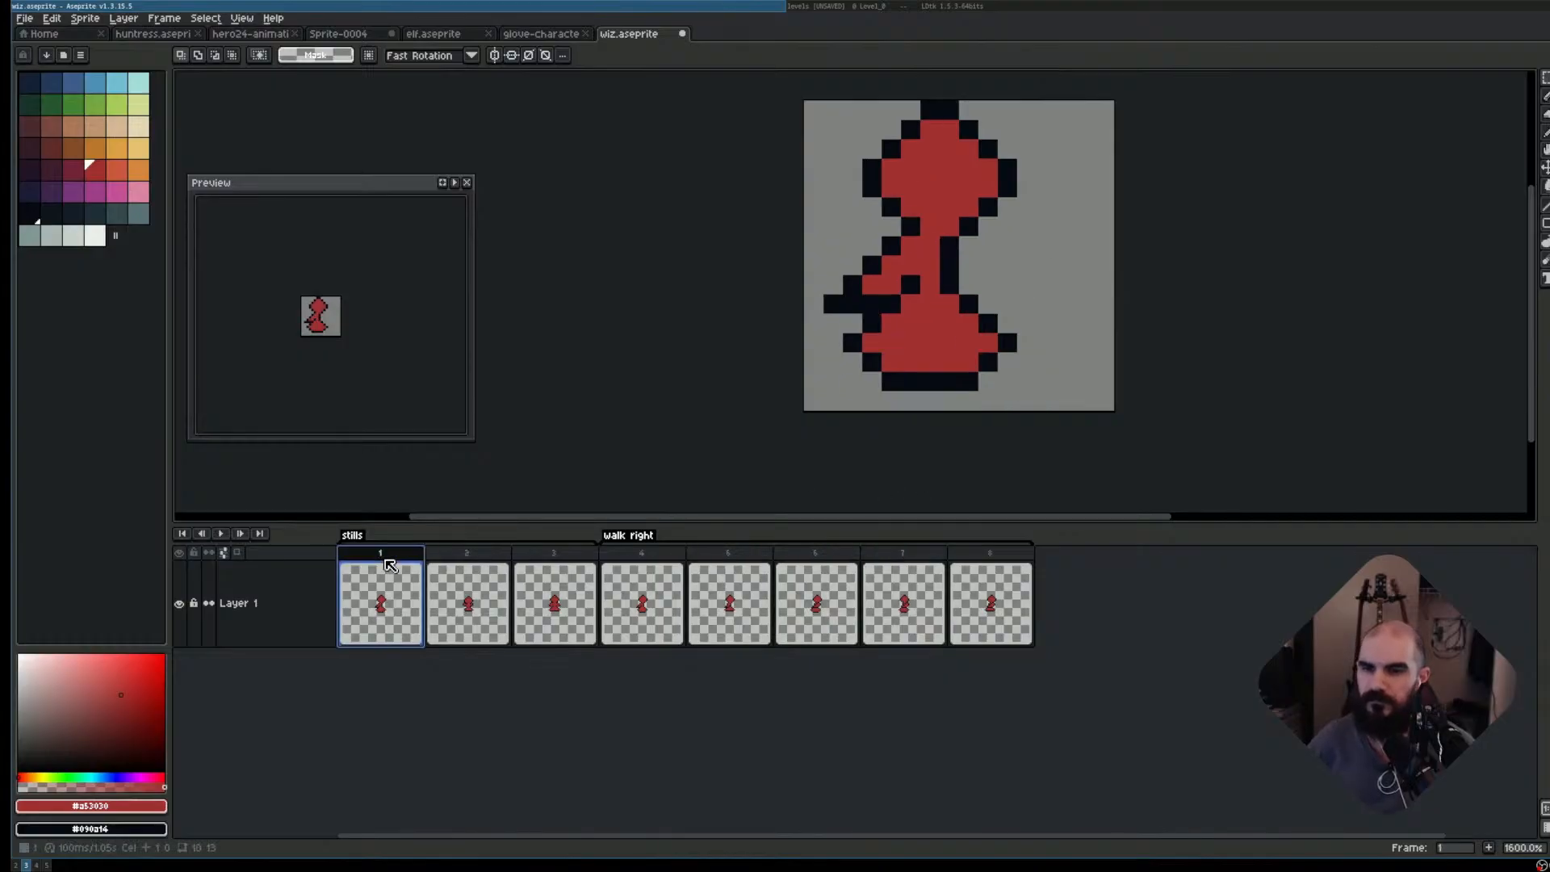
left_click(467, 559)
left_click(587, 562)
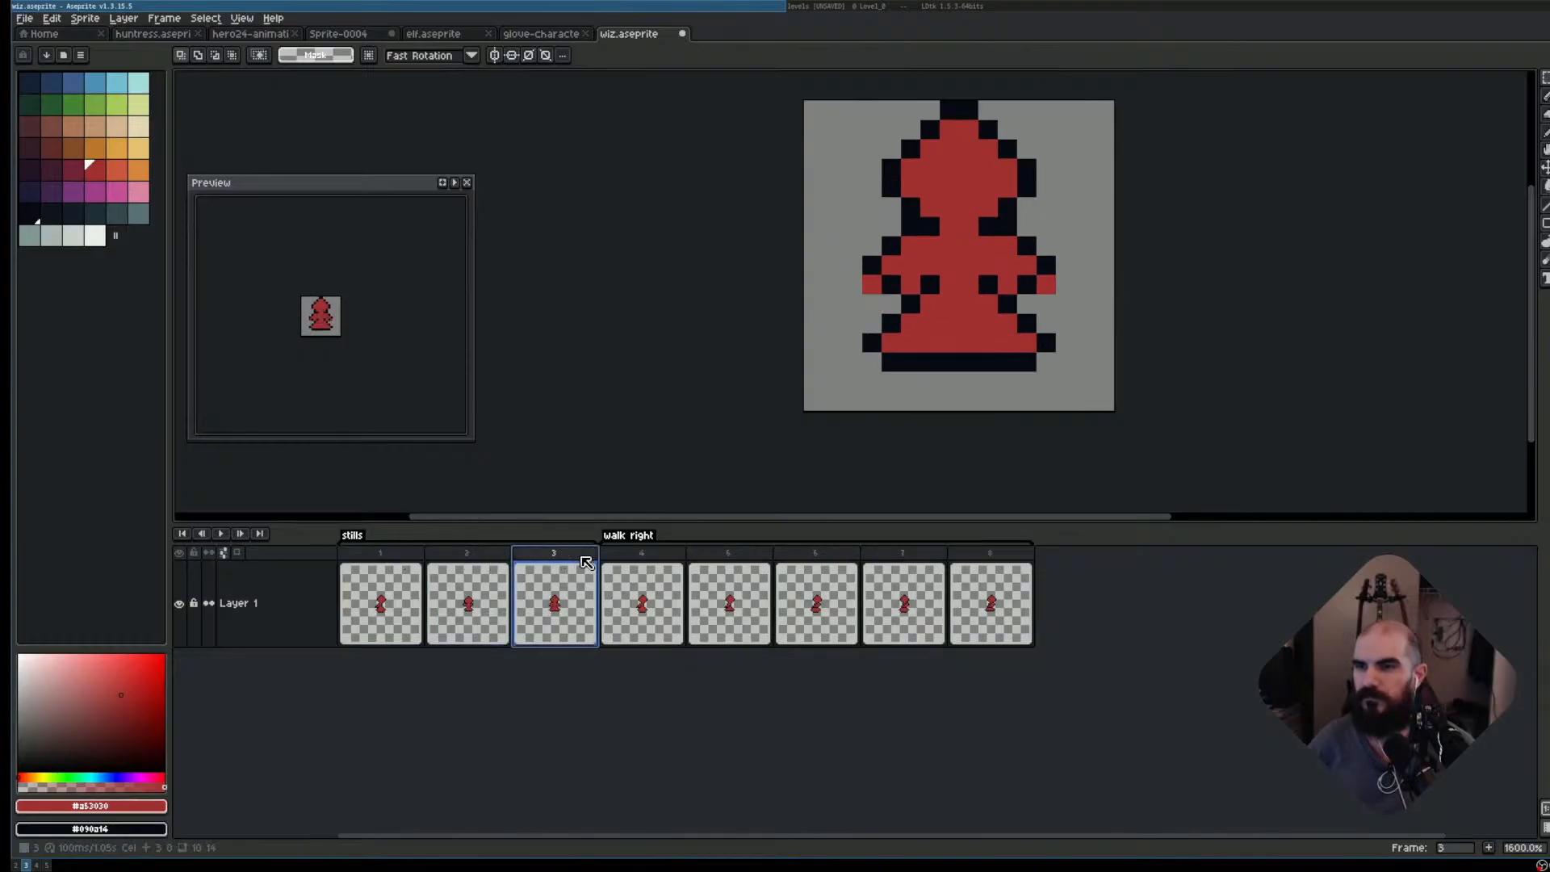
left_click(639, 563)
left_click(739, 563)
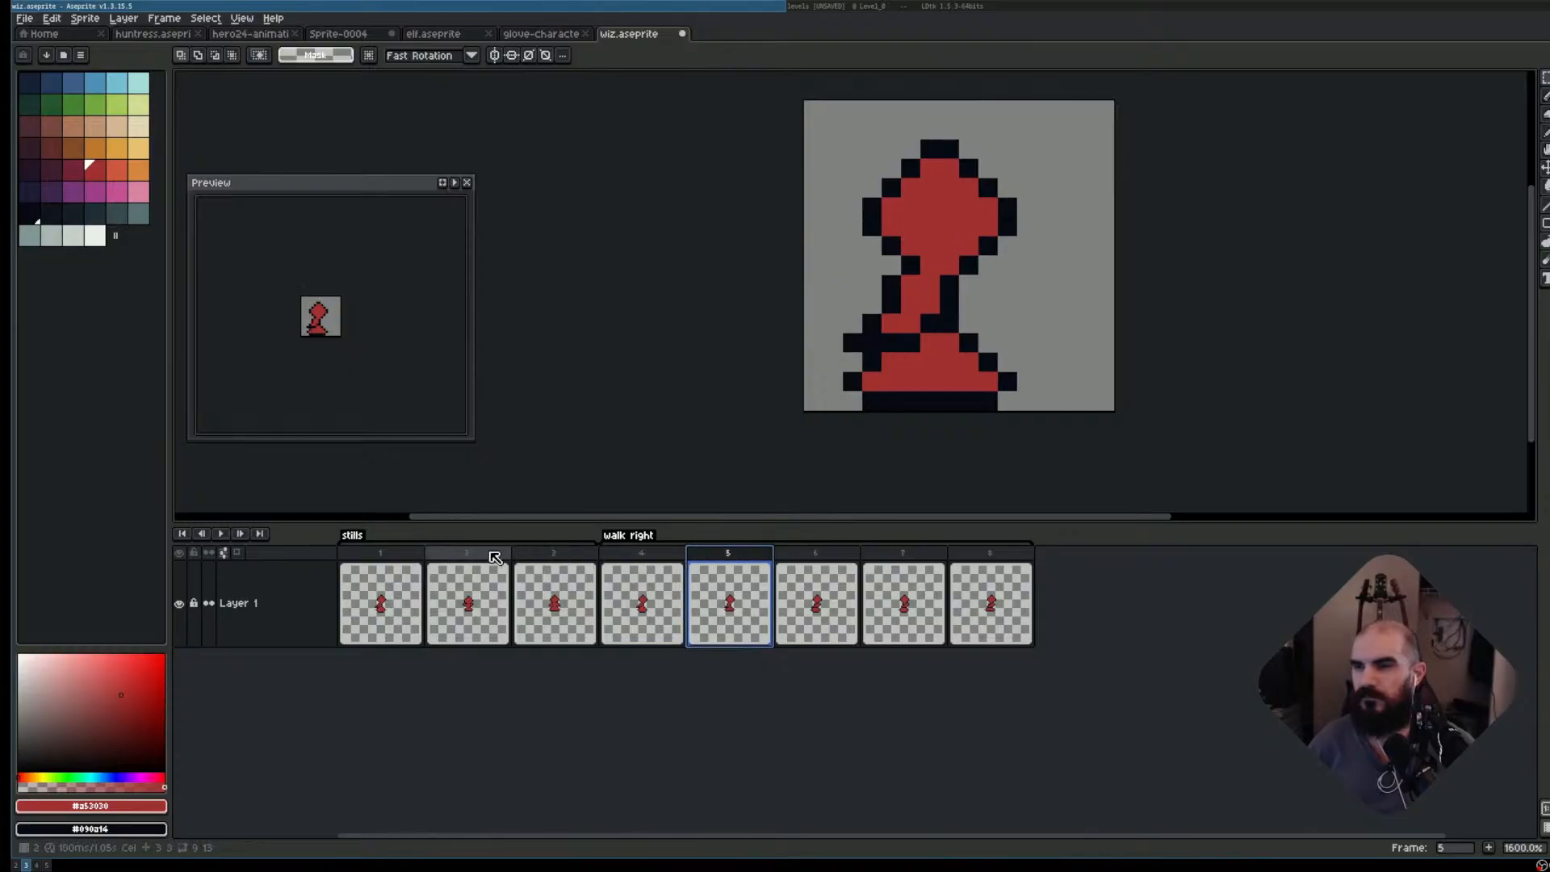
left_click(386, 559)
left_click(806, 562)
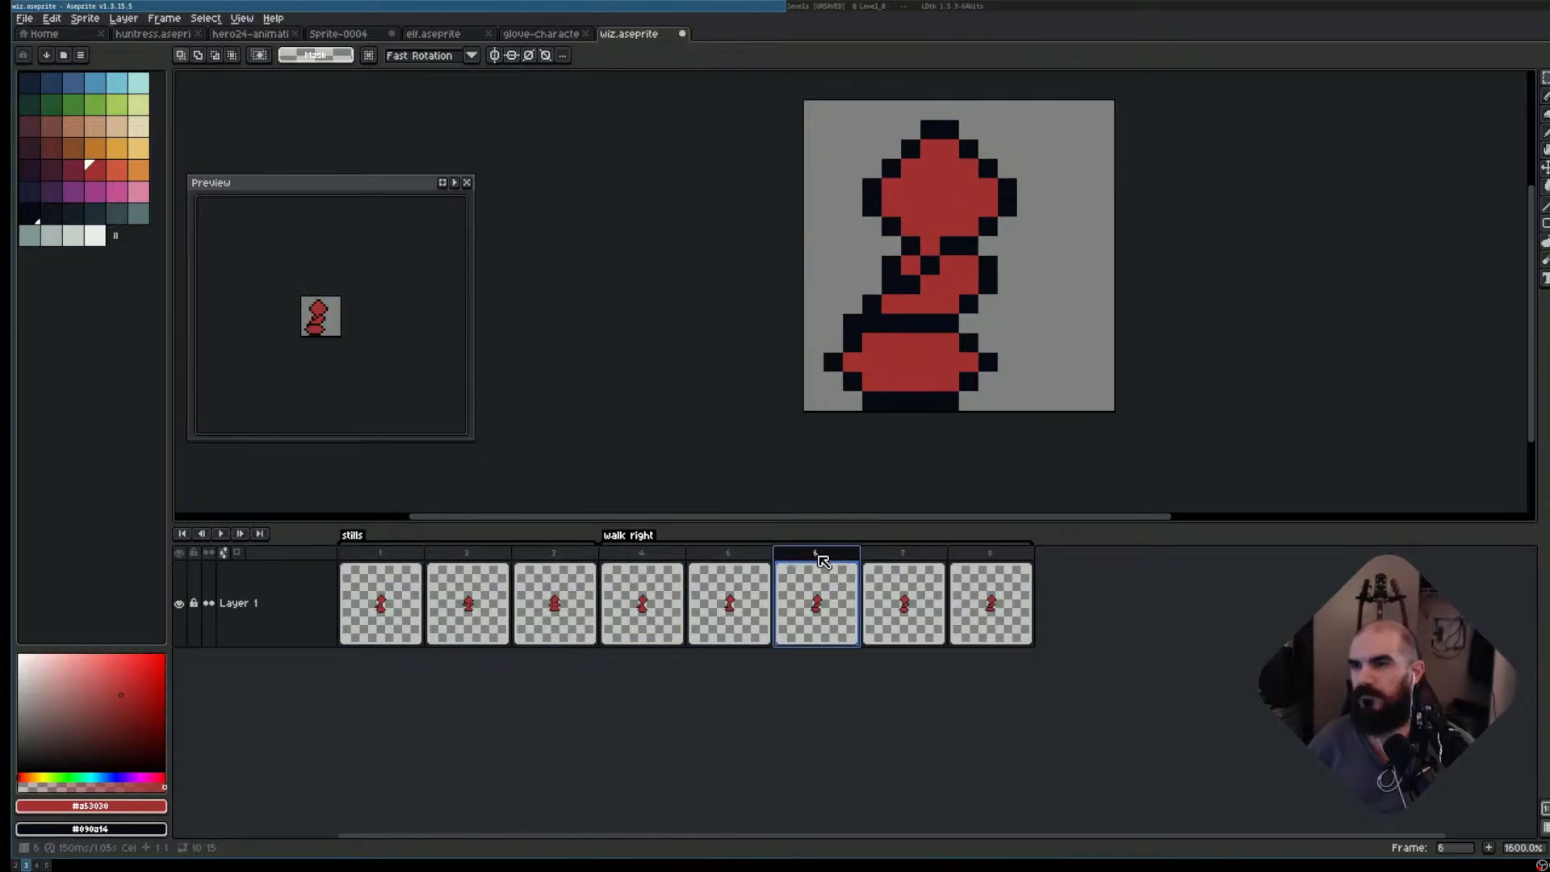
left_click(730, 557)
left_click(400, 557)
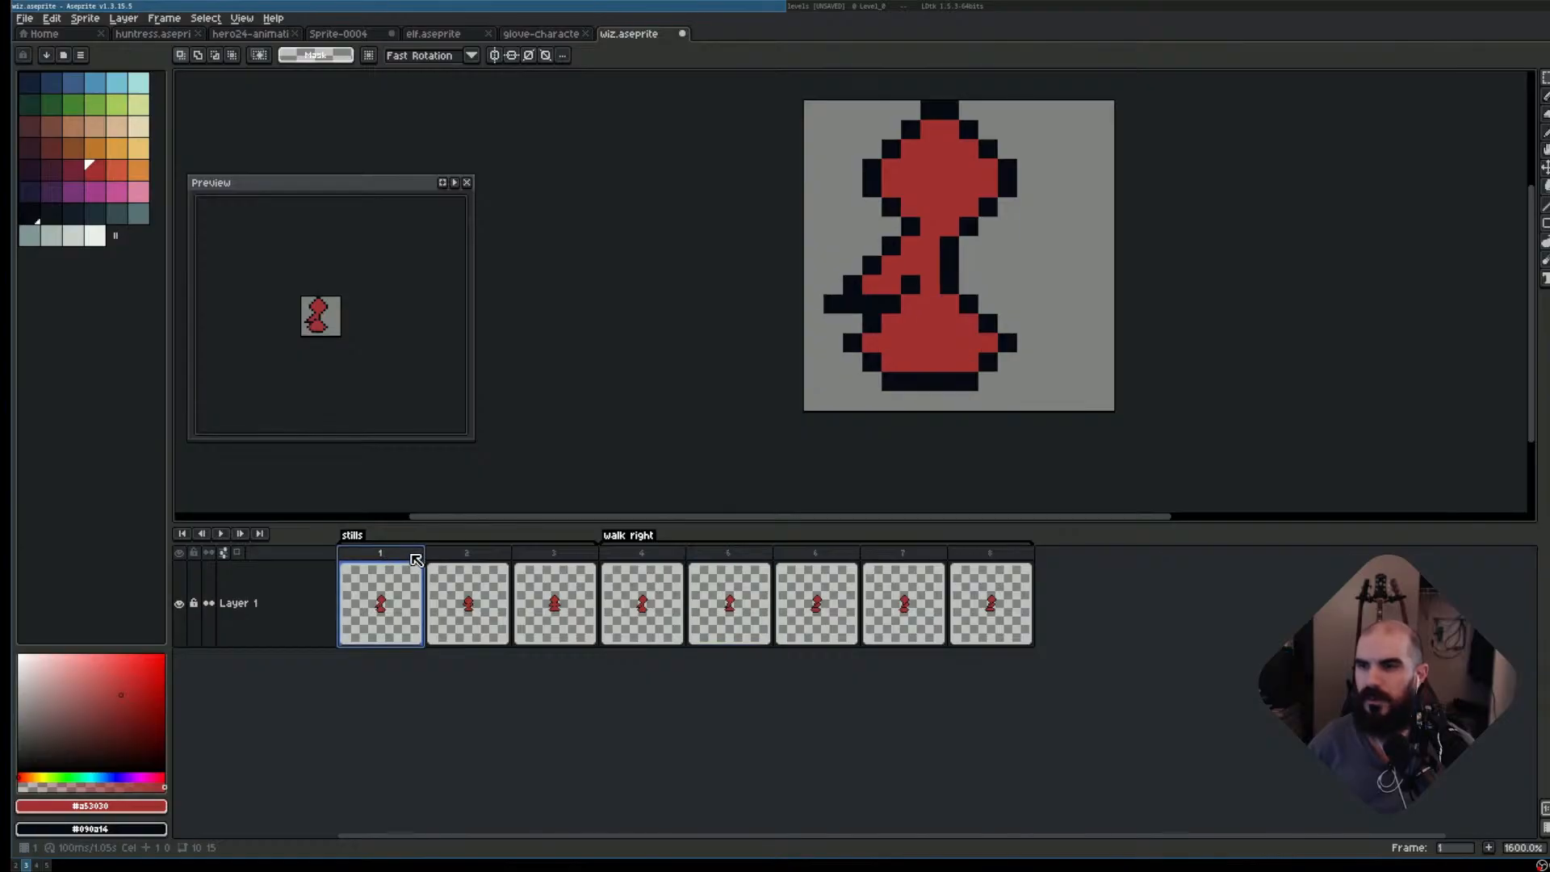
left_click(455, 561)
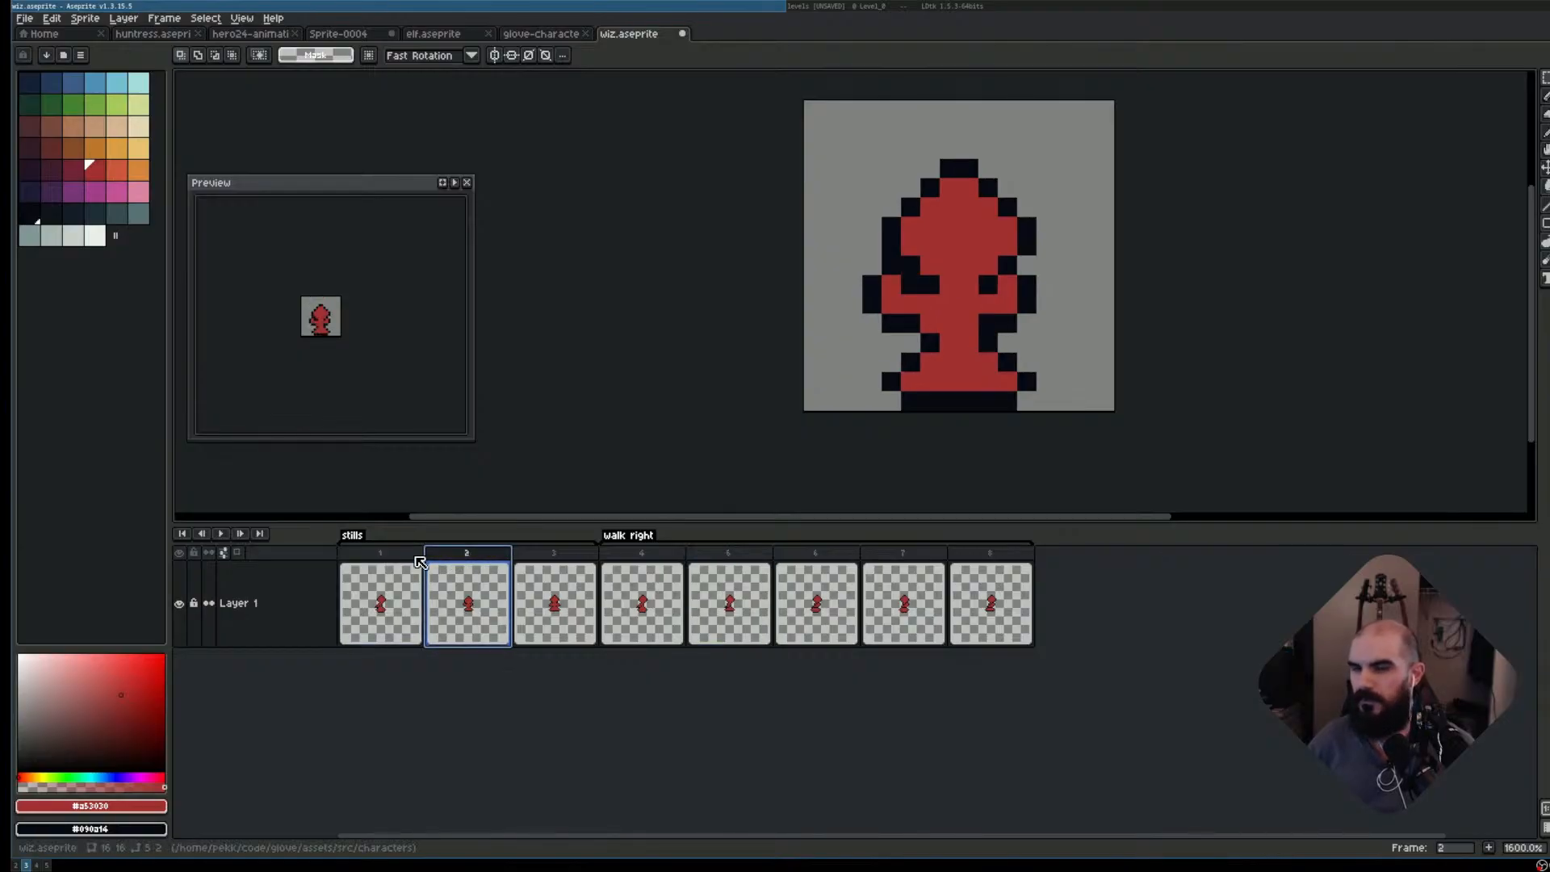
left_click(386, 559)
scroll(985, 343, "up", 2)
scroll(981, 344, "down", 1)
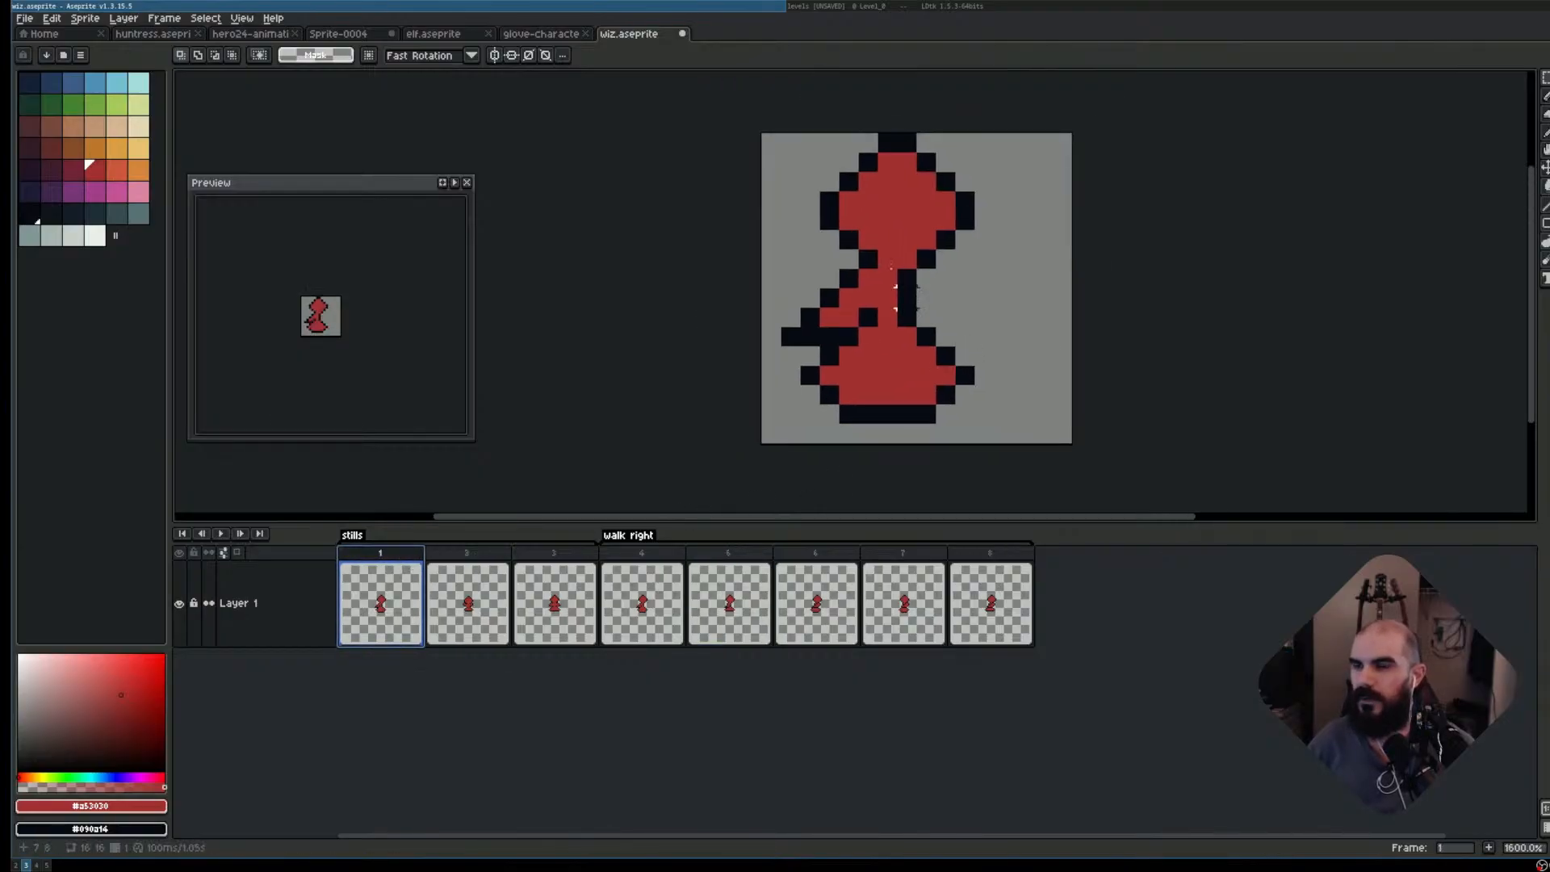
- Flip between walk right frames 4 to 7 to compare how the lower robe and hem shift
left_click(651, 554)
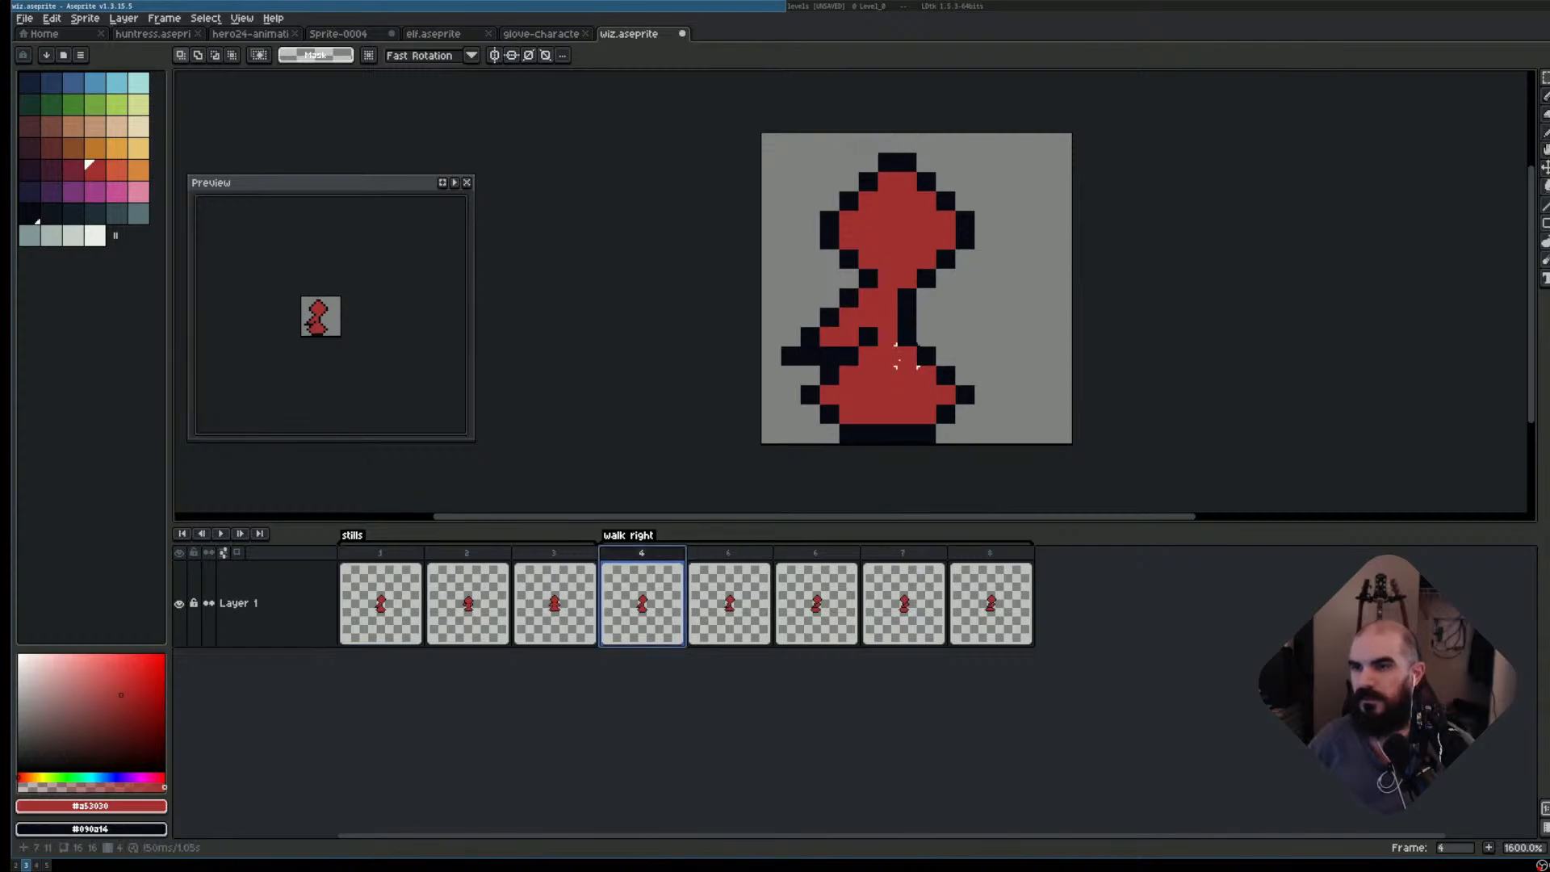
key("Right")
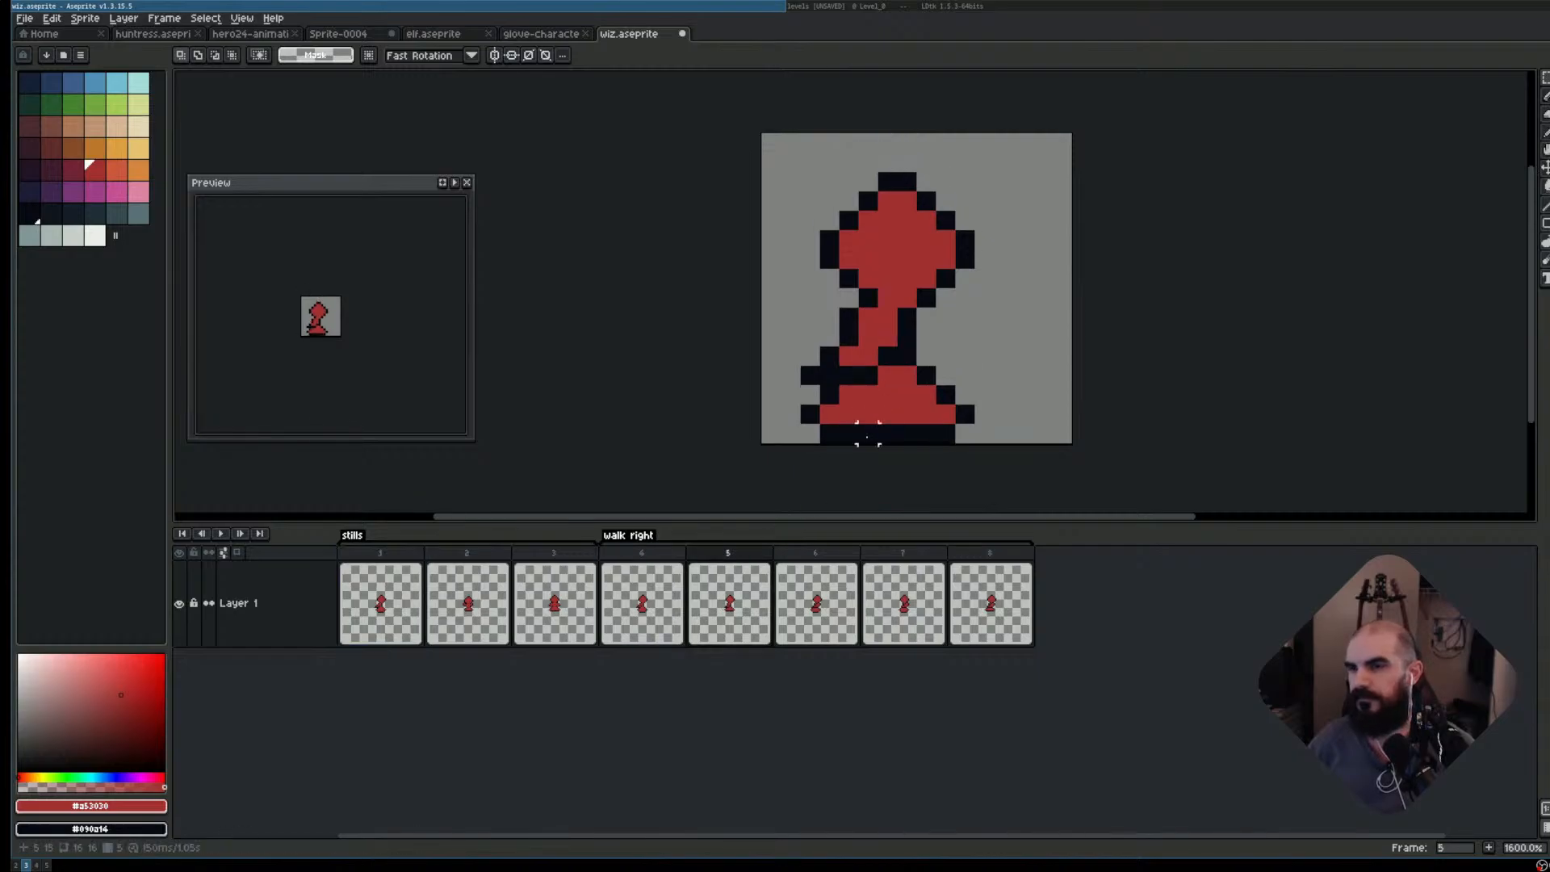
key("Right")
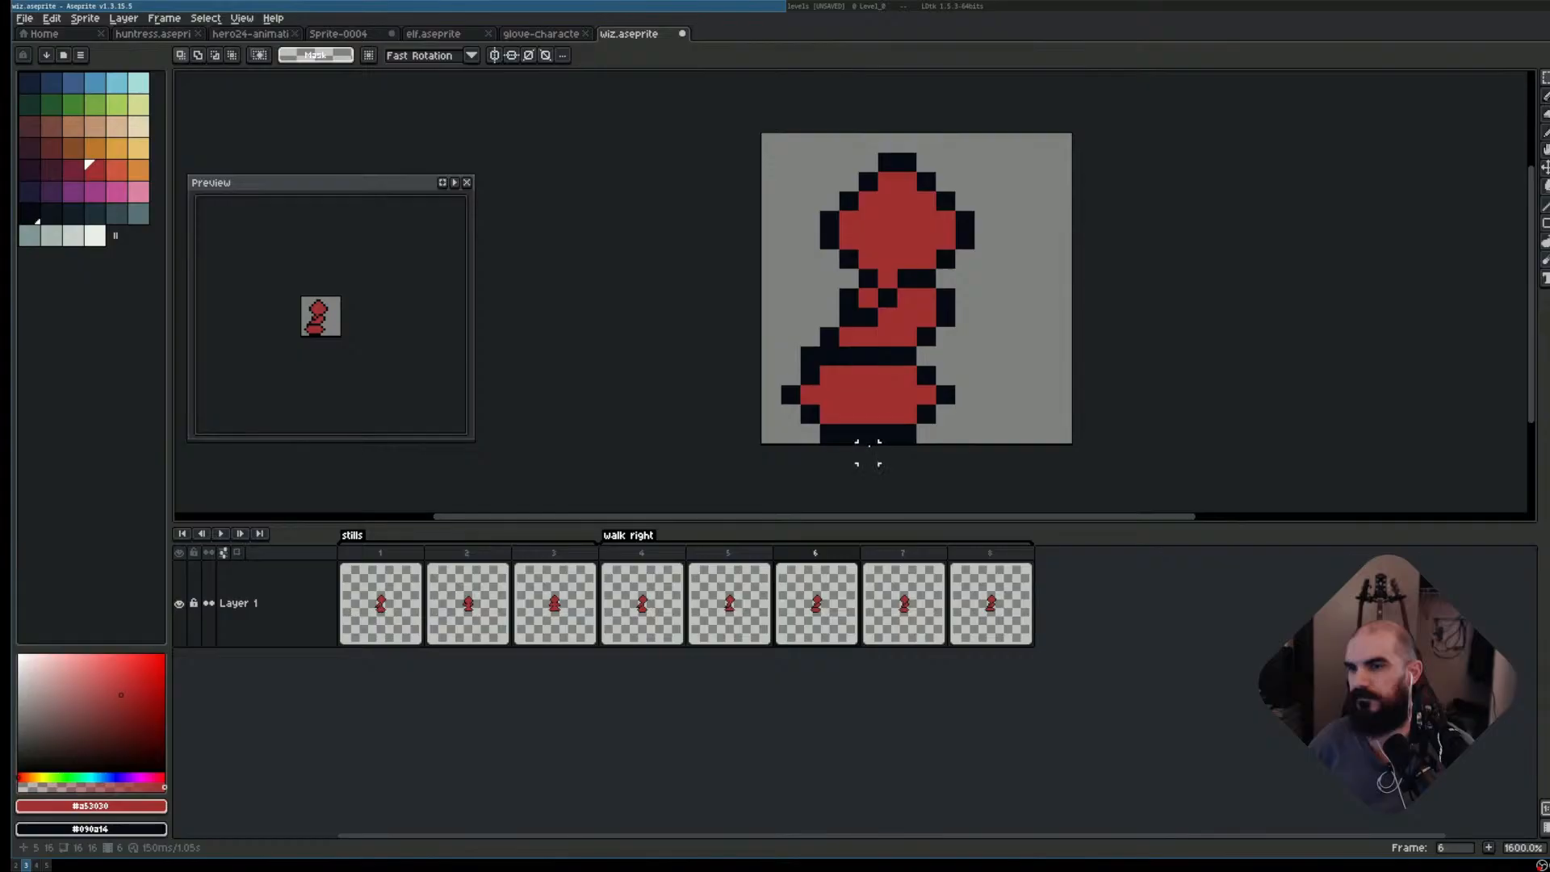
key("Left")
key("Right")
key("Left")
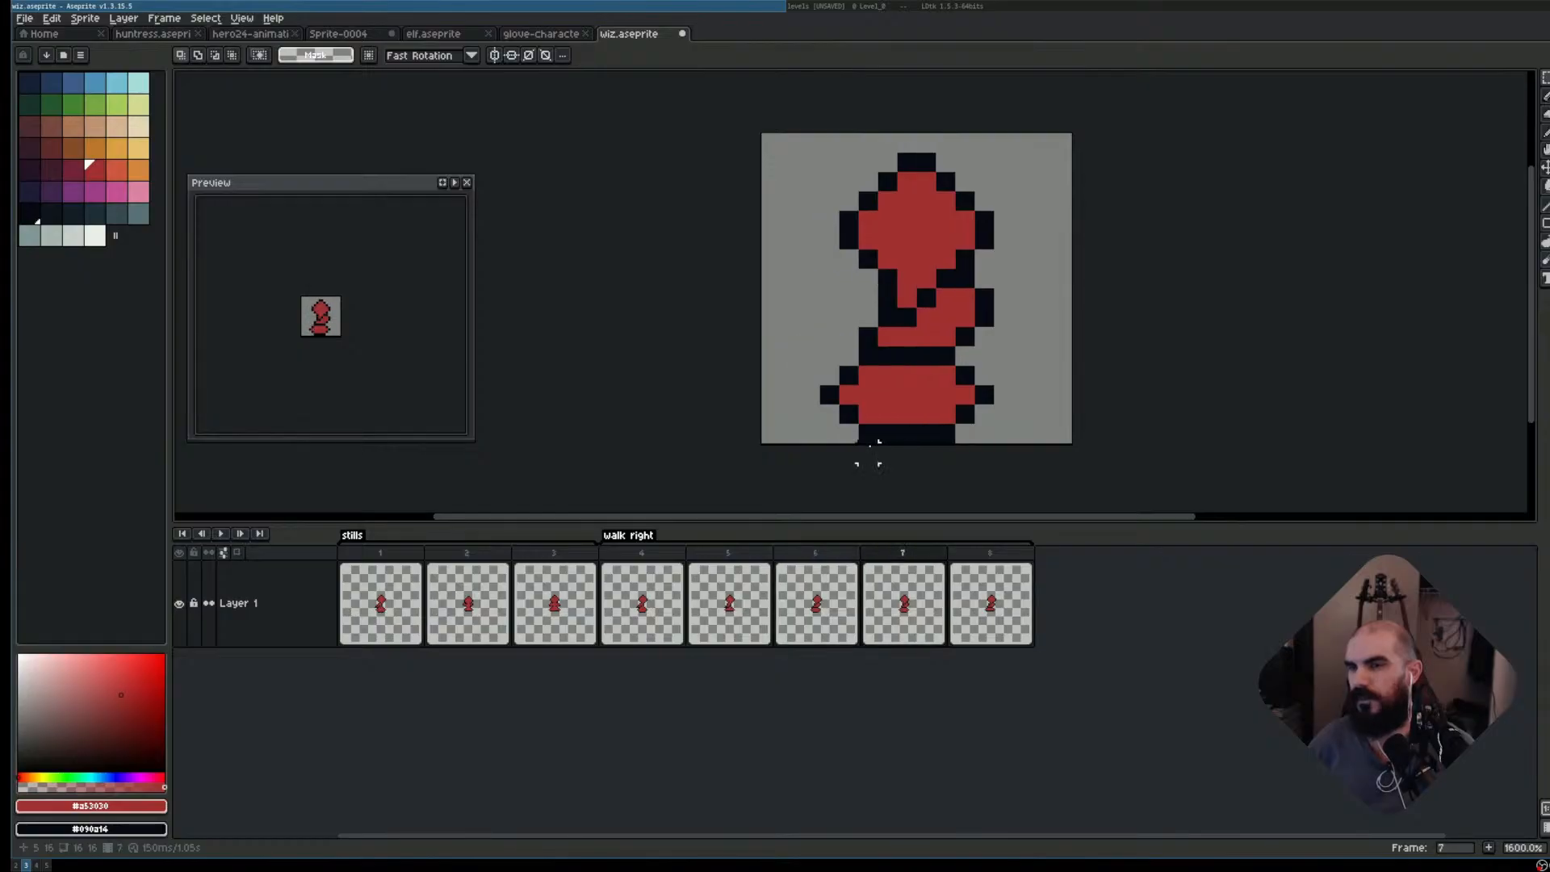
key("Right")
key("Left")
key("Right")
key("Left")
key("Right")
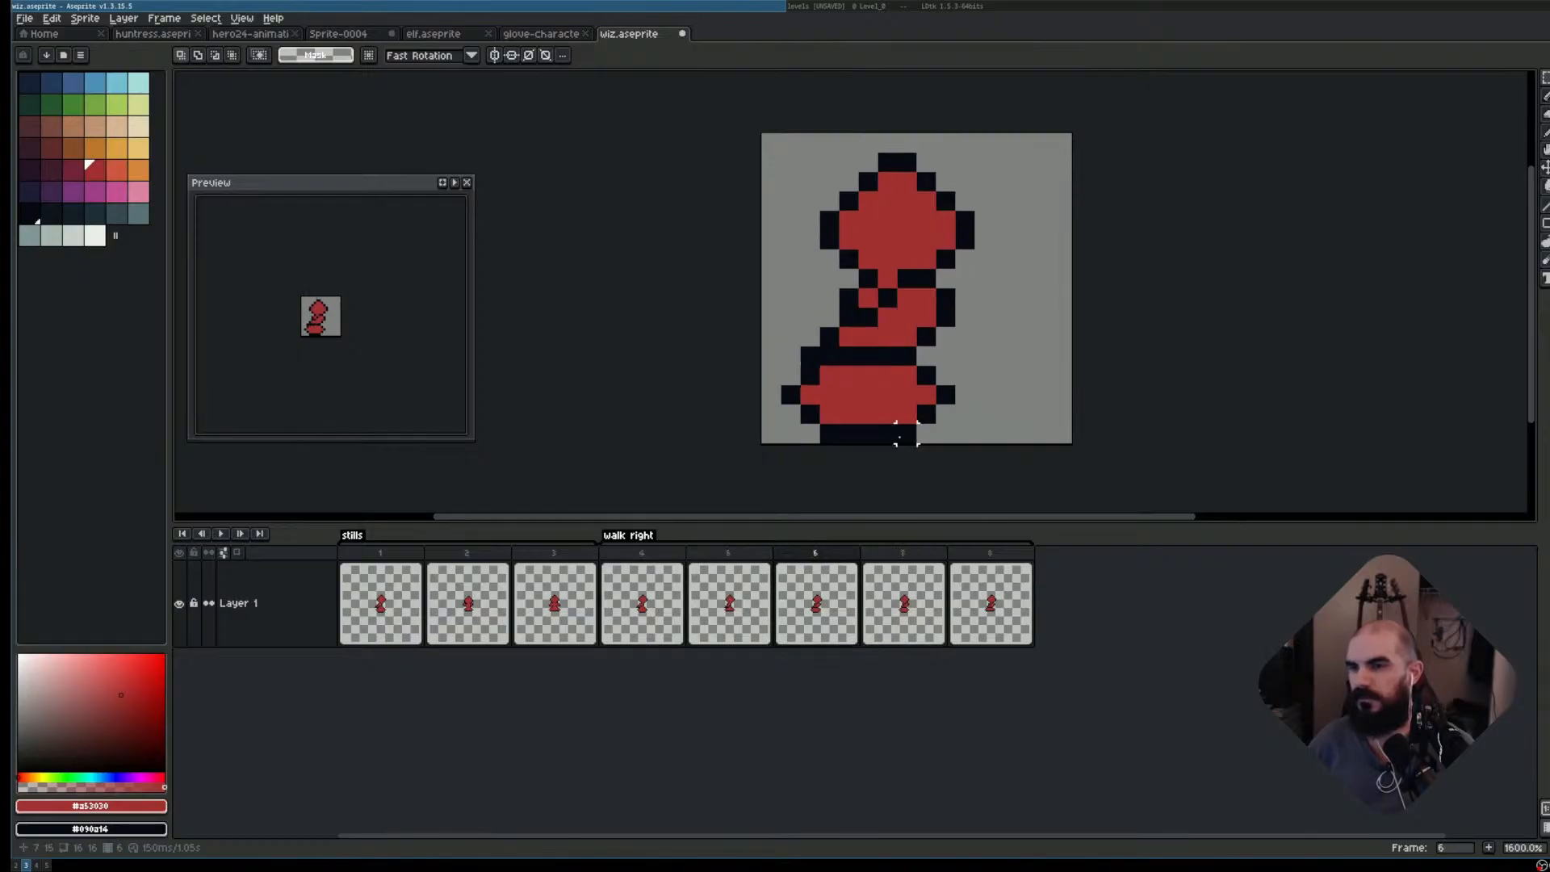
key("Right")
key("v")
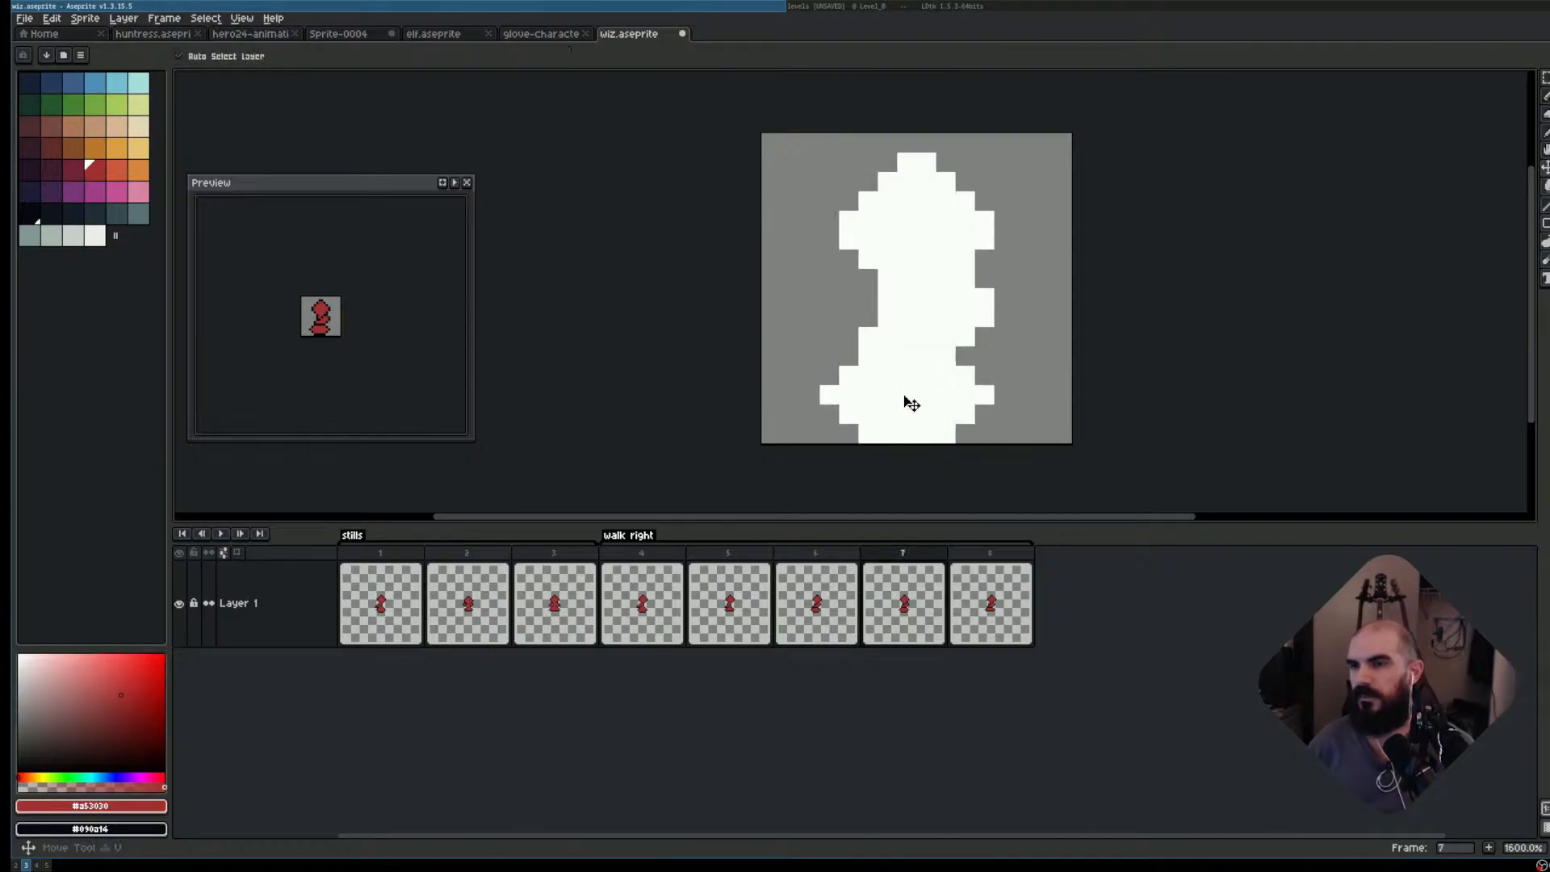
left_click_drag(911, 403, 915, 388)
- Lower the middle five pixels of frame 8's dark hem by one pixel with red above them, and play the walk right animation
key("Right")
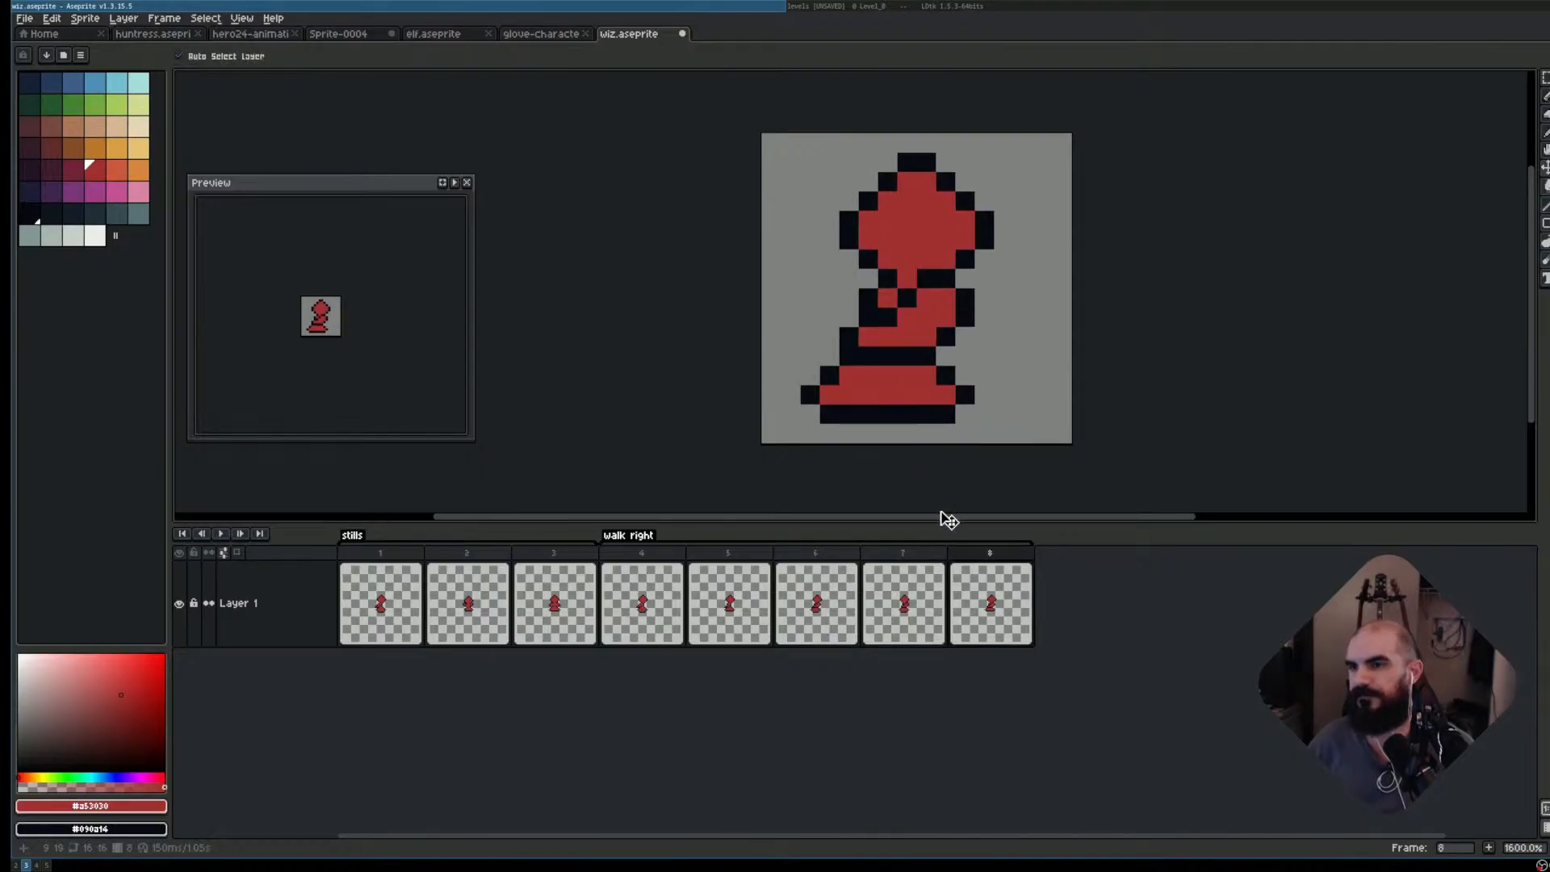
key("m")
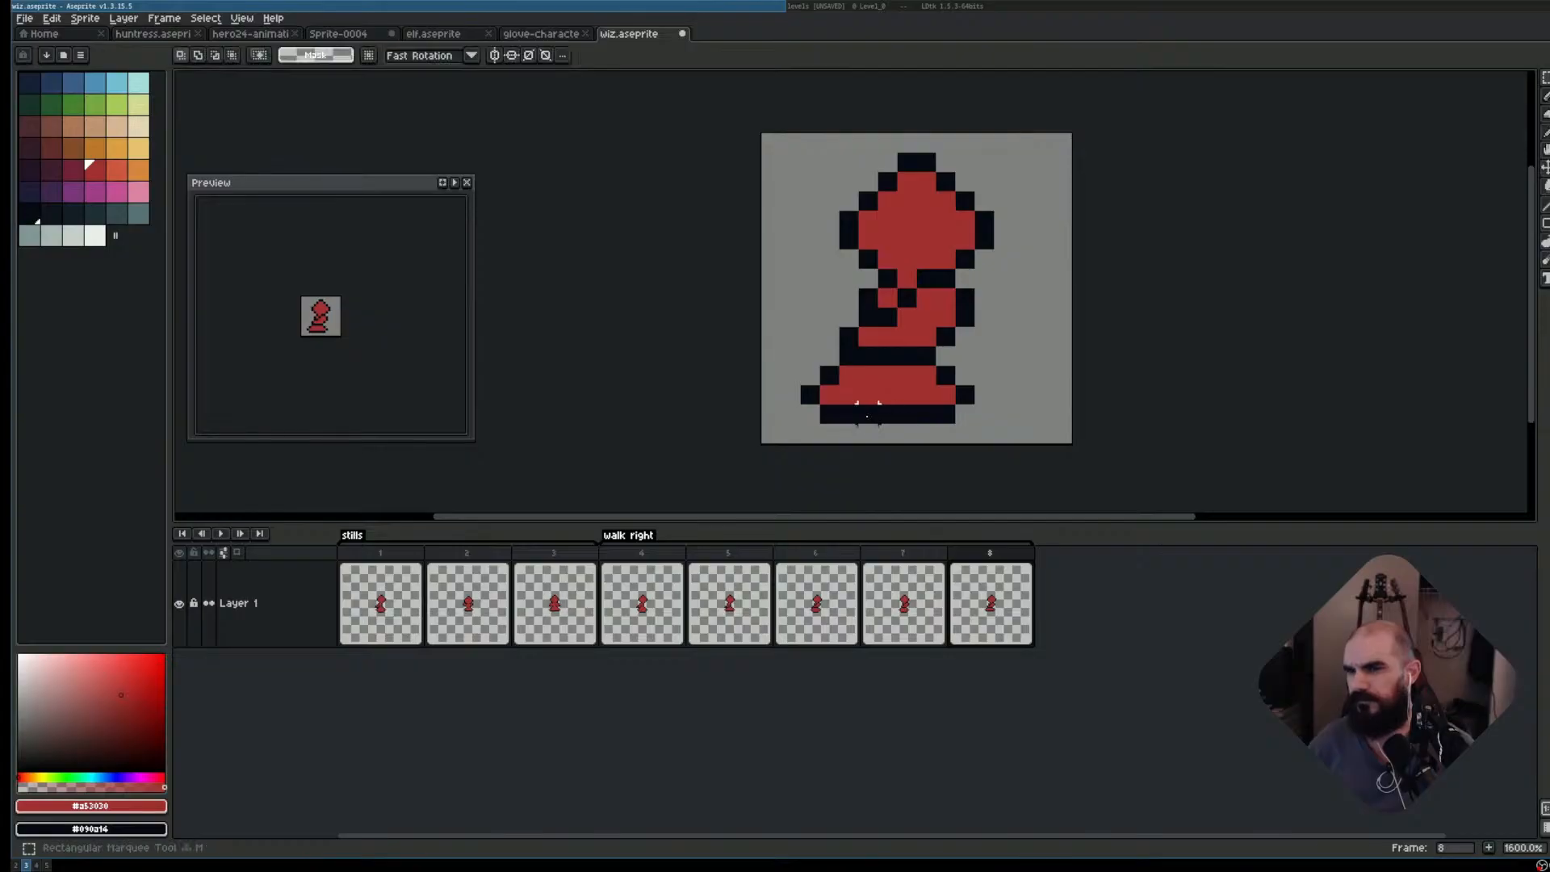
left_click_drag(840, 403, 937, 404)
key("ctrl+d")
left_click(888, 407)
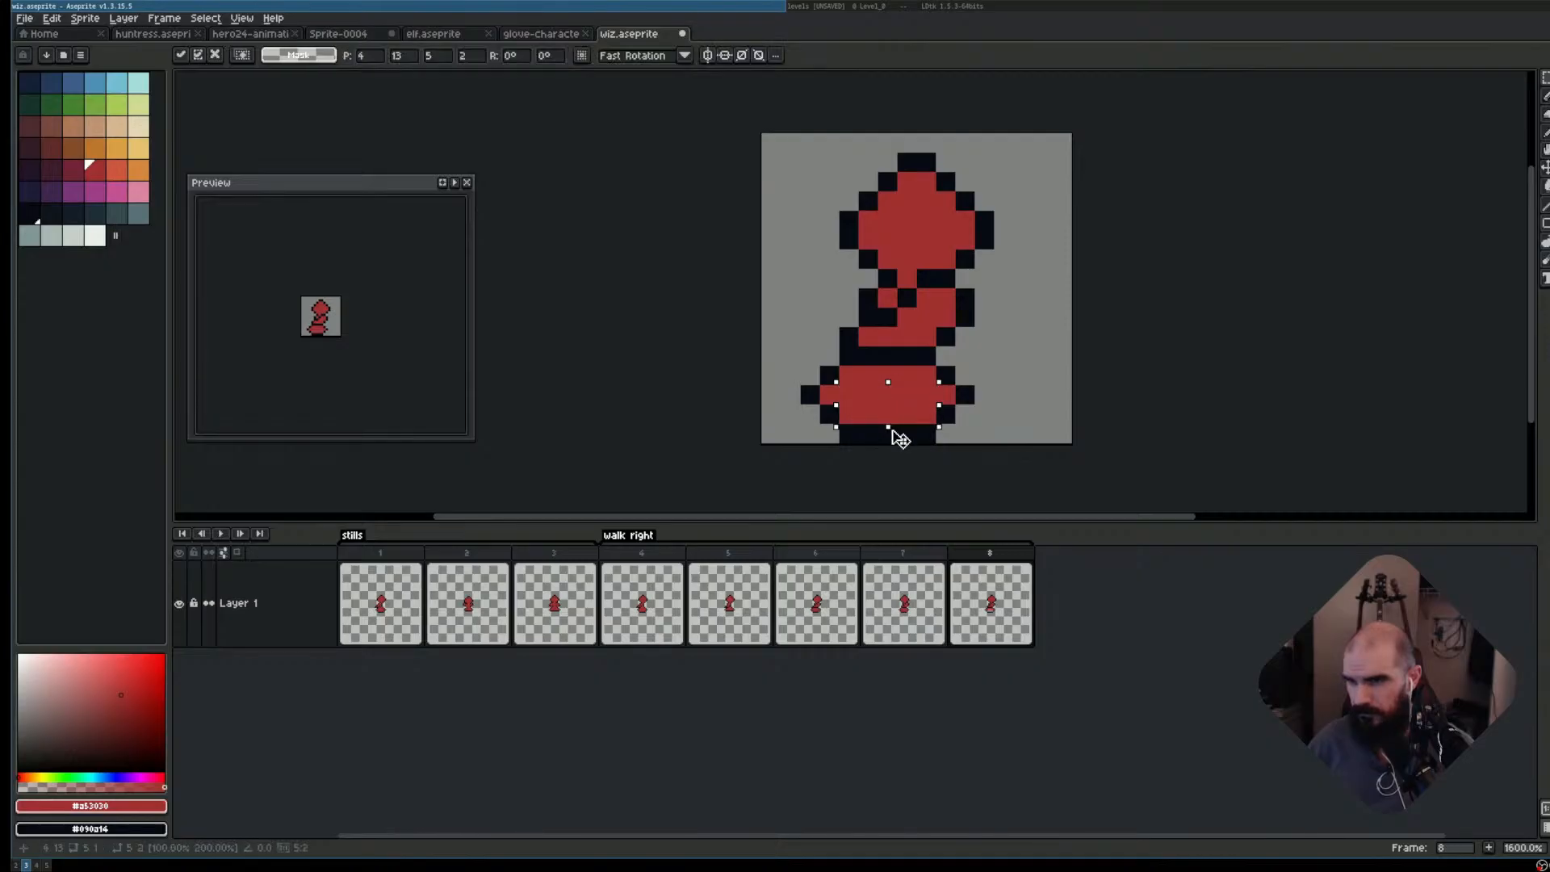
key("Return")
key("Return")
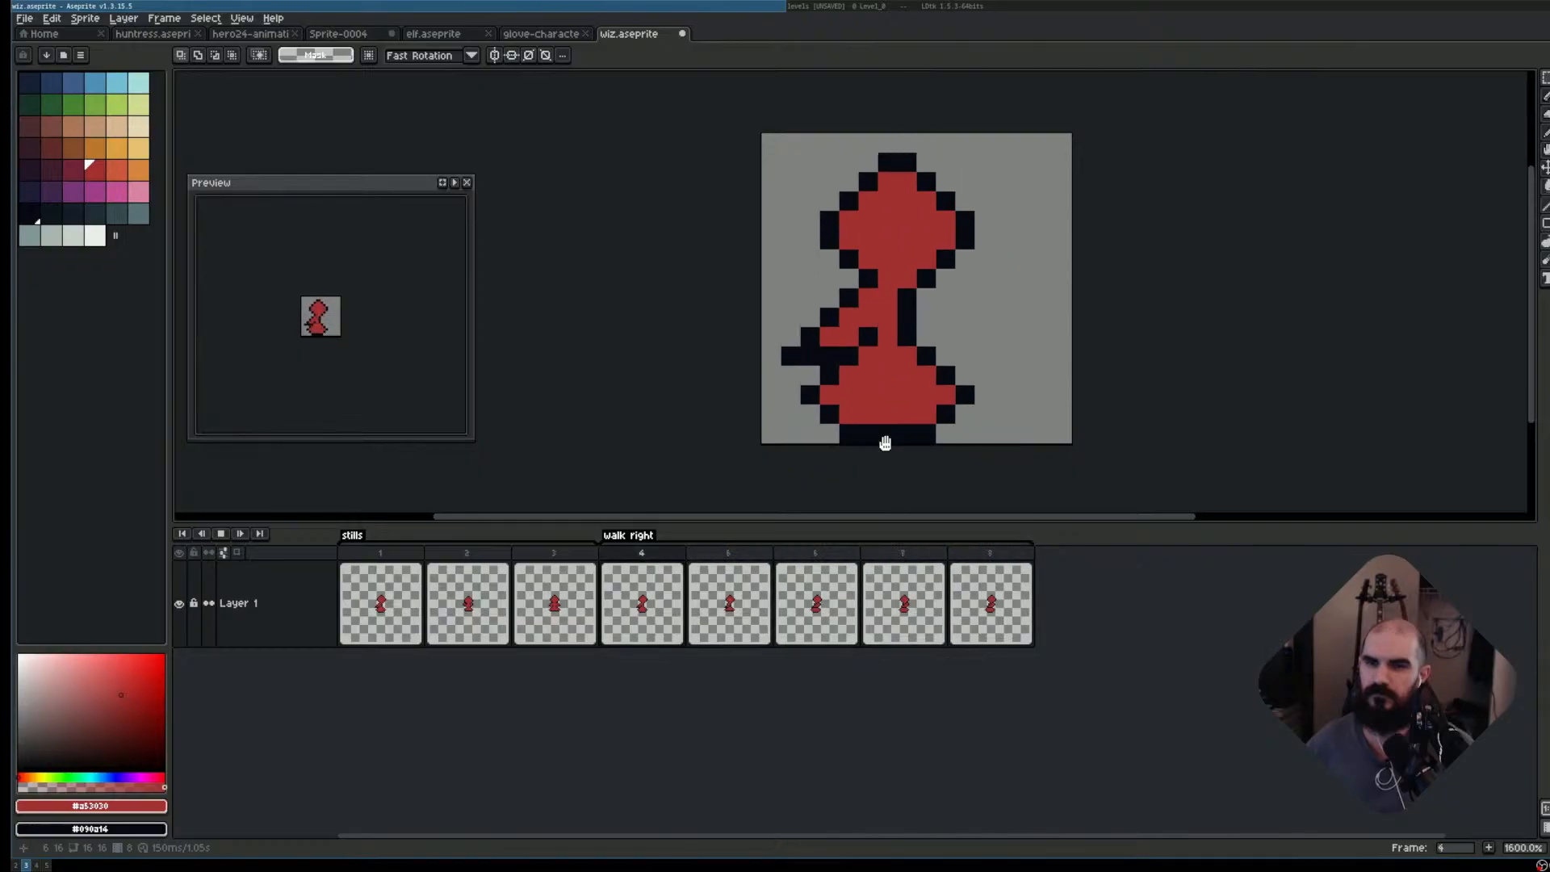
key("Return")
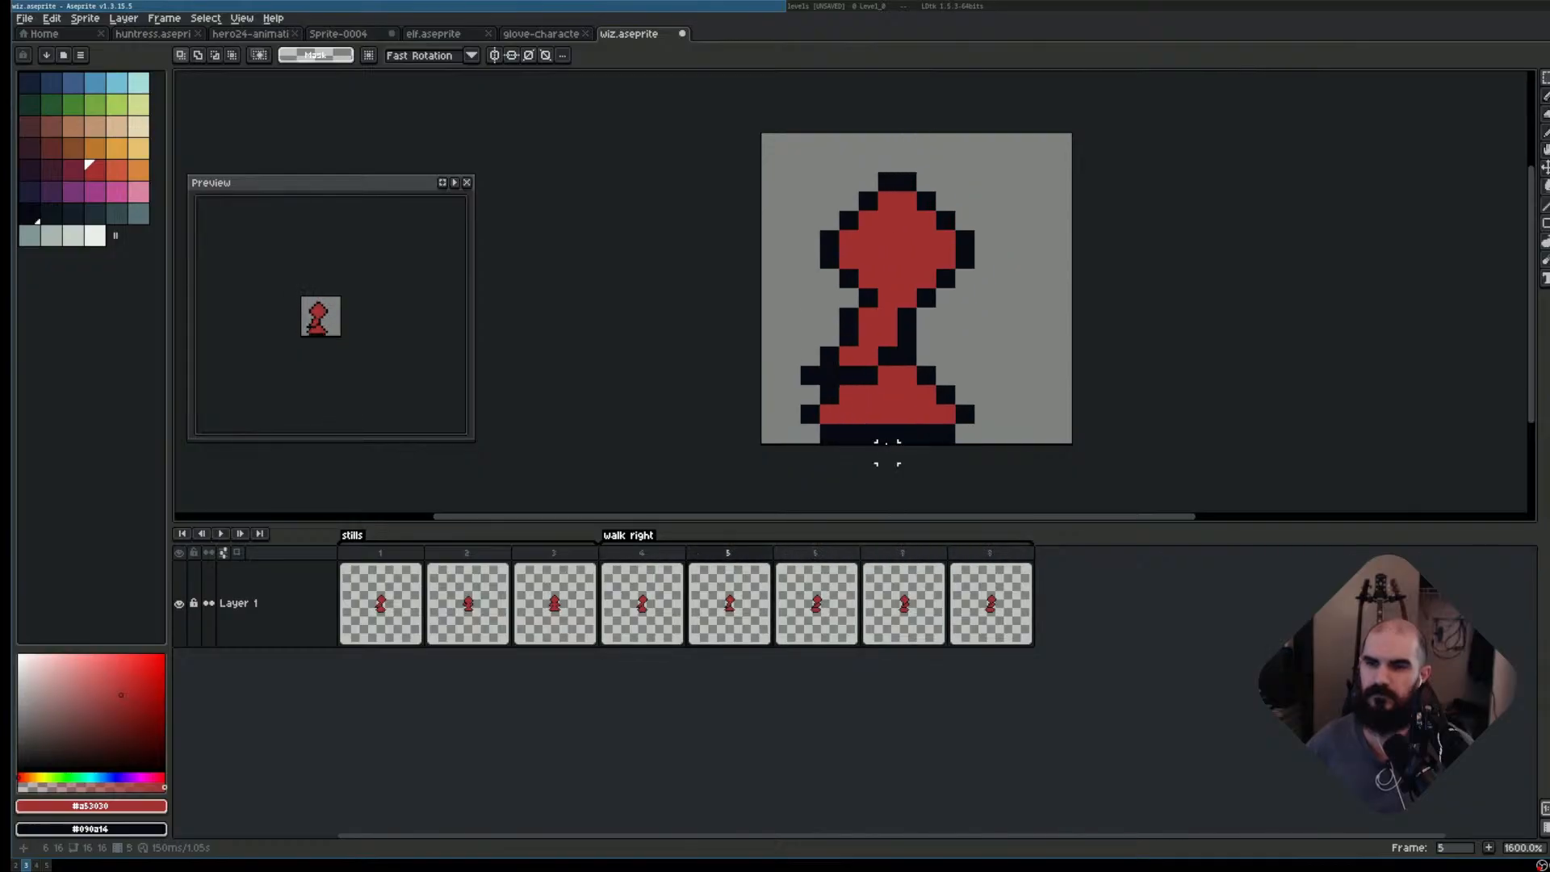
- Copy frame 4 to the end of the timeline as frame 9 and add three duplicates as frames 10 to 12
left_click(659, 566)
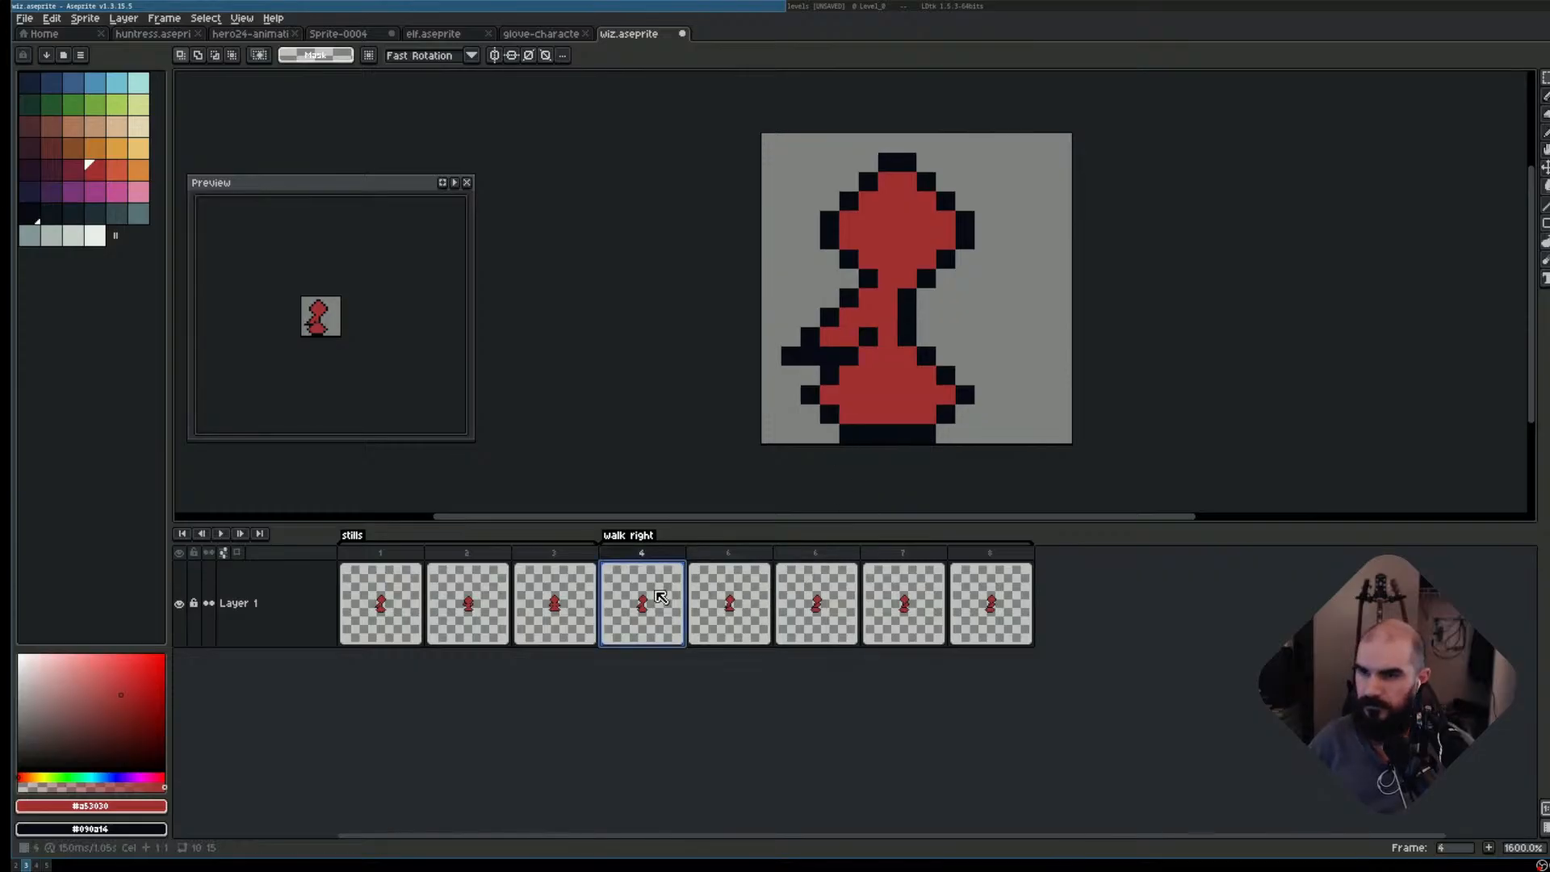
left_click_drag(659, 566, 1131, 559)
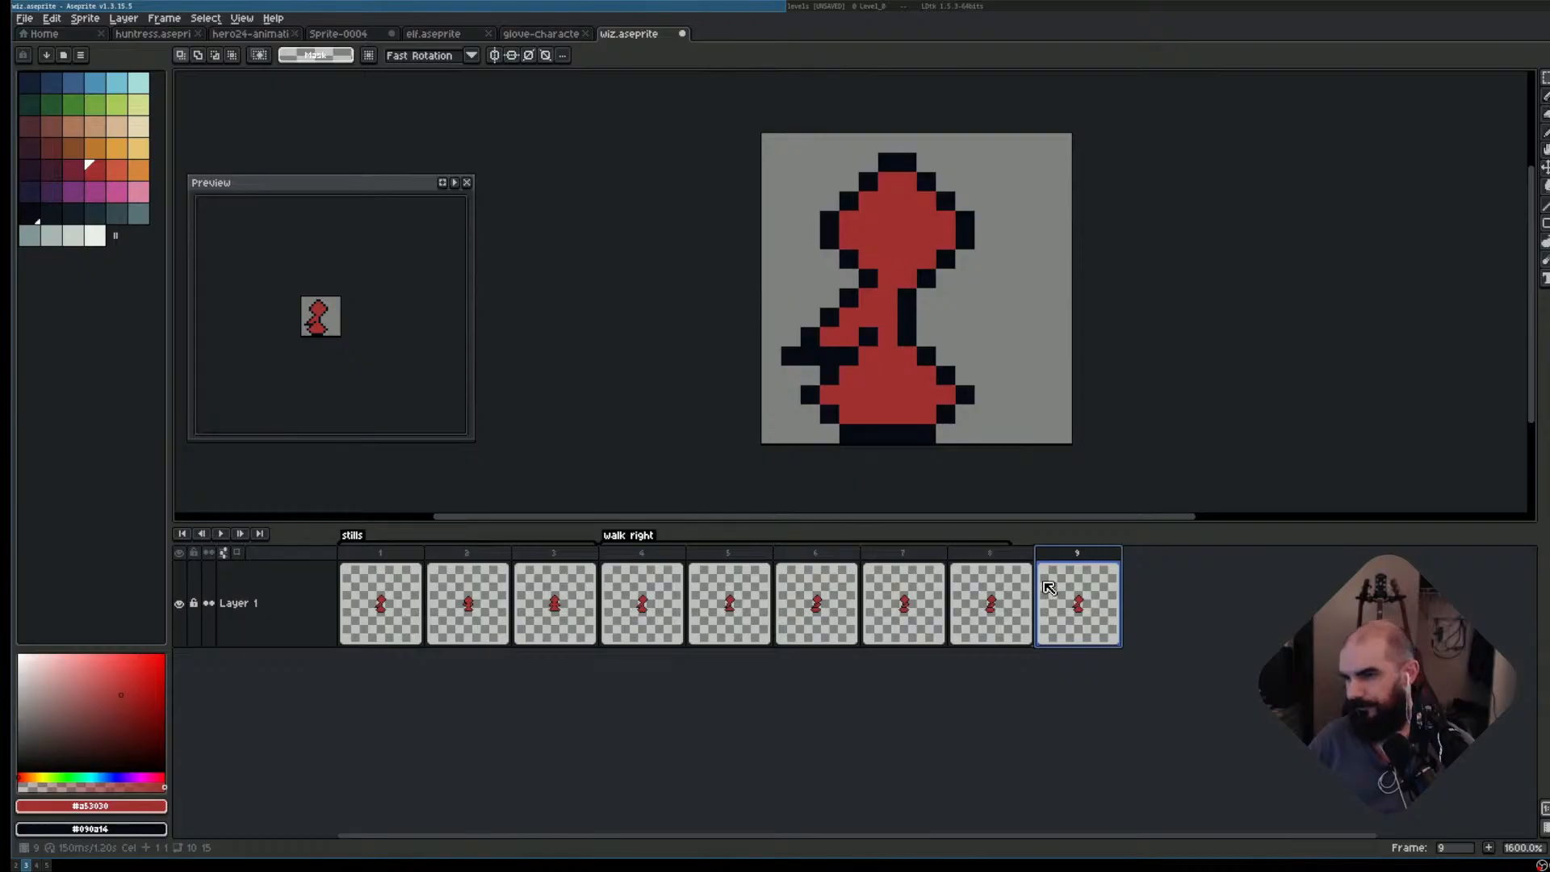
key("alt+n")
key("alt+n")
key("alt+n")
- Tag frames 9 to 12 as "float right" with forward animation direction
left_click_drag(1081, 555, 1331, 559)
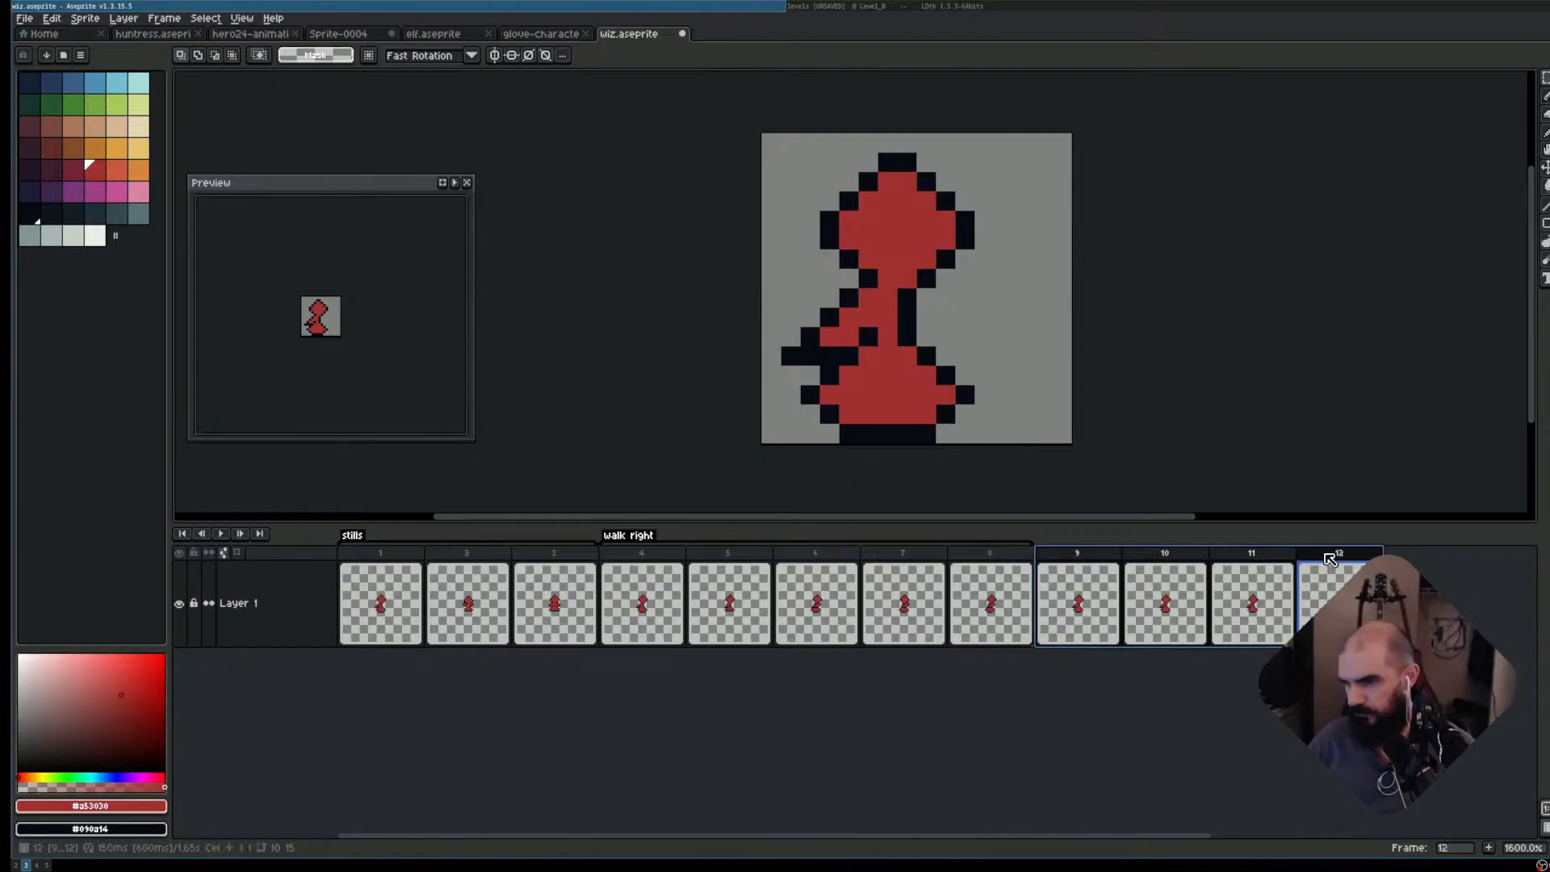
key("F2")
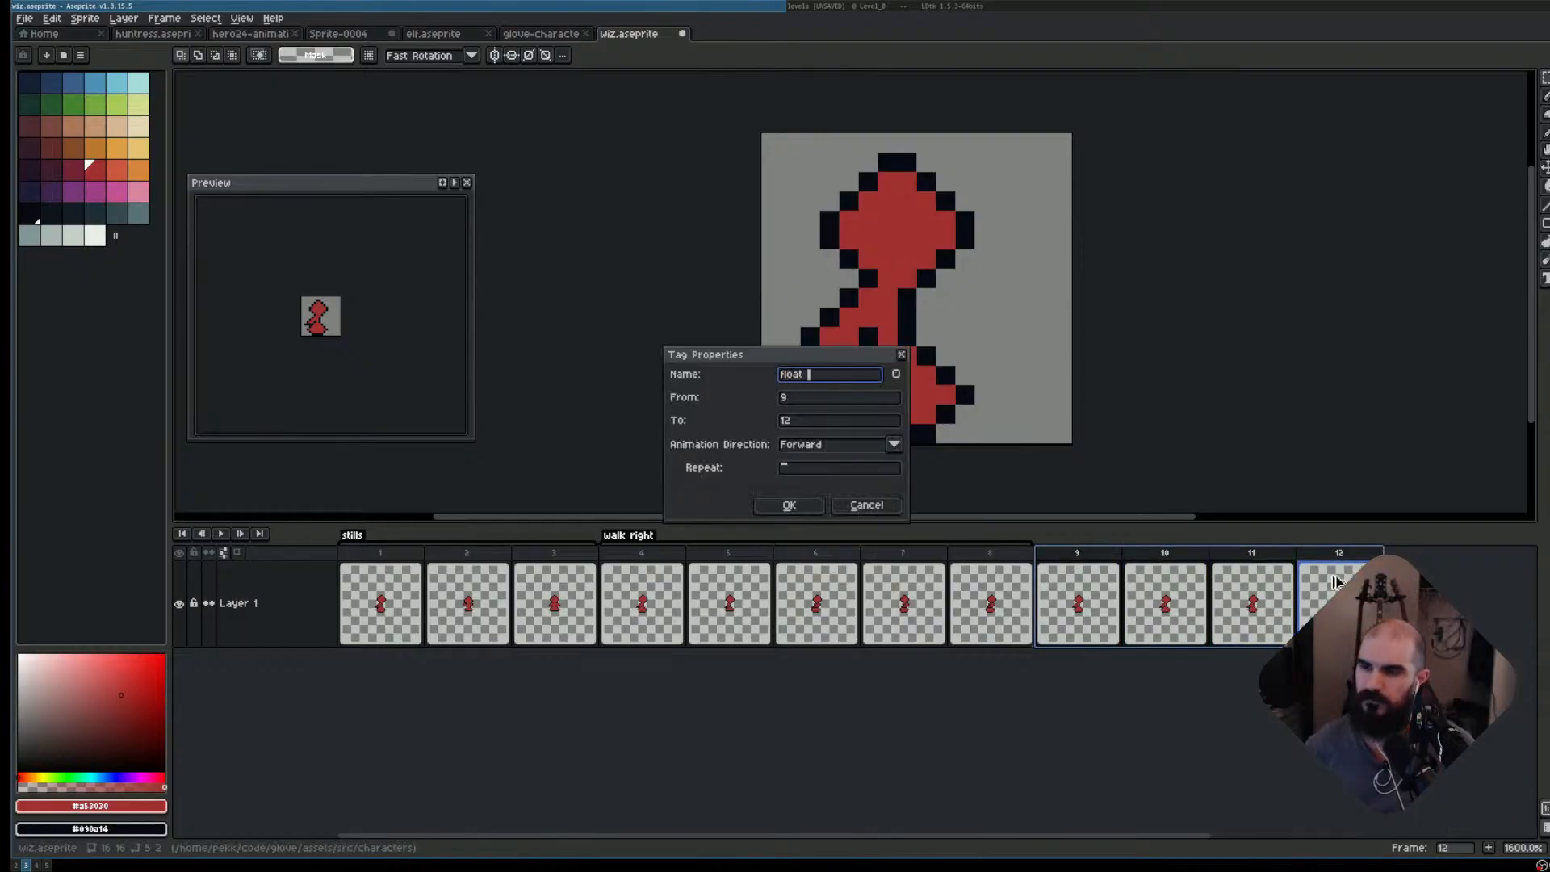
key("Return")
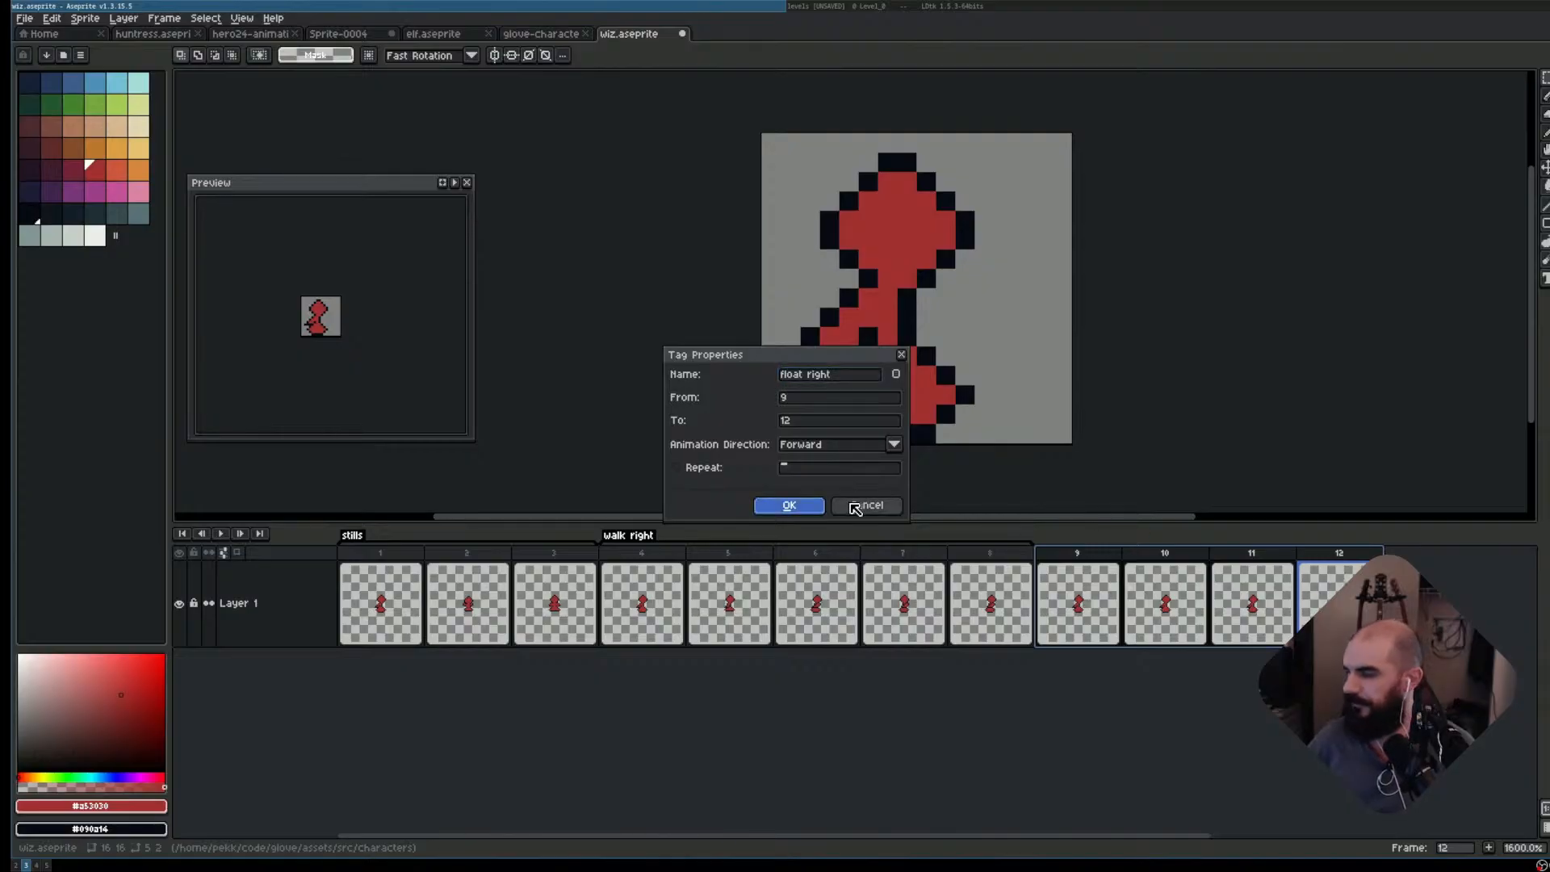
key("Return")
- Shift the wizard sprite up one pixel in frames 9 and 11
left_click(1079, 578)
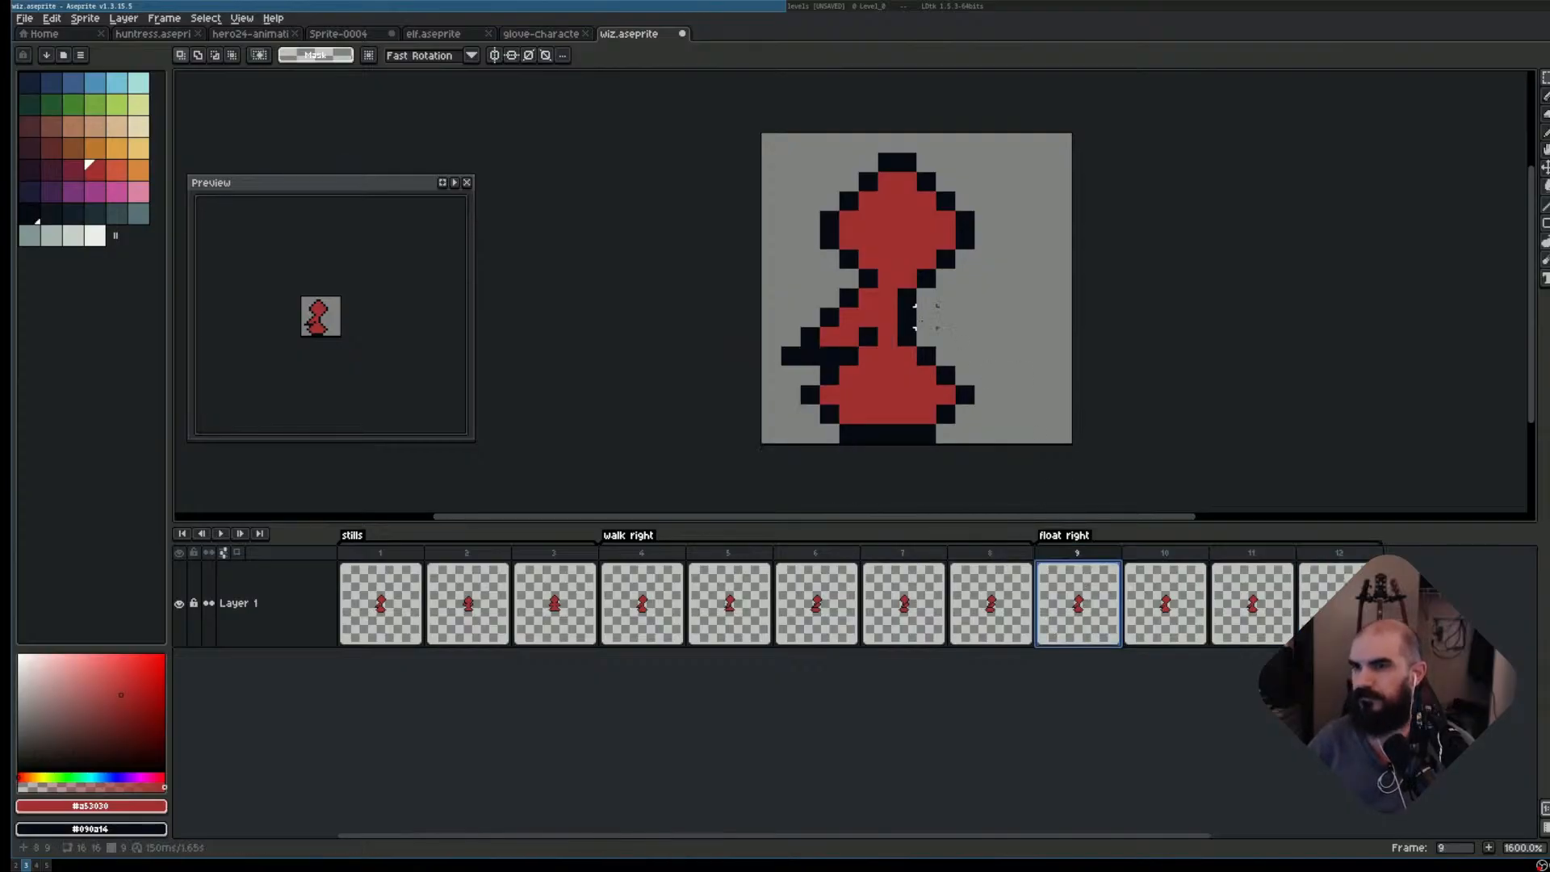
key("v")
left_click_drag(922, 390, 921, 373)
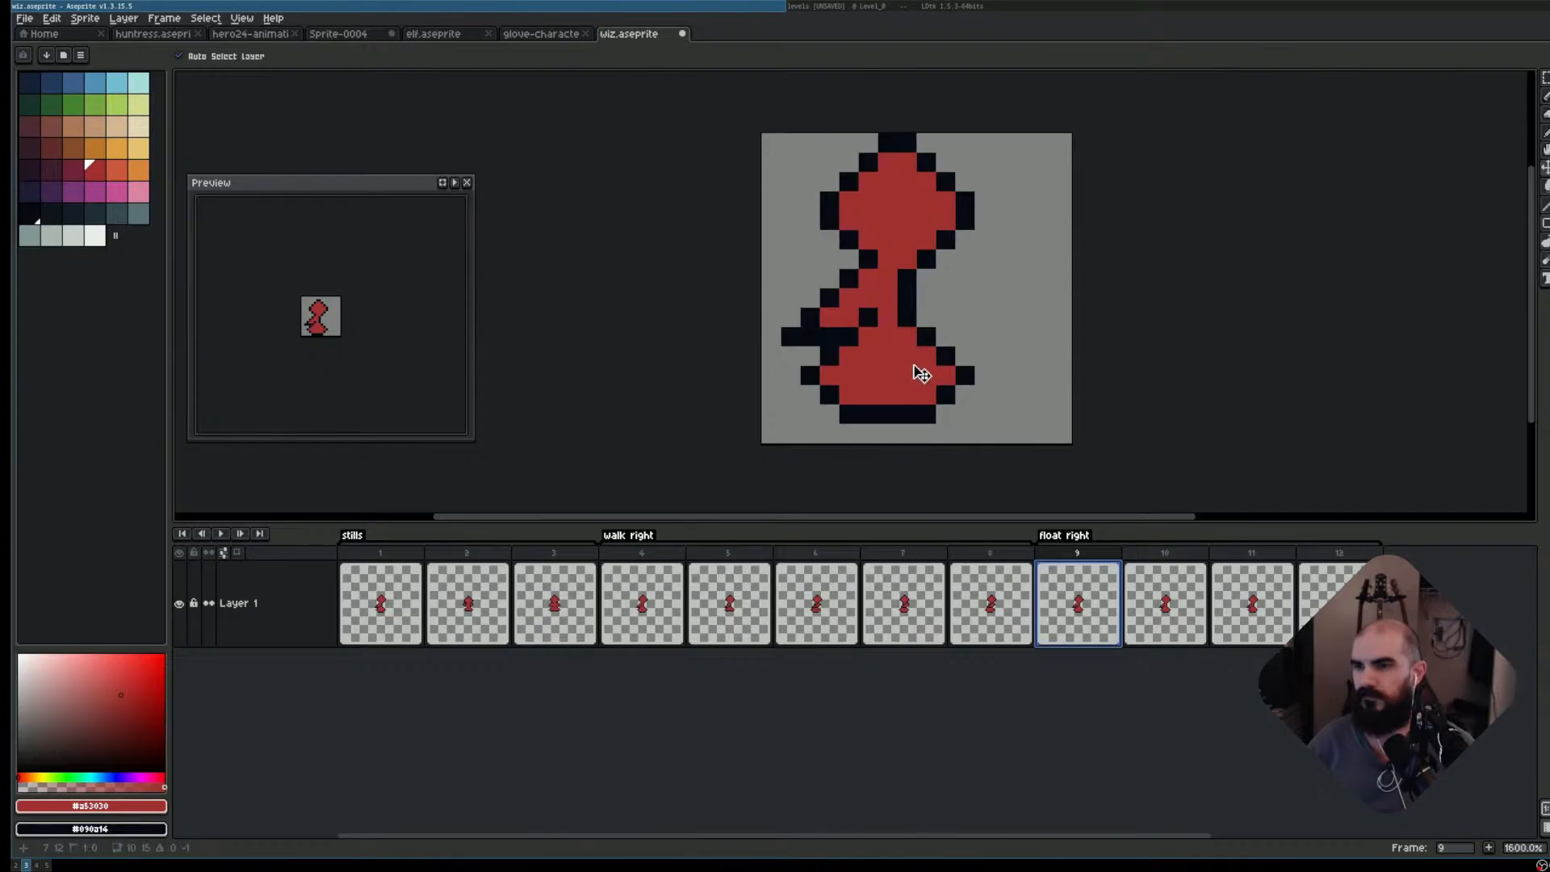
key("Right")
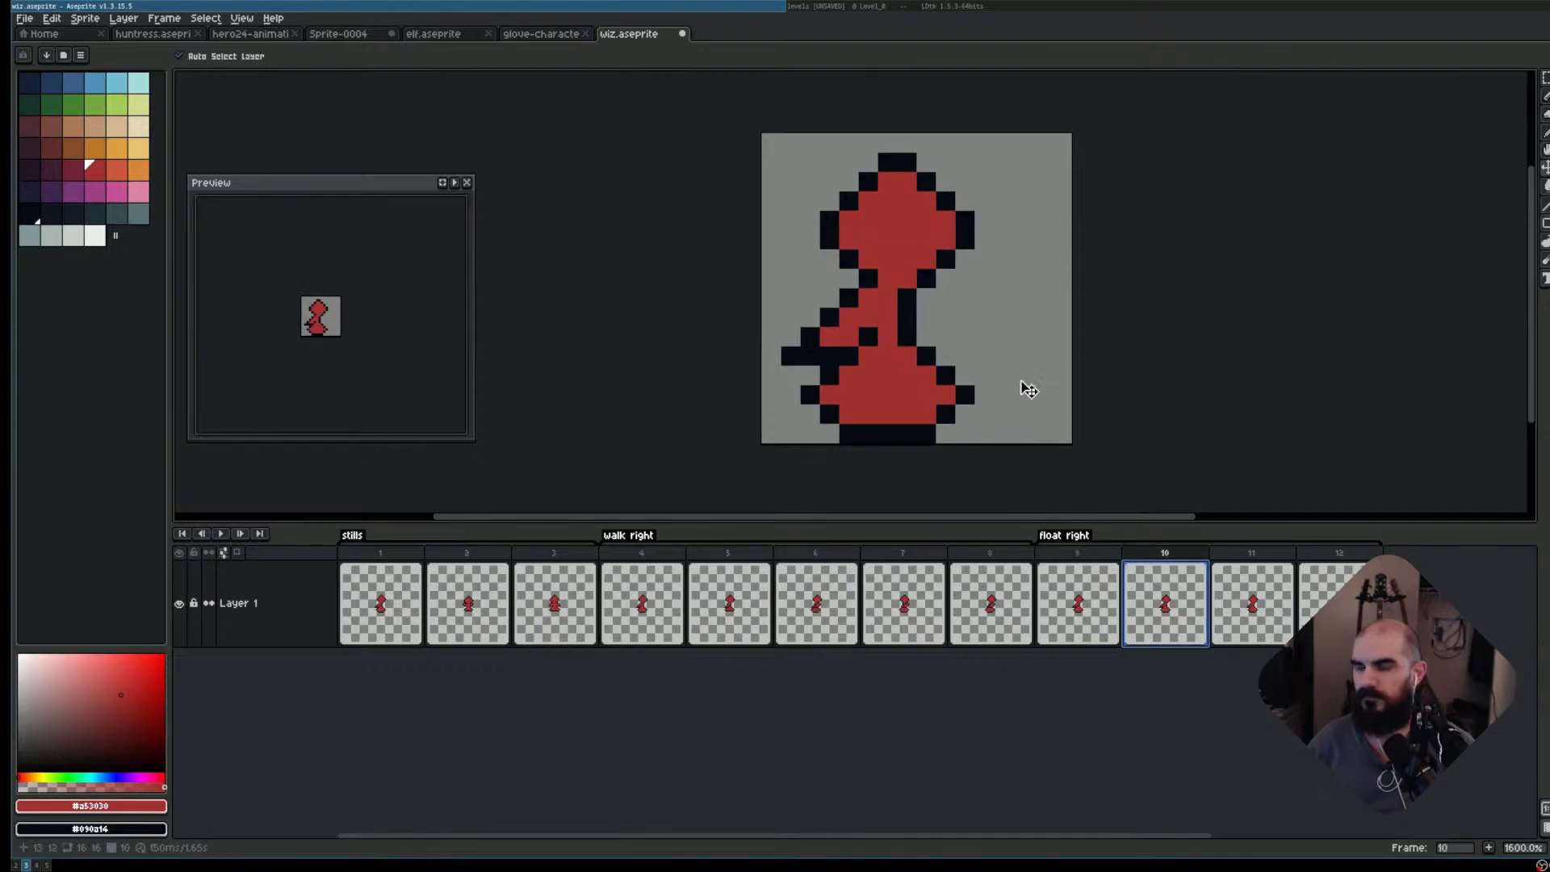
left_click(1250, 584)
left_click_drag(923, 358, 926, 338)
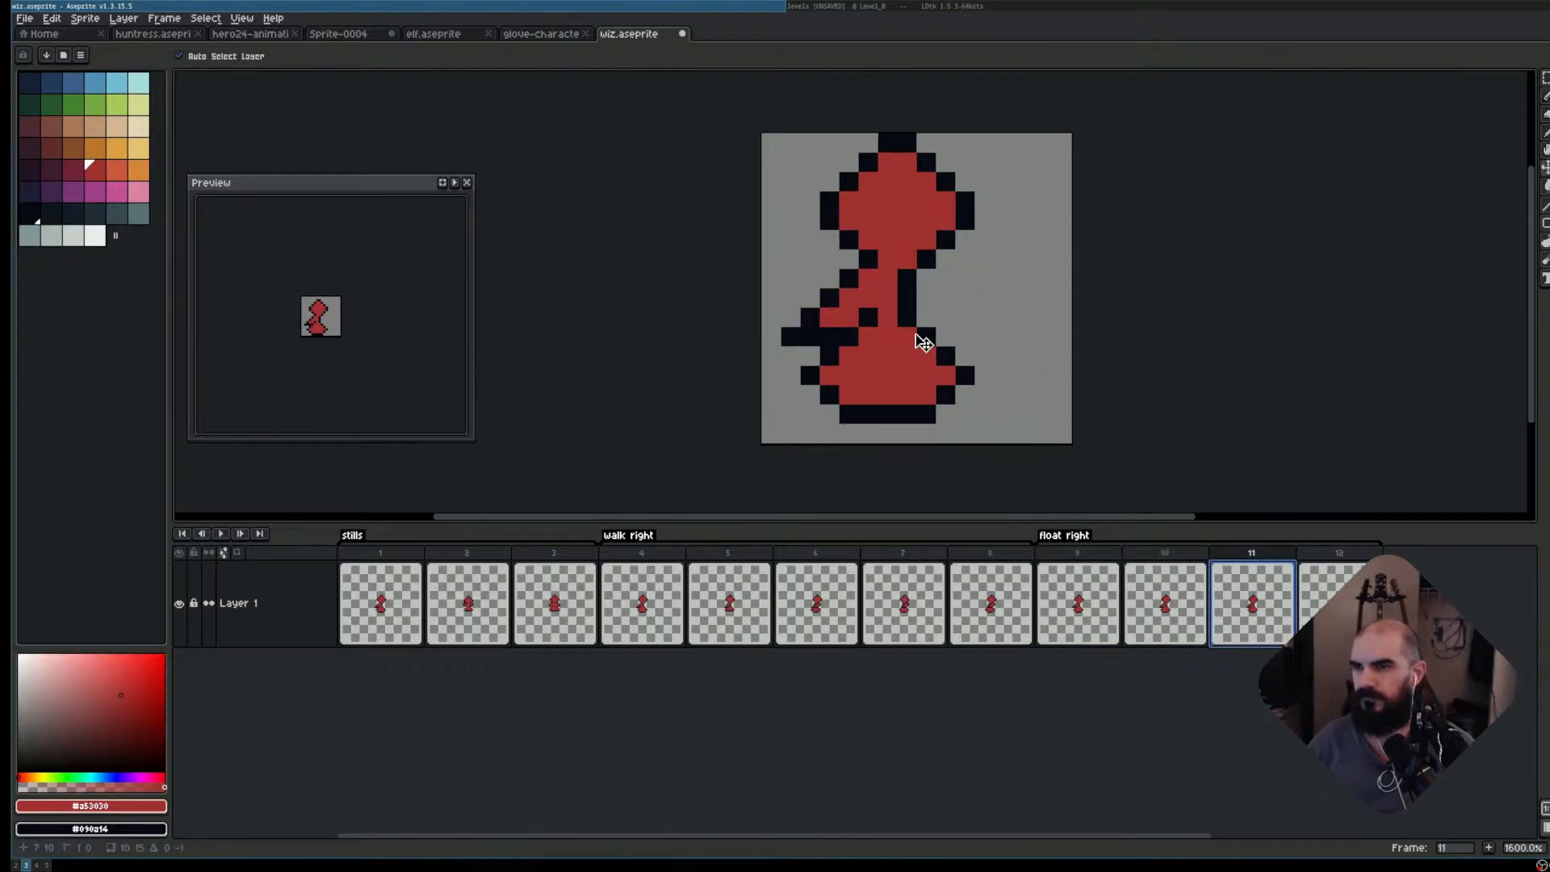
- Play the float right animation and flip between frames 8 and 9 to compare the sprite's position
left_click(1108, 605)
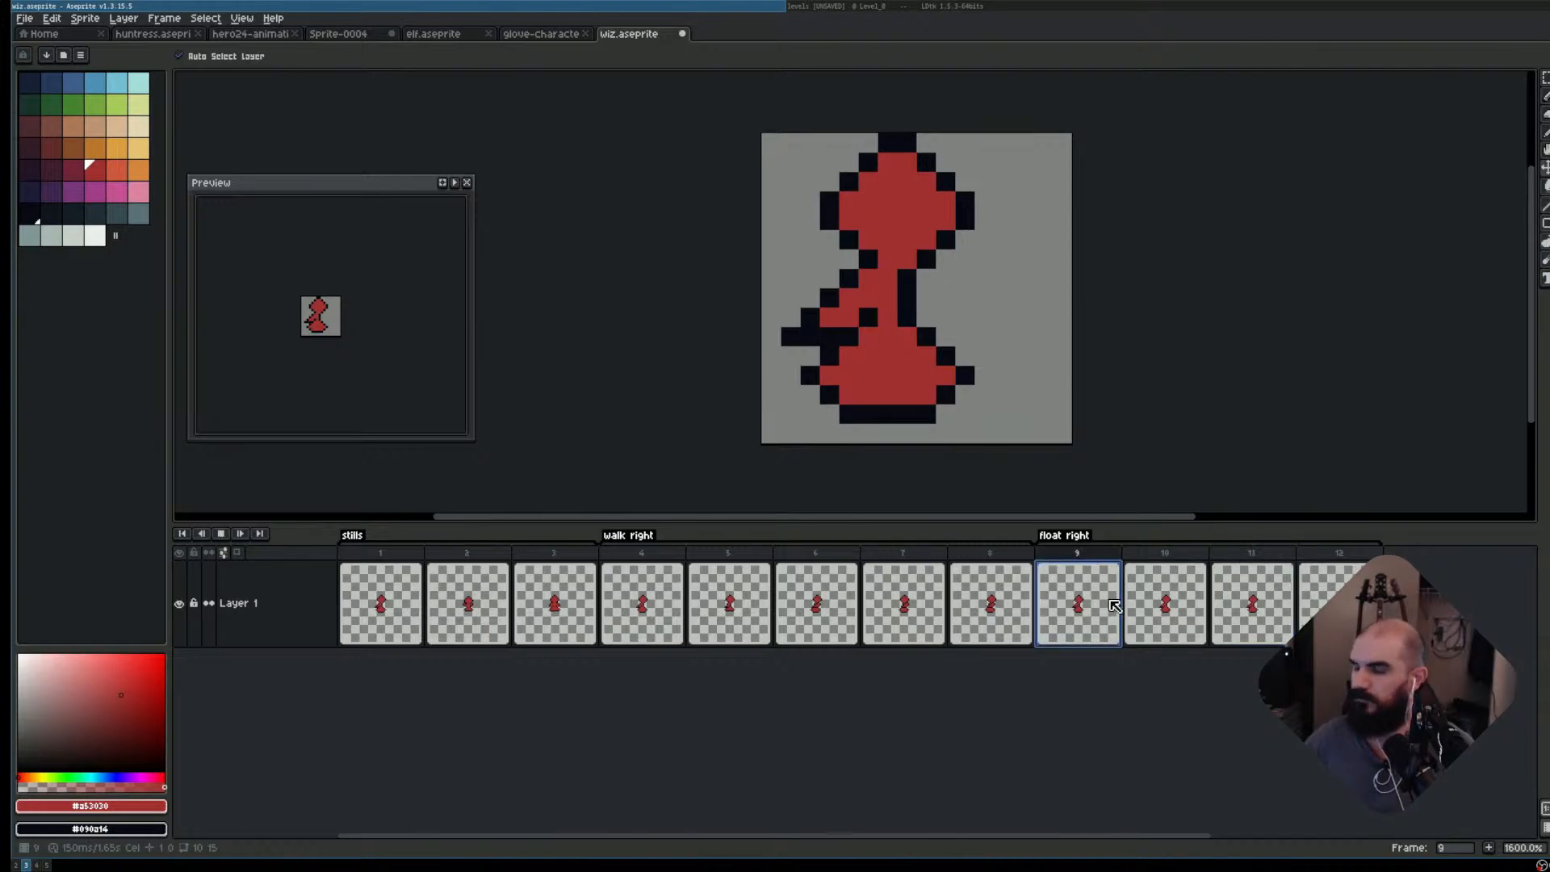
key("Return")
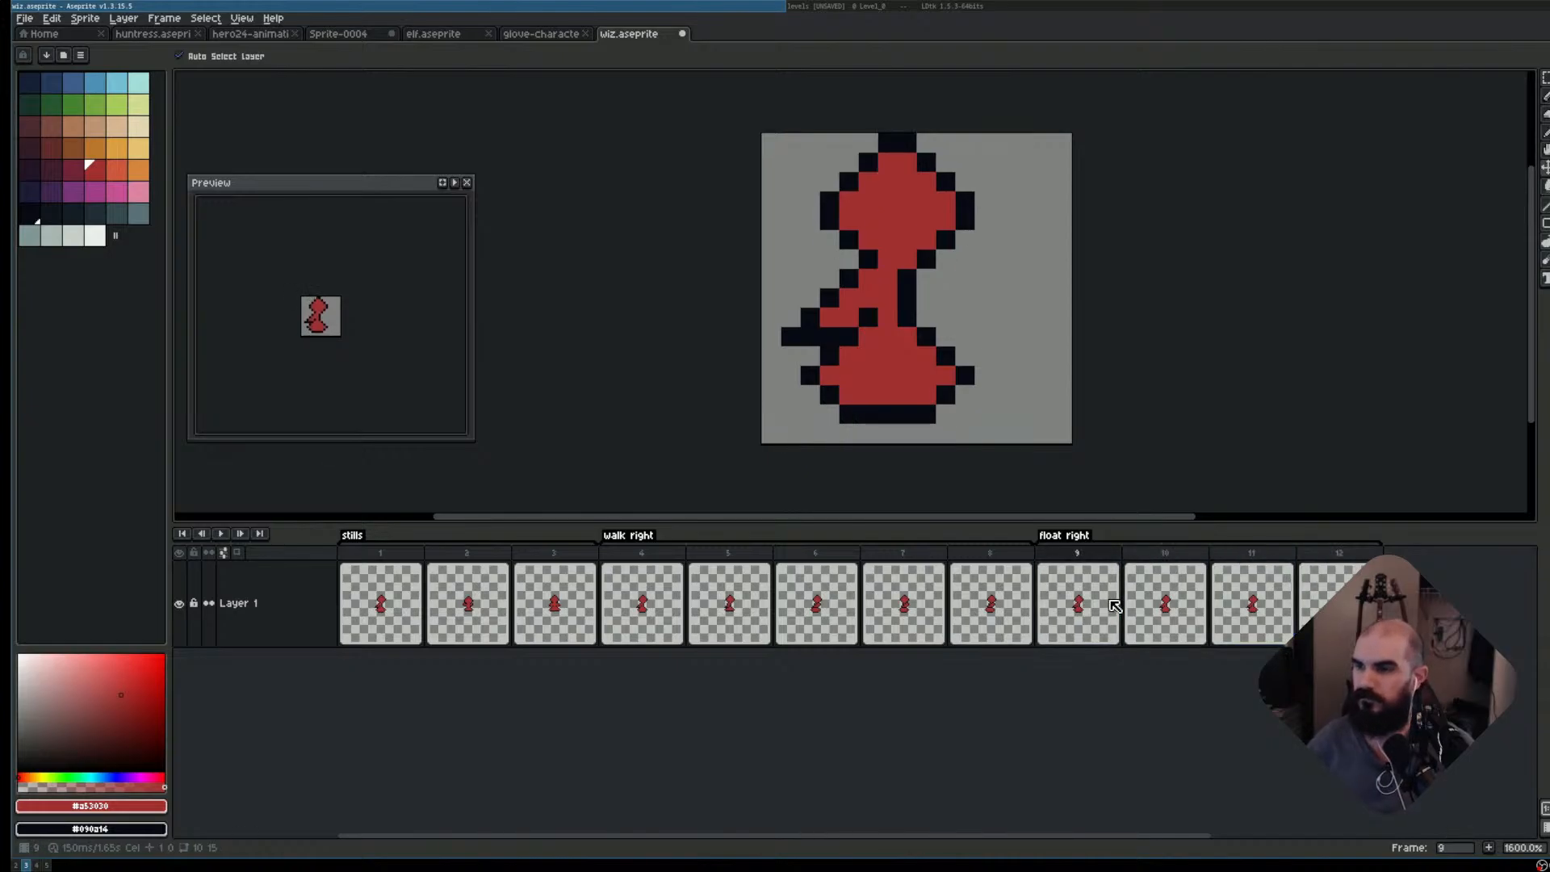
key("Left")
key("Right")
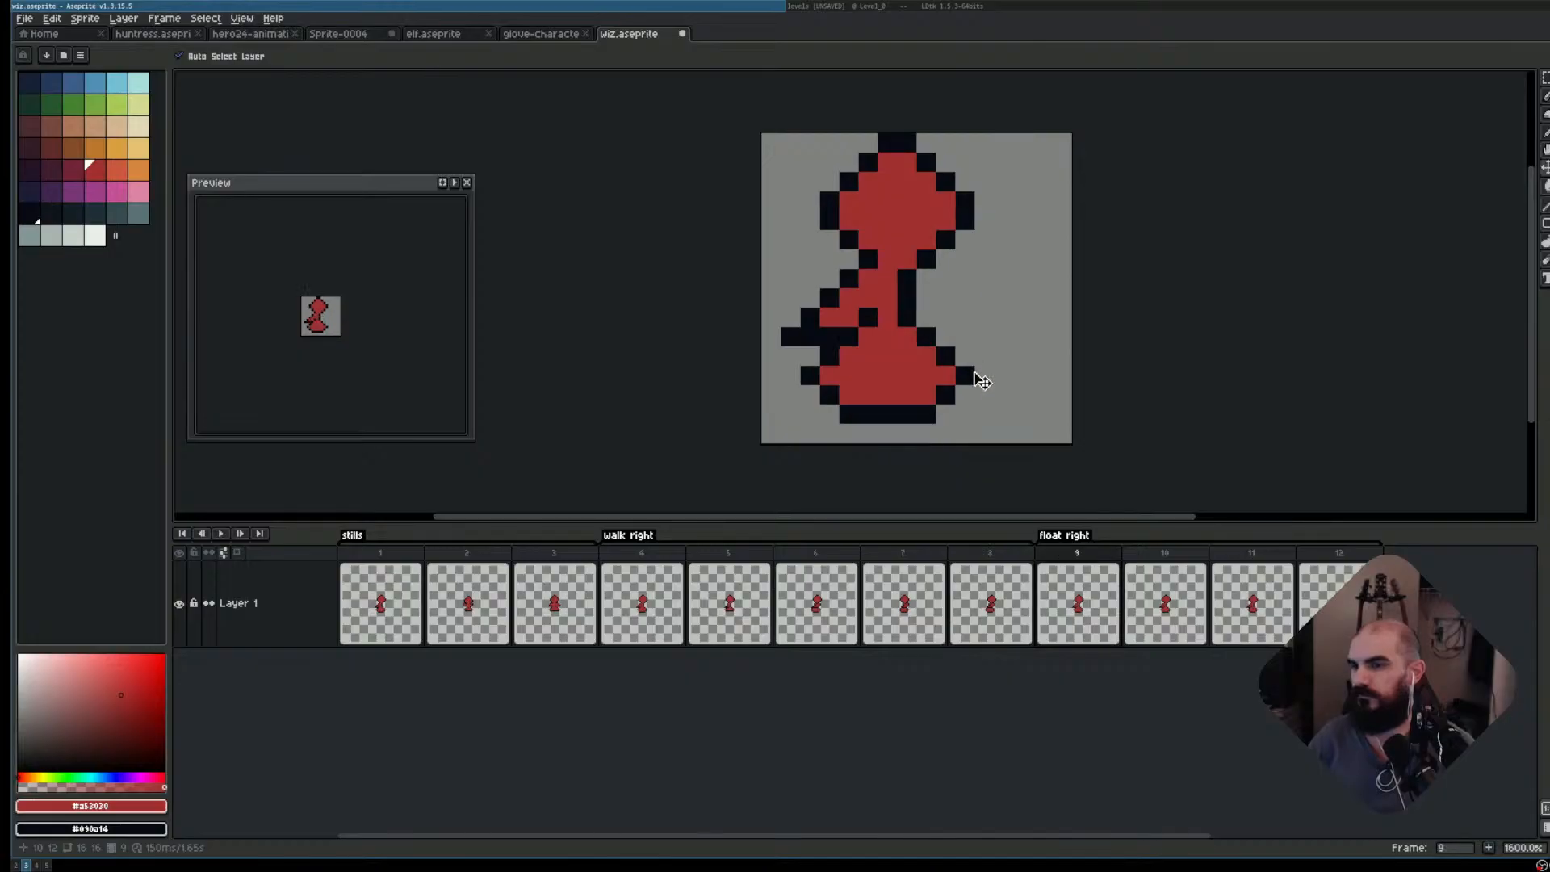
key("Left")
key("Right")
key("Left")
key("Right")
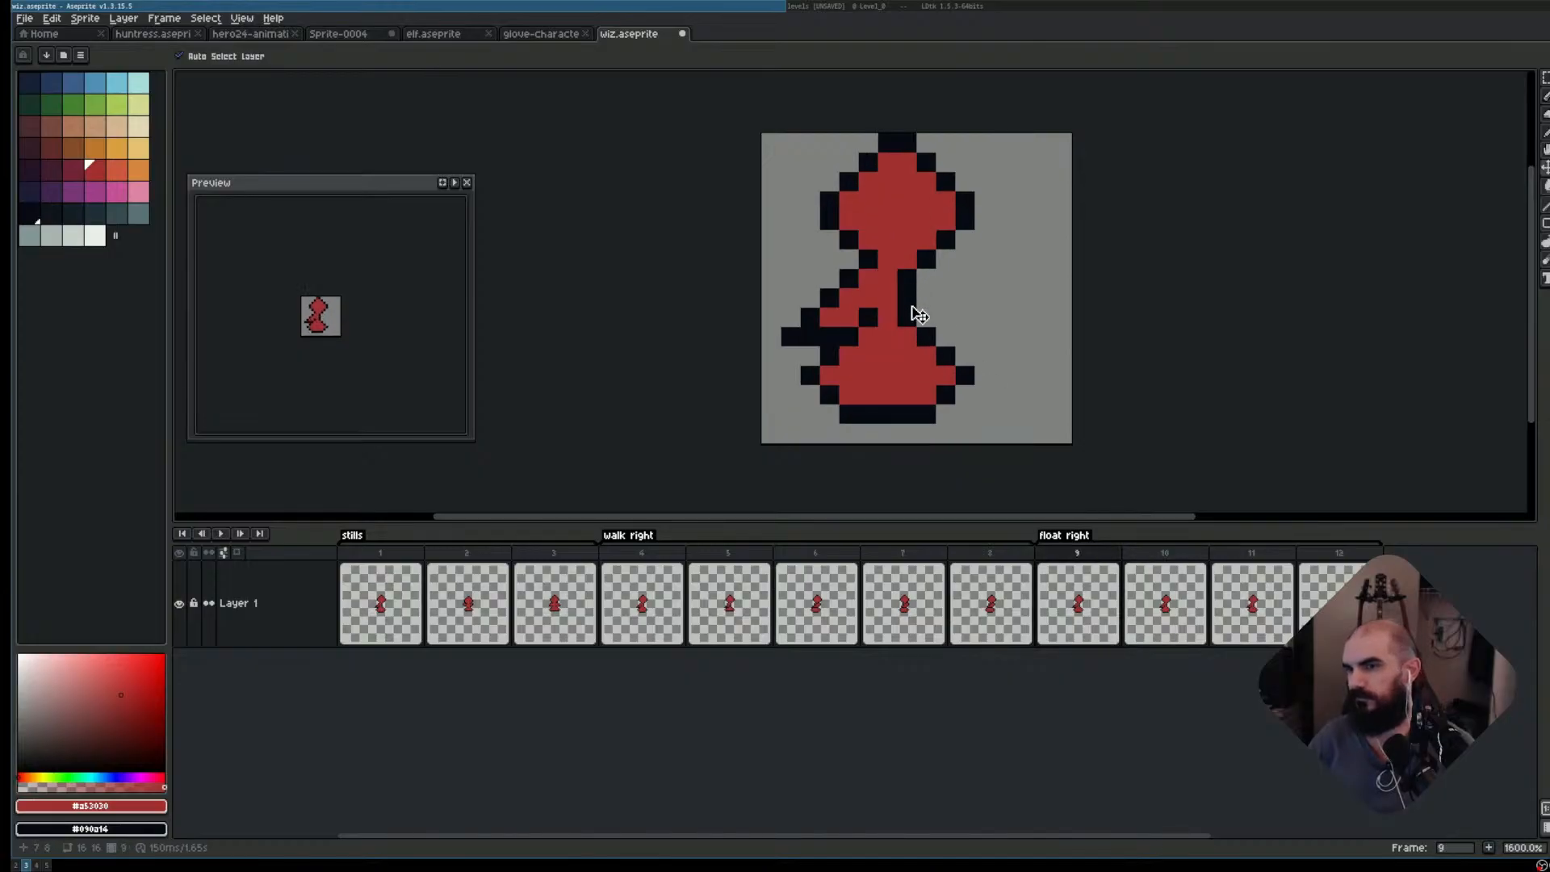
- Shift the wizard sprite one pixel to the right in frames 9 and 10
left_click_drag(907, 317, 929, 320)
key("Right")
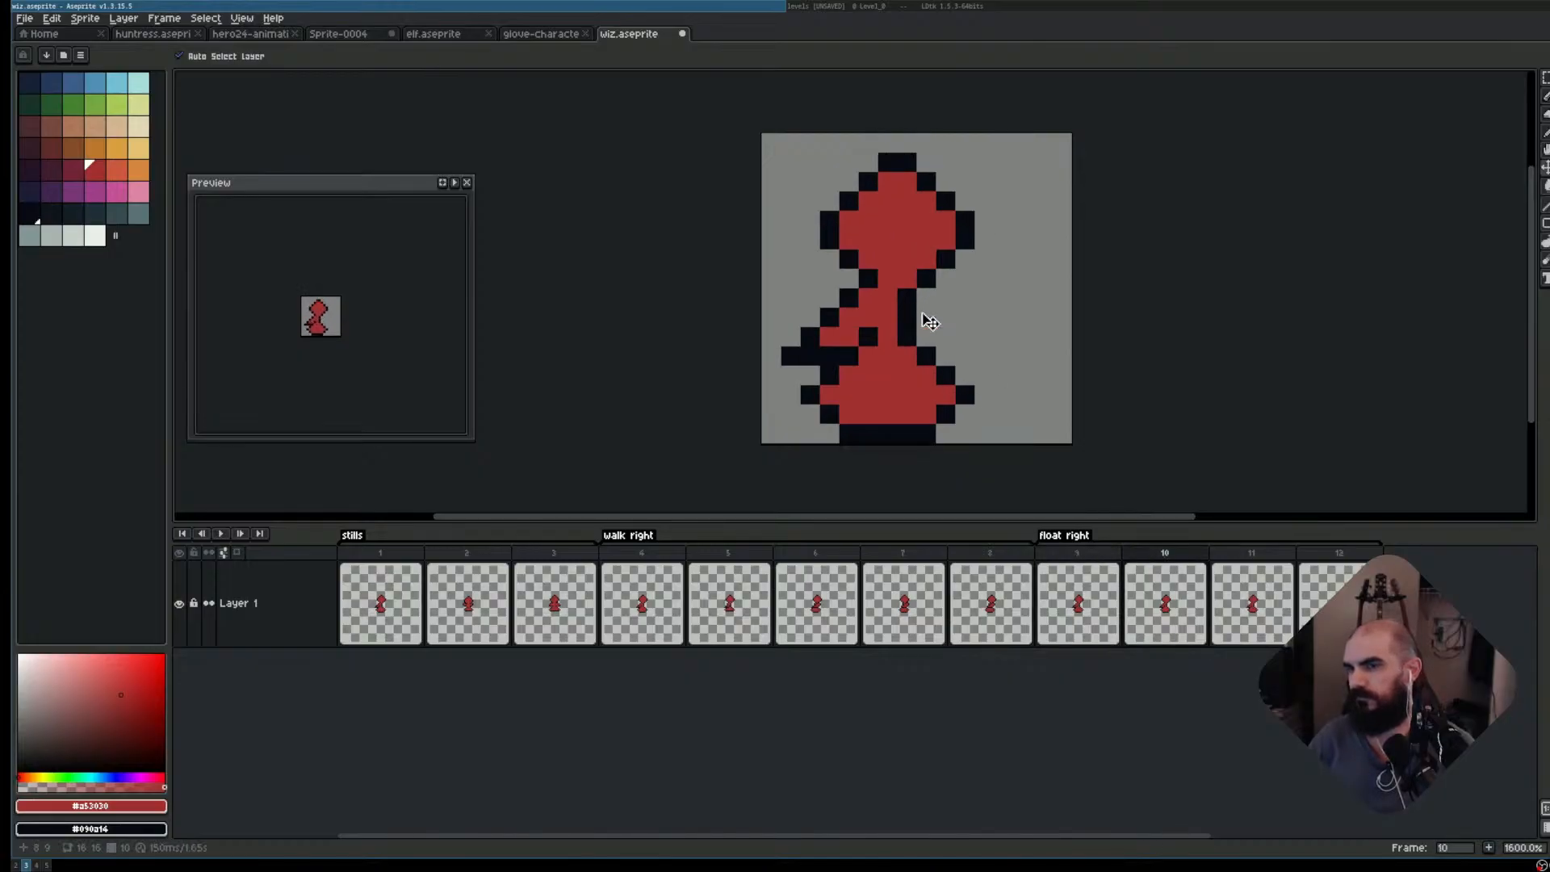
key("Right")
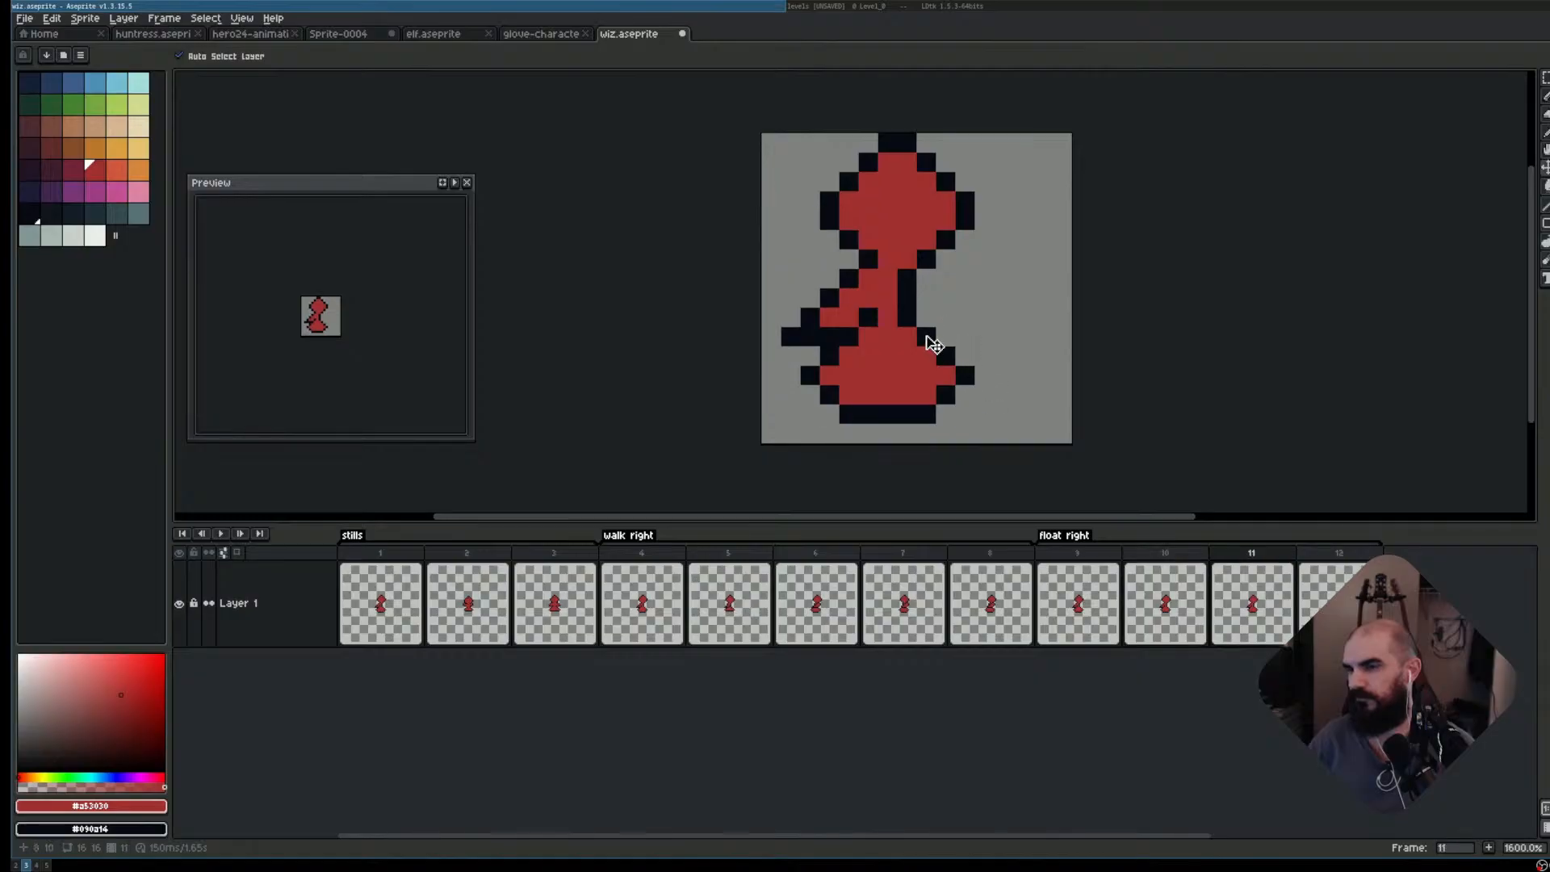
- Flip between float right frames 11 and 12 to compare the sprite's vertical shift
key("Right")
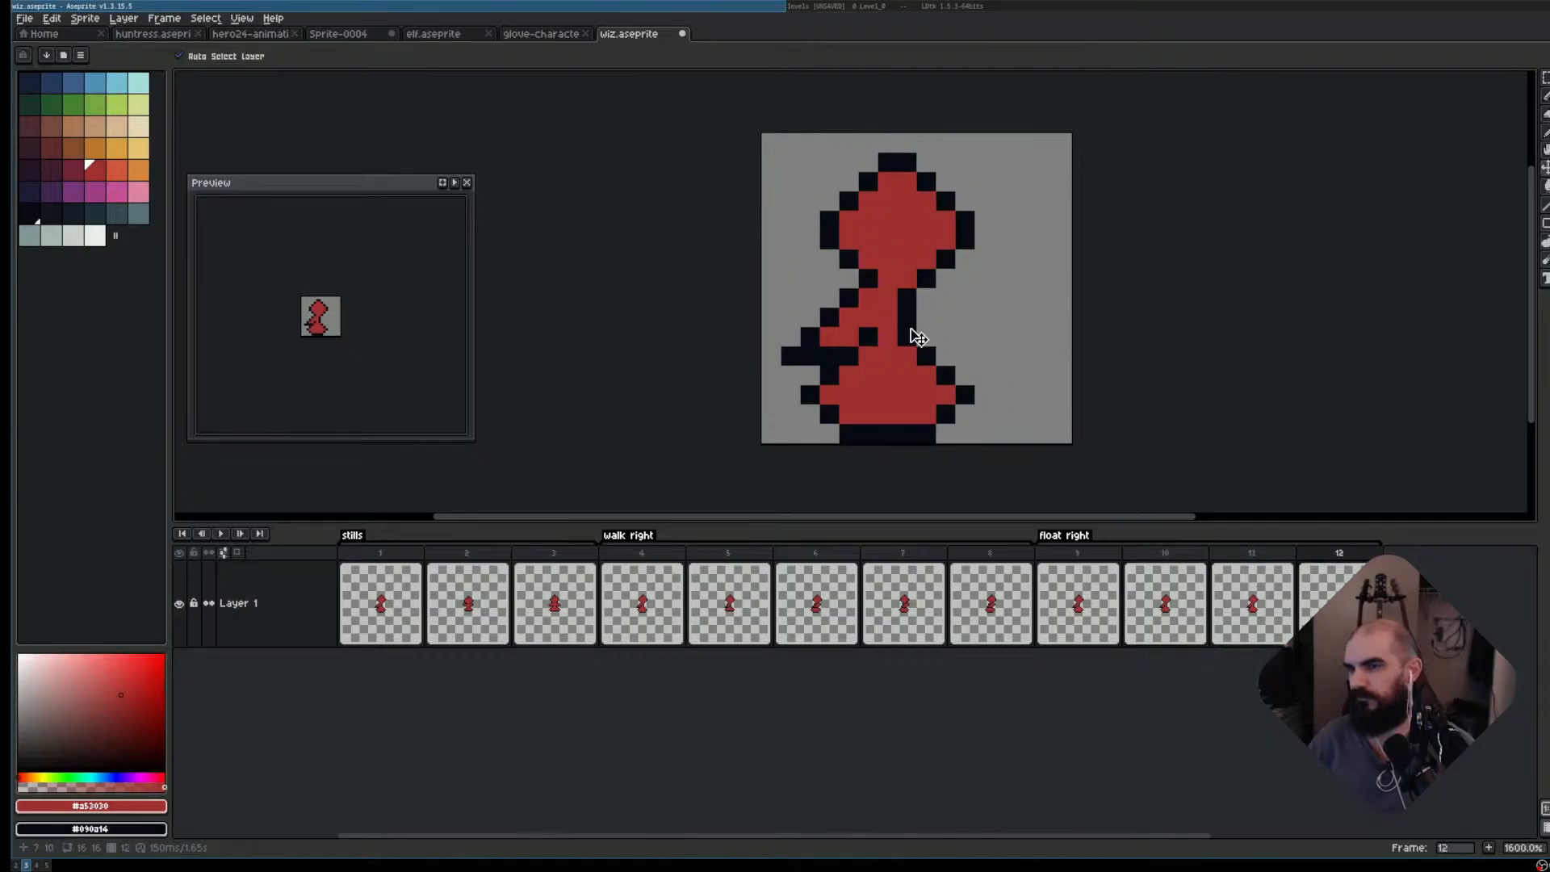
key("Left")
key("Right")
key("Left")
key("Right")
key("Left")
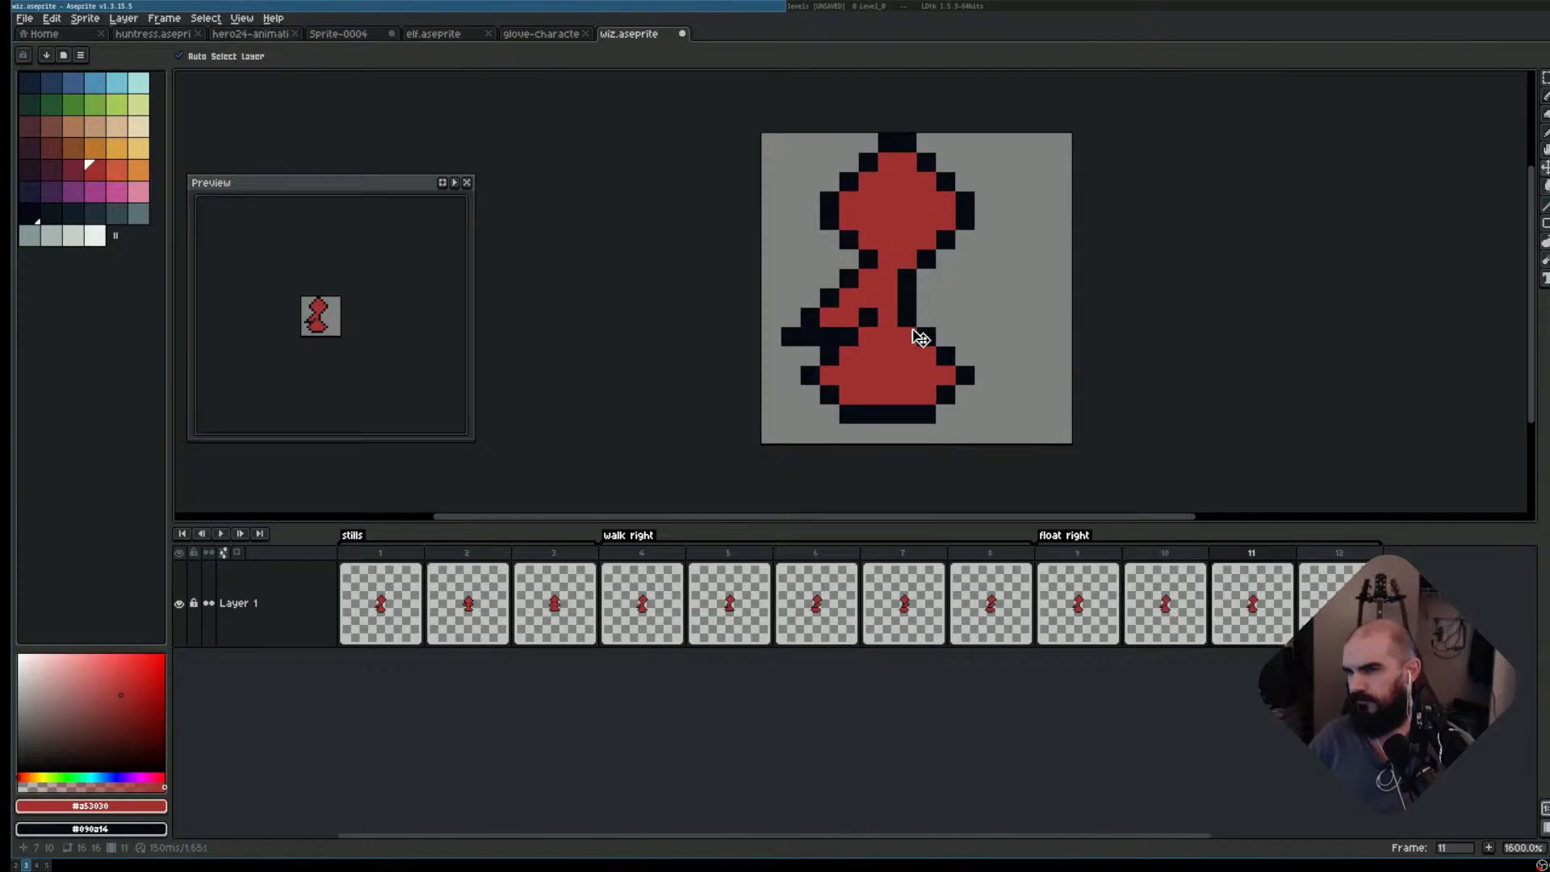
key("Right")
key("Left")
key("Right")
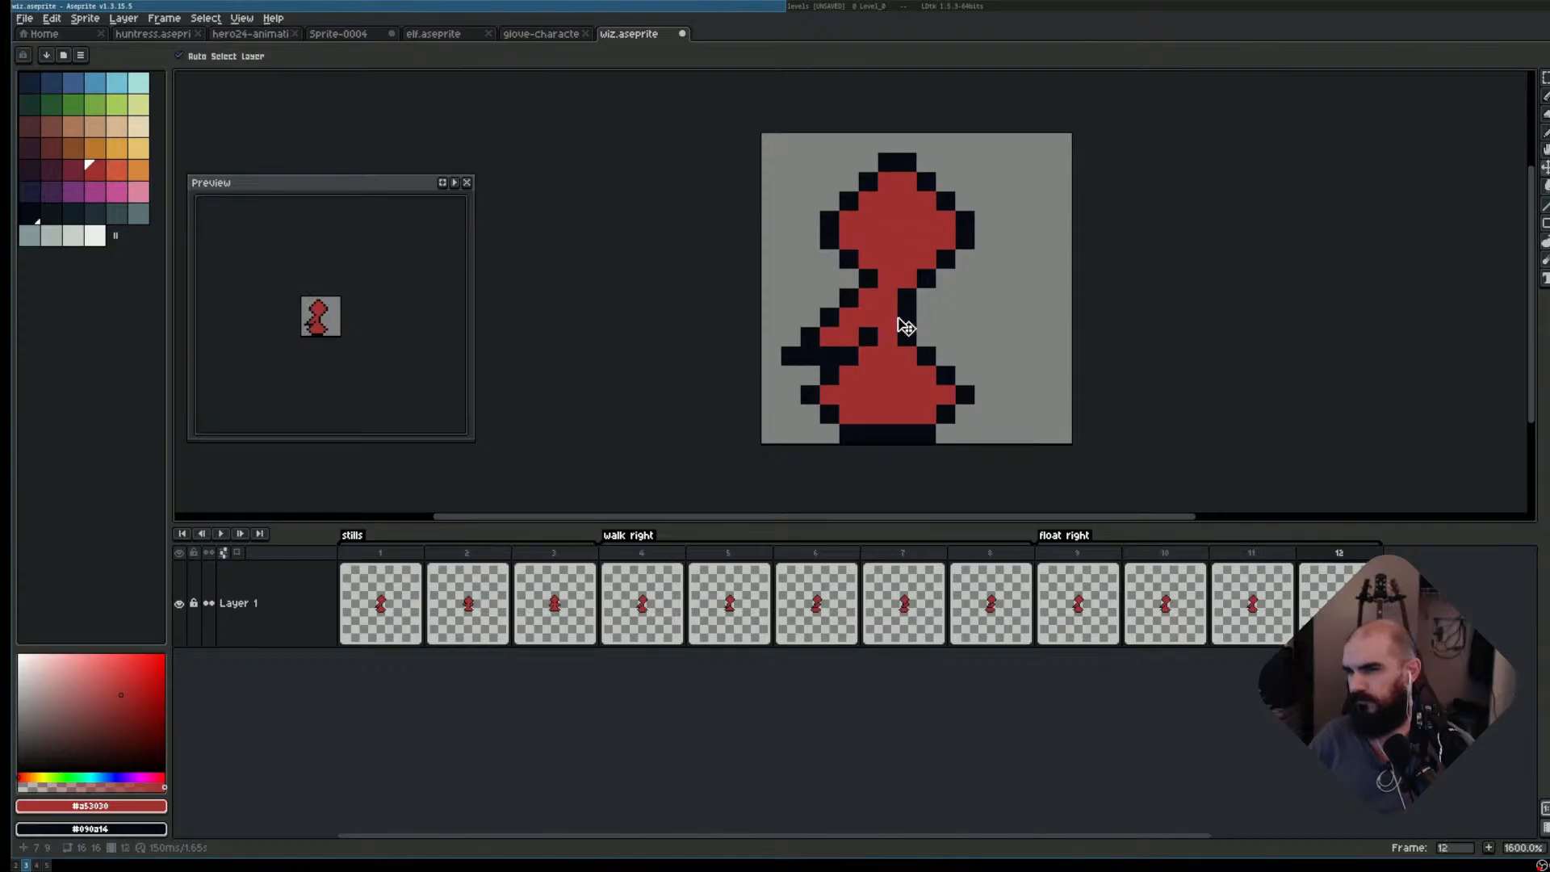
- Shift frame 12's sprite two pixels right and one up, and add frame 13 with its sprite one more pixel right and one down
left_click_drag(894, 311, 913, 311)
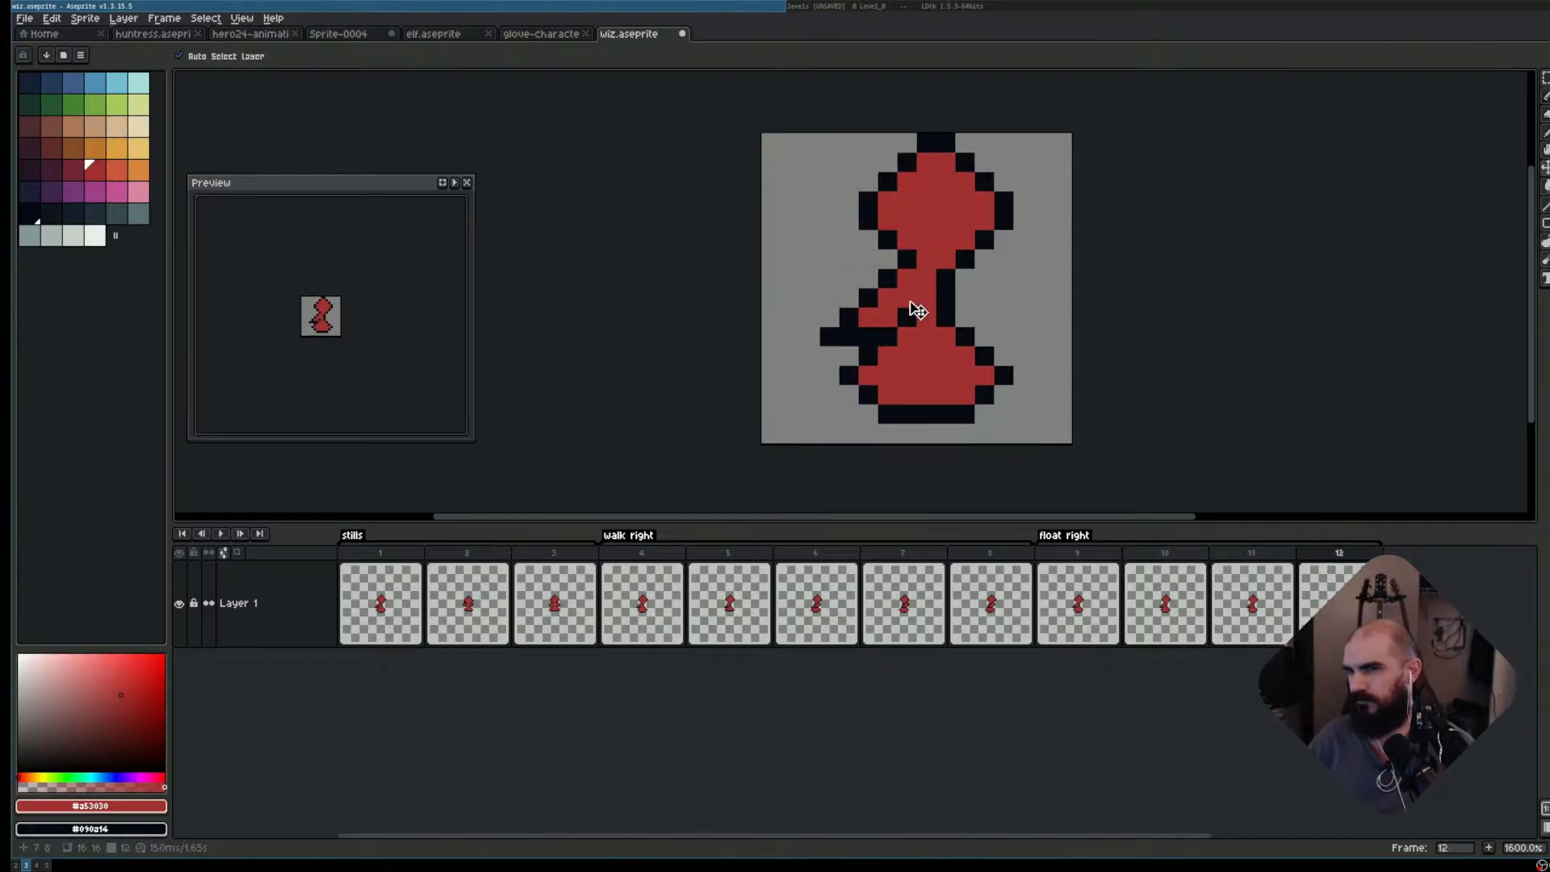
key("Return")
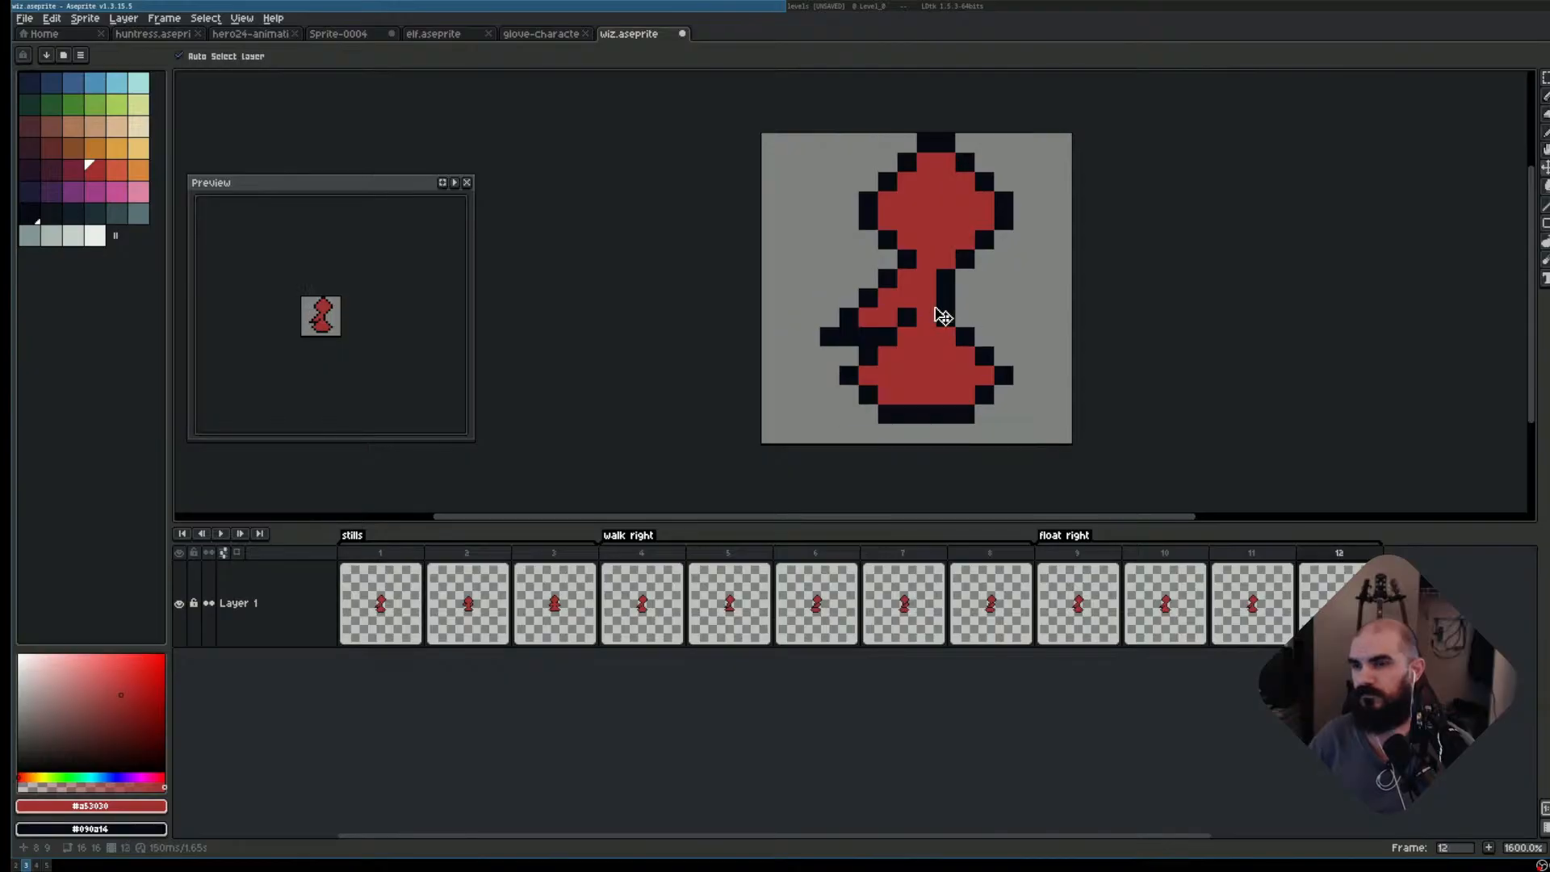
key("alt+n")
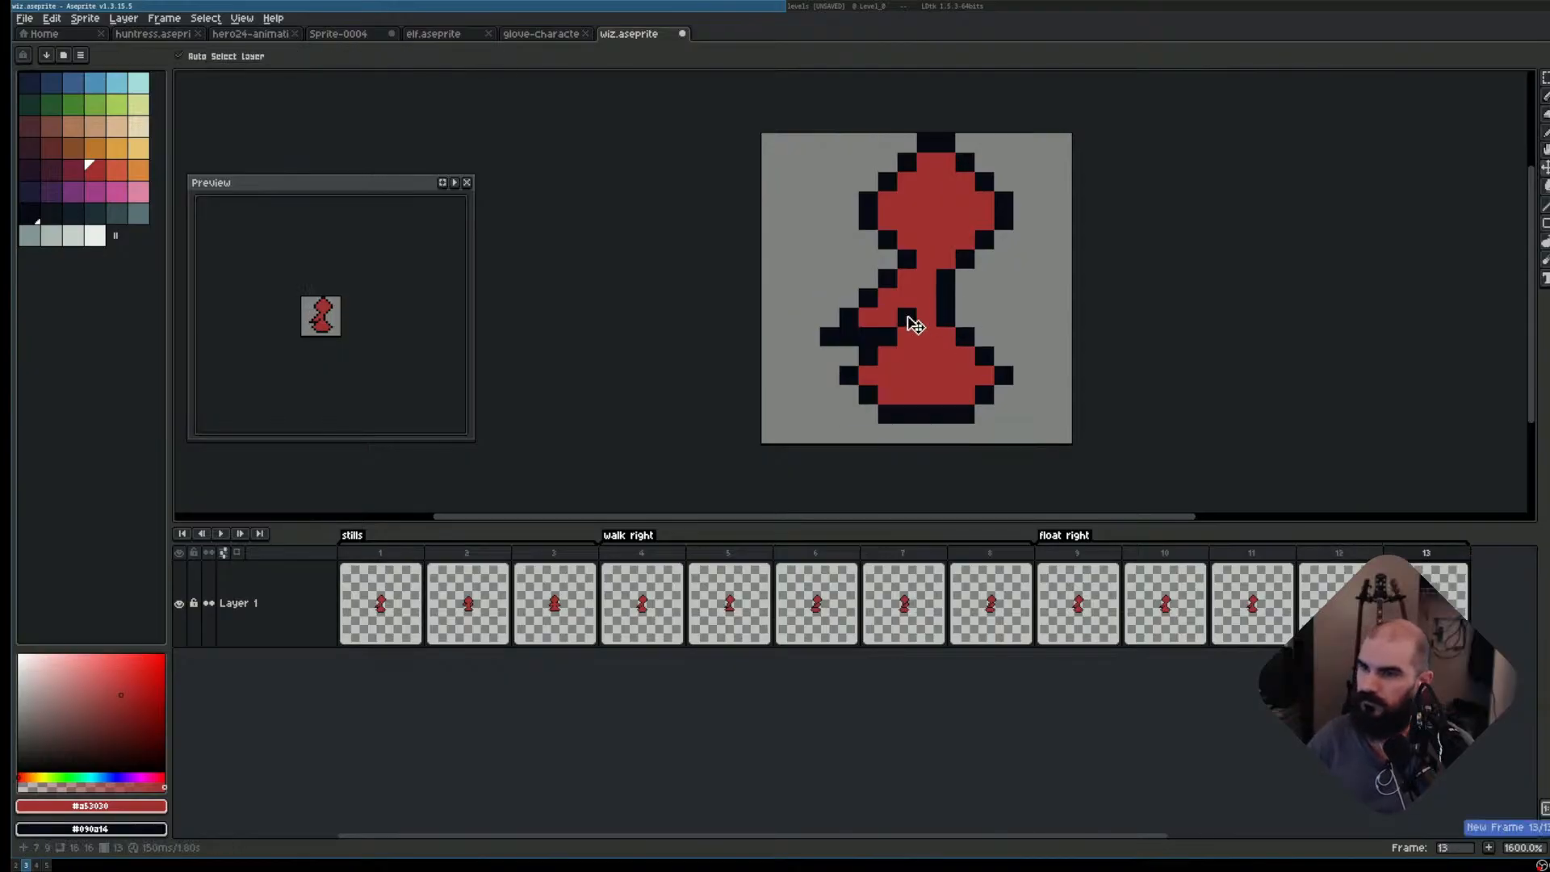
left_click_drag(915, 325, 948, 342)
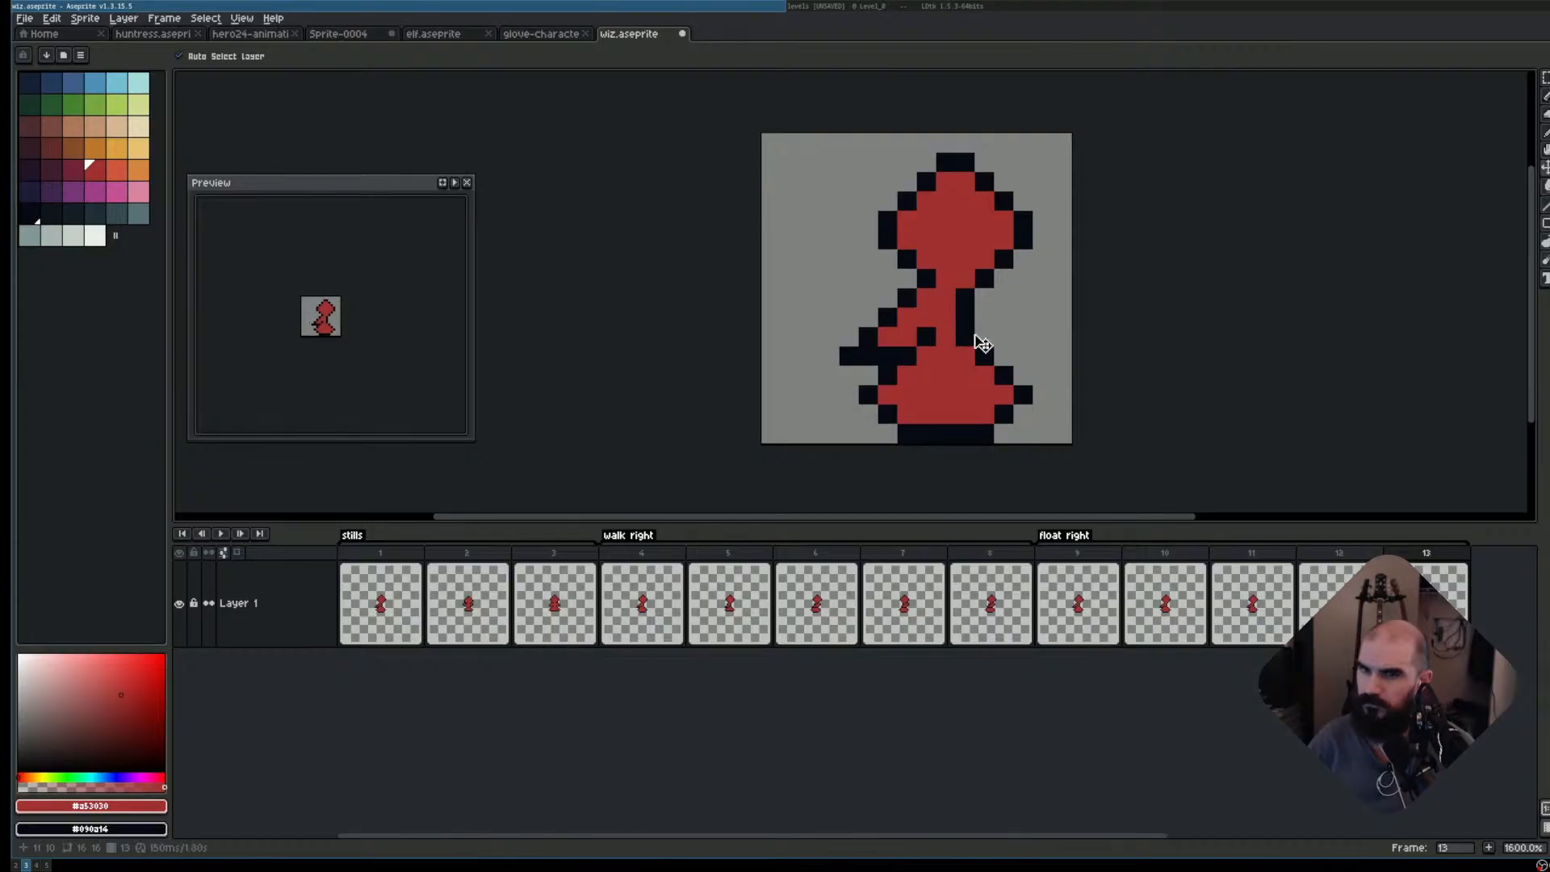
- Play the float right animation and step through its frames to check the sideways and vertical movement
key("Return")
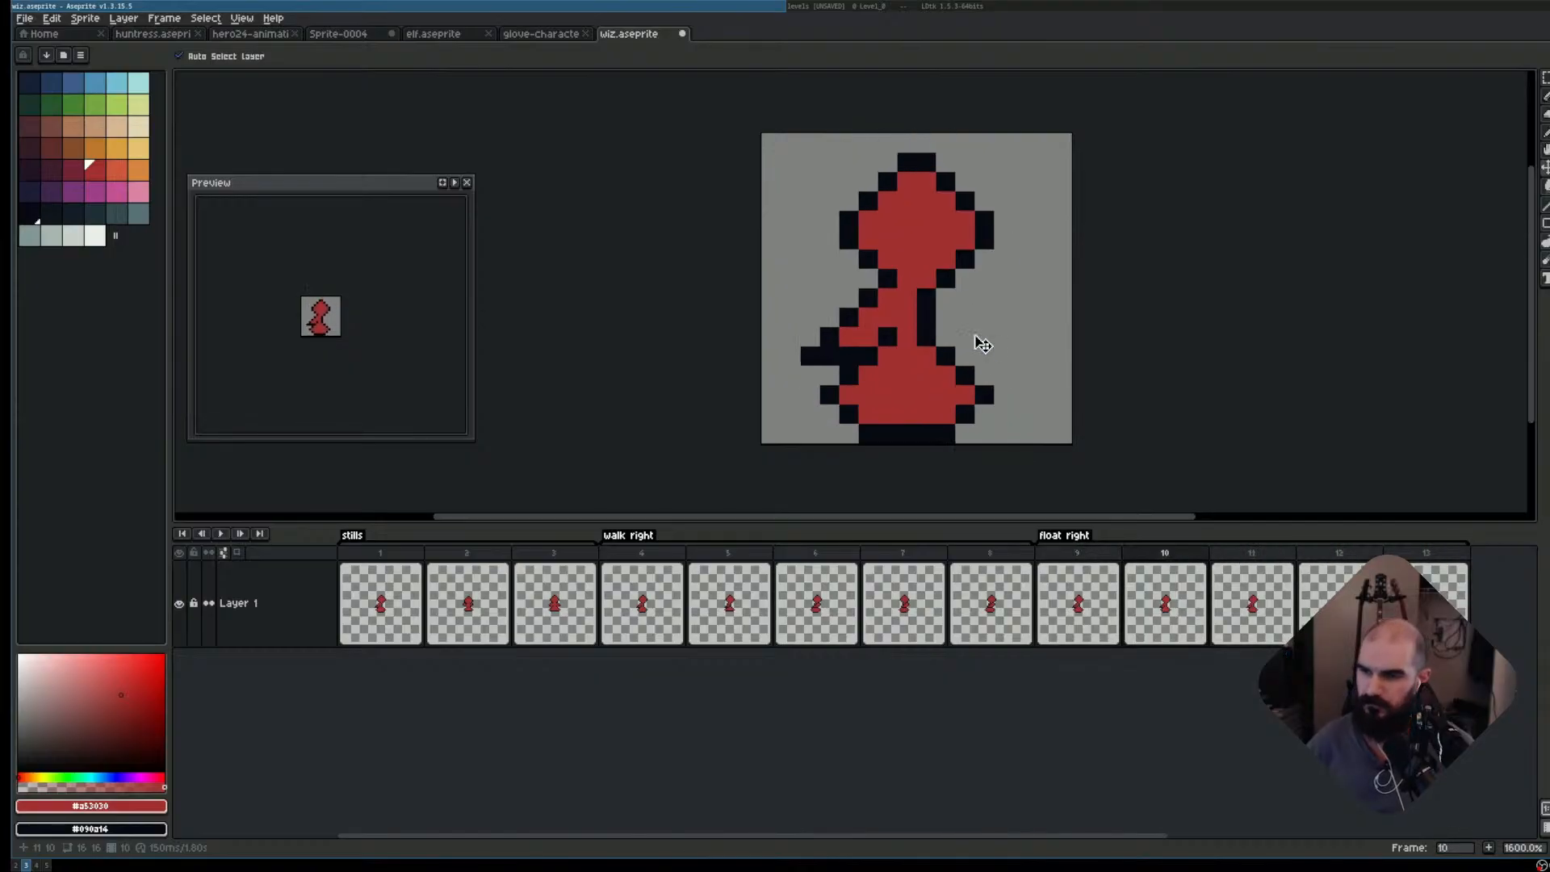
key("Return")
key("Right")
key("Right")
key("Left")
key("Left")
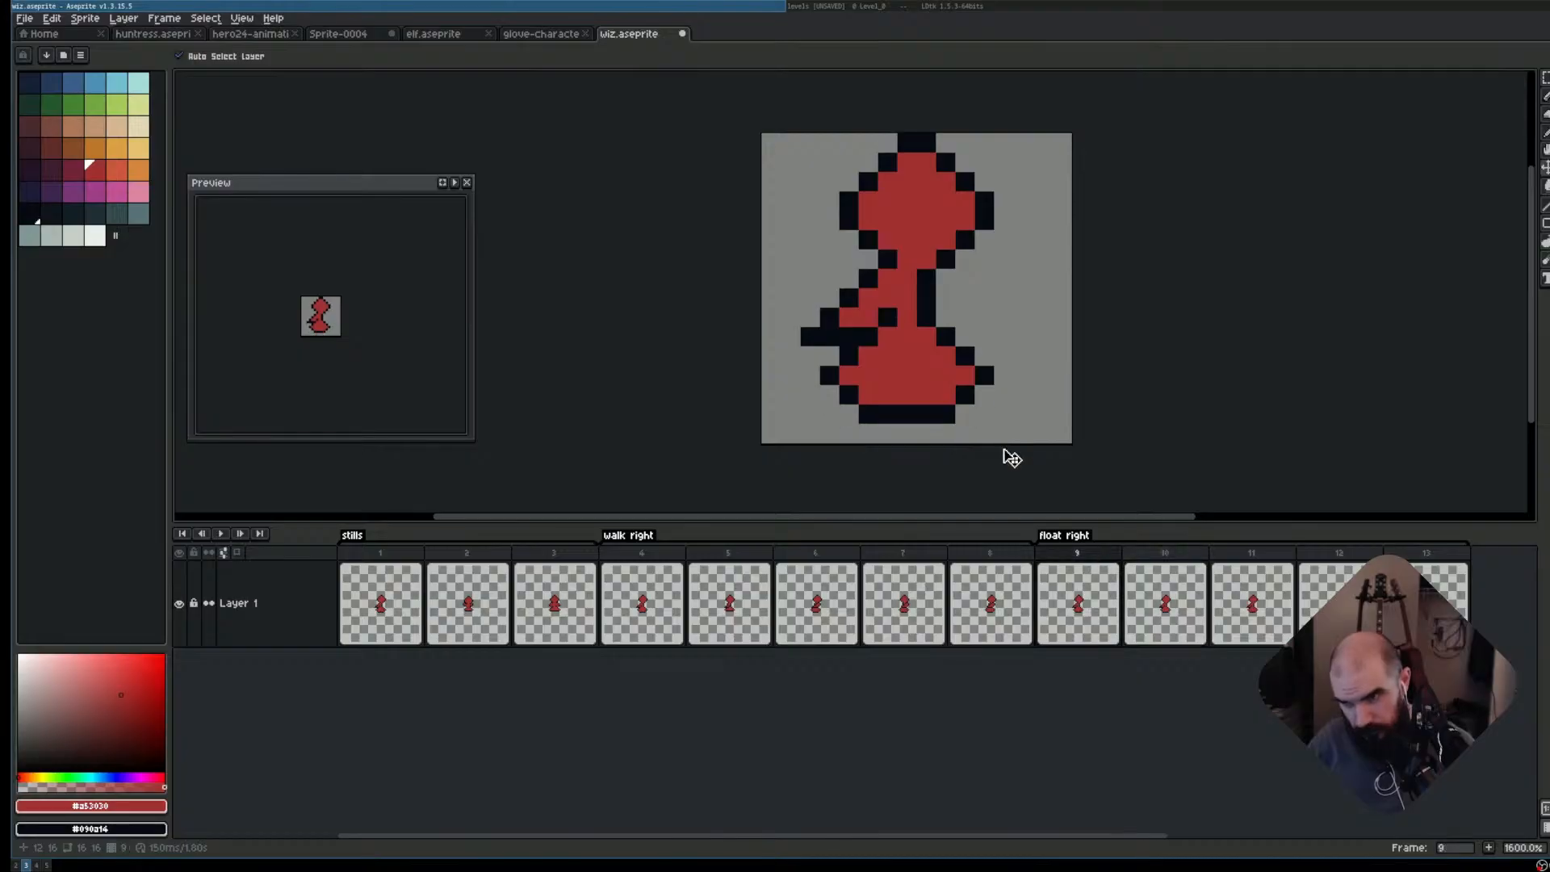
key("Right")
- Delete frame 9, the first frame of the float right animation
left_click(1093, 562)
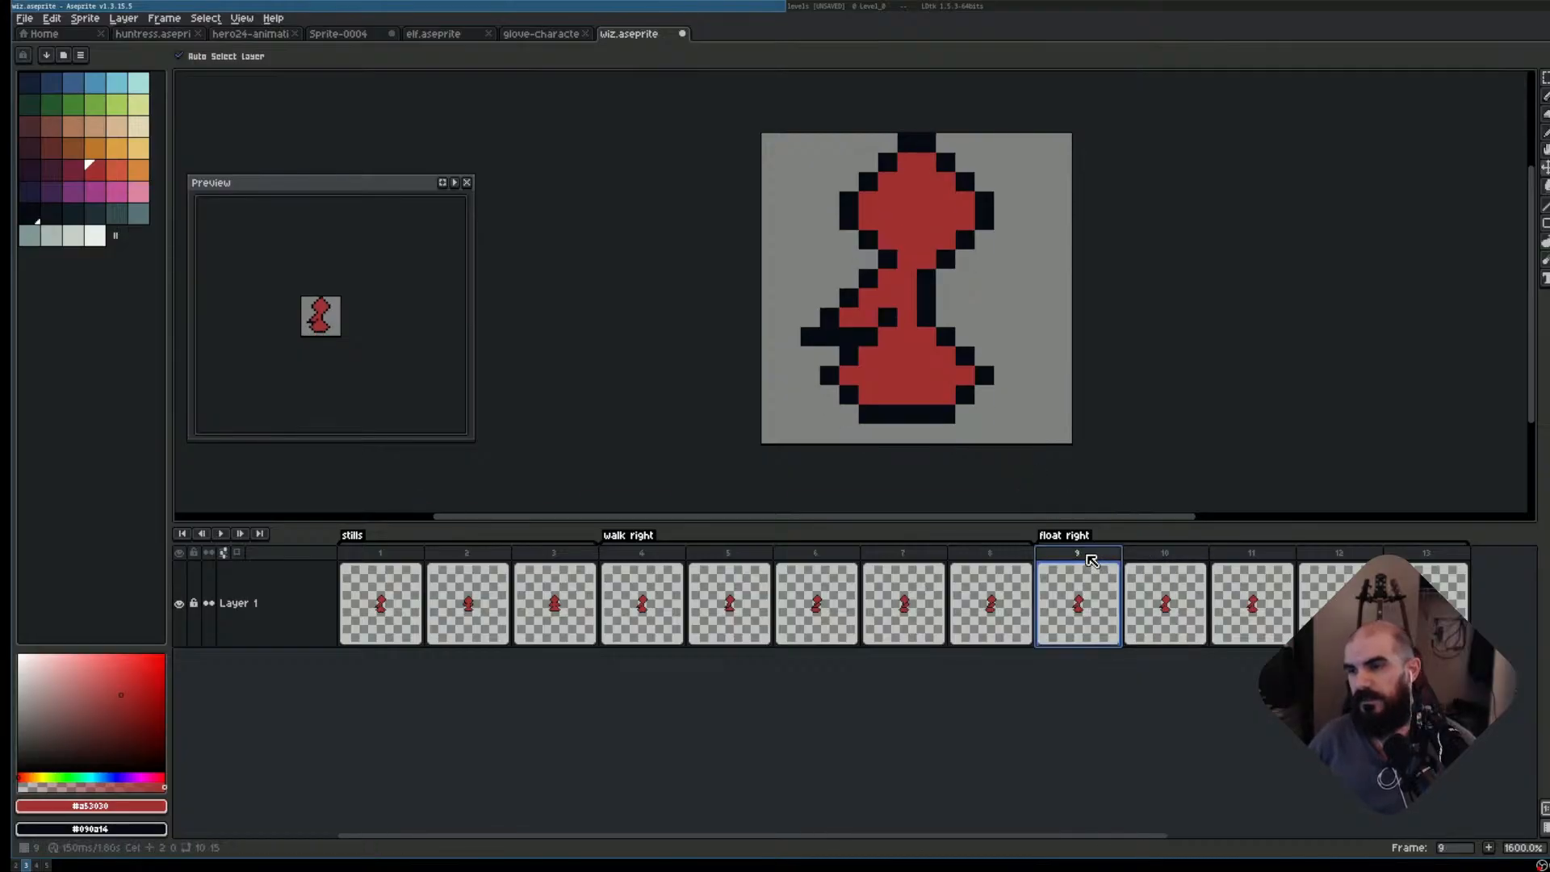
key("Left")
left_click(1092, 562)
key("Delete")
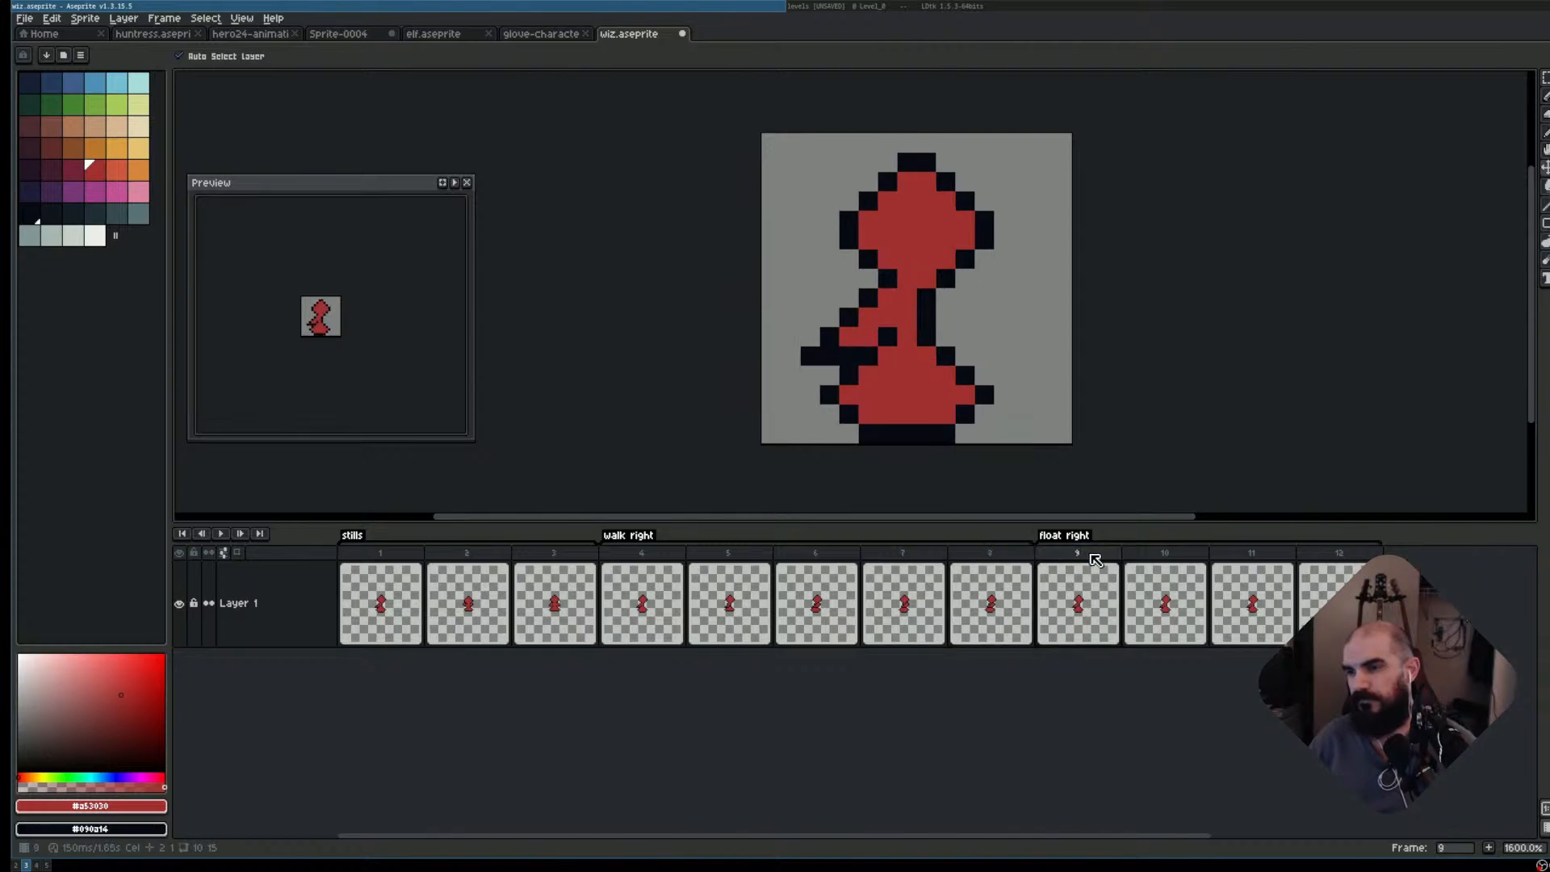
- Step back and forth through the remaining float right frames 9 to 12 and play the animation from frame 9
key("Right")
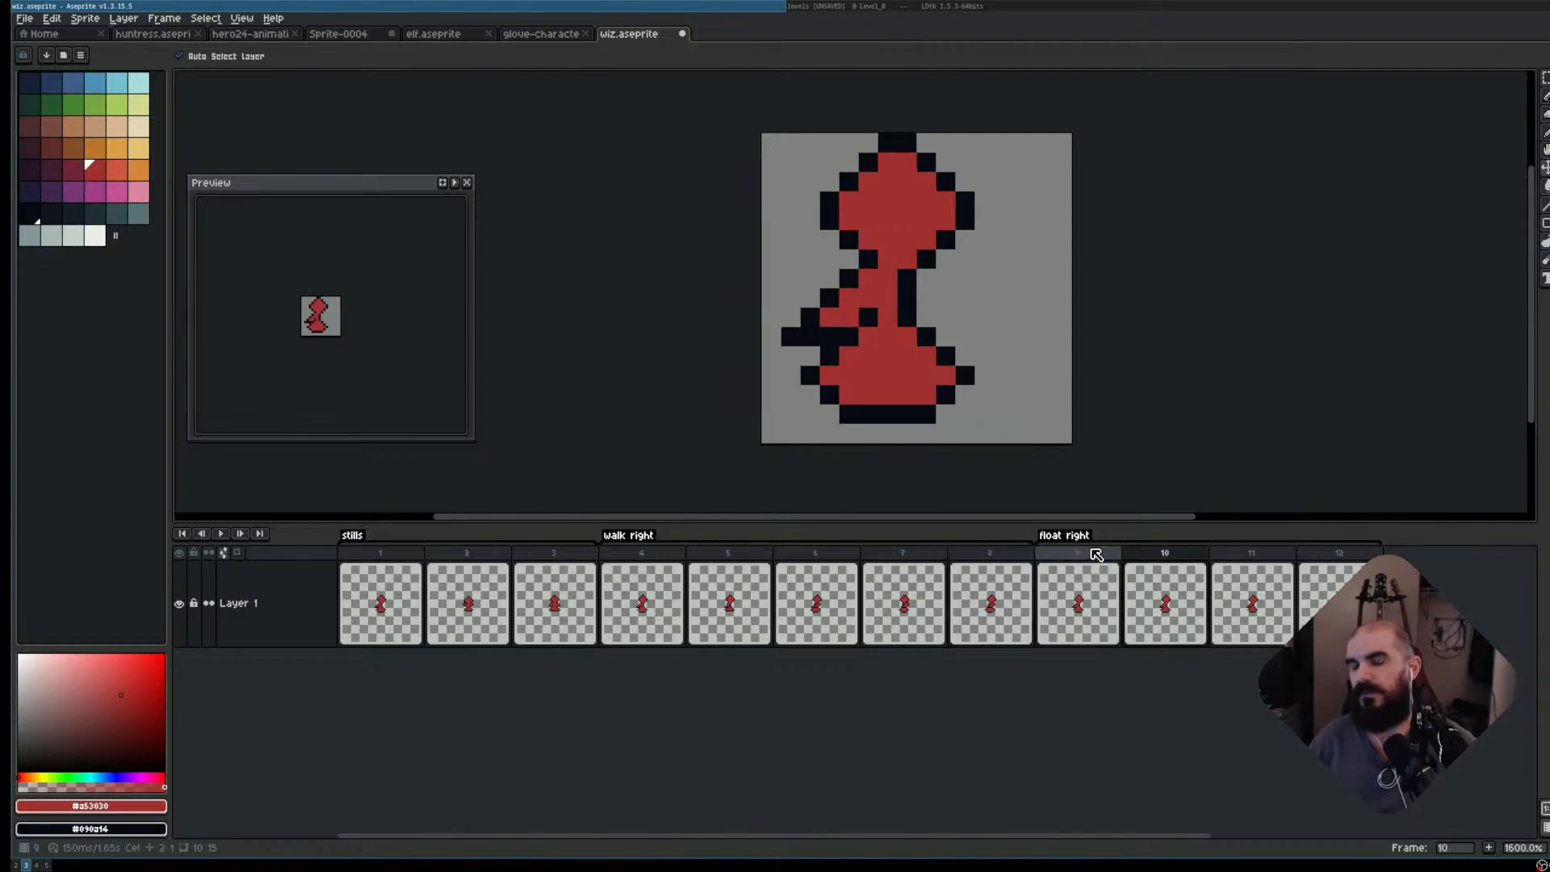
key("Right")
key("Right")
key("Left")
key("Left")
key("Right")
key("Right")
key("Left")
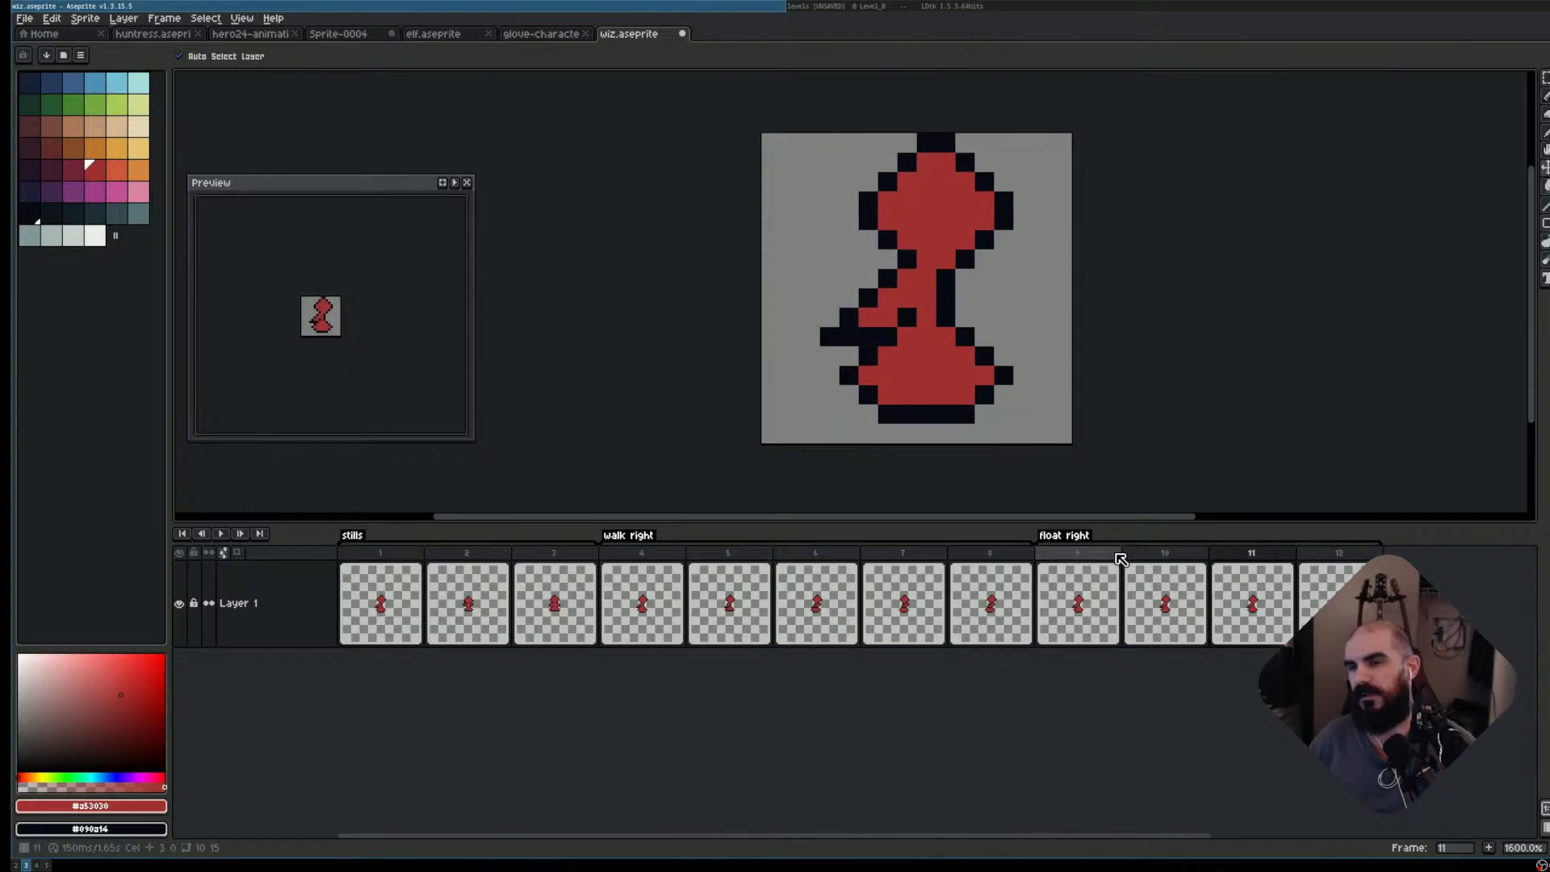
left_click(1087, 564)
key("Return")
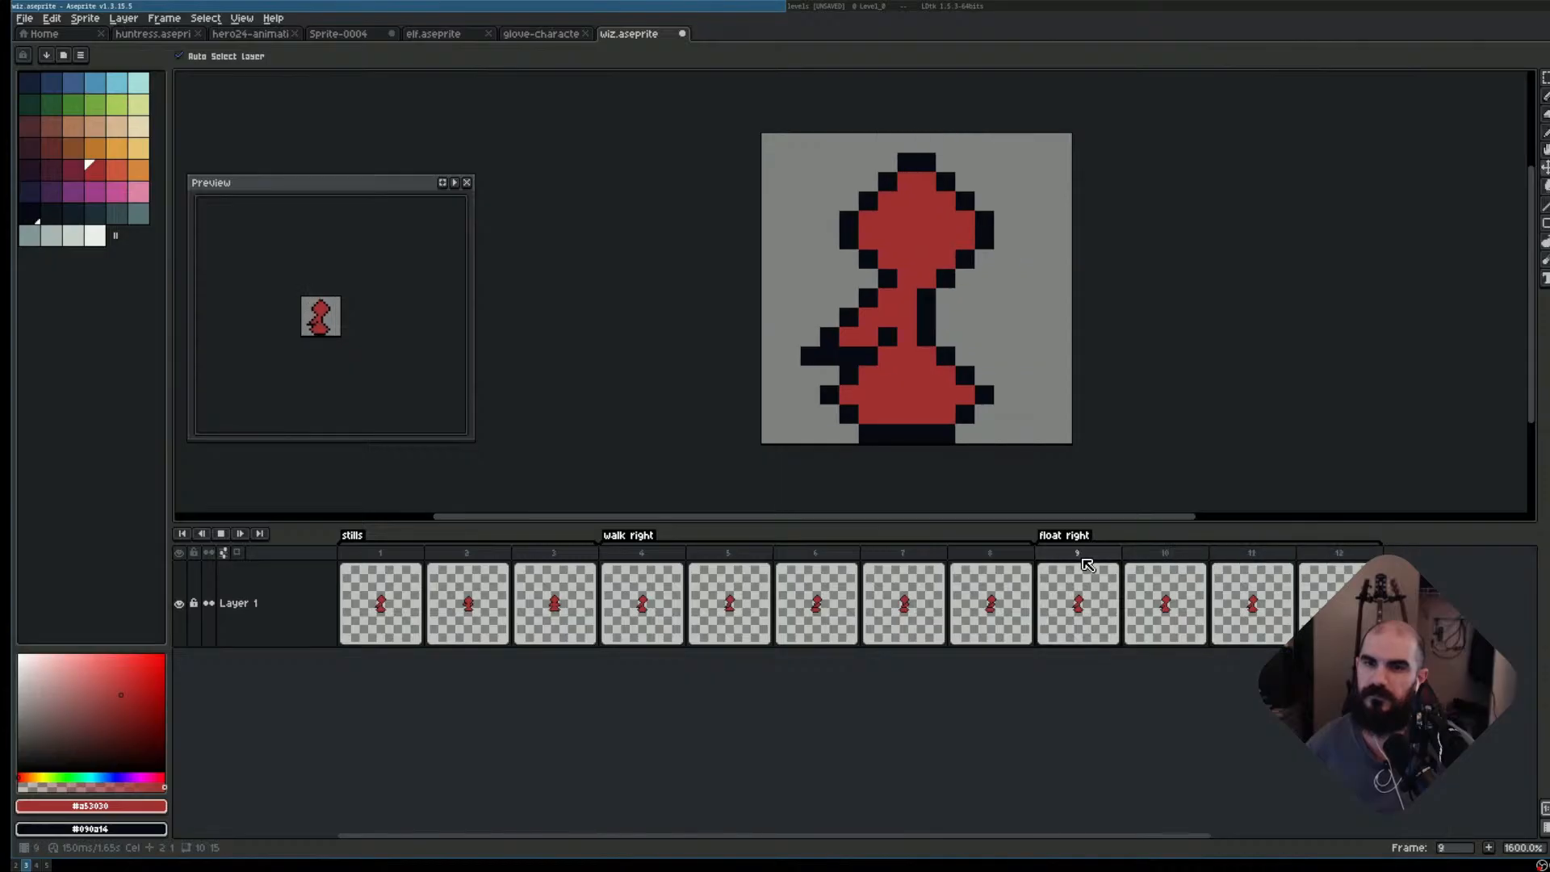
key("Return")
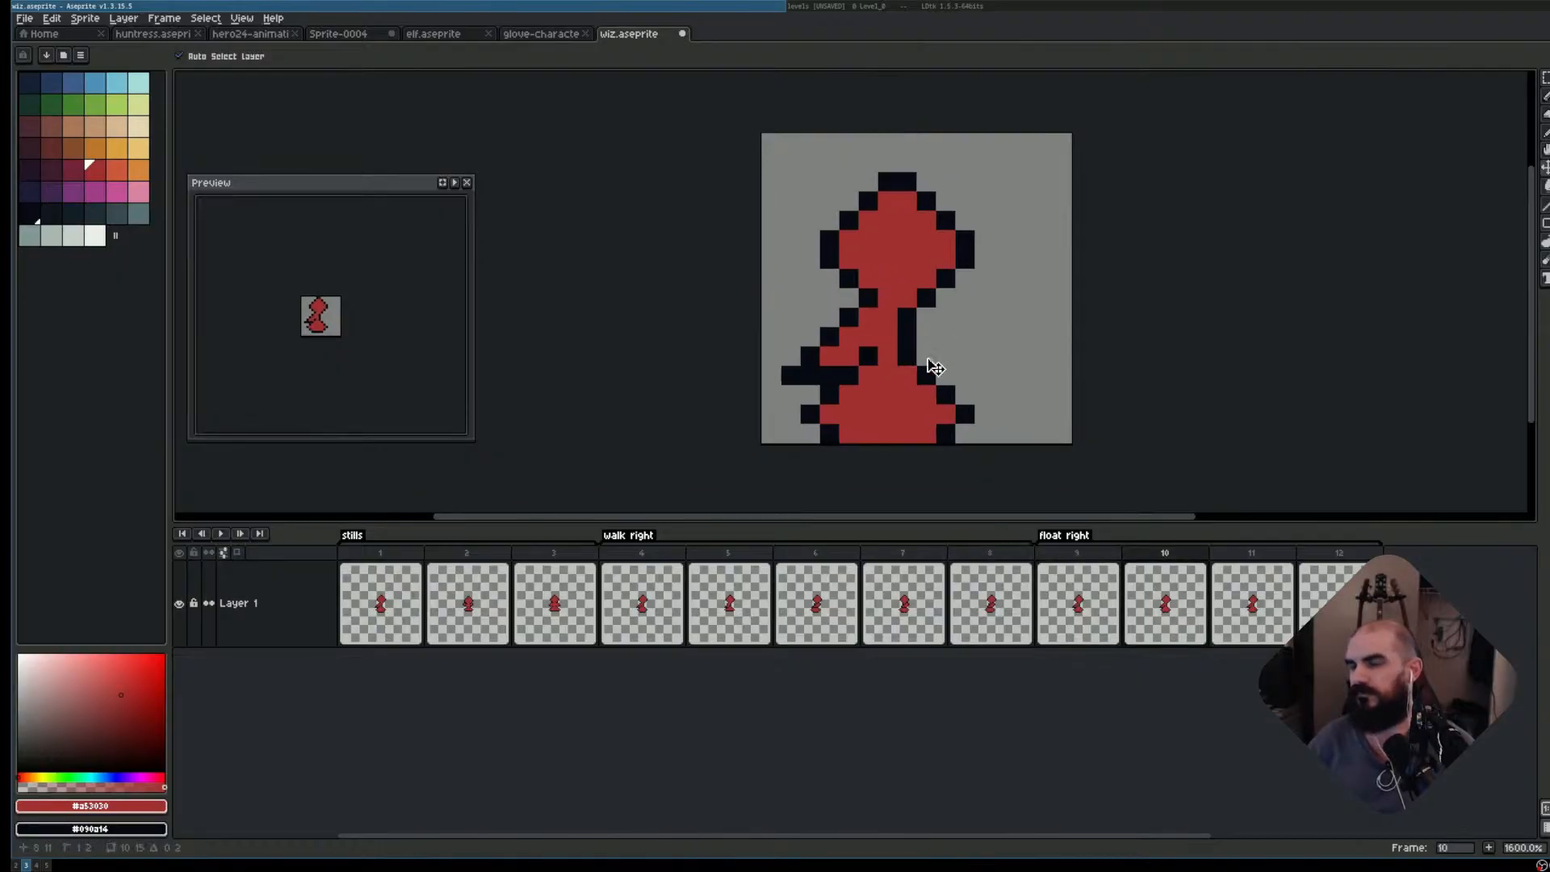
- Play the float right animation and step through frames 9 to 12 to compare the sprite's positions
key("Return")
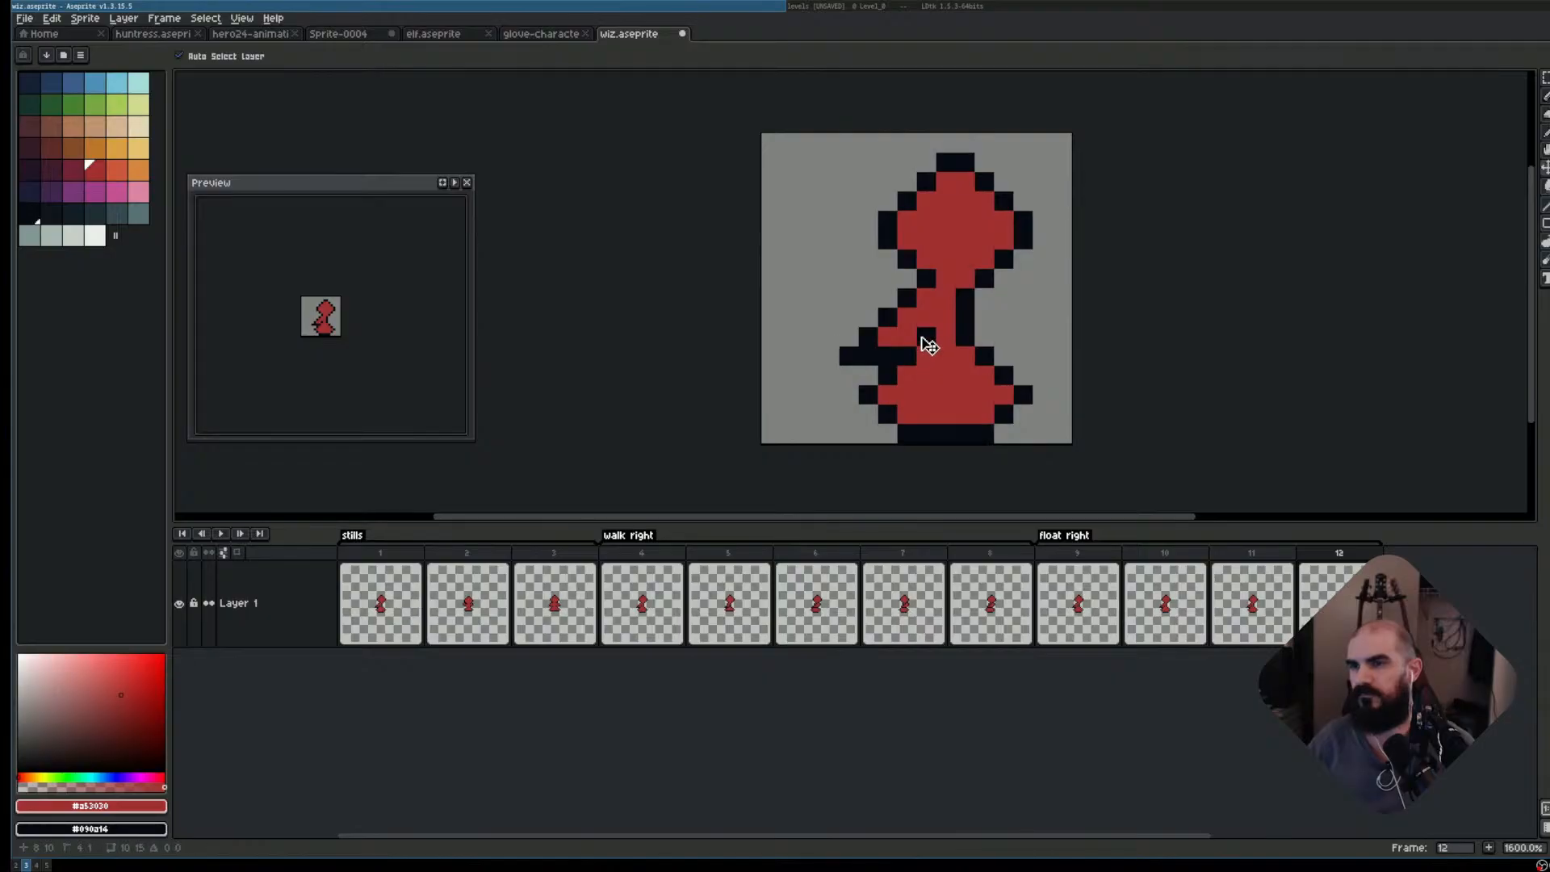
key("Return")
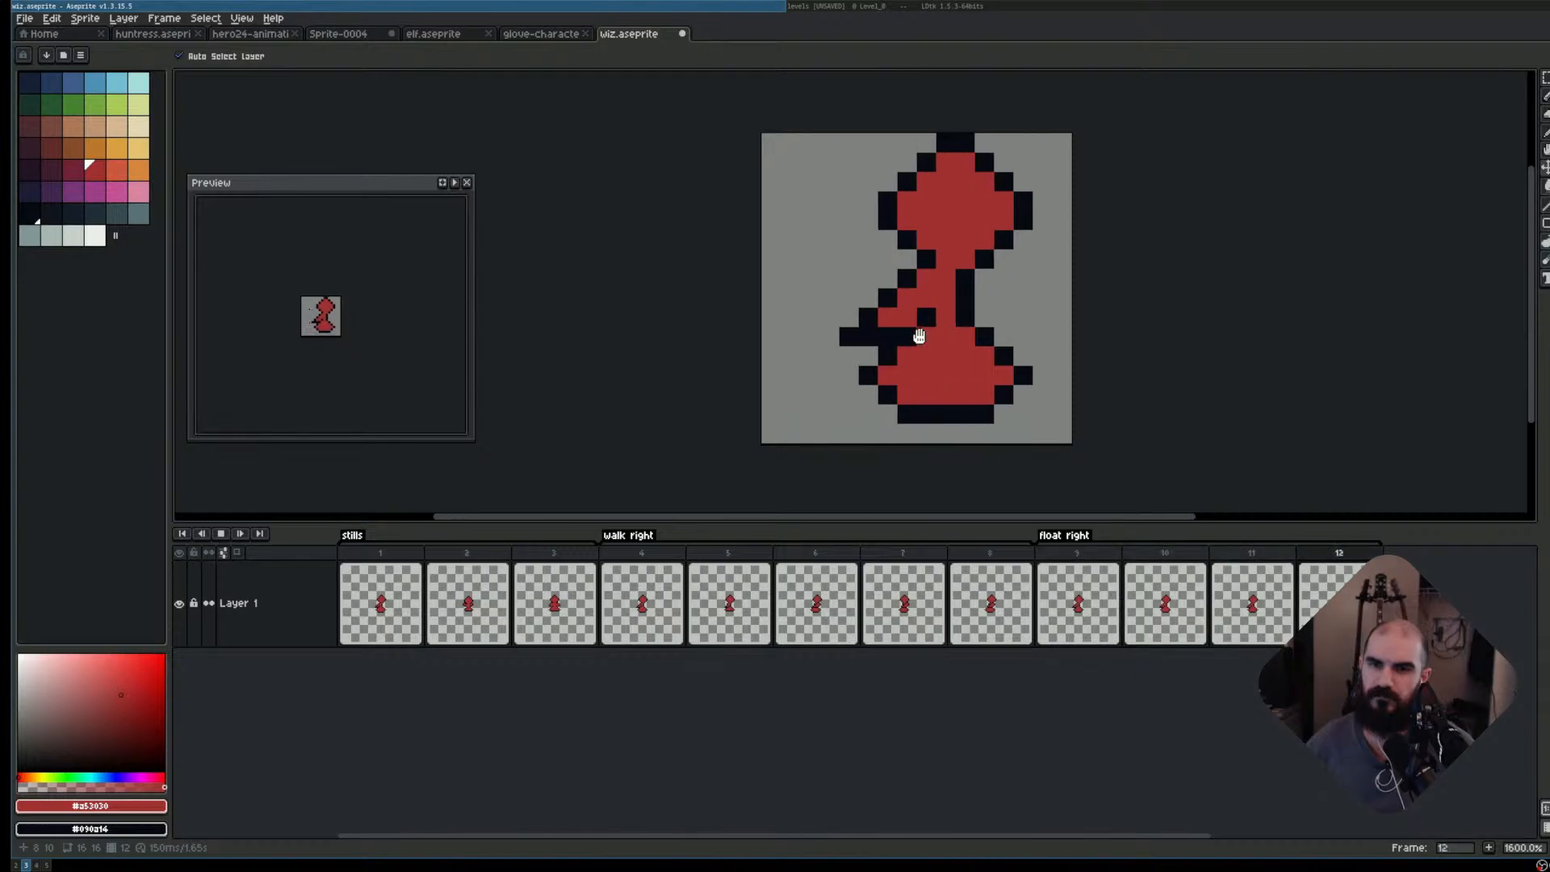
key("Return")
key("Right")
key("Right")
key("Right")
key("Right")
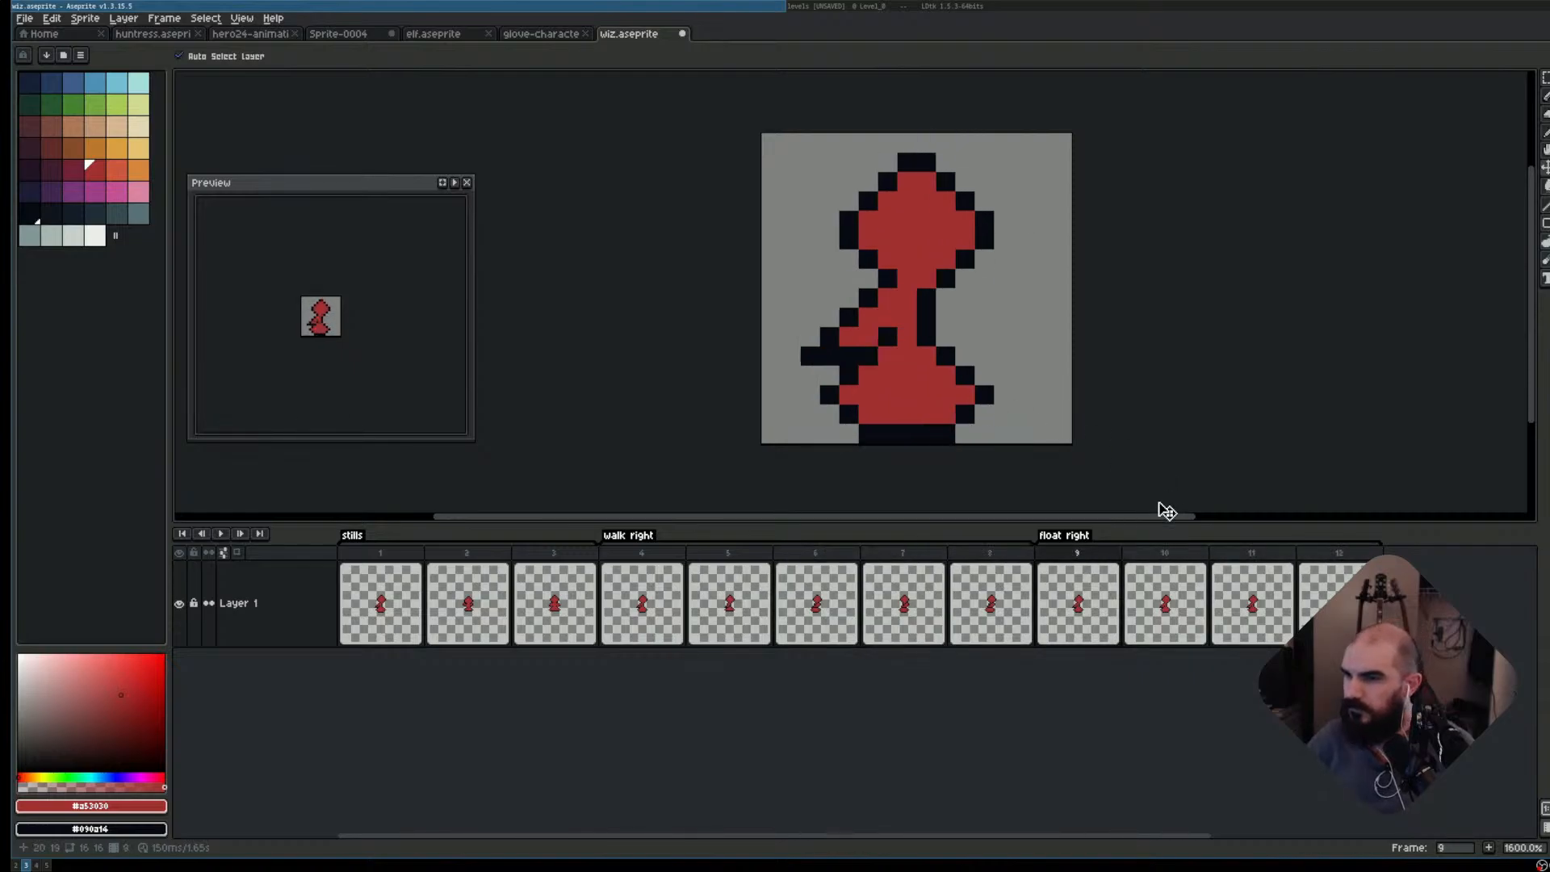
key("Left")
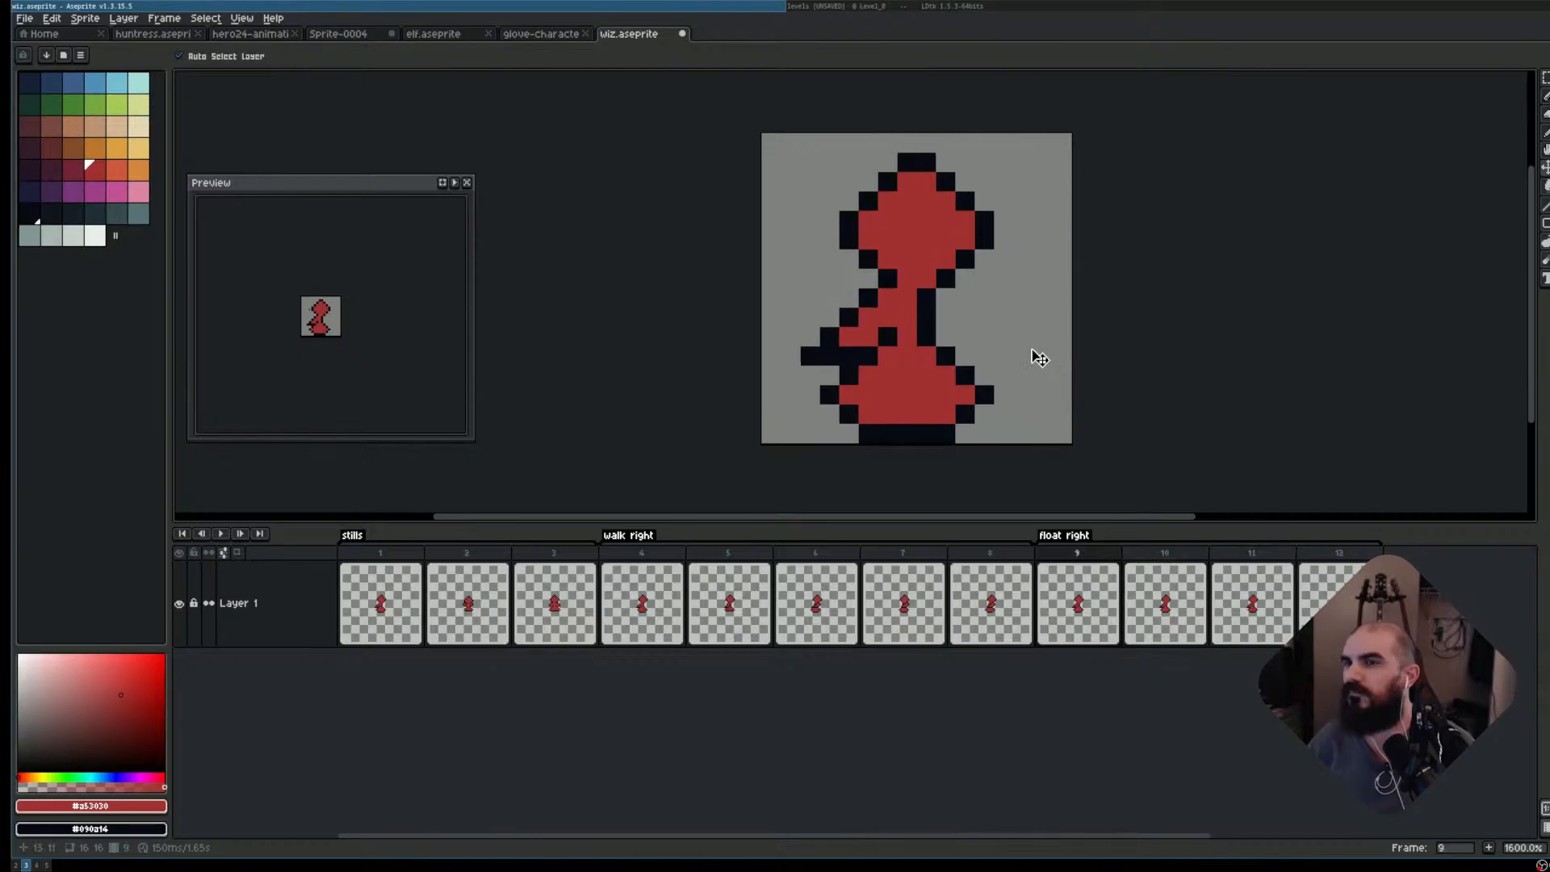
key("Right")
key("Right")
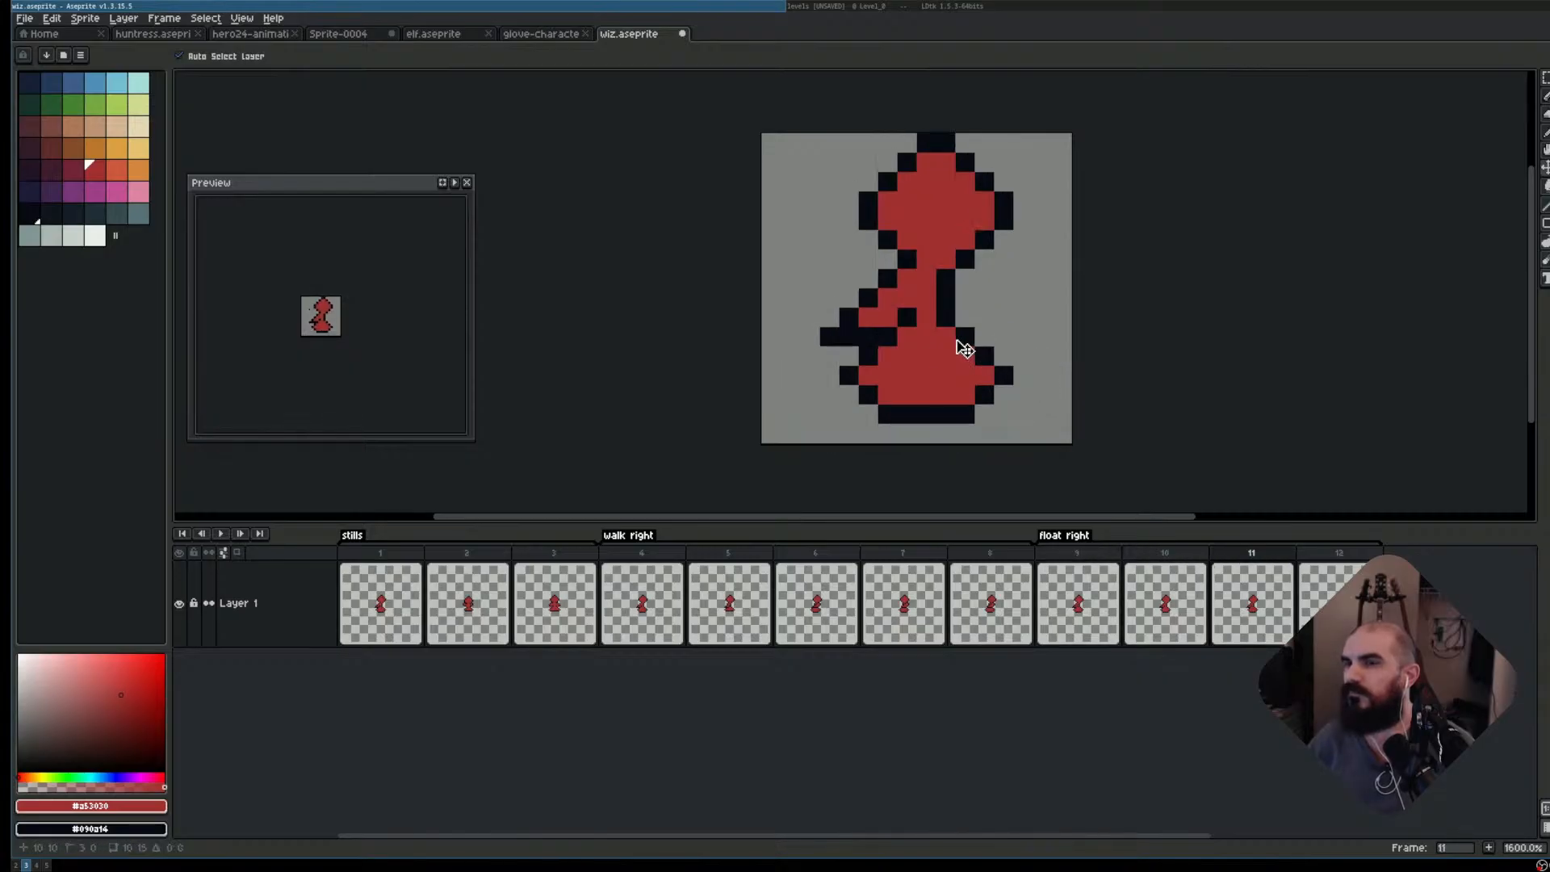
- Shift frame 11's sprite two pixels left and compare it with the neighbouring float right frames
left_click_drag(964, 349, 946, 346)
key("Left")
key("Right")
key("Left")
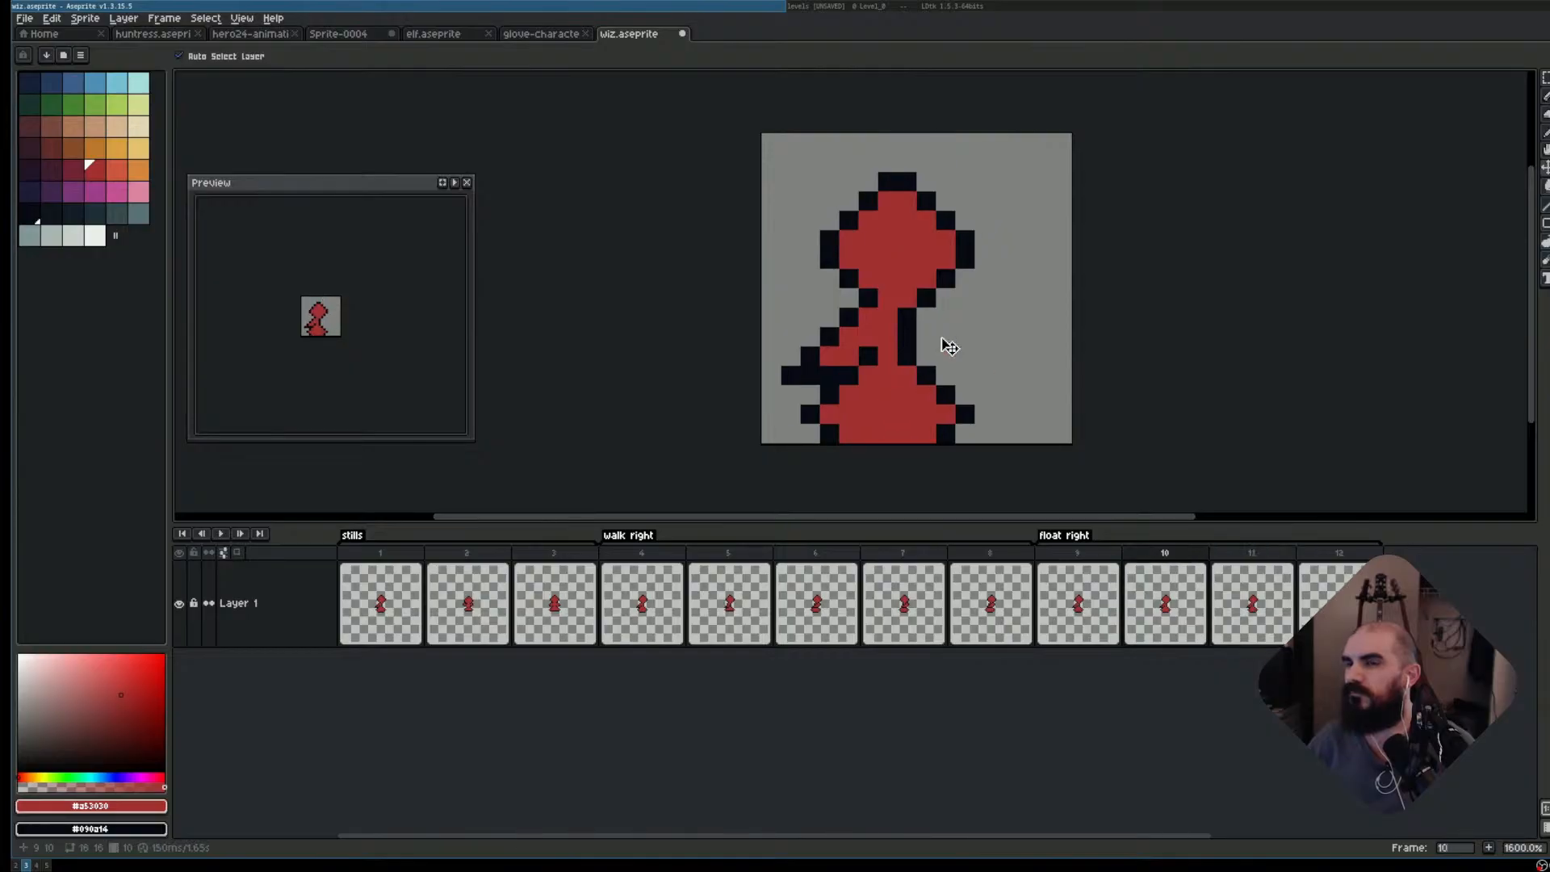
key("Right")
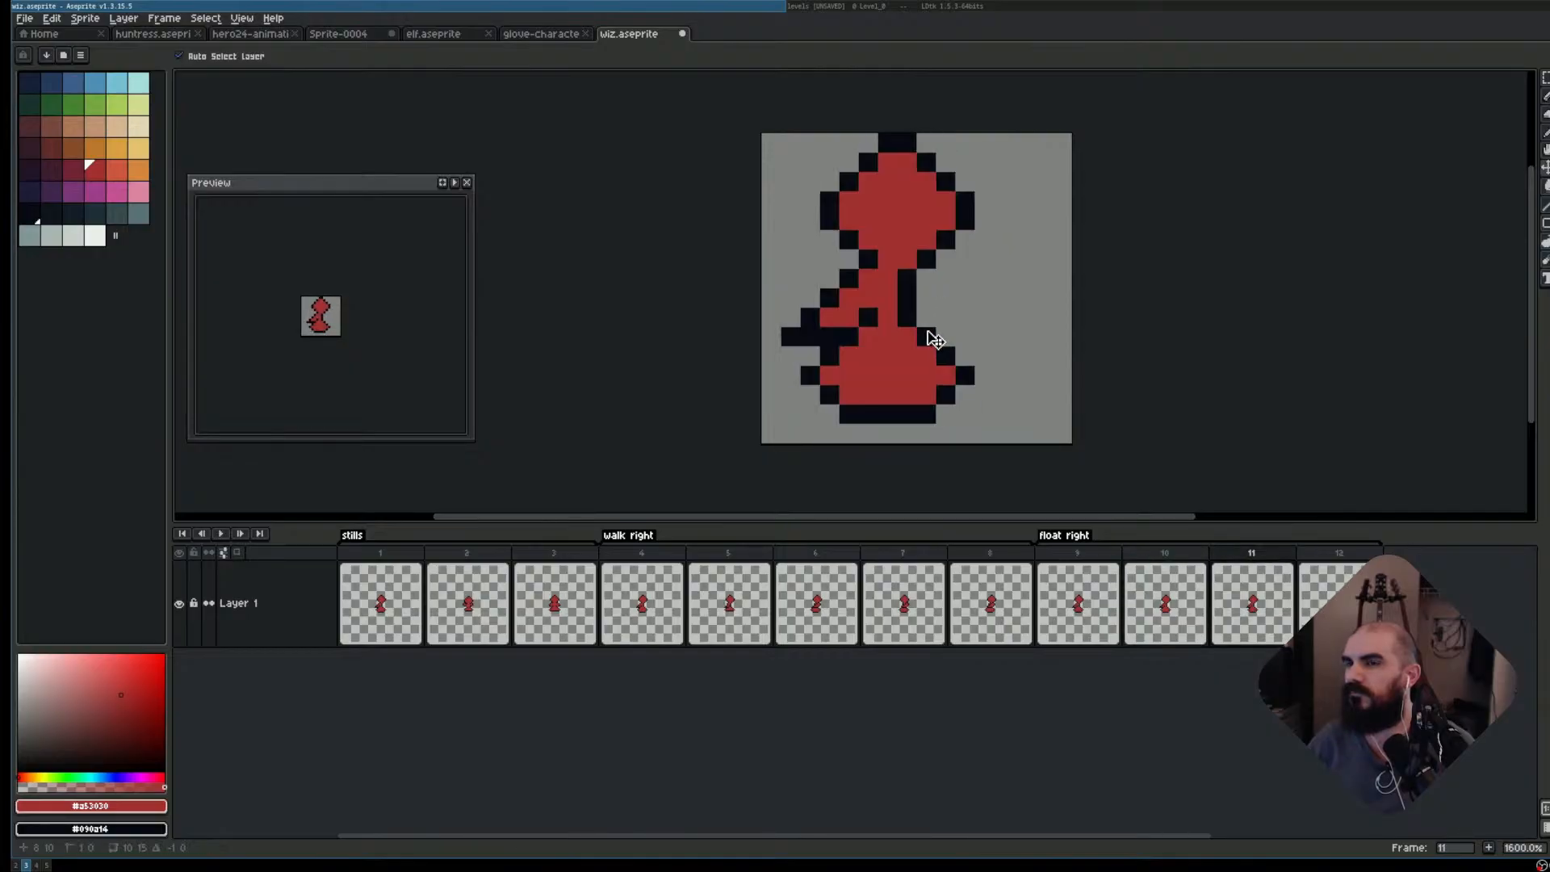
key("Right")
key("Left")
key("Left")
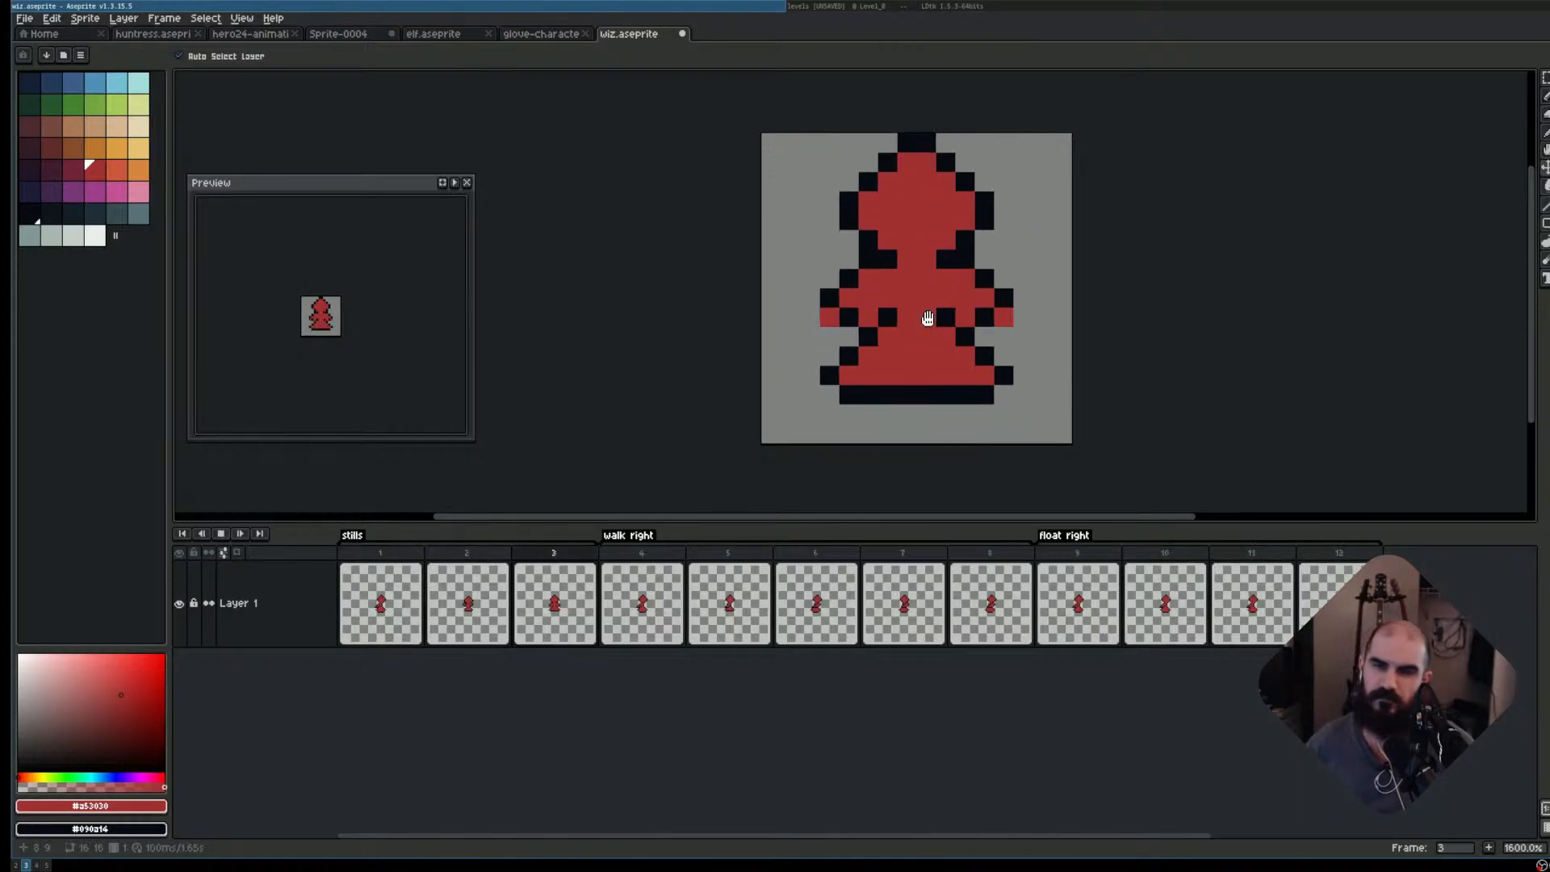
- Play the float right animation and the walk right animation to compare their movement
key("Return")
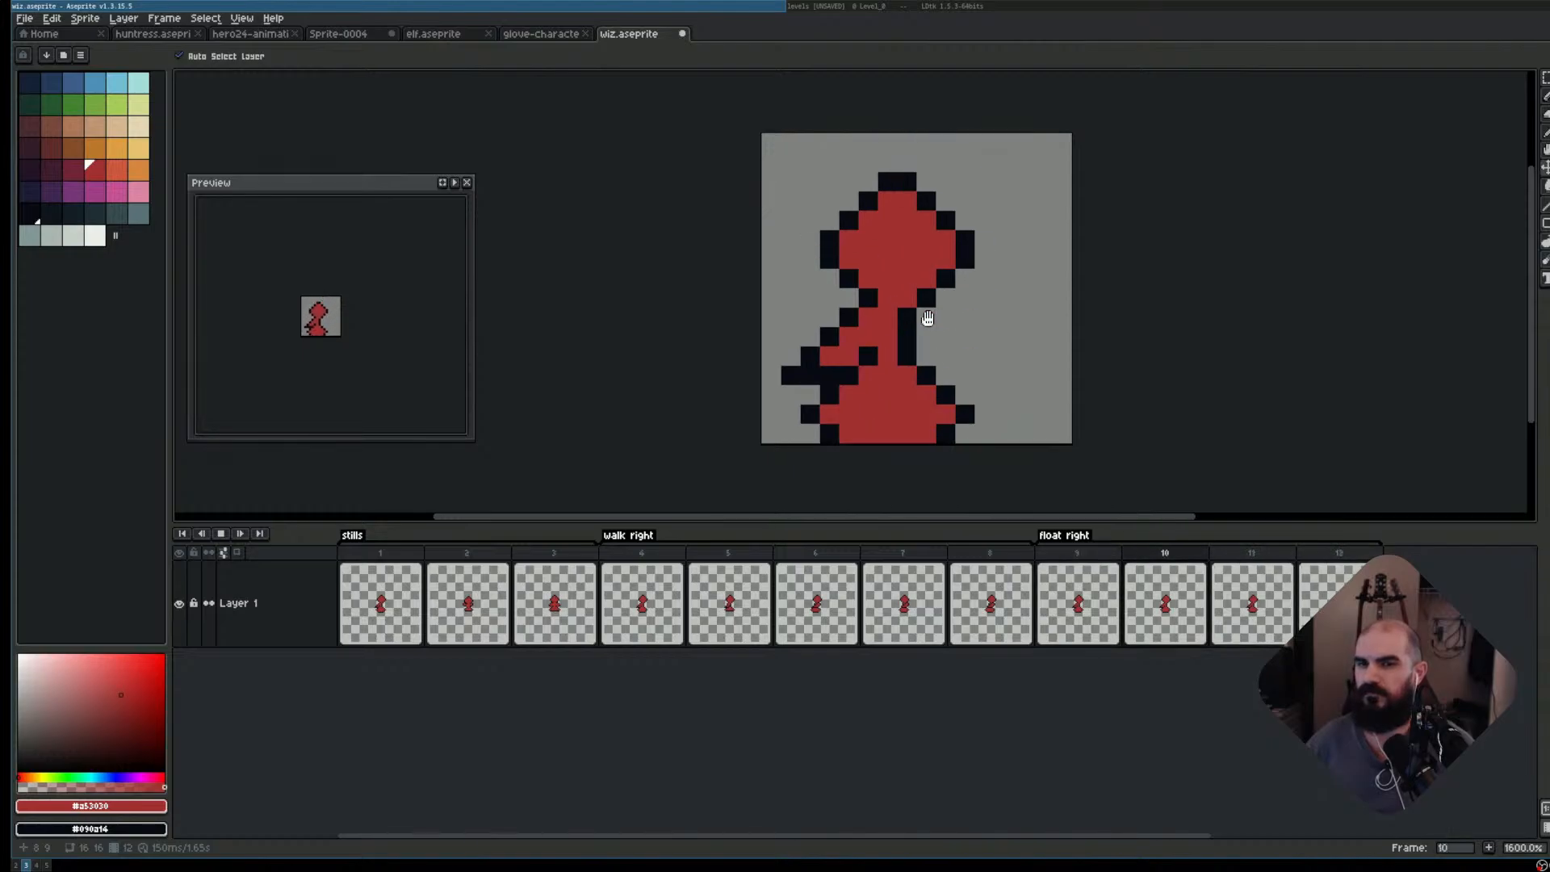
key("Return")
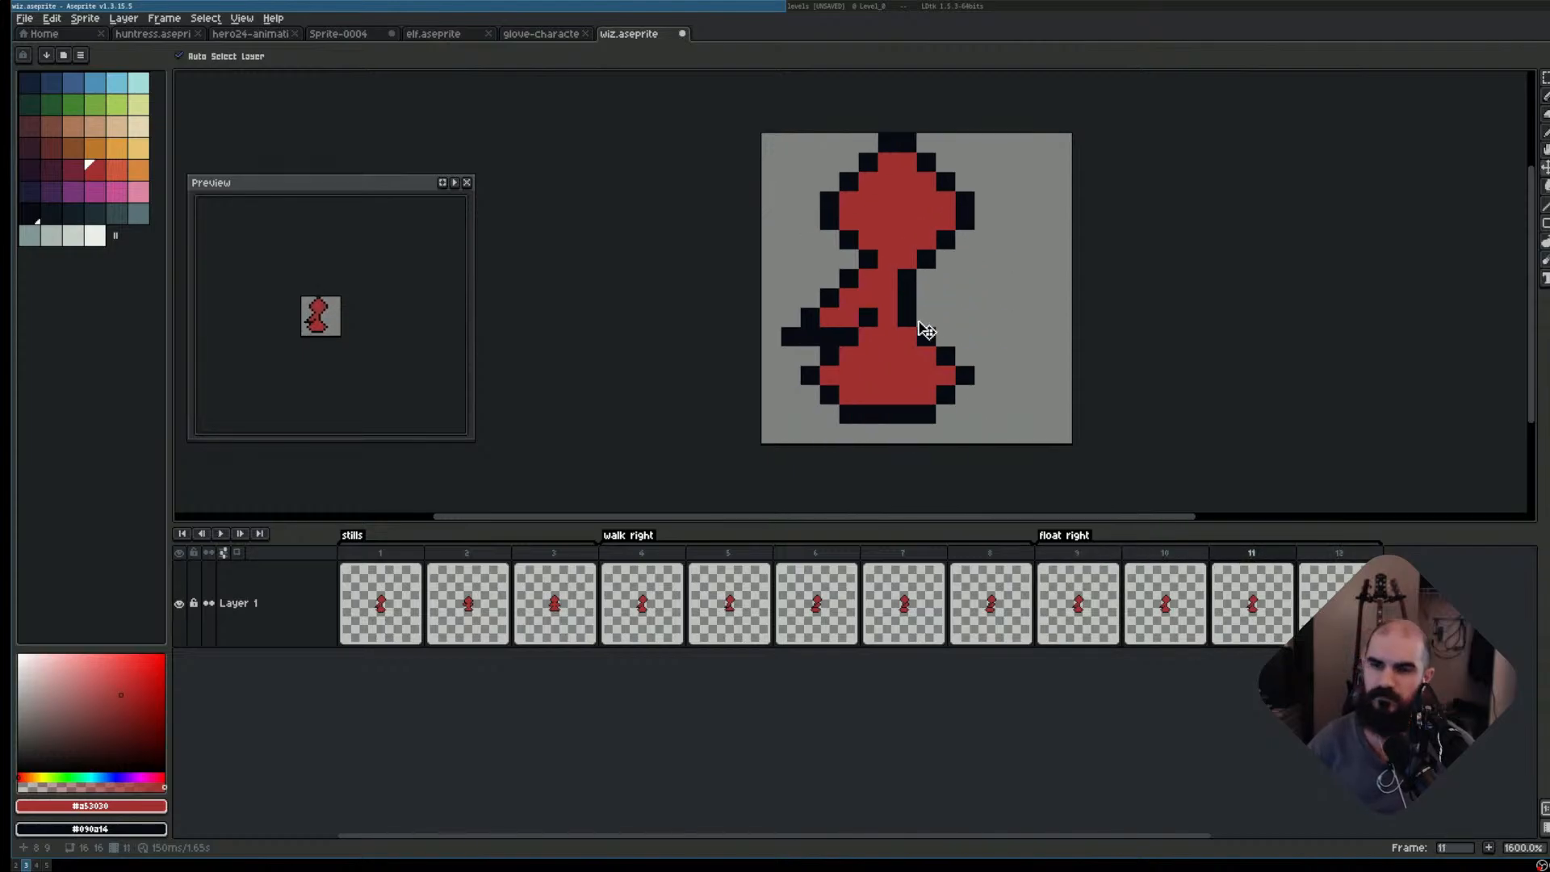
left_click(666, 562)
key("Return")
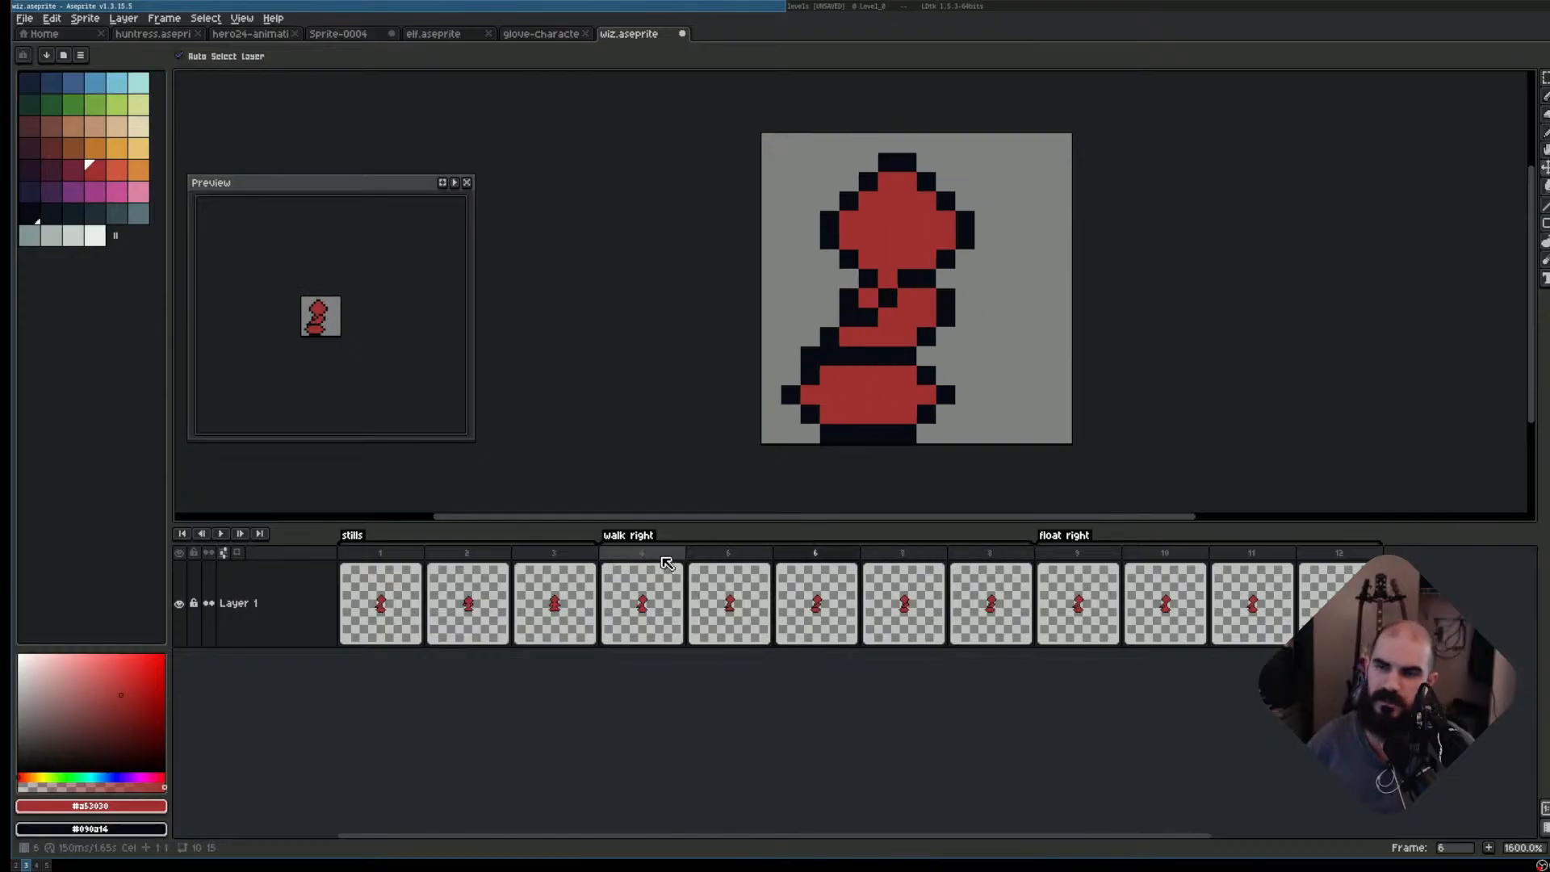
- Delete the float right frames 9 to 12 and play the walk right animation from frame 4
left_click_drag(1078, 556, 1312, 570)
key("Delete")
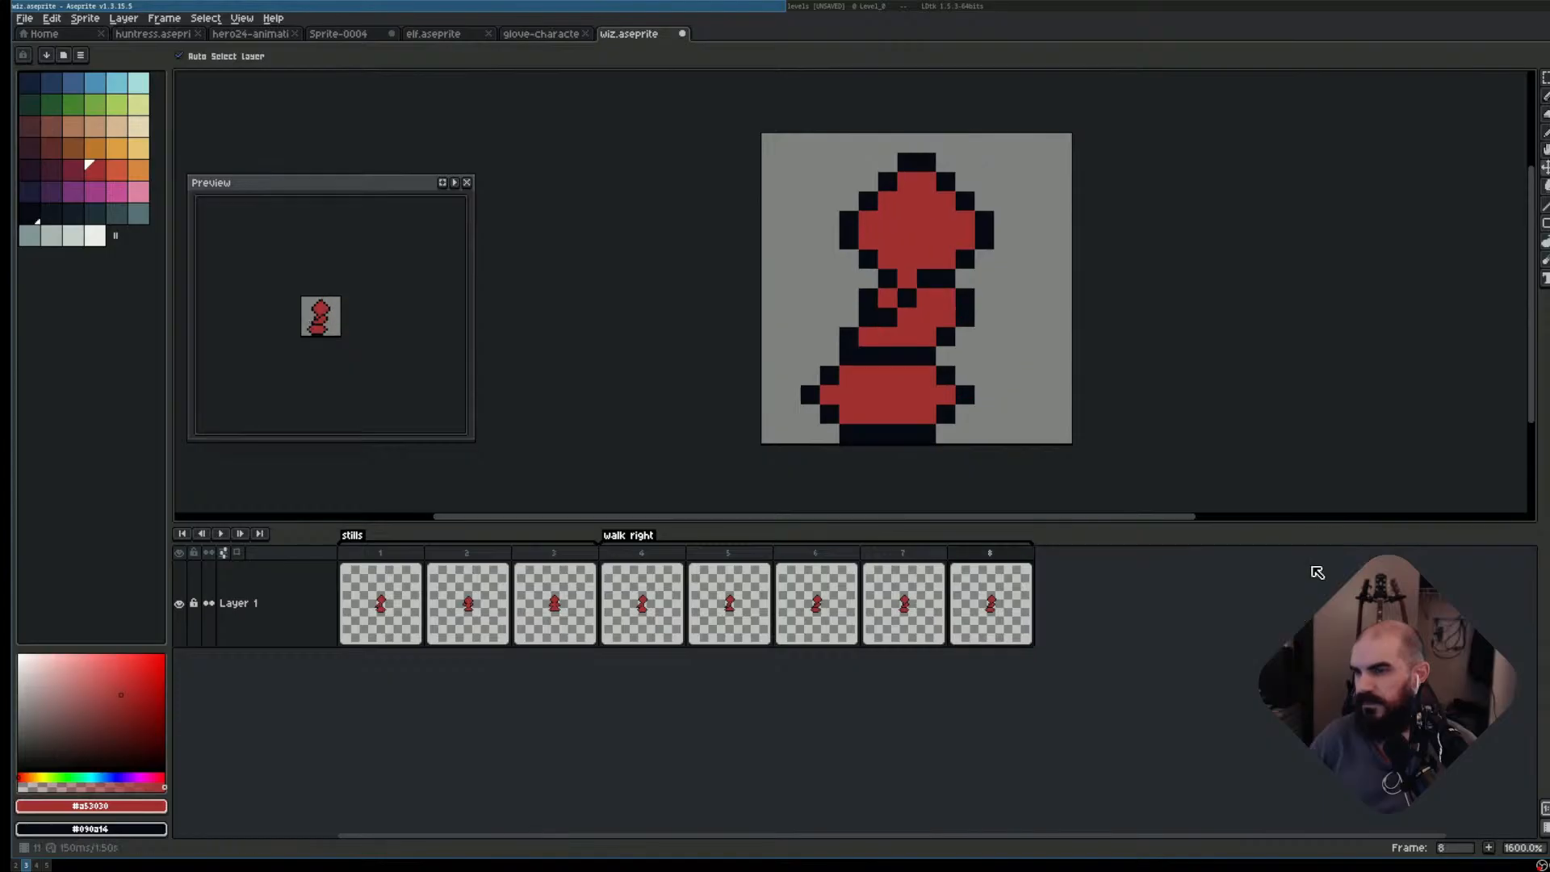
left_click(666, 585)
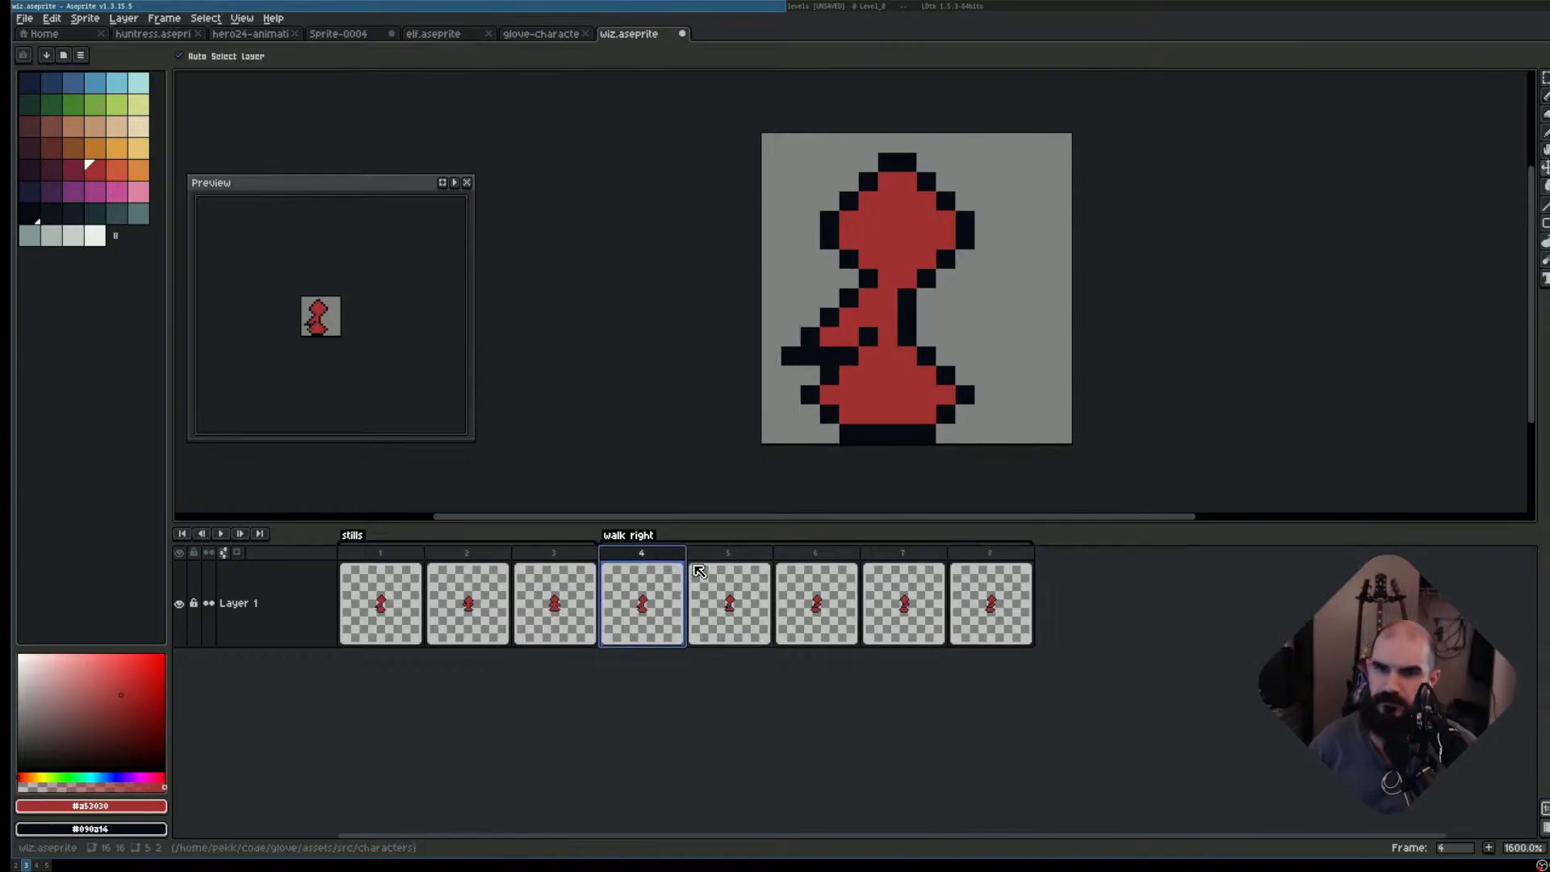
key("Return")
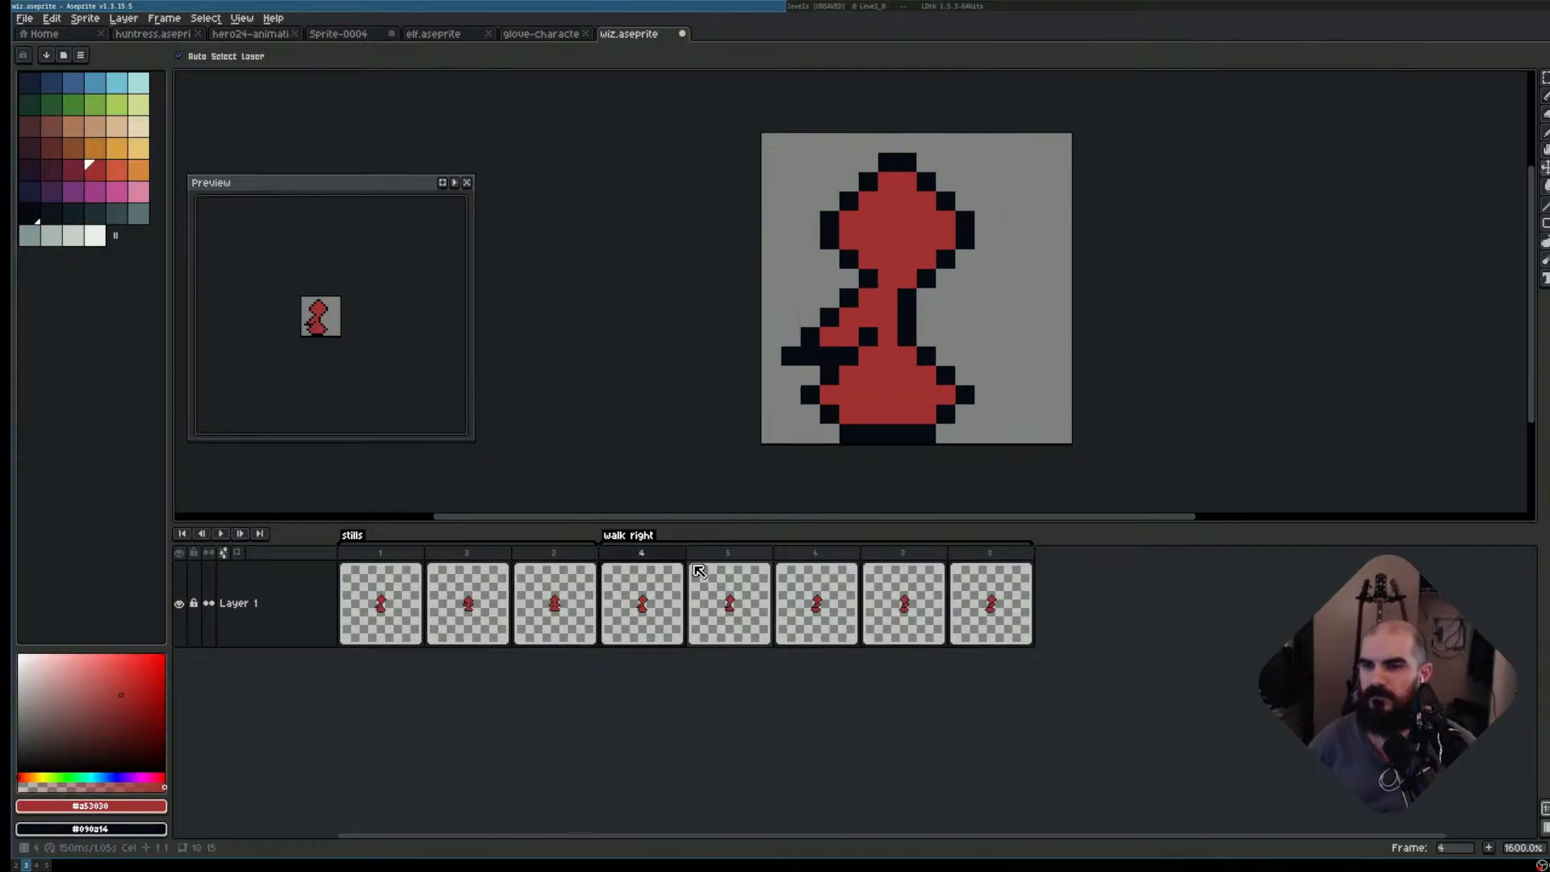
key("Return")
- Try a black notch in the middle of frame 5's lower robe to suggest two feet, and play the animation
scroll(963, 404, "up", 2)
key("Right")
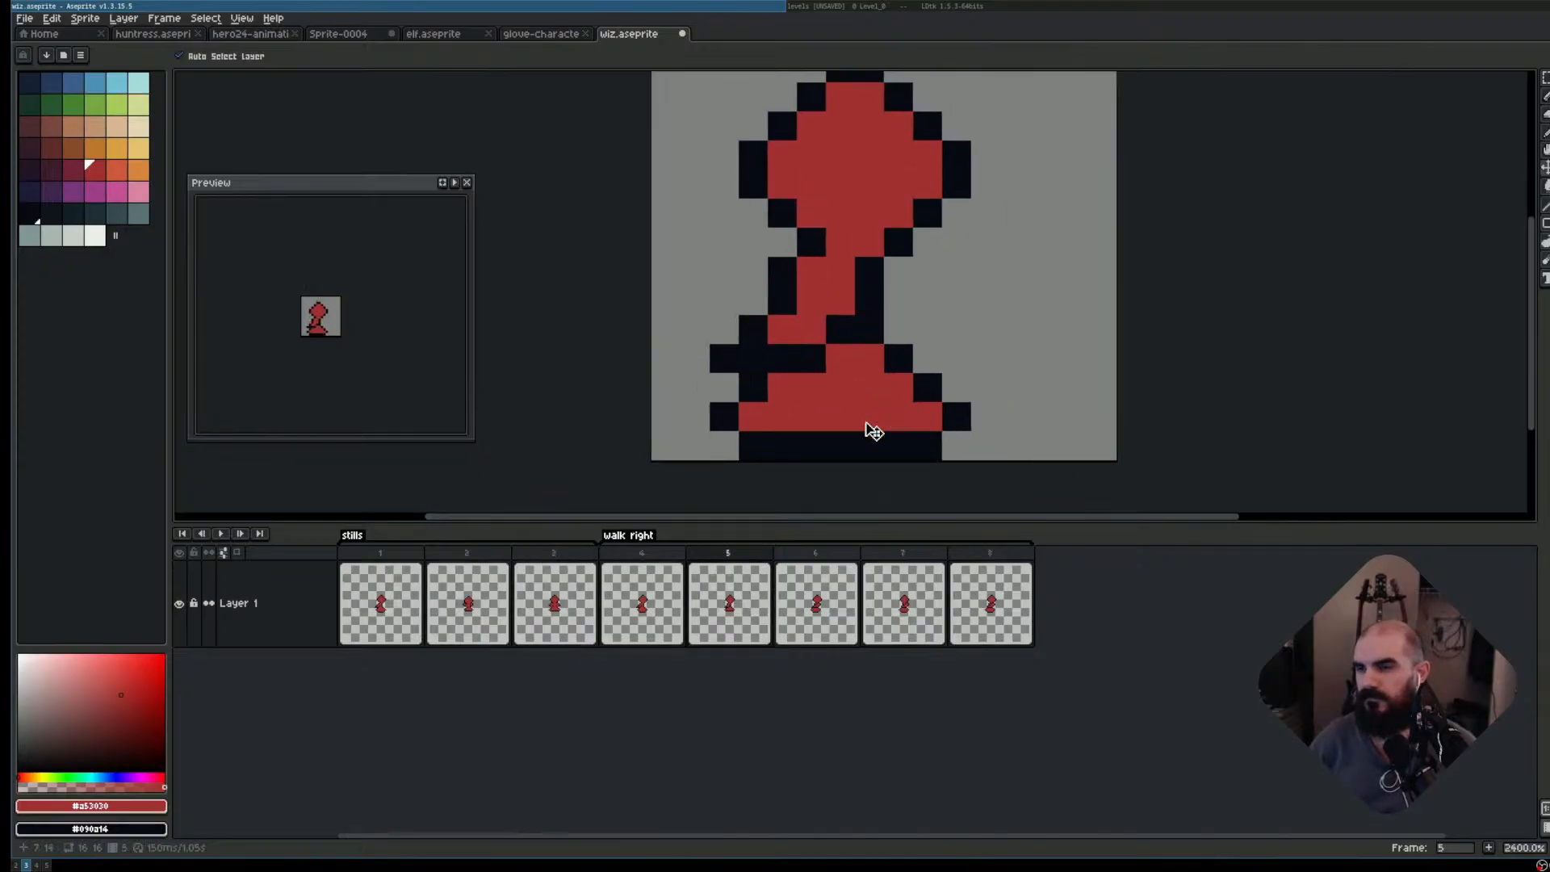
key("i")
left_click(852, 445, "alt")
left_click(859, 409)
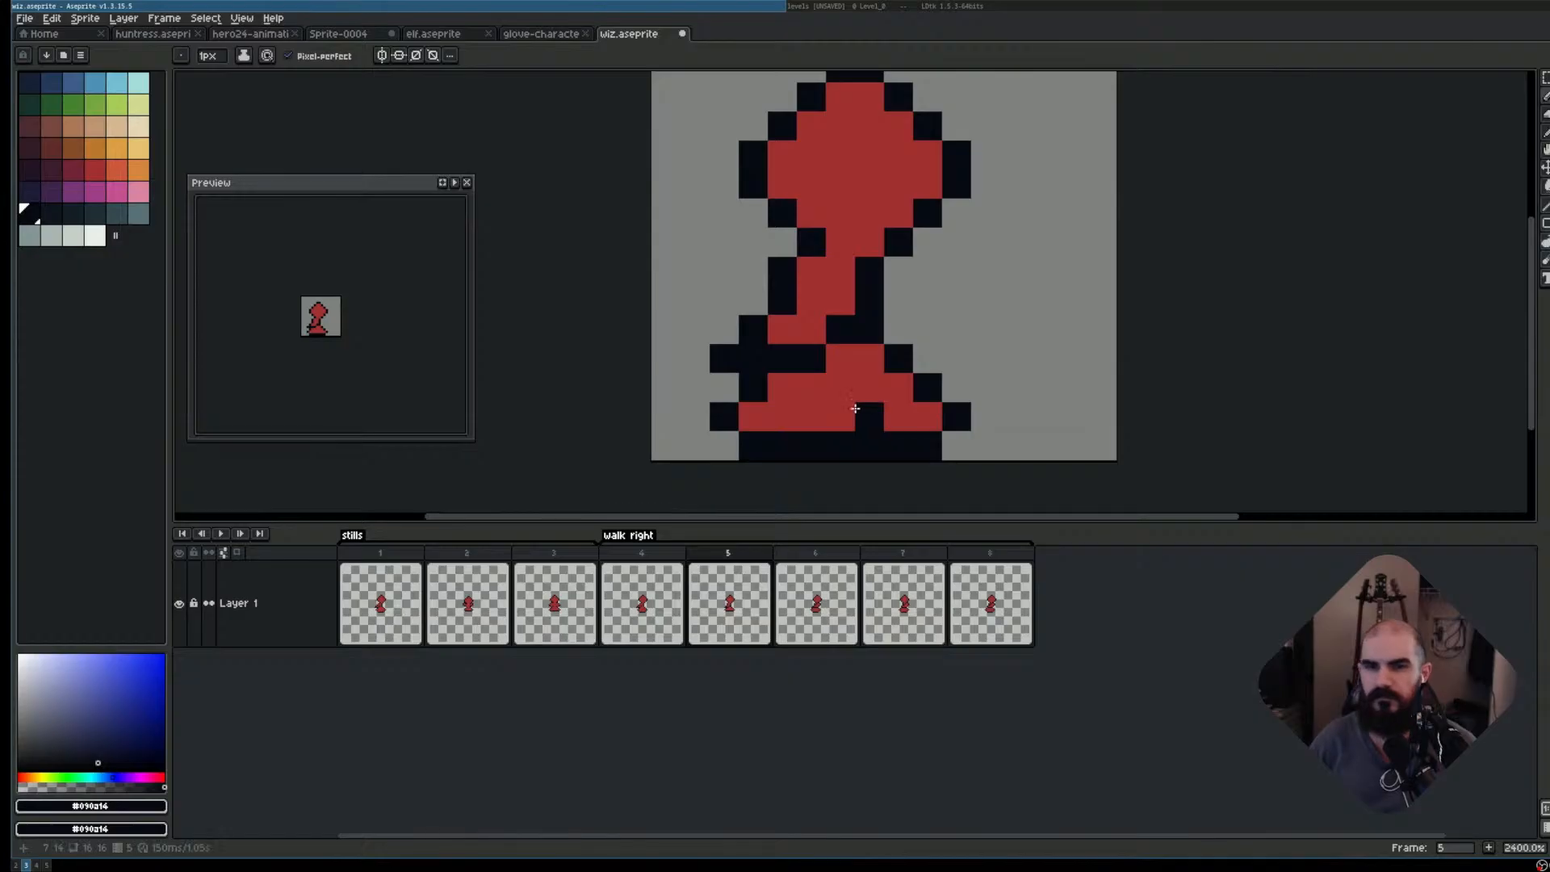
left_click(810, 418)
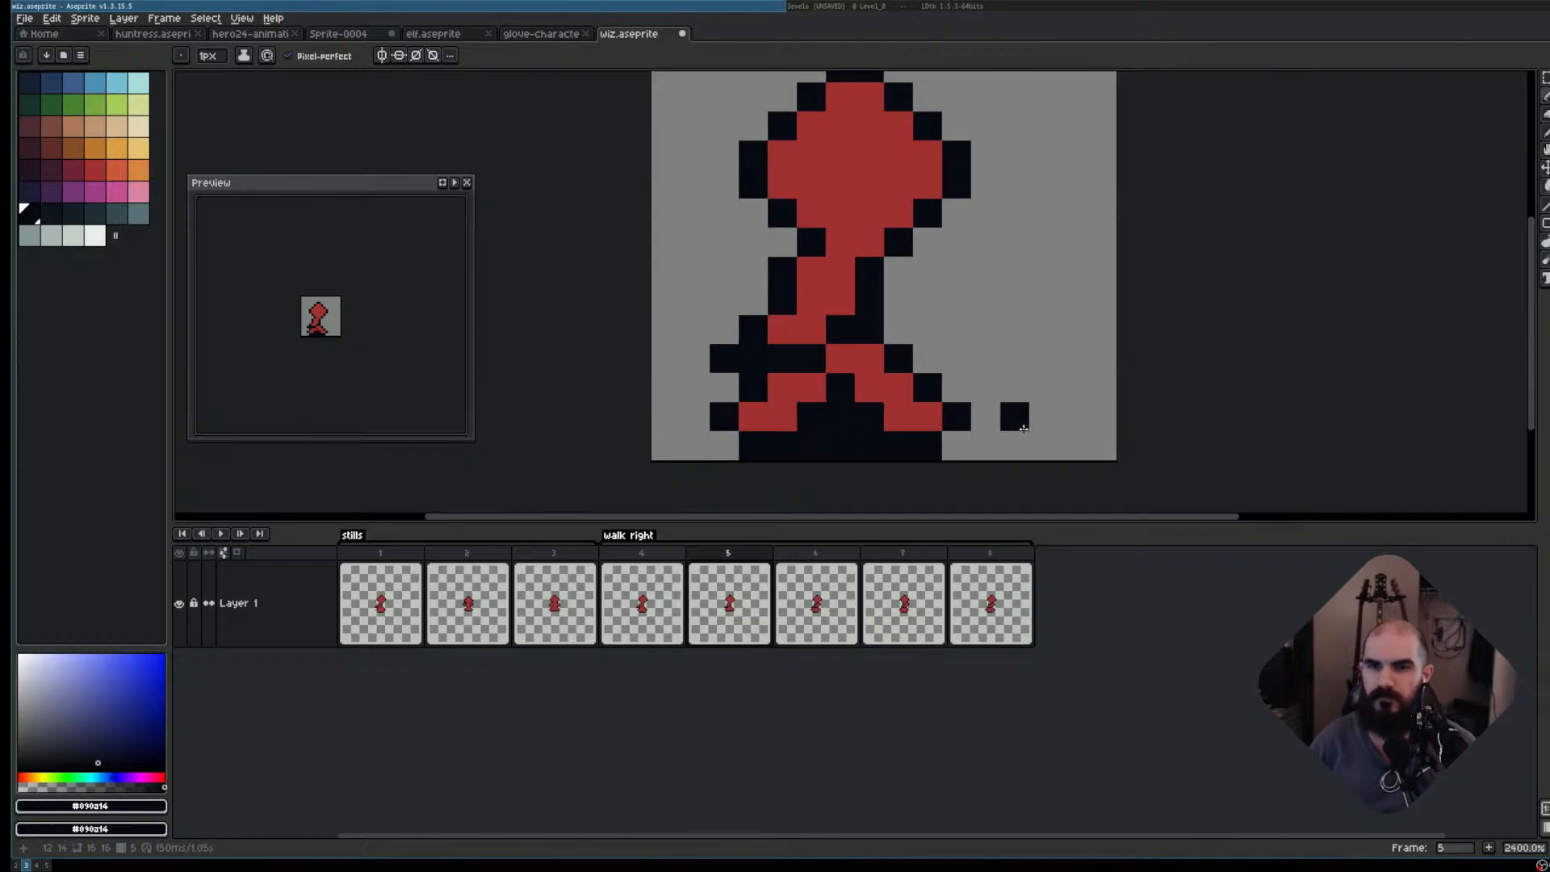
key("Right")
key("Return")
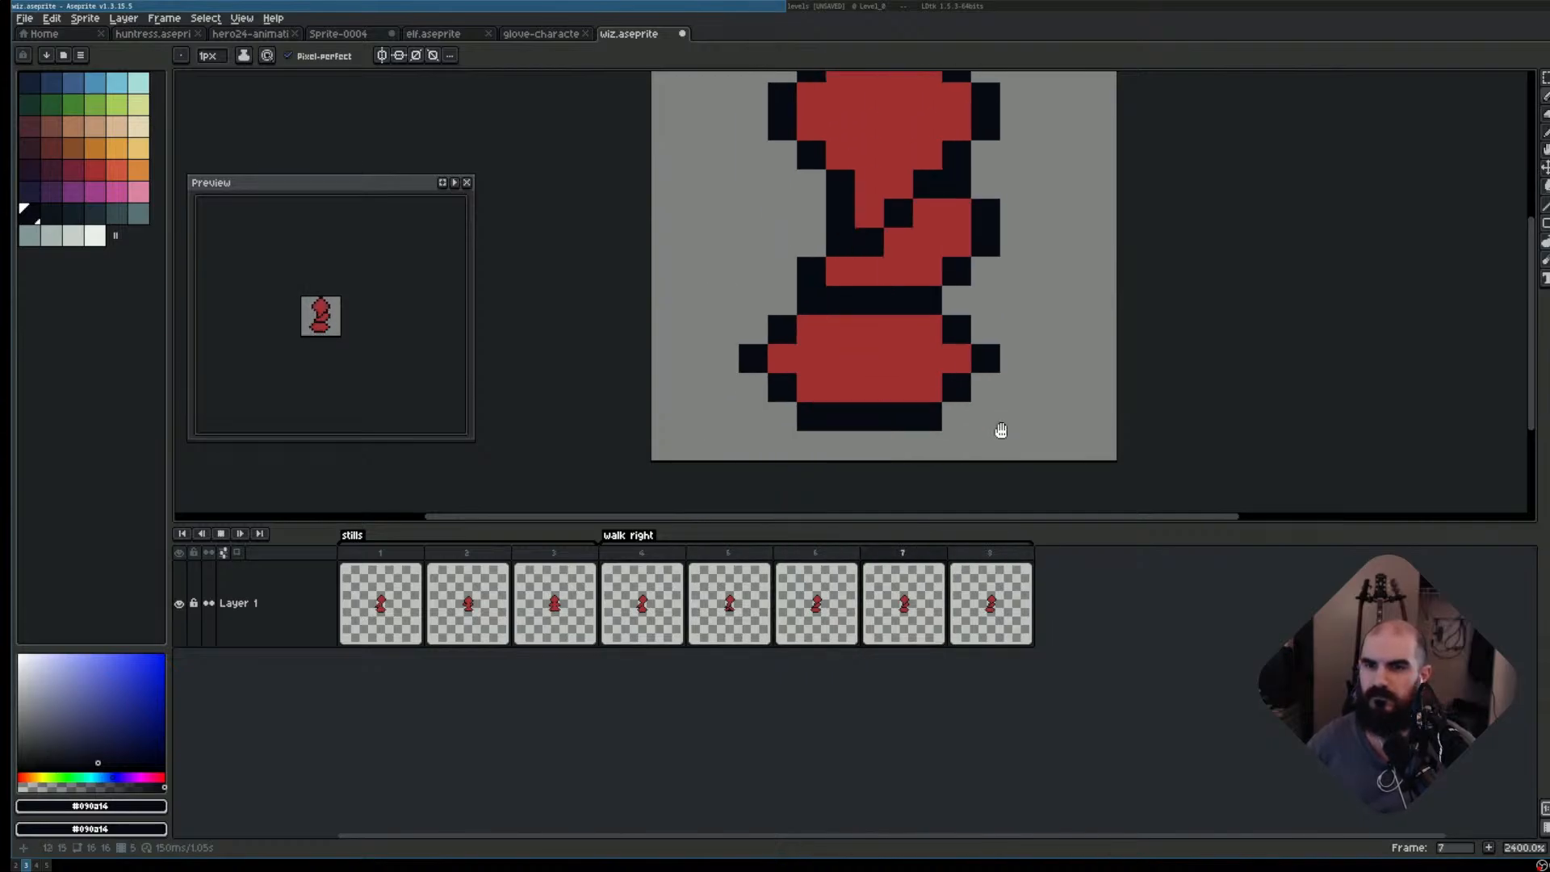
- Undo notch pixels on frame 5, try two diagonal black pixels as a robe fold, and play the animation
key("Return")
key("Left")
key("Left")
key("Left")
key("ctrl+z")
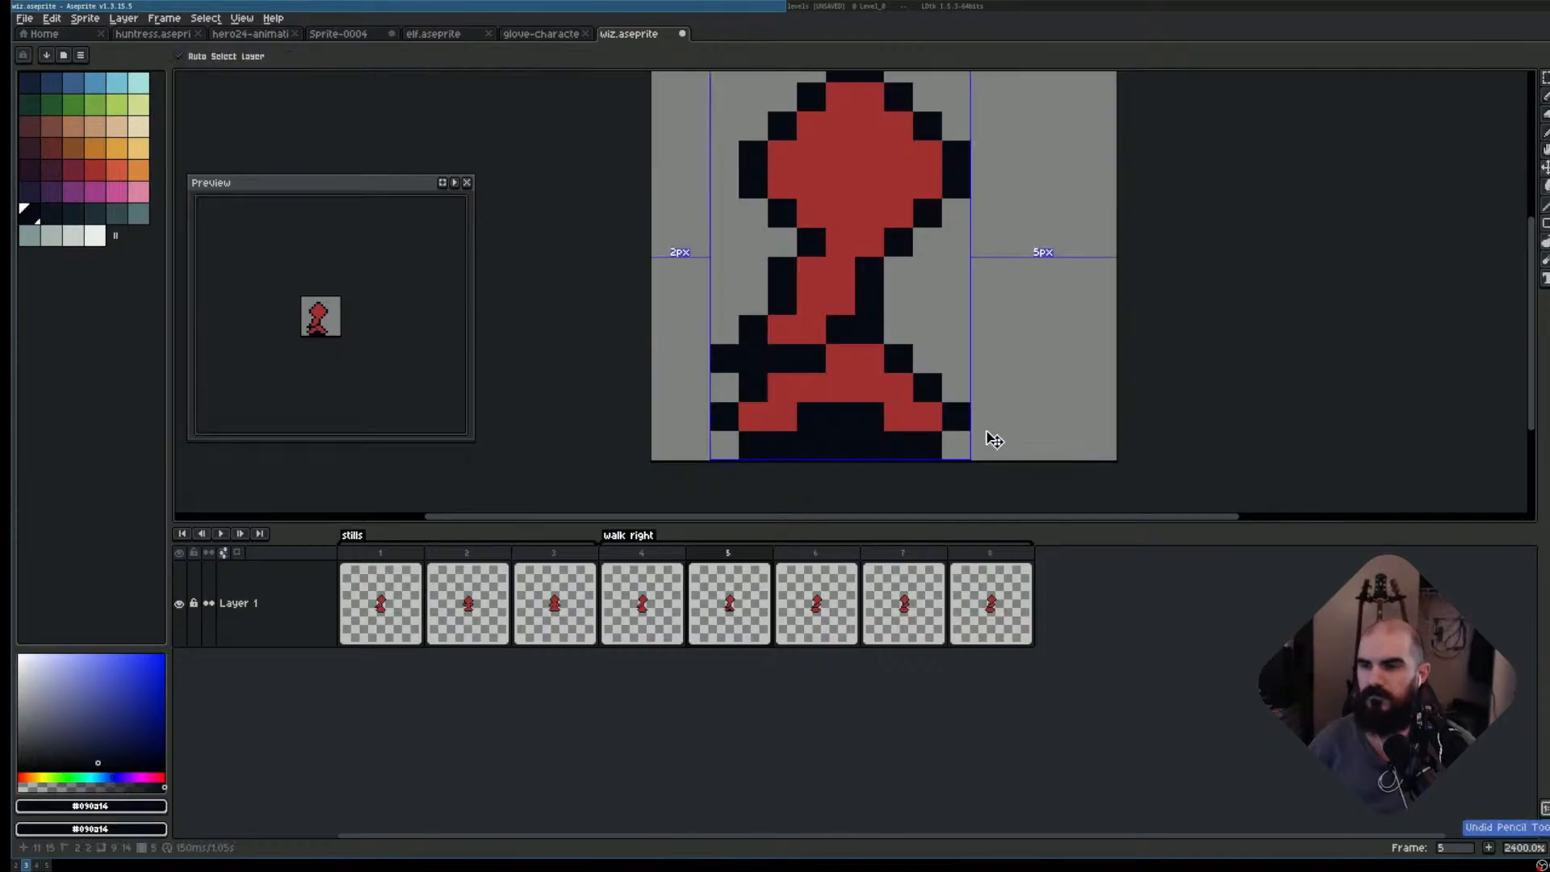
key("ctrl+z")
key("ctrl+z")
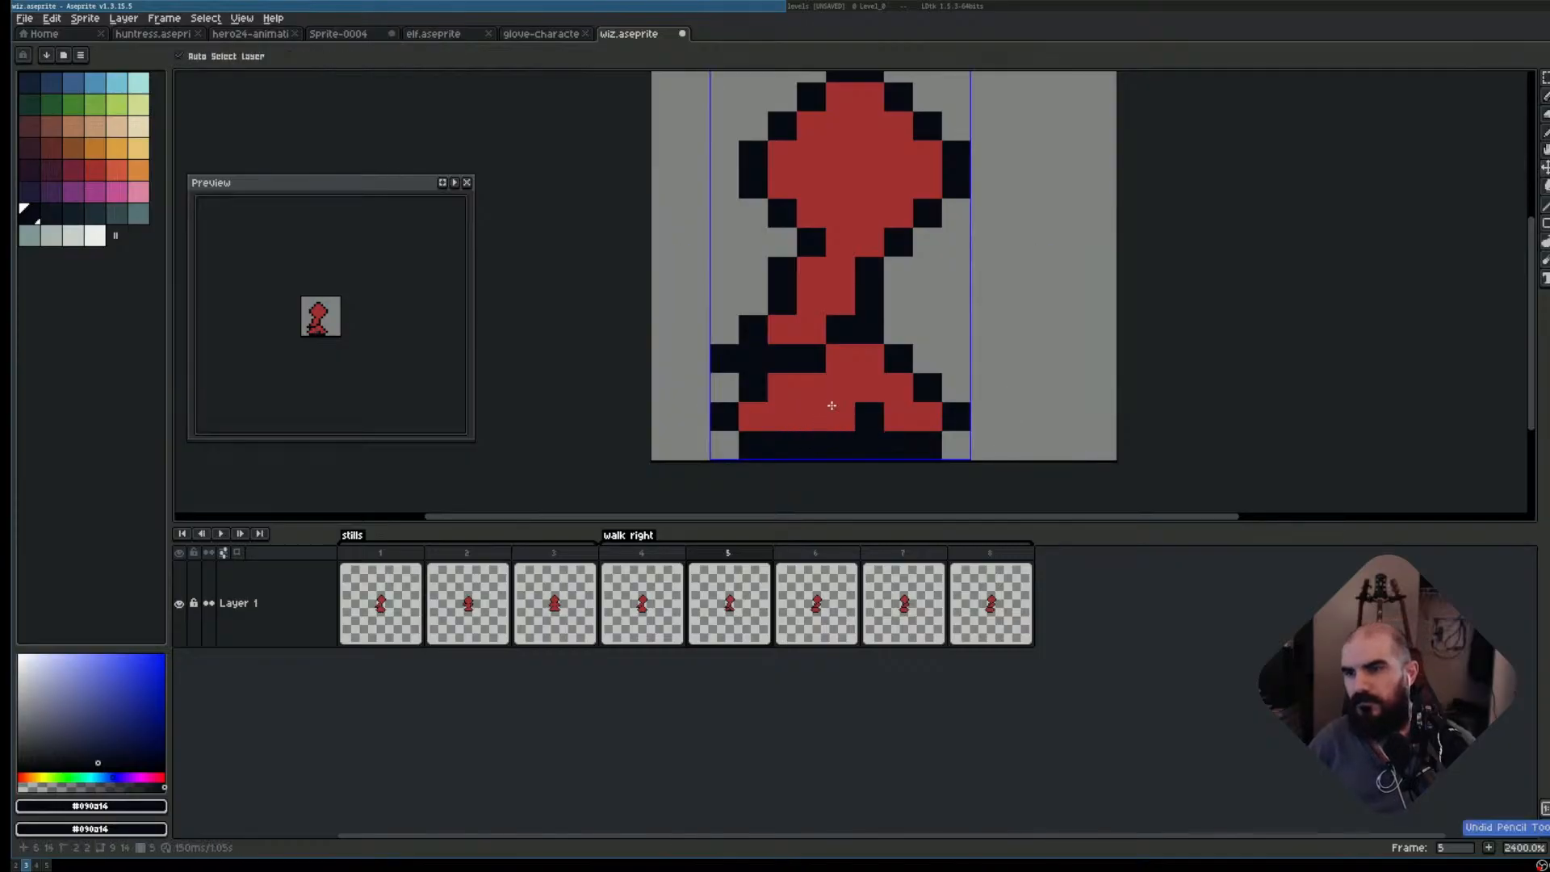
key("ctrl+z")
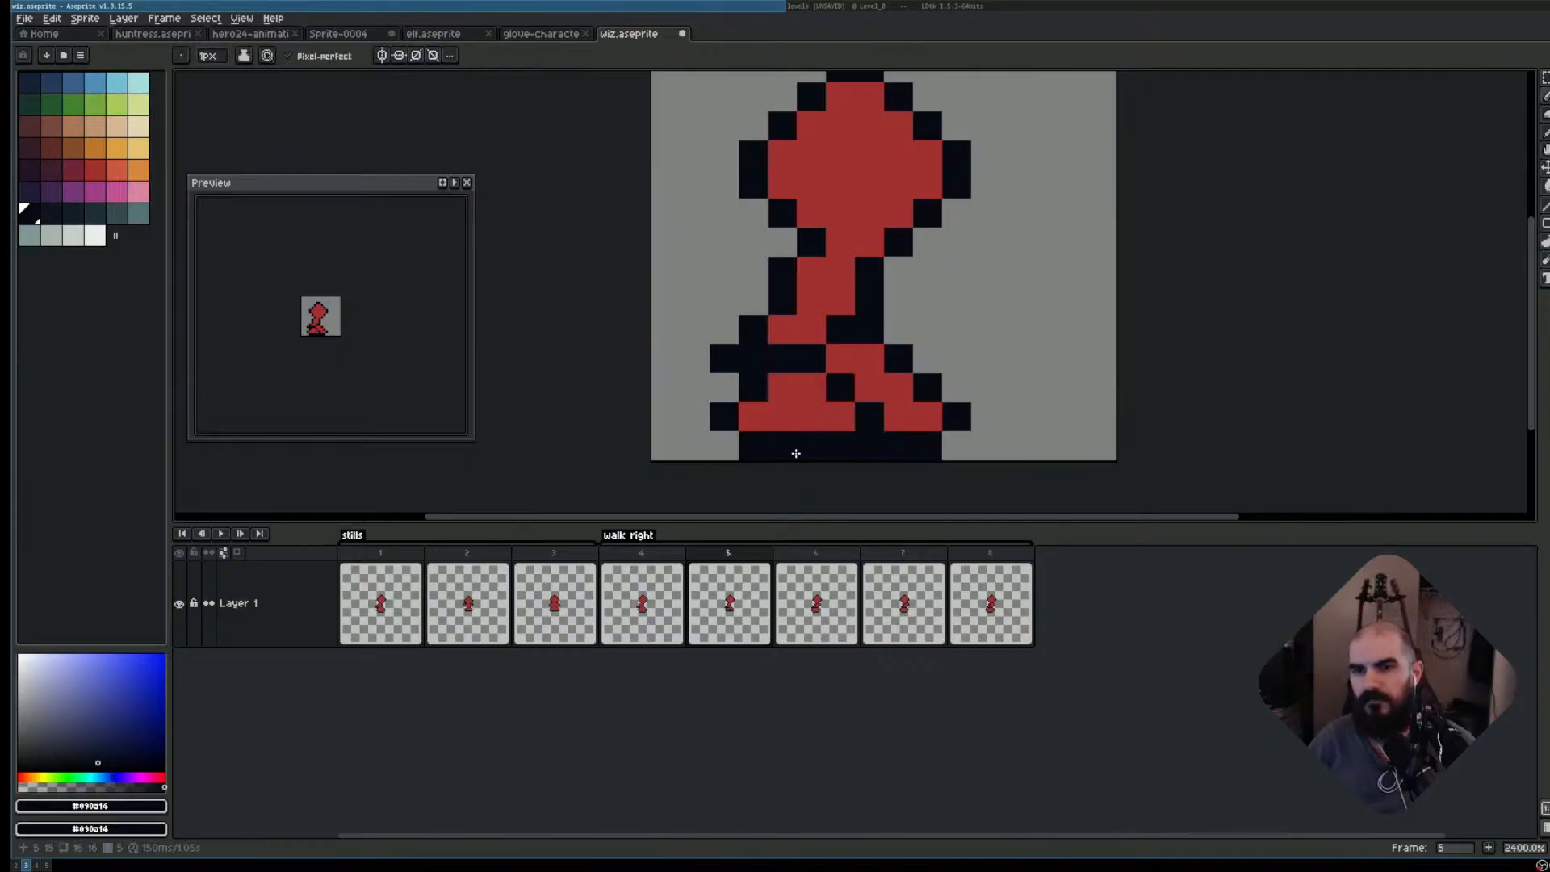
key("Return")
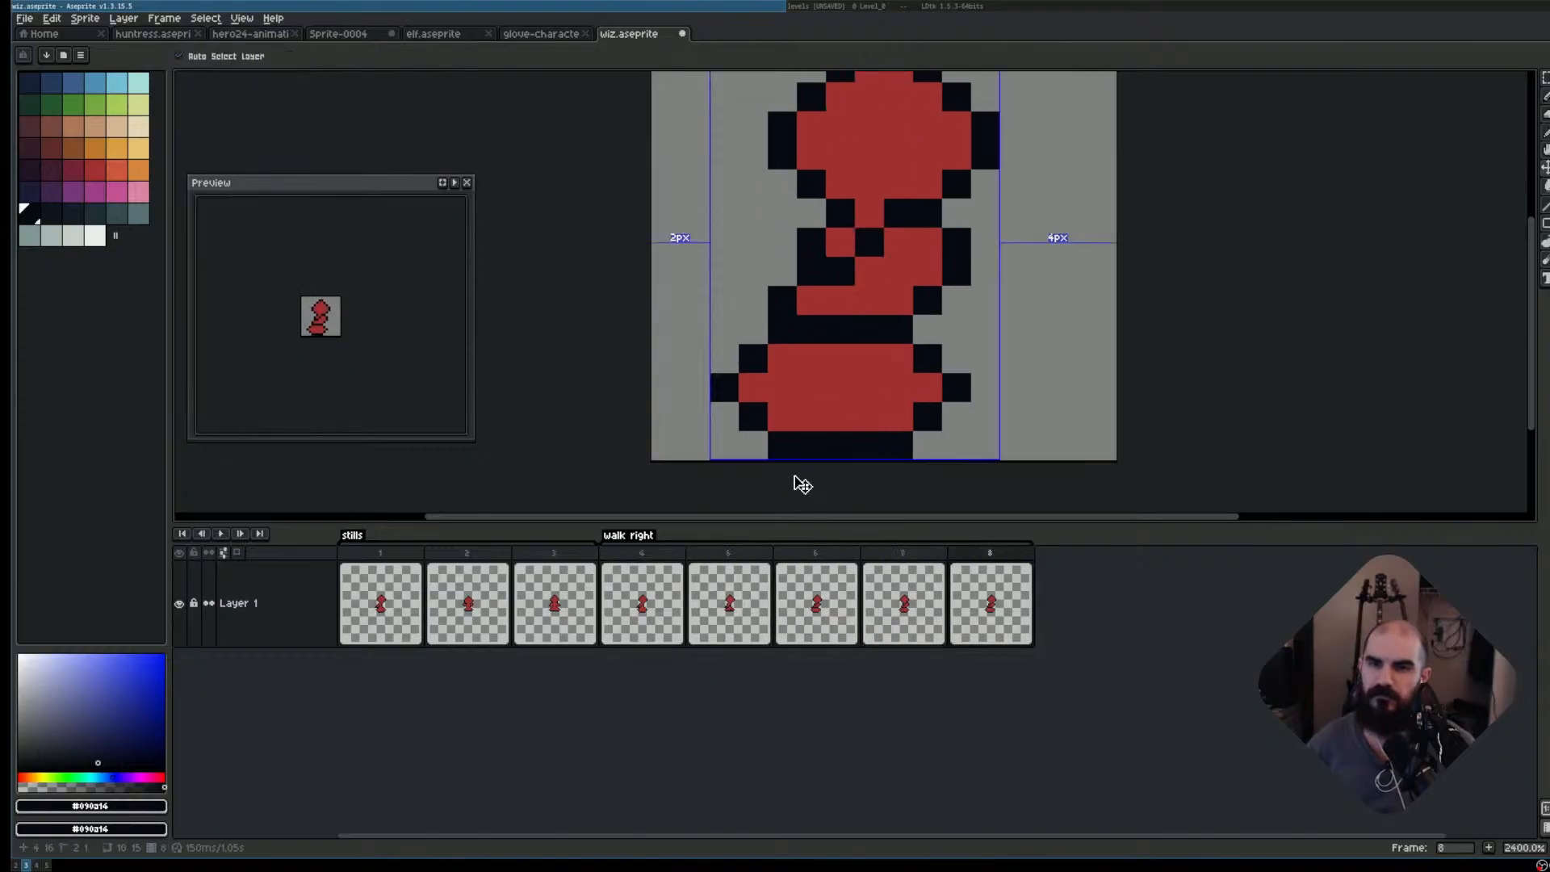
key("Return")
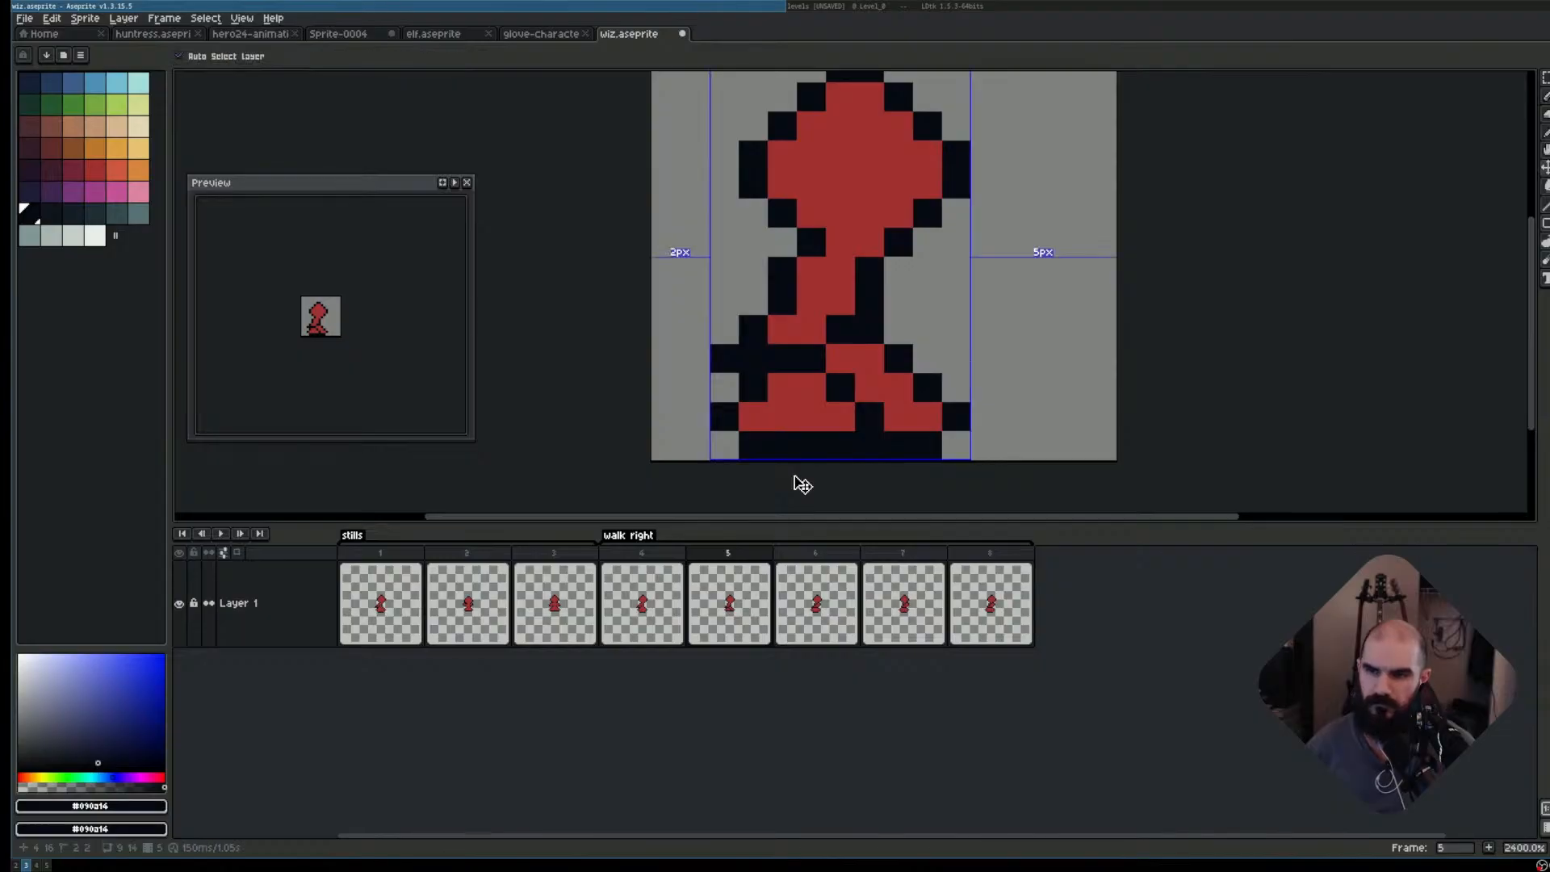
- Paint the black marks above the bottom outline of frame 5's robe back to red #a53030
key("ctrl+z")
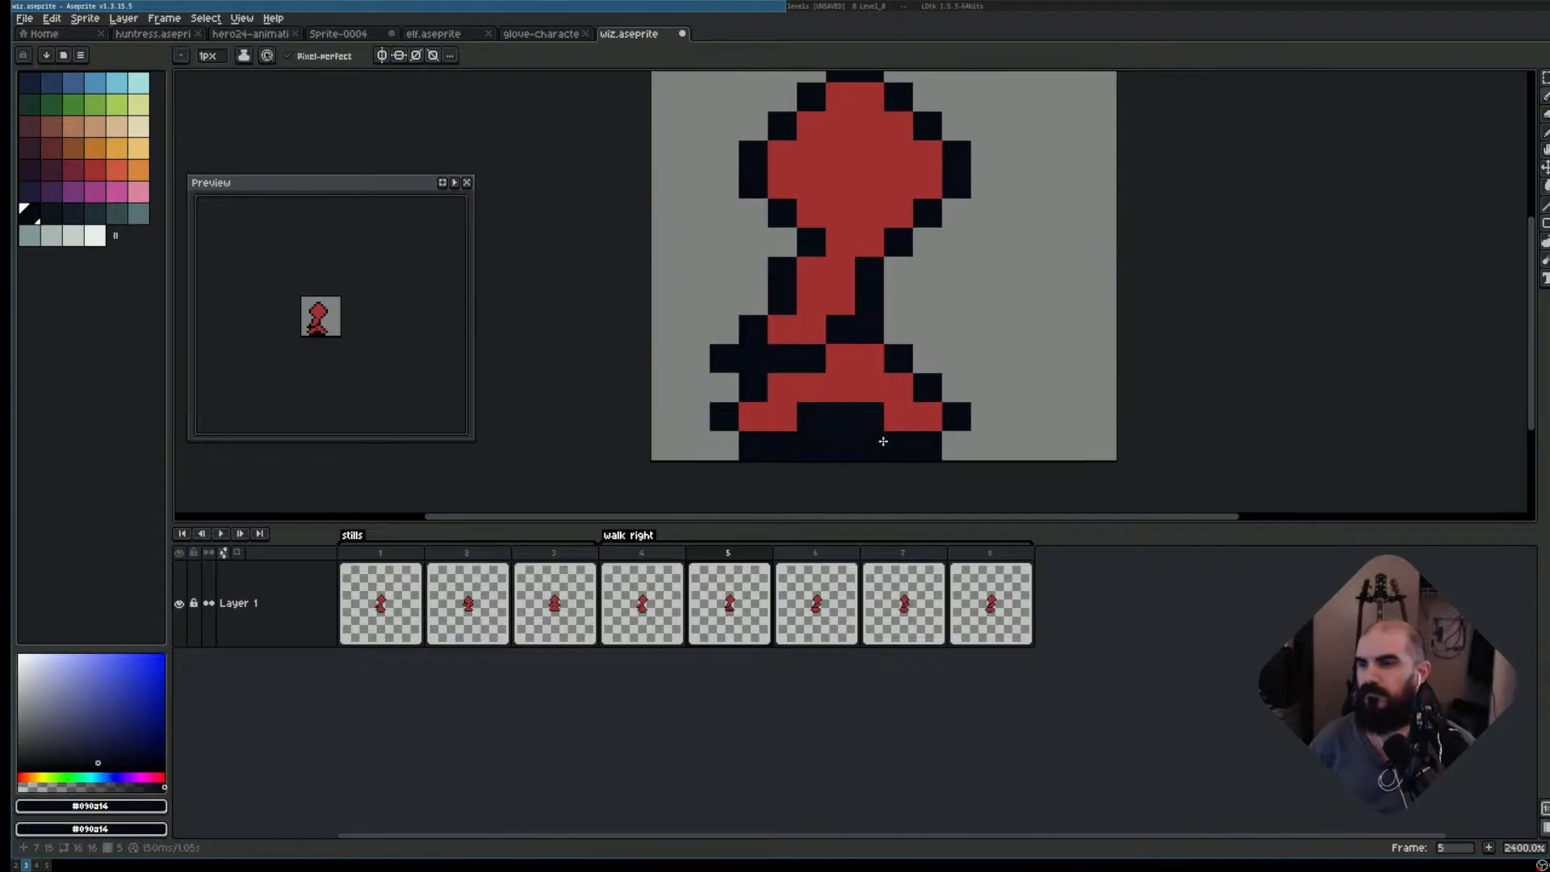
left_click(882, 391, "alt")
left_click_drag(898, 415, 811, 416)
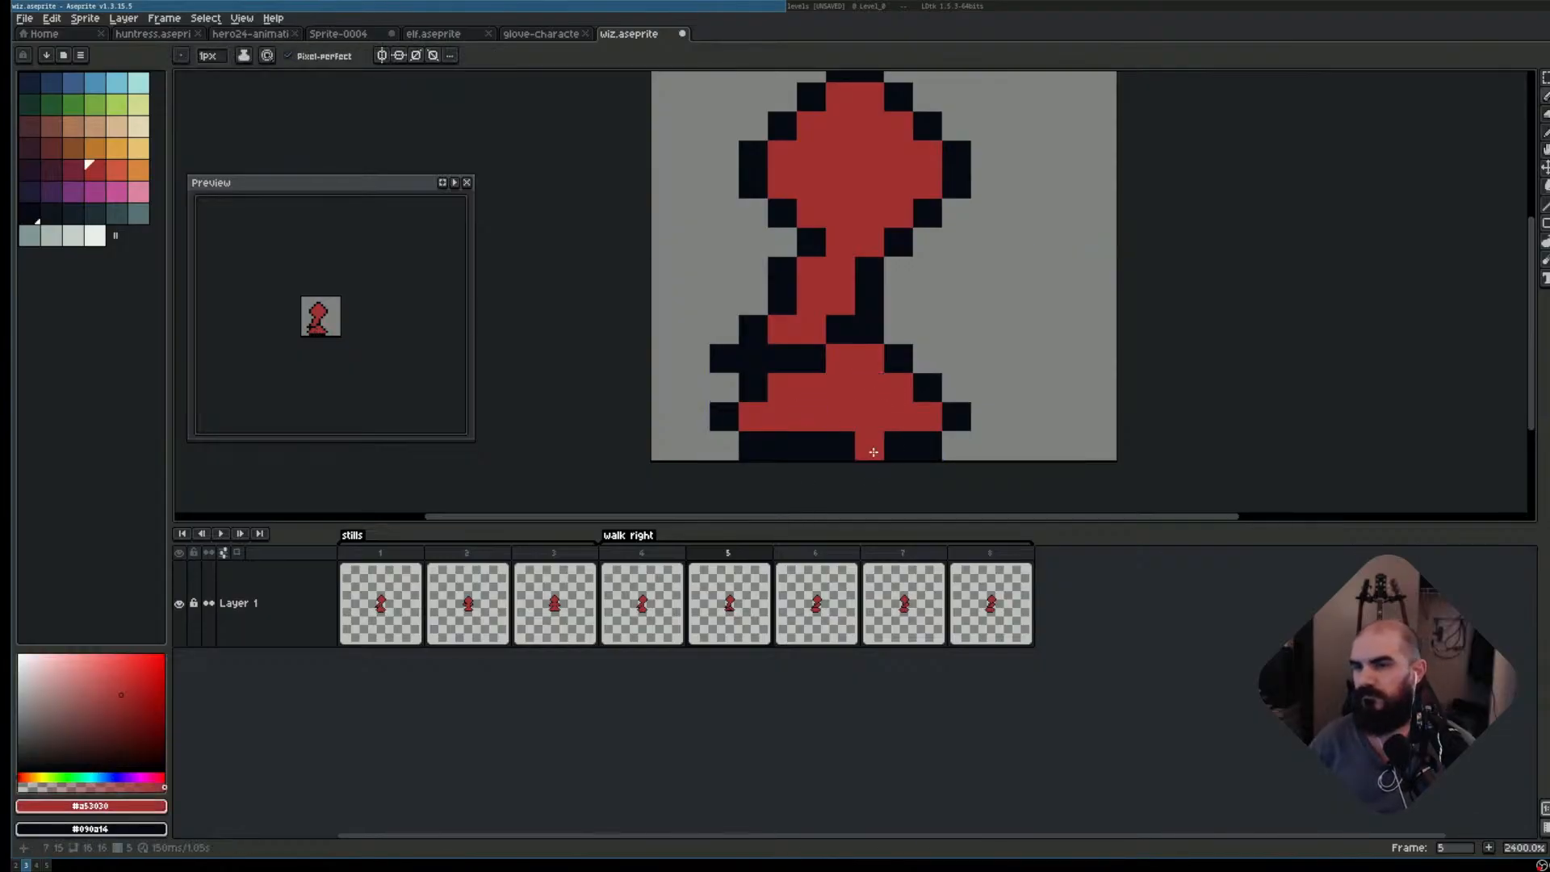
- Play the walk right animation and step back and forth through its frames to compare the robe base positions, especially in frames 6 to 8
key("Return")
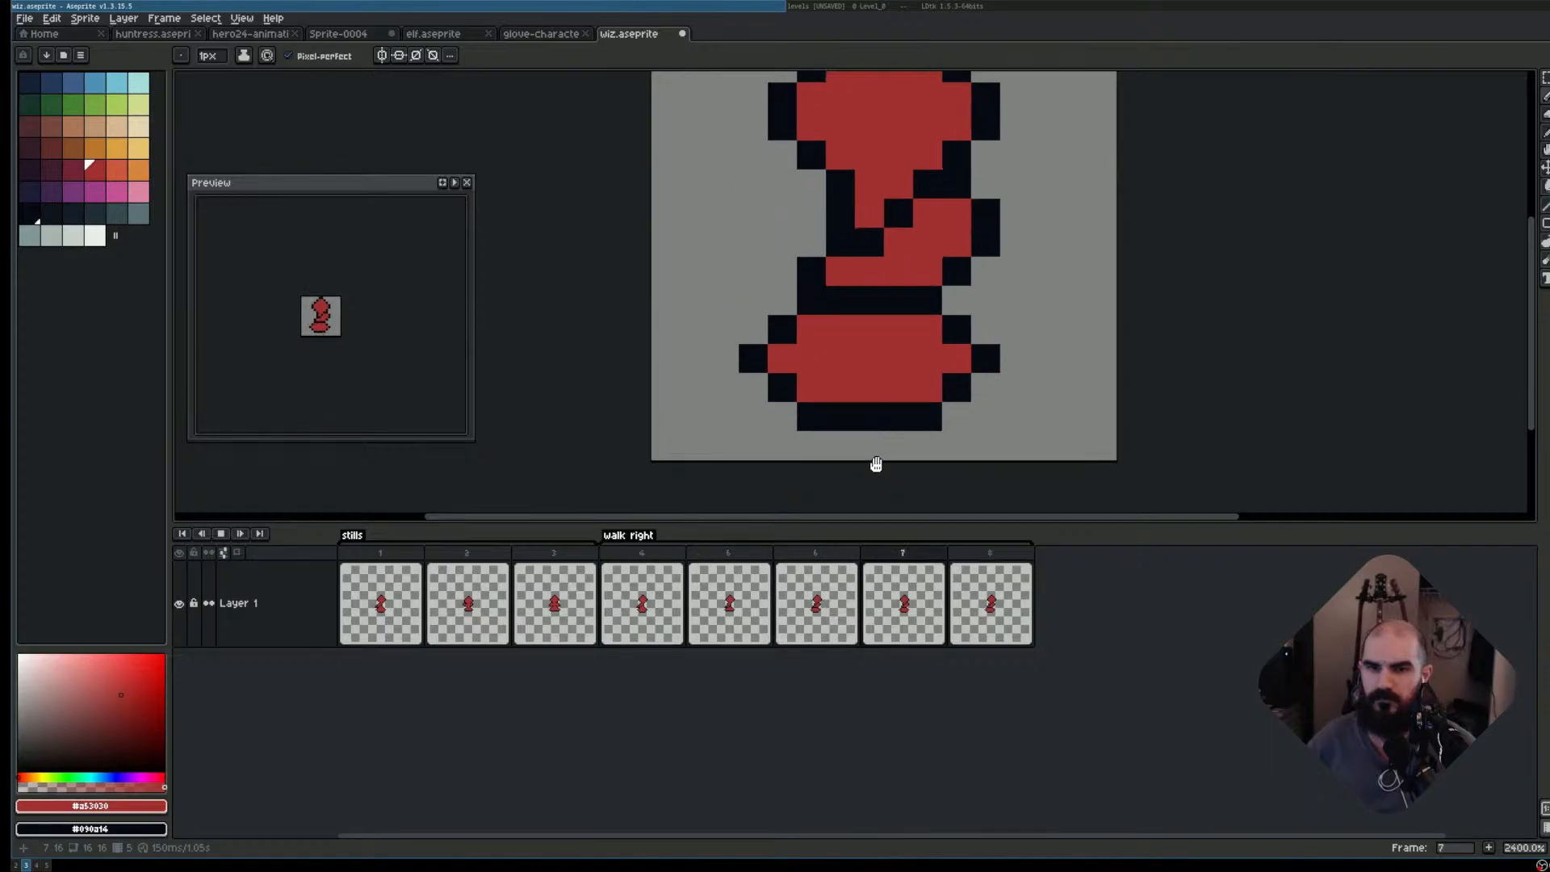
key("Return")
key("Left")
key("Left")
key("Right")
key("Right")
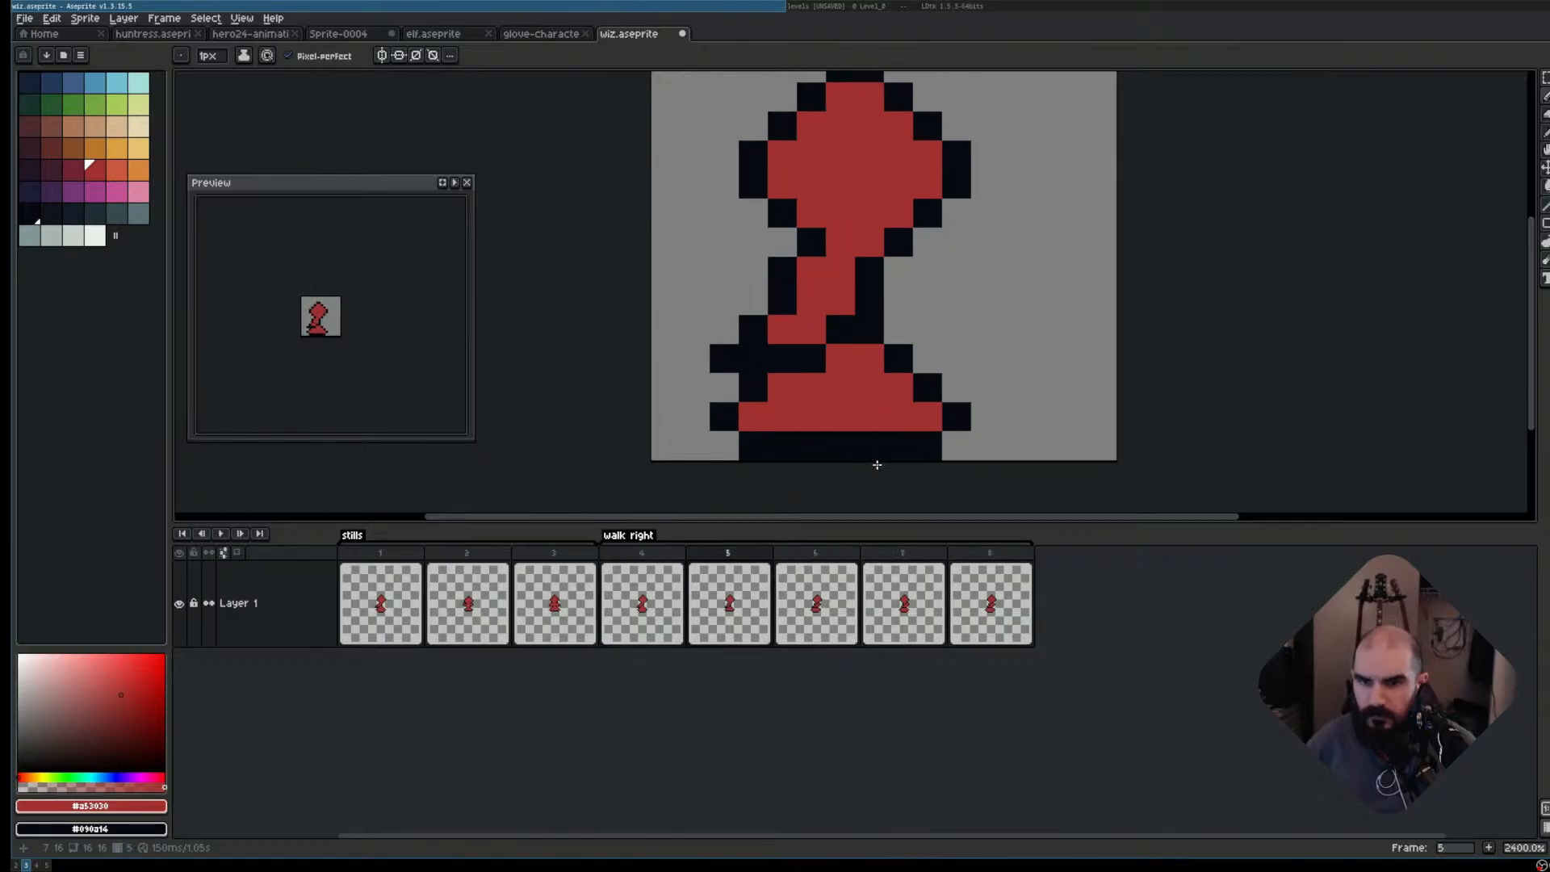
key("Right")
key("Right")
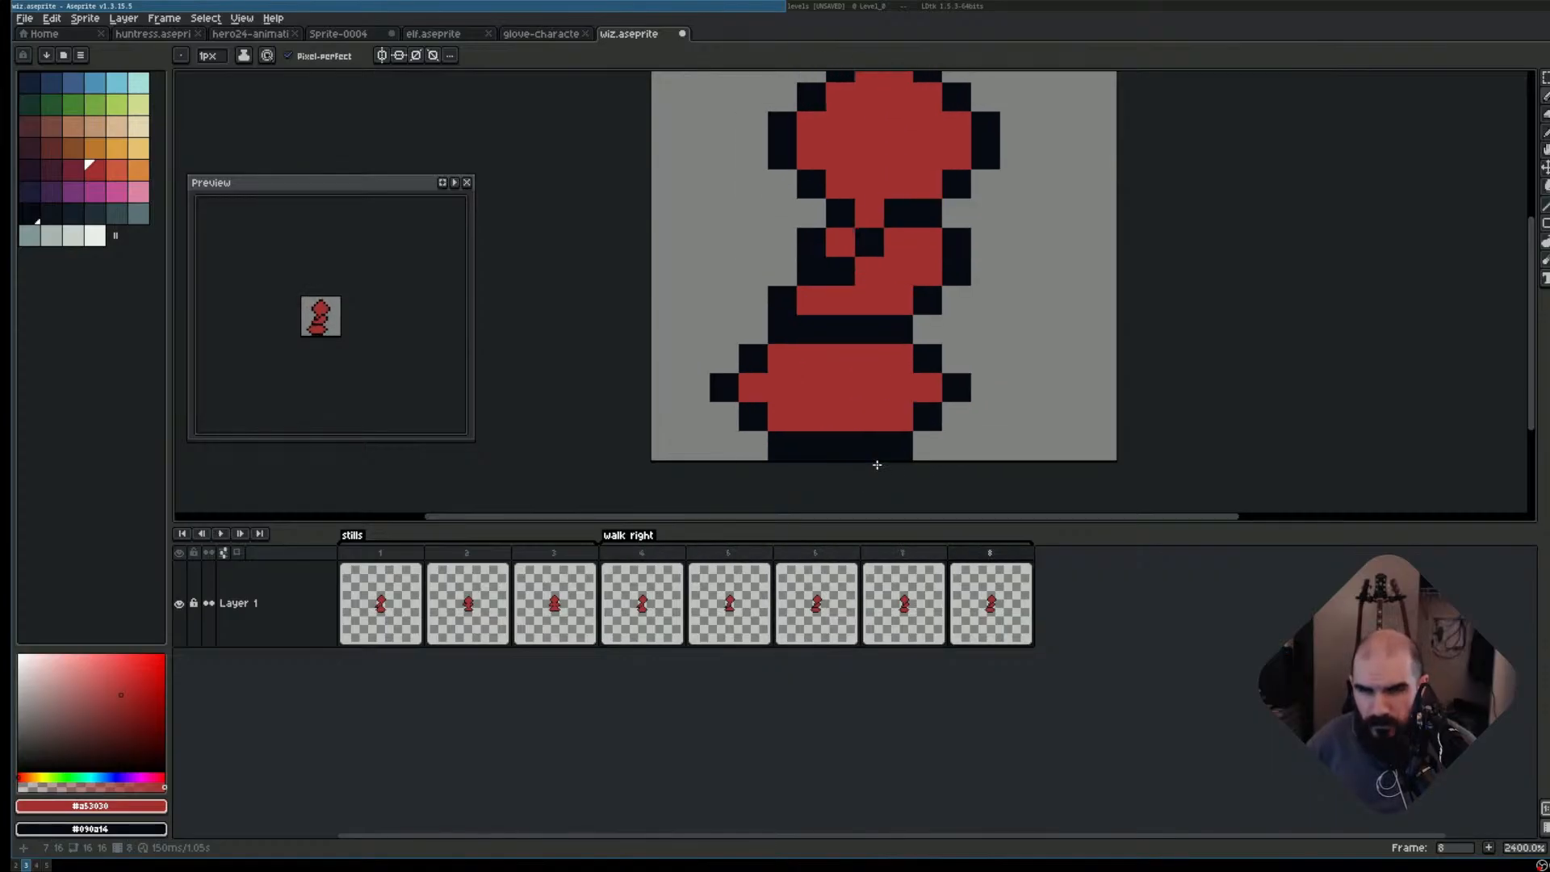
key("Left")
key("Right")
key("Left")
key("Left")
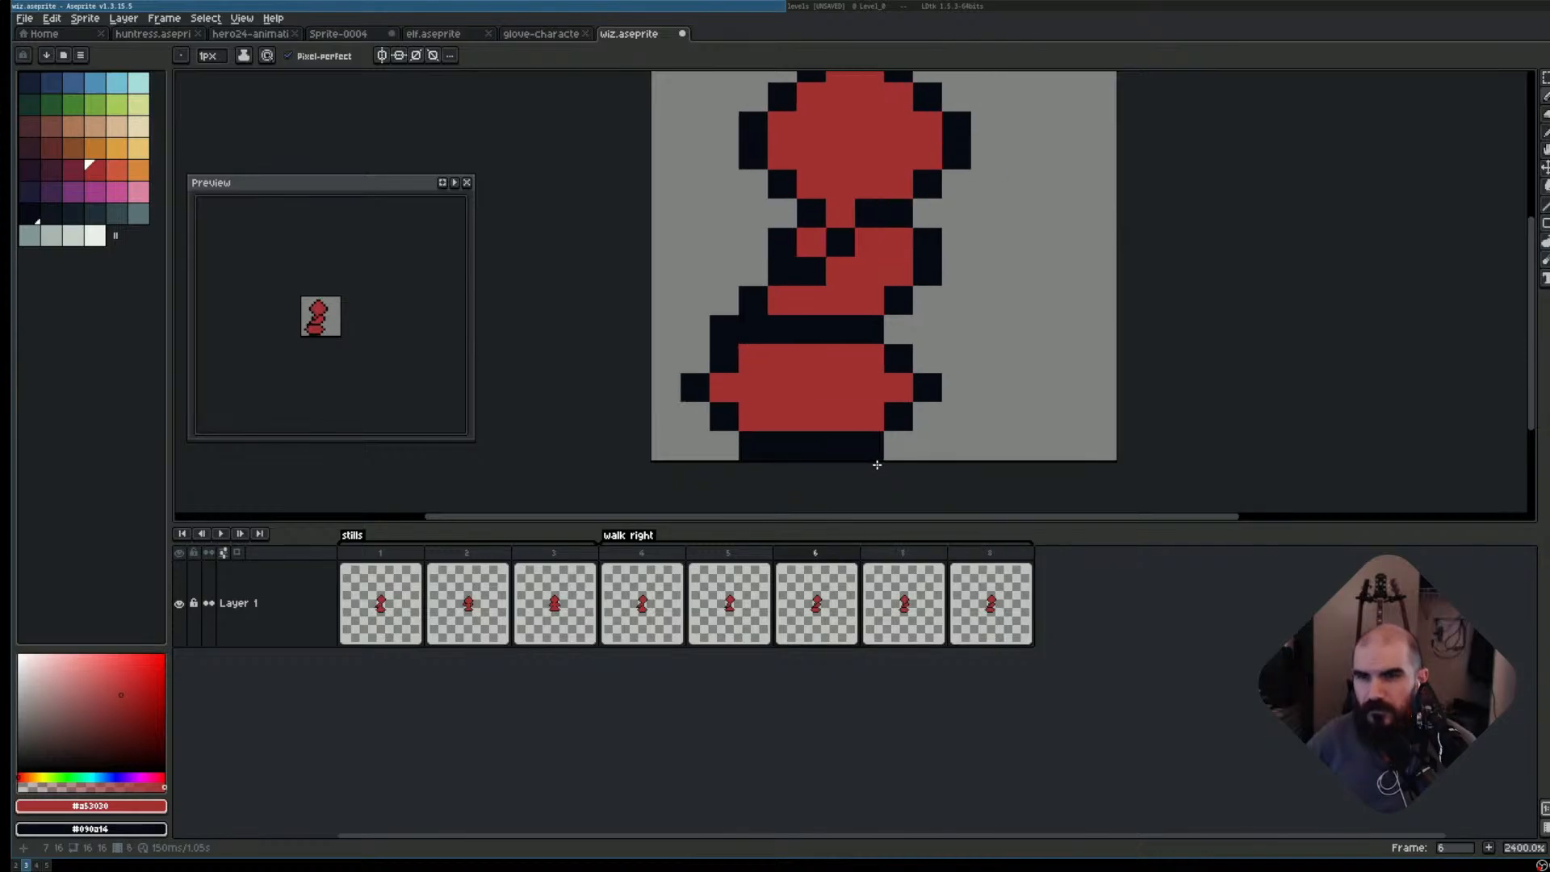
key("Right")
key("Right")
key("Left")
key("Left")
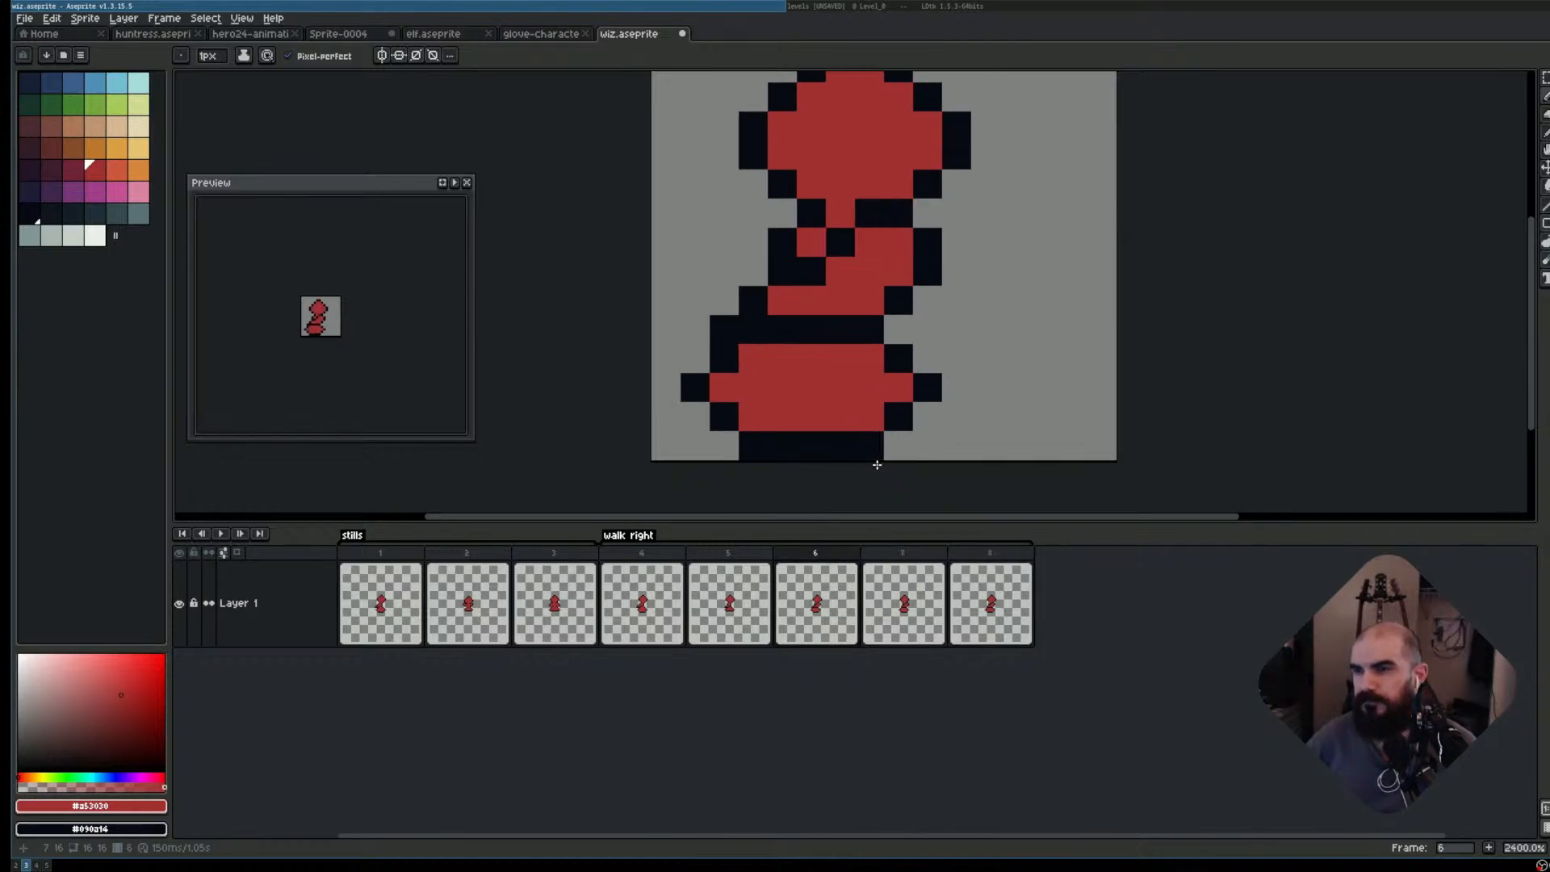
key("Right")
key("Right")
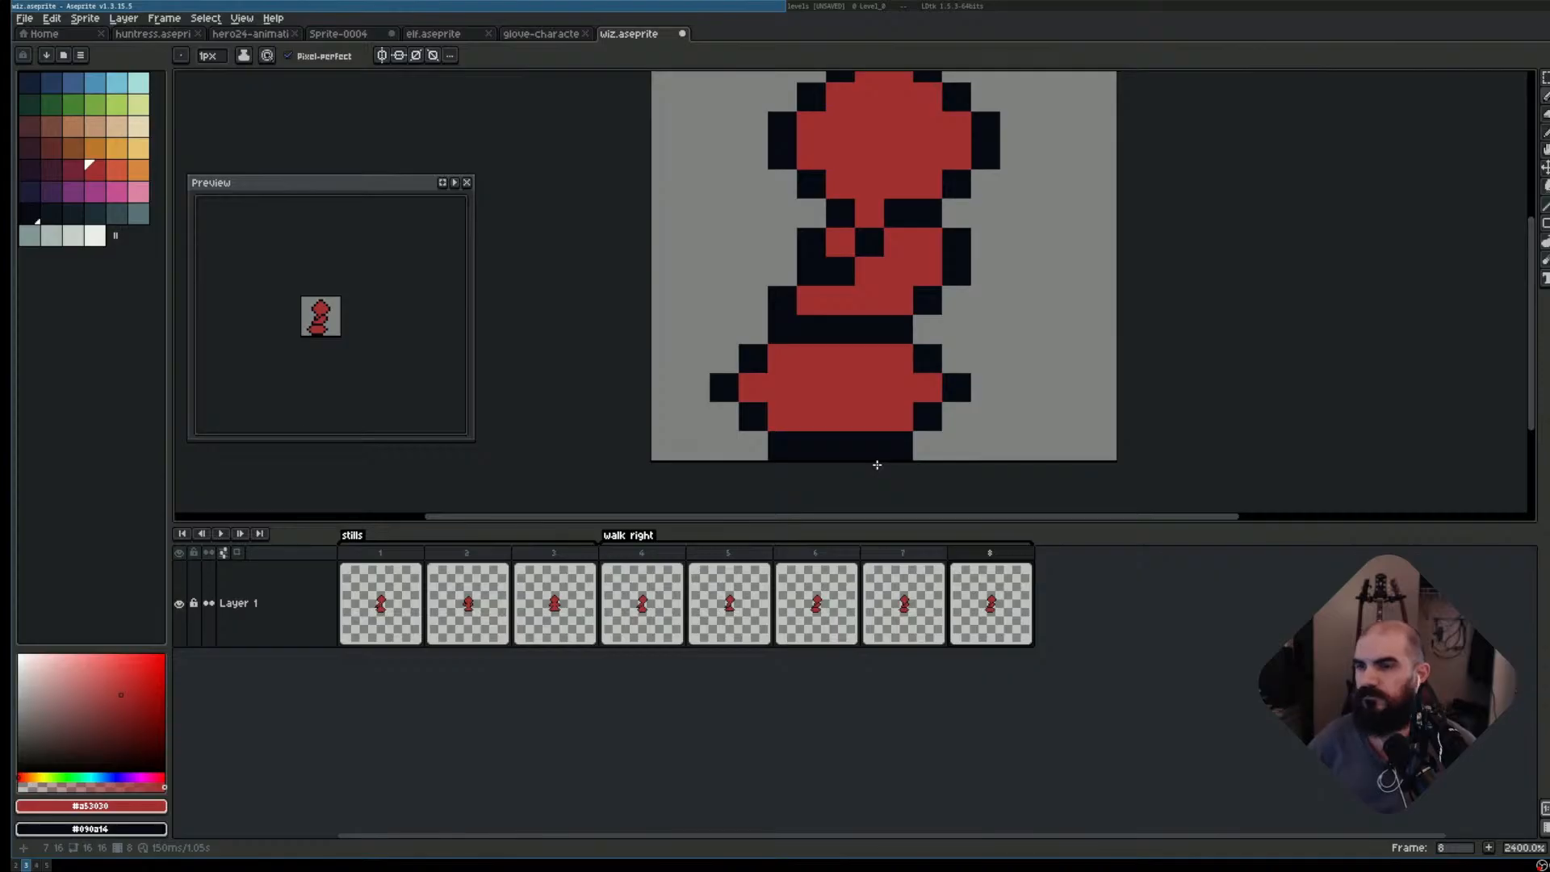
- Select the lower robe in frame 8 and move it one pixel right
key("m")
left_click_drag(722, 356, 947, 453)
mouse_move(850, 426)
left_mouse_down()
mouse_move(868, 432)
mouse_move(870, 416)
left_mouse_up()
left_click(928, 330)
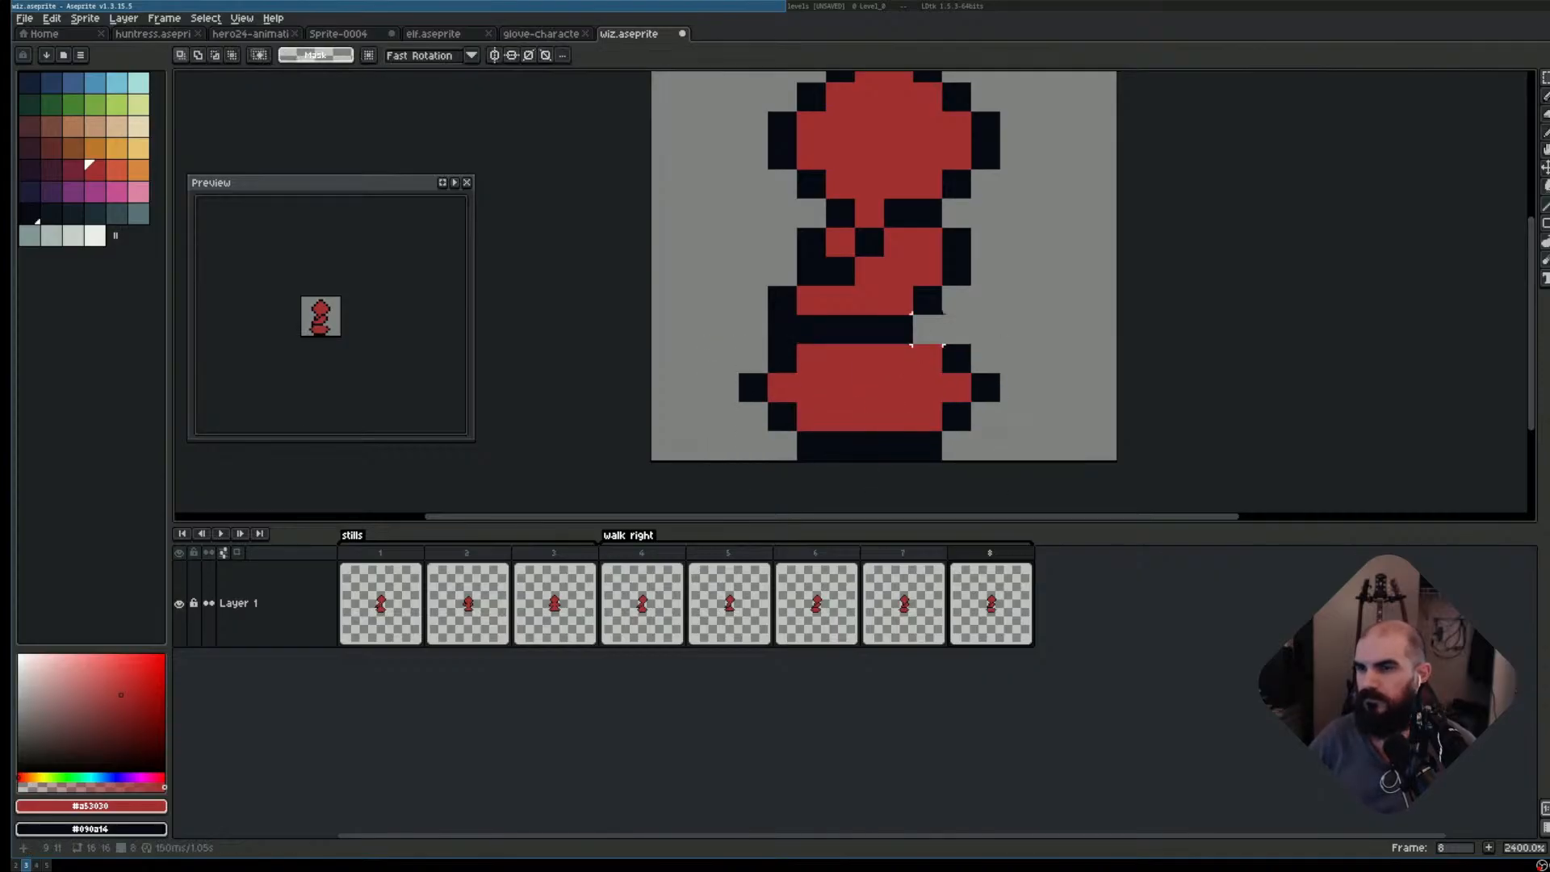
- Fill the gap pixel at the right end of frame 8's waistline with black and erase the extra pixel beside it
key("b")
left_click(928, 329)
right_click(956, 337)
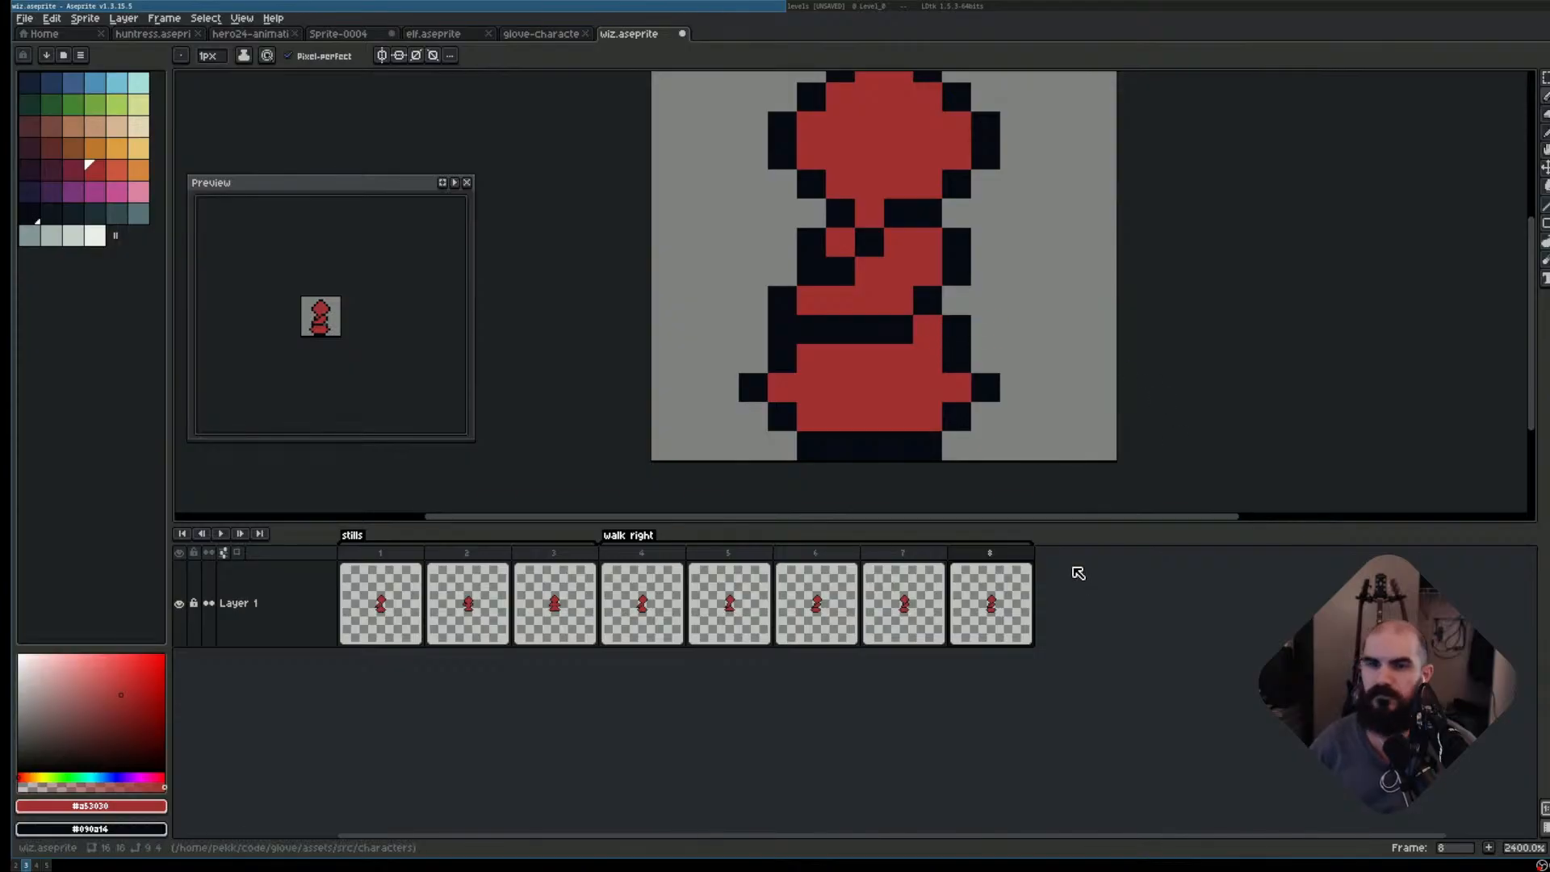
left_click(929, 311)
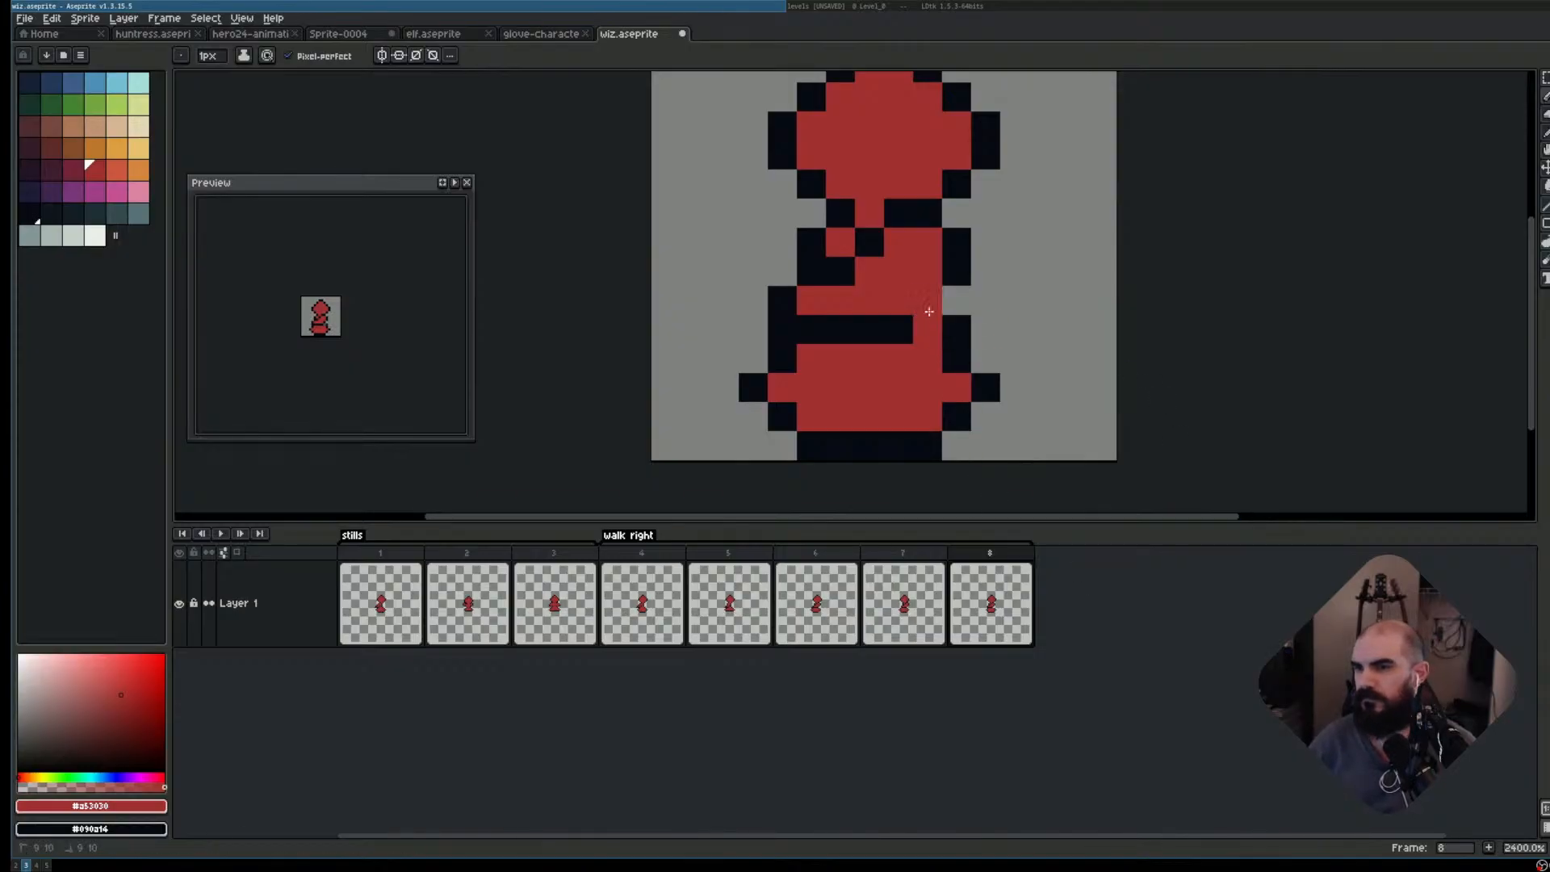
right_click(929, 308)
right_click(930, 329)
key("e")
left_click(957, 331)
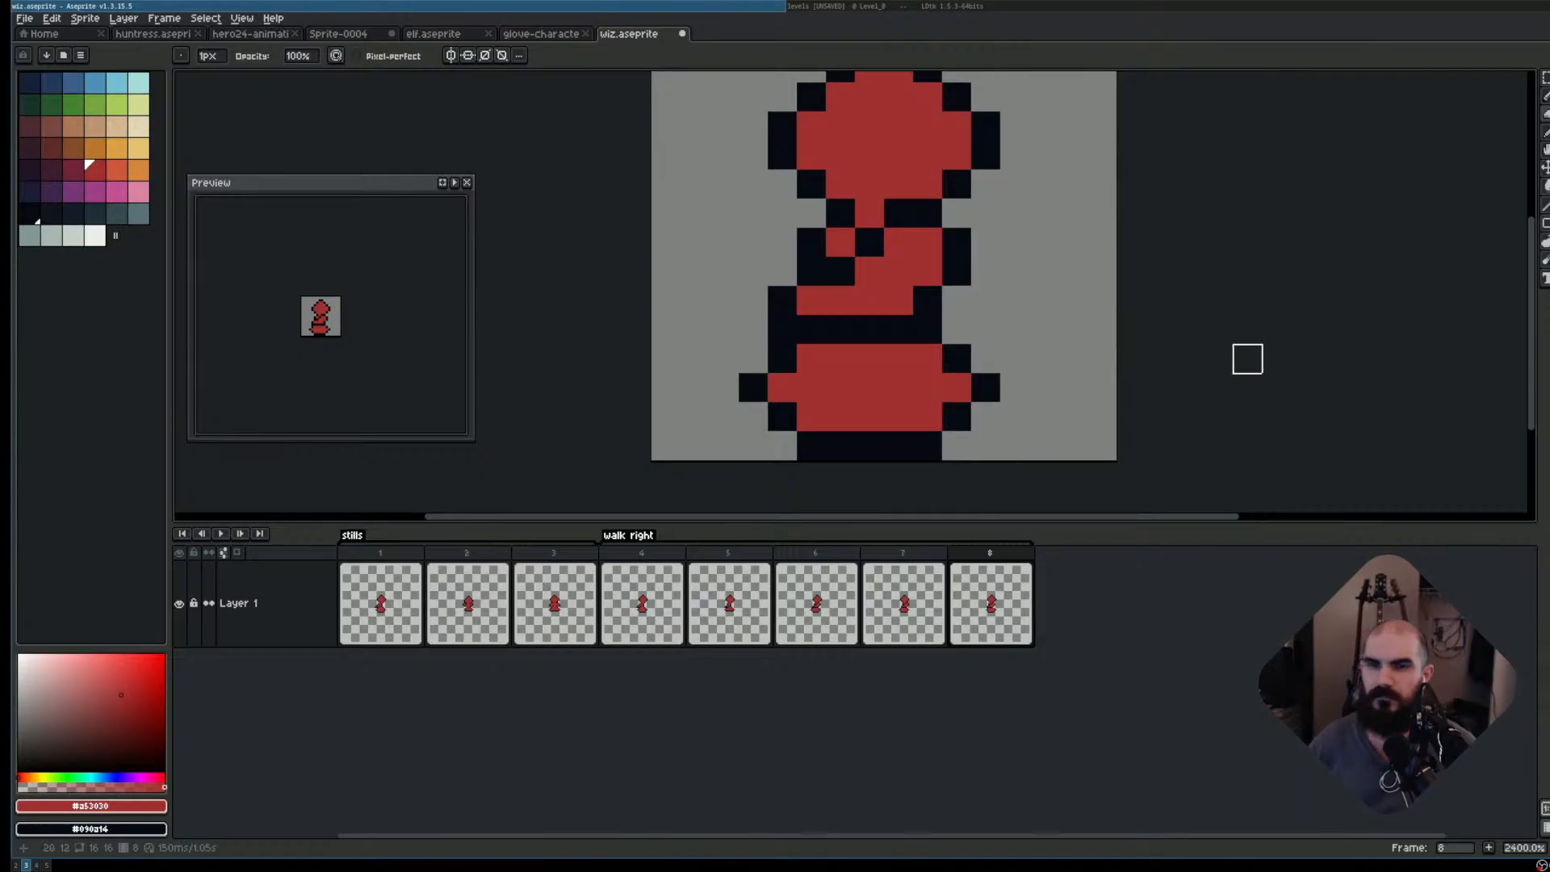
- Play back the walk right animation to check the robe base, and save the sprite
key("Return")
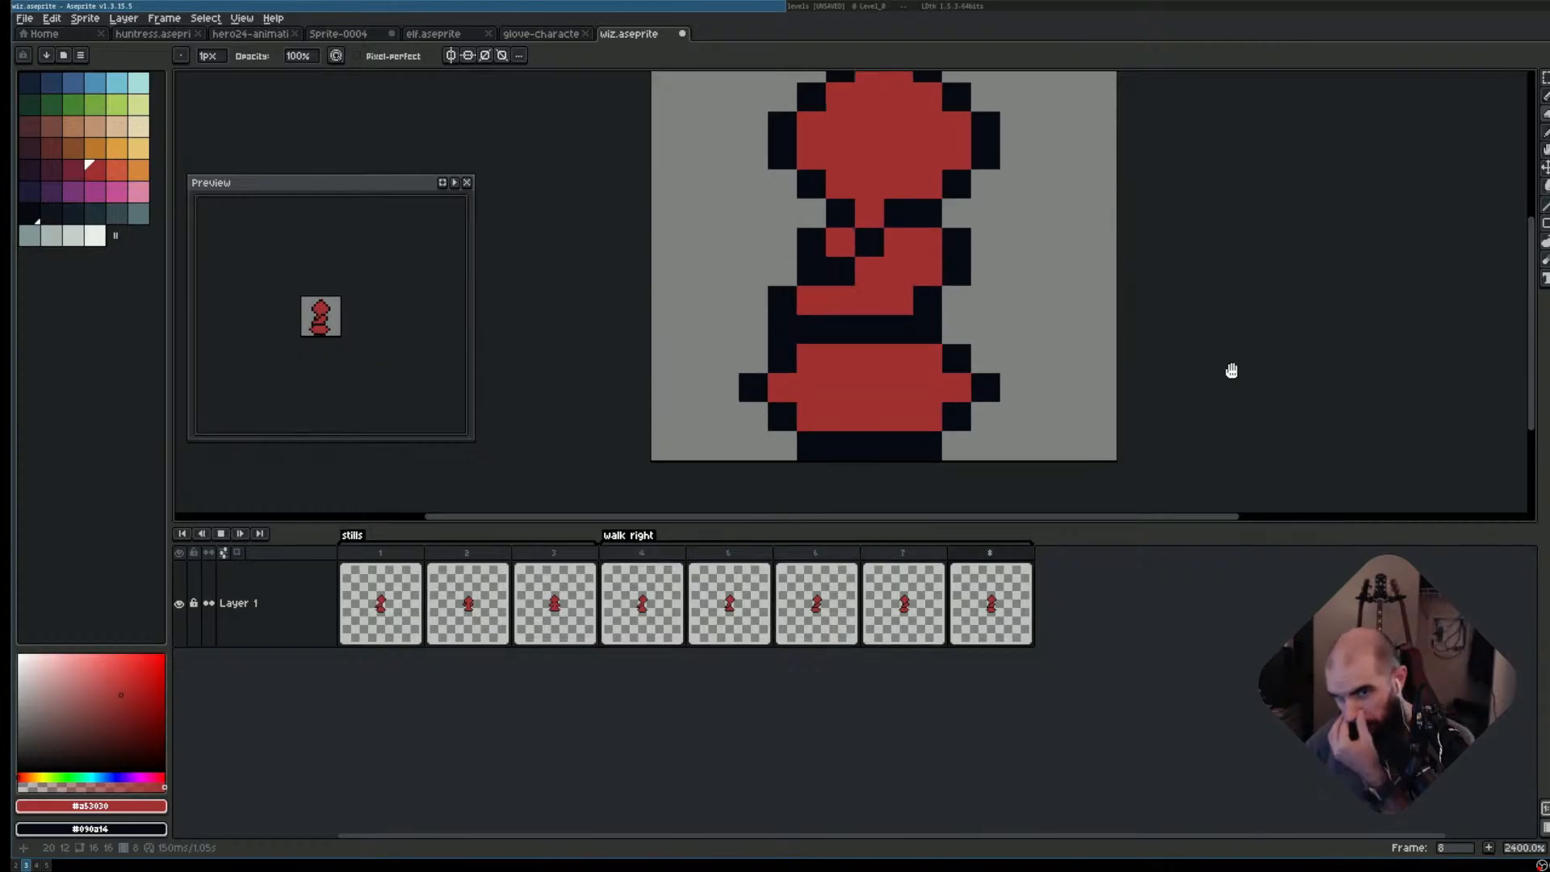
key("Return")
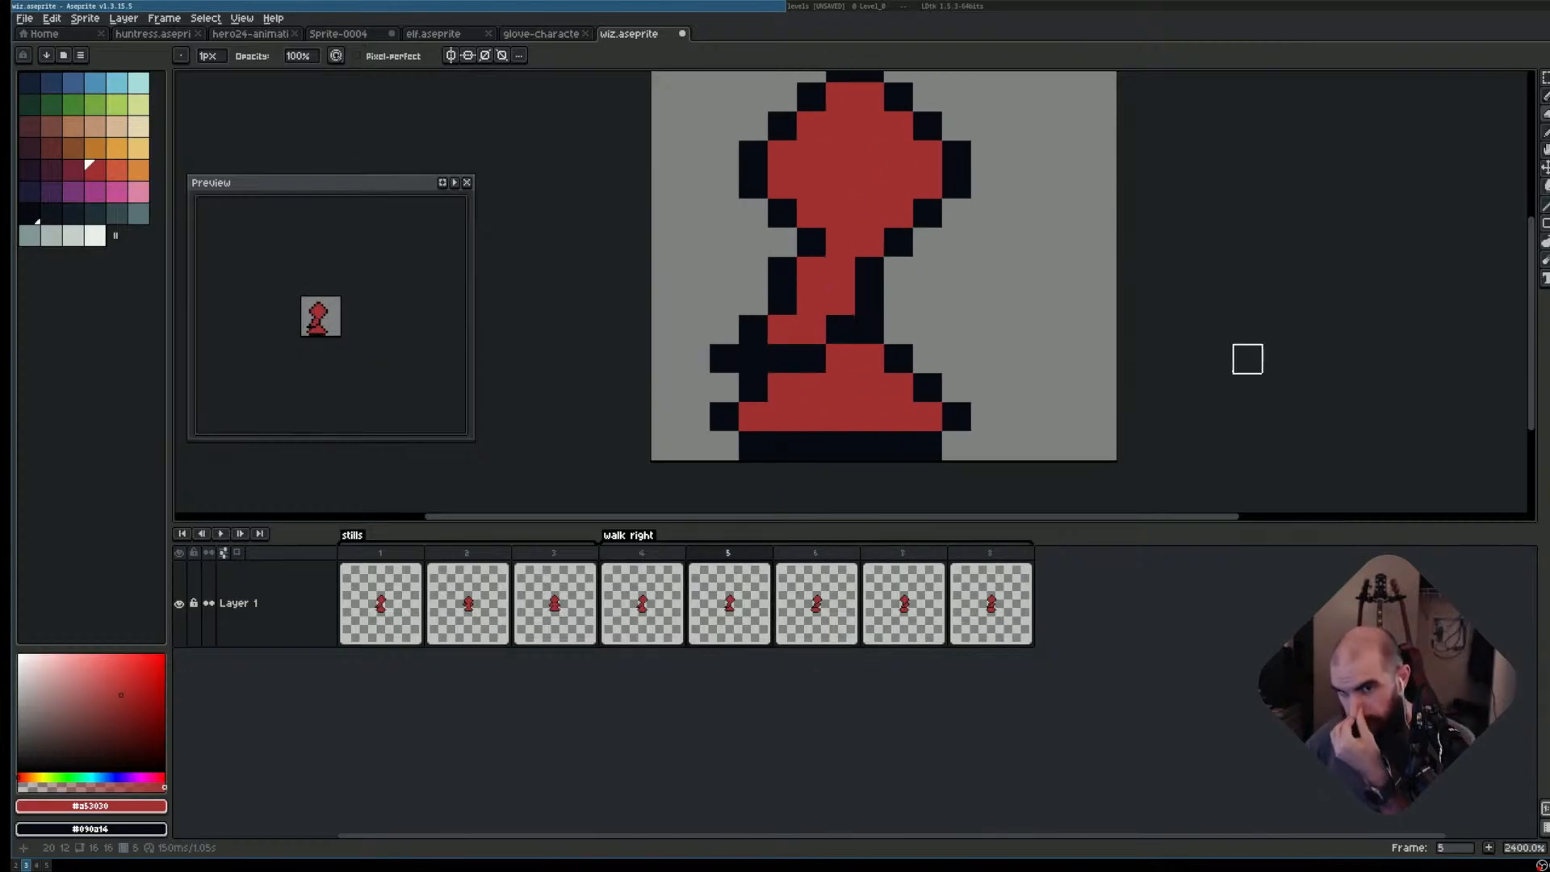
key("ctrl+s")
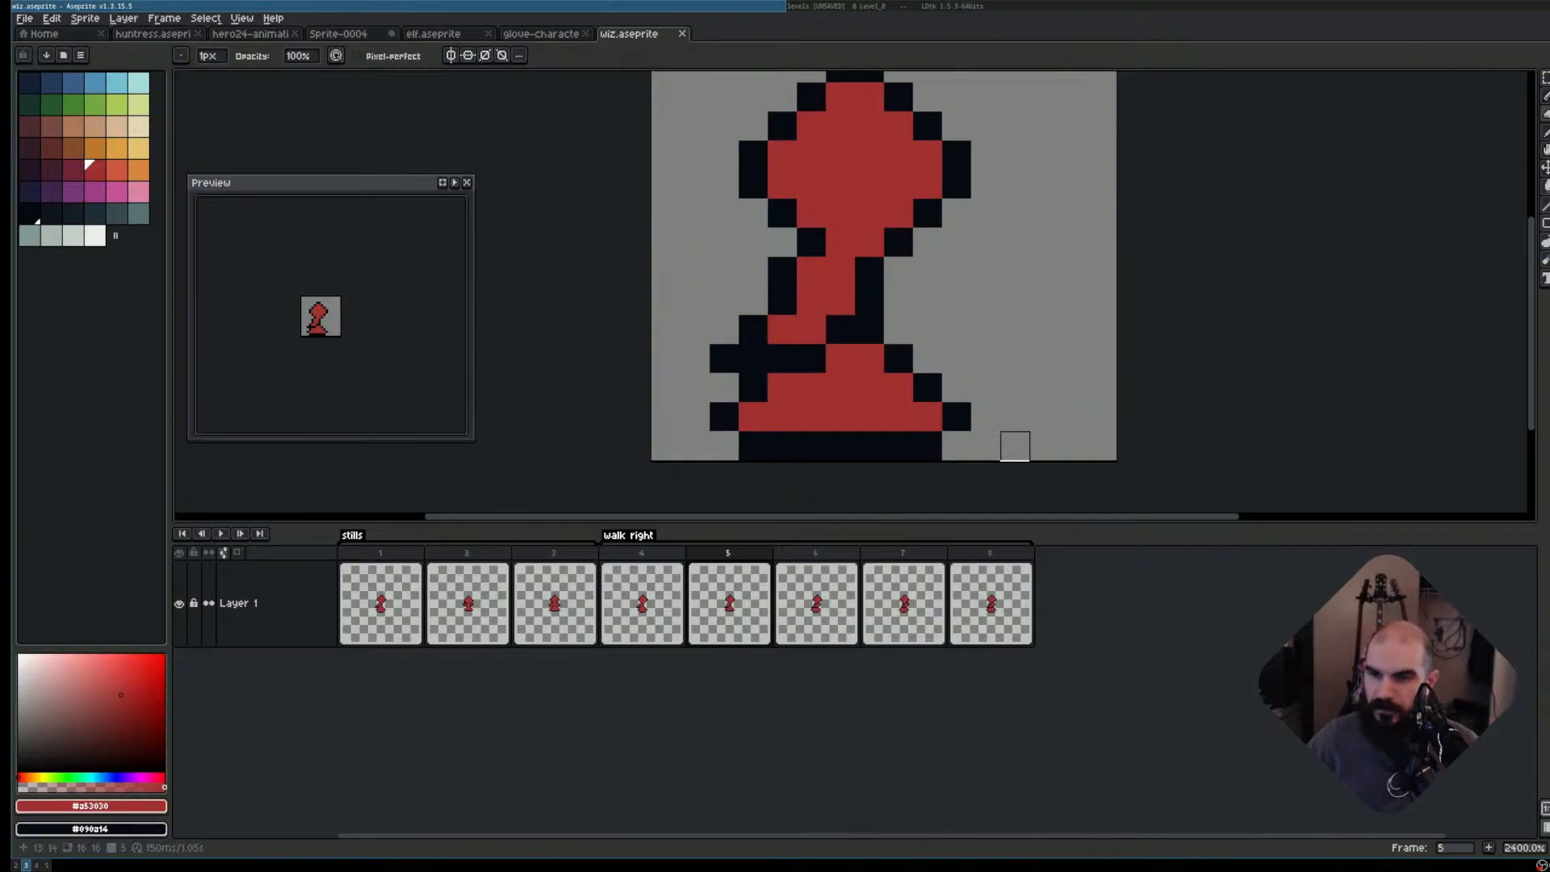
- Replay the walk right animation from frame 5 and check its motion at a smaller zoom
left_click(685, 556)
key("Return")
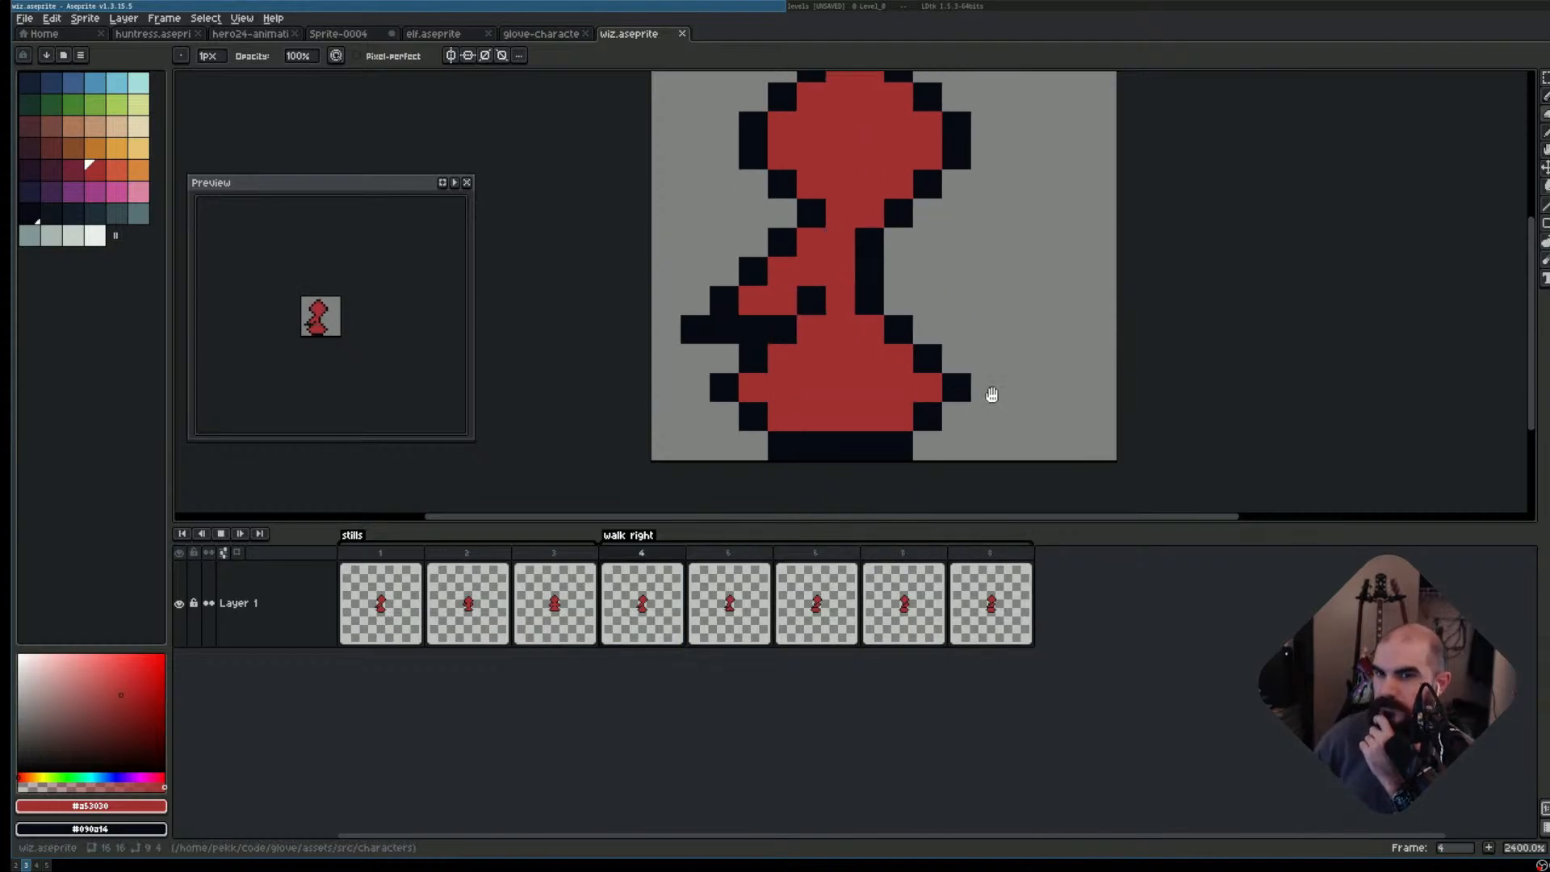
scroll(1030, 392, "down", 2)
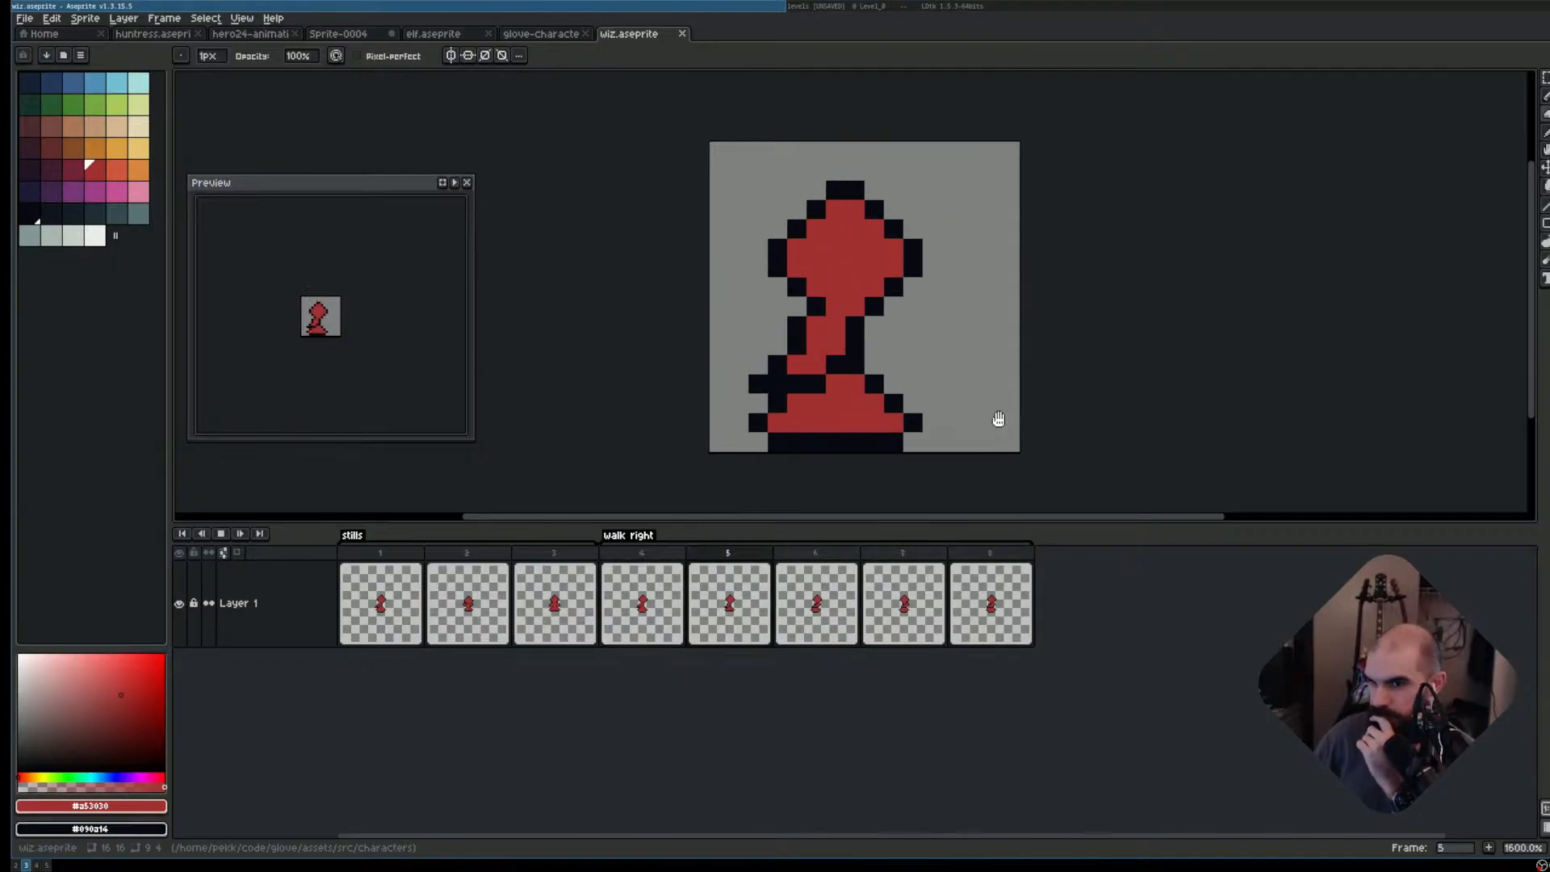
key("Return")
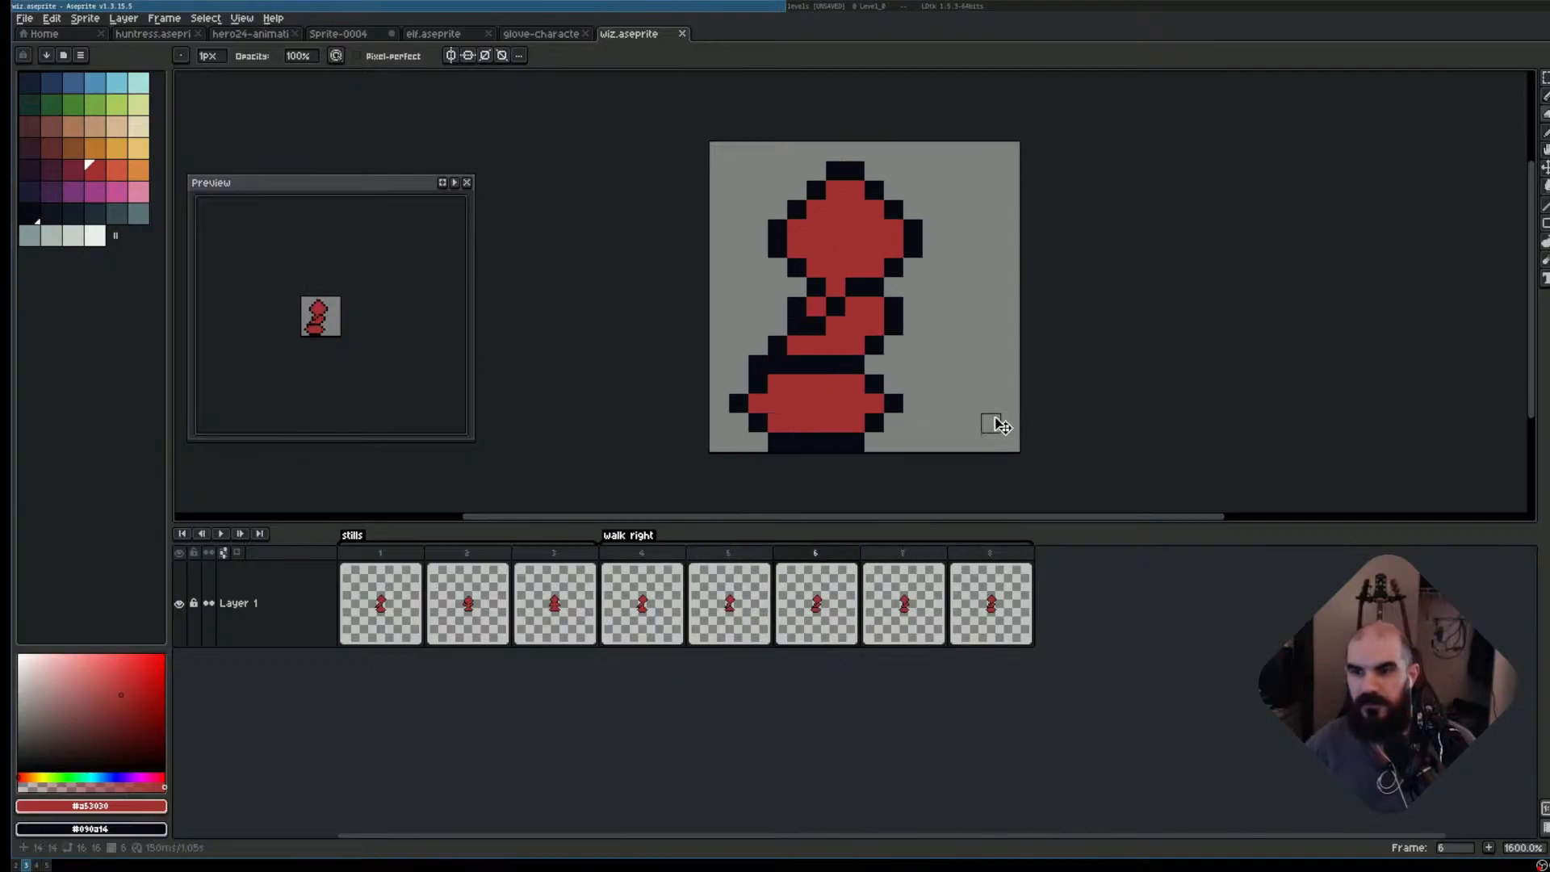
- Copy frame 2 to the end of the timeline as frame 9 and move its wizard up one pixel
left_click(478, 562)
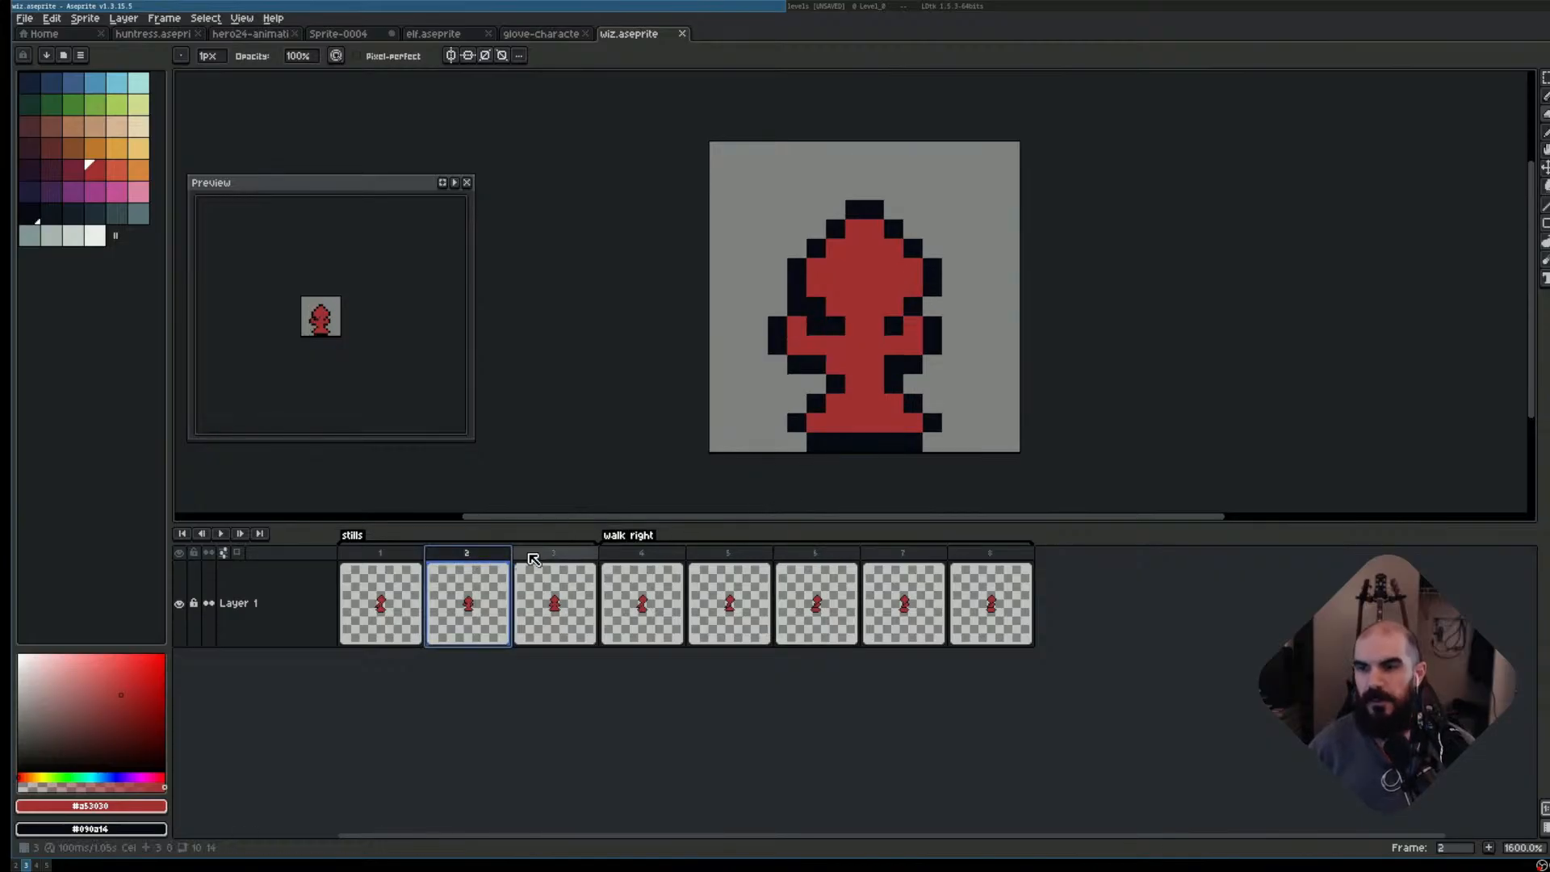
left_click_drag(512, 553, 1094, 563)
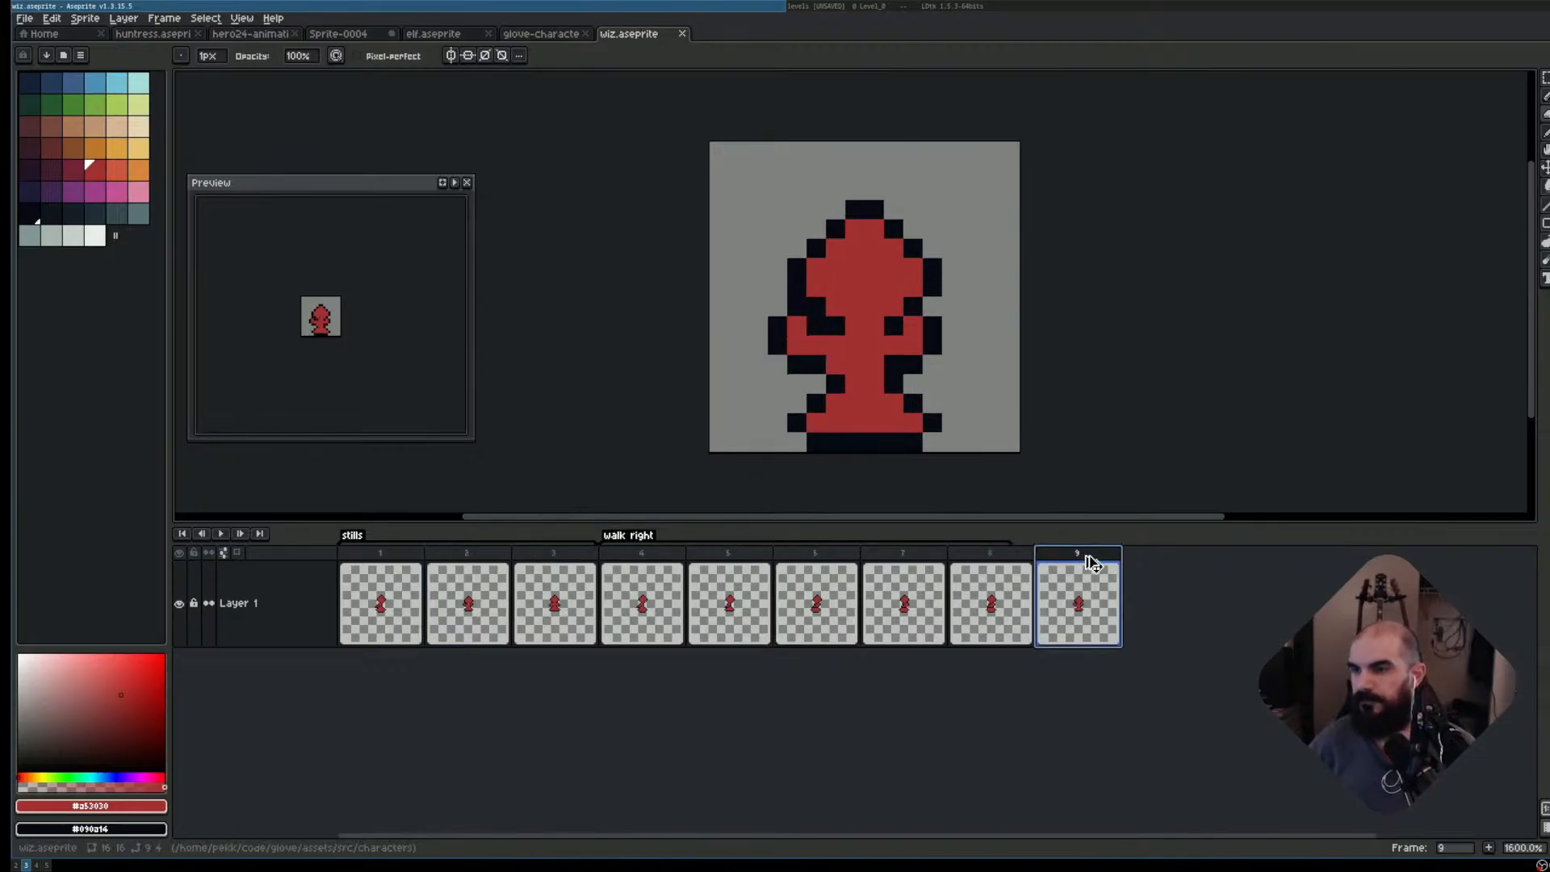
key("v")
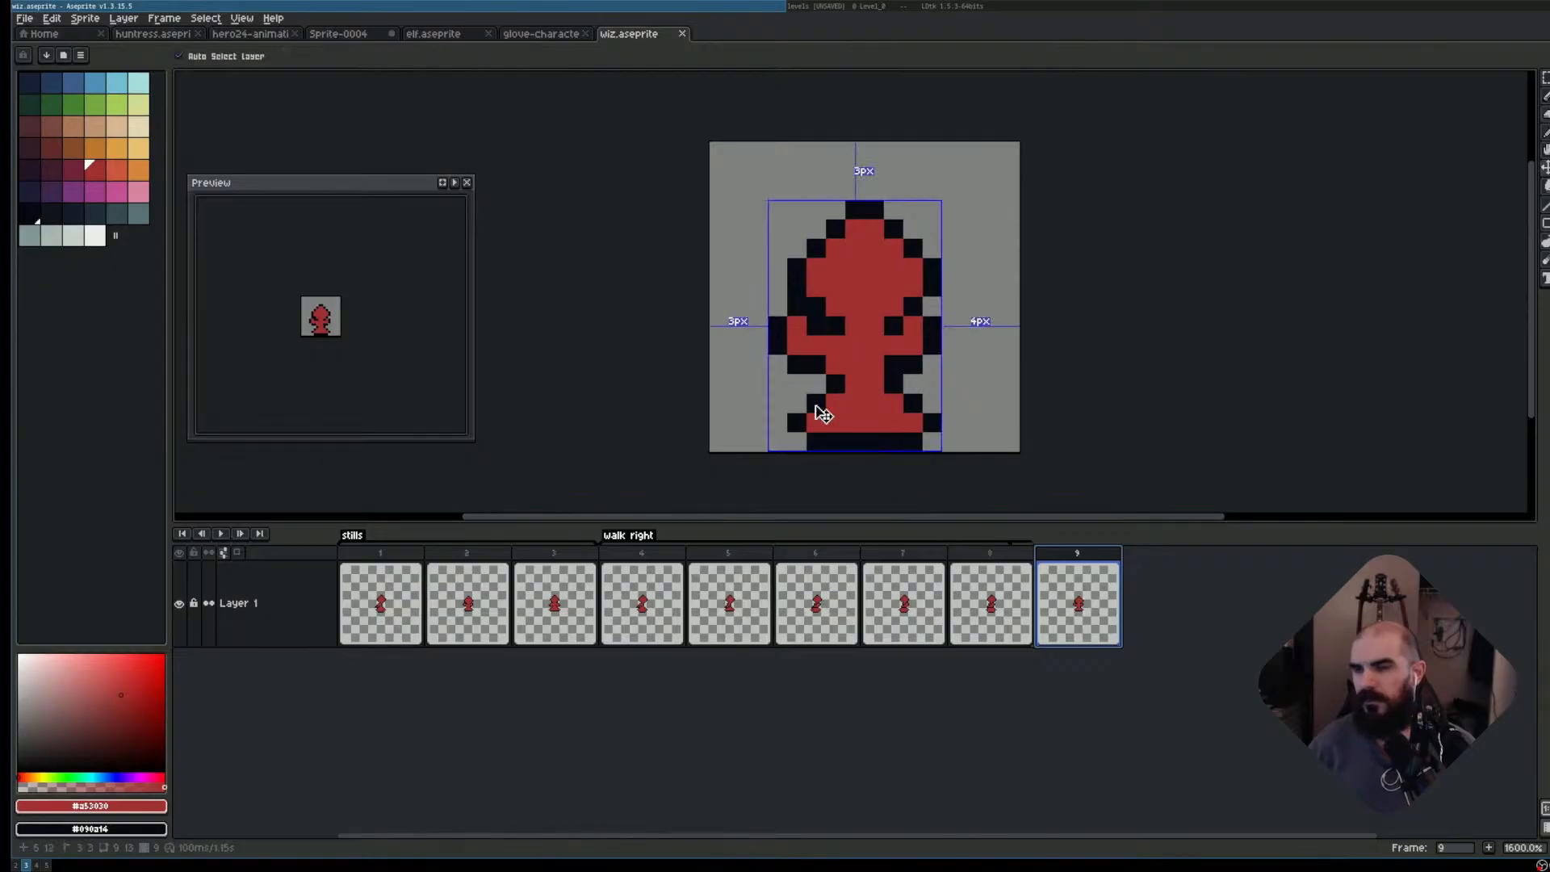
key("b")
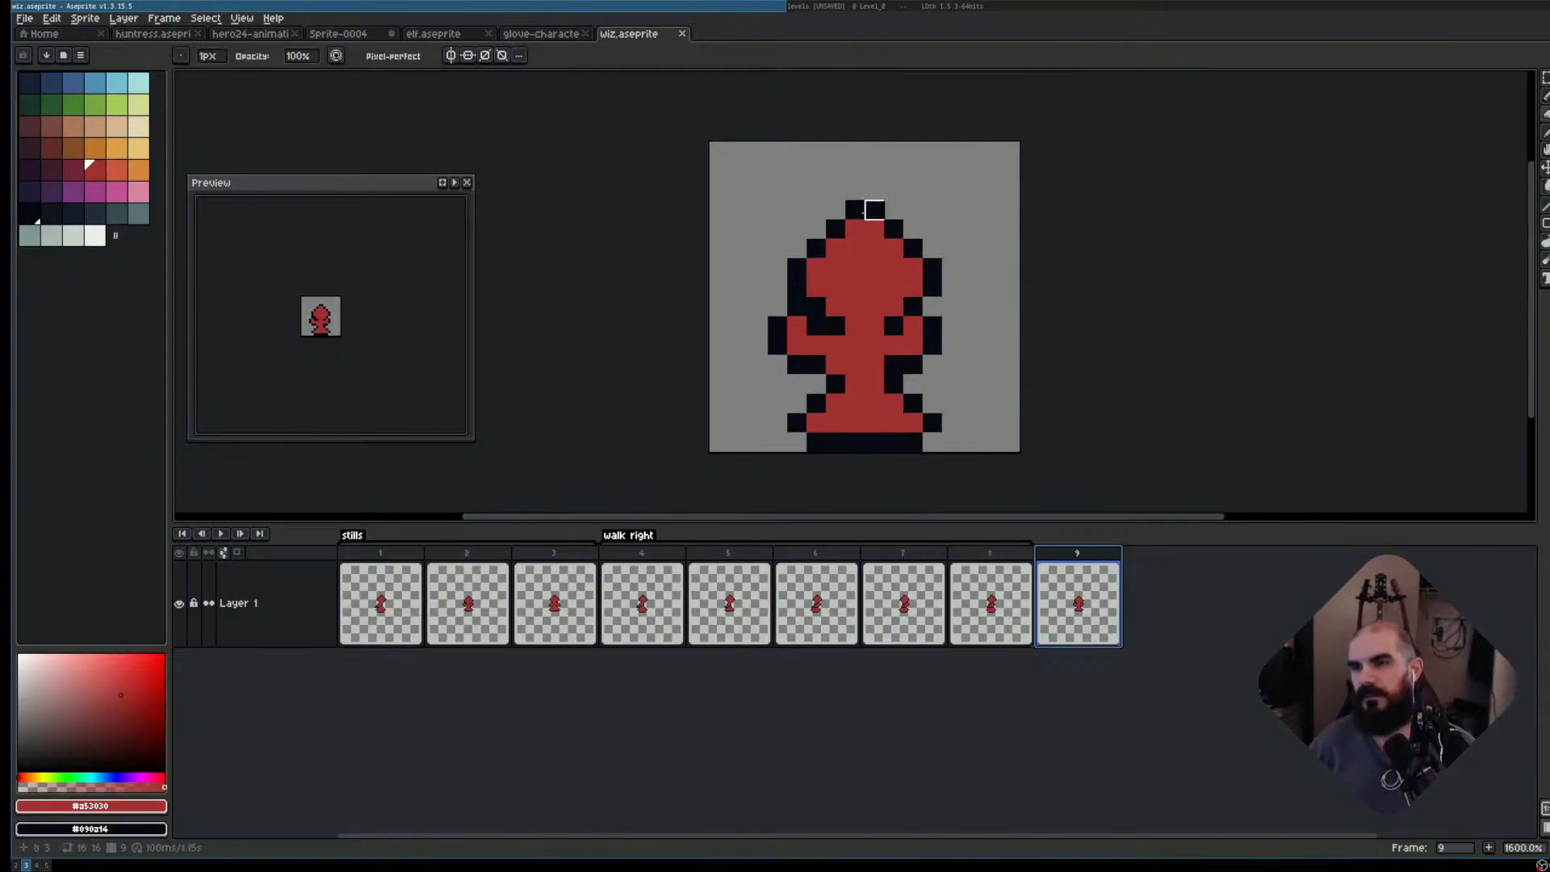
key("v")
left_click_drag(875, 338, 876, 321)
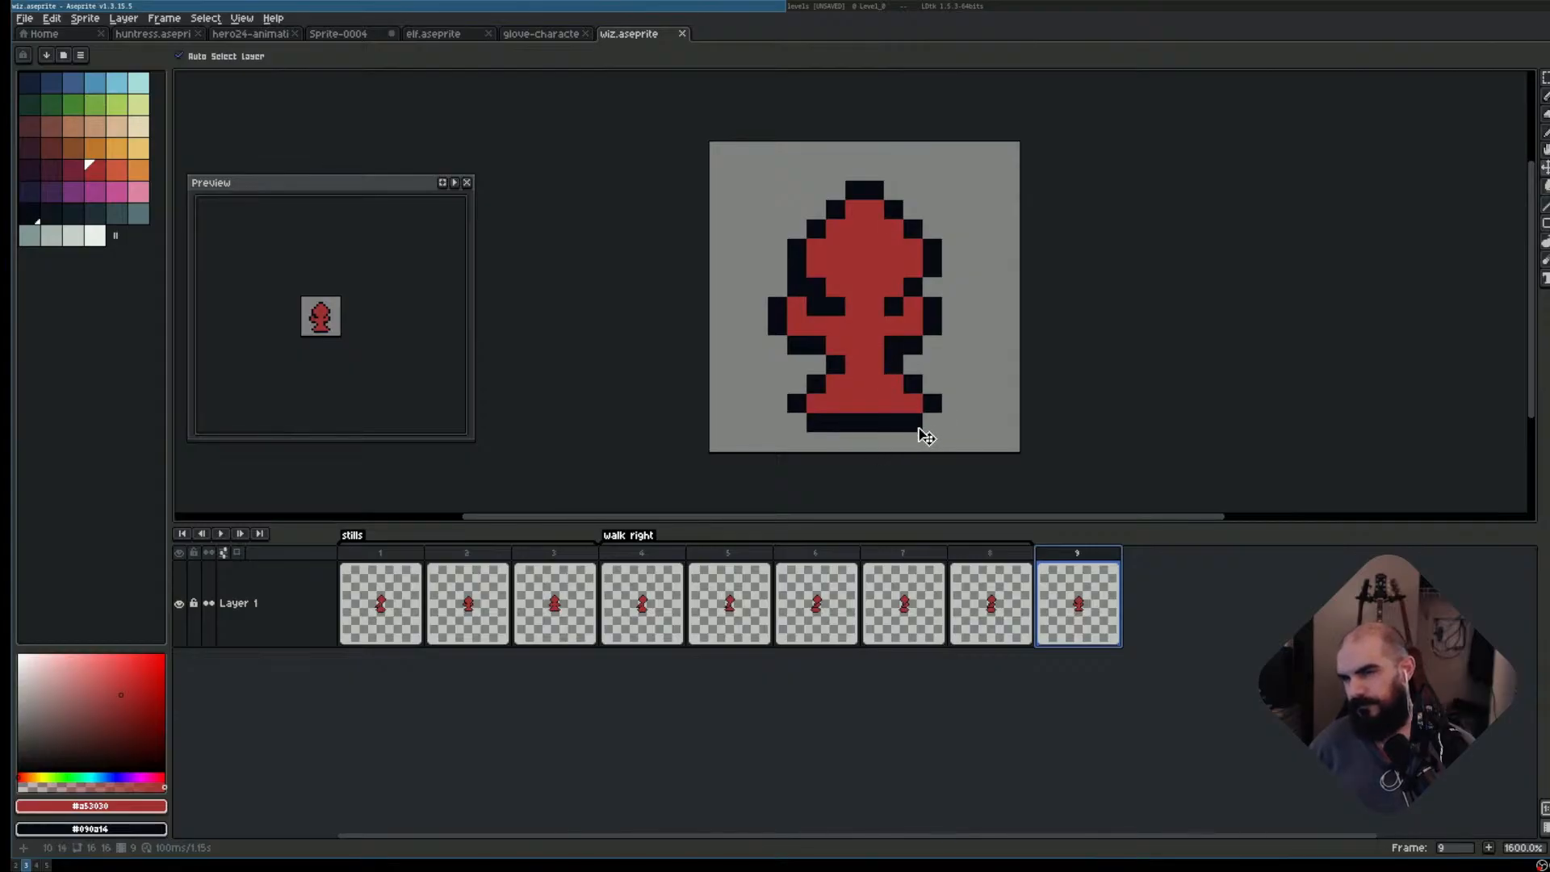
- Move the middle four pixels of frame 9's bottom outline down one pixel and fill the gap with red #a53030
key("m")
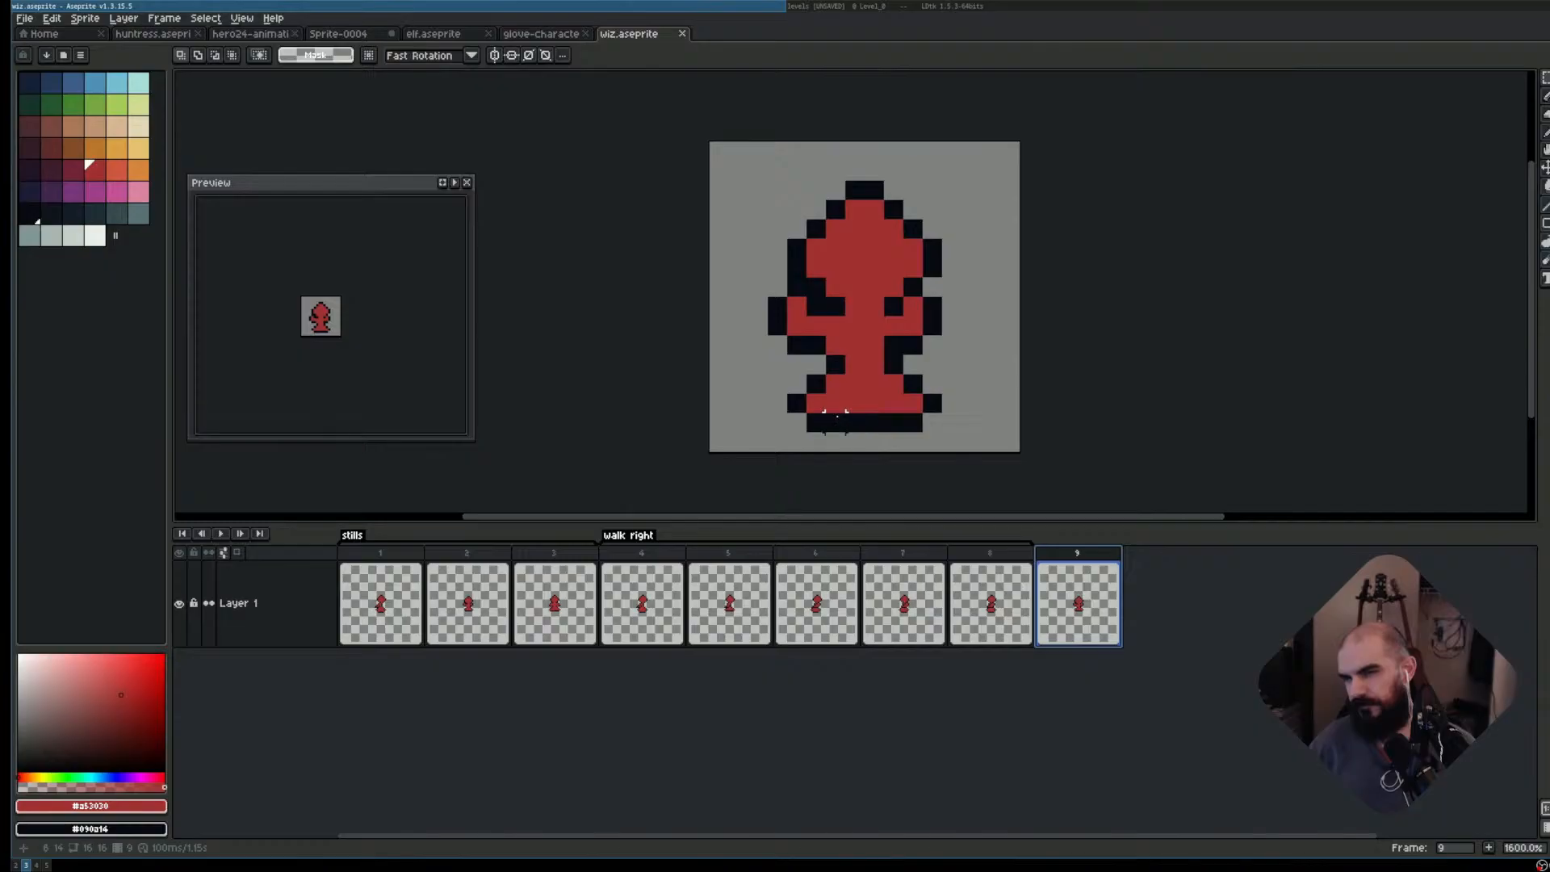
mouse_move(838, 416)
left_mouse_down()
mouse_move(896, 424)
mouse_move(883, 443)
left_mouse_up()
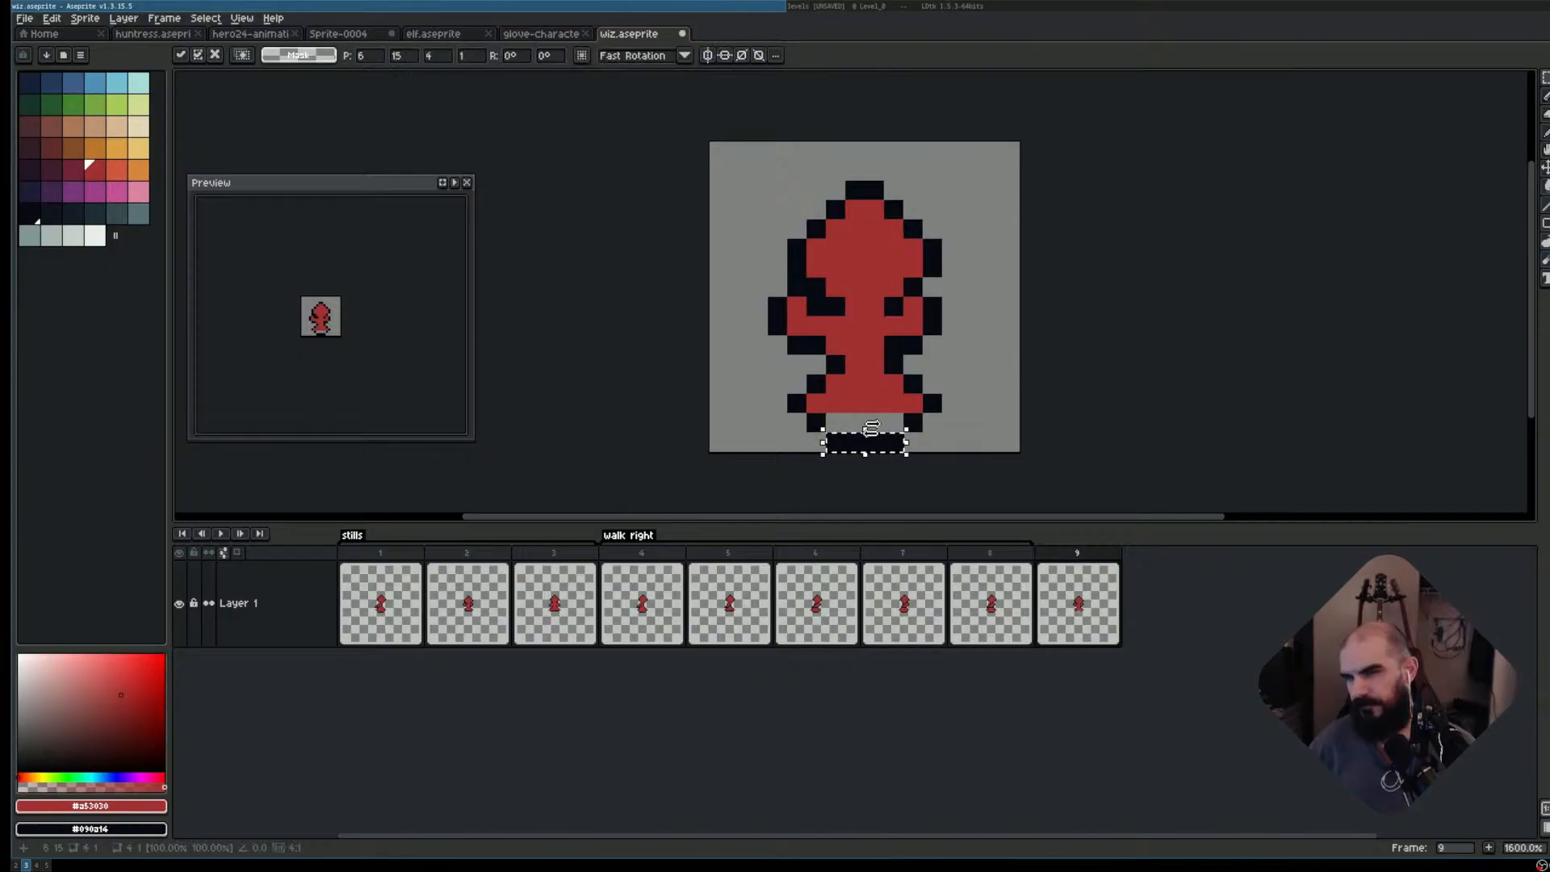
key("b")
left_click(841, 418)
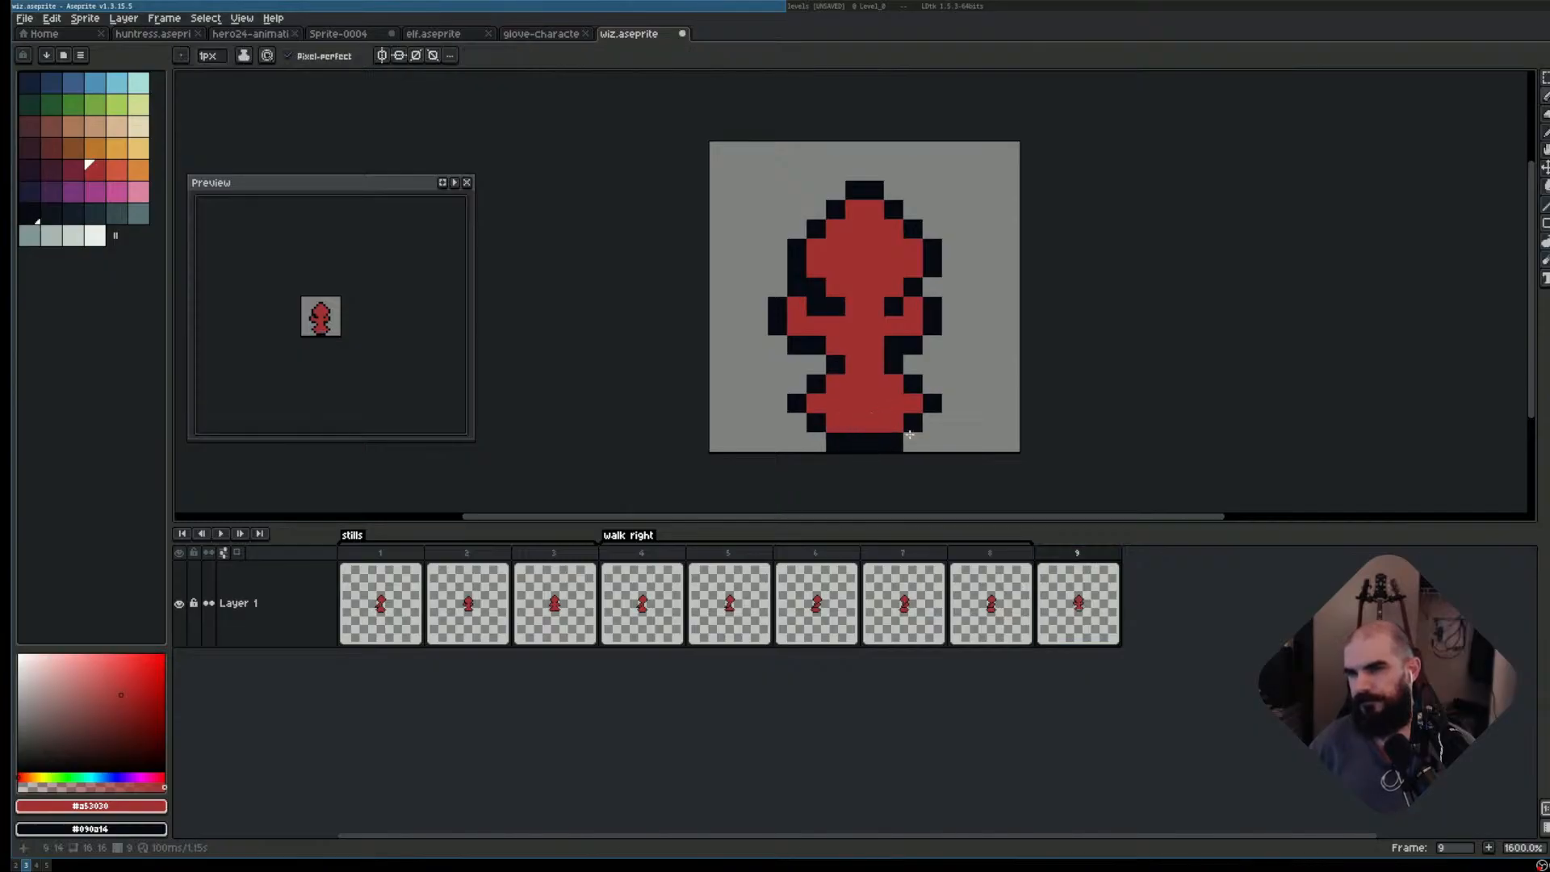
key("Left")
key("Right")
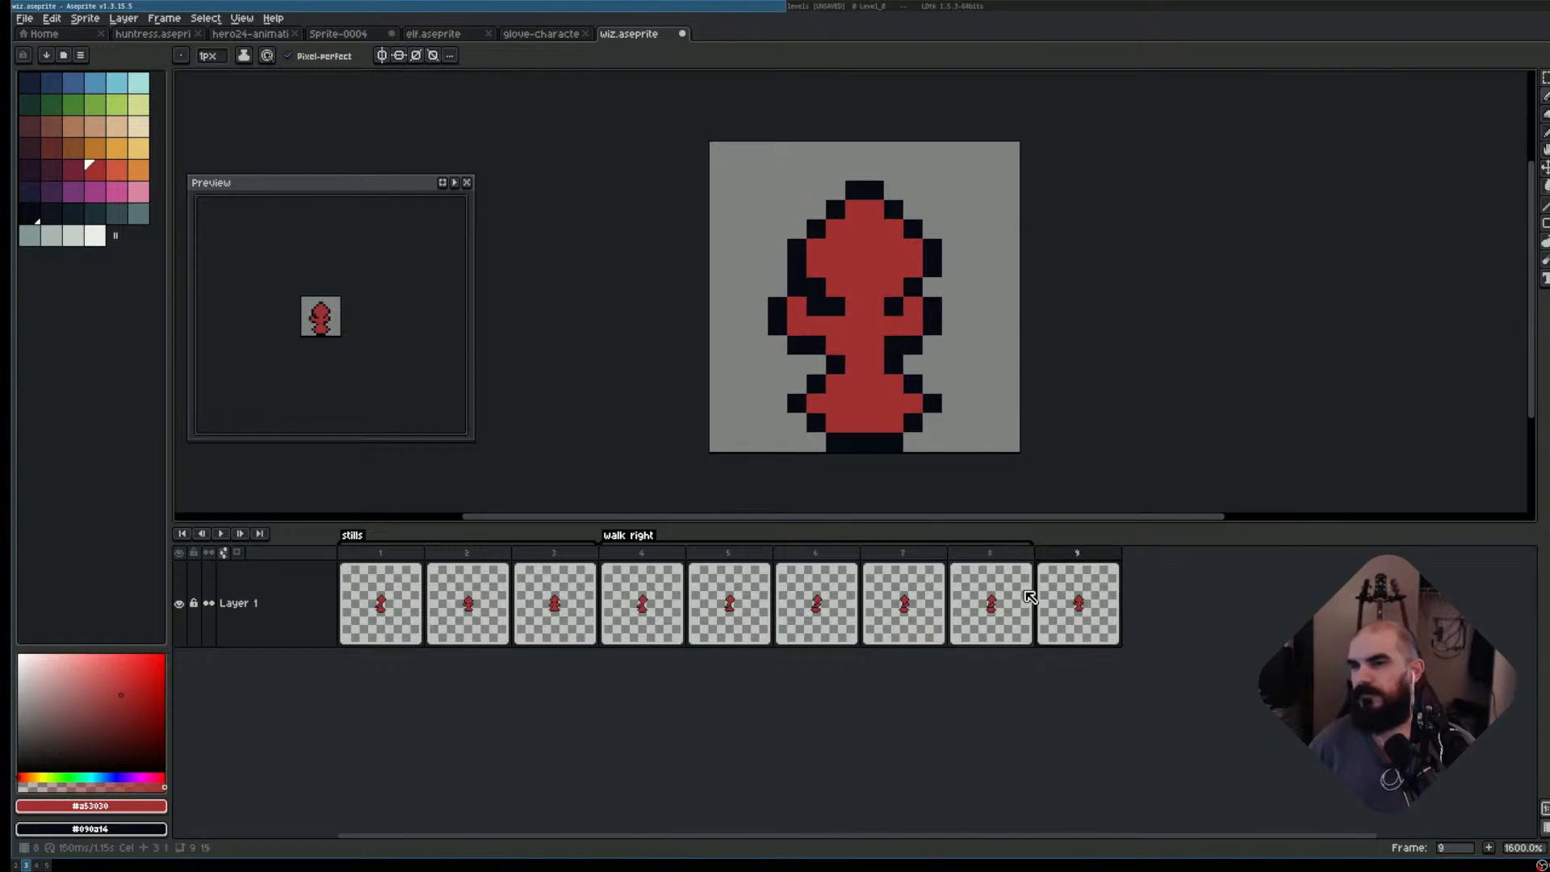
- Add three duplicates of frame 9 as frames 10 to 12 and make frame 10 active
key("alt+n")
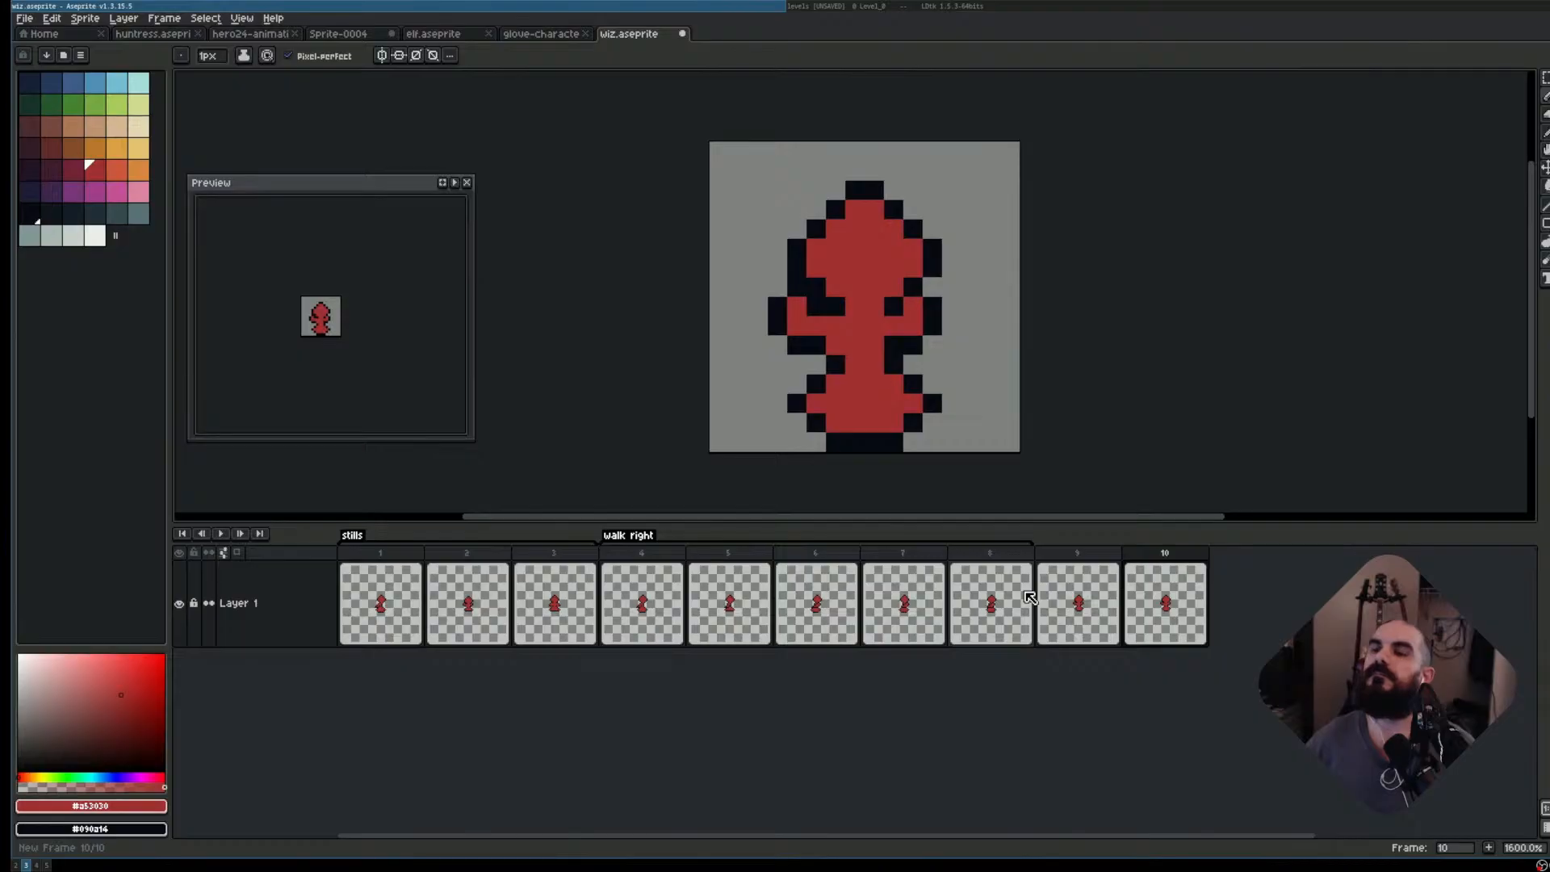
key("alt+n")
key("alt+n")
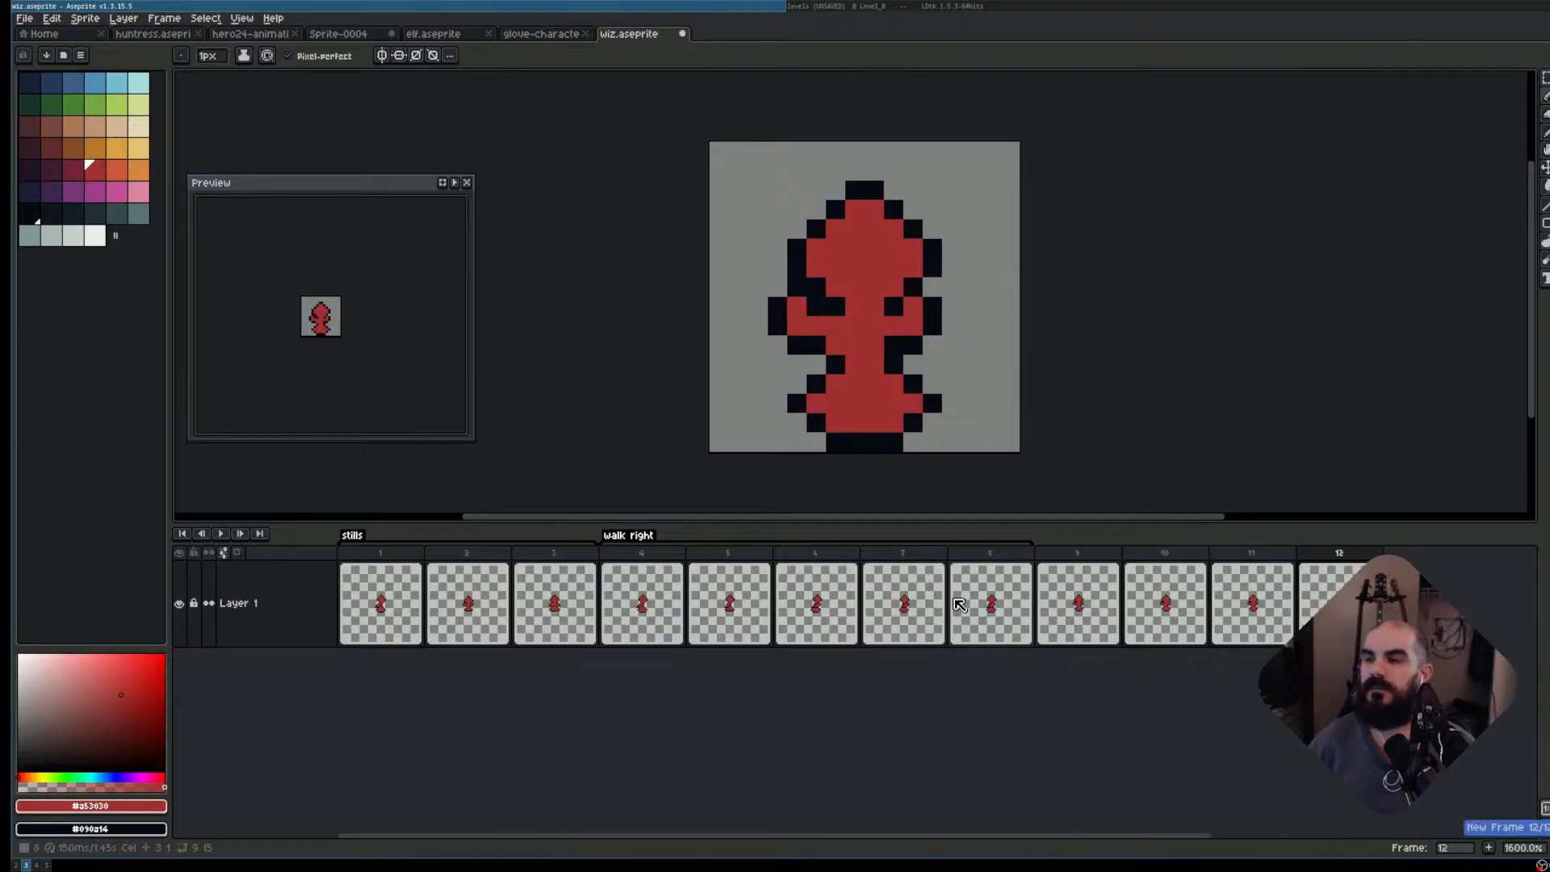
left_click(1114, 617)
left_click(1175, 618)
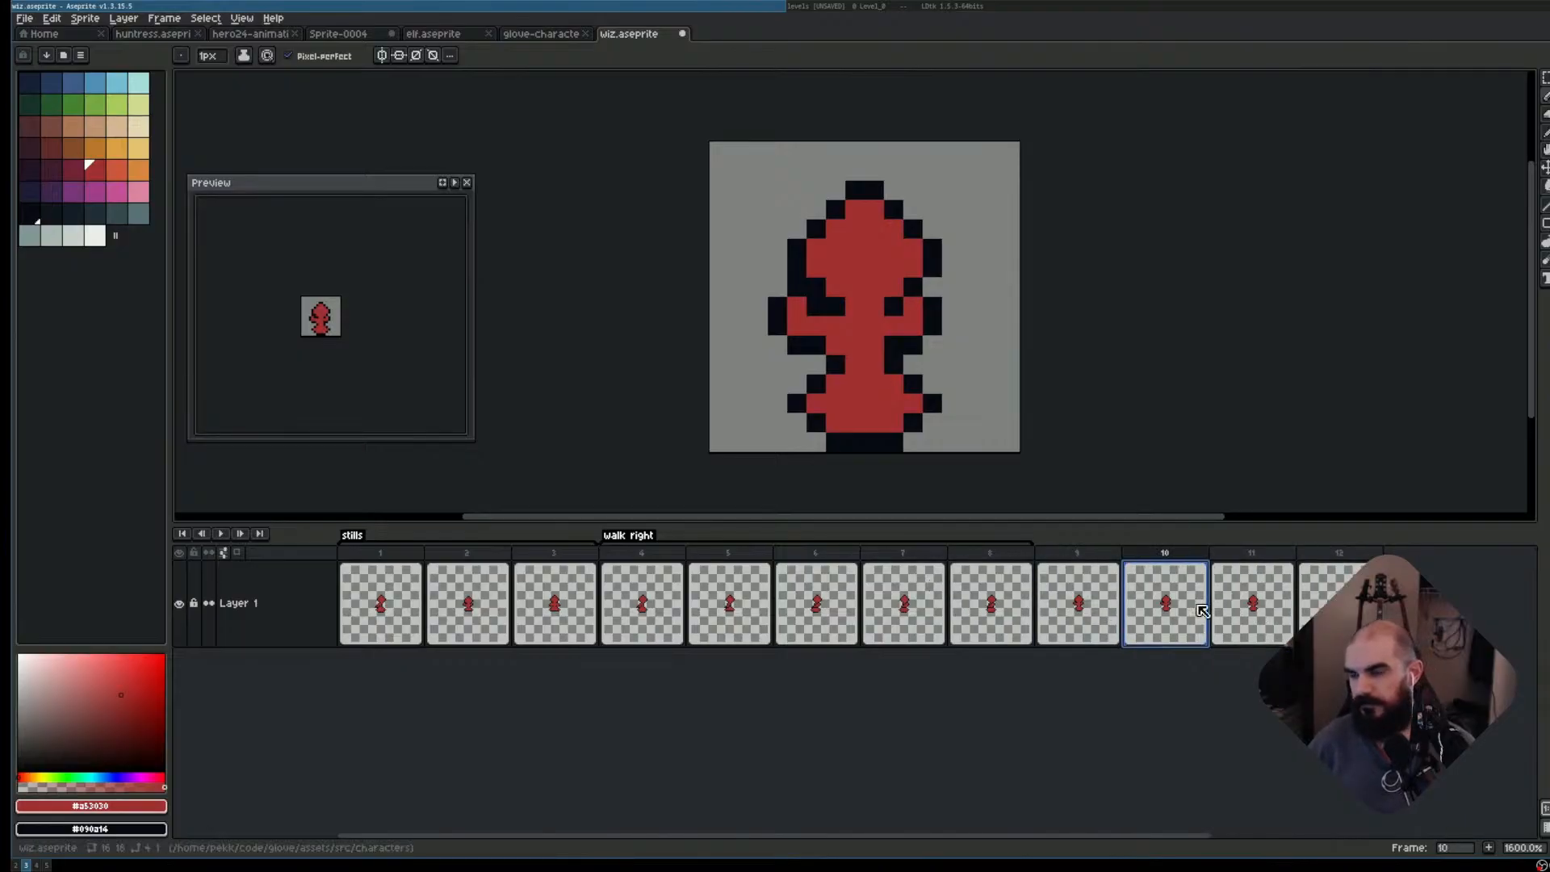
scroll(1087, 627, "right", 2)
key("m")
mouse_move(750, 182)
left_mouse_down()
mouse_move(1001, 373)
mouse_move(1021, 436)
left_mouse_up()
key("Down")
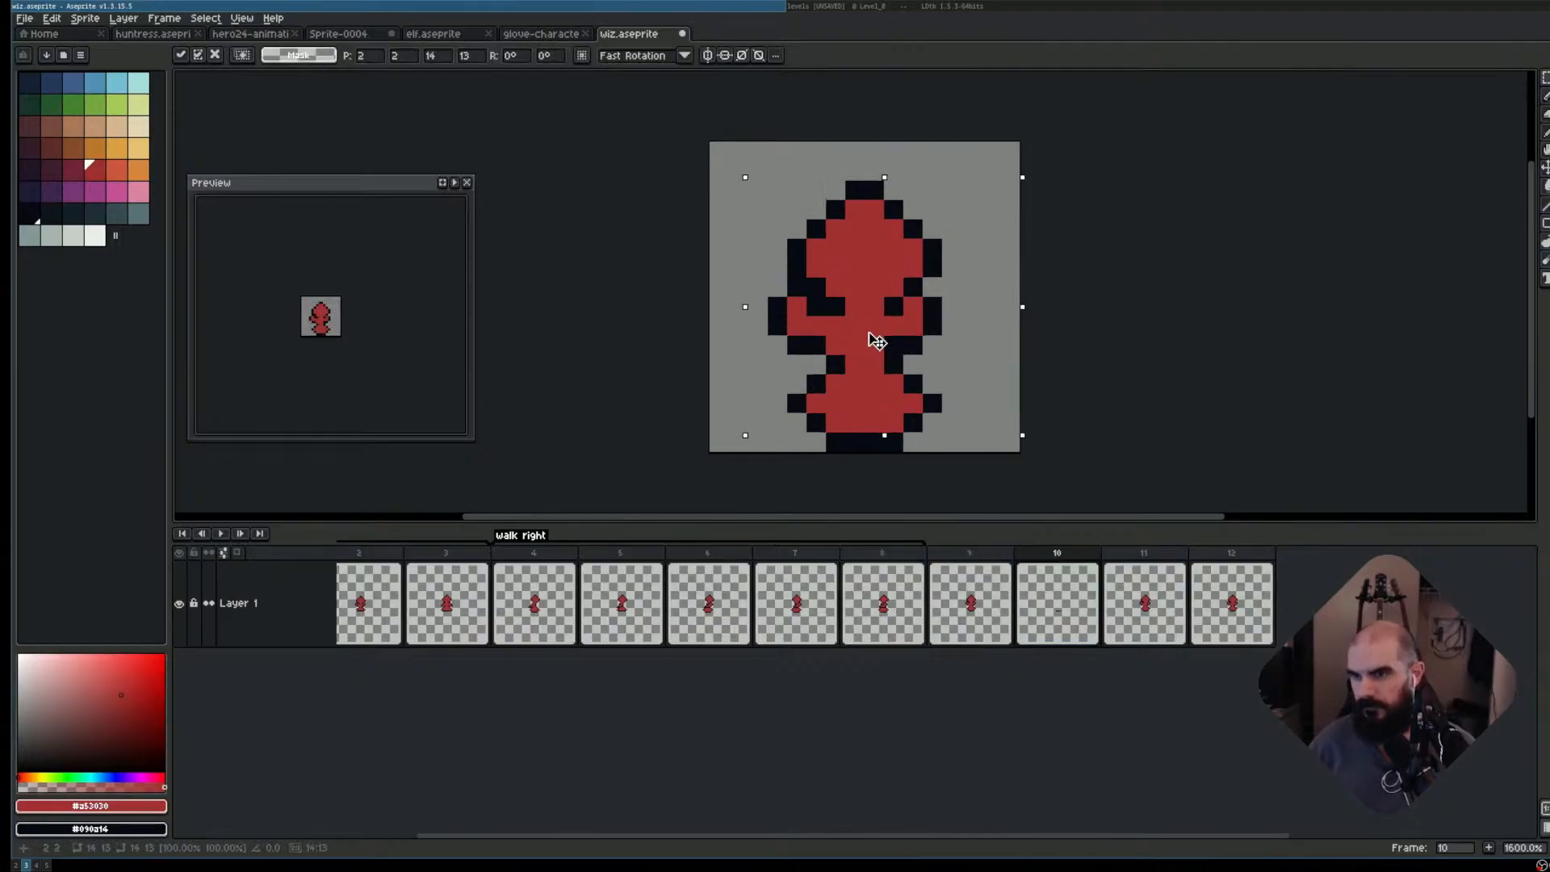
key("Up")
key("Return")
key("ctrl+d")
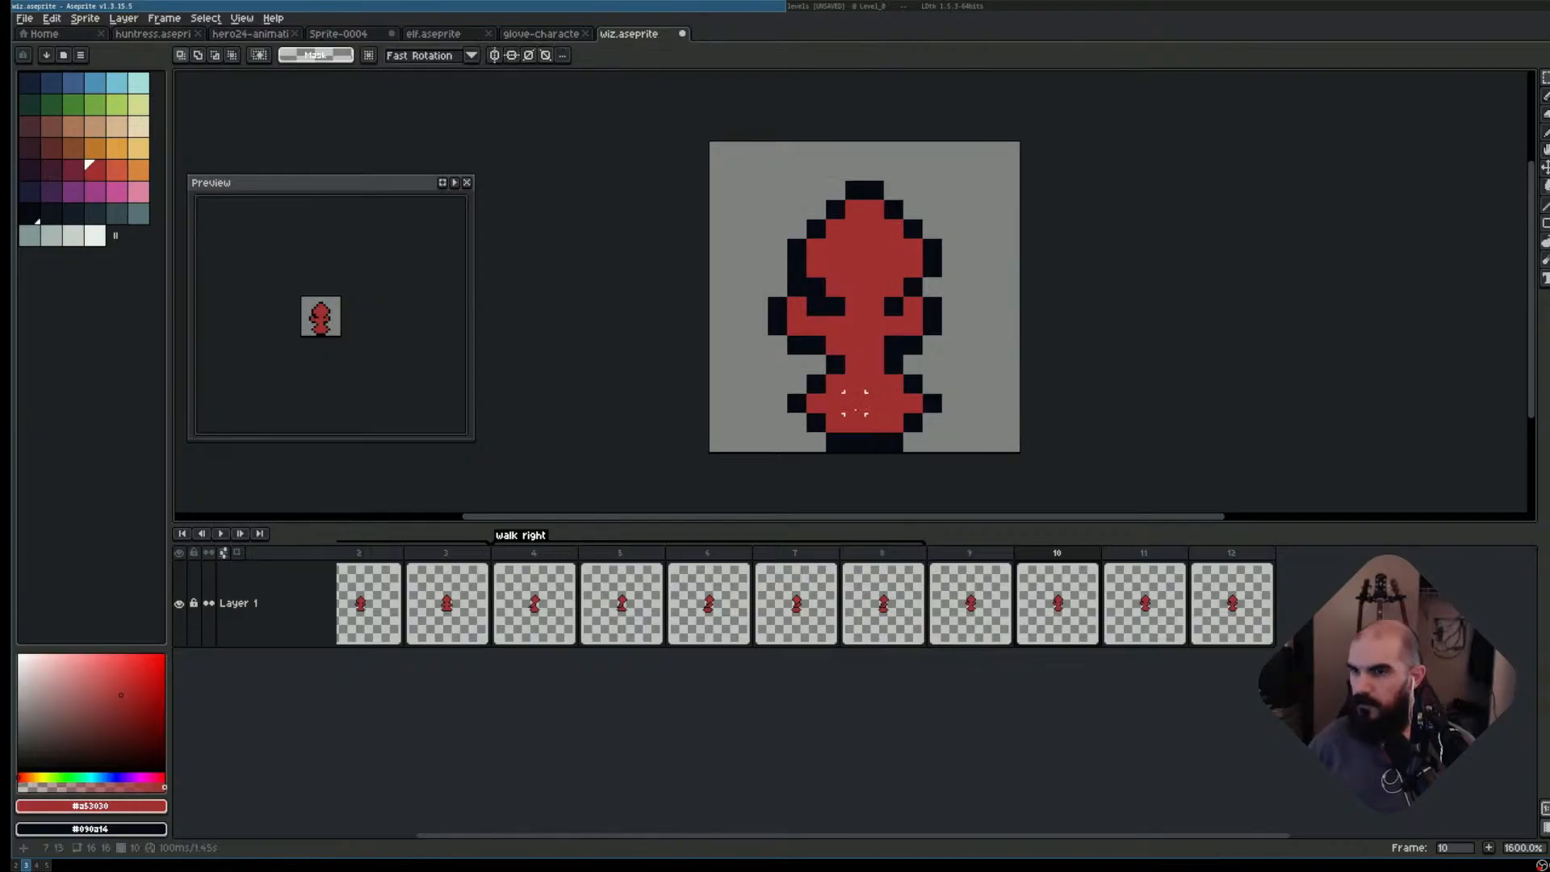
- Move the middle four pixels of frame 10's bottom outline up one pixel, and shift the whole wizard down one pixel
left_click_drag(835, 443, 880, 428)
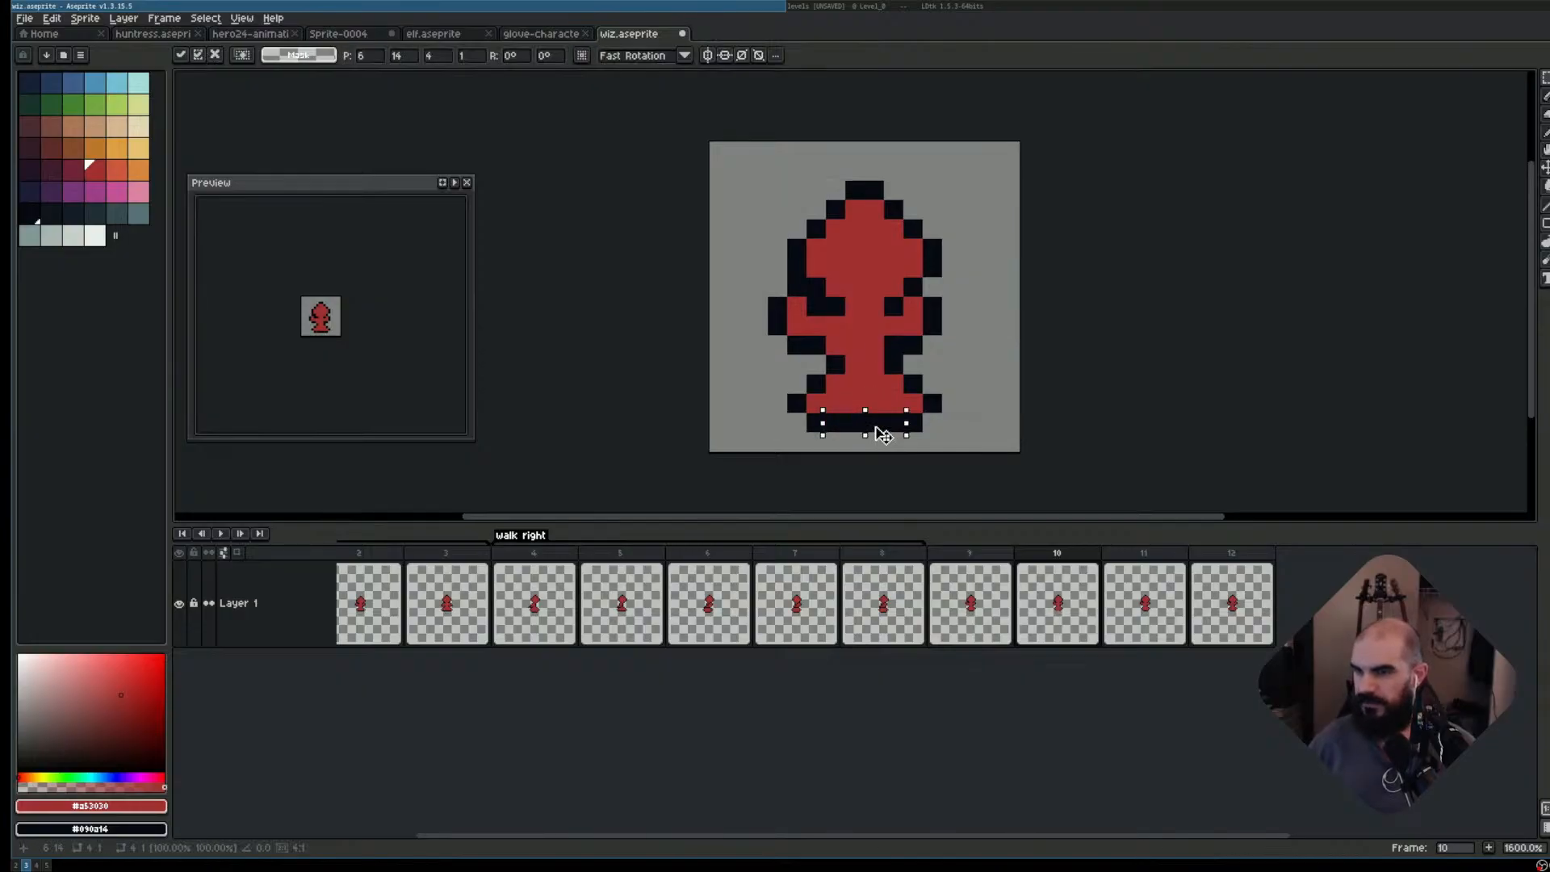
key("Return")
key("ctrl+a")
key("ctrl+d")
key("v")
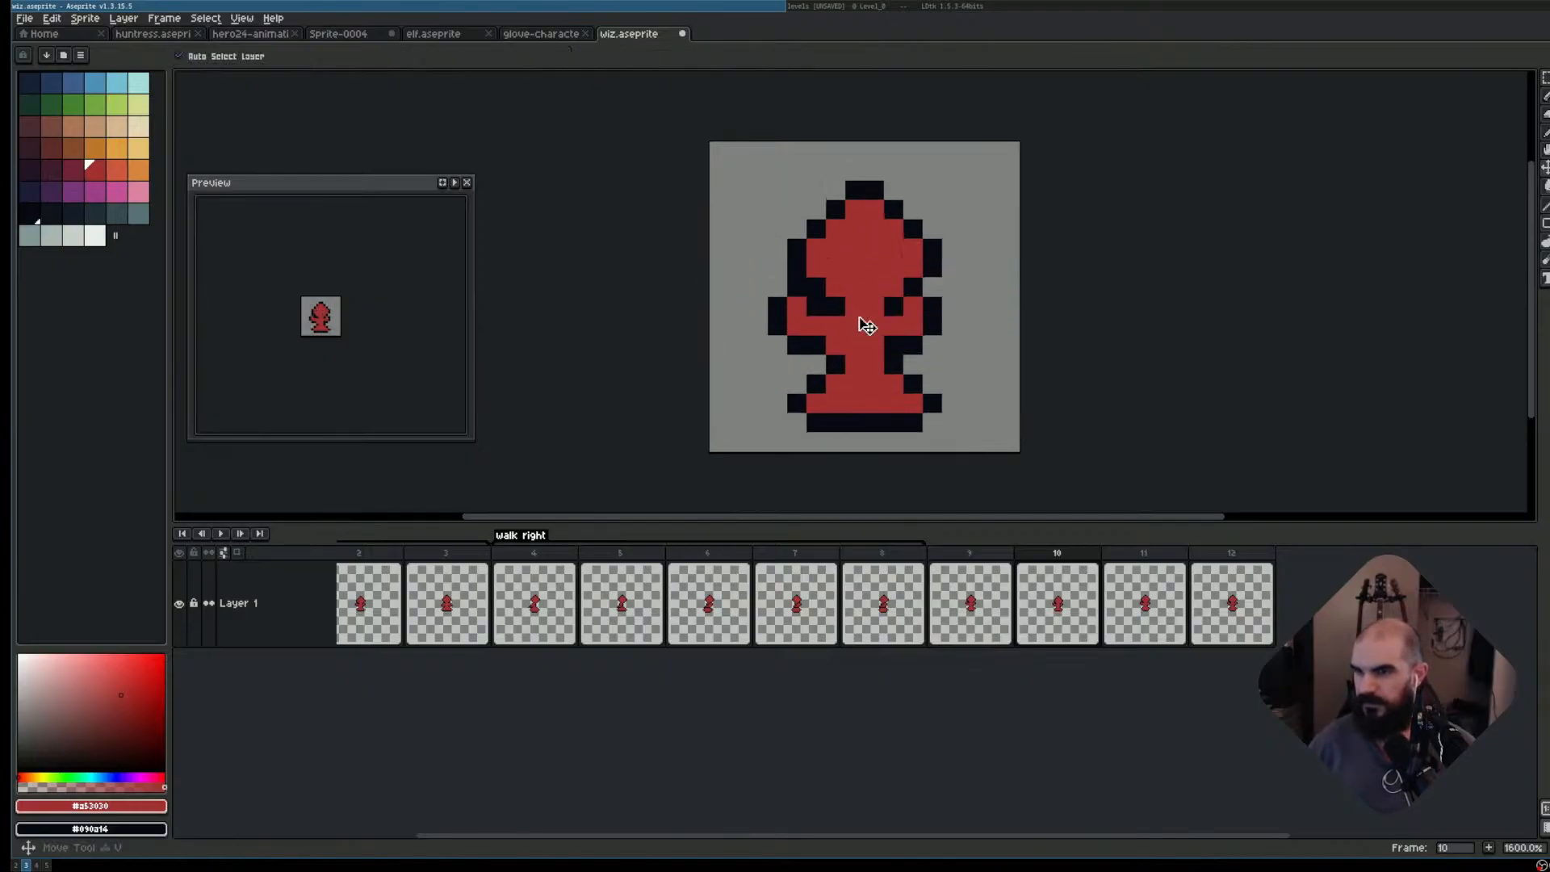
left_click_drag(865, 322, 870, 341)
- Tag frames 9 to 12 as "walk up"
left_click(1002, 570)
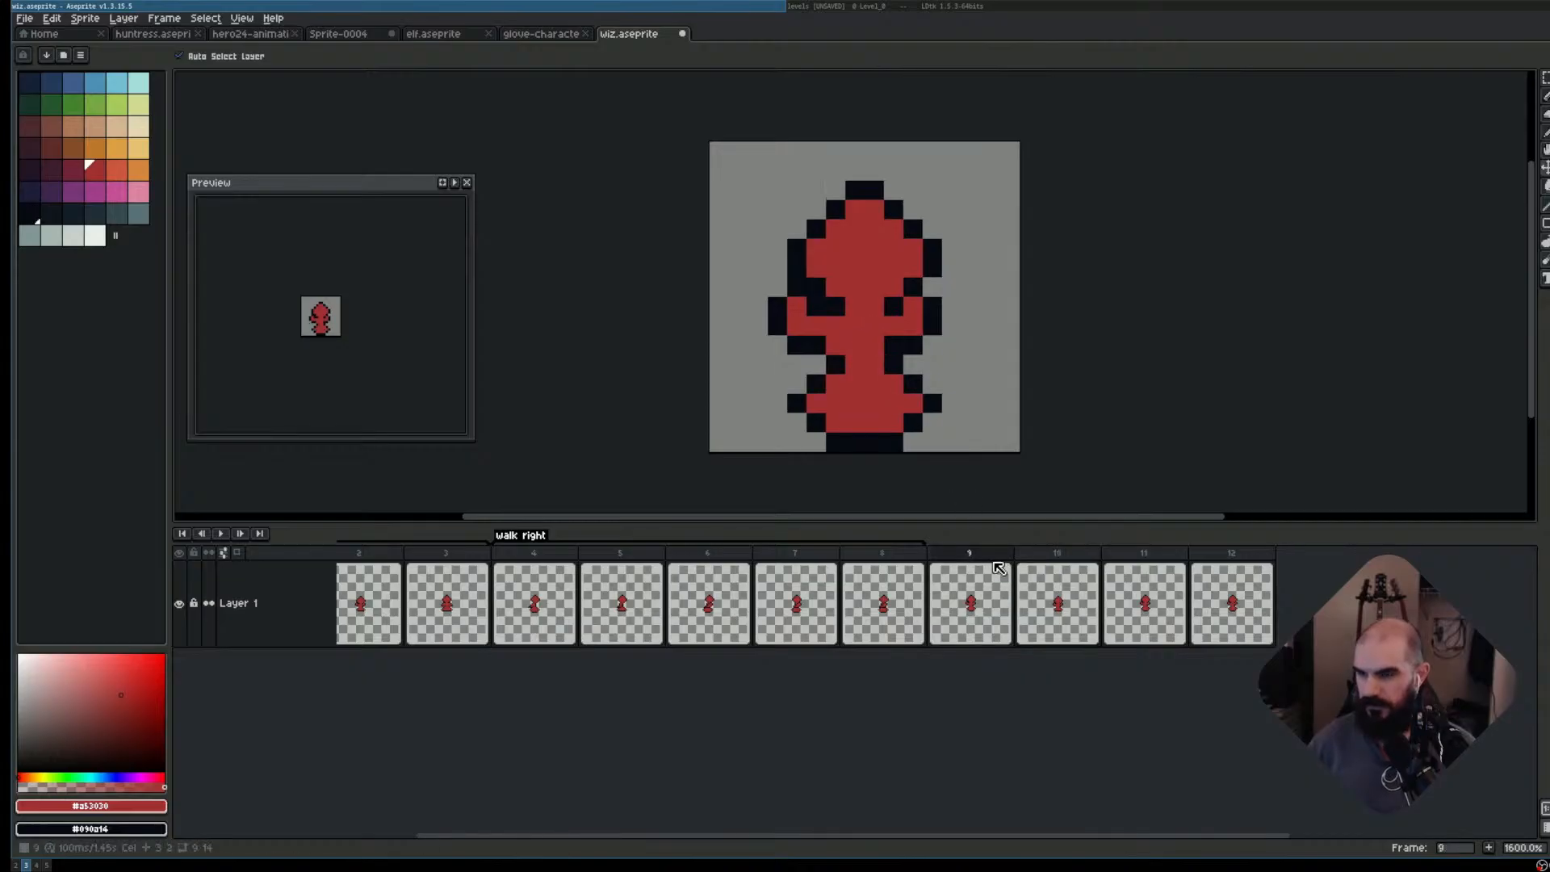
left_click_drag(1000, 569, 1274, 587)
key("alt+F2")
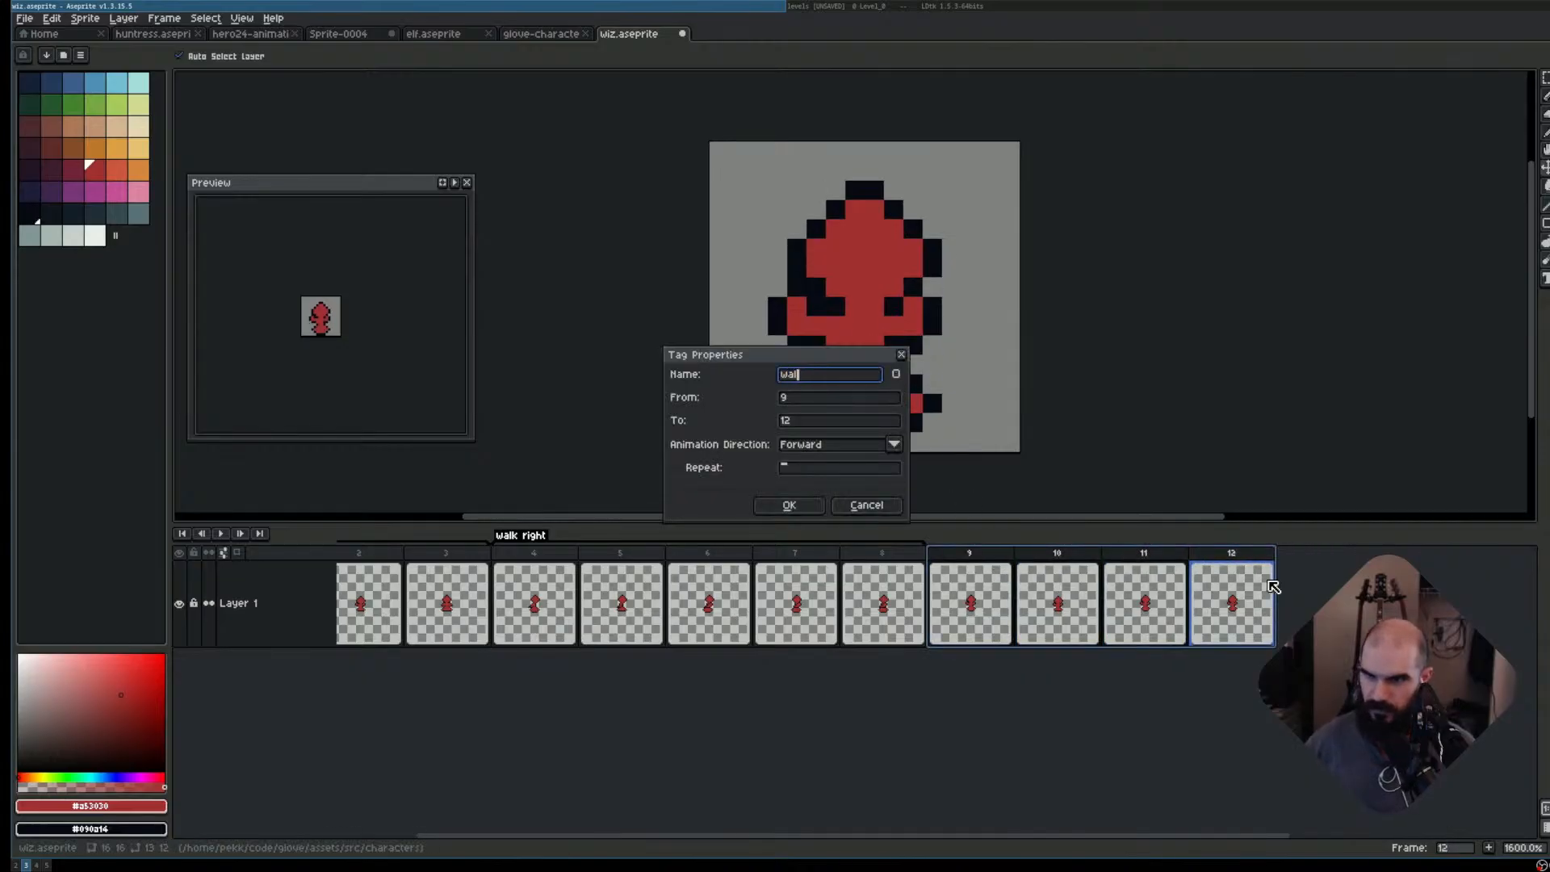
type("walk up")
key("Return")
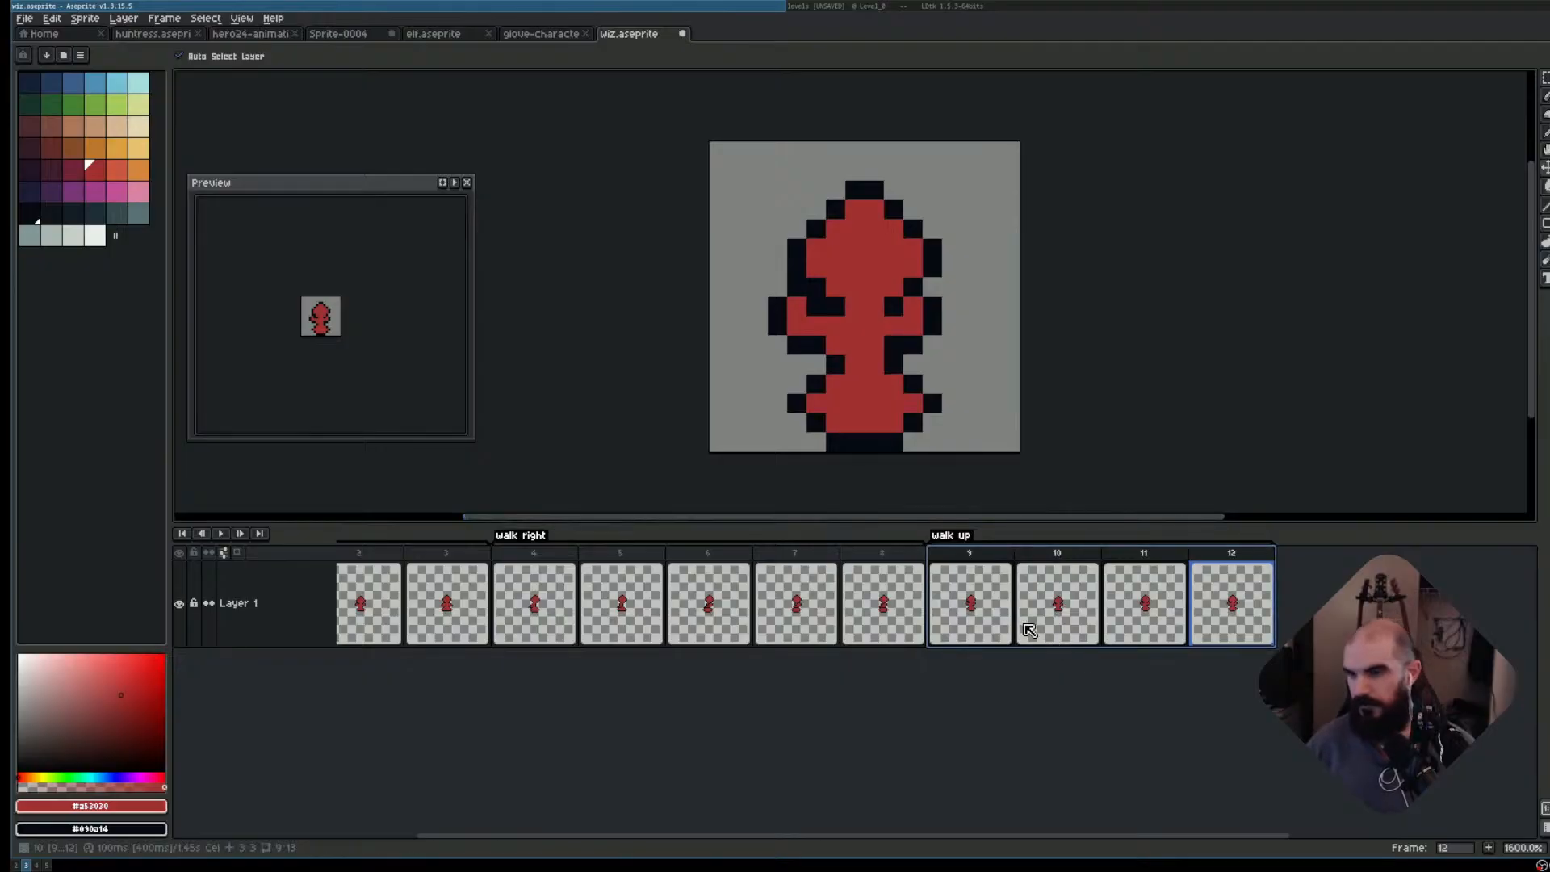
- Play the walk up animation and compare its motion with the walk right animation
left_click(990, 615)
key("Return")
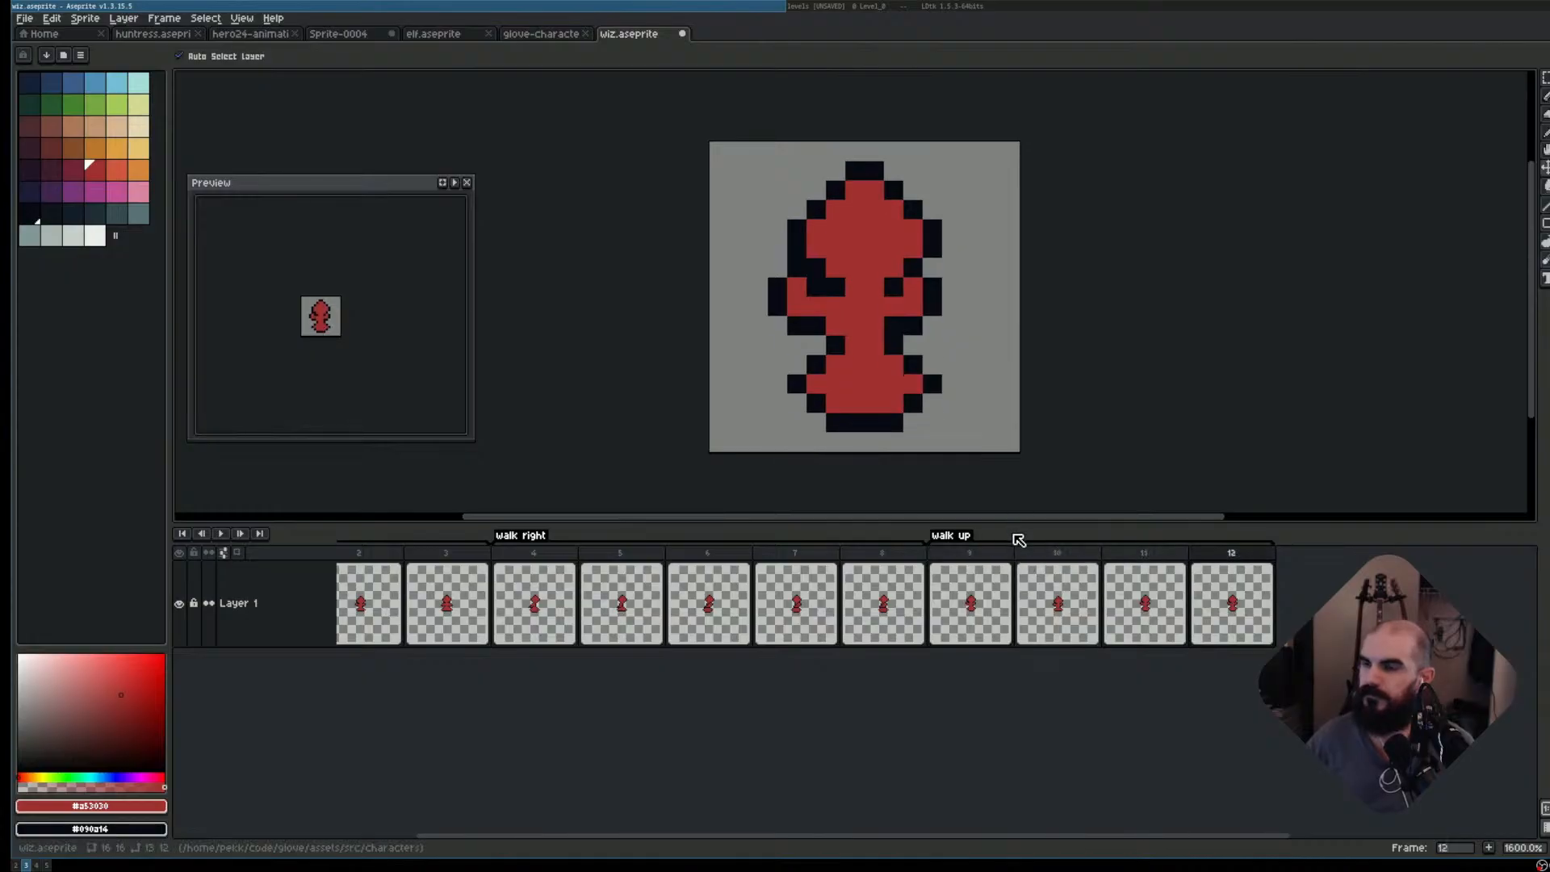
key("Return")
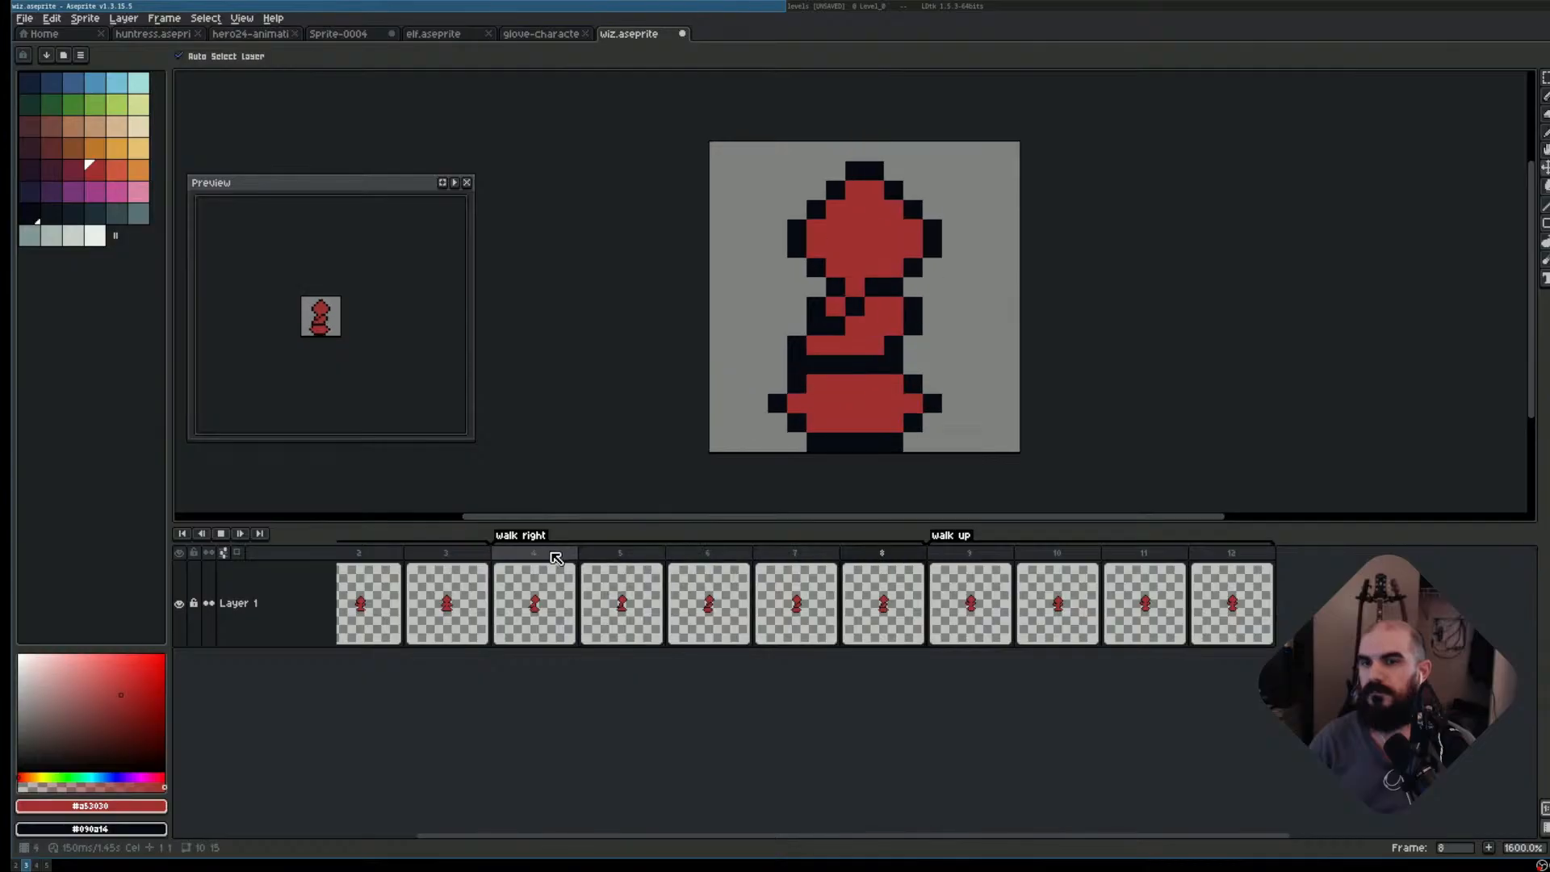
left_click(981, 556)
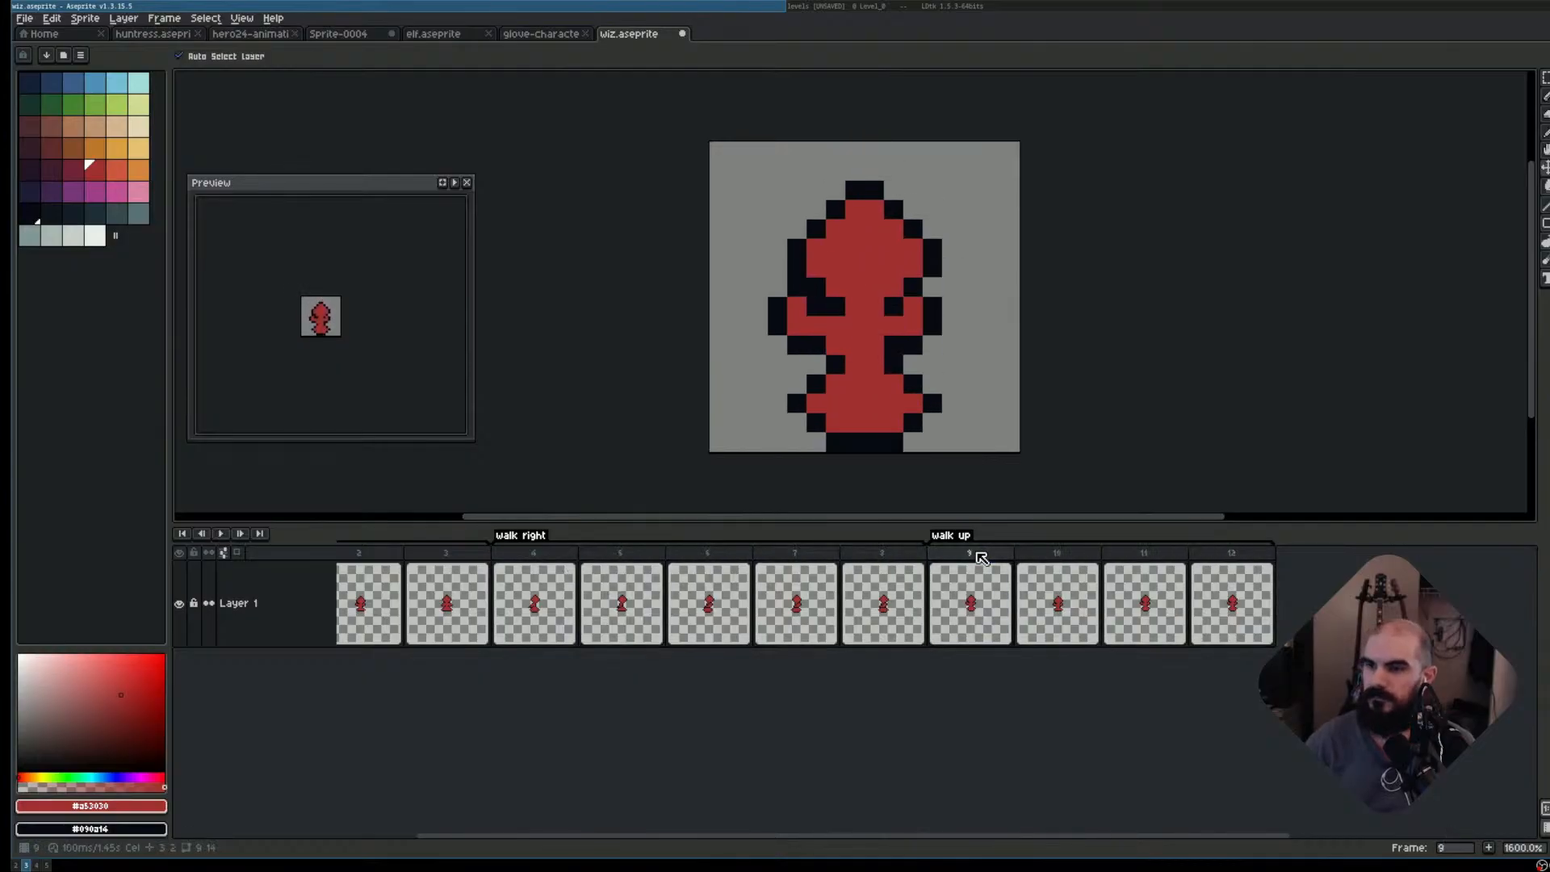
- In frame 9, paint the black pixel under the wizard's left hand red and erase the hand's two top pixels
left_click(980, 555)
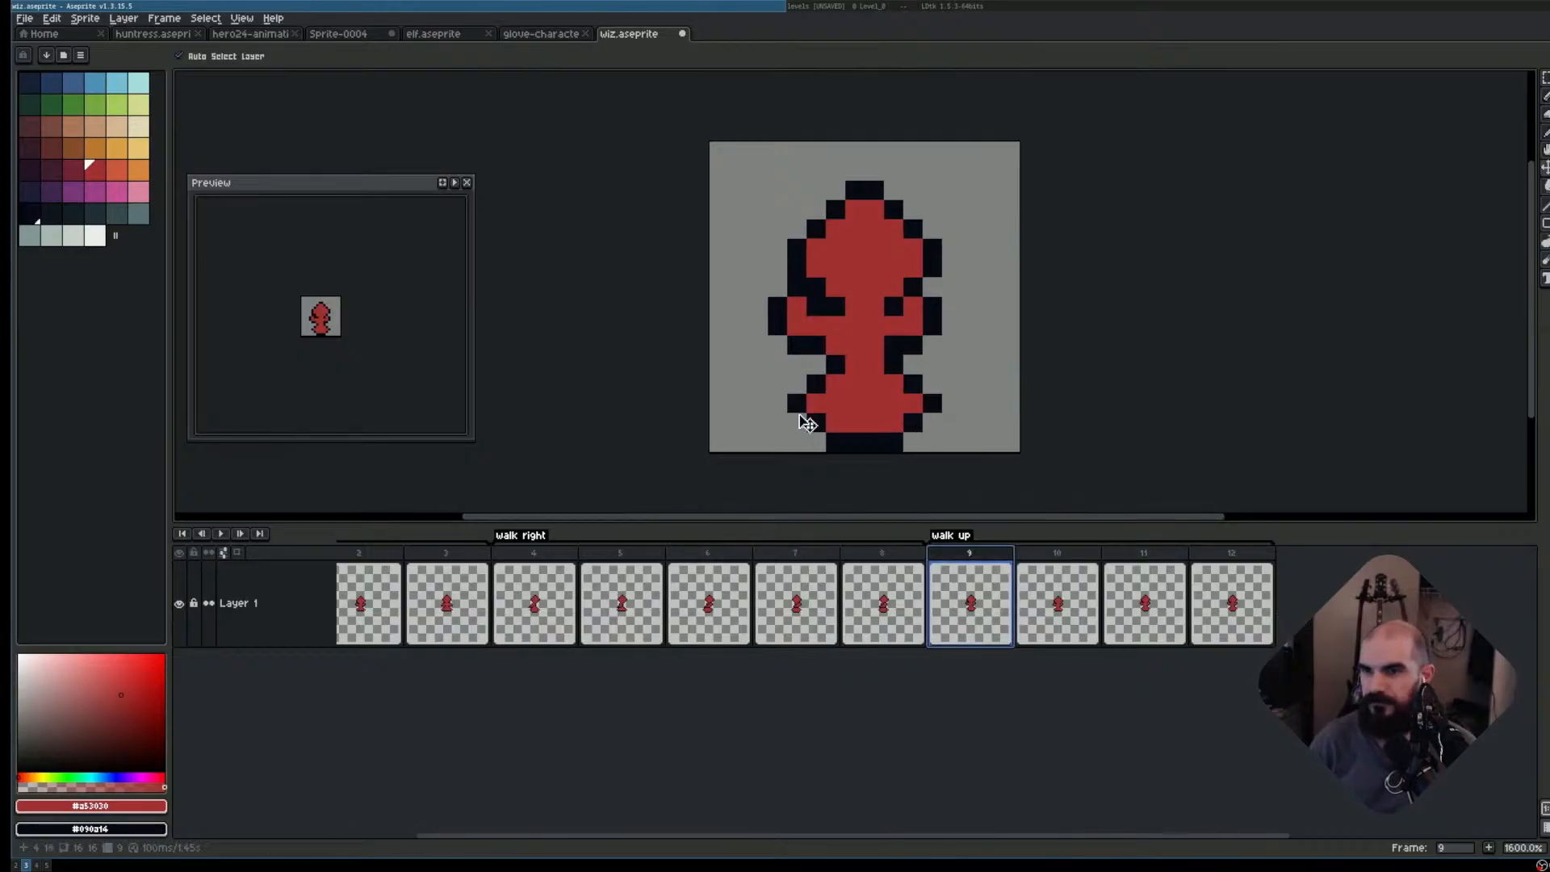
scroll(913, 384, "up", 3)
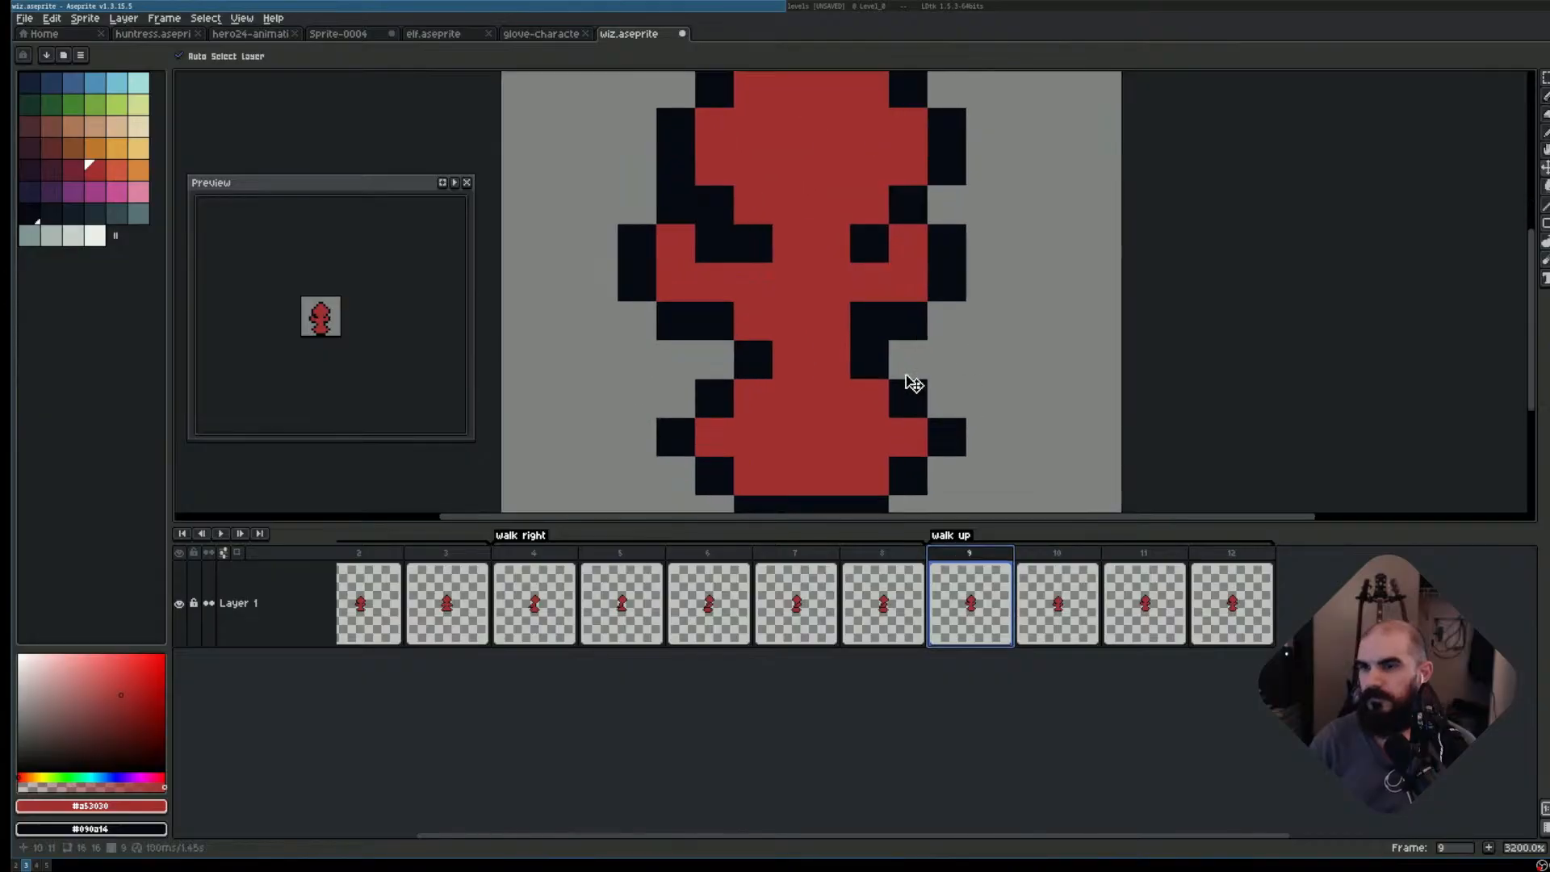
scroll(937, 355, "down", 2)
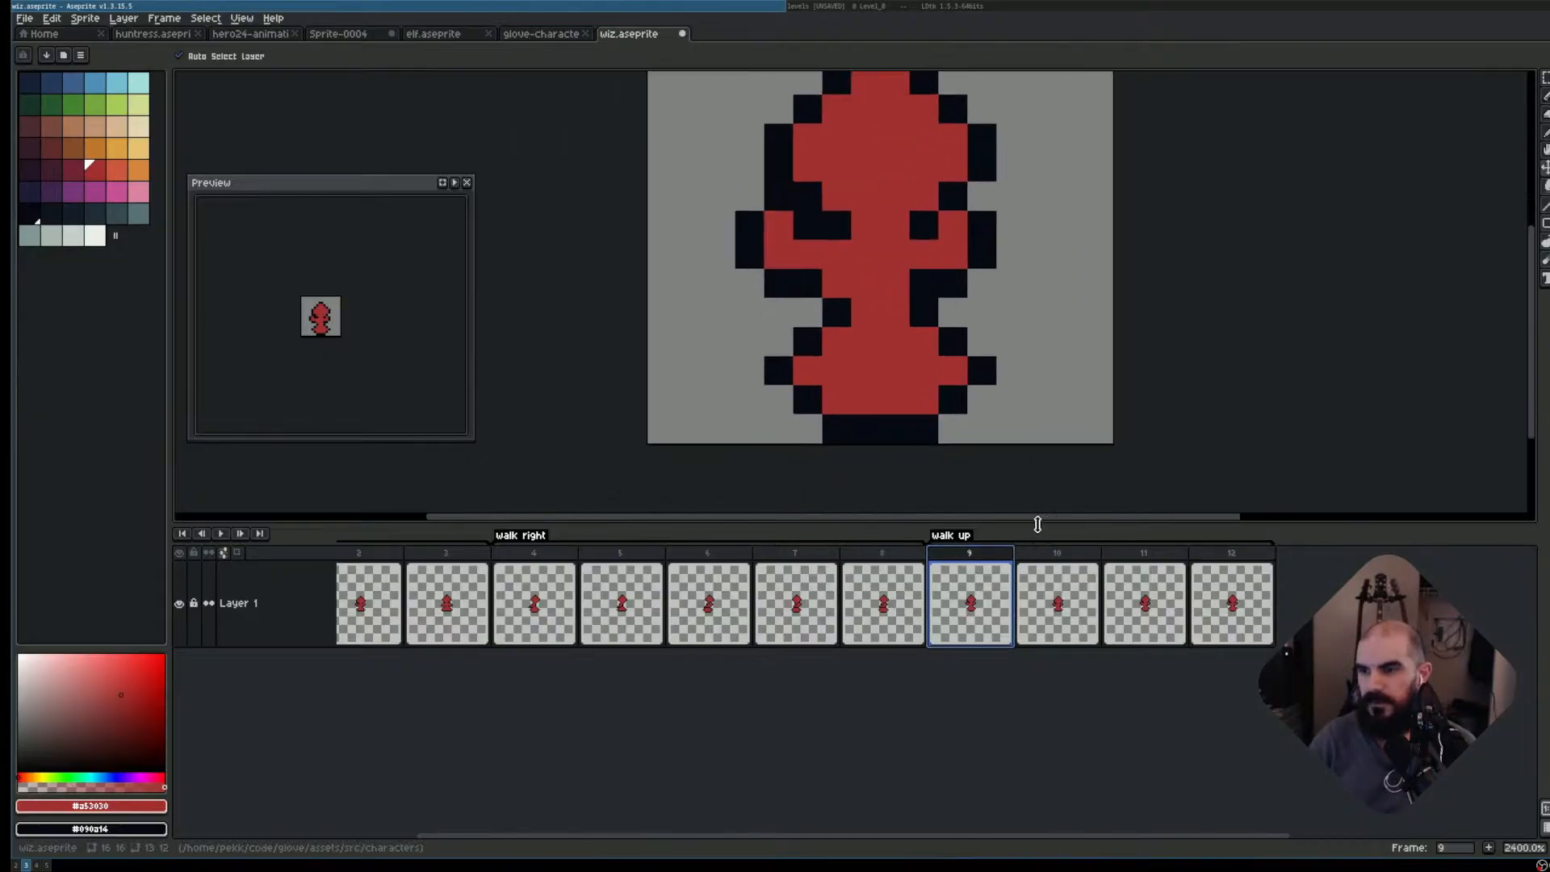
left_click_drag(1038, 525, 1041, 556)
left_click_drag(956, 372, 863, 370)
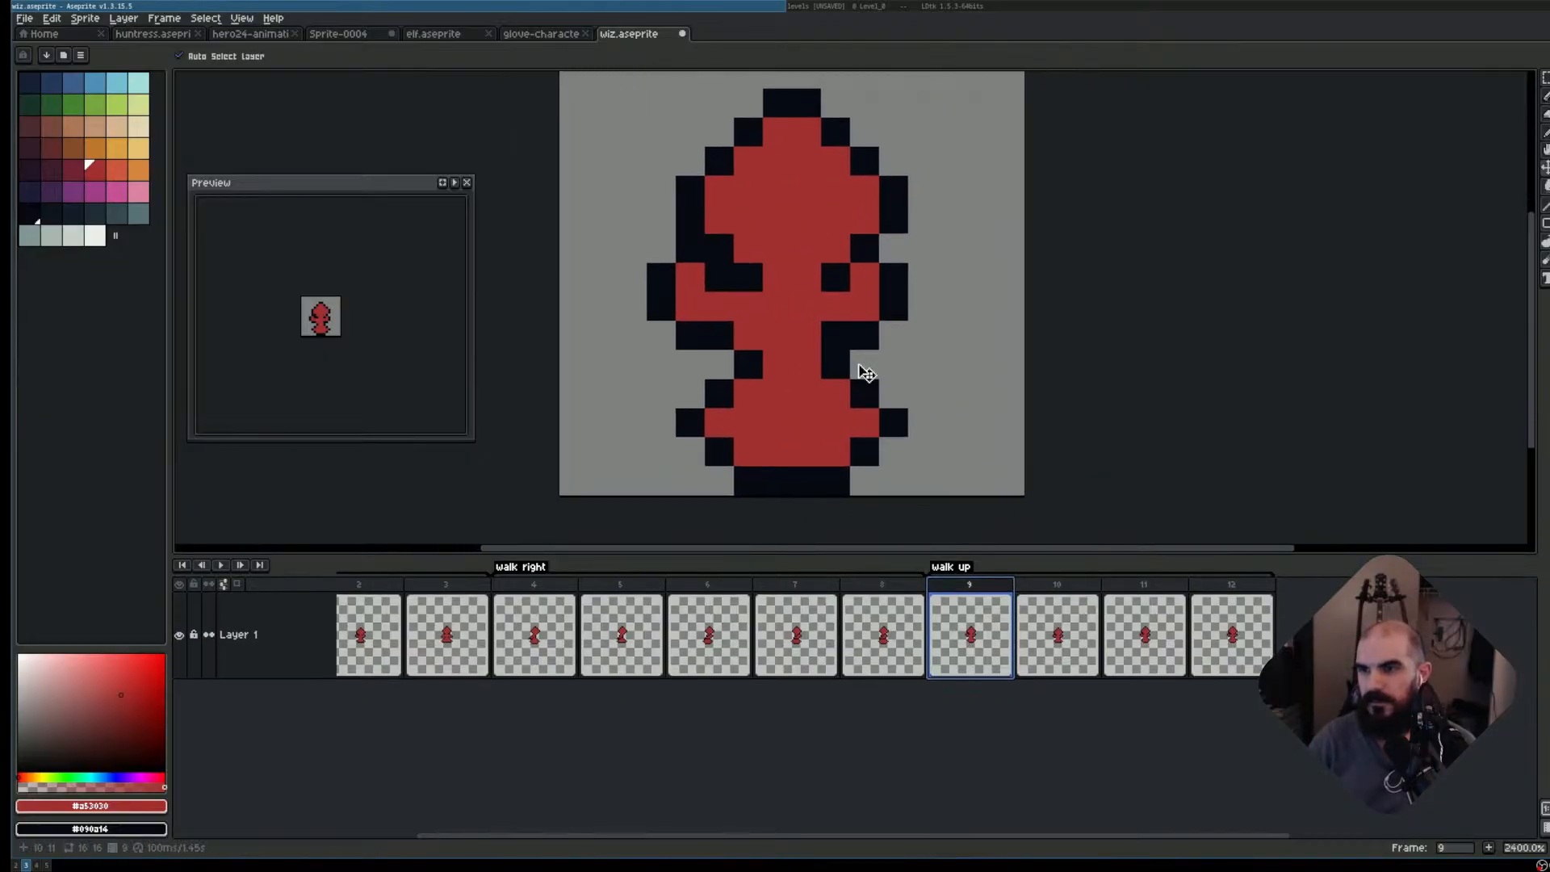
key("b")
right_click(719, 277)
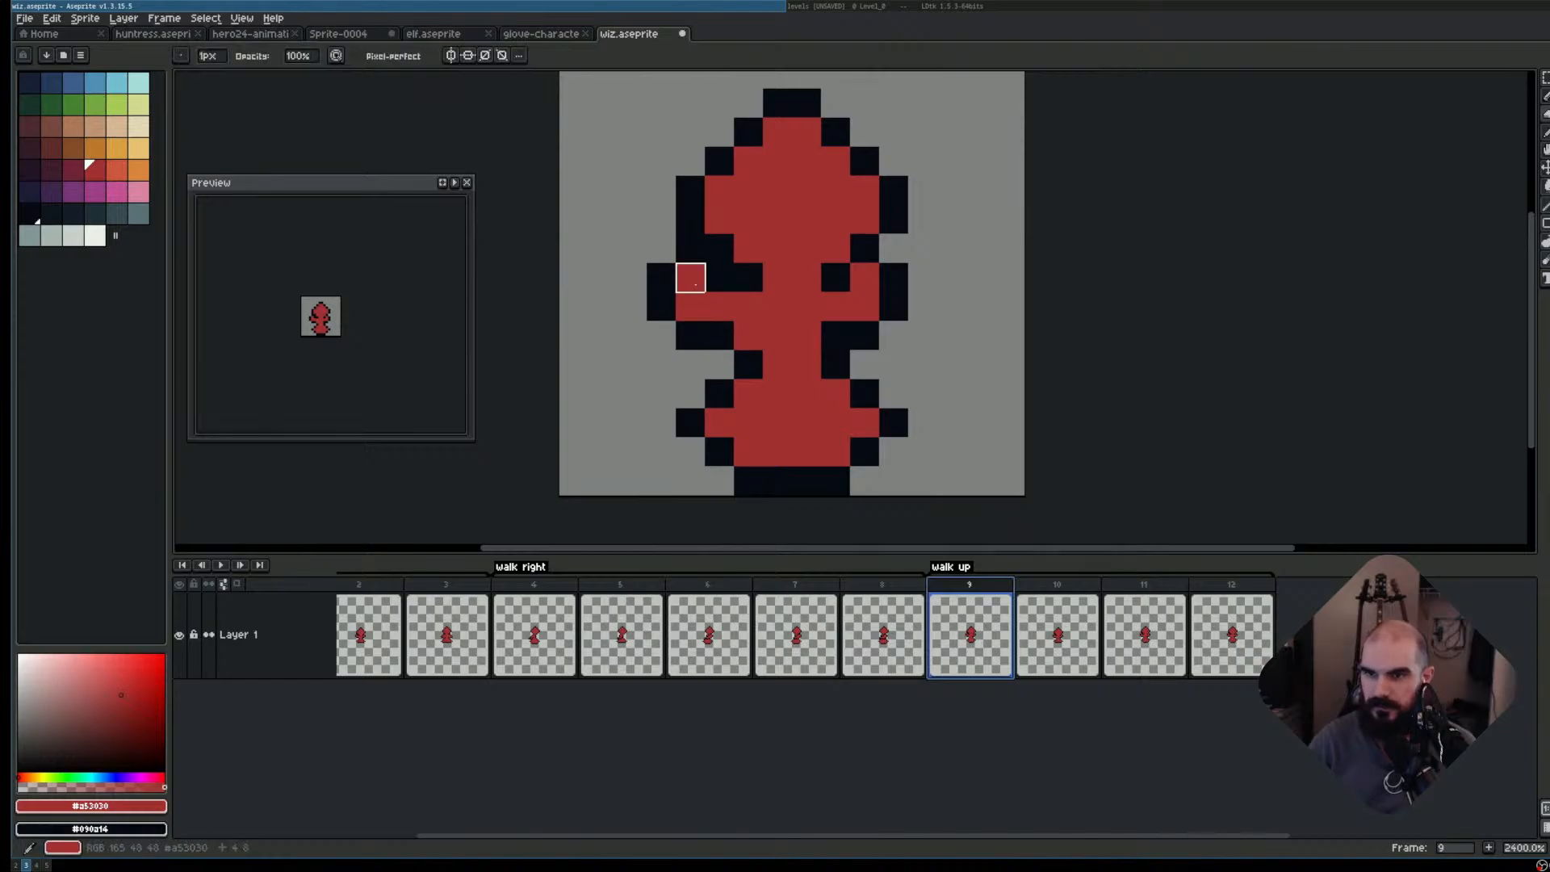
left_click_drag(692, 320, 697, 373)
key("e")
left_click_drag(689, 279, 662, 279)
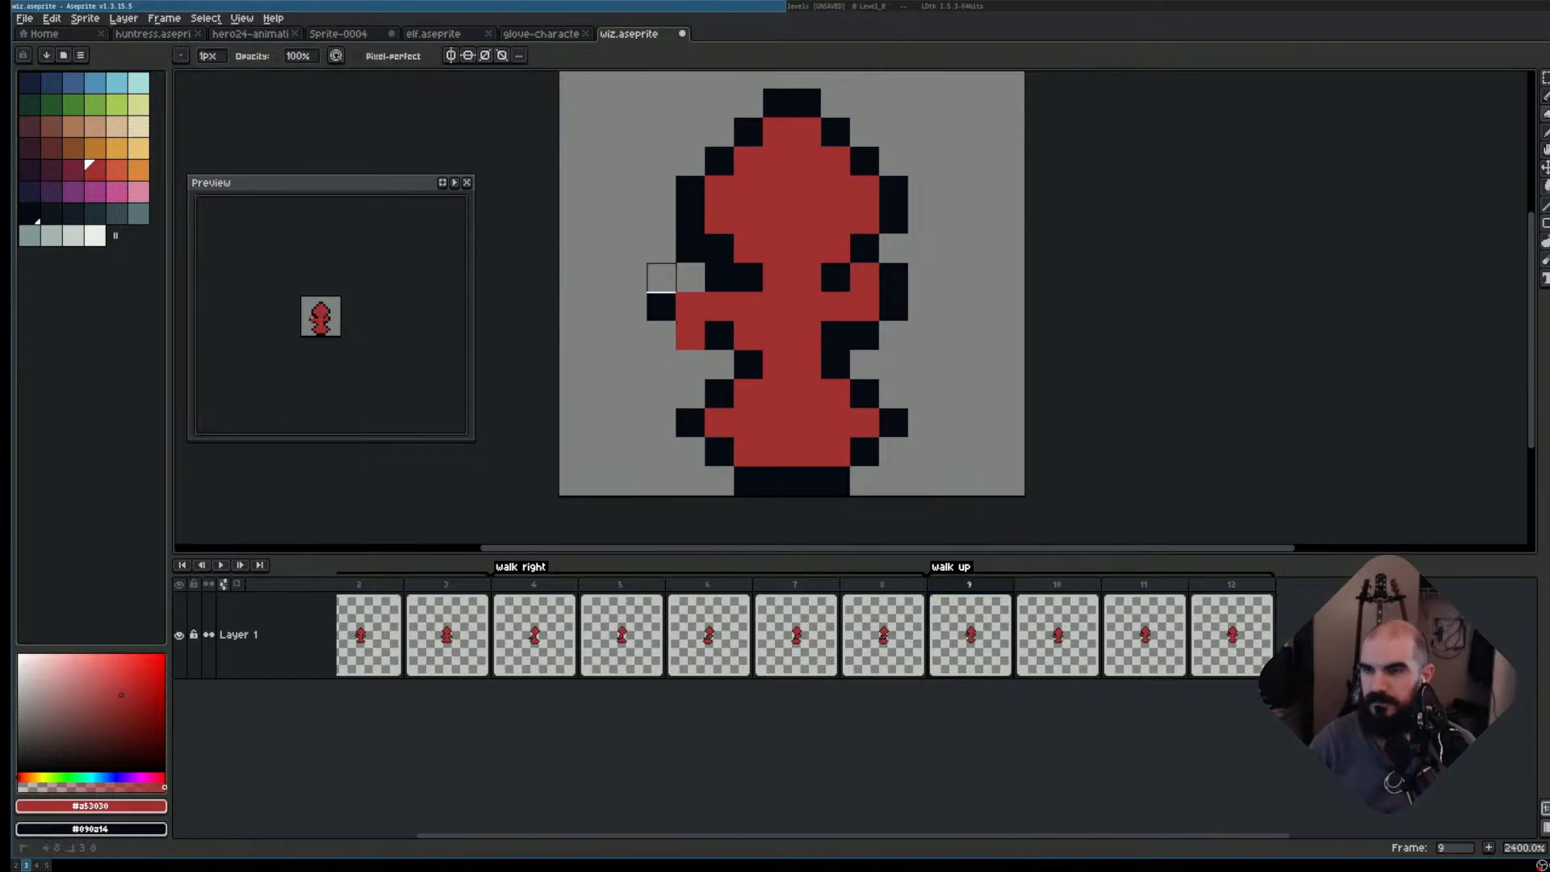
- In frame 9, outline the wizard's left arm in black along its outer side, below the hand and above the arm
key("b")
right_click(675, 336)
right_click(691, 364)
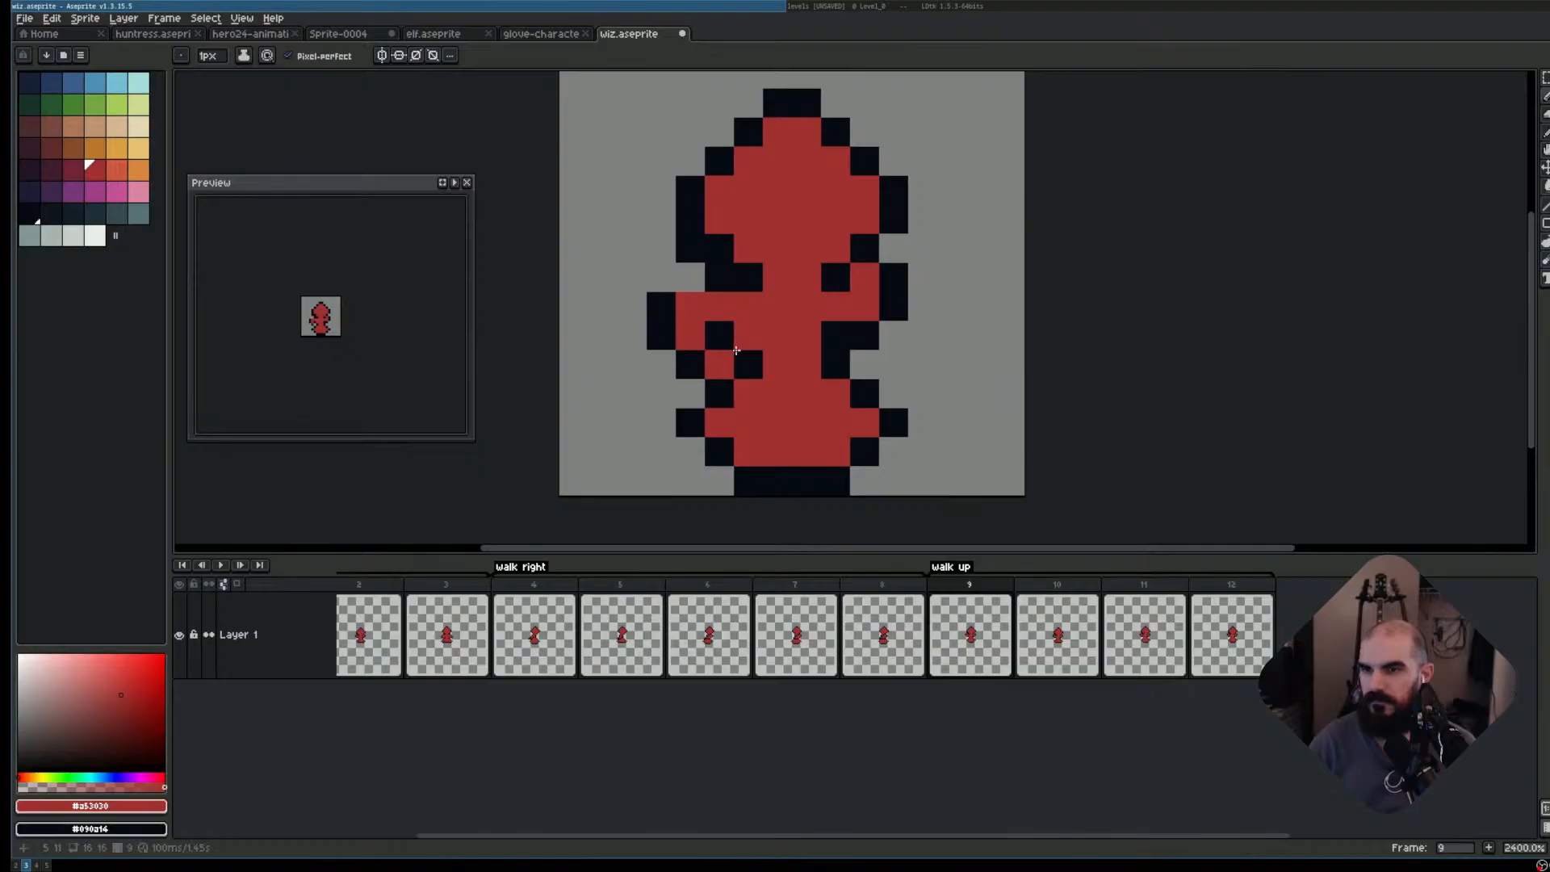
left_click(685, 286)
right_click(749, 358)
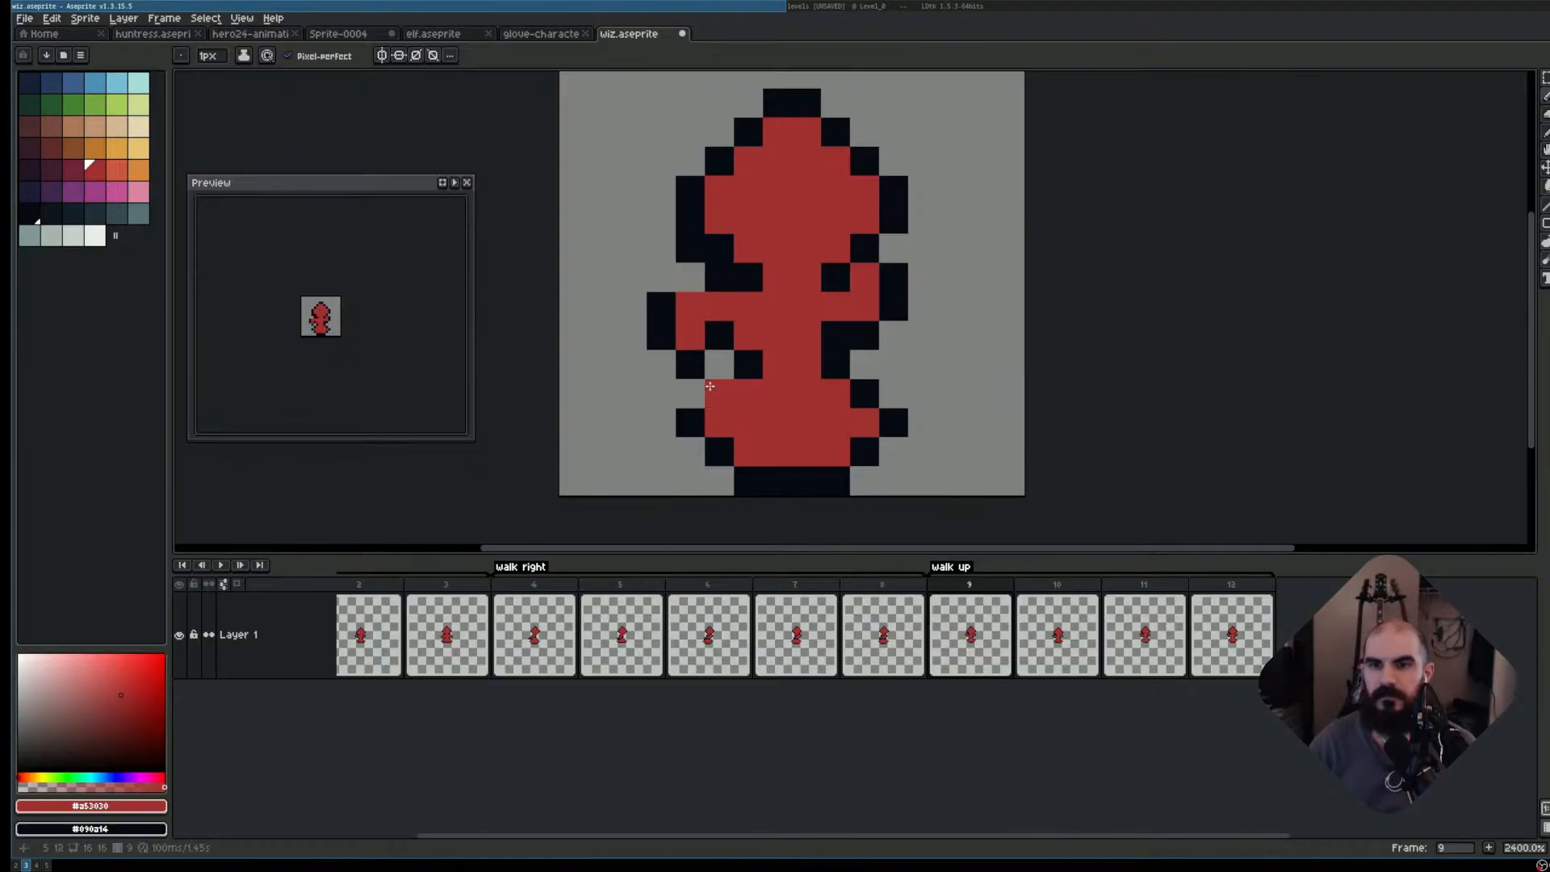
right_click(690, 288)
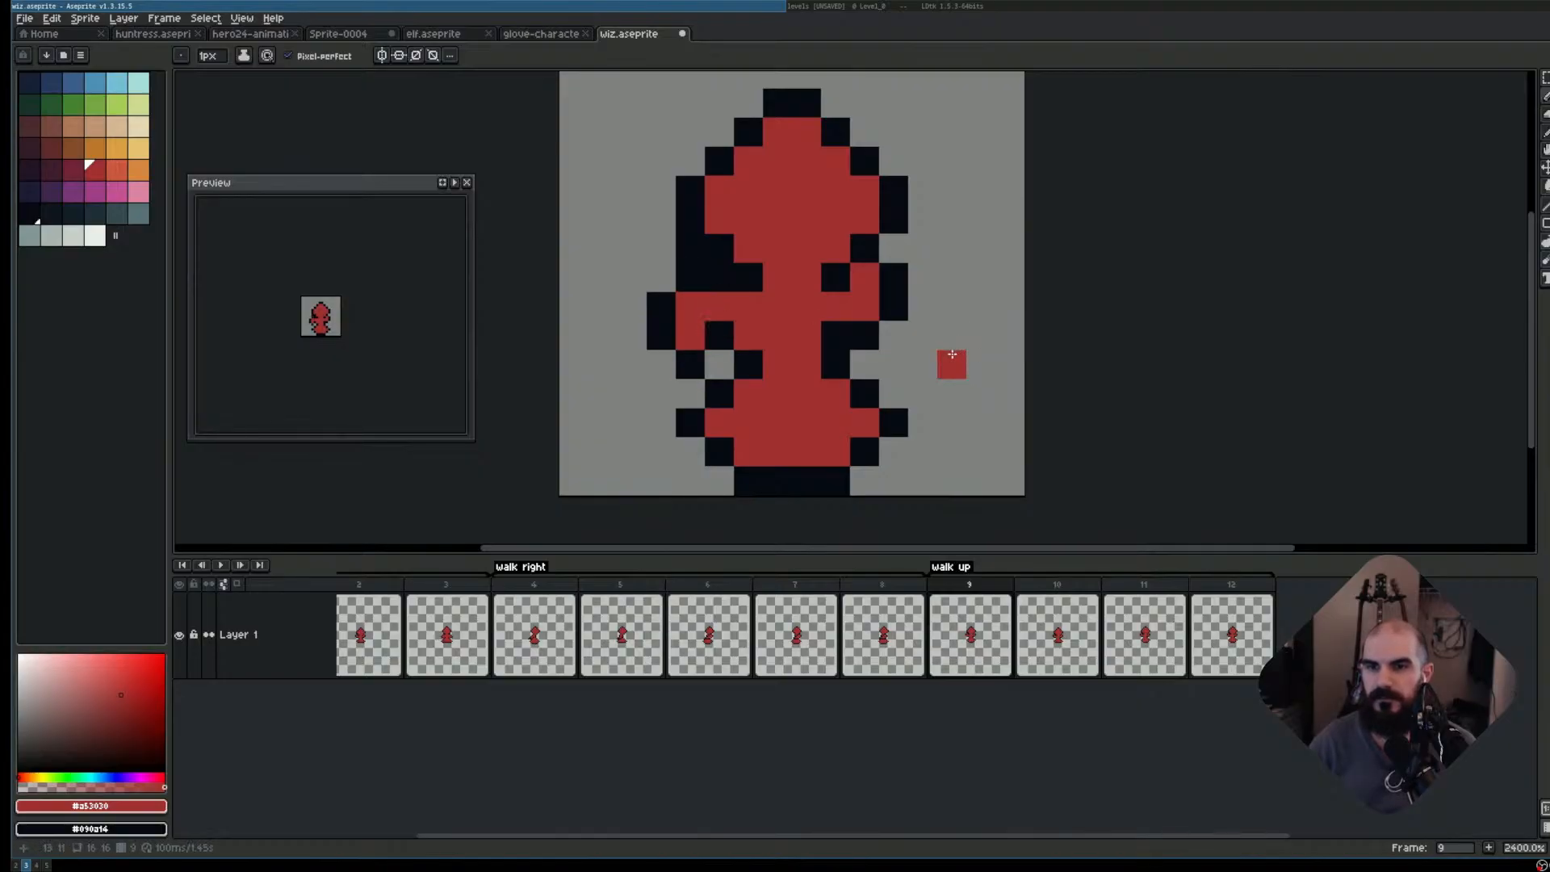
- Try bending the left arm further down, with the red hand one pixel lower and a black outline around it
key("e")
left_click(691, 276)
key("b")
left_click(680, 376)
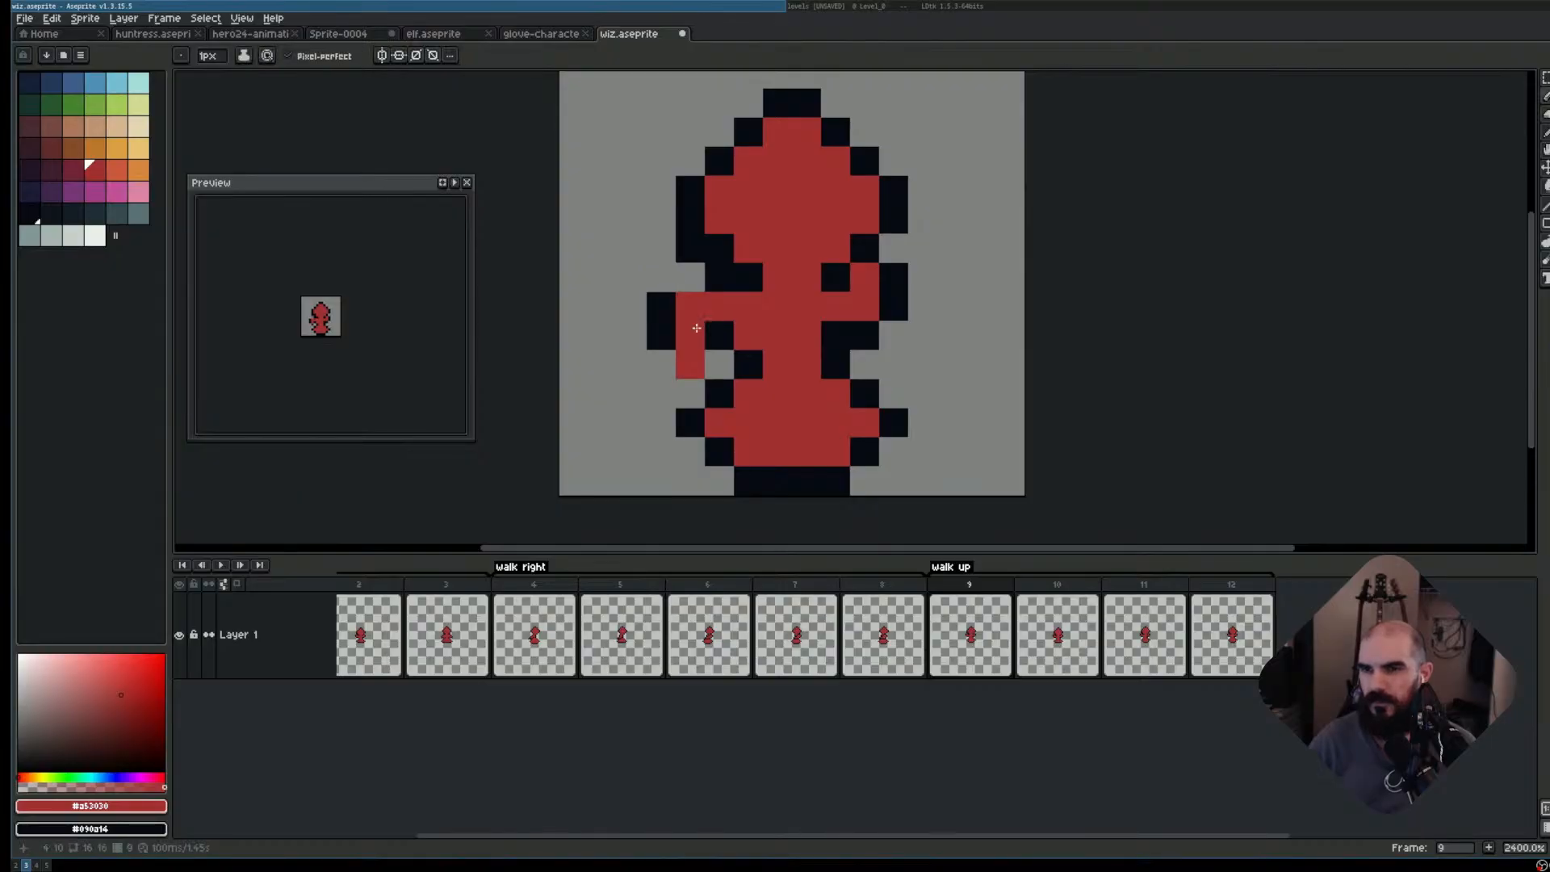
right_click(691, 303)
left_click(708, 354)
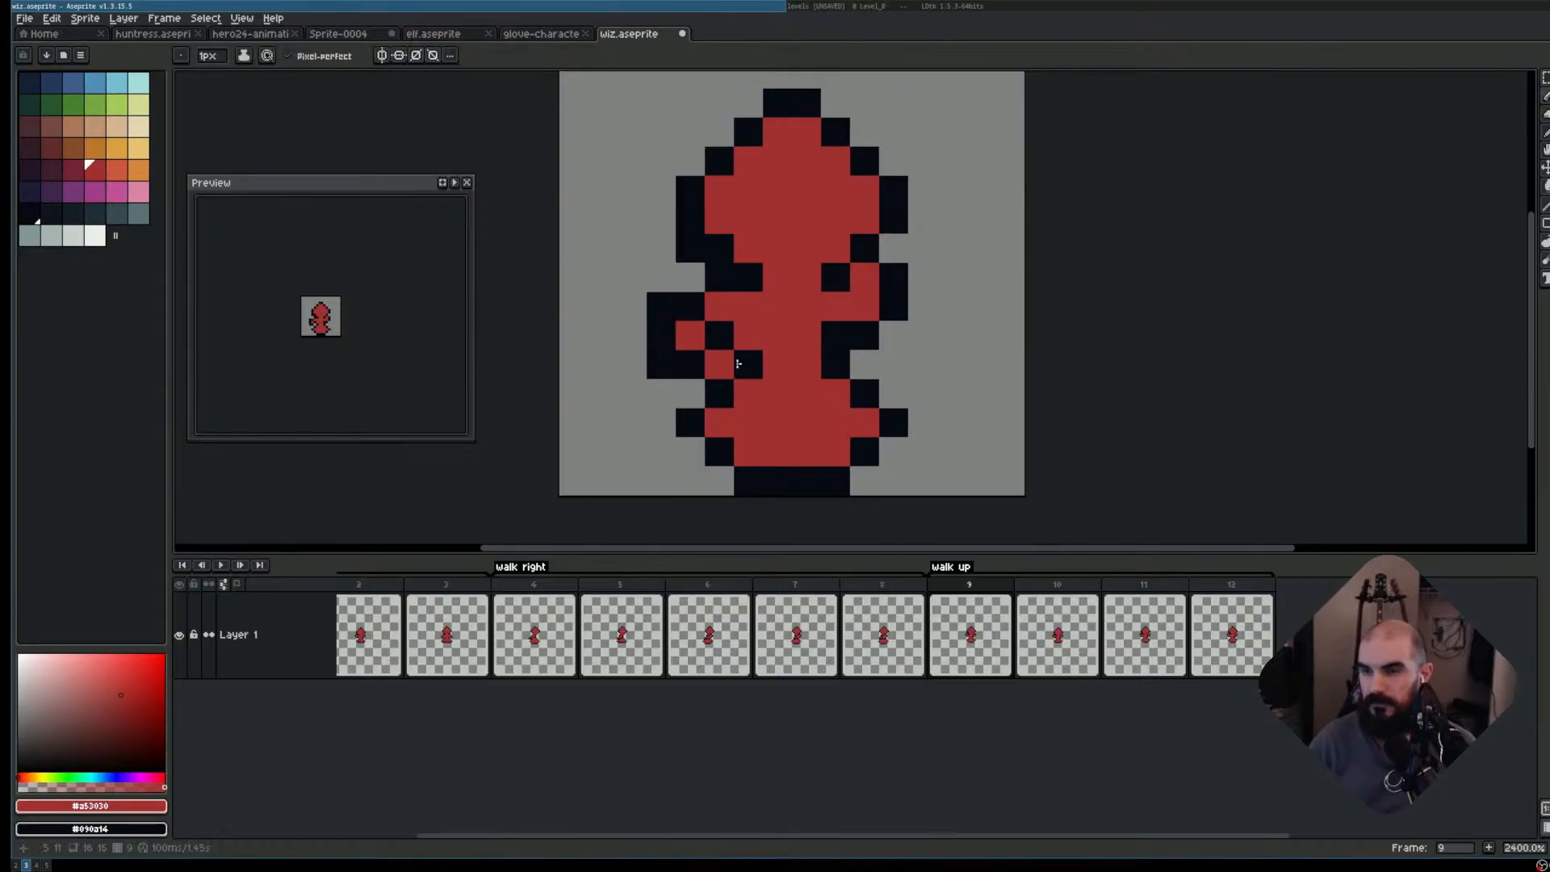
key("e")
key("b")
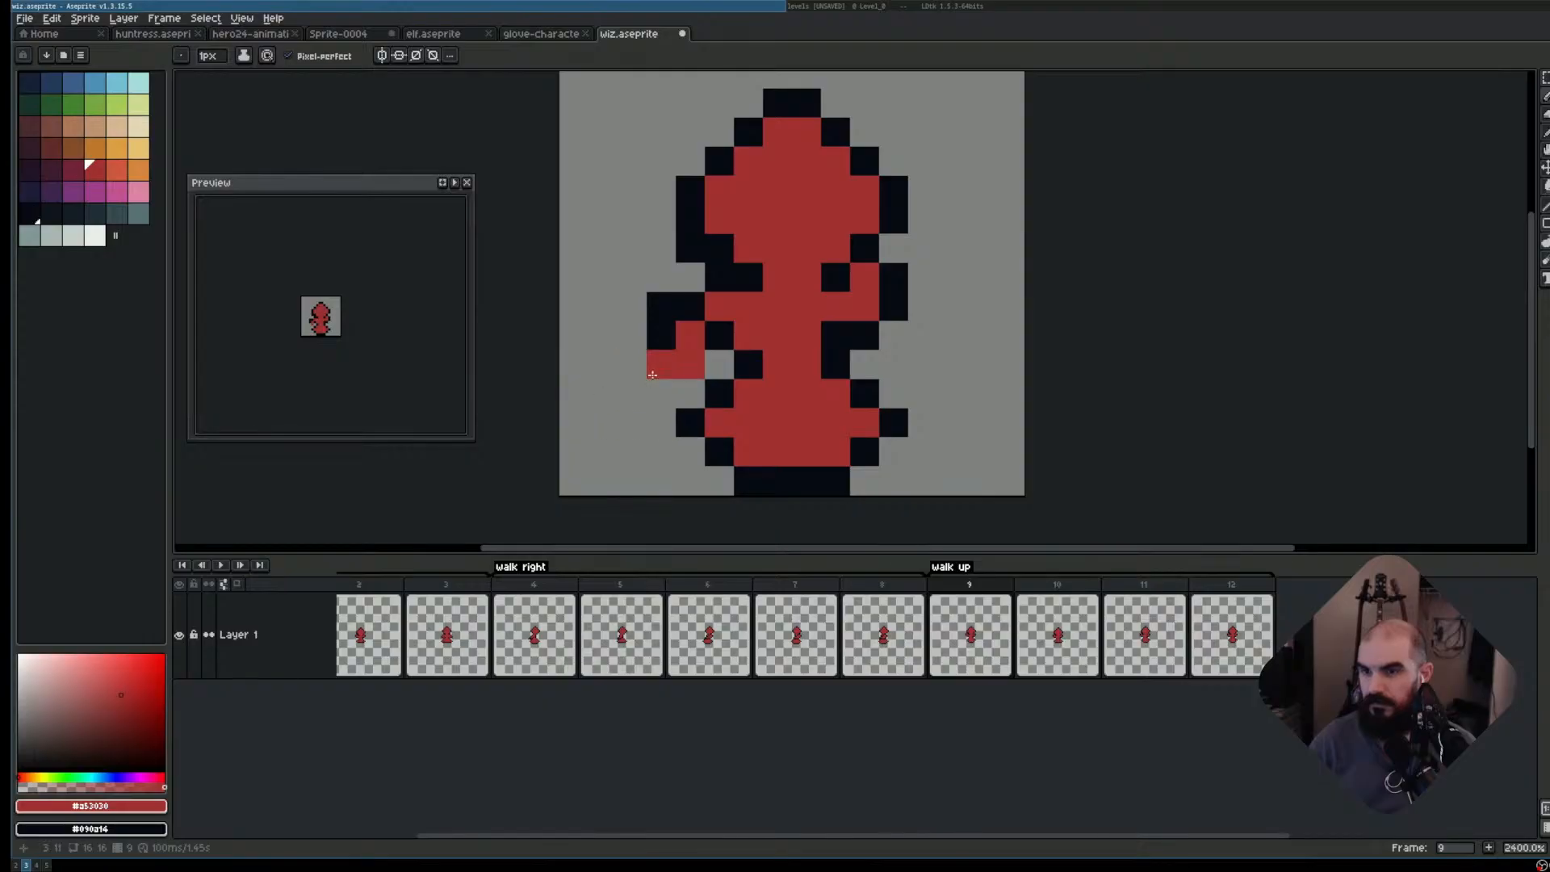
right_click(689, 399)
right_click(716, 368)
right_click(667, 370)
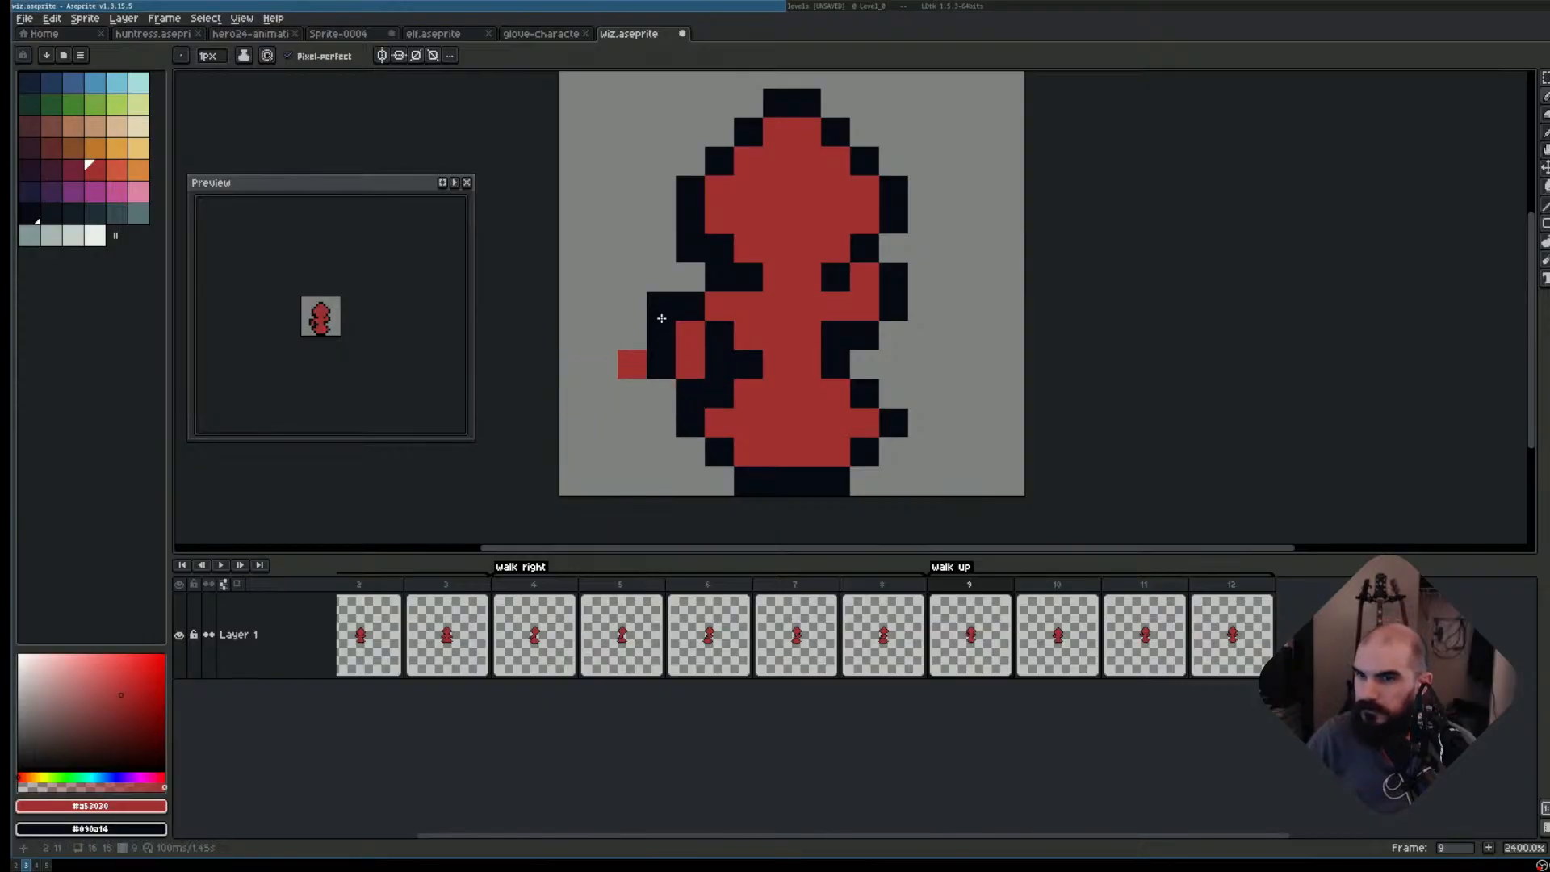
left_click(691, 306)
left_click(719, 335)
- Undo the last pixel edits that lowered the left arm
key("ctrl+z")
key("ctrl+z")
key("ctrl+z")
key("ctrl+z")
key("ctrl+z")
key("ctrl+z")
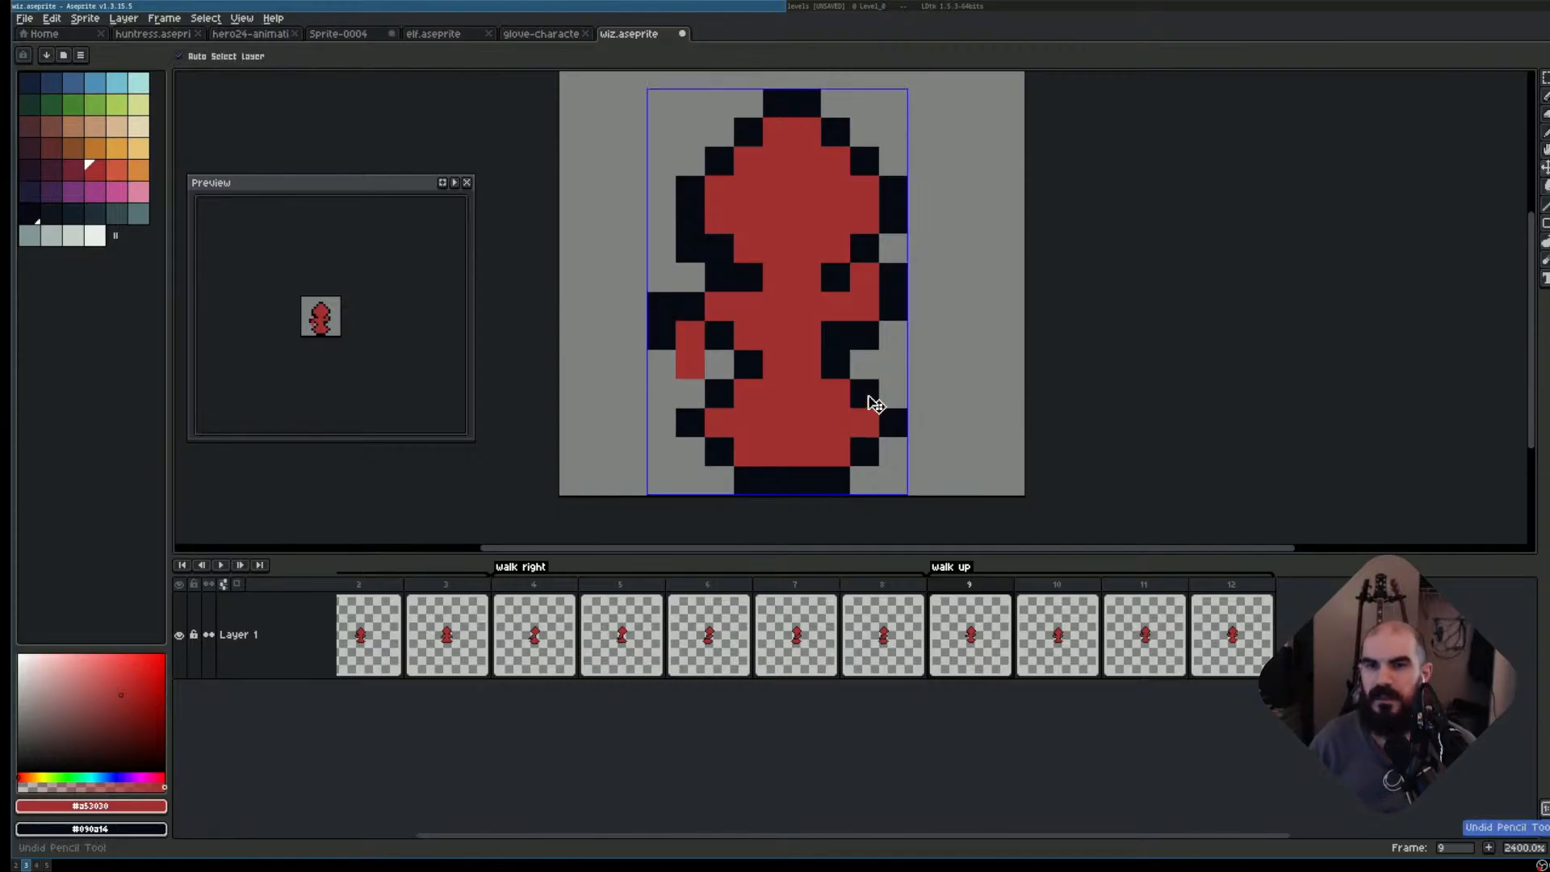
key("ctrl+y")
- Paint the left arm's elbow pixel red, outline the top of the arm in black, and erase the outer corner pixel
left_click(690, 307)
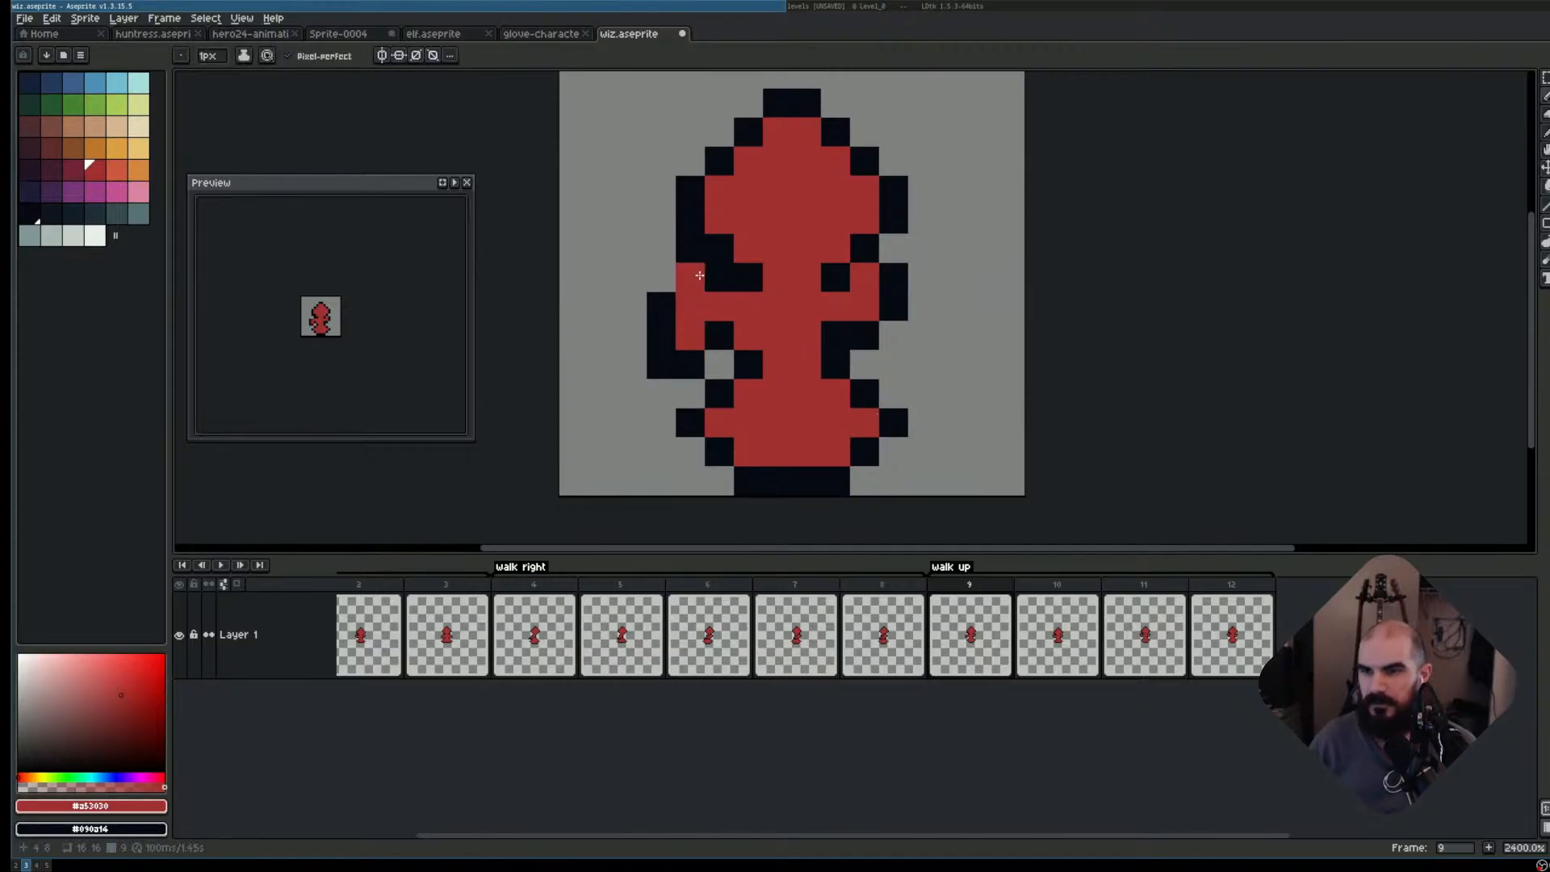
right_click(697, 276)
left_click(717, 279)
key("ctrl+z")
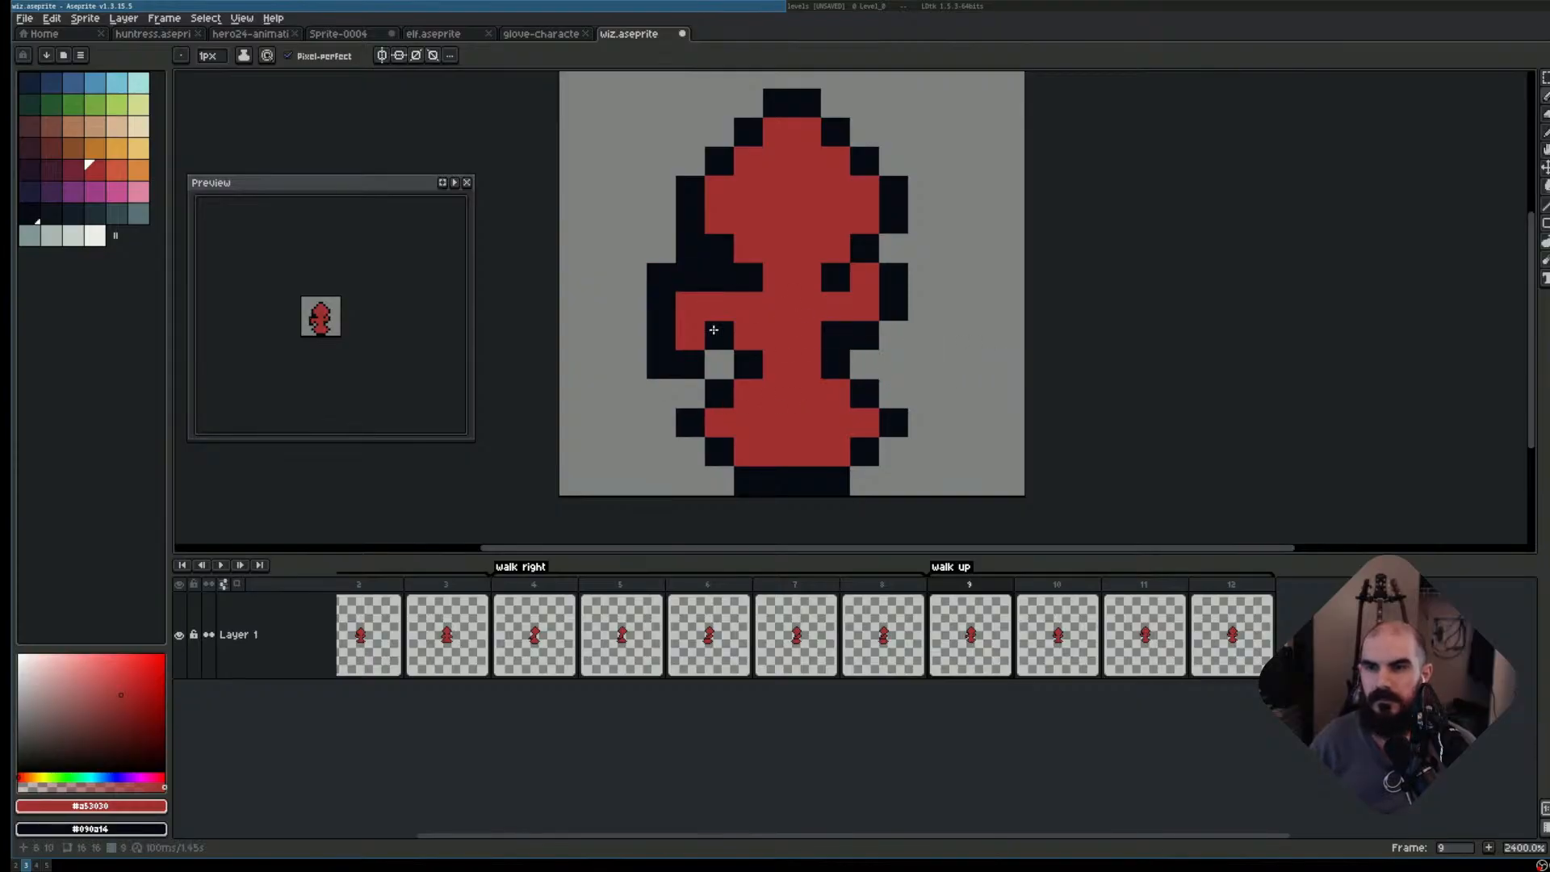
scroll(352, 325, "up", 1)
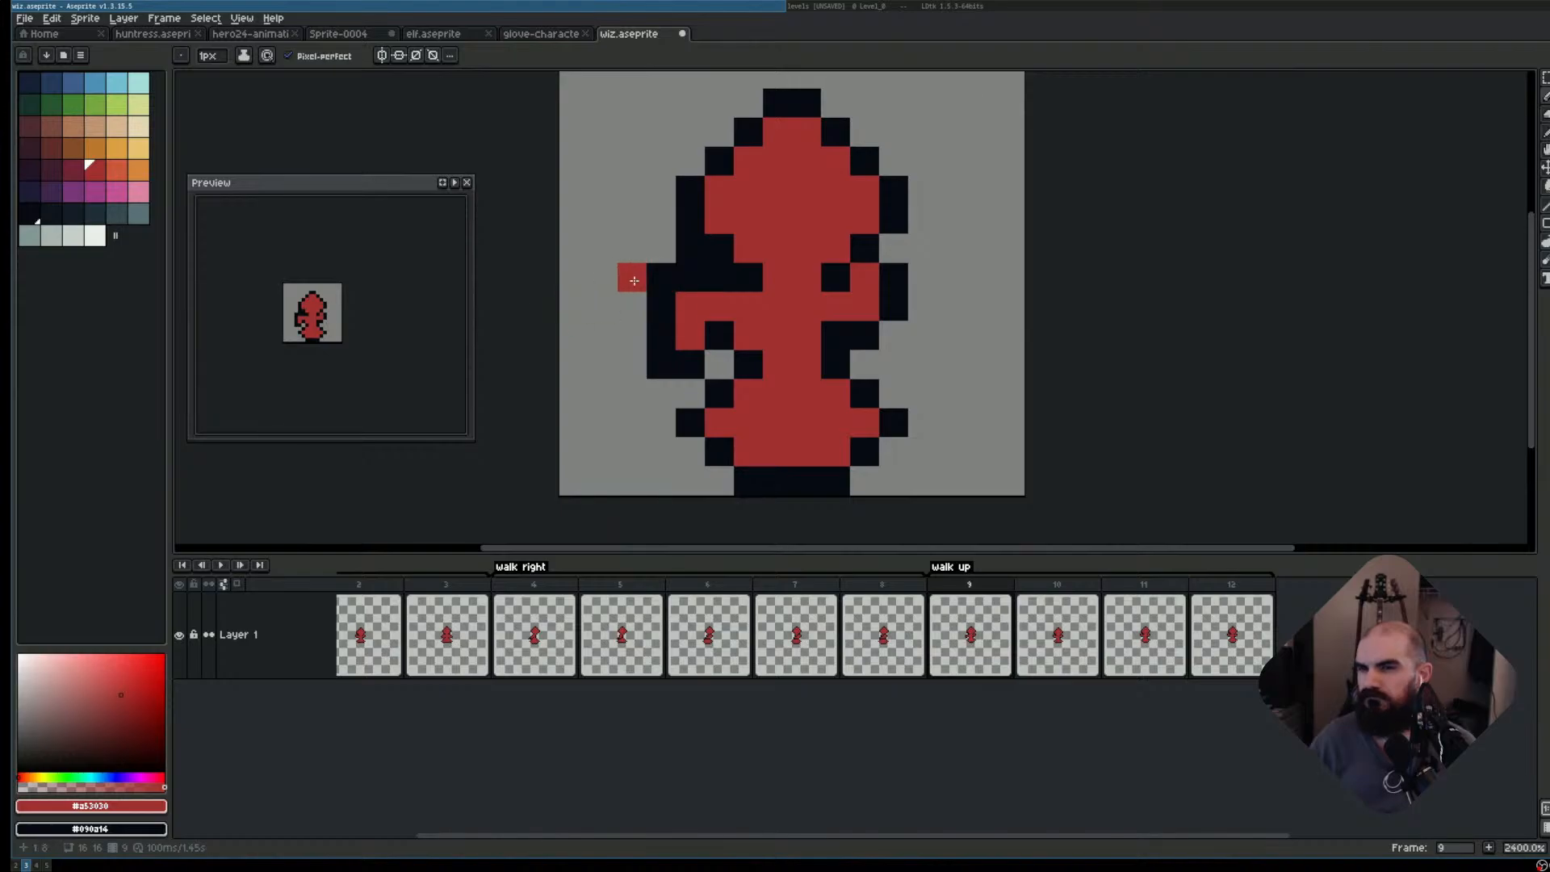
key("e")
left_click(660, 277)
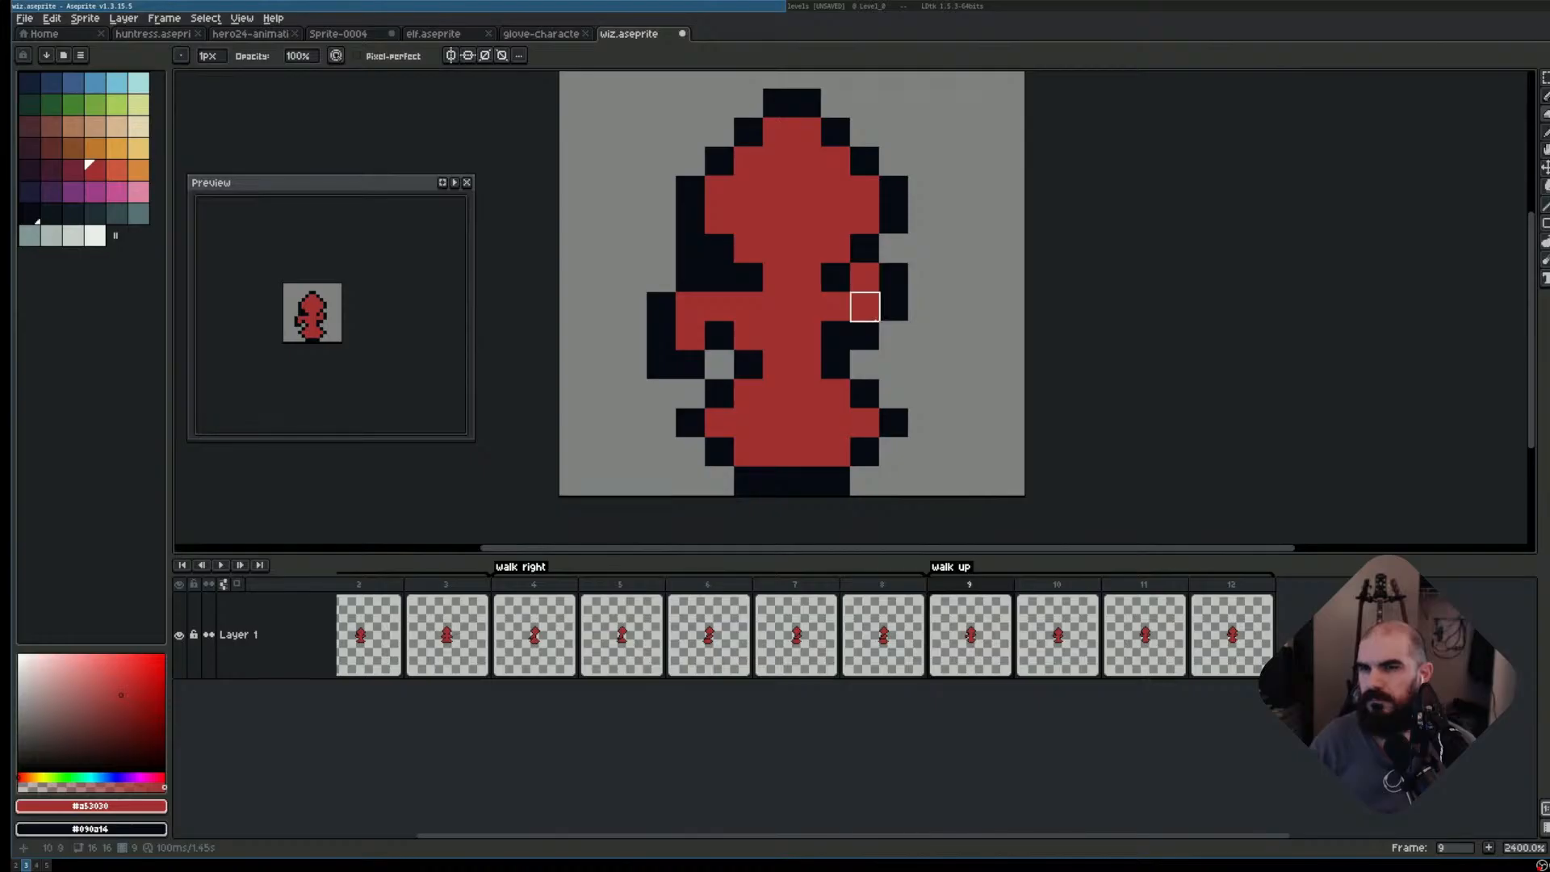
- Bend the right arm down one pixel in red, outline it in black, and erase the outline's upper outer corner pixel
key("b")
left_click(863, 329)
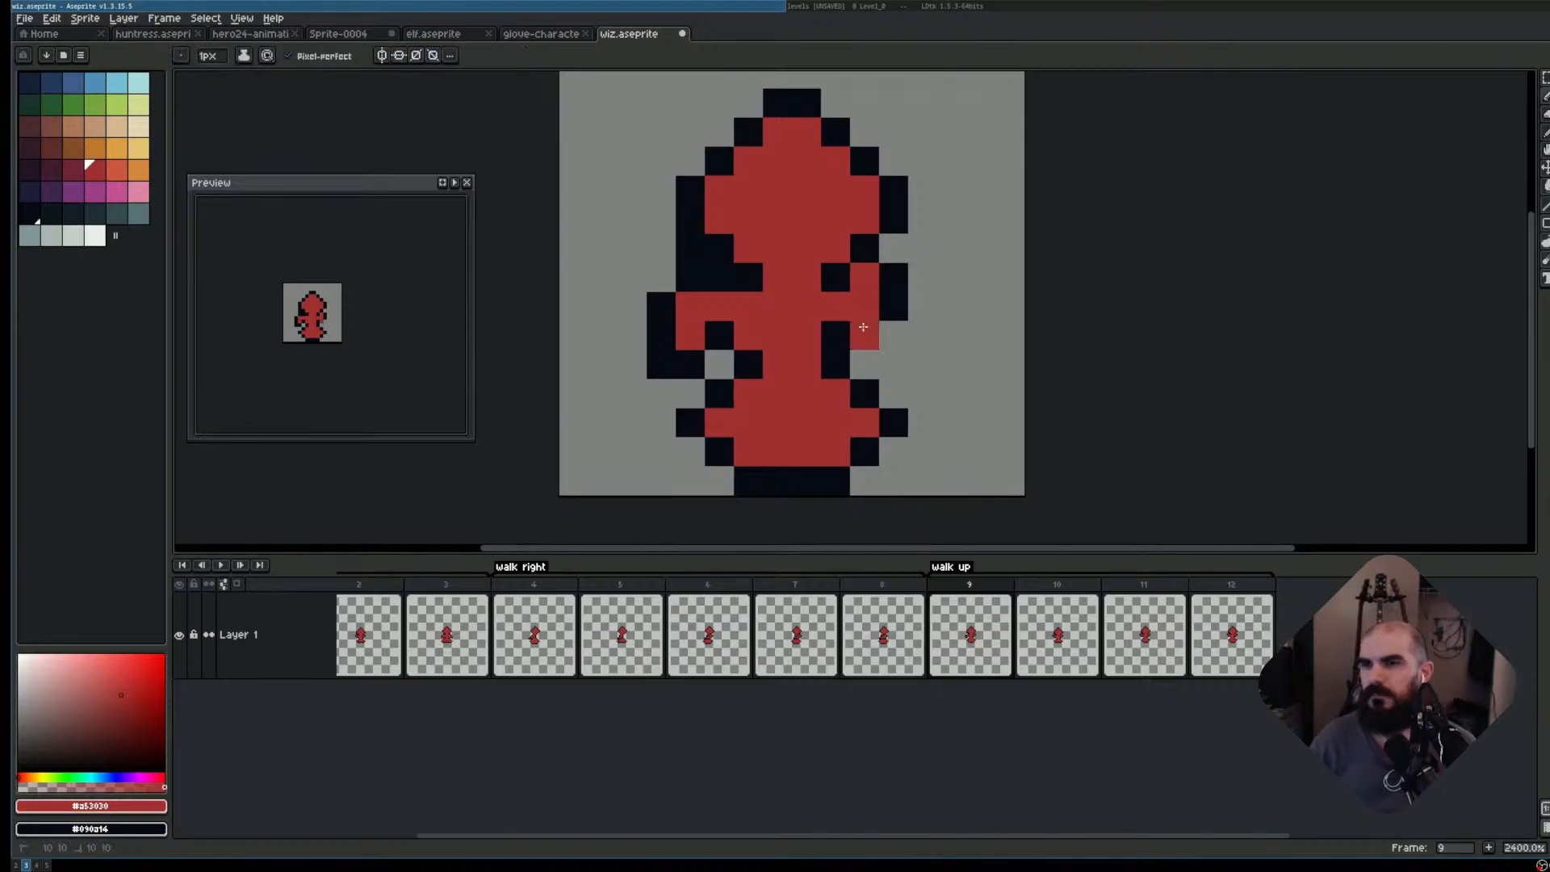
right_click(864, 284)
right_click(894, 335)
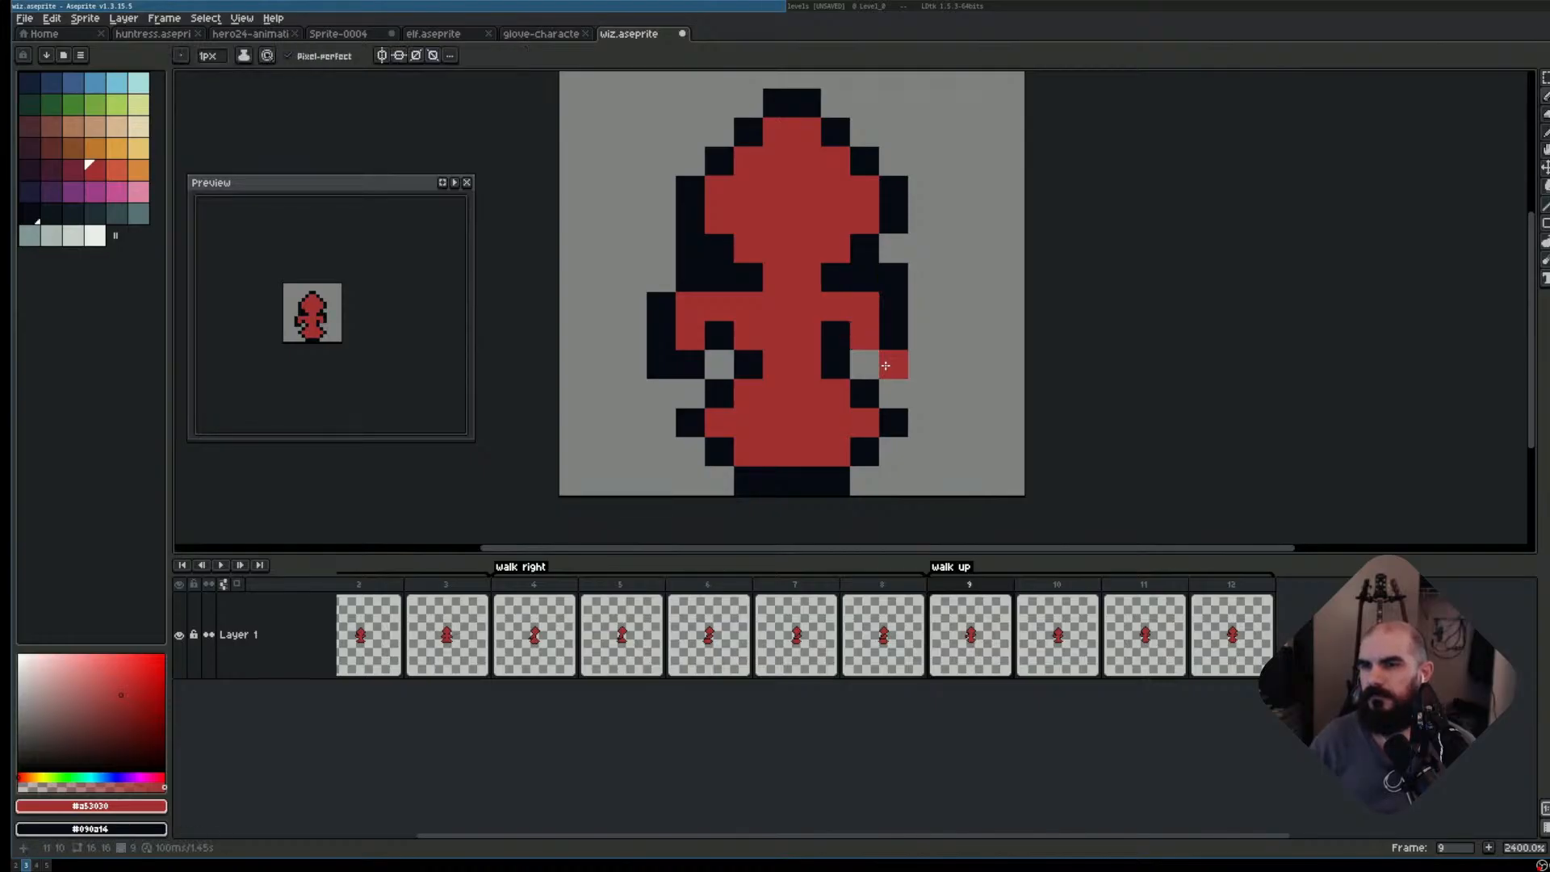
left_click(865, 366)
right_click(867, 370)
left_click(892, 383)
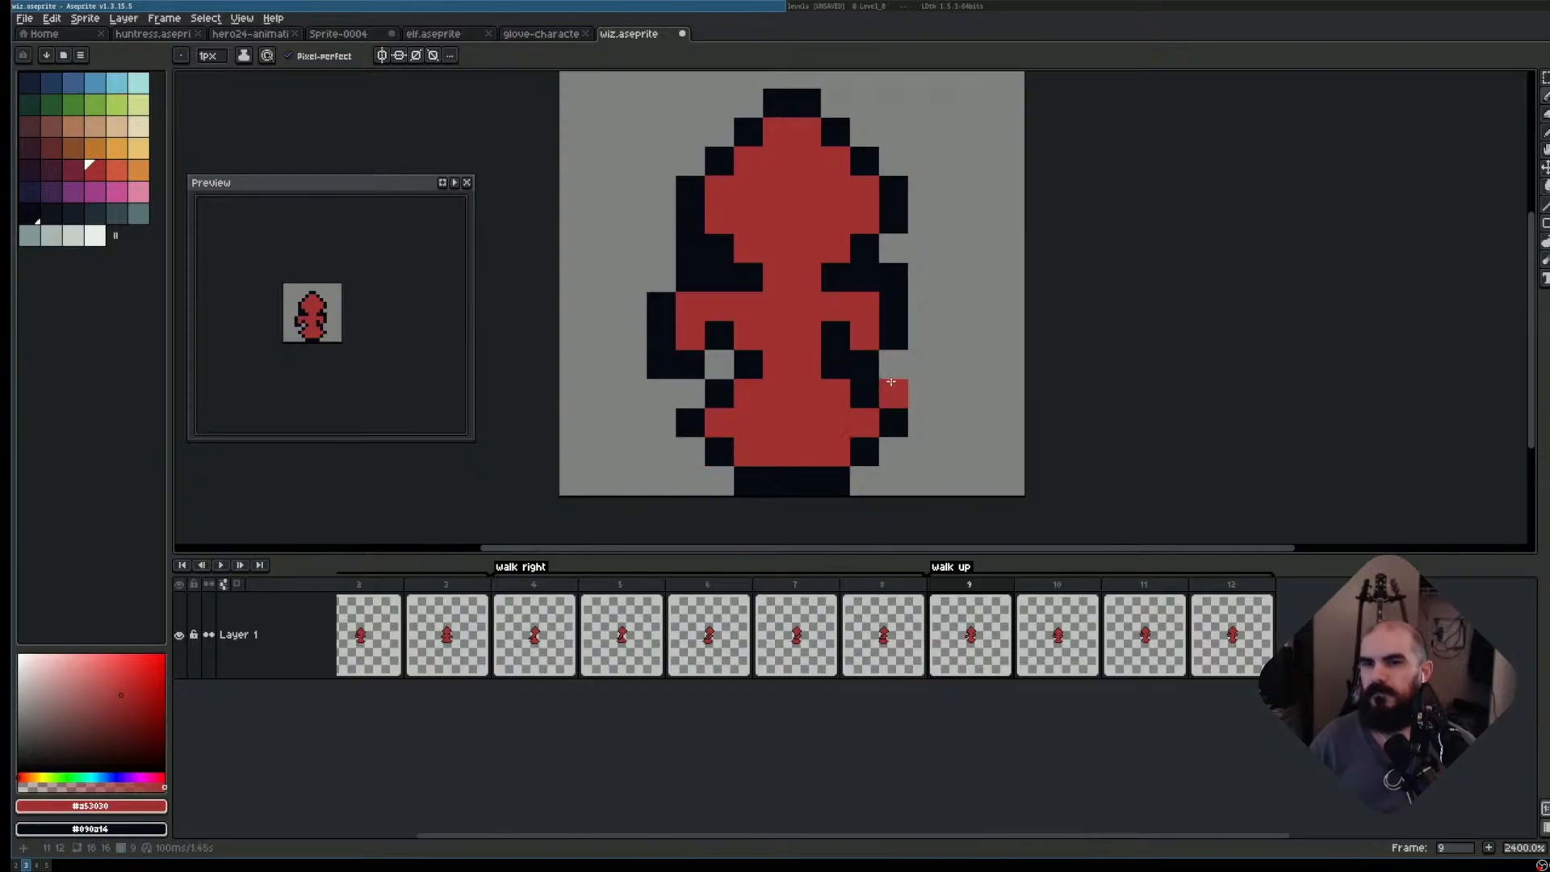
key("ctrl+z")
left_click(889, 421)
right_click(894, 421)
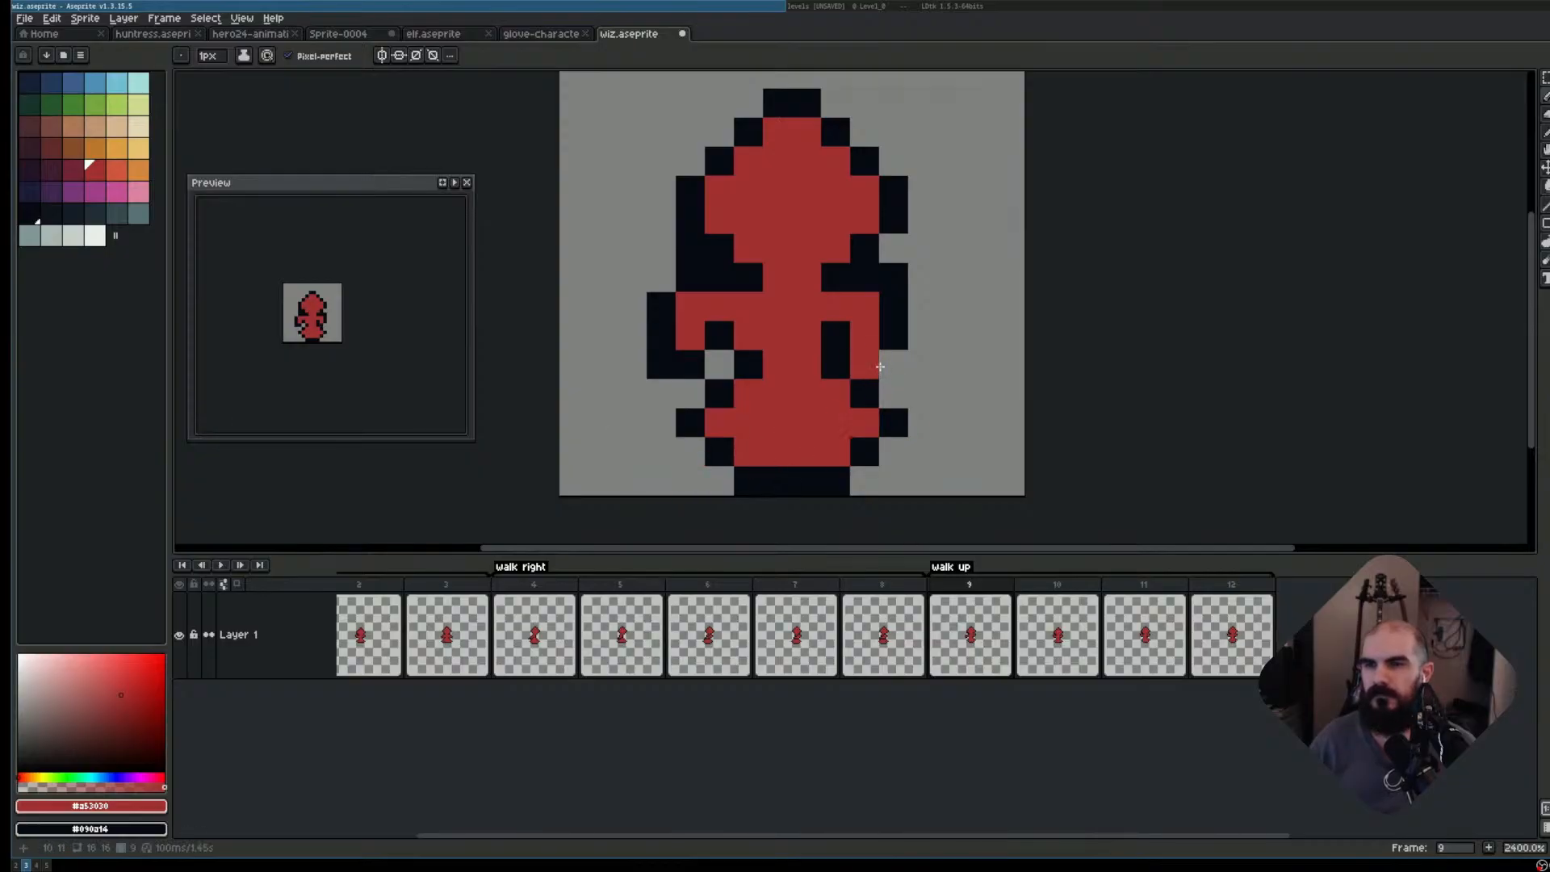
right_click(894, 363)
key("e")
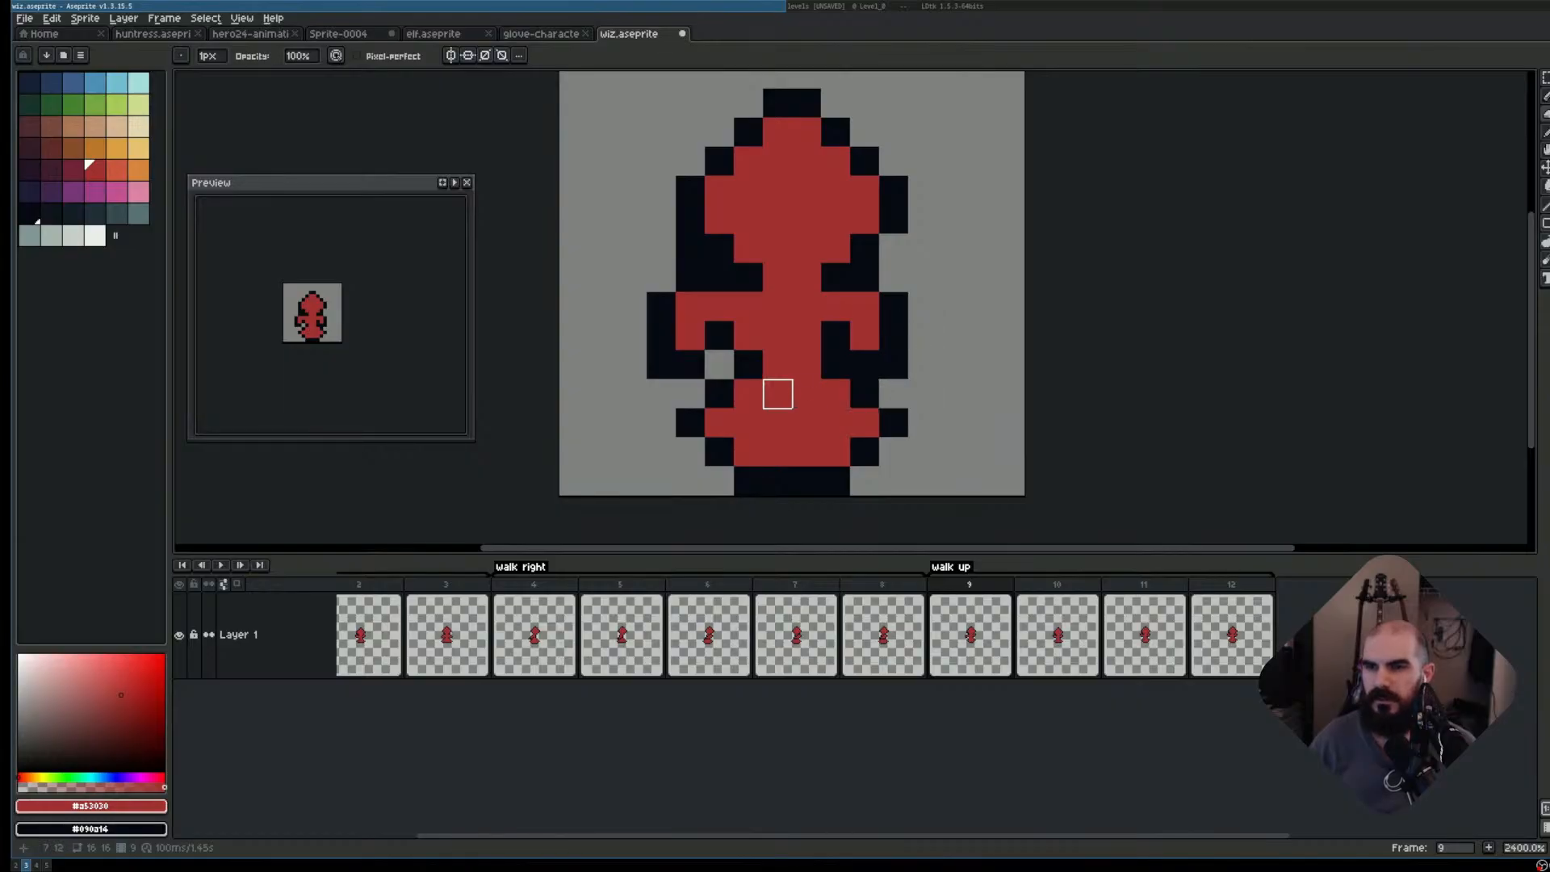
- Move the right forearm one pixel outward and fill the gap with a red pixel and a black pixel beneath it
key("m")
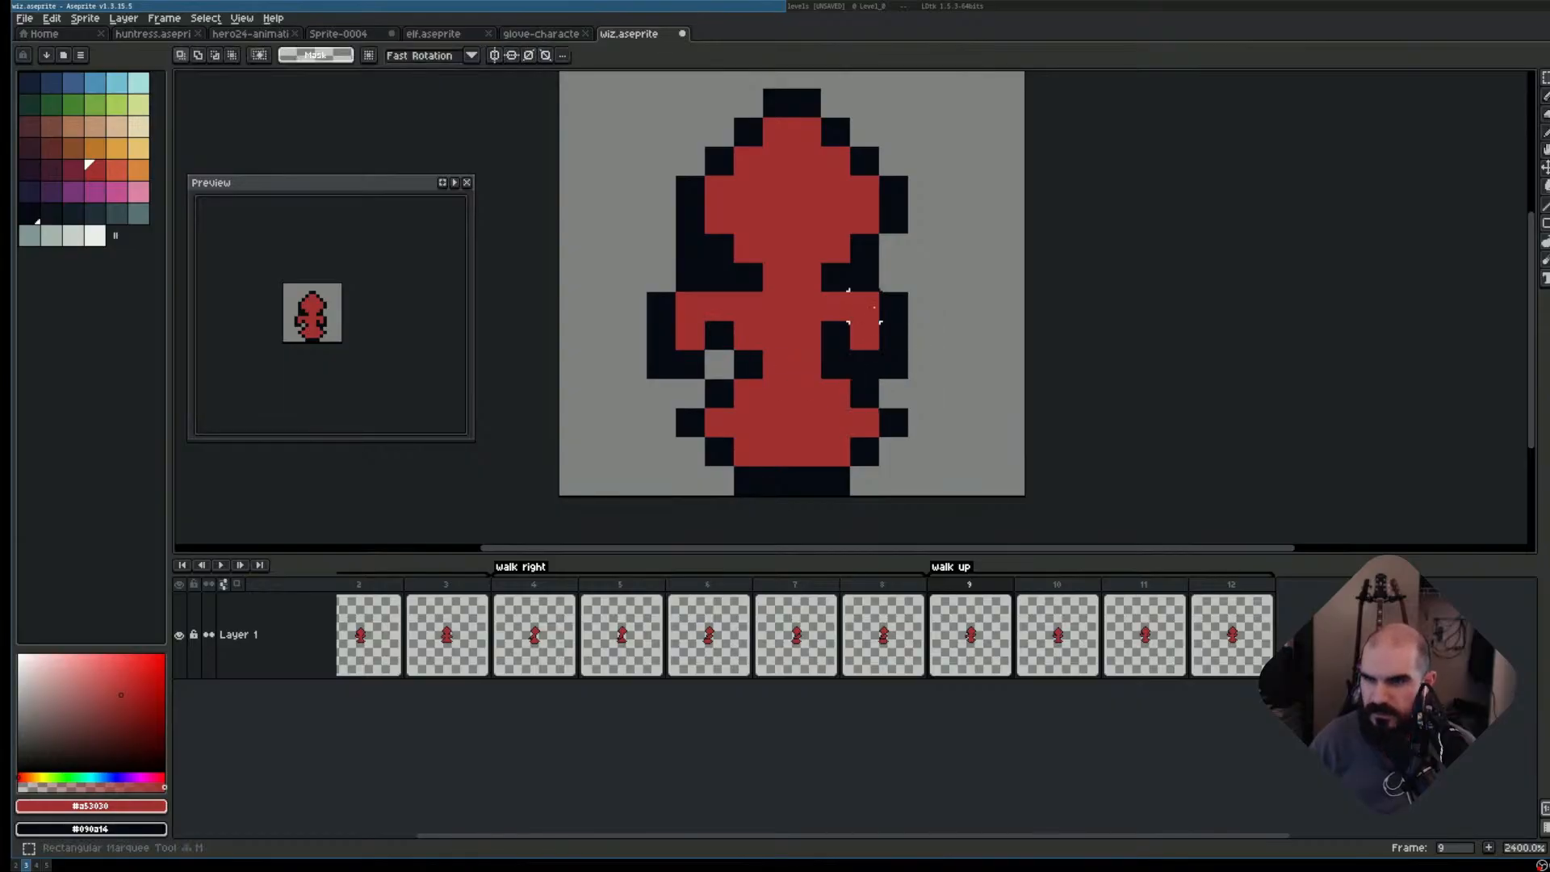
left_click_drag(718, 307, 688, 307)
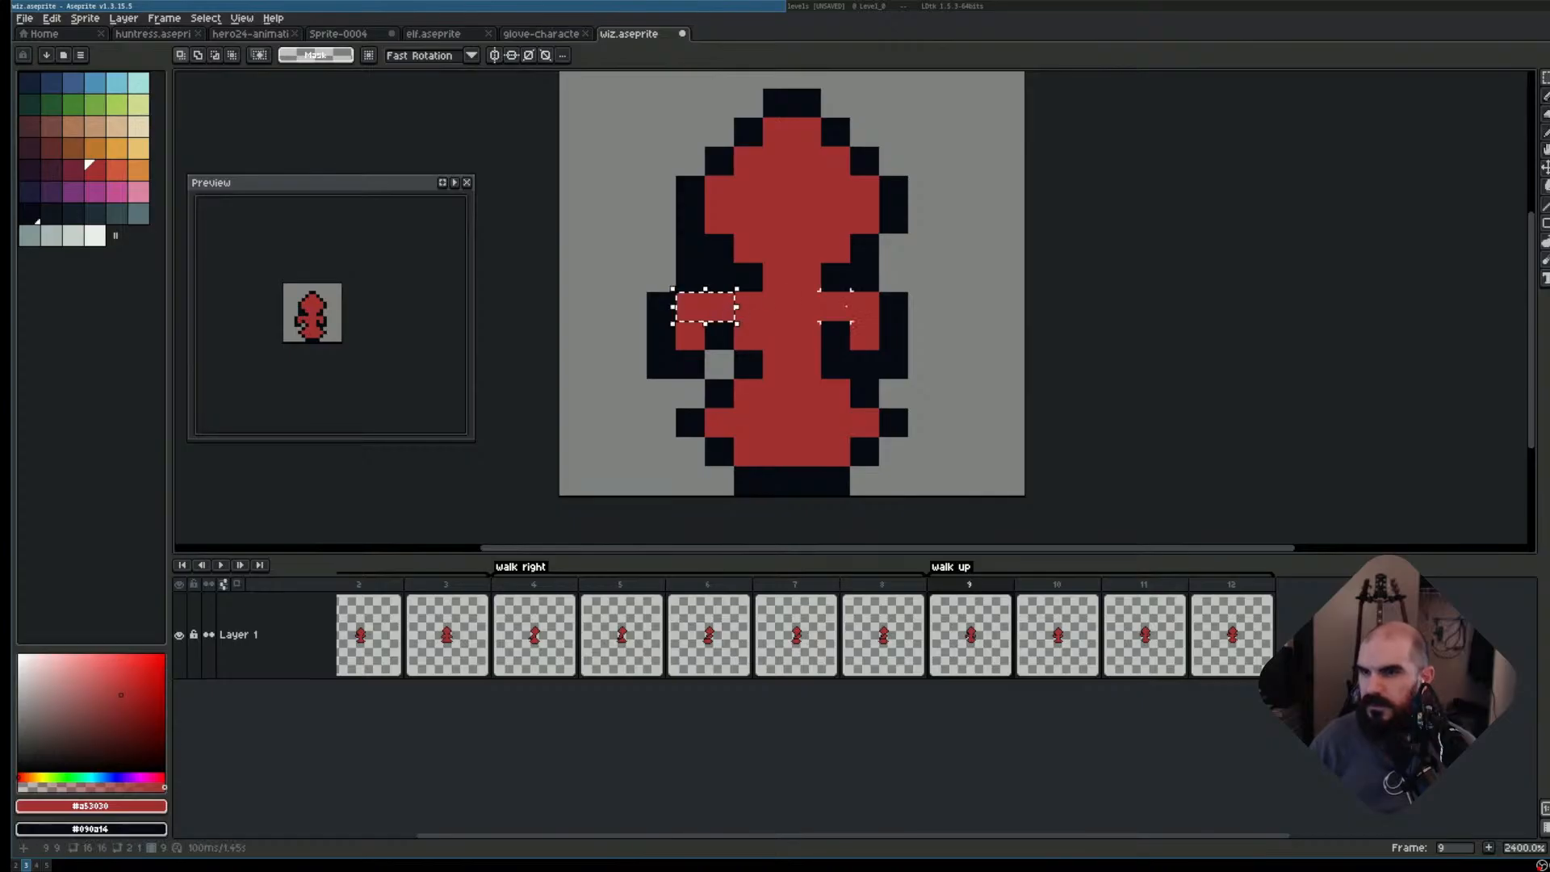
left_click_drag(863, 306, 910, 358)
key("ctrl+d")
key("b")
left_click(863, 313)
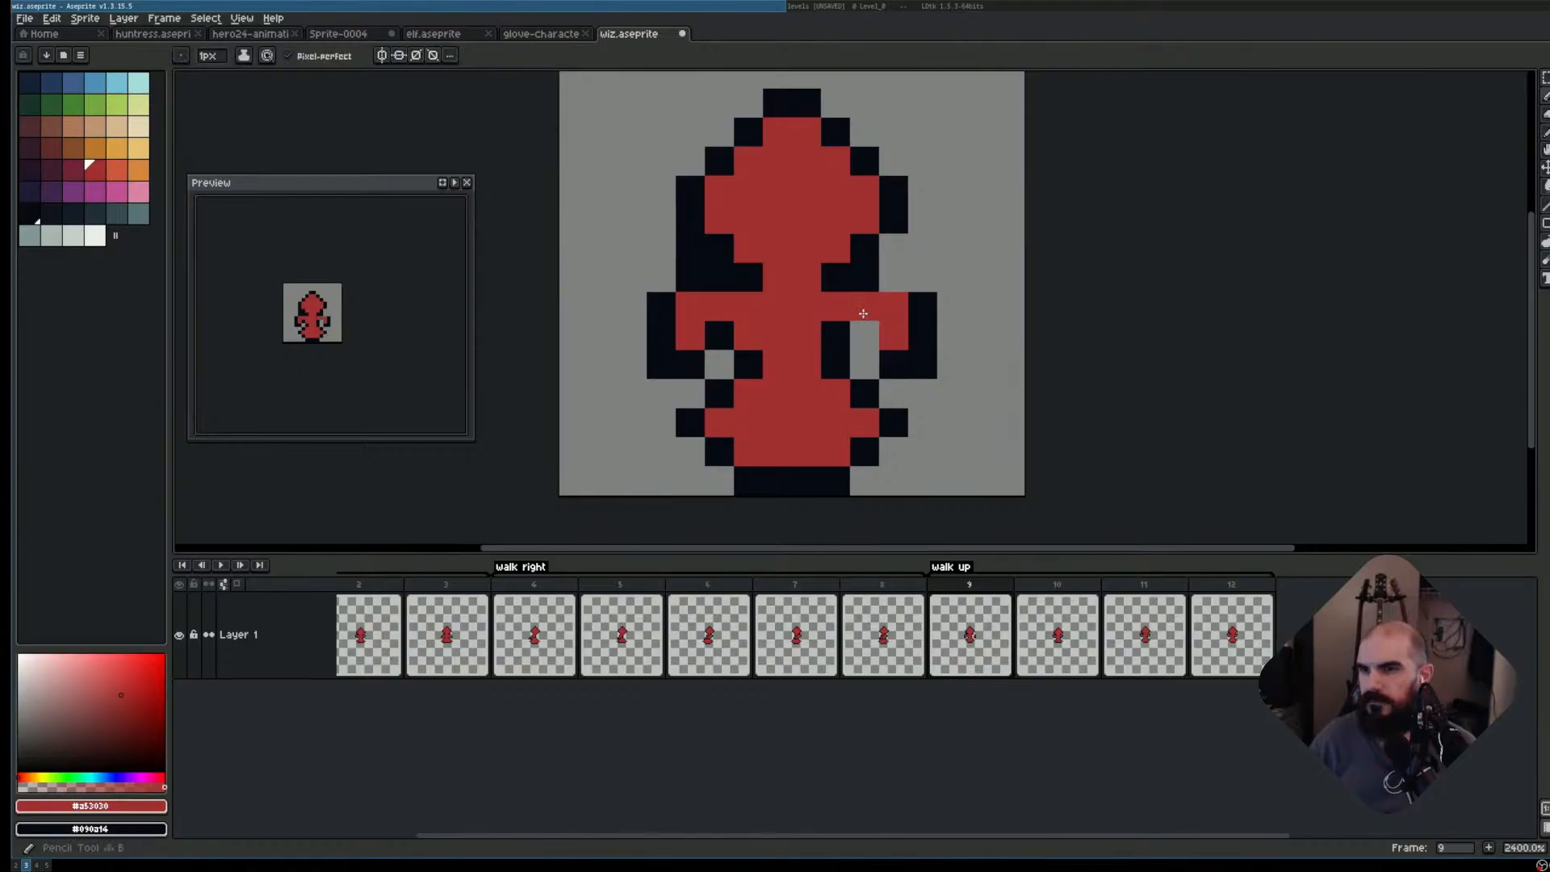
right_click(865, 341)
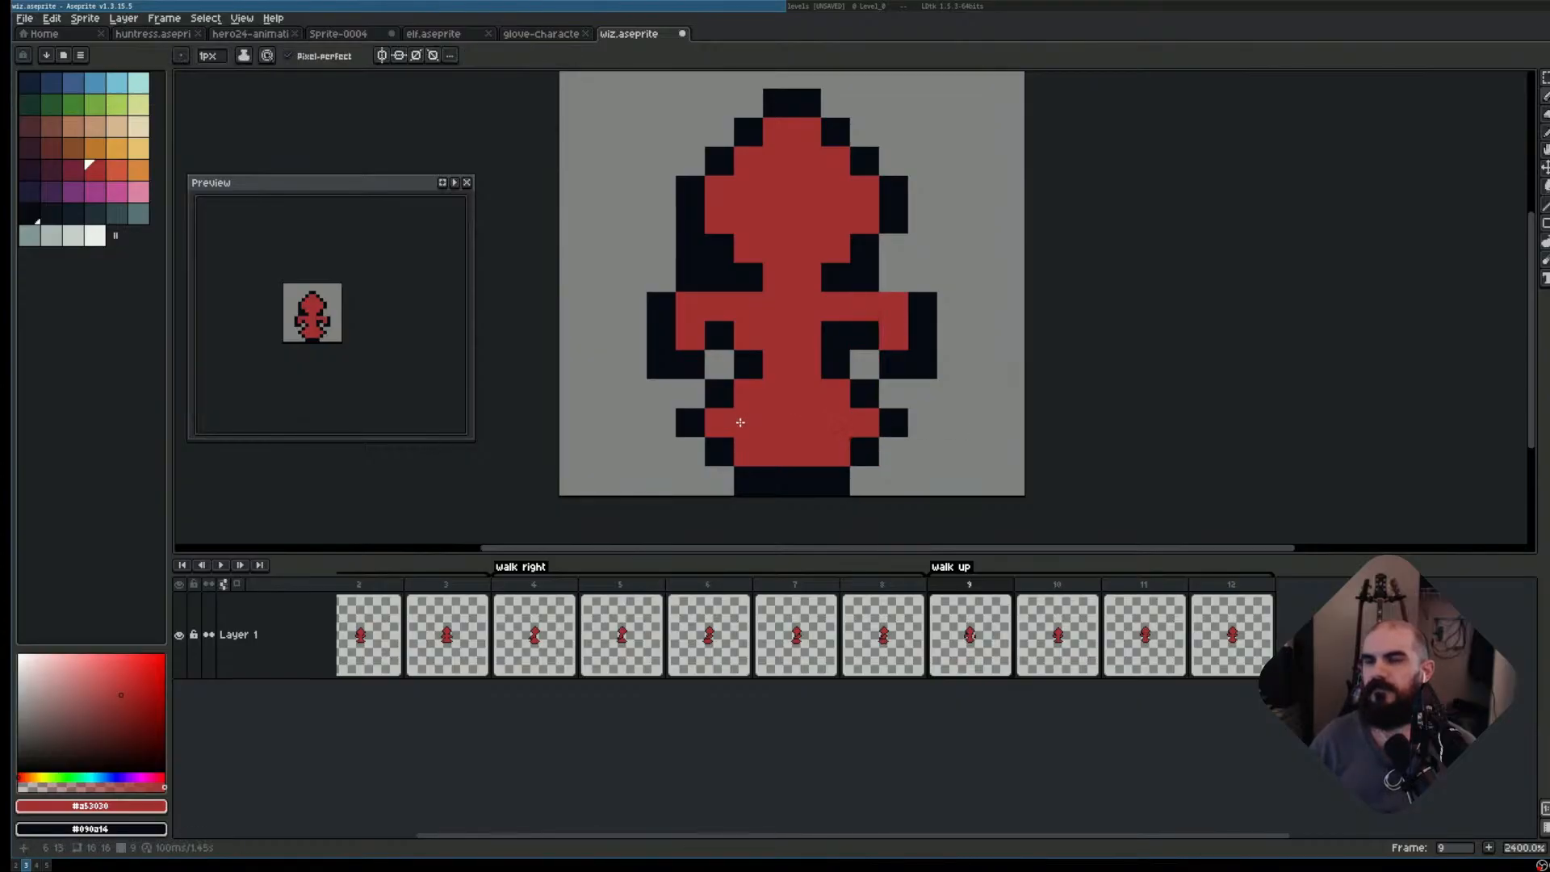
left_click(835, 332)
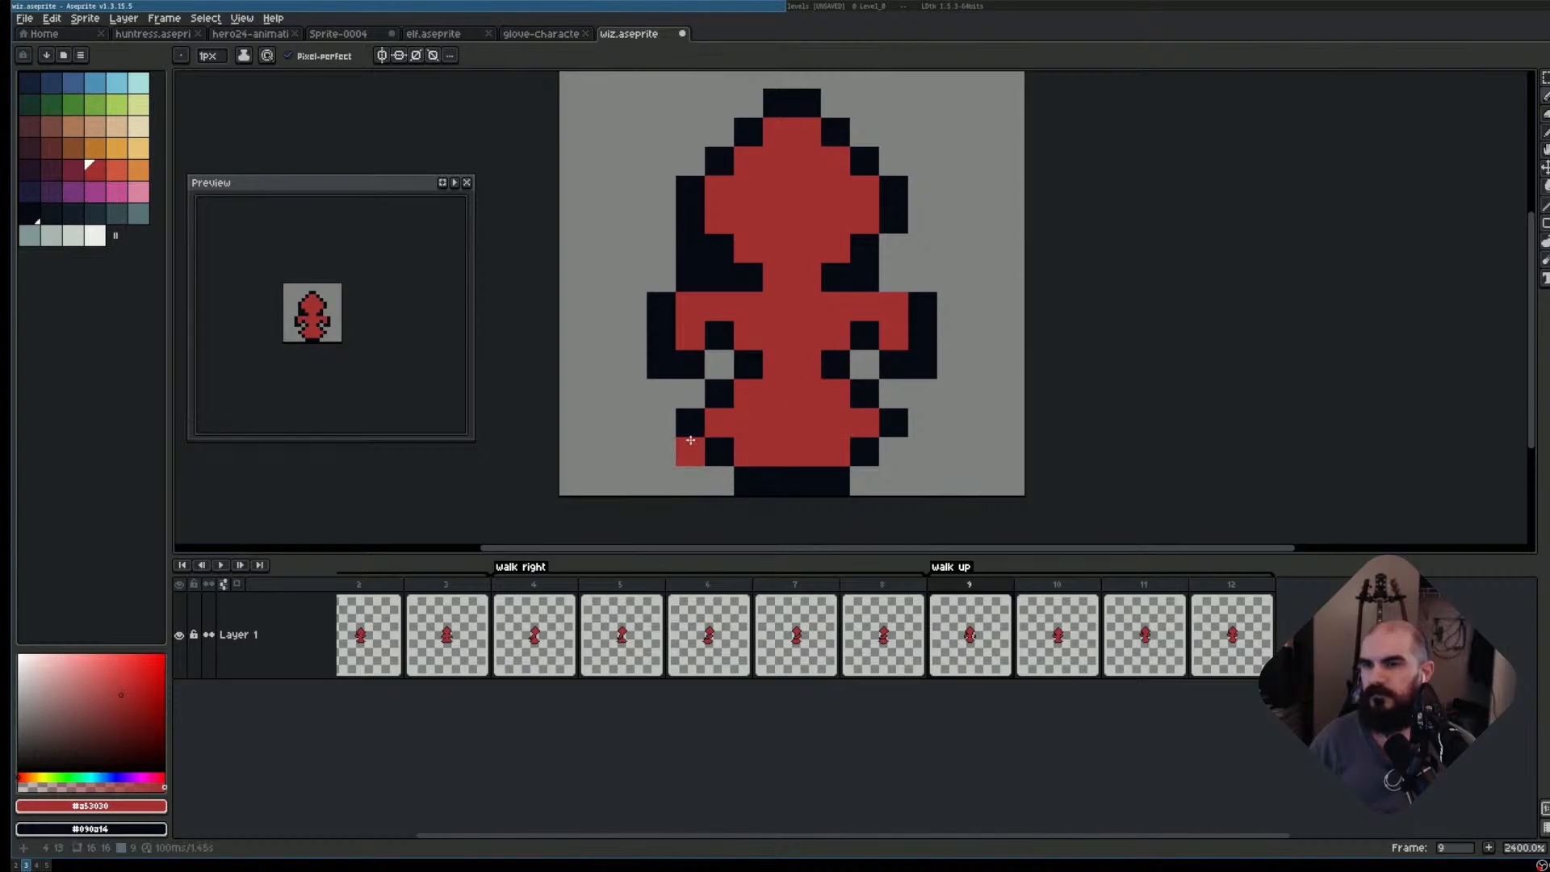
- Extend the black outline above the right arm by one pixel and erase the extra black pixel between the hood and left shoulder
right_click(894, 278)
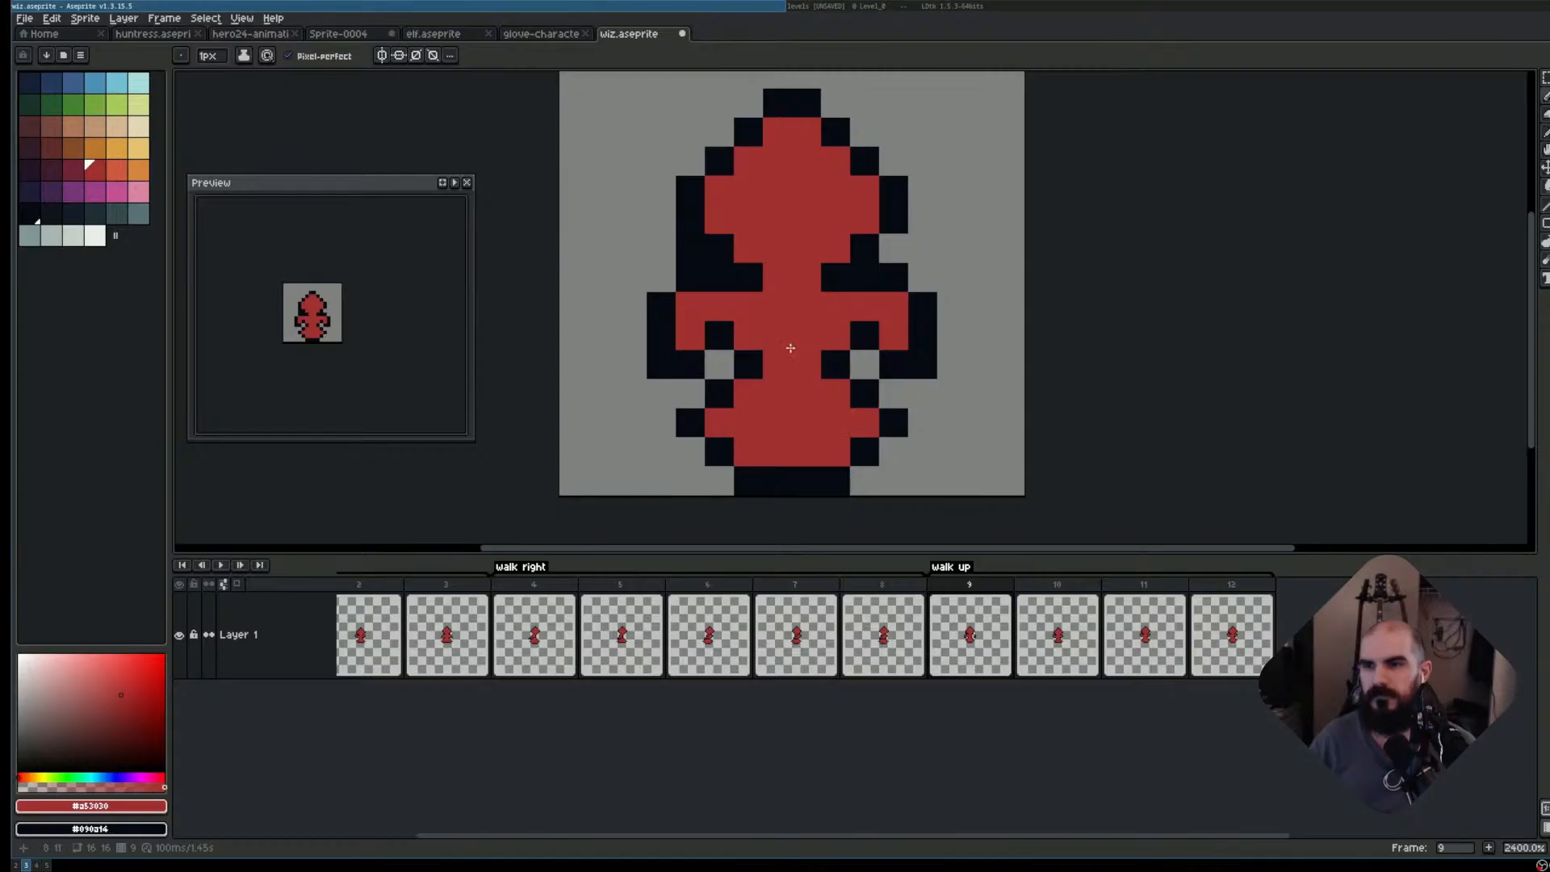
key("e")
left_click(691, 278)
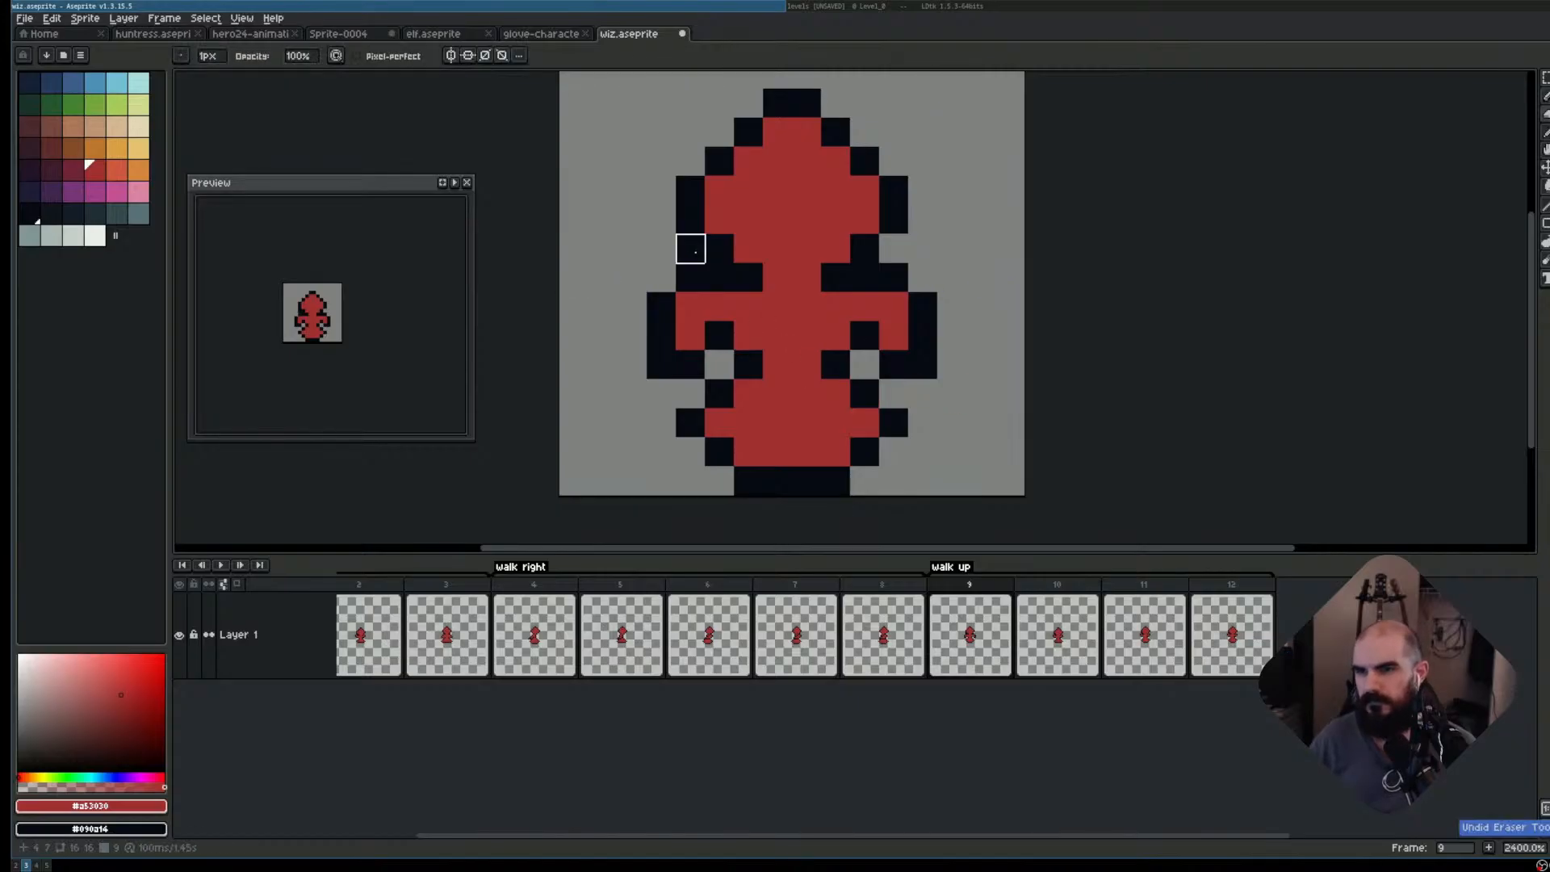
left_click(690, 247)
scroll(1049, 337, "down", 1)
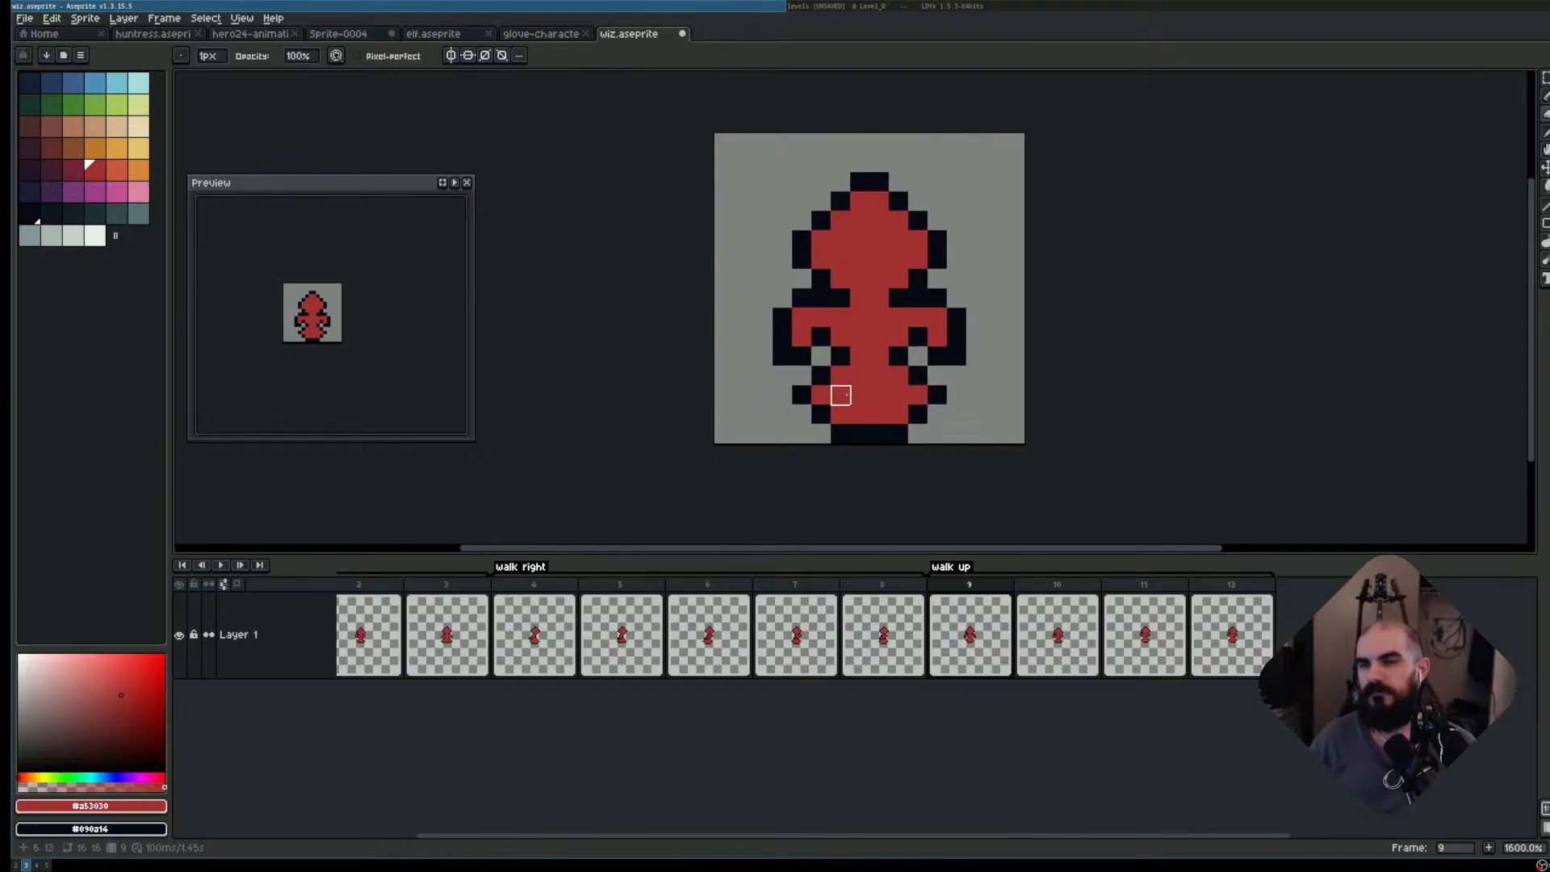
key("Left")
key("Right")
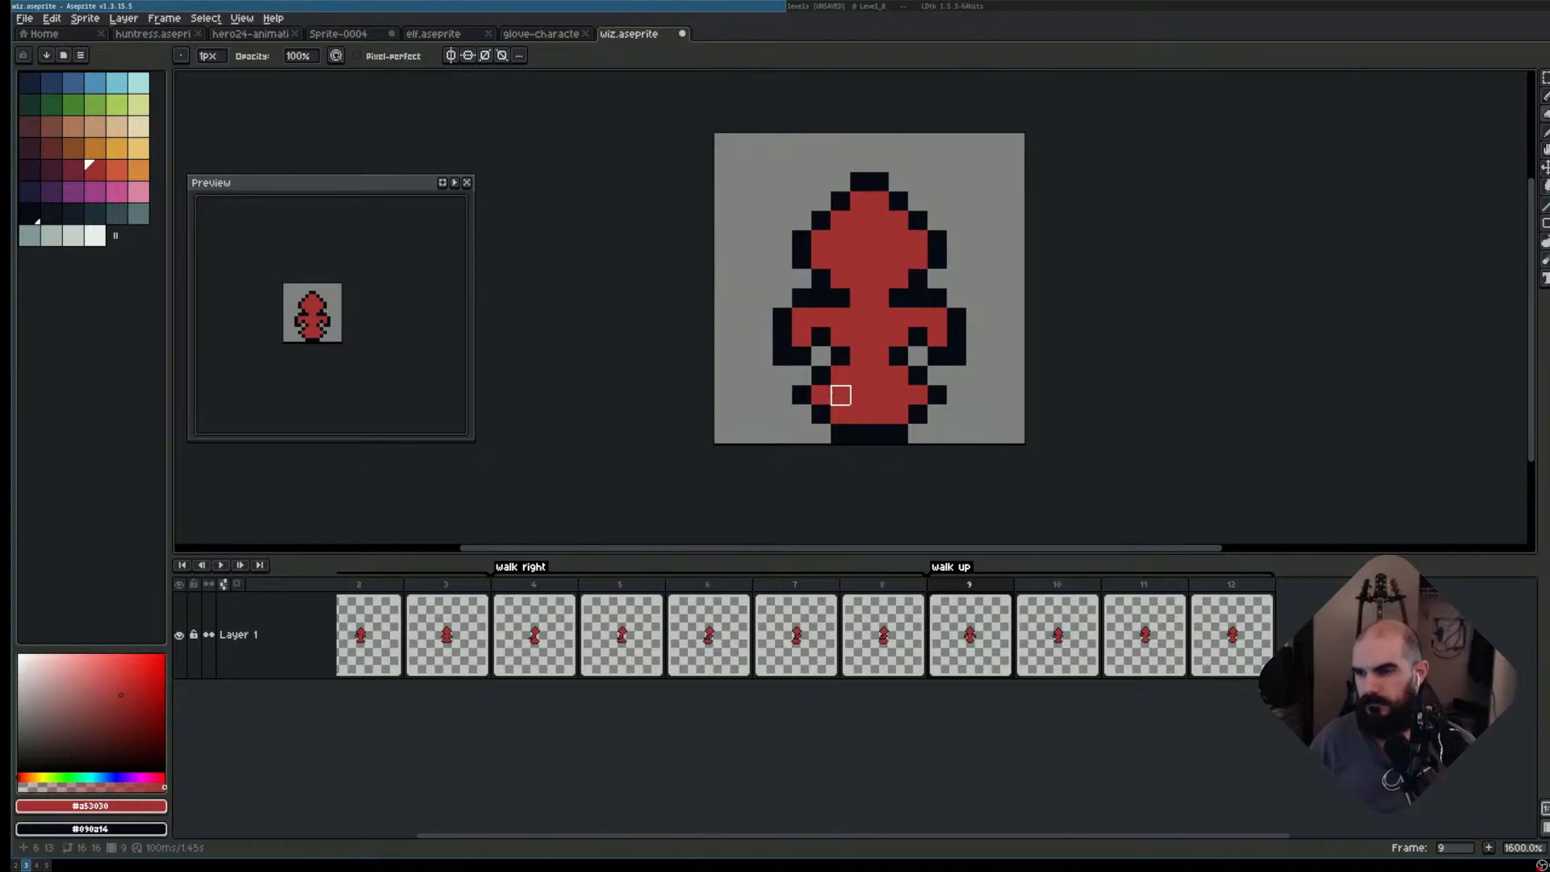
key("Right")
key("alt")
key("Left")
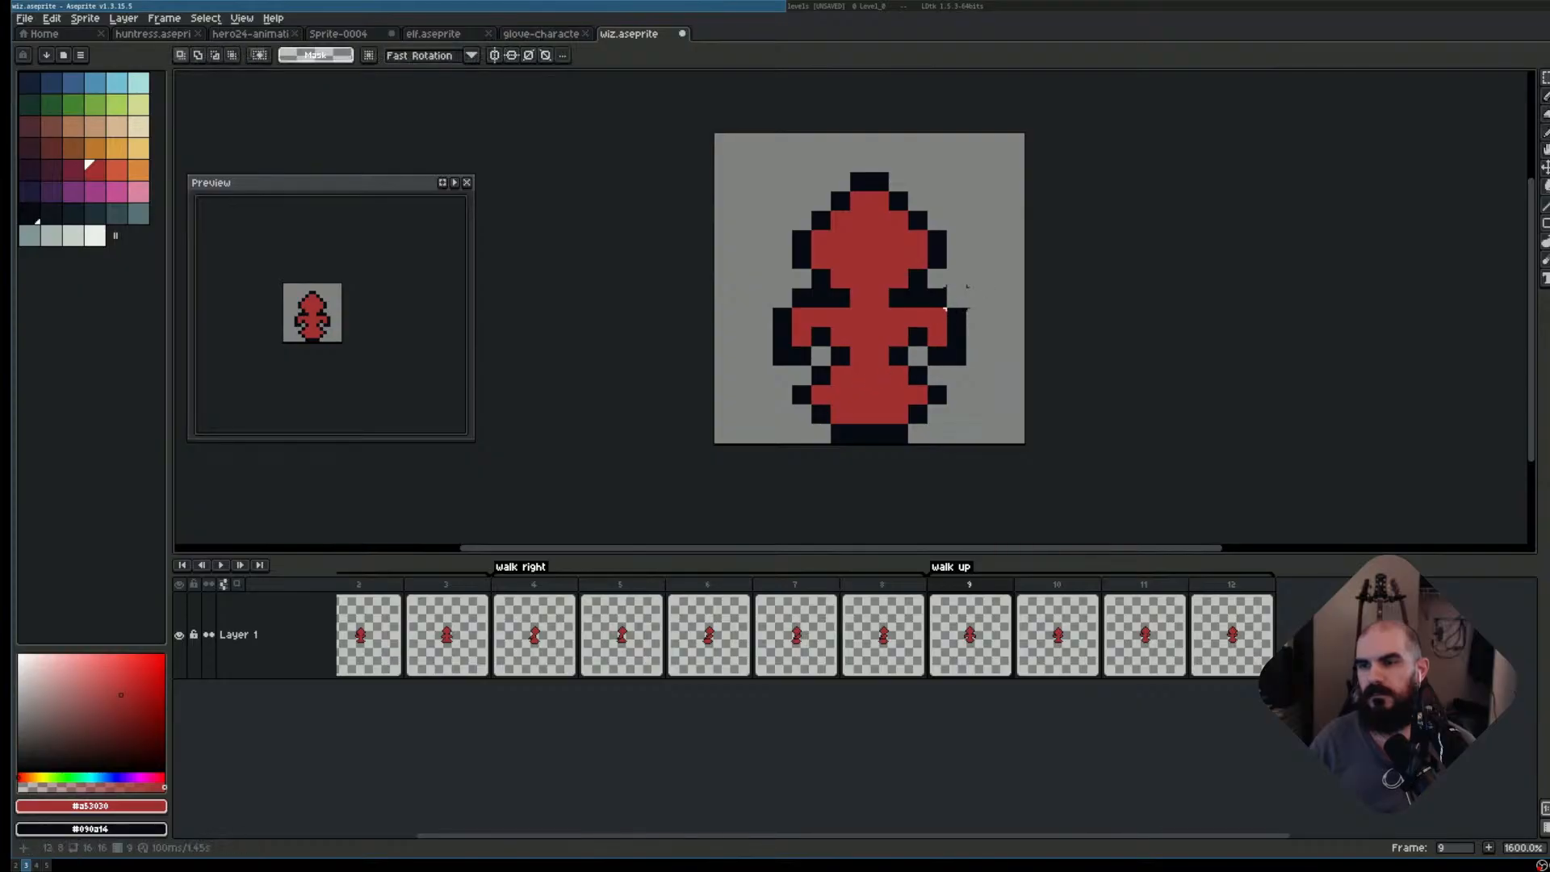
- Try moving both forearms one pixel inward toward the body and compare the pose with frame 8
left_click_drag(957, 297, 923, 342)
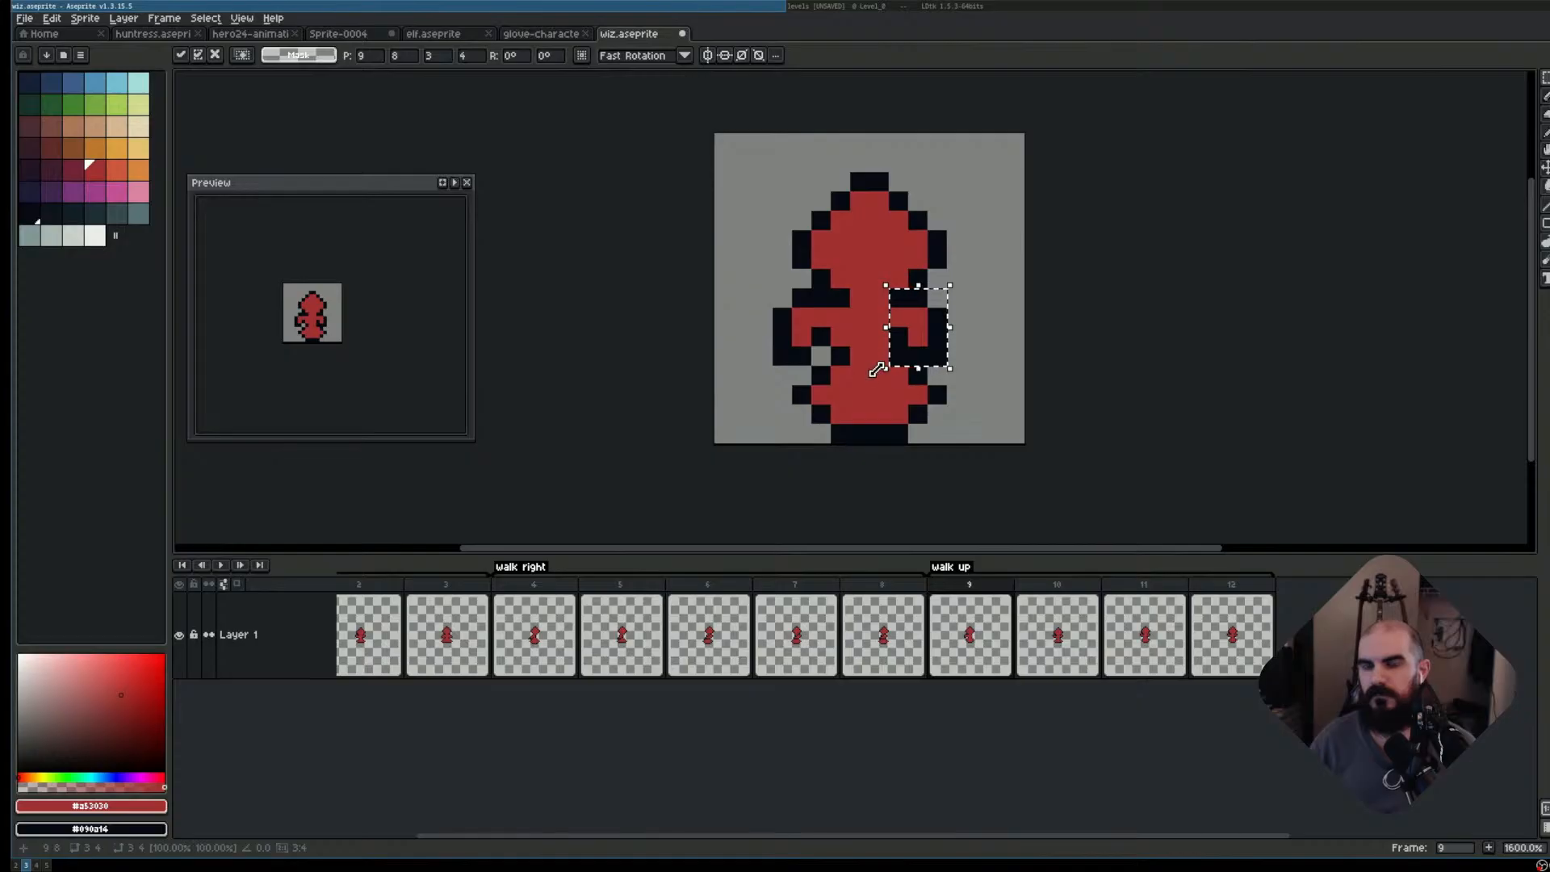
key("ctrl+z")
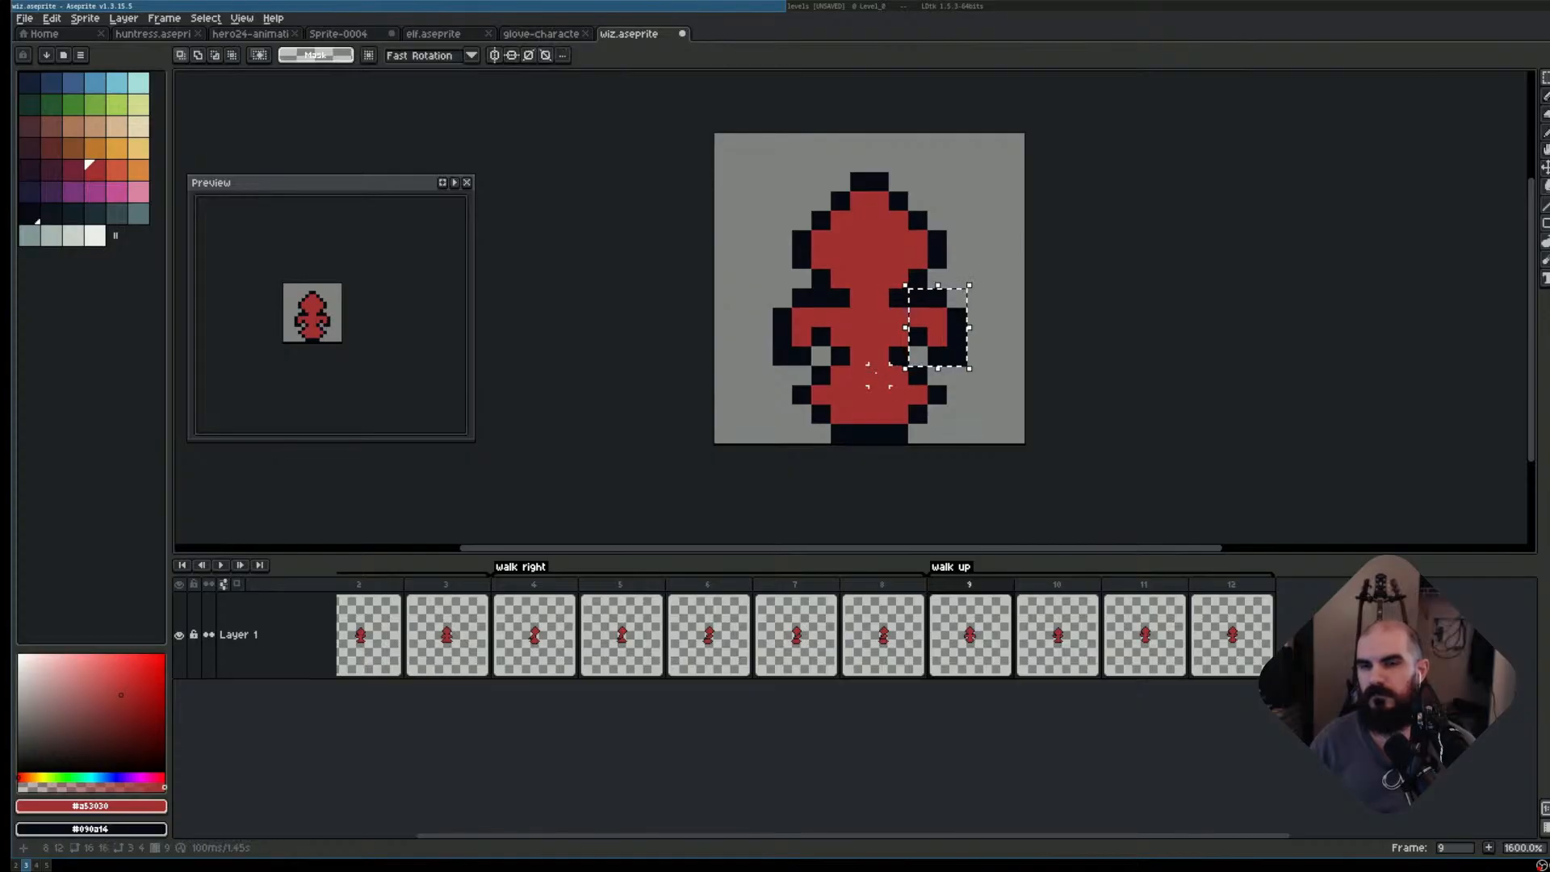
key("ctrl+d")
left_click_drag(776, 291, 820, 362)
left_click_drag(806, 336, 814, 334)
key("ctrl+d")
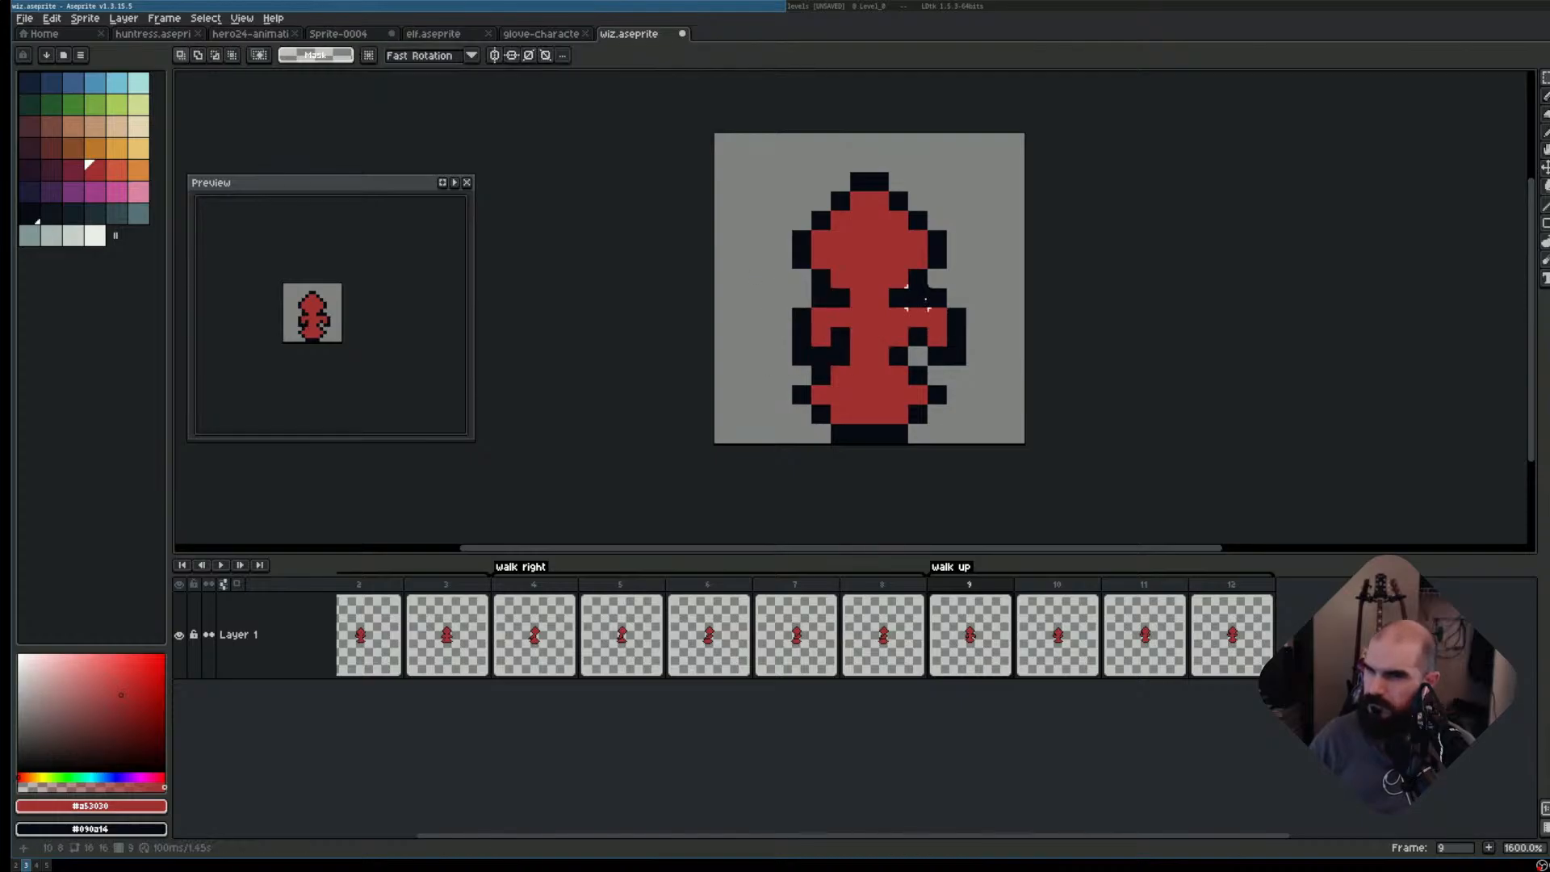
left_click_drag(907, 286, 926, 345)
key("ctrl+d")
key("Left")
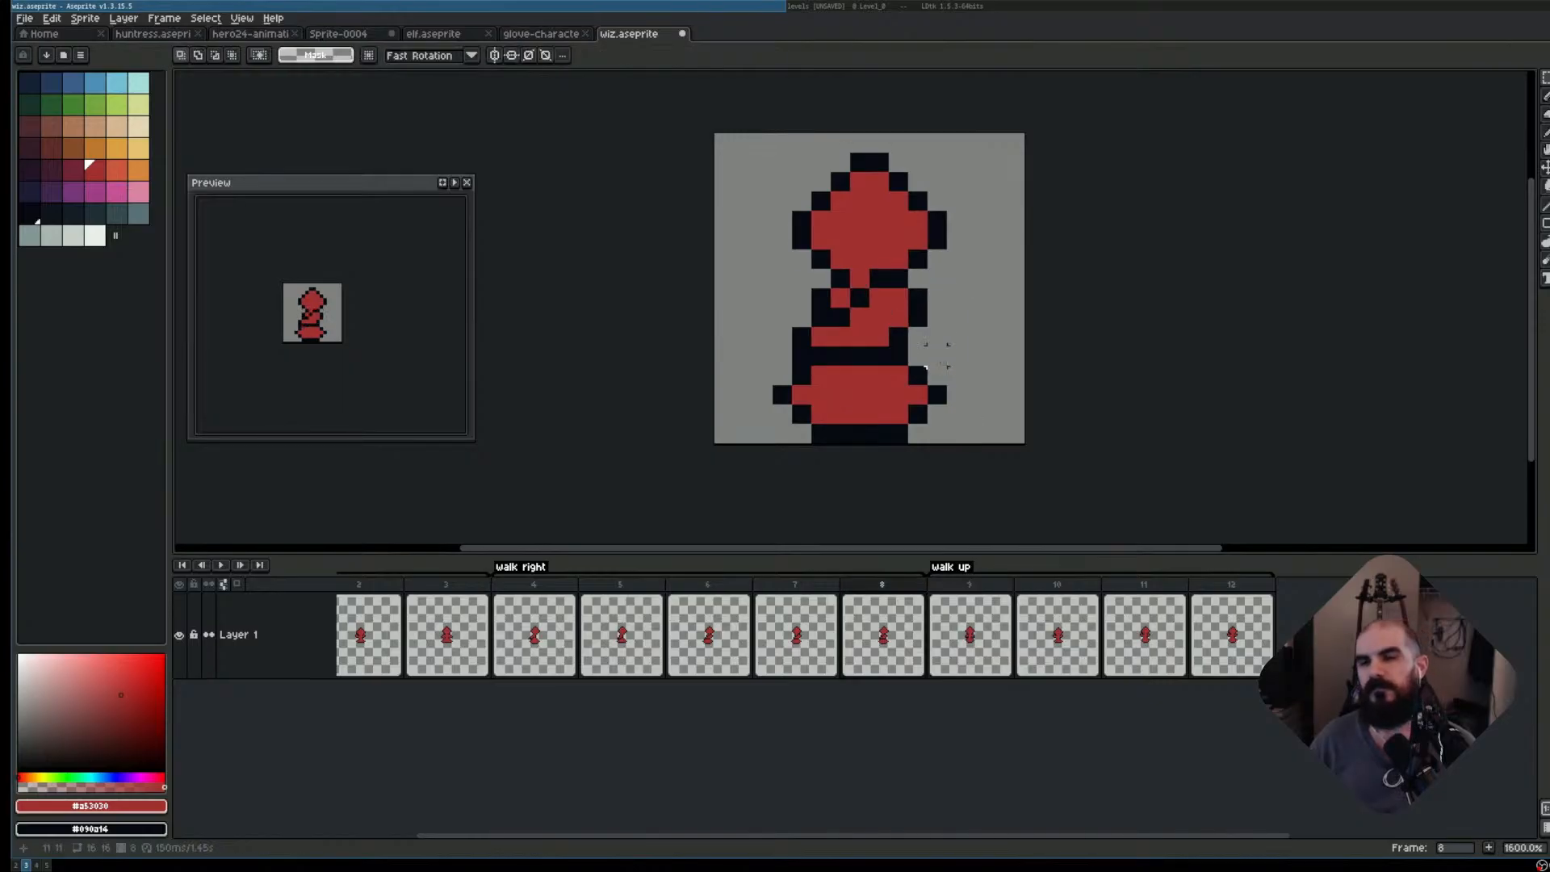
key("Right")
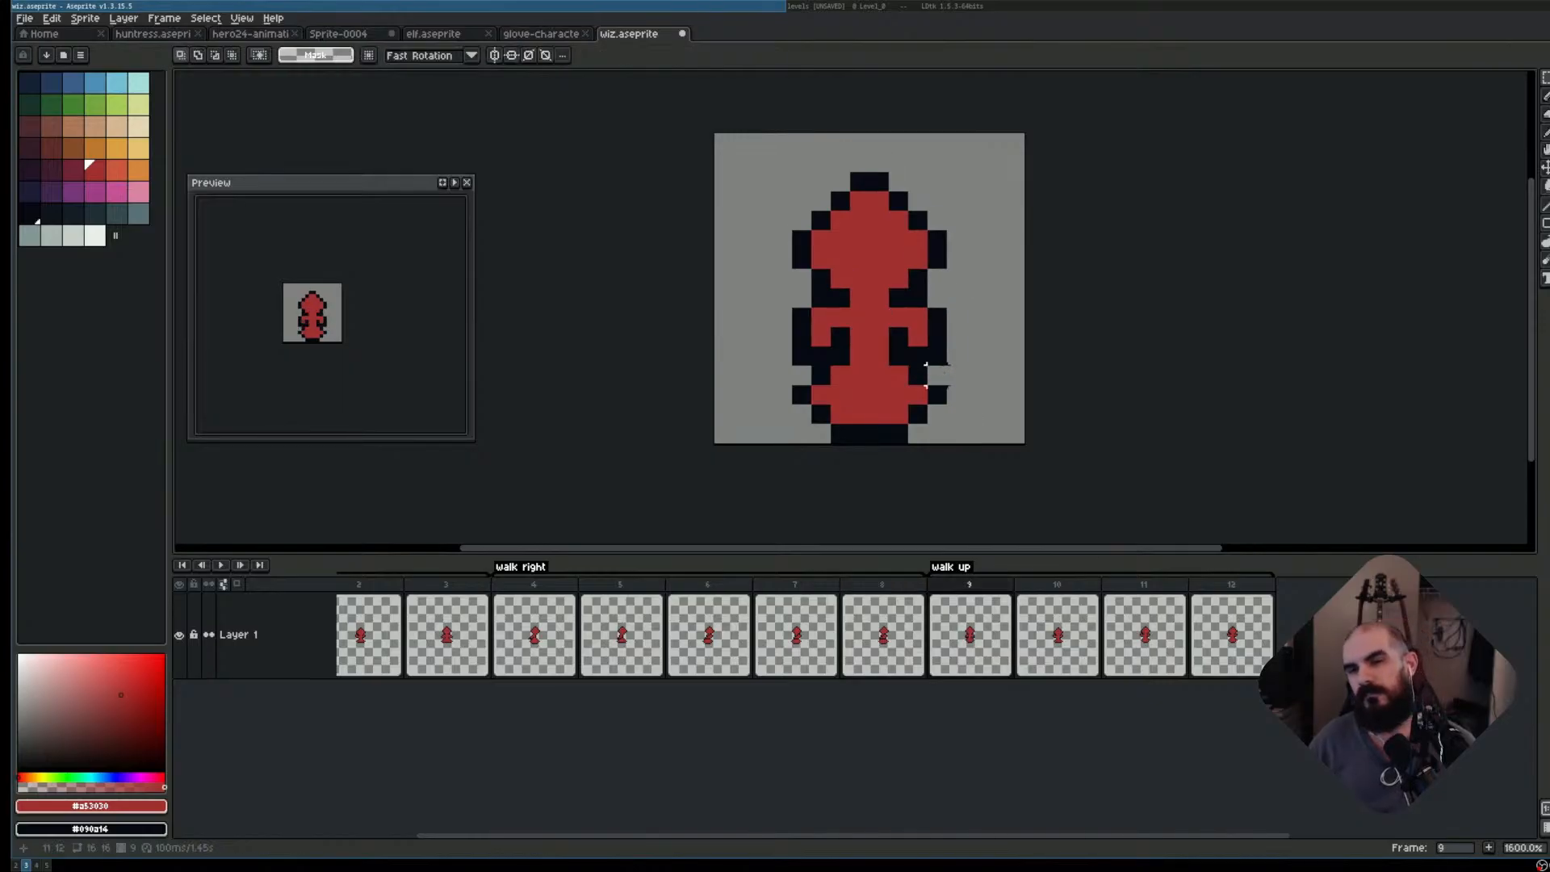
- Undo the inward moves of both forearms, clear the selection, and compare frame 9 with frame 8 again
key("ctrl+z")
key("ctrl+z")
key("ctrl+z")
key("ctrl+z")
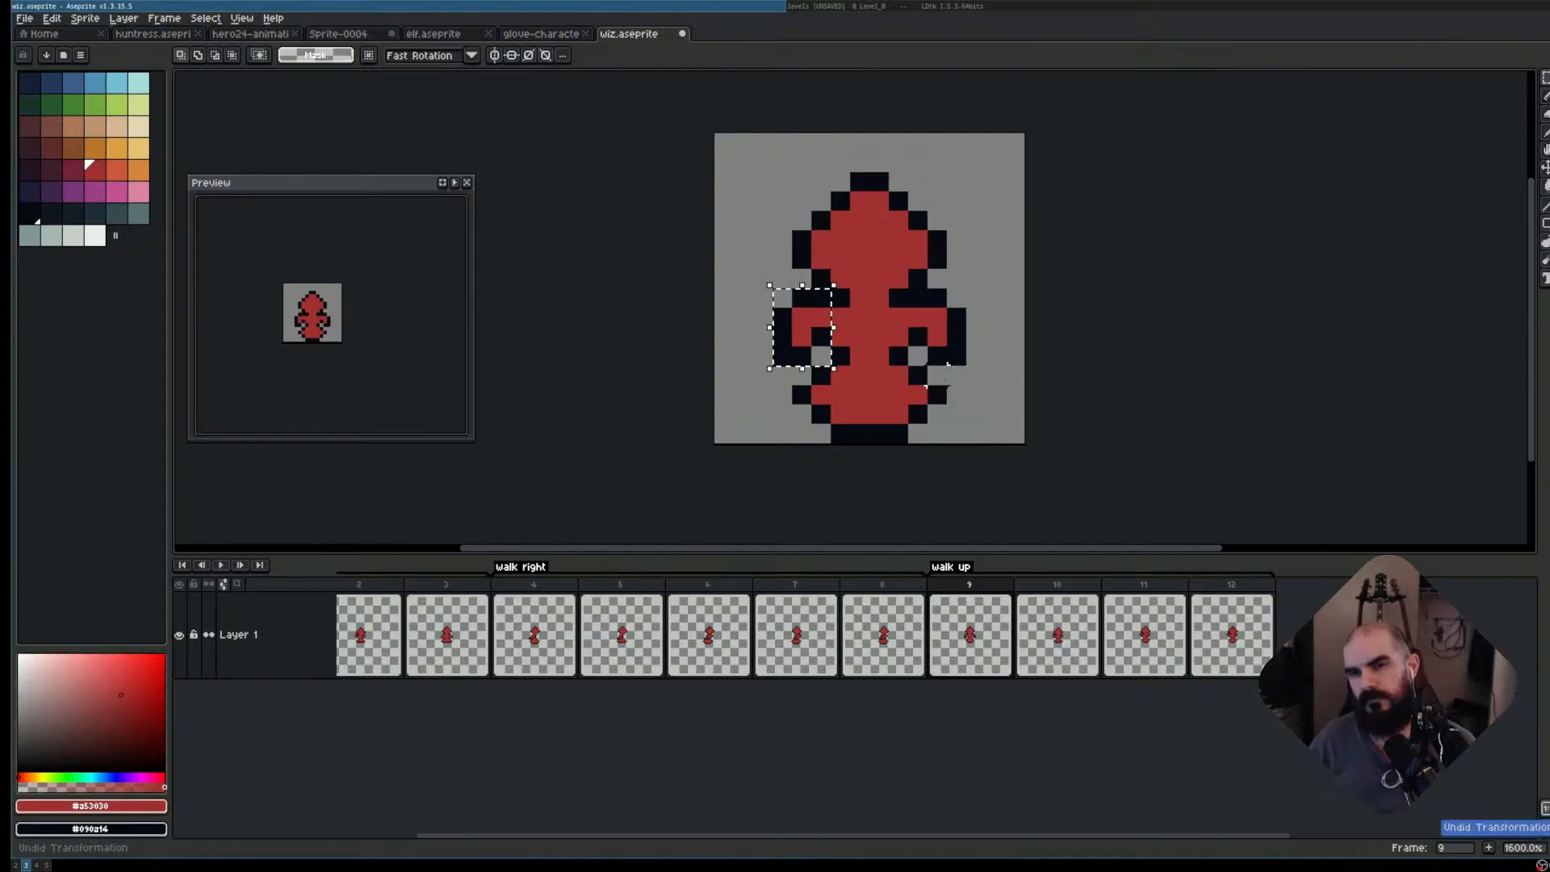
key("Left")
key("Right")
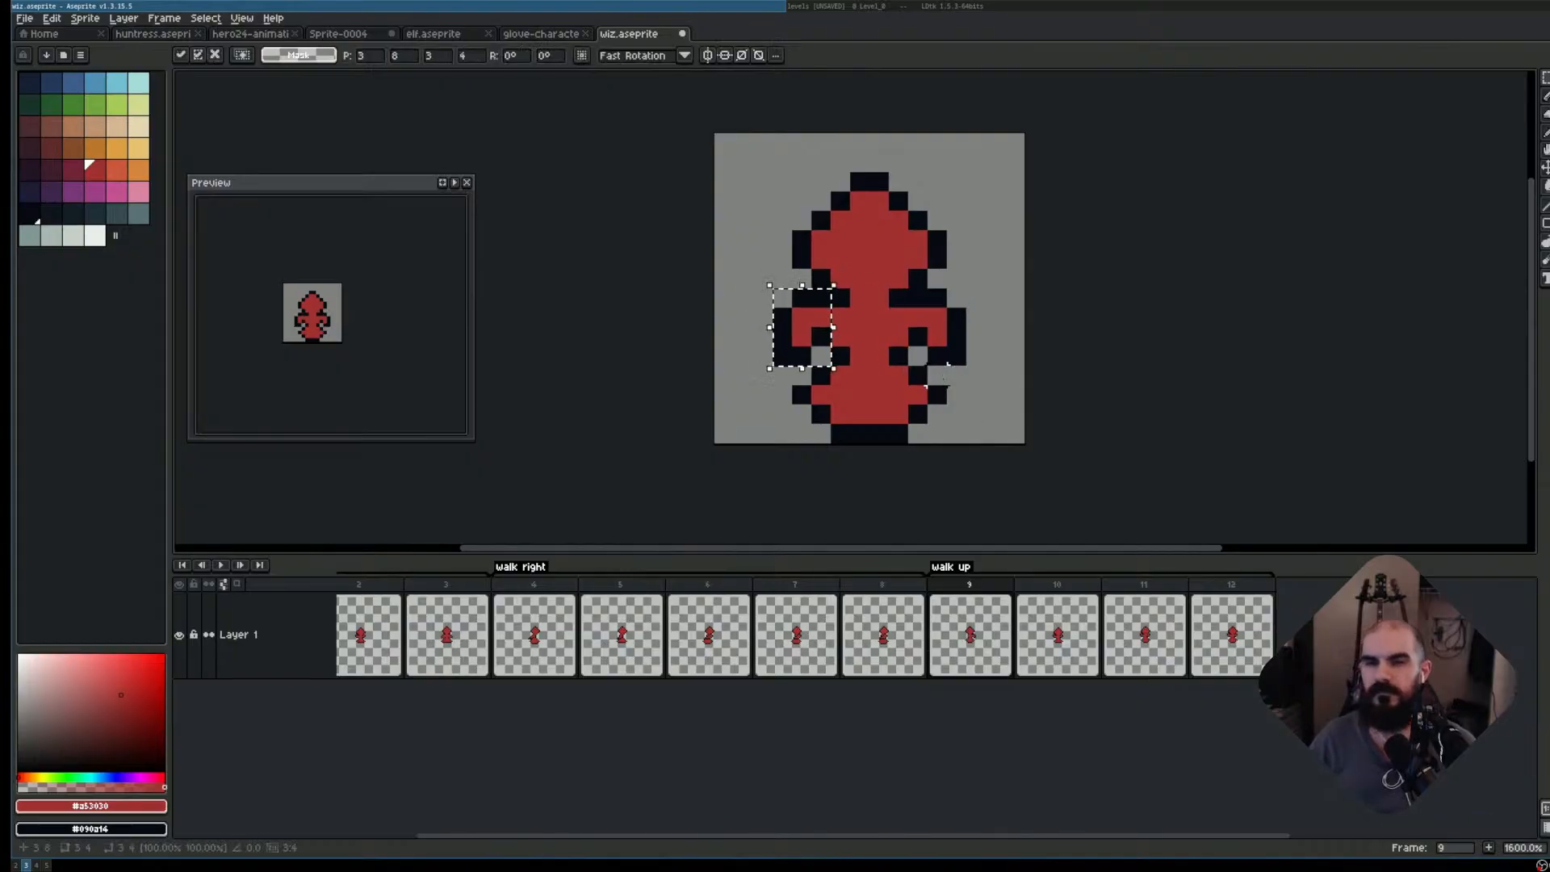
key("ctrl+d")
key("Left")
key("Right")
key("i")
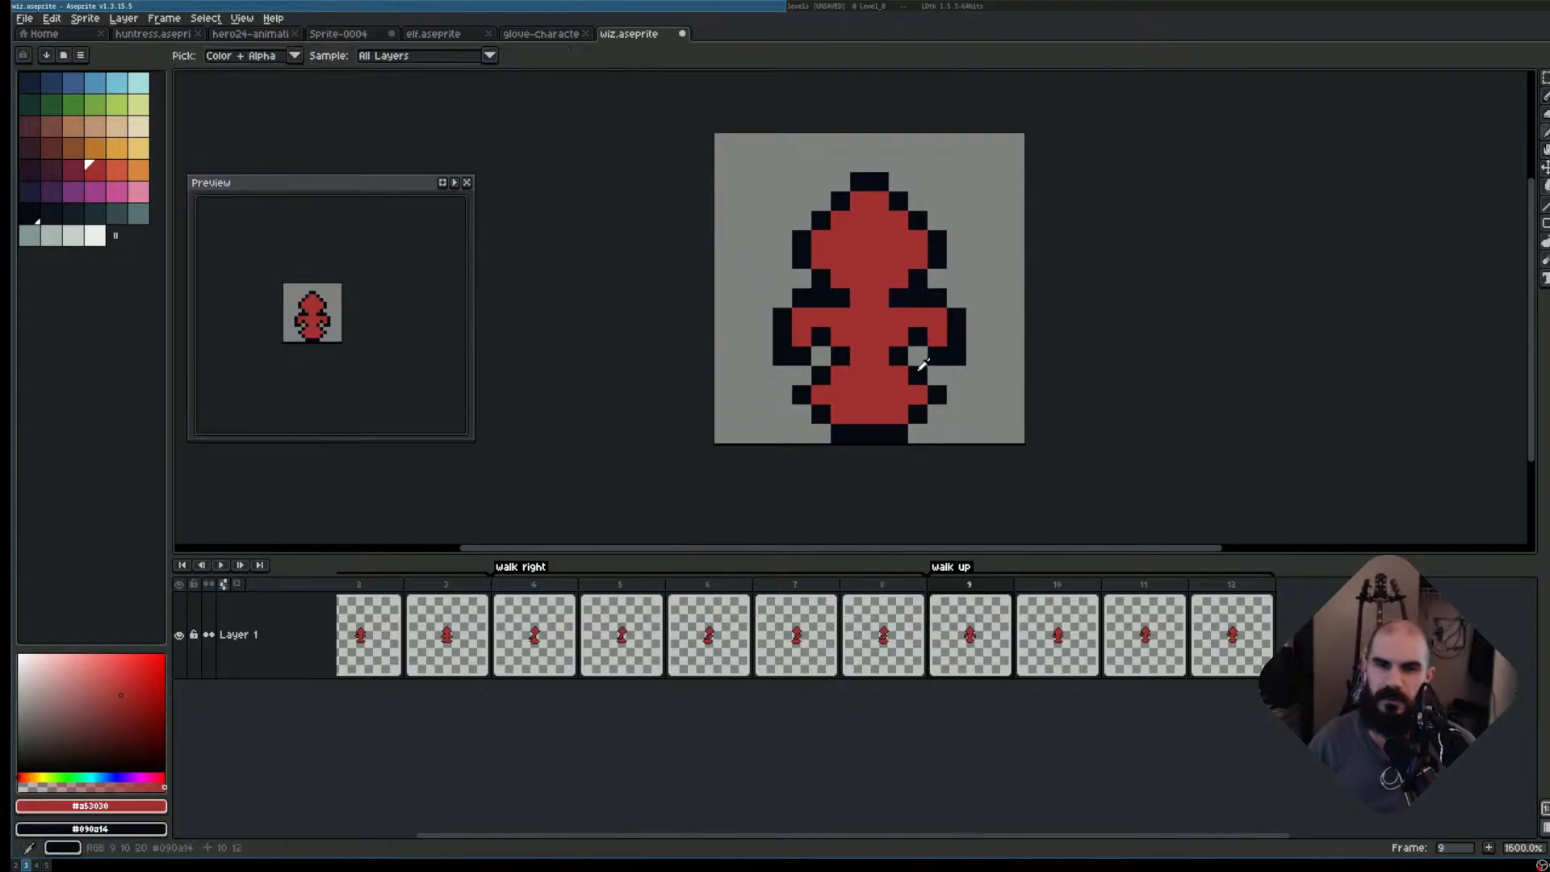
- On frame 10, erase the outer pixels of both arms in the row just below the hood
key("Right")
key("m")
scroll(959, 376, "up", 1)
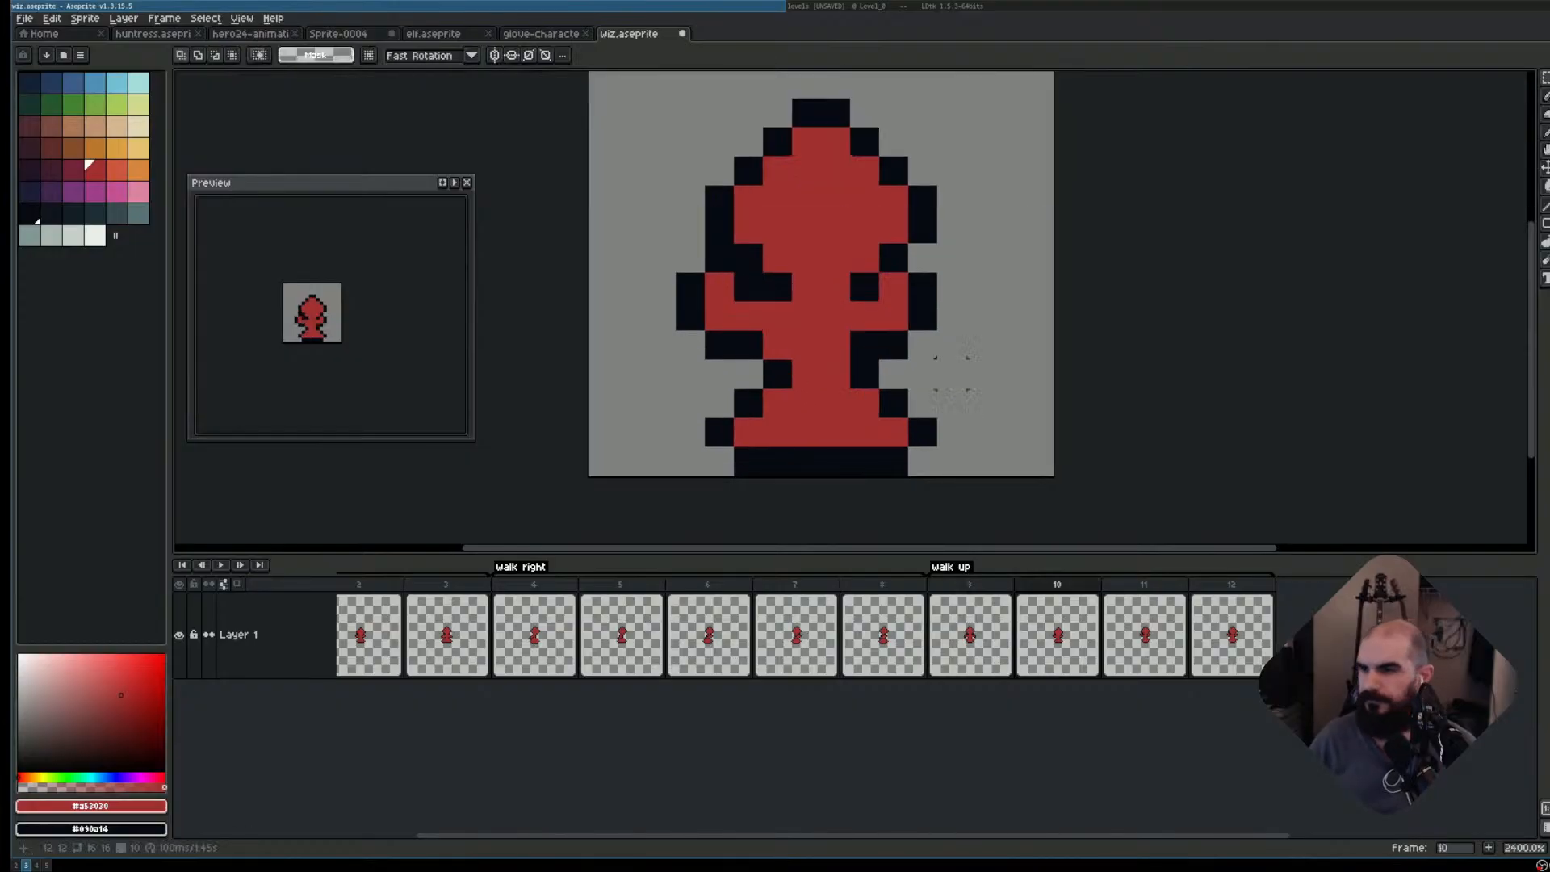
key("e")
left_click_drag(719, 287, 691, 287)
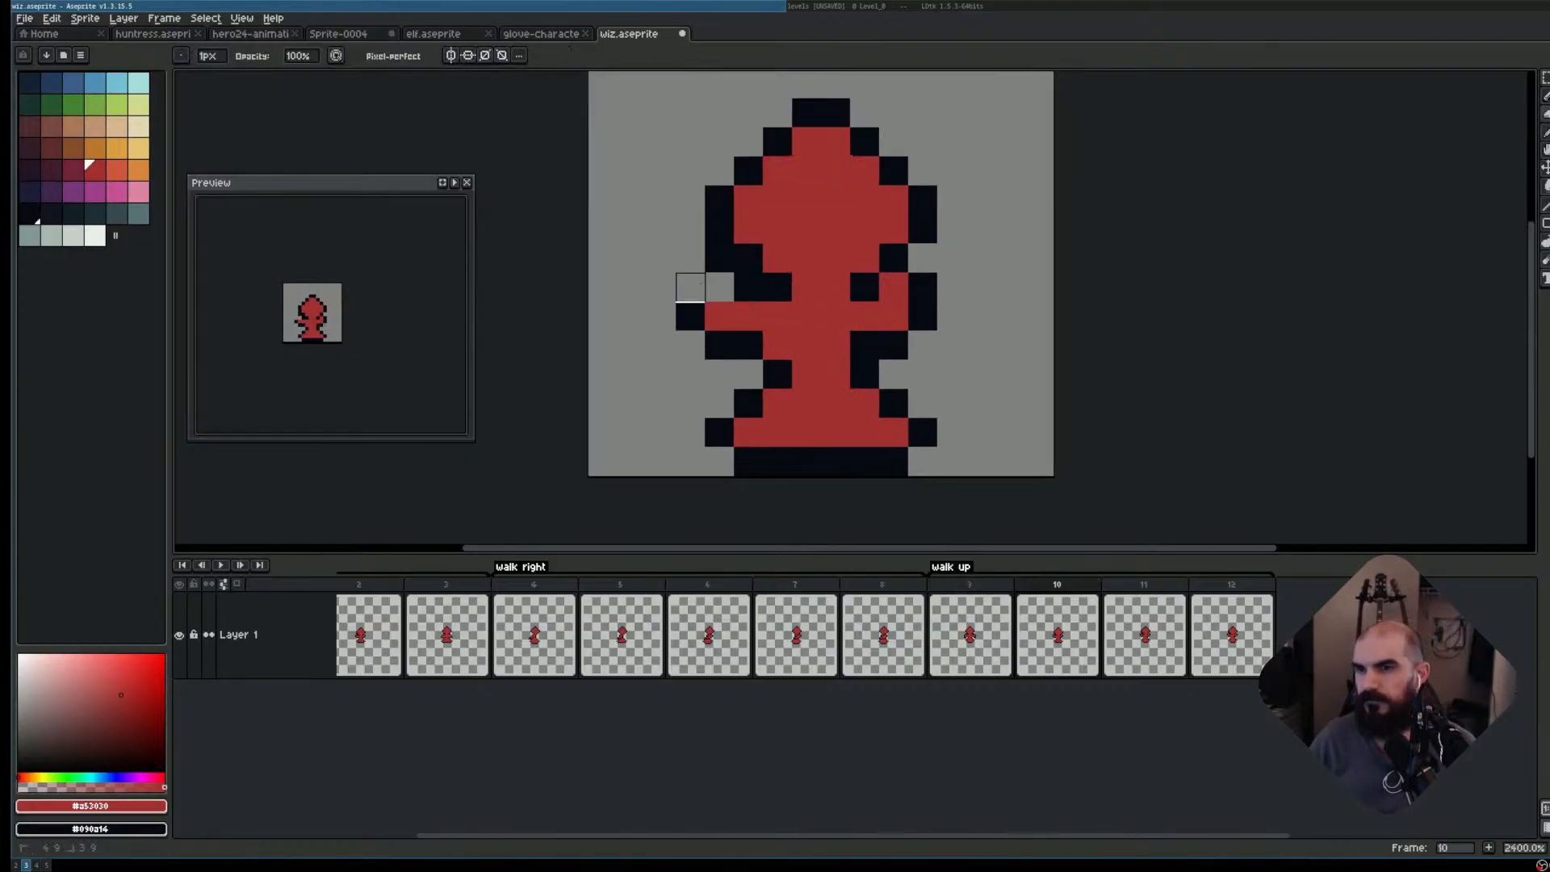
left_click(893, 287)
left_click(923, 287)
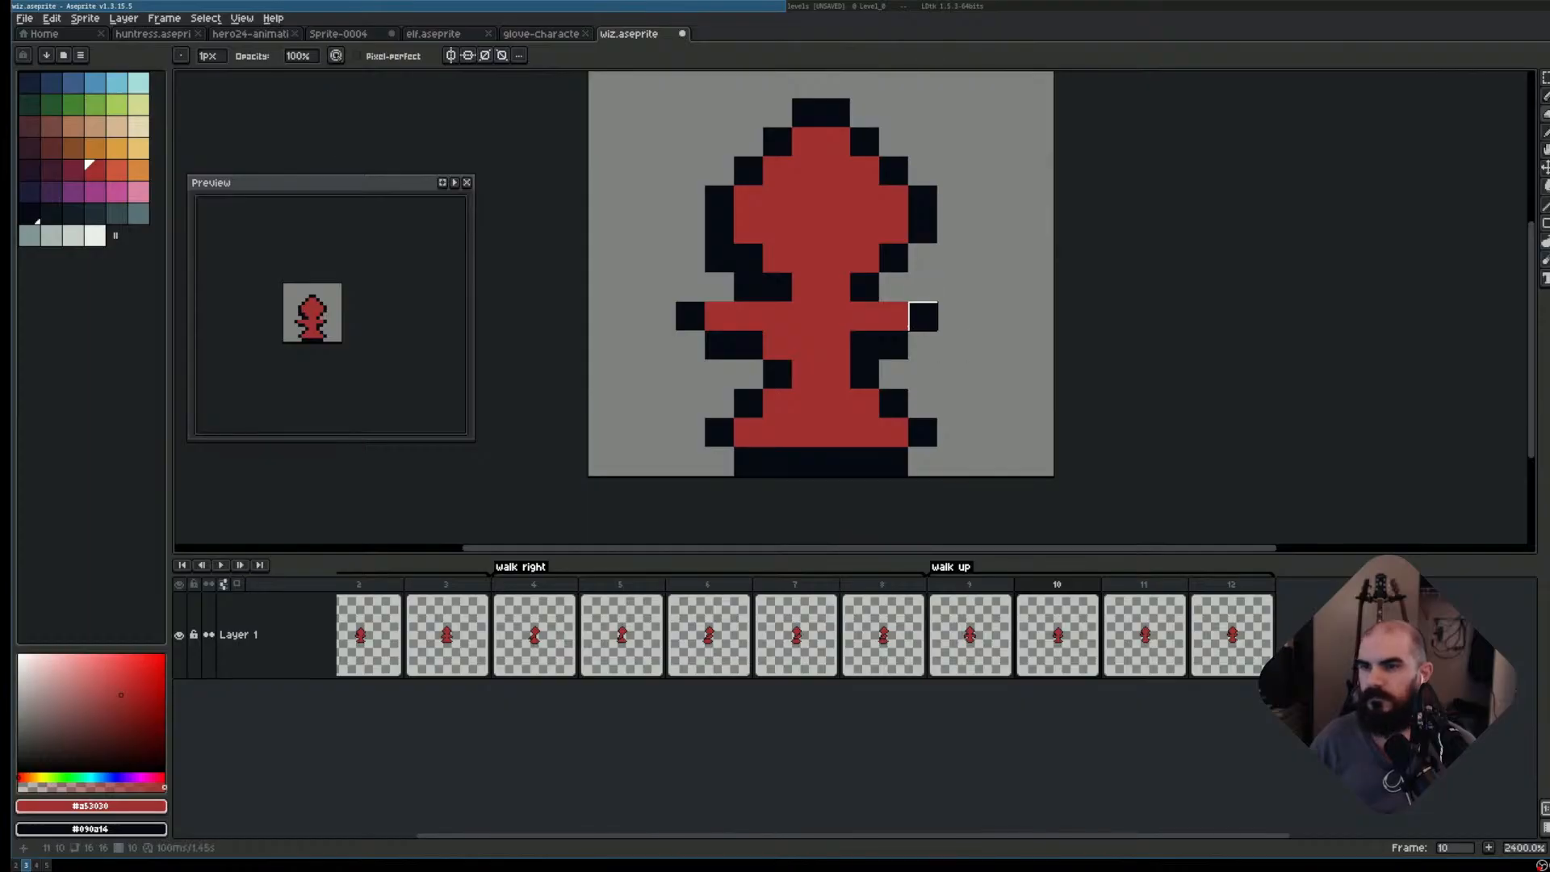
- Try turning the right arm's outer end red and extending it one pixel downward
key("b")
left_click(918, 315)
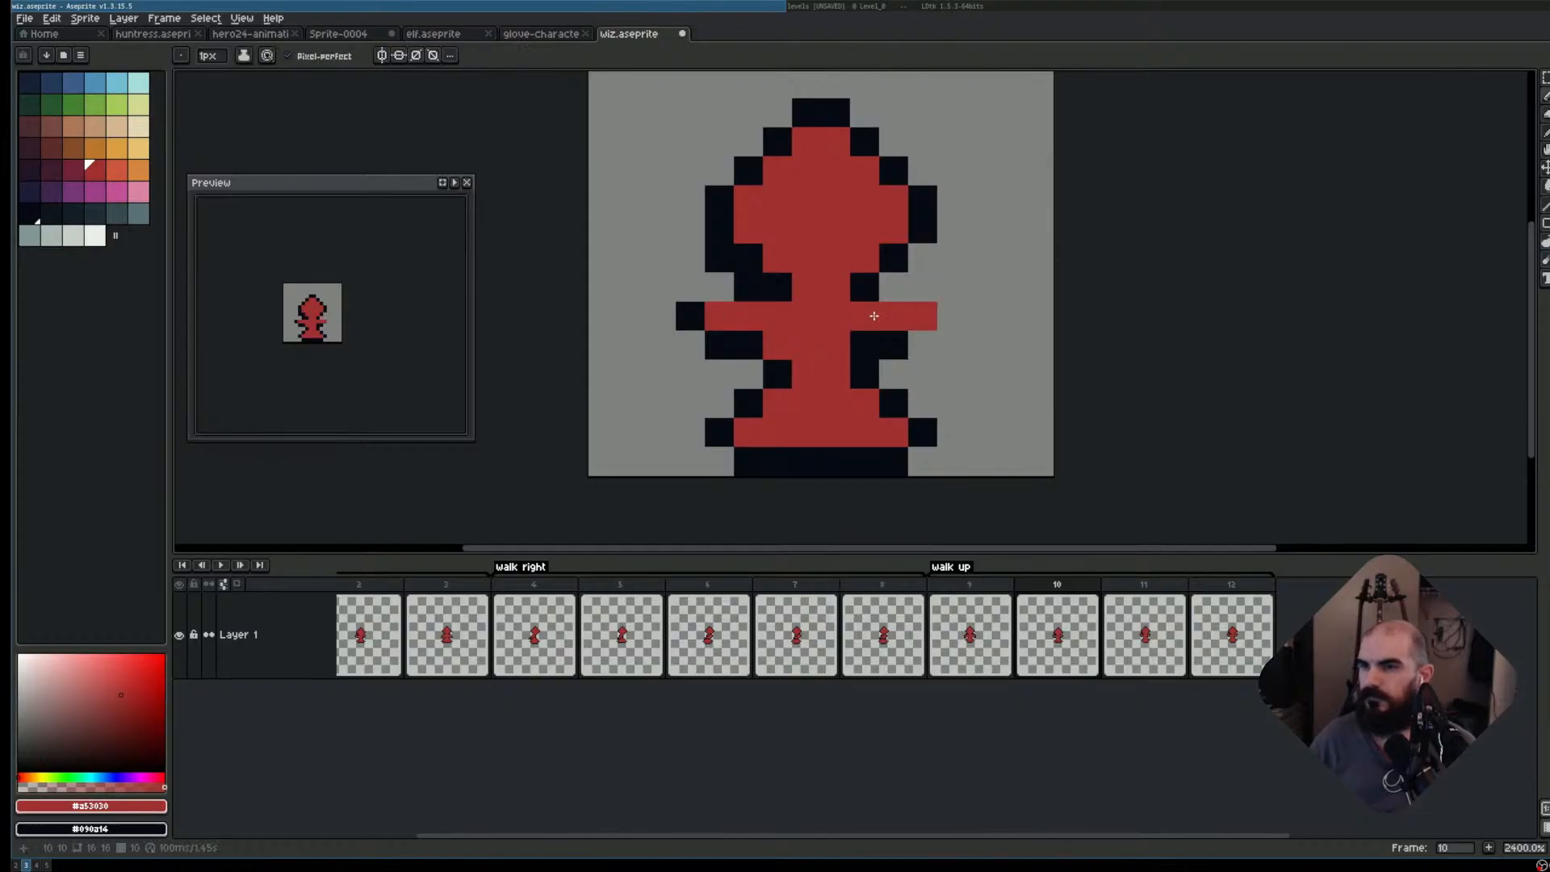
right_click(901, 338)
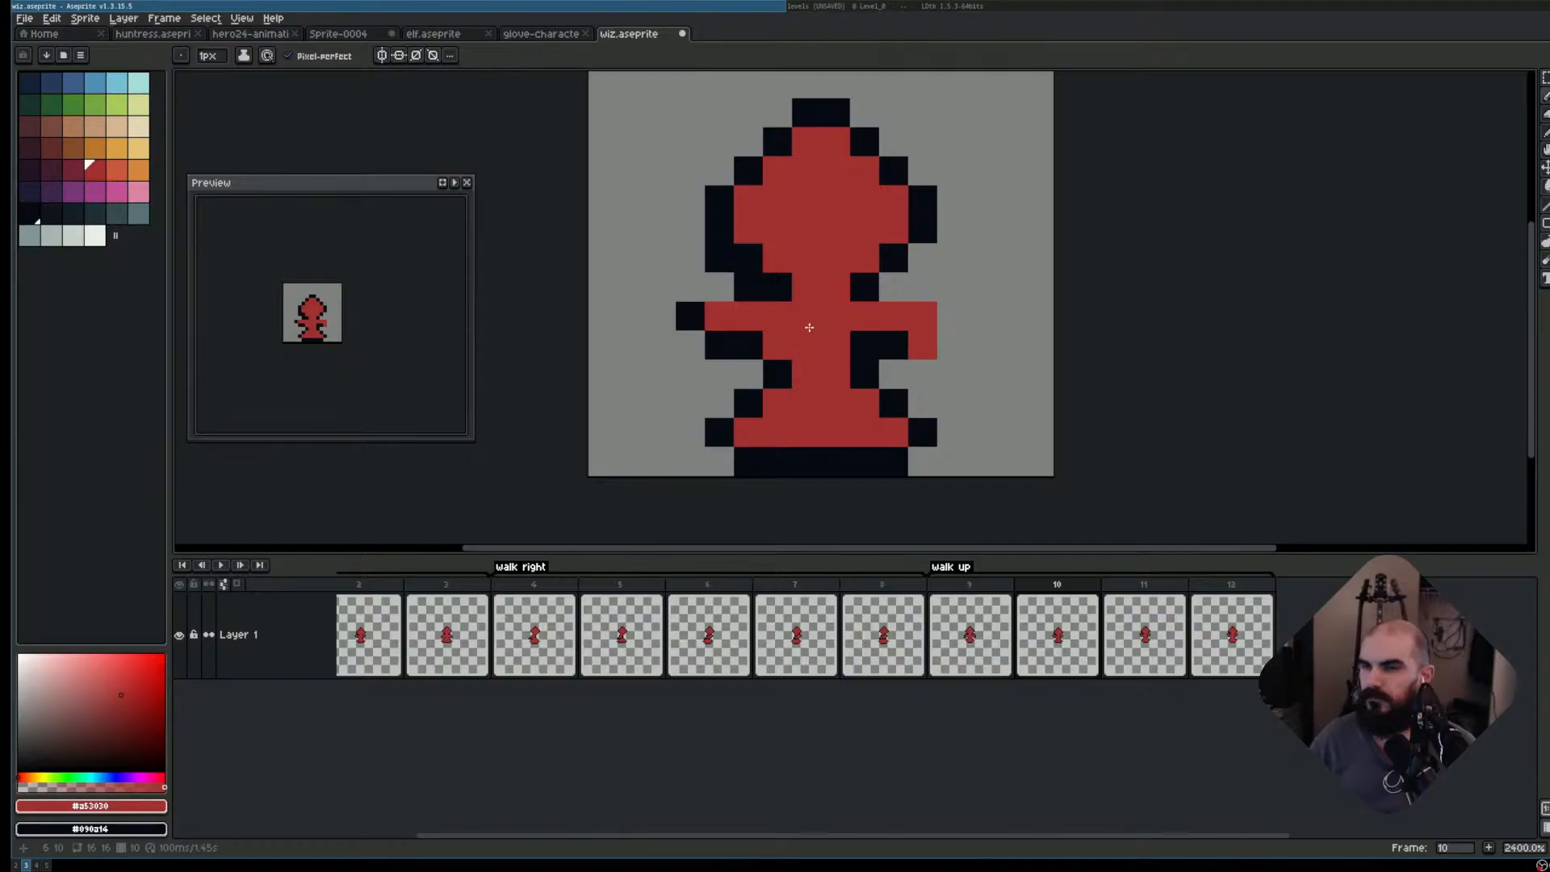
key("e")
left_click(921, 343)
key("b")
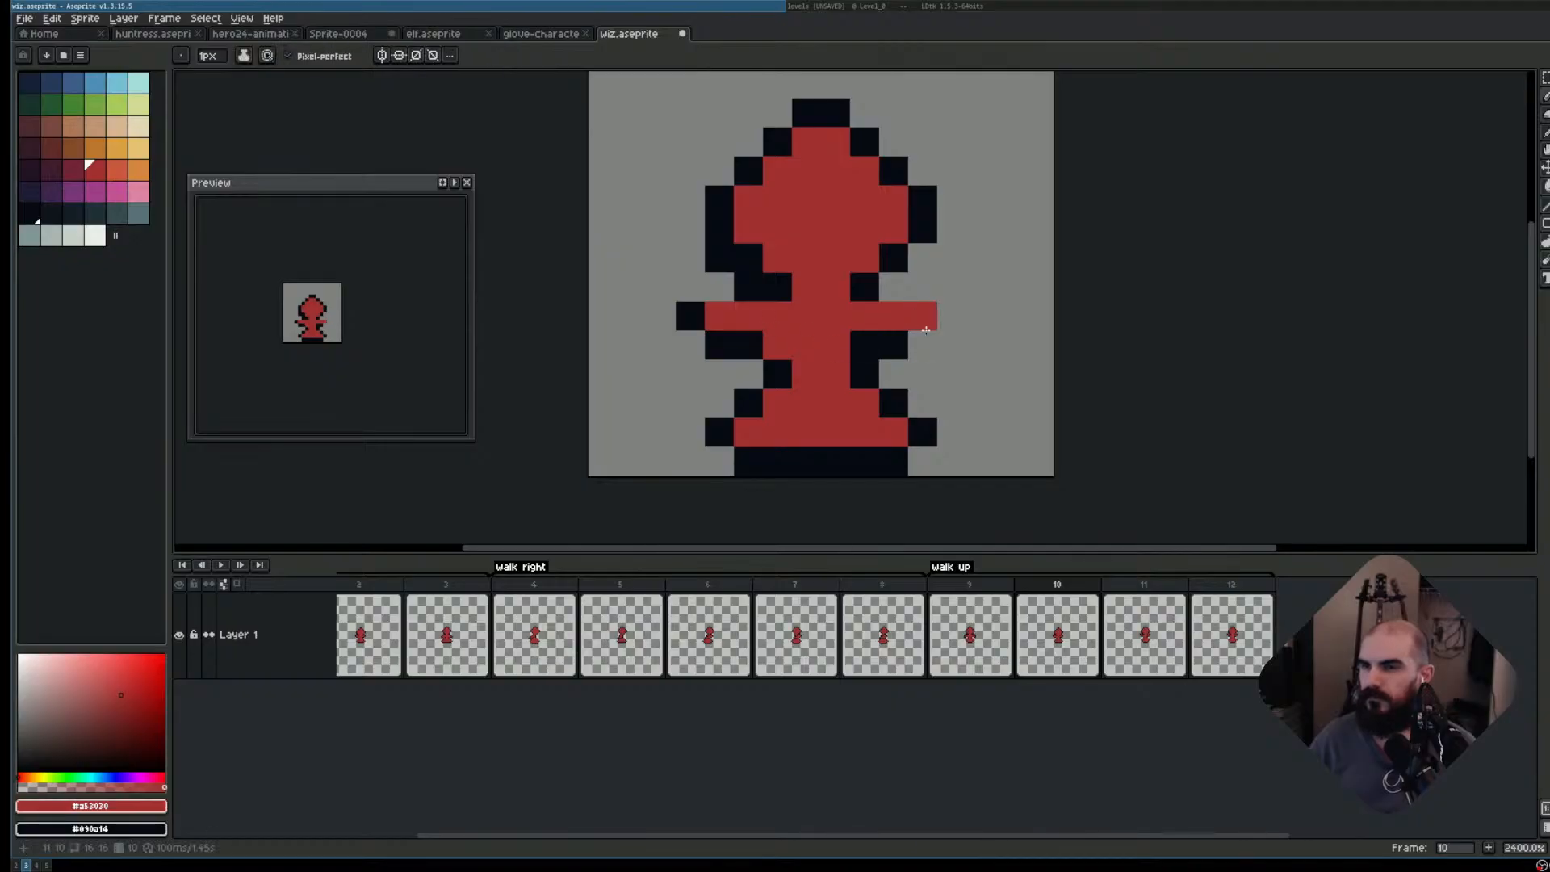
left_click(927, 345)
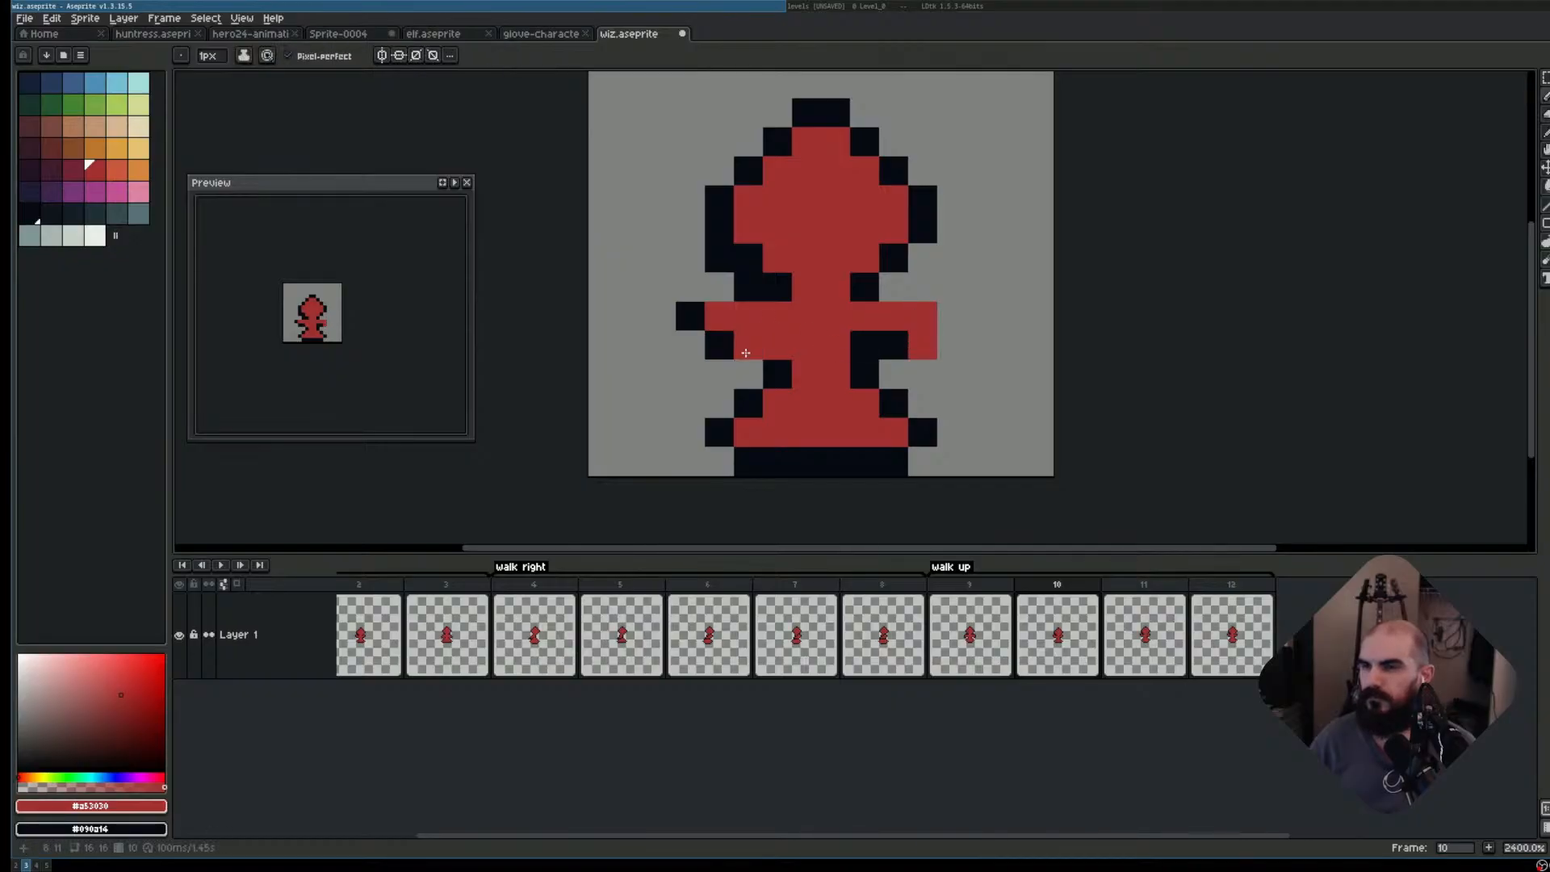
- Add a red forearm pixel below each arm and erase the surplus red pixels at the right arm's outer end
left_click(691, 346)
left_click(720, 346)
key("e")
left_click(691, 346)
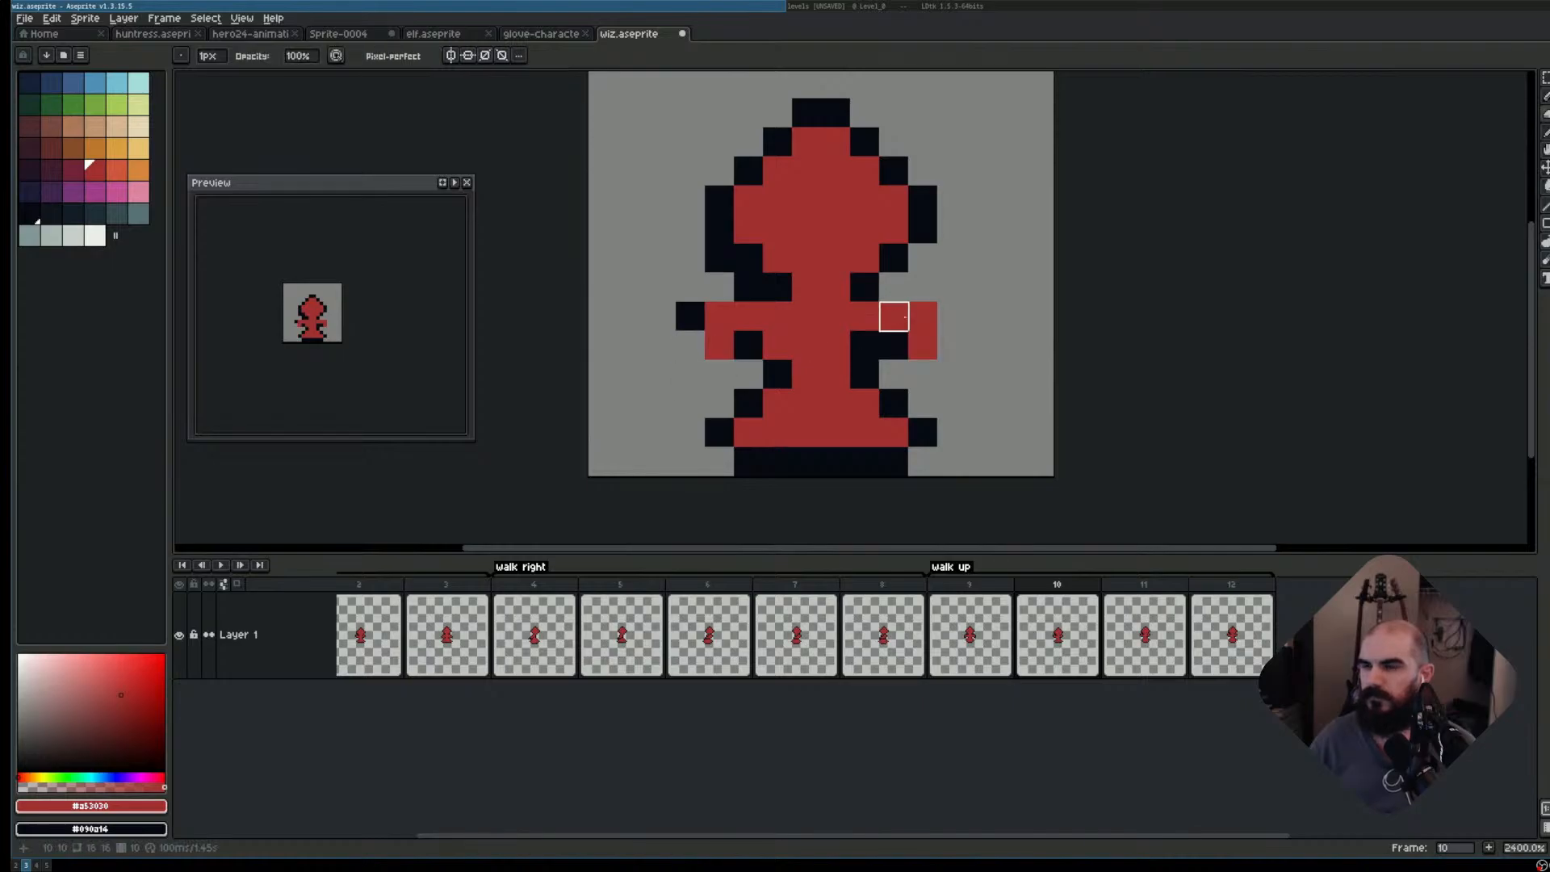
left_click_drag(923, 316, 921, 342)
key("b")
left_click(889, 347)
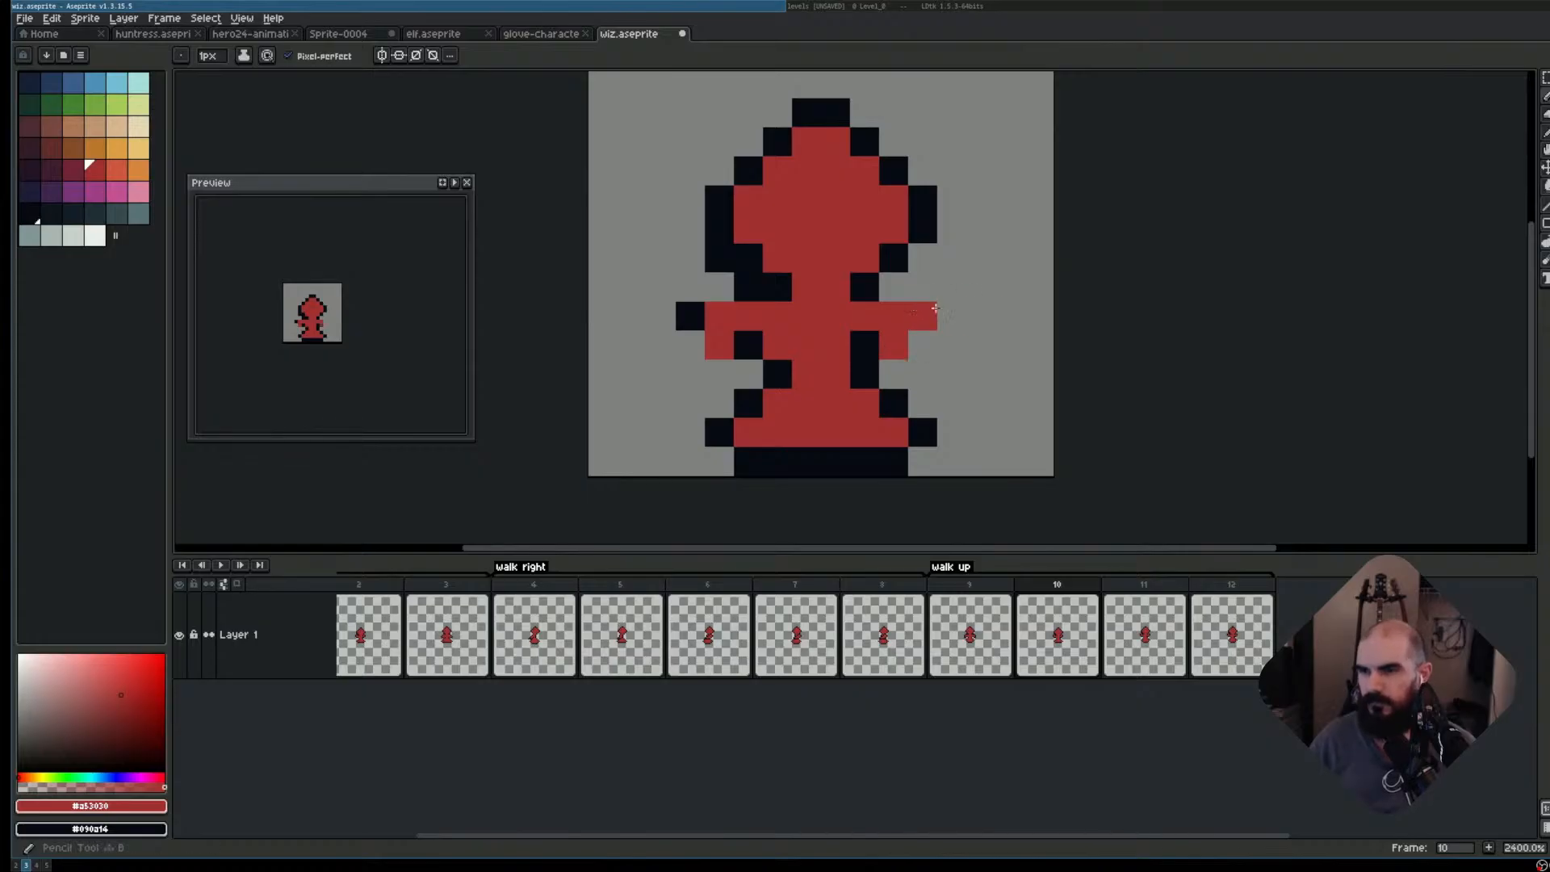
- Outline both arms in black above and on their outer sides, plus beneath the left forearm, and undo the stray red robe pixel
right_click(720, 374)
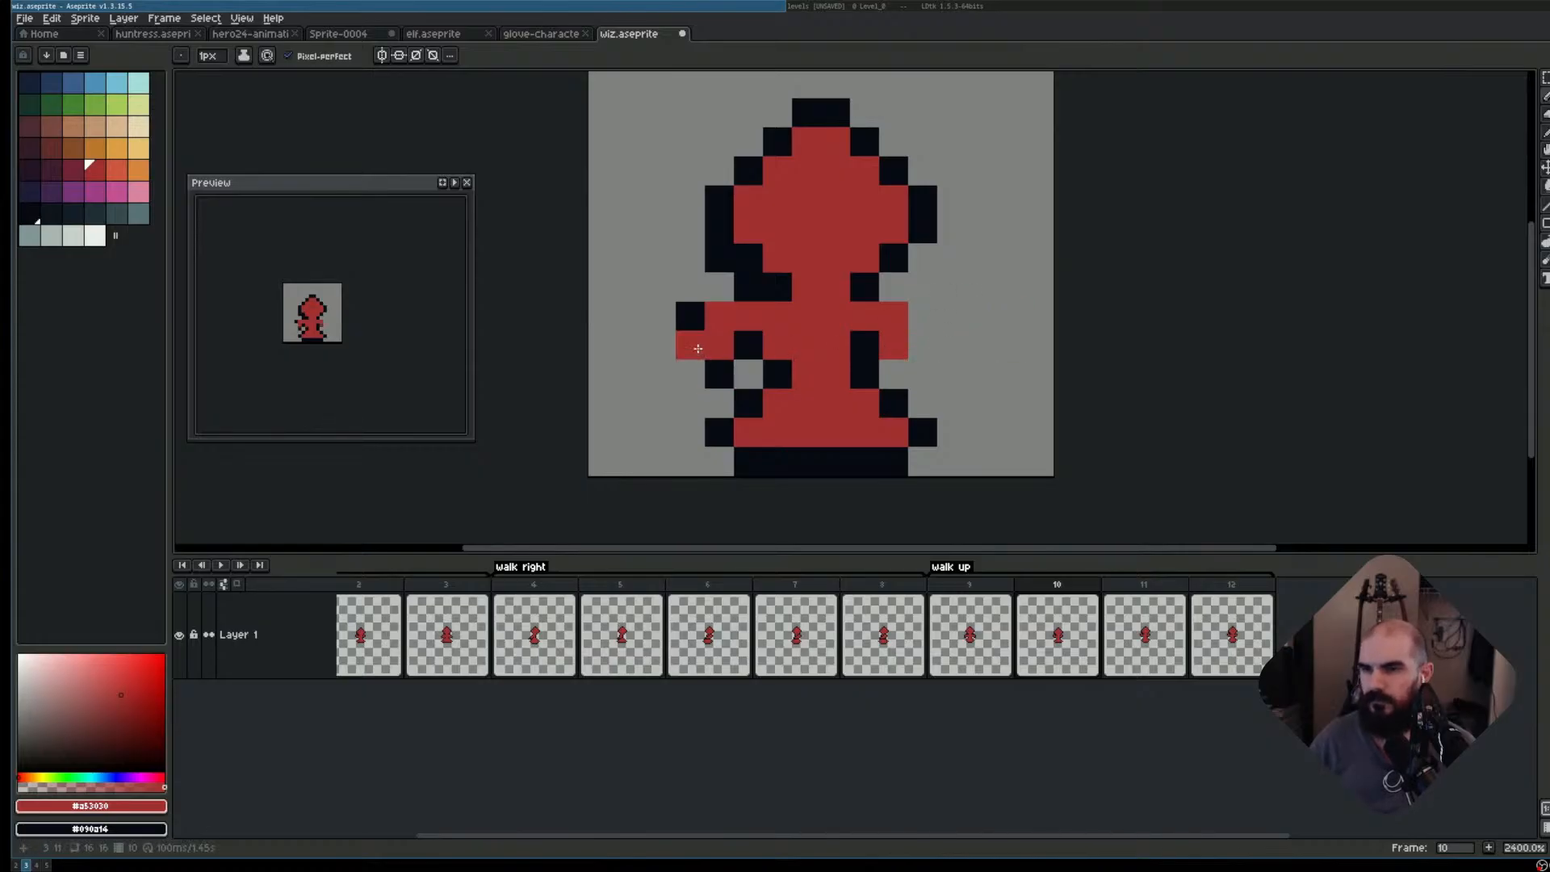
right_click(698, 348)
right_click(720, 287)
right_click(894, 286)
right_click(921, 323)
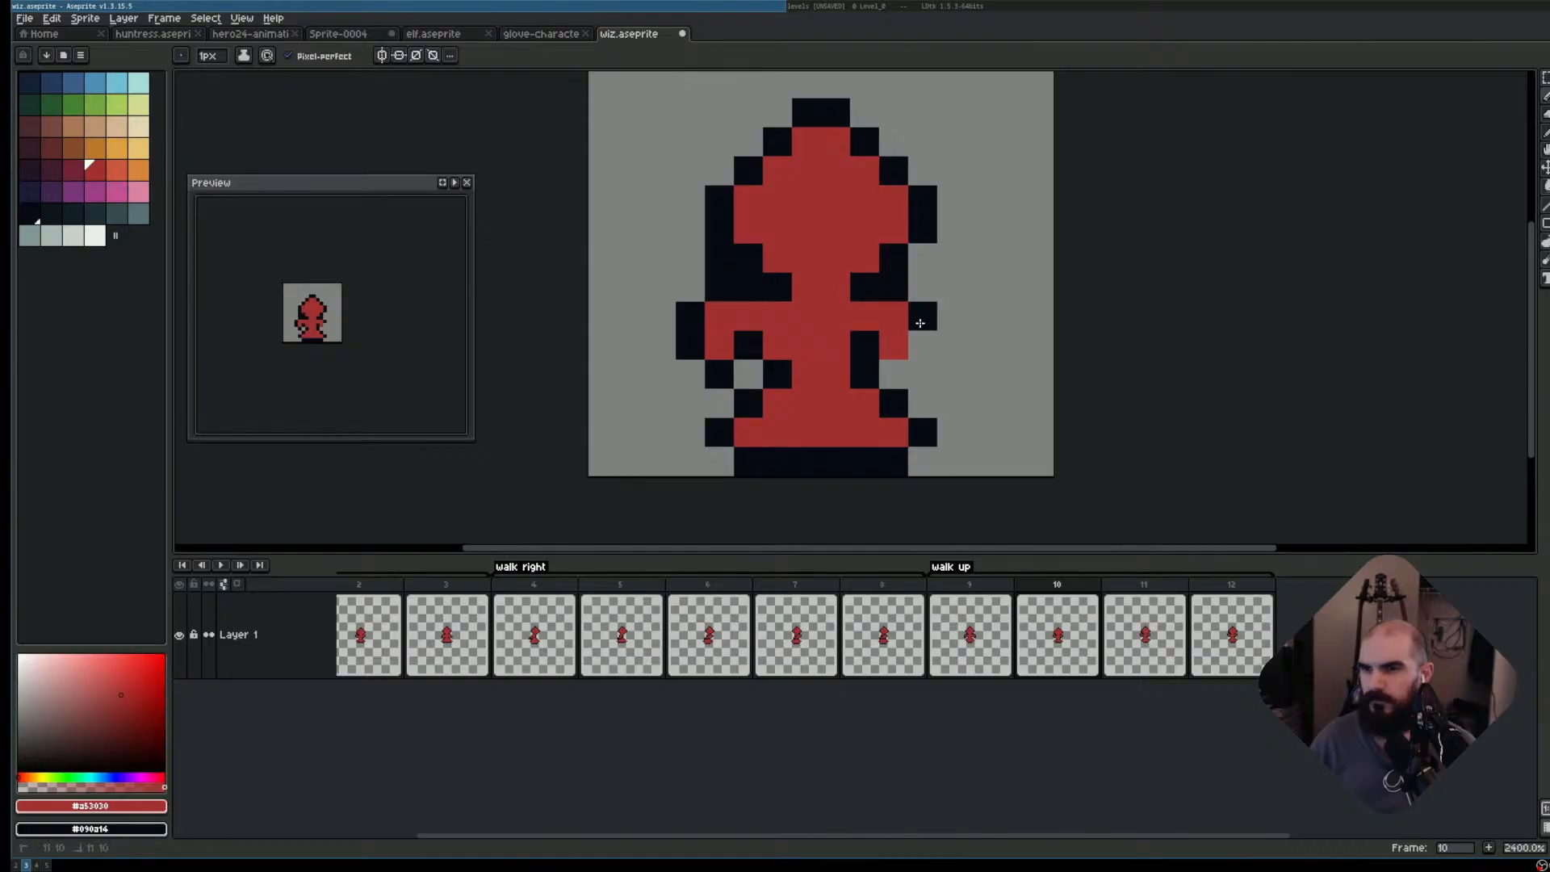
right_click(922, 339)
left_click(749, 402)
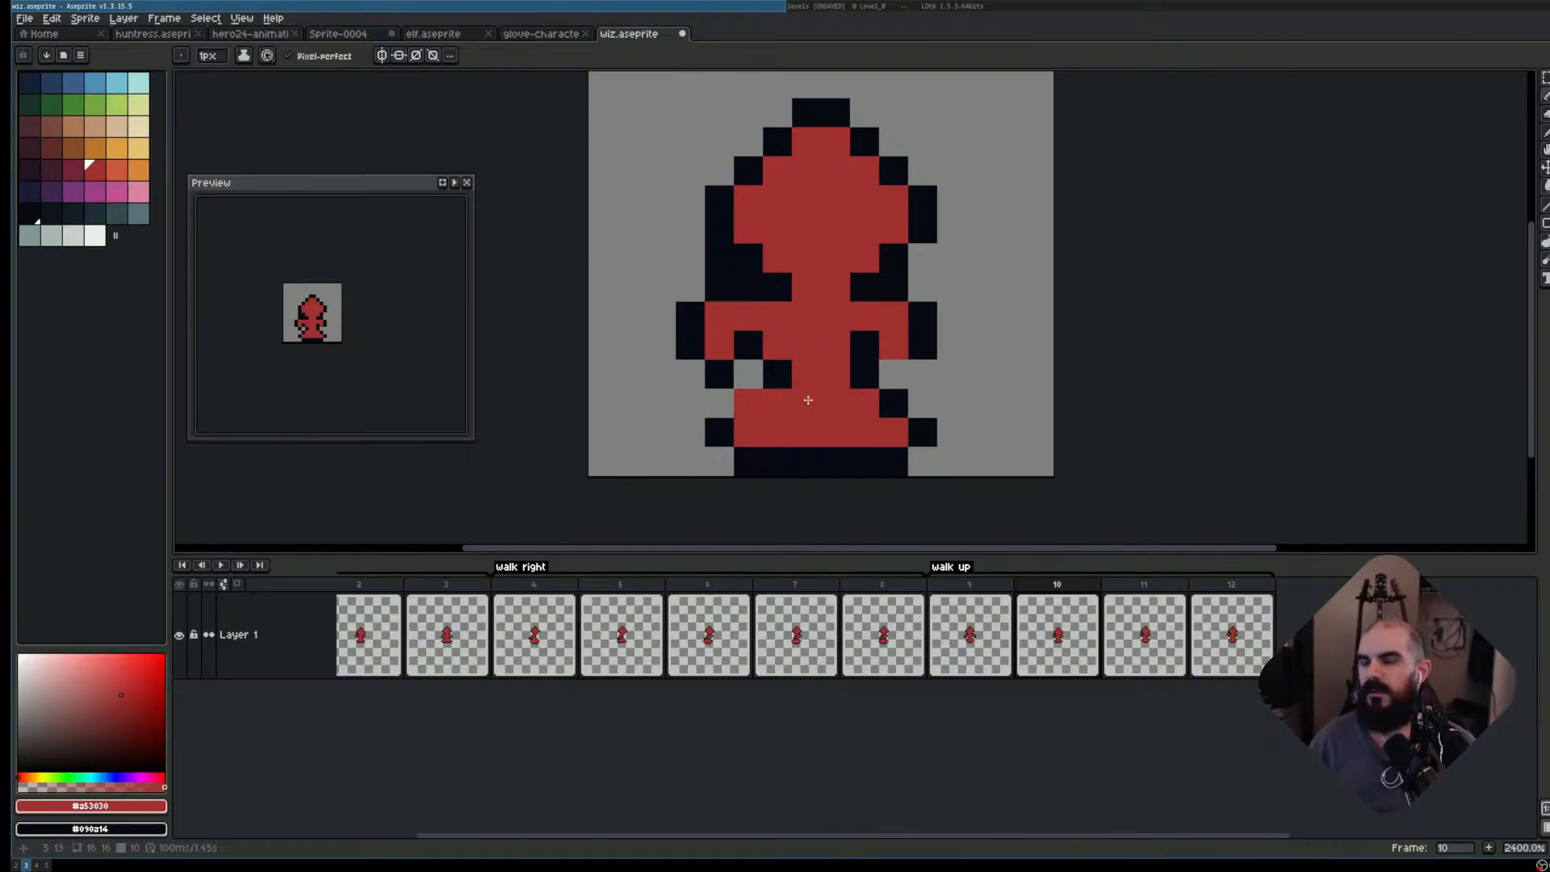
key("ctrl+z")
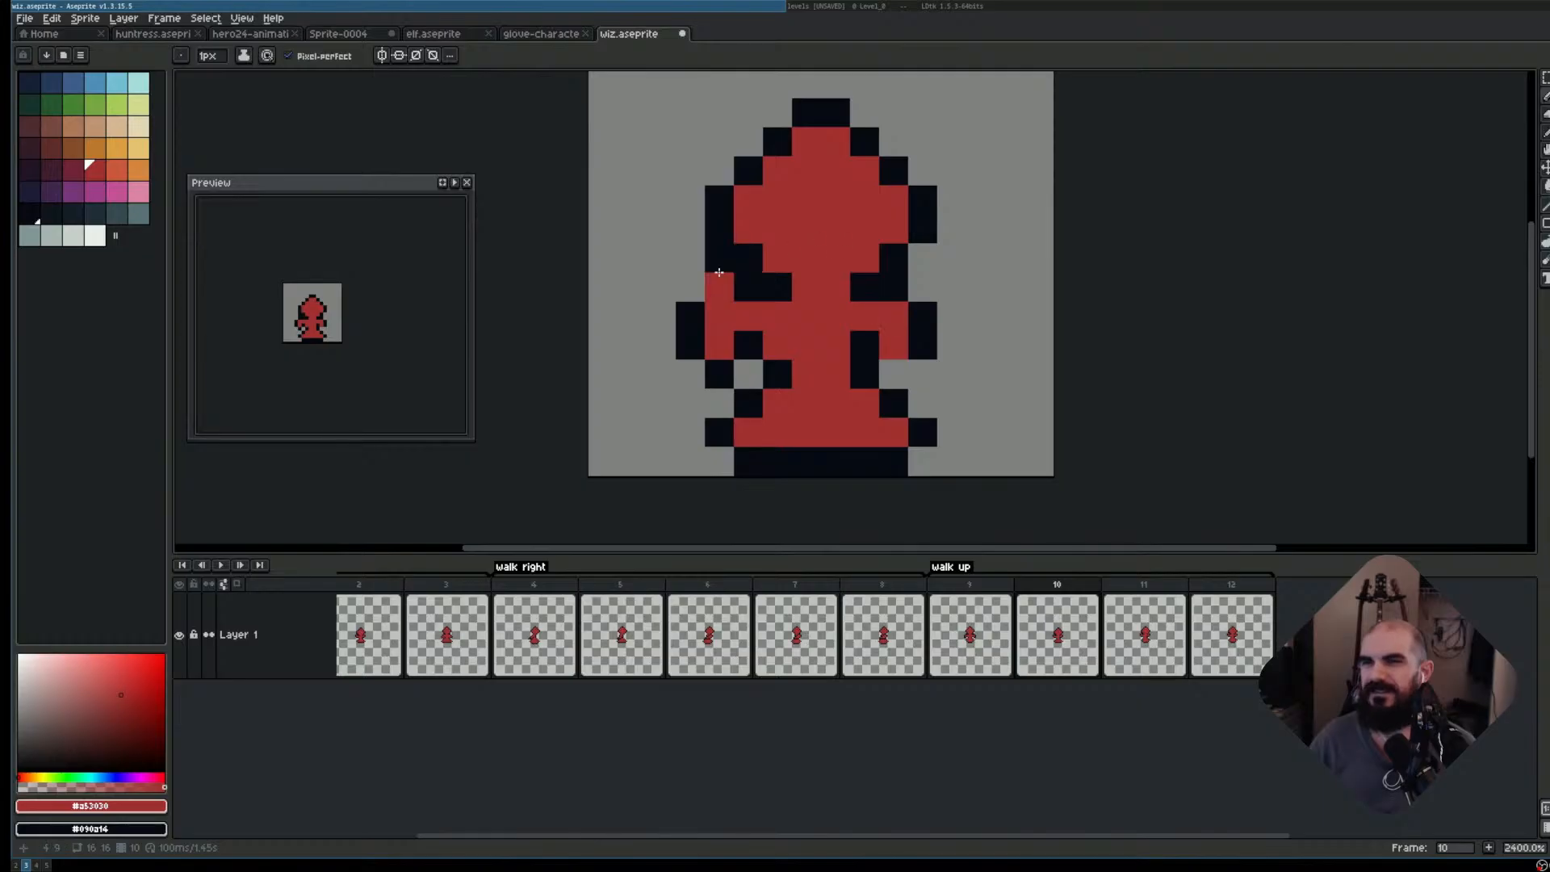
- Turn on left-right mirror symmetry for drawing
key("e")
scroll(901, 235, "down", 2)
left_click_drag(998, 261, 926, 308)
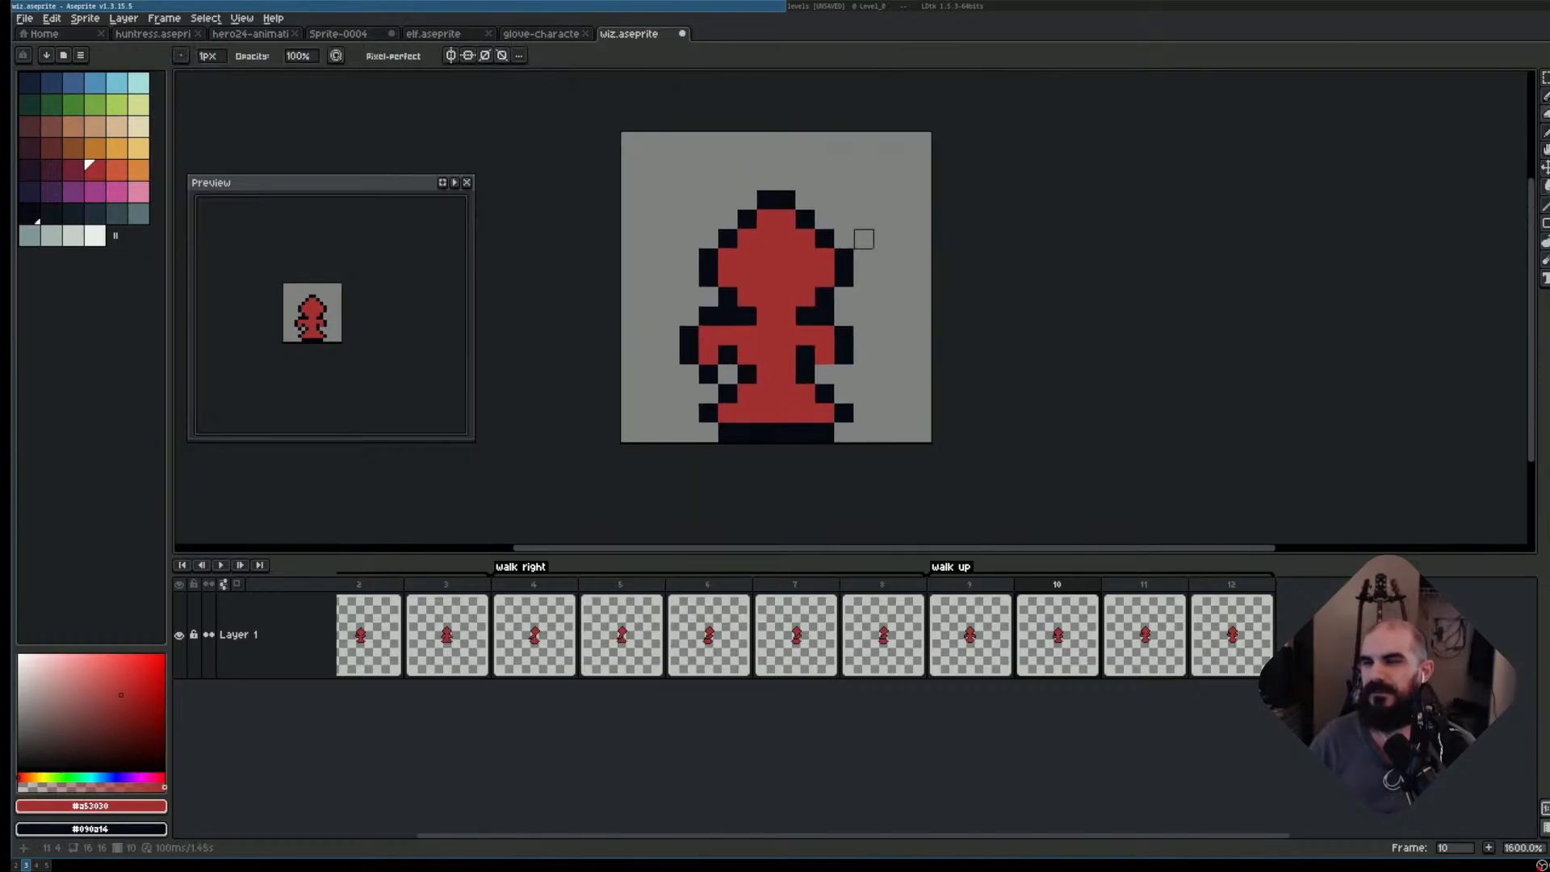
left_click(448, 61)
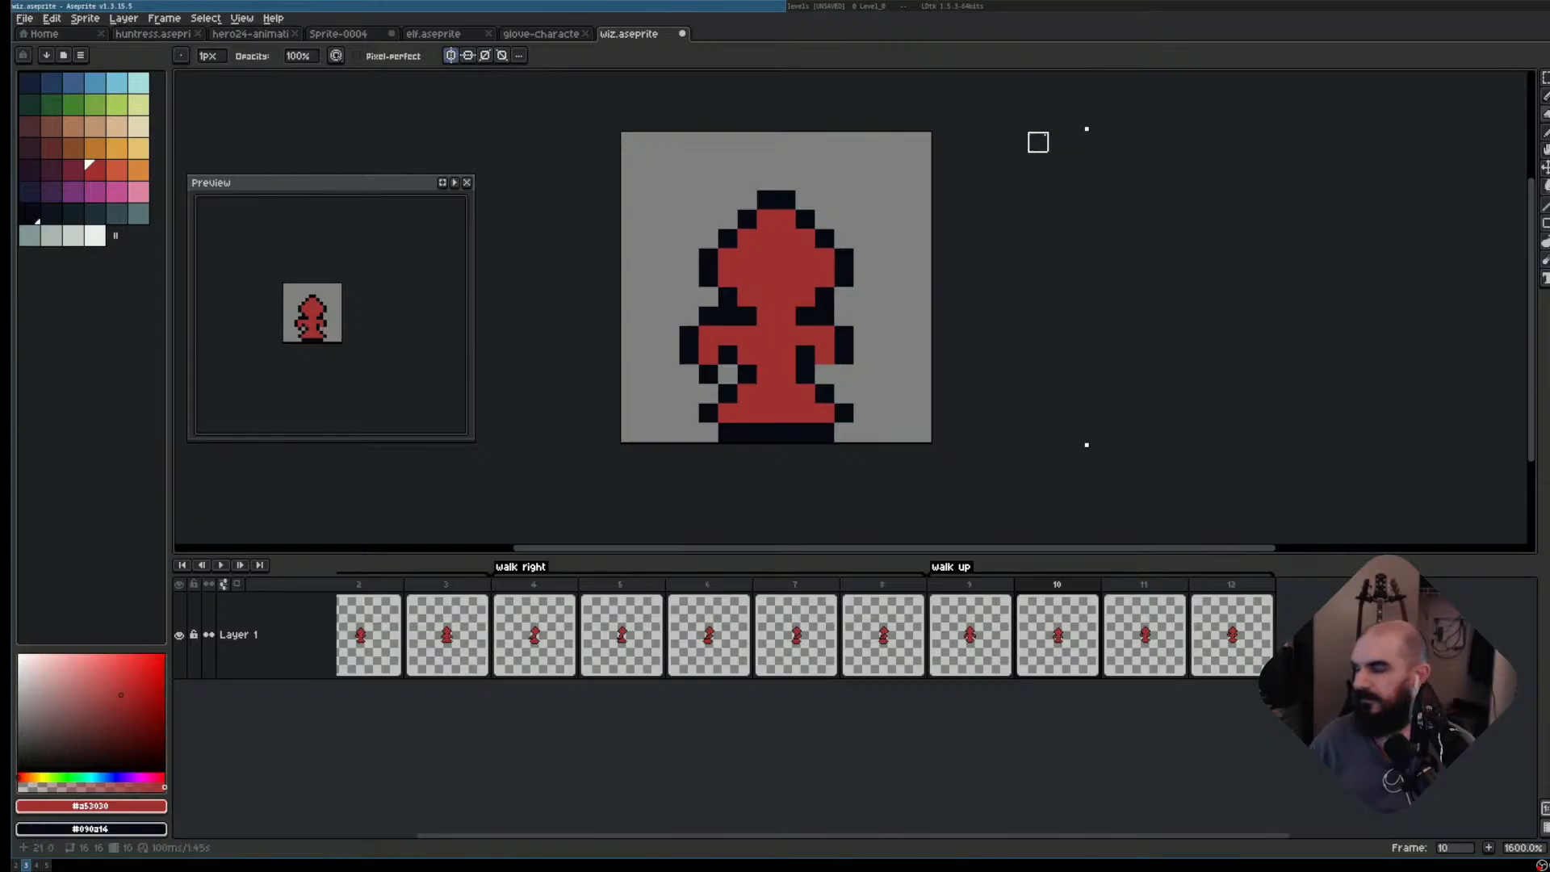
- Set the grid cells to a width and height of 4 pixels
key("ctrl+g")
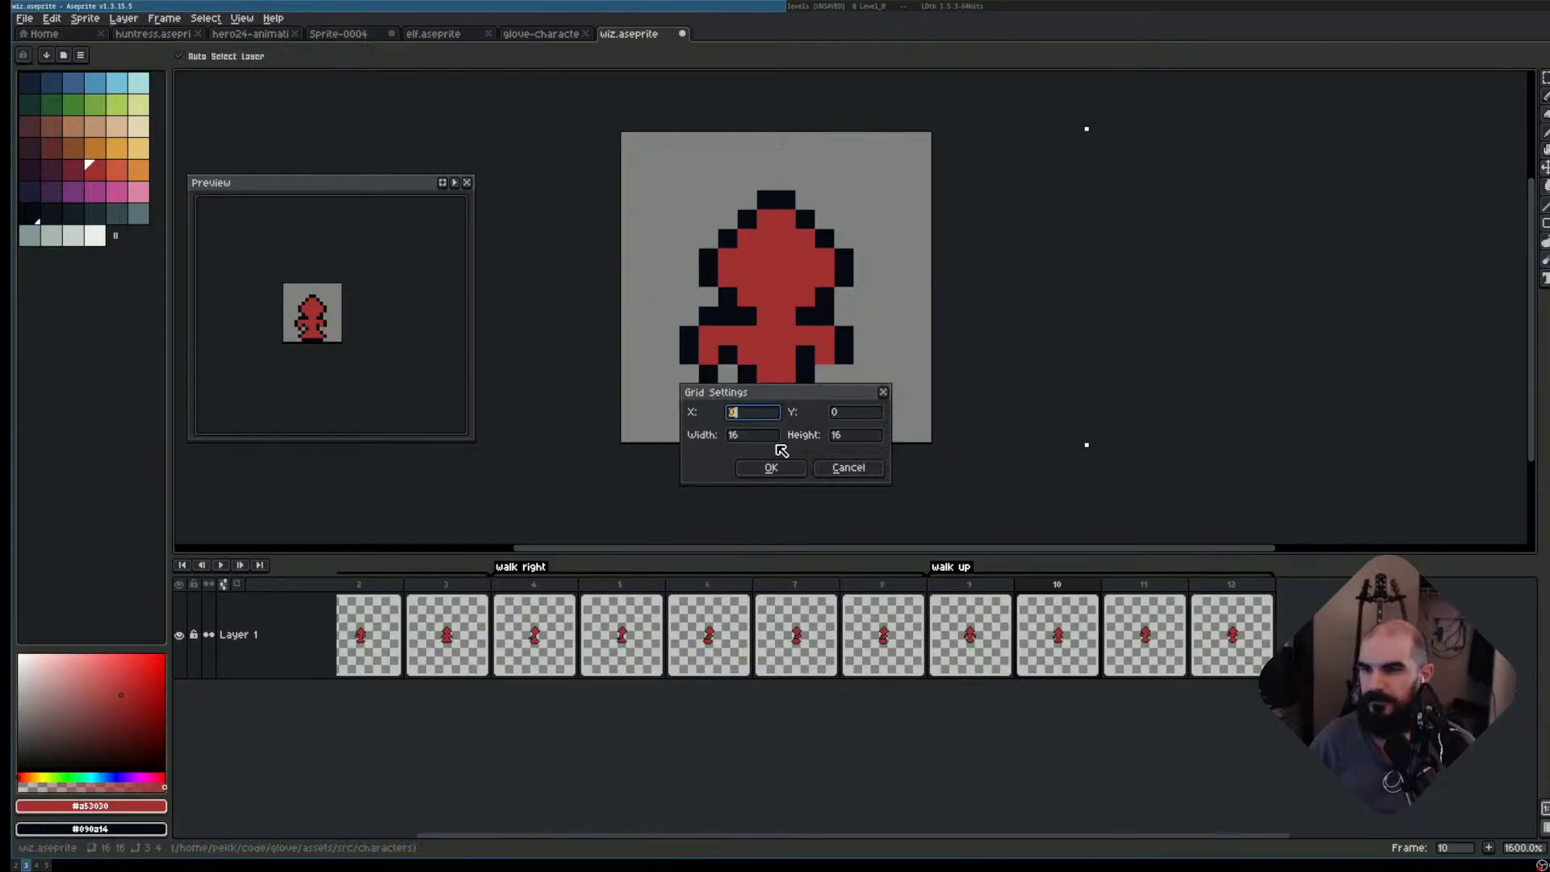
left_click(744, 437)
key("Tab")
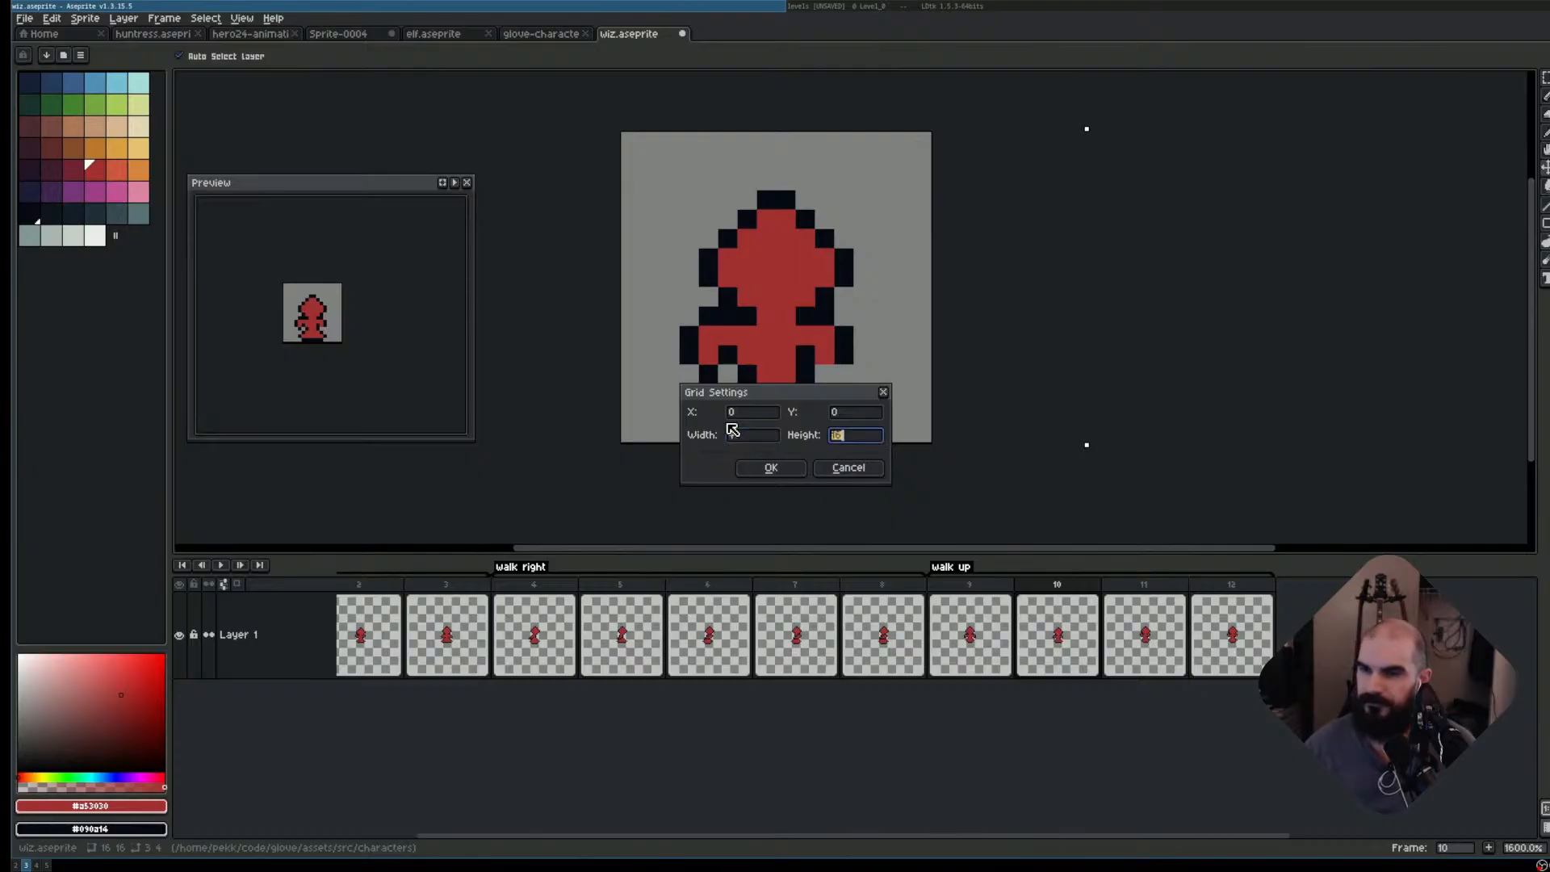
type("4")
key("Return")
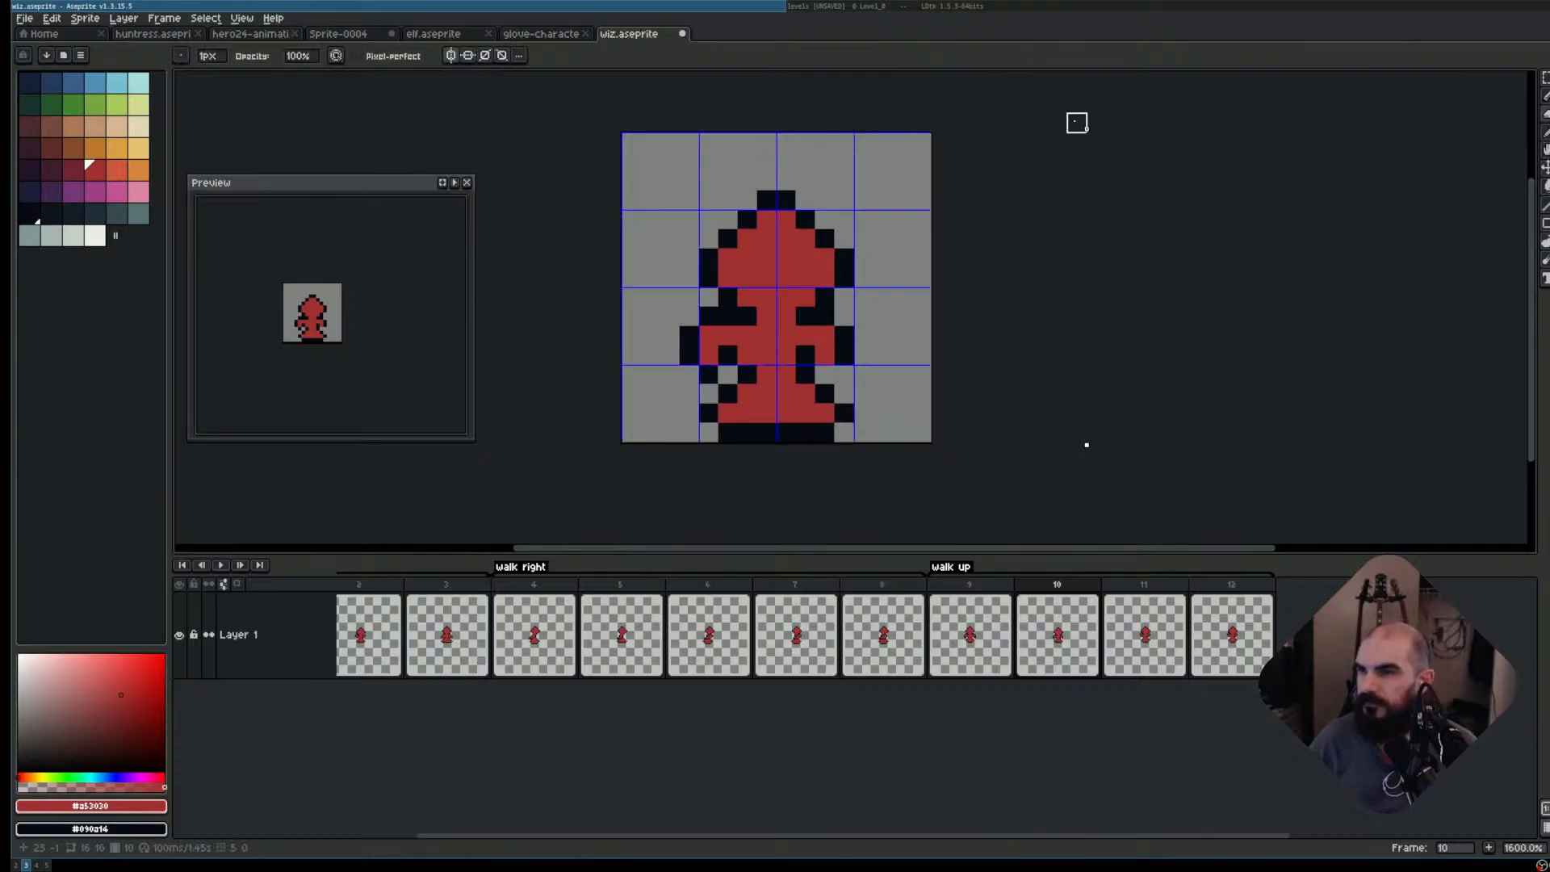
- Align the symmetry axis with the canvas's vertical centre grid line and save the file
left_click_drag(1091, 126, 768, 138)
key("ctrl+s")
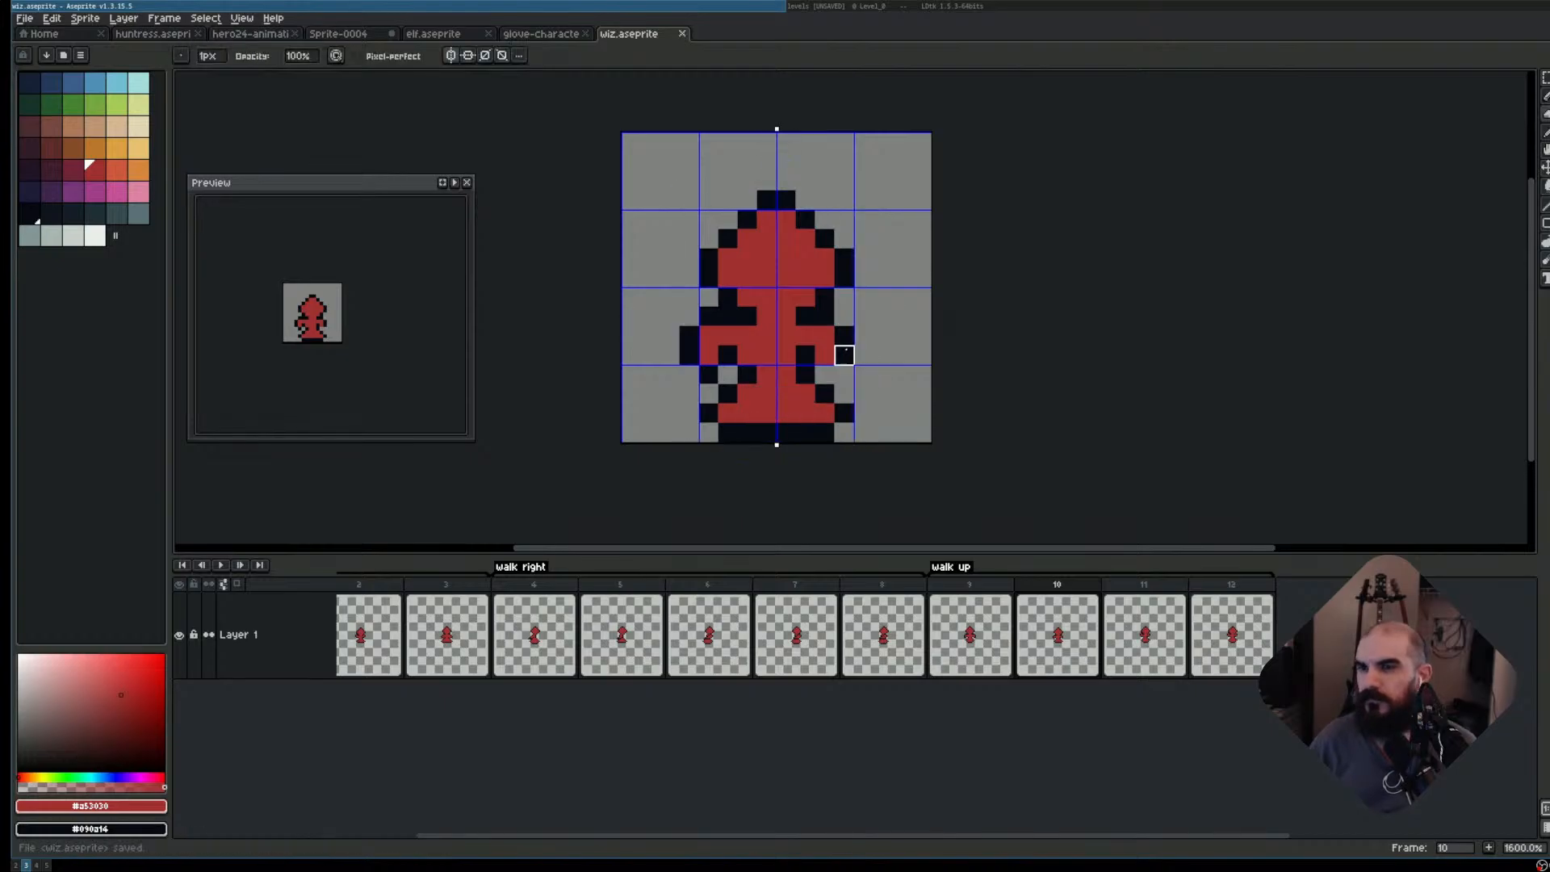
- Widen the right arm by one red pixel column using mirrored strokes over the left arm
scroll(879, 350, "up", 2)
scroll(872, 444, "down", 1)
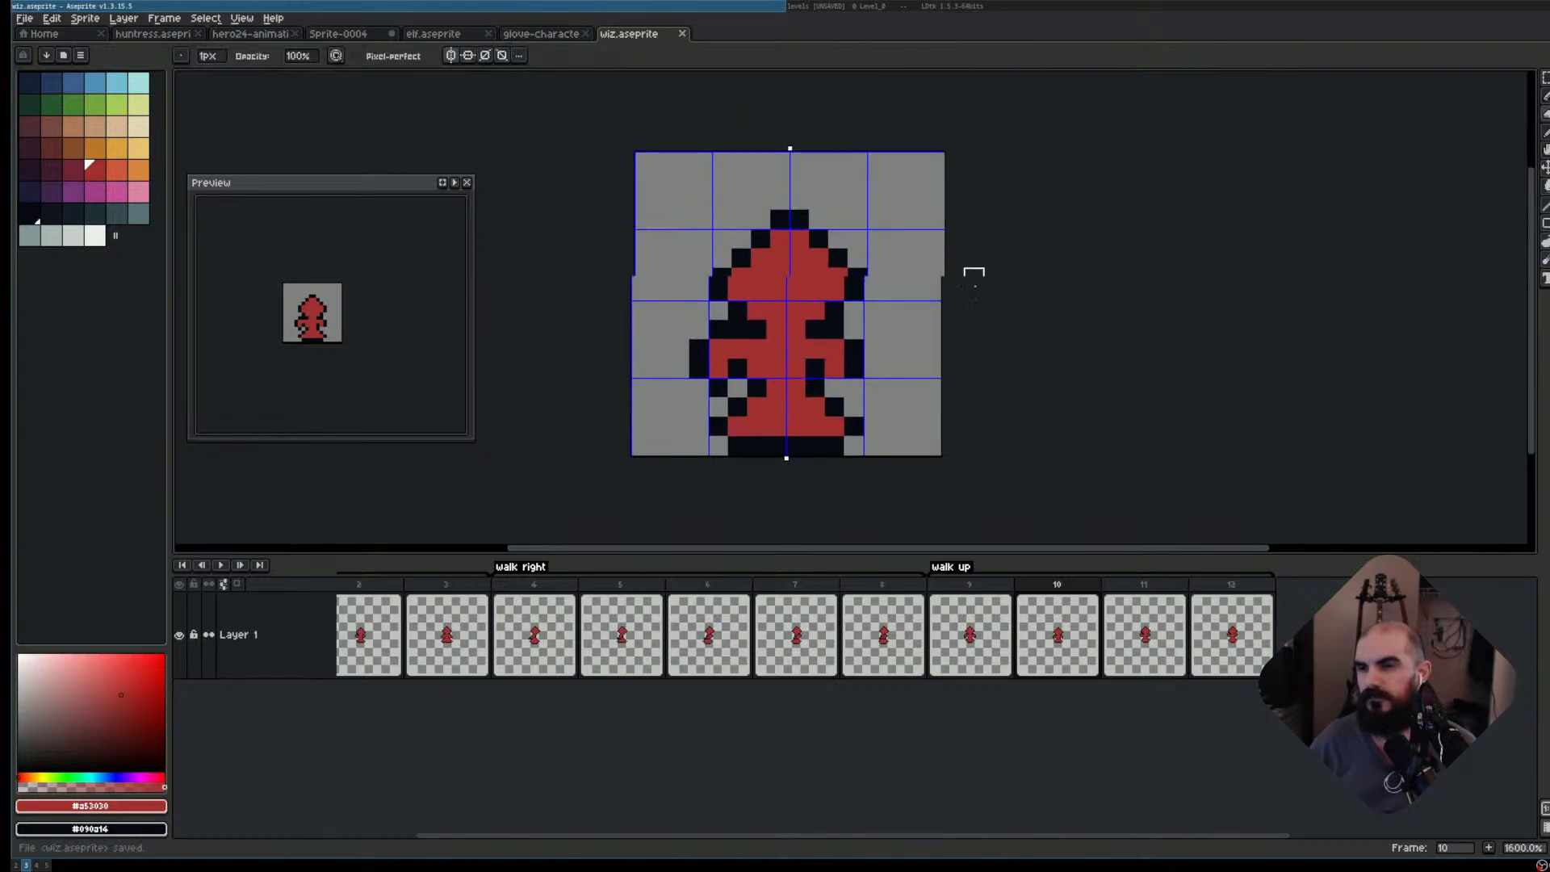
scroll(989, 294, "up", 1)
left_click_drag(1002, 304, 1092, 254)
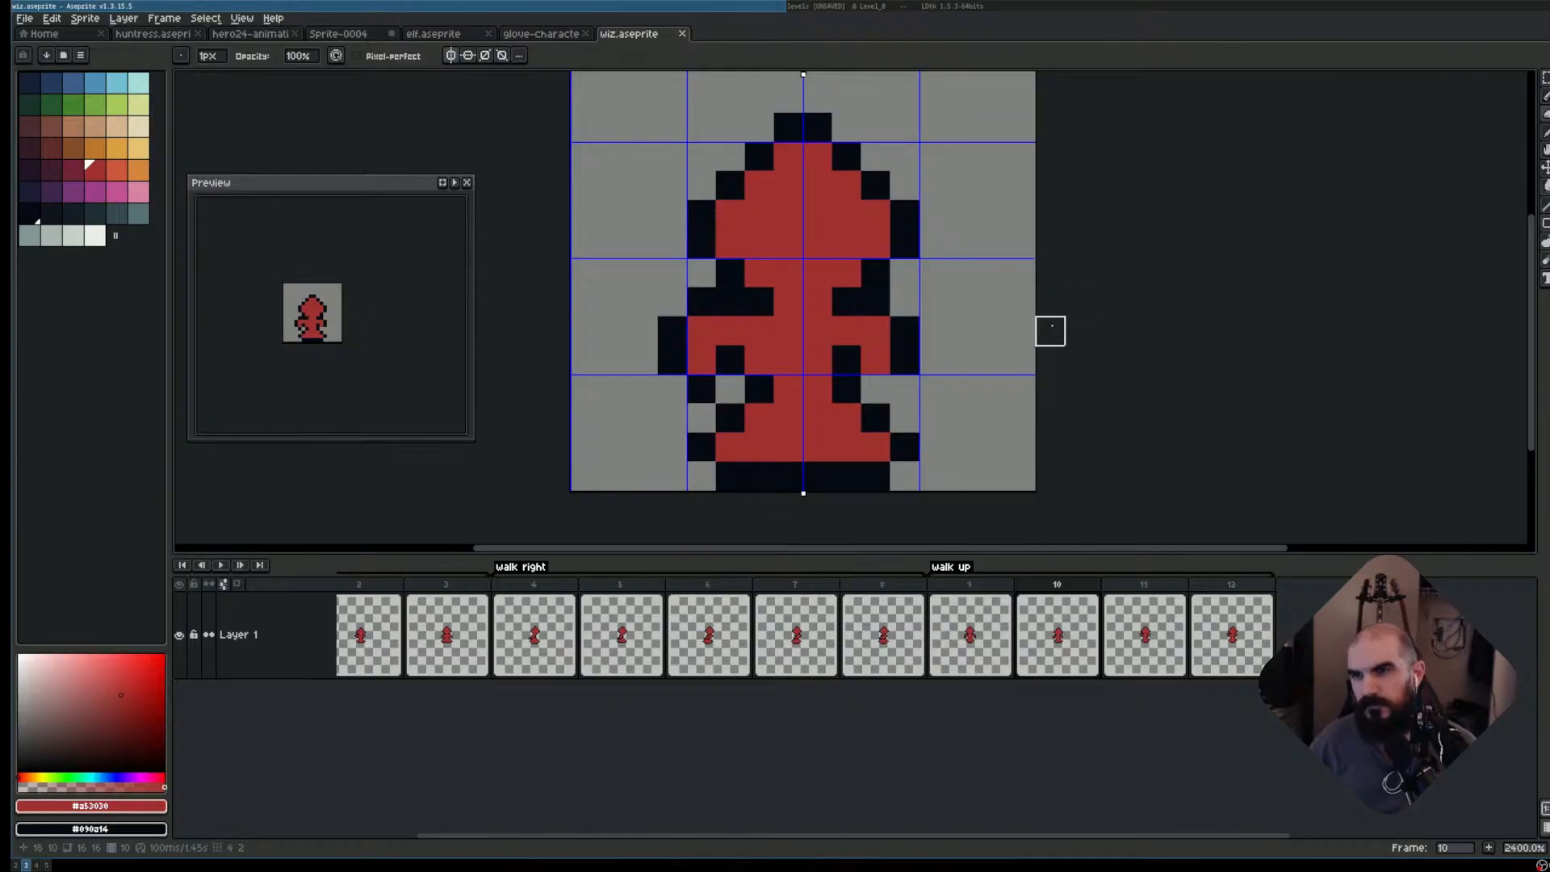
key("b")
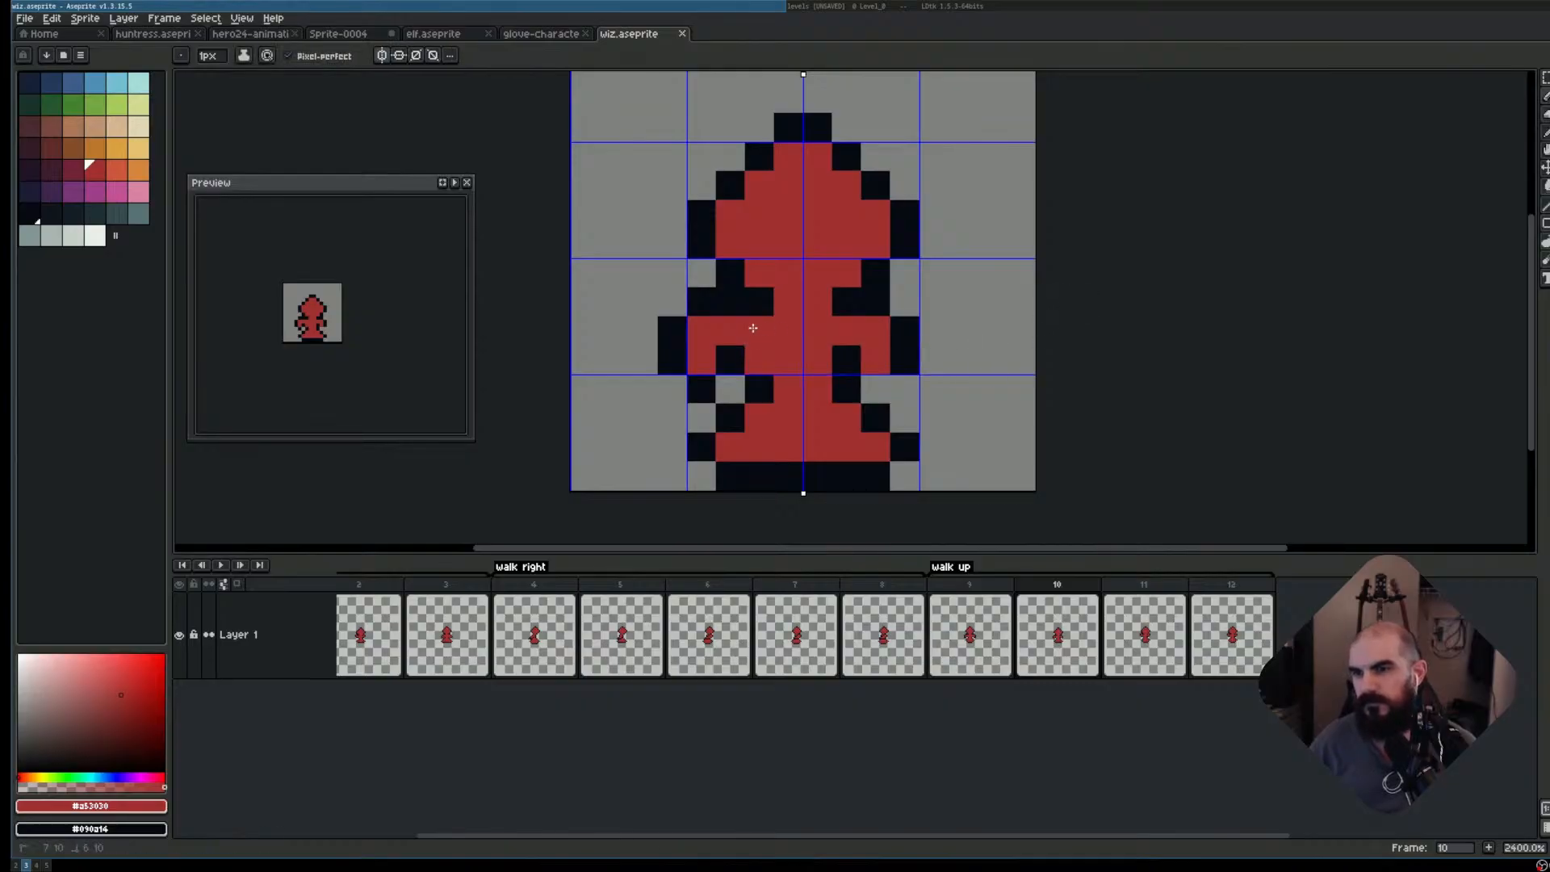
mouse_move(719, 328)
left_mouse_down()
mouse_move(702, 328)
mouse_move(702, 354)
left_mouse_up()
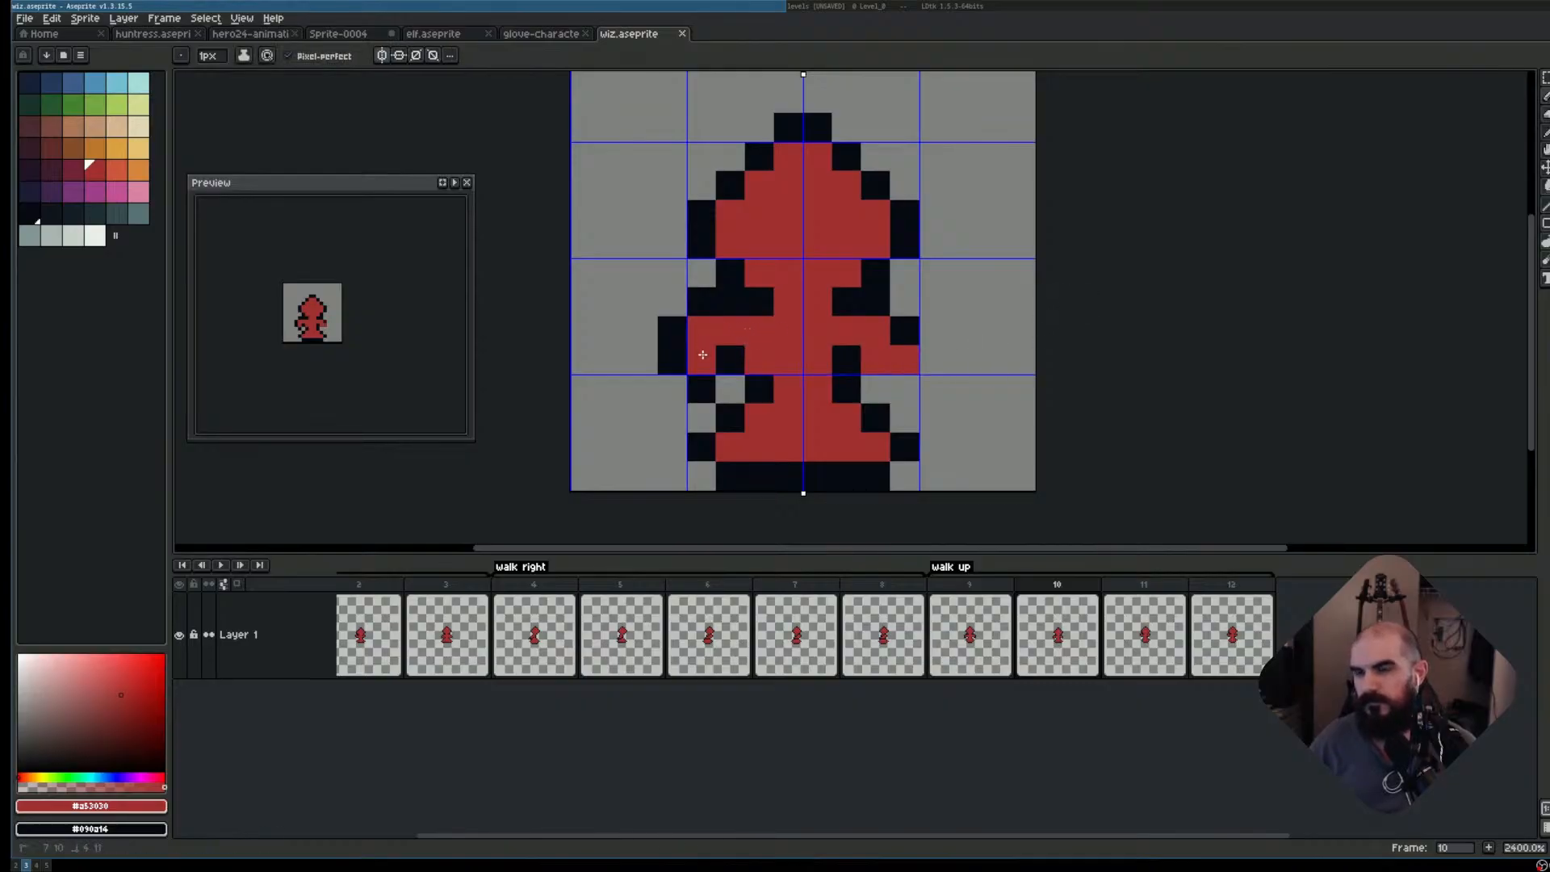
left_click(709, 333)
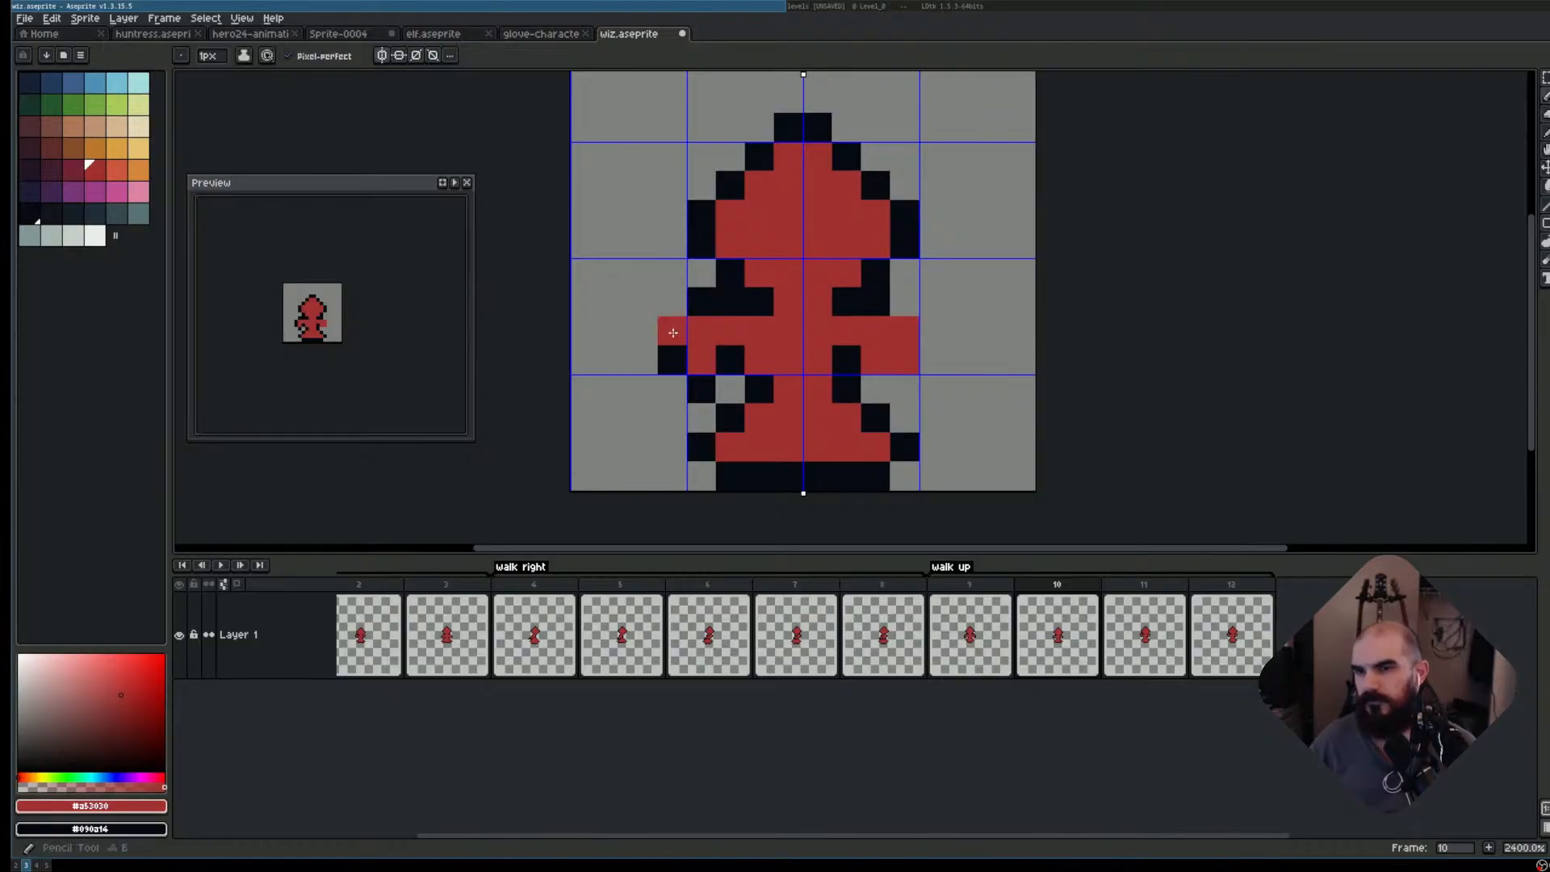
- Draw mirrored black outlines on the outer sides, above and beneath both forearms, and in the inner elbow gaps
right_click(670, 331)
right_click(671, 359)
right_click(699, 303)
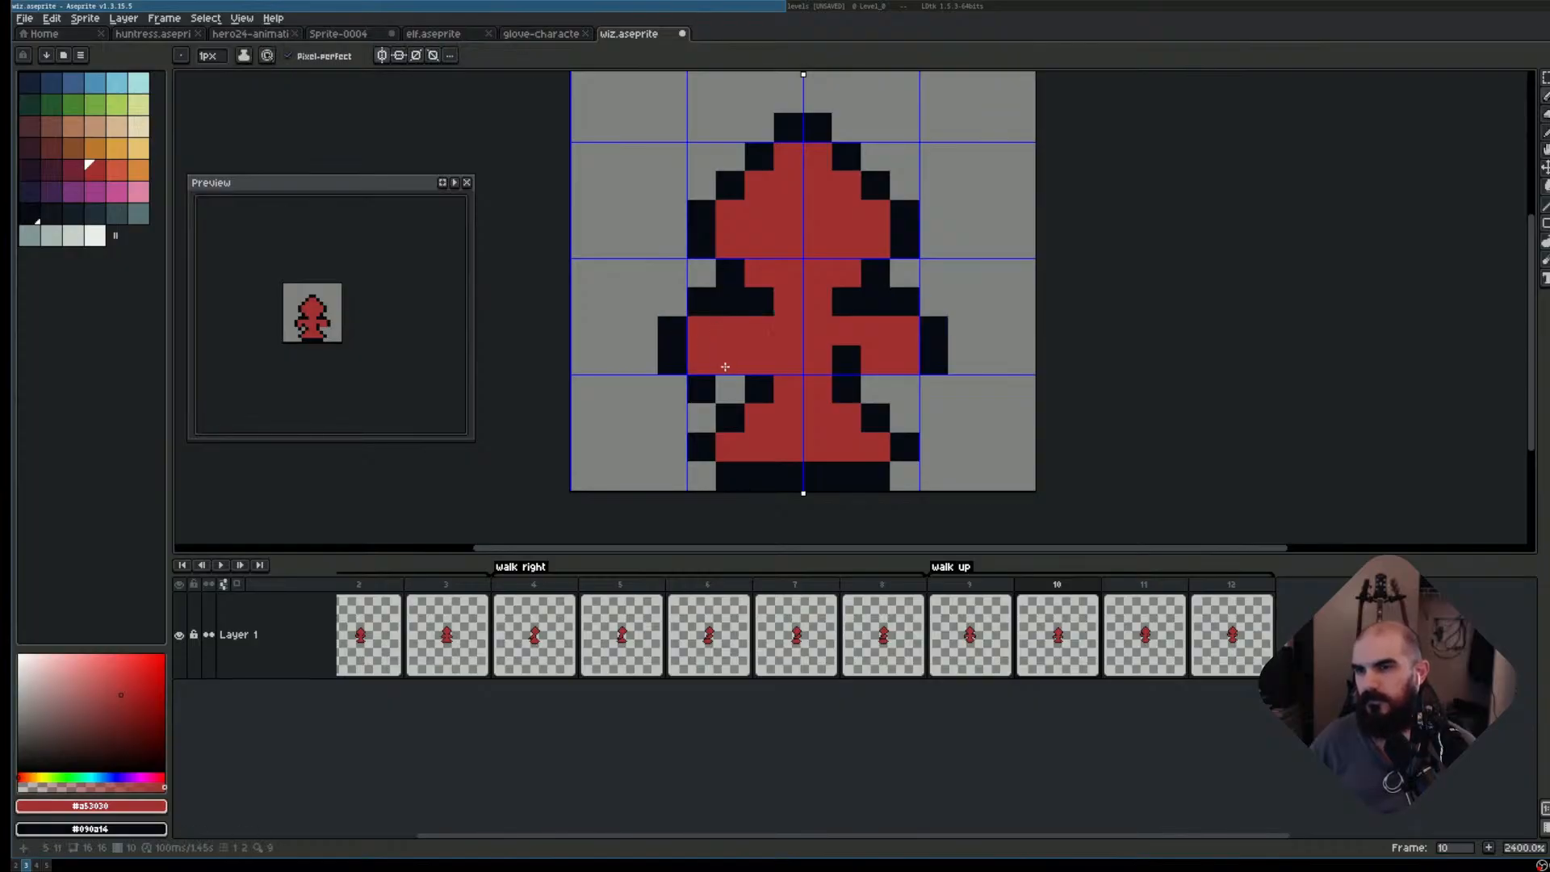
right_click(703, 387)
right_click(730, 359)
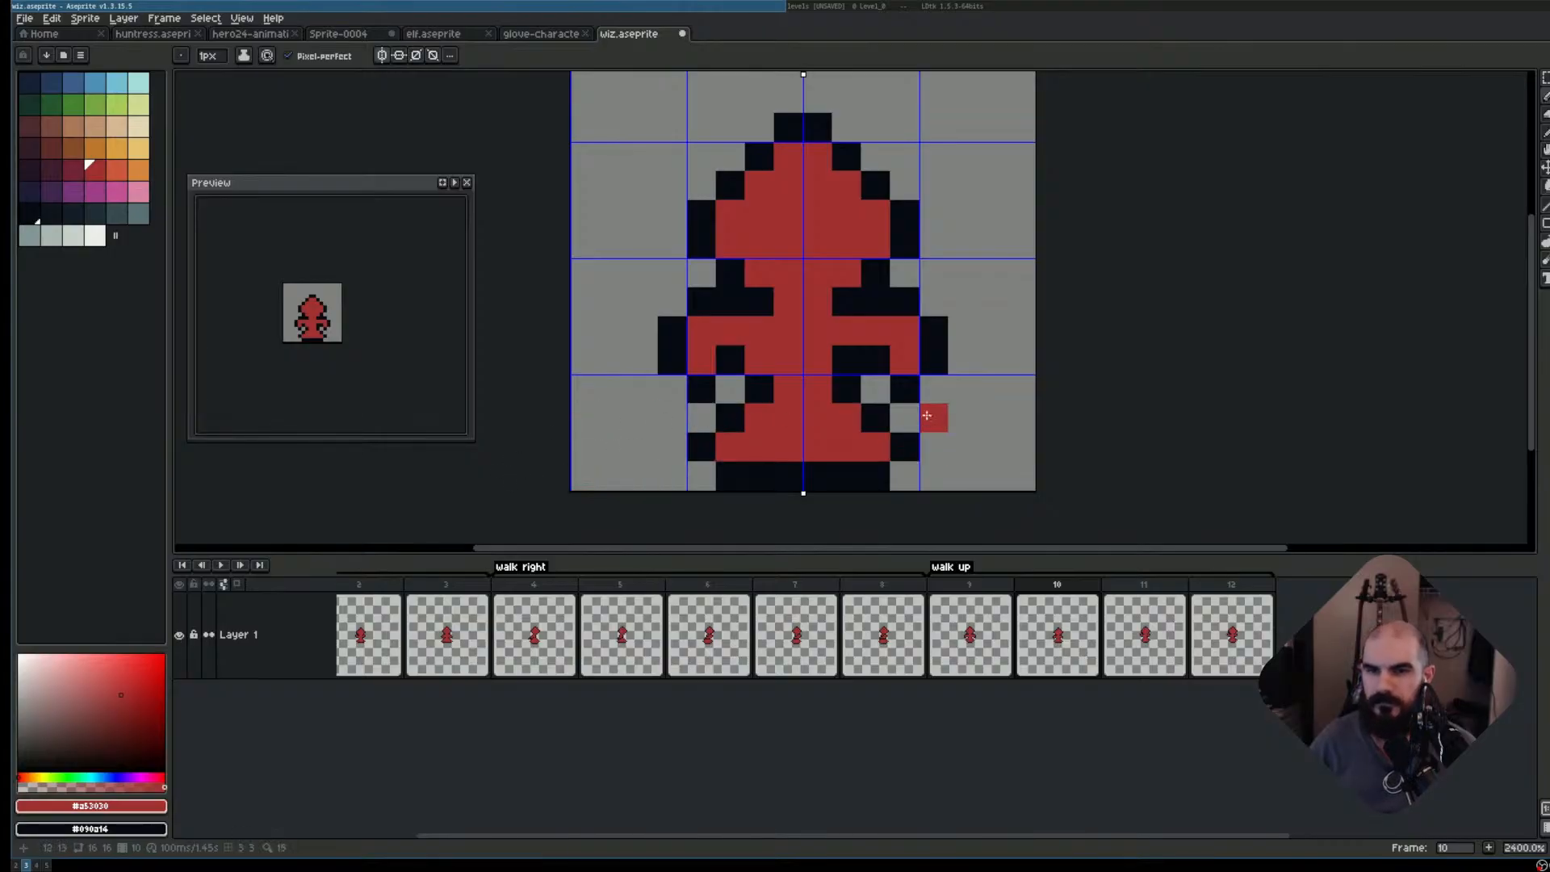
- Step back and forth between frames 8, 9 and 10 to compare the arm poses
scroll(1045, 378, "down", 1)
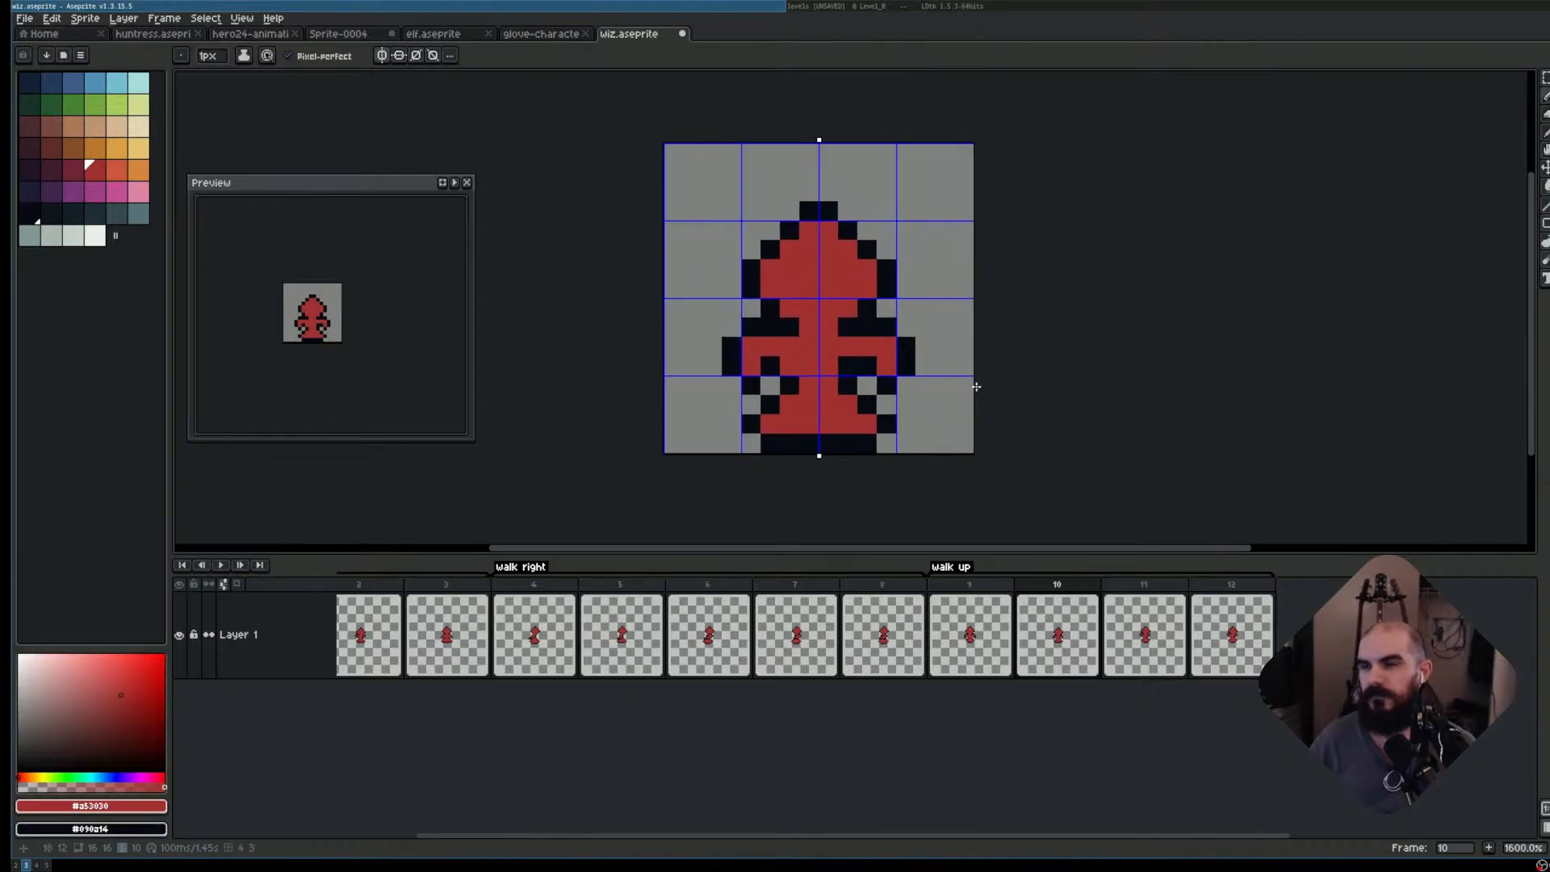
key("Left")
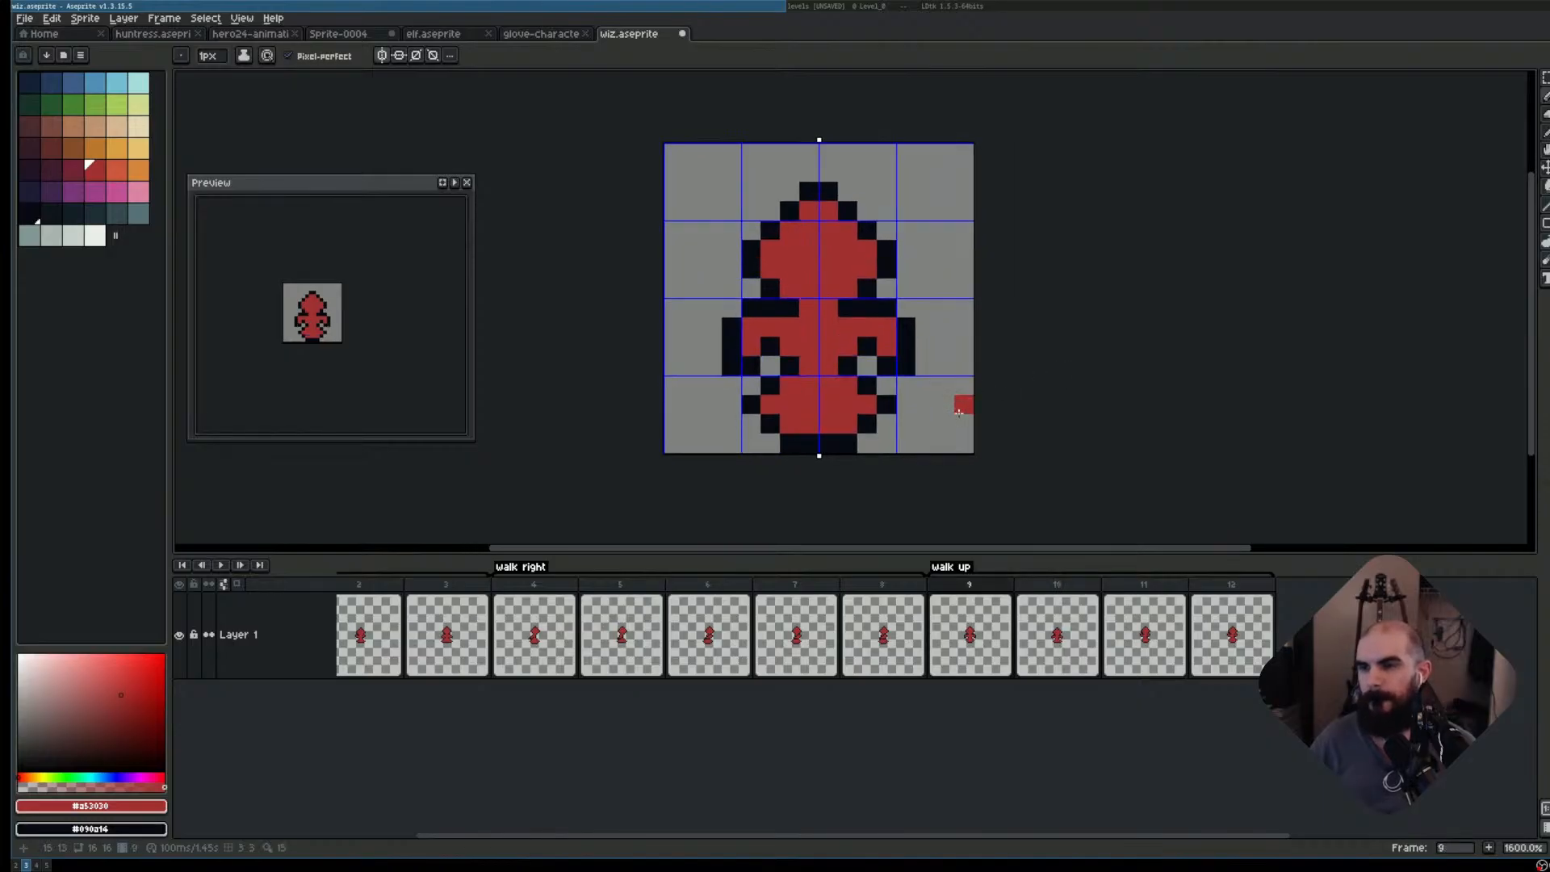
key("Left")
key("Left")
key("Right")
key("Right")
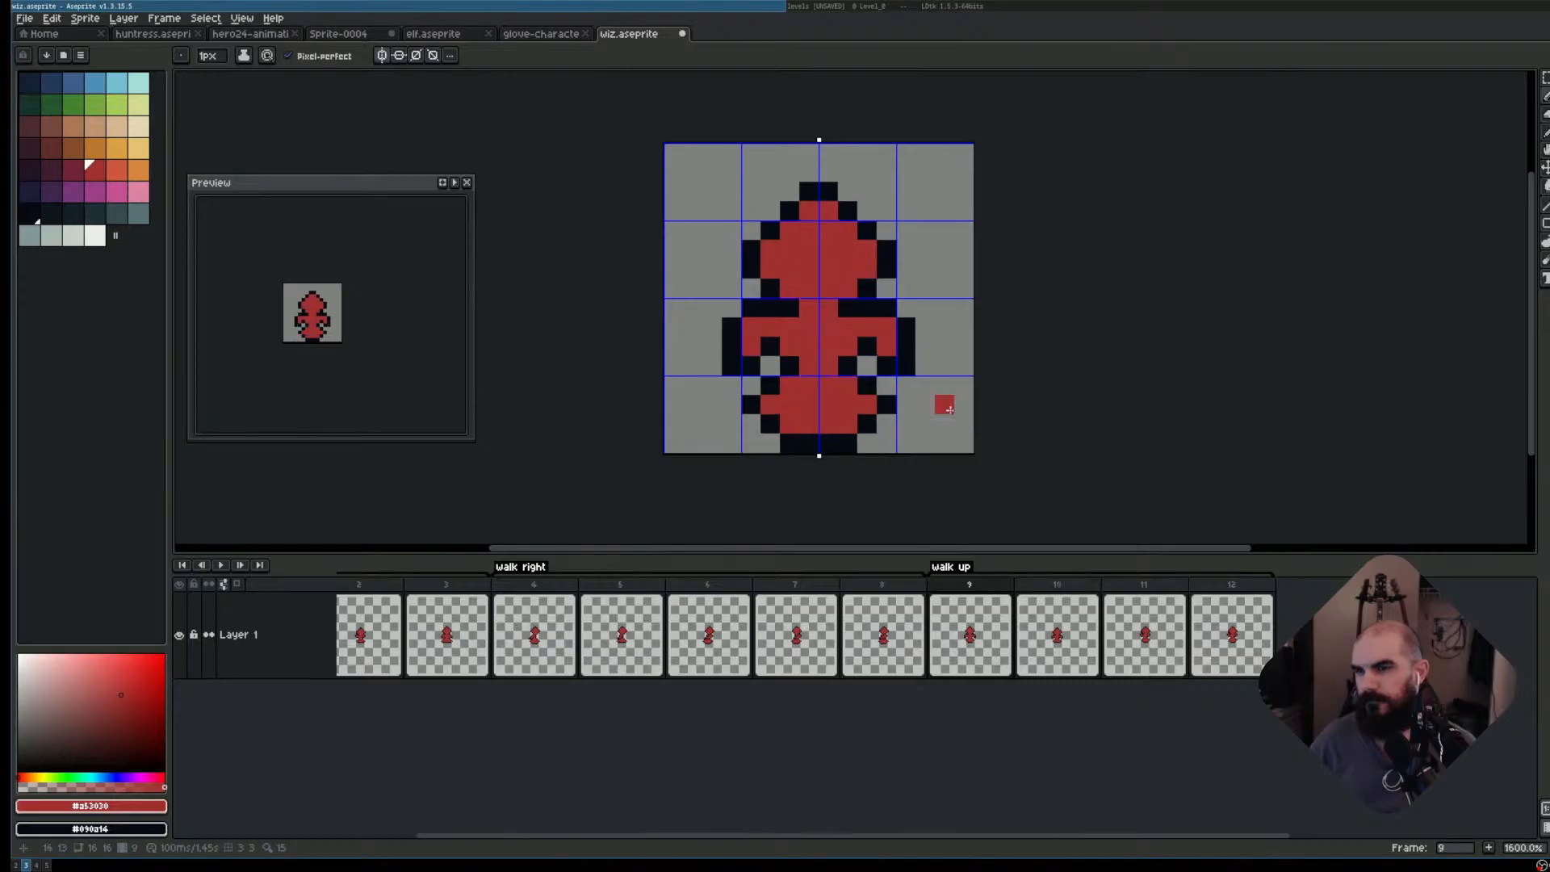
key("Right")
key("Left")
key("Right")
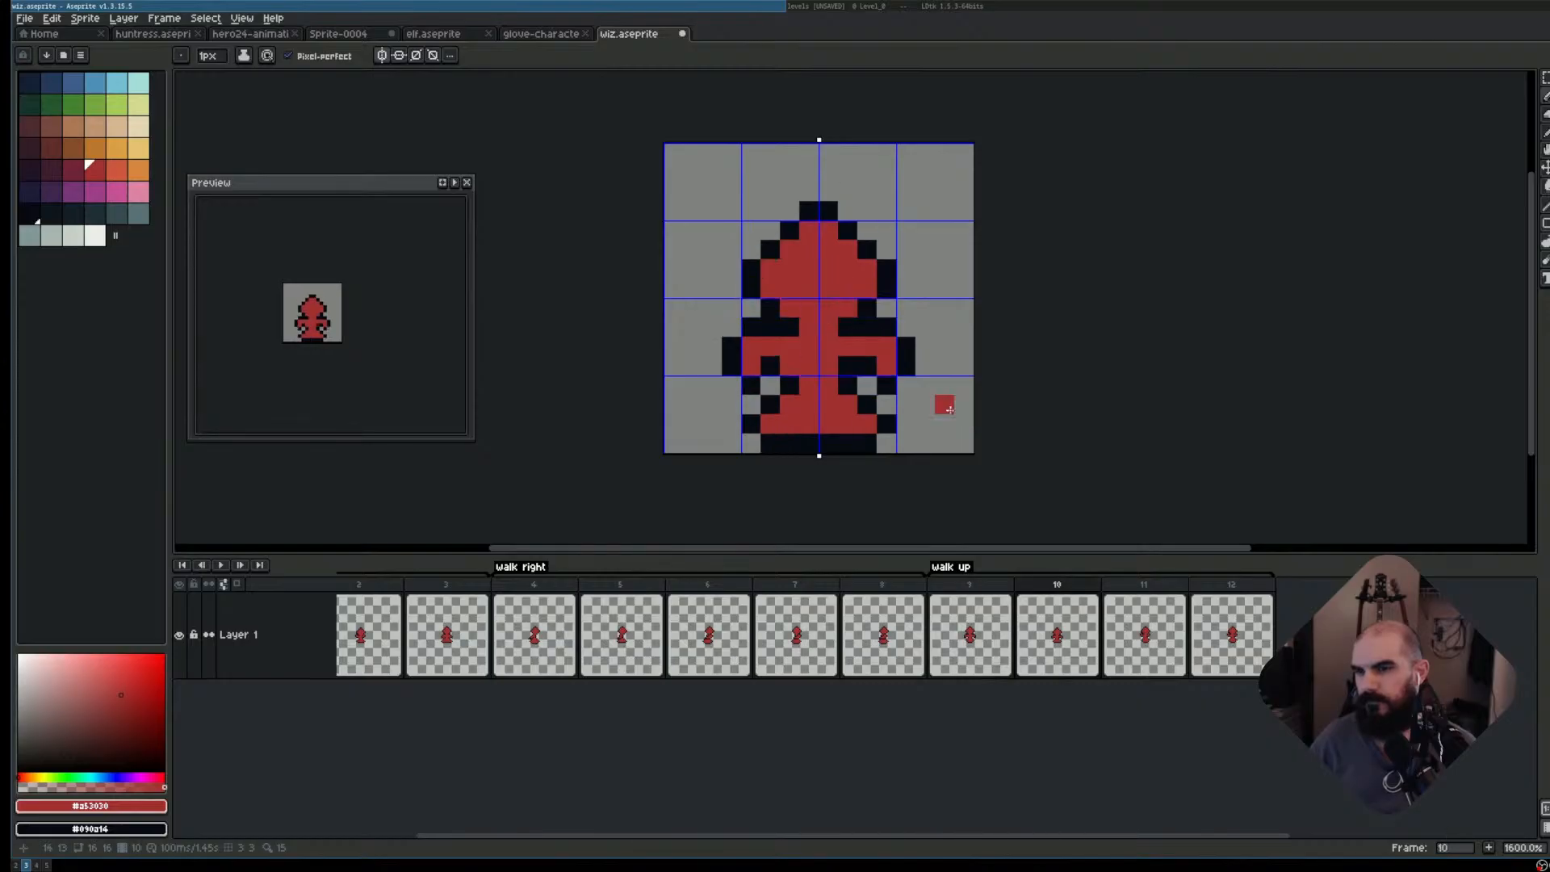
key("Left")
key("Right")
key("Left")
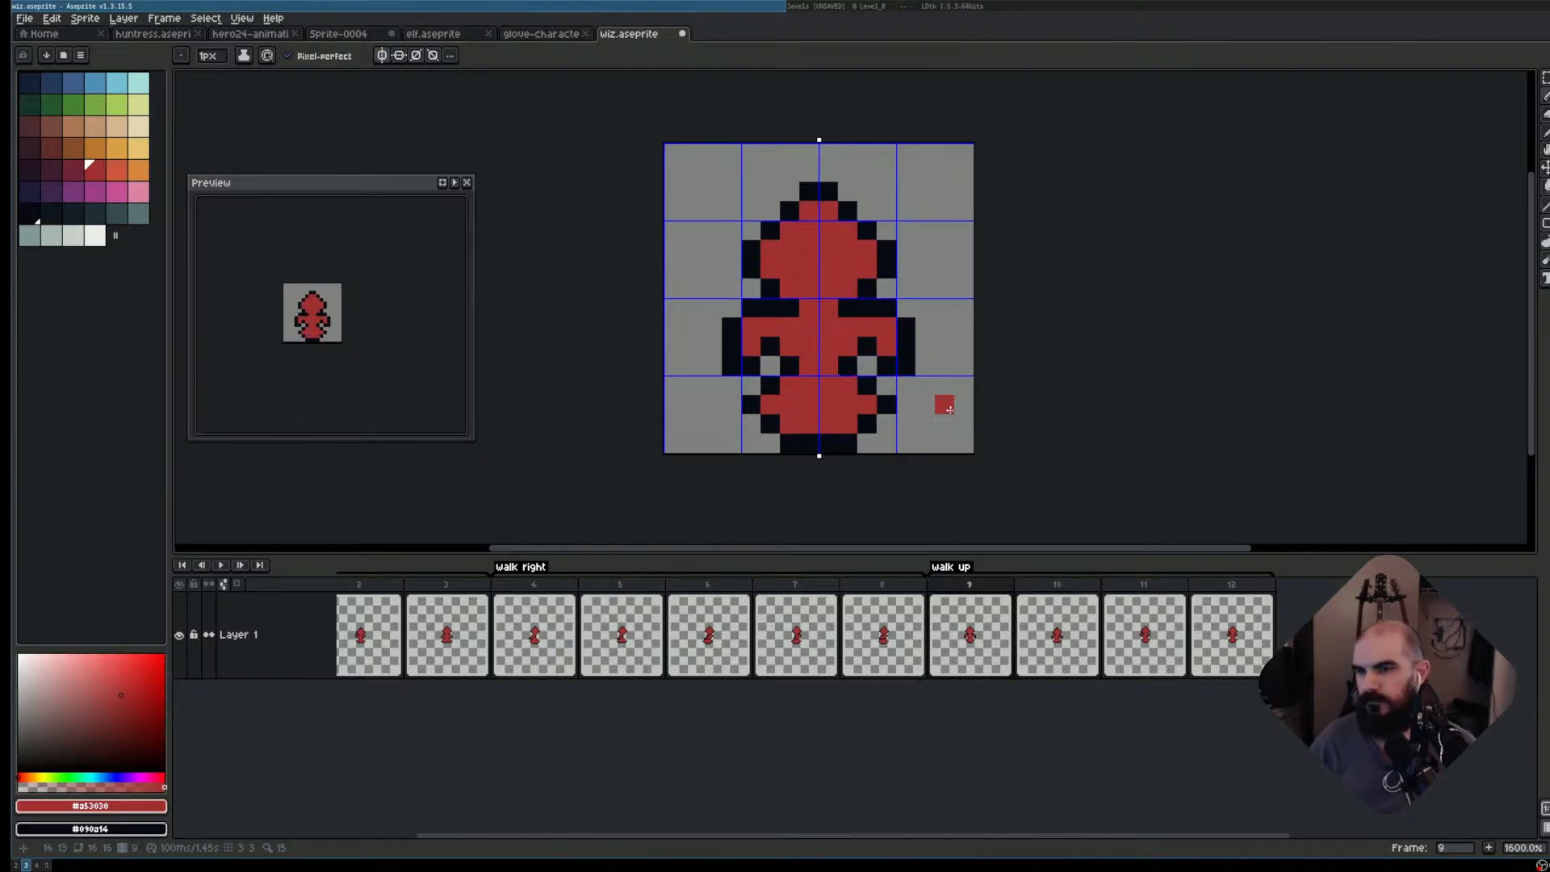
key("Right")
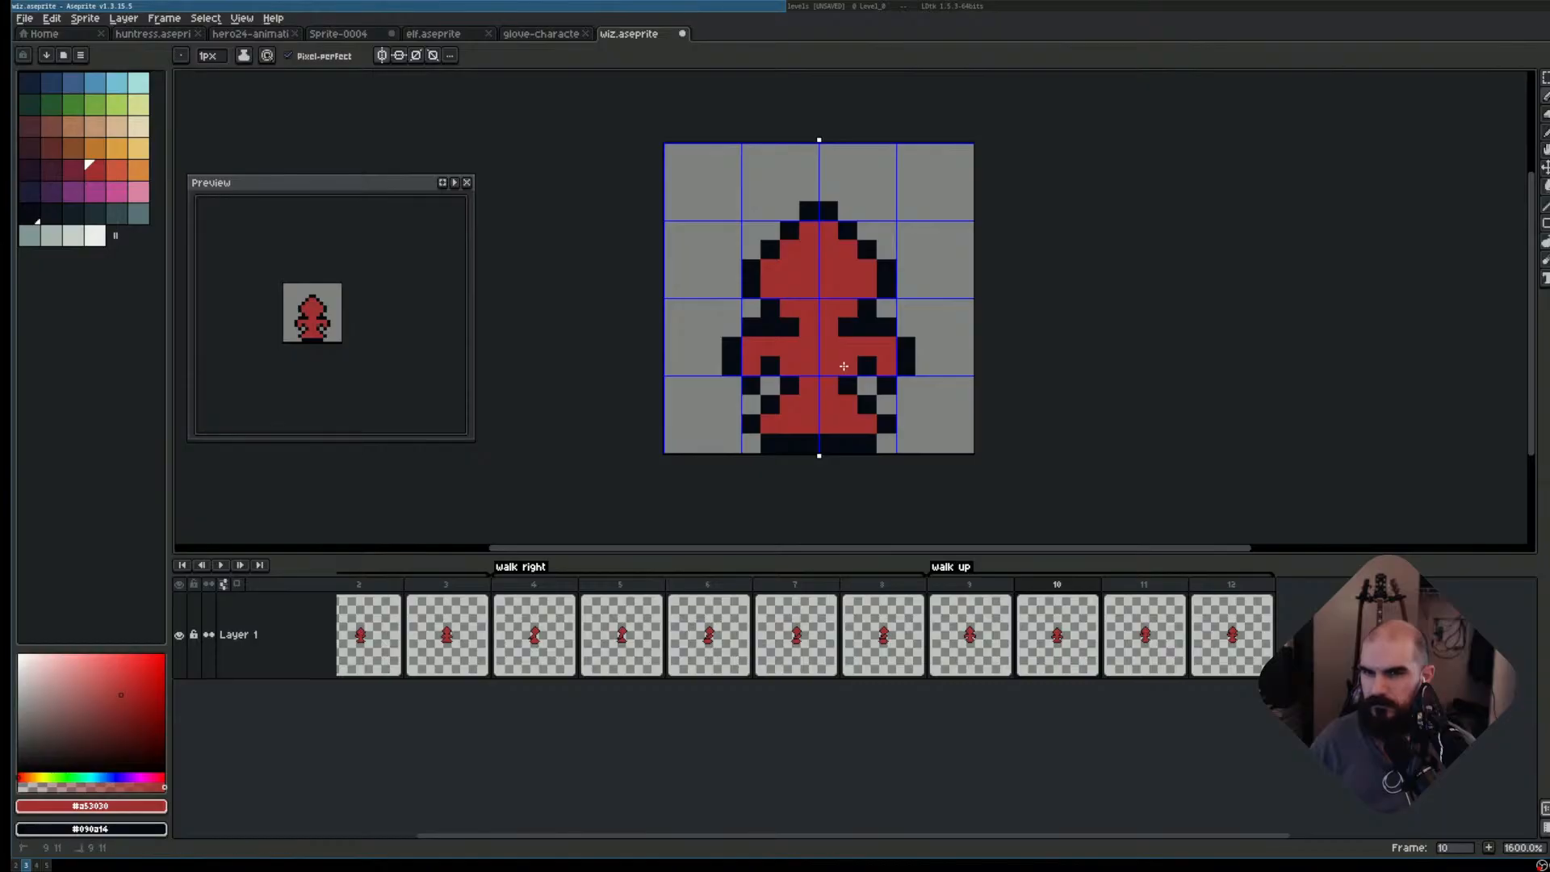
scroll(990, 367, "up", 3)
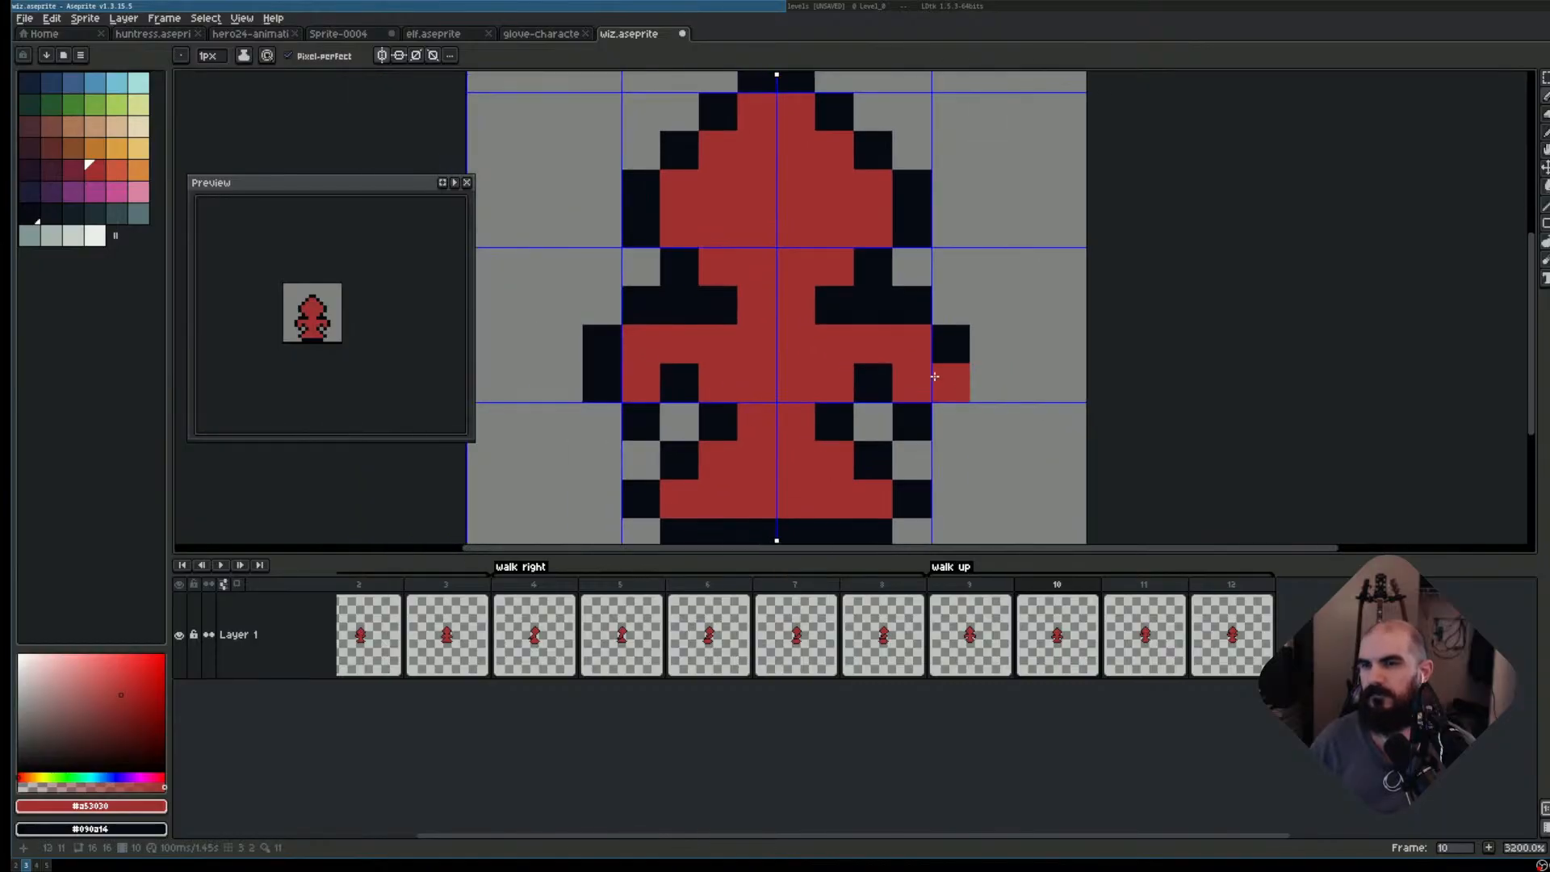
scroll(817, 250, "down", 1)
key("m")
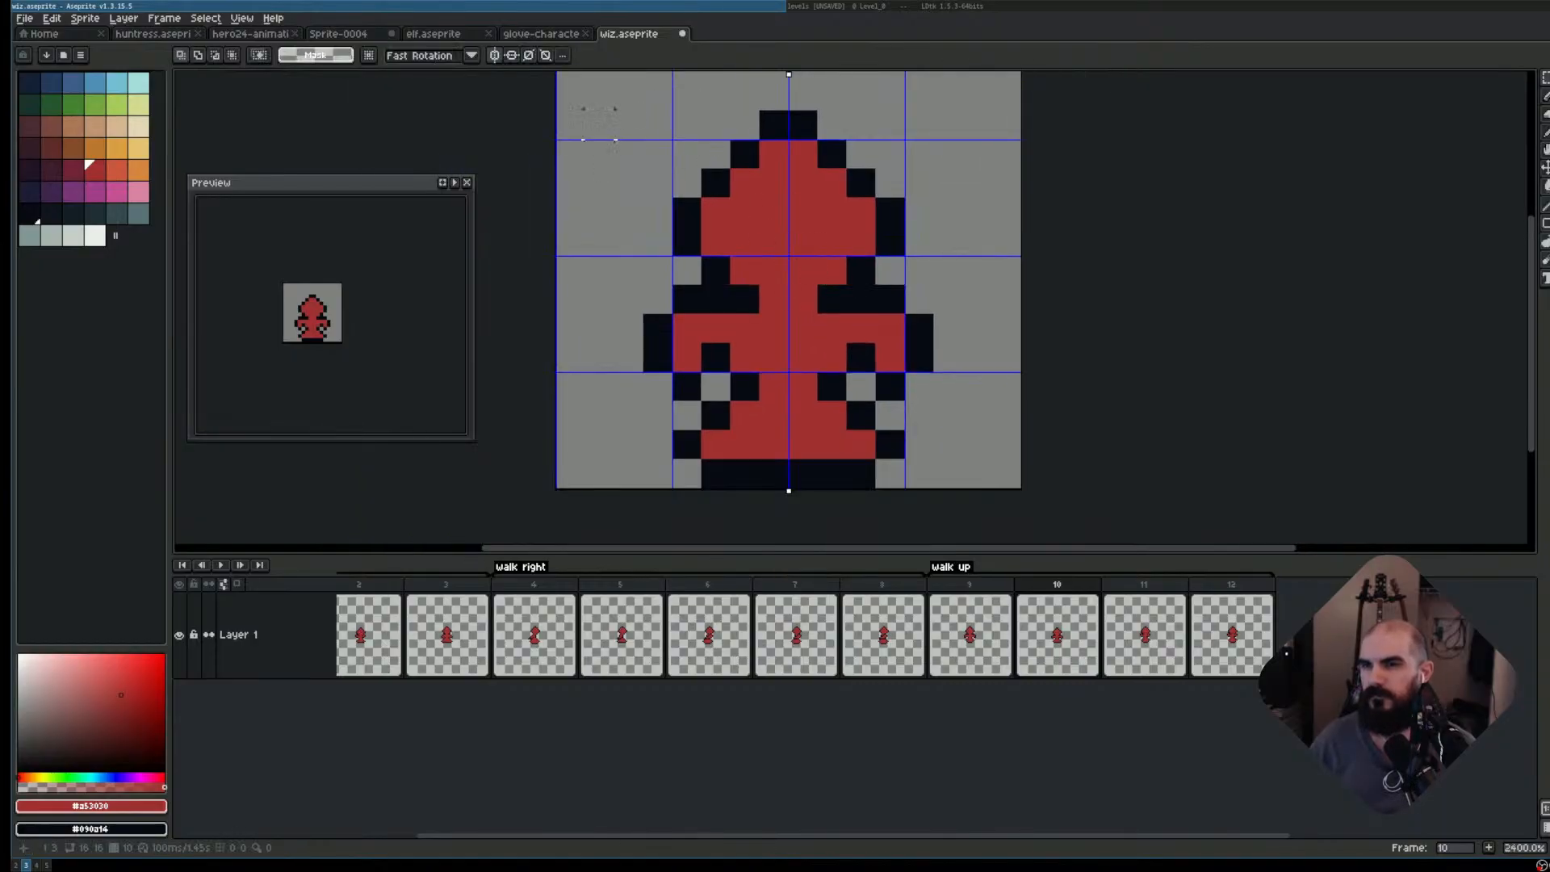
left_click_drag(582, 107, 995, 316)
key("ctrl+d")
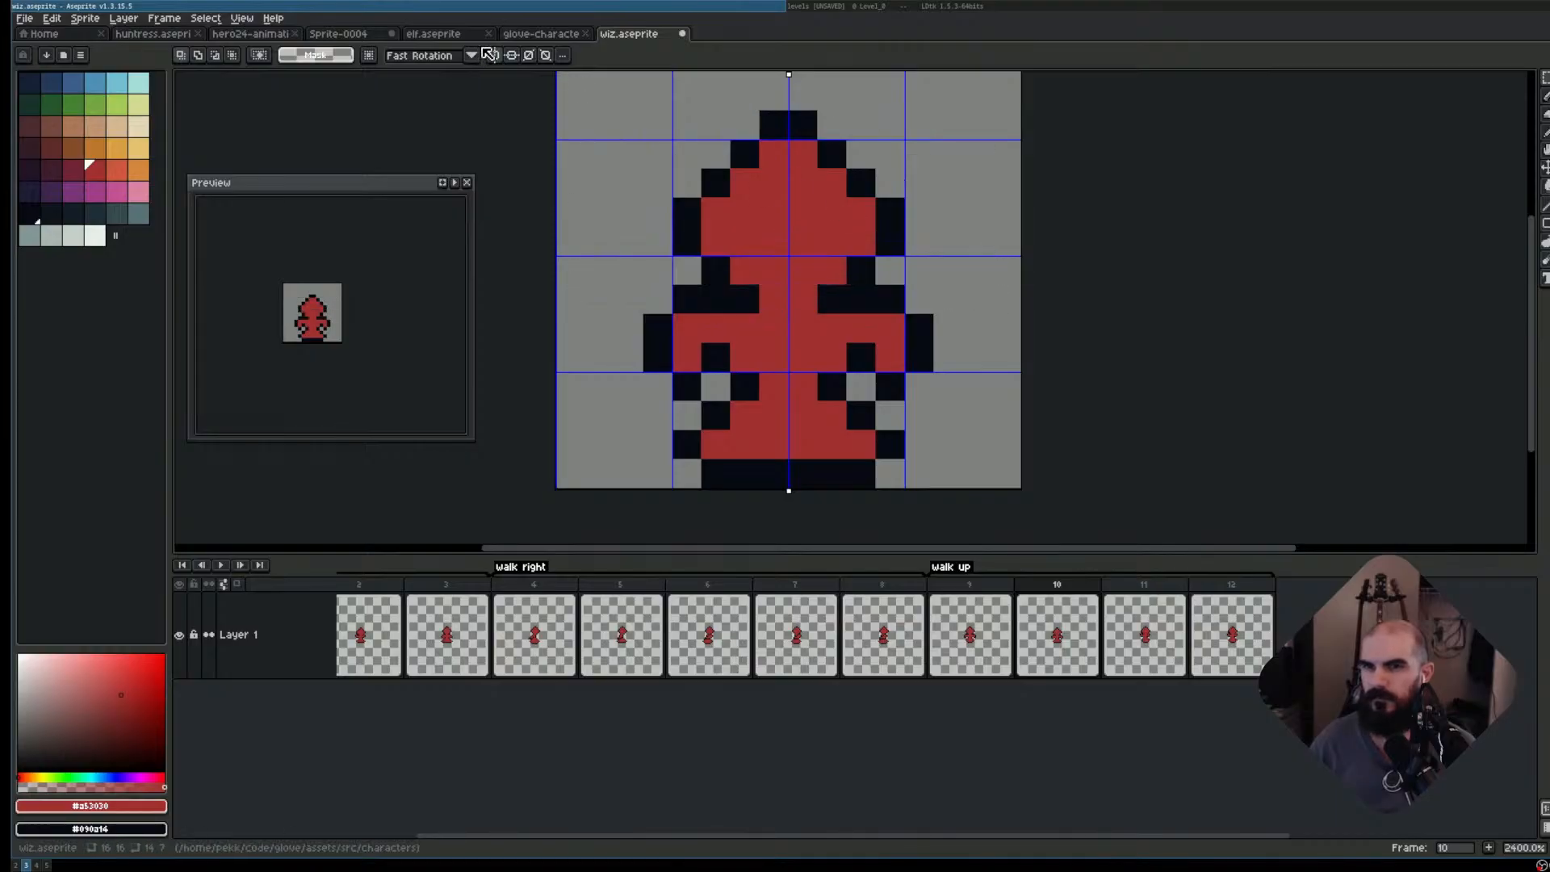
- Try to move frame 10's head and arms, including the lower forearm pixels, down by one pixel
left_click_drag(599, 96, 981, 347)
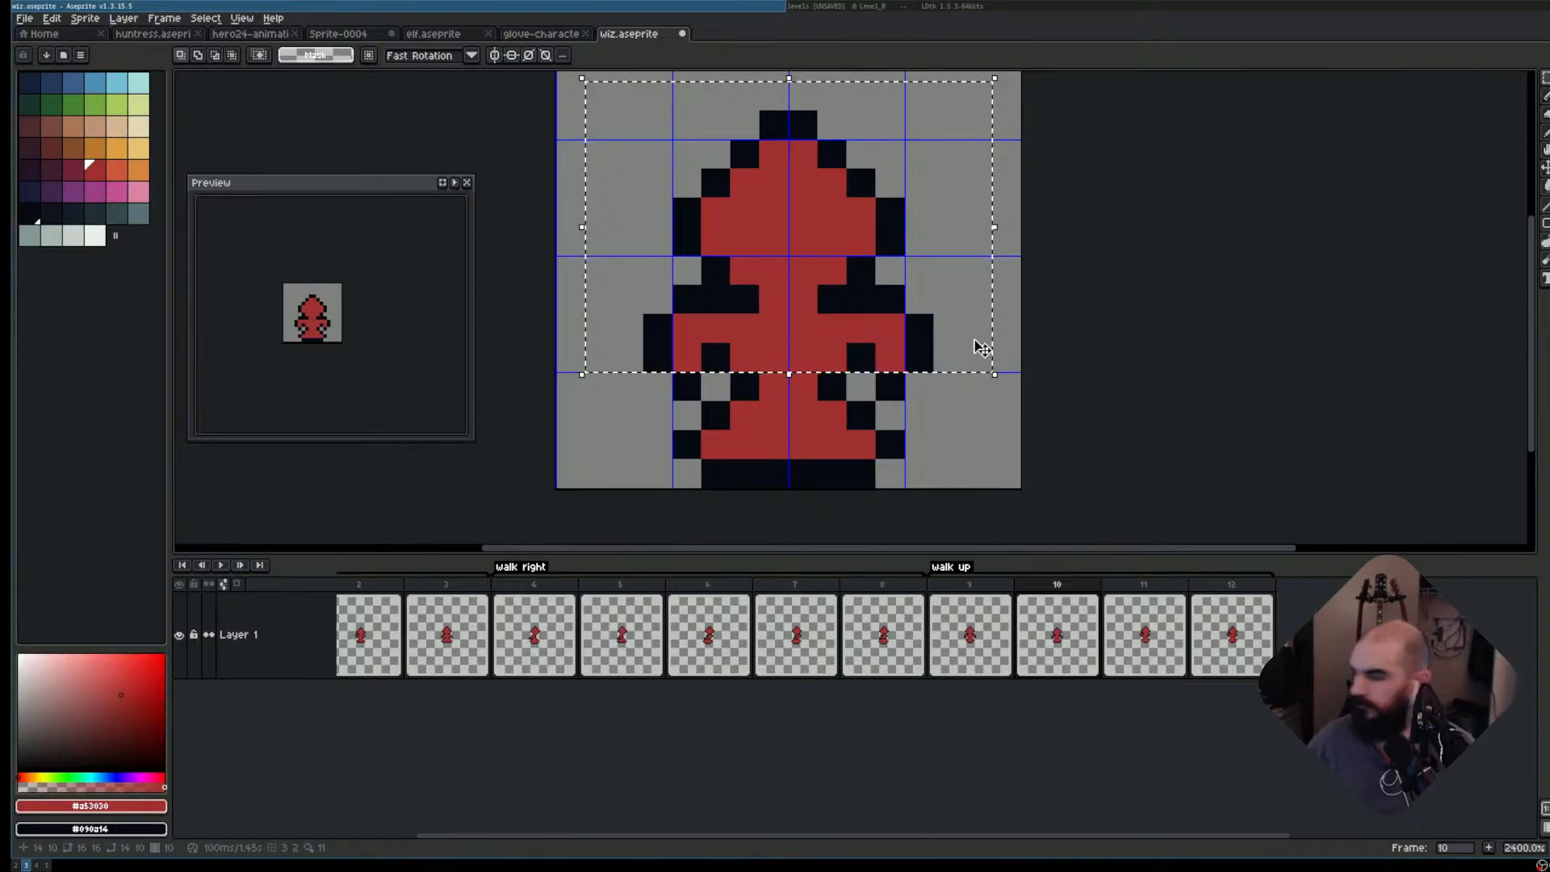
left_click(981, 347)
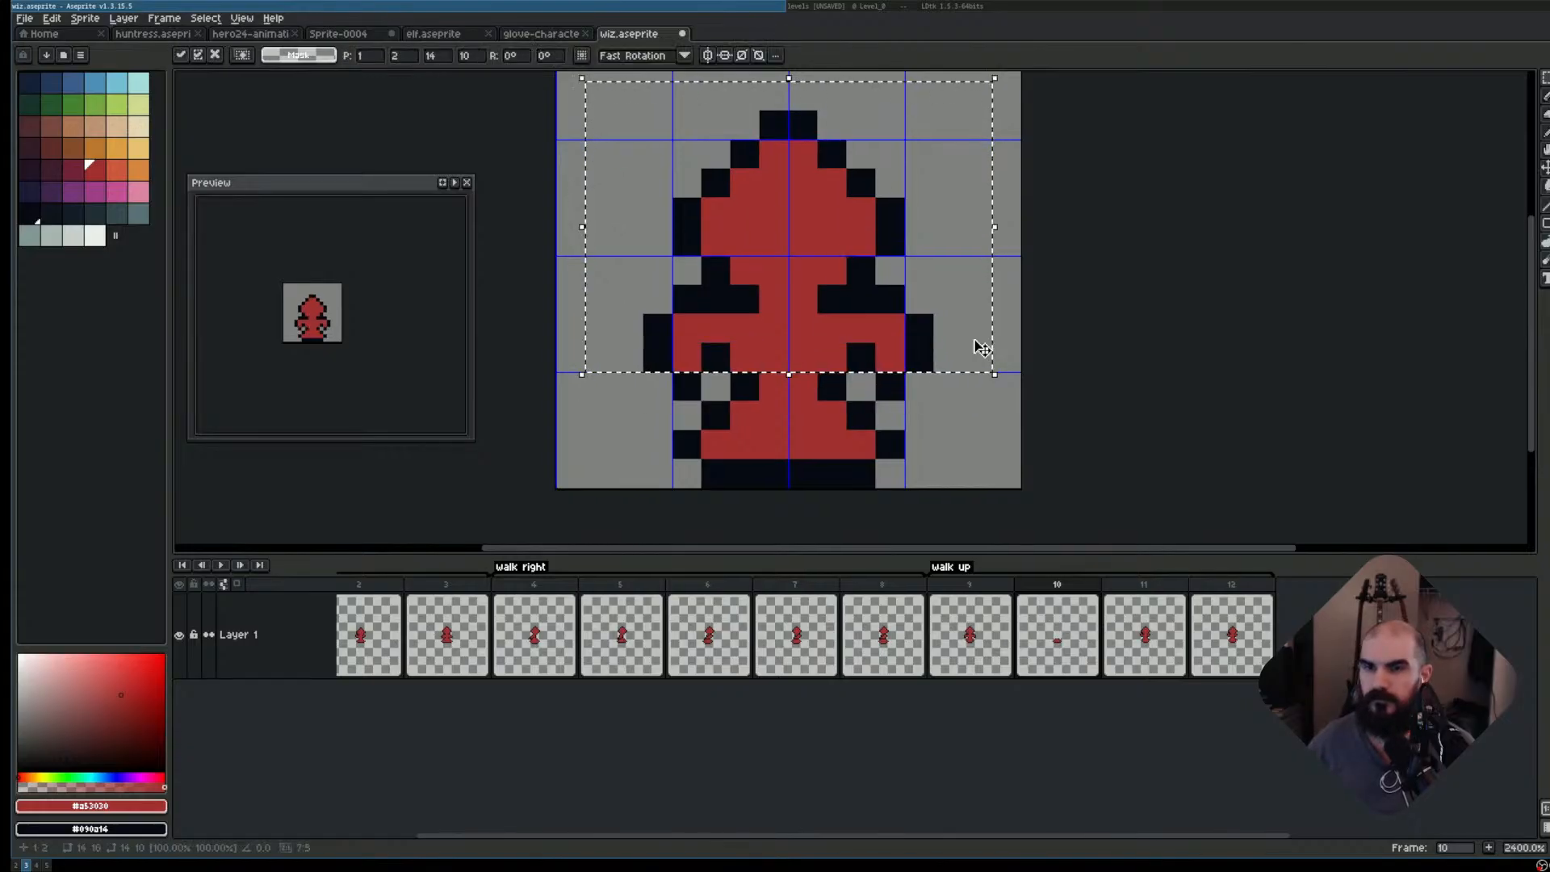
key("Down")
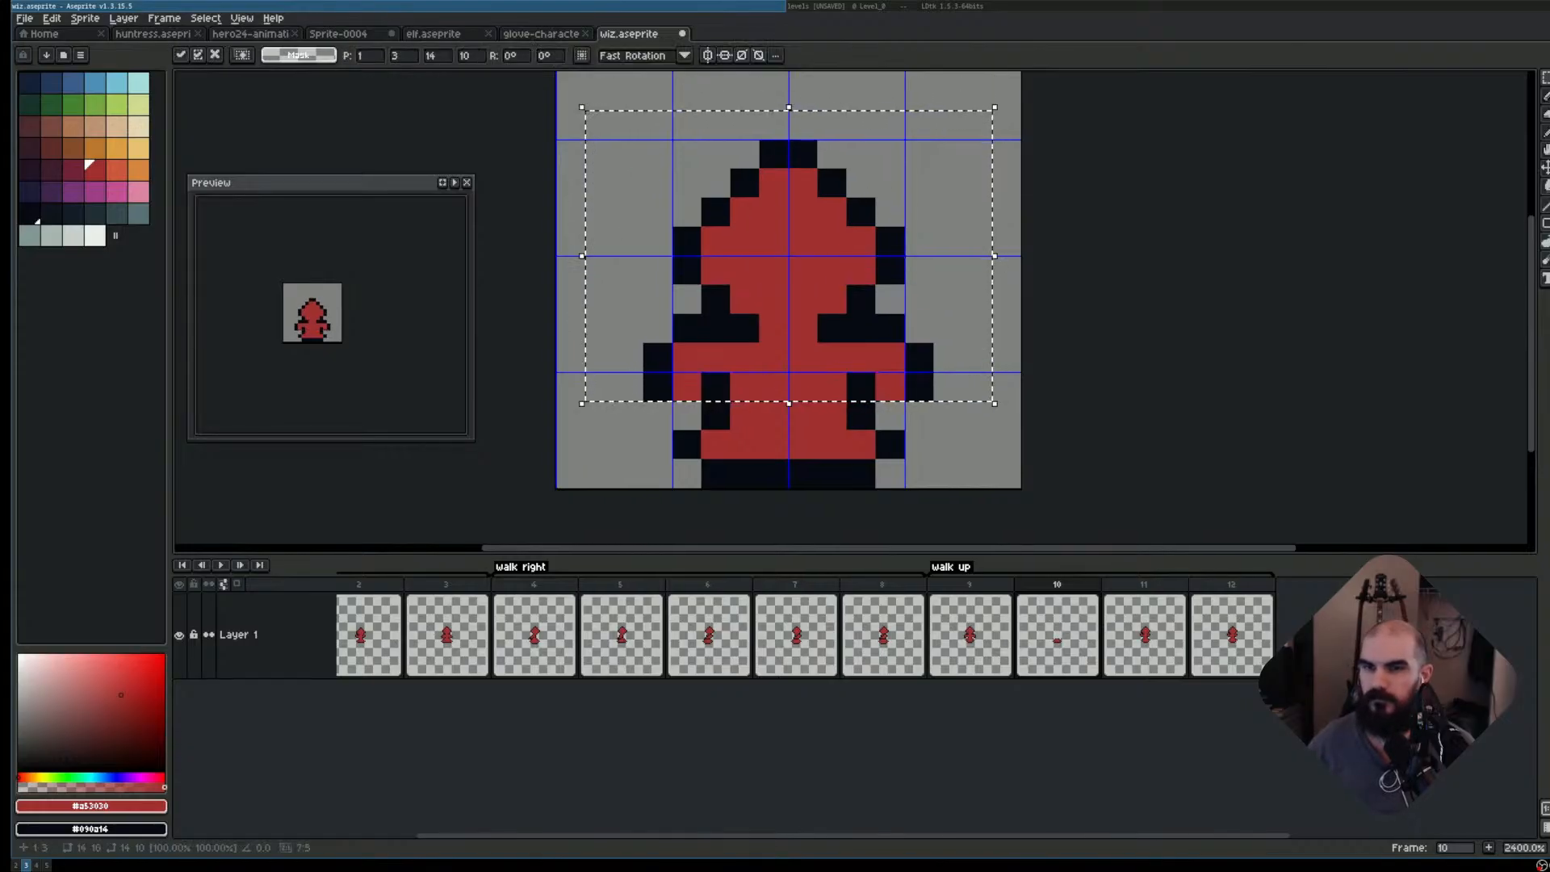
key("ctrl+d")
key("ctrl+shift+d")
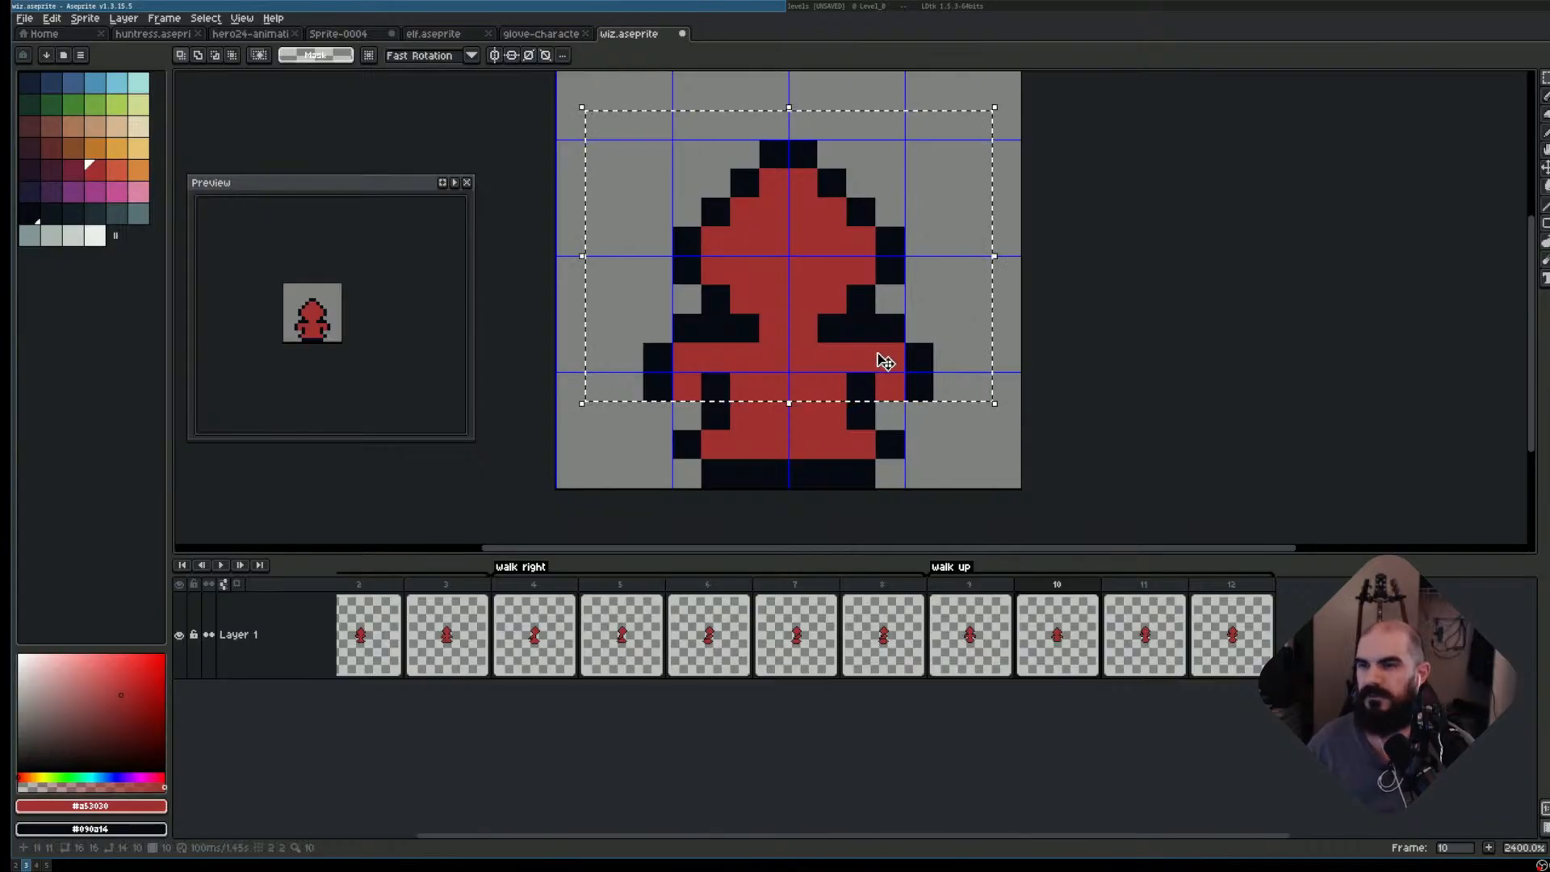
key("Up")
key("ctrl+d")
key("ctrl+z")
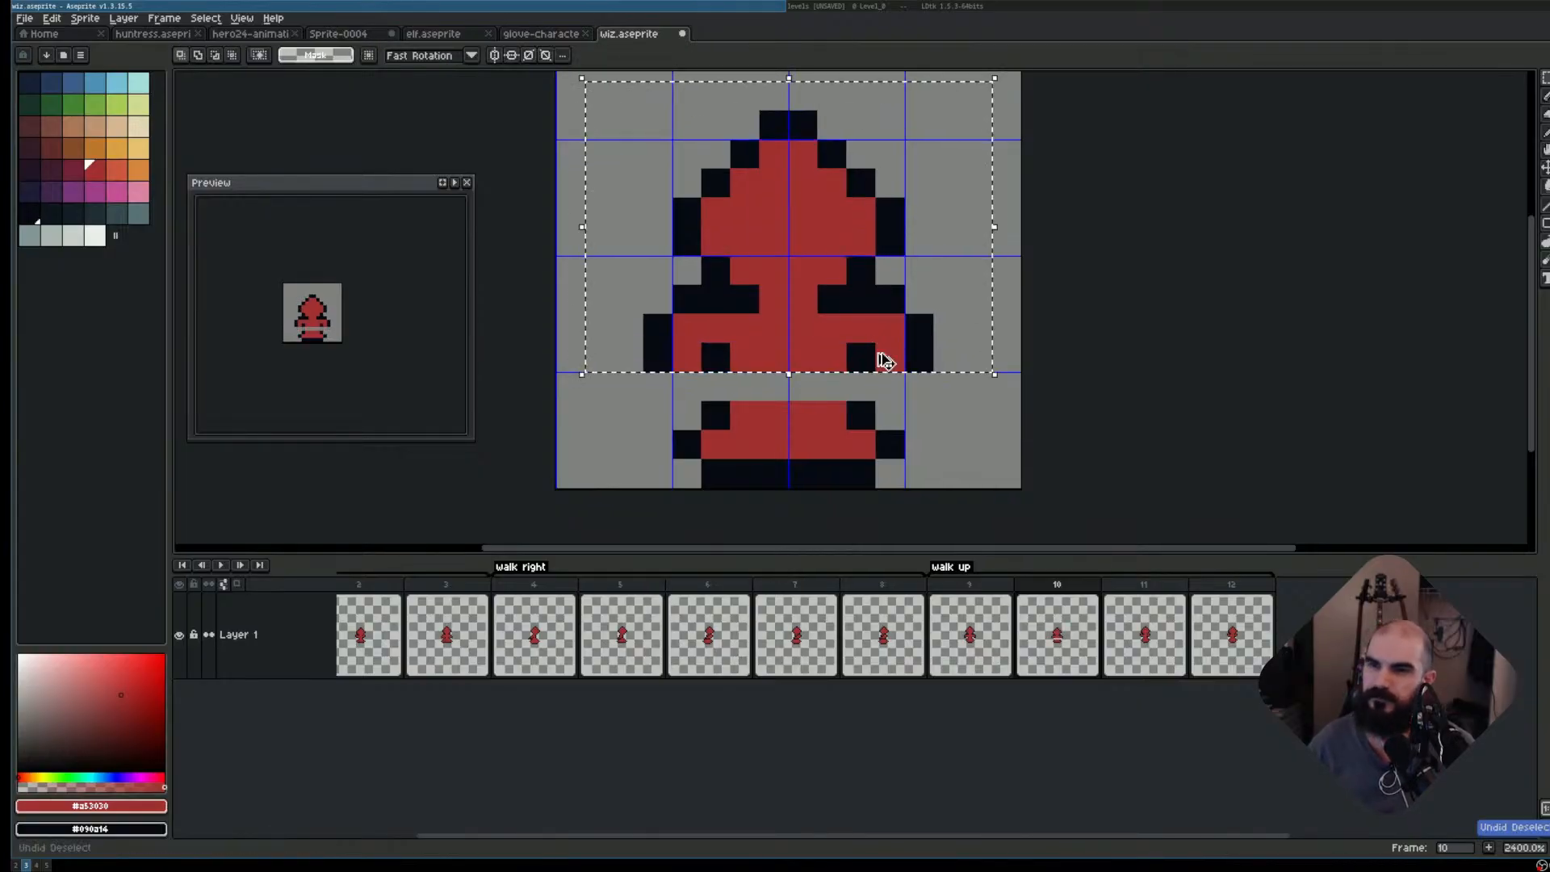
key("ctrl+z")
key("ctrl+shift+d")
key("Up")
key("ctrl+d")
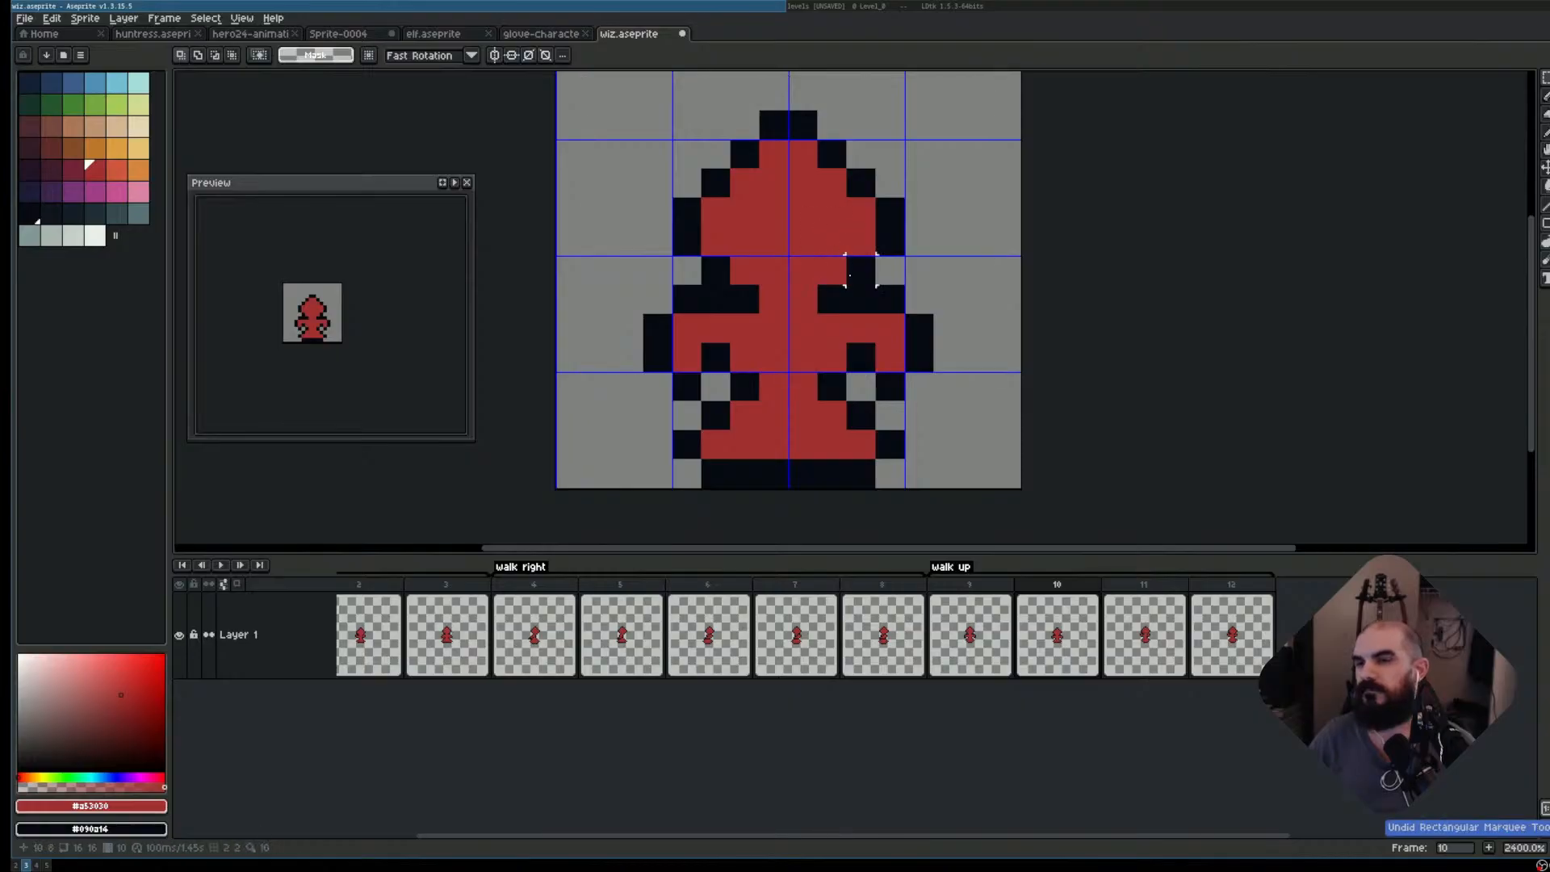
- Select frame 10's head and upper arms, excluding the lowest forearm row, and move them down one pixel
left_click_drag(724, 367, 876, 371)
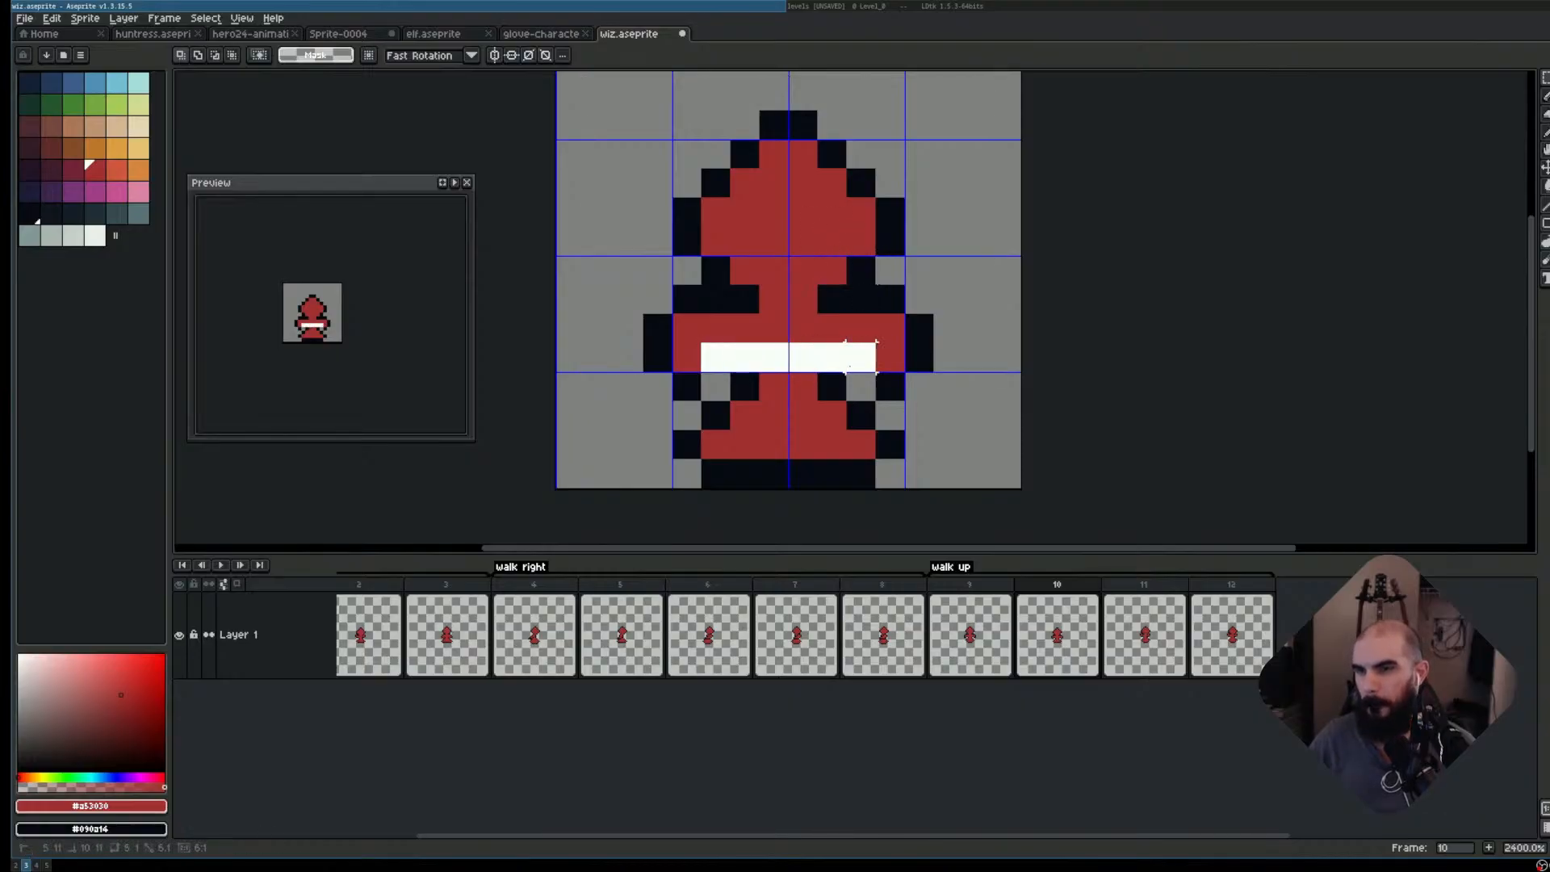
key("ctrl+d")
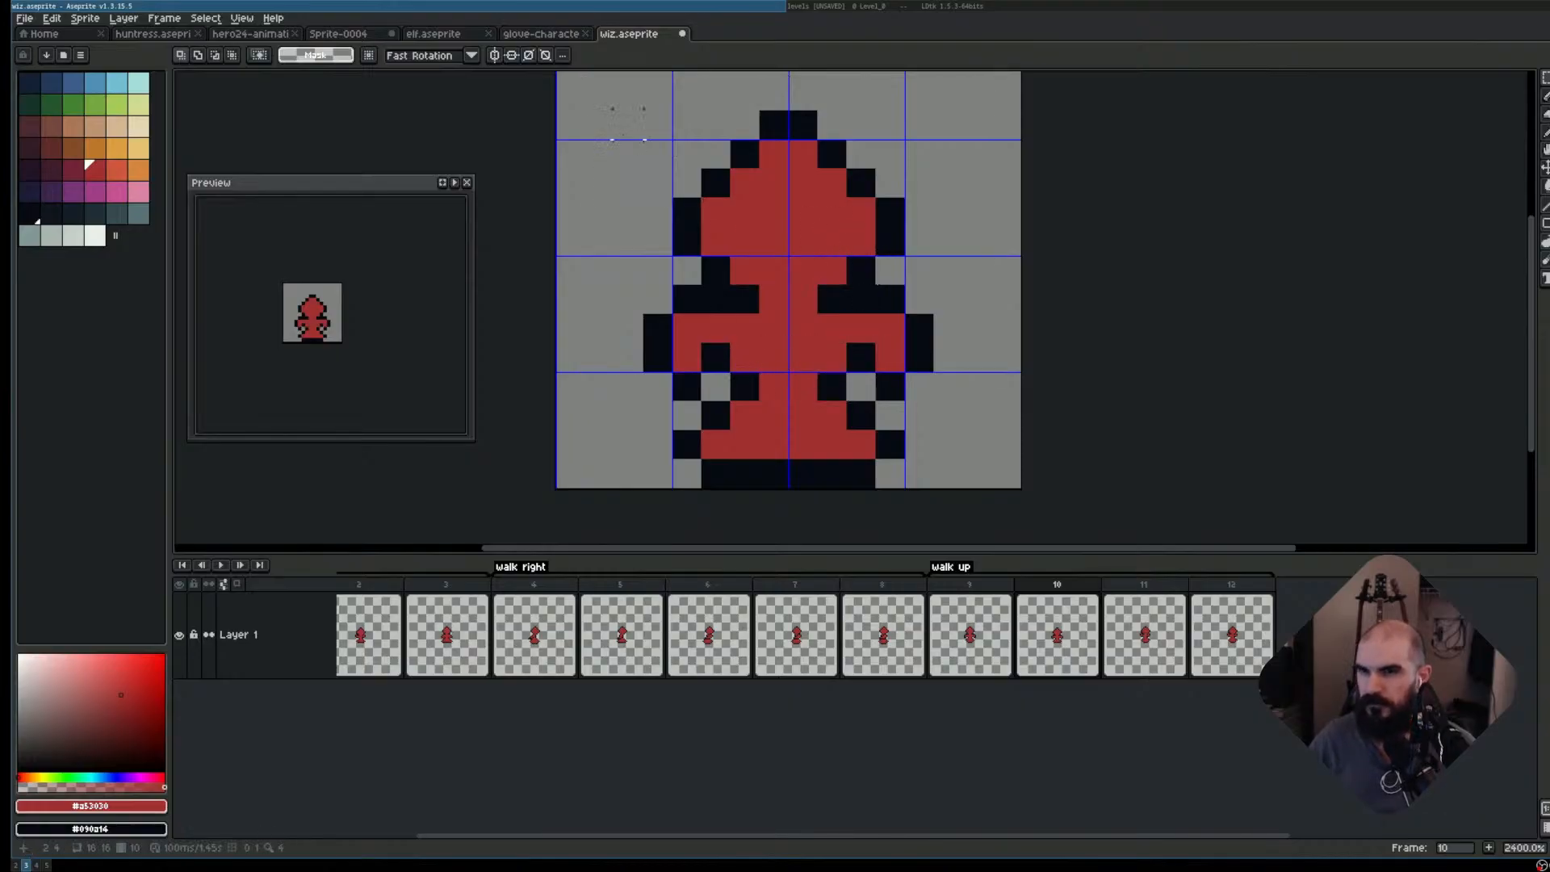
left_click_drag(644, 140, 966, 345)
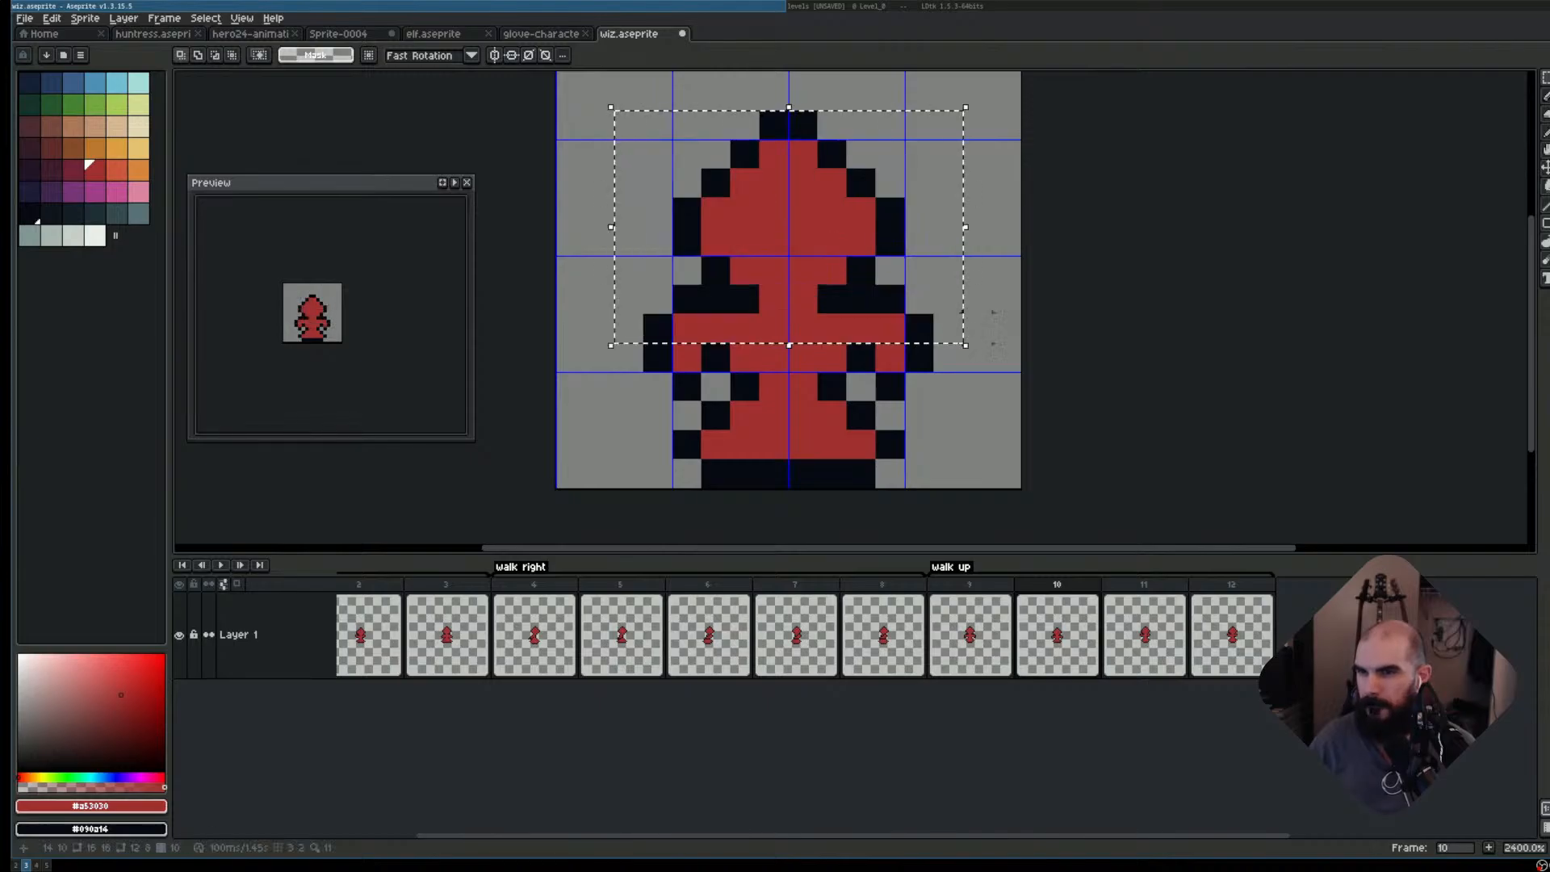
key("Down")
key("ctrl+d")
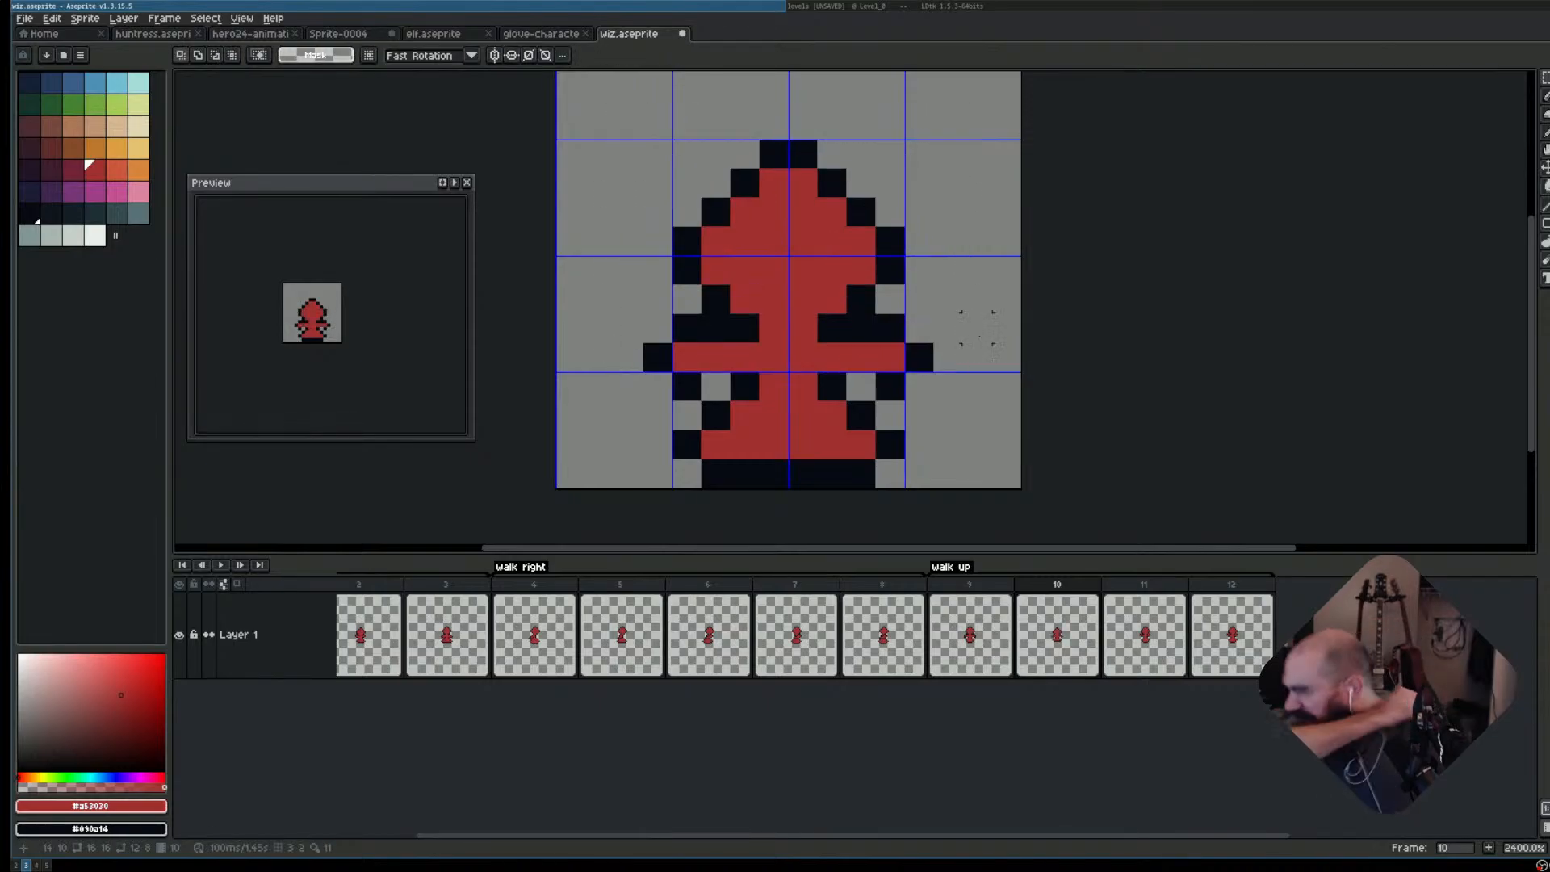
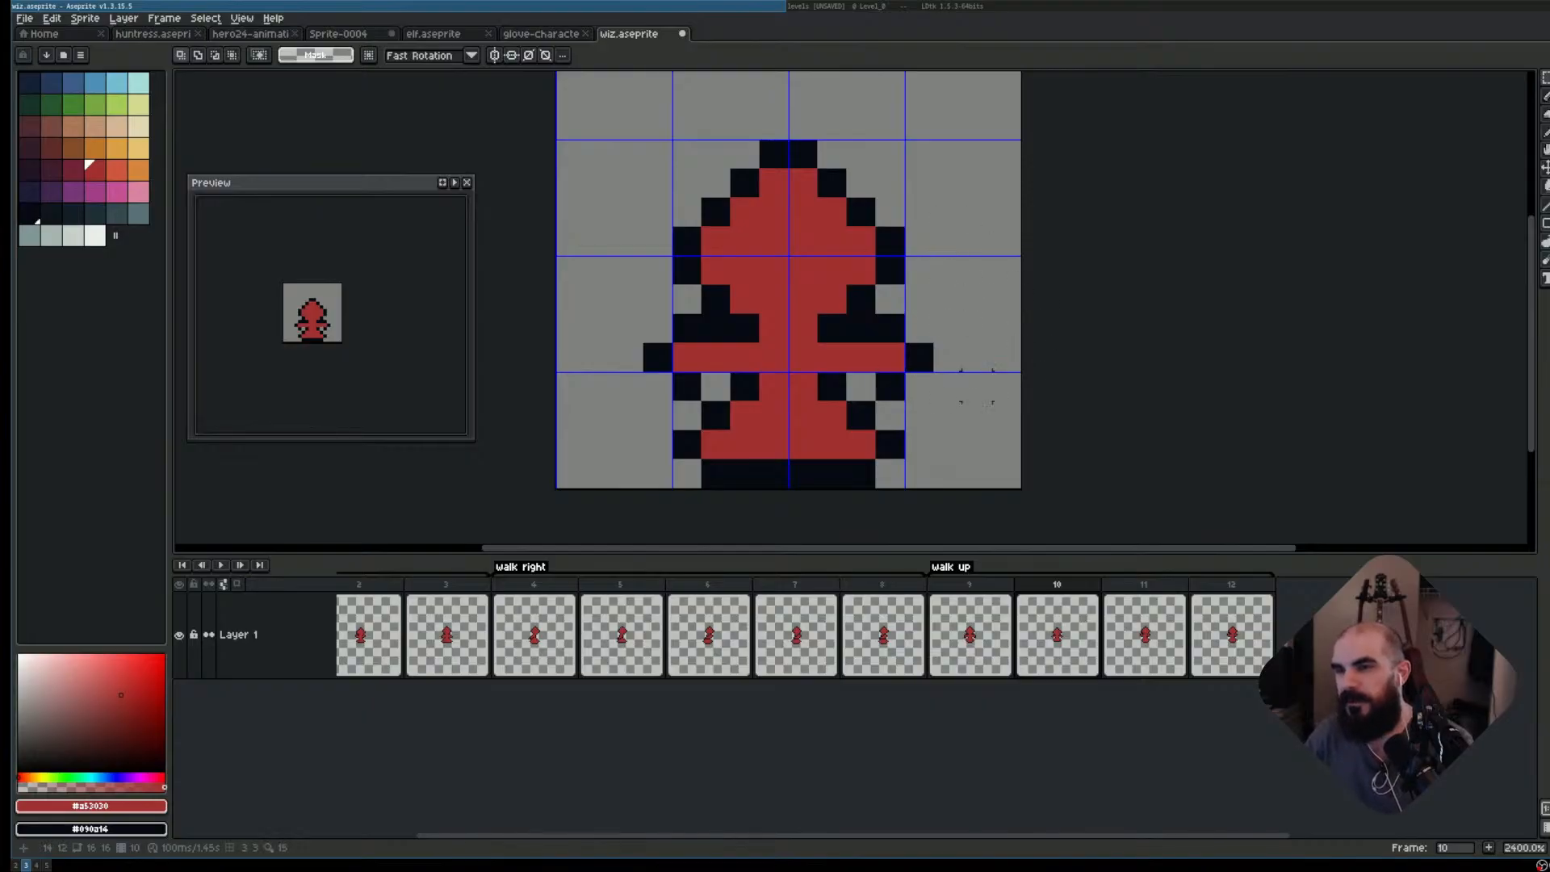
- Hide the grid and fill the inner elbow gaps beneath both arms in frame 10 with black
key("ctrl+apostrophe")
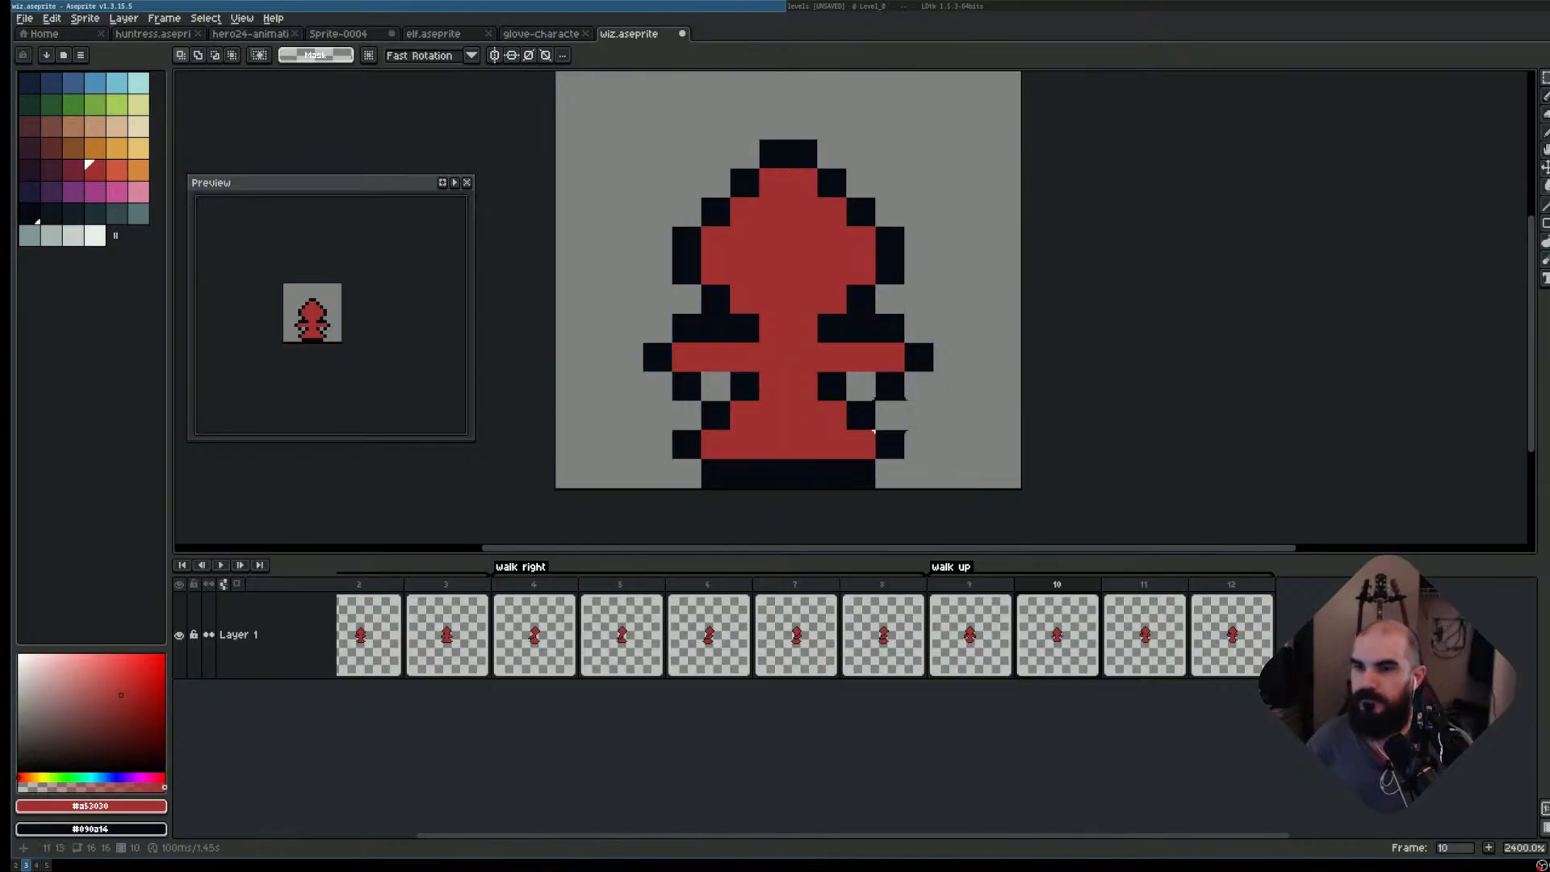
key("v")
key("b")
right_click(858, 385)
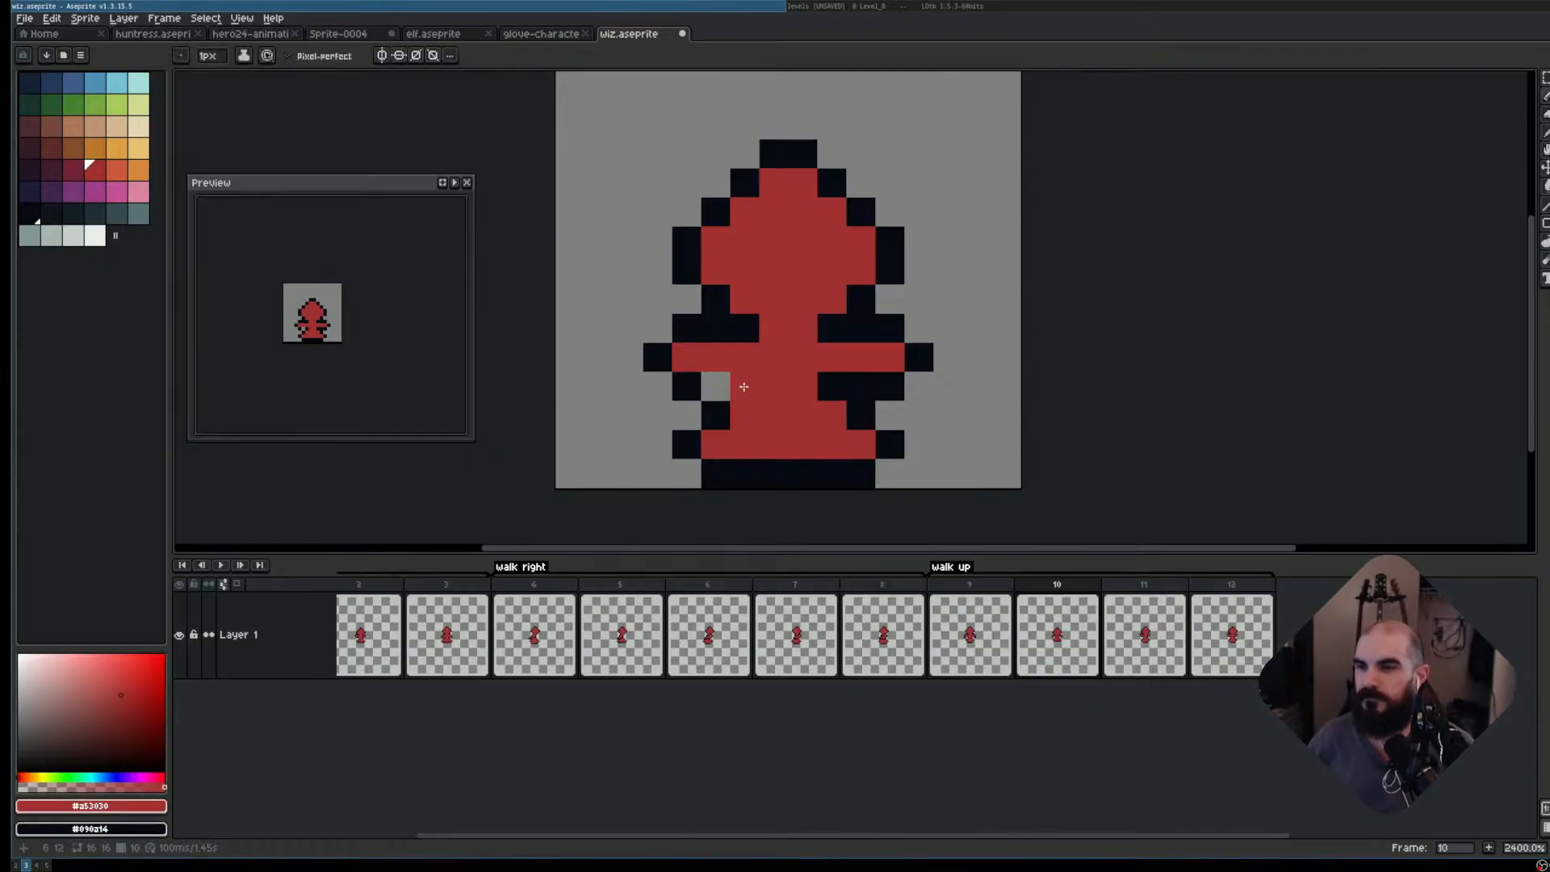
right_click(743, 387)
right_click(715, 387)
left_click(1013, 402)
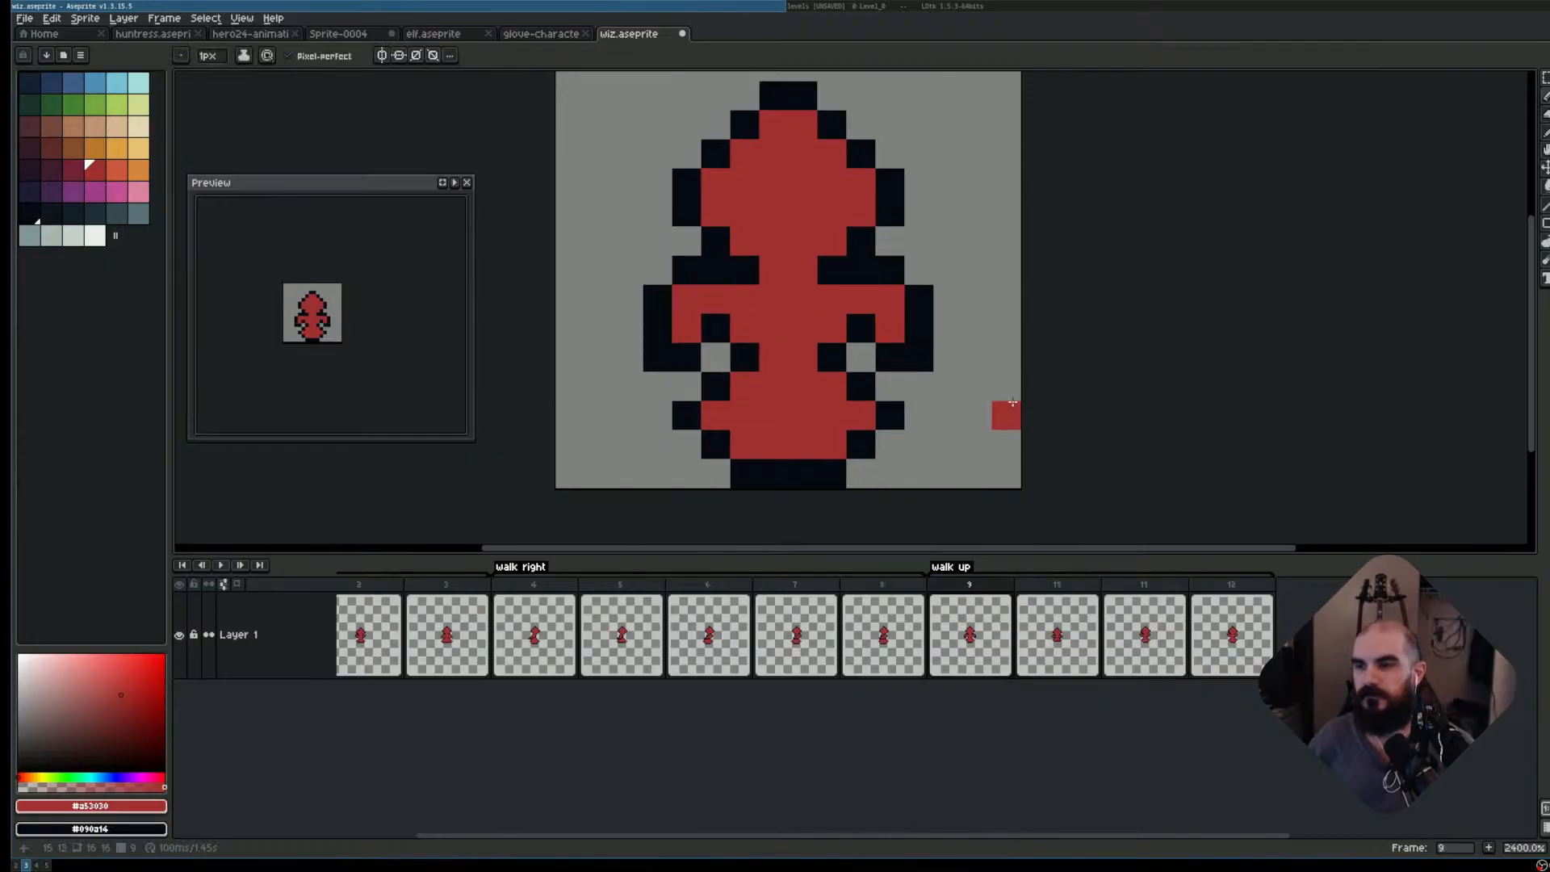
key("Right")
key("Left")
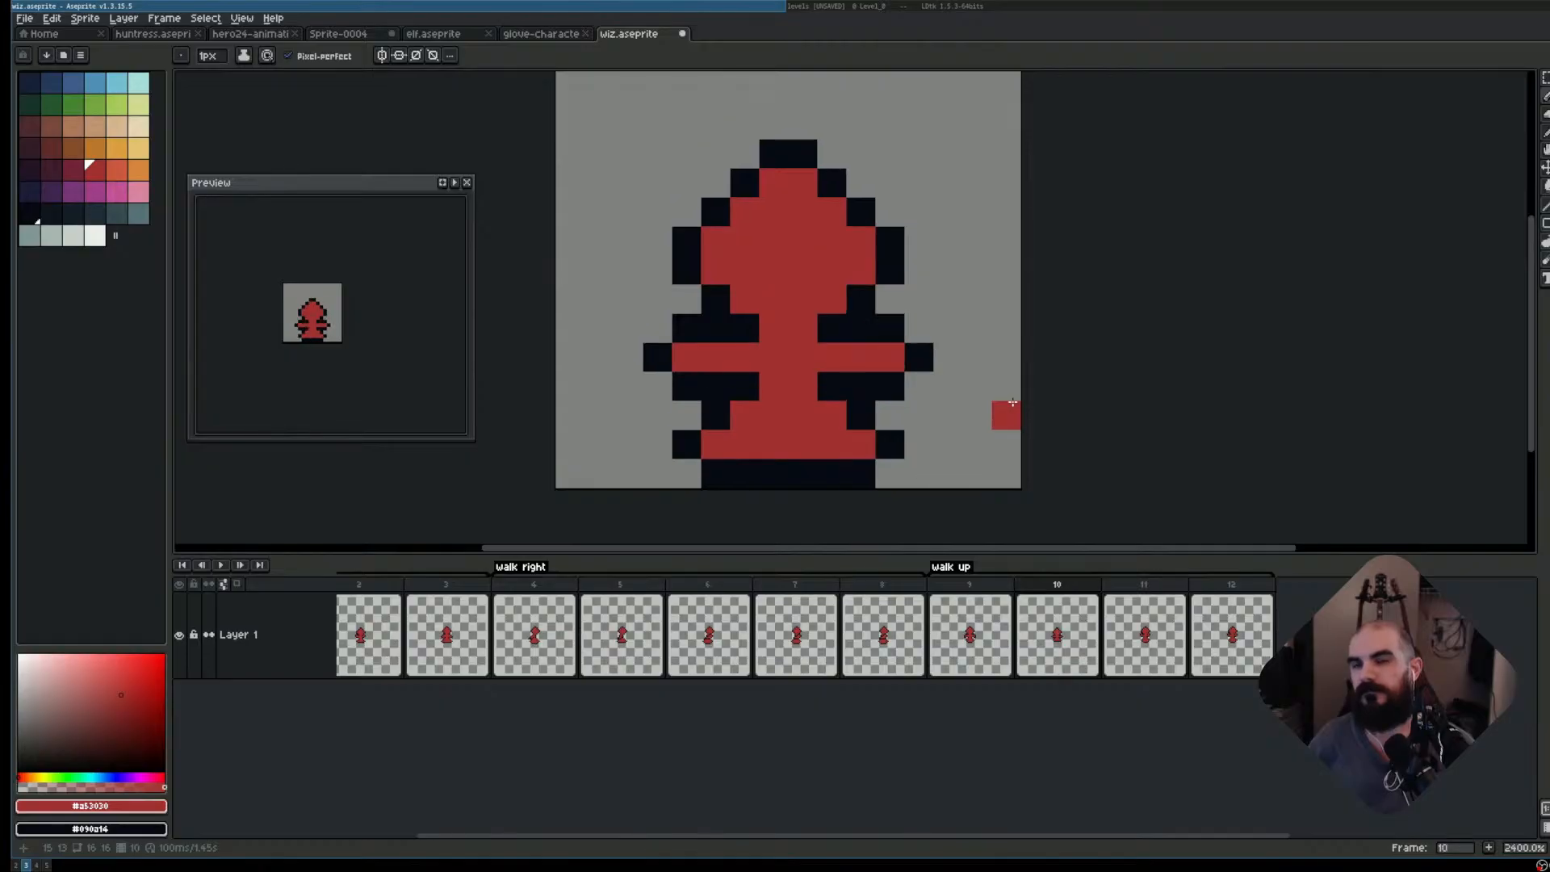
key("Left")
key("Right")
- In frame 11, enable mirrored drawing about the vertical axis and lower the forearms by one pixel, with red ends and black outlines
key("Right")
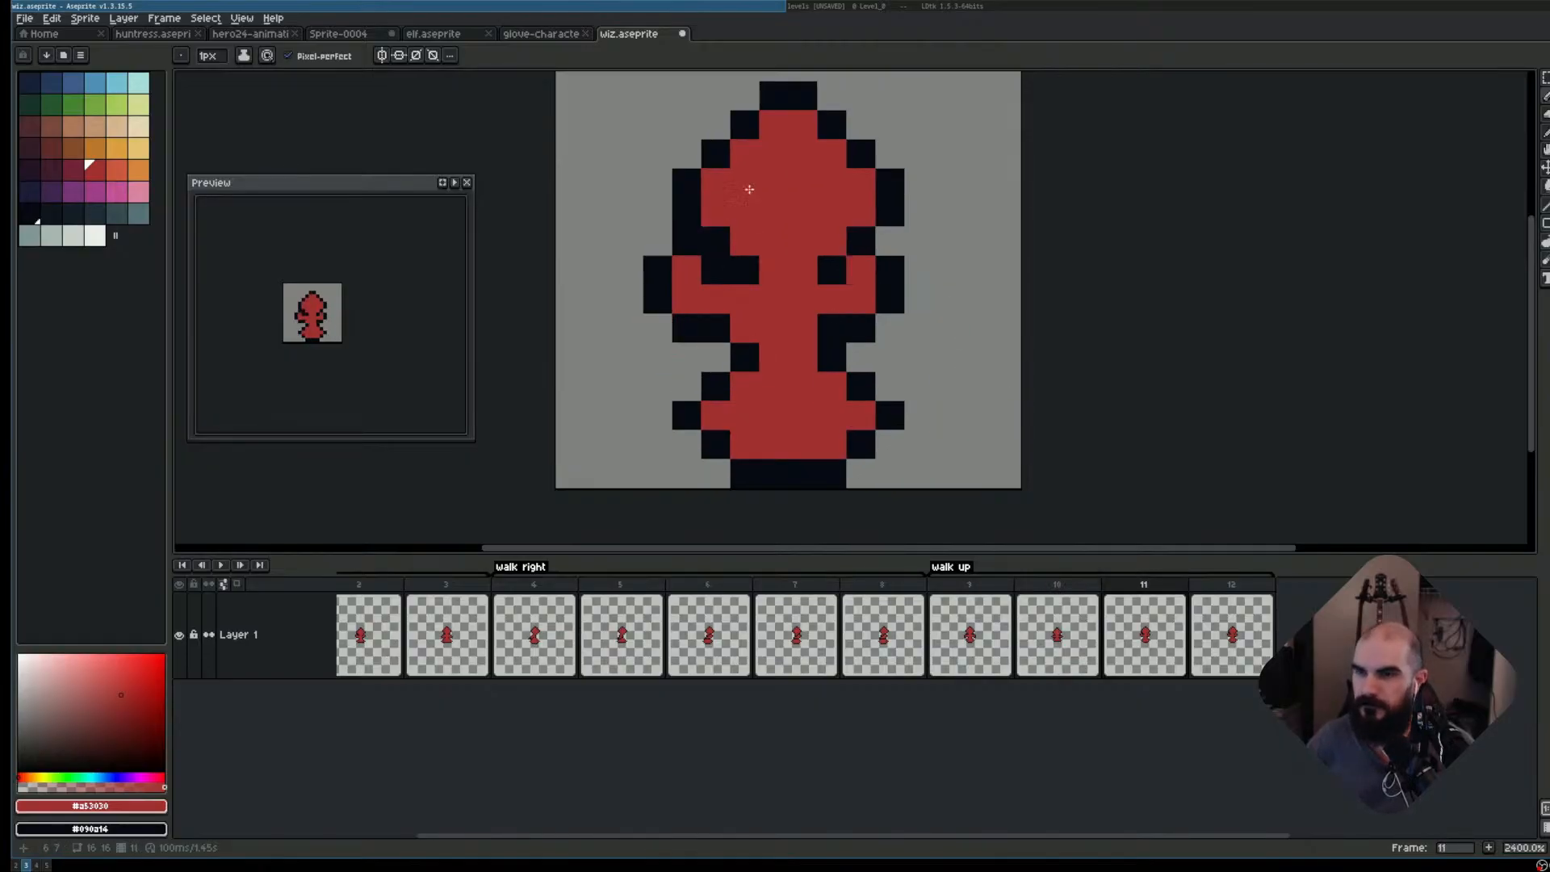
left_click(384, 57)
scroll(761, 345, "up", 1)
key("e")
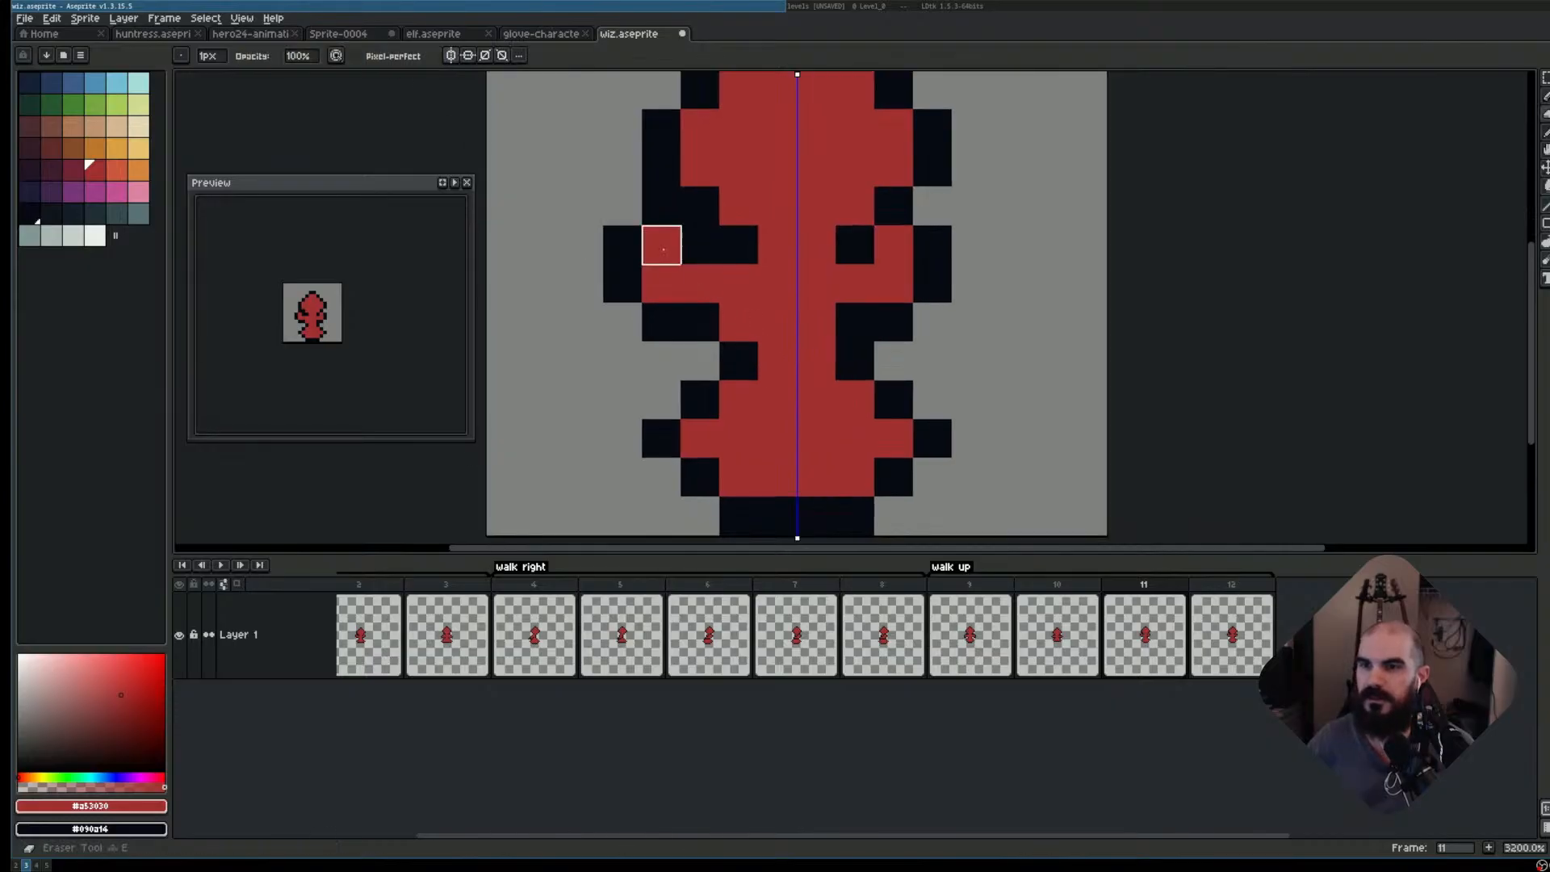
left_click_drag(662, 245, 622, 245)
key("b")
left_click(661, 322)
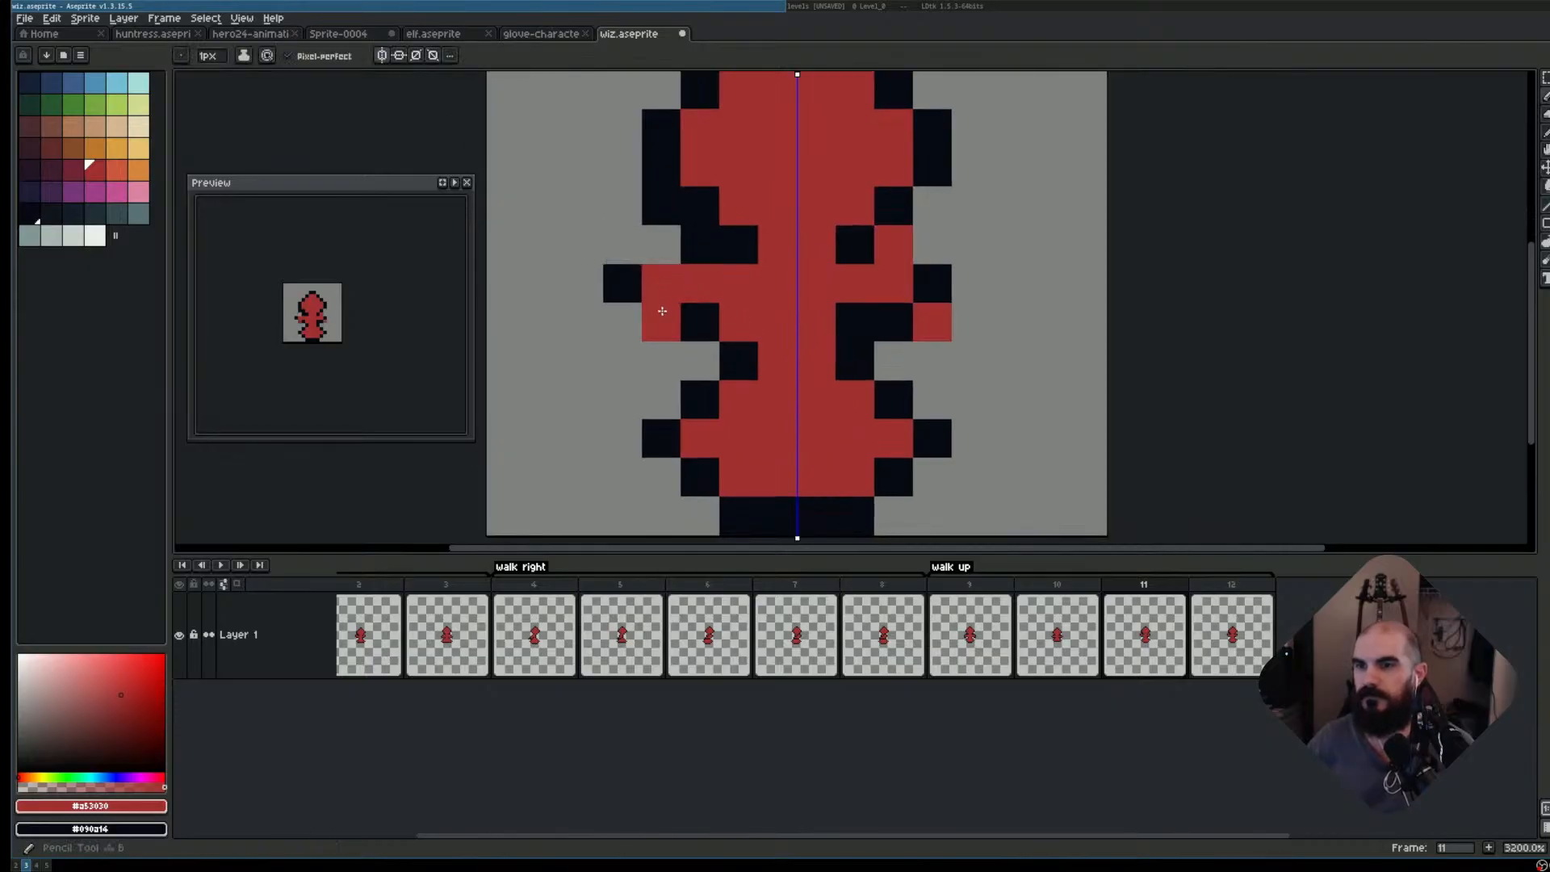
right_click(622, 322)
right_click(661, 361)
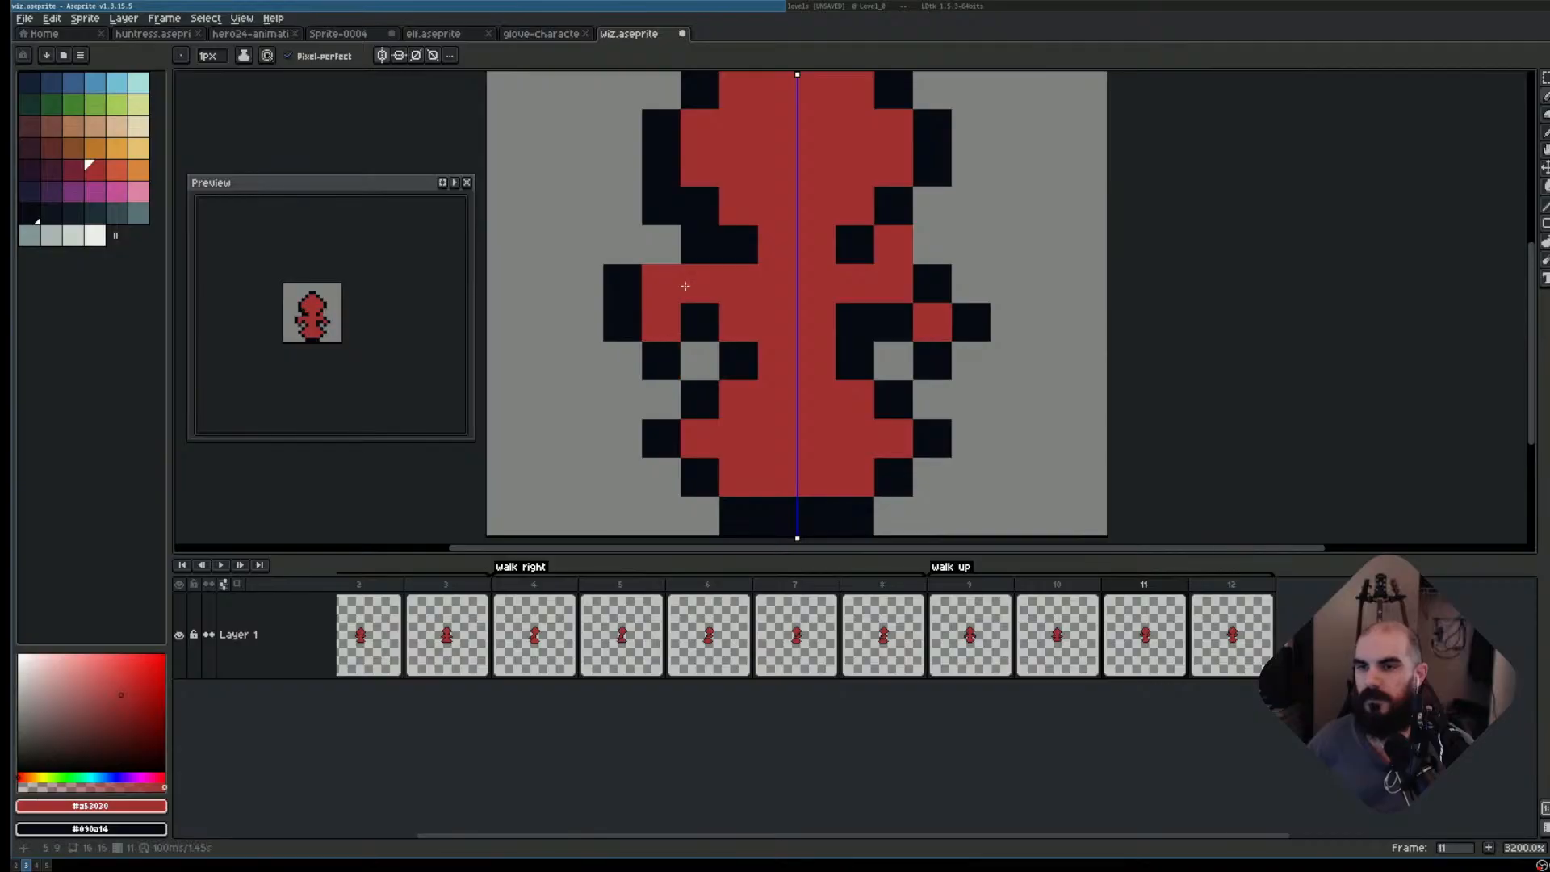
right_click(660, 250)
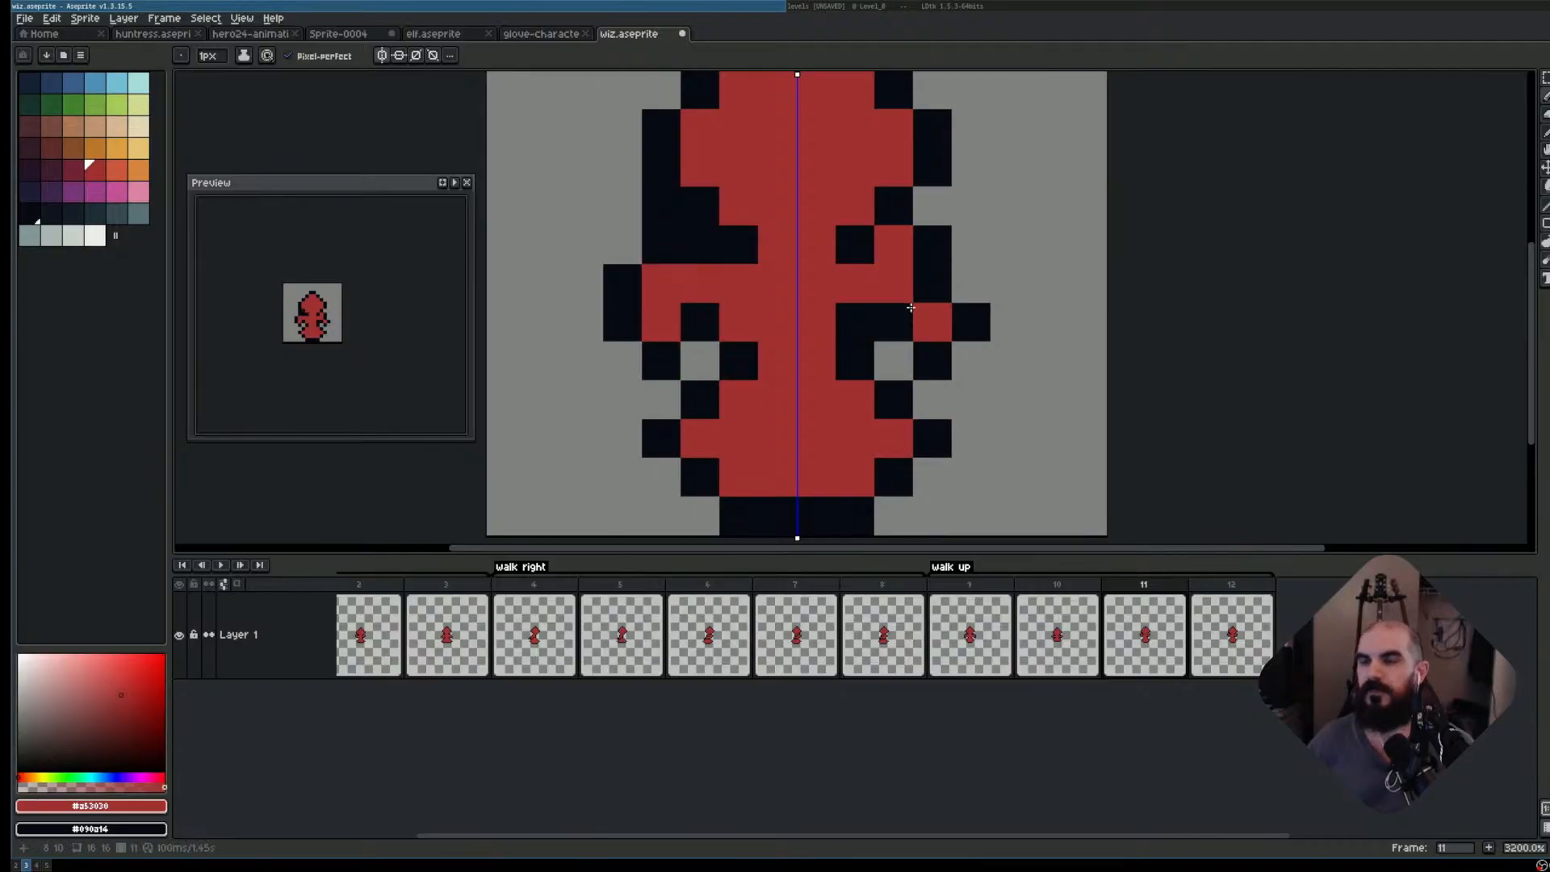
- Erase the leftover red and black pixels above both arms in frame 11
scroll(981, 312, "down", 1)
right_click(981, 312)
key("e")
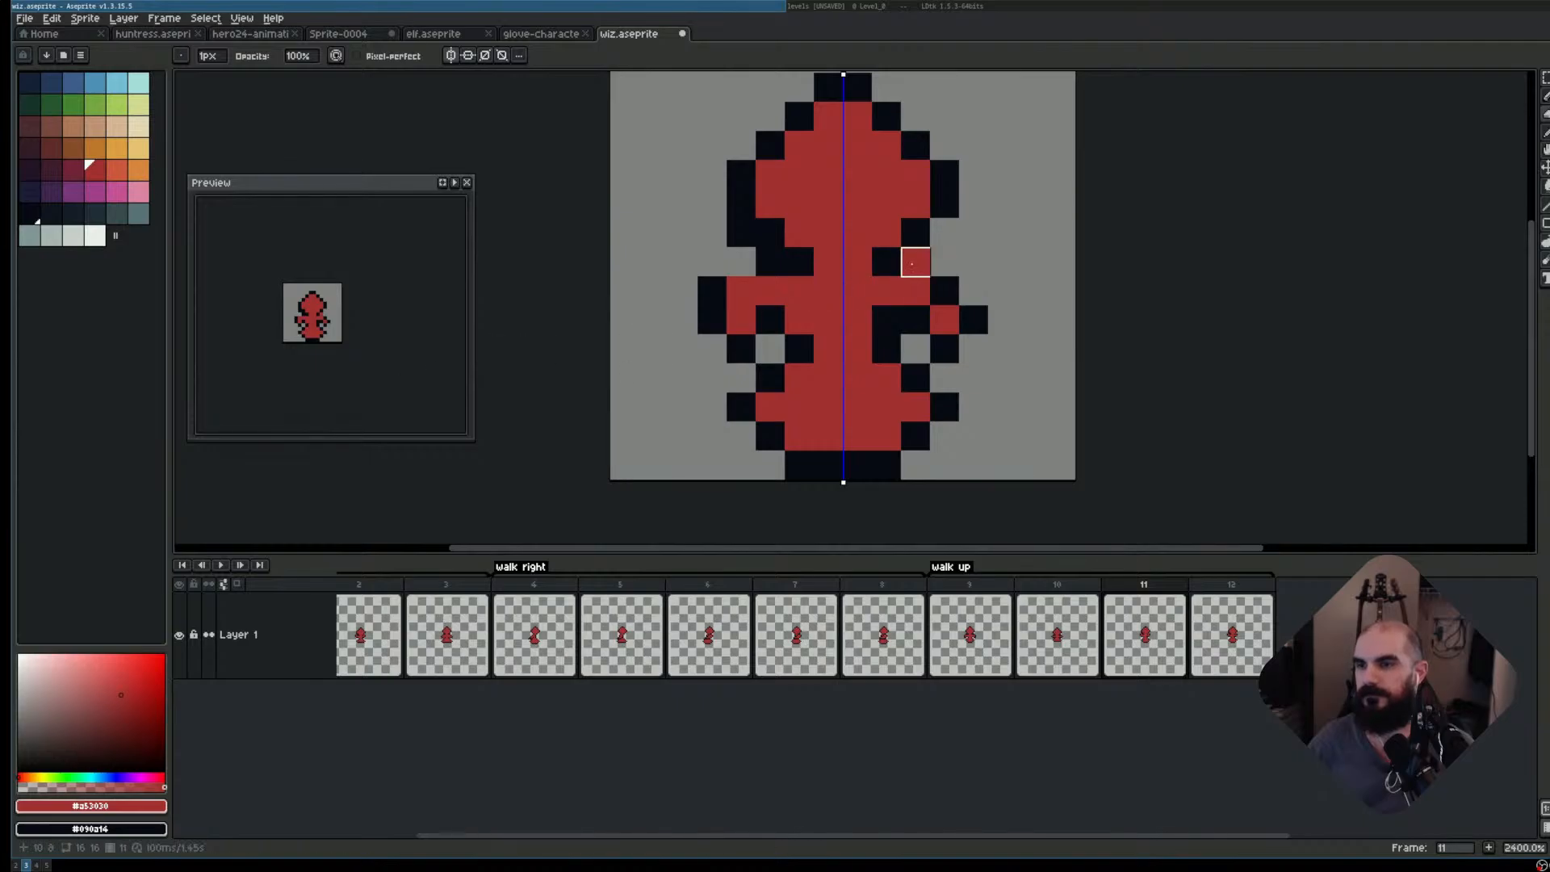
left_click(915, 263)
left_click(741, 232)
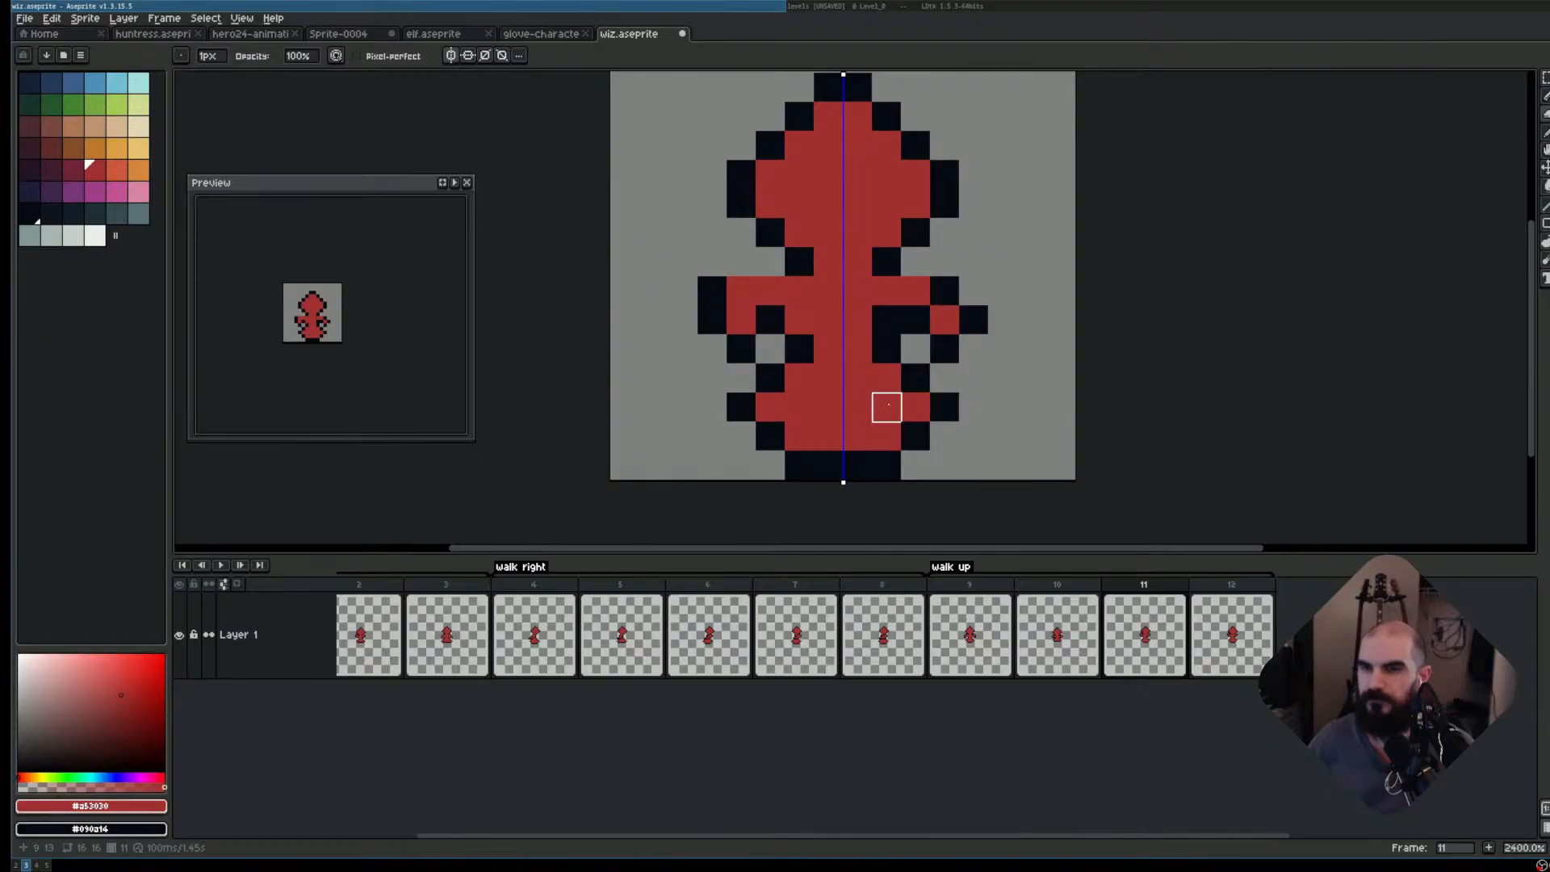
- Draw a mirrored black outline above frame 11's arms and complete the right arm in red with a black outer edge
key("v")
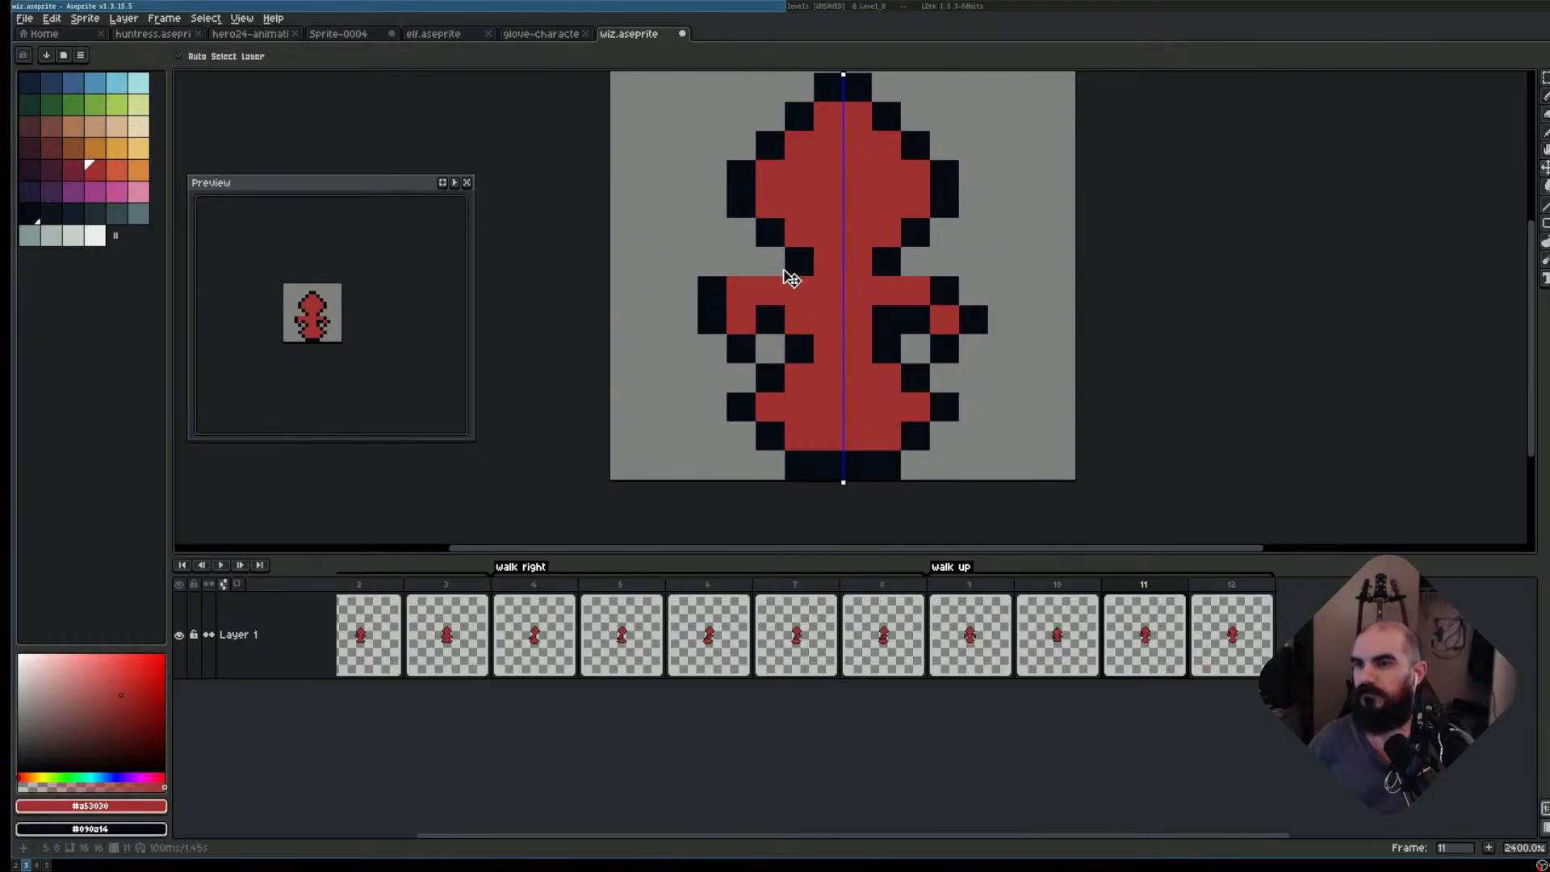
key("b")
left_click(775, 264)
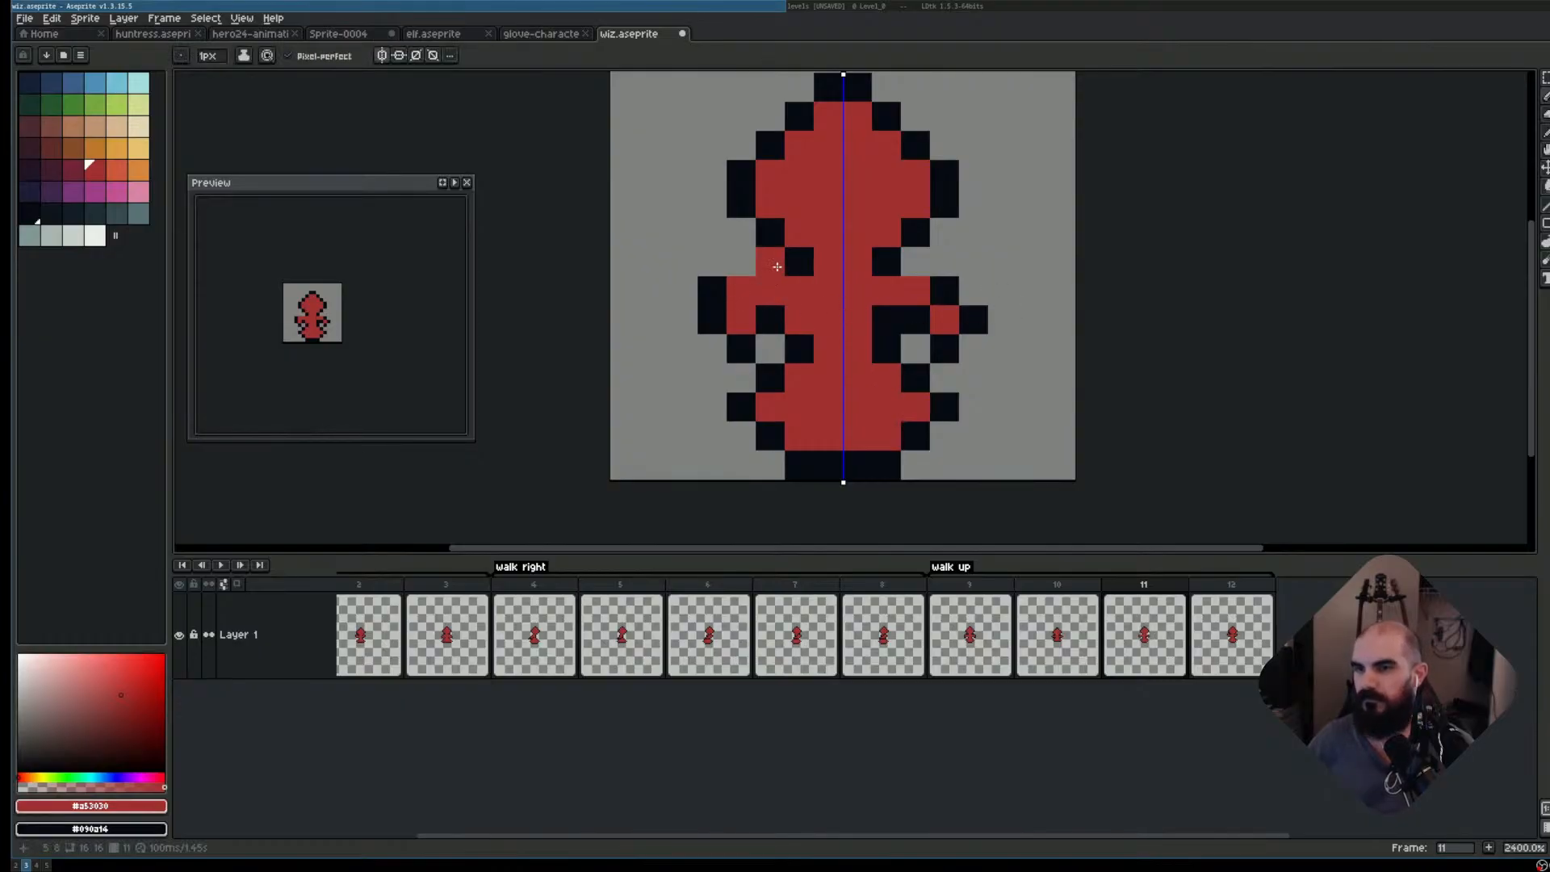
left_click_drag(776, 263, 735, 261)
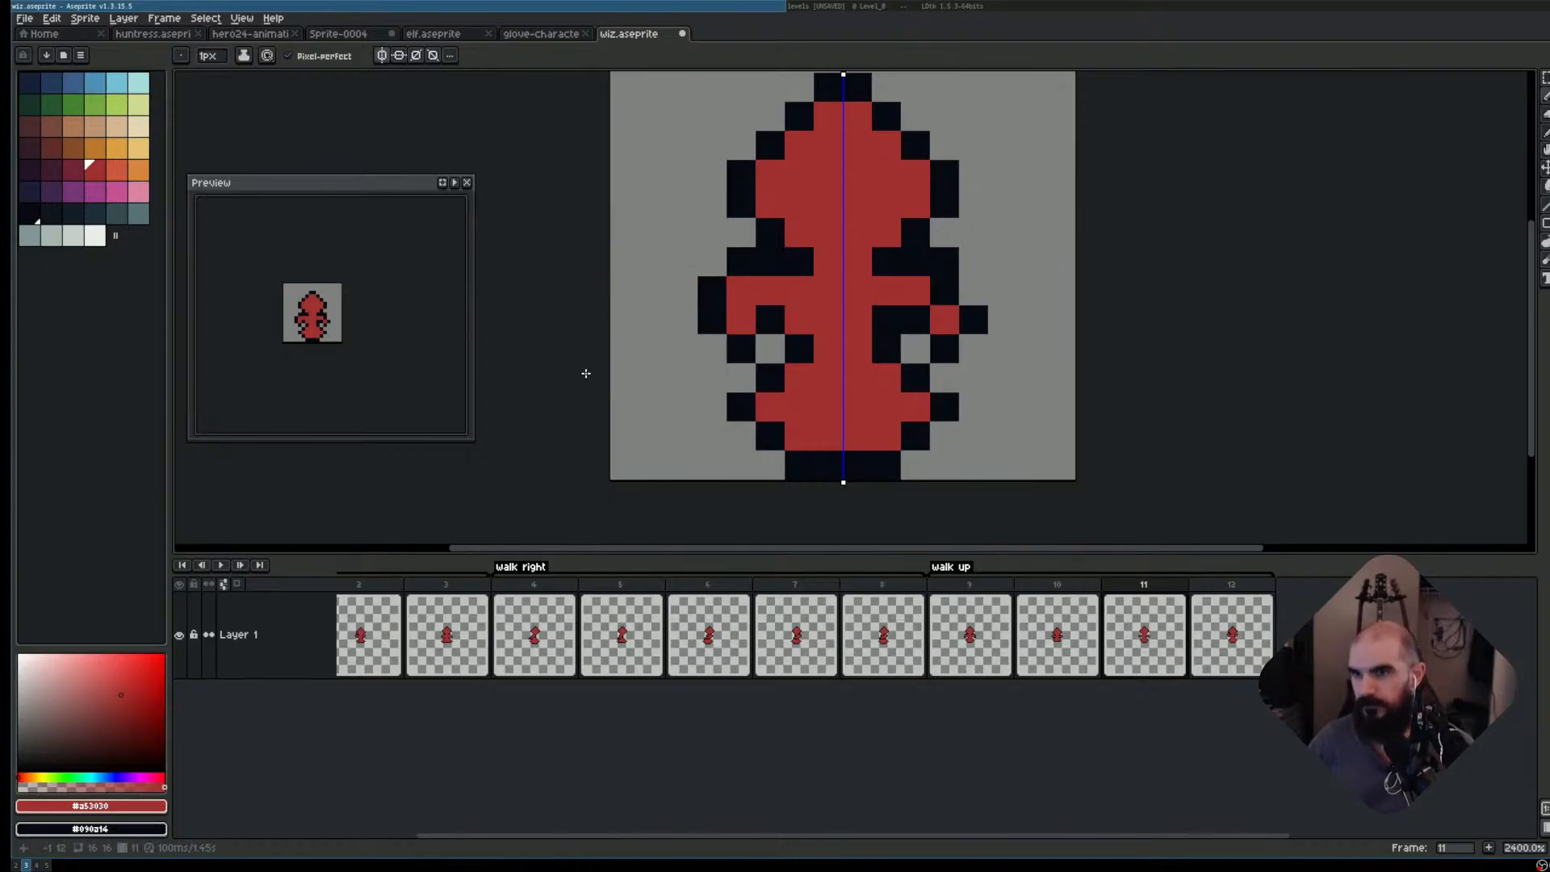
left_click(744, 298)
right_click(713, 292)
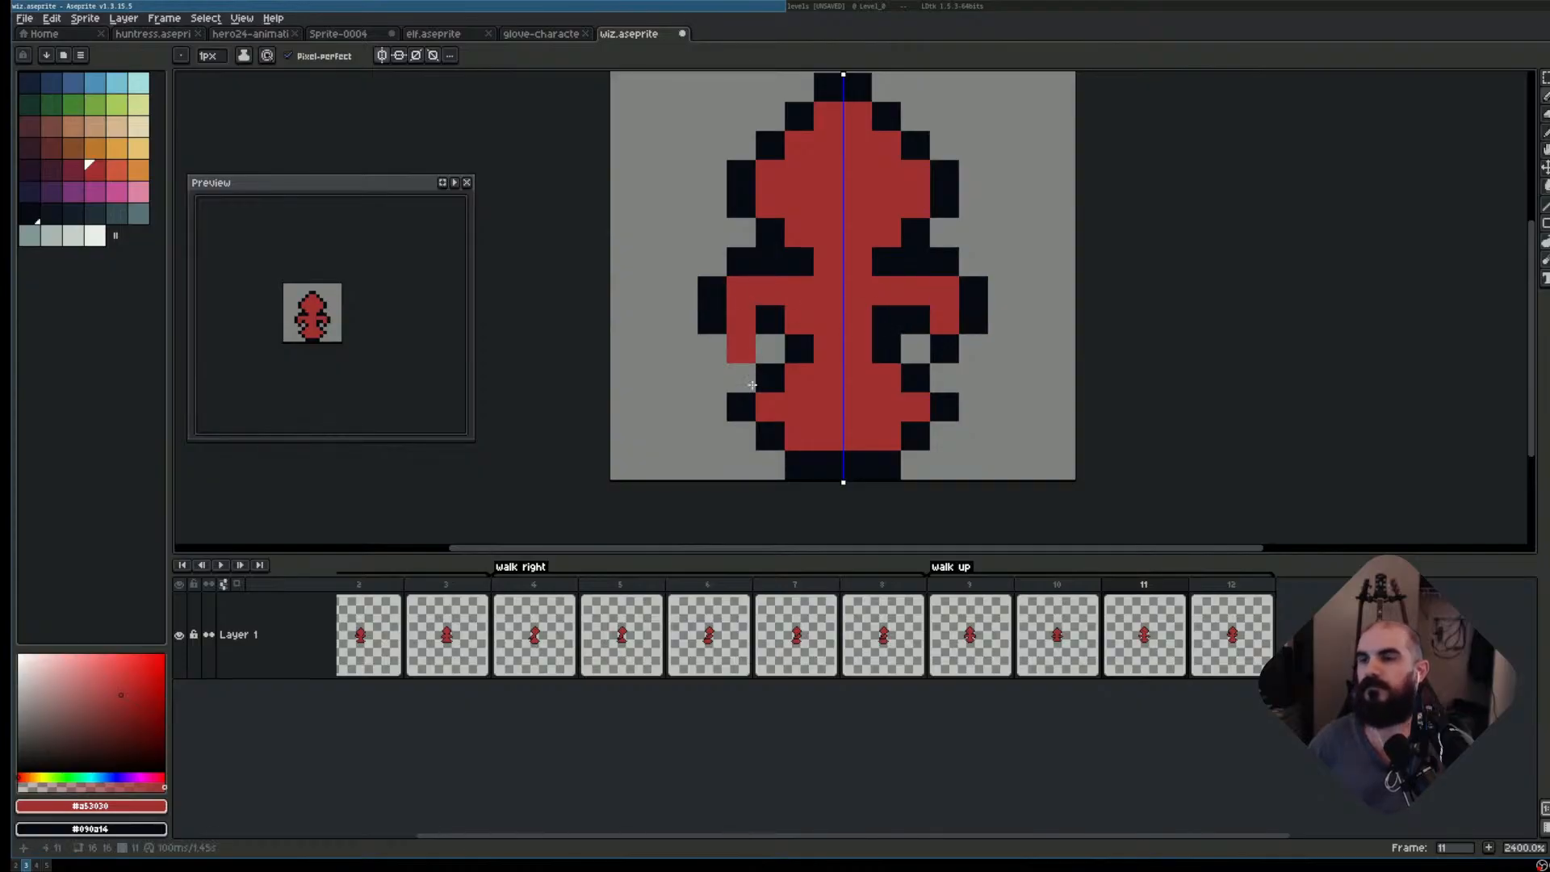
- Step back and forth through frames 9 to 12 to compare the arm and body poses
scroll(1024, 396, "down", 2)
scroll(1023, 393, "up", 1)
key("Left")
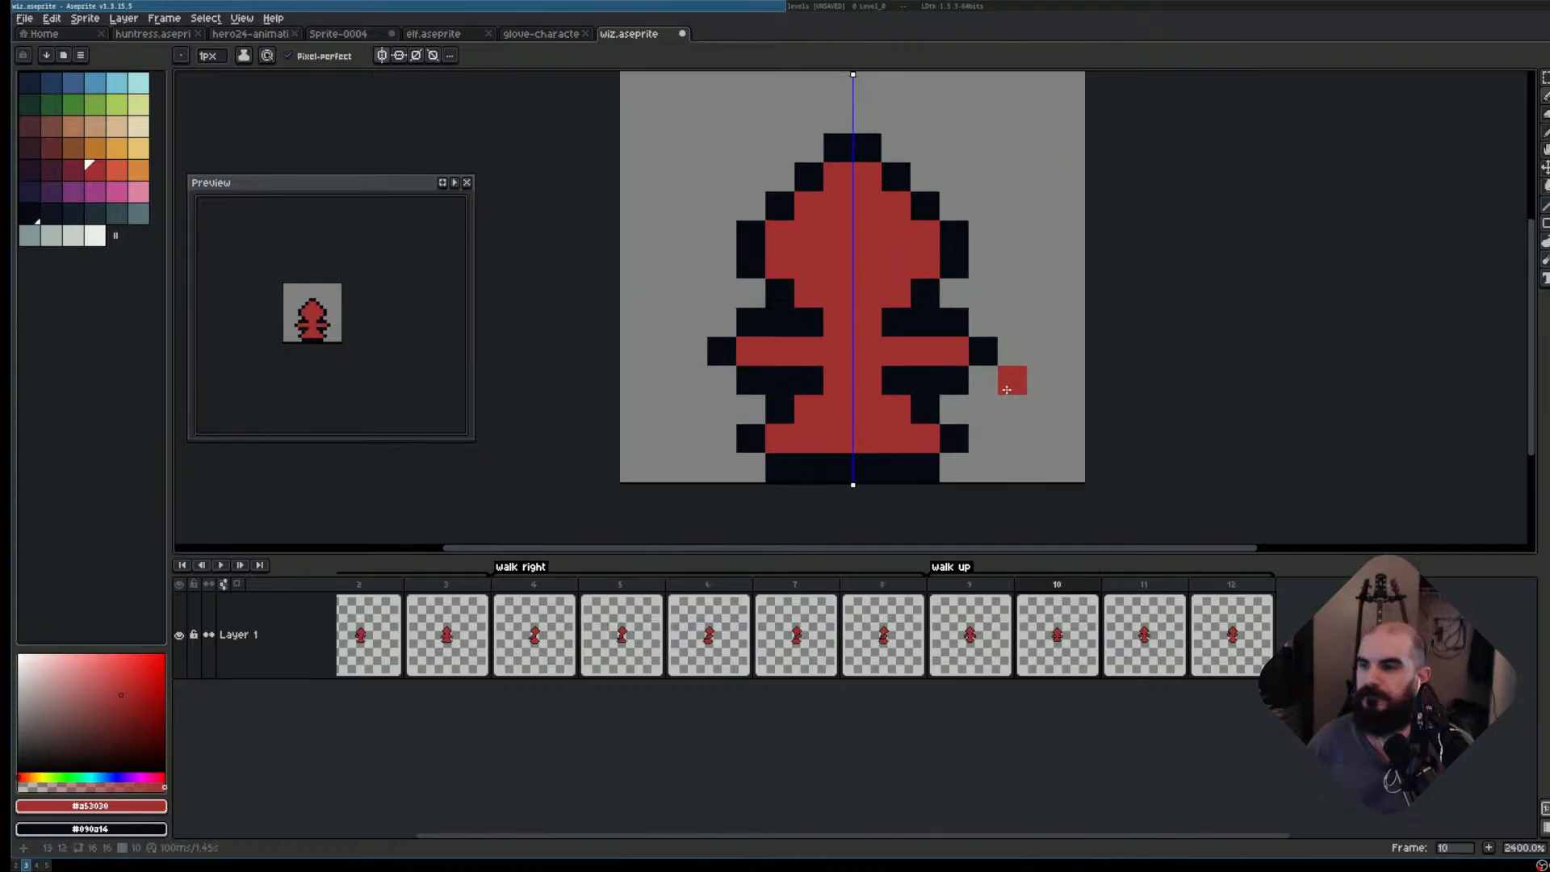
key("Left")
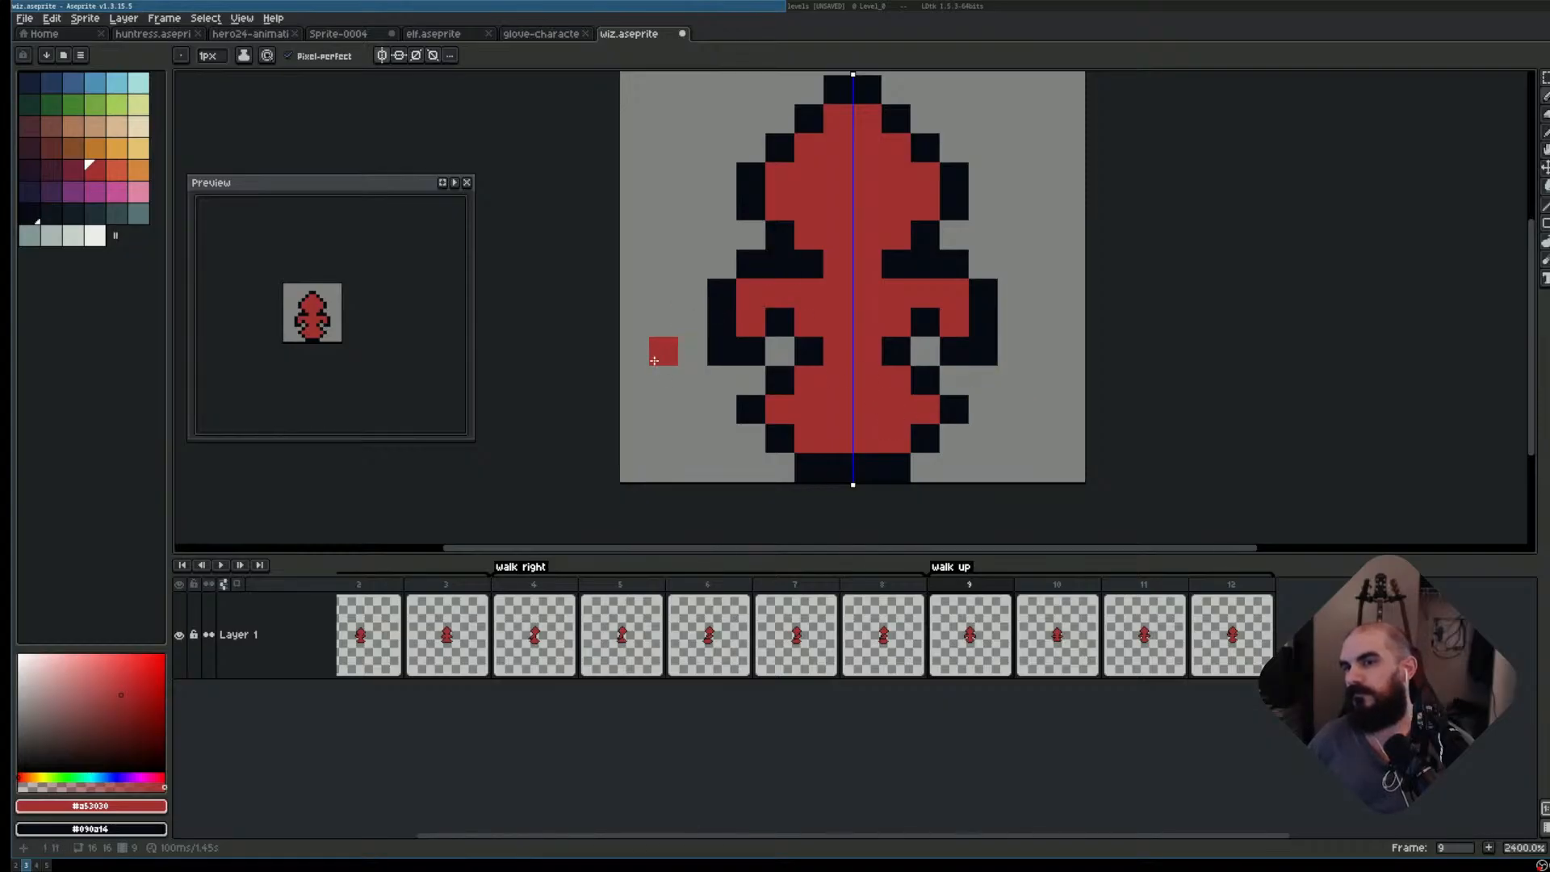
key("Right")
key("Right")
key("Left")
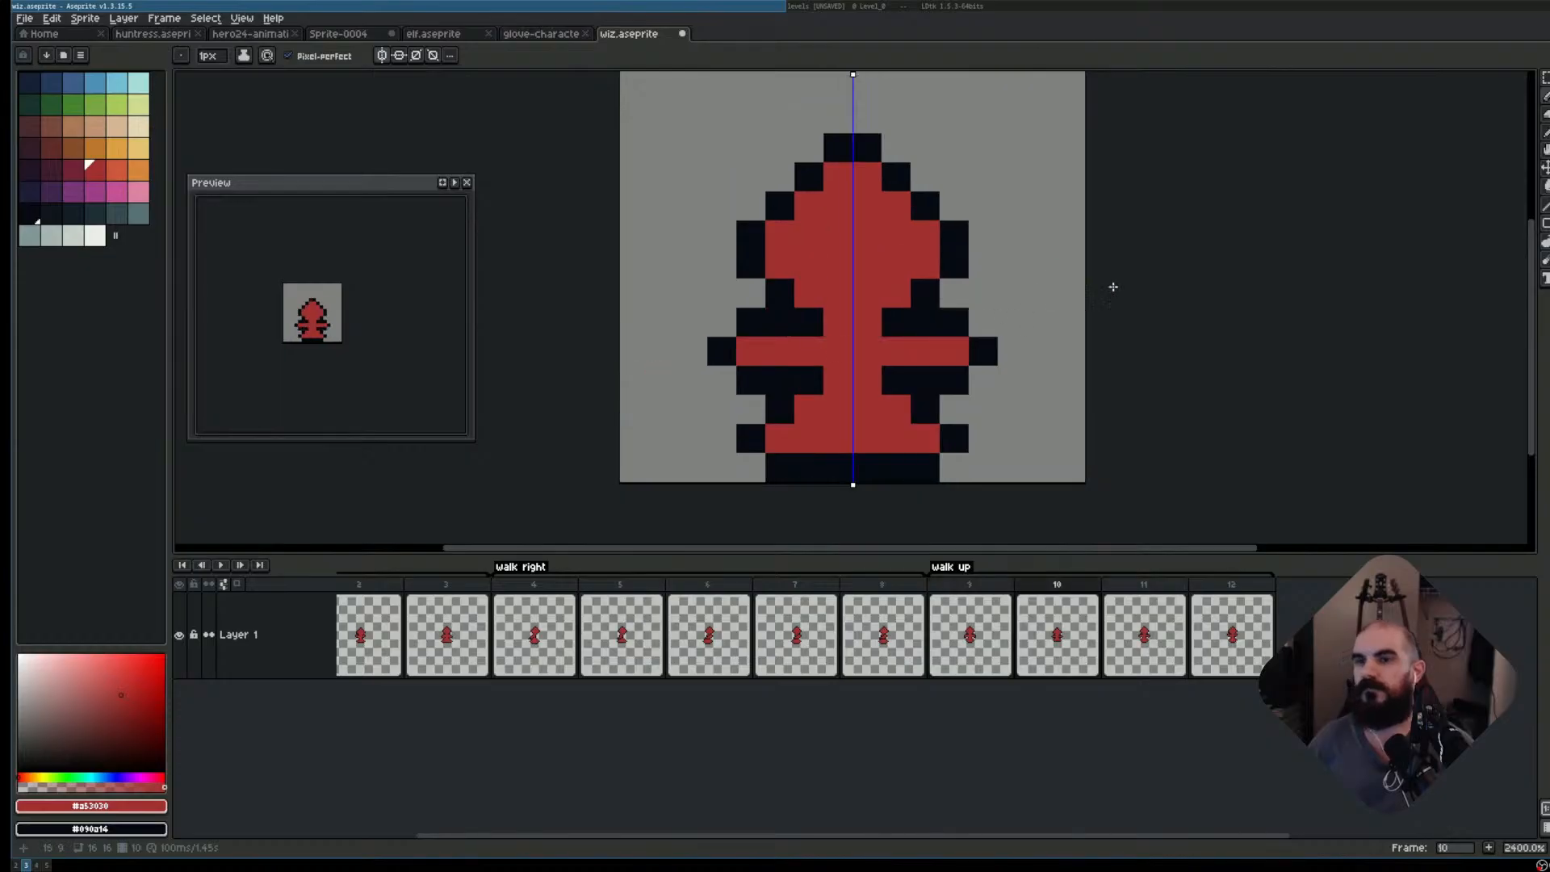
key("Right")
left_click_drag(1270, 259, 1229, 311)
key("Right")
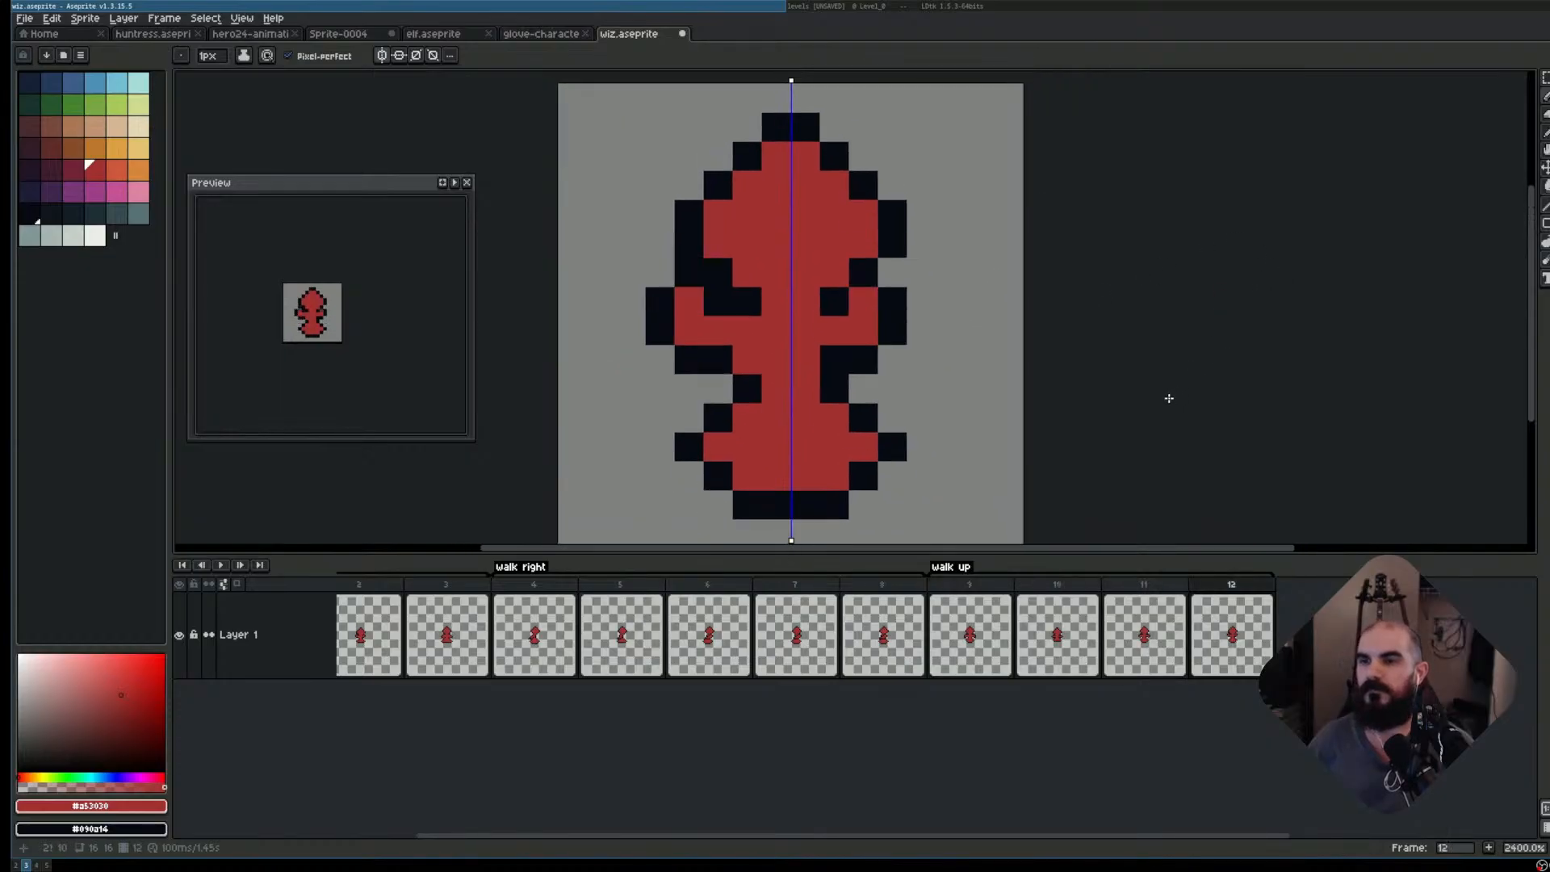
key("Left")
key("Right")
- Play the animation and step through its frames to check the walk up motion
key("Return")
key("Return")
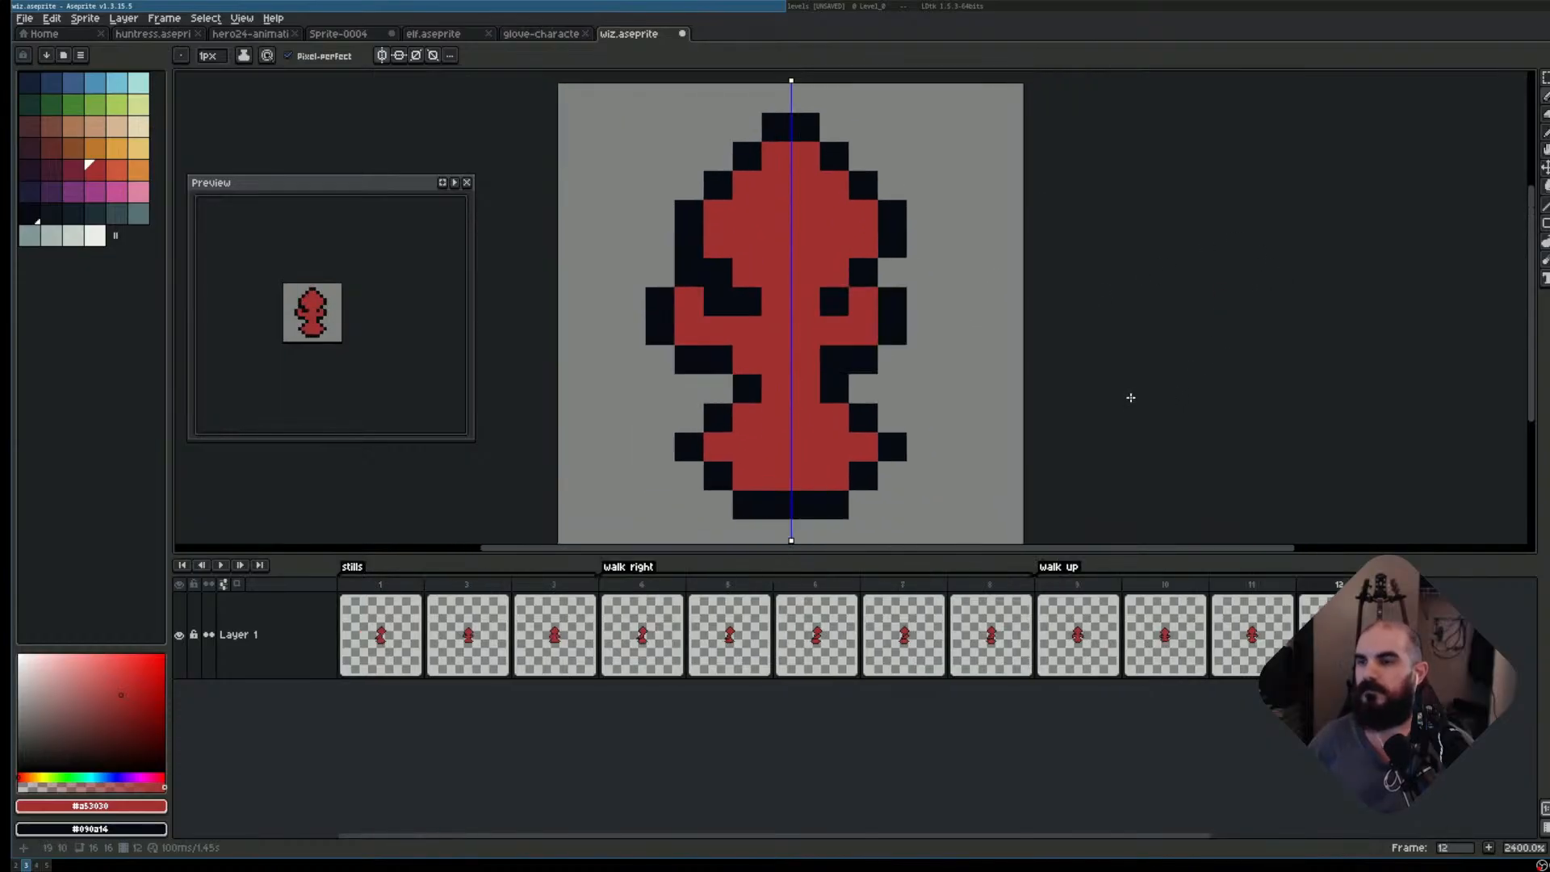
key("Return")
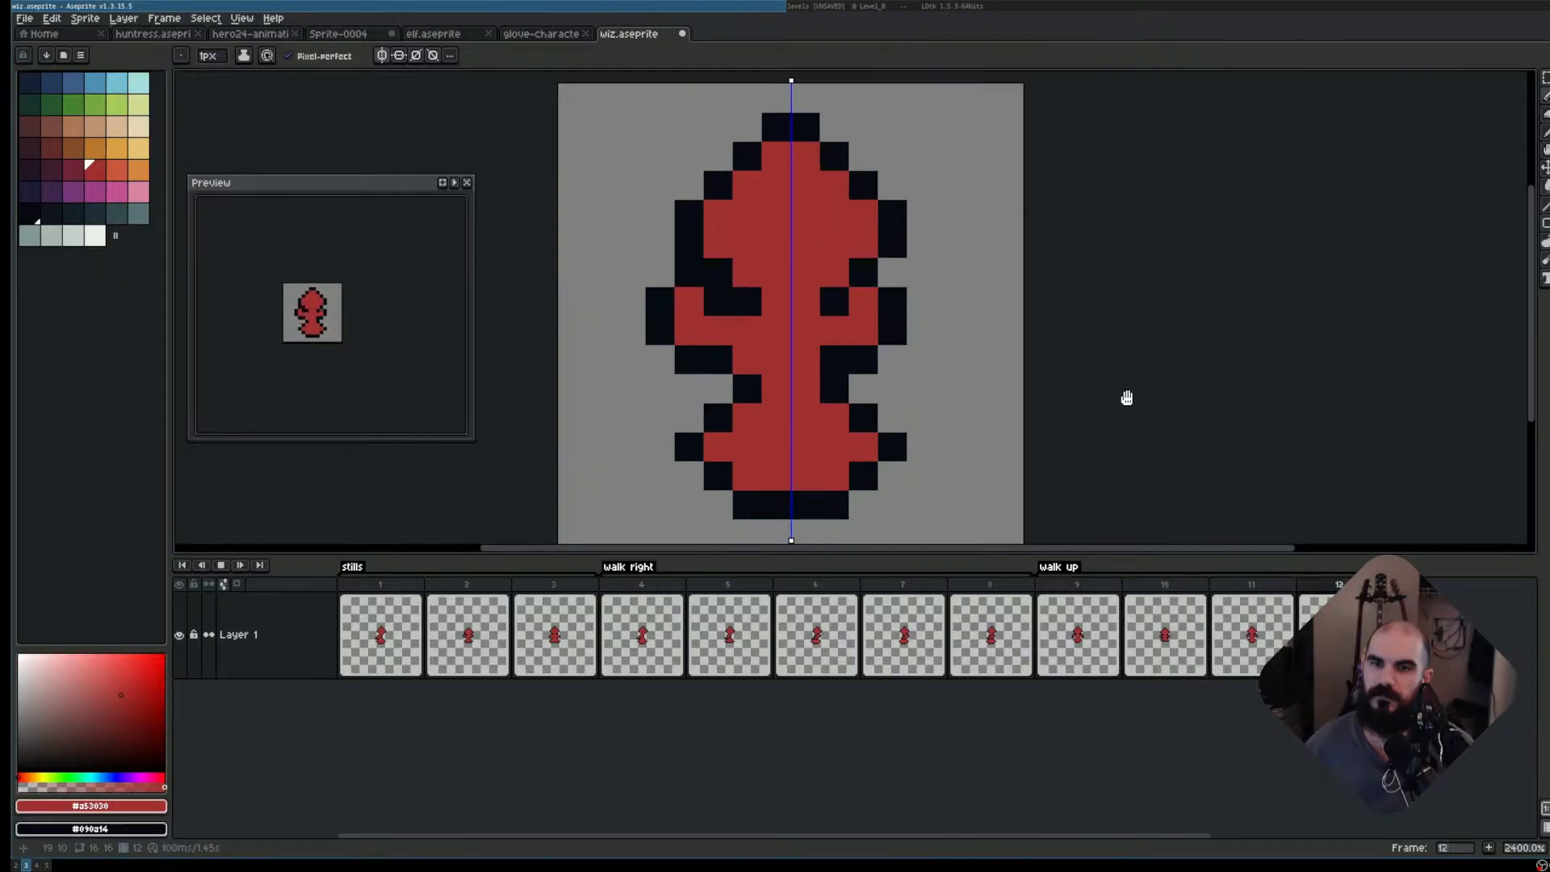
key("Return")
key("Right")
key("Right")
key("Right")
key("Right")
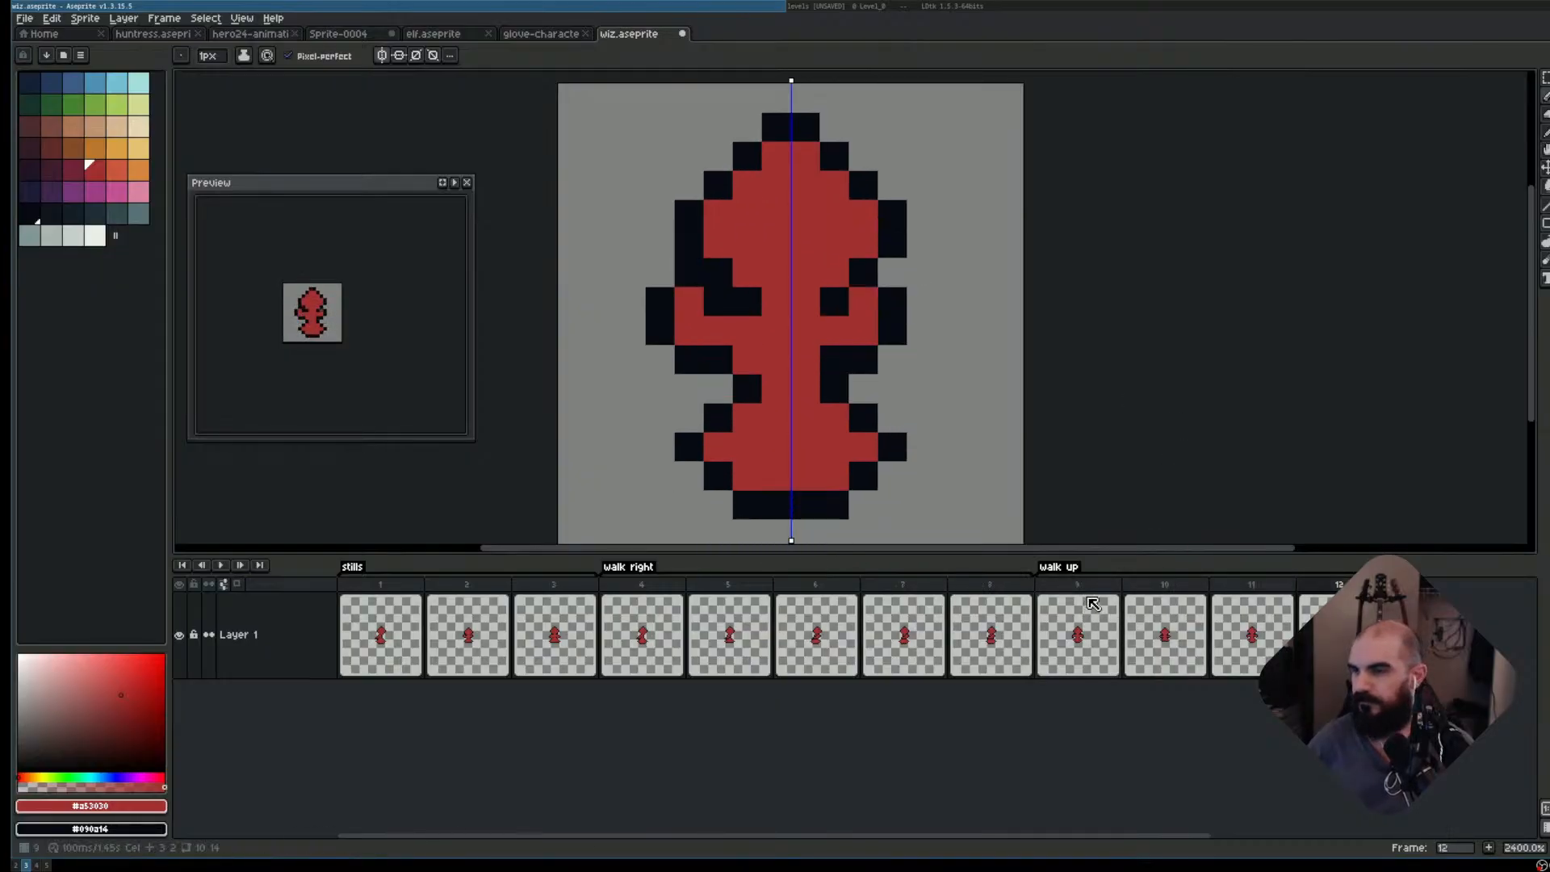
- Set the duration of frames 9 to 12 to 150 milliseconds
left_click_drag(1078, 584, 1336, 596)
key("p")
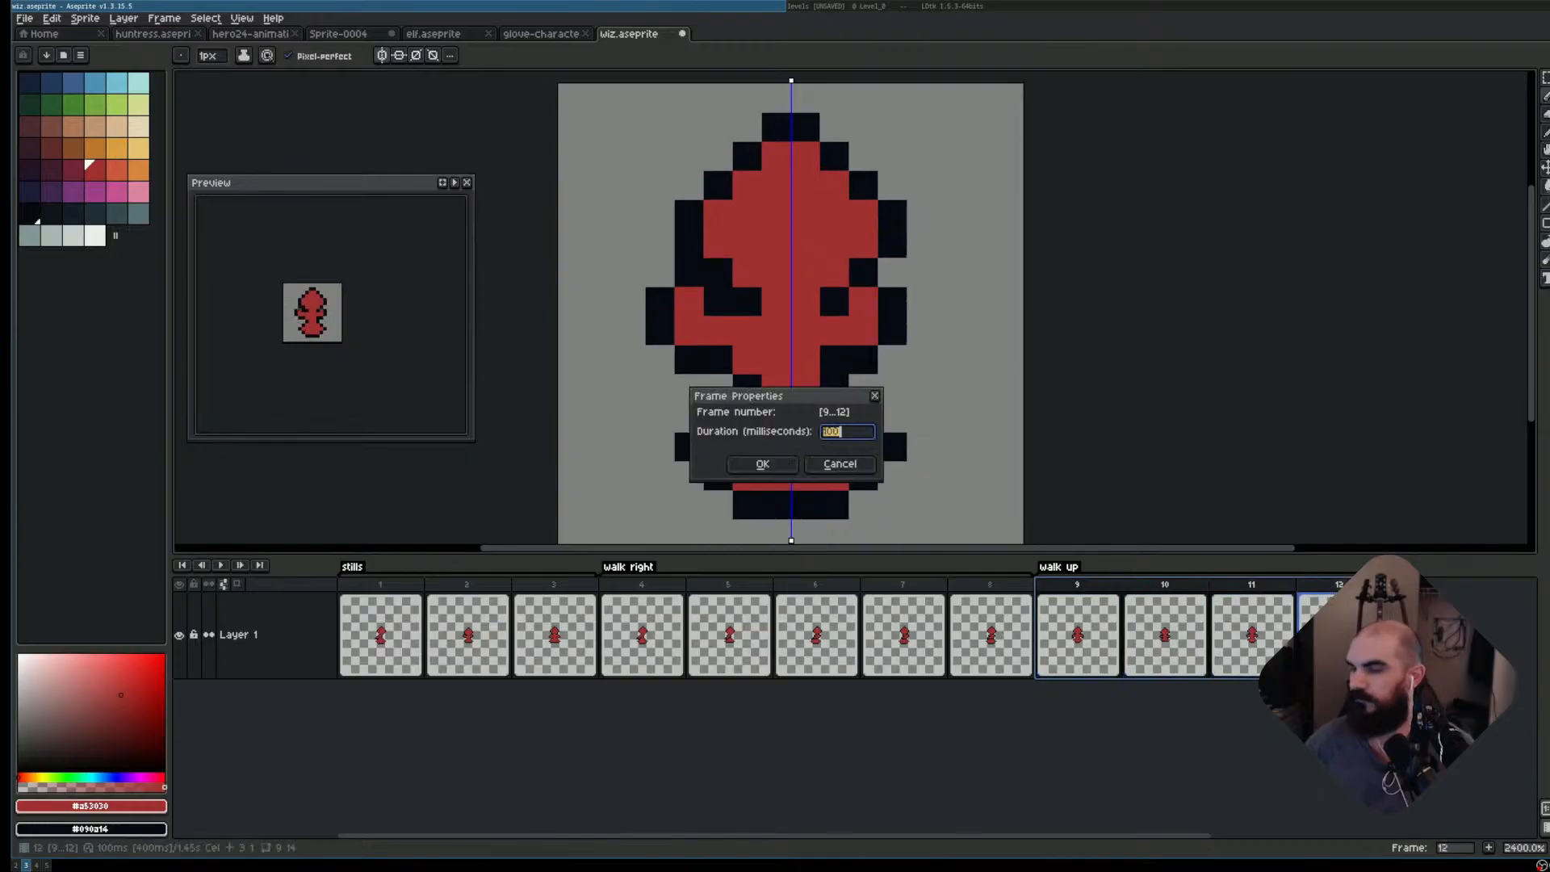
type("150")
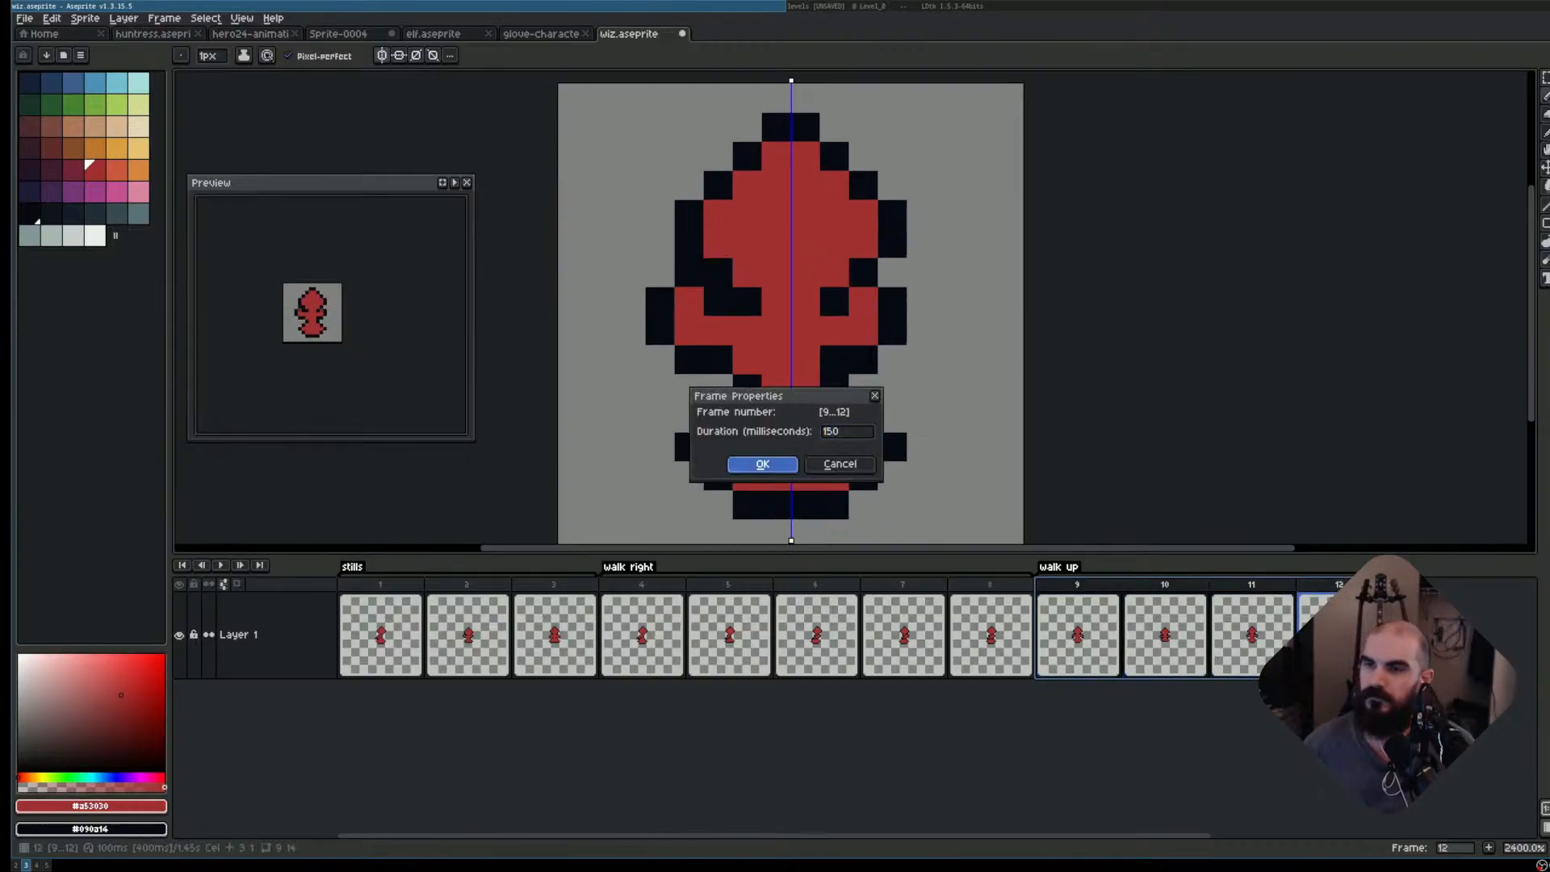
- Apply the 150 millisecond duration to frames 9 to 12 and play the walk up animation
key("Return")
key("Return")
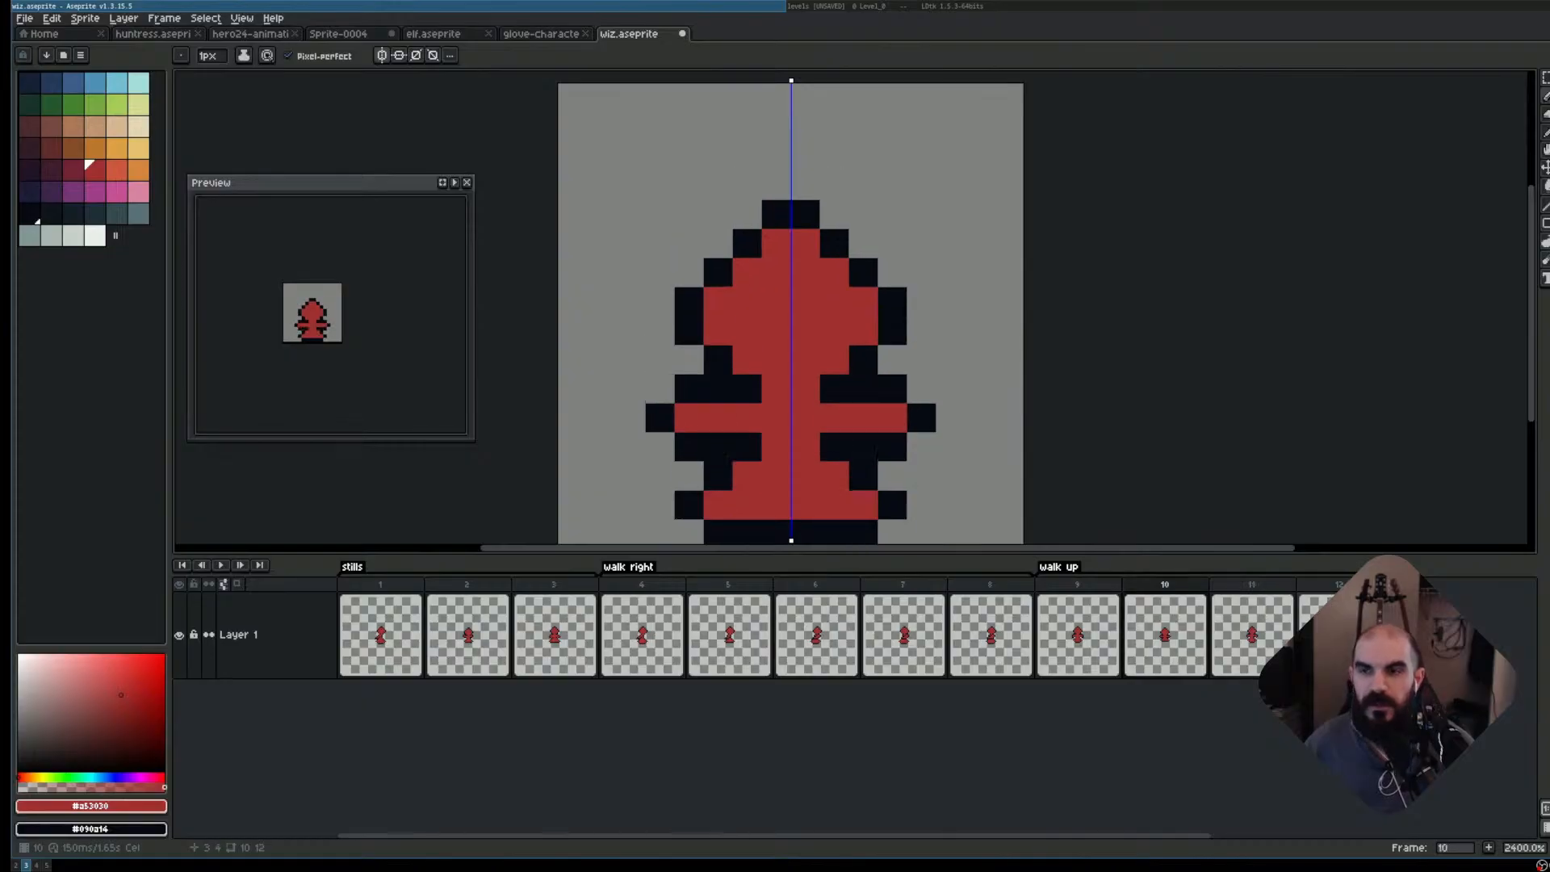
- Extend both hands in frame 10 downward by one red pixel and redraw their black outlines symmetrically
scroll(1019, 515, "up", 2)
scroll(838, 406, "down", 2)
left_click_drag(952, 360, 1068, 380)
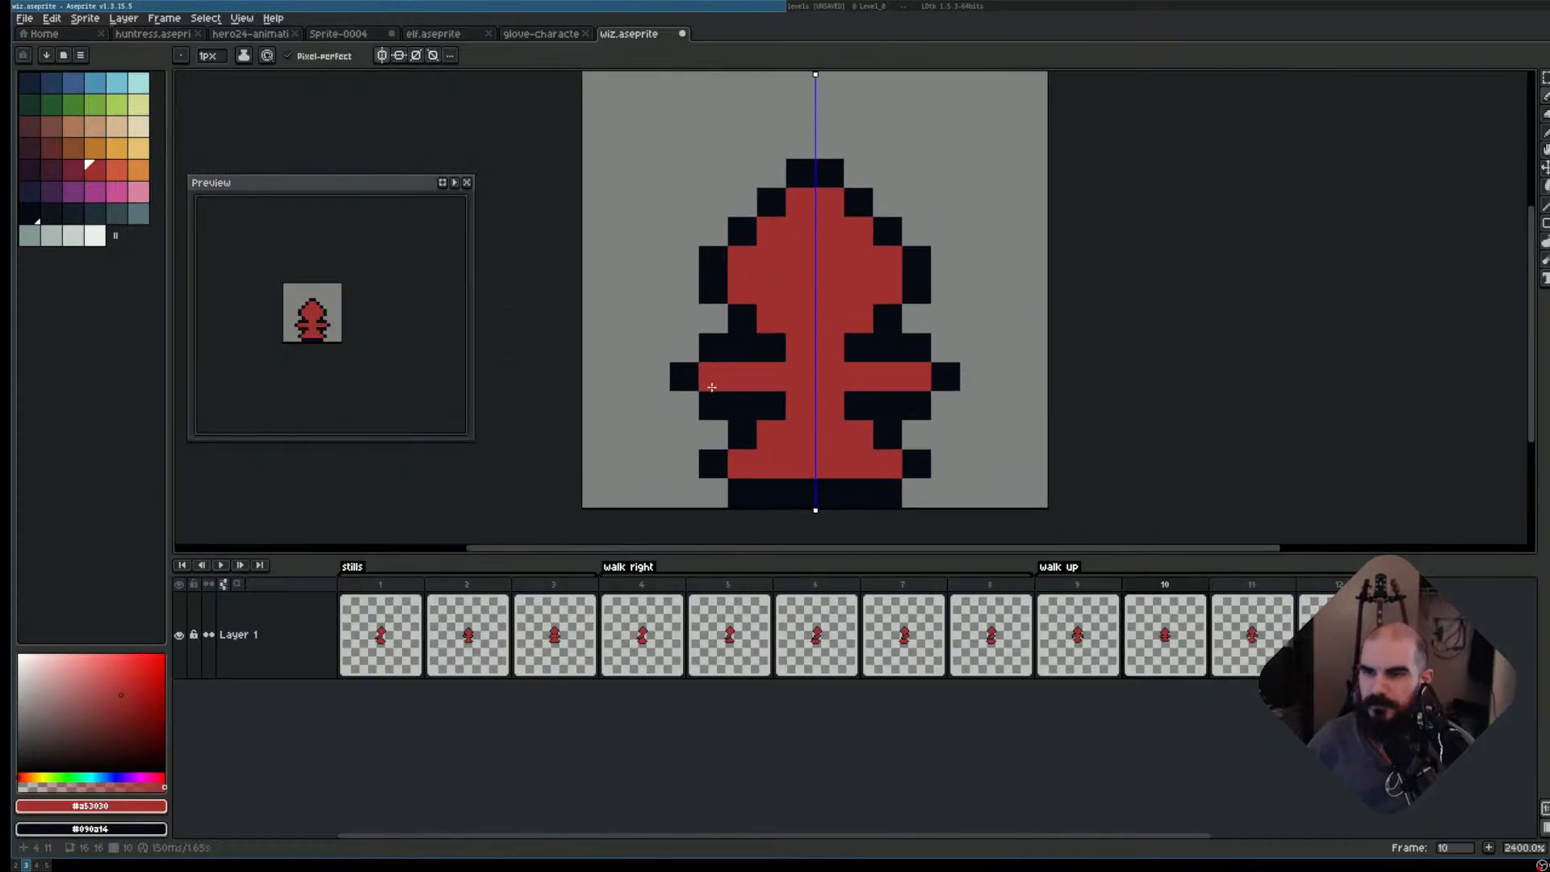
key("ctrl+z")
key("ctrl+z")
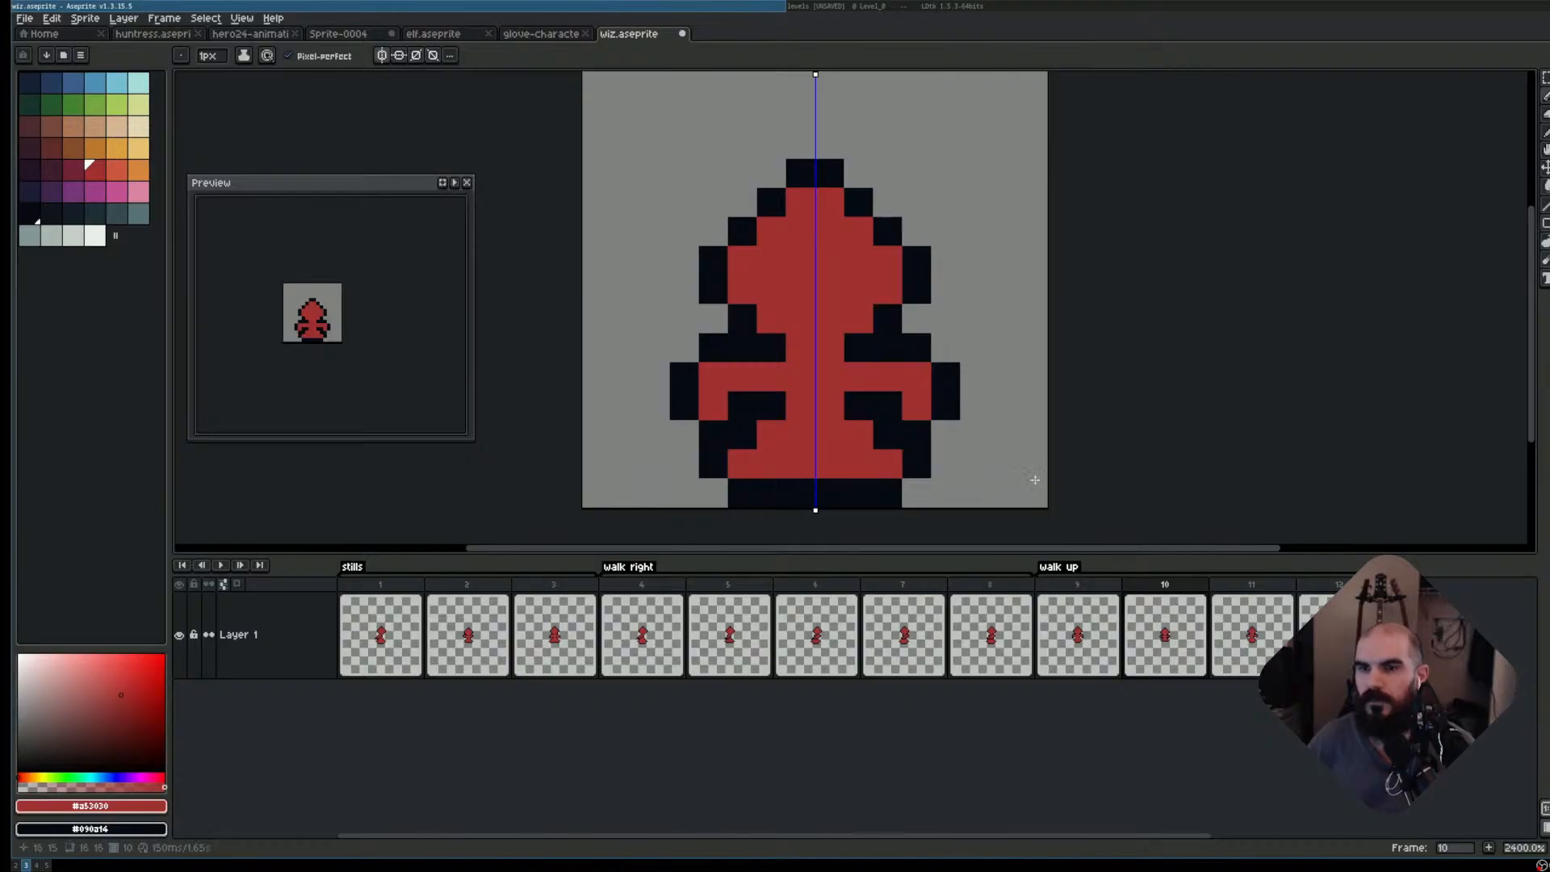
- Play the walk up animation and step between its last frames to check the arm motion
key("Return")
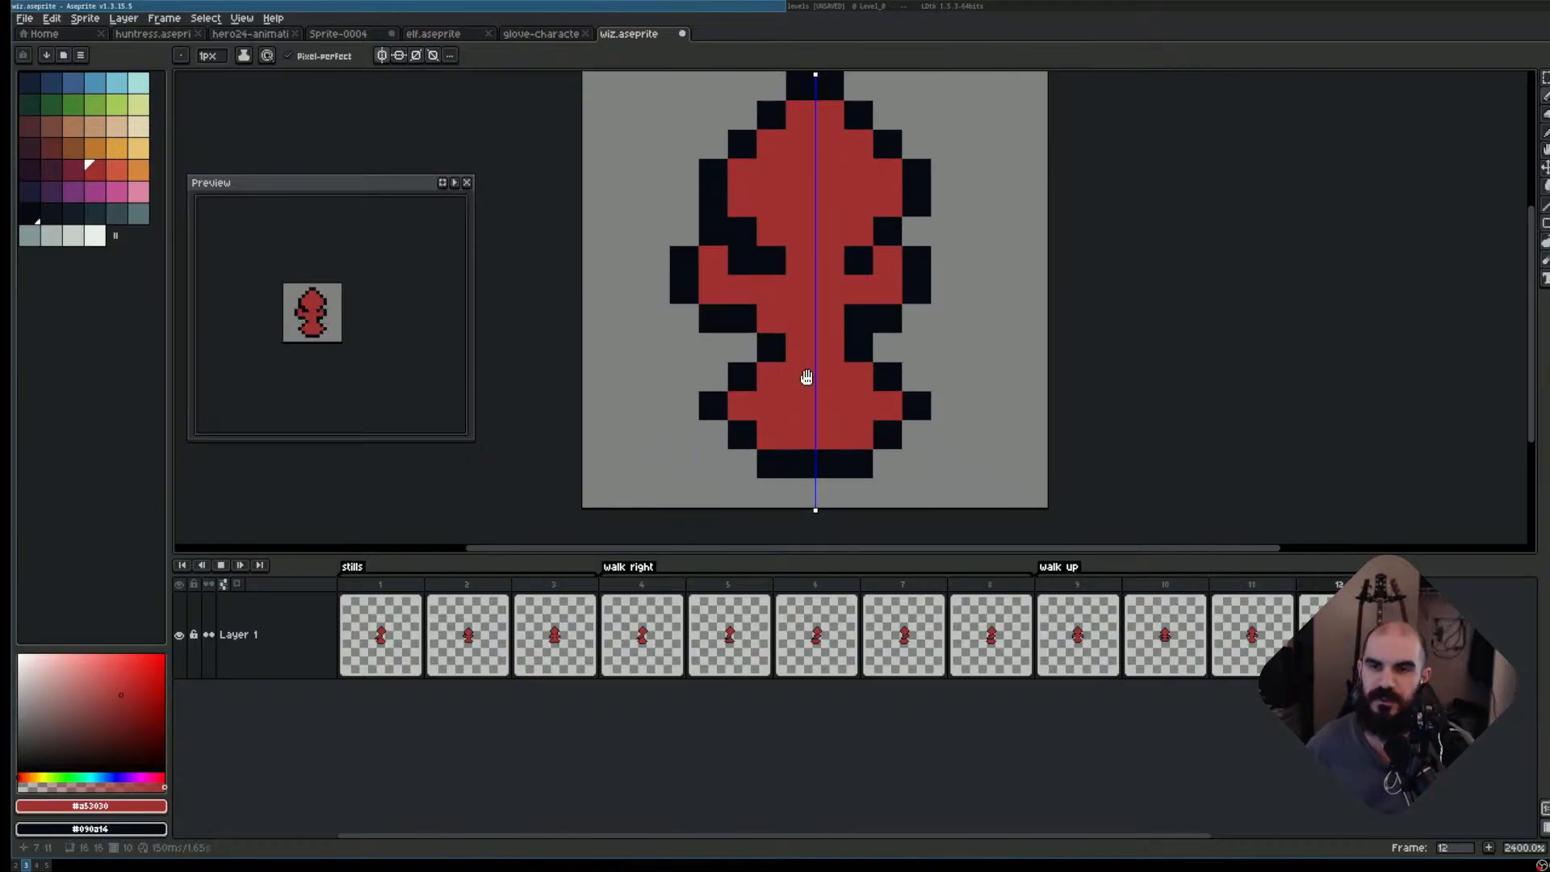
key("Return")
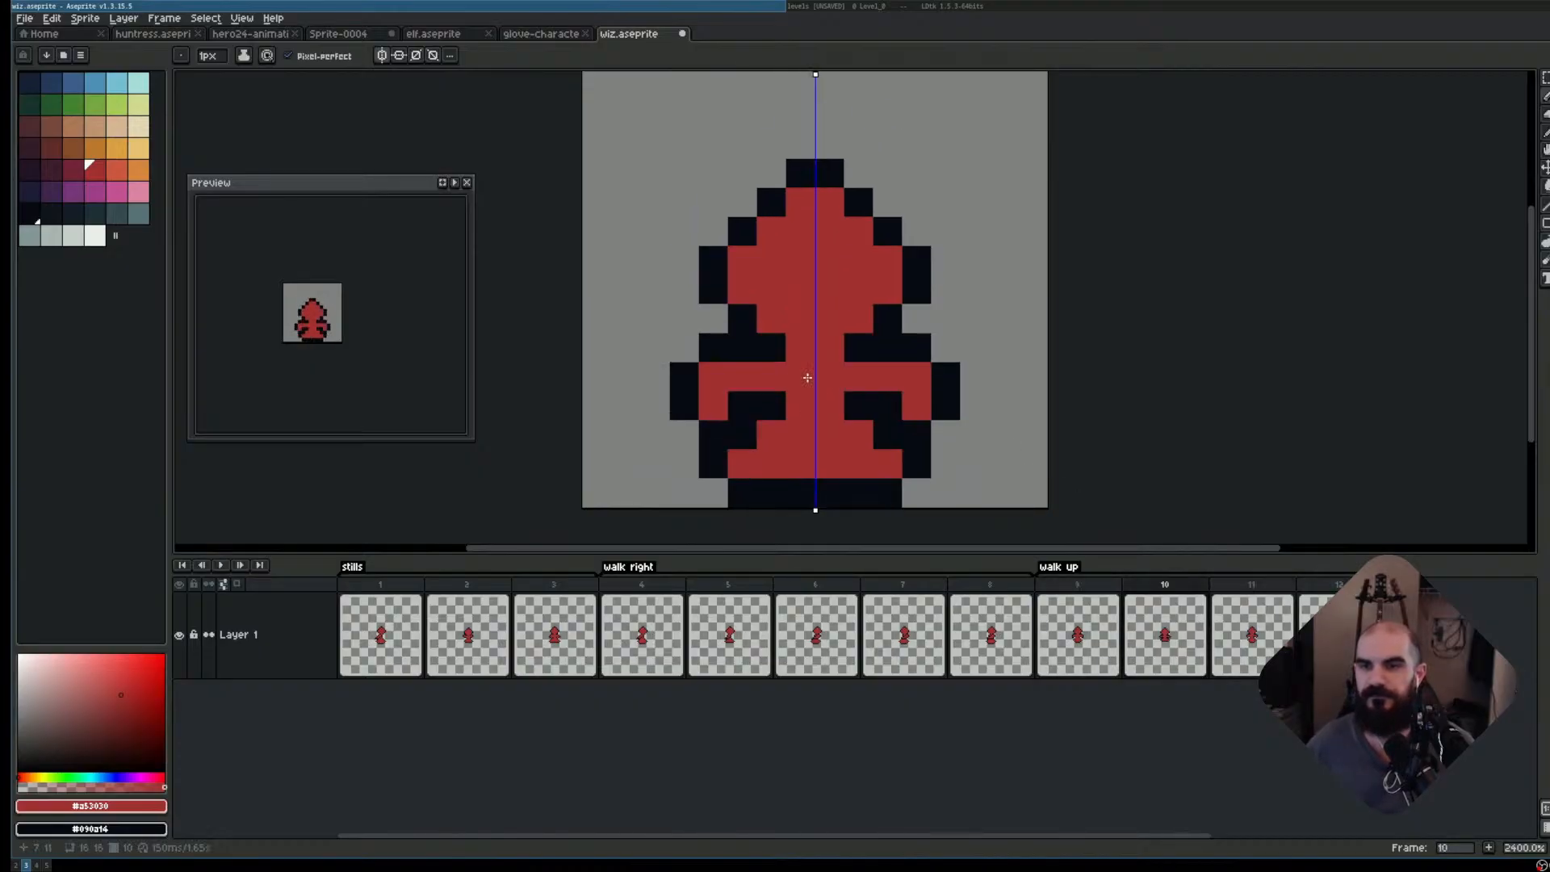
key("Right")
key("Right")
key("Left")
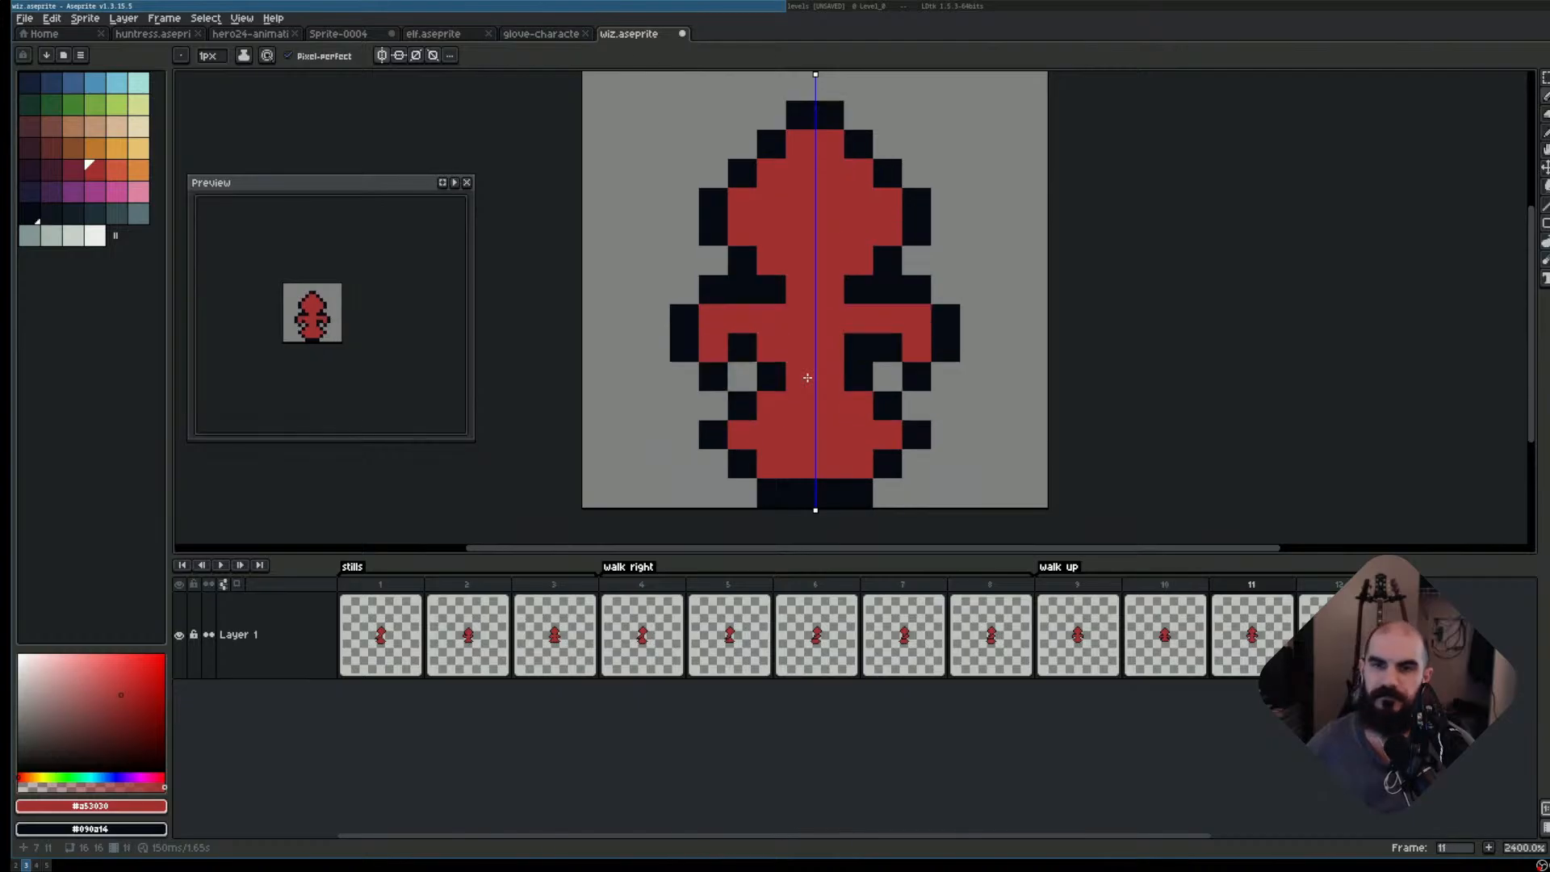
- Erase the raised tip of frame 12's left arm and redraw its outer edge pixel in black with mirroring
key("Right")
scroll(770, 296, "up", 1)
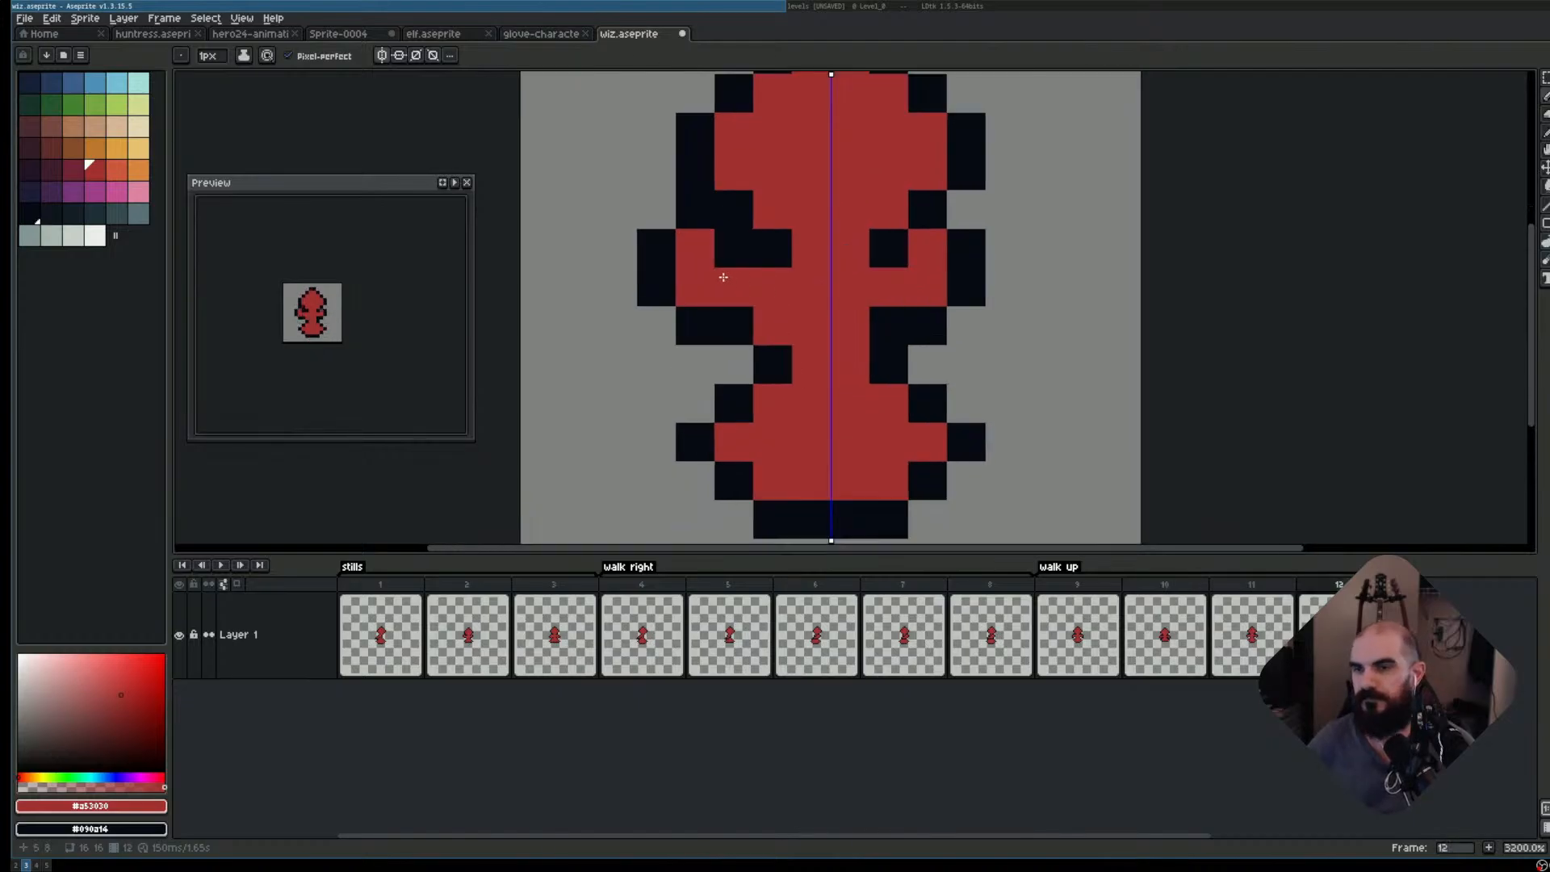
key("e")
left_click_drag(695, 249, 657, 249)
key("b")
right_click(657, 288)
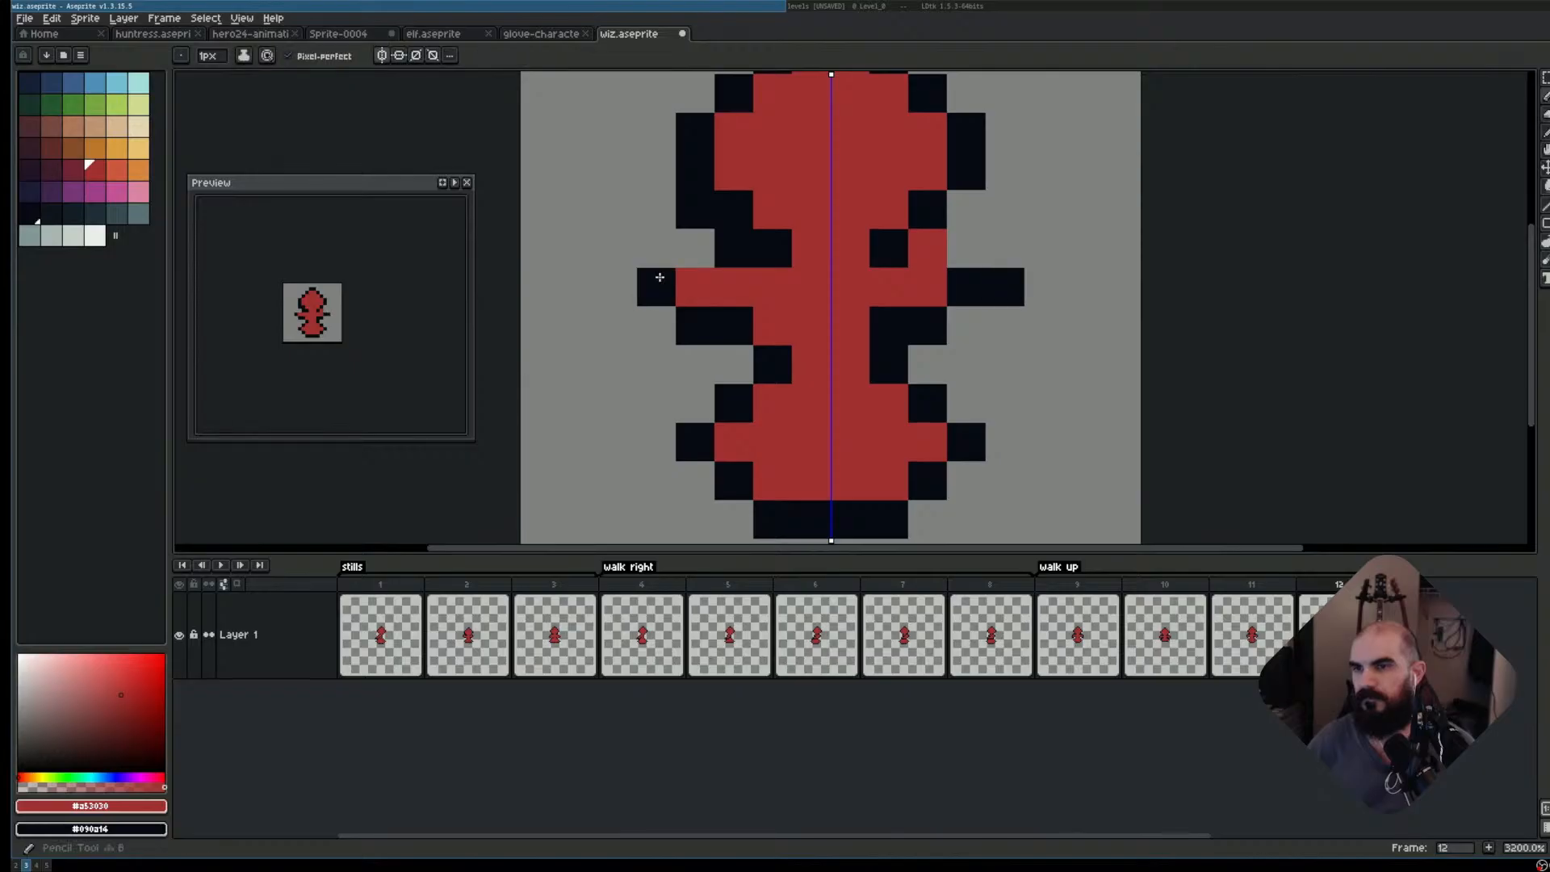
- Redraw frame 12's arms with a black outline above, a lowered red hand, and black edges beside and below it
key("e")
left_click(735, 248)
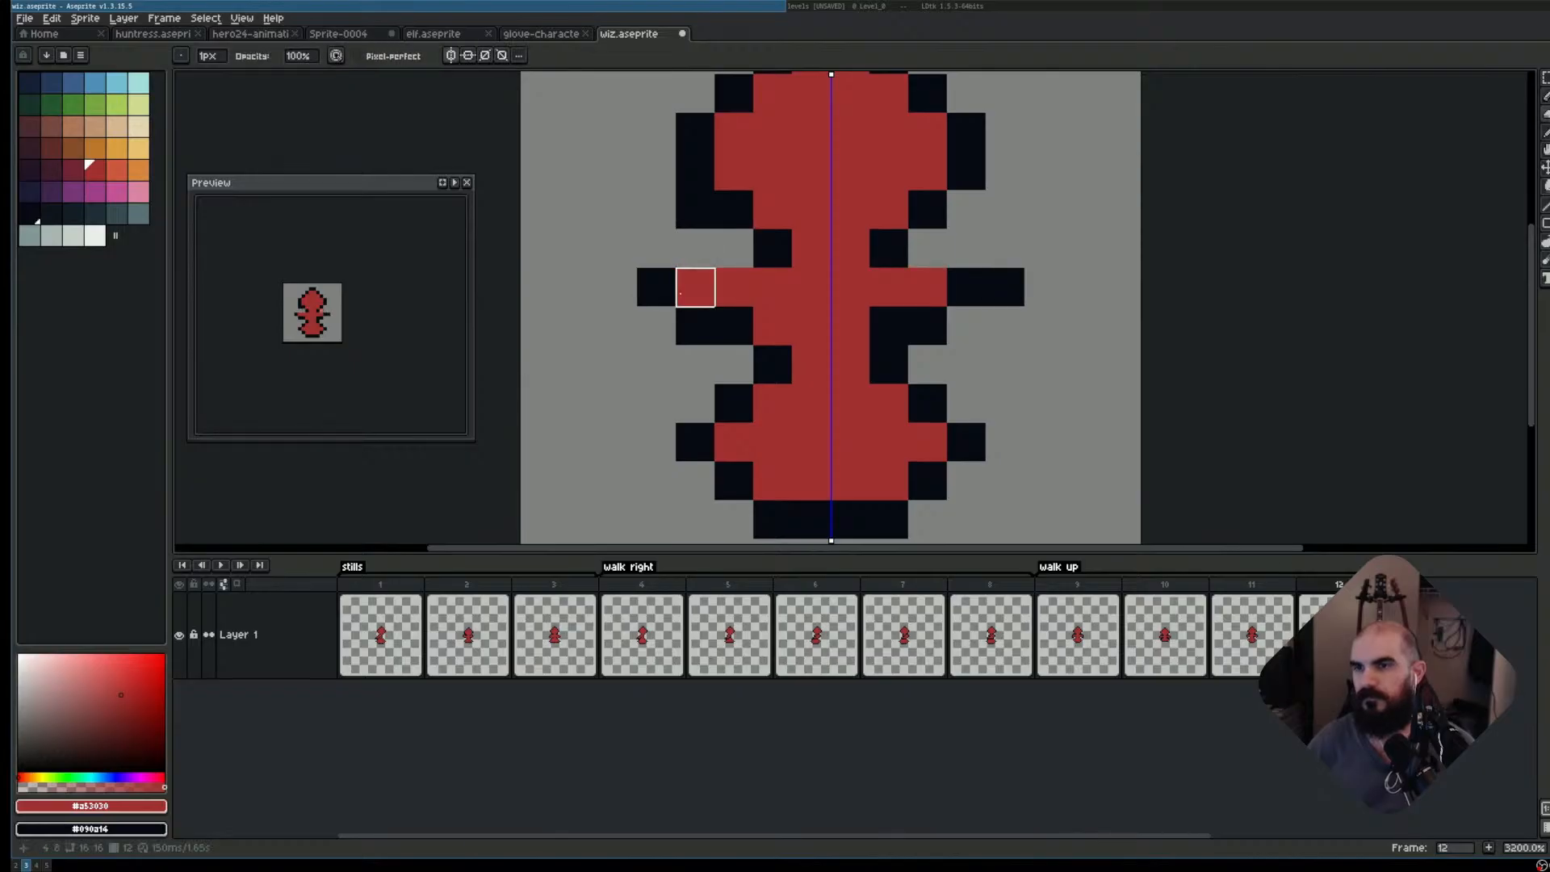
key("b")
right_click(734, 248)
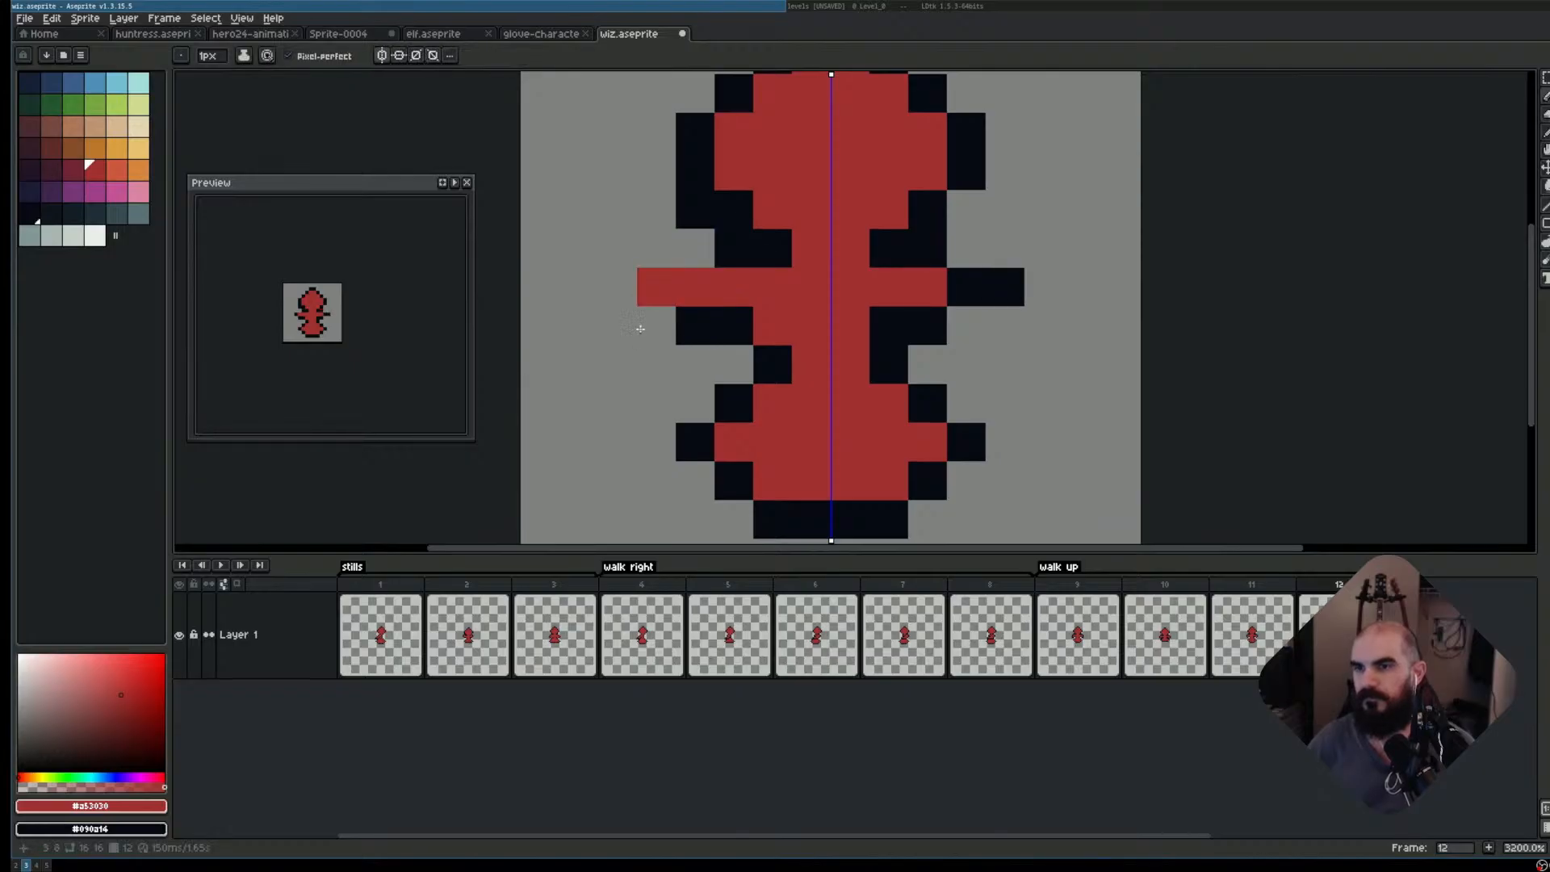
right_click(695, 249)
left_click(695, 325)
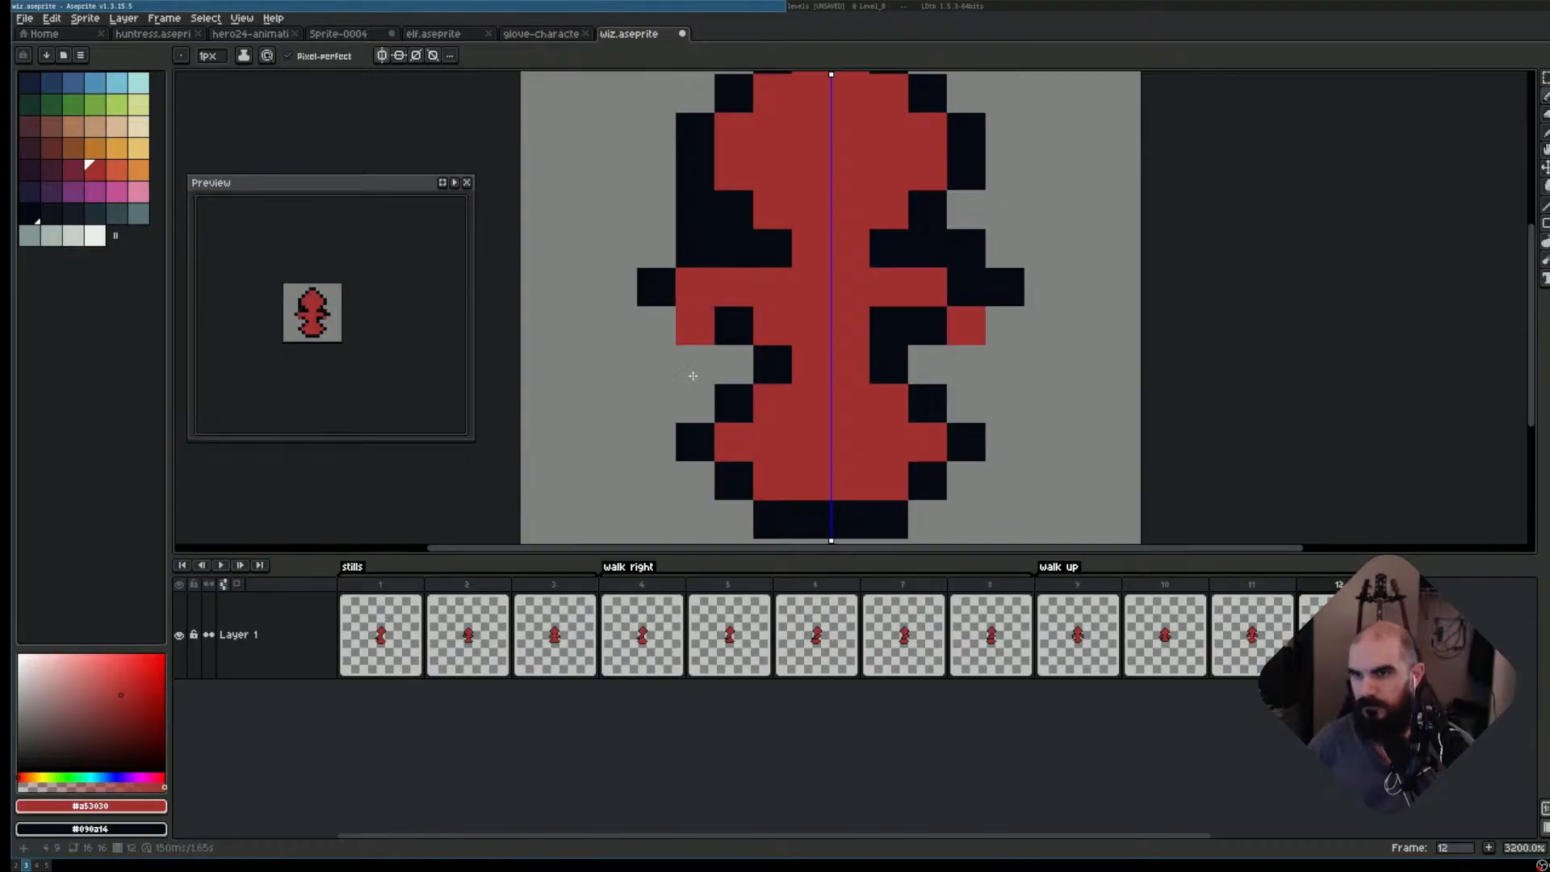
right_click(696, 364)
right_click(659, 332)
- Try removing the outer black pixels above frame 12's arms and draw them back in
scroll(937, 347, "down", 1)
scroll(771, 315, "up", 1)
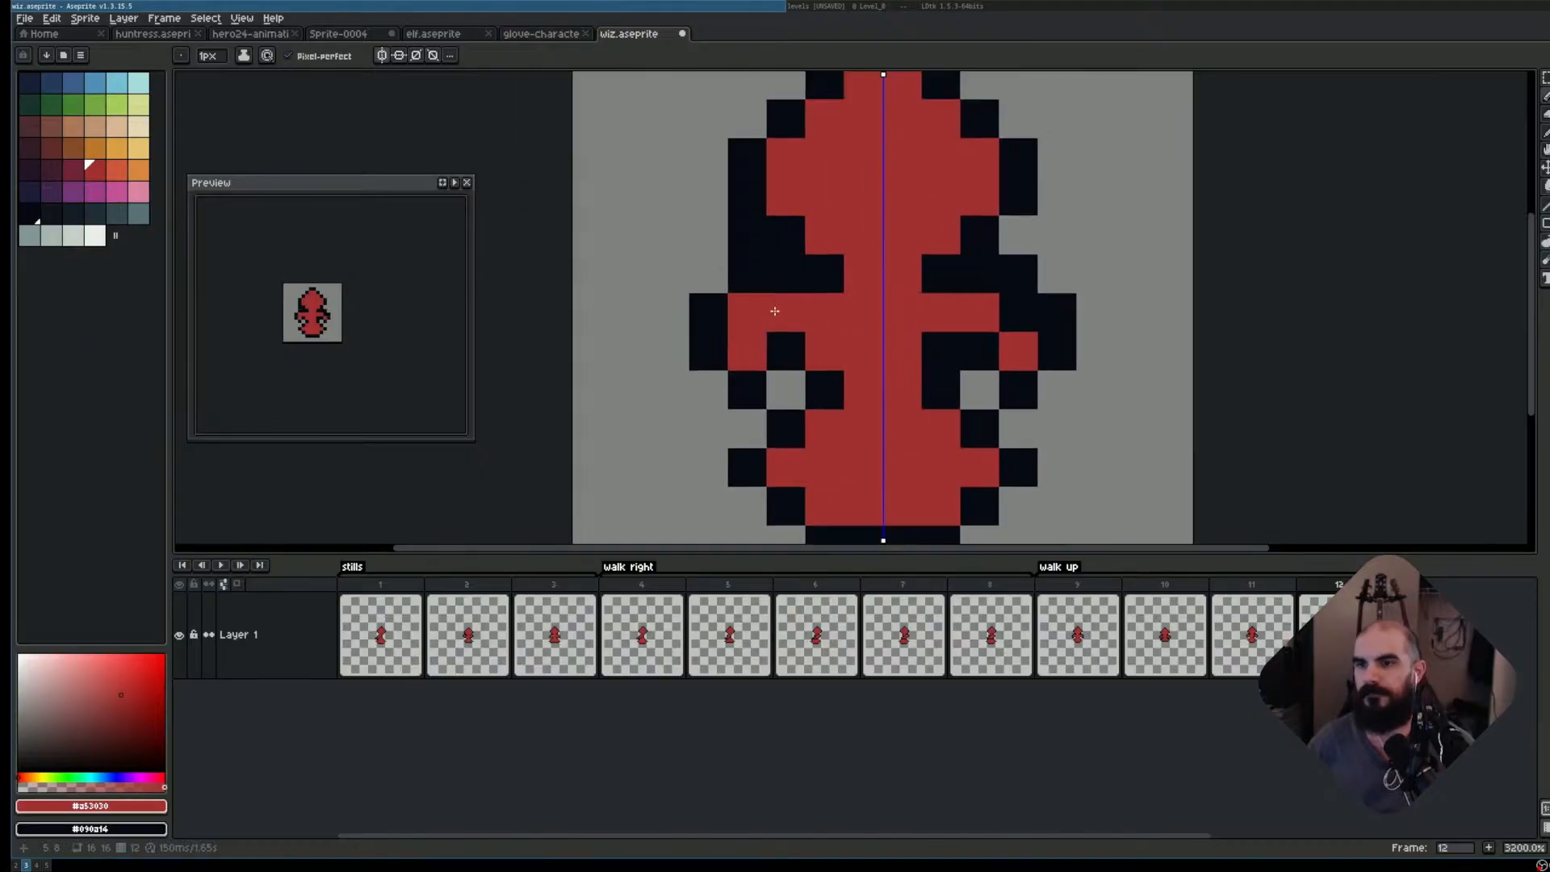
key("e")
left_click(748, 274)
key("b")
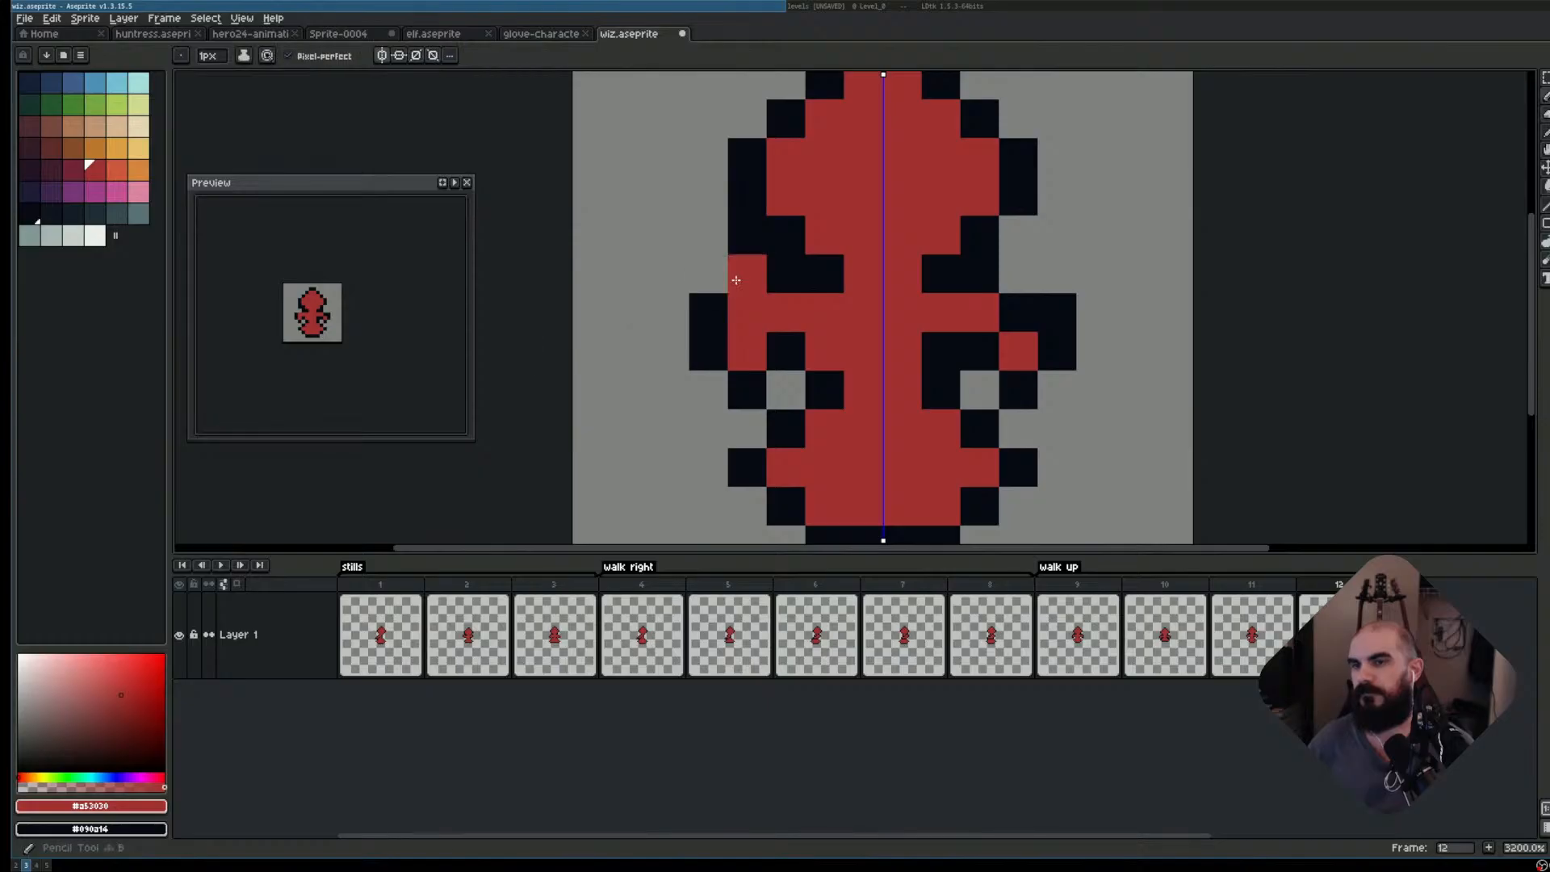
right_click(748, 274)
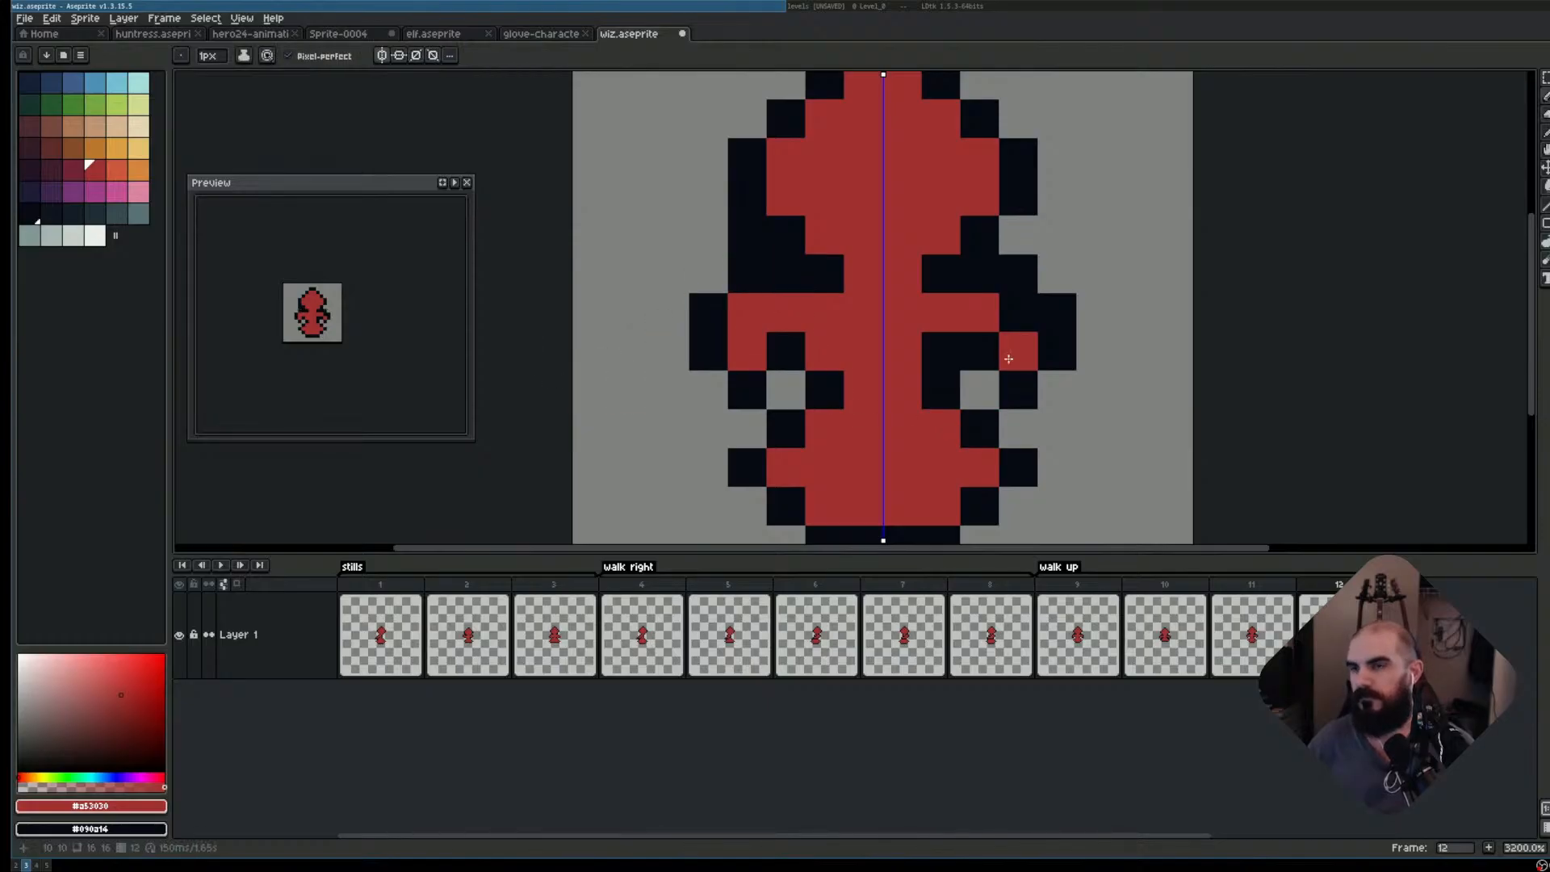
- Step through frames 9 to 12 and flip between frames 11 and 12 to compare the arm and body poses
scroll(1045, 337, "down", 1)
left_click(1076, 589)
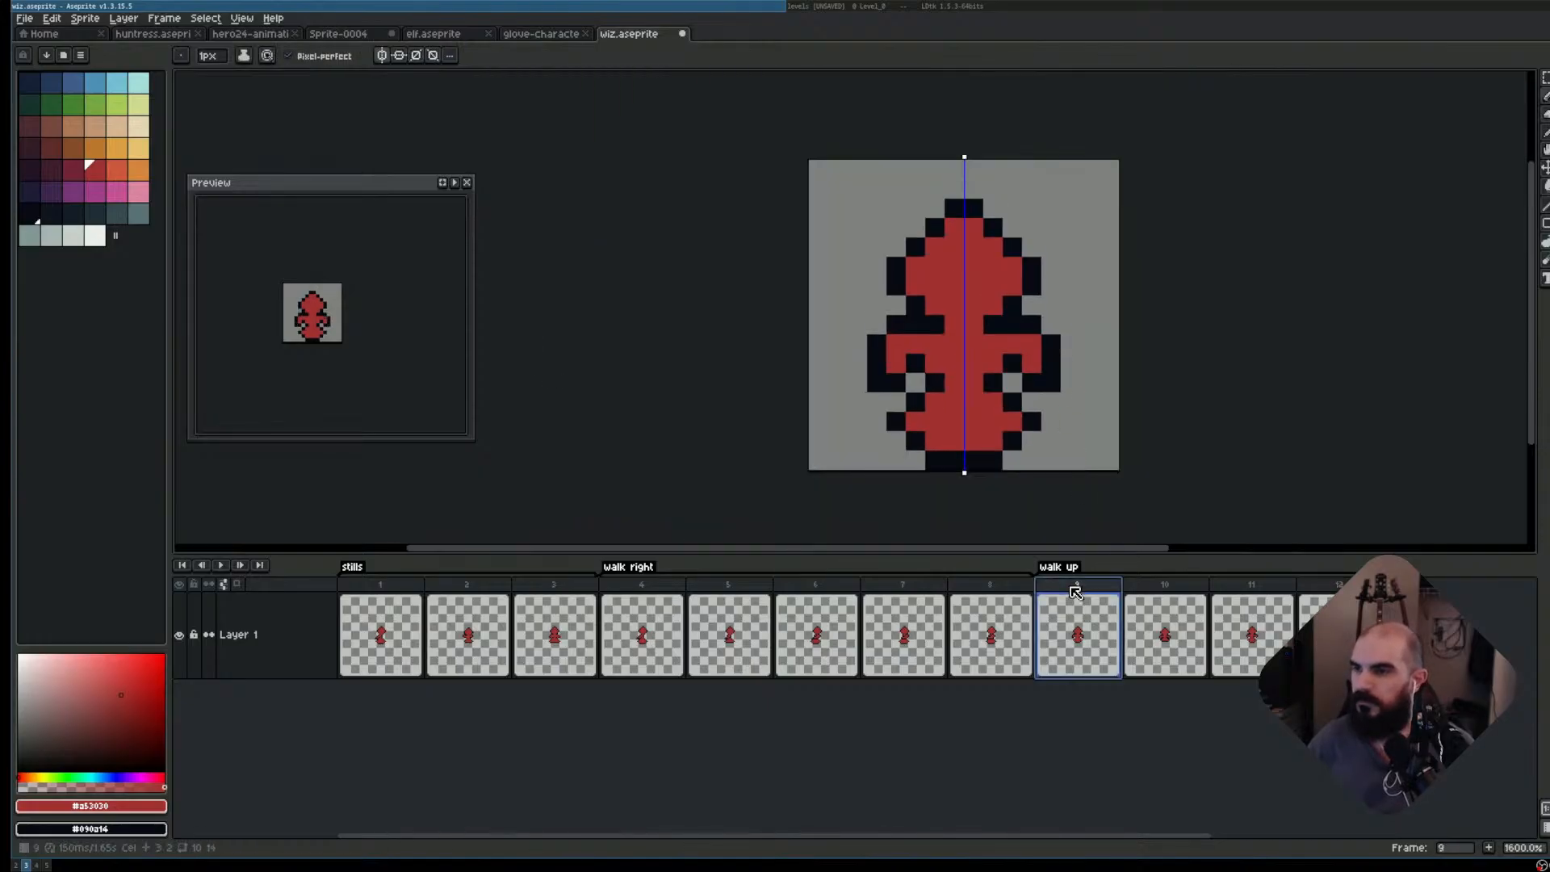
key("Right")
key("Left")
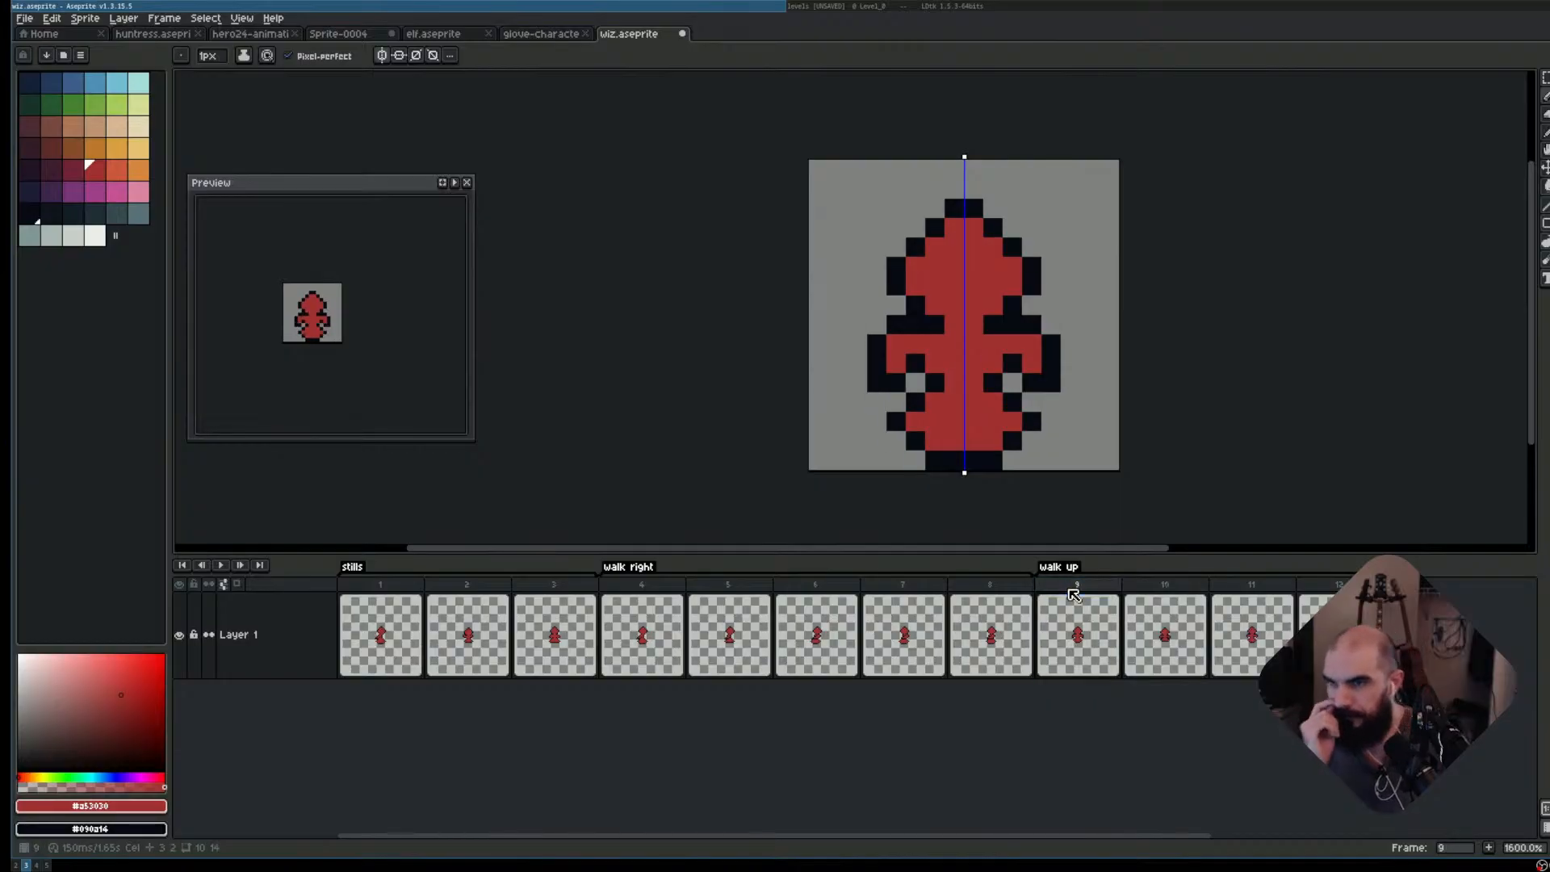
key("Right")
key("Right")
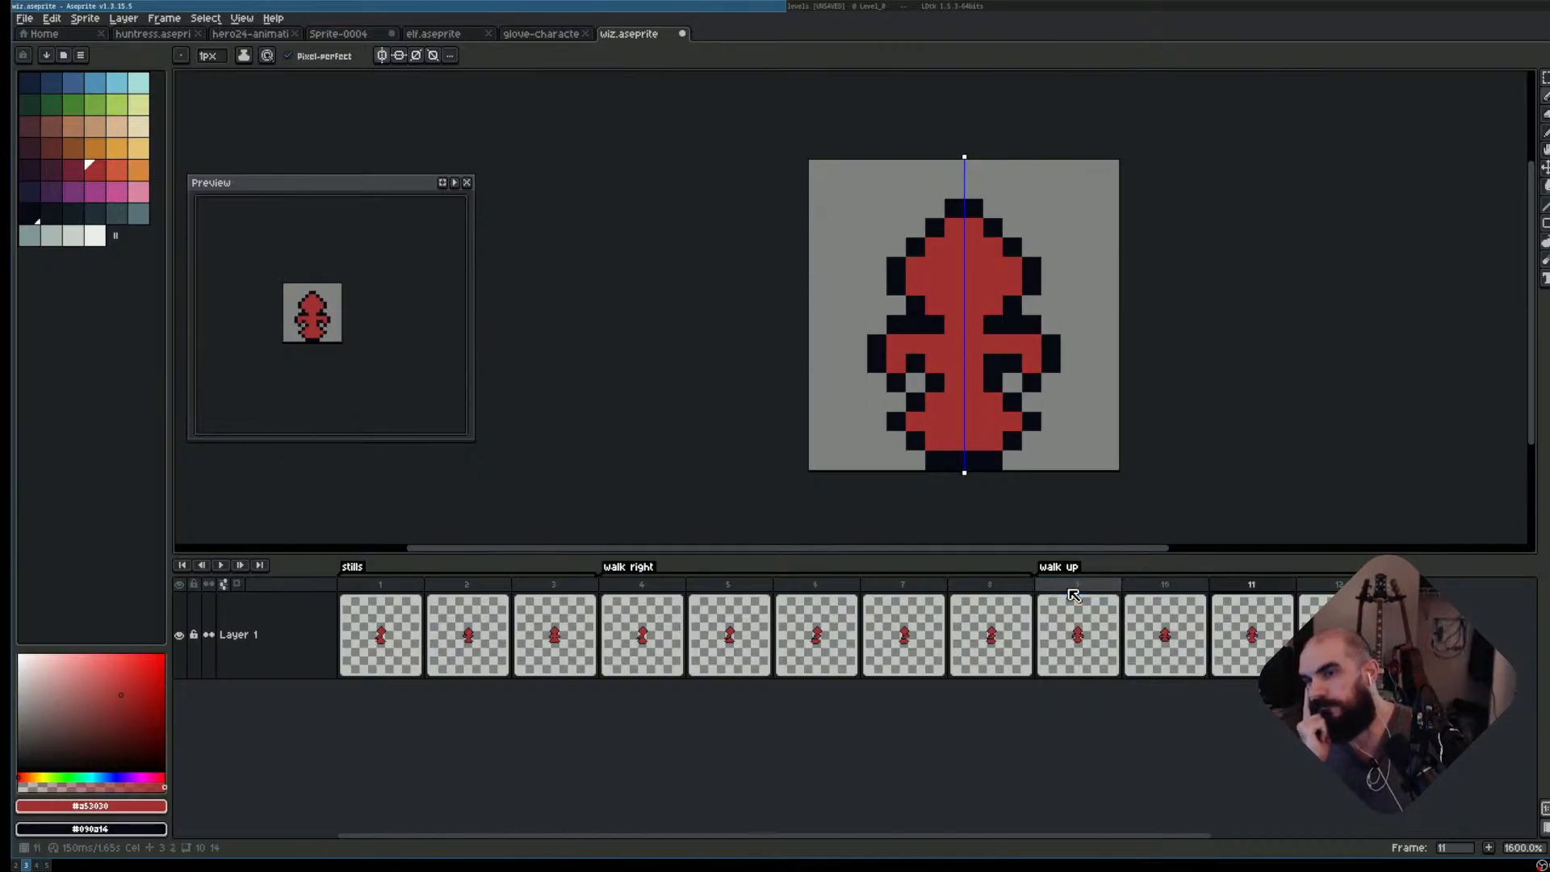
key("Right")
key("Left")
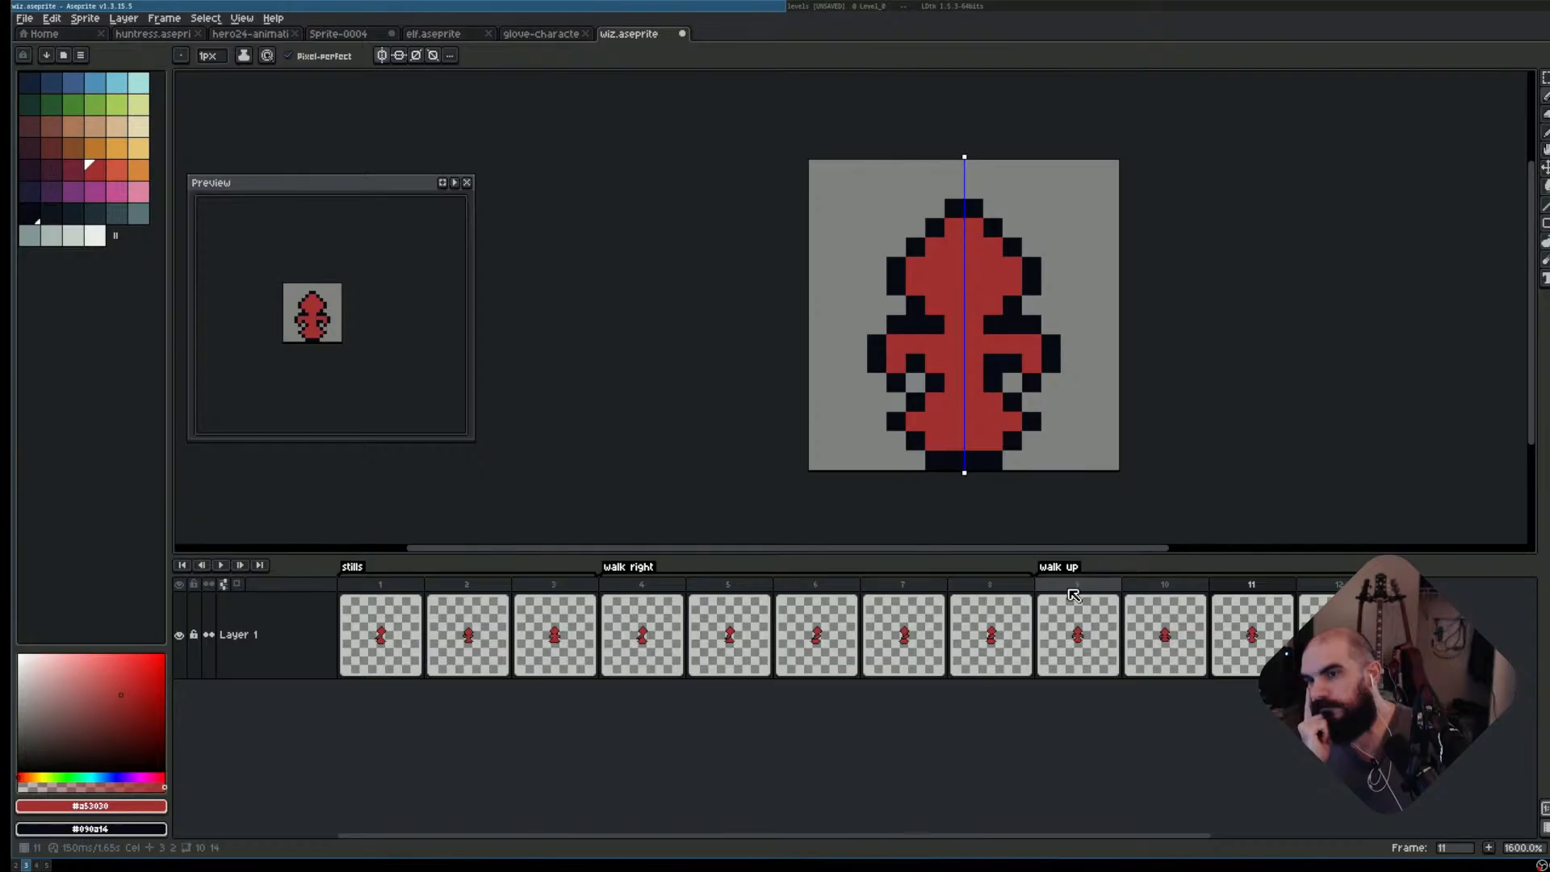
key("Right")
key("Left")
key("Right")
key("Left")
key("Right")
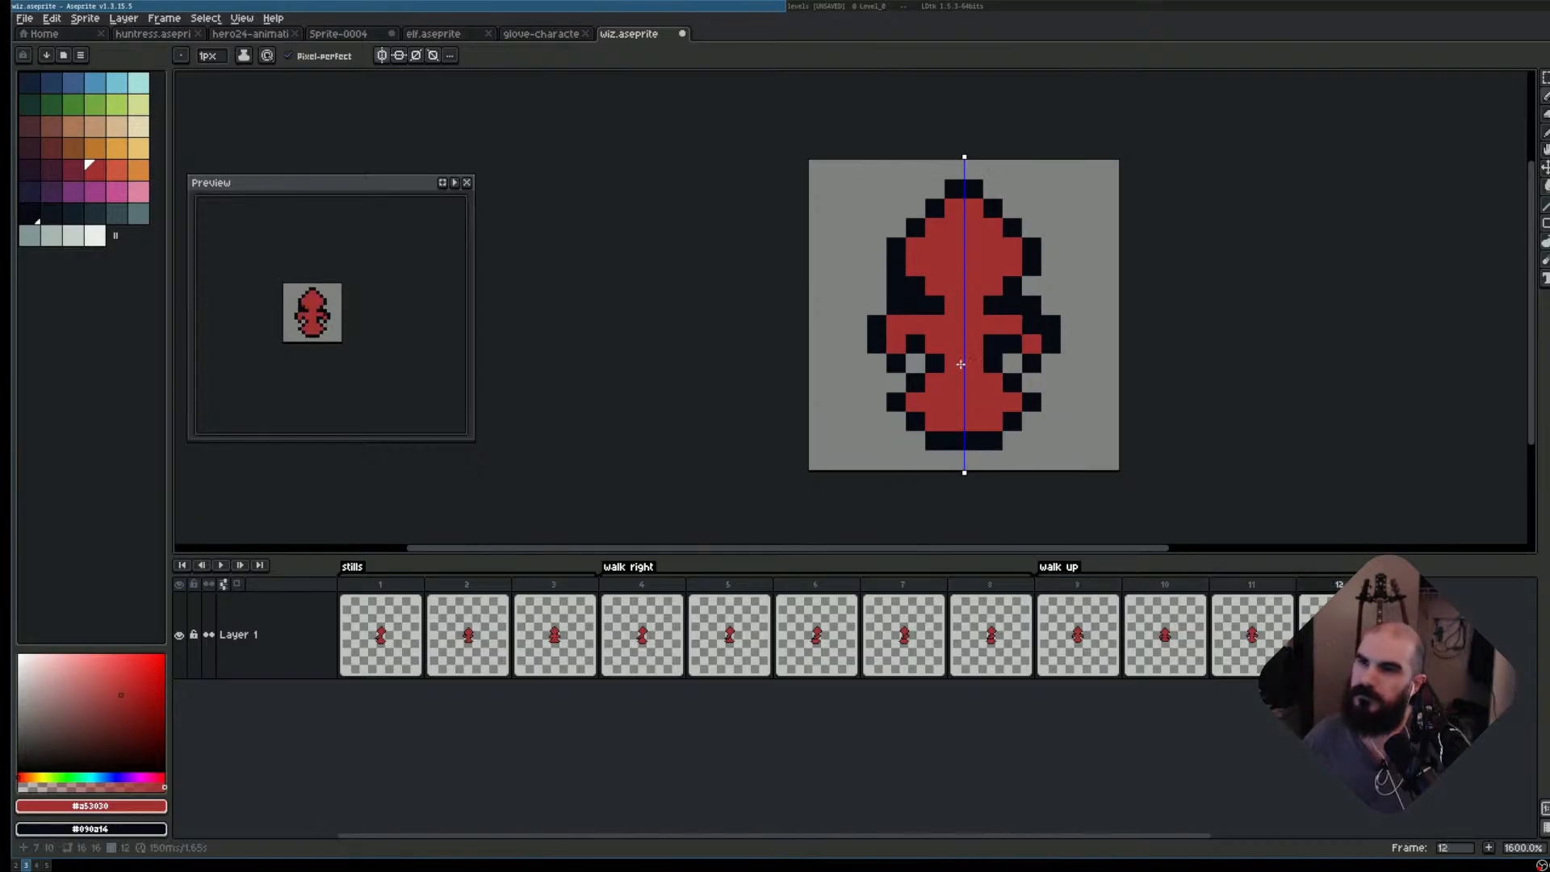
- Clear the black pixel joining the head to frame 12's left arm and fill the gap in the right arm with red
scroll(683, 300, "up", 2)
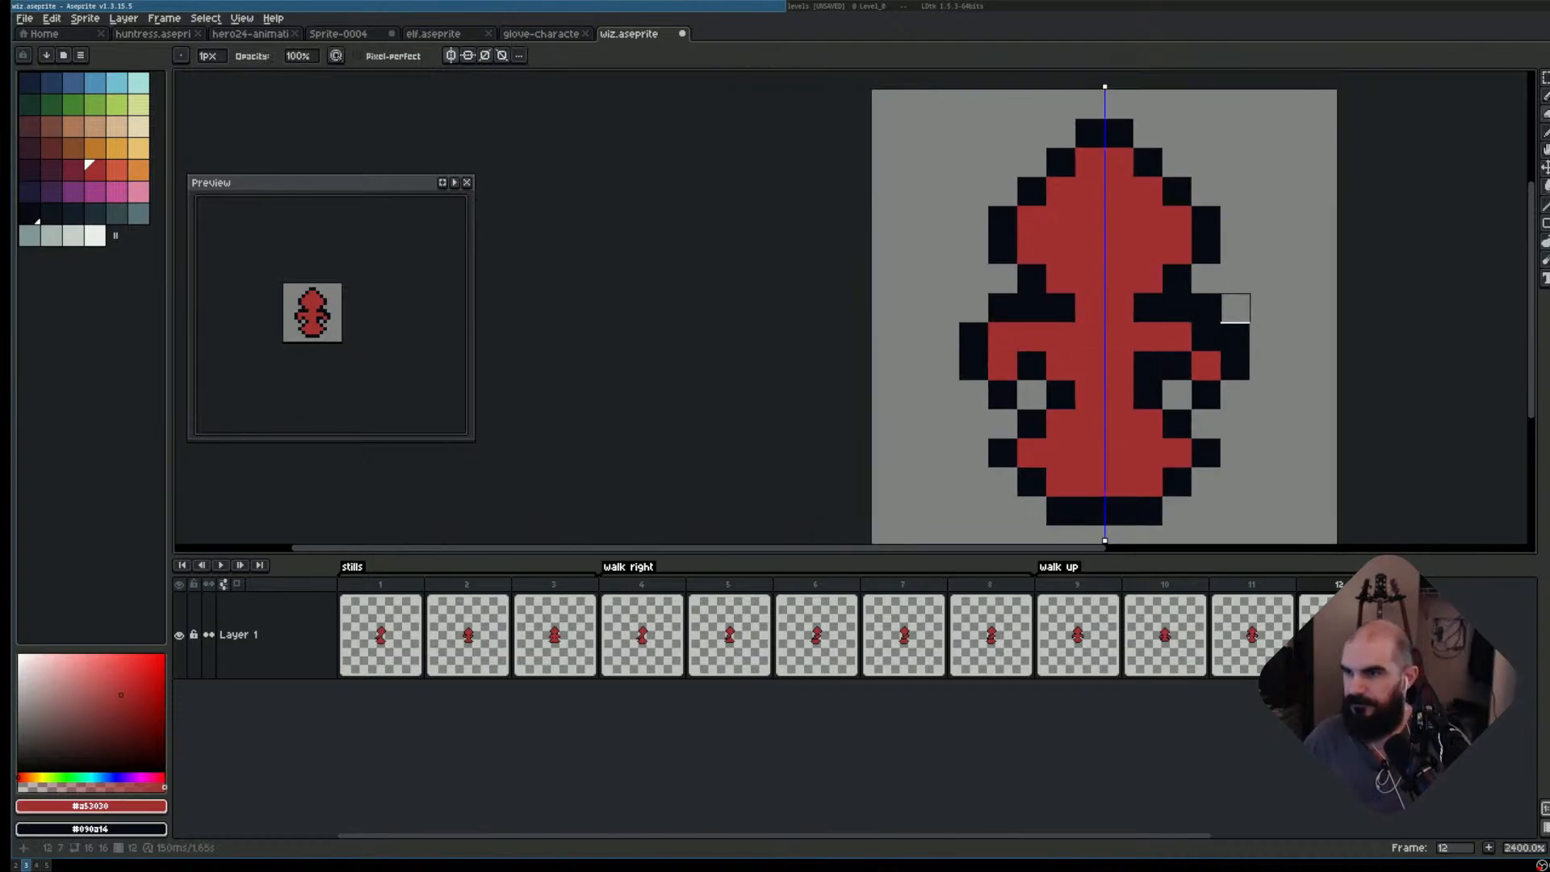
left_click(1207, 308)
key("ctrl+z")
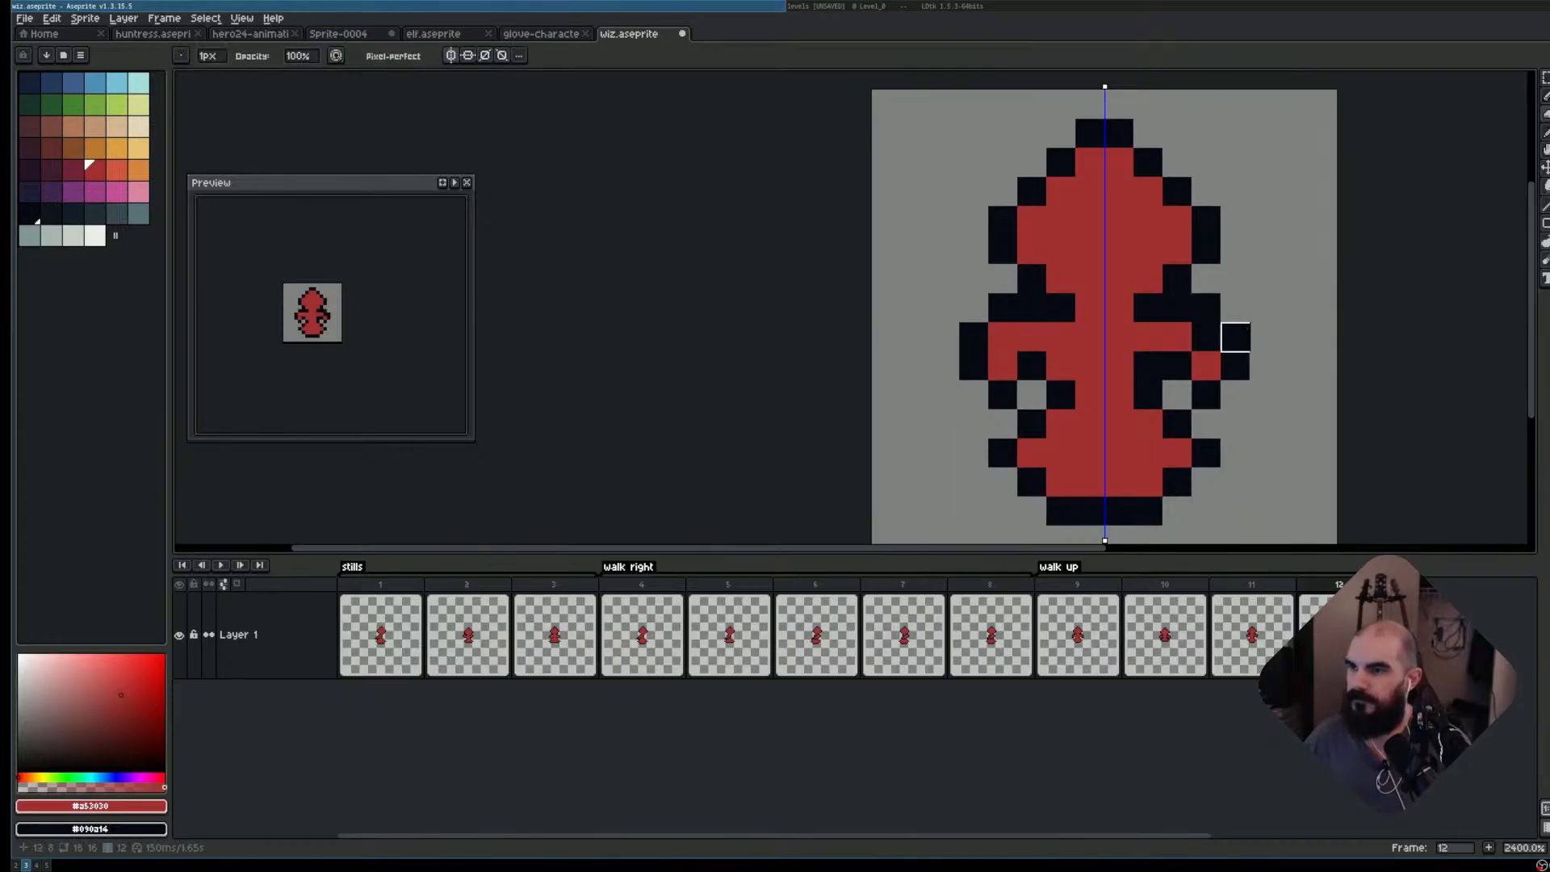
left_click(1247, 329)
key("ctrl+z")
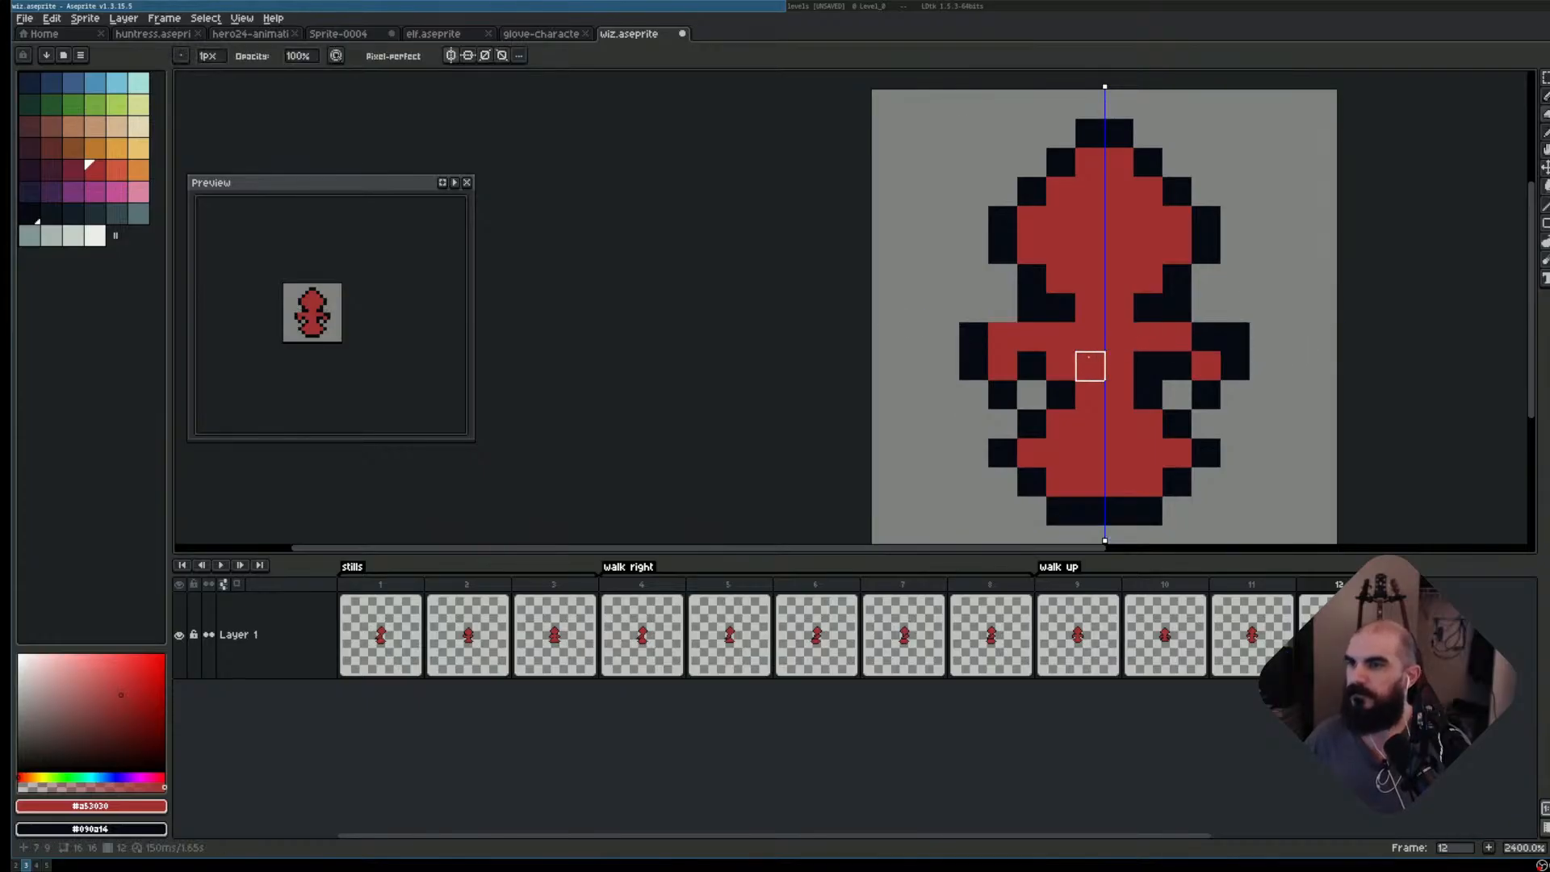
right_click(1003, 308)
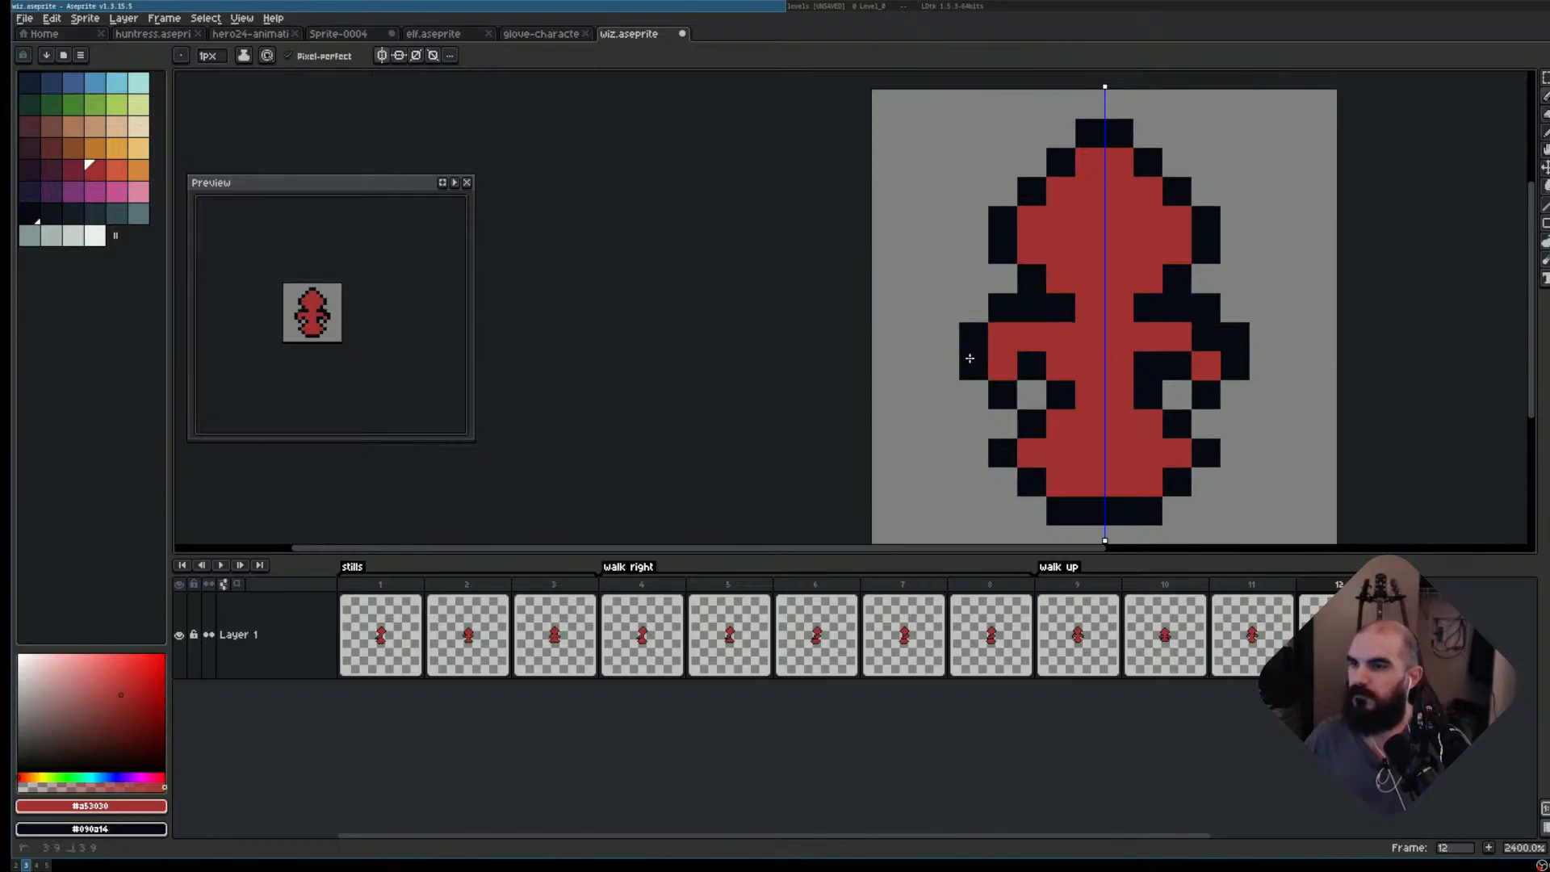
left_click(1001, 339)
- Play the walk up animation to check the revised arms in frame 12
scroll(983, 407, "down", 2)
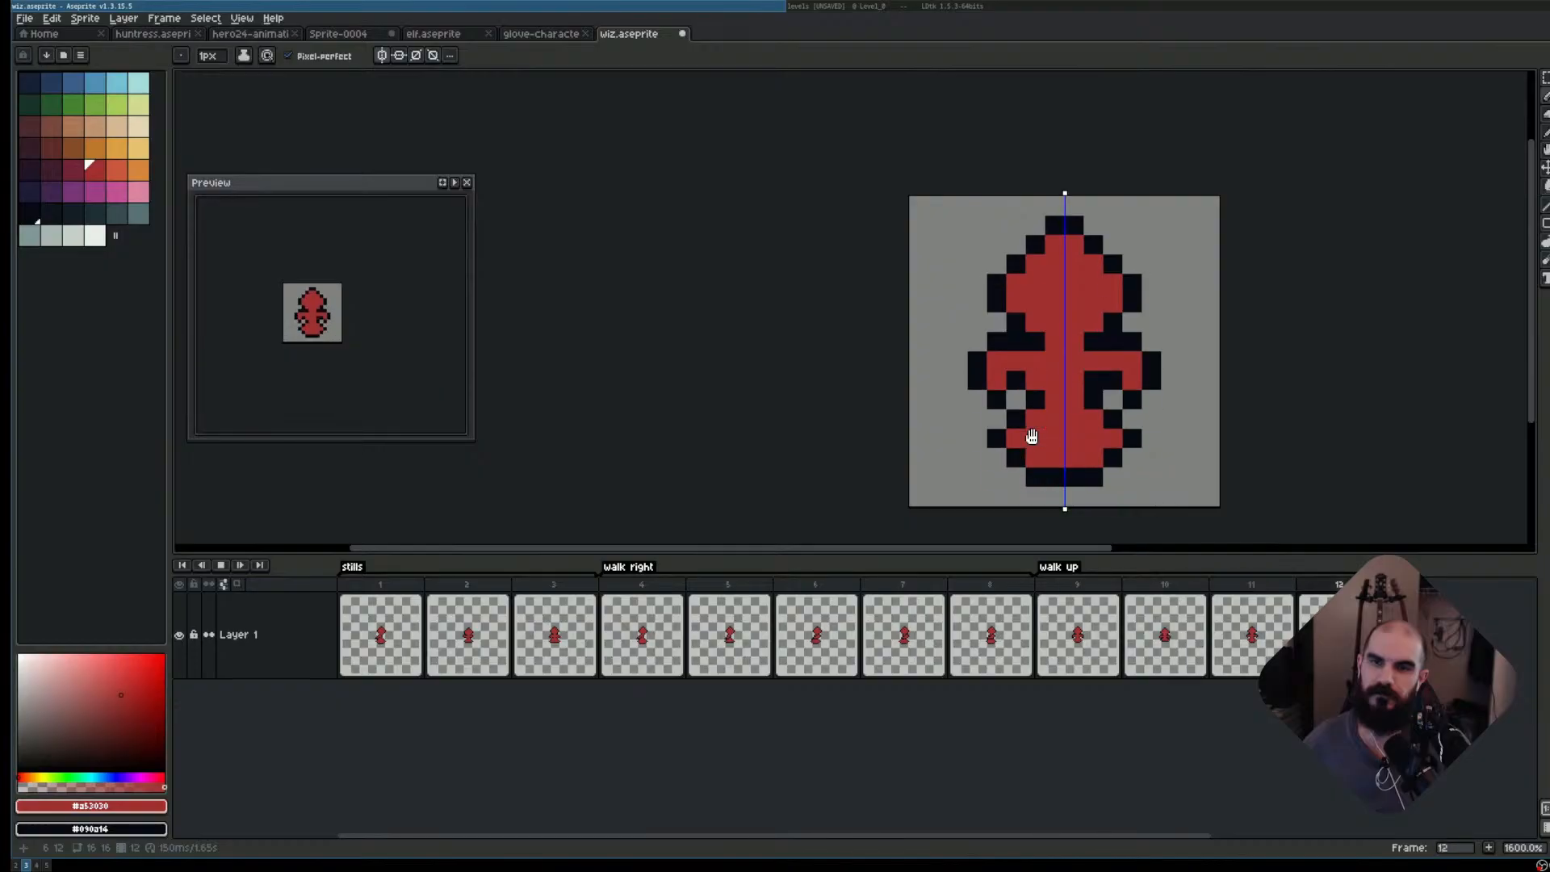
key("Return")
key("Right")
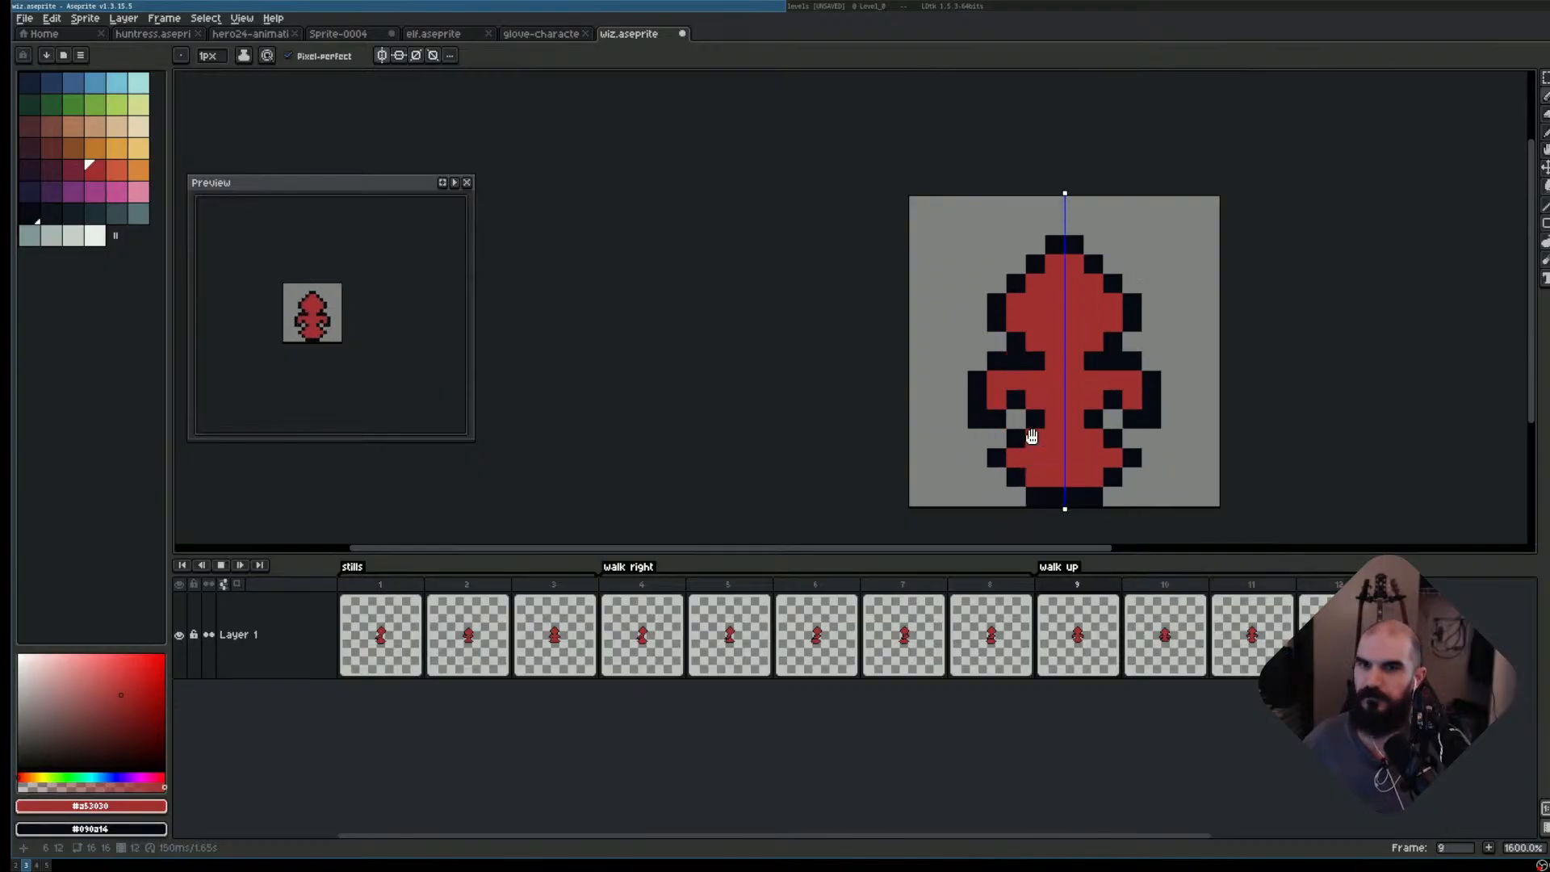
key("Return")
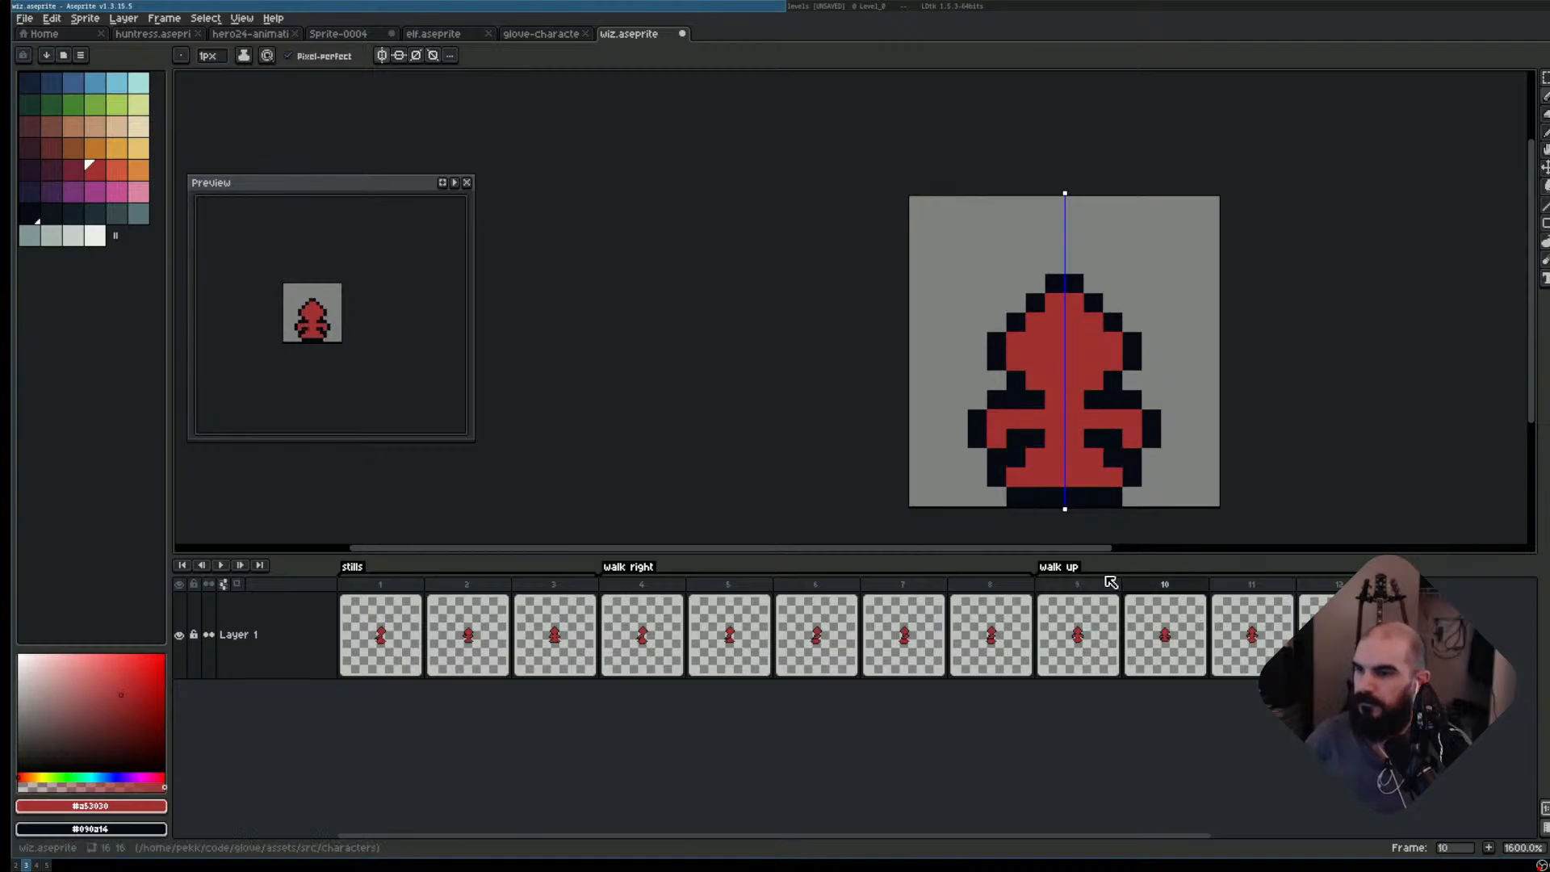
- Set the duration of frames 9 to 12 to 200 milliseconds
left_click(1078, 634)
left_click(1333, 635, "shift")
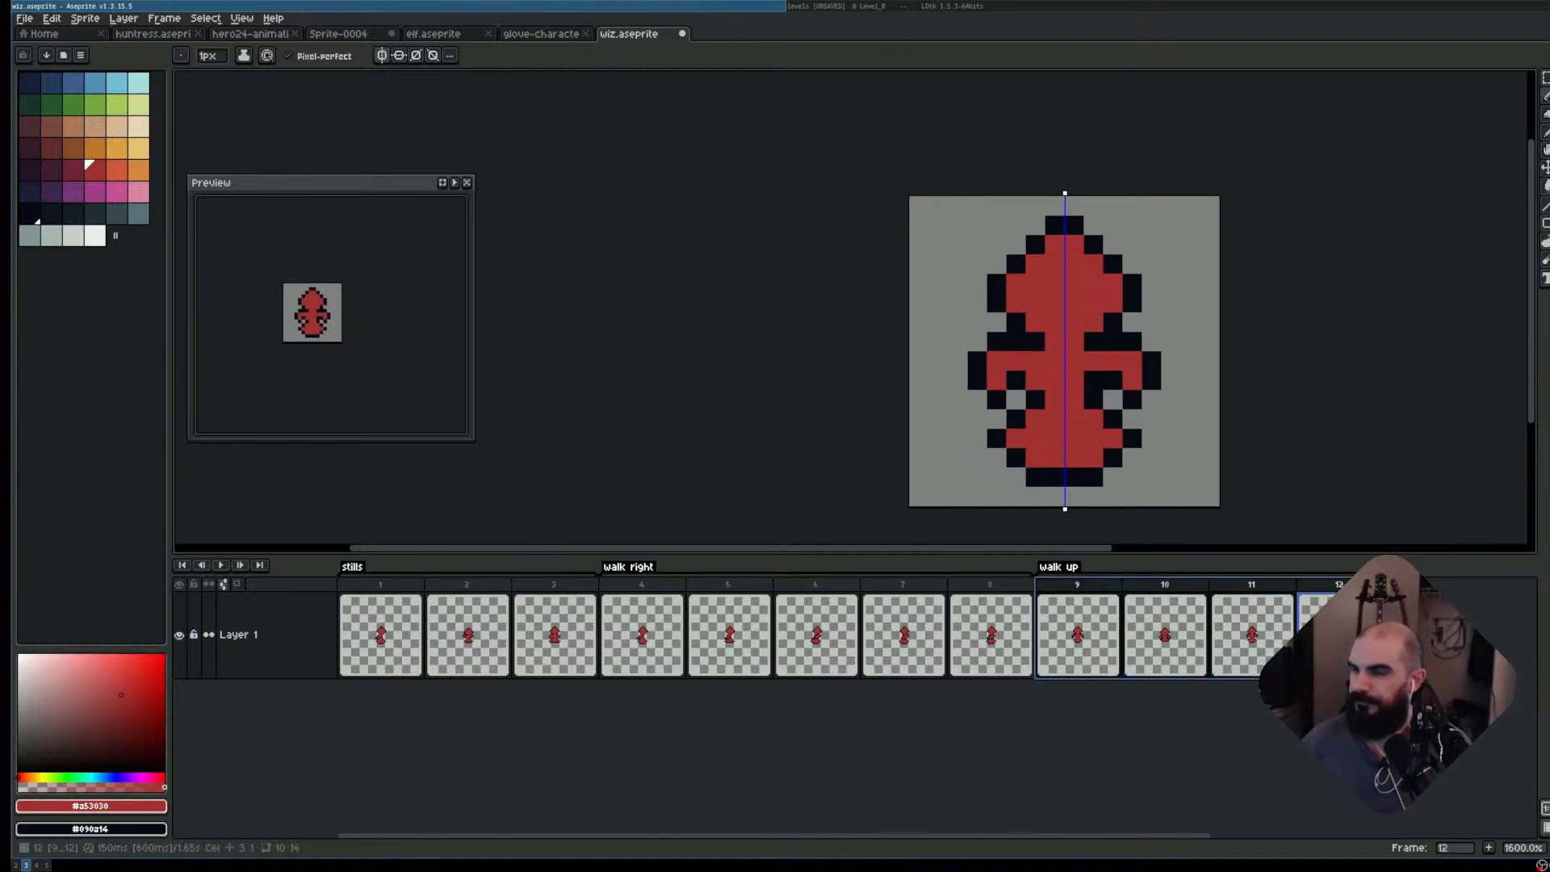
key("p")
key("Return")
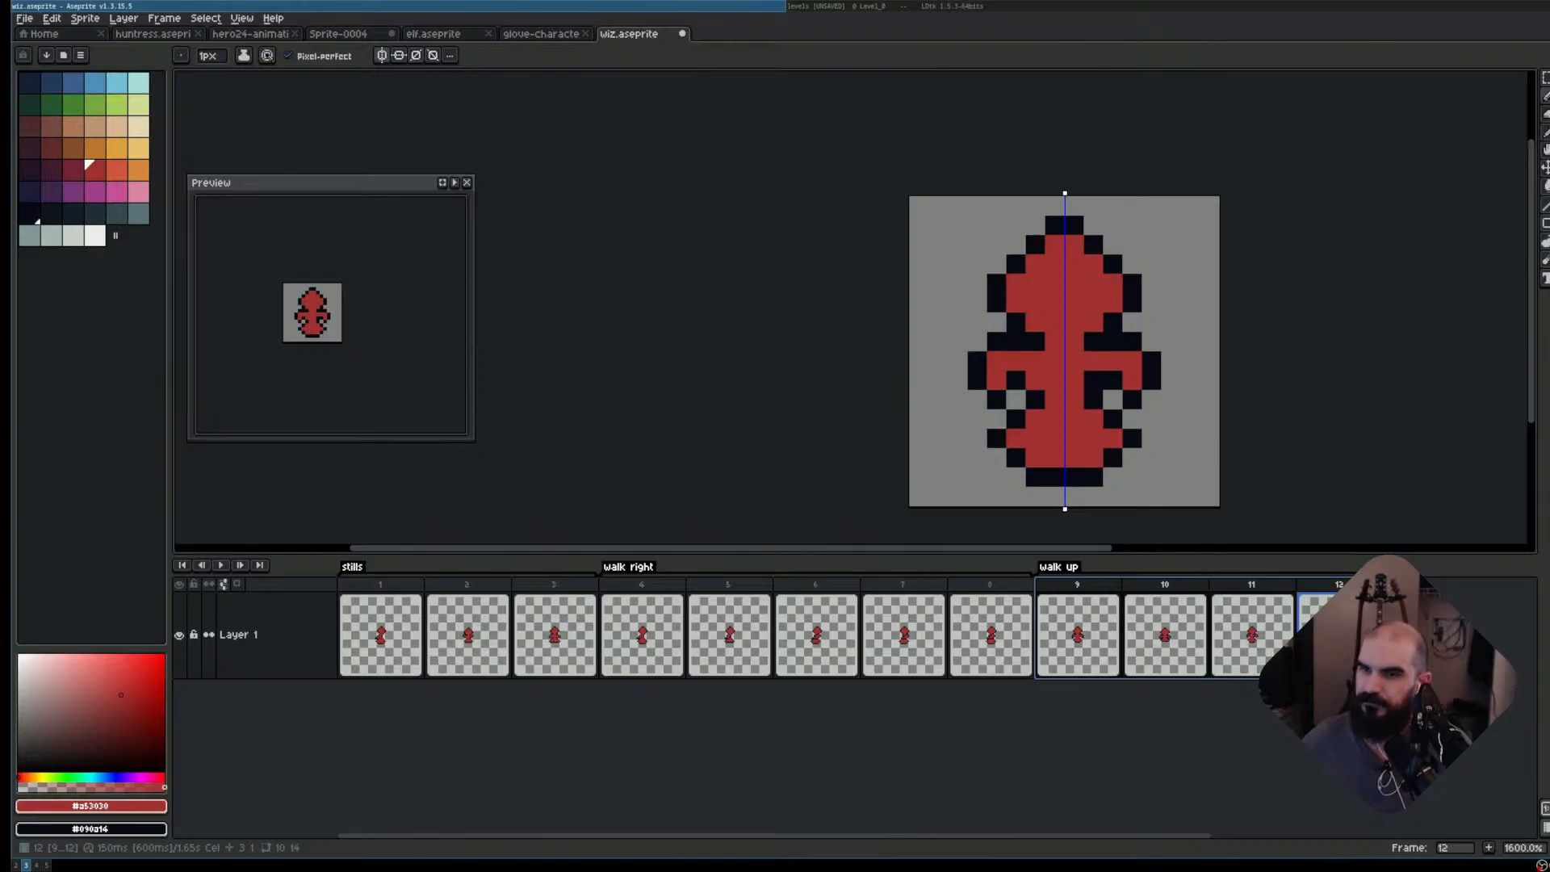
- Play the walk right animation and set the duration of its frames 4 to 8 to 200 milliseconds
key("Return")
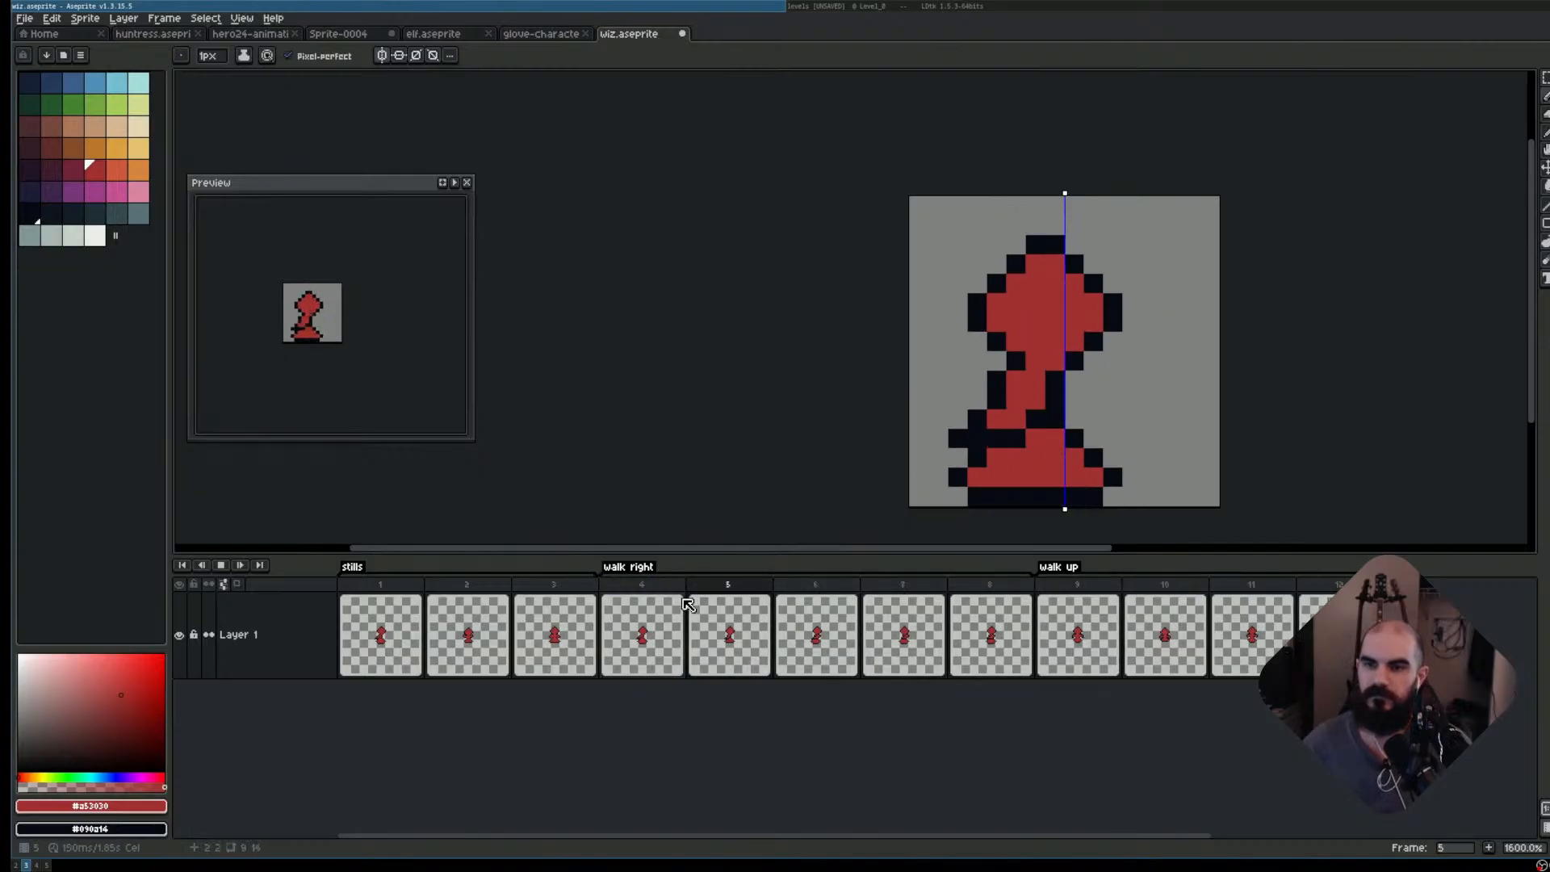
key("Return")
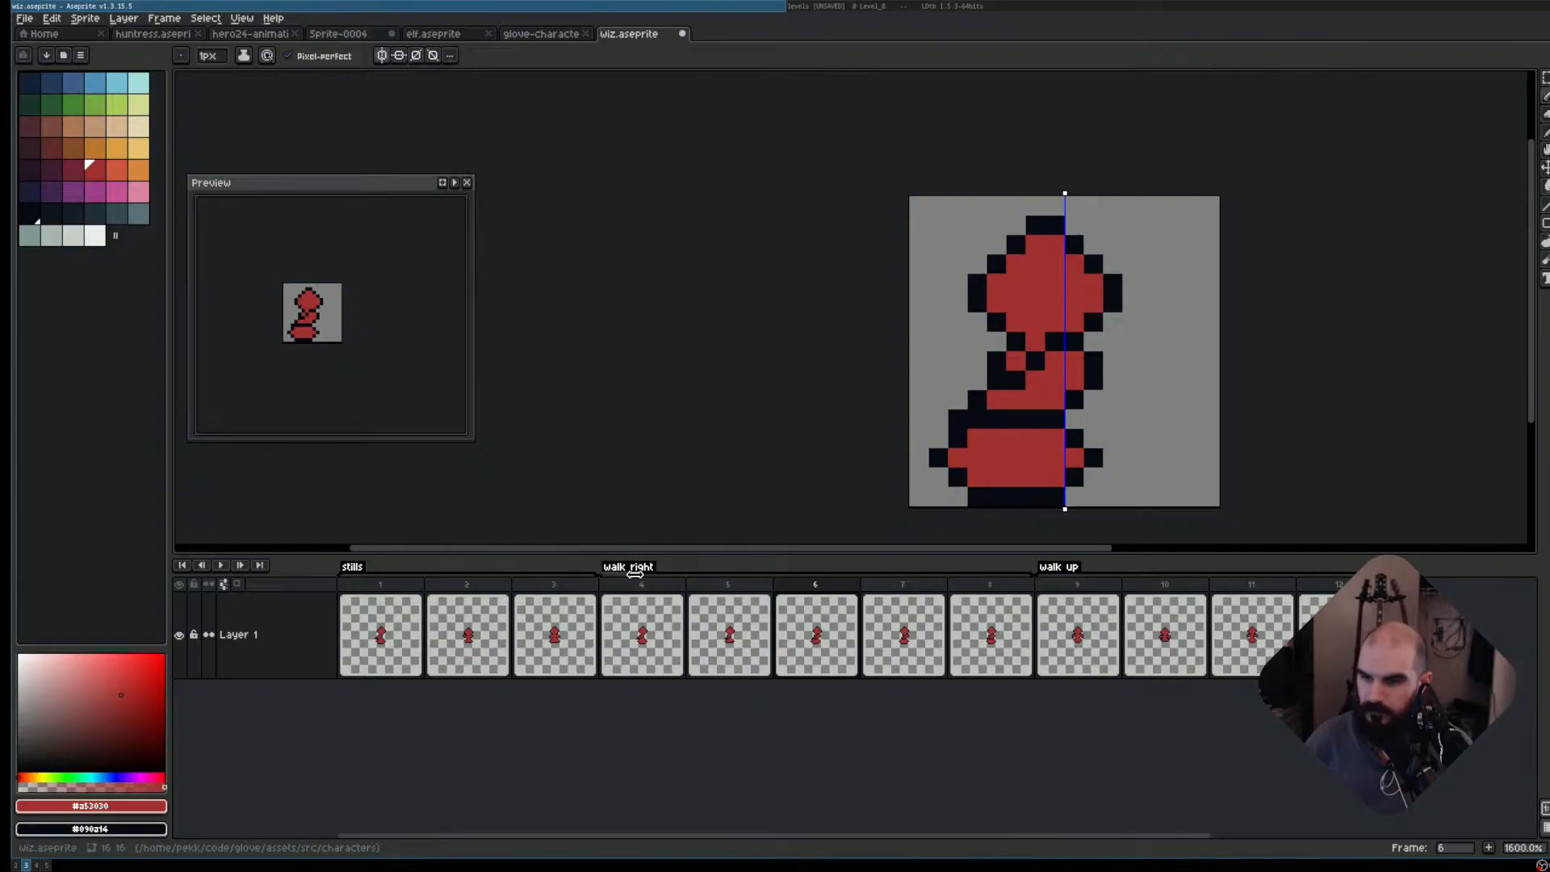
left_click_drag(634, 572, 972, 598)
type("p")
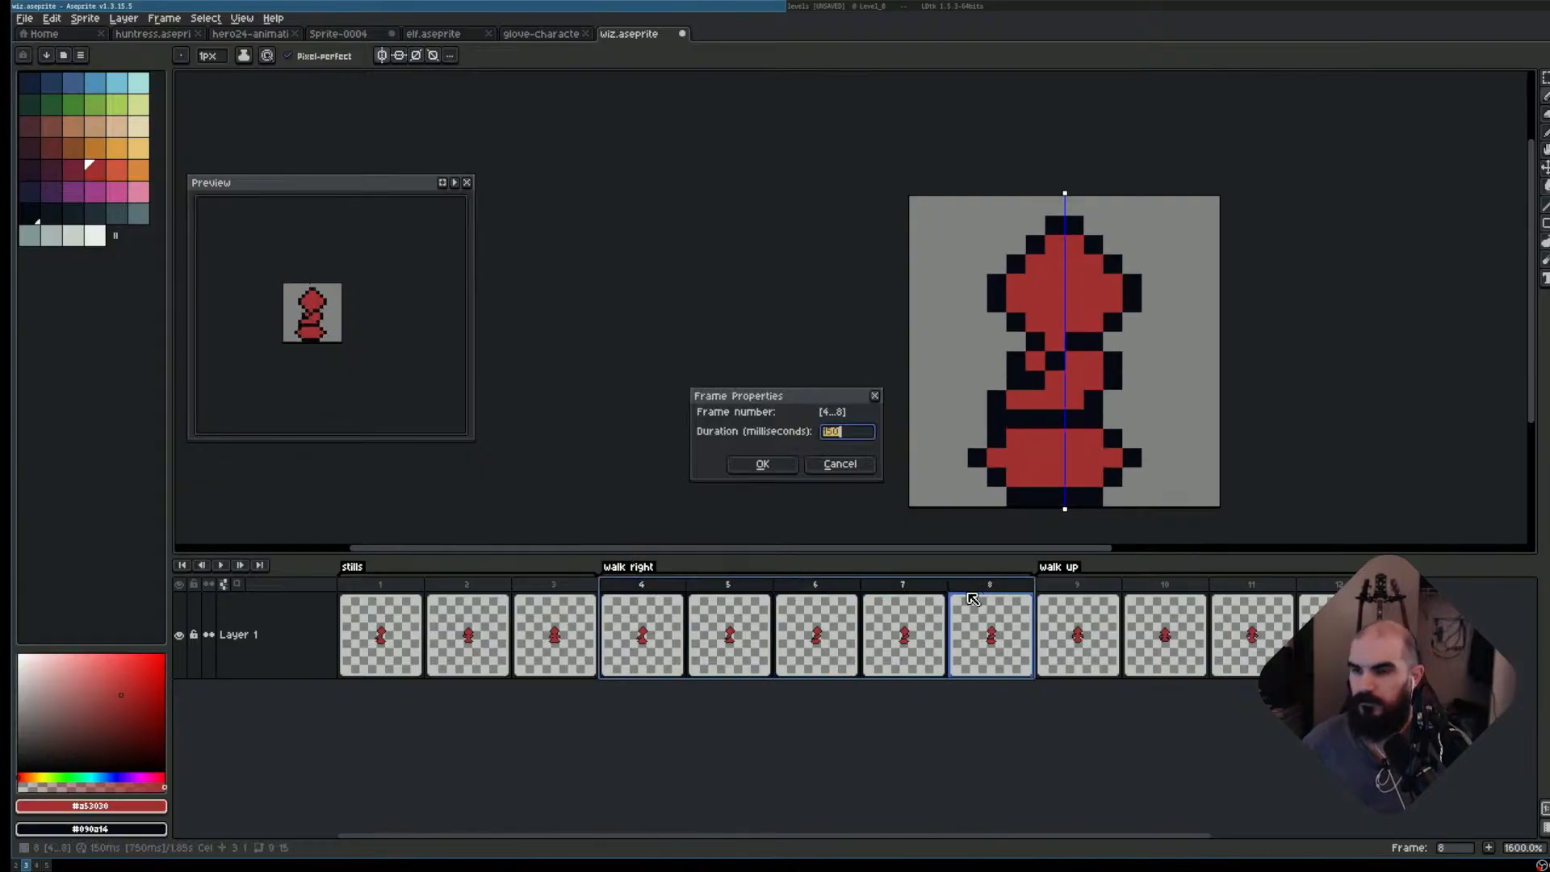
type("200")
key("Return")
- Save the sprite file and play back both the walk right and walk up animations
key("Return")
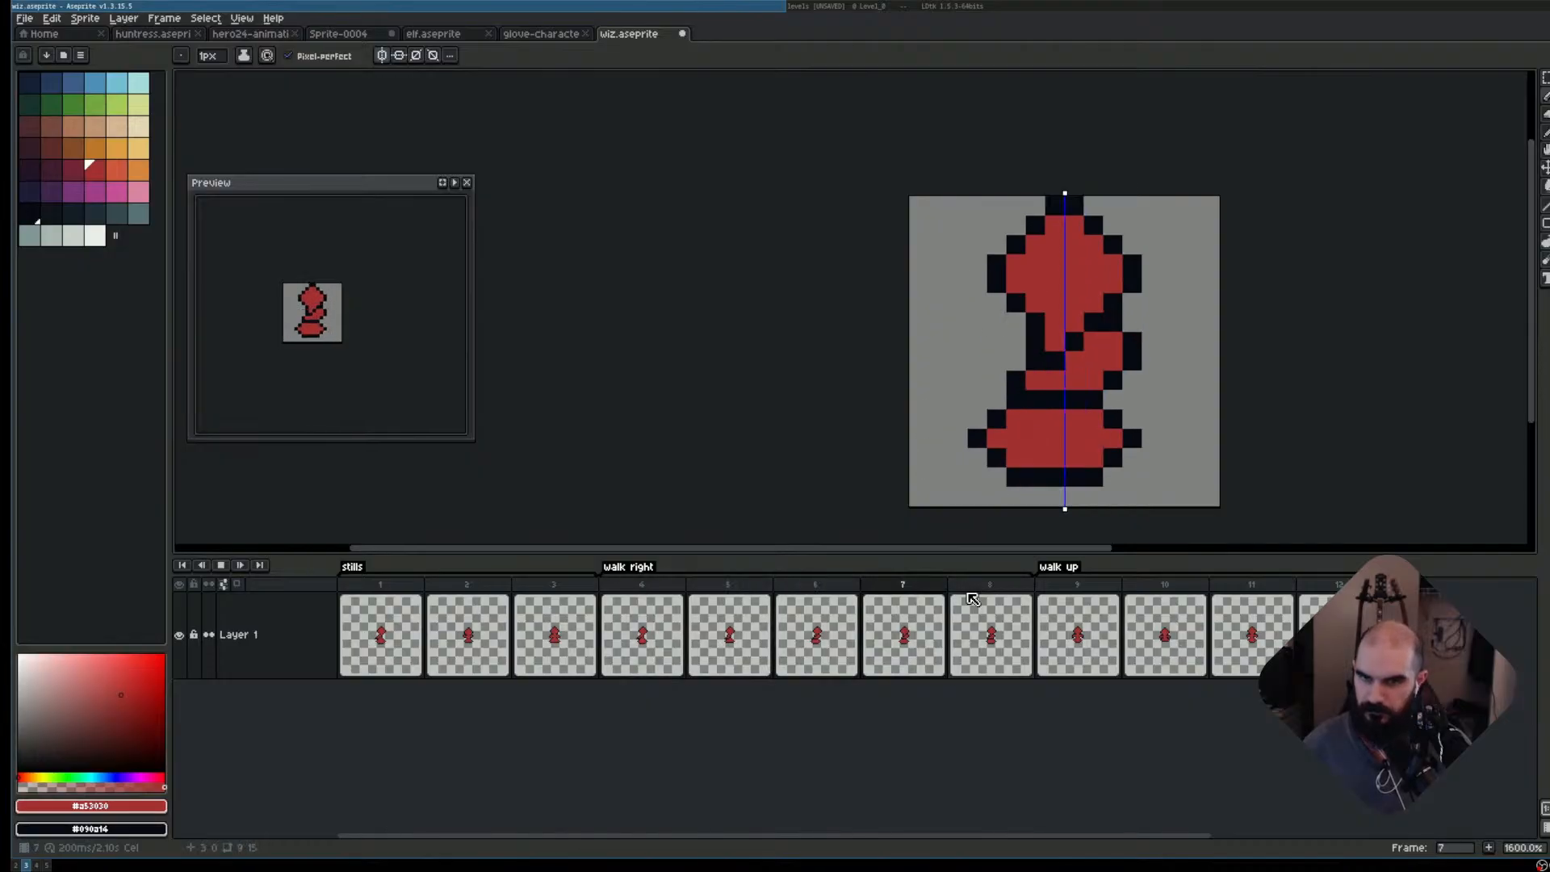
key("ctrl+s")
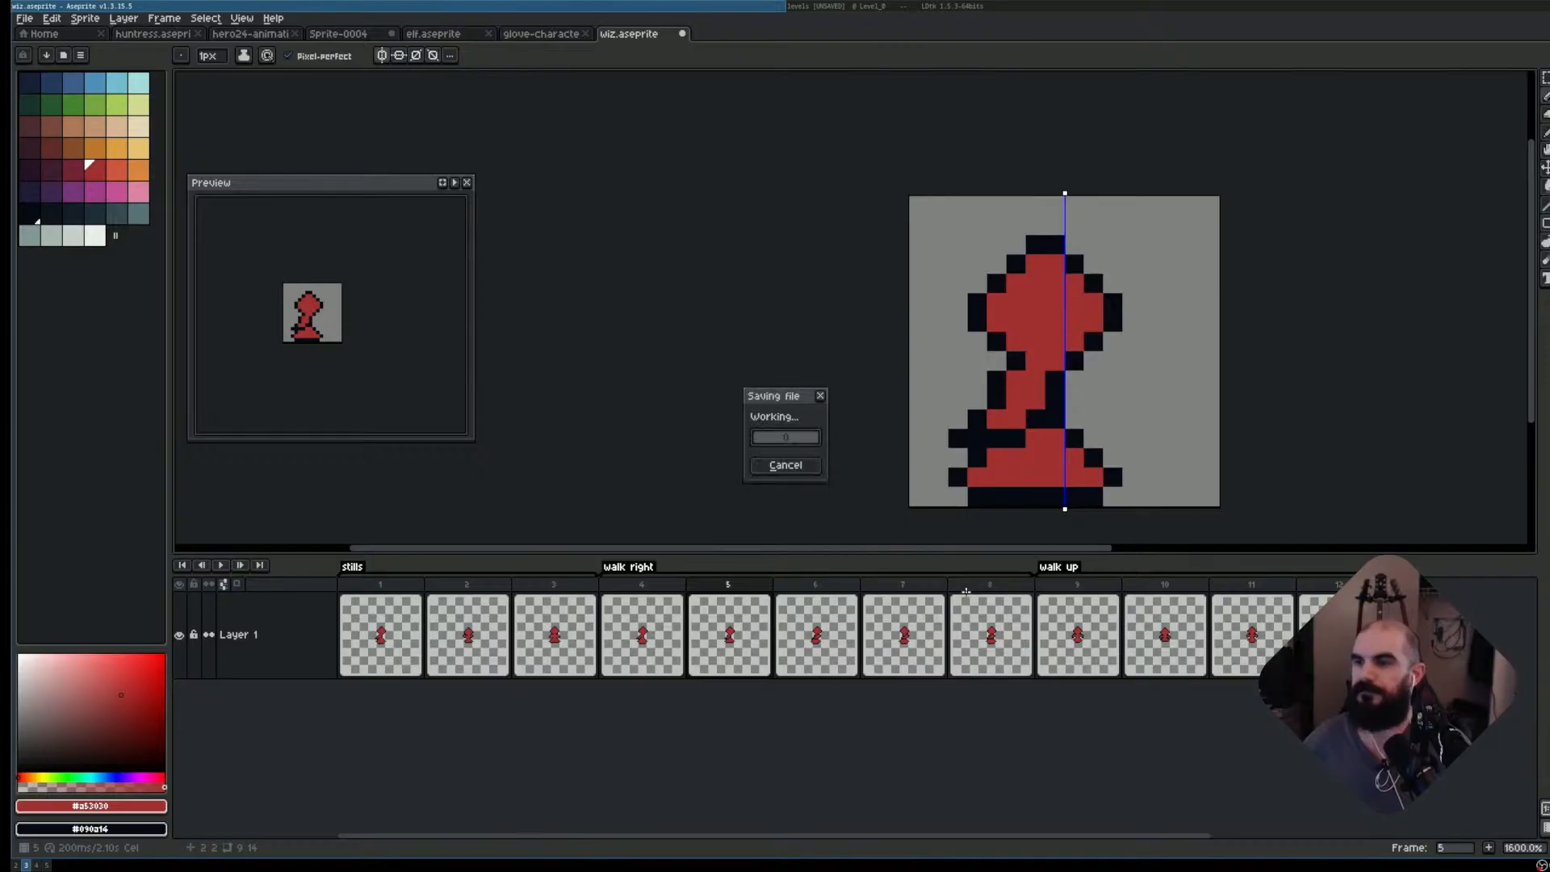
left_click(1079, 592)
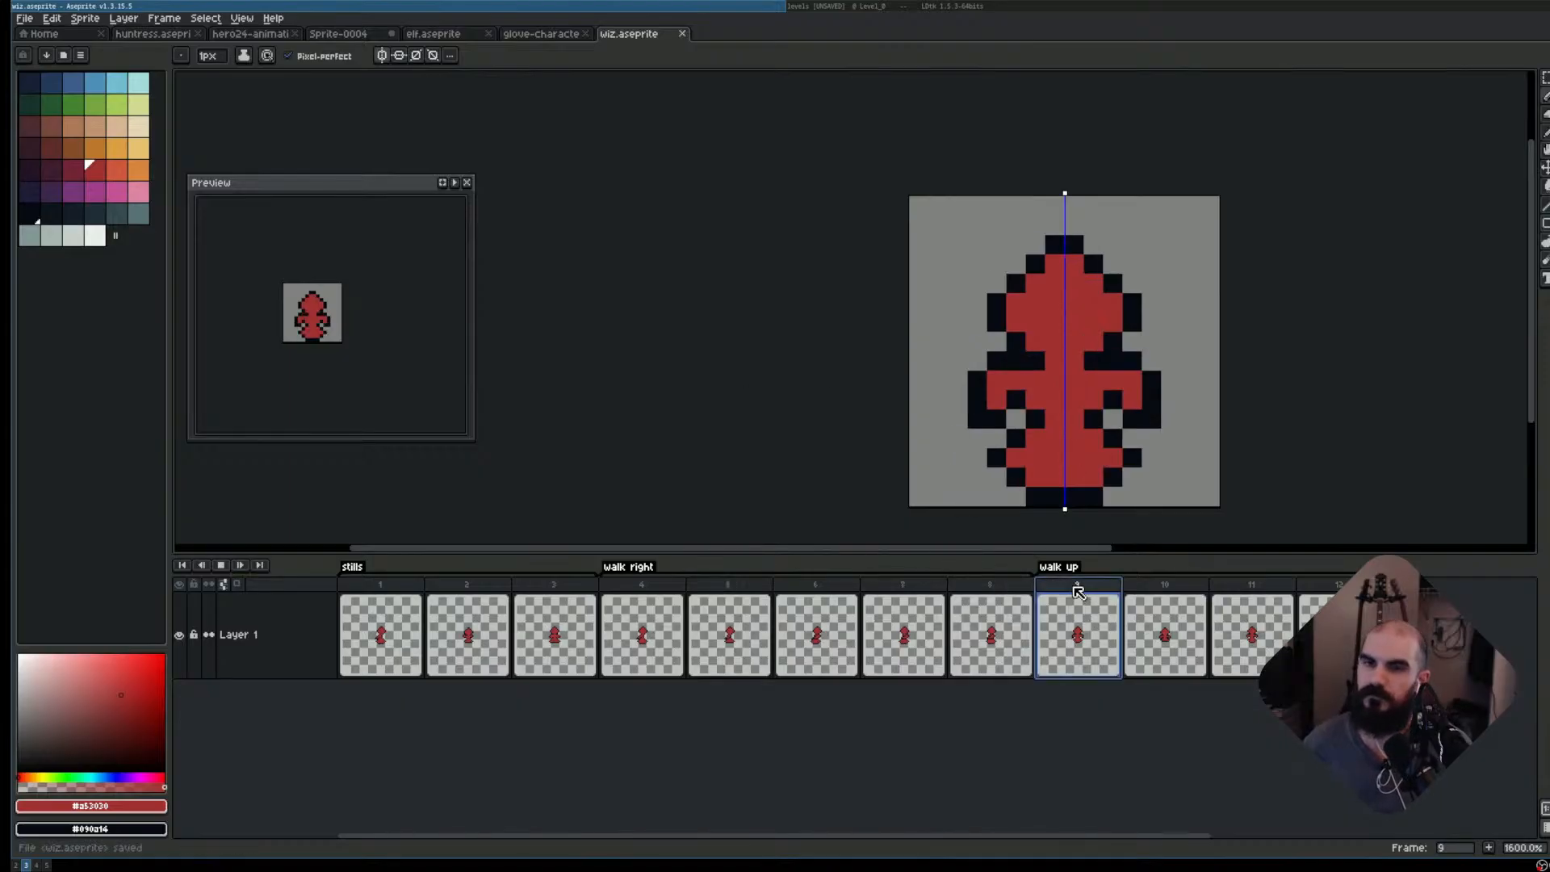
key("Return")
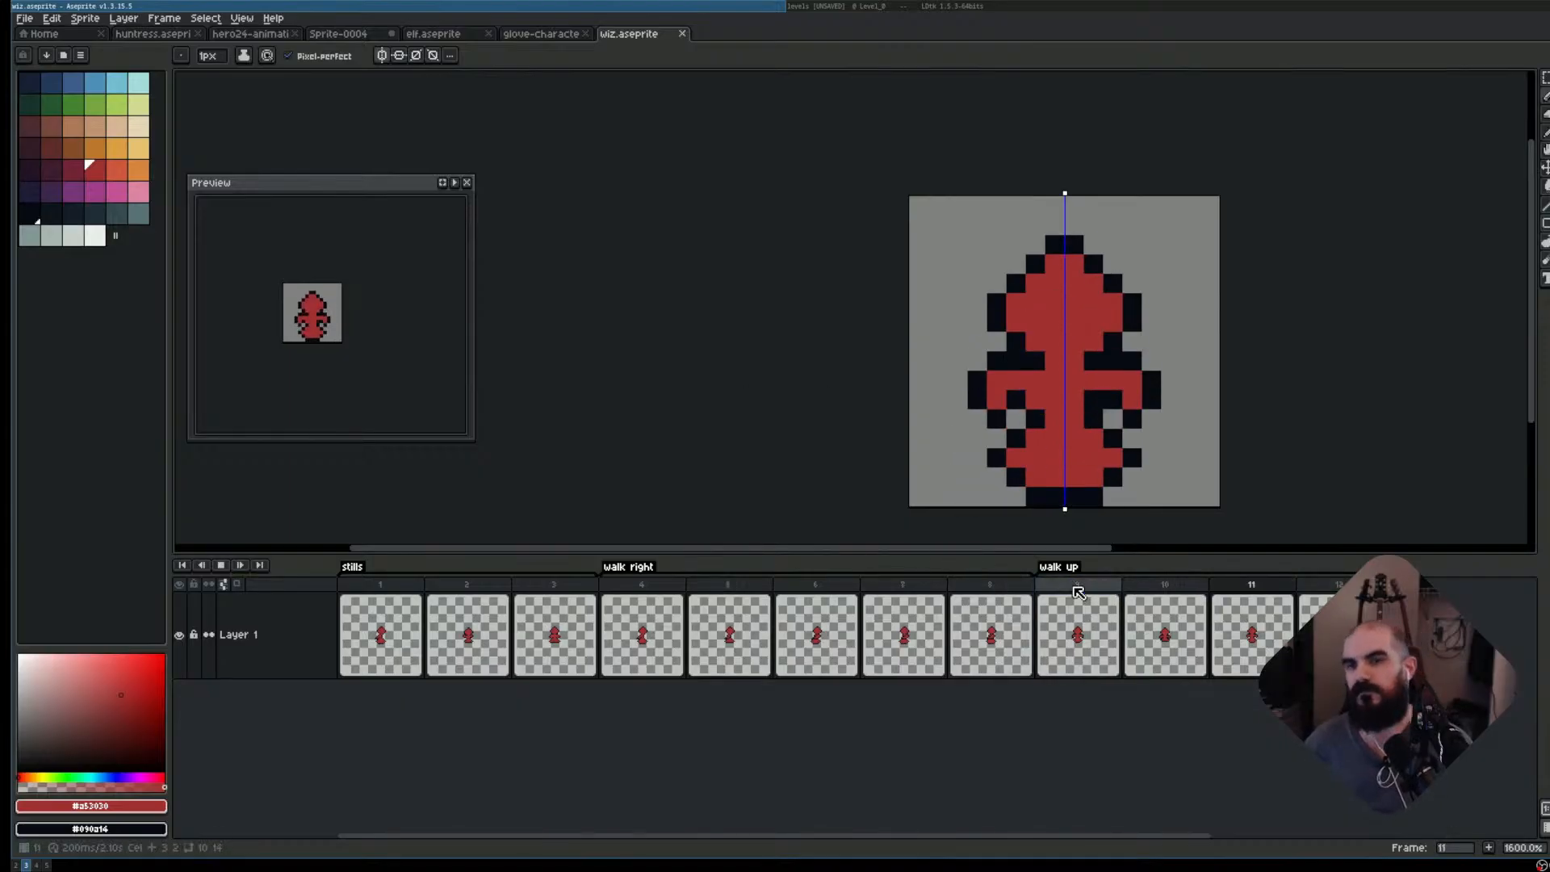
- Stop the playback and copy still frame 3 to the end of the timeline as frame 13
key("Return")
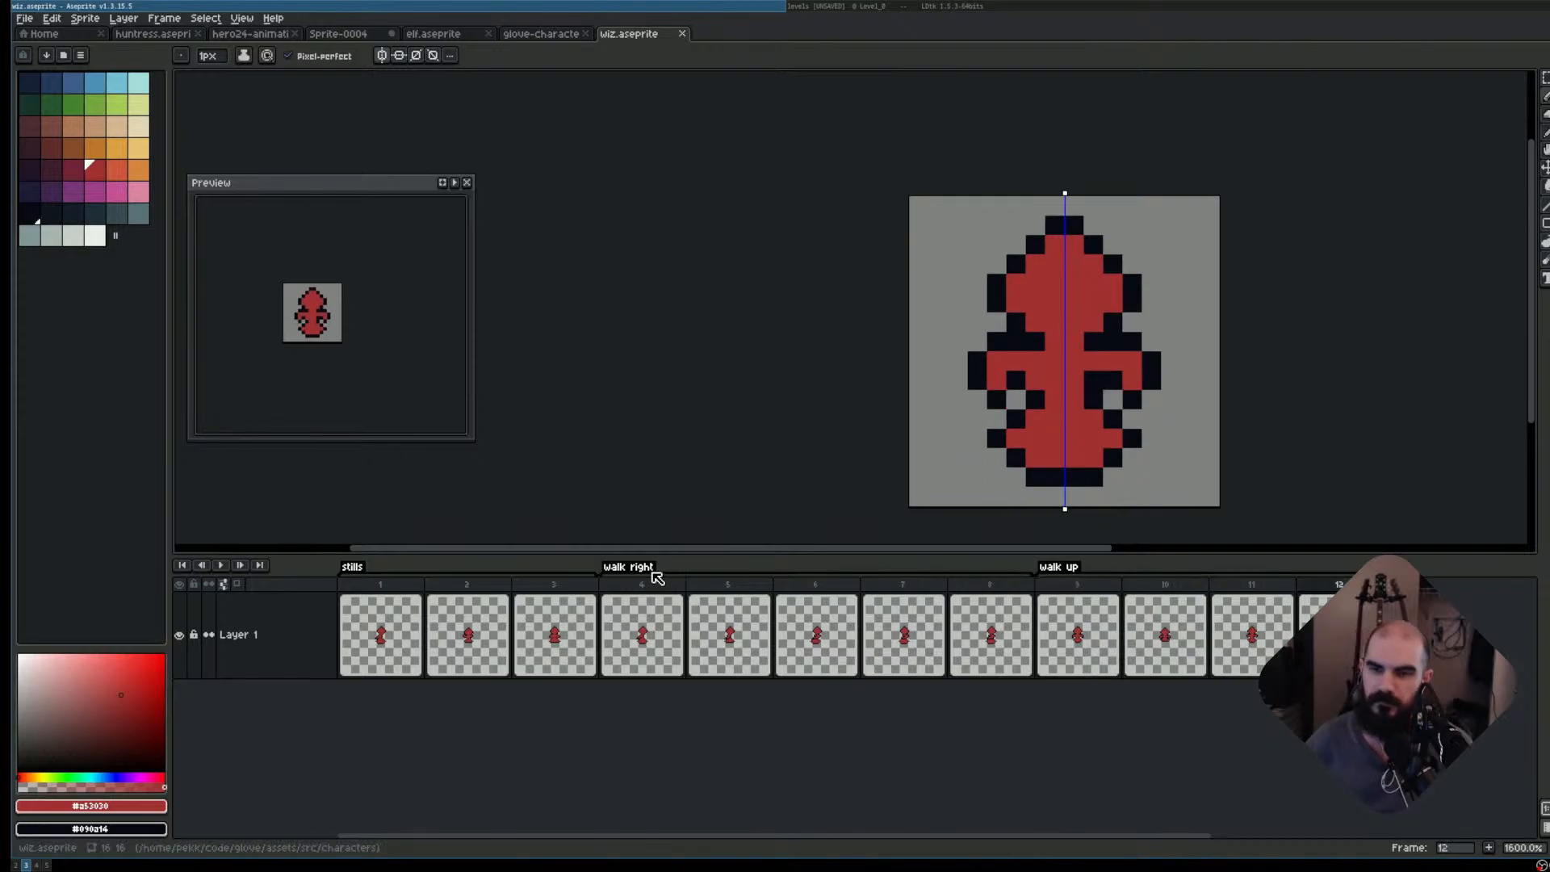
left_click(567, 585)
mouse_move(575, 588)
left_mouse_down()
mouse_move(979, 582)
mouse_move(559, 585)
left_mouse_up()
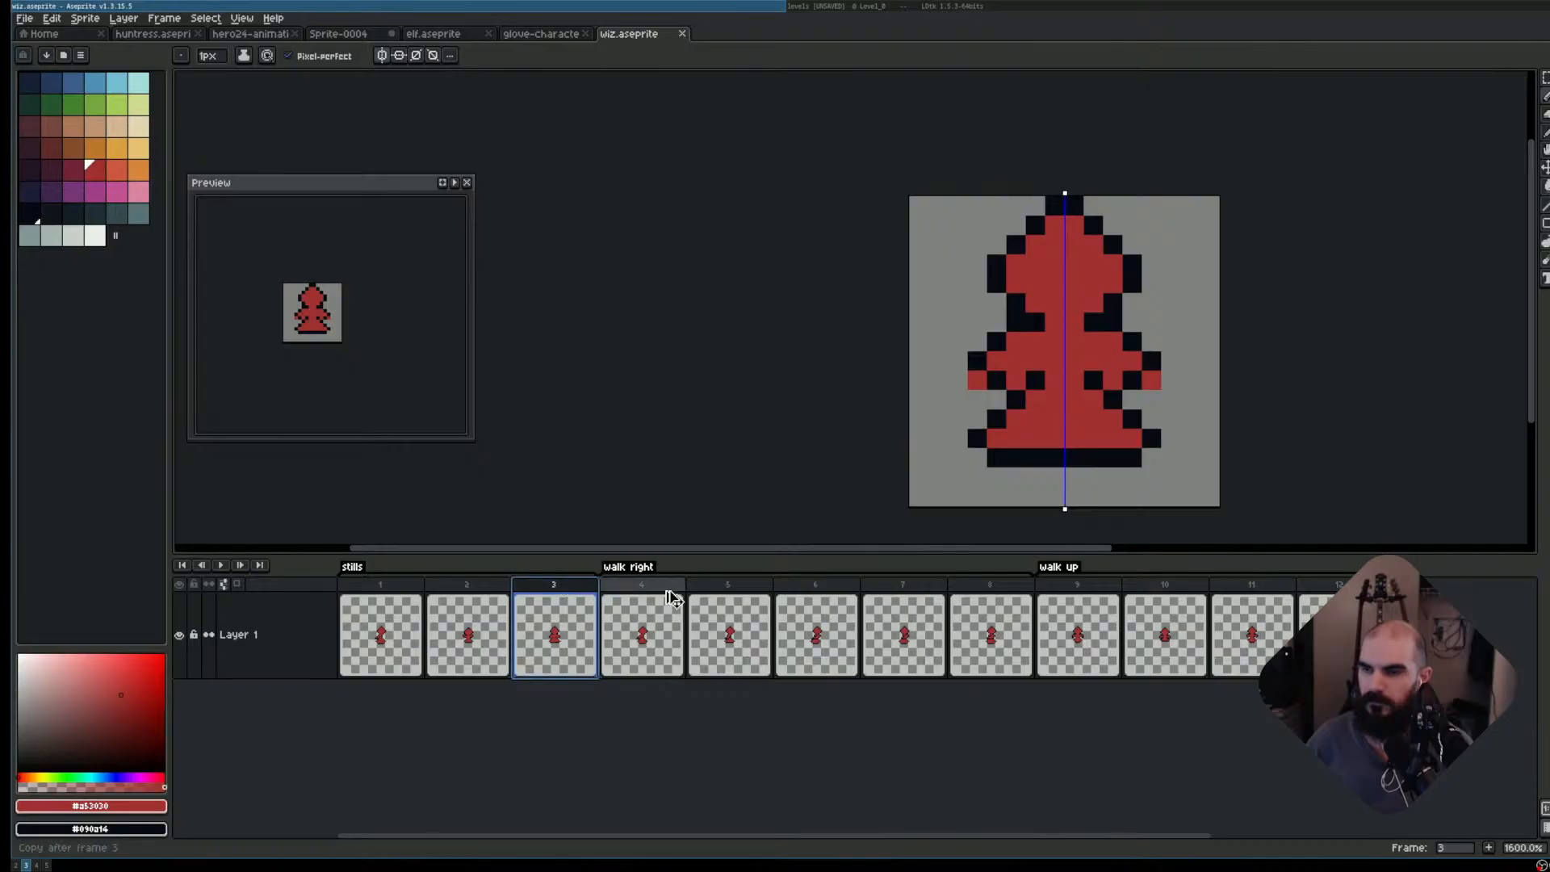
left_click(1445, 587)
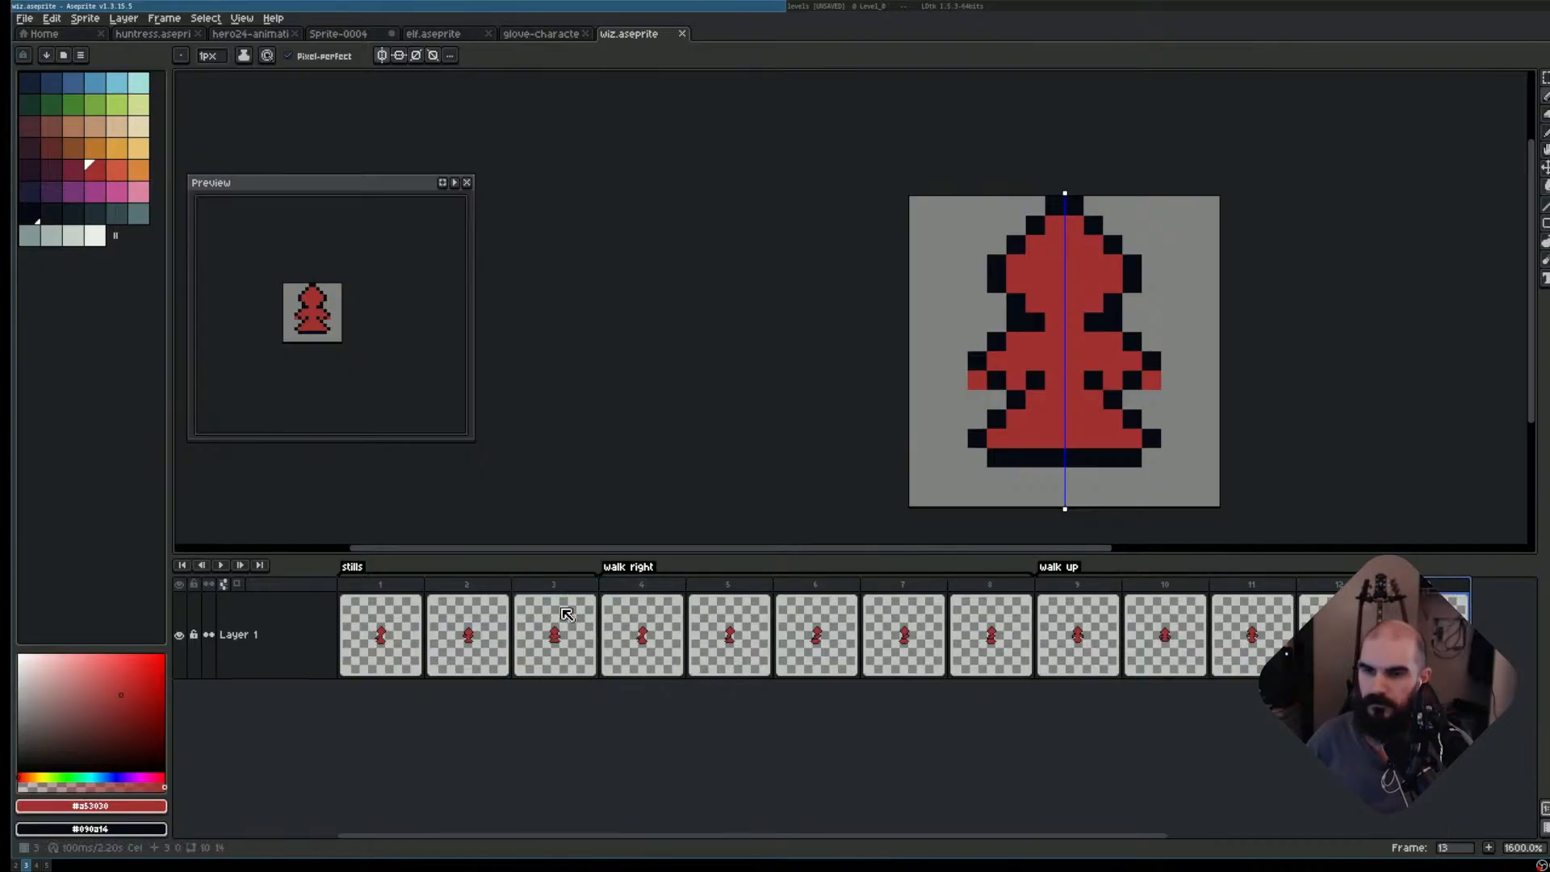
- Tag frame 13 as "walk down" and save the sprite file
key("F2")
type("walk dow")
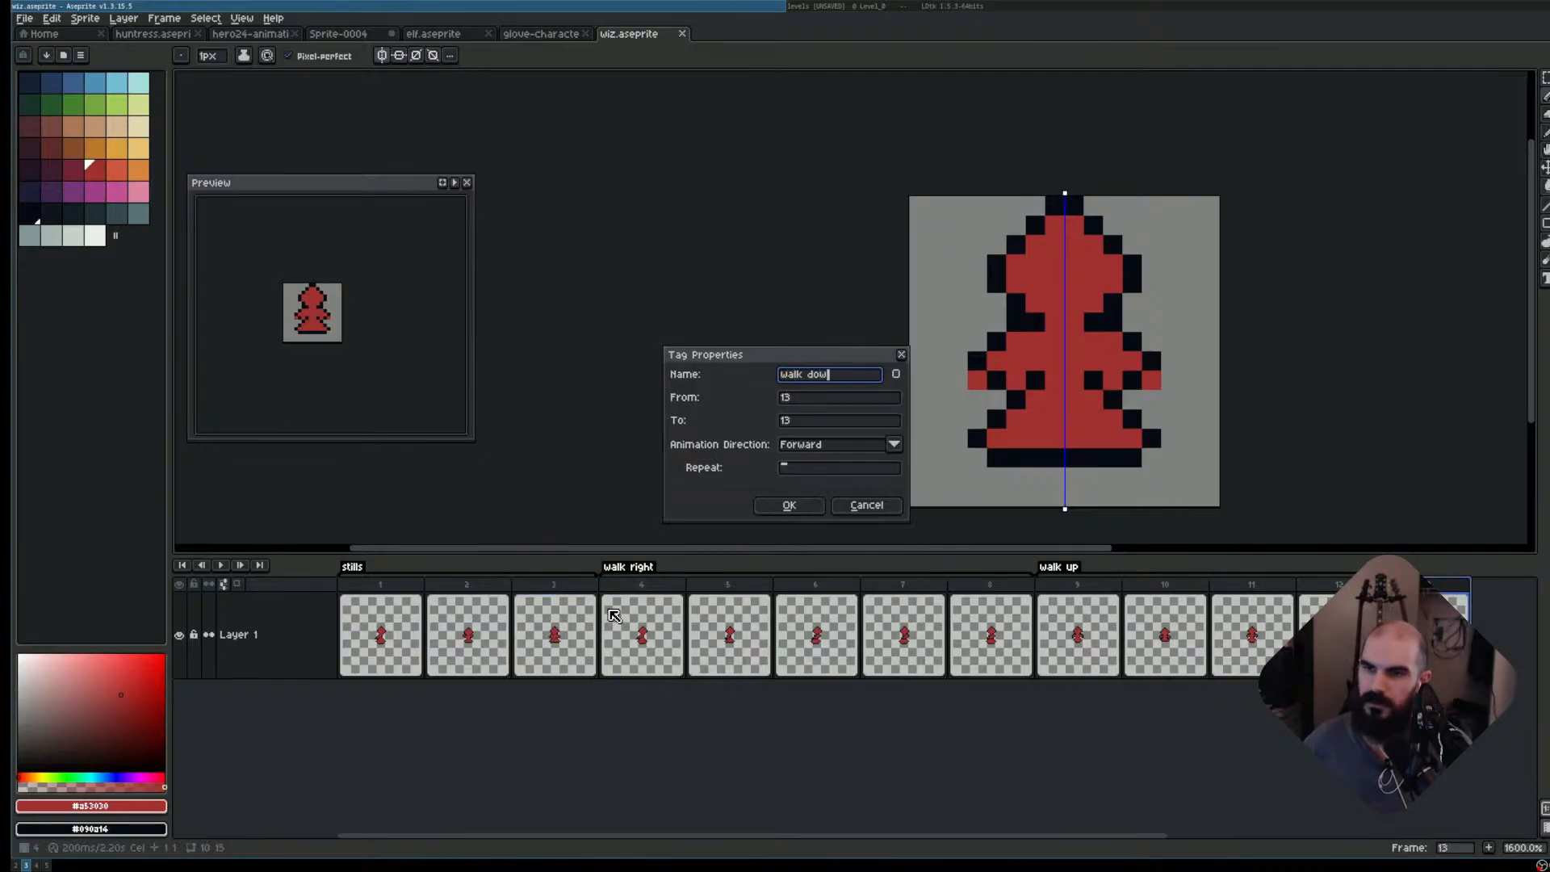
type("n")
key("Return")
key("ctrl+s")
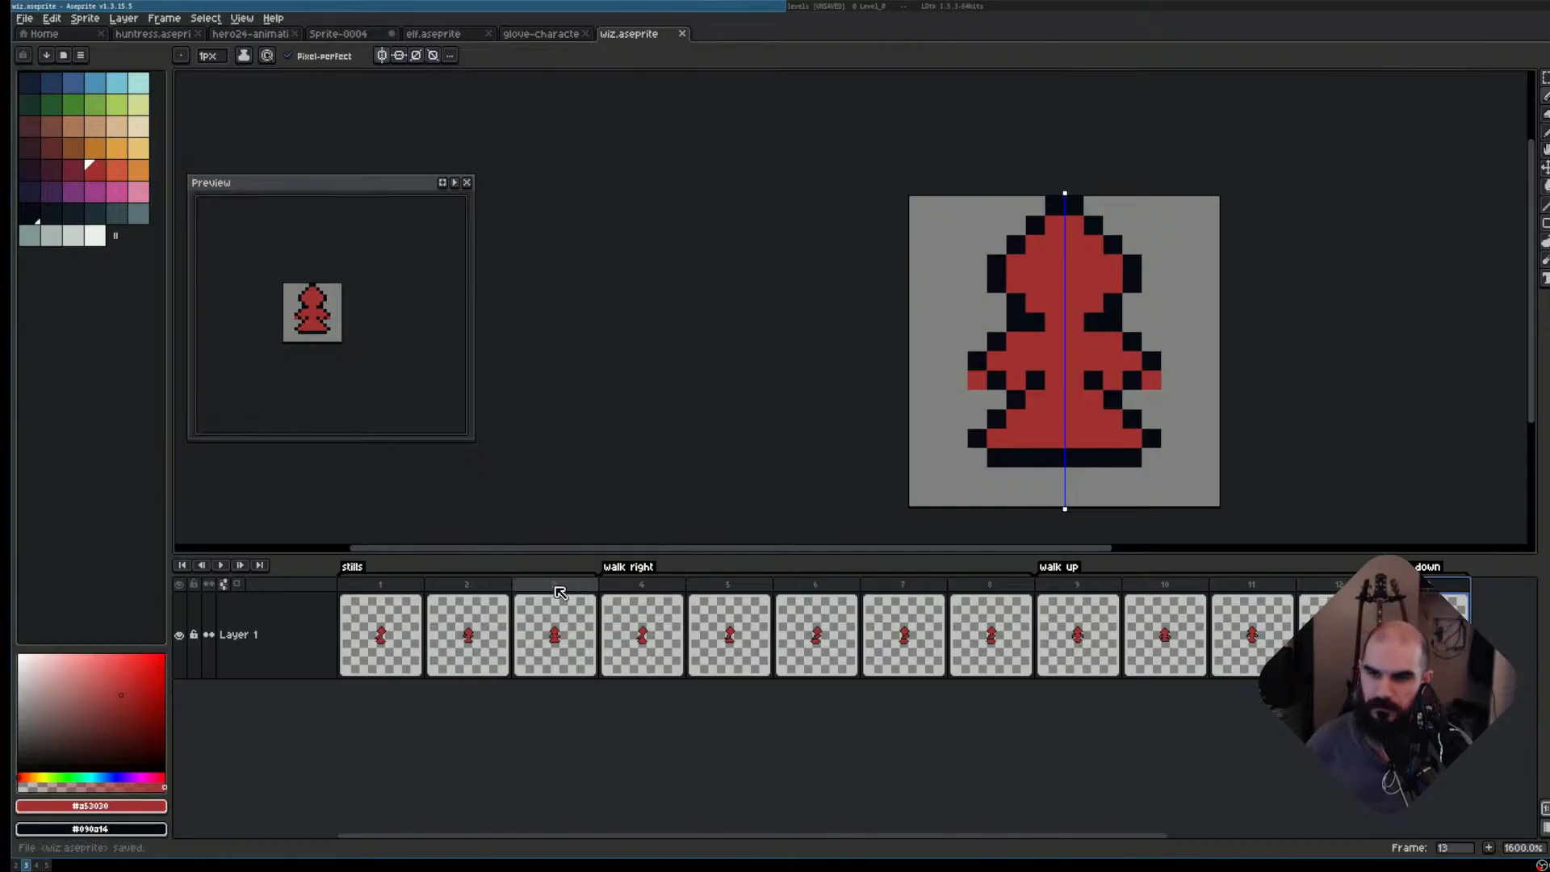
- Check the still frames, then erase the red hand pixels at the ends of both arms in frame 13
left_click(412, 588)
left_click(436, 590)
left_click(529, 589)
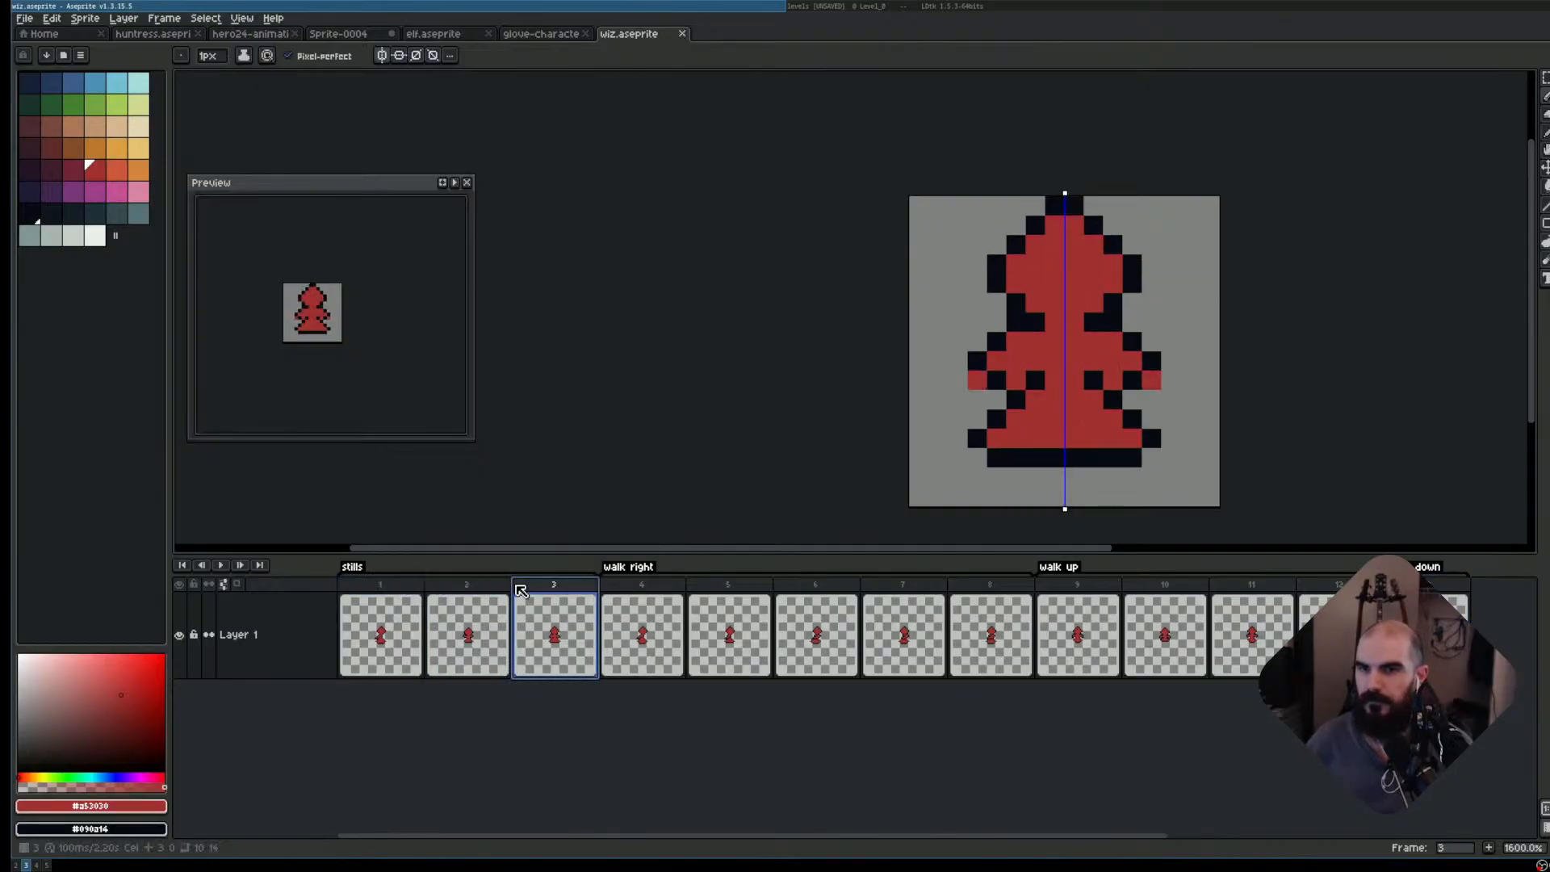
left_click(1428, 587)
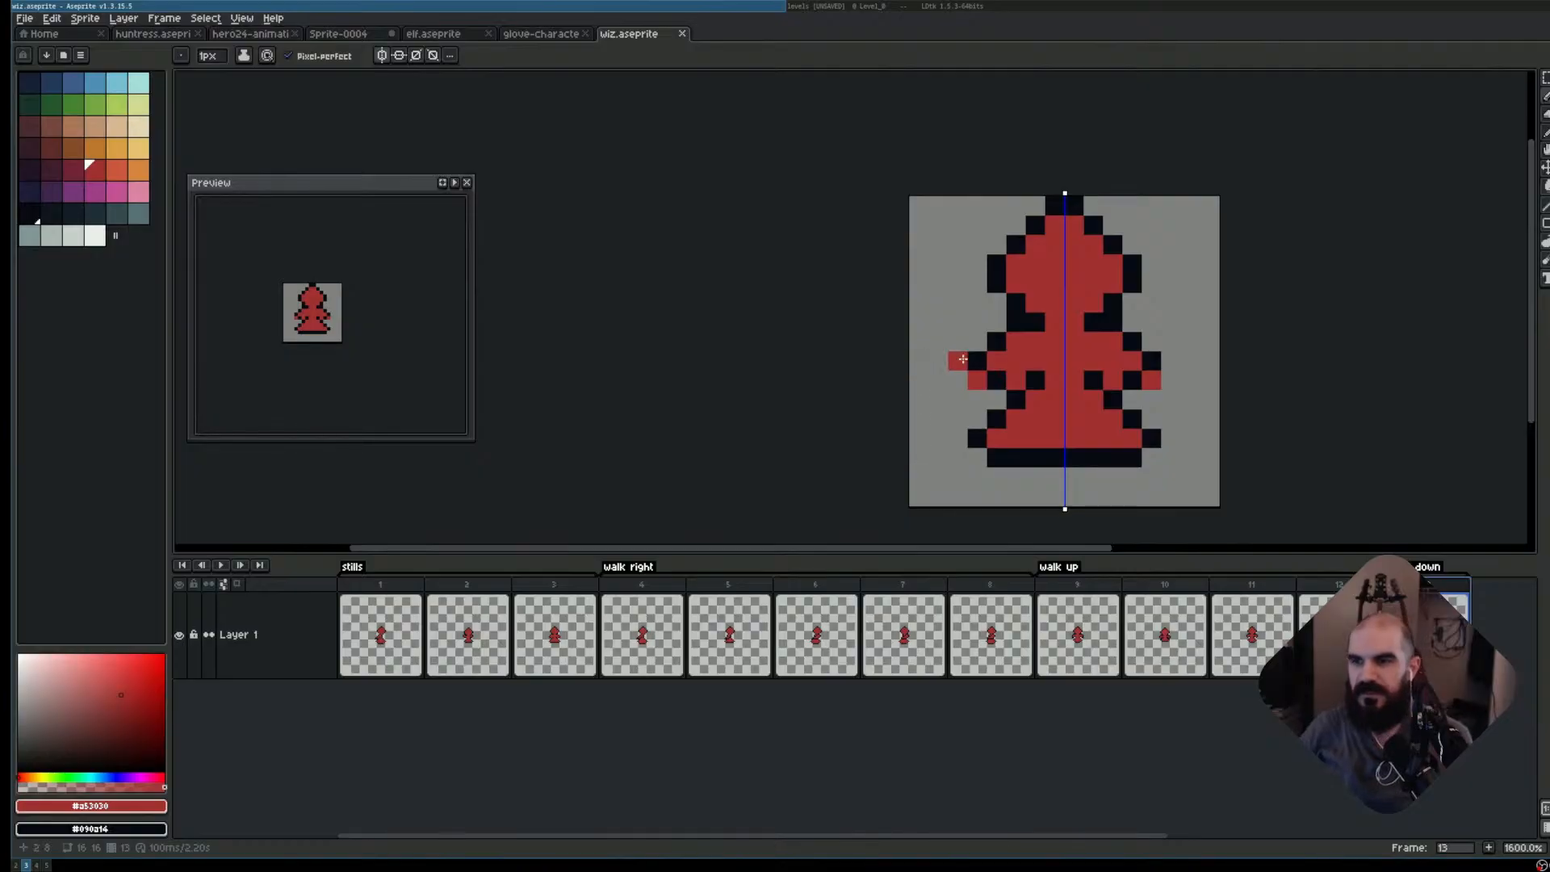
key("e")
left_click(977, 380)
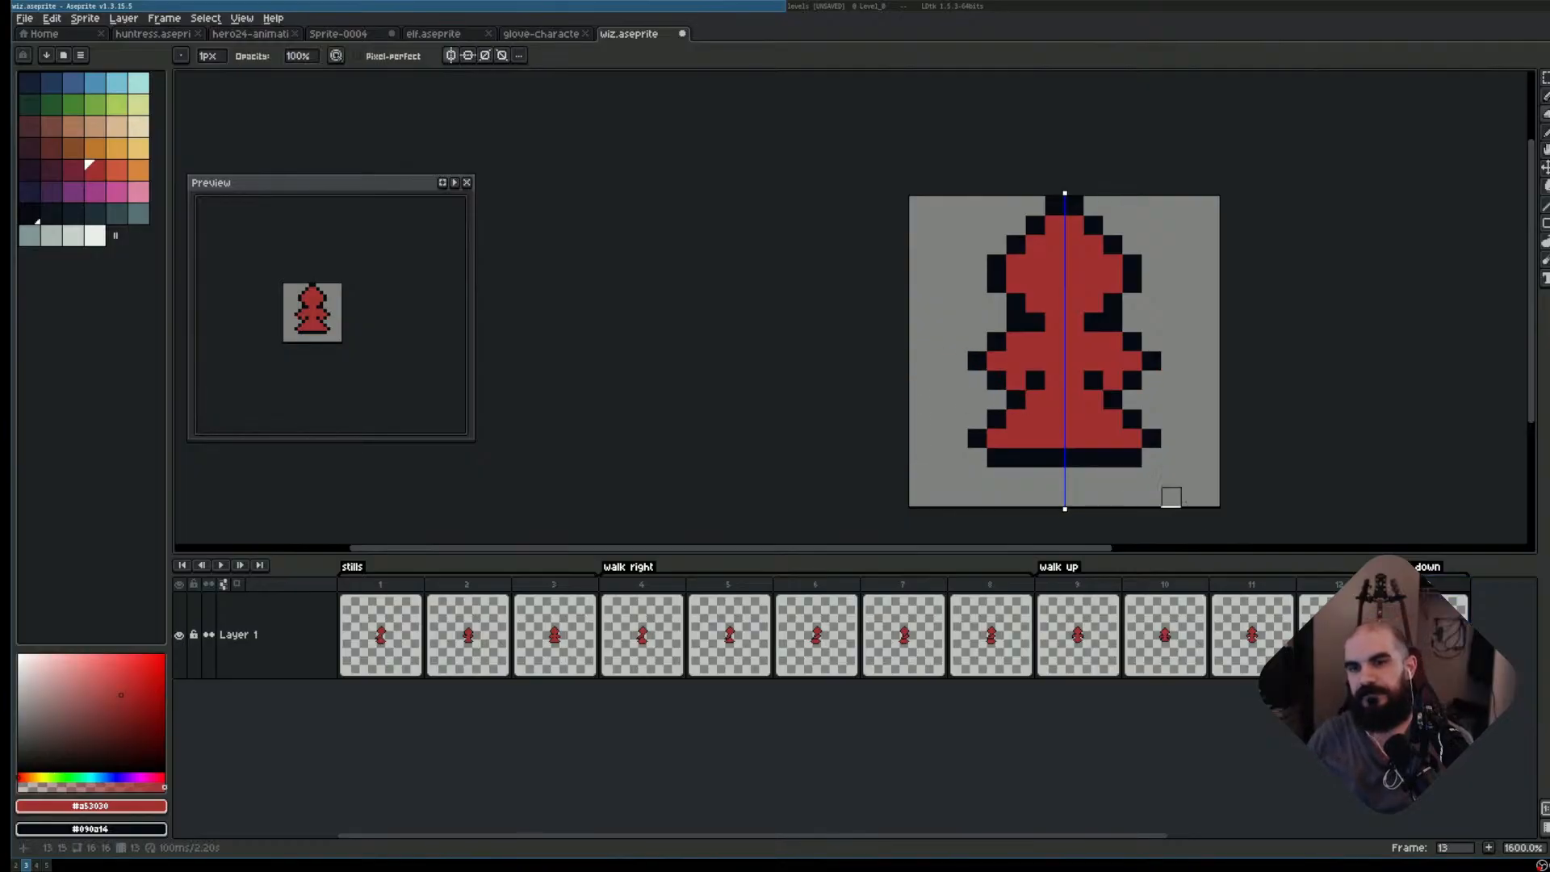
- Erase the stray red pixels beside both hands in frame 13, turn off the vertical symmetry, and save the sprite
key("ctrl+z")
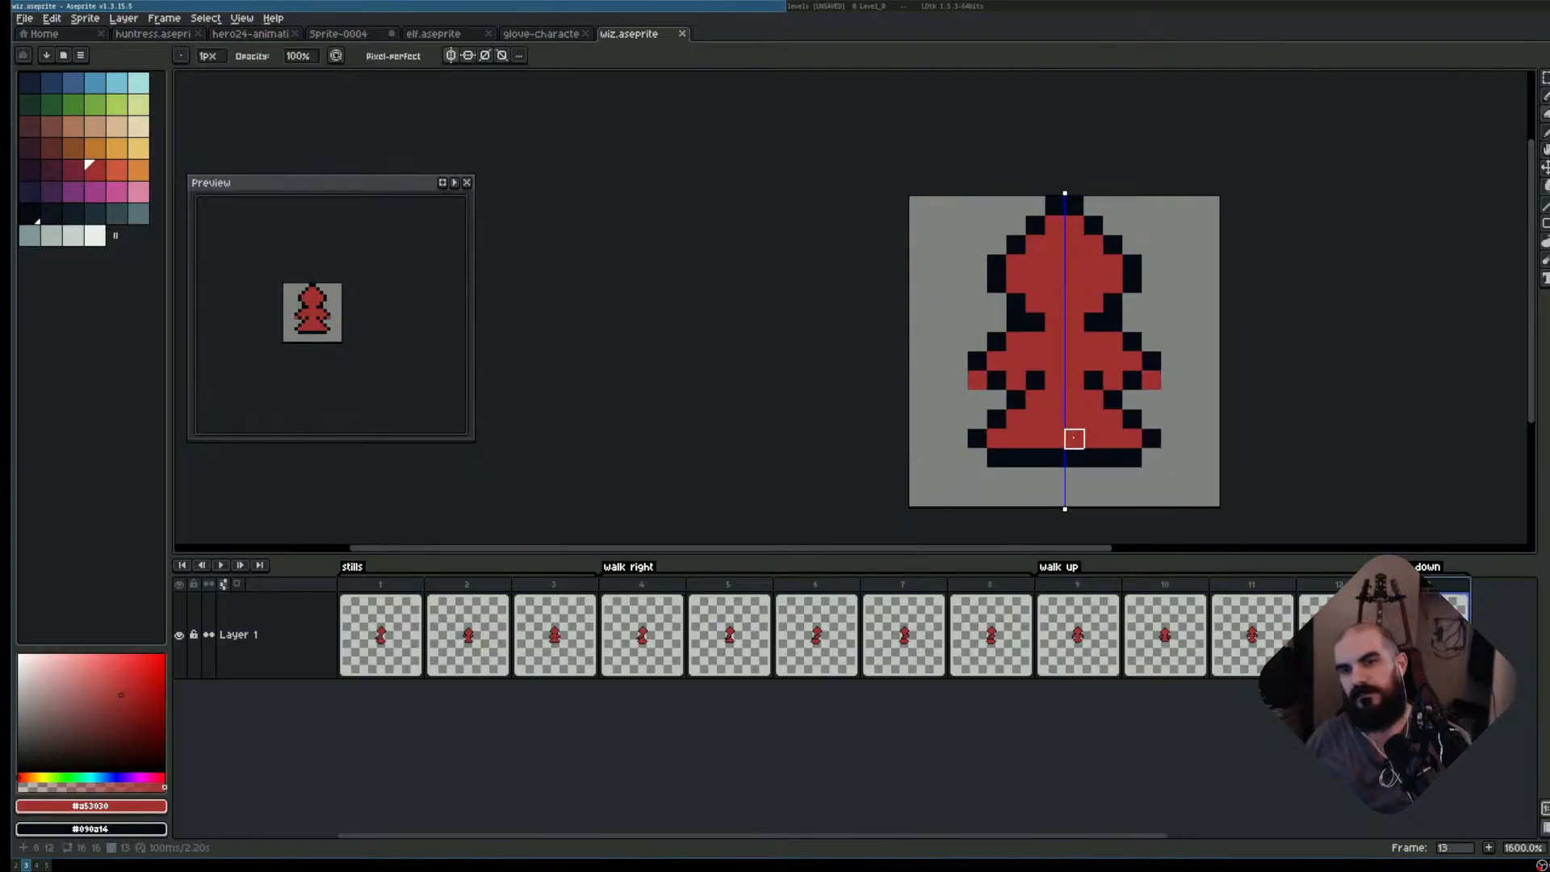
key("w")
key("e")
left_click(977, 380)
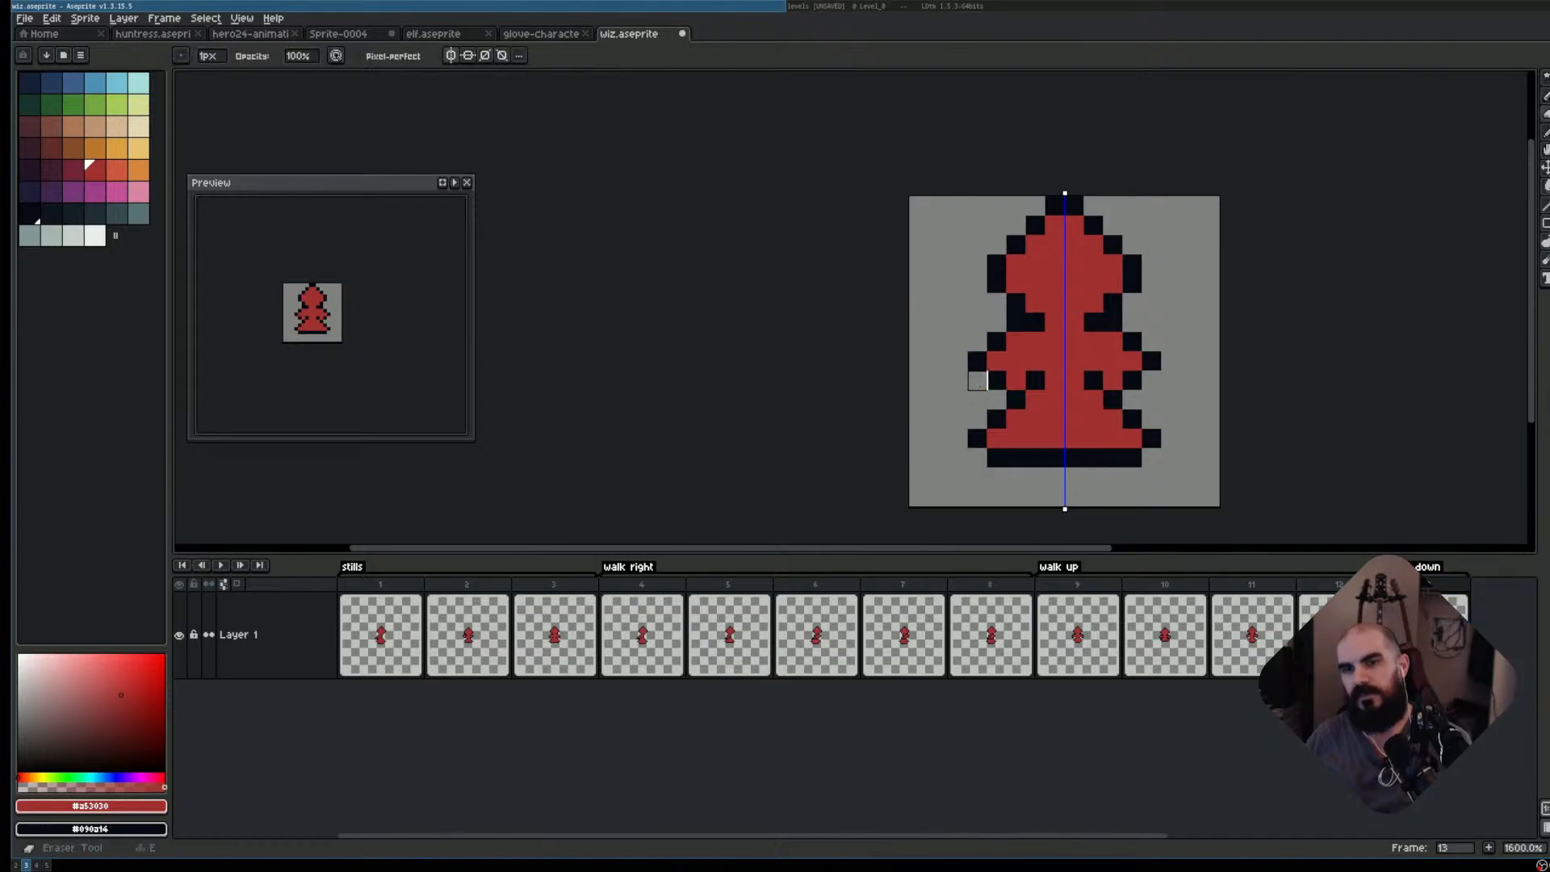
left_click_drag(1290, 428, 1221, 420)
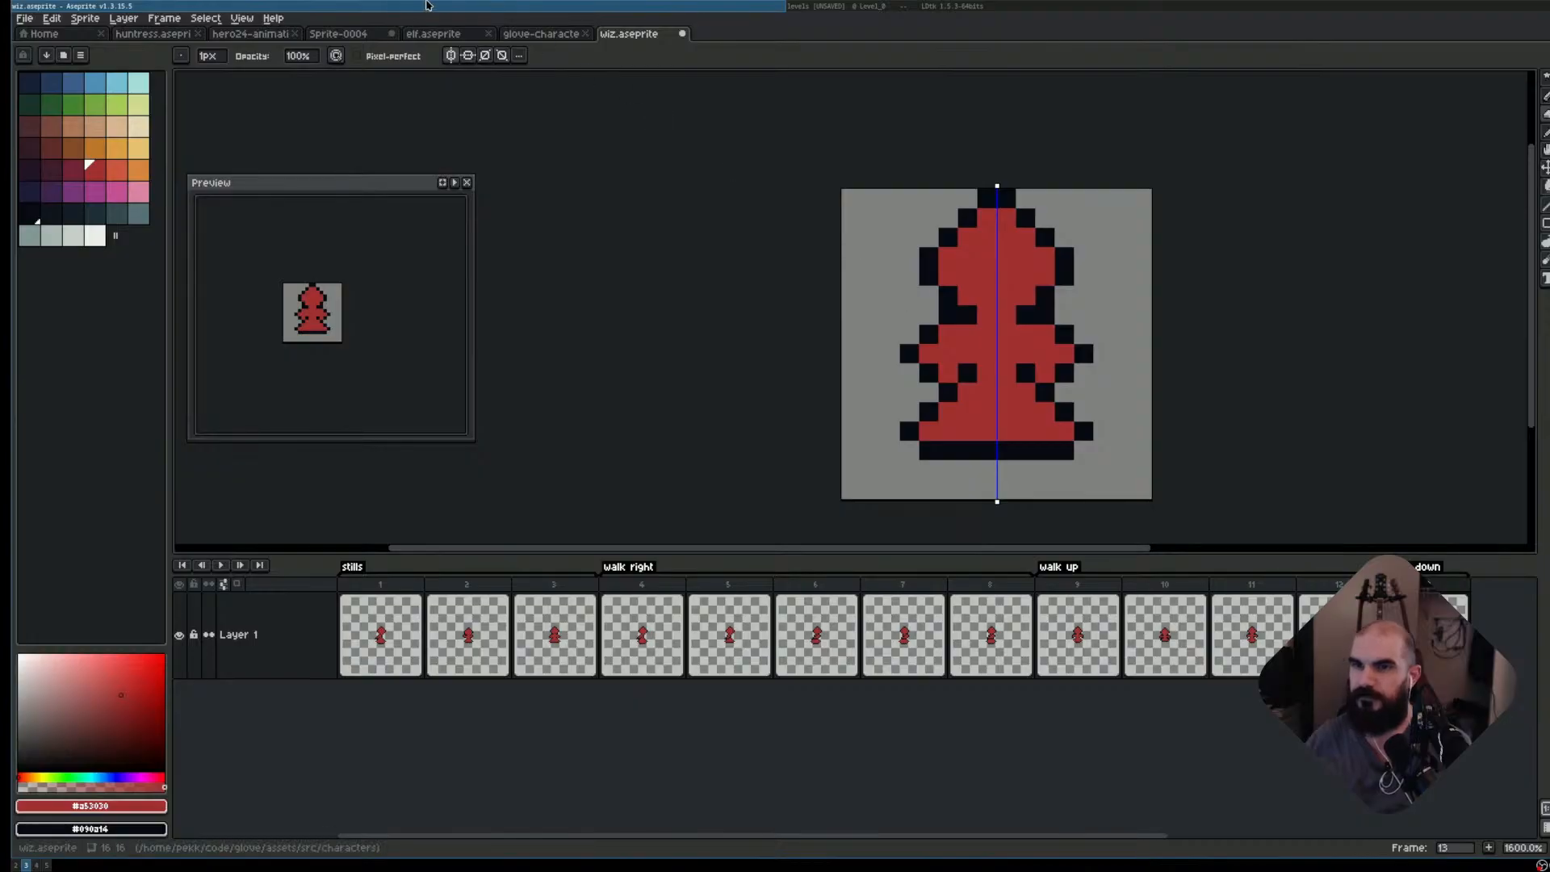
left_click(456, 54)
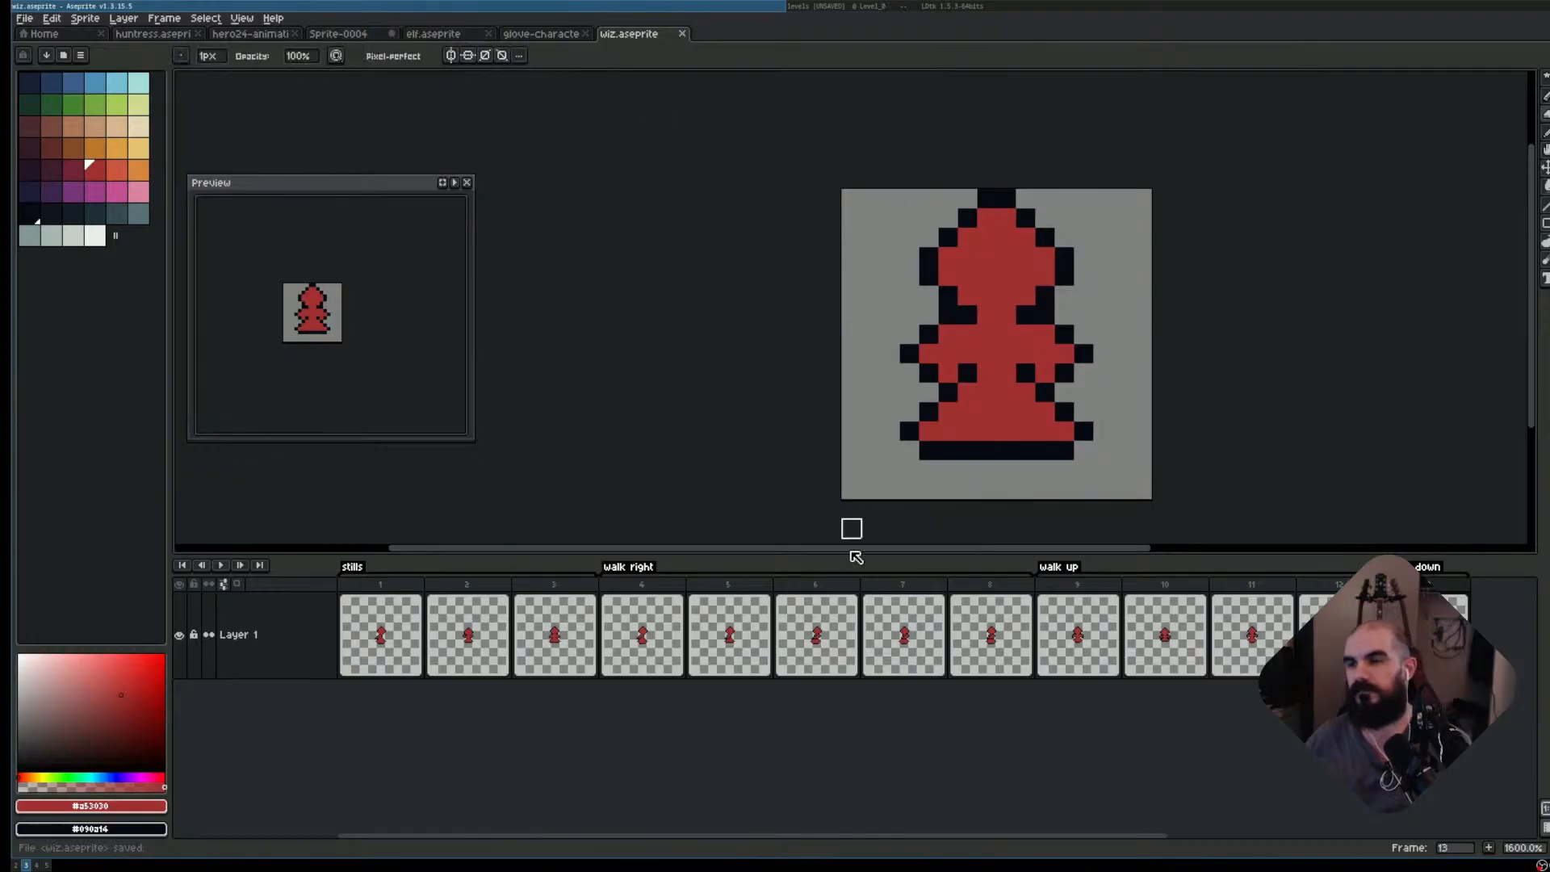
key("ctrl+s")
left_click_drag(1062, 447, 965, 468)
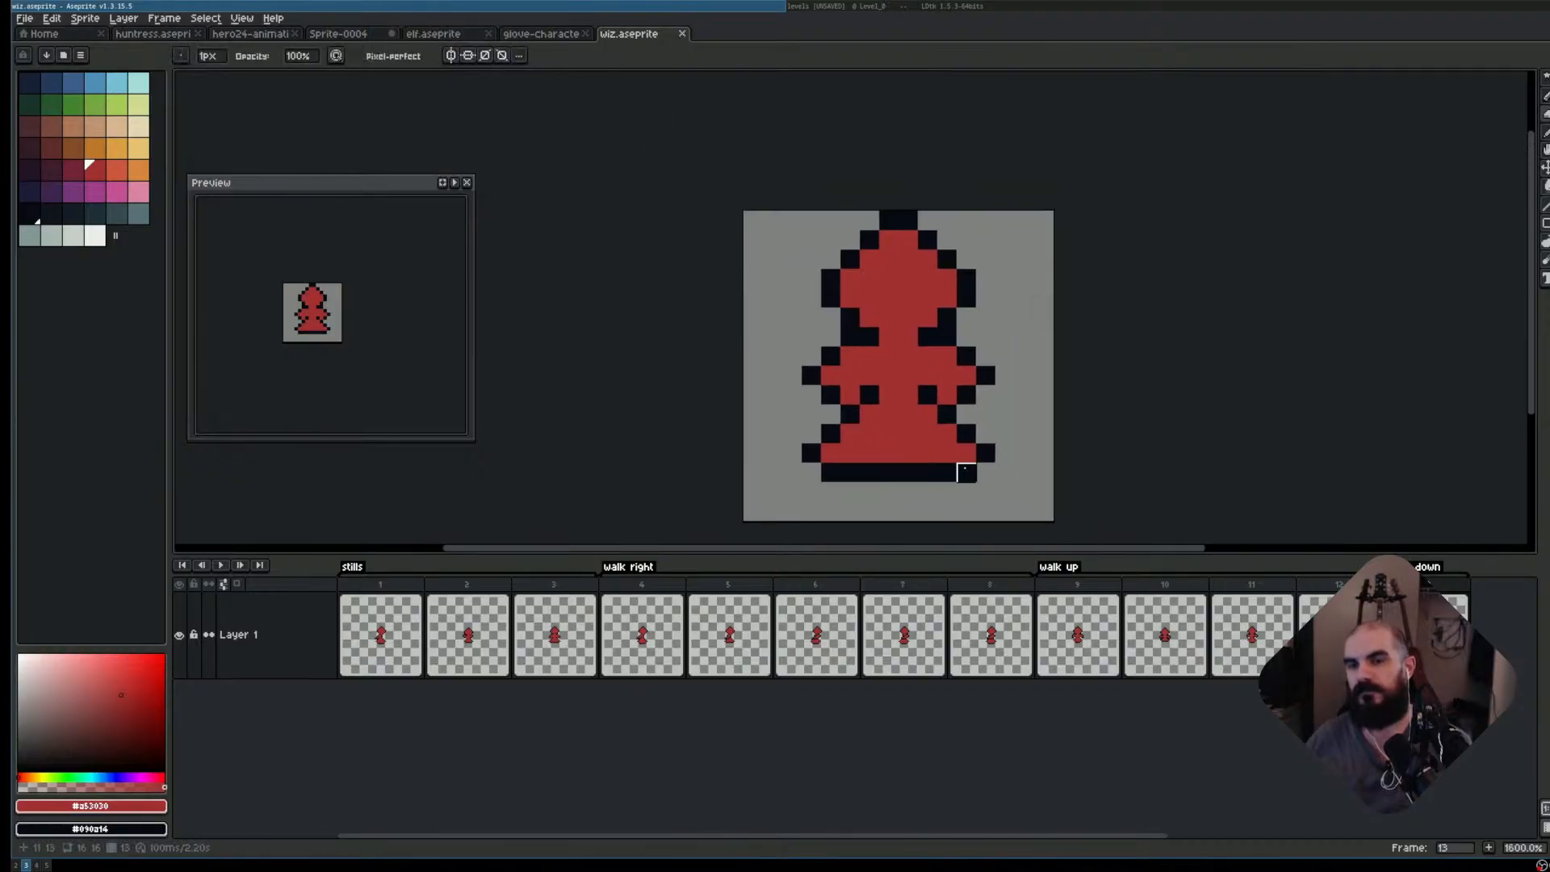
left_click(811, 395)
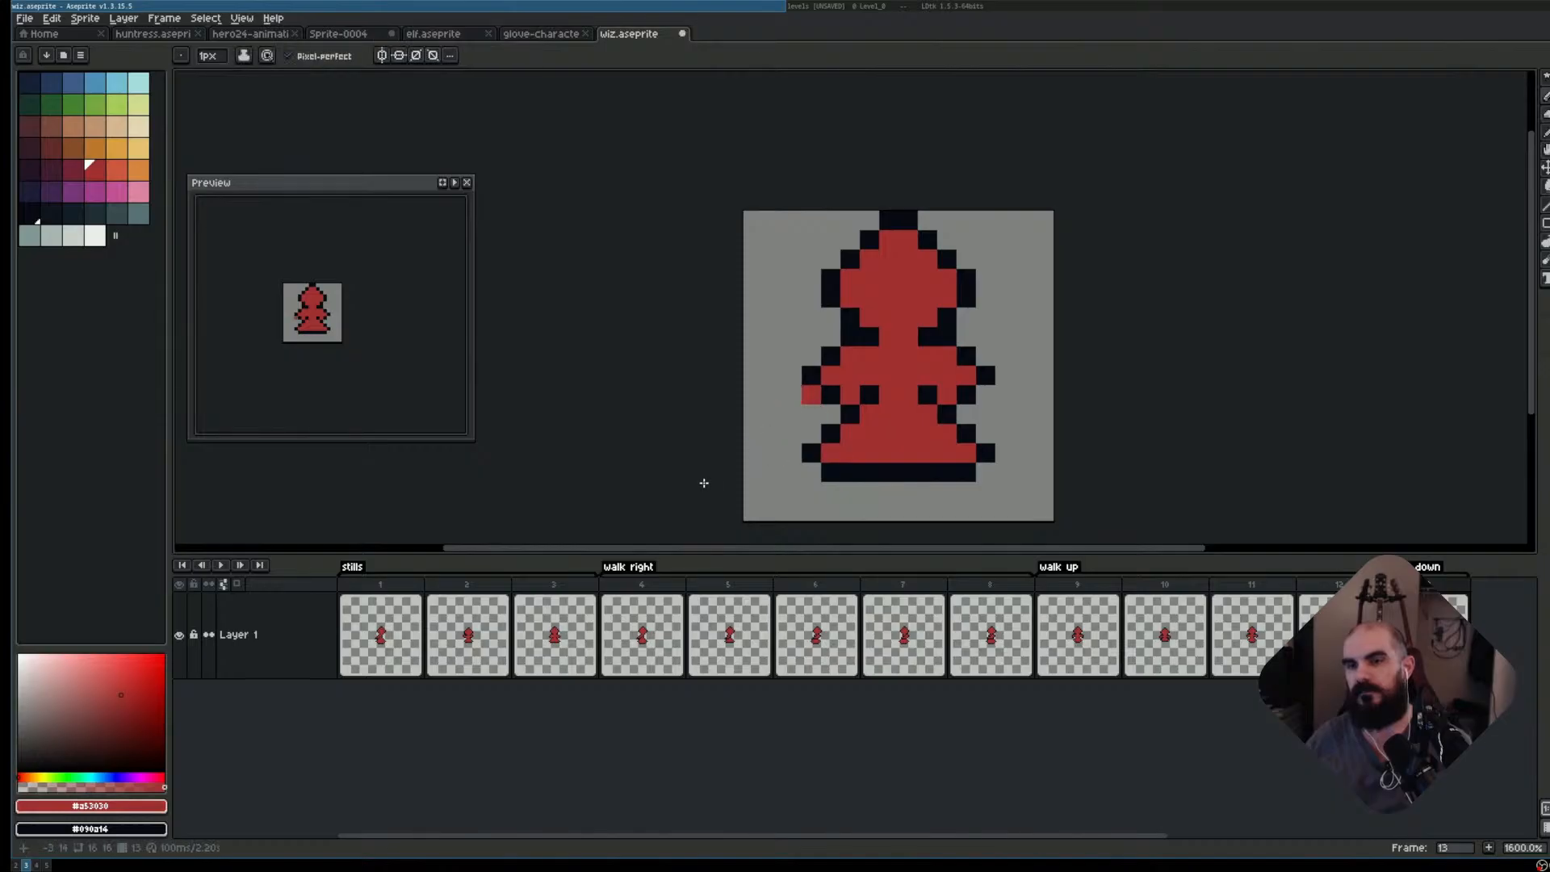
left_click(792, 453)
key("ctrl")
key("ctrl+z")
key("ctrl+z")
key("ctrl+s")
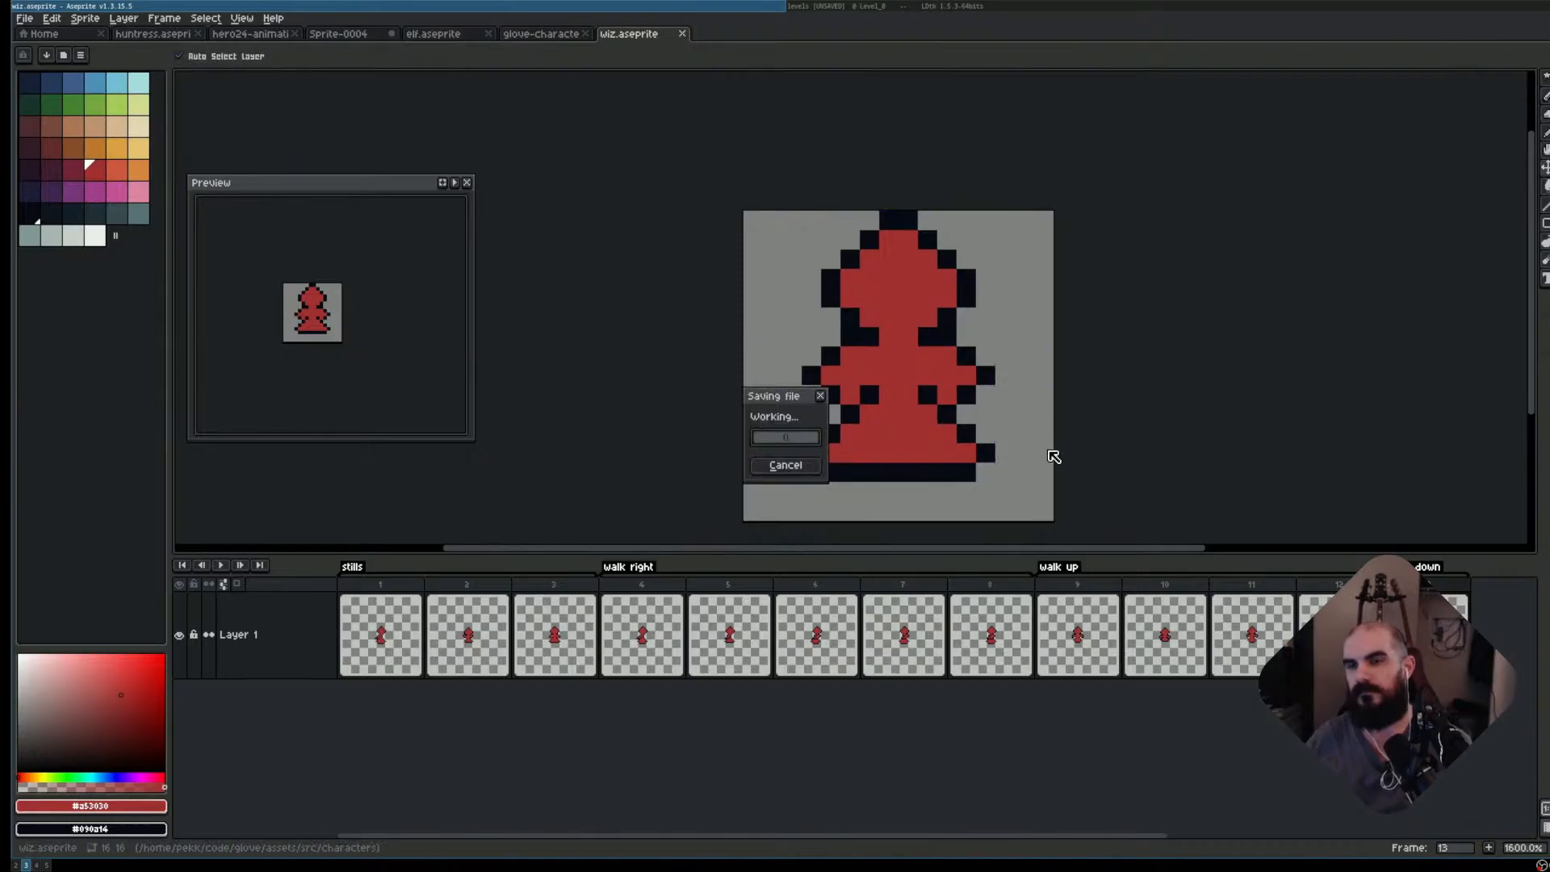
- Add frame 14 as a copy of frame 13 and move the wizard down one pixel in it
left_click(1435, 587)
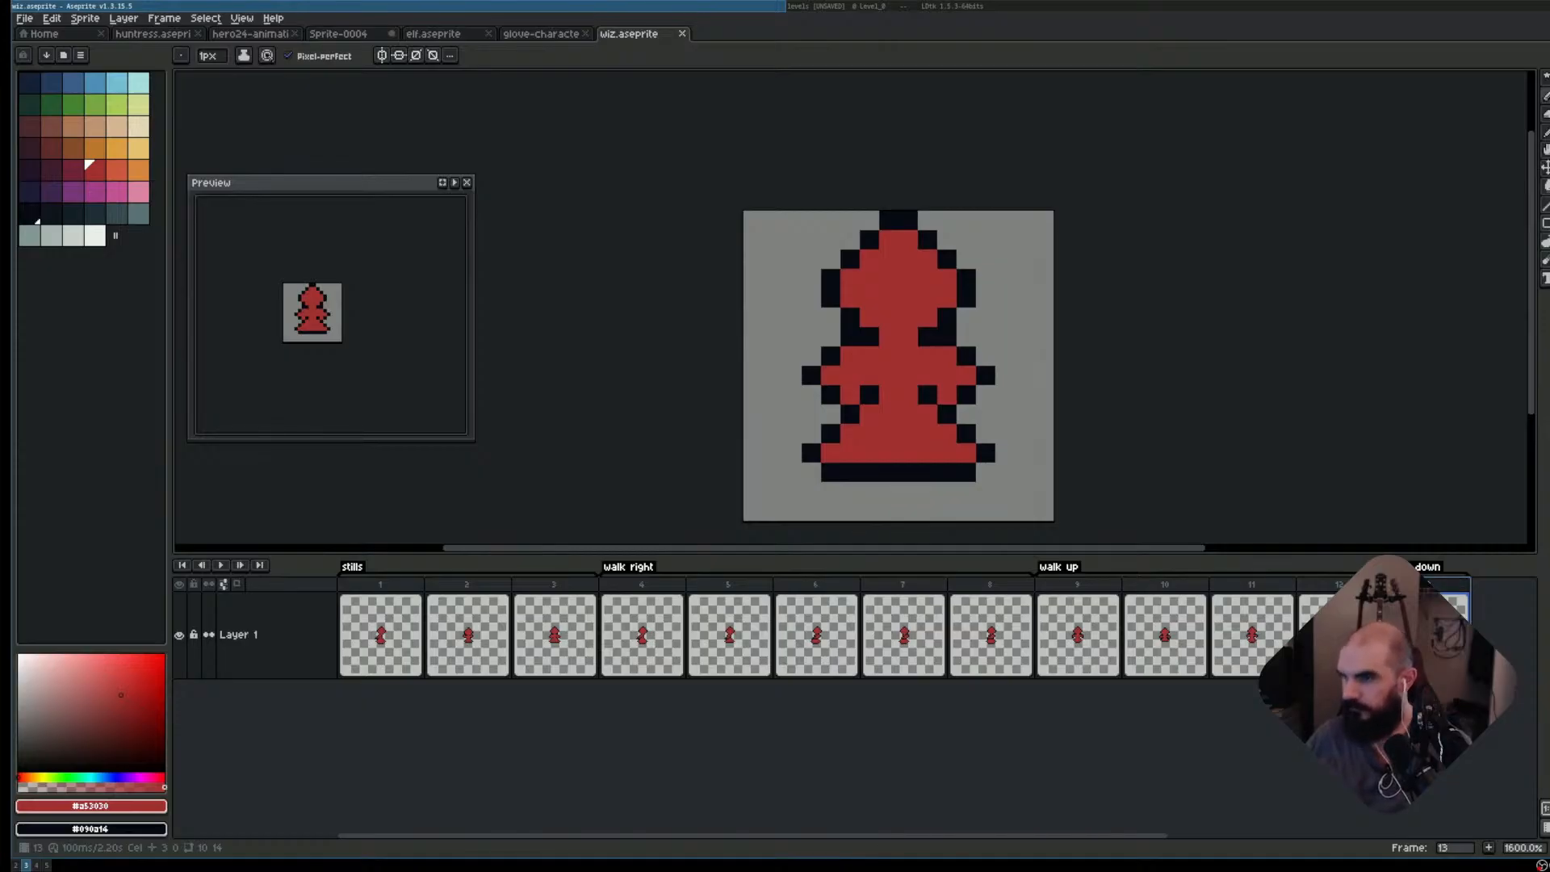
key("alt+n")
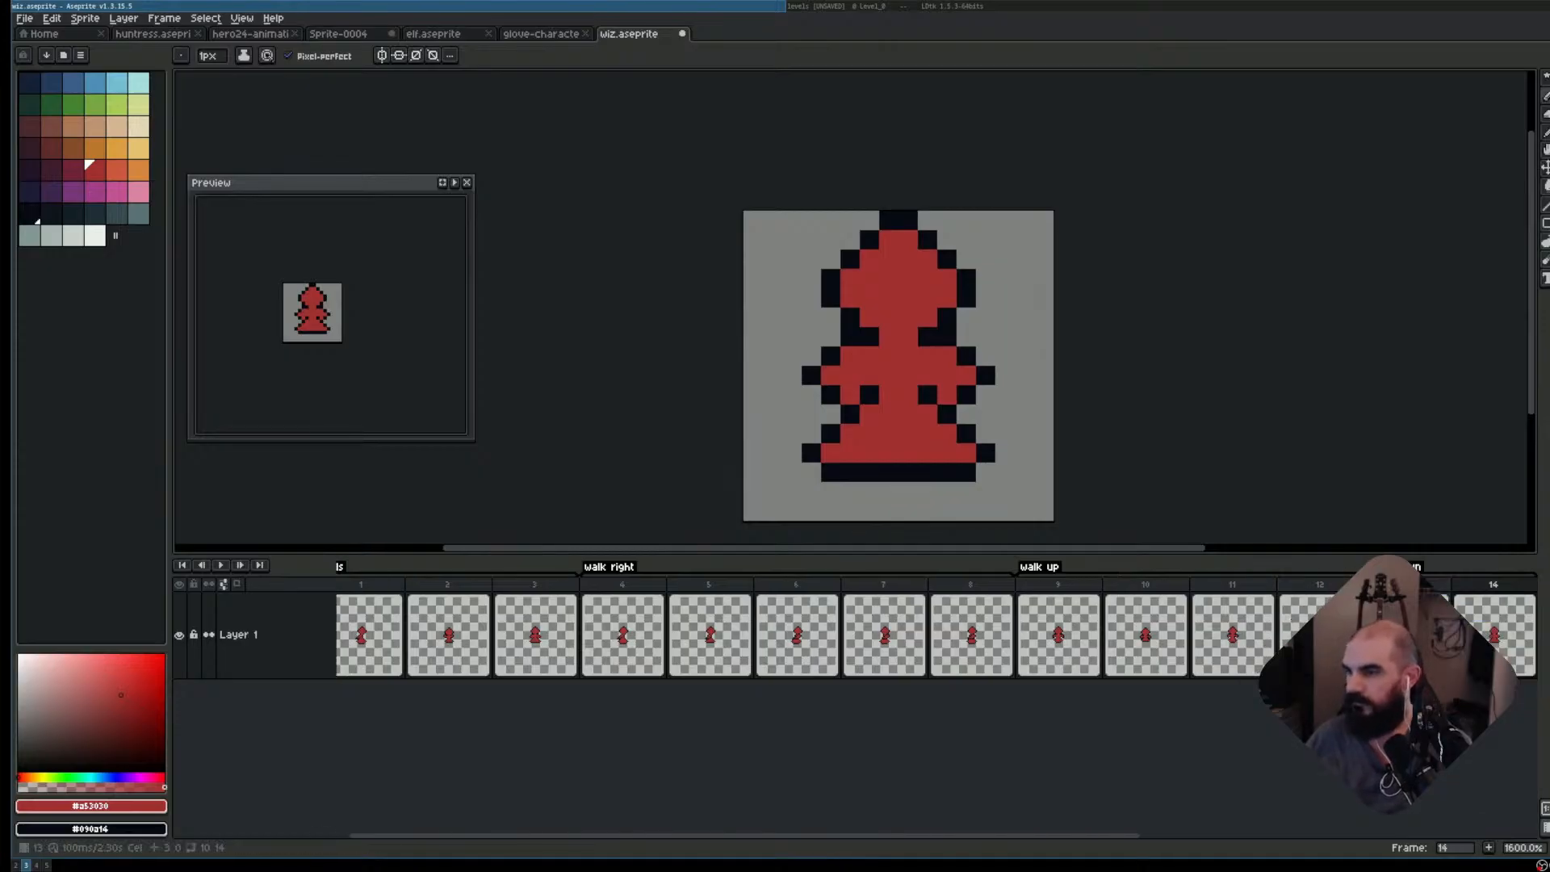
key("v")
left_click_drag(946, 381, 939, 406)
left_click_drag(1242, 420, 1058, 374)
left_click_drag(744, 396, 744, 393)
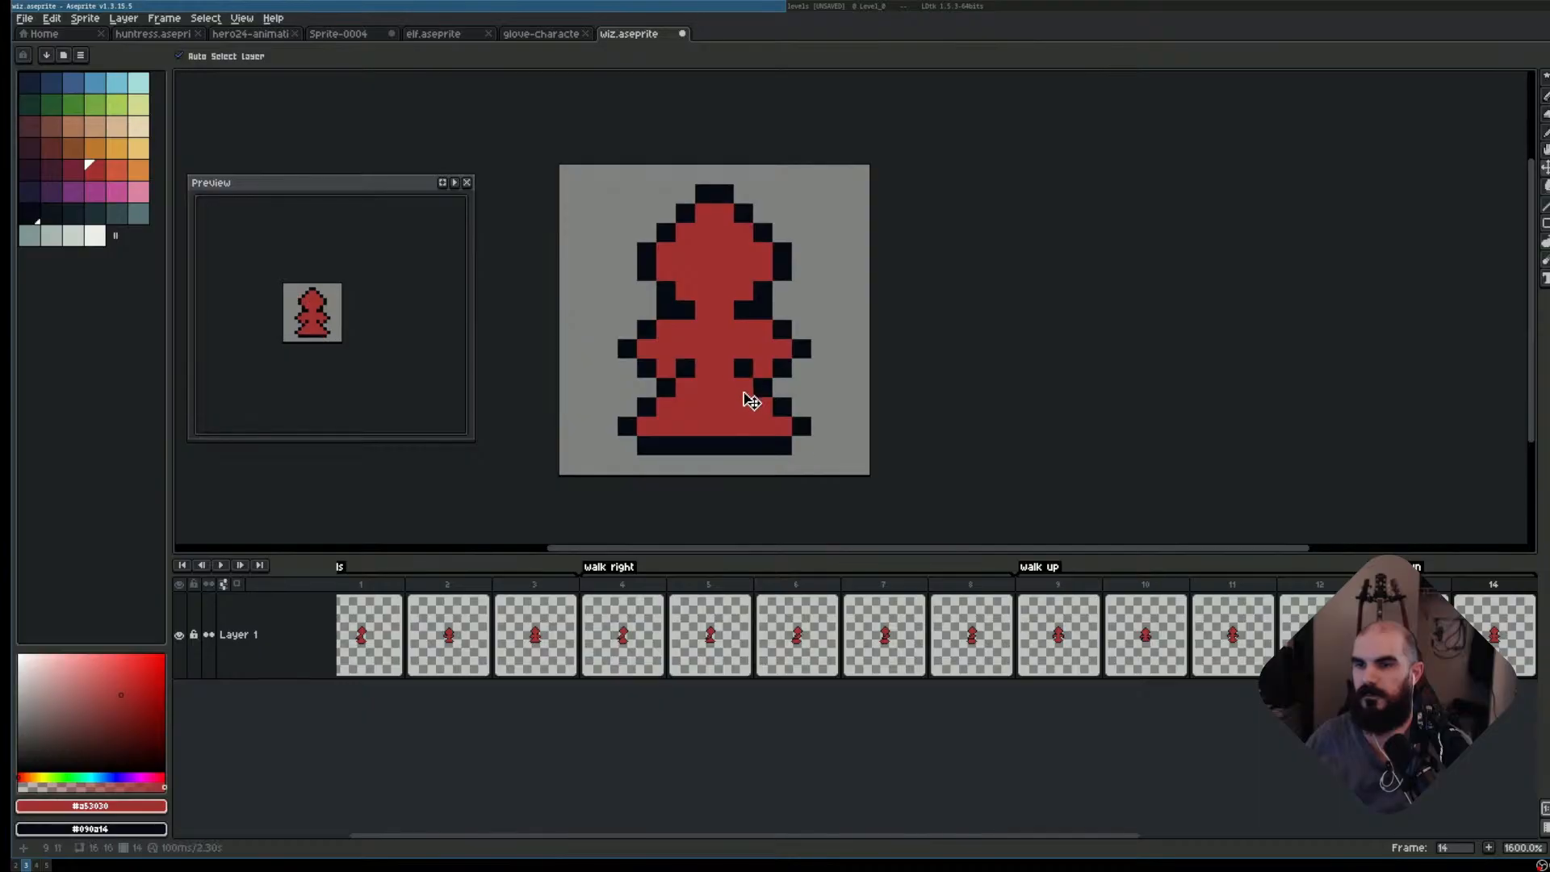
- Flip between the neighbouring frames and insert another copy of frame 13 before the lowered frame
key("Right")
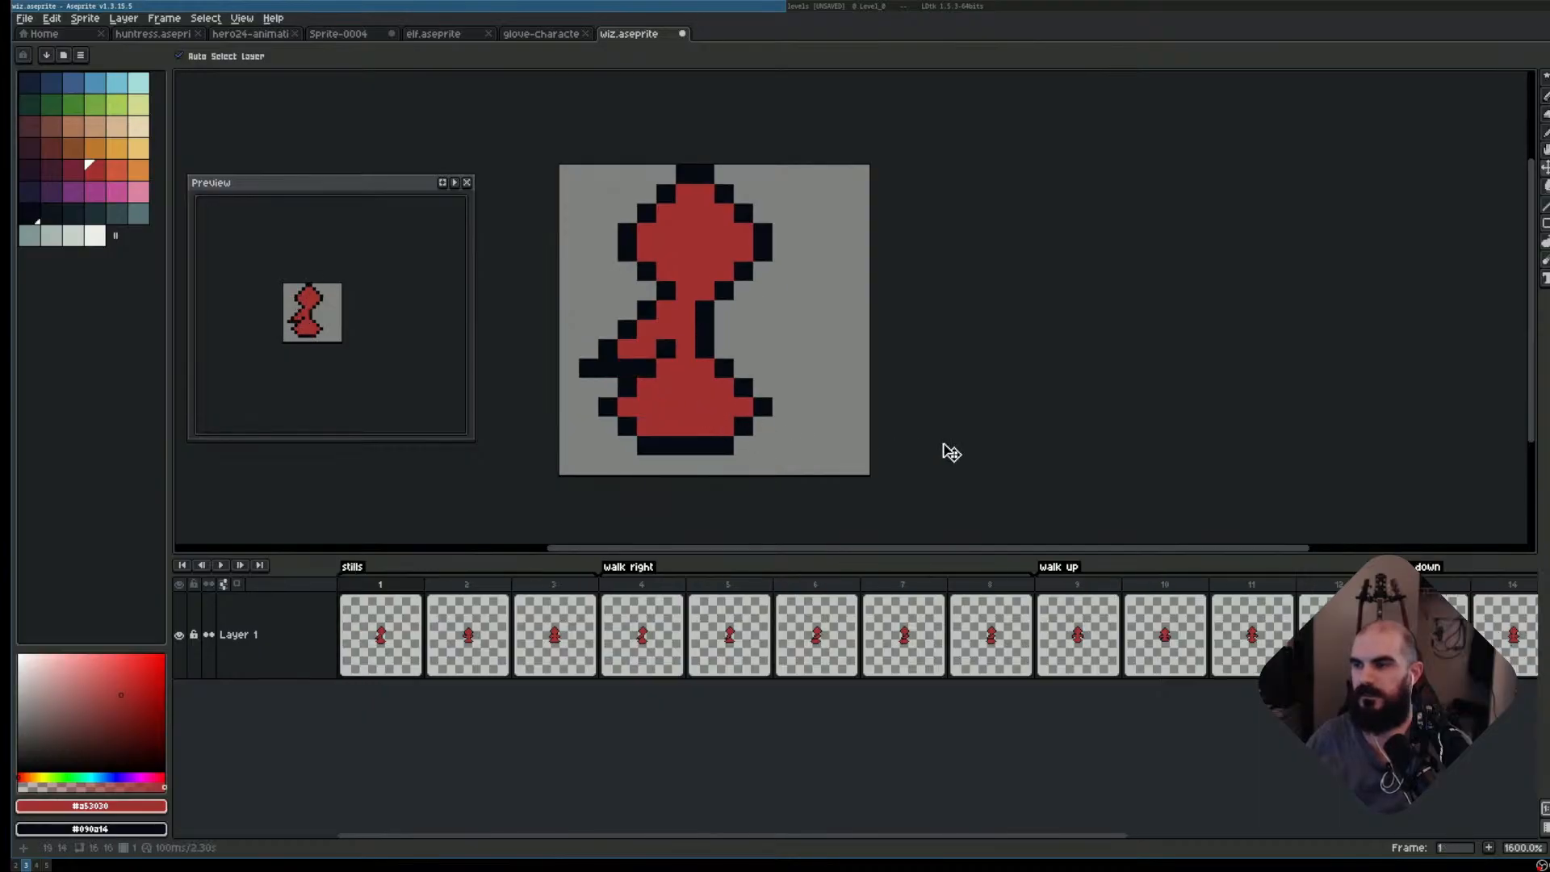
key("Left")
key("Left")
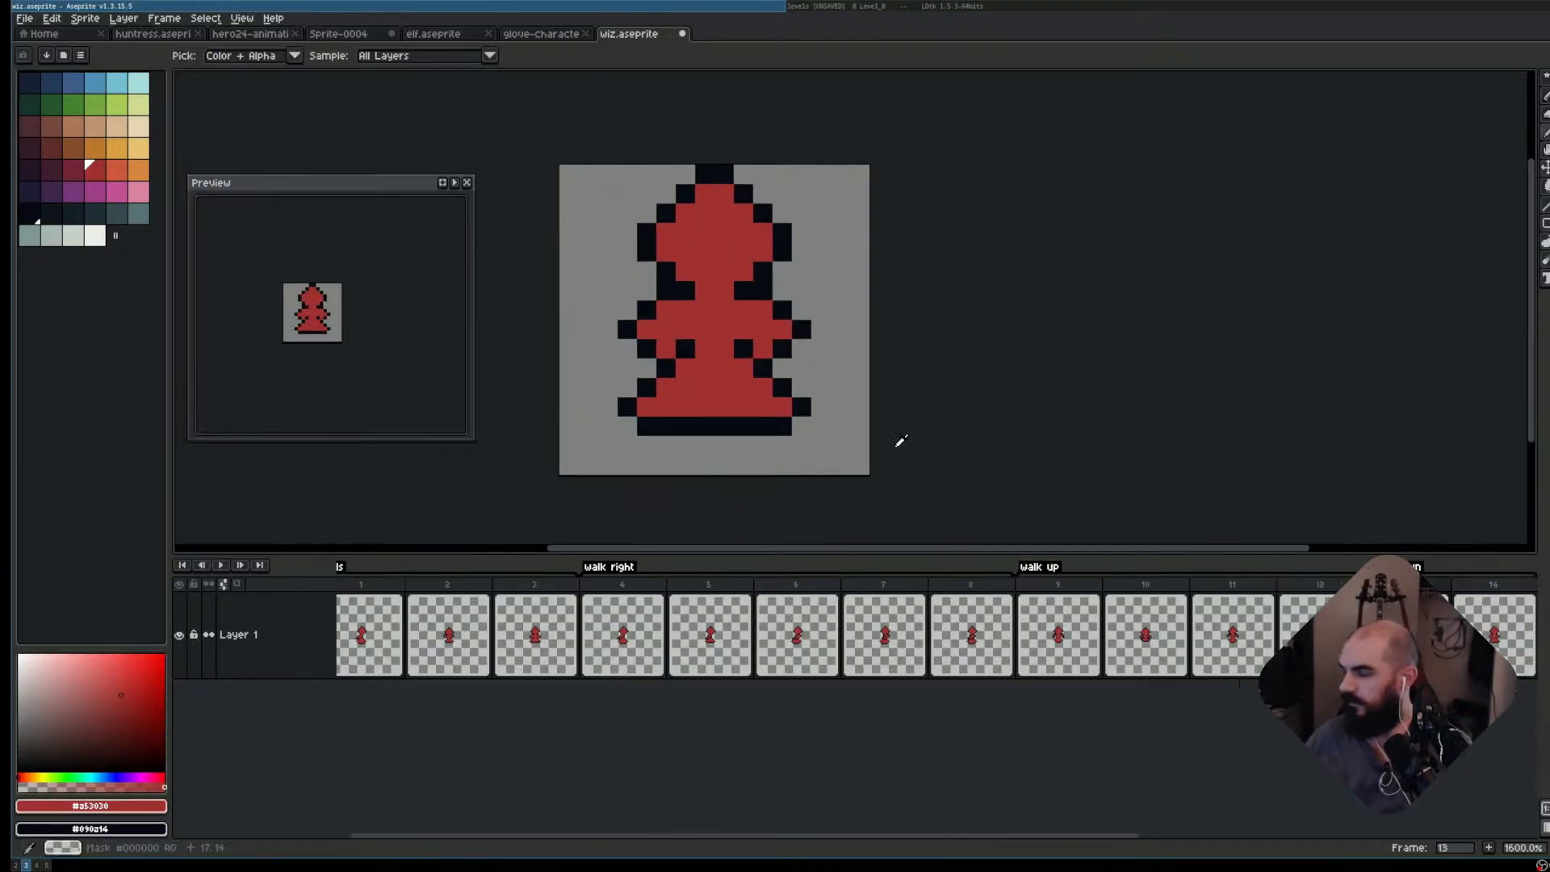
key("Right")
key("Left")
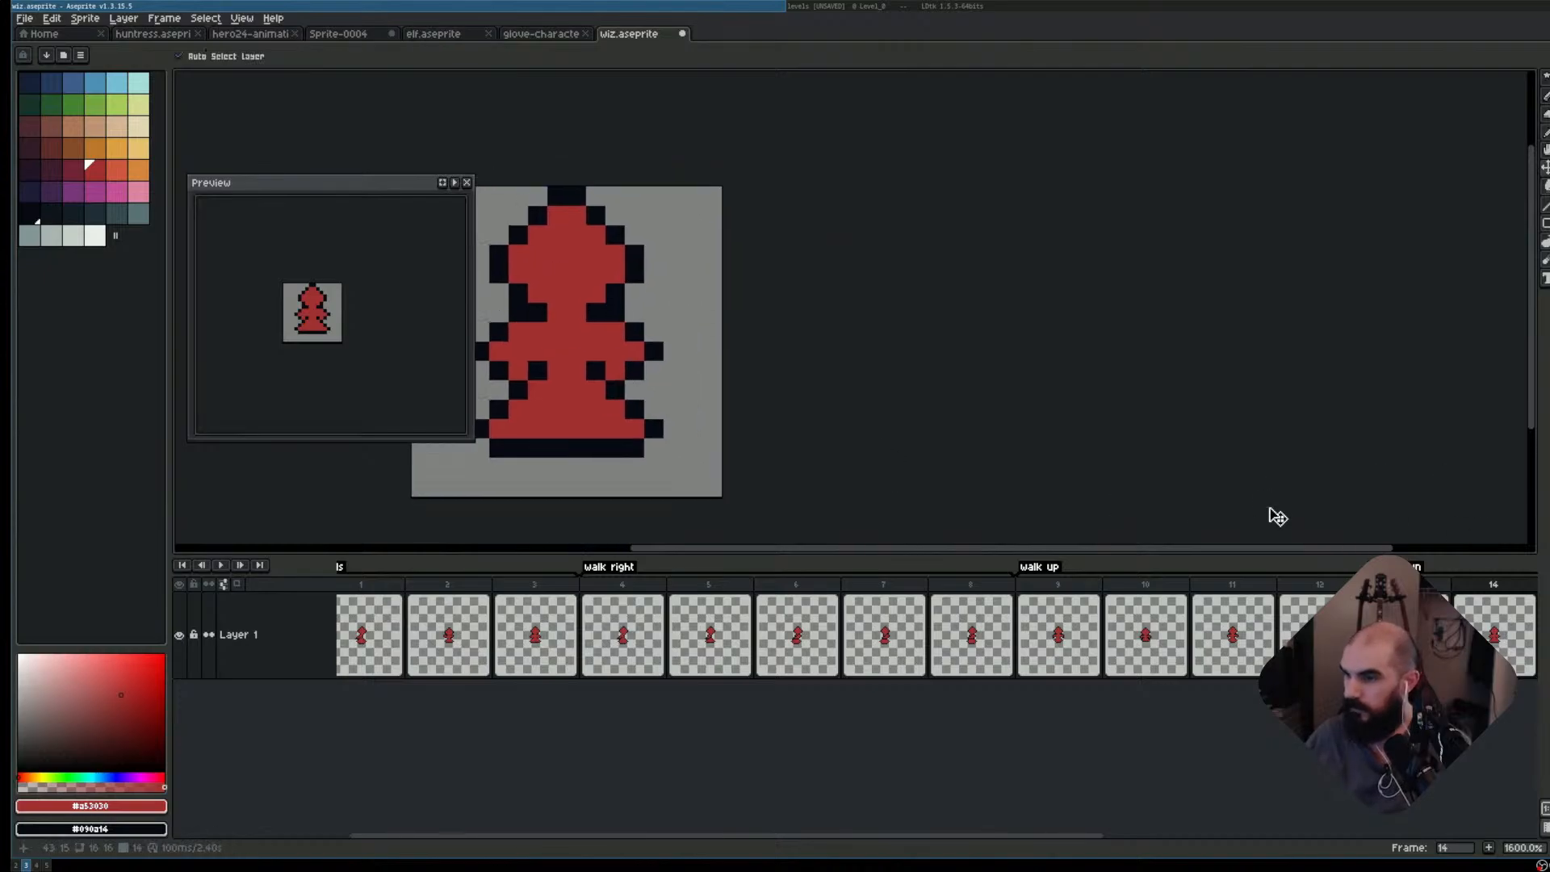
scroll(1161, 654, "right", 4)
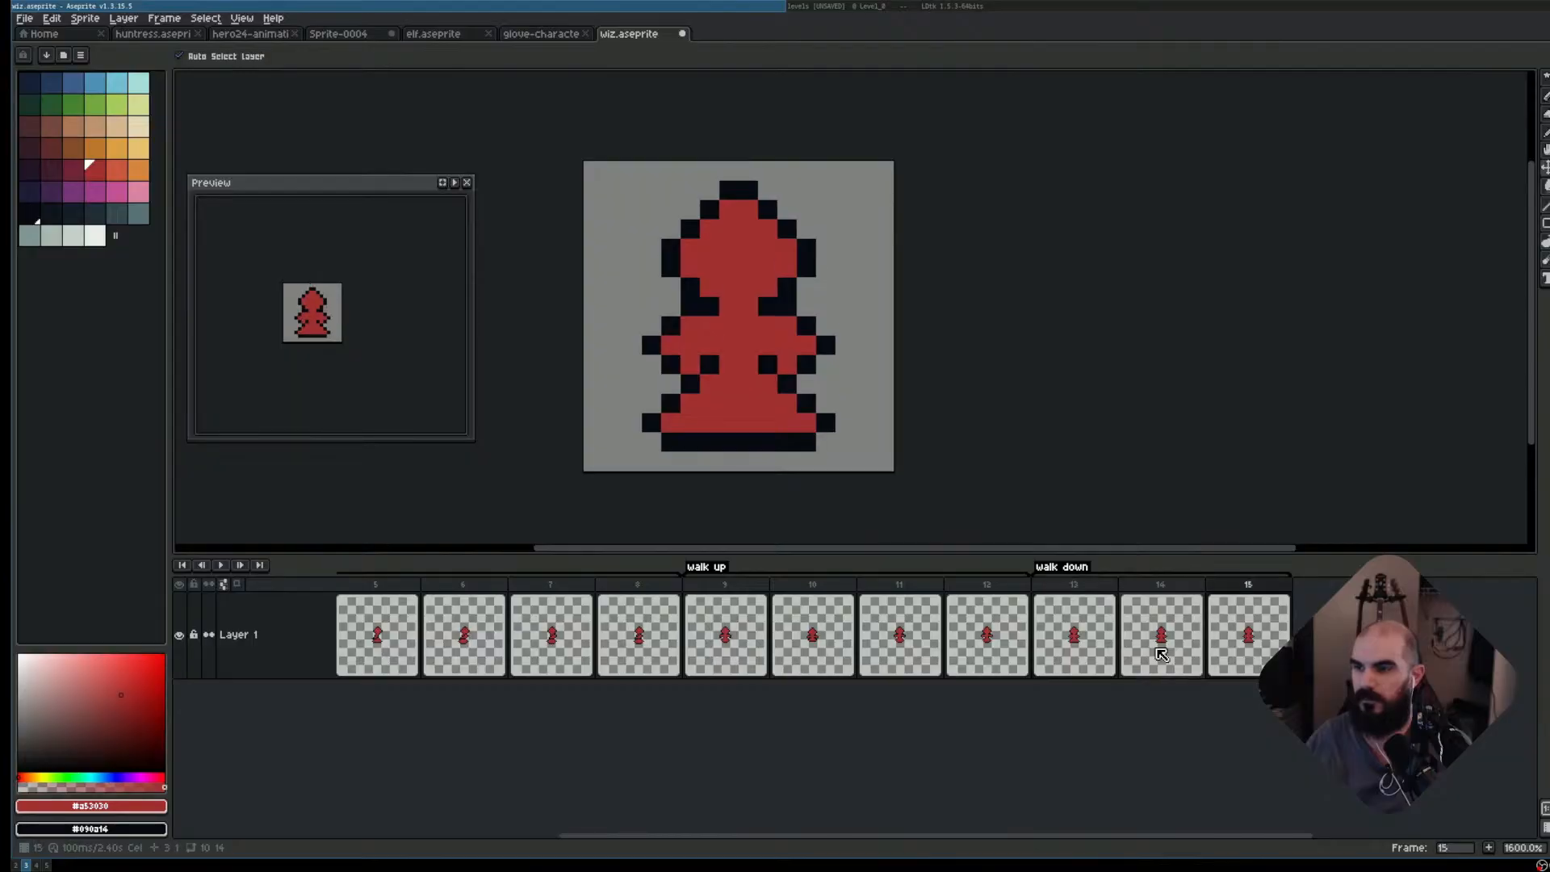
- Delete the raised-pose frames 13 and 14 from the walk down animation, keeping the lowered pose of frame 15
left_click(1257, 587)
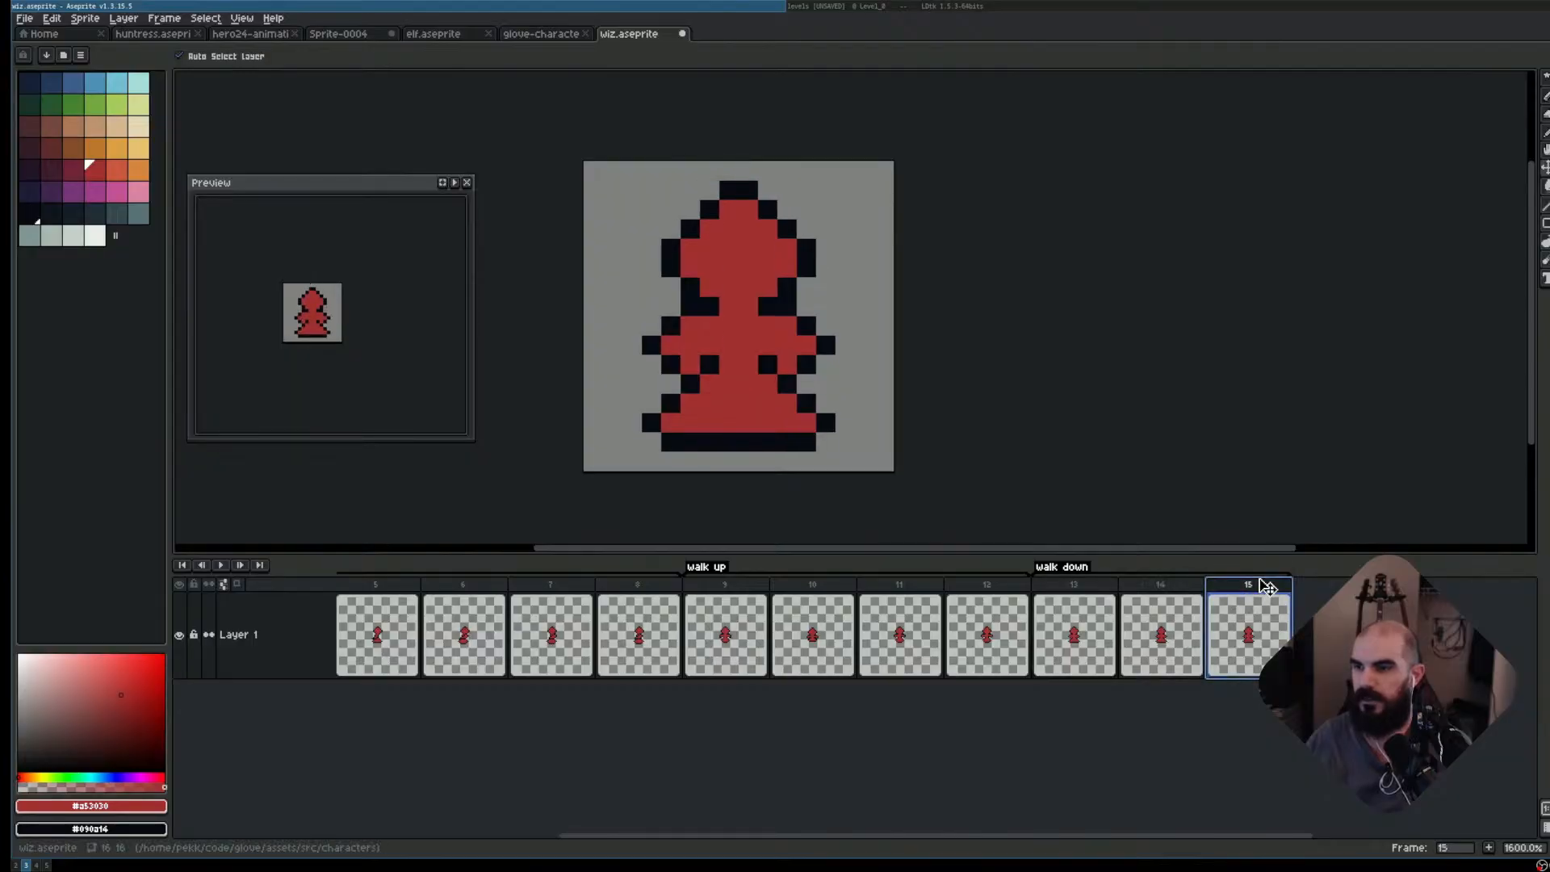
left_click(1075, 597)
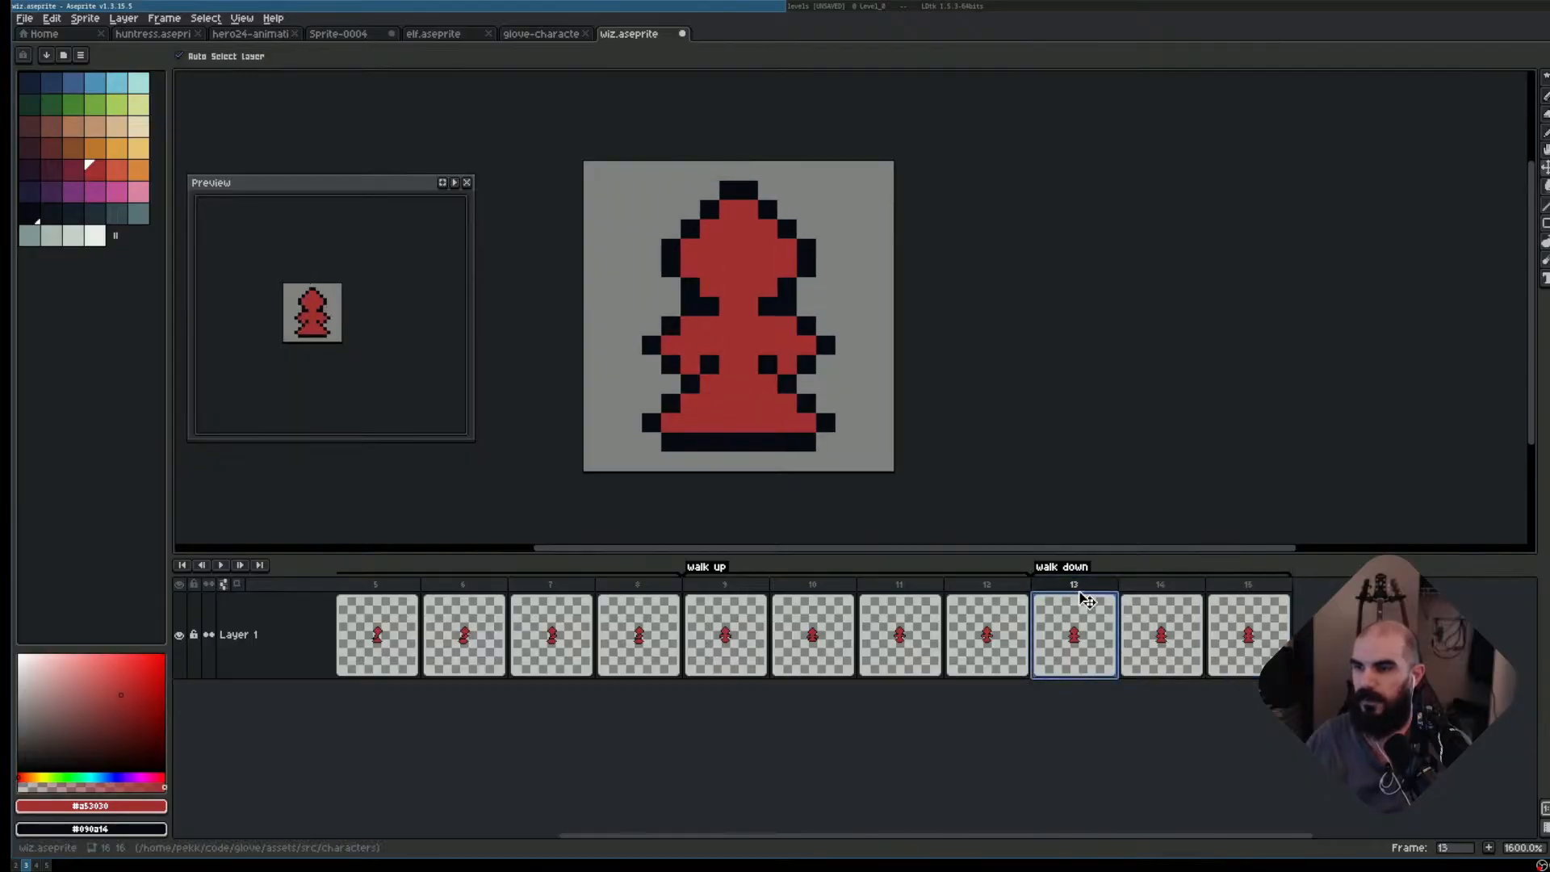
left_click(1162, 596)
left_click(1228, 595)
left_click(1153, 588)
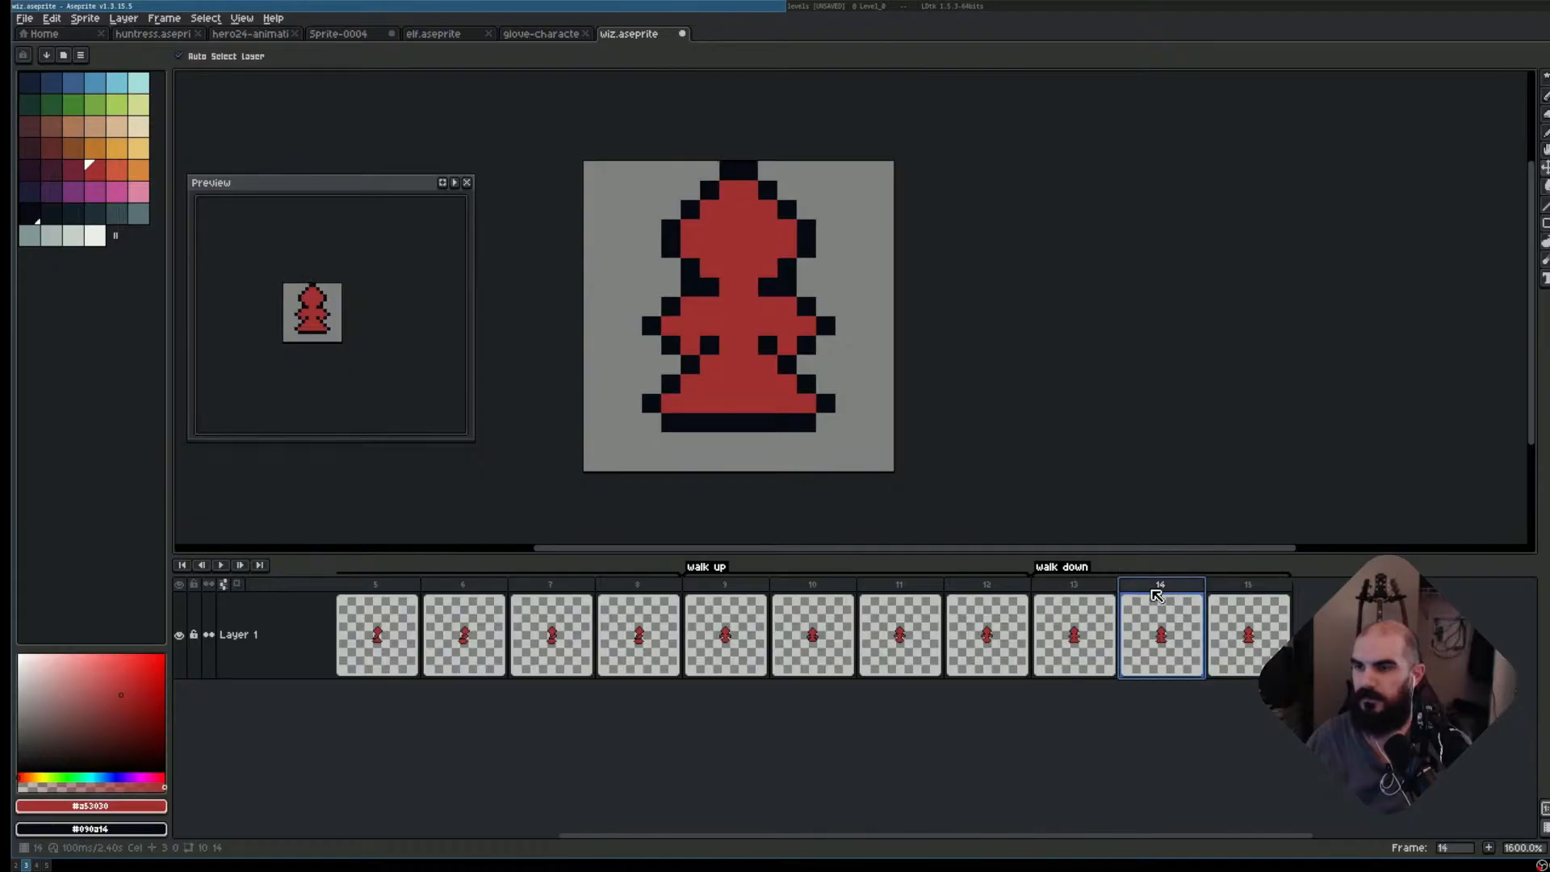
key("alt+c")
left_click(1100, 587)
- Add frame 14 with the wizard moved down one more pixel, and duplicate it as frames 15 and 16
key("alt+n")
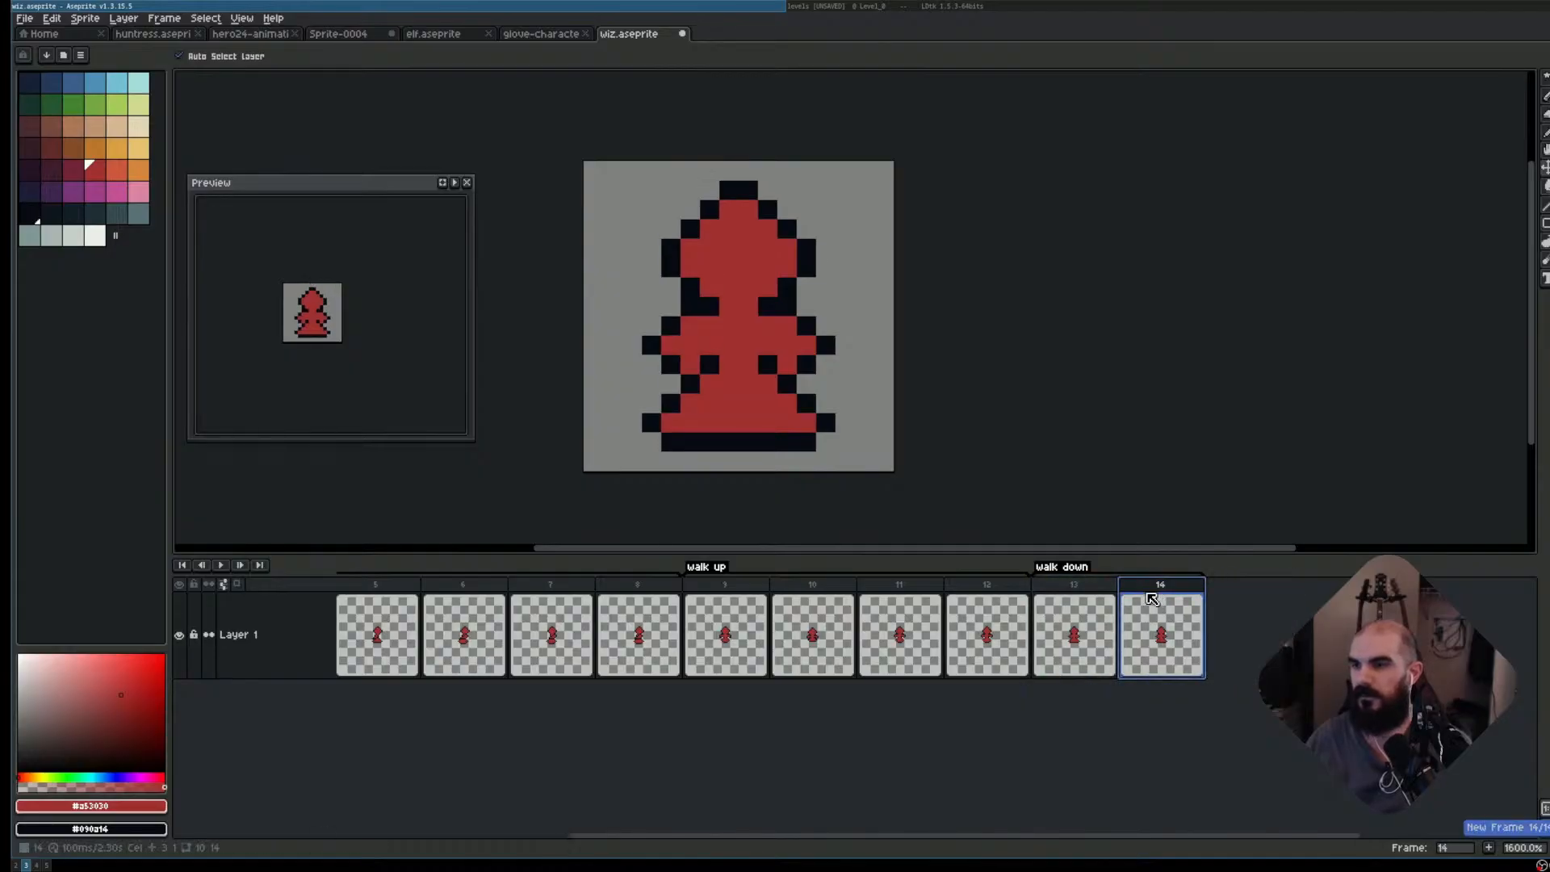
left_click_drag(761, 371, 760, 395)
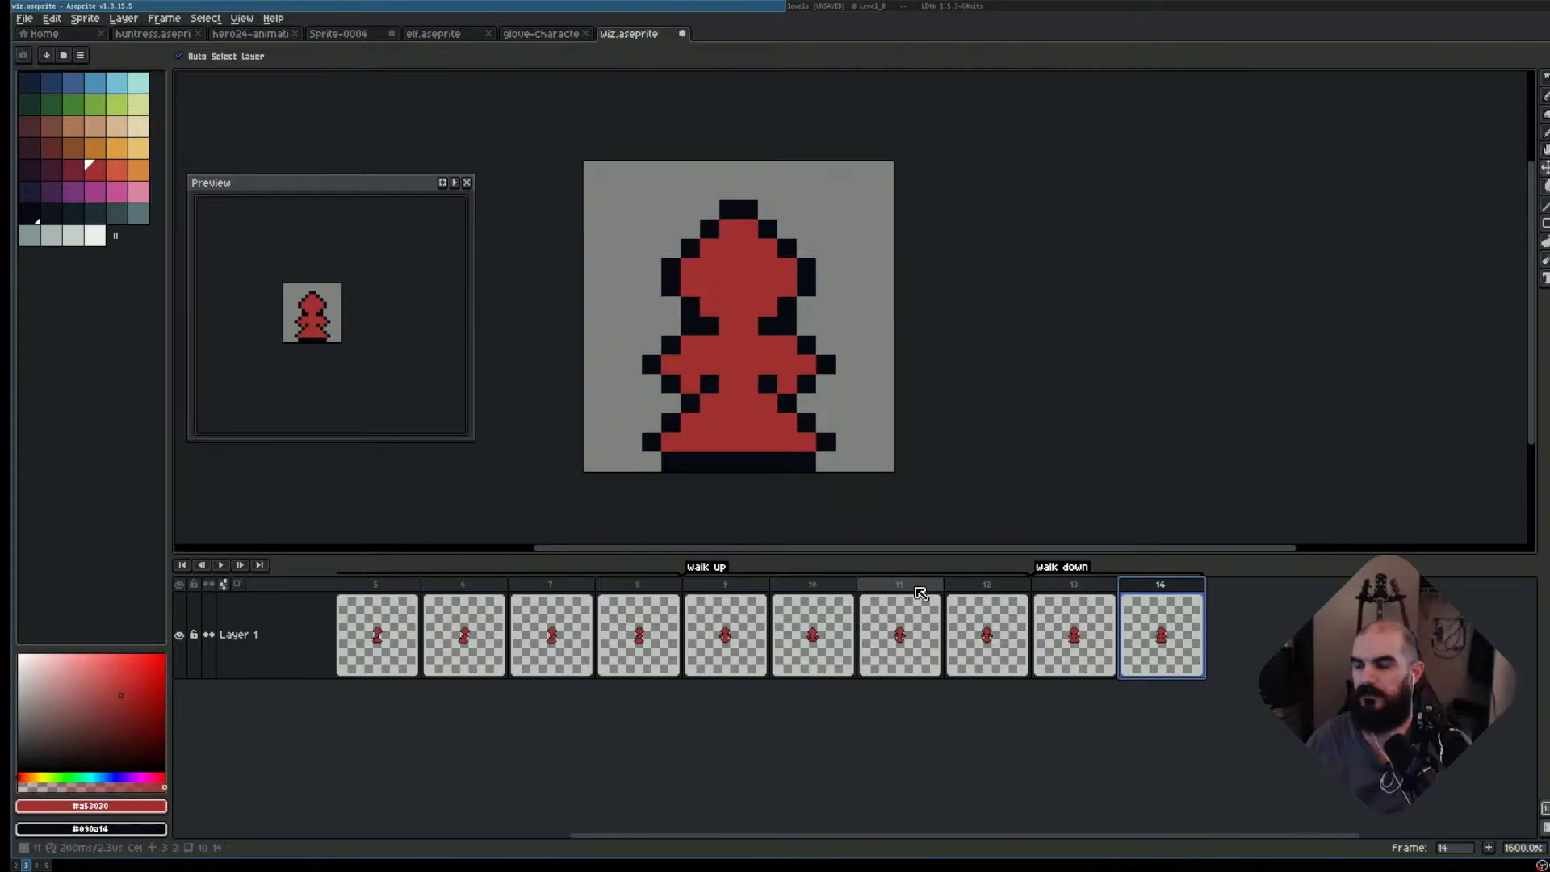
key("alt+n")
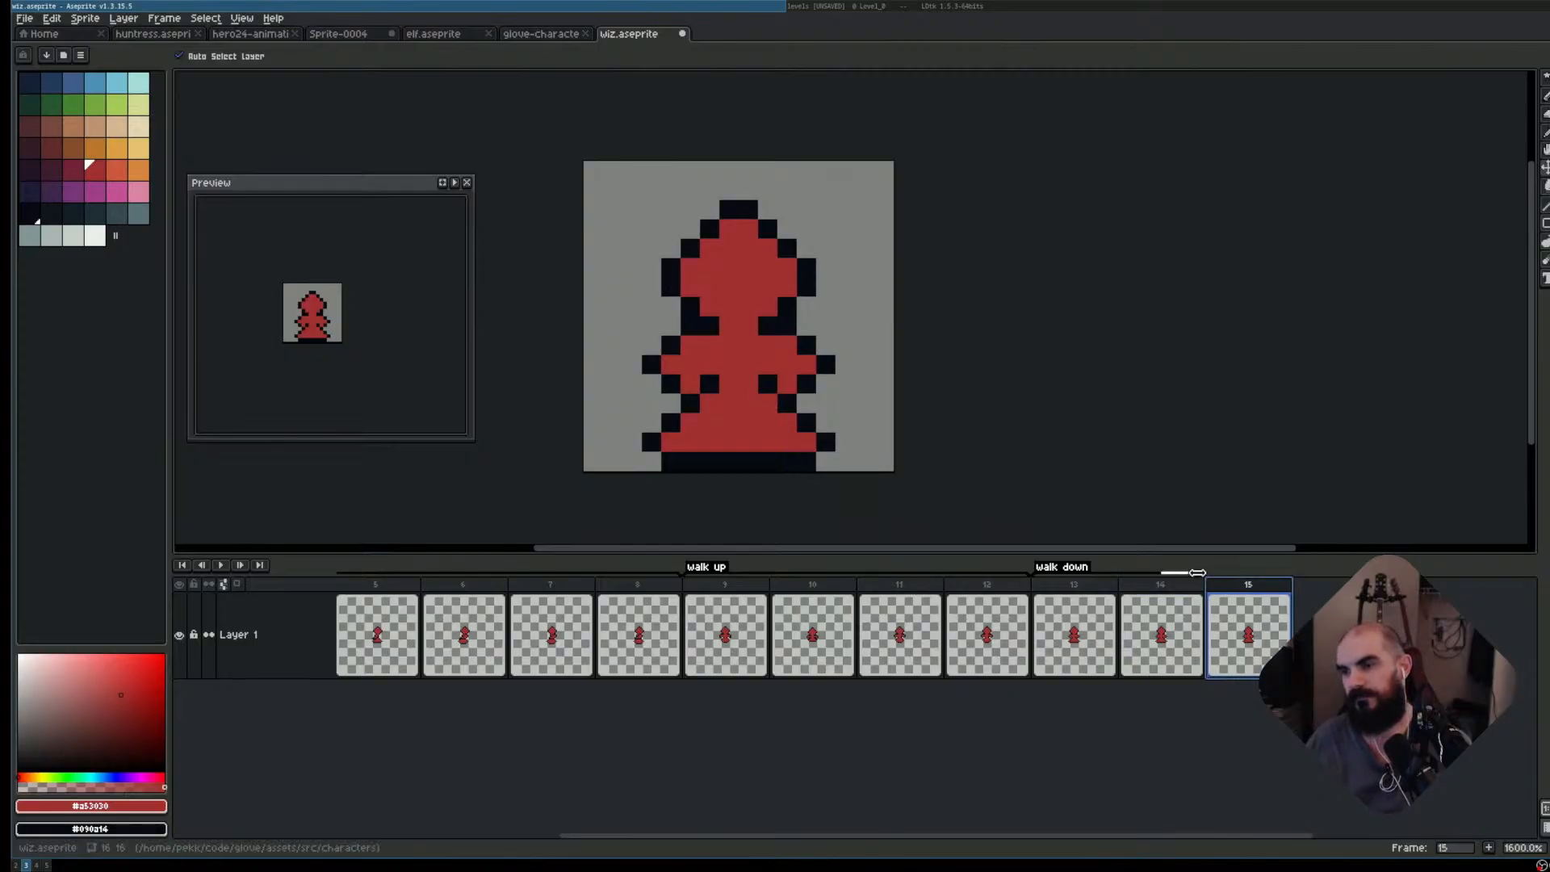
key("alt+n")
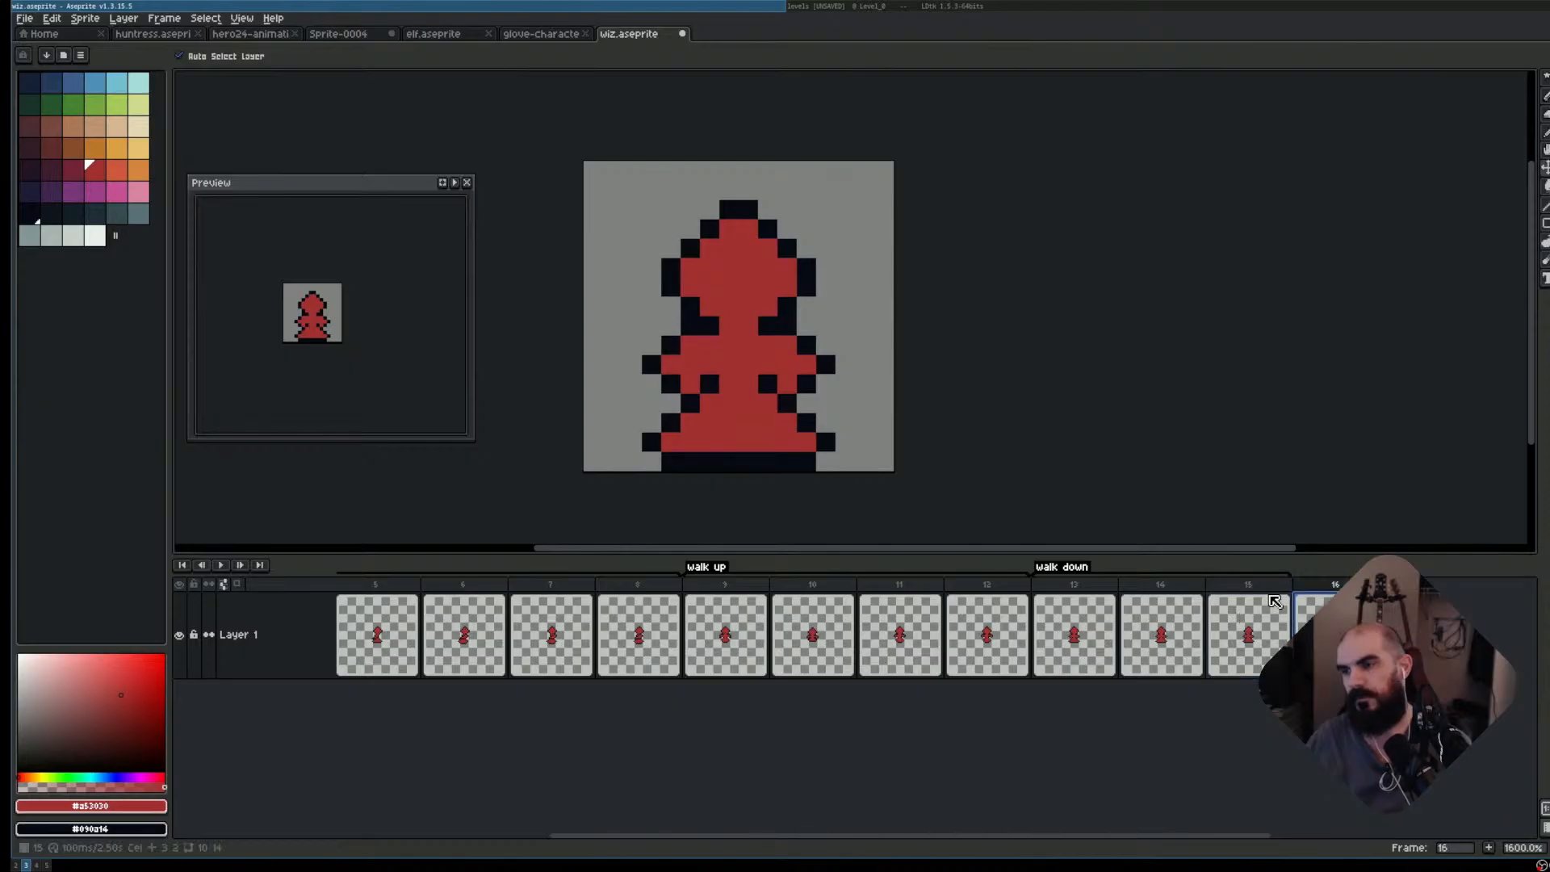
key("alt+n")
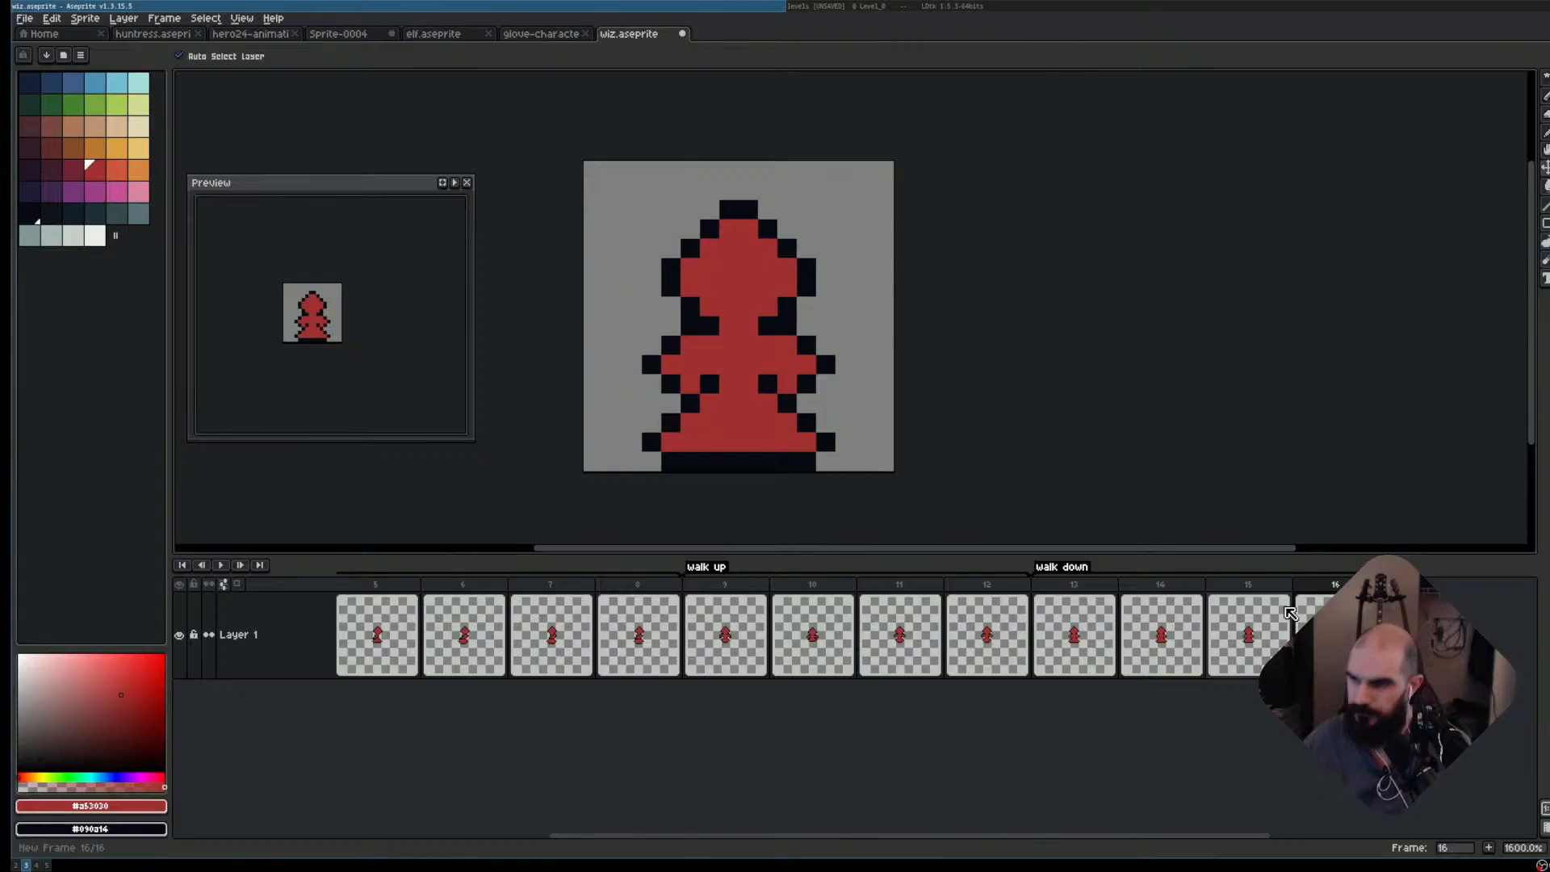
- Compare the wizard's pose in frames 13, 14 and 15 of the walk down animation
left_click(1108, 615)
left_click(1175, 620)
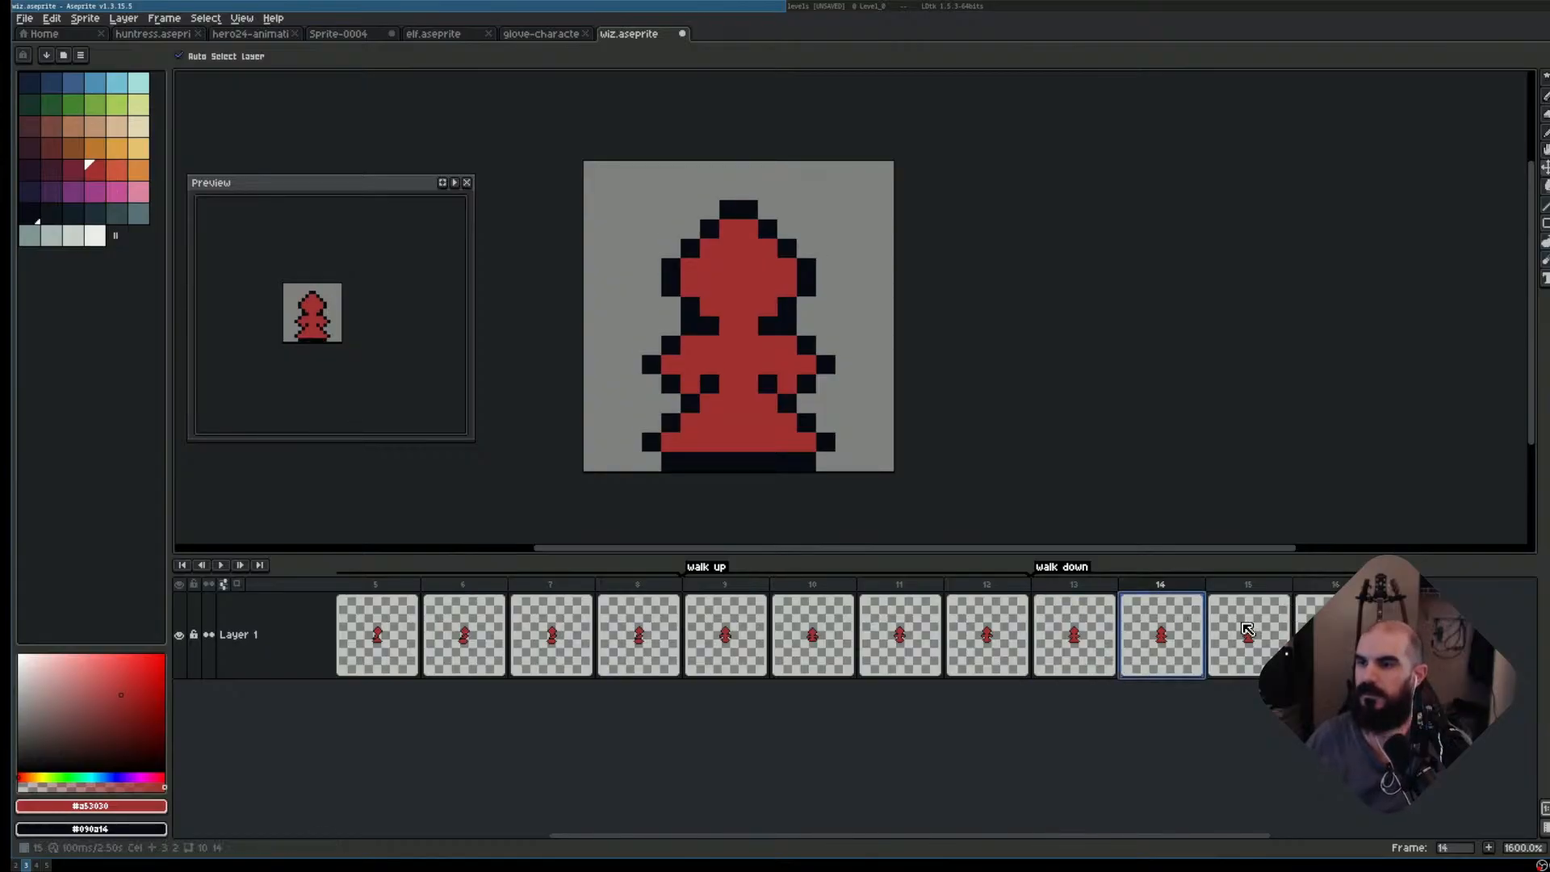
left_click(1284, 630)
left_click(1161, 625)
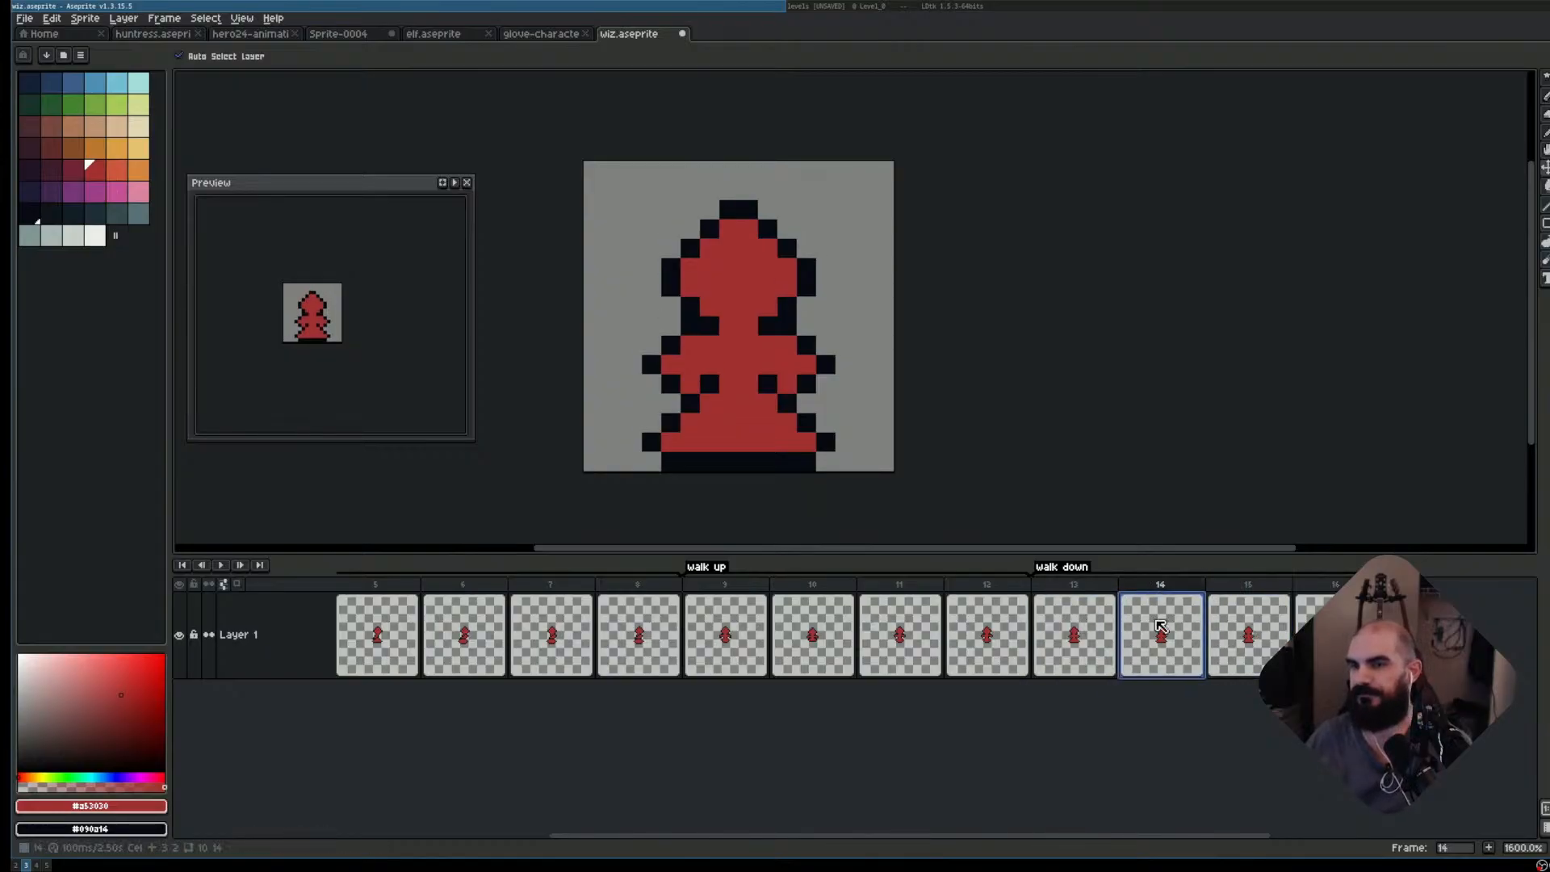
key("Left")
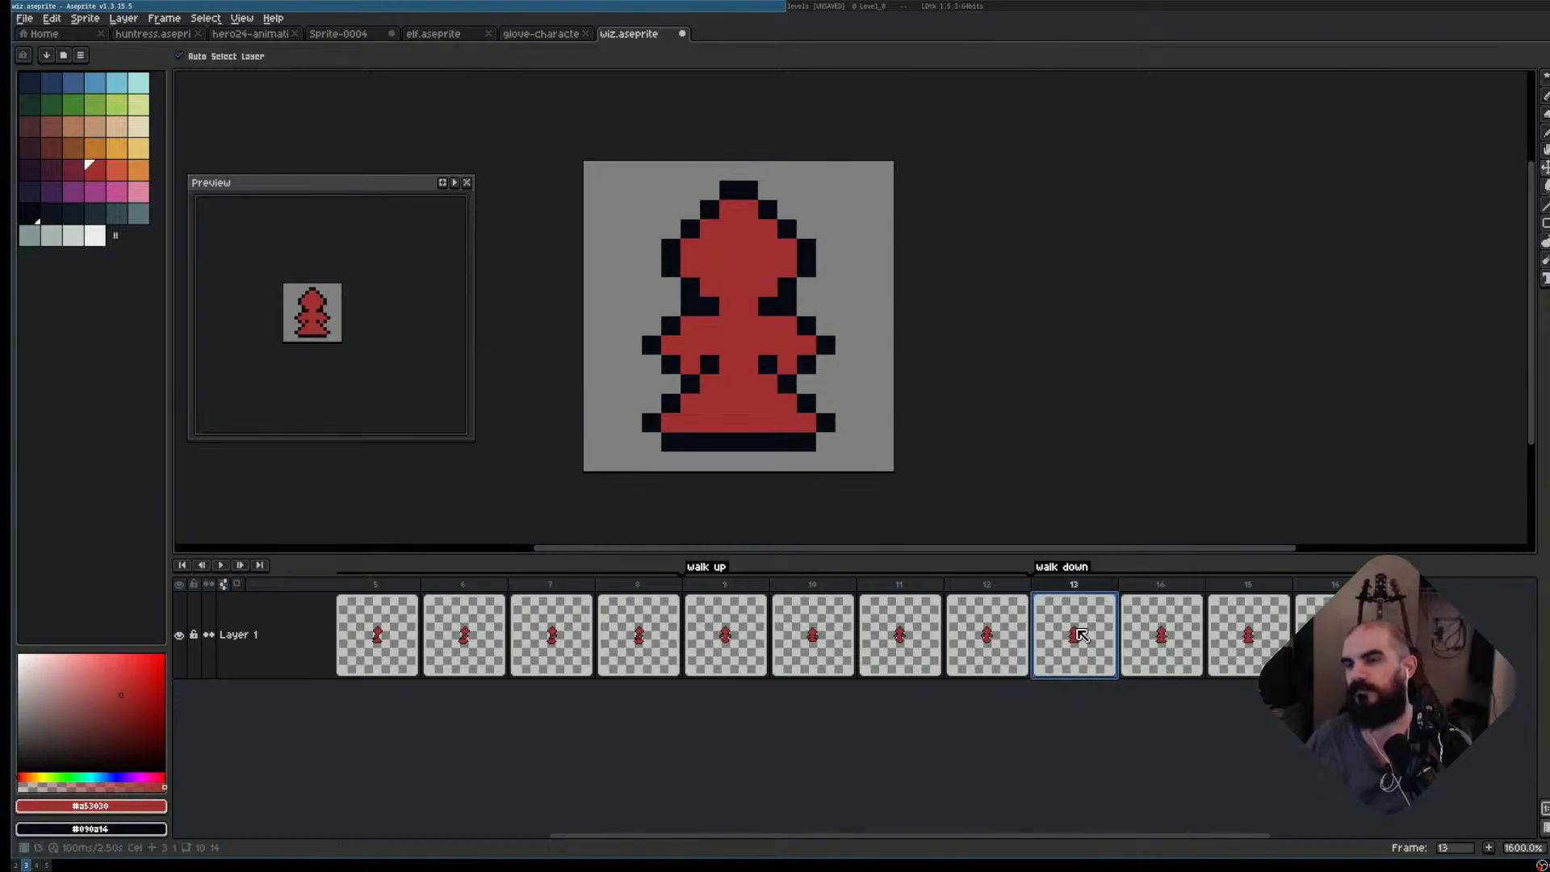
key("Right")
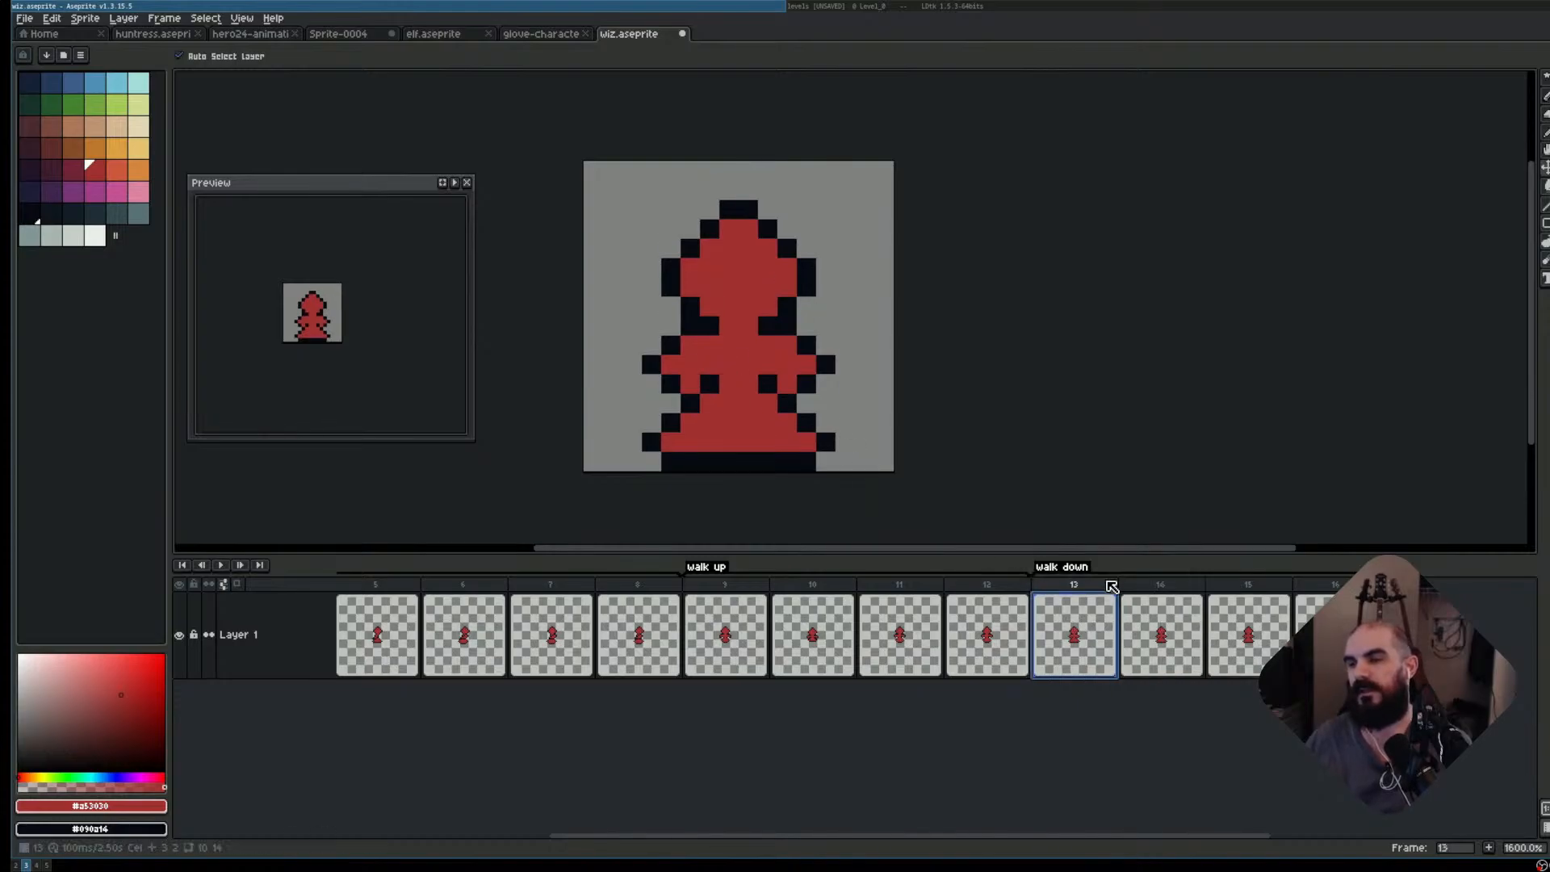
mouse_move(671, 463)
left_mouse_down()
mouse_move(805, 475)
mouse_move(764, 446)
left_mouse_up()
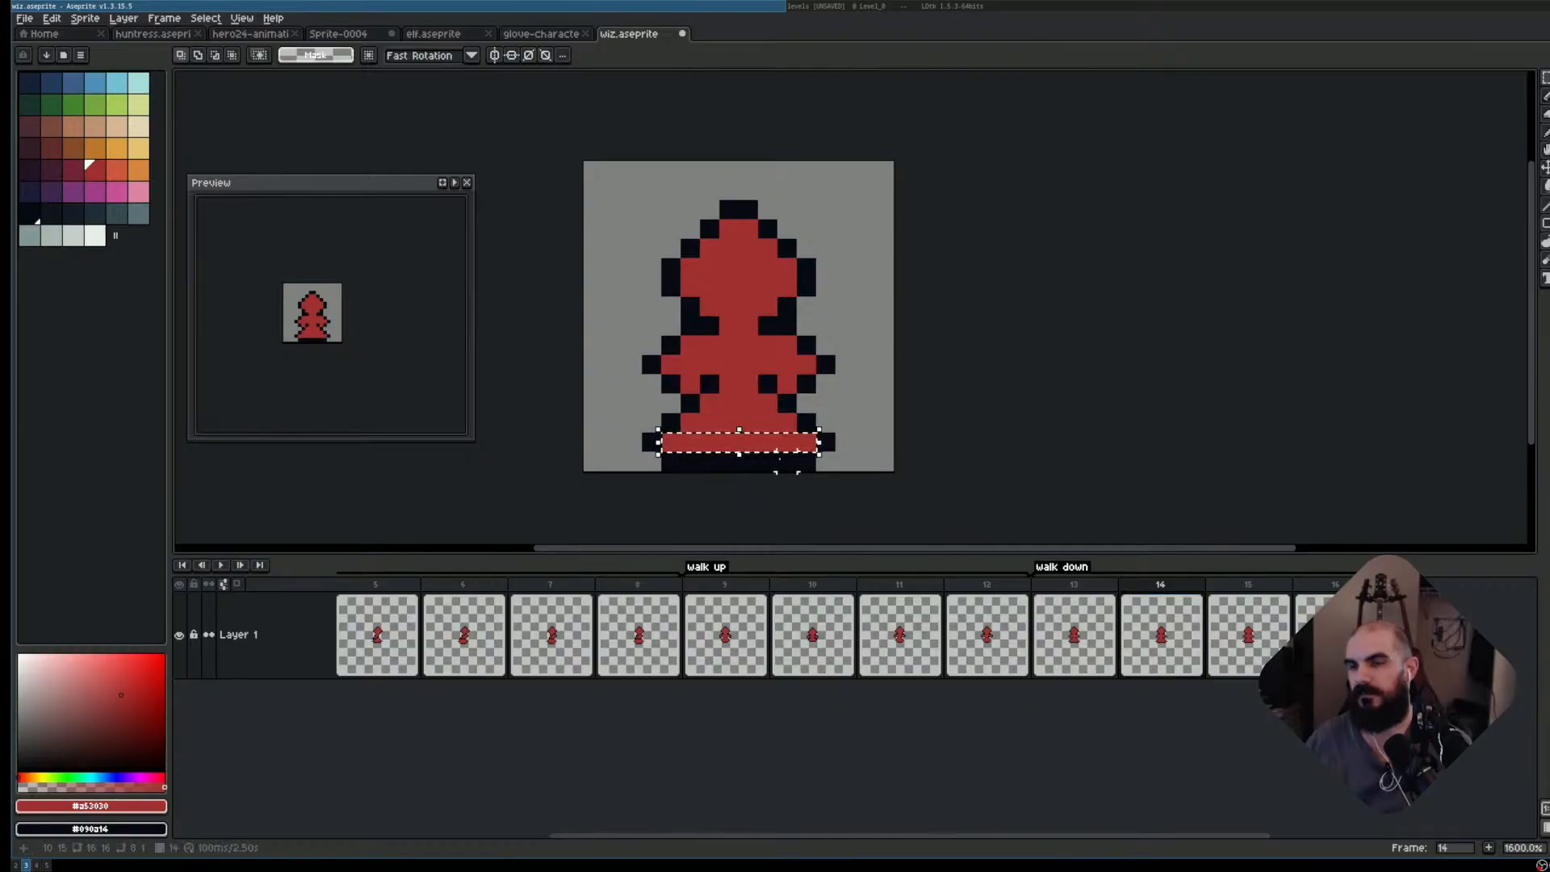
key("ctrl+d")
left_click(1085, 619)
left_click(1147, 617)
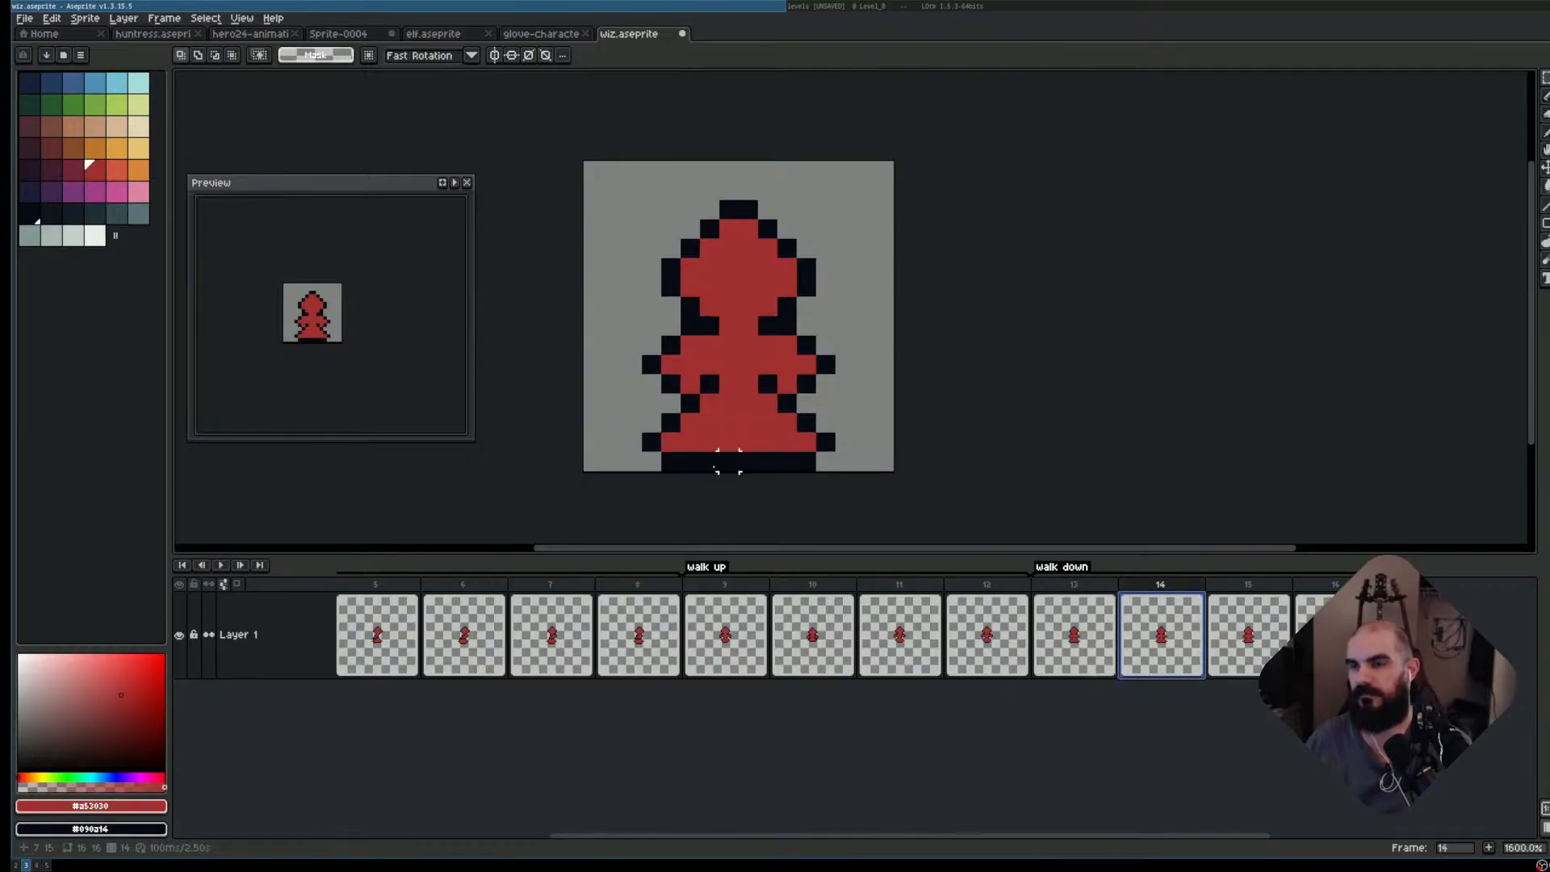
- Squash the wizard in frame 14 by moving its bottom outline row up one pixel and lowering the whole figure one pixel
mouse_move(667, 462)
left_mouse_down()
mouse_move(810, 467)
mouse_move(779, 445)
left_mouse_up()
left_click(790, 465)
key("ctrl+d")
key("v")
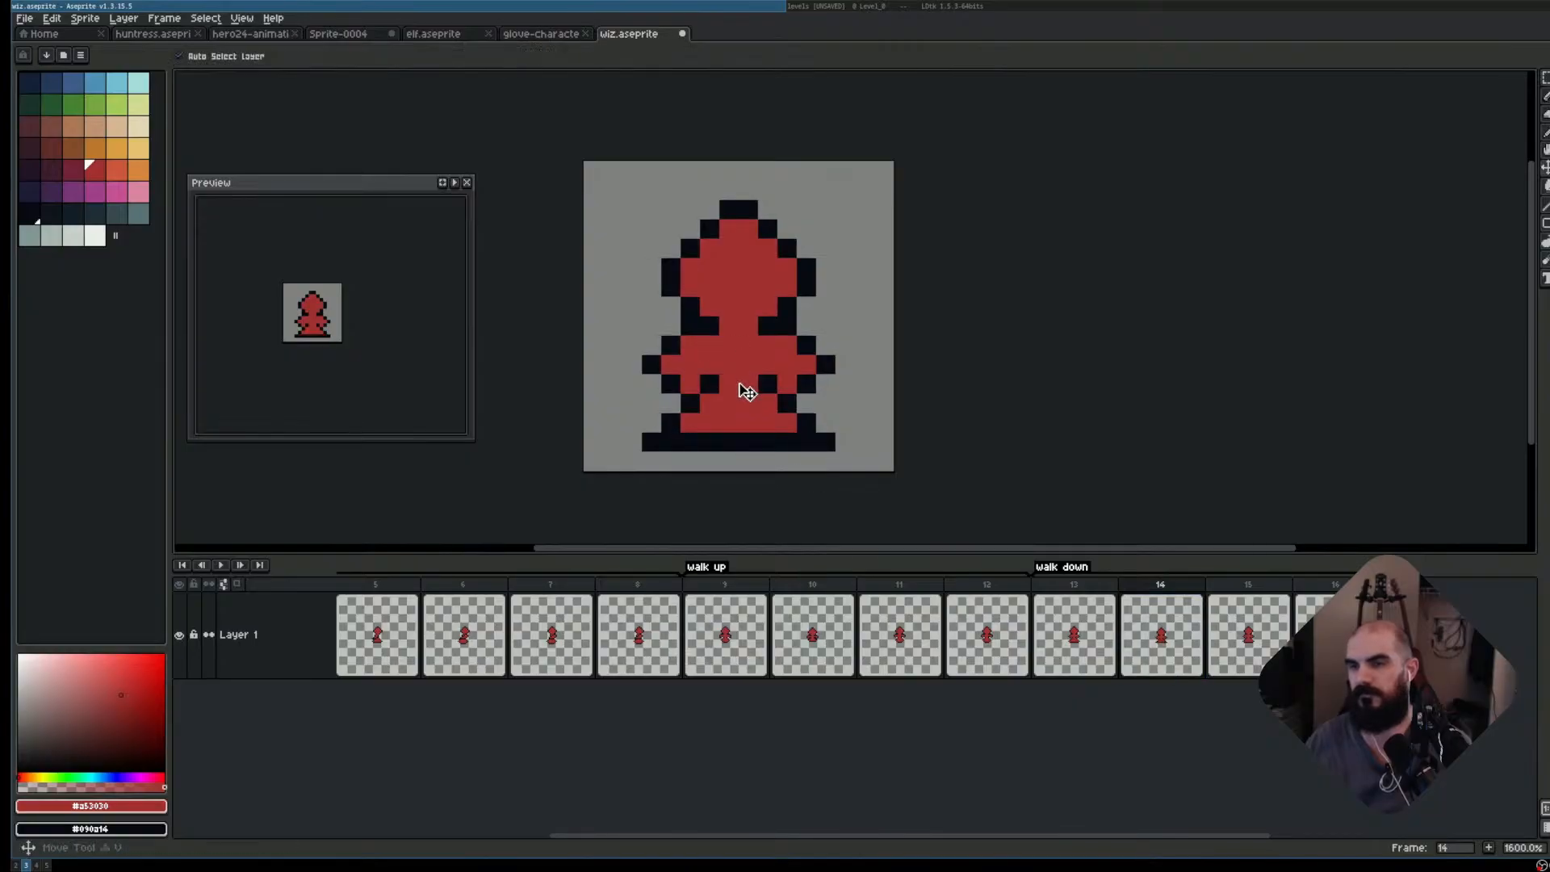
left_click_drag(738, 380, 741, 395)
- Move the wizard in frame 16 up one pixel
key("Right")
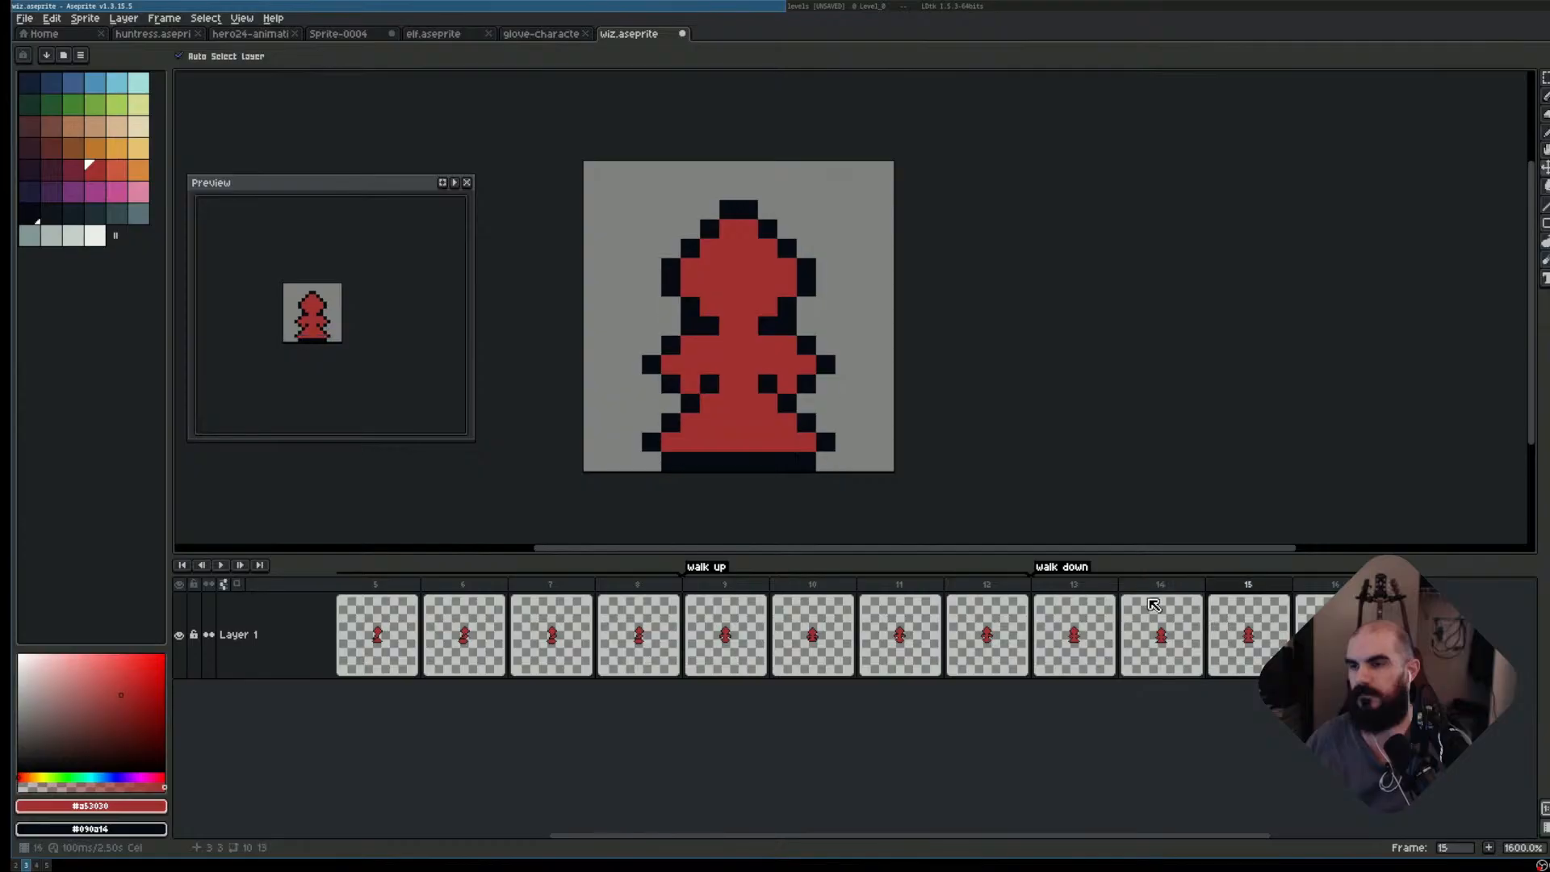
key("Right")
key("Left")
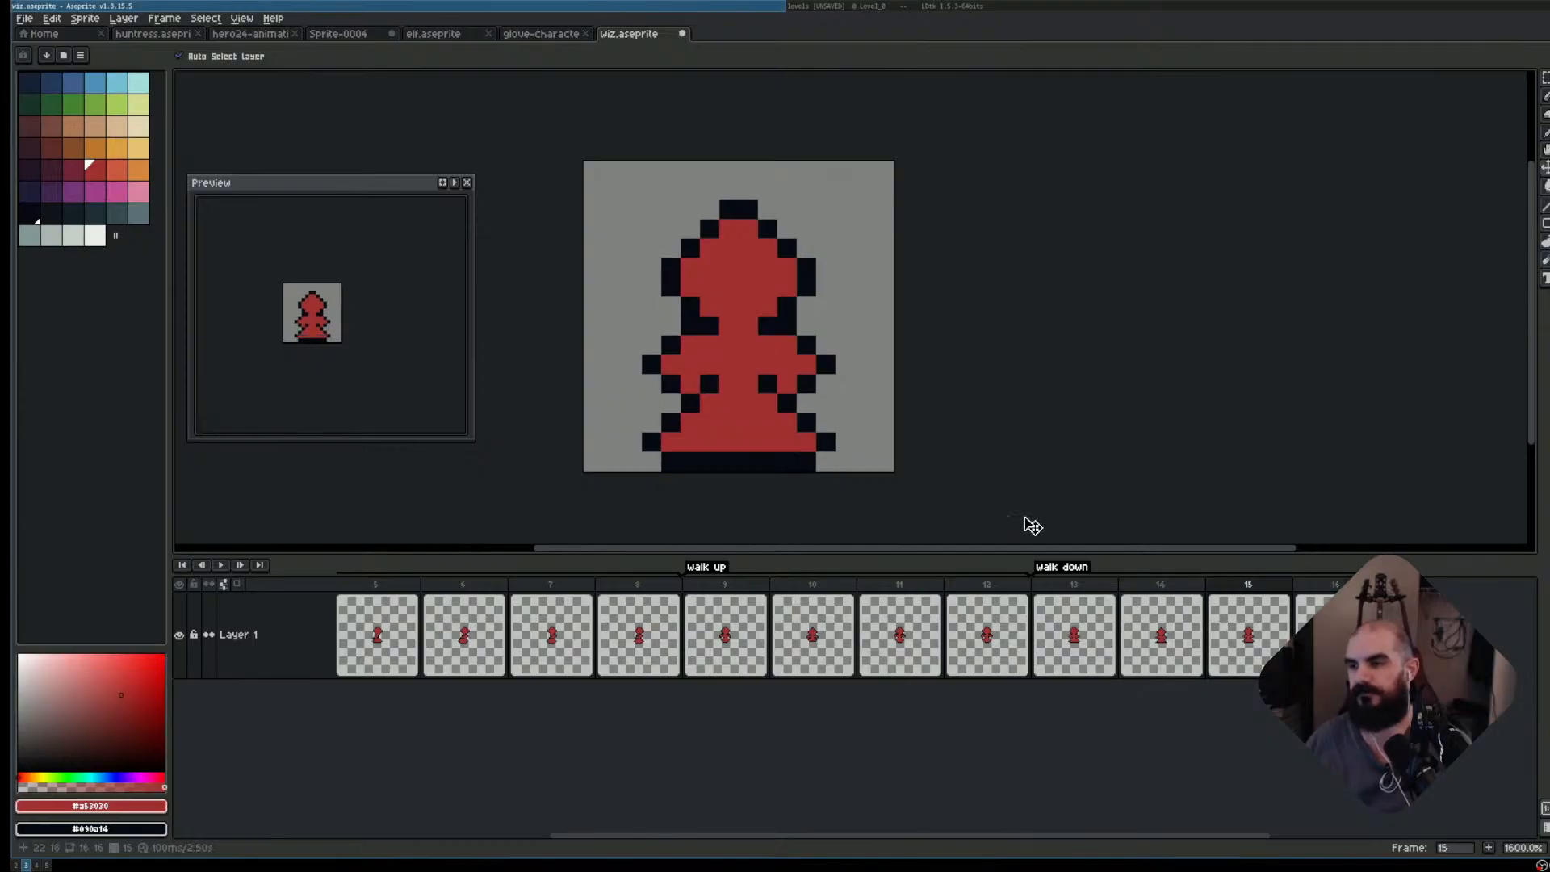
key("Right")
left_click_drag(765, 386, 765, 375)
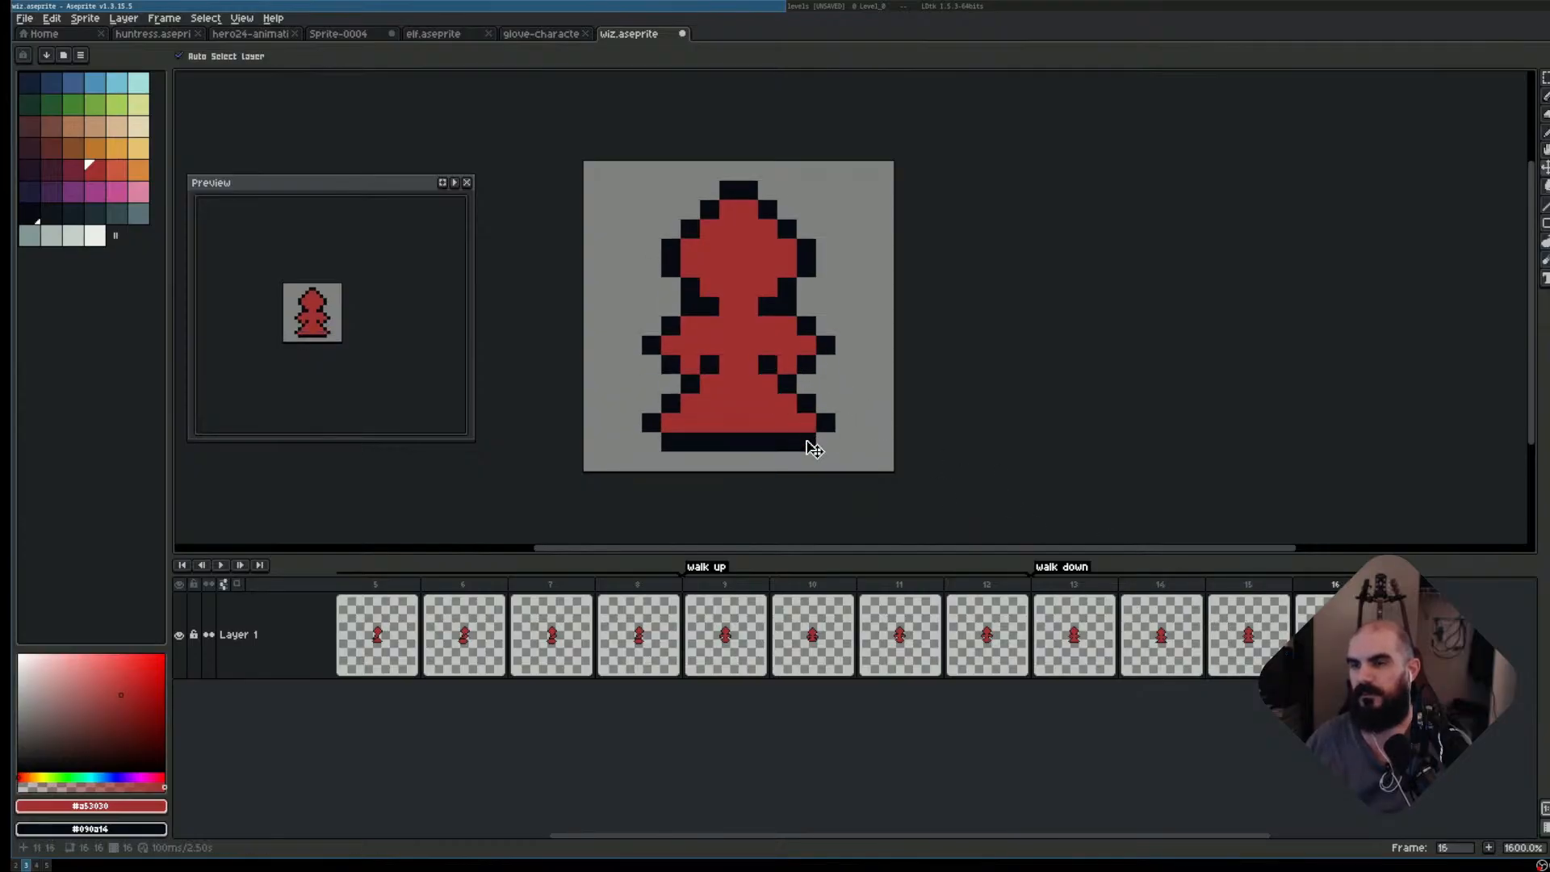
- Flip through frames 13 to 16 to review the motion of the walk down animation
key("Left")
key("Right")
key("Right")
key("Left")
key("Left")
left_click(1227, 587)
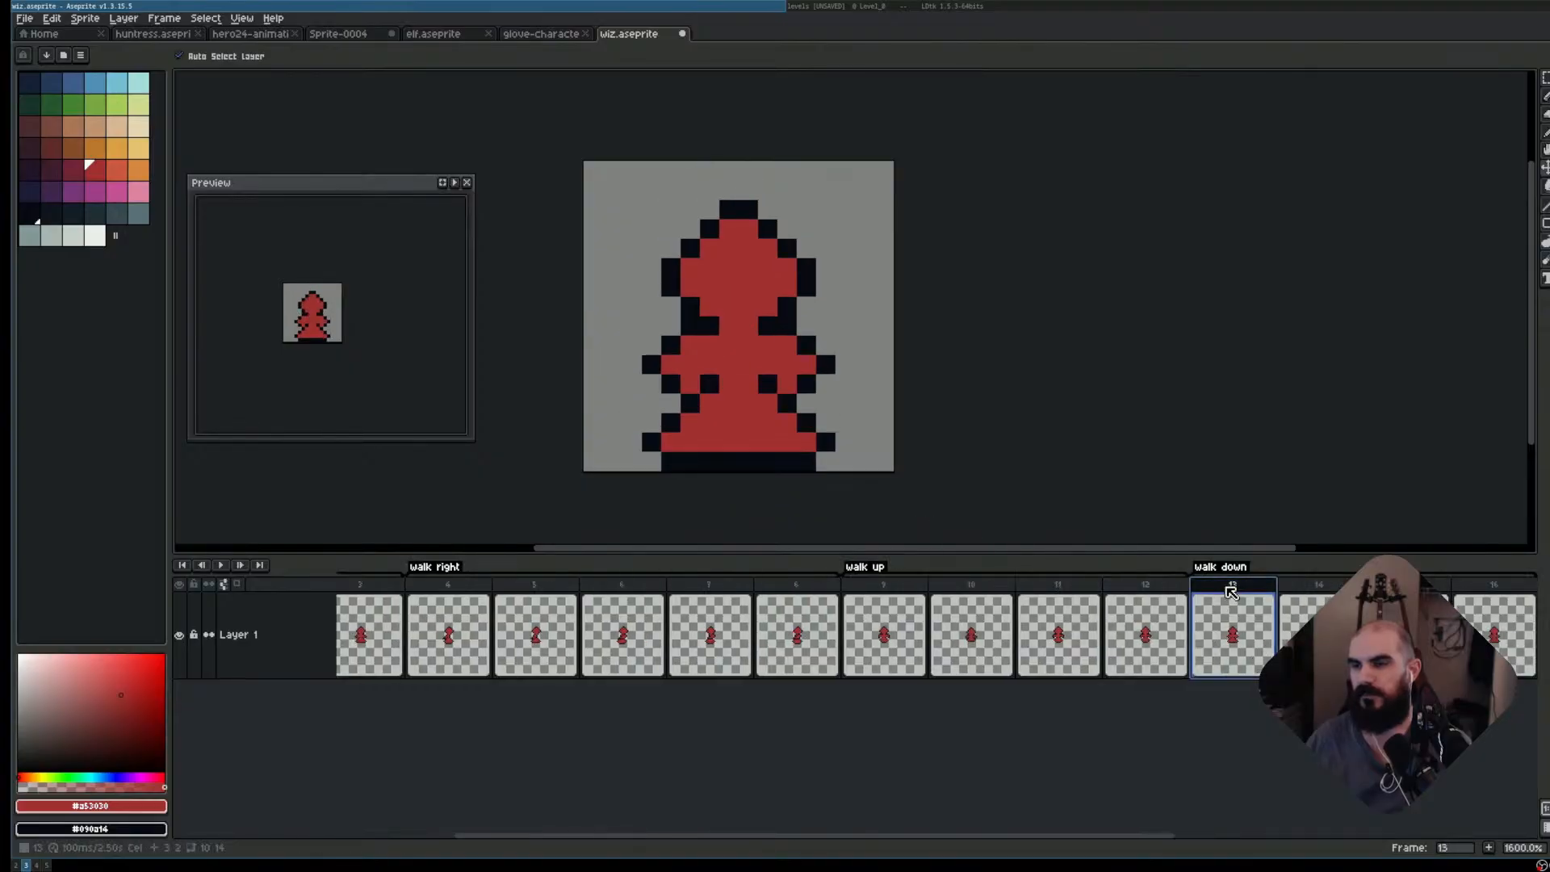
key("Right")
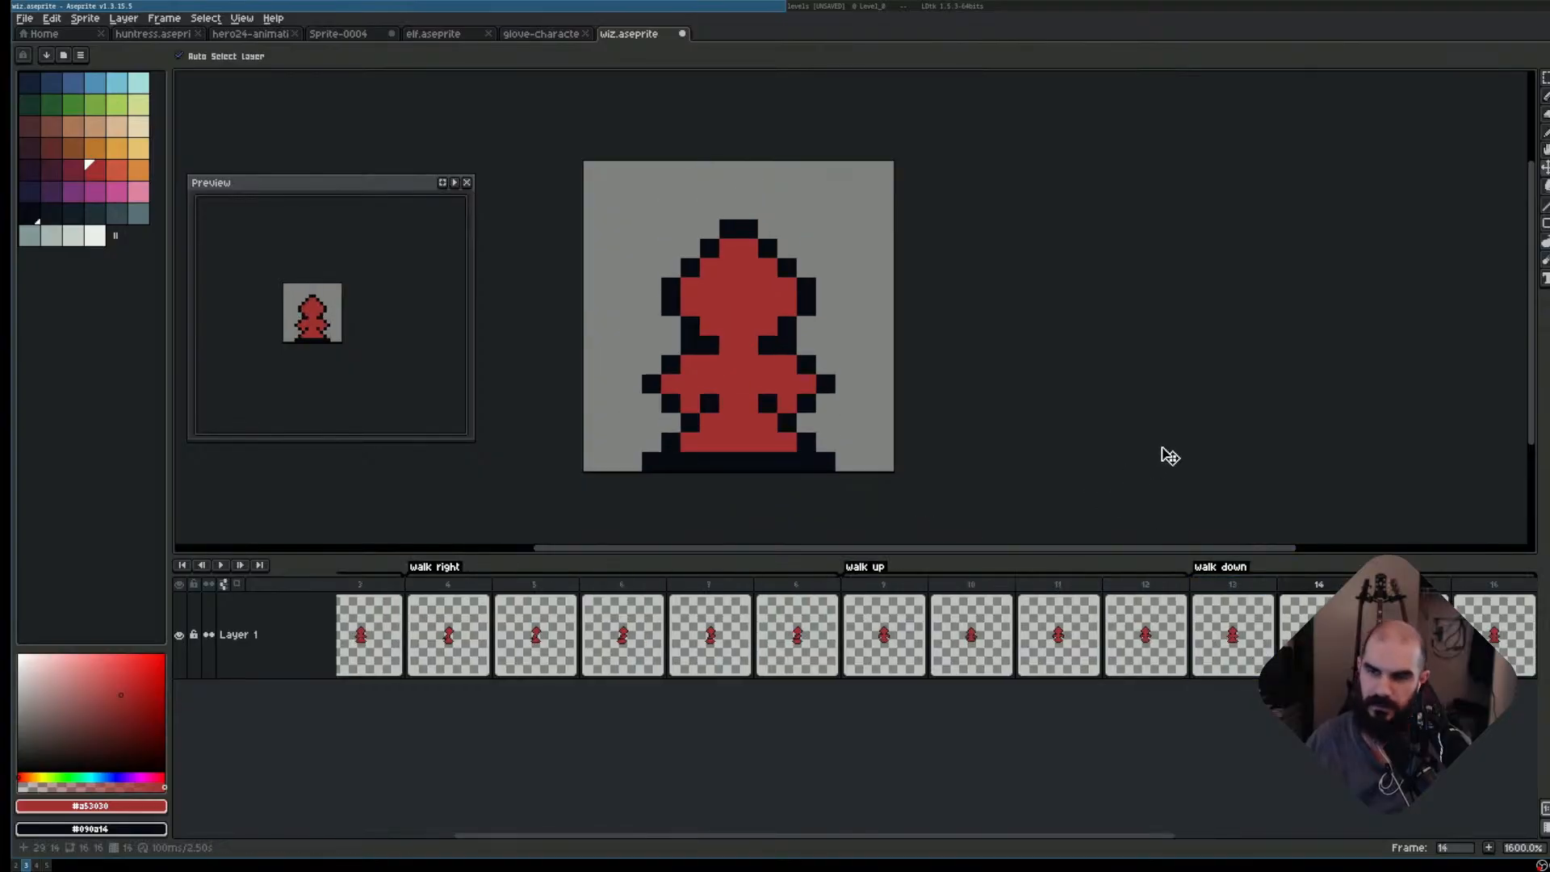
key("Right")
key("Right")
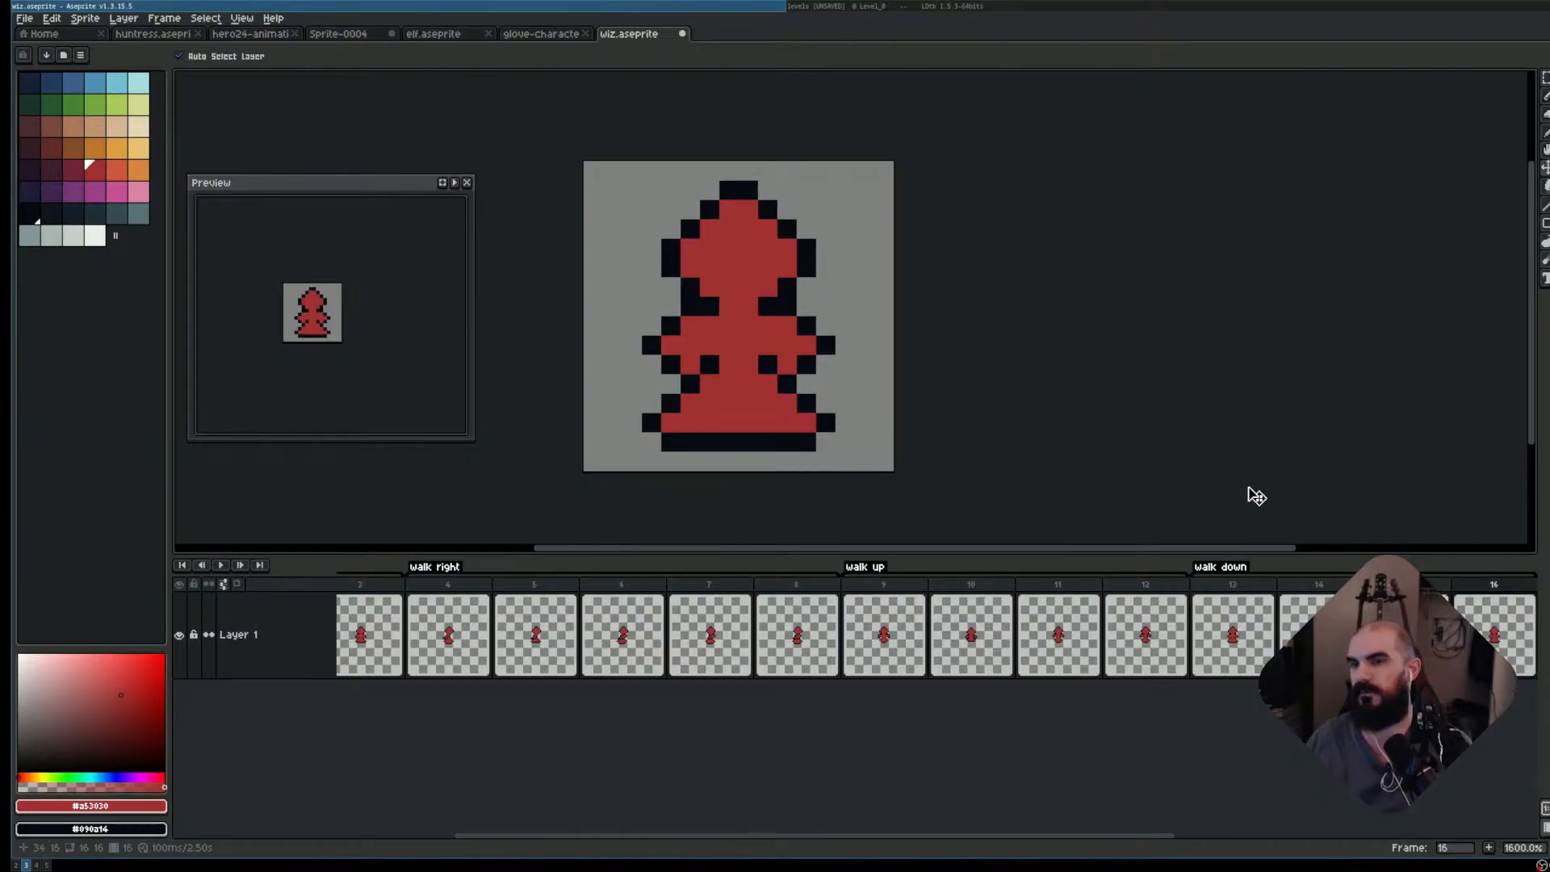
- Play back the walk down animation and the walk up animation to compare their motion
key("Return")
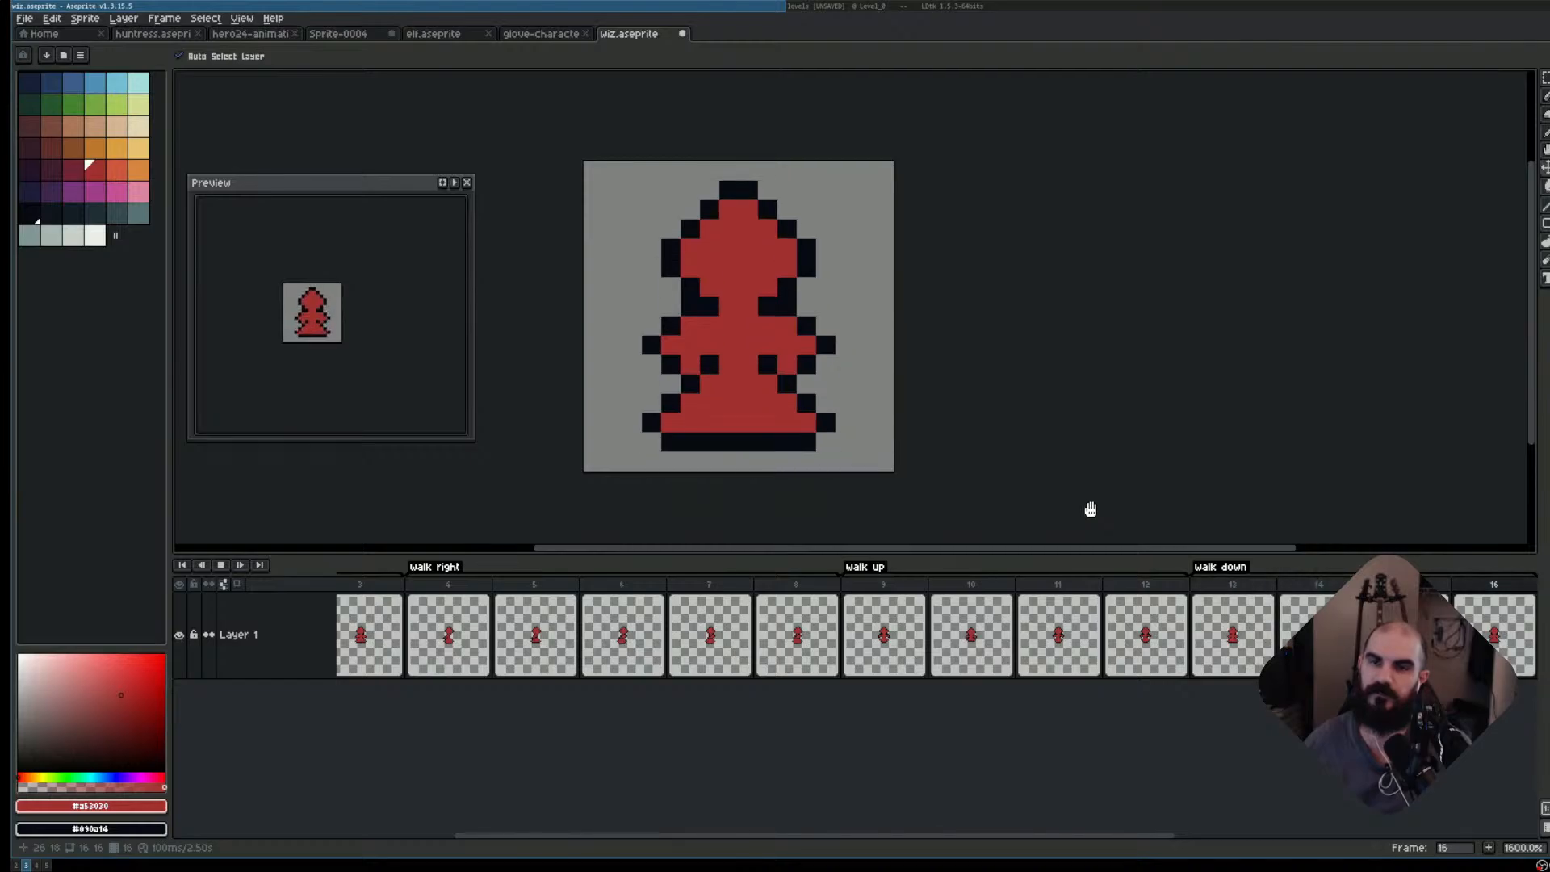
key("Return")
left_click(882, 595)
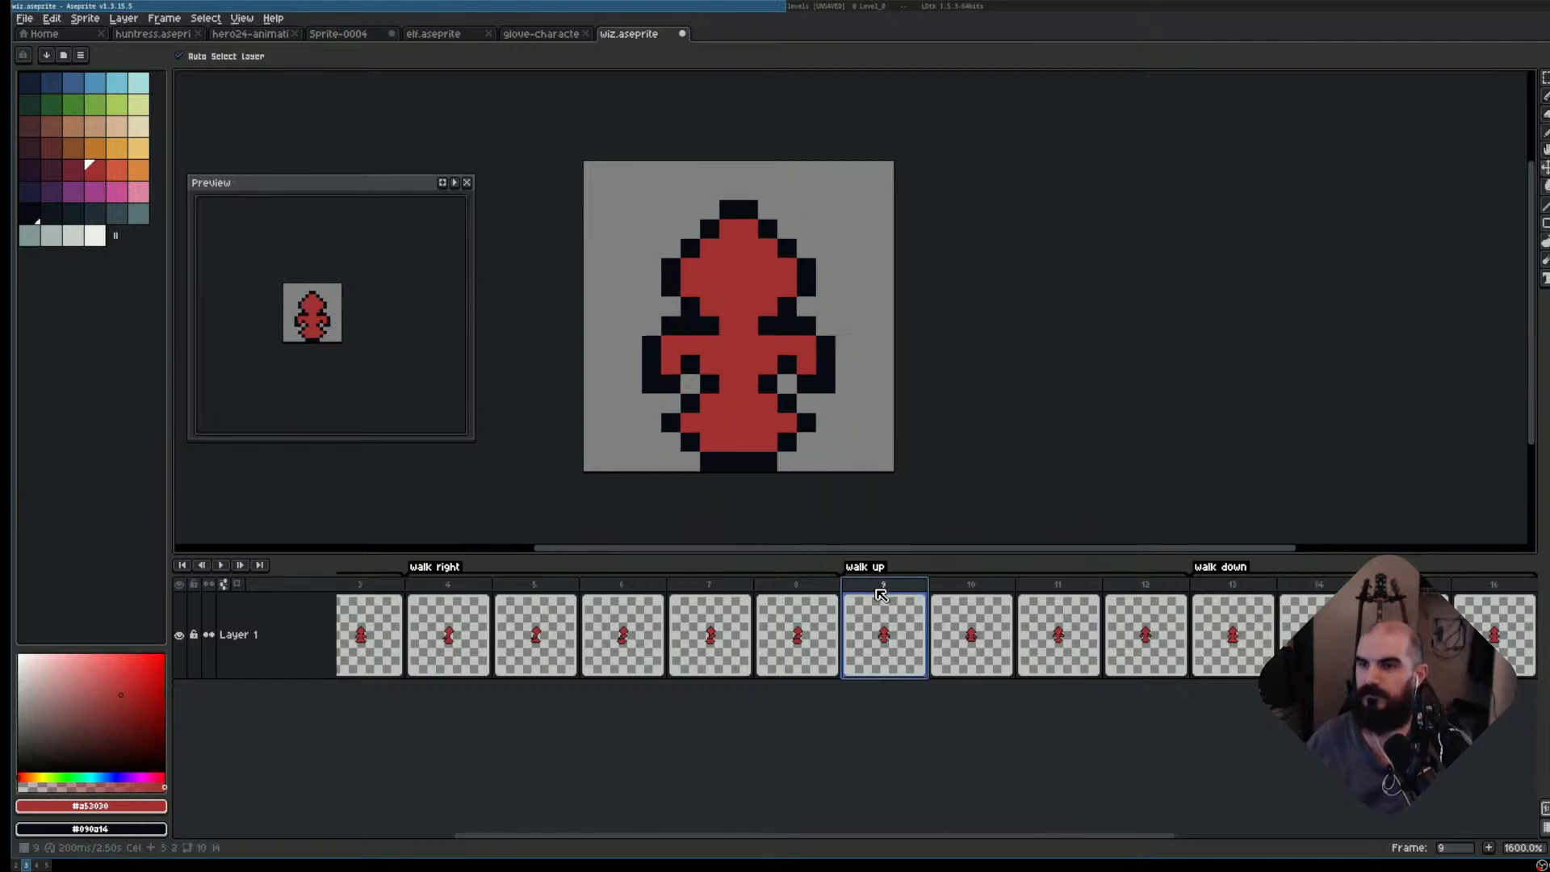
key("Return")
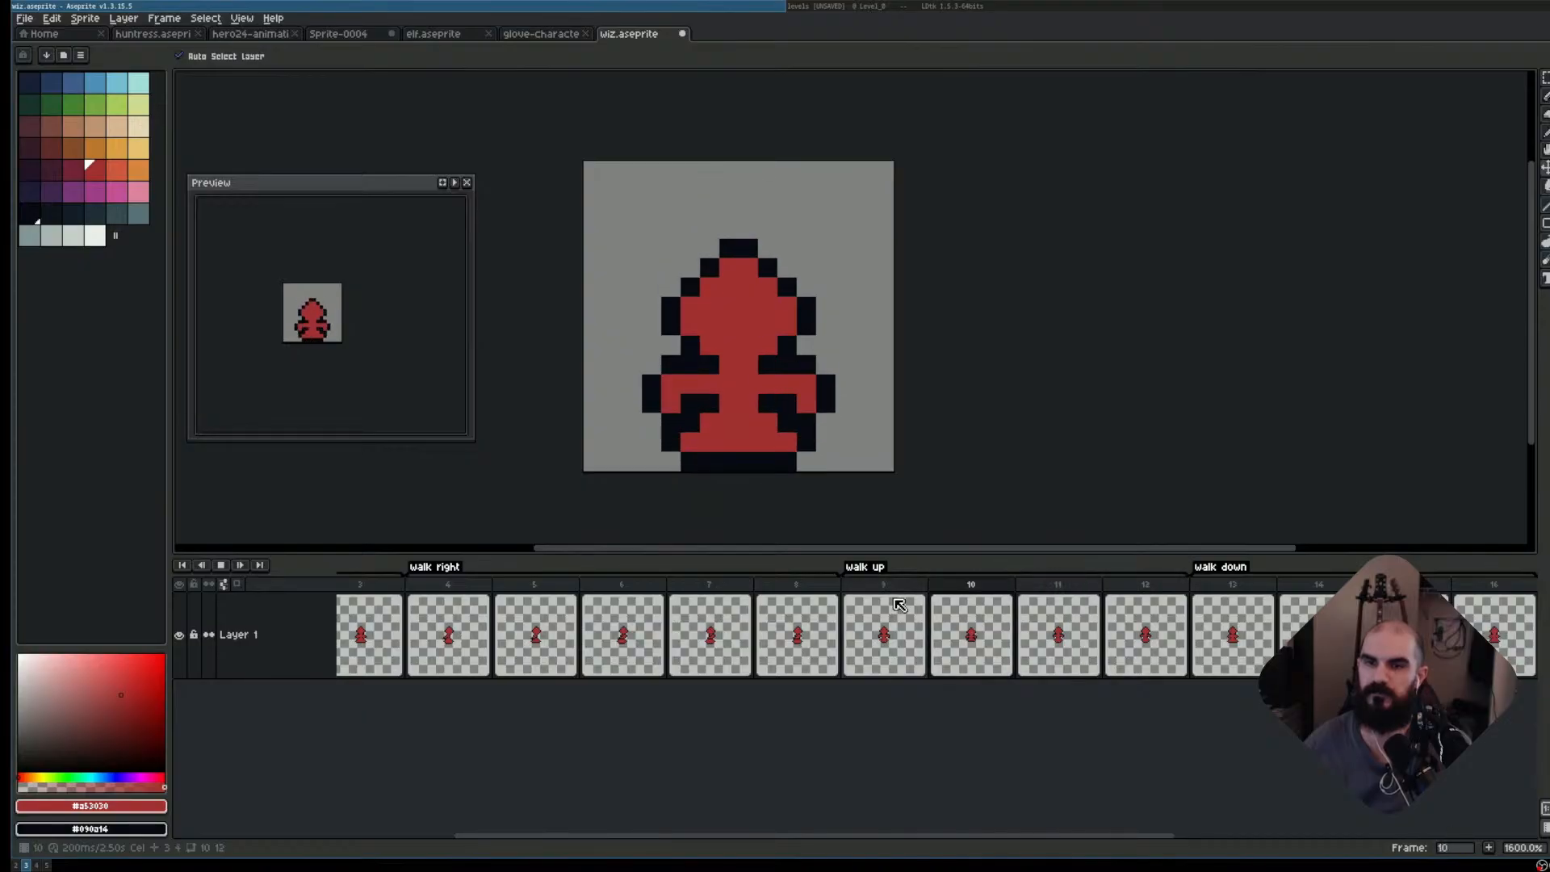
key("Return")
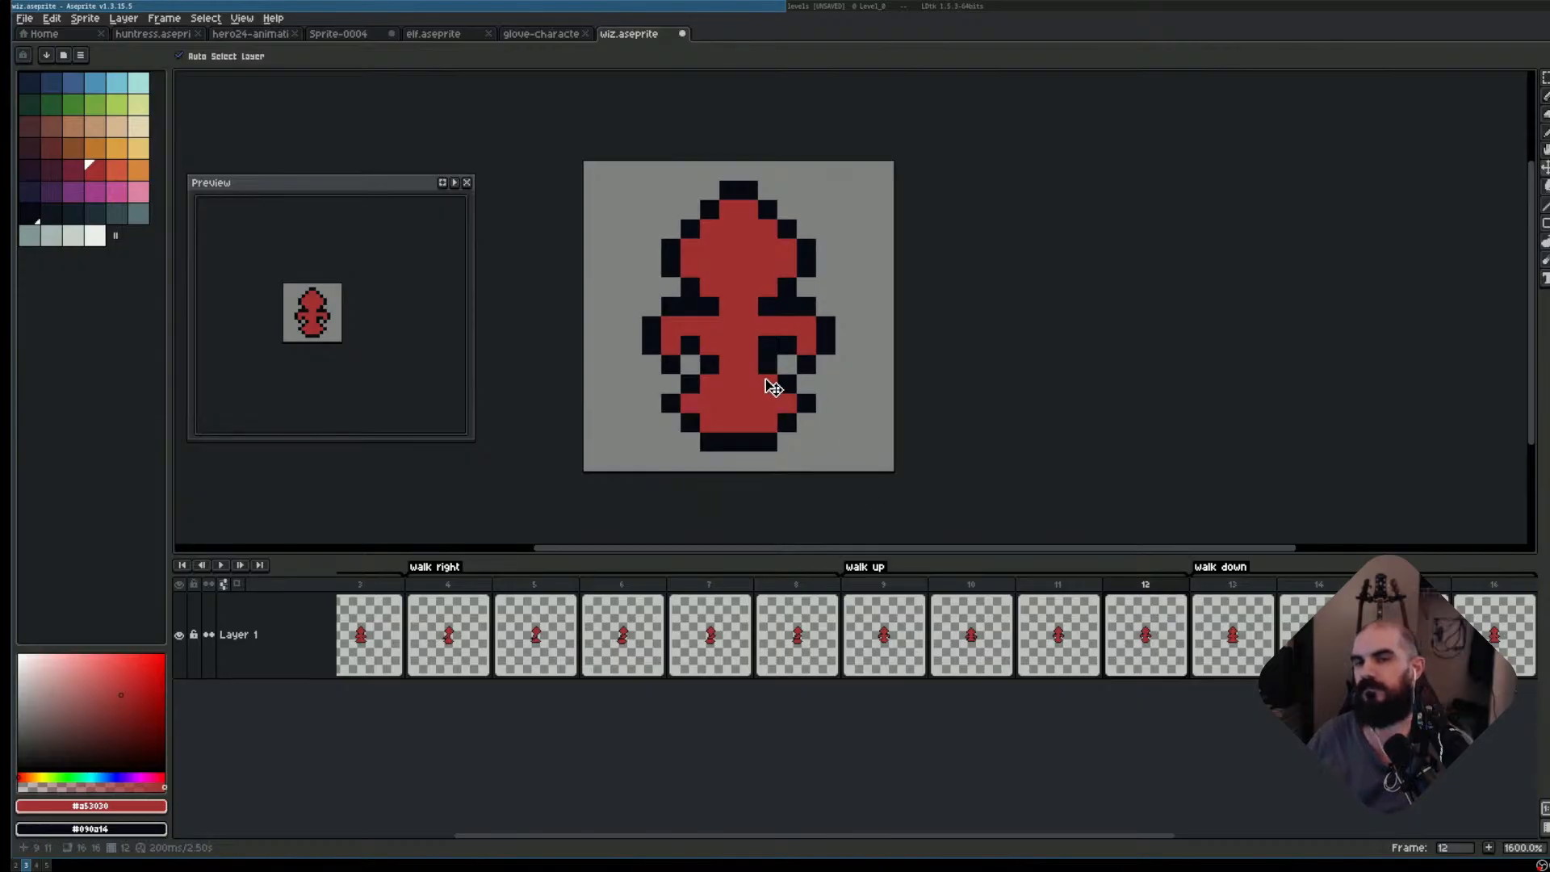
- Redraw the wizard's left arm in frame 12 with a red hand pixel turned inward and black outline pixels closing the gap beside the body
scroll(763, 379, "up", 2)
key("b")
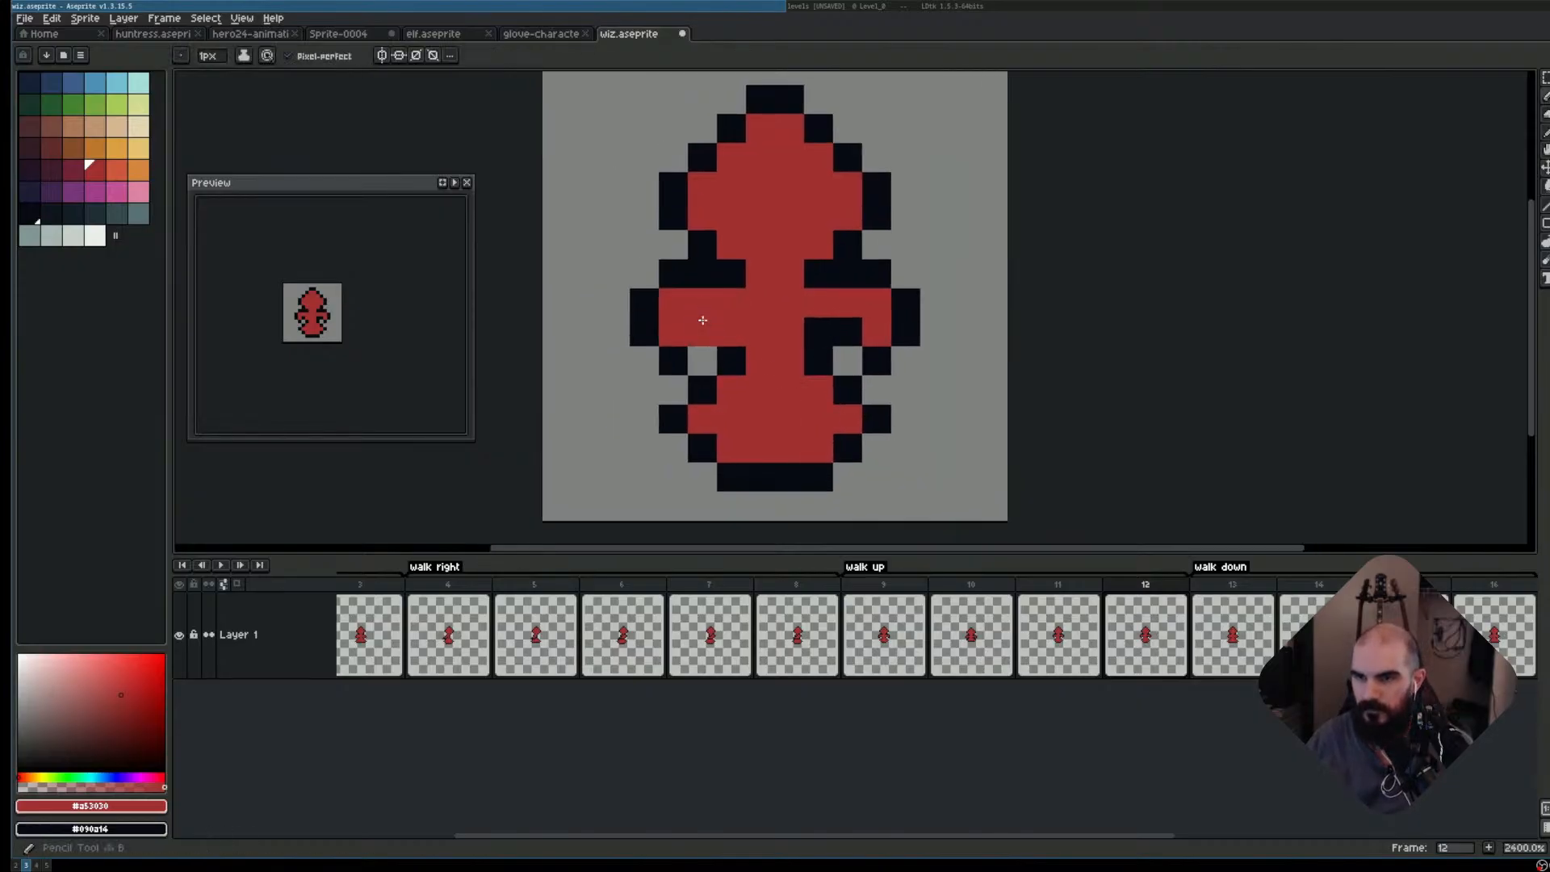
left_click(704, 352)
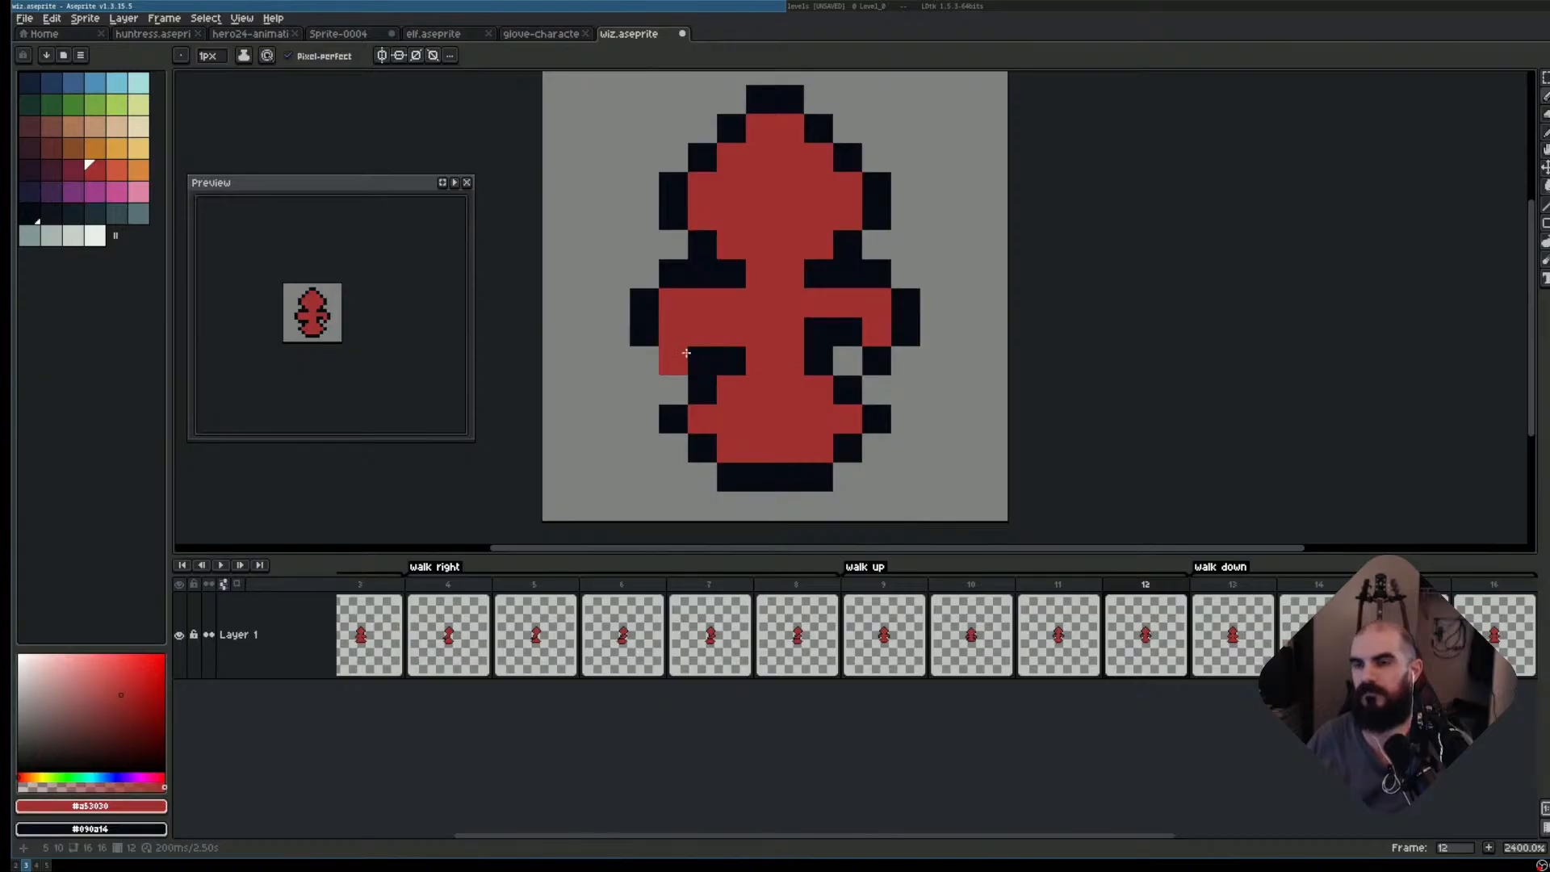
right_click(686, 353)
right_click(678, 333)
left_click(702, 365)
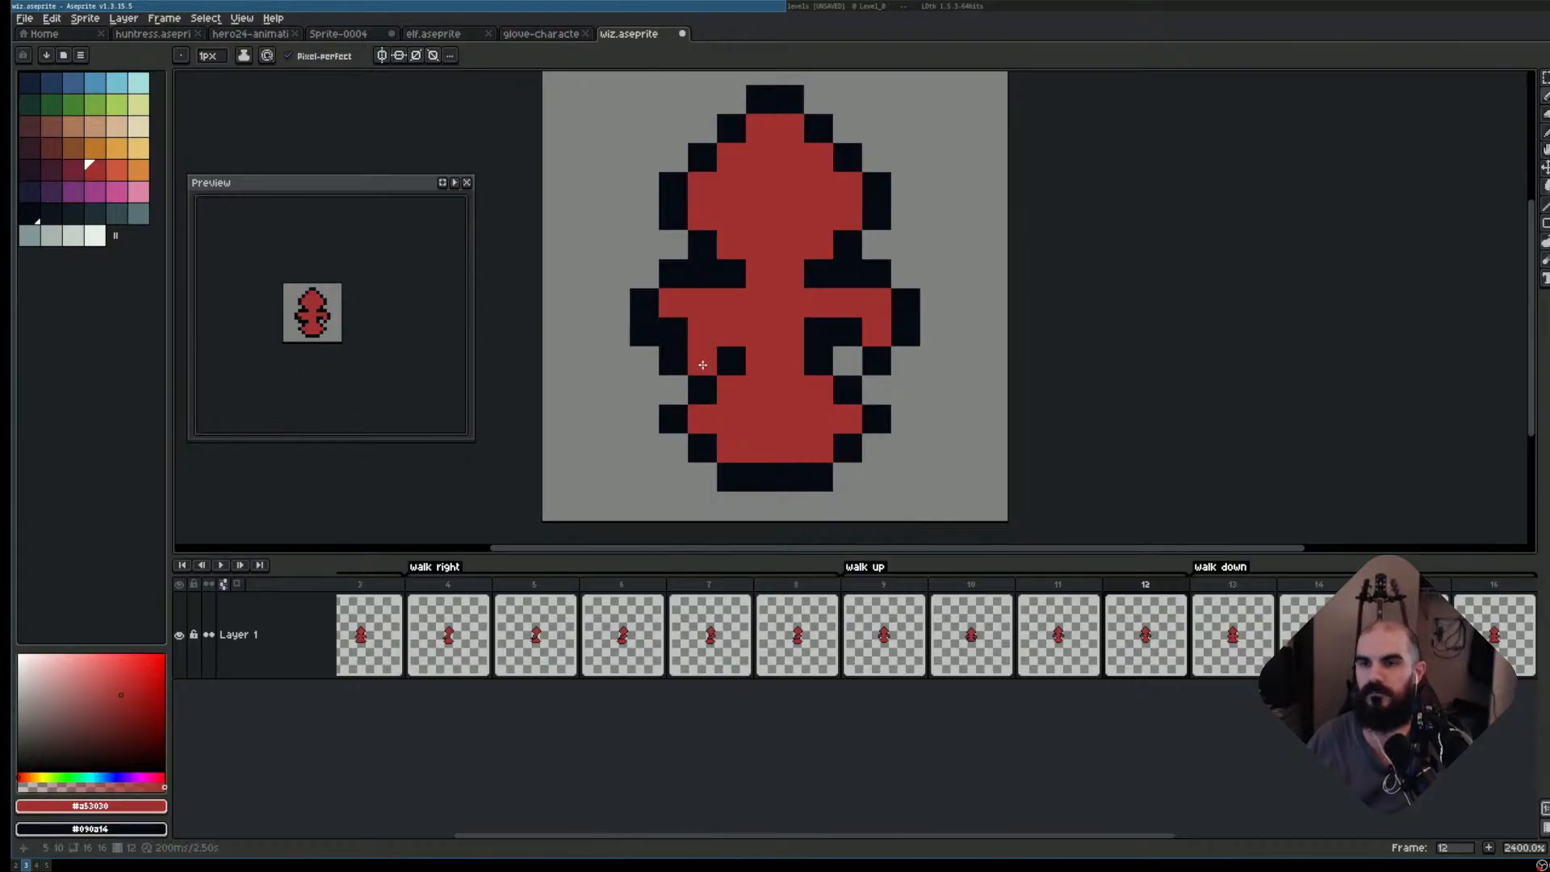
right_click(703, 361)
right_click(731, 332)
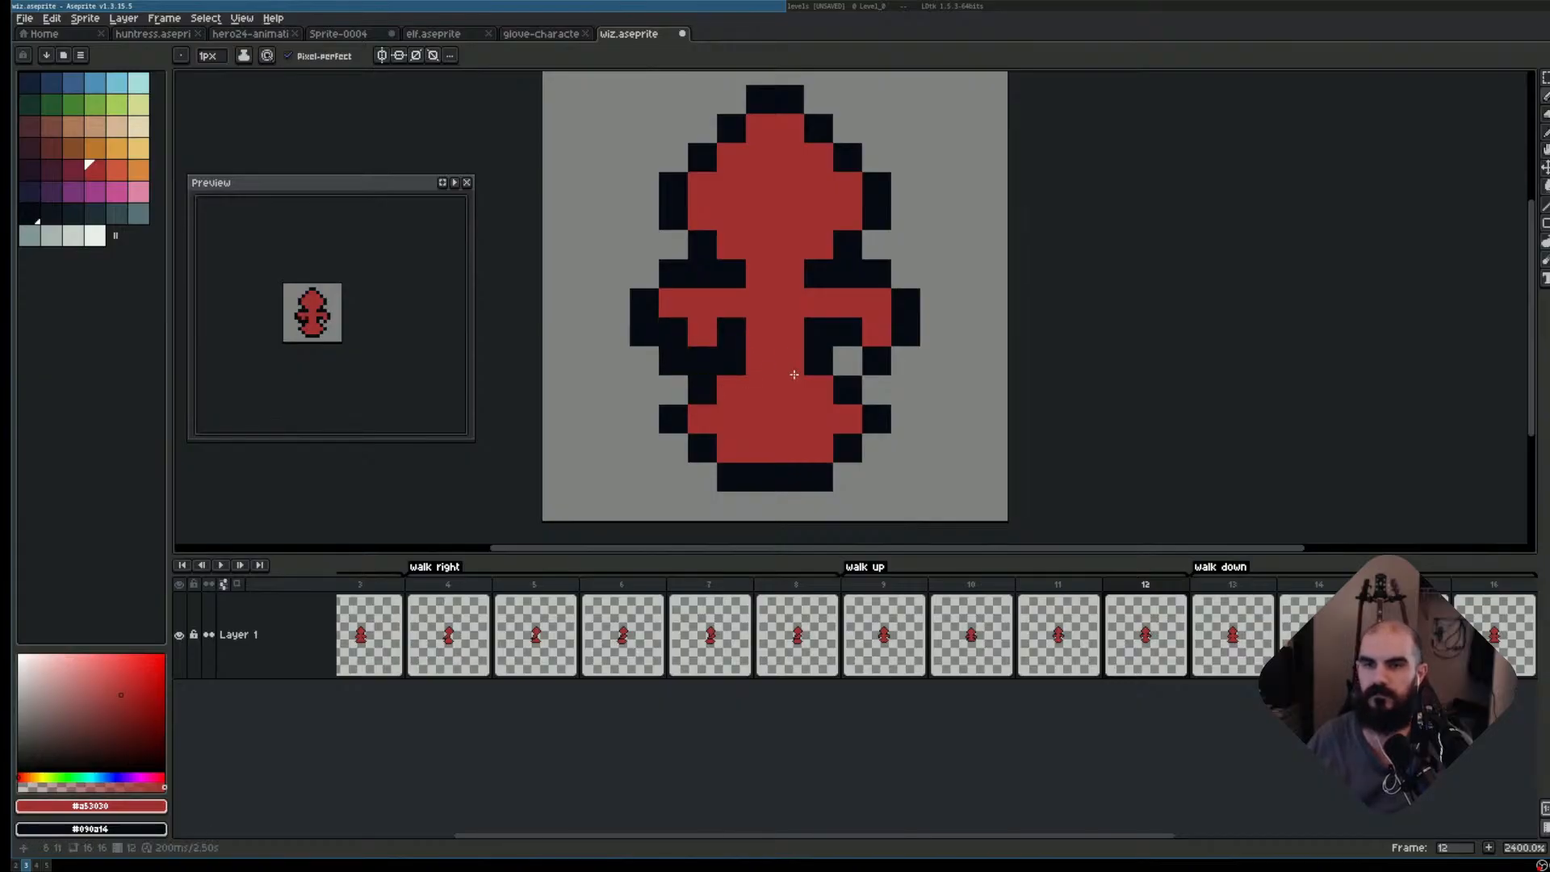
- Match the right arm in frame 12 to the left one, closing the gap in black, and erase the stray outer pixel
right_click(848, 361)
right_click(906, 361)
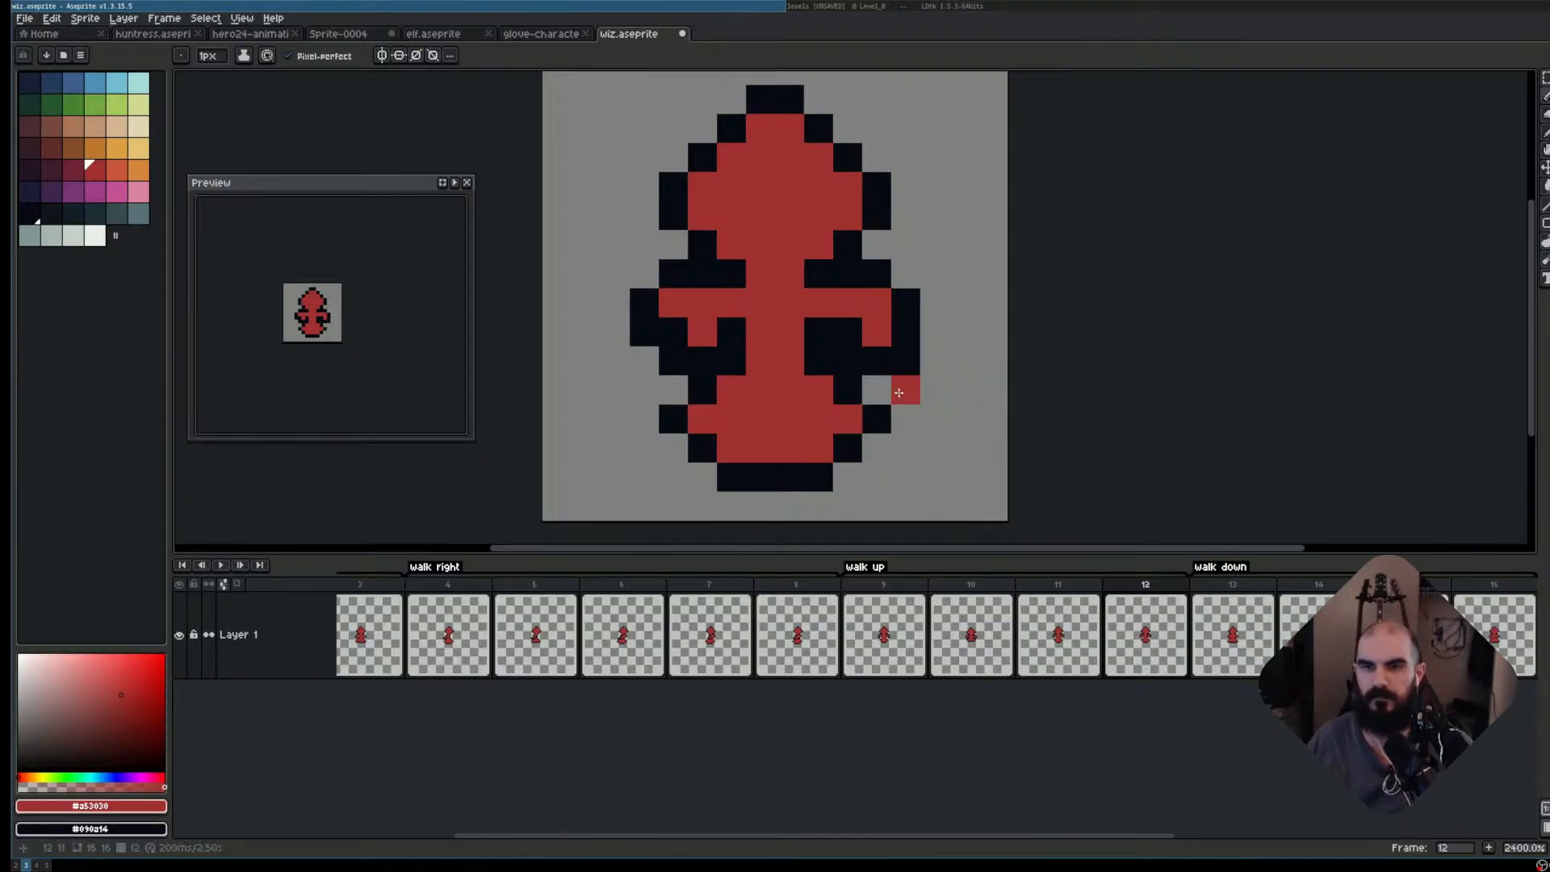
left_click(848, 331)
right_click(877, 332)
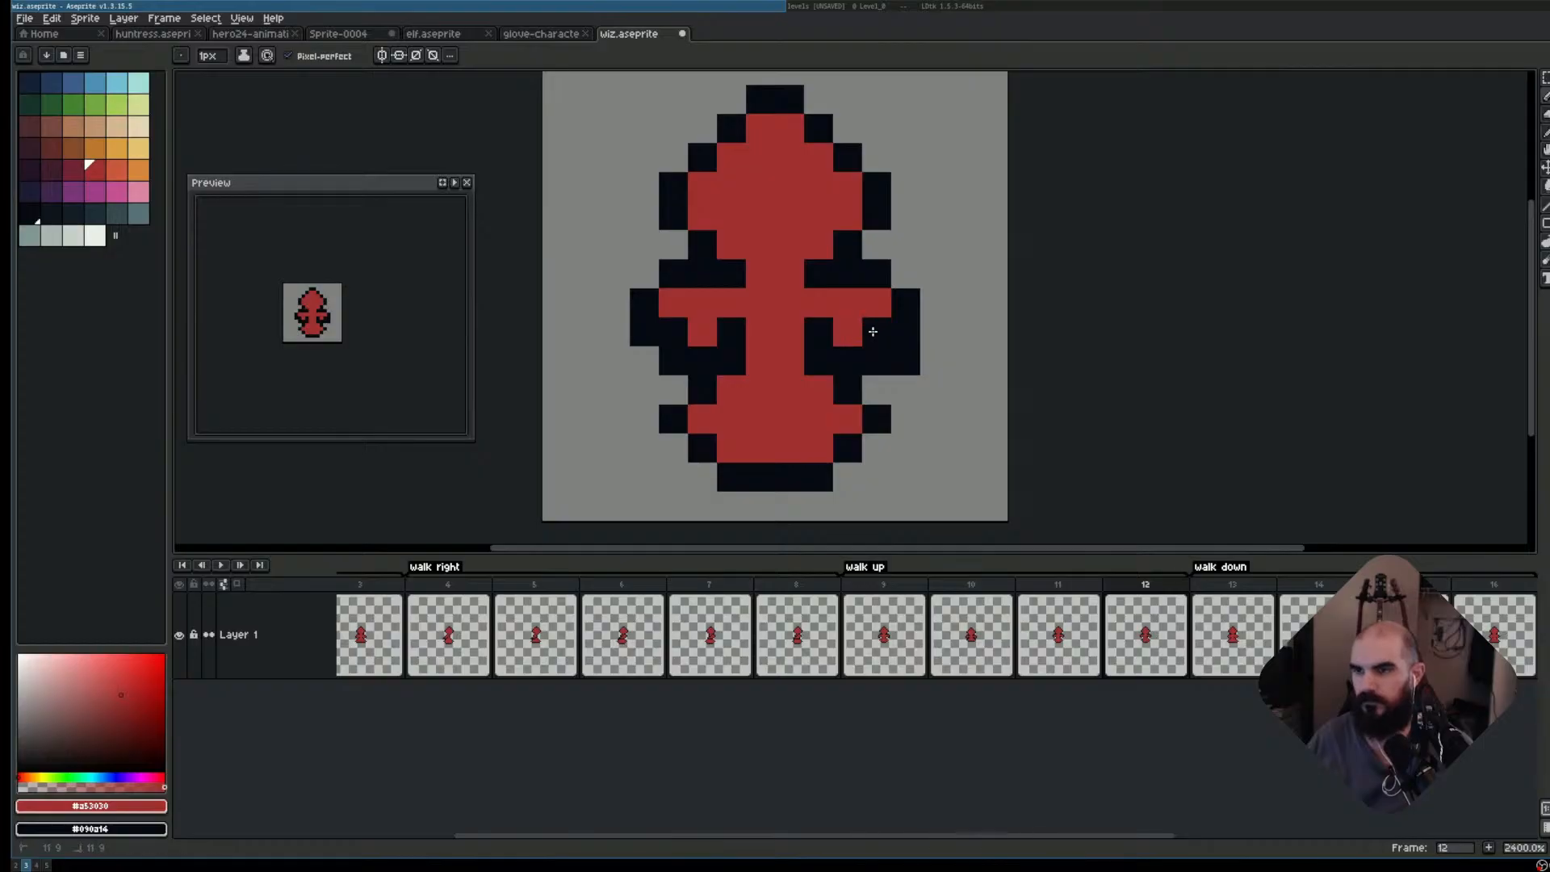
key("e")
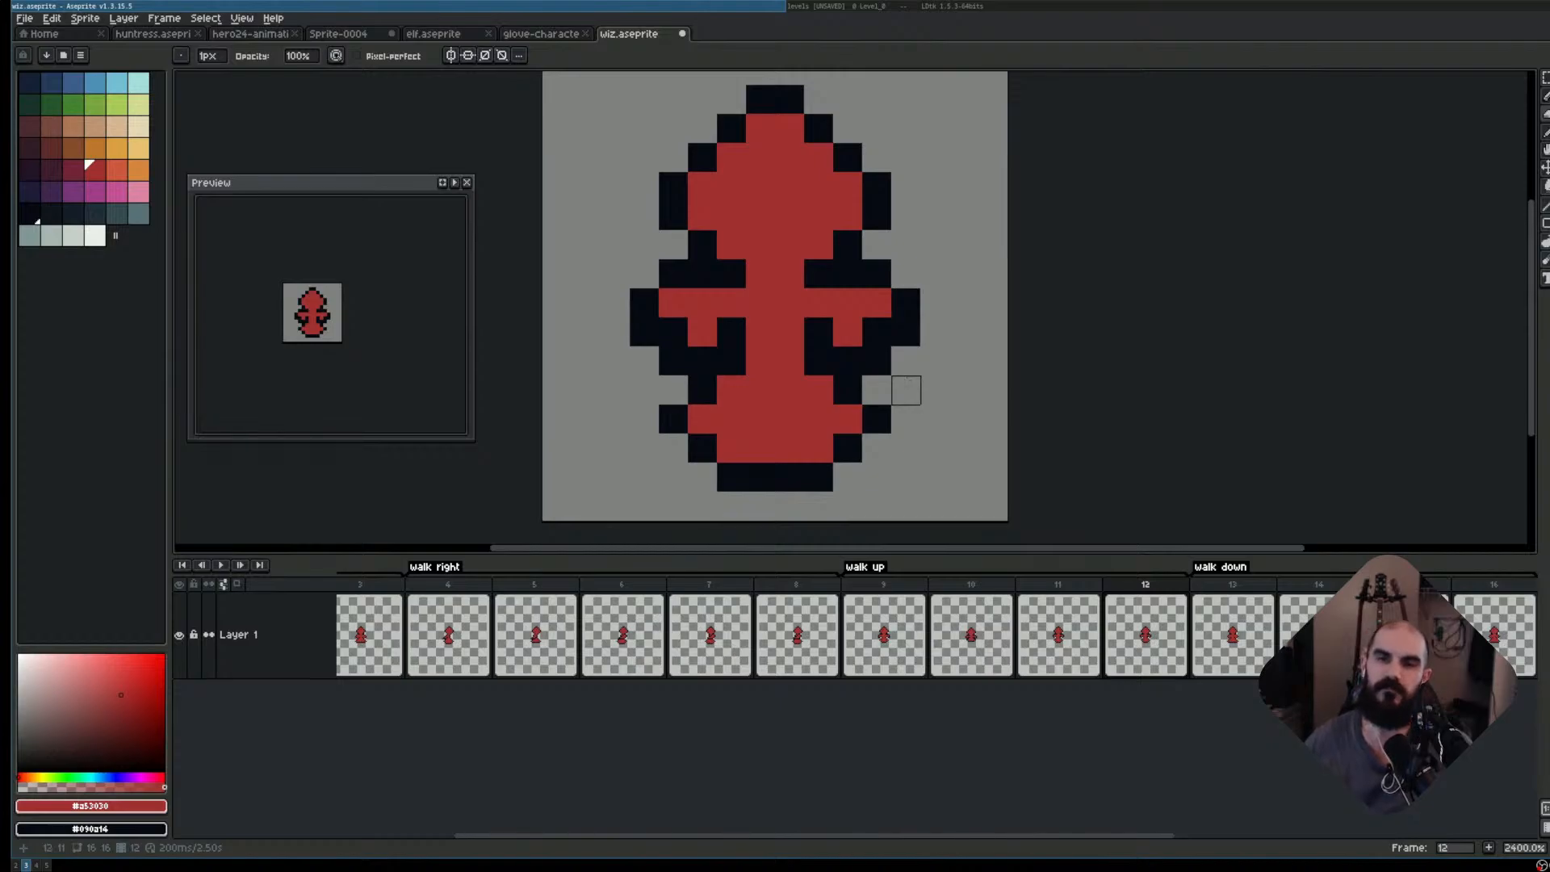
- Play the walk up animation and flip through its frames to check the arm poses
key("Return")
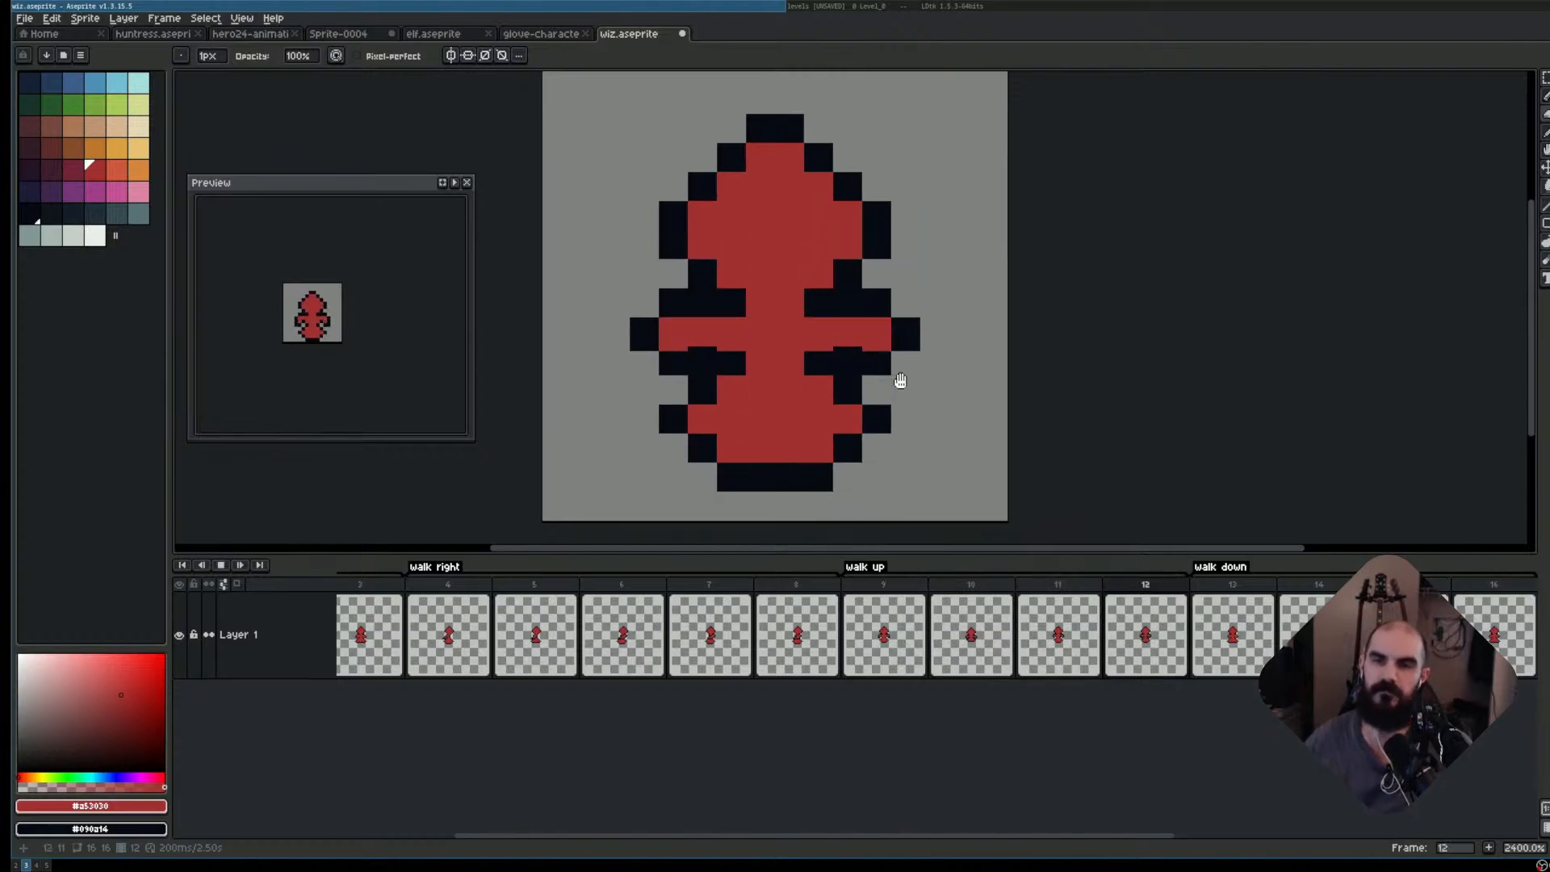
key("Return")
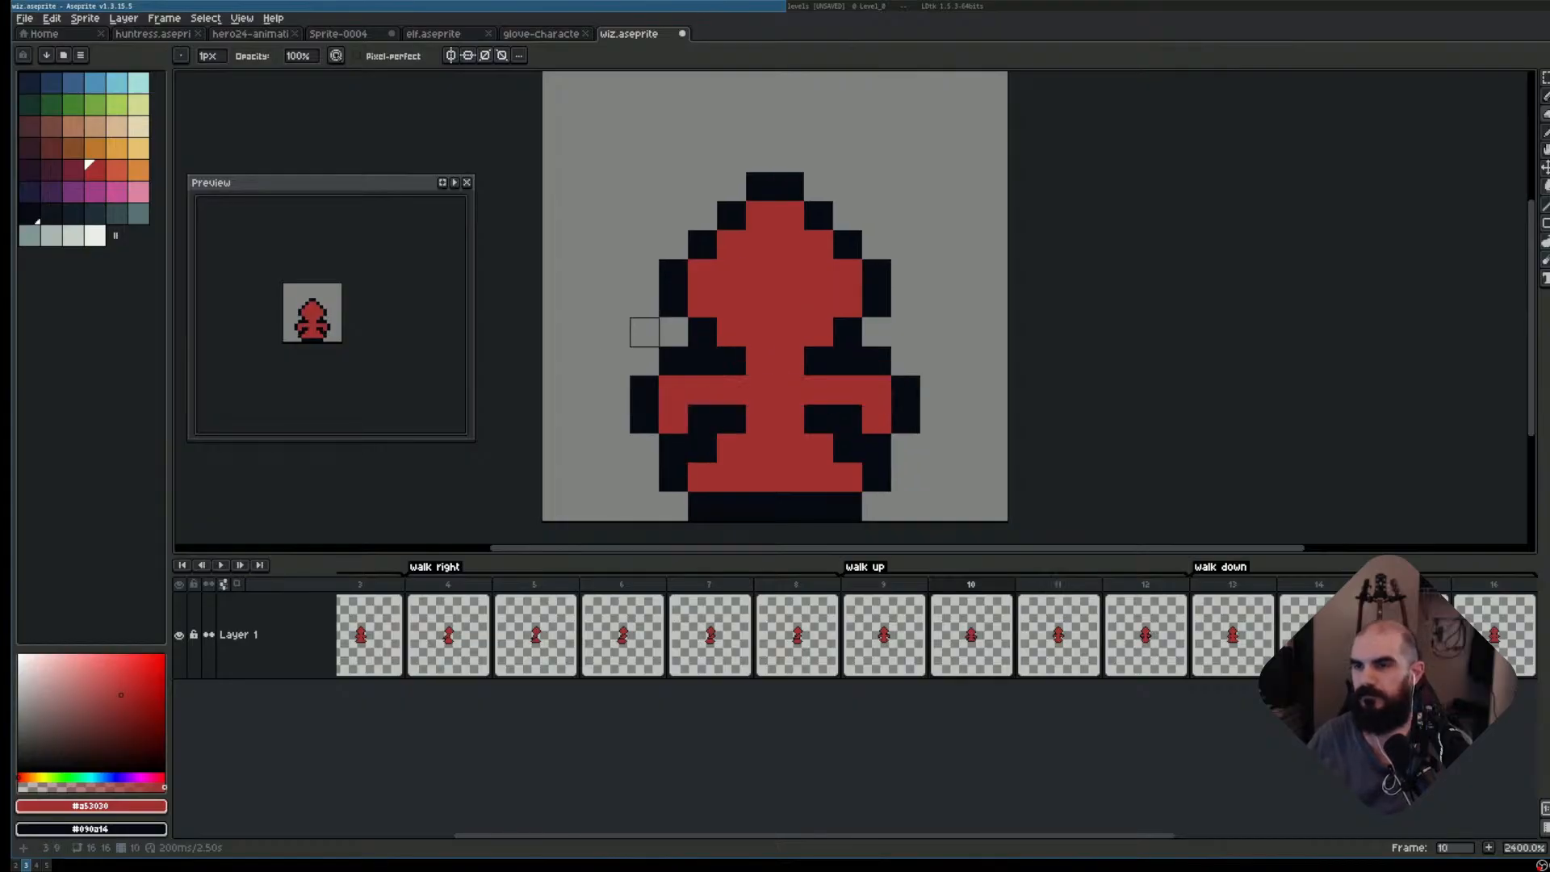
key("Left")
key("Right")
key("Right")
key("Right")
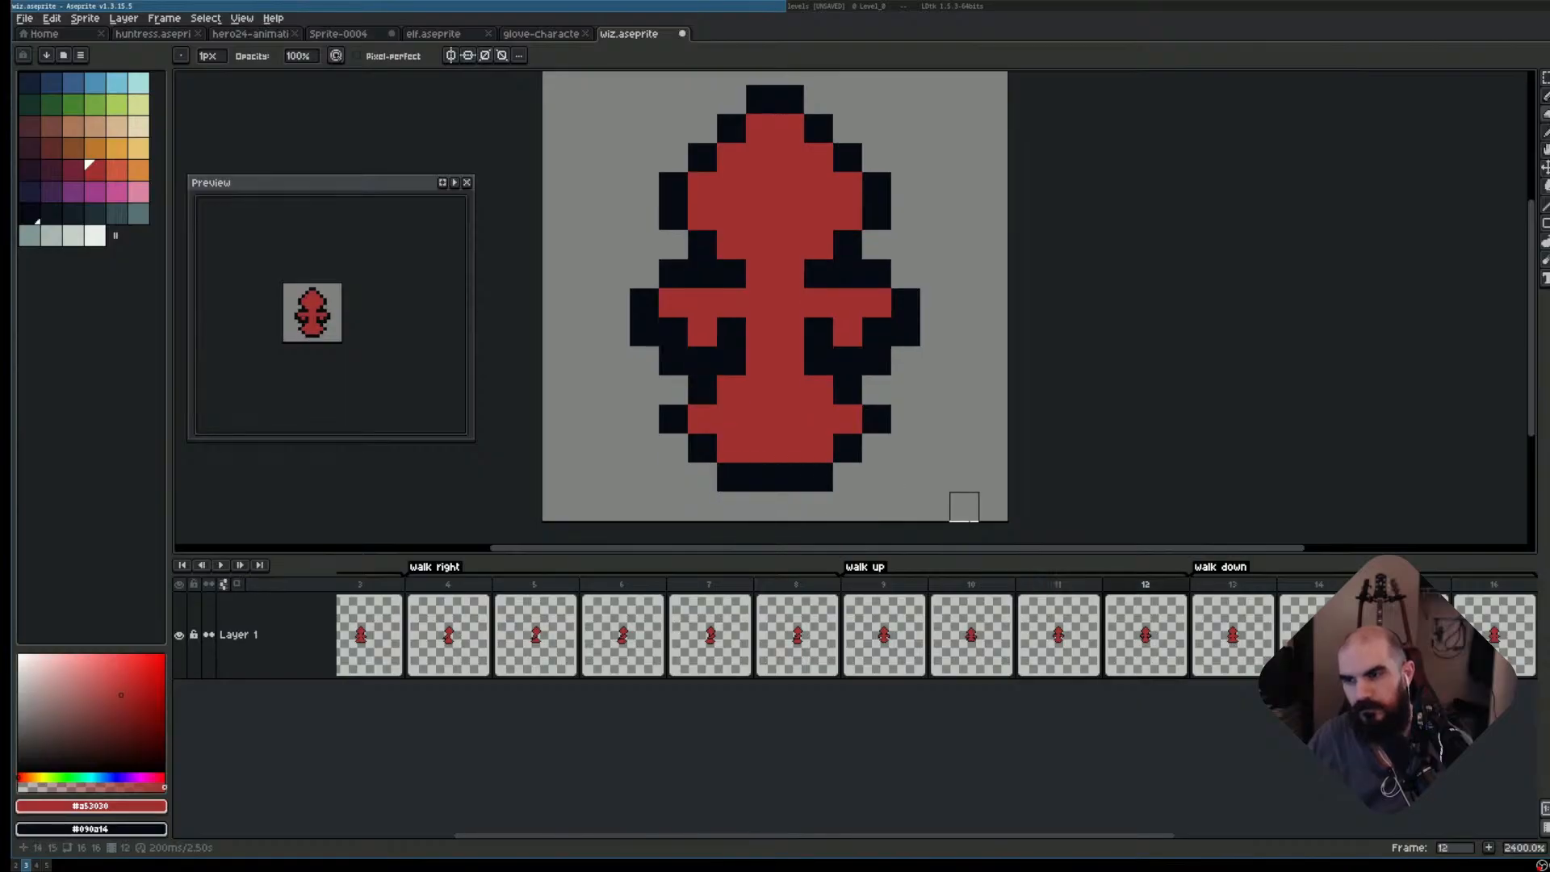
- Turn on left-right mirror symmetry and recolour the outline pixel inside each arm red in frame 10
key("Left")
key("Left")
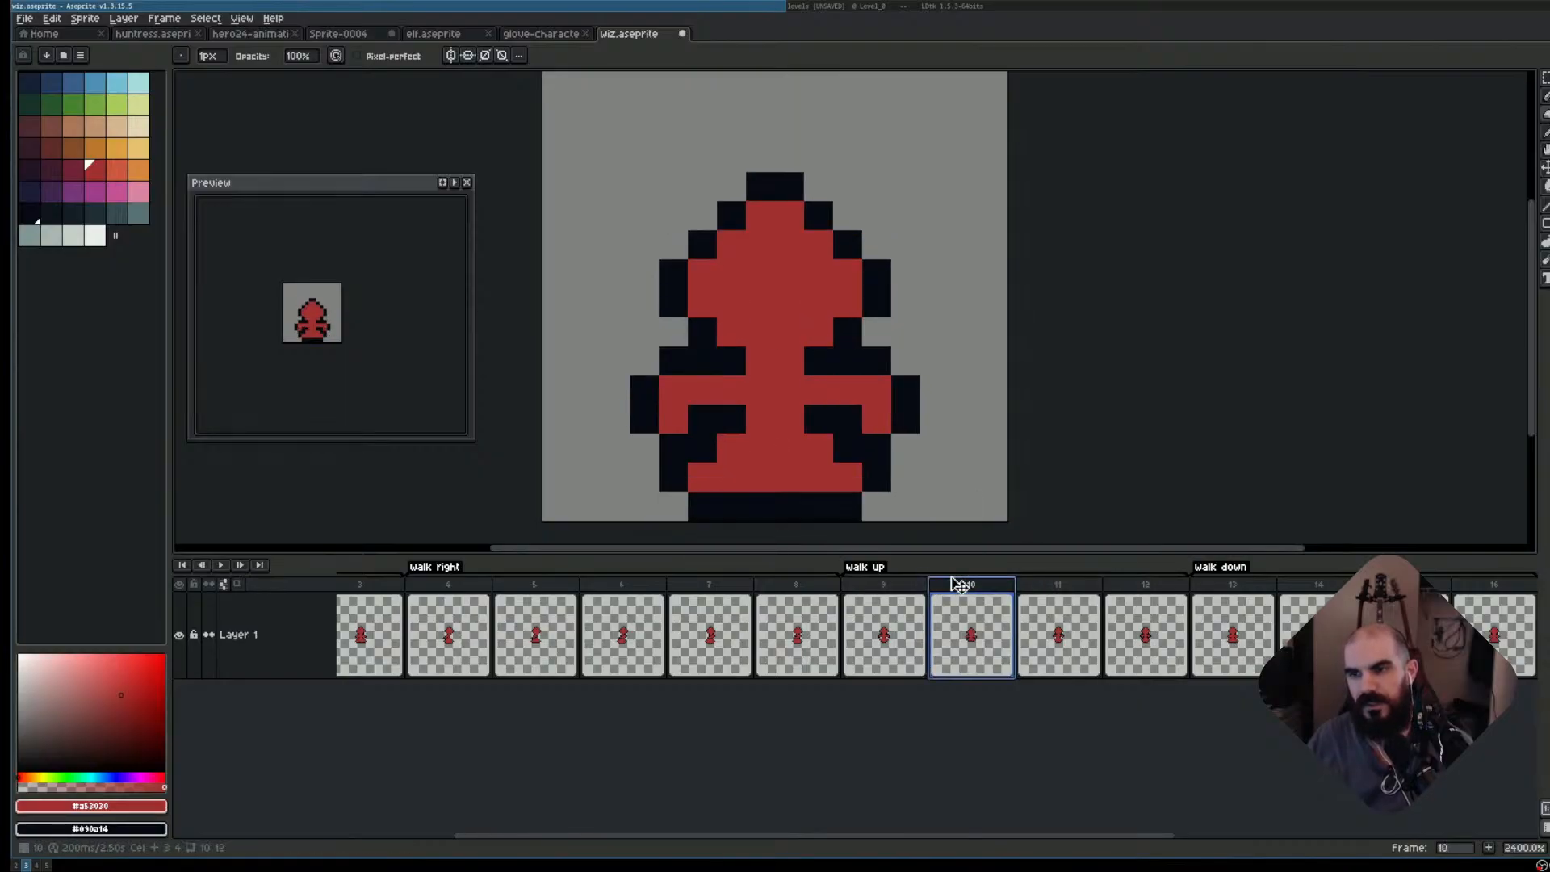
left_click(451, 55)
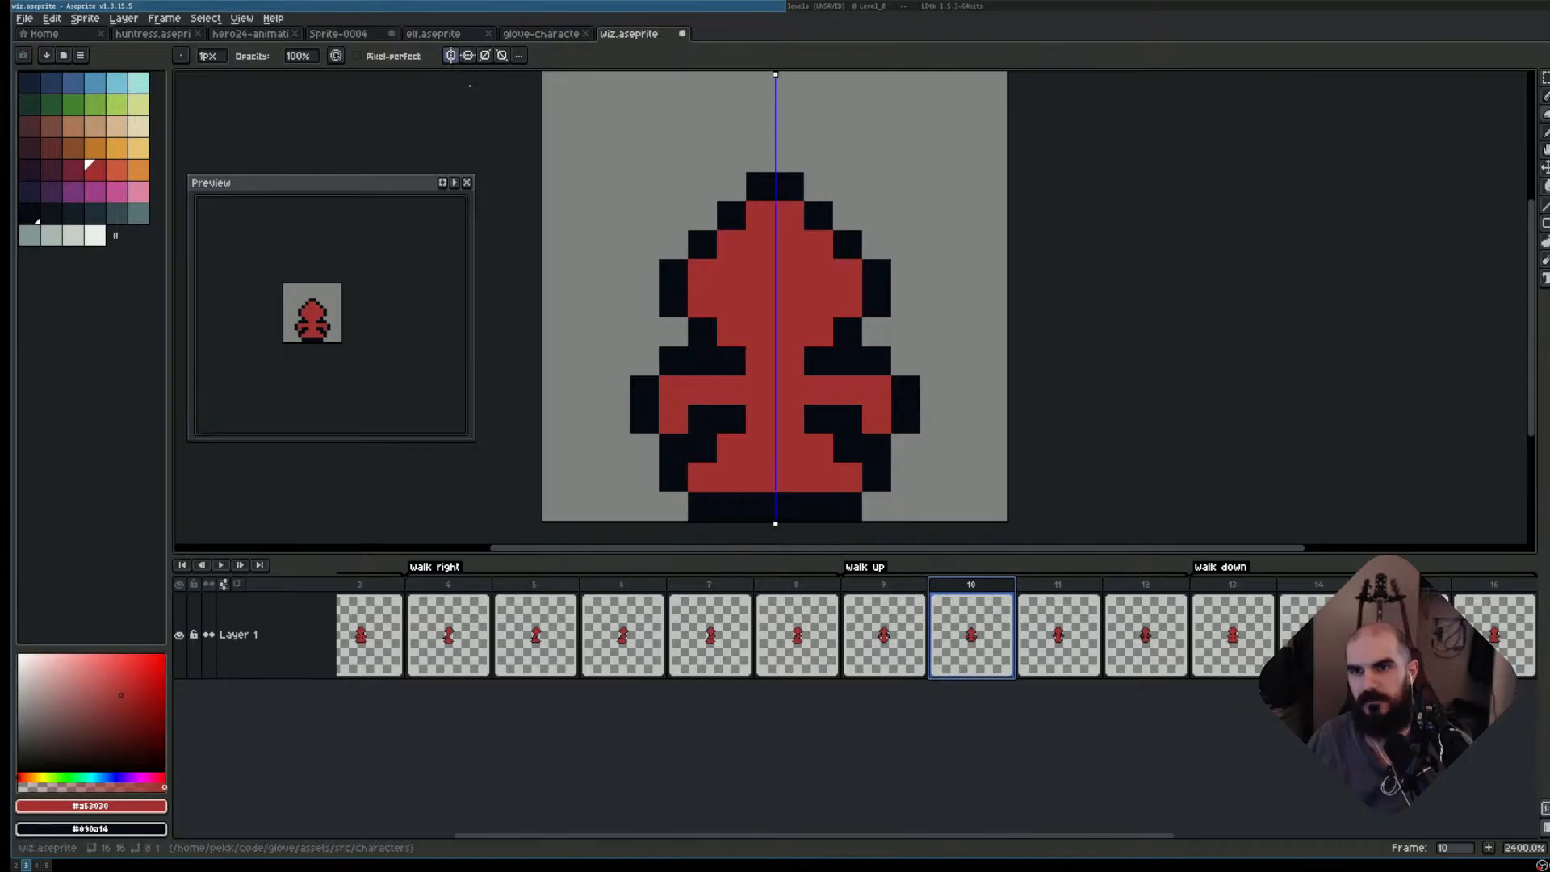
key("b")
left_click(699, 418)
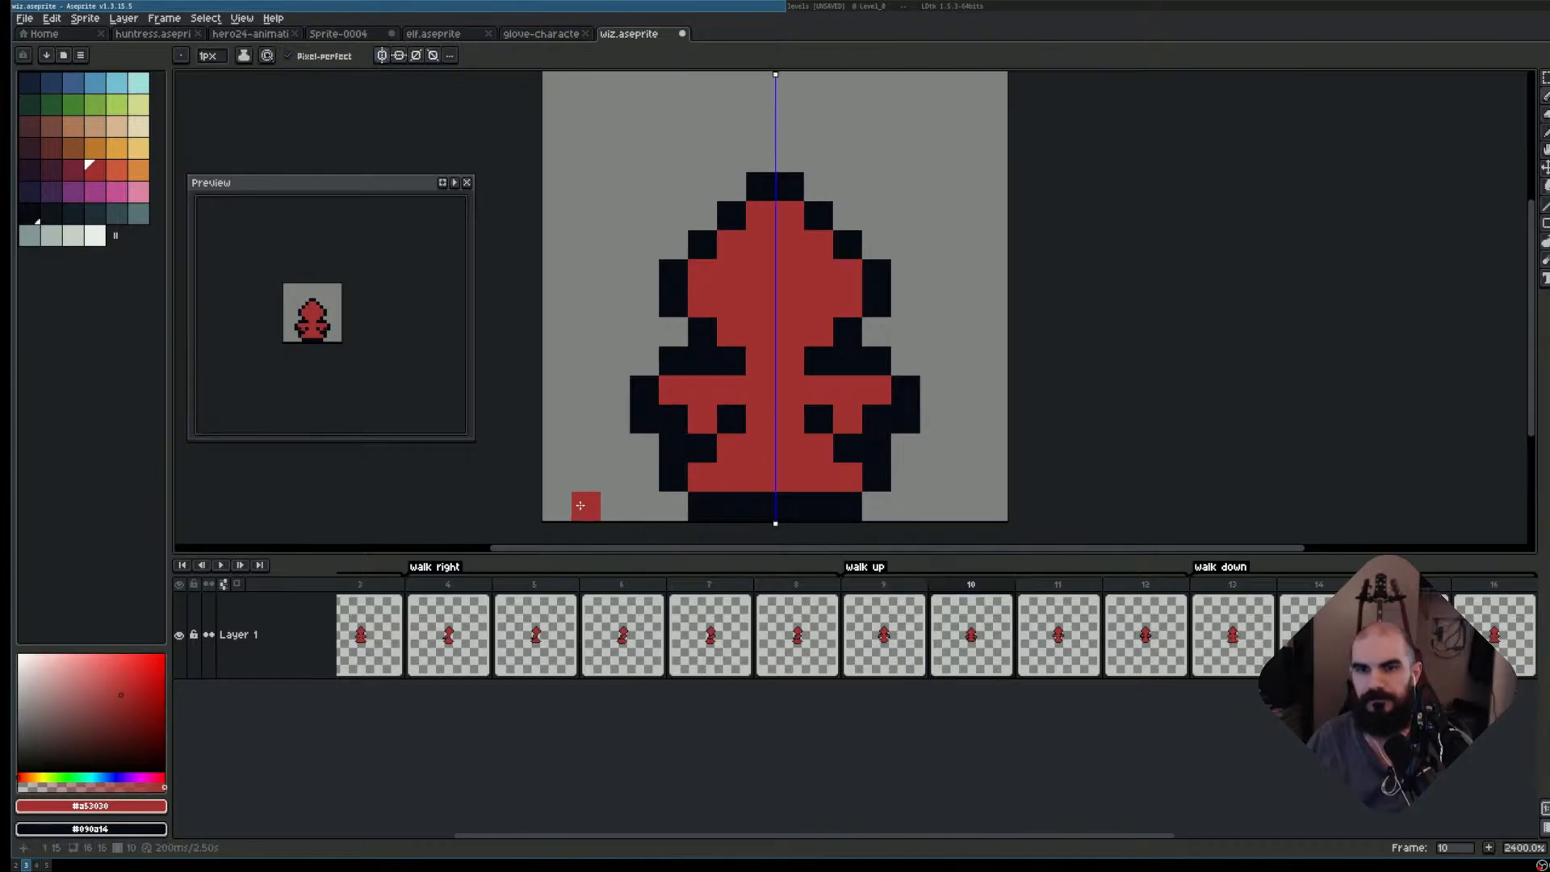
key("e")
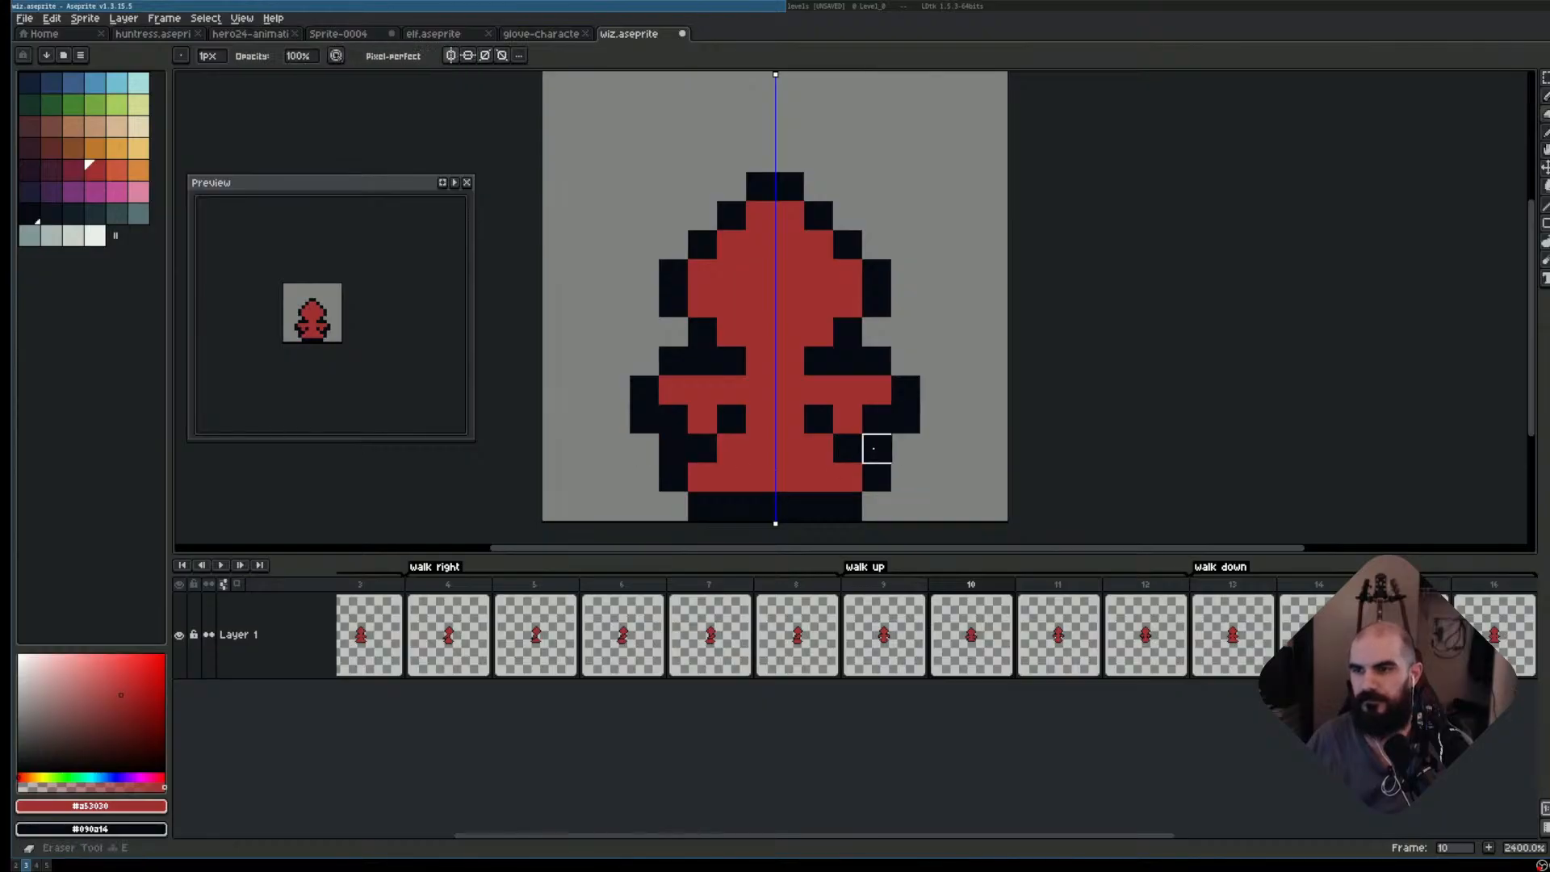
left_click(877, 448)
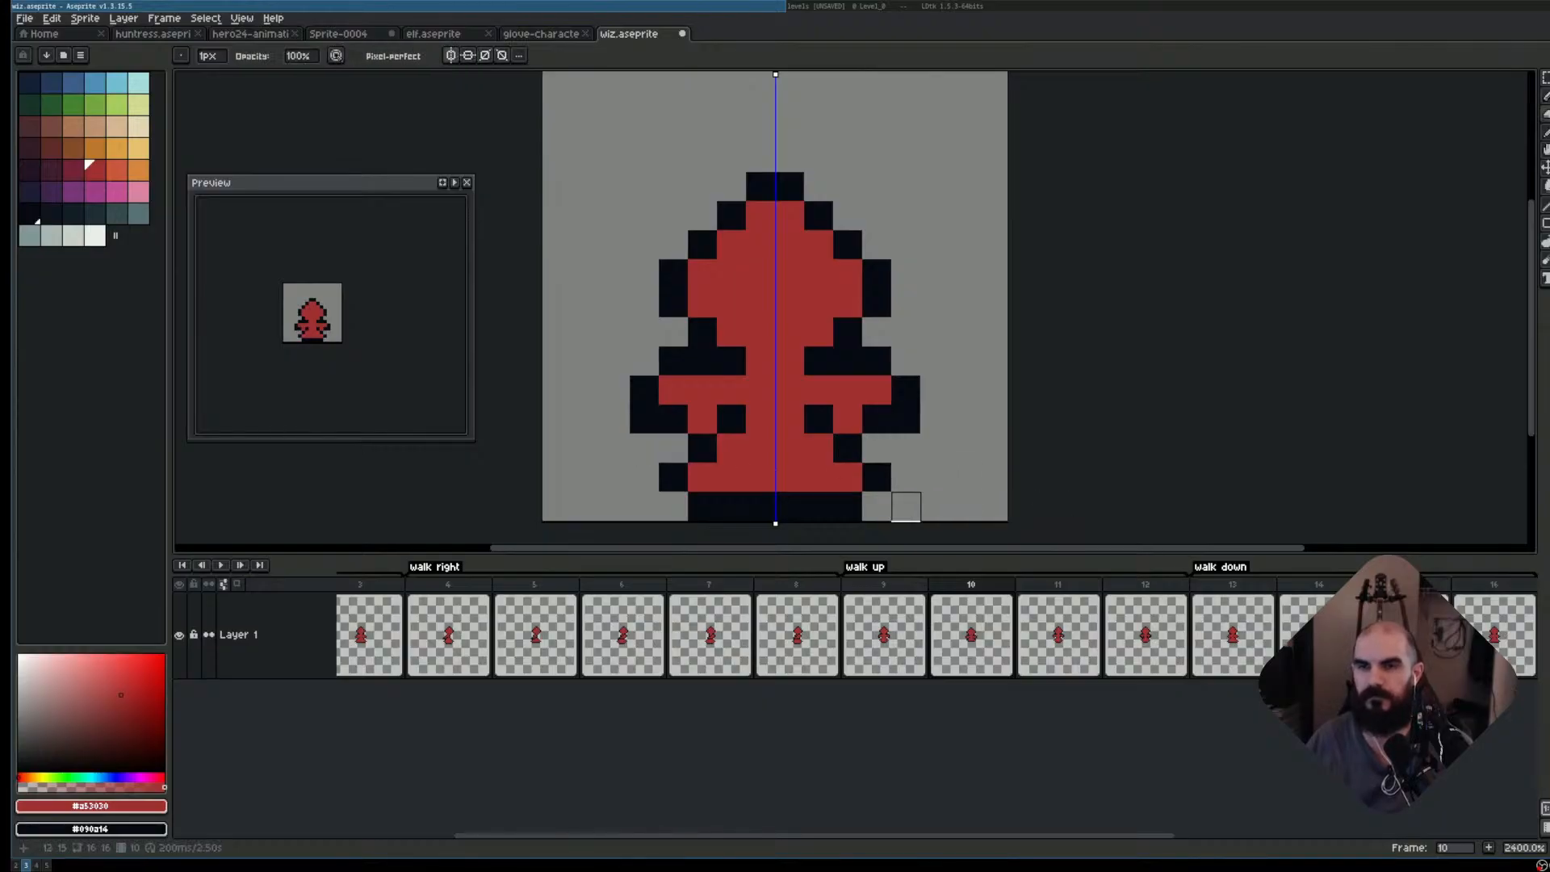
key("v")
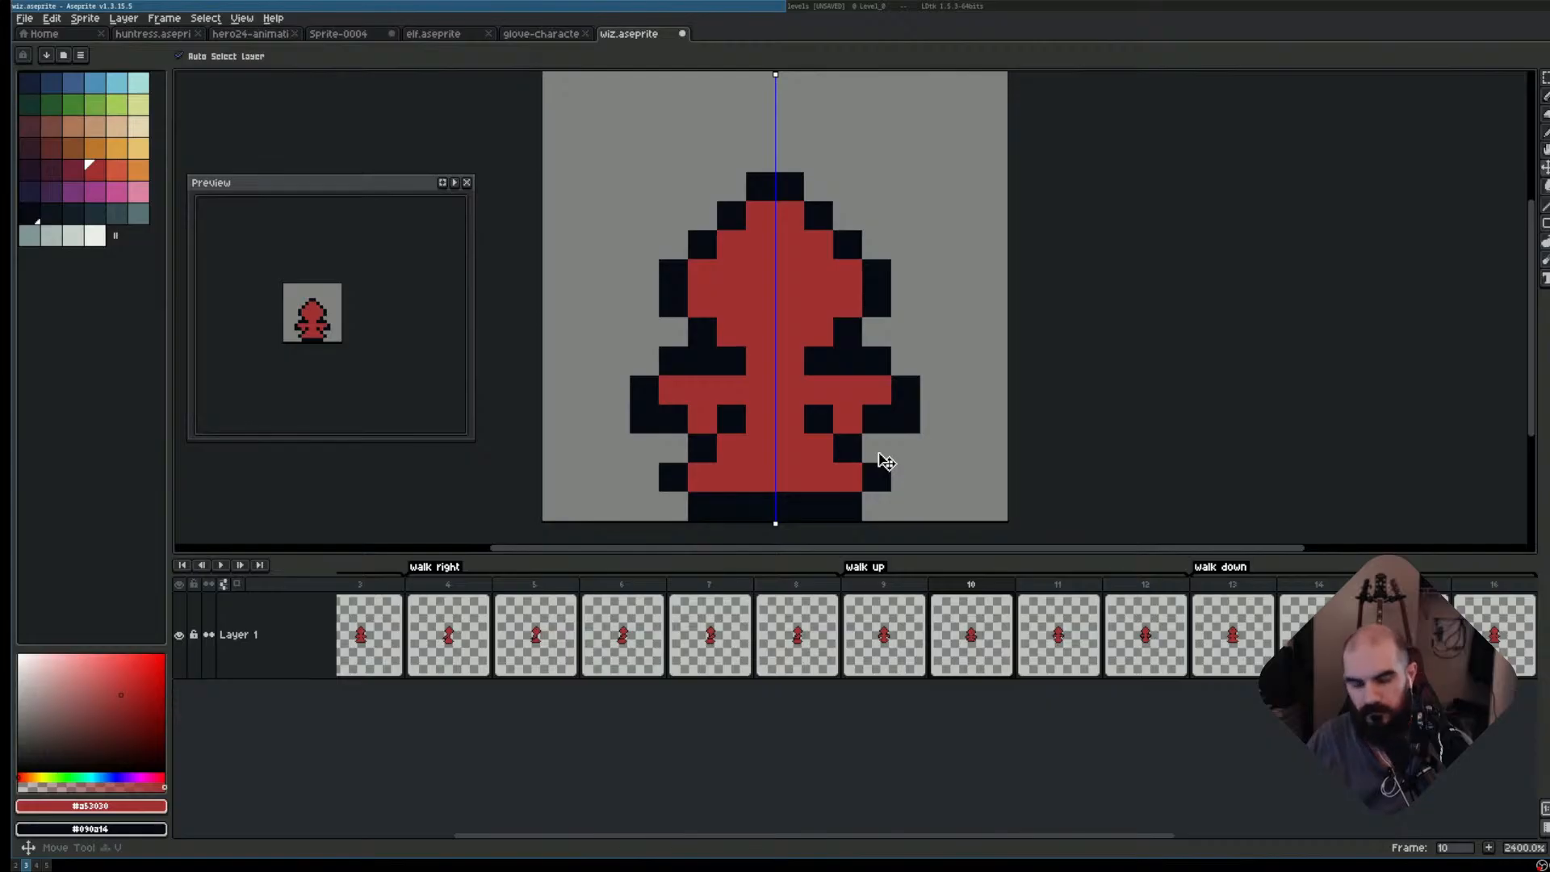
key("b")
right_click(877, 449)
- Redraw both arms in frame 9 with inward red hands, black pixels filling the gaps, and the lowest outer pixels erased
key("Left")
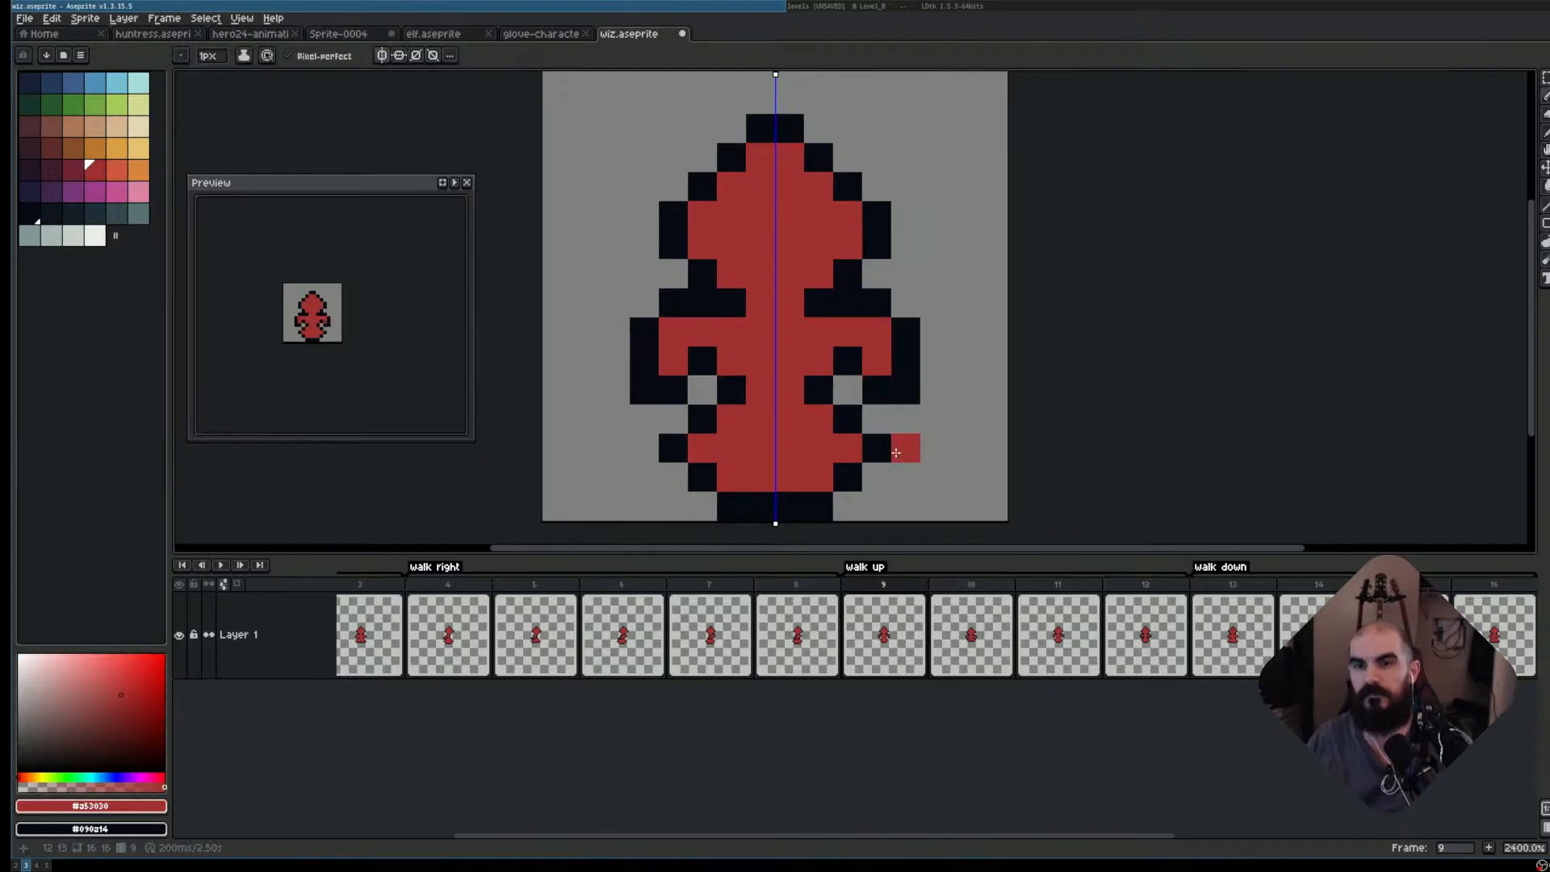
key("Right")
key("Right")
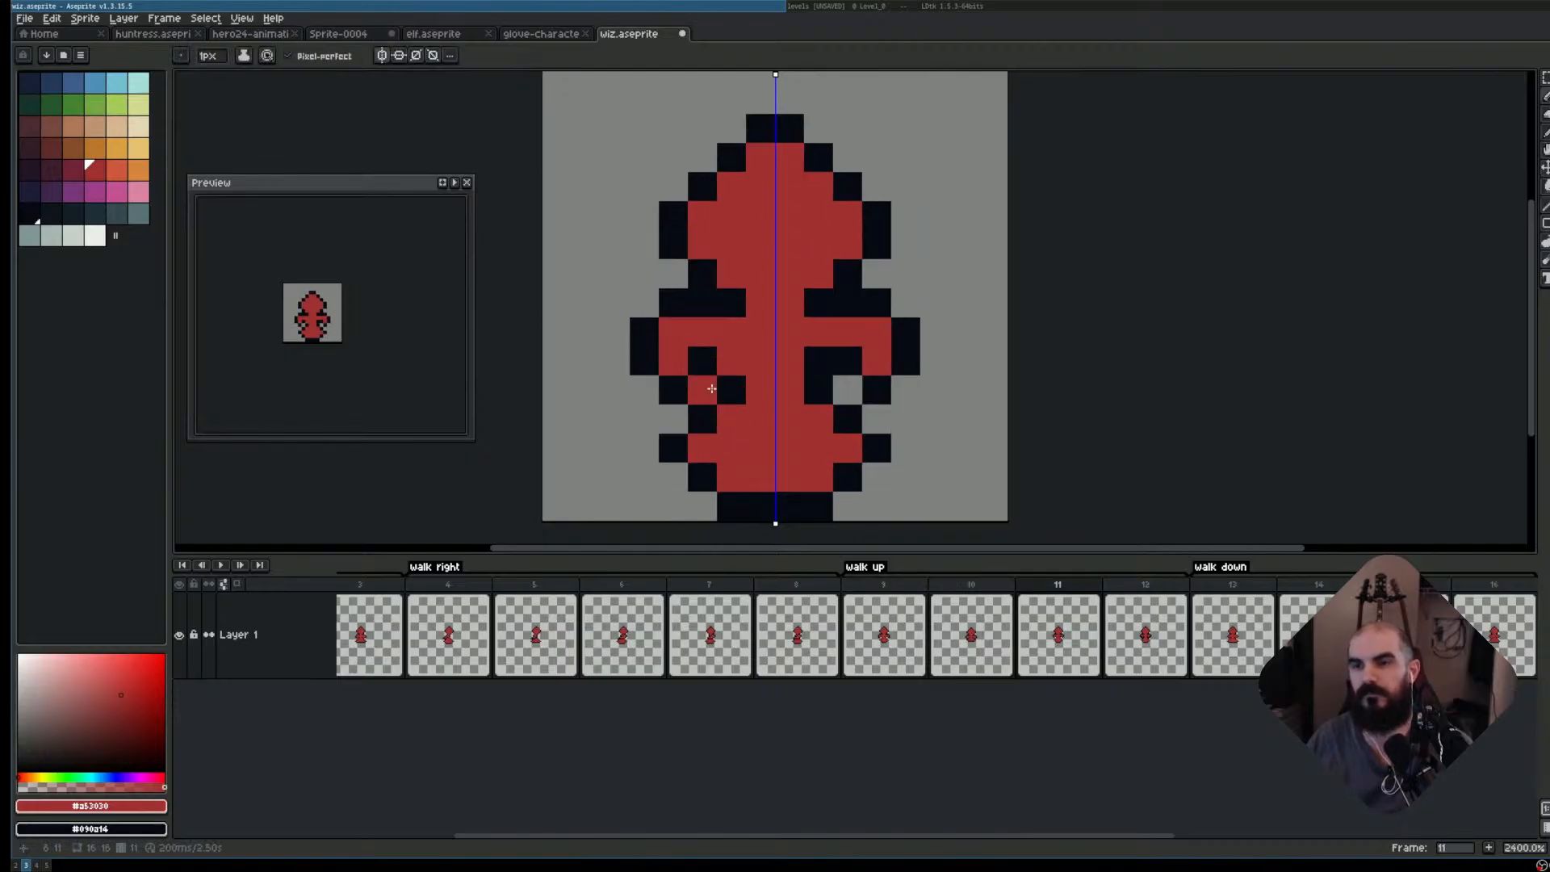
key("Left")
key("Left")
right_click(683, 380)
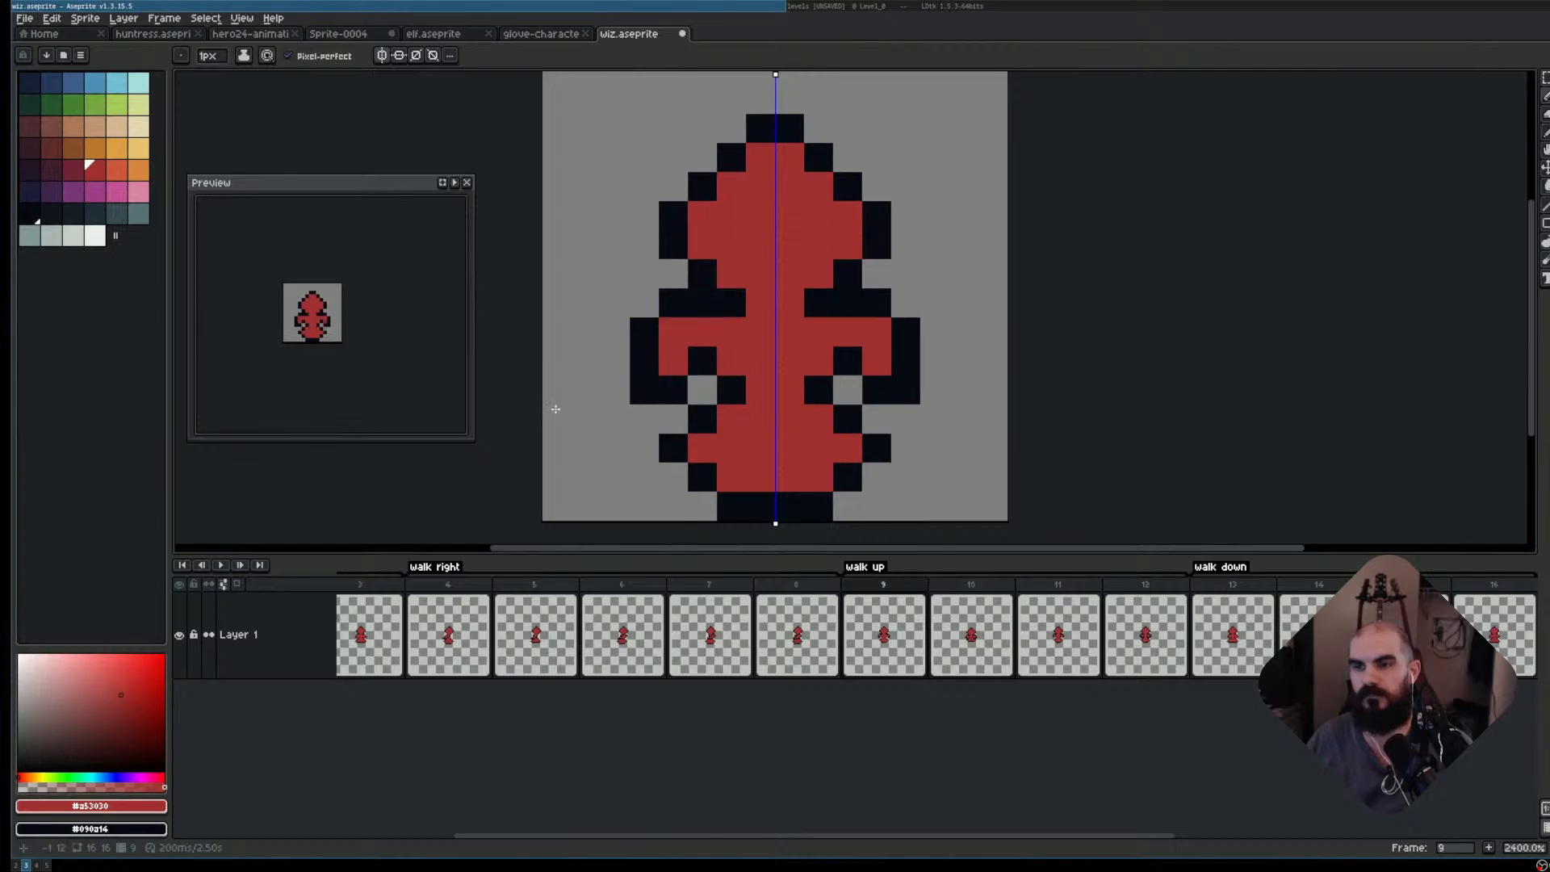
left_click(692, 356)
right_click(682, 368)
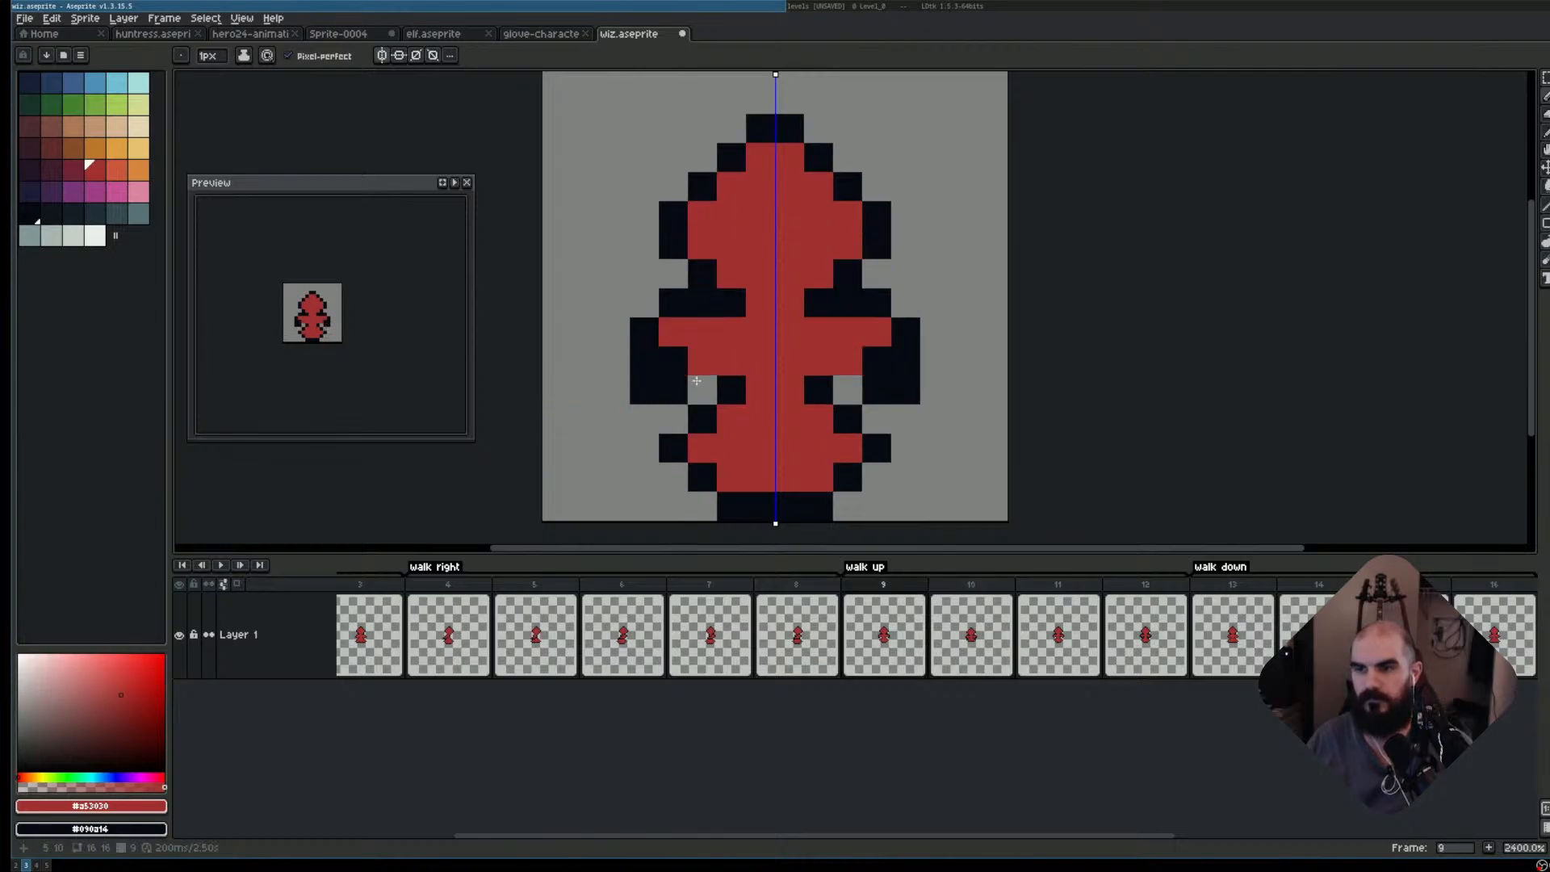
right_click(728, 368)
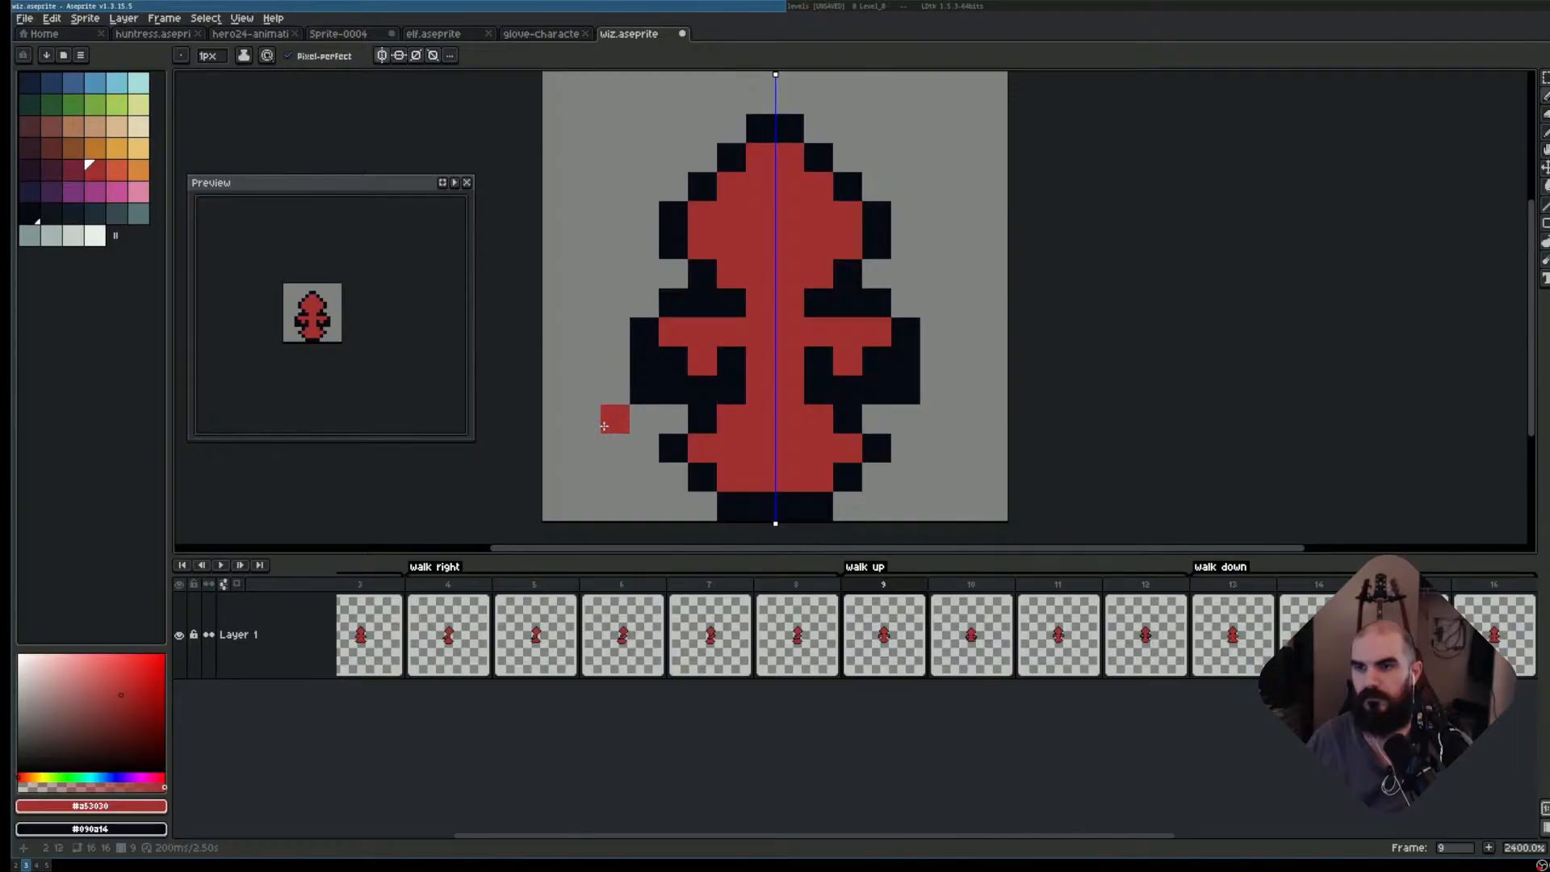
key("e")
left_click(645, 390)
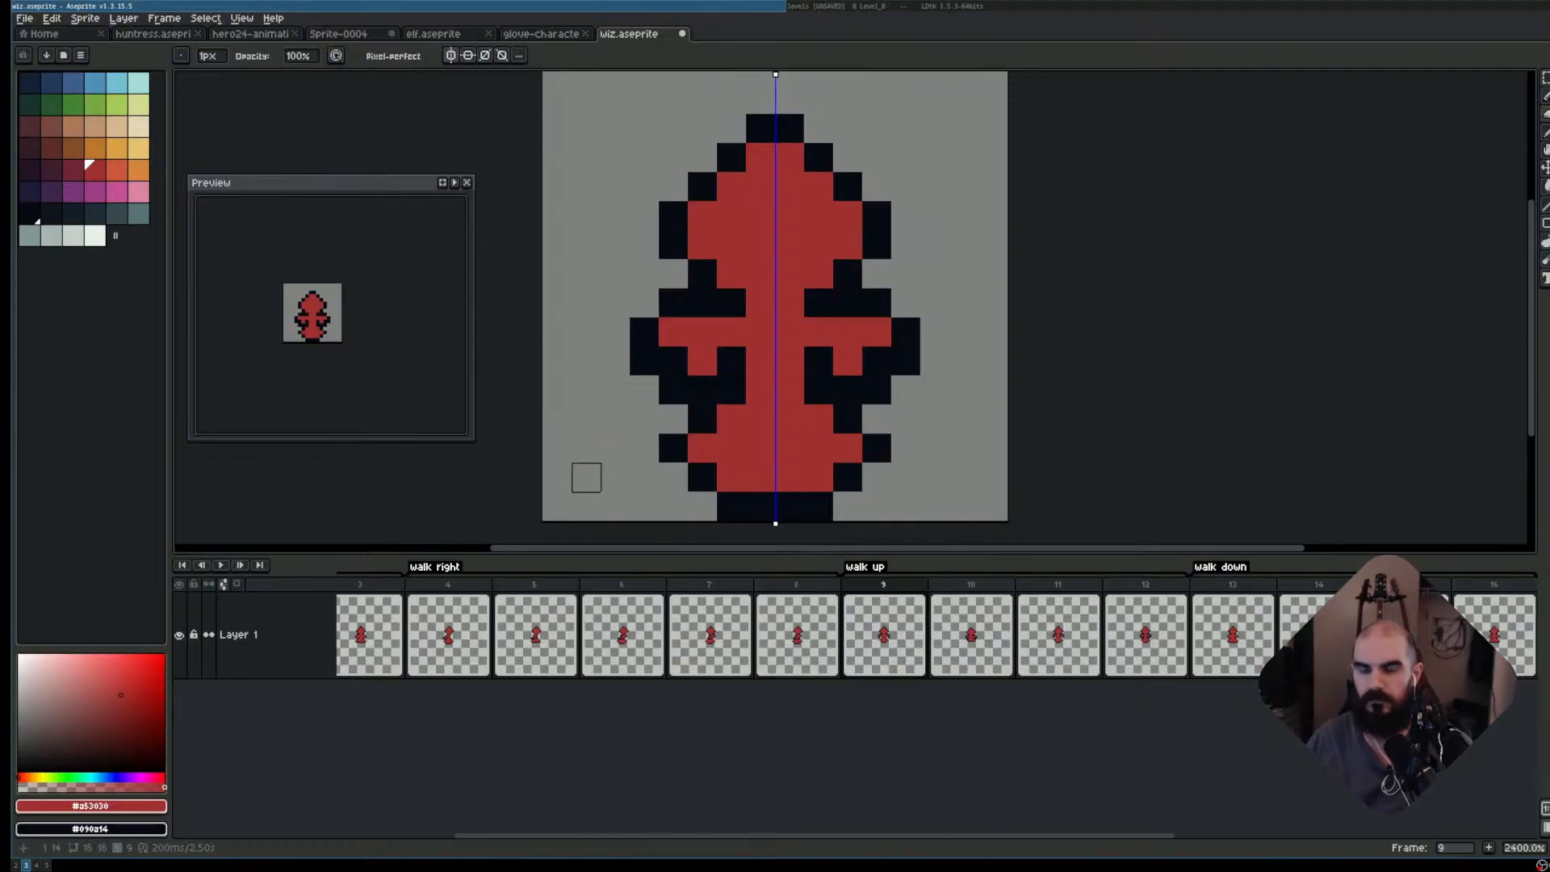
- Redraw both arms in frame 11 with inward red hands, black inner outlines and the gaps beside the body filled black
key("Right")
key("Right")
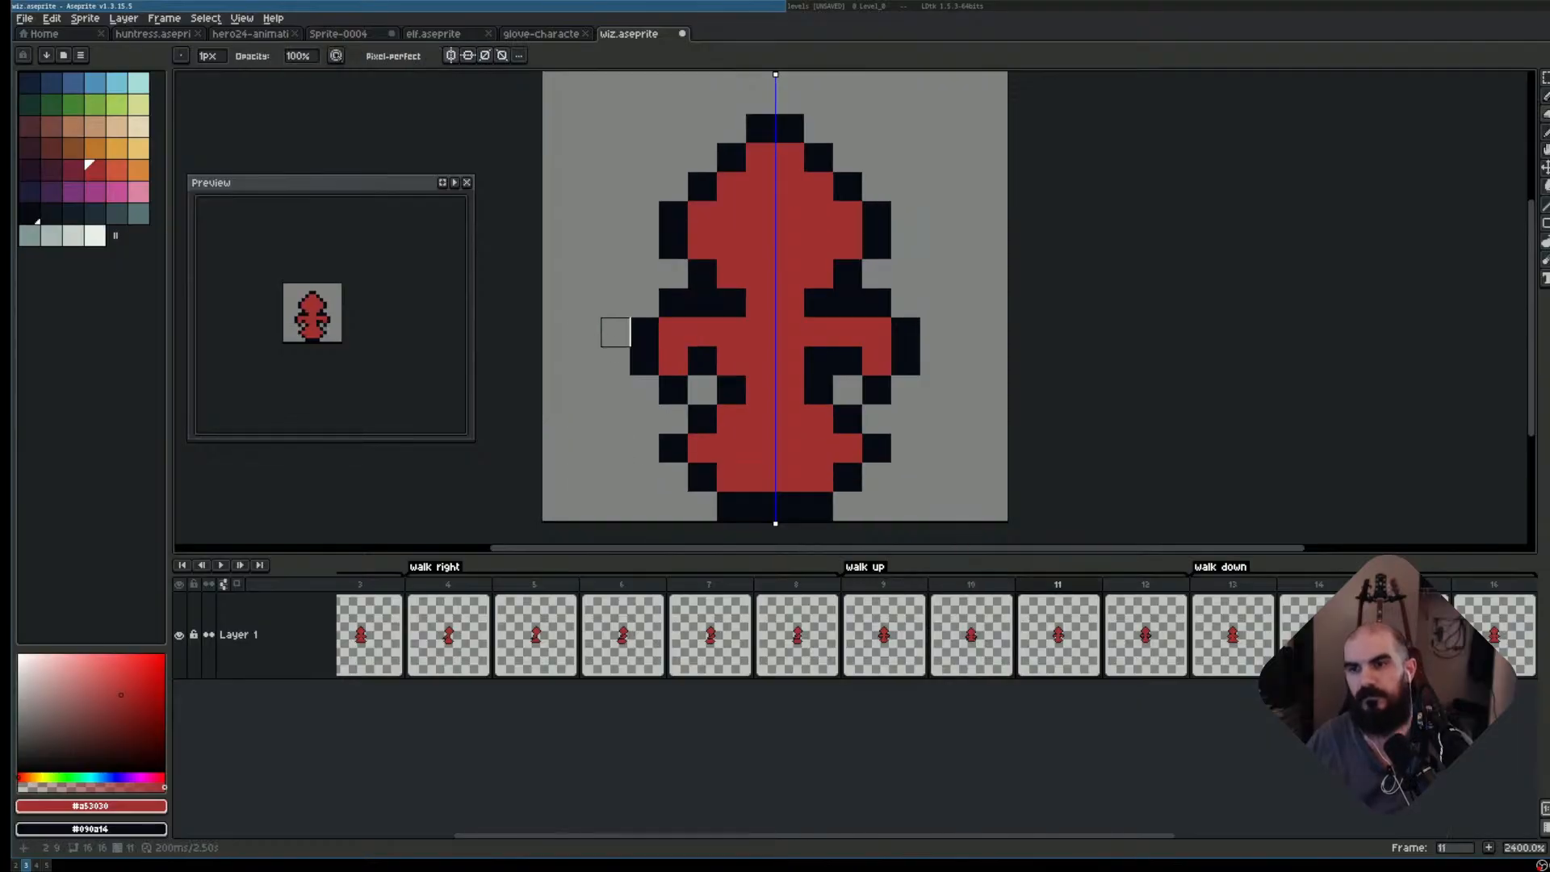
key("b")
right_click(674, 361)
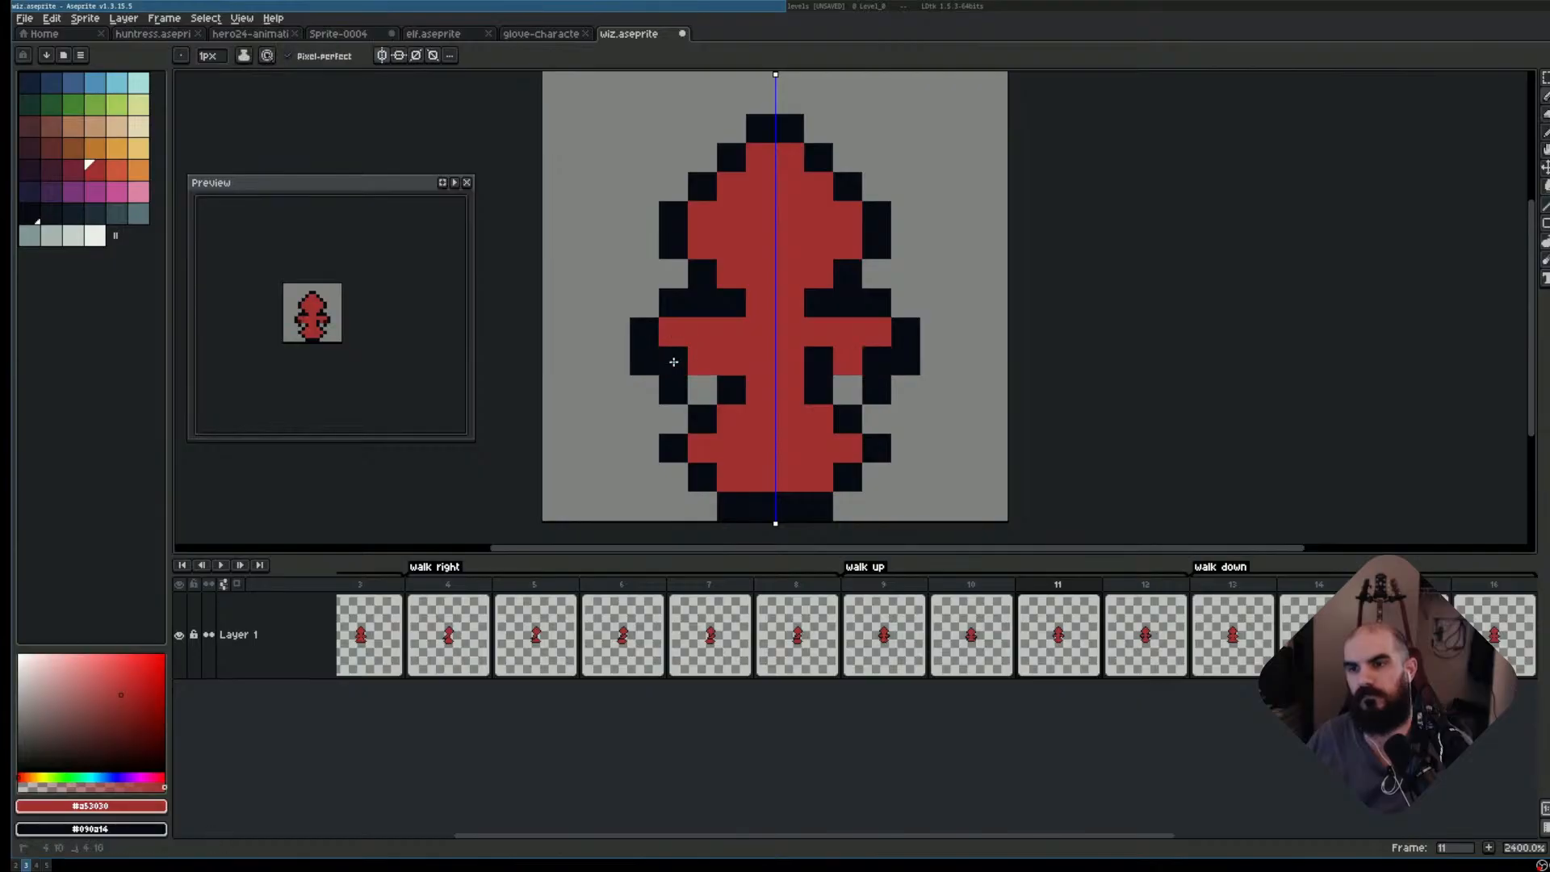
right_click(703, 390)
right_click(731, 361)
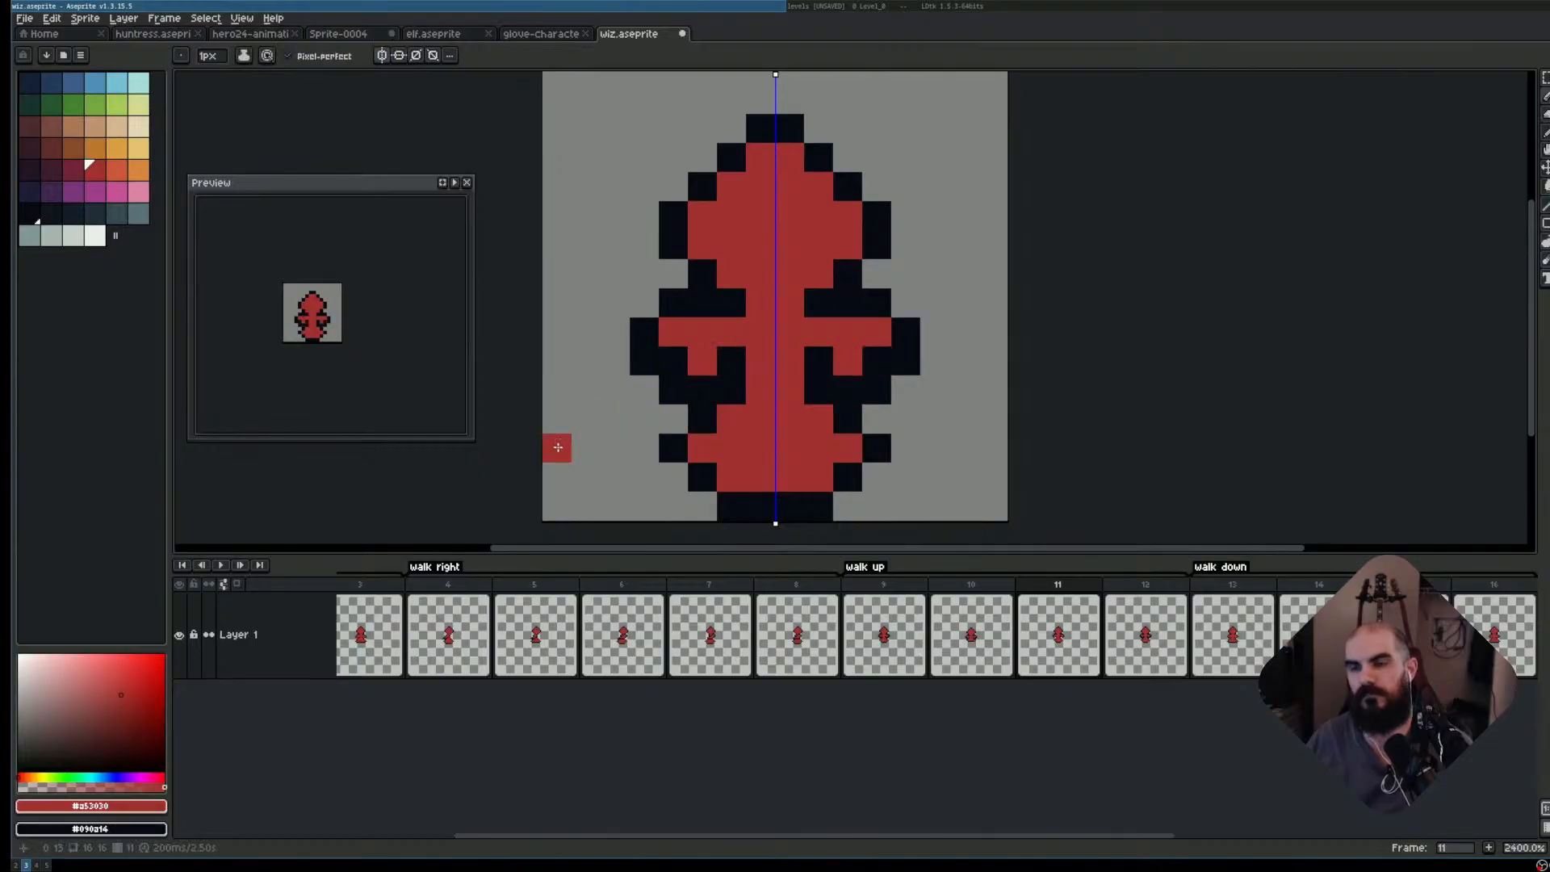
- Play back and flip through the walk up and walk down frames to review both animations
key("Right")
key("Right")
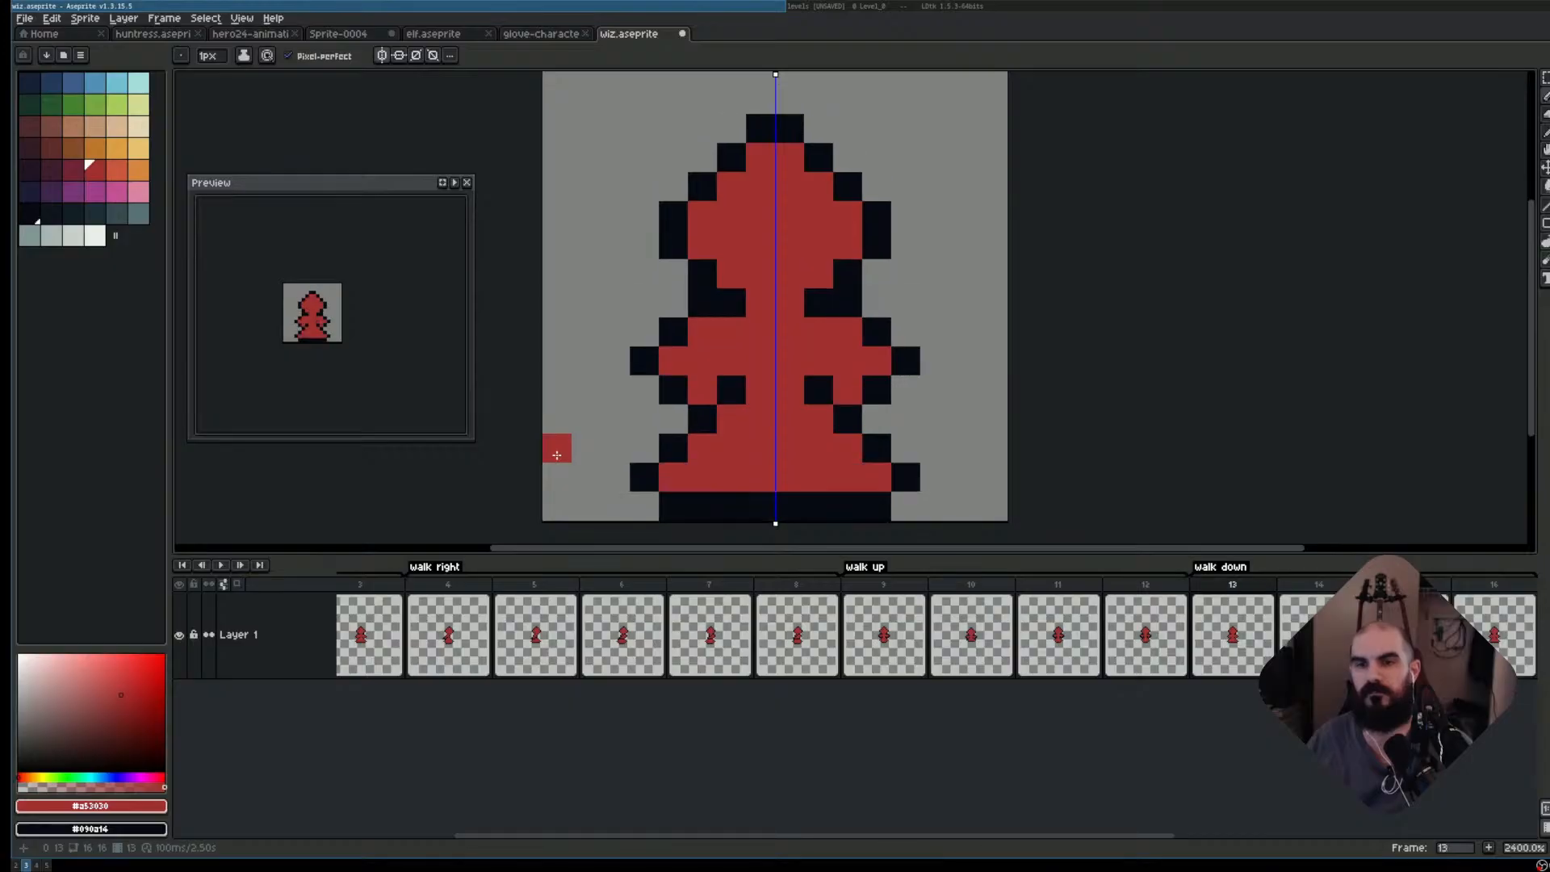
key("Right")
key("Left")
key("Left")
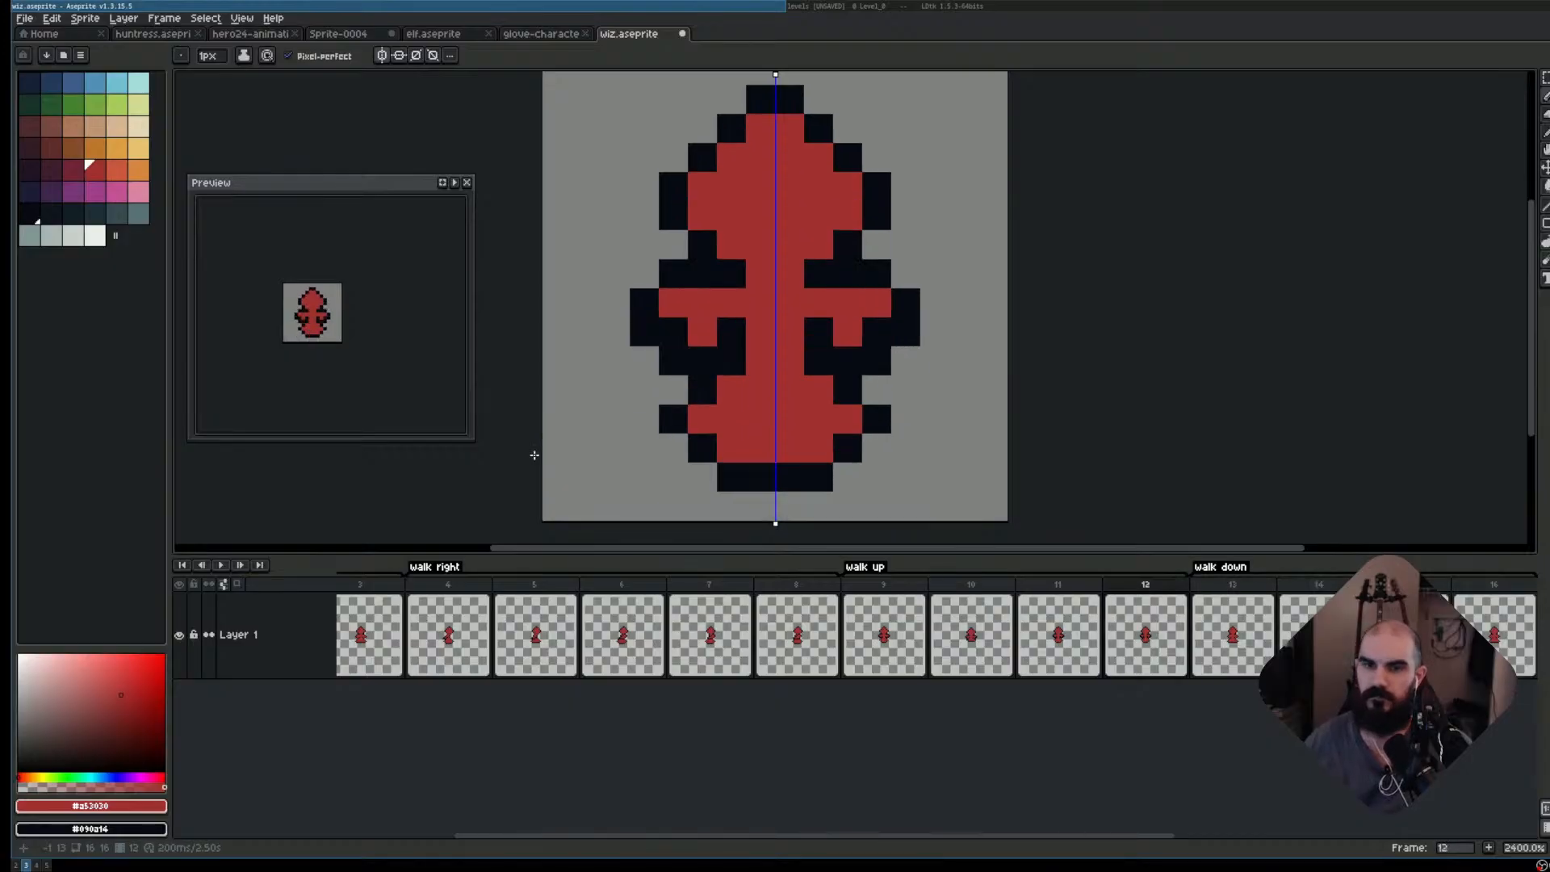
key("Return")
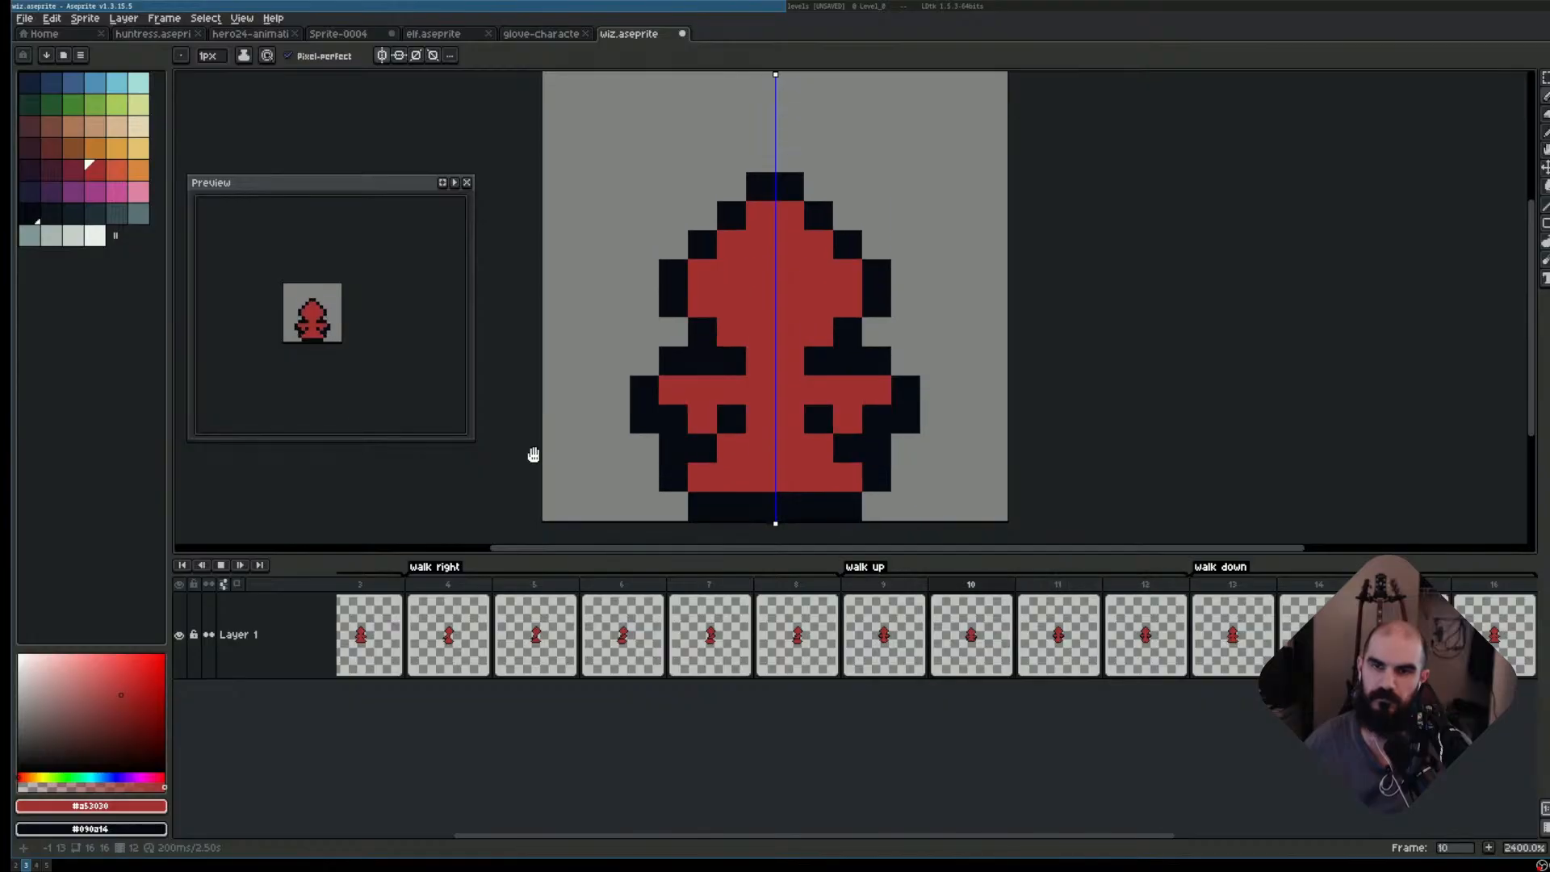
key("Return")
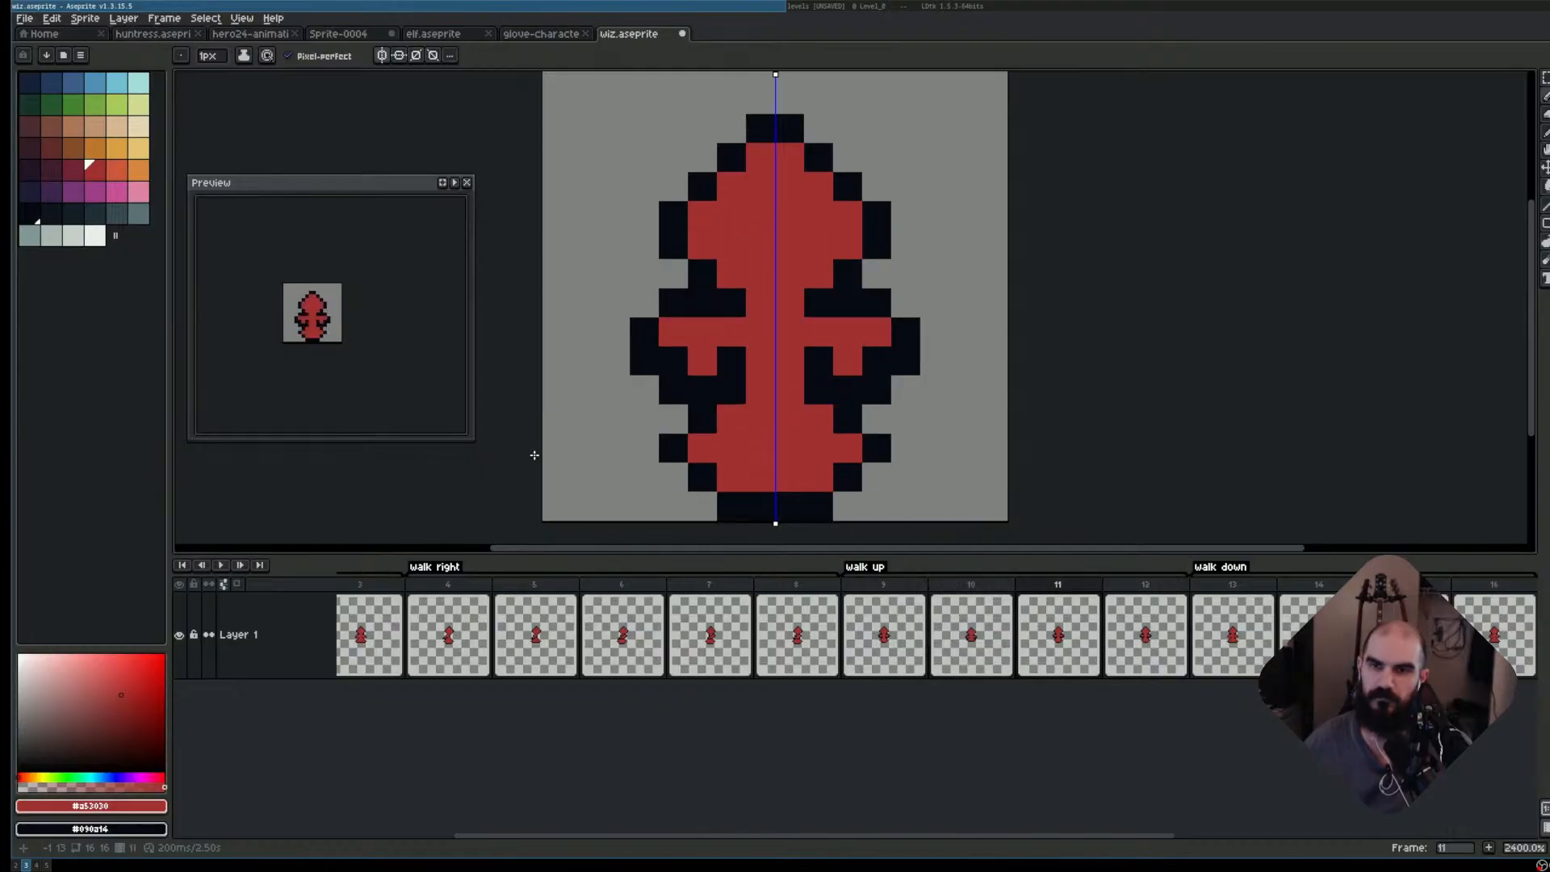
key("Right")
key("Right")
key("Return")
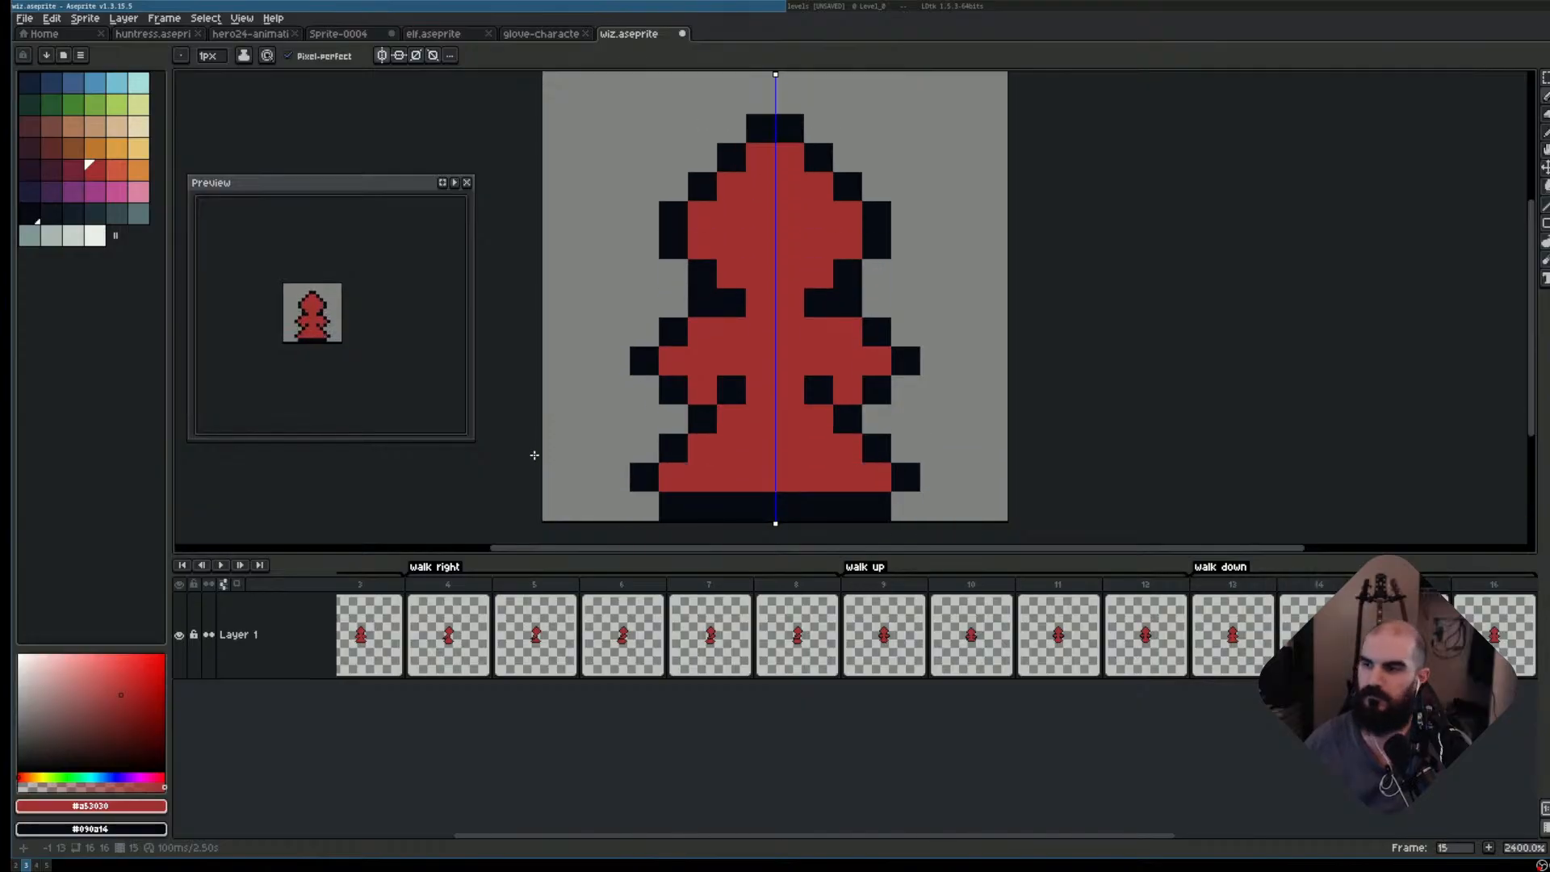
- Set the duration of walk down frames 13 to 16 to 200 milliseconds
scroll(1004, 614, "right", 3)
left_click_drag(1001, 585, 1256, 596)
key("shift+p")
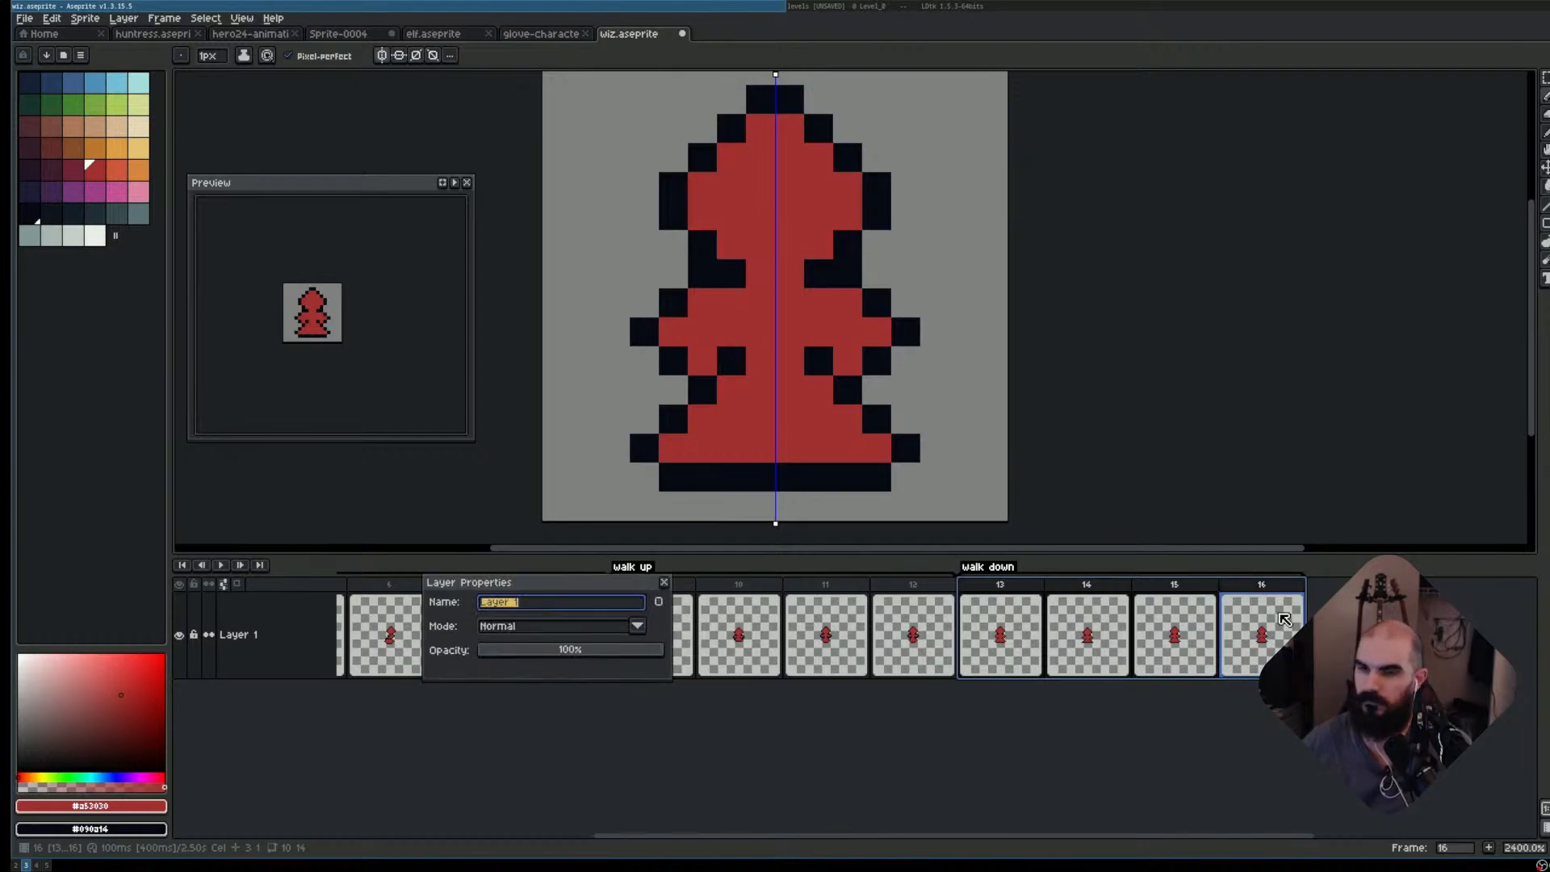
key("Escape")
key("p")
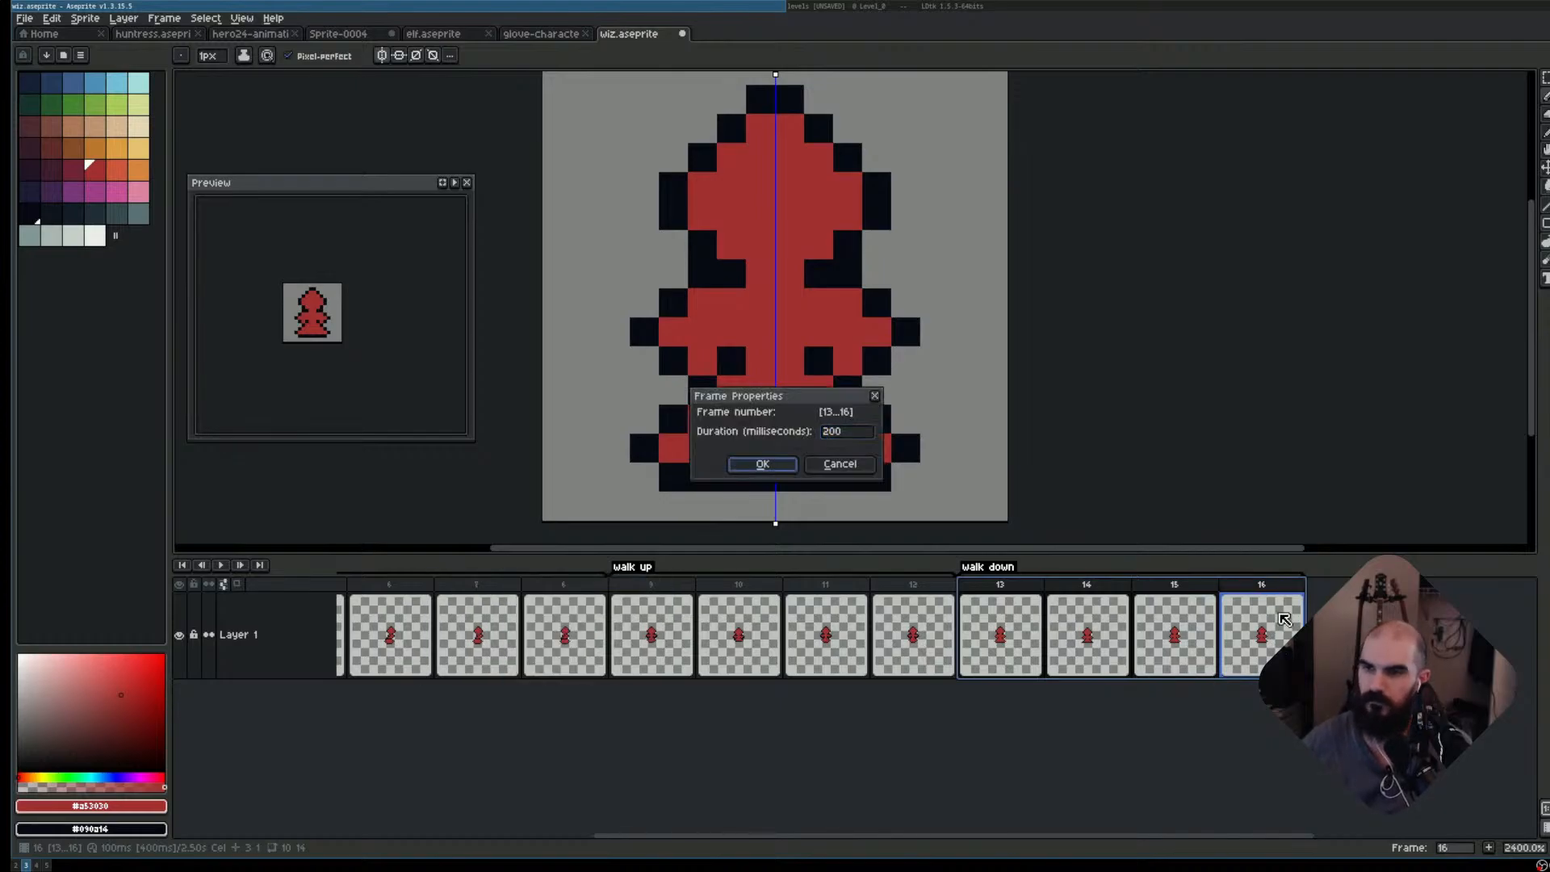
key("Return")
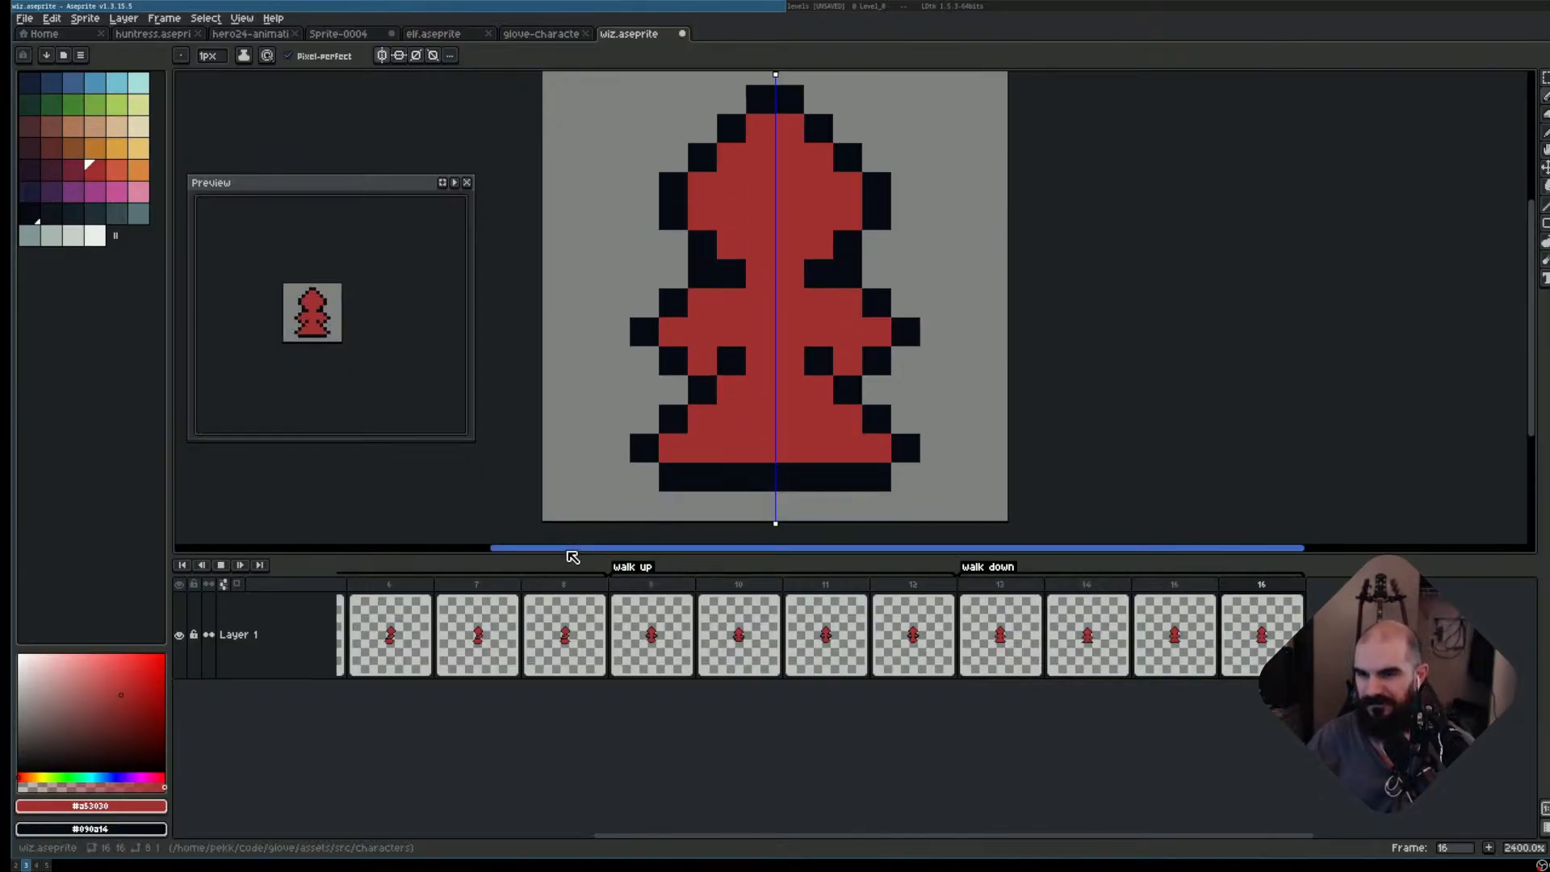
- Play the walk down animation and examine it at several reduced sizes in the preview
scroll(884, 436, "down", 2)
mouse_move(924, 394)
left_mouse_down()
mouse_move(917, 365)
mouse_move(912, 377)
left_mouse_up()
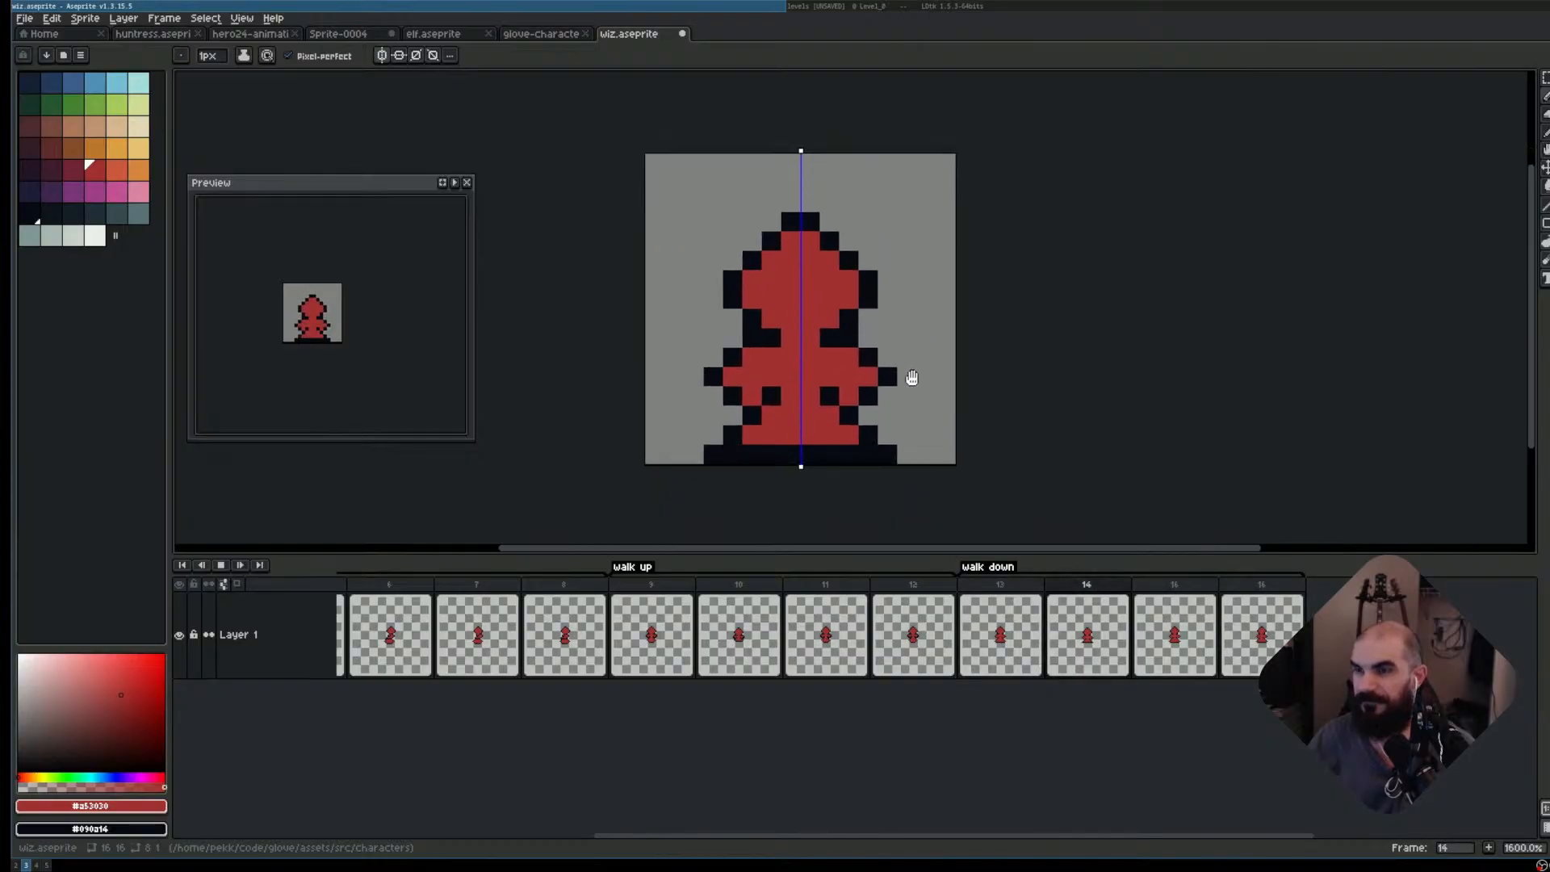
left_click_drag(391, 183, 484, 183)
mouse_move(463, 311)
left_mouse_down()
mouse_move(505, 332)
mouse_move(456, 309)
left_mouse_up()
scroll(448, 316, "down", 1)
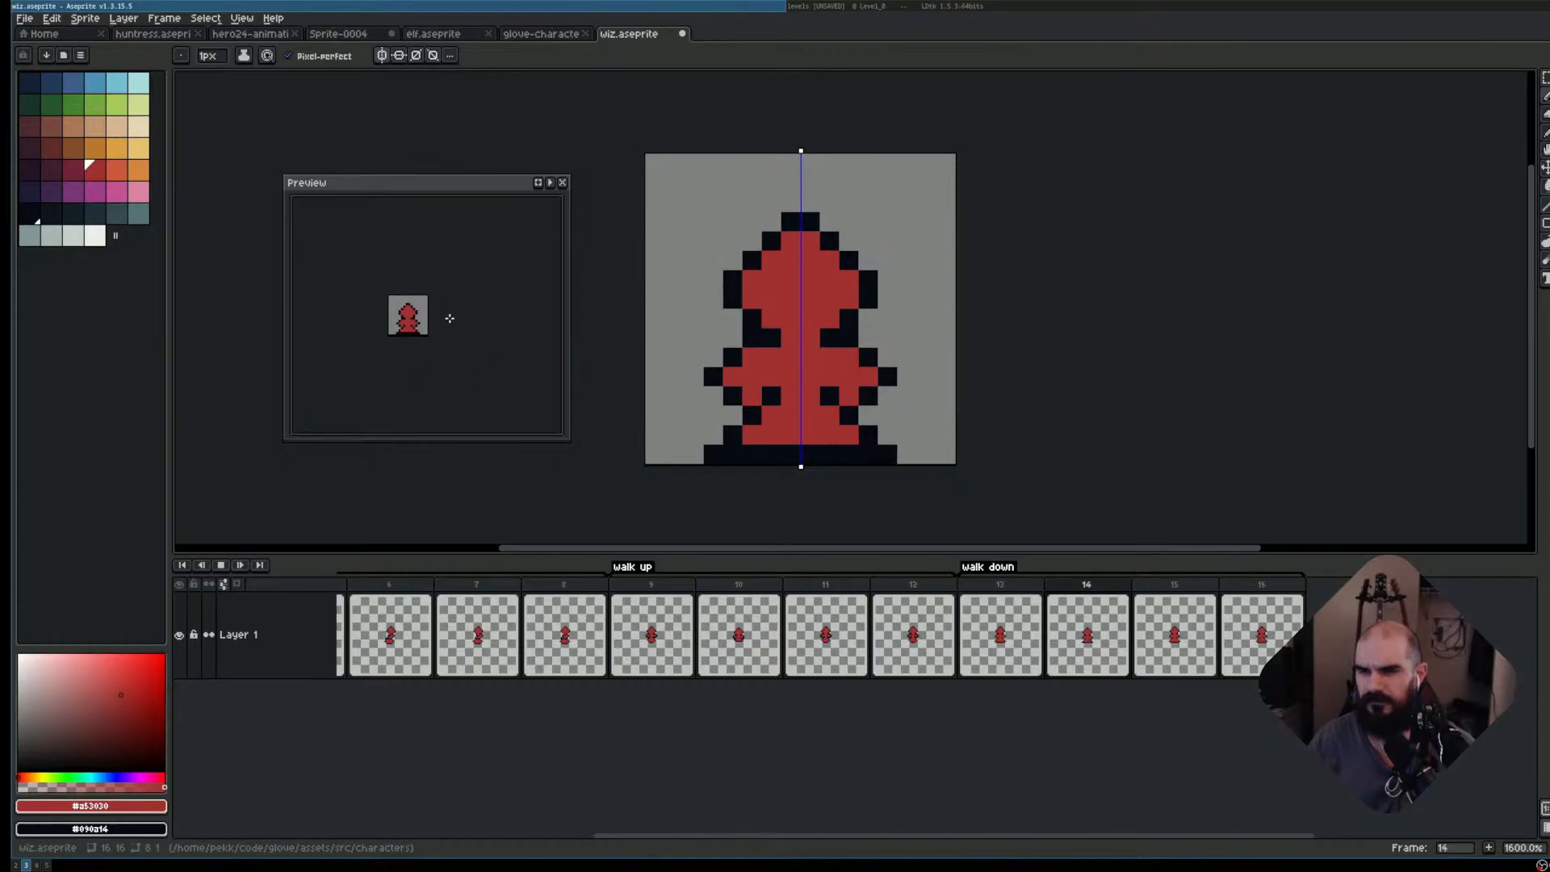
scroll(450, 336, "up", 2)
scroll(451, 338, "down", 2)
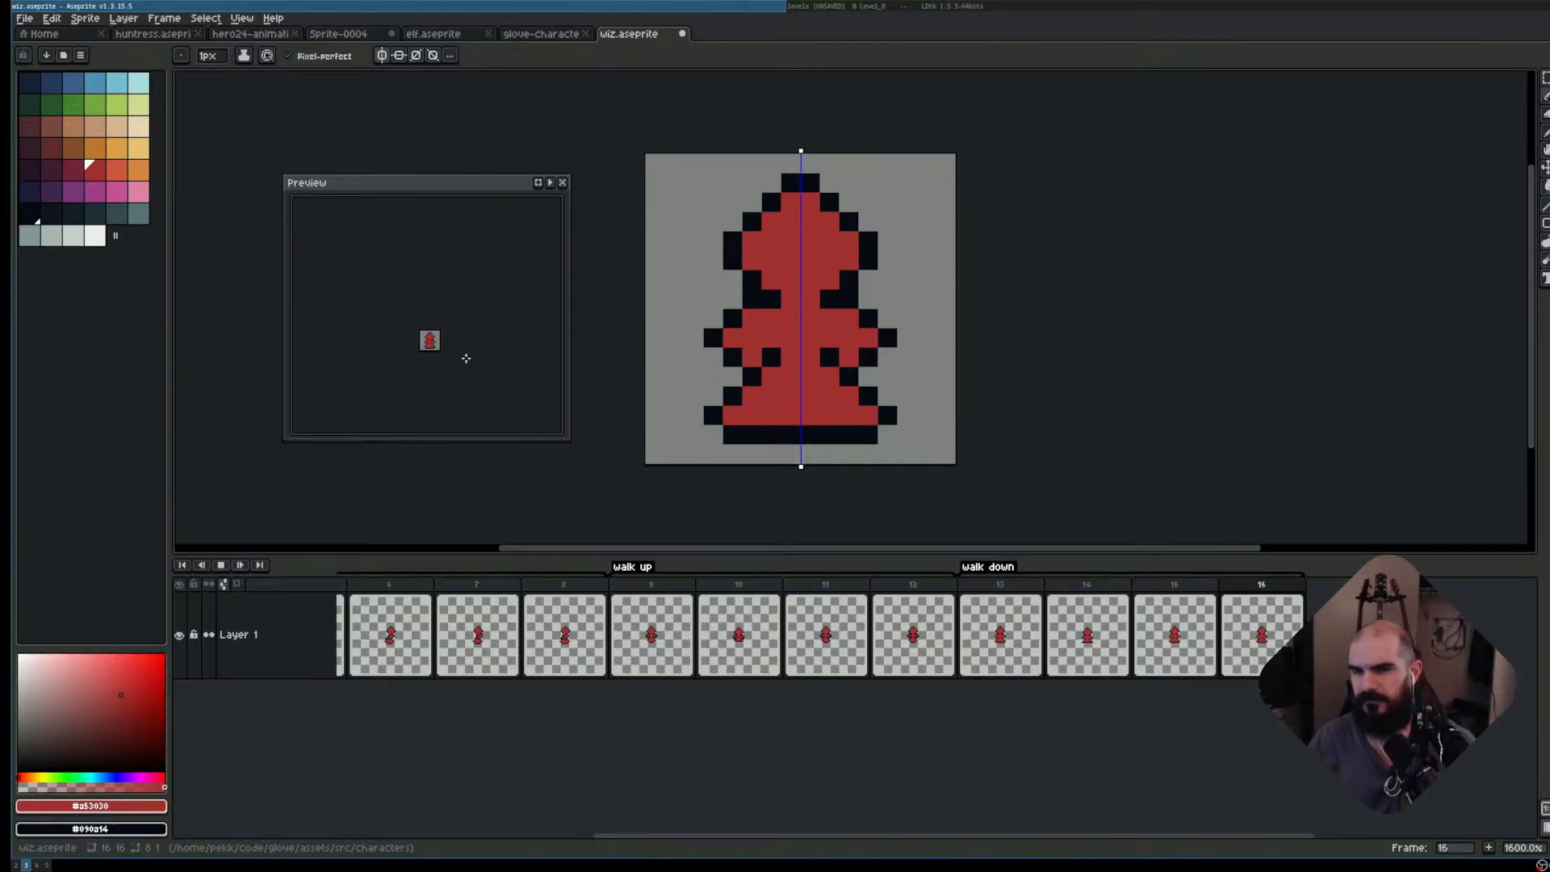
scroll(464, 355, "up", 2)
scroll(444, 363, "down", 1)
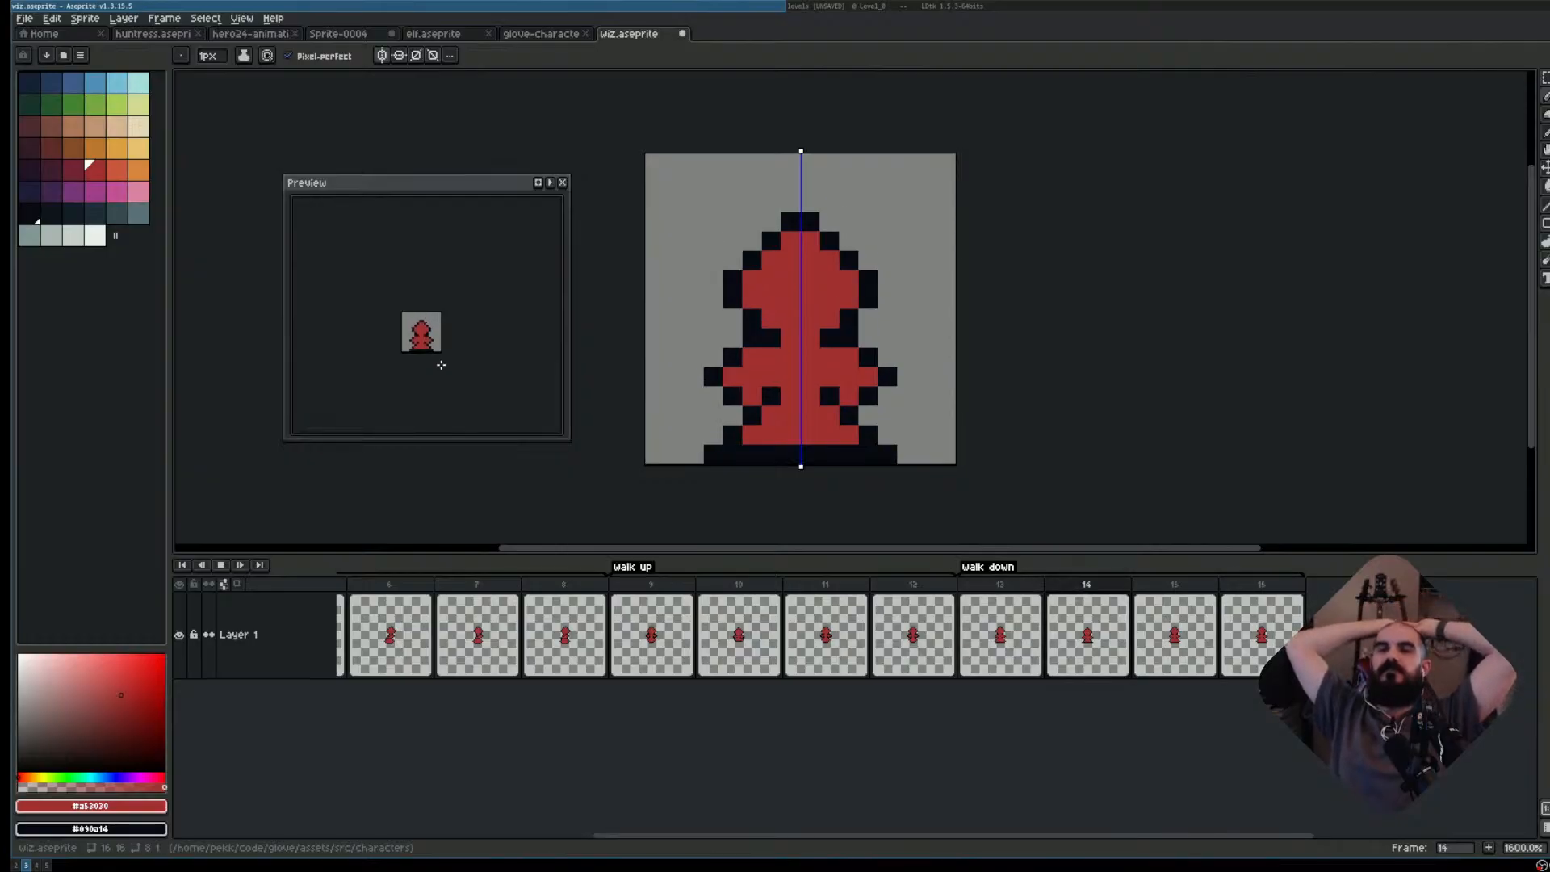
- Play back the walk up and walk right animations and save the sprite file
left_click(664, 587)
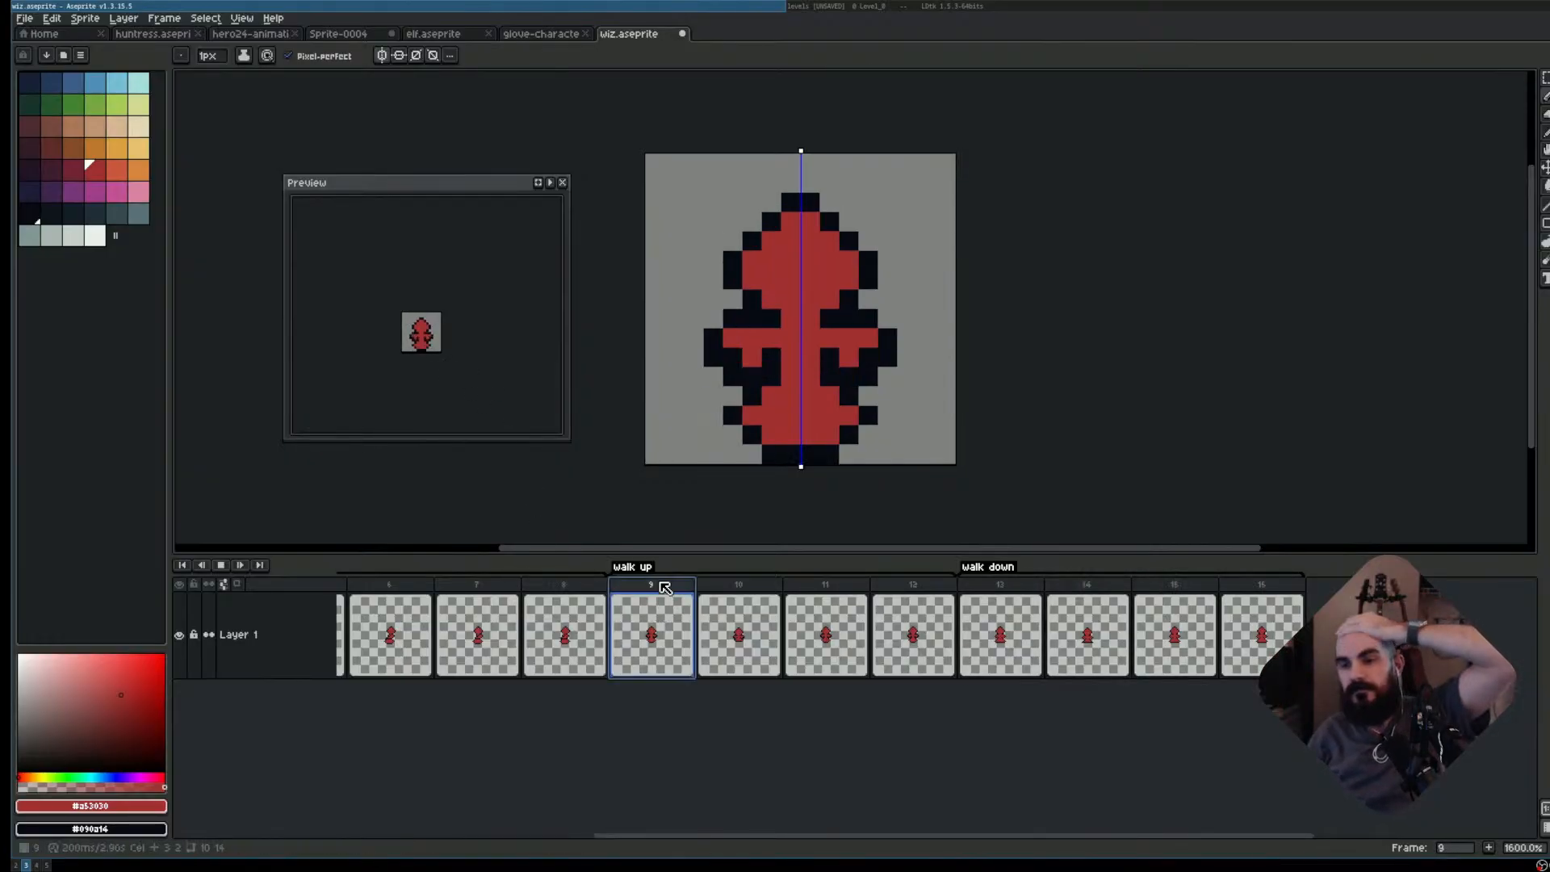
left_click(395, 588)
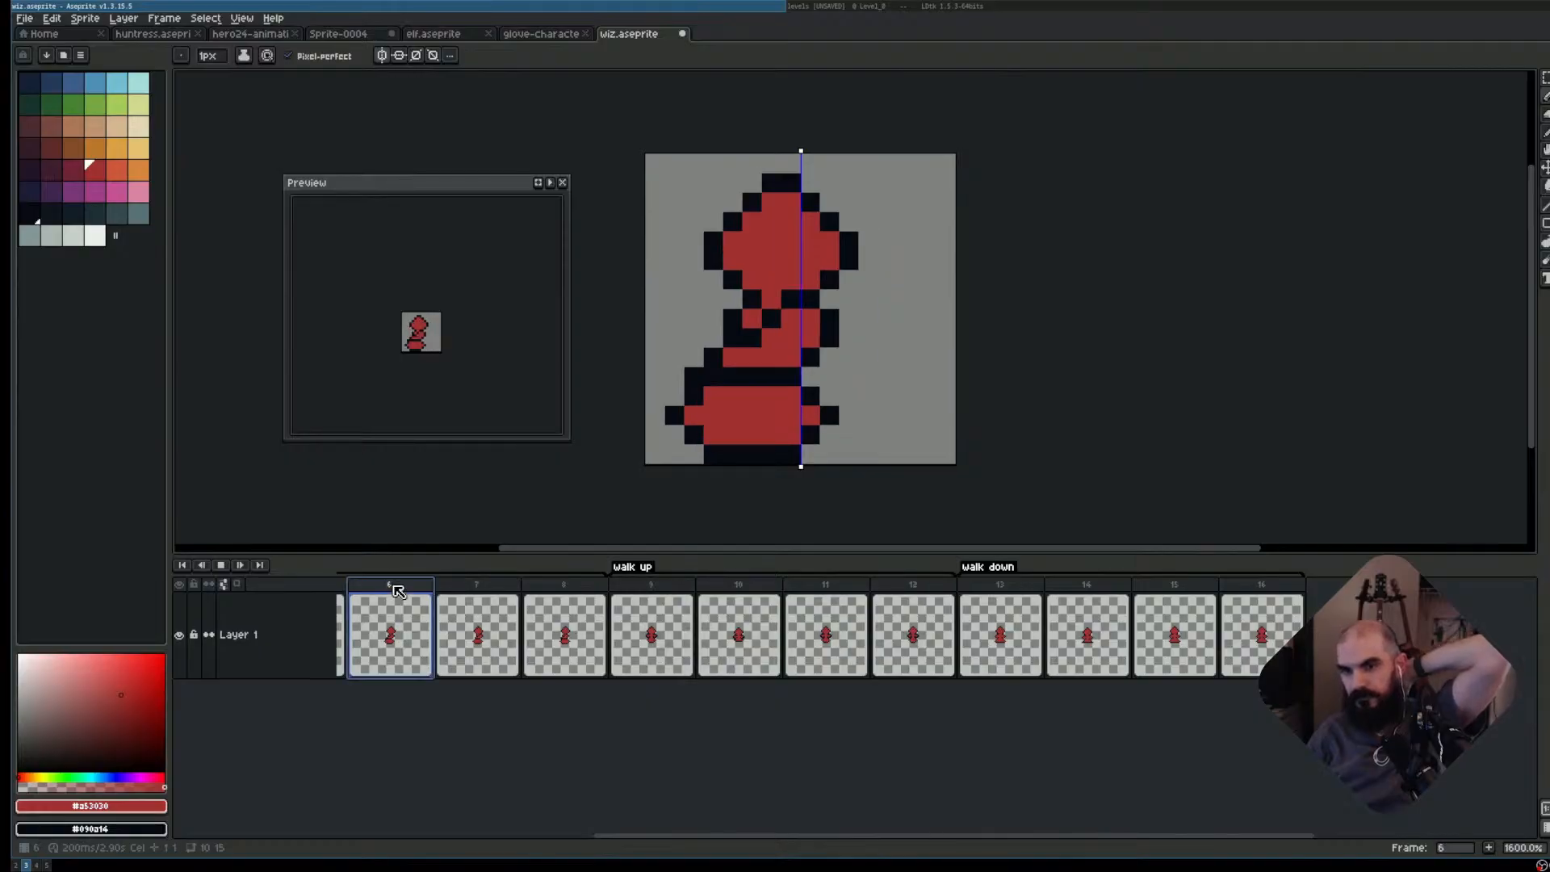
scroll(742, 692, "left", 5)
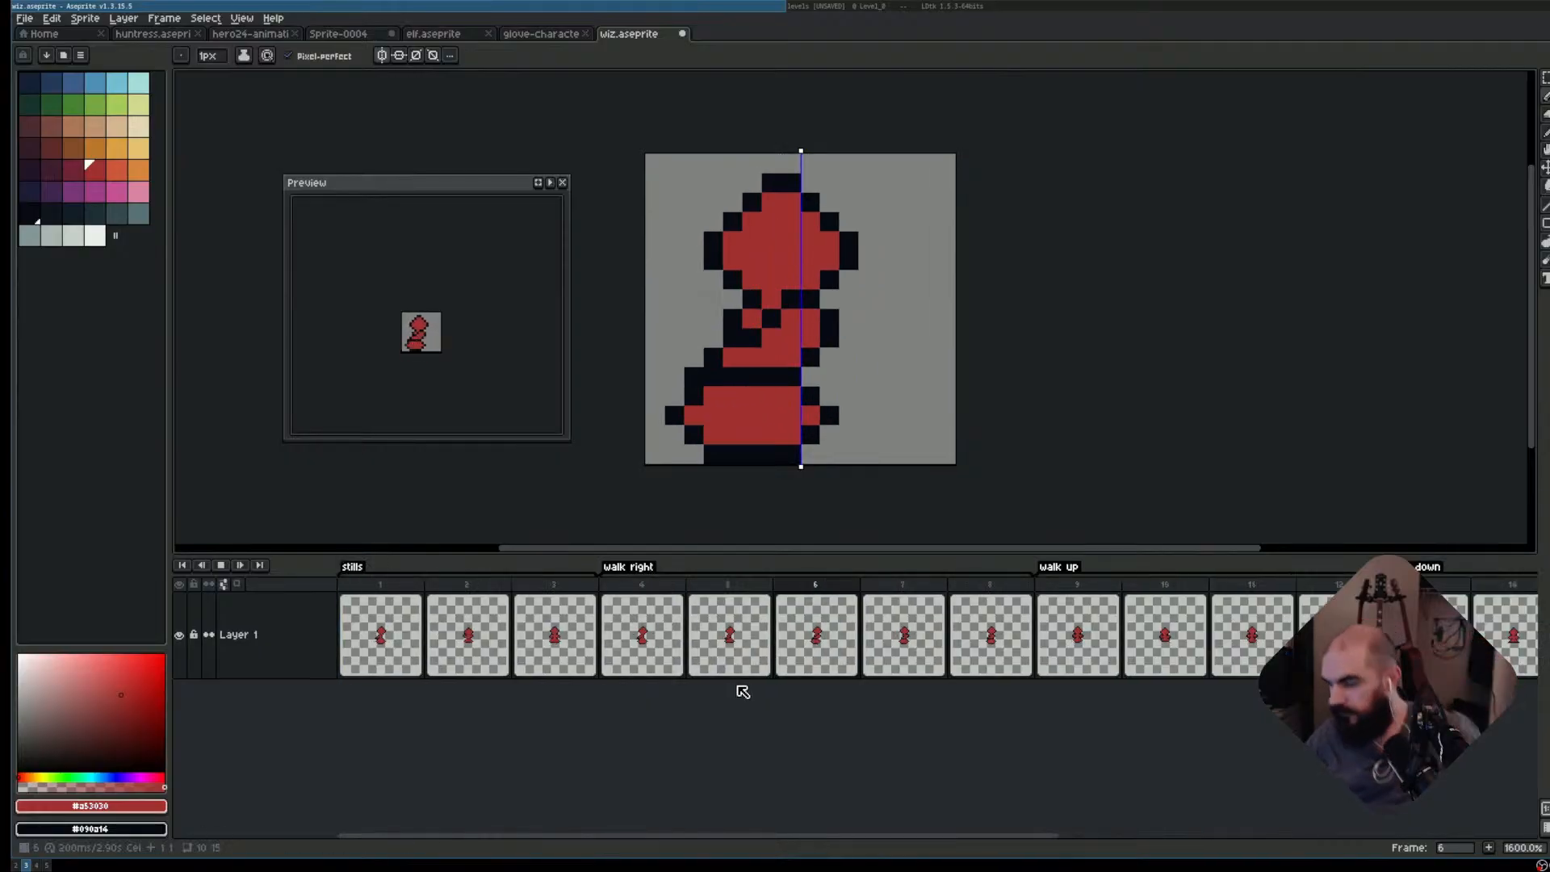
key("ctrl+s")
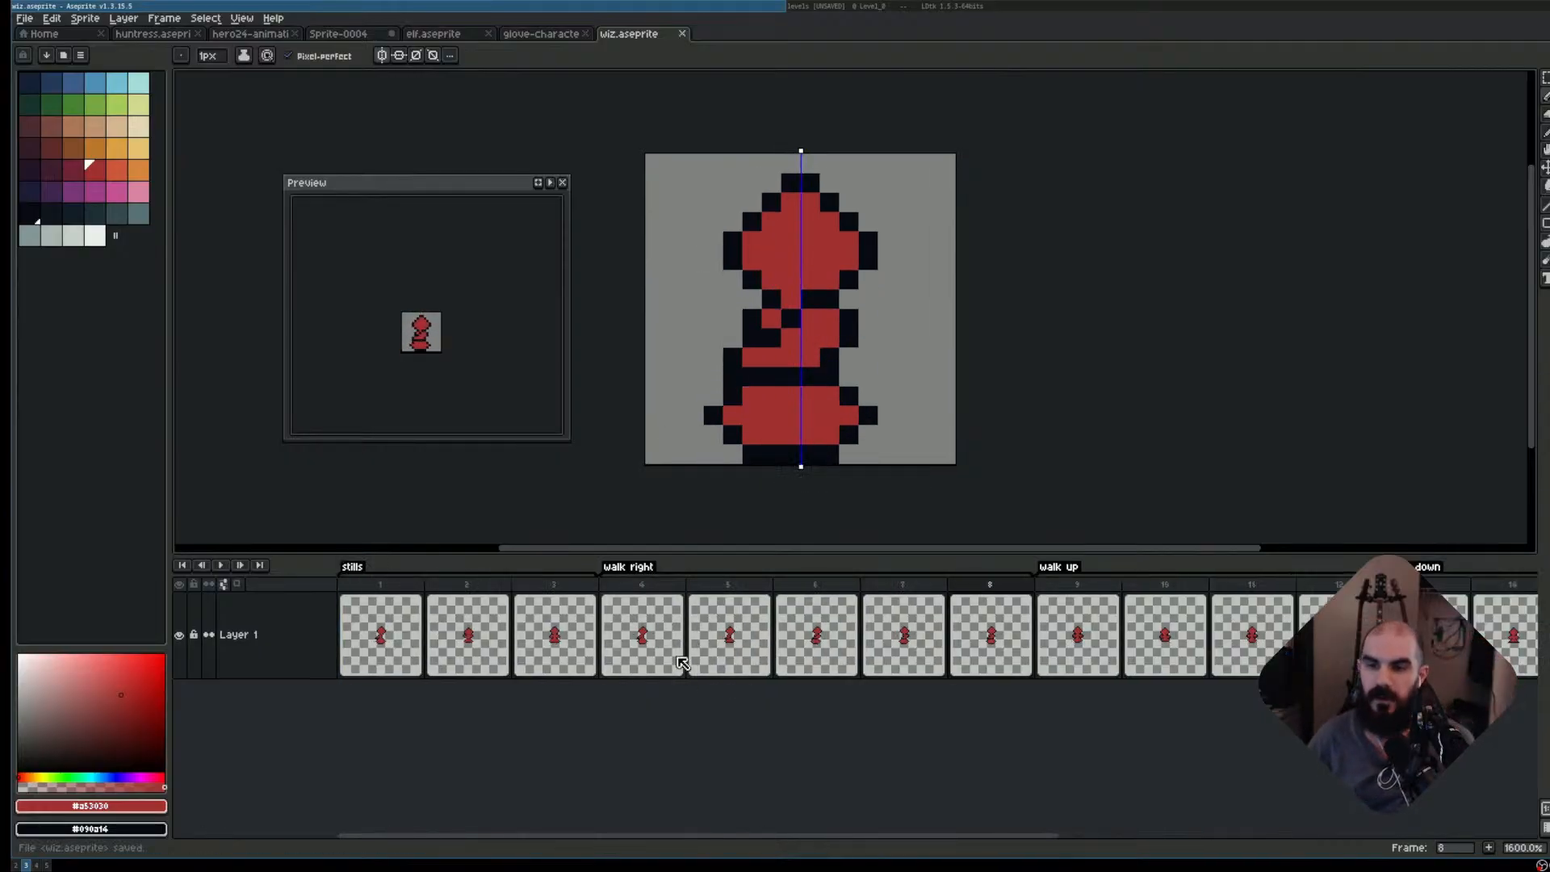
- Rename the sprite's only layer to "hero"
scroll(771, 715, "down", 1)
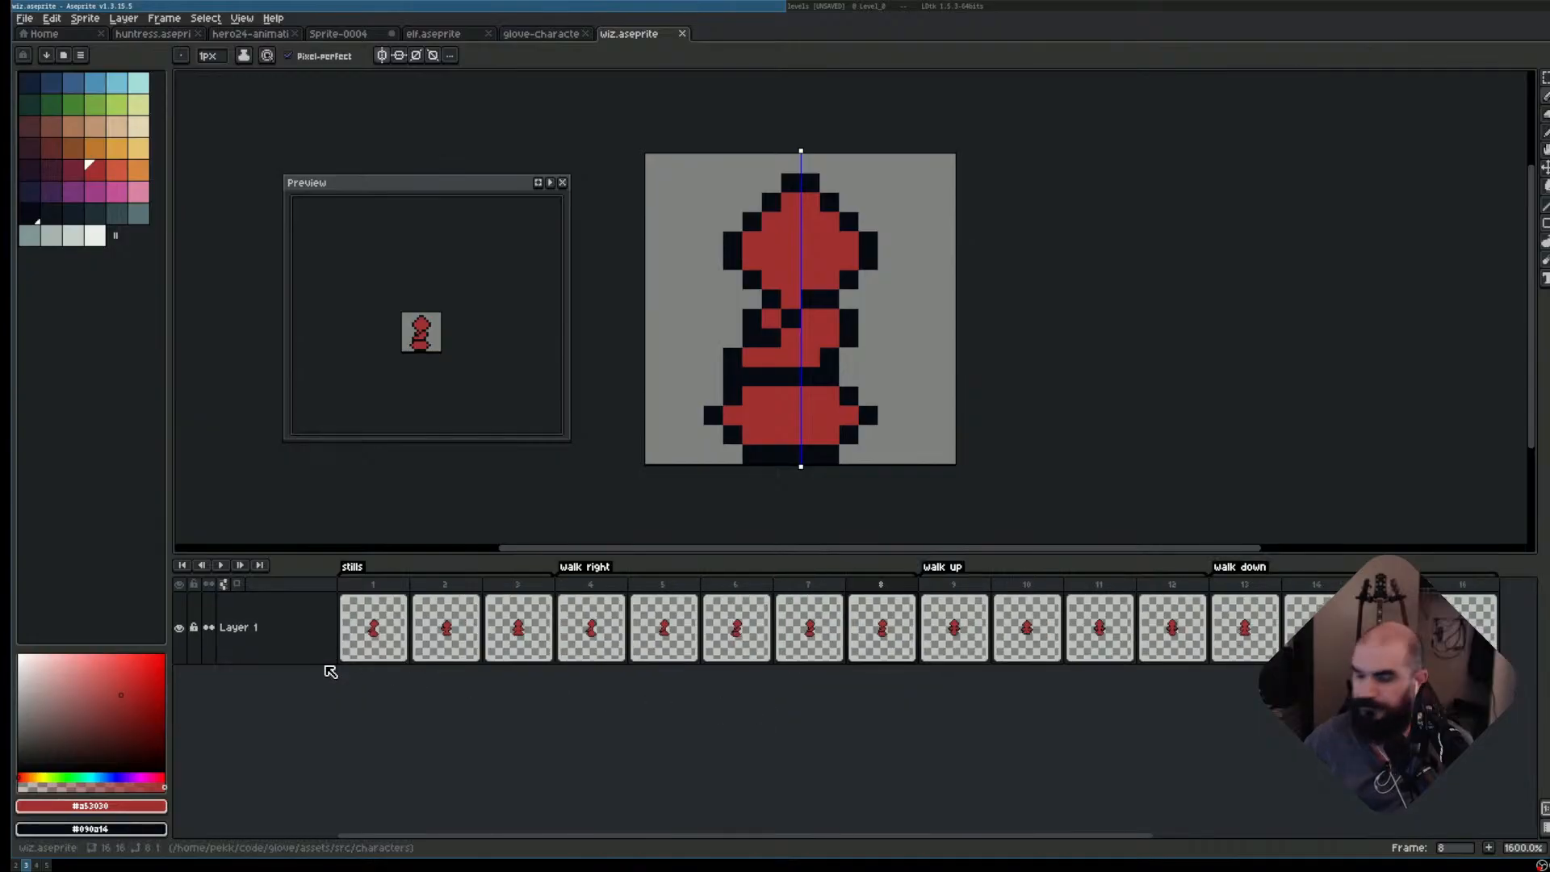
key("p")
key("Escape")
key("shift+p")
type("he")
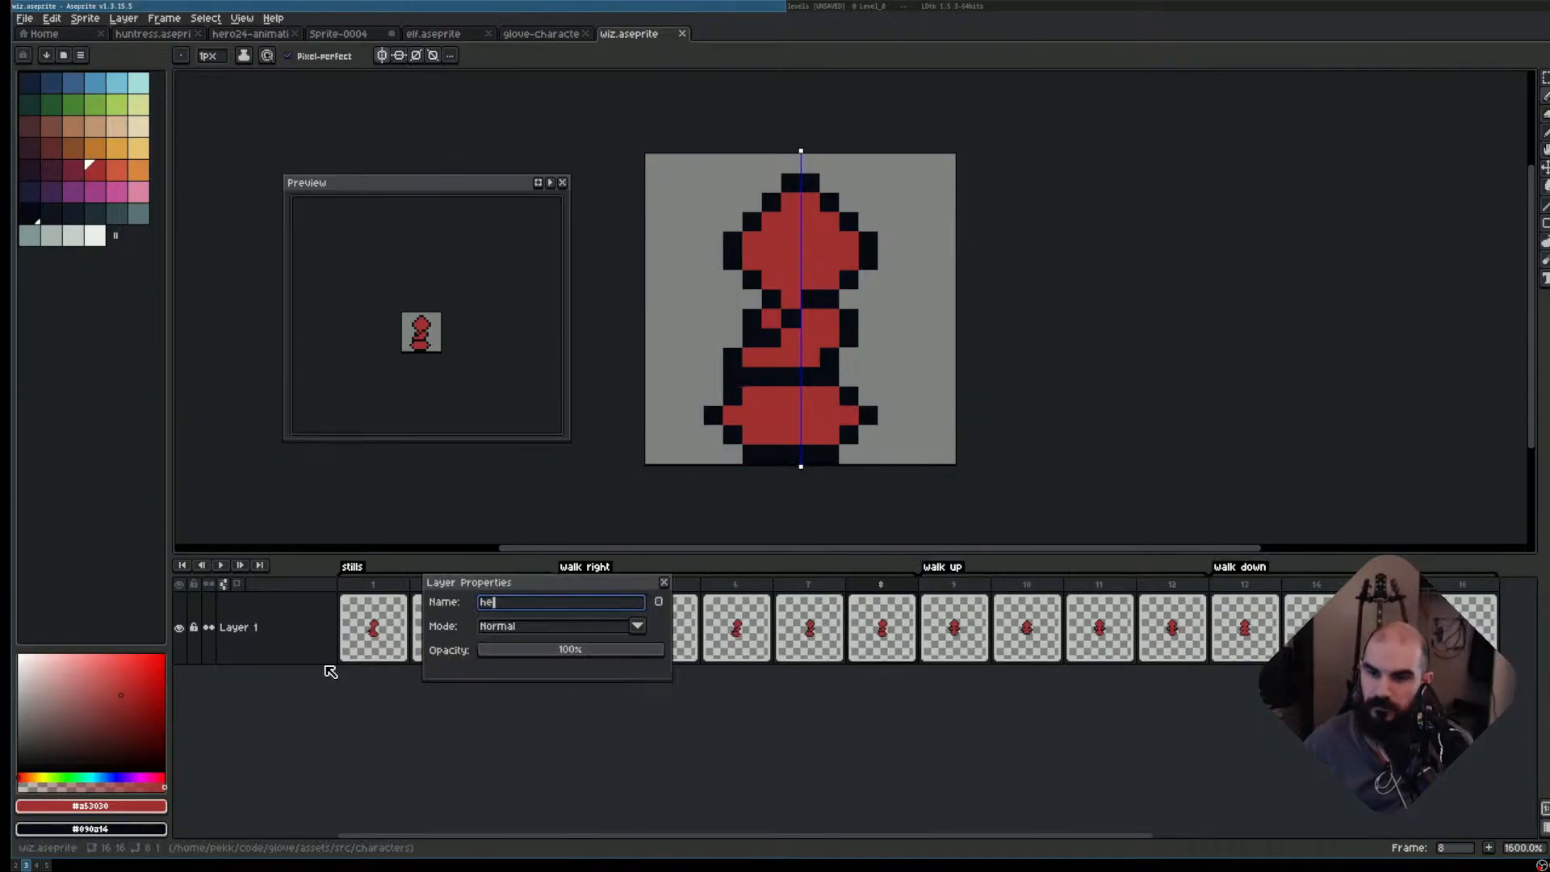
type("ro")
key("Return")
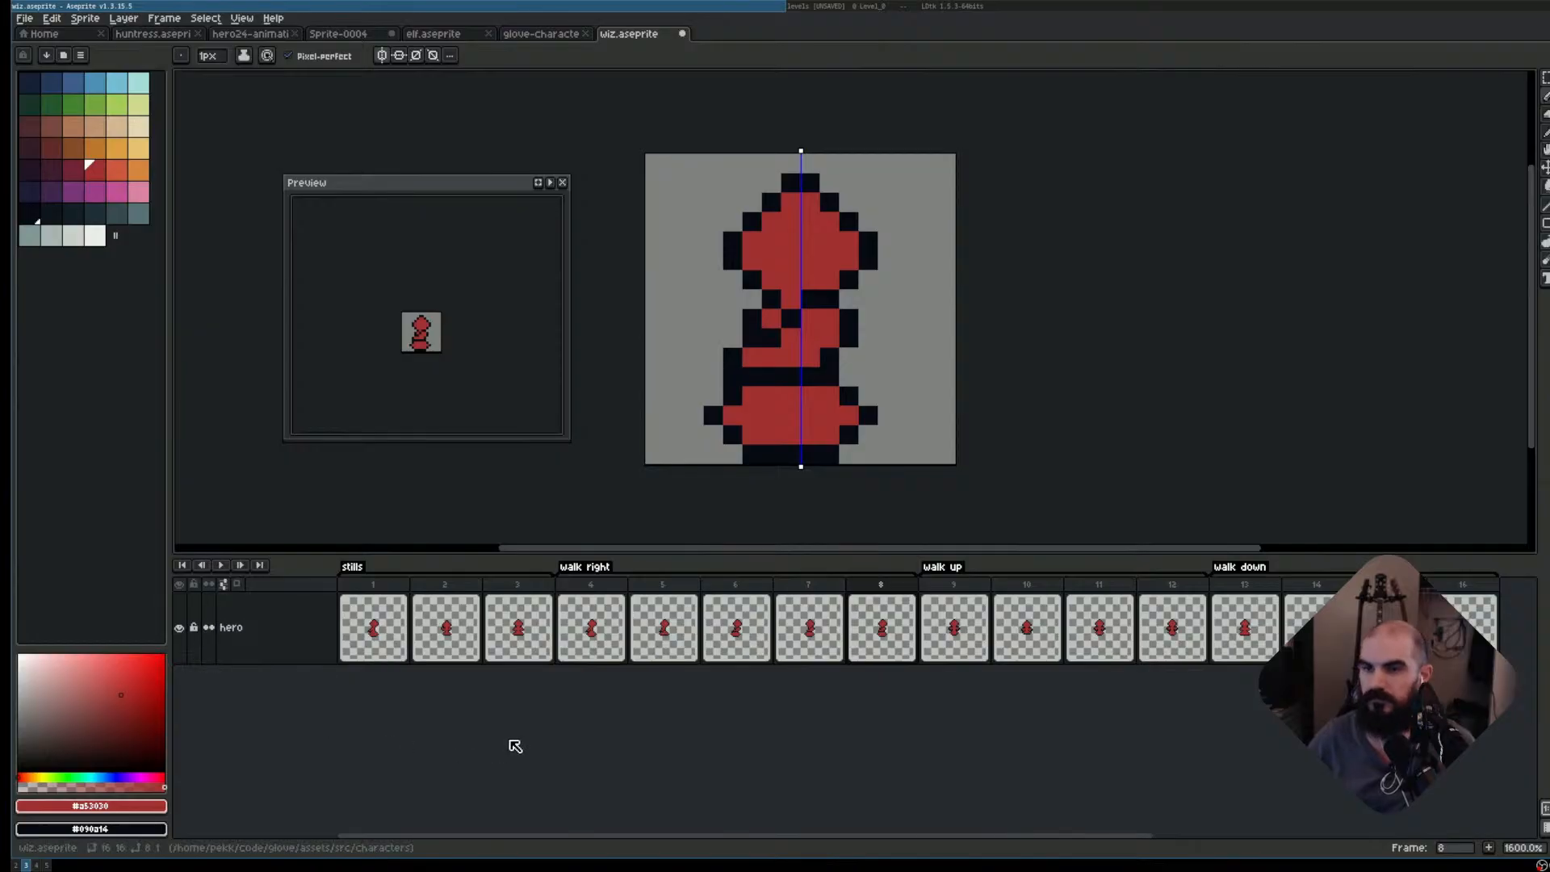
- Add a layer named "hero mask" above hero and copy all 16 hero cels into it
scroll(540, 693, "down", 2)
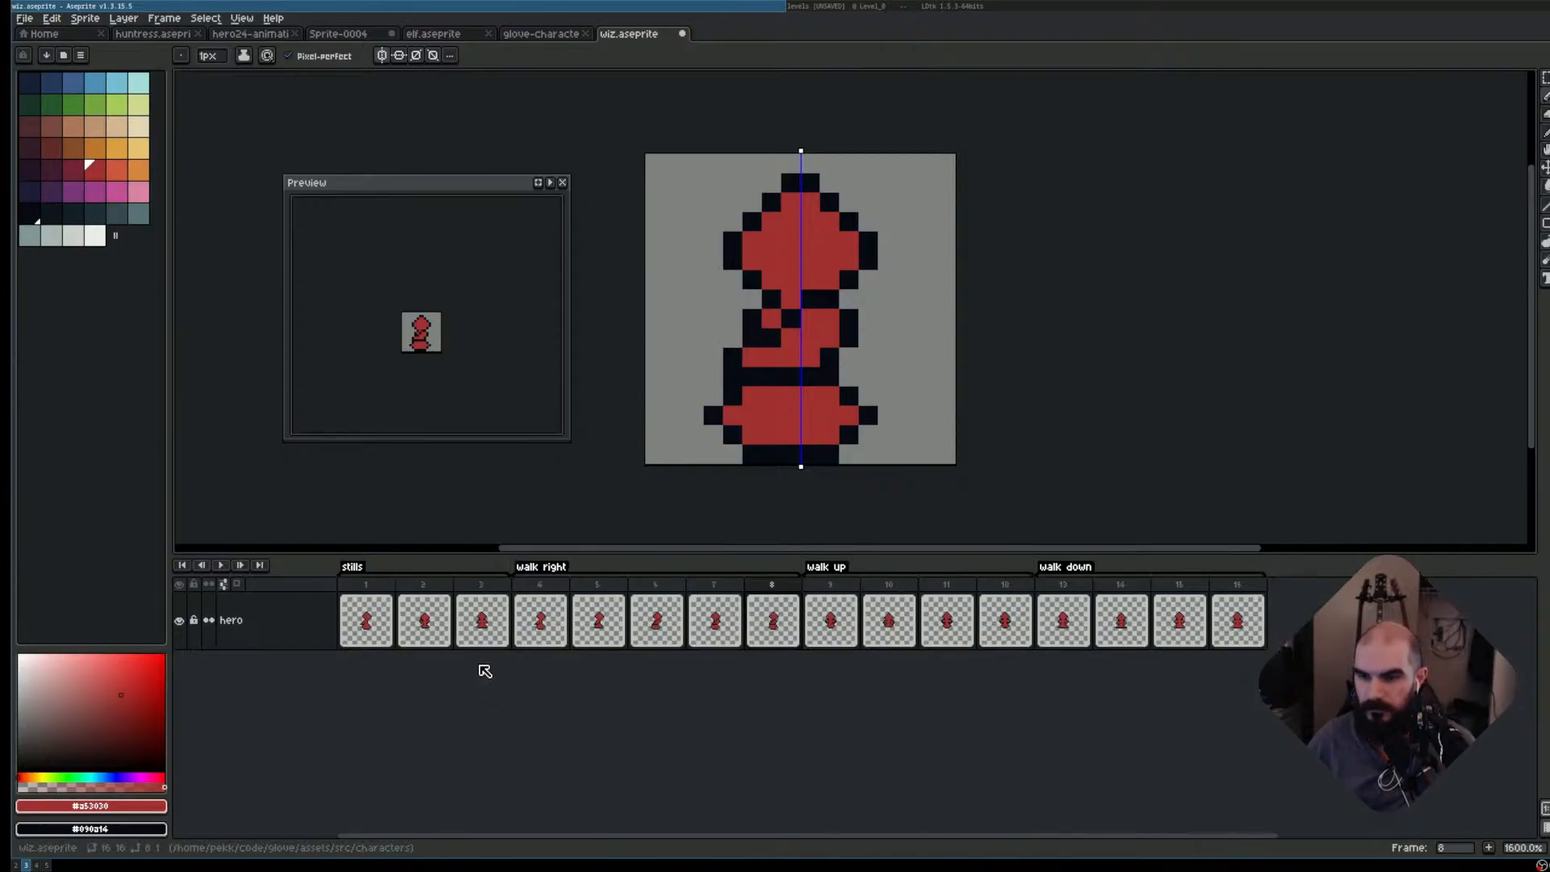
right_click(289, 635)
mouse_move(323, 665)
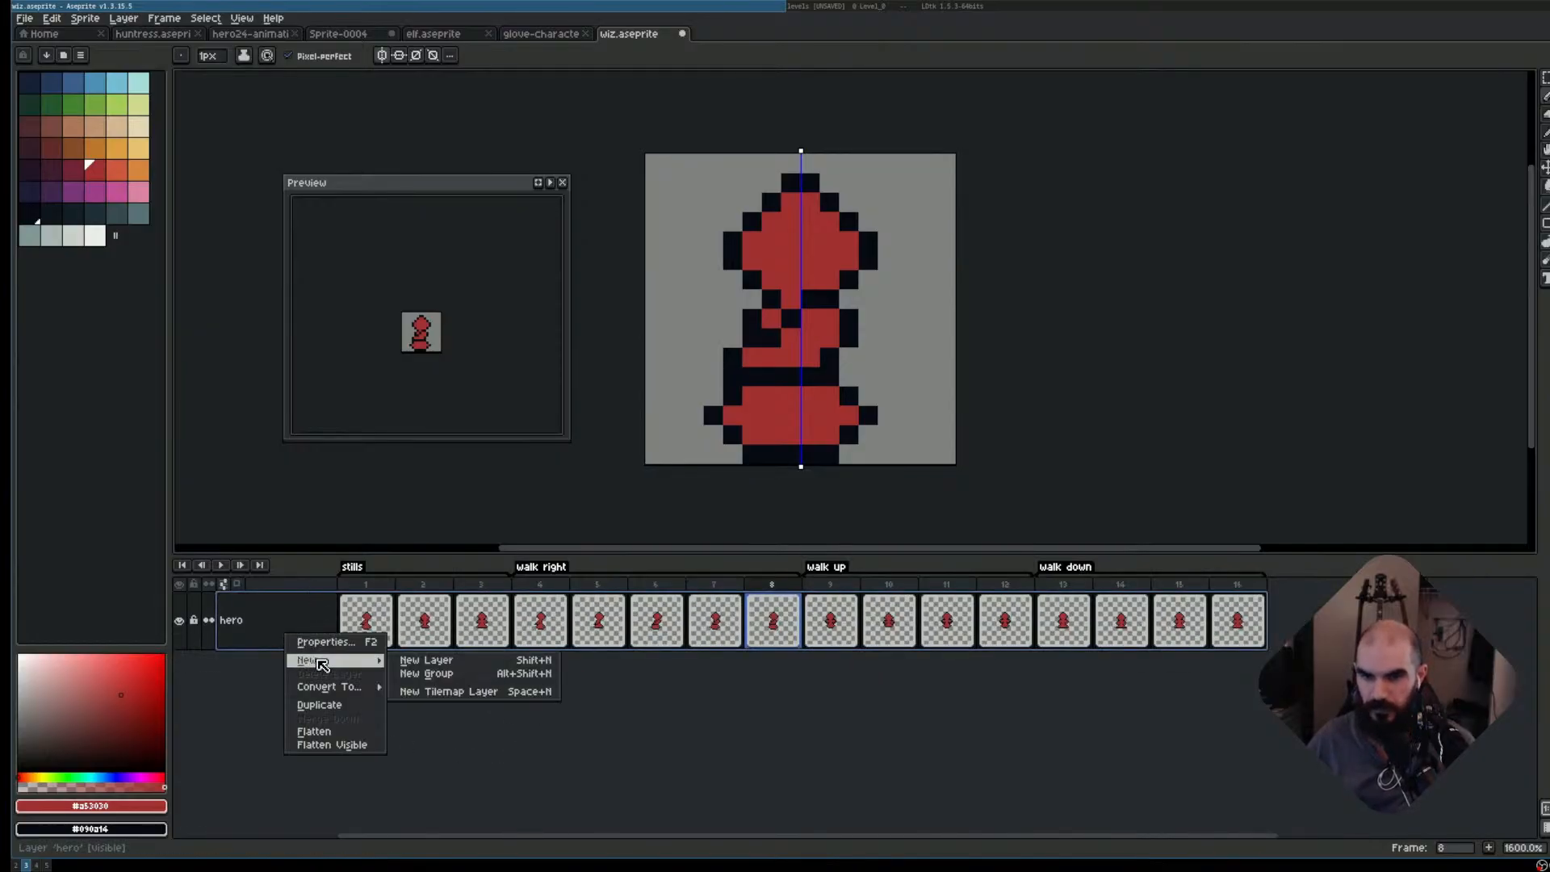
left_click(427, 660)
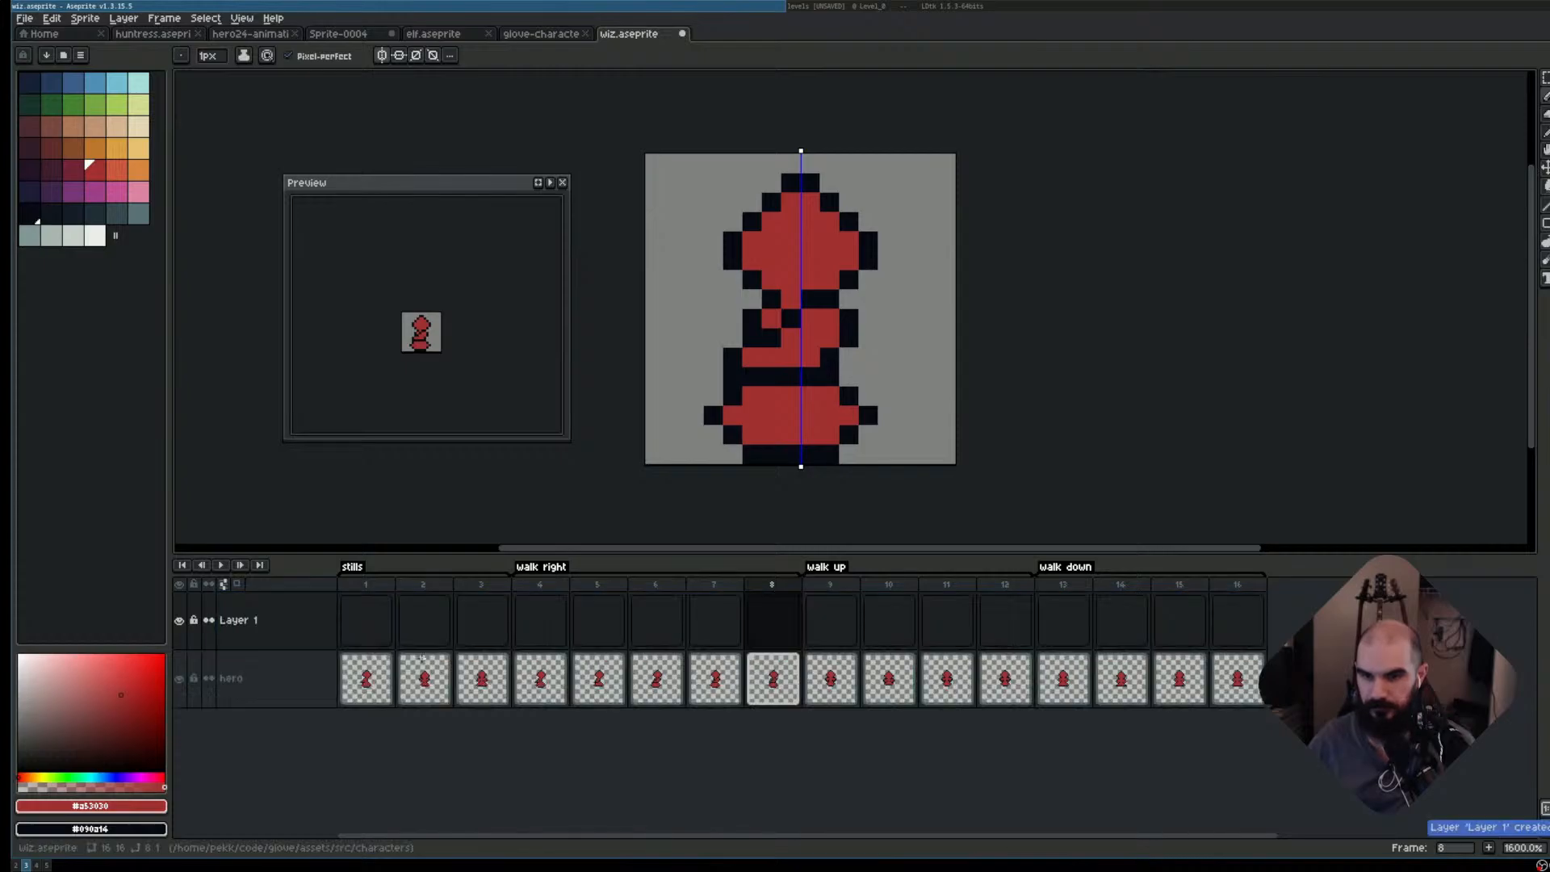
key("F2")
type("hero")
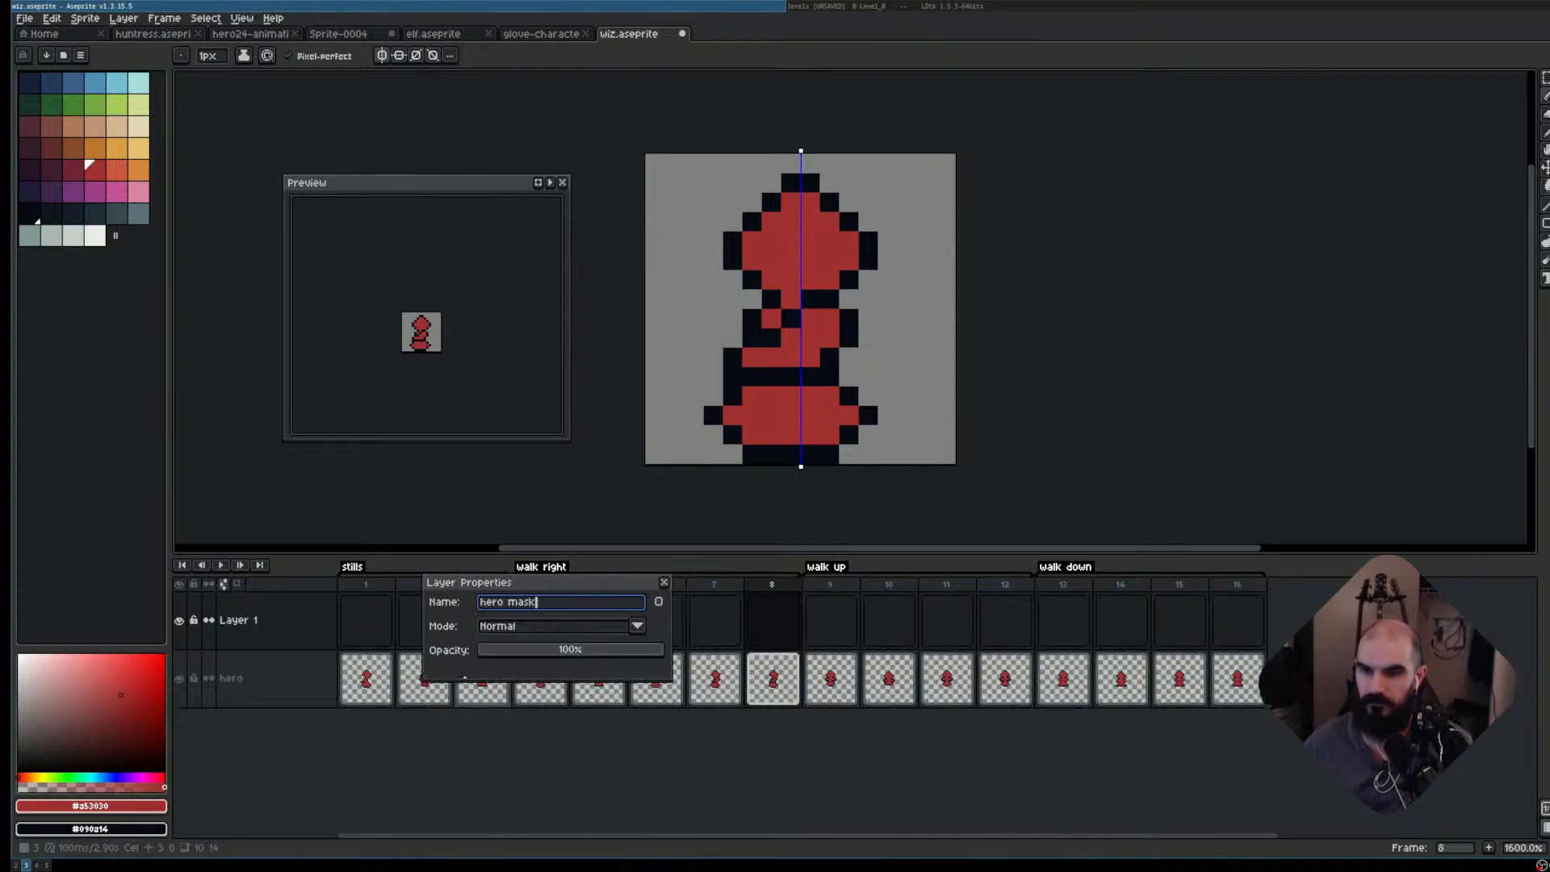
type(" mask")
key("Return")
left_click_drag(365, 685, 1237, 620)
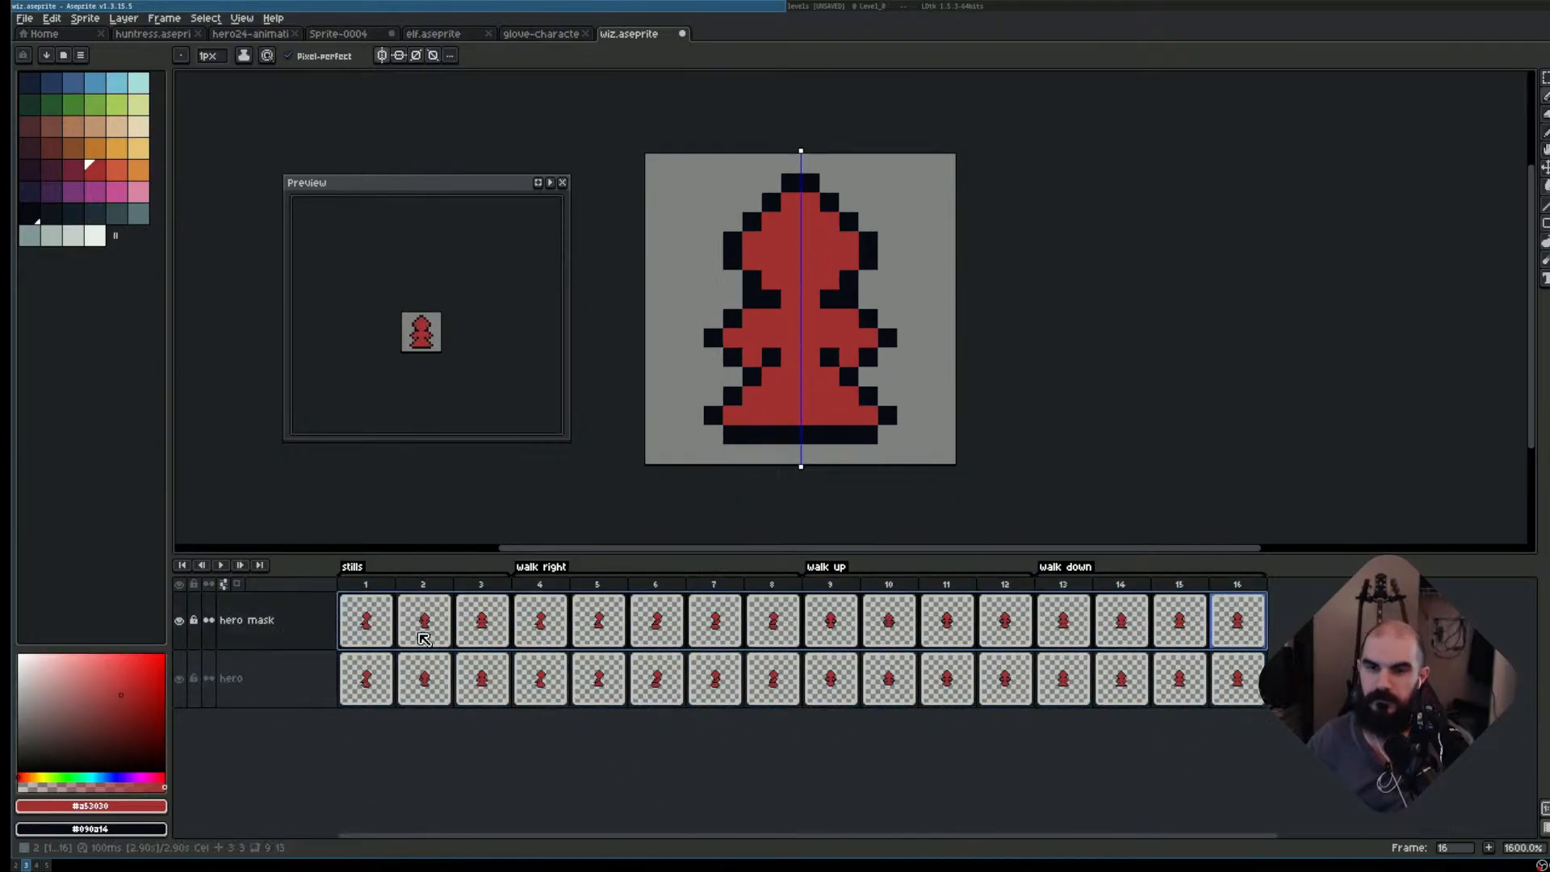
key("Return")
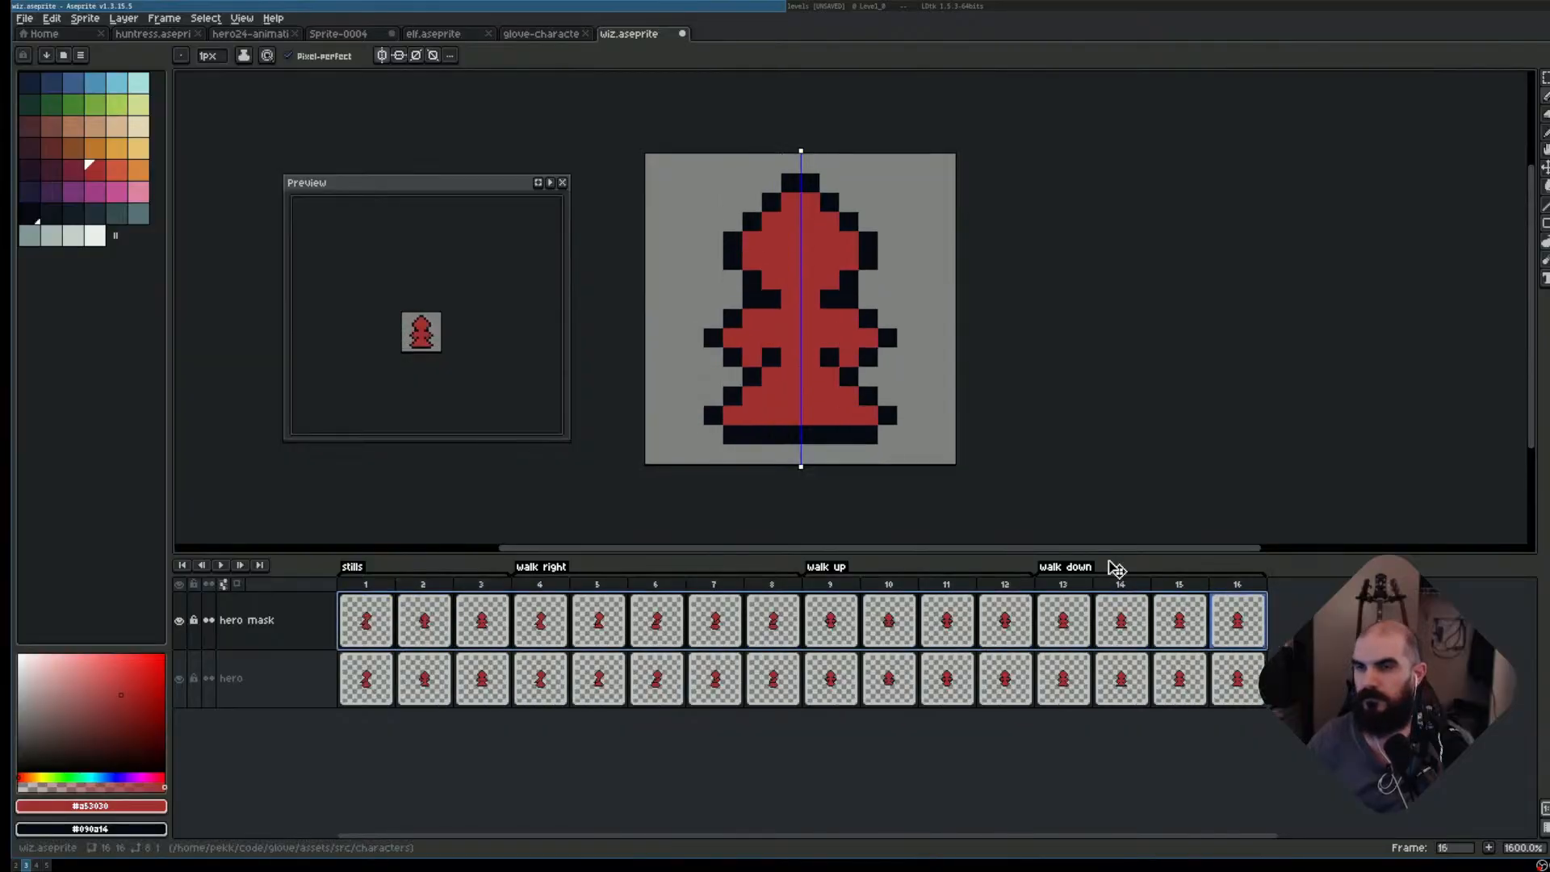
- Replace the red #a53030 with off-white #fffff0 in all cels of the hero mask layer
key("r")
key("alt+r")
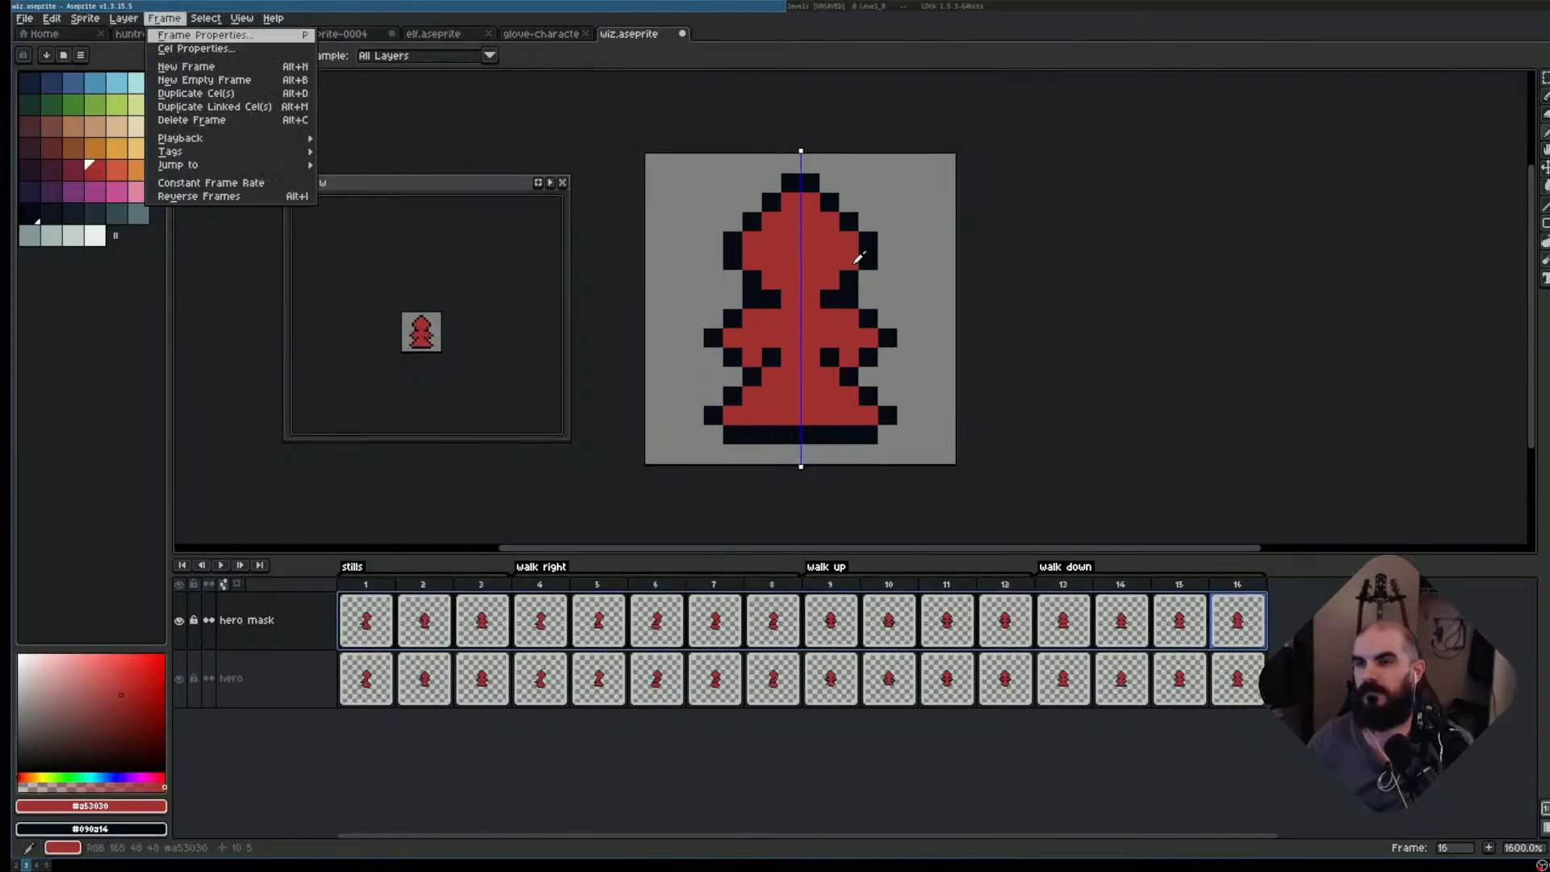
key("Escape")
key("shift+r")
left_click(1105, 297)
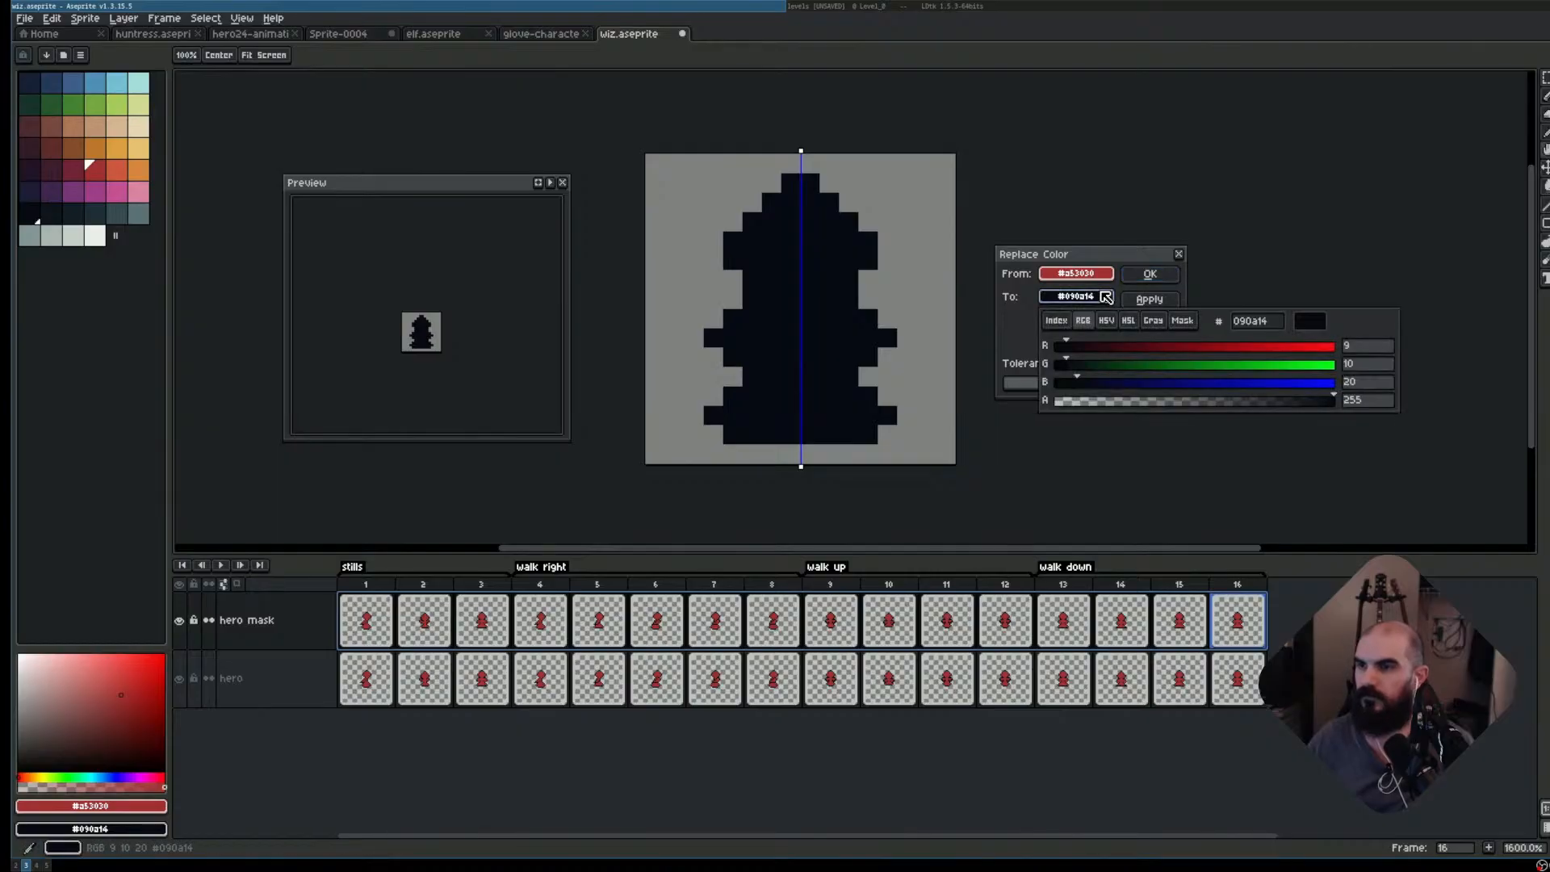
type("fffff")
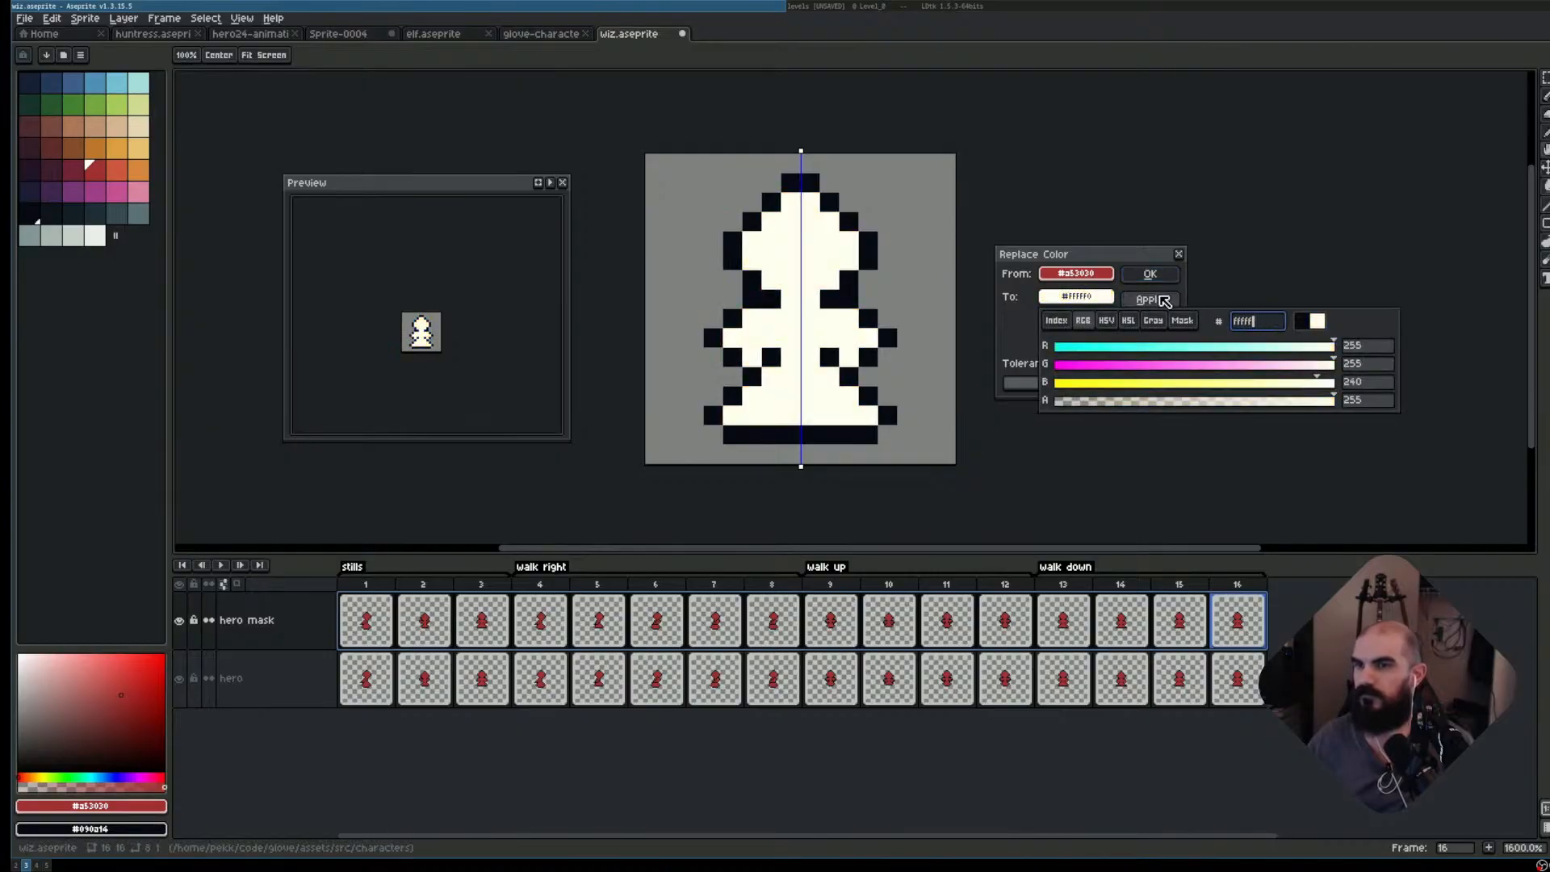
left_click(1144, 284)
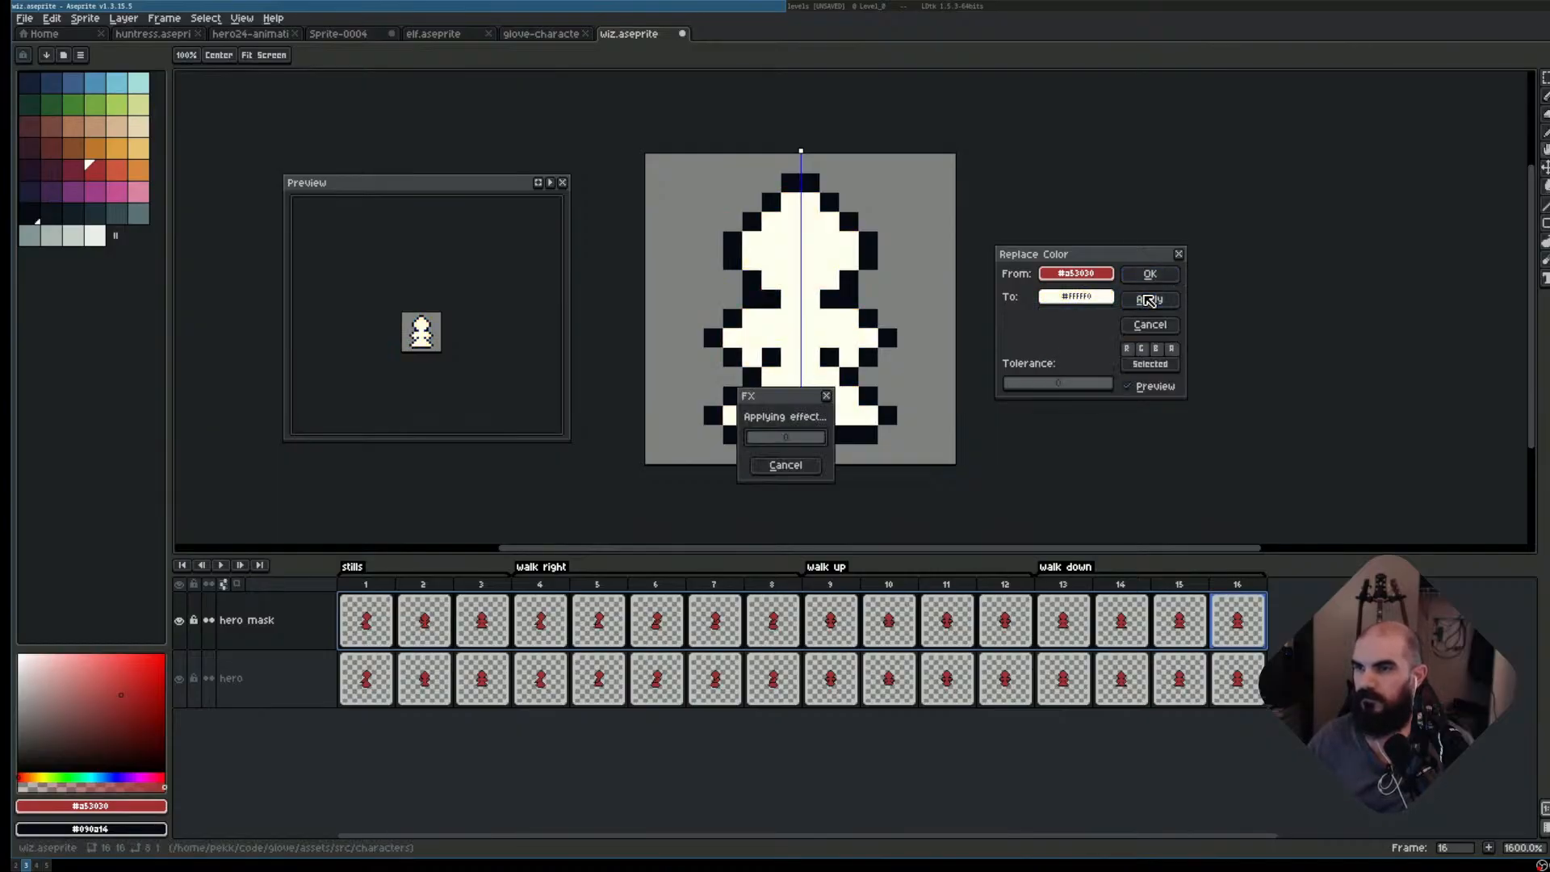
- Replace the black #090a14 outline with a transparent colour in all hero mask cels and save the file
left_click(871, 245)
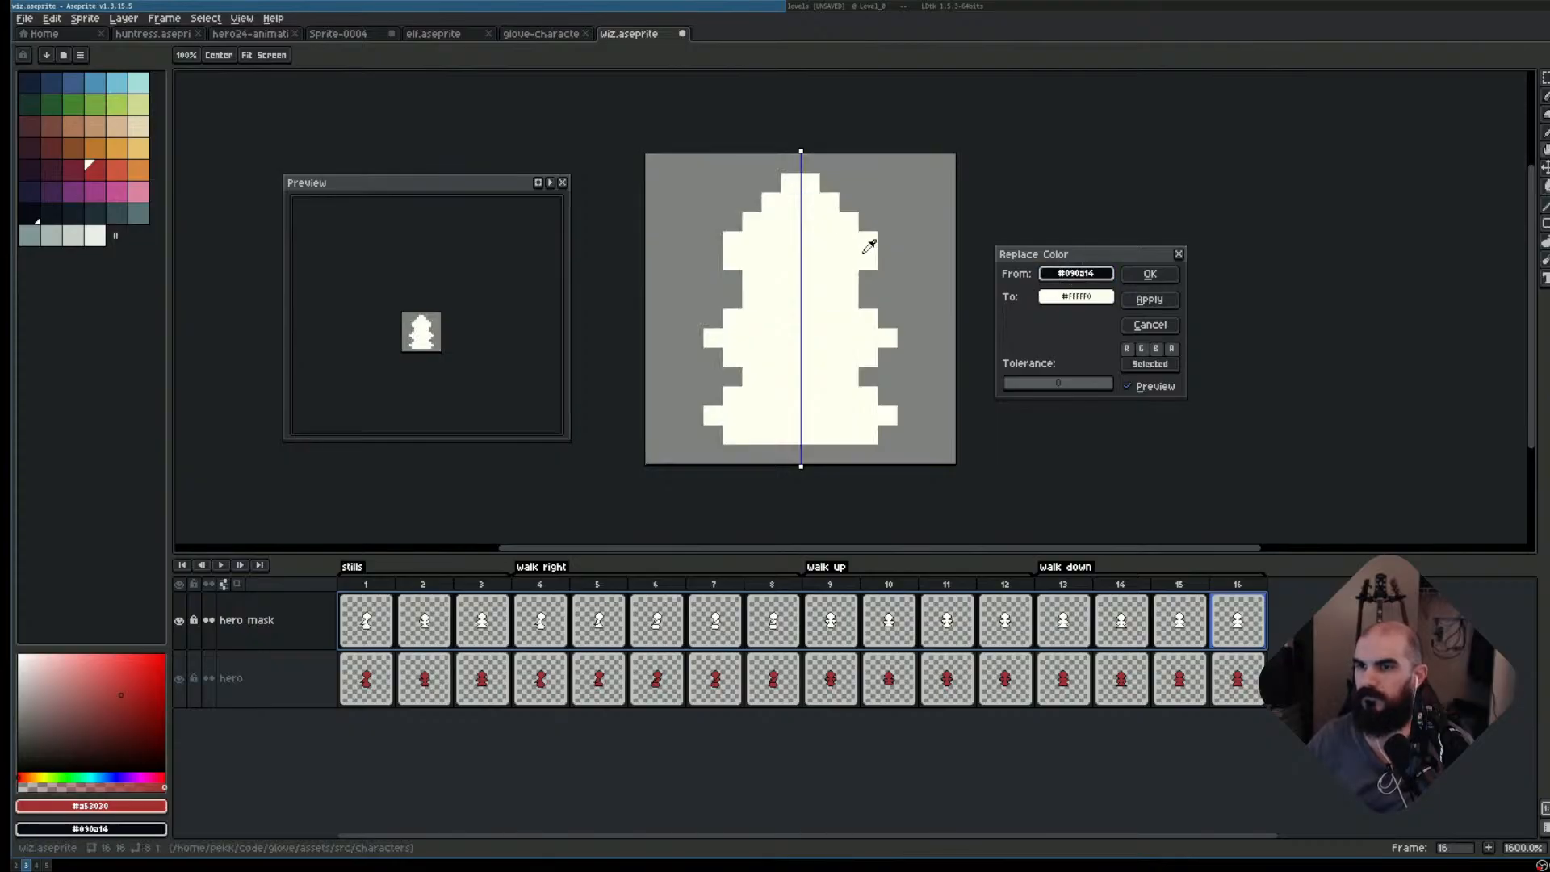
left_click(1076, 296)
left_click_drag(1280, 400, 1067, 413)
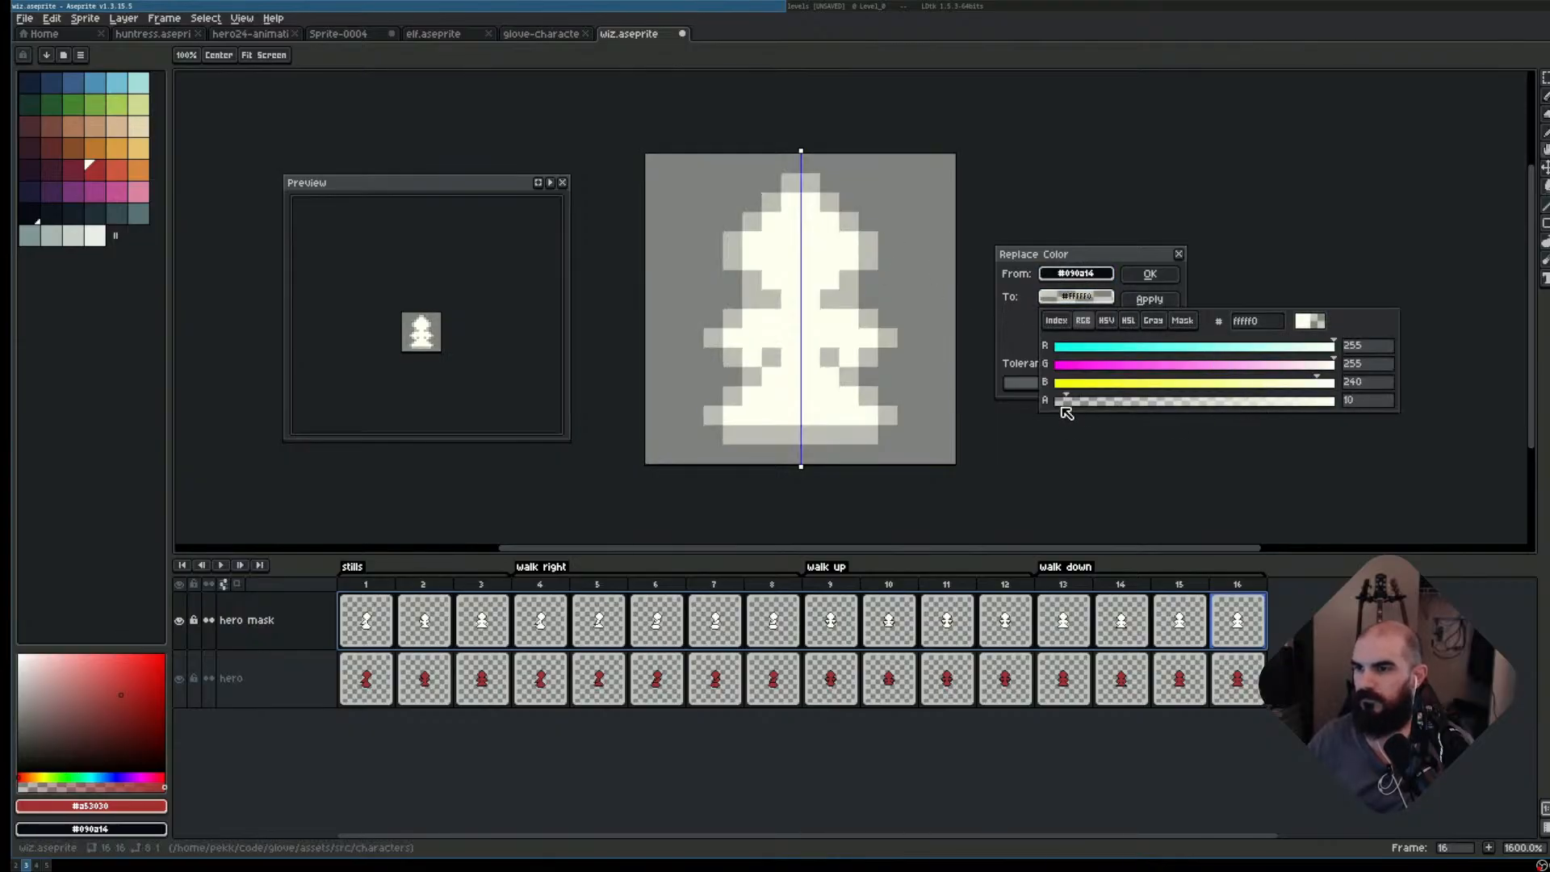
left_click(1145, 297)
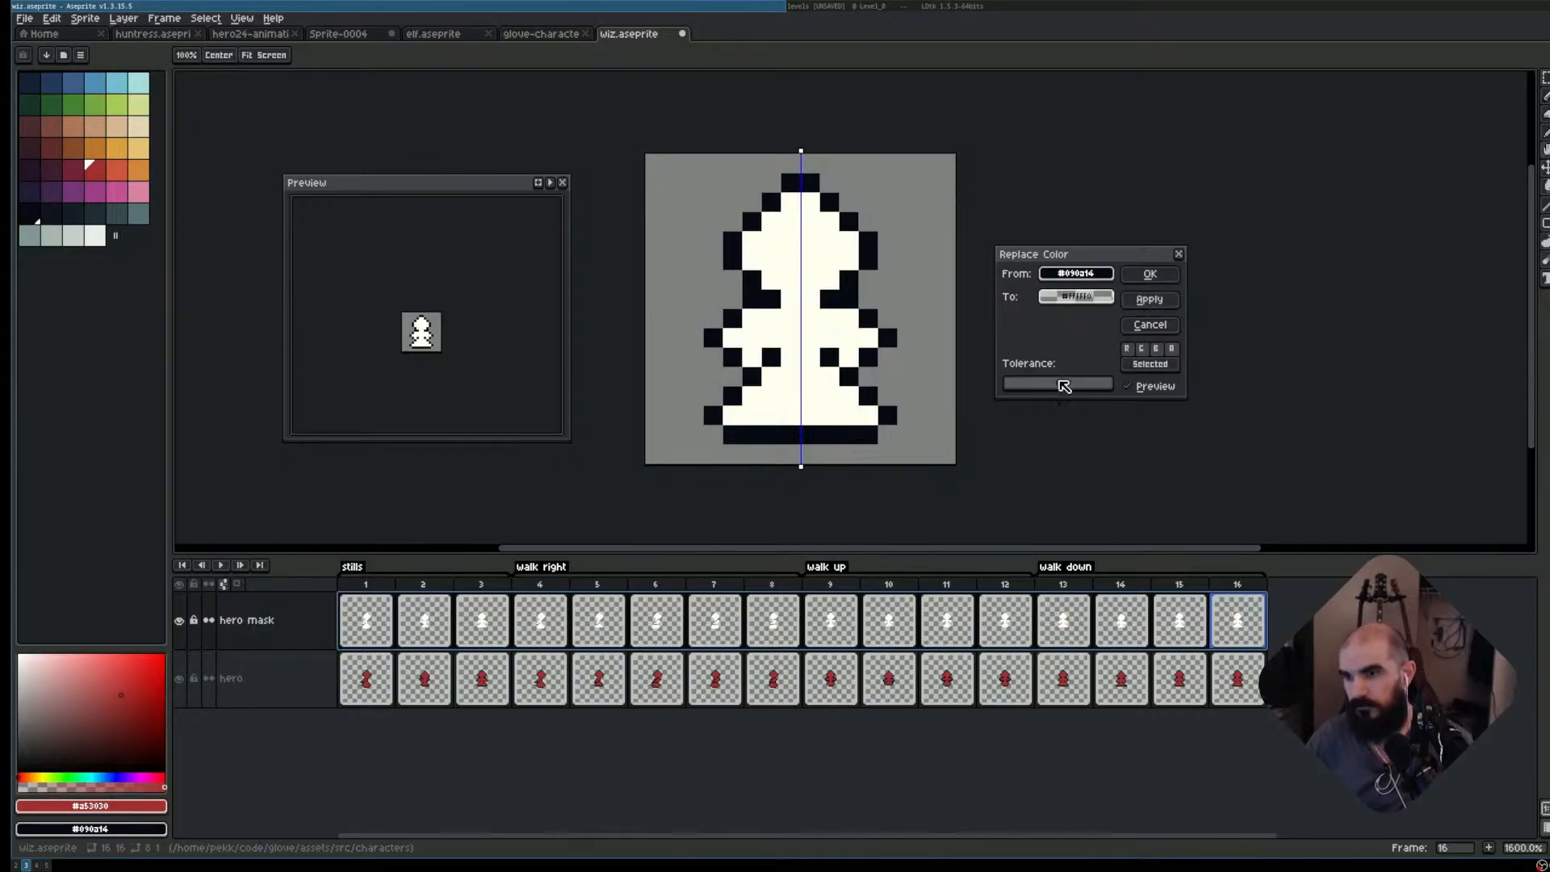
left_click(1155, 274)
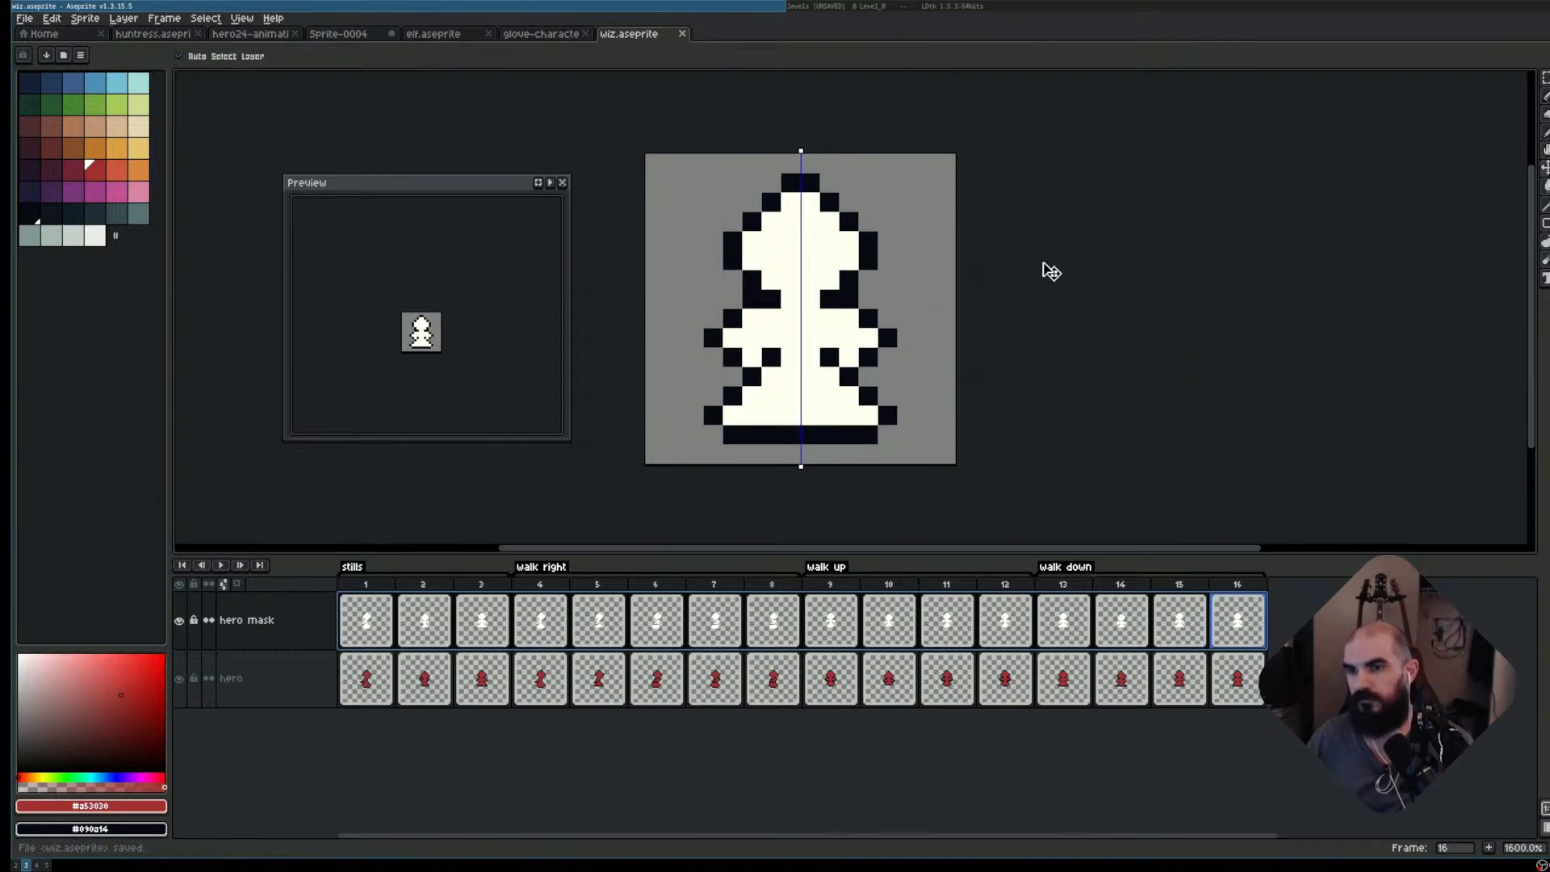
- Export all frames by rows as the sprite sheet wiz.png and hide the hero mask layer
key("ctrl+e")
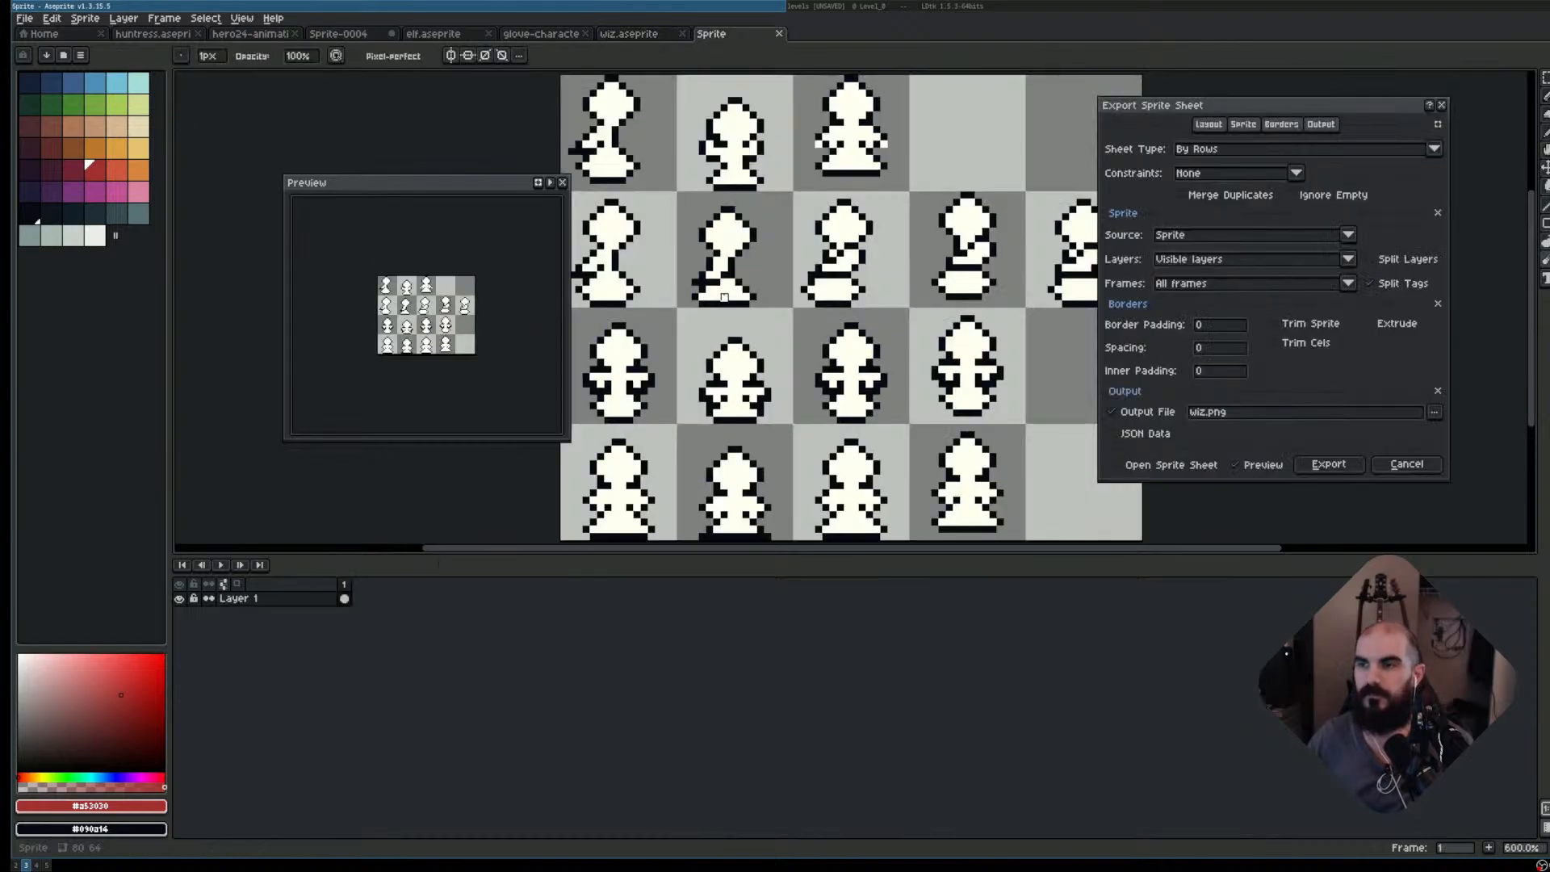
left_click(1328, 464)
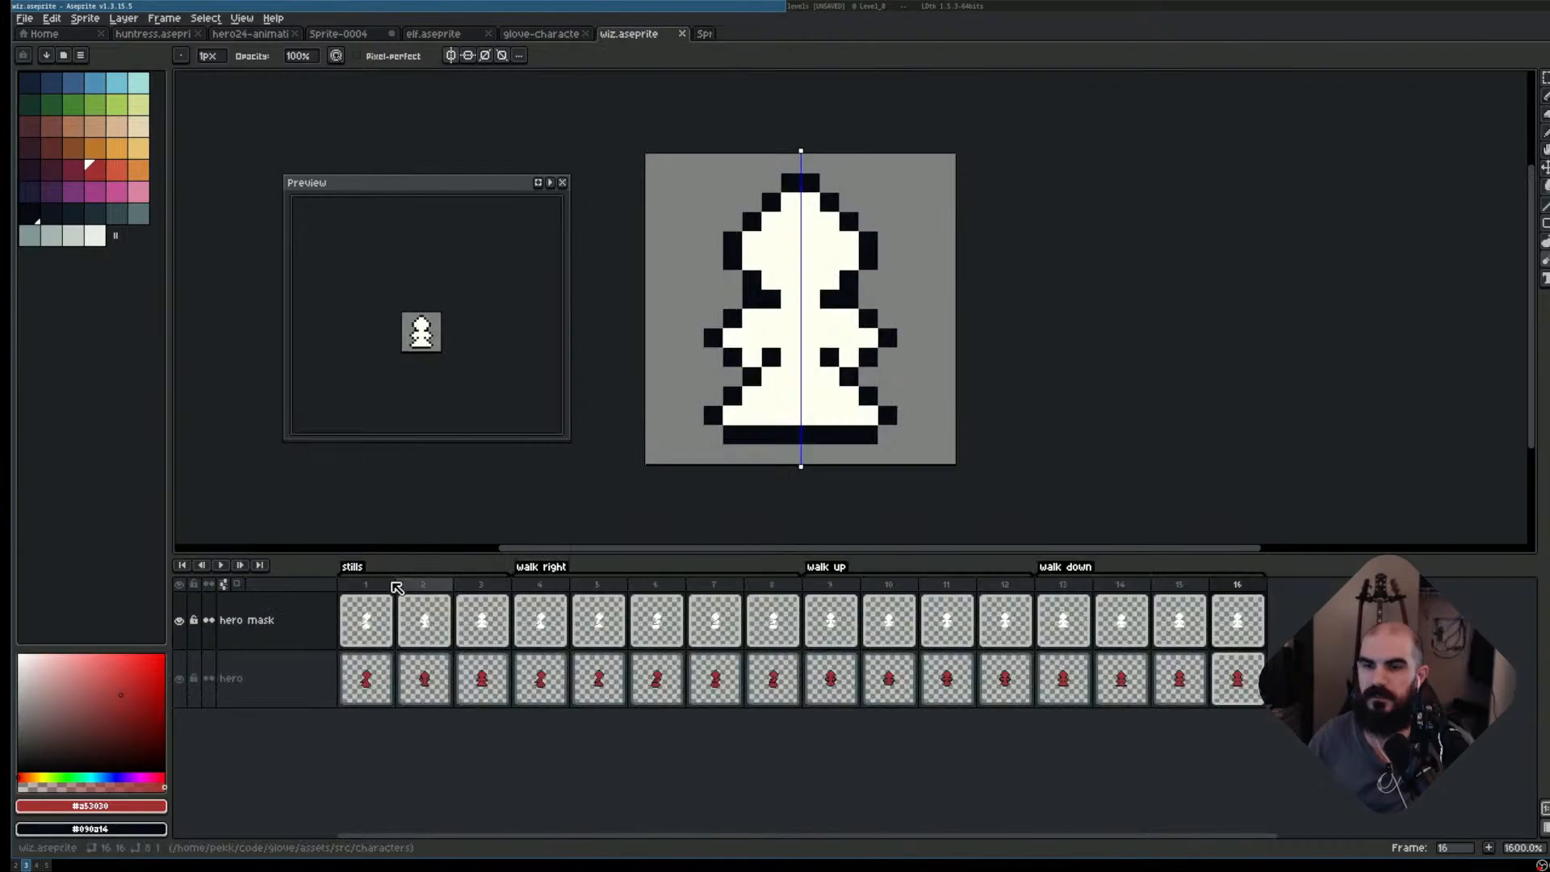
left_click(179, 621)
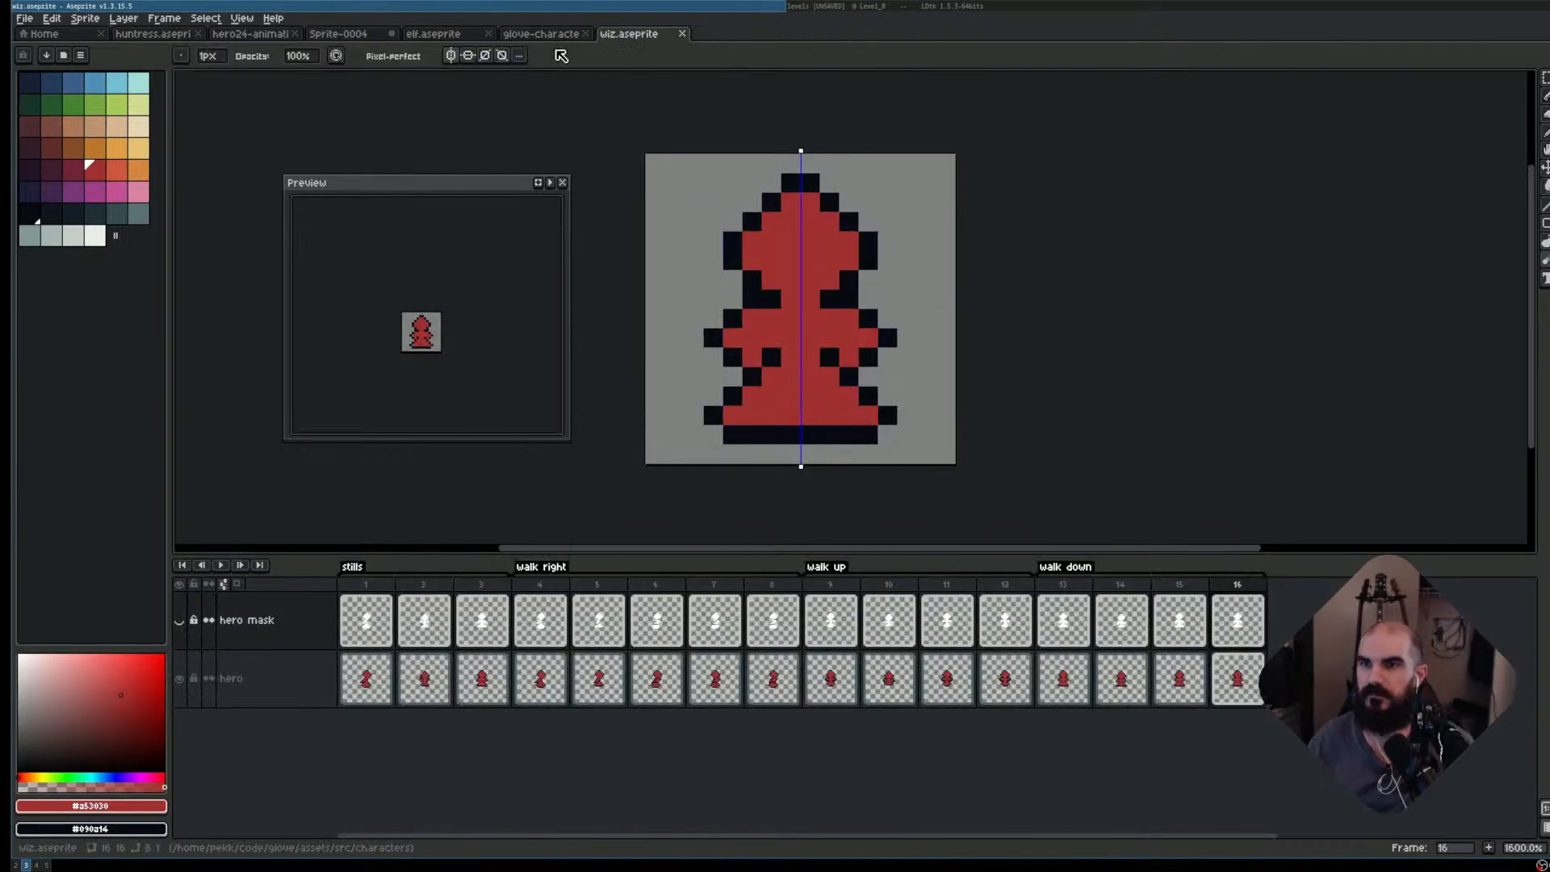
- Examine the glove-characters, elf and huntress files for their layer and animation setup, and return to the wiz file
left_click(533, 35)
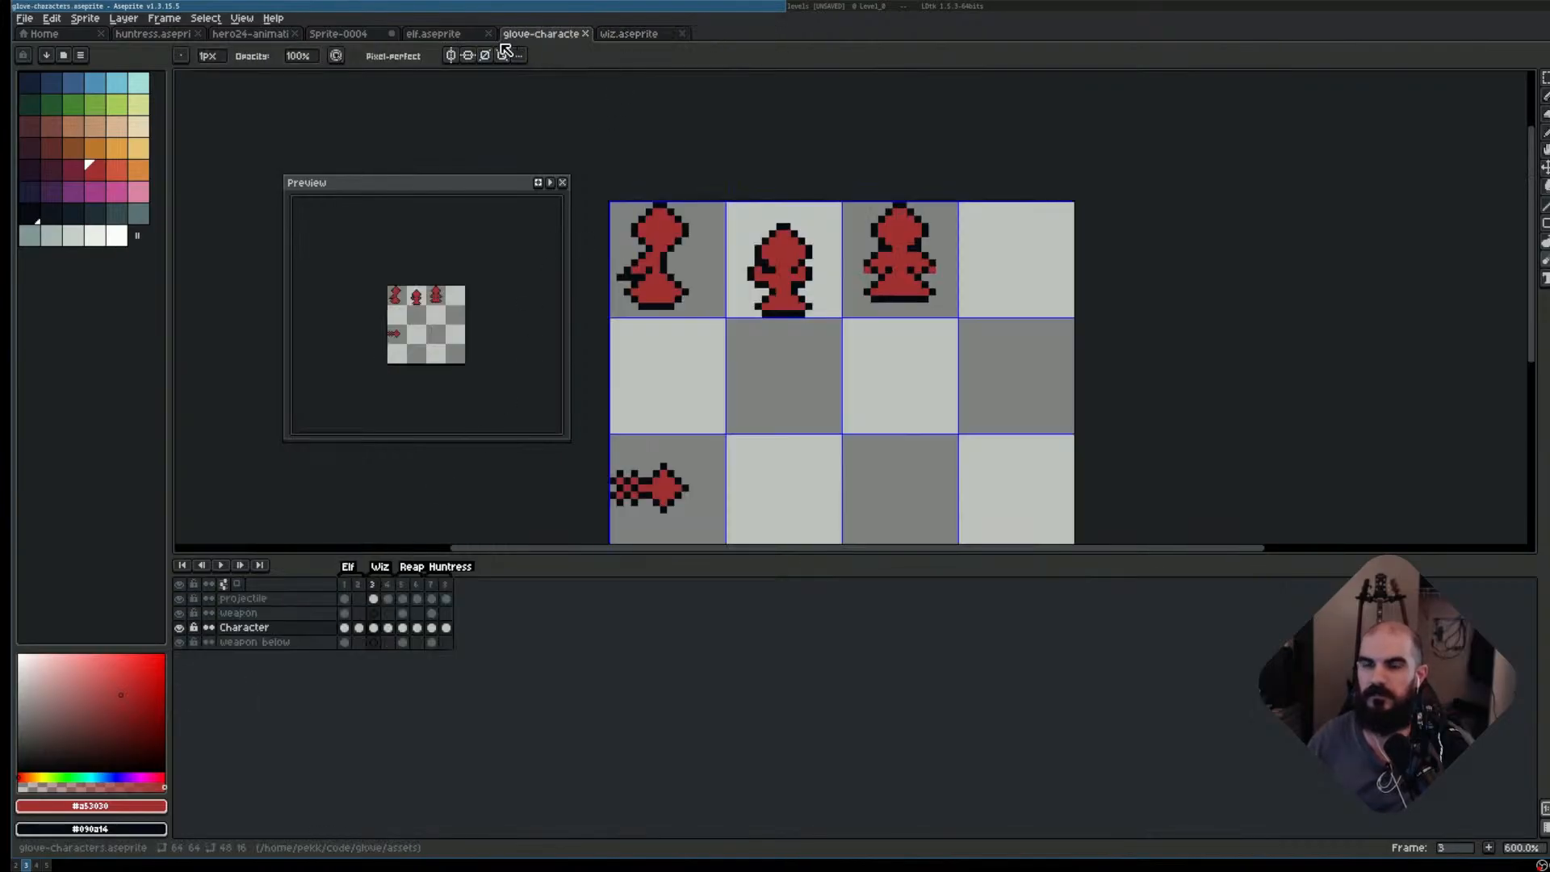
left_click(432, 37)
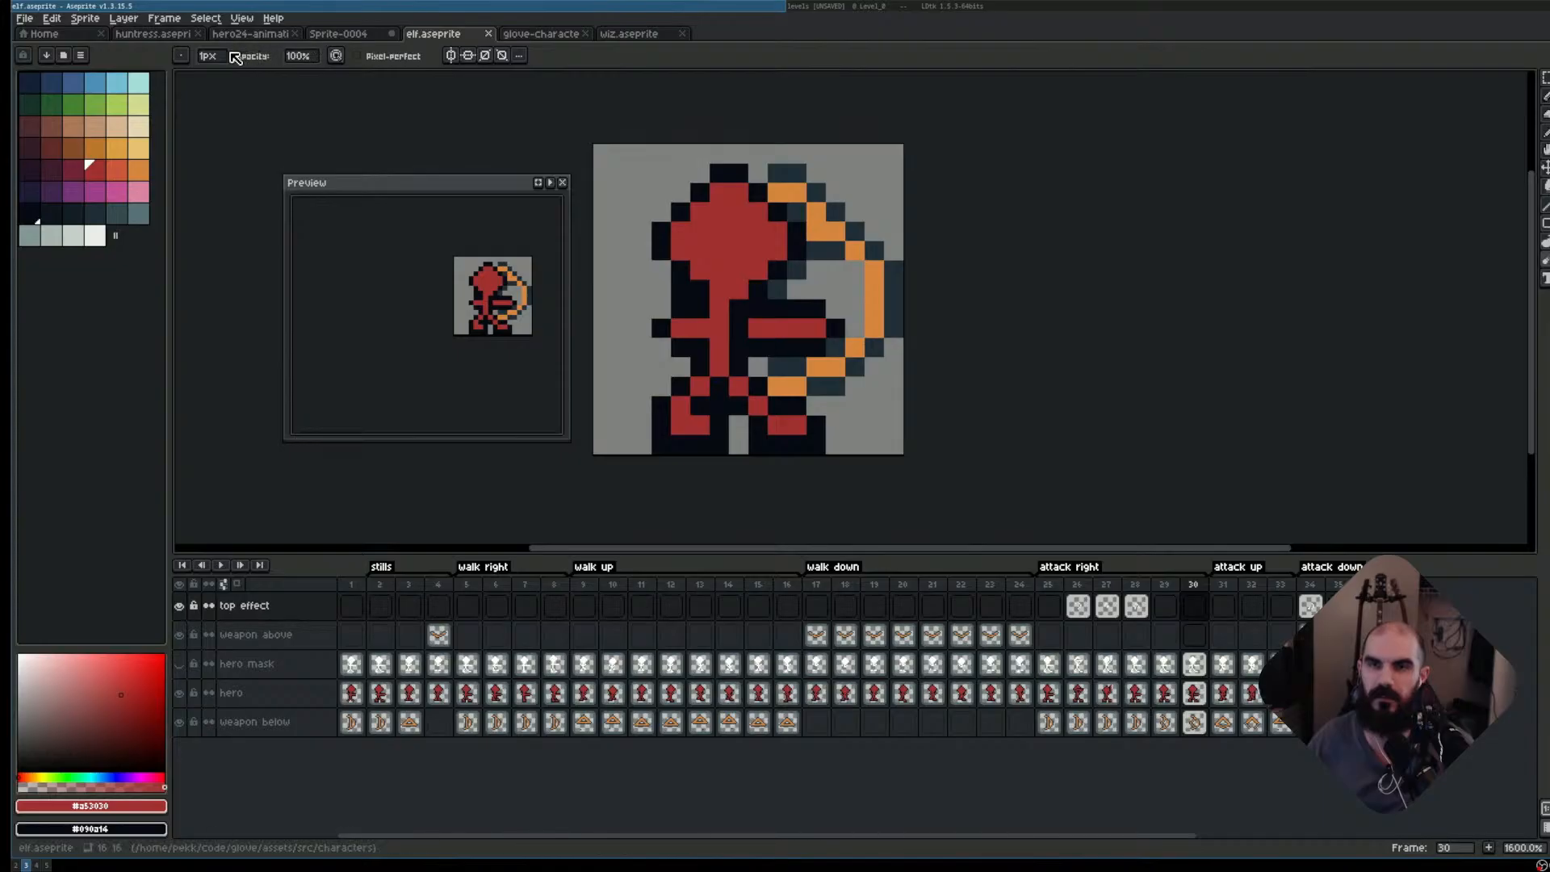
left_click(158, 34)
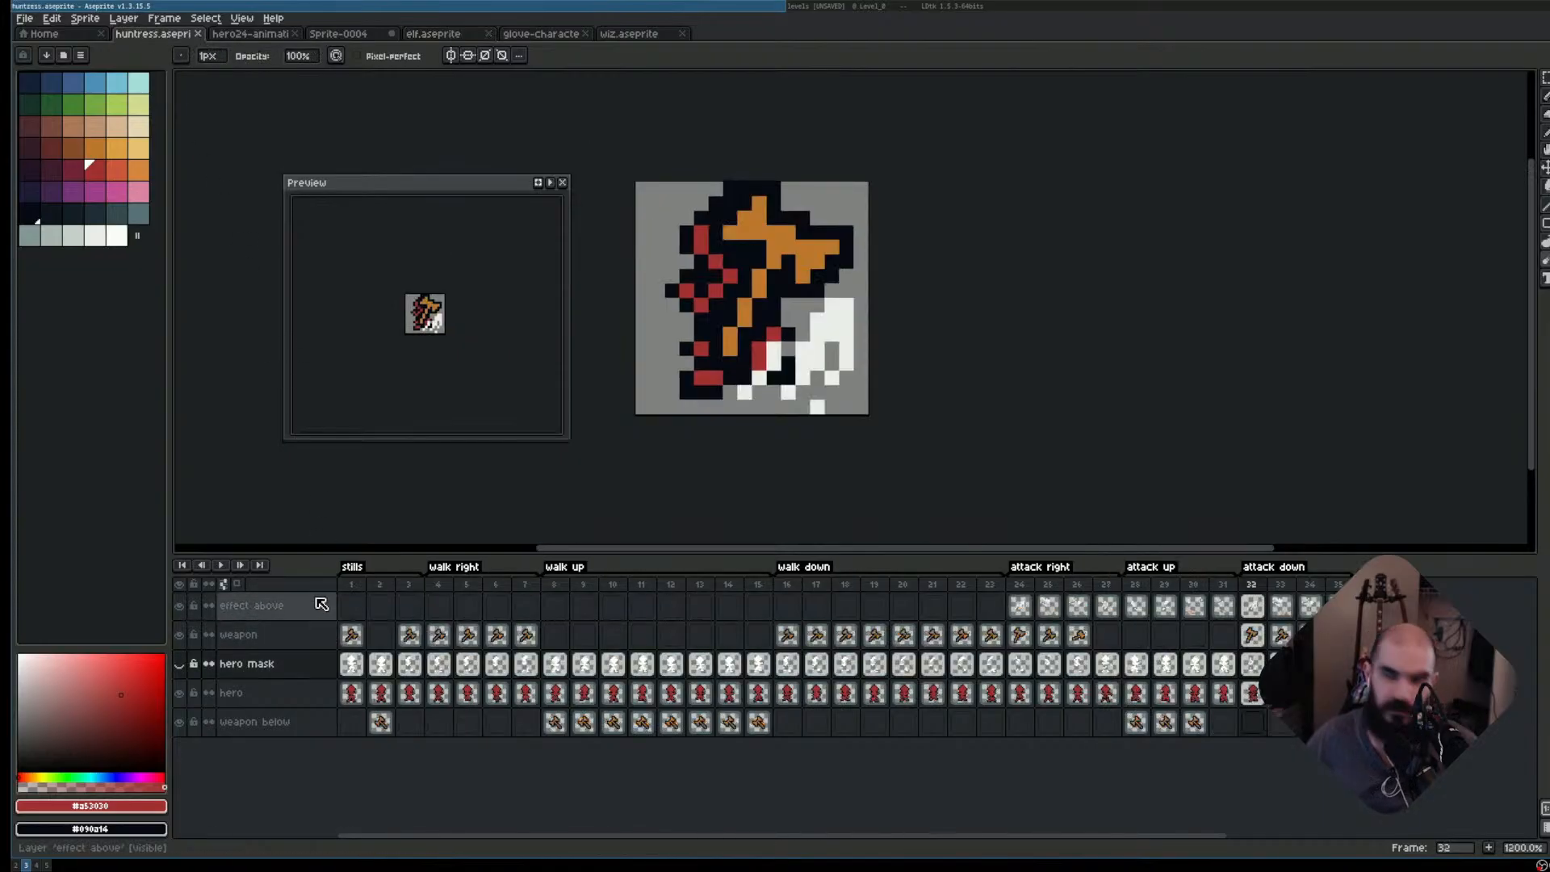
left_click(630, 34)
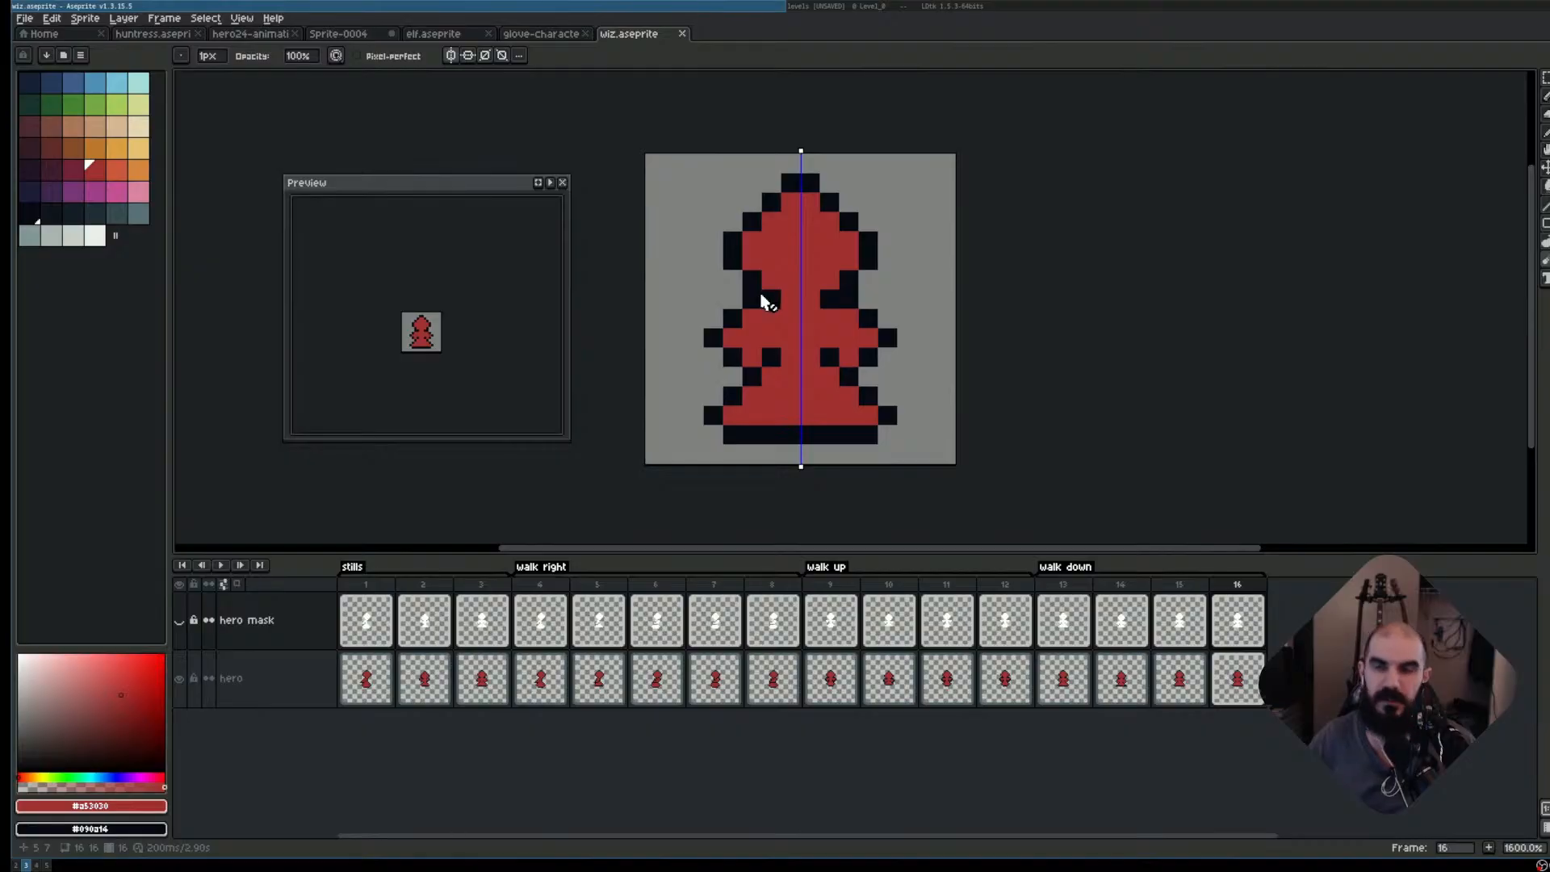
- Switch to the glove project in Neovim and expand the bin folder in the file tree
key("super+5")
left_click(749, 328)
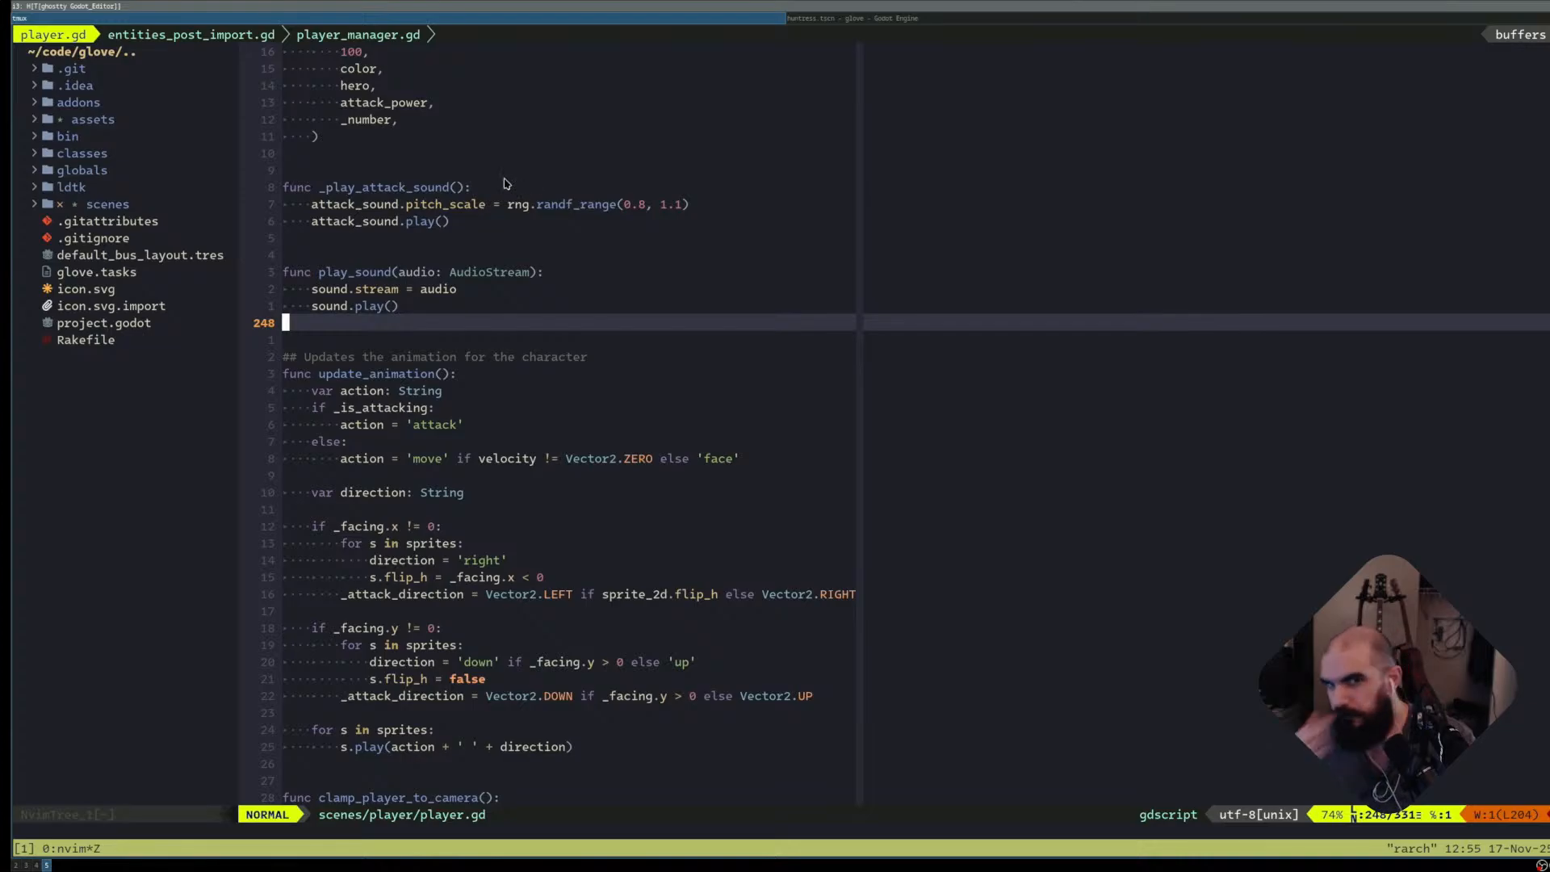
key("ctrl+h")
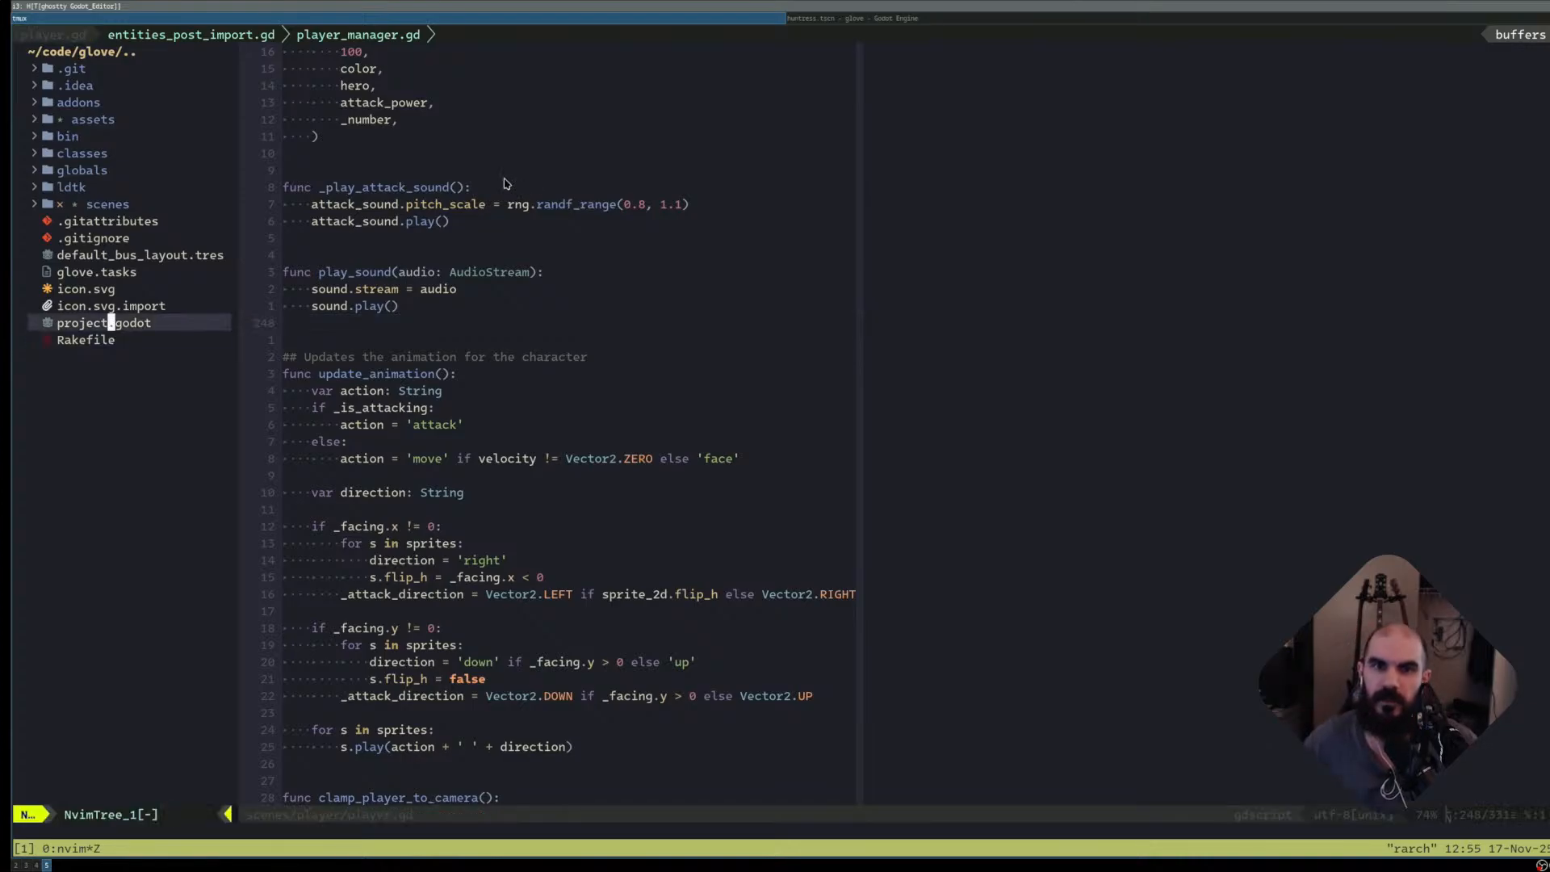
key("k")
key("k")
key("k")
key("k")
key("k")
key("k")
key("k")
key("k")
key("k")
key("k")
key("k")
key("k")
key("k")
key("j")
key("j")
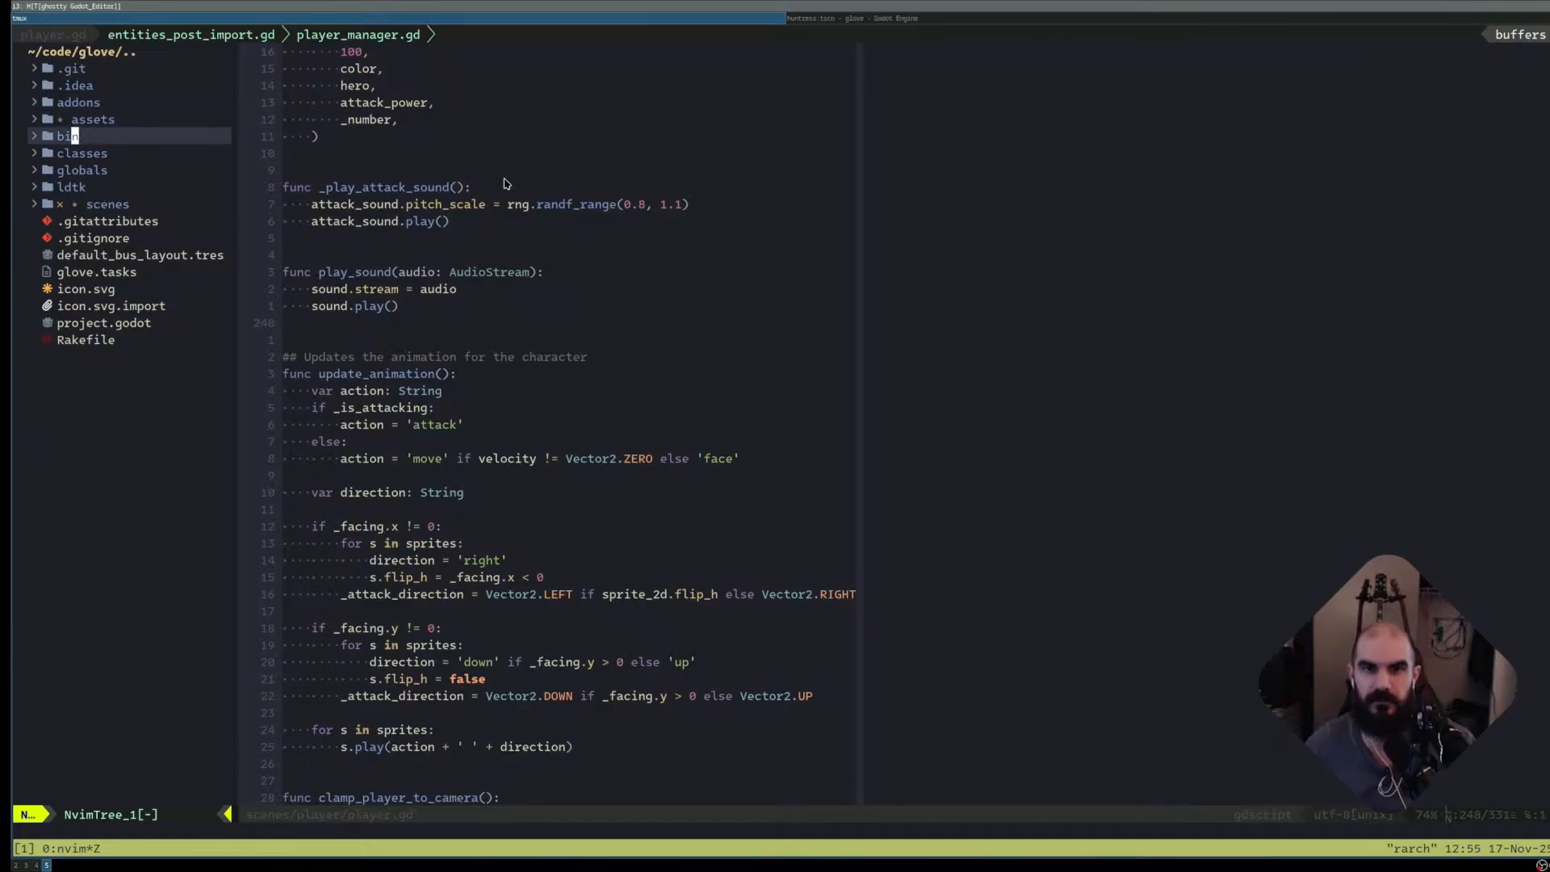
key("Return")
key("j")
key("j")
key("k")
key("k")
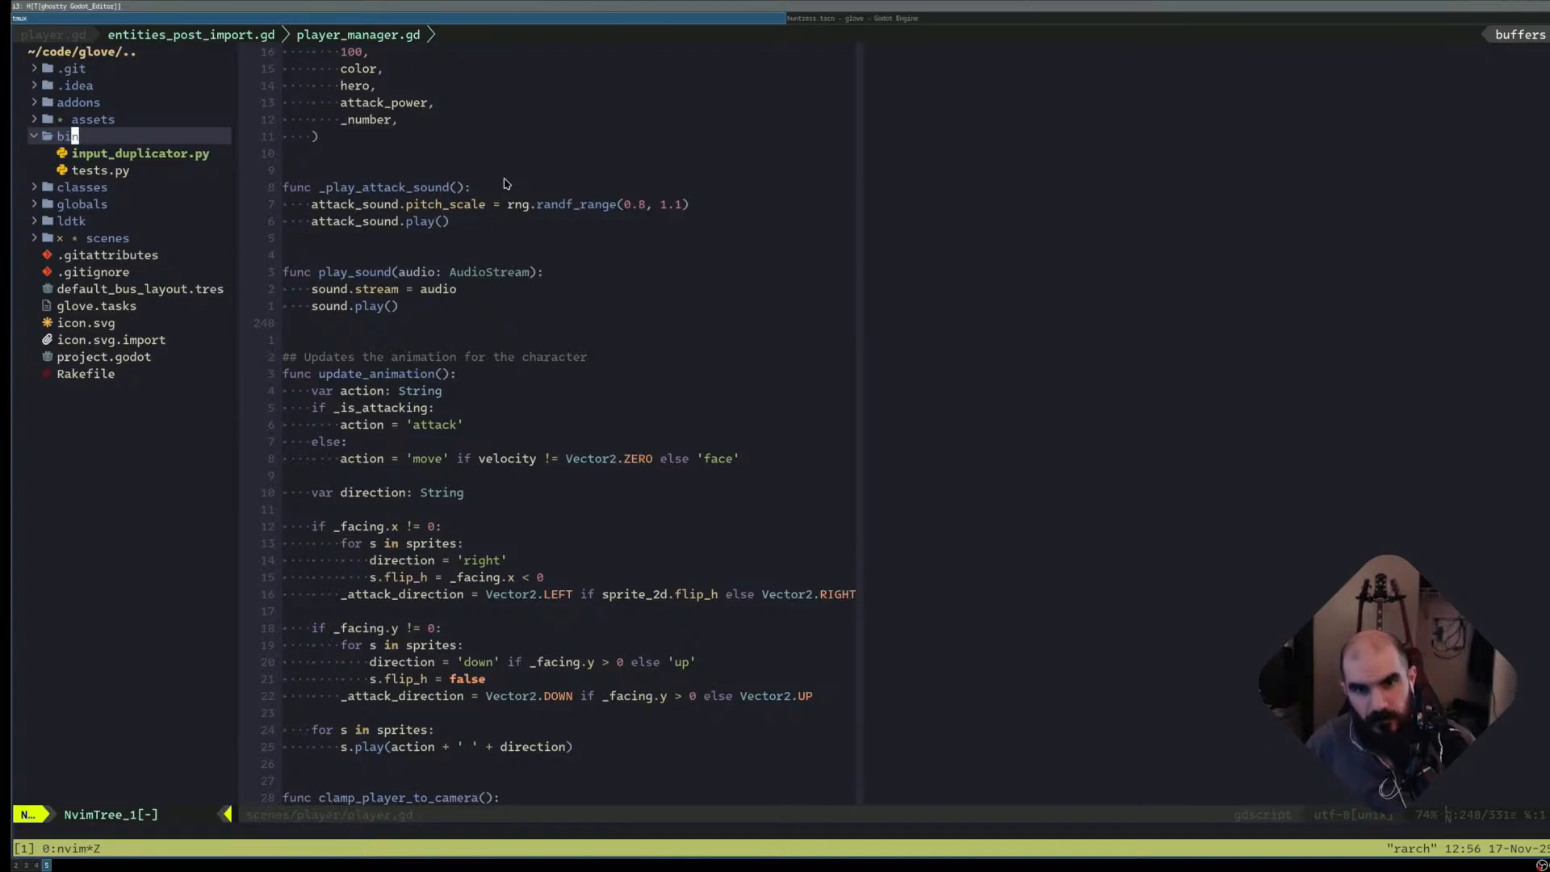
- Open the project's Rakefile in a vertical split beside player.gd
key("j")
key("j")
key("j")
key("j")
key("j")
key("j")
key("j")
key("j")
key("j")
key("j")
key("j")
key("j")
key("j")
key("j")
key("ctrl+v")
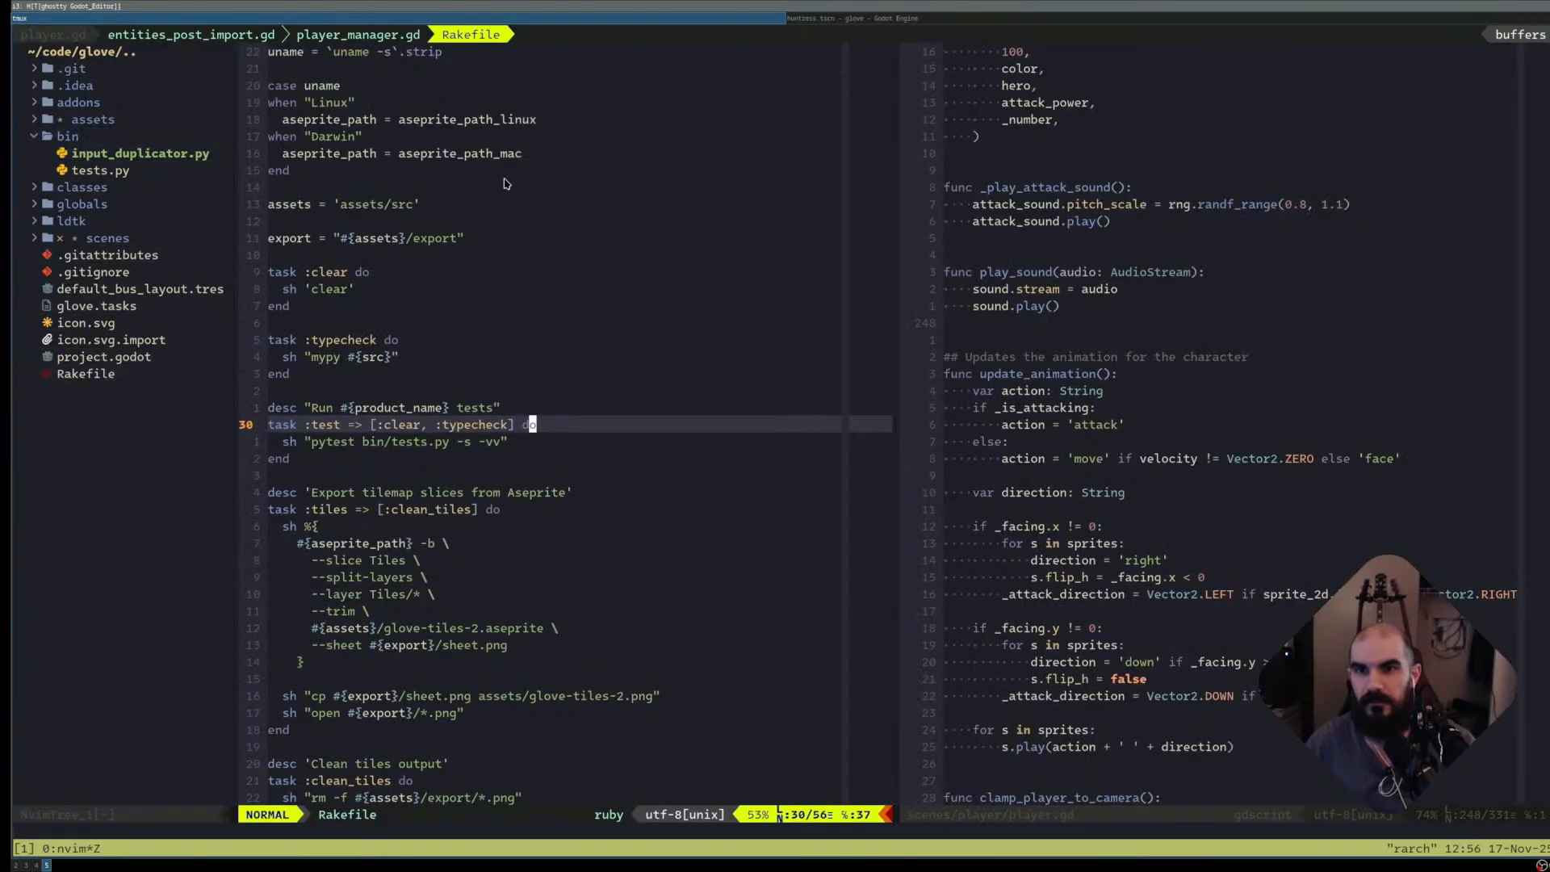
- Examine the Rakefile's tile export task and the Aseprite path definitions for Mac and Linux
key("j")
key("j")
key("j")
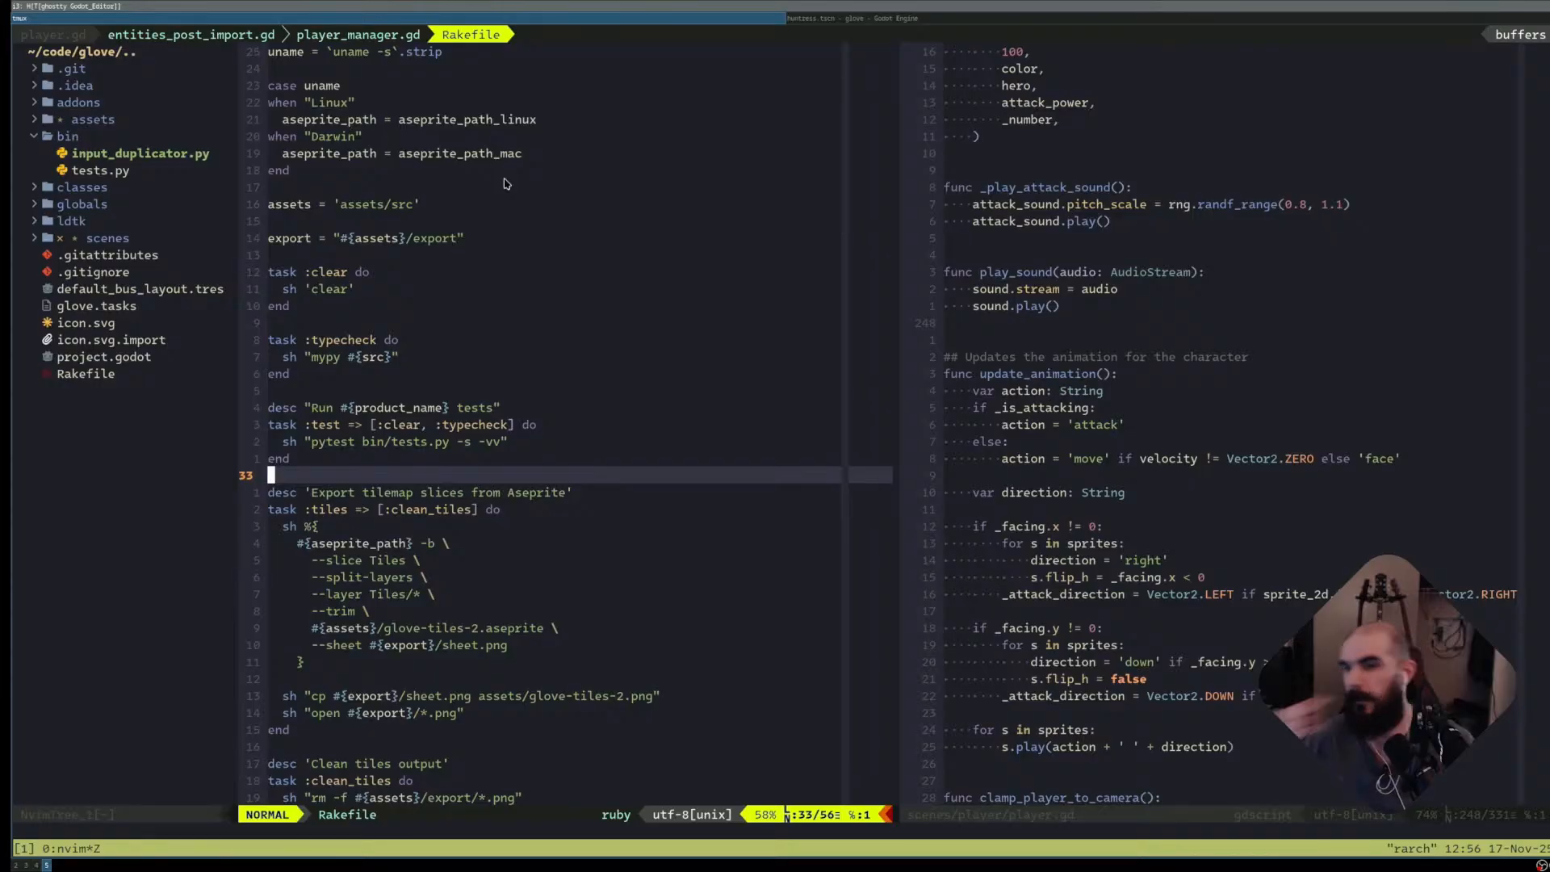
scroll(528, 285, "down", 3)
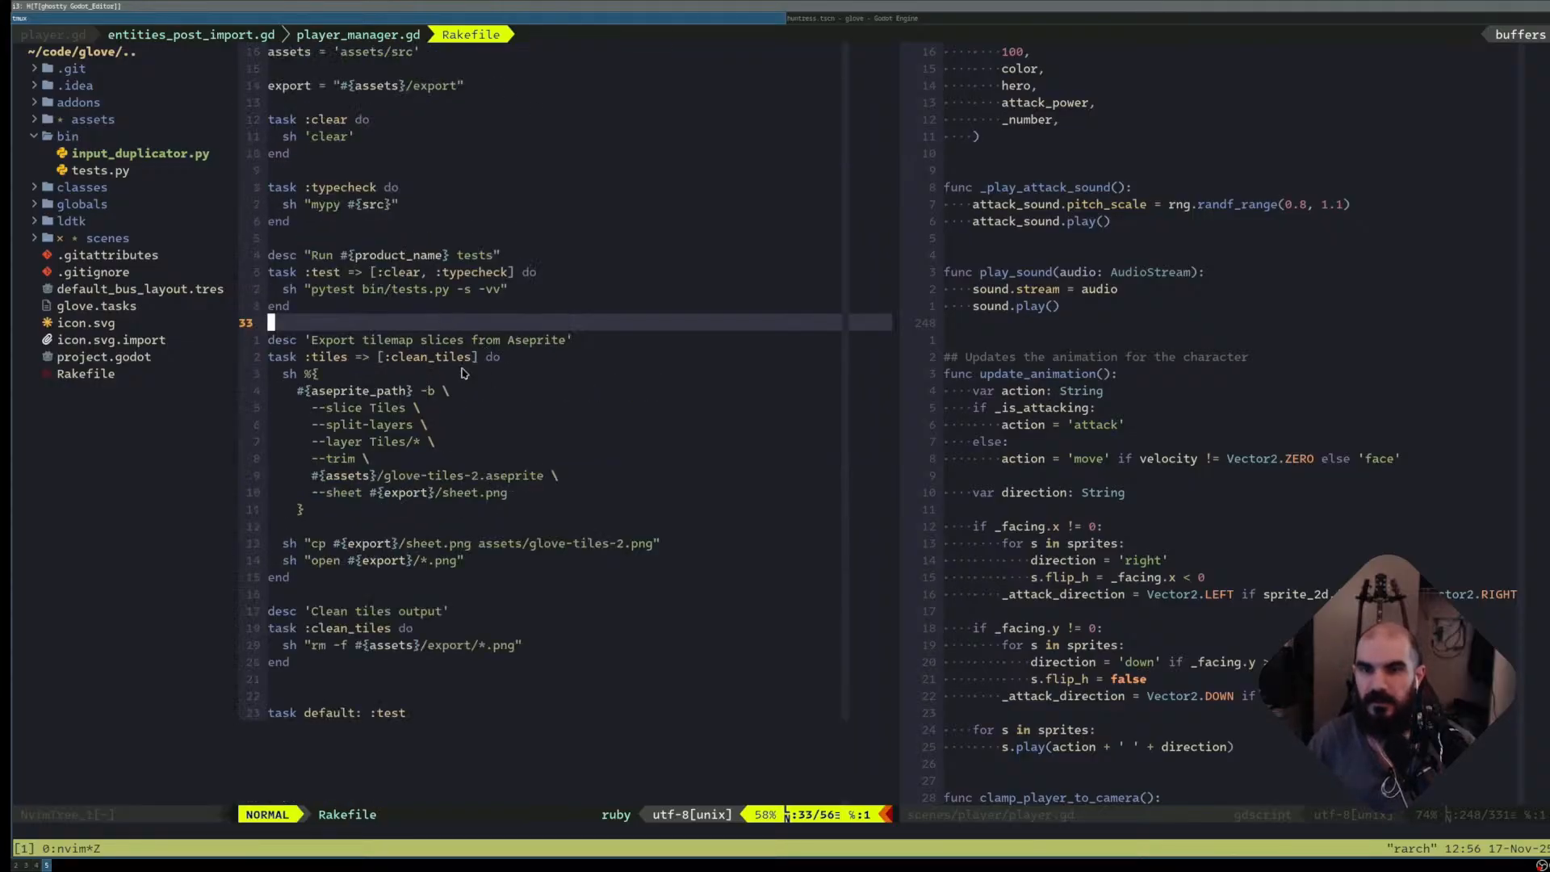
scroll(462, 368, "up", 5)
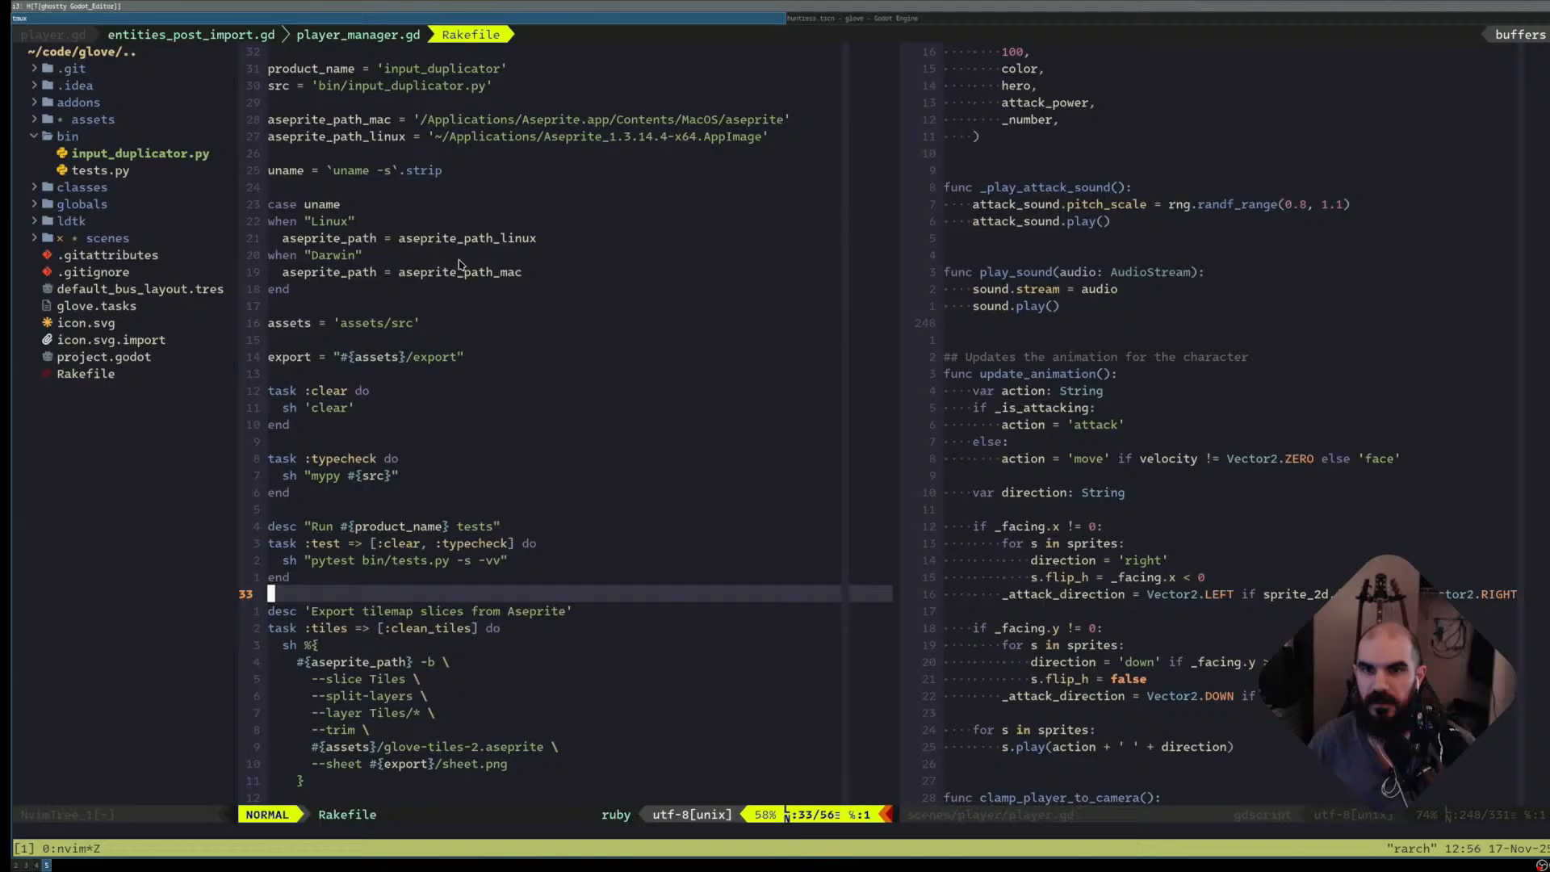
left_click(563, 136)
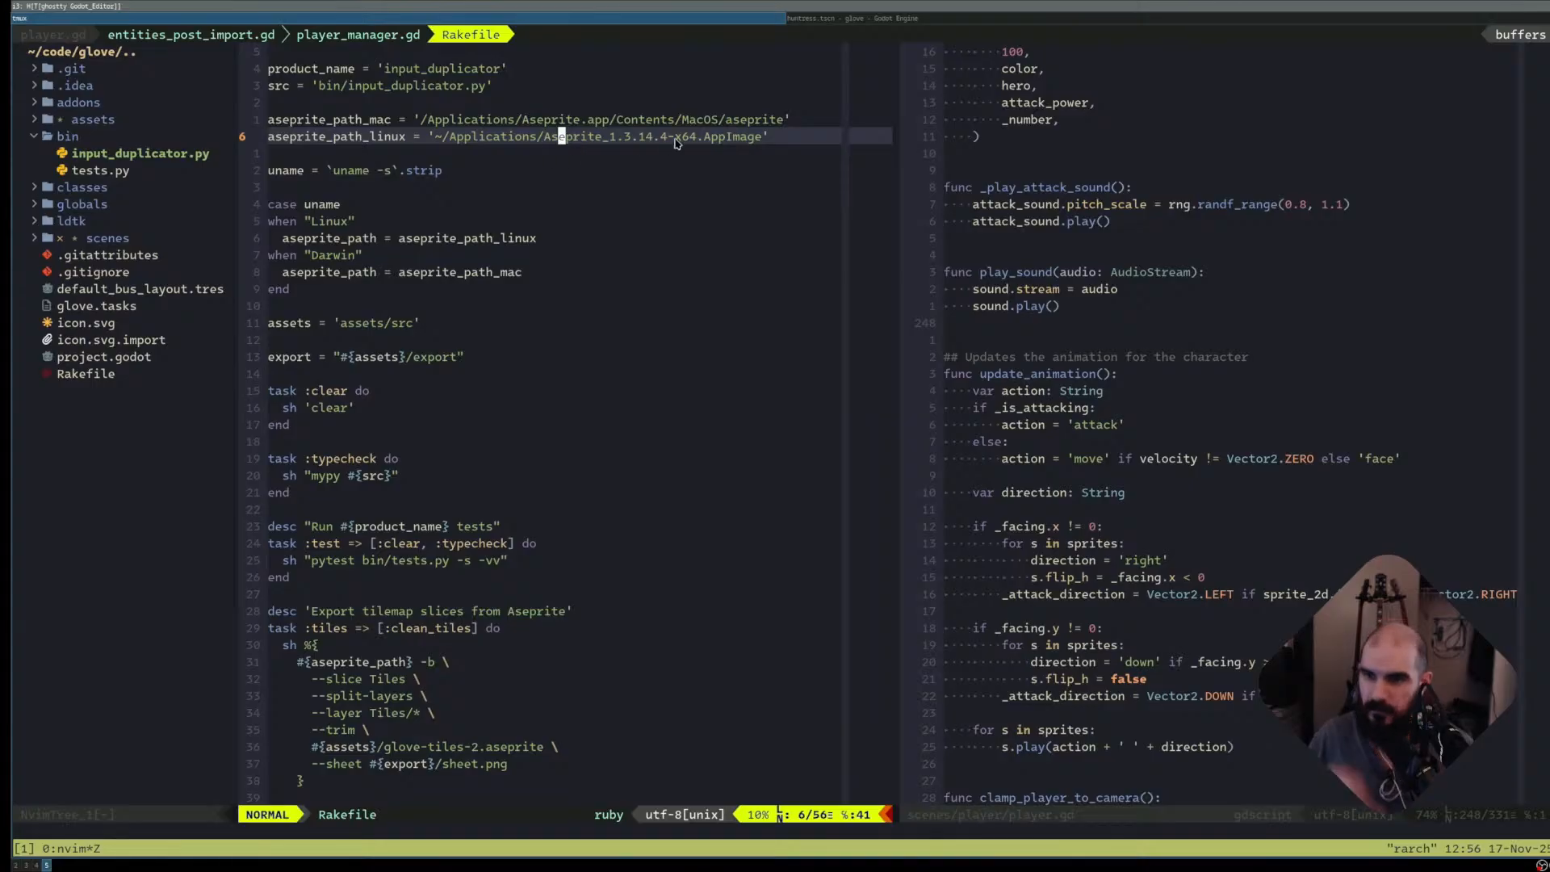
left_click(632, 138)
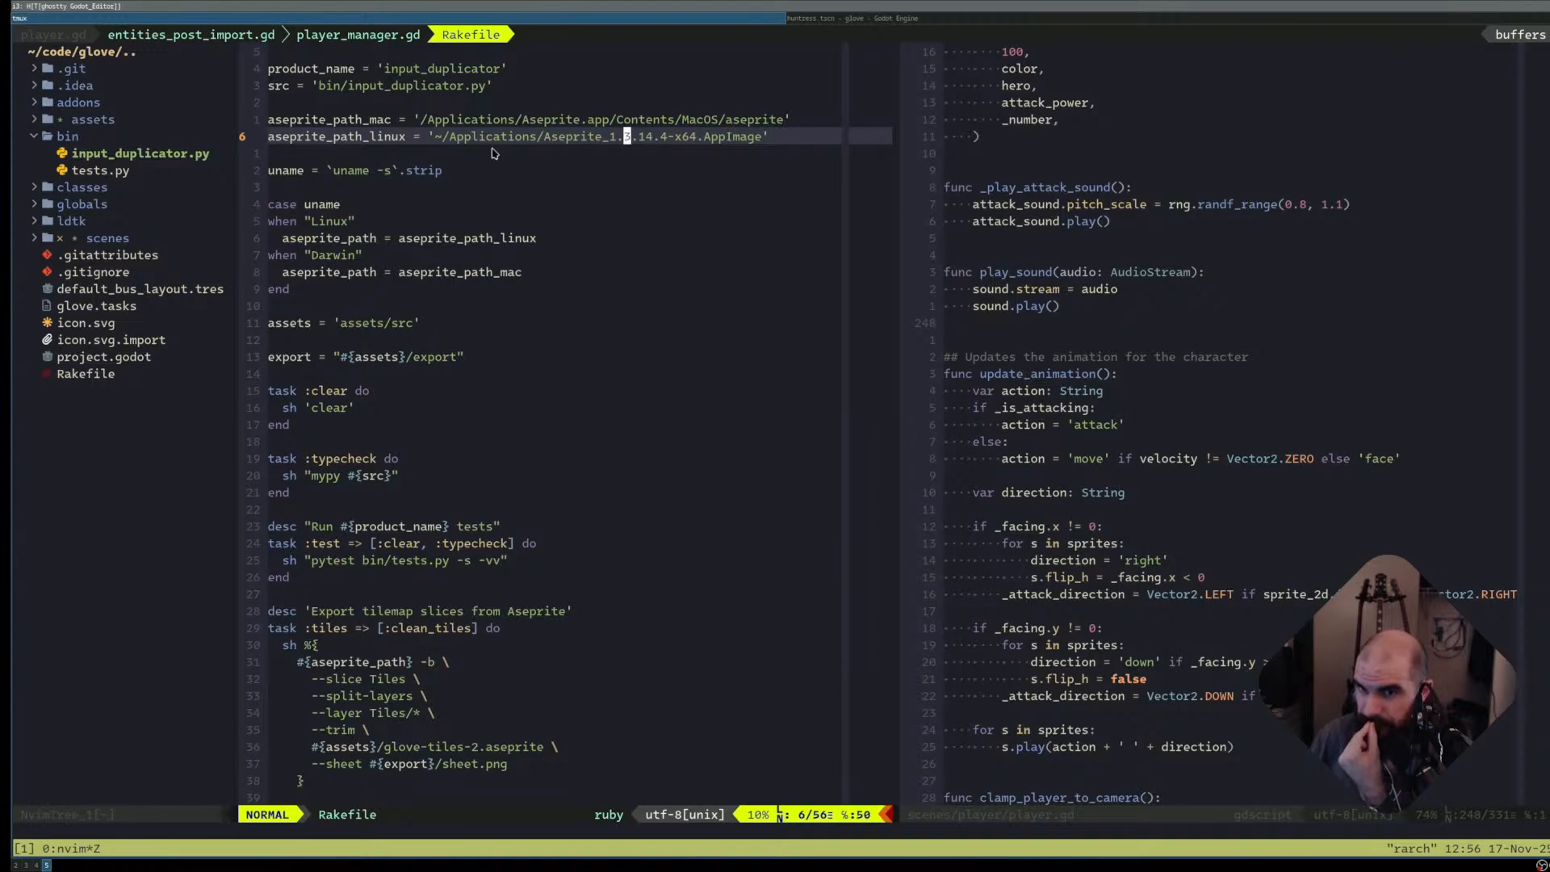
left_click(575, 141)
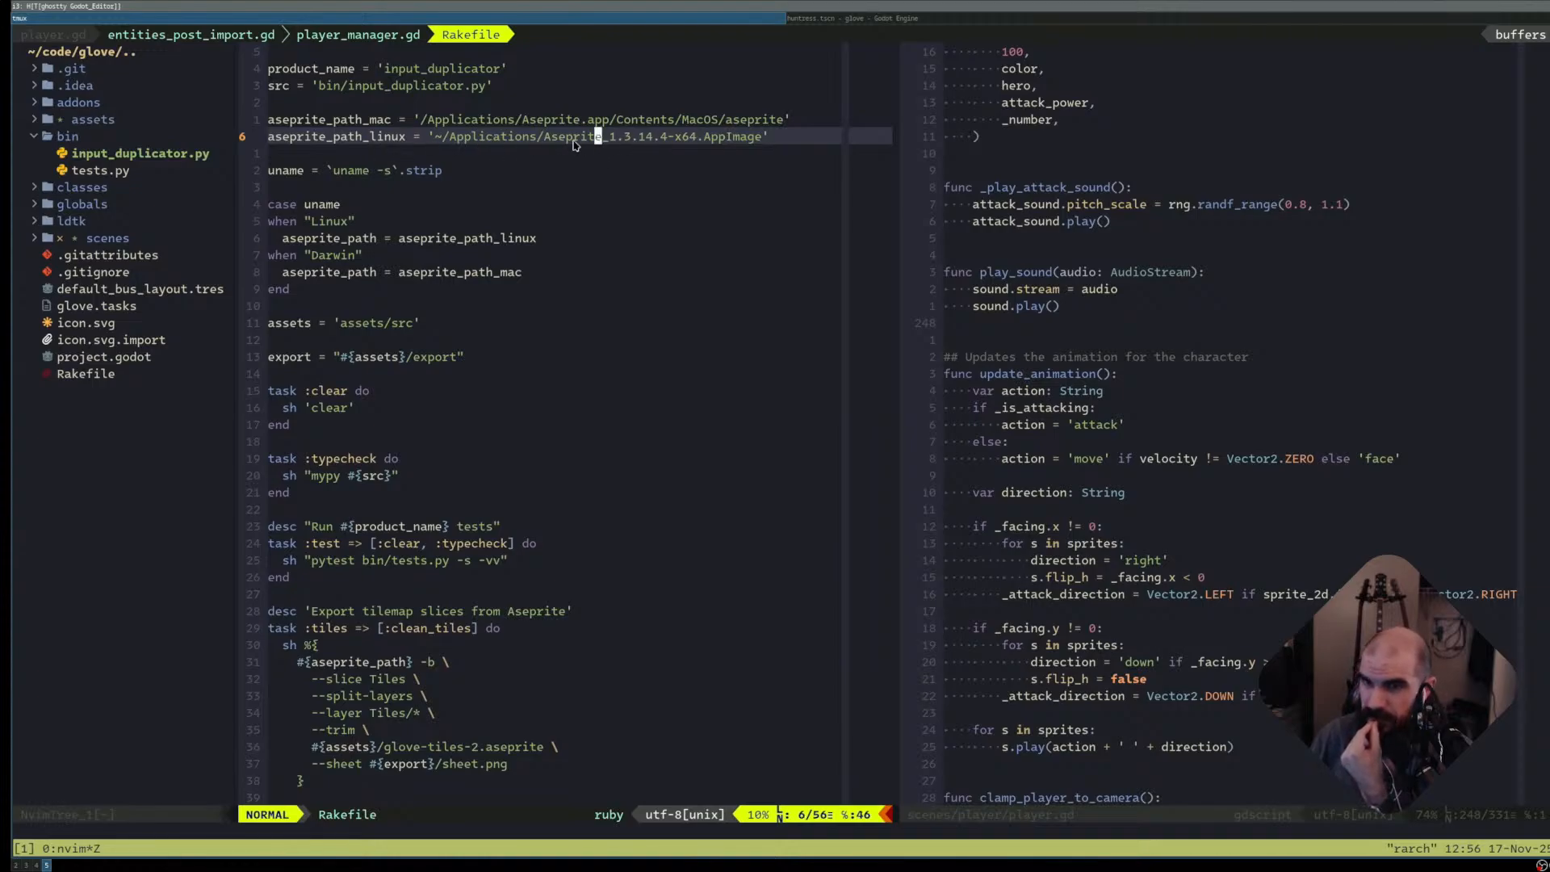
left_click(642, 142)
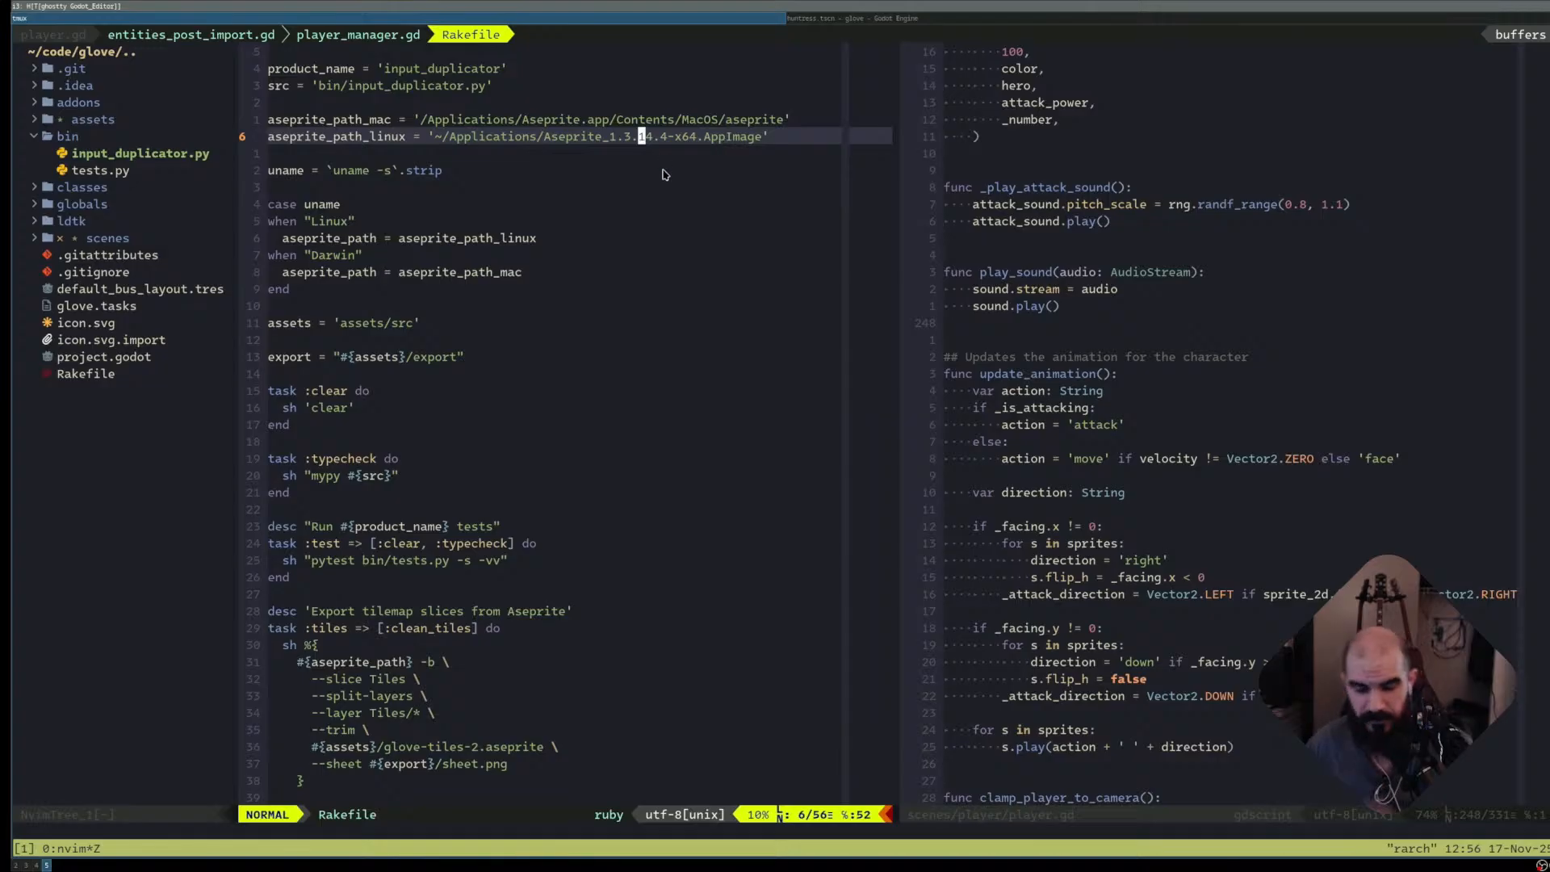
- Reveal the terminal pane, change to the ~/Applications directory and list its contents
key("ctrl+b")
key("z")
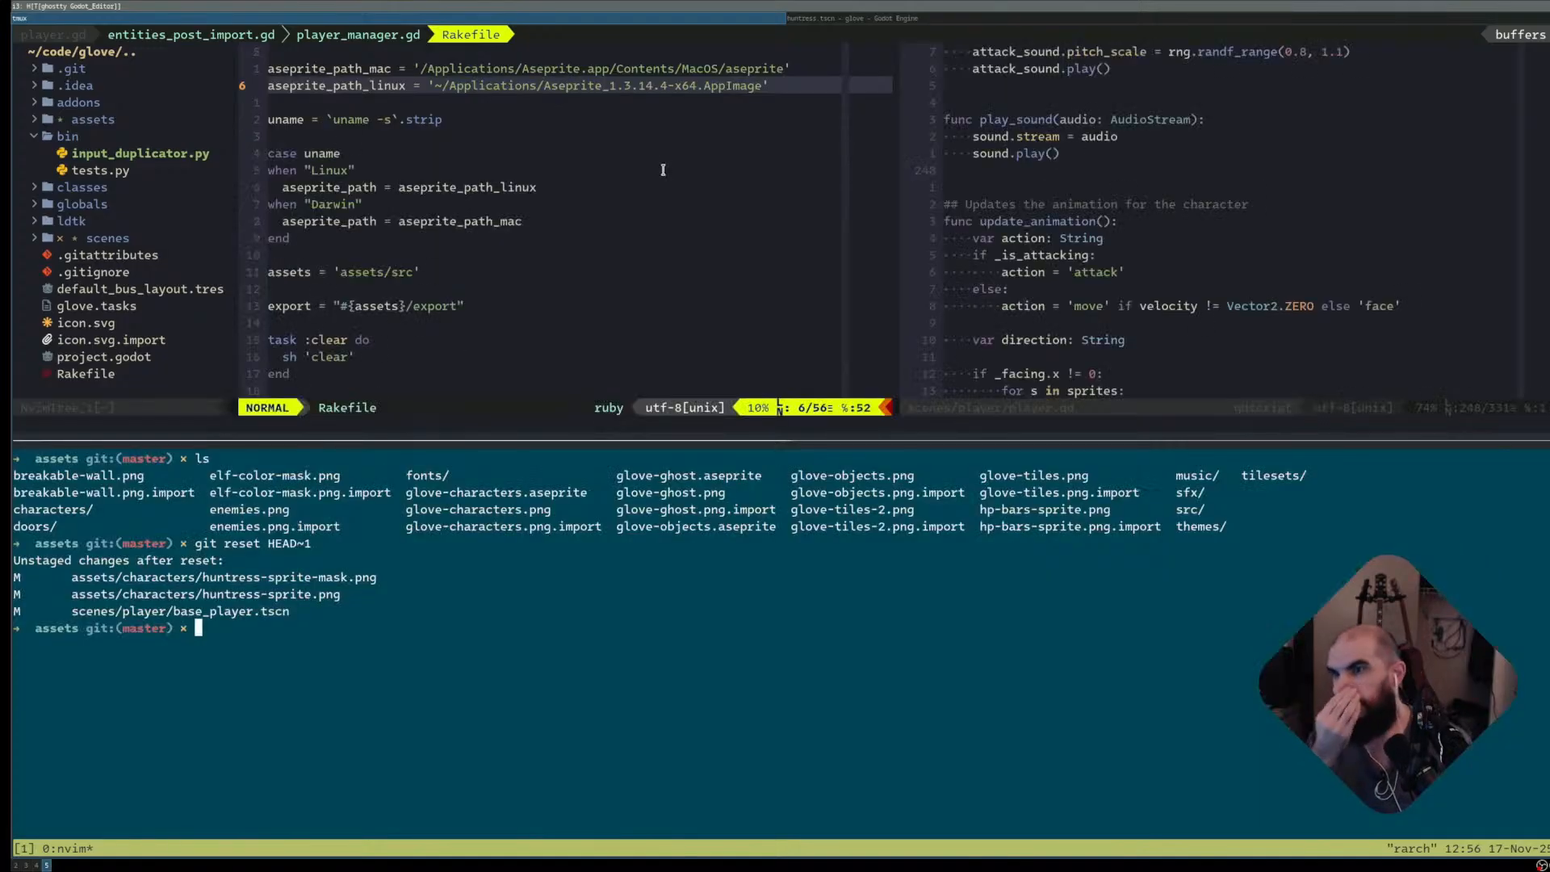
key("ctrl+b")
key("Down")
type("cd ~?A")
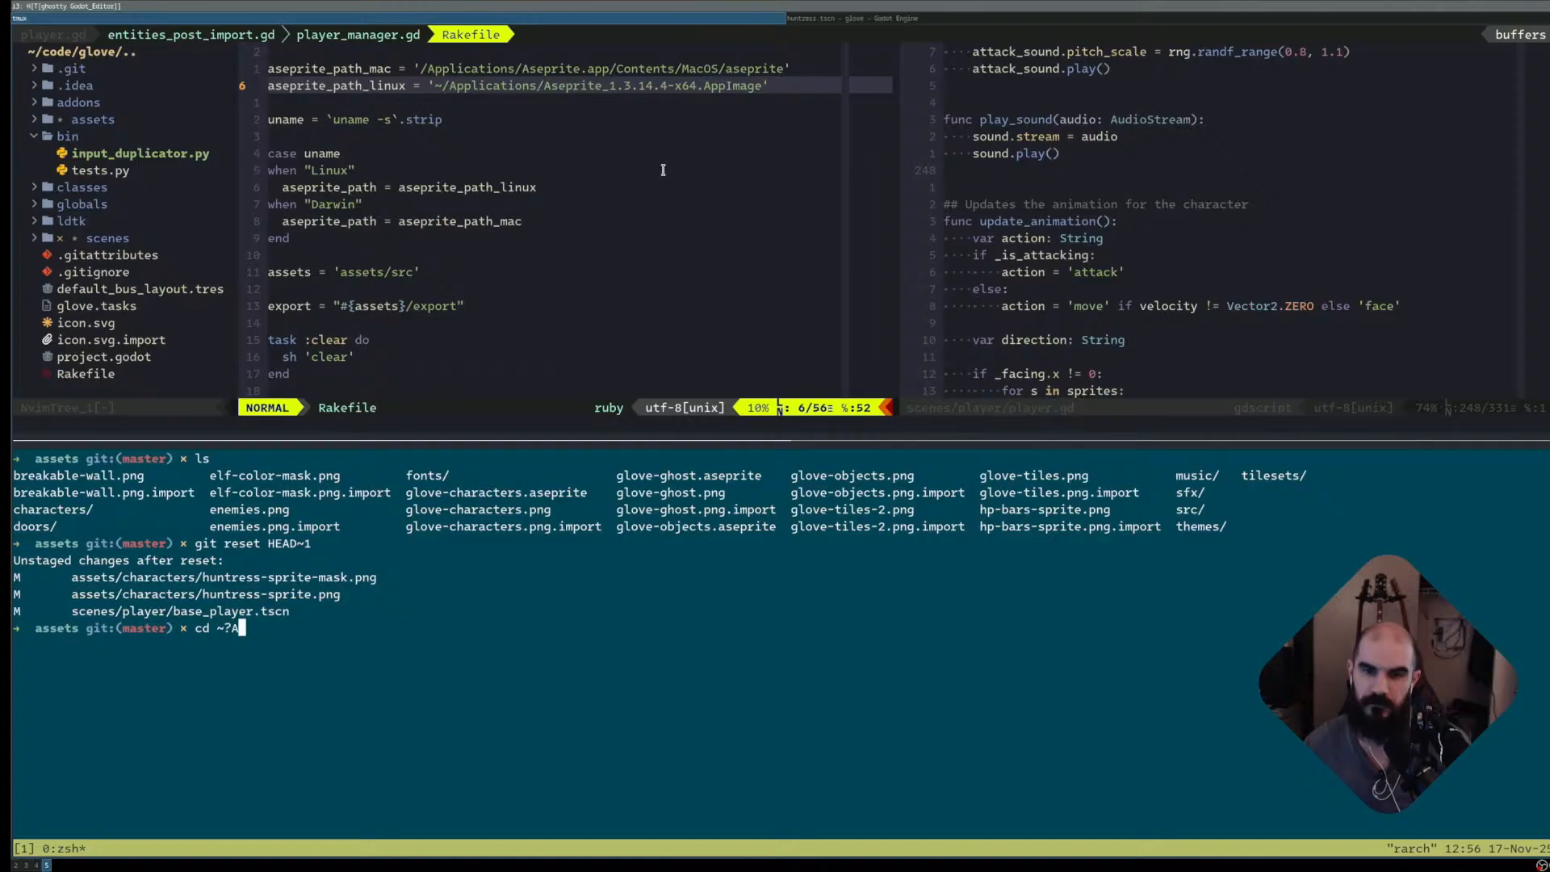
key("BackSpace")
key("BackSpace")
type("/Applications/")
key("Return")
type("ls")
key("Return")
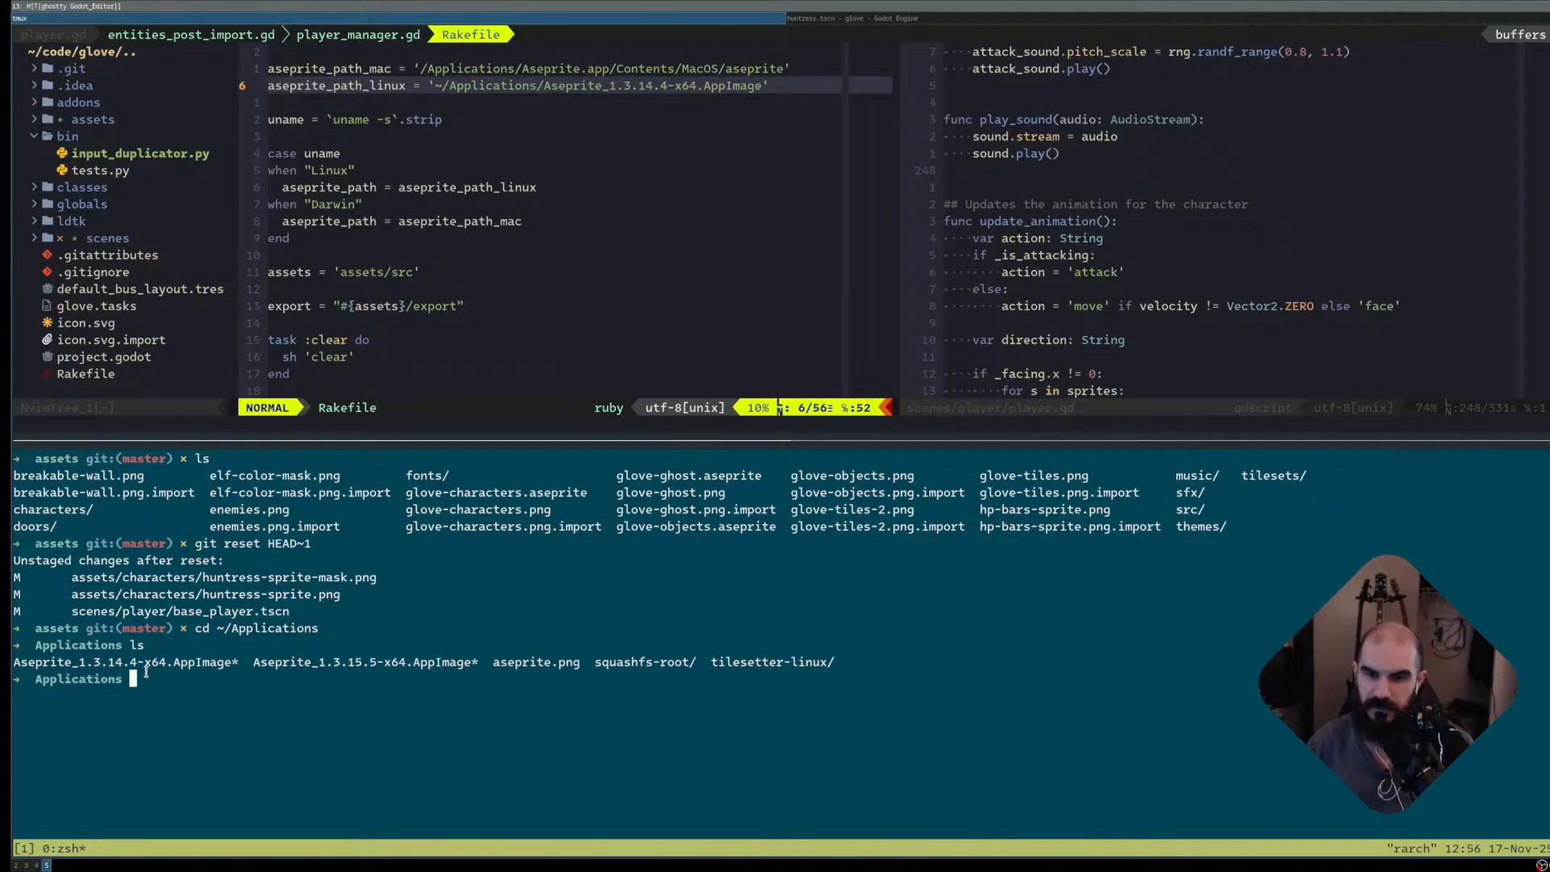
- Create a symbolic link named aseprite that points to Aseprite_1.3.15.5-x64.AppImage
double_click(374, 664)
key("super+c")
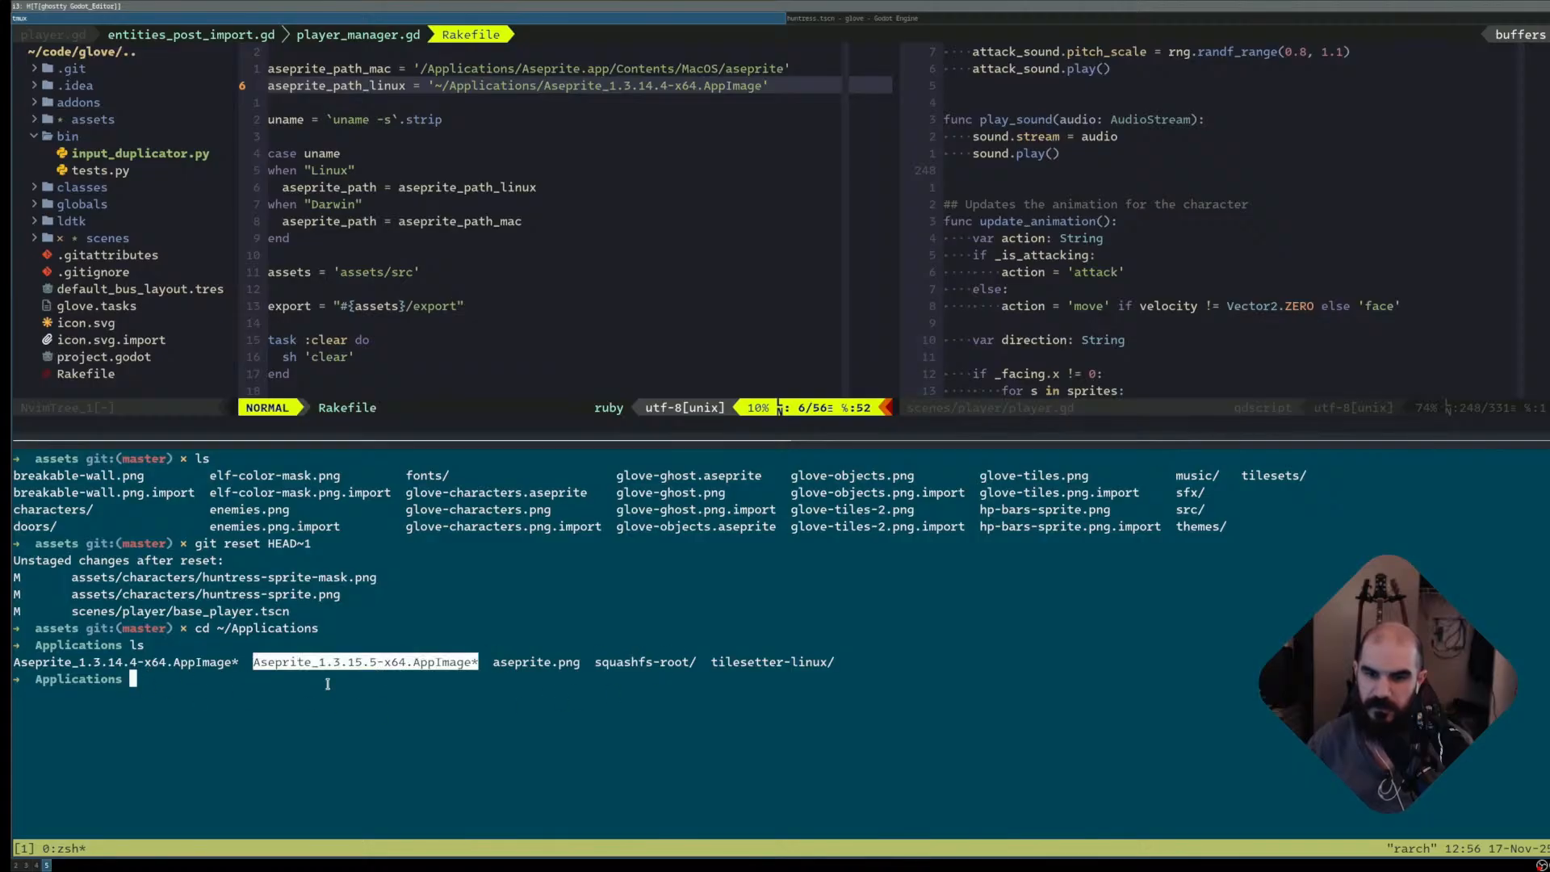
type("ln -s")
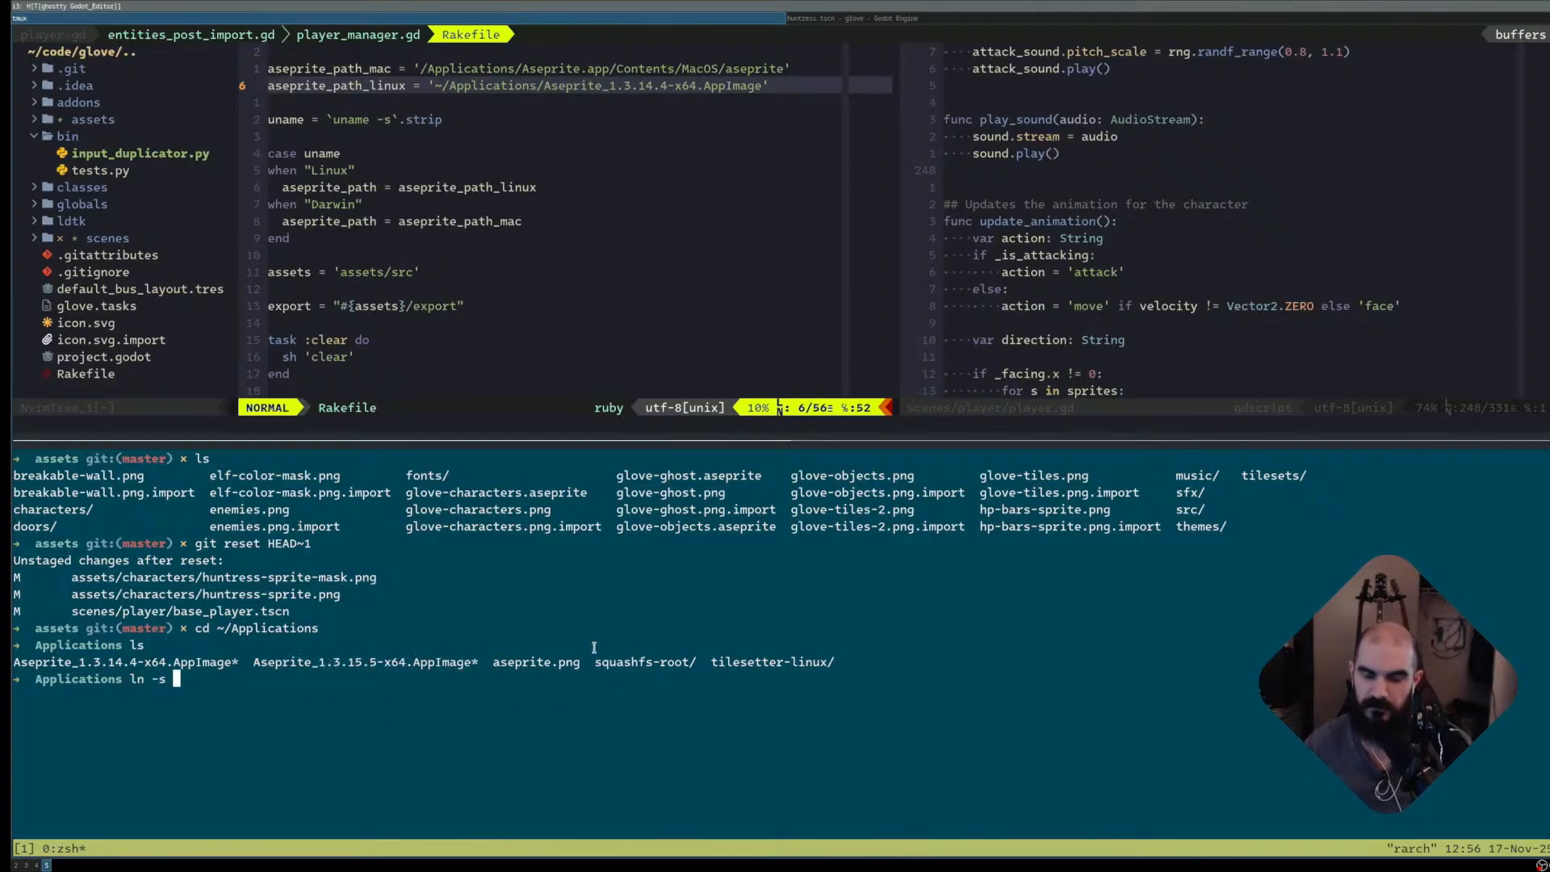
middle_click(644, 644)
type("Ase")
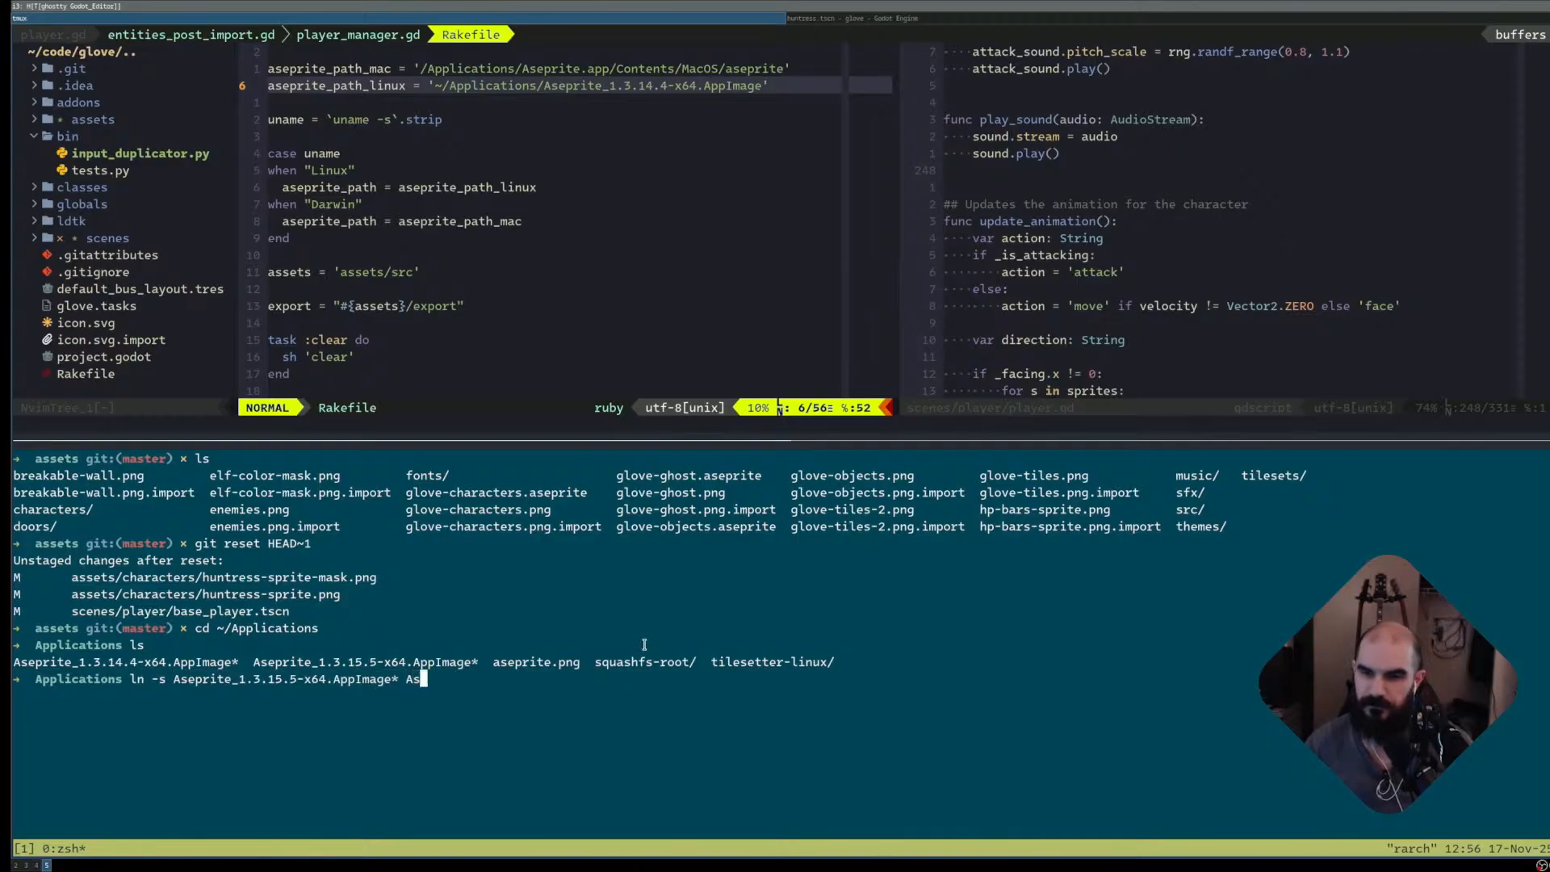
key("BackSpace")
key("BackSpace")
key("BackSpace")
type("aseprite")
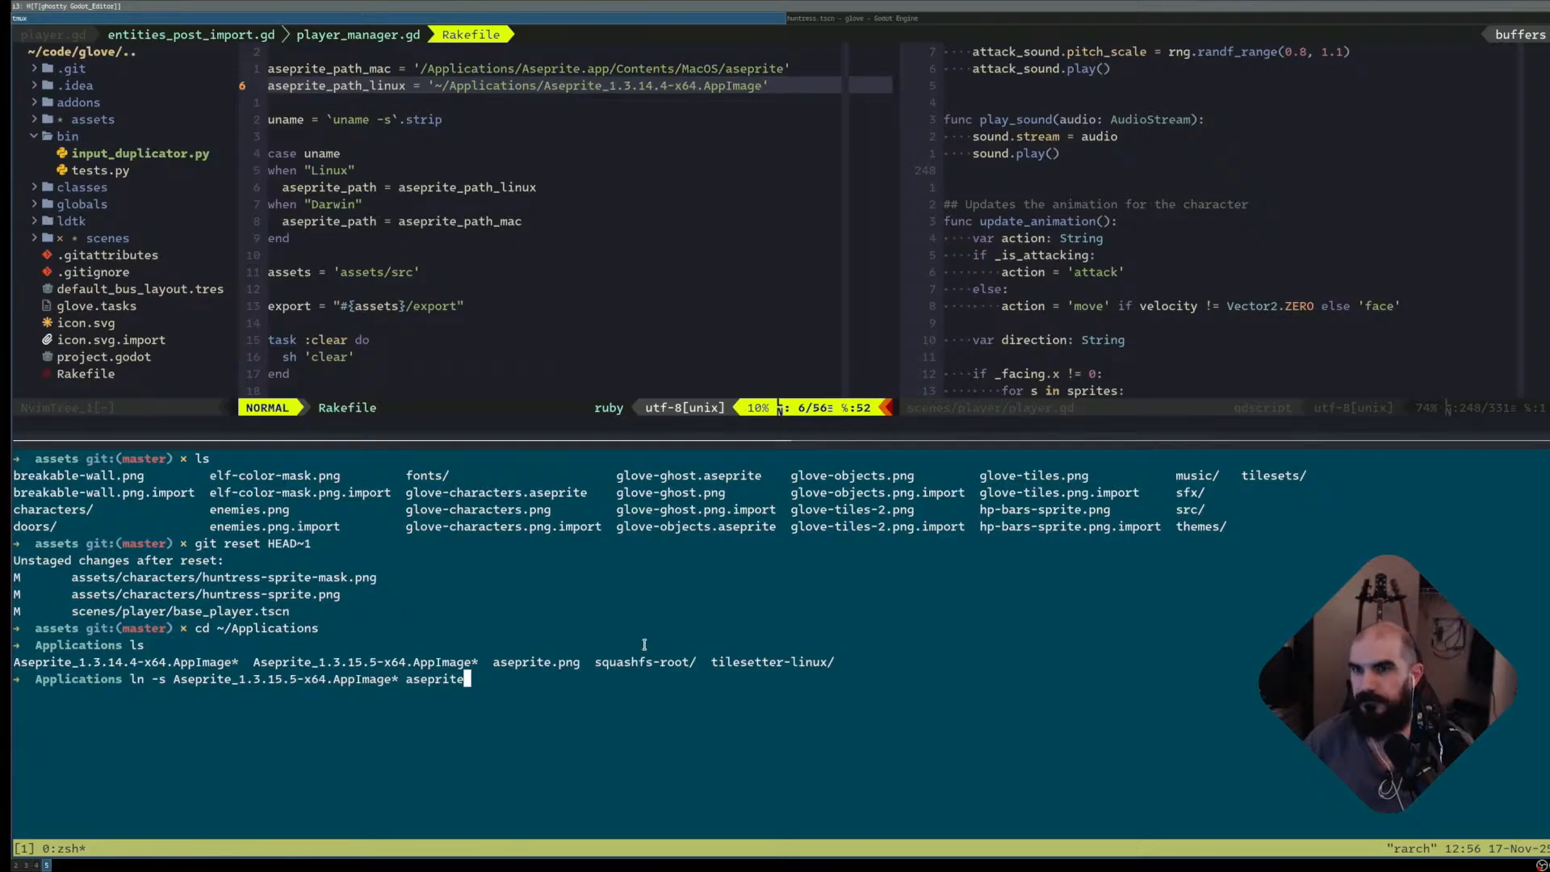
key("Return")
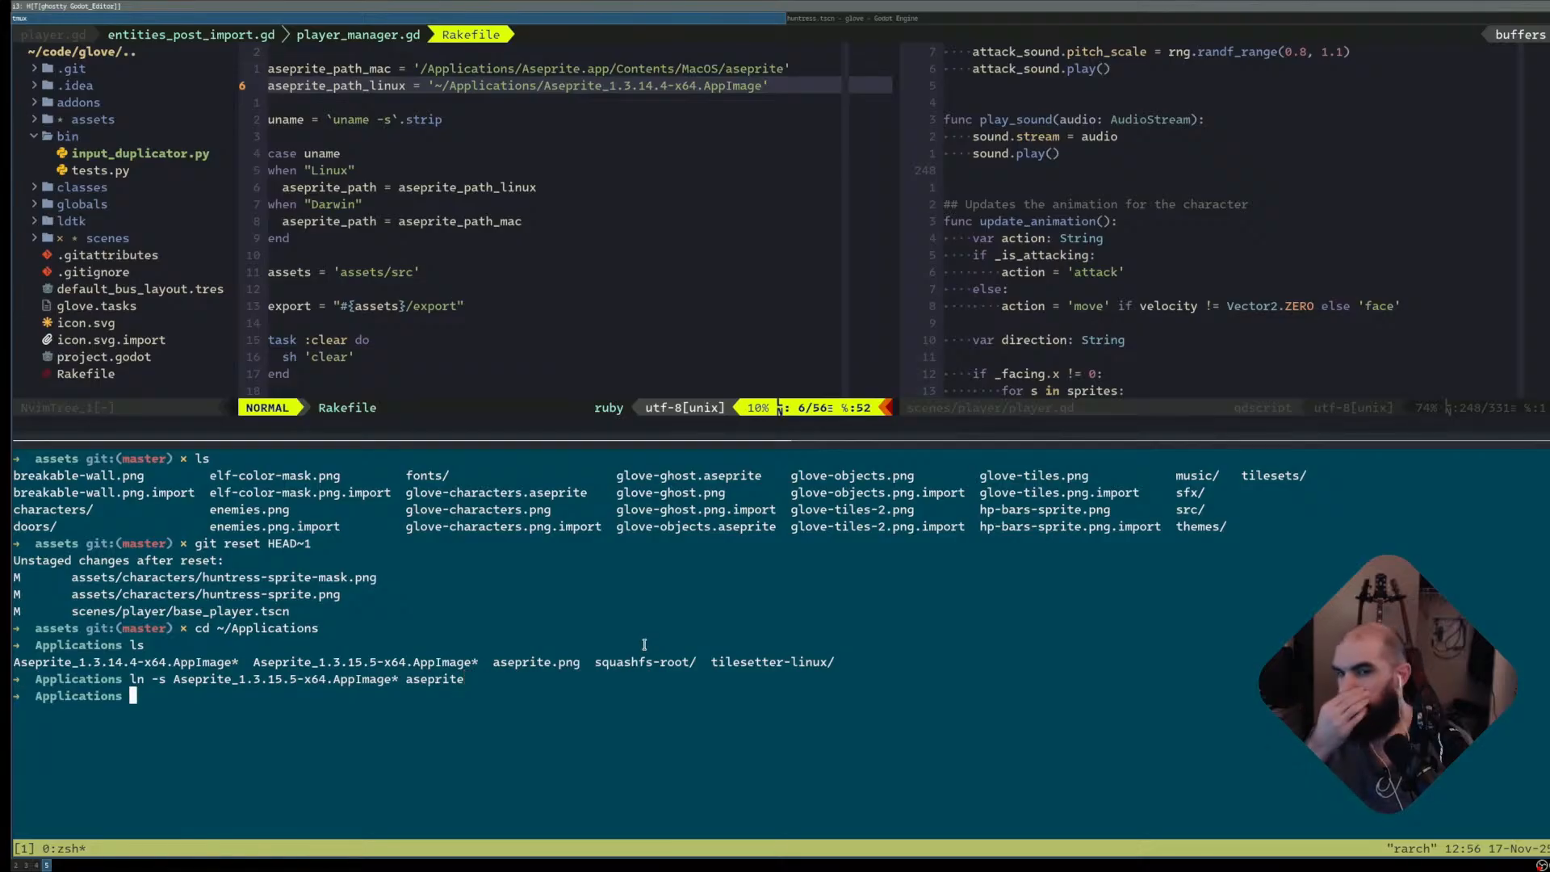
- Check the aseprite symlink with a detailed ls -lha listing and display its command-line help with --help
type("ls -lha")
key("Return")
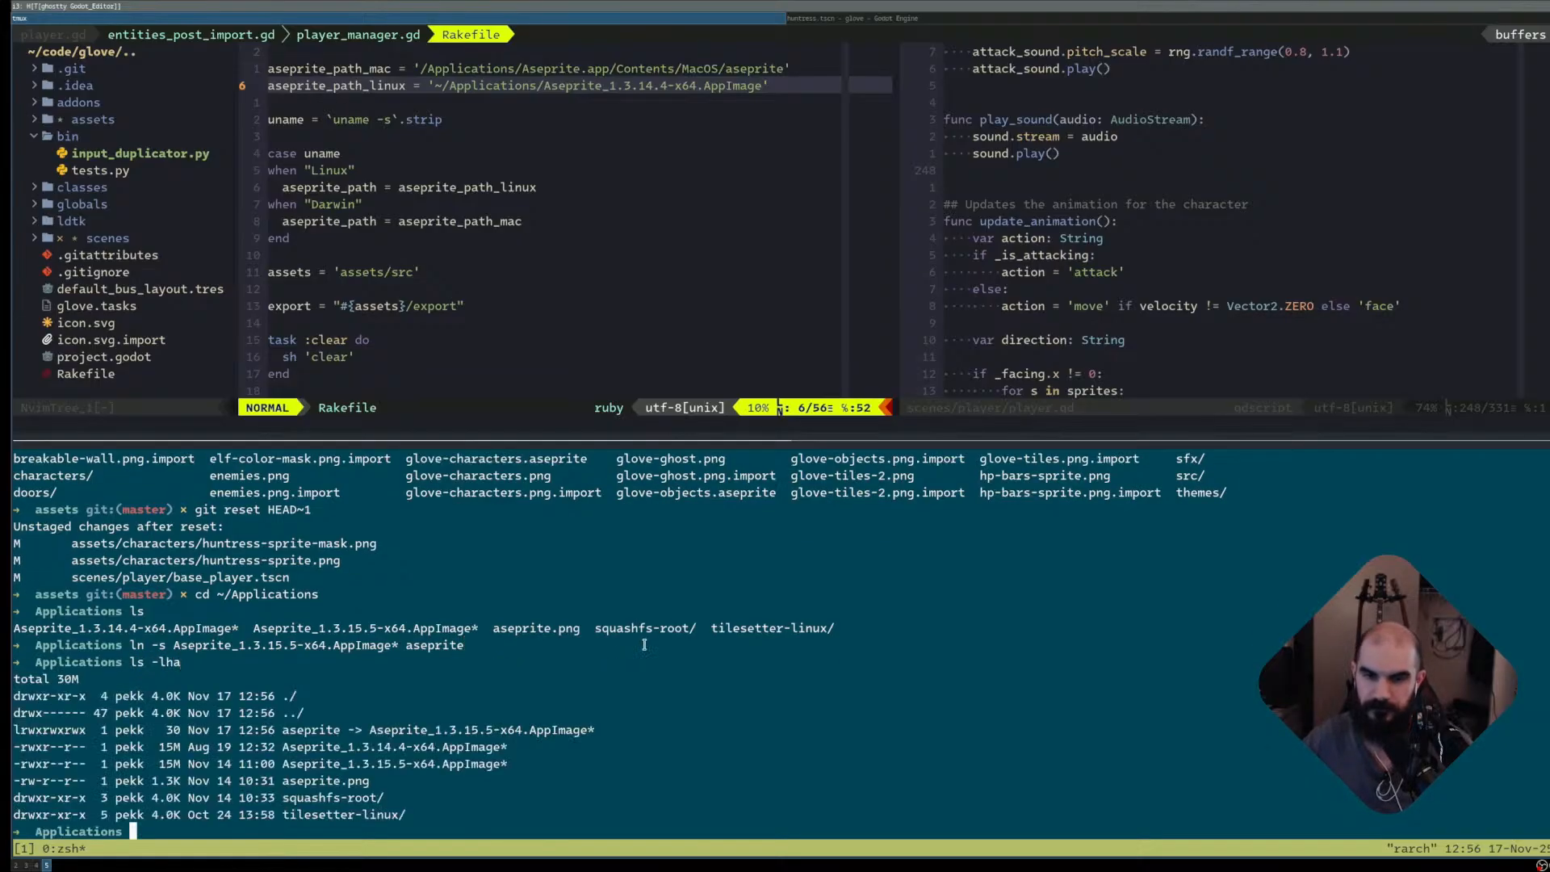
type("./aseprite -h")
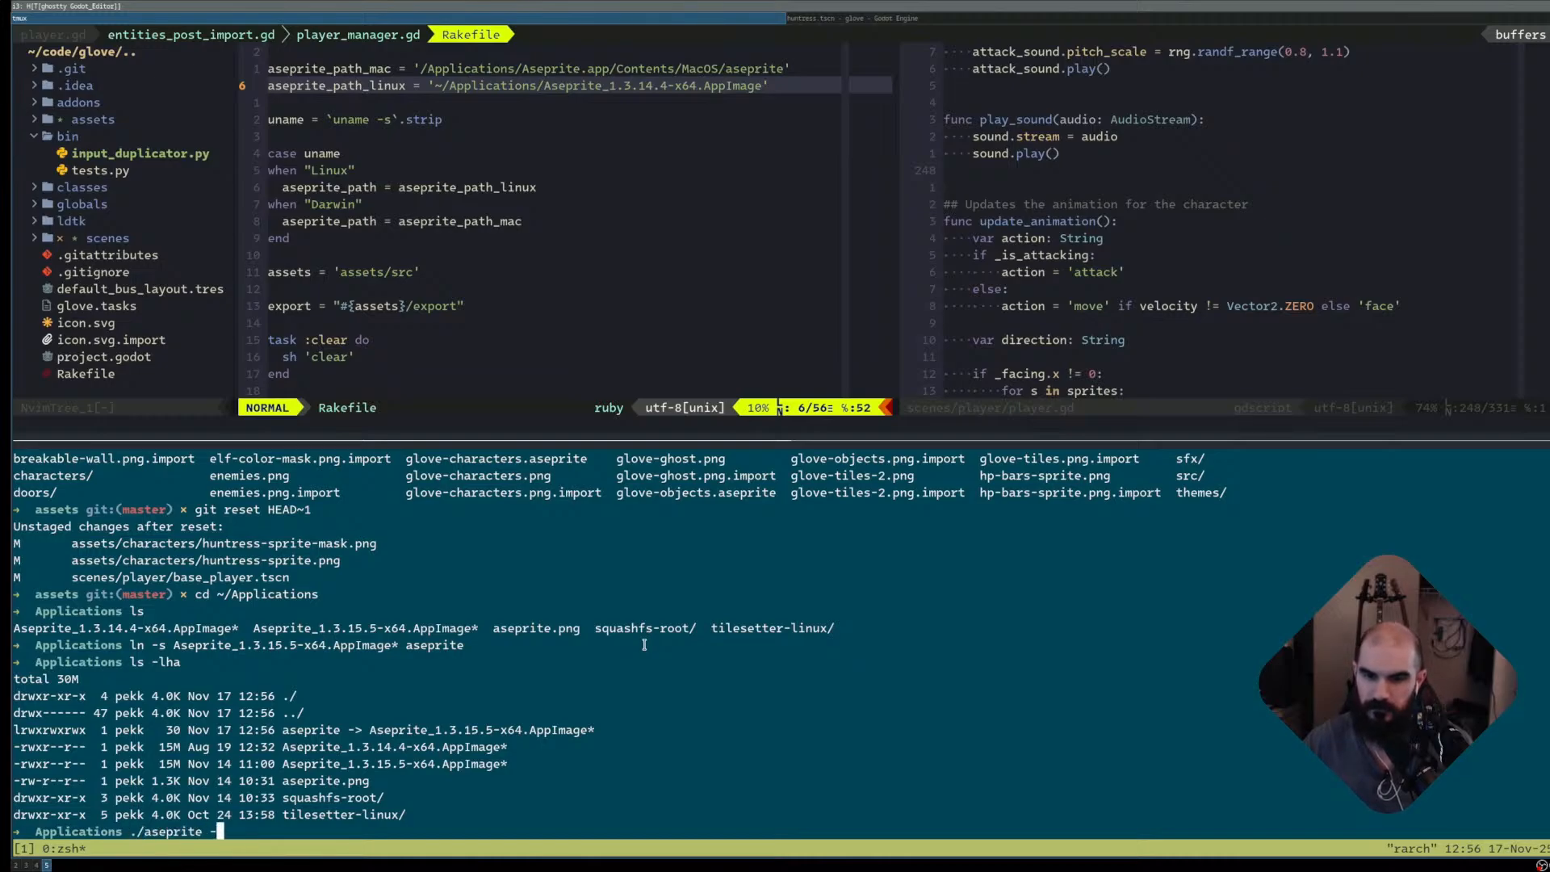
key("Return")
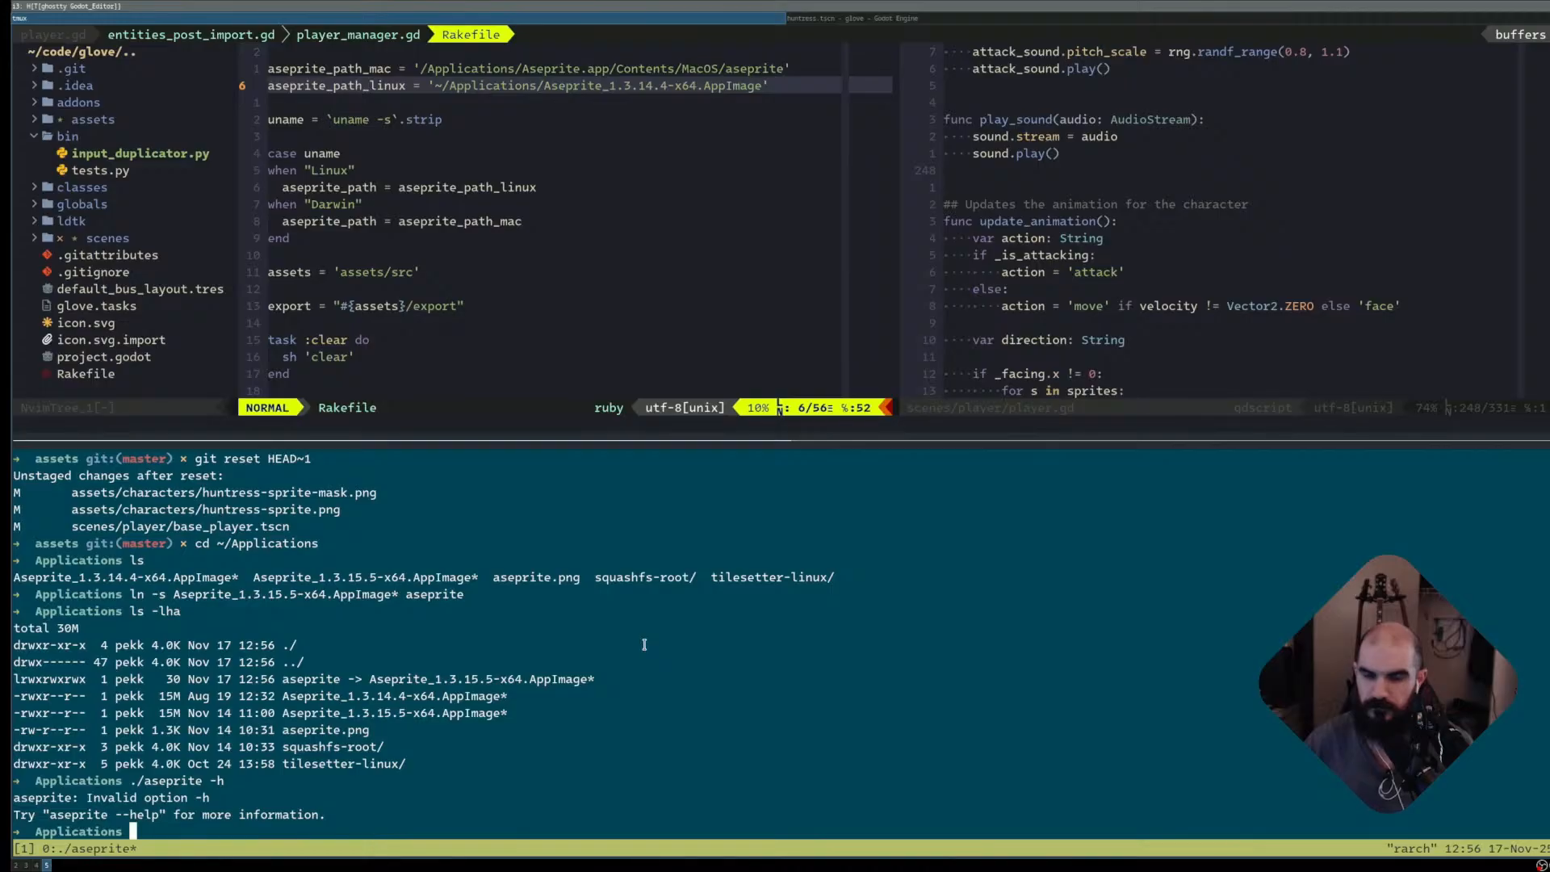
key("Up")
key("BackSpace")
type("-help")
key("Return")
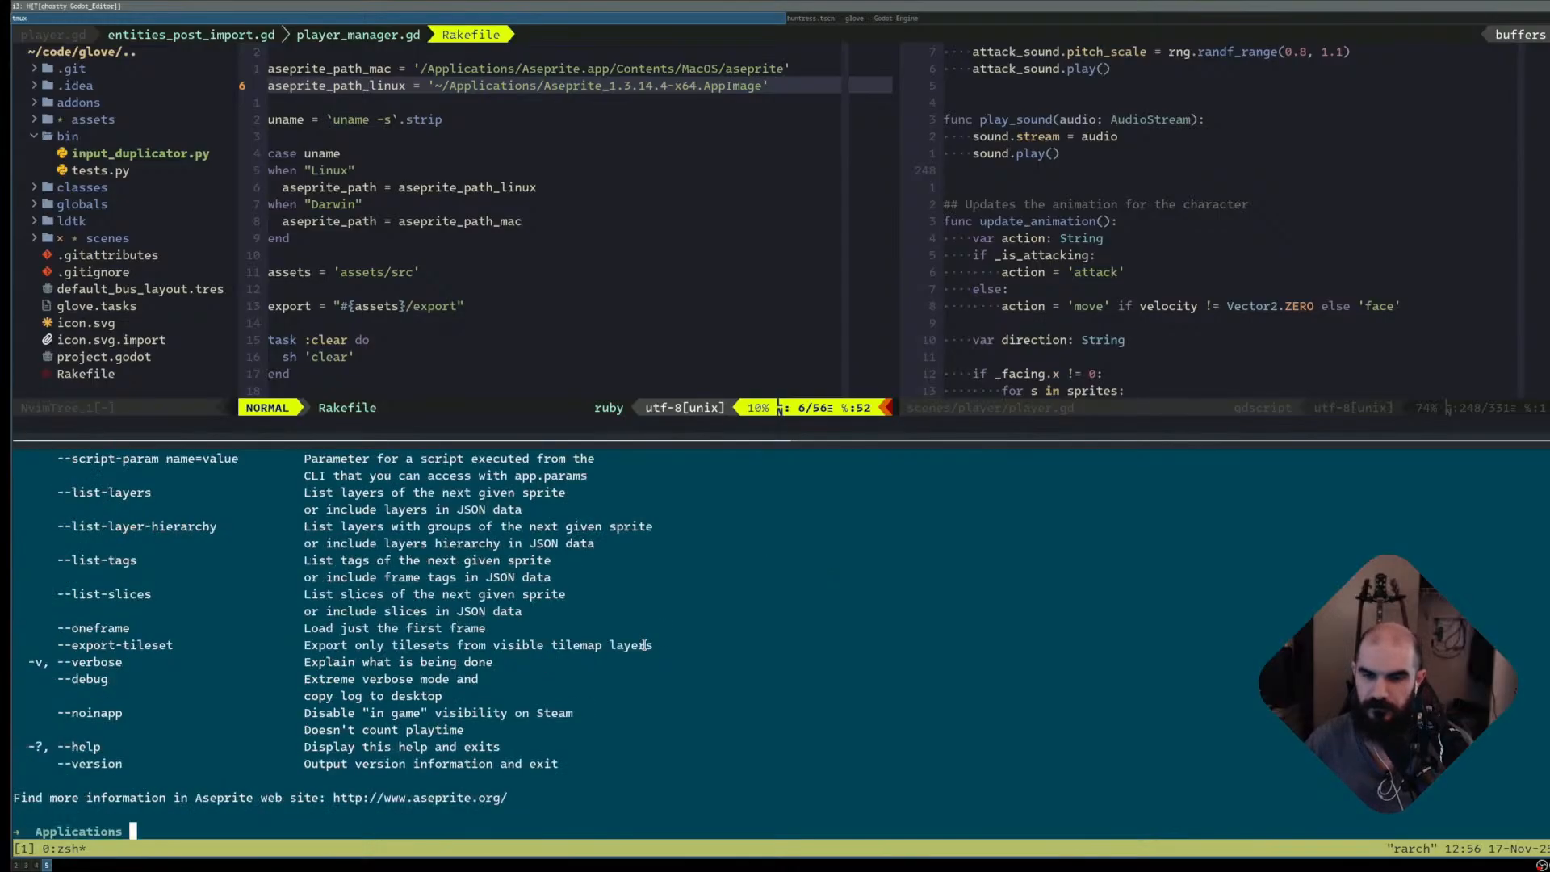
- Change aseprite_path_linux in the Rakefile to '~/Applications/aseprite' and save the file
key("ctrl+k")
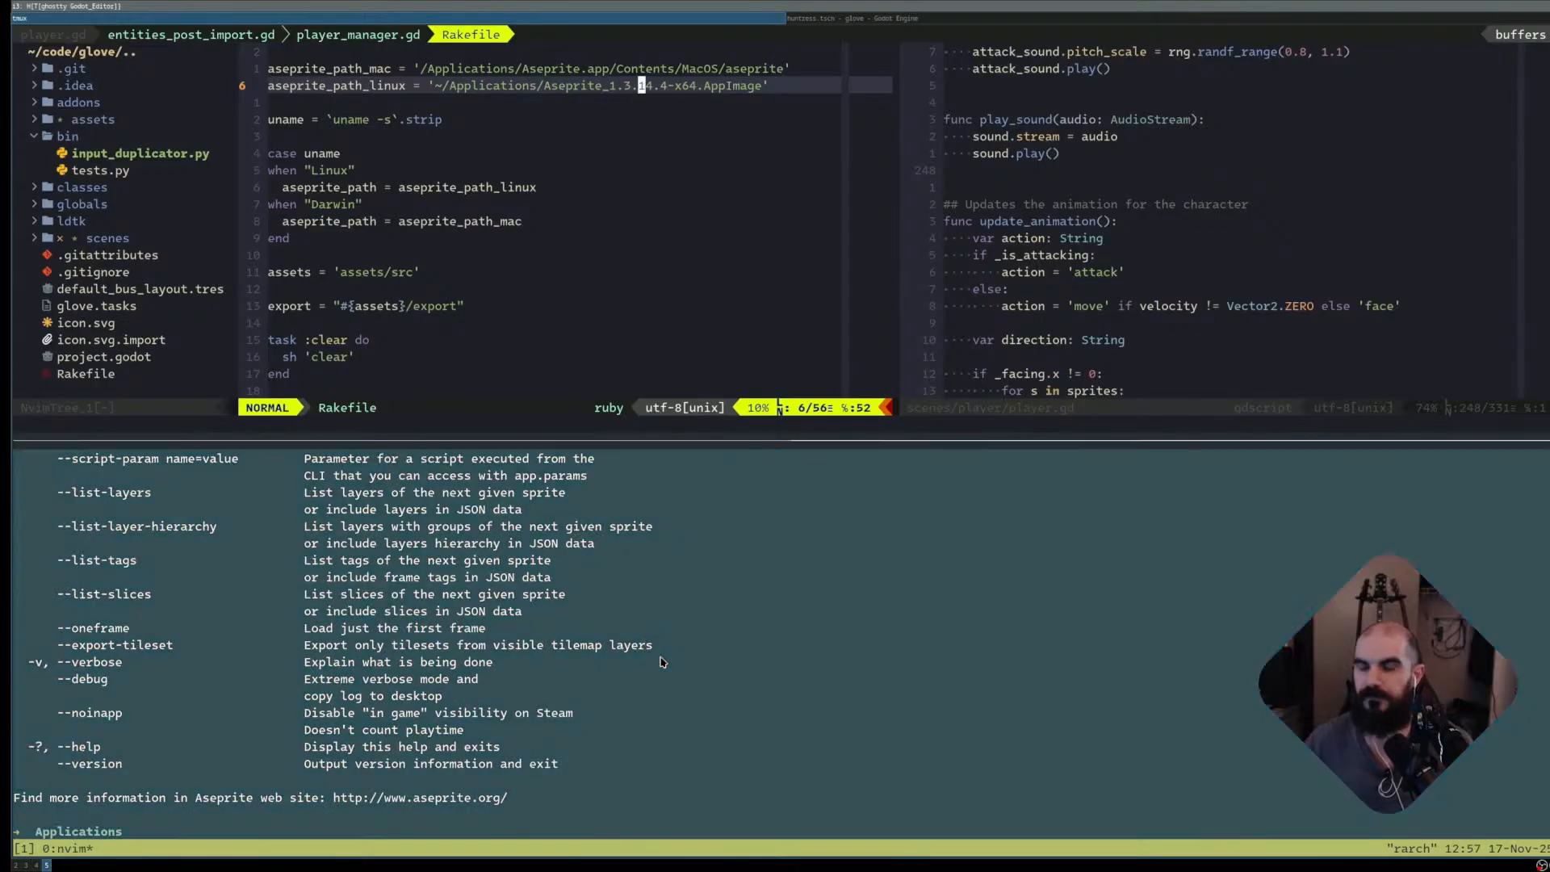
key("ctrl+b")
key("z")
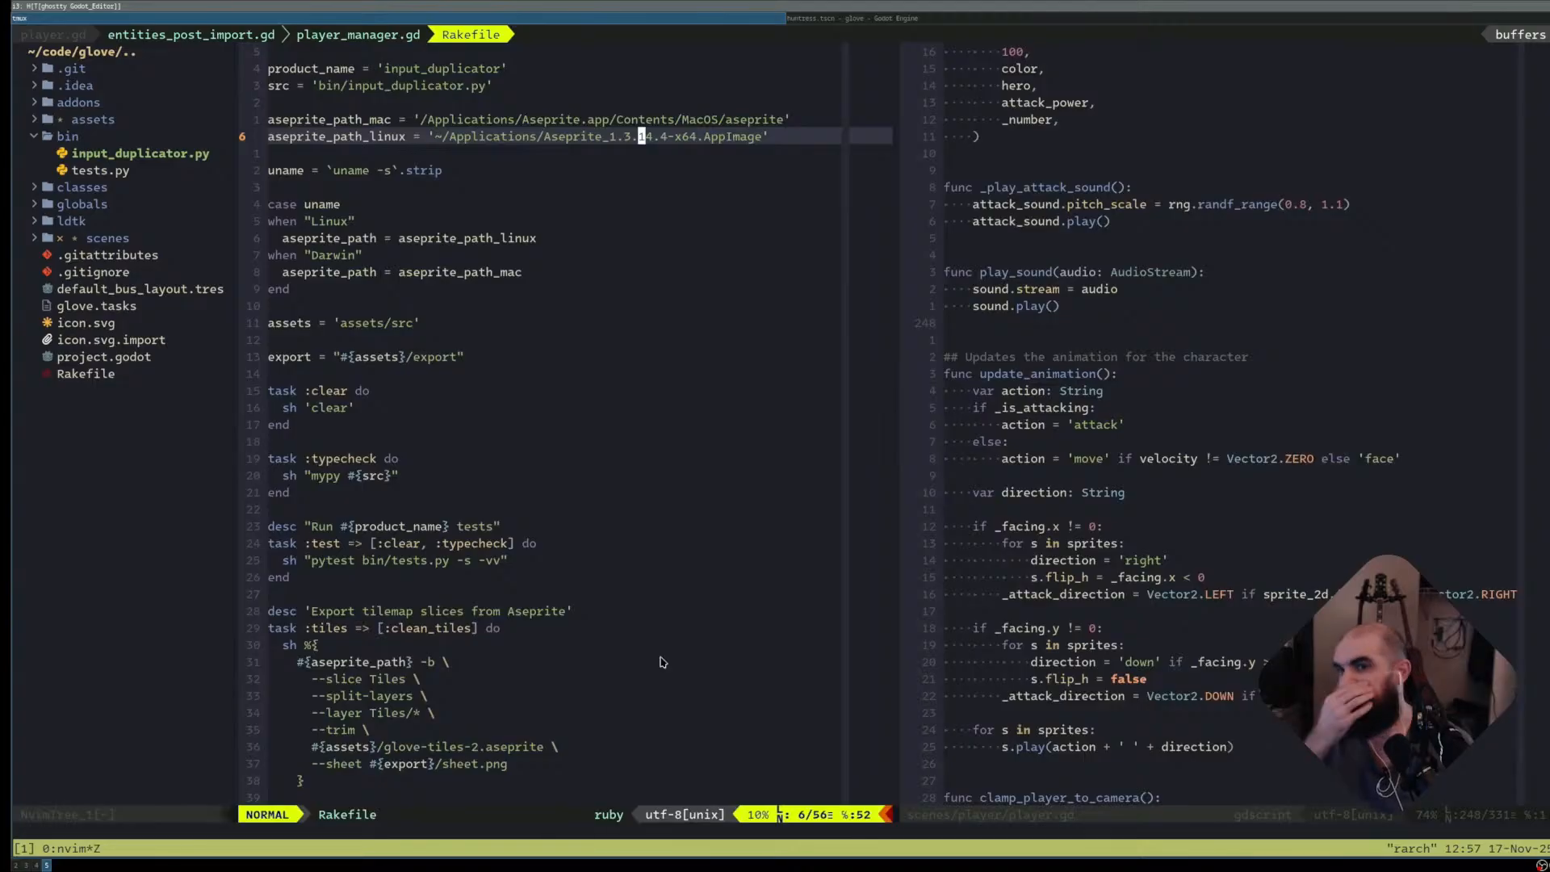
key("shift+a")
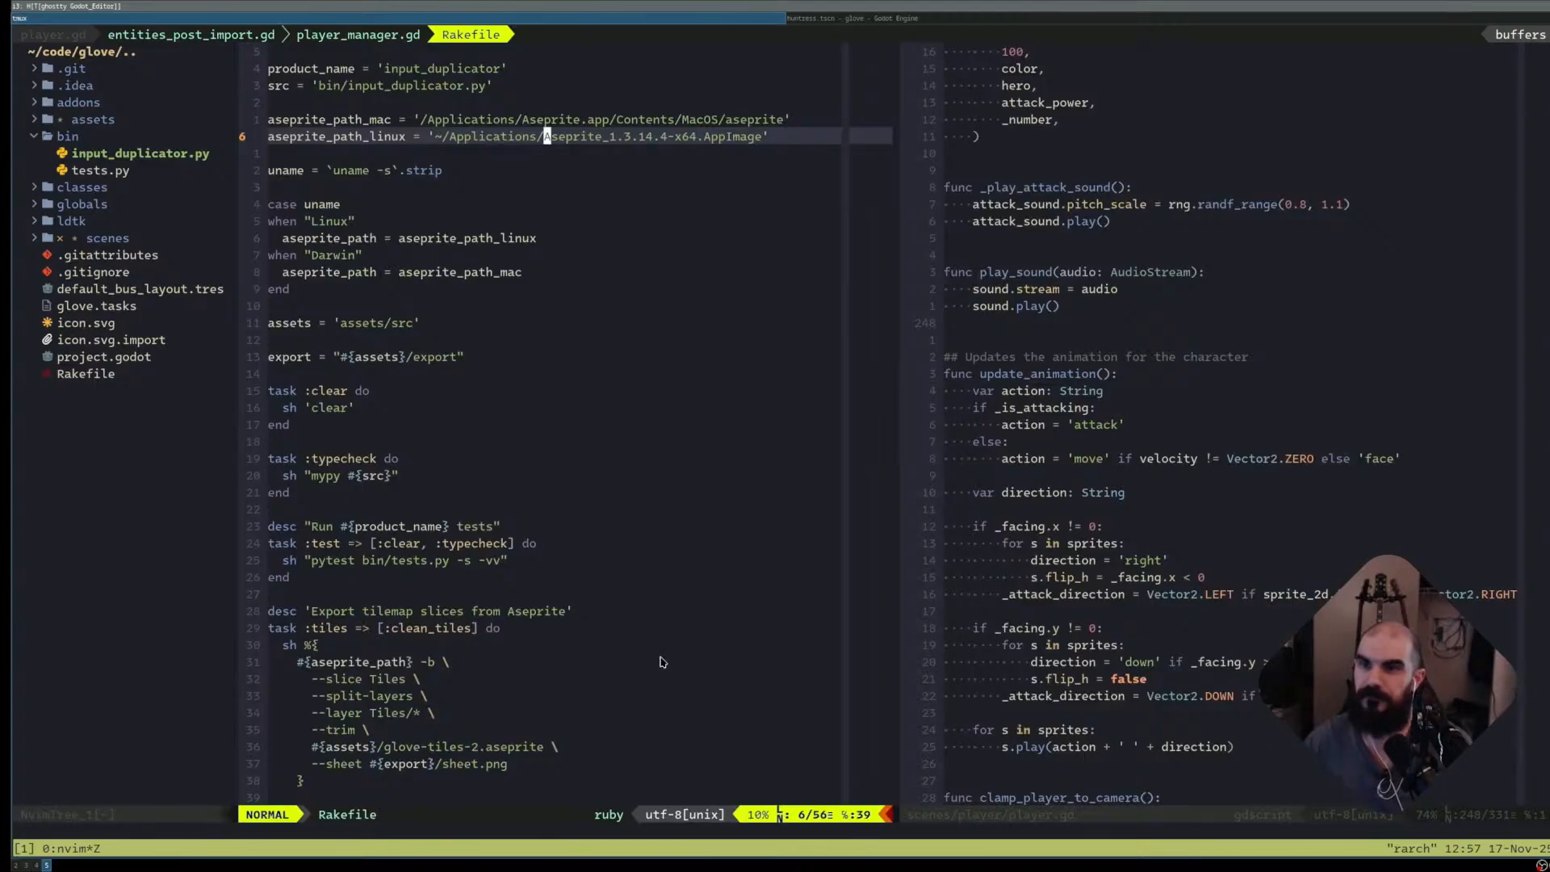
key("c")
key("t")
key("period")
type("aseprite")
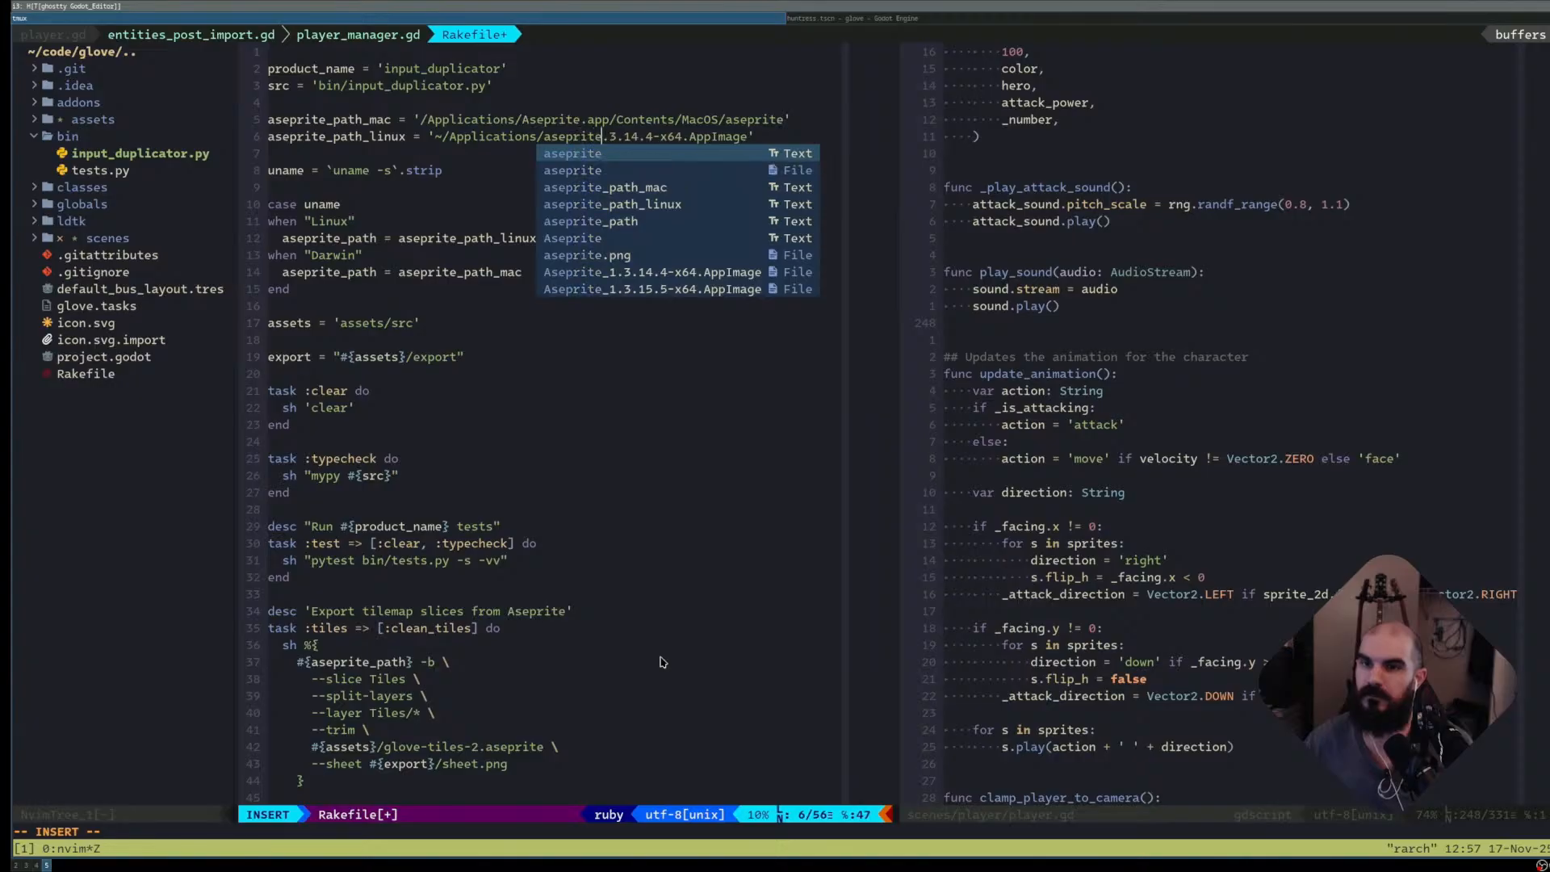
key("Escape")
key("l")
key("x")
key("x")
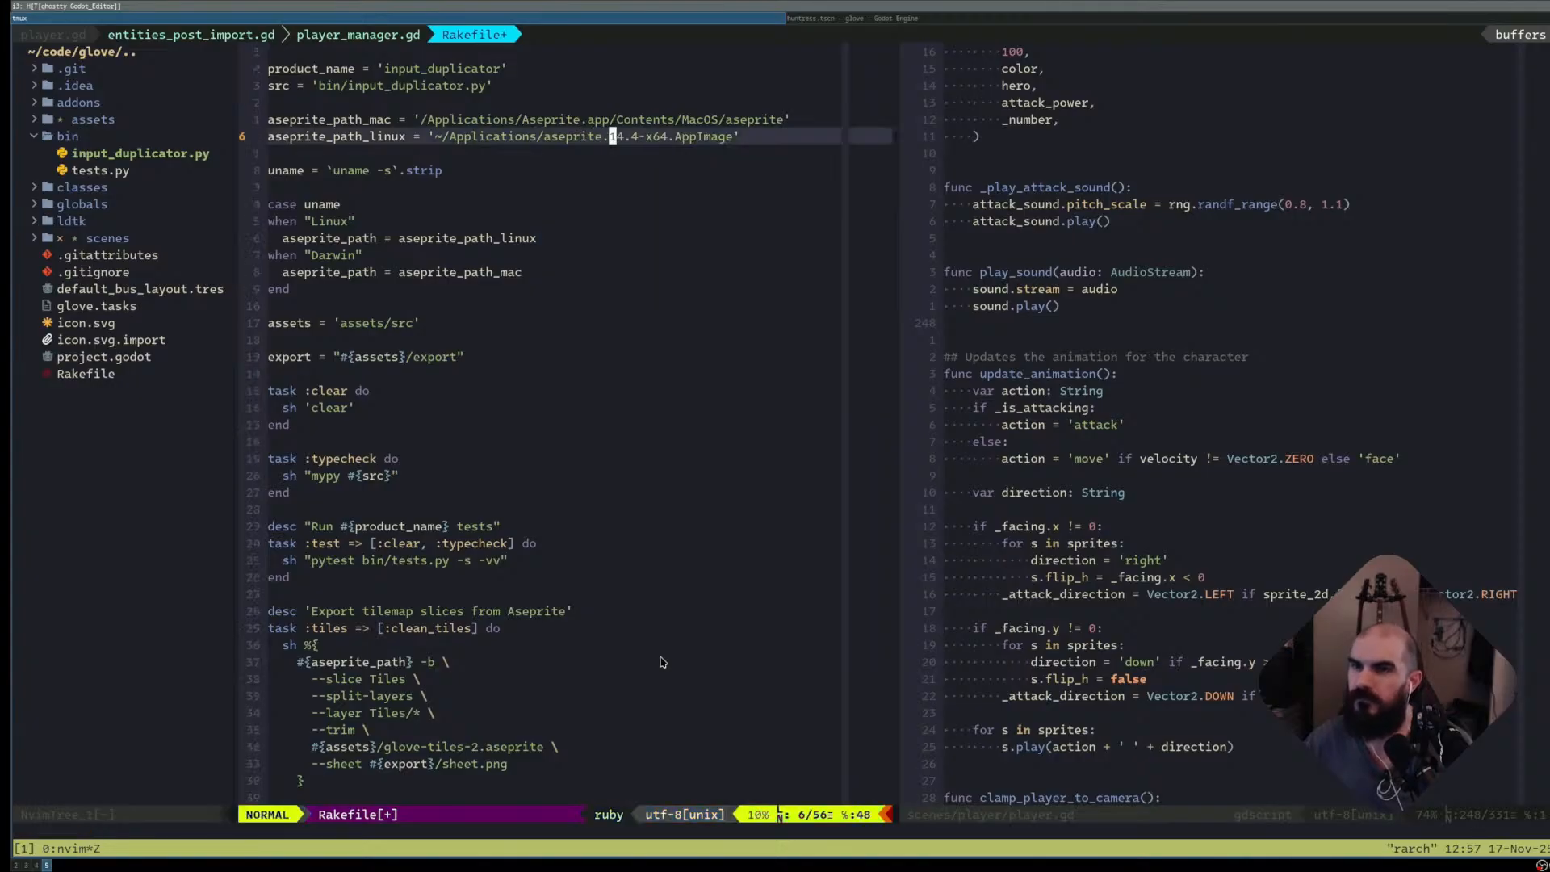
key("x")
key("x")
key("x")
key("h")
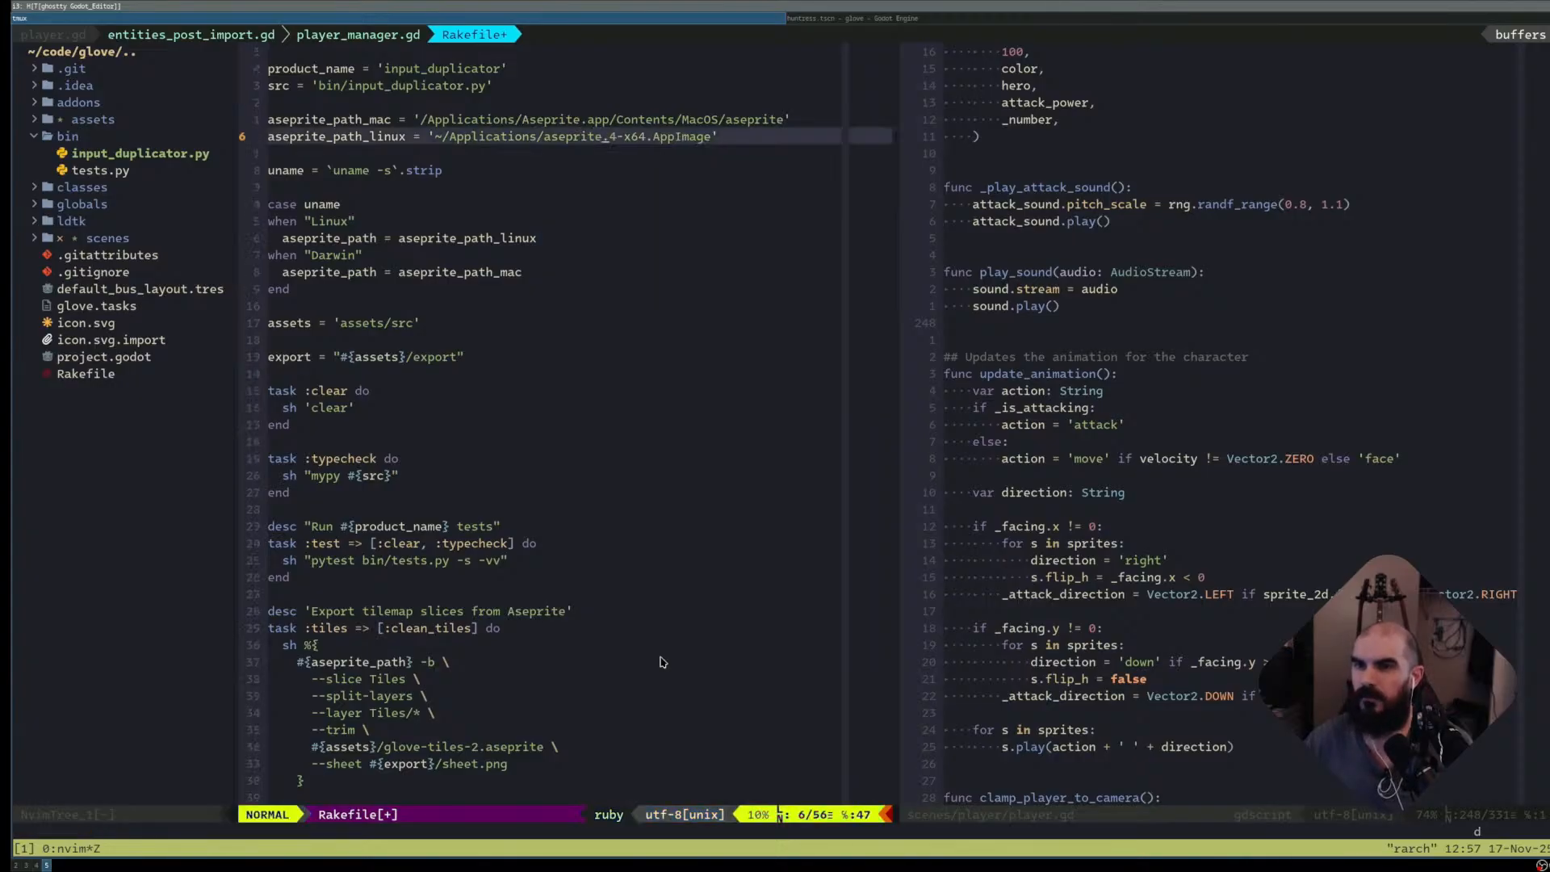
key("d")
key("t")
key("apostrophe")
type(":w")
key("Return")
- Add the comment "# symlinked AppImage" above the aseprite_path_linux line and save the Rakefile
key("j")
key("j")
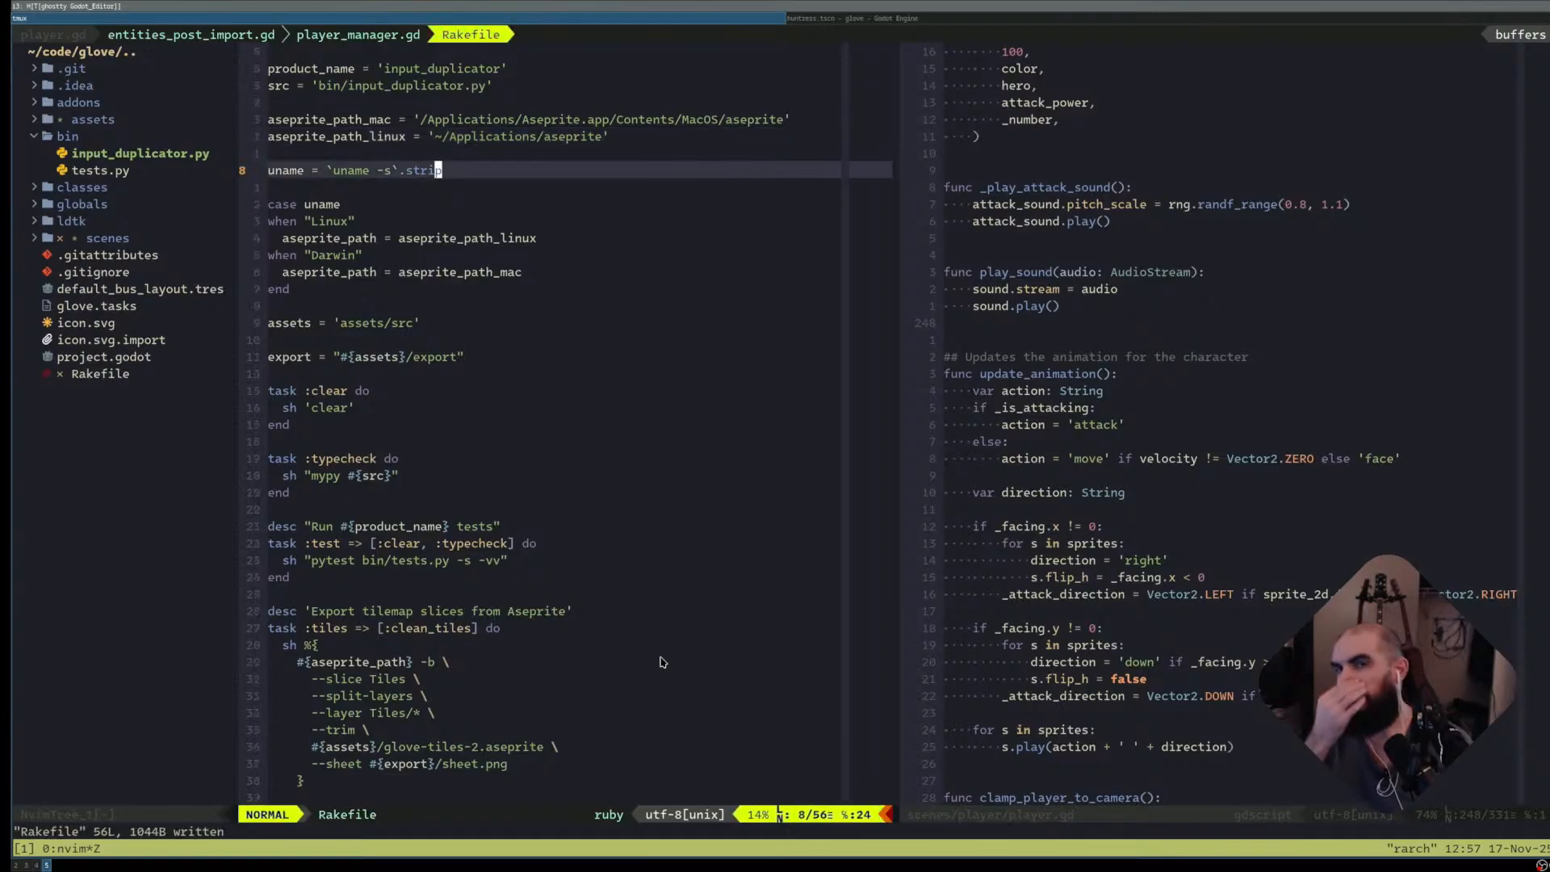
key("k")
key("k")
key("shift+o")
type("#")
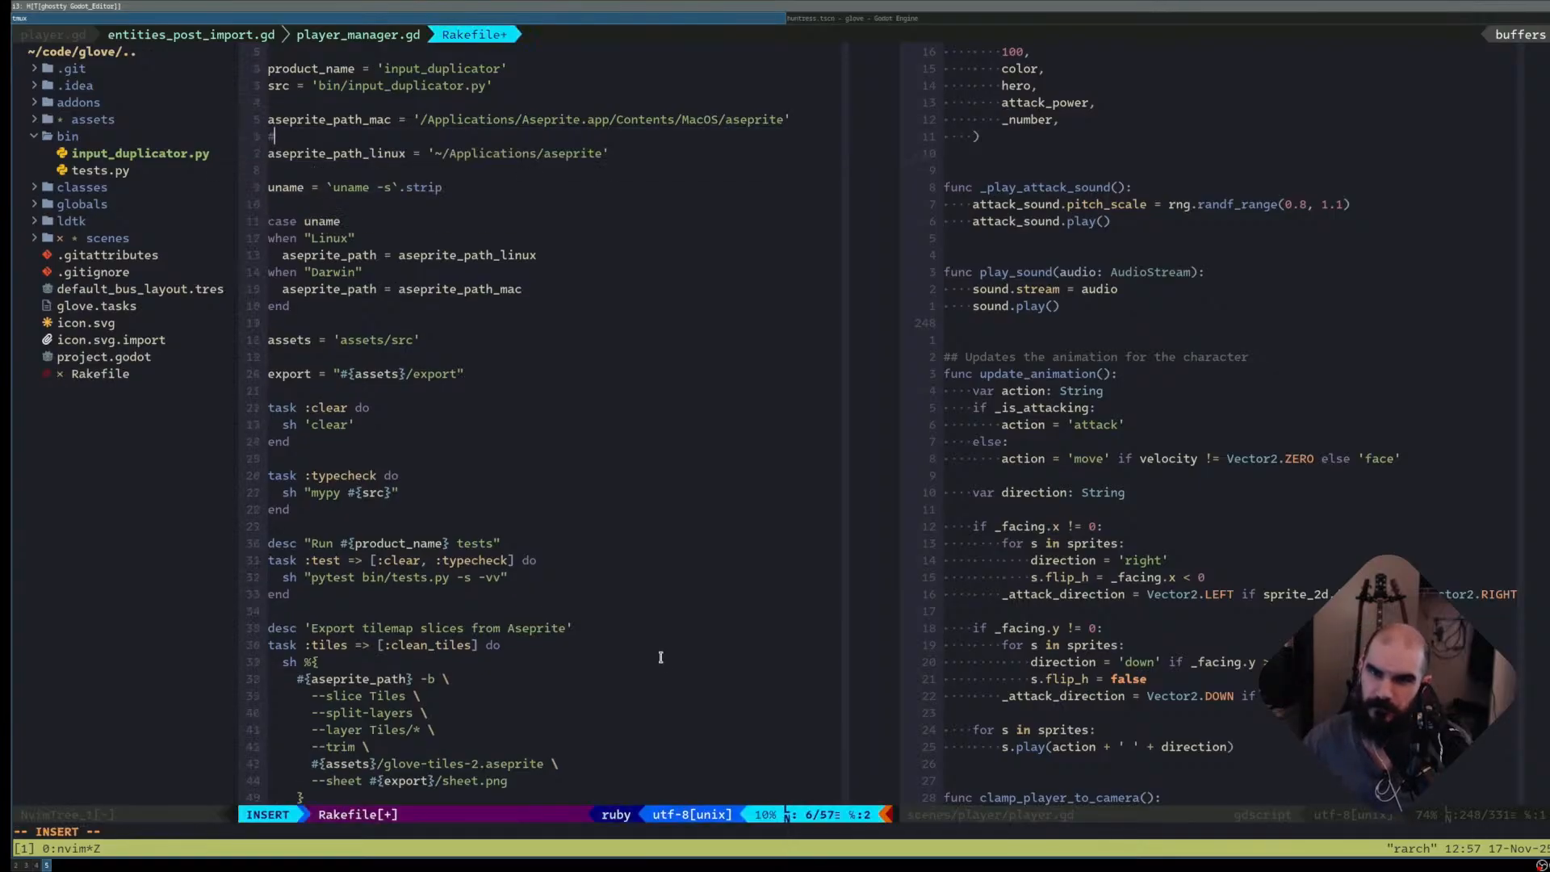
type(" symlinks")
type("d ")
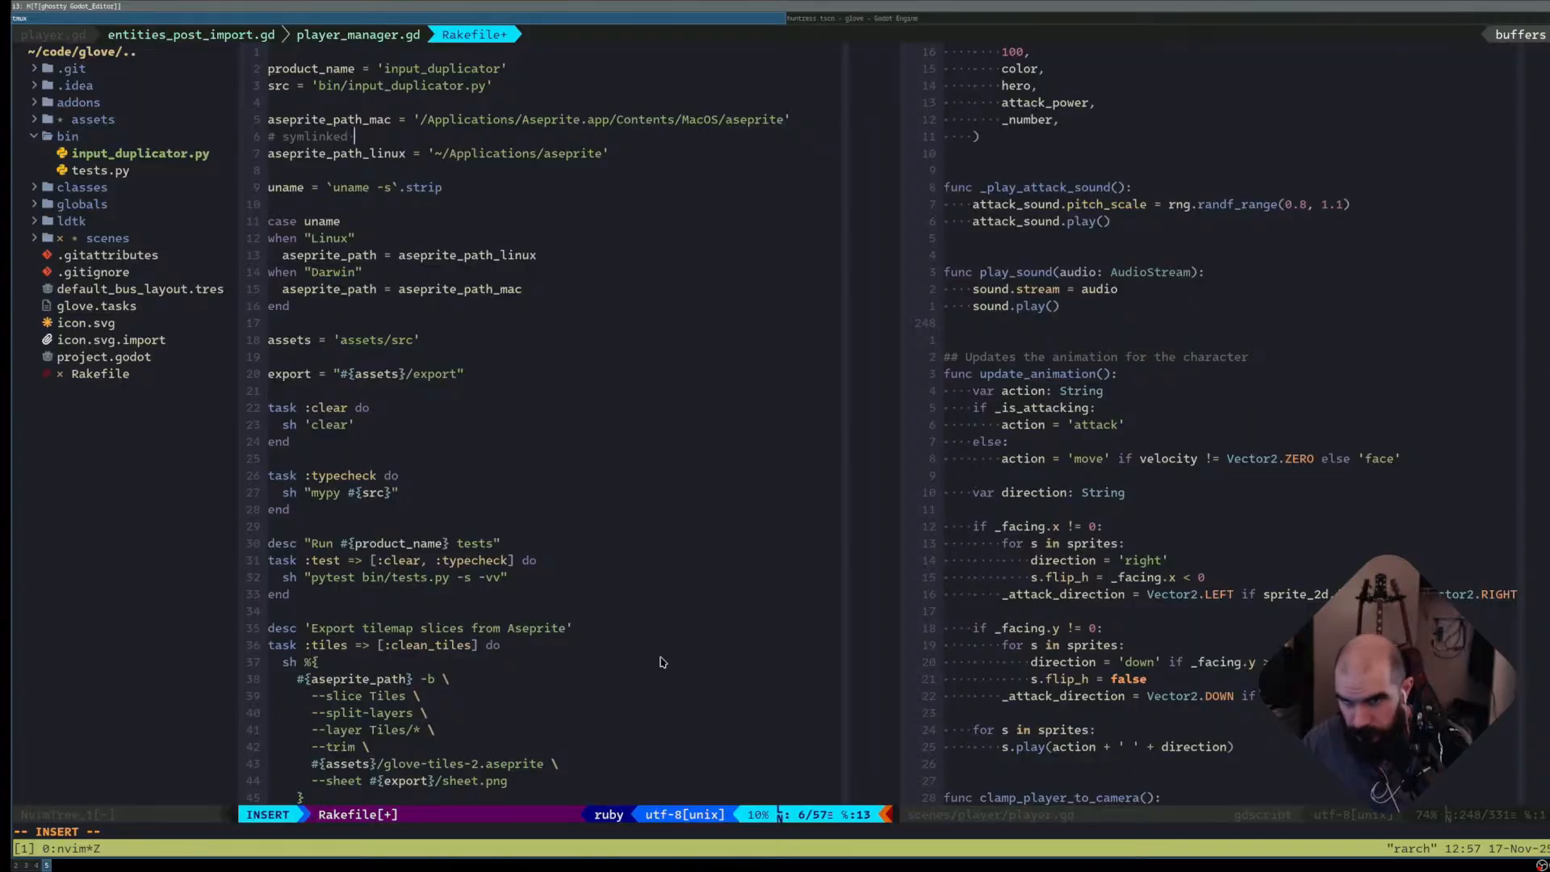
type("AppImage")
key("Escape")
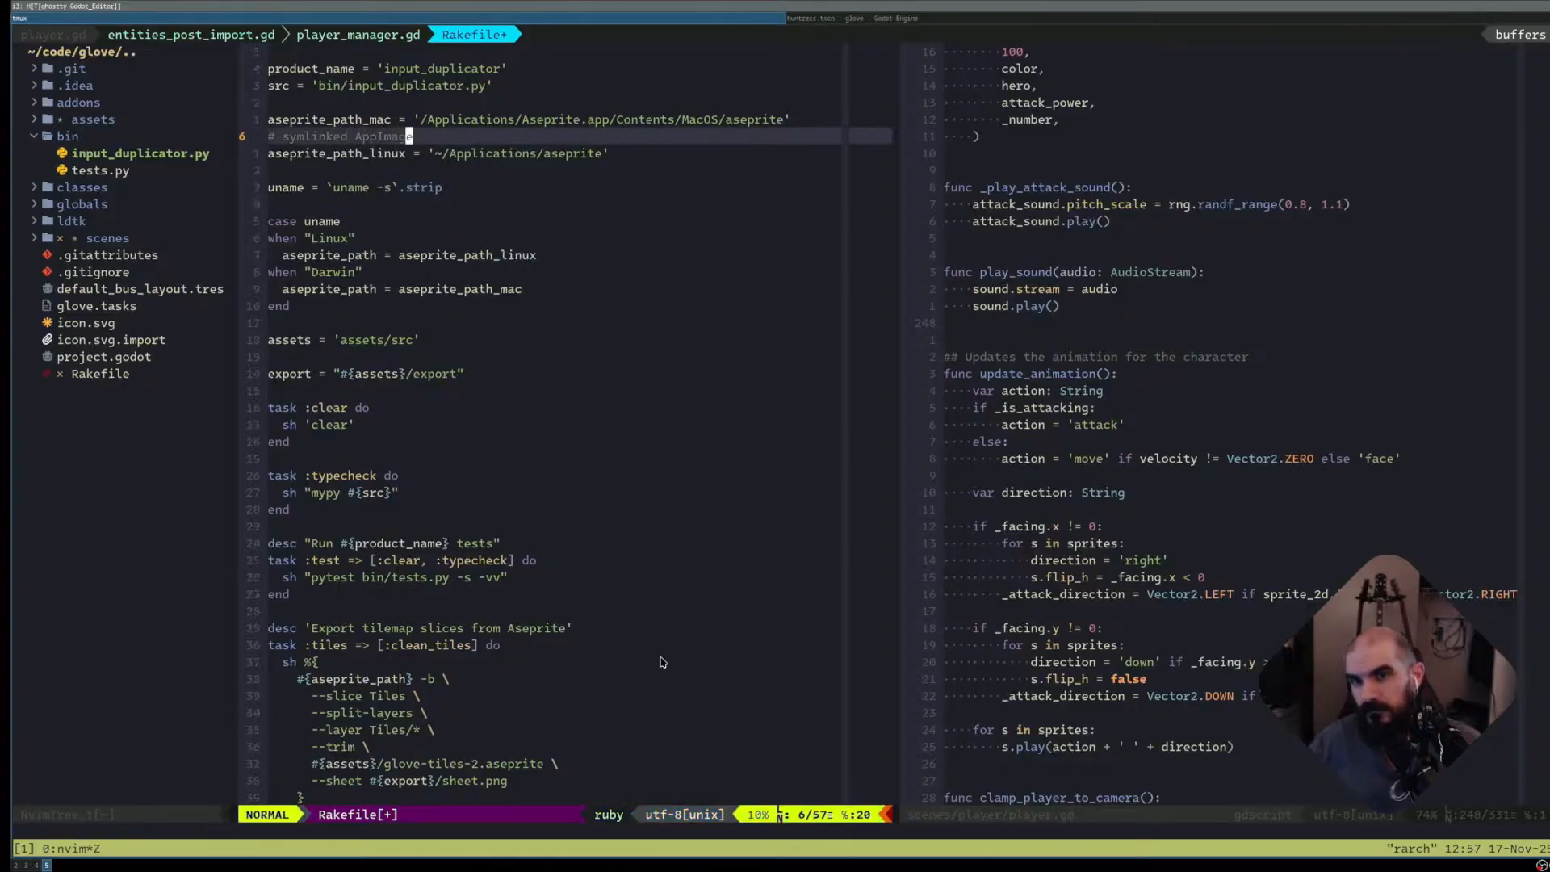
type(":w")
key("Return")
key("j")
key("j")
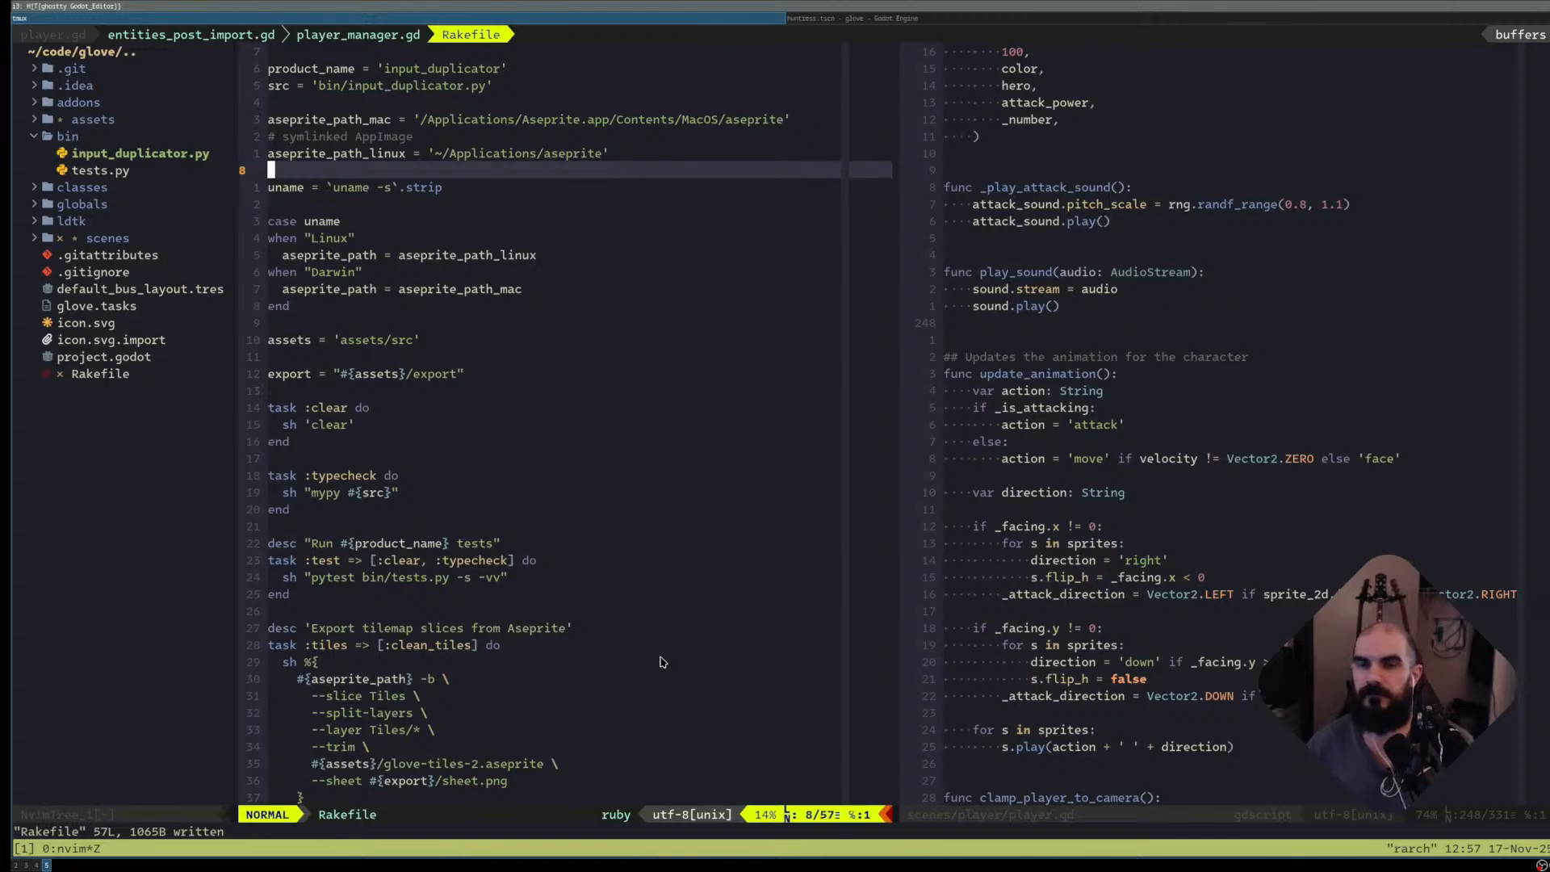
- Append a colon to the Rakefile's "# symlinked AppImage" comment
key("k")
key("k")
key("shift+a")
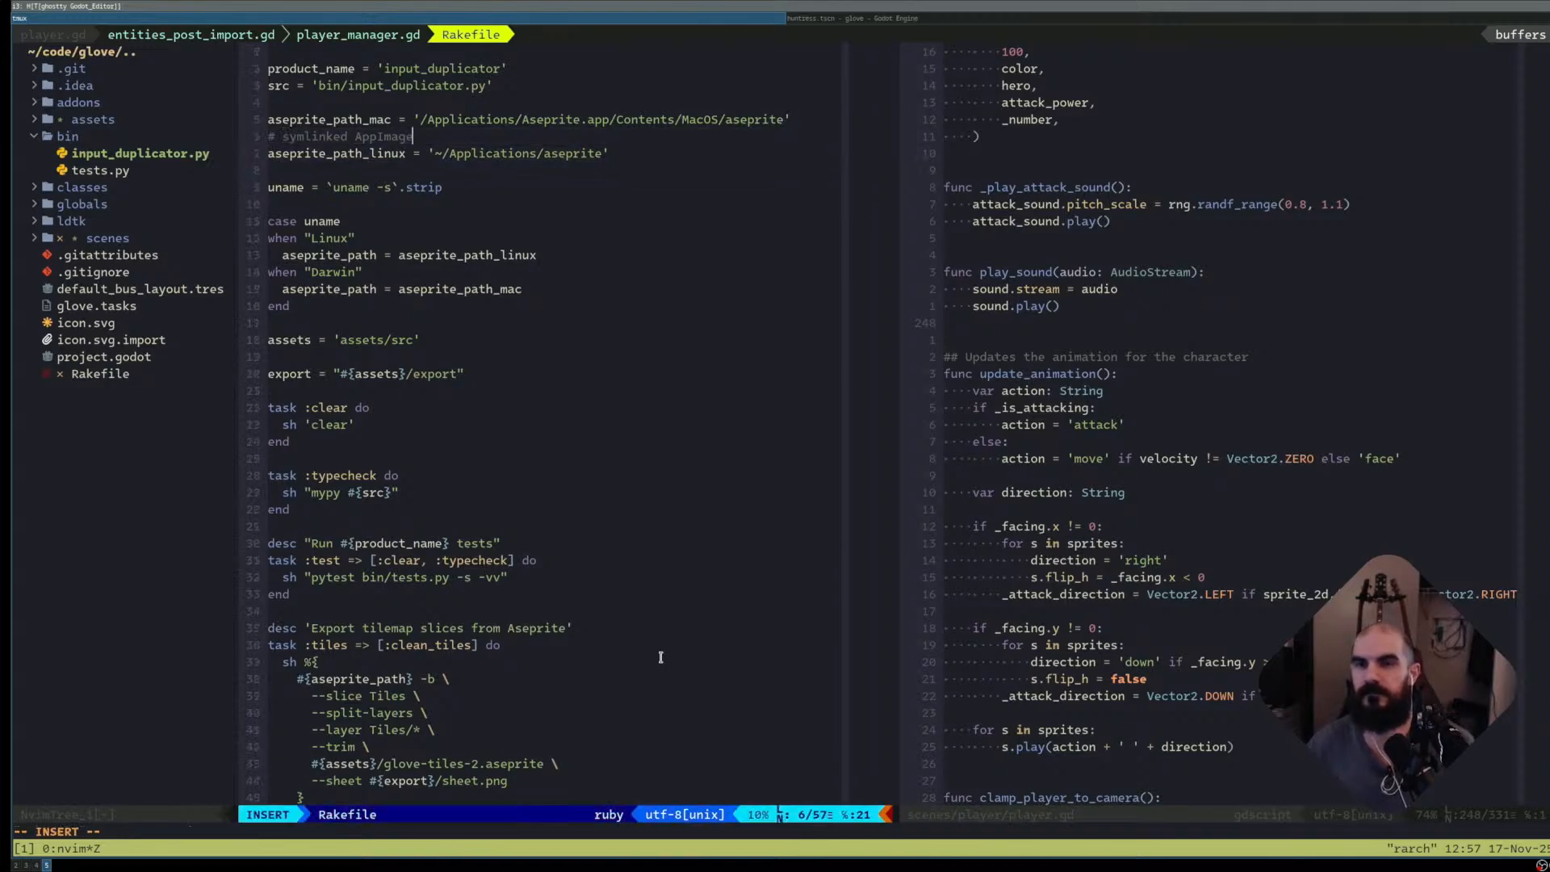
type(":")
key("Escape")
- Start a new "task :characters do" block after the :clean_tiles task in the Rakefile
key("j")
key("j")
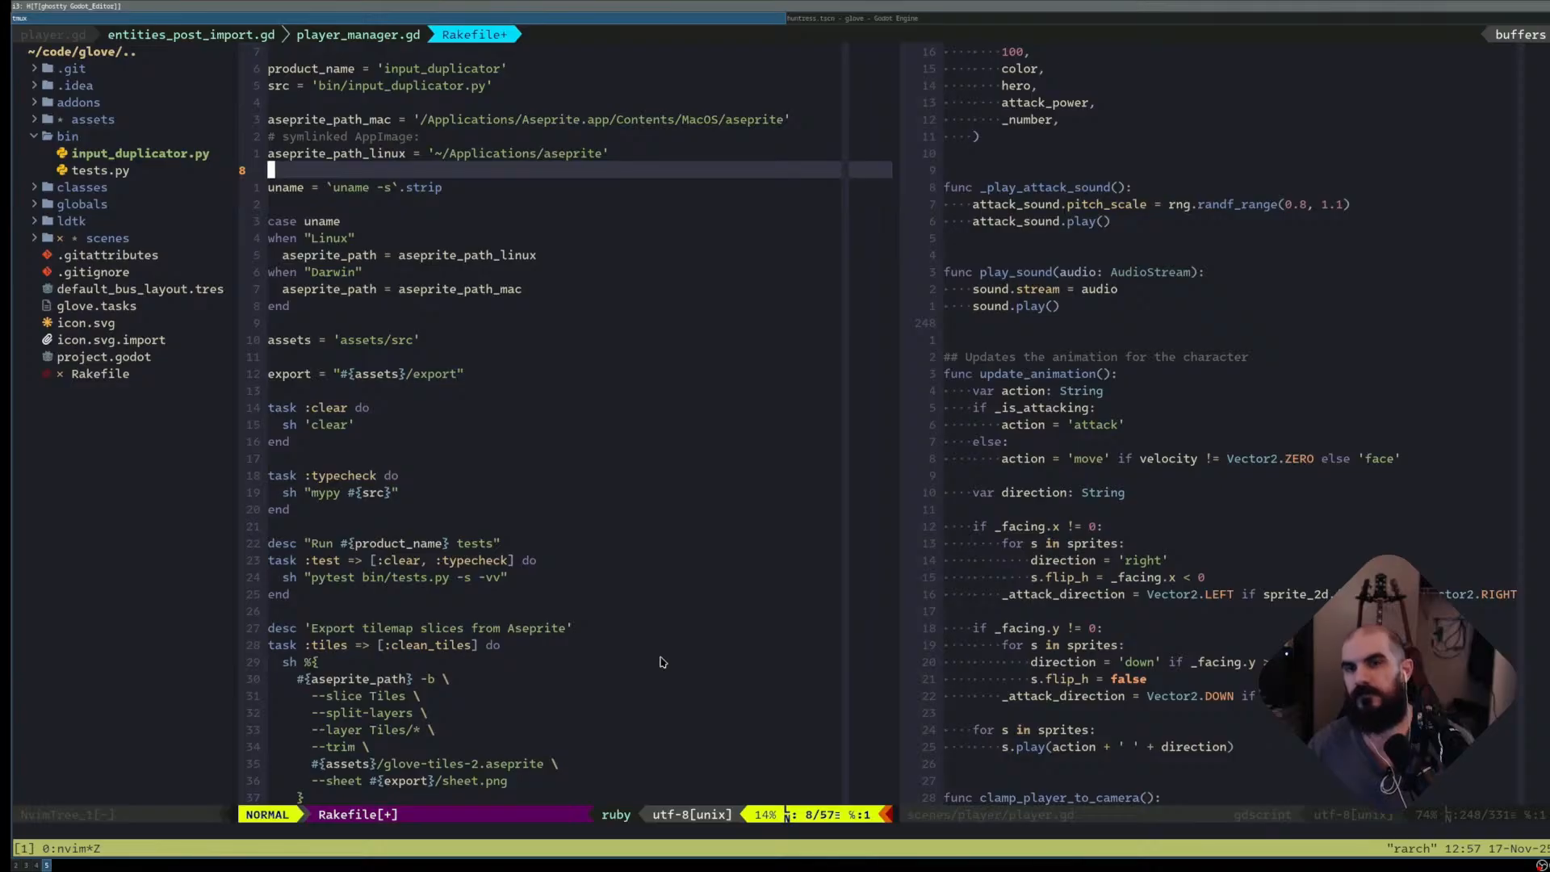
key("j")
key("j")
key("j")
key("j")
key("j")
key("j")
key("j")
key("j")
key("j")
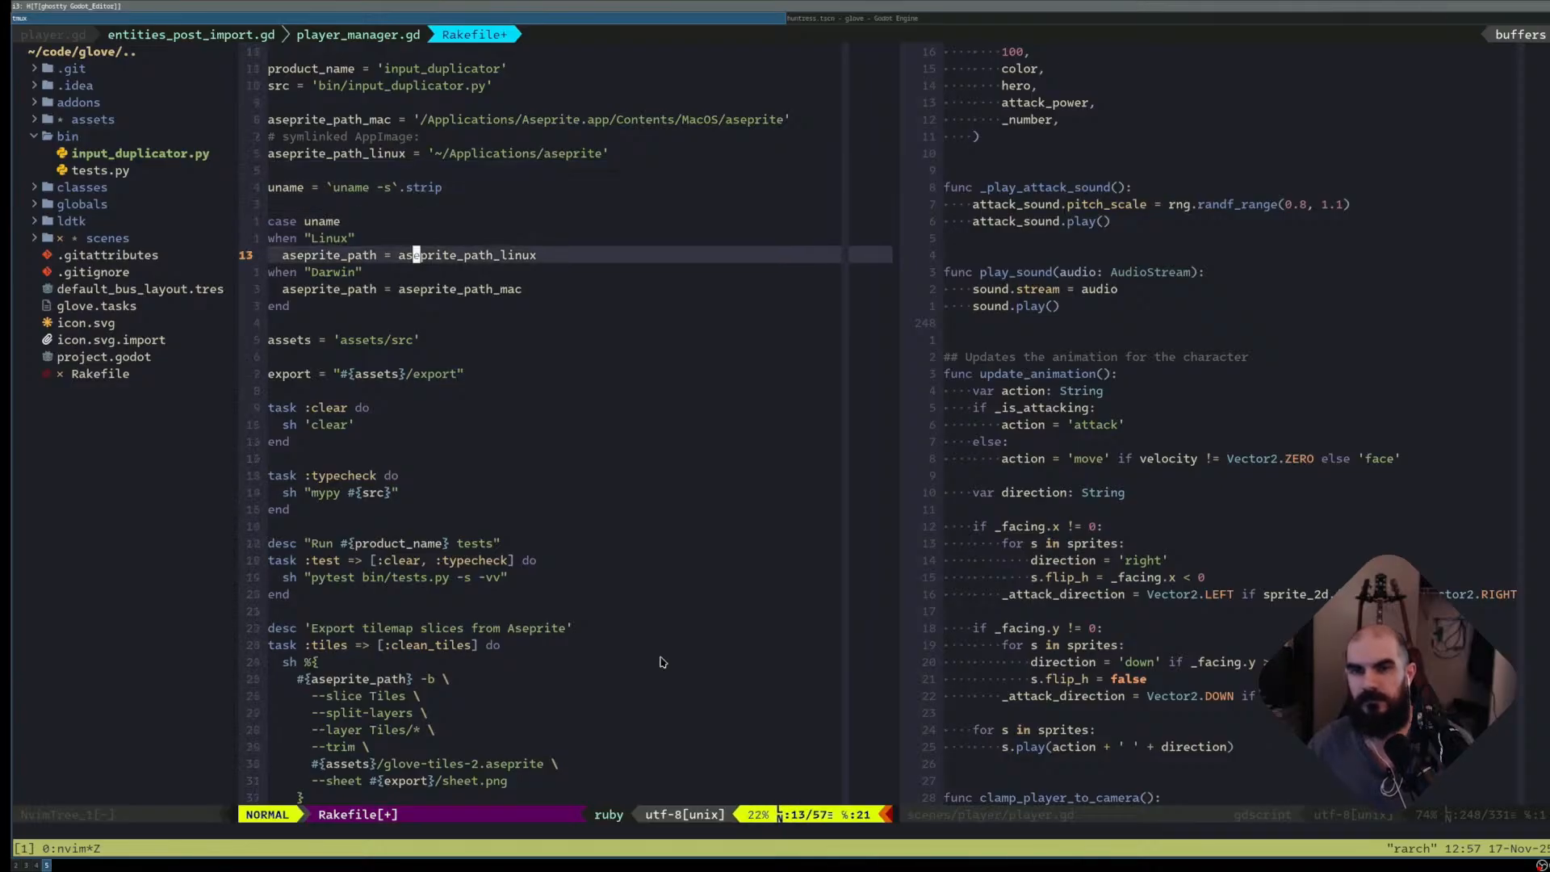
key("j")
key("j")
key("j")
key("j")
key("j")
key("j")
key("j")
key("j")
key("j")
key("j")
key("j")
key("j")
key("j")
key("j")
key("j")
key("j")
key("j")
key("j")
key("j")
key("j")
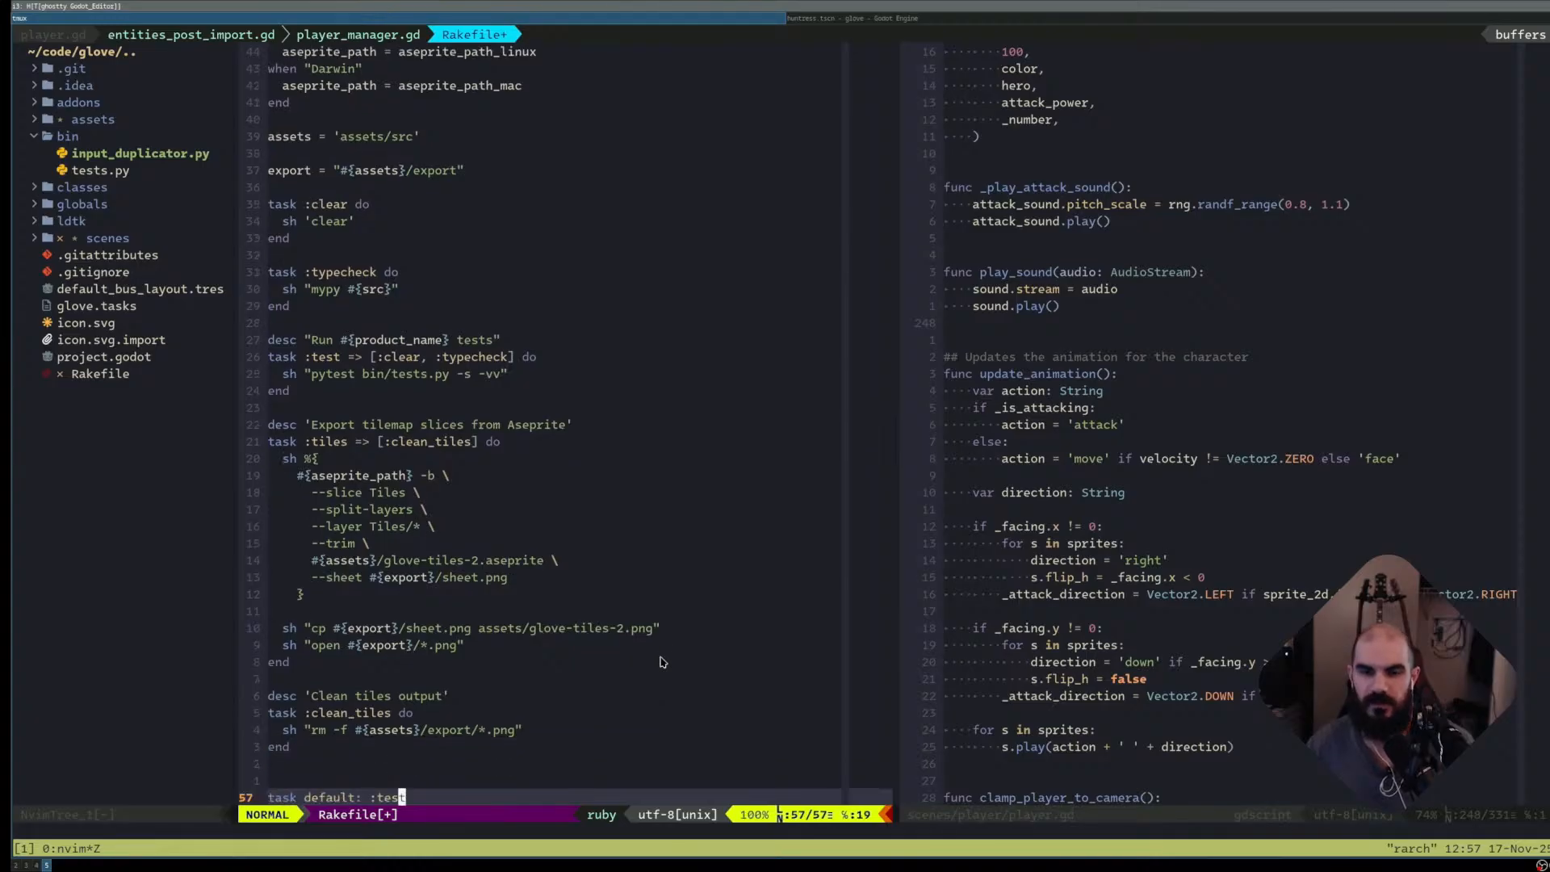
key("k")
key("k")
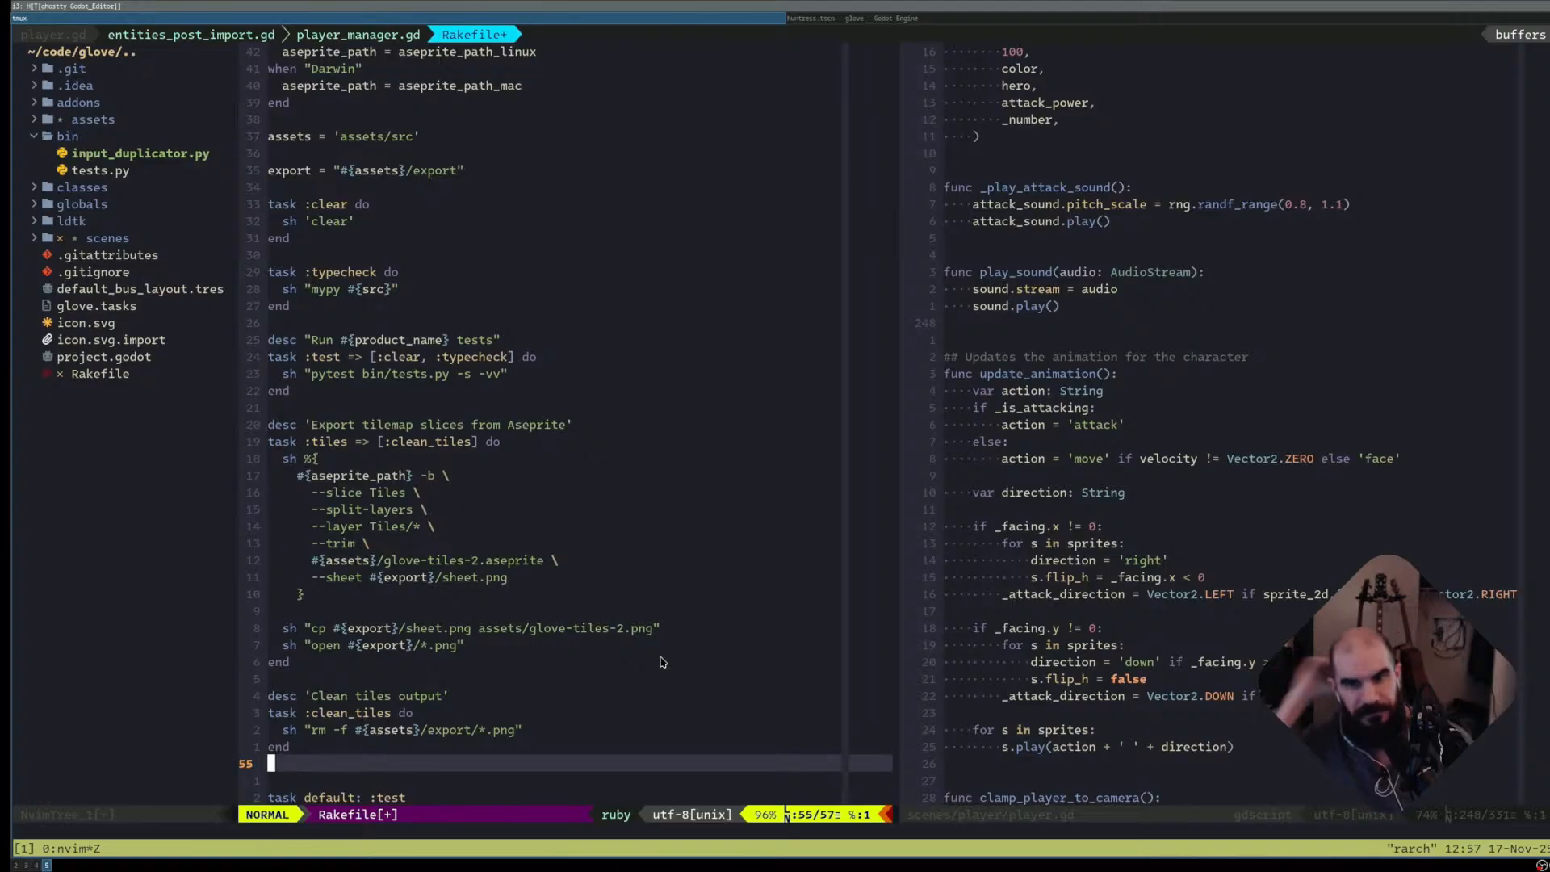
key("j")
key("j")
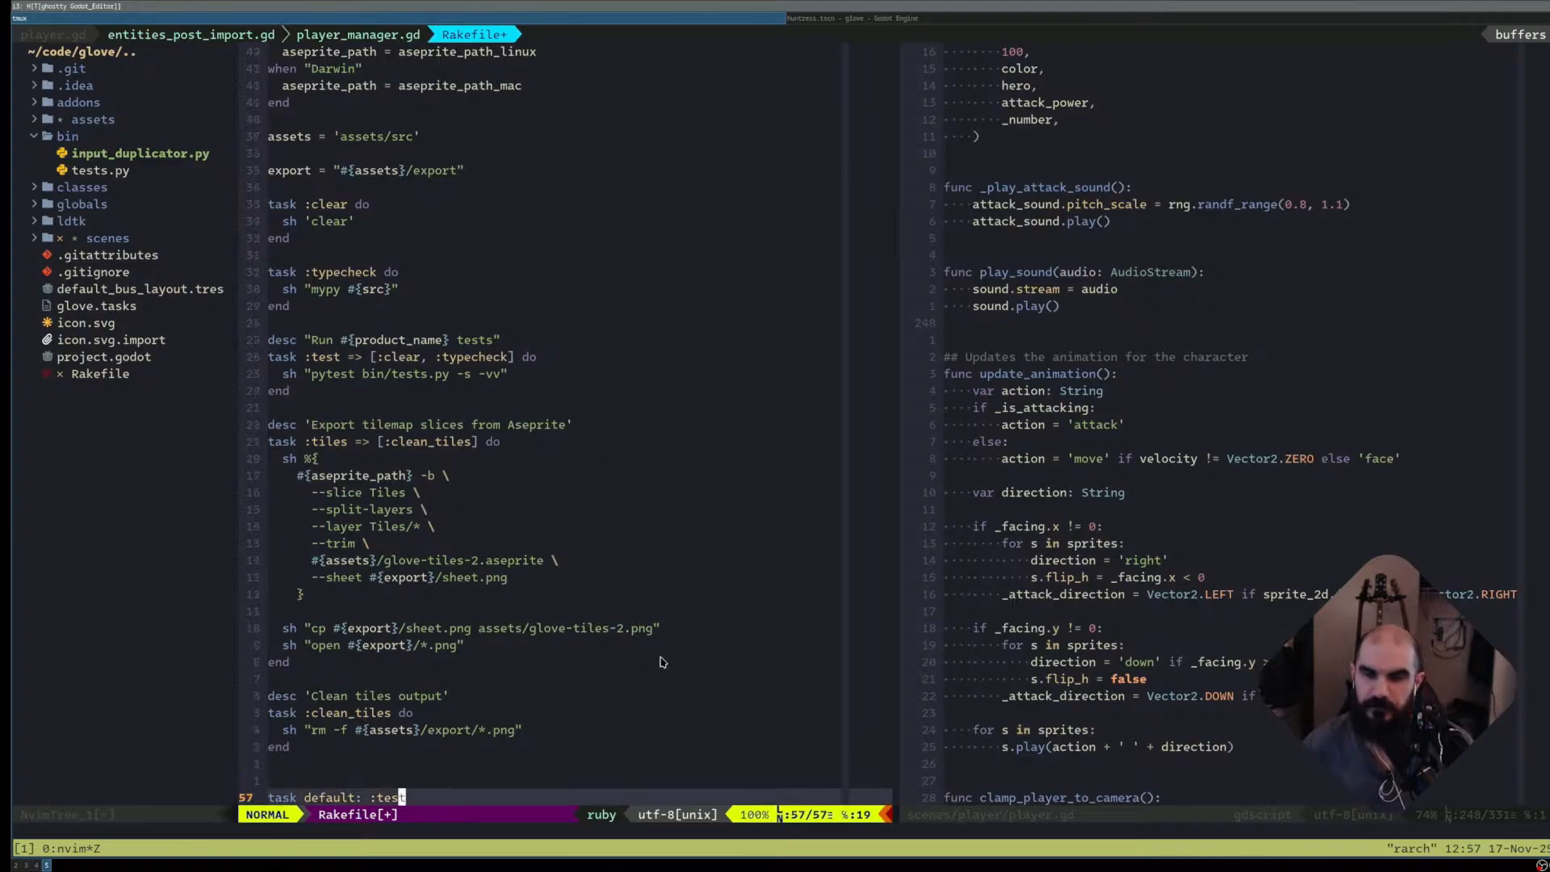
key("k")
key("k")
key("k")
key("o")
key("Return")
type("task ")
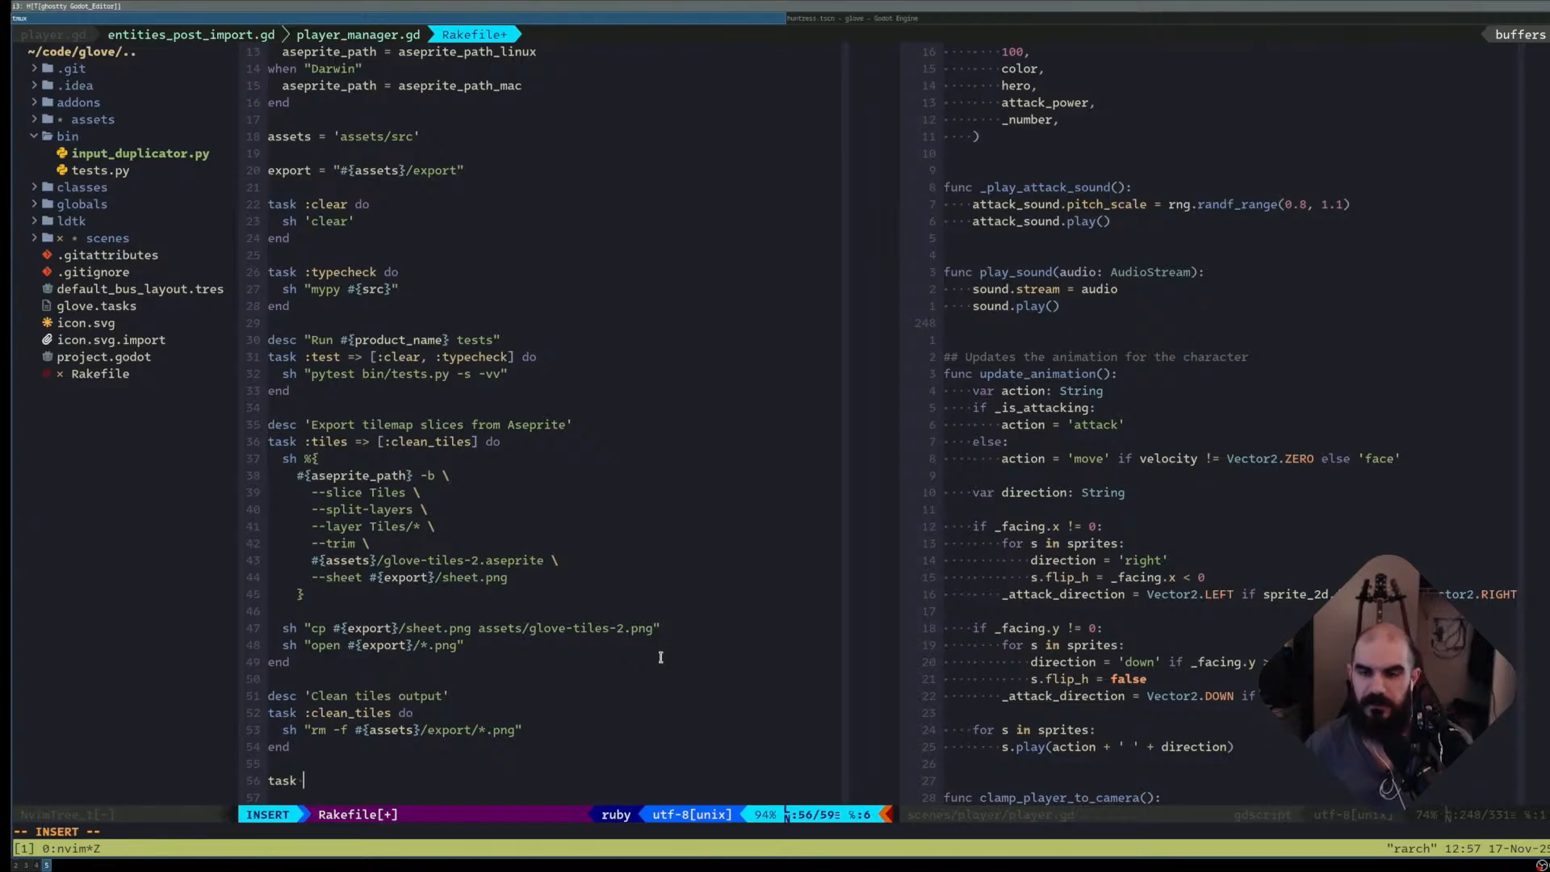
type(":char")
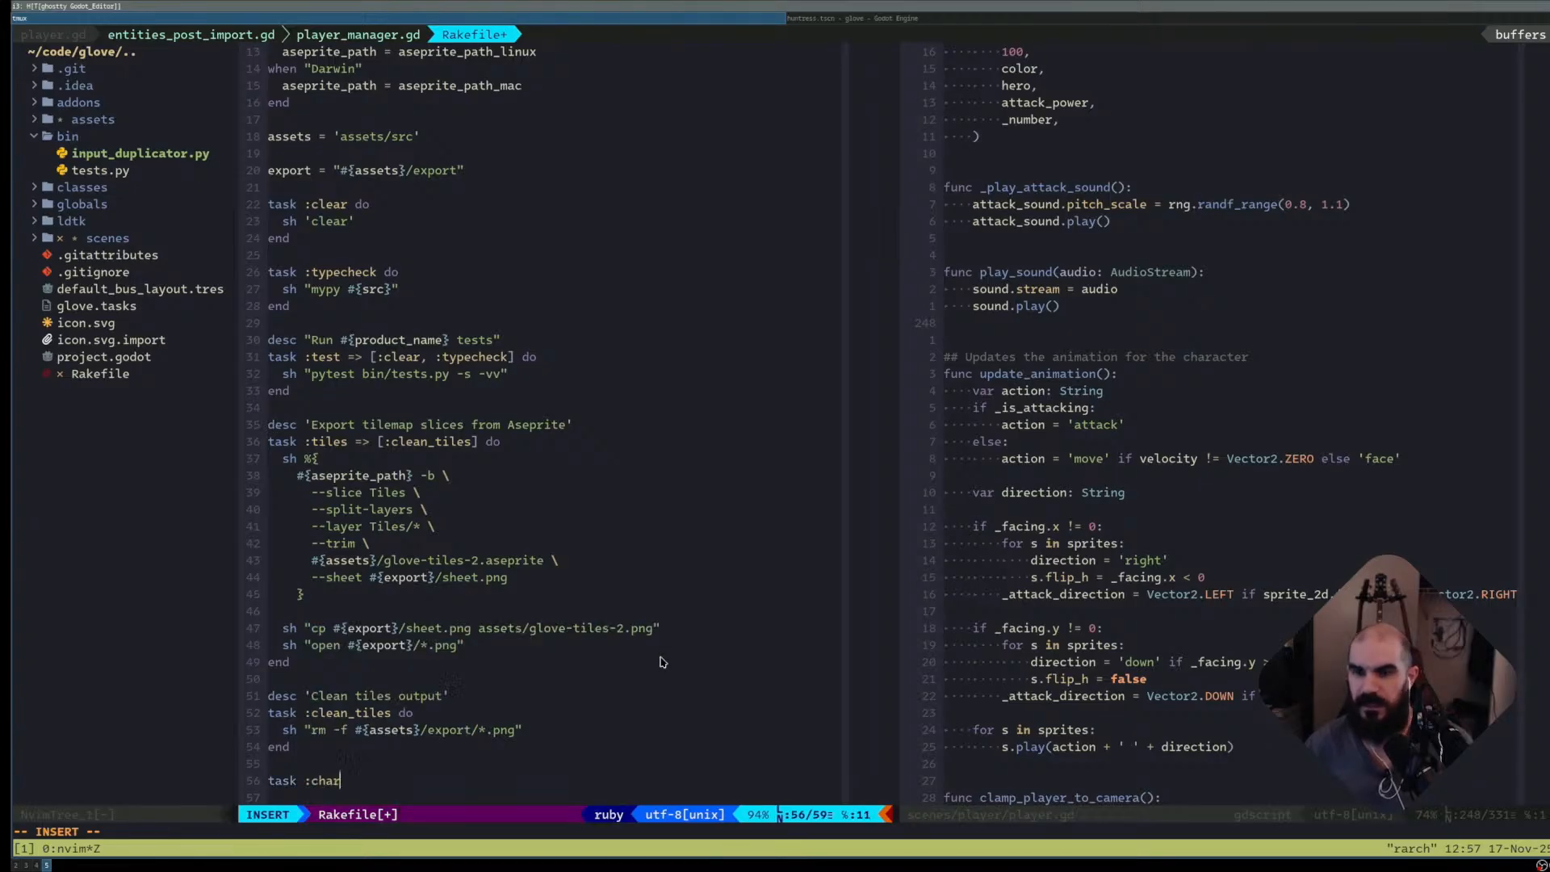
type("acters")
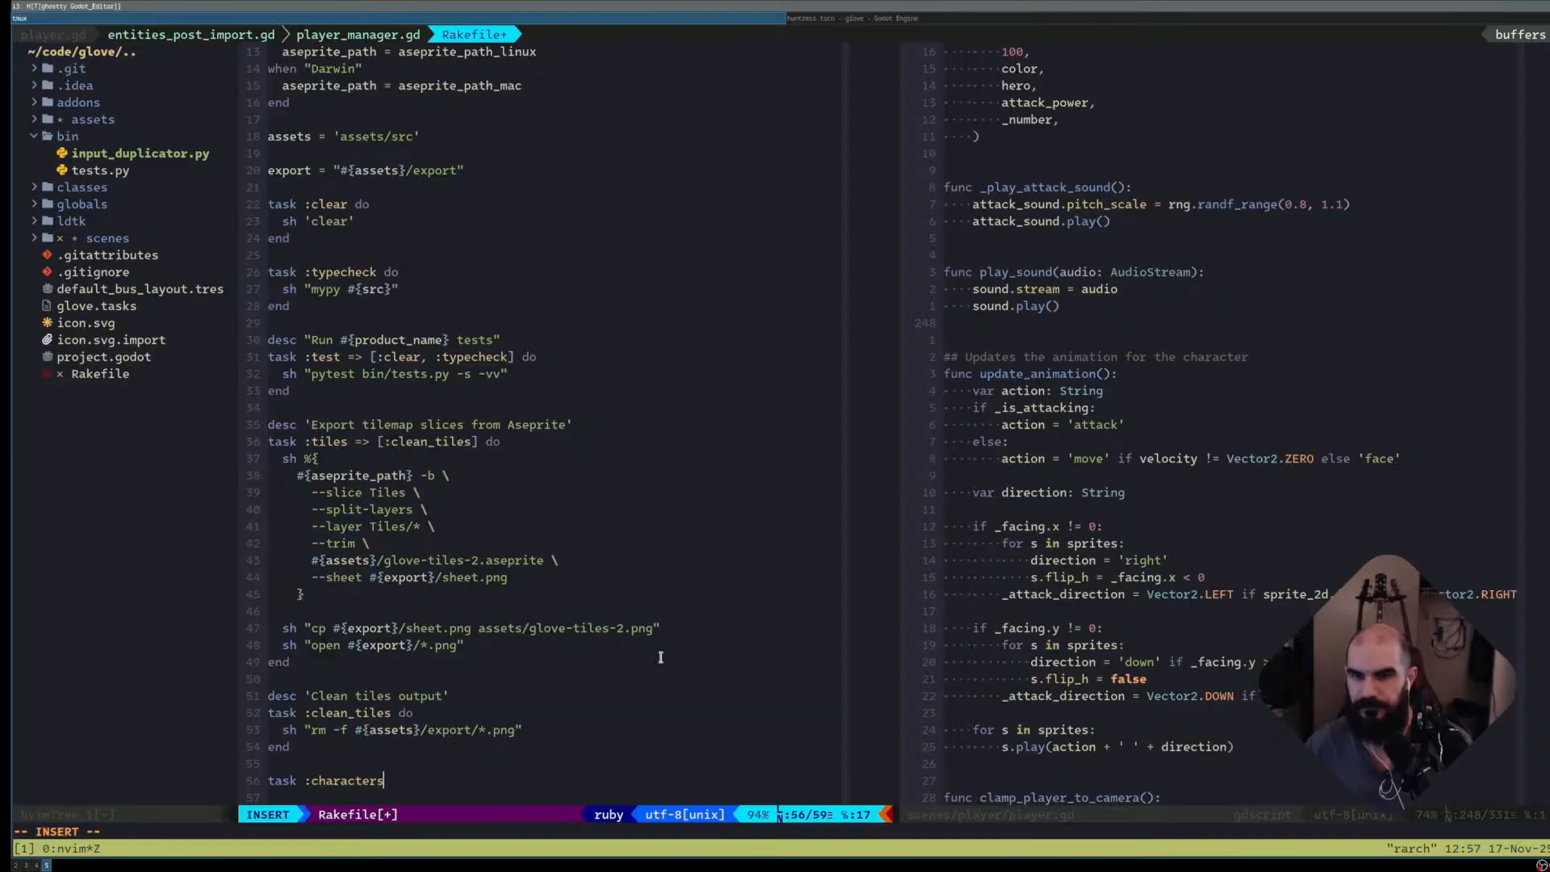
type(" do")
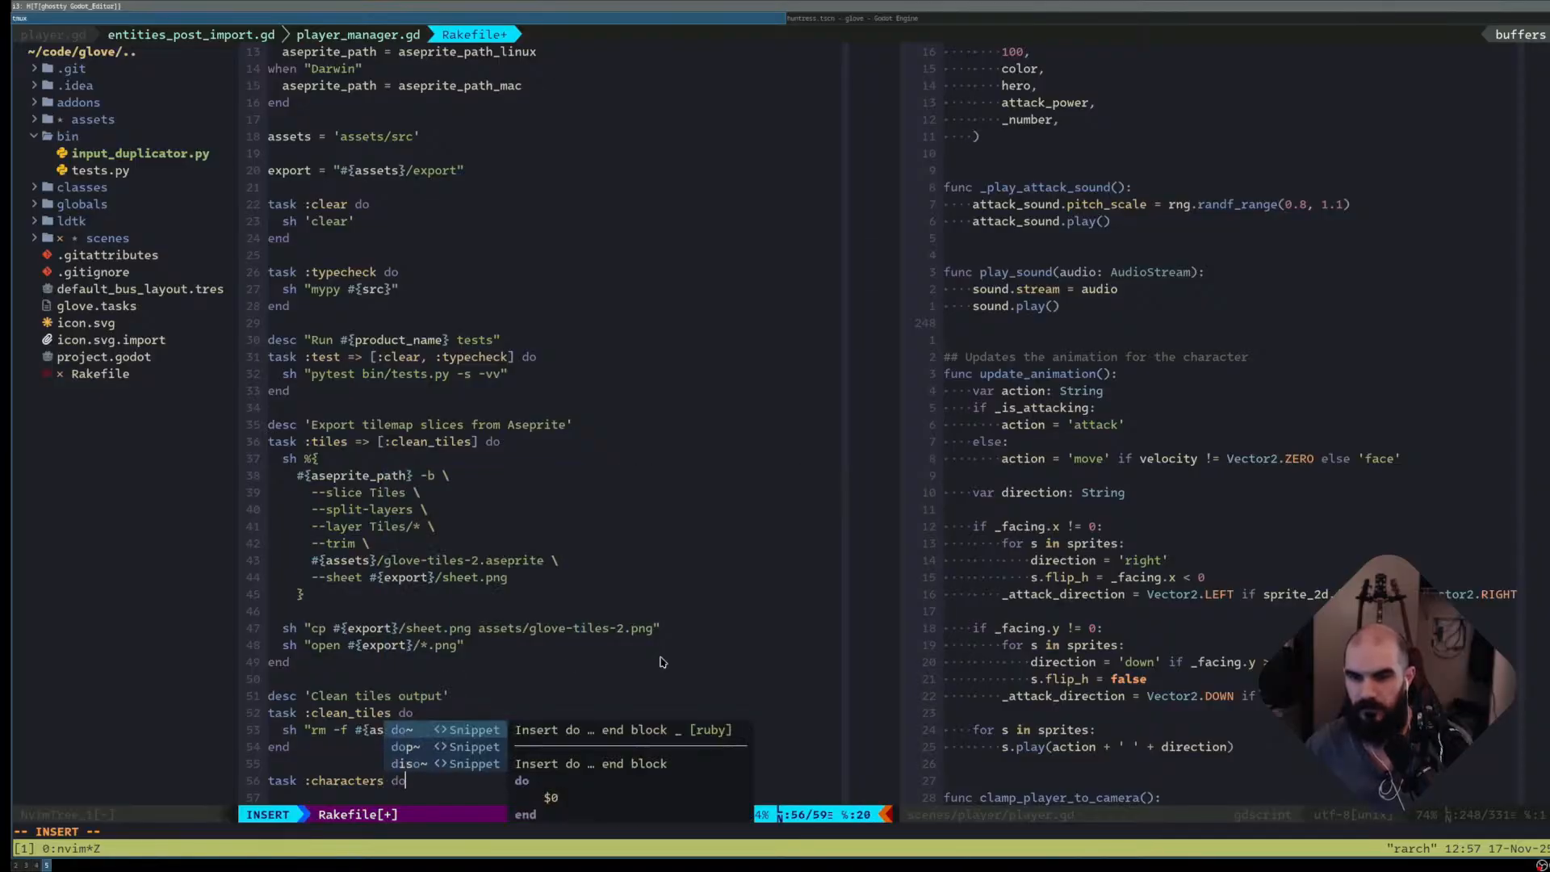
- Open a multi-line "sh %{" command inside the :characters task, without any snippet placeholder text
key("Return")
type("sh ")
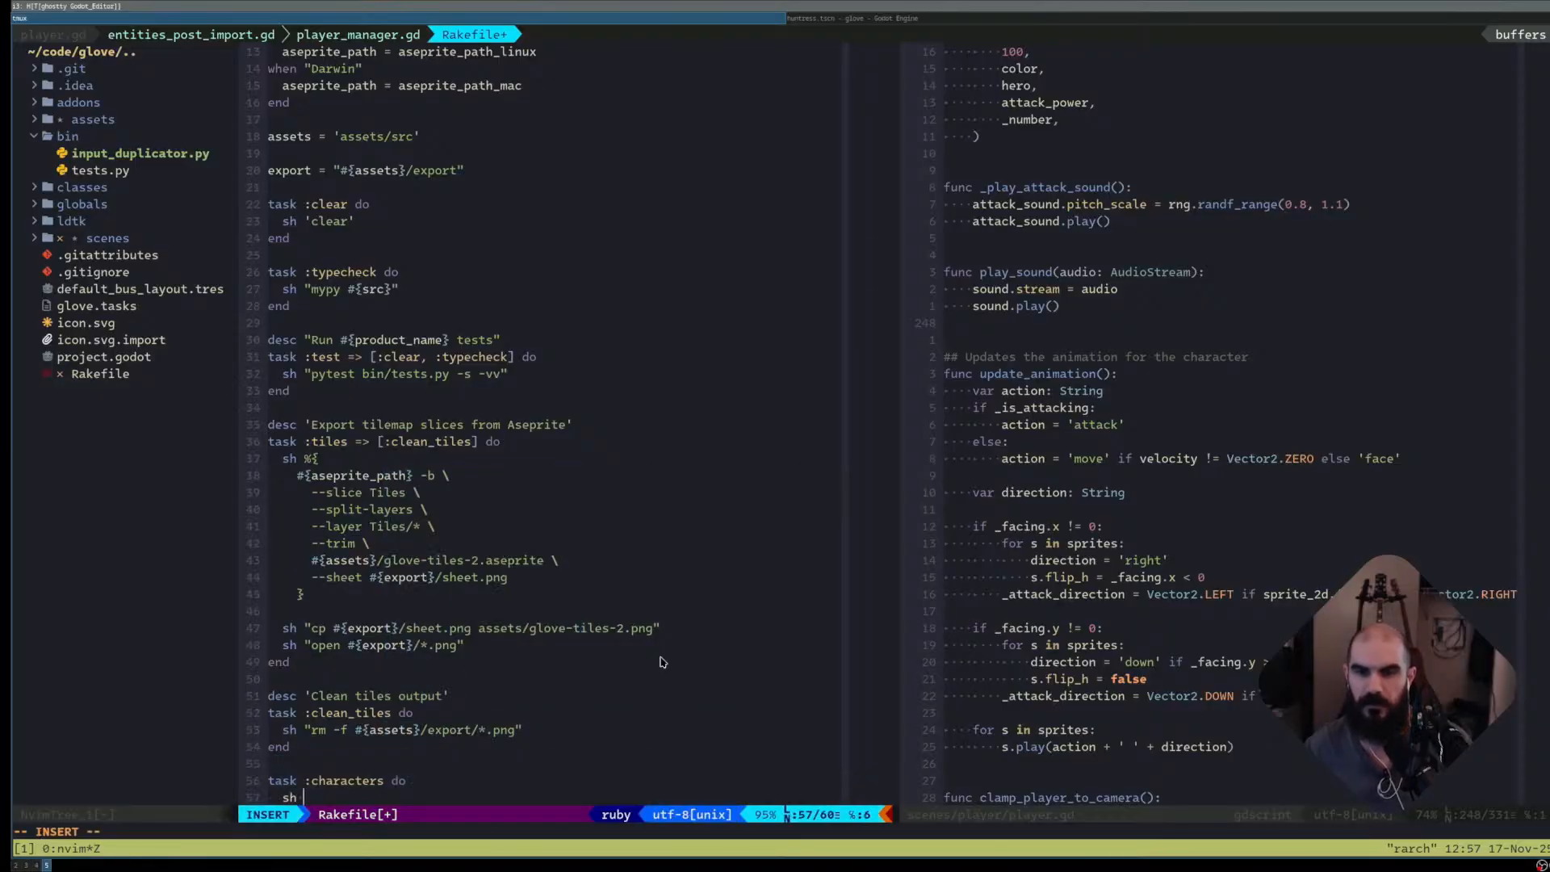
type("%{")
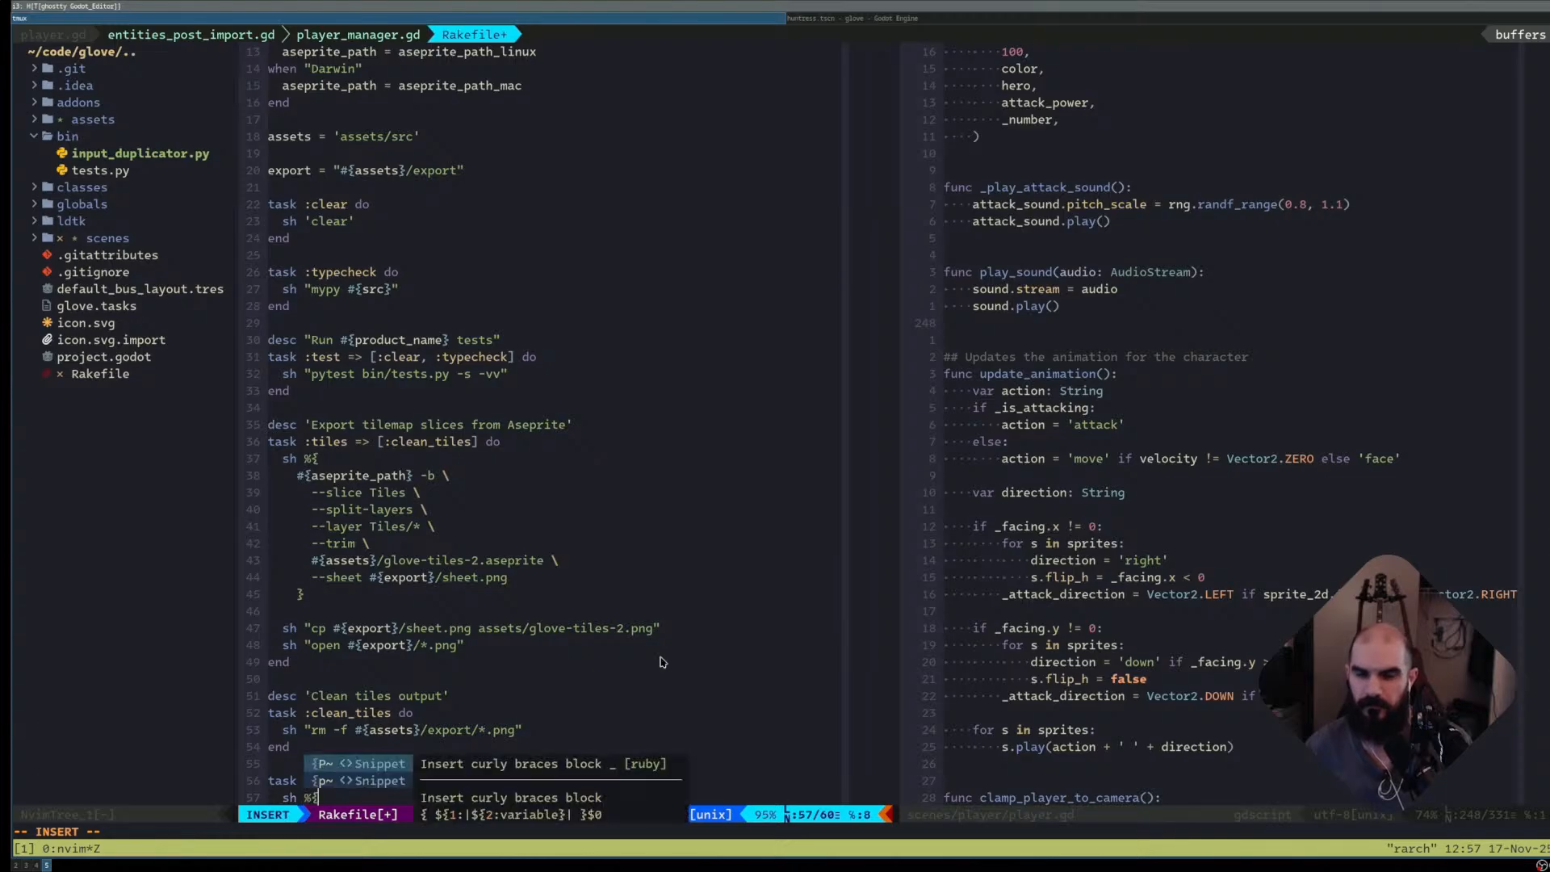
key("Return")
key("BackSpace")
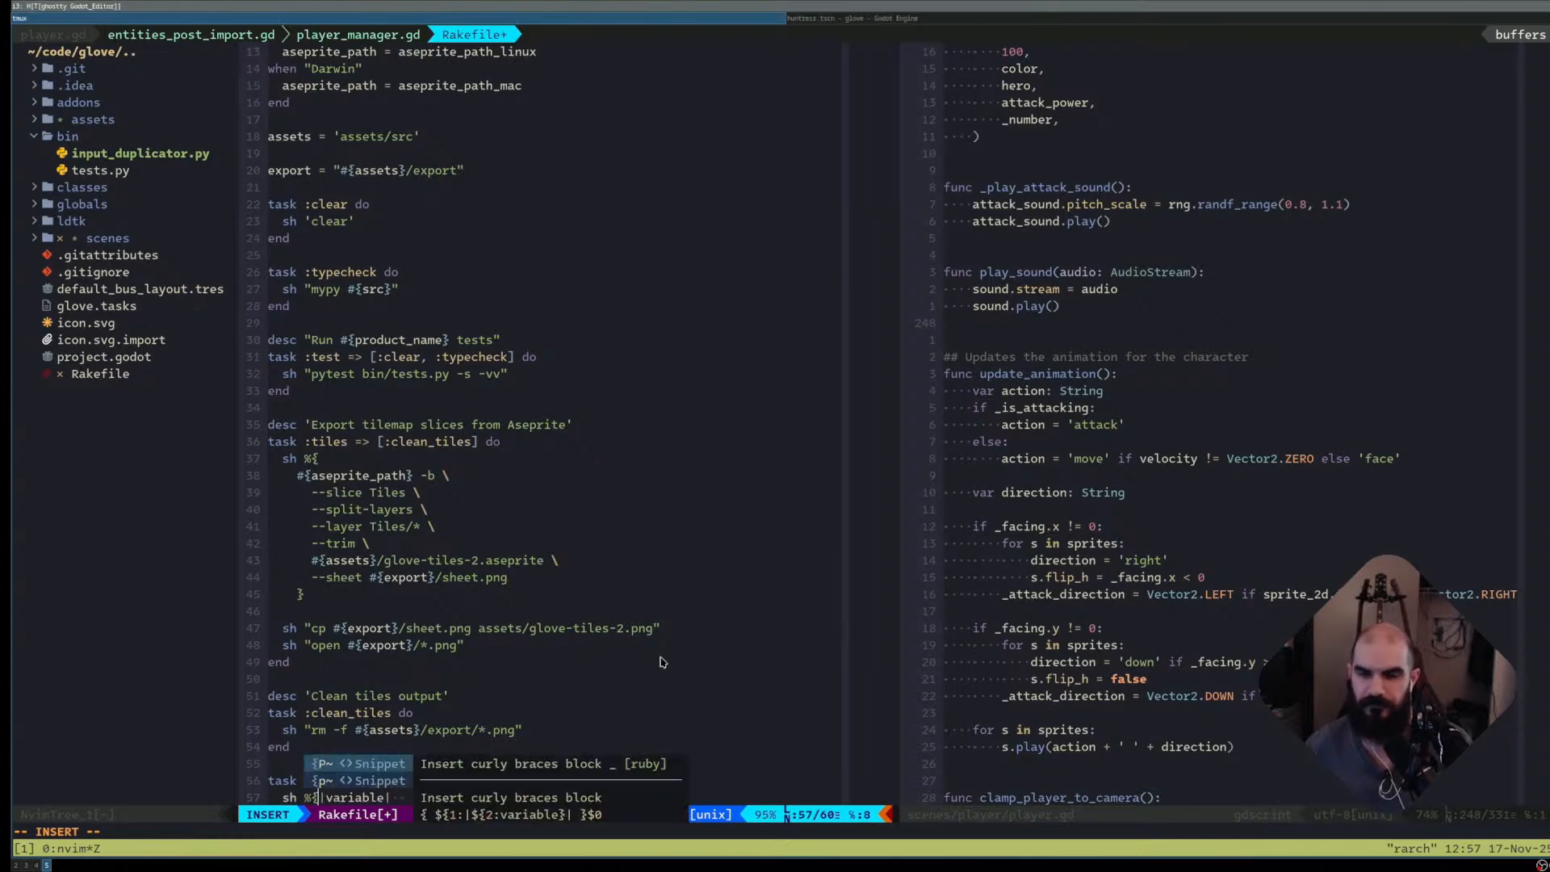
key("Escape")
key("shift+a")
key("ctrl+w")
key("ctrl+w")
key("ctrl+w")
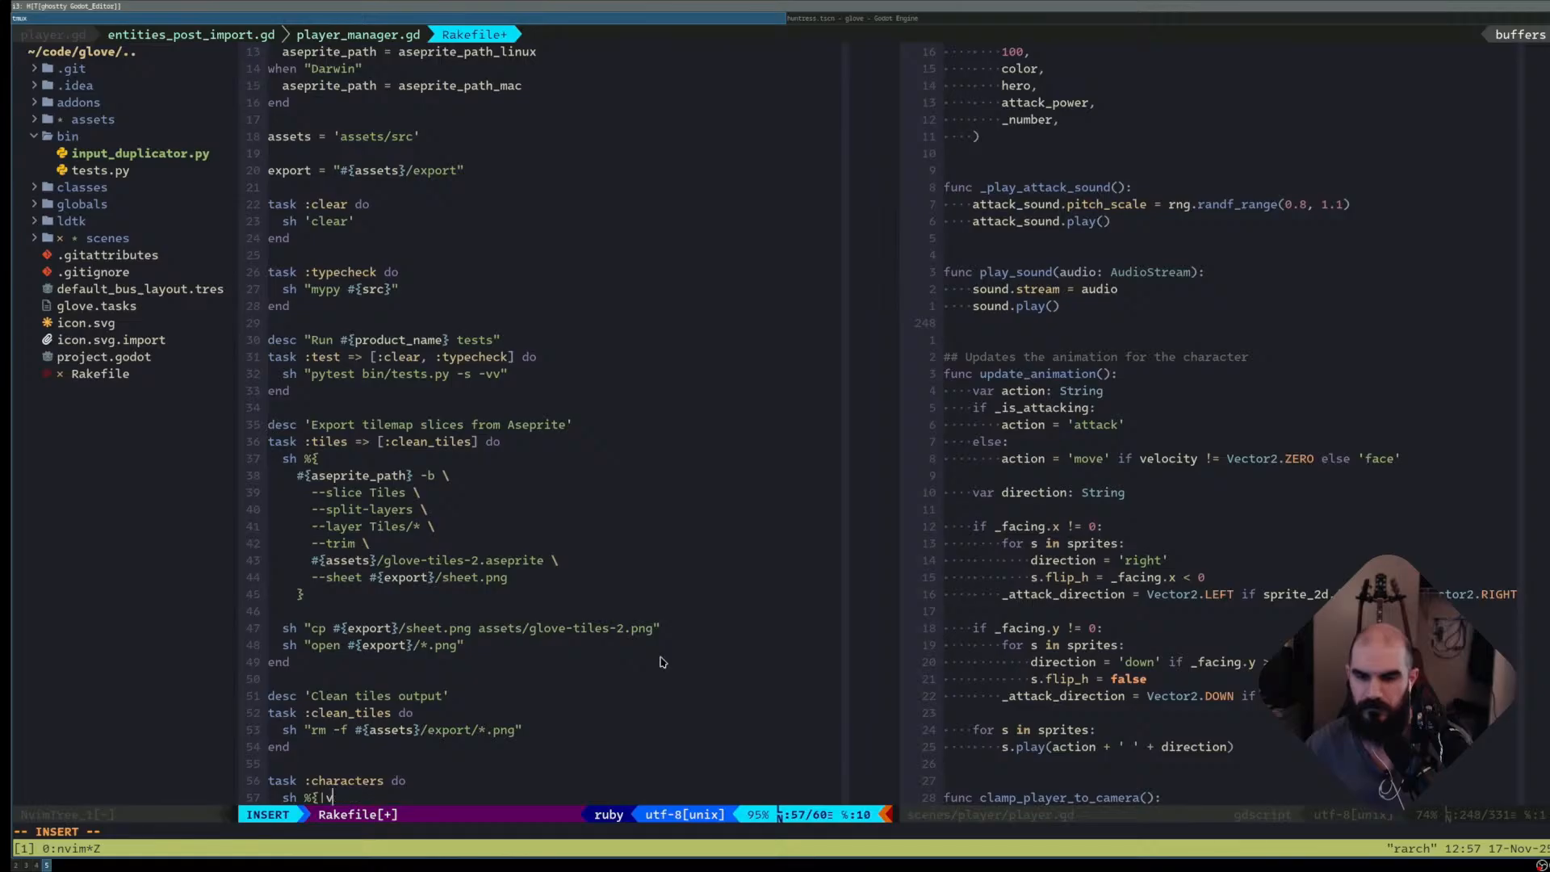
type("{")
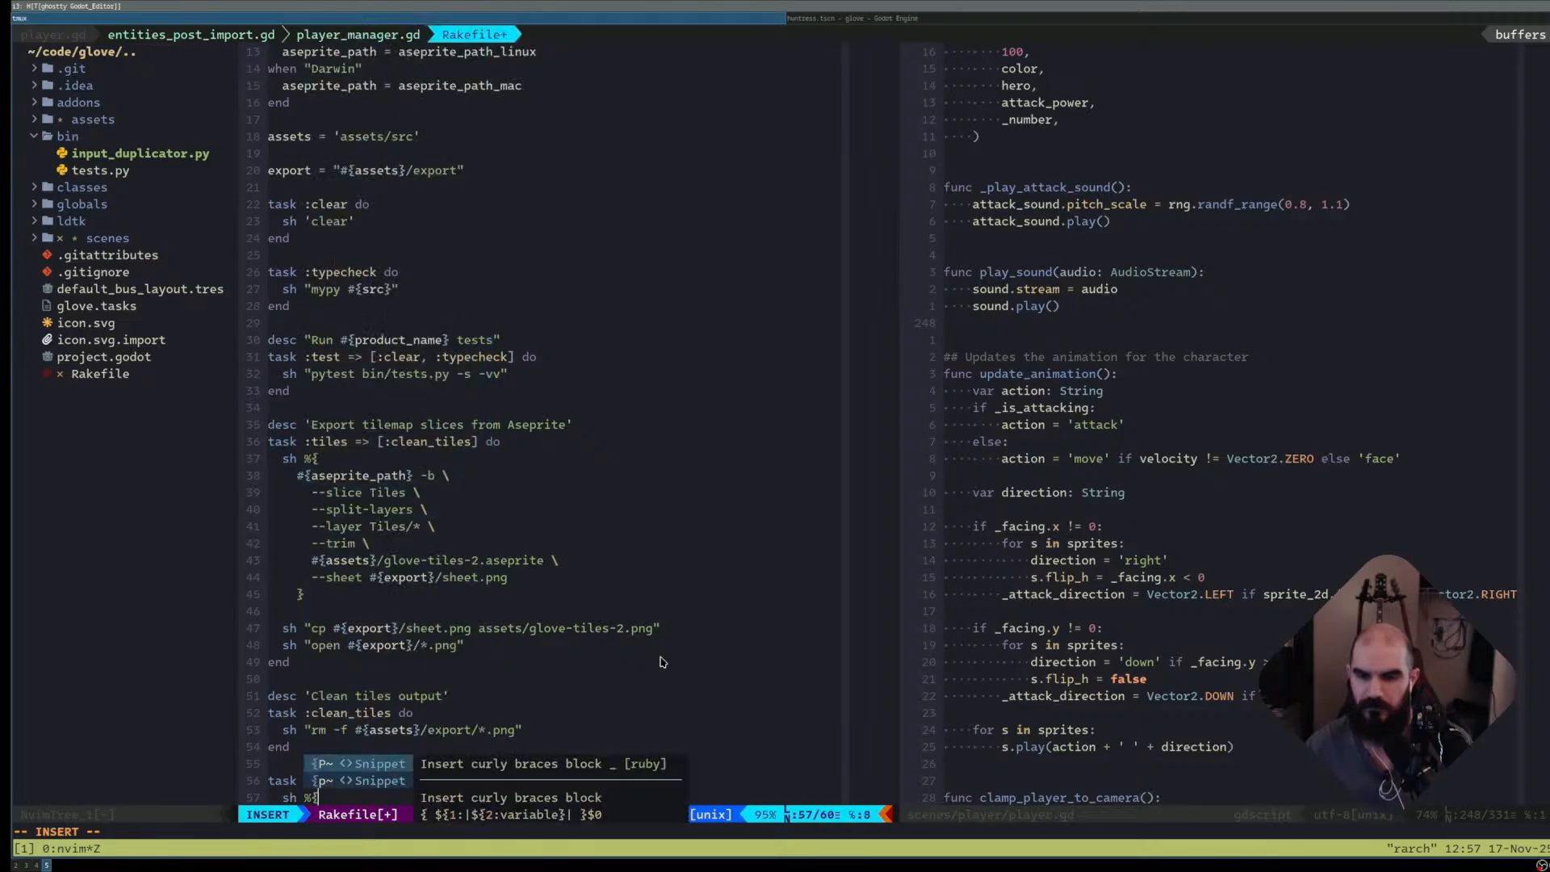
key("Escape")
key("shift+a")
key("Return")
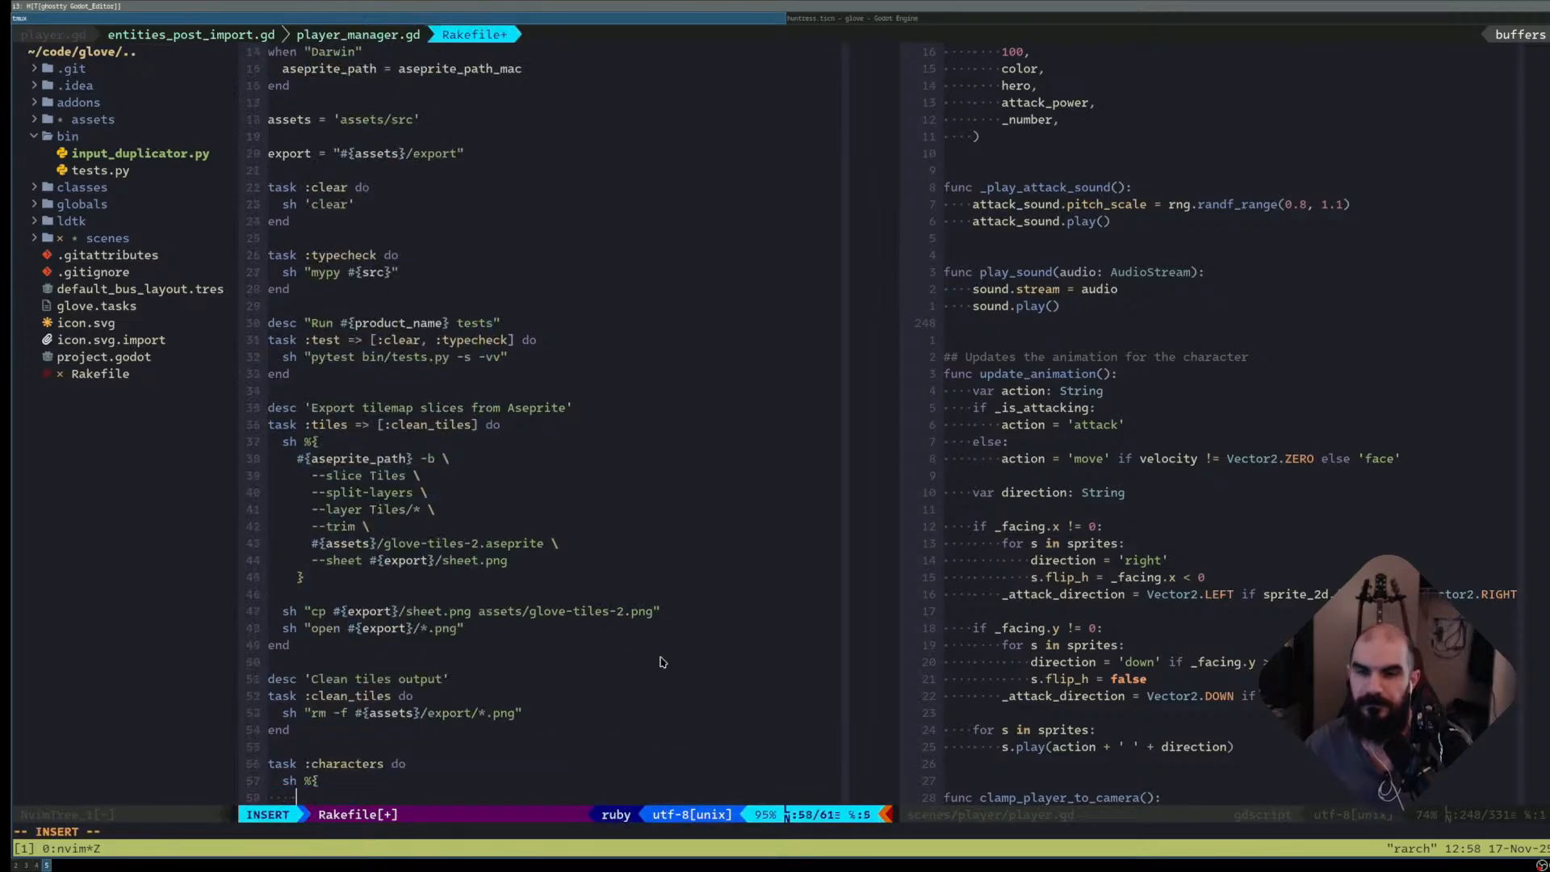
- Enter #{aseprite} as the first line of the :characters task's shell command
type("#{asep")
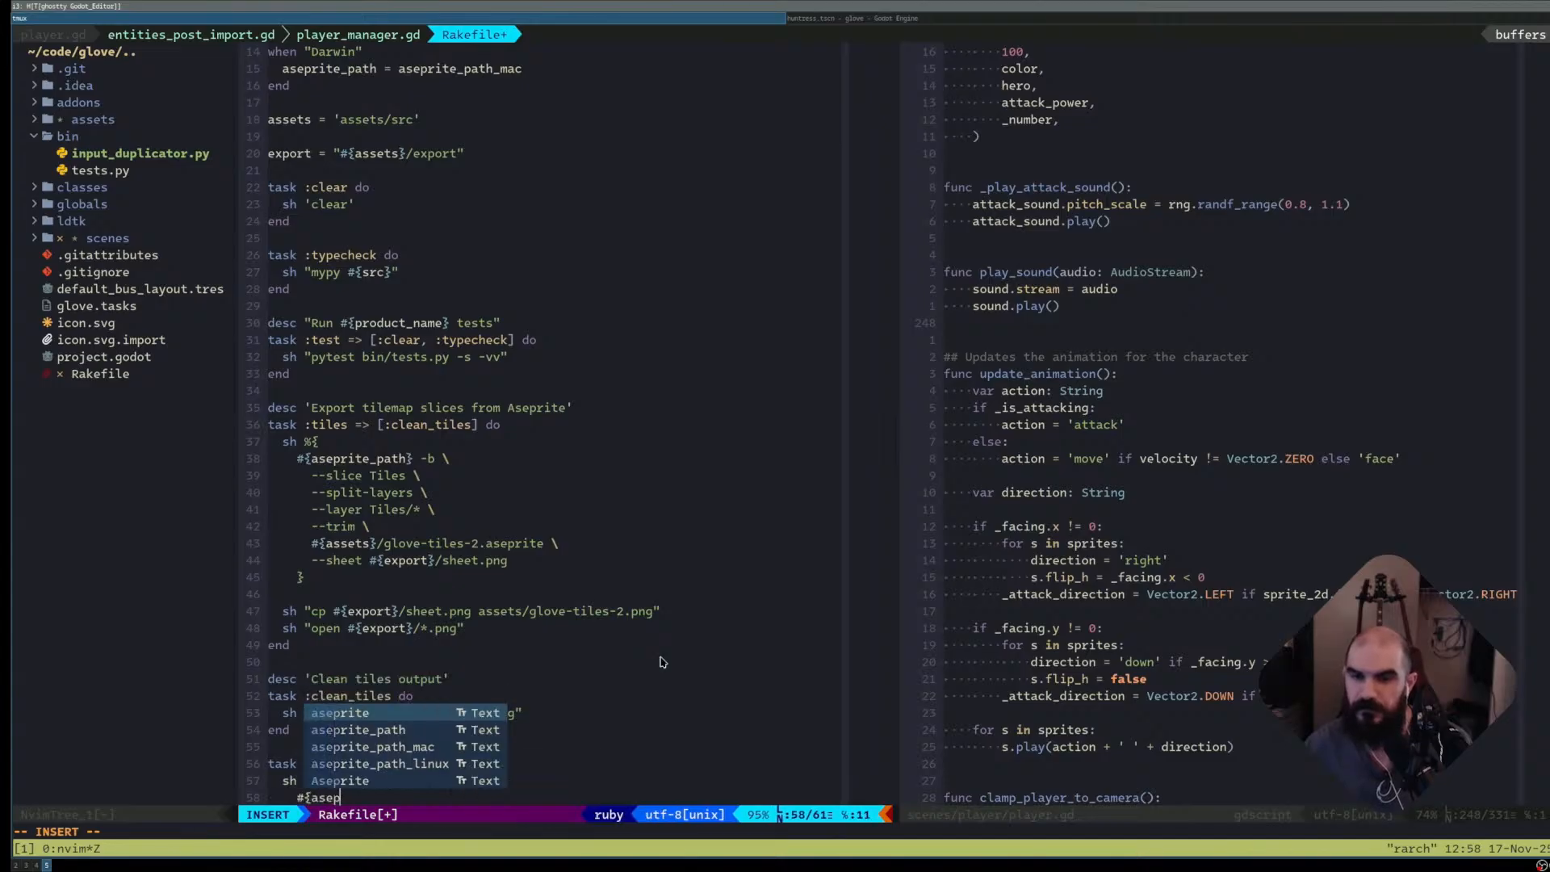
key("Tab")
type("}")
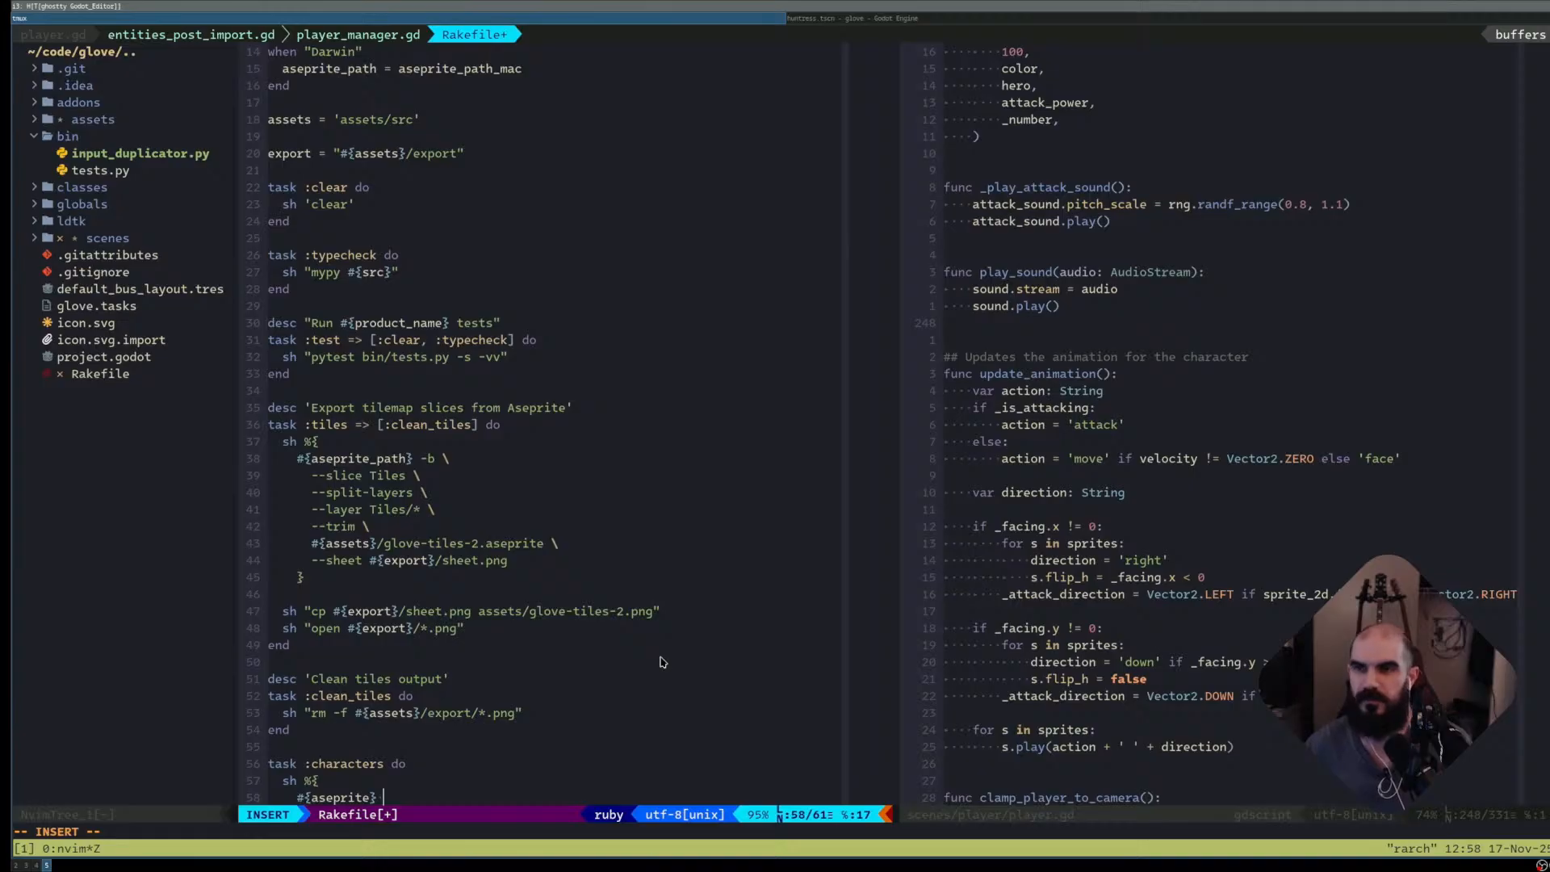
key("Escape")
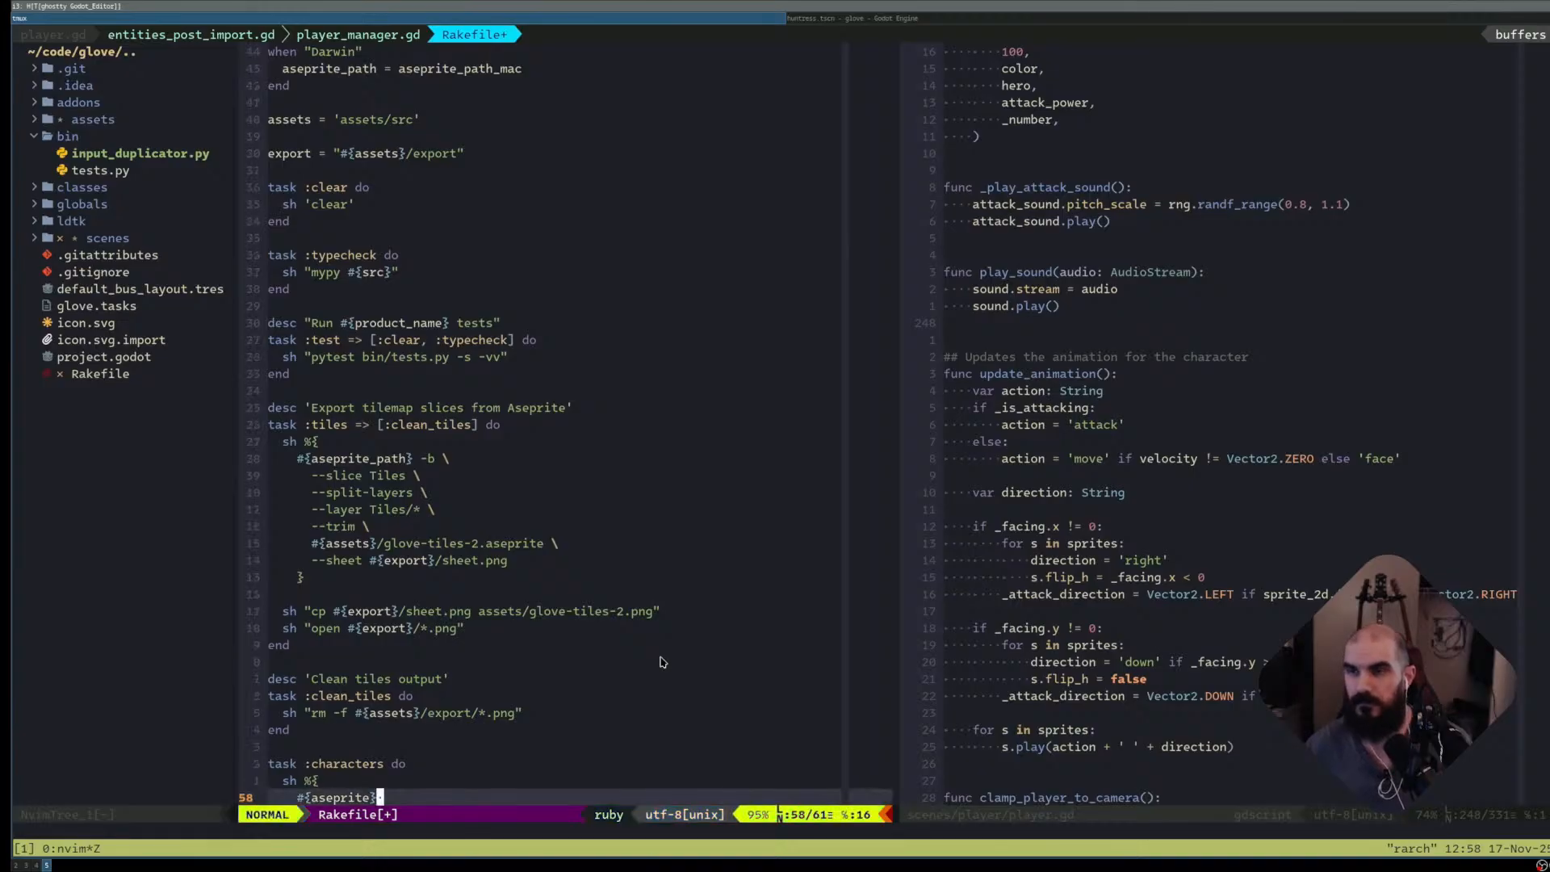
- Read back through the Aseprite command-line help in the enlarged terminal pane, examining the sheet, layer and batch export options
key("super+l")
key("super+h")
key("ctrl+j")
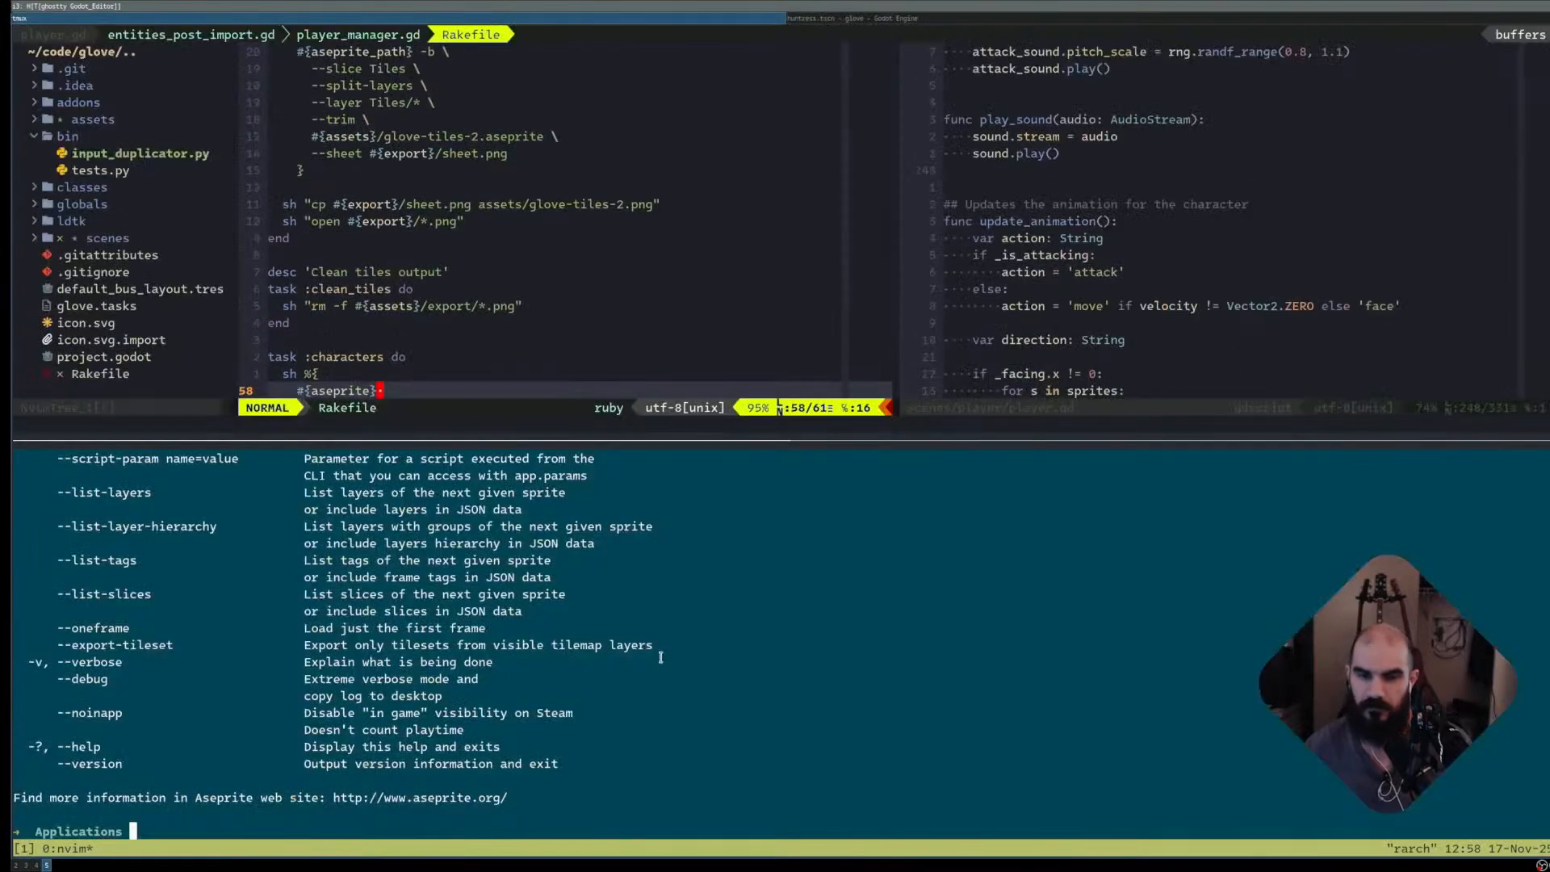
key("ctrl+b")
type("z")
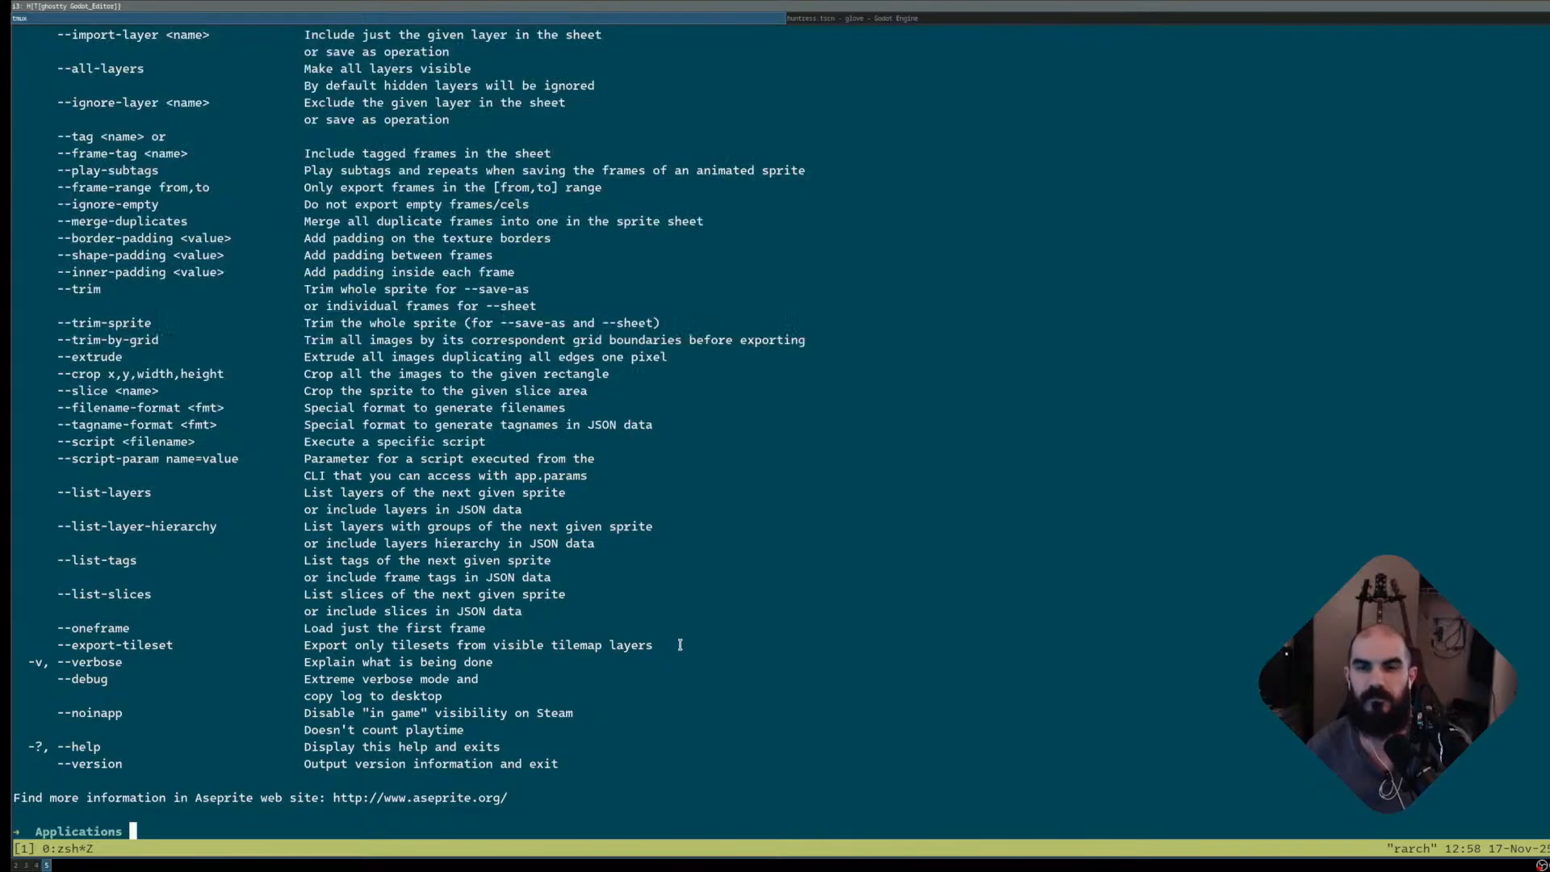
type("ls -lha")
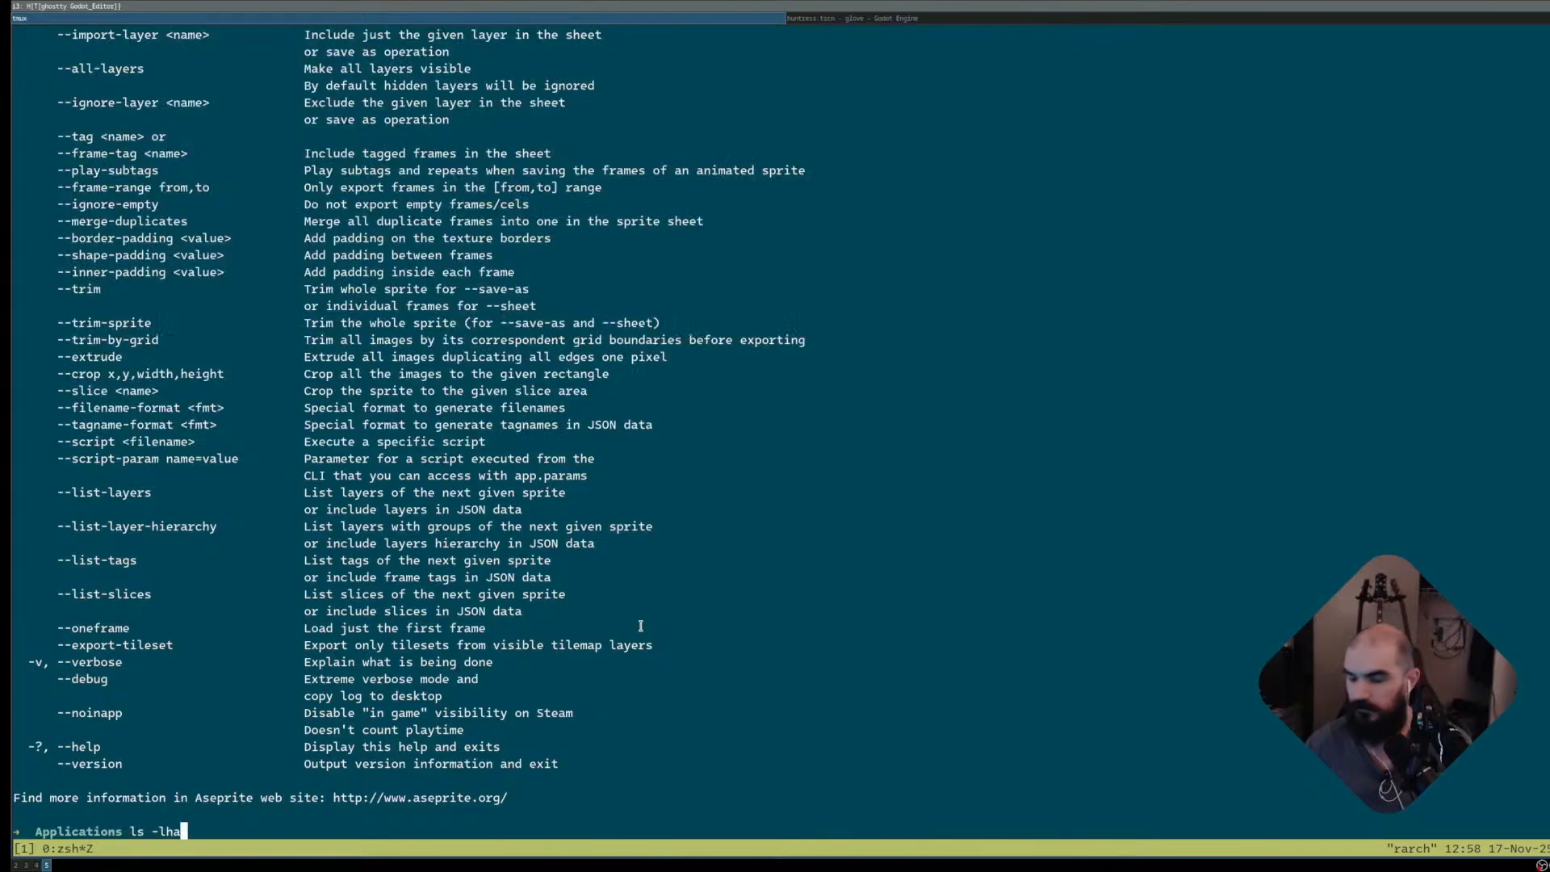
key("ctrl+u")
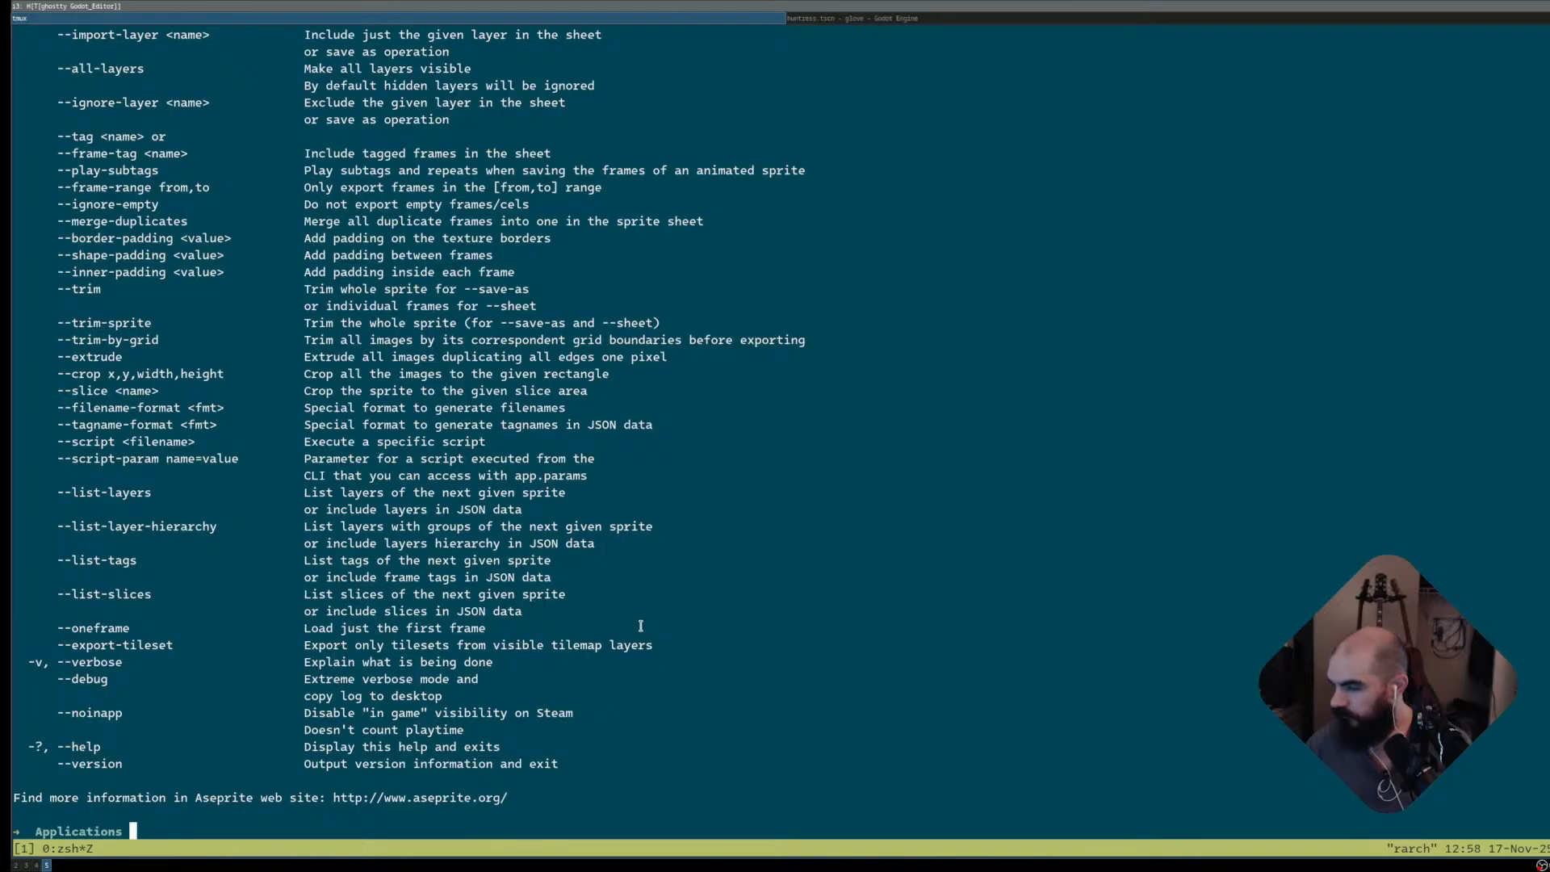
key("ctrl+b")
key("[")
key("Up")
key("Up")
key("Up")
key("Up")
key("Up")
key("Up")
key("Up")
key("Up")
key("Up")
key("Up")
key("Up")
key("Up")
key("Up")
key("Up")
key("Up")
key("Up")
key("Up")
key("Up")
key("Up")
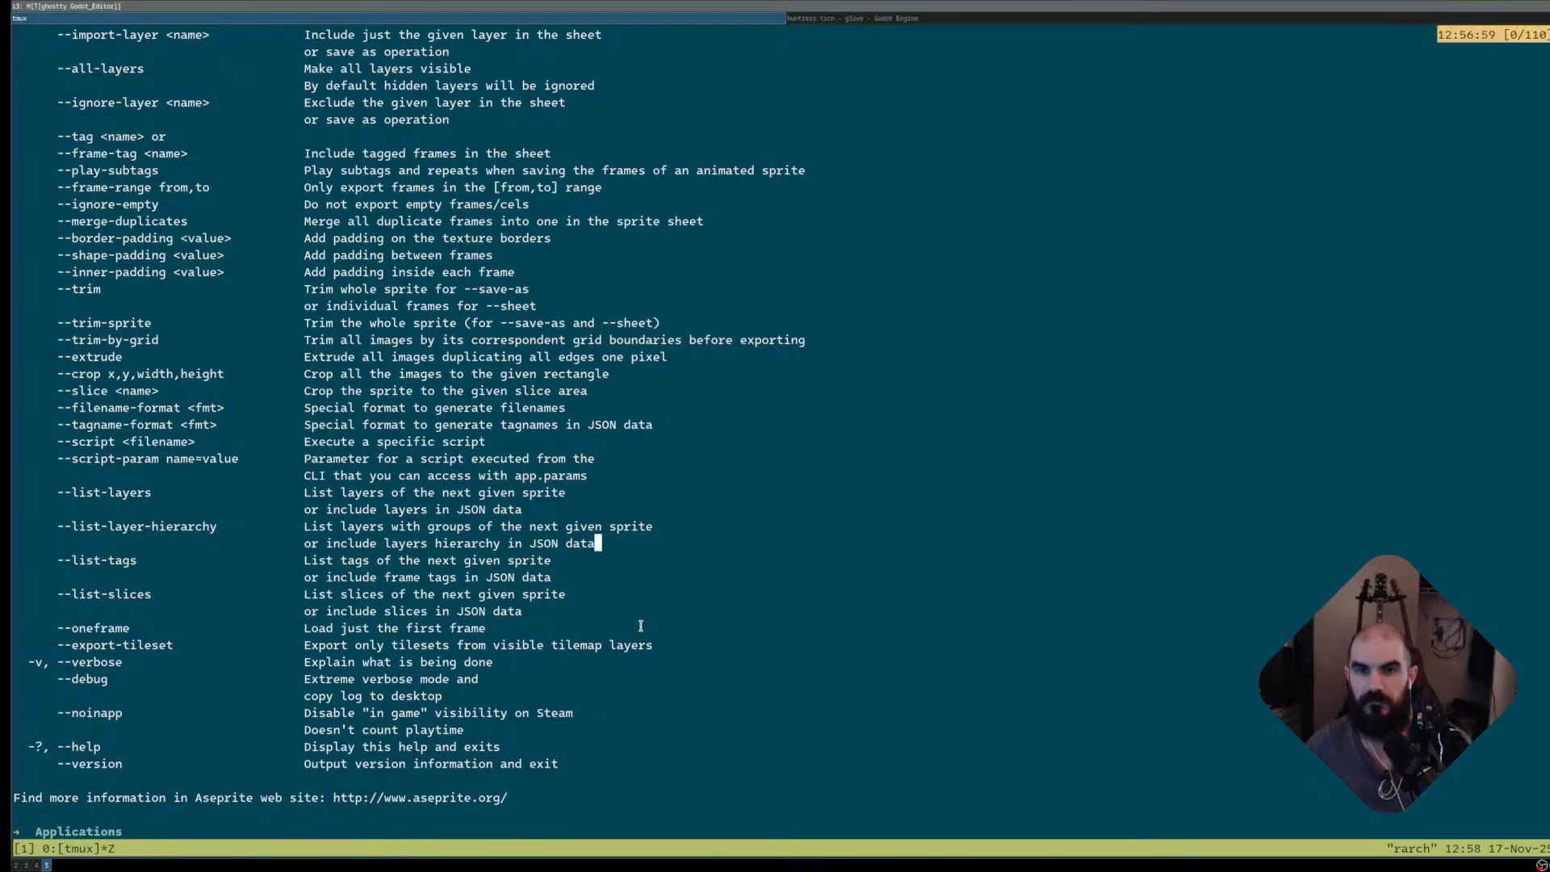
key("Page_Up")
key("Up")
key("Up")
key("Up")
key("Up")
key("Up")
key("Up")
key("Up")
key("Up")
key("Up")
key("Up")
key("Up")
key("Up")
key("Up")
key("Up")
key("Up")
key("Up")
key("Up")
key("Up")
key("Up")
key("Up")
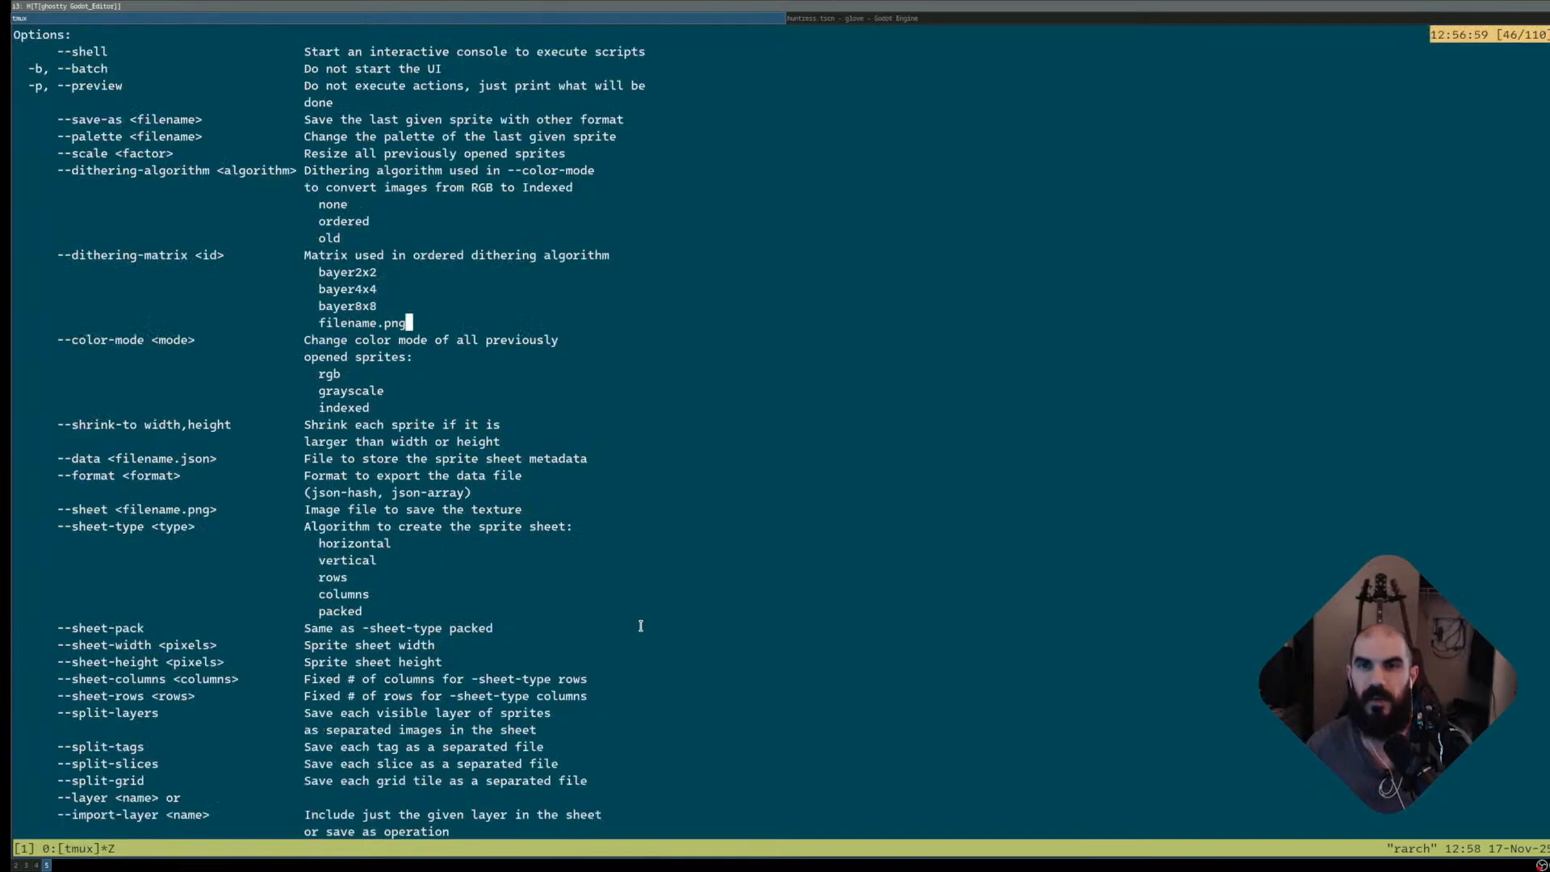
key("Down")
key("Down")
key("Down")
key("Down")
key("q")
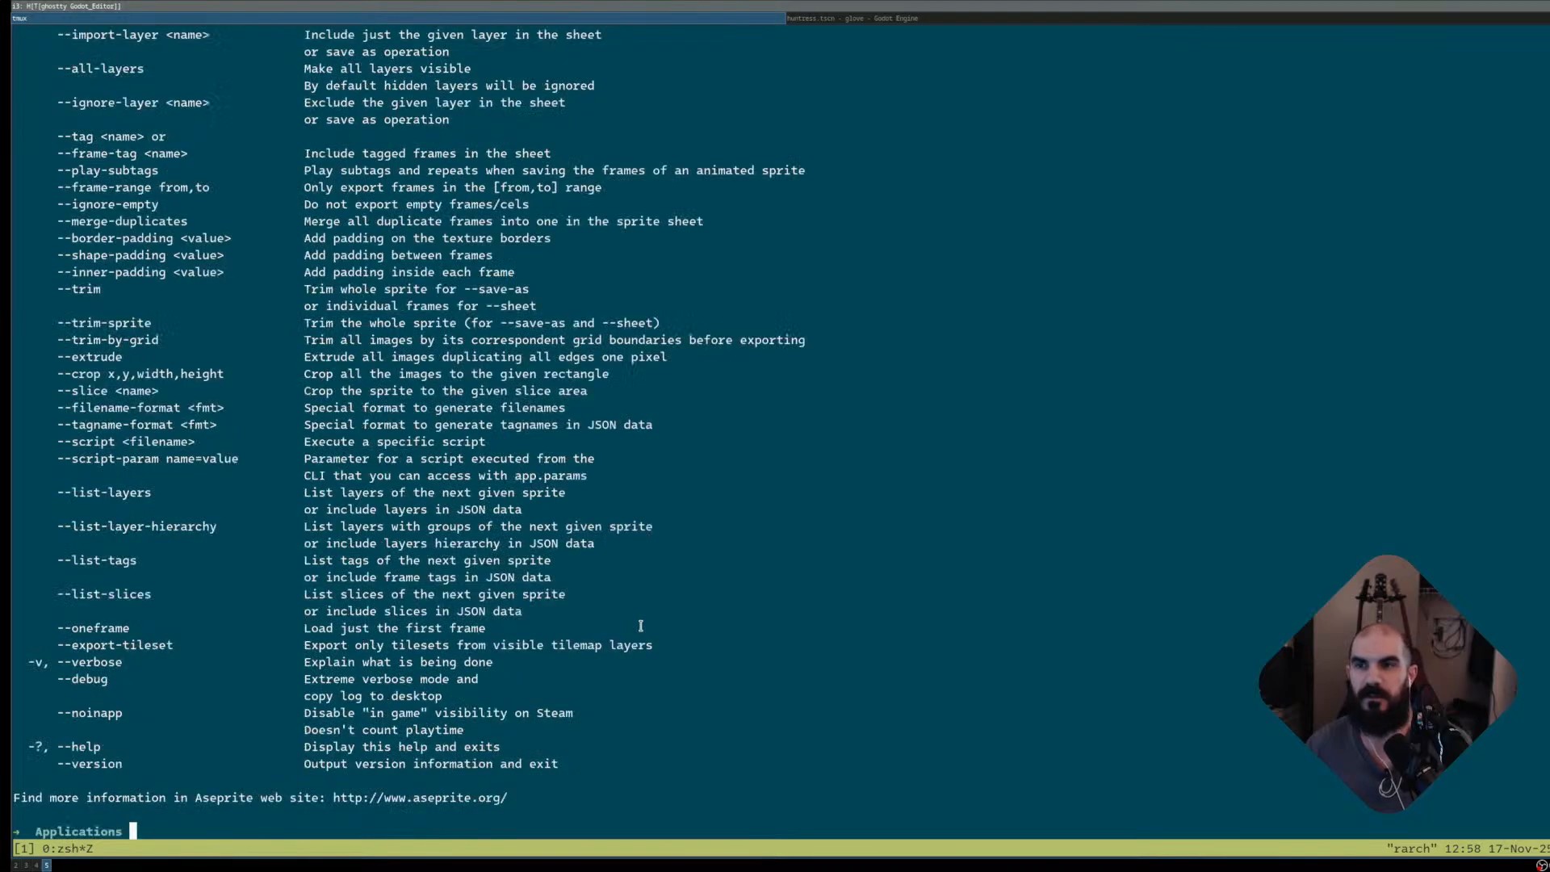
- Return to the Rakefile in the enlarged editor pane and review its Aseprite path variables and the uname case block
key("super+Right")
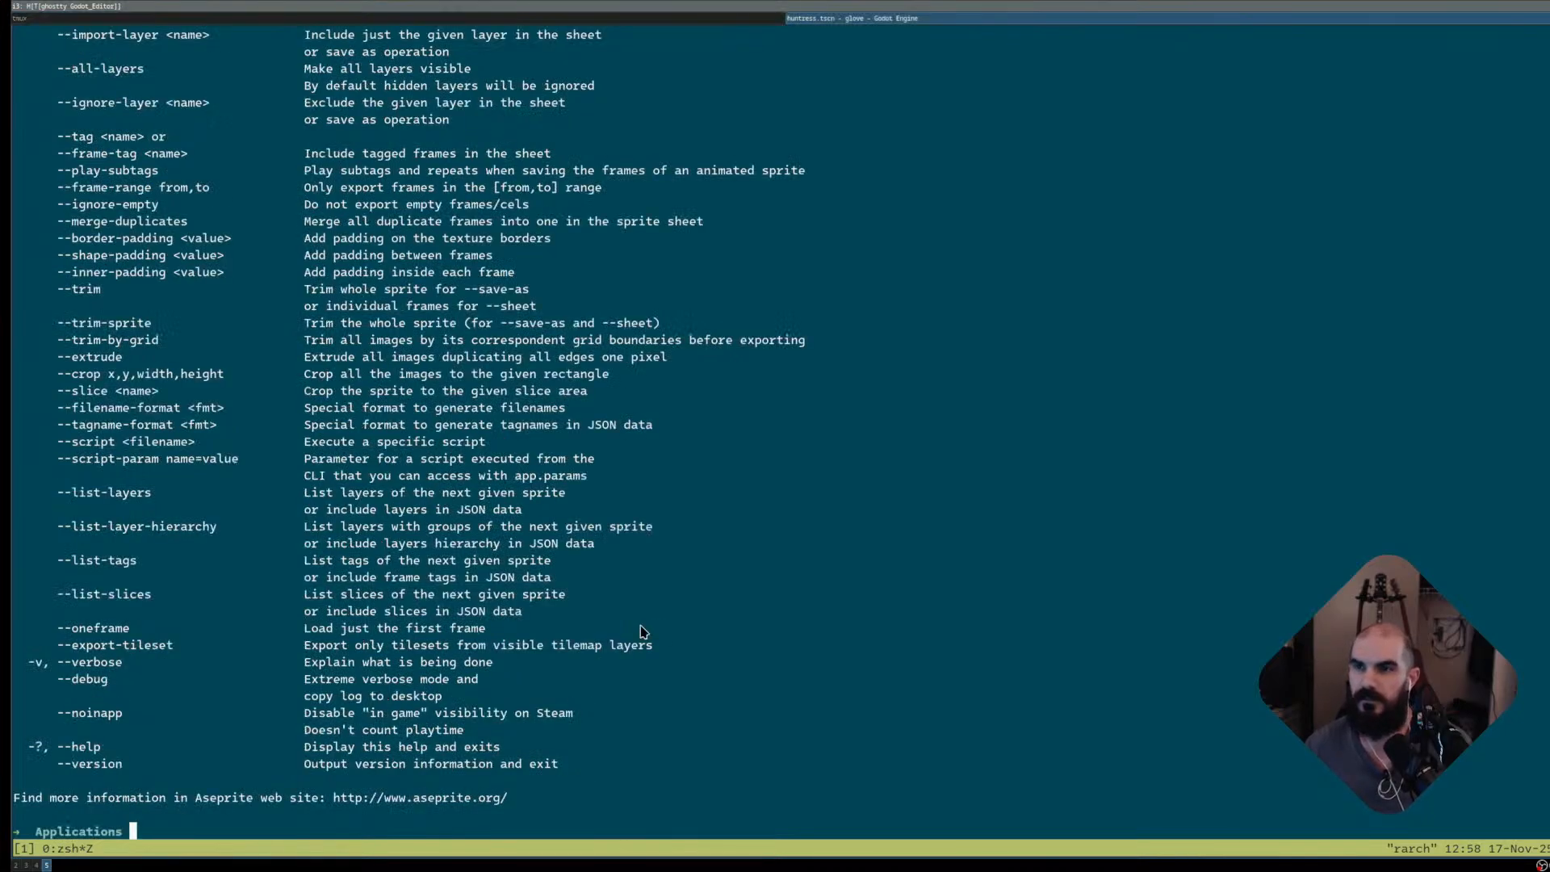
key("super+Left")
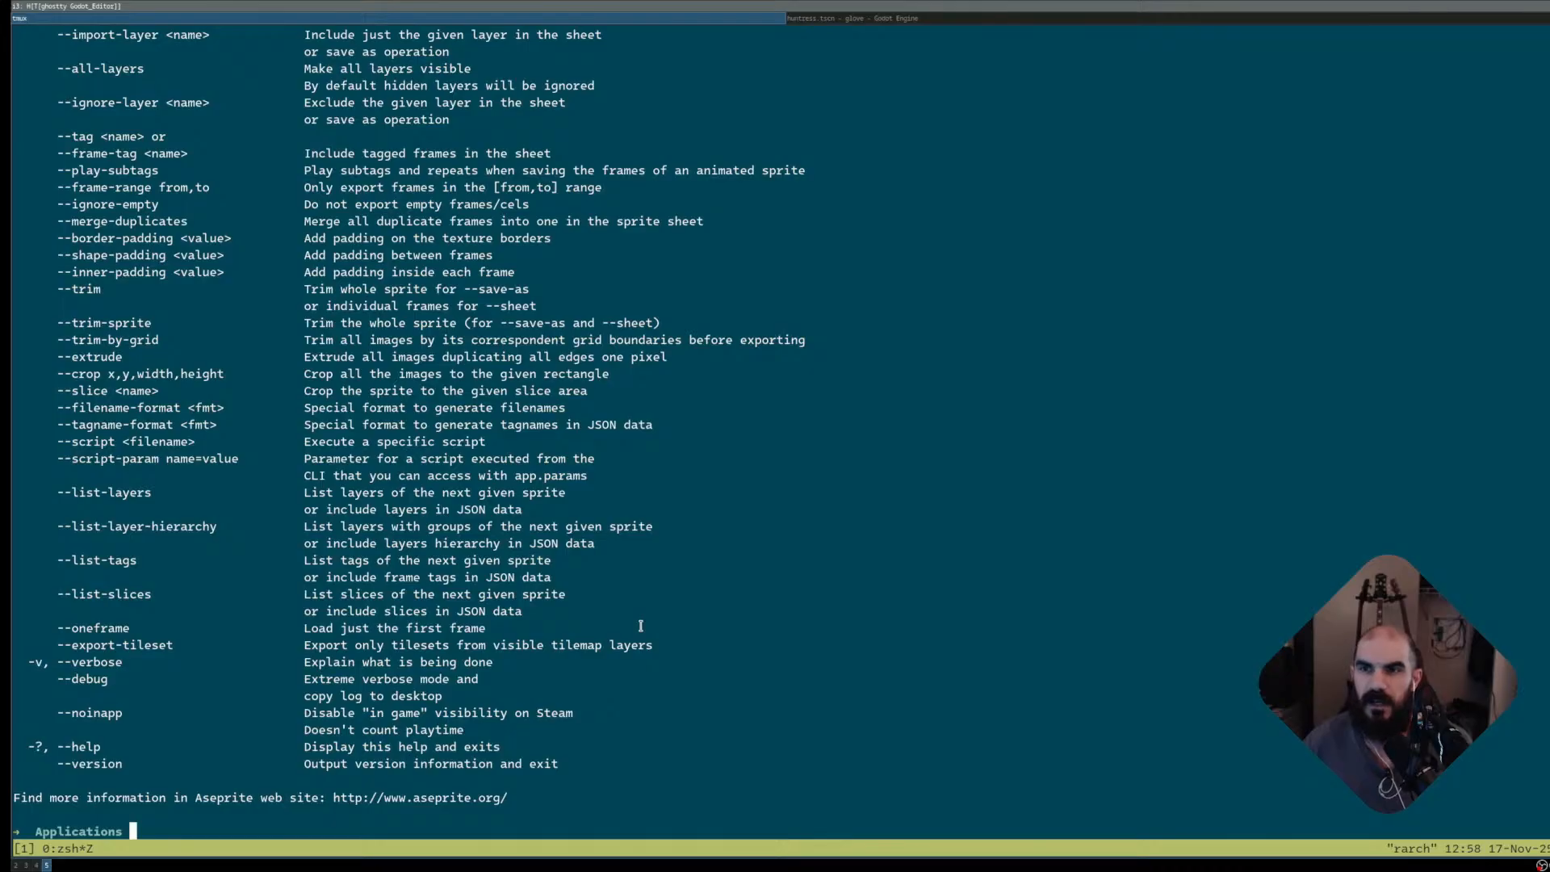
key("ctrl+b")
key("Up")
key("ctrl+b")
key("z")
key("k")
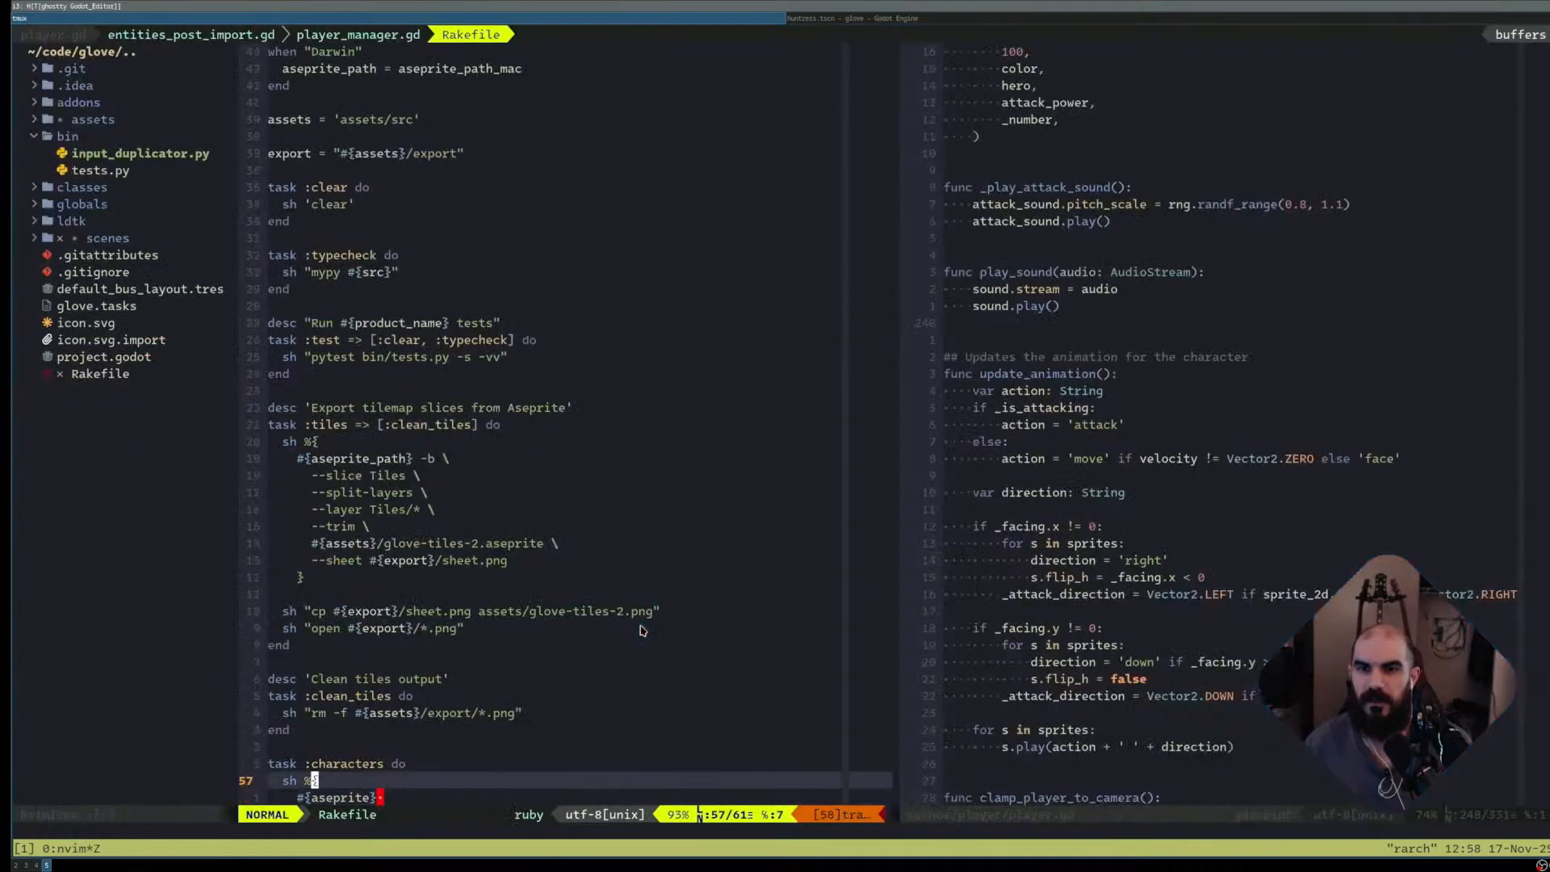
key("Escape")
key("k")
key("g")
key("g")
key("j")
key("j")
key("j")
key("j")
key("j")
key("j")
key("j")
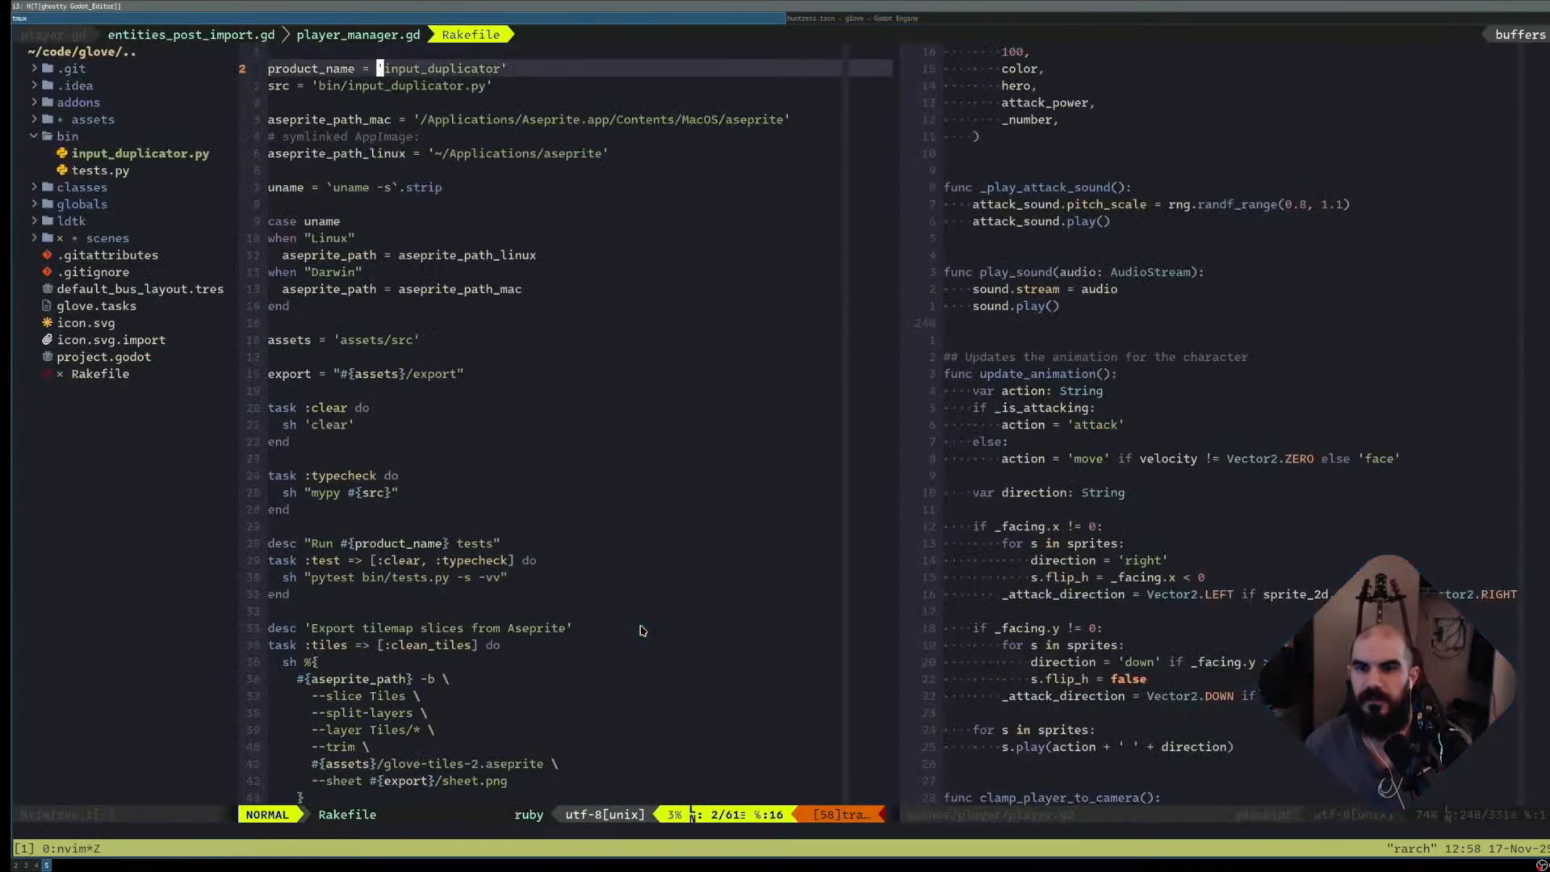
key("j")
key("j")
key("j")
key("j")
key("j")
key("j")
key("j")
key("k")
key("k")
key("k")
key("k")
key("k")
key("k")
key("j")
key("j")
key("j")
key("j")
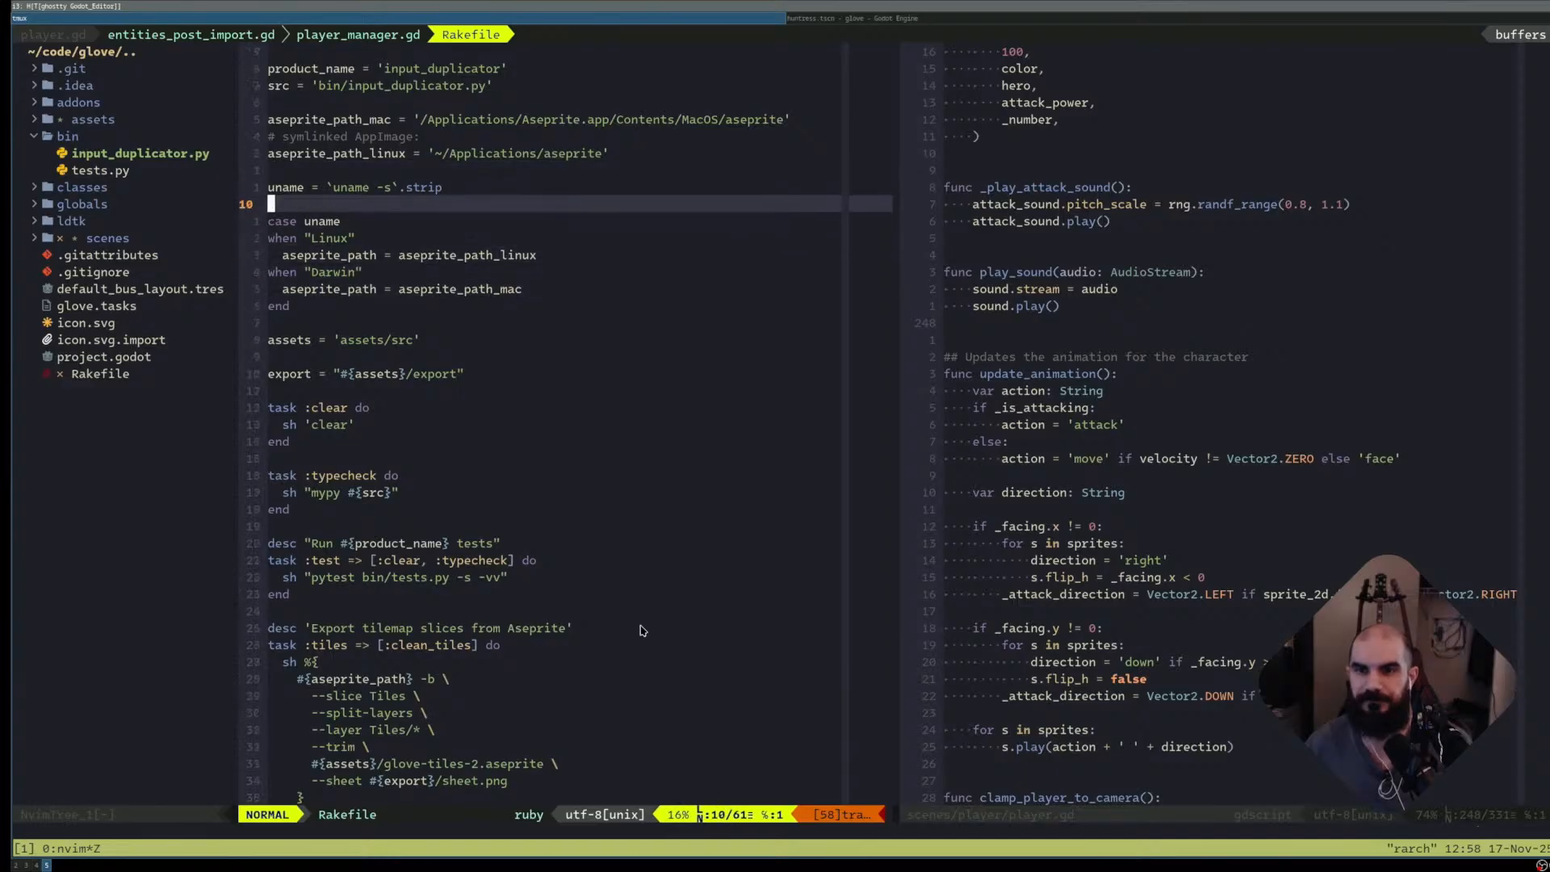
key("w")
key("w")
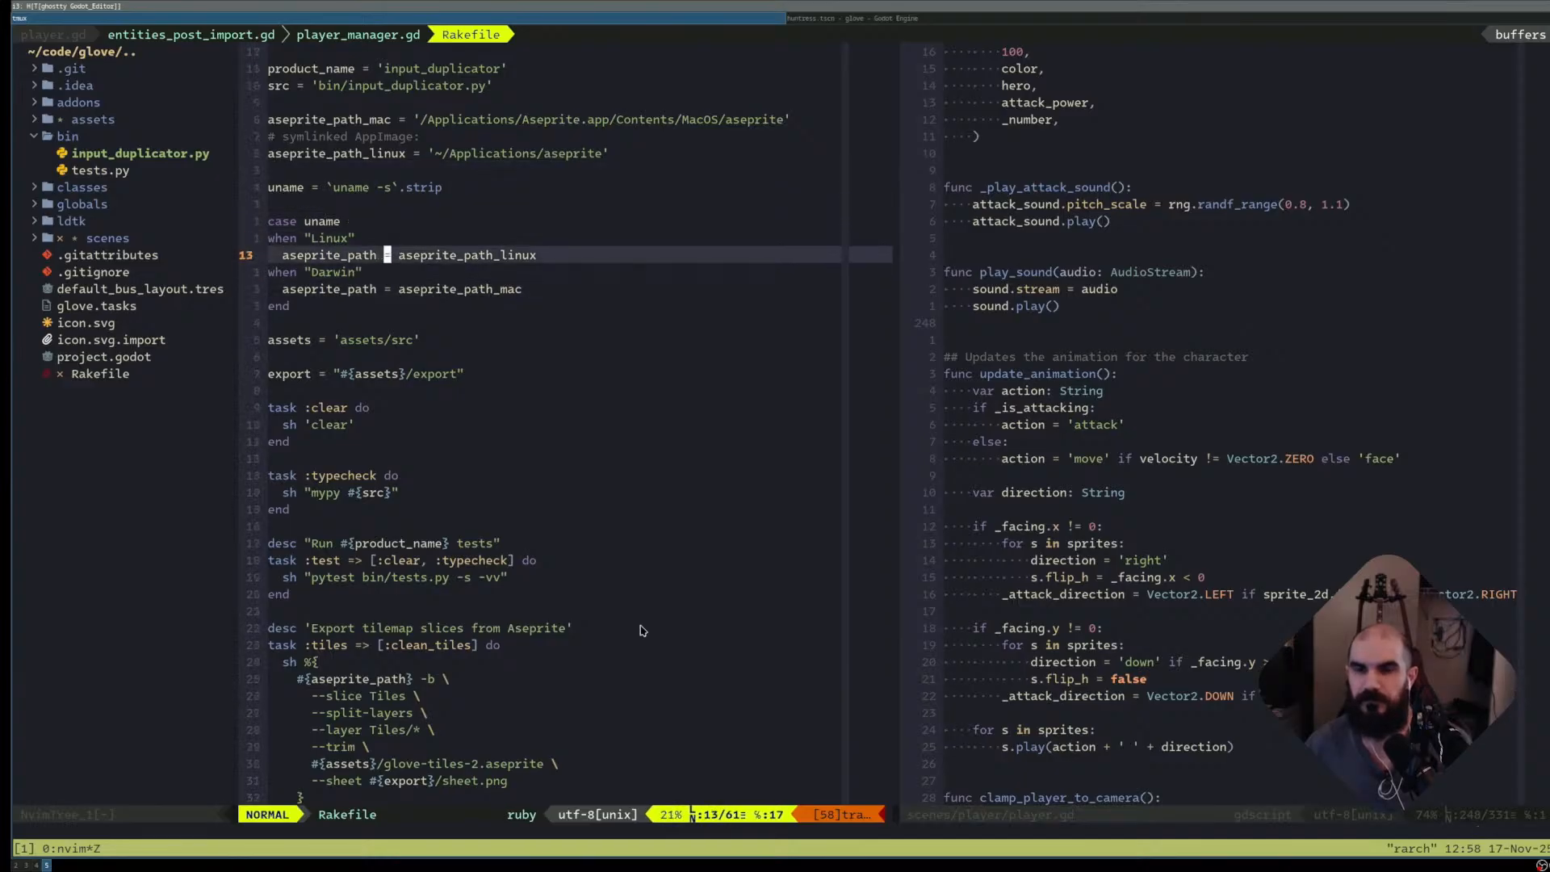
key("j")
key("h")
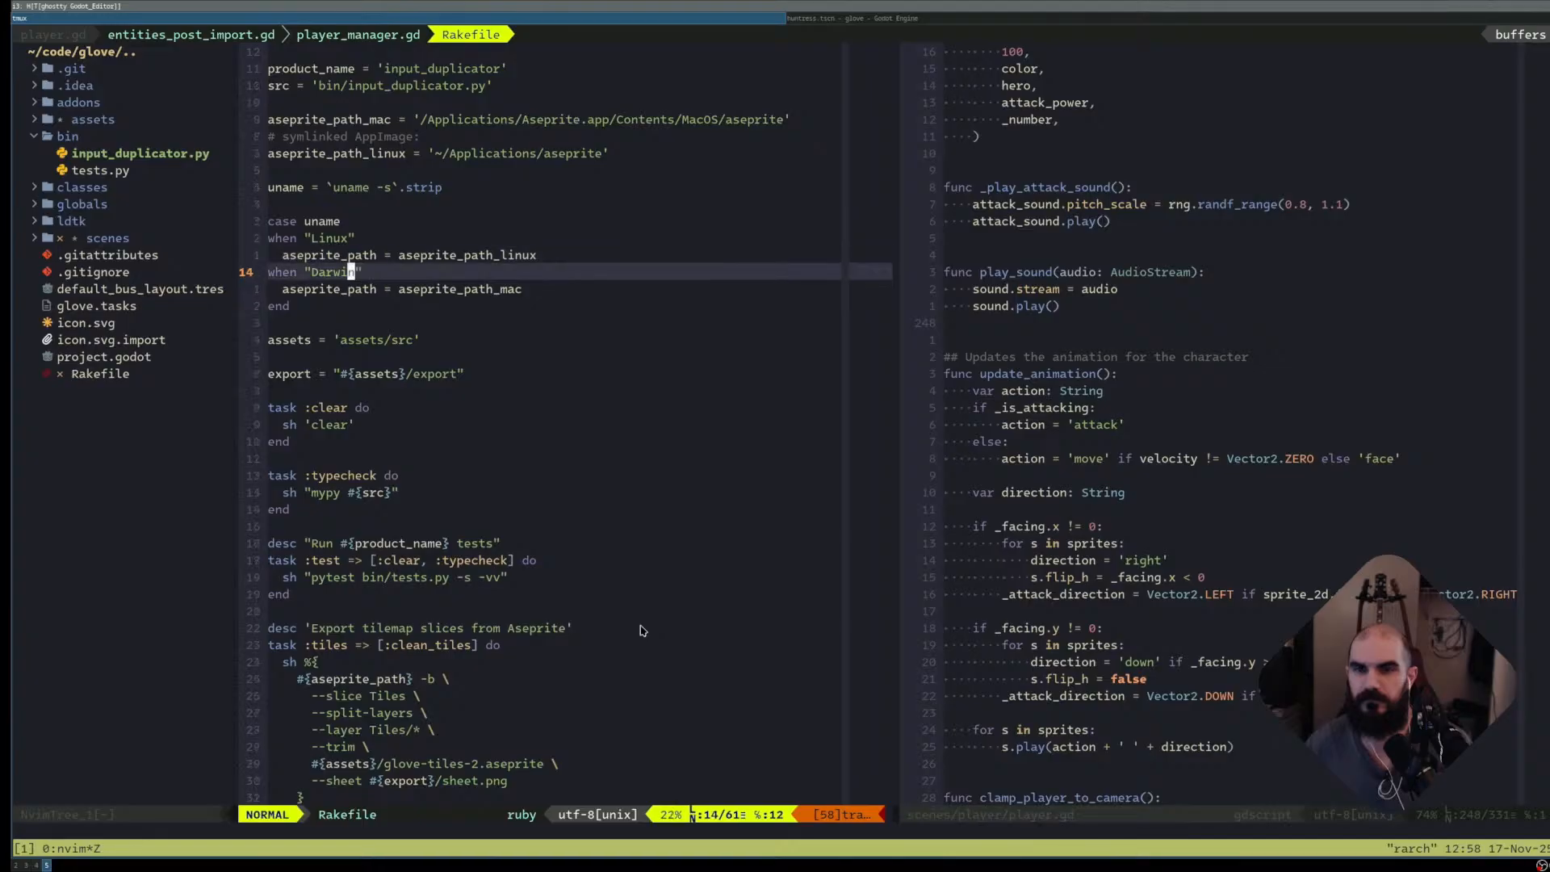
- Search the Rakefile for aseprite_path and review its uses from the uname case block down to the :tiles and :characters tasks
key("k")
key("h")
key("asterisk")
key("braceleft")
key("j")
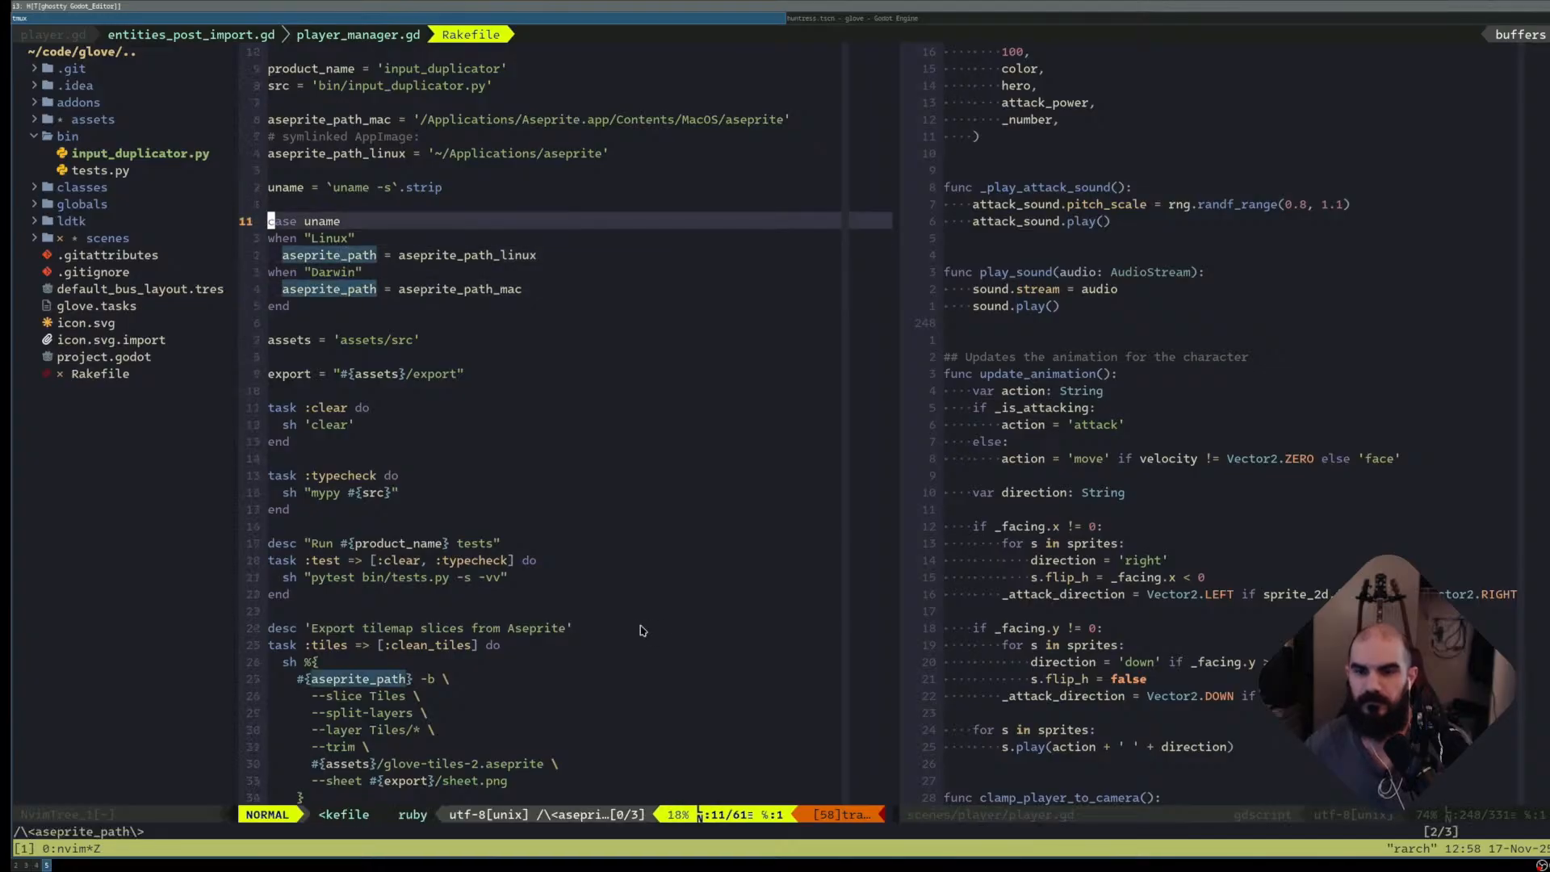
key("j")
key("j")
key("j")
key("j")
key("j")
key("j")
key("j")
key("j")
key("j")
key("j")
key("j")
key("j")
key("j")
key("j")
key("j")
key("j")
key("j")
key("j")
key("j")
key("j")
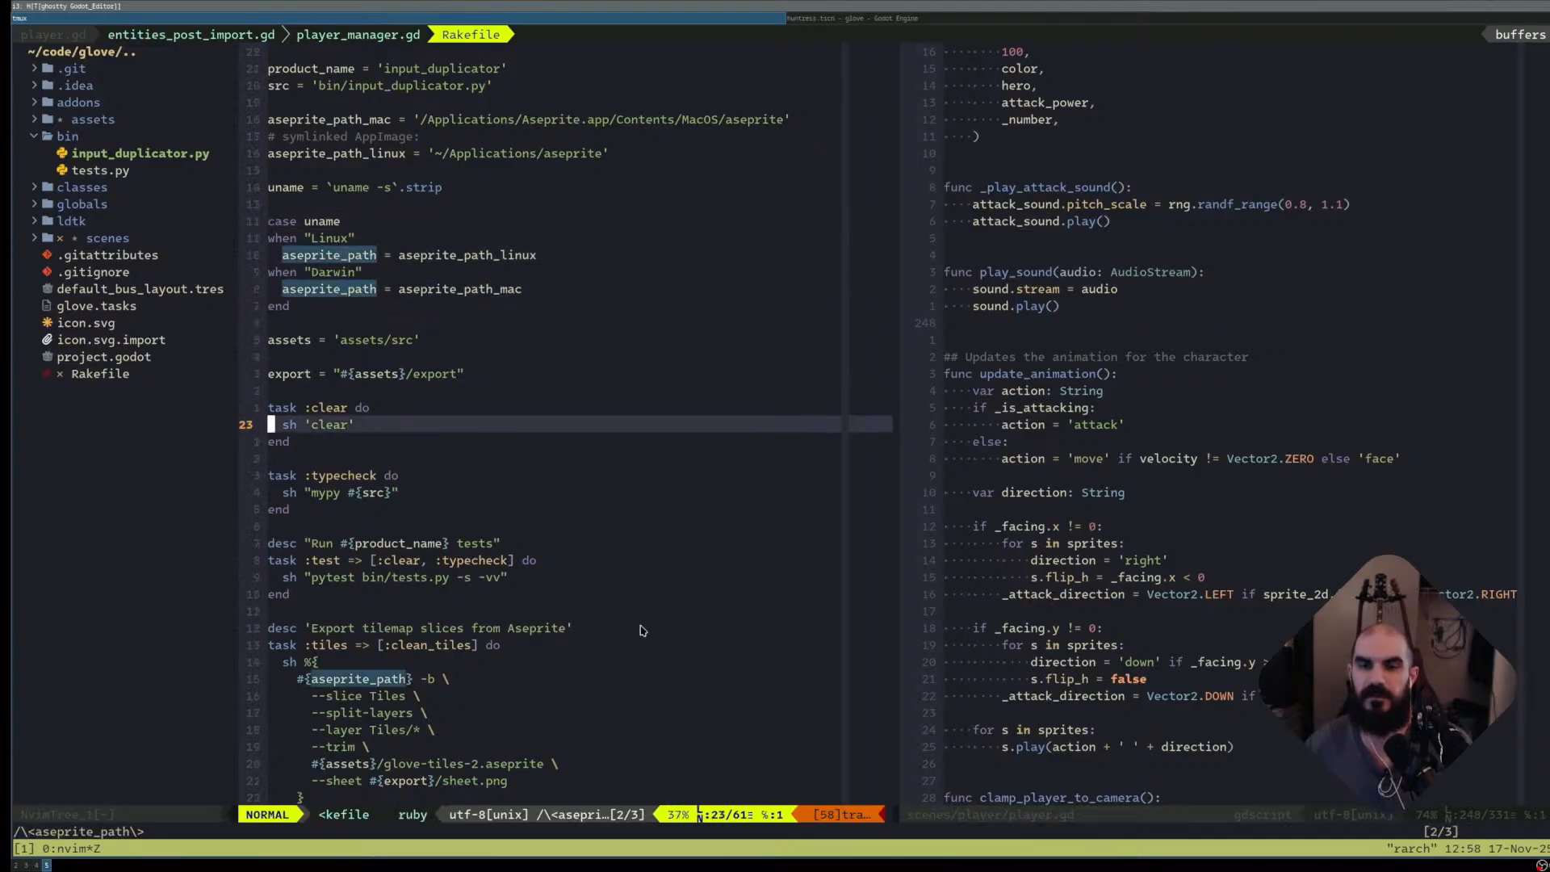
key("j")
key("j")
key("j")
key("j")
key("j")
key("j")
key("j")
key("j")
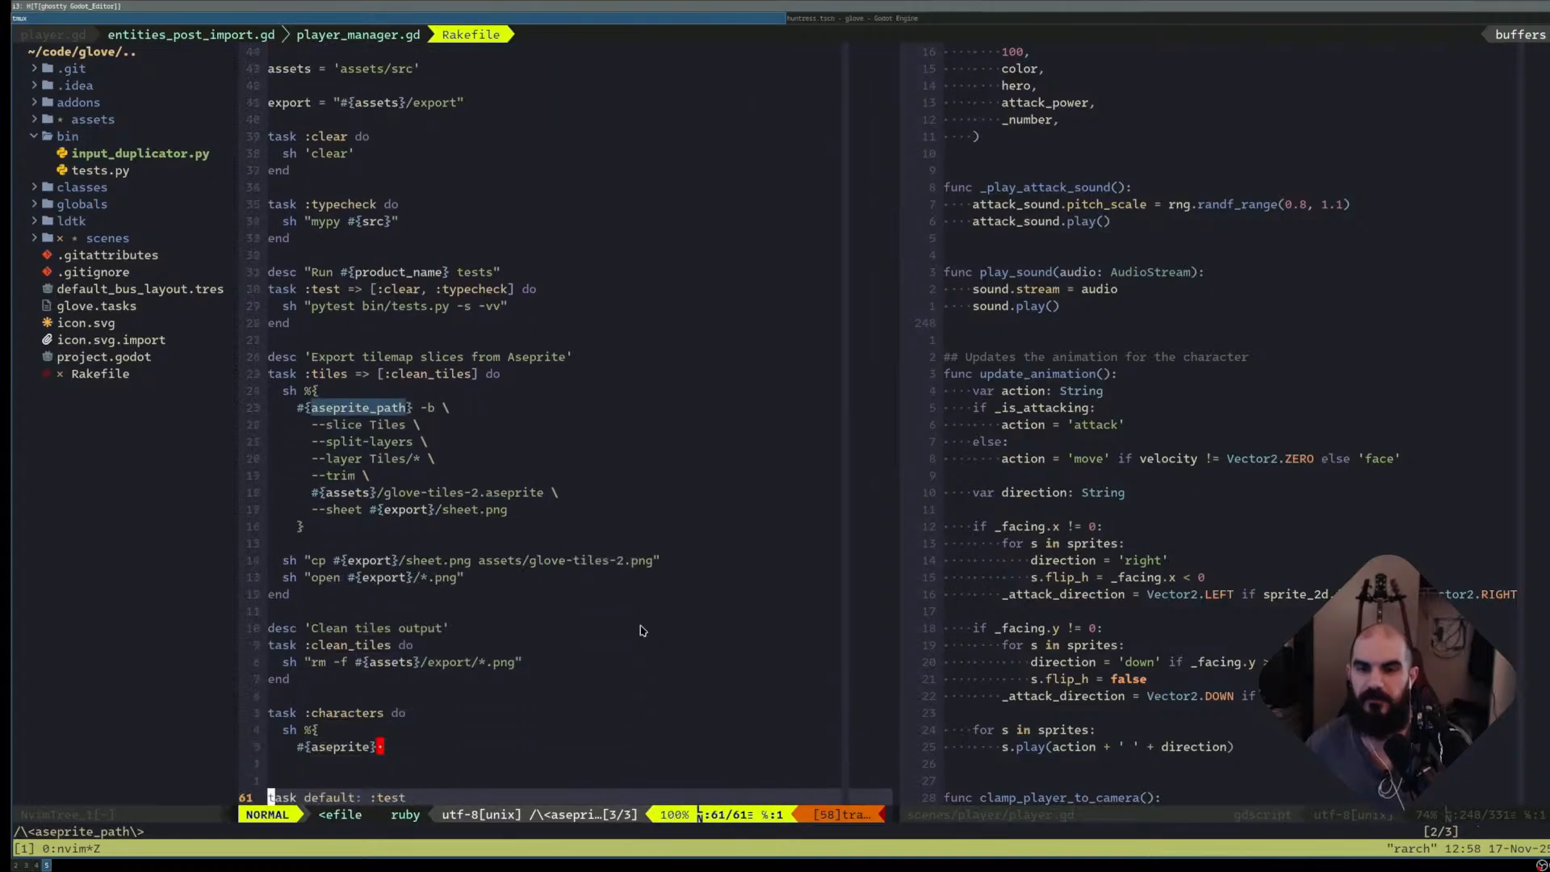
- Add the line asprite = "#{aseprite_path} -b" between the uname case block and the assets variable
key("g")
key("g")
key("j")
key("j")
key("j")
key("j")
key("j")
key("j")
key("j")
key("j")
key("j")
key("j")
key("j")
key("j")
key("j")
key("j")
key("j")
key("j")
key("j")
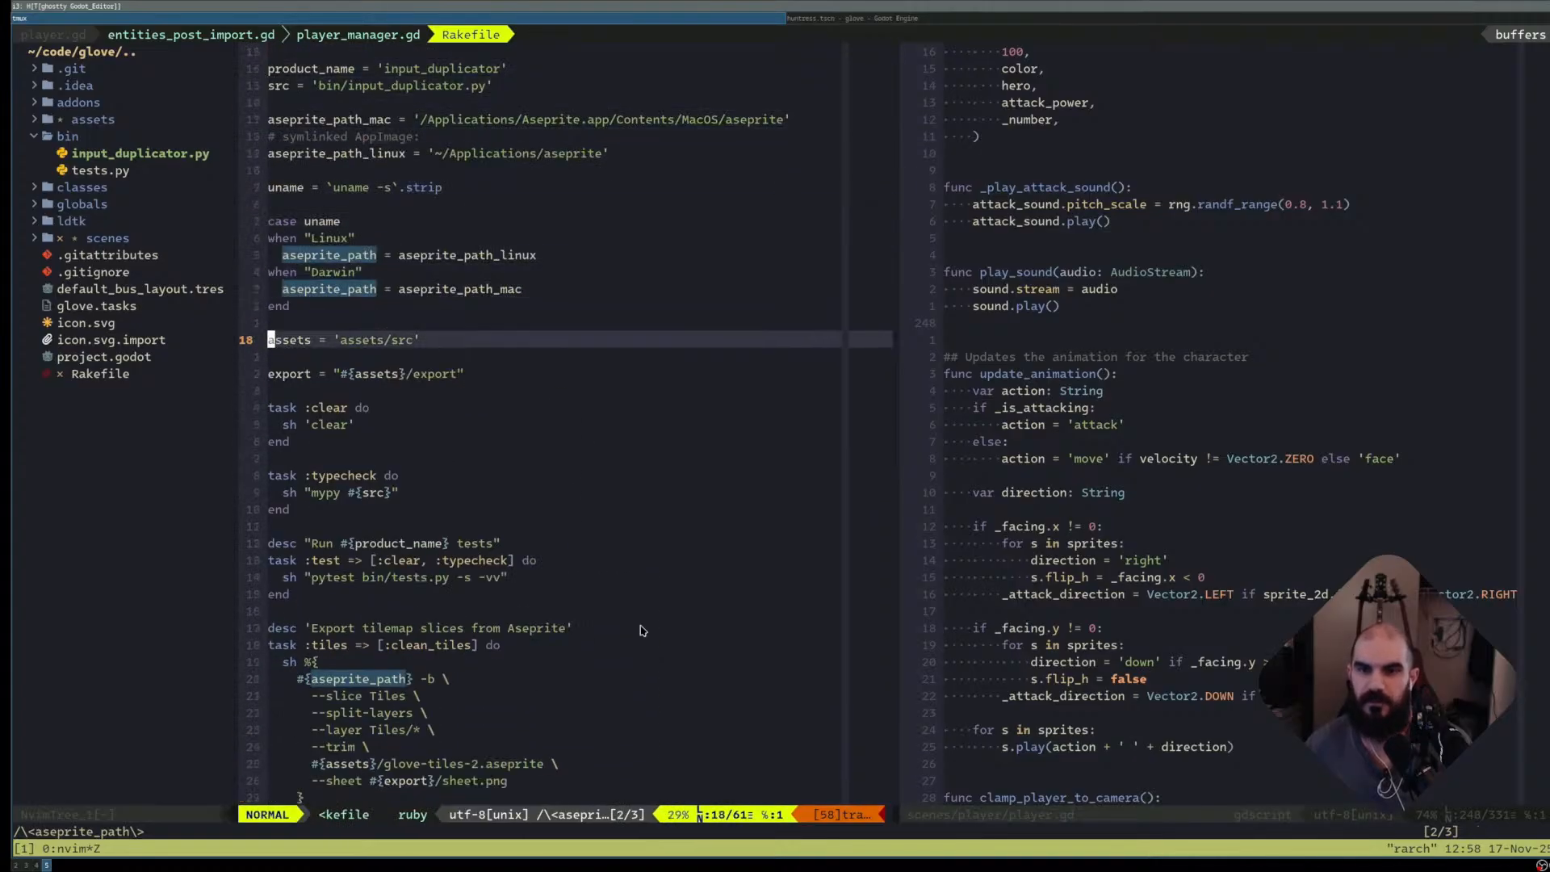
key("k")
key("k")
key("o")
key("Return")
type("aspe")
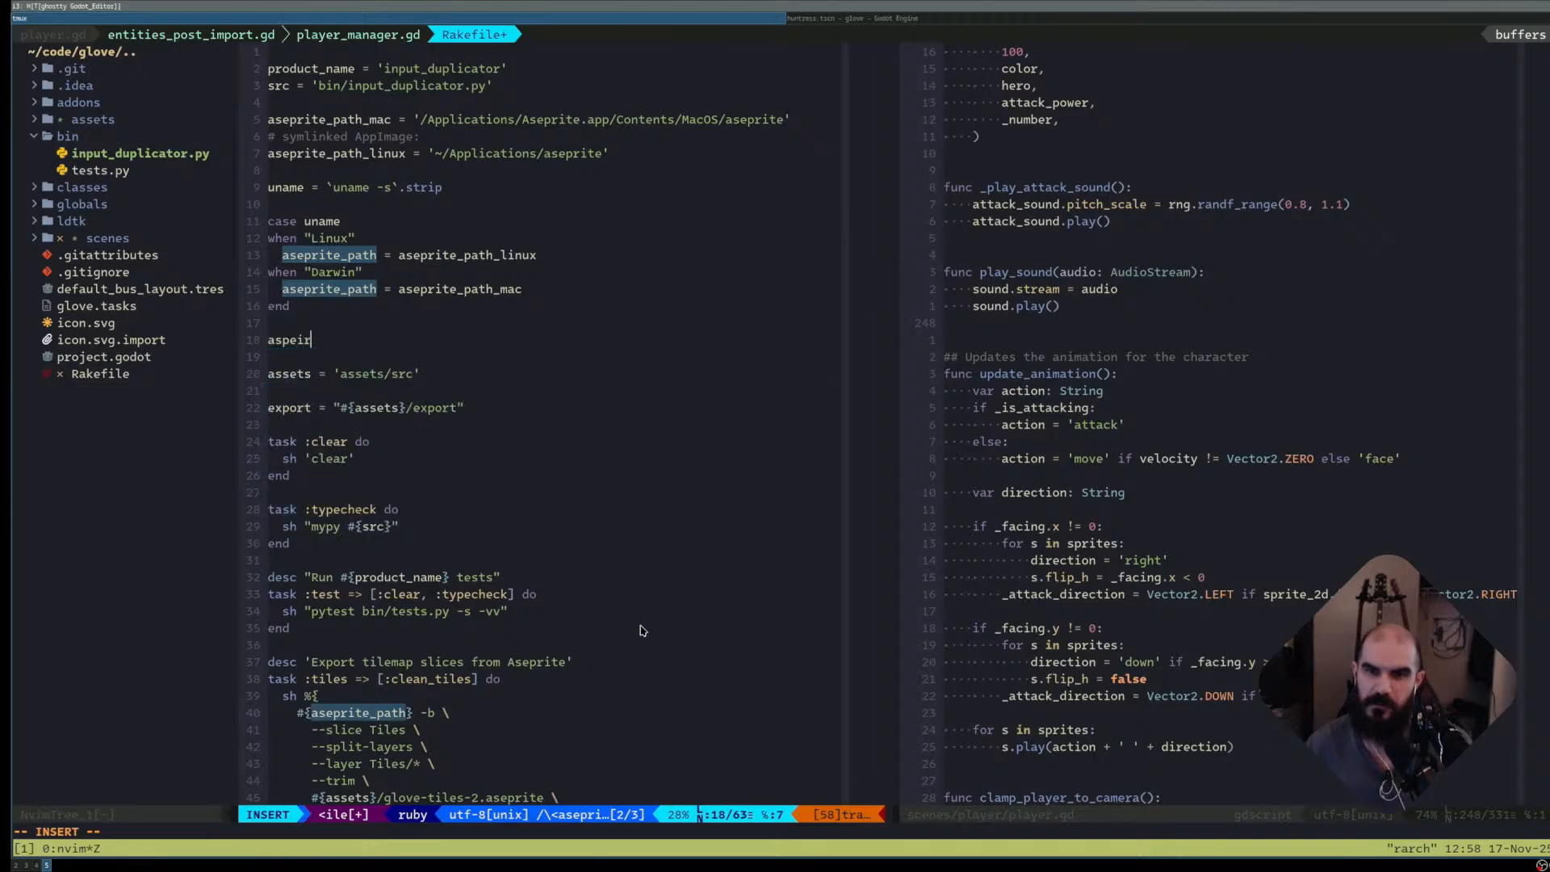
key("BackSpace")
type("rite")
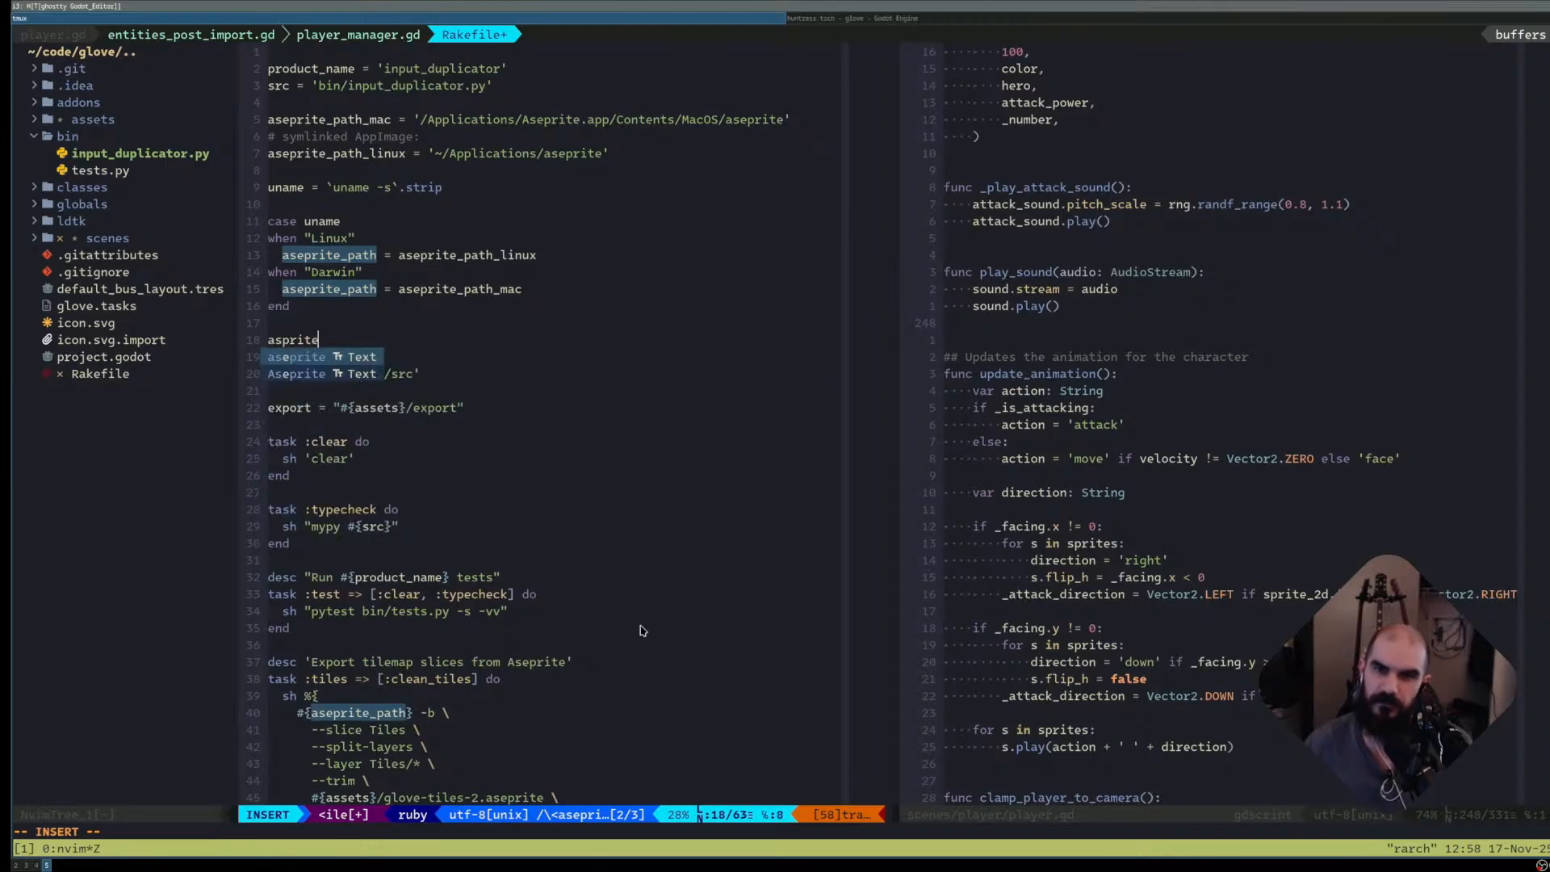
type(" =")
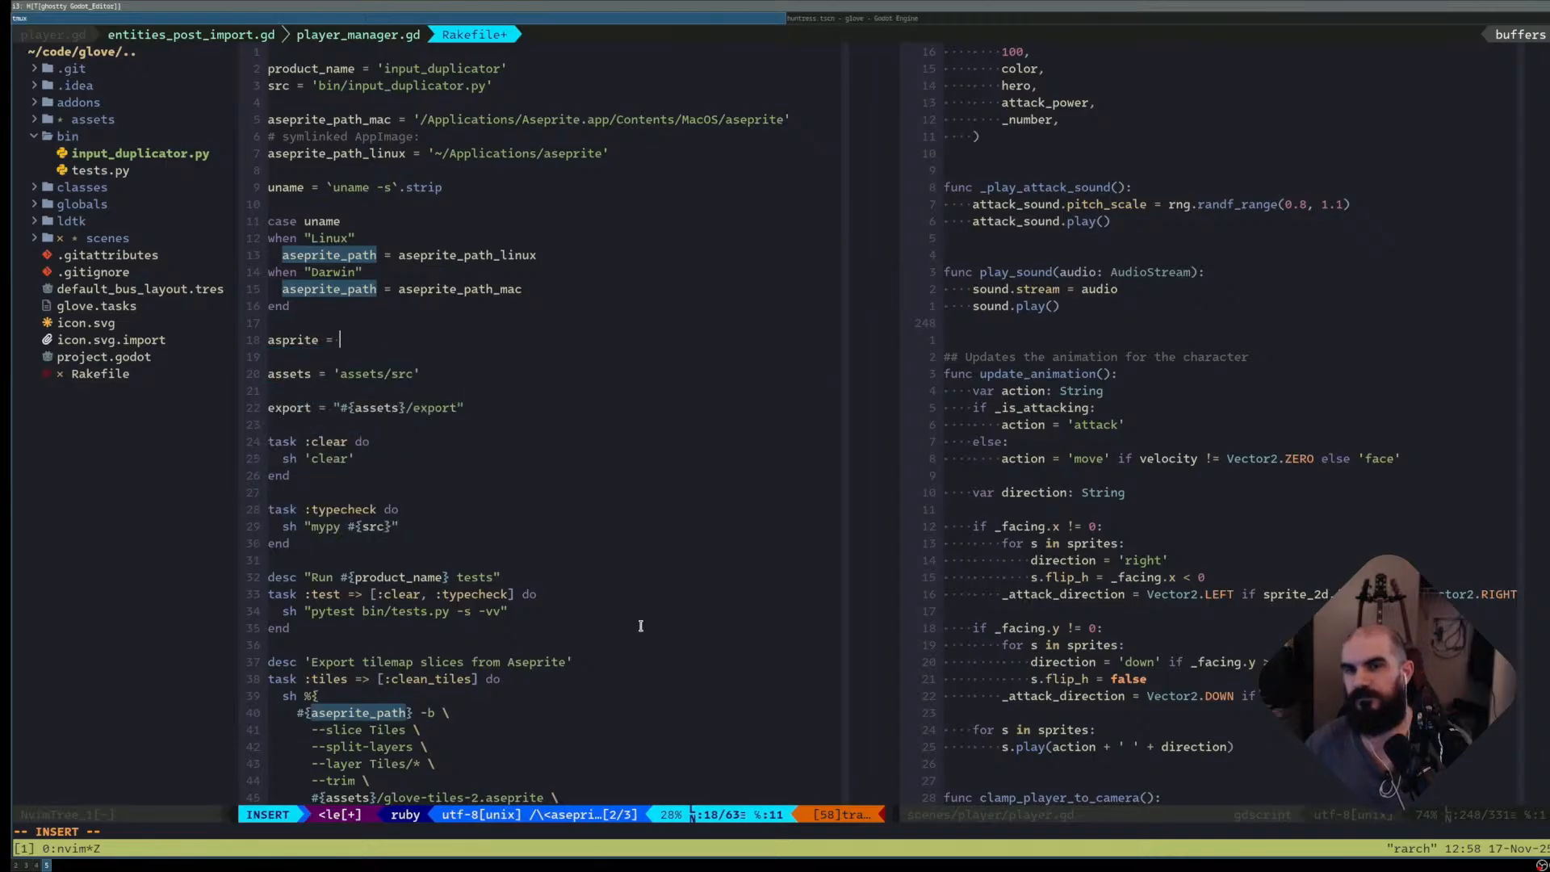
type(" \"")
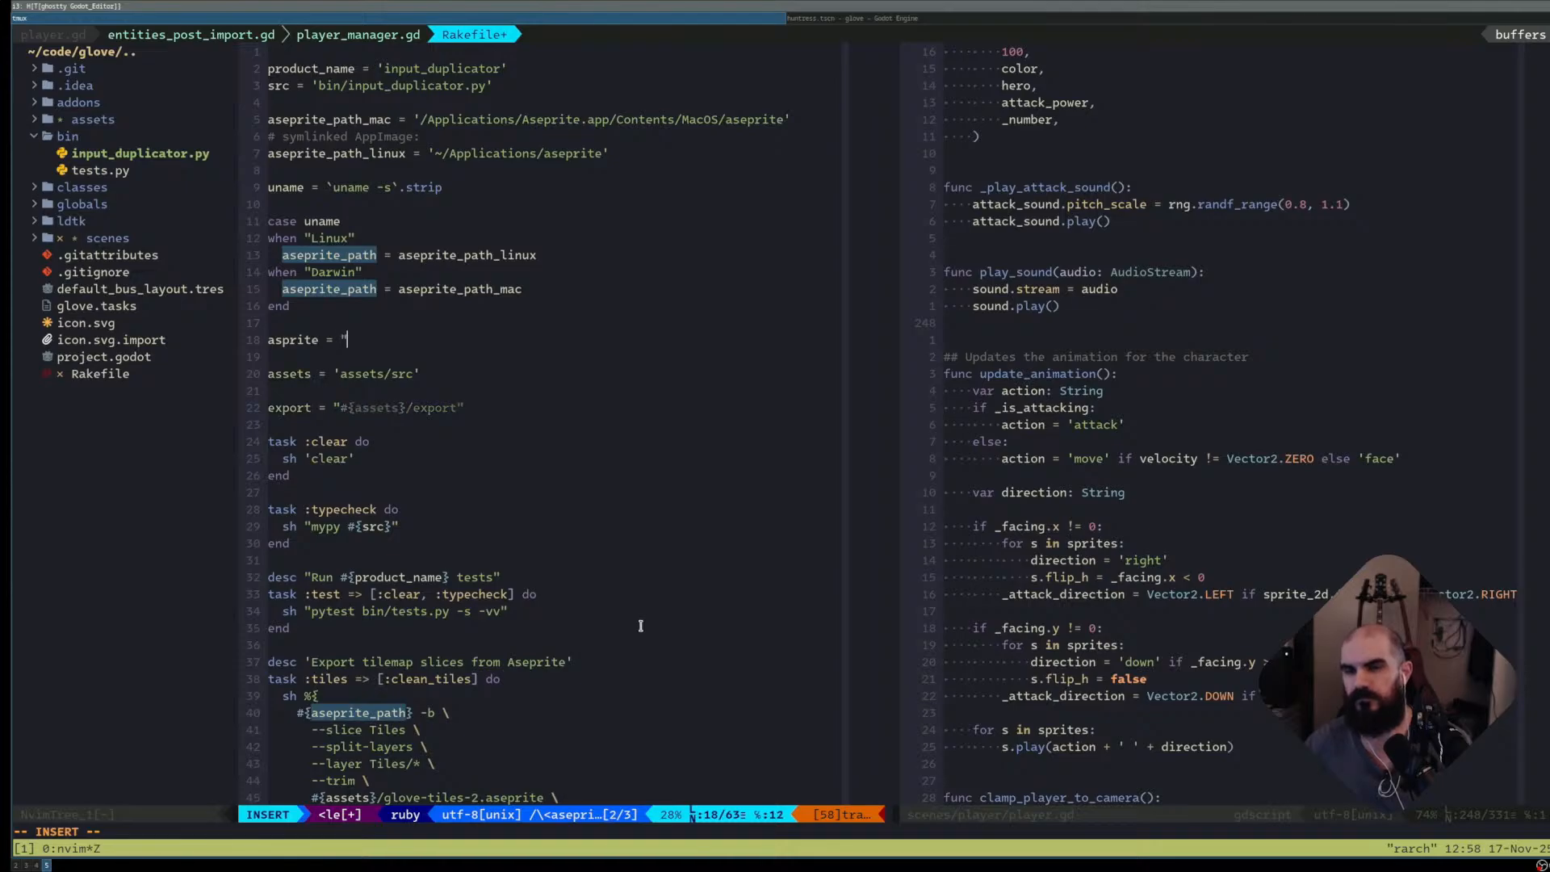
type("#{asepri")
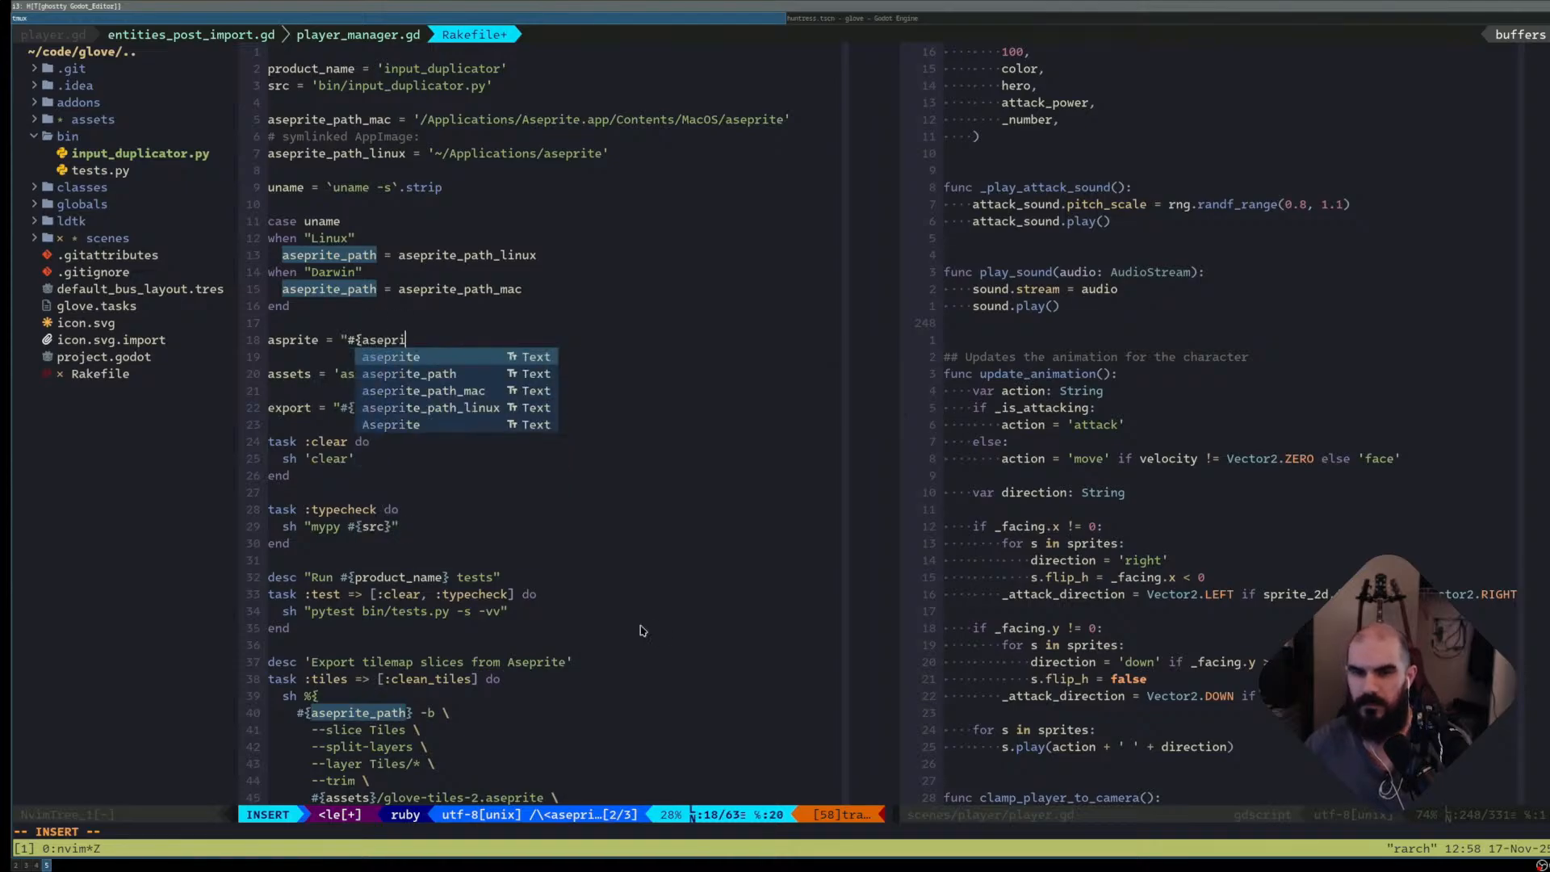
key("Tab")
key("Return")
type("}")
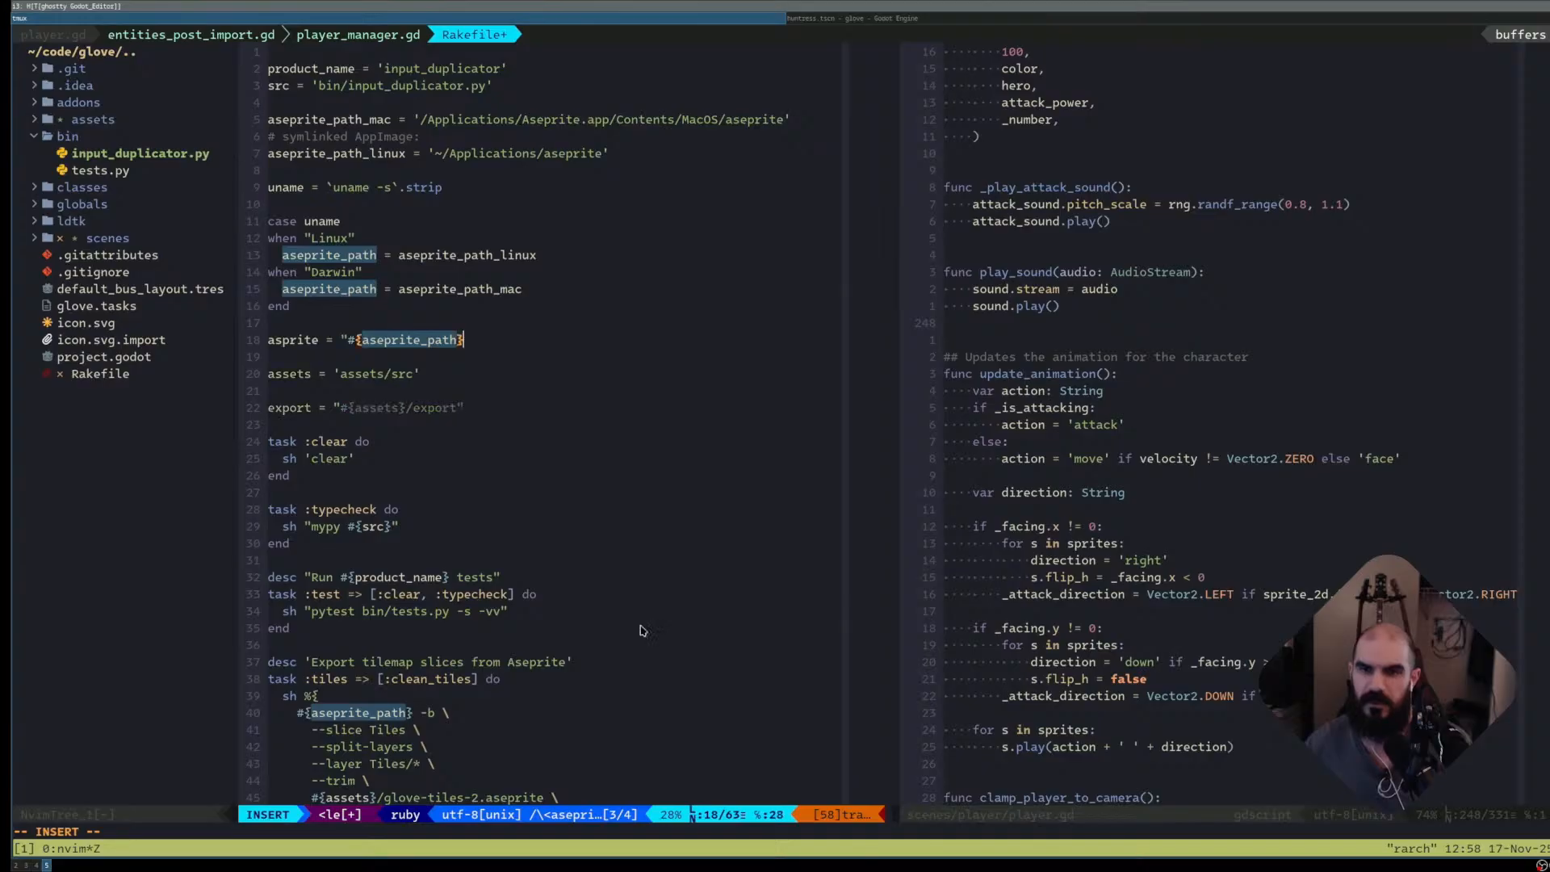
type(" -b\"")
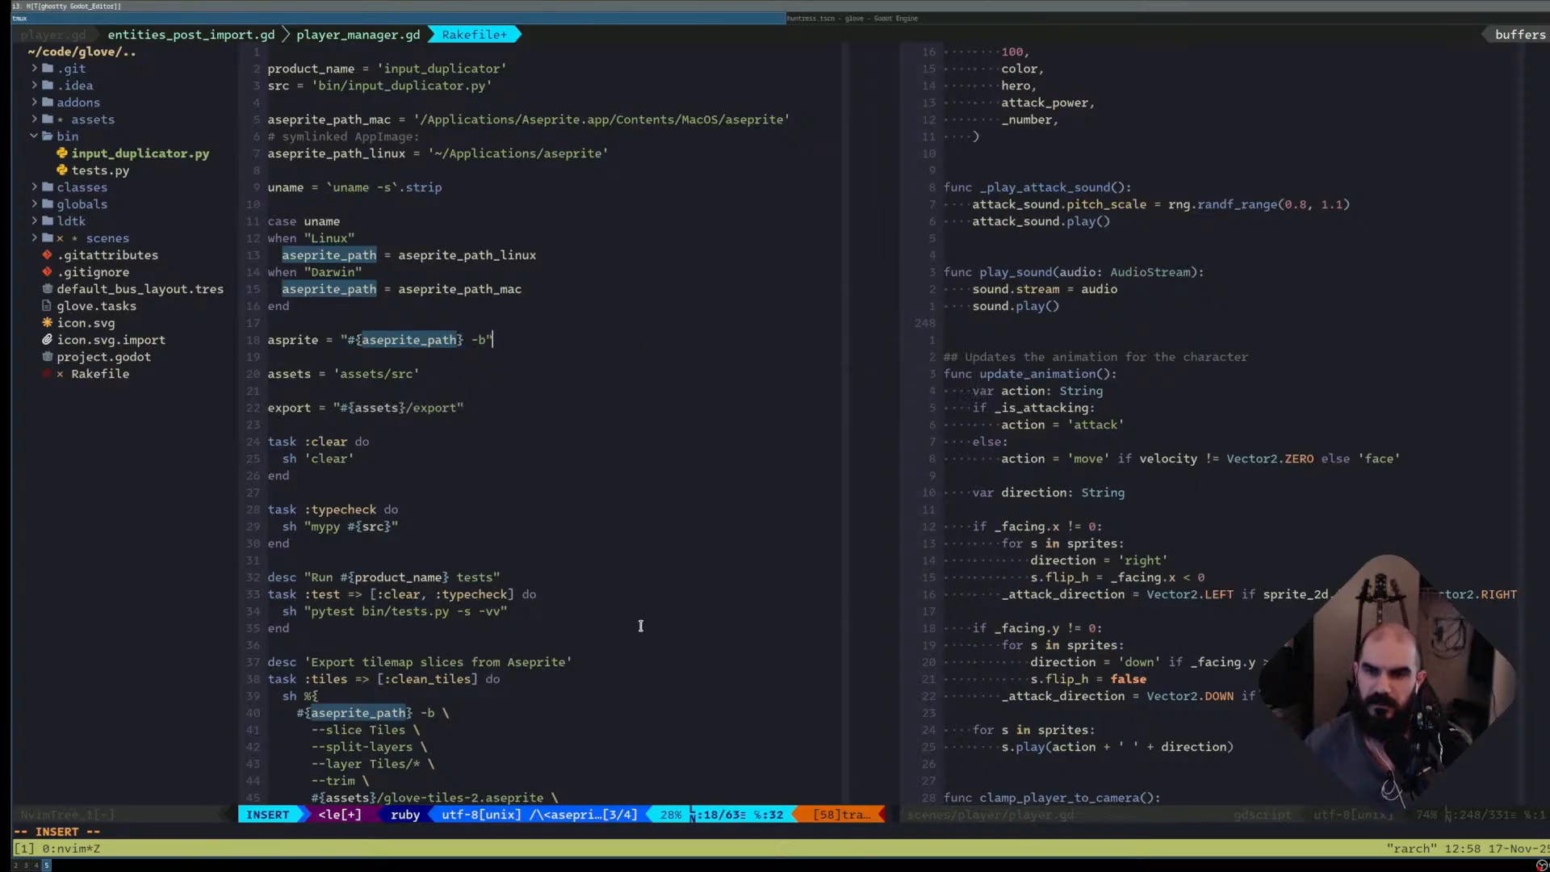
- Remove the trailing "-b \" from the #{aseprite_path} line in the :tiles task and save the Rakefile
key("Escape")
key("j")
key("j")
key("j")
key("j")
key("j")
key("j")
key("j")
key("j")
key("j")
key("j")
key("j")
key("j")
key("j")
key("j")
key("j")
key("j")
key("j")
key("j")
key("j")
key("j")
key("j")
key("j")
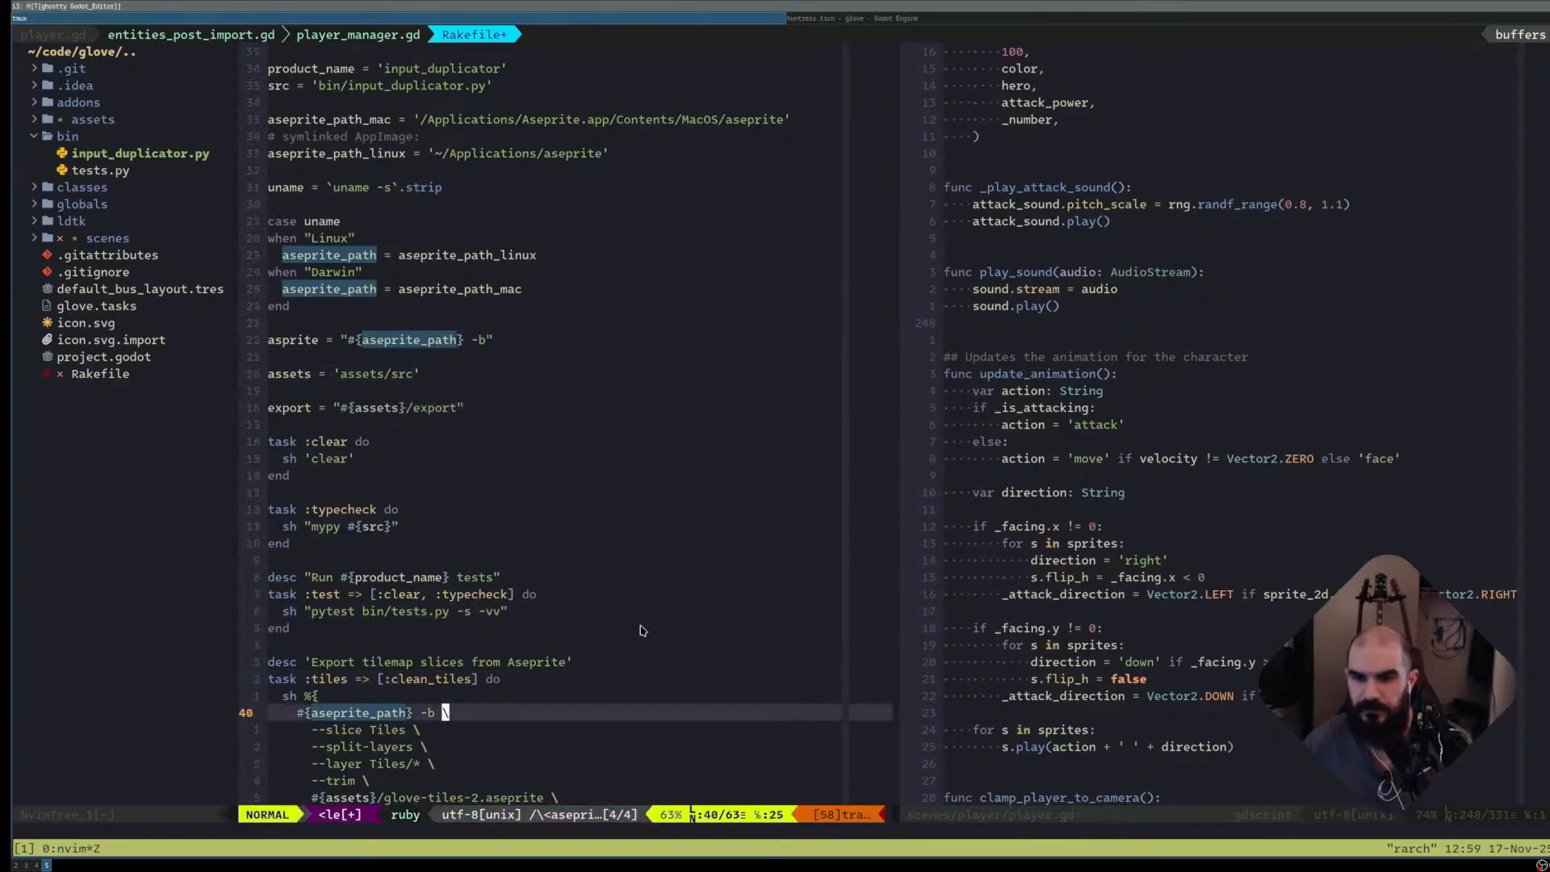
key("D")
key("space")
key("w")
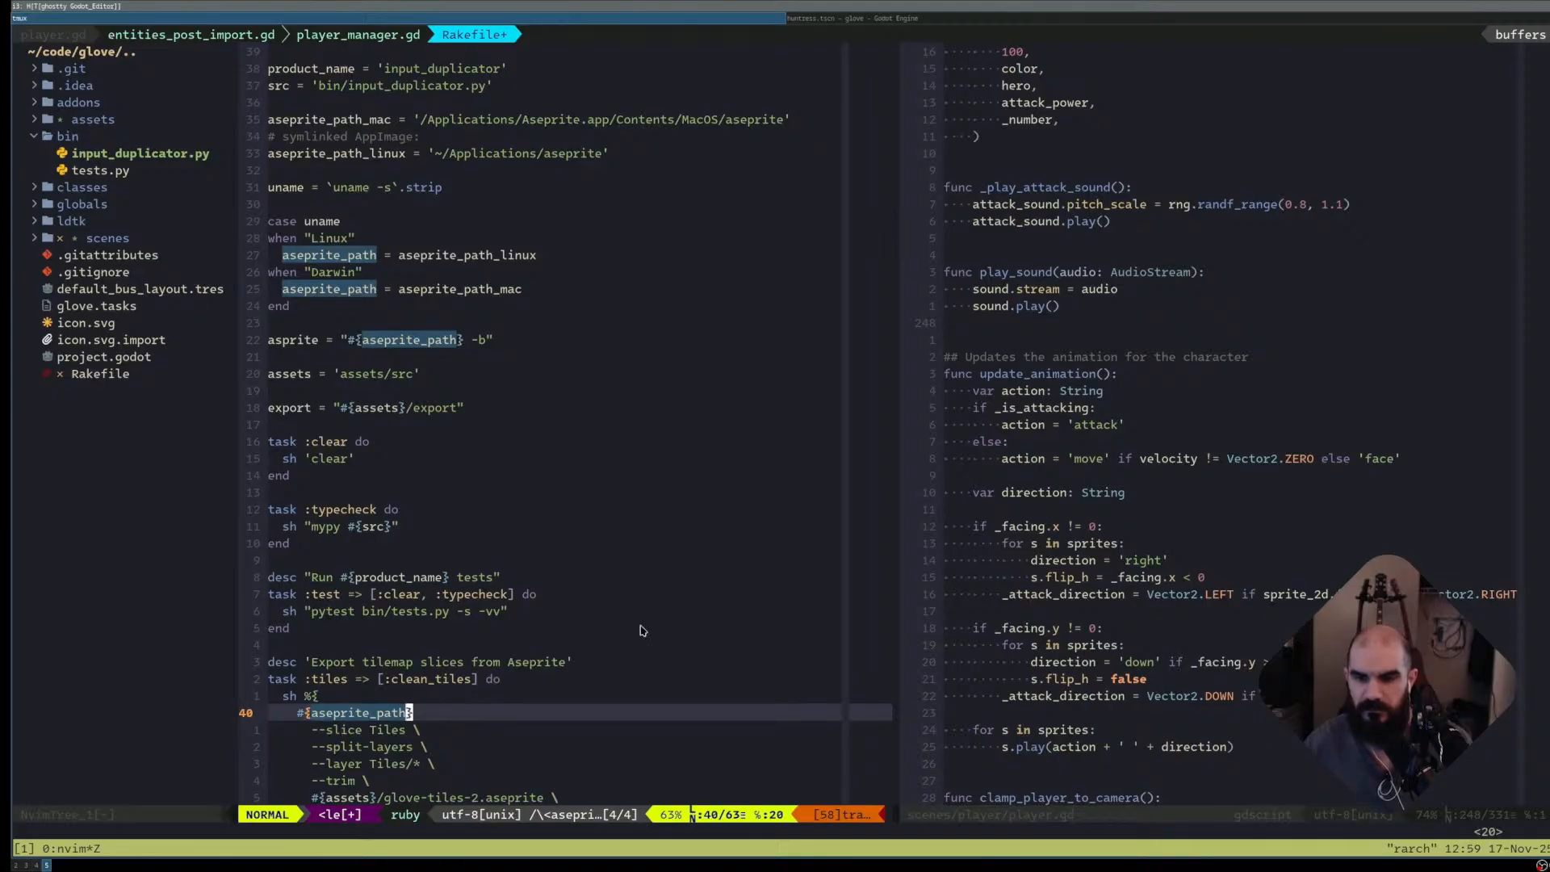
- Search the Rakefile for other occurrences of -b
key("j")
key("slash")
type("-b")
key("Return")
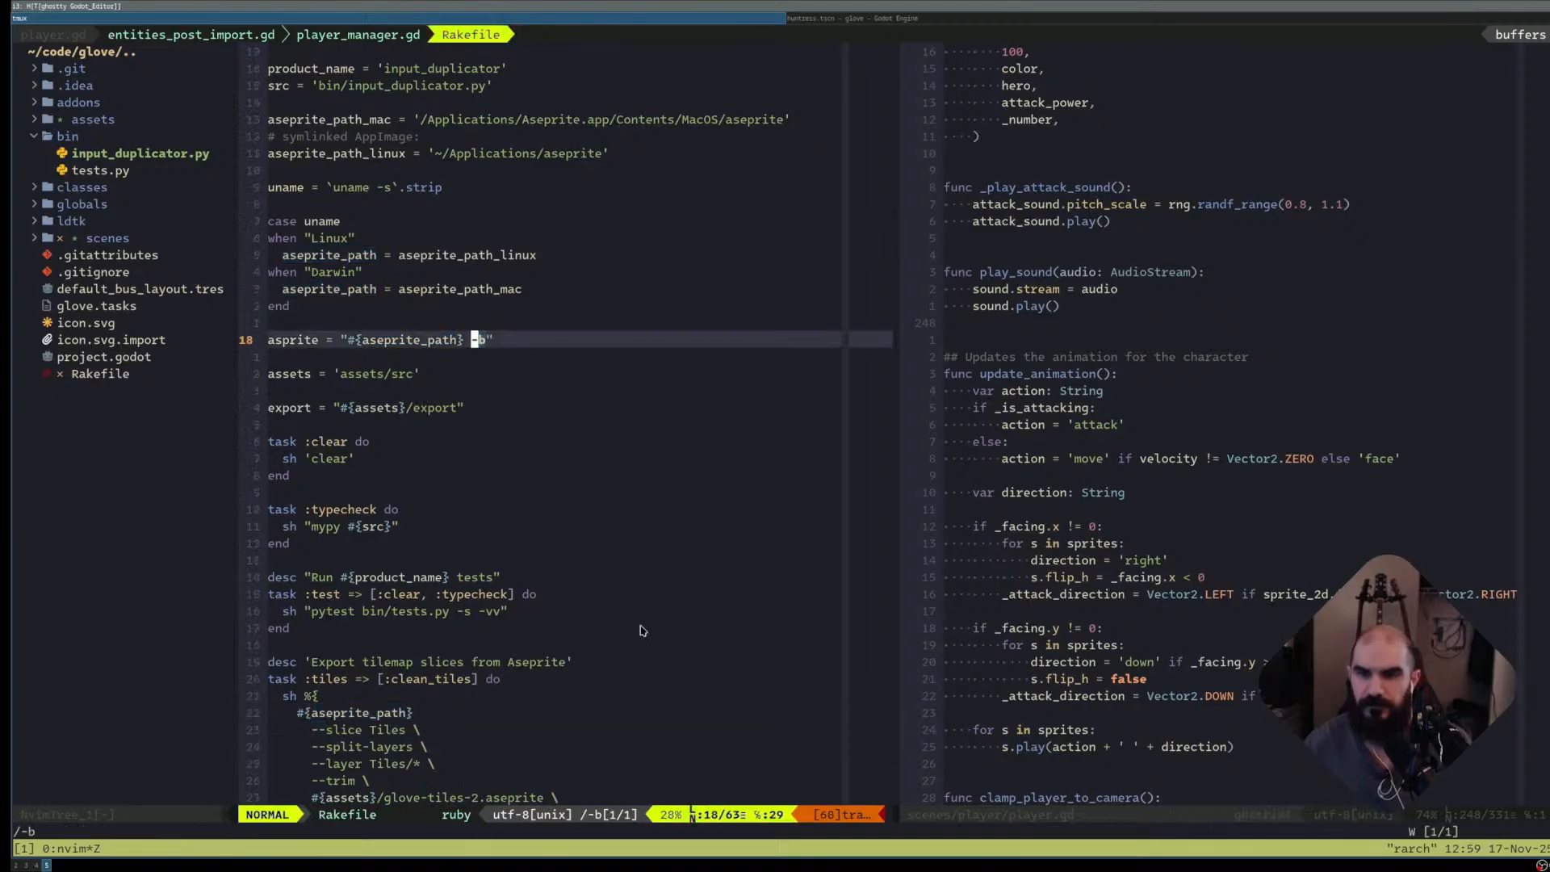
- Continue the #{aseprite} line in the :characters task with a backslash and enter --sprite on the line below
key("shift+g")
key("k")
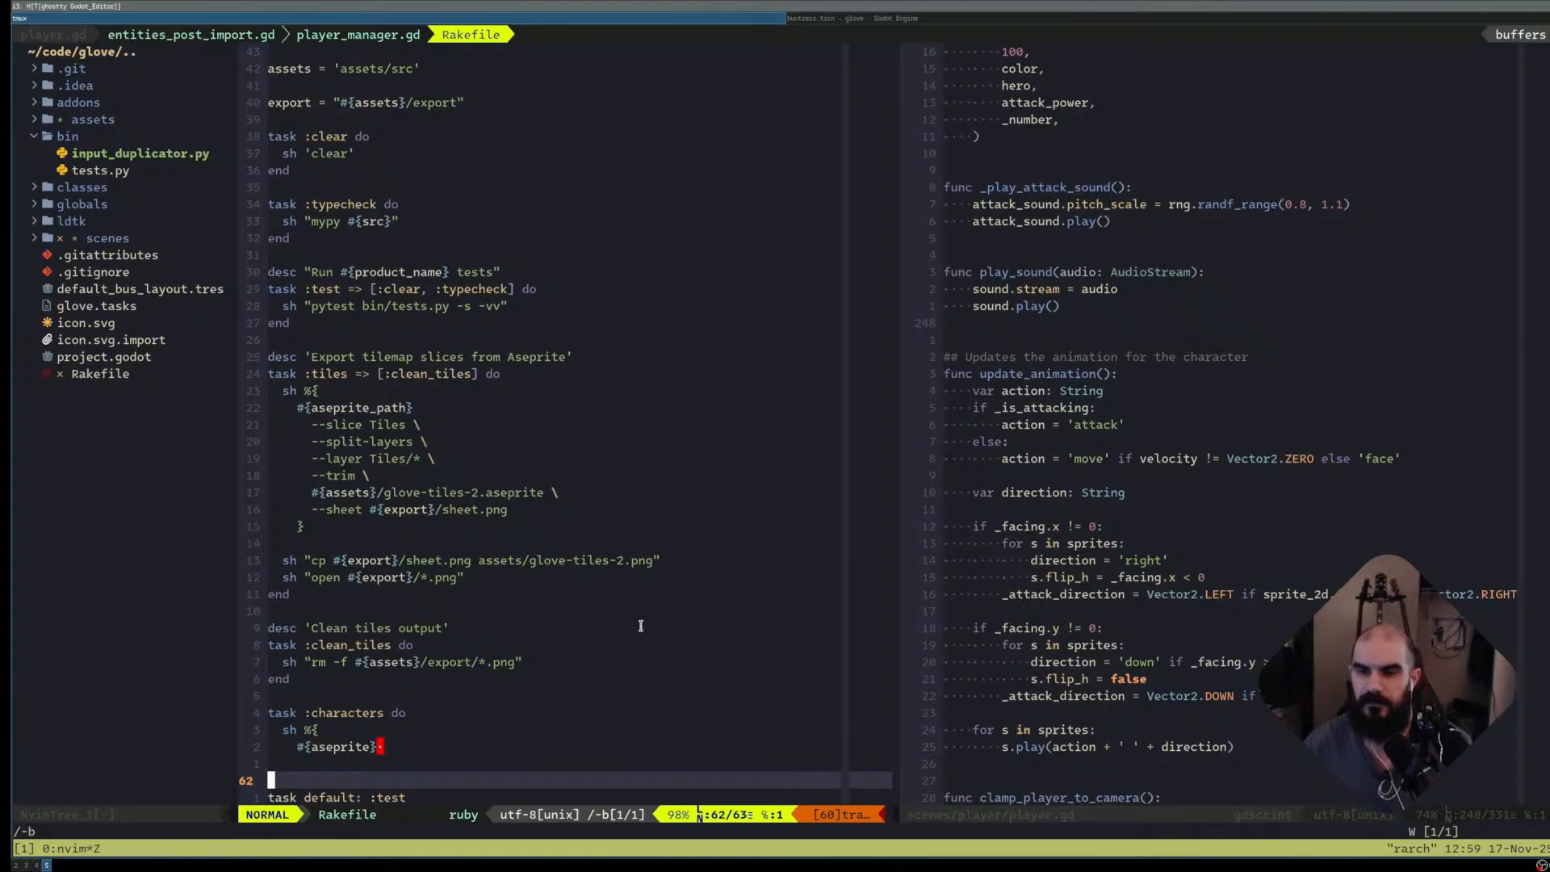
key("k")
key("k")
key("shift+a")
type("\\")
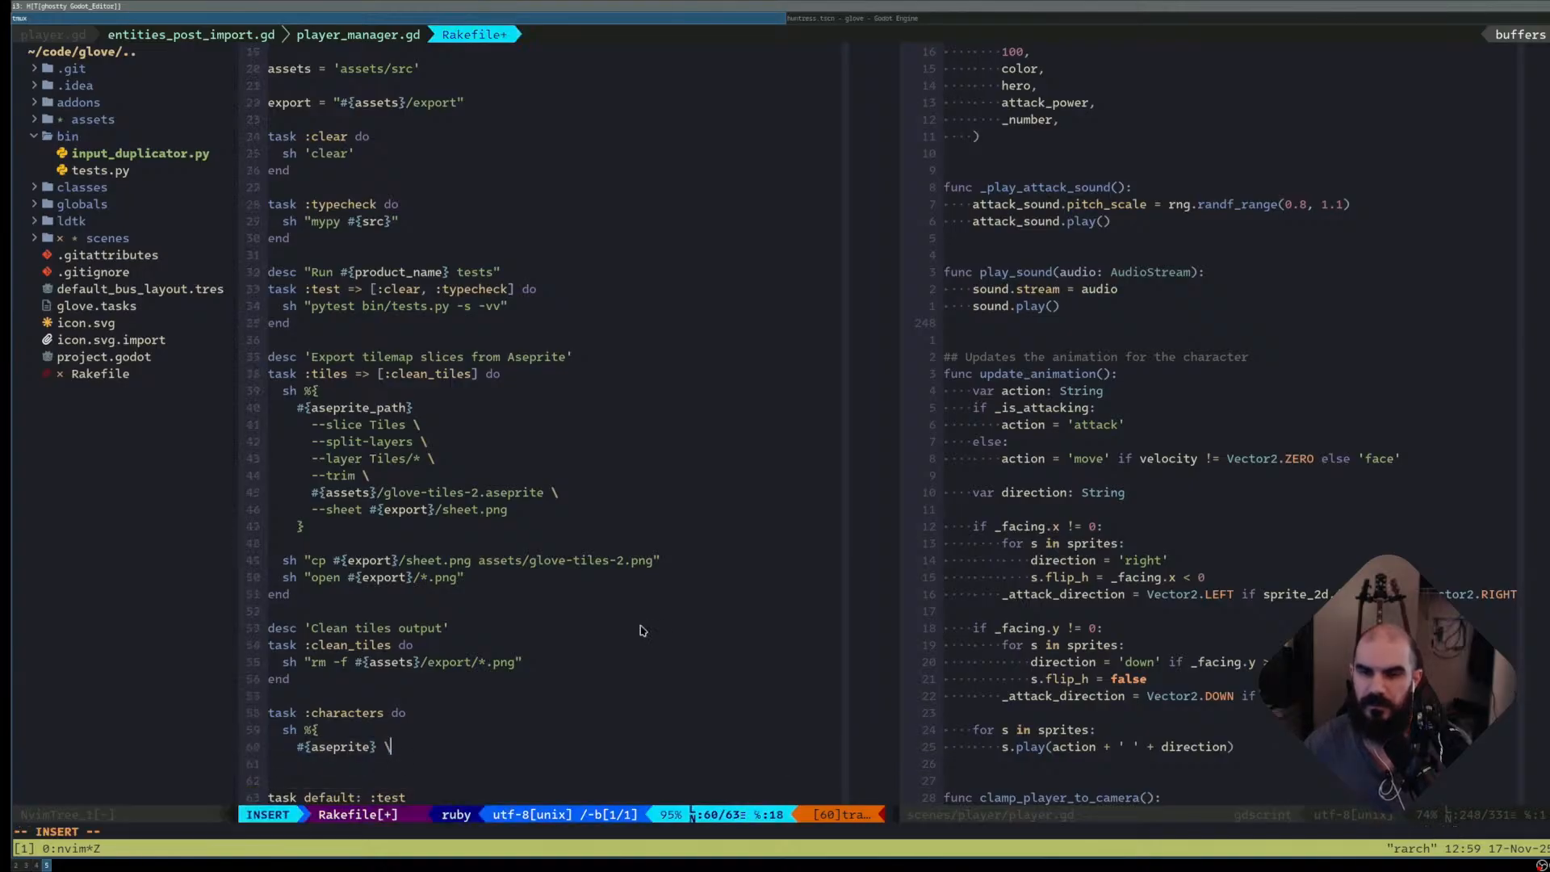
key("Return")
type("--")
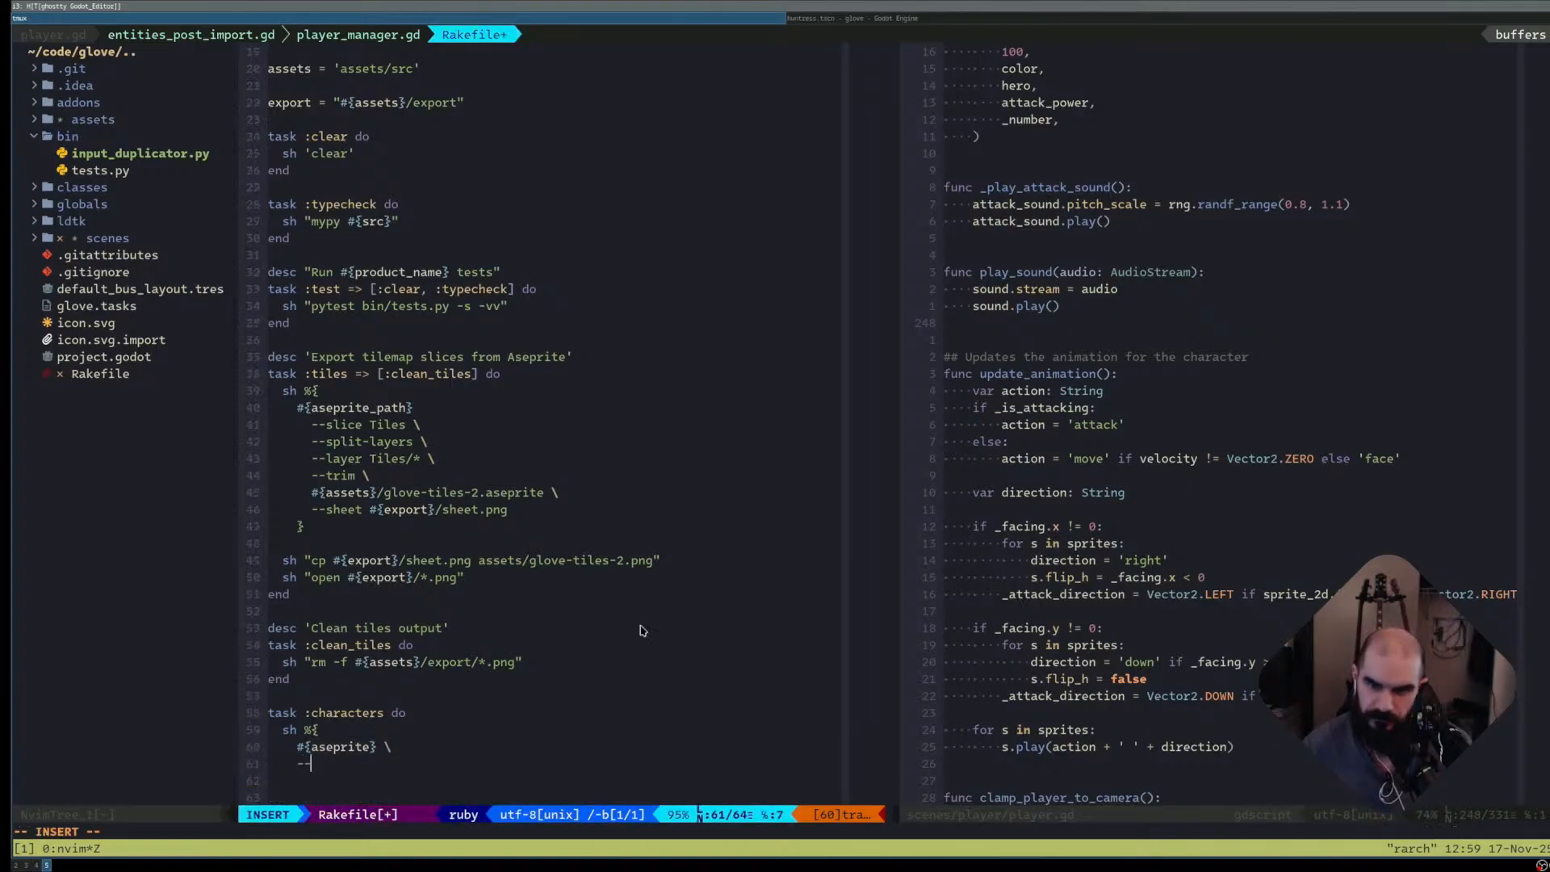
type("sprite")
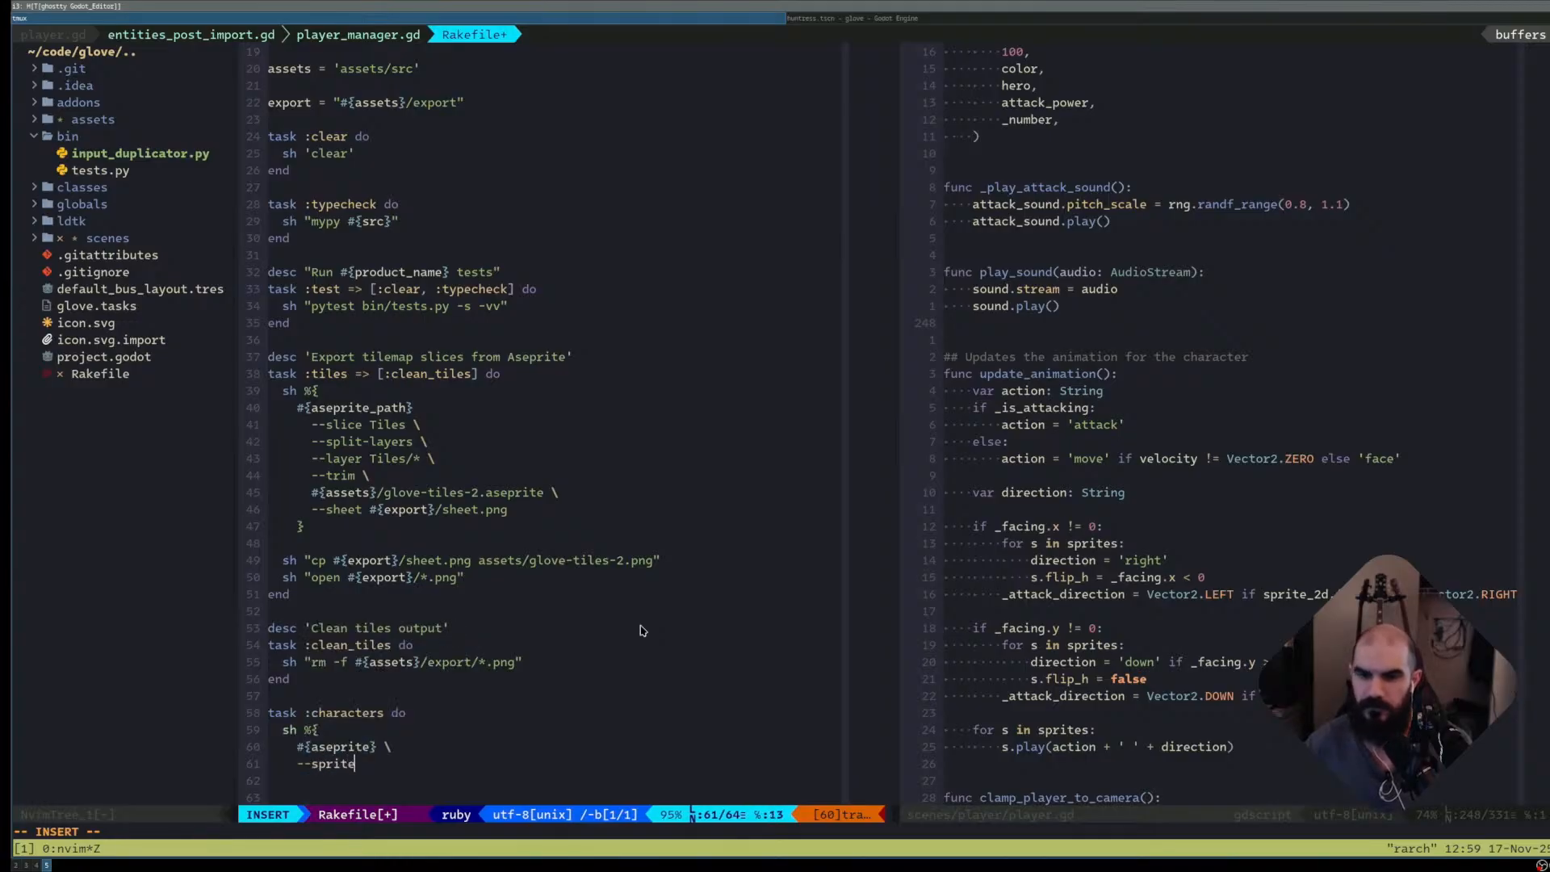
key("Escape")
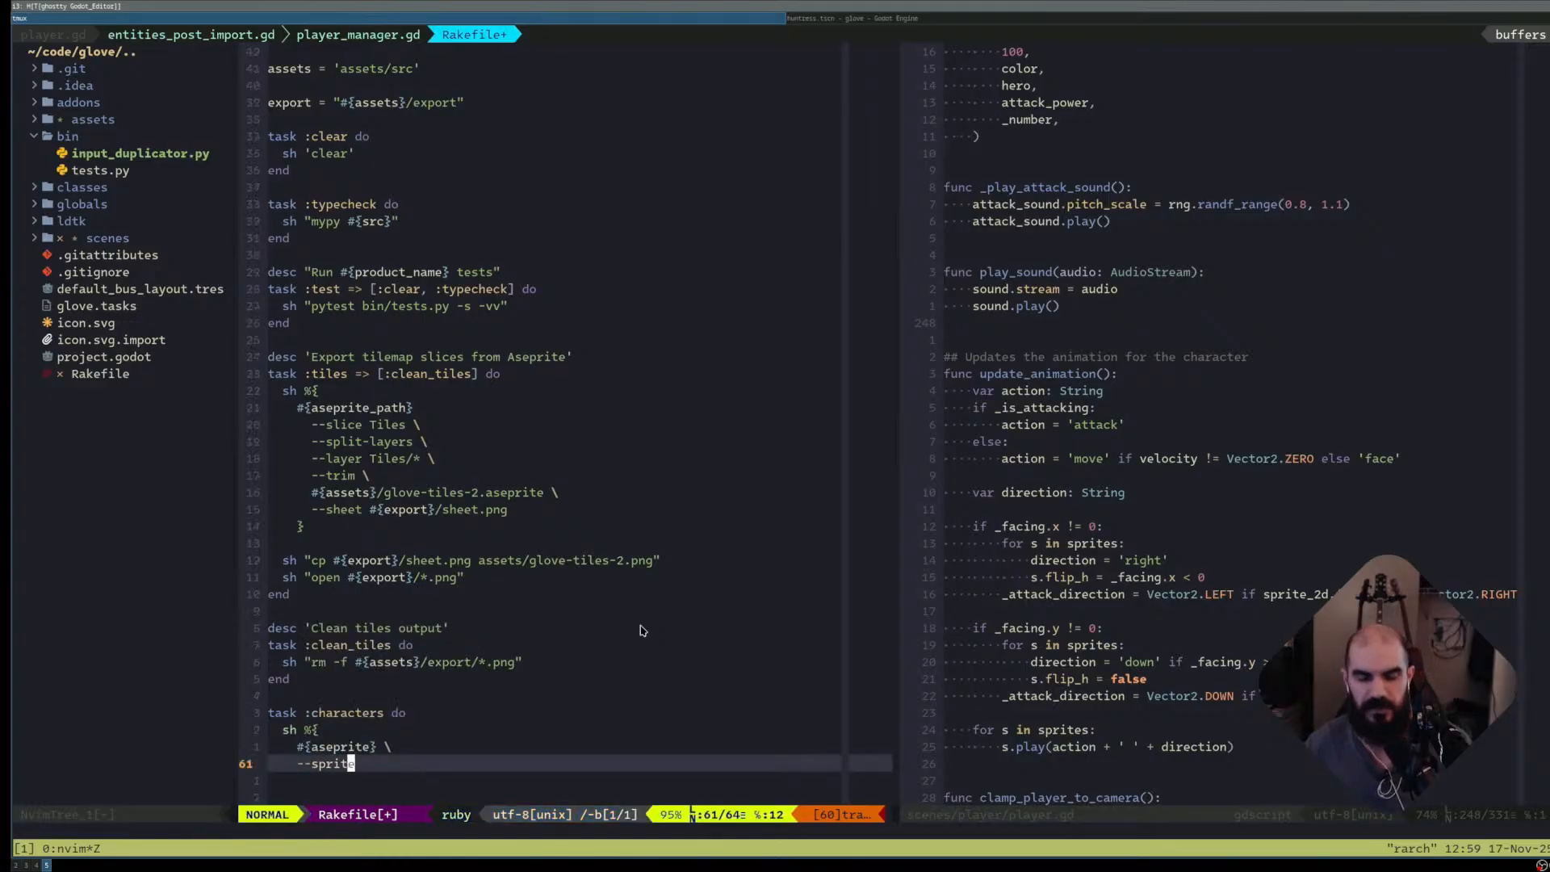
- Switch to the Aseprite CLI docs in the browser and review the --layer and --split-layers sections
key("super+3")
key("super+4")
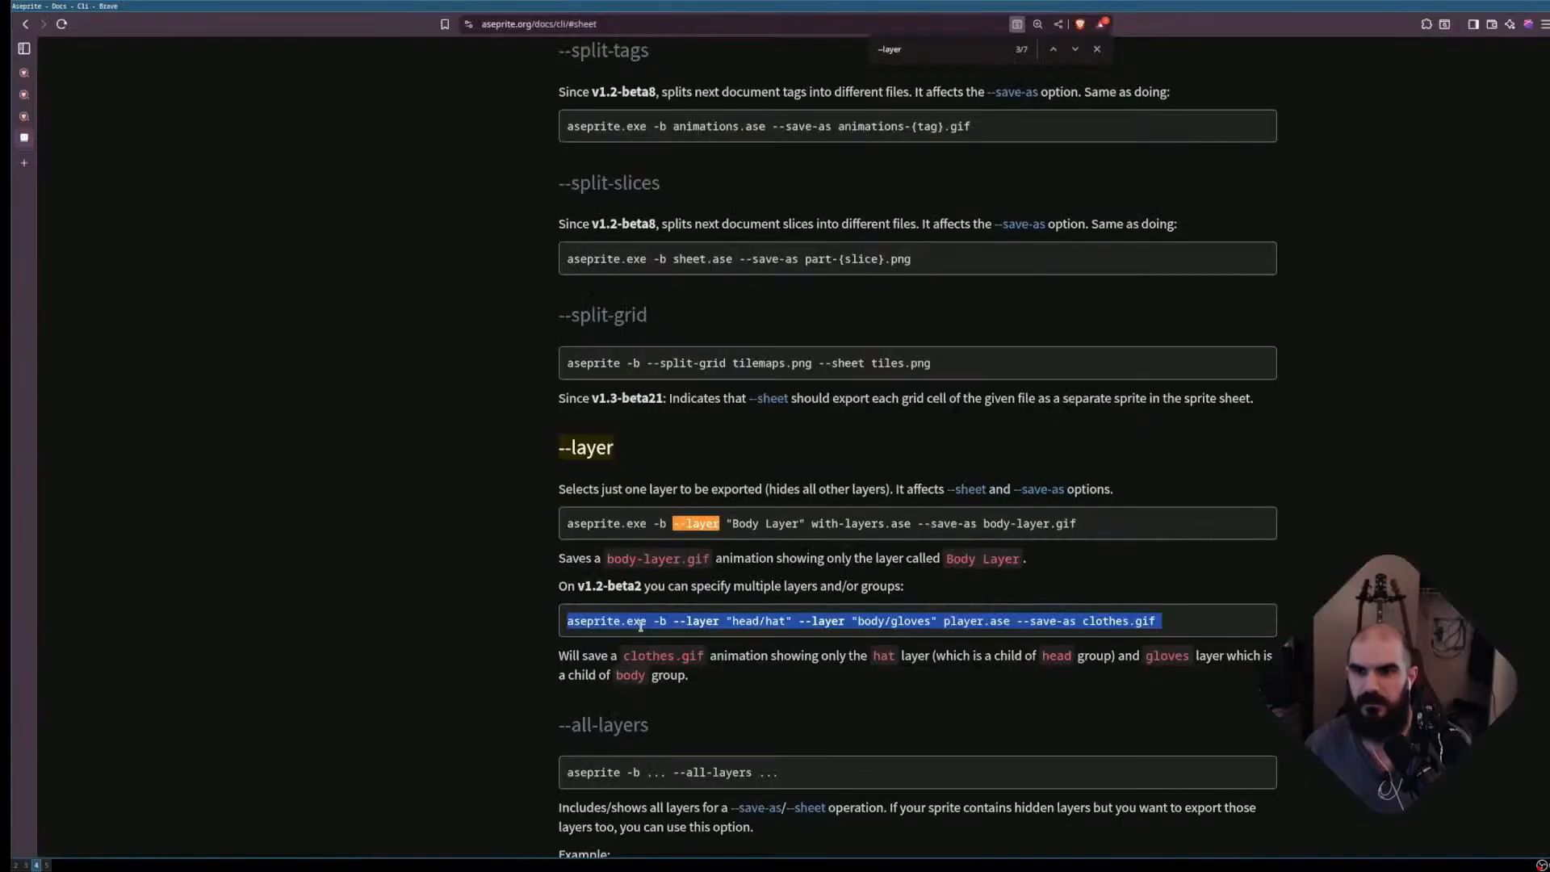
left_click(799, 444)
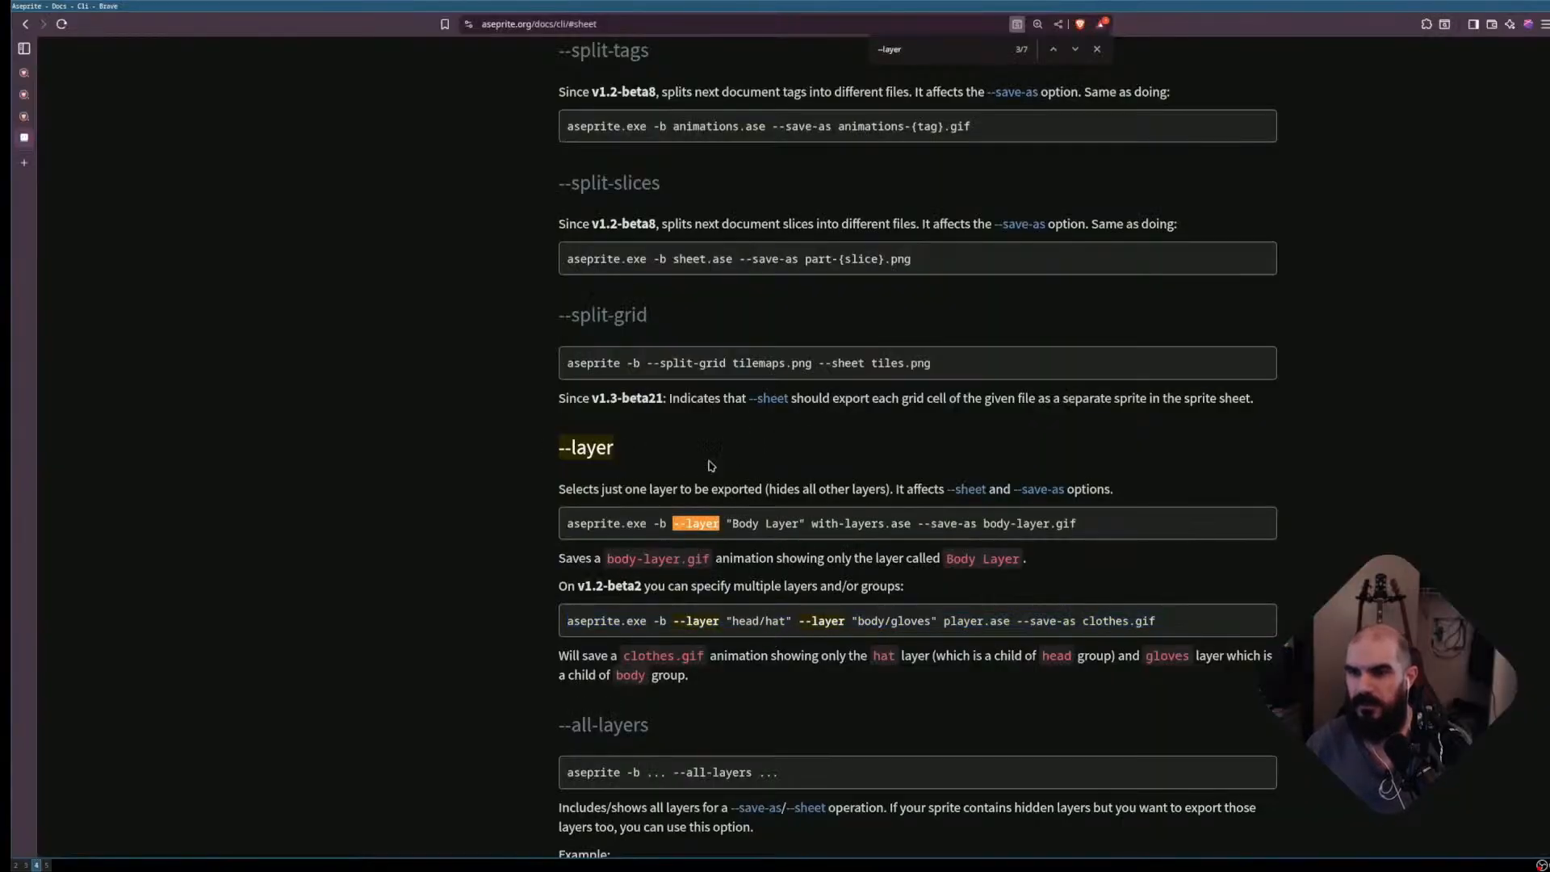
scroll(691, 496, "up", 1)
scroll(693, 513, "up", 6)
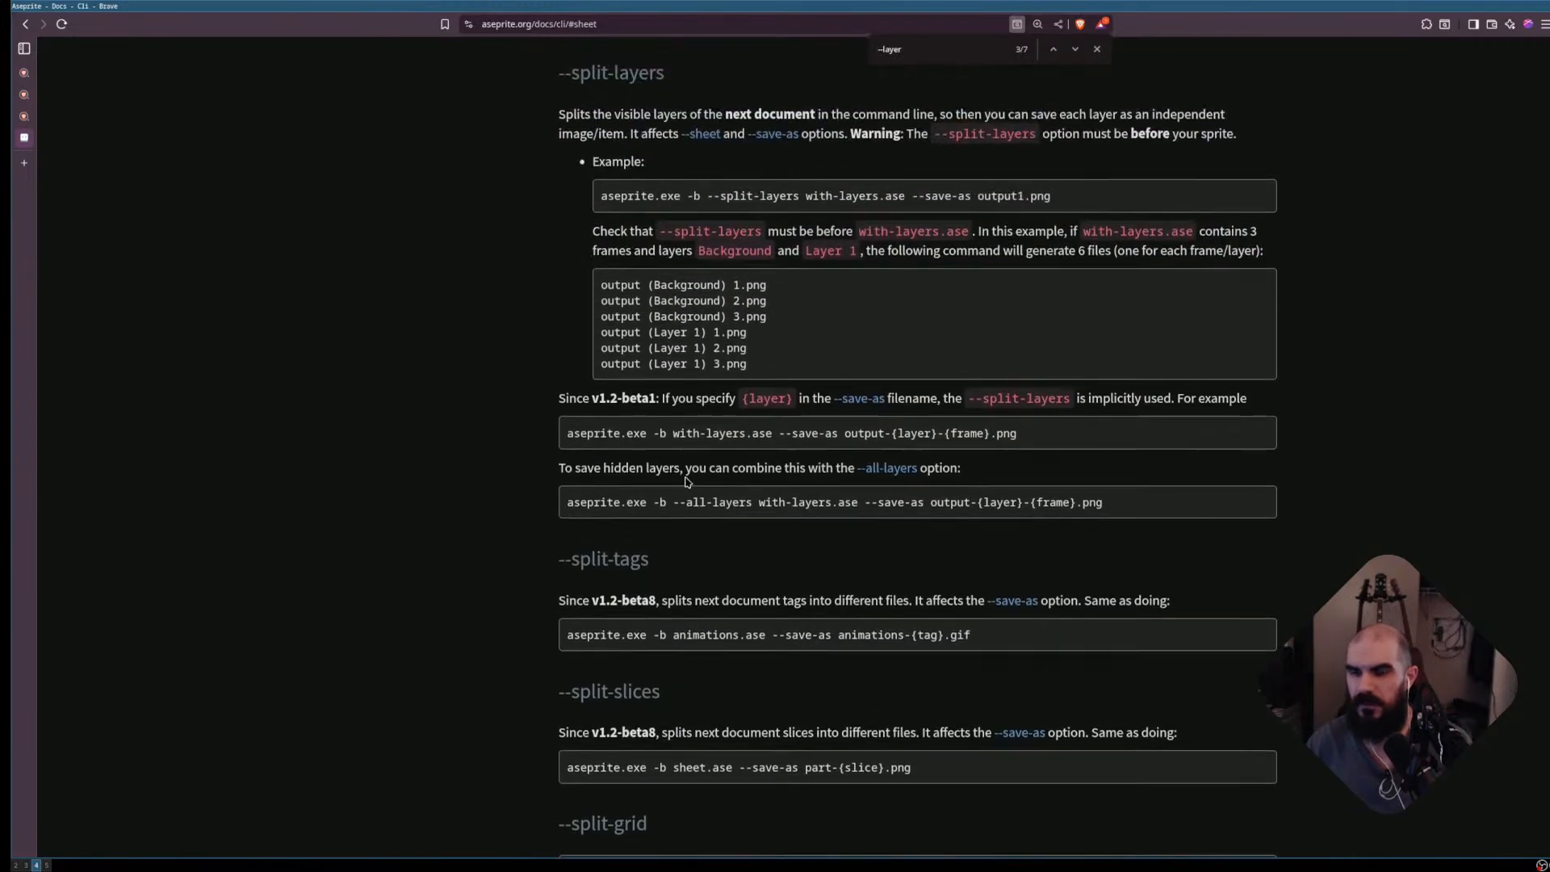
- Search the CLI docs for sprite and for options beginning with --s, and examine the --sheet-type values
key("ctrl+f")
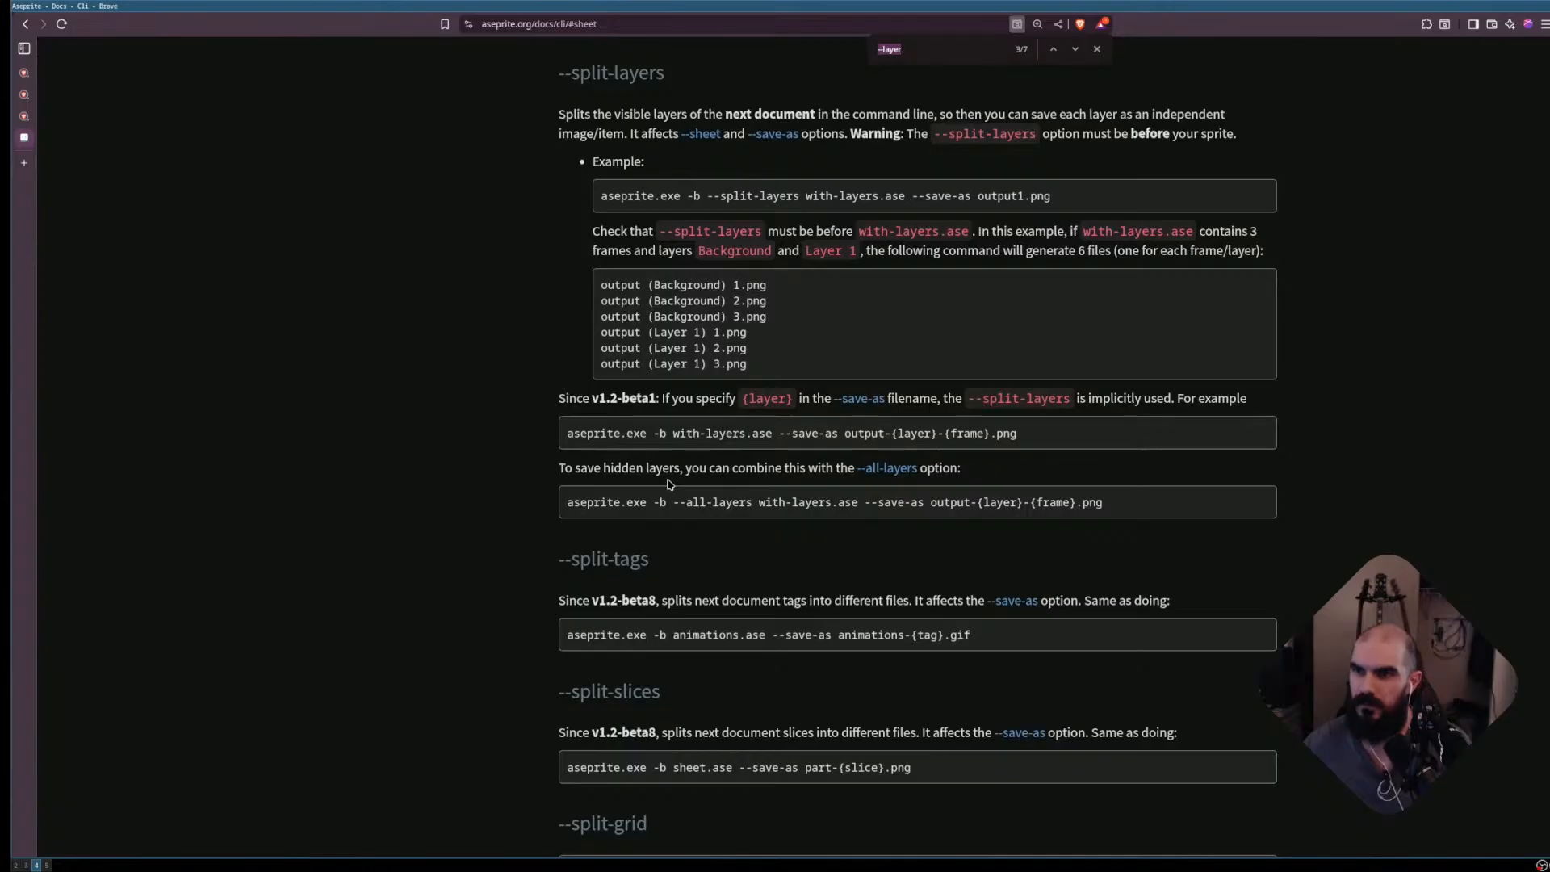
type("sprite")
key("ctrl+u")
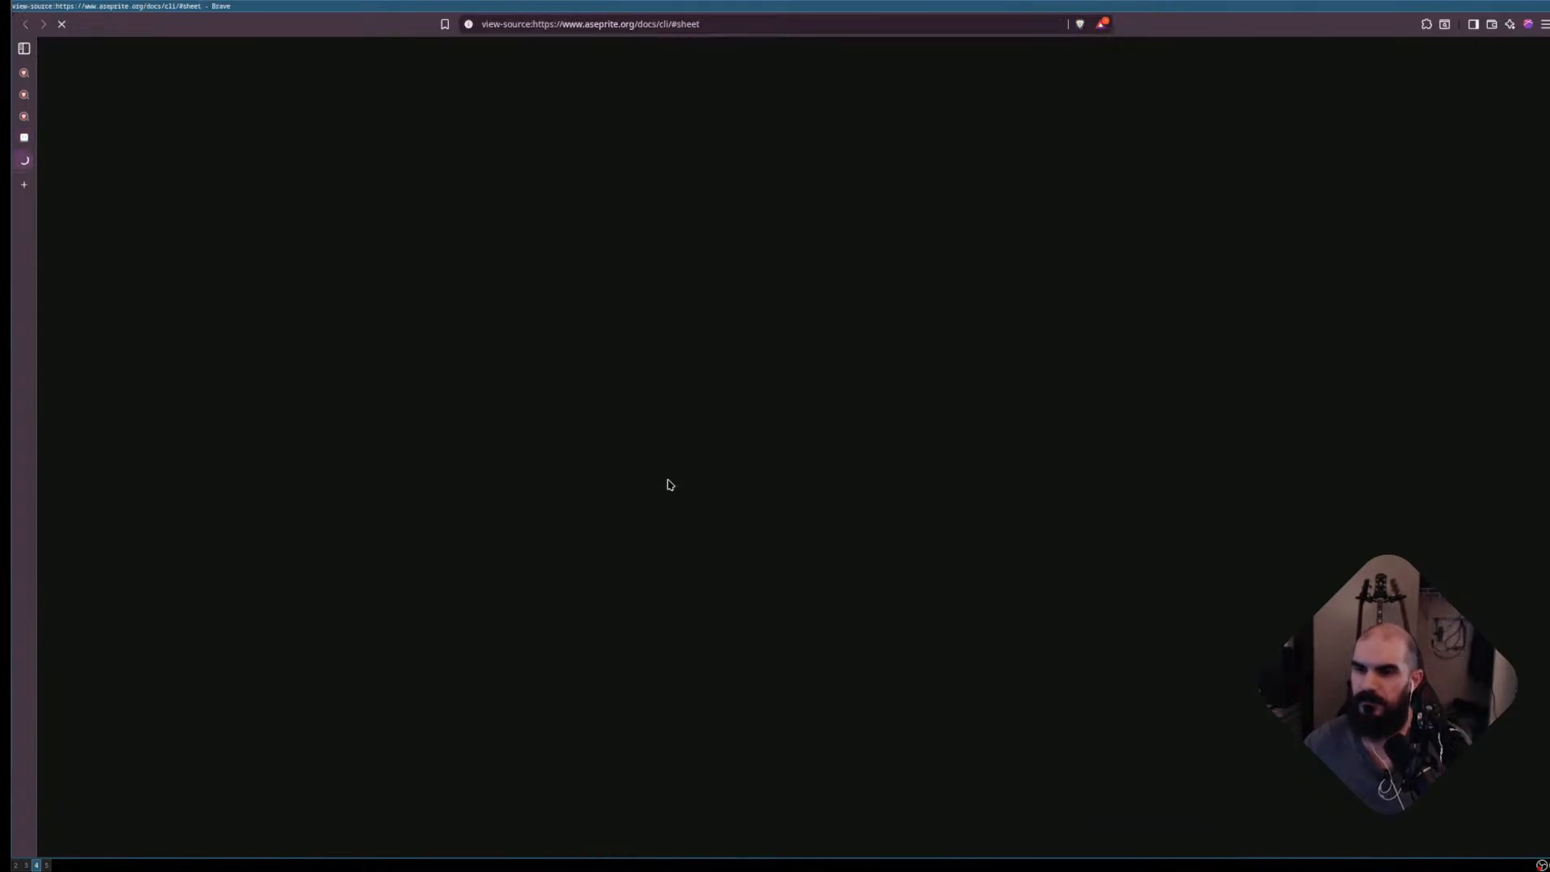
key("ctrl+w")
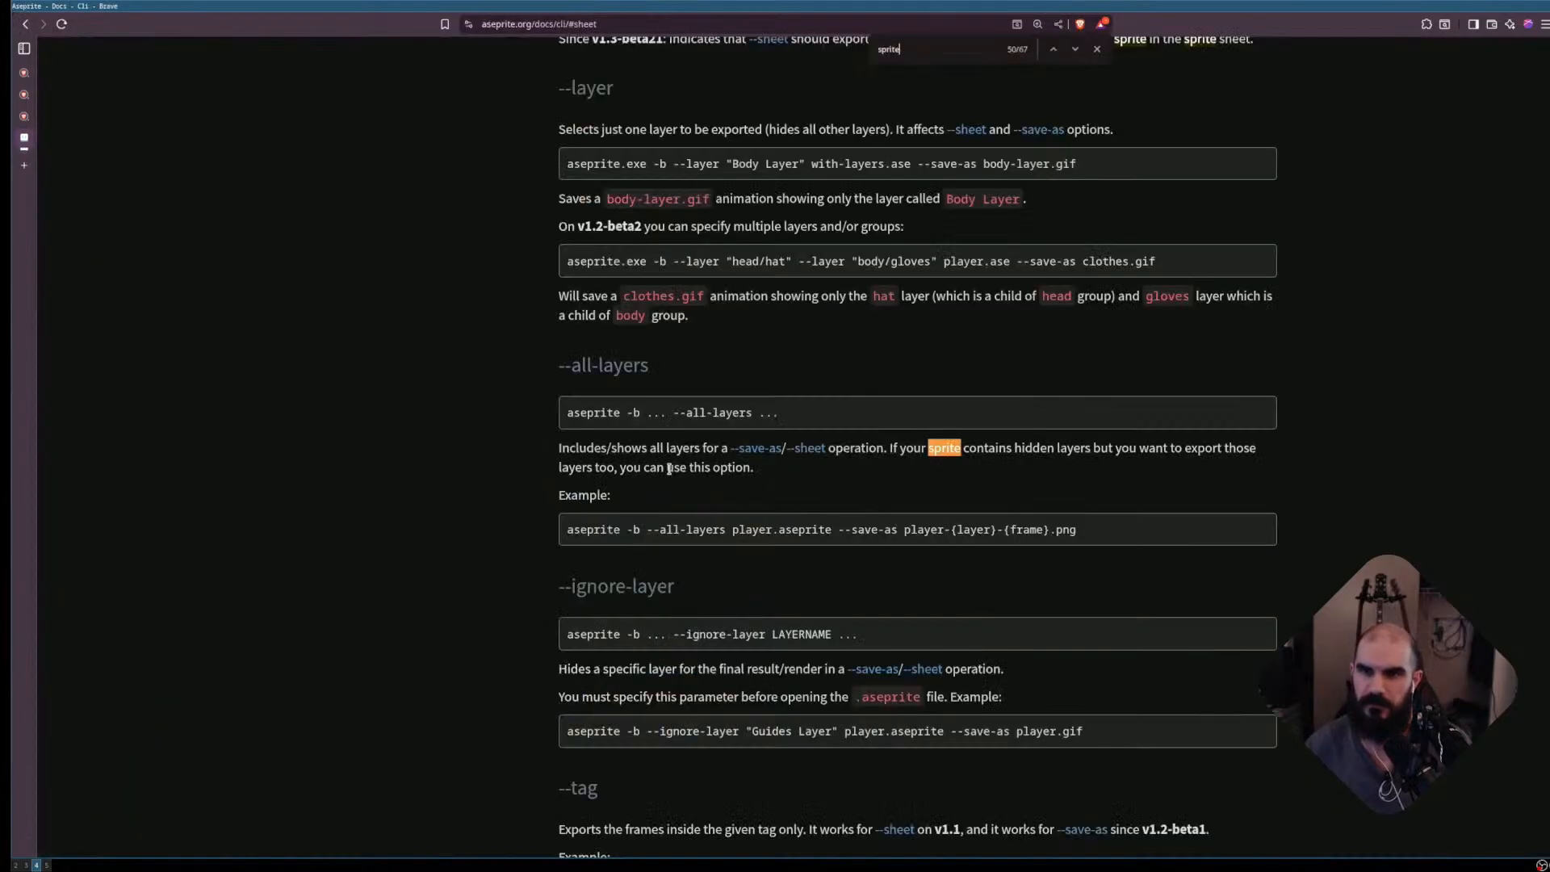
type("-sprite")
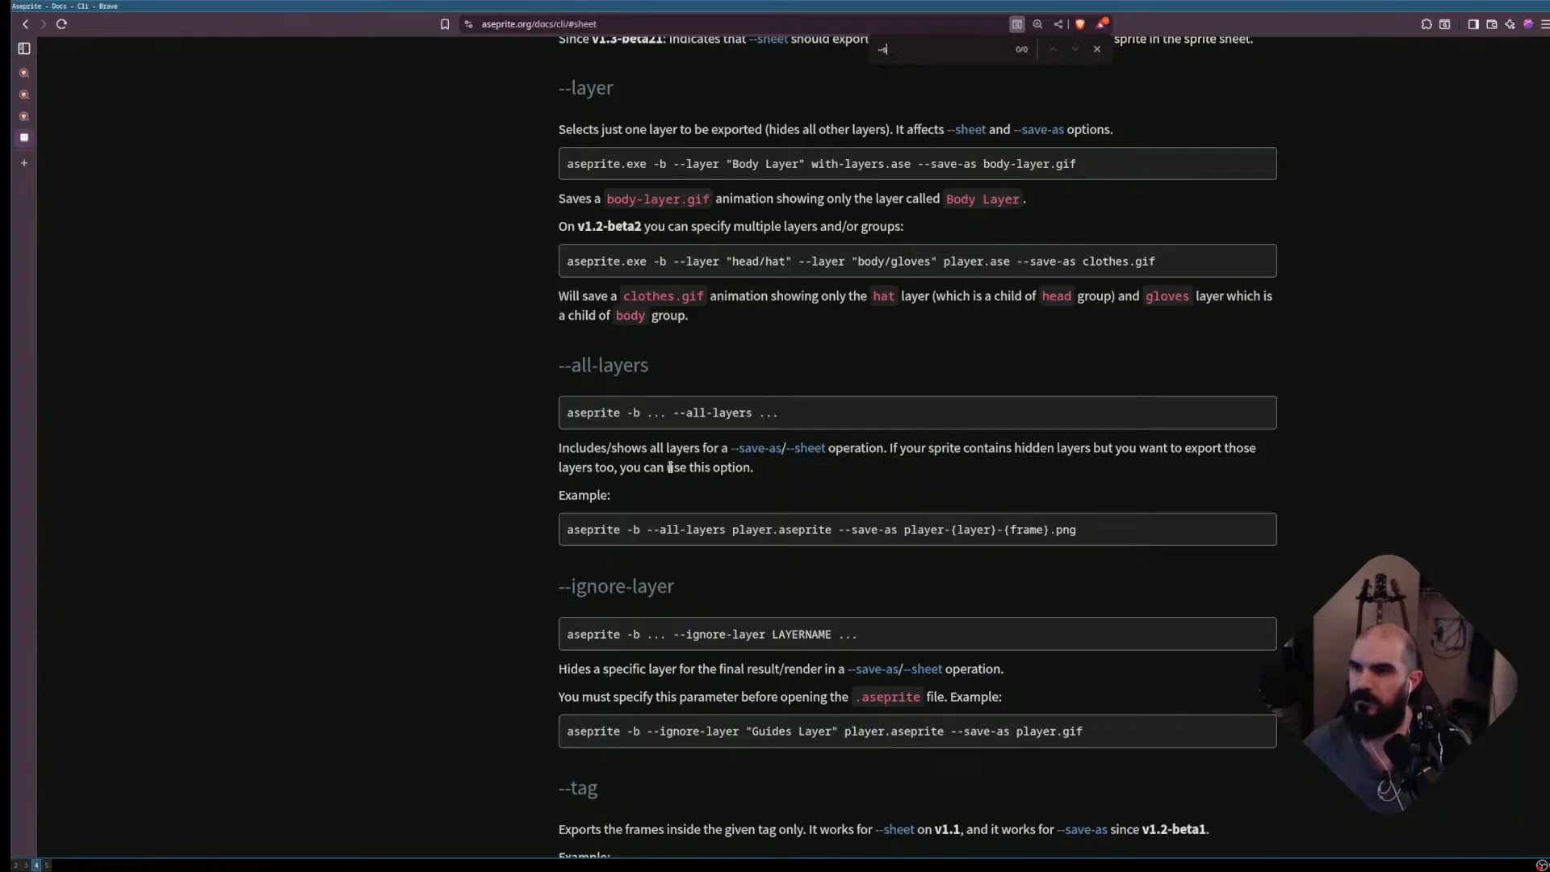
key("BackSpace")
key("BackSpace")
key("BackSpace")
key("BackSpace")
key("BackSpace")
key("BackSpace")
type("-s")
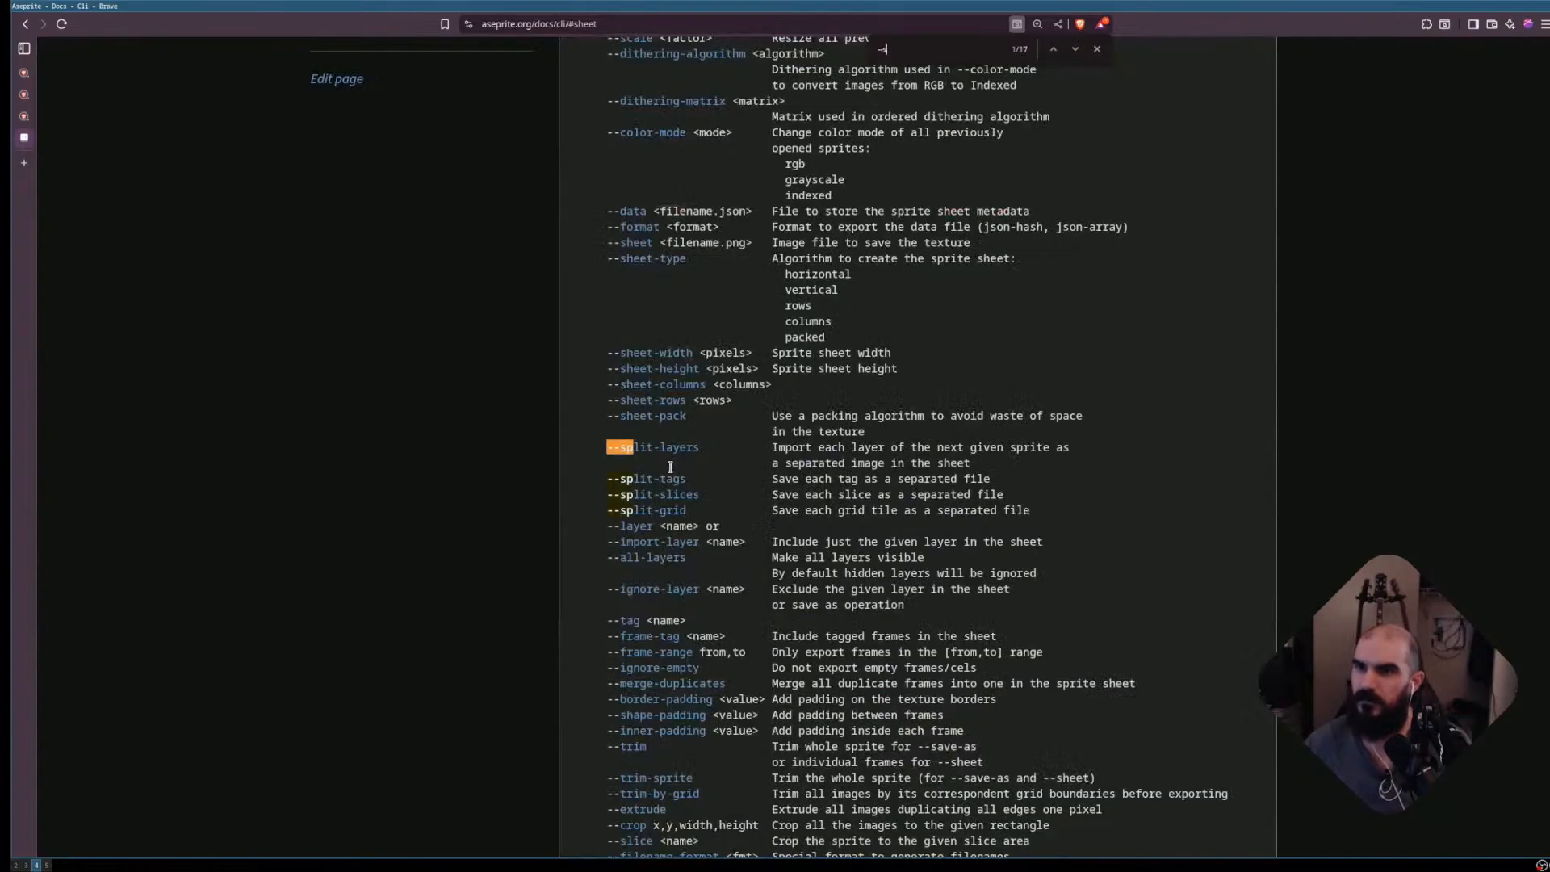
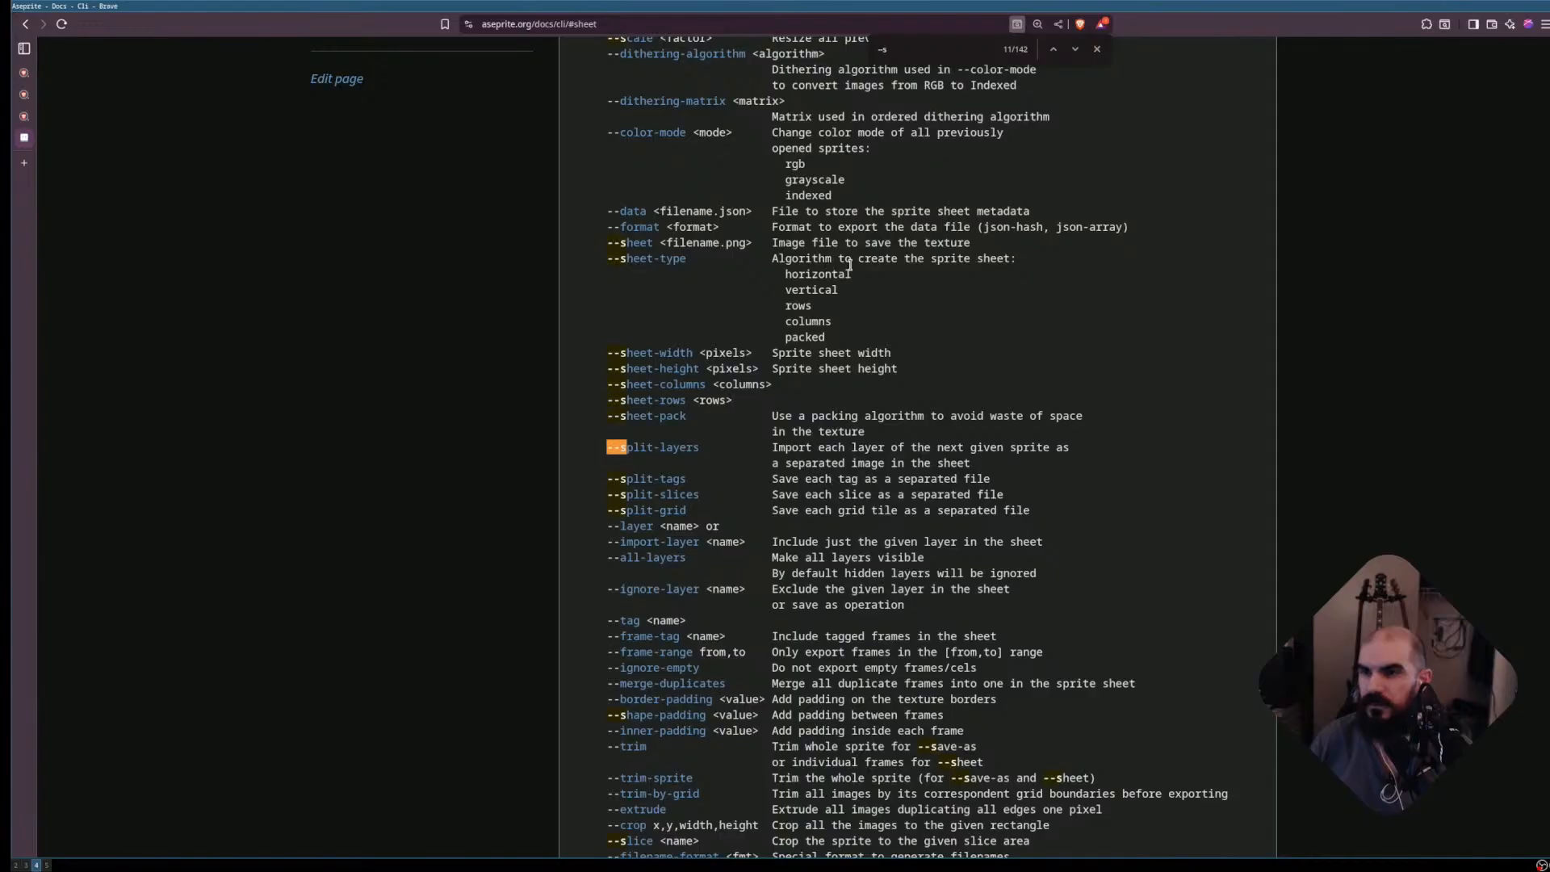
left_click_drag(775, 275, 902, 331)
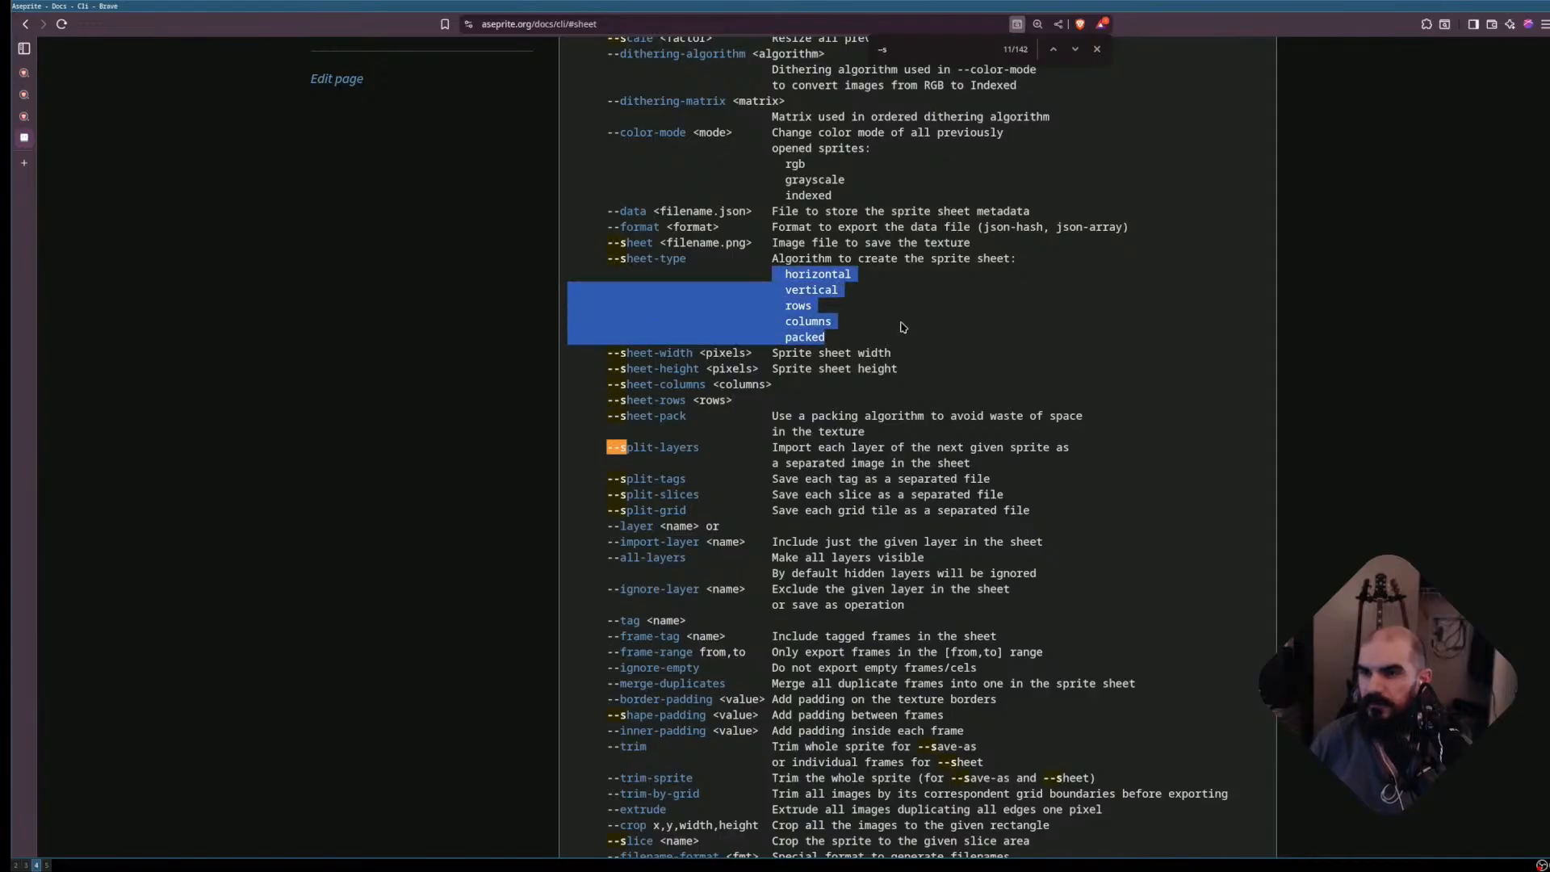
left_click(904, 325)
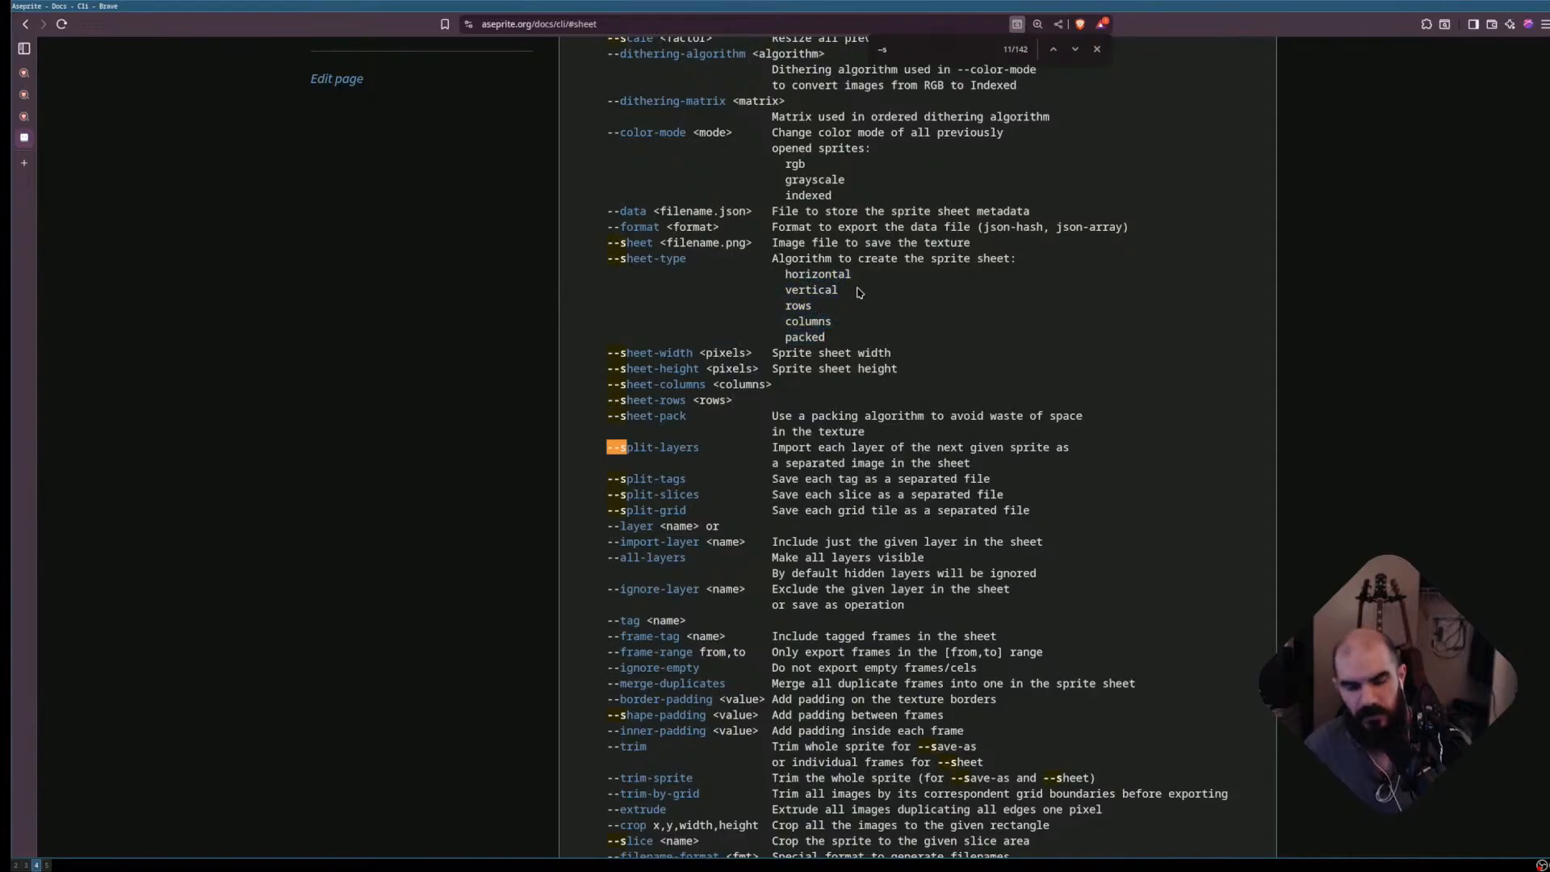
- Switch to Aseprite, open the Export Sprite Sheet dialog for the wizard mask sprite and check its Source choices
key("super+3")
key("ctrl+e")
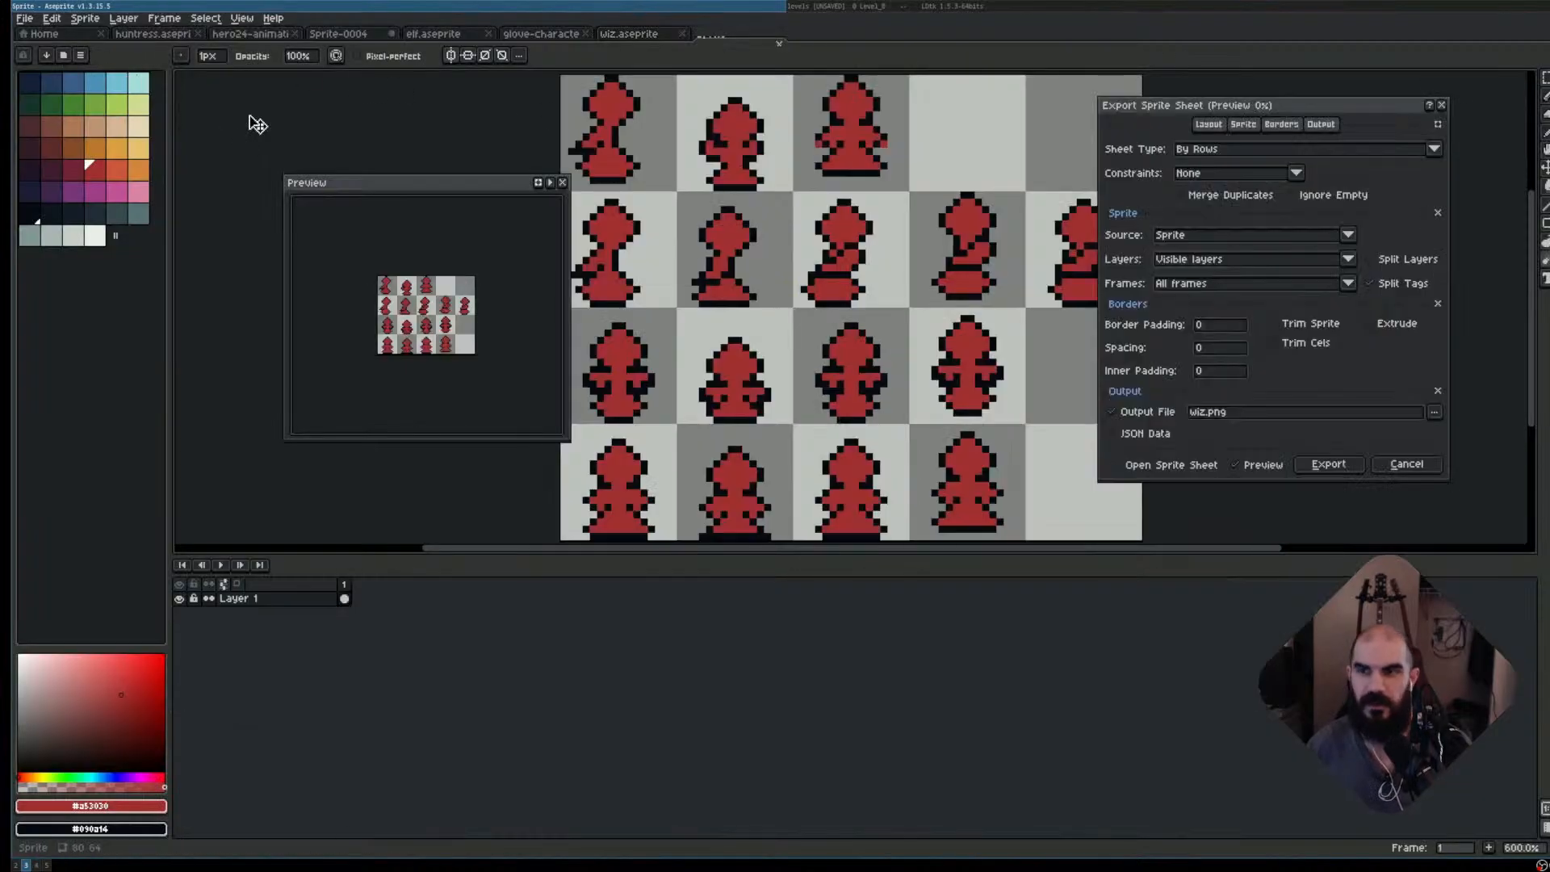
left_click_drag(1183, 113, 1251, 118)
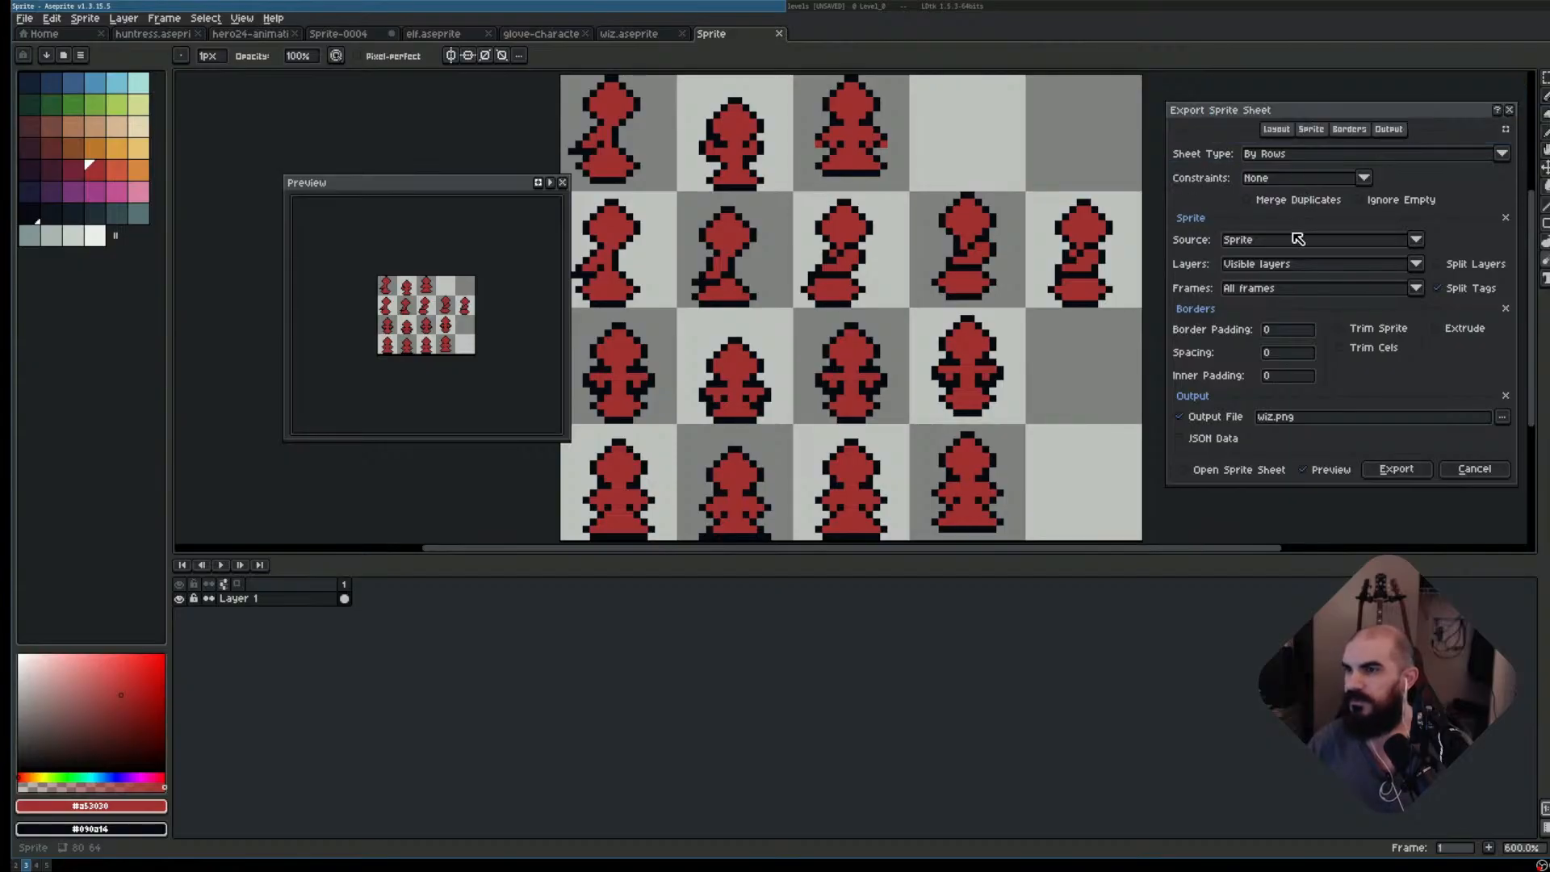
left_click(1383, 238)
left_click(1399, 240)
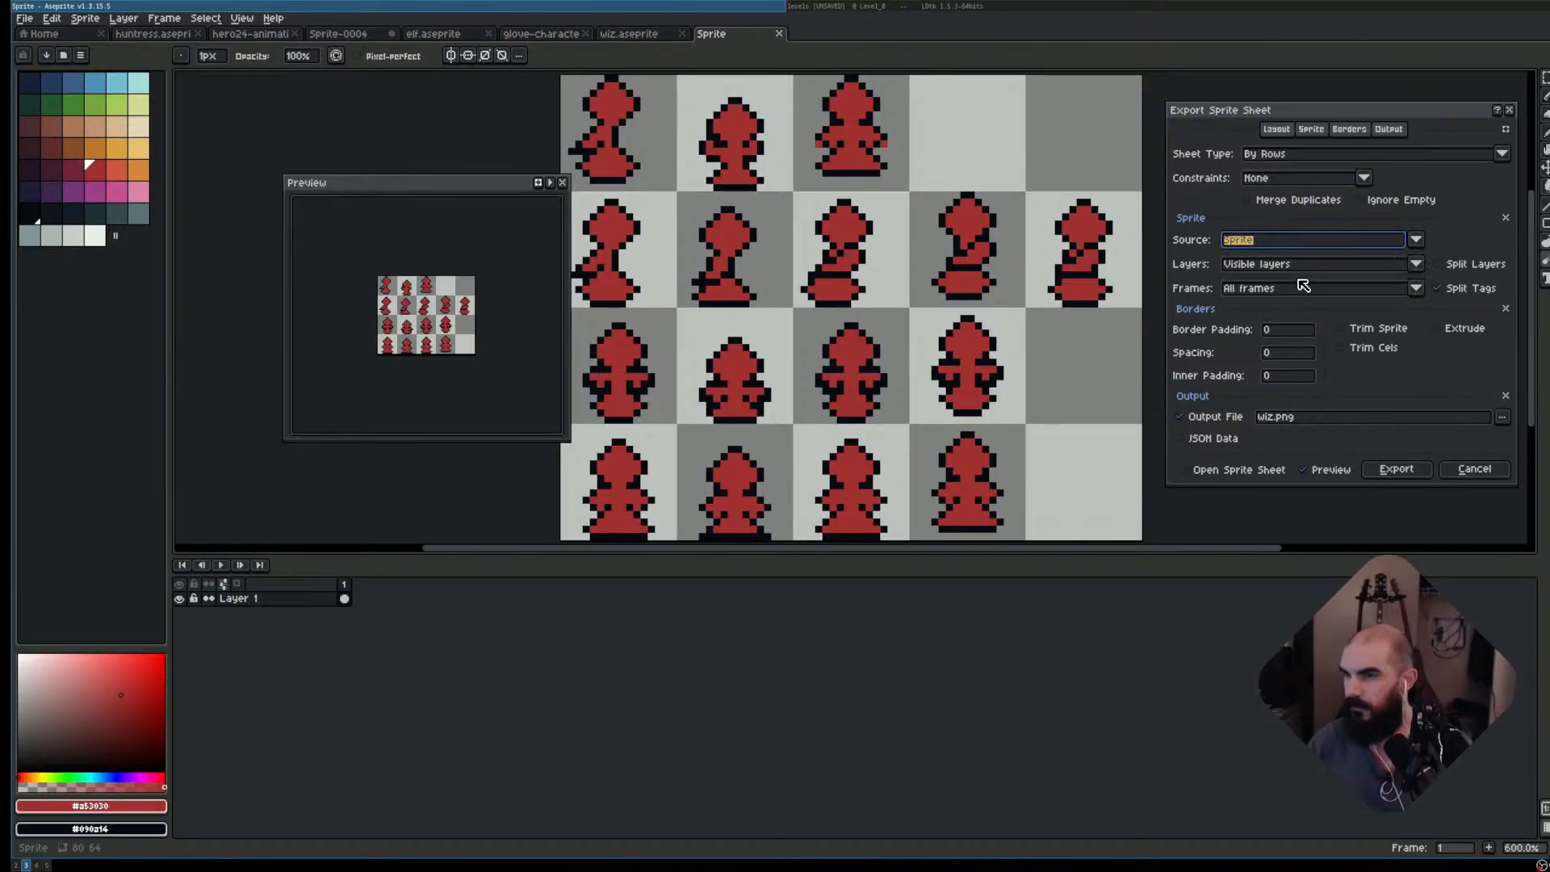
- Return to the option list of the Aseprite CLI docs in the browser
key("super+2")
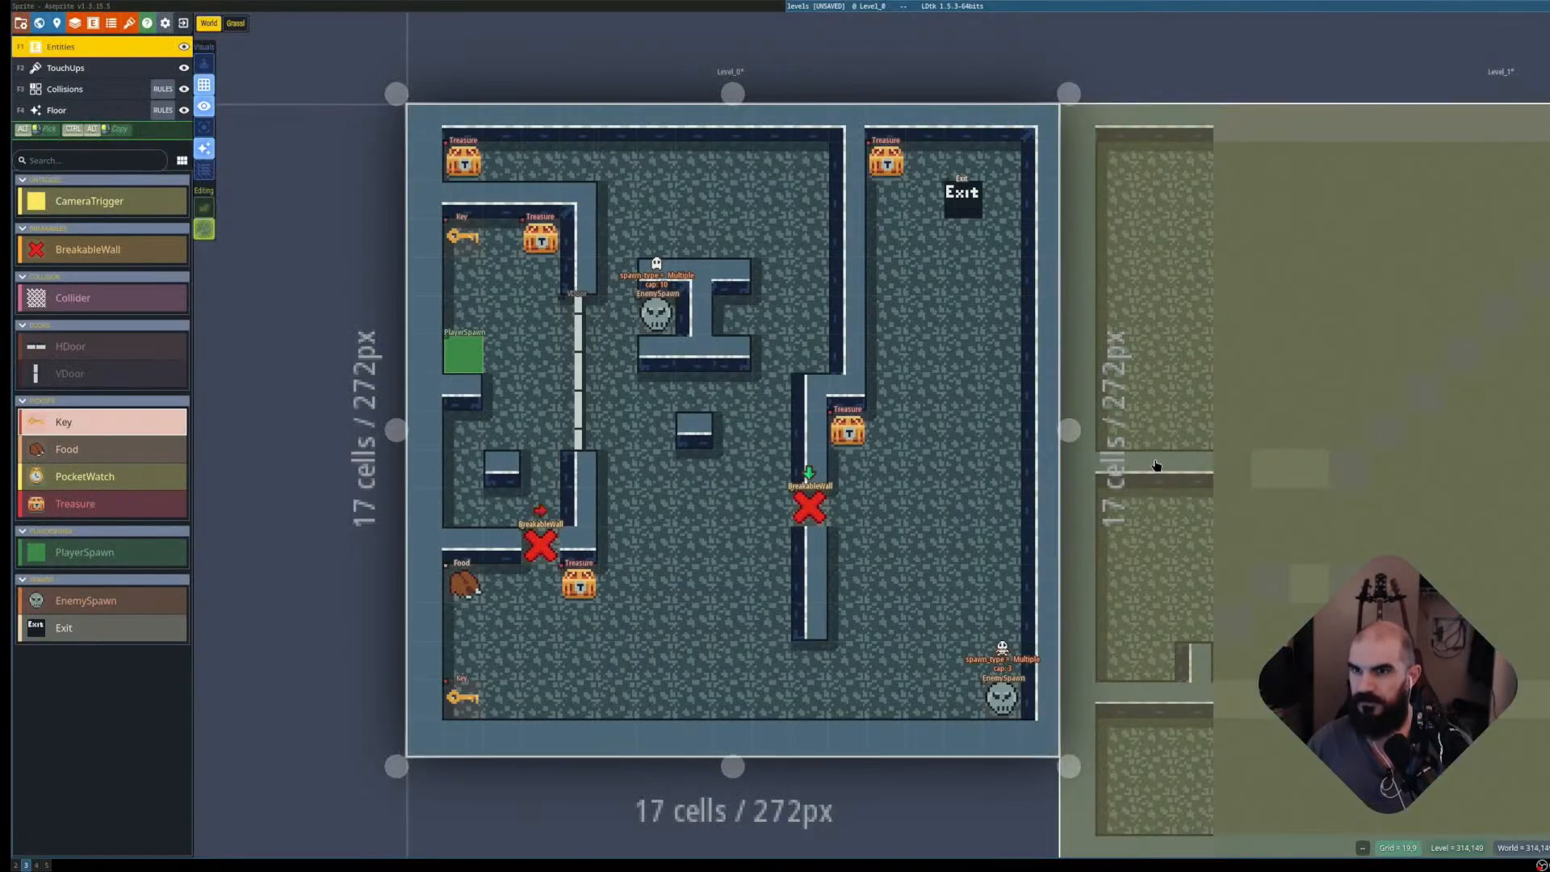
key("super+3")
key("super+4")
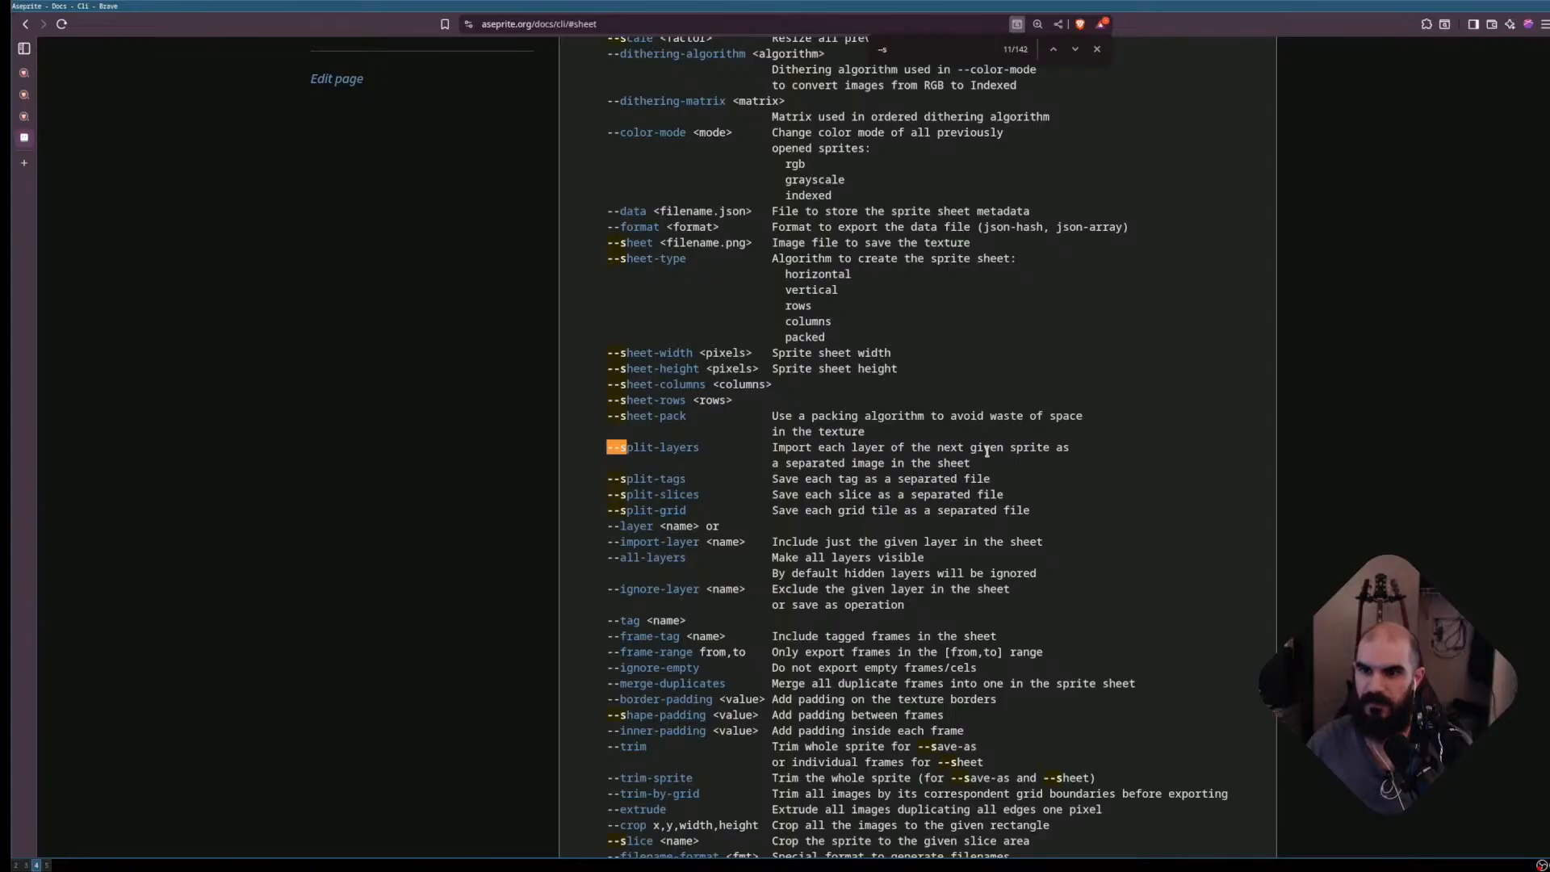
- Search the Aseprite CLI docs for source and then sheet-type, and examine the available sheet type values
key("ctrl+f")
type("source")
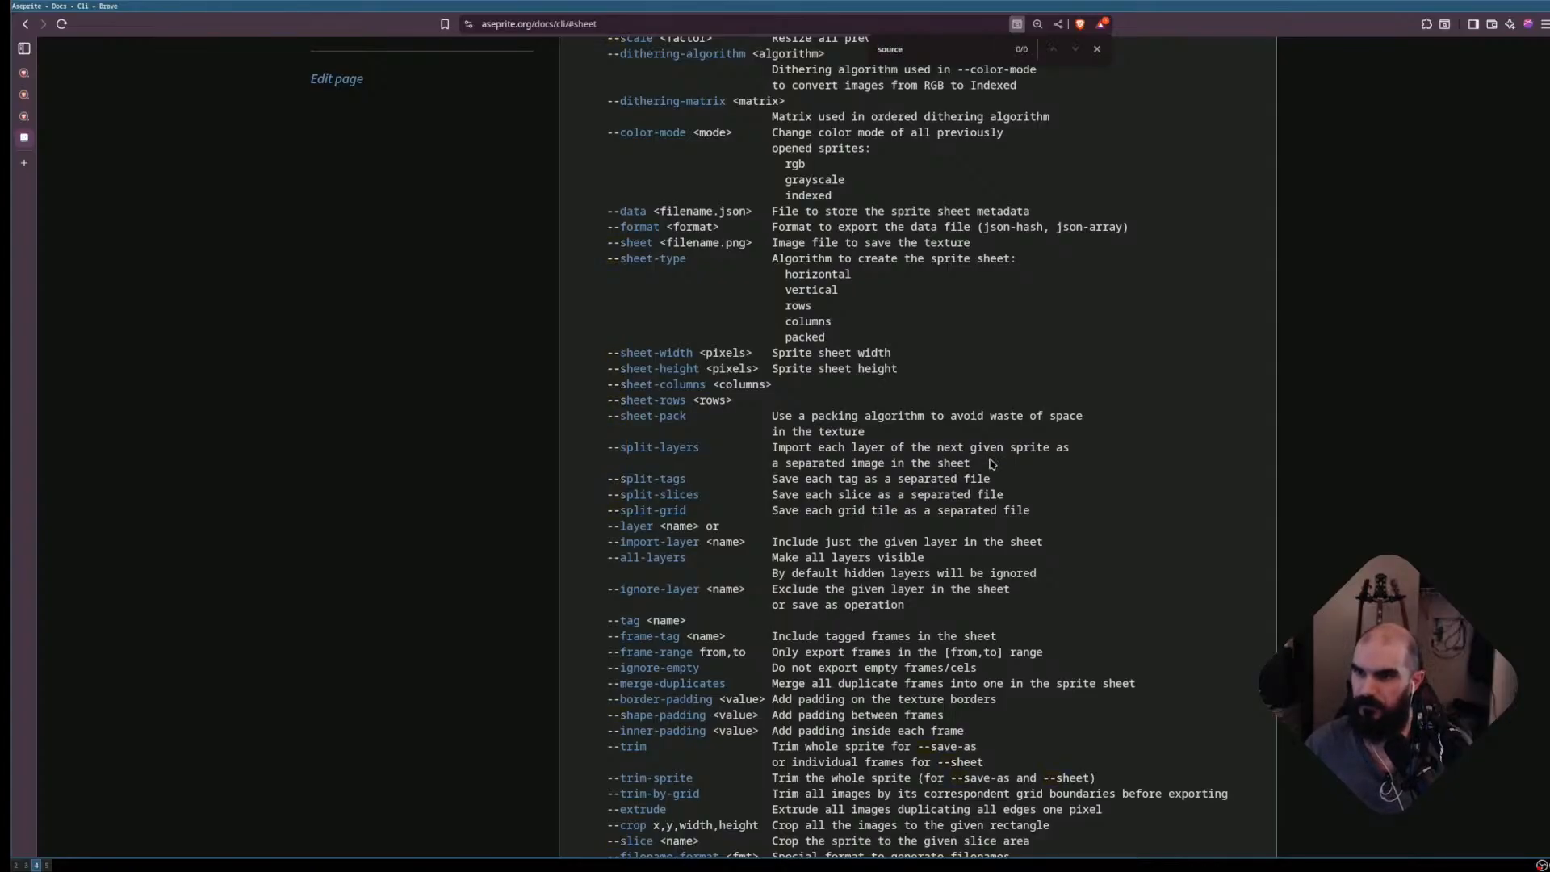
key("ctrl+BackSpace")
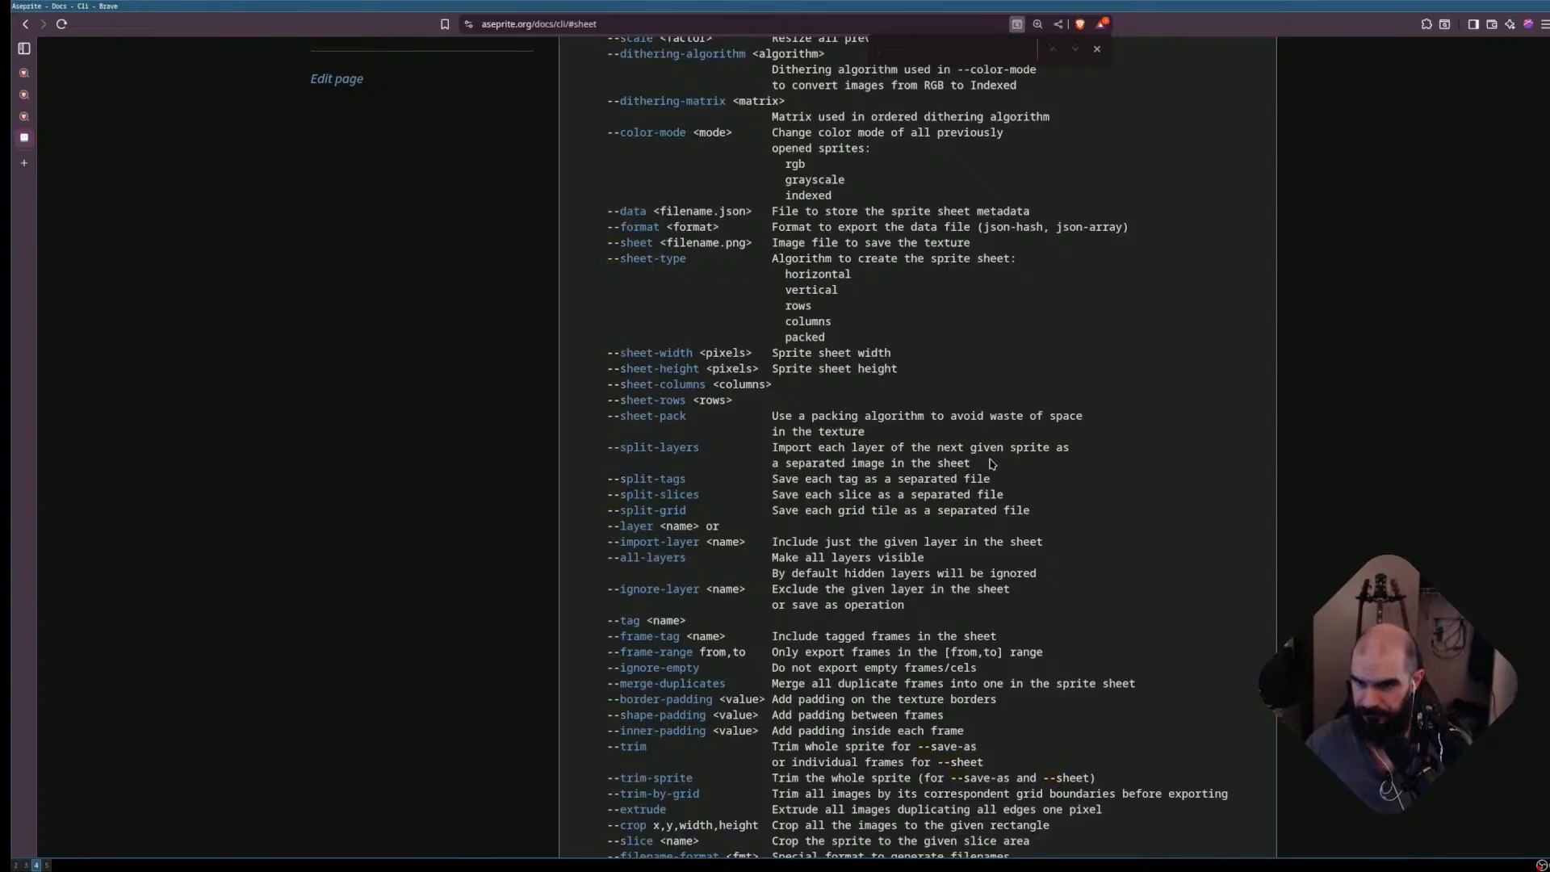
type("sheet")
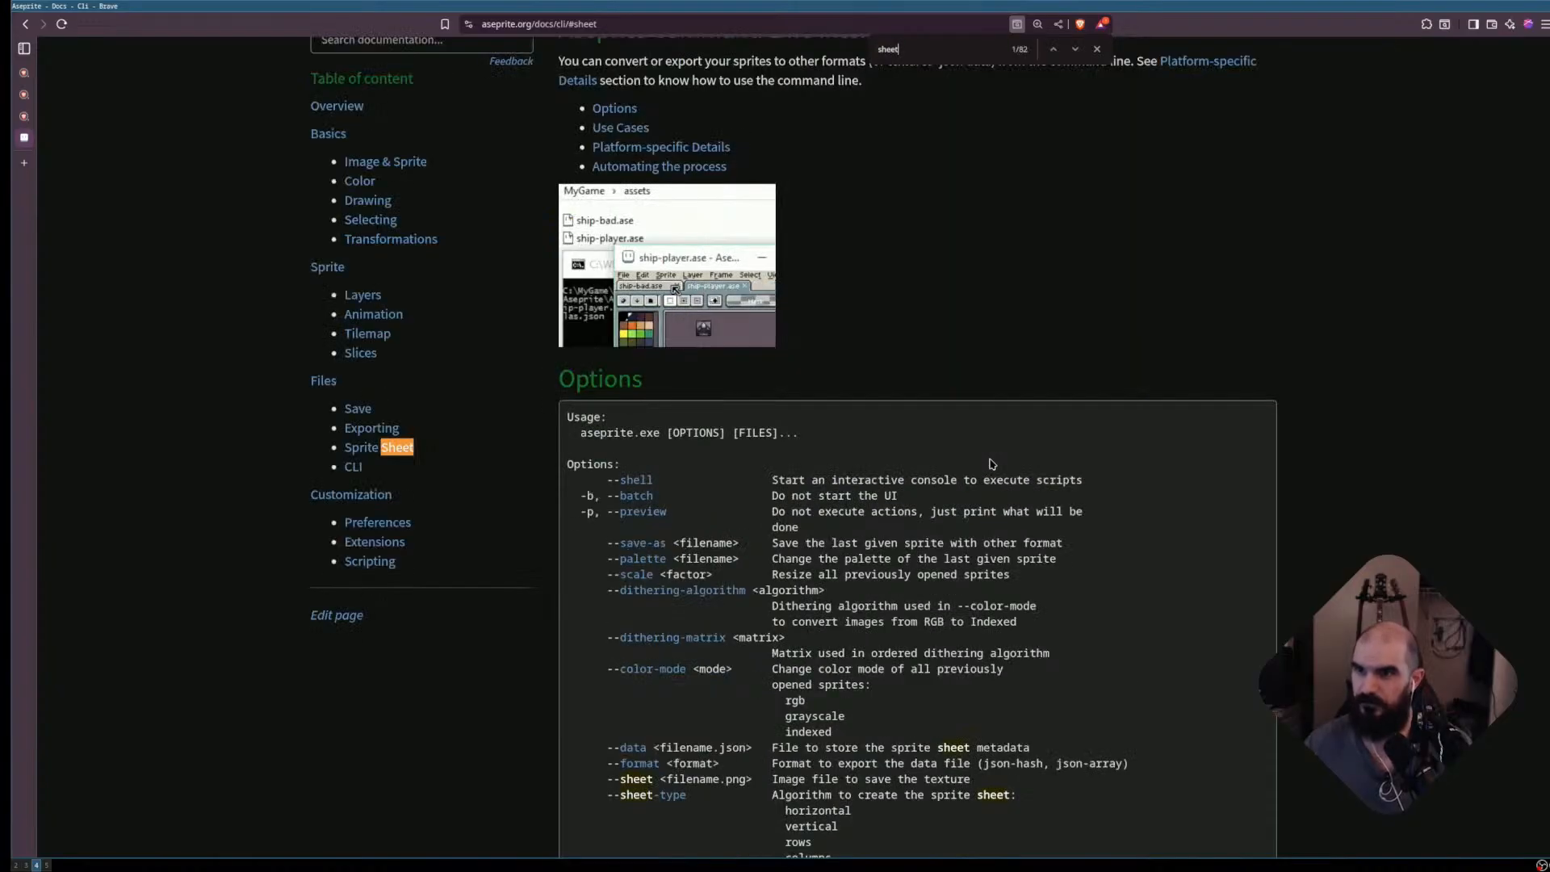
type("-type")
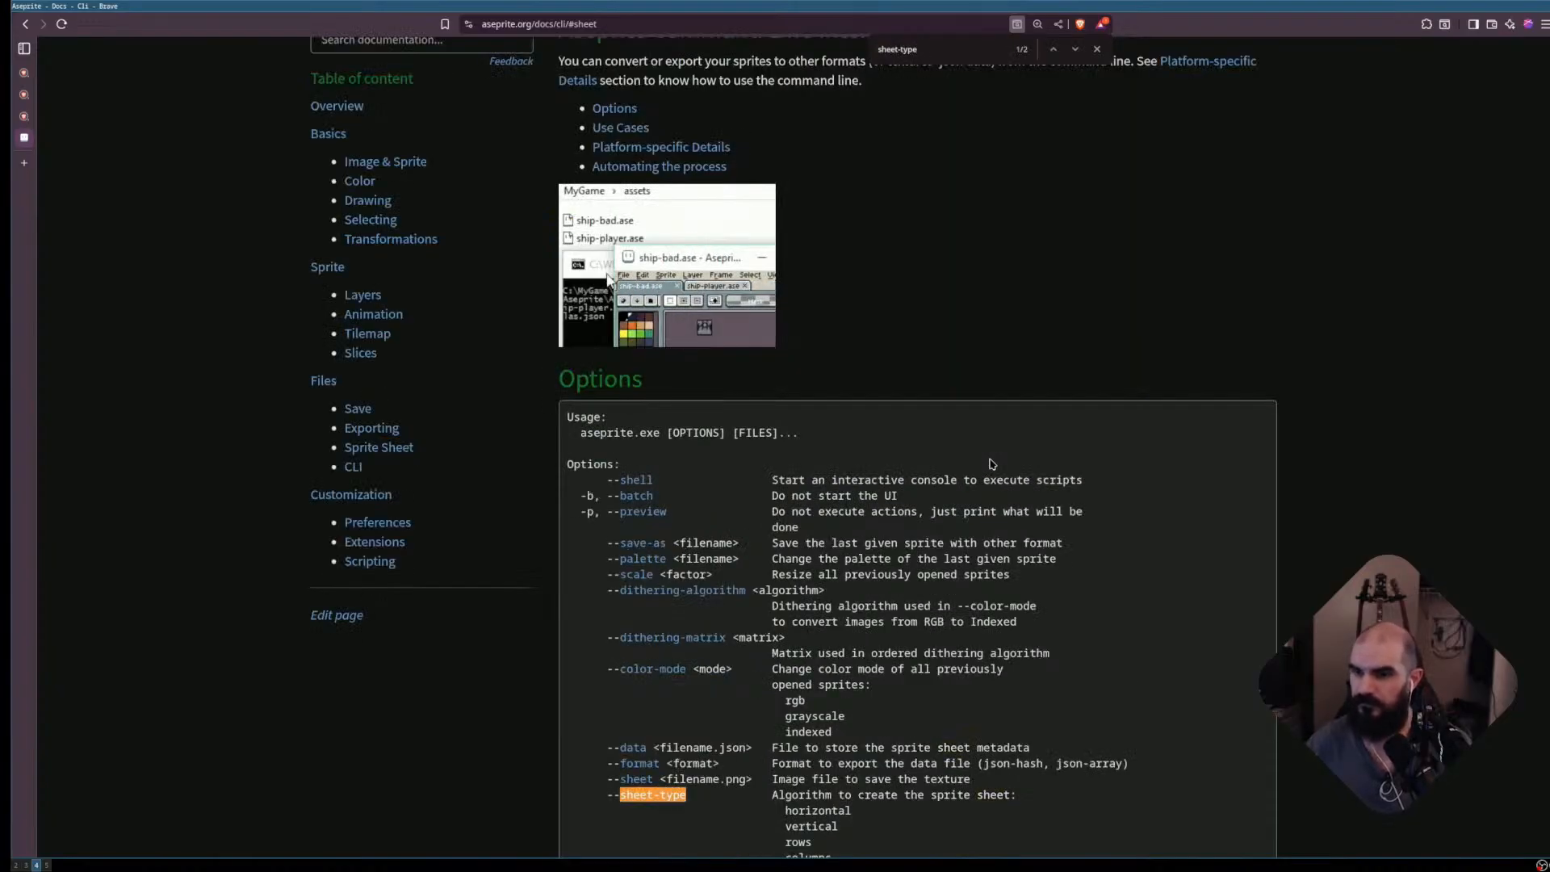
scroll(946, 658, "down", 2)
scroll(844, 473, "down", 2)
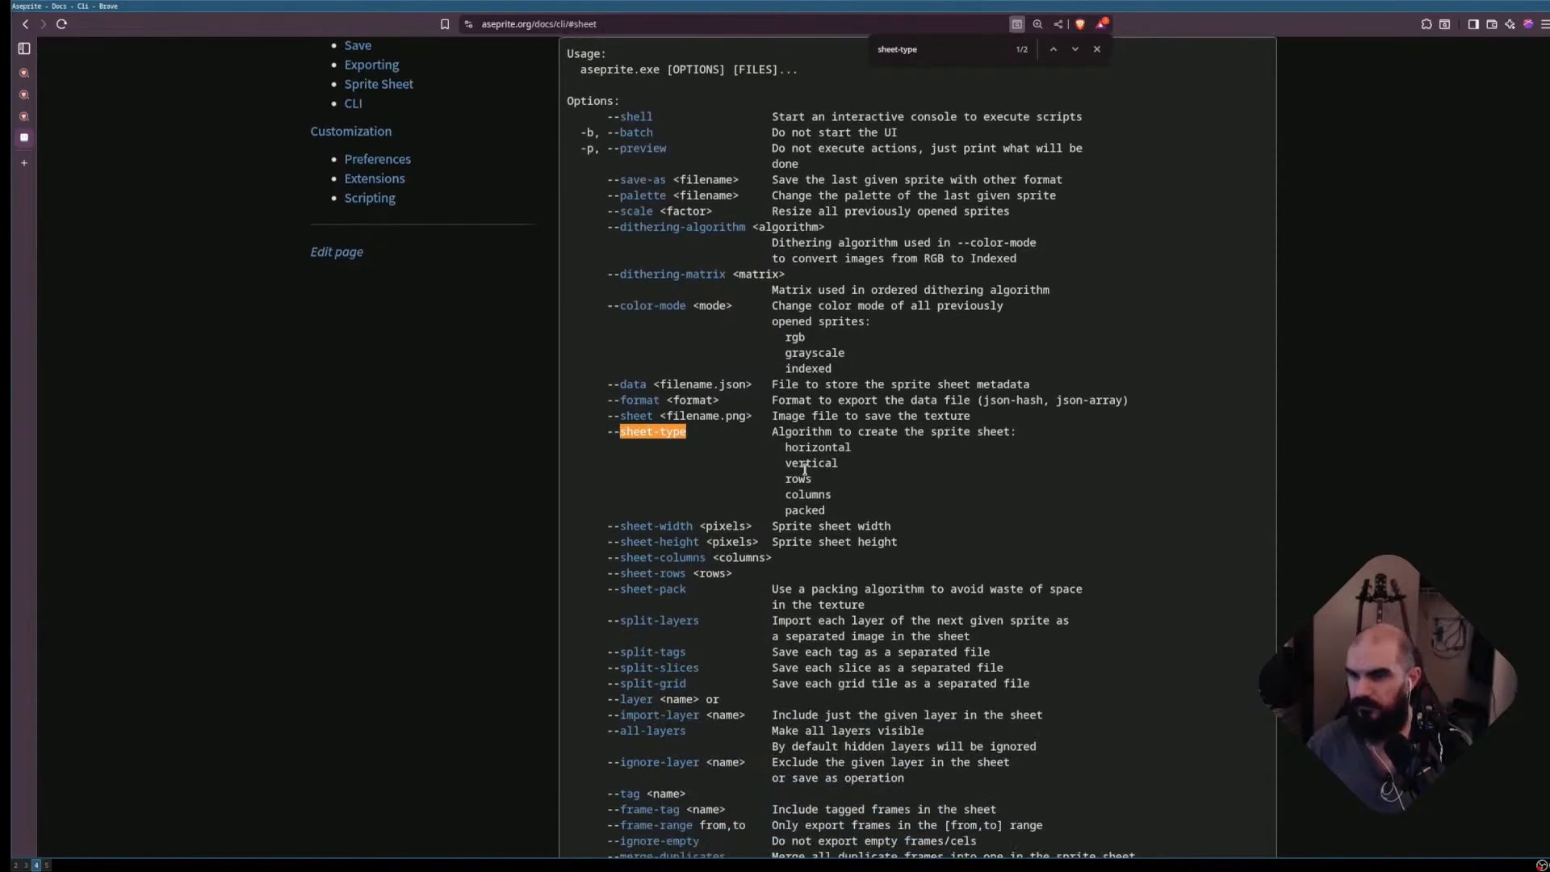
double_click(797, 481)
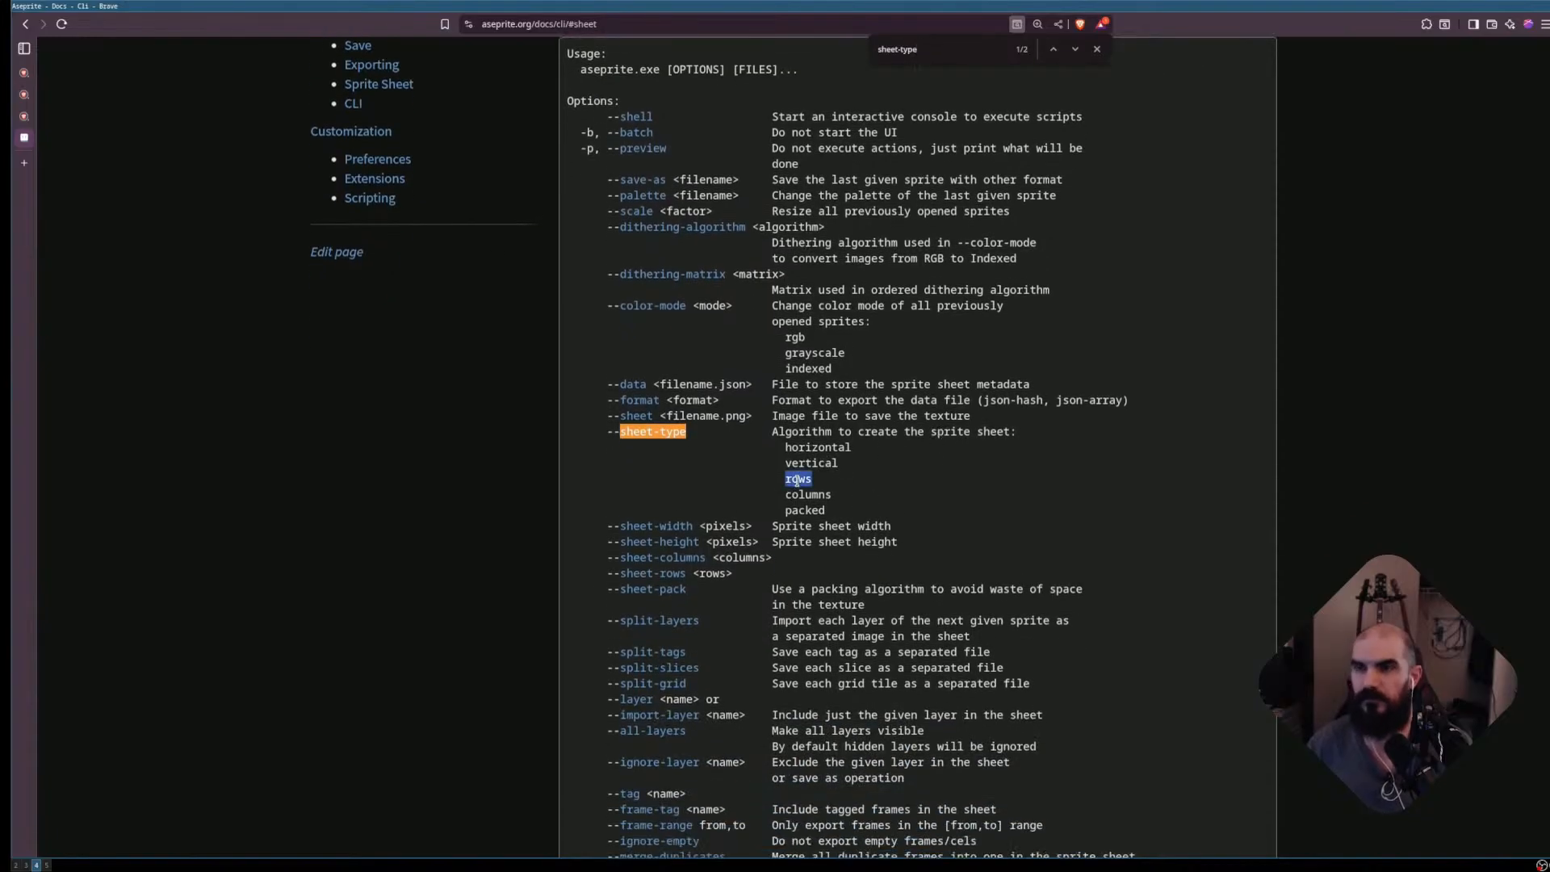
- Switch to the Rakefile in Neovim and replace the --sprite option in the characters task with --sheet #{export}
key("super+5")
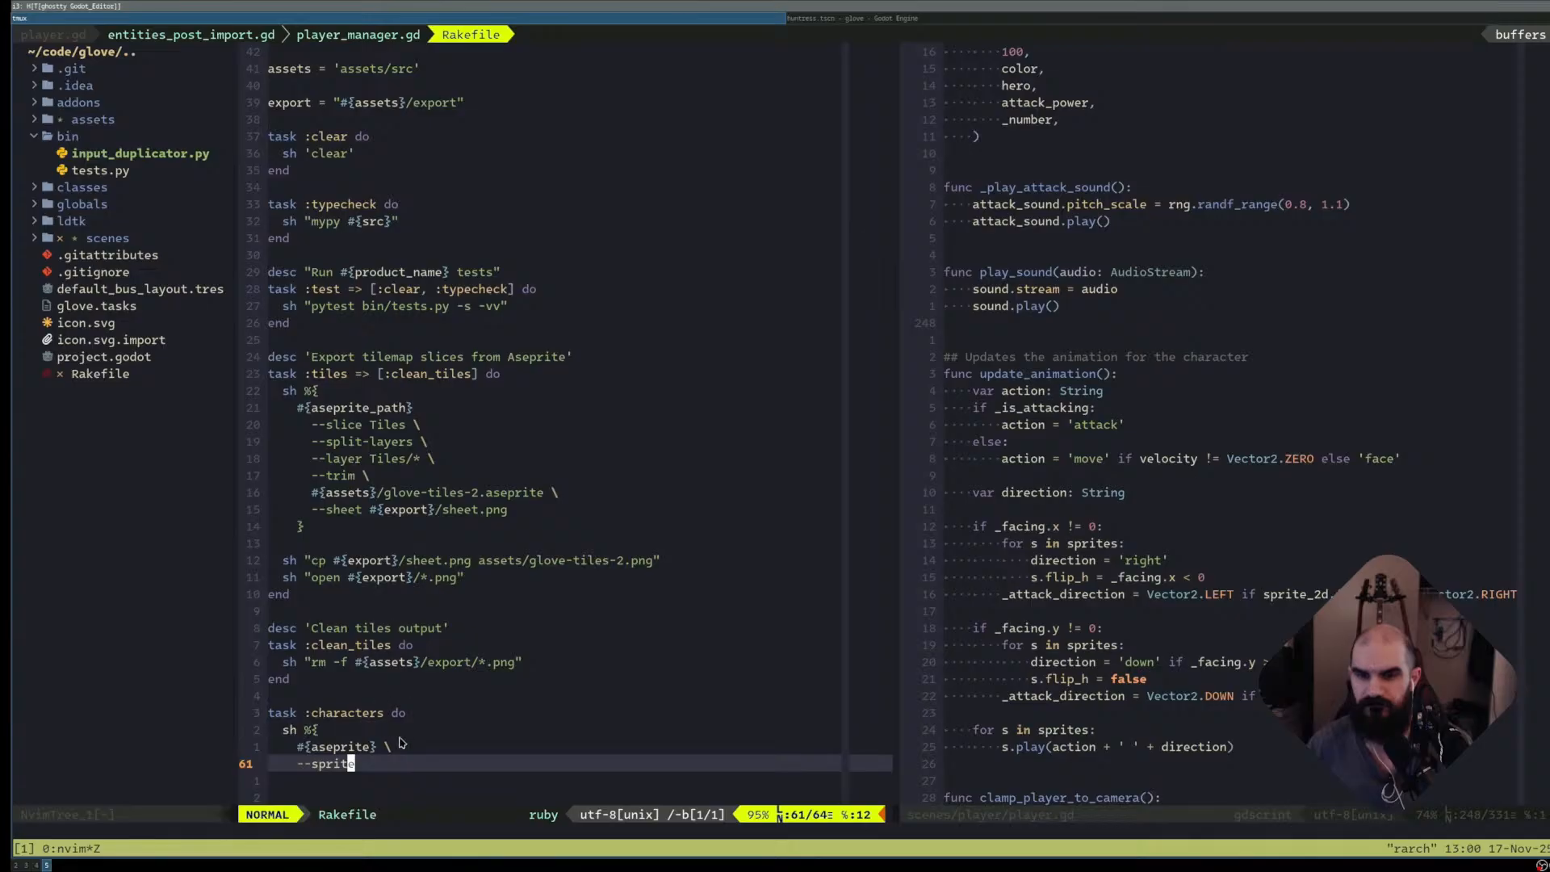
type("ciw")
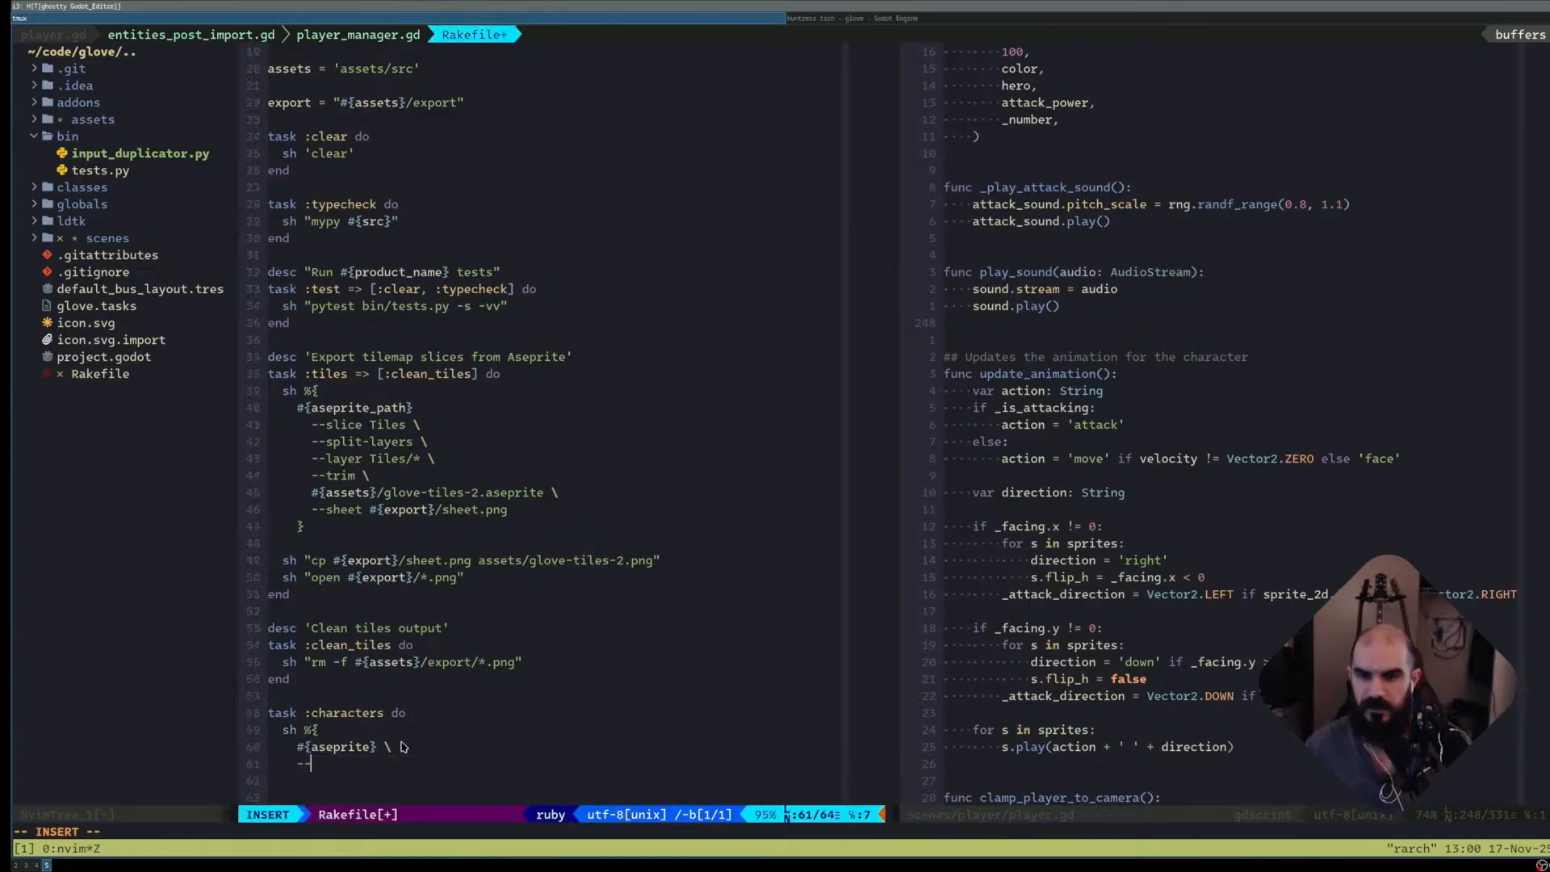
type("sheet #{")
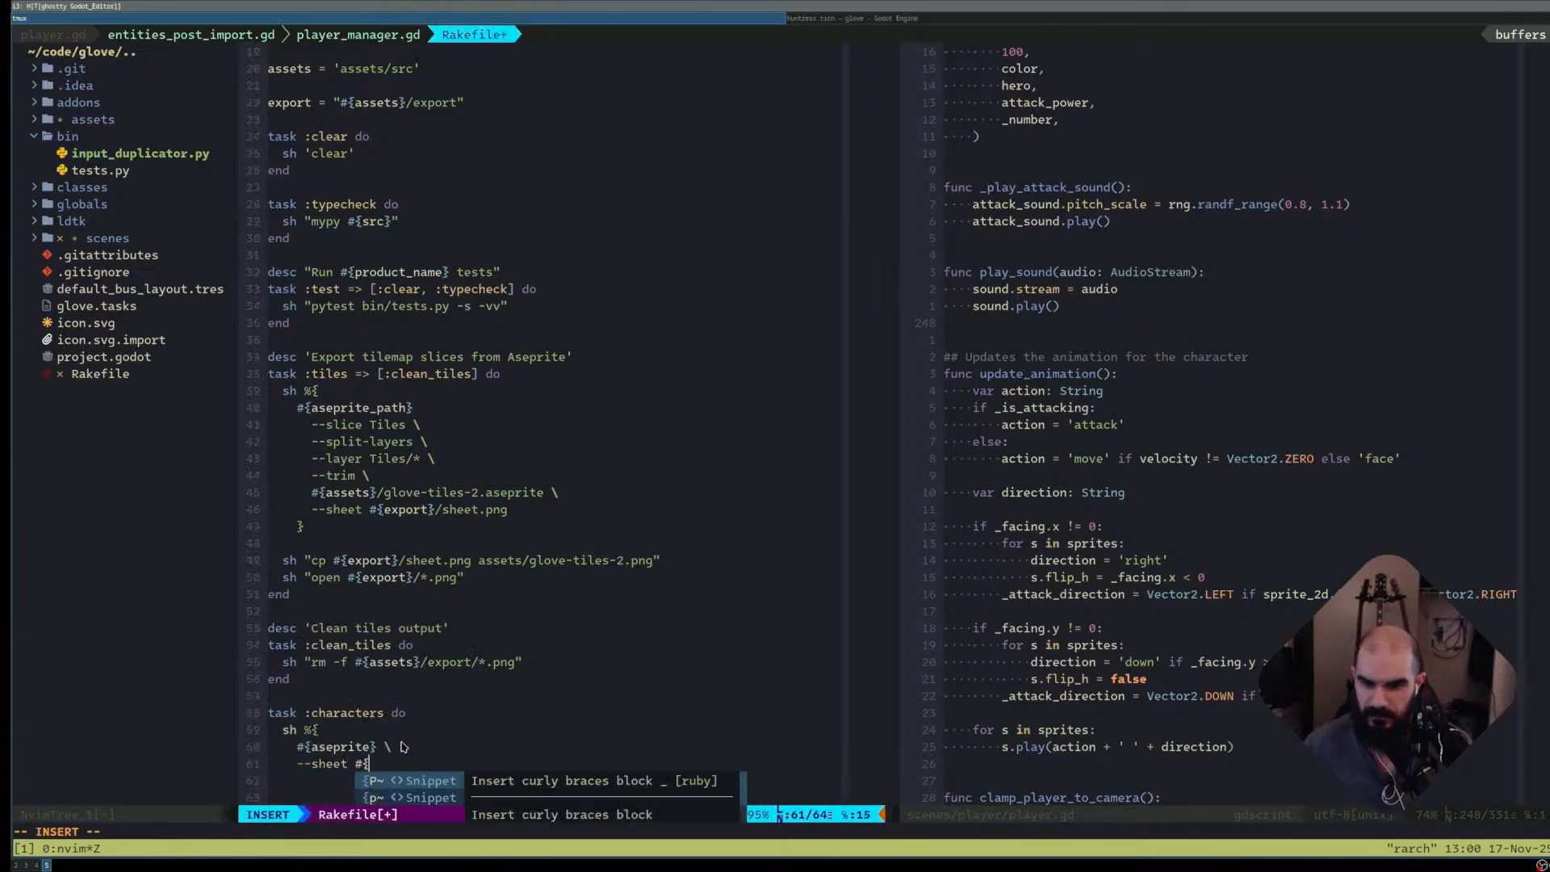
type("export}")
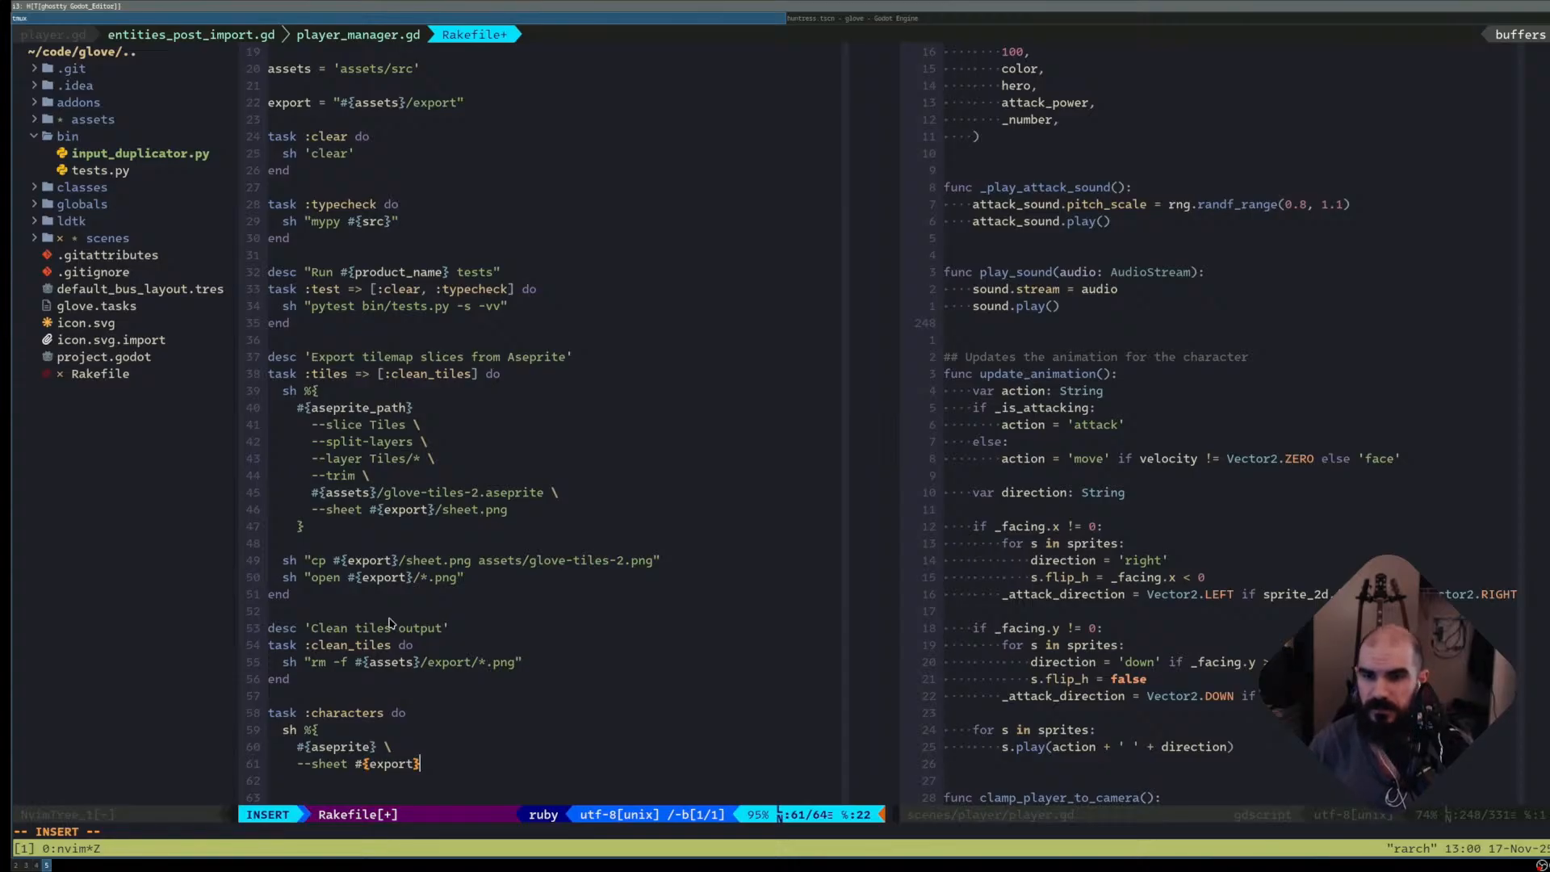
- Examine how the assets and export paths are defined and used in the Rakefile's variables and existing tasks
key("Escape")
key("k")
key("k")
key("k")
key("k")
key("k")
key("k")
key("k")
key("k")
key("k")
key("k")
key("k")
key("k")
key("k")
key("k")
key("k")
key("k")
key("k")
key("k")
key("k")
key("k")
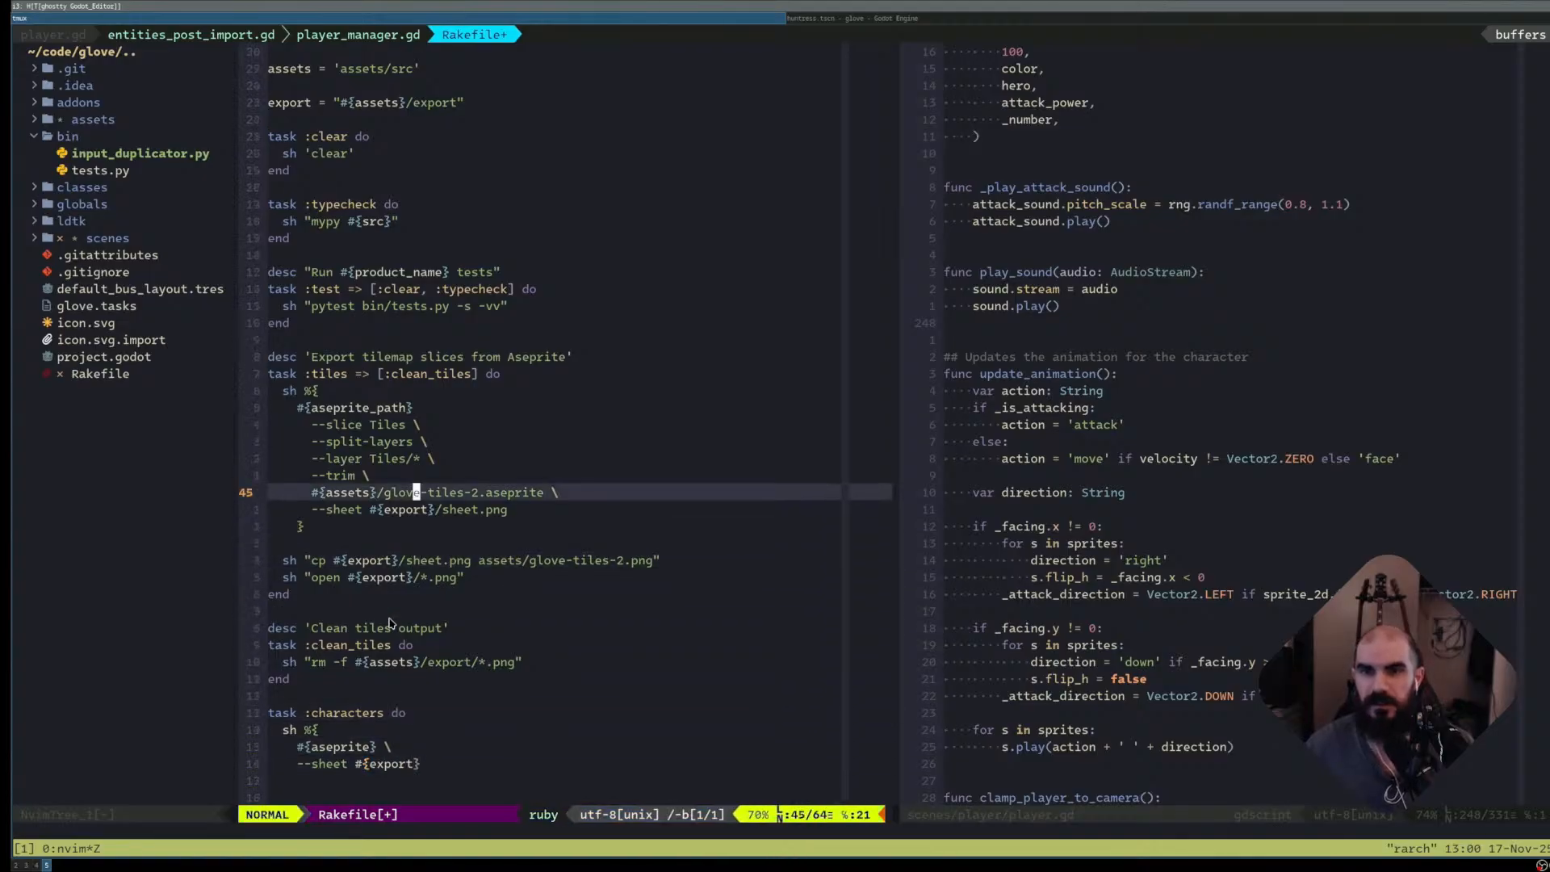
key("k")
key("k")
key("k")
key("k")
key("k")
key("k")
key("k")
key("k")
key("k")
key("k")
key("k")
key("j")
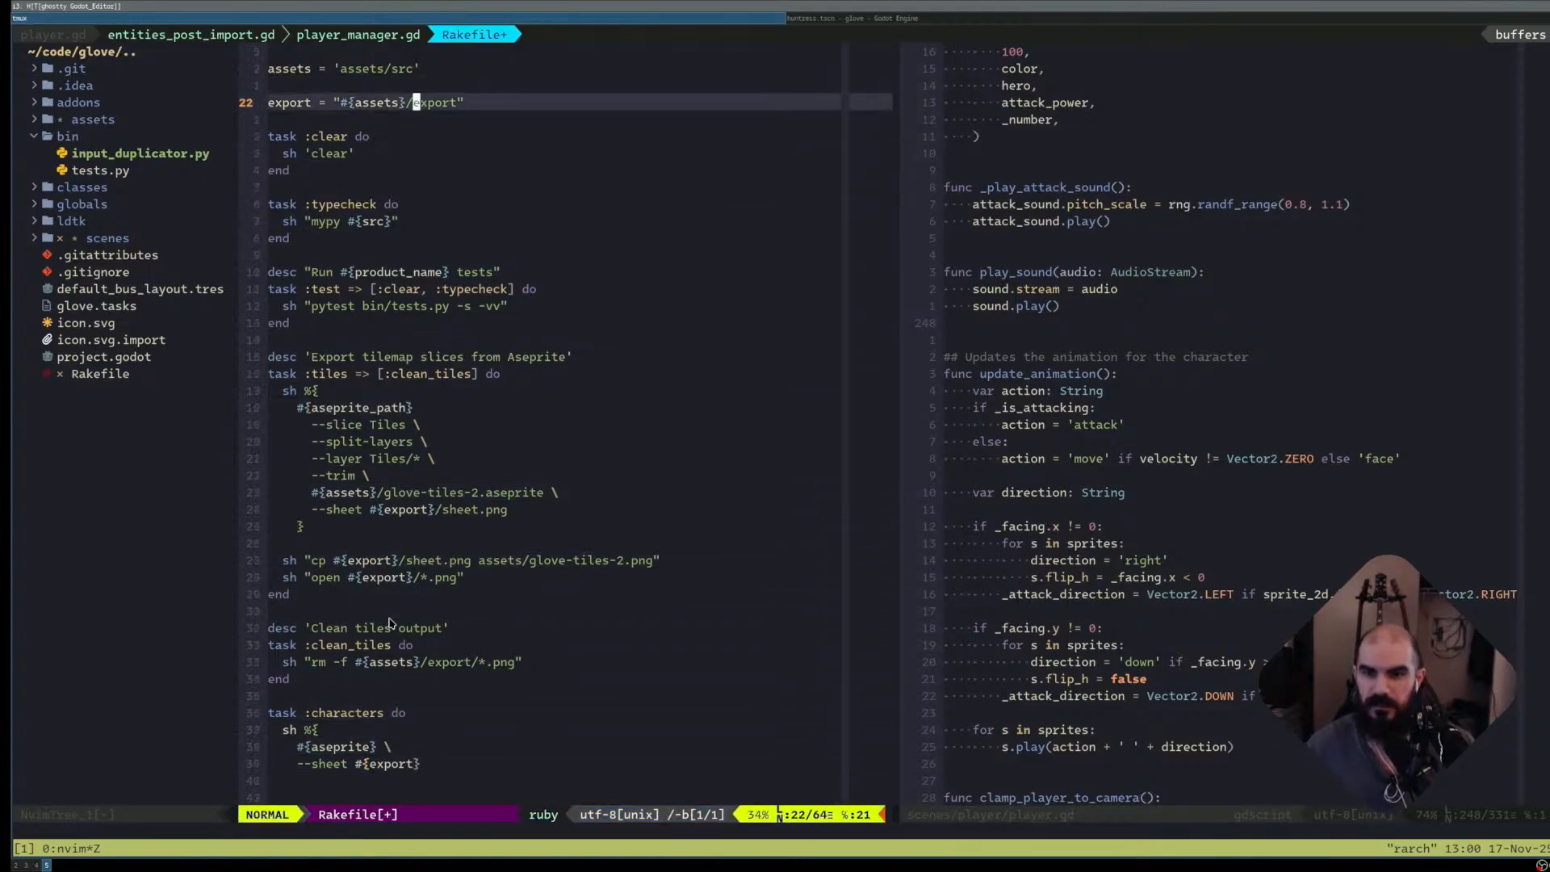
key("j")
key("j")
key("j")
key("j")
key("j")
key("j")
key("j")
key("k")
key("j")
key("k")
key("k")
key("k")
key("k")
key("k")
key("k")
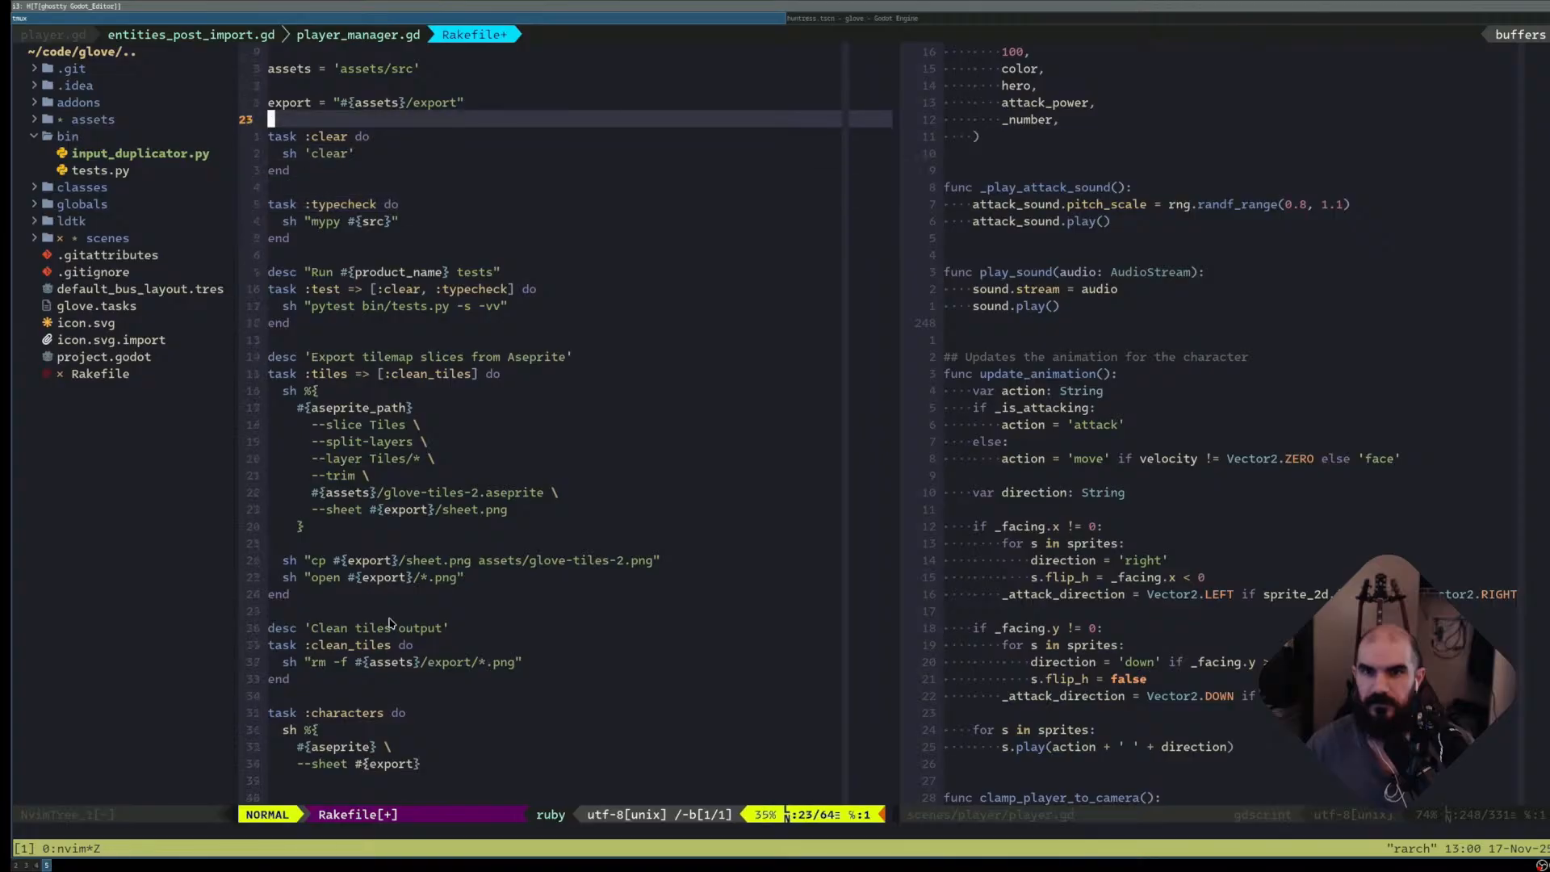
key("j")
key("j")
key("j")
key("j")
key("j")
key("j")
key("j")
key("j")
key("j")
key("j")
key("j")
key("j")
key("j")
key("j")
key("j")
key("j")
key("j")
key("j")
key("j")
key("j")
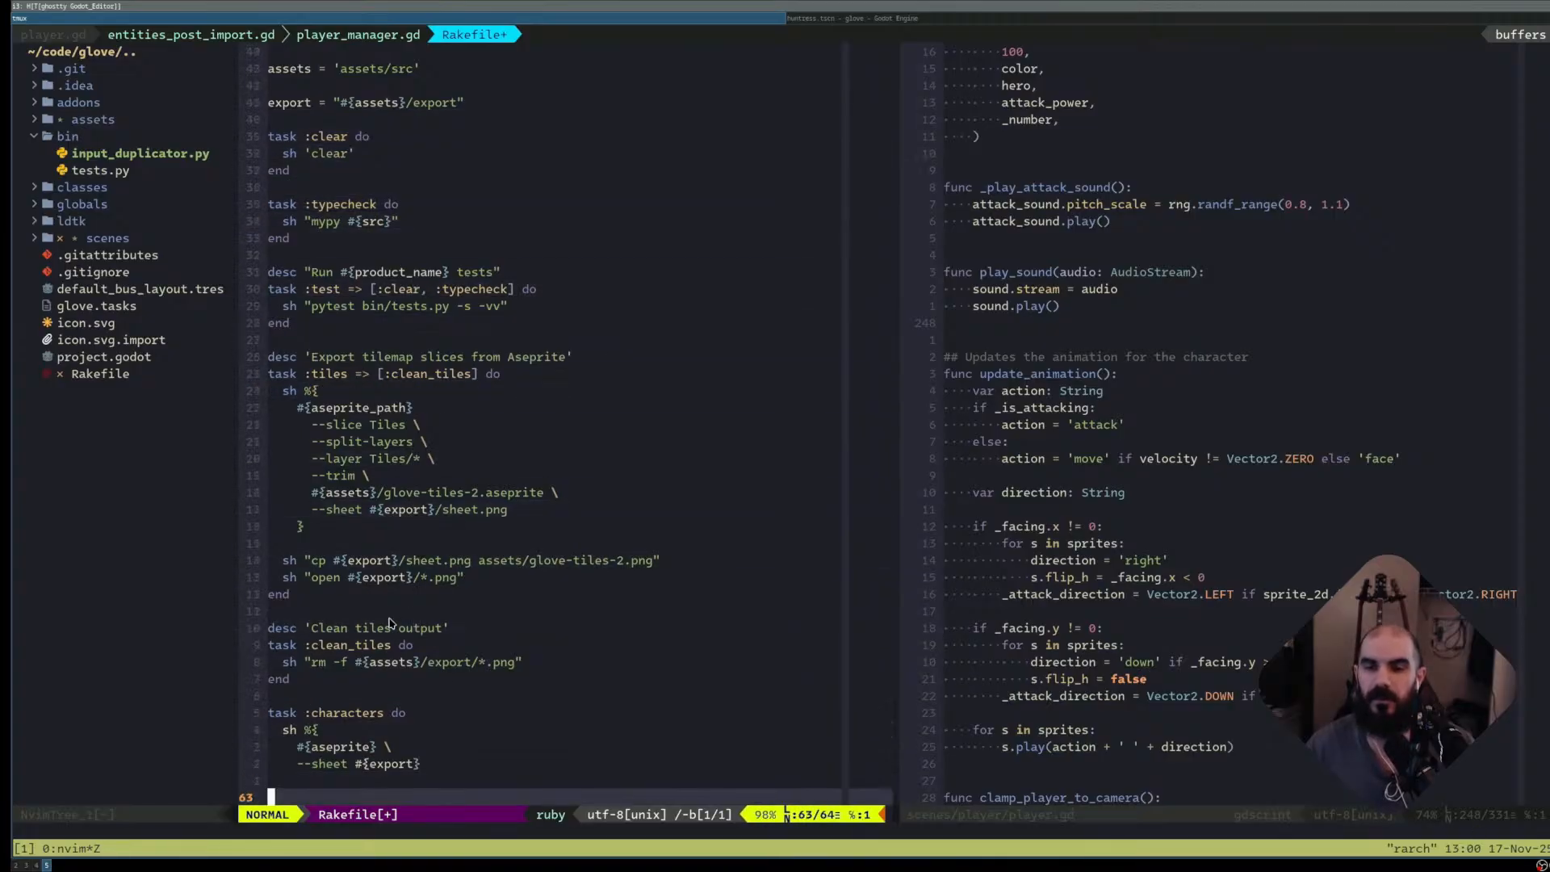
- Replace the #{export} path after --sheet in the characters task with assets/characters/
key("k")
key("k")
key("k")
key("h")
key("j")
key("h")
key("h")
key("h")
key("shift+c")
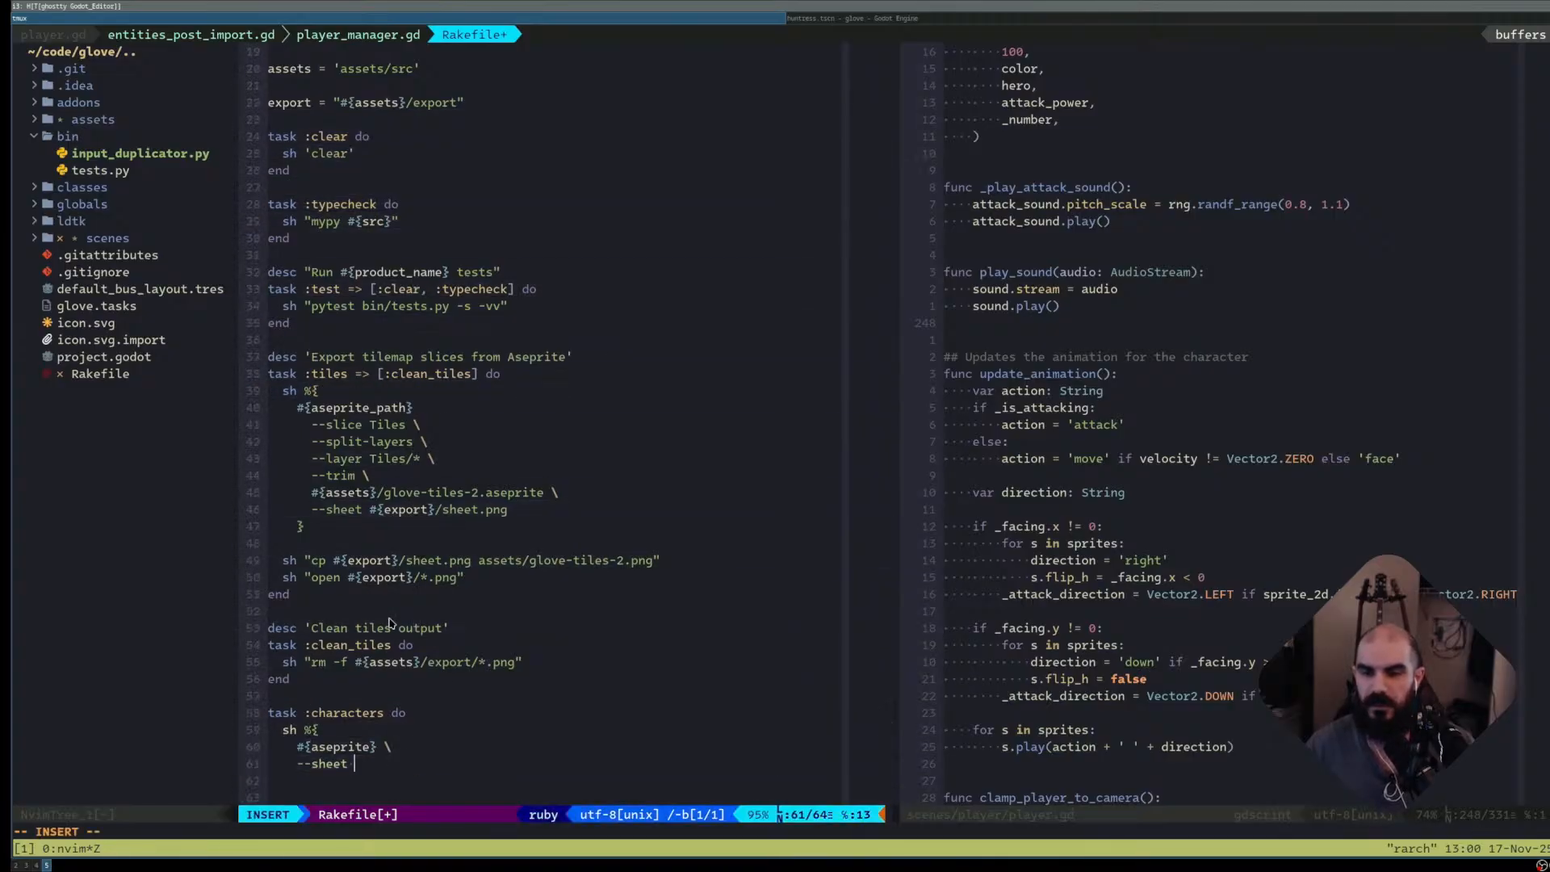
type("asssets/")
key("BackSpace")
key("BackSpace")
key("BackSpace")
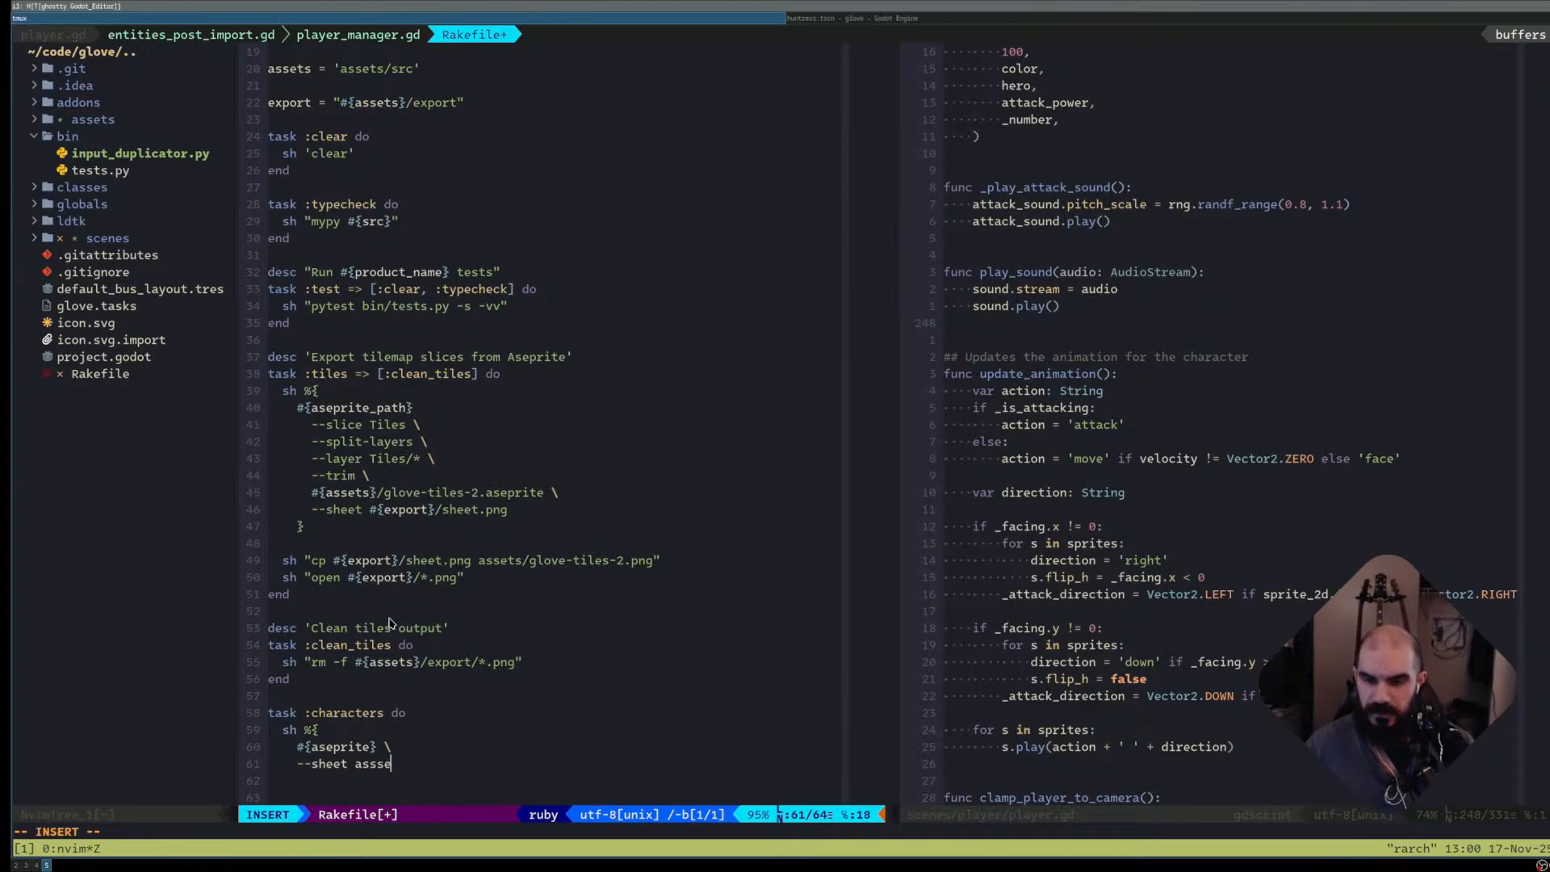
key("BackSpace")
key("BackSpace")
type("ets/character/")
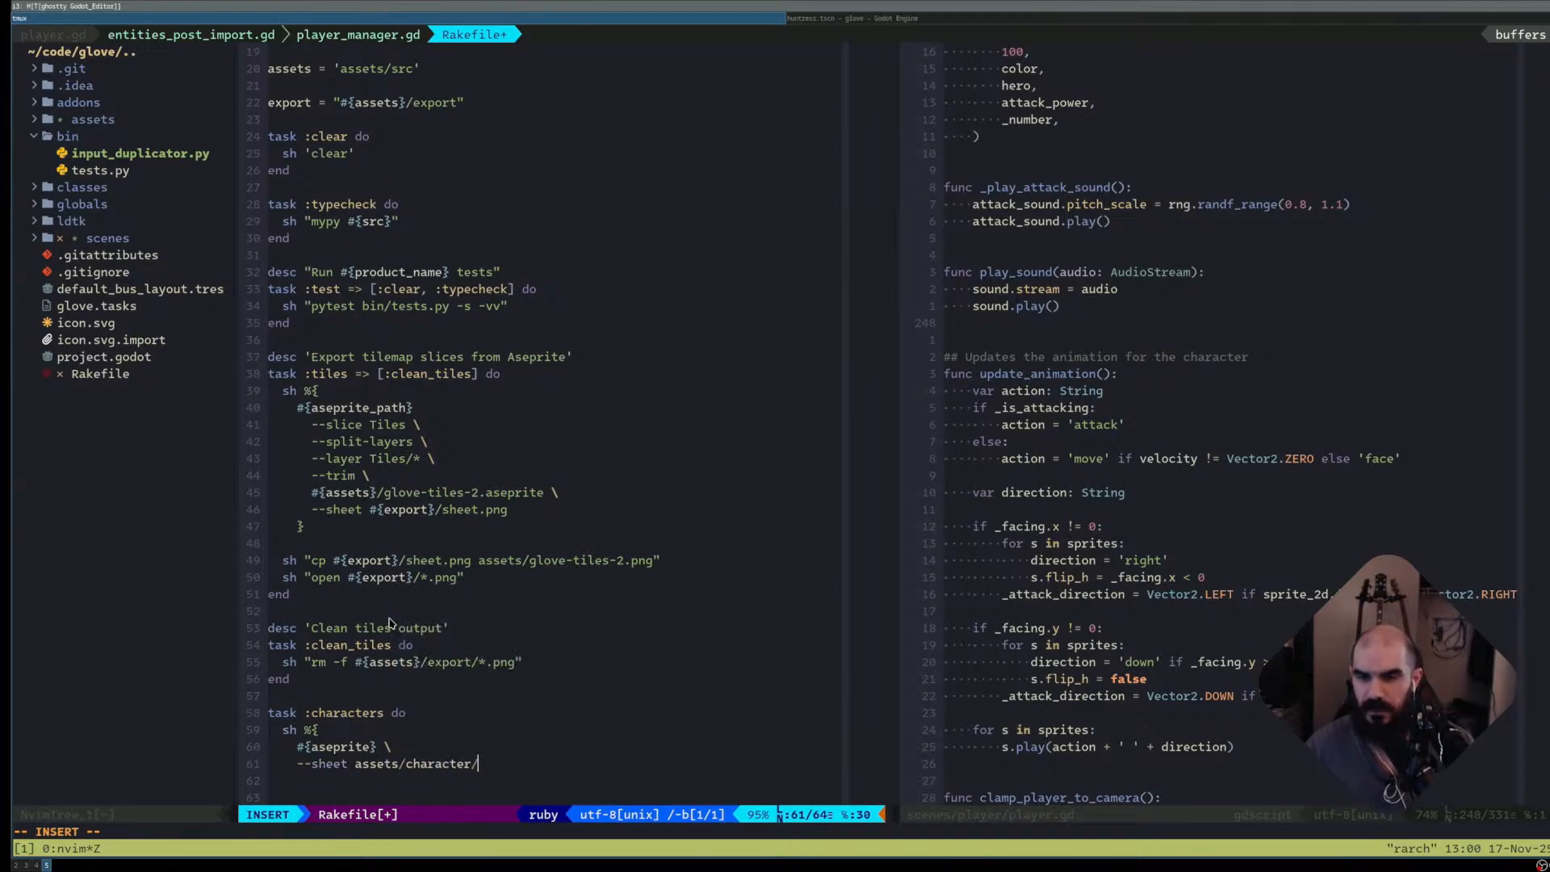
key("BackSpace")
type("s")
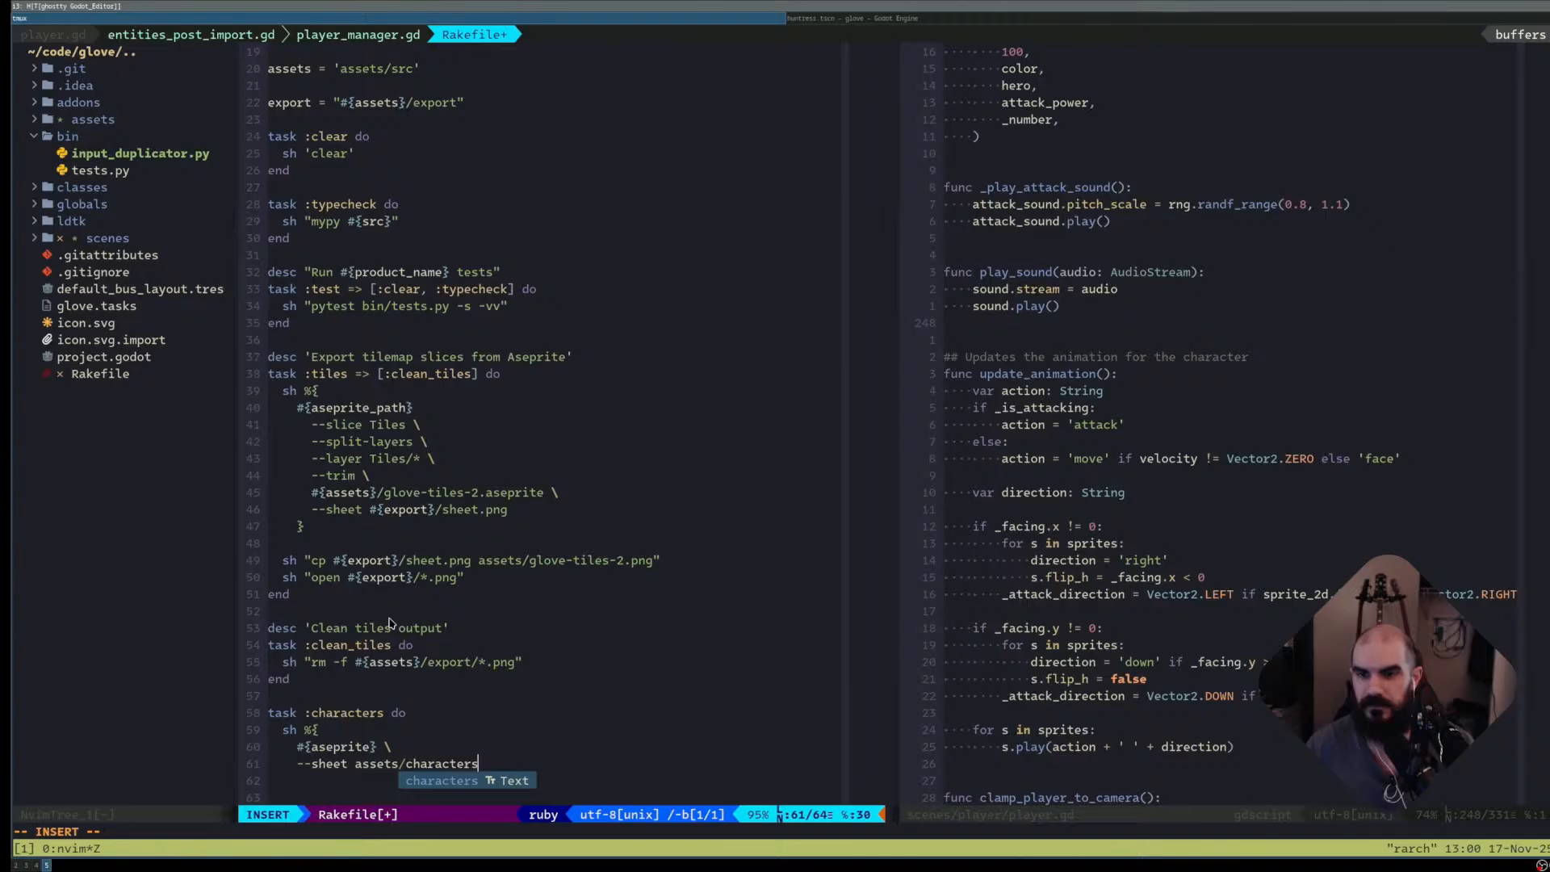
type("/")
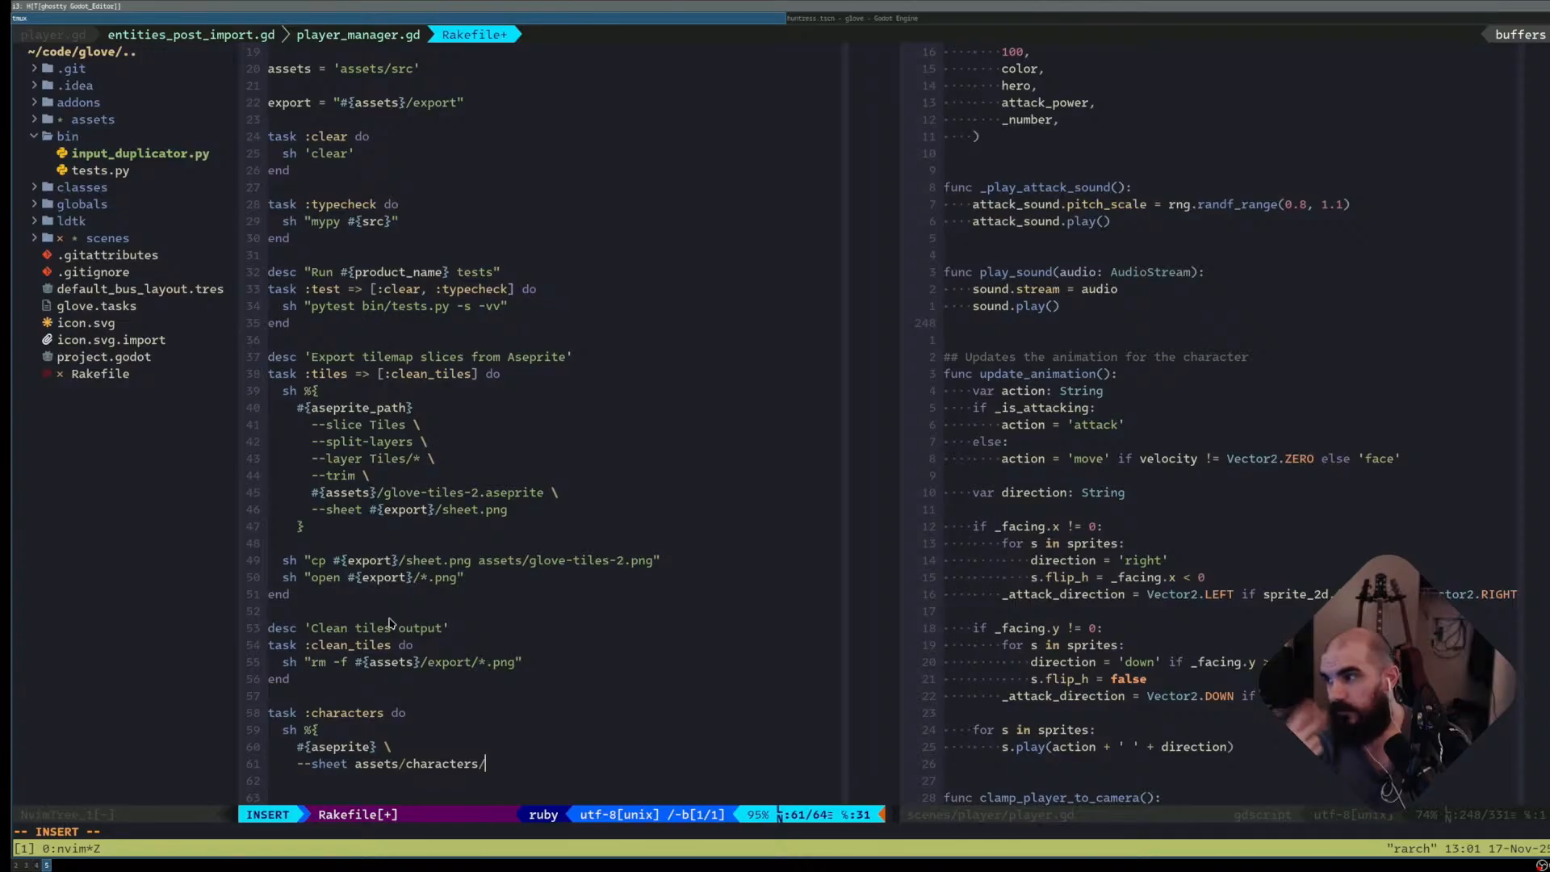
- Complete the --sheet output path in the characters task with the file name wiz-sprite.png
type("wi")
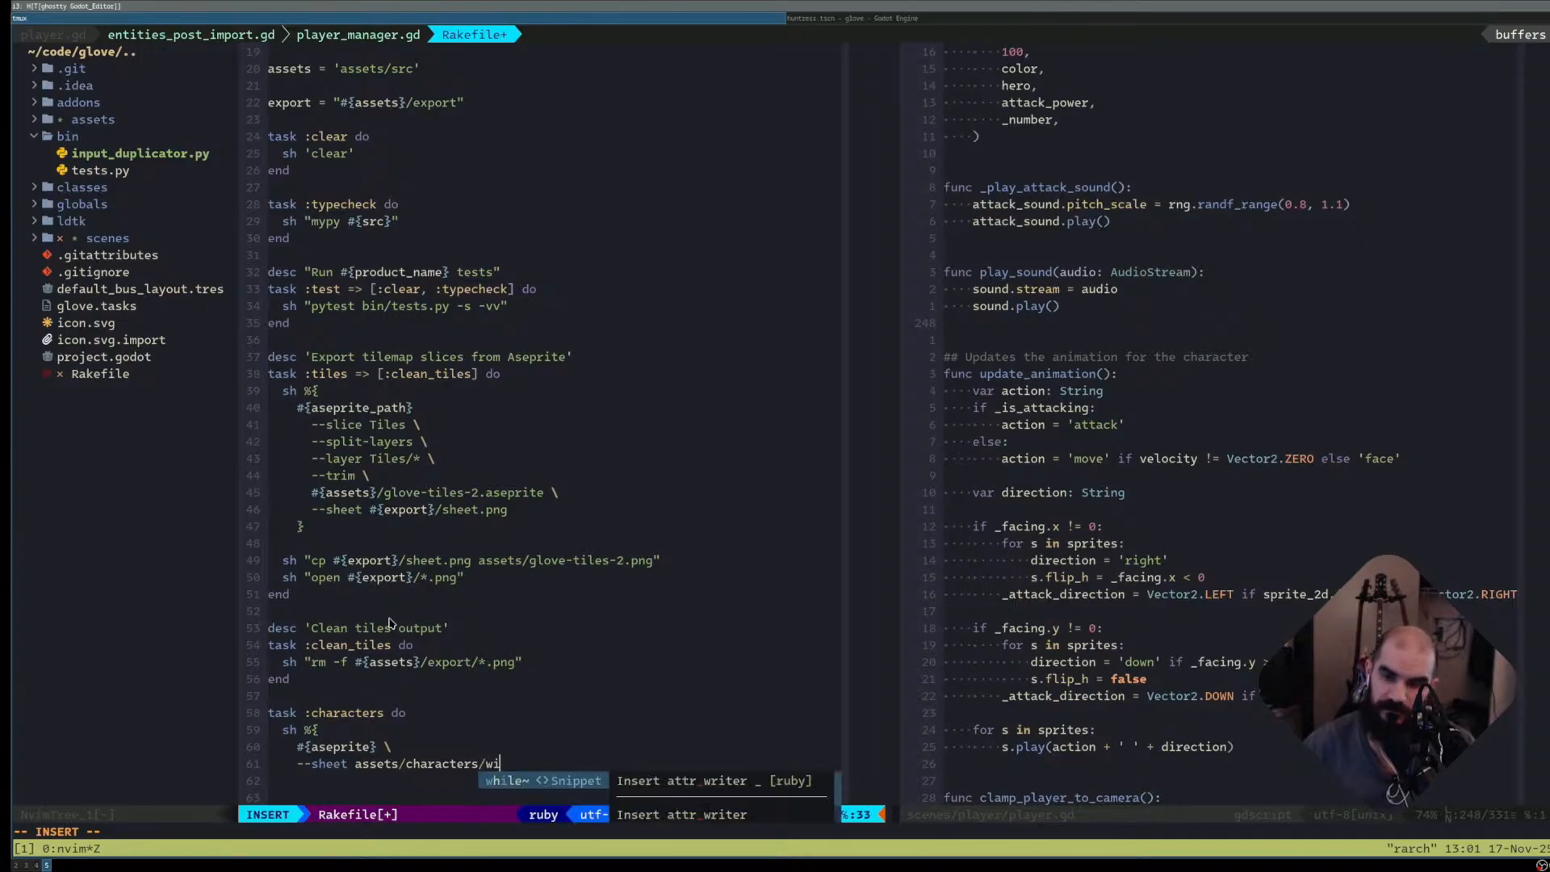
type("z.")
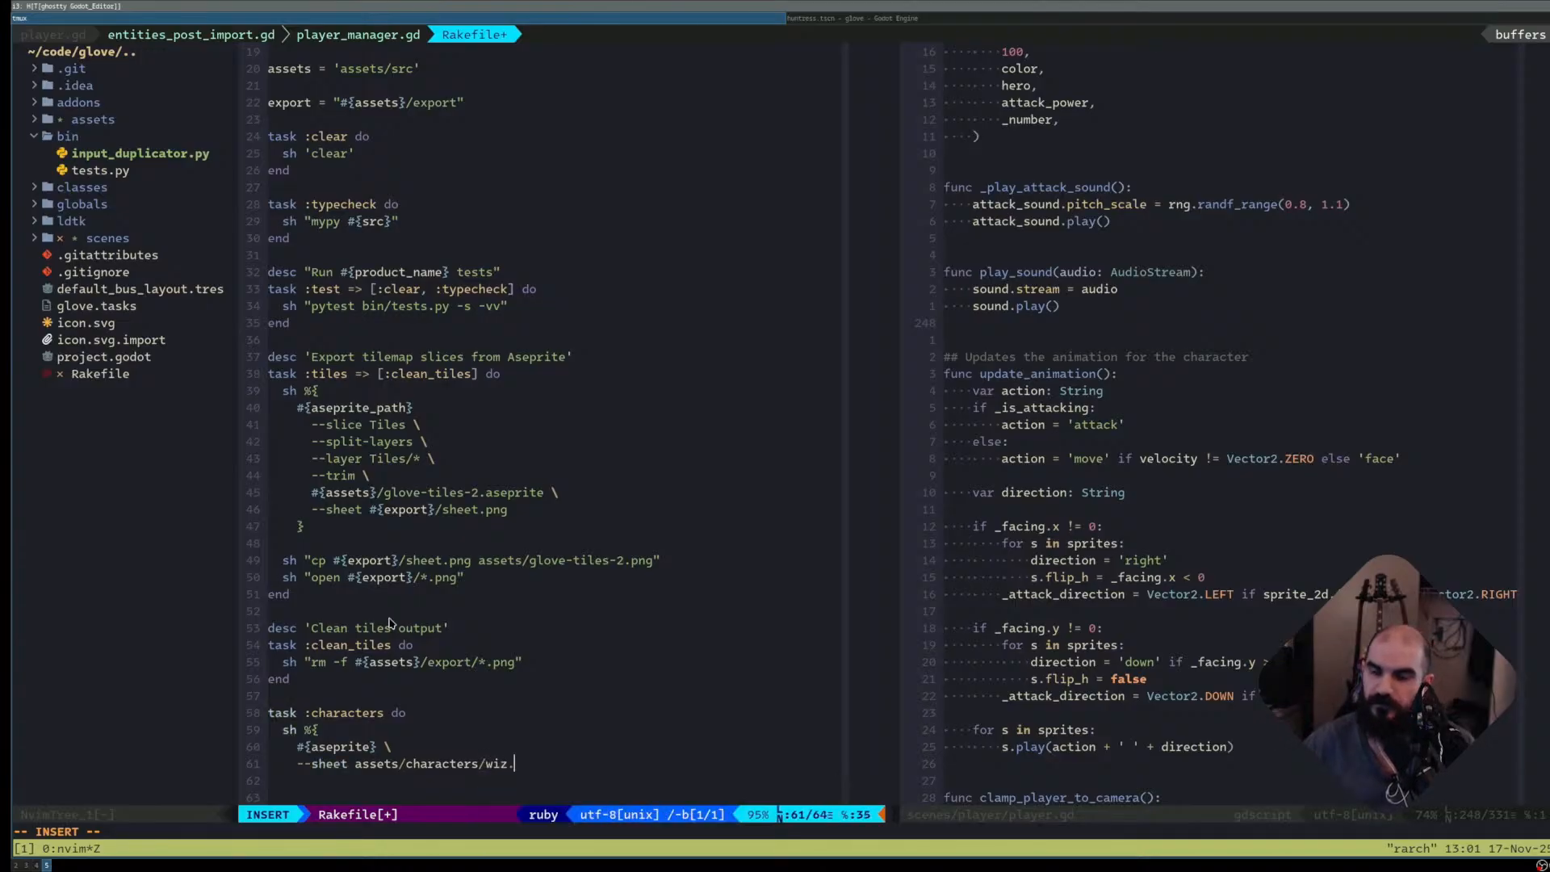
key("BackSpace")
type("-sprite.png")
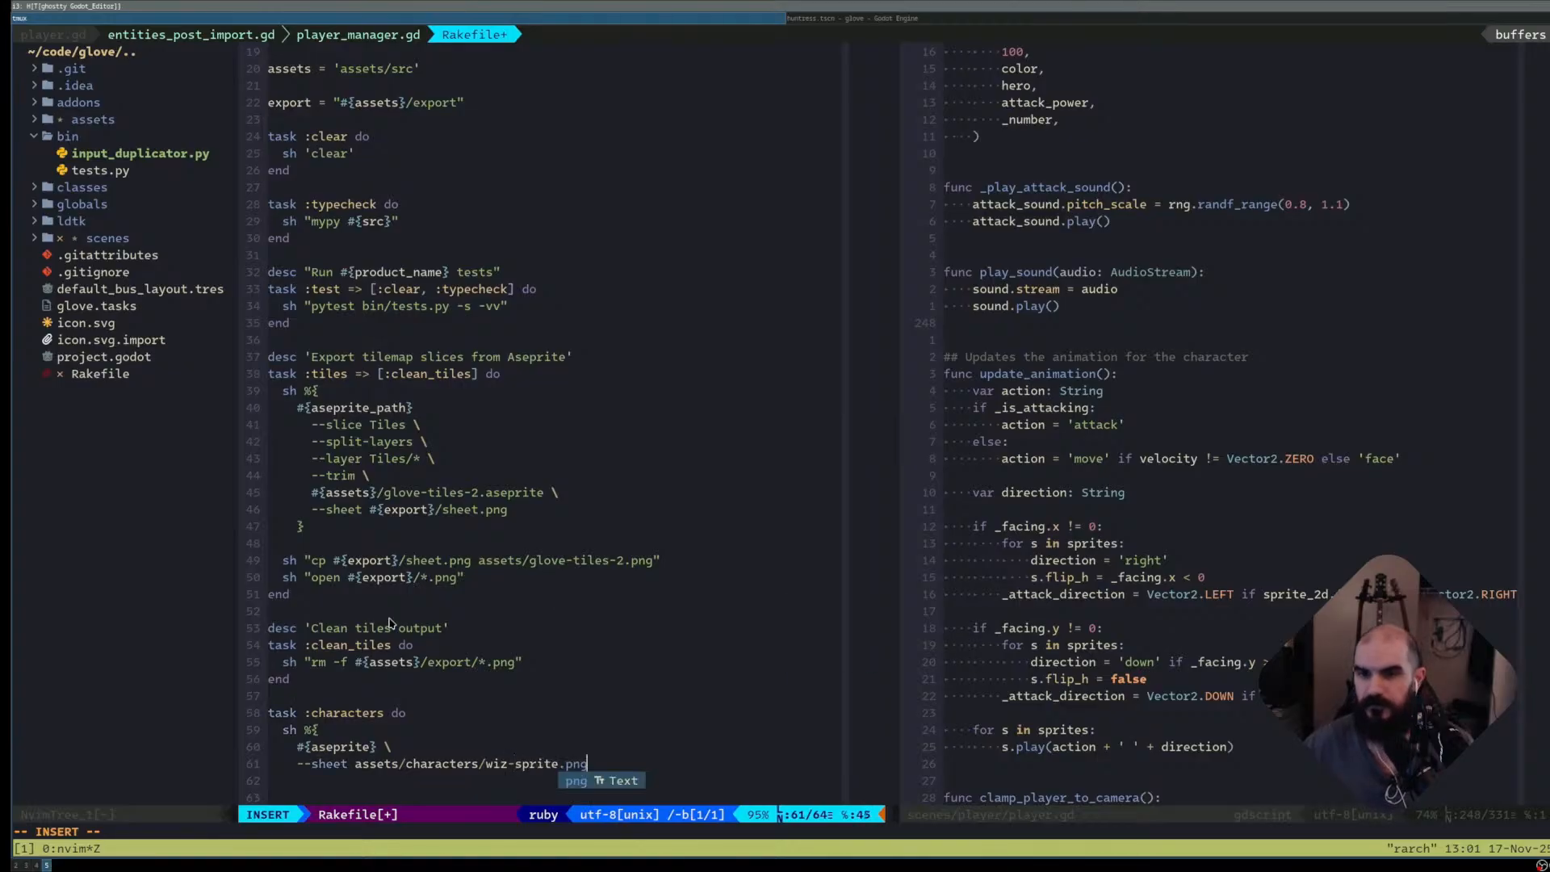
- Close the characters task's sh block with a brace on a new line and save the Rakefile
key("Escape")
type("o")
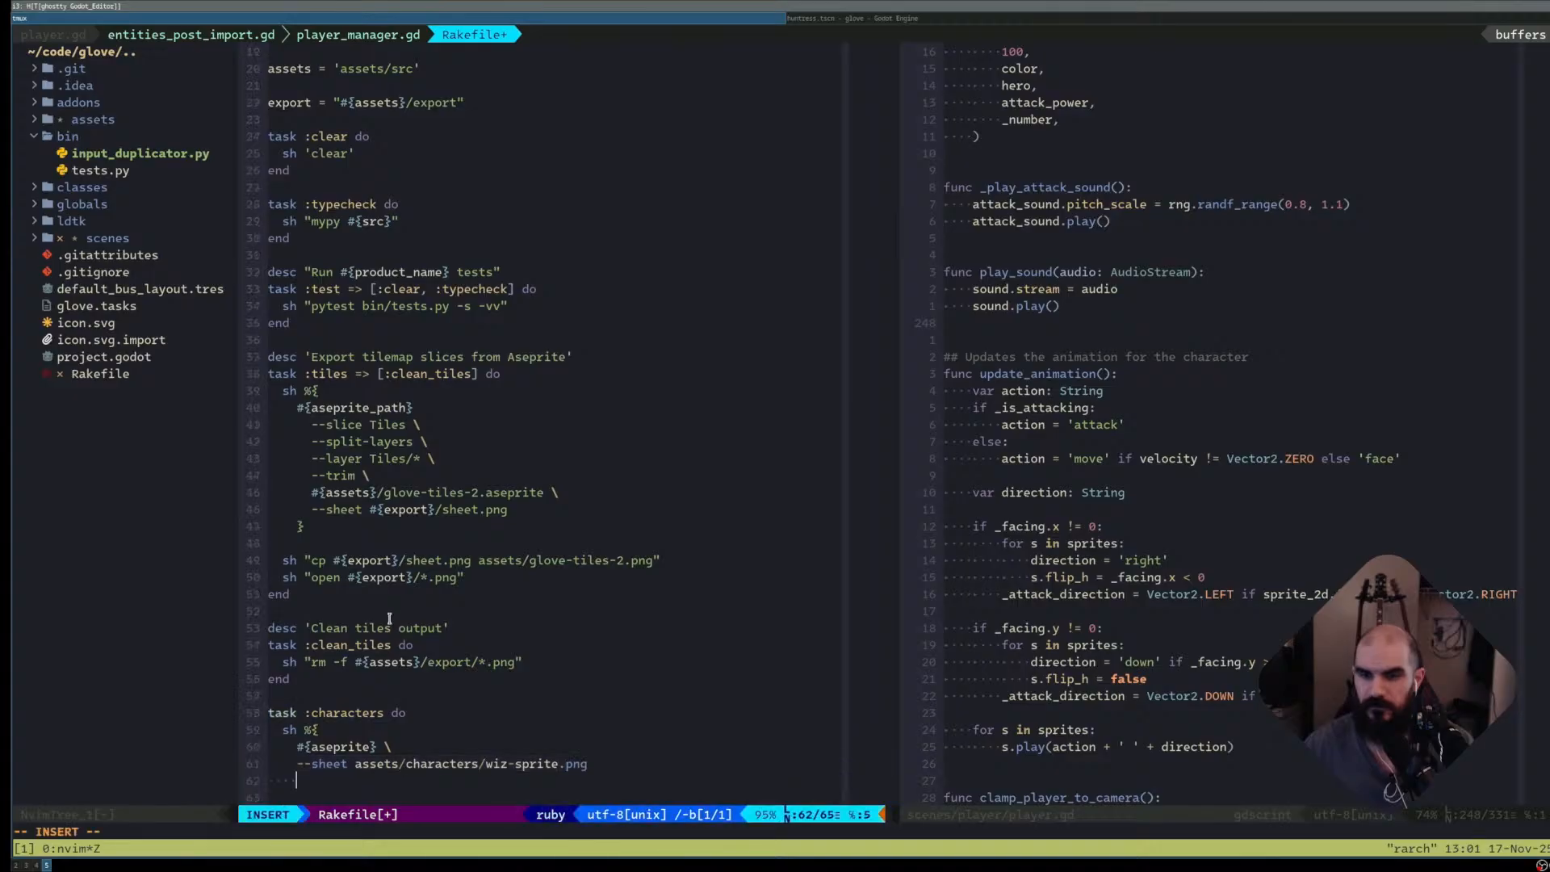
type("}")
key("Escape")
key("k")
key("k")
key("j")
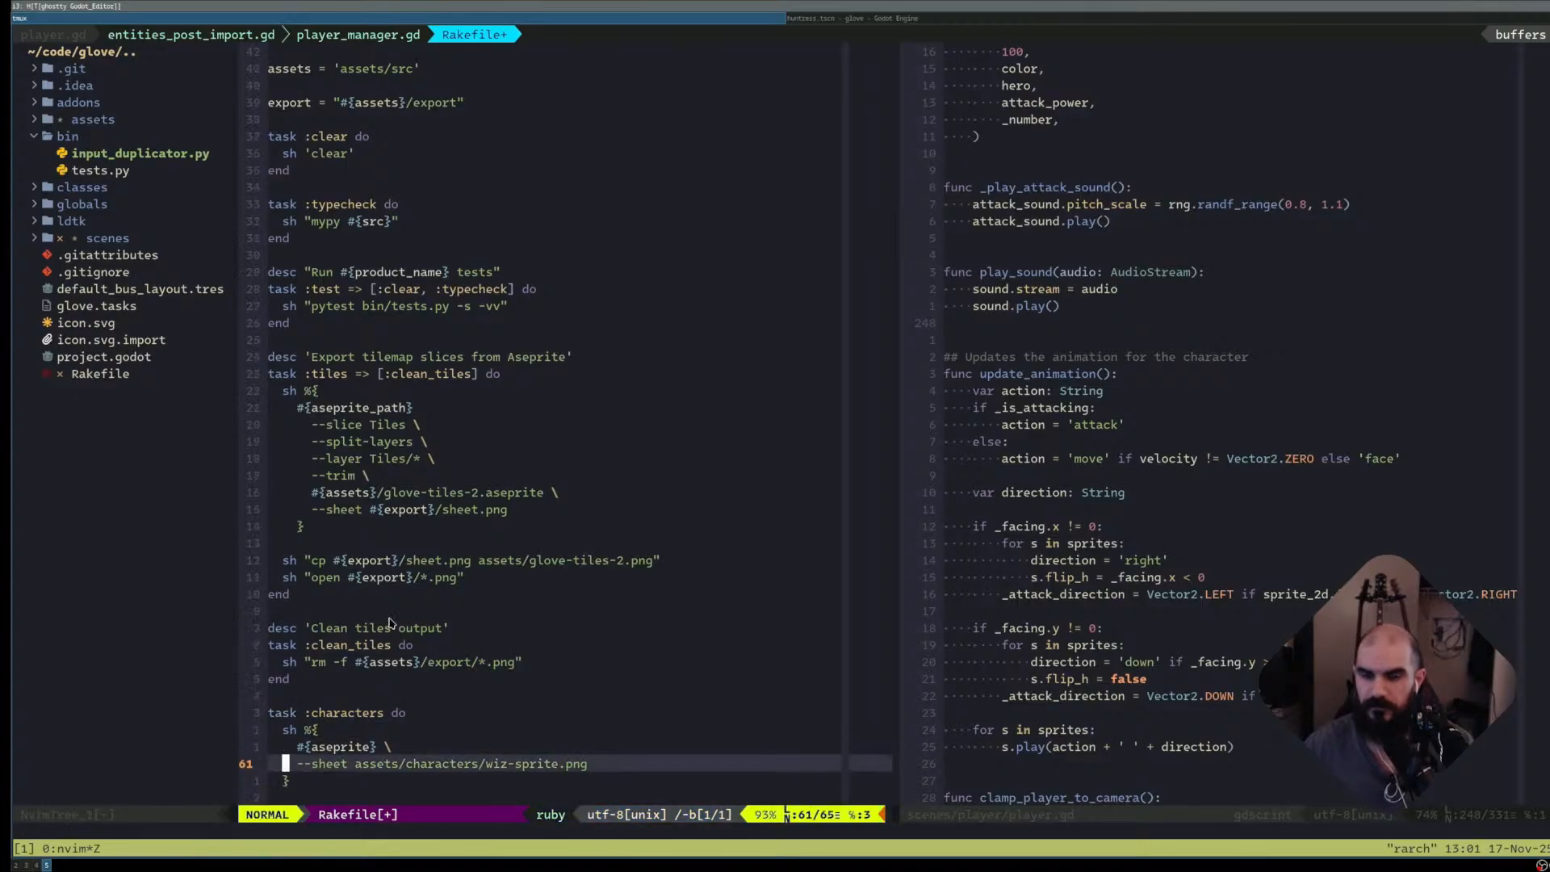
key("k")
key("k")
key("k")
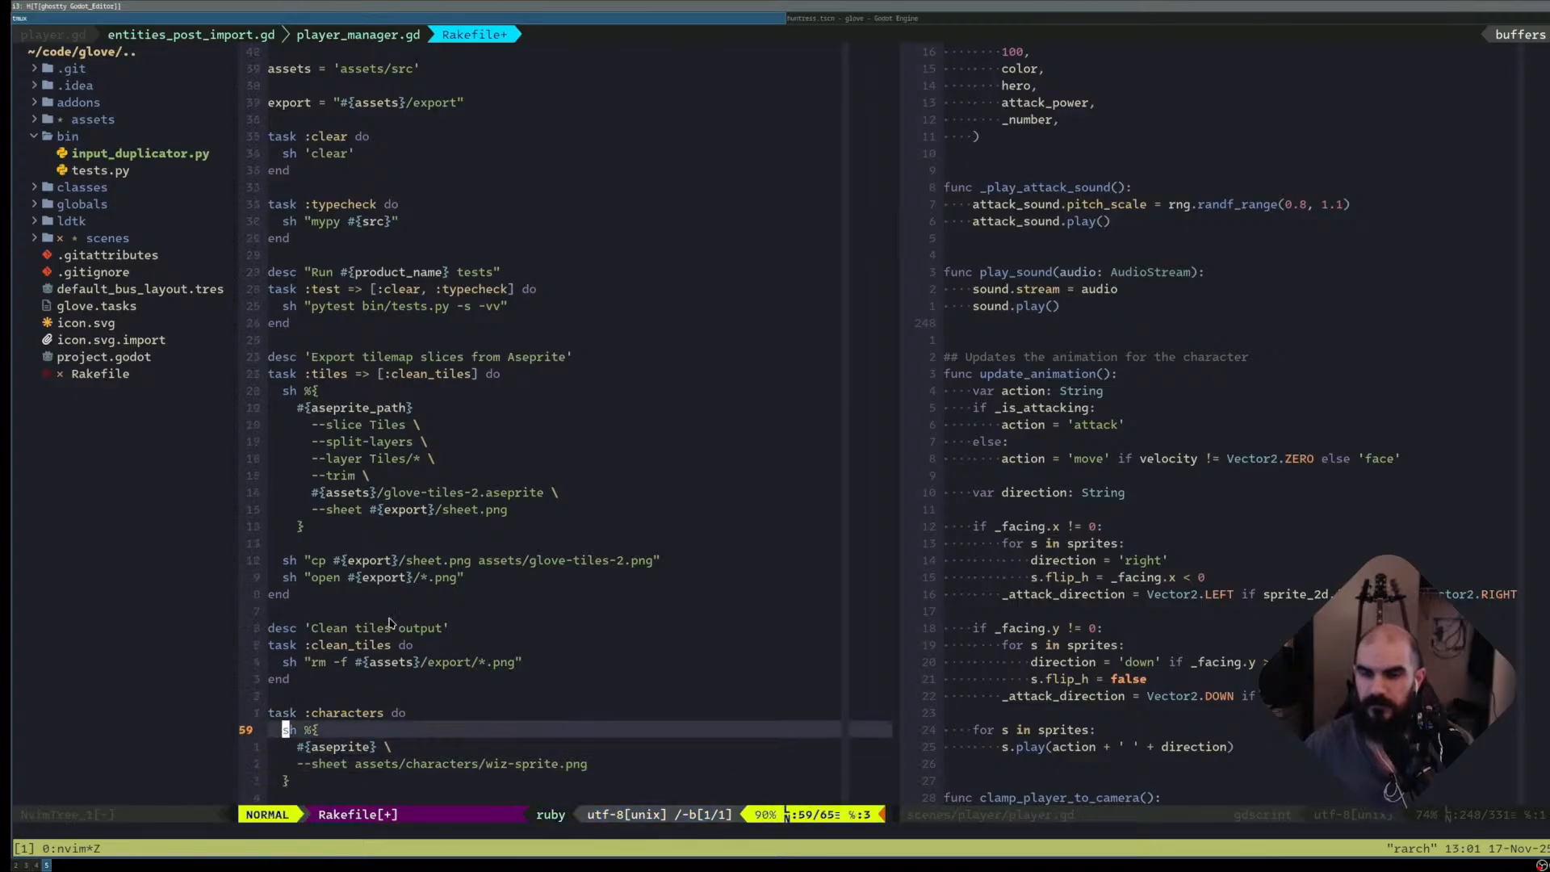
key("space")
key("w")
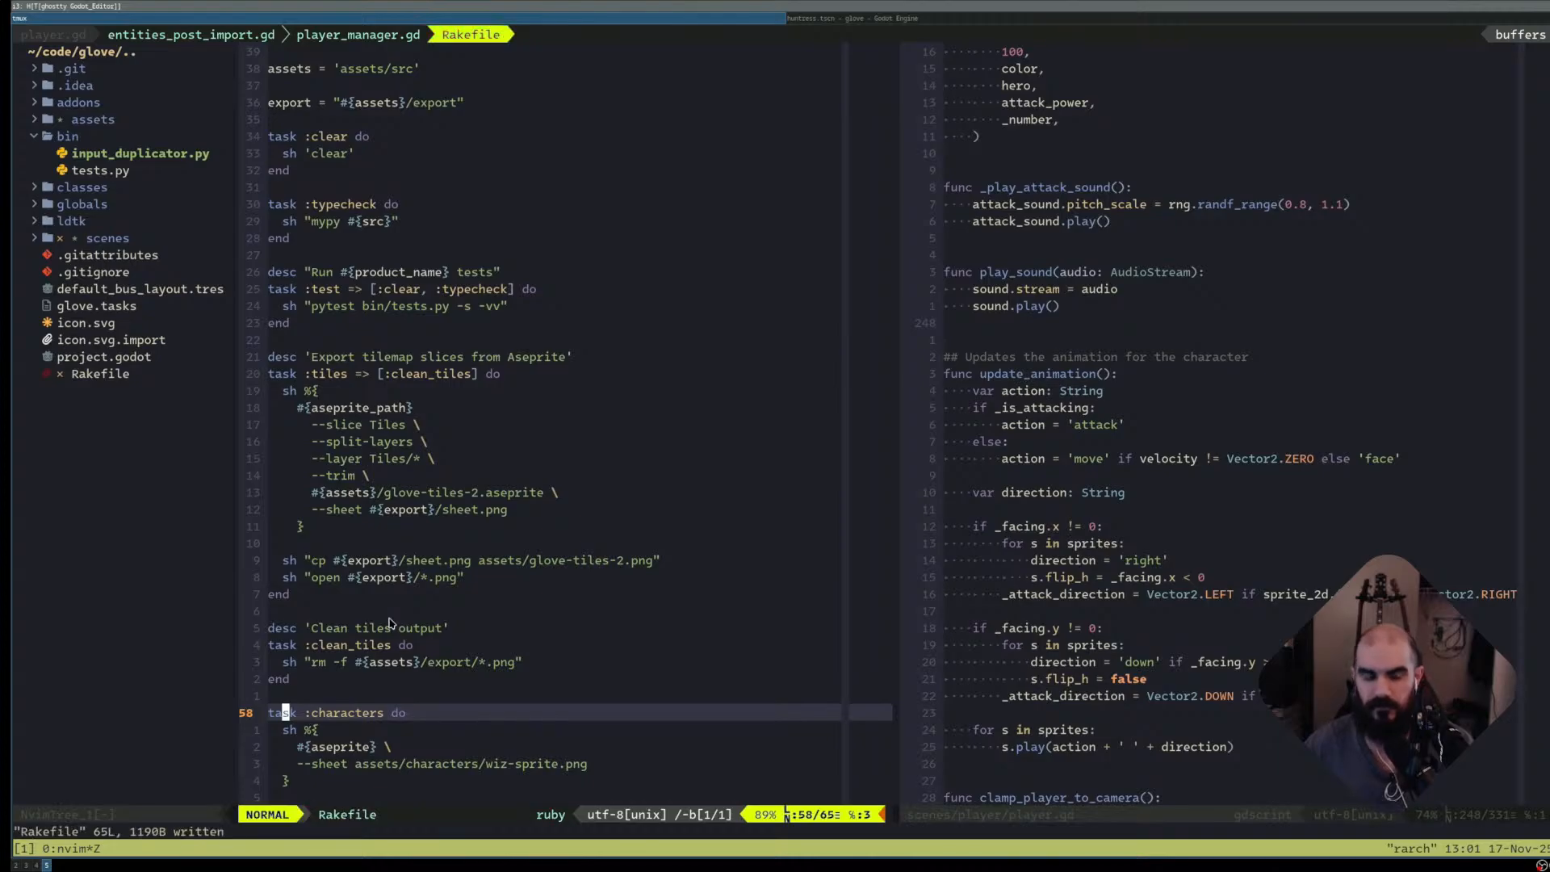
- Switch to the browser and search the web for "ruby for loop" in a new tab
key("super+3")
key("super+4")
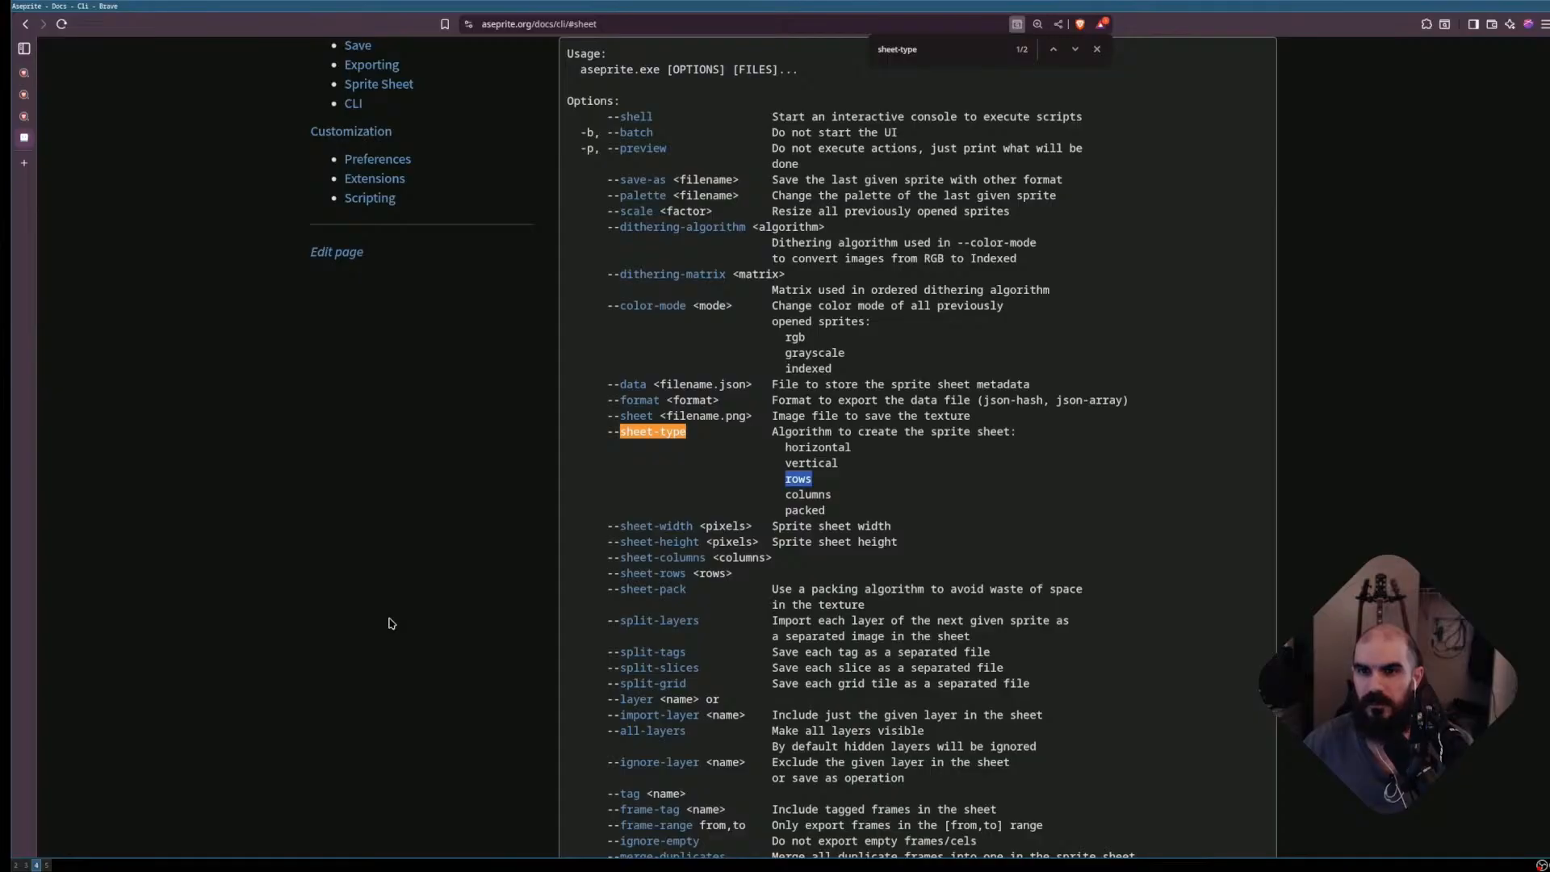
key("ctrl+t")
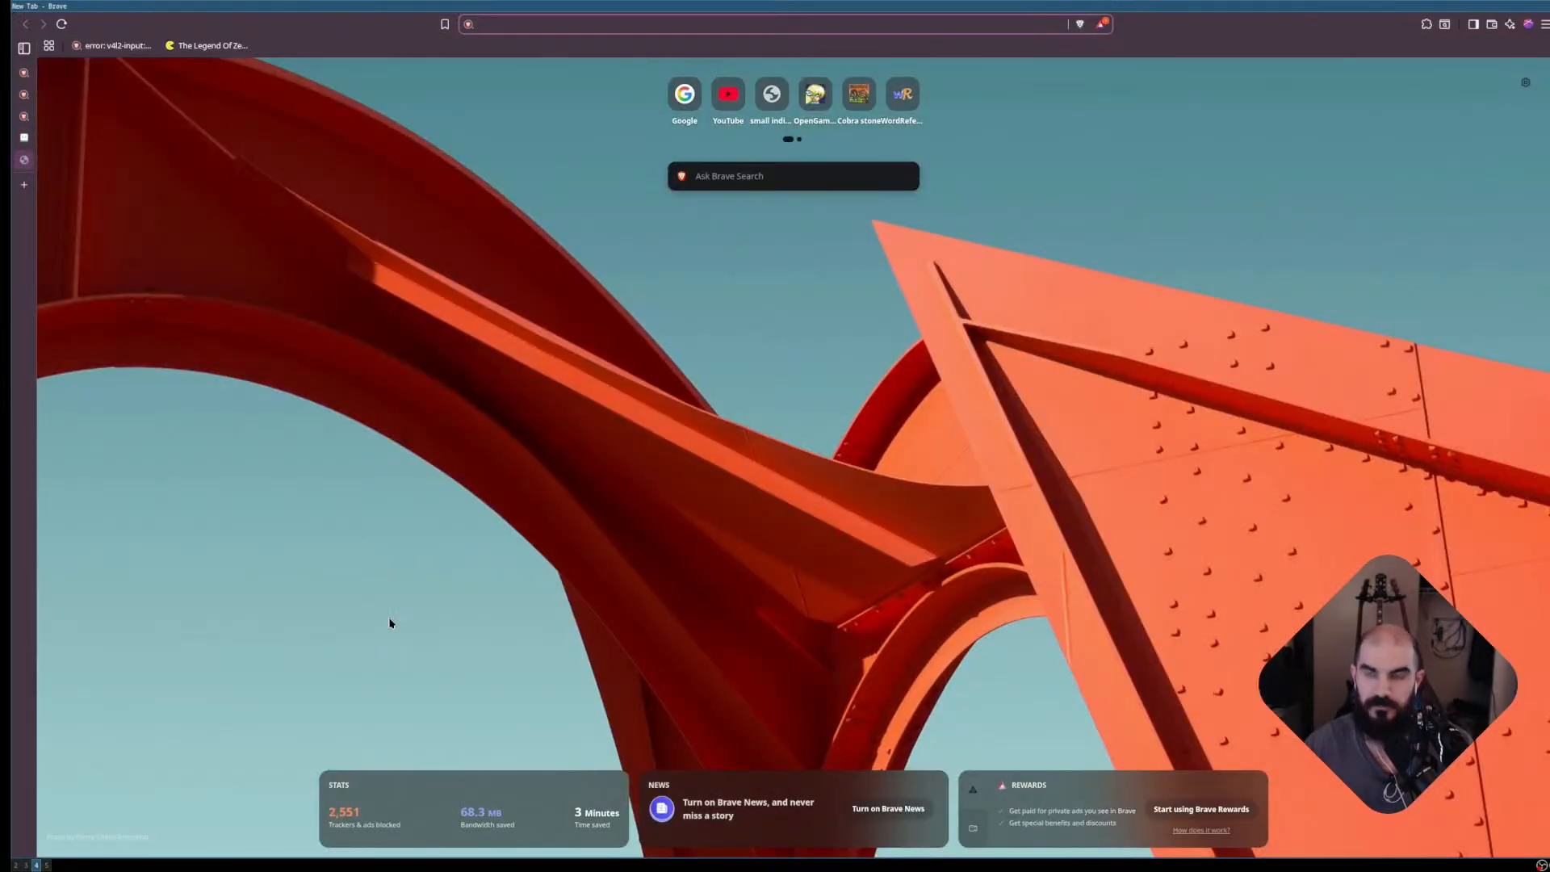
type("ruby for loop")
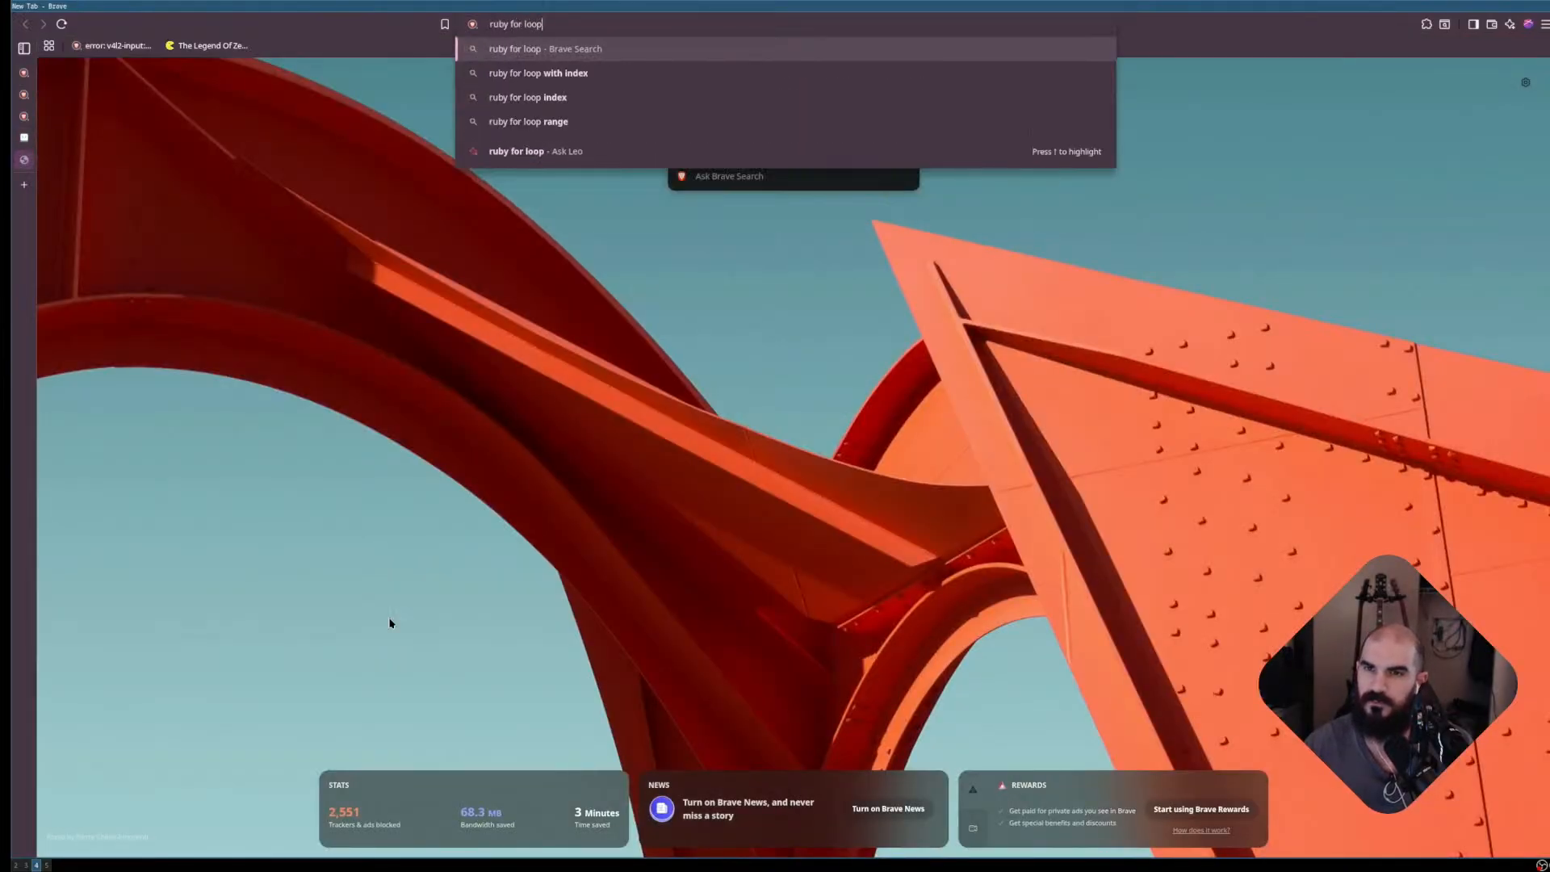
key("Return")
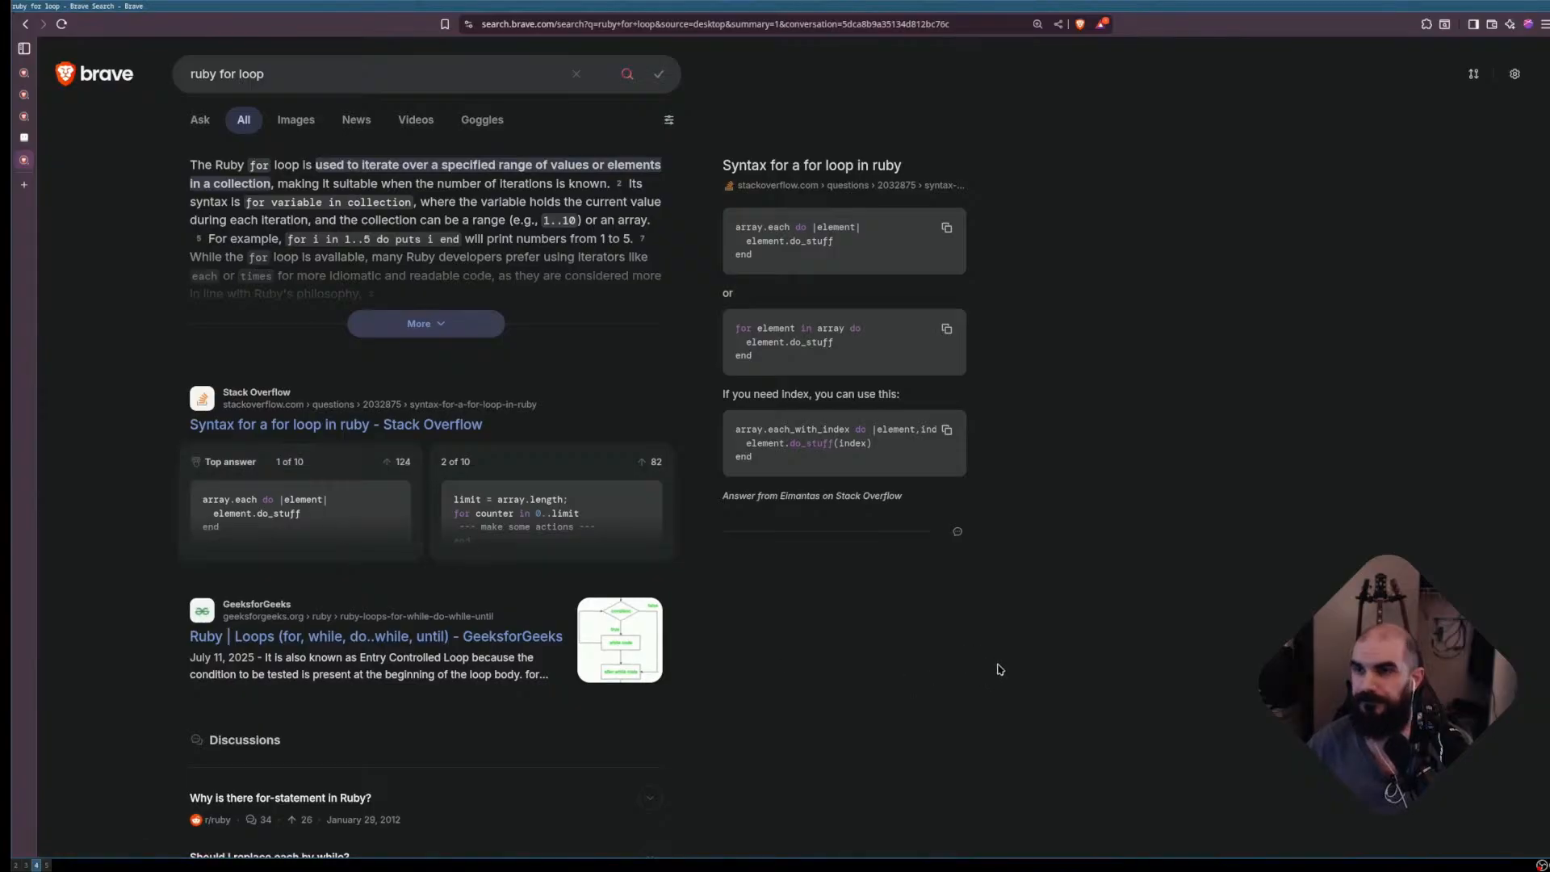
- Switch back to the code editor and add the array [ 'elf', 'huntress', 'wiz' ] as the first line of the characters task
key("super+3")
key("super+5")
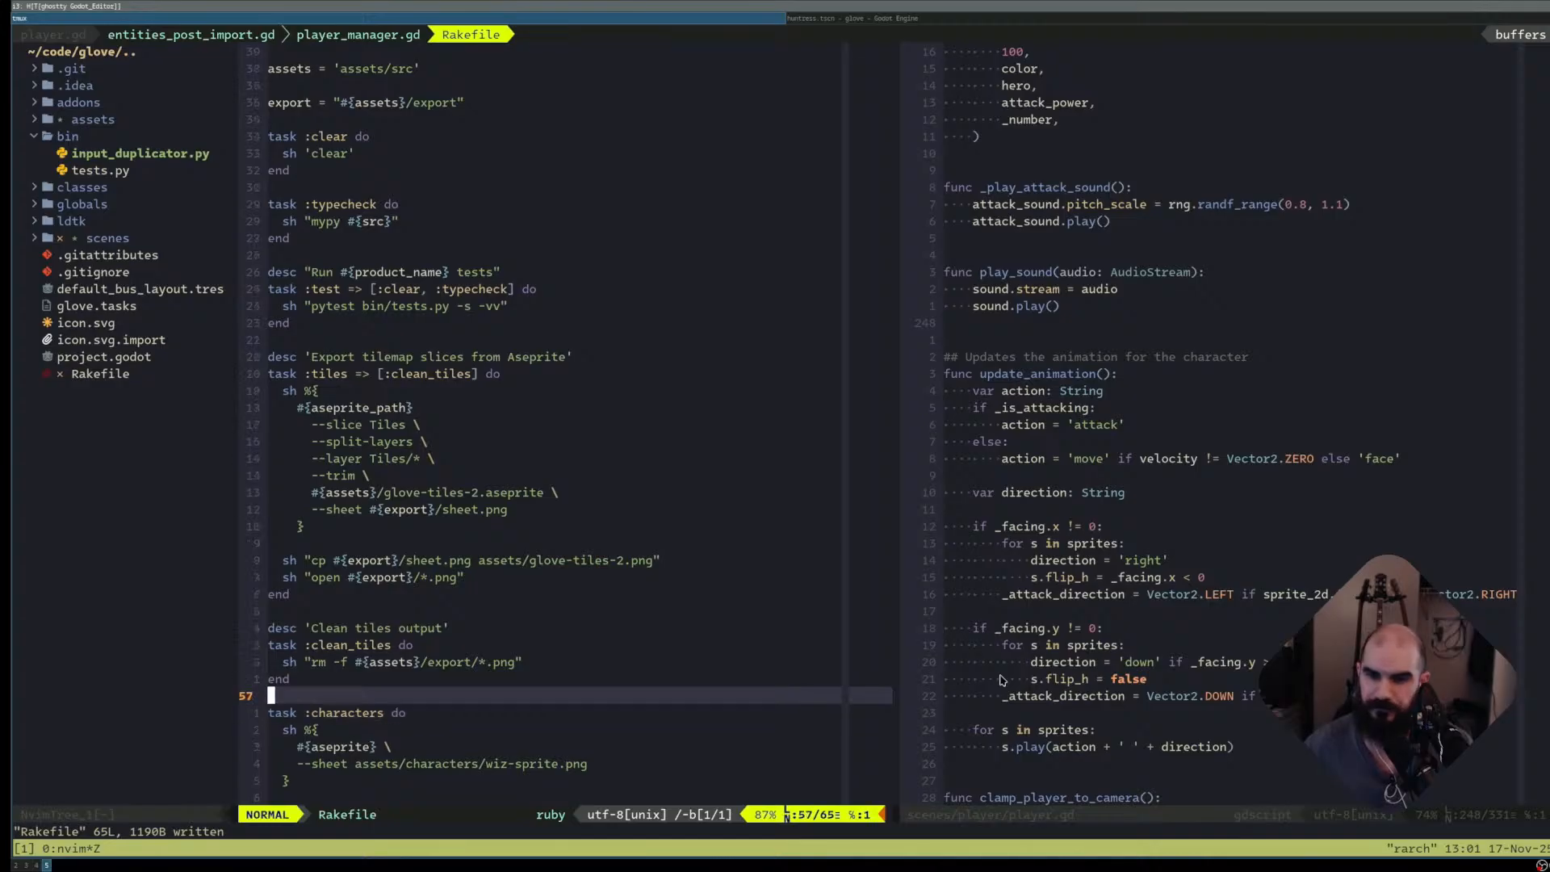
type("jo[ '")
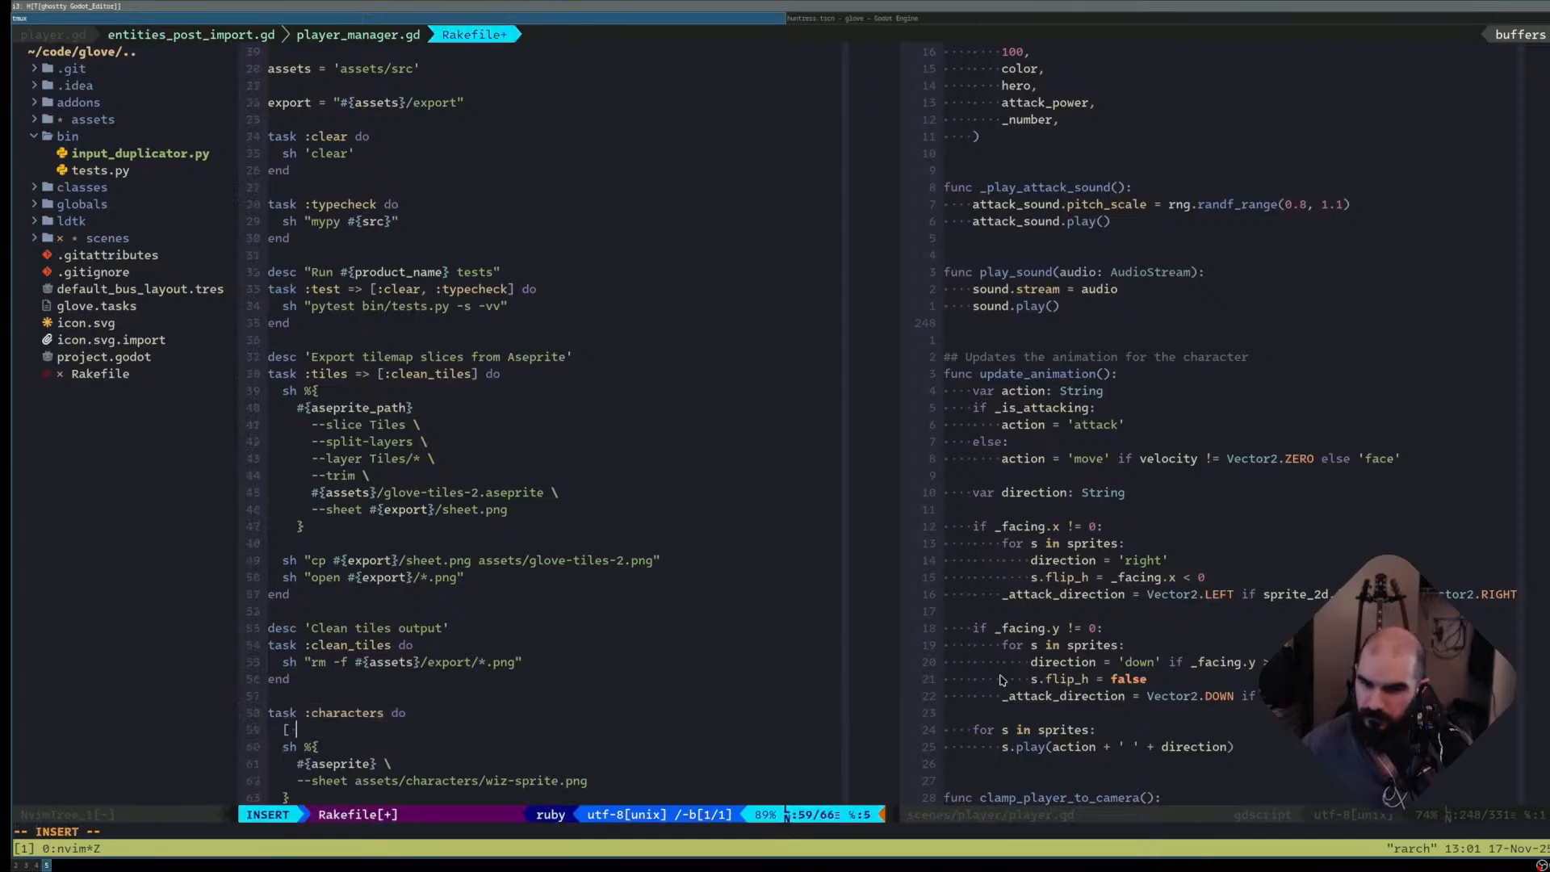
type("e'f")
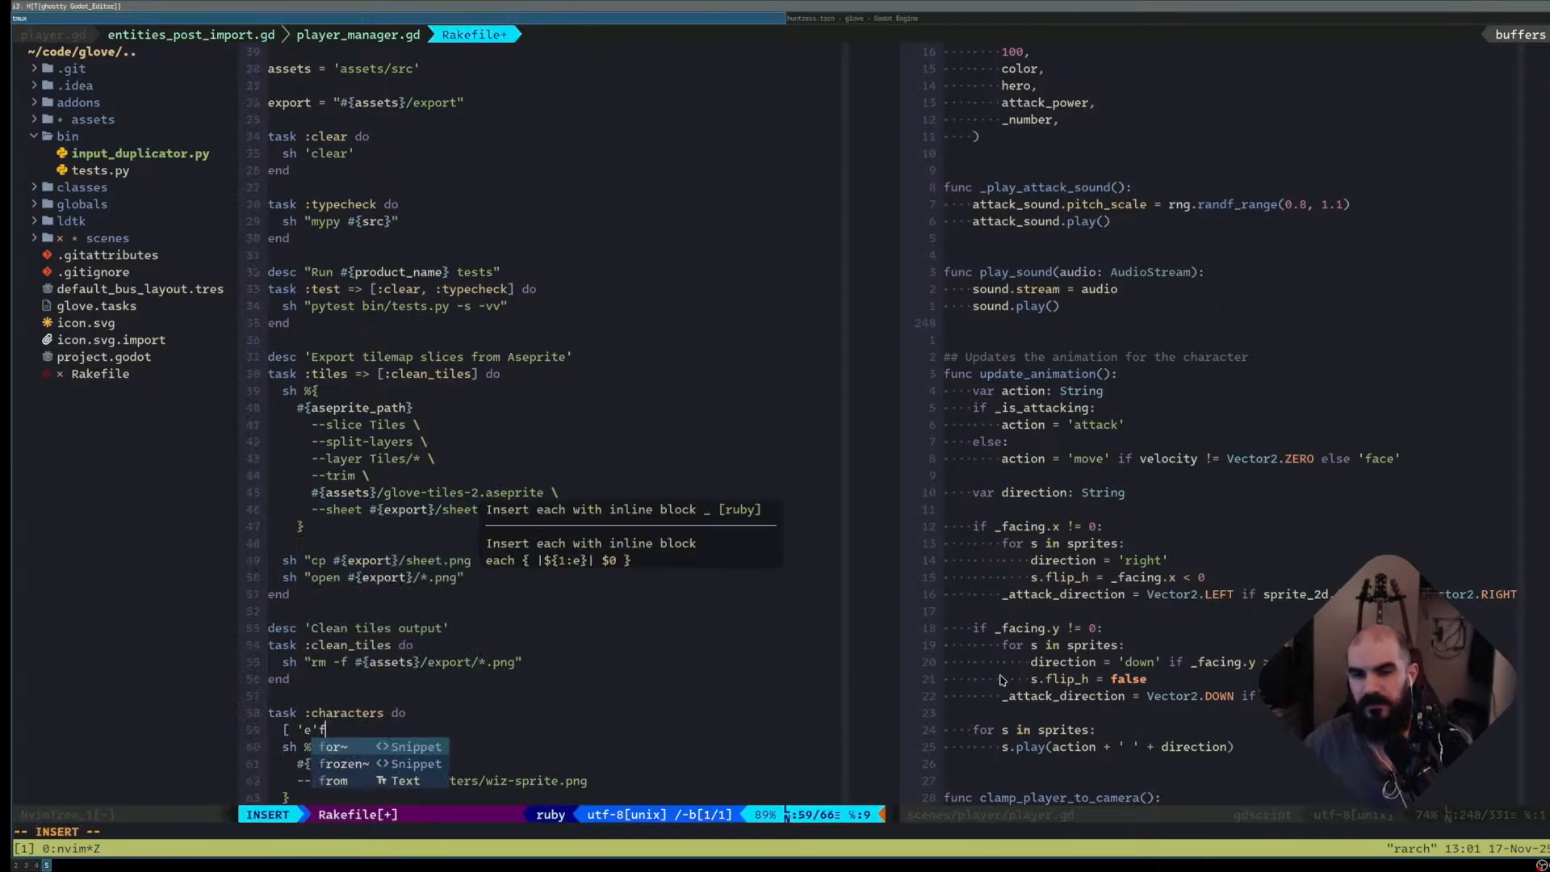
key("BackSpace")
key("BackSpace")
type("lf', 'huntress'")
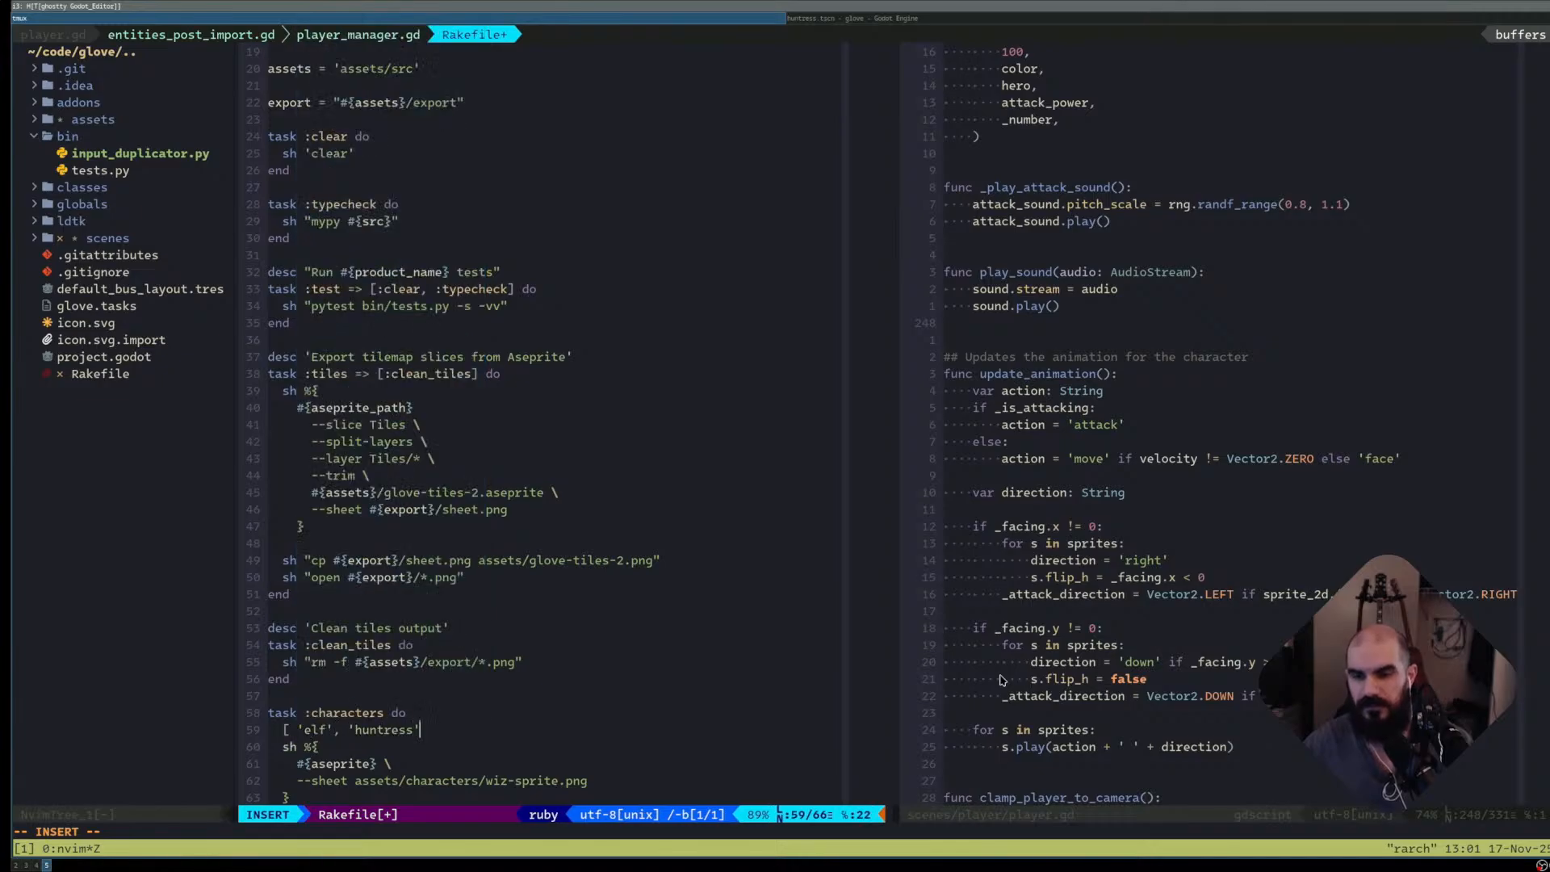
type(", '")
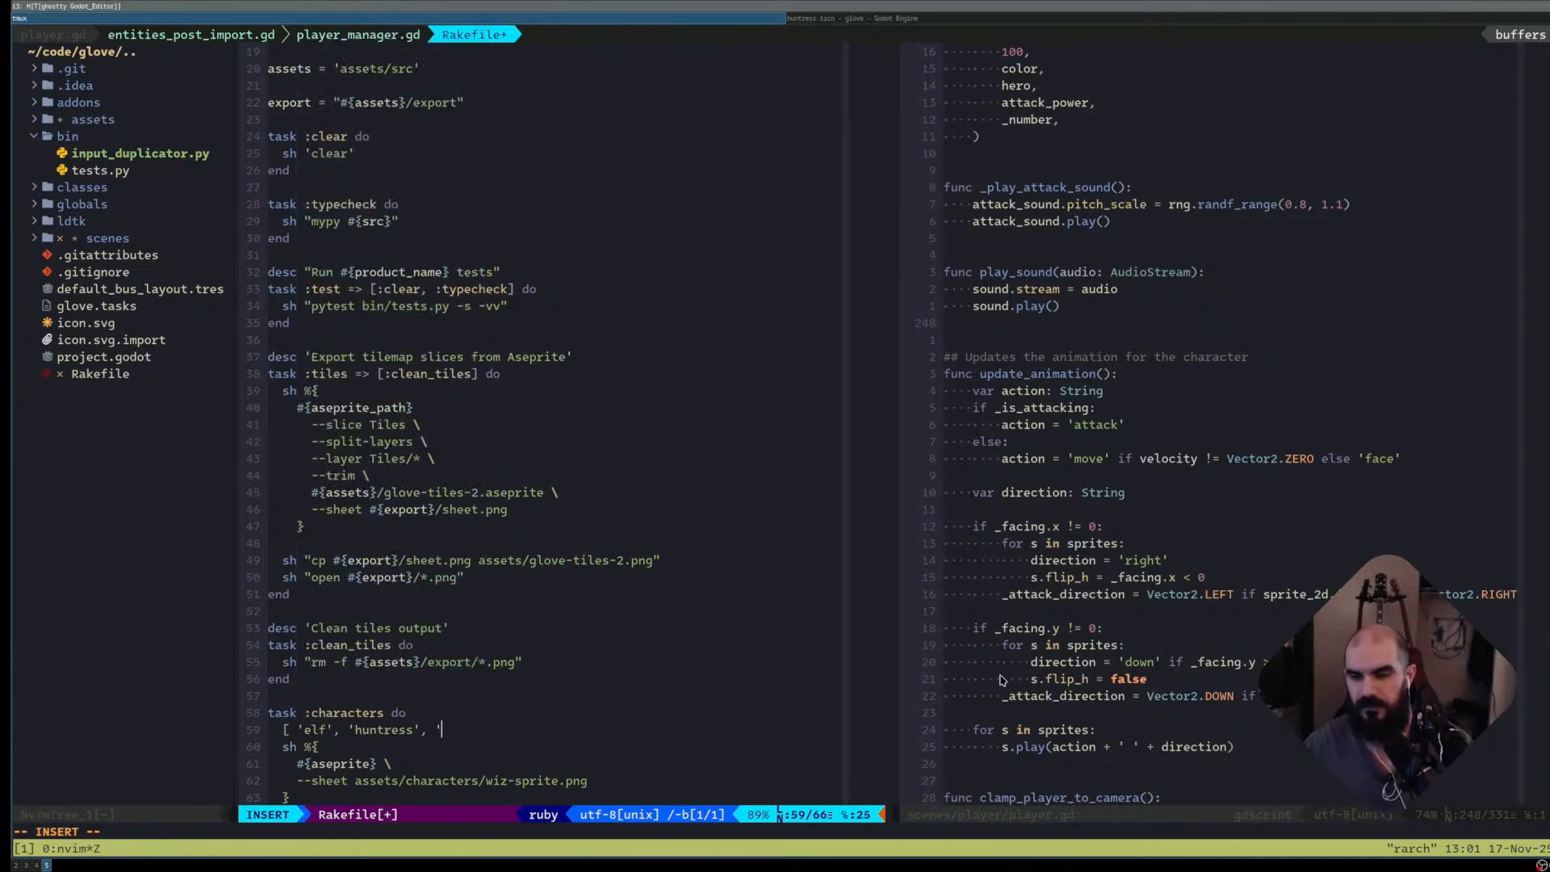
type("wiz'")
key("Escape")
- Split the characters array over several lines so that 'elf', 'huntress' and 'wiz' each start on their own line
key("h")
key("h")
key("h")
key("h")
key("h")
key("h")
key("h")
key("h")
key("h")
key("h")
key("h")
key("h")
key("h")
key("h")
key("h")
key("h")
key("h")
key("h")
key("h")
key("h")
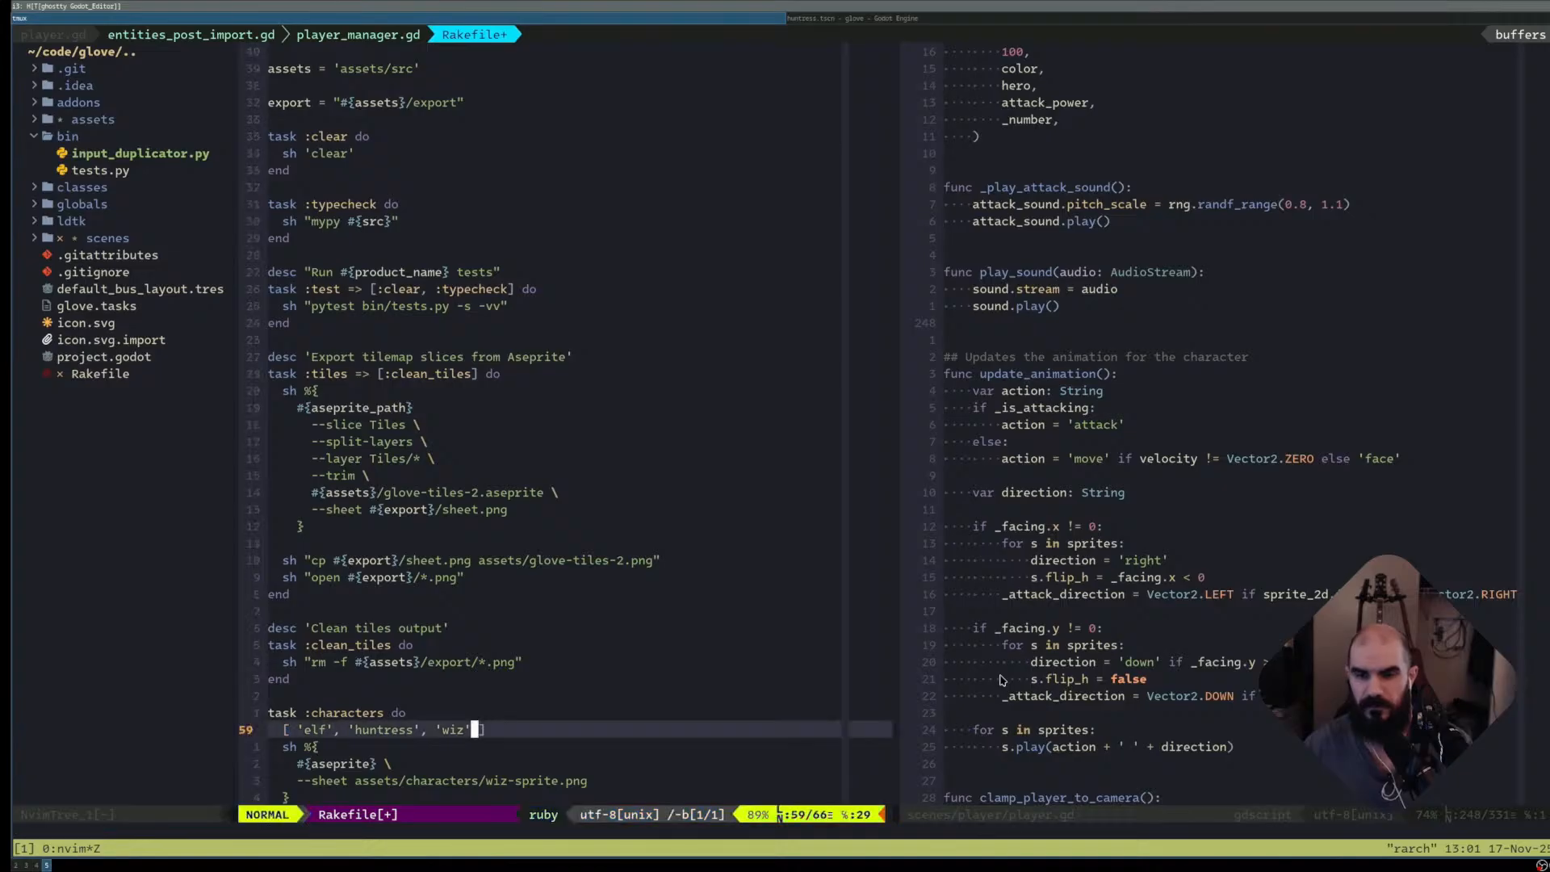
key("w")
key("l")
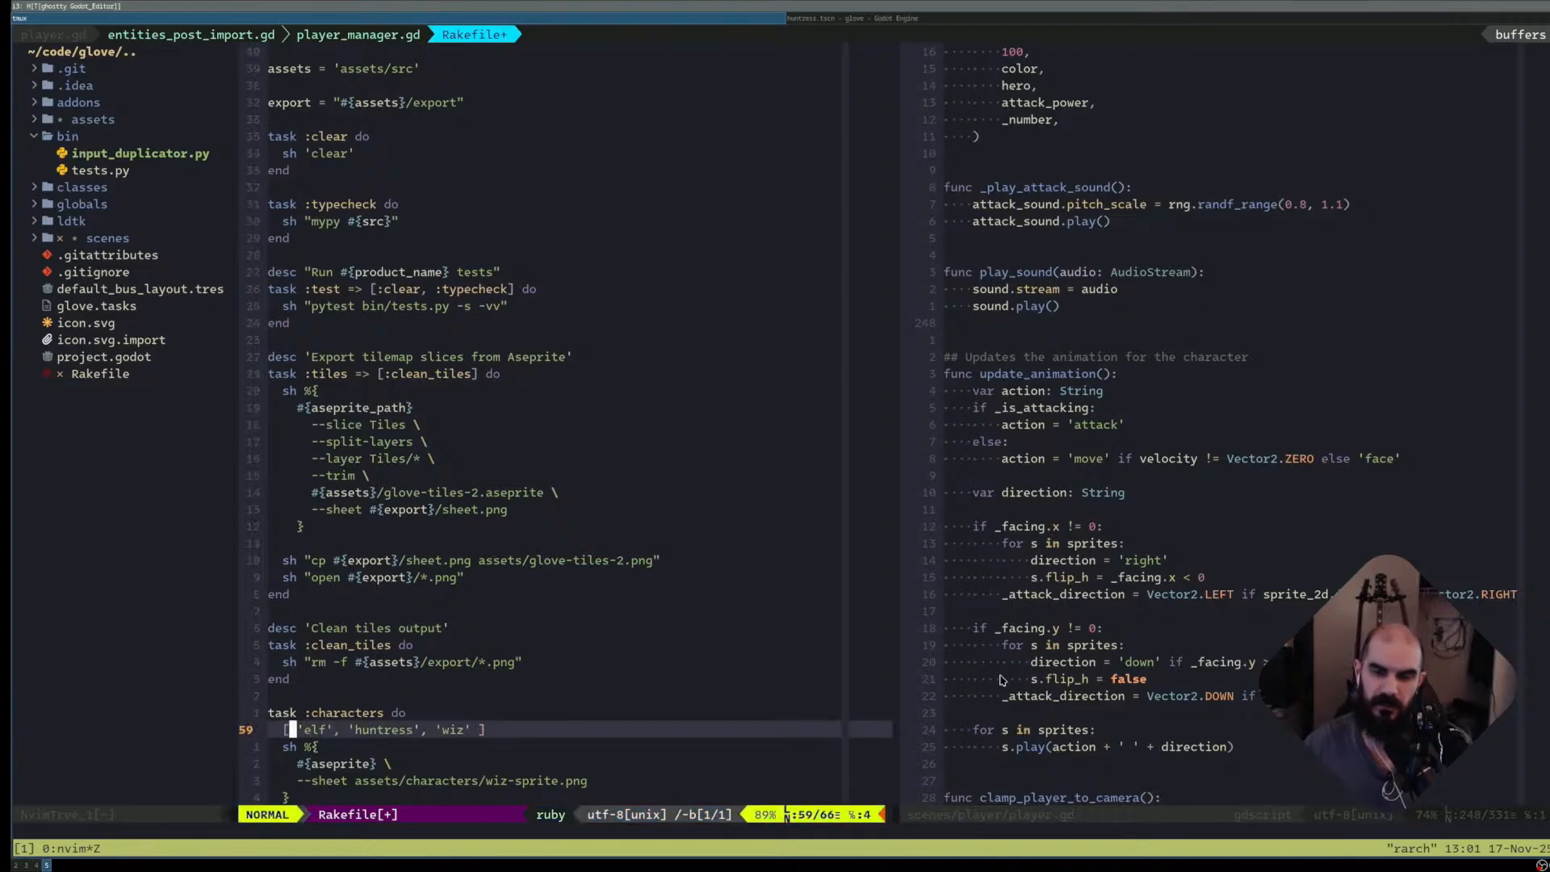
key("i")
key("Return")
key("Escape")
key("l")
key("l")
key("l")
key("l")
key("l")
key("l")
key("a")
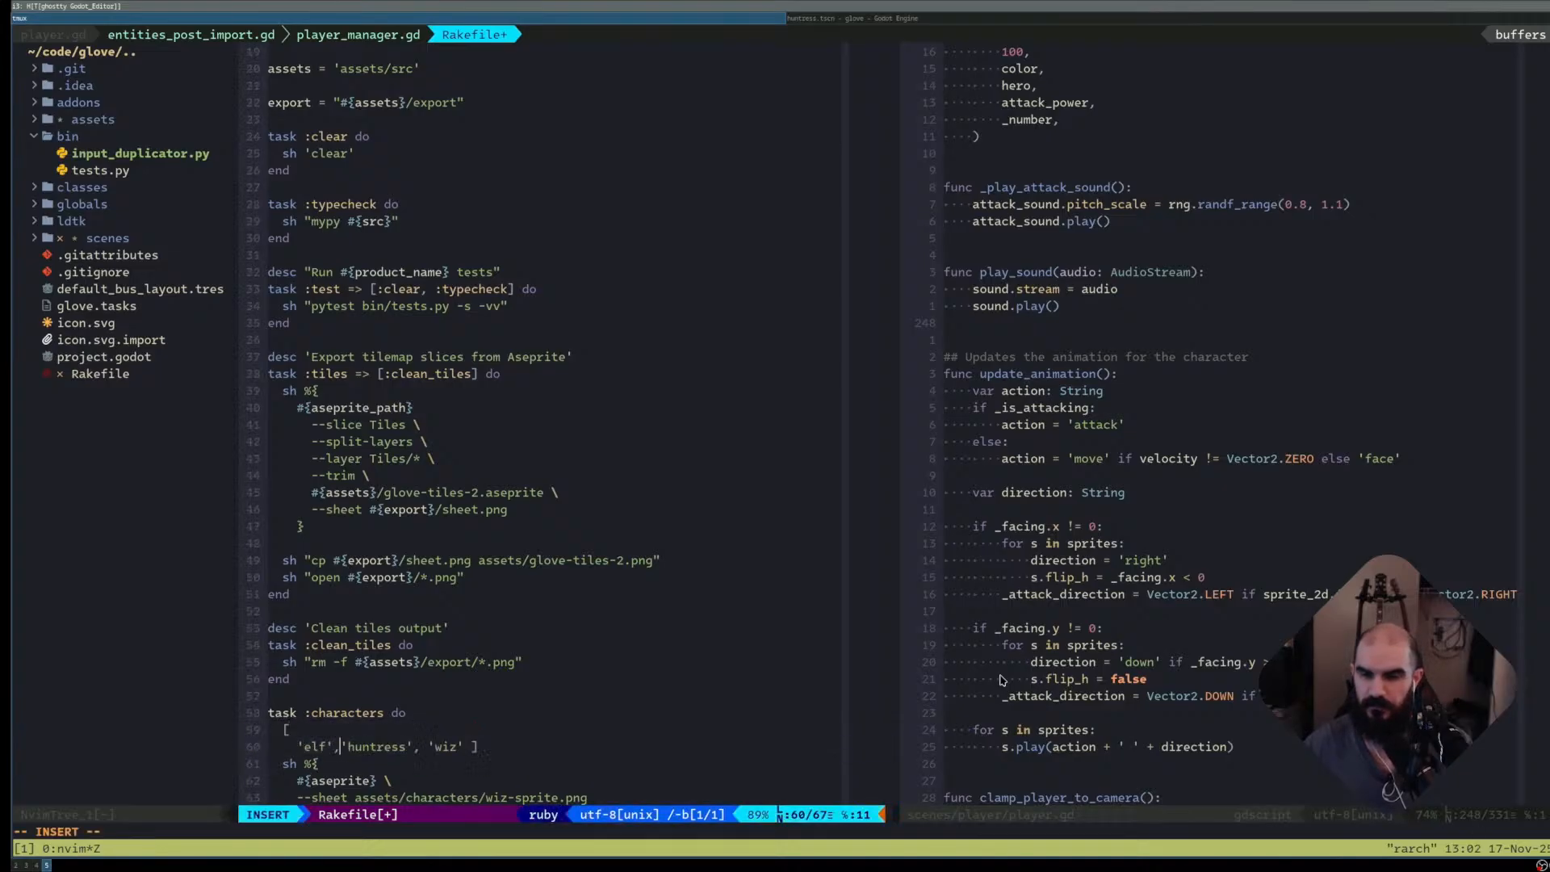
key("Return")
key("Escape")
key("w")
key("w")
key("w")
key("l")
key("a")
key("Return")
key("Escape")
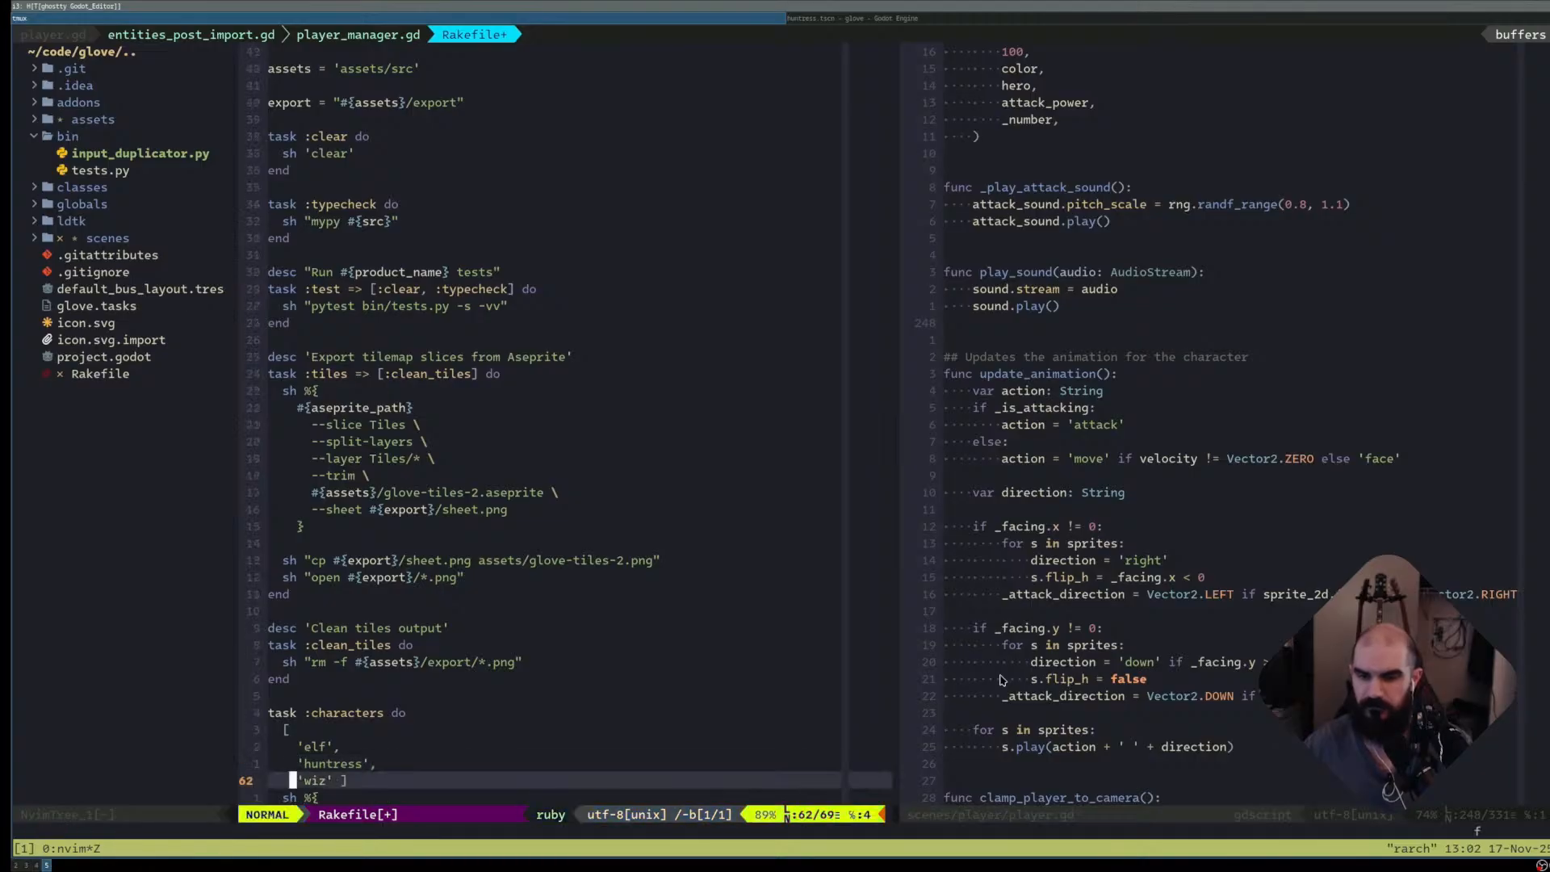
- Add a trailing comma after 'wiz' and move the array's closing bracket to its own line
type("lEa,")
key("Escape")
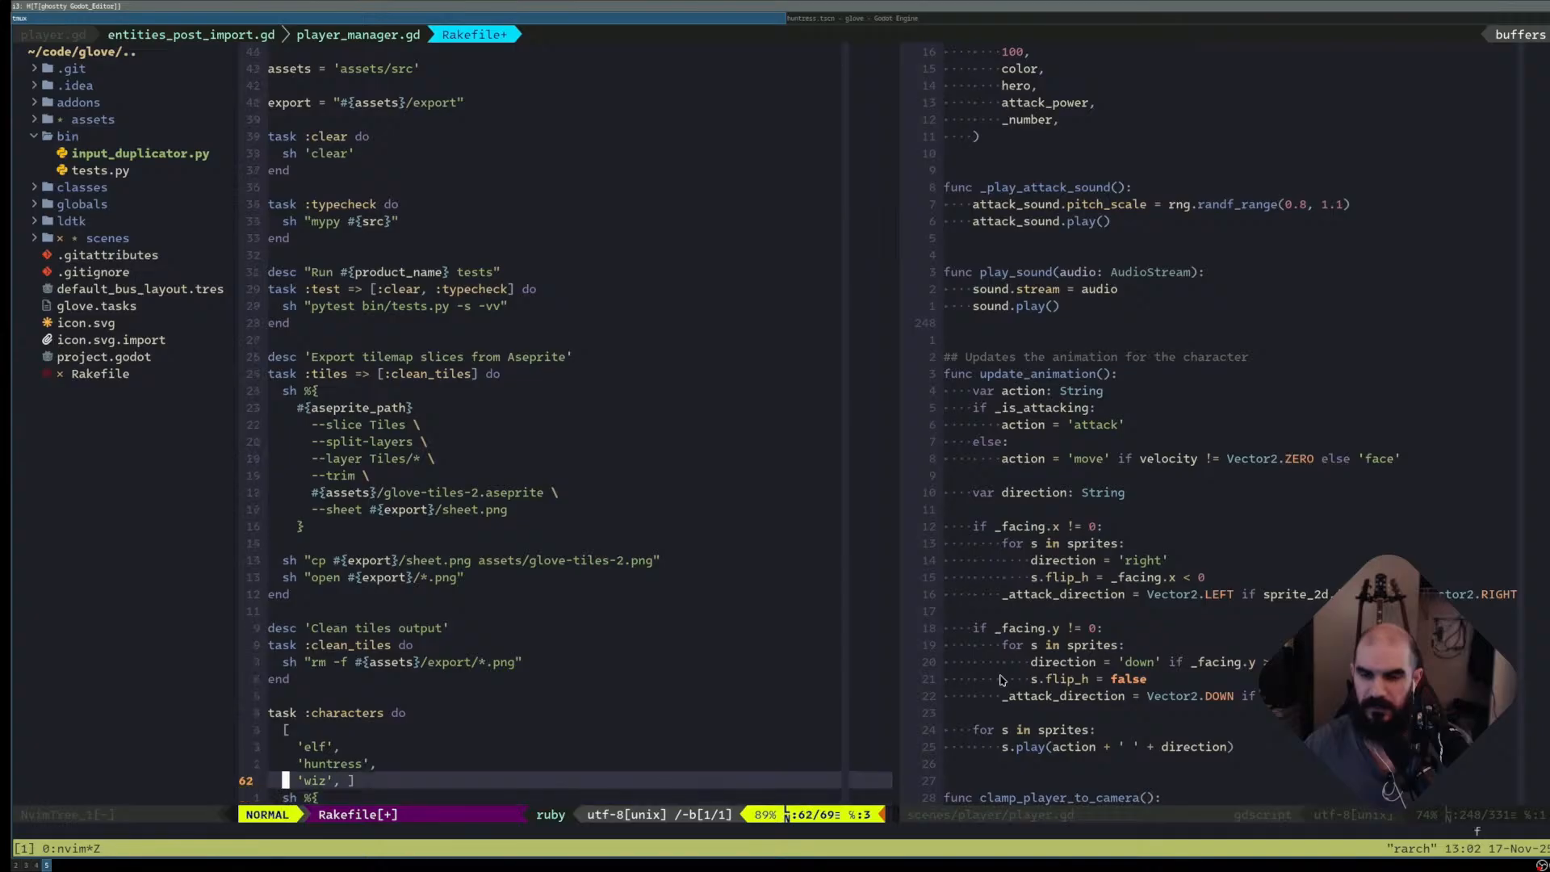
key("comma")
key("a")
key("Escape")
key("a")
key("Return")
key("Escape")
key("j")
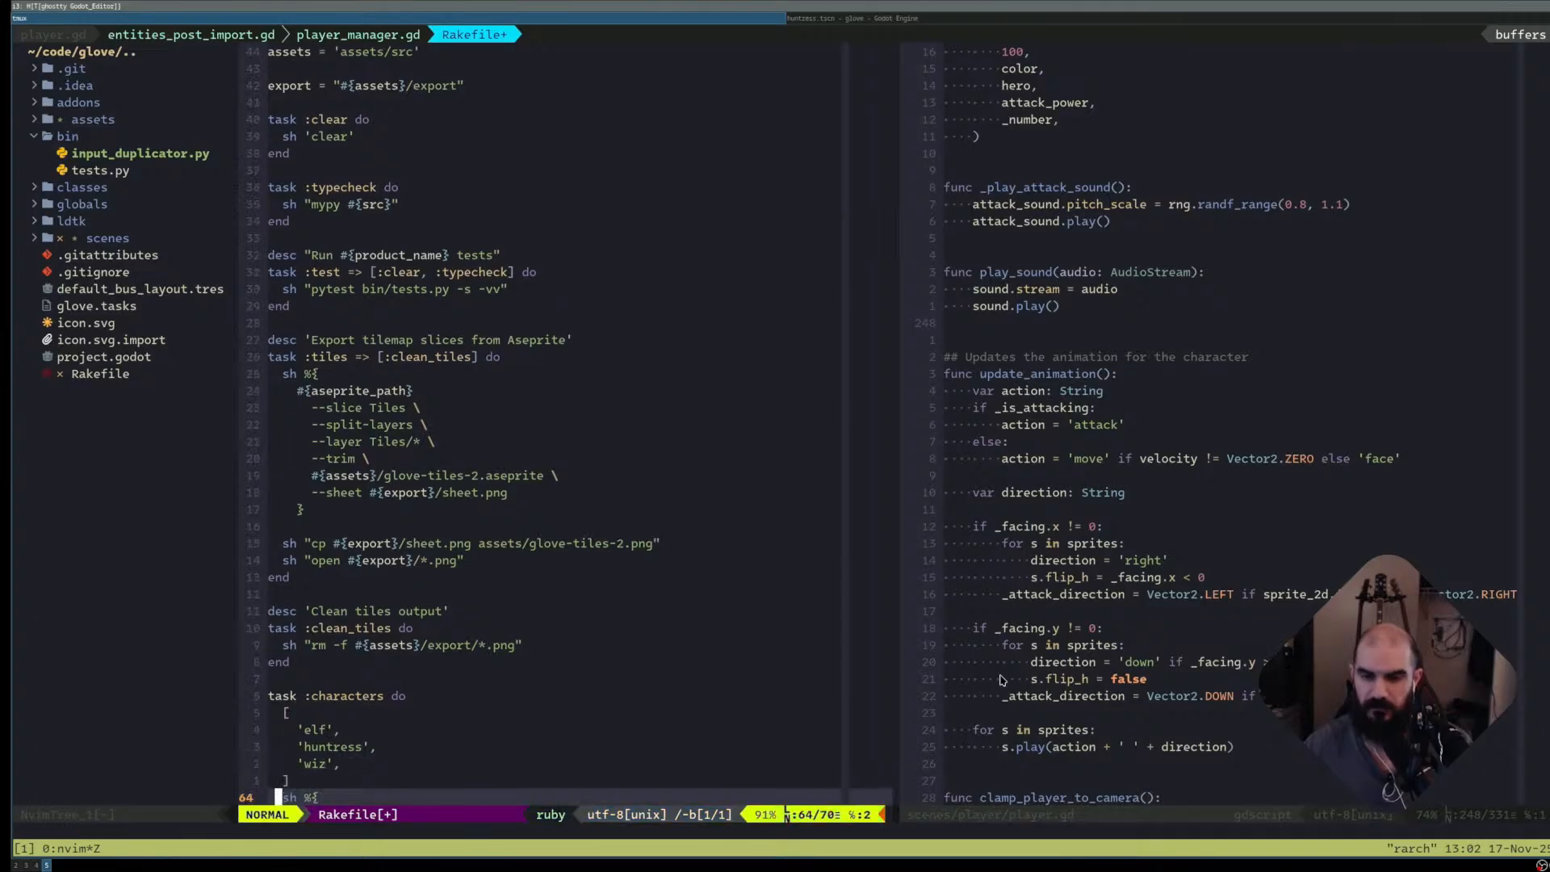
- Insert a blank line between the characters array and the sh block, and save the Rakefile
key("j")
key("j")
key("k")
key("k")
key("k")
key("o")
key("Escape")
key("j")
key("j")
type(":w")
key("Return")
key("j")
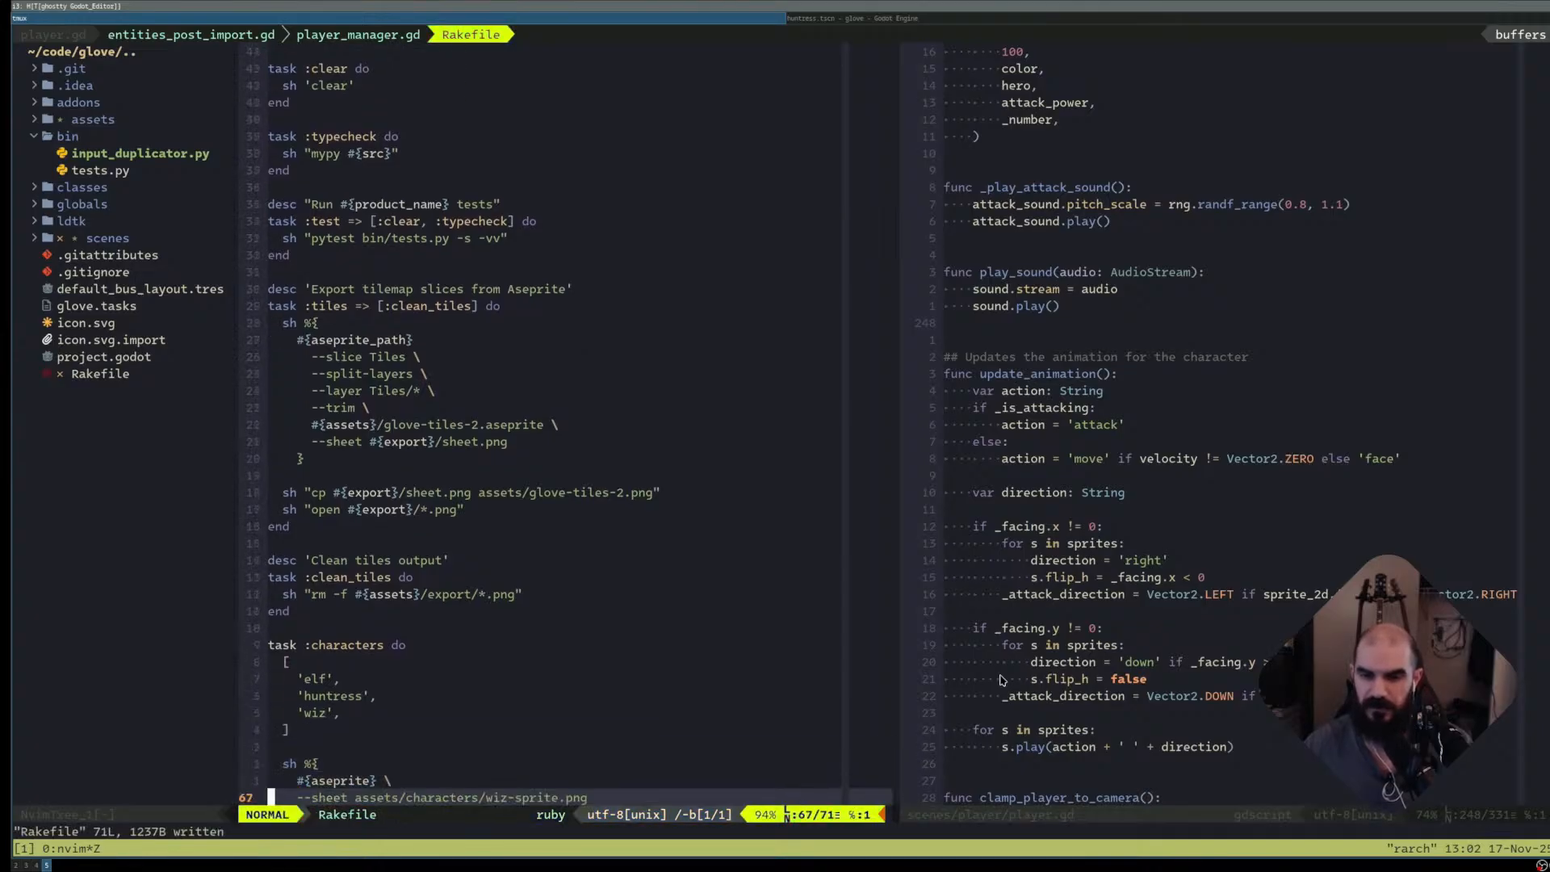
key("j")
key("j")
key("j")
key("j")
key("k")
key("k")
key("k")
key("k")
key("k")
key("k")
key("k")
key("k")
key("k")
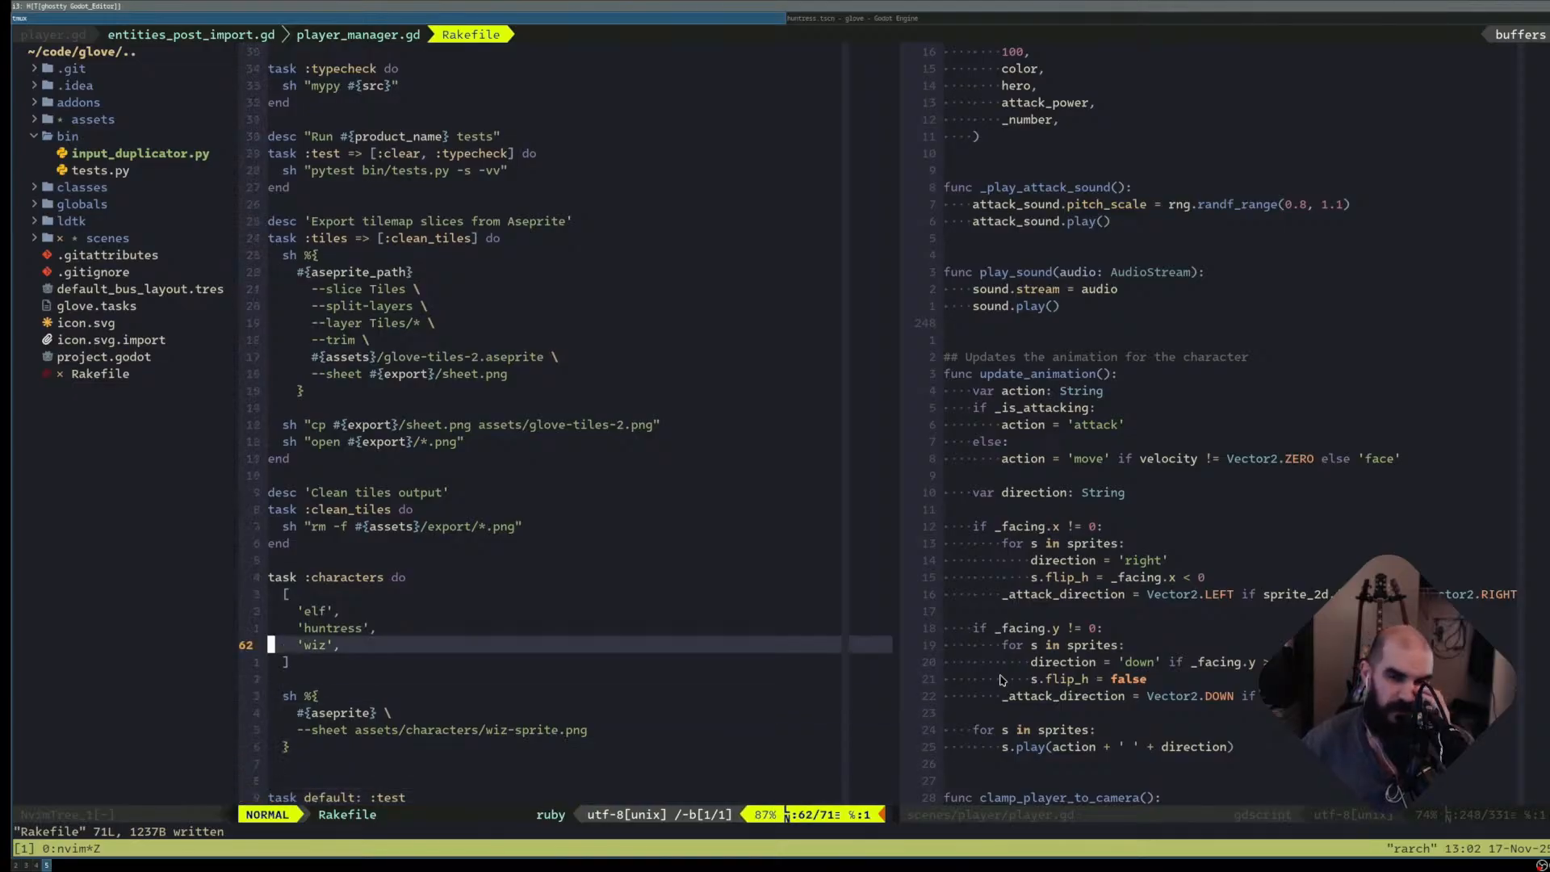
key("j")
key("k")
key("j")
key("z")
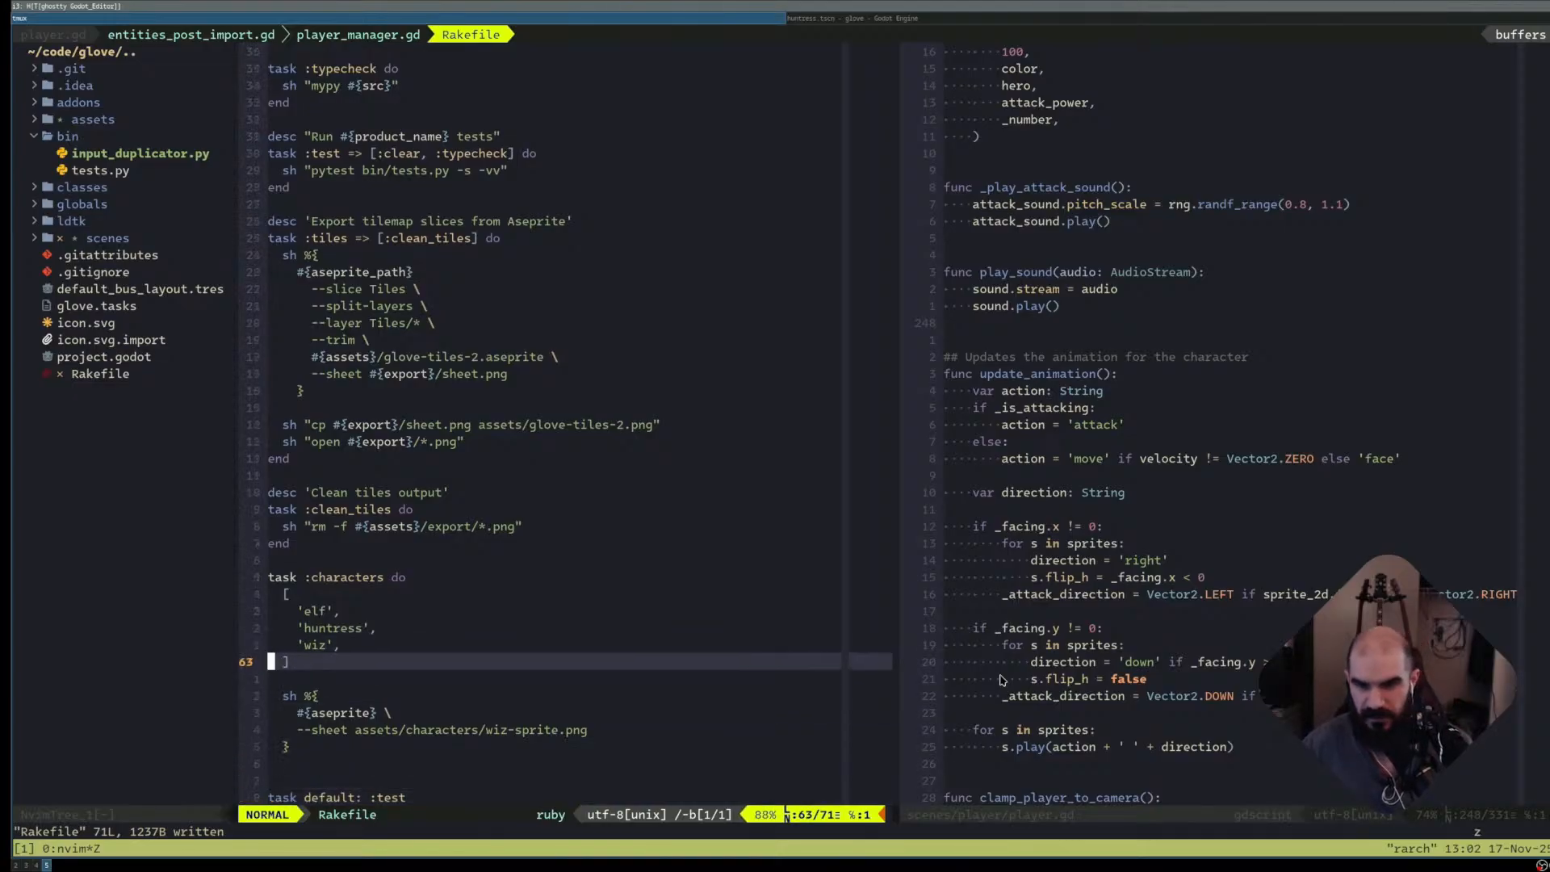
key("j")
key("j")
key("j")
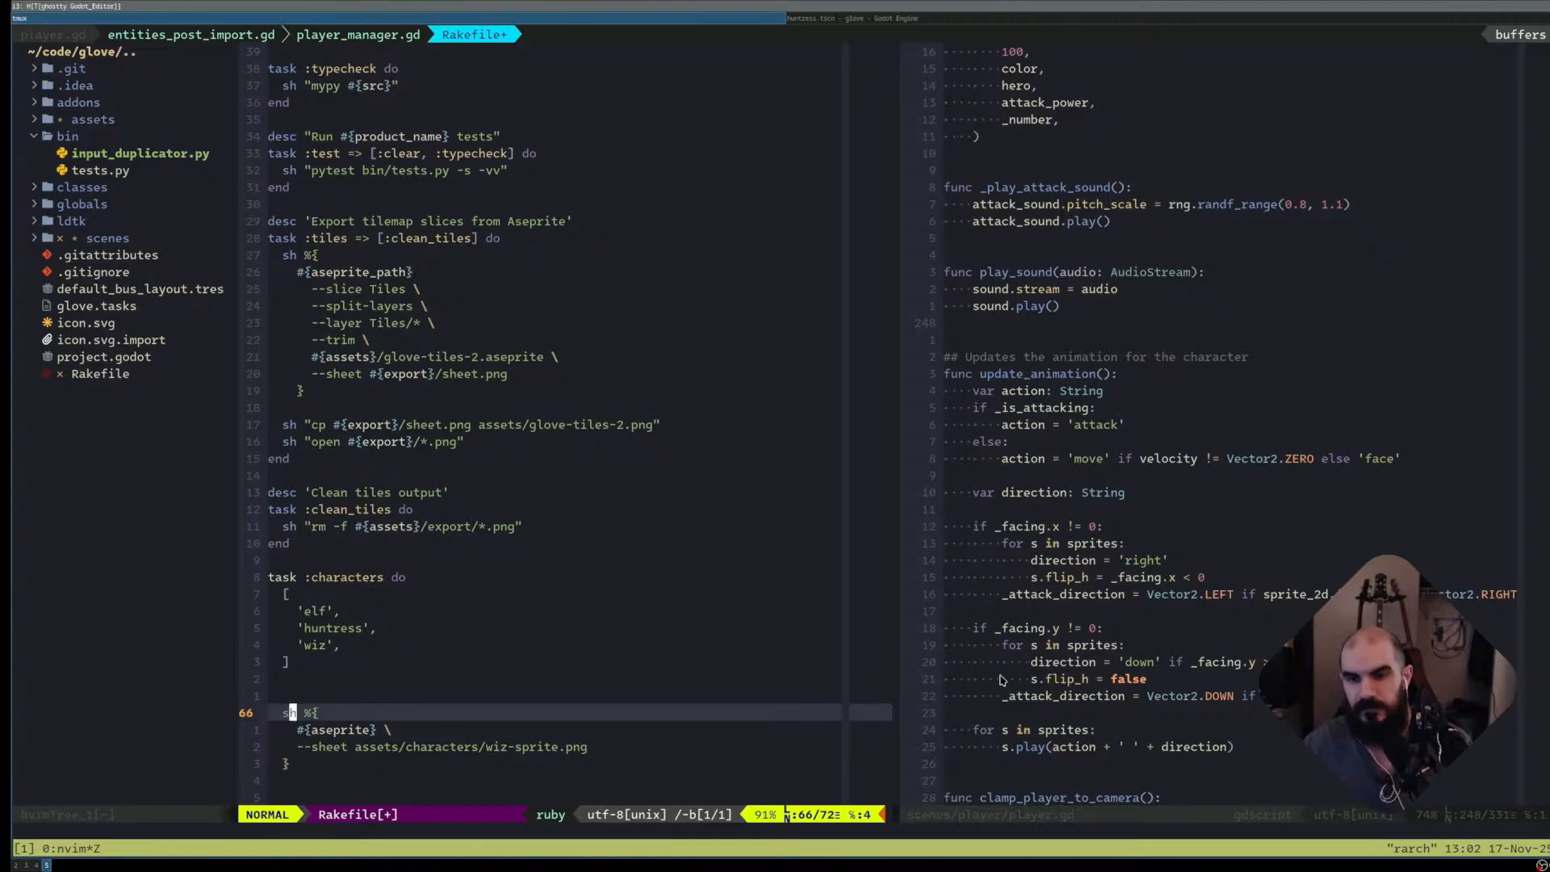
key("k")
key("d")
key("d")
- Append .each do |character| to the closing bracket of the characters array
key("k")
key("k")
type("kjA.each ")
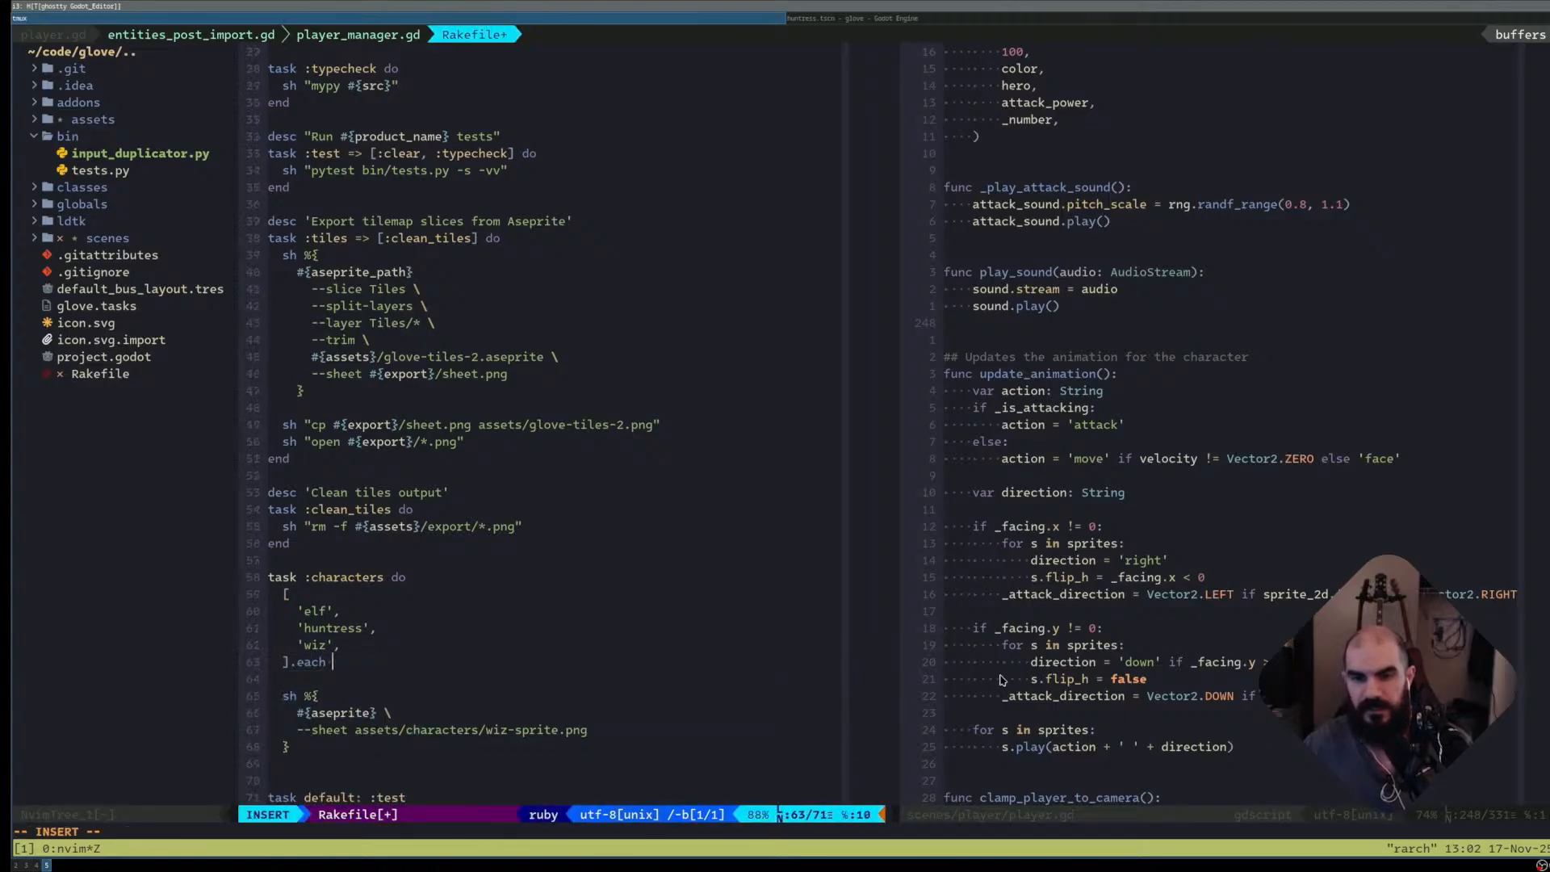
type("do |c")
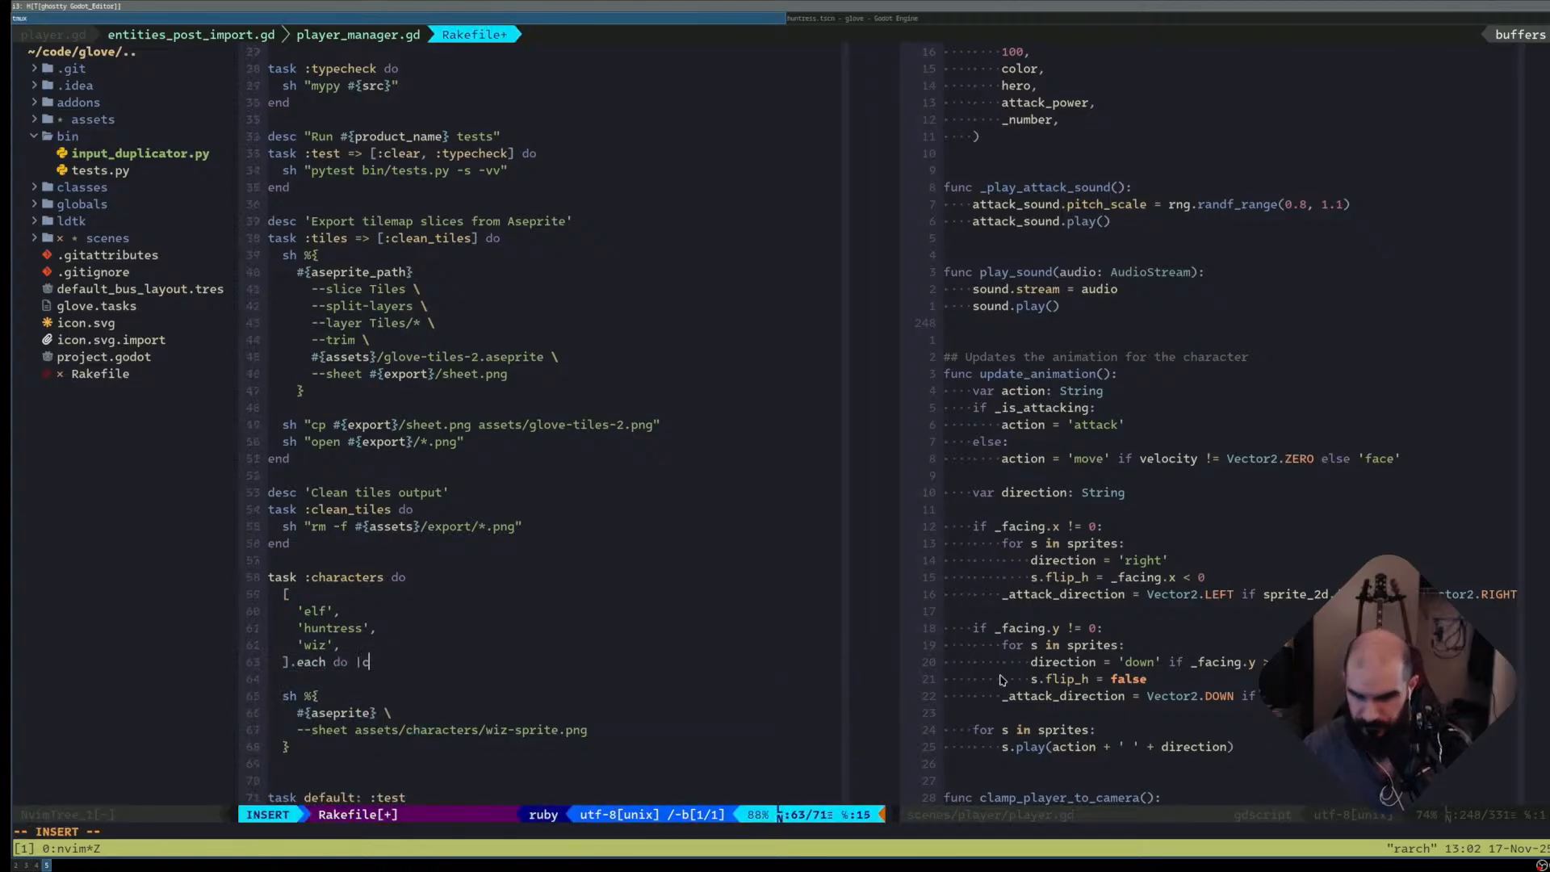
type("har")
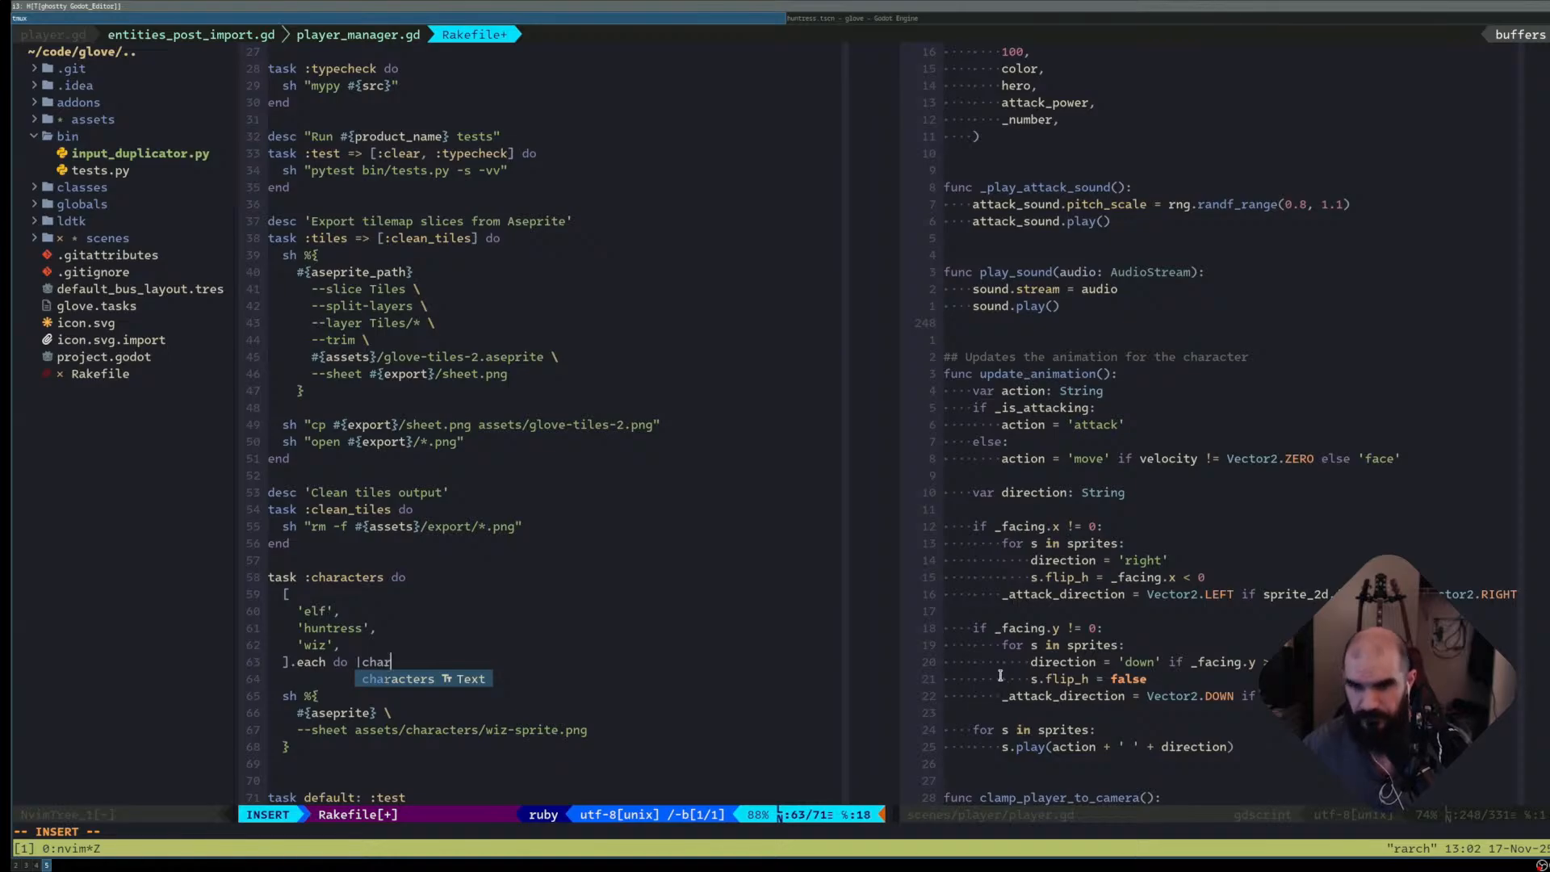
type("|")
key("BackSpace")
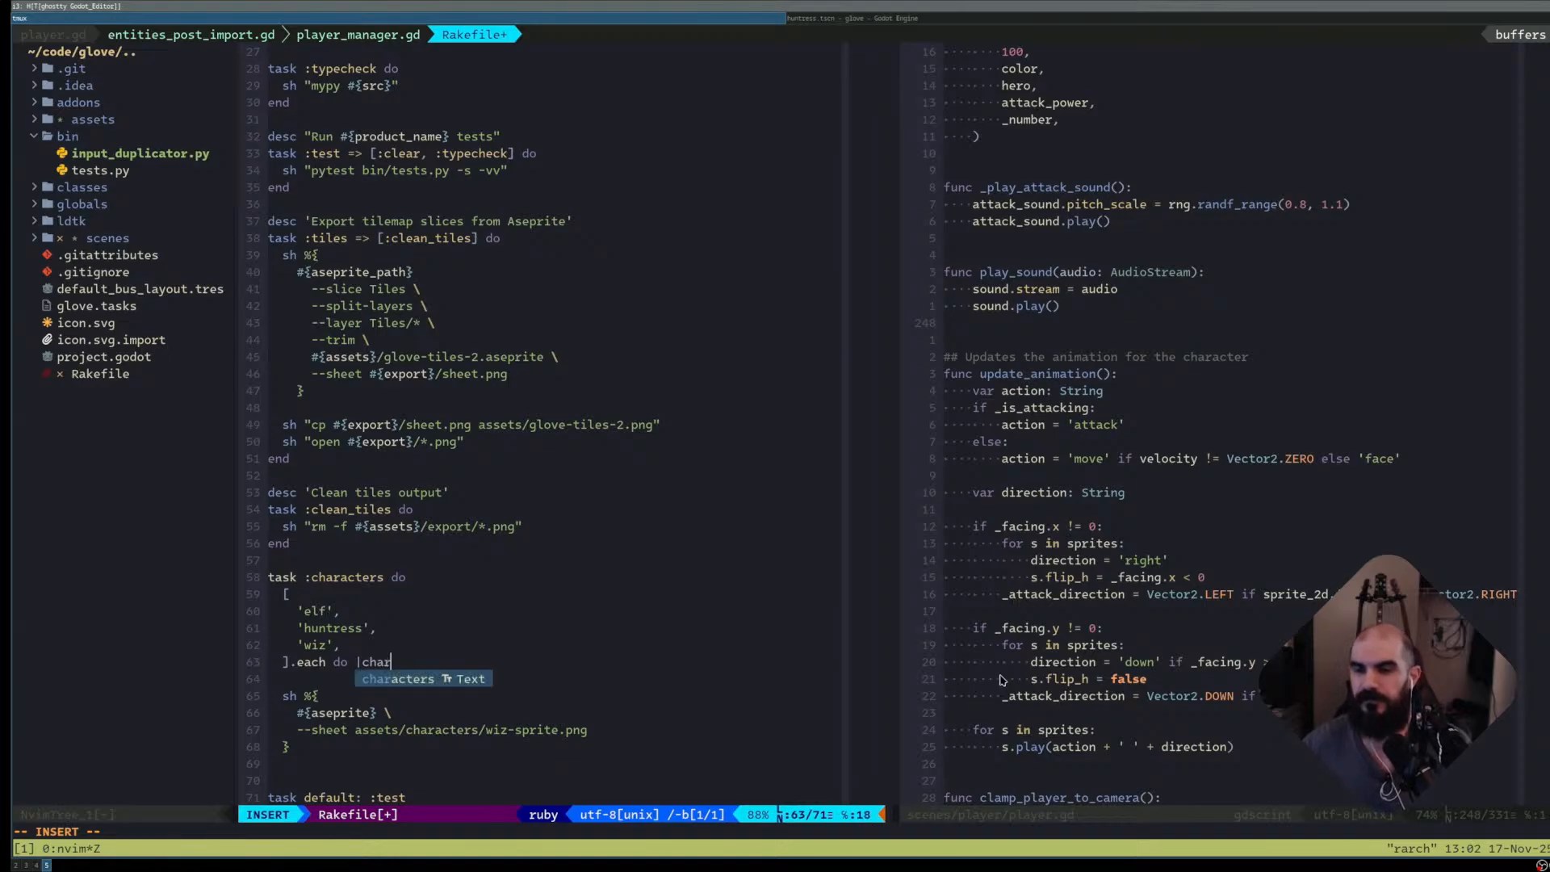
type("acter|")
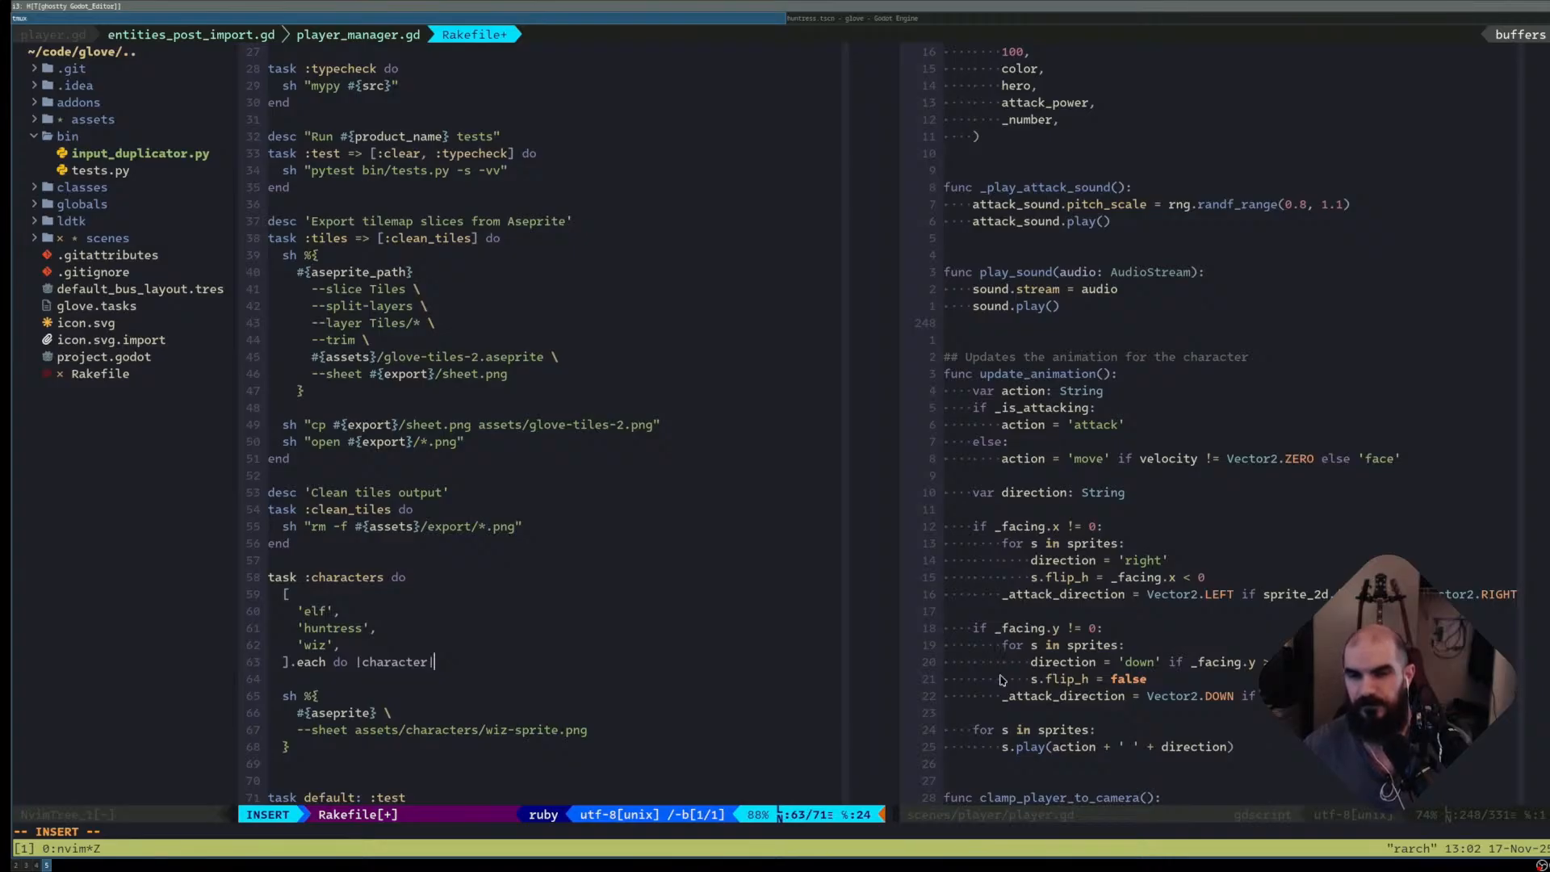
key("Return")
key("Escape")
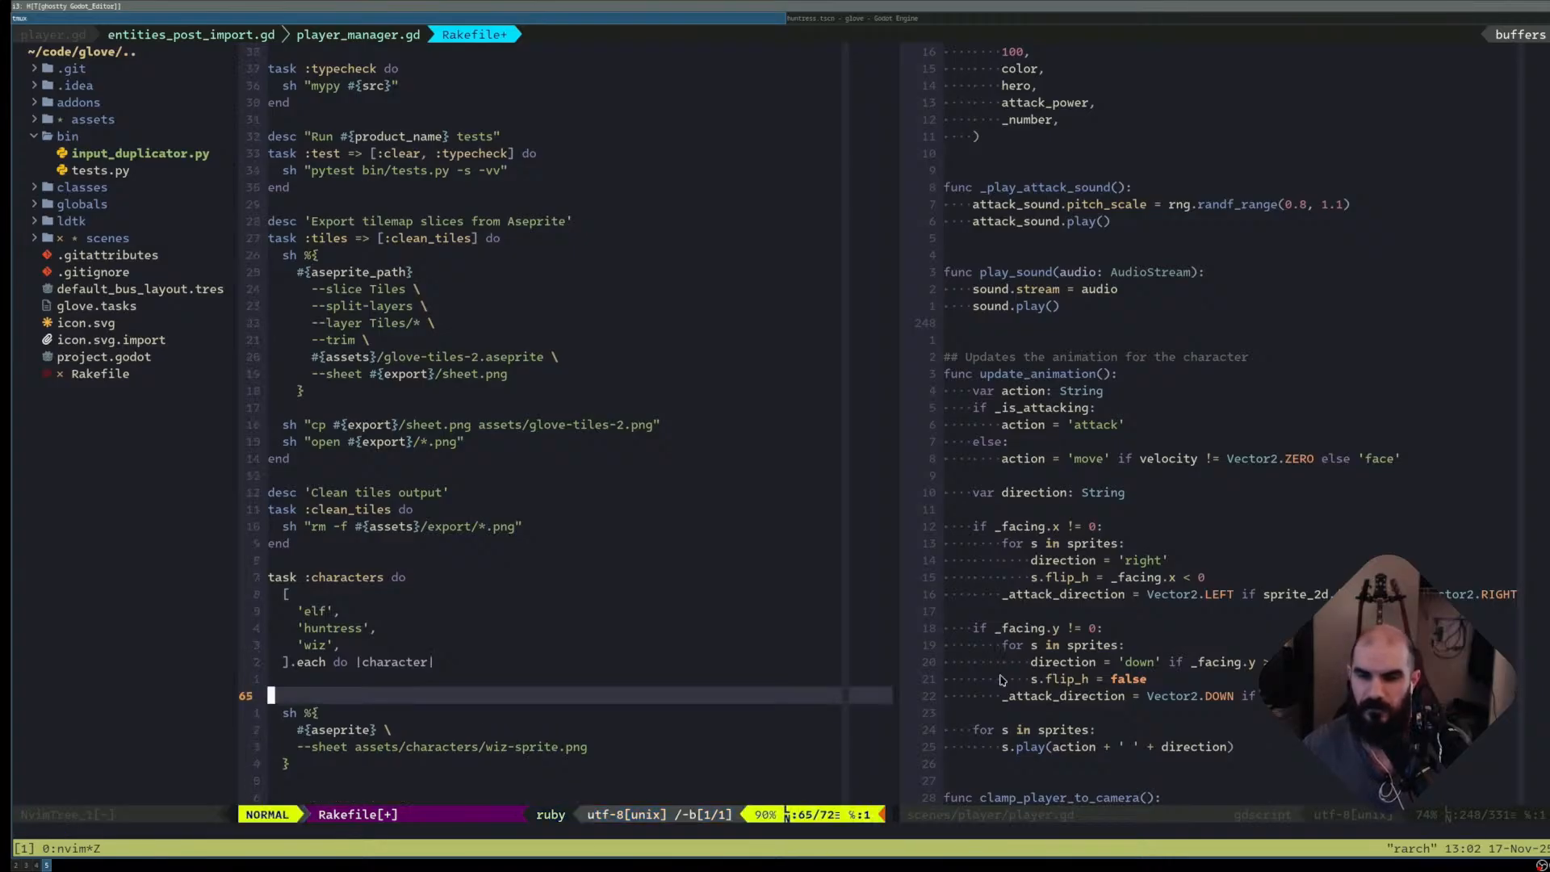
- Delete the extra blank line above the characters task's sh block and indent the whole block one level
key("d")
key("d")
key("j")
key("shift+v")
key("j")
key("j")
key("j")
key("greater")
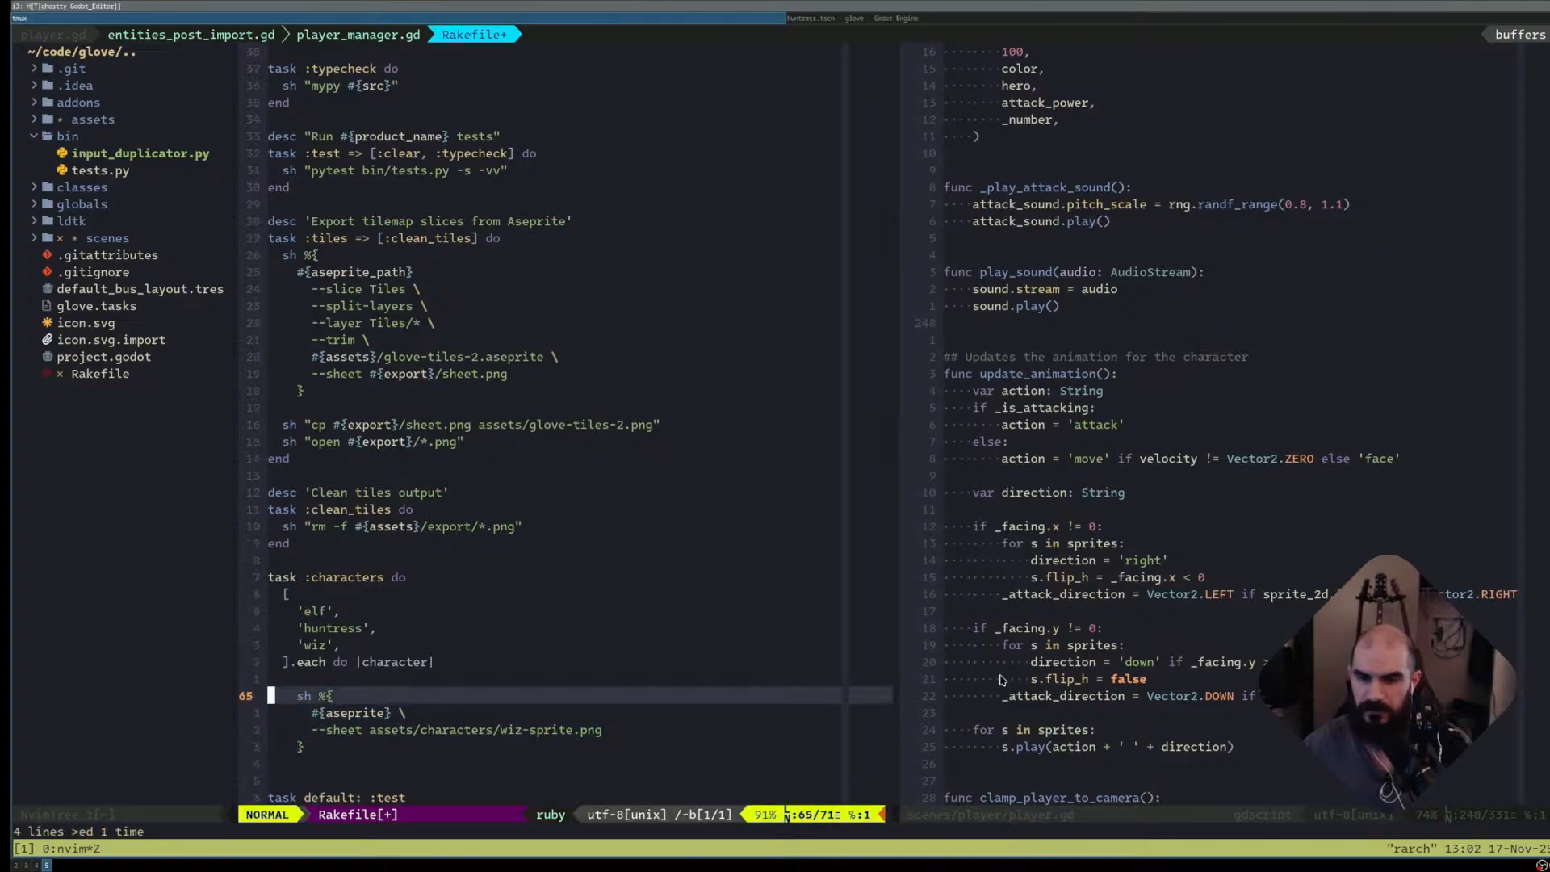
- Close the each loop with an end line below the sh block
key("j")
key("j")
key("j")
type("o")
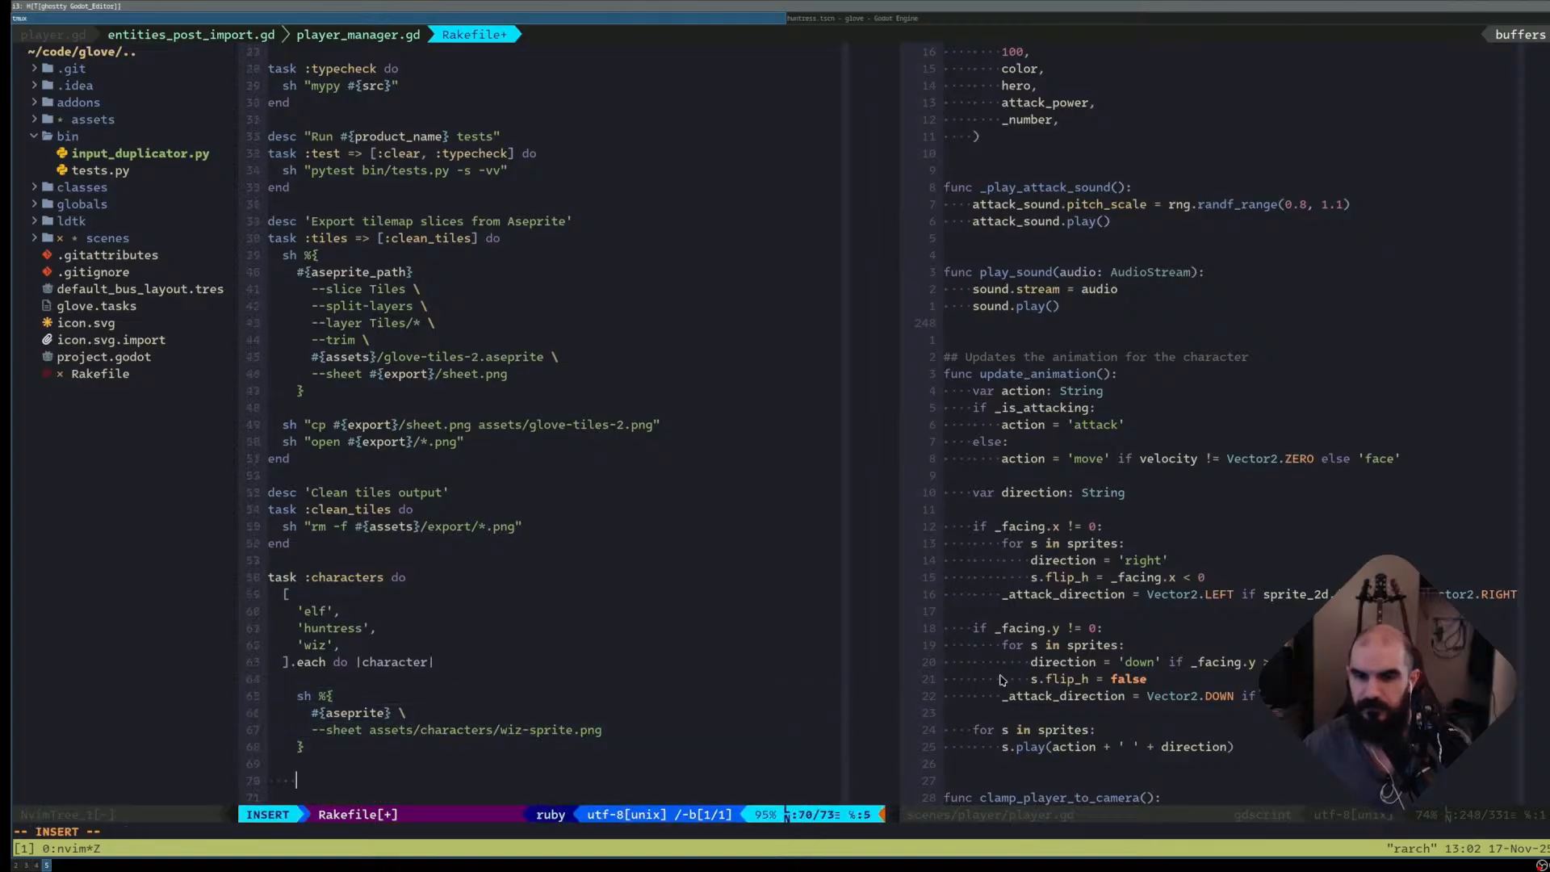
type("do")
key("Escape")
type("sne")
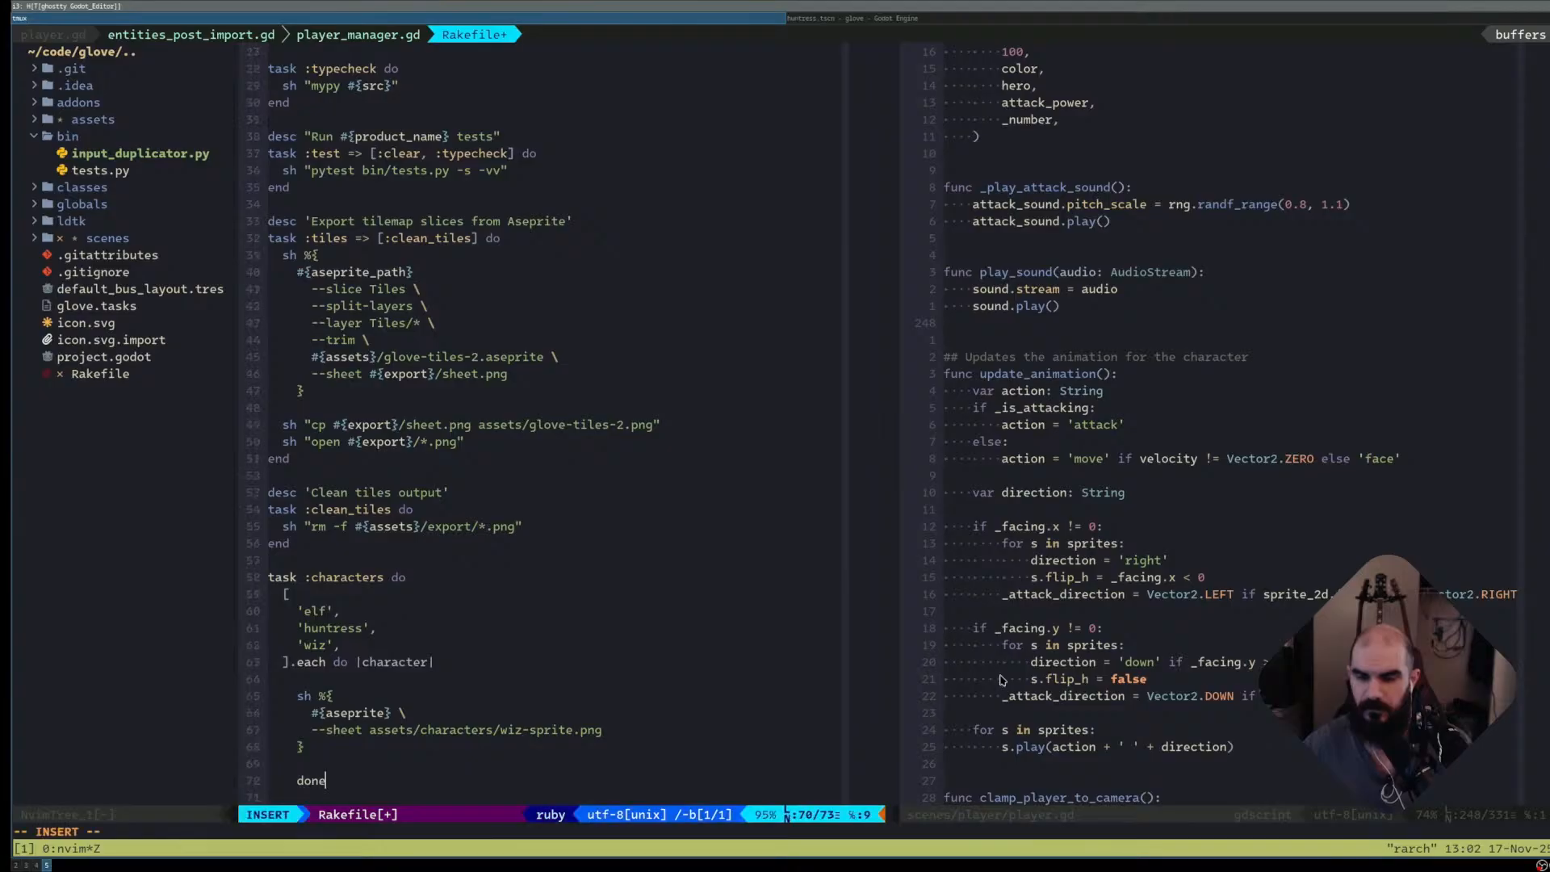
key("Escape")
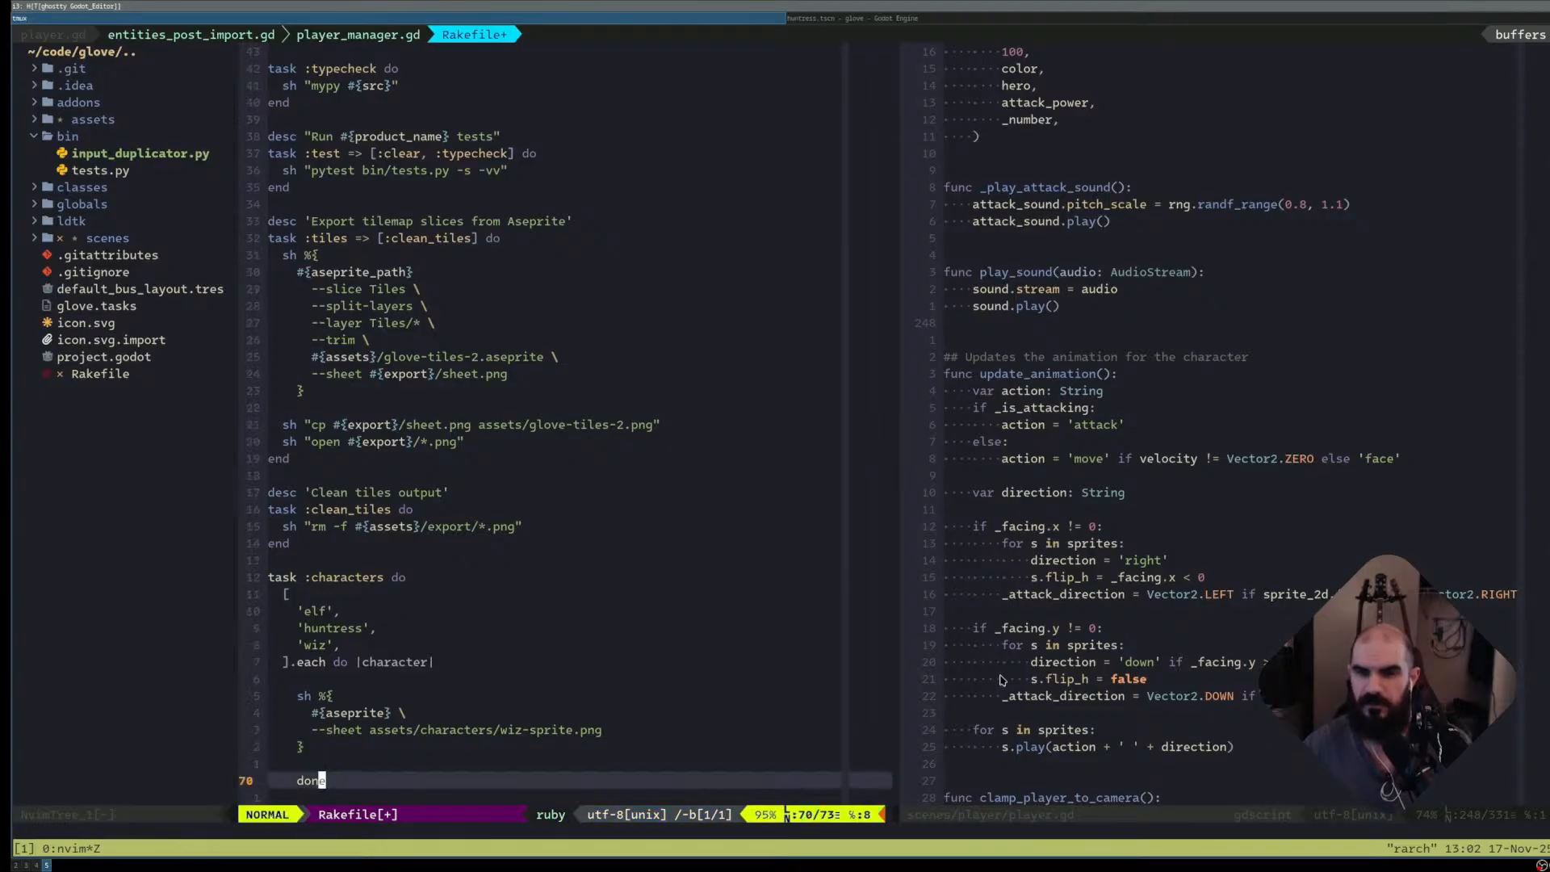
key("c")
key("c")
type("end")
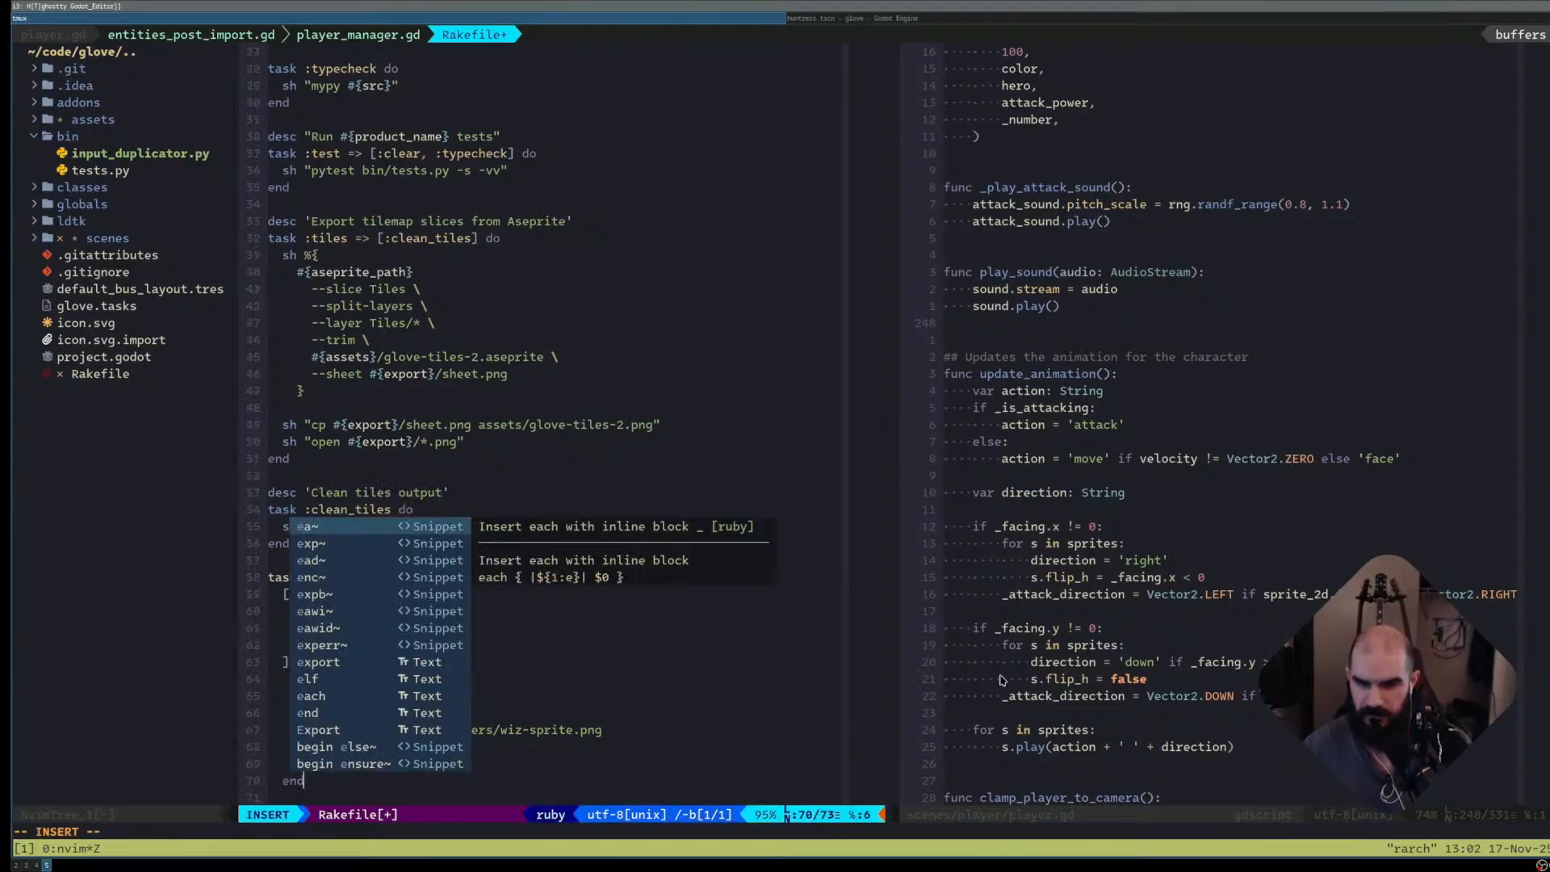
key("Escape")
- Remove the blank lines directly below and above the sh block inside the each loop
key("j")
key("j")
key("j")
key("k")
key("k")
key("k")
key("k")
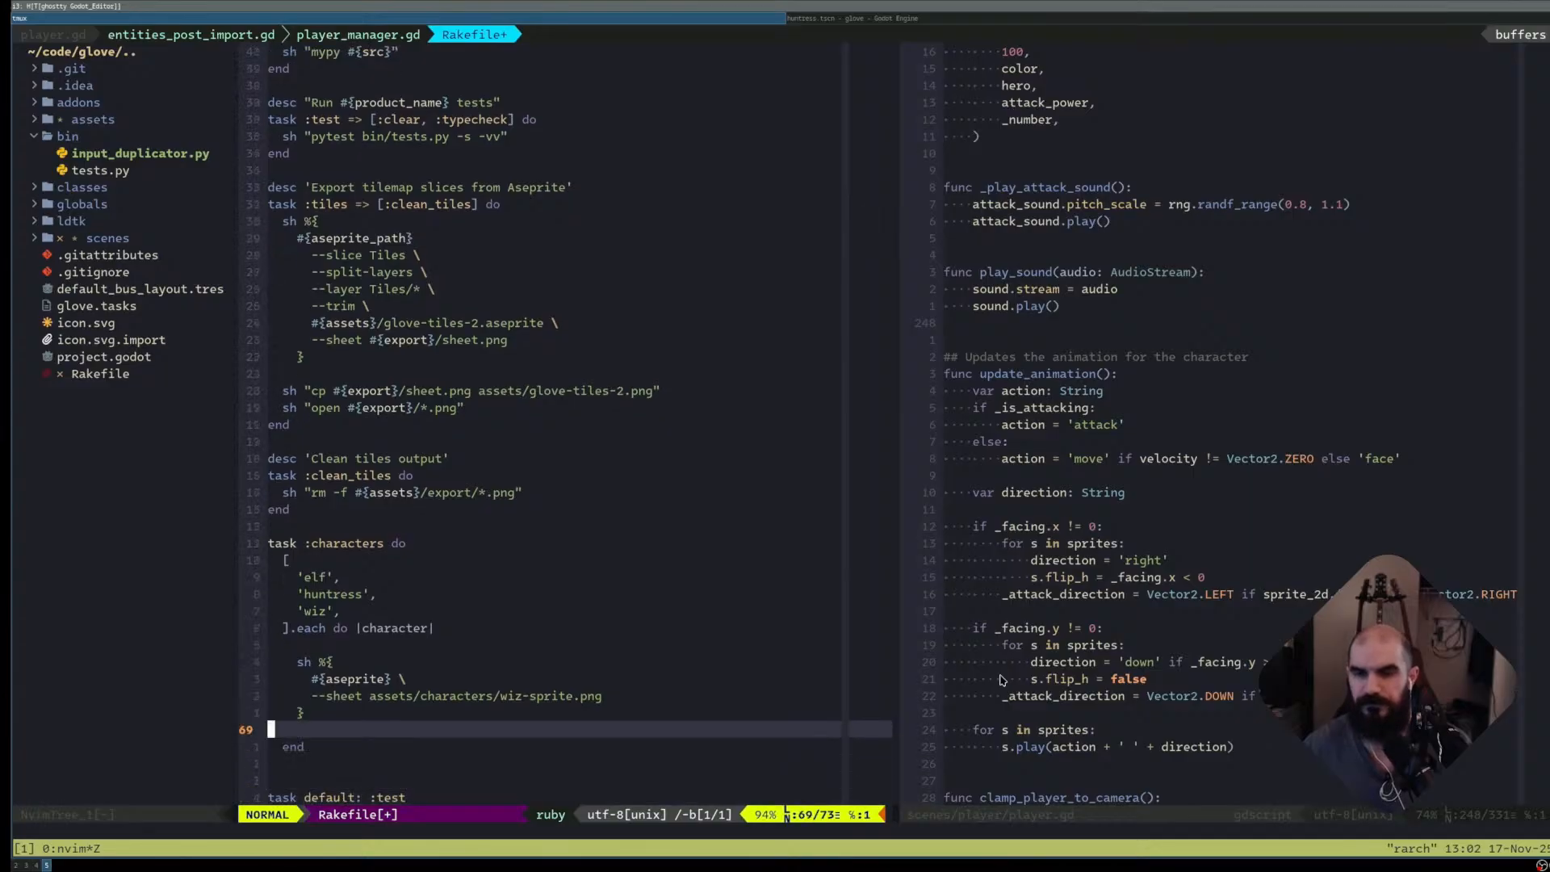
key("d")
key("d")
key("k")
key("k")
key("k")
key("k")
key("k")
key("d")
key("d")
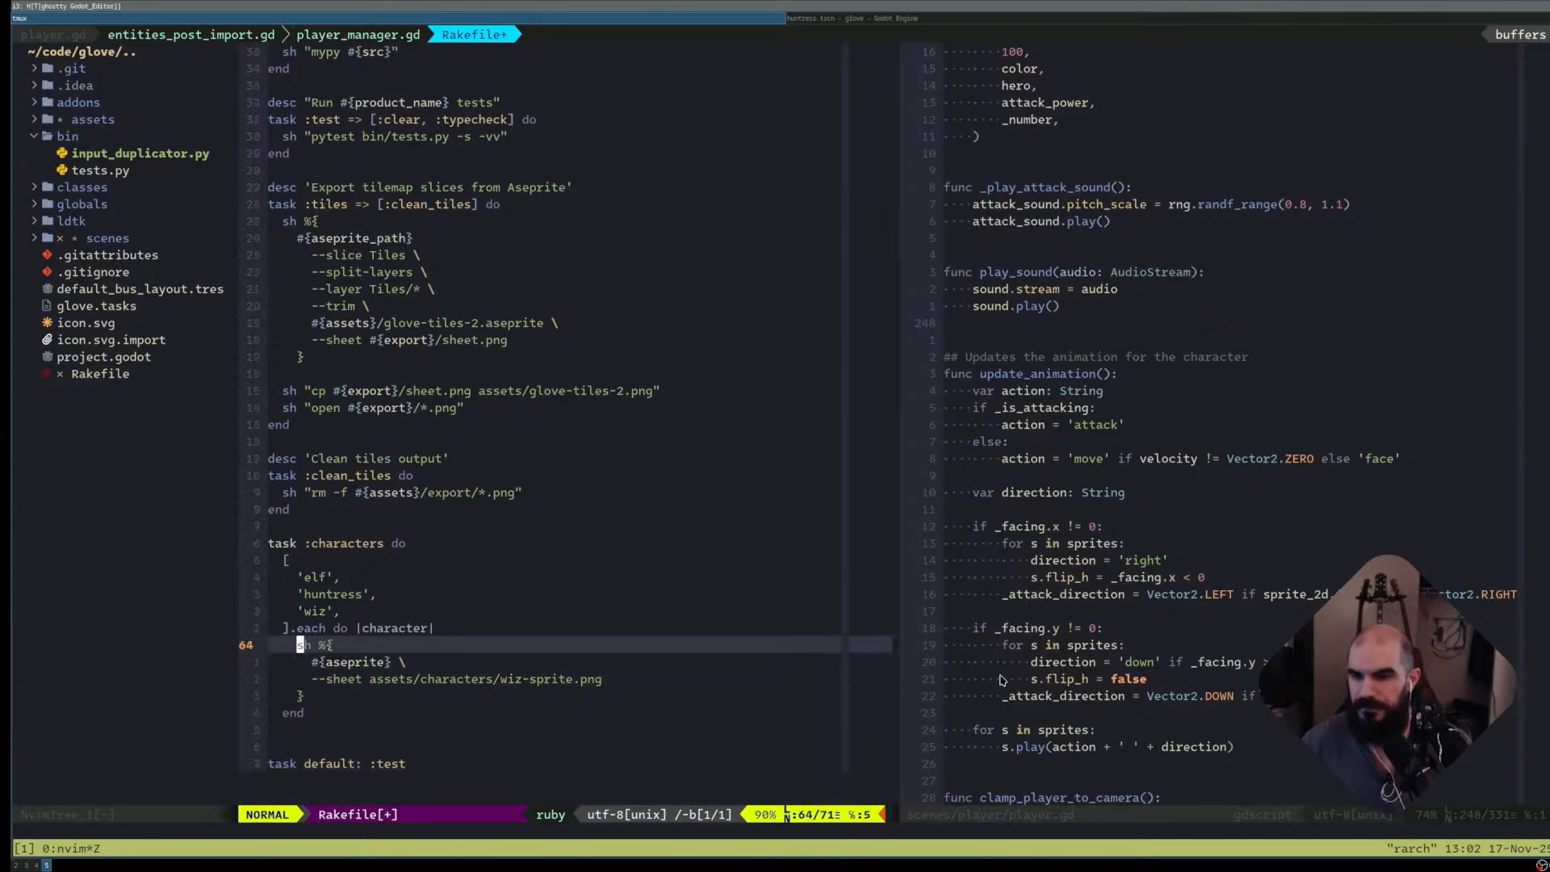
- Replace wiz in the characters task's --sheet file name with #{character}
key("j")
key("j")
key("$")
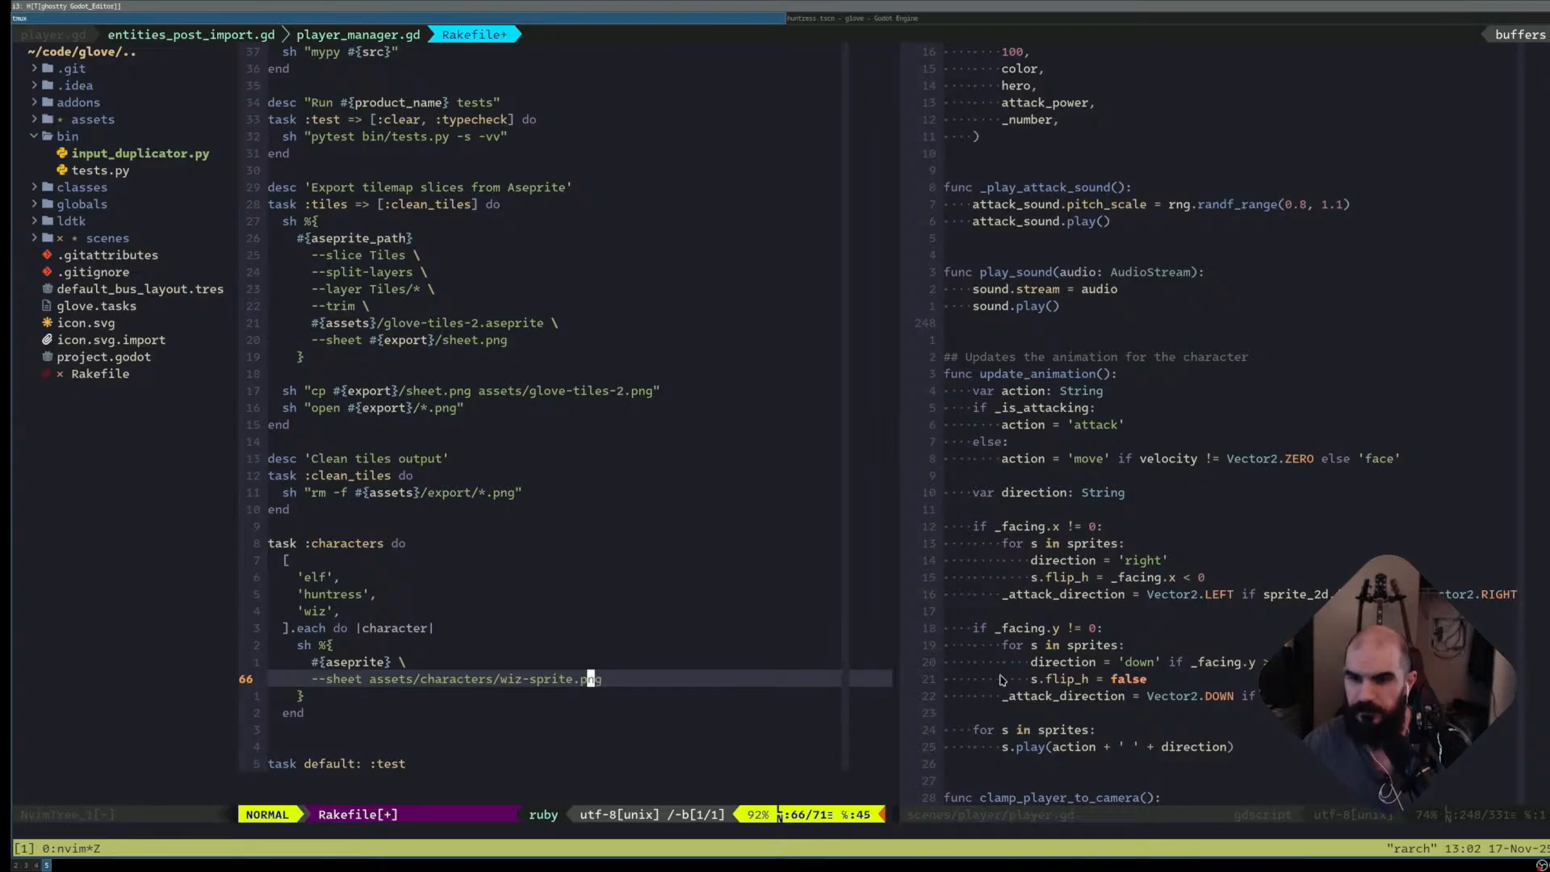
key("h")
key("h")
key("h")
key("h")
key("h")
key("h")
key("h")
key("h")
key("h")
key("h")
key("h")
key("h")
key("h")
type("cw#{character}")
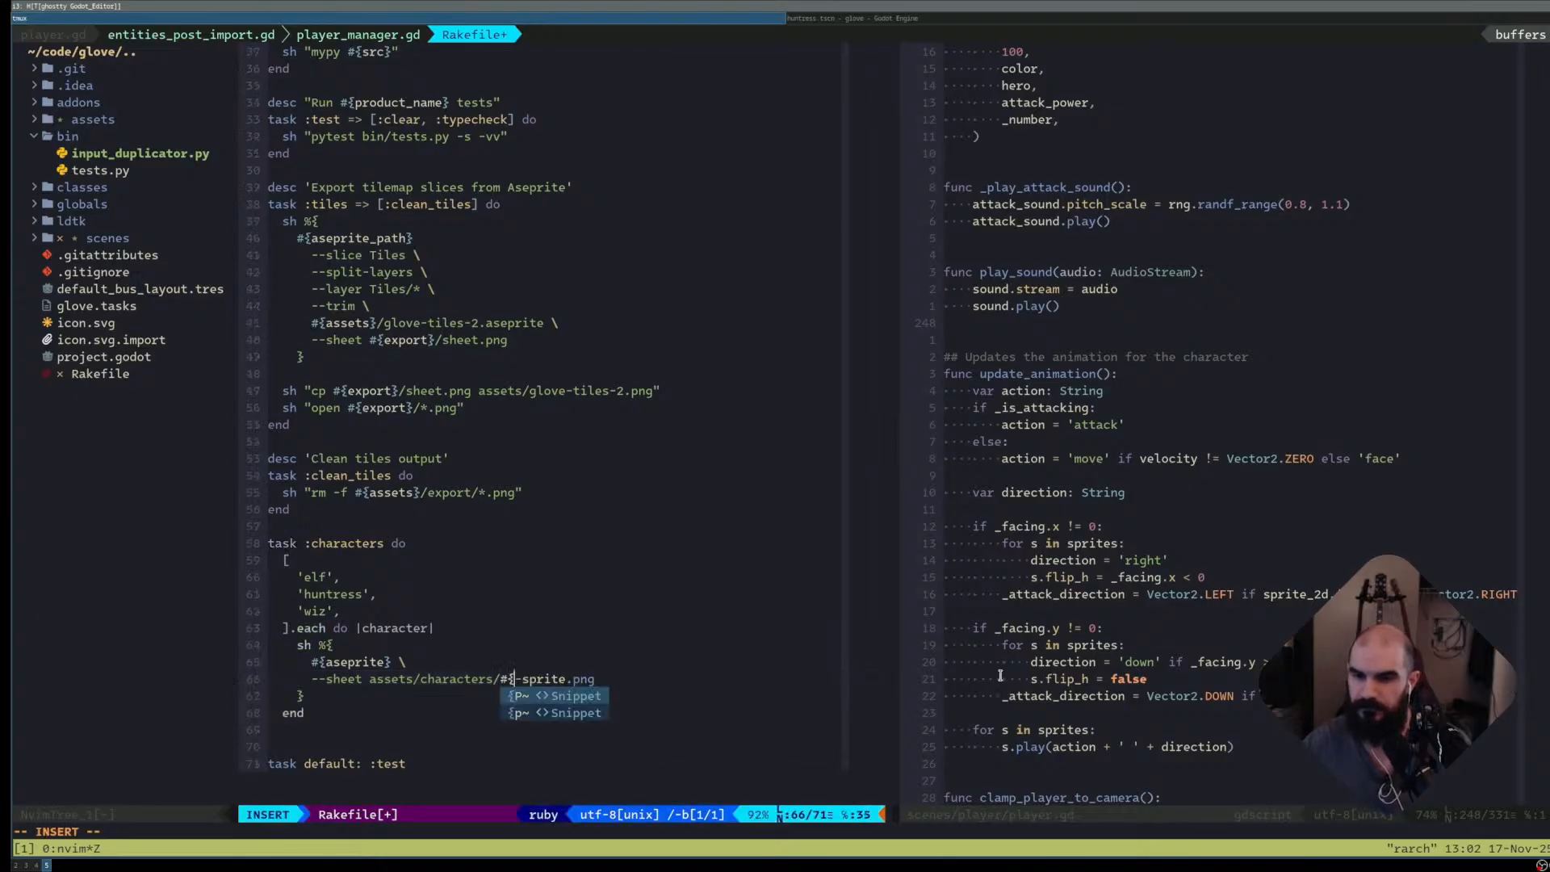
key("Escape")
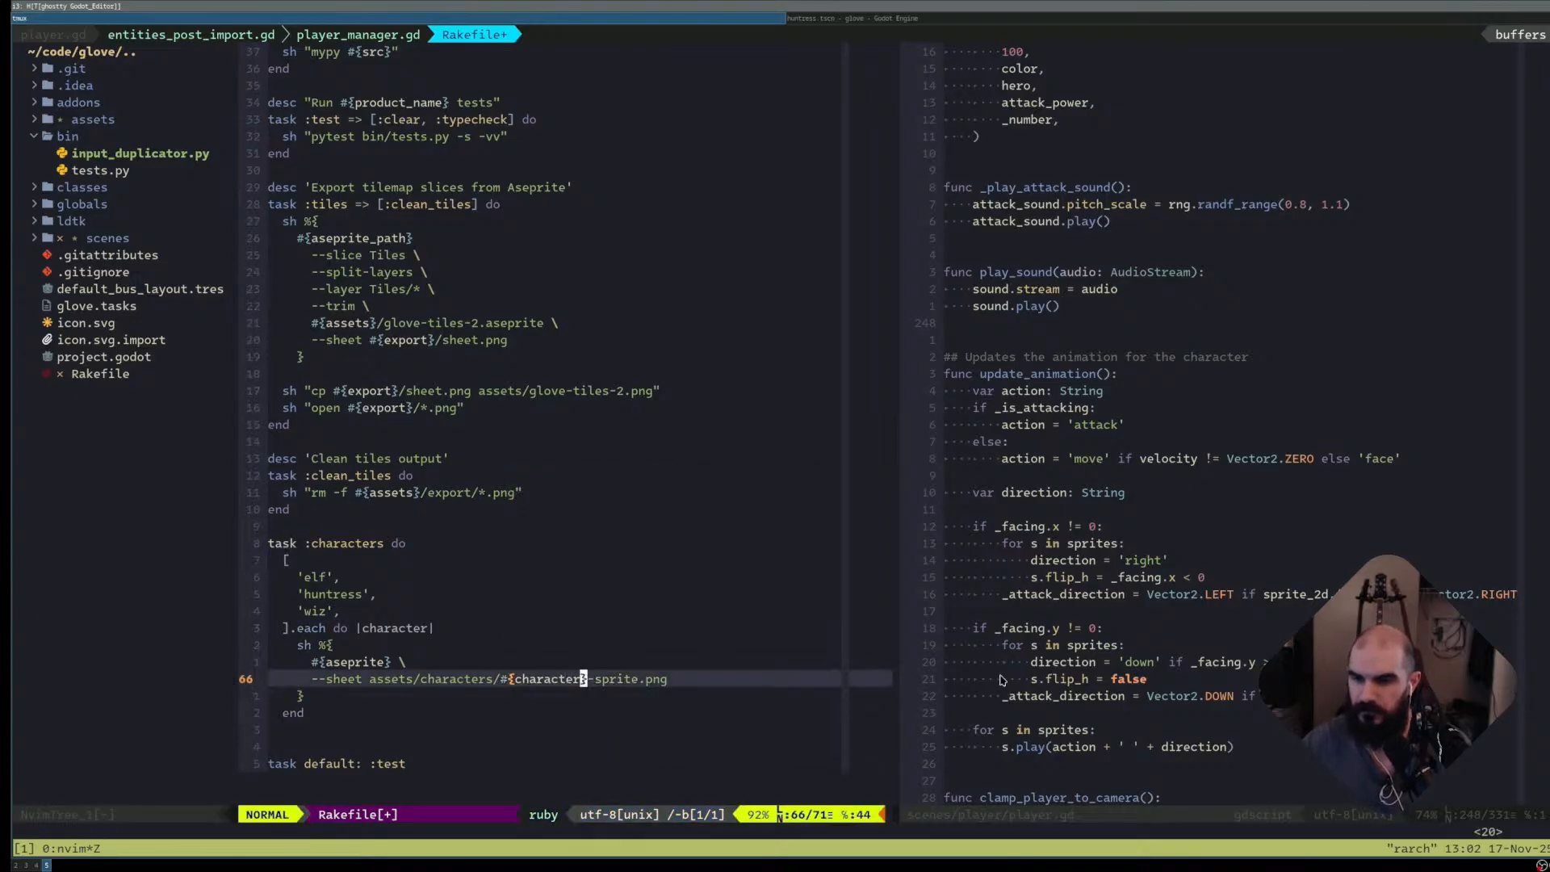
- Save the Rakefile and close the characters task with an end line below the each loop
type(":w")
key("Return")
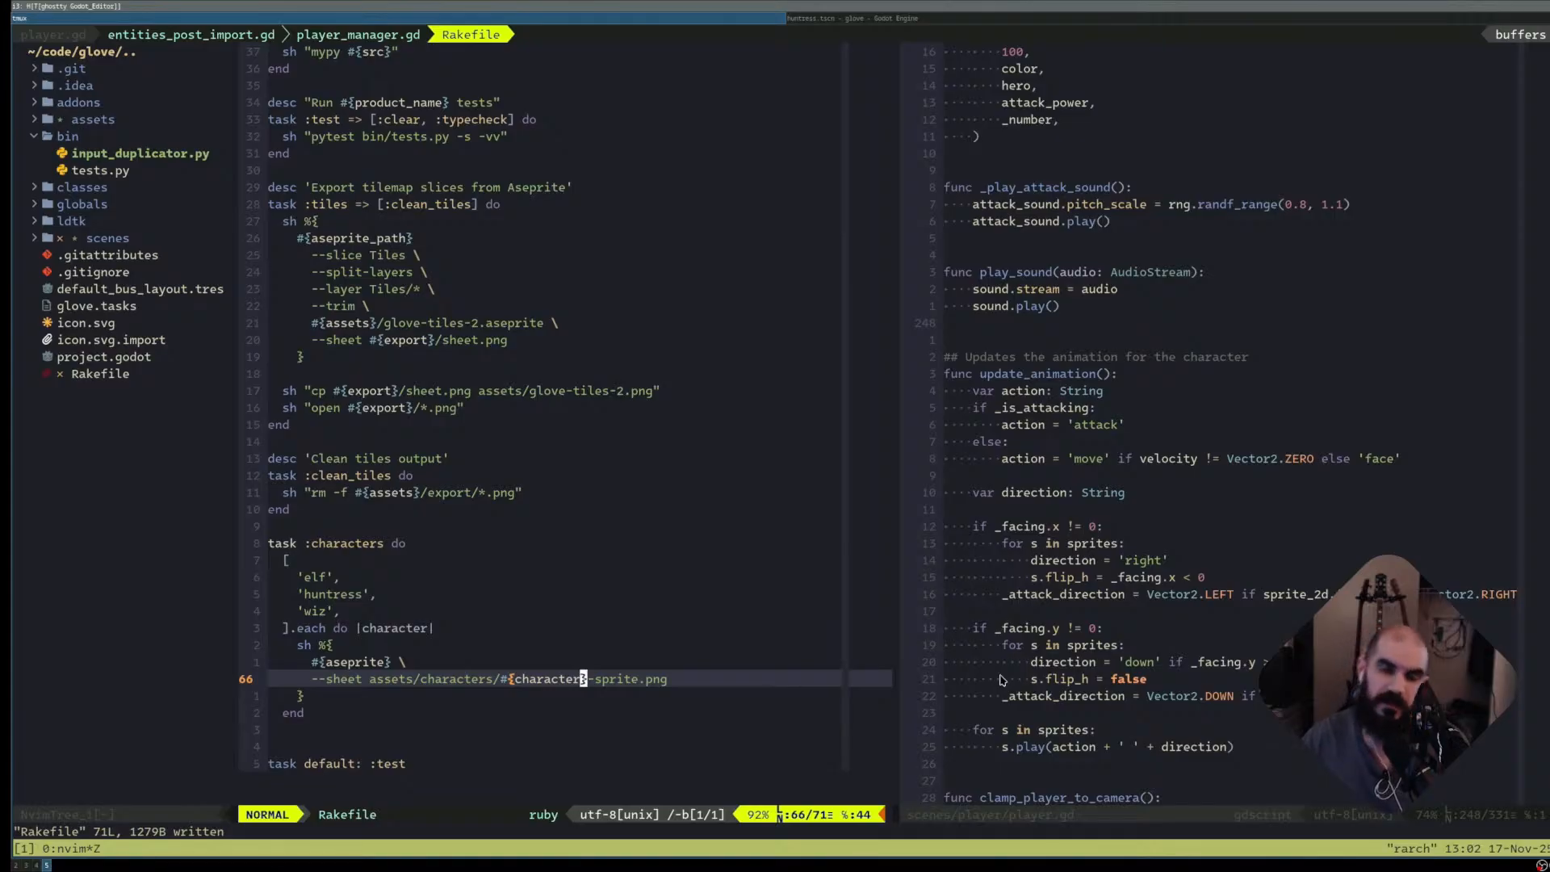
key("j")
key("j")
type("oe")
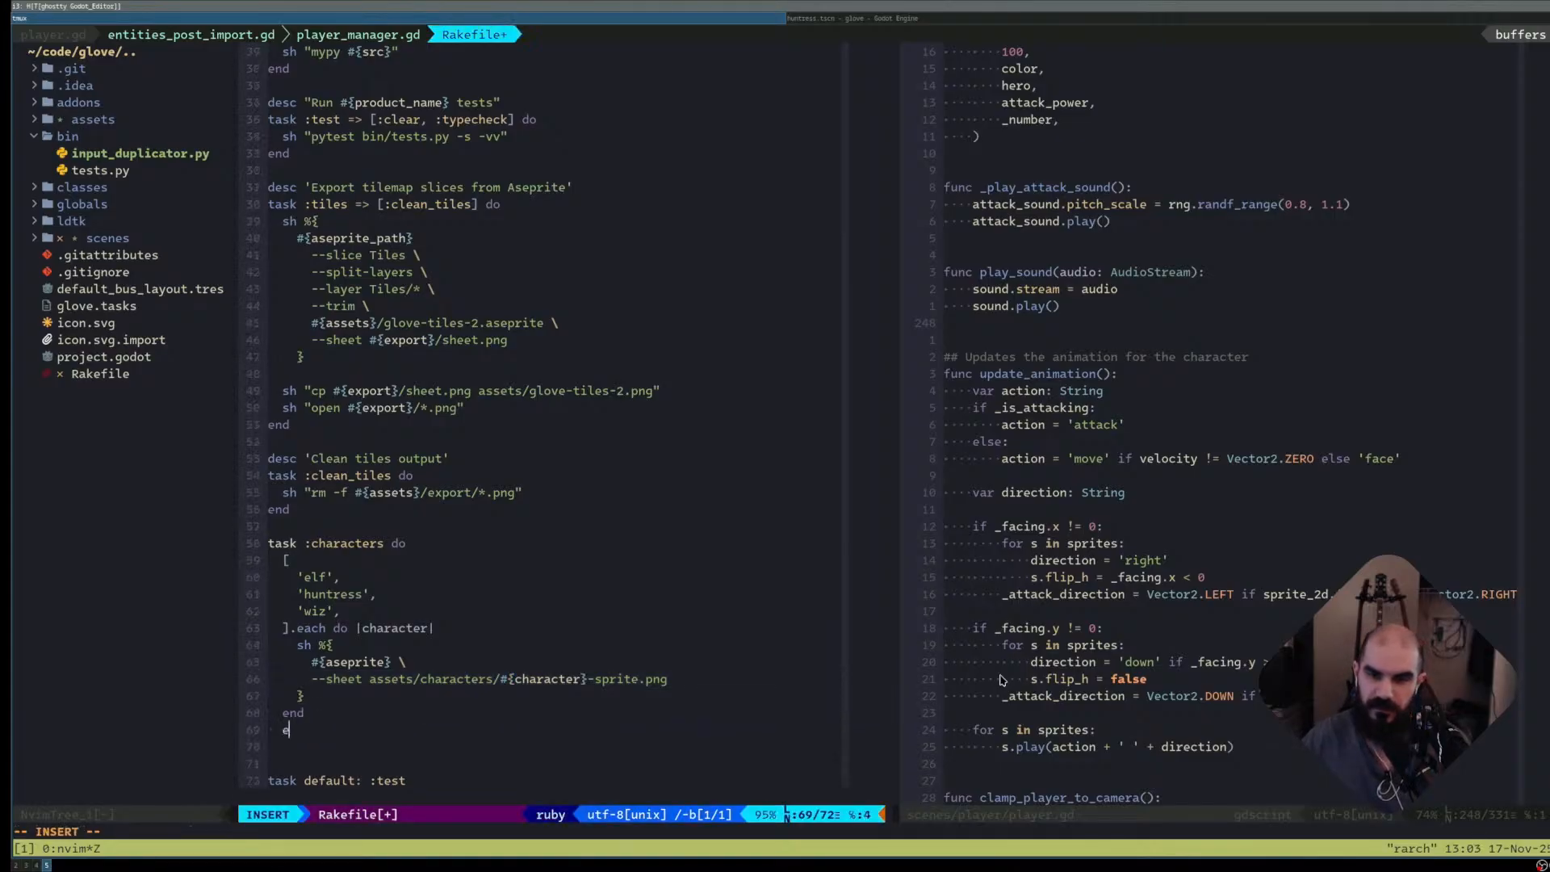
type("nd")
- Add an empty make_sprite(character) do method with its end line below the characters task, separated by a blank line
key("Return")
key("Return")
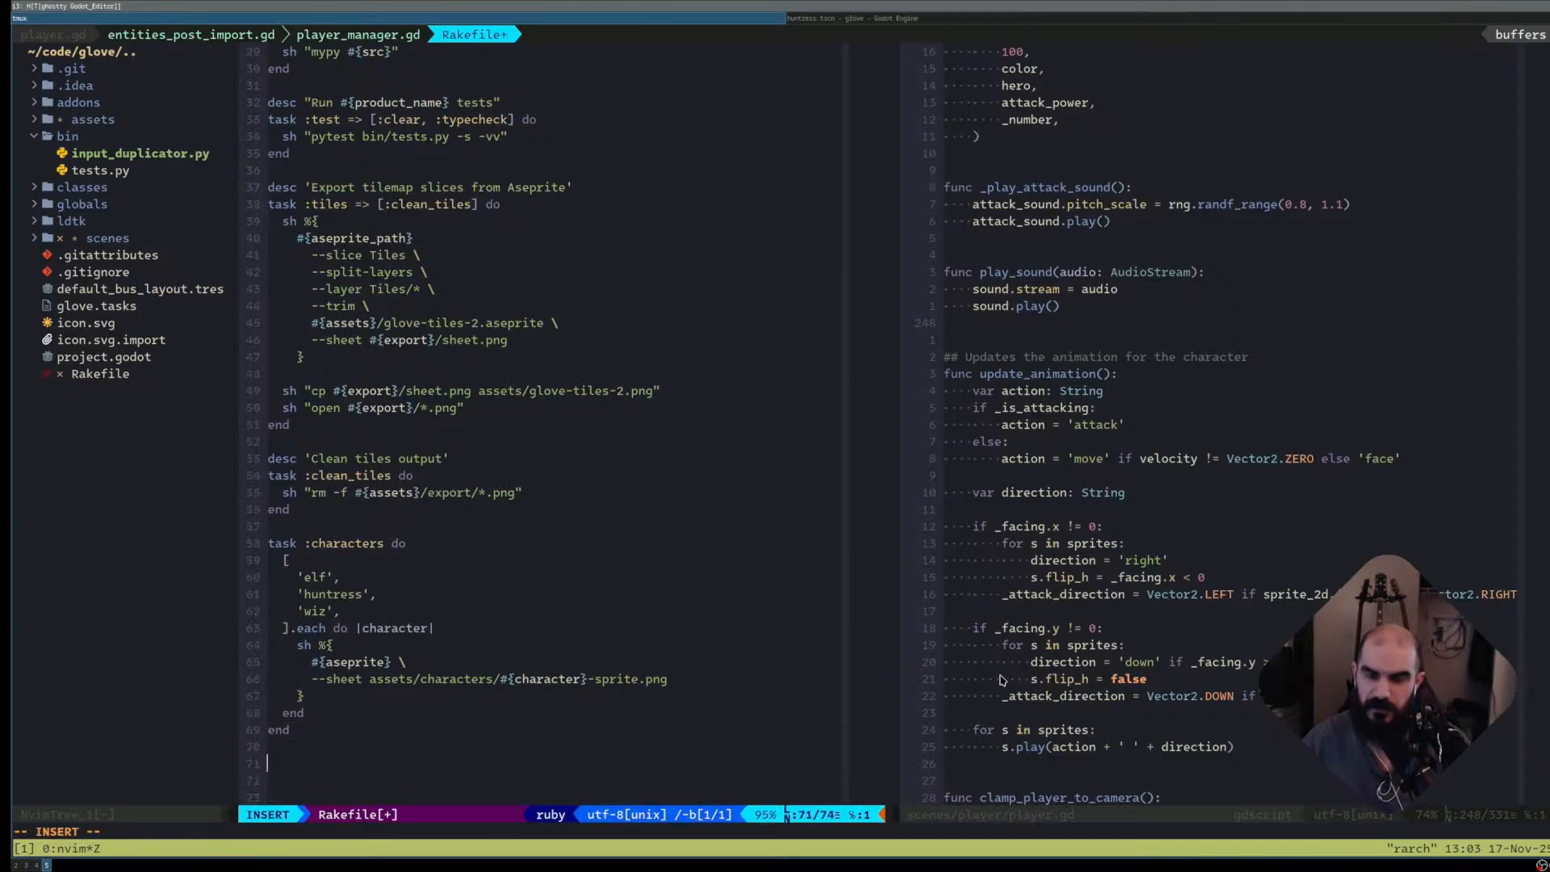
type("def ")
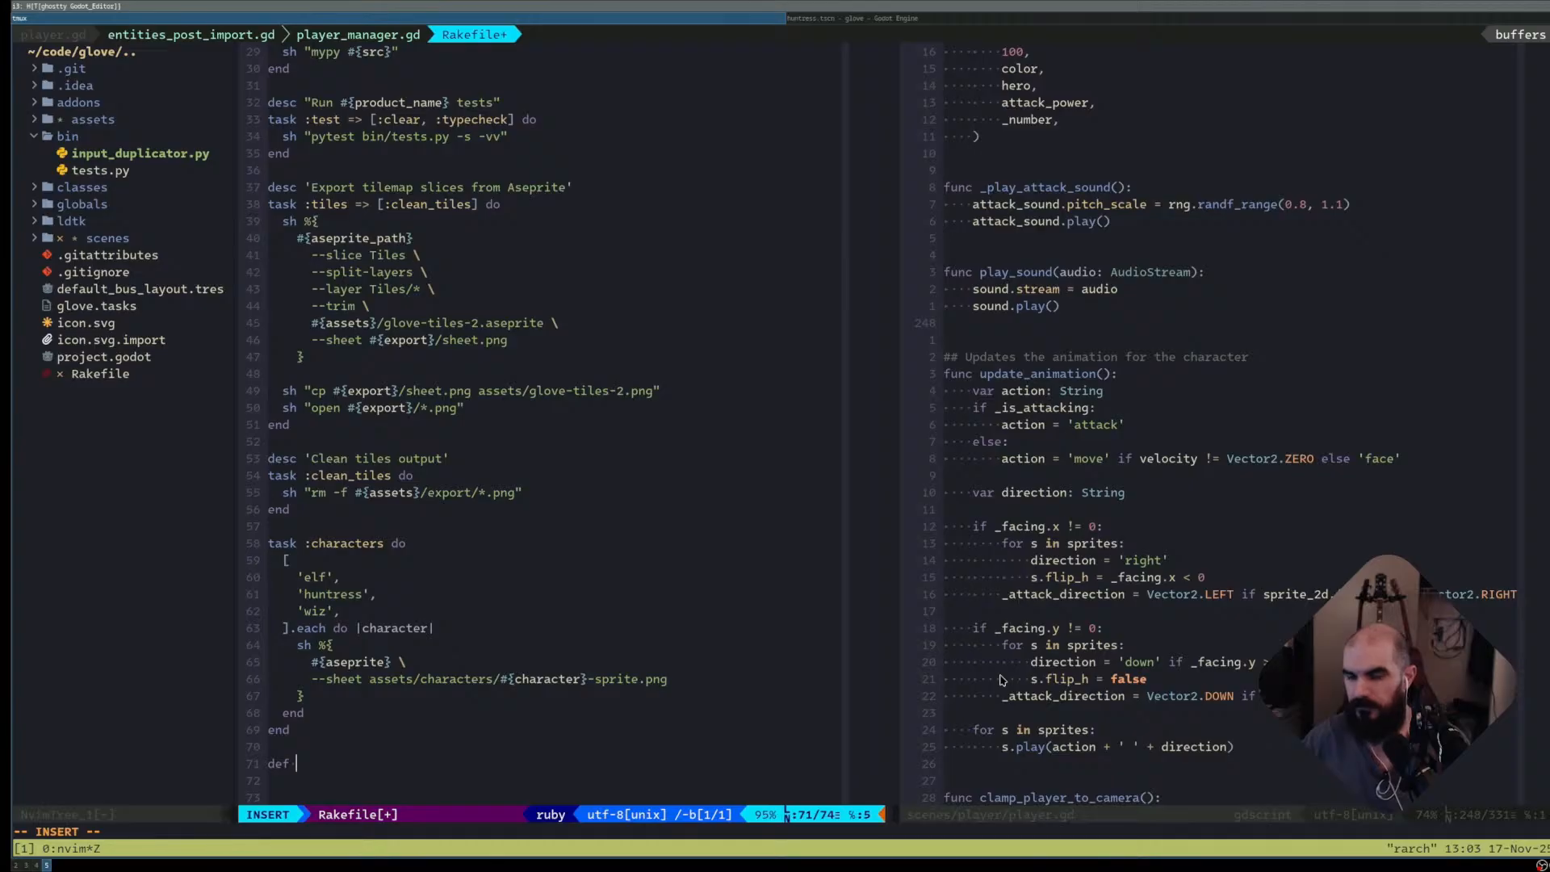
type("char")
key("BackSpace")
key("BackSpace")
key("BackSpace")
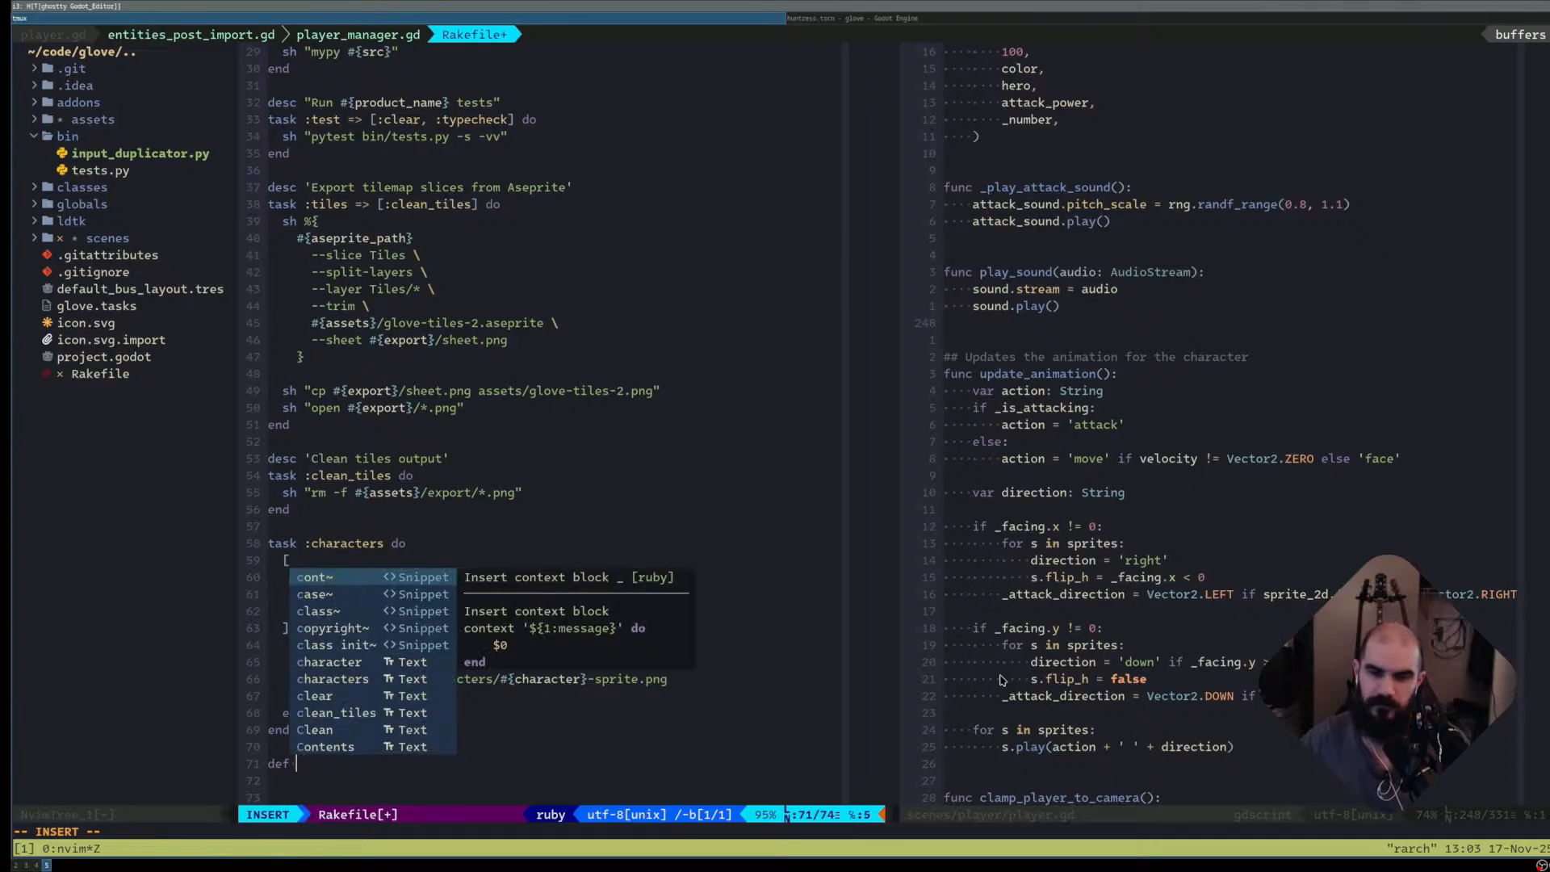
type("make_sprite(")
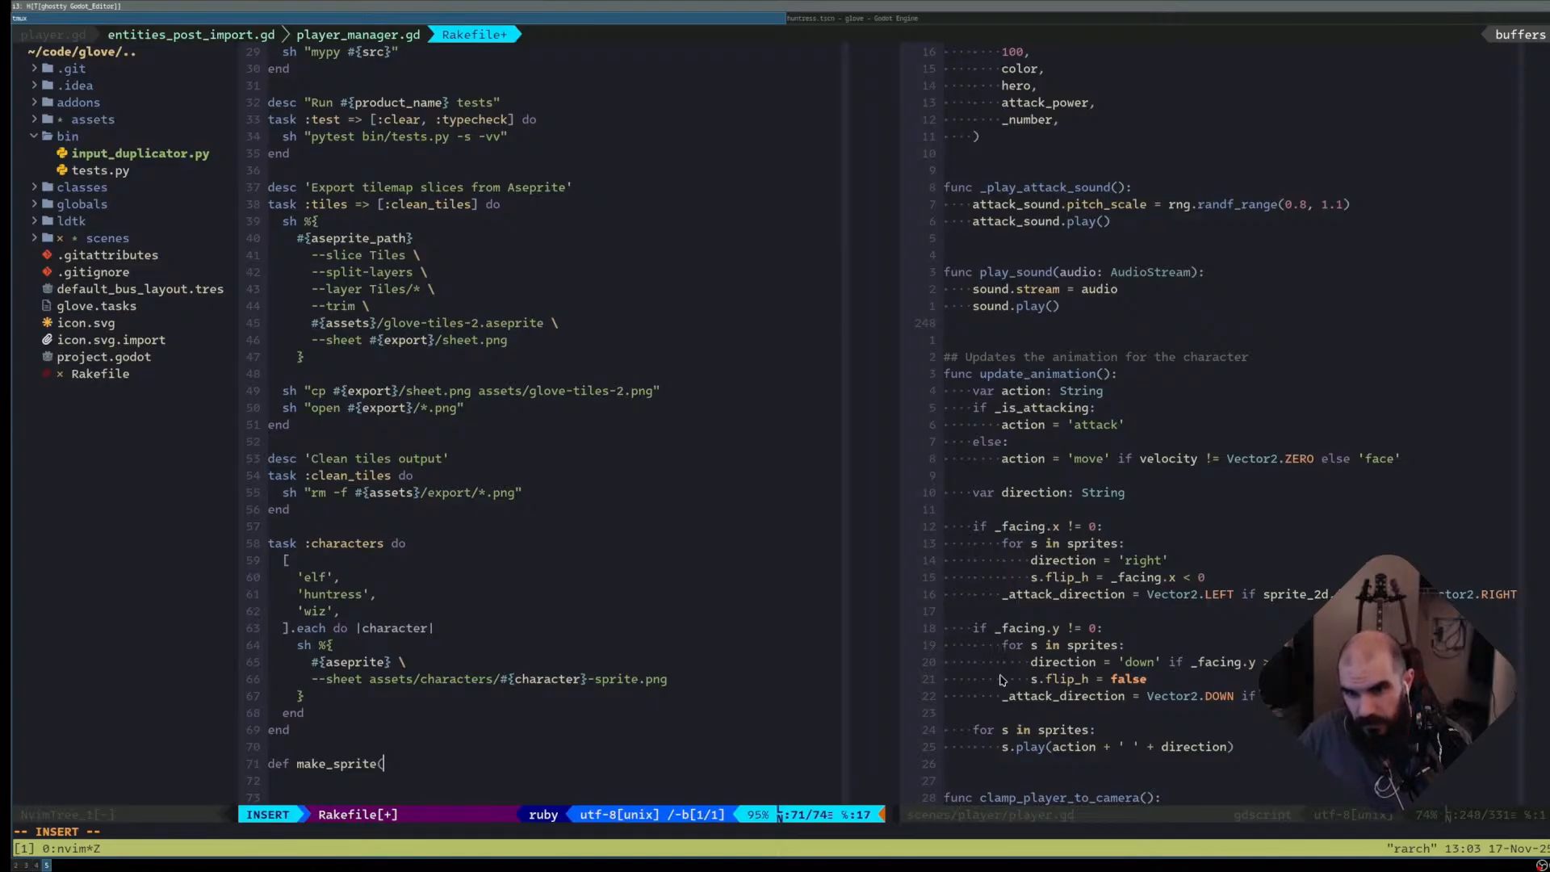
type("character) d")
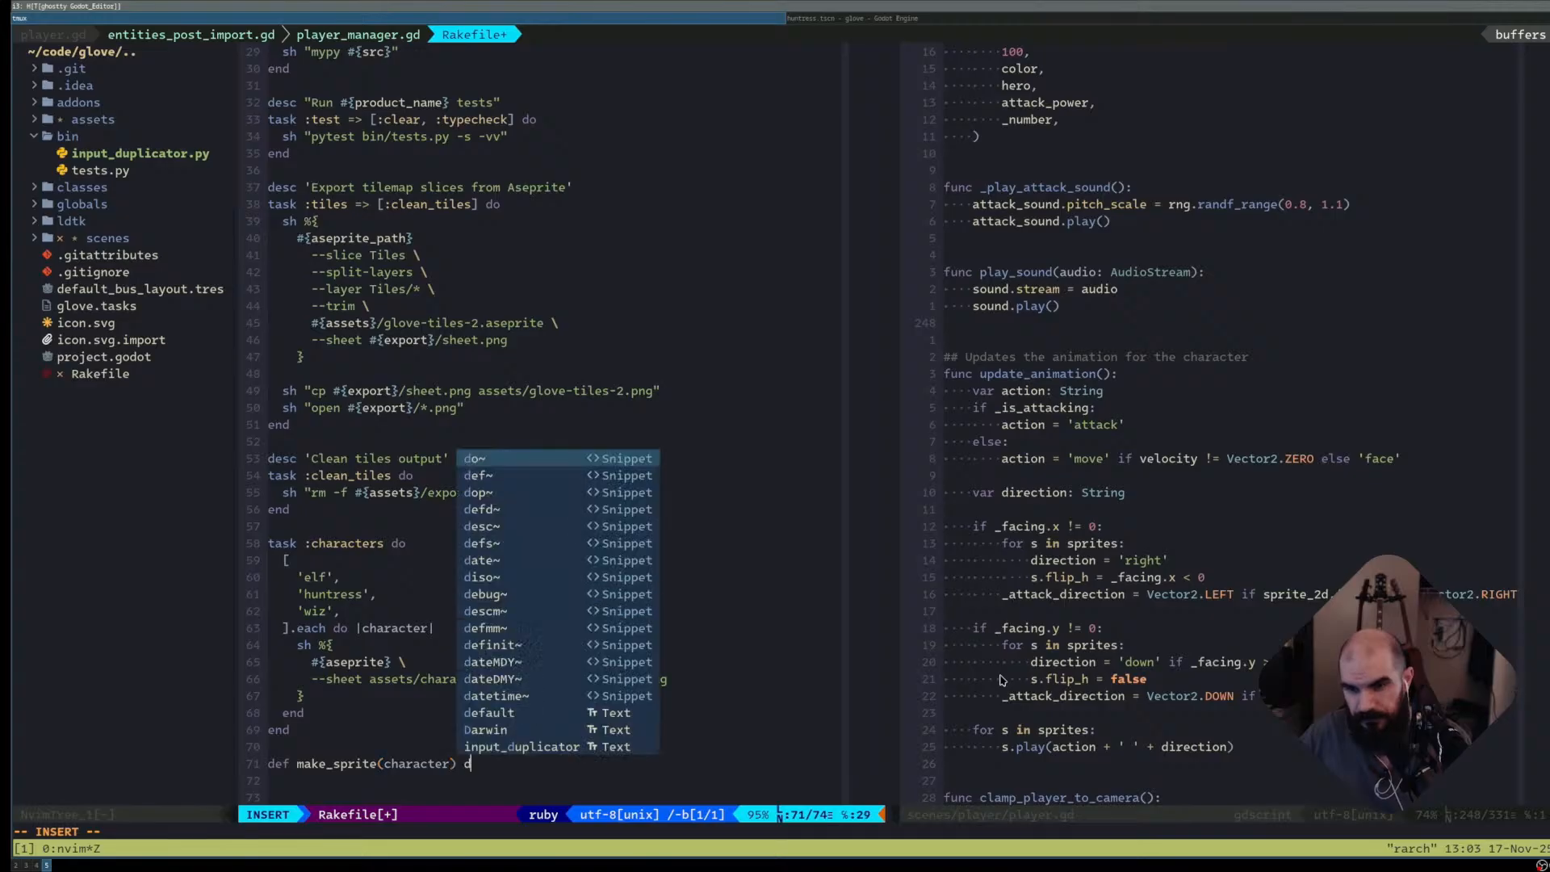
key("Return")
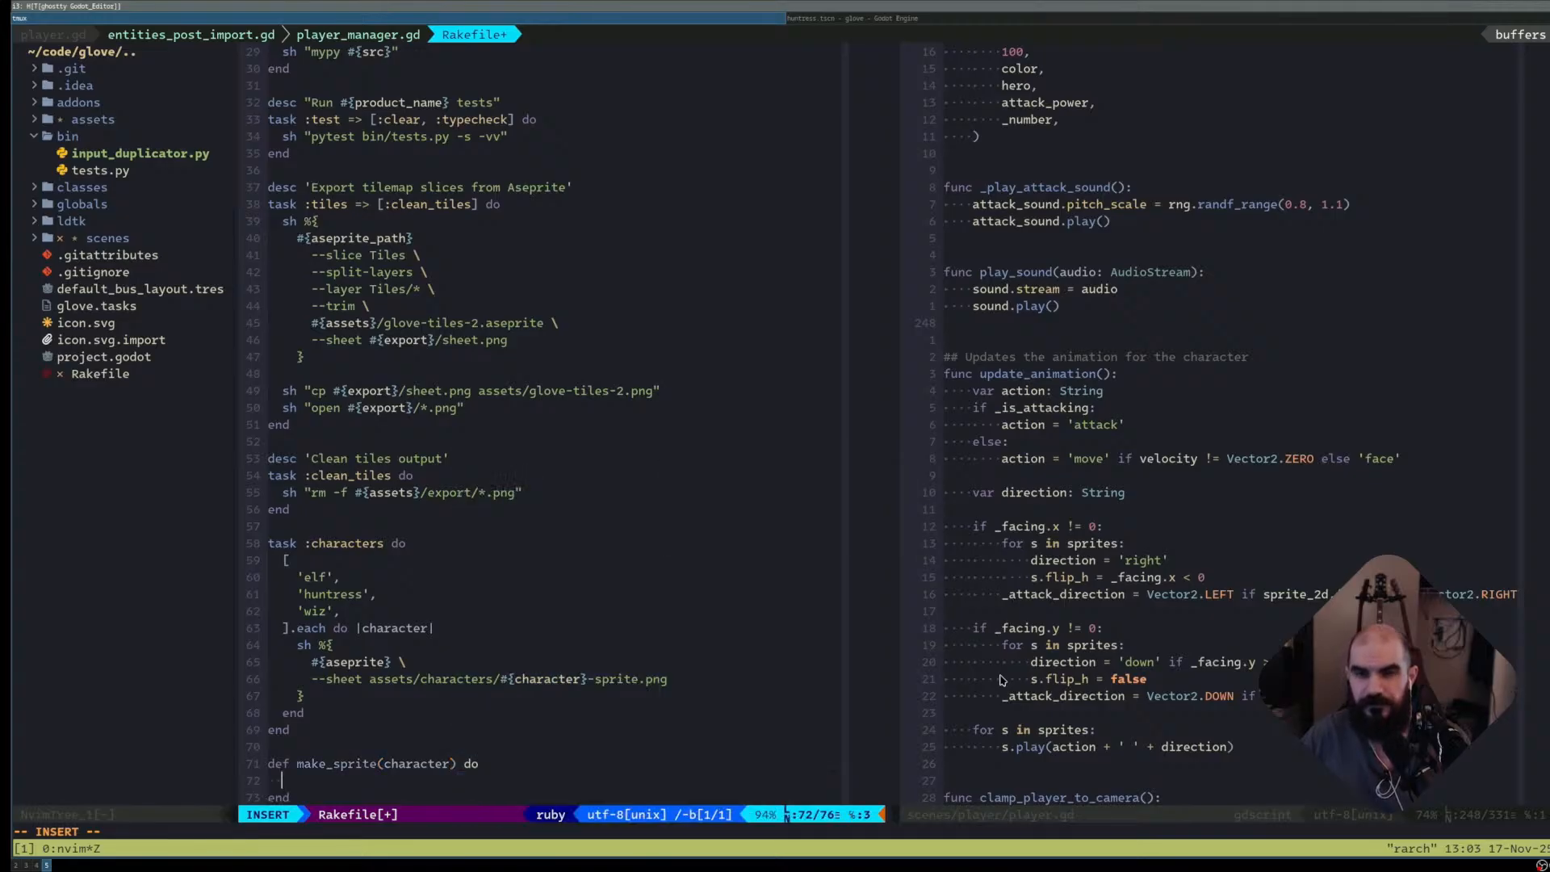
- Move the Aseprite sh block out of the characters each loop into the body of make_sprite
key("Escape")
key("k")
key("k")
key("k")
key("k")
key("k")
key("shift+v")
key("k")
key("k")
key("k")
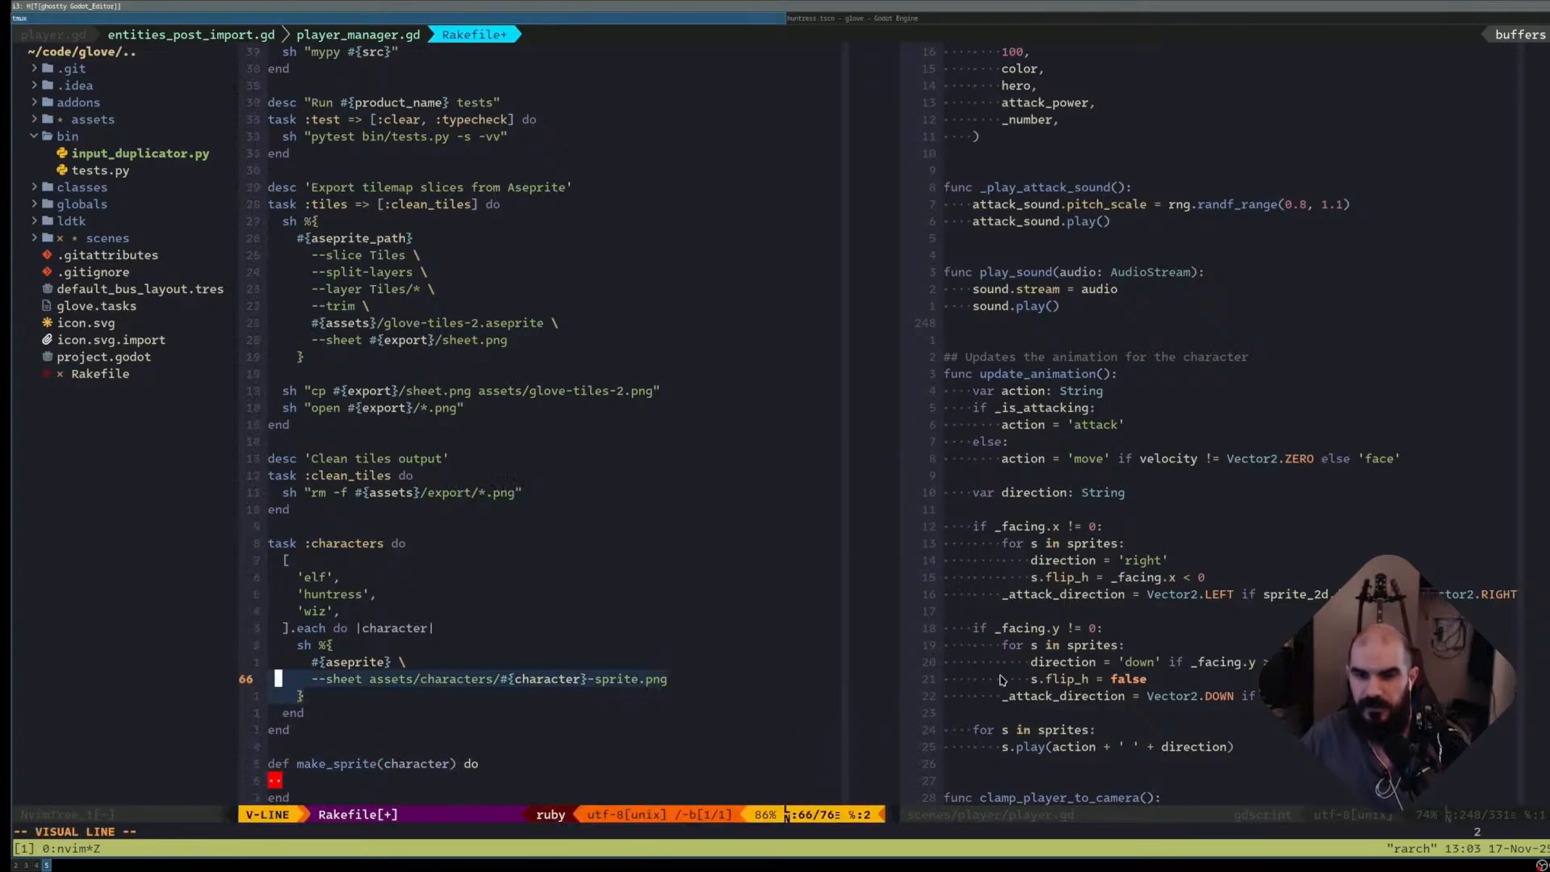
key("d")
key("j")
key("j")
key("j")
key("j")
key("shift+v")
key("p")
key("j")
key("j")
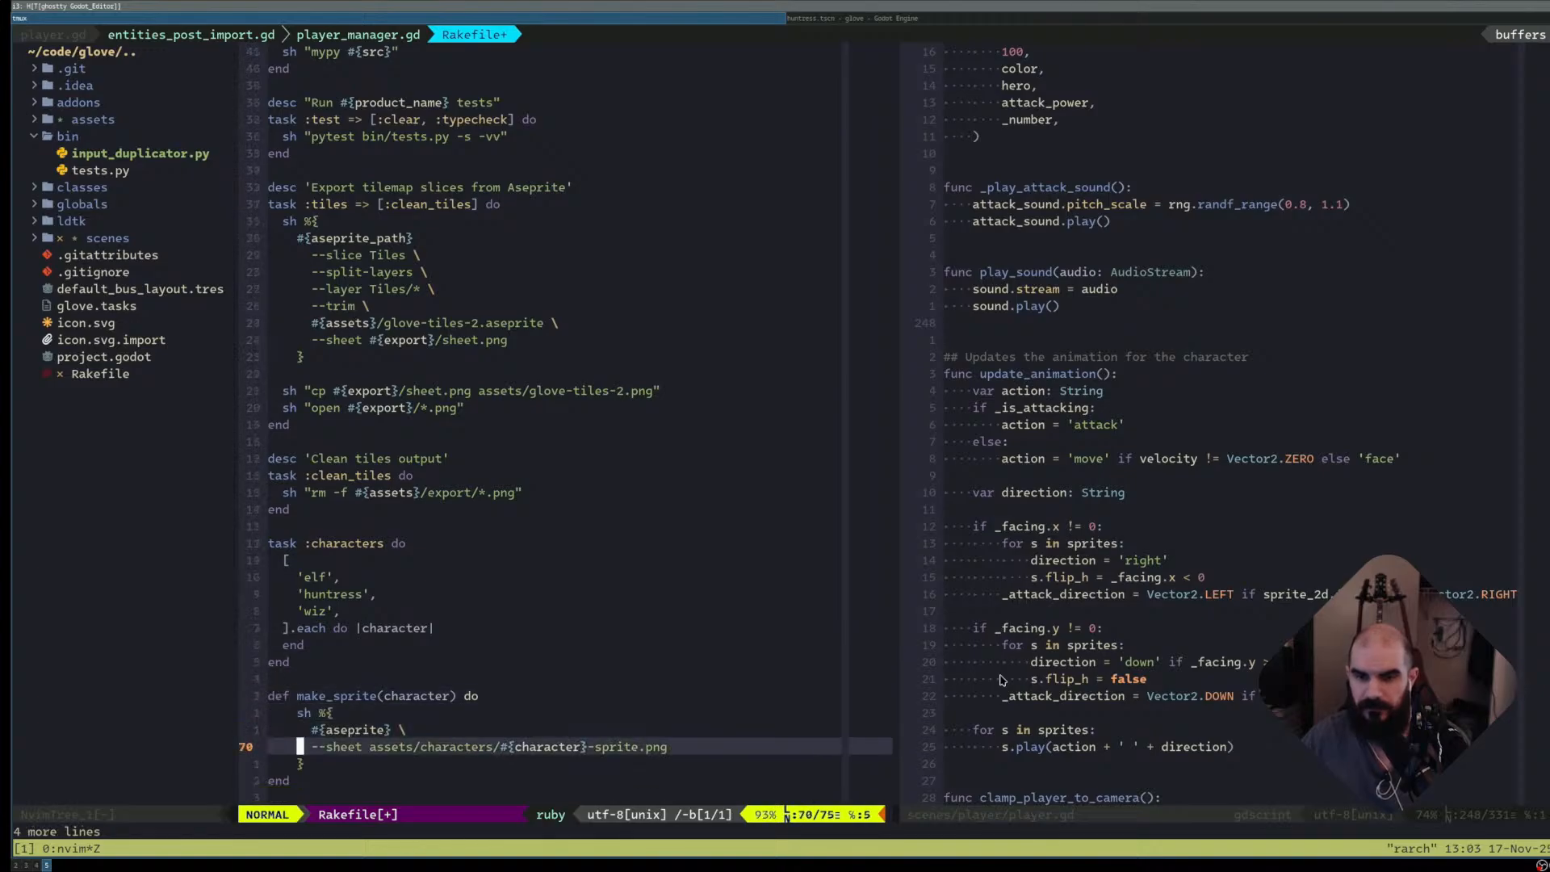
- Outdent the whole sh block inside make_sprite by one level
key("j")
key("k")
key("k")
key("k")
key("shift+v")
key("j")
key("j")
key("j")
key("less")
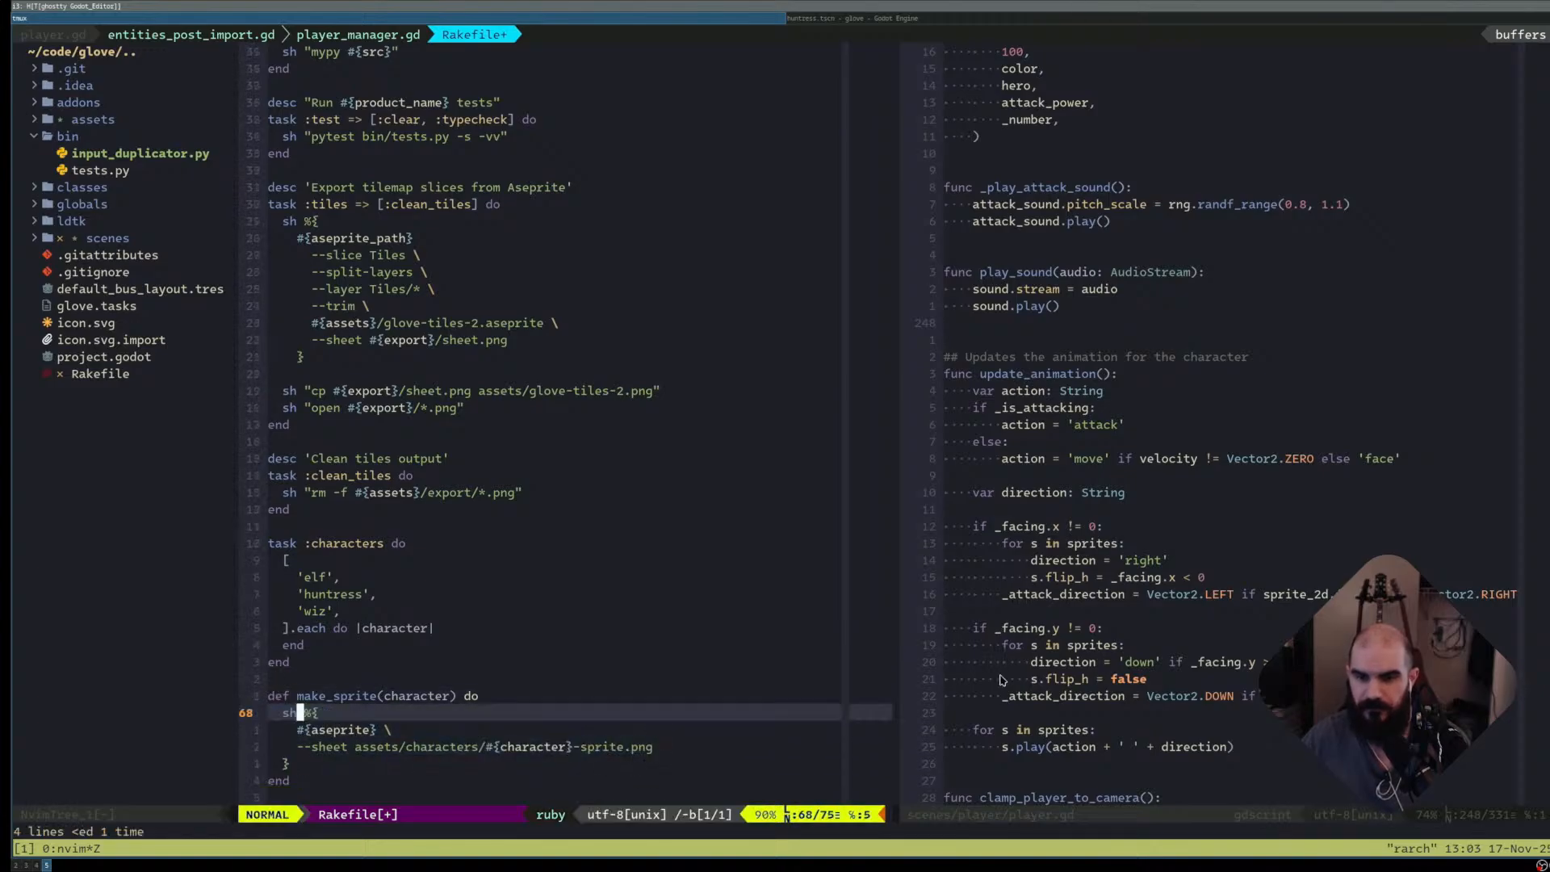
key("j")
key("j")
key("k")
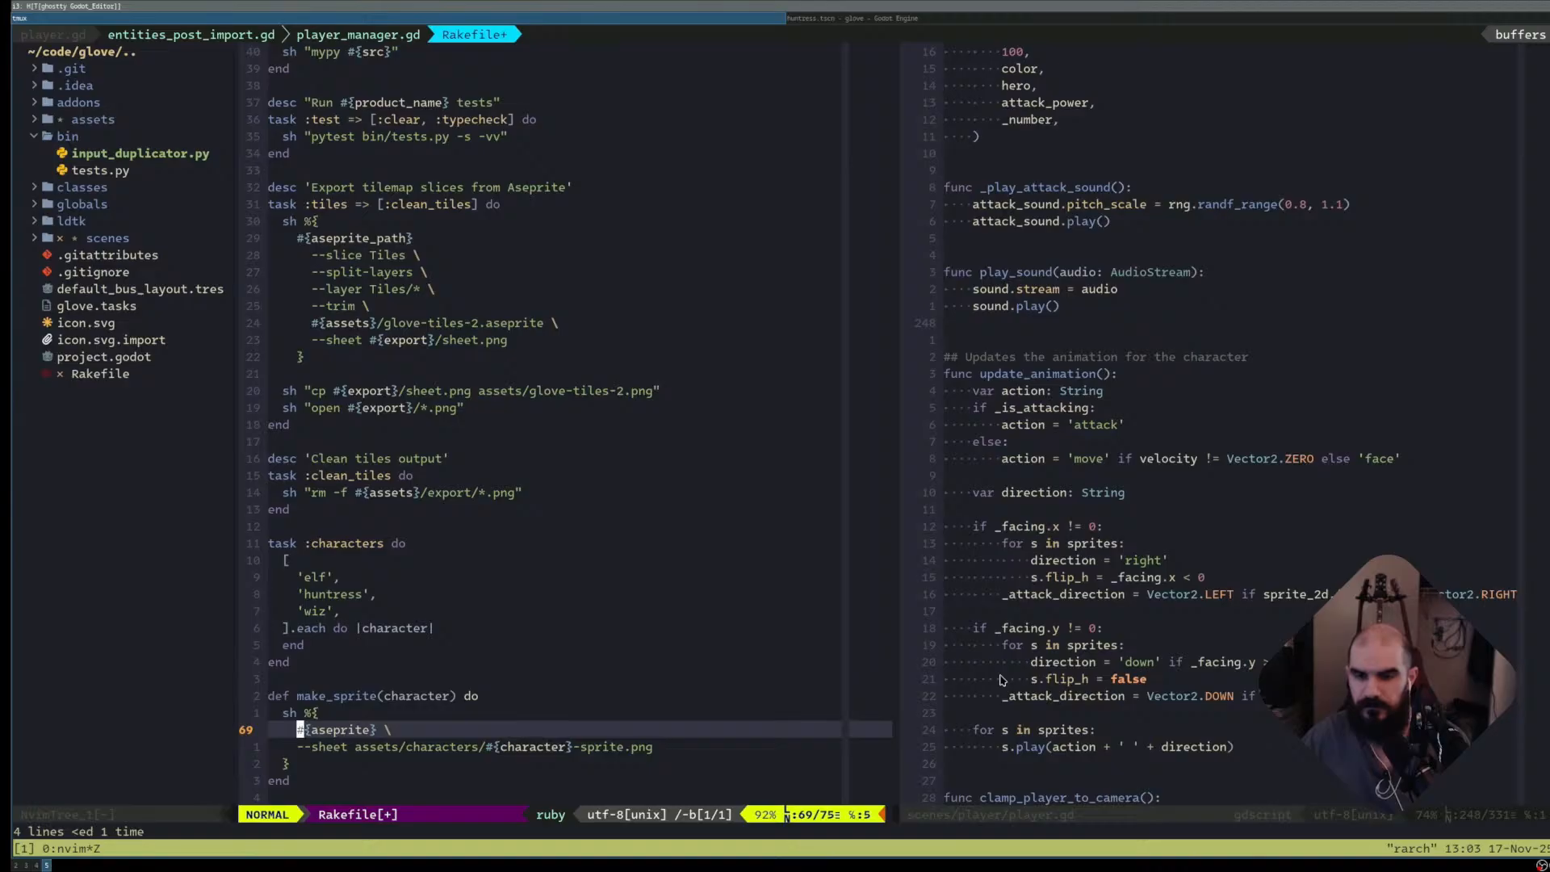
type("o")
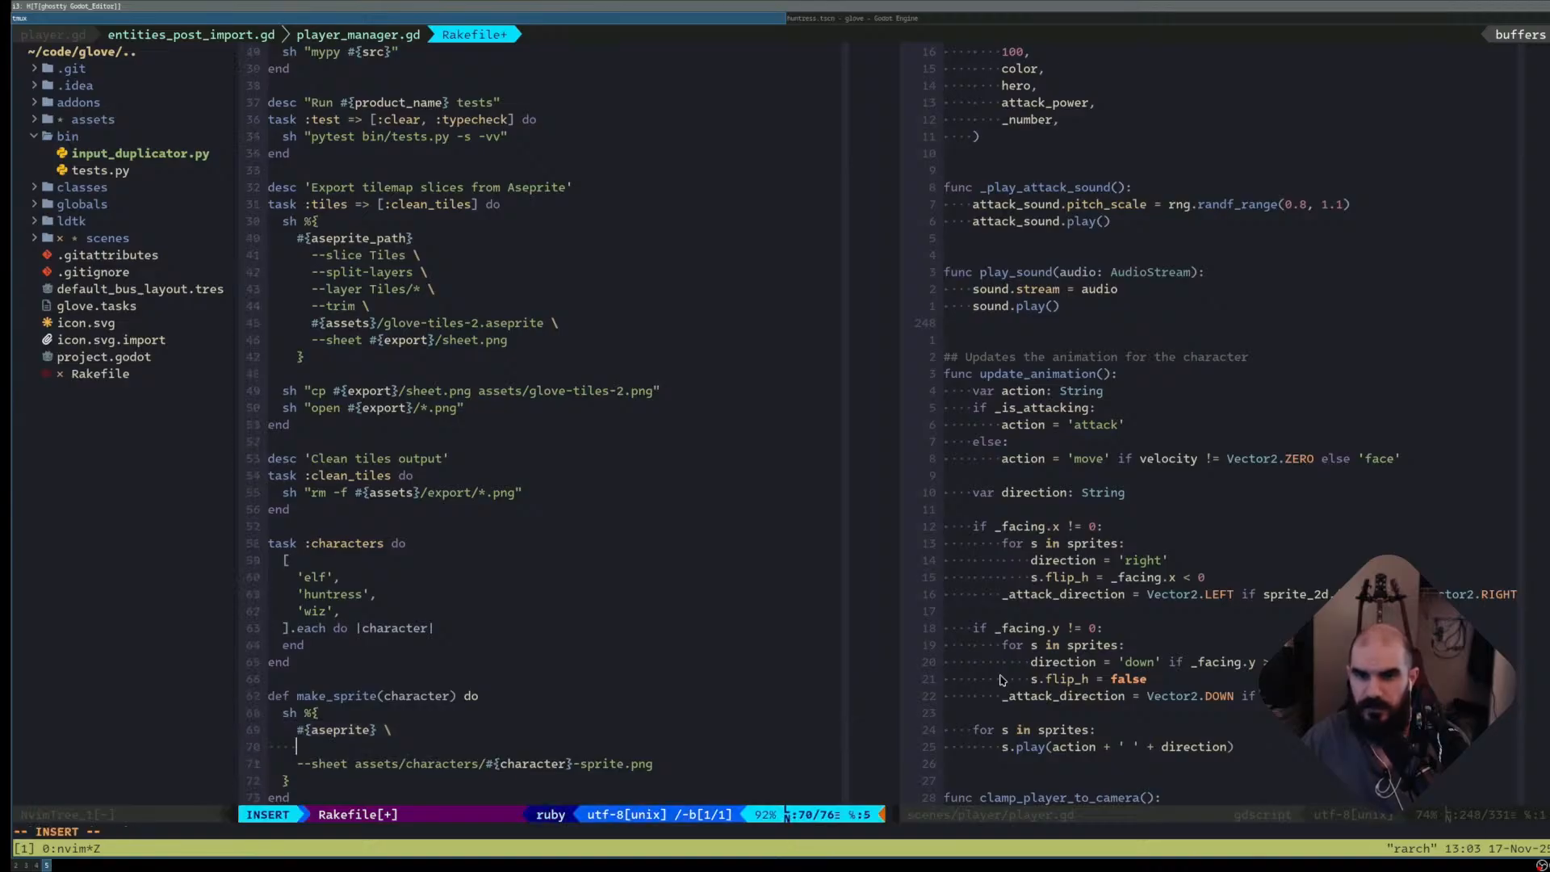
type("--layer")
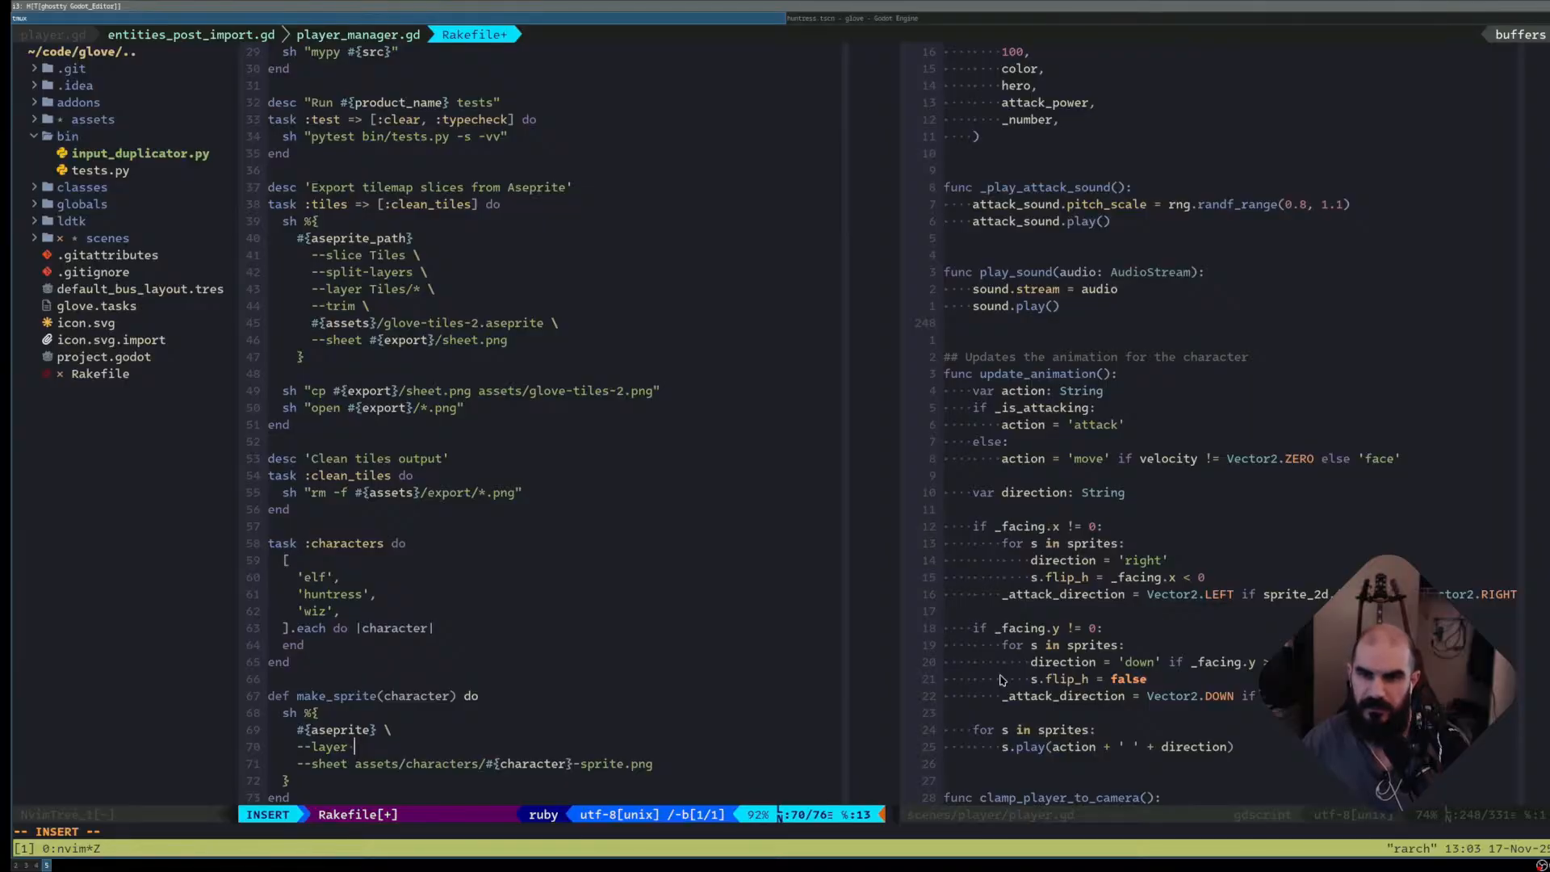
key("Escape")
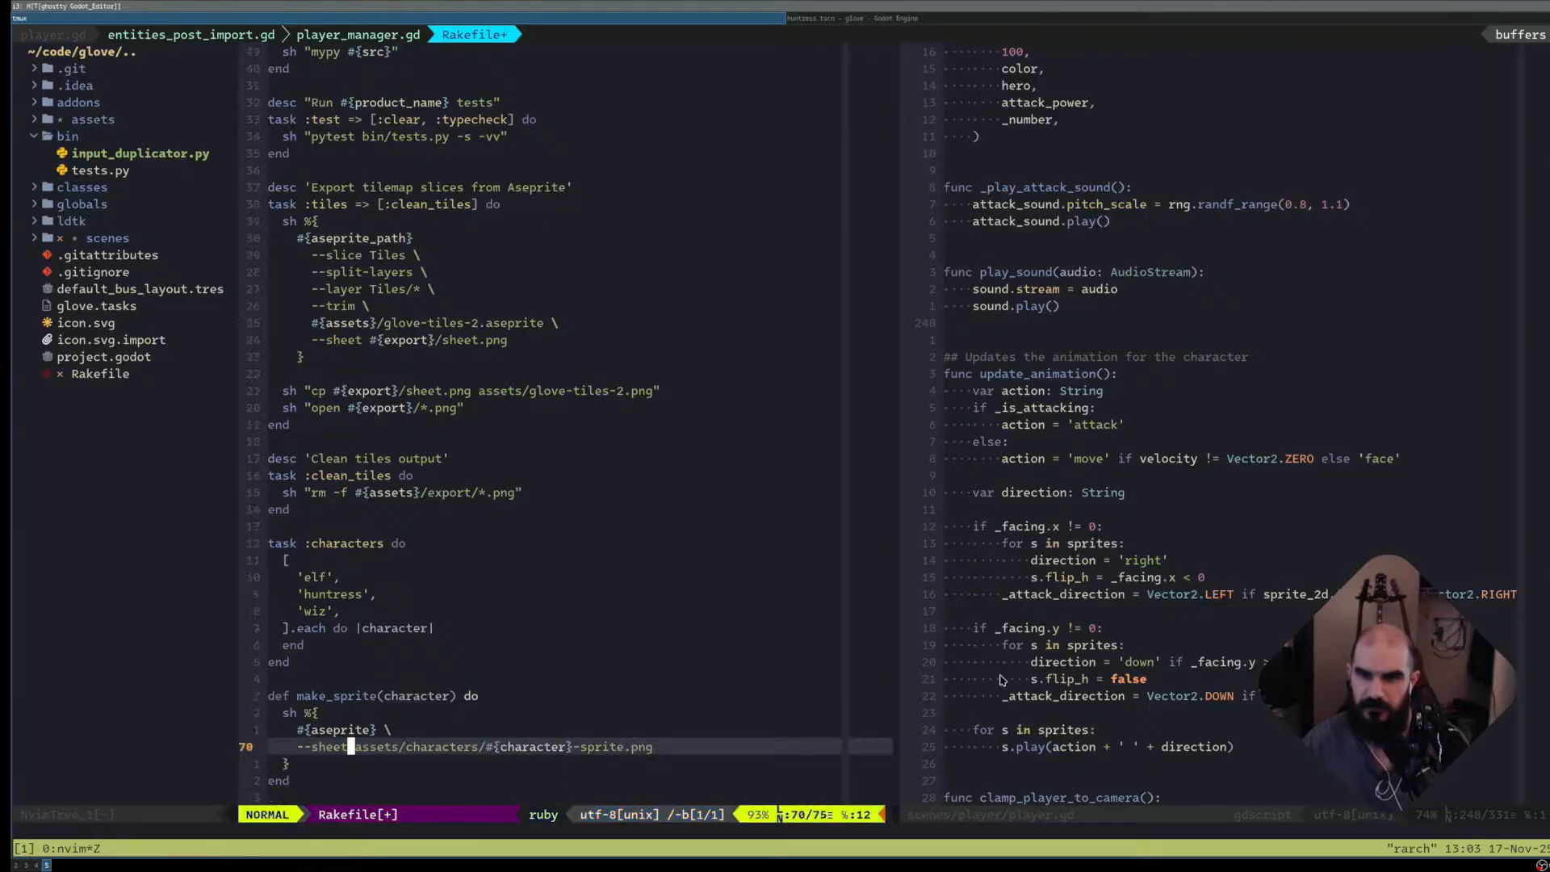
key("d")
key("d")
- Save the Rakefile with the new make_sprite method
type(":w")
key("Return")
key("j")
key("j")
- Switch to the browser and look up the --ignore-layer option in the Aseprite CLI documentation
key("super+l")
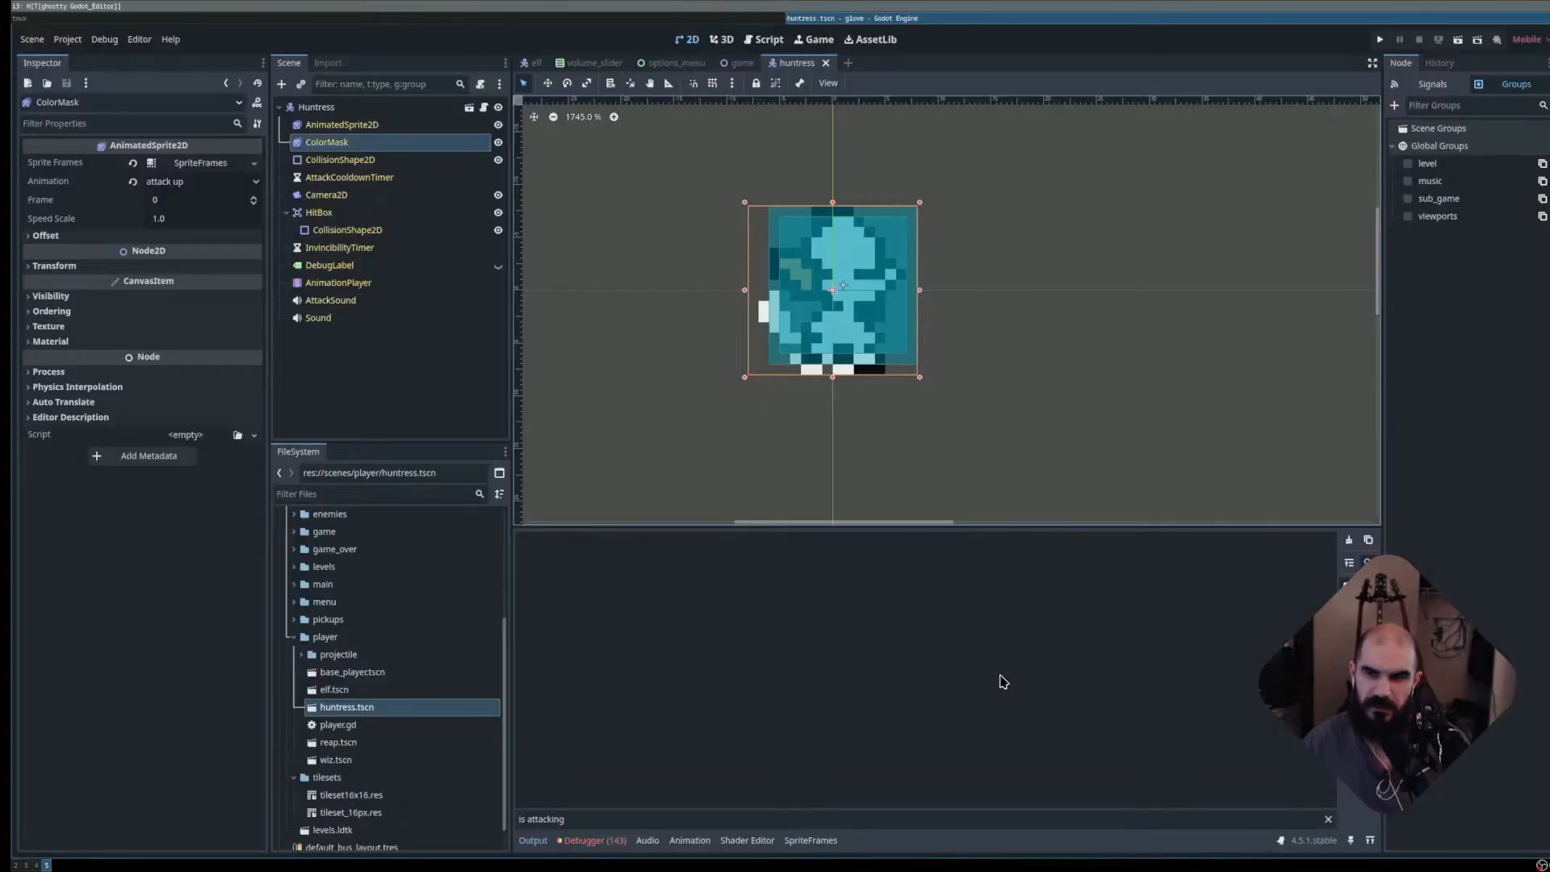
key("super+h")
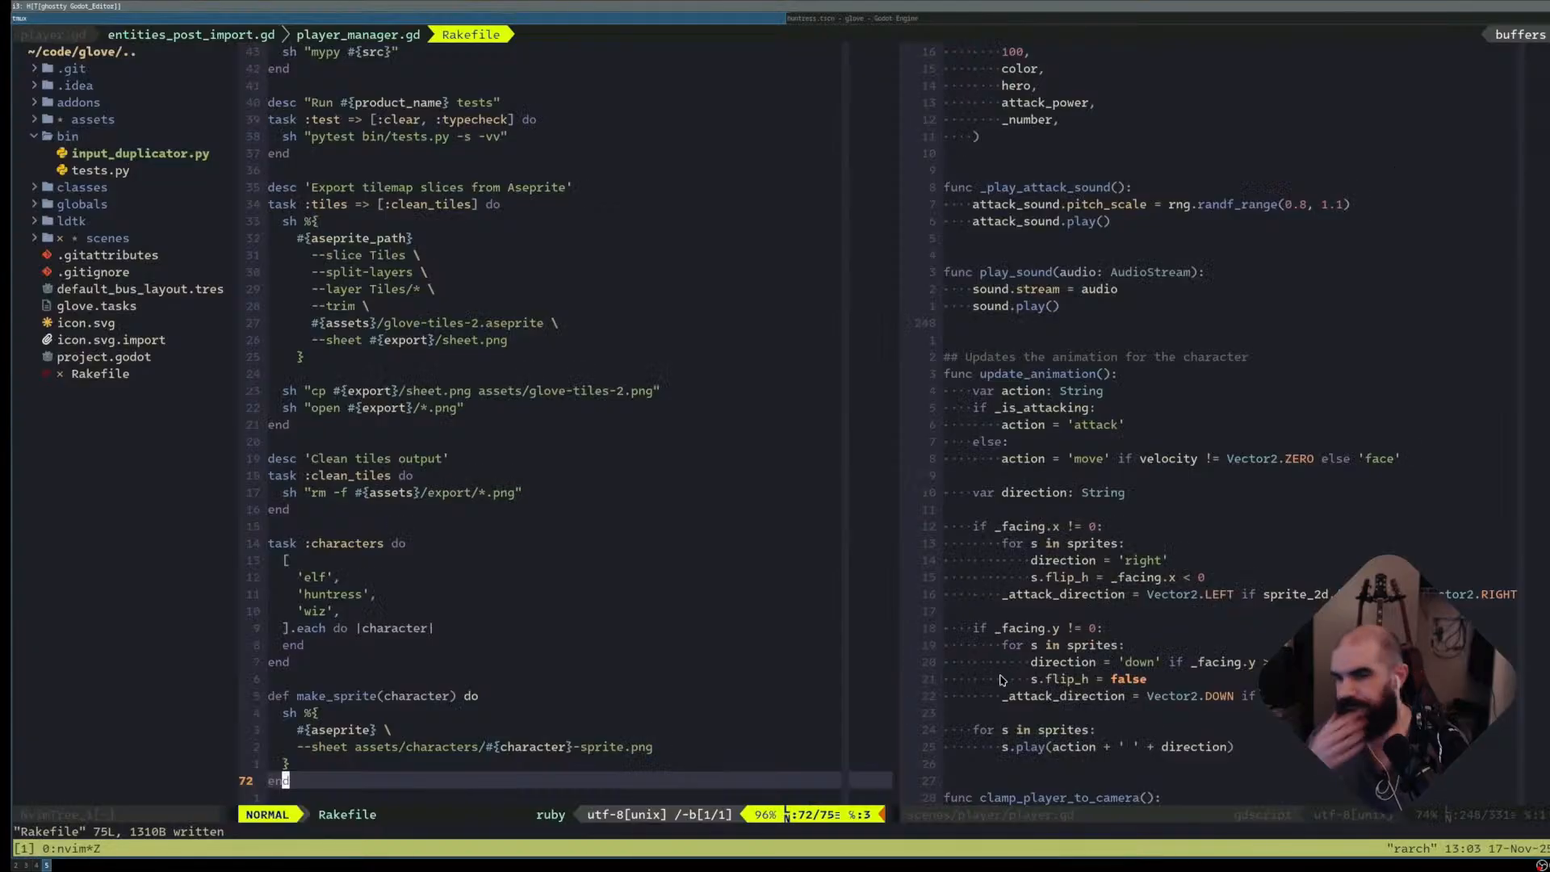
key("super+3")
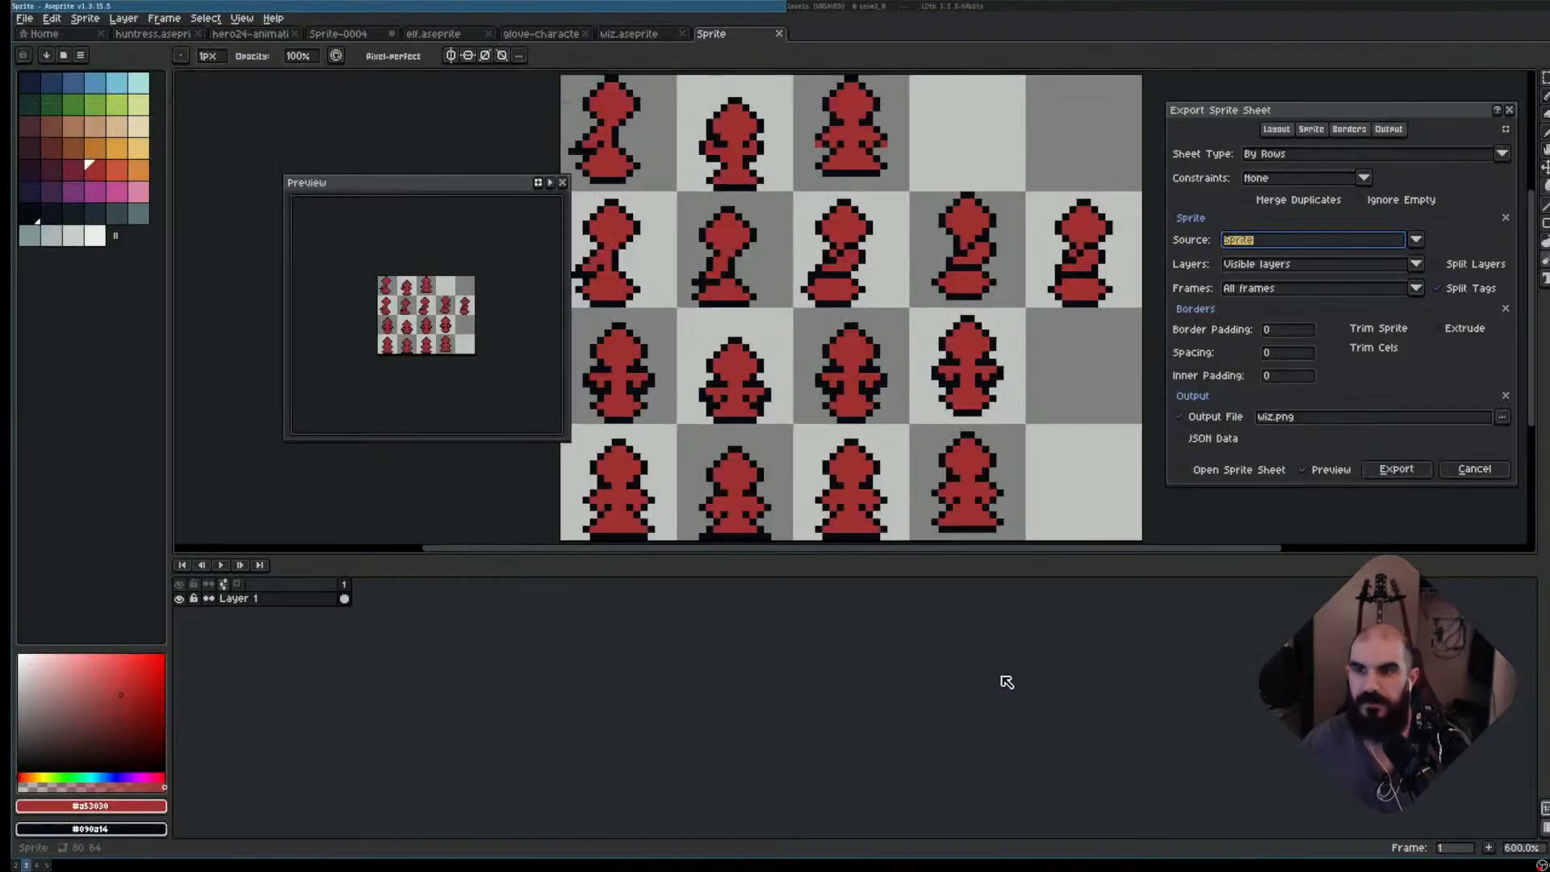
key("super+4")
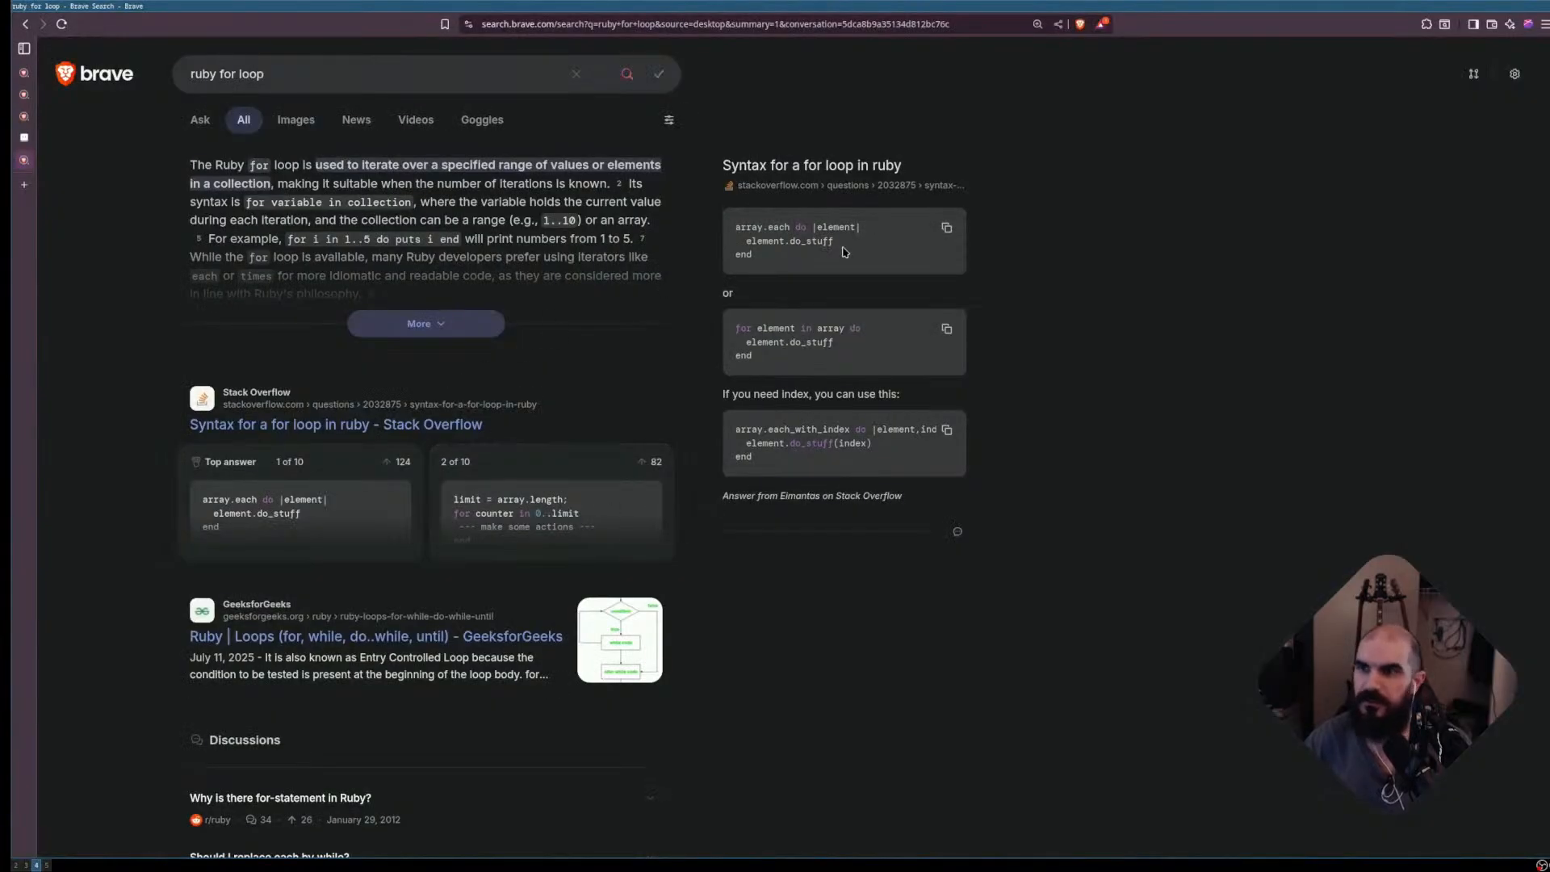
left_click(25, 139)
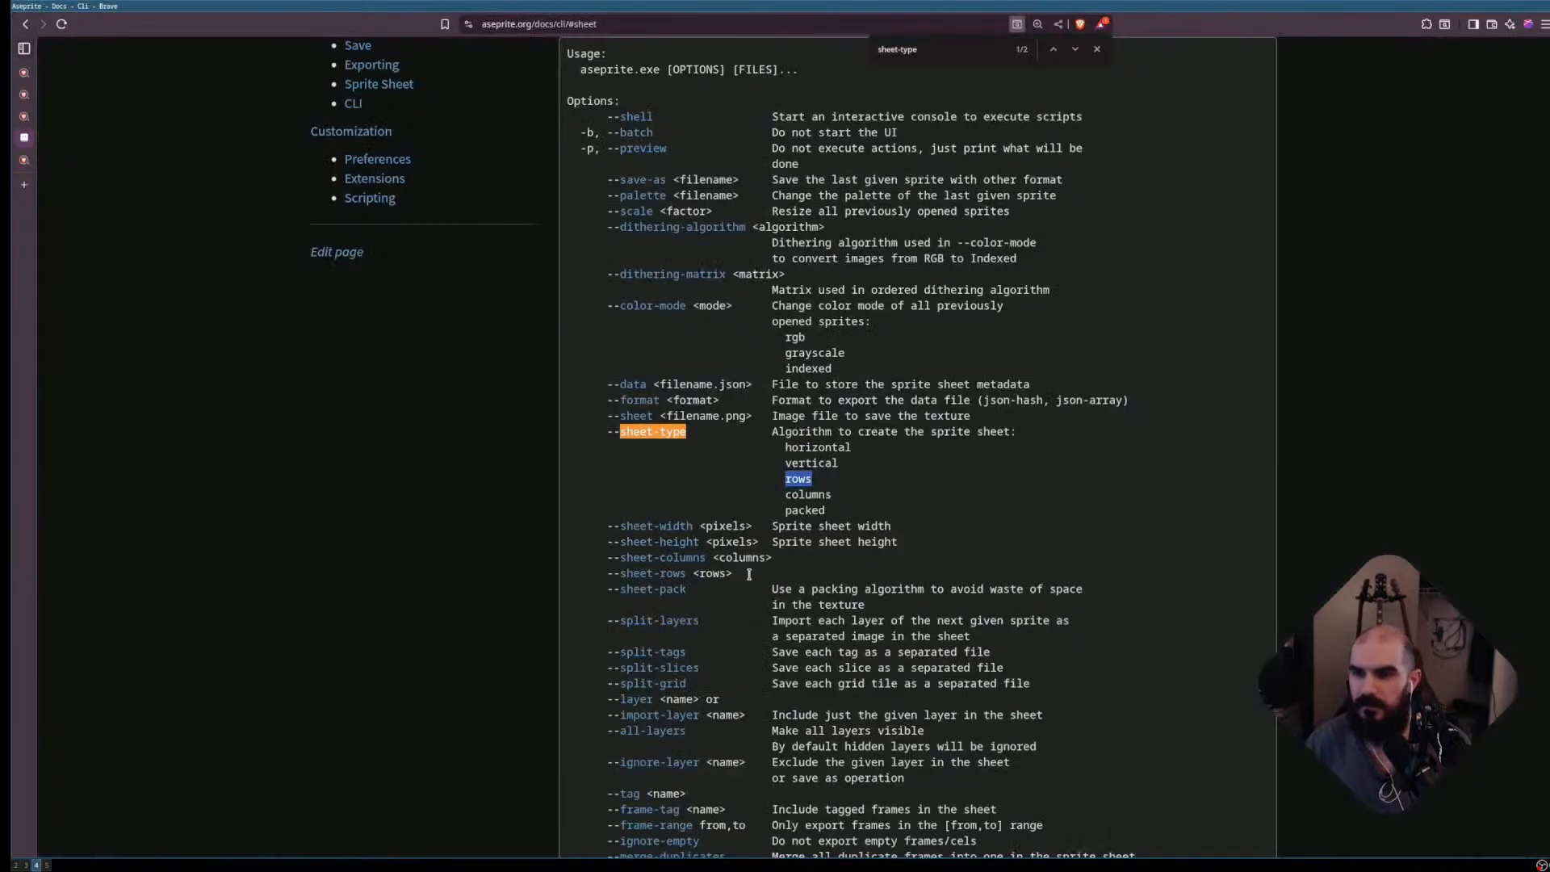
left_click(956, 588)
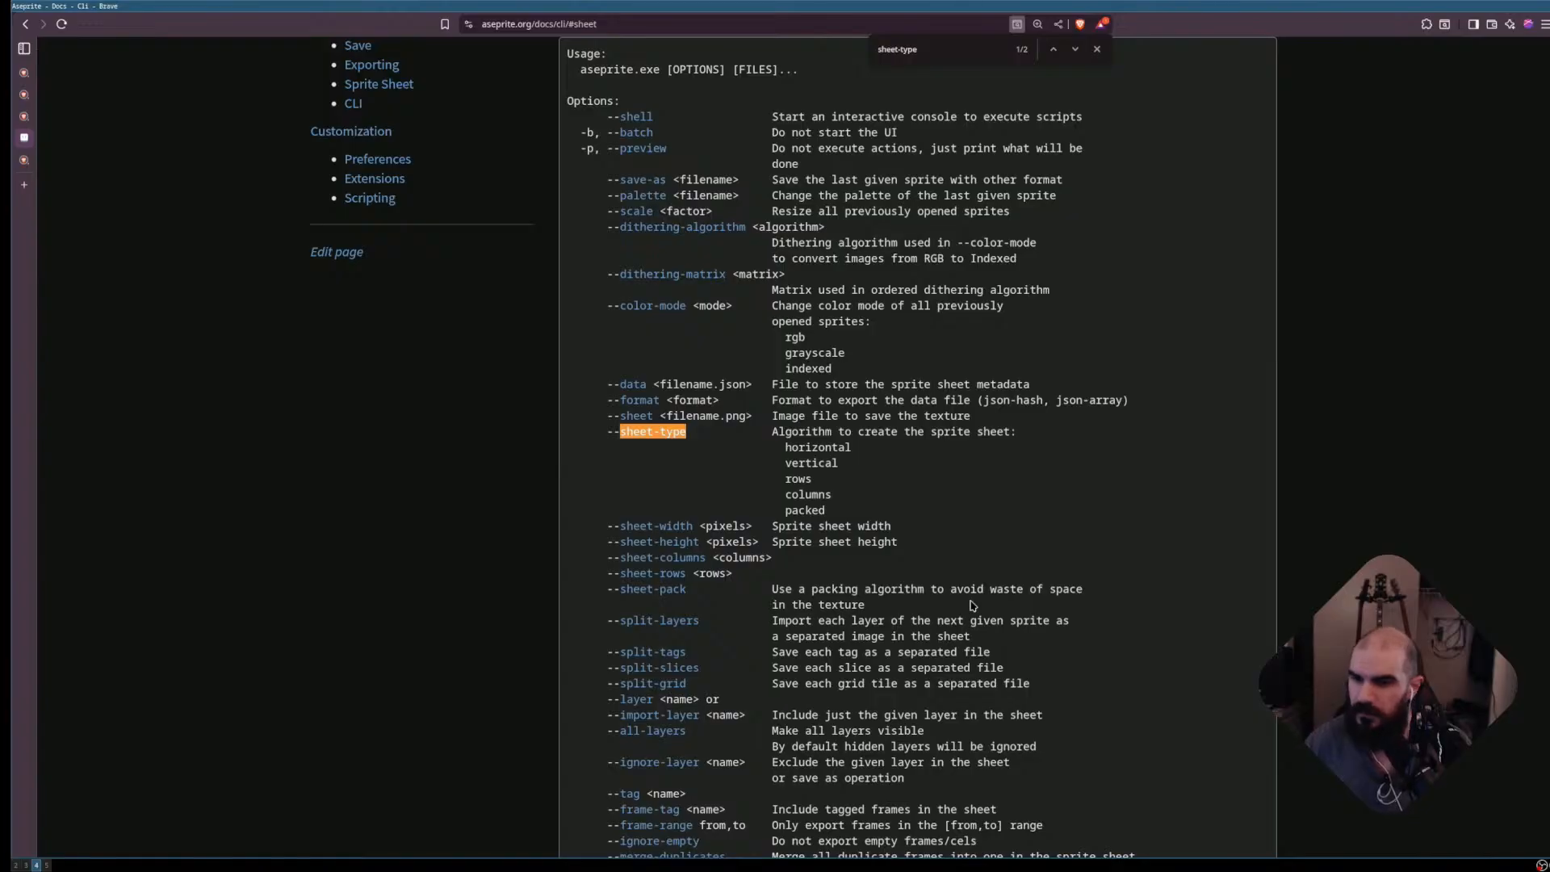
scroll(747, 670, "down", 3)
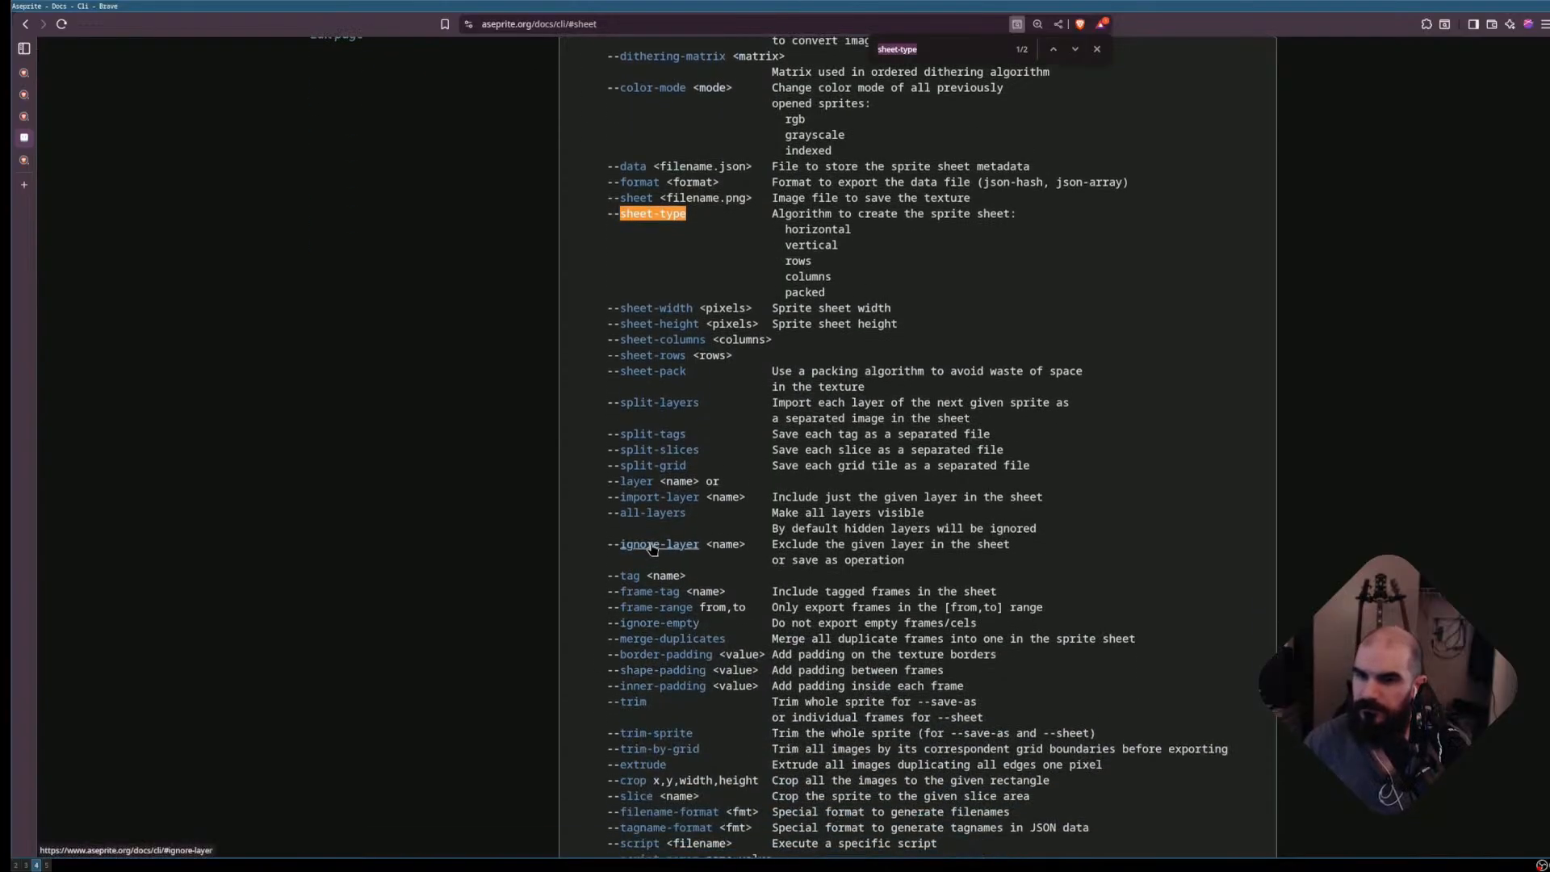
key("Escape")
triple_click(877, 550)
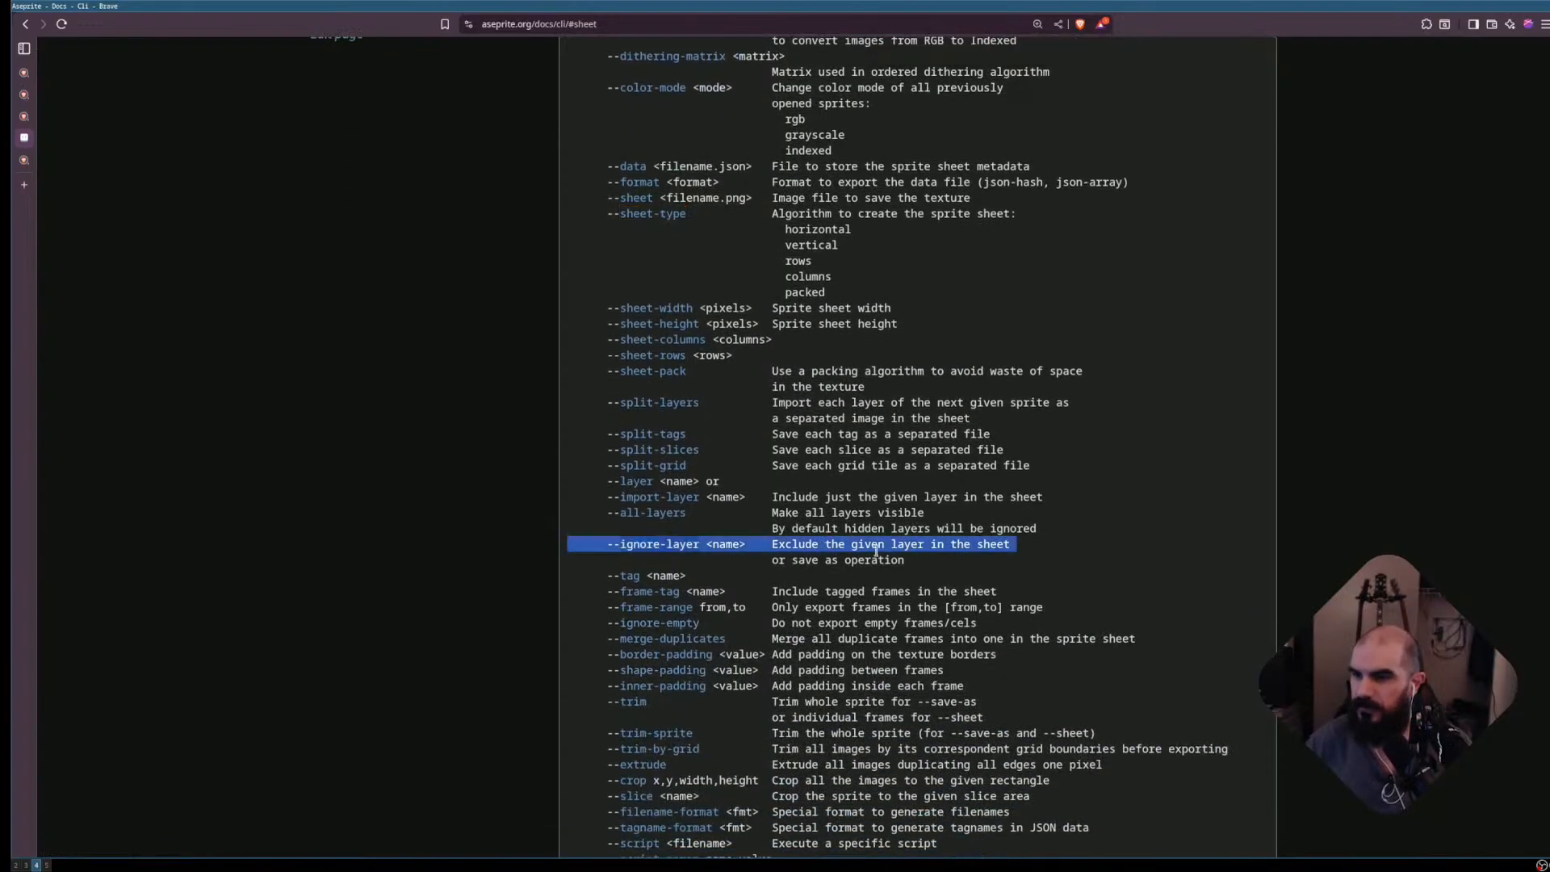
left_click(877, 551)
left_click(662, 546)
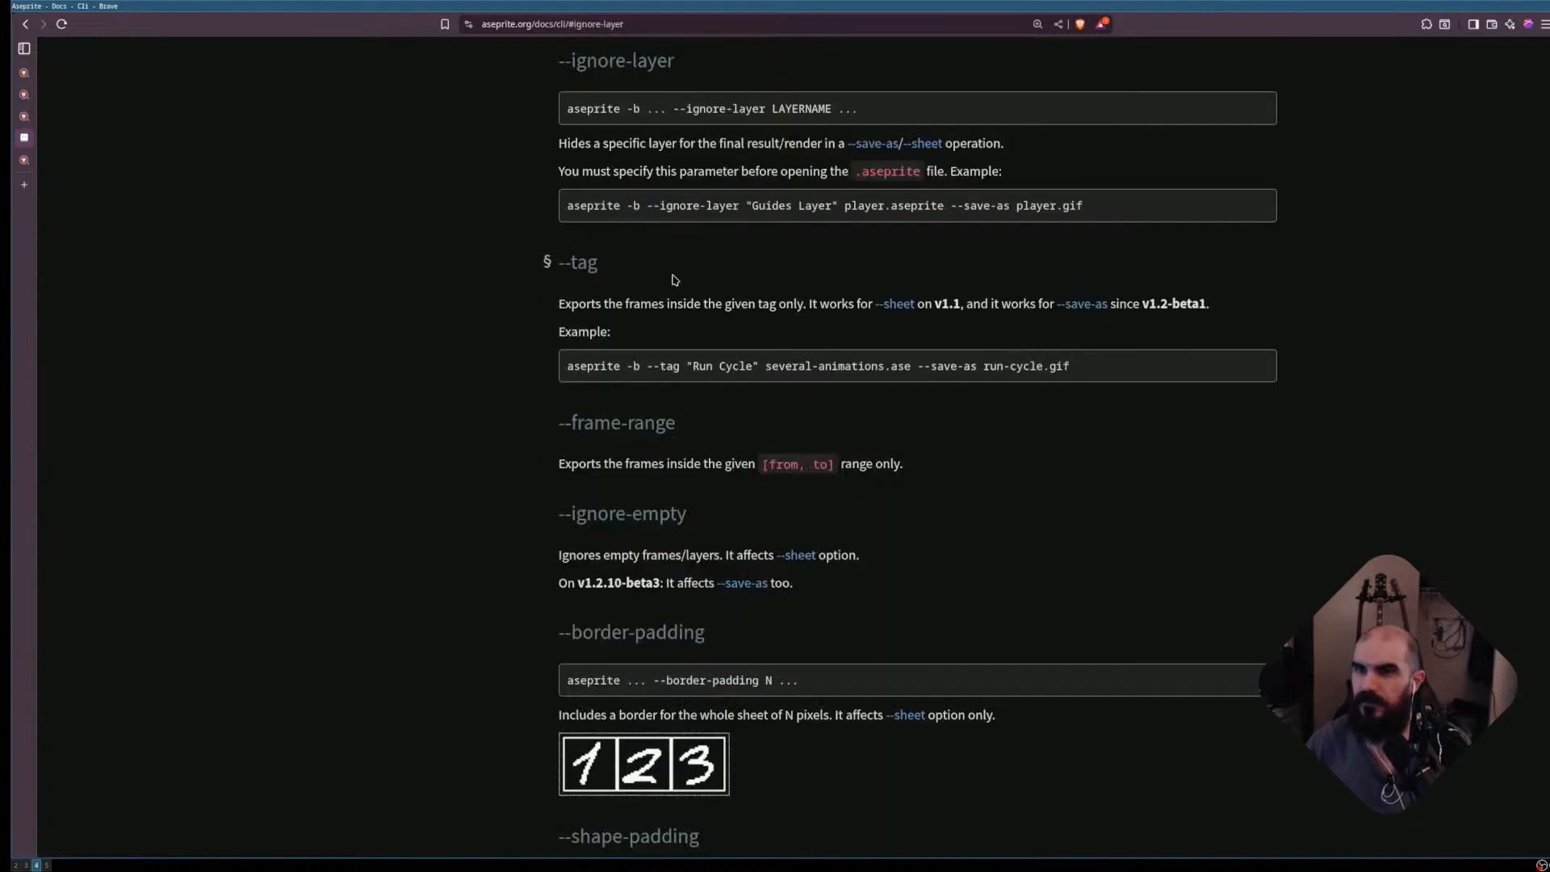
- Return to the Rakefile in Neovim and add an --ignore-layer 'hero mask' line below #{aseprite} in make_sprite
key("super+3")
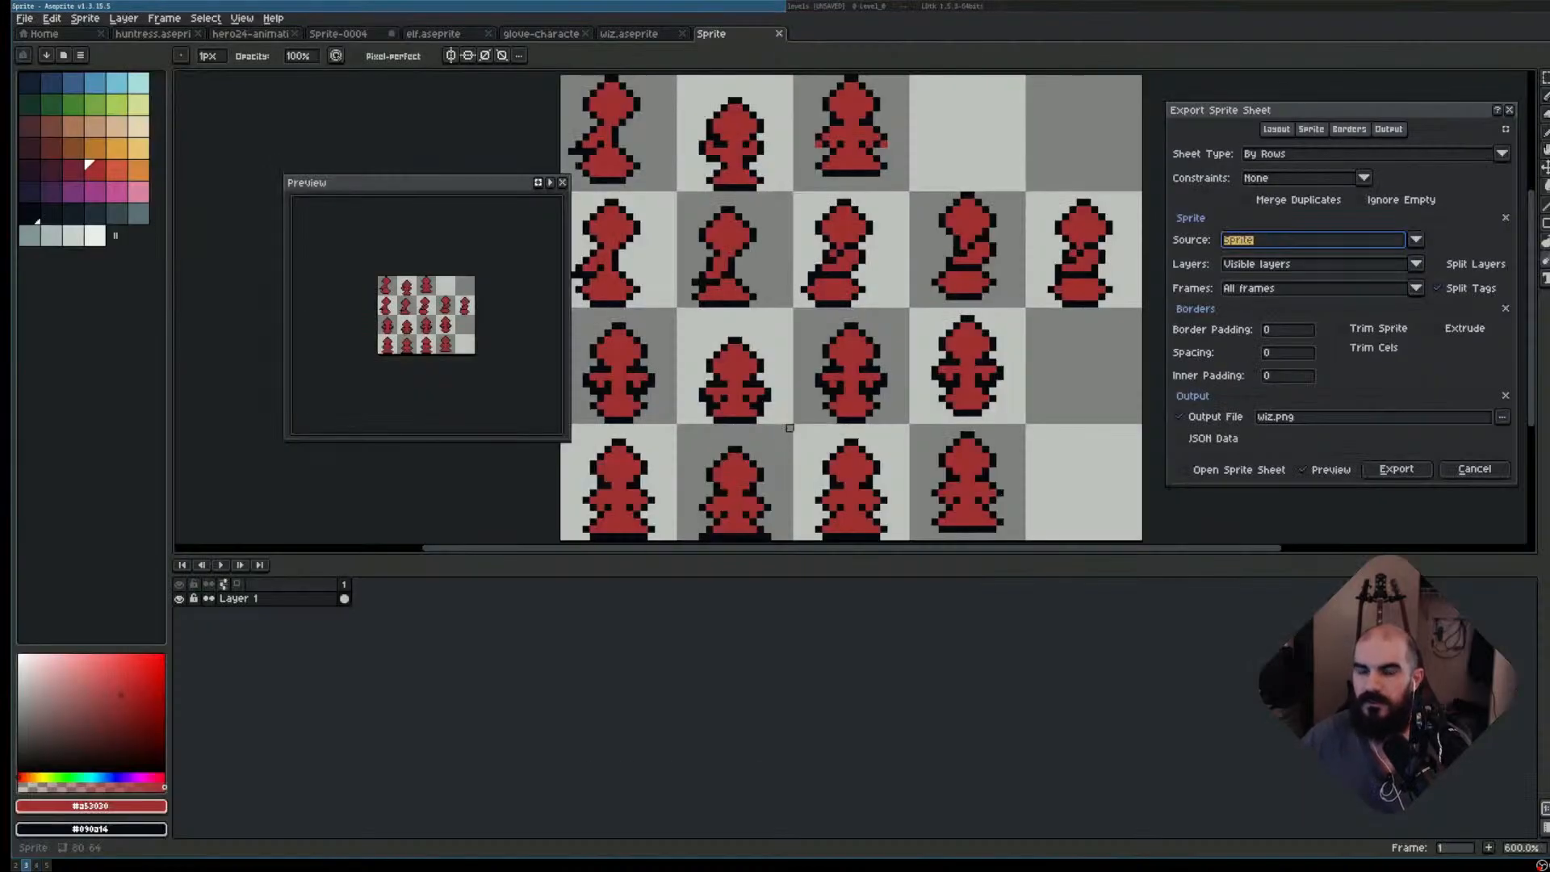
key("super+4")
key("super+5")
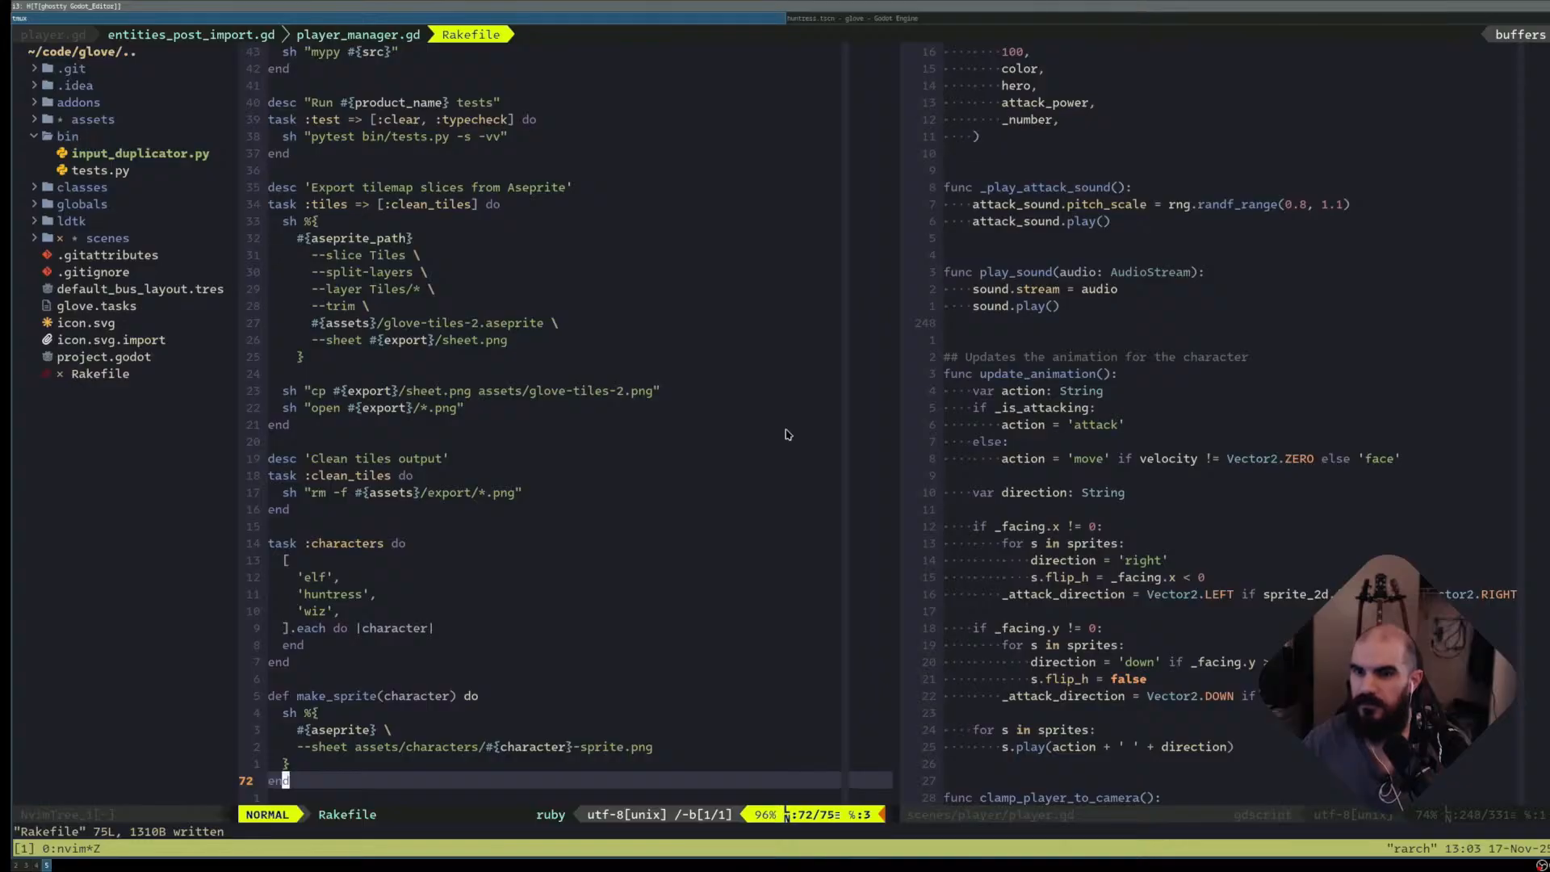
key("k")
key("k")
key("k")
type("o--i")
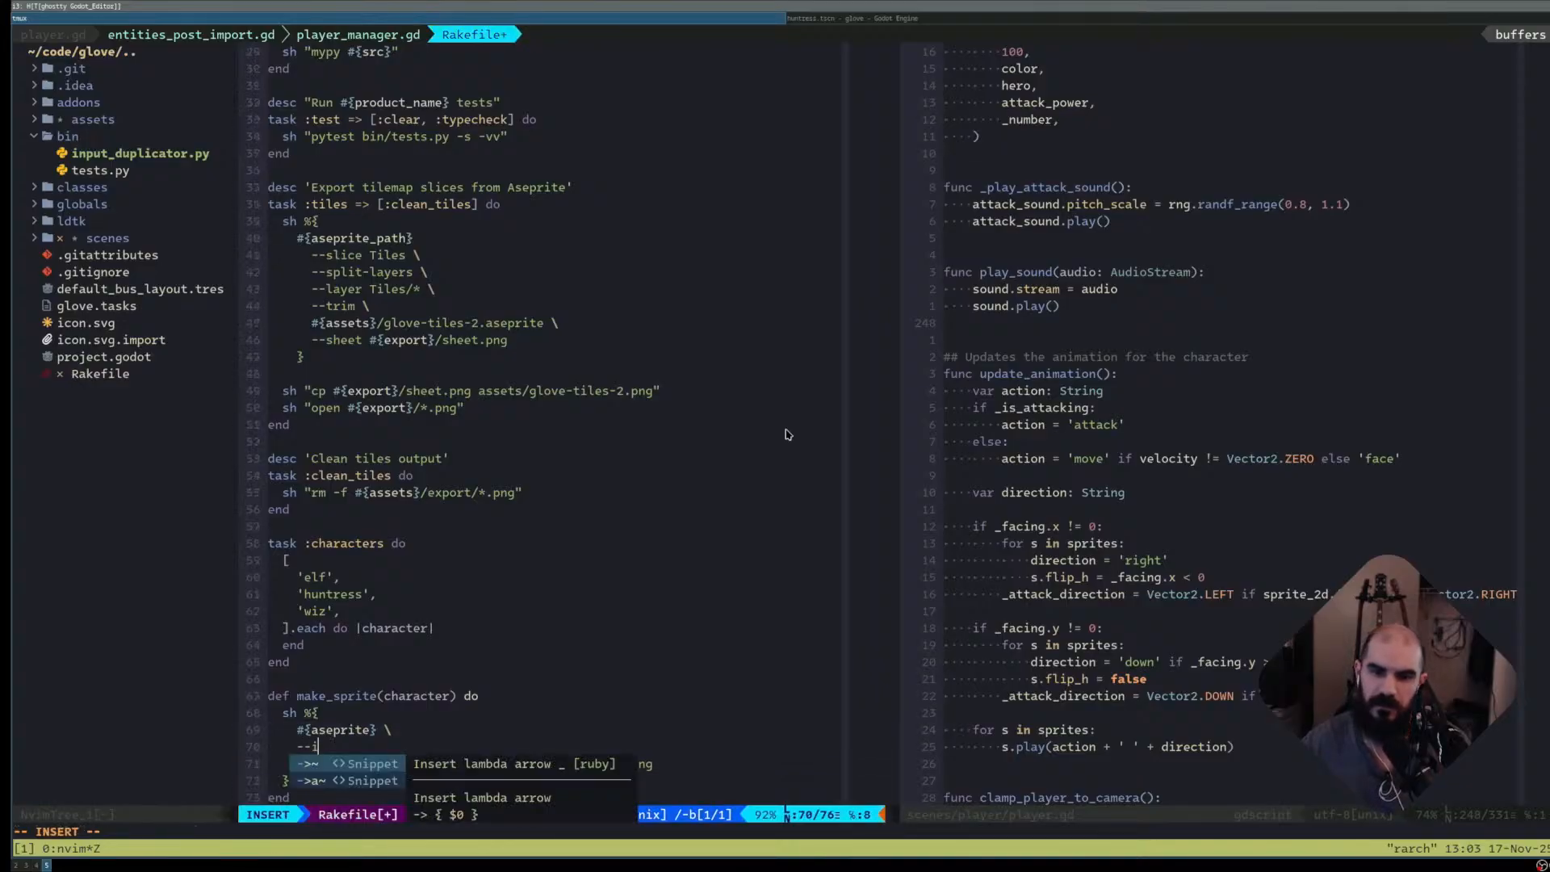
type("gnore-layer")
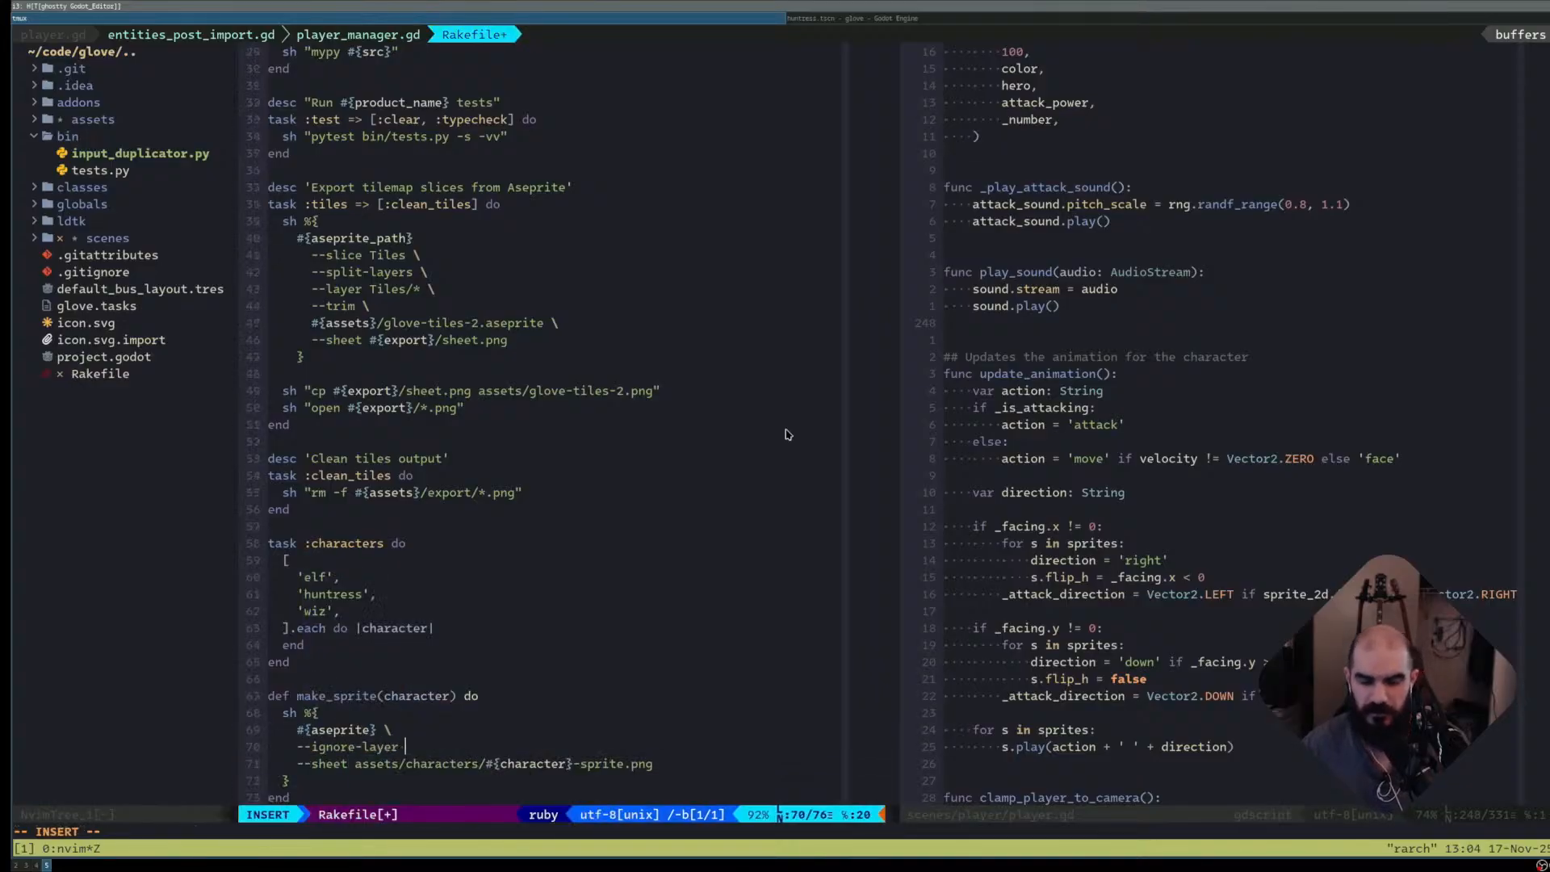
type(" '")
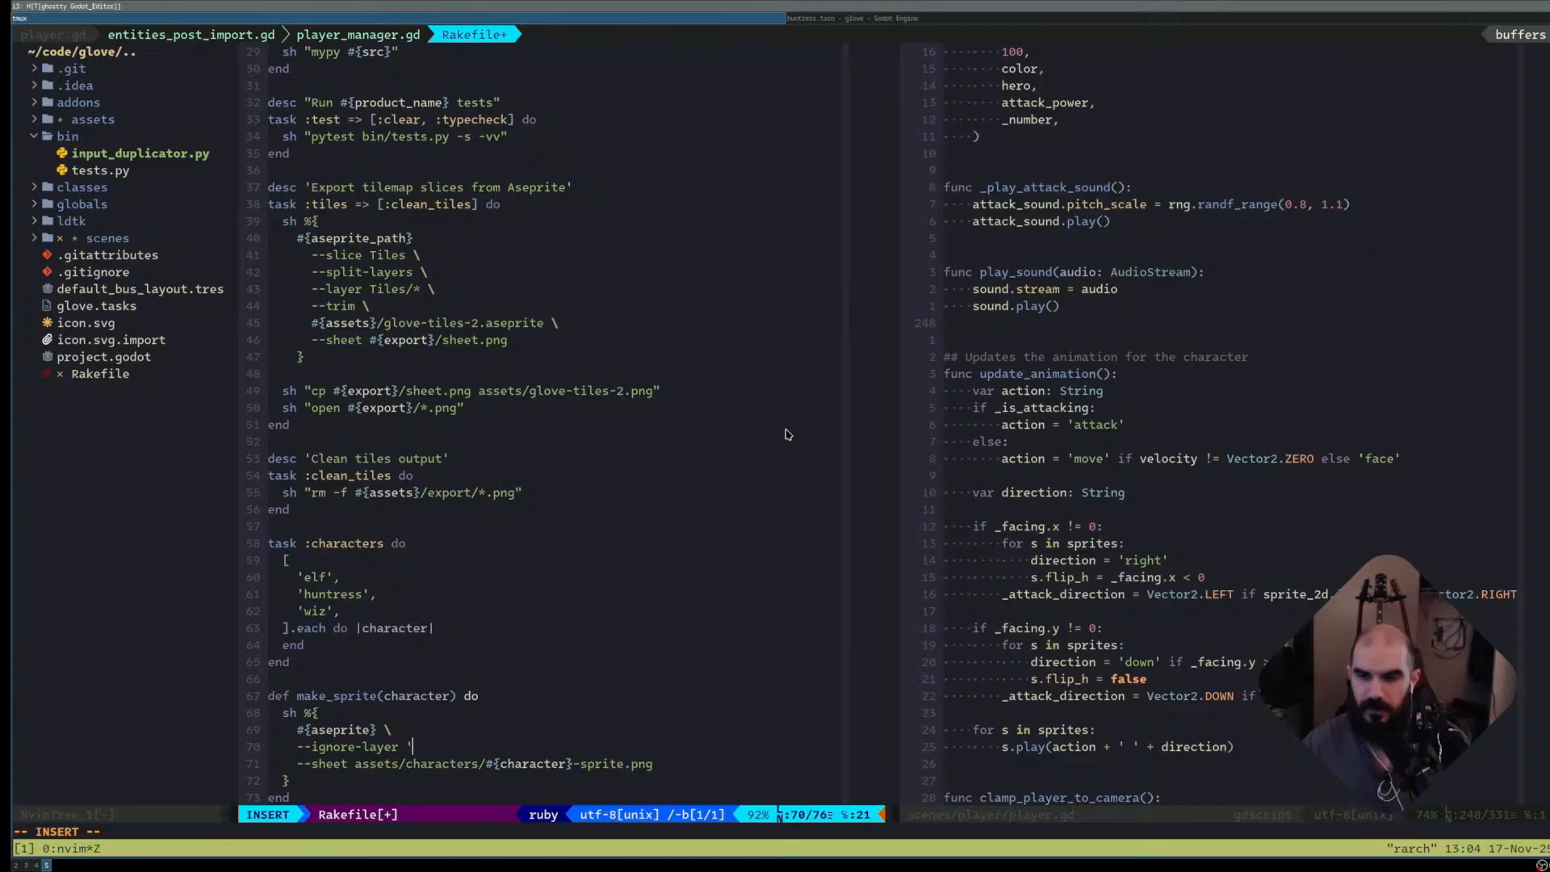
type("hero mask'")
key("Escape")
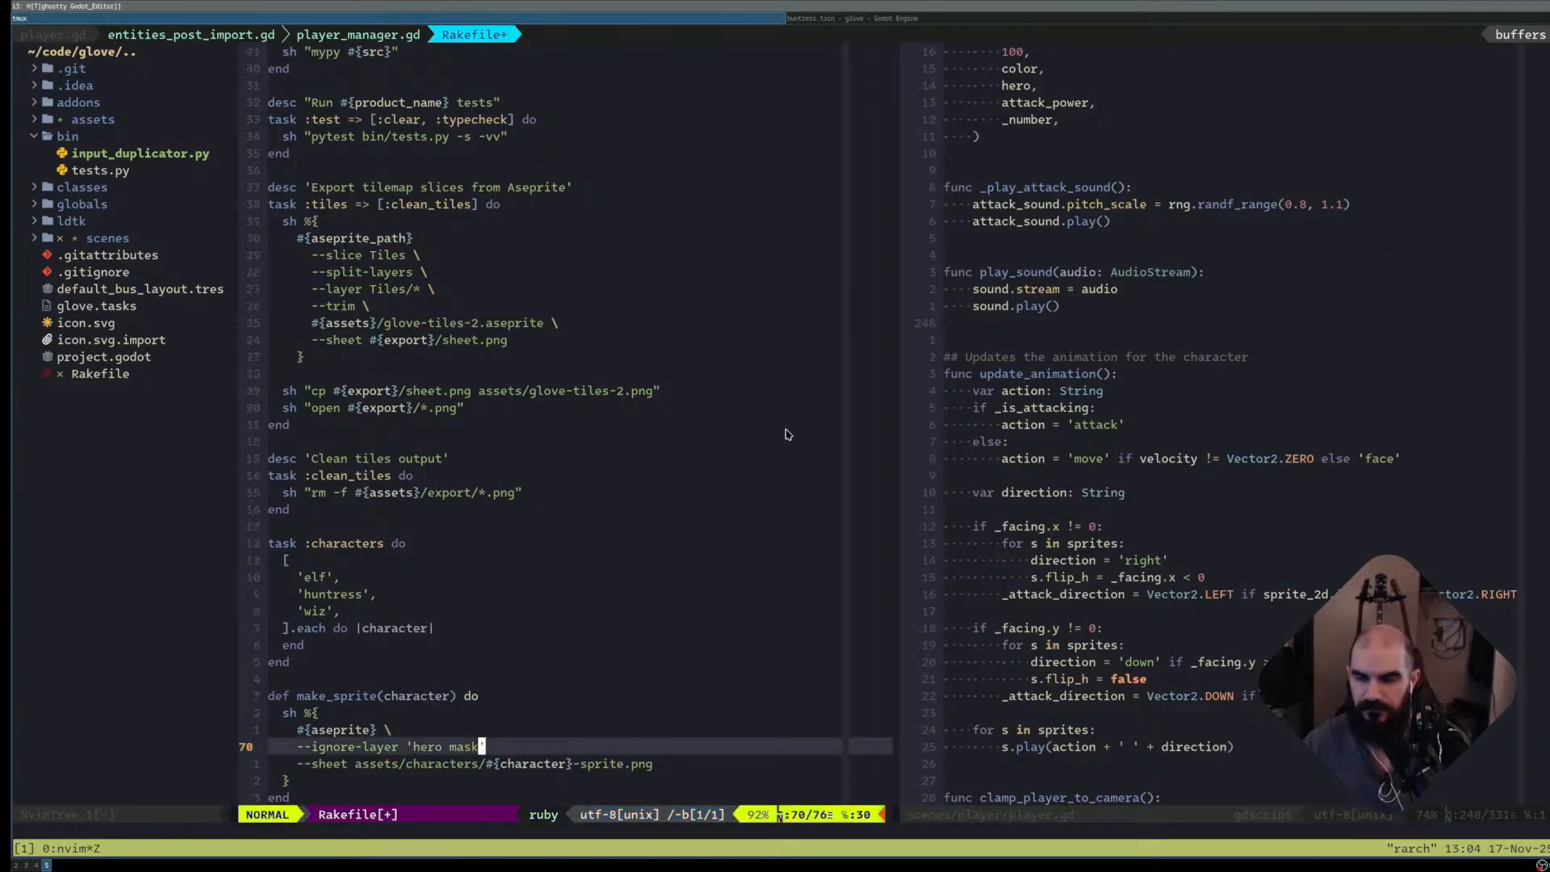
- Replace the single quotes around hero mask with double quotes in the --ignore-layer line
key("h")
key("h")
key("h")
key("h")
key("h")
key("h")
key("h")
key("h")
key("h")
key("h")
key("quotedbl")
key("dollar")
key("r")
key("quotedbl")
- Append a line-continuation backslash to the --ignore-layer "hero mask" line
key("j")
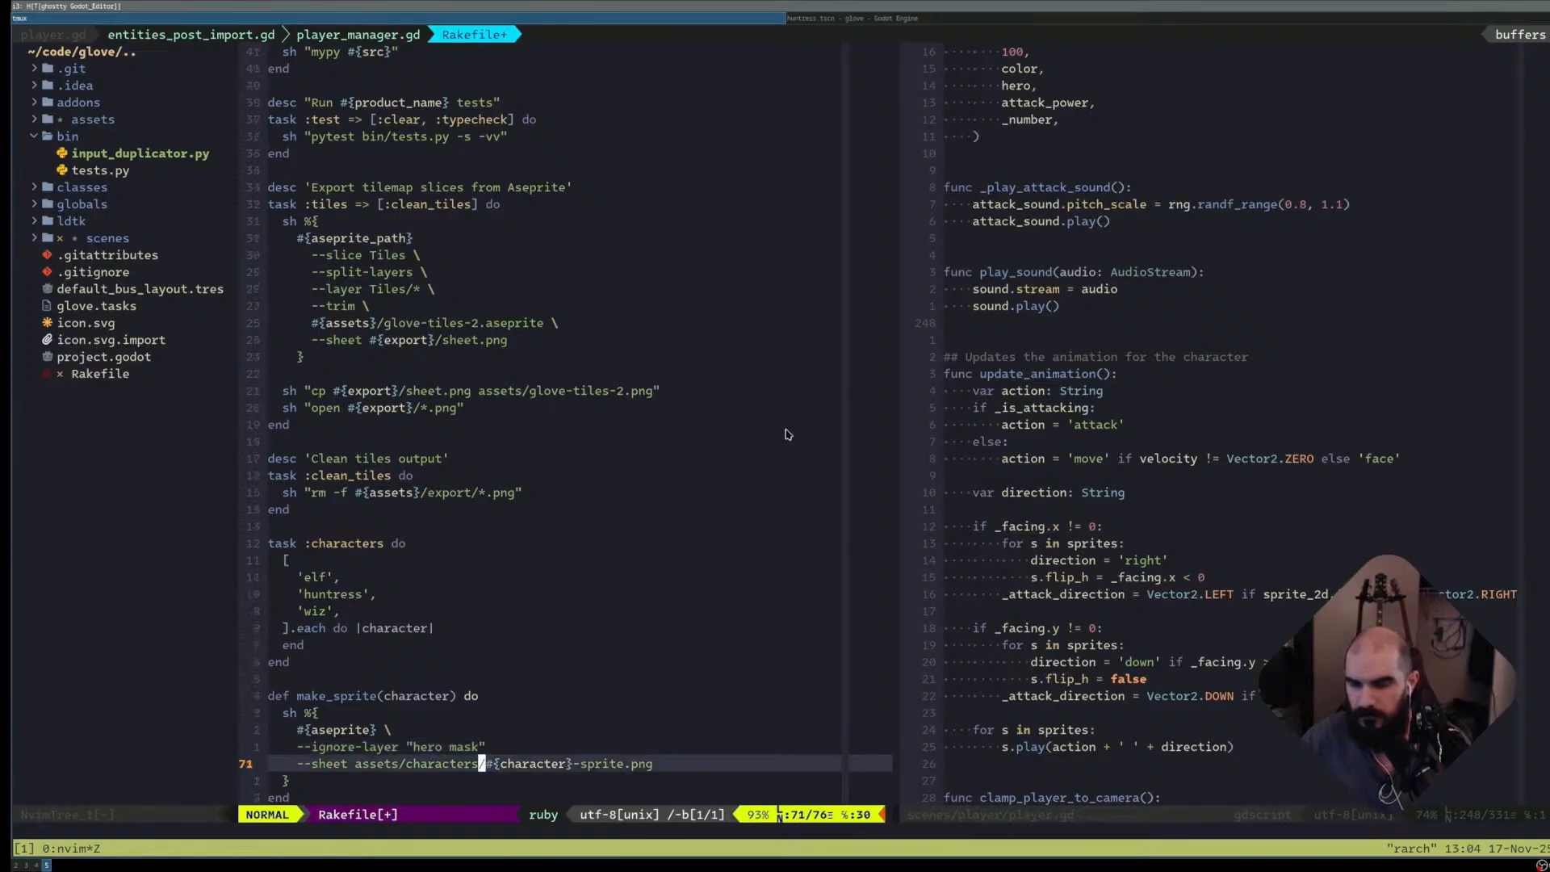
key("k")
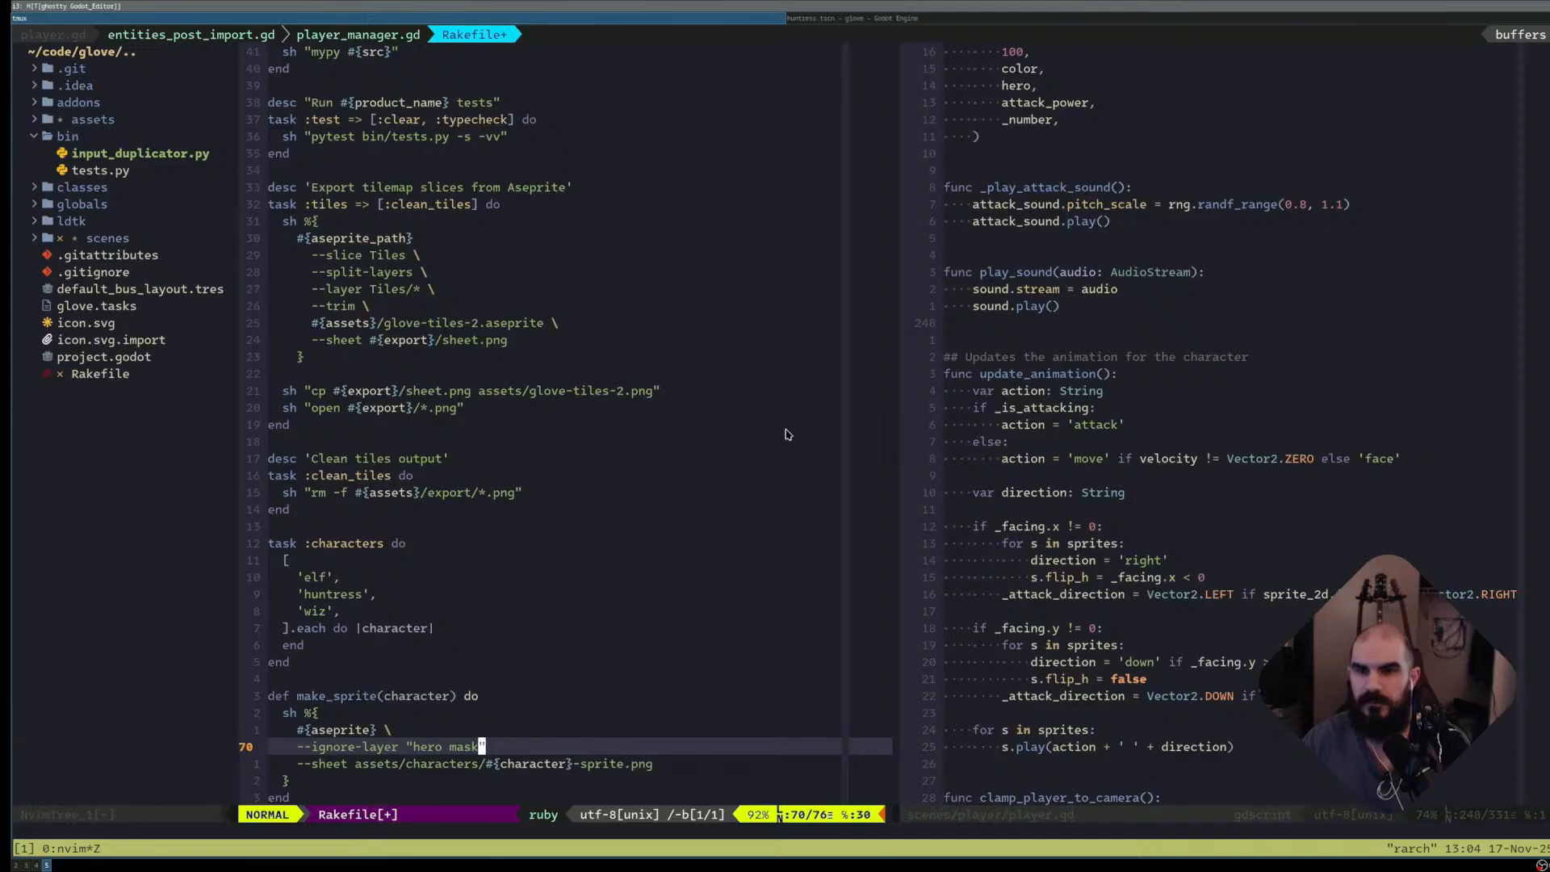
type("A \\")
key("Escape")
key("j")
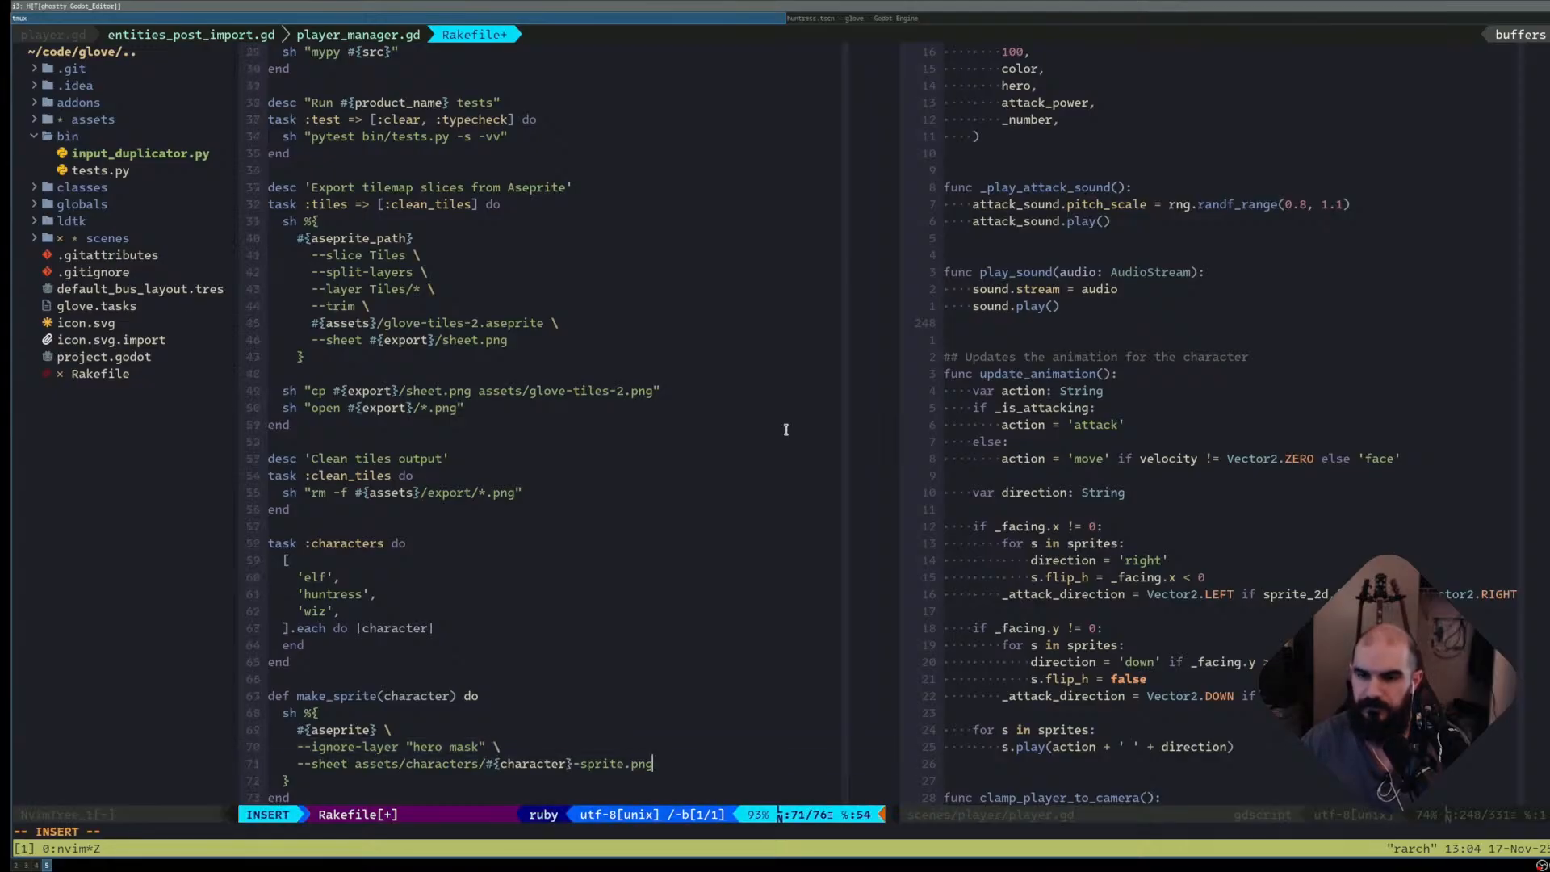
- Below make_sprite in the Rakefile, define an empty make_sprite_mask(character) method with its parameter parentheses closed
key("j")
key("j")
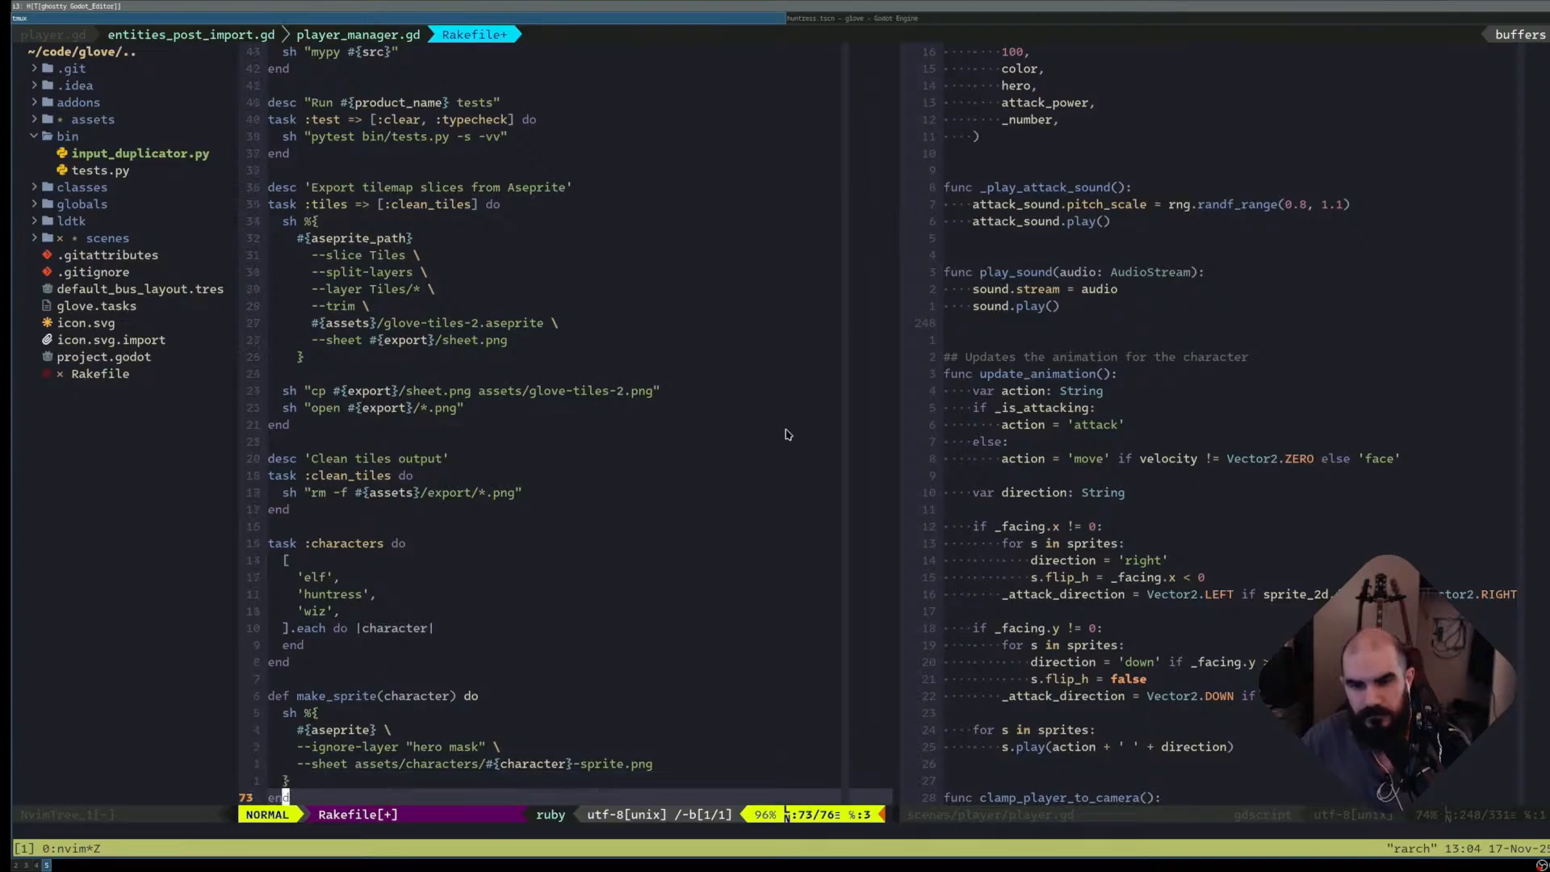
key("j")
key("o")
key("Return")
type("def")
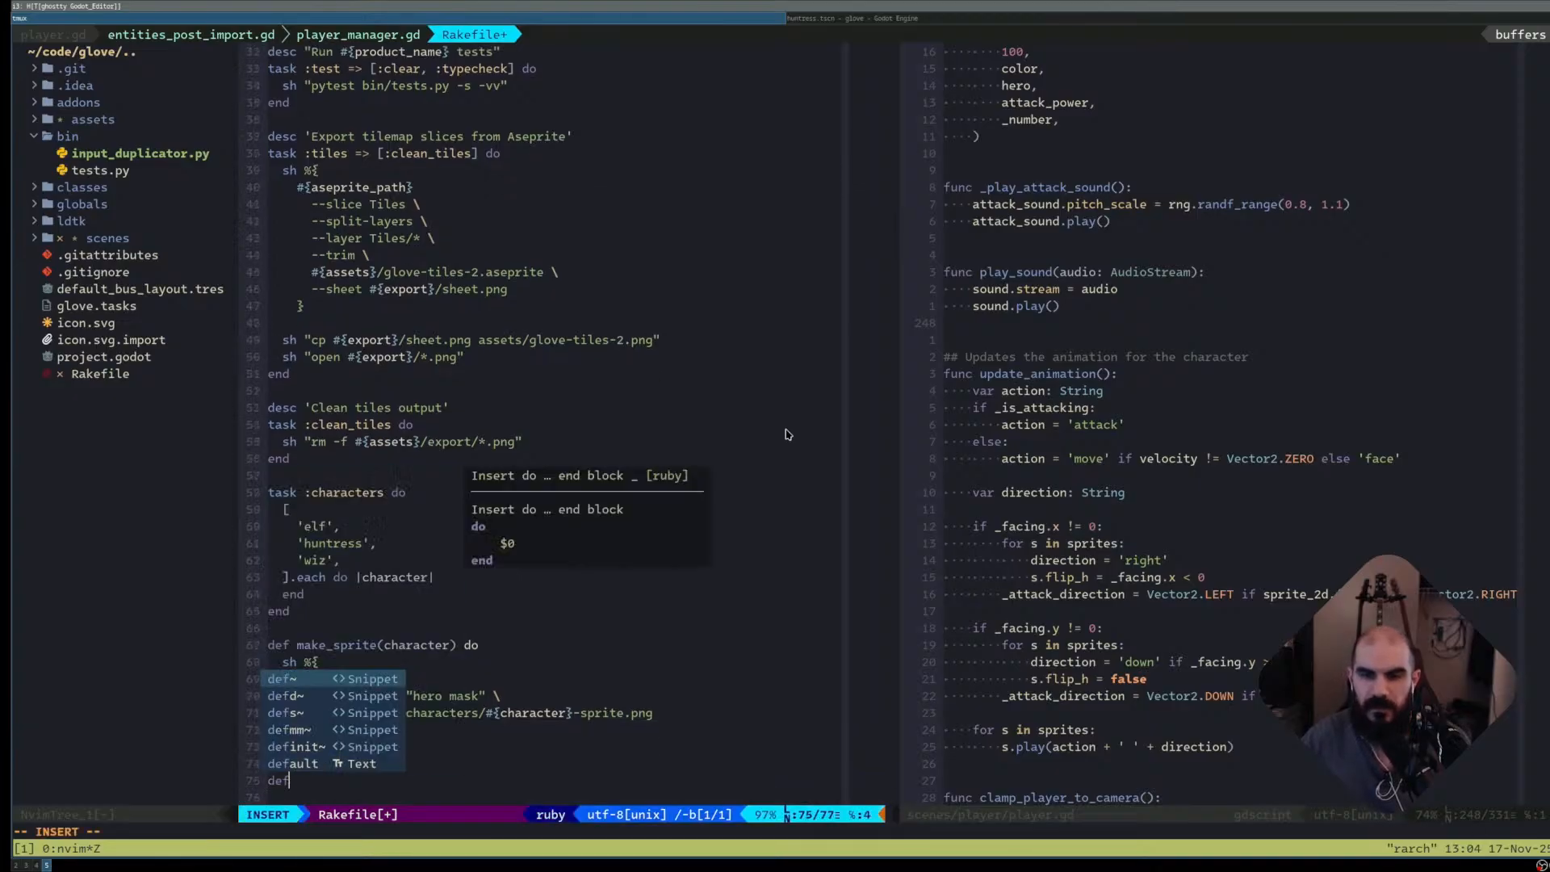
type(" make_sprite_mas")
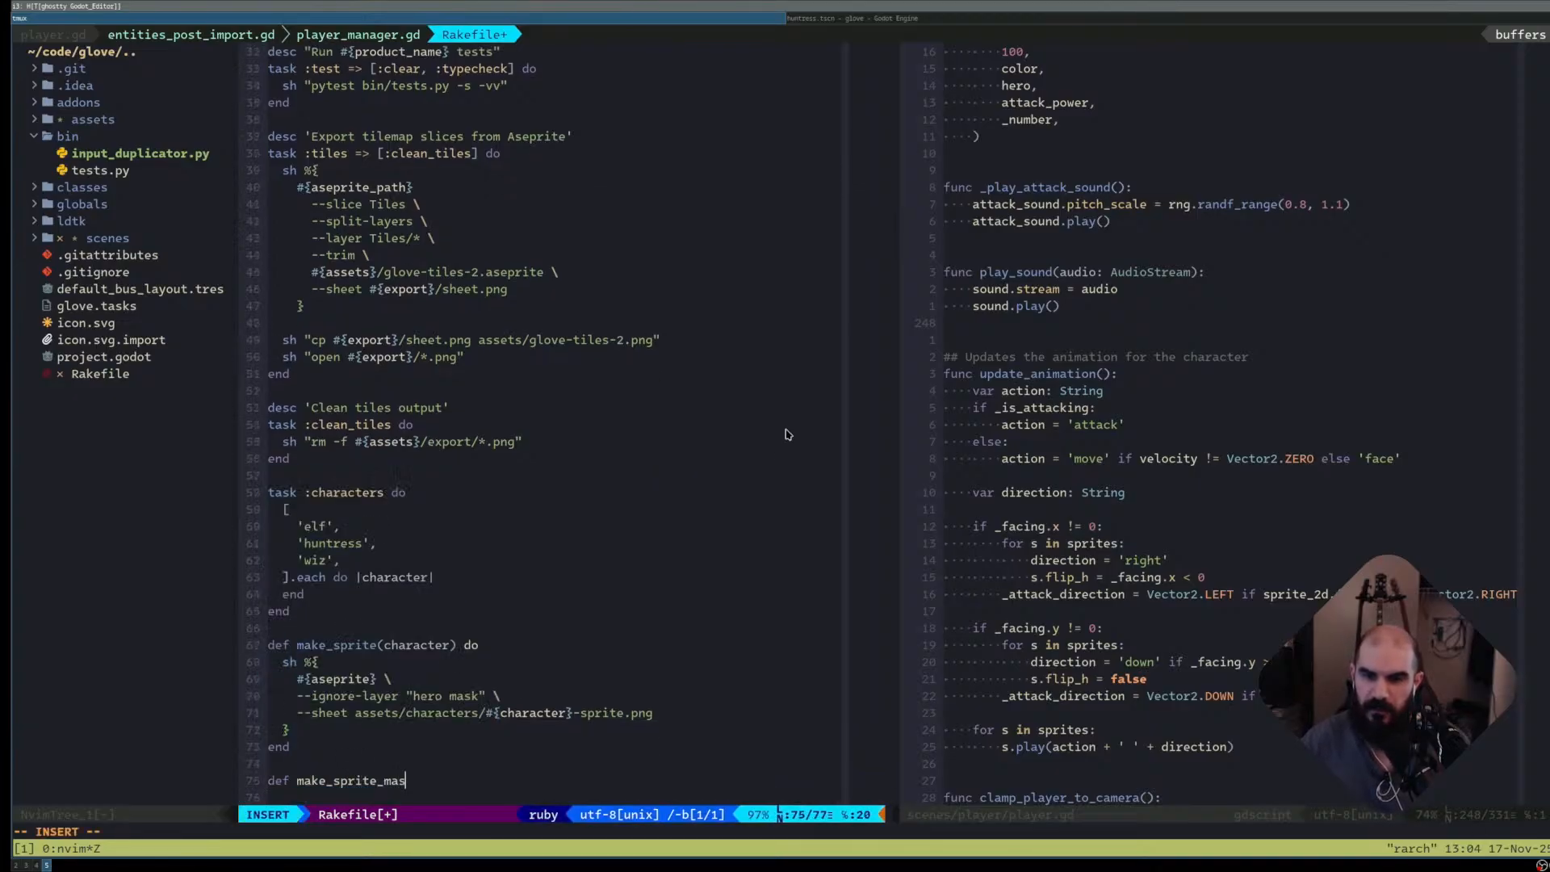
type("k(character do")
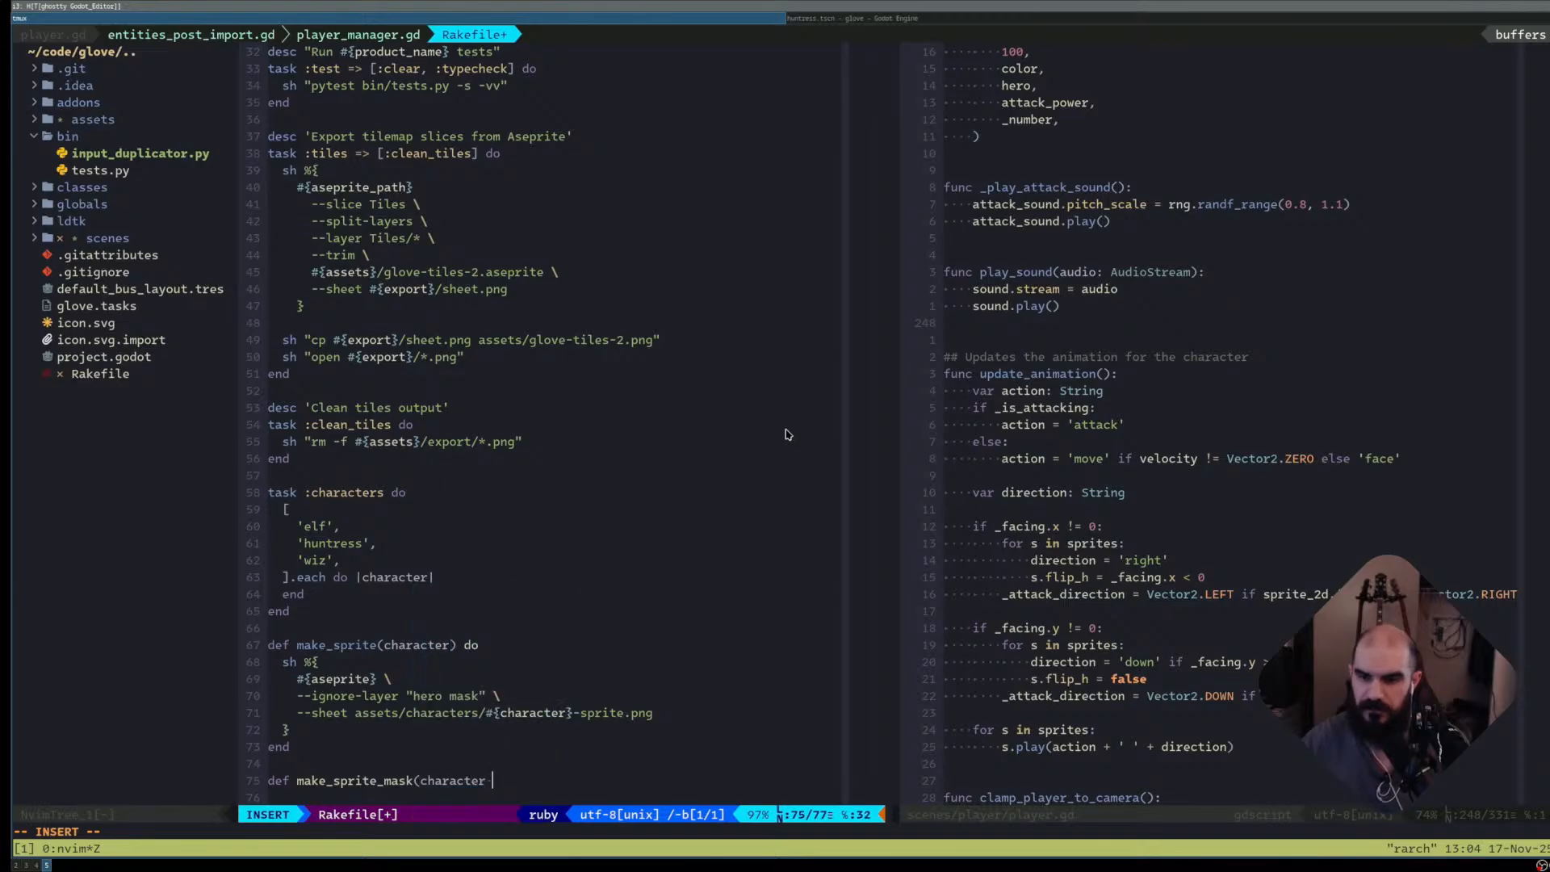
key("Return")
key("Escape")
type("ktd")
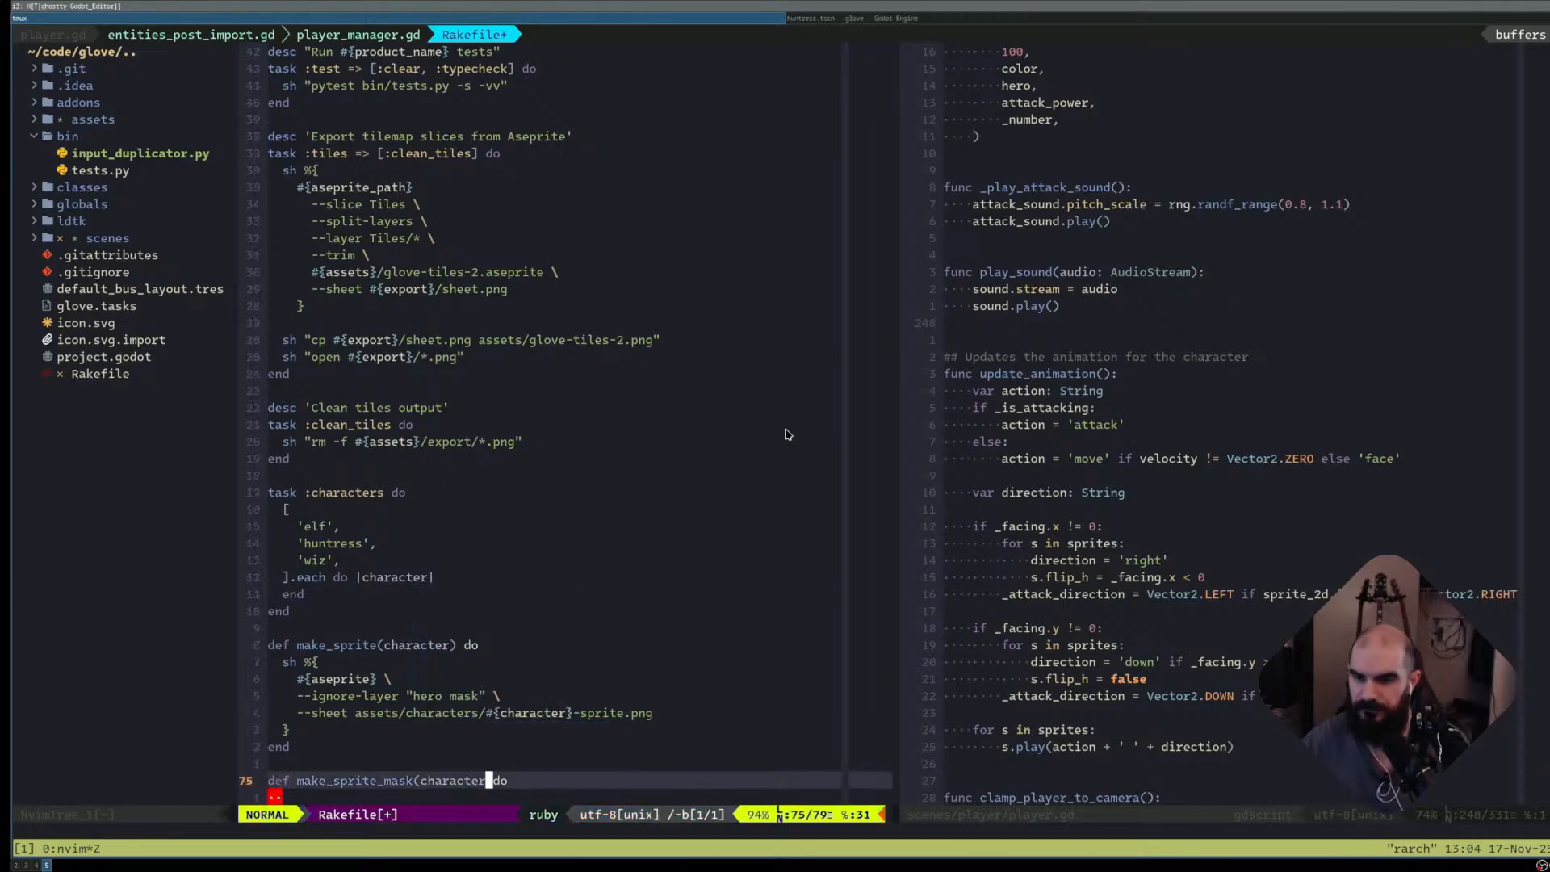
type("i)")
key("Escape")
key("j")
- In make_sprite_mask, open an sh %{ block whose first line is #{aseprite} followed by a line-continuation backslash
key("shift+a")
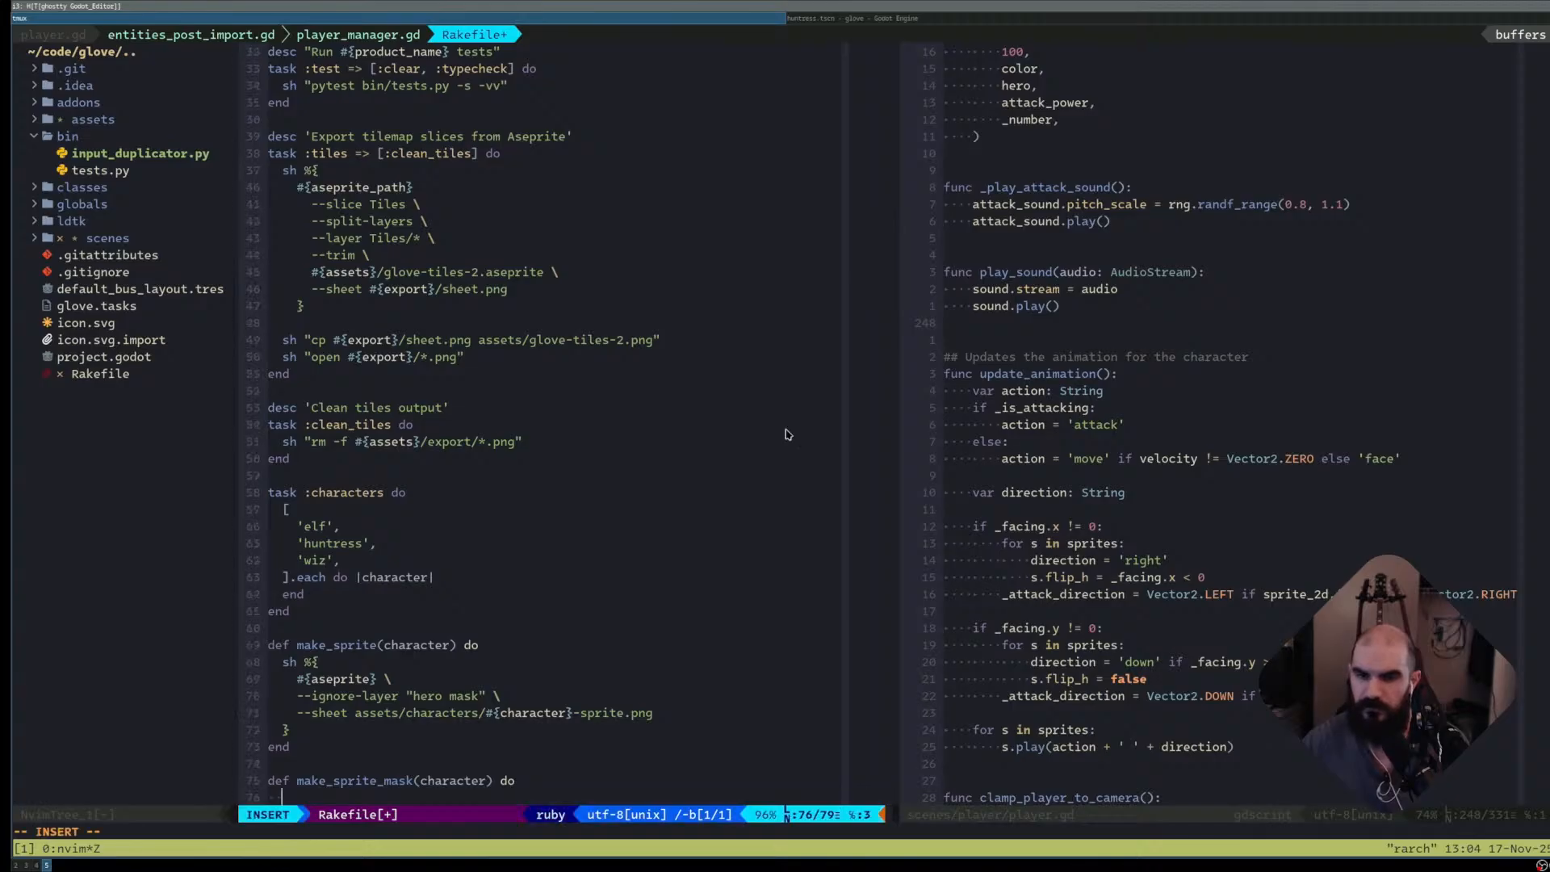
type("sh ${")
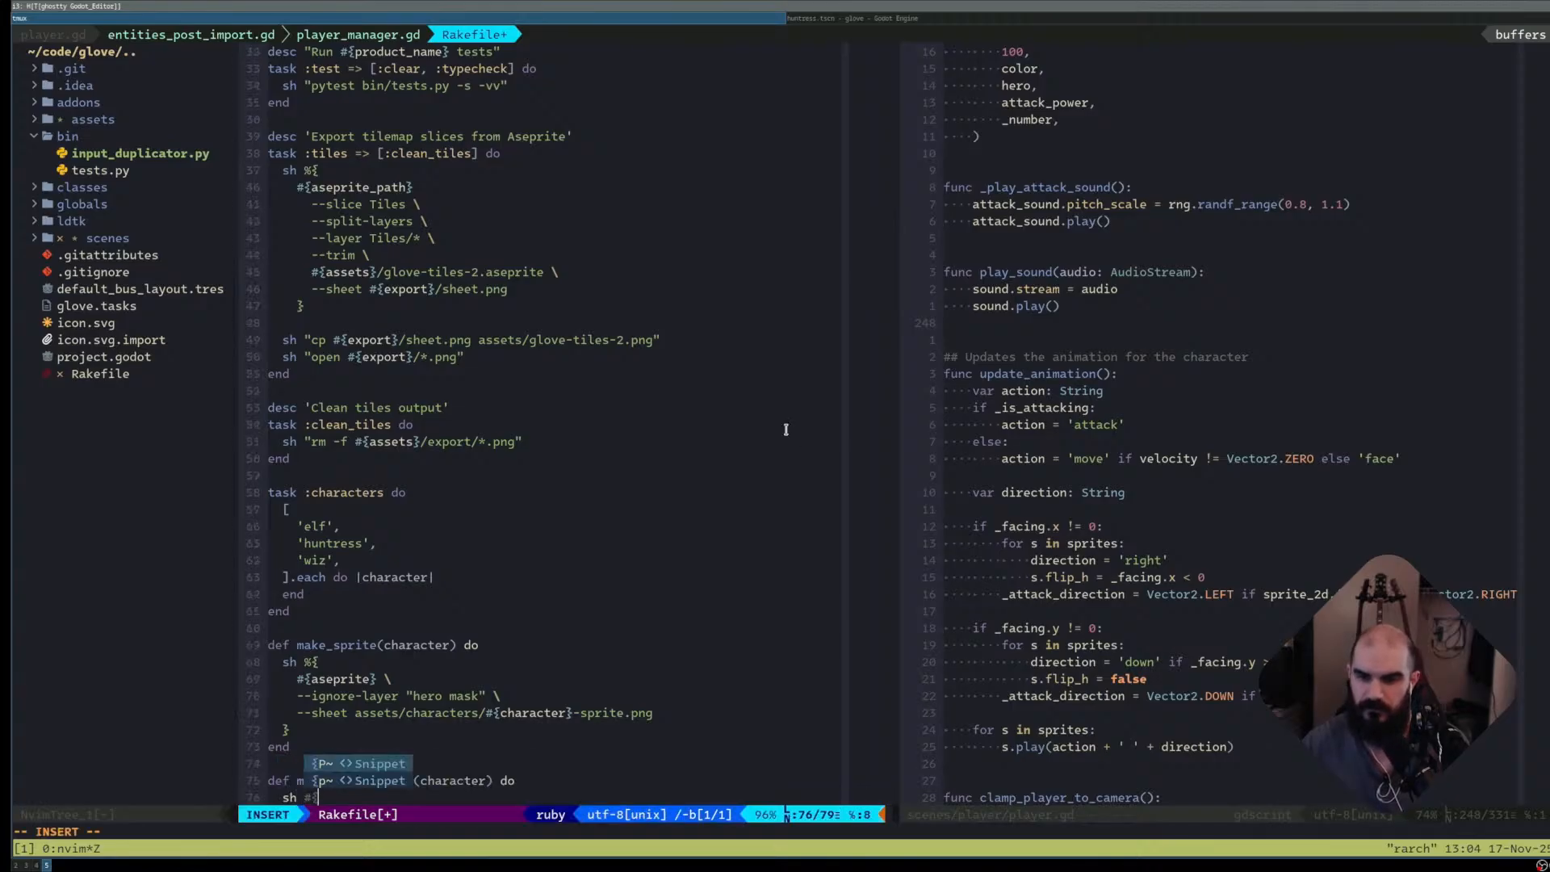
key("BackSpace")
type("#")
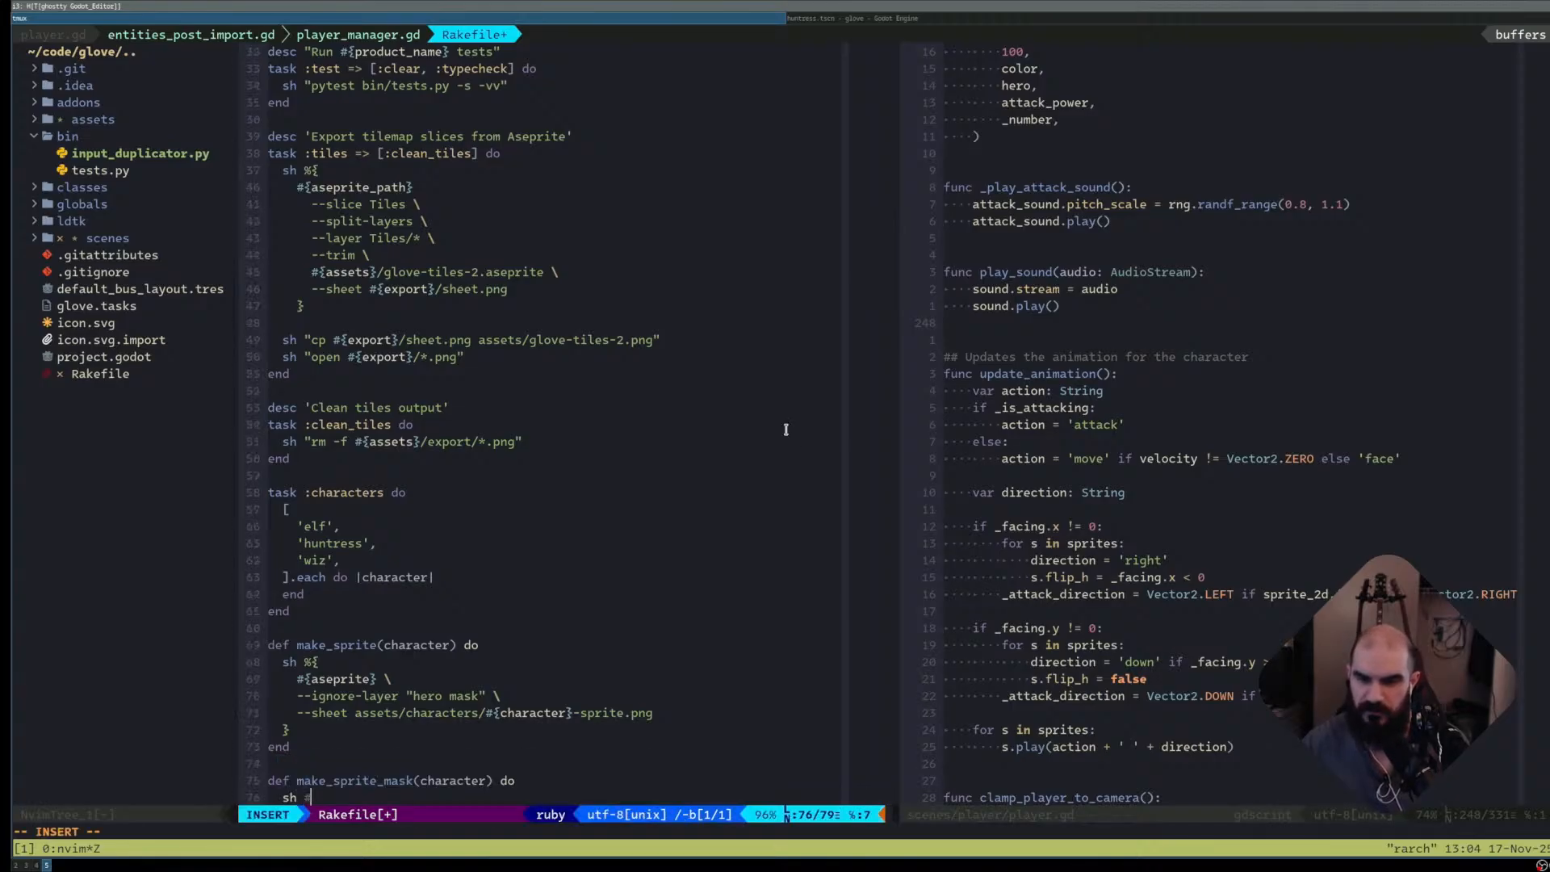
type("{")
key("Return")
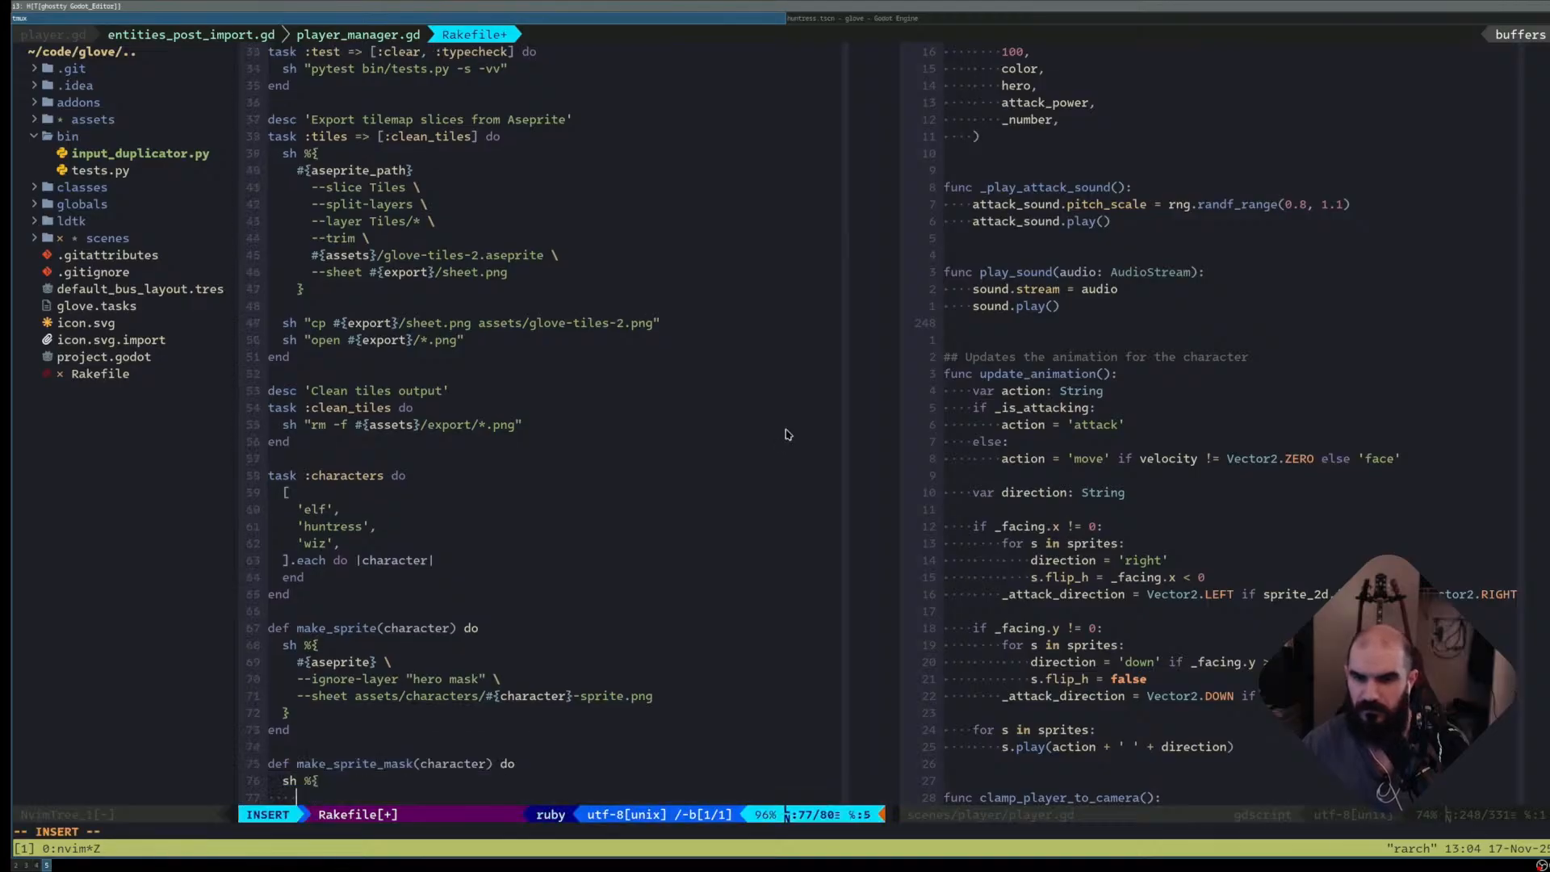
type("#{aseprite_path")
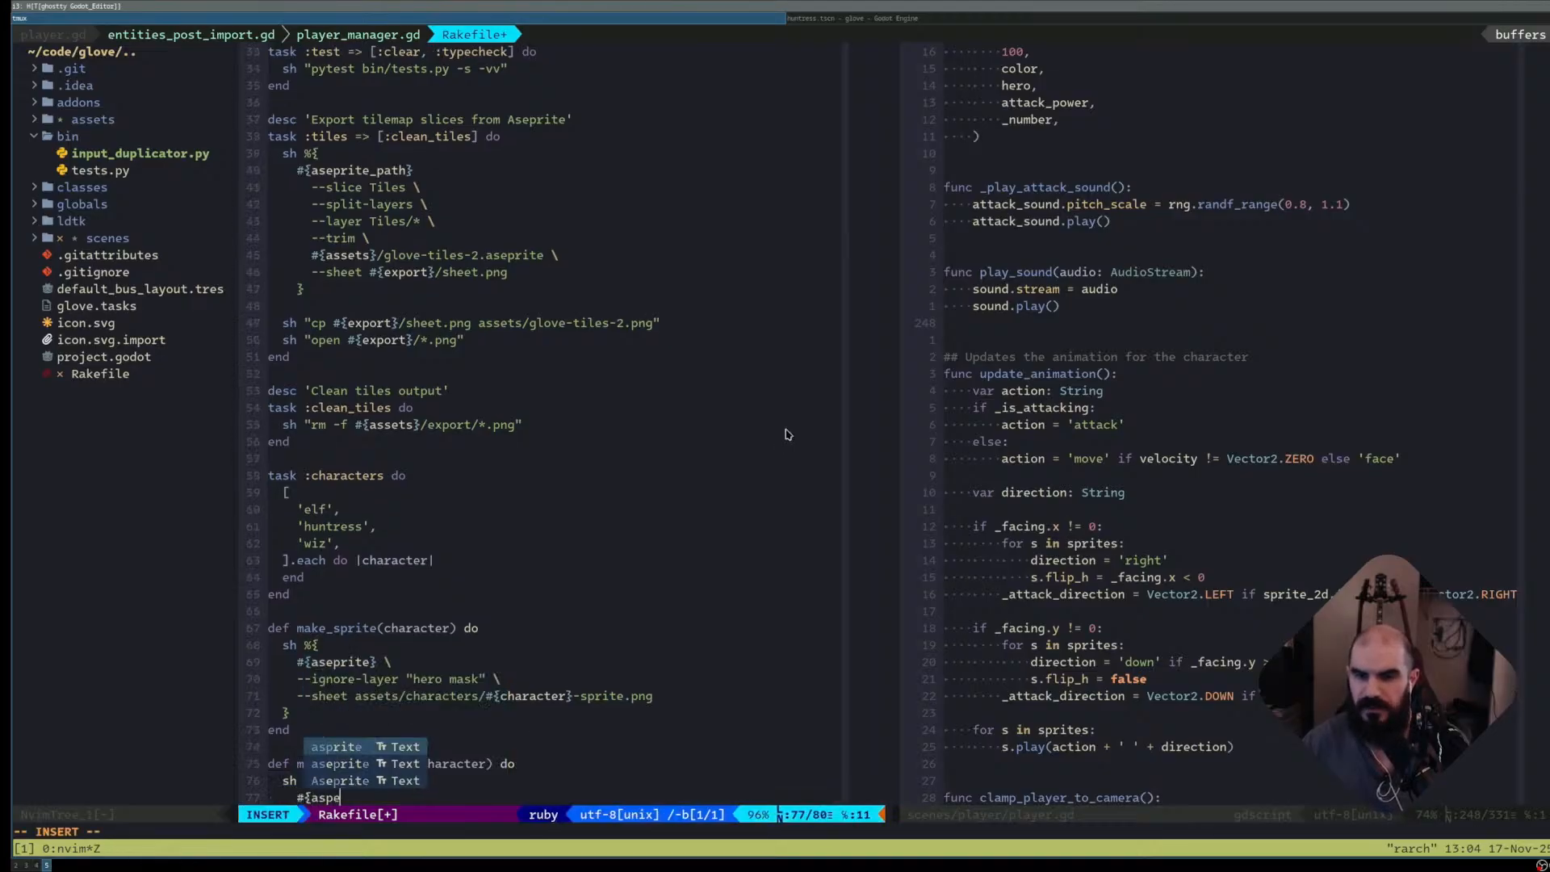
key("BackSpace")
key("BackSpace")
key("BackSpace")
key("BackSpace")
key("BackSpace")
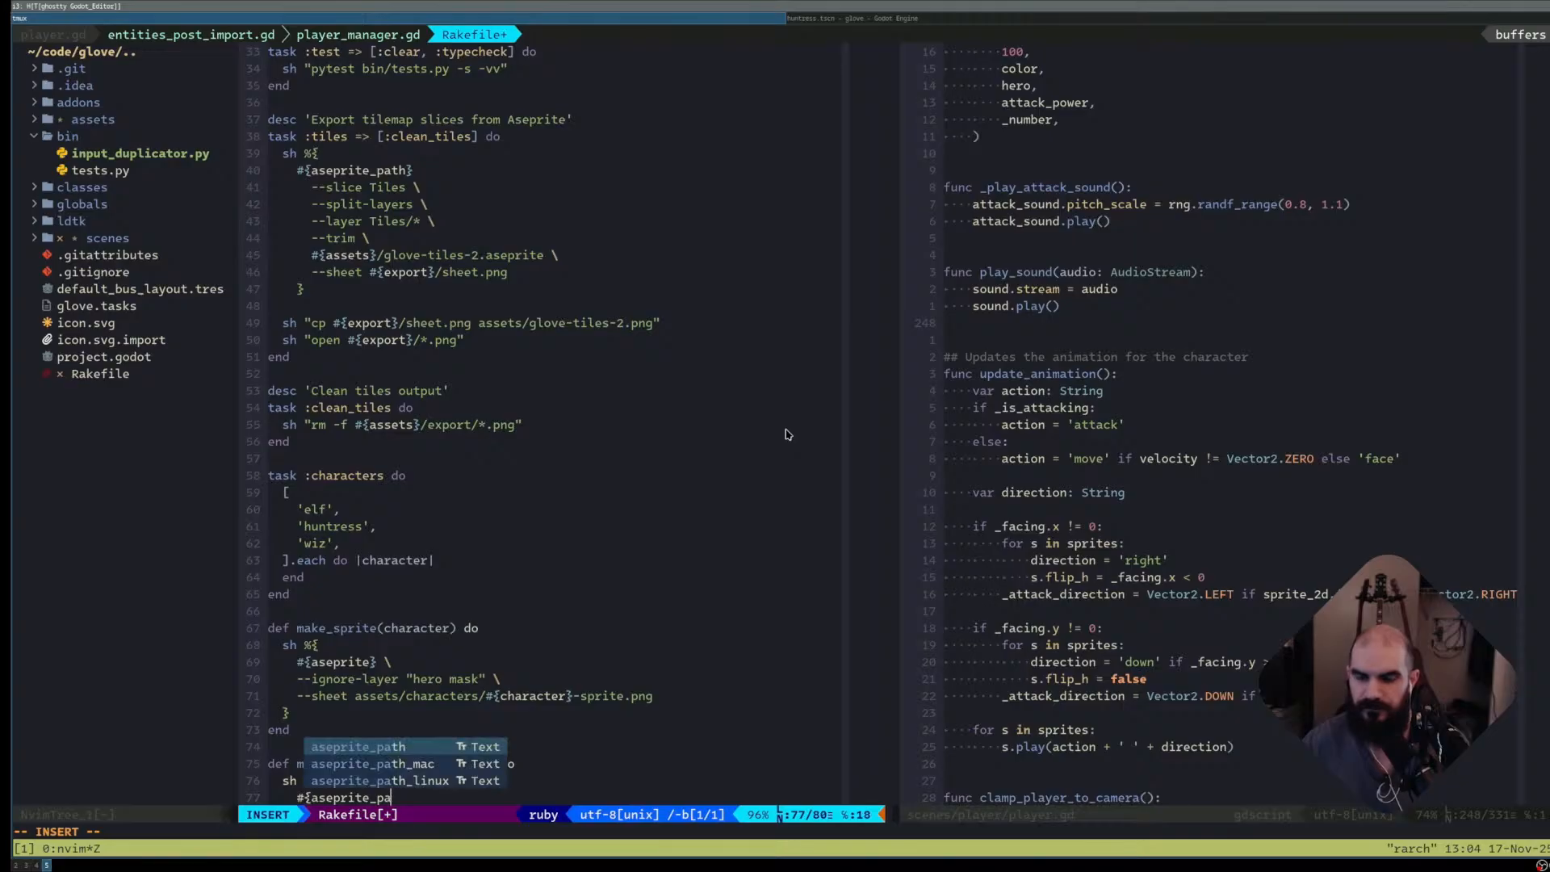
type("} \\")
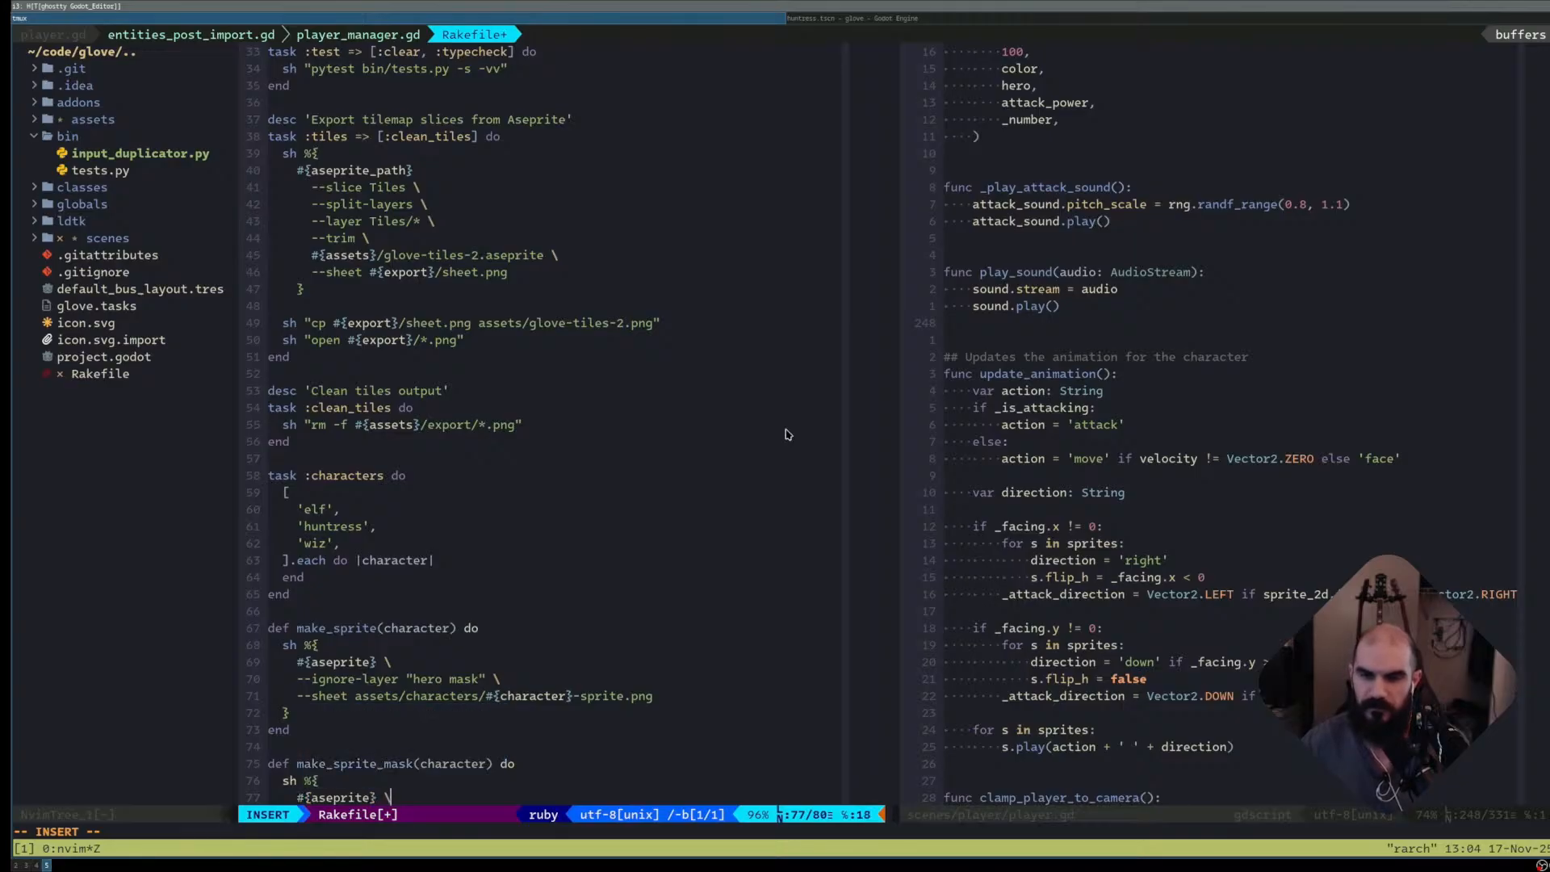
- Add a --layer "hero mask" line ending in a continuation backslash to the make_sprite_mask command
key("Return")
type("--")
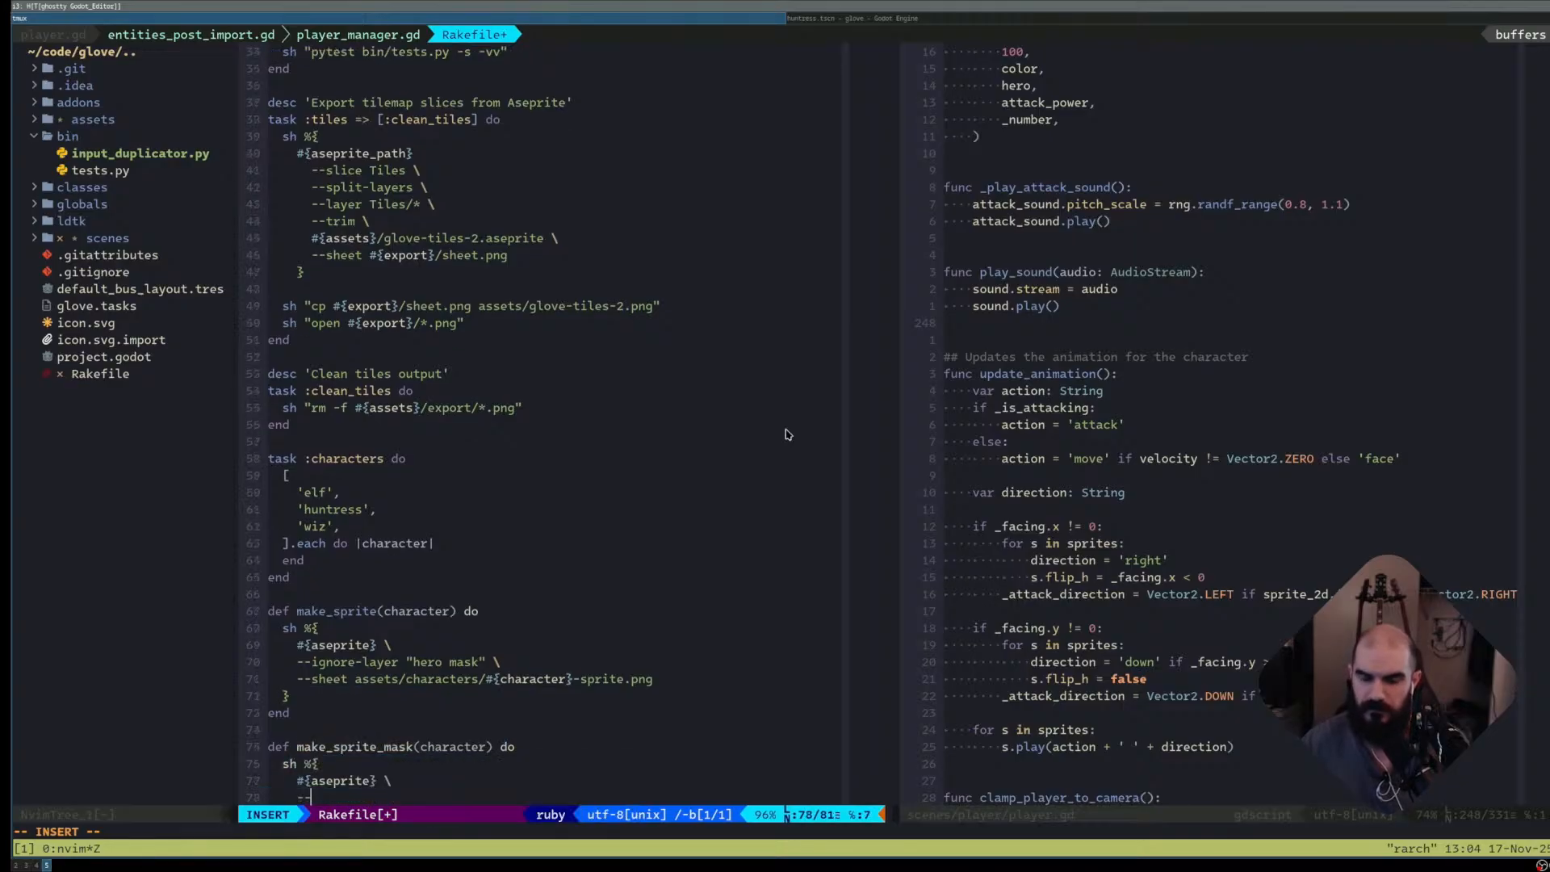
type("layer \"hero mas")
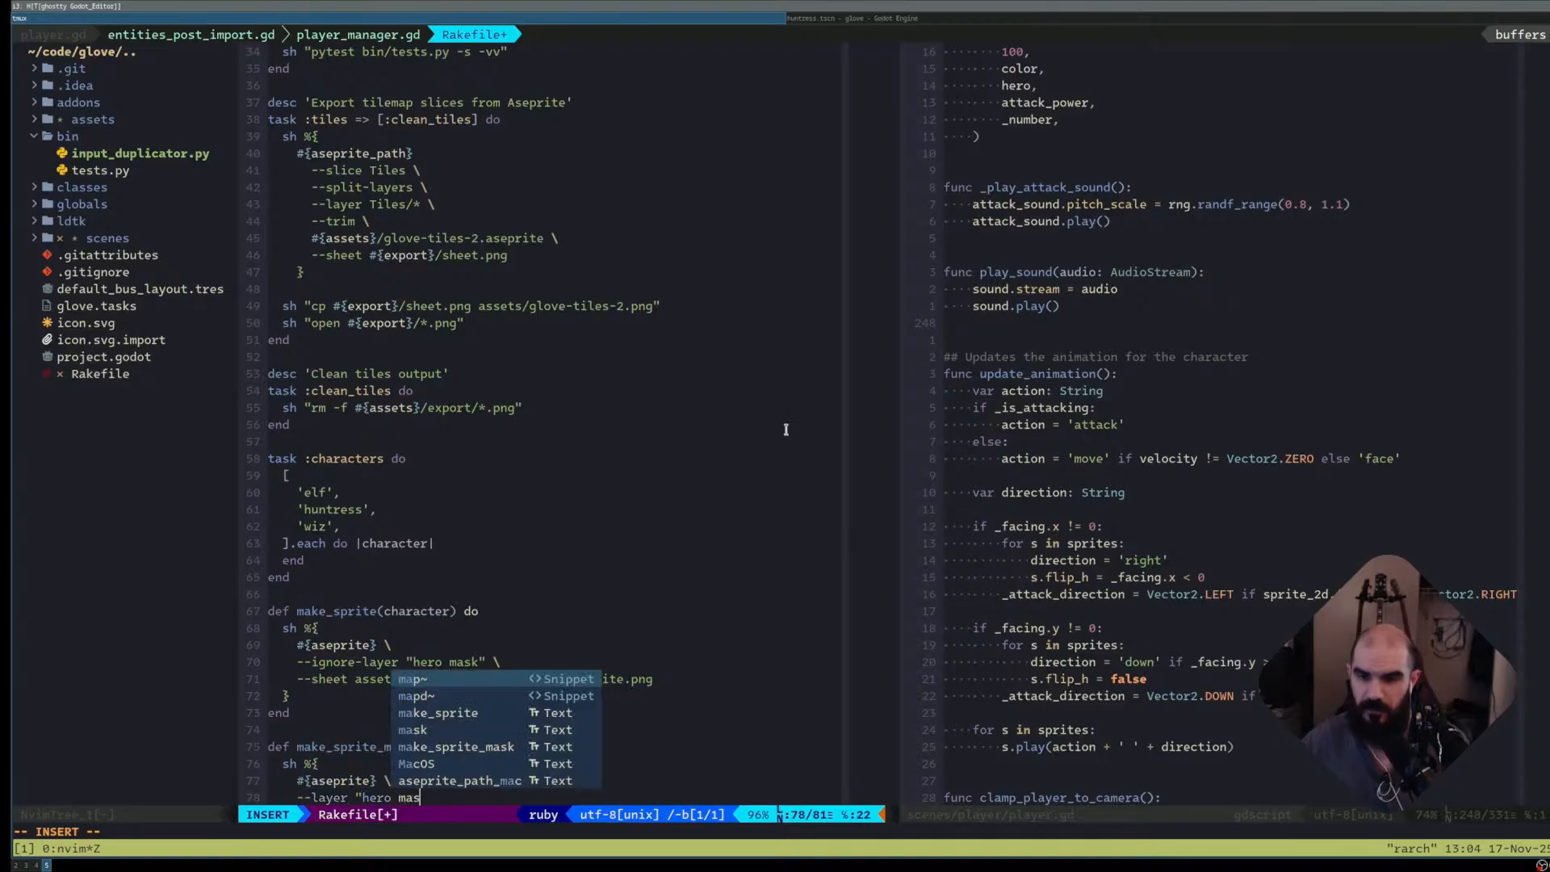
type("k\" \\")
key("Return")
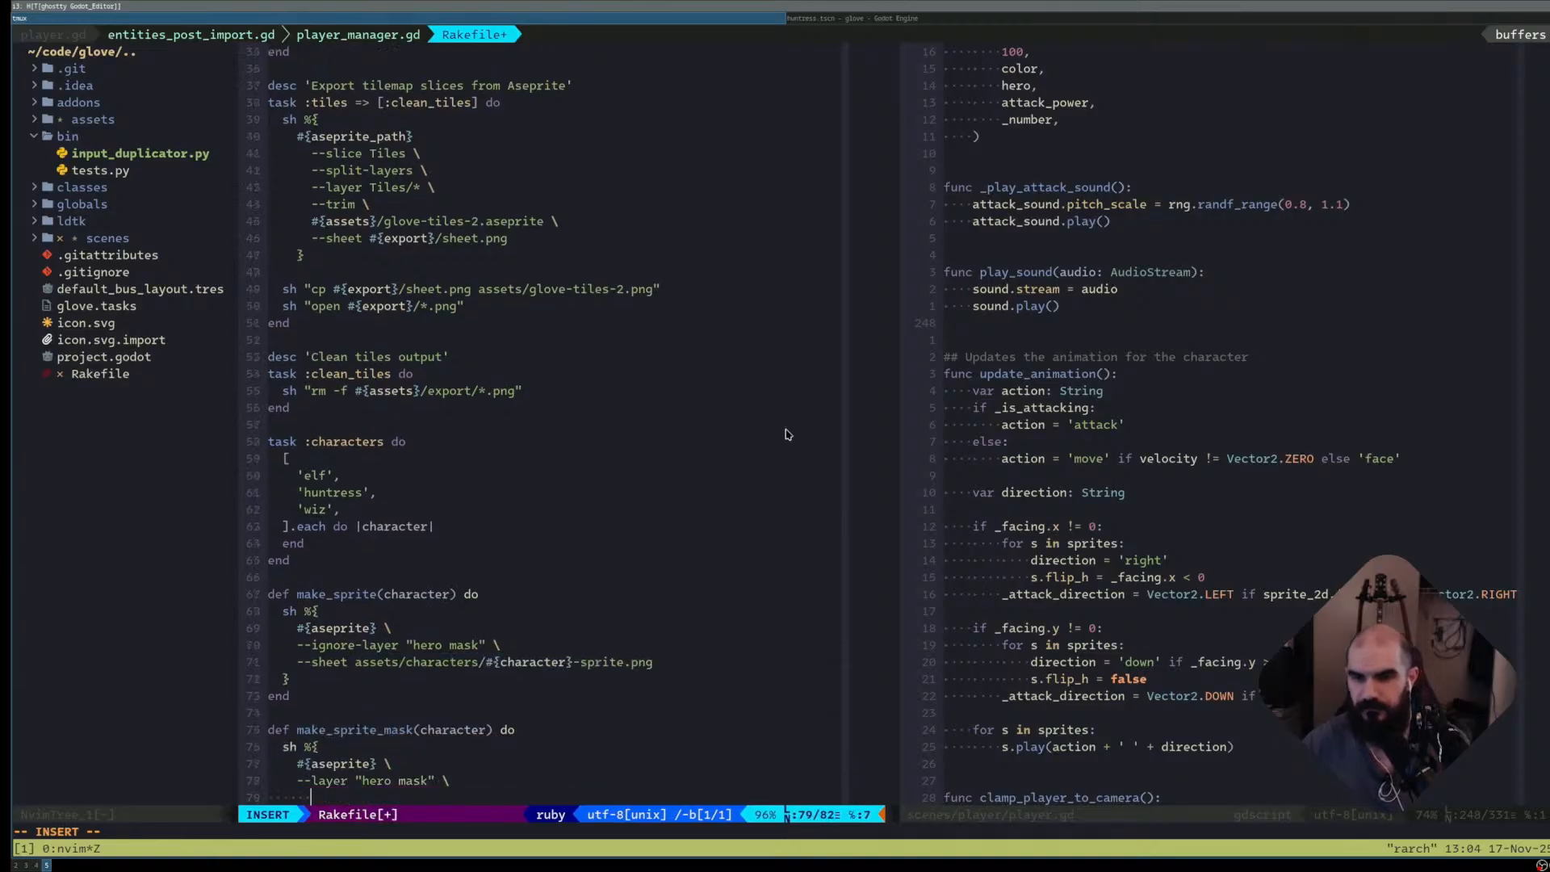
- Add a --sheet option line to the make_sprite_mask command and close its sh block with a brace
type("--sheet")
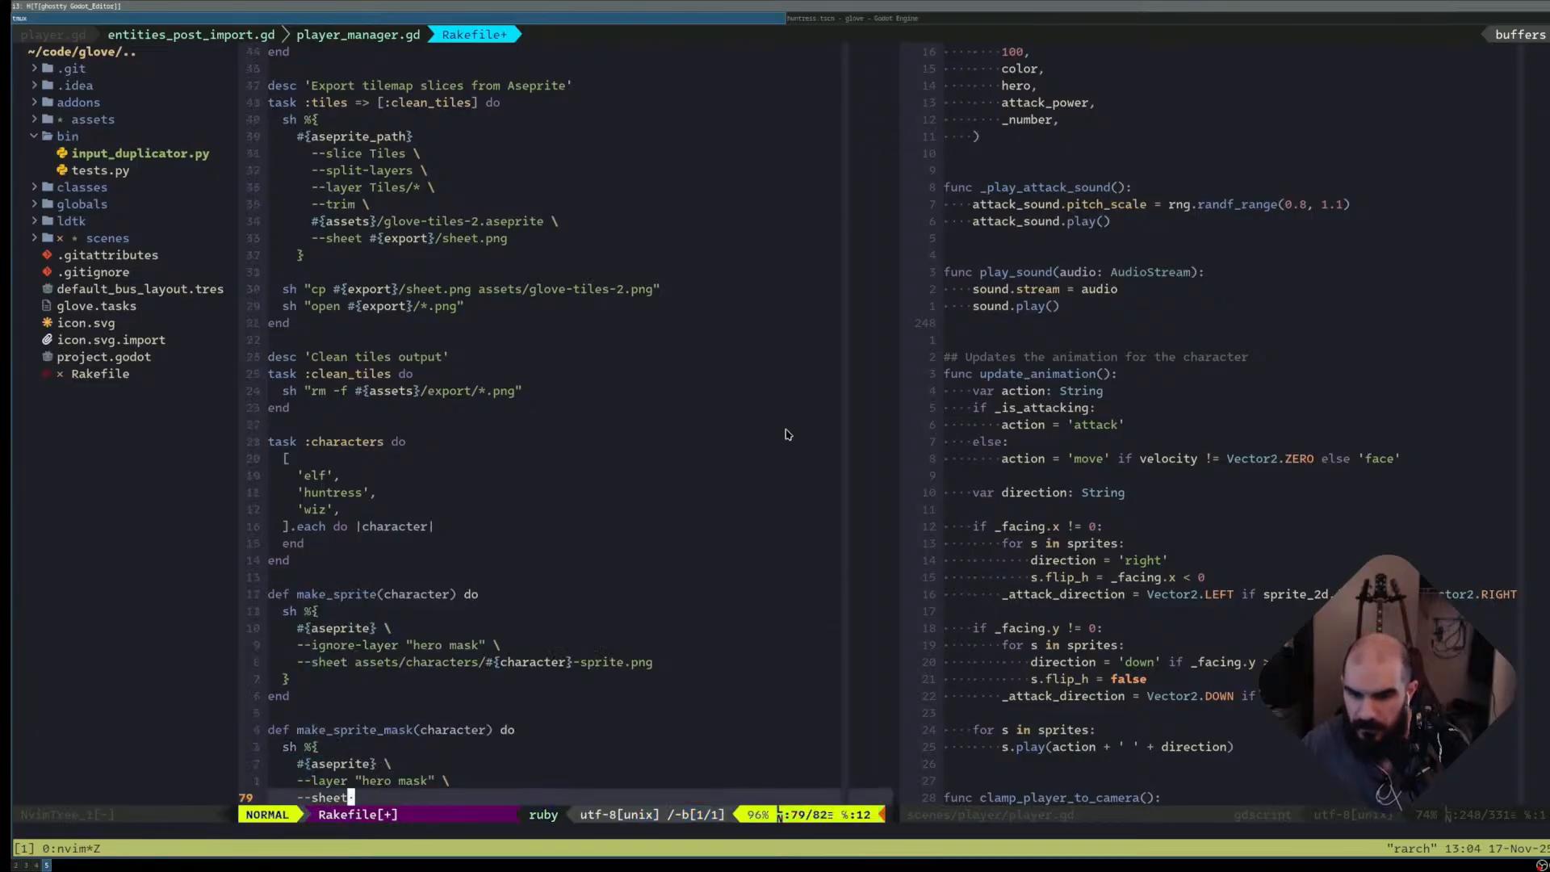
key("Return")
type("}")
key("Escape")
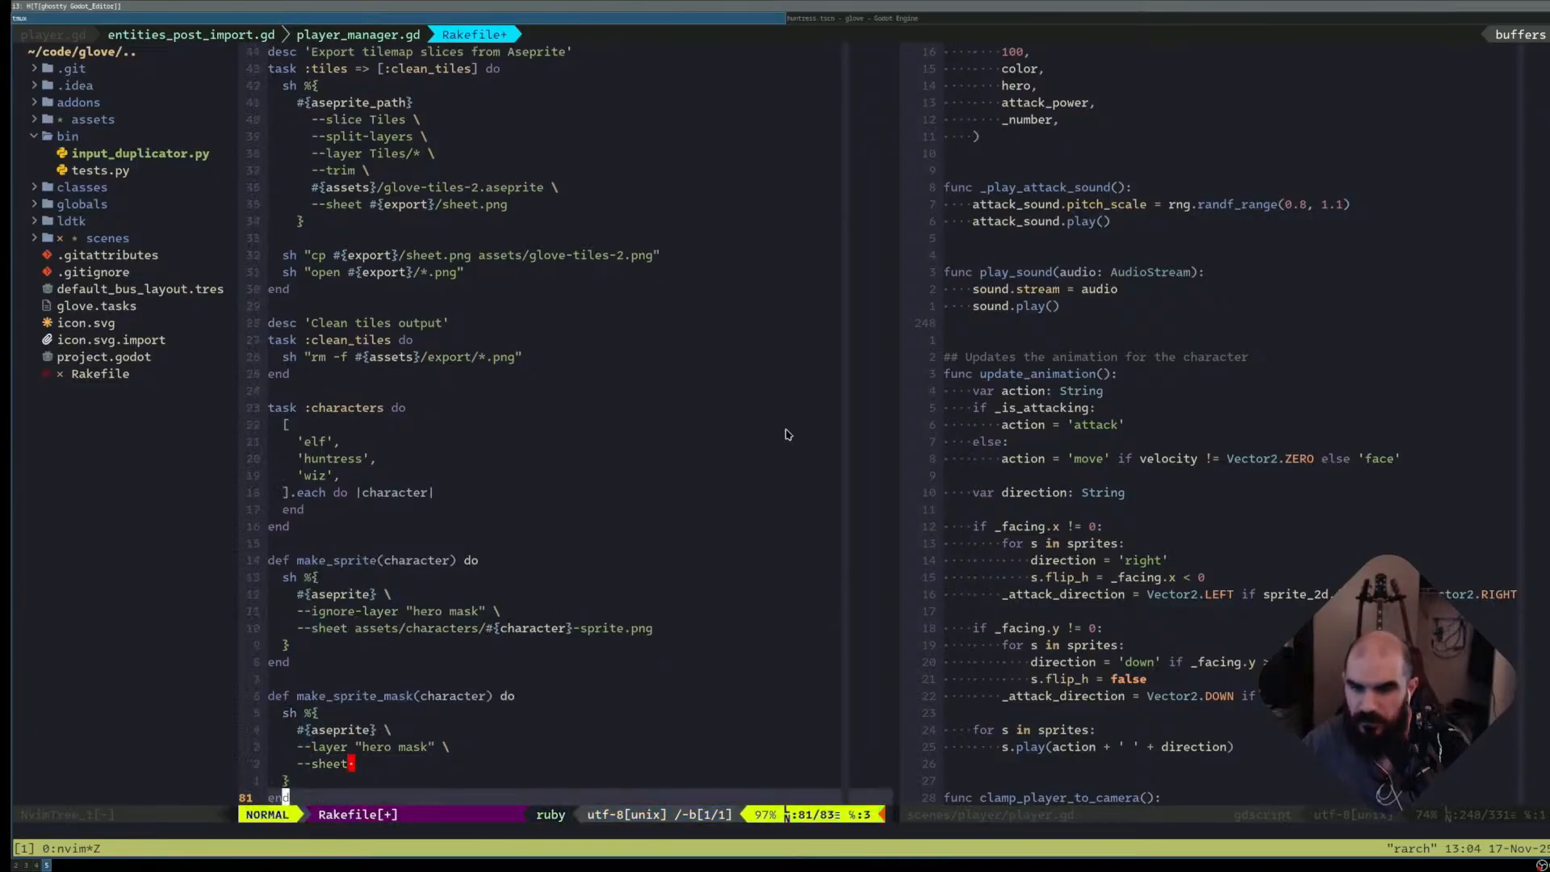
key("k")
key("A")
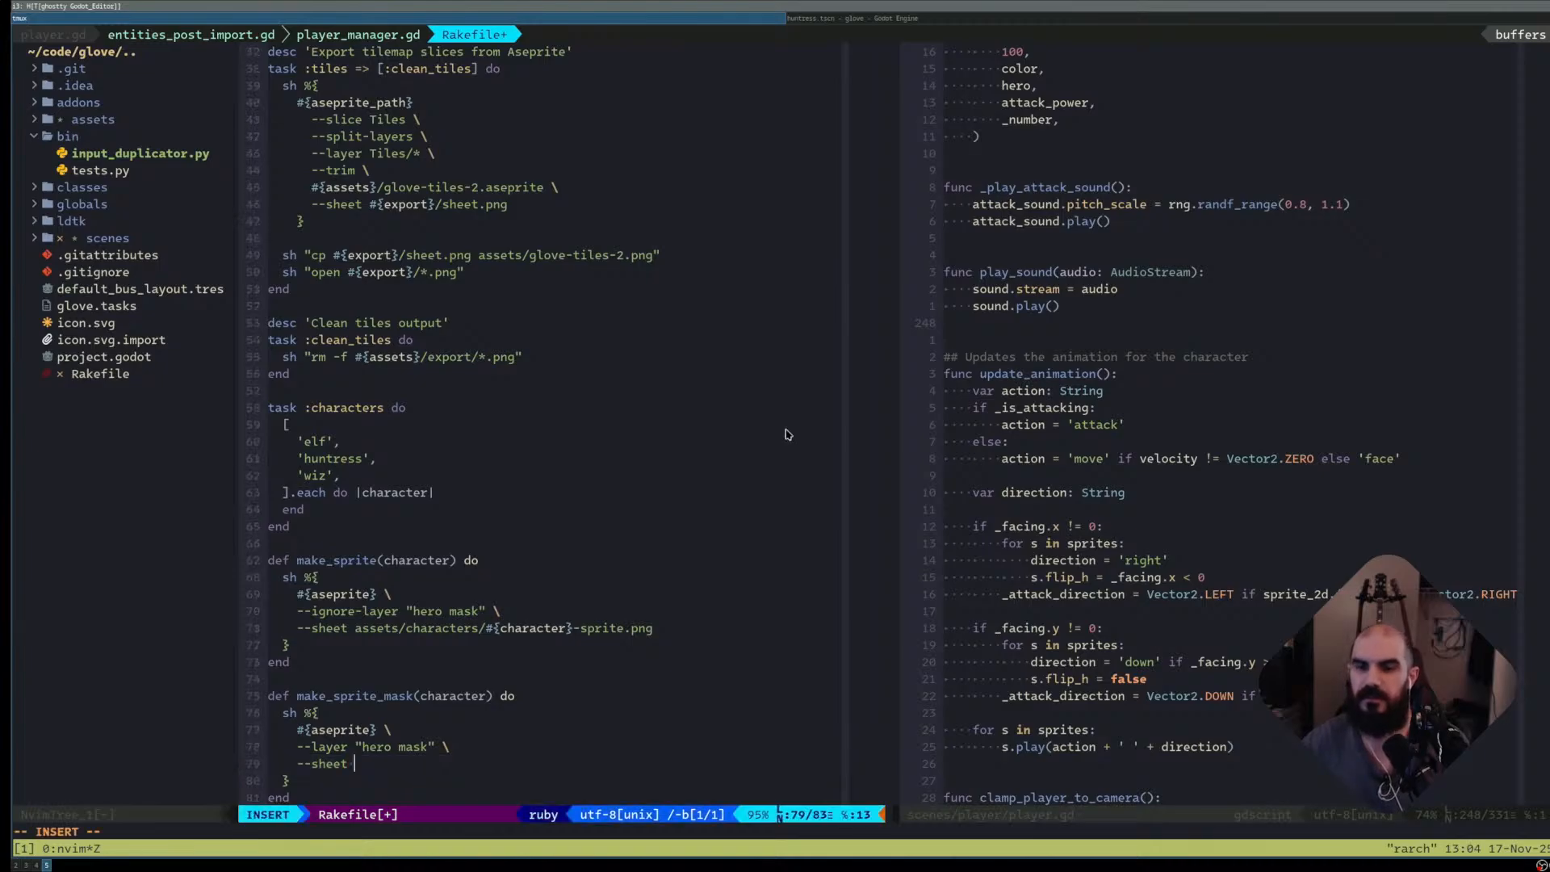
- Copy the path assets/characters/#{character}-sprite.png from make_sprite and paste it after --sheet in make_sprite_mask
key("Escape")
key("k")
key("k")
key("k")
key("k")
key("k")
key("k")
key("k")
key("k")
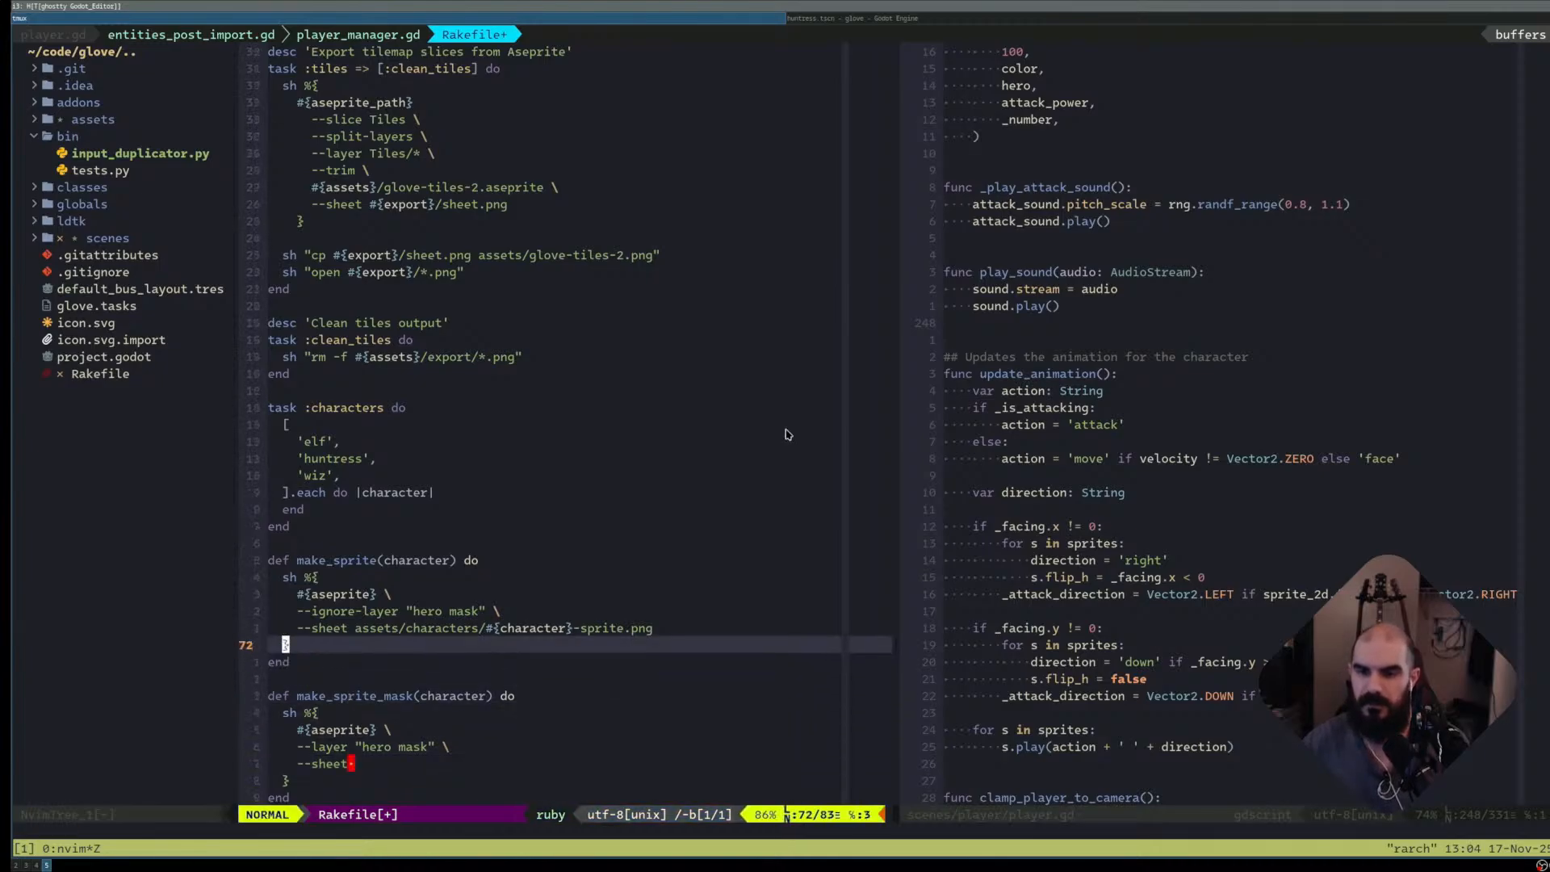
key("v")
key("dollar")
key("y")
key("j")
key("j")
key("j")
key("j")
key("j")
key("j")
key("j")
key("j")
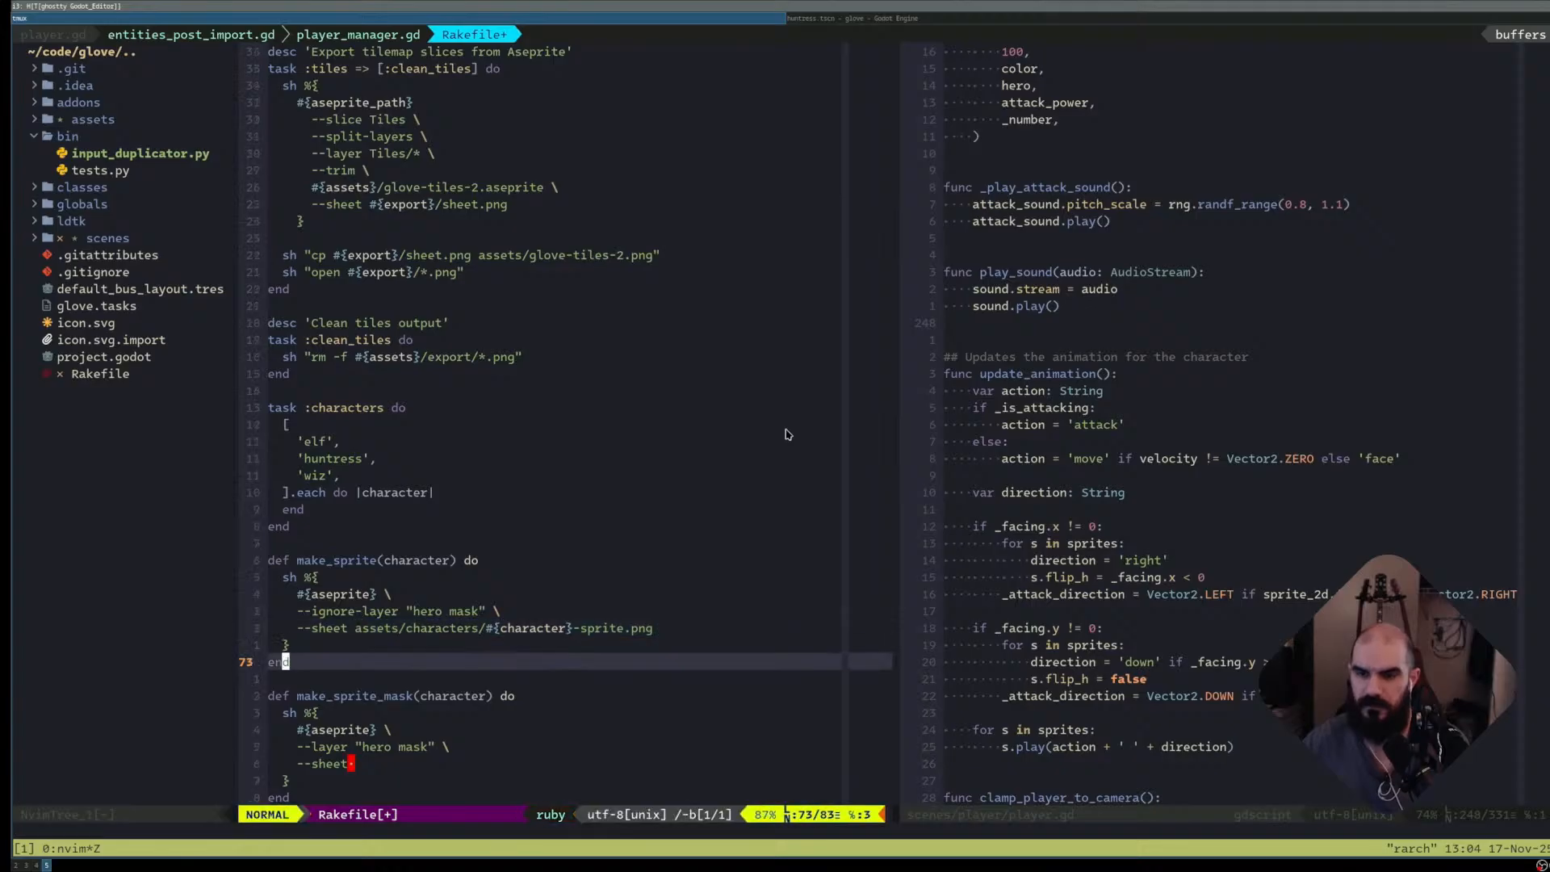
key("p")
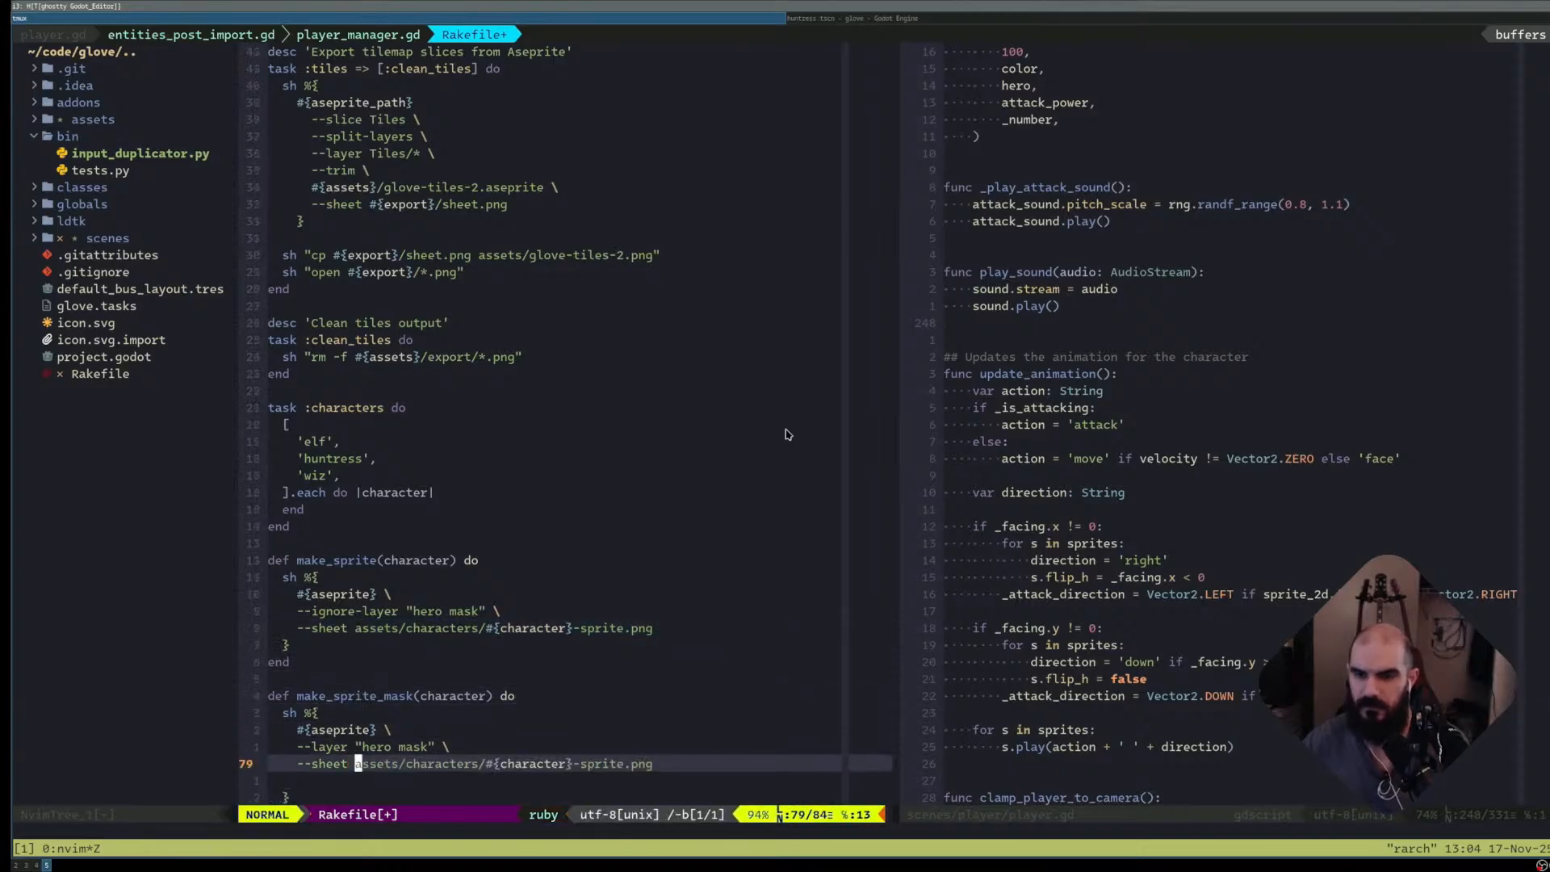
- Delete the empty line below the --sheet line in make_sprite_mask
key("j")
key("d")
key("d")
key("k")
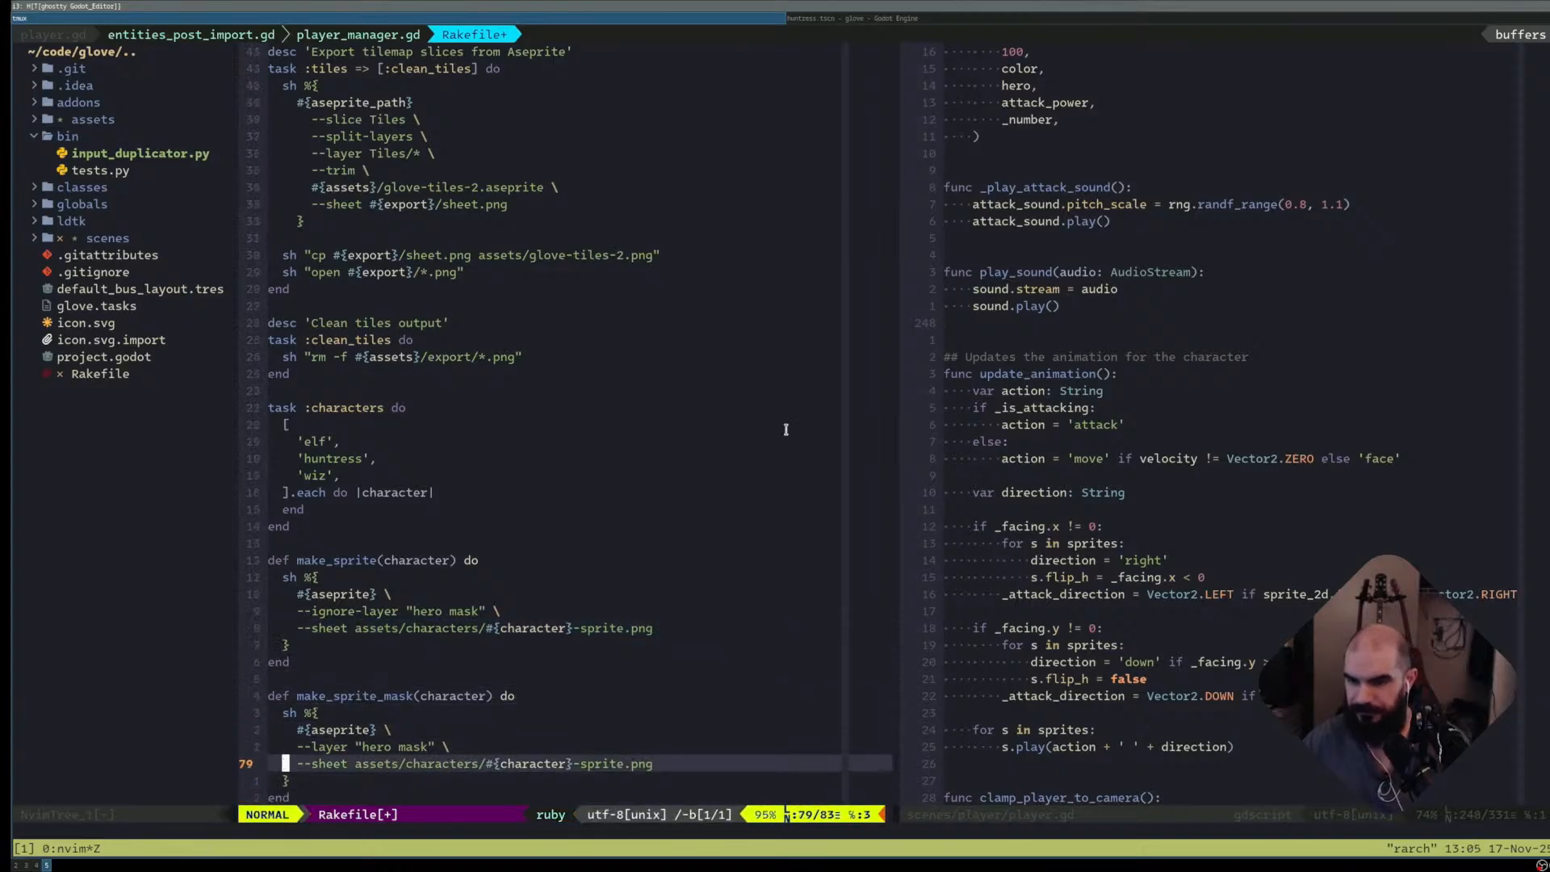
- Change the output file name in make_sprite_mask to #{character}-sprite-mask.png and save the Rakefile
key("f")
key("period")
type("ite-,masy")
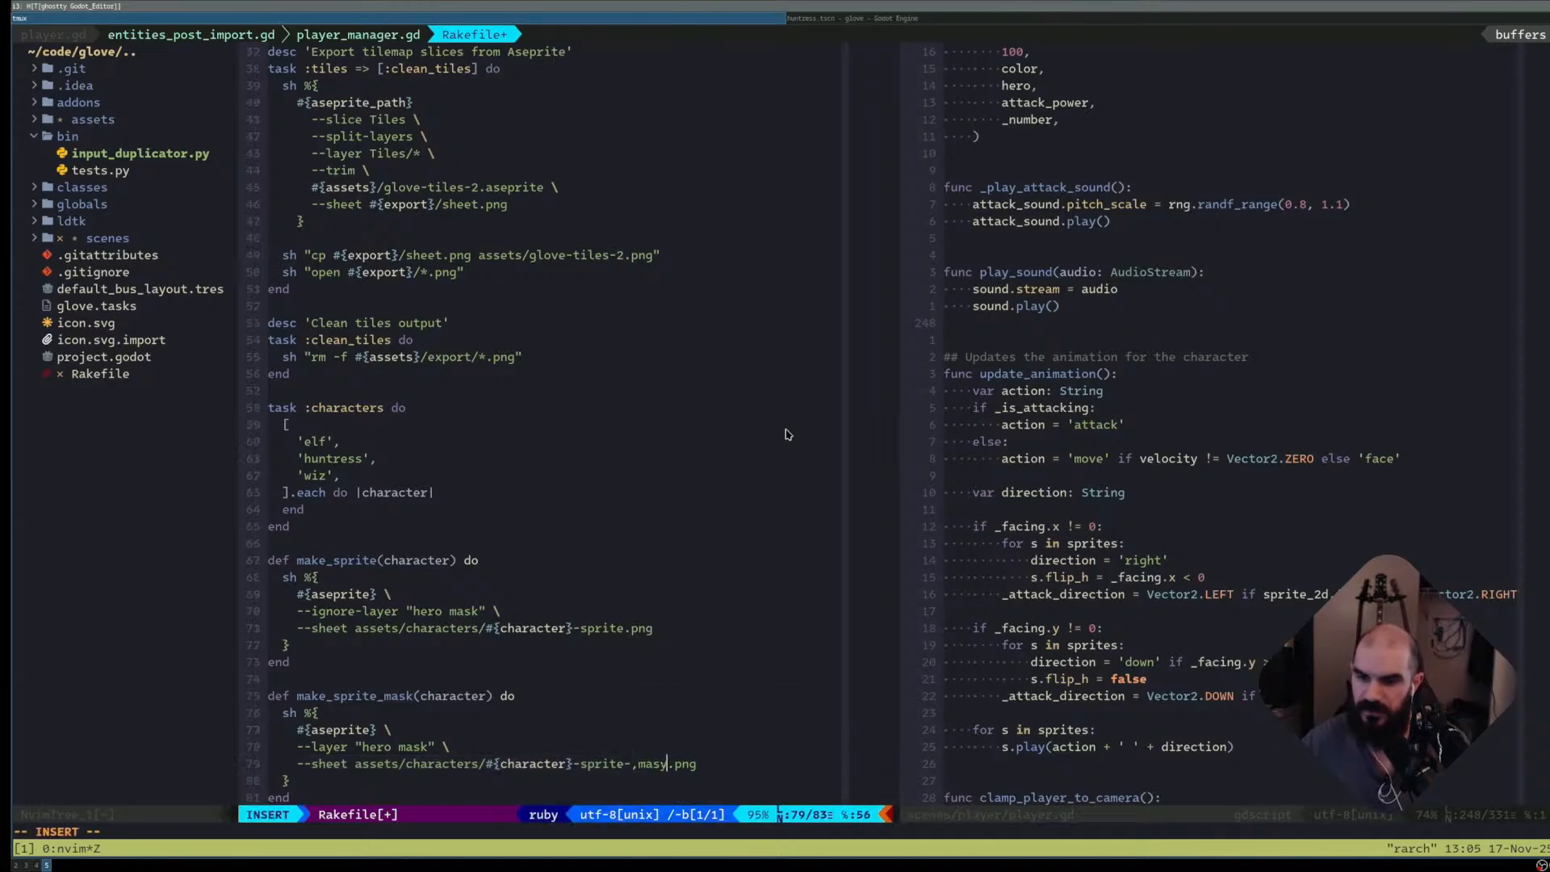
key("BackSpace")
key("BackSpace")
key("BackSpace")
key("BackSpace")
key("BackSpace")
type("mask")
key("Escape")
type(":w")
key("Return")
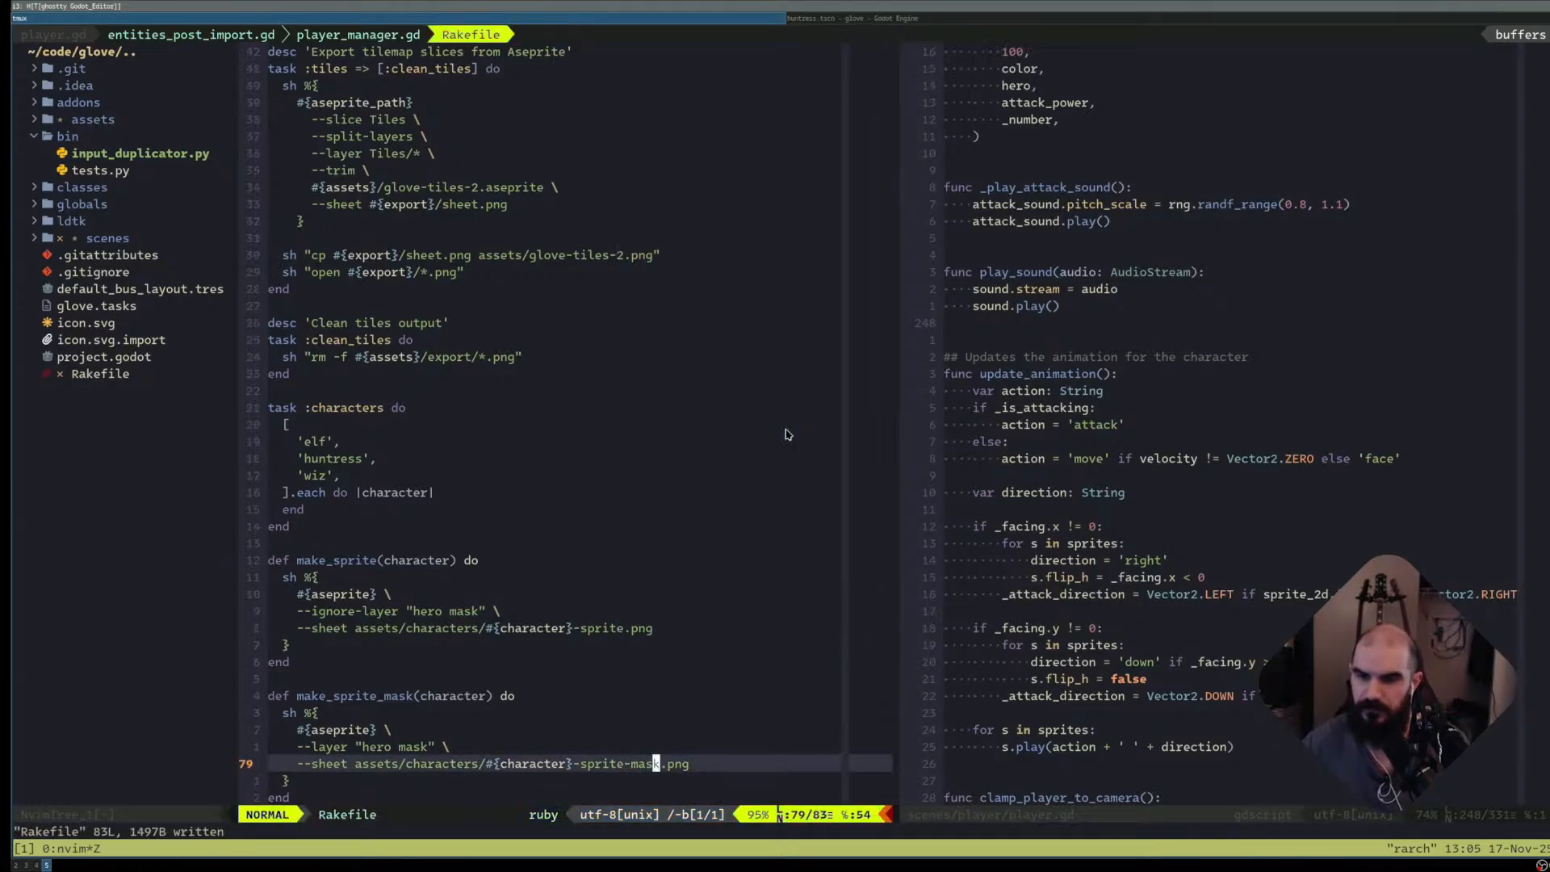
- Review both sprite helpers and check how the tiles task passes its source Aseprite file to the command
key("j")
key("j")
key("j")
key("j")
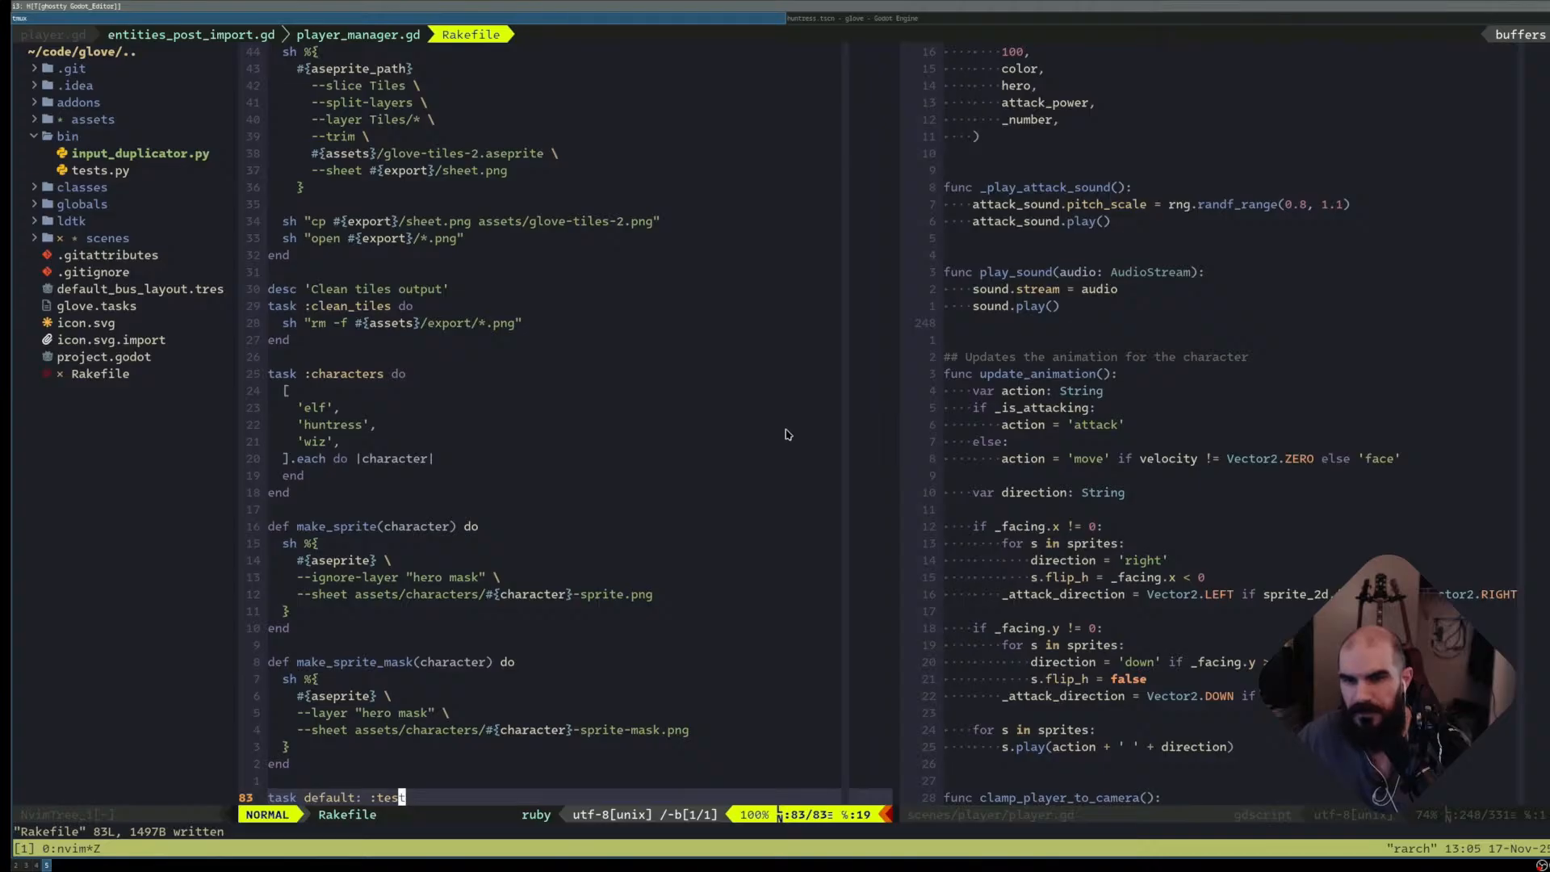
key("k")
key("k")
key("k")
key("k")
key("k")
key("k")
key("k")
key("k")
key("k")
key("k")
key("k")
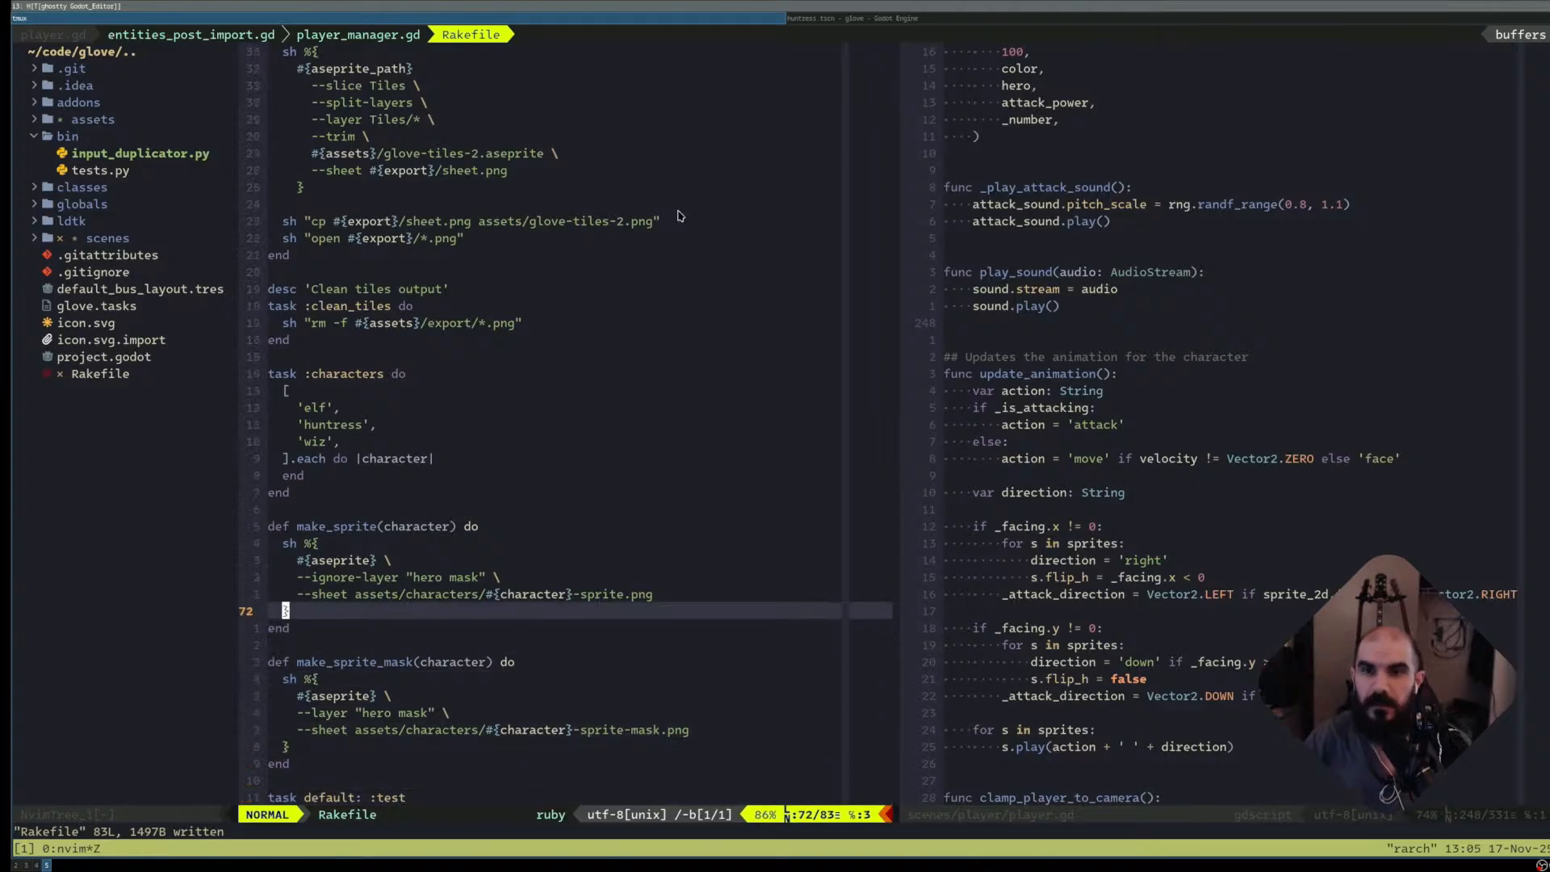
left_click(394, 170)
scroll(373, 81, "up", 3)
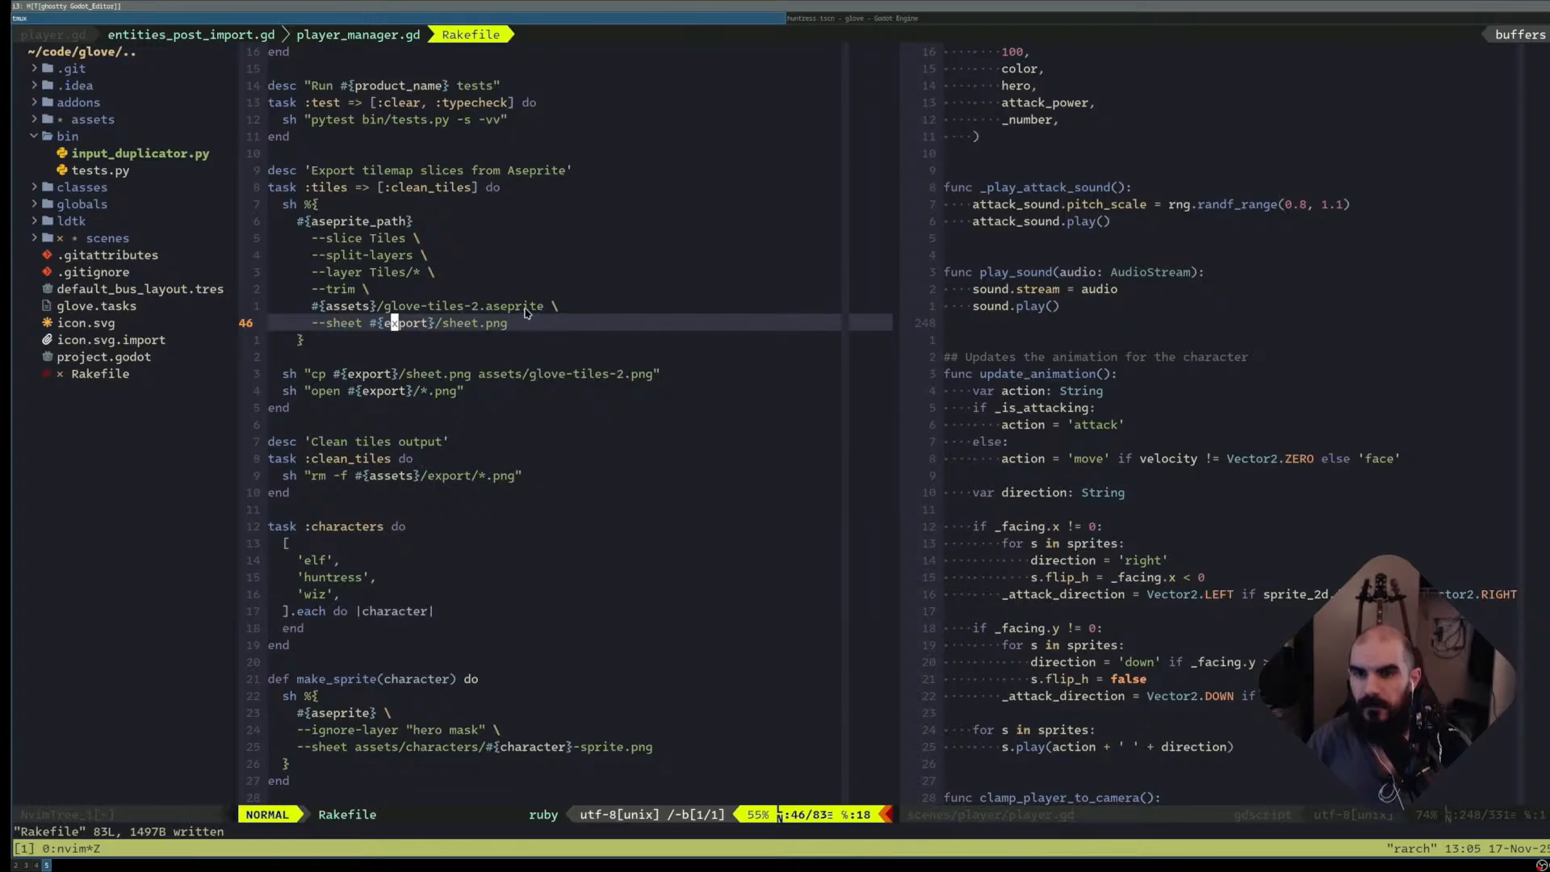
left_click(335, 308)
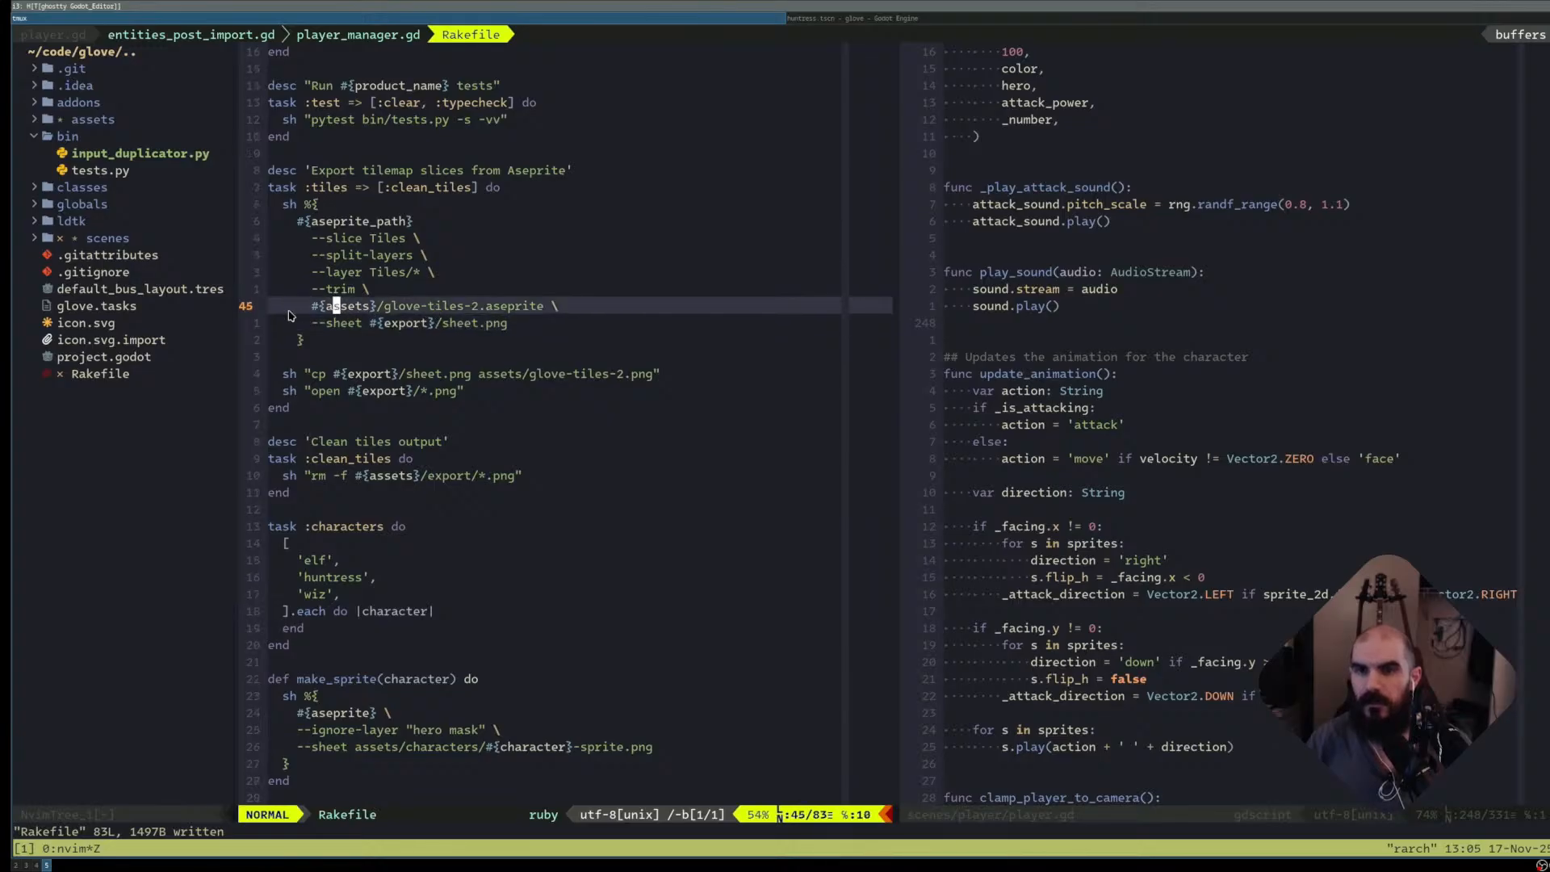
- Add a line reading #{assets}/ to make_sprite, between the --ignore-layer and --sheet lines
left_click(417, 730)
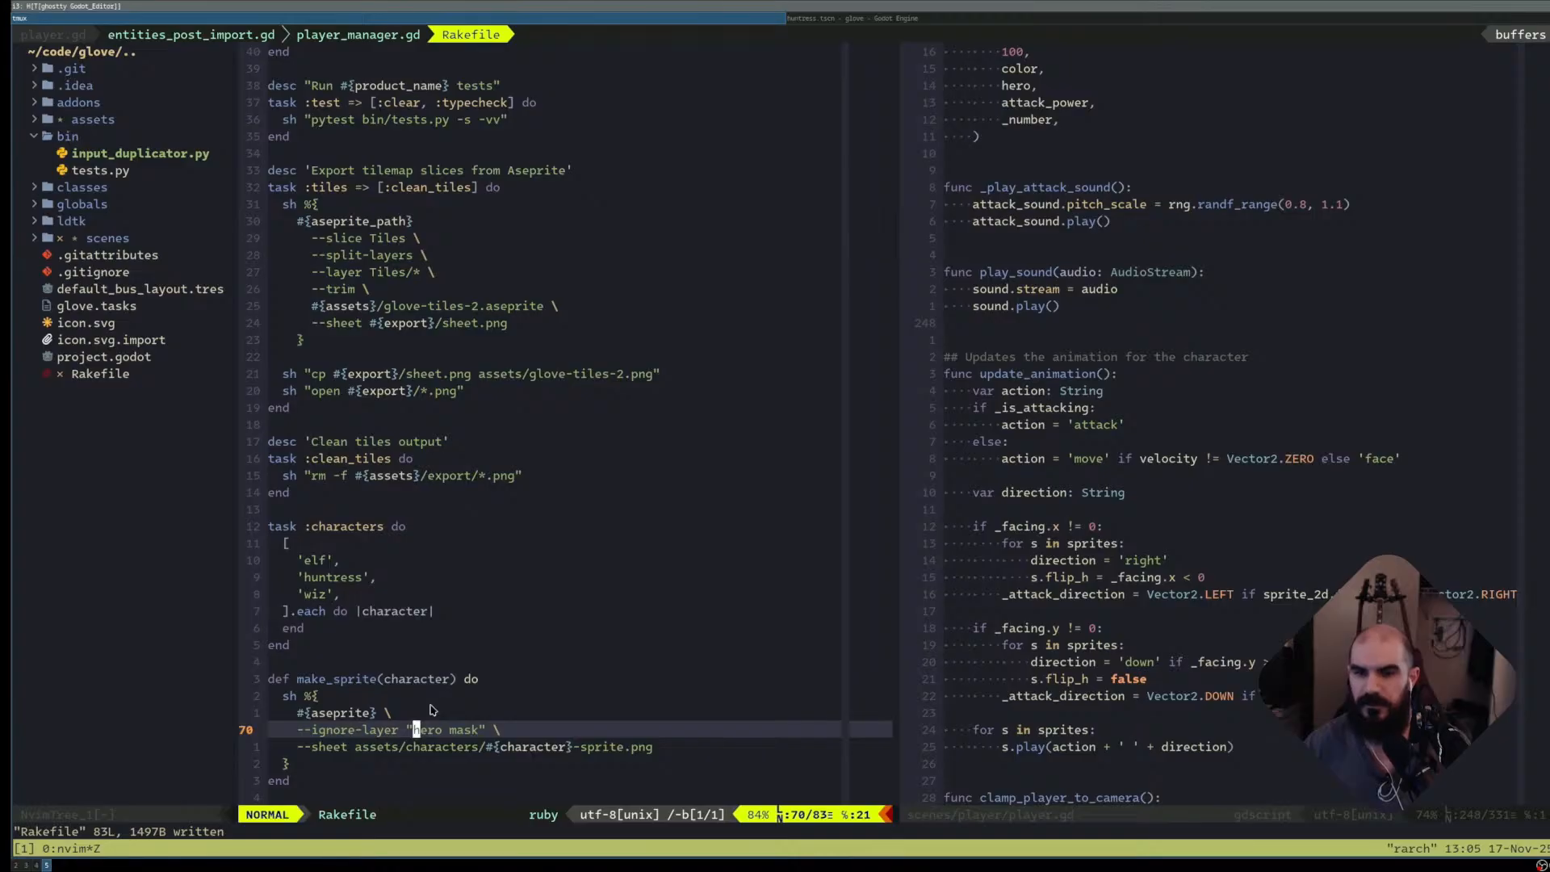
type("jo#{as")
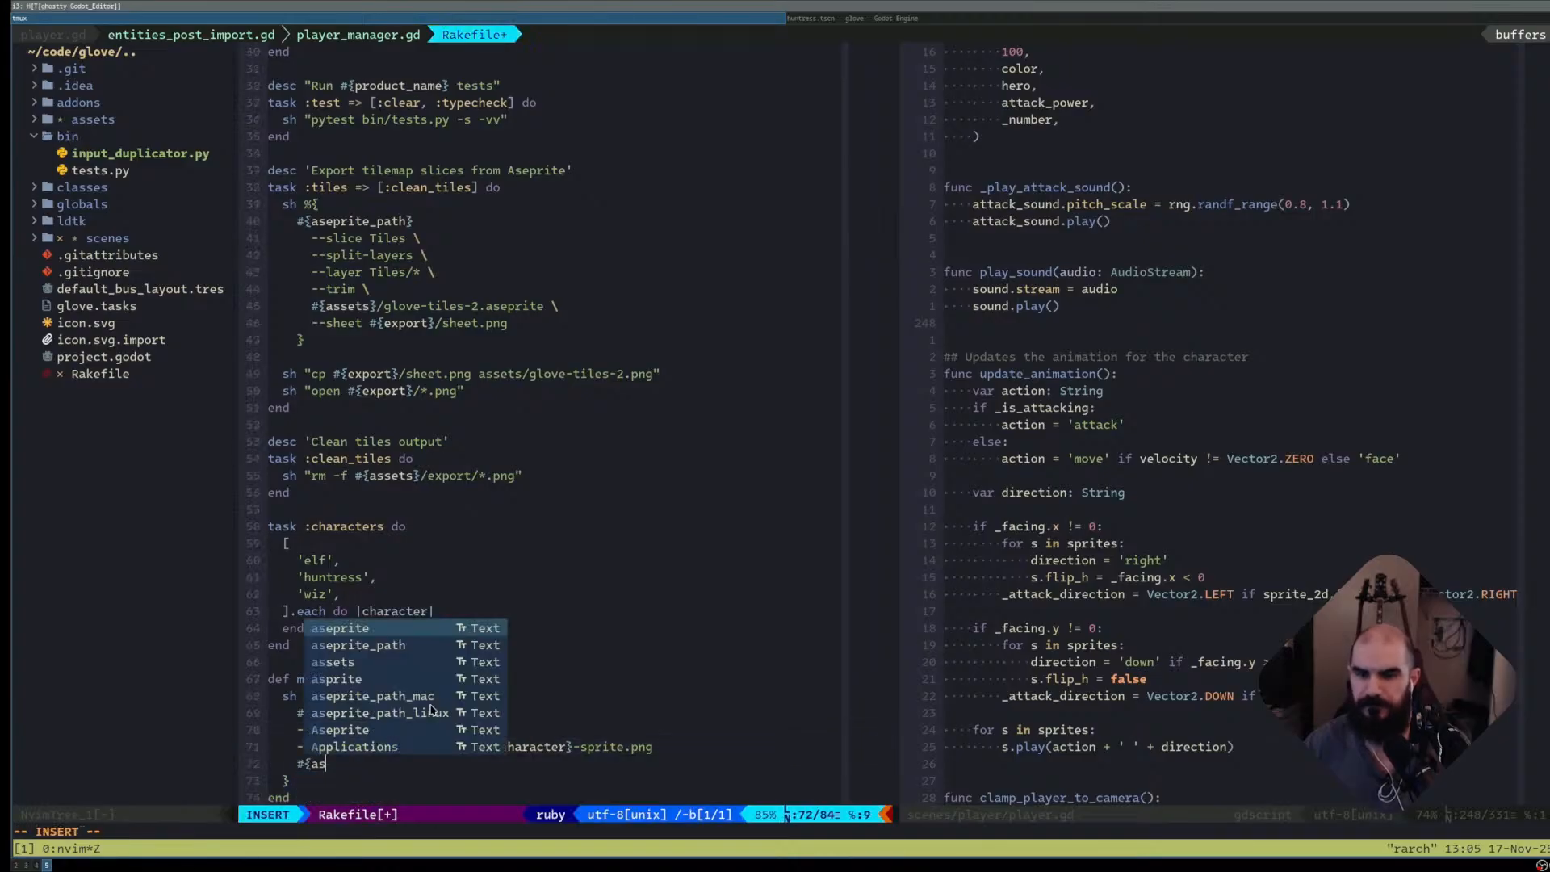
type("sets}")
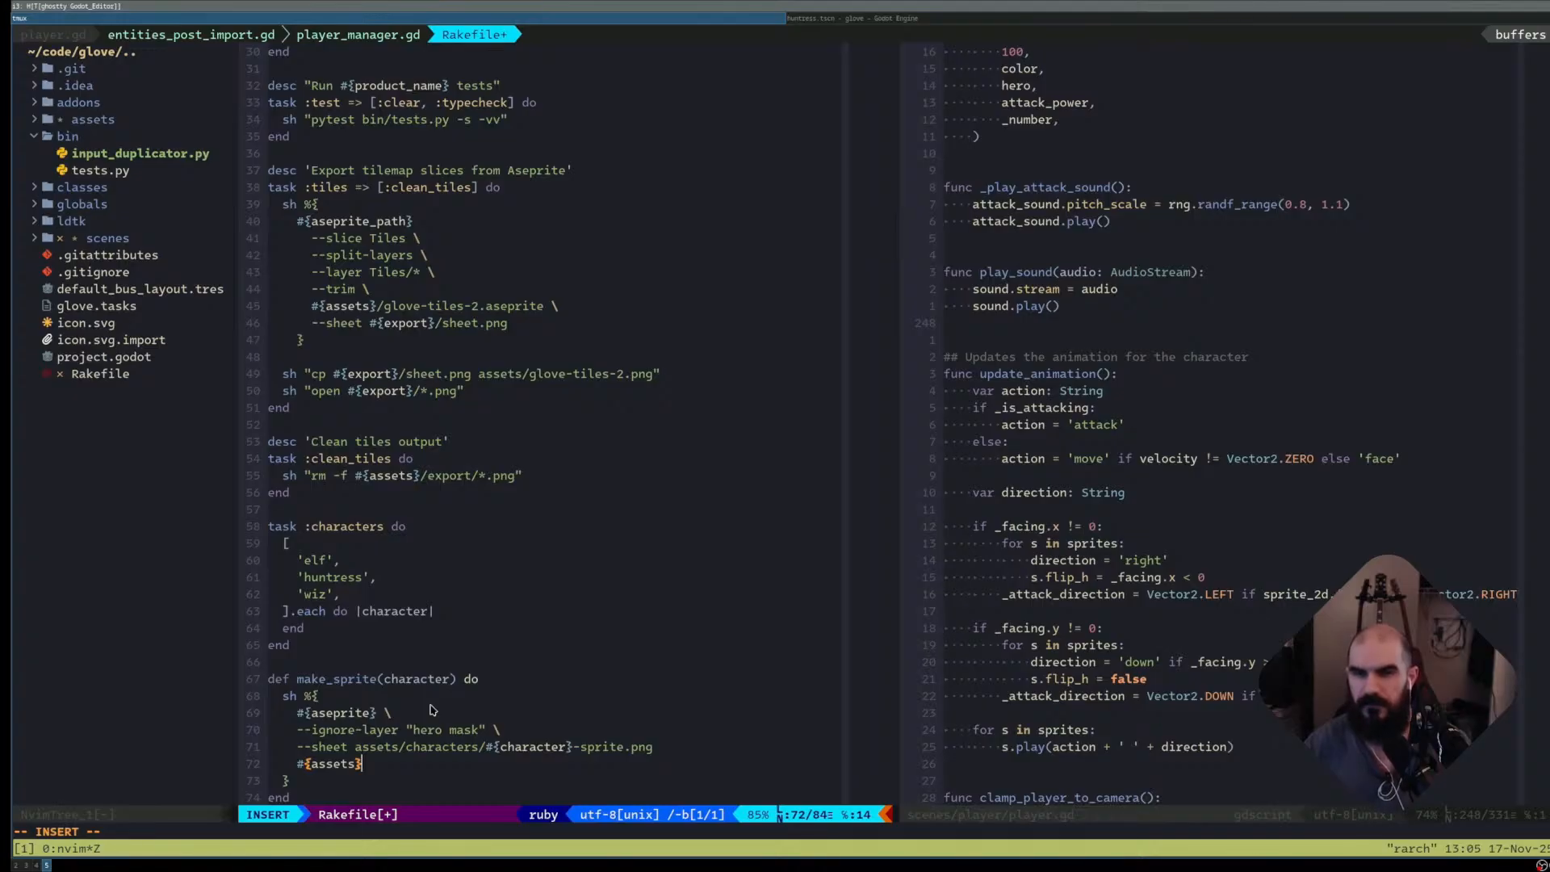
key("Escape")
key("d")
key("d")
key("k")
key("shift+p")
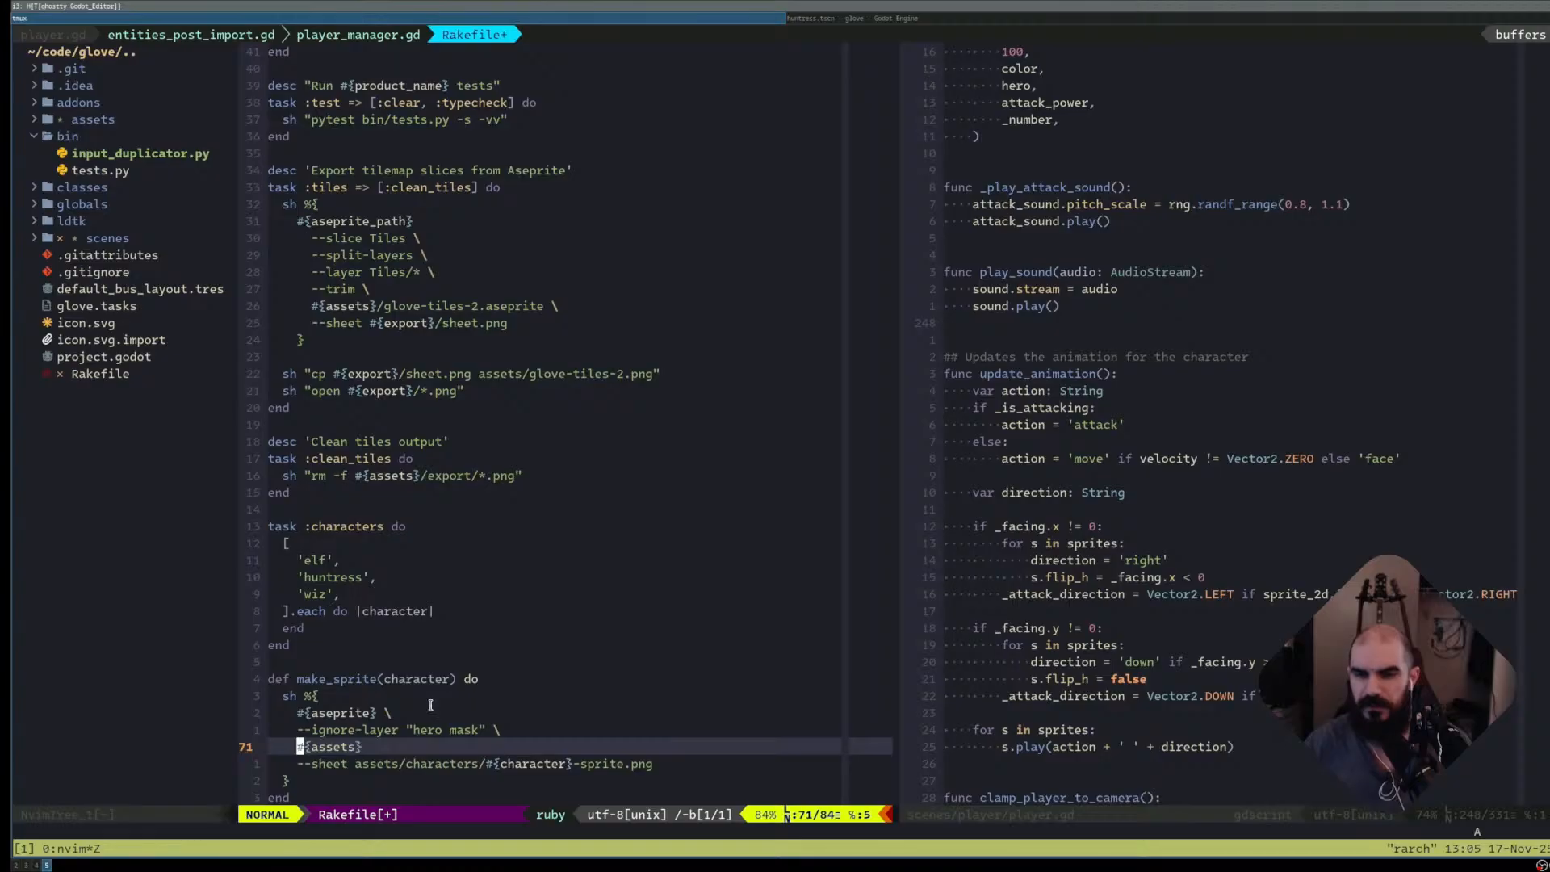
key("A")
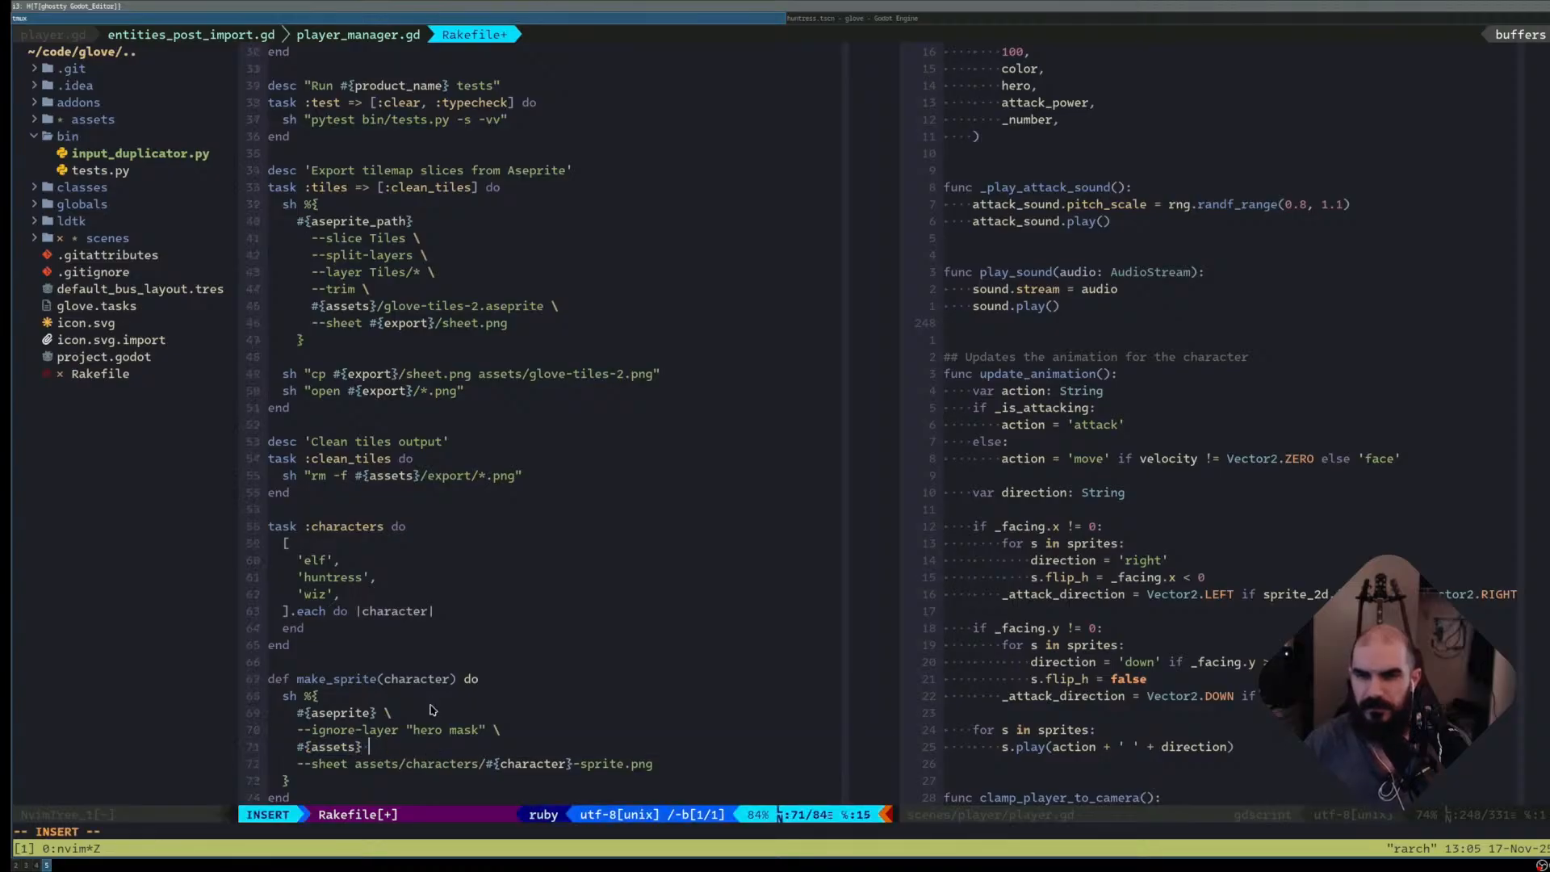
key("BackSpace")
type("/")
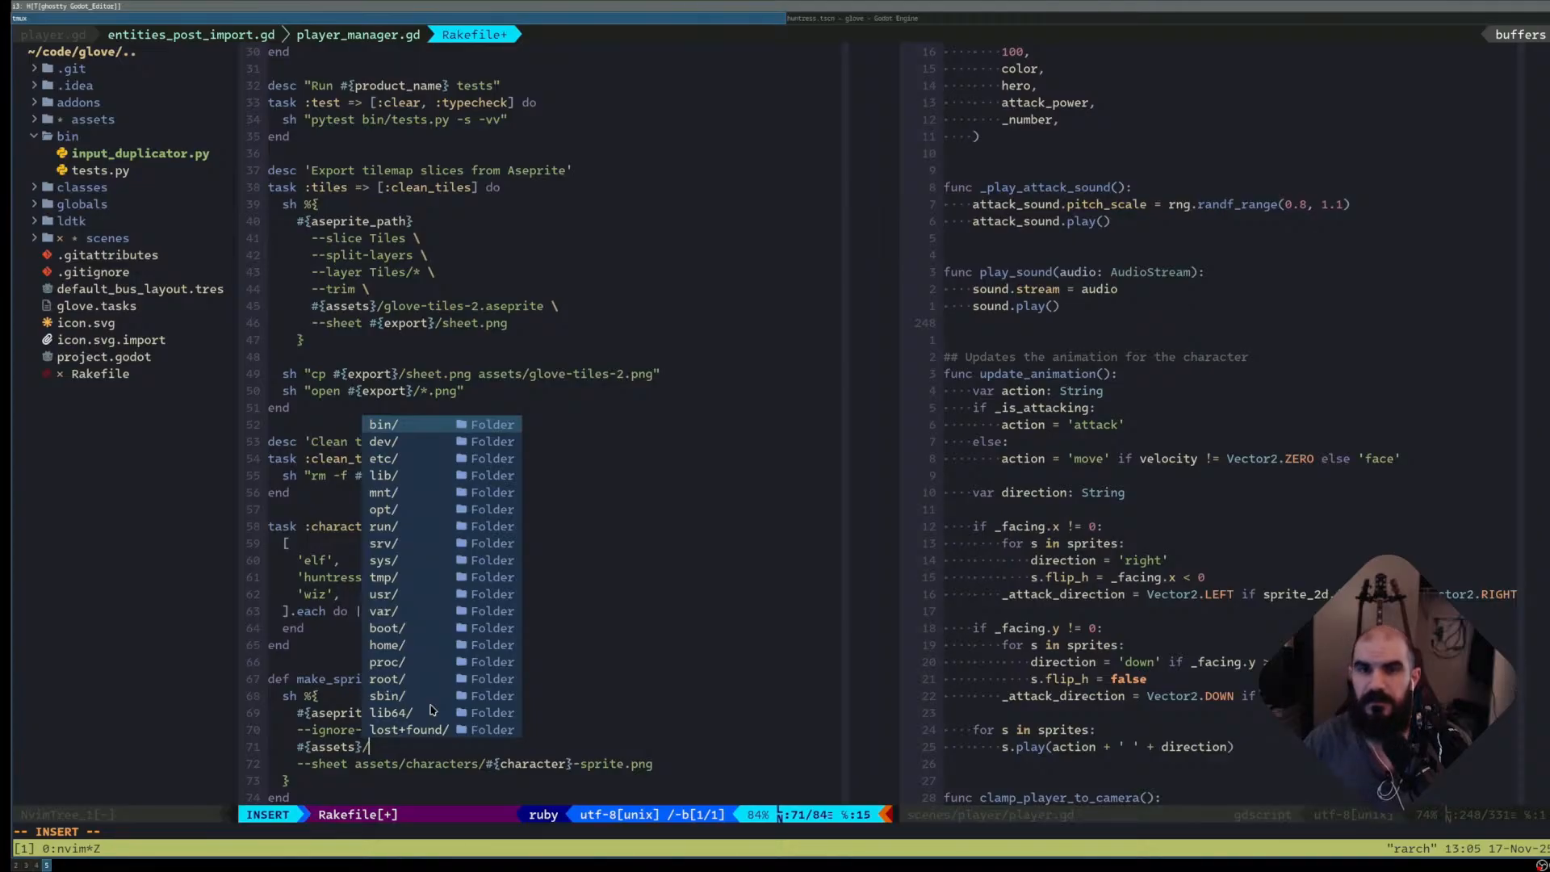
- Expand the assets folder and its src subfolder in the project tree to check the Aseprite source files, and switch to Godot
key("Escape")
key("ctrl+h")
key("k")
key("k")
key("k")
key("k")
key("k")
key("k")
key("k")
key("k")
key("k")
key("k")
key("k")
key("k")
key("k")
key("k")
key("k")
key("k")
key("k")
key("k")
key("j")
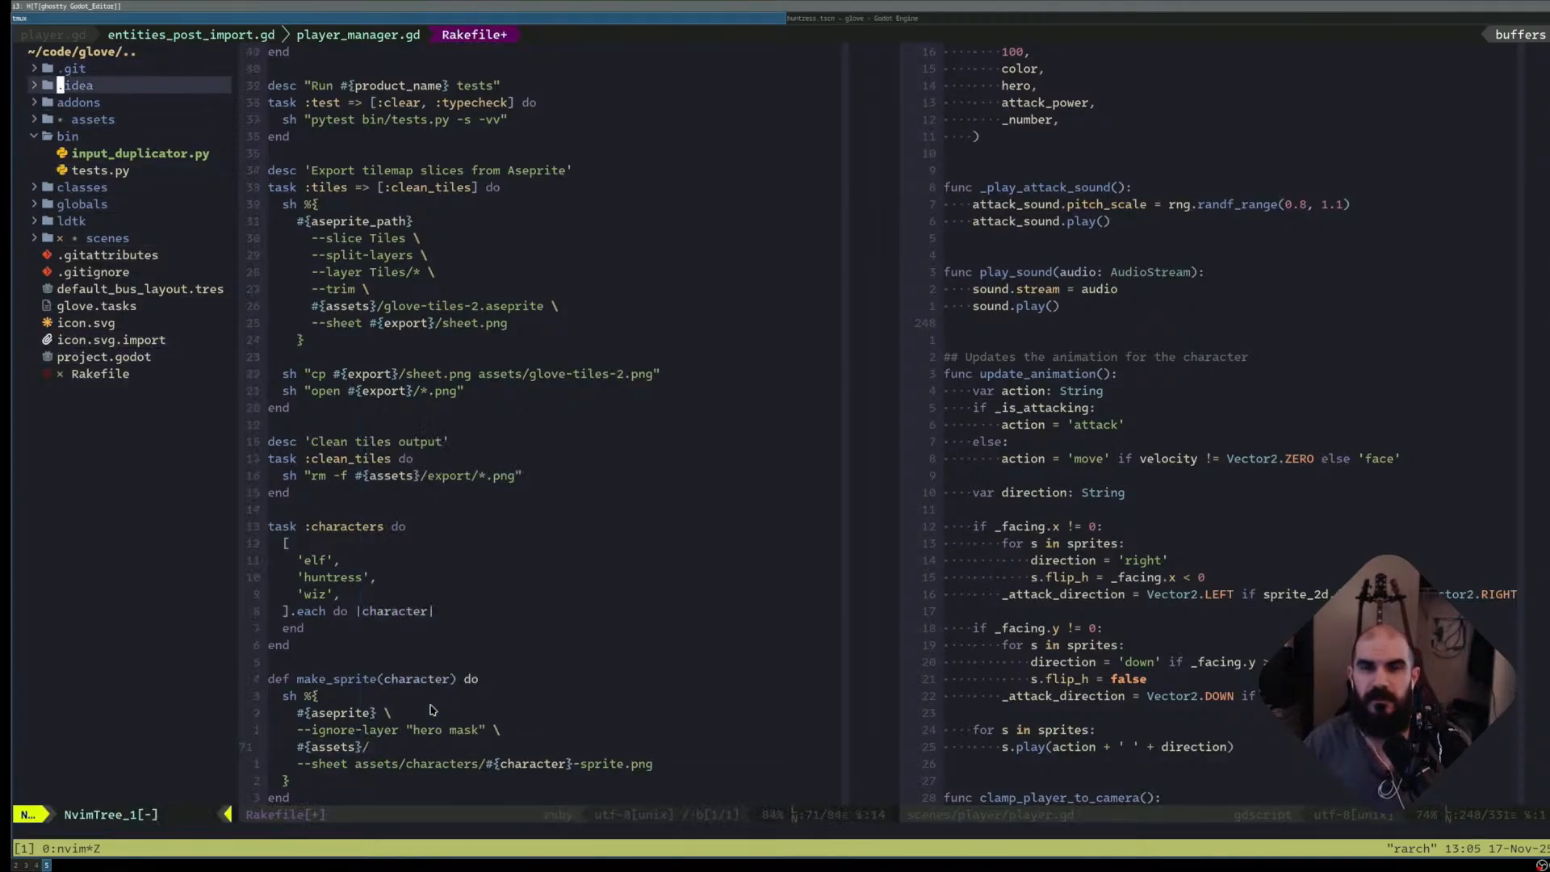
key("j")
key("j")
key("l")
key("j")
key("j")
key("j")
key("j")
key("j")
key("j")
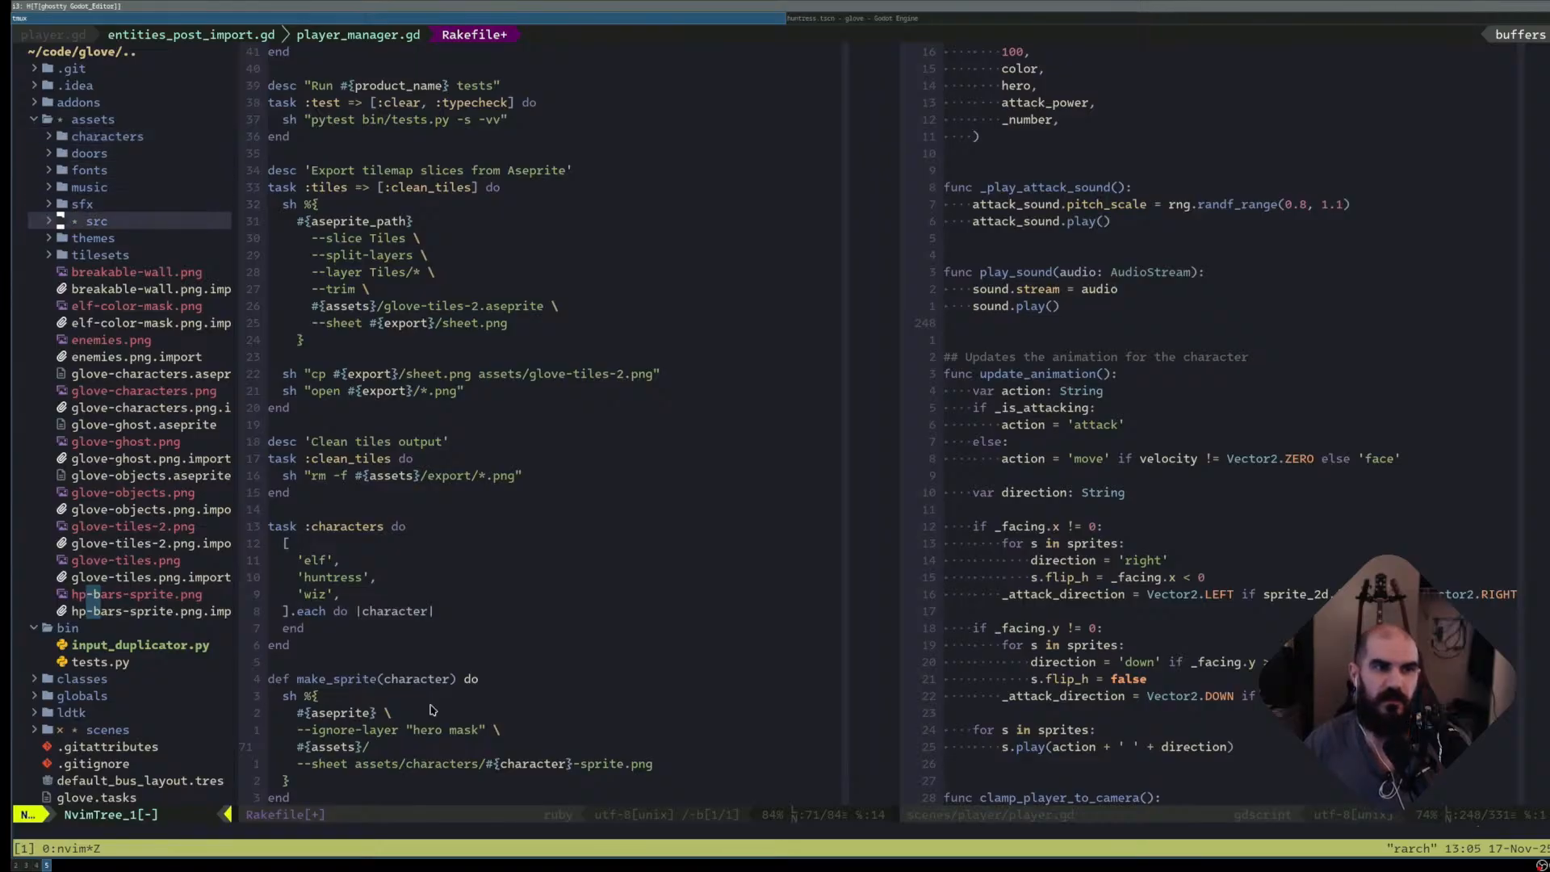
key("l")
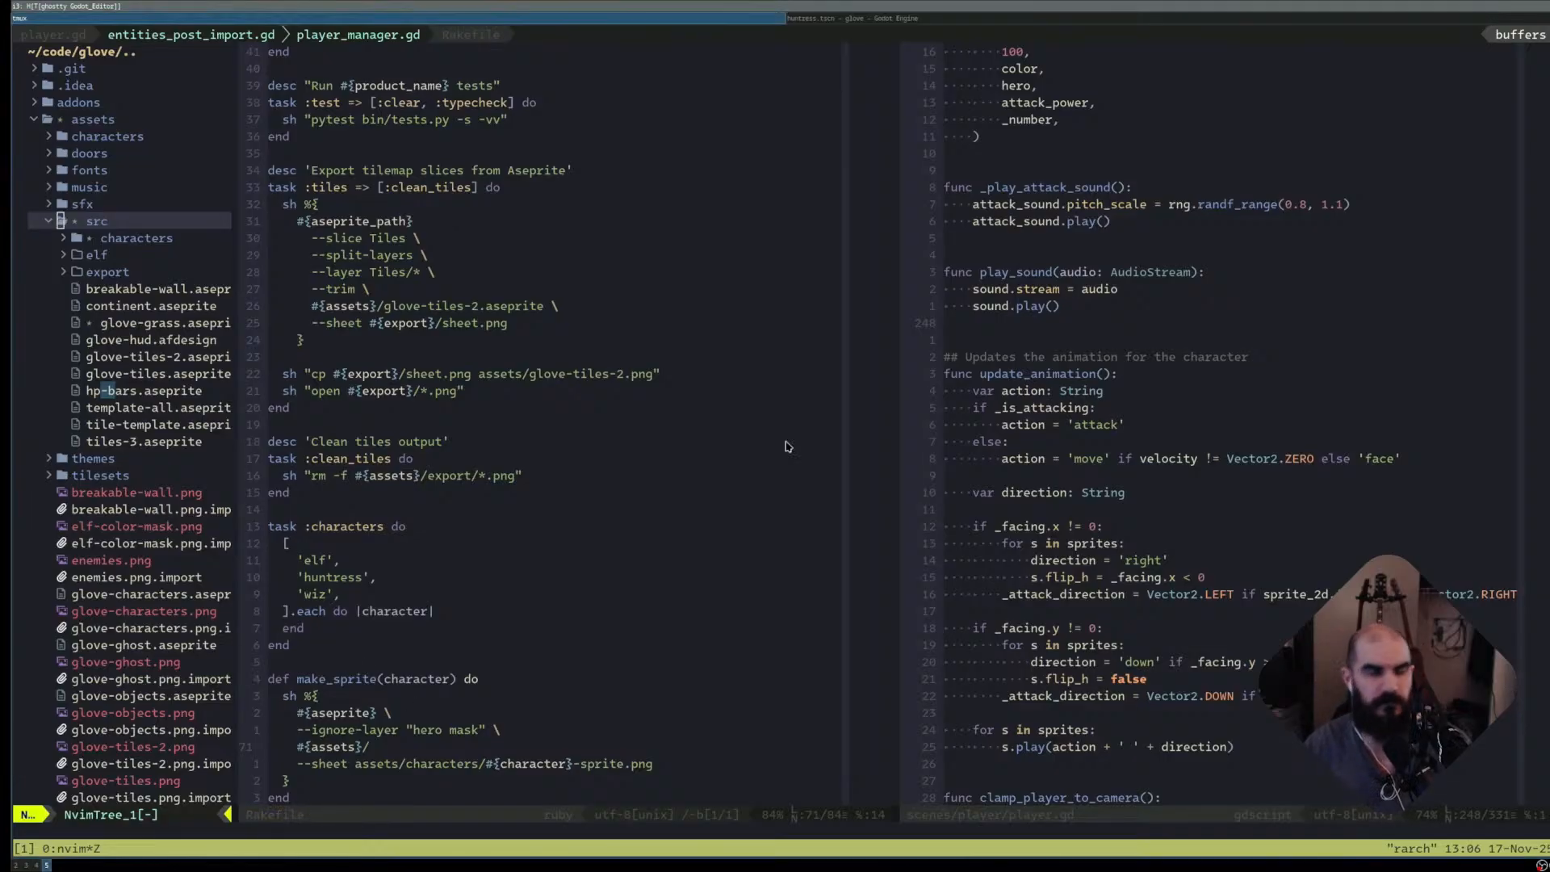
key("super+l")
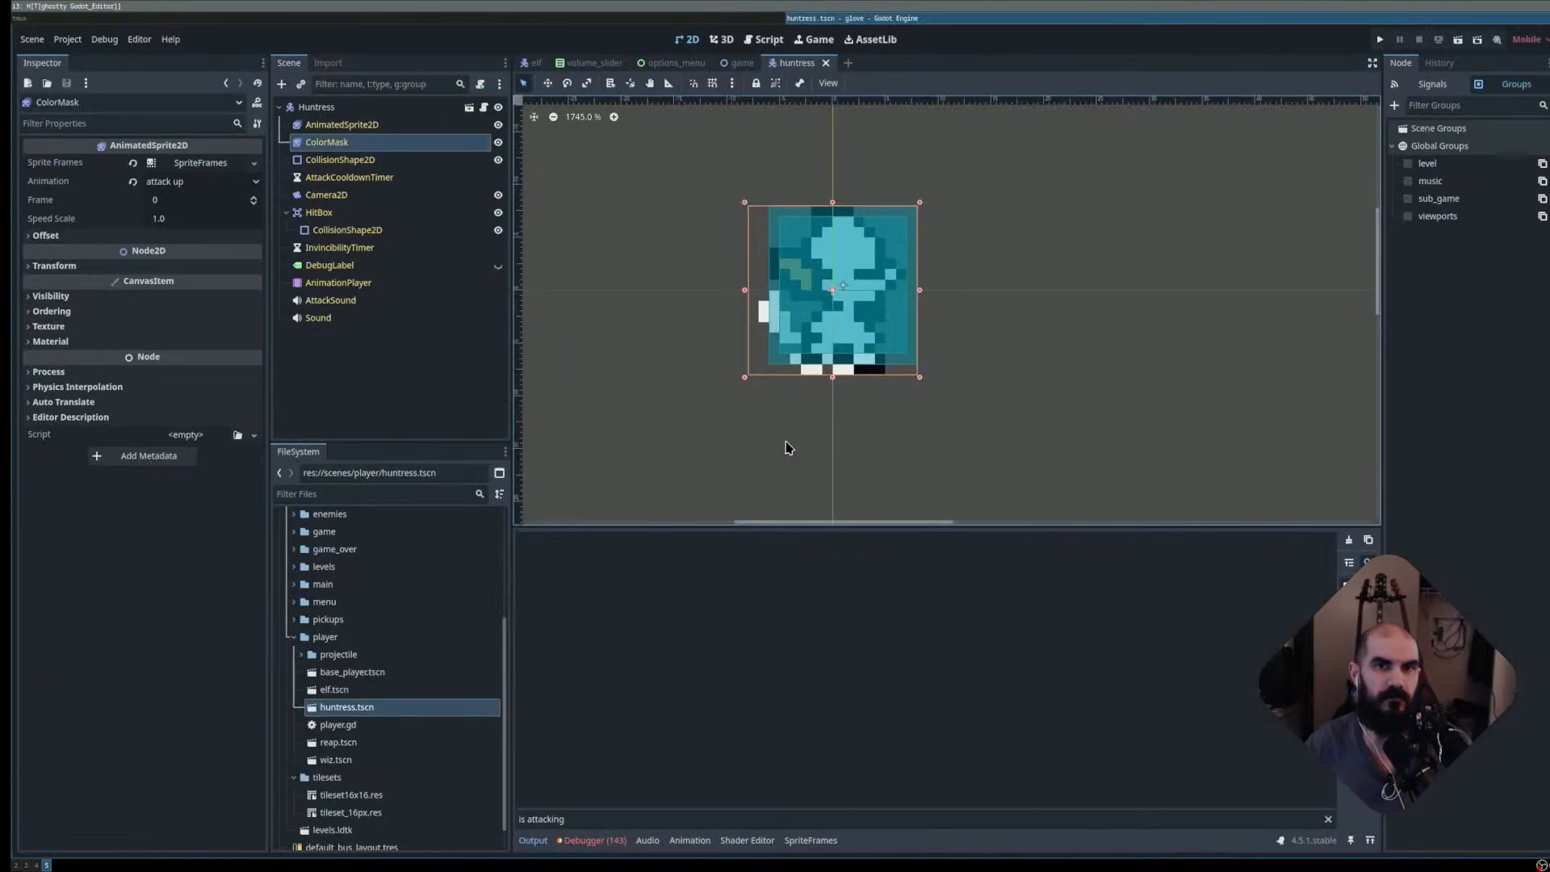
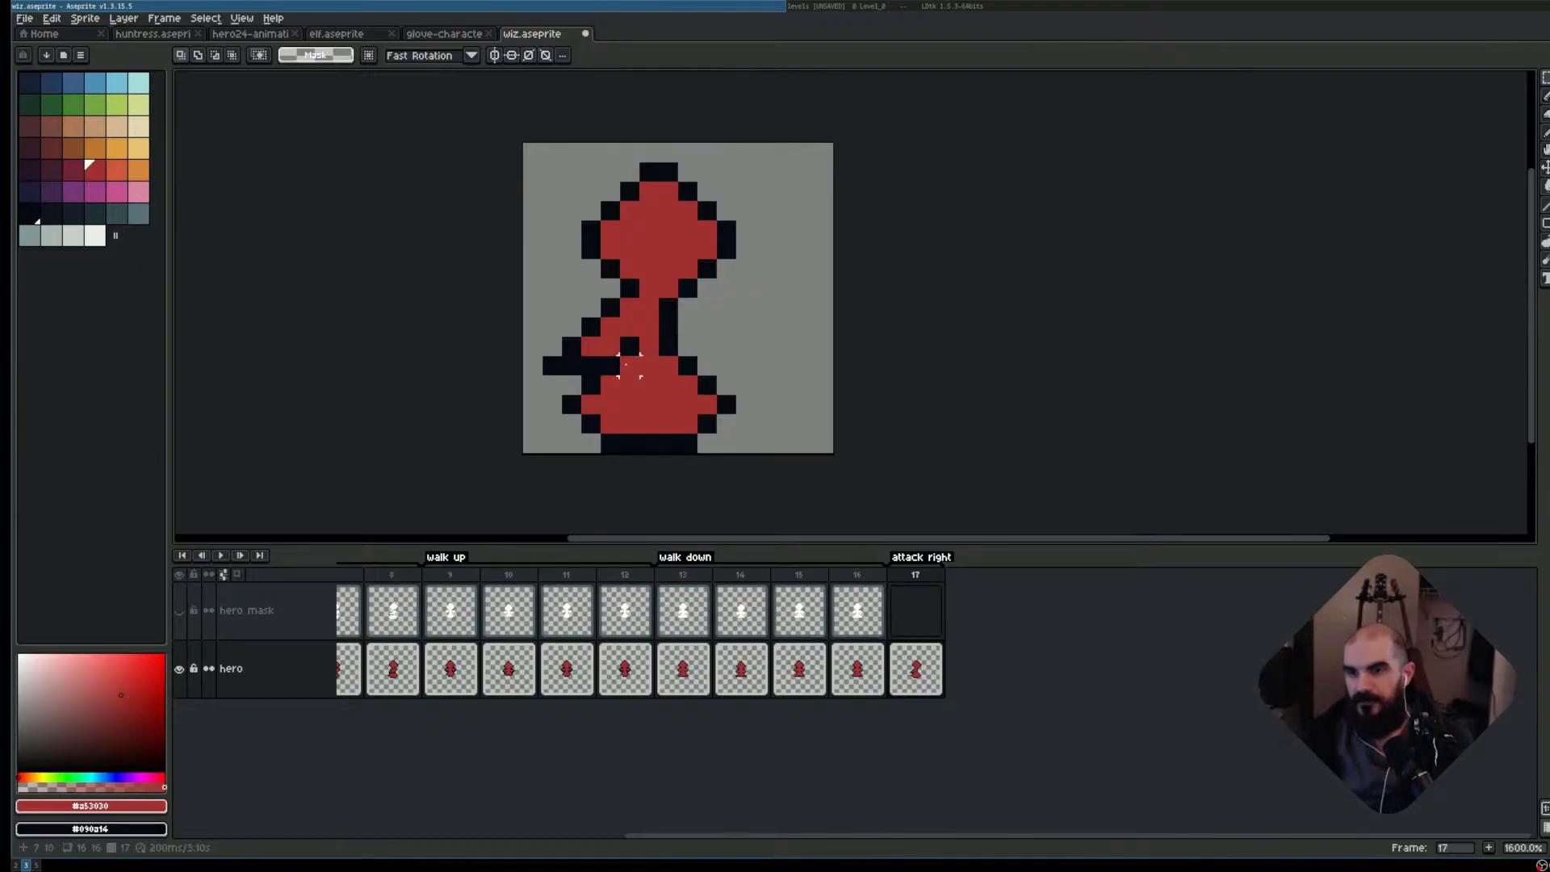
- Move the wizard's arm pixels on frame 17 of the hero layer into the canvas's lower-right corner and deselect them
scroll(730, 327, "up", 2)
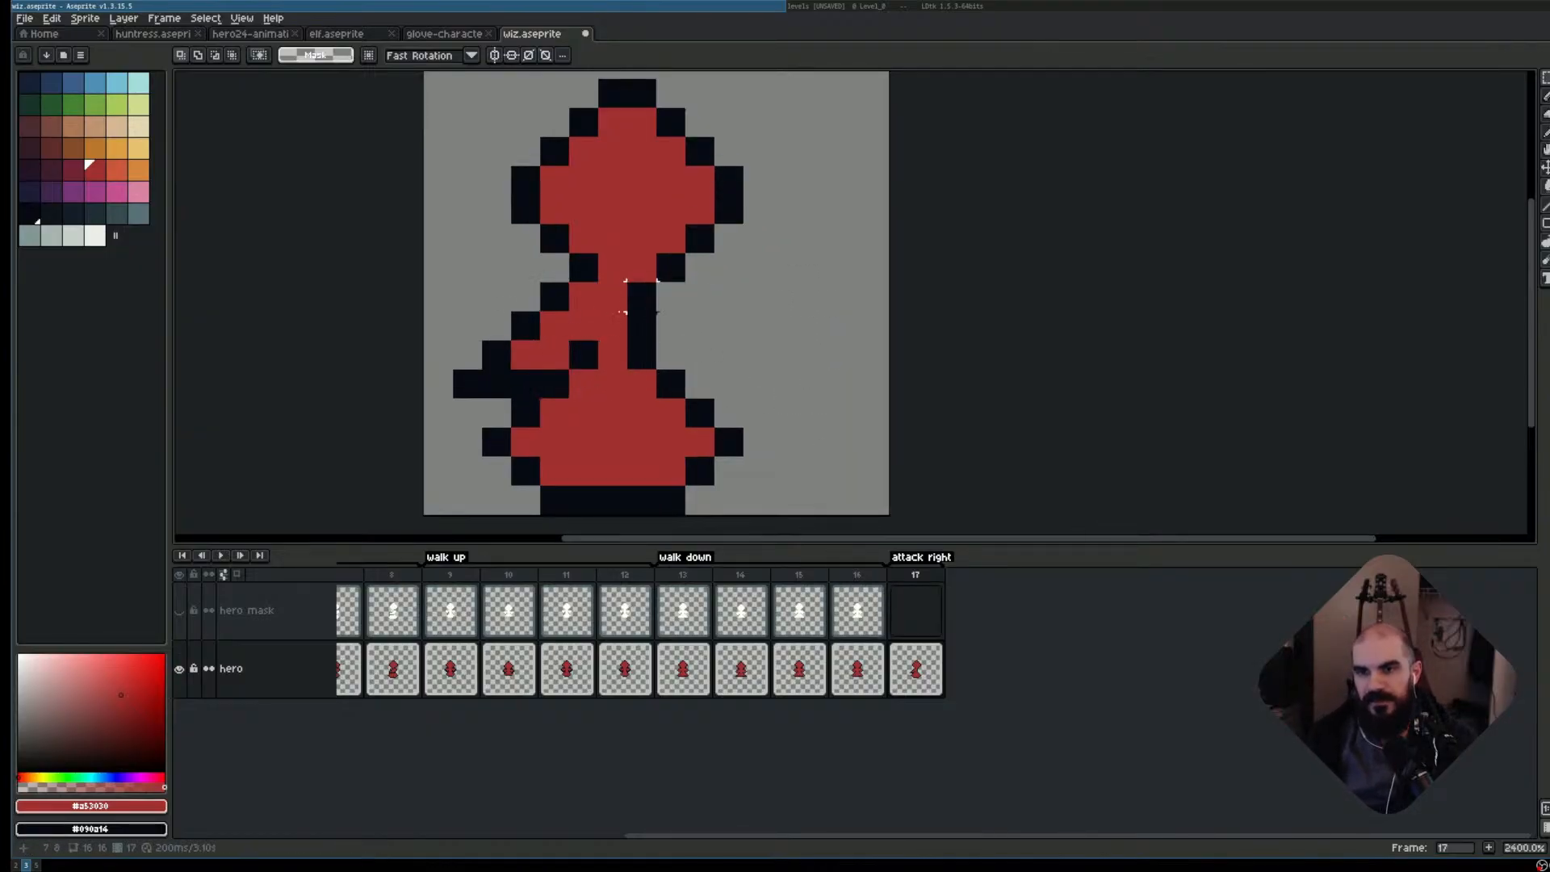
mouse_move(555, 296)
left_mouse_down()
mouse_move(497, 355)
mouse_move(467, 354)
mouse_move(468, 384)
mouse_move(554, 354)
mouse_move(570, 398)
mouse_move(570, 344)
mouse_move(599, 357)
mouse_move(593, 313)
mouse_move(577, 346)
mouse_move(806, 330)
mouse_move(832, 355)
mouse_move(798, 450)
mouse_move(834, 487)
left_mouse_up()
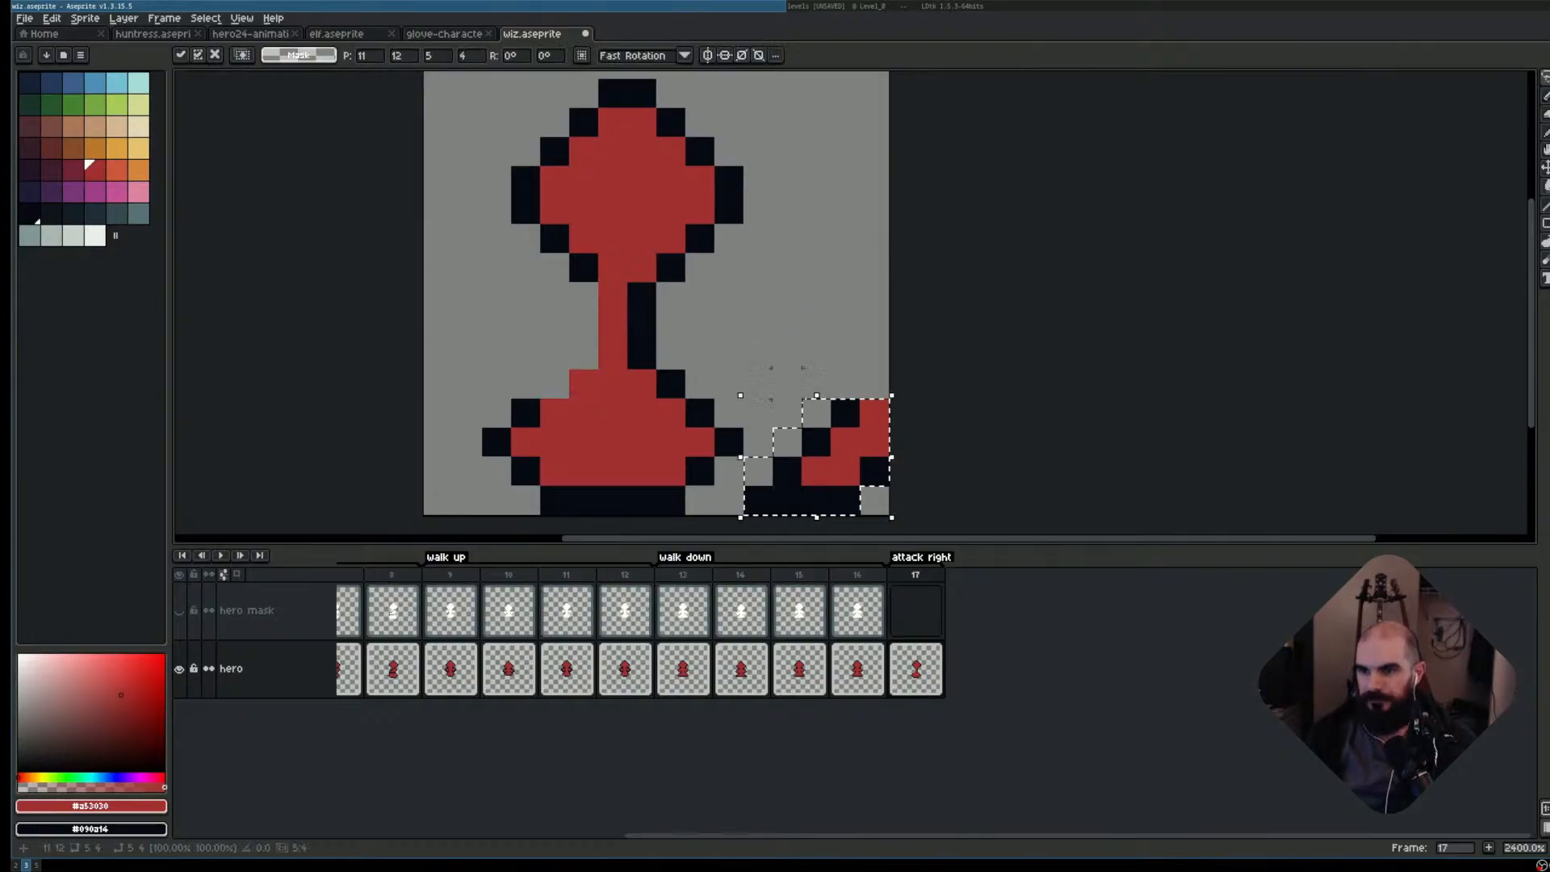
key("ctrl+d")
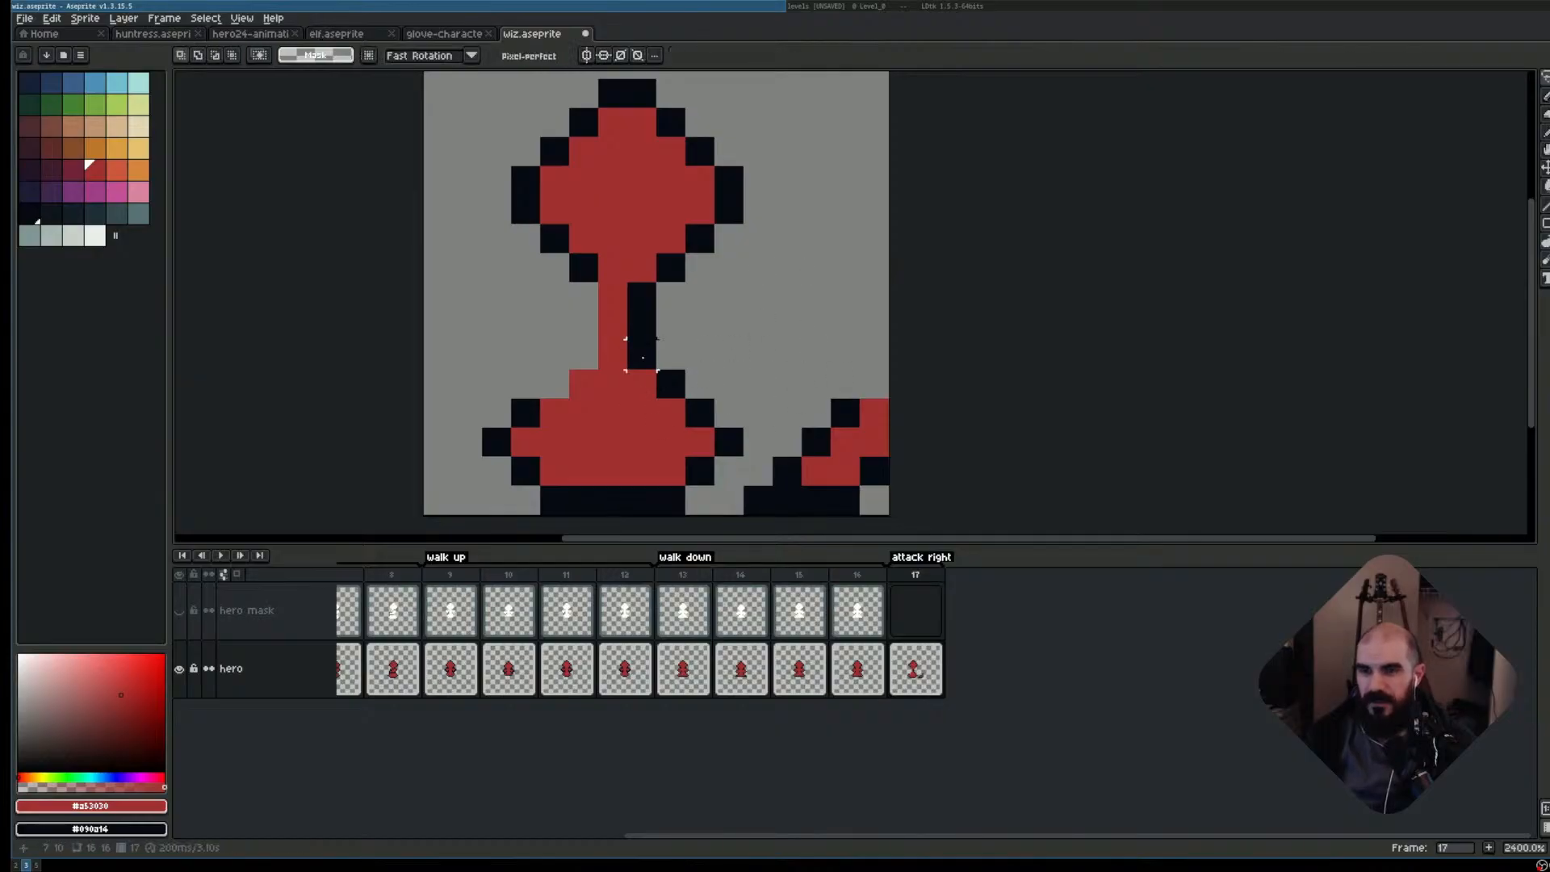
- Pencil a red arm extending right from the wizard's torso, with dark outline pixels along its upper and lower edges
key("b")
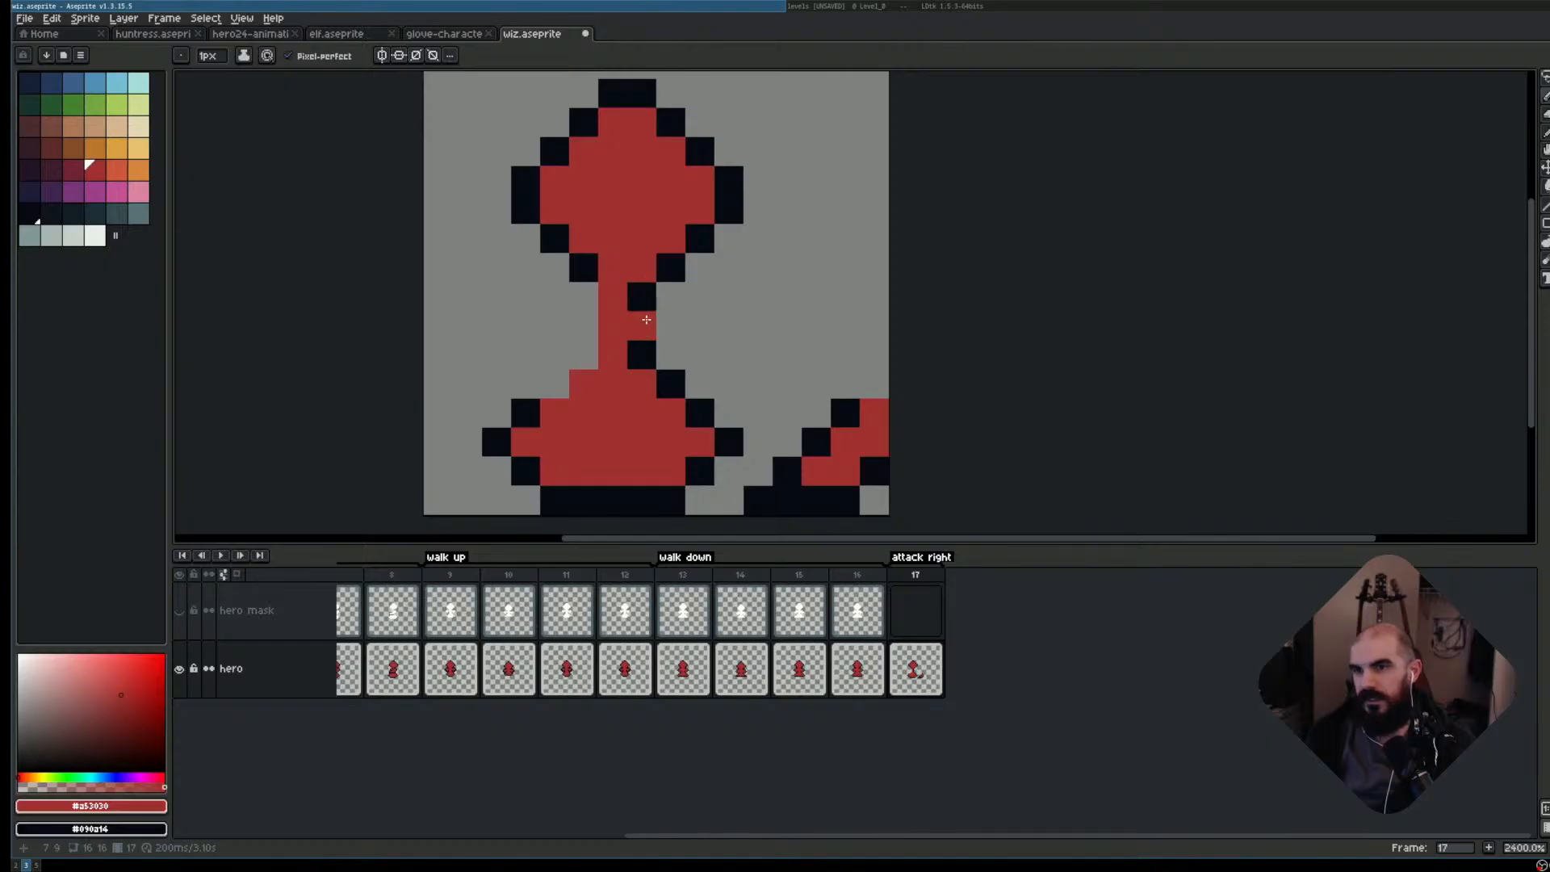
mouse_move(646, 320)
left_mouse_down()
mouse_move(855, 323)
mouse_move(696, 331)
mouse_move(832, 335)
mouse_move(732, 320)
mouse_move(701, 267)
left_mouse_up()
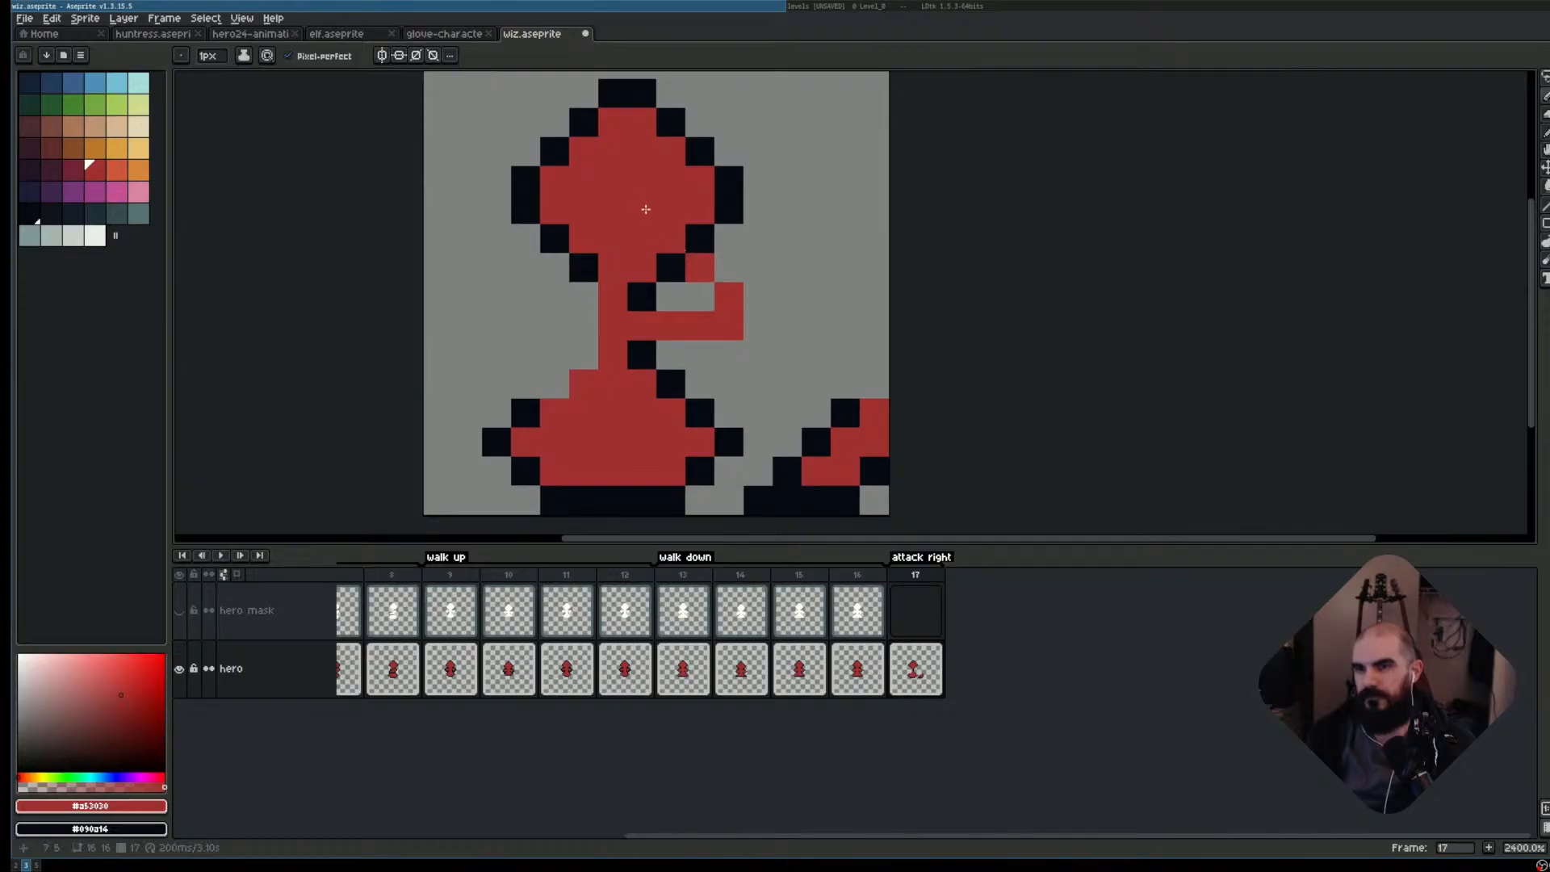
right_click(670, 297)
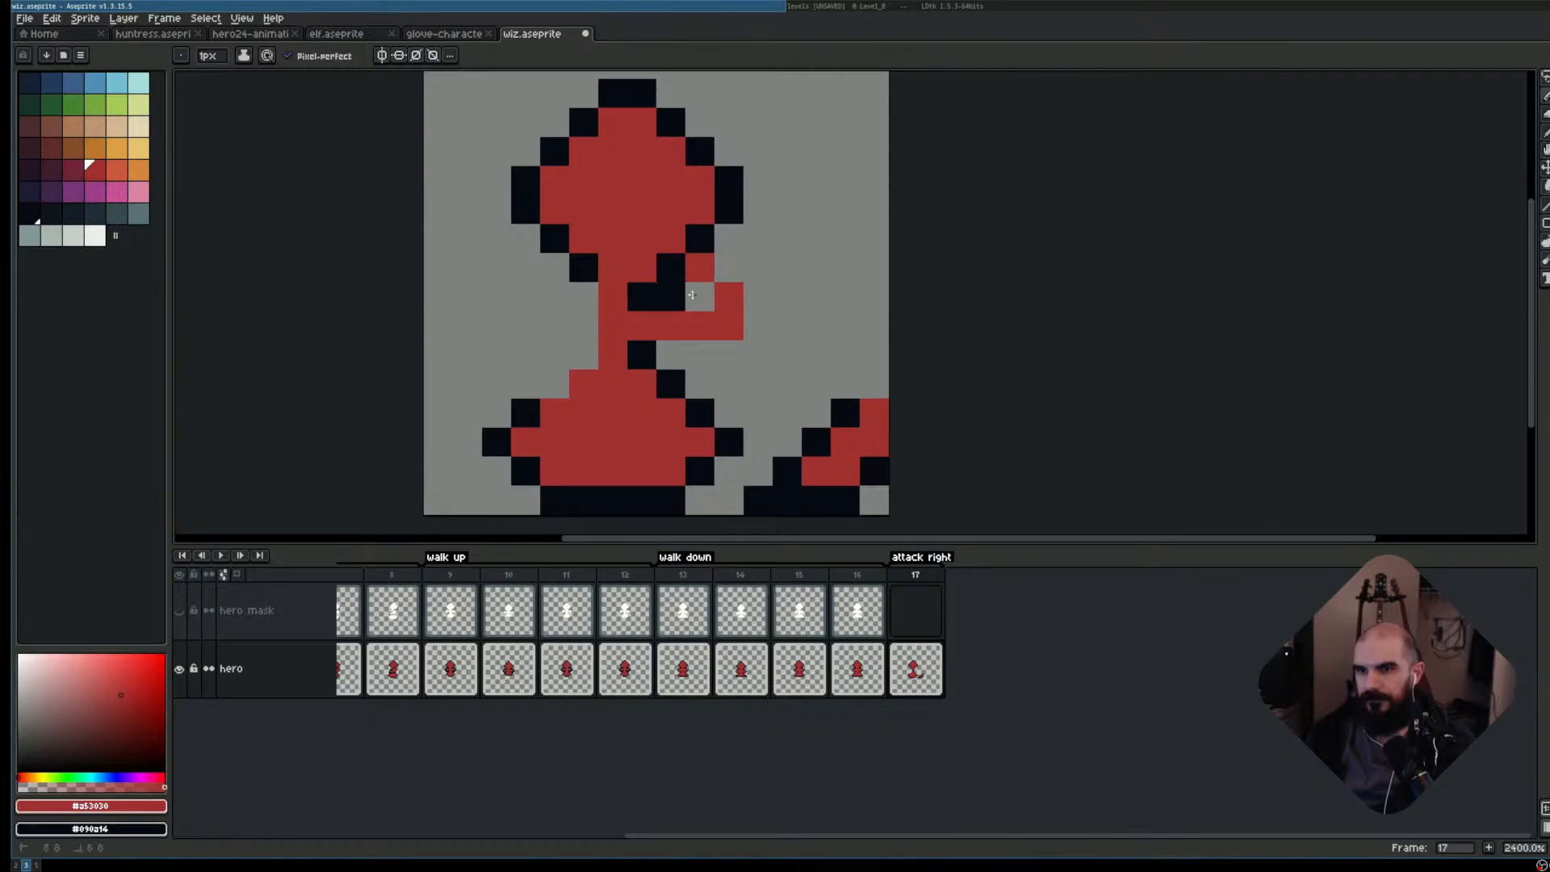
right_click(700, 296)
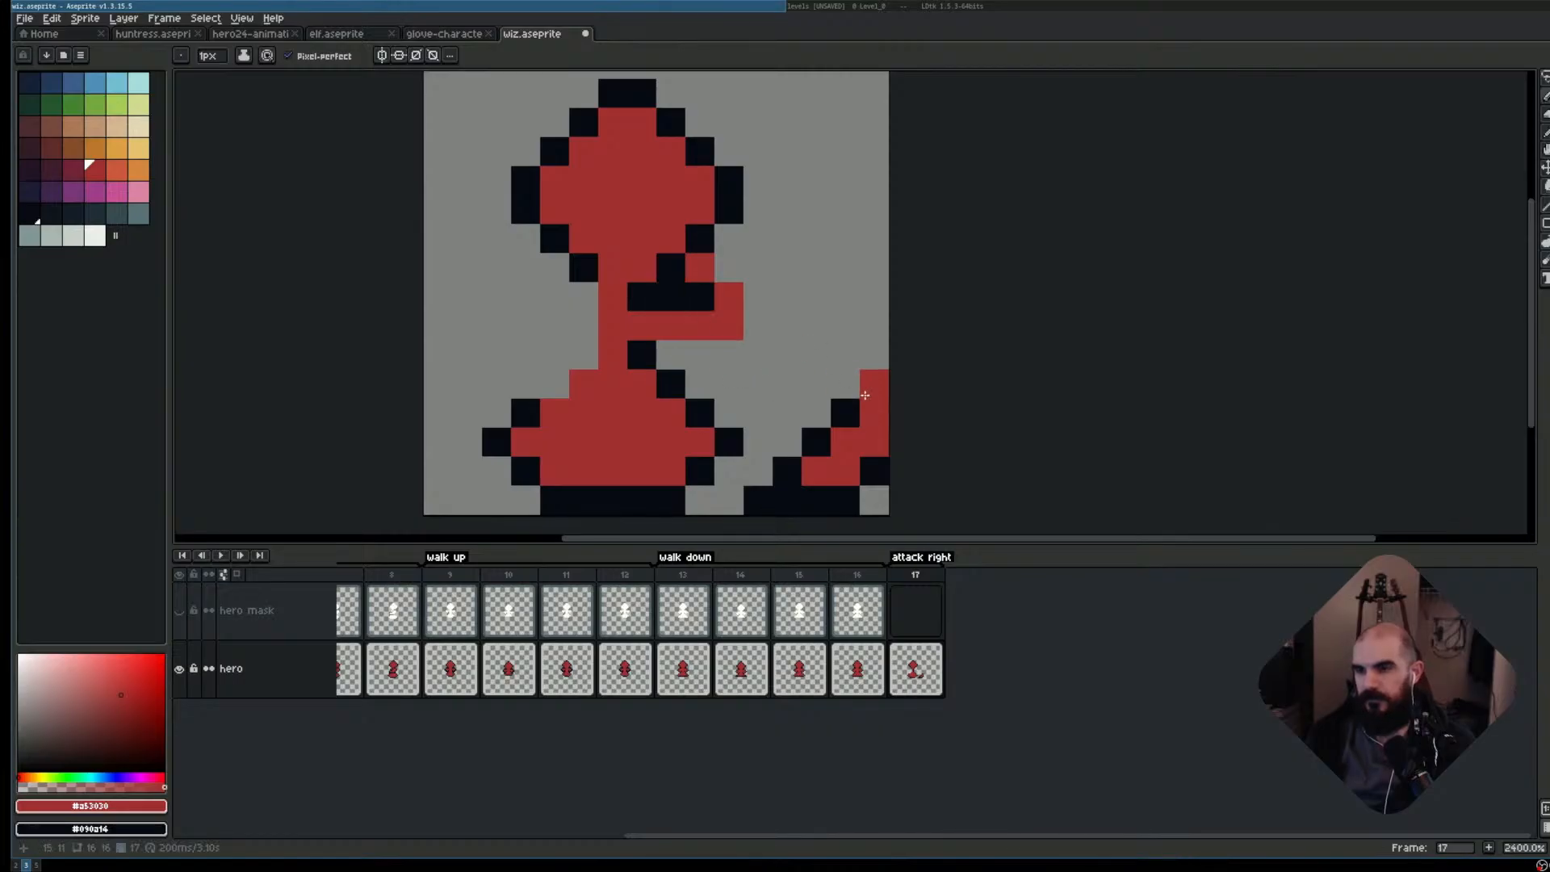
right_click(700, 355)
right_click(670, 355)
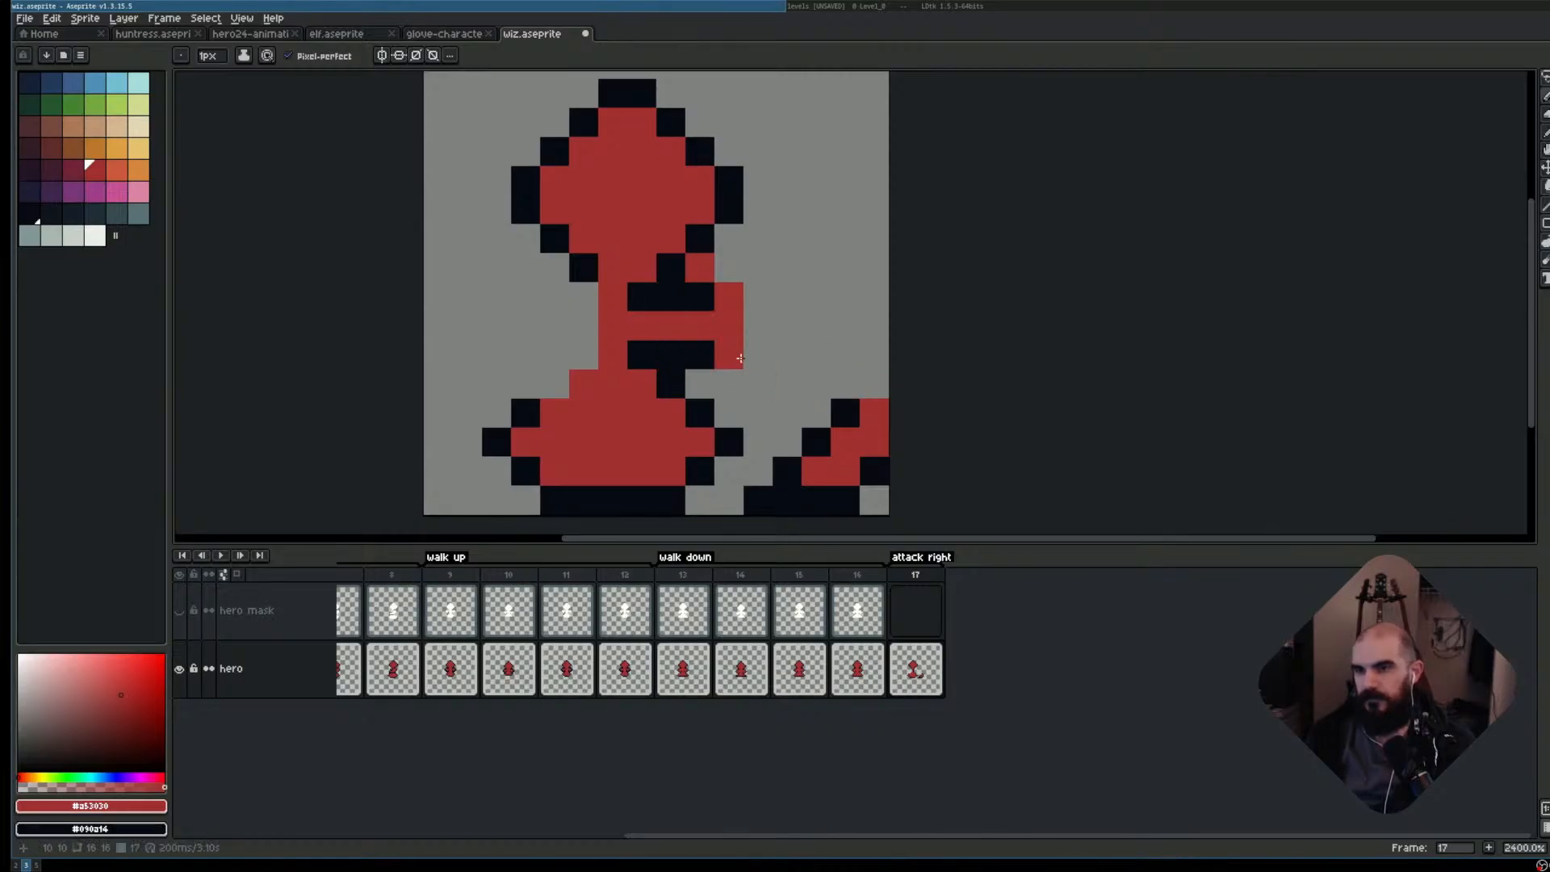
- Extend the wizard's sleeve downward and outward in red, outlining its underside, tip and outer edge in the dark colour
left_click(729, 356)
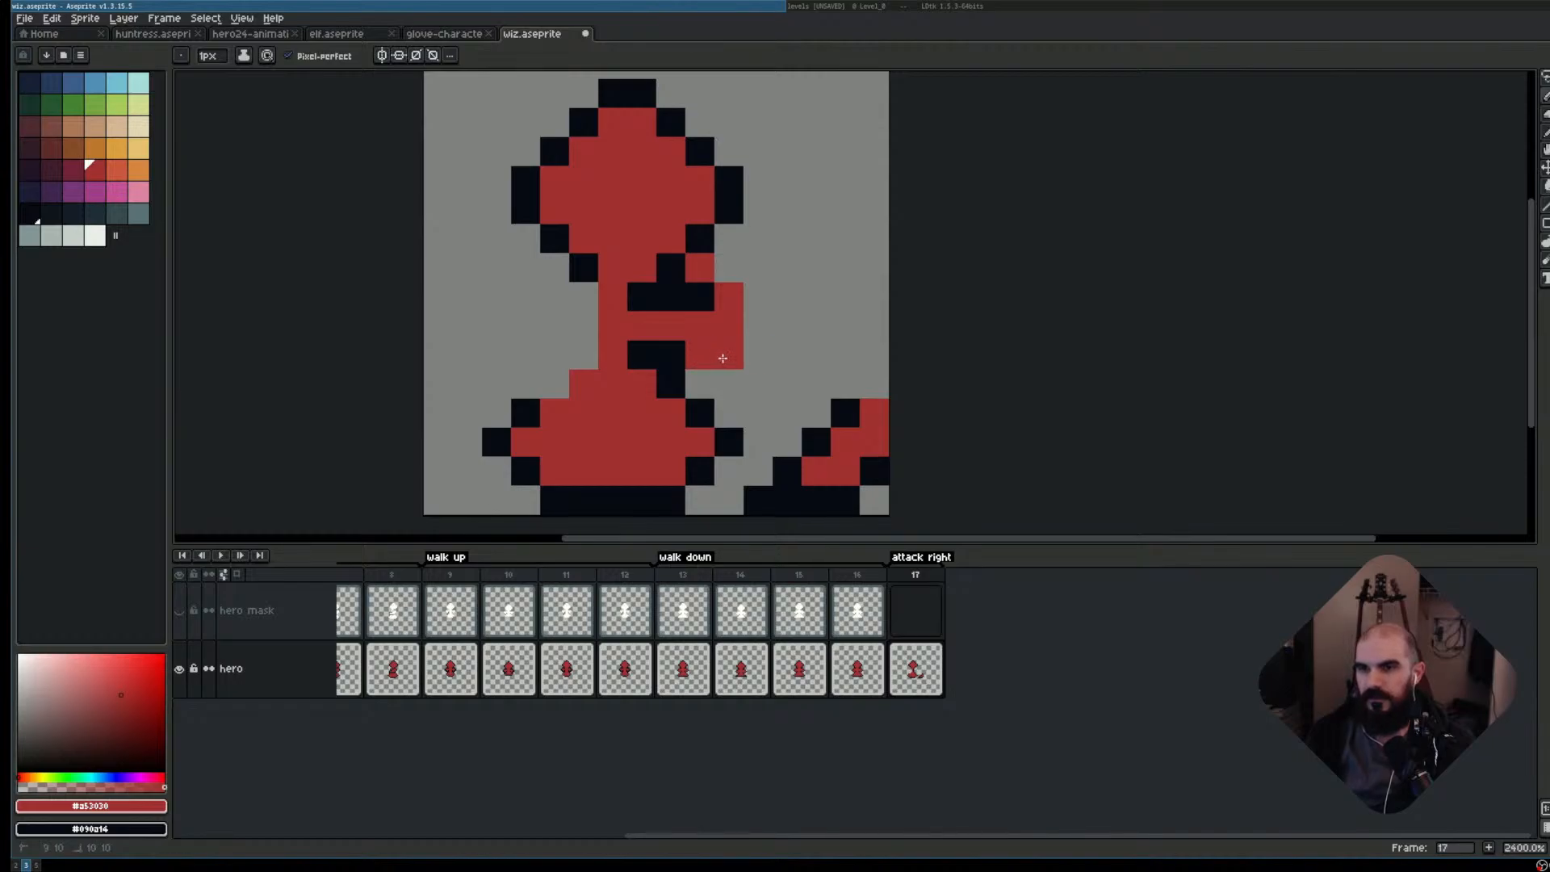
right_click(701, 383)
right_click(729, 384)
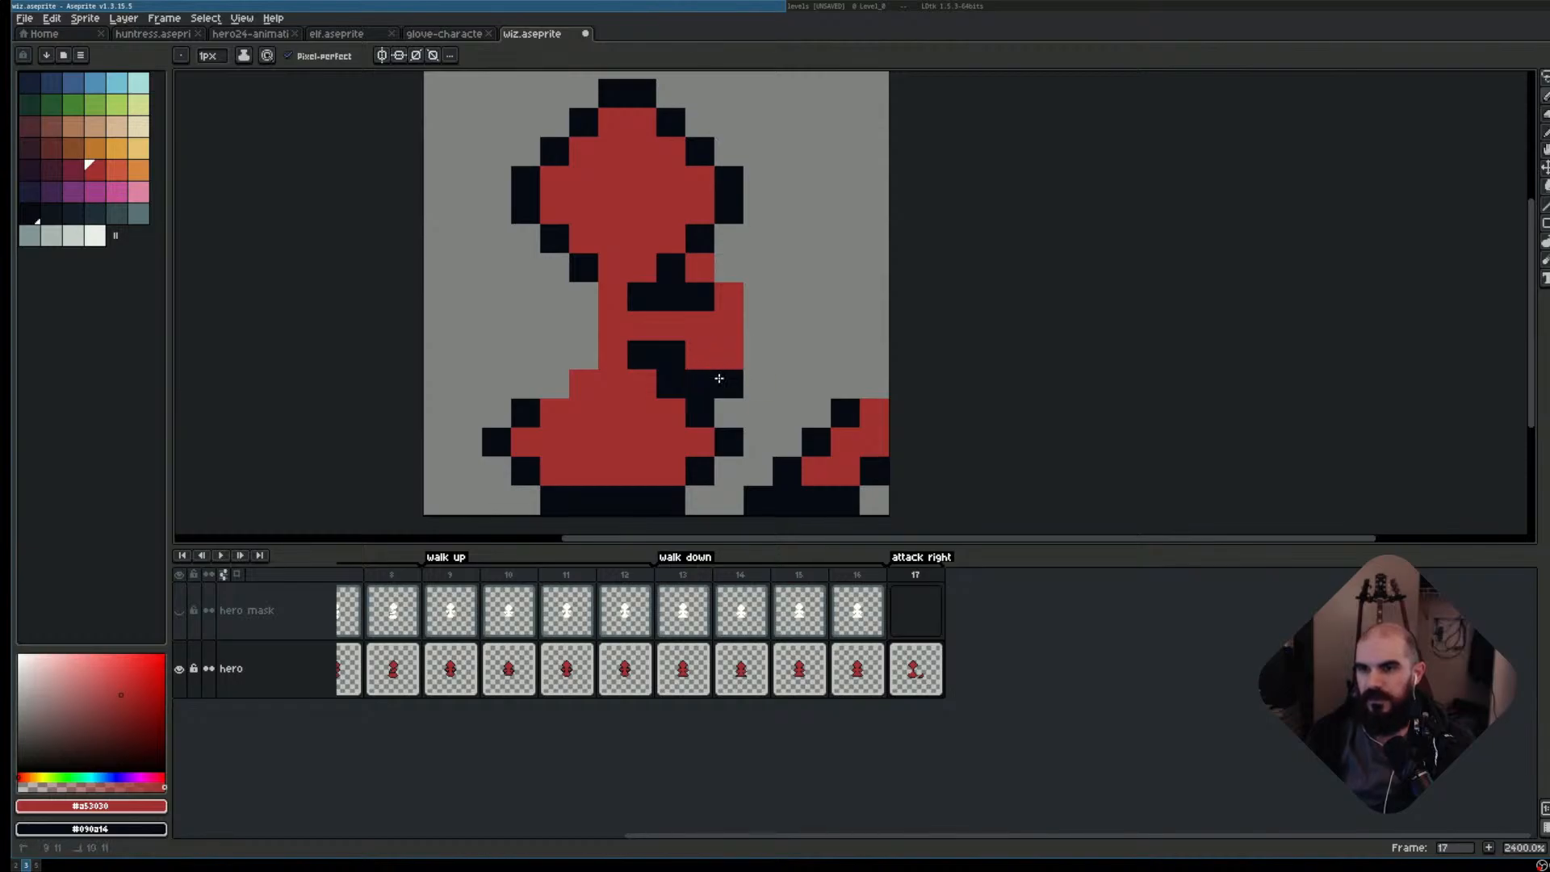
left_click(759, 356)
right_click(758, 385)
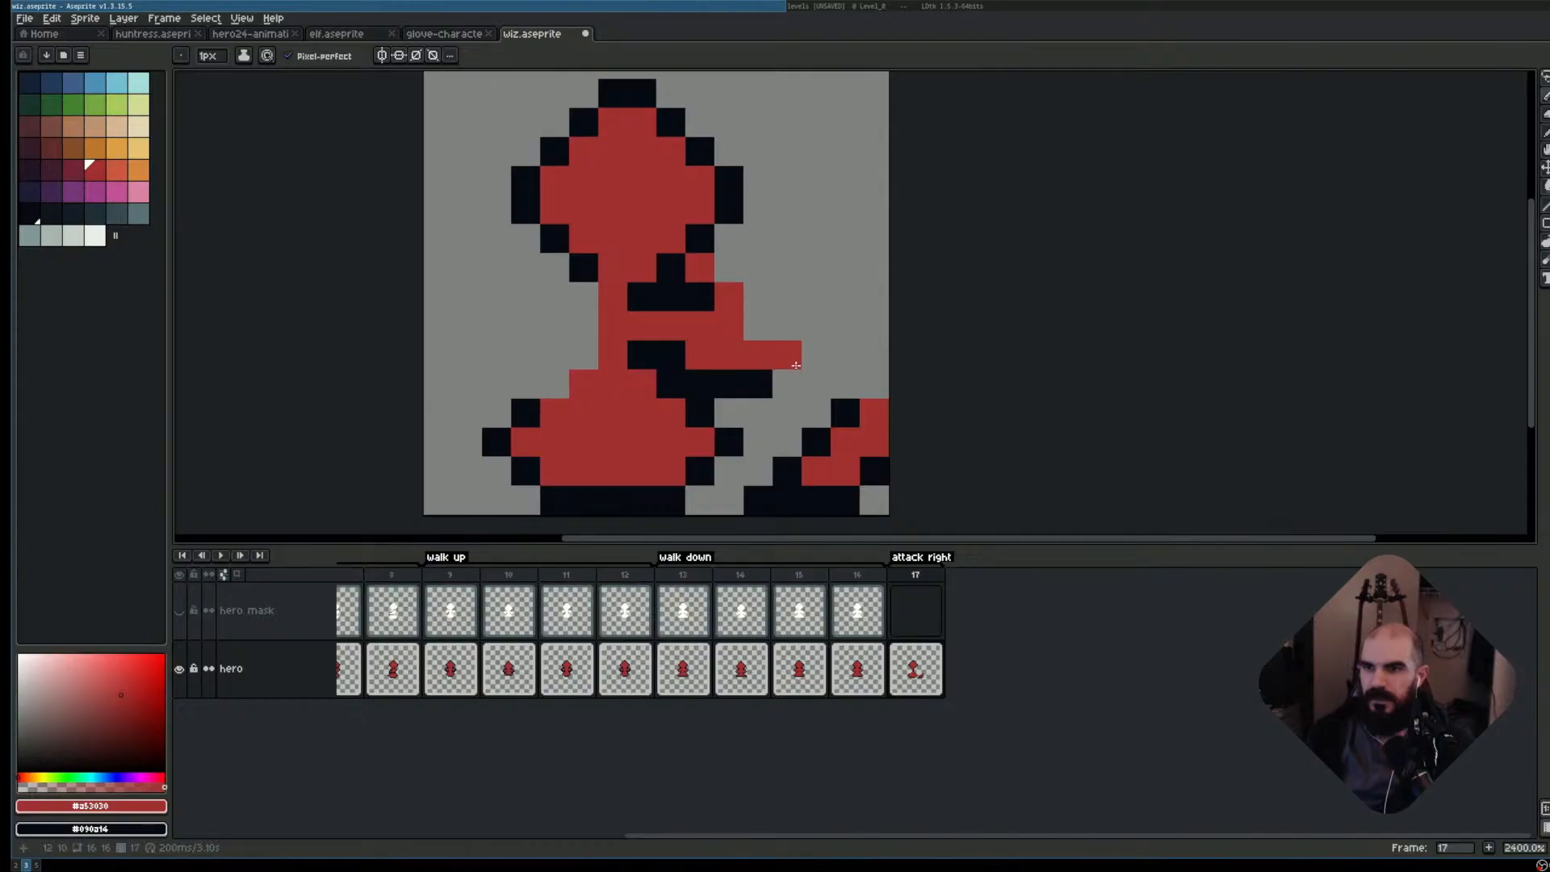
right_click(788, 356)
right_click(759, 327)
right_click(758, 298)
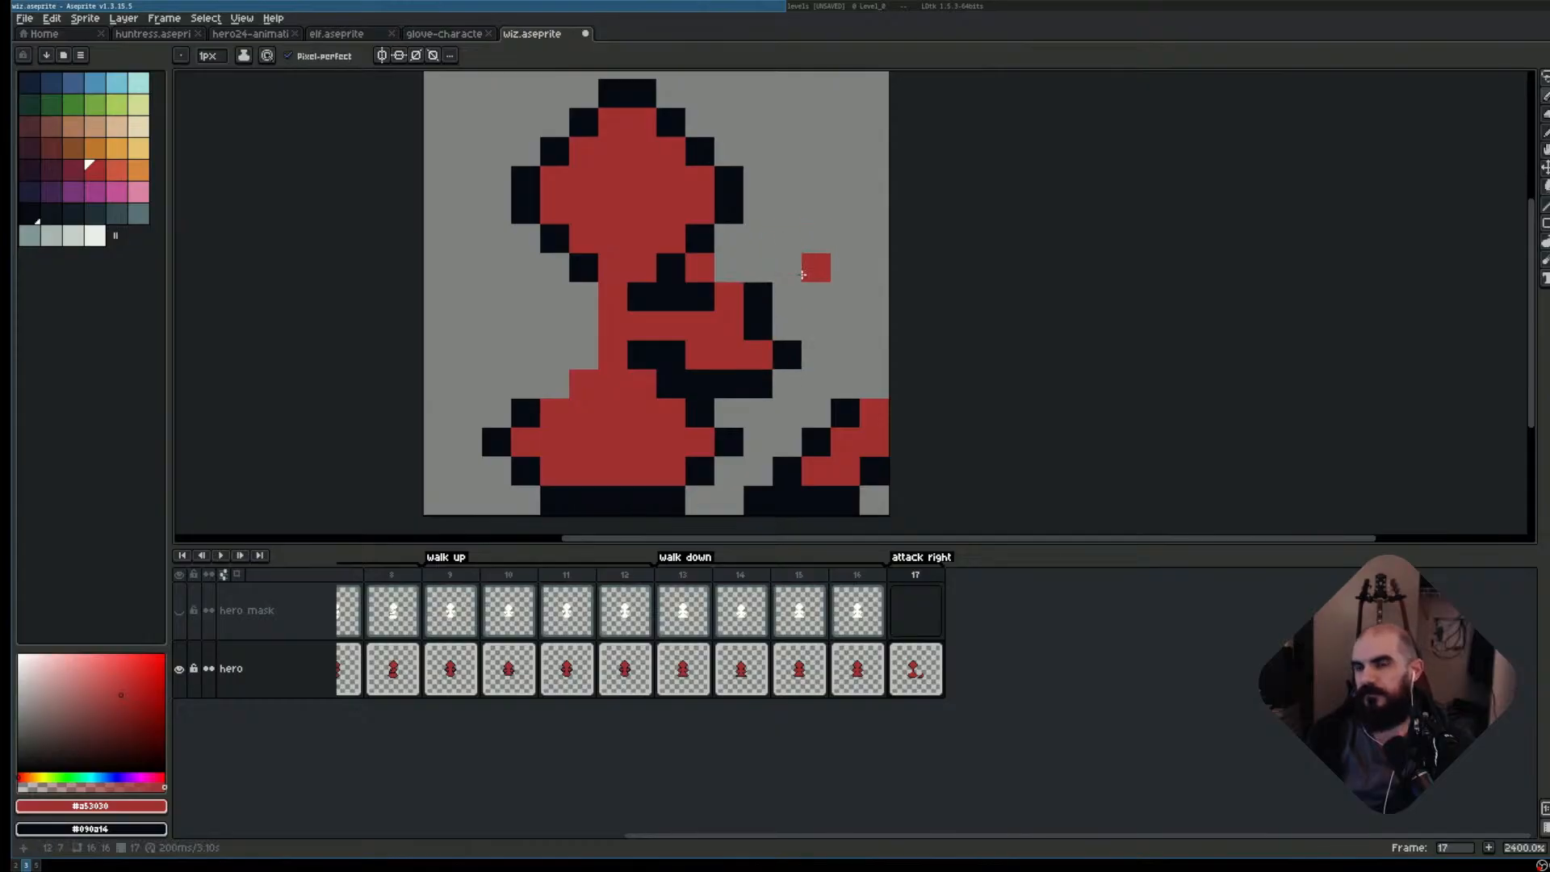
- Join the raised sleeve to the wizard's head with red pixels and continue the dark outline along the outer side
left_click(729, 267)
right_click(759, 267)
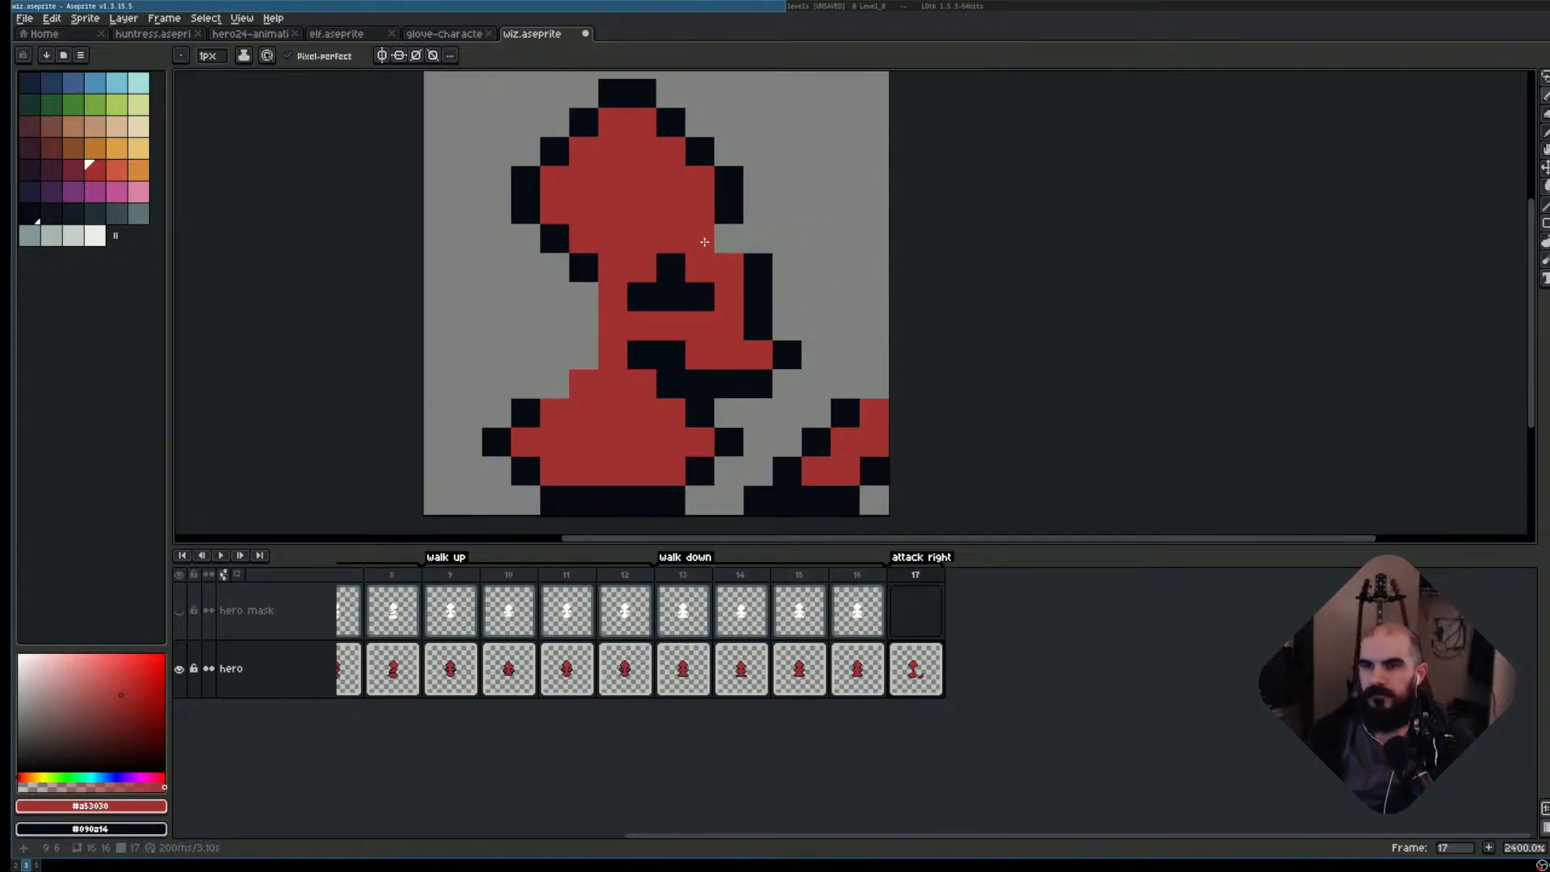
right_click(729, 240)
left_click(700, 240)
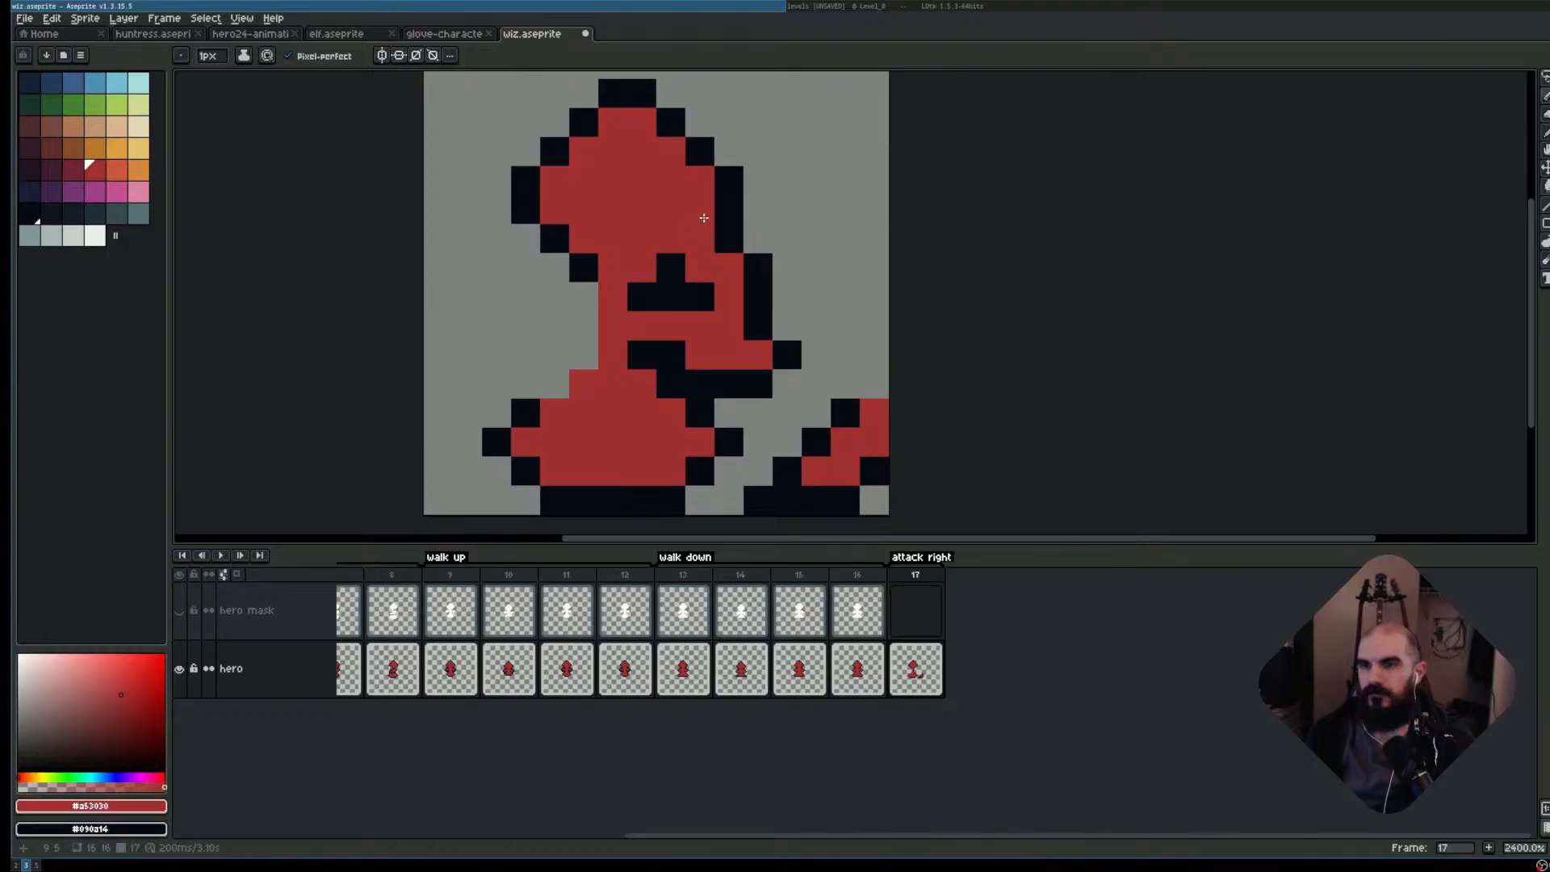
- Draw a dark brim line inward from the front edge of the wizard's hood, stepping down one pixel at its inner end
right_click(700, 209)
right_click(672, 209)
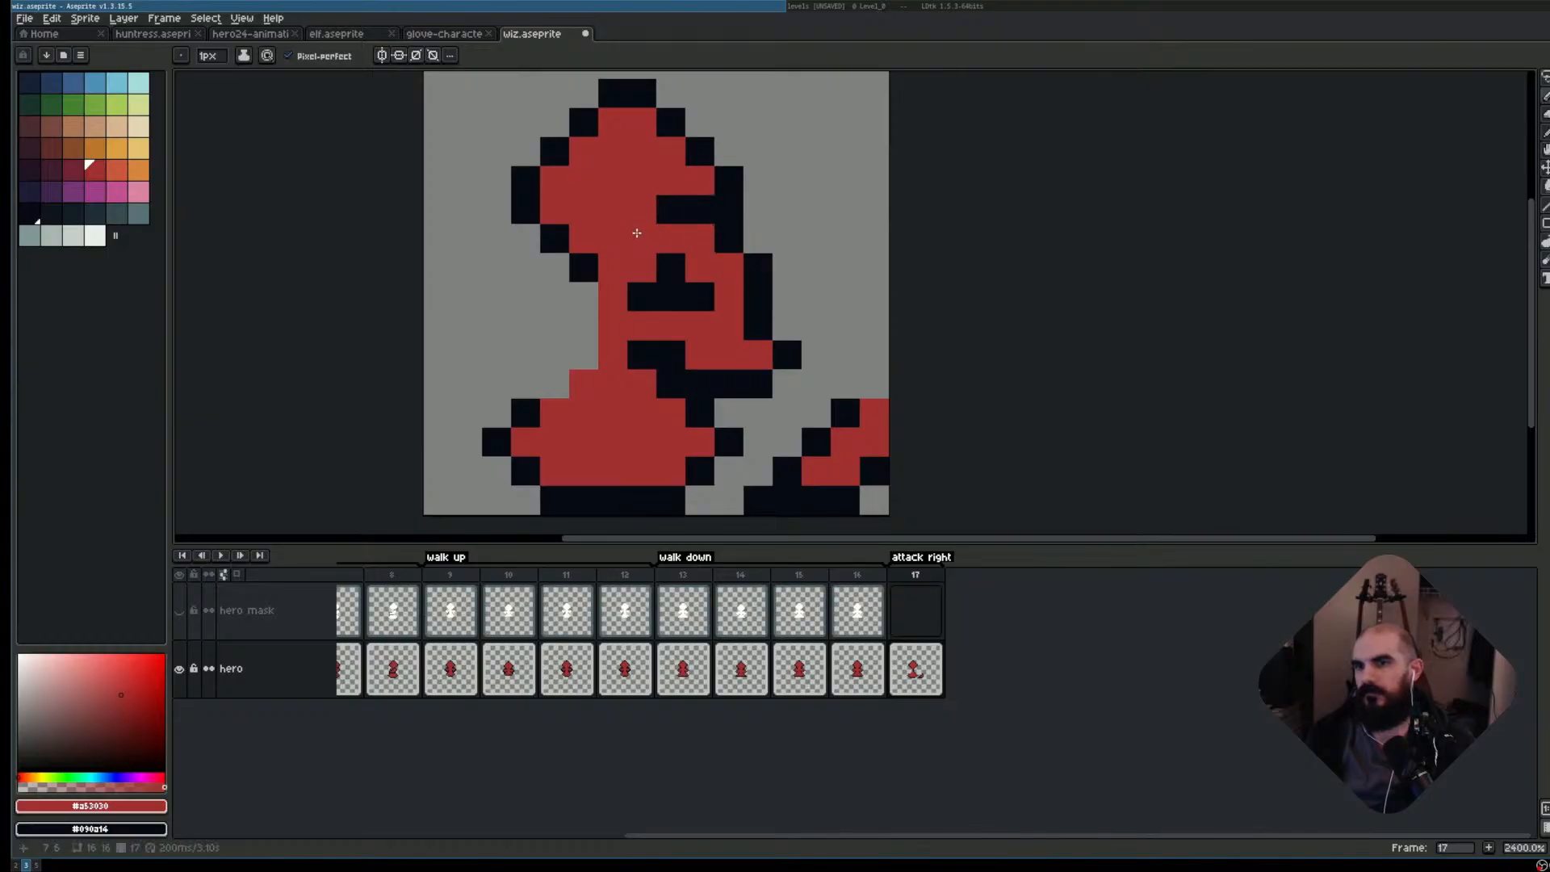
right_click(634, 236)
scroll(891, 368, "down", 3)
scroll(897, 365, "down", 1)
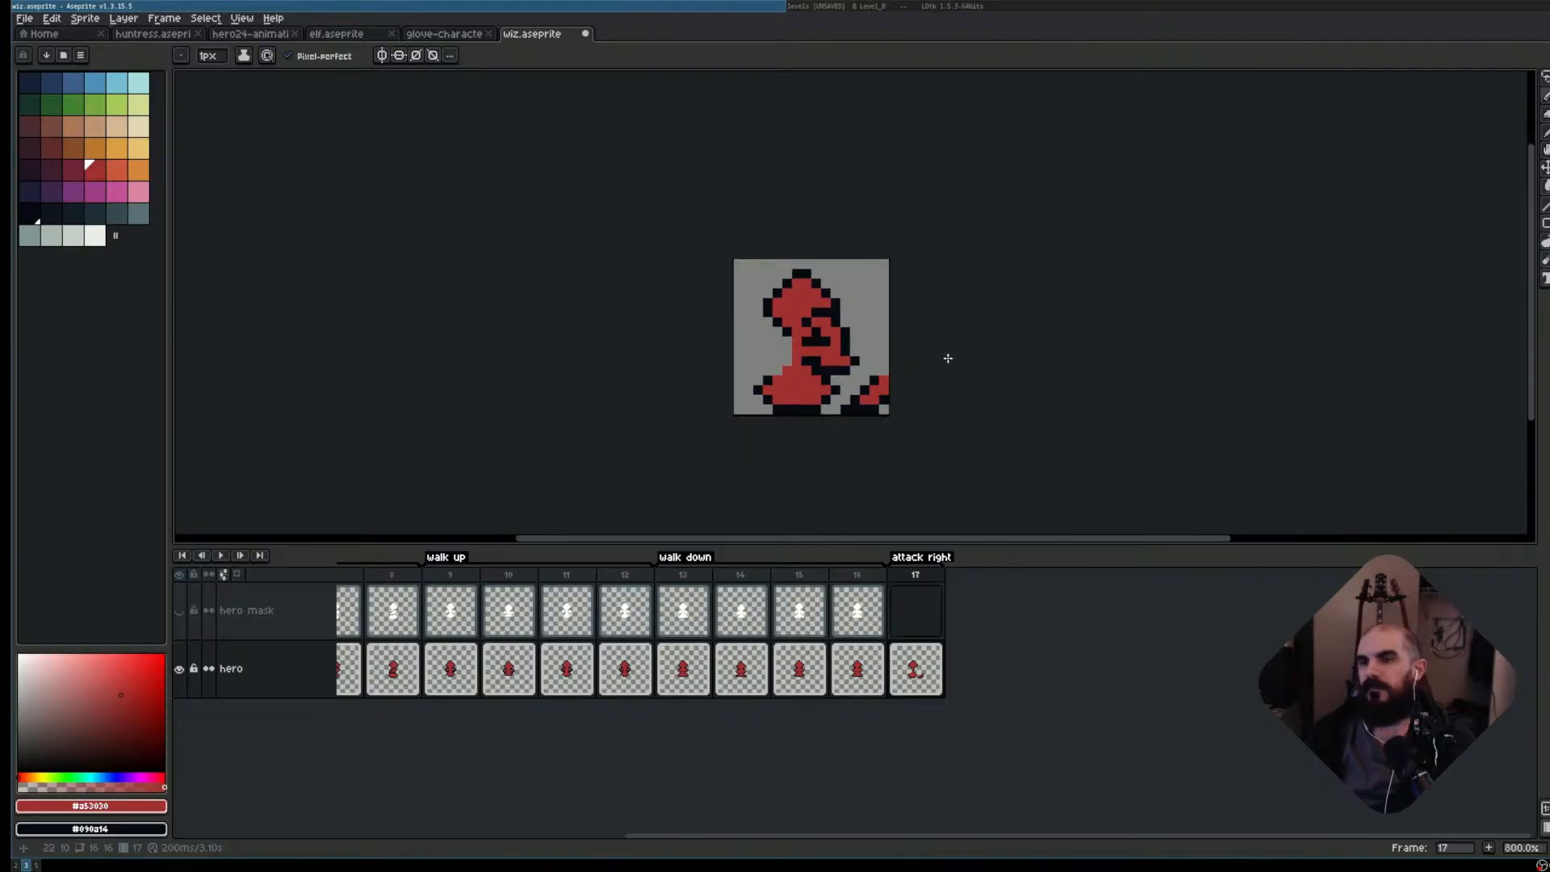
- Outline the wizard's back with dark pixels from beneath the hood down to the flared base of the robe
scroll(792, 346, "up", 2)
right_click(776, 336)
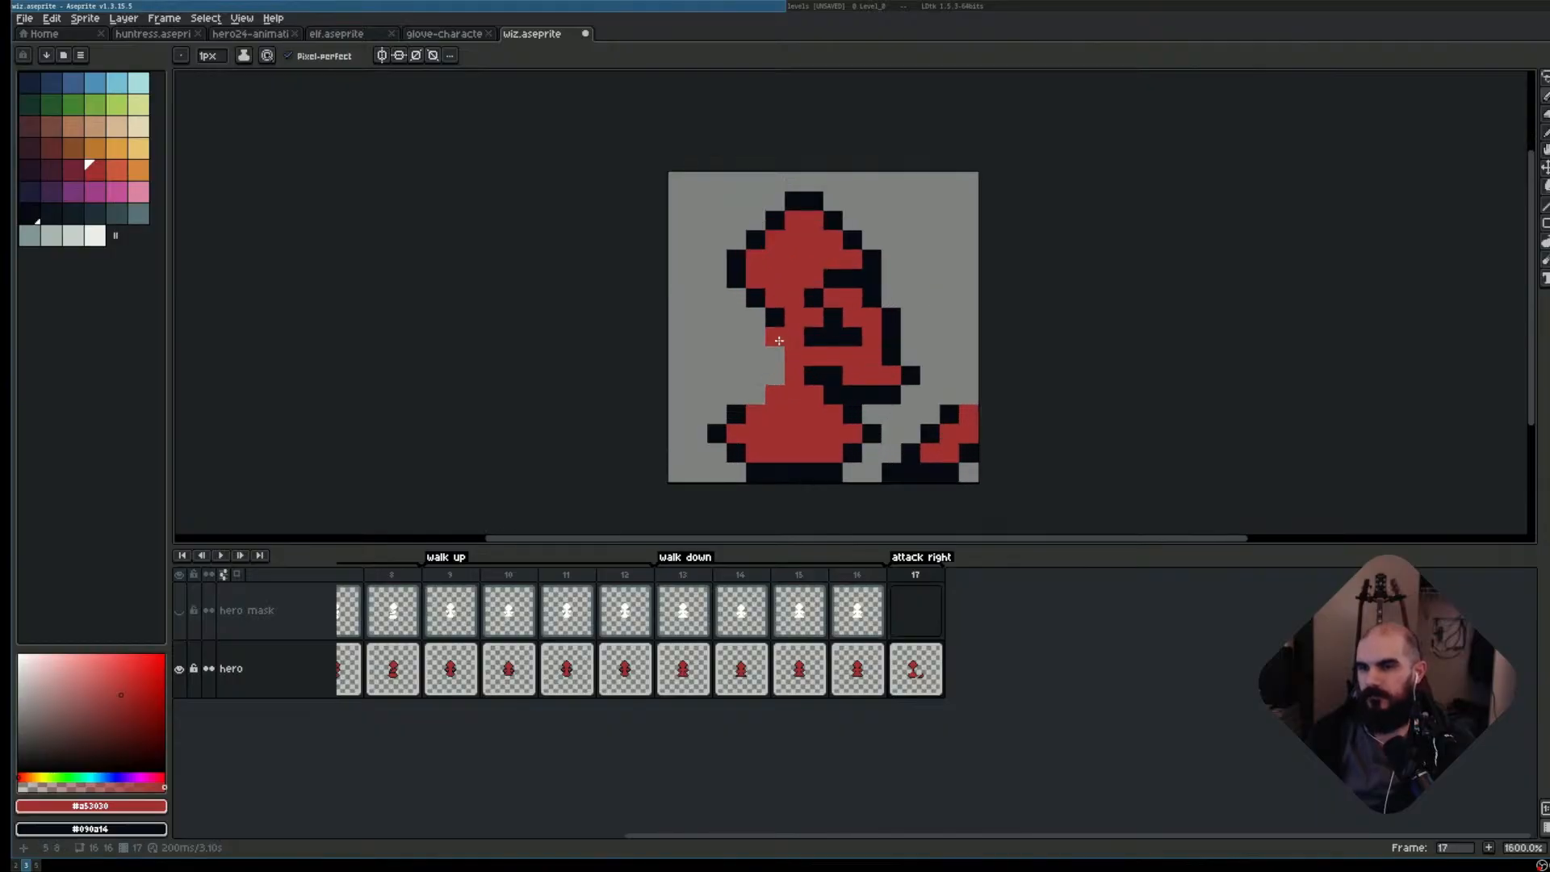
right_click(775, 356)
right_click(775, 375)
right_click(756, 395)
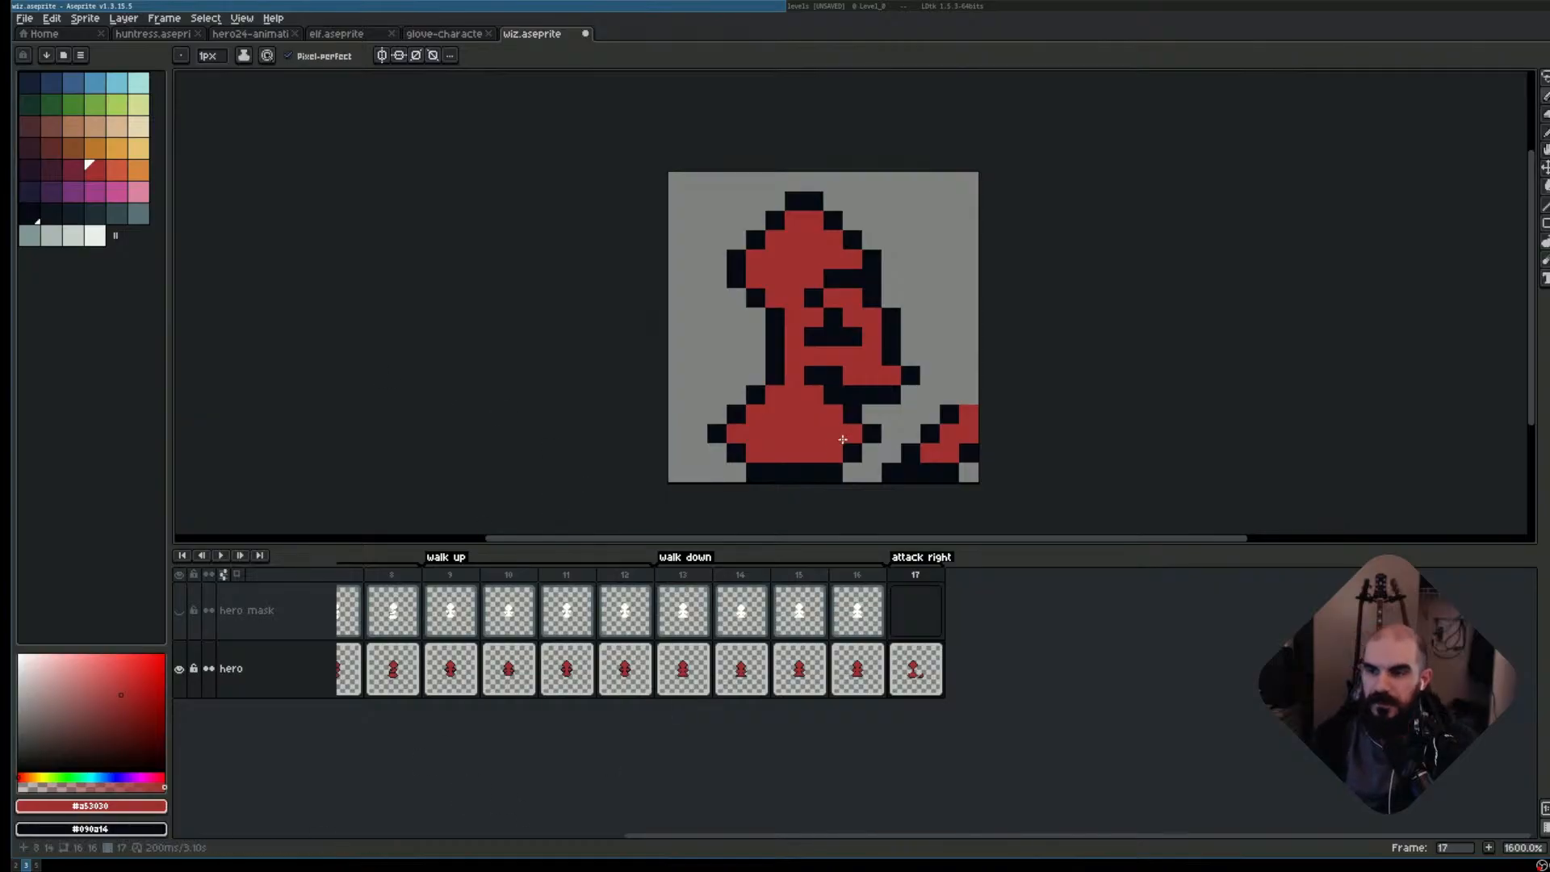
- Raise the underside of the extended sleeve by adding a dark pixel beneath the arm and erasing the outline pixel below it
scroll(903, 354, "up", 1)
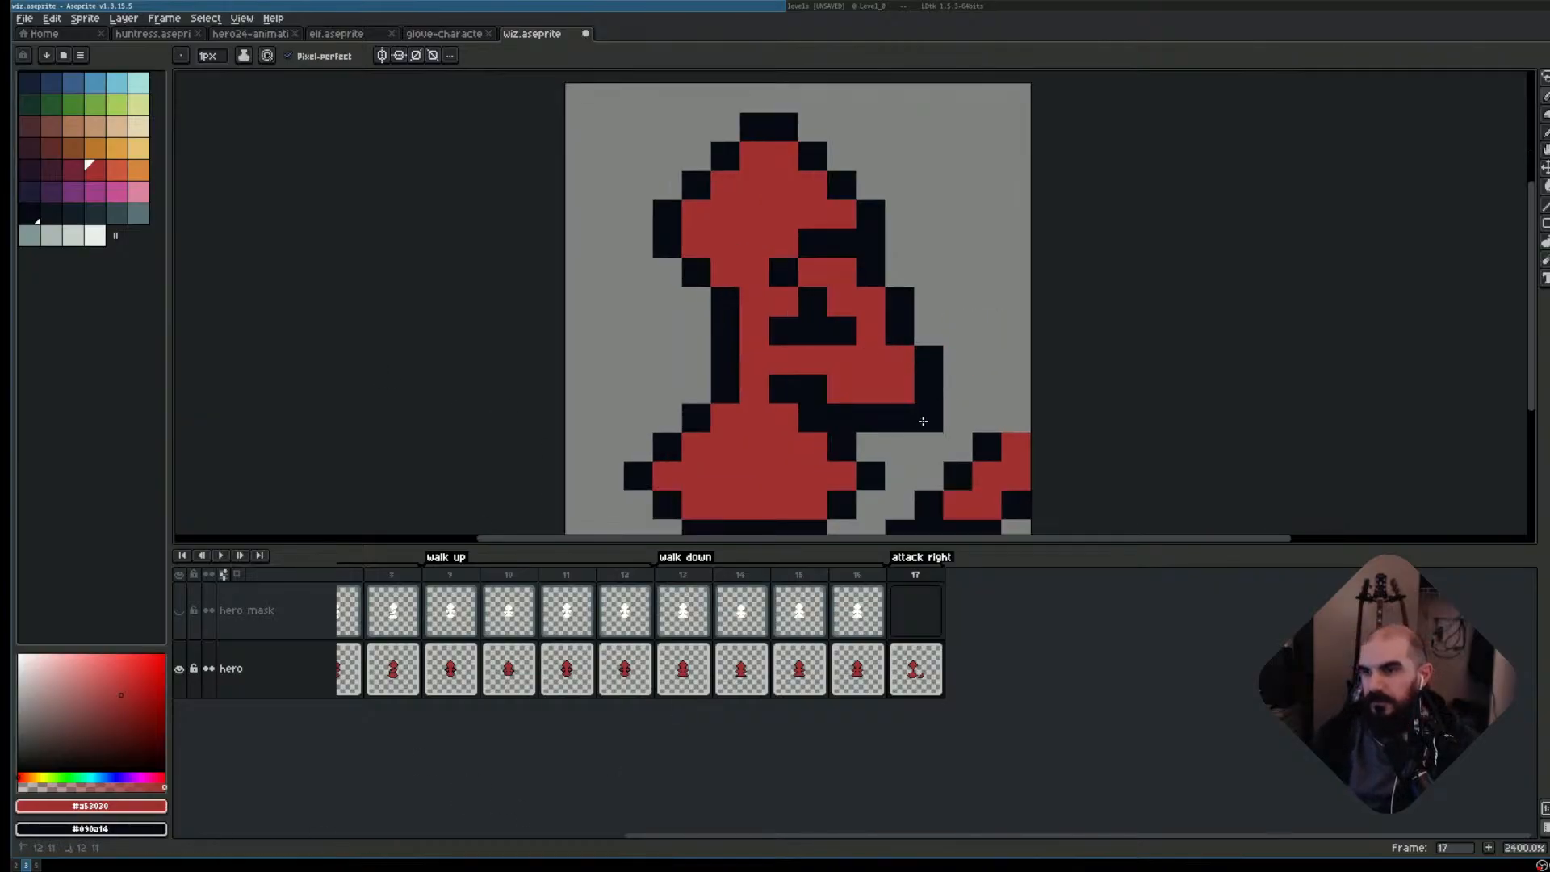
scroll(1032, 347, "down", 1)
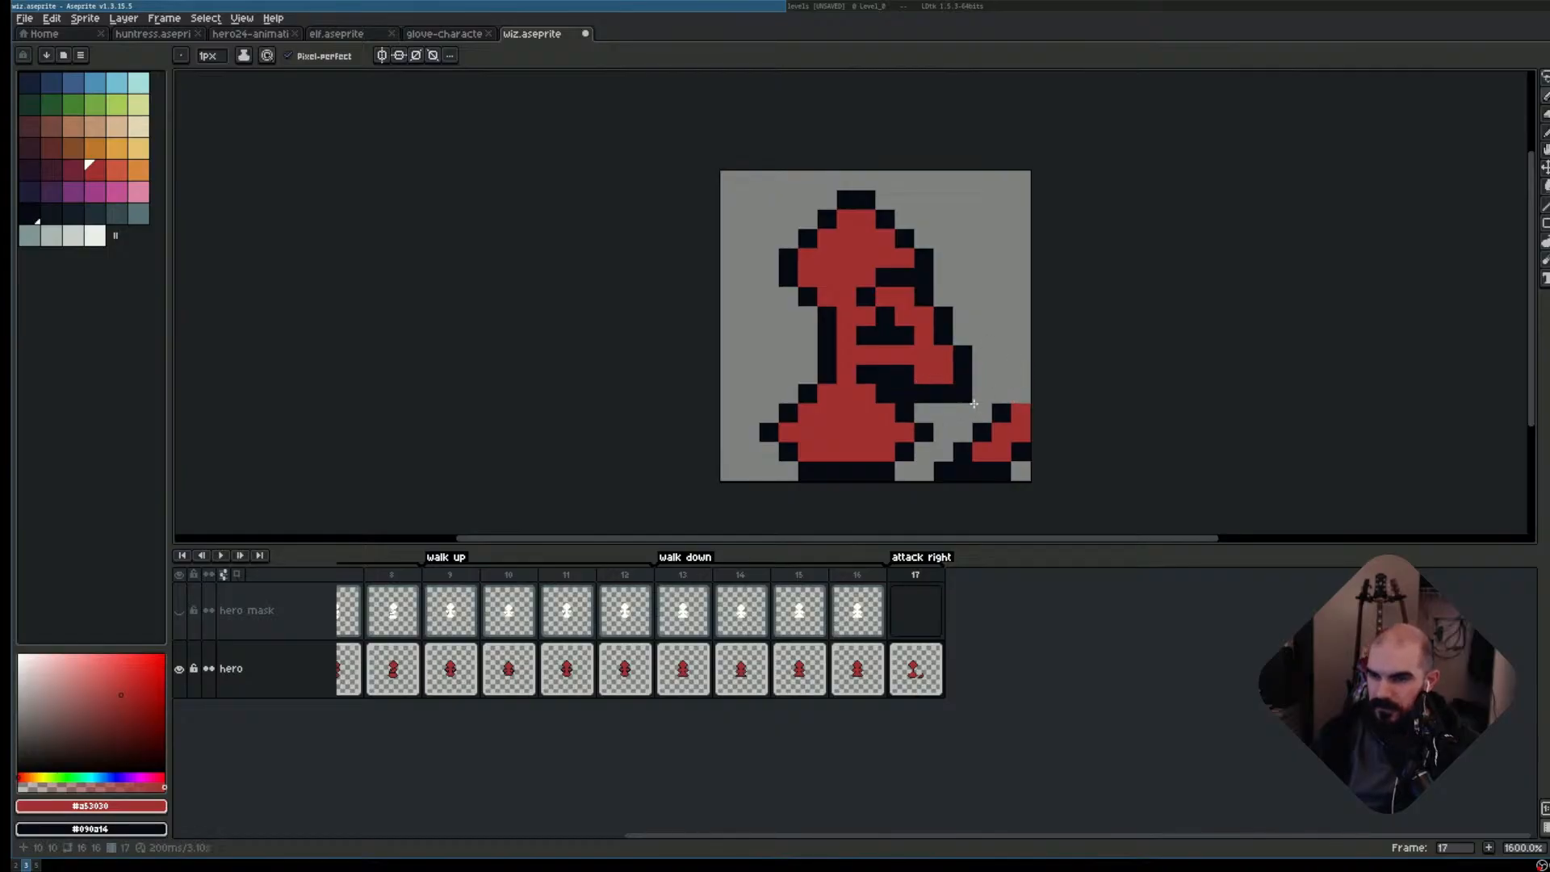
right_click(924, 375)
key("e")
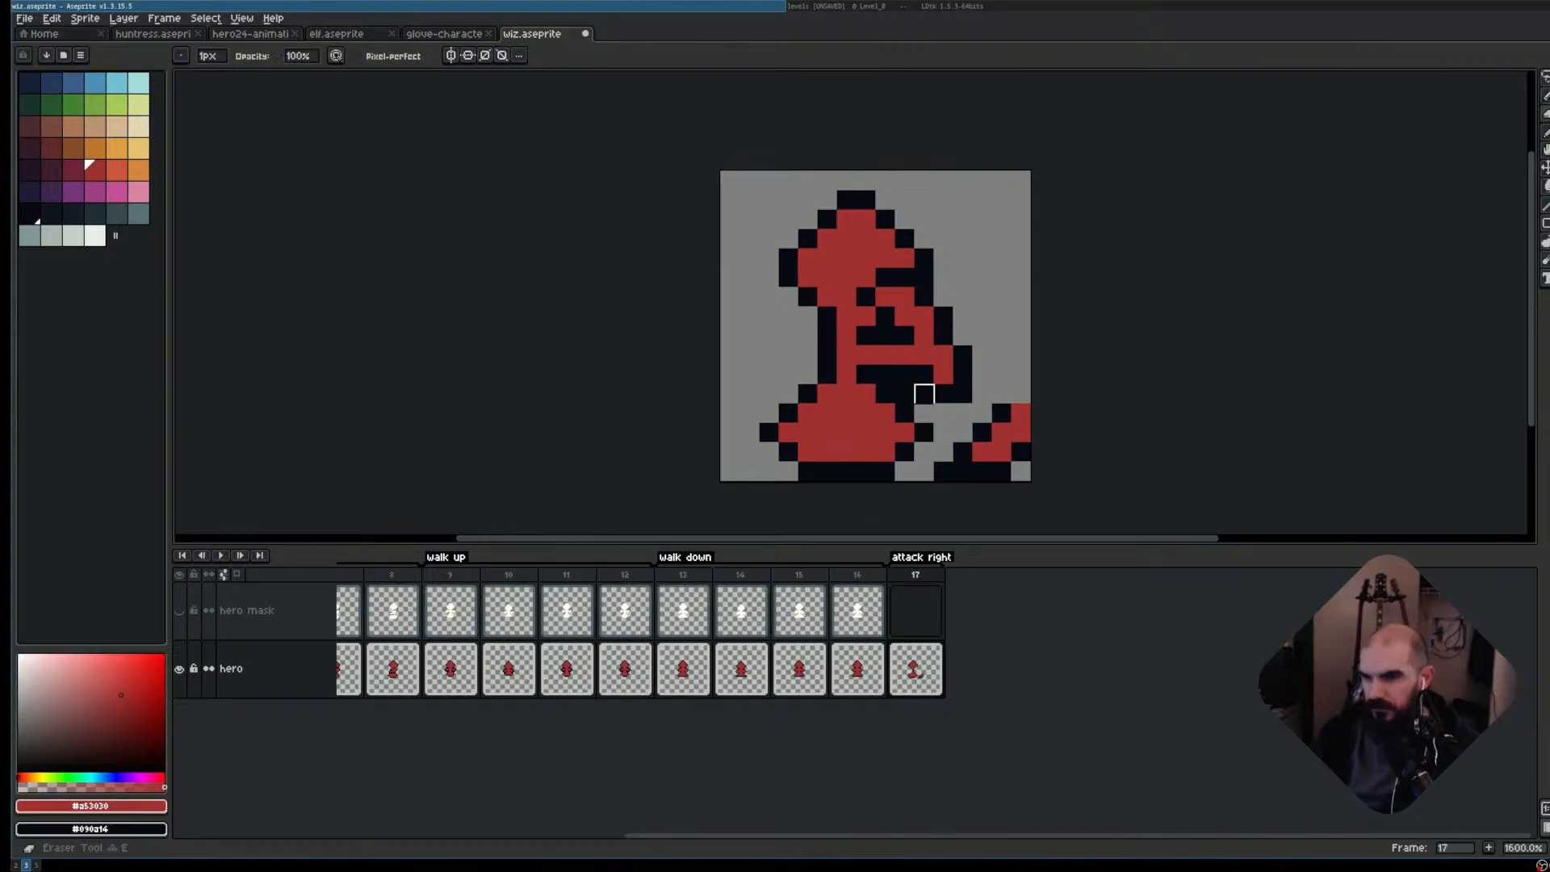
left_click(924, 393)
scroll(1003, 414, "up", 3)
scroll(1039, 218, "down", 3)
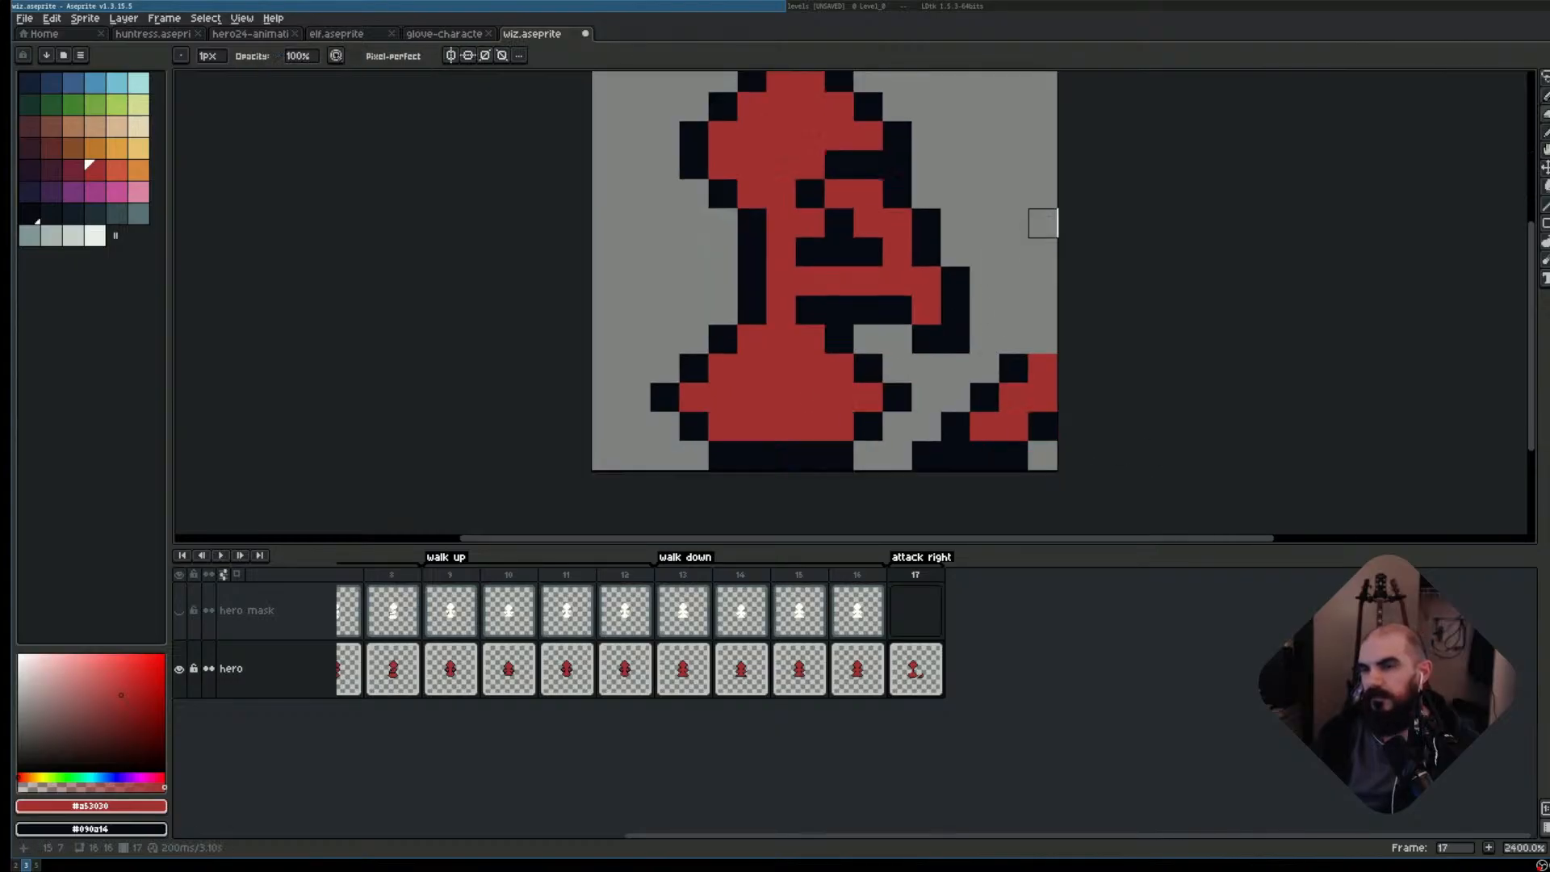
- Extend the dark outline up the outer edge of the sleeve by two pixels
scroll(1042, 234, "up", 4)
scroll(928, 291, "down", 1)
key("b")
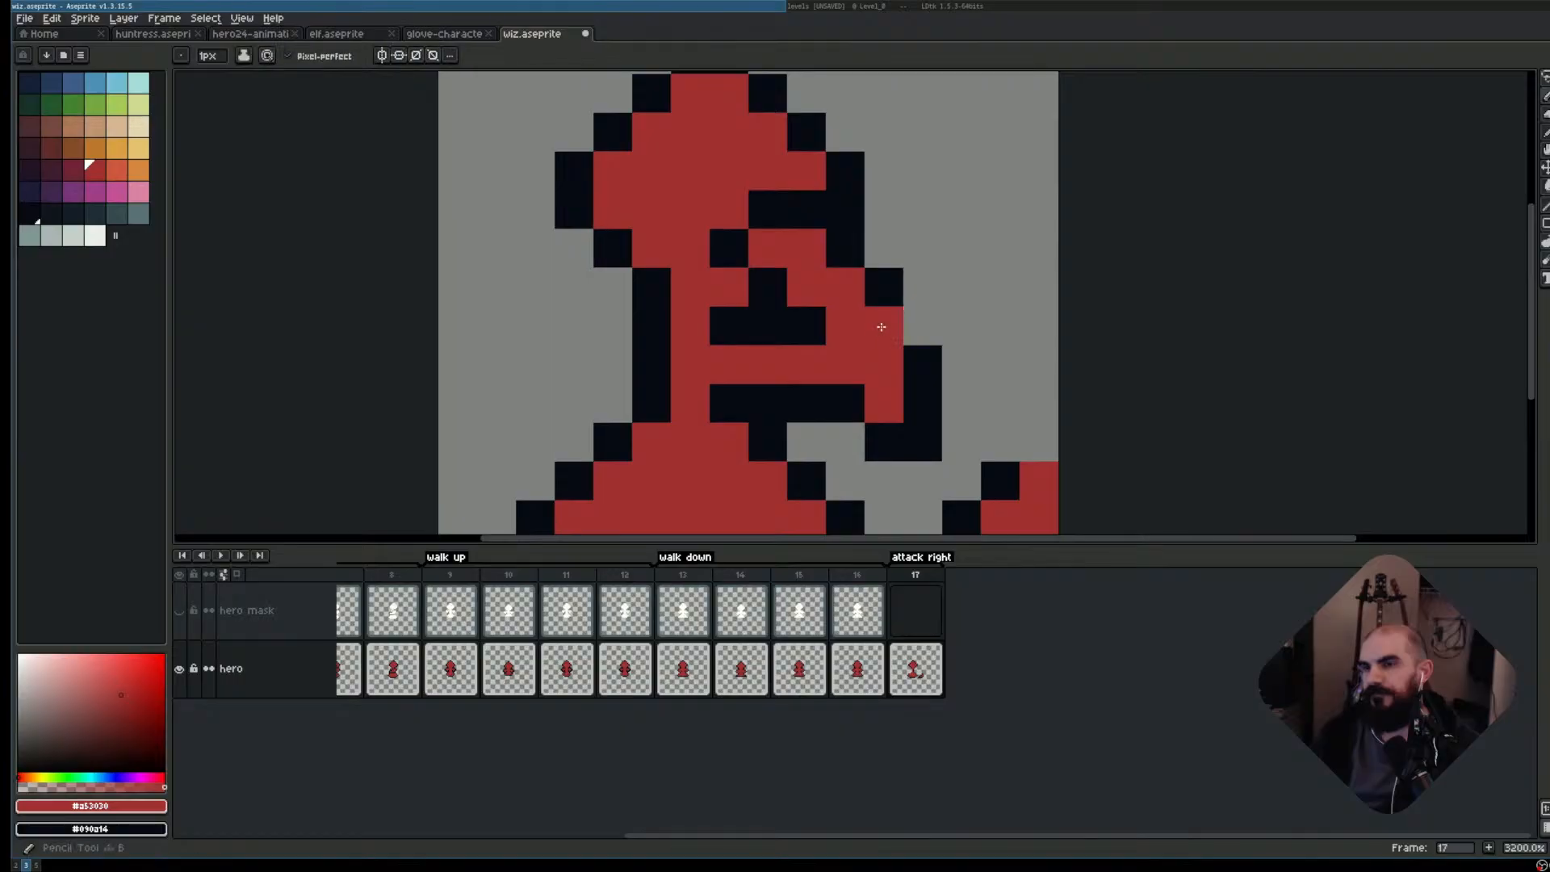
right_click(923, 326)
right_click(923, 288)
scroll(1001, 287, "down", 1)
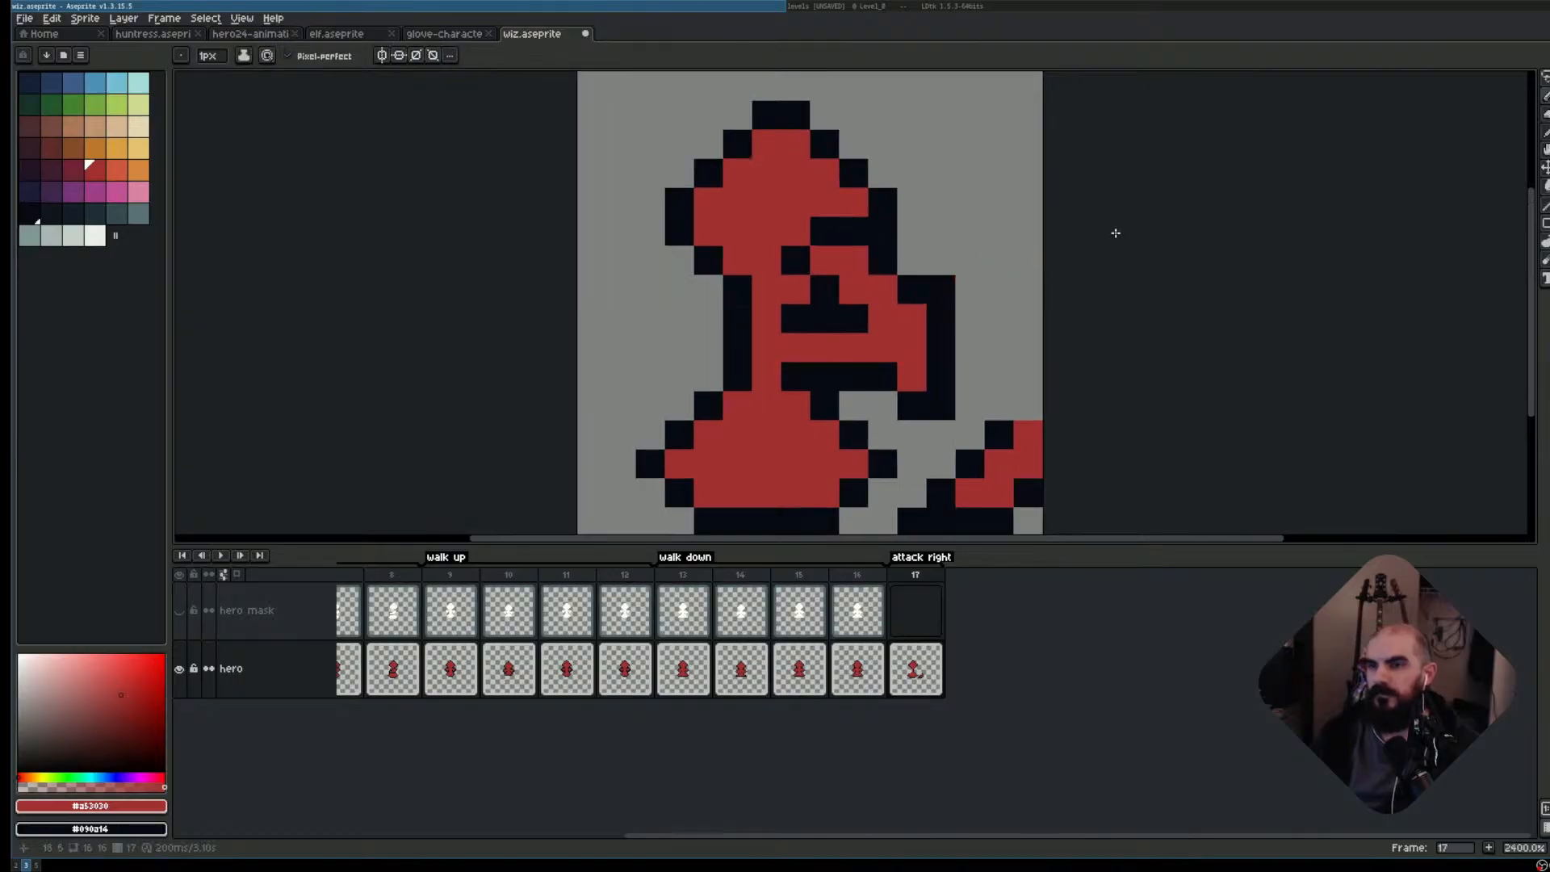
scroll(1033, 287, "up", 1)
scroll(1033, 288, "down", 4)
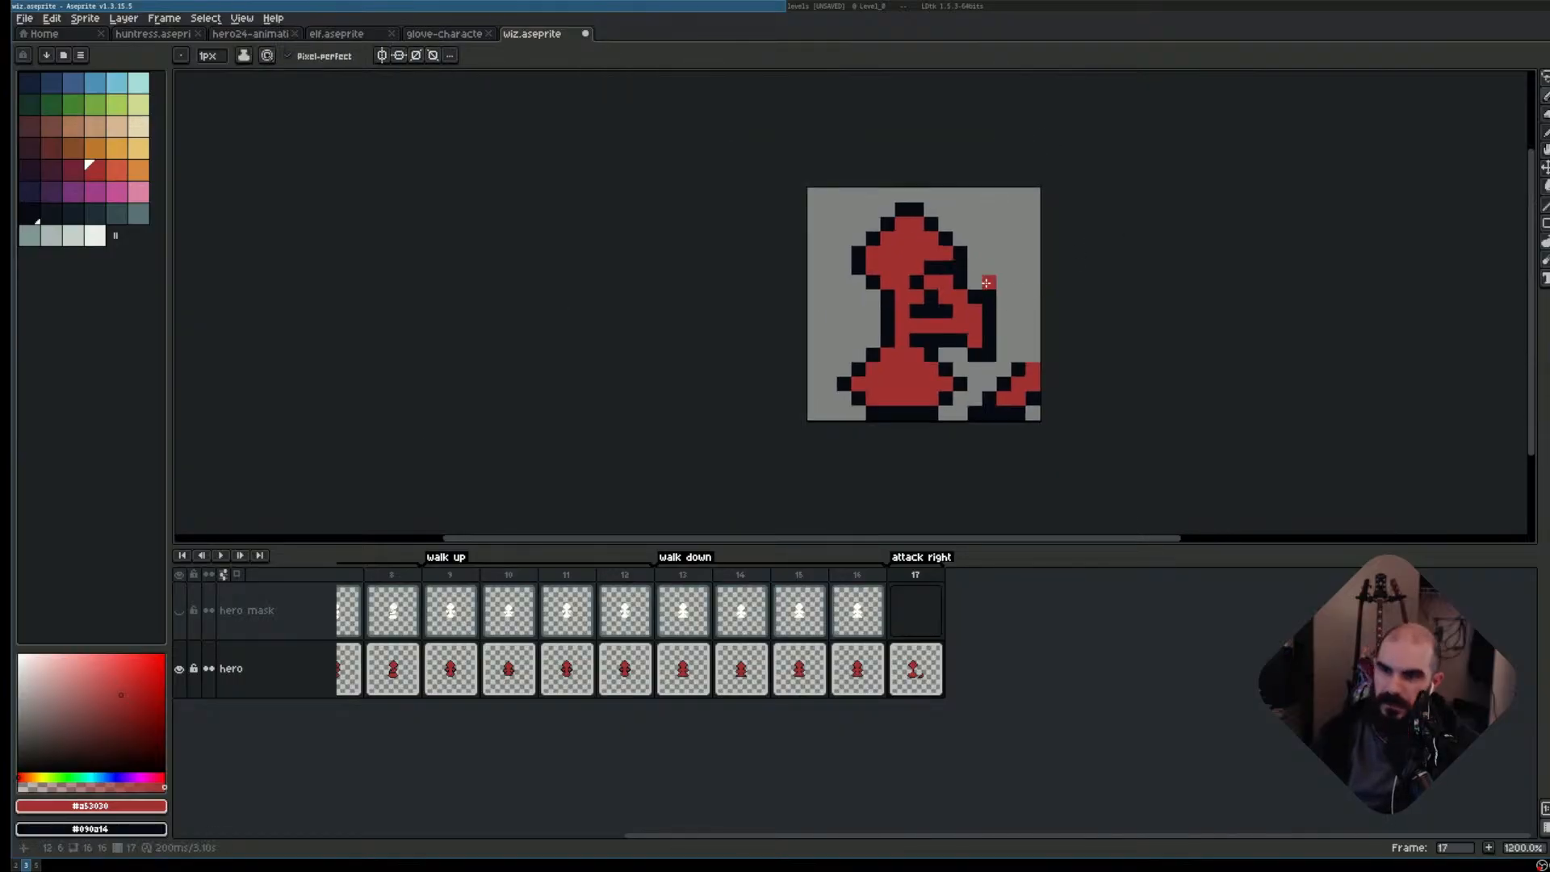
- Add a dark pixel above the arm's inner line and erase the dark brim pixels between the hood and the arm
scroll(1004, 305, "up", 1)
left_click_drag(1004, 305, 1005, 353)
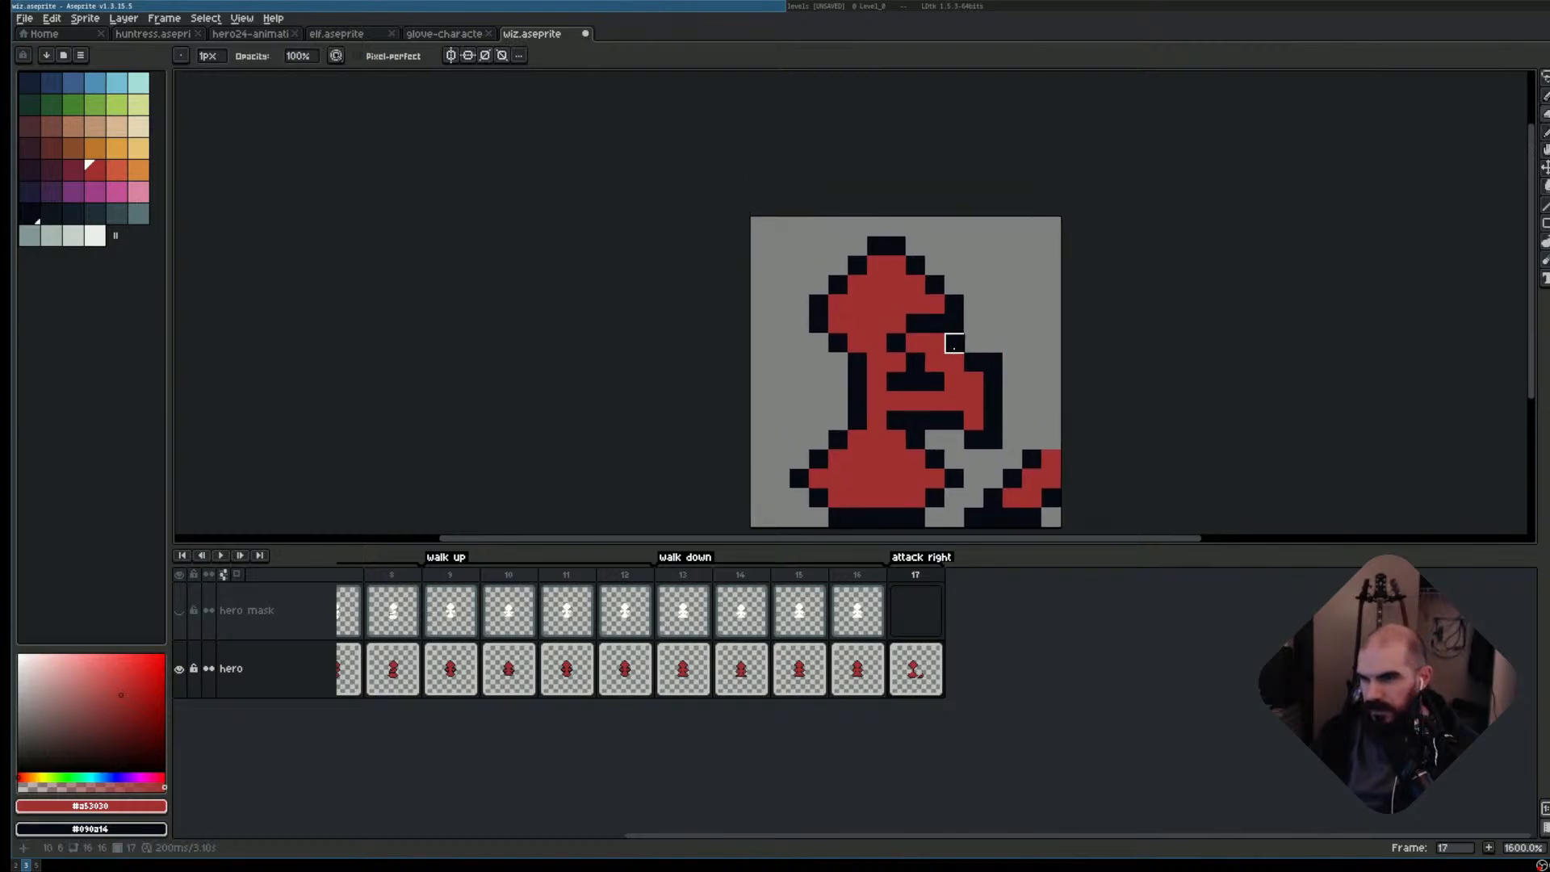
left_click(923, 366)
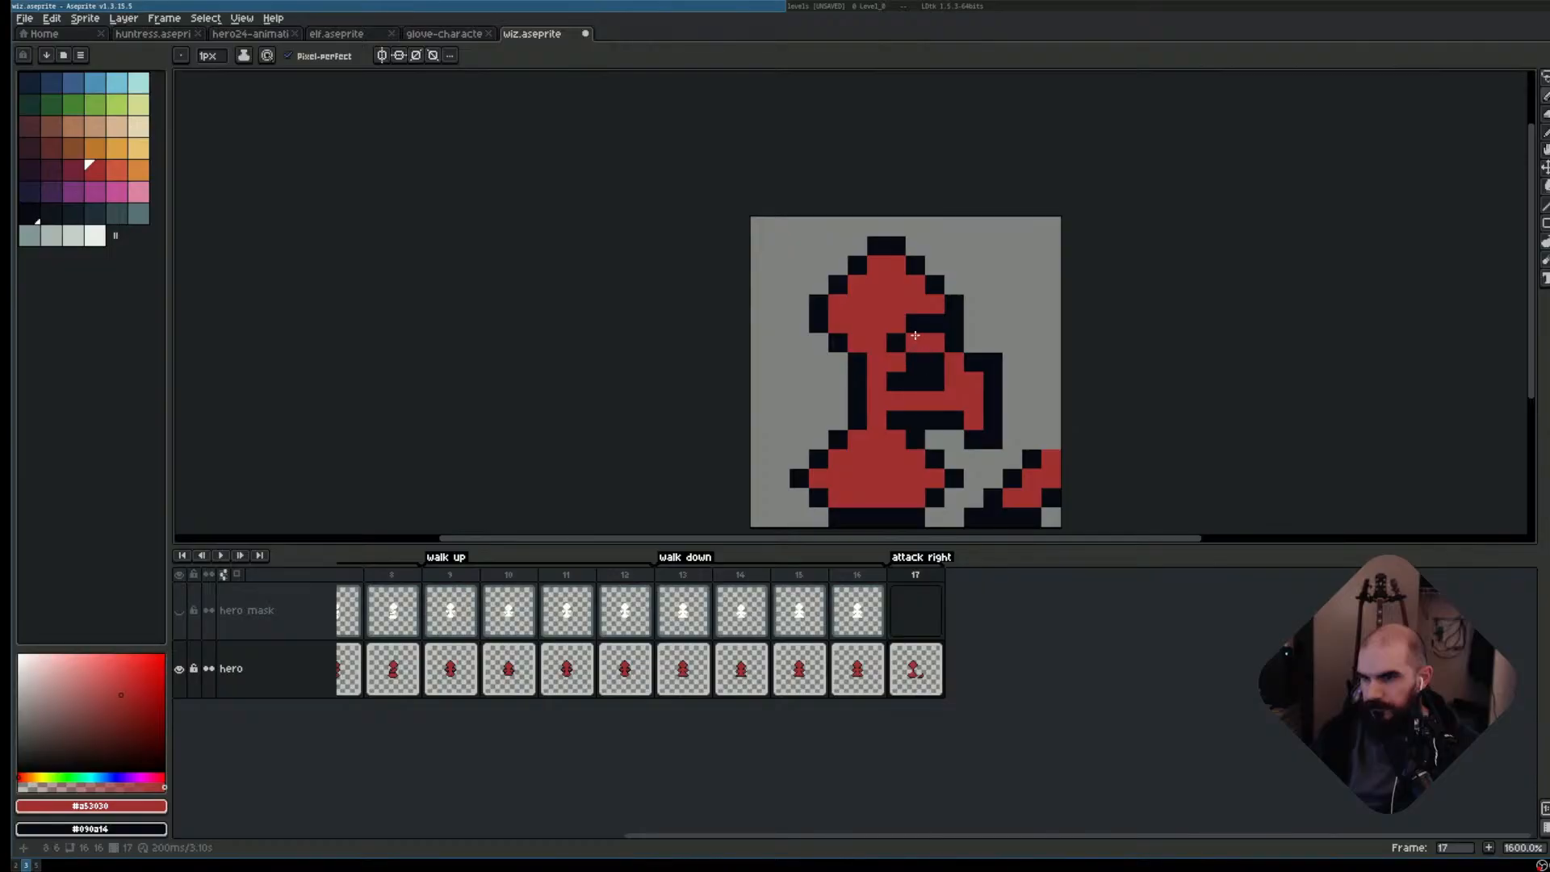
key("e")
mouse_move(916, 362)
left_mouse_down()
mouse_move(916, 324)
mouse_move(936, 325)
left_mouse_up()
left_click(915, 343)
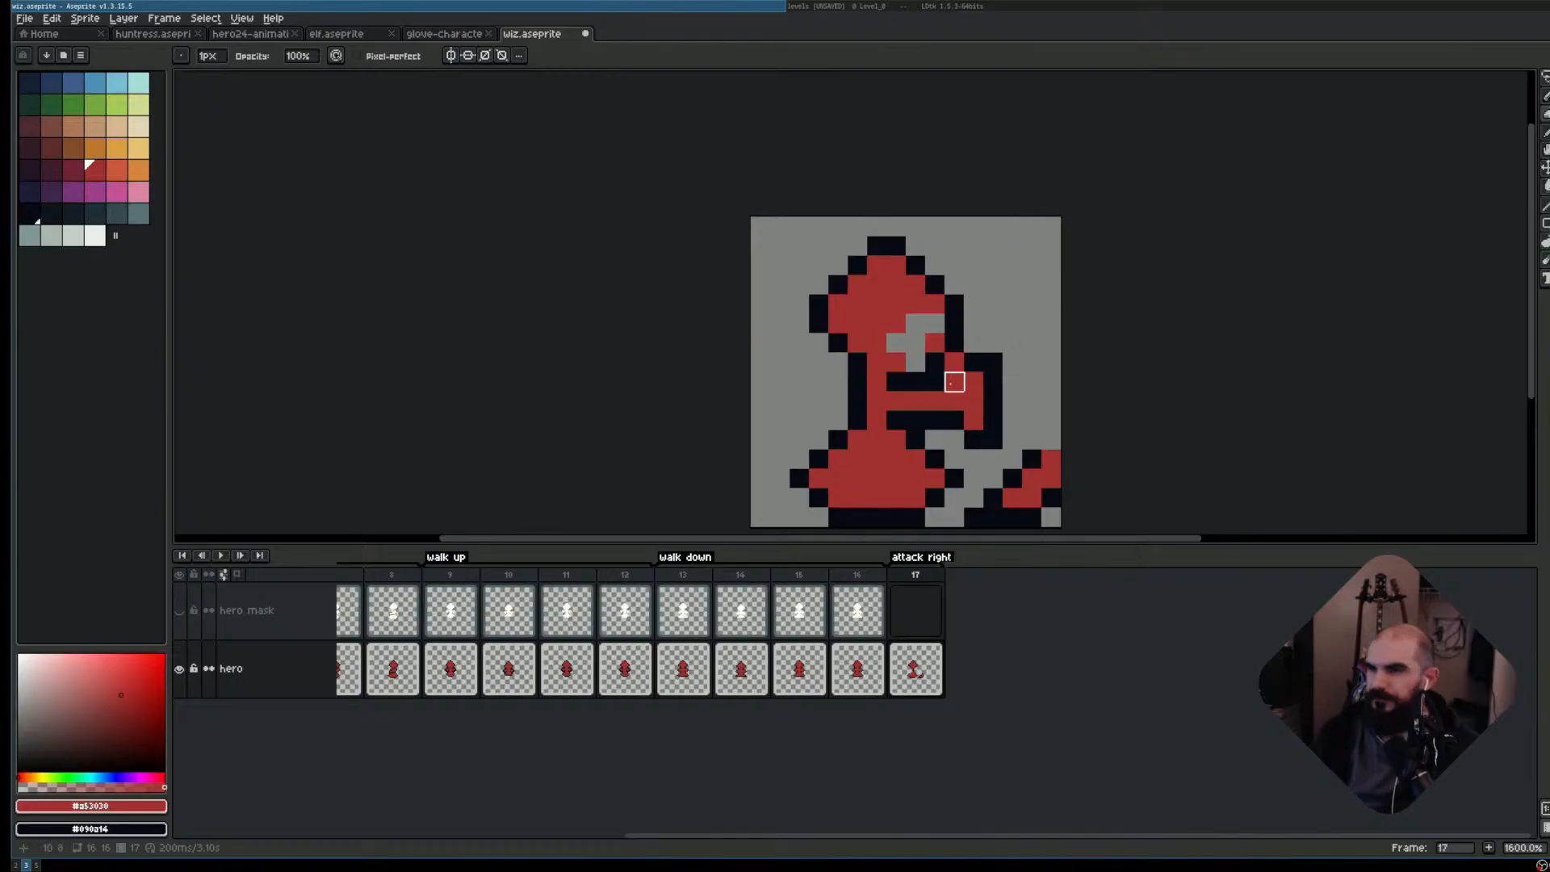
- Redraw the front of the hood above the arm with staggered dark pixels and fill the remaining gaps with red
key("b")
right_click(916, 343)
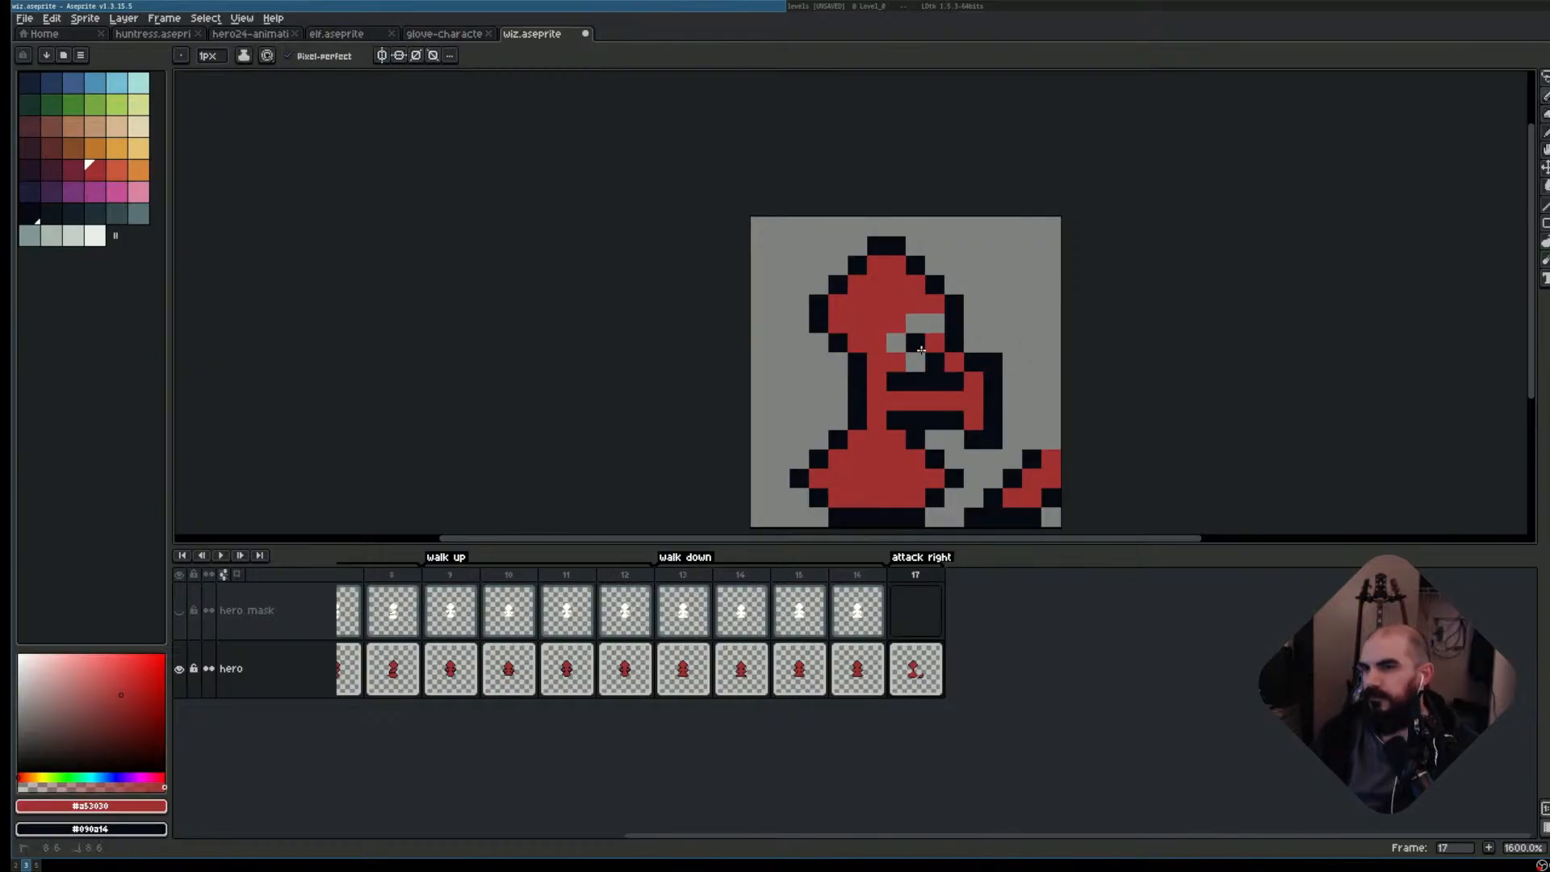
right_click(935, 323)
left_click(916, 323)
right_click(896, 322)
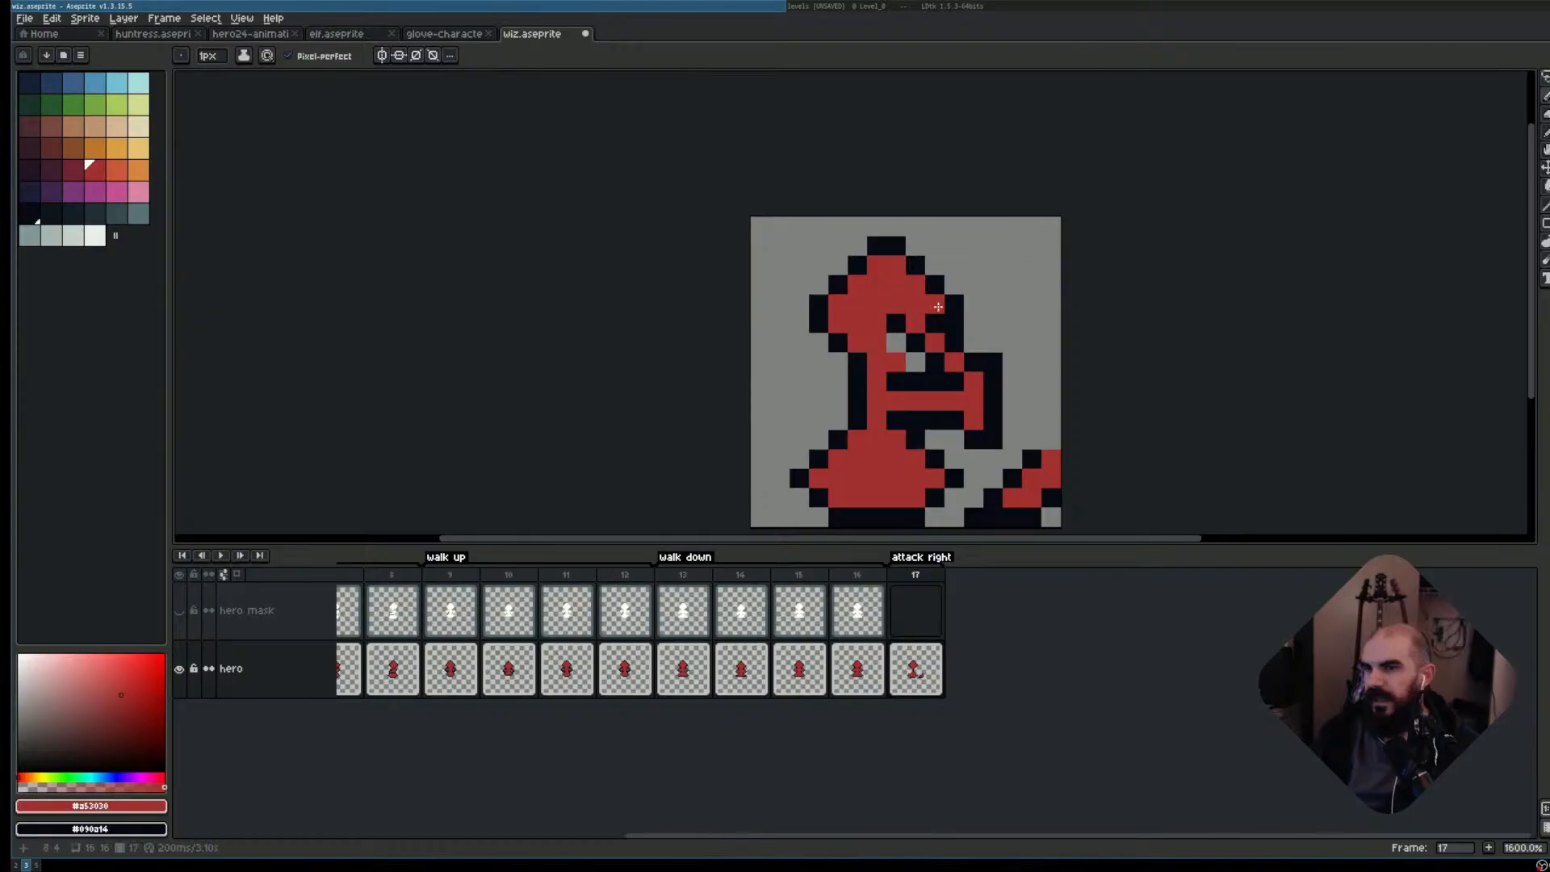
right_click(916, 304)
right_click(911, 357)
scroll(1168, 367, "down", 3)
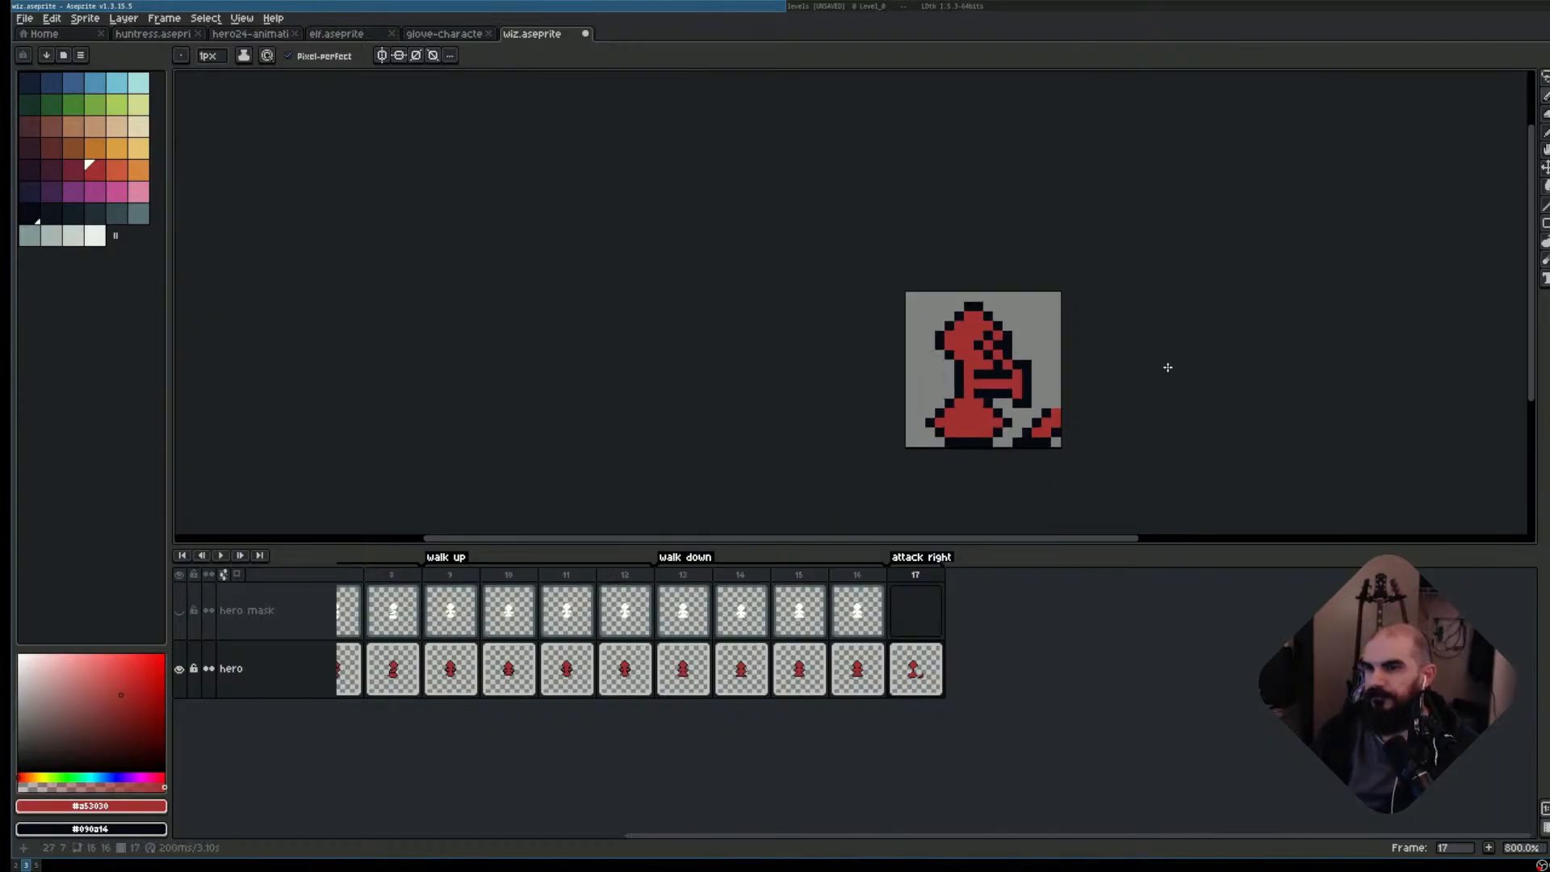
- Paint a red diagonal strip from the top of the sleeve up into the front of the hood
scroll(1066, 363, "up", 1)
left_click(1048, 362)
scroll(1025, 357, "up", 1)
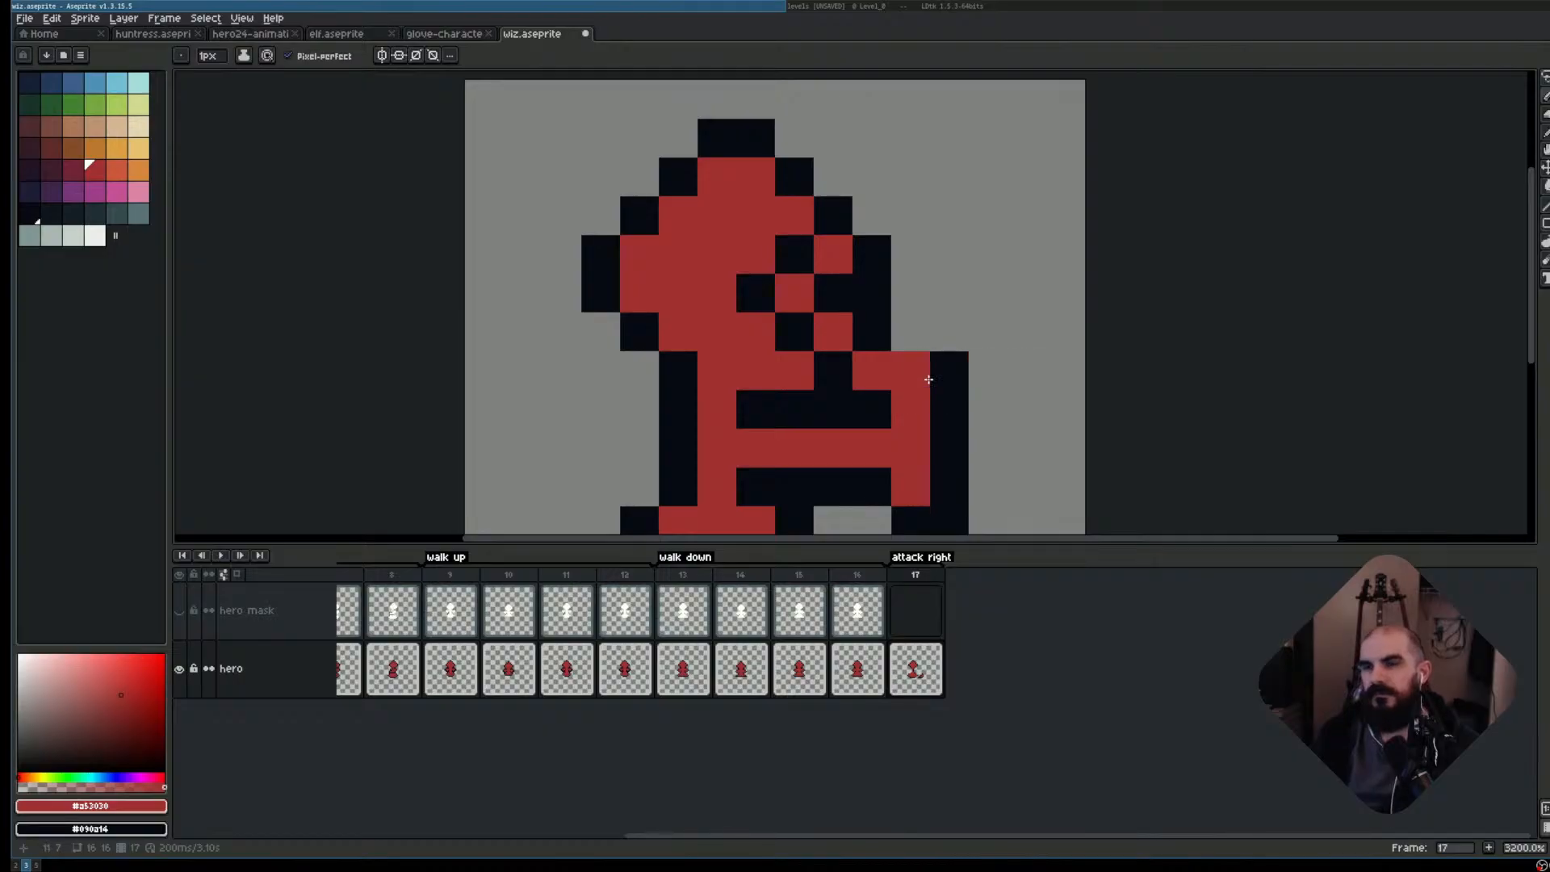
scroll(913, 372, "down", 1)
left_click(888, 346)
left_click(860, 317)
left_click(836, 293)
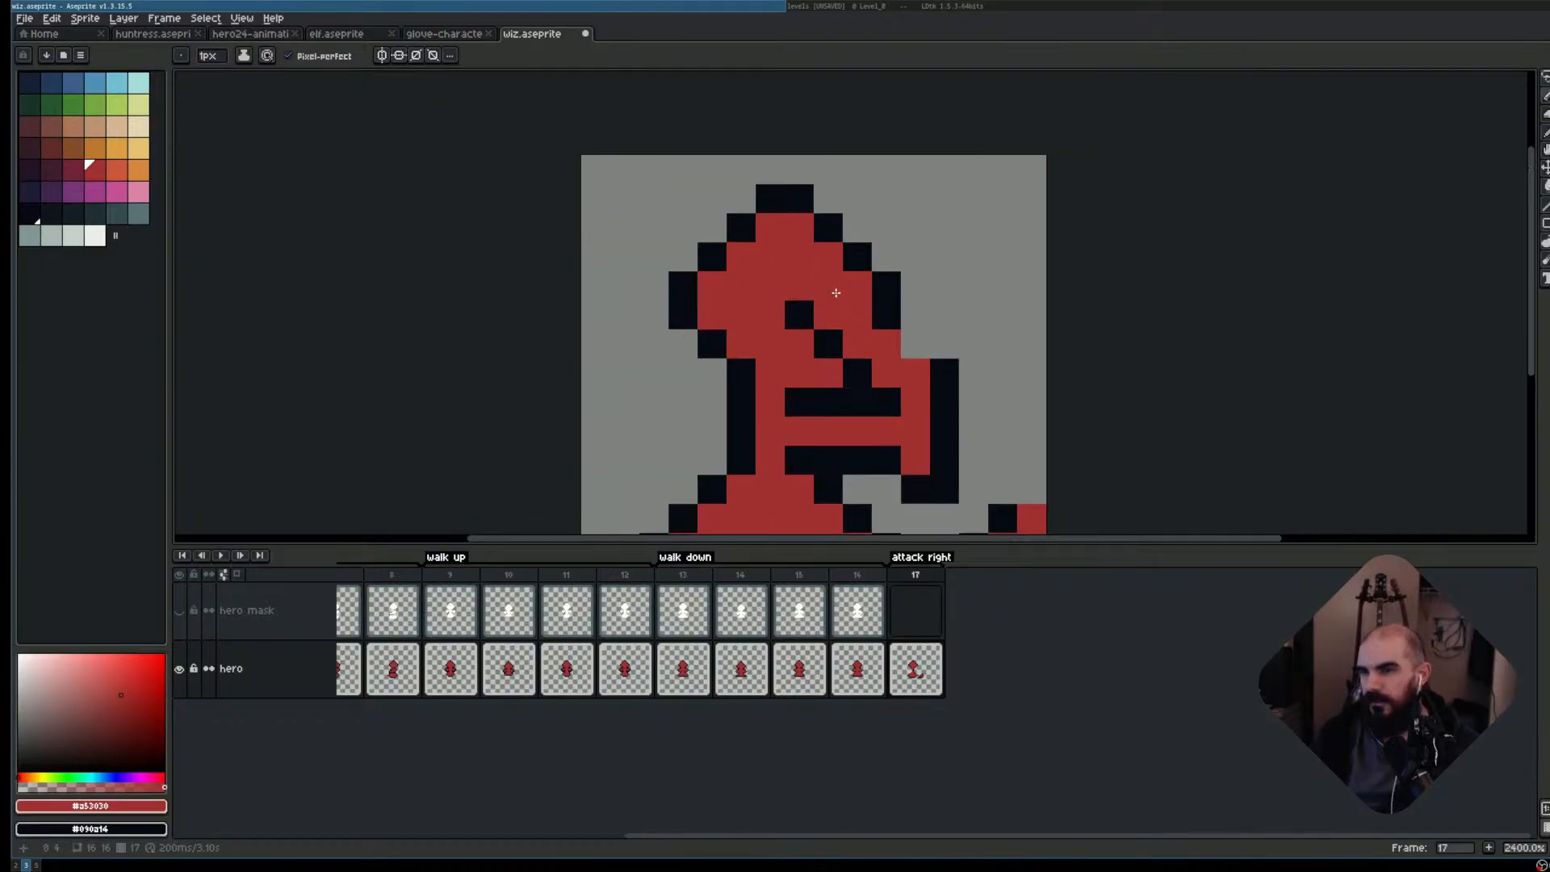
- Erase the dark diagonal under the raised arm and redraw it one pixel further out, up to the hood's front
key("e")
left_click_drag(800, 315, 858, 373)
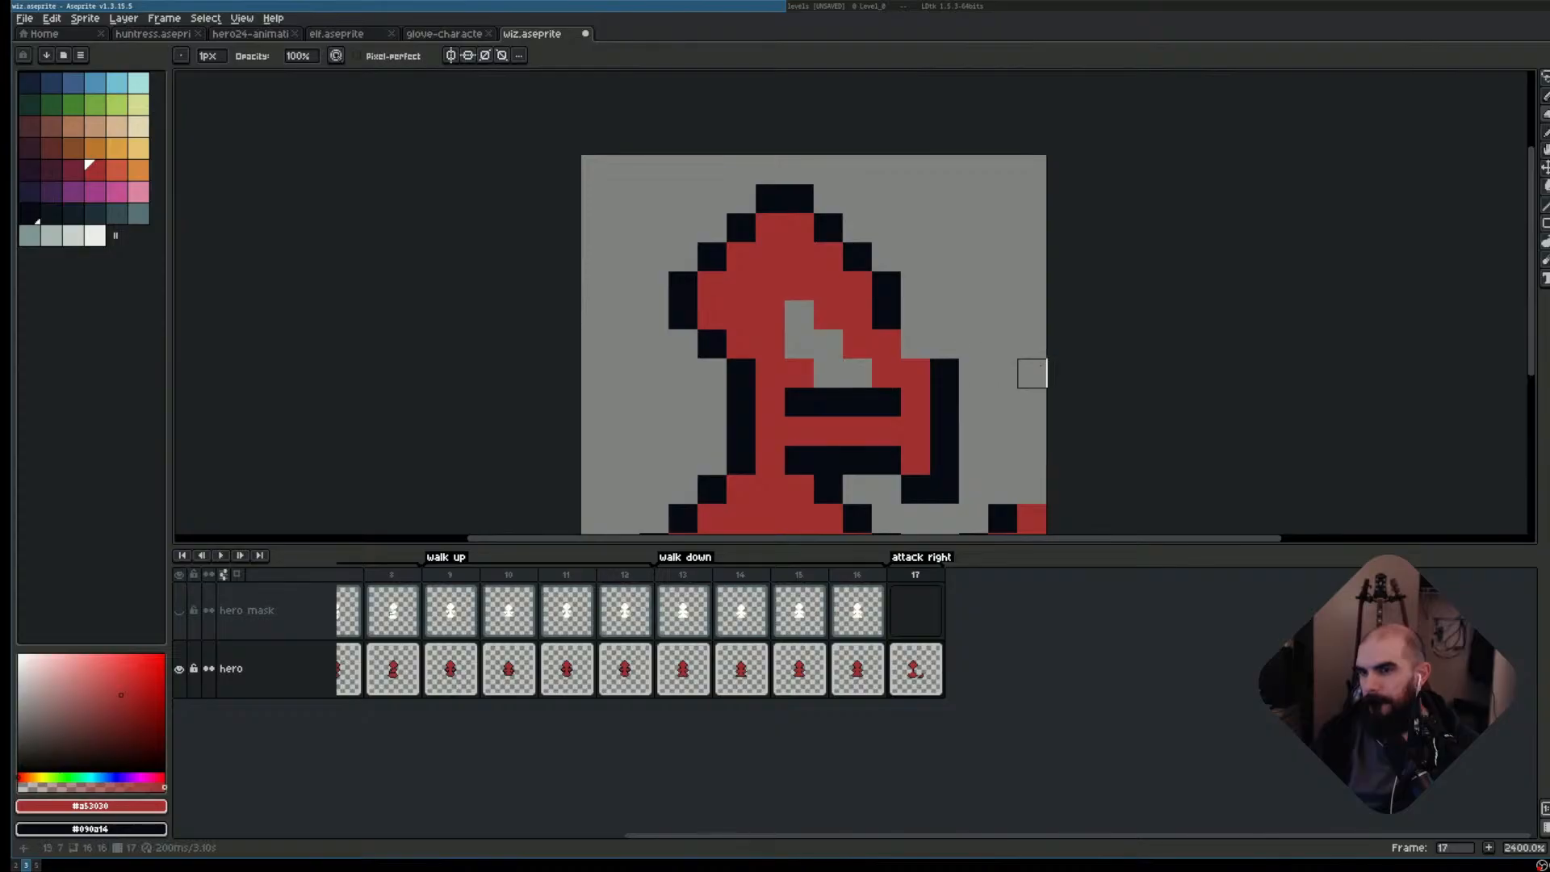
key("b")
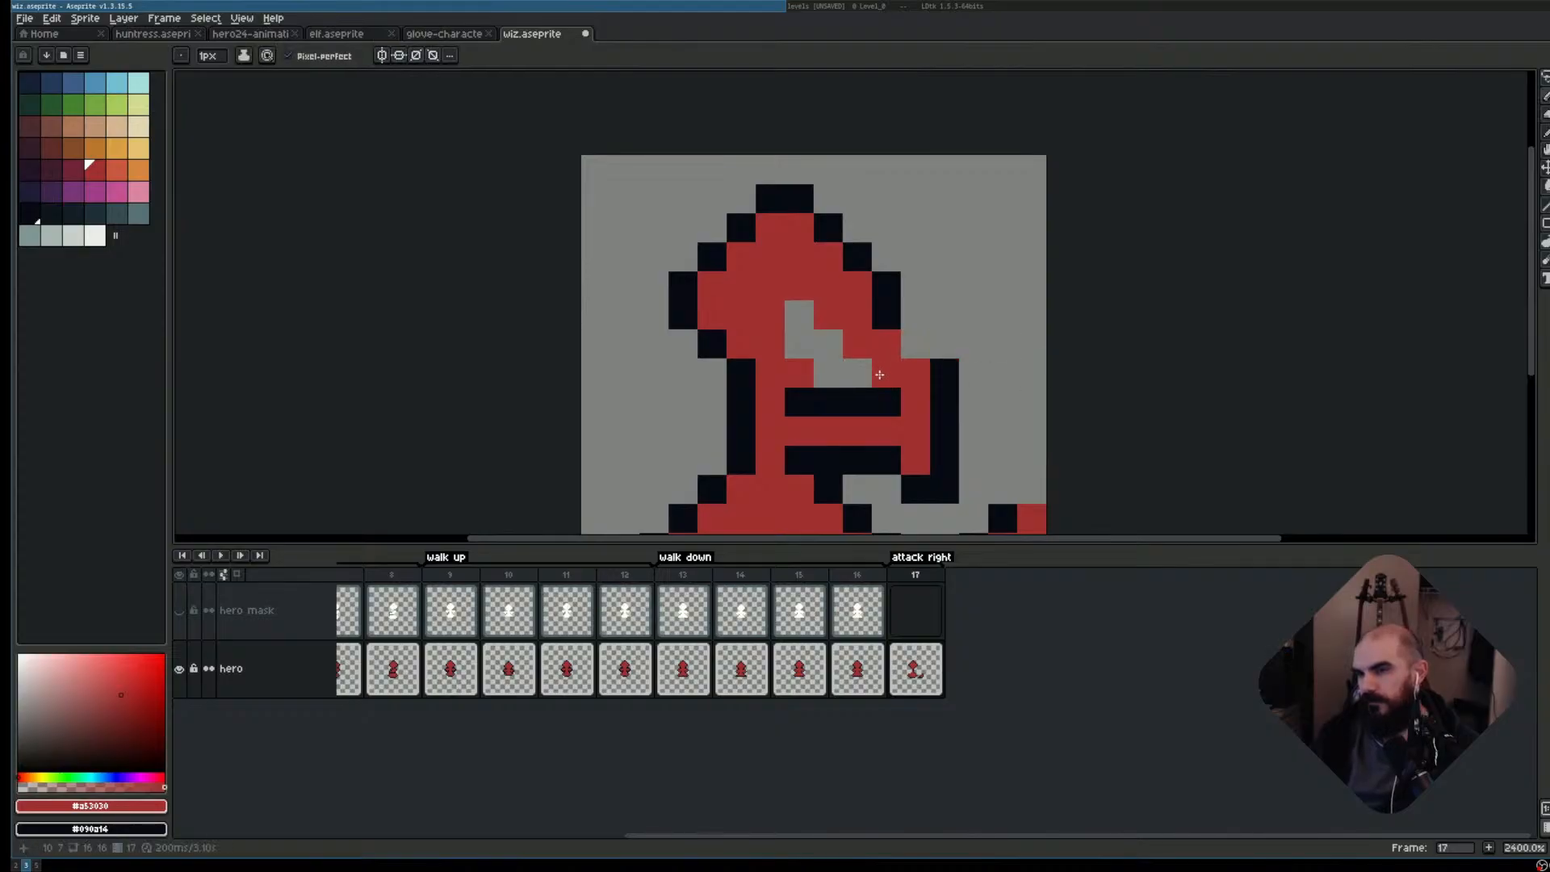
right_click(887, 373)
right_click(861, 347)
right_click(828, 314)
right_click(829, 286)
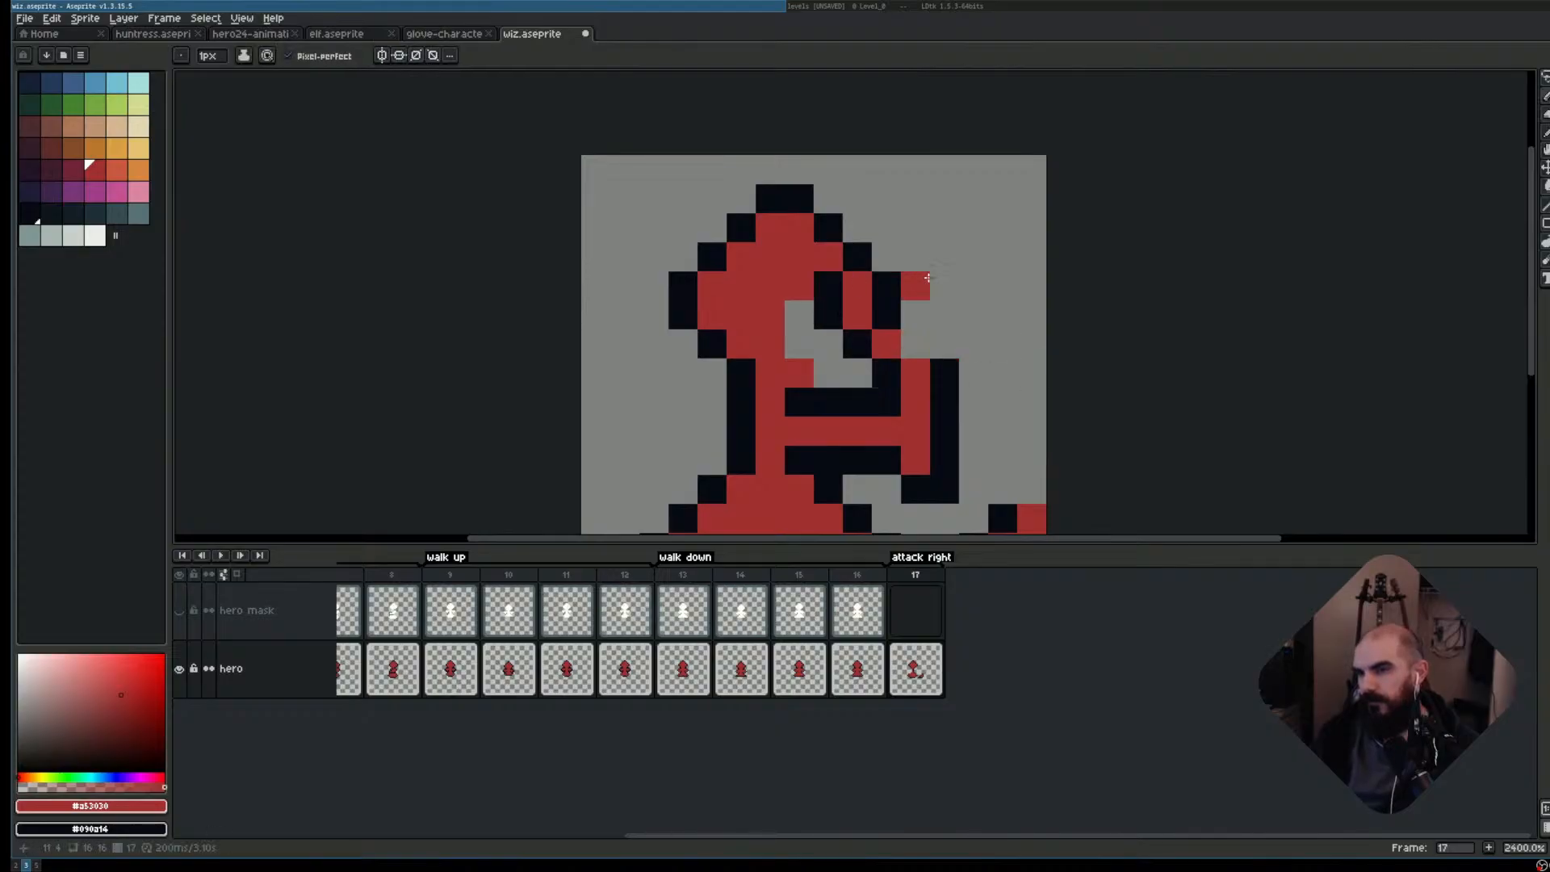
- Close the outline above the raised arm with dark pixels at its upper end and along its outer edge
right_click(858, 286)
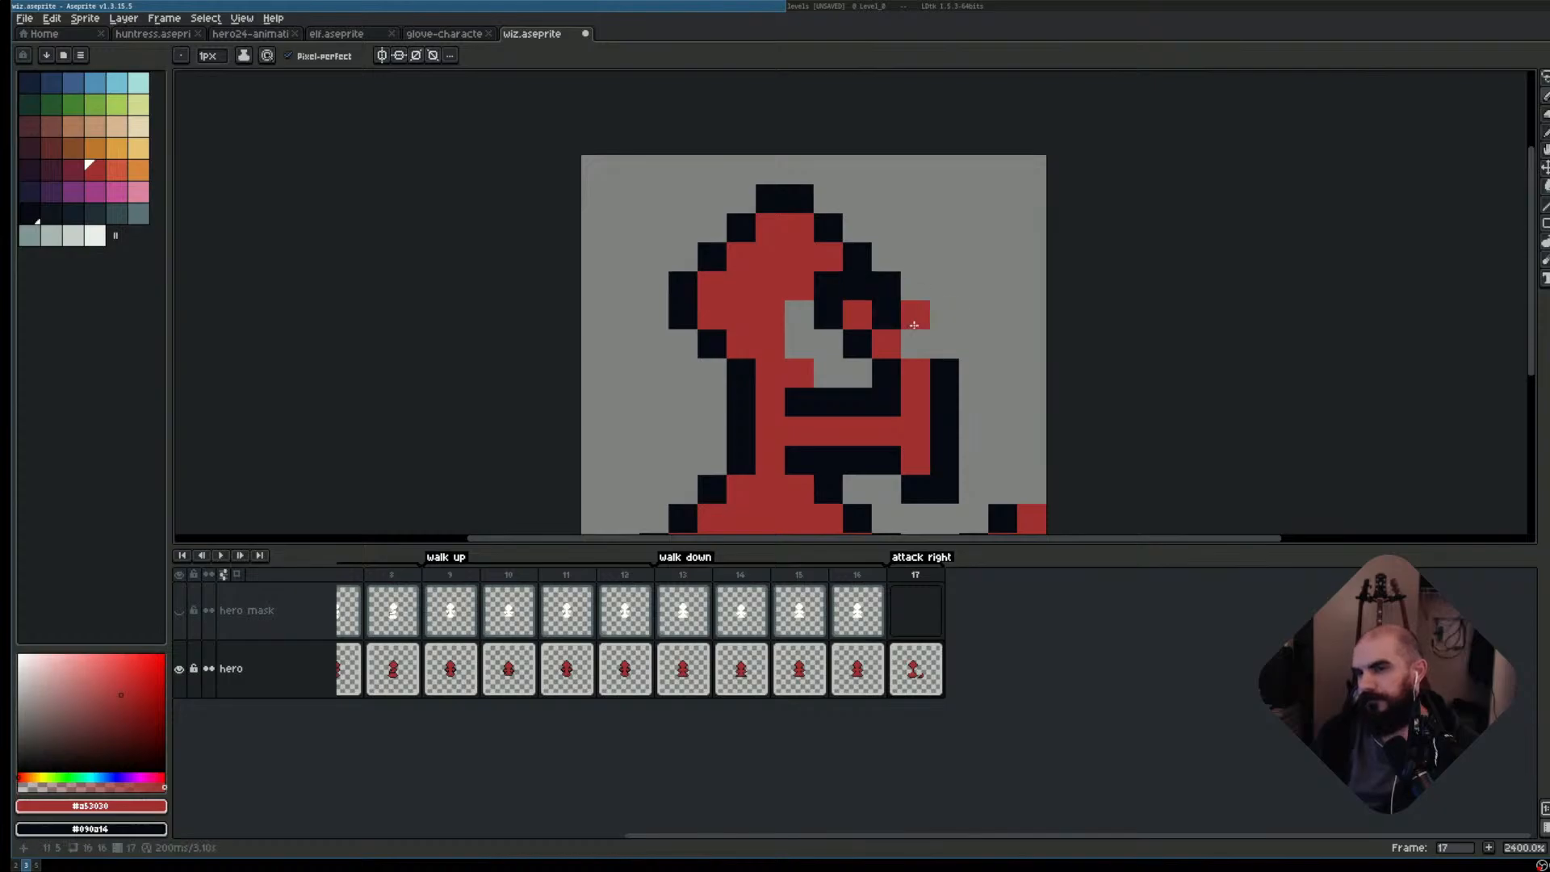
right_click(916, 344)
scroll(1063, 331, "down", 5)
scroll(1036, 389, "up", 3)
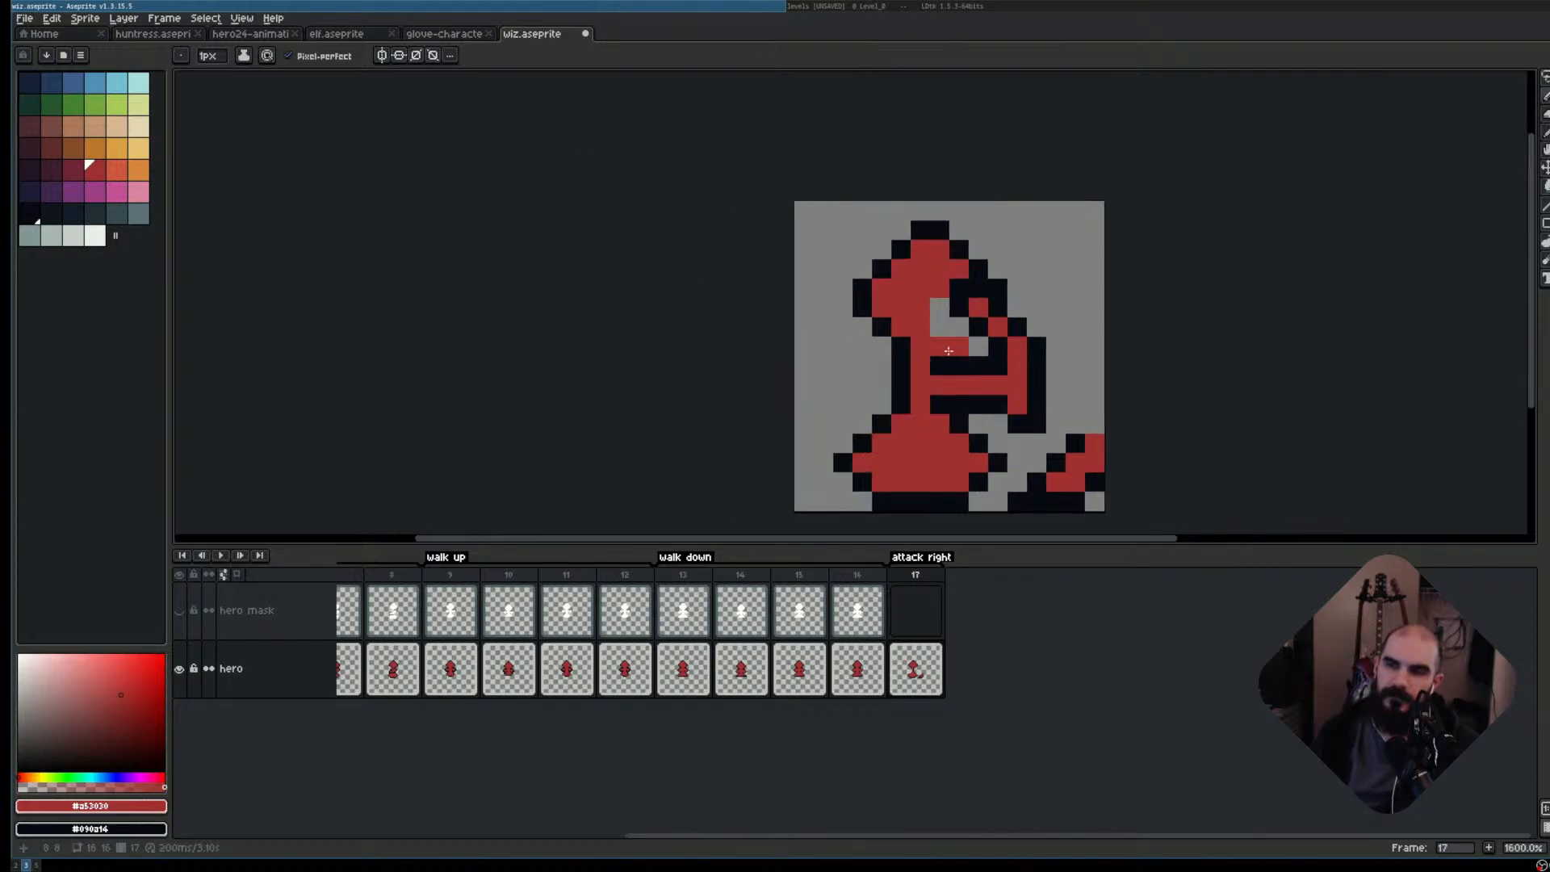
- Fill the transparent gap beside the hood with red and the pocket beneath the raised arm with dark pixels
right_click(960, 327)
right_click(960, 347)
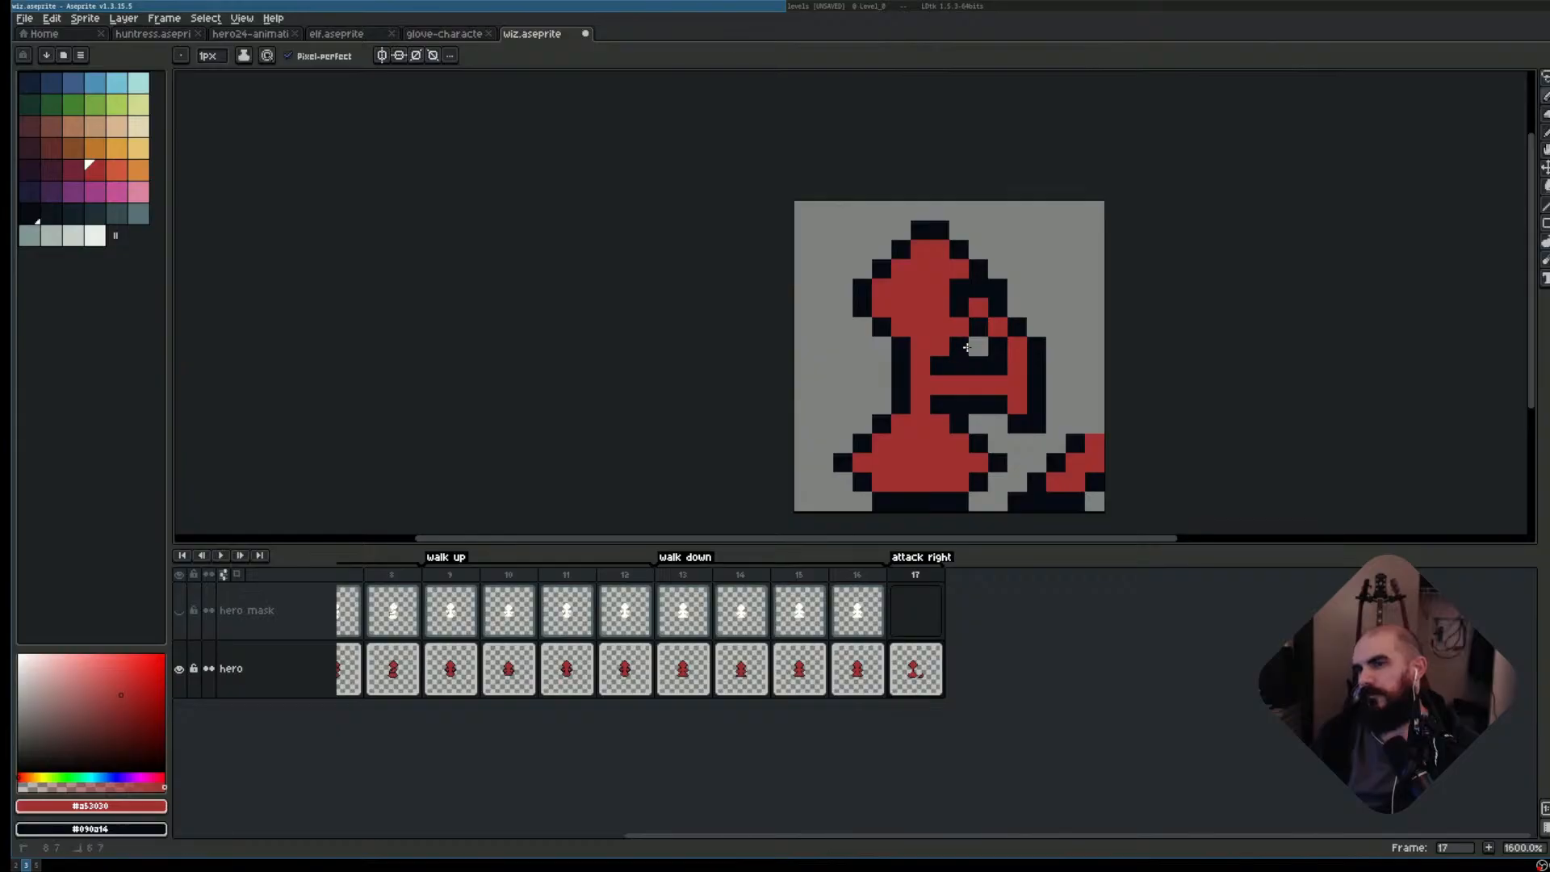
right_click(979, 346)
- Check the attack pose in the full-screen preview and in an enlarged floating preview window
scroll(1130, 349, "down", 2)
left_click_drag(1155, 345, 1073, 388)
scroll(994, 381, "up", 5)
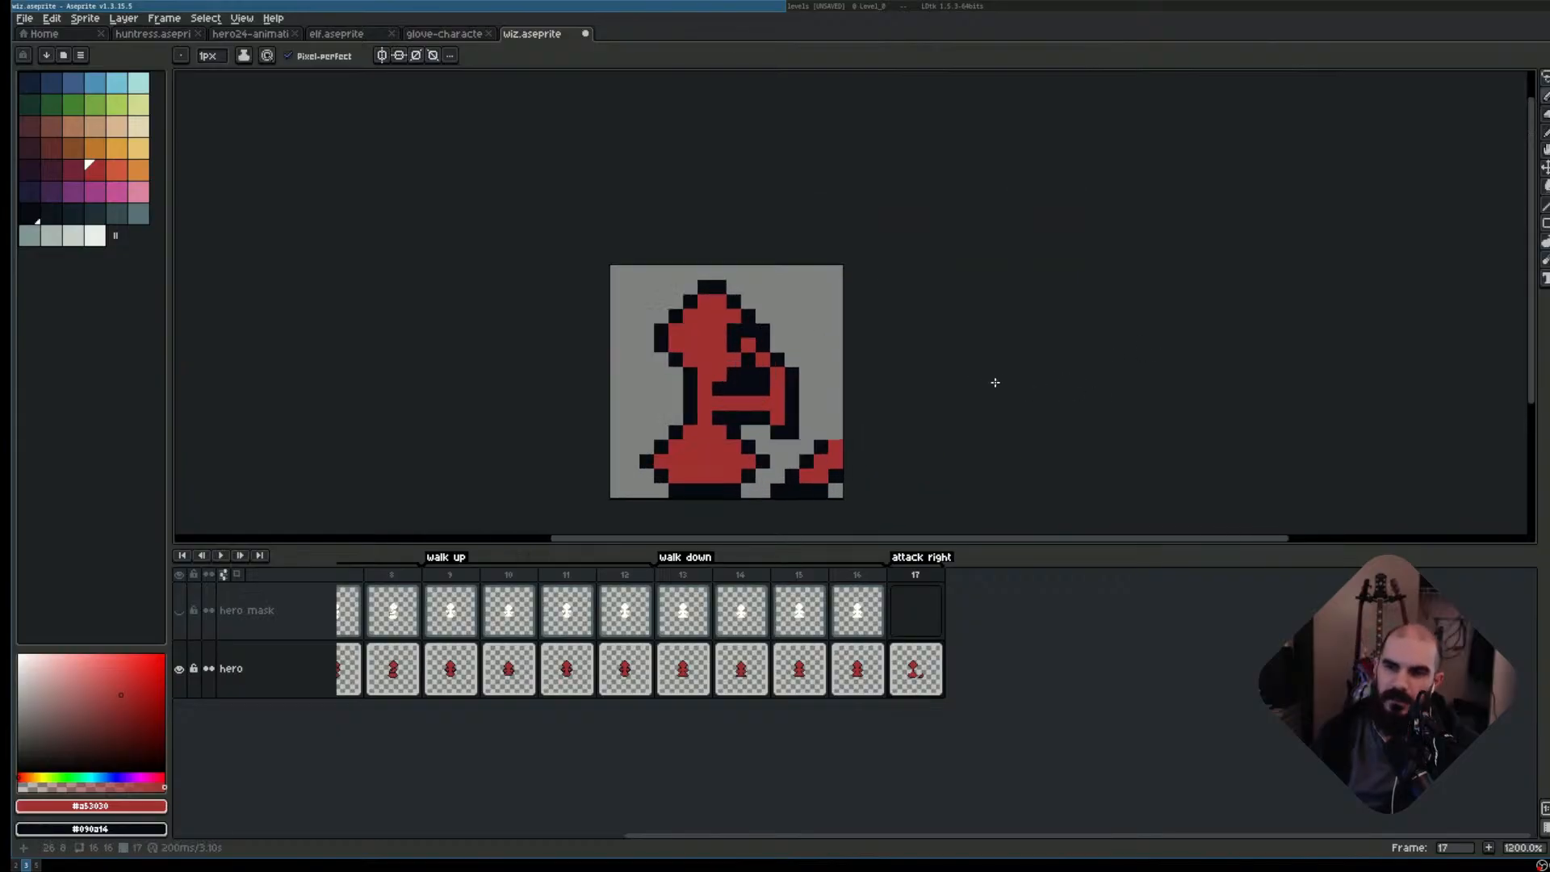
left_click_drag(885, 341, 990, 321)
scroll(977, 360, "down", 3)
key("F8")
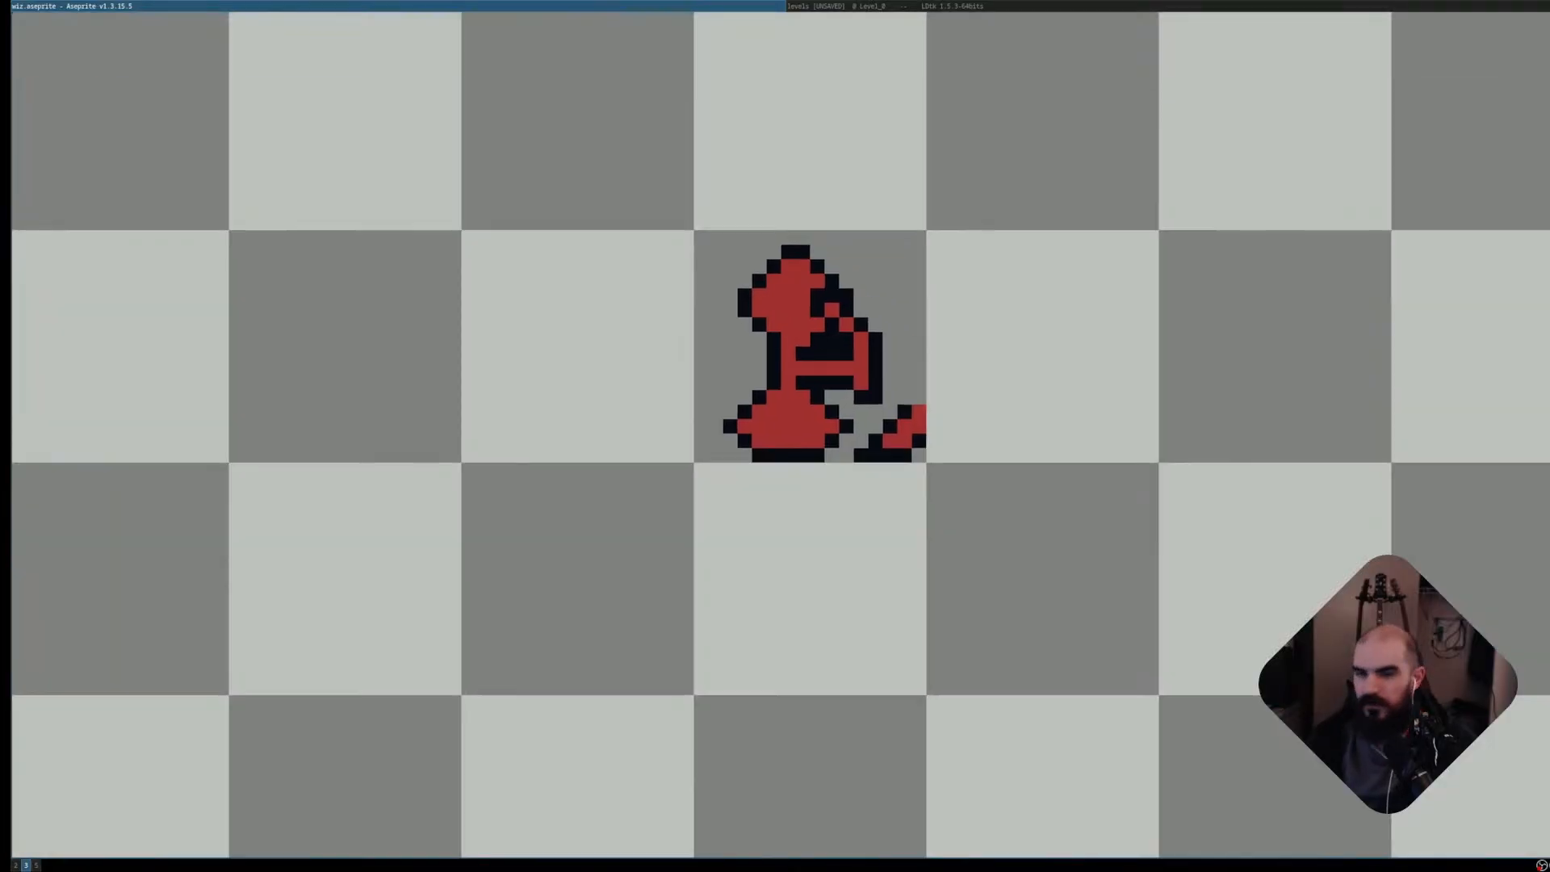
key("F7")
scroll(497, 347, "up", 3)
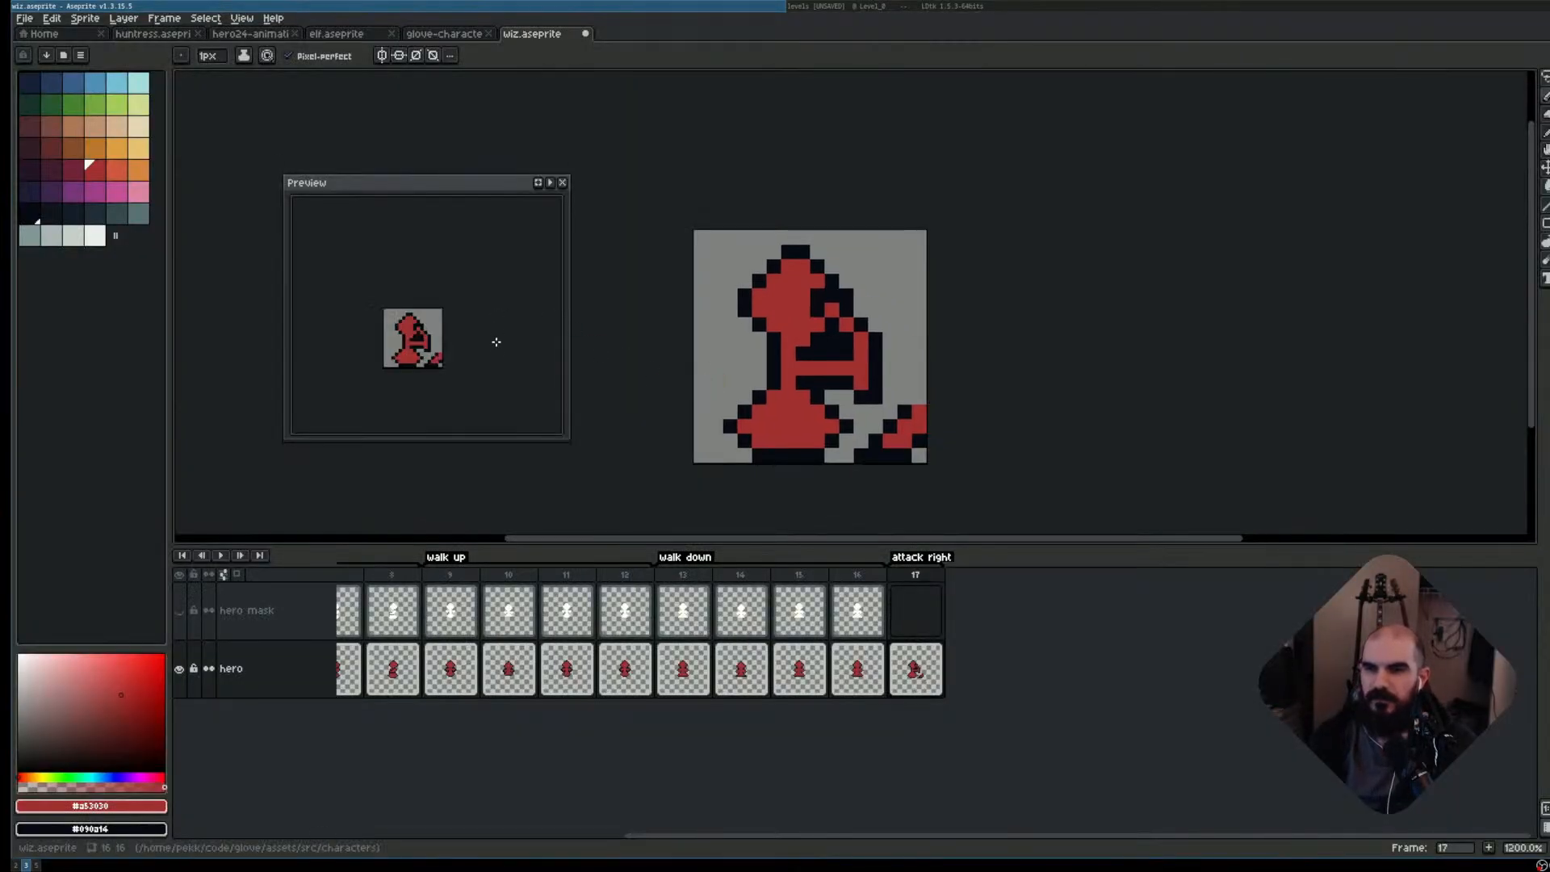
scroll(691, 381, "down", 1)
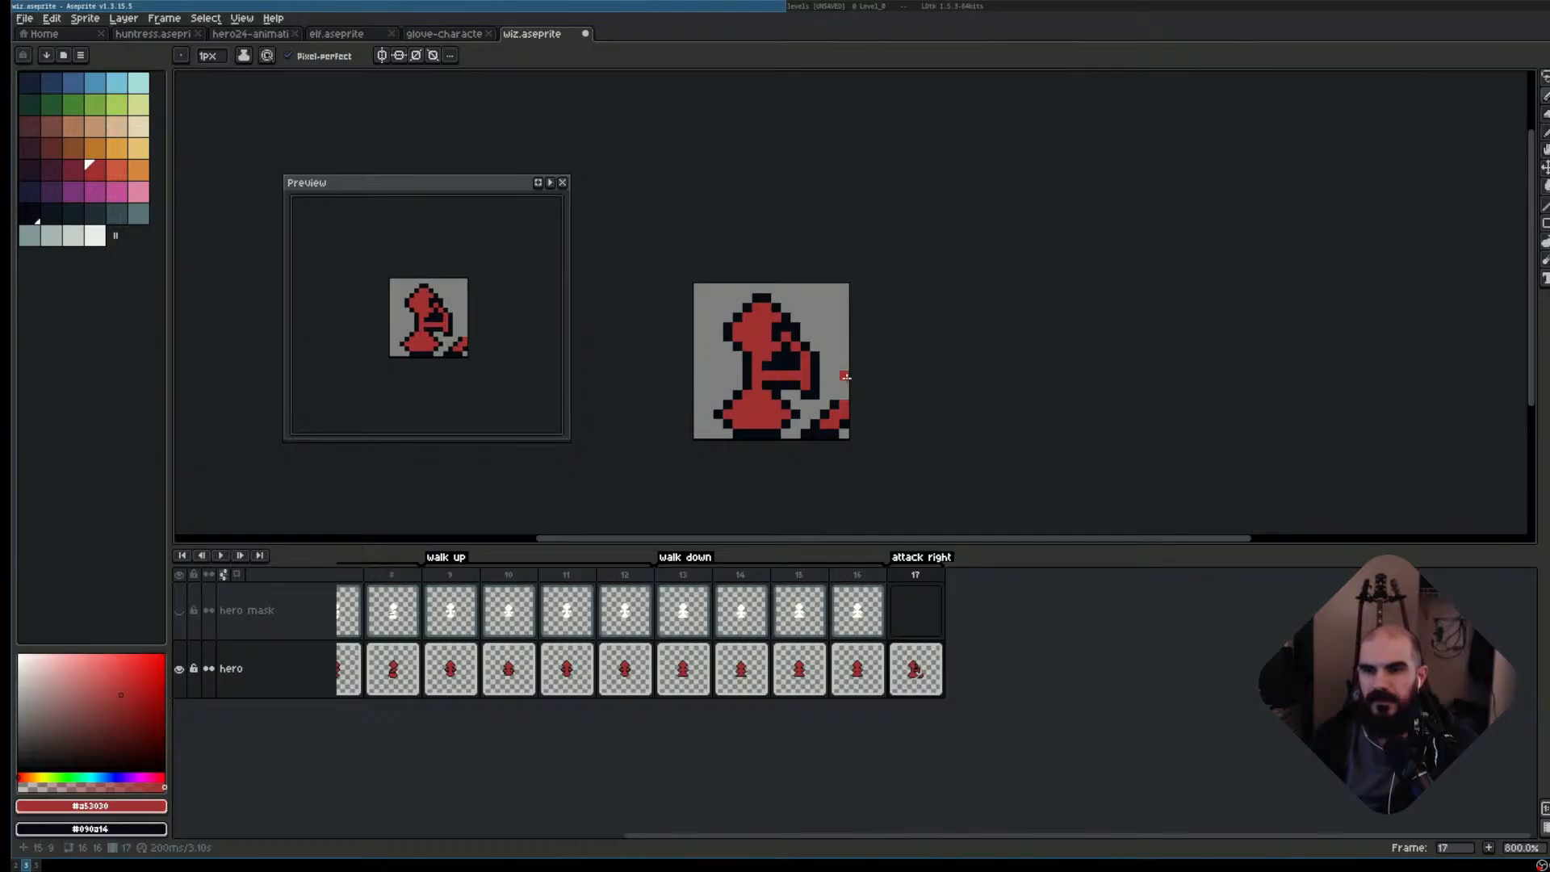
scroll(846, 376, "up", 1)
scroll(1016, 338, "up", 1)
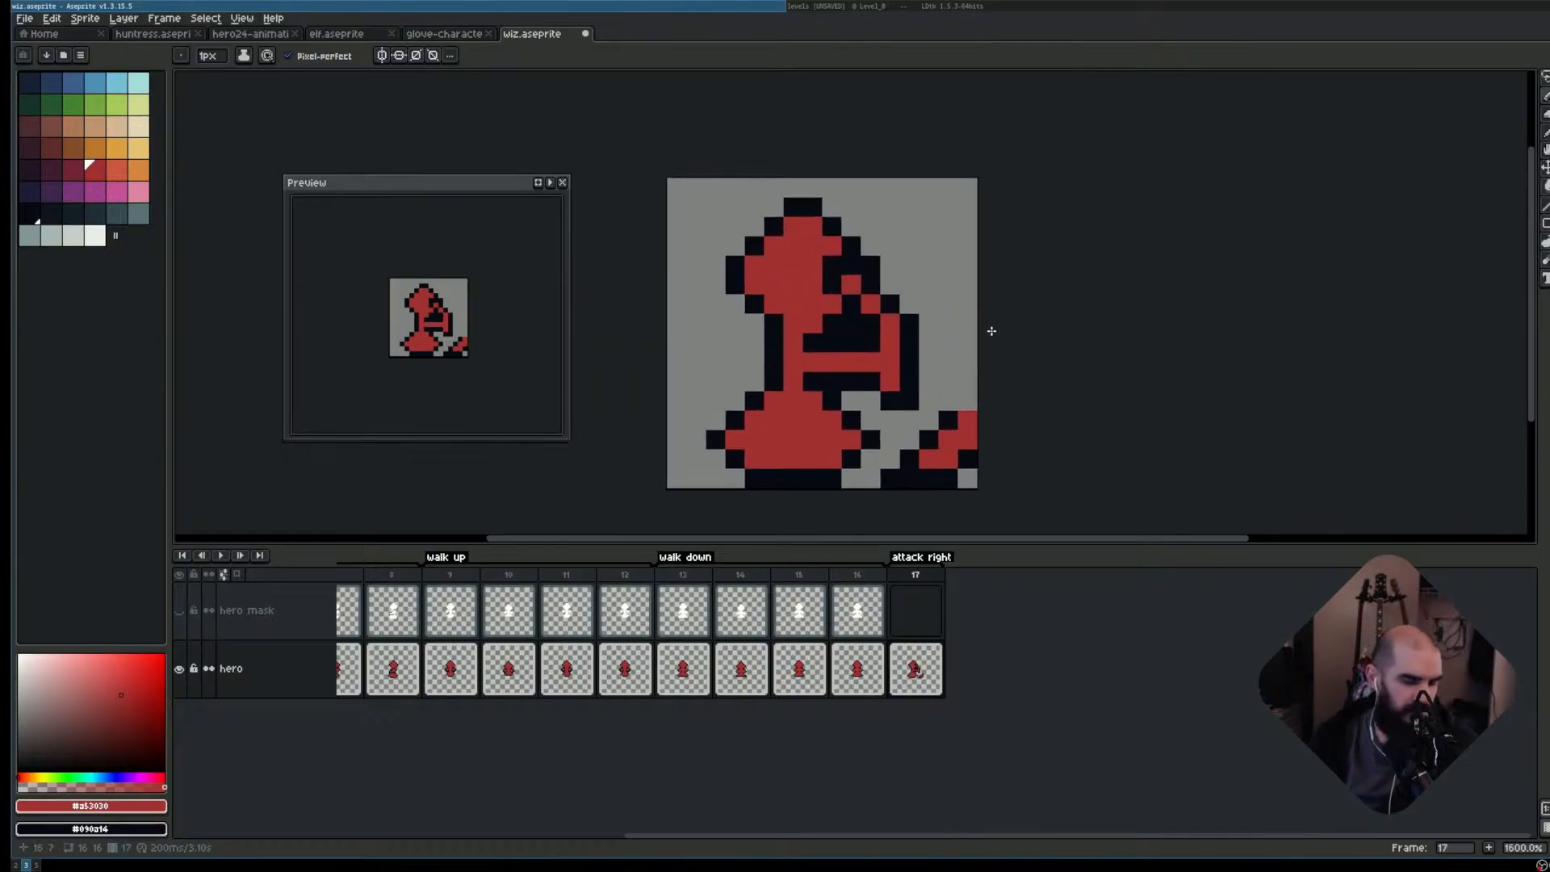
scroll(981, 401, "up", 2)
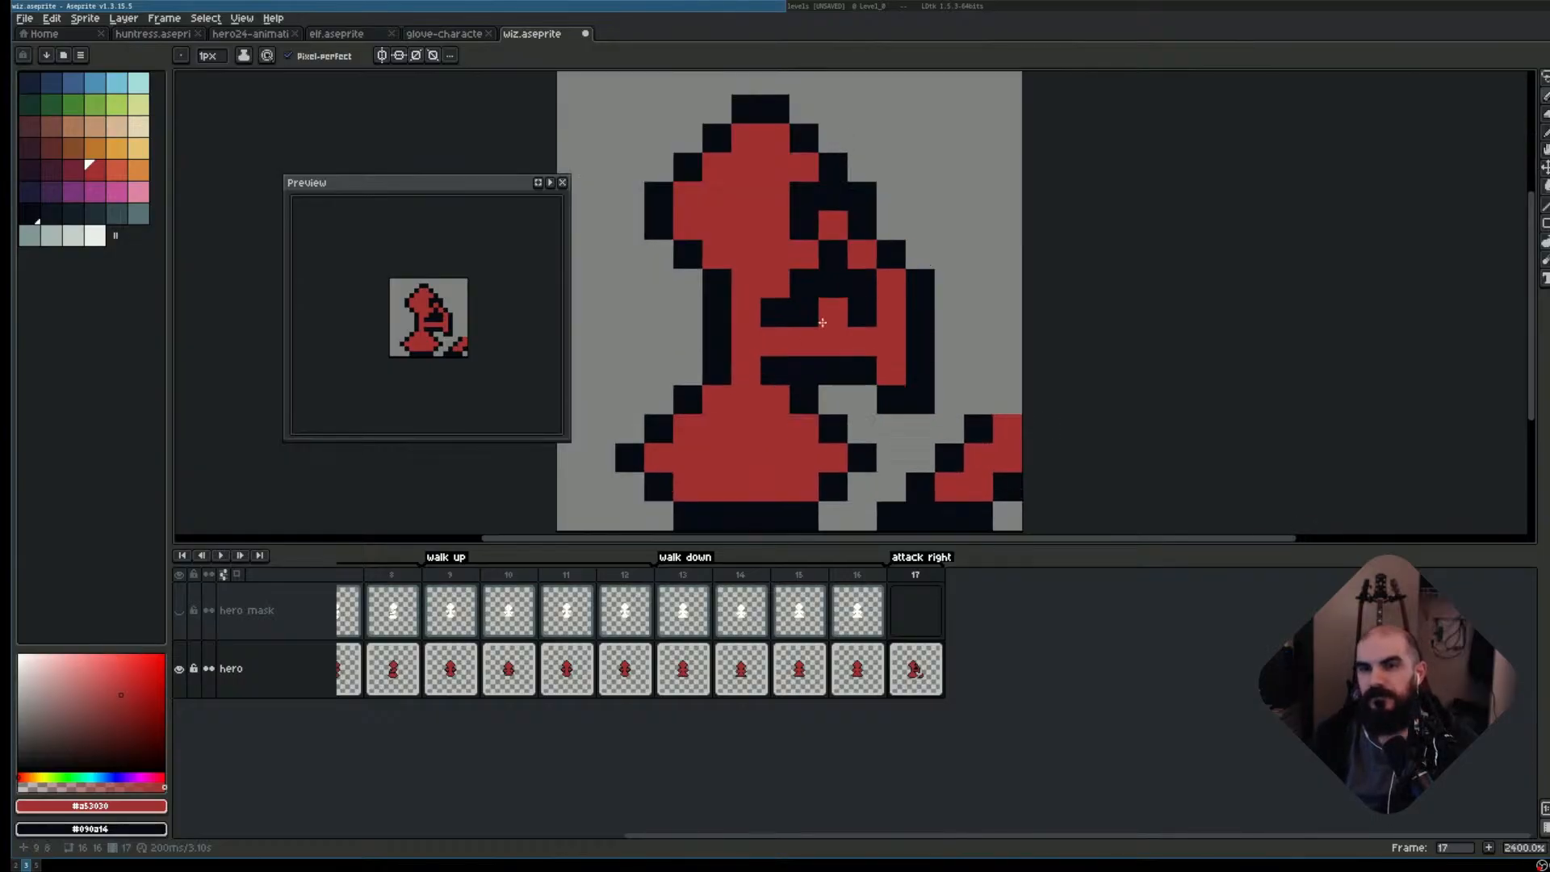
- Thicken the diagonal arm with red pixels along its inner edge and paint the erased pixel in the recess below it dark
key("e")
left_click(833, 284)
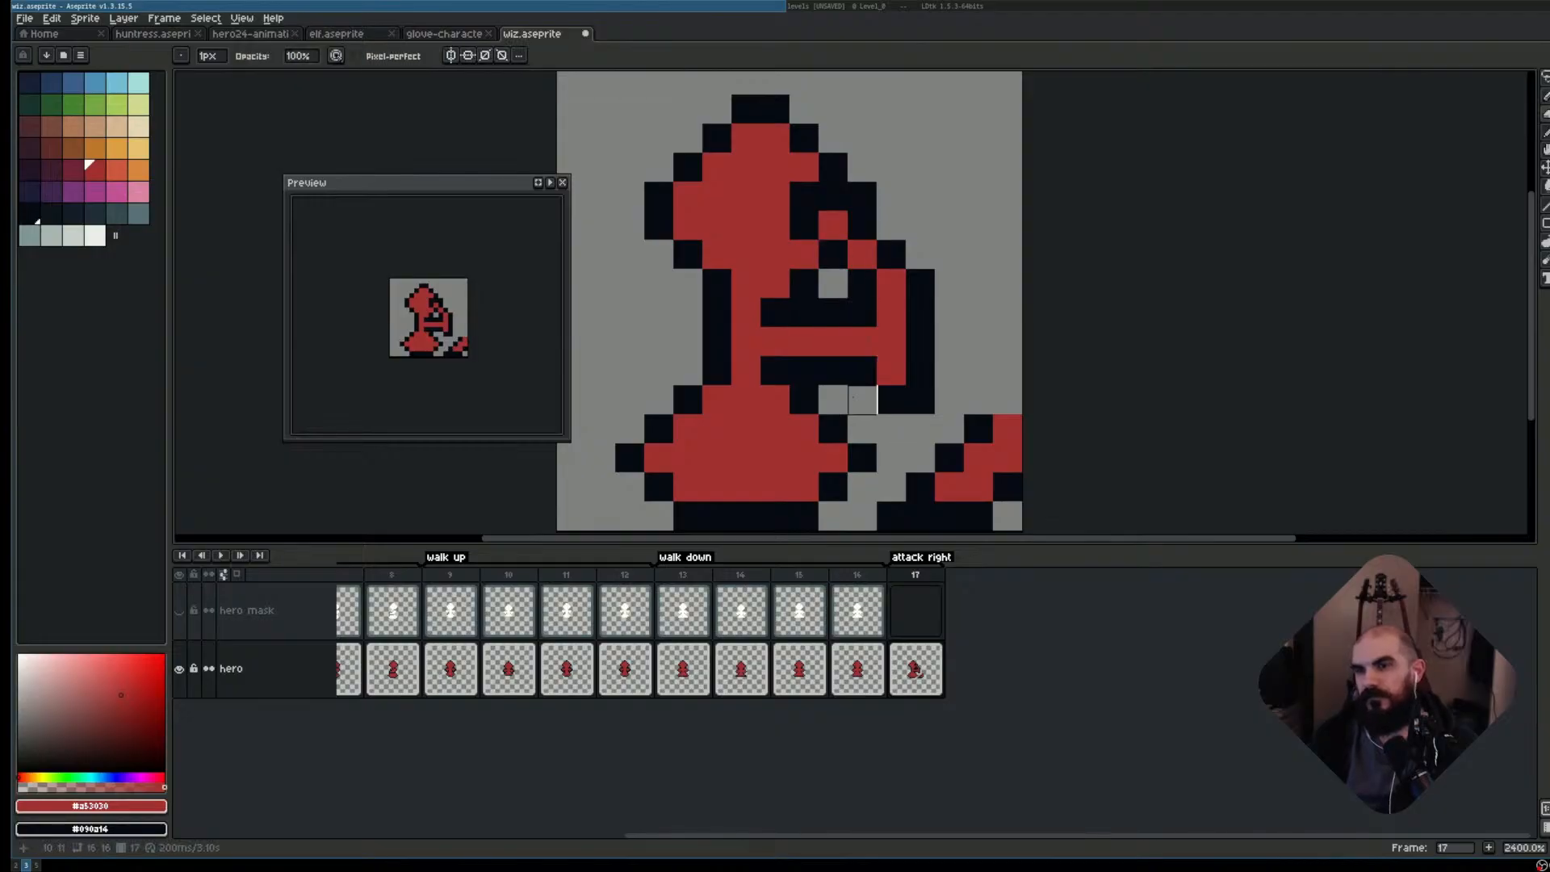
key("b")
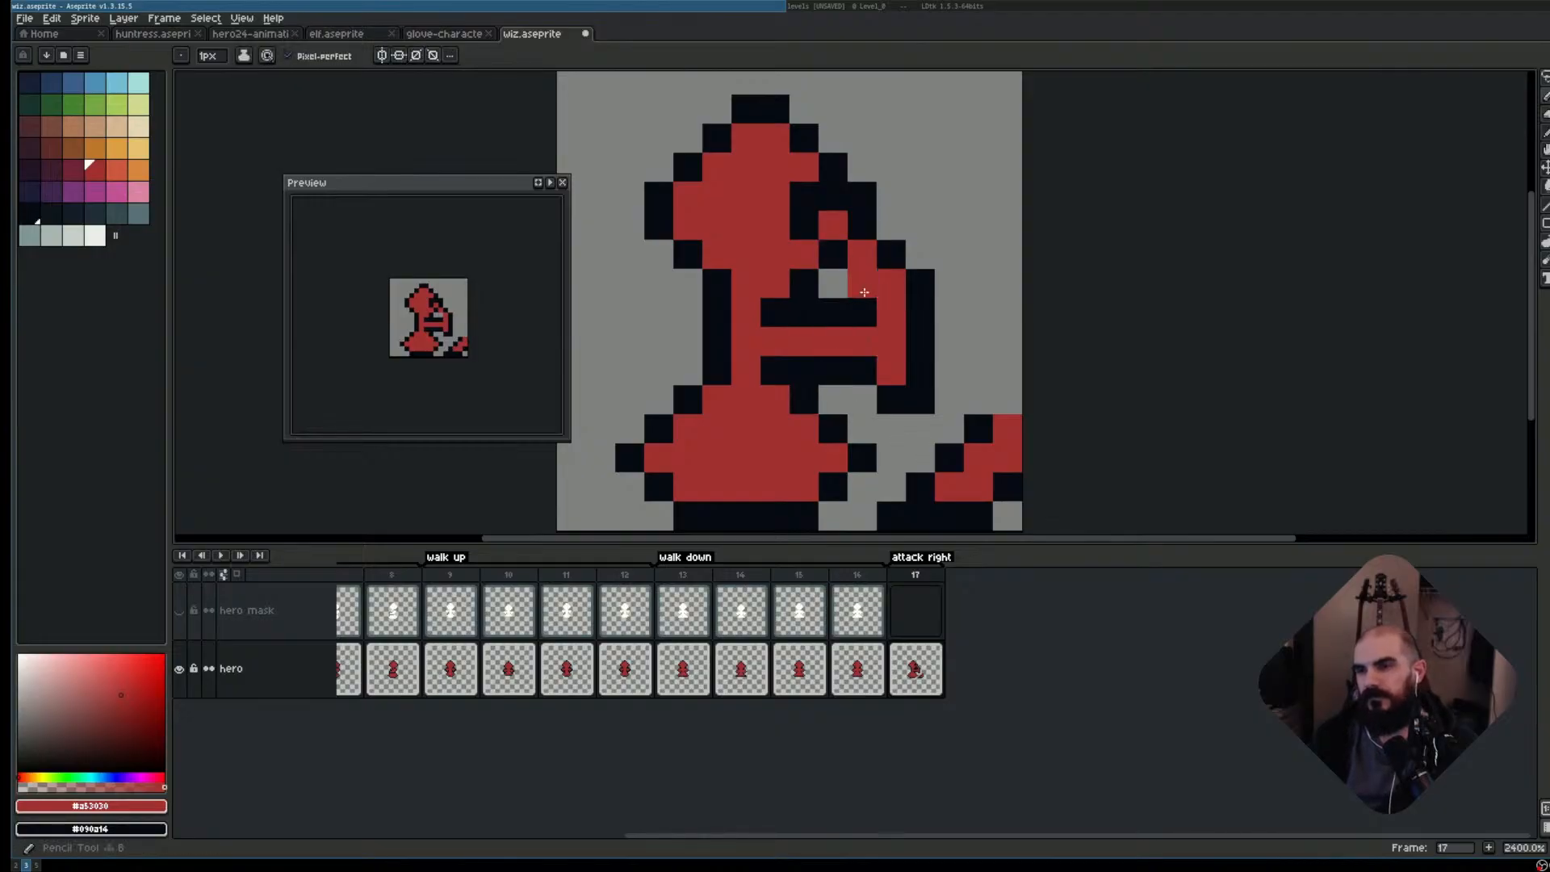
left_click(849, 270)
right_click(833, 284)
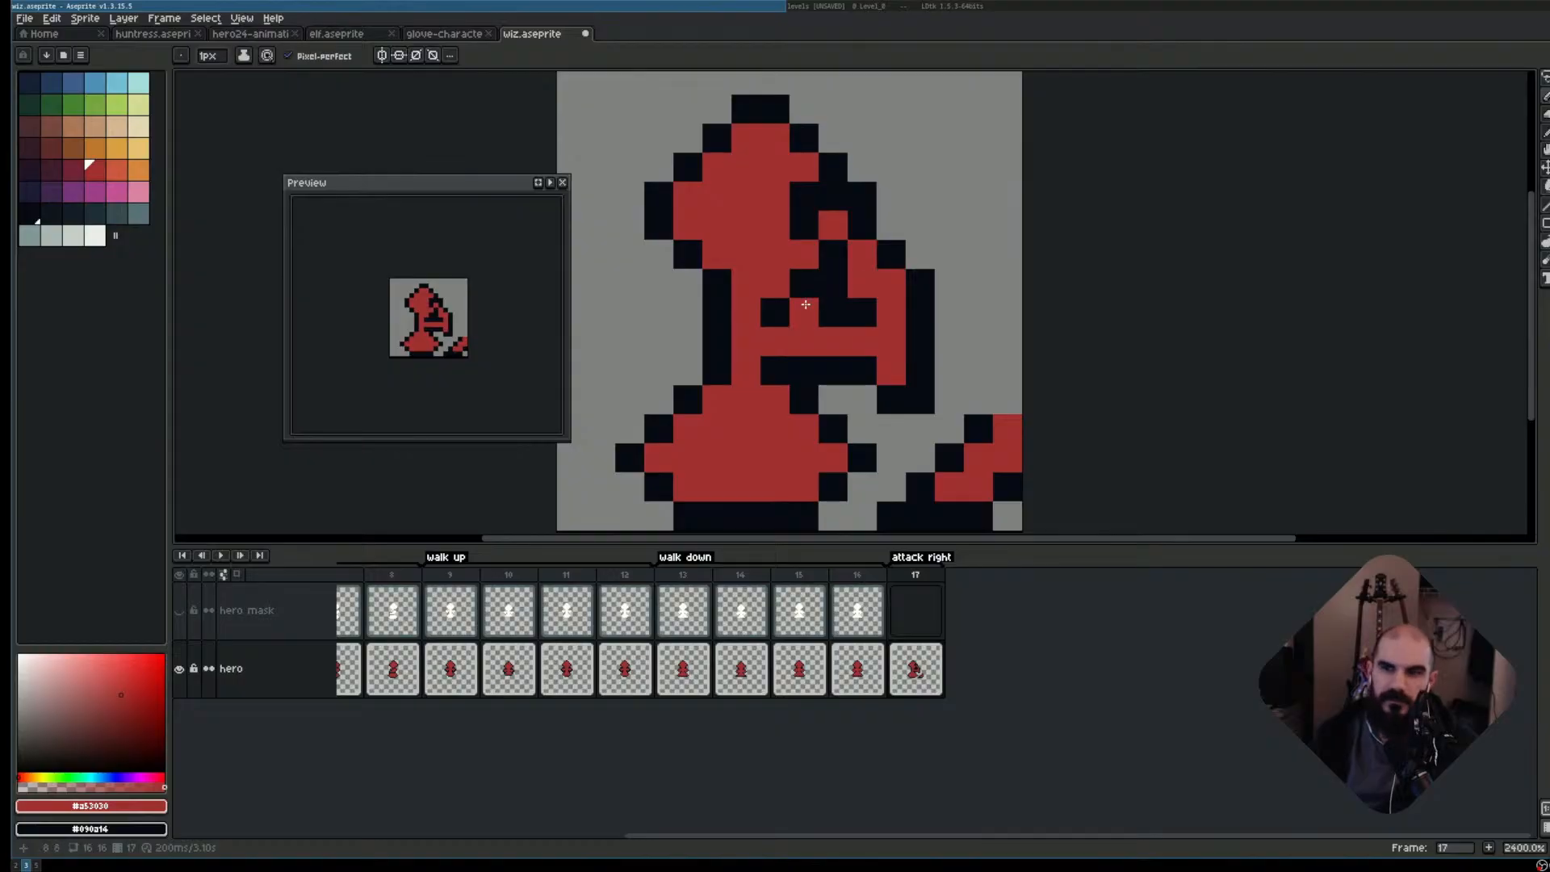
left_click(834, 255)
right_click(810, 229)
key("e")
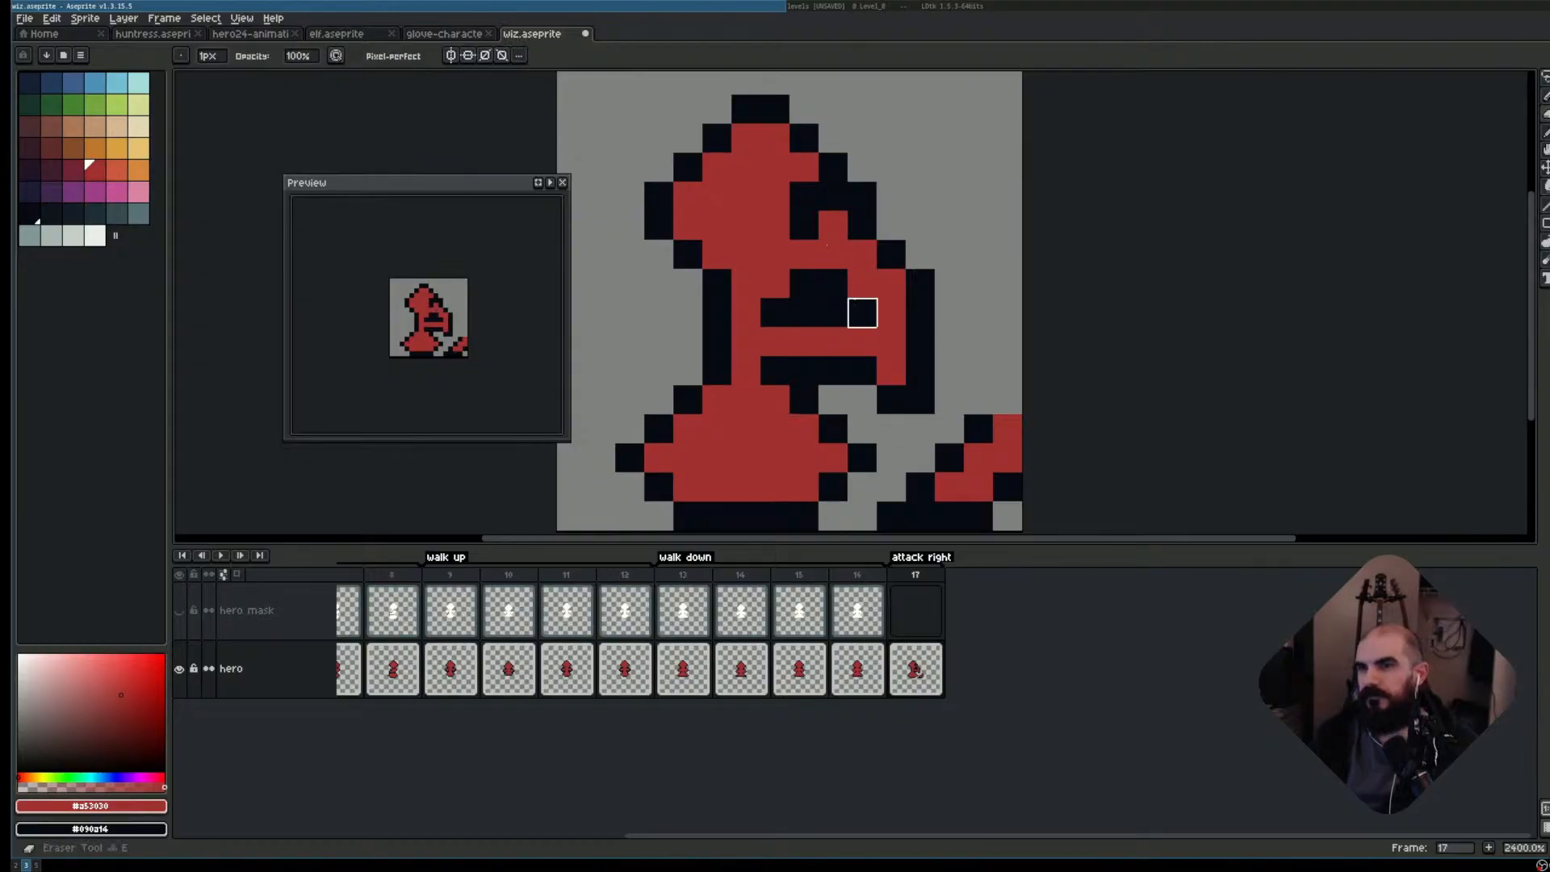
- Erase the raised part of the arm and its dark outline beside the hood
left_click(891, 284)
left_click(892, 254)
mouse_move(891, 254)
left_mouse_down()
mouse_move(833, 226)
mouse_move(805, 226)
mouse_move(805, 197)
mouse_move(804, 226)
mouse_move(862, 284)
left_mouse_up()
- Redraw the upper arm as a red downward diagonal with stepped dark outline pixels above it and dark pixels at the hood's underside
key("b")
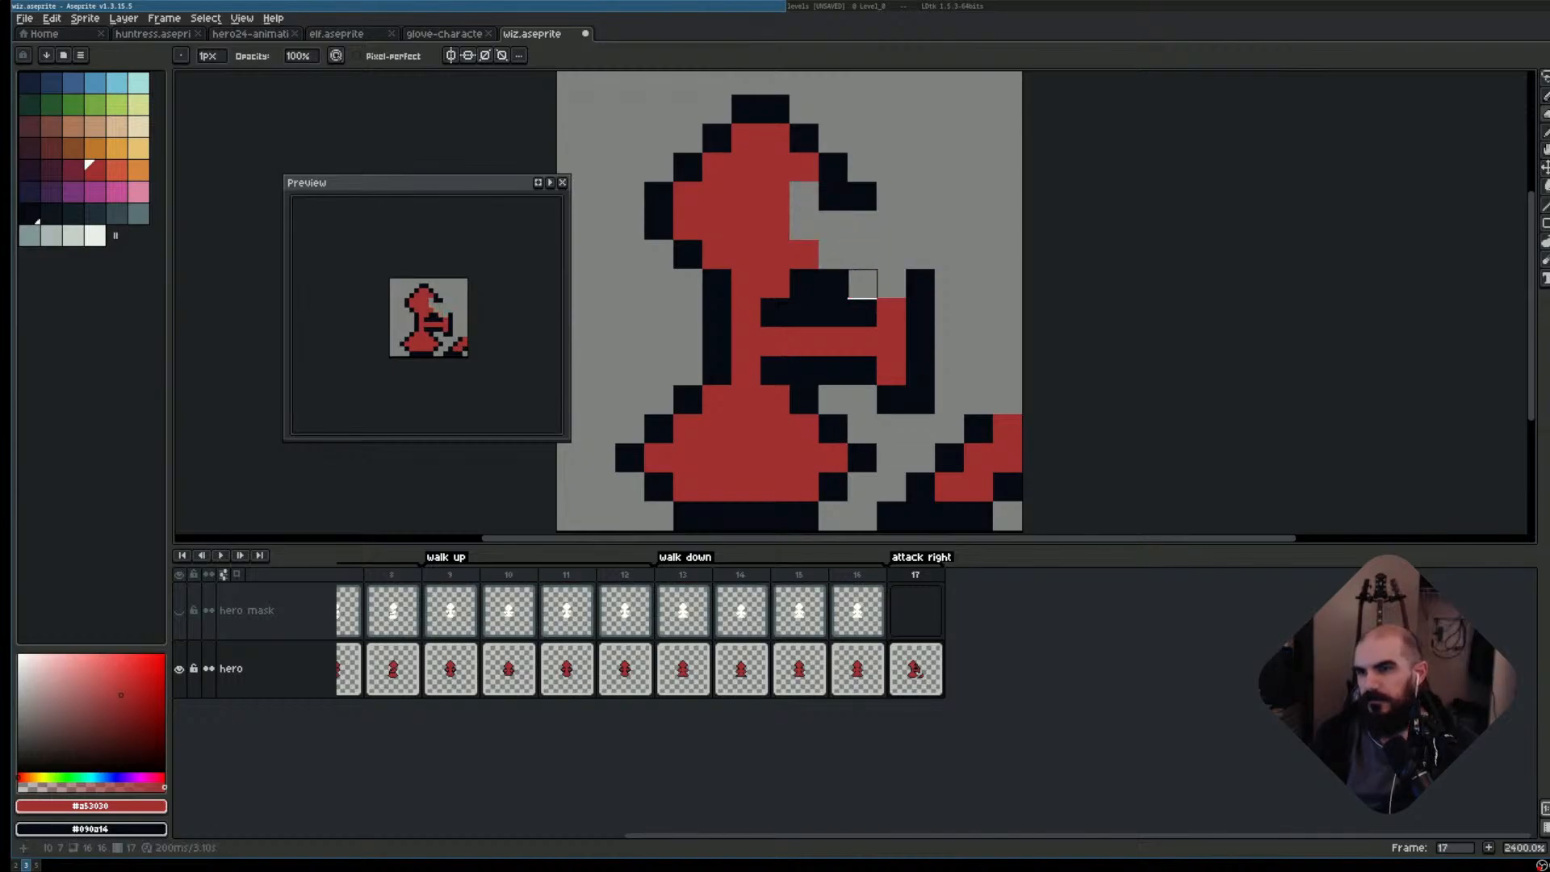
left_click(862, 312)
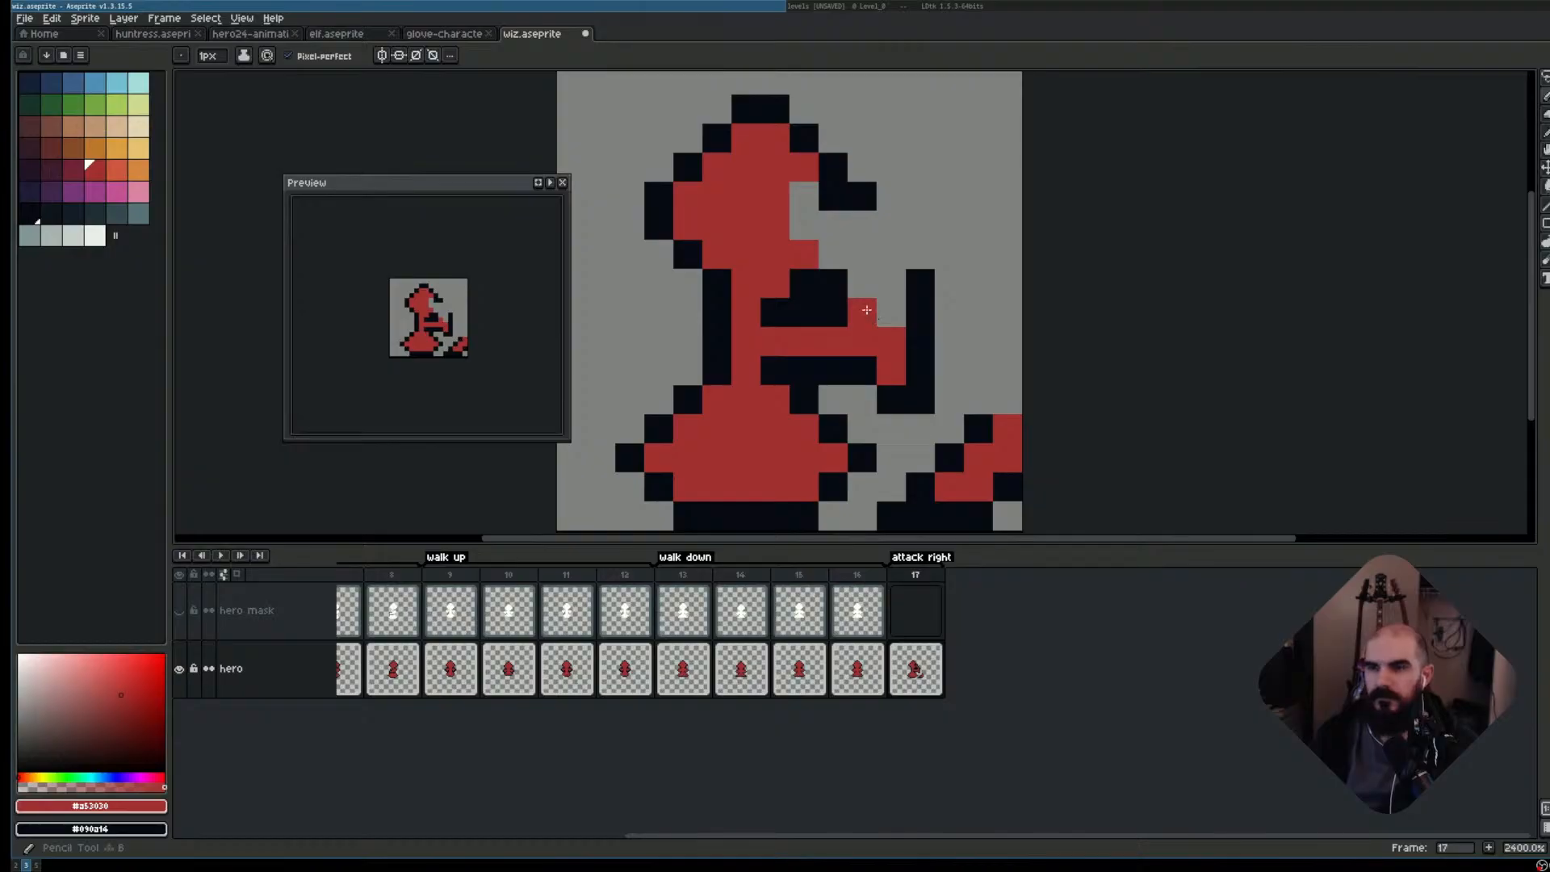
left_click(833, 283)
right_click(804, 225)
right_click(834, 254)
left_click(862, 284)
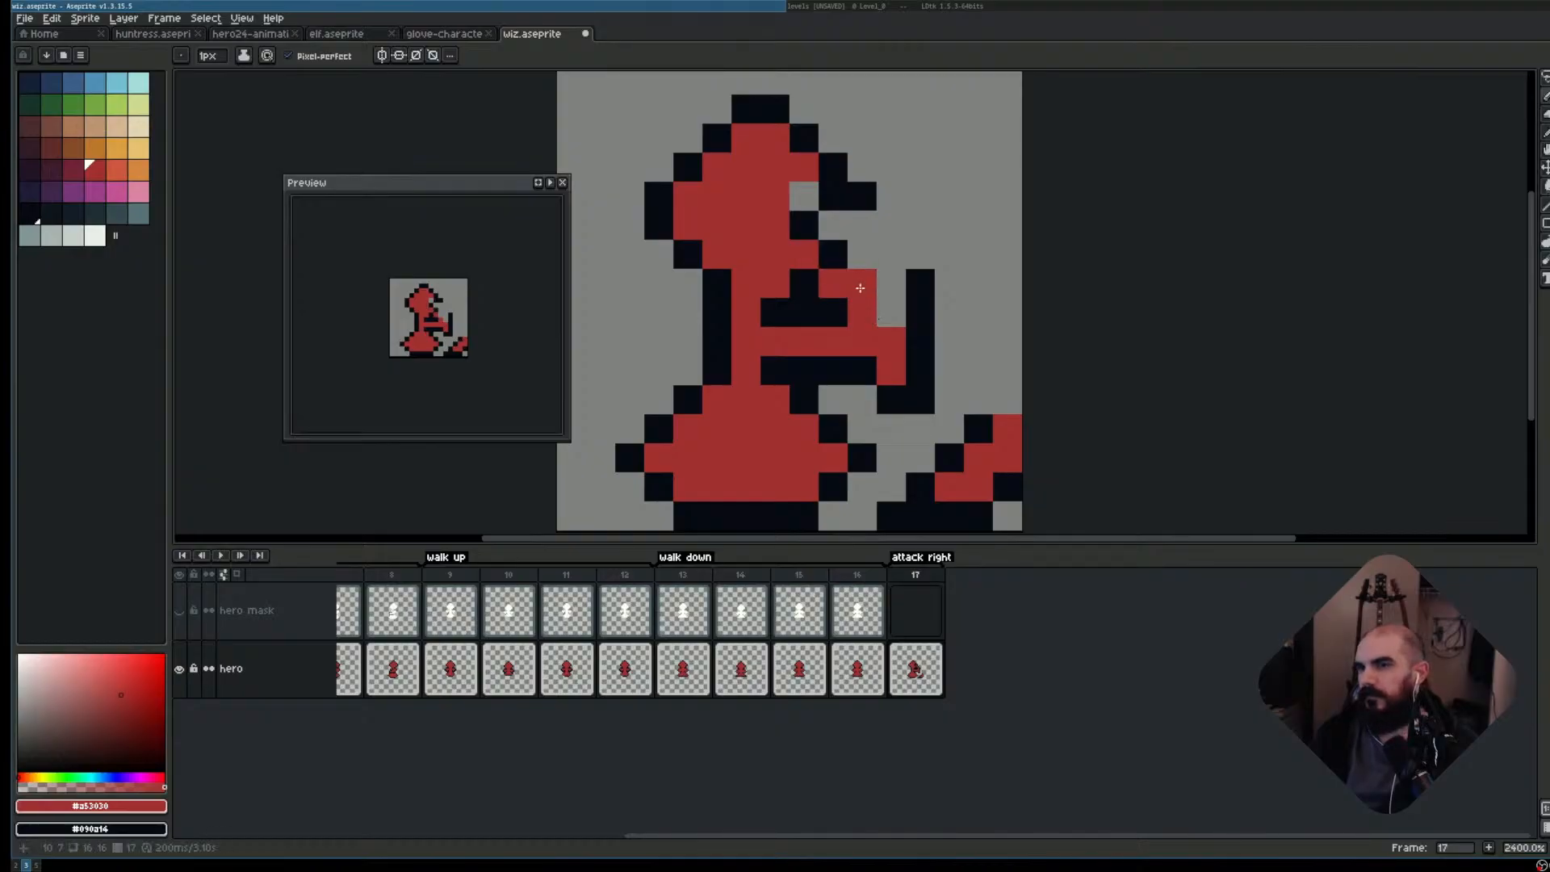
right_click(862, 283)
right_click(892, 312)
right_click(774, 235)
right_click(774, 260)
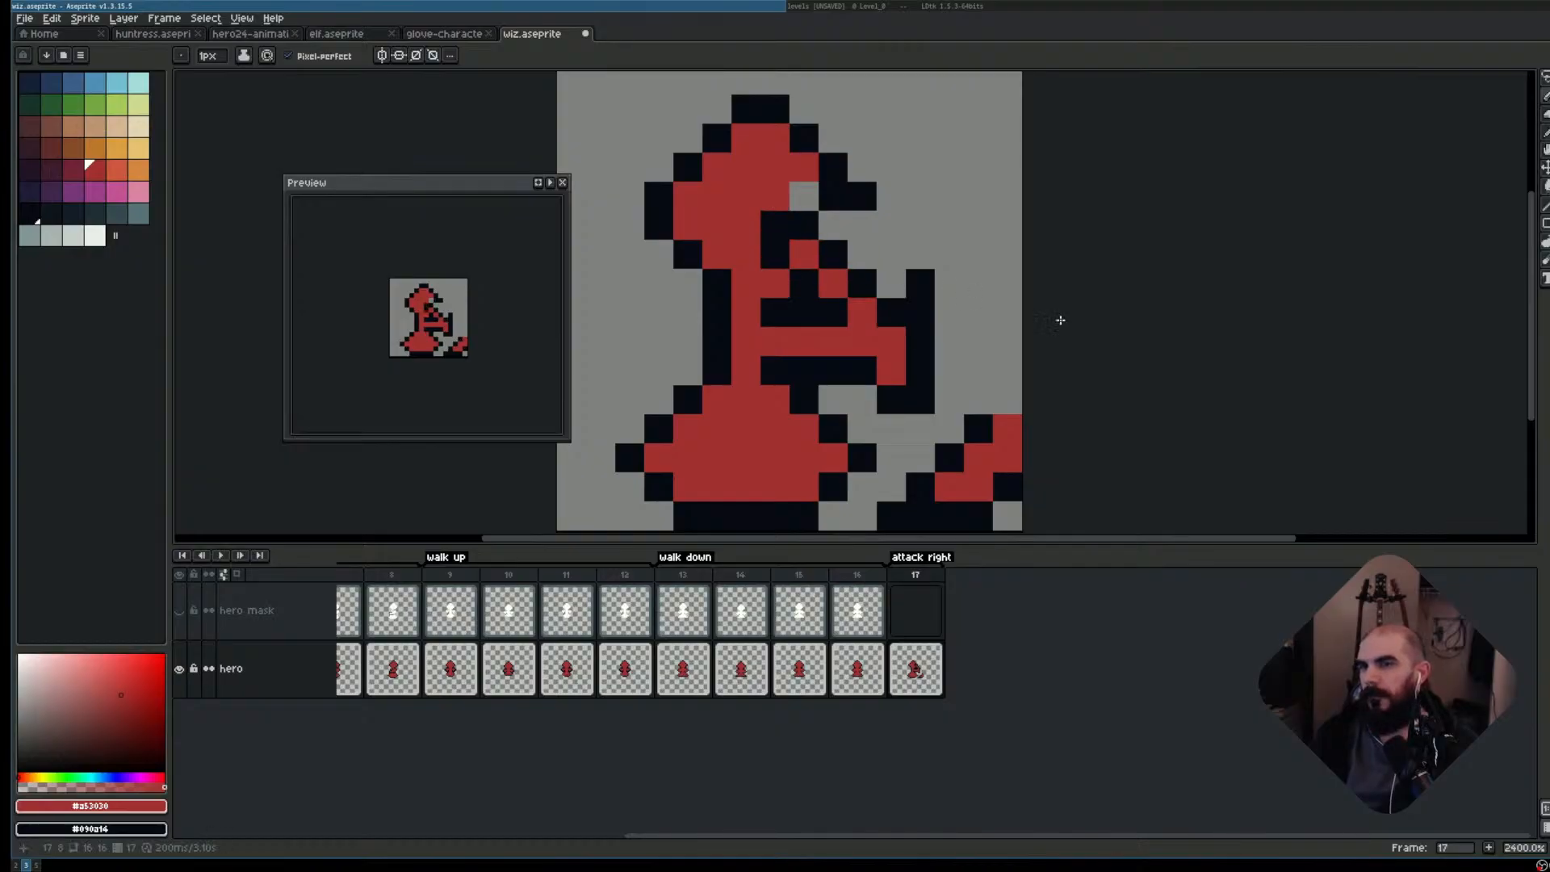
- Erase the leftover outline pixels above the hand's outer edge and fill the transparent gap in the hood with red
key("e")
left_click(921, 289)
scroll(973, 312, "down", 2)
scroll(951, 313, "up", 2)
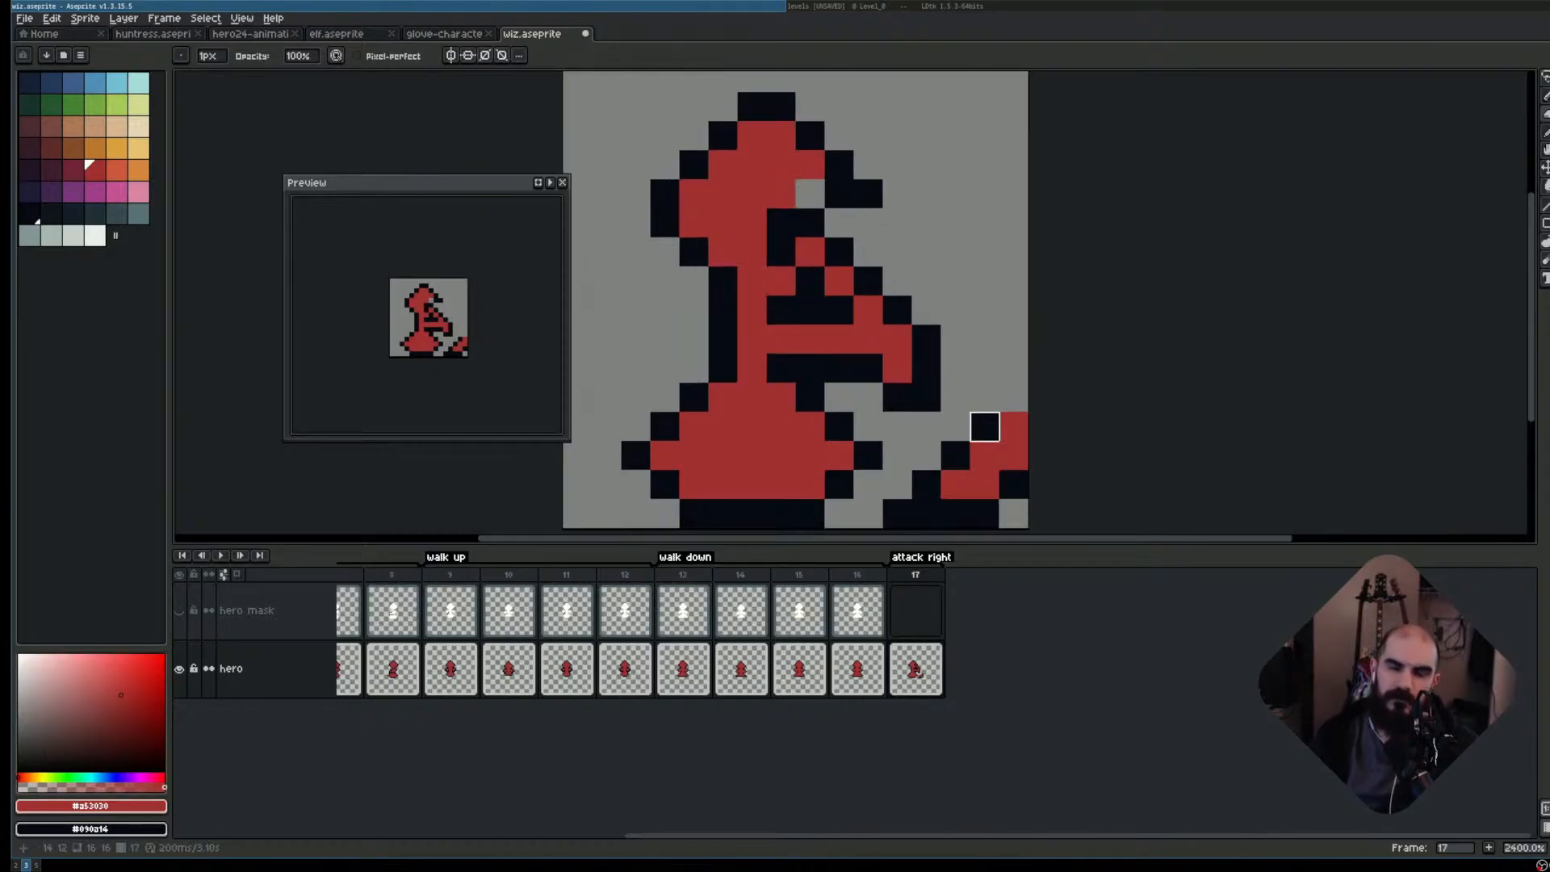
key("b")
left_click(810, 196)
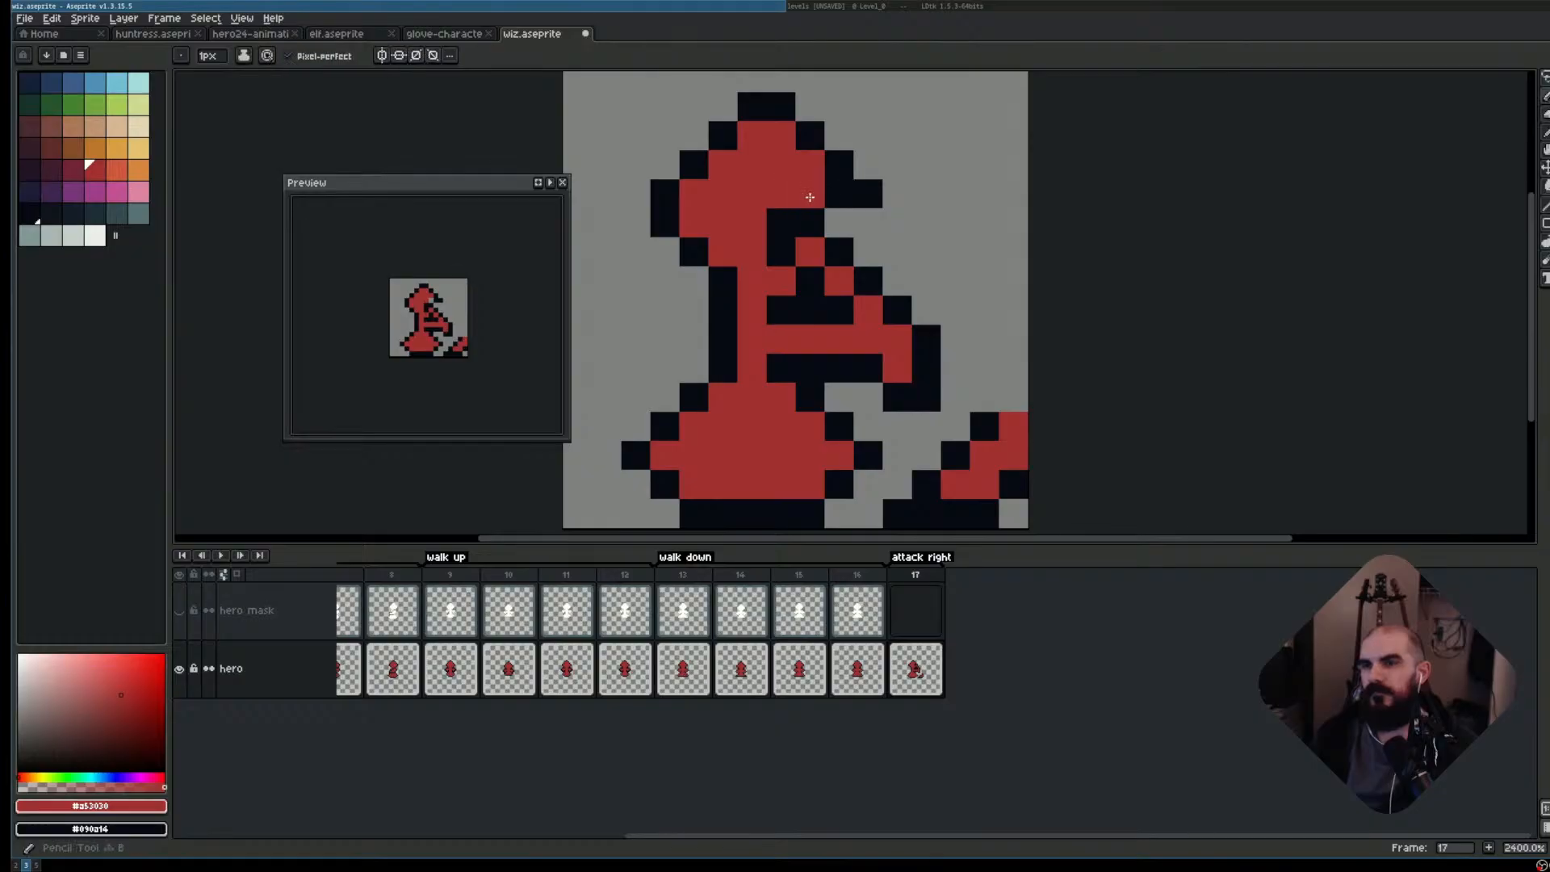
- Remove the protruding dark tip at the hood's front and widen that edge by one column of red pixels with a dark outline
left_click(840, 224)
key("e")
left_click(868, 194)
key("b")
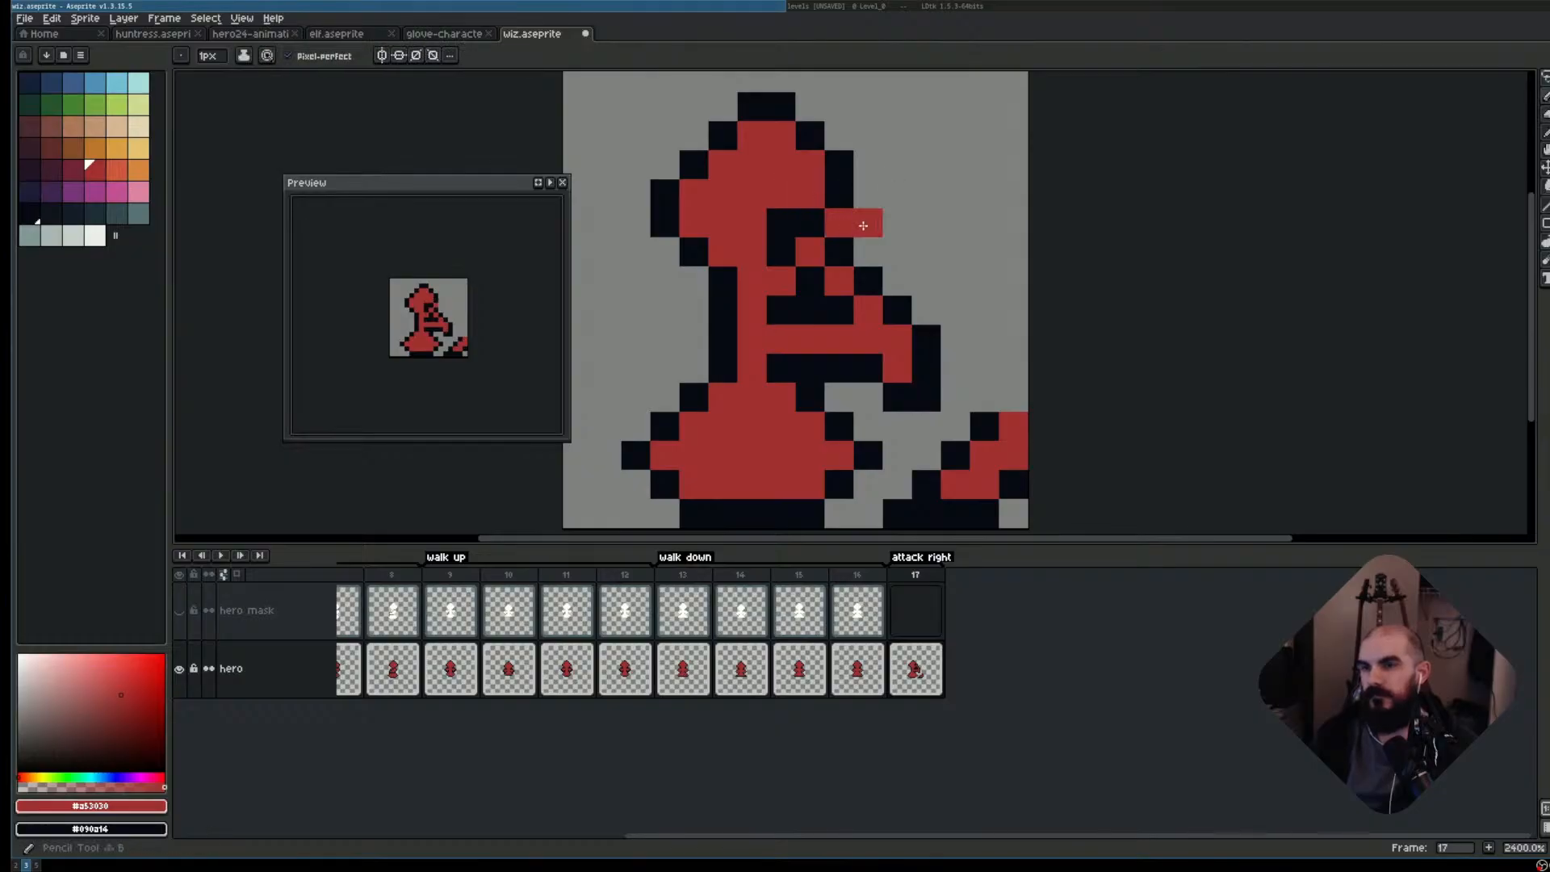
key("e")
left_click(865, 225)
key("b")
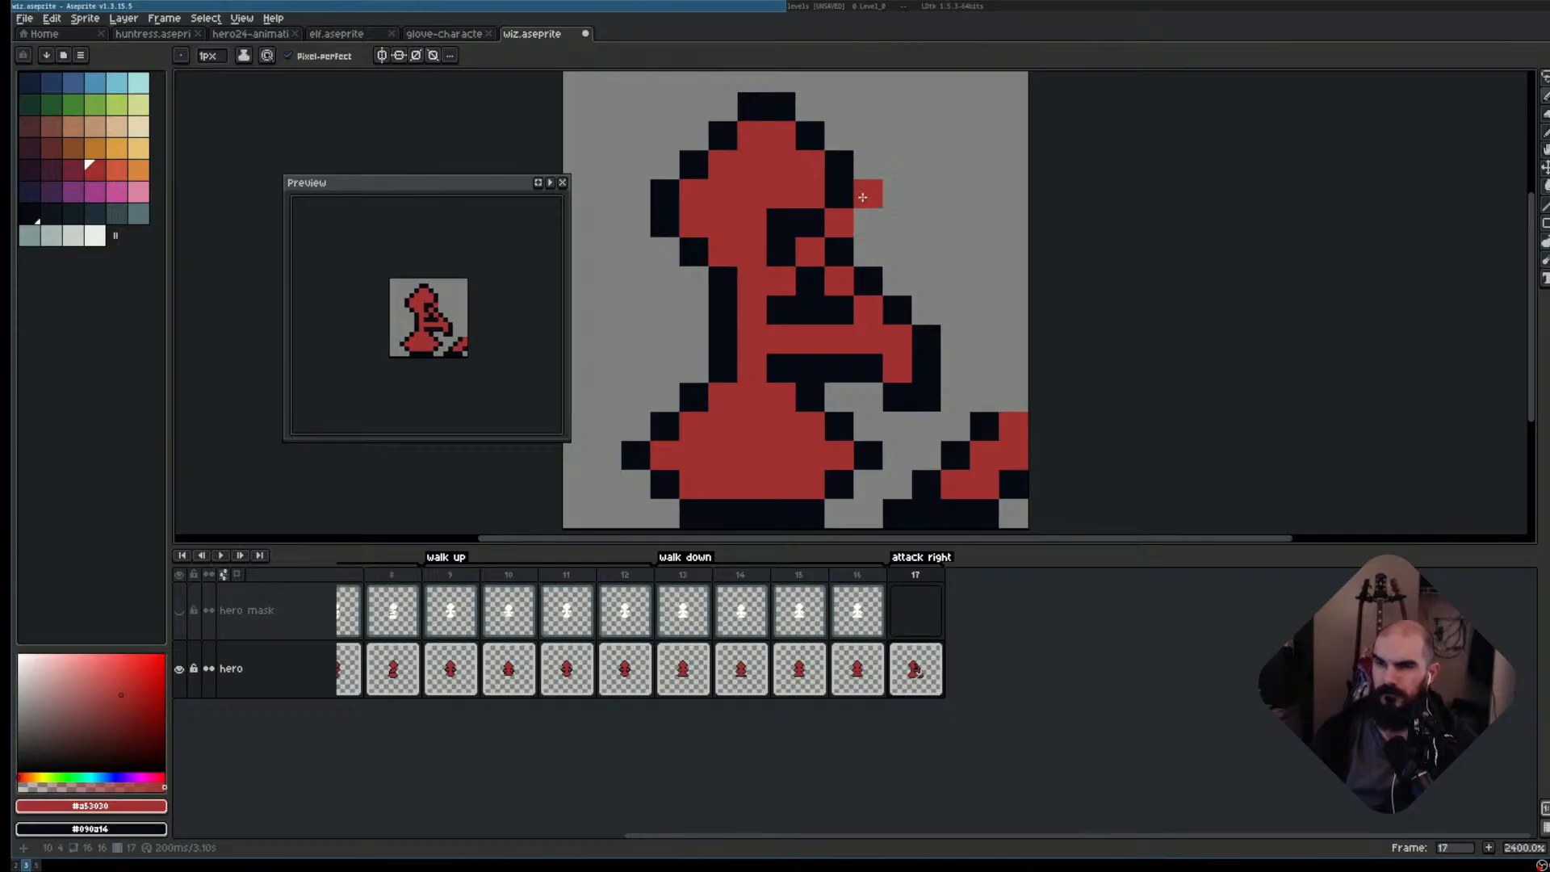
left_click(839, 195)
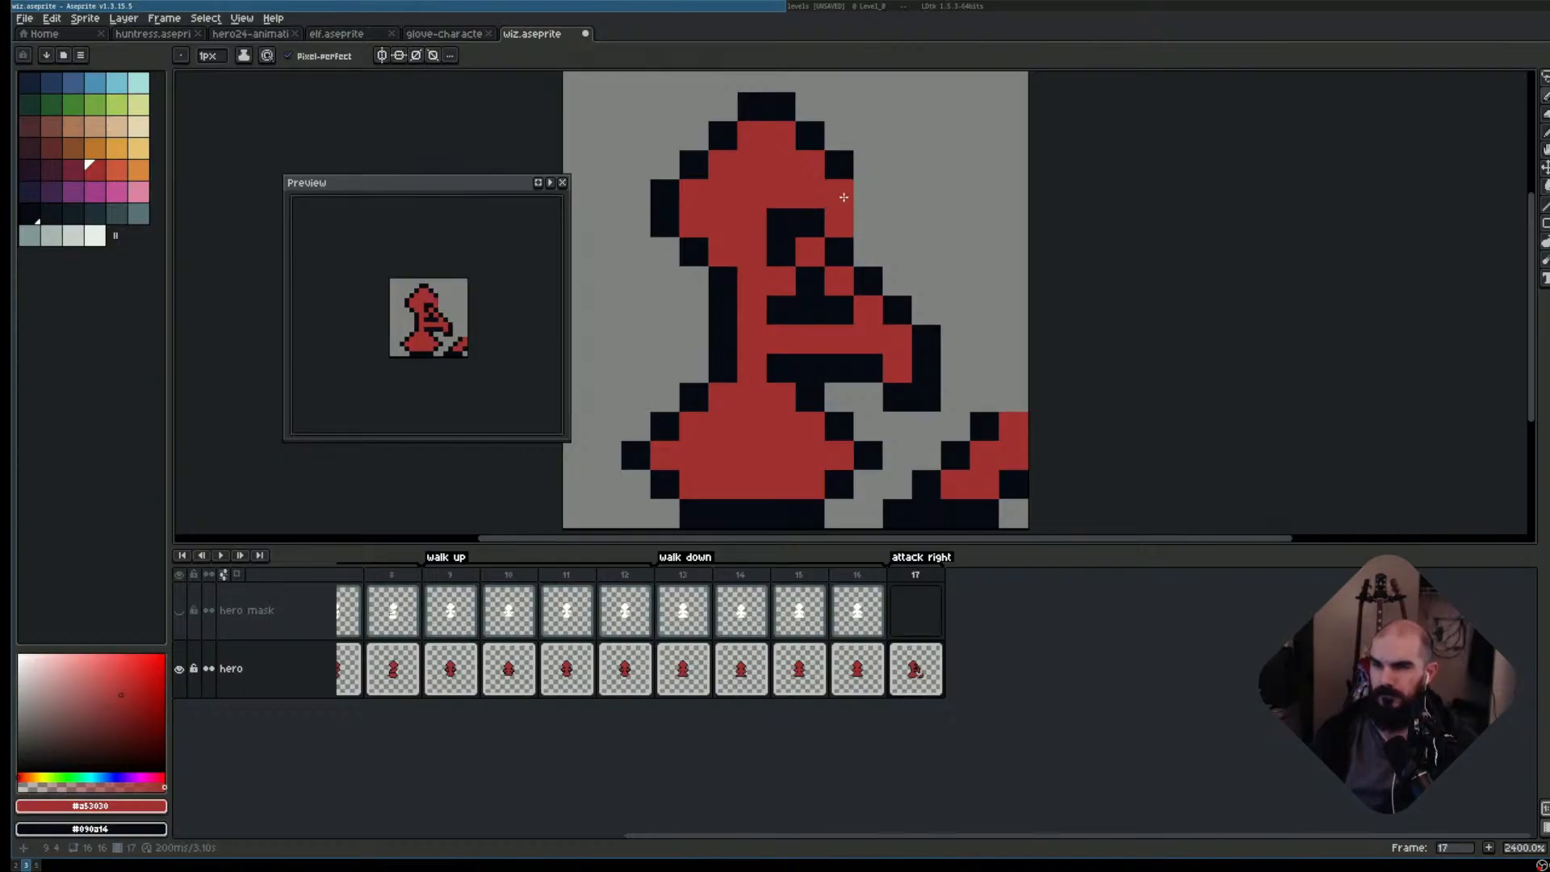
scroll(1018, 304, "down", 2)
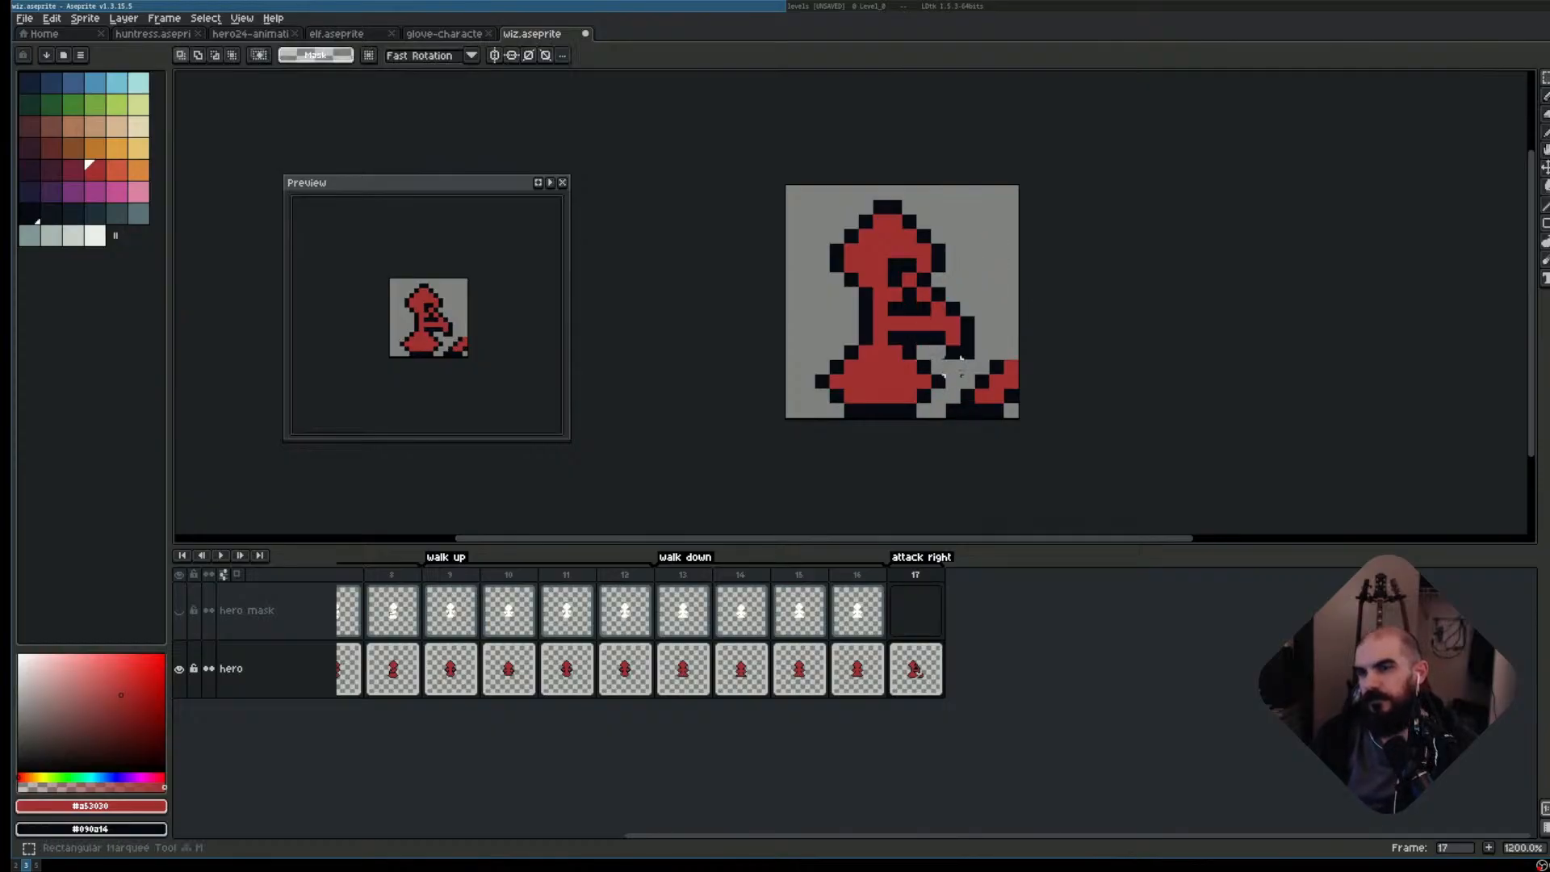
- Reshape the dark recess between the hood and the arm, painting its upper pixel red and adding dark pixels beside and below it
key("m")
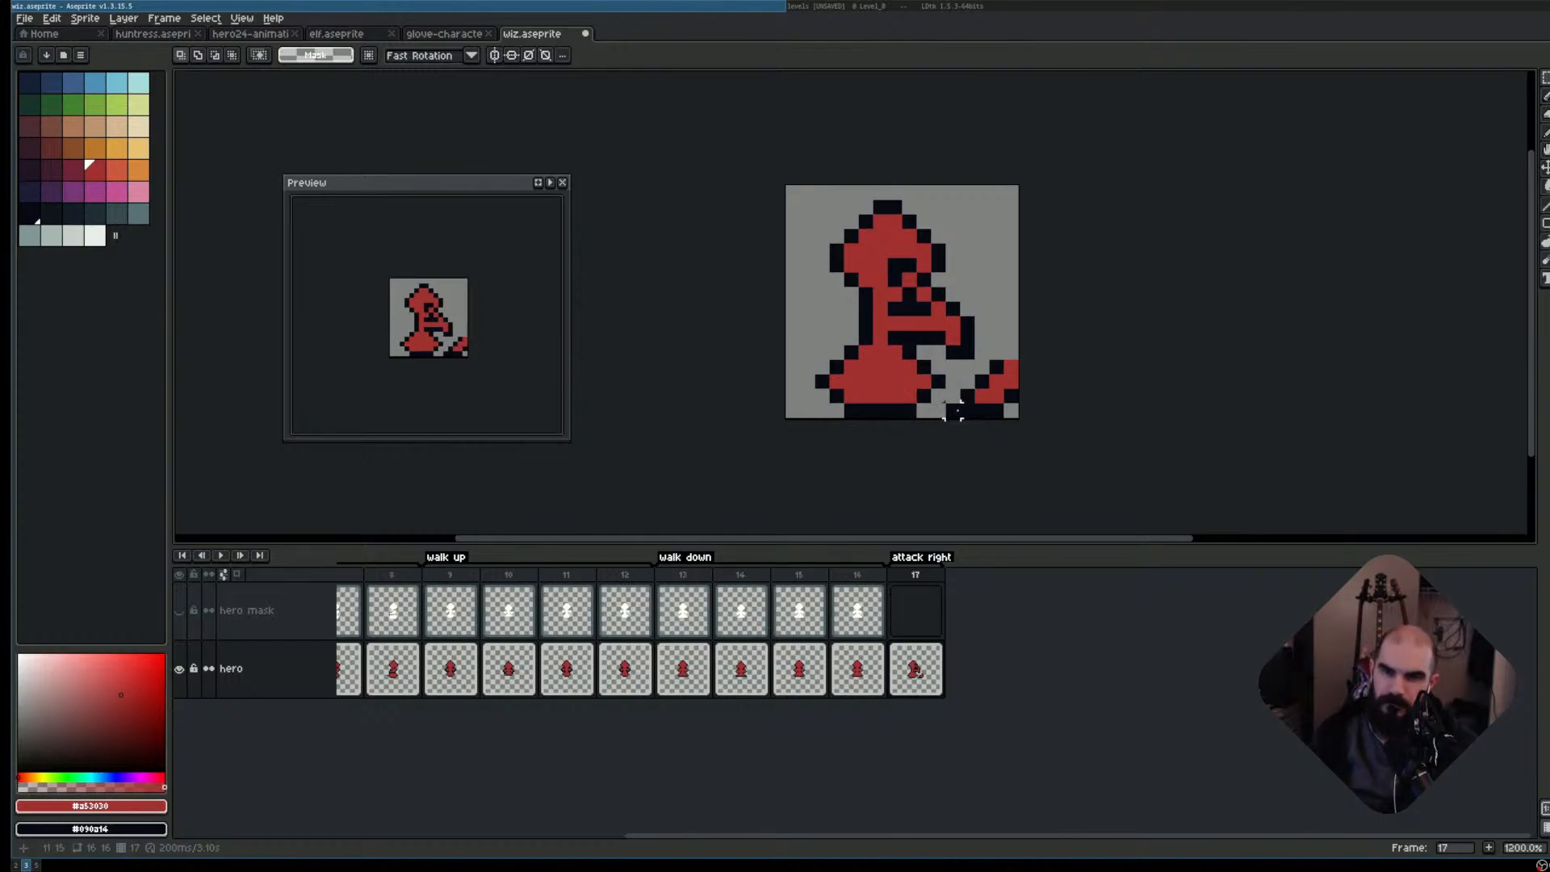
scroll(953, 408, "up", 4)
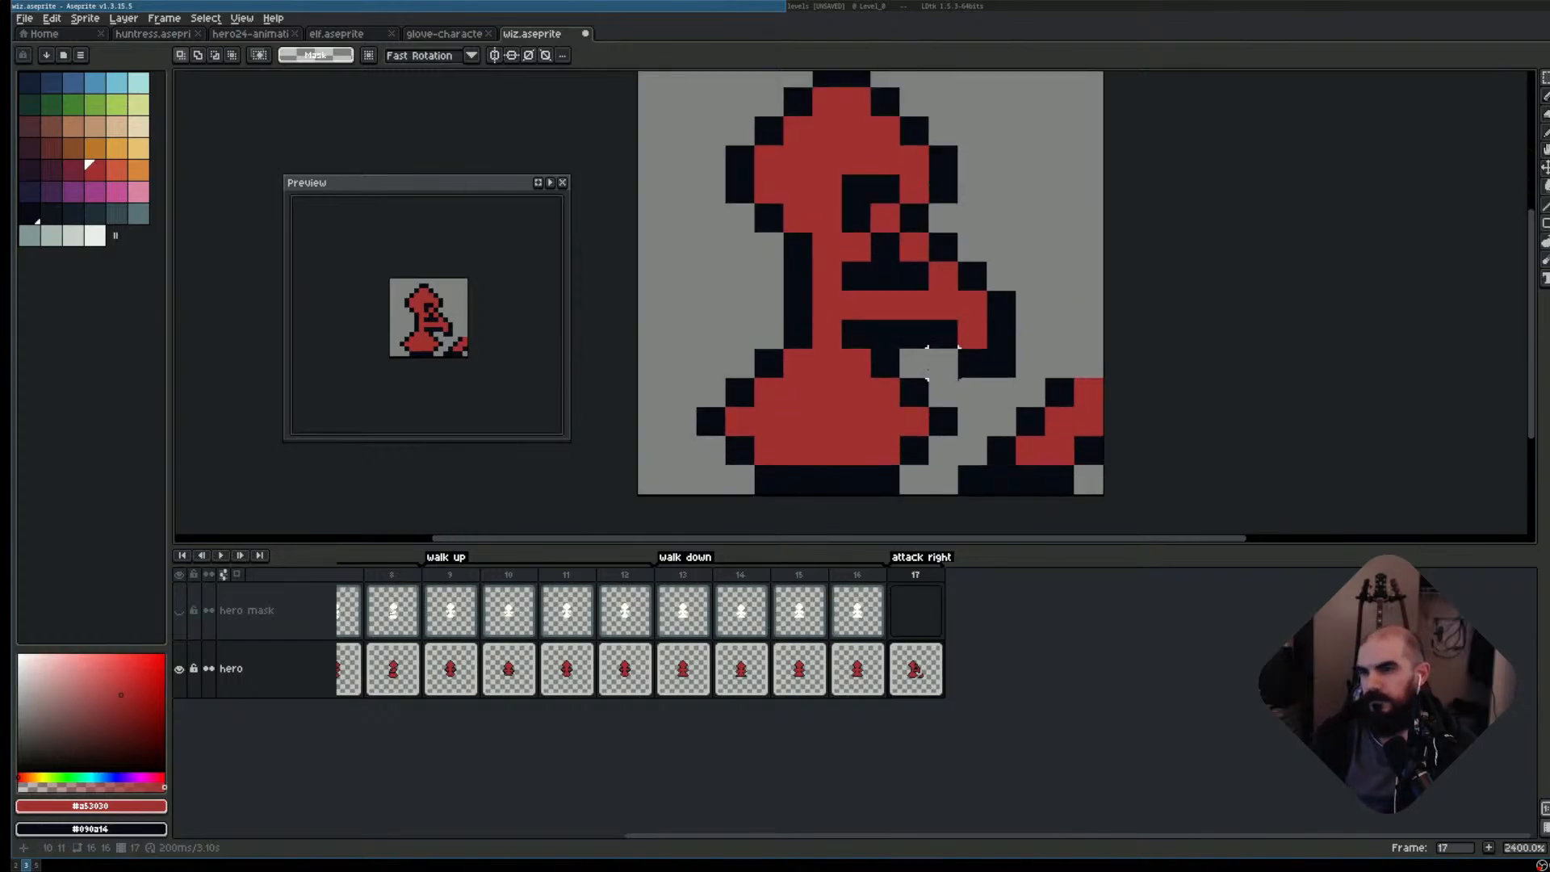
key("b")
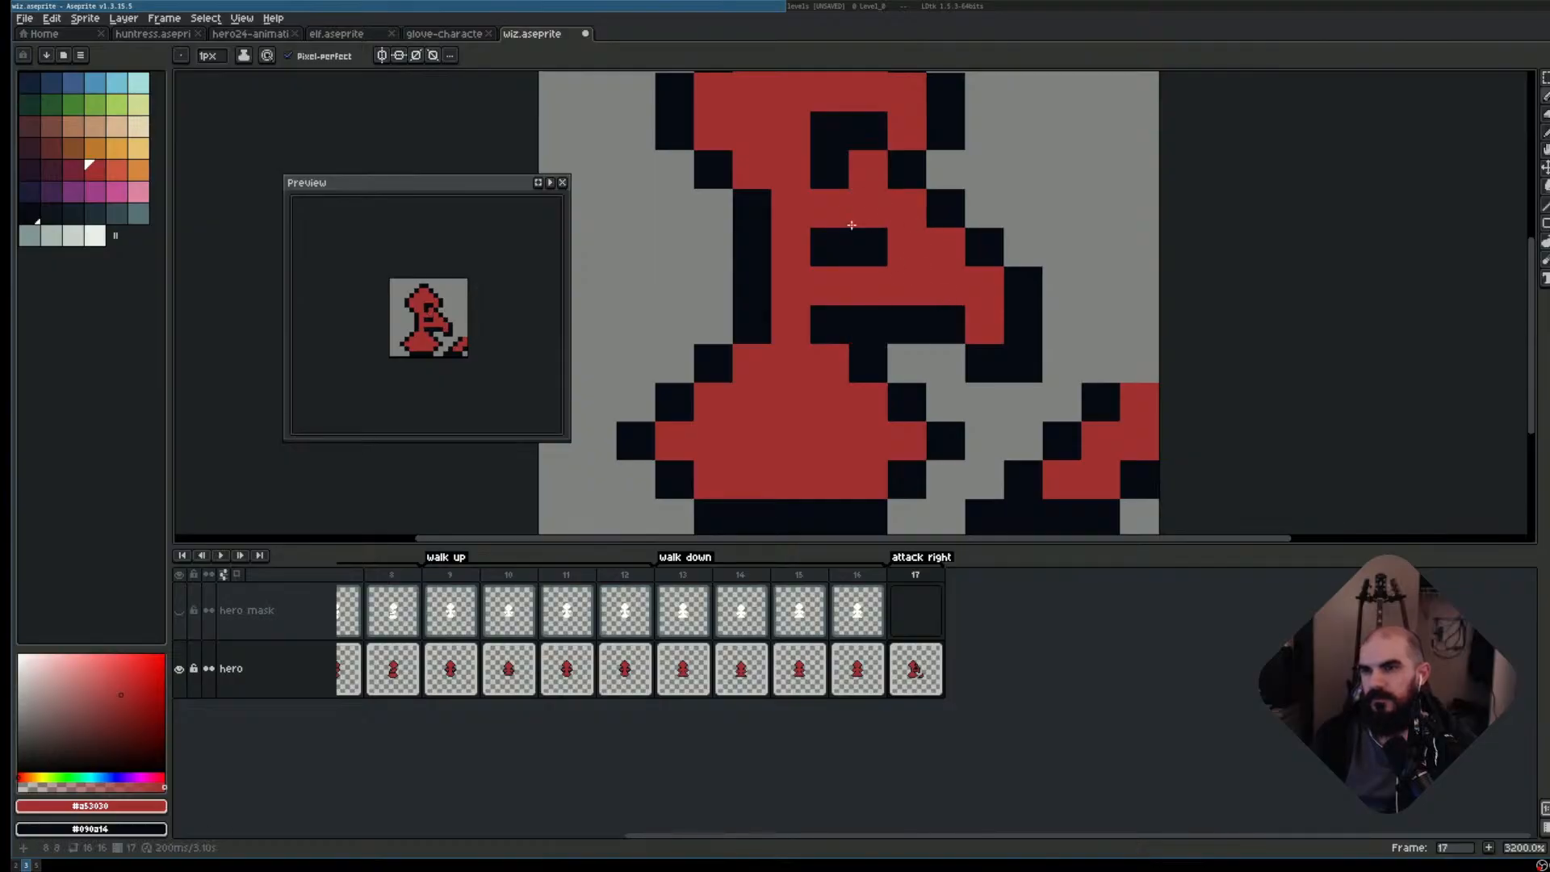
right_click(821, 209)
left_click(827, 166)
right_click(795, 164)
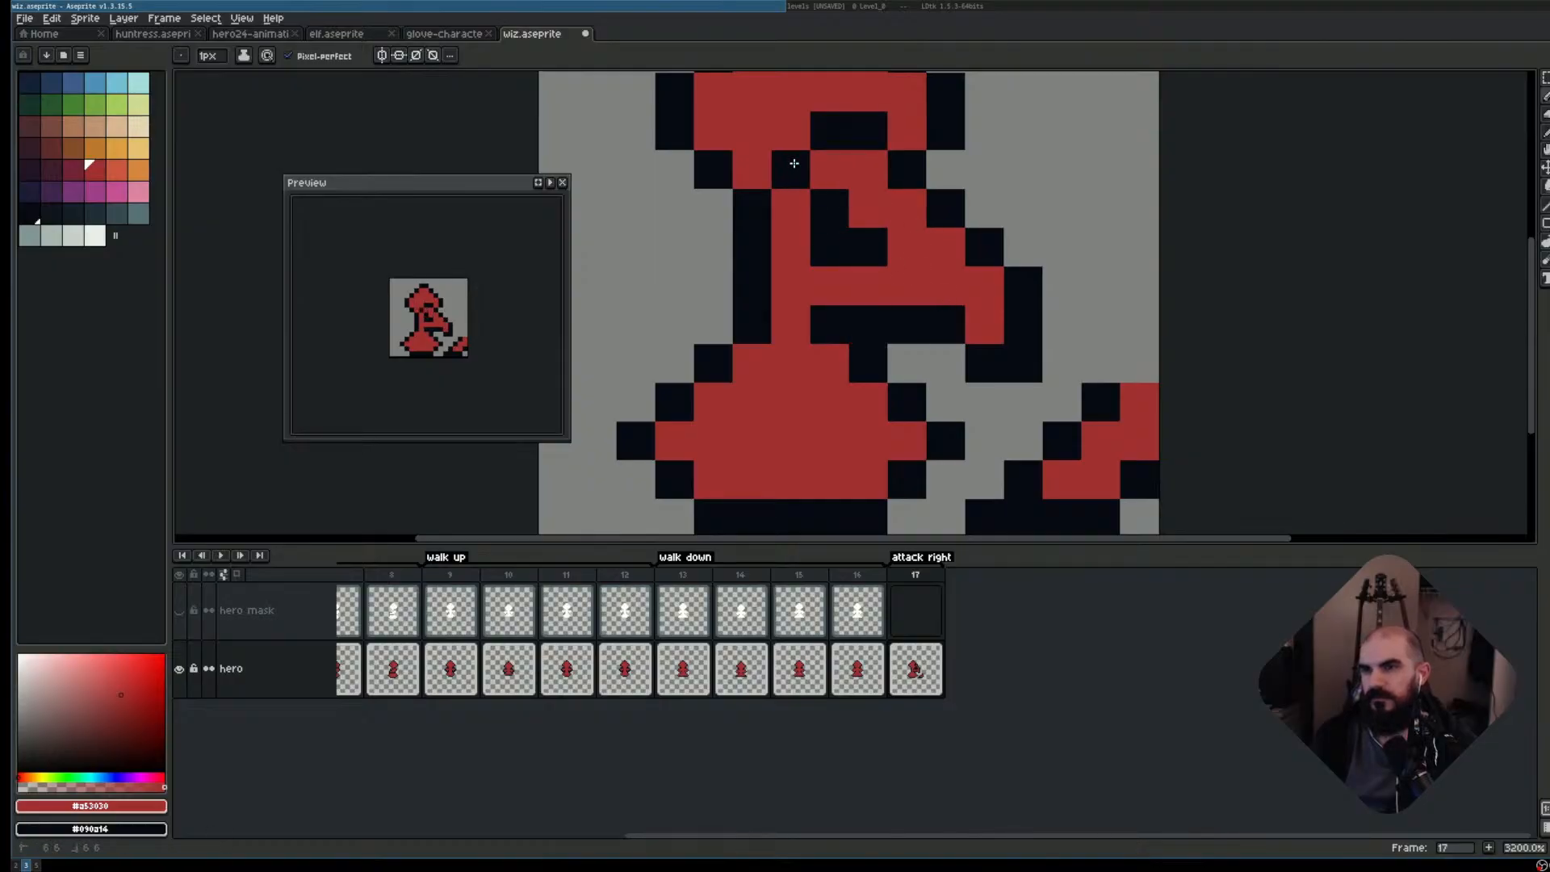
scroll(1090, 289, "down", 3)
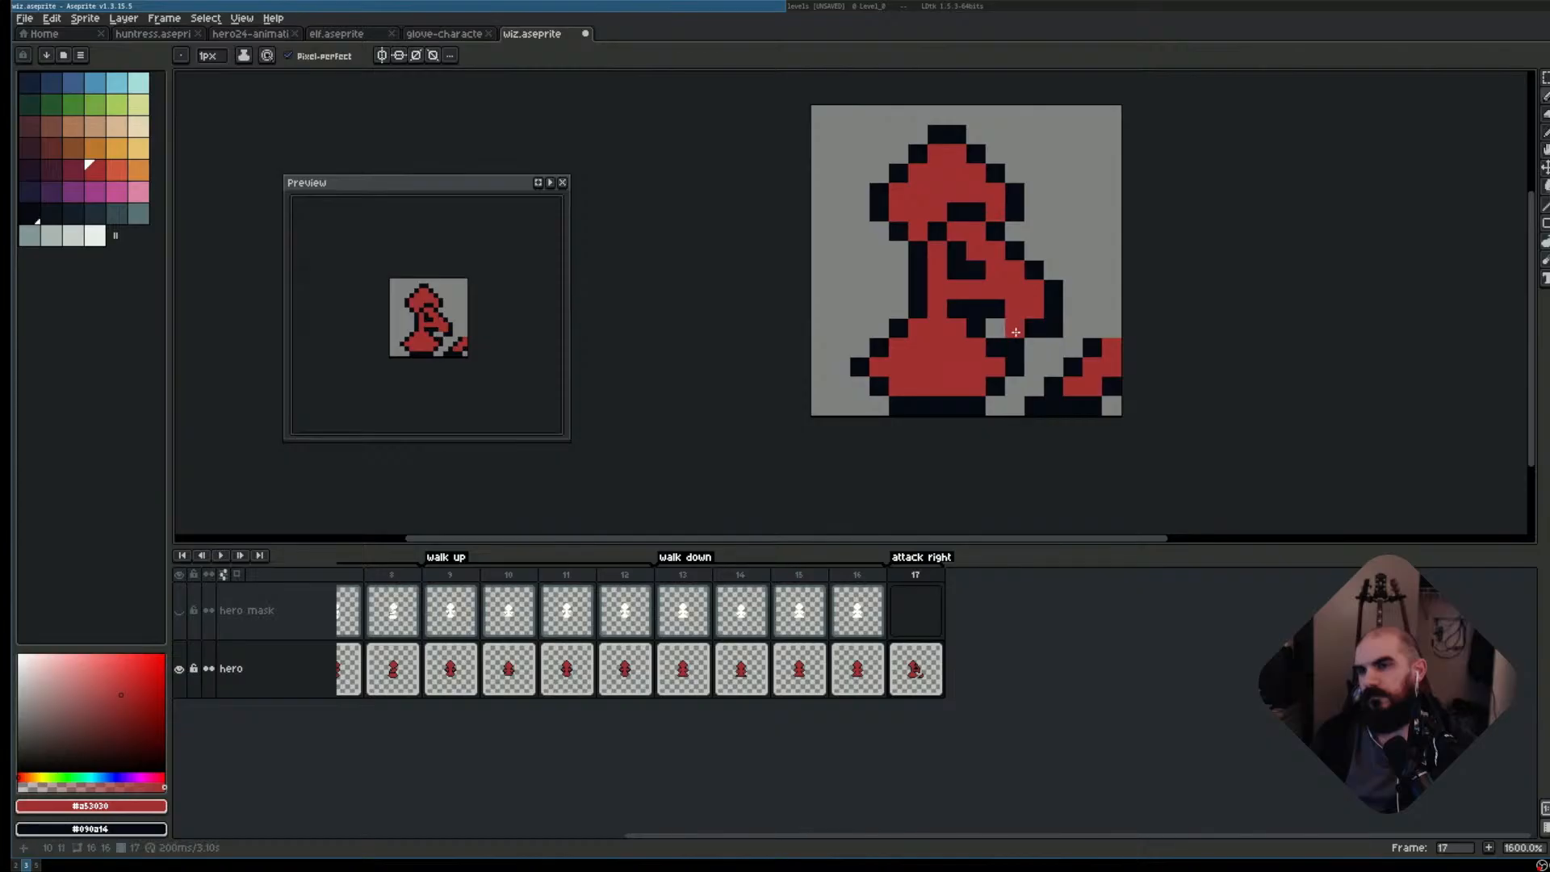
- Undo the latest pencil strokes on the arm and hand, and redo the ones that form the bent arm
key("ctrl+z")
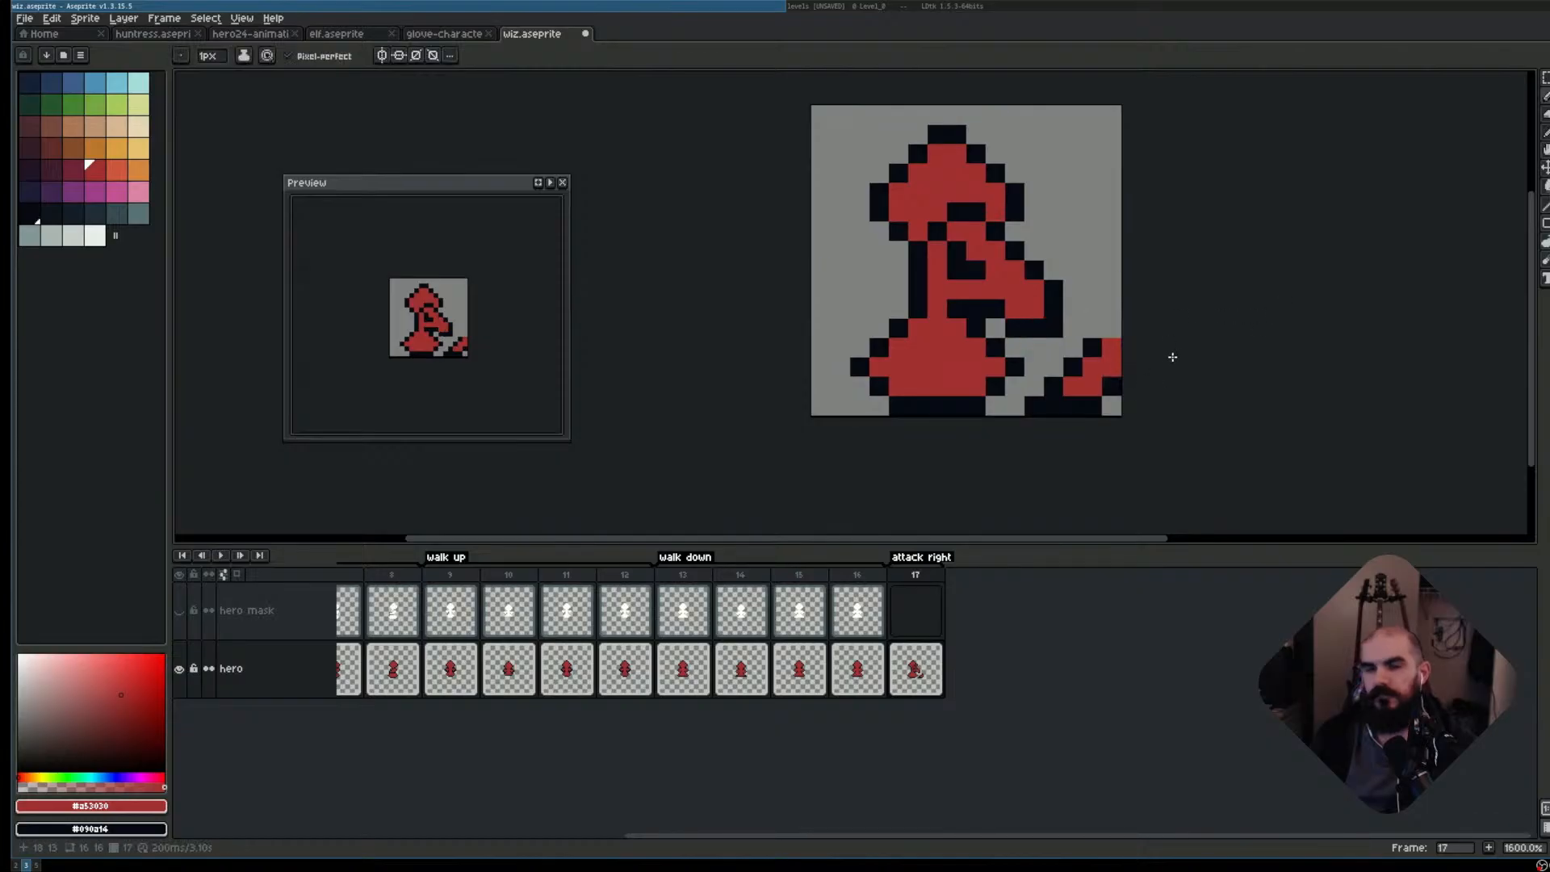
key("ctrl+z")
key("ctrl+z")
key("ctrl+z")
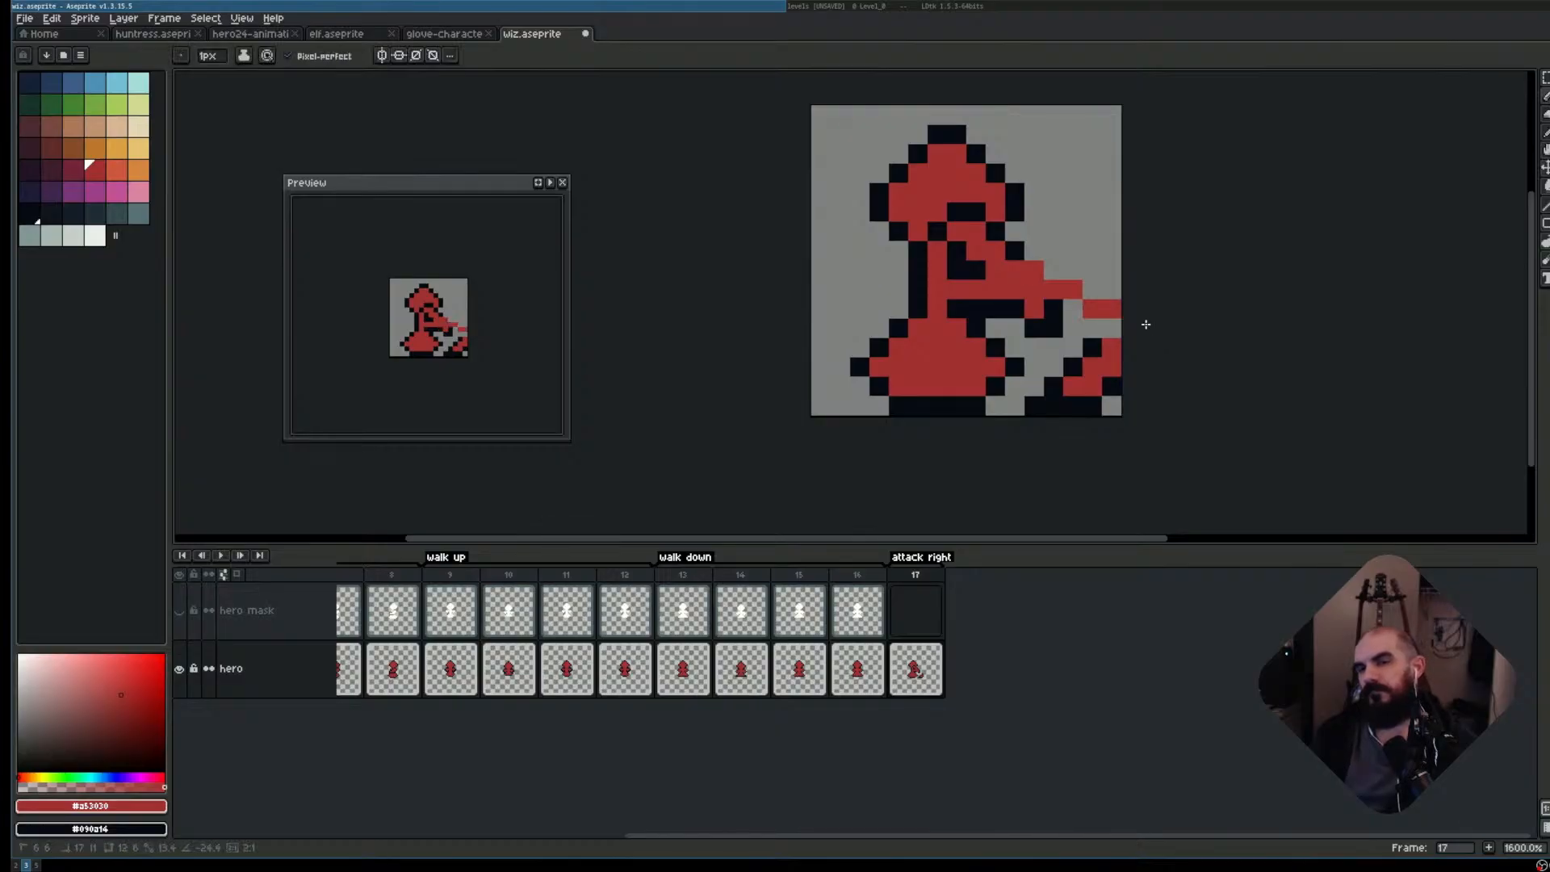
key("ctrl+shift+z")
key("ctrl+shift+z")
key("ctrl+shift+z")
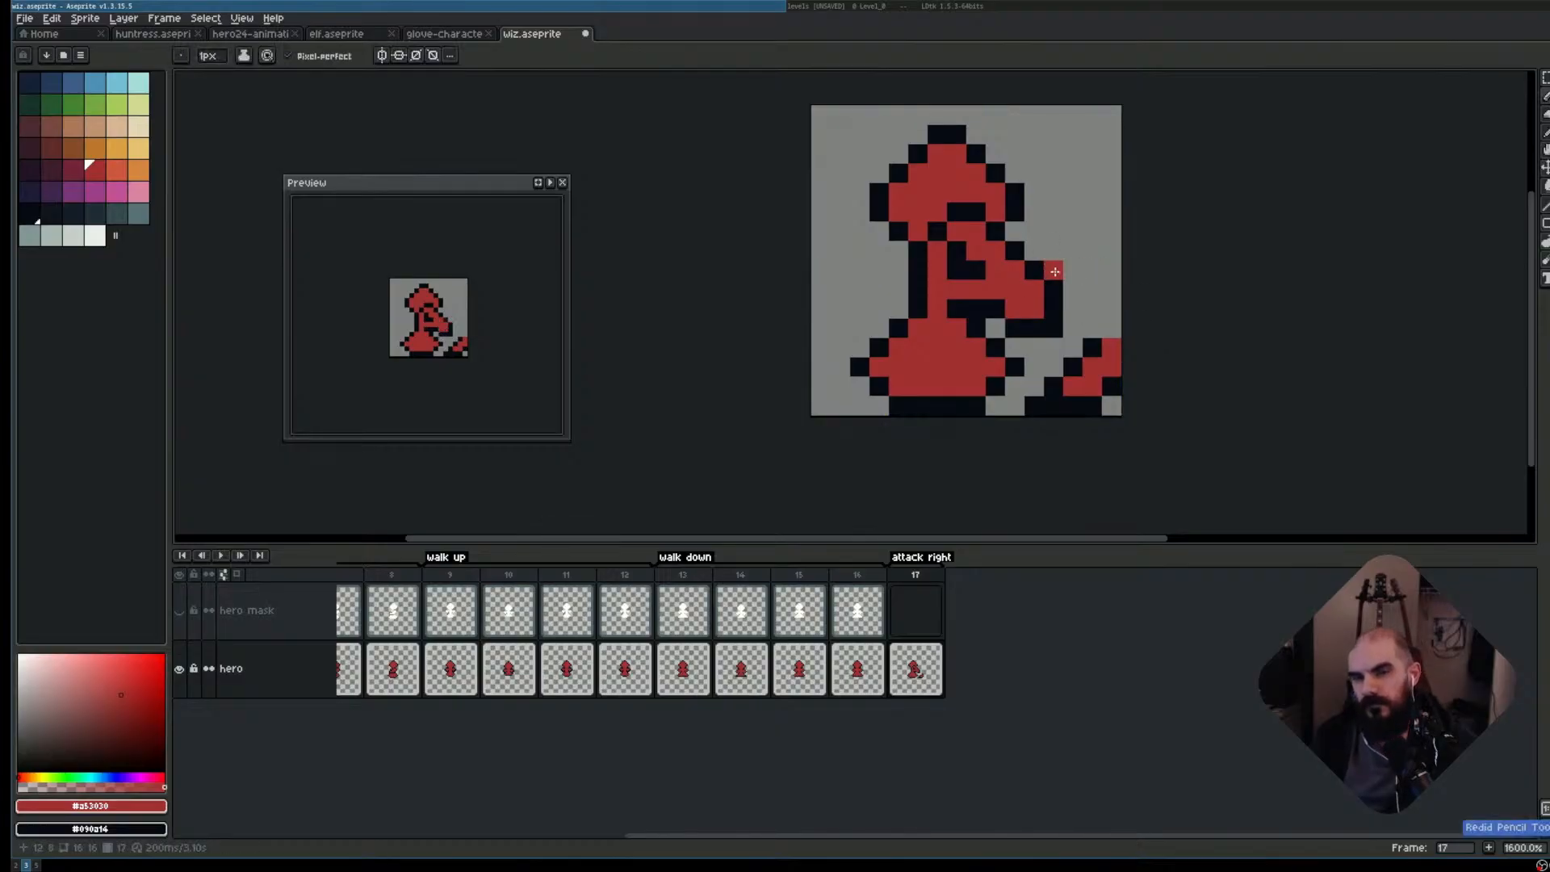
- Delete the detached red and dark pixels in the sprite's lower-right corner and save the file
scroll(1056, 273, "up", 1)
left_click_drag(1027, 196, 935, 211)
scroll(1034, 252, "down", 1)
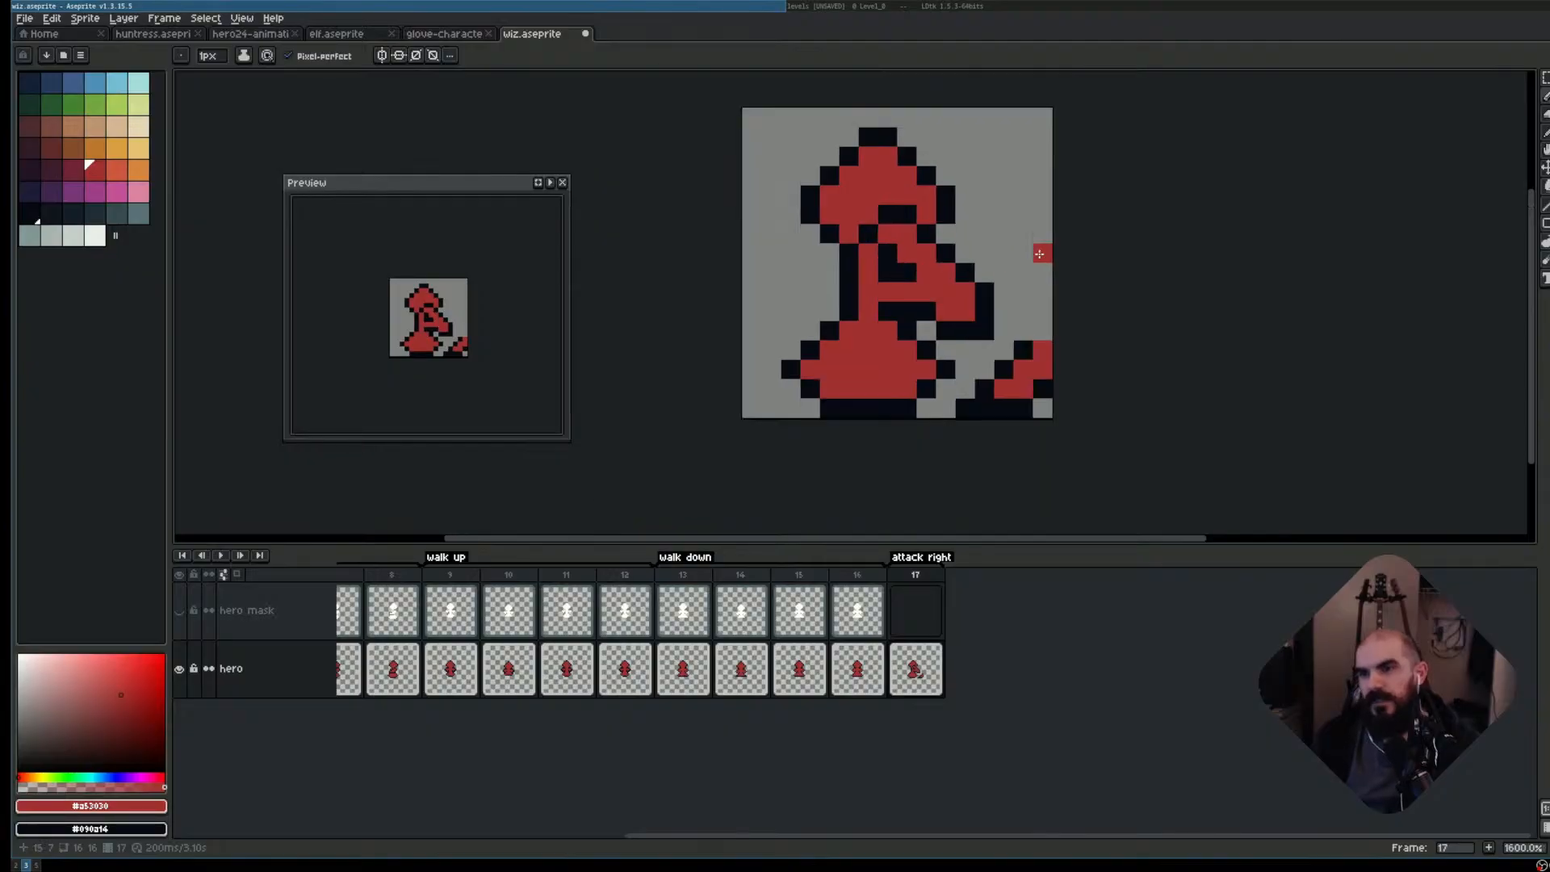
key("m")
left_click_drag(965, 350, 1082, 407)
key("Delete")
key("ctrl+s")
scroll(953, 304, "down", 1)
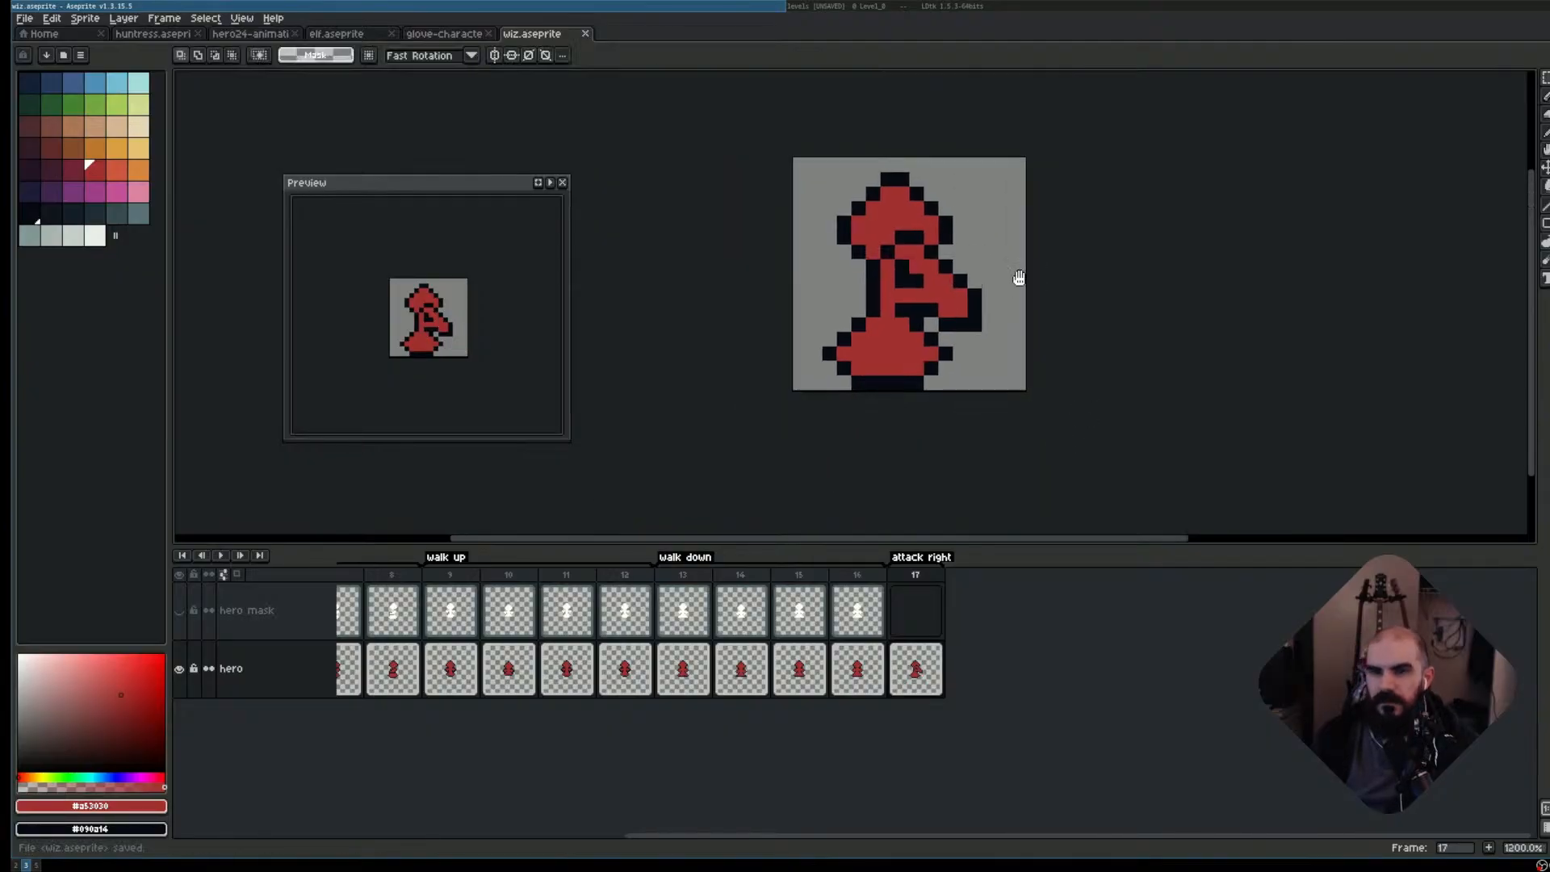
- Close the gap beneath the arm with a straight dark outline and fill the pocket above it with red, leaving one dark pixel
left_click_drag(1035, 280, 1011, 299)
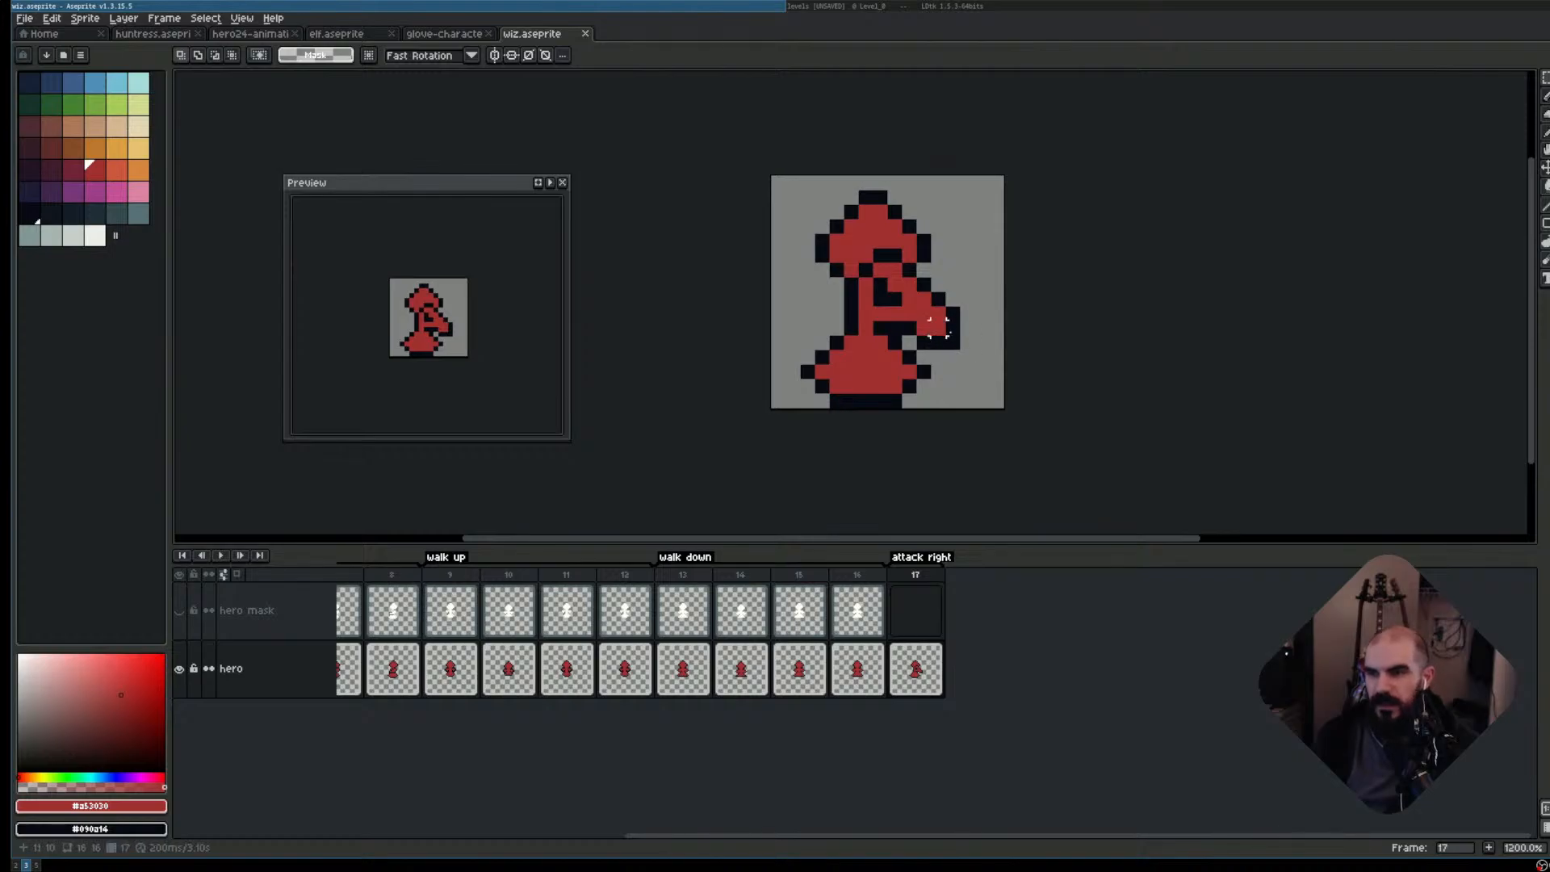
scroll(946, 323, "up", 2)
key("b")
right_click(872, 358)
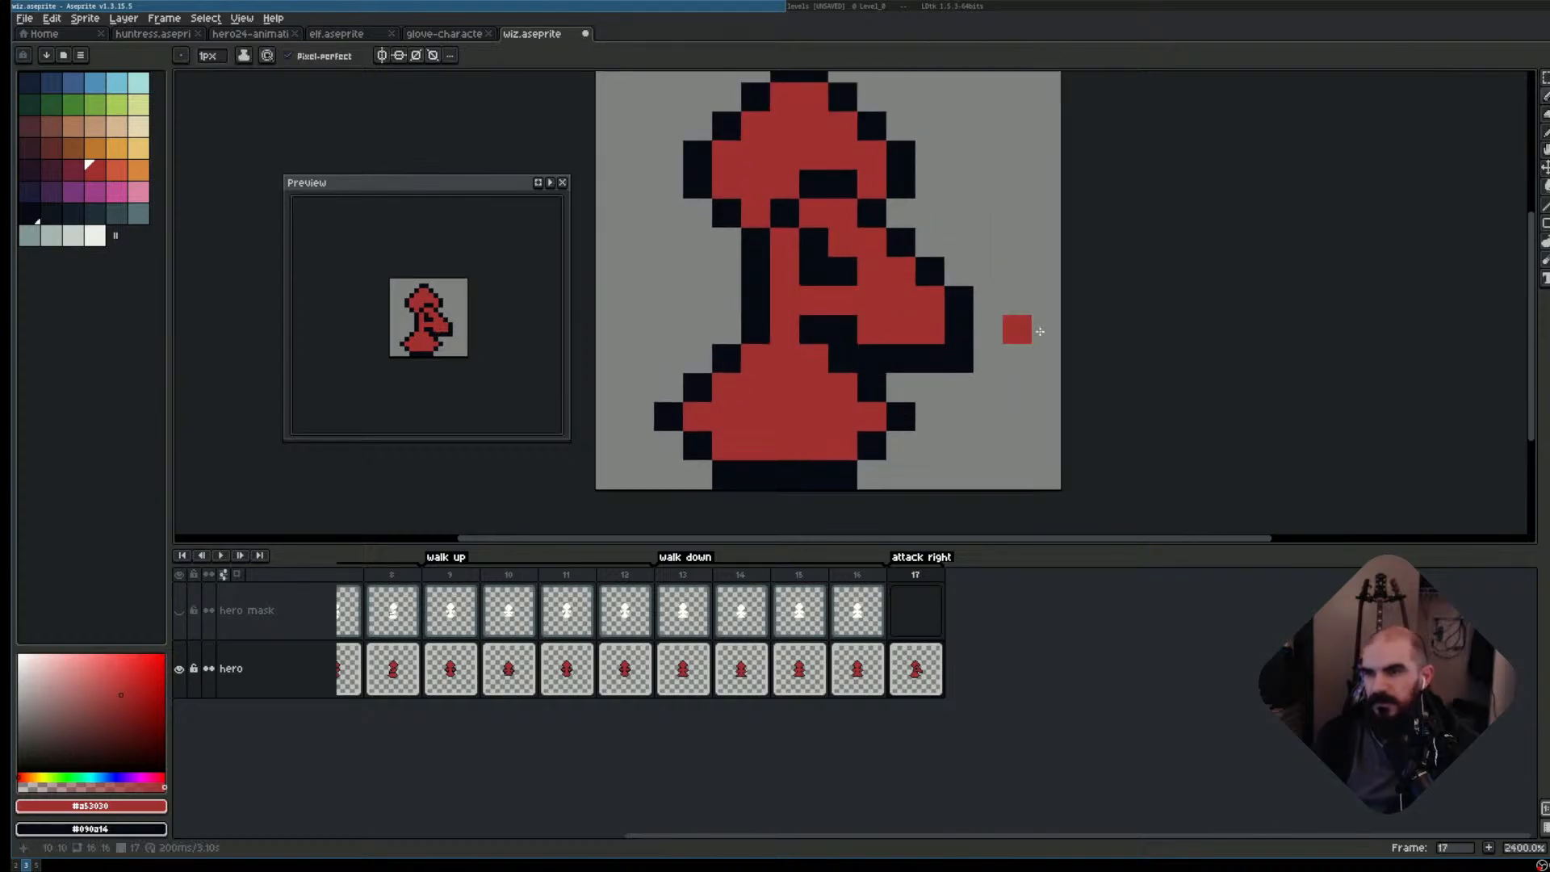
key("ctrl+z")
left_click(833, 326)
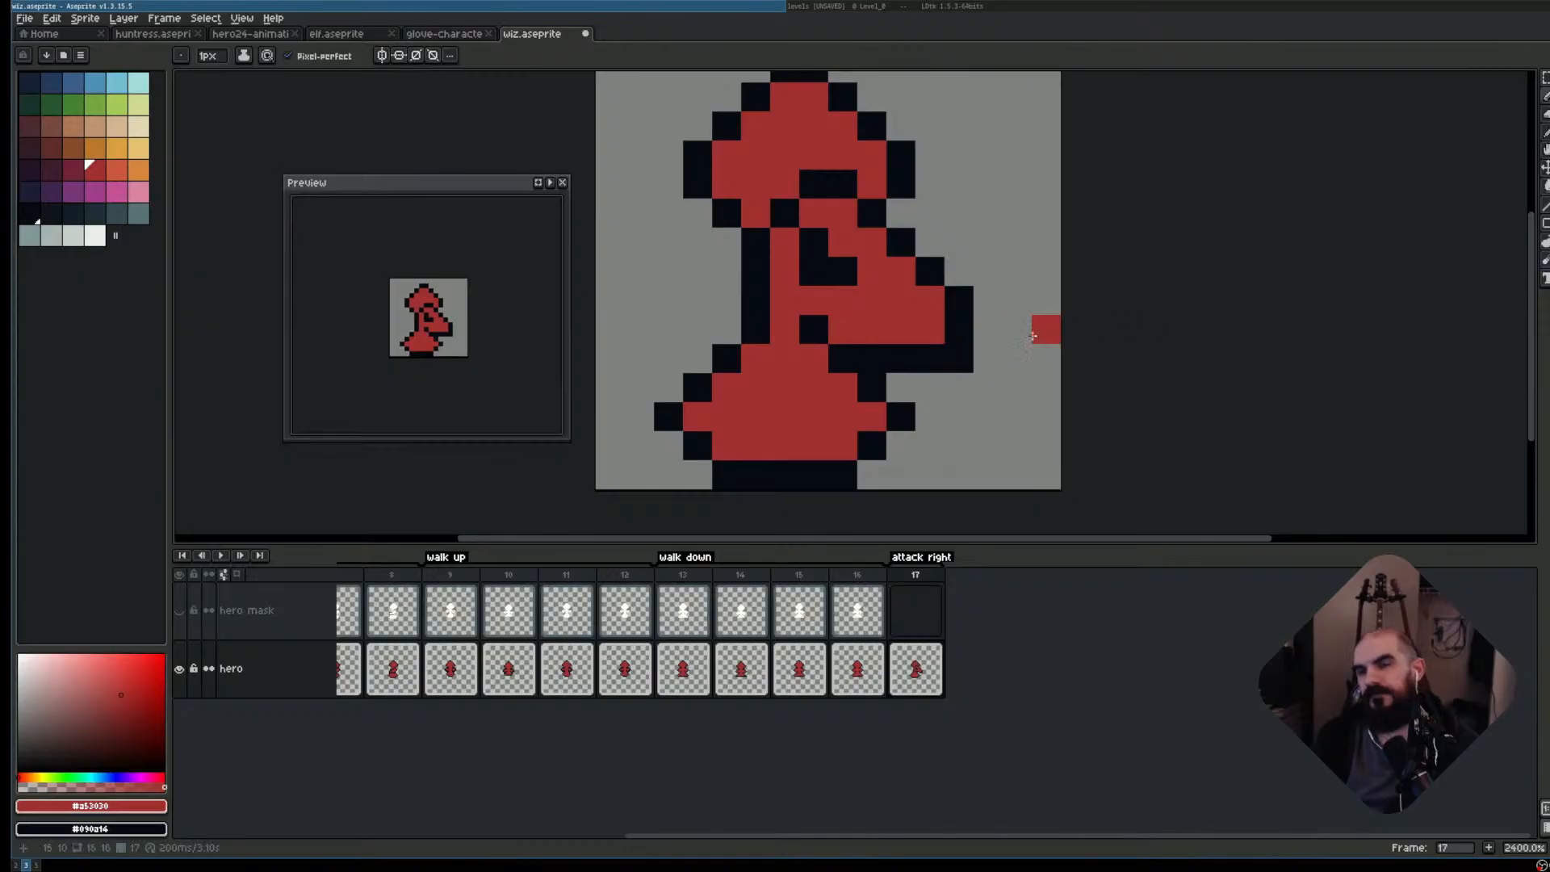
scroll(1033, 336, "down", 3)
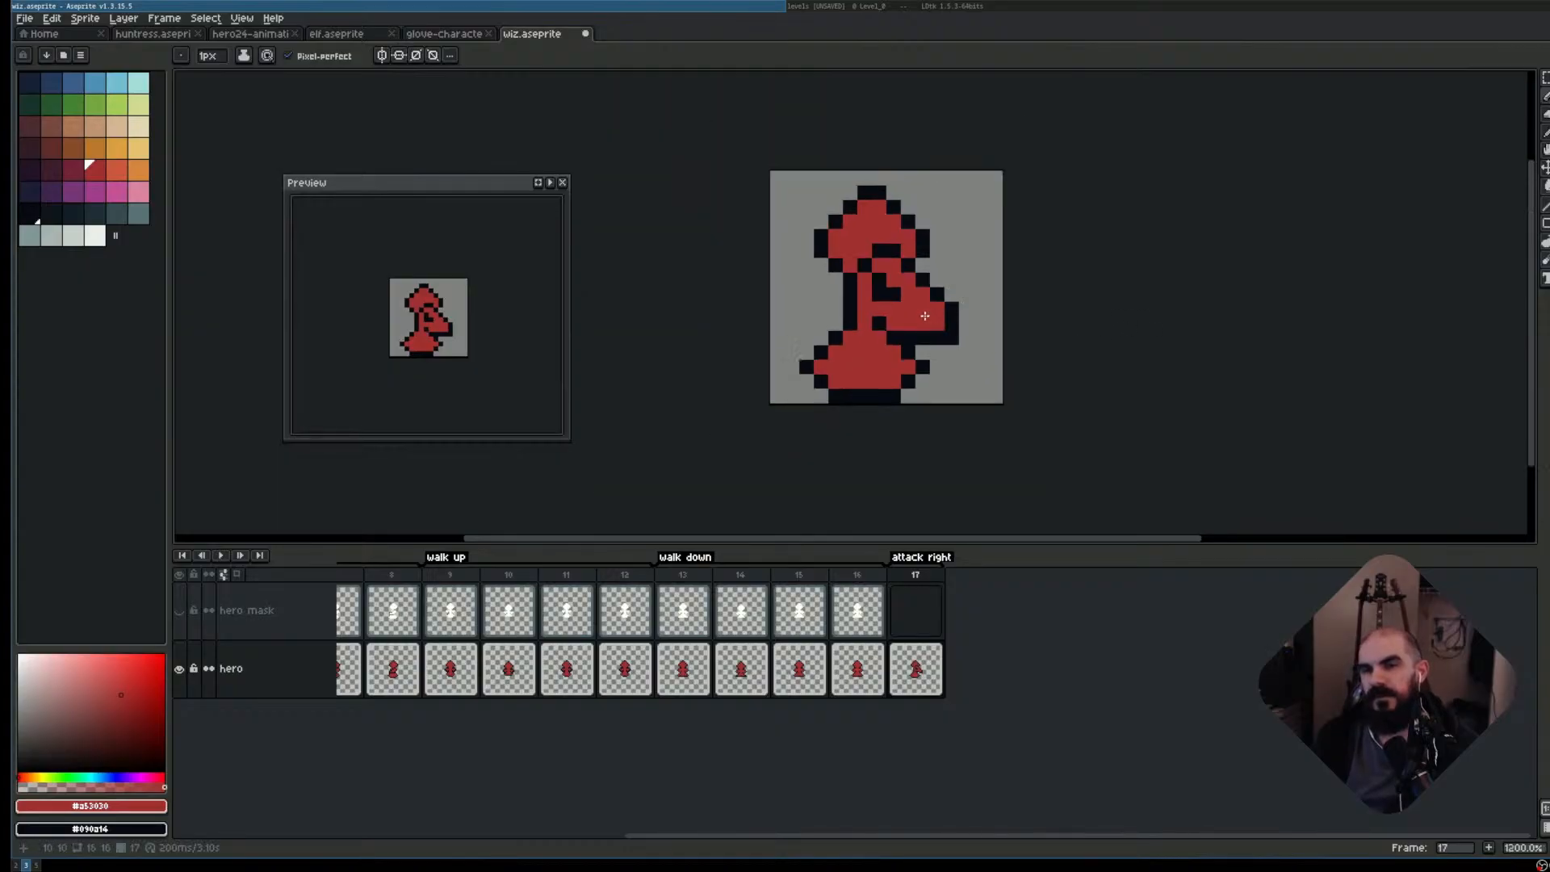
- Duplicate frame 17 on the hero layer as frame 18 and compare the two frames
left_click(918, 659)
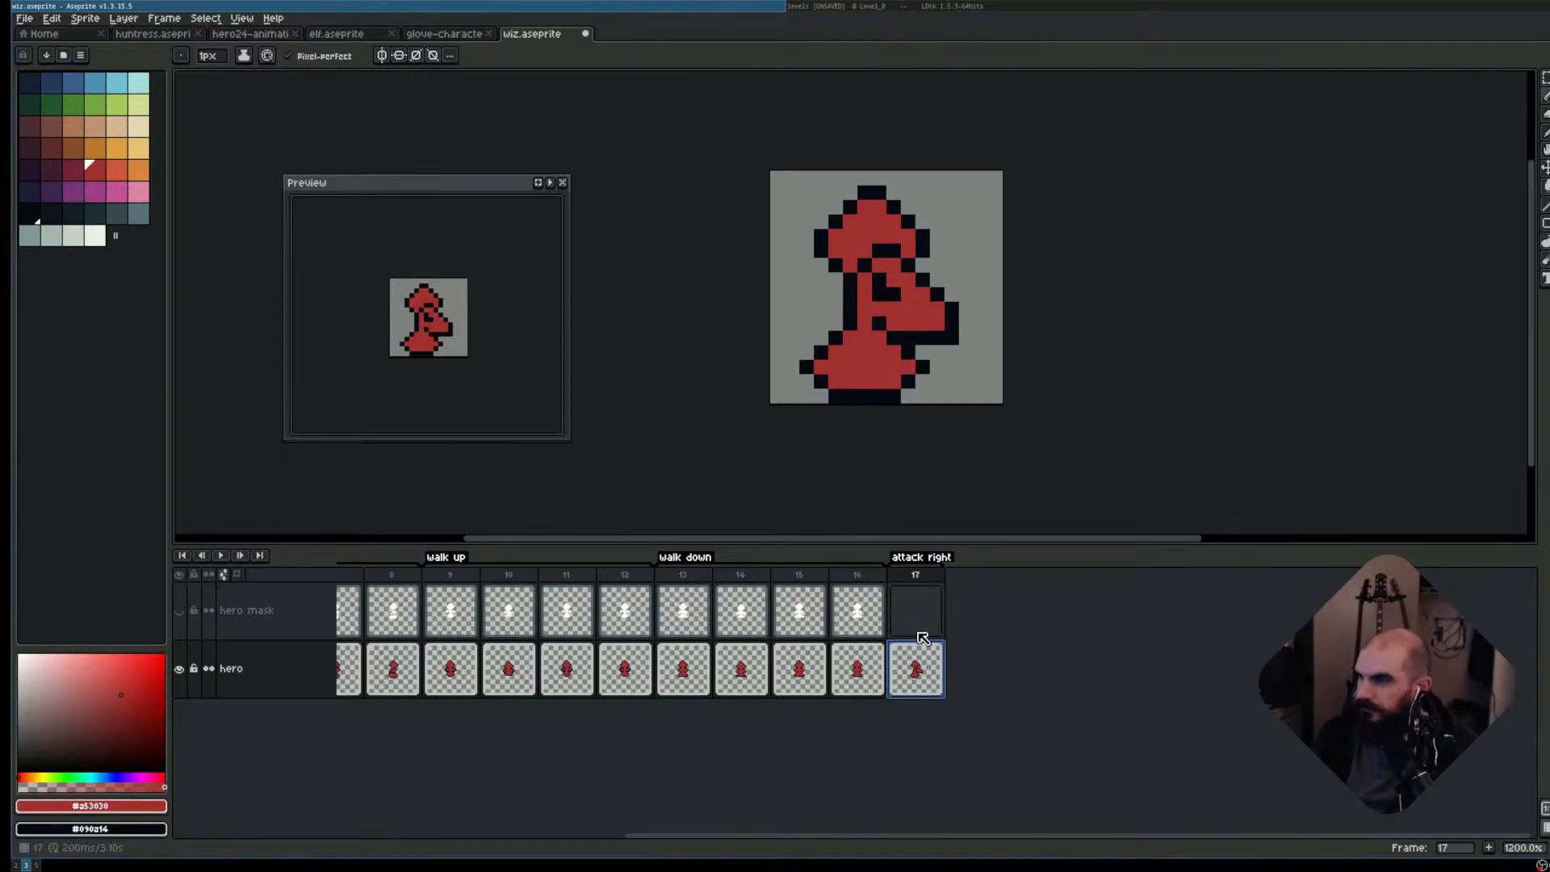
key("alt+n")
scroll(986, 401, "up", 1)
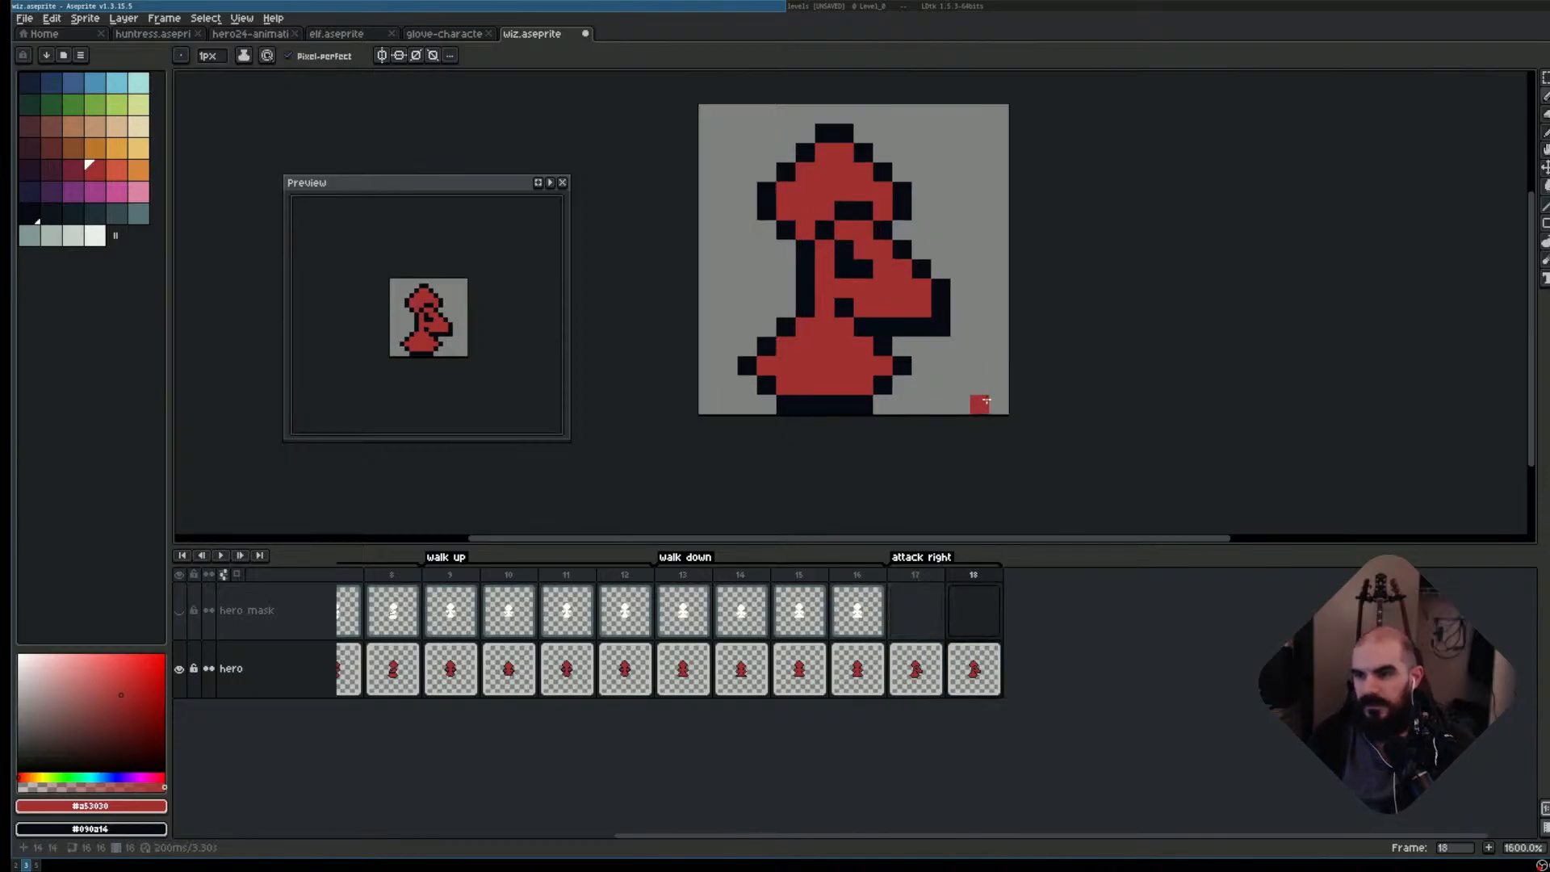
left_click_drag(984, 177, 909, 269)
key("m")
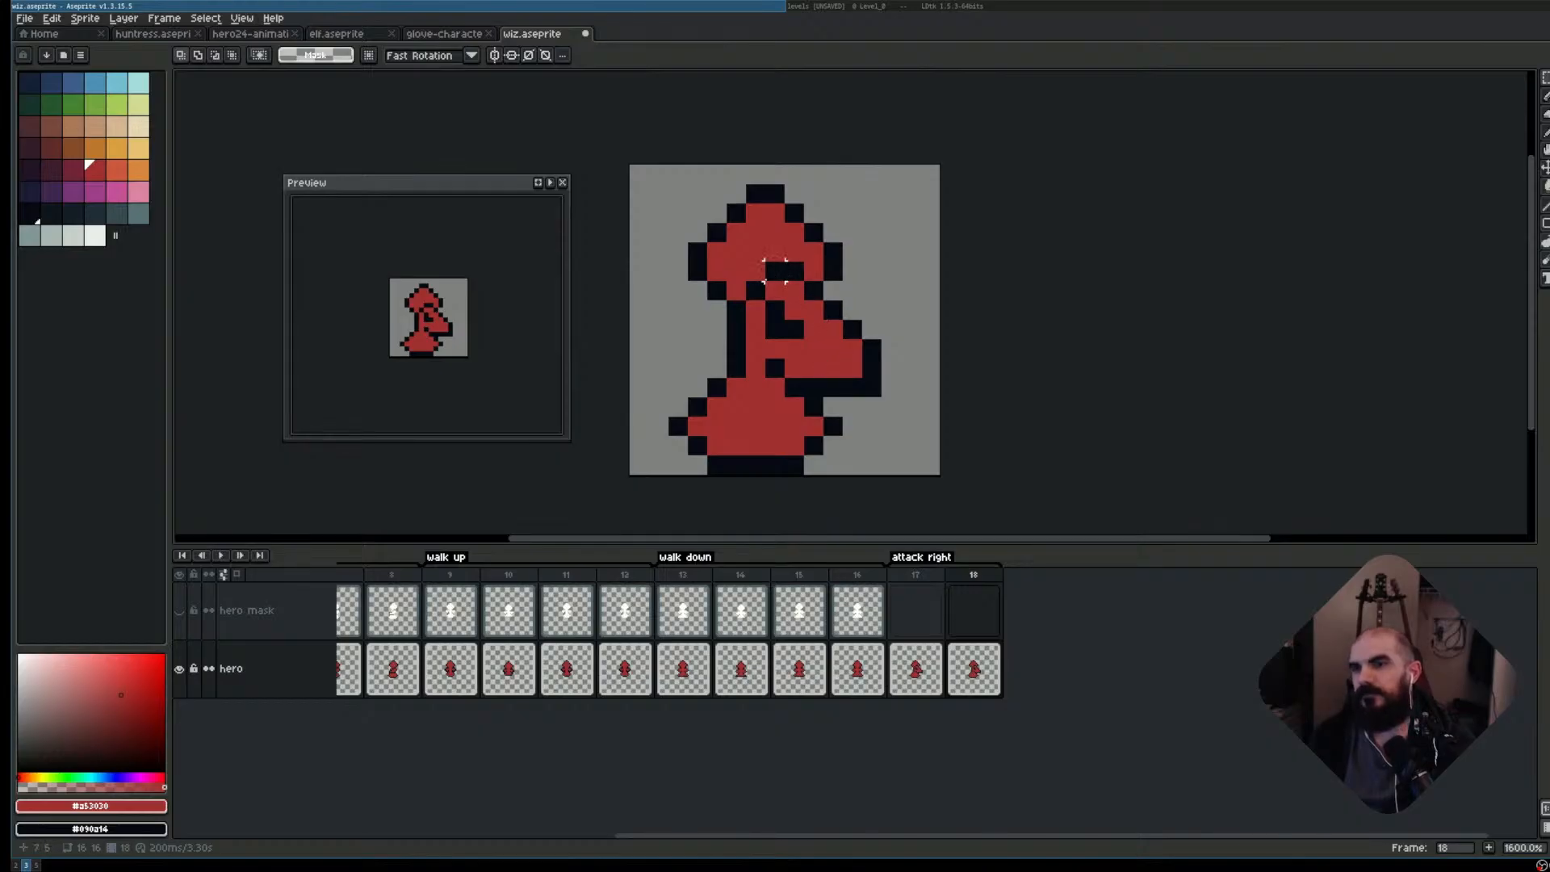
left_click(923, 655)
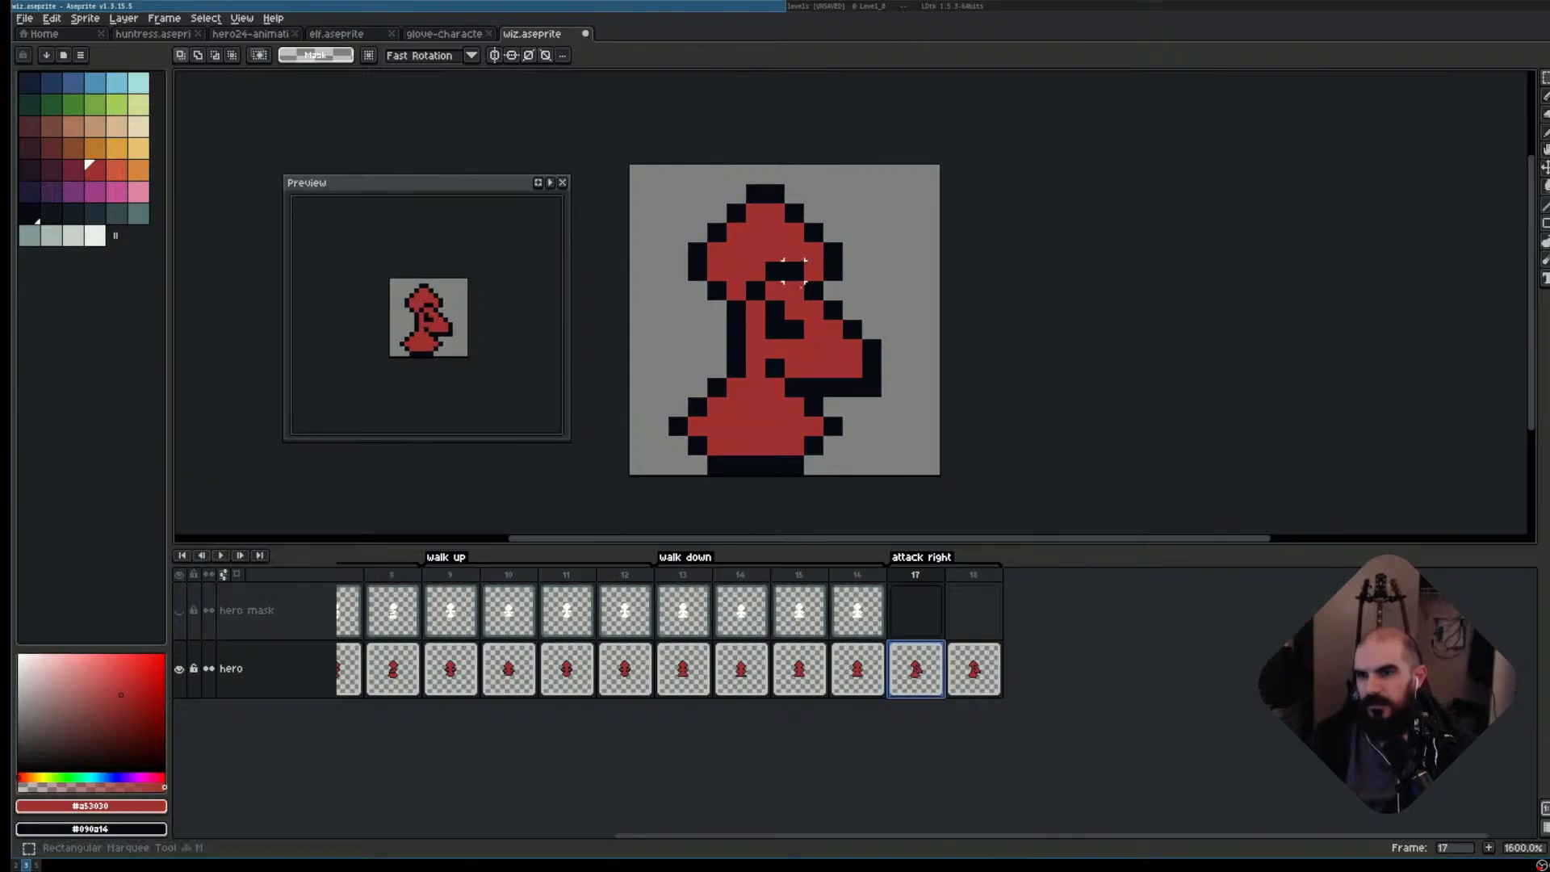
scroll(929, 309, "up", 2)
left_click(975, 669)
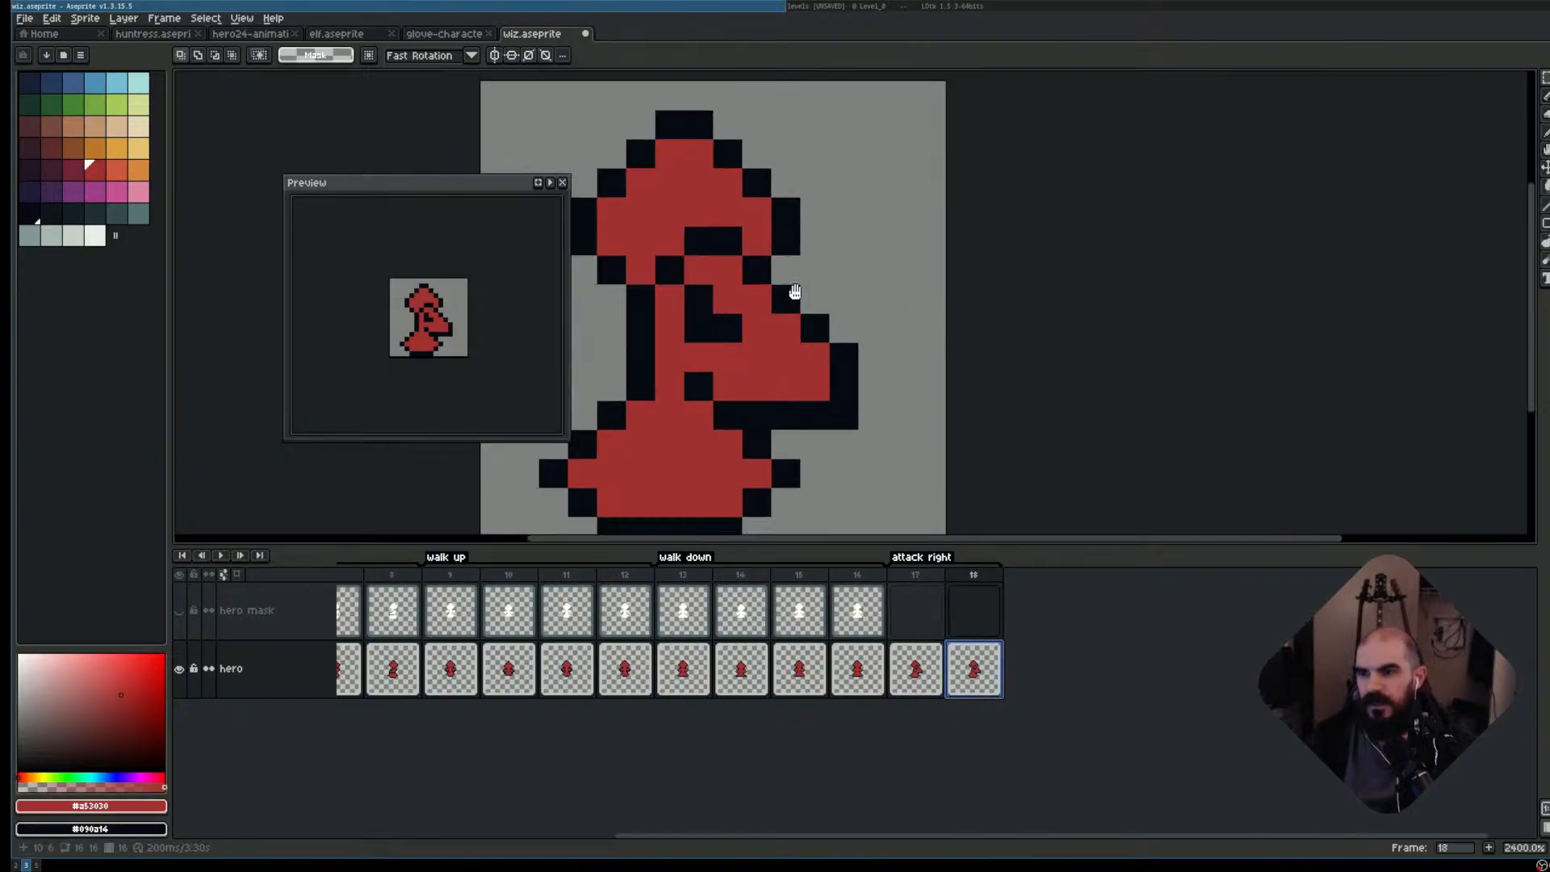
- Reshape the sloping arm on frame 18 into an upright red forearm with dark inner and outer edges, clearing pixels below the hood
key("w")
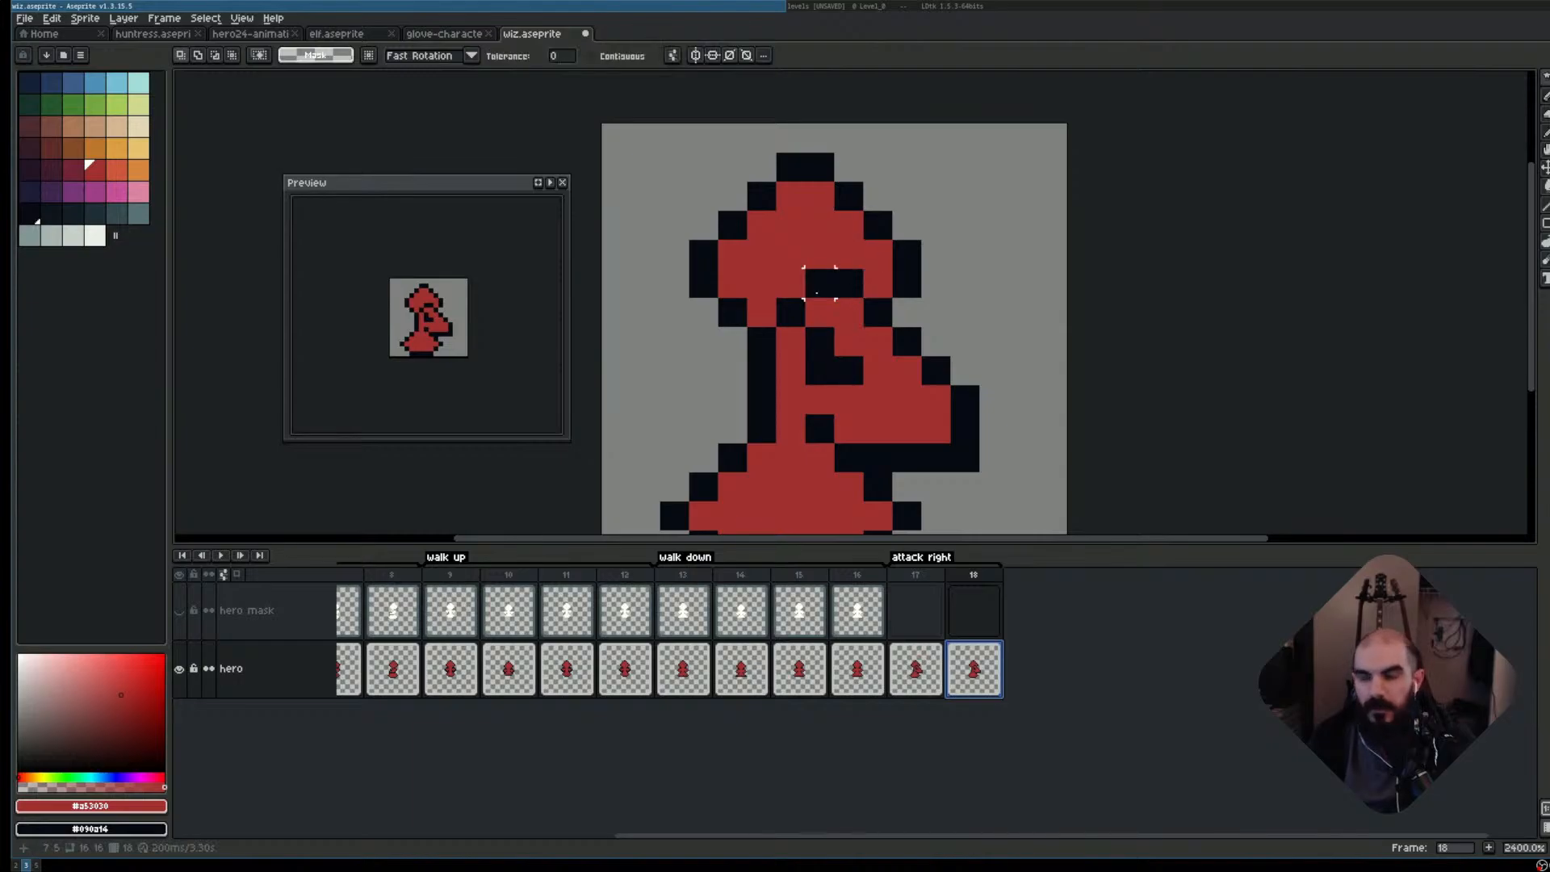
key("b")
mouse_move(819, 283)
left_mouse_down()
mouse_move(849, 312)
mouse_move(877, 313)
mouse_move(907, 341)
mouse_move(907, 371)
mouse_move(935, 371)
mouse_move(820, 371)
mouse_move(792, 312)
left_mouse_up()
mouse_move(883, 352)
left_mouse_down()
mouse_move(948, 354)
mouse_move(906, 339)
left_mouse_up()
key("ctrl+d")
key("ctrl+d")
left_click_drag(818, 312, 955, 317)
key("ctrl+d")
- Delete the two-pixel dark strip along the hood's lower edge
left_click_drag(836, 271, 886, 298)
key("b")
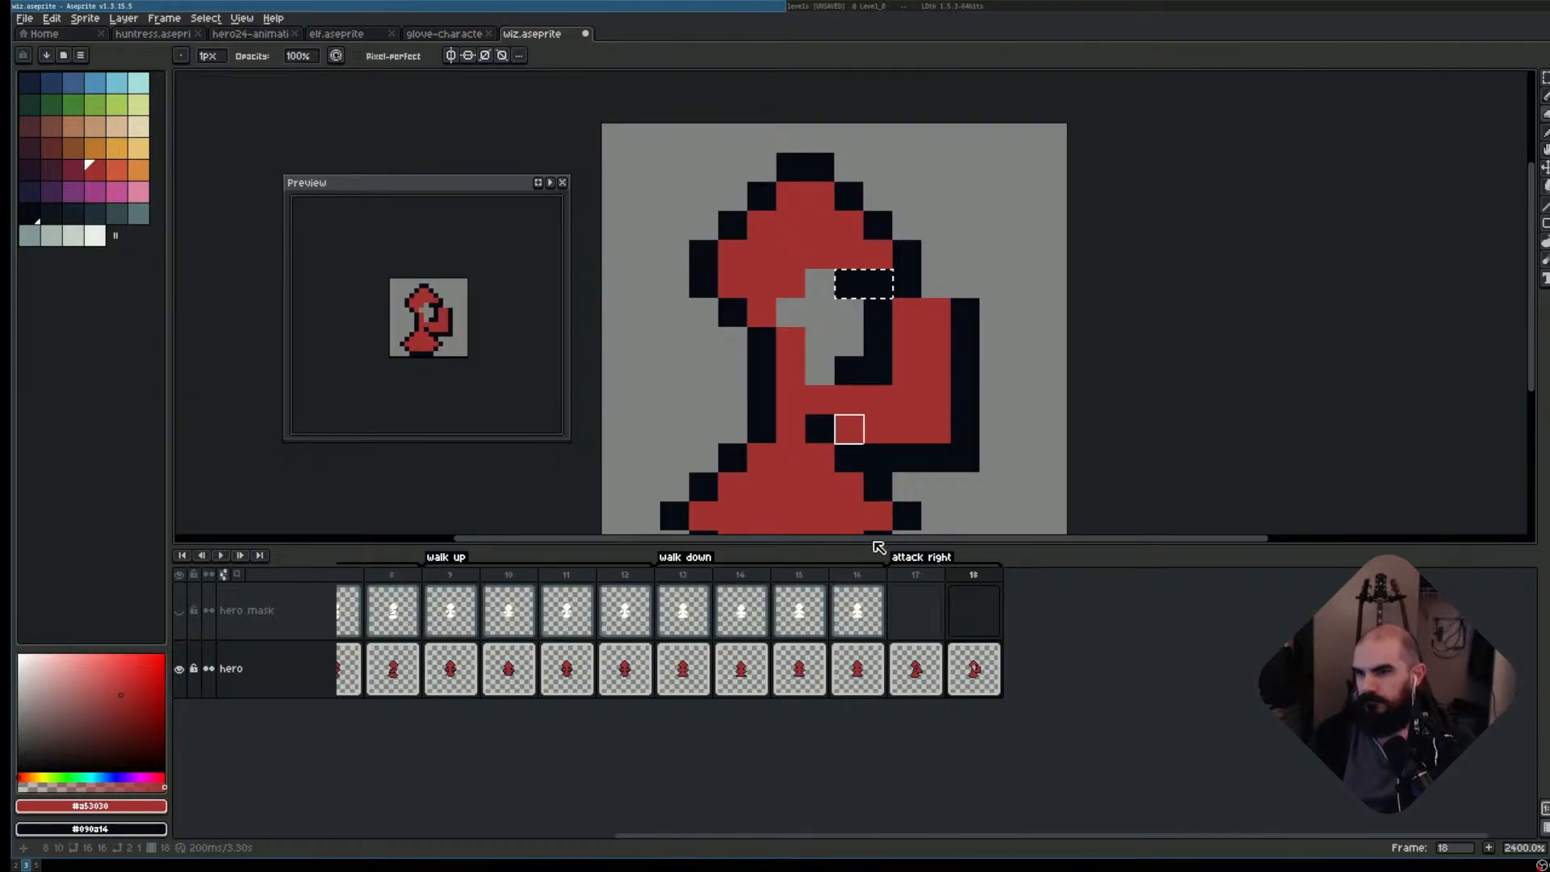
key("b")
key("Delete")
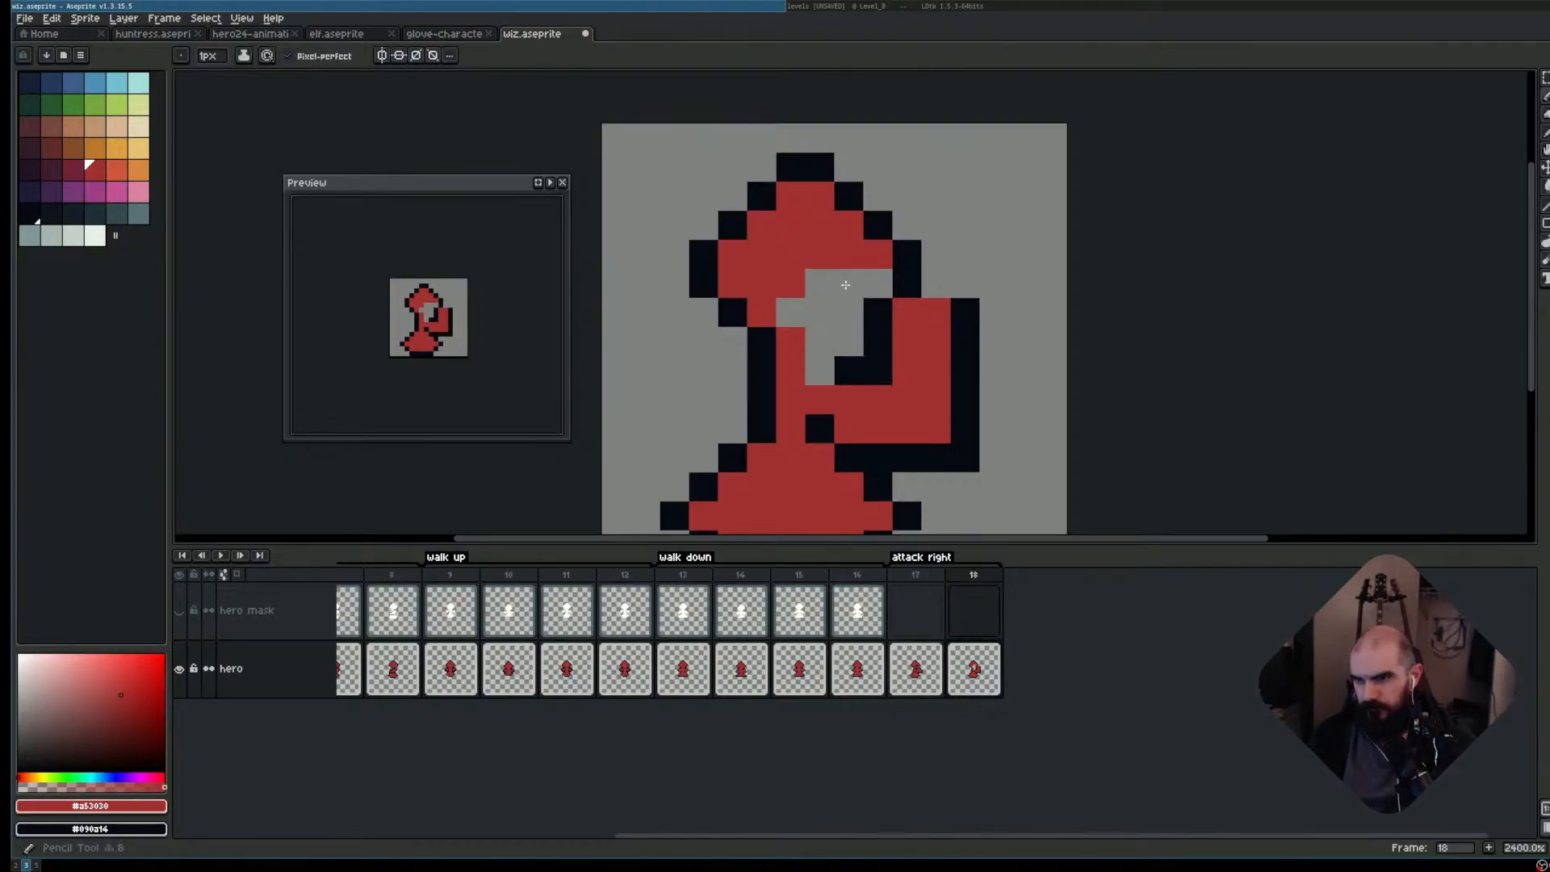
- Fill the erased area below the hood with red and paint the recess beside the forearm and its top edge dark
mouse_move(868, 288)
left_mouse_down()
mouse_move(825, 319)
mouse_move(793, 314)
mouse_move(839, 313)
mouse_move(809, 340)
left_mouse_up()
right_click(848, 342)
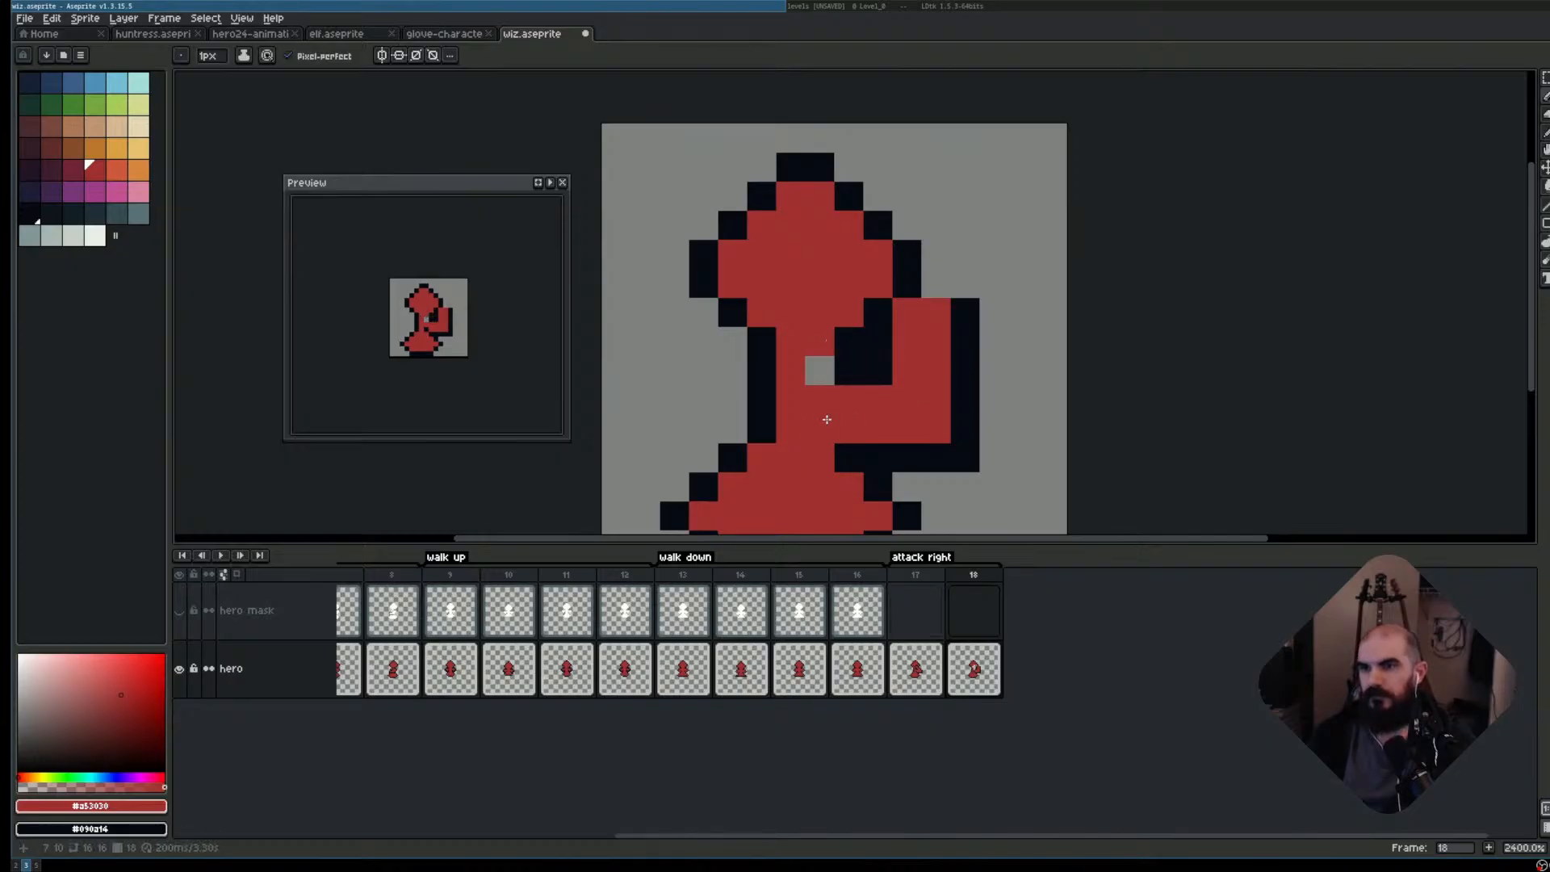
right_click(819, 370)
scroll(1077, 369, "down", 3)
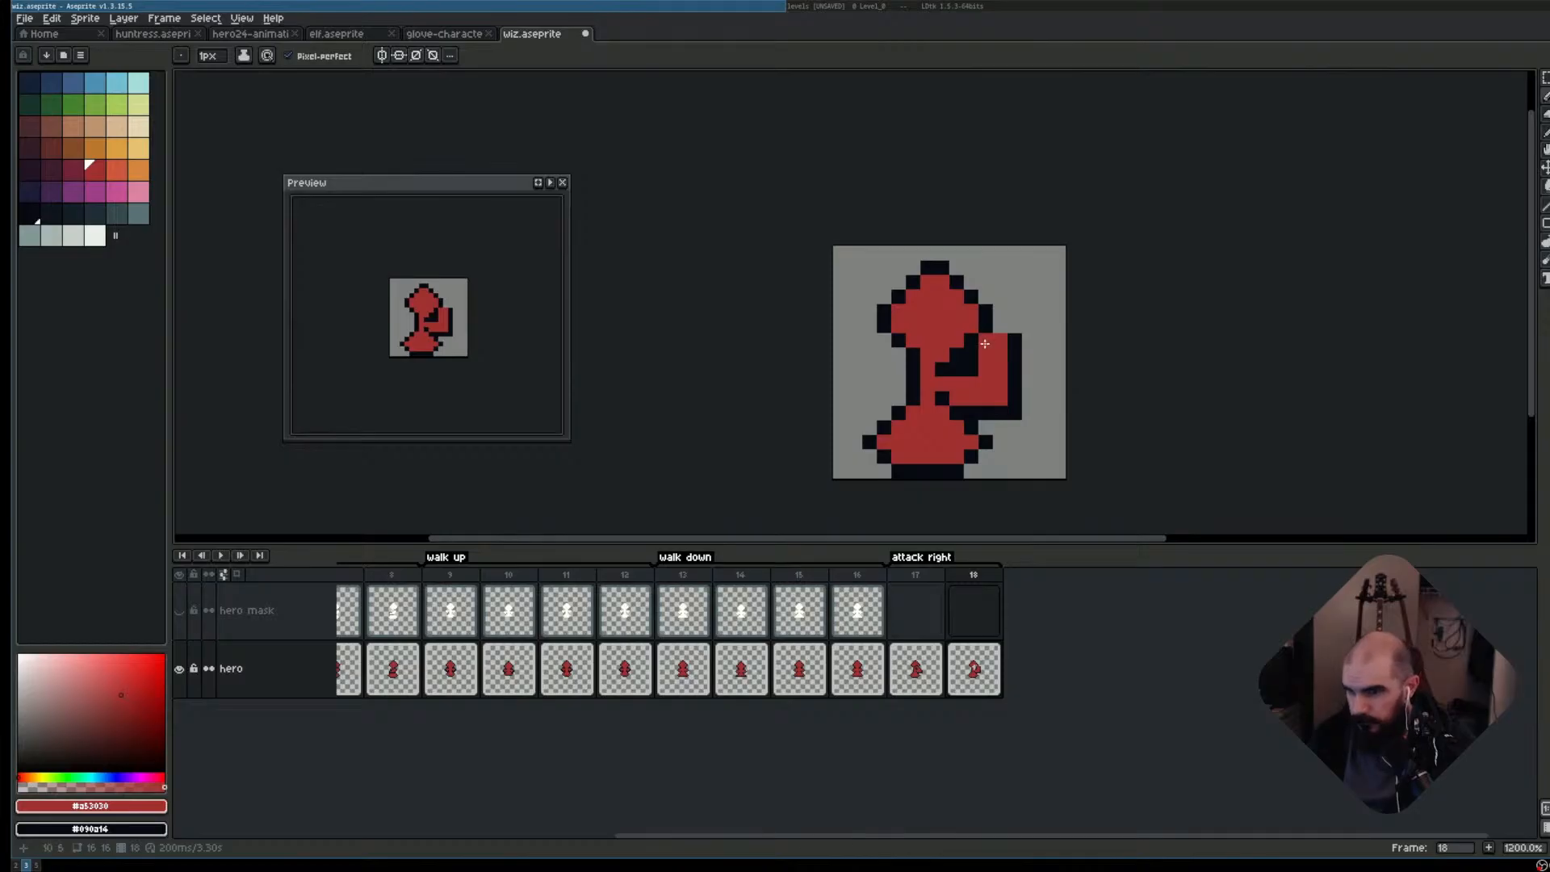
scroll(1074, 338, "down", 1)
scroll(1045, 379, "up", 2)
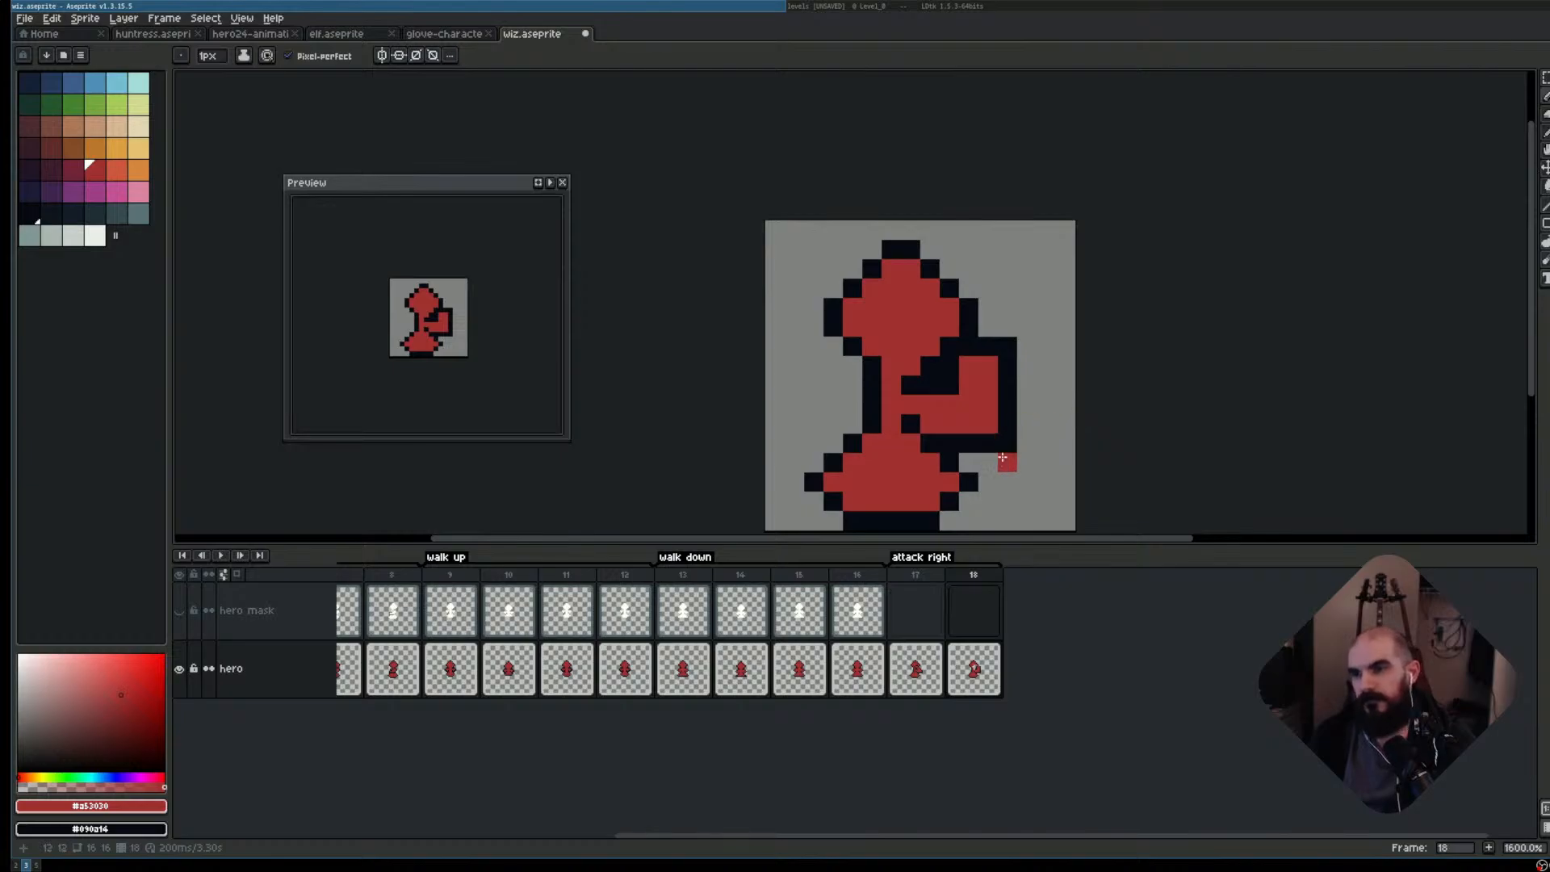
- Duplicate frame 18 as frame 19 and move the raised forearm outward and down, redrawing the upper arm's dark top edge
key("Return")
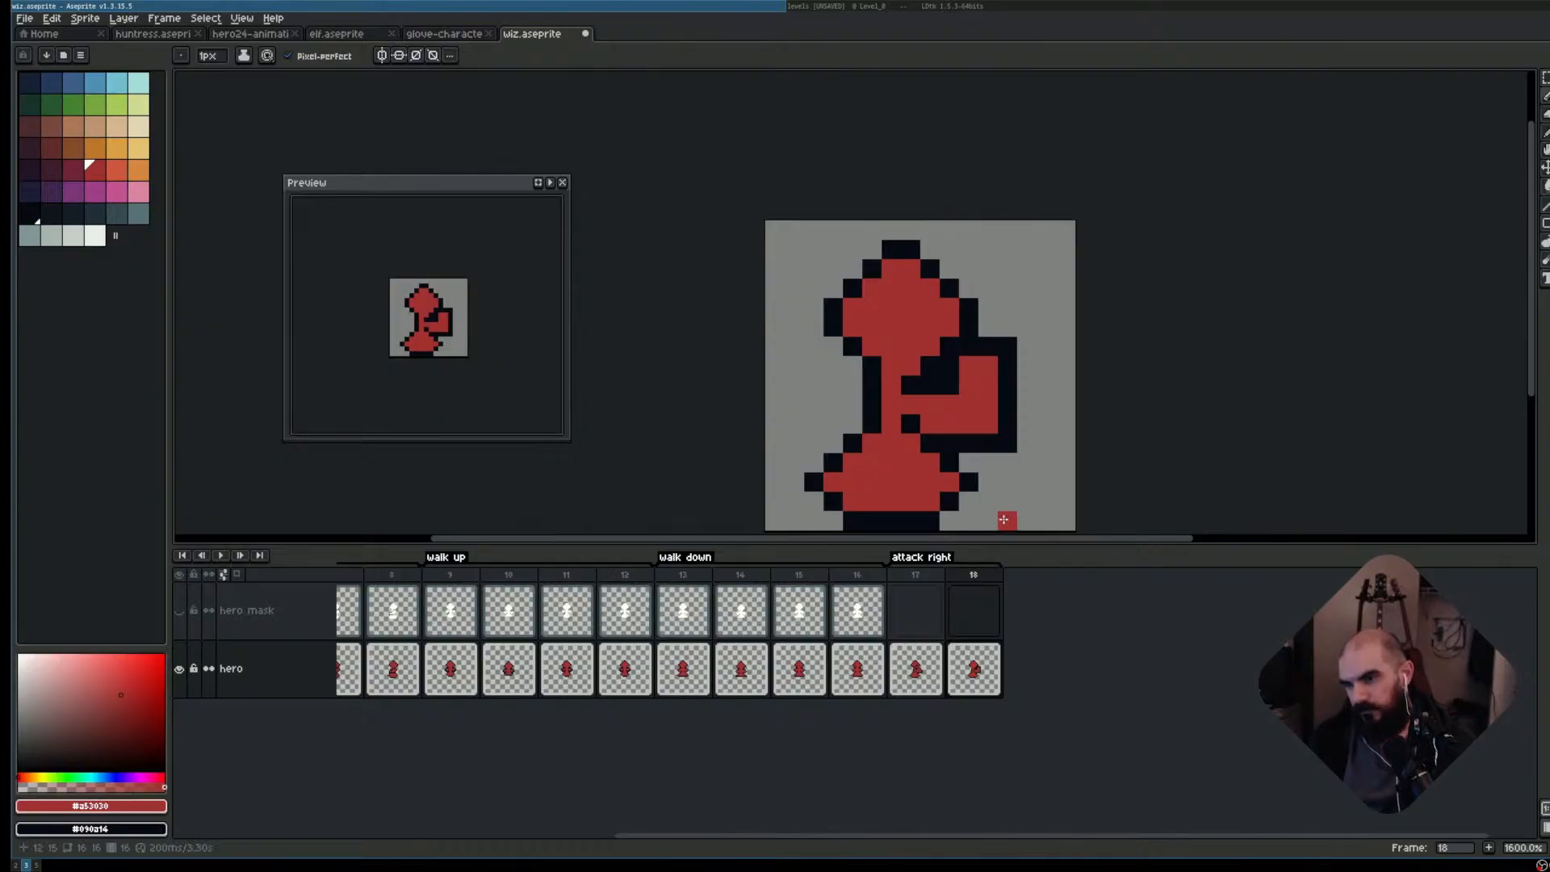
key("alt+n")
scroll(794, 404, "up", 1)
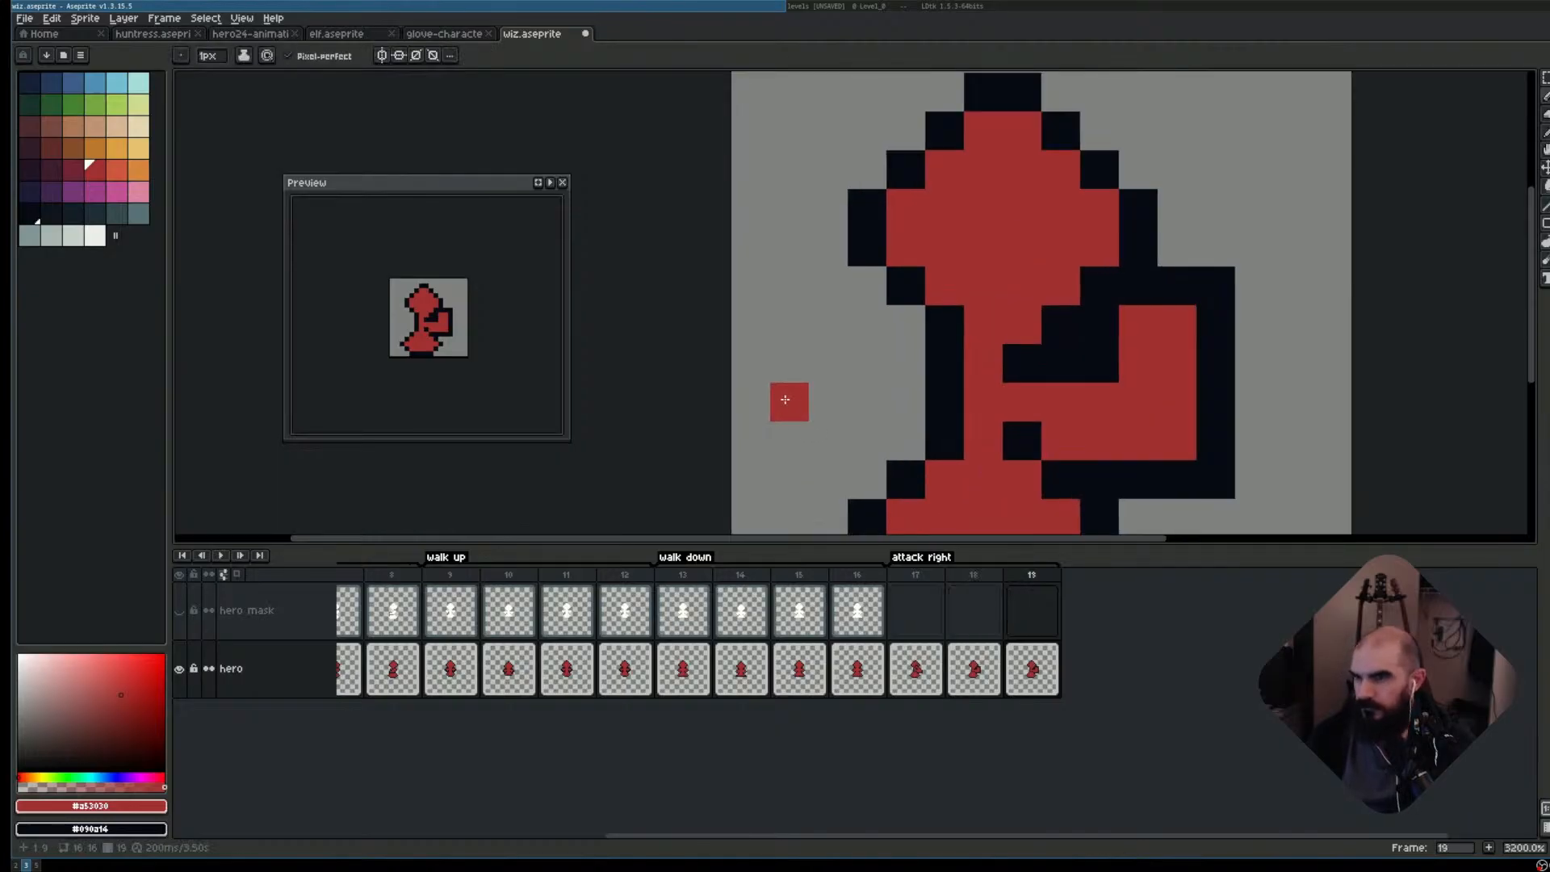
left_click_drag(1066, 302, 995, 404)
key("m")
key("b")
left_click_drag(817, 347, 883, 350)
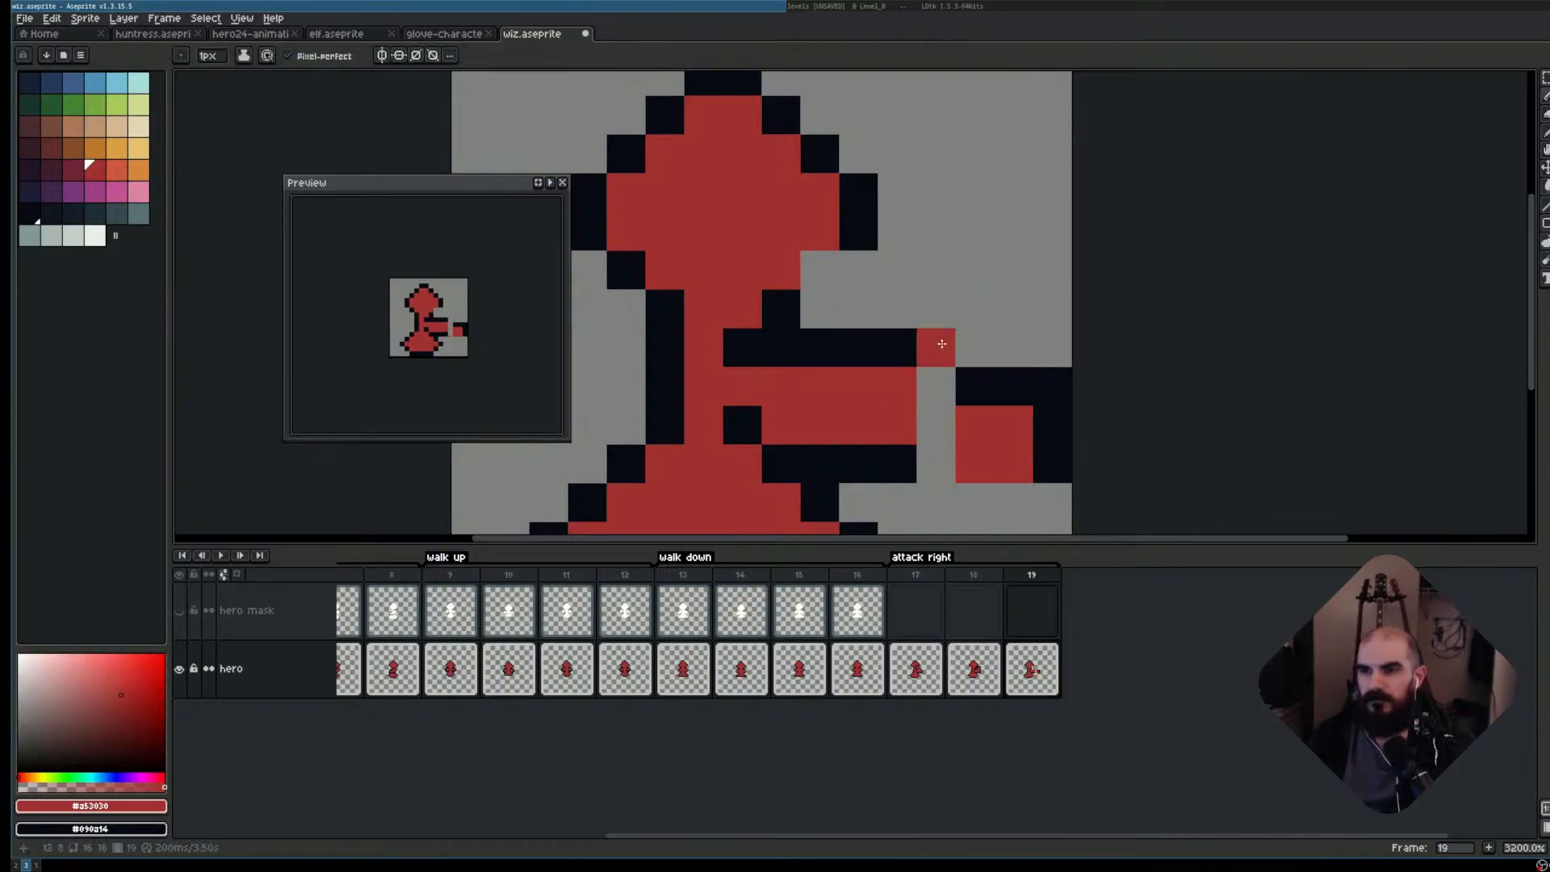
- Join the moved forearm to the upper arm on frame 19 with red fill and dark outline, bending the hand downward
right_click(943, 344)
mouse_move(1010, 415)
left_mouse_down()
mouse_move(956, 319)
mouse_move(879, 294)
mouse_move(884, 454)
mouse_move(843, 397)
mouse_move(878, 436)
mouse_move(908, 433)
mouse_move(922, 263)
mouse_move(974, 305)
mouse_move(957, 288)
mouse_move(996, 365)
mouse_move(979, 290)
mouse_move(957, 365)
left_mouse_up()
left_click(880, 402)
right_click(880, 441)
right_click(840, 402)
right_click(918, 402)
key("e")
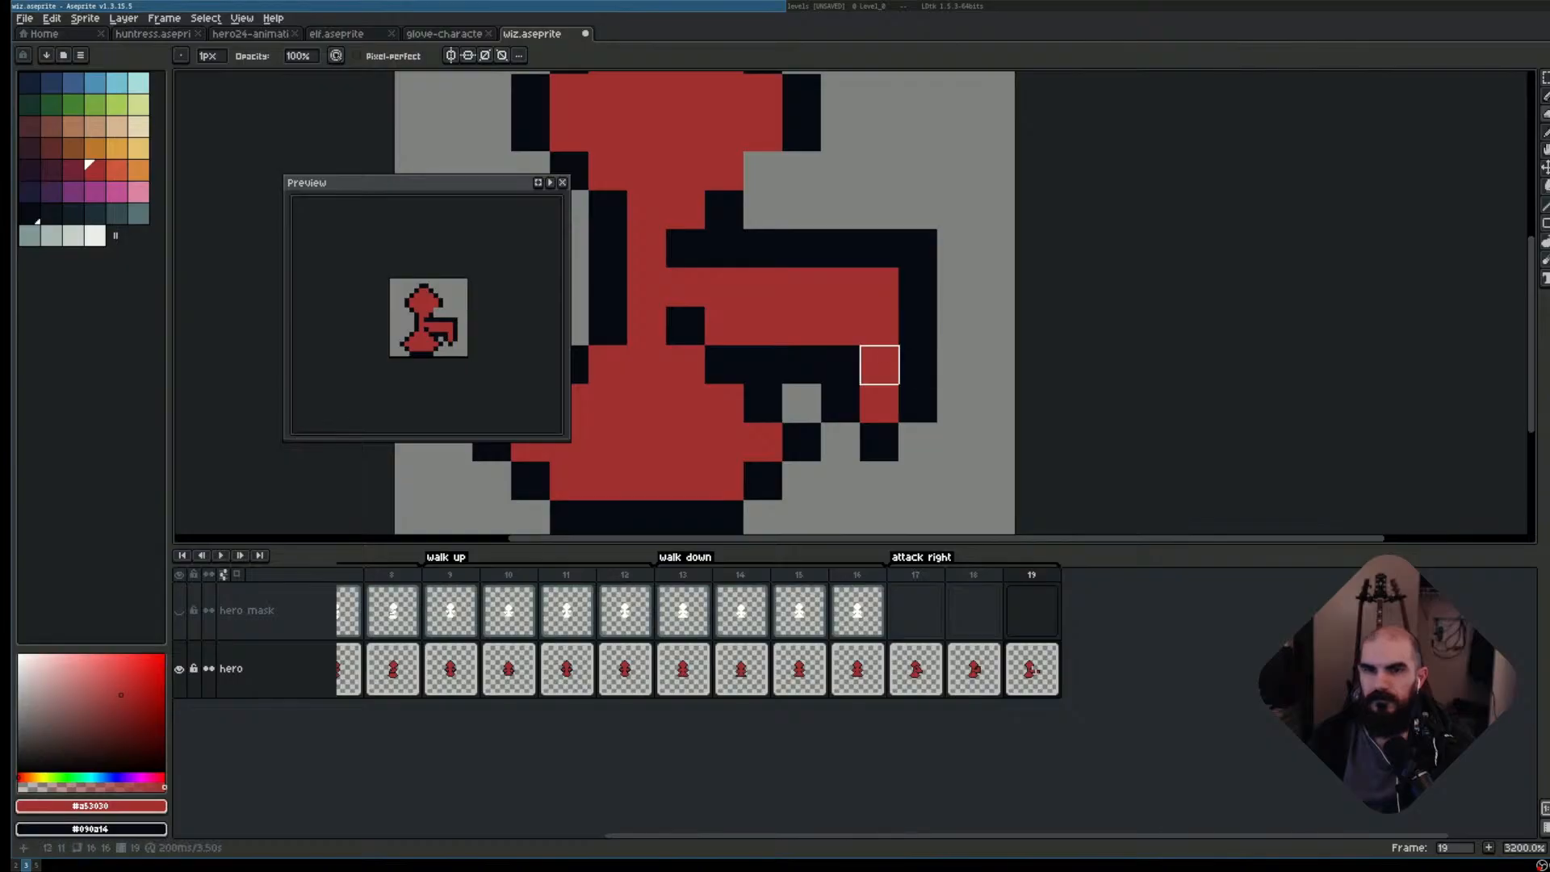
scroll(875, 363, "down", 1)
key("b")
right_click(776, 210)
scroll(929, 206, "down", 2)
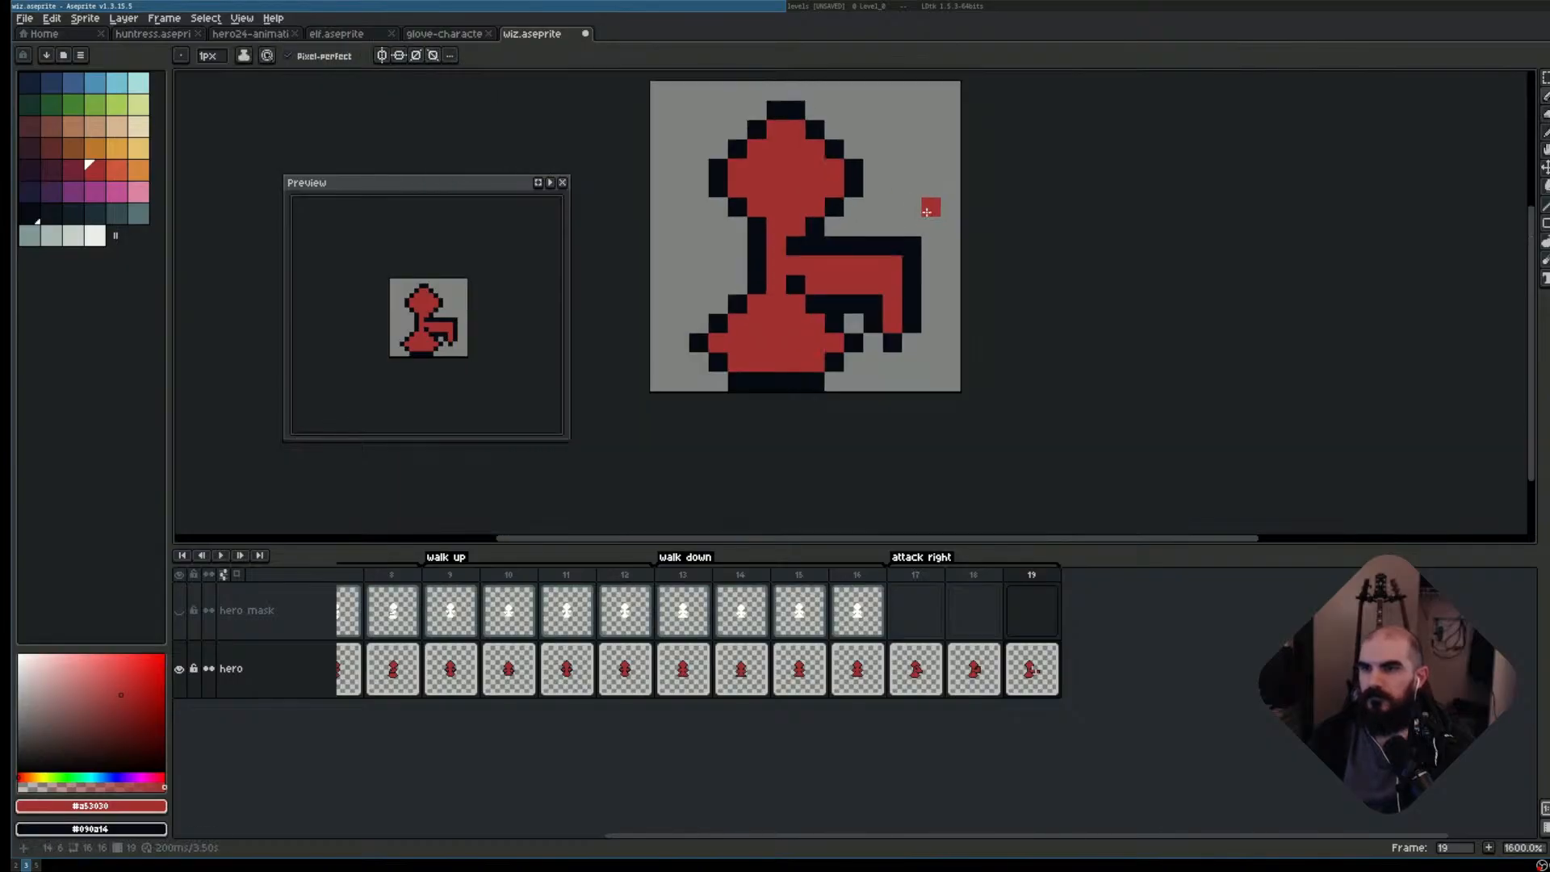
- Play the attack right animation and compare the arm poses across frames 17, 18 and 19
key("Return")
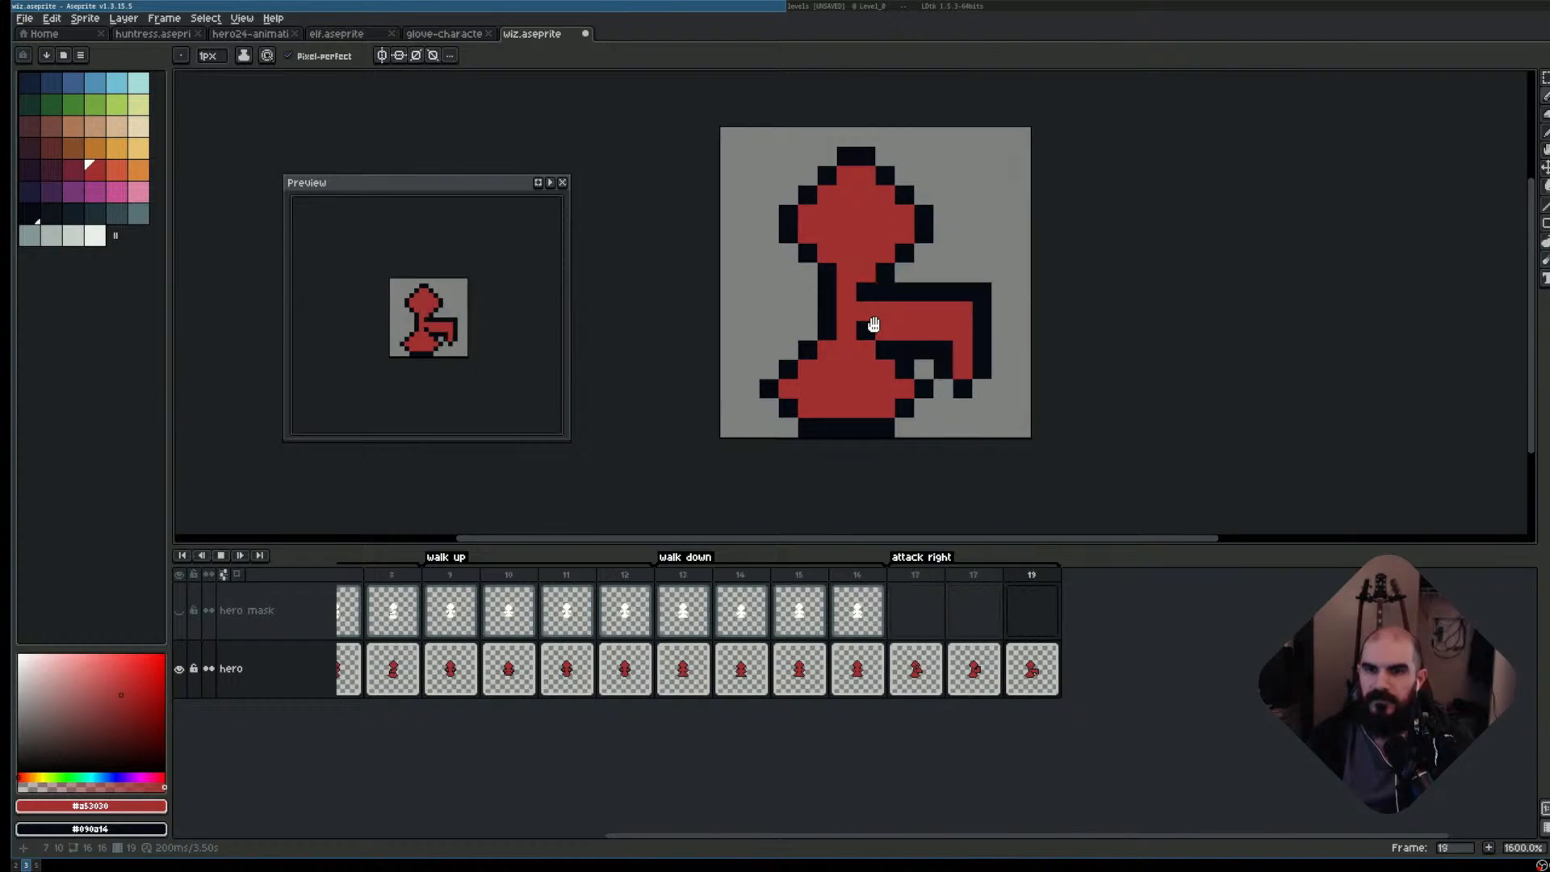
key("Return")
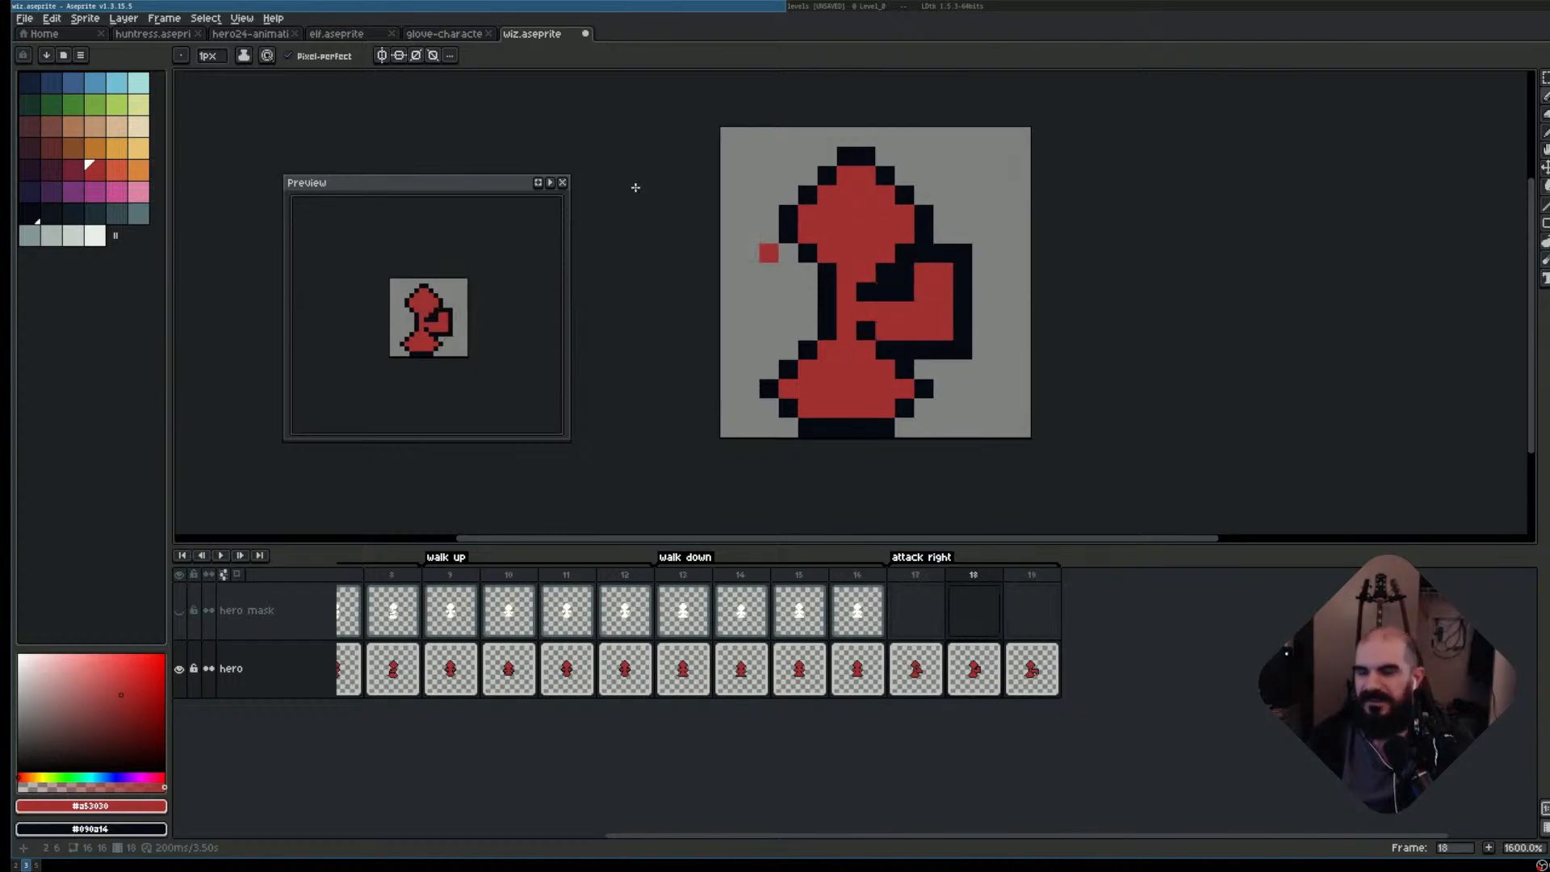
left_click(929, 626)
left_click(961, 624)
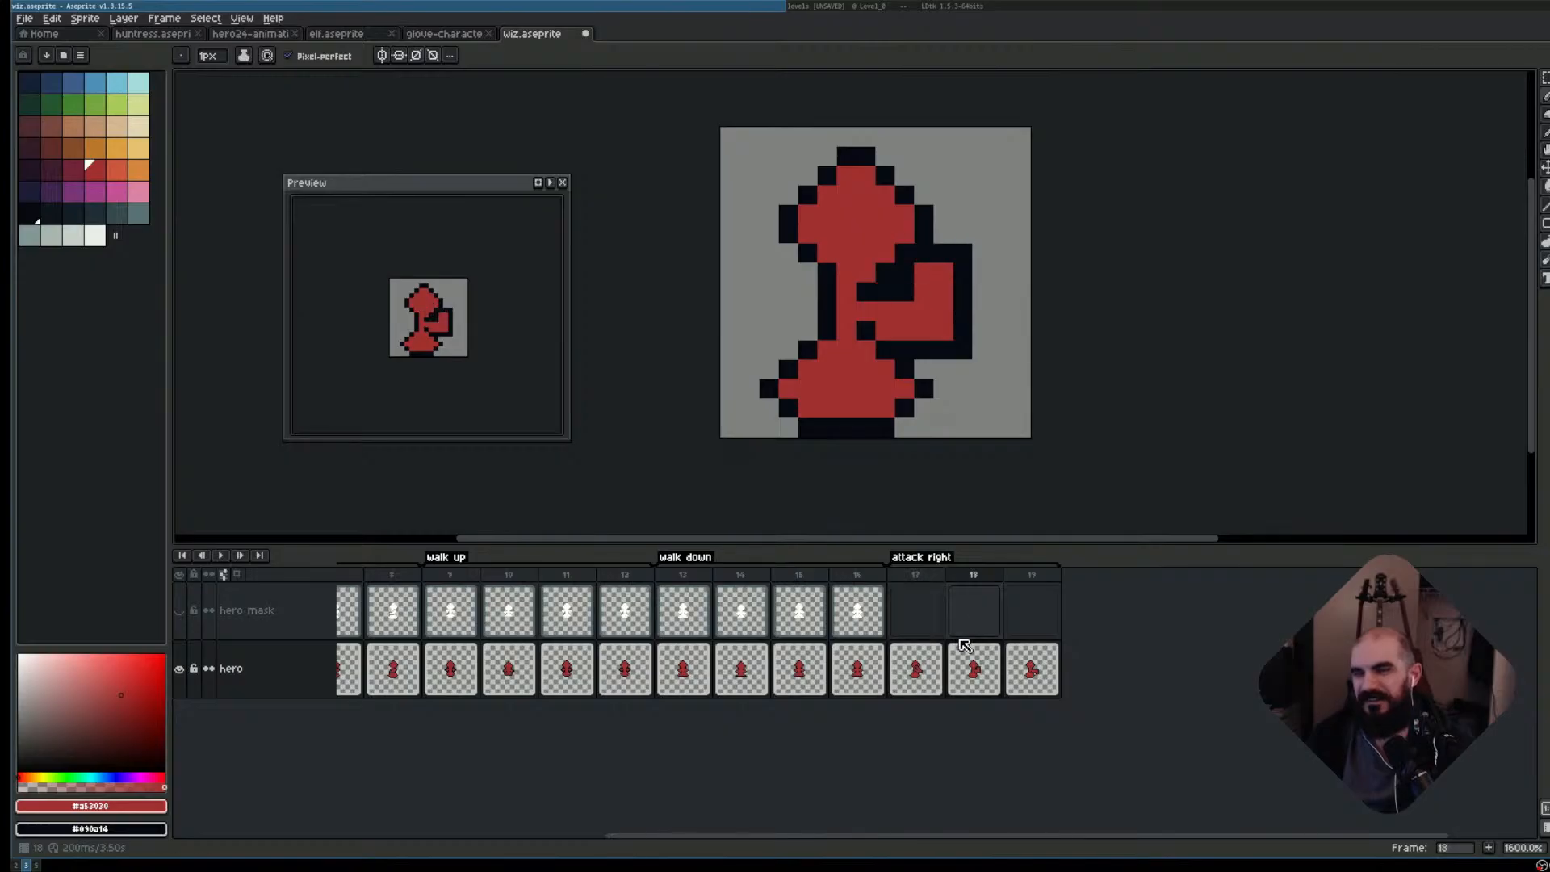
key("Right")
key("Left")
key("Left")
key("Right")
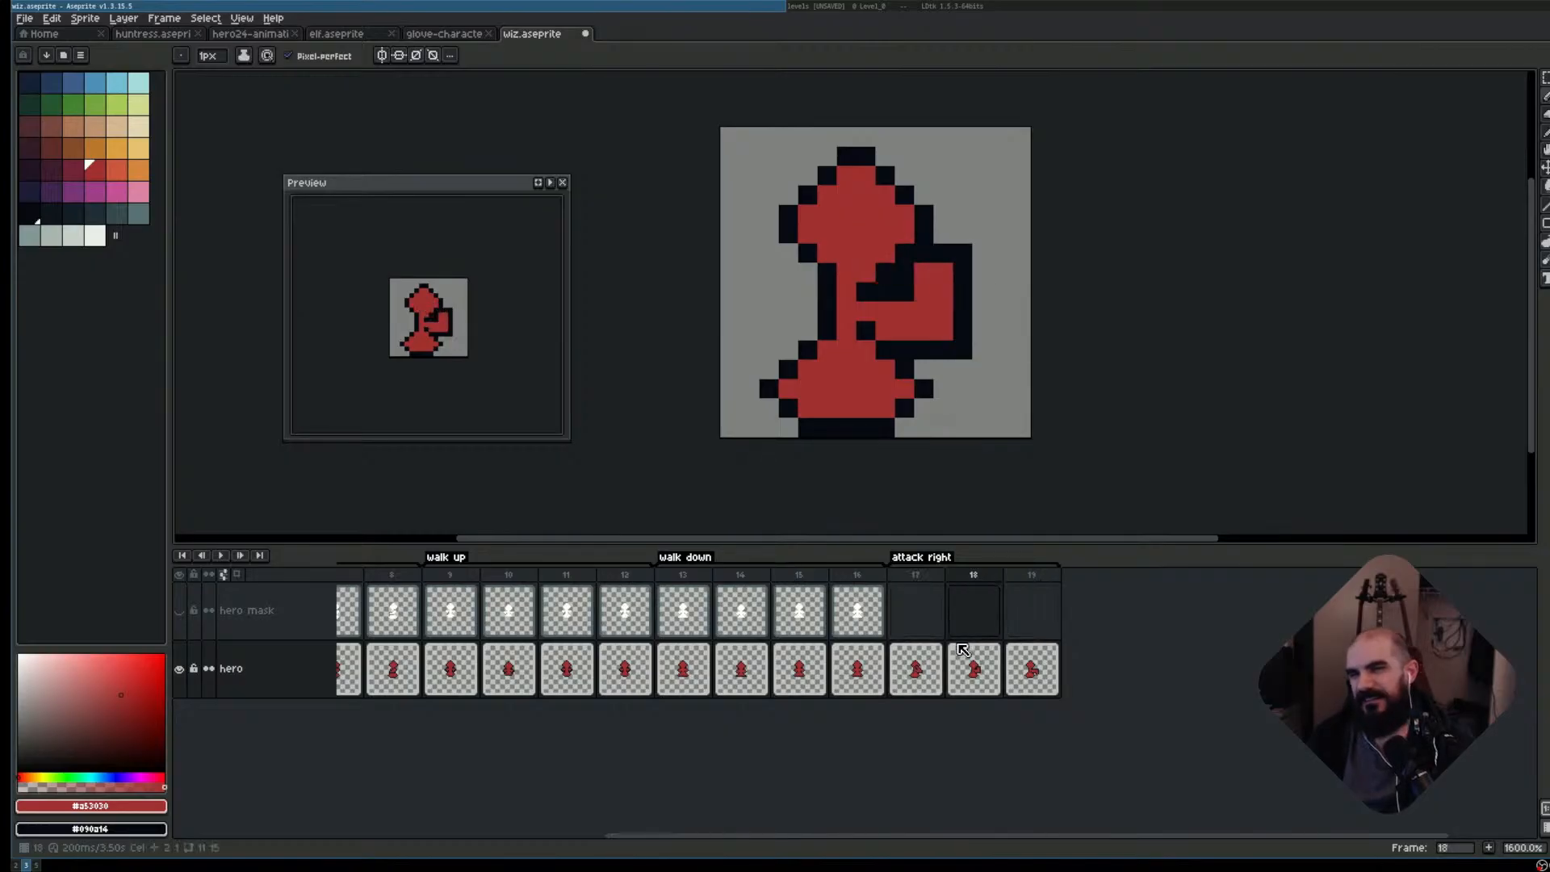
key("Right")
key("Left")
key("Right")
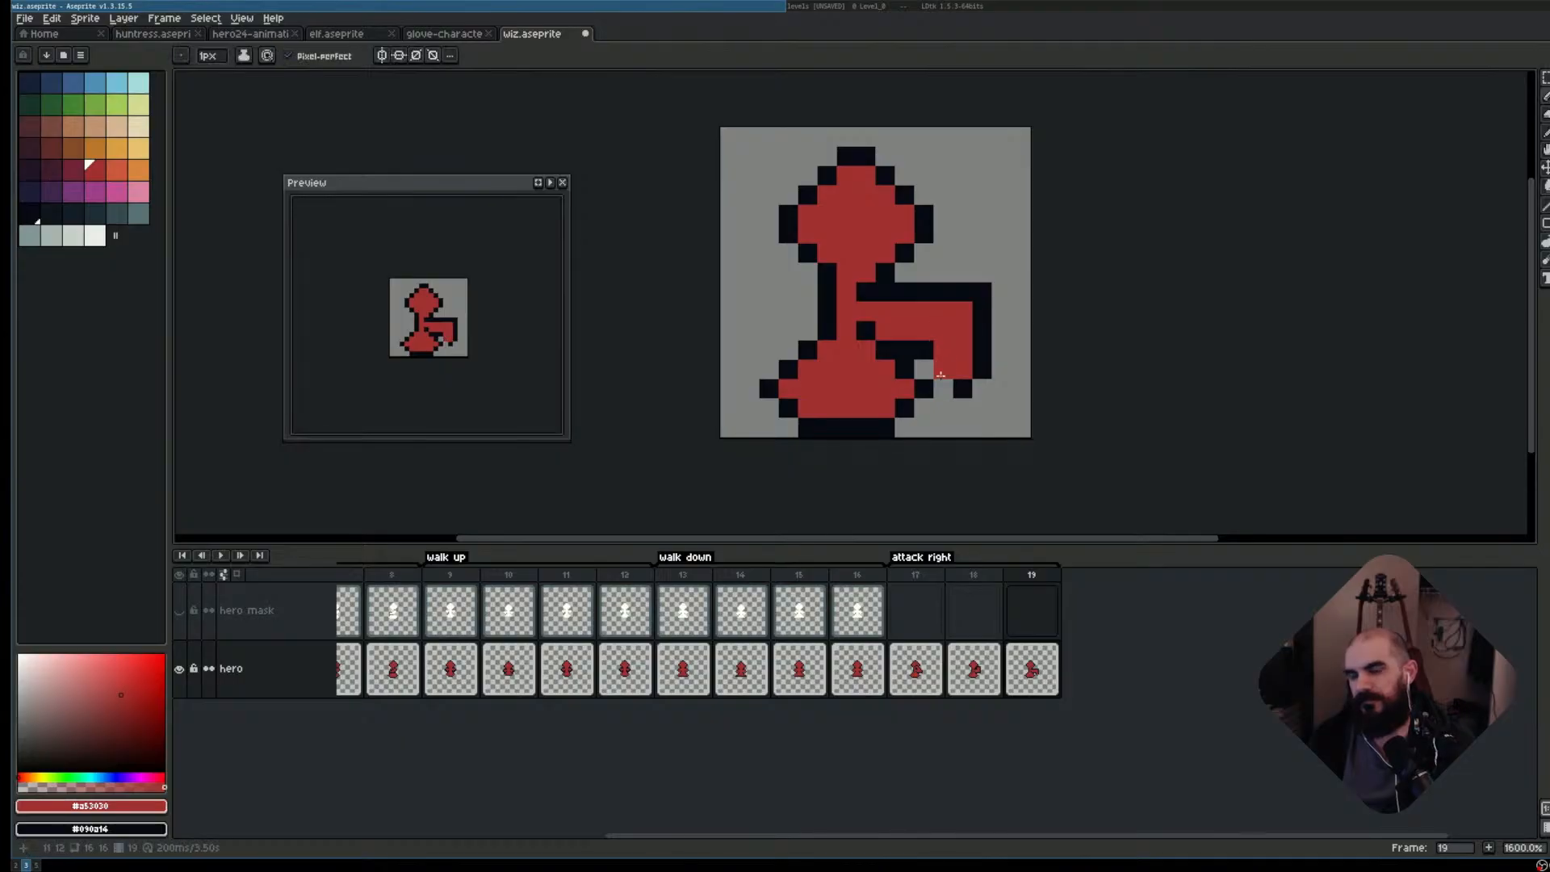
- Paint the gap between forearm and robe dark on frame 19 and erase the upper outer corner pixel of the arm
right_click(937, 369)
right_click(943, 389)
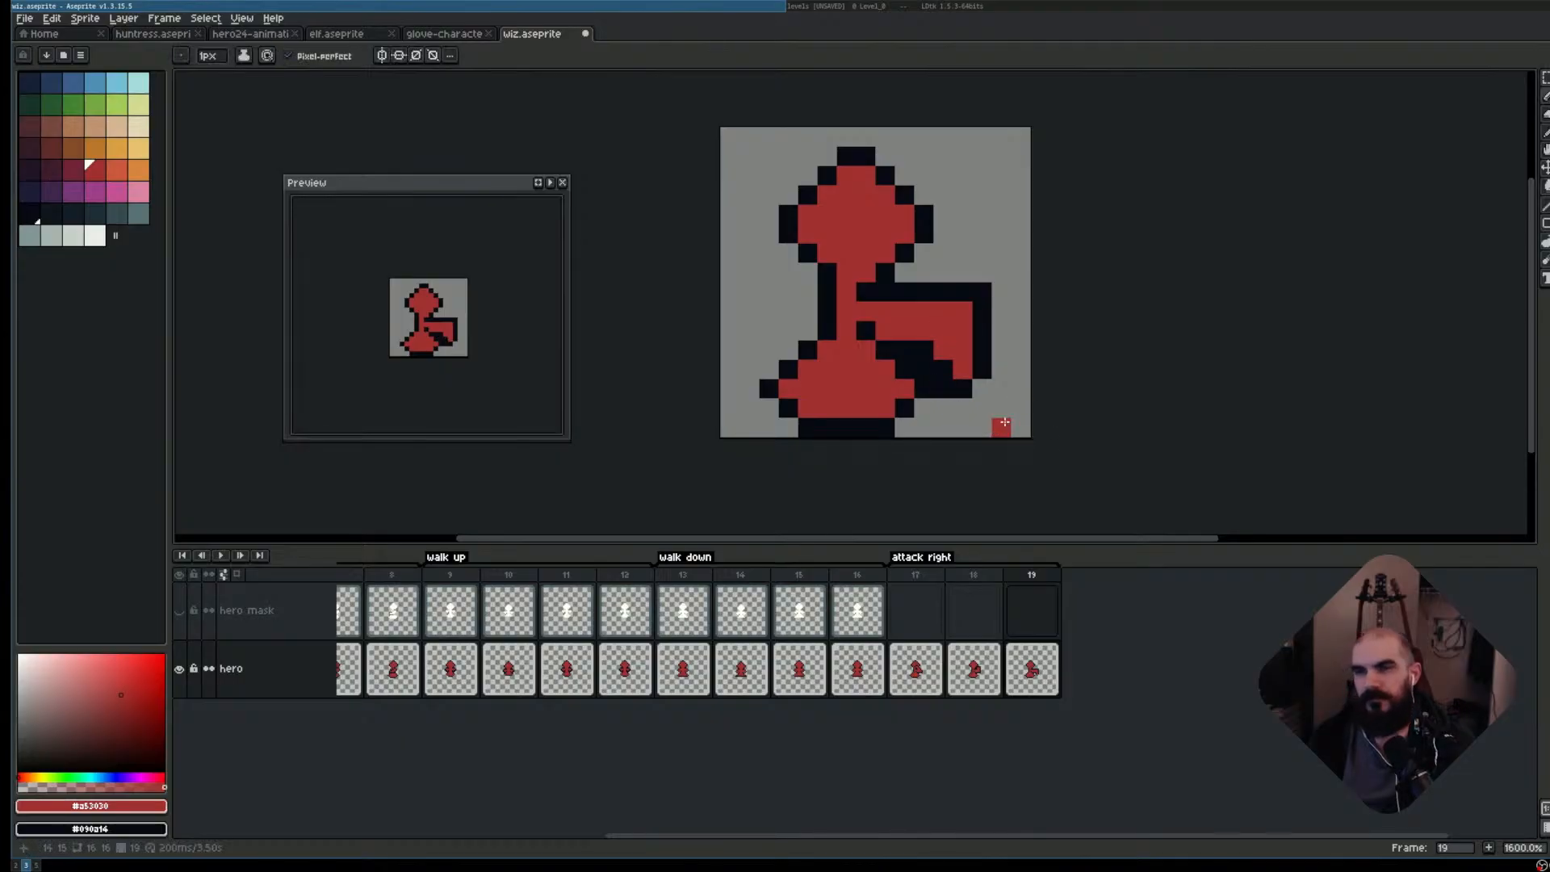
scroll(960, 381, "up", 1)
scroll(960, 369, "down", 1)
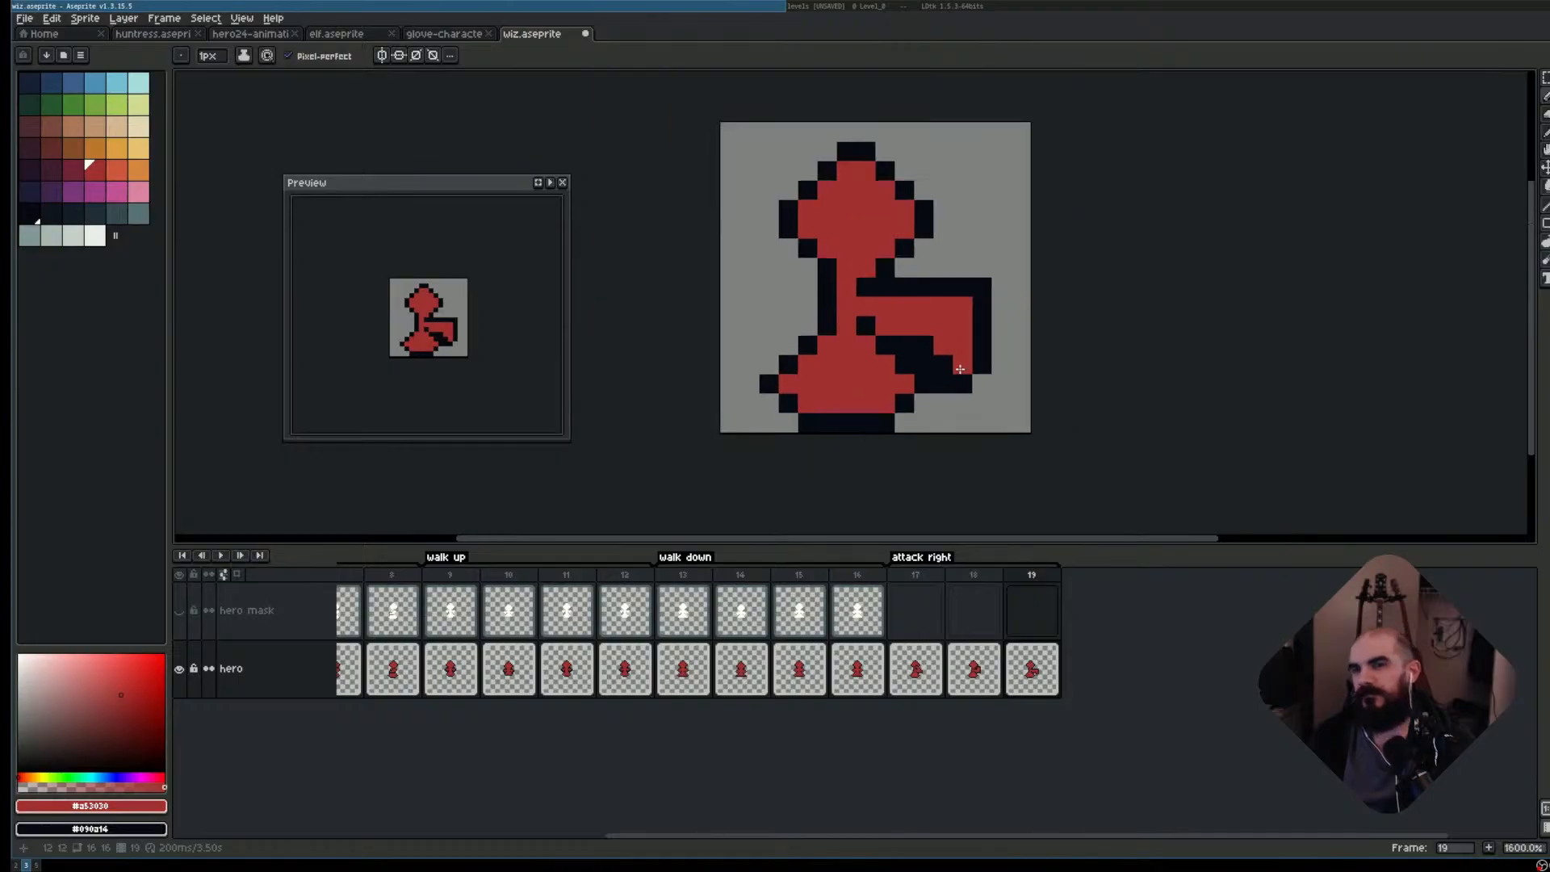
key("e")
left_click(982, 288)
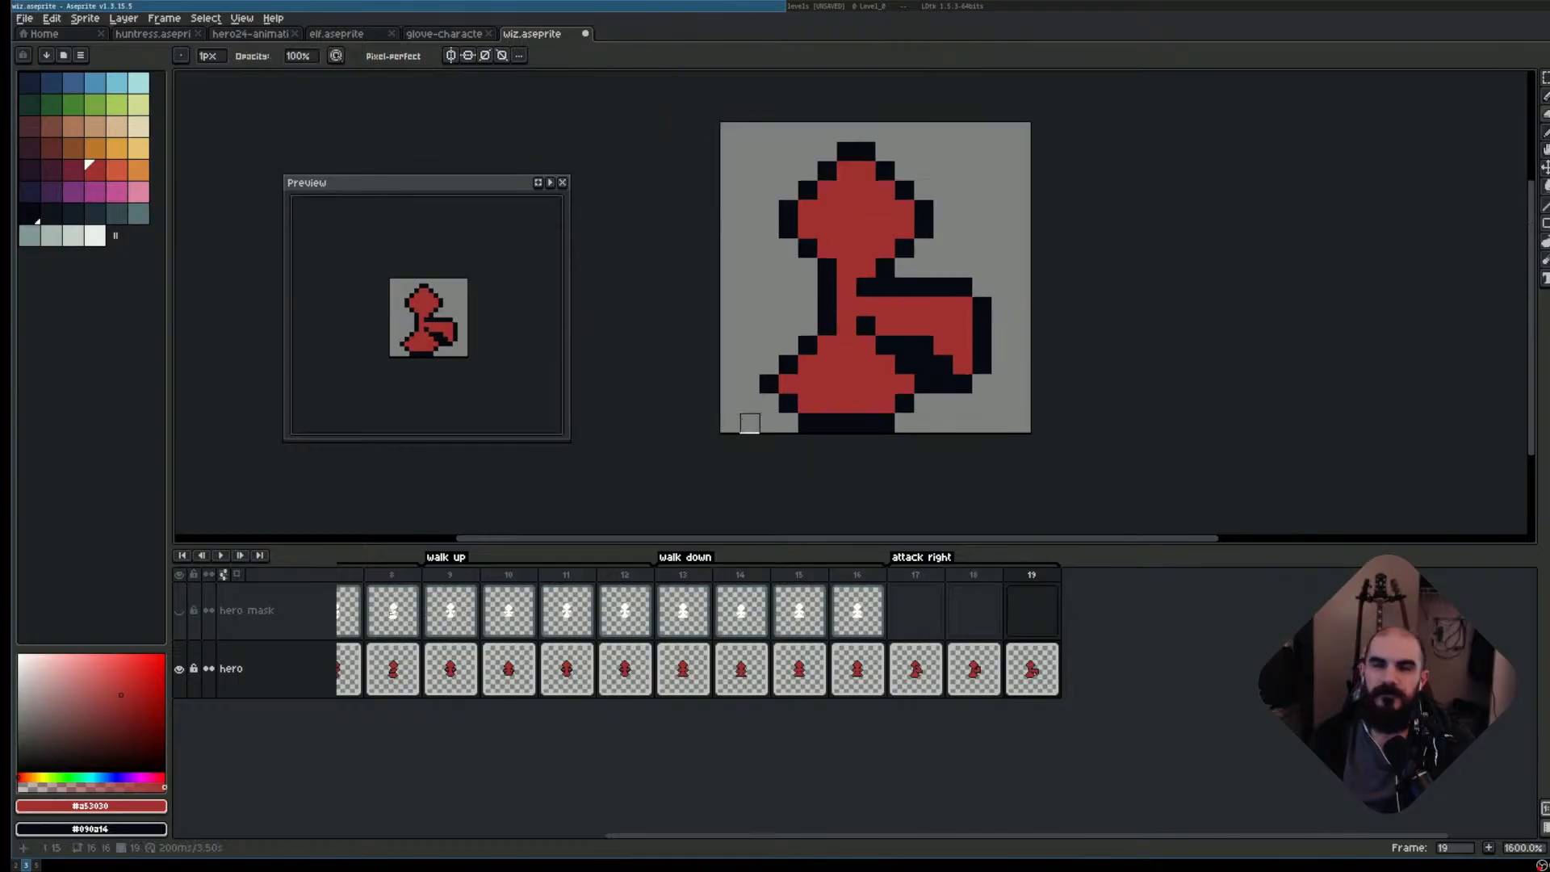
- Compare the attack frames, erase the forearm's outer corner pixels on frame 18 and play the animation
key("Left")
key("Left")
key("Right")
key("Left")
key("Right")
key("Right")
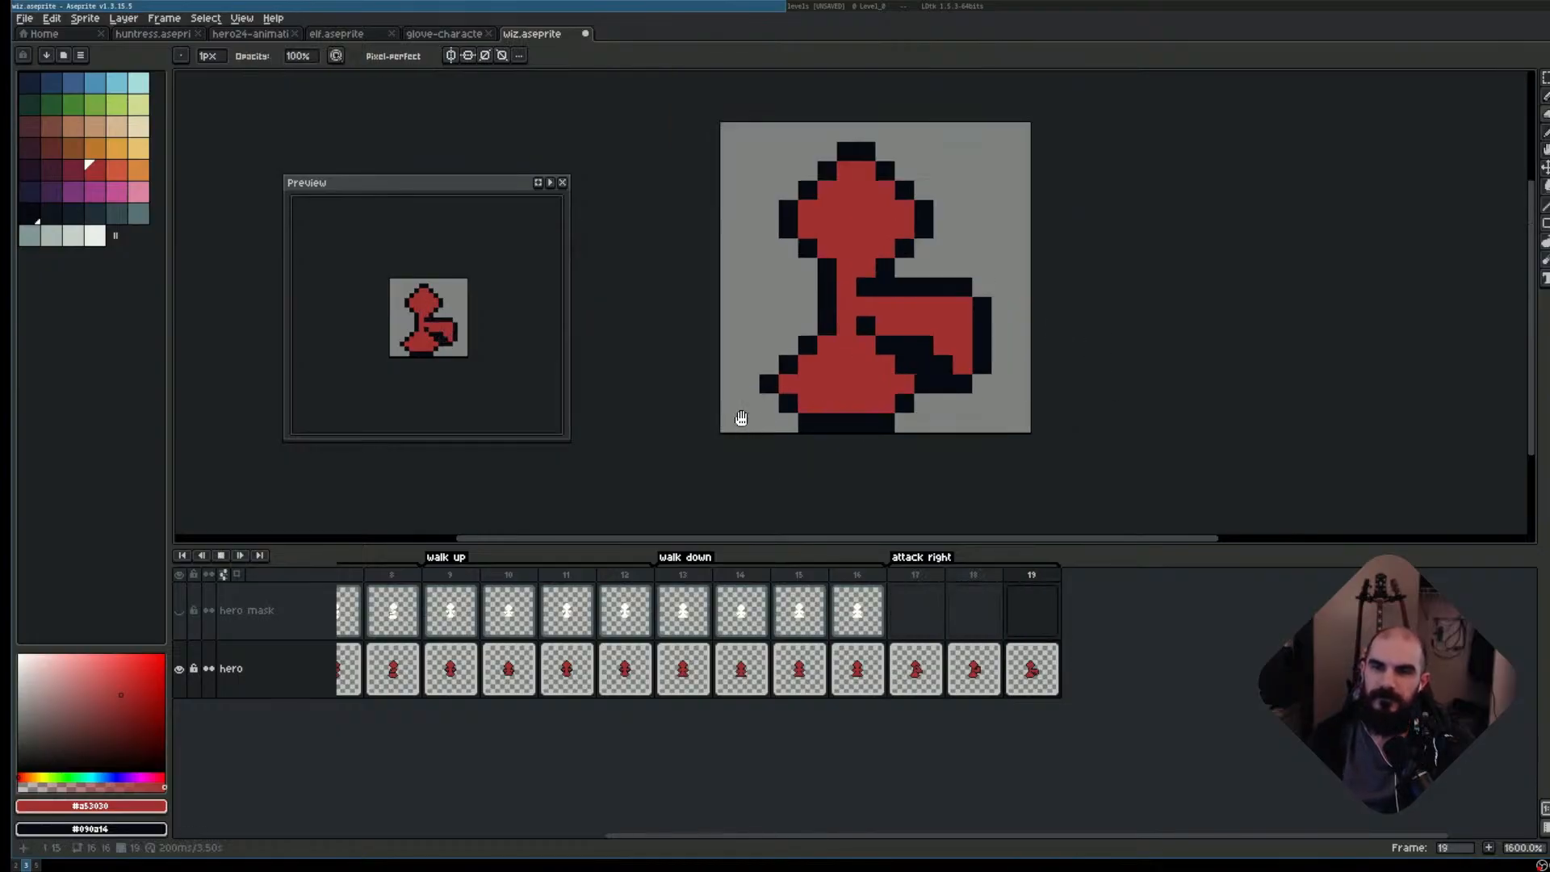
key("Left")
left_click(963, 249)
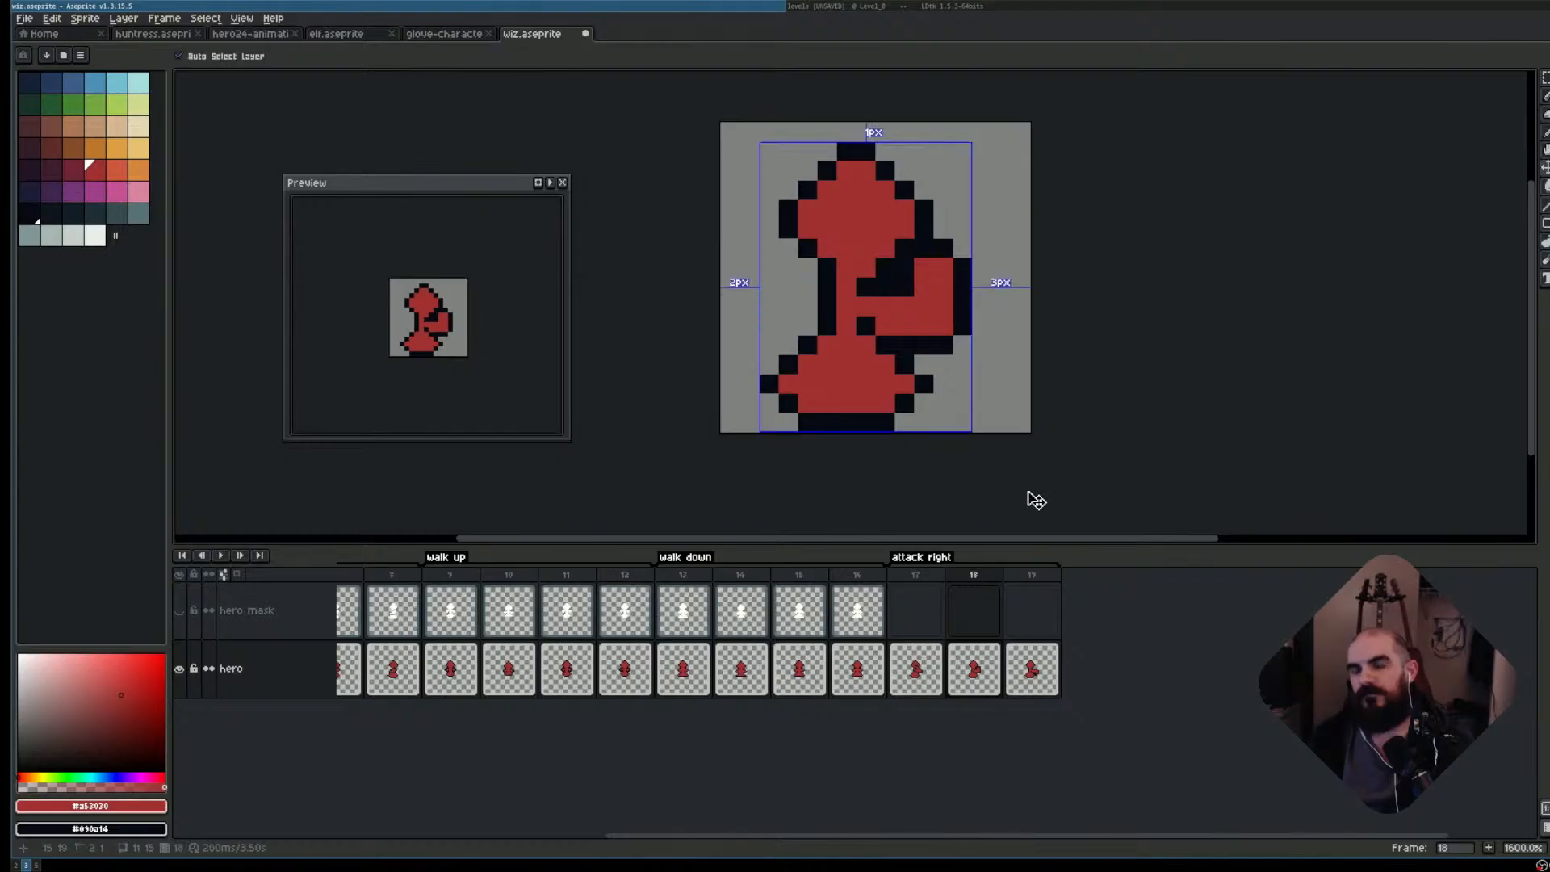
key("Return")
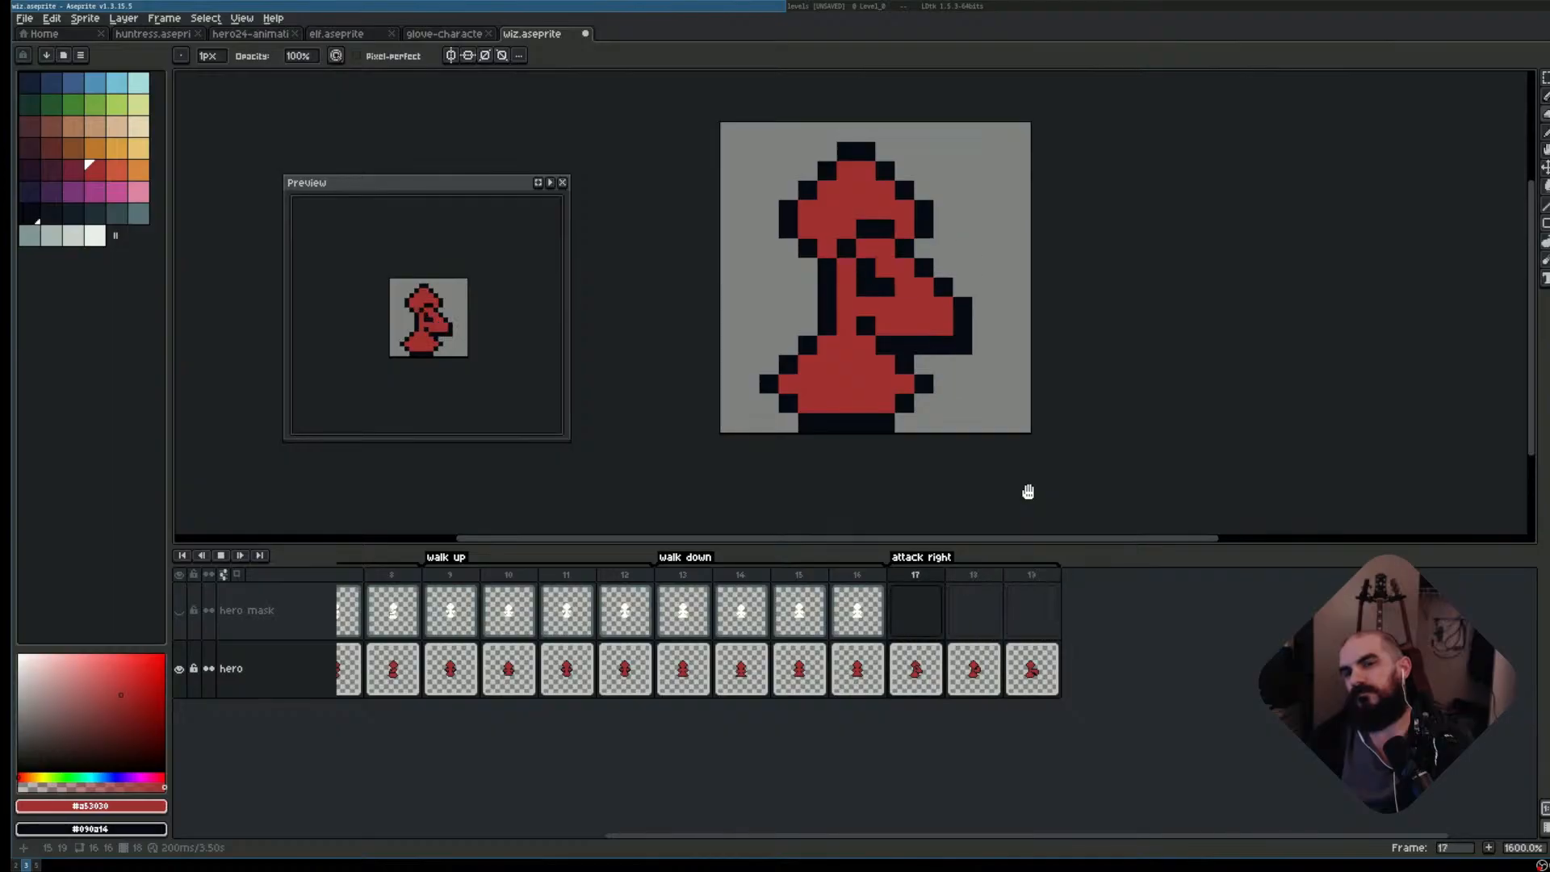
key("Return")
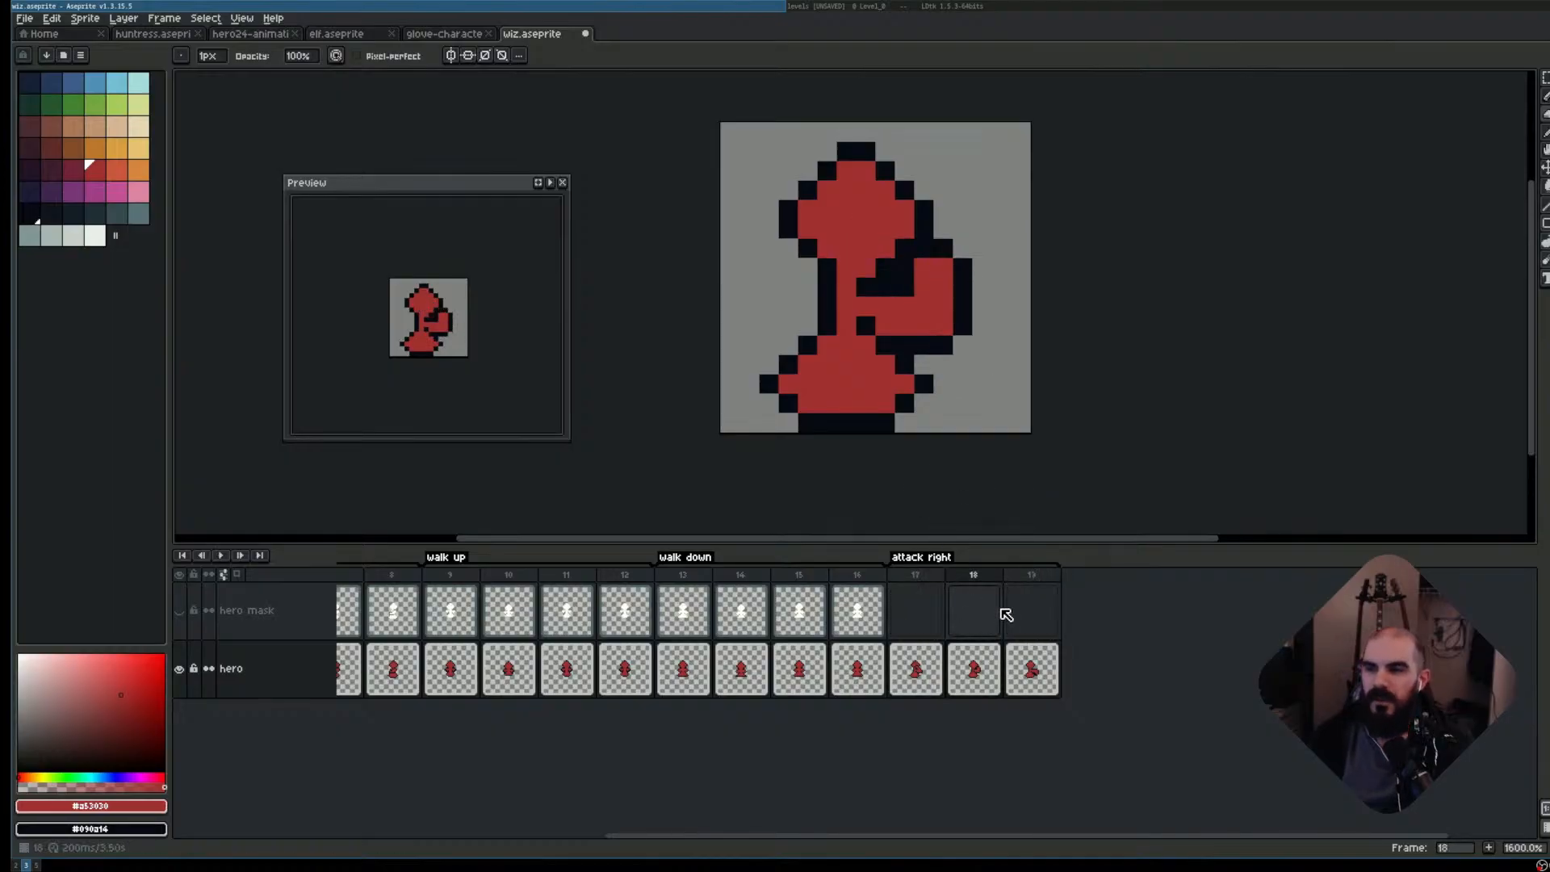
- Erase the dark fill beneath the forearm on the hero layer's frame 19, keeping a dark pixel at the robe's outer edge
left_click(1030, 612)
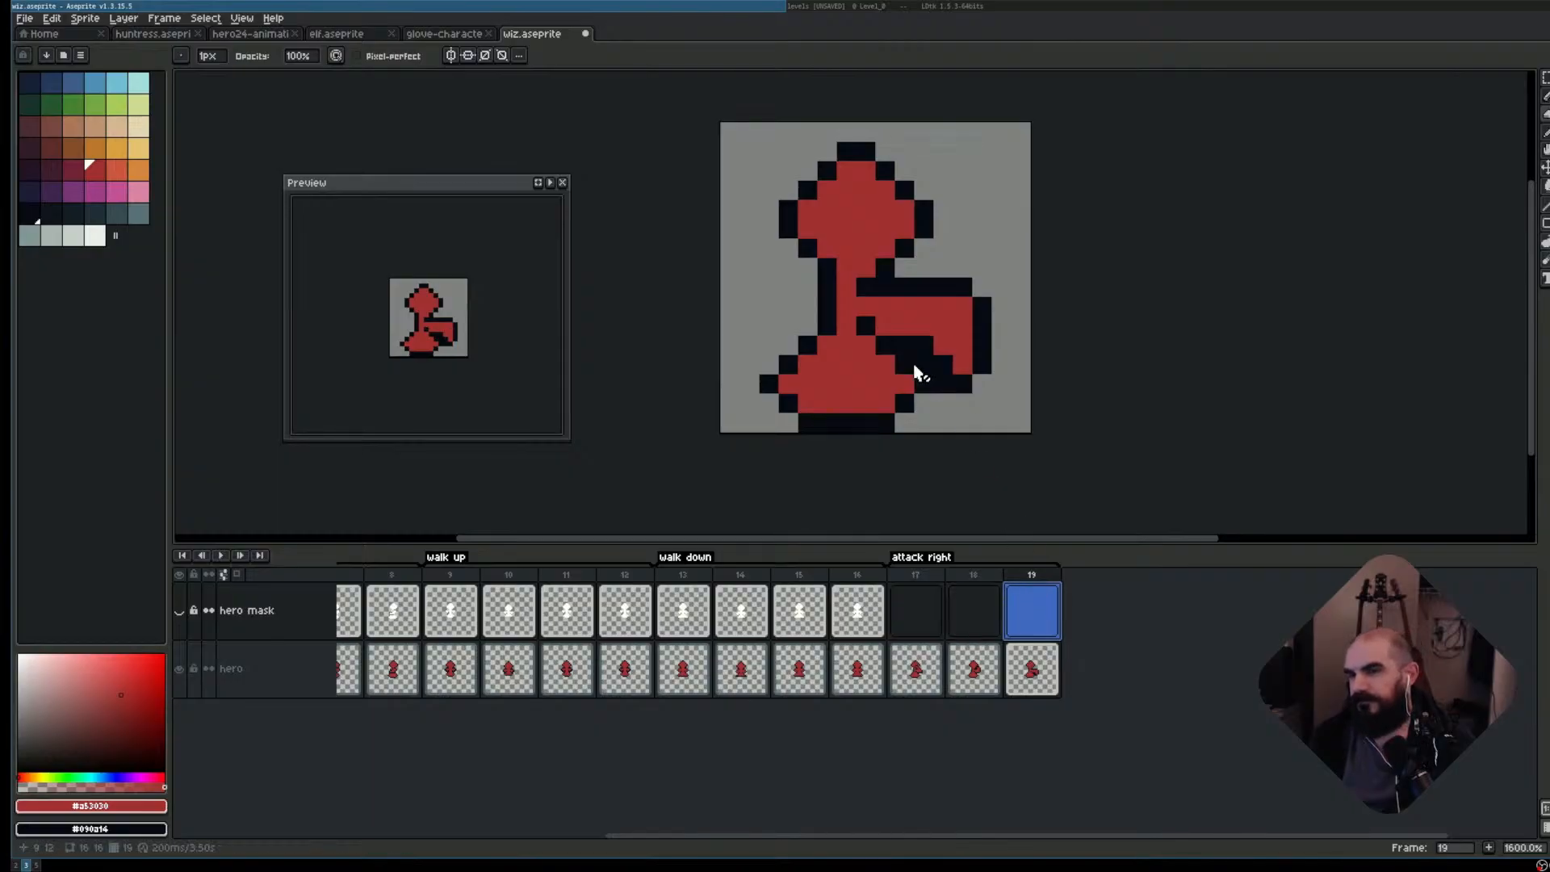
left_click(1036, 671)
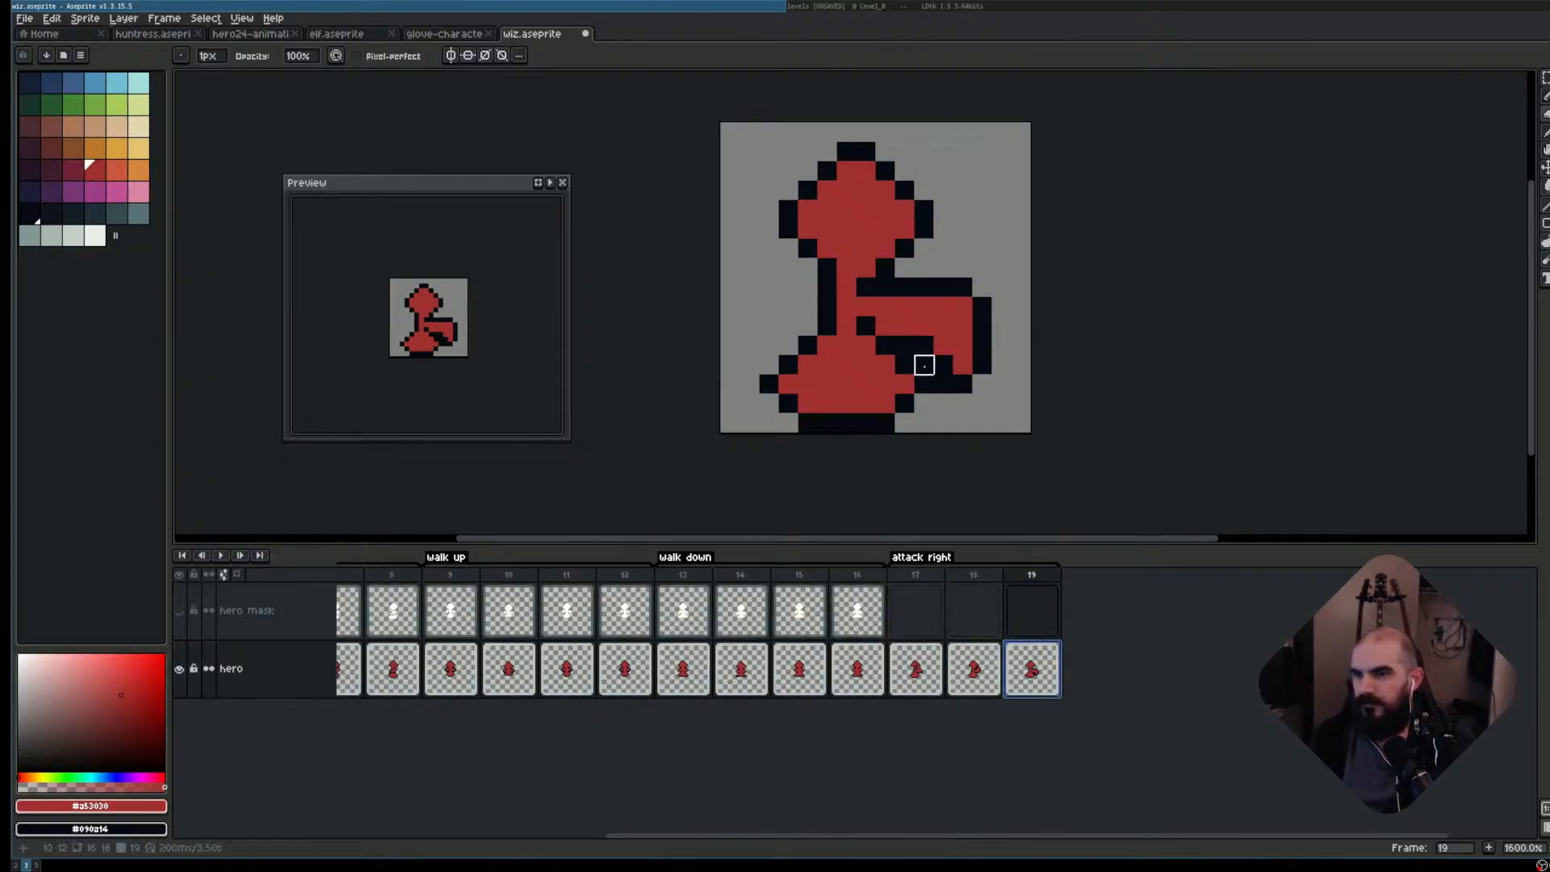
left_click(925, 365)
left_click(924, 384)
left_click(944, 384)
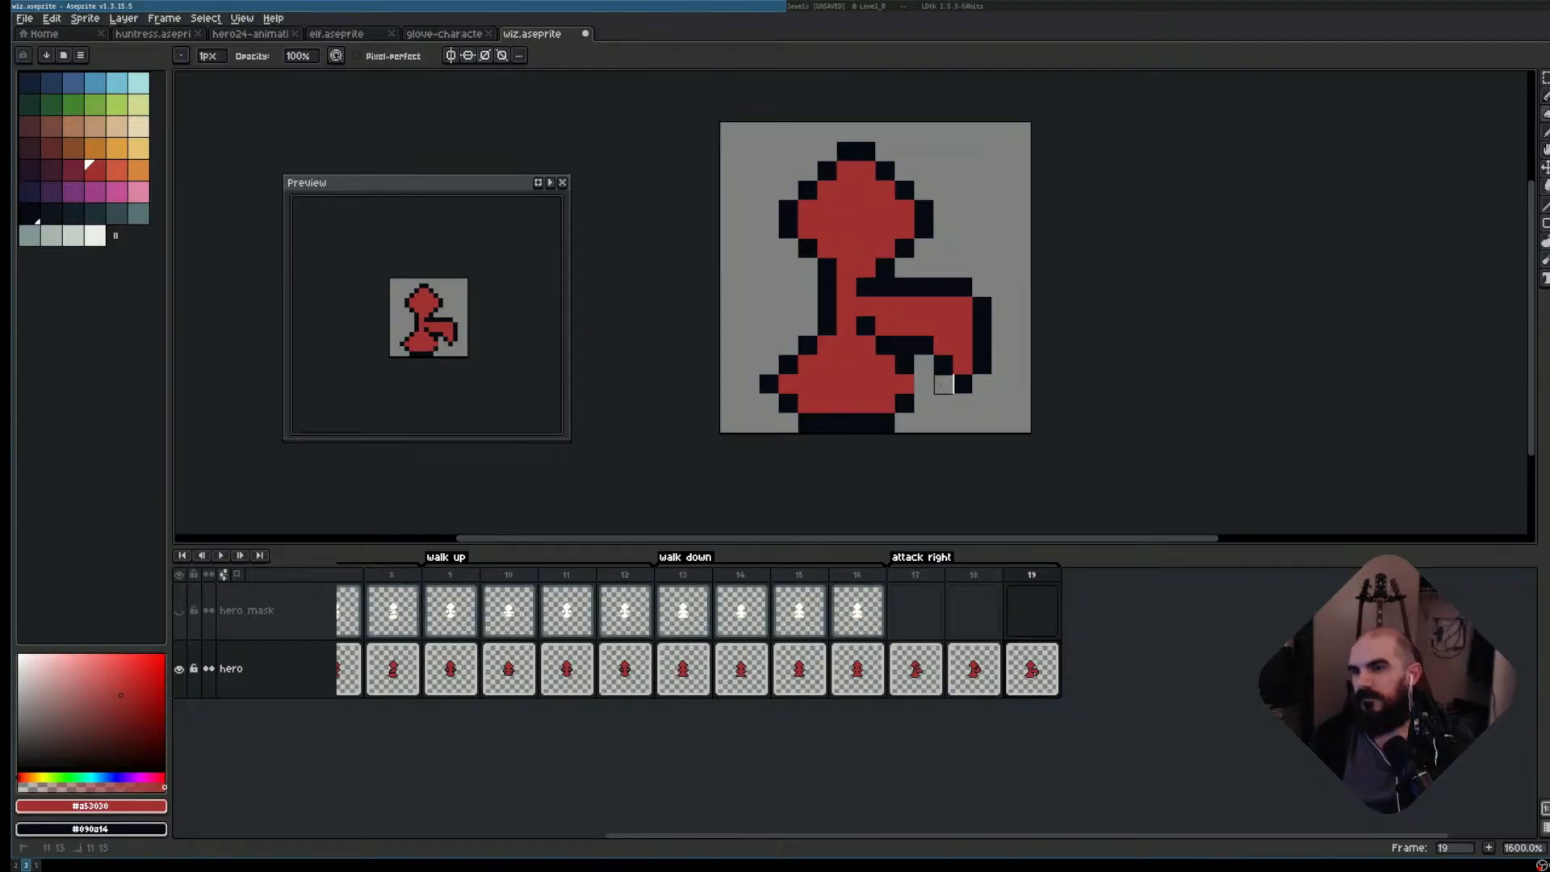
key("b")
scroll(987, 406, "down", 1)
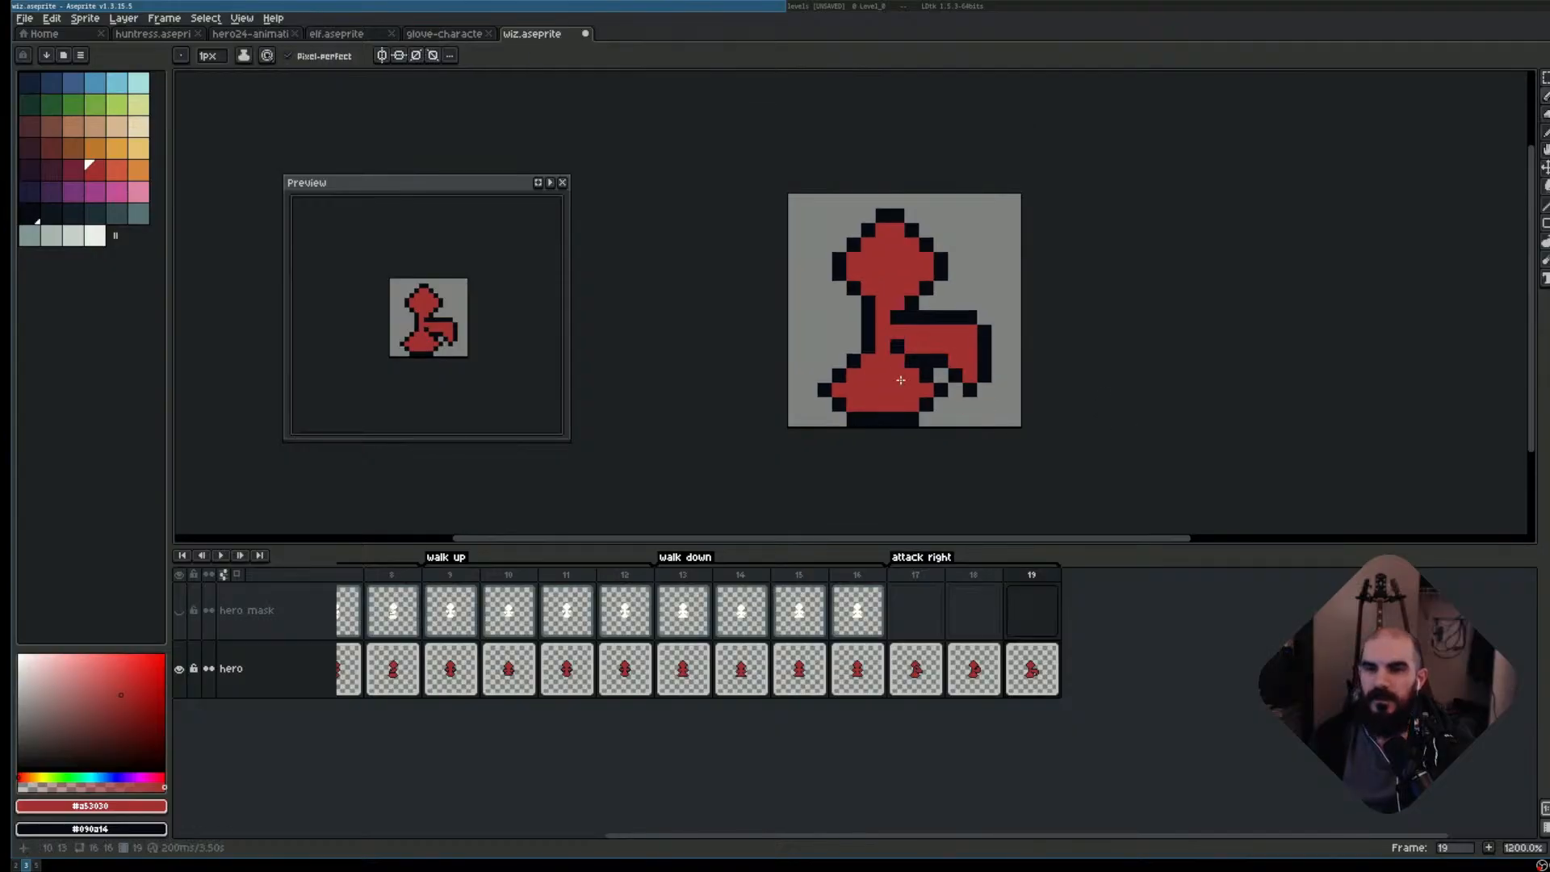
- Move the underside of the arm and the hand on frame 19 up by one pixel
scroll(939, 332, "up", 2)
key("m")
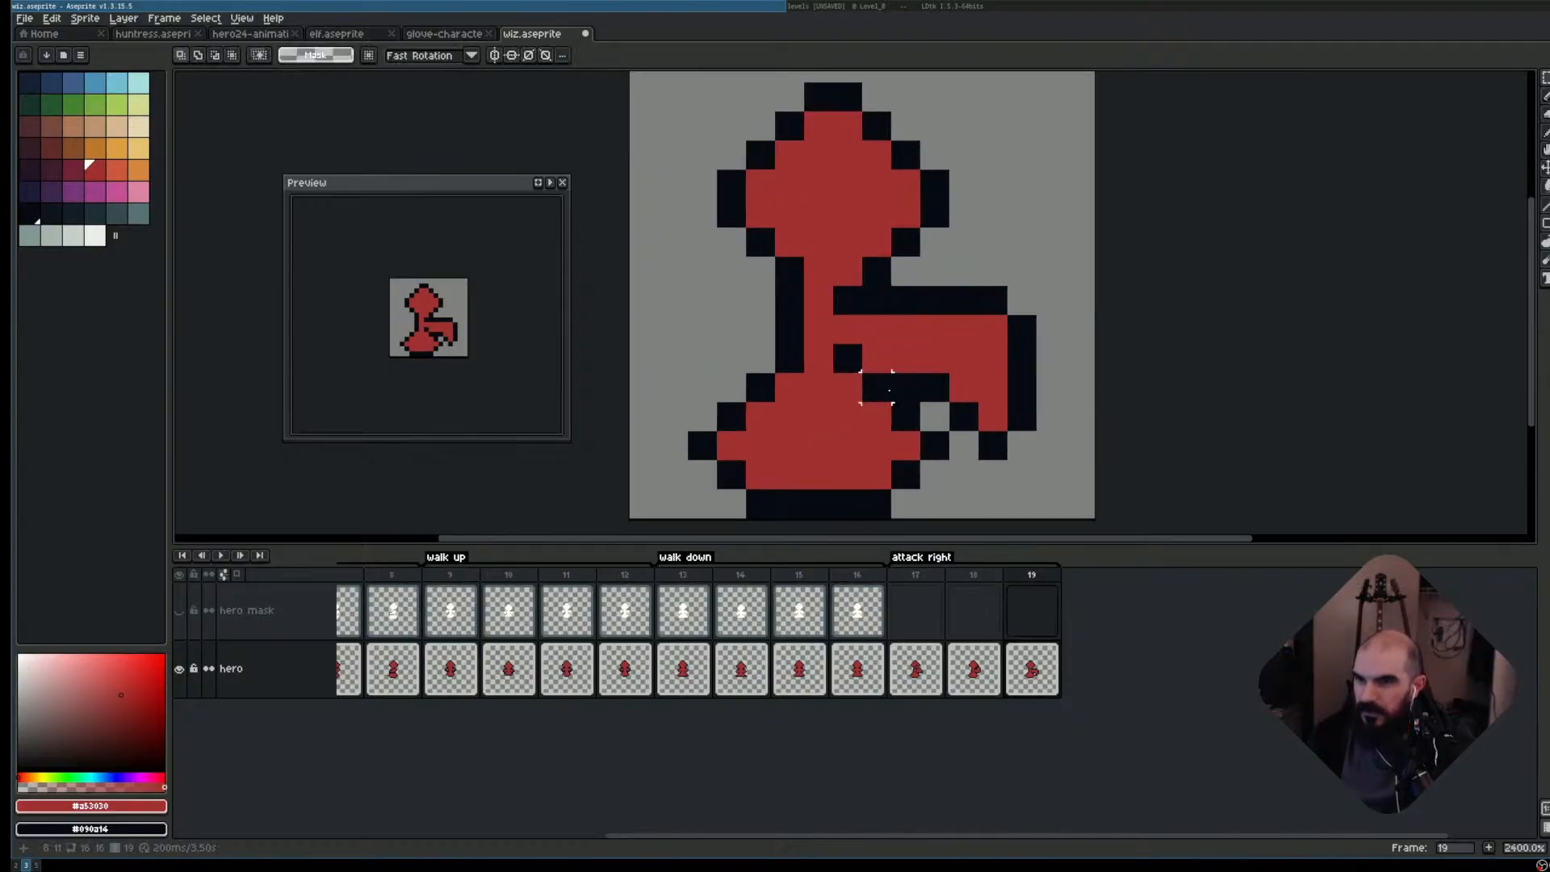
mouse_move(889, 391)
left_mouse_down()
mouse_move(1037, 403)
mouse_move(961, 368)
mouse_move(1037, 462)
mouse_move(998, 413)
left_mouse_up()
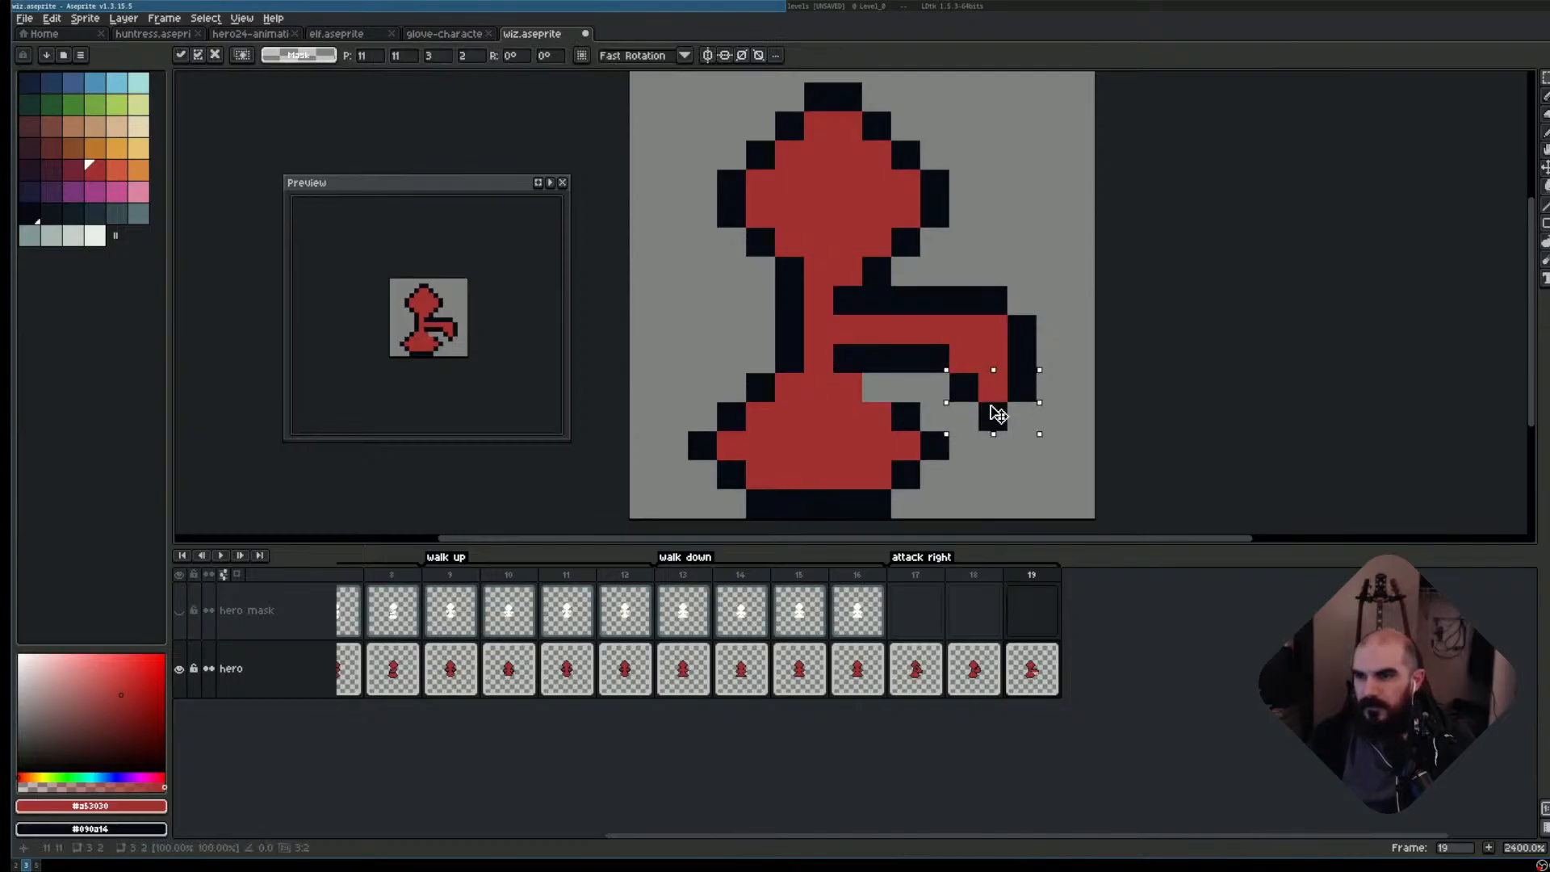
left_click(1052, 474)
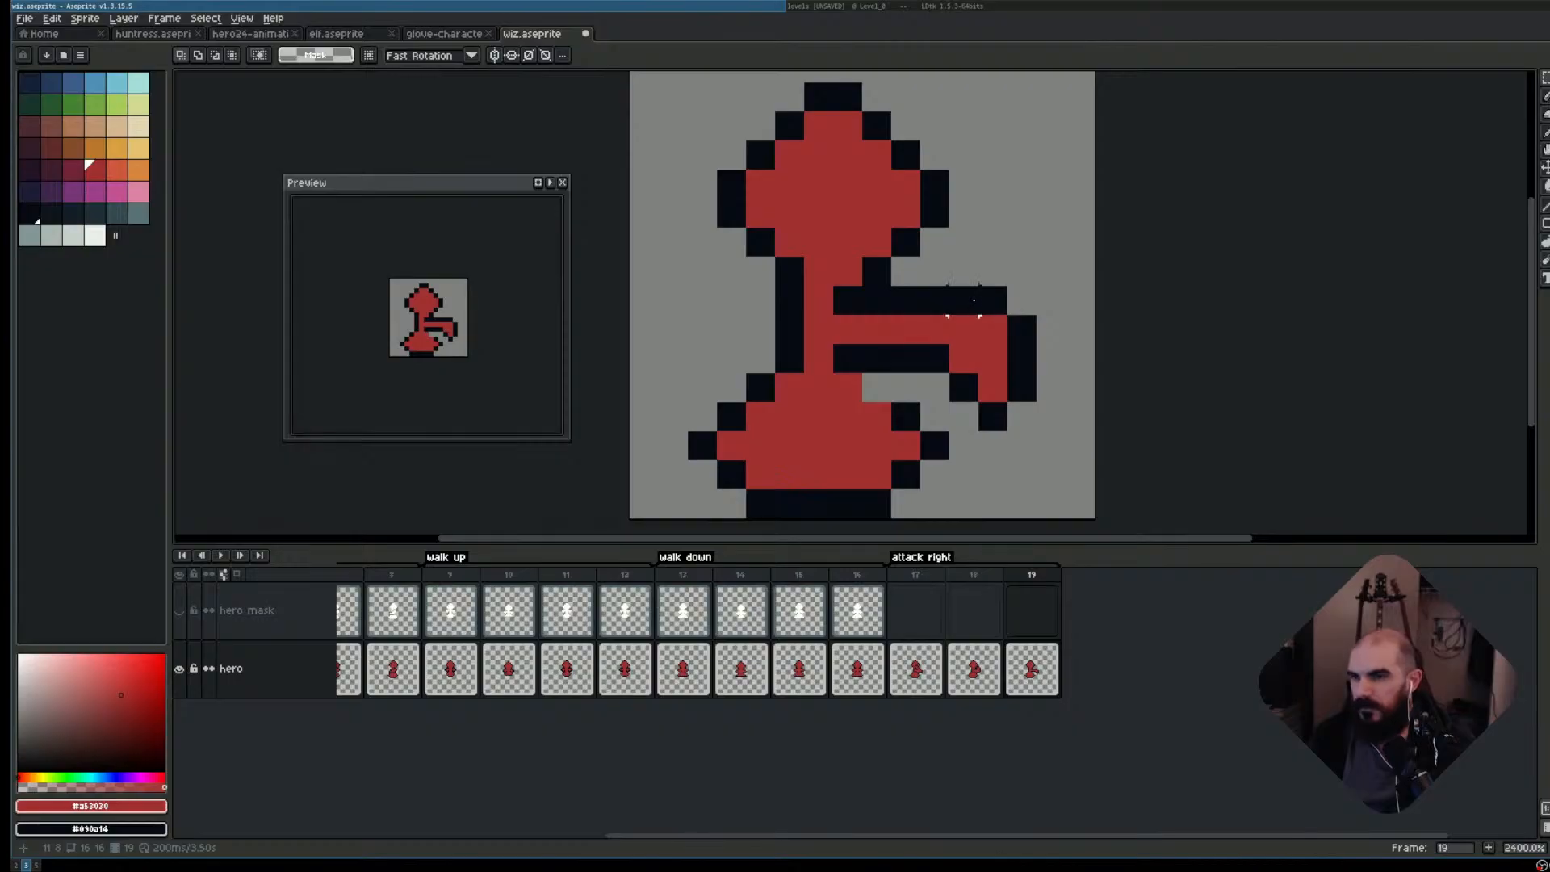
- Shift the outer part of the arm one pixel inward and close the gap above the robe with red and a dark edge pixel
left_click_drag(946, 283, 1068, 435)
left_click_drag(1012, 391, 982, 388)
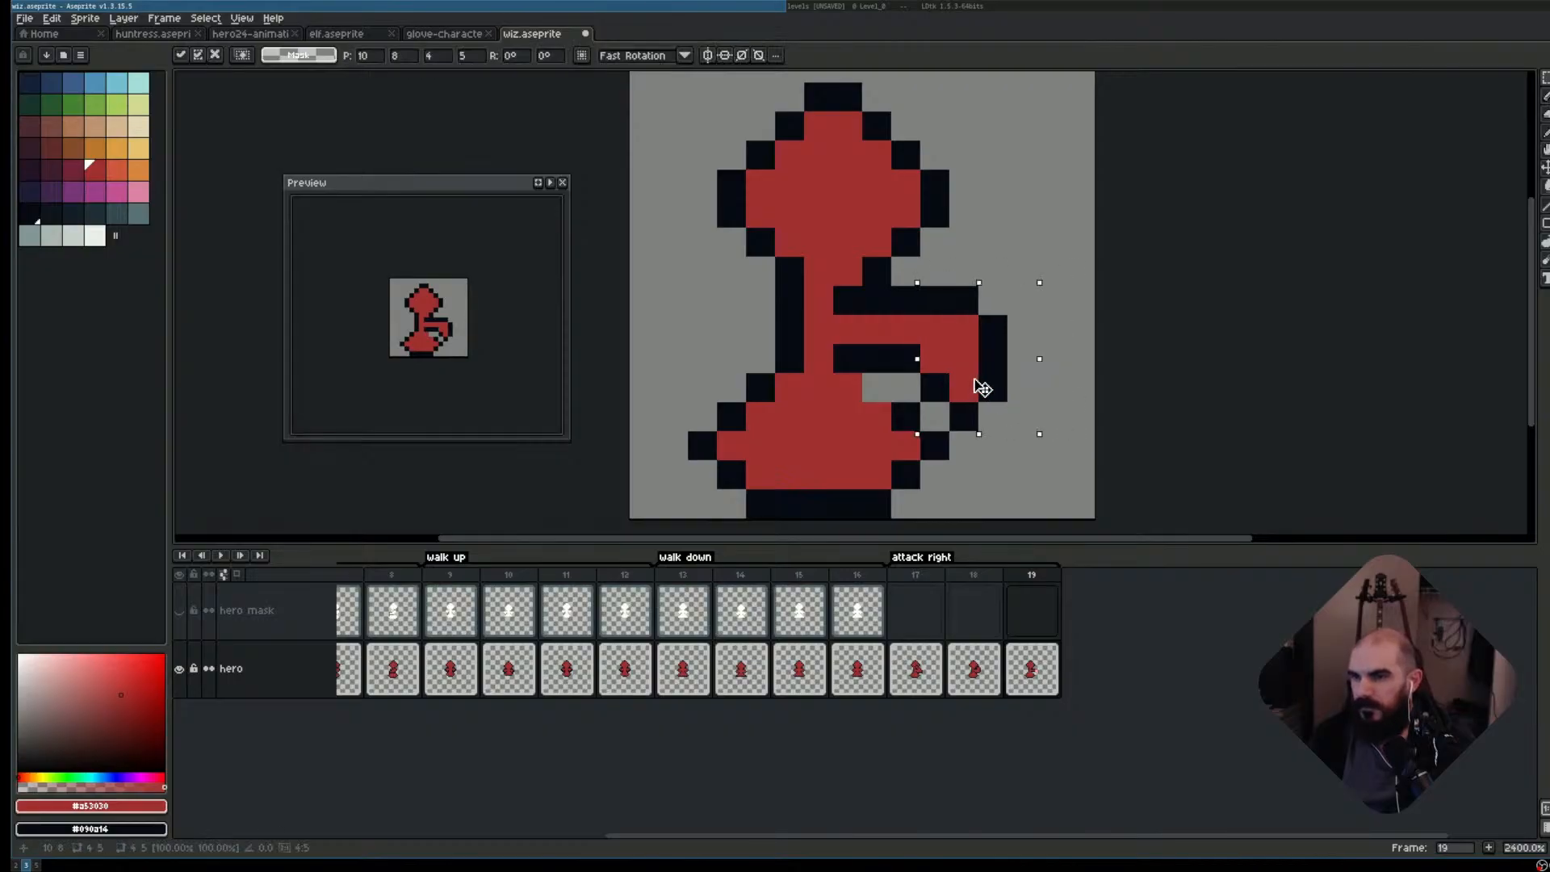
left_click(1021, 446)
key("b")
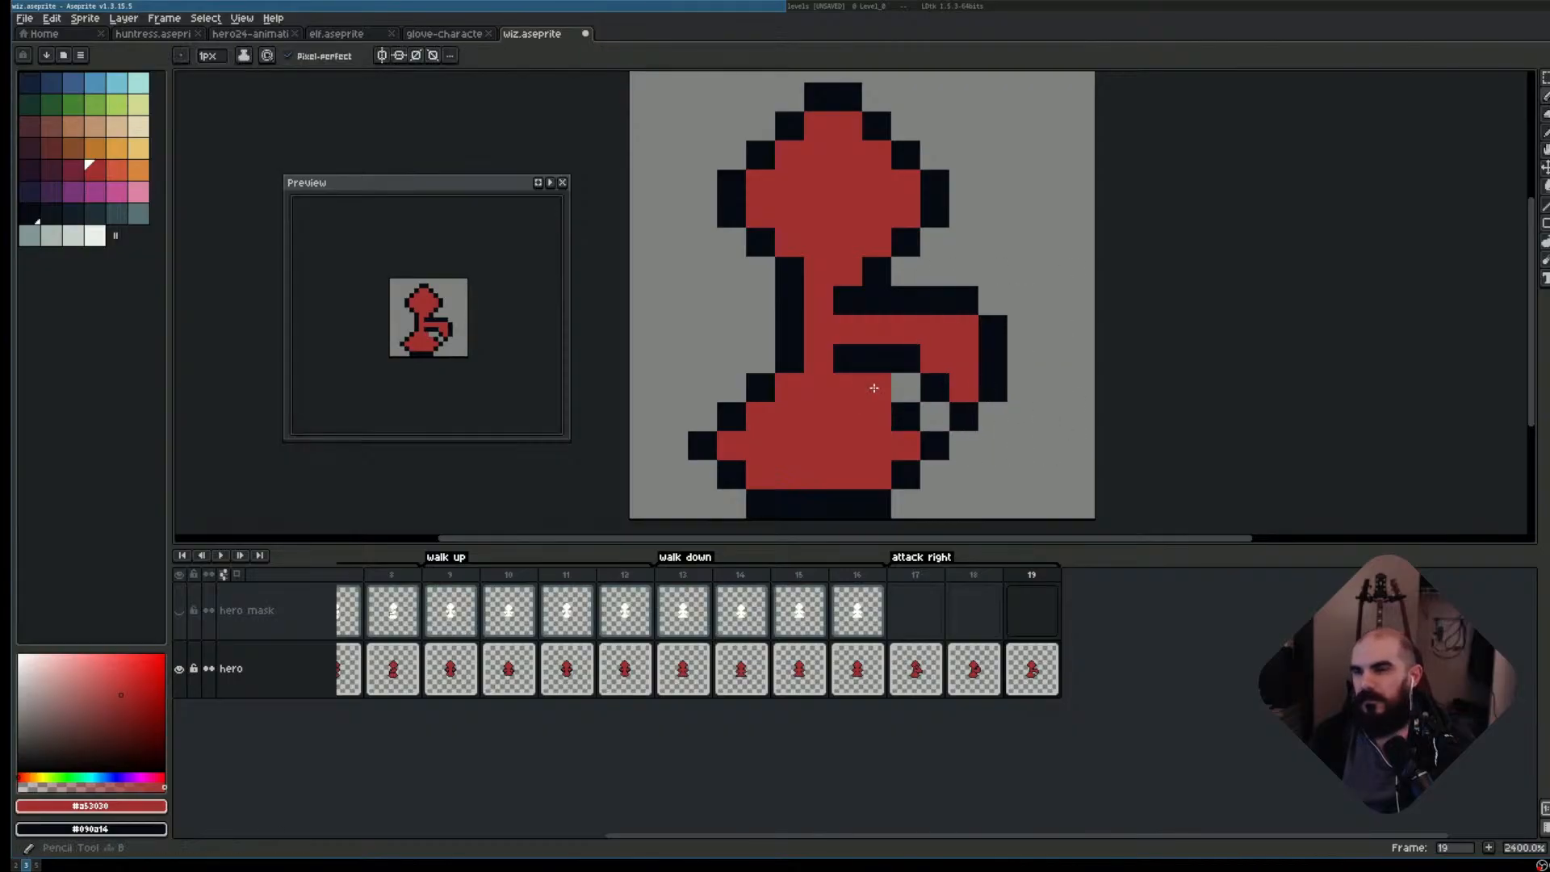
scroll(1050, 488, "down", 3)
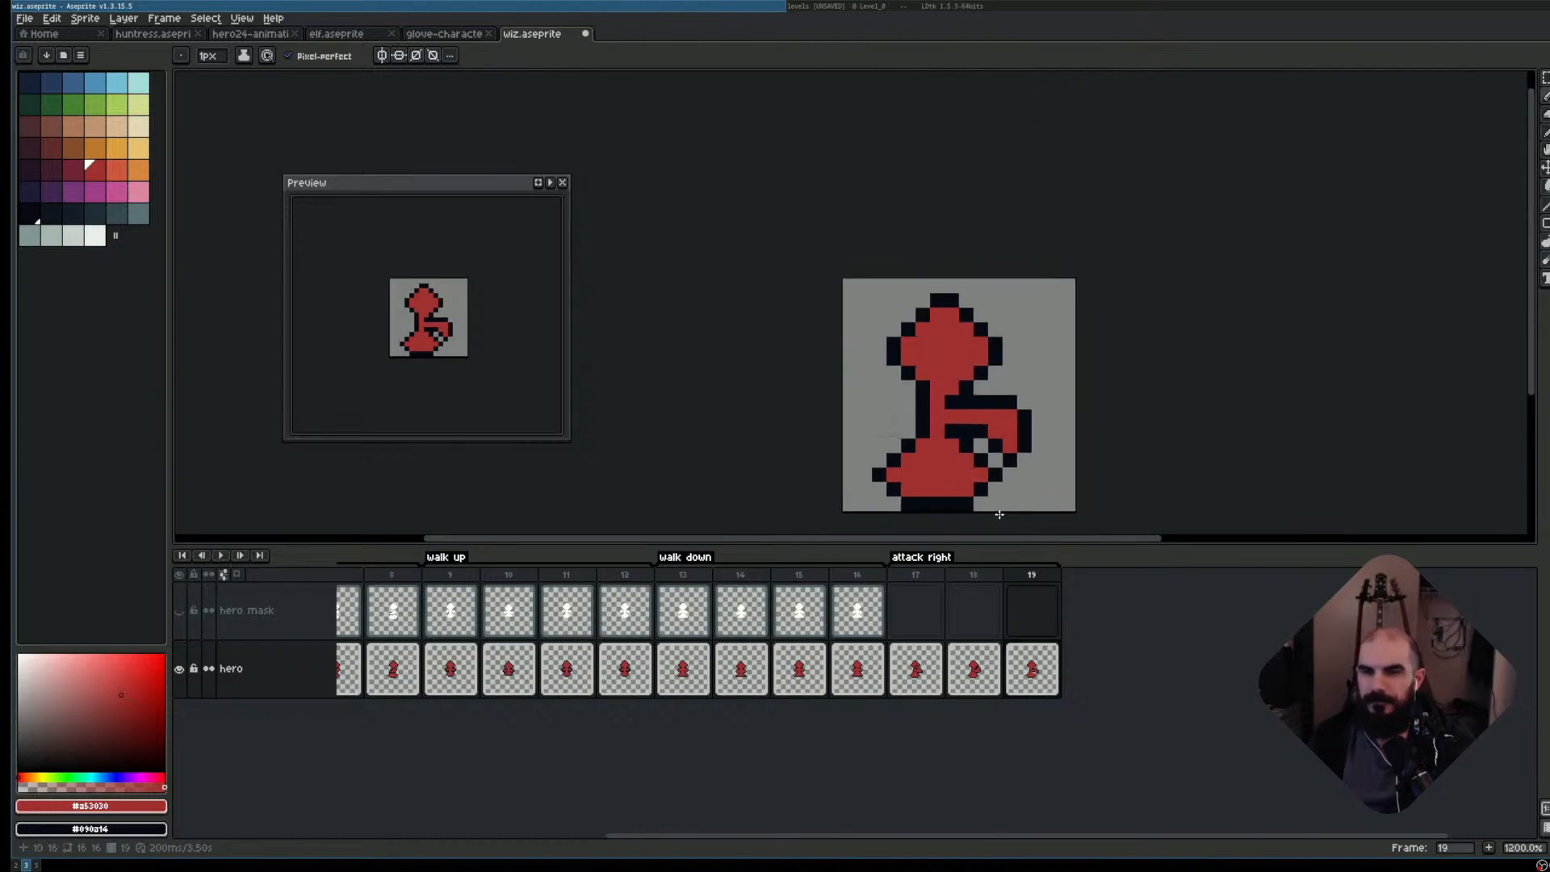
- Play the attack right animation from its frames and save the sprite file
left_click(917, 608)
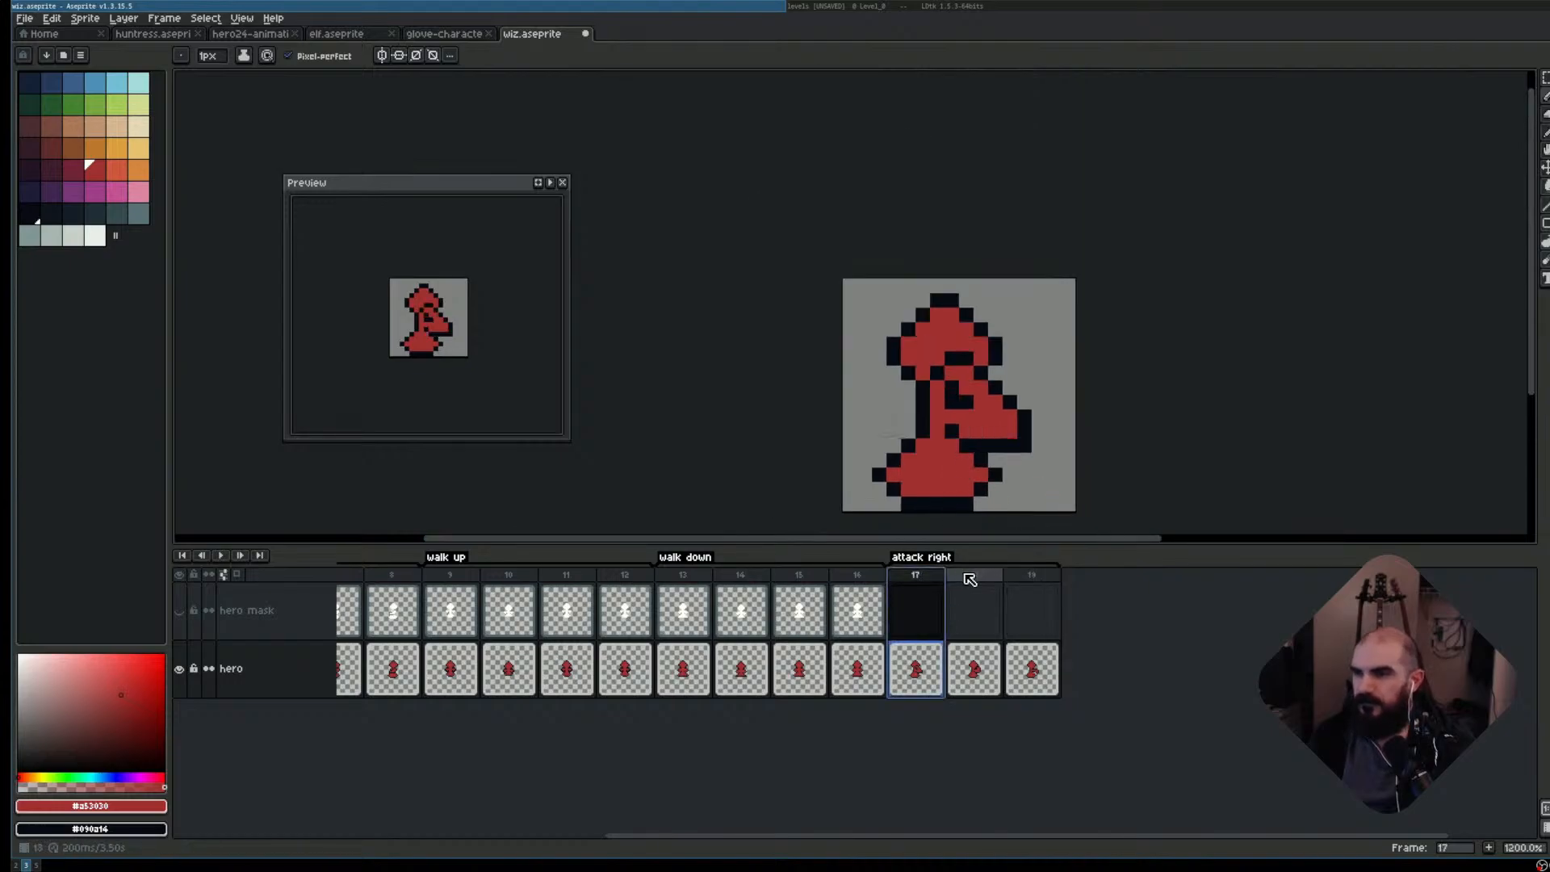
left_click(977, 607)
key("Return")
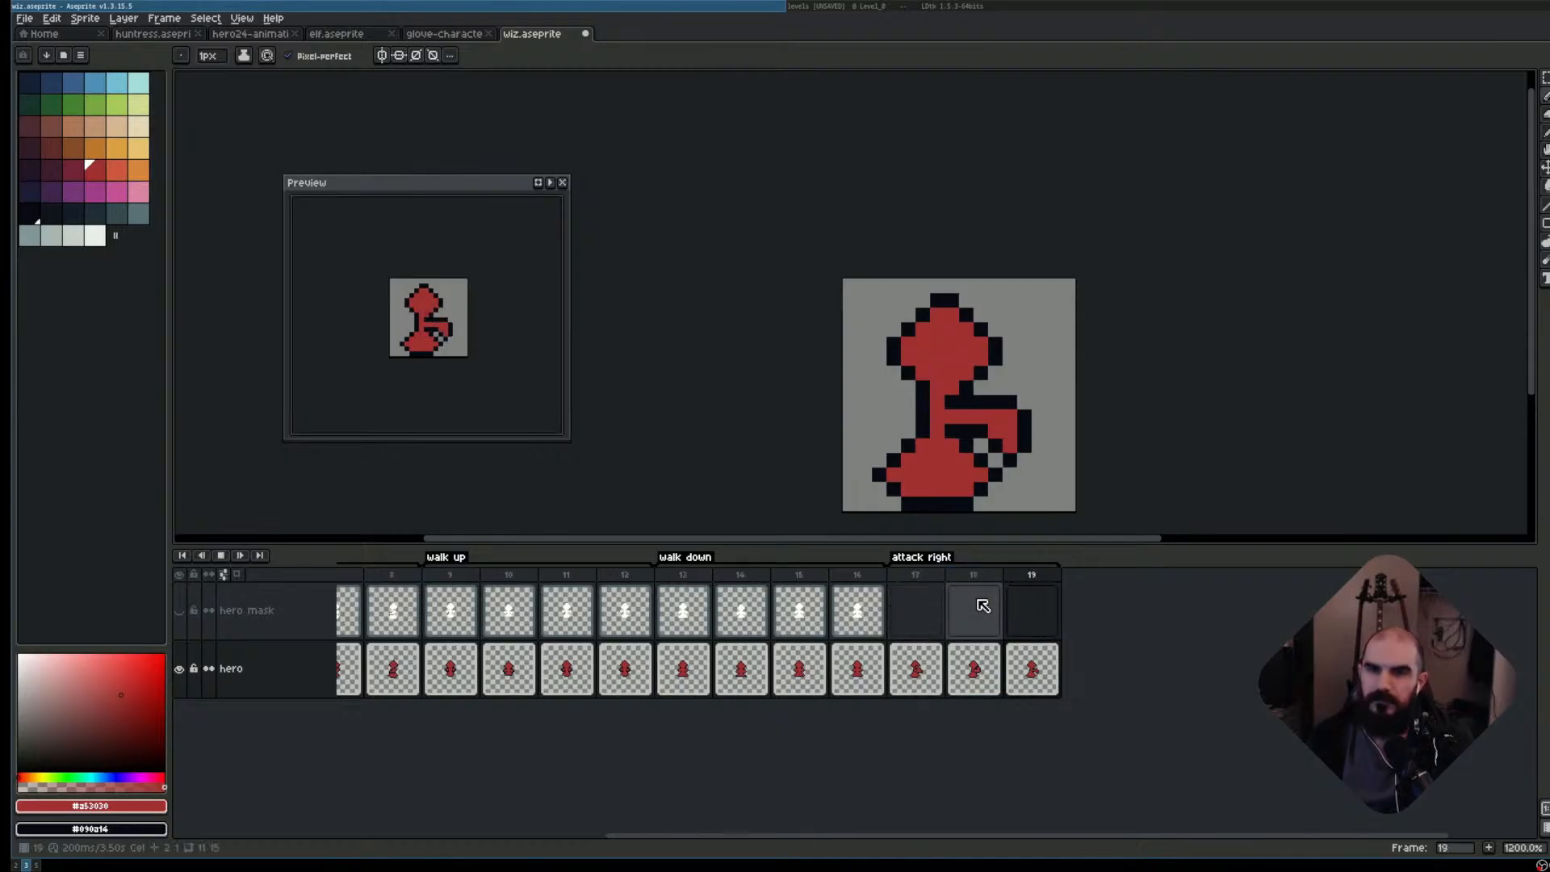
key("Return")
key("ctrl+s")
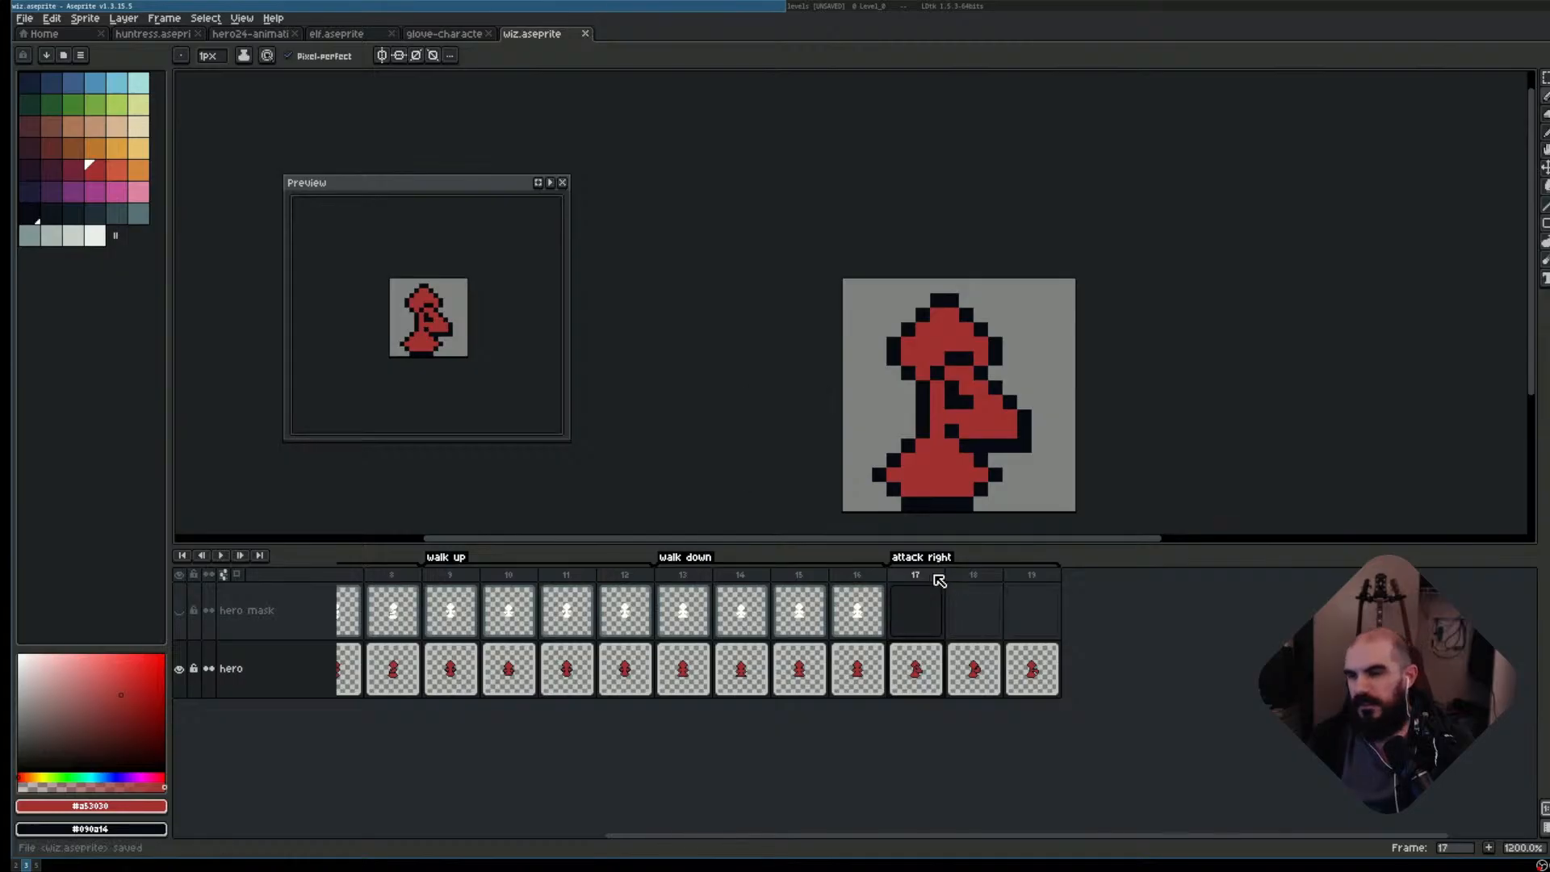
- Copy the hero cels of frames 17 to 19 onto the same frames of the hero mask layer
left_click(918, 660)
left_click(974, 677)
left_click(1037, 688)
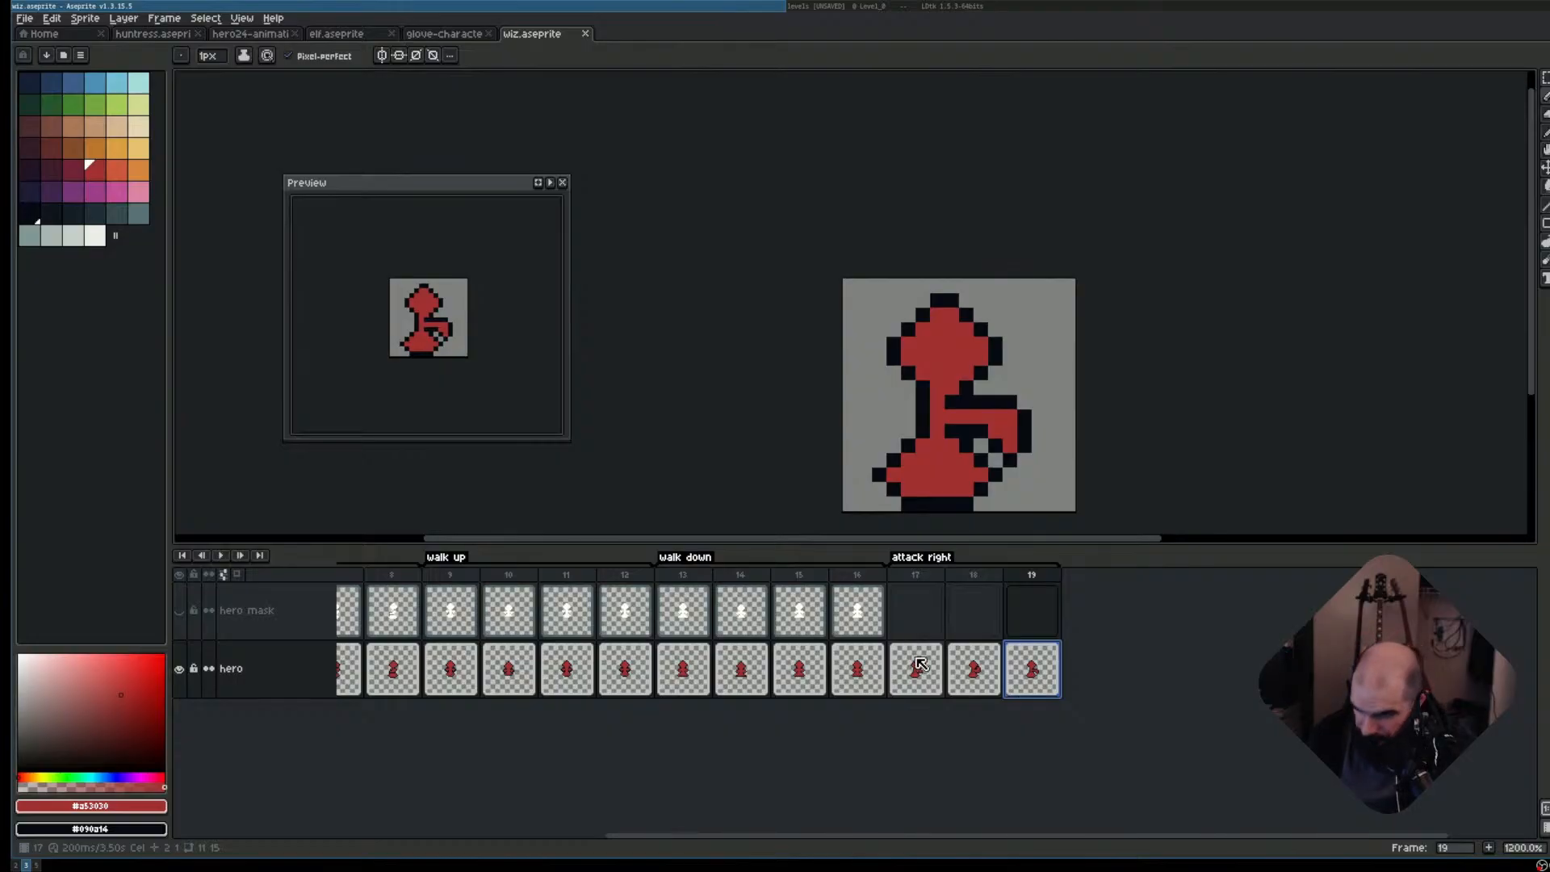
left_click_drag(918, 661, 1024, 626)
left_click_drag(914, 625, 1030, 618)
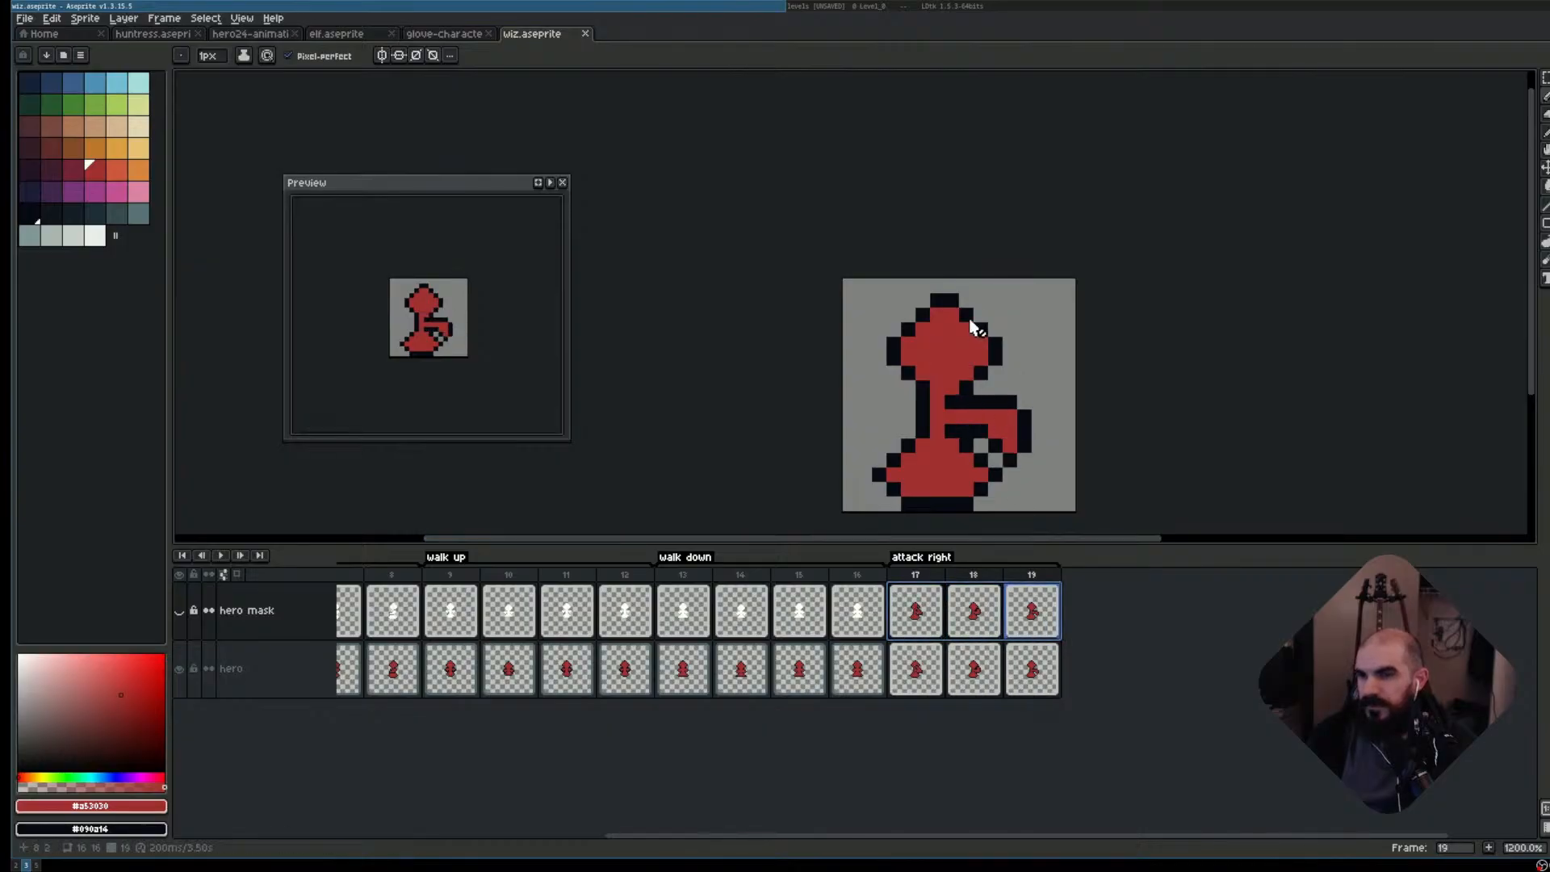
key("shift+r")
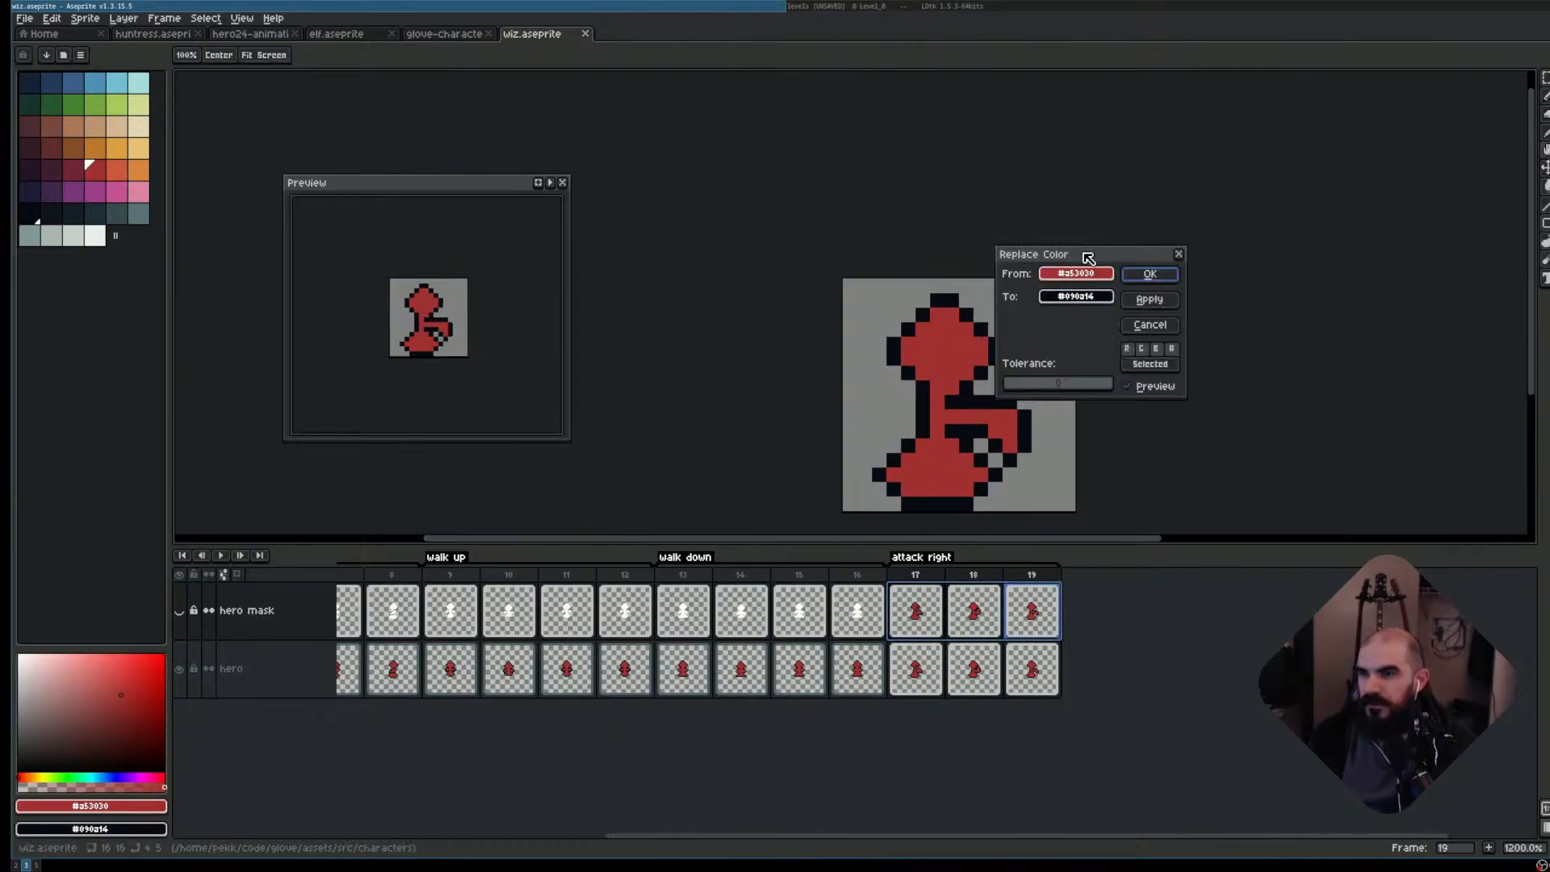
left_click_drag(1083, 252, 1201, 252)
scroll(958, 374, "up", 1)
left_click_drag(959, 374, 761, 285)
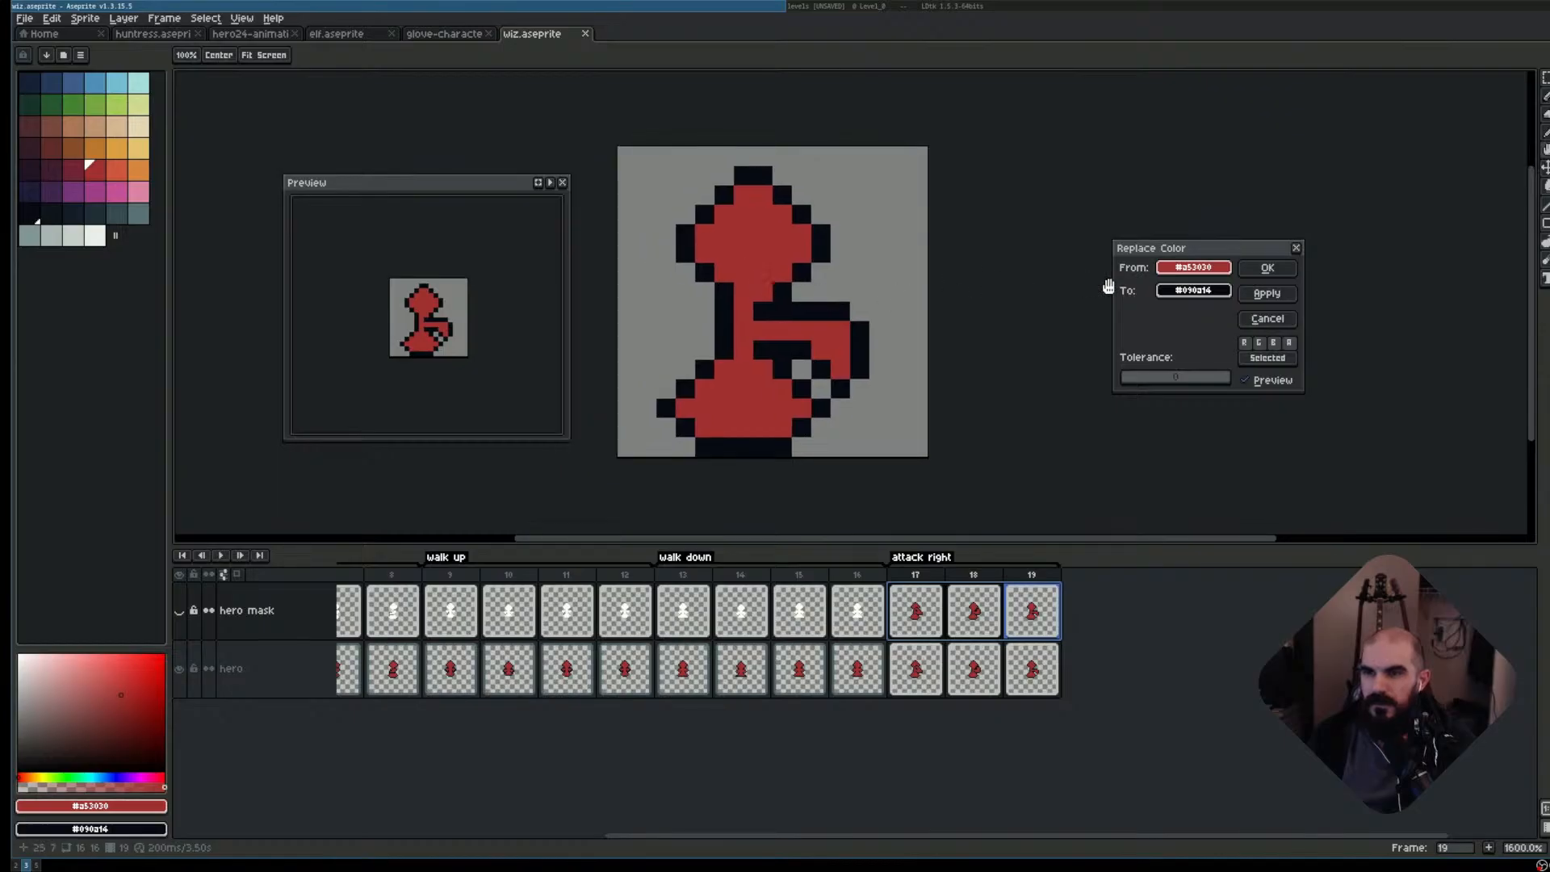
left_click(1194, 293)
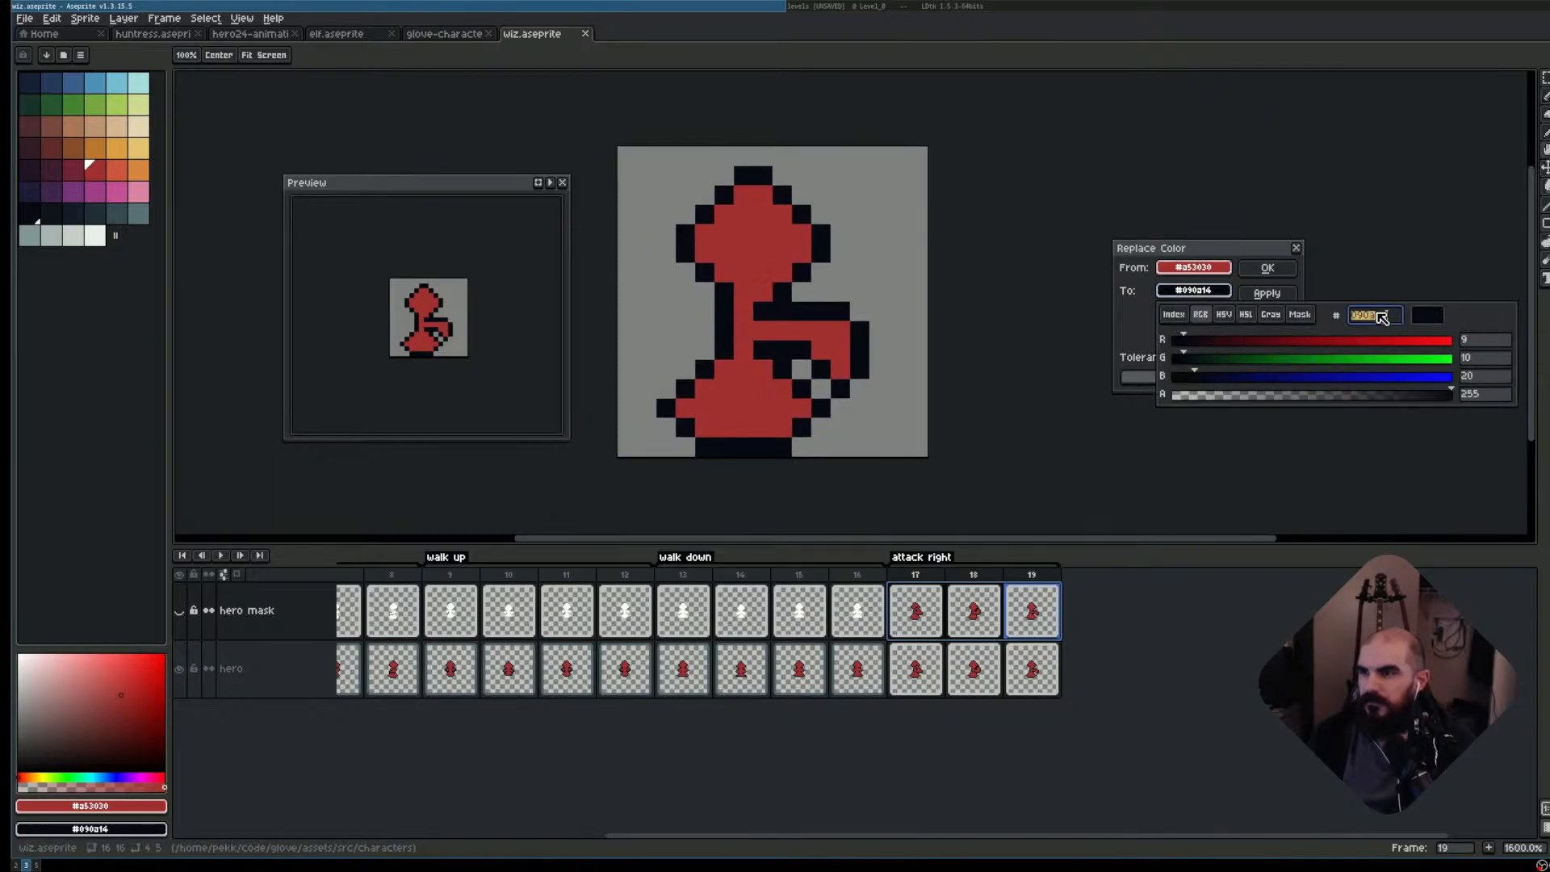
type("fffff0")
key("Return")
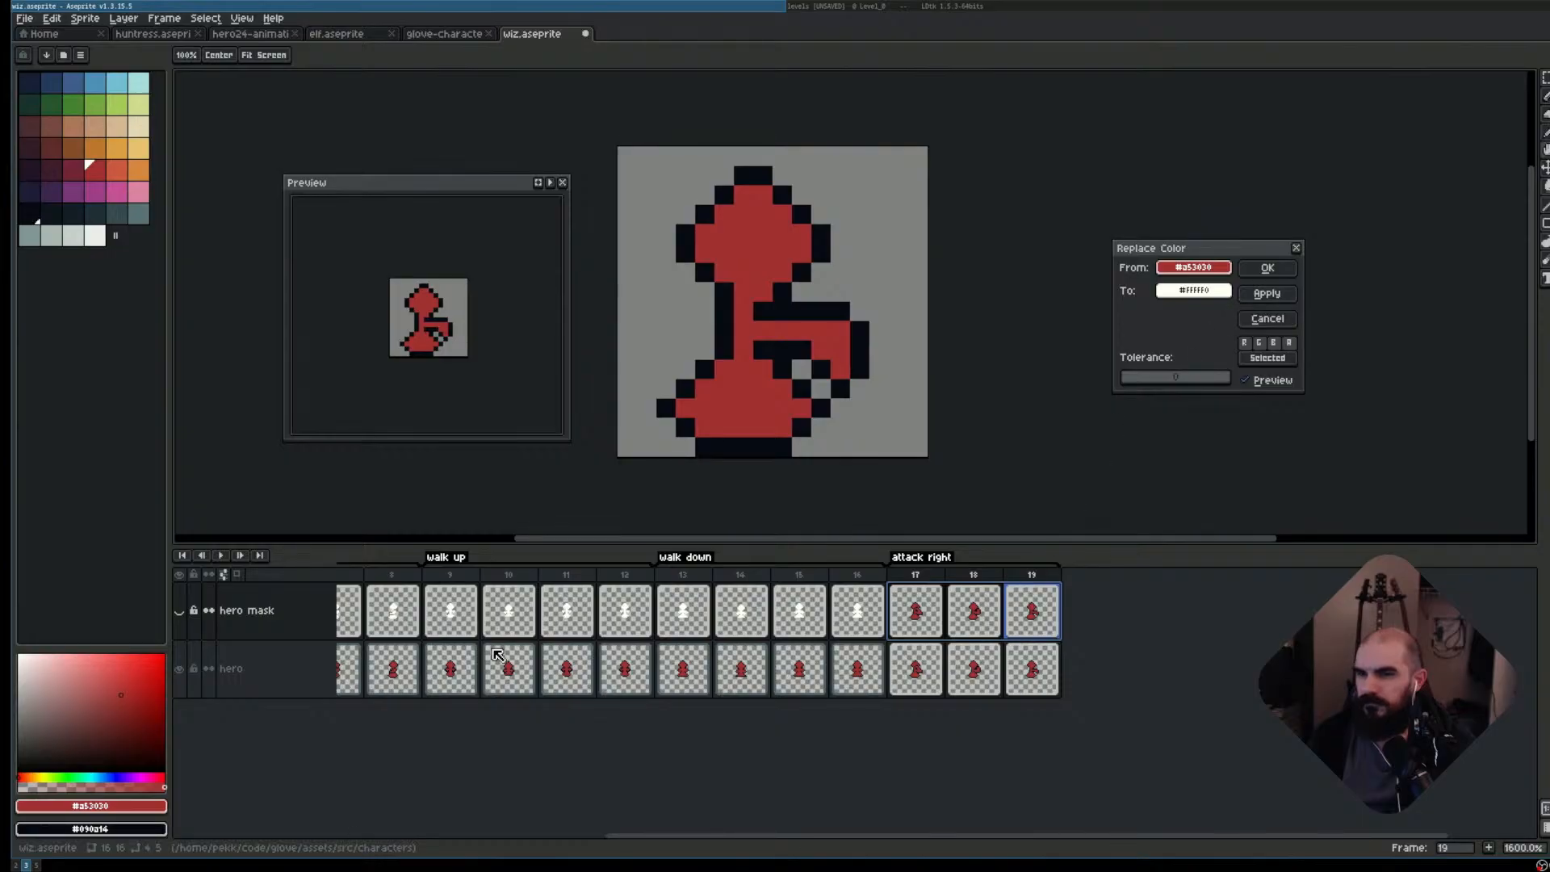
key("Escape")
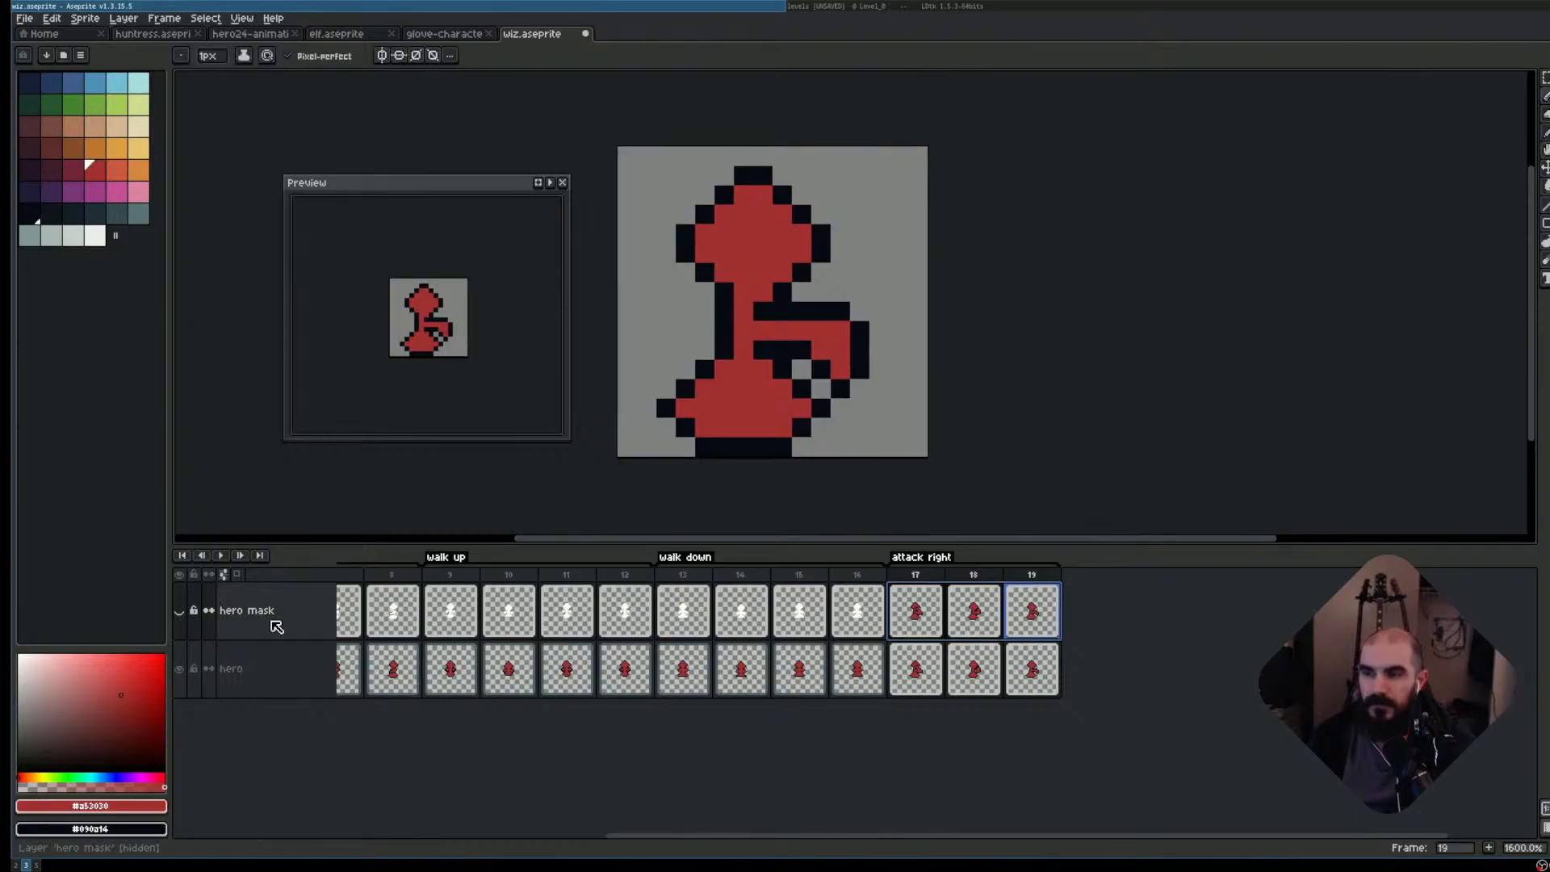
- Show the hero mask layer and replace red #a53030 with white #ffffff in its cels on frames 17 to 19
left_click(179, 611)
key("shift+r")
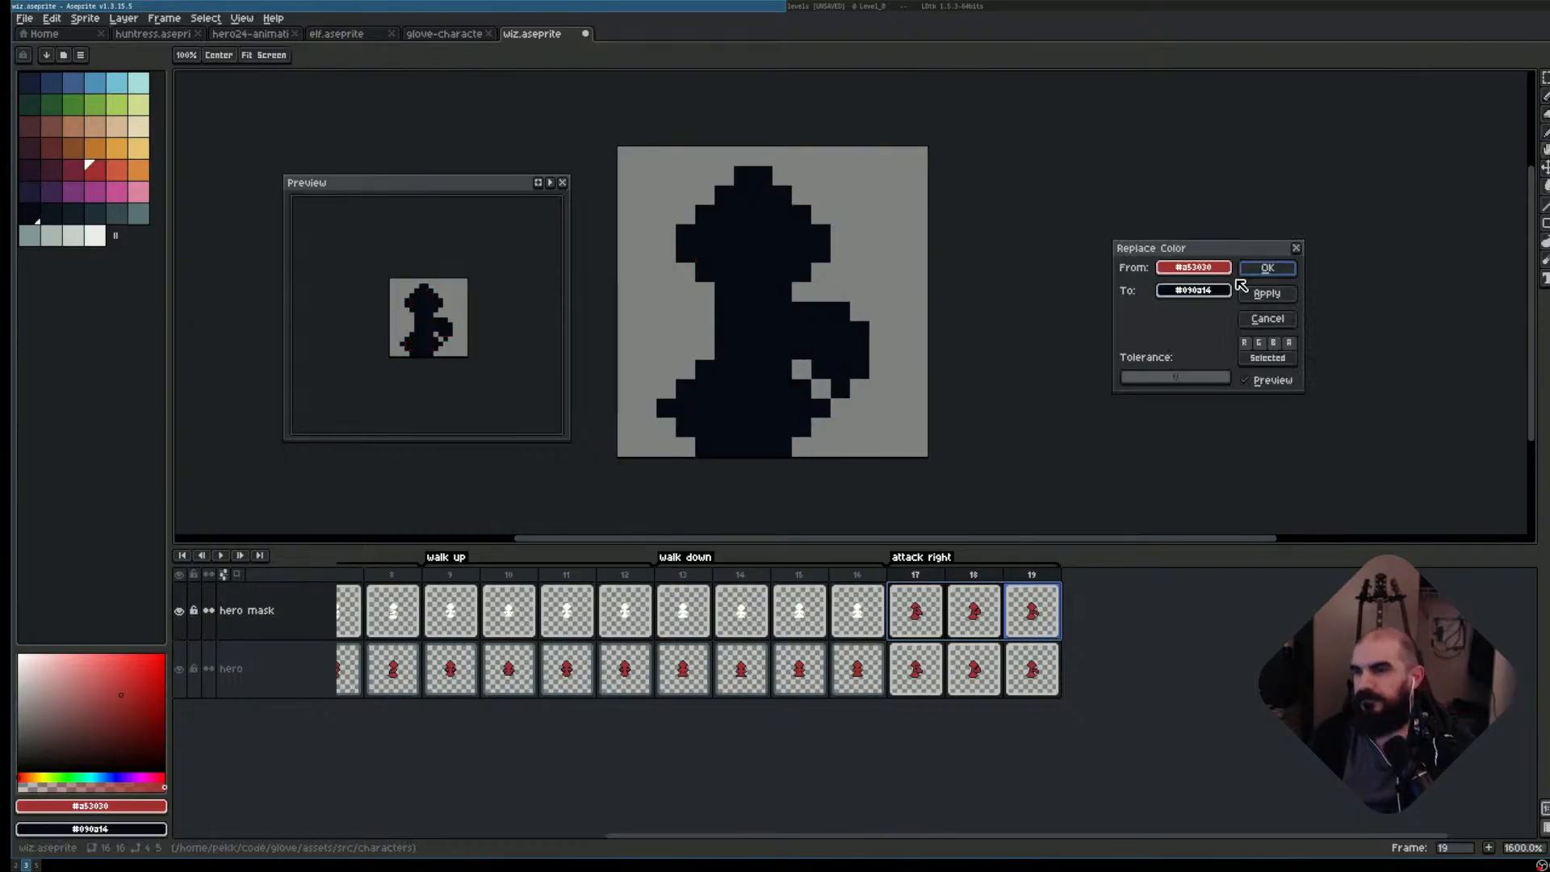
left_click(1194, 290)
left_click(1390, 313)
type("ffff")
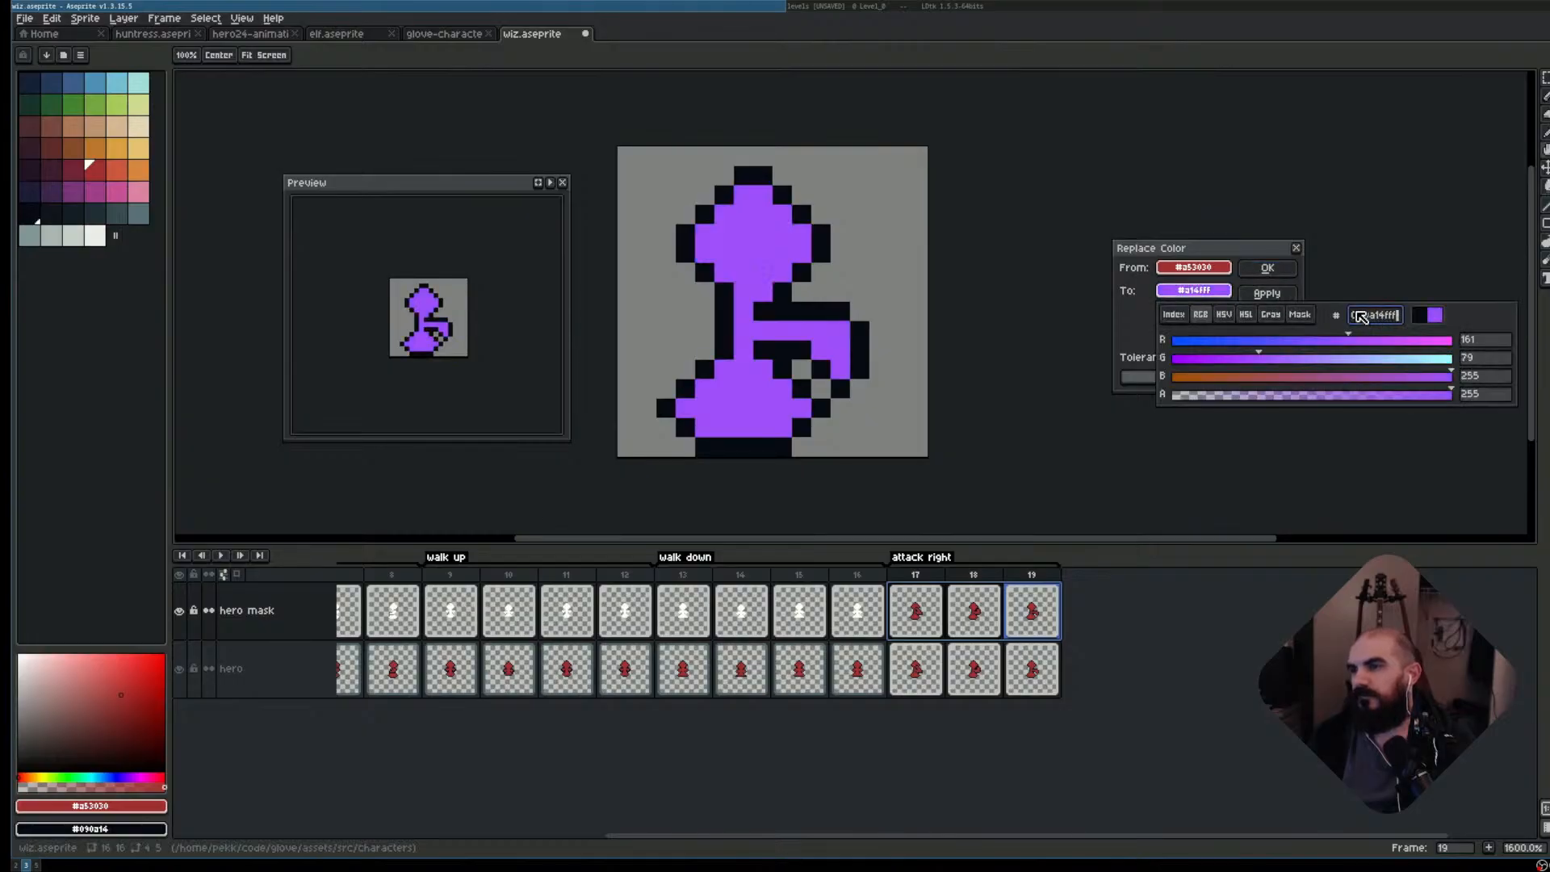
double_click(1381, 315)
type("ffffff")
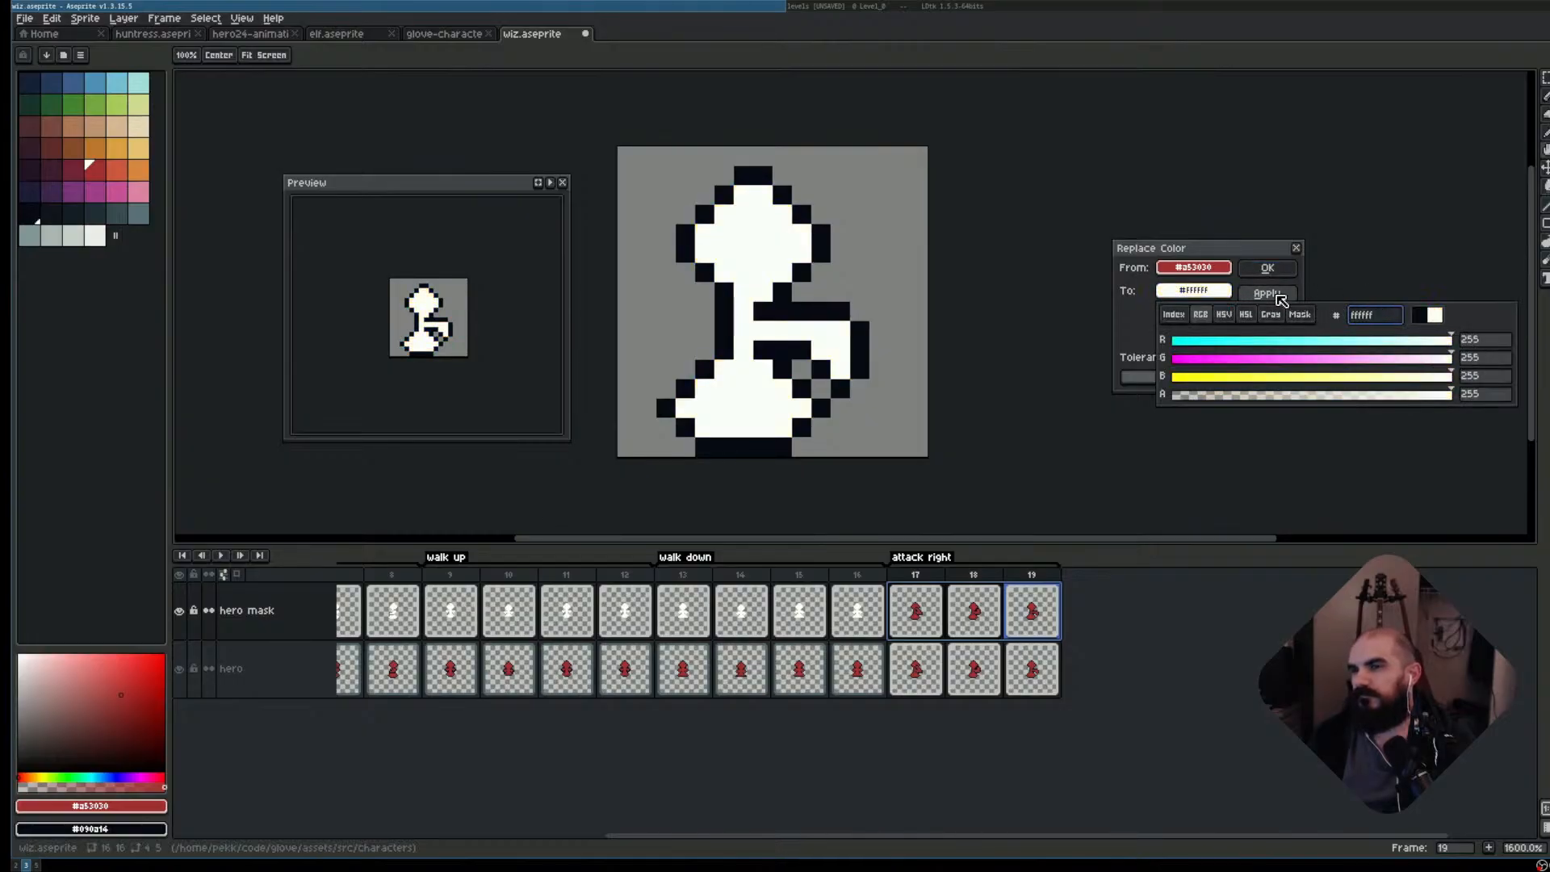
left_click(1267, 294)
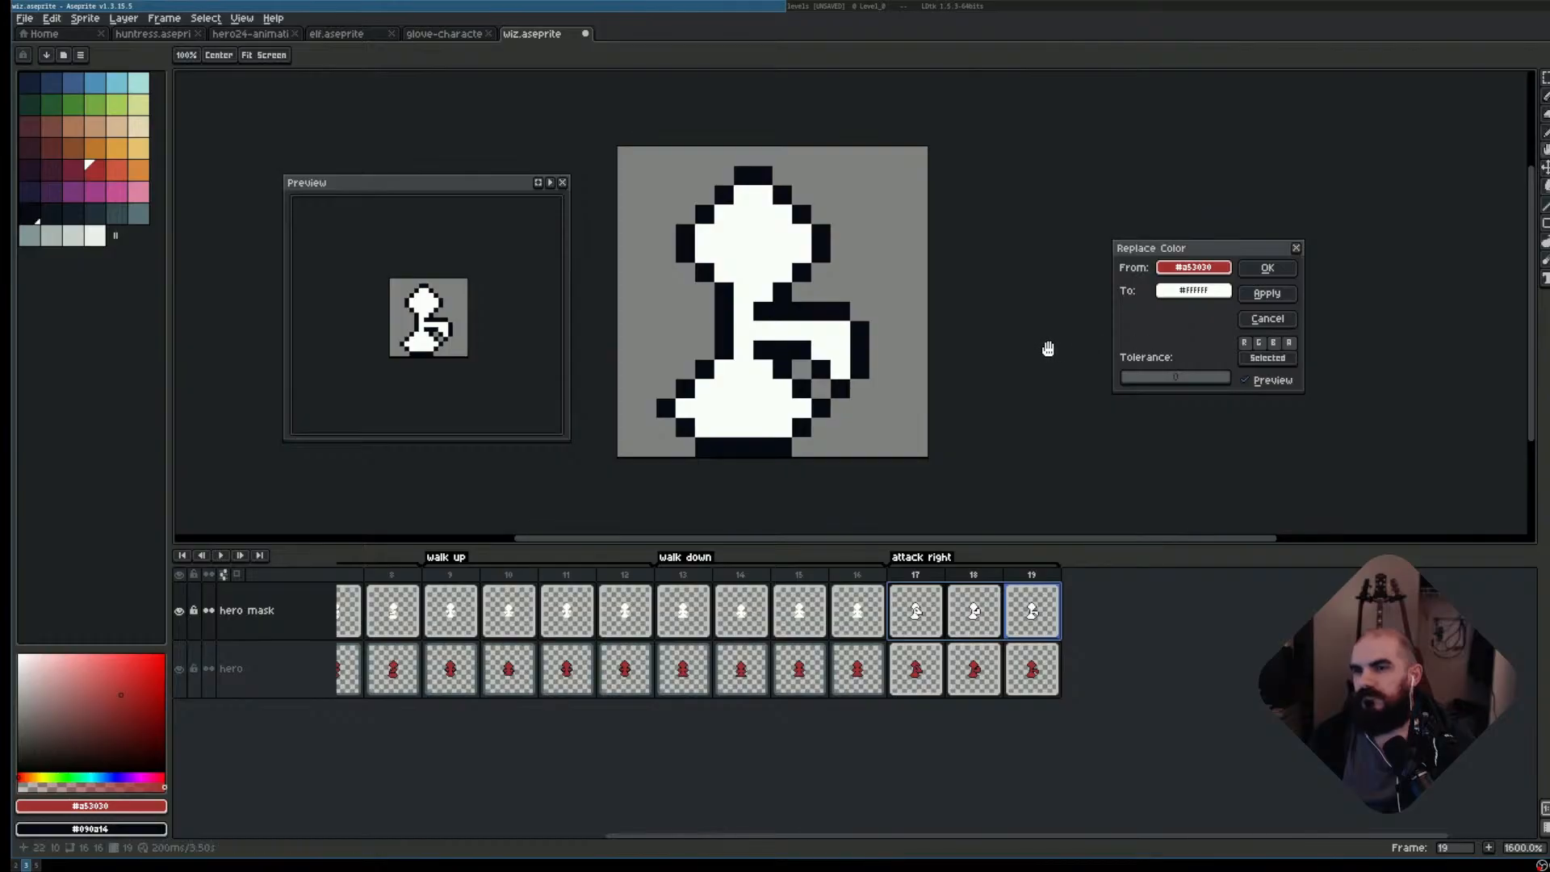
- Replace the dark #090a14 outline in the mask cels of frames 17 to 19 with a fully transparent colour
left_click_drag(1170, 248, 743, 446)
left_click(1126, 284)
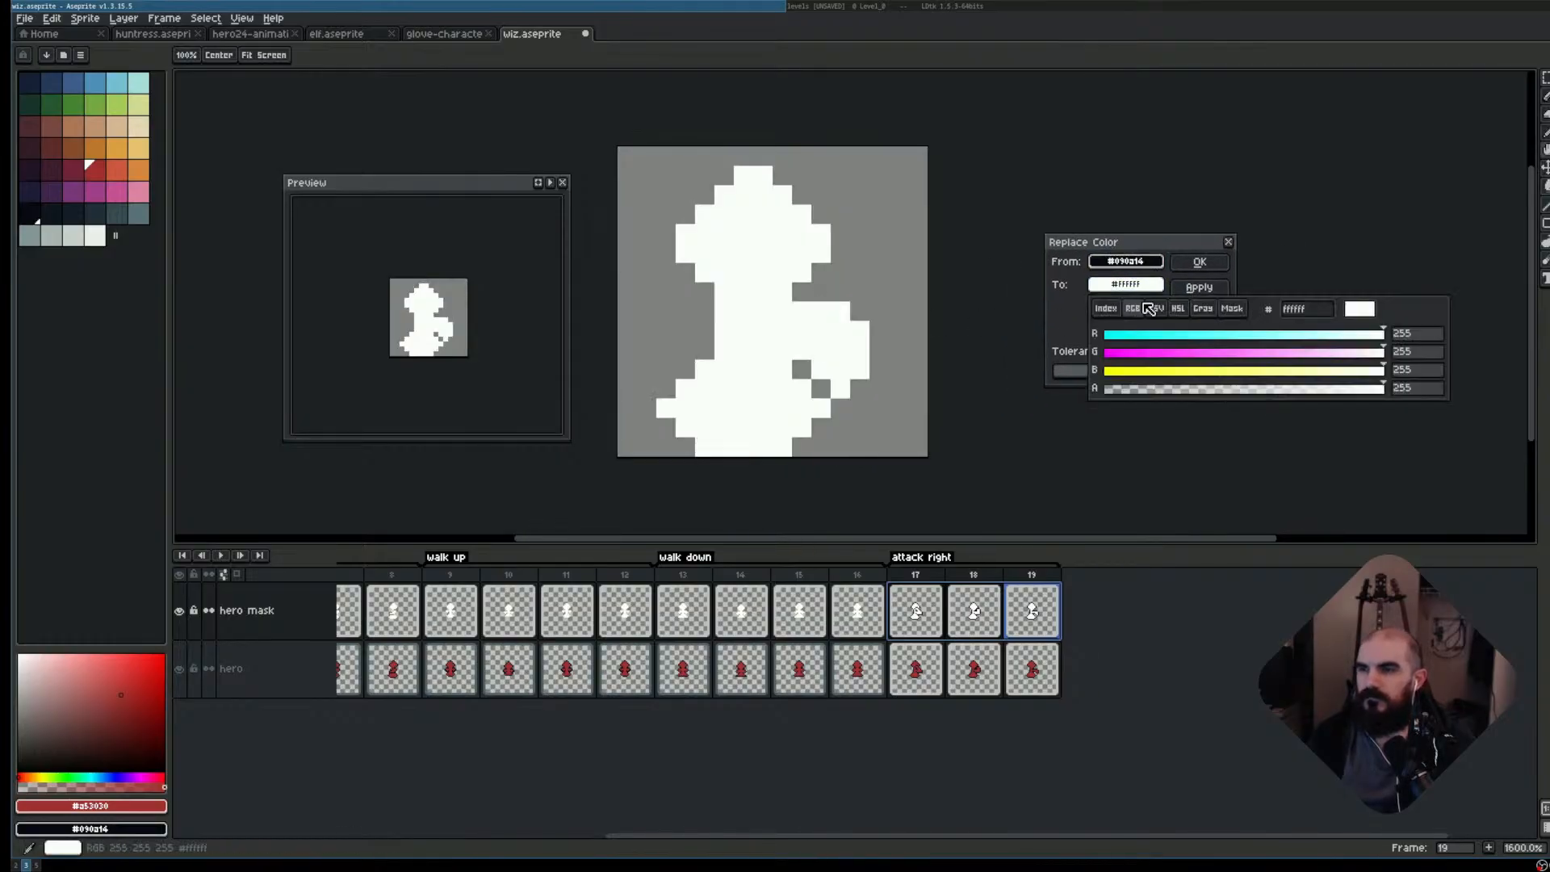
left_click(1197, 389)
left_click(1107, 389)
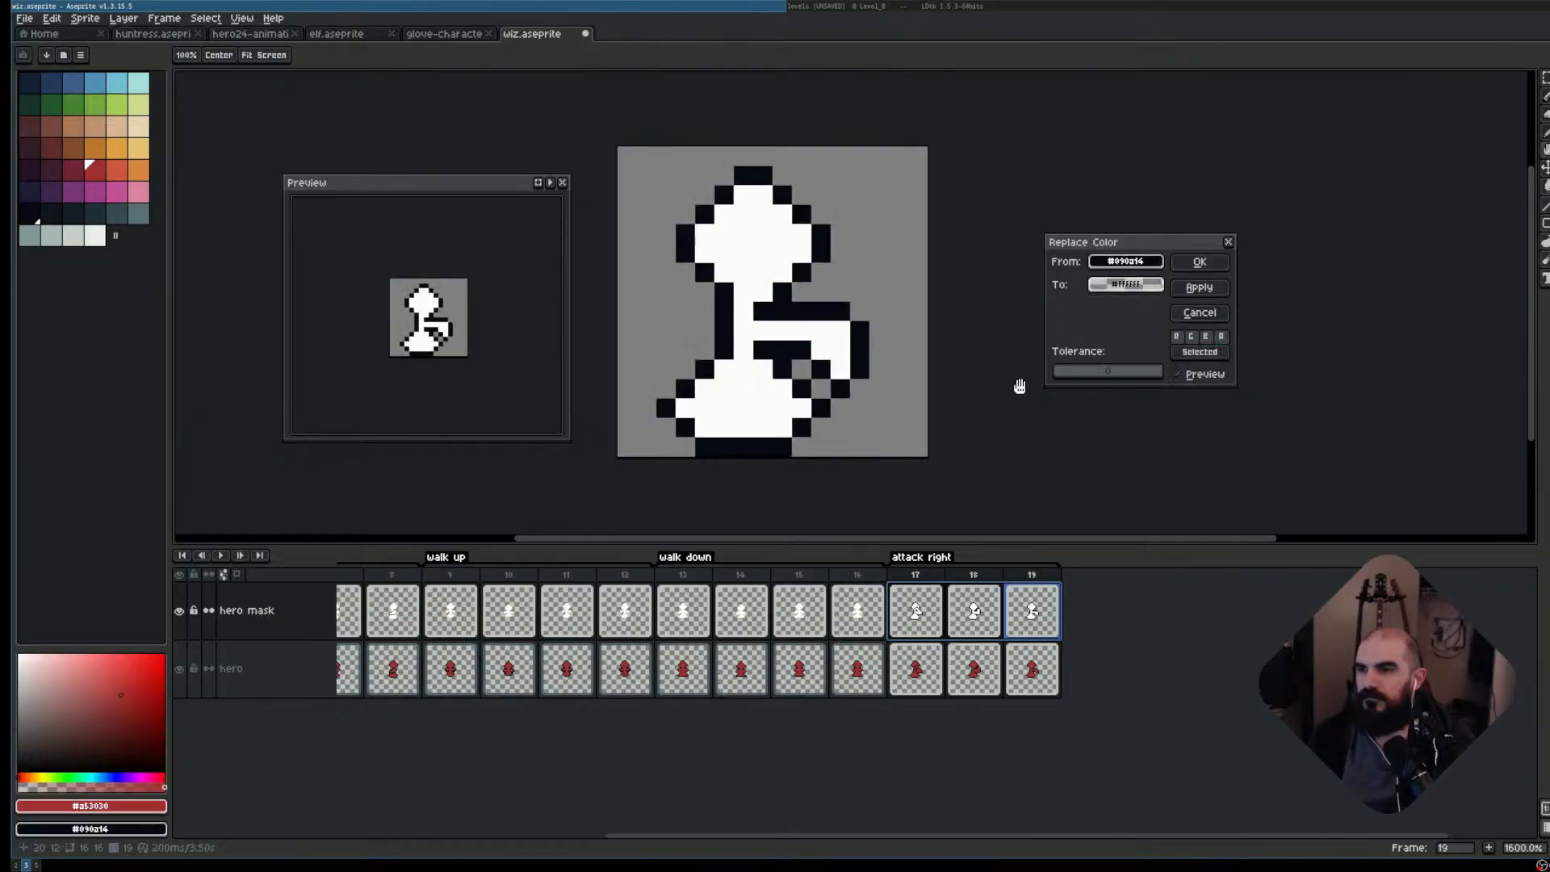
left_click(1198, 289)
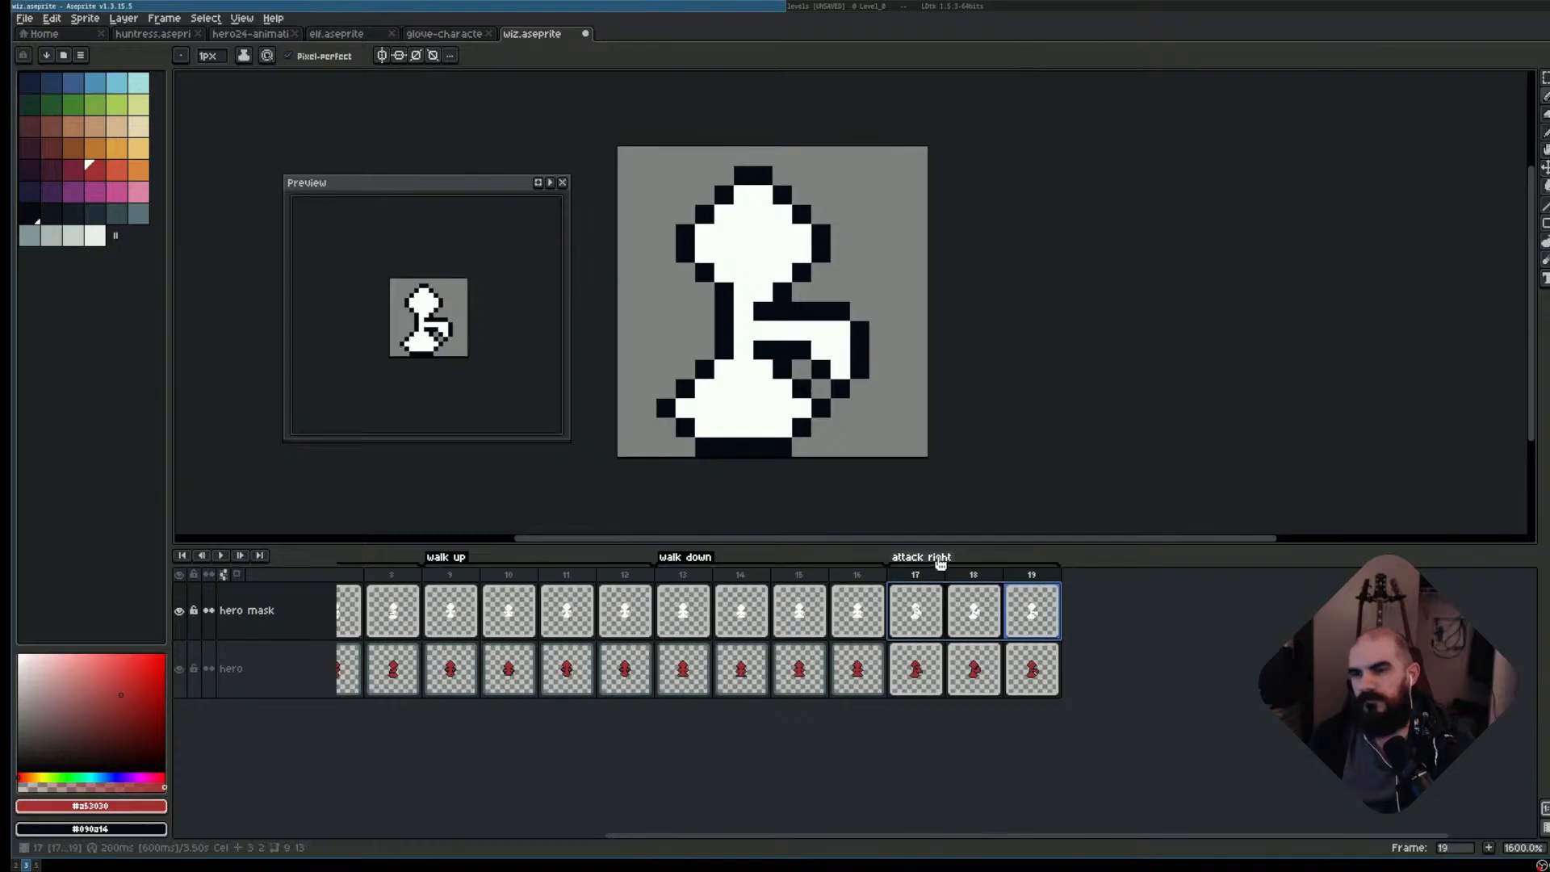
- Check frames 17 to 19, hide the hero mask layer again and save the wizard sprite file
left_click(916, 574)
left_click(973, 575)
left_click(1040, 583)
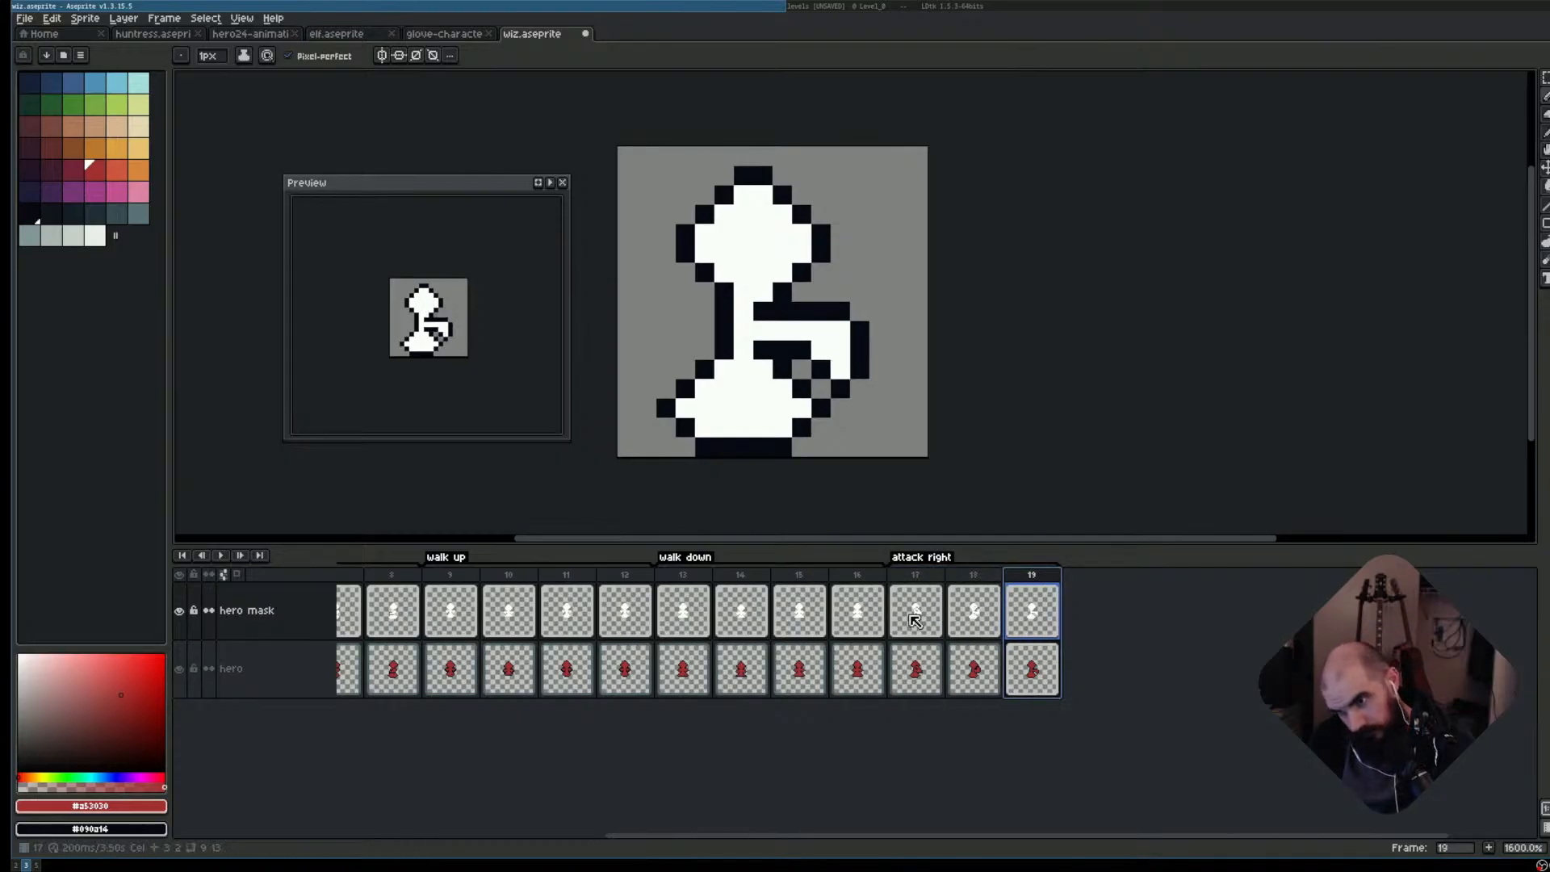
left_click(178, 610)
key("ctrl+s")
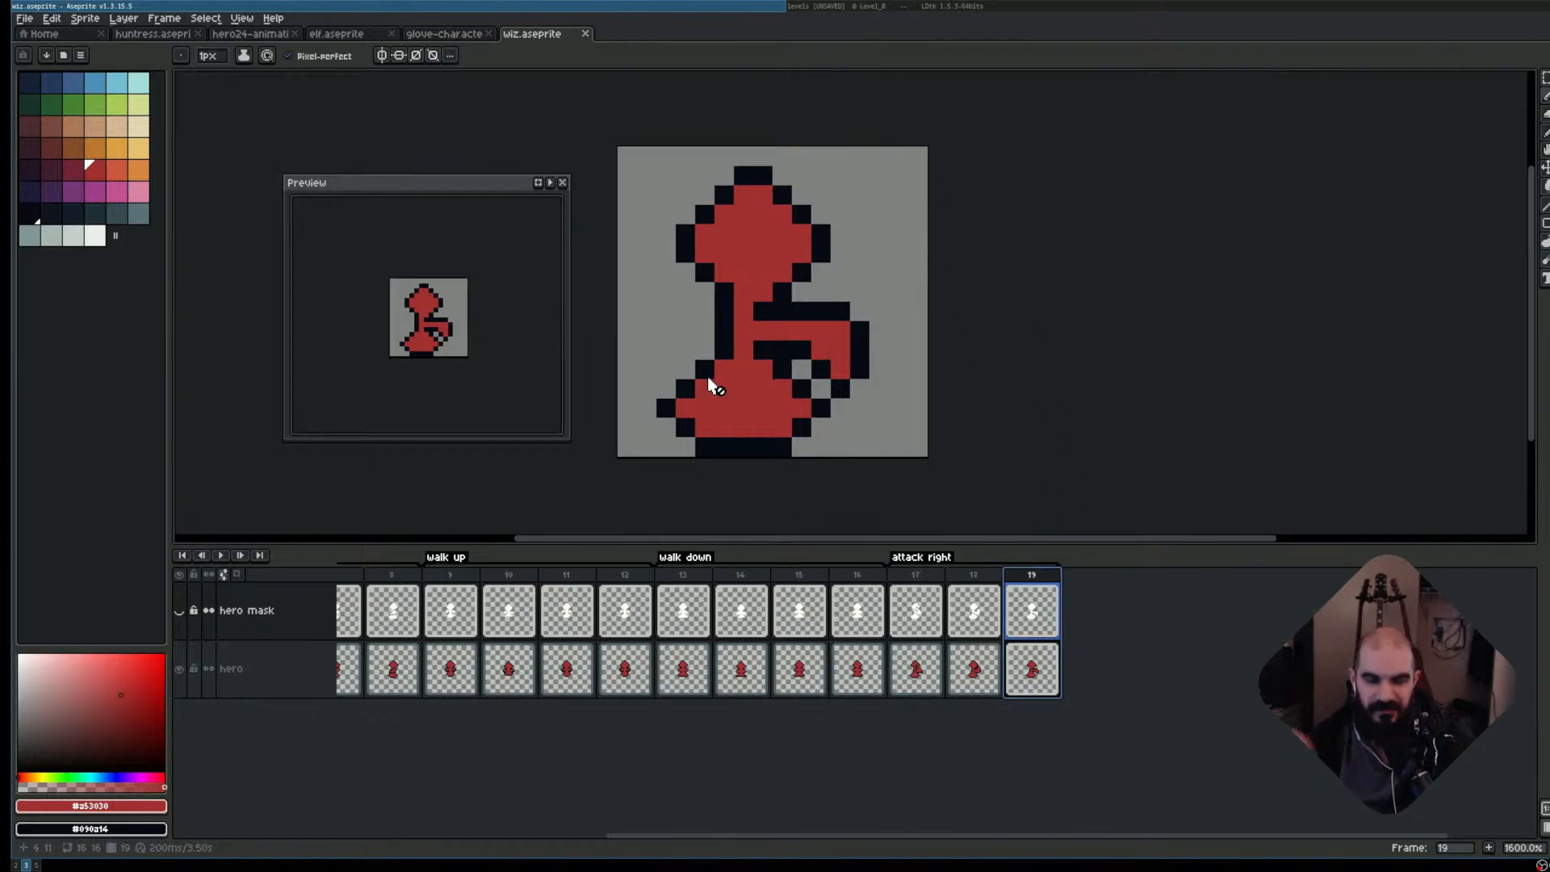
- Switch to the terminal and generate the character GIF previews with rake sprite_gif
key("super+5")
key("ctrl+j")
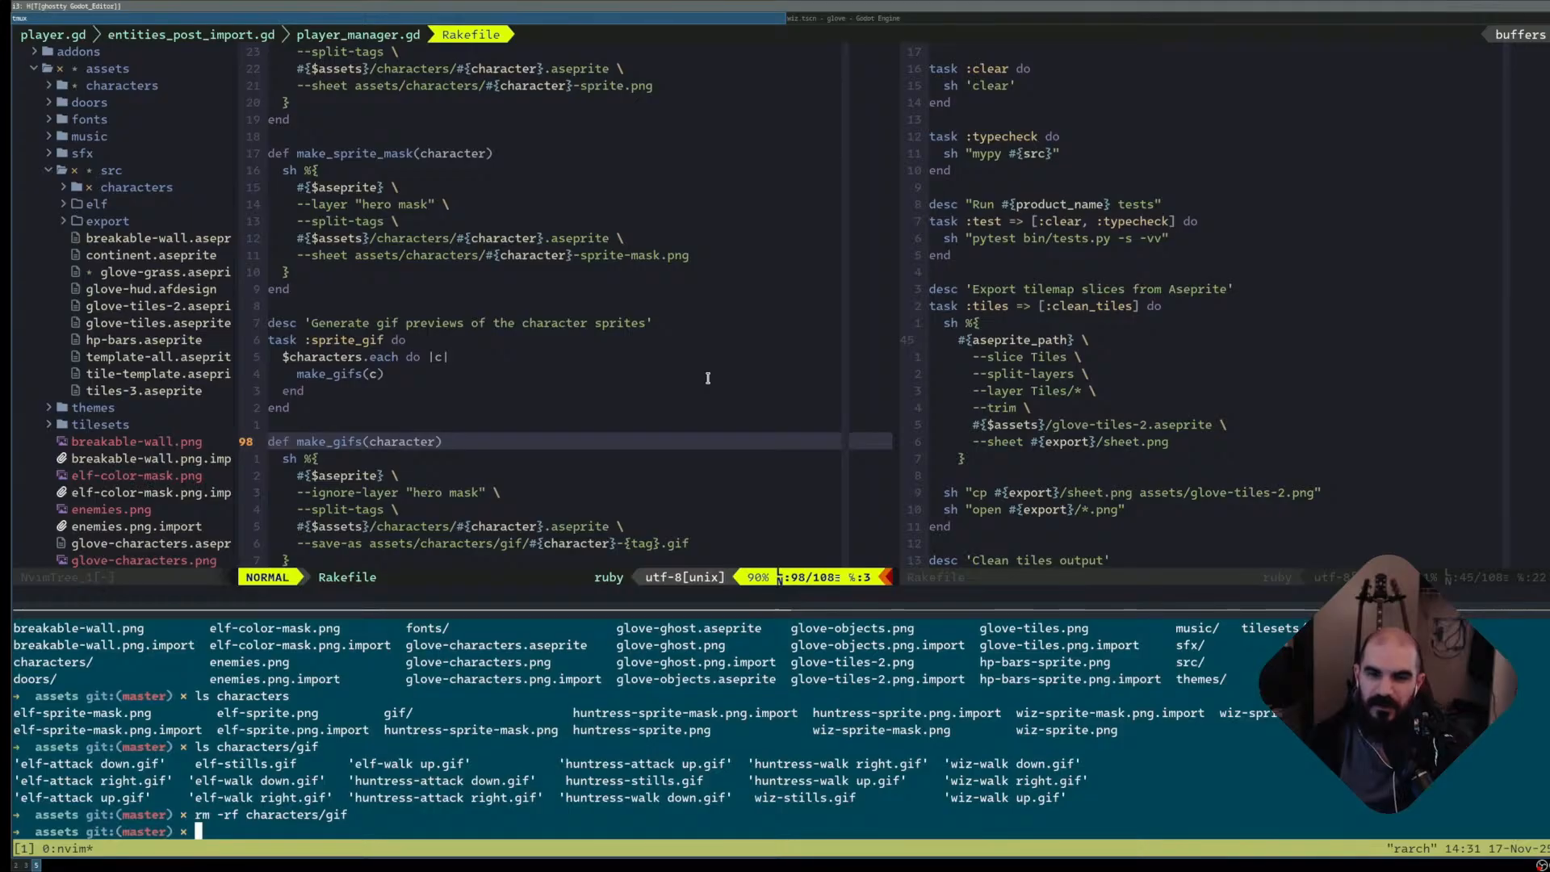
type("rake sprite_gif")
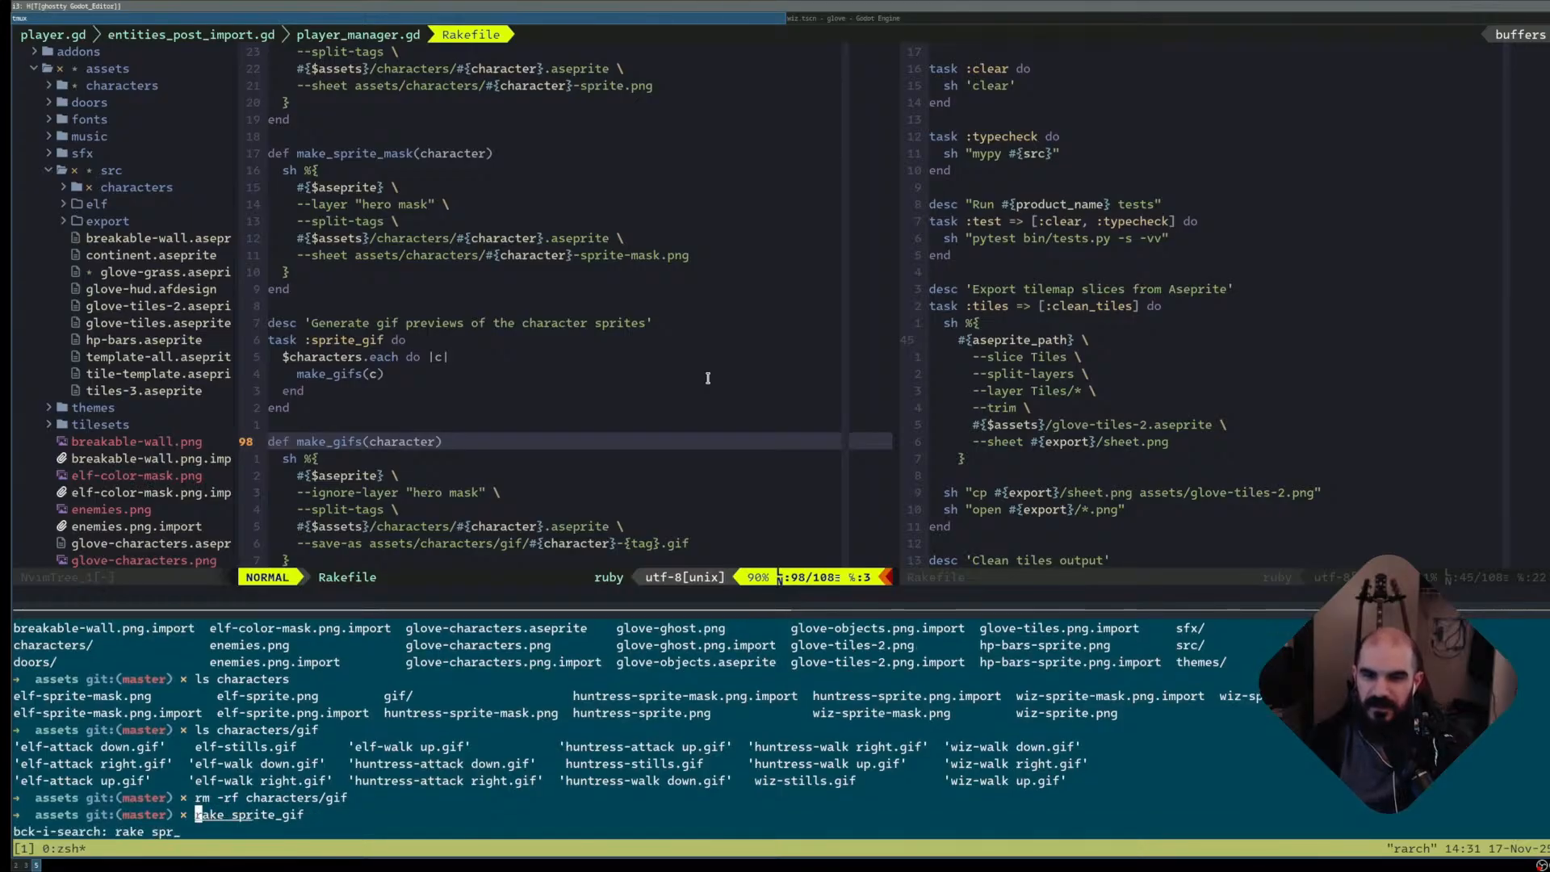
key("Return")
- Regenerate the character sprite and mask sheets with rake sprites and list the contents of the assets folder
key("Up")
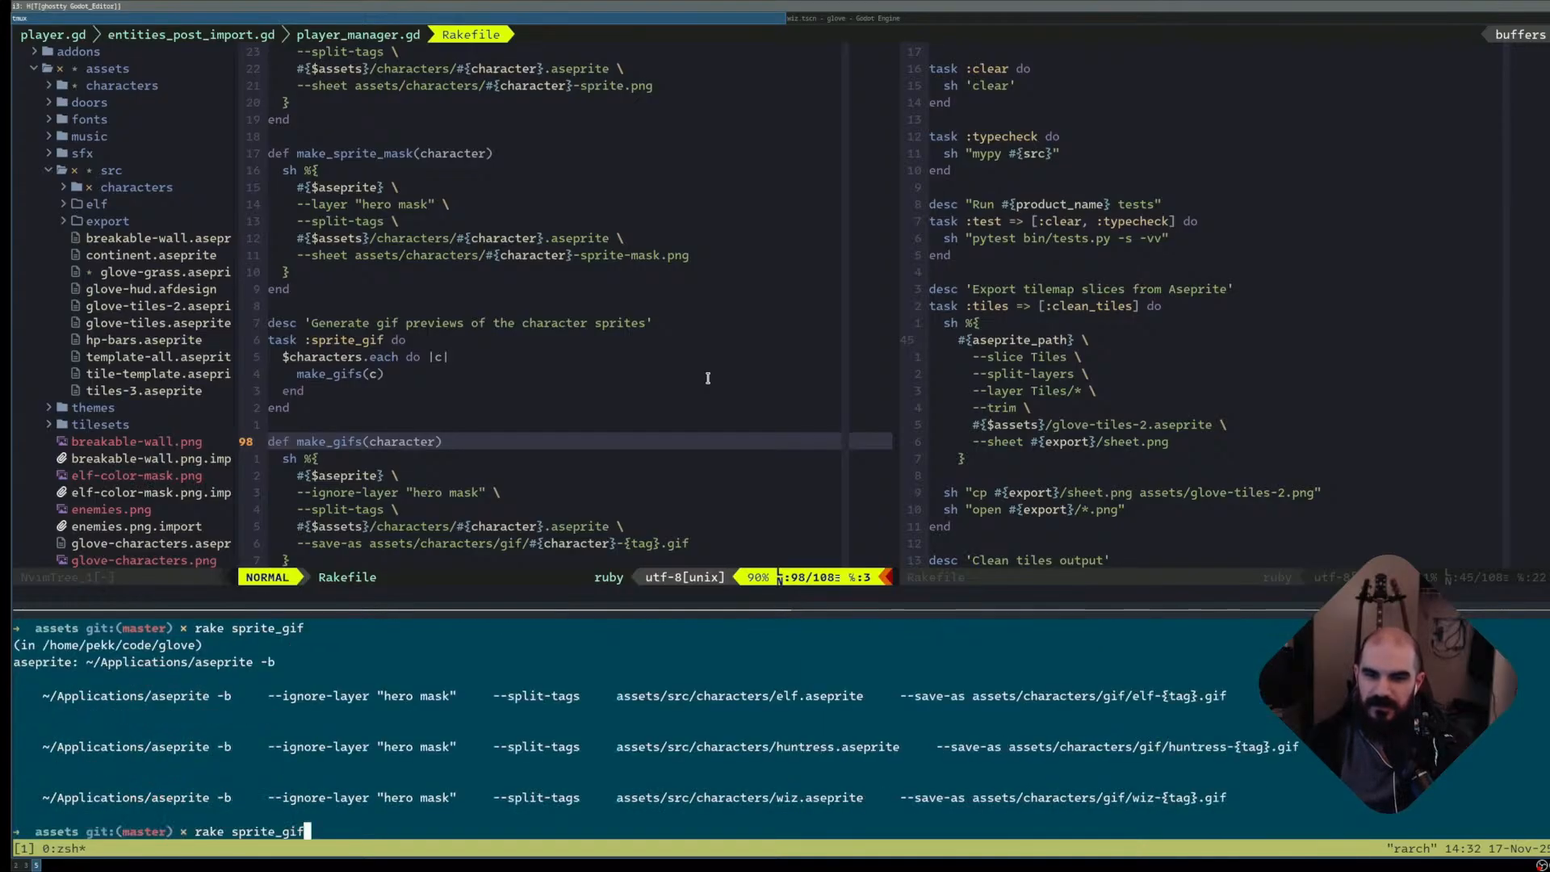
key("BackSpace")
type("s")
key("Return")
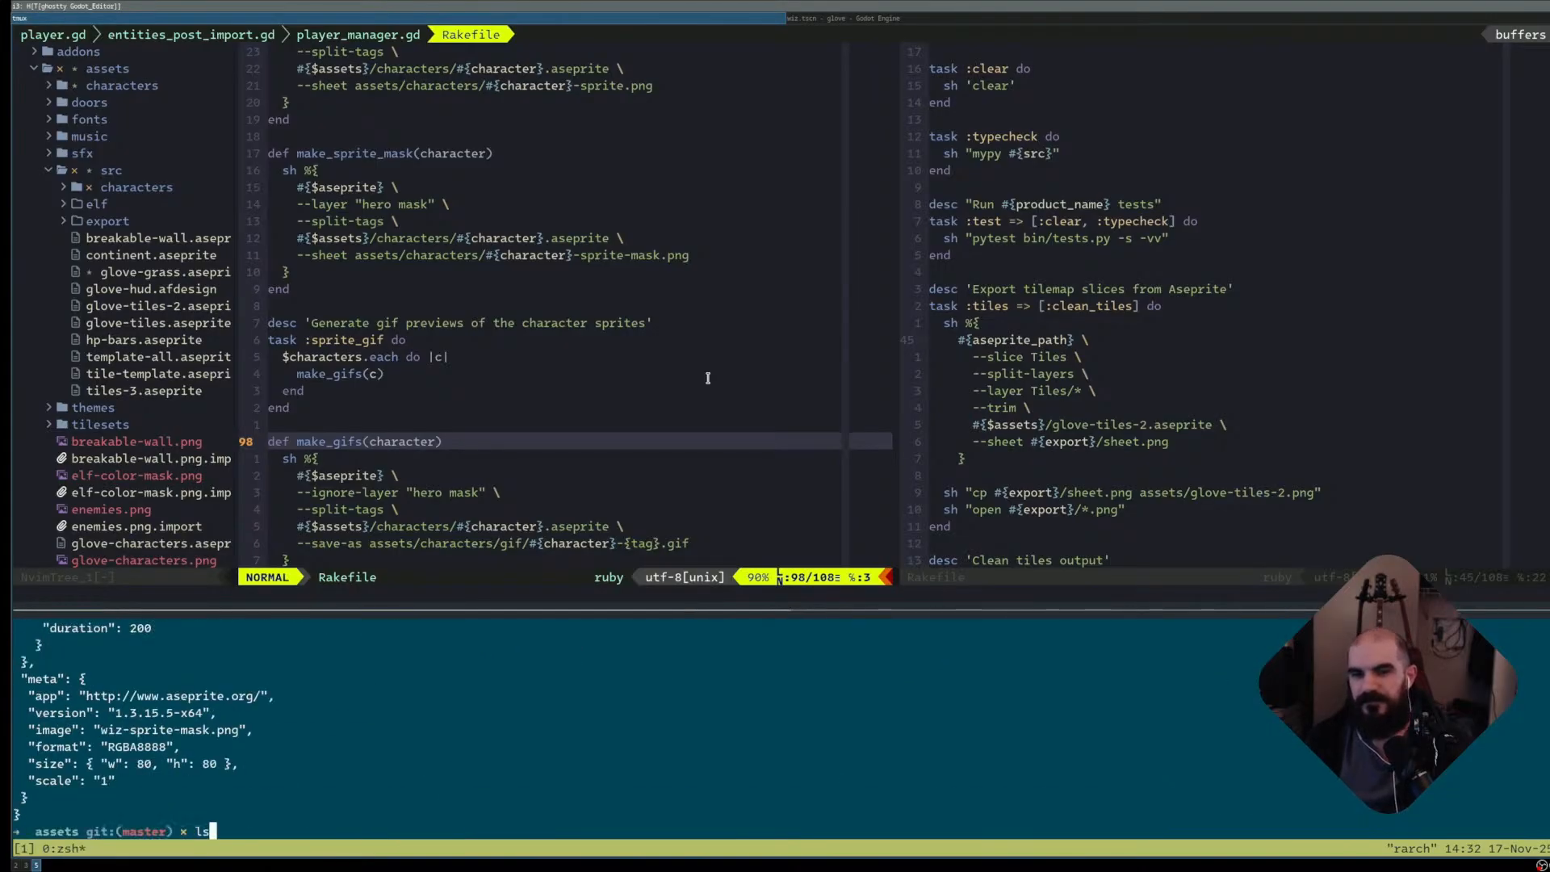
type("ls")
key("Return")
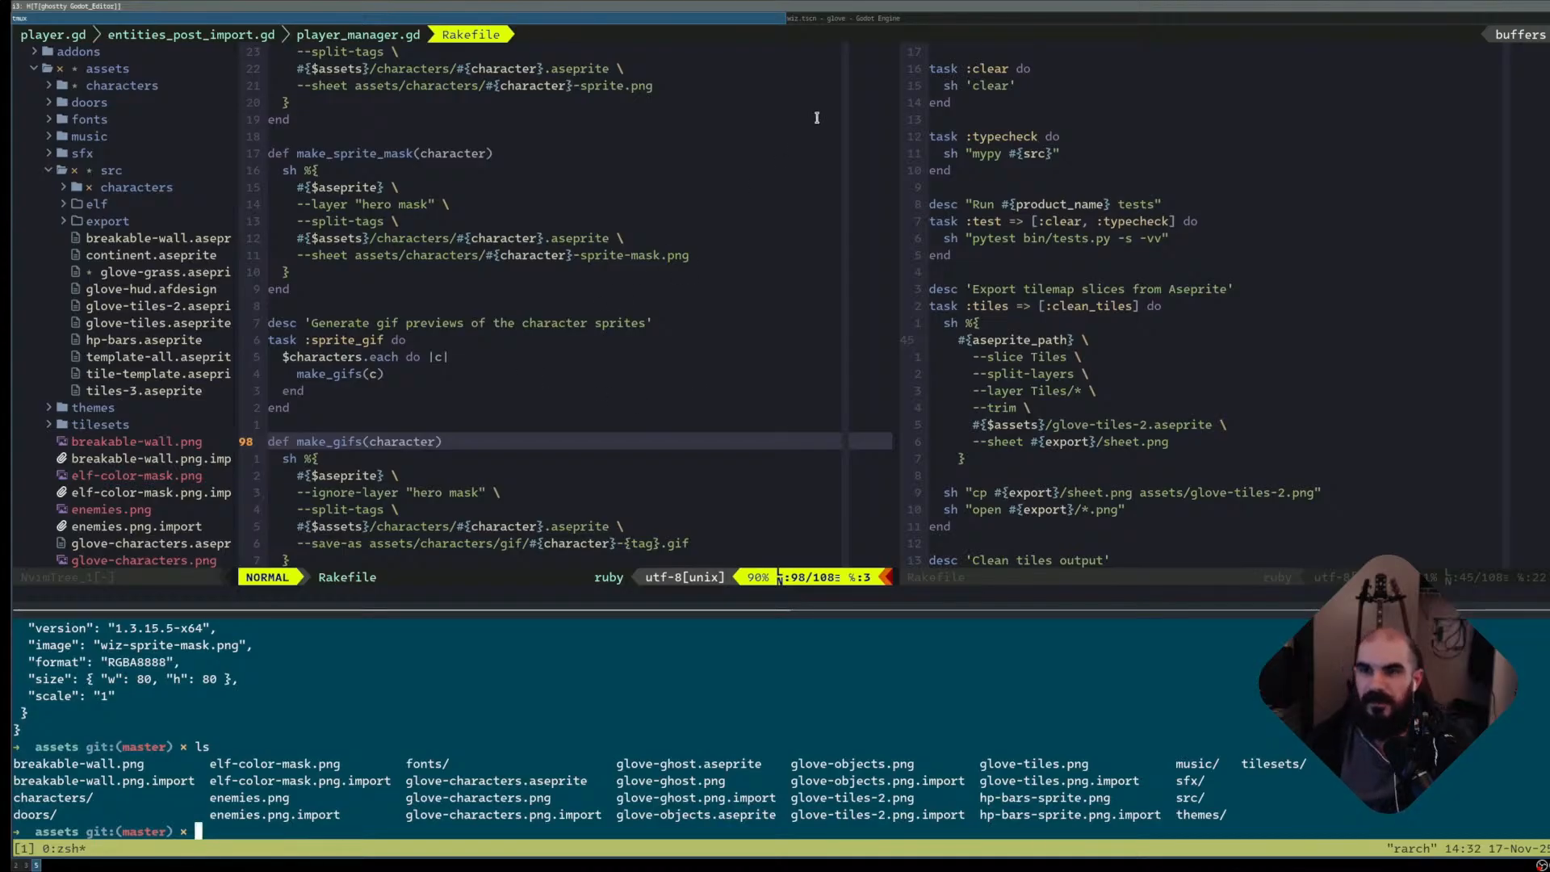
- Switch to Godot and add an animation named "attack right" to the Wiz scene's AnimatedSprite2D
key("super+Right")
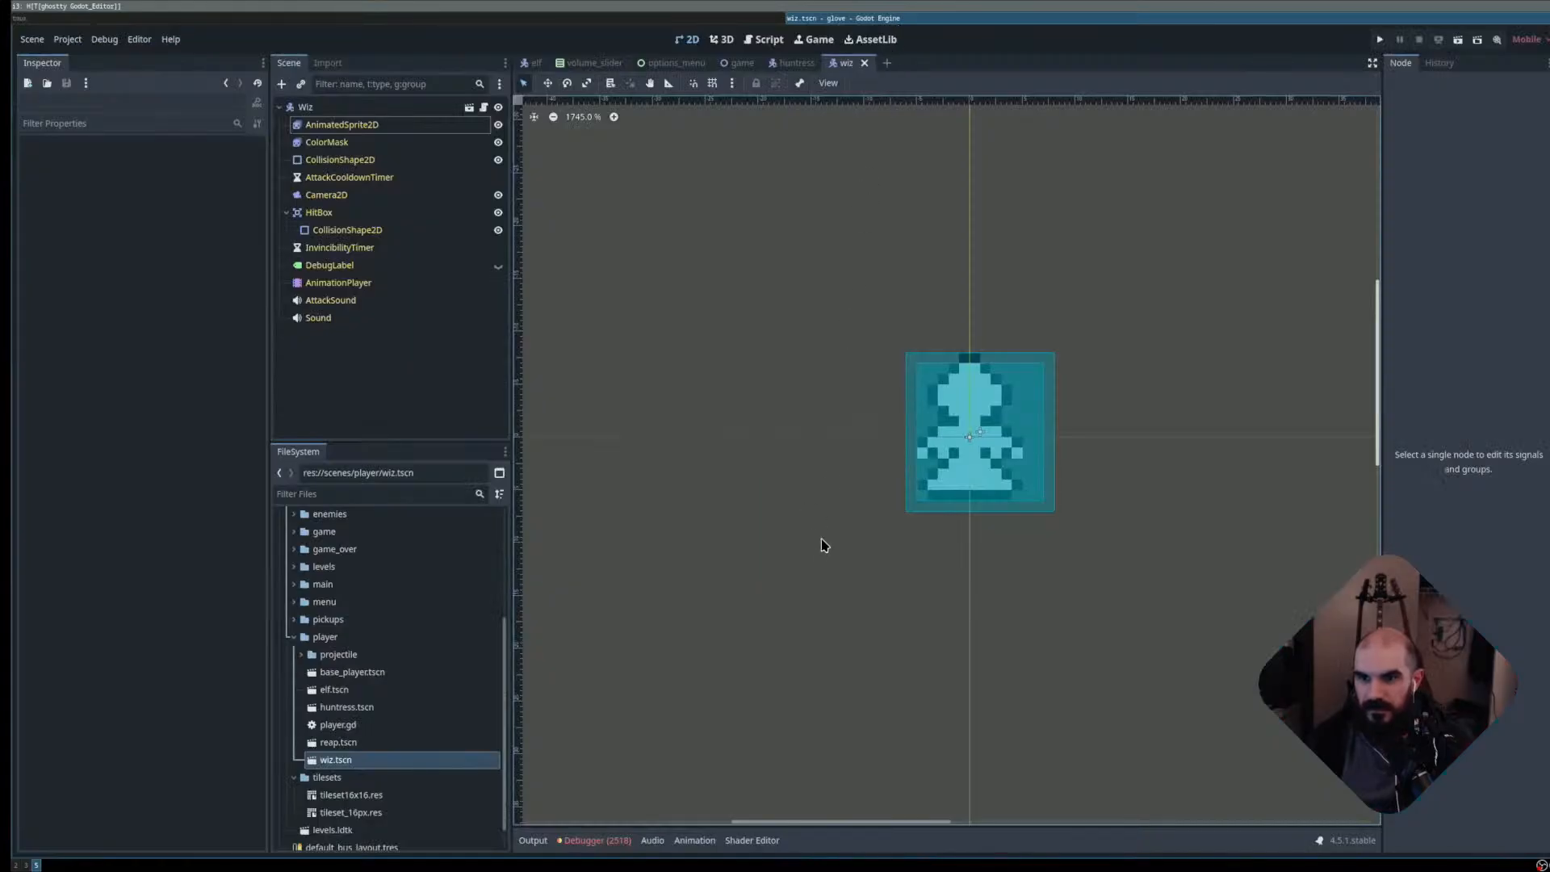
left_click(404, 124)
left_click(581, 733)
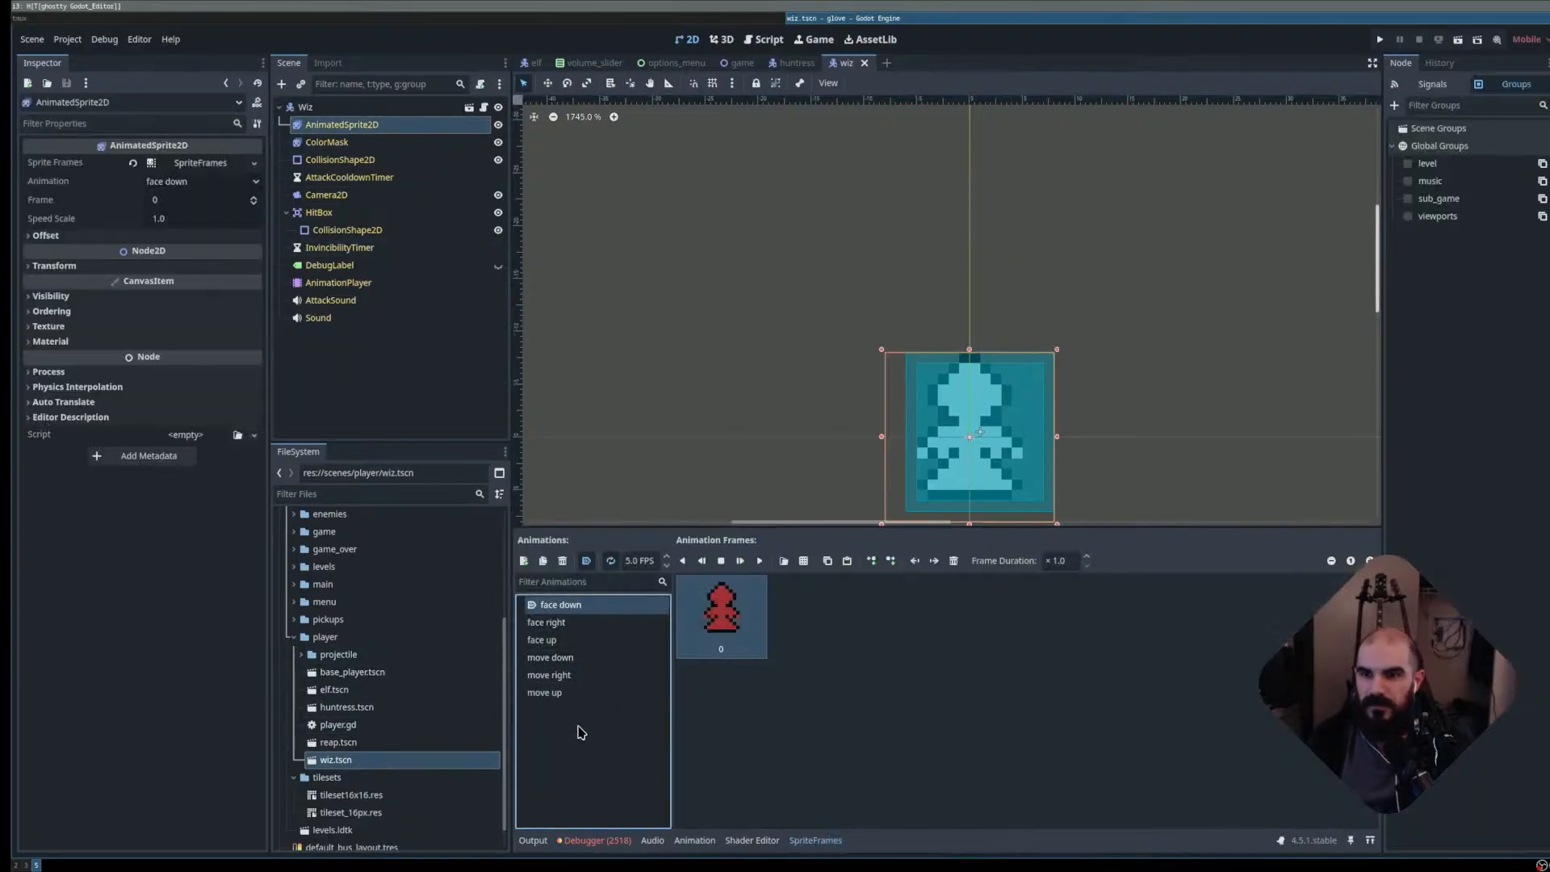
key("ctrl+n")
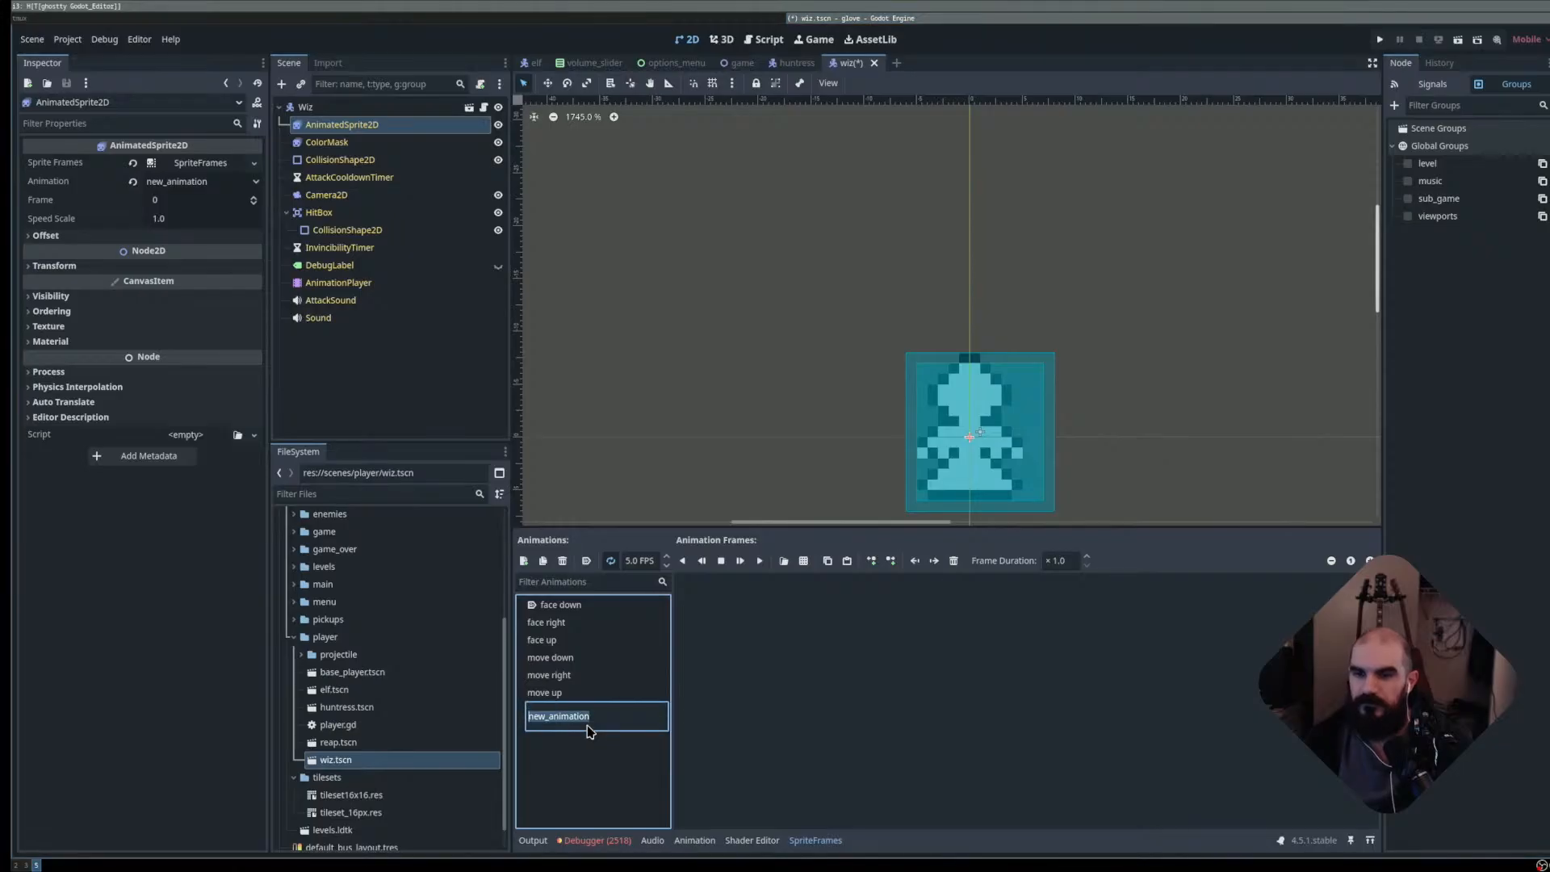
type("attack right")
key("Return")
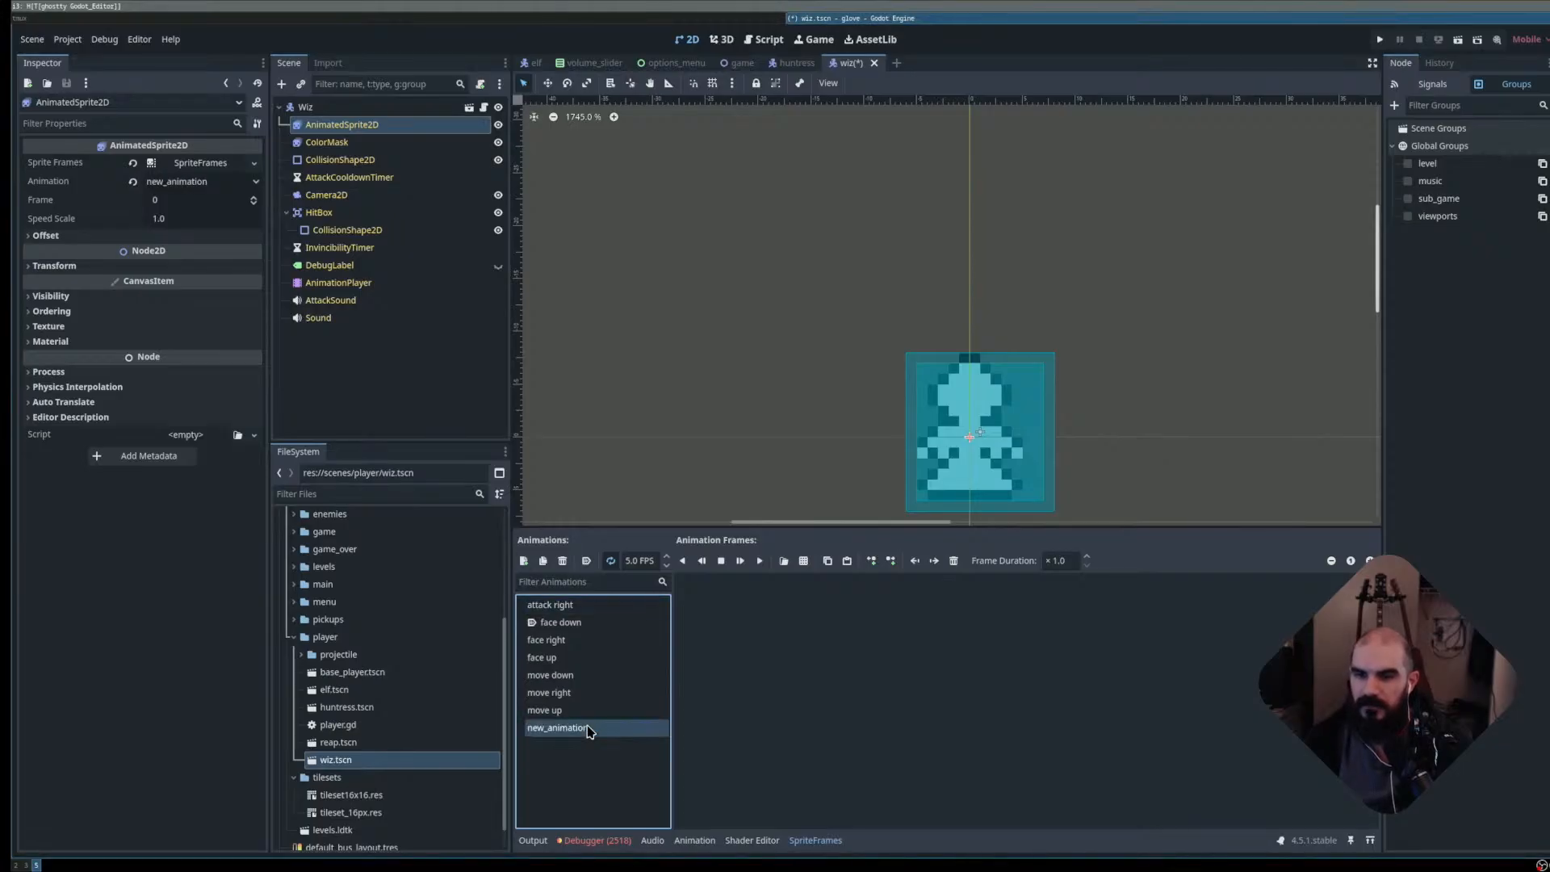
- Add two more animations named "attack down" and "attack up" to the wizard's sprite frames
type("a")
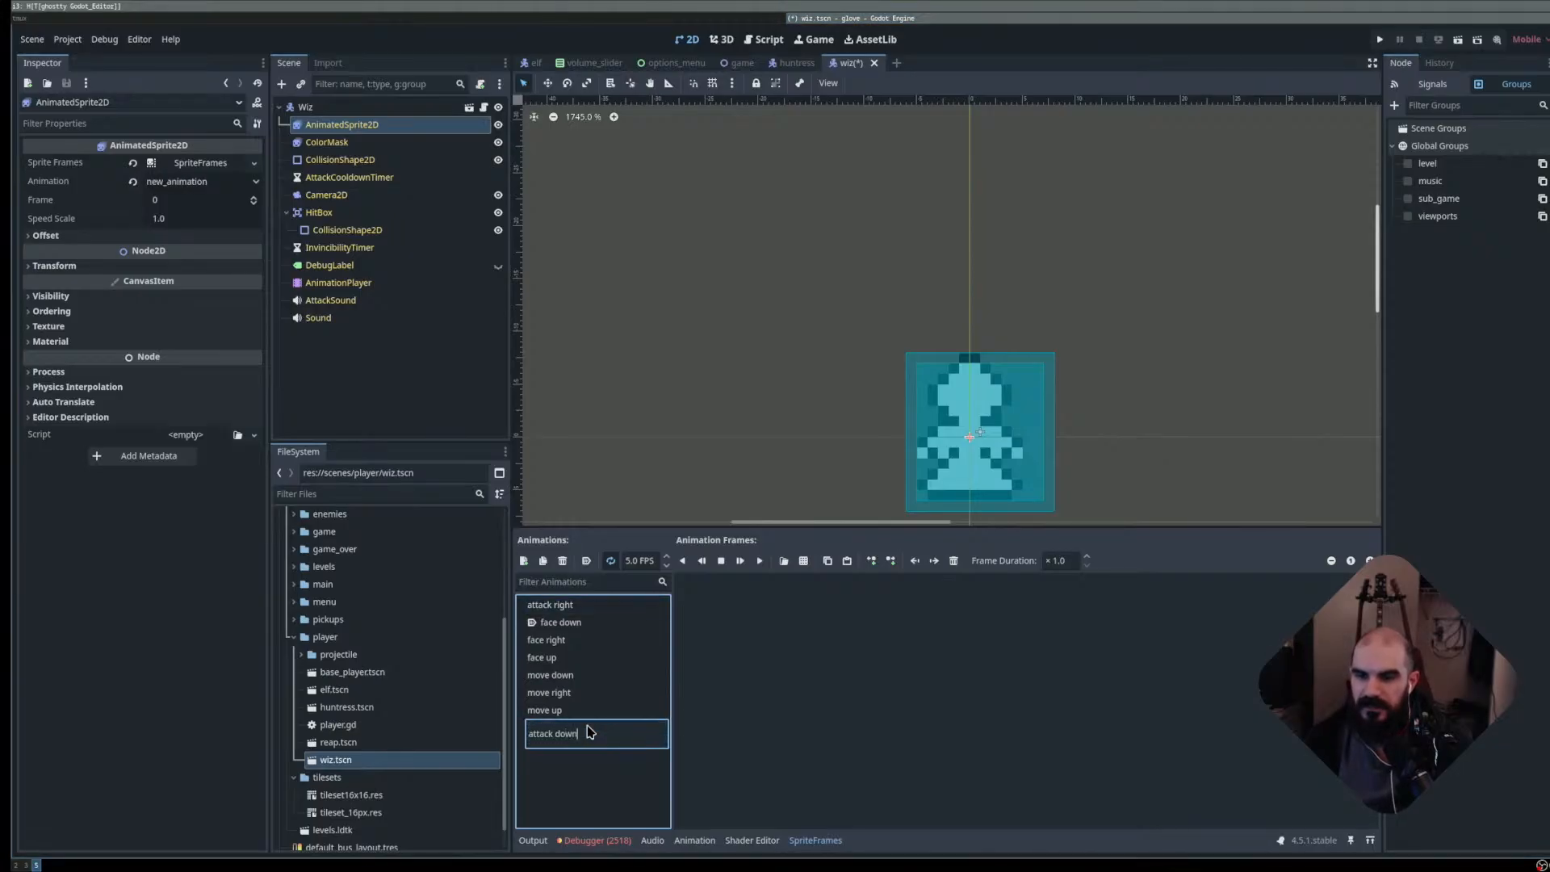
type("ttack down")
key("Return")
key("ctrl+n")
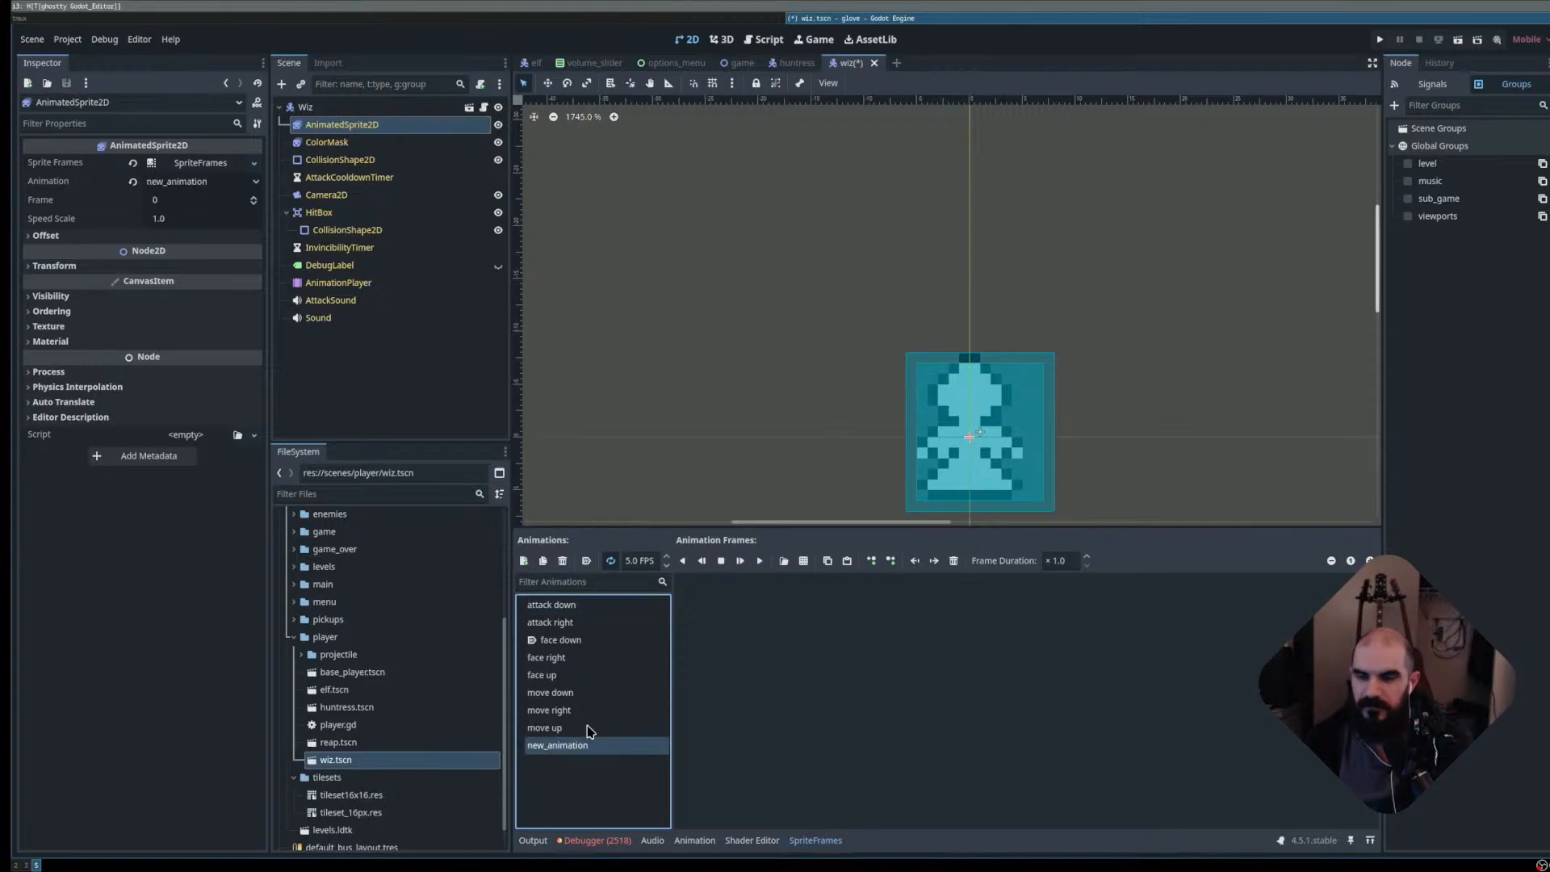
type("attack up")
key("Return")
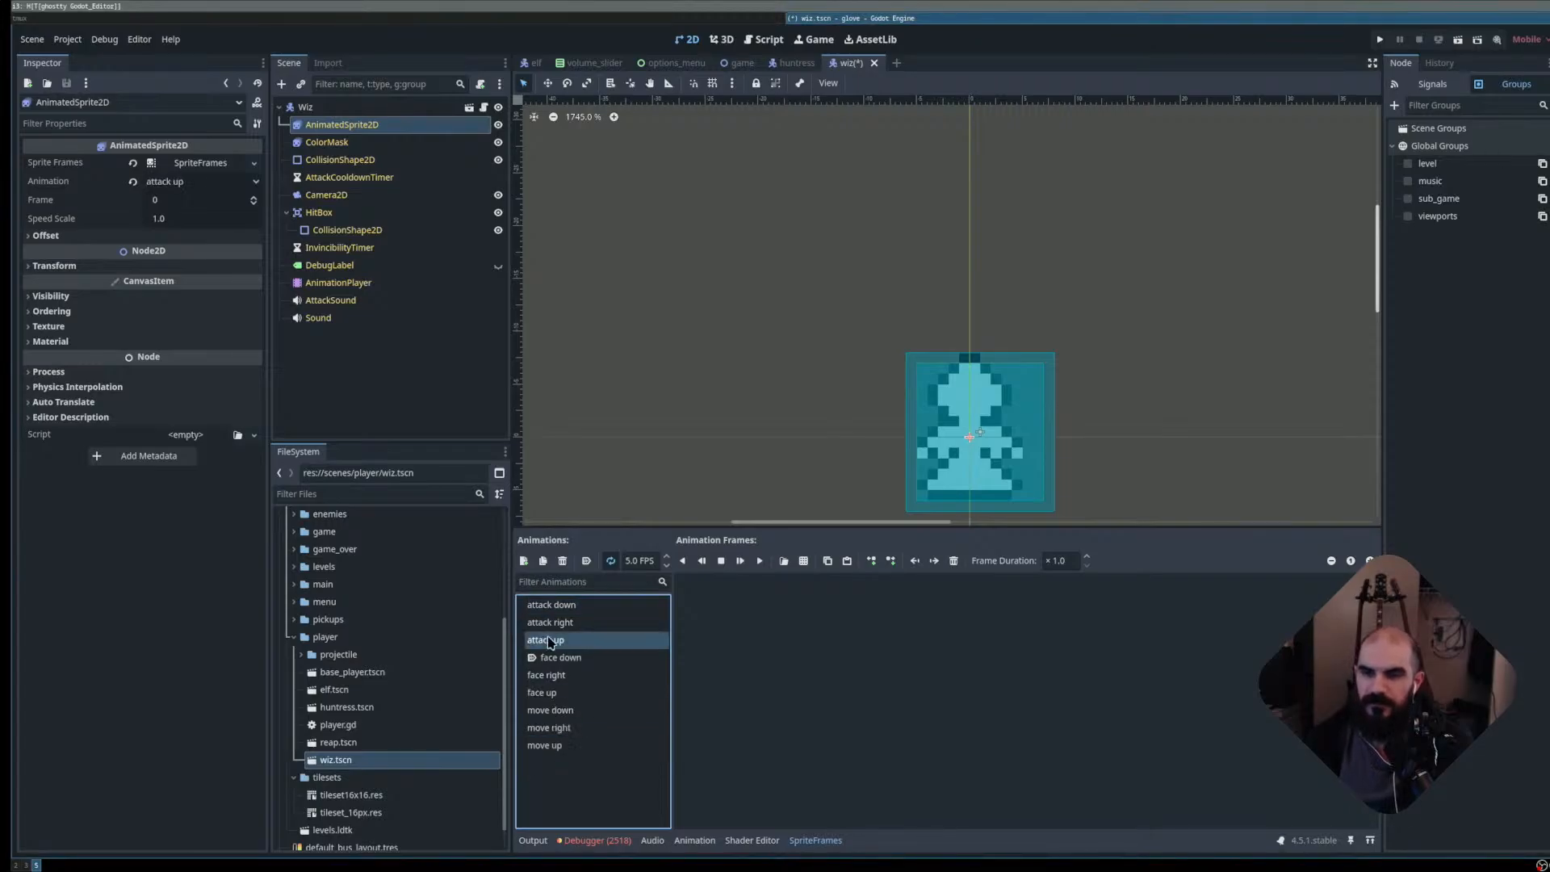
- Load wiz-sprite.png as a sprite sheet for attack down, set the frame size to 16 × 16 px, and leave without adding frames
left_click(592, 605)
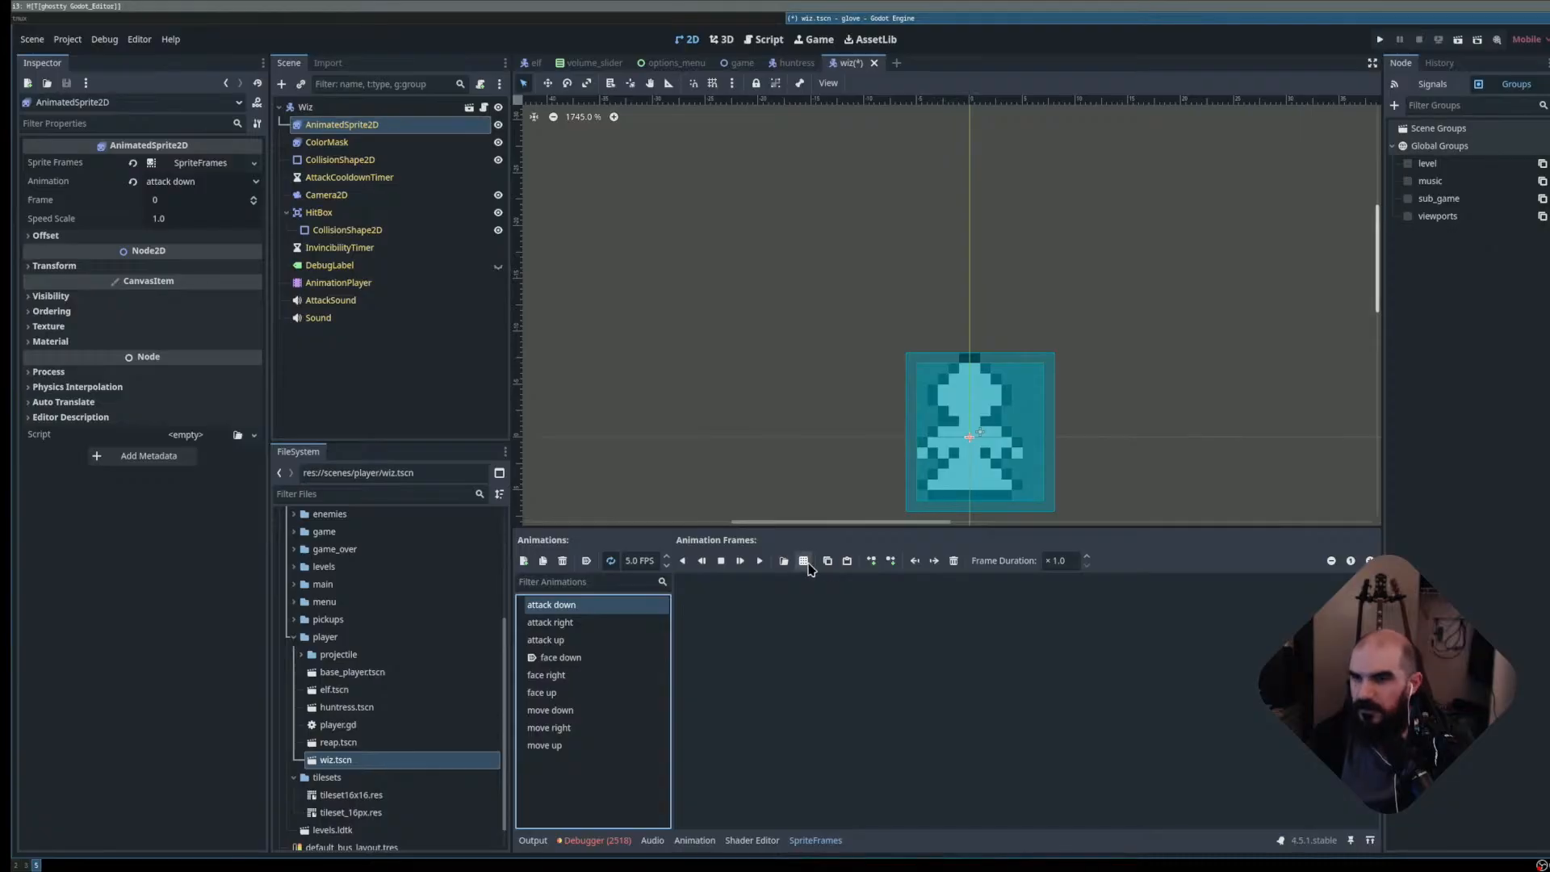
left_click(806, 562)
left_click(971, 305)
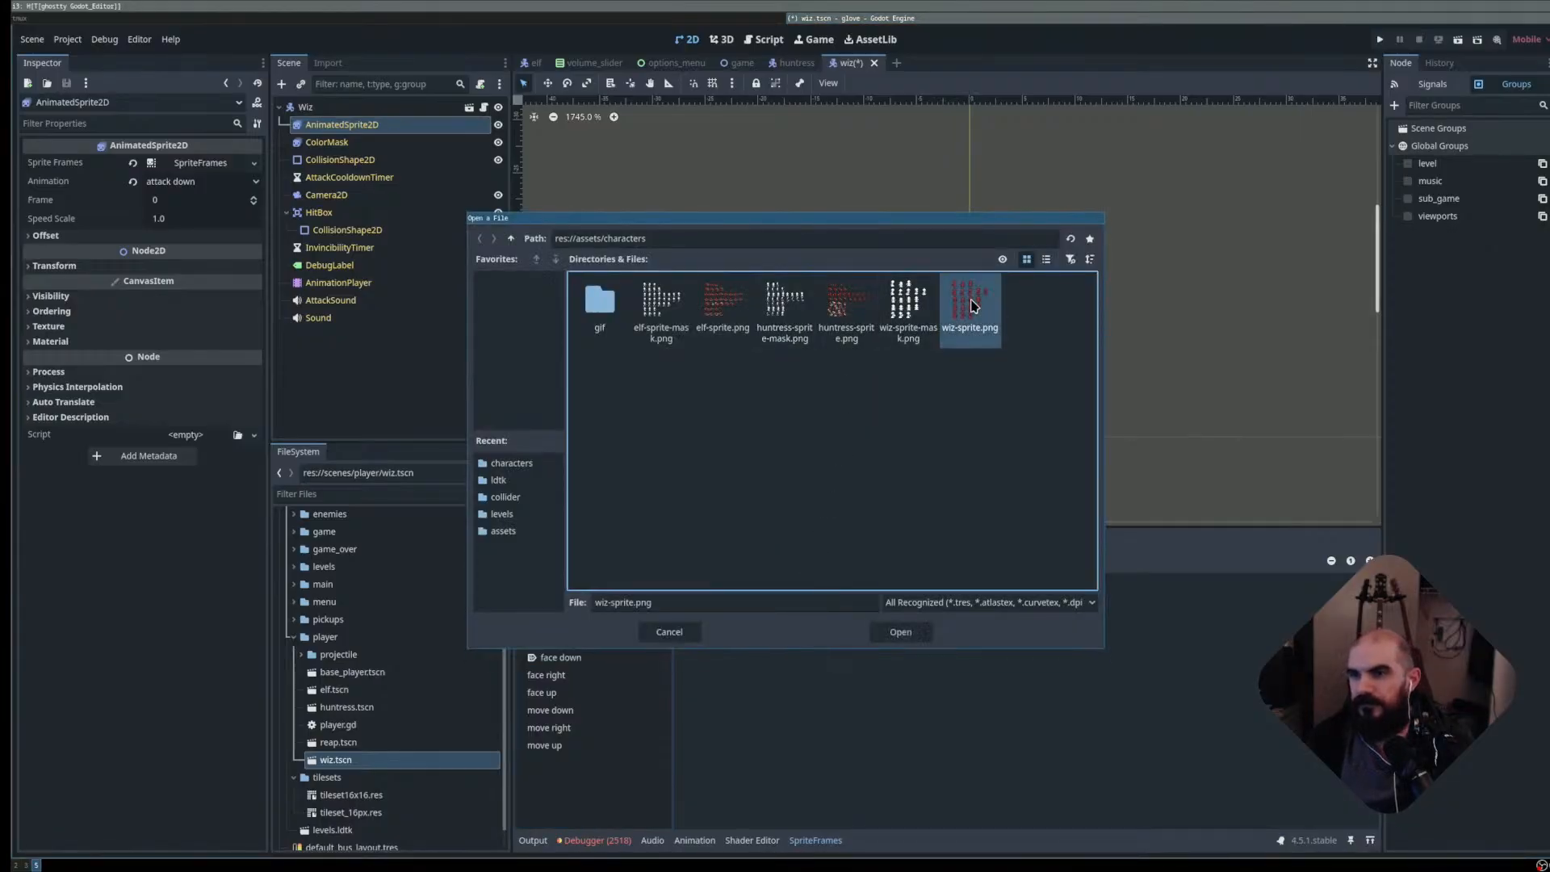
double_click(971, 305)
scroll(855, 437, "up", 10)
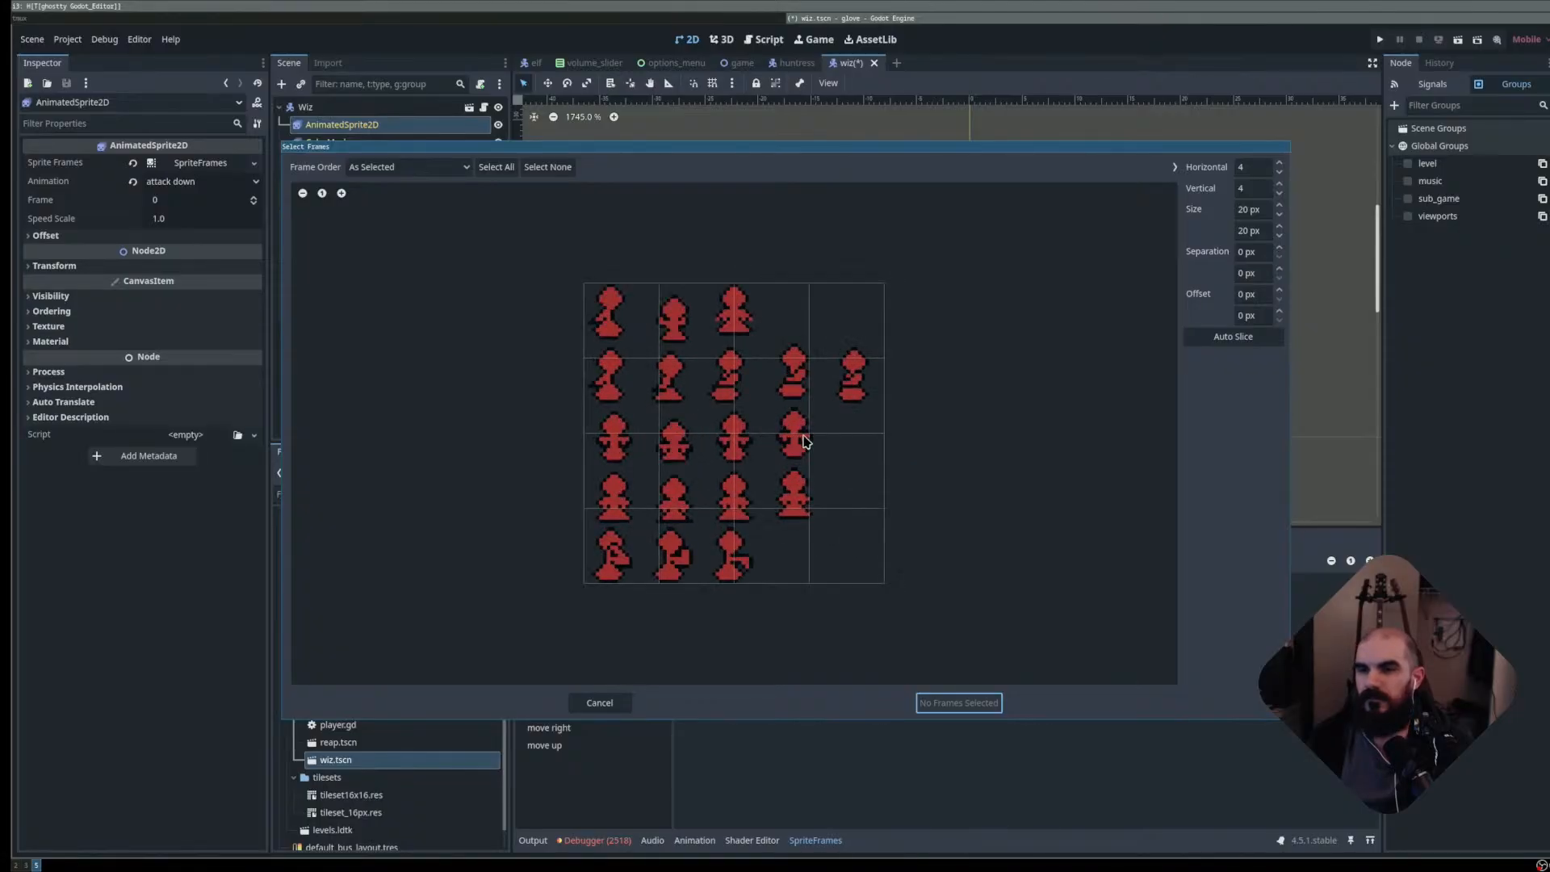
type("1")
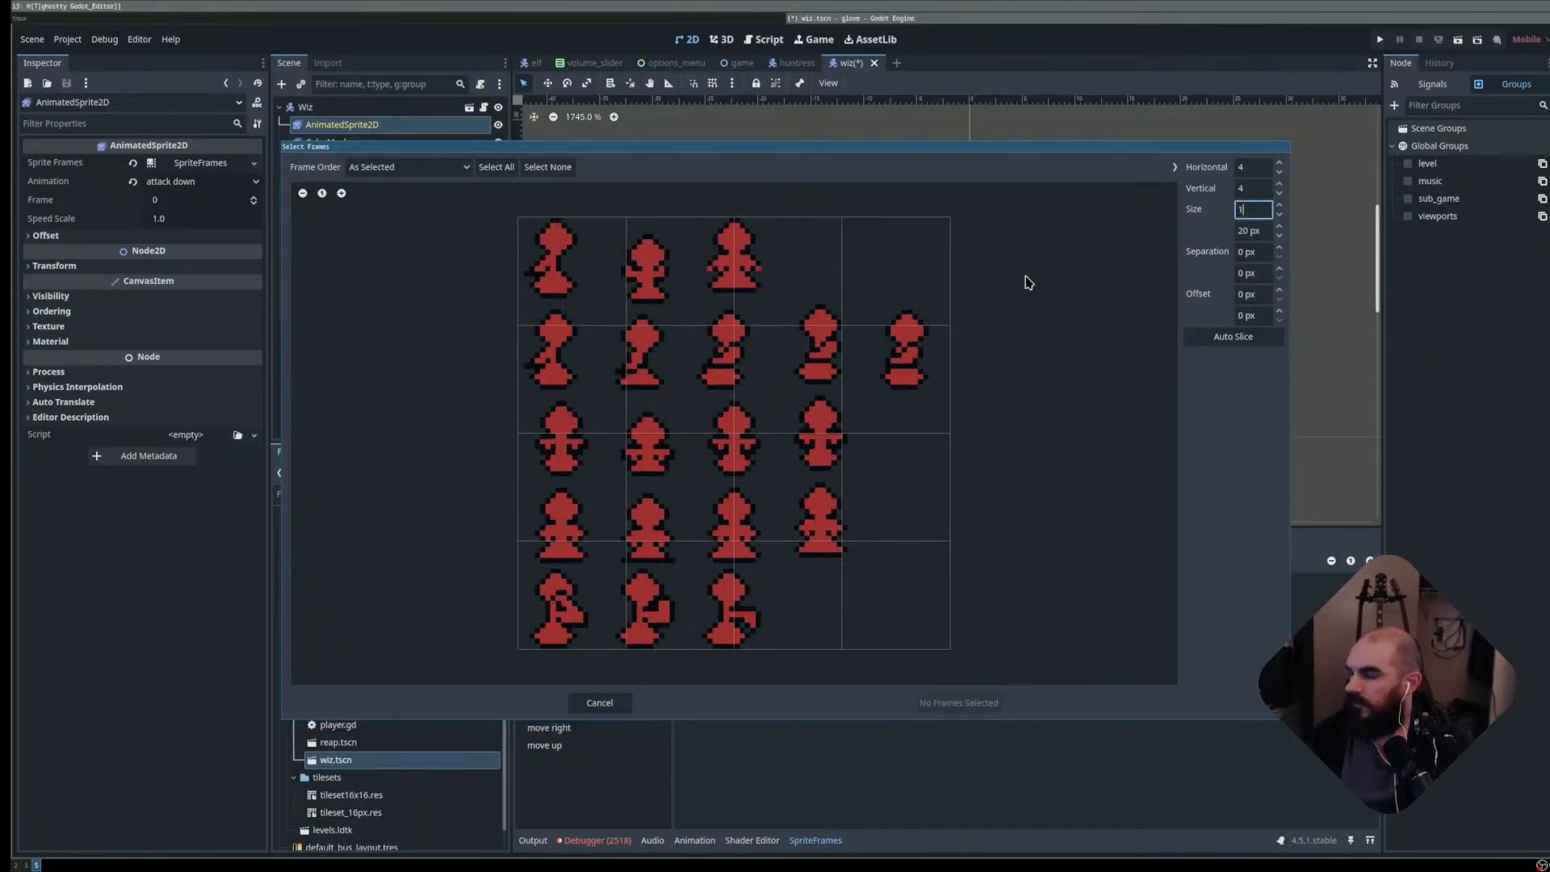
type("6")
key("Tab")
type("16")
key("Tab")
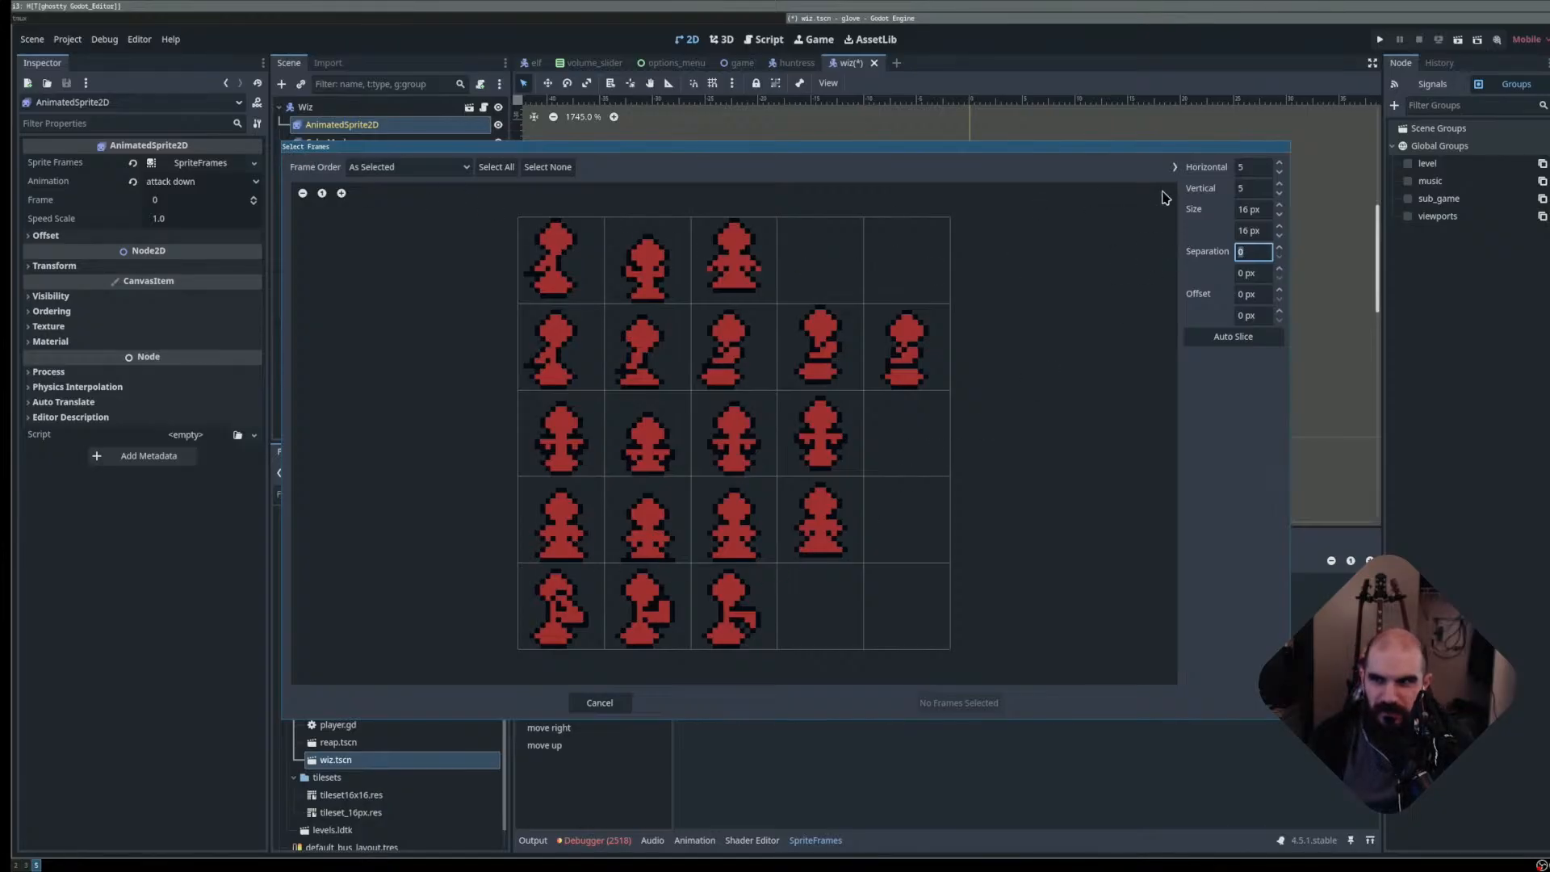
left_click(599, 703)
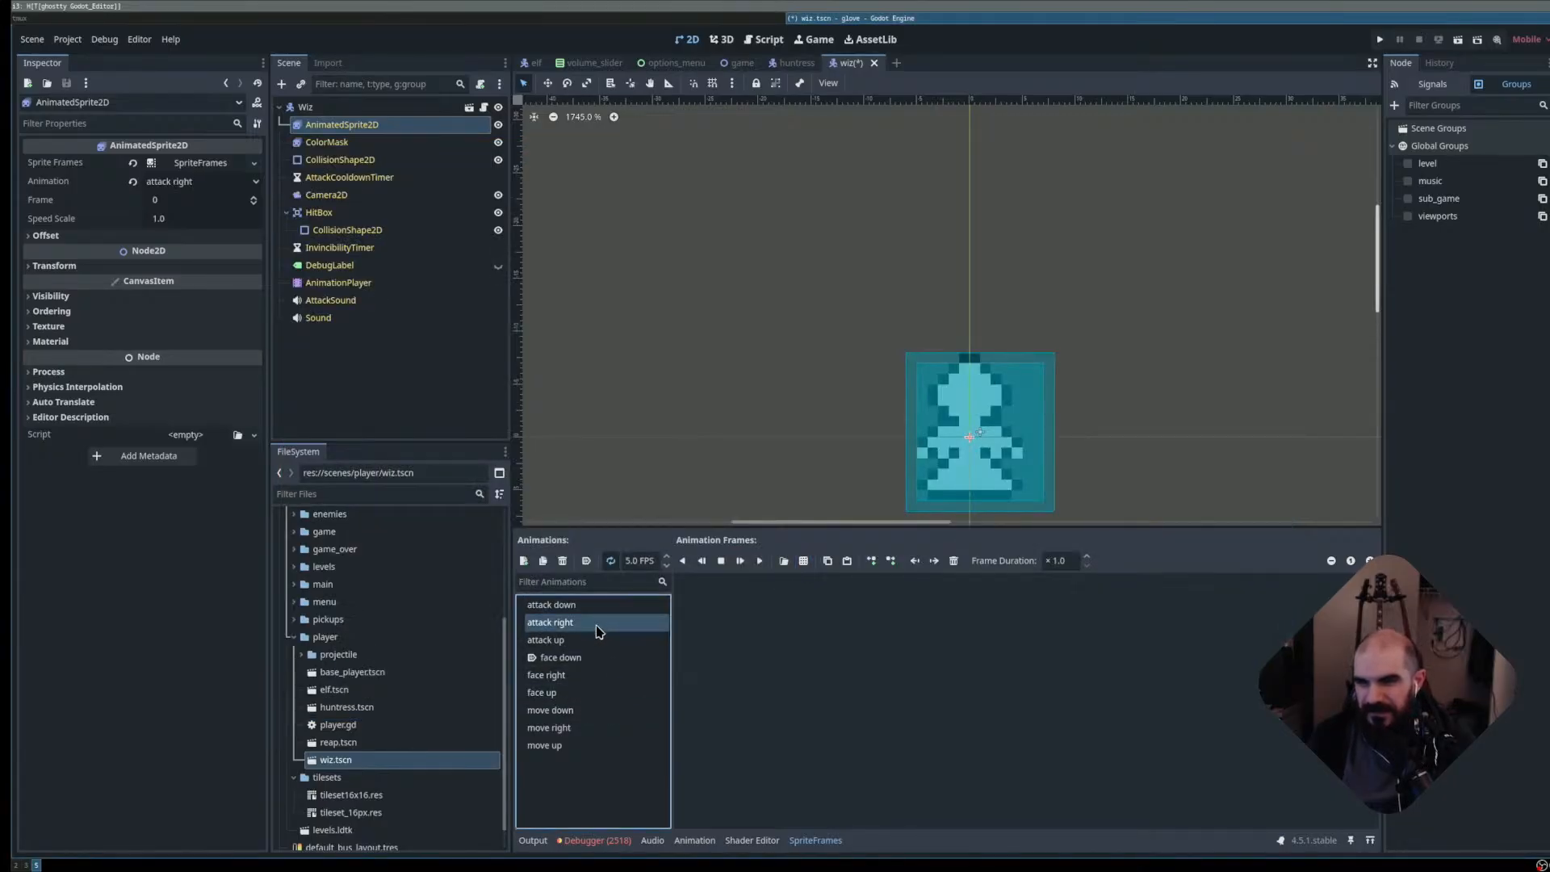
- Add the three bottom-row frames of wiz-sprite.png to the AnimatedSprite2D's "attack right" animation
left_click(589, 641)
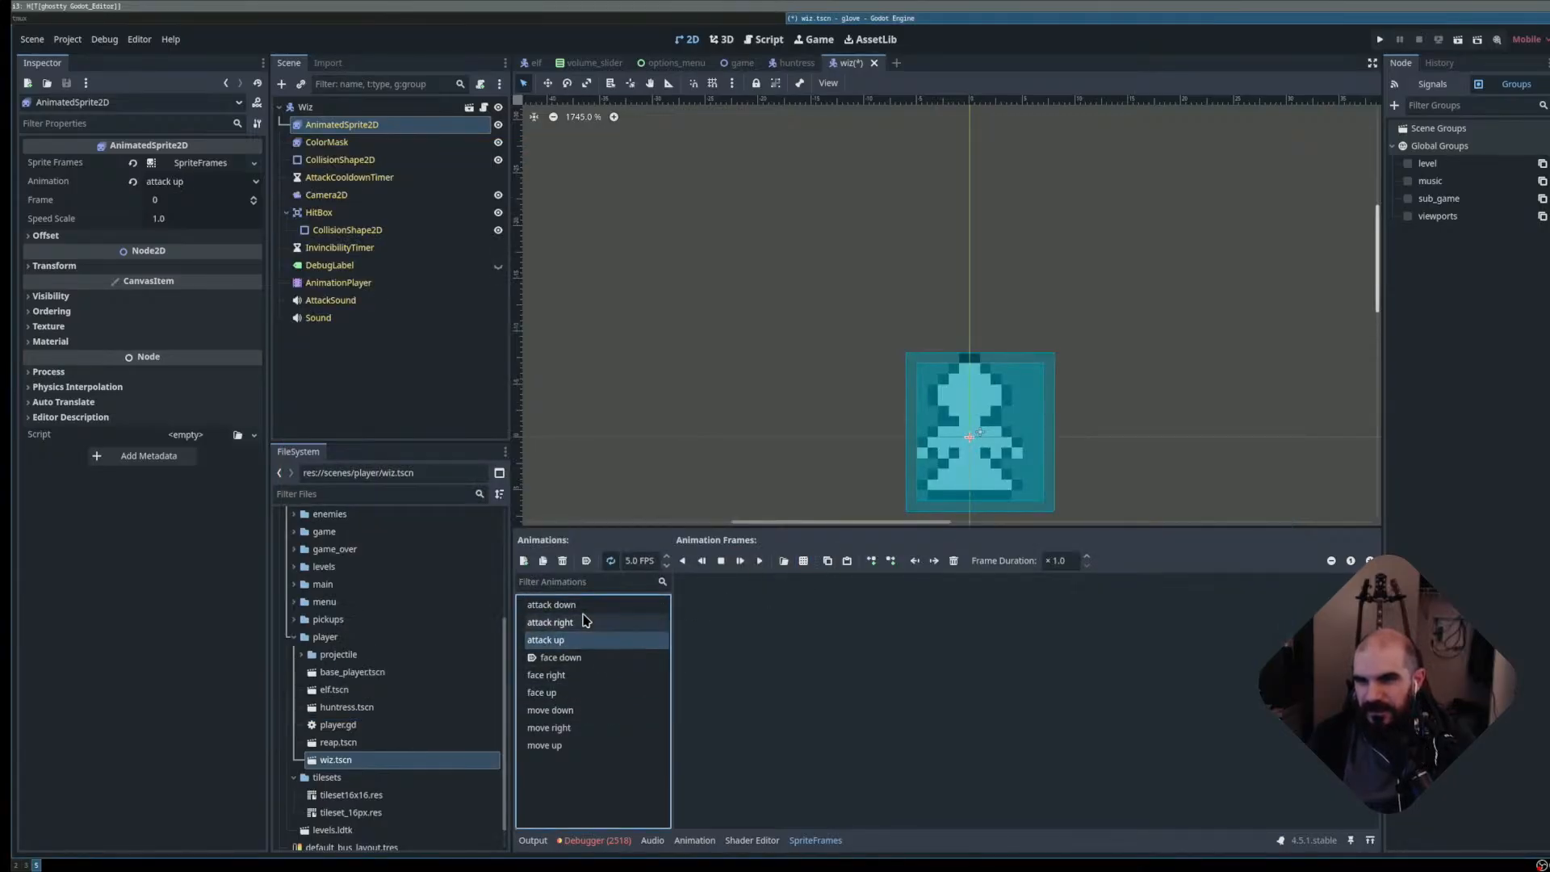
left_click(579, 623)
left_click(803, 560)
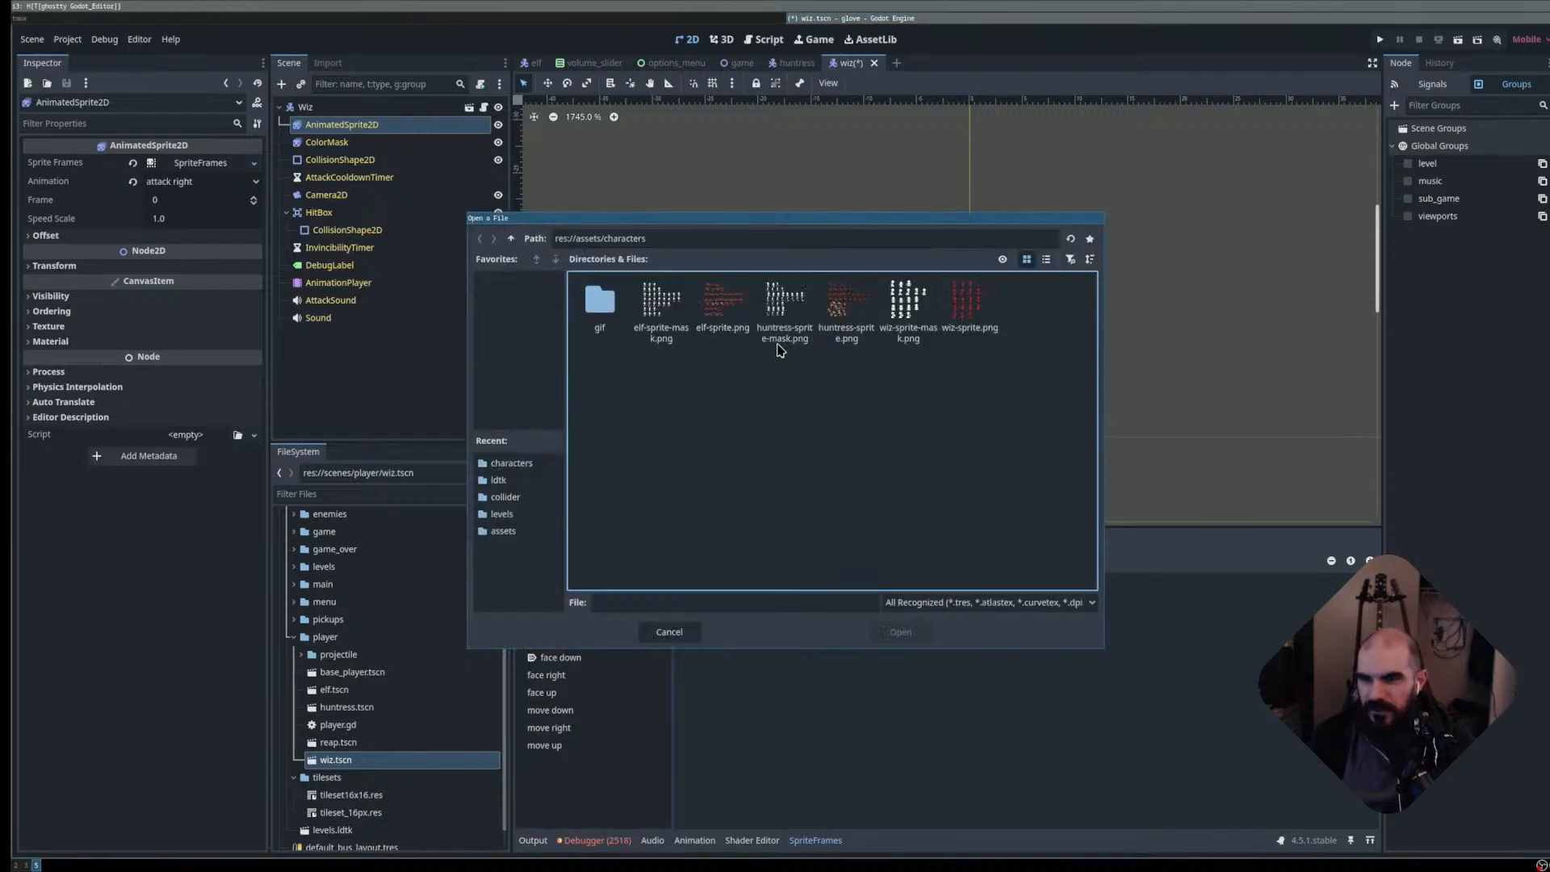
left_click(965, 318)
double_click(965, 317)
left_click_drag(588, 634, 743, 615)
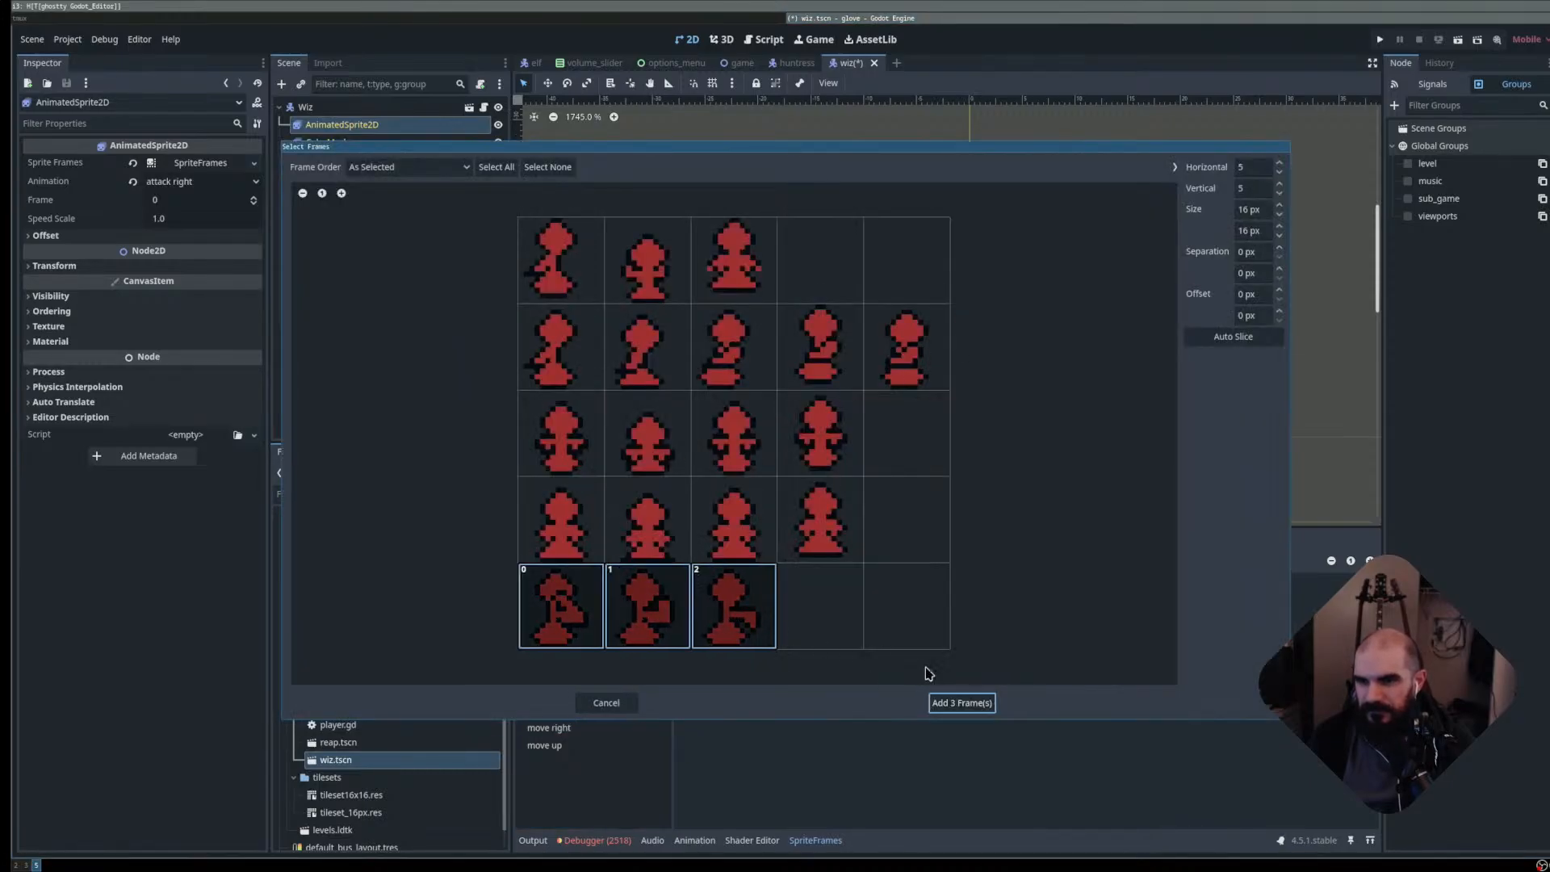
left_click(957, 704)
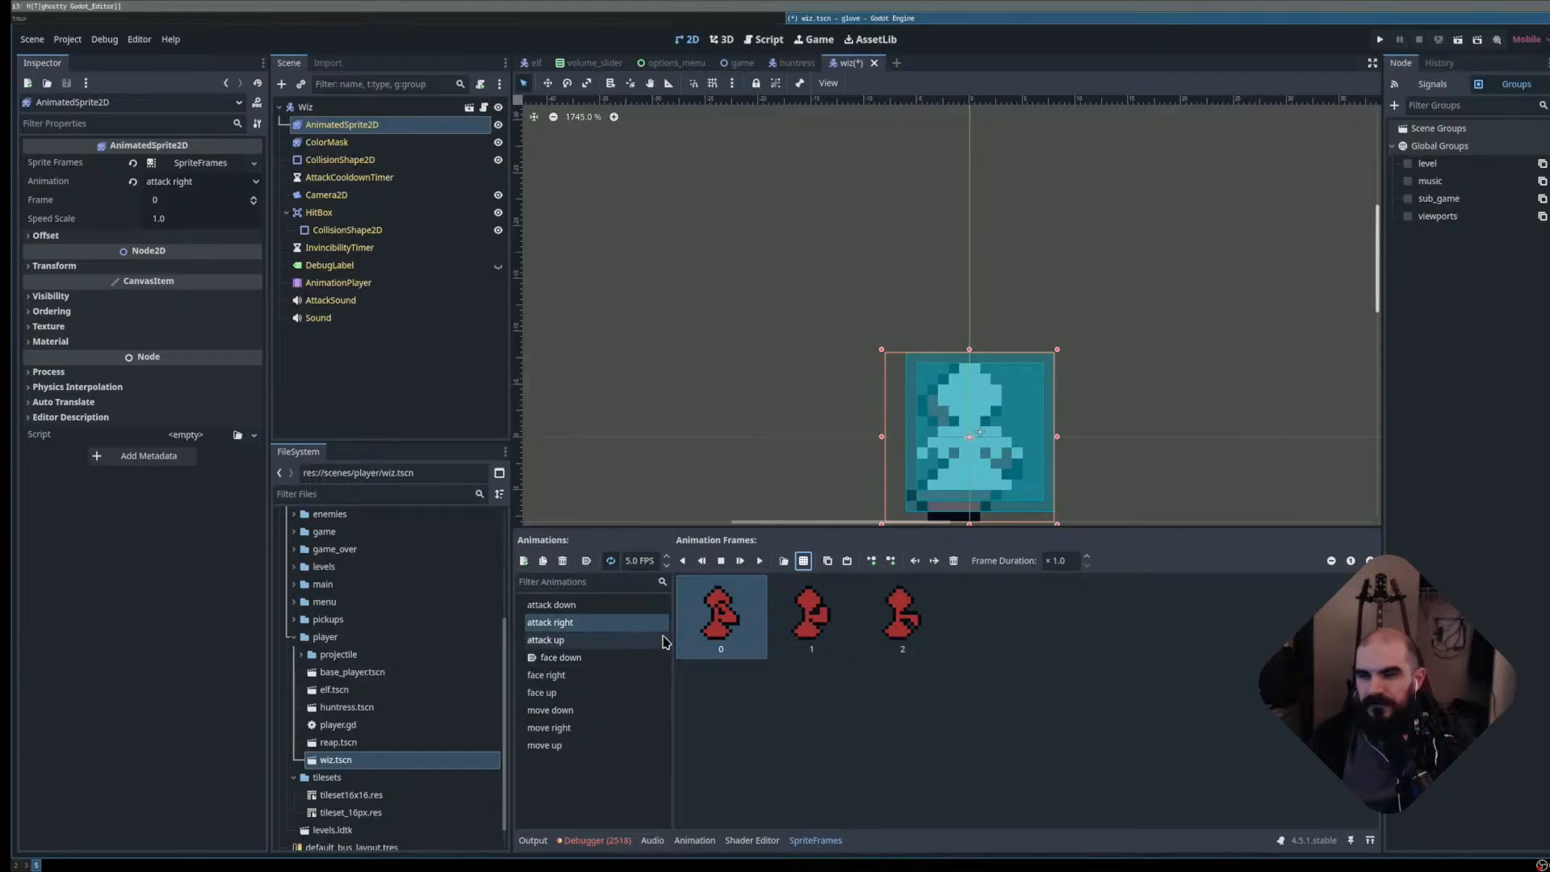
- Add an animation named "attack right" to the ColorMask node's sprite frames
left_click(339, 144)
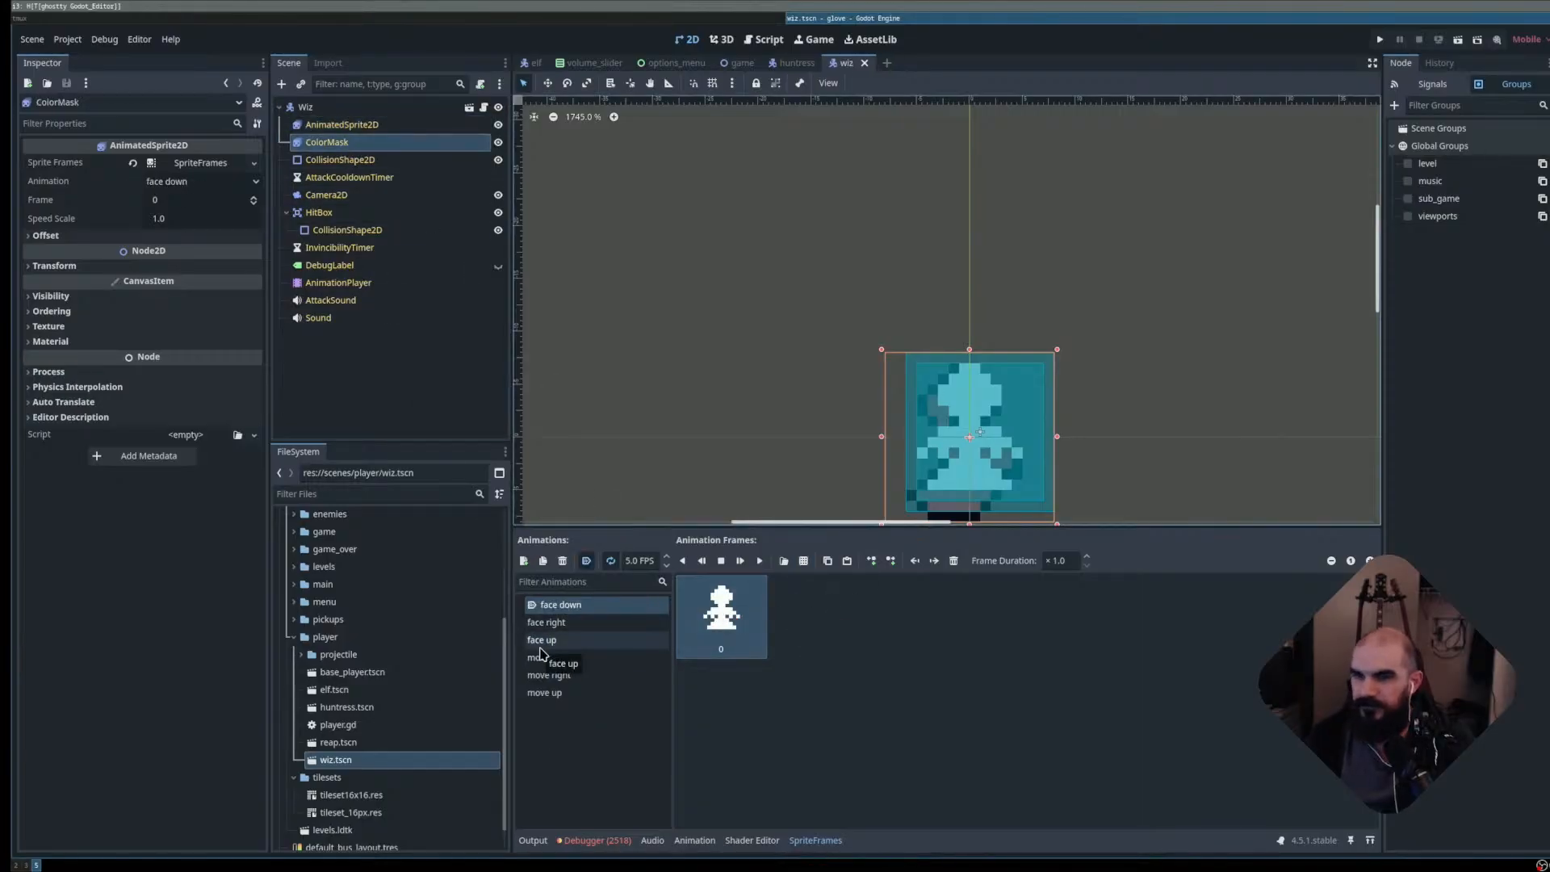
key("ctrl+n")
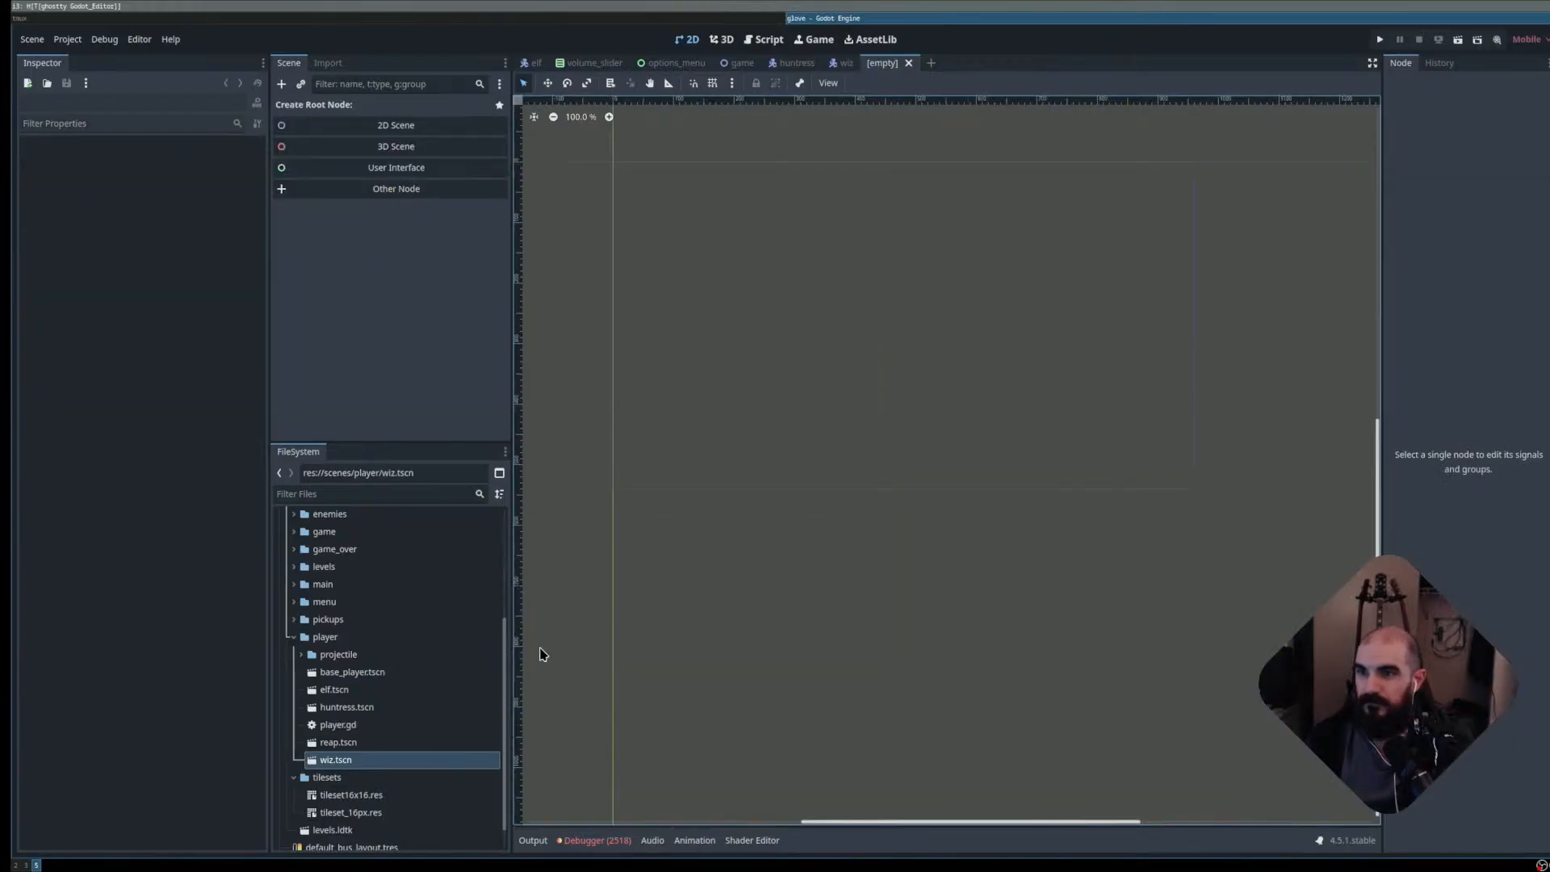
left_click(909, 63)
left_click(630, 677)
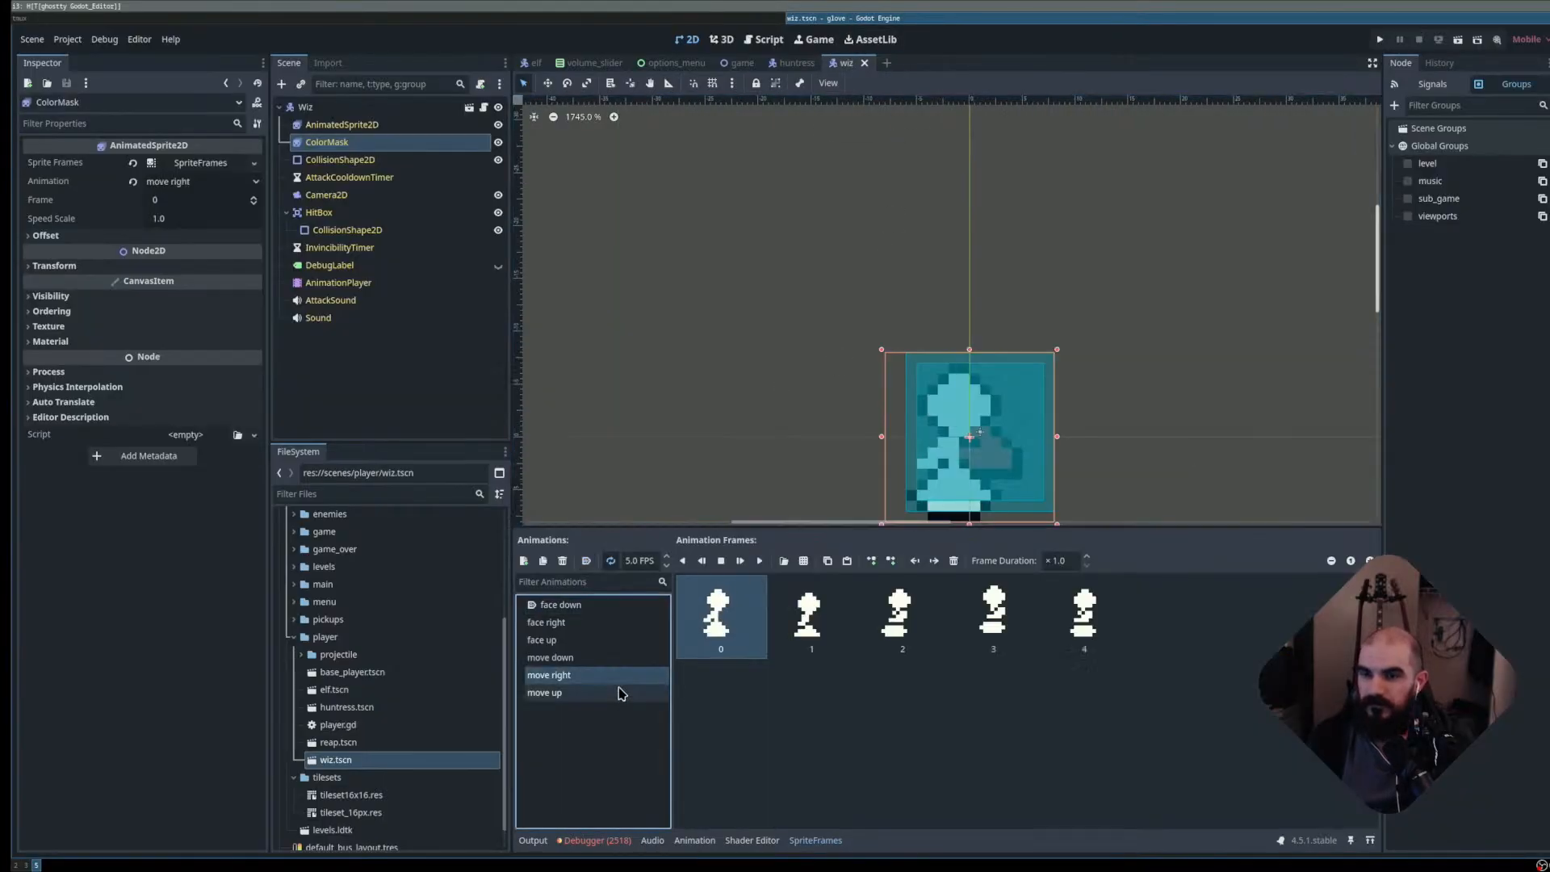
key("ctrl+n")
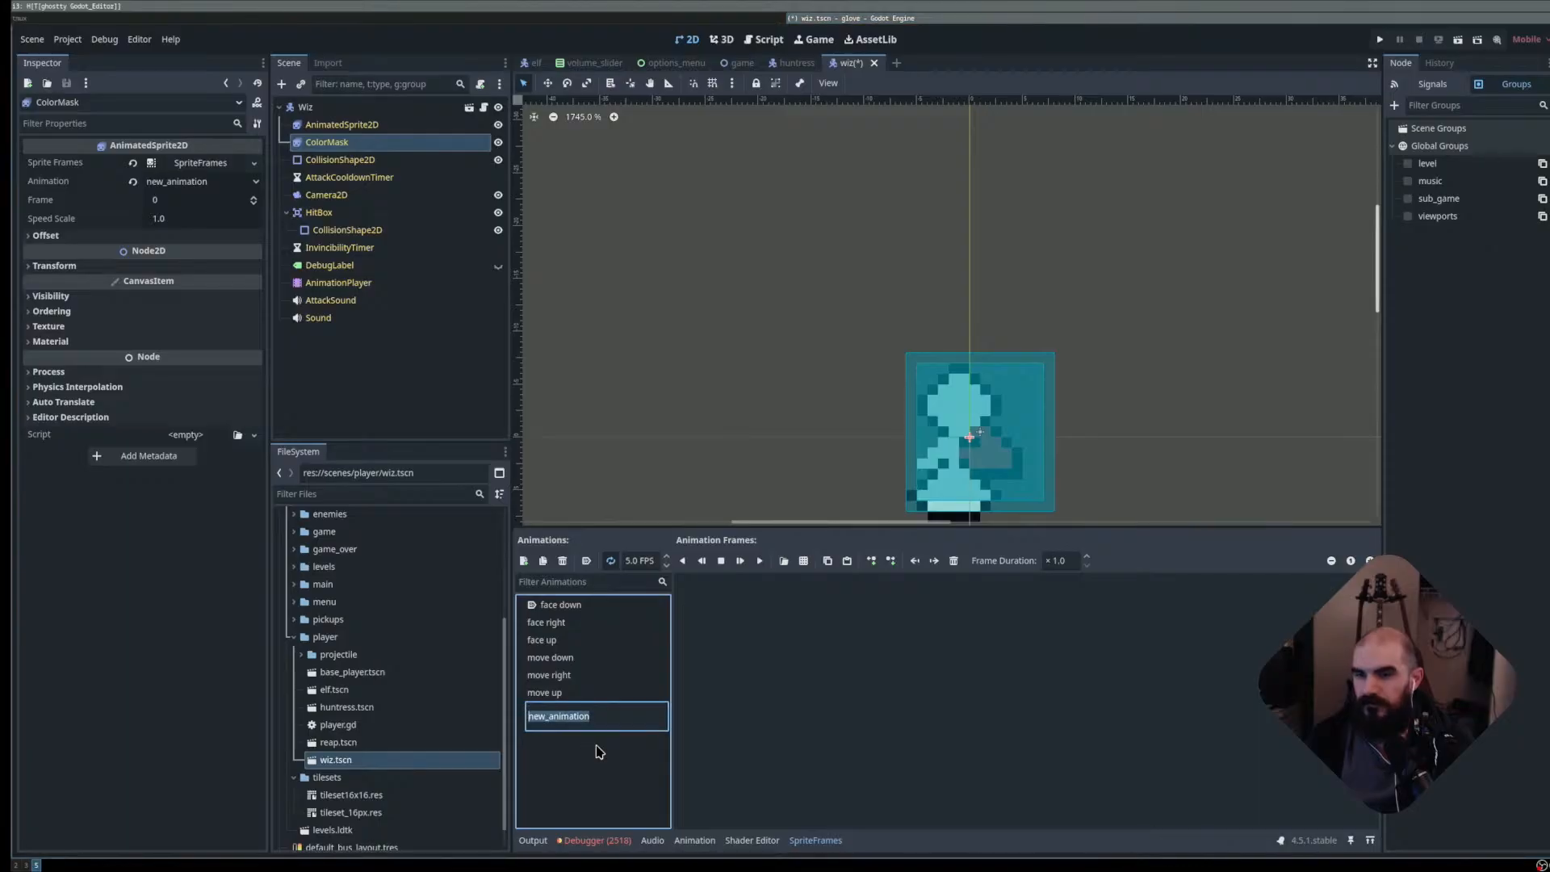
key("Return")
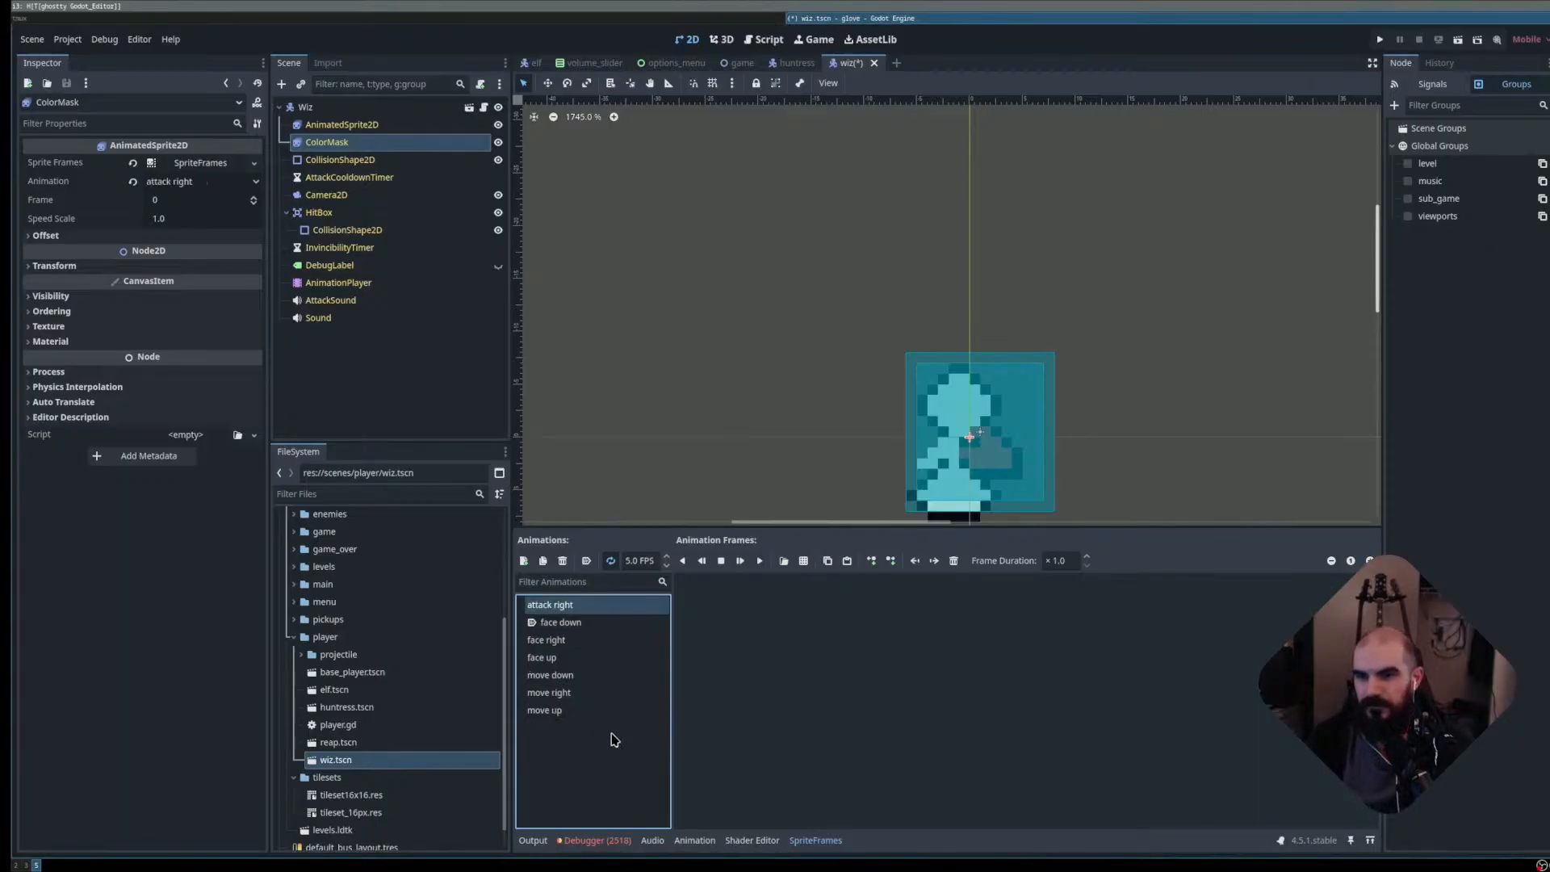
- Add the three bottom-row frames of wiz-sprite-mask.png to the ColorMask's "attack right" animation and save the scene
left_click(803, 561)
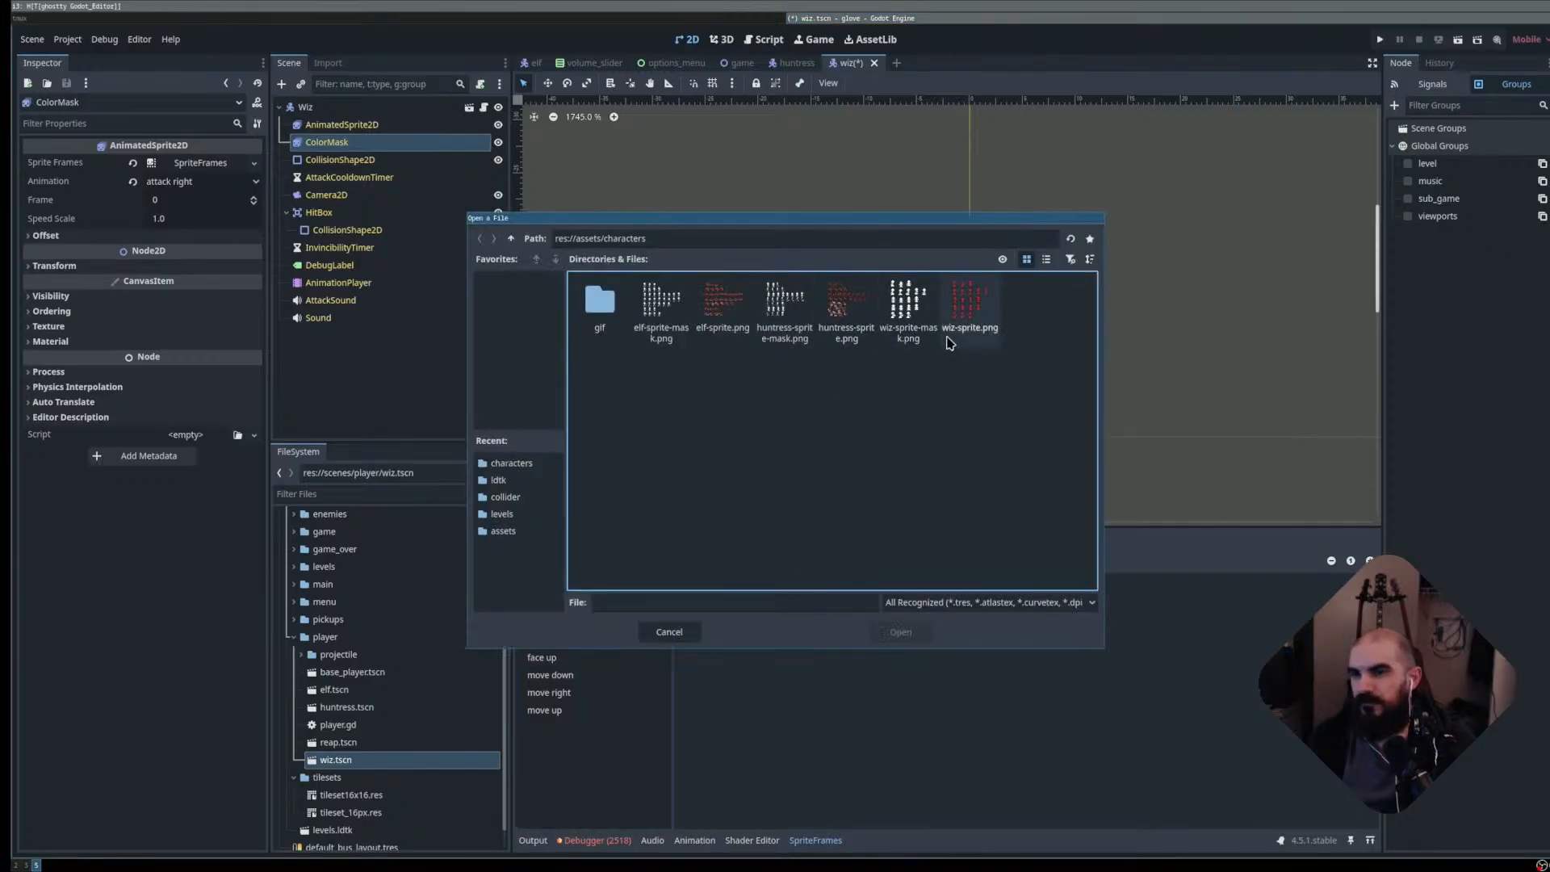
left_click(921, 306)
left_click(897, 631)
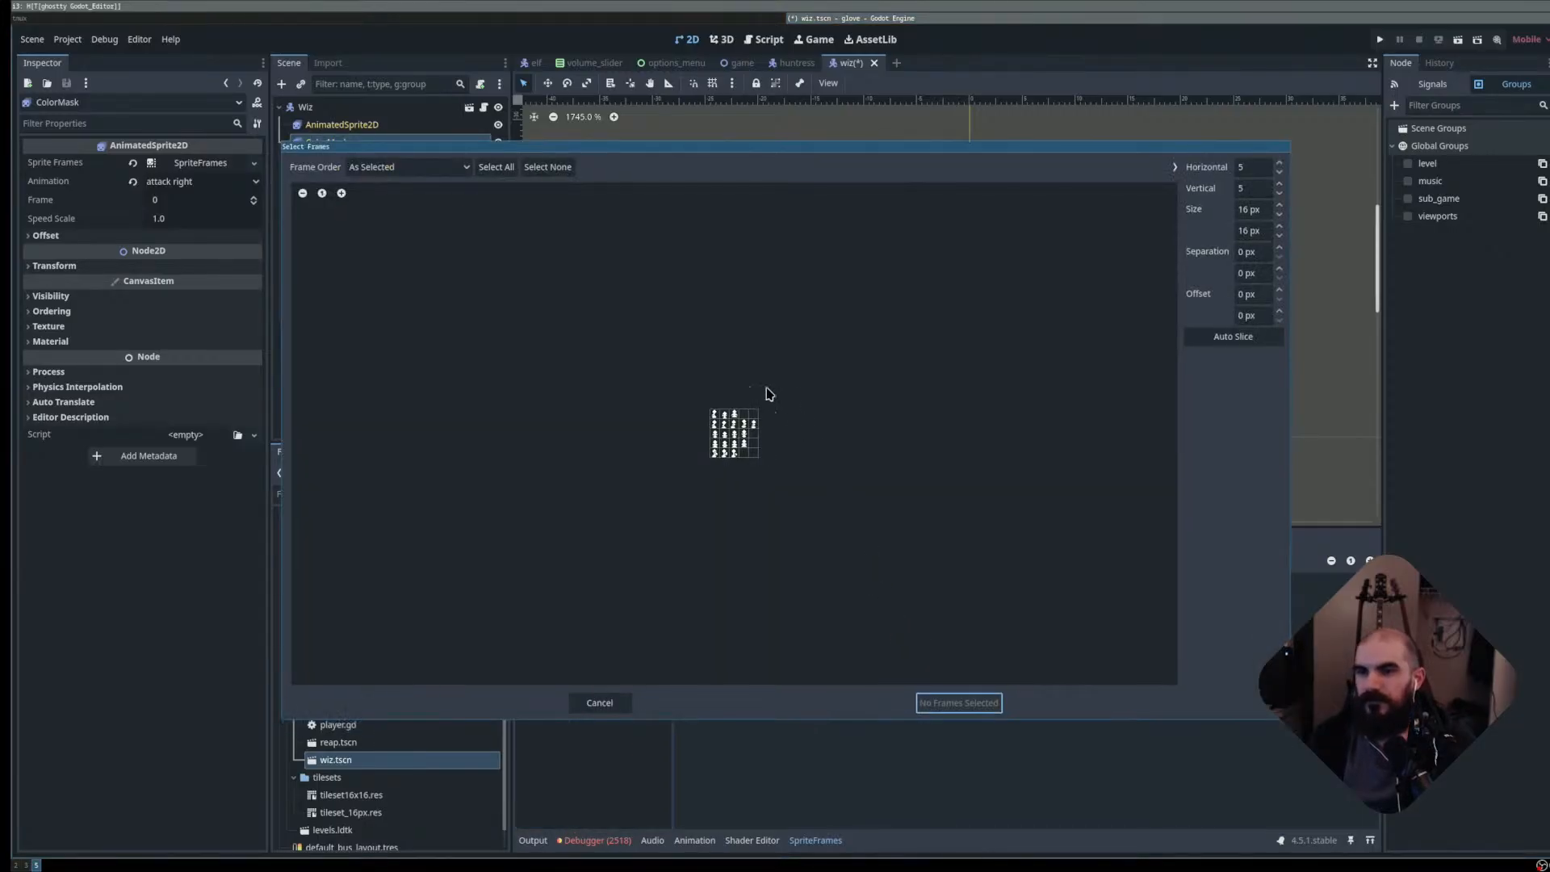
left_click_drag(631, 580, 768, 573)
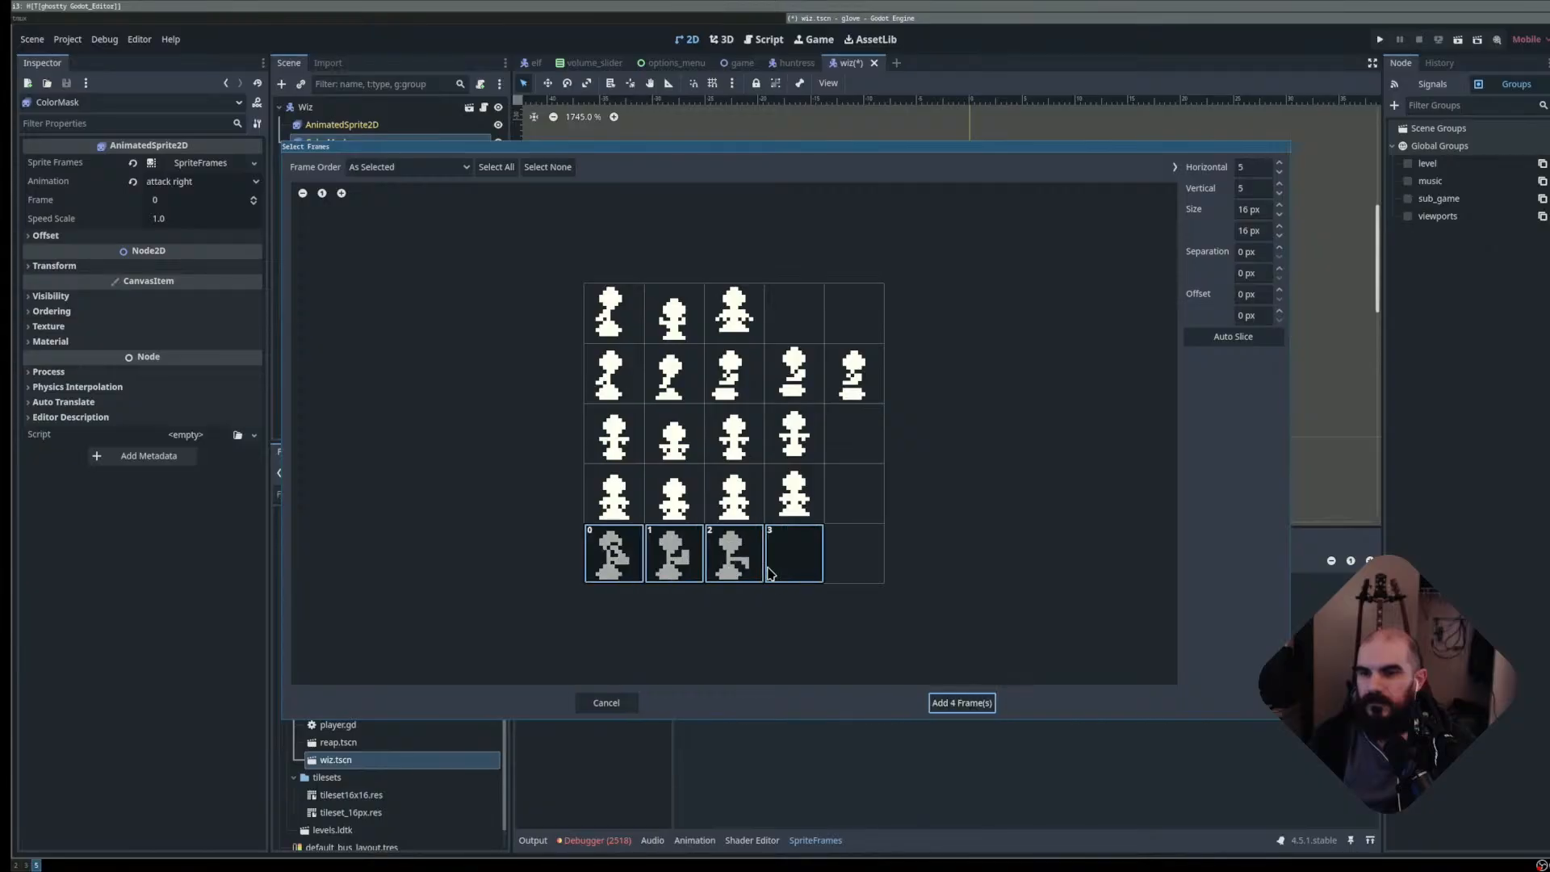
left_click(793, 566)
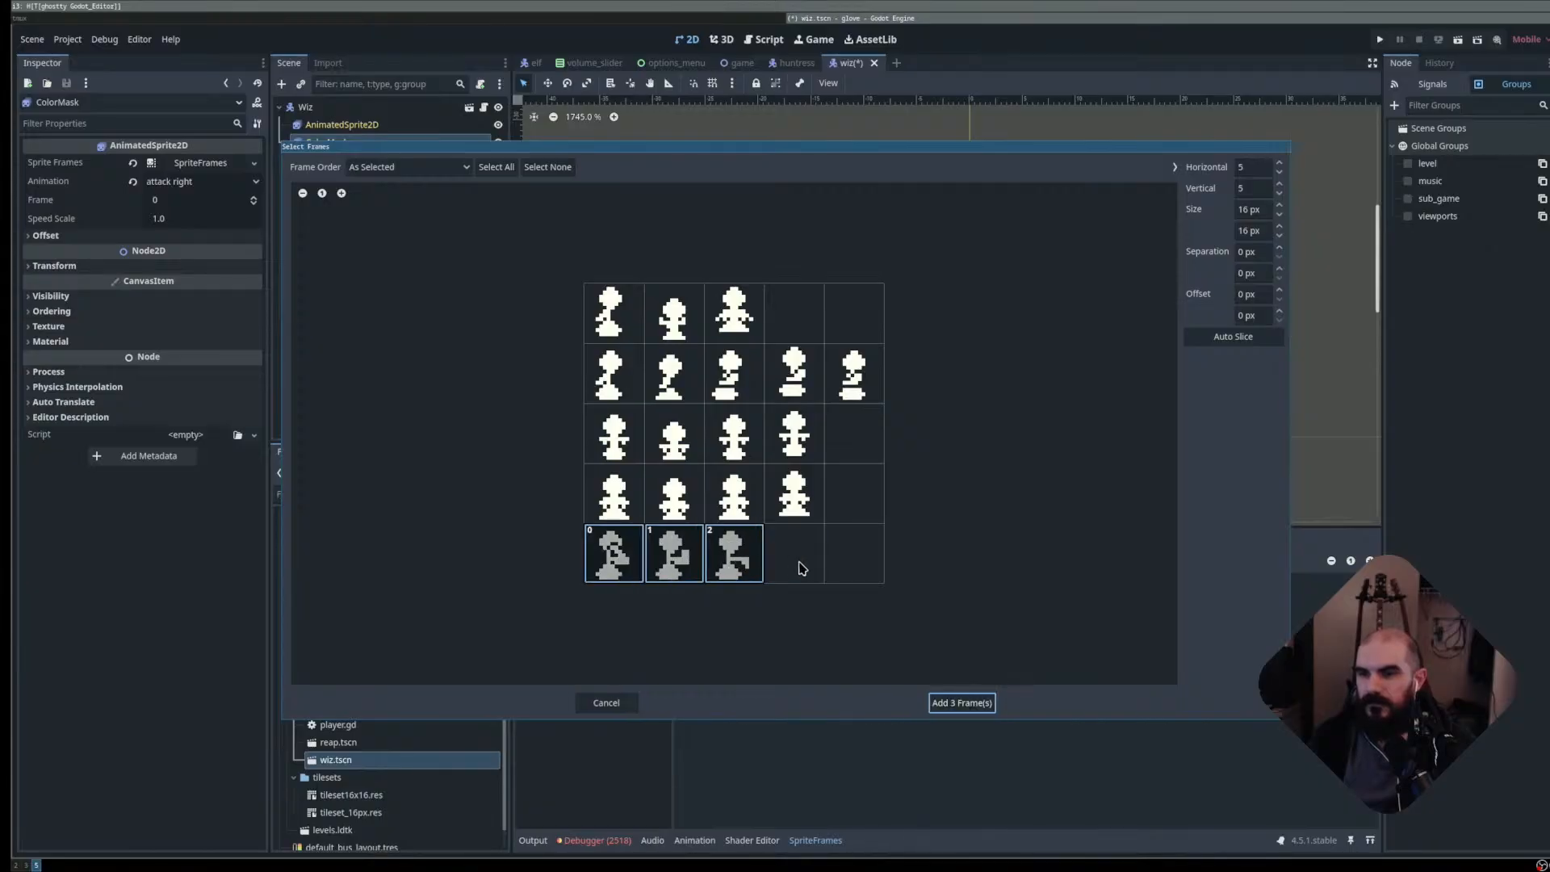
left_click(944, 700)
key("ctrl+s")
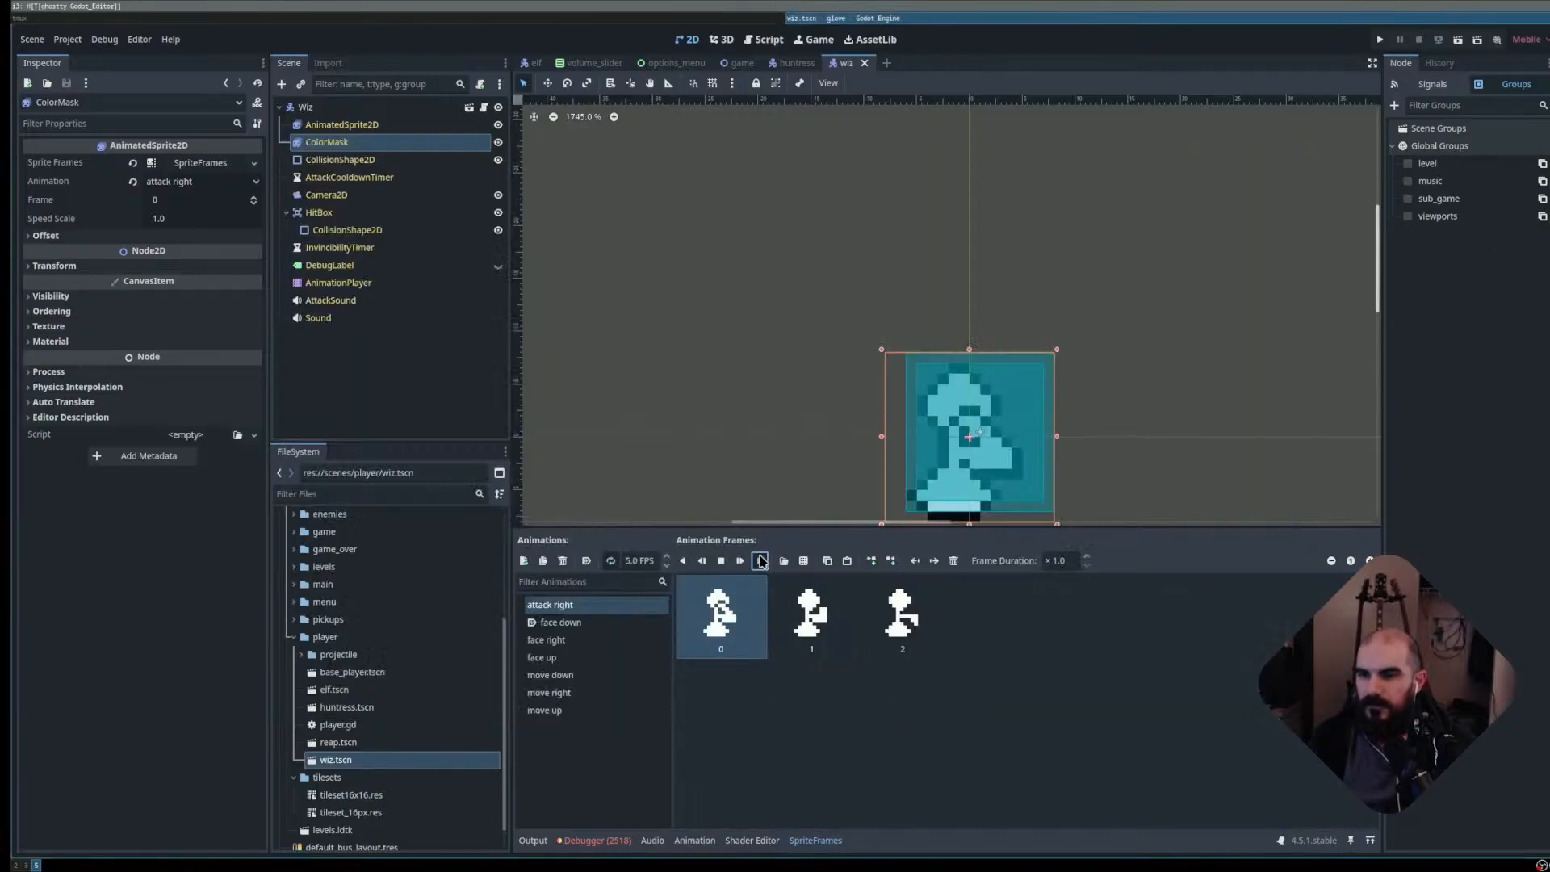
- Preview the ColorMask's "attack right" animation and set its speed to 12 FPS
left_click(760, 561)
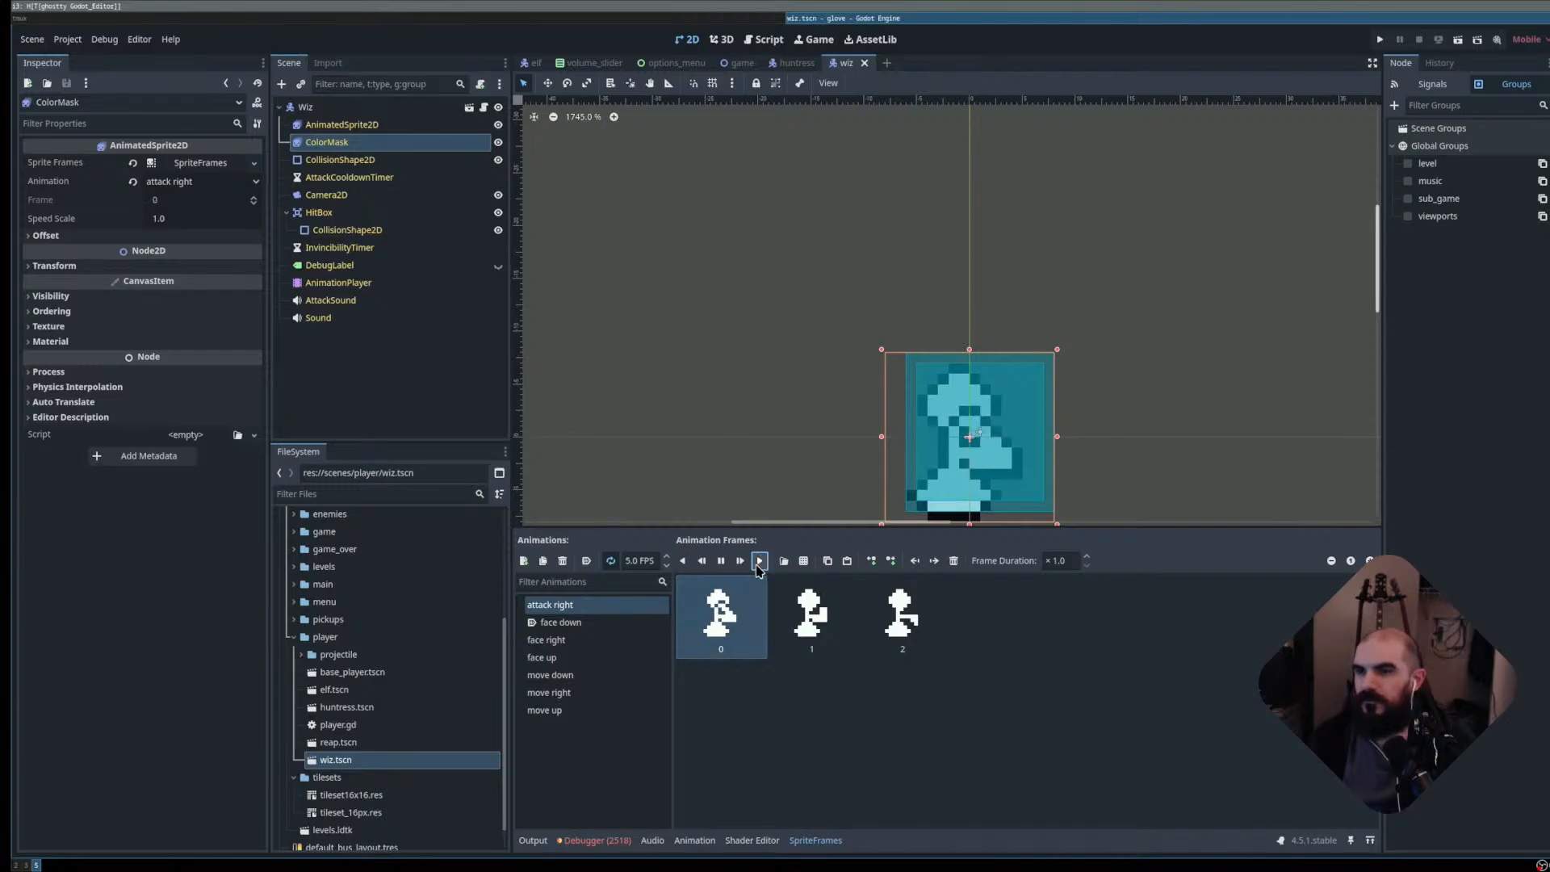
left_click(721, 561)
left_click(810, 736)
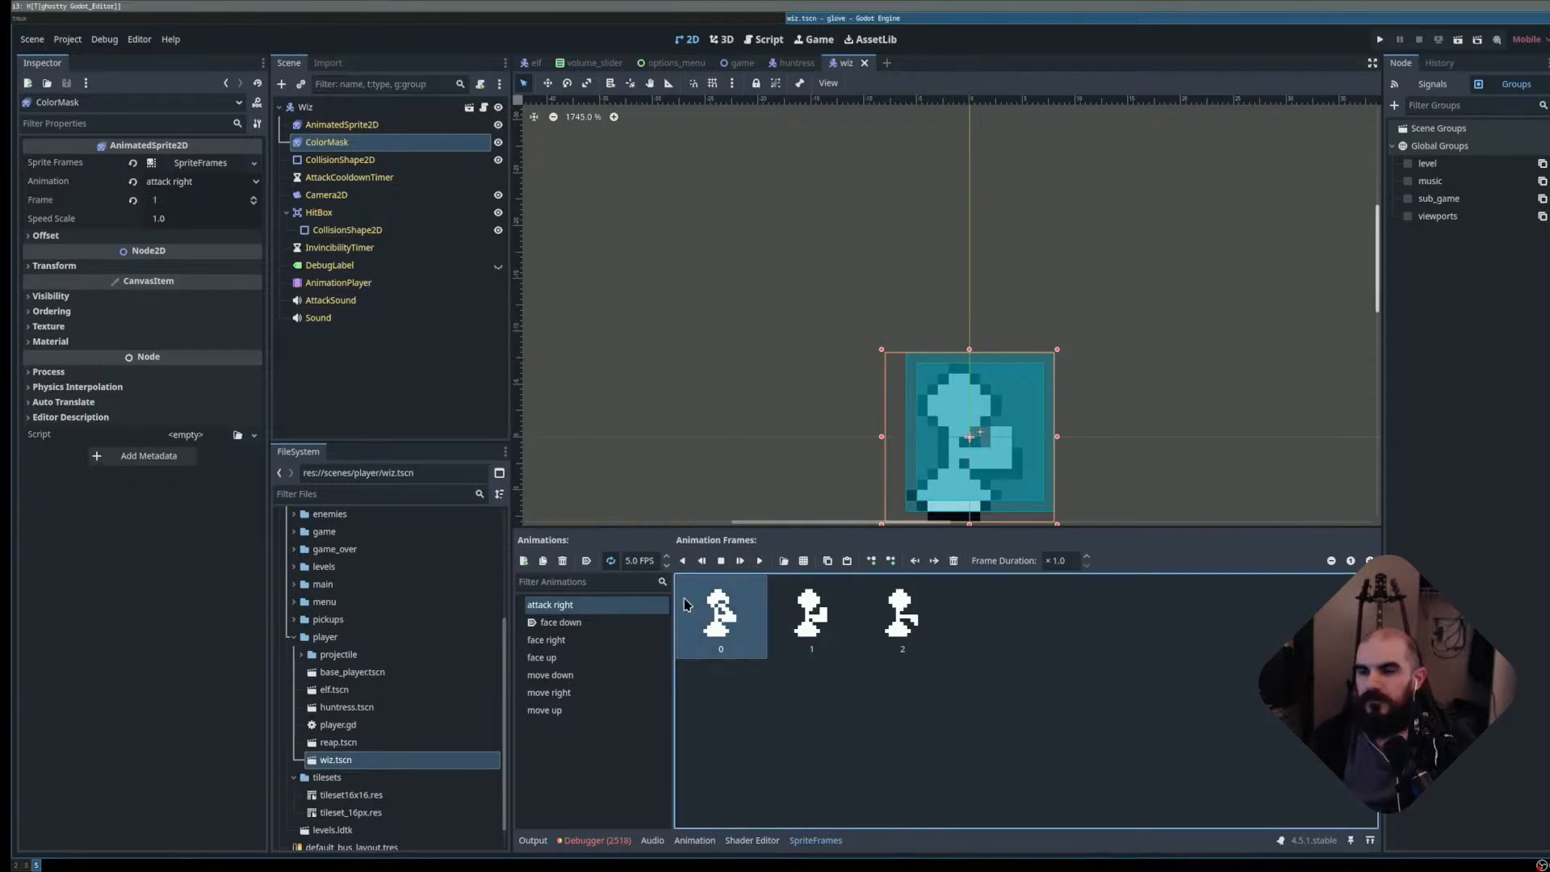
left_click(629, 563)
key("BackSpace")
type("12")
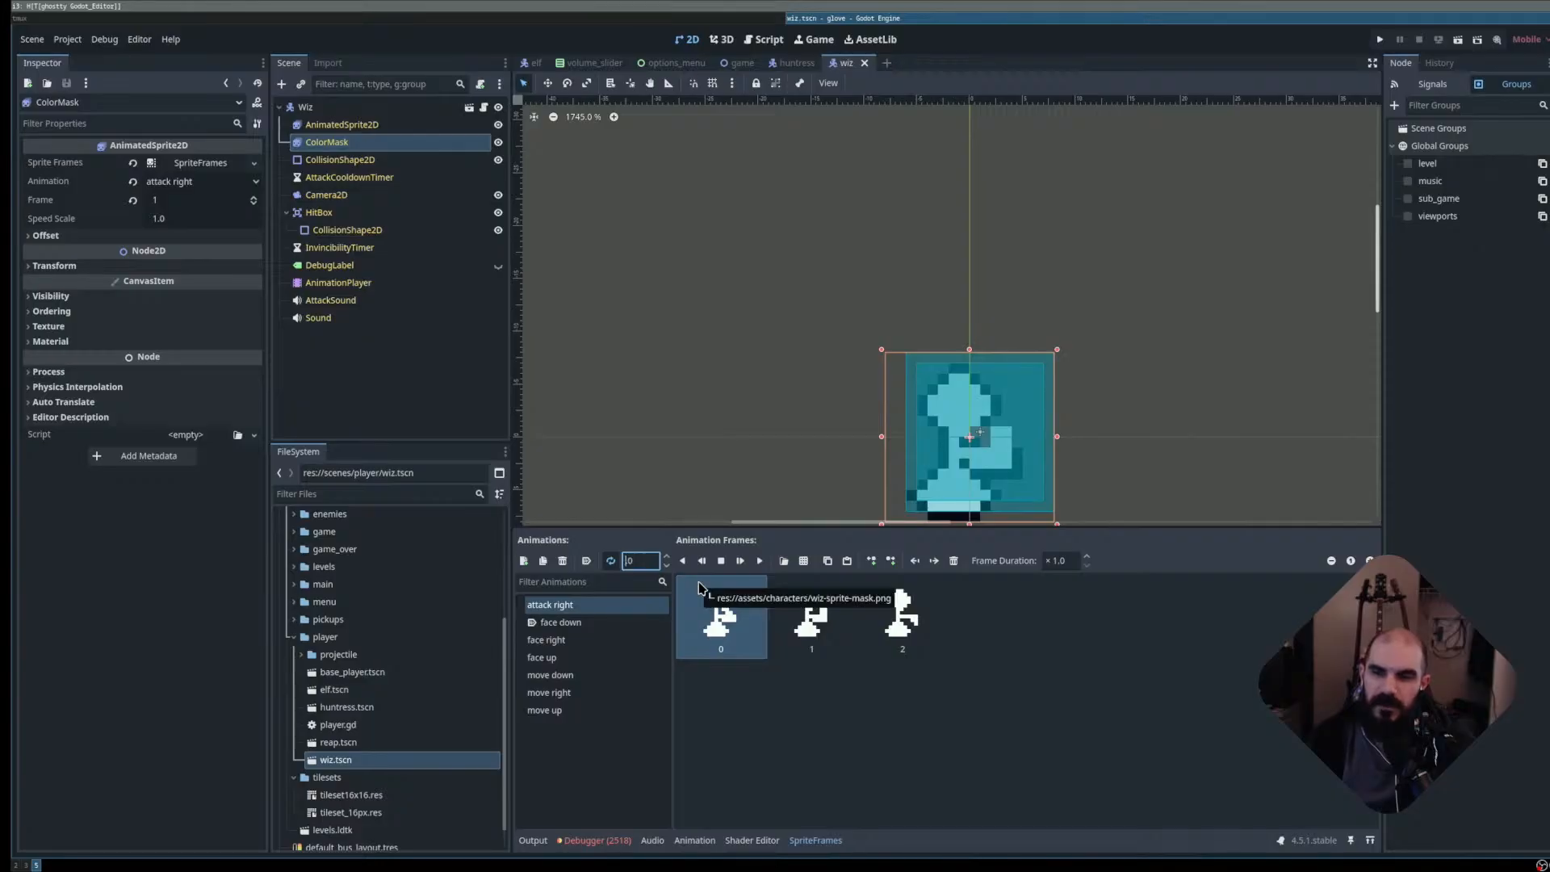
key("Return")
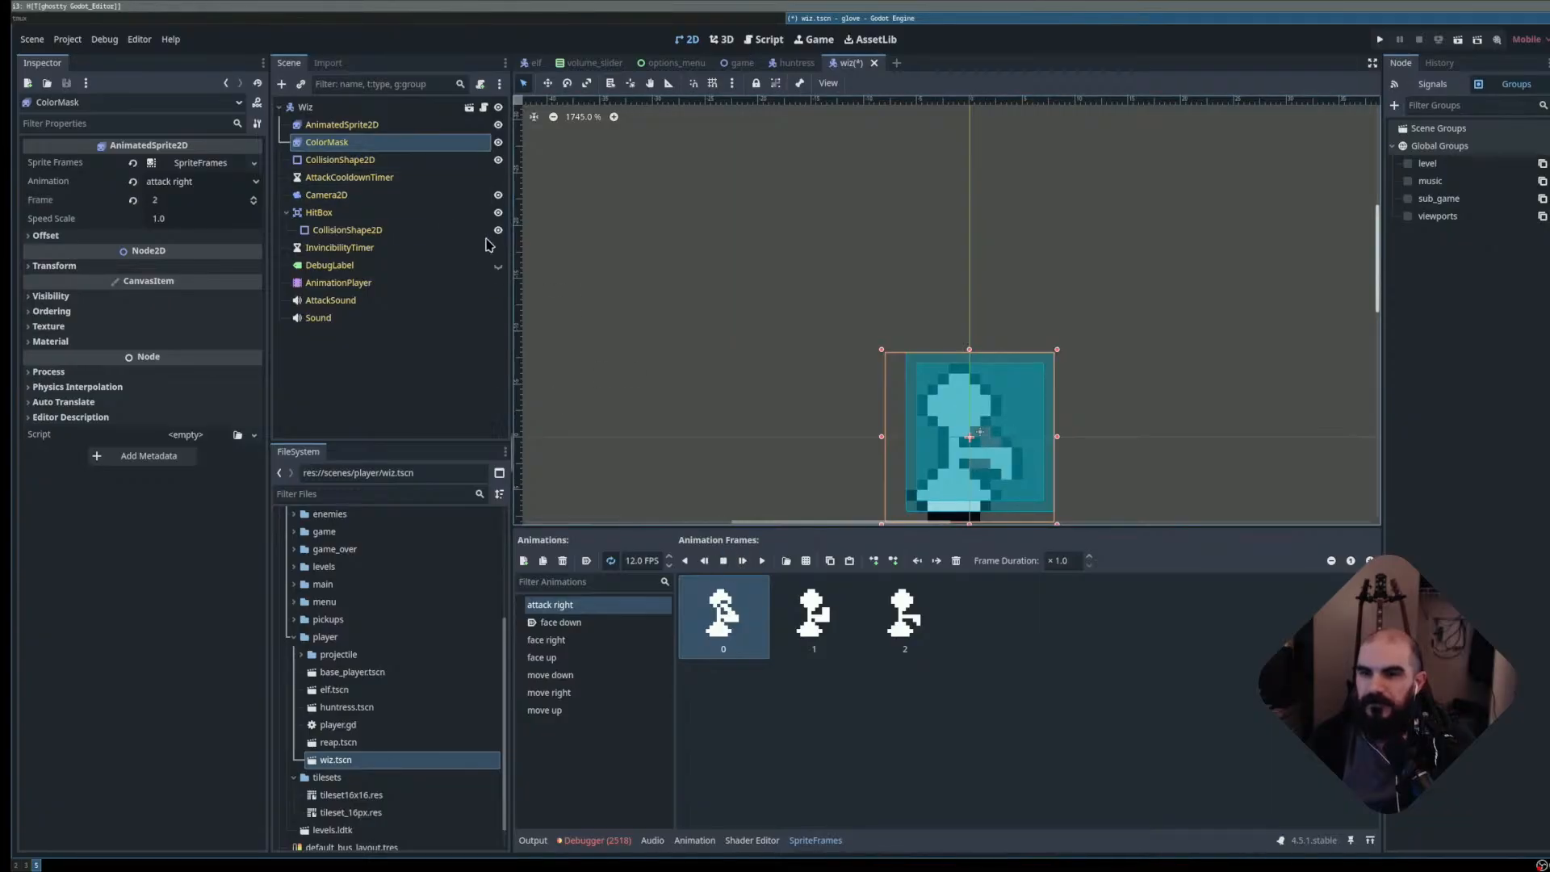
- Set the AnimatedSprite2D's "attack right" animation to 12 FPS and save the scene
left_click(342, 124)
left_click(629, 561)
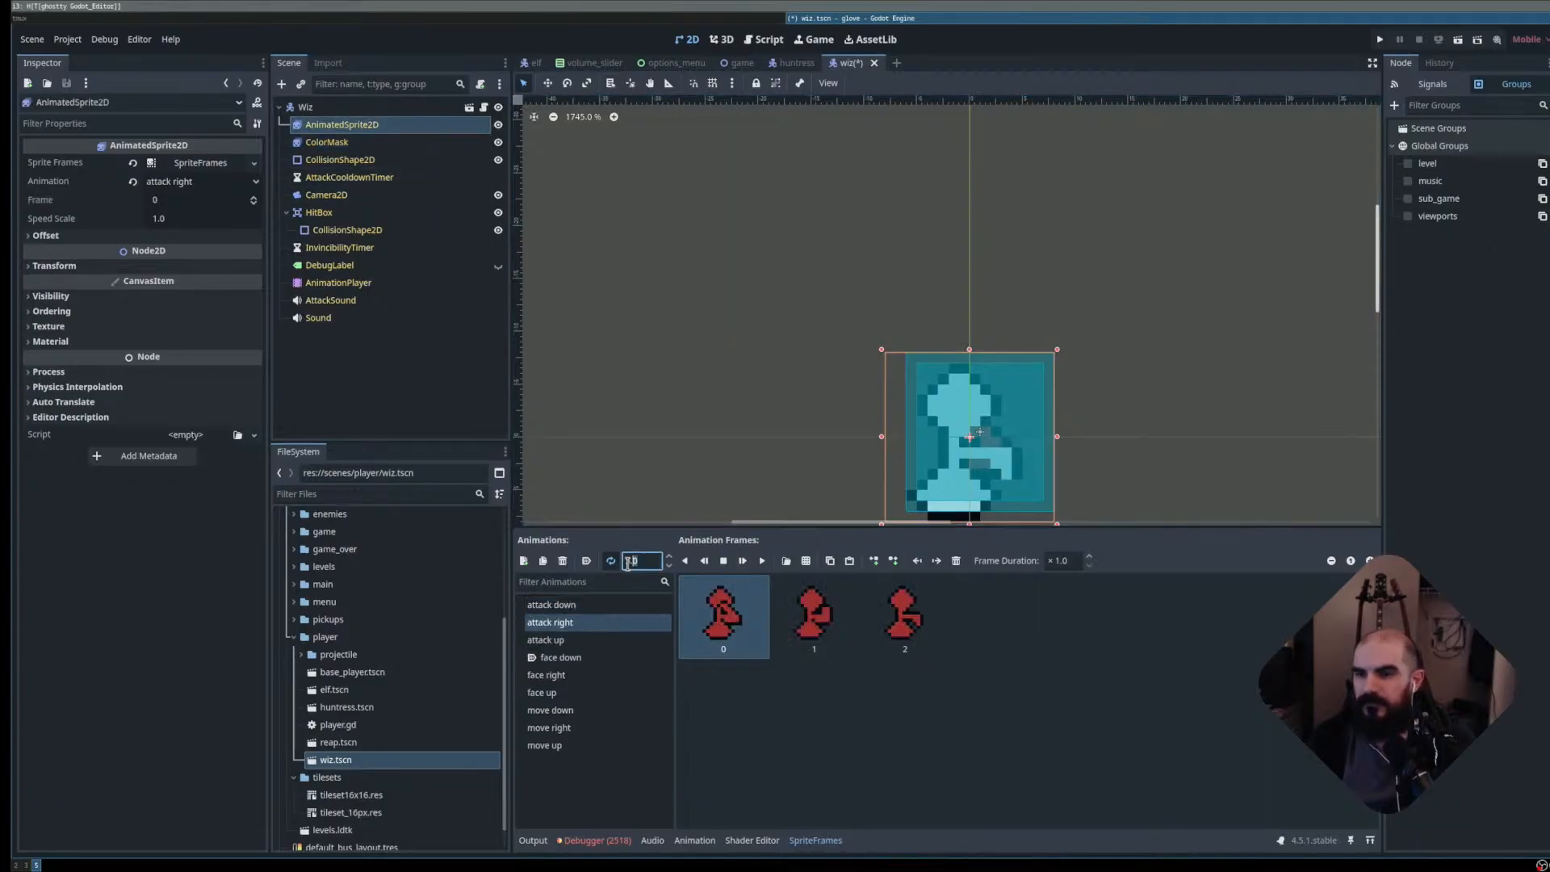
type("12")
left_click(817, 714)
key("ctrl+s")
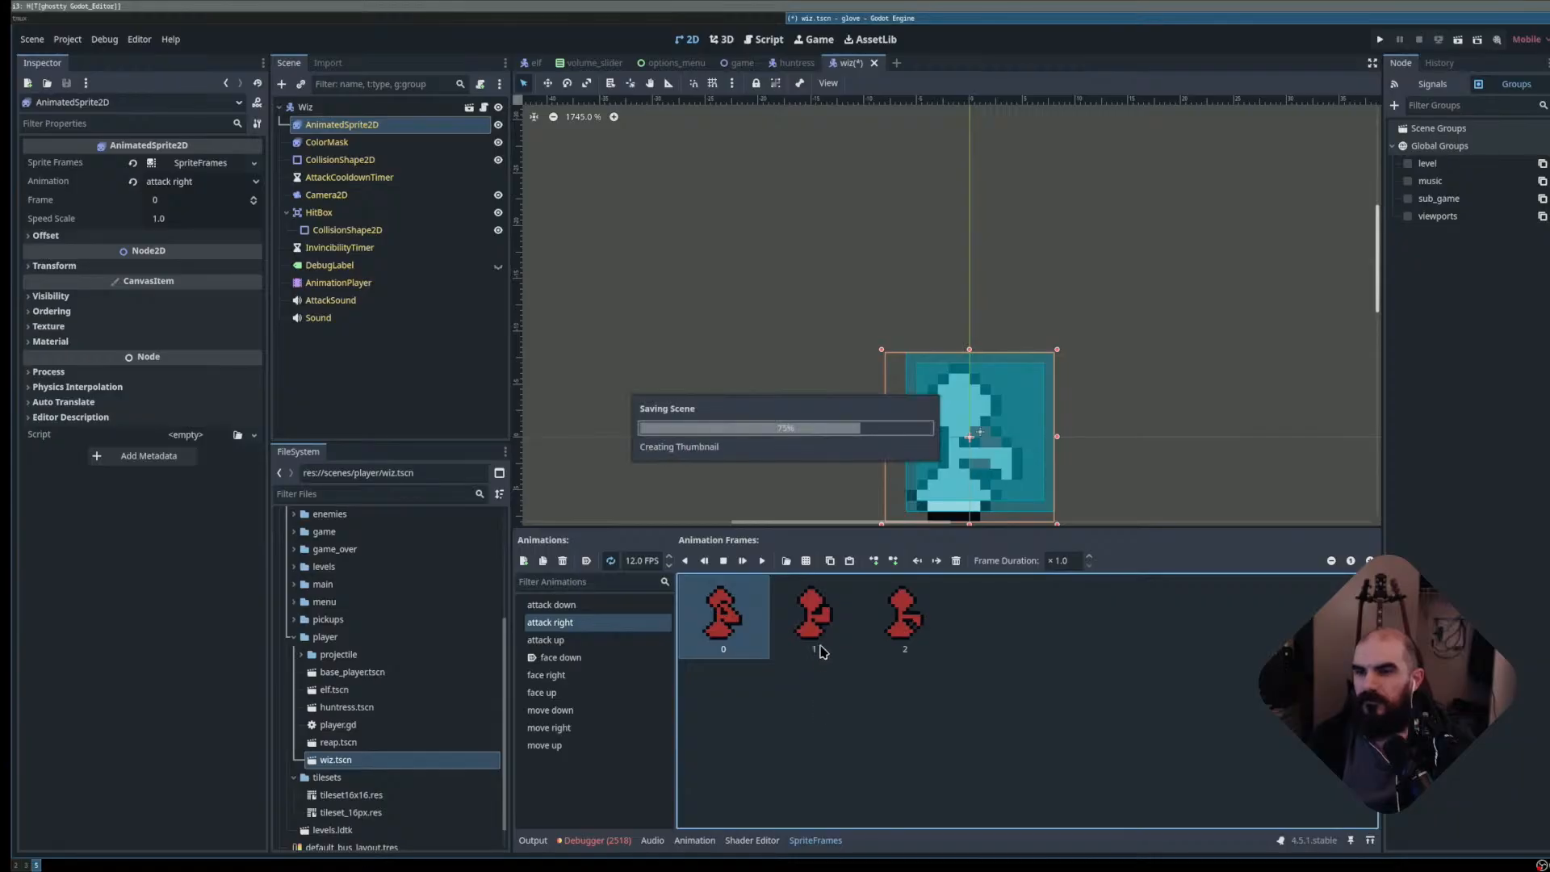
- Run the project and start a game with the Wiz character
key("F5")
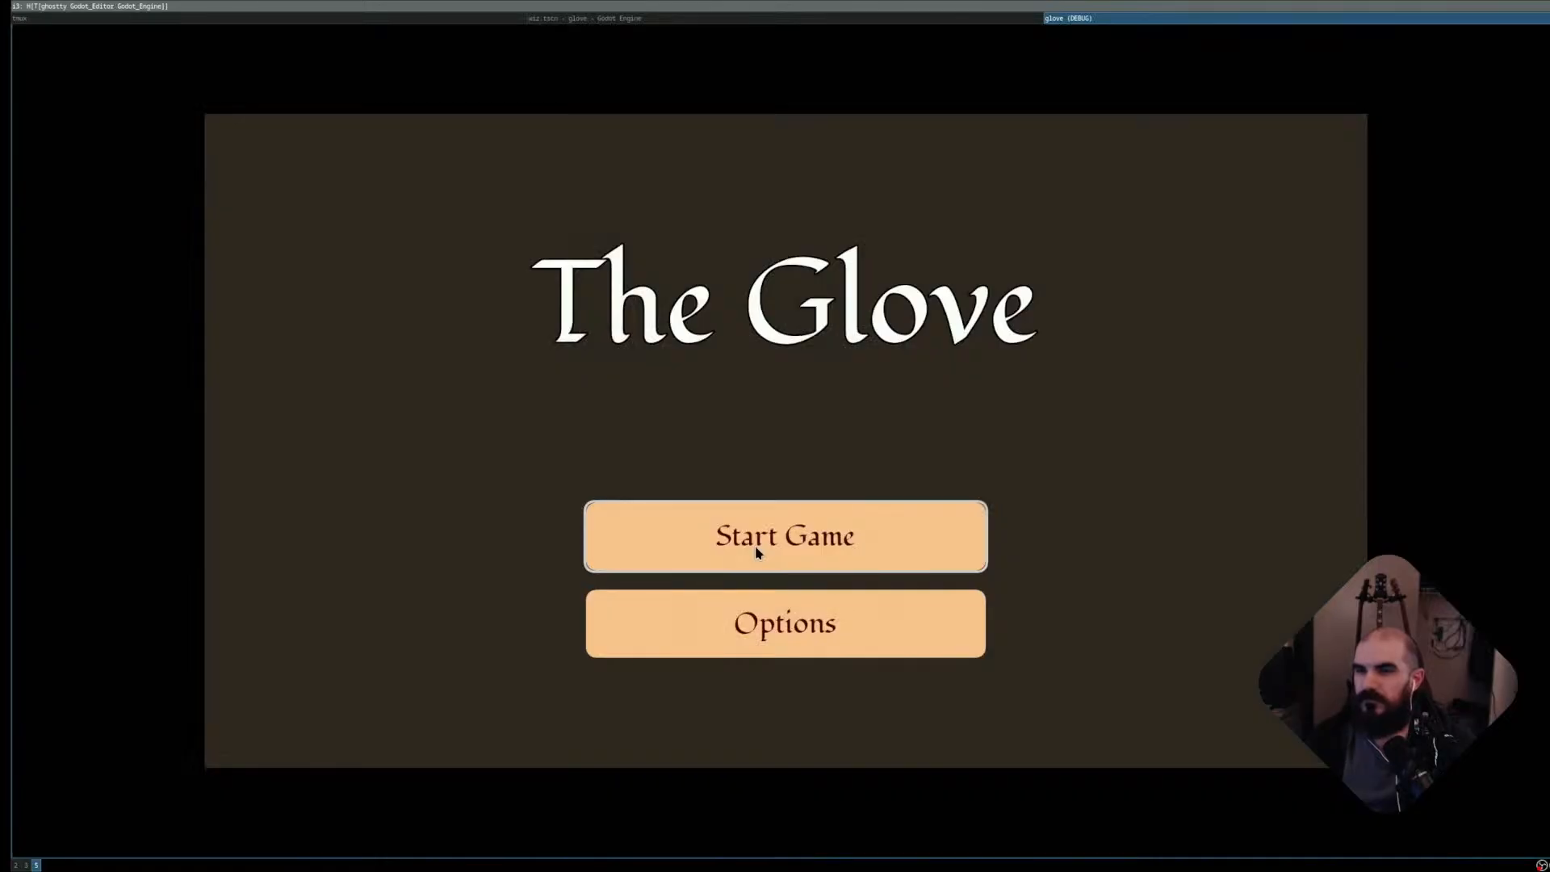
left_click(757, 549)
key("Right")
key("Down")
key("Return")
key("space")
key("space")
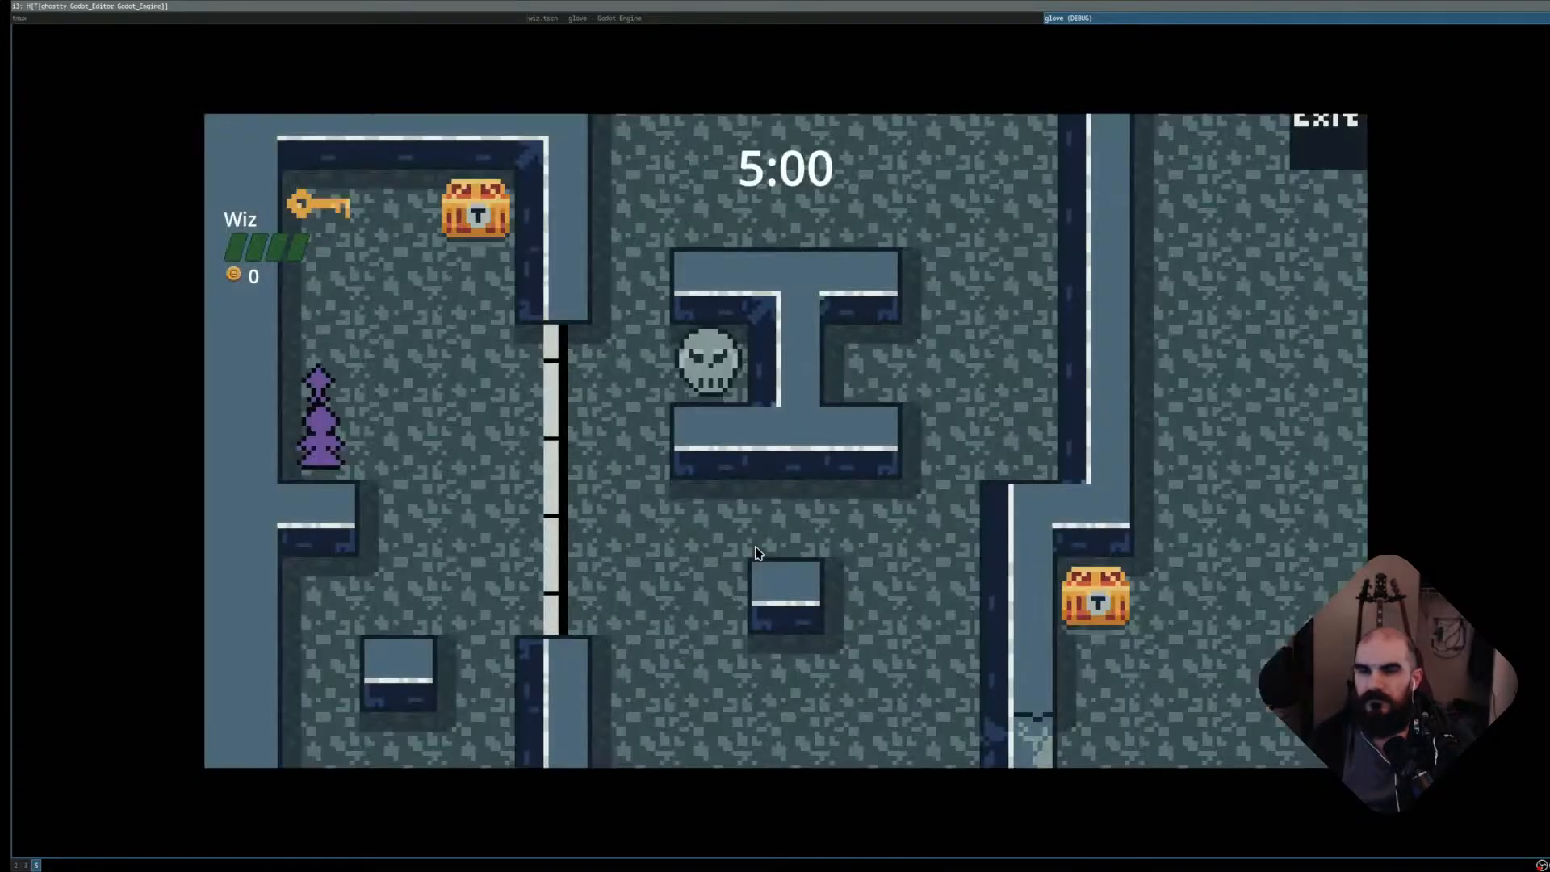
- Test the wizard's right-facing attack in the starting room and collect the key and treasure chest there
key("Right")
key("space")
key("space")
key("space")
key("space")
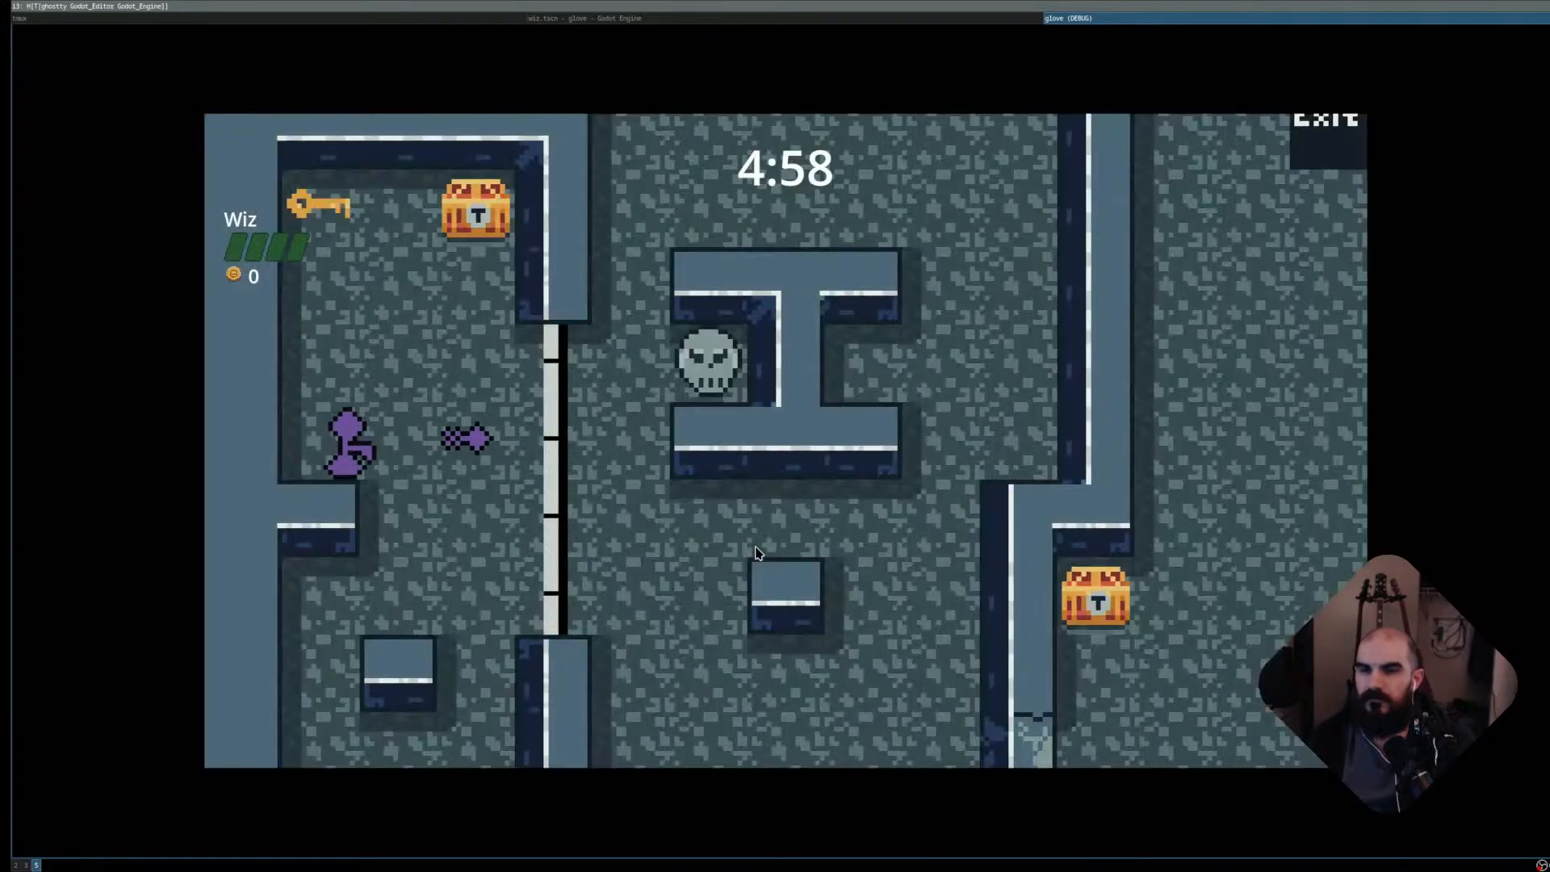
key("Up")
key("Right")
key("Left")
key("Down")
key("Right")
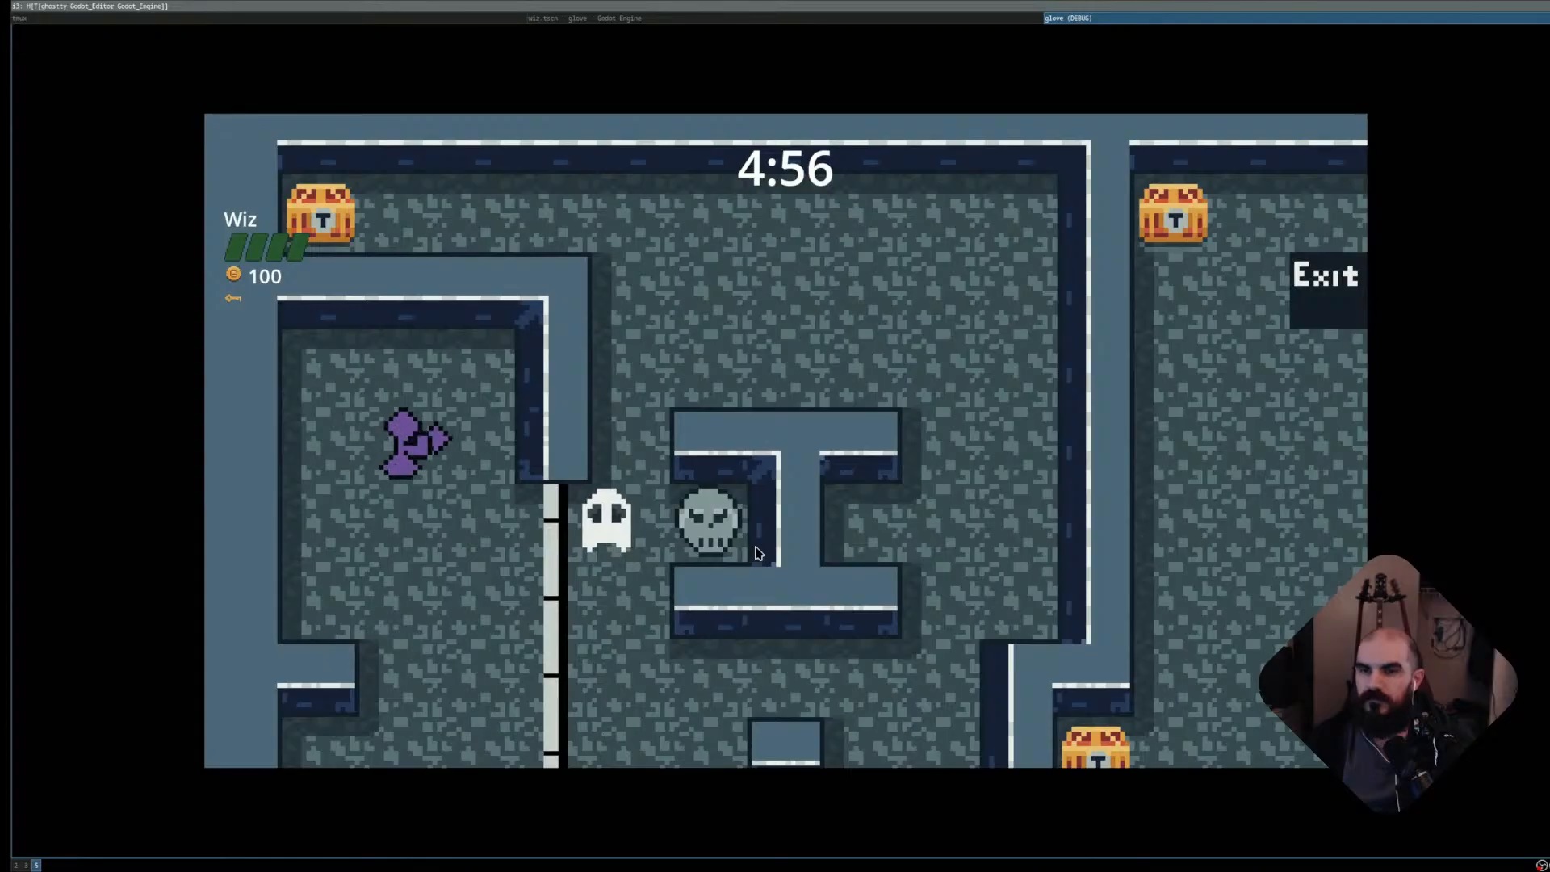
- Walk the wizard down to the level's lower-left corner, collect the key, and fire repeatedly to the right
key("Down")
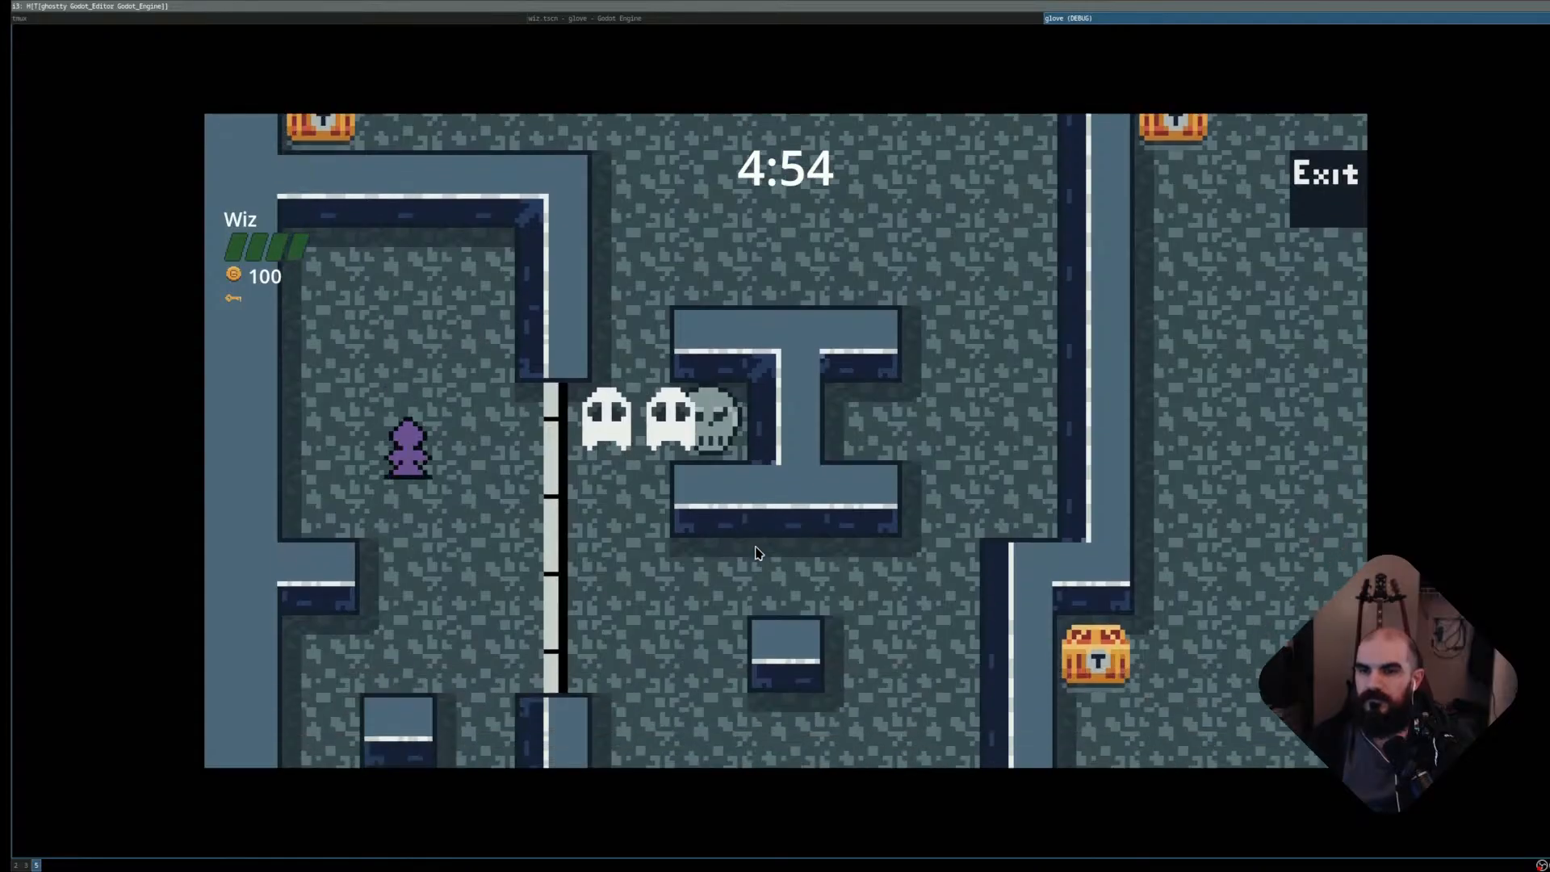
key("Right")
key("Right")
key("Down")
key("Left")
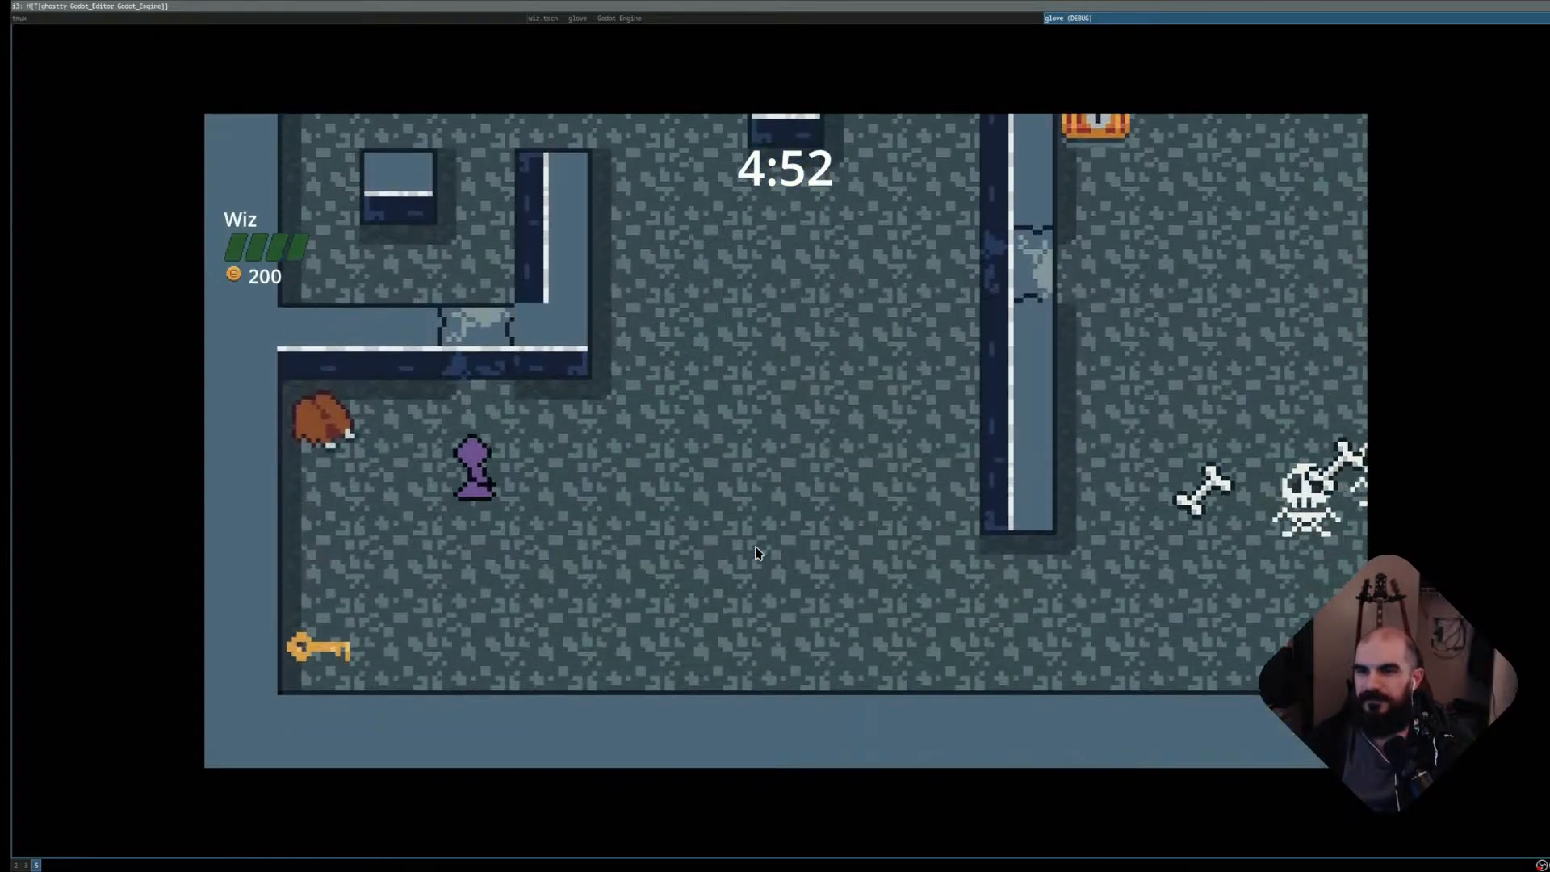
key("Down")
key("Down")
key("Right")
key("space")
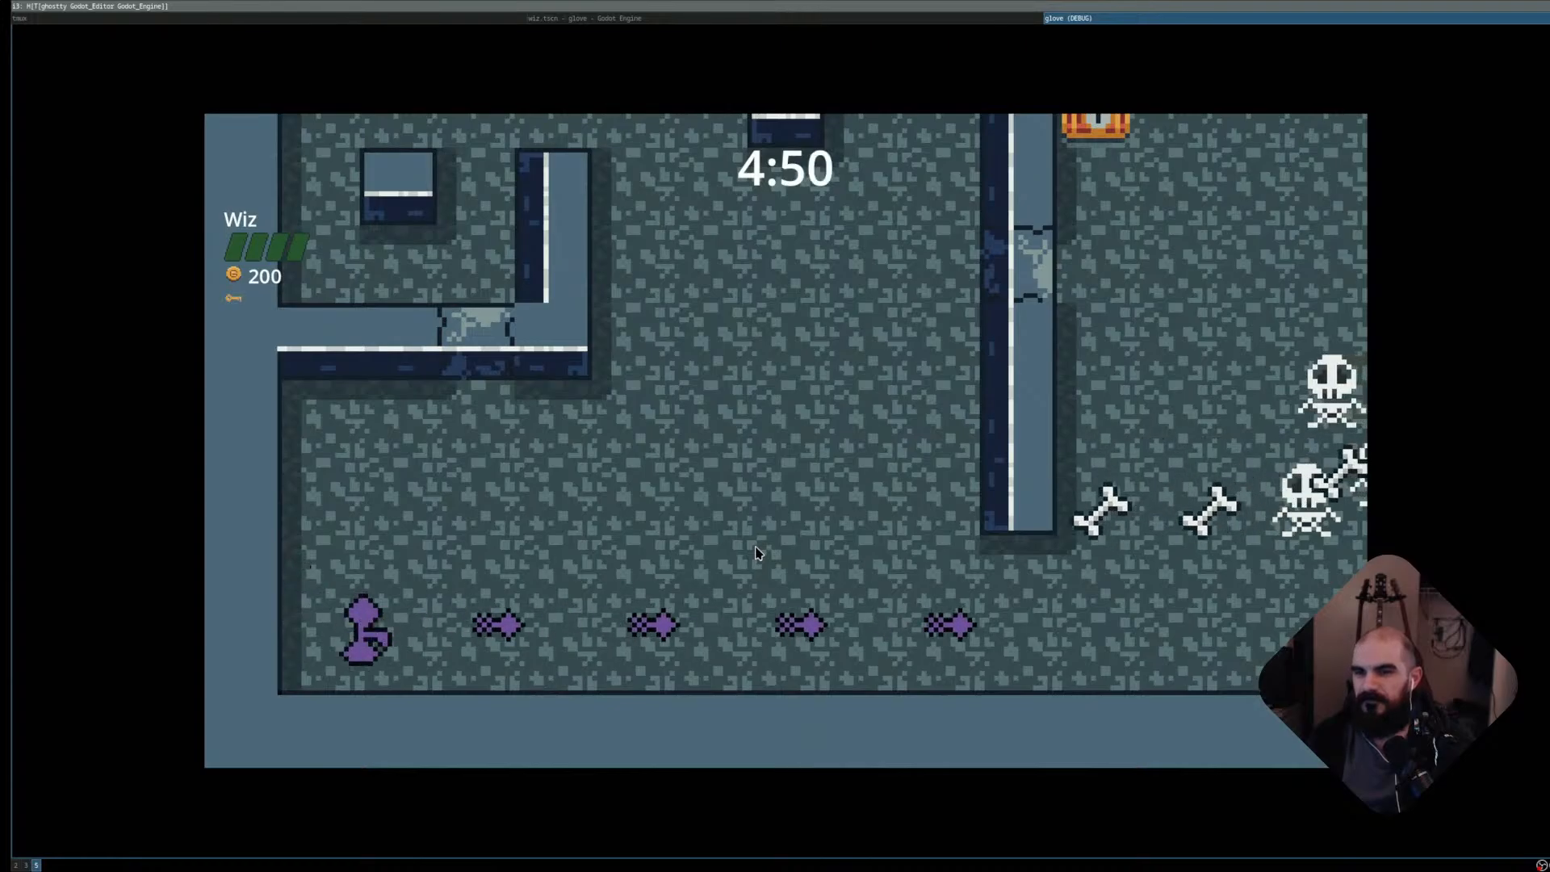
- Walk the wizard to the corridor near the exit, fire upward, and collect the treasure chests there
key("Right")
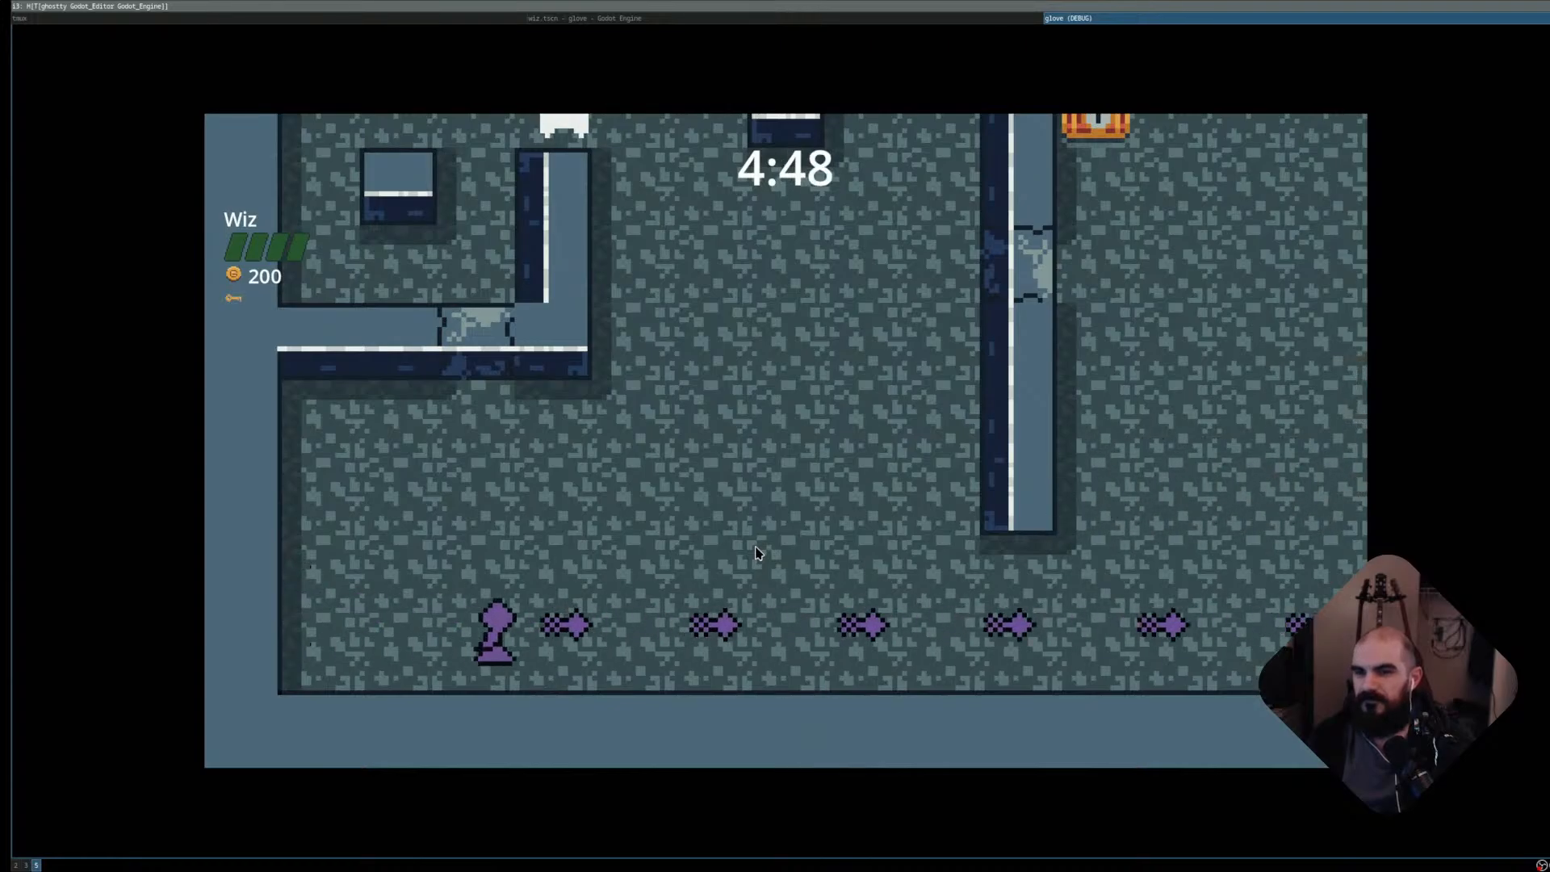
key("Up")
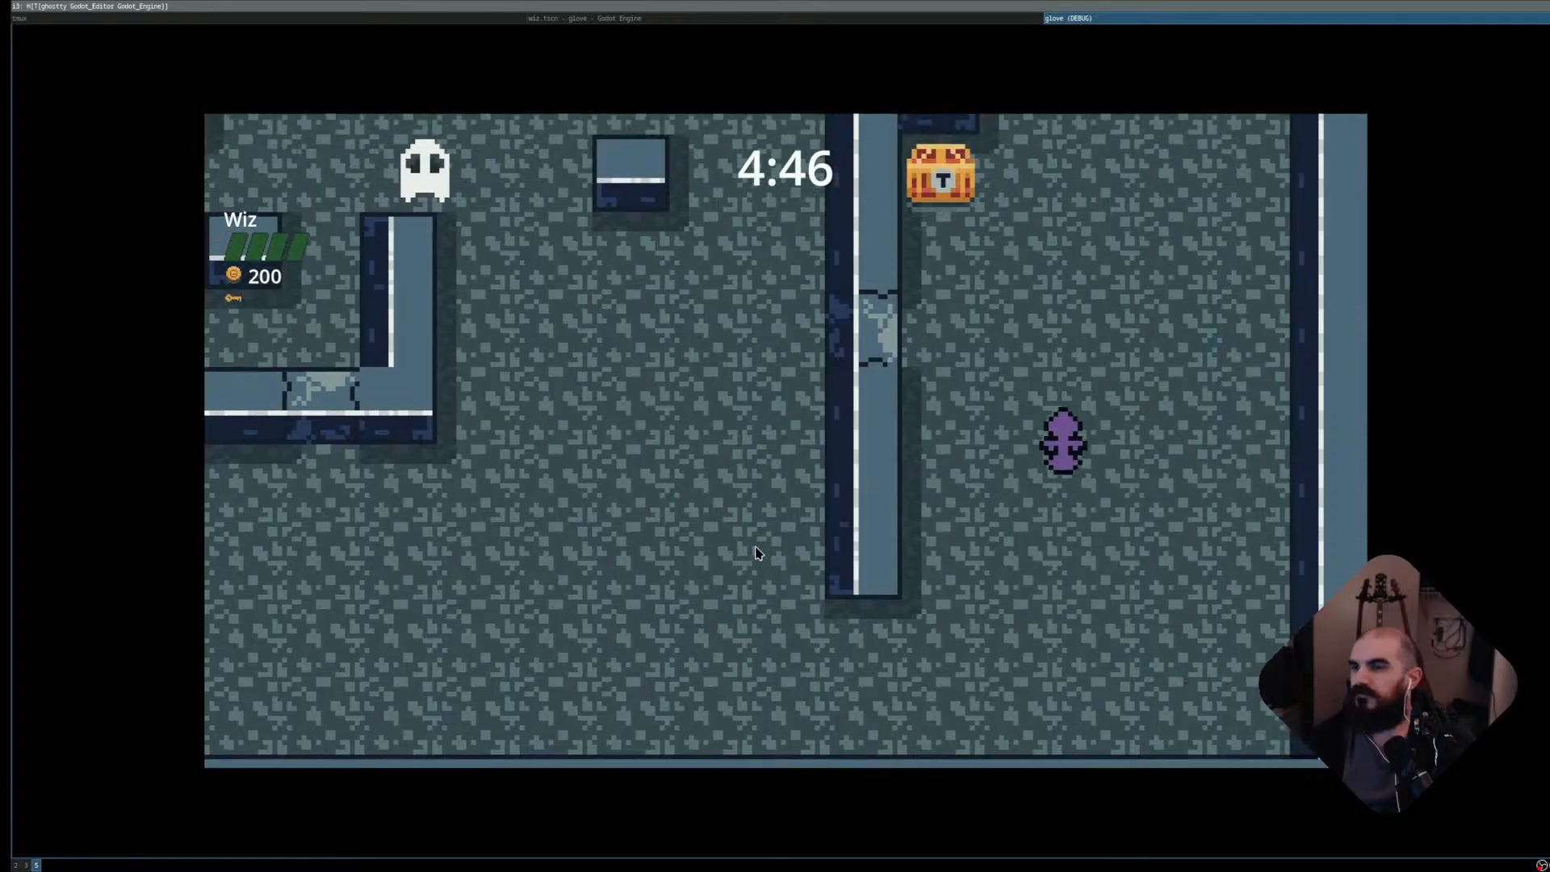
key("Up")
key("space")
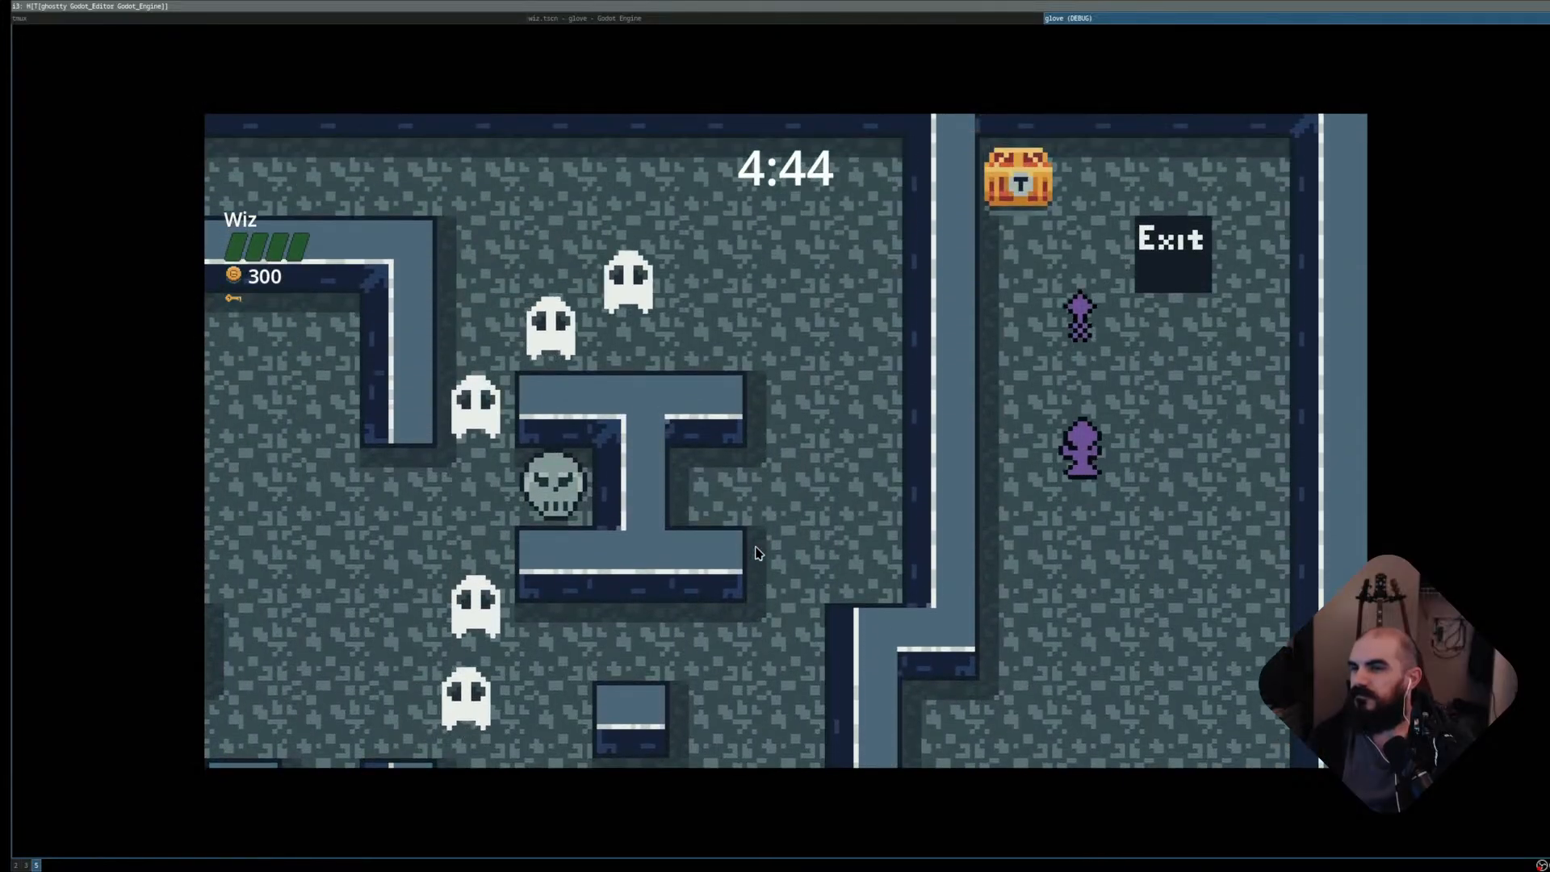
key("Left")
key("Down")
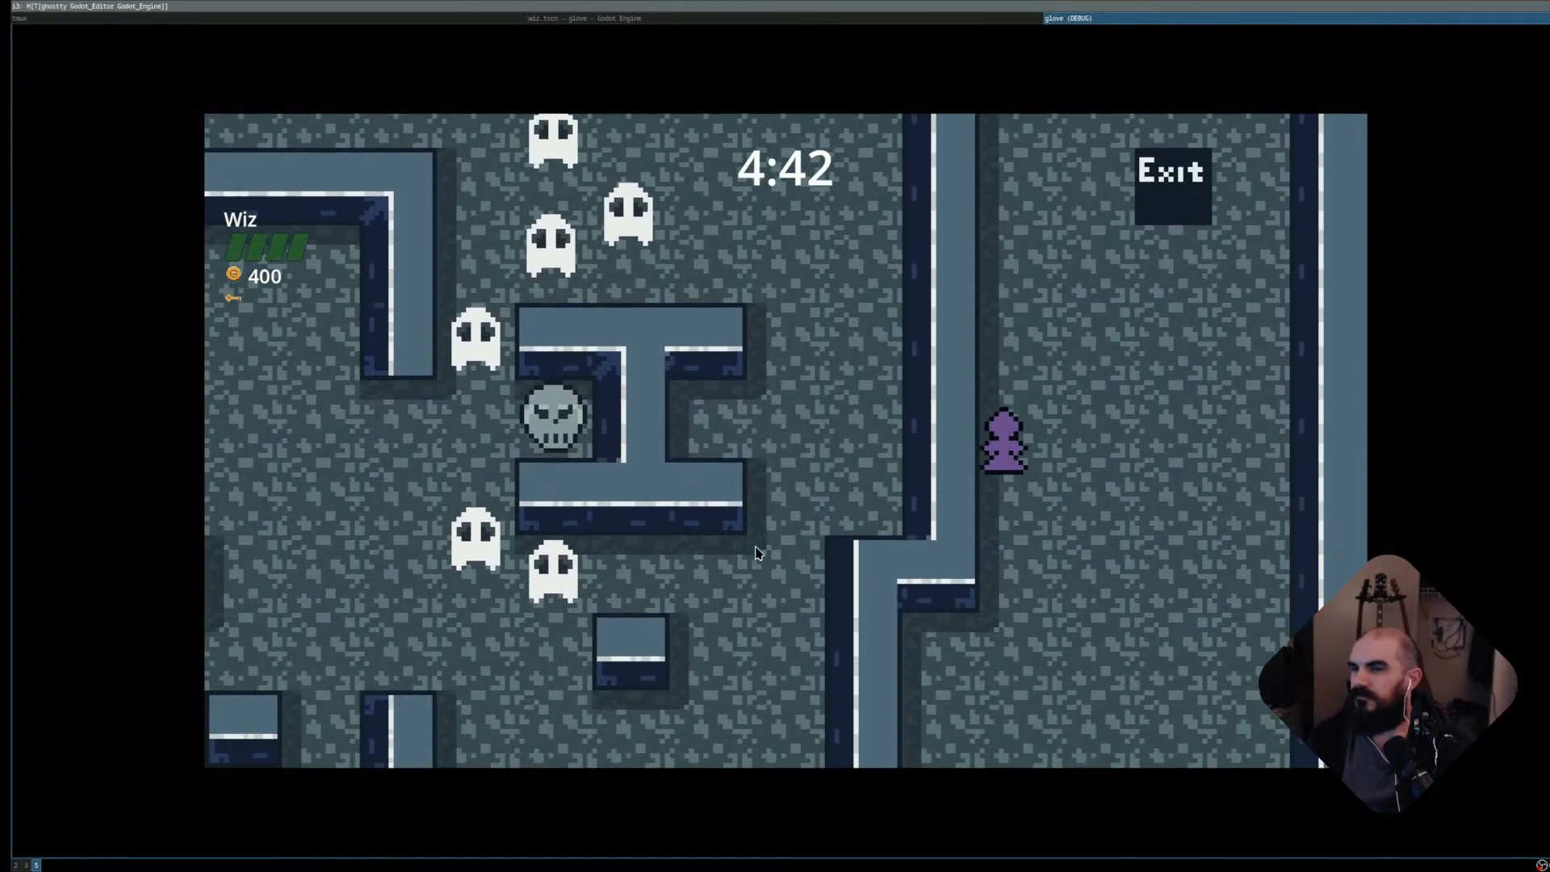
- Bring the wizard back to the middle of the level and test the right-facing attack again
key("Left")
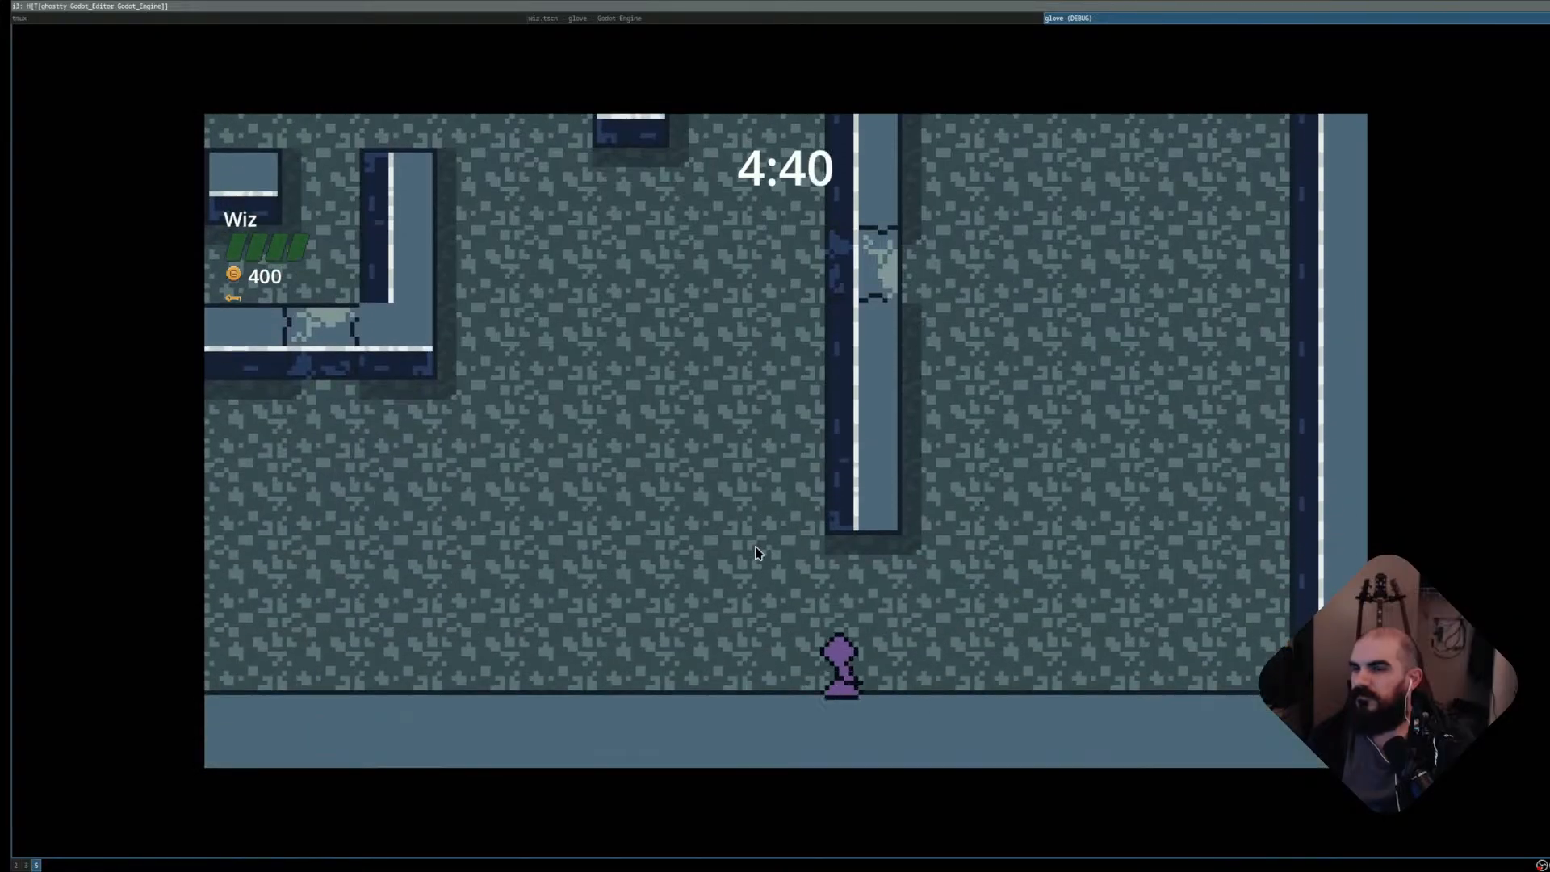
key("Up")
key("Left")
key("space")
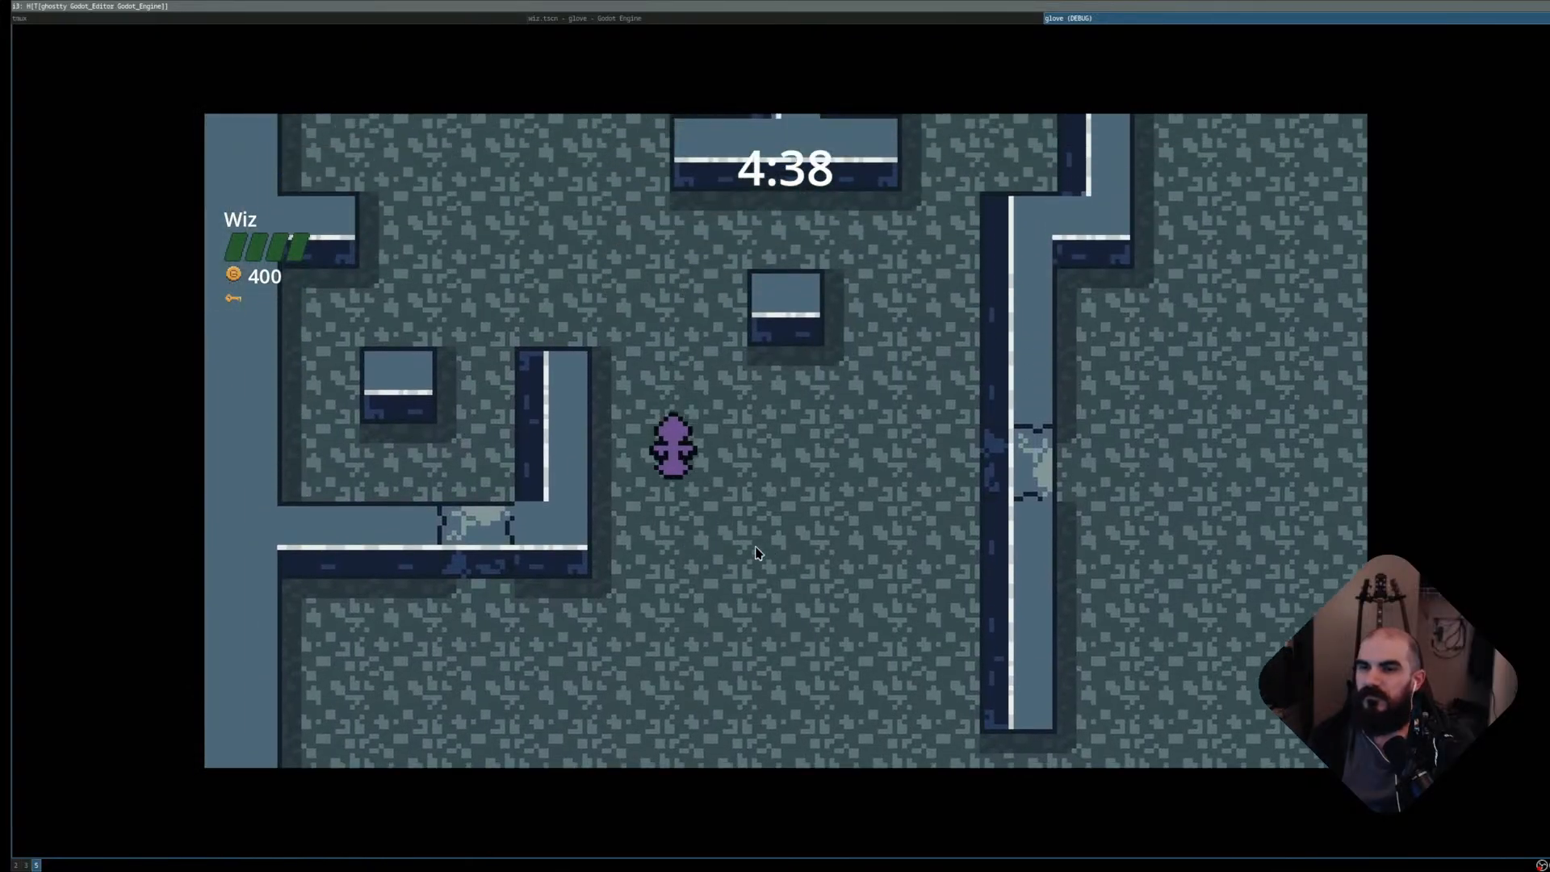
key("Down")
key("Right")
key("space")
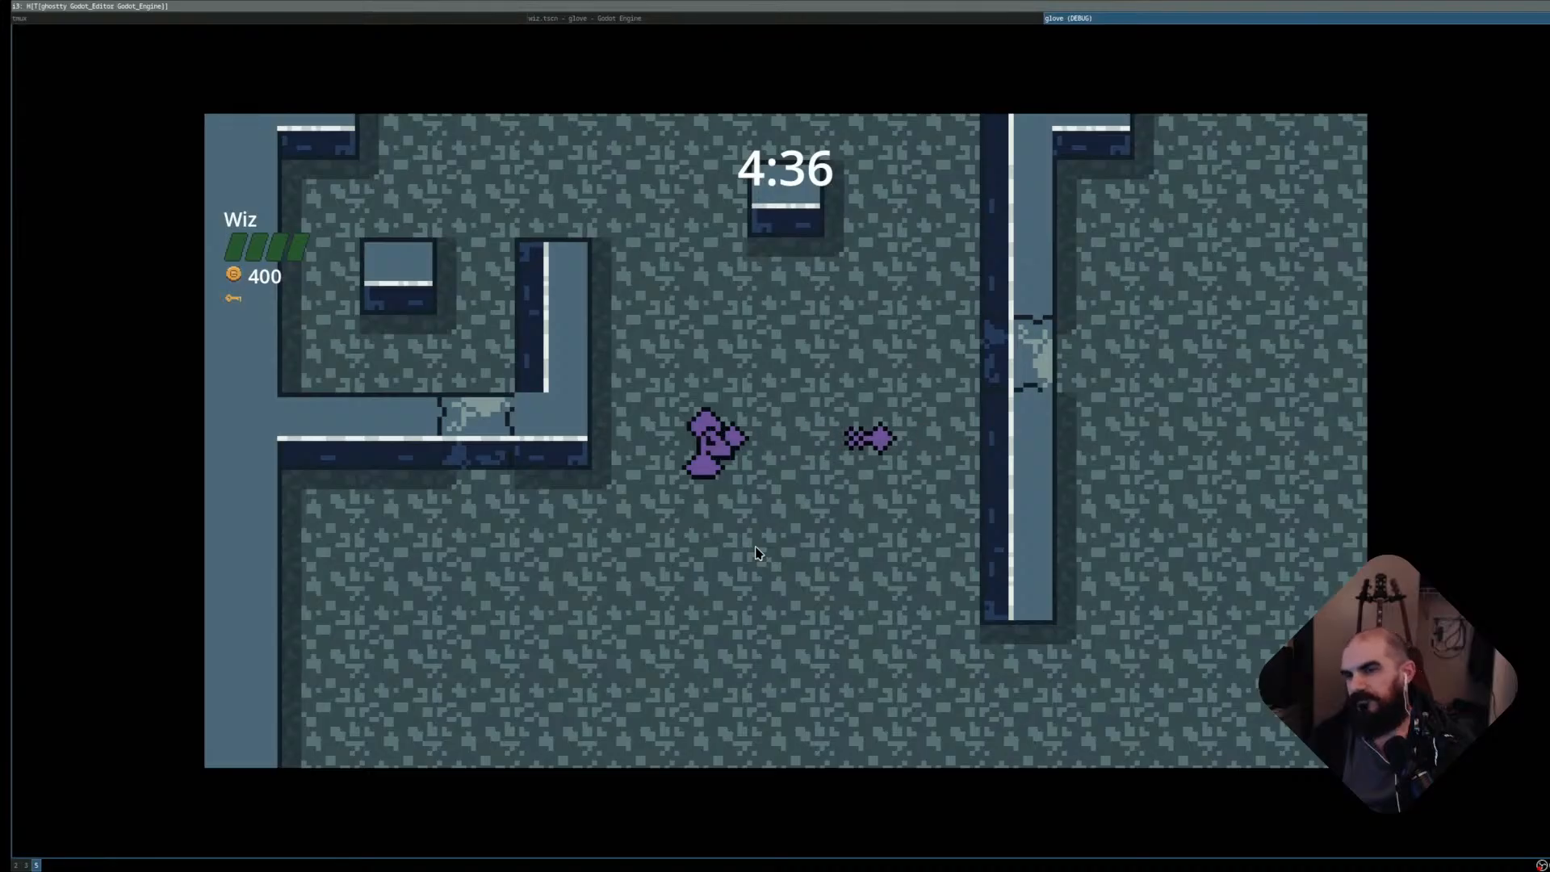
key("space")
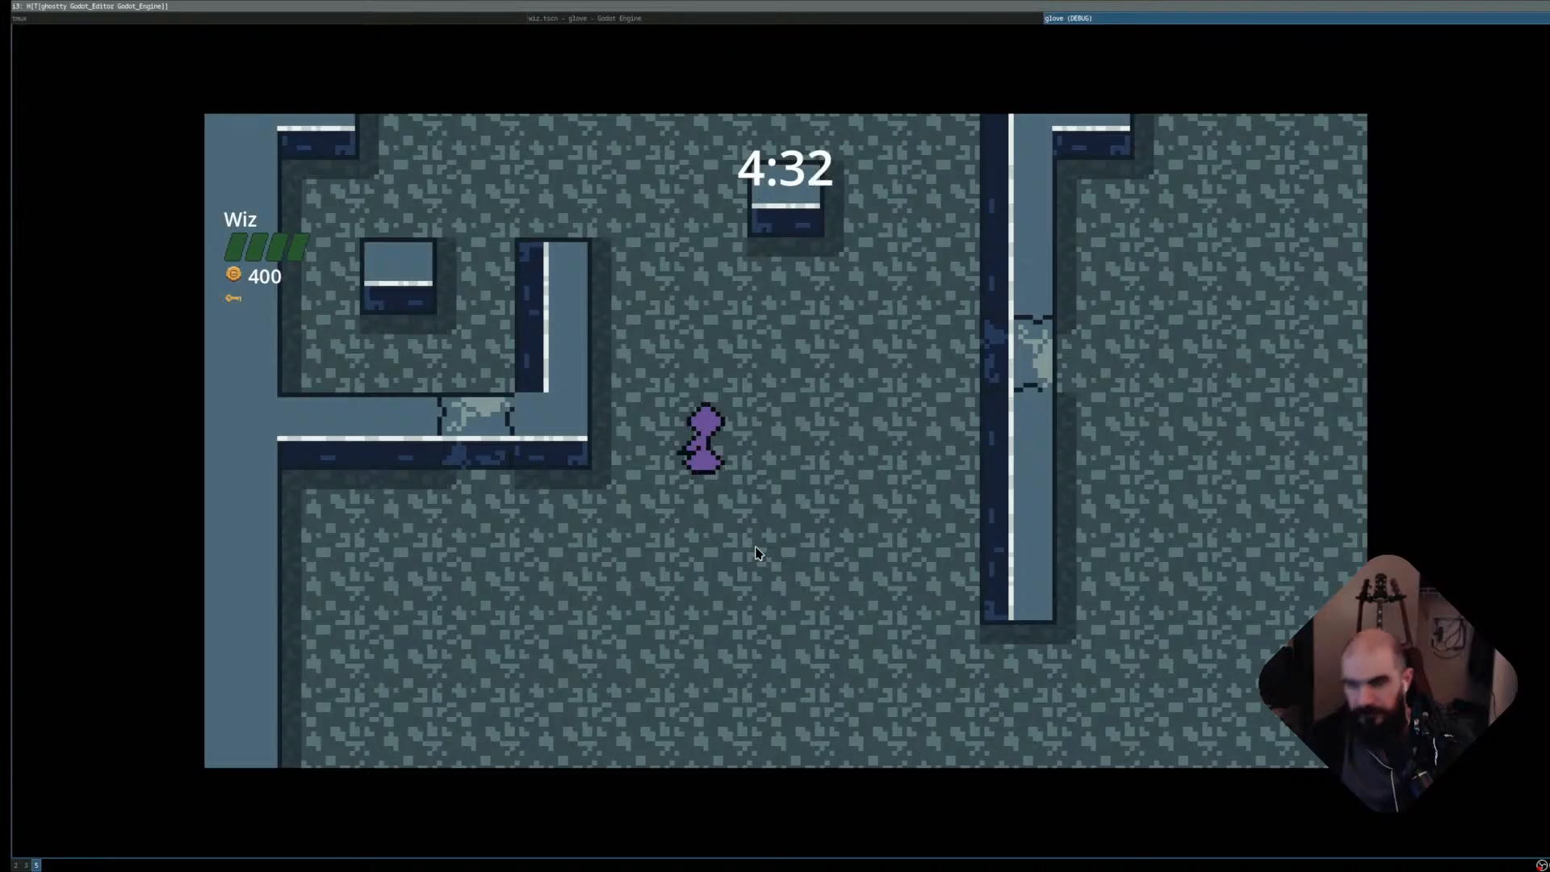
- Test the wizard's right-facing attack mid-level, walk down to the lower wall and fire repeatedly right, and stop the game
key("space")
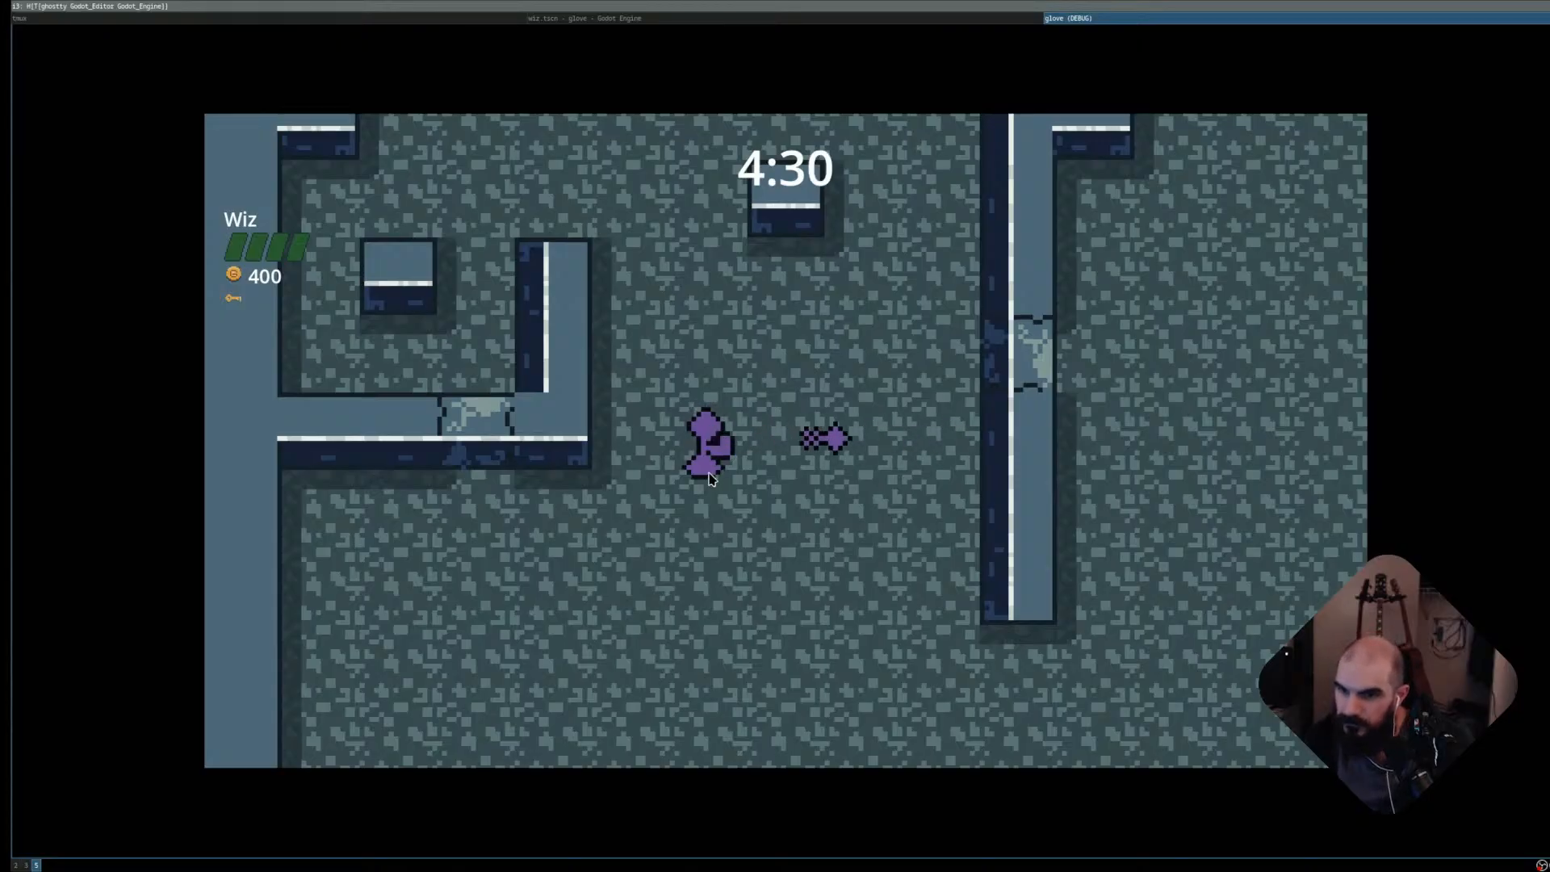
key("space")
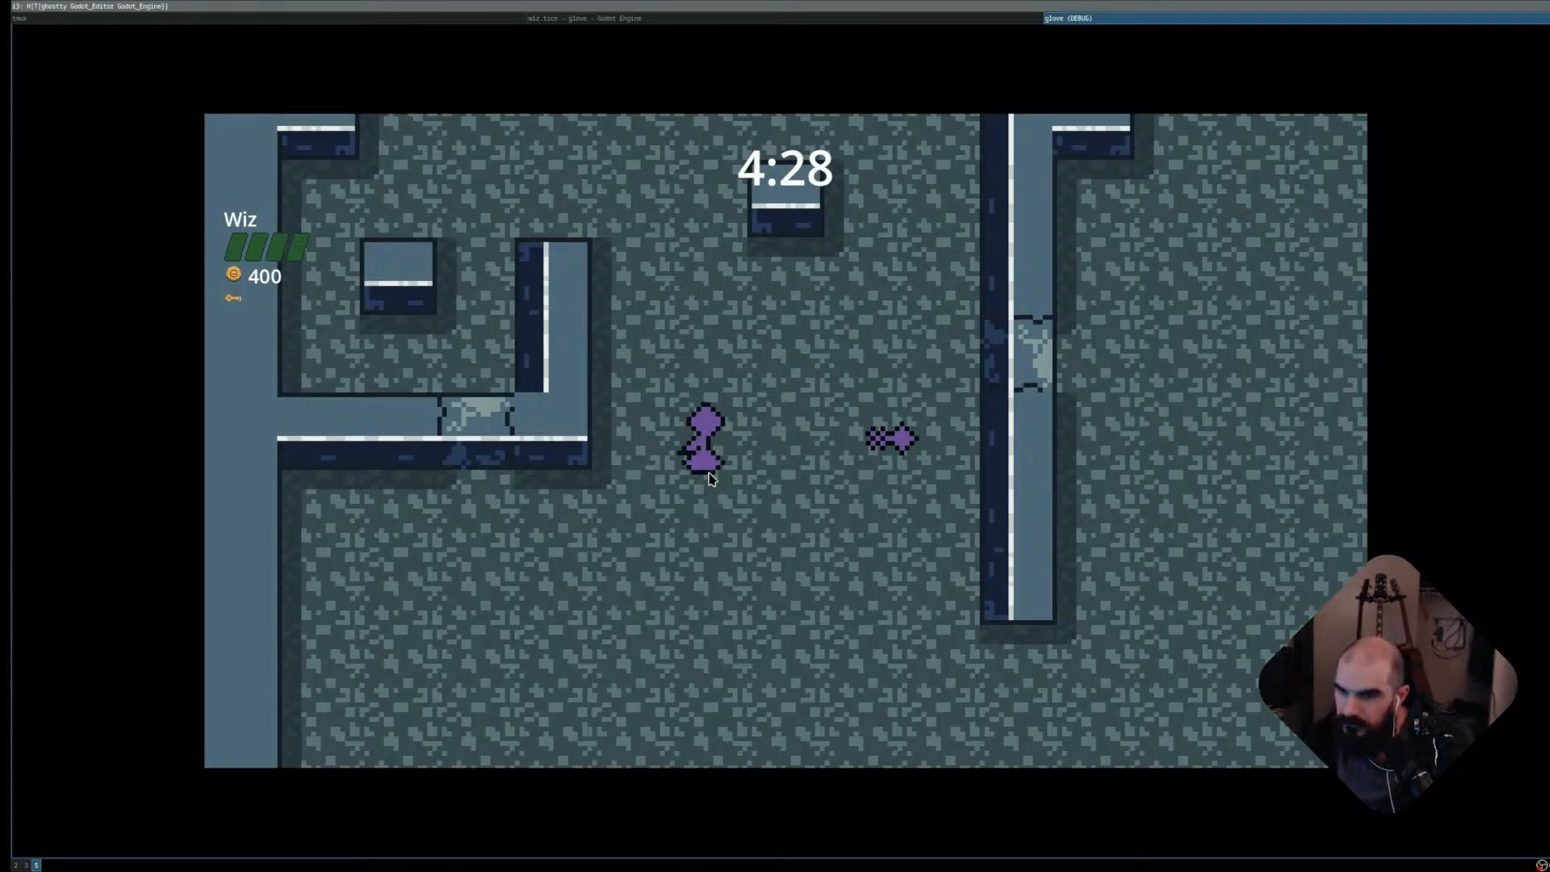
key("Down")
key("Left")
key("Right")
key("space")
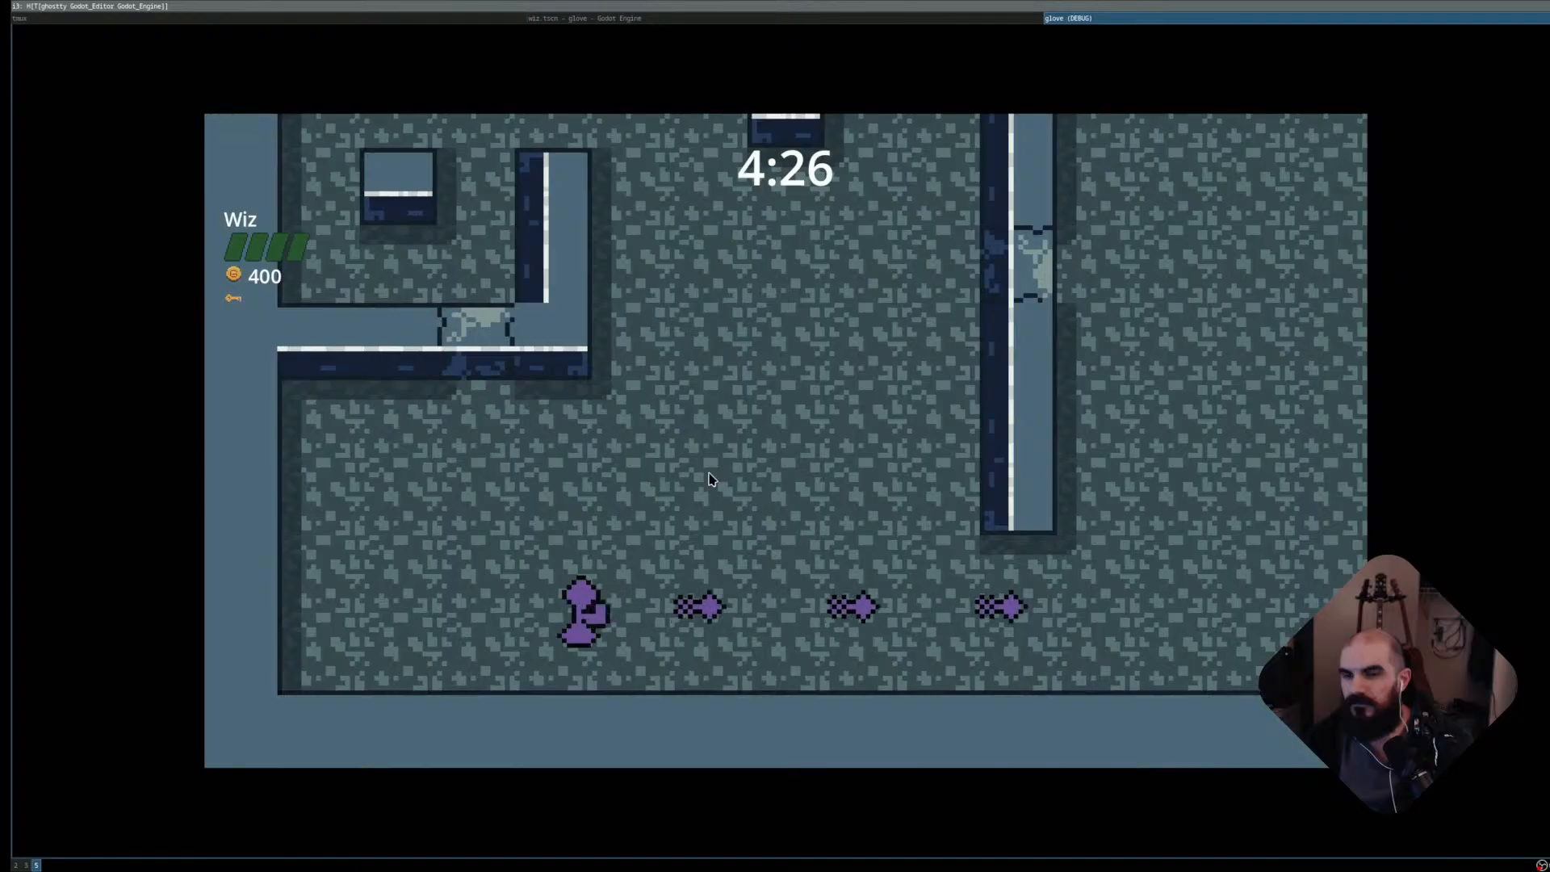
key("space")
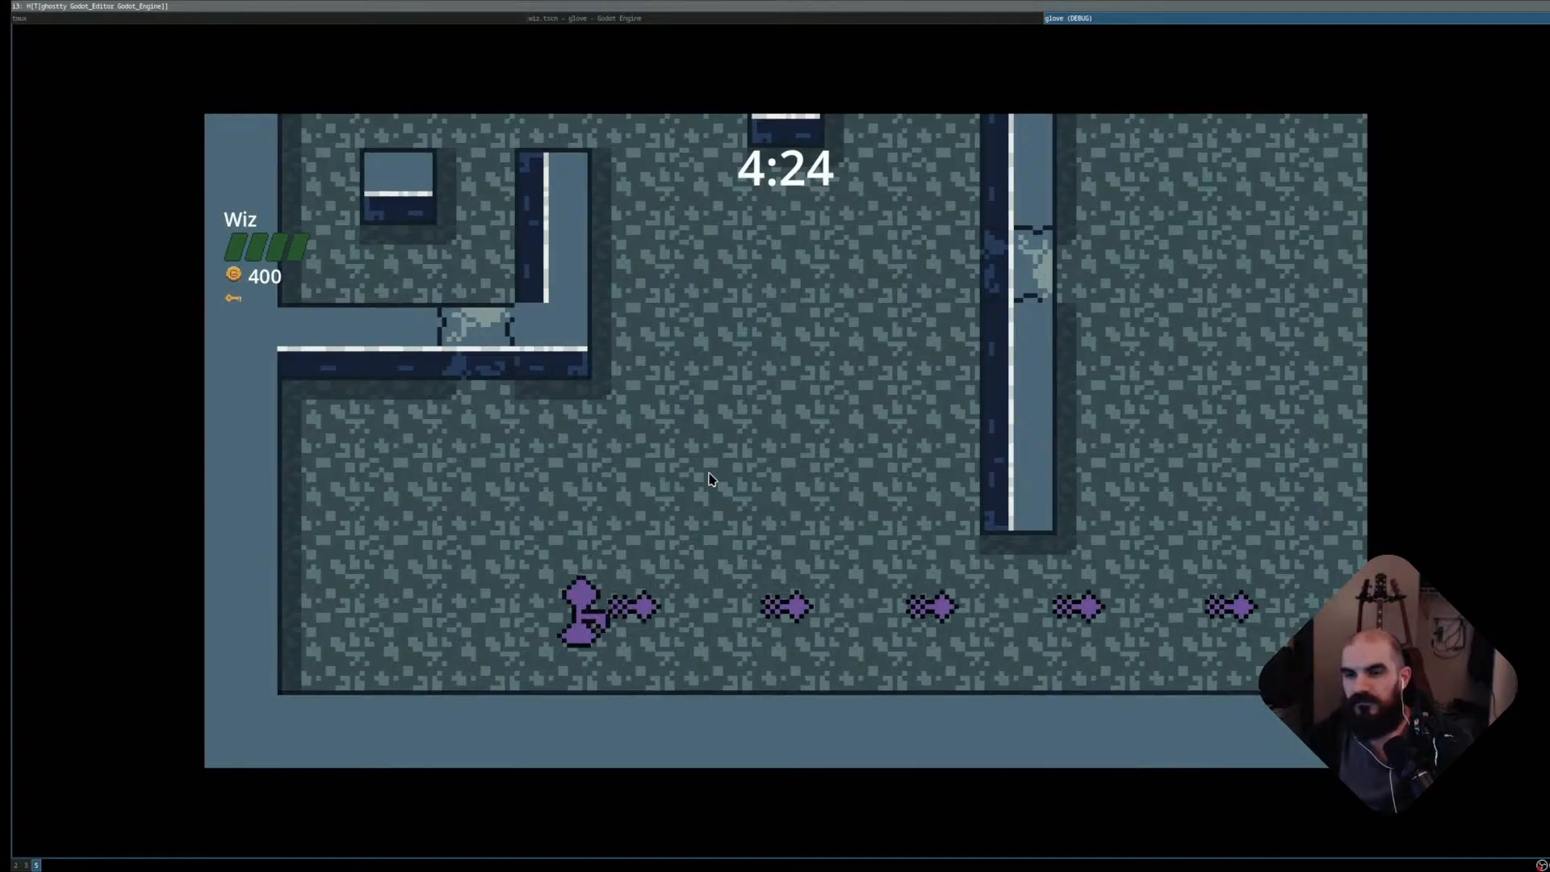
key("space")
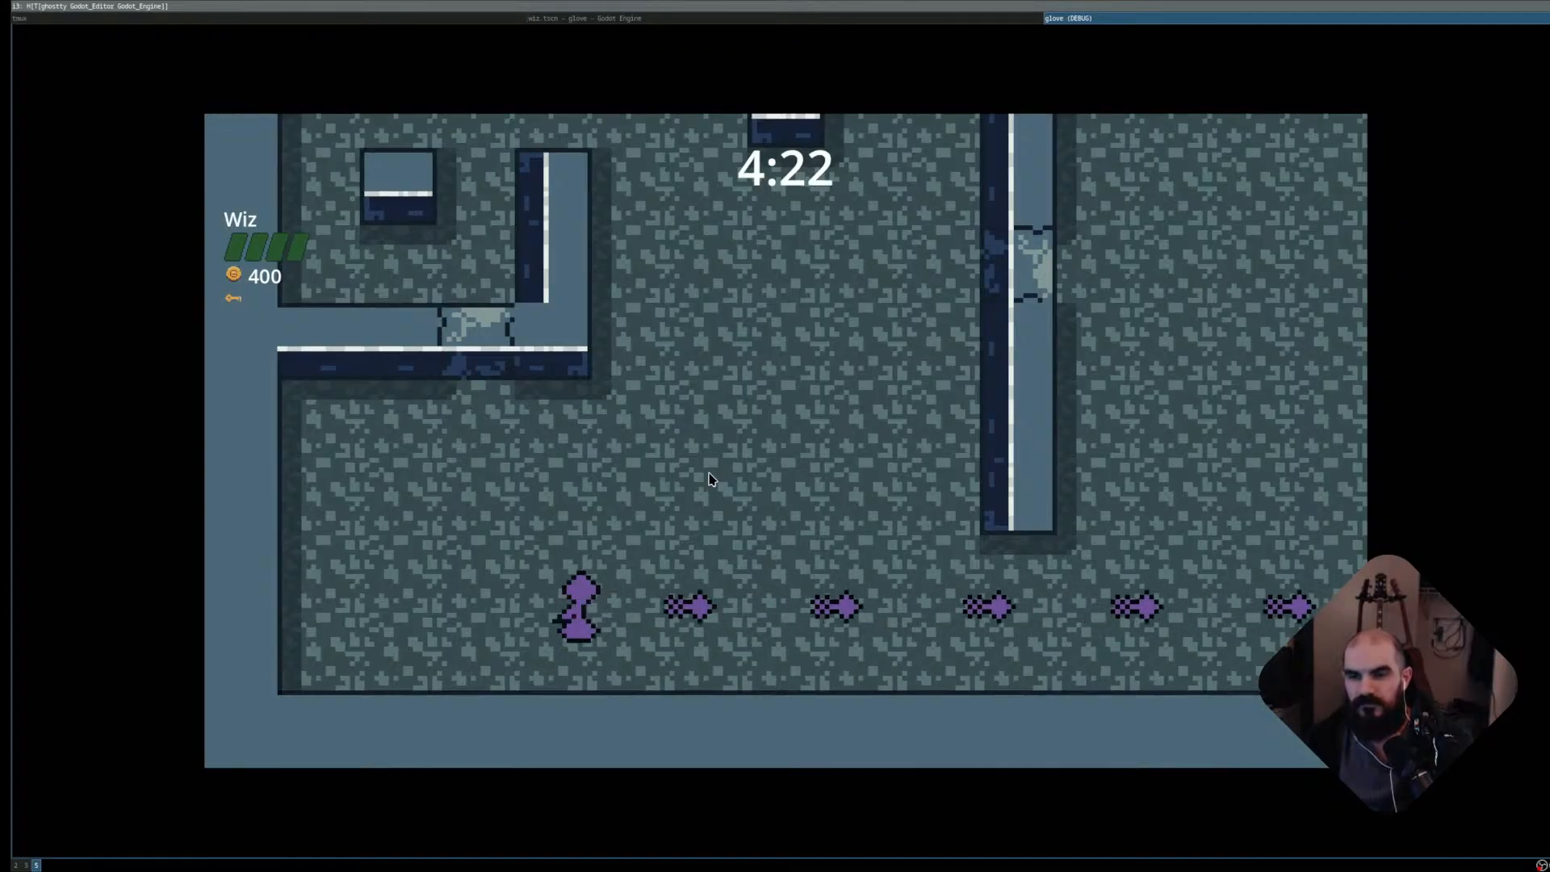
key("space")
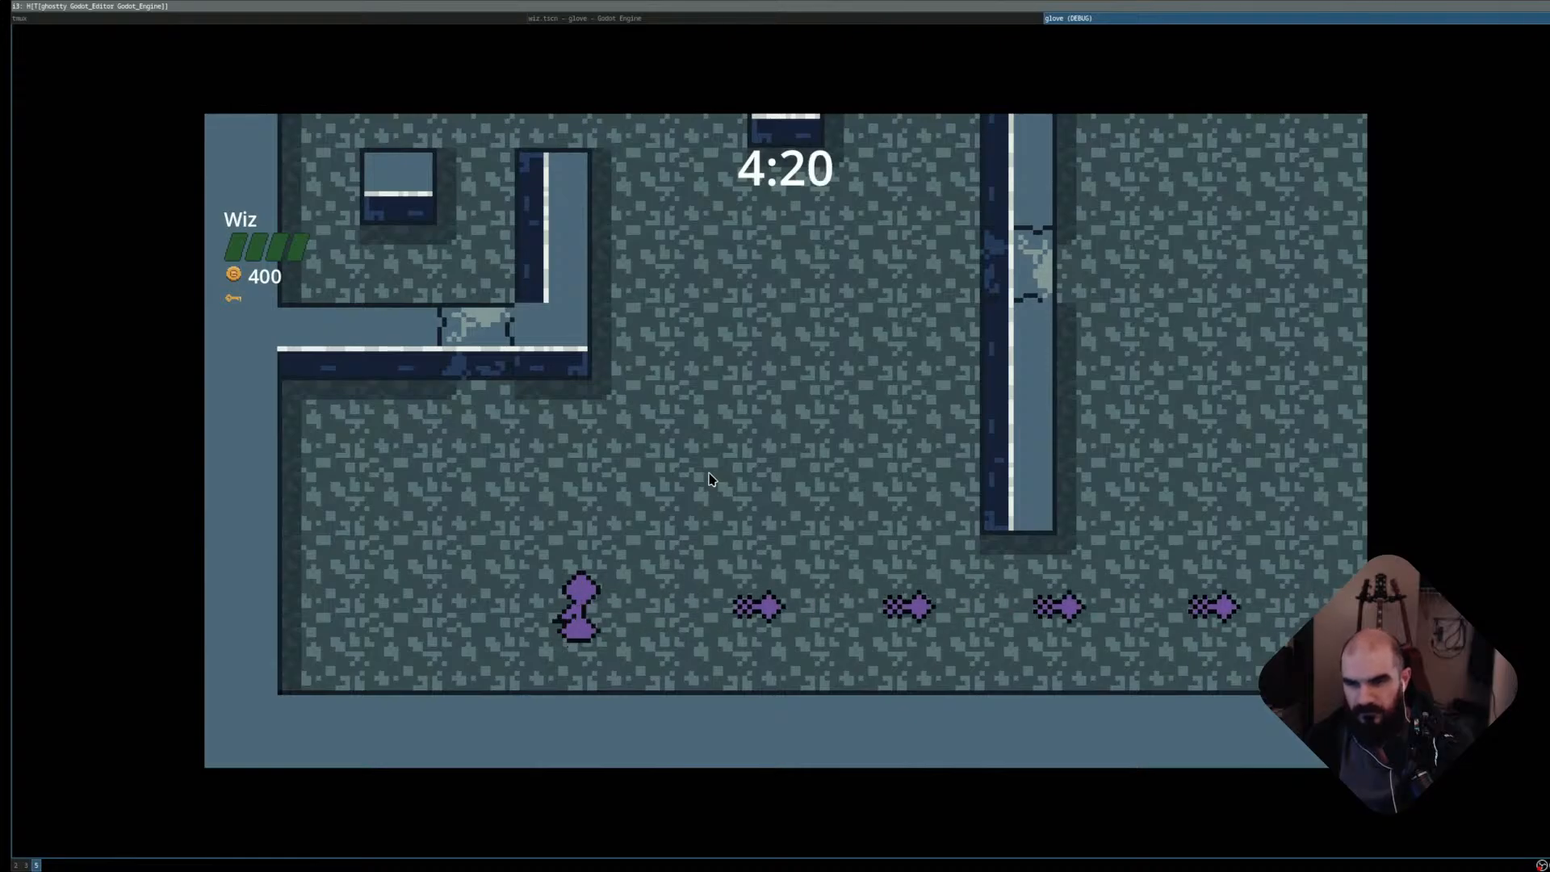
key("space")
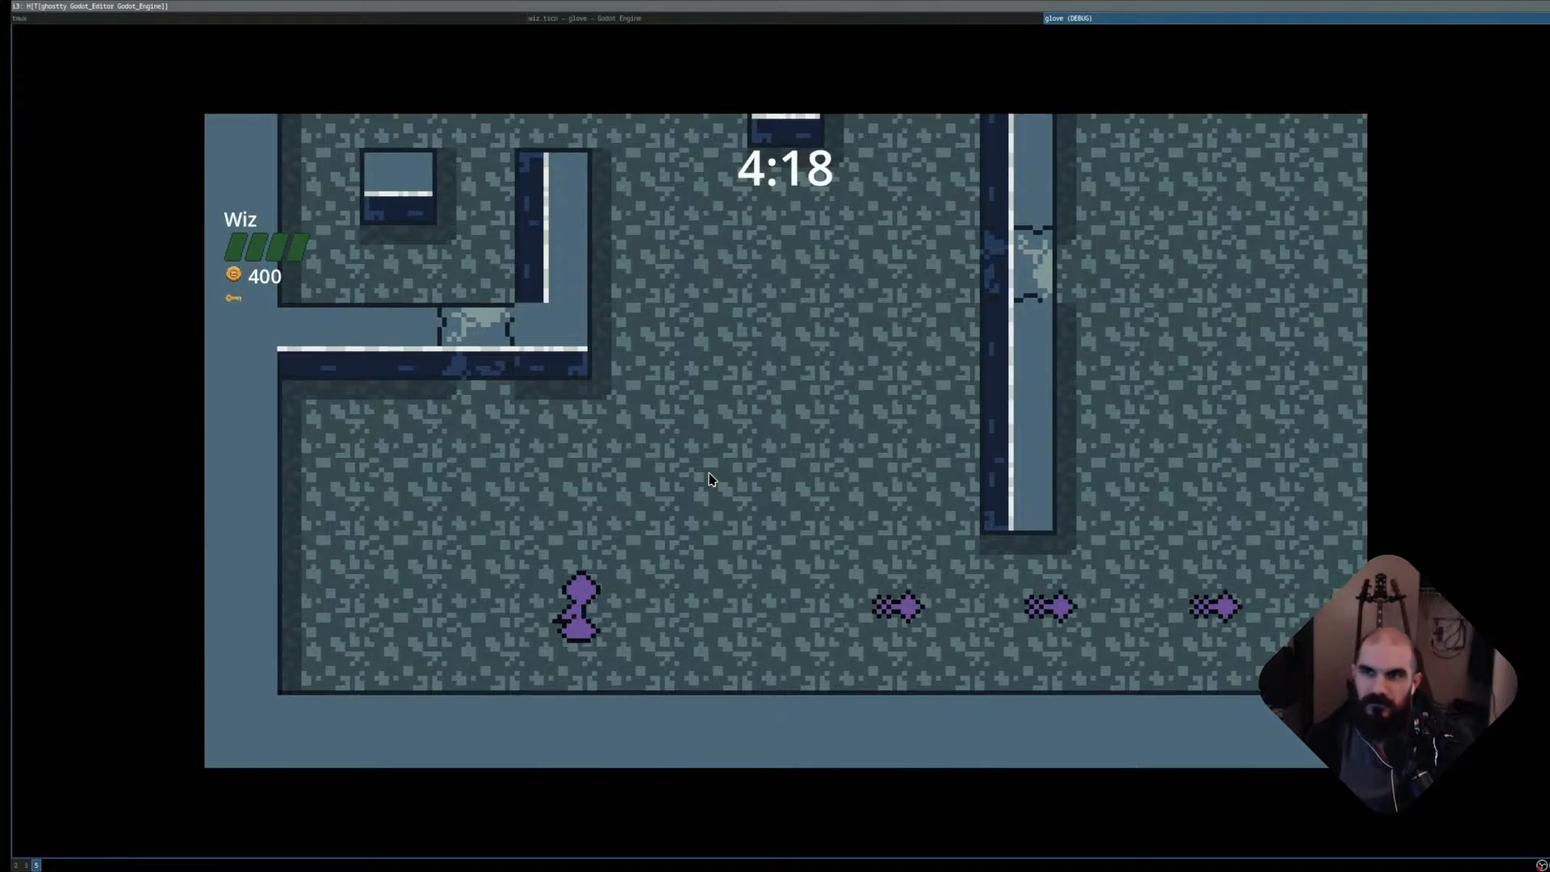
key("F8")
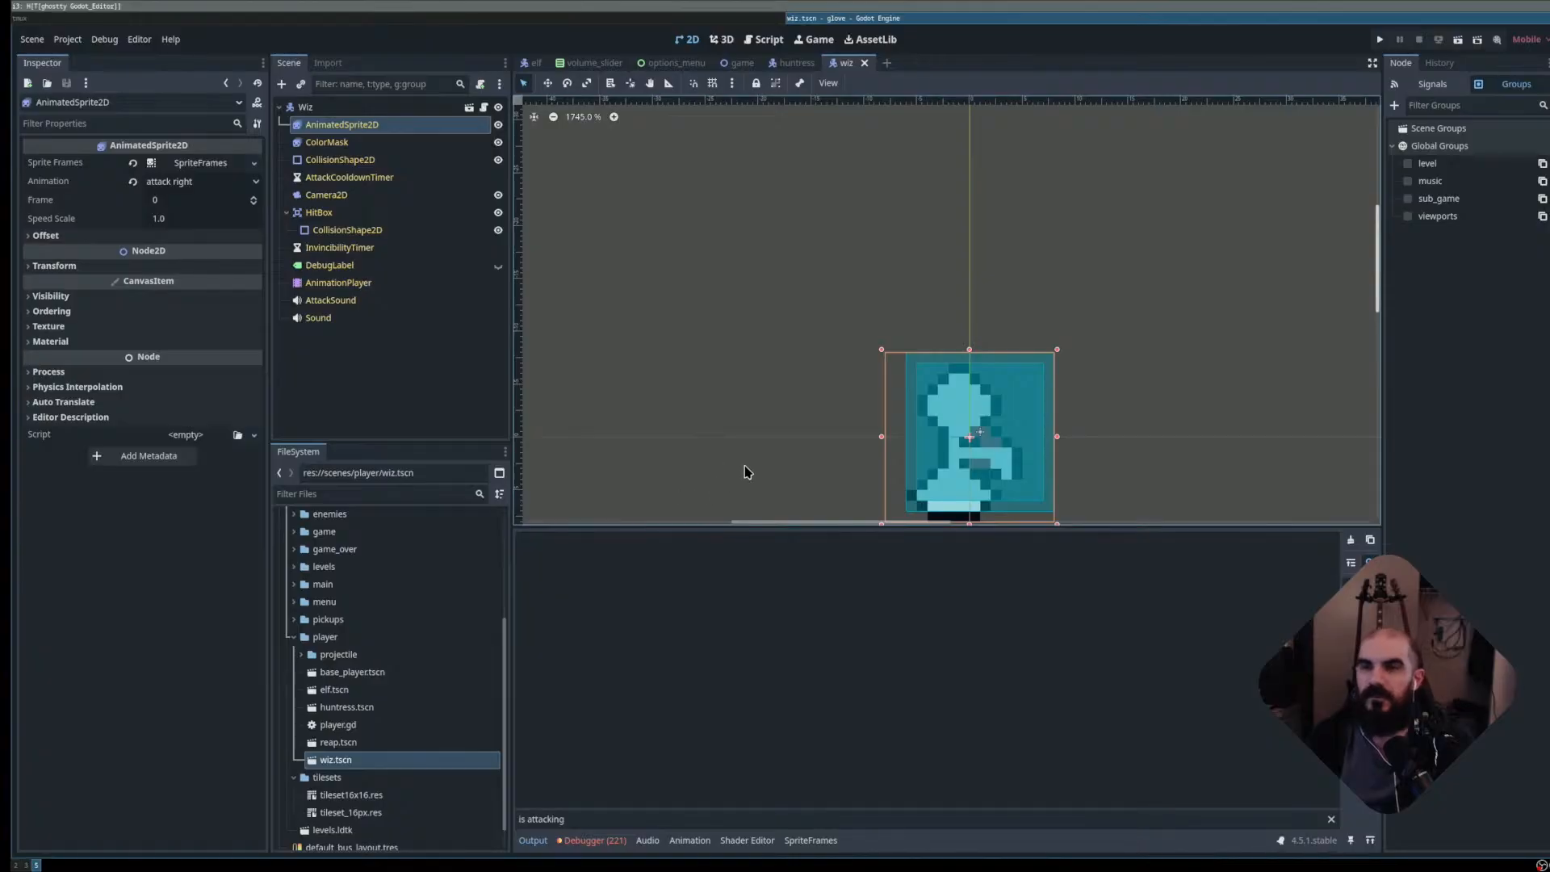
- Switch to wiz.aseprite in Aseprite and append frame 20 with a copy of frame 19's hero cel, removing the empty frame between them
key("super+h")
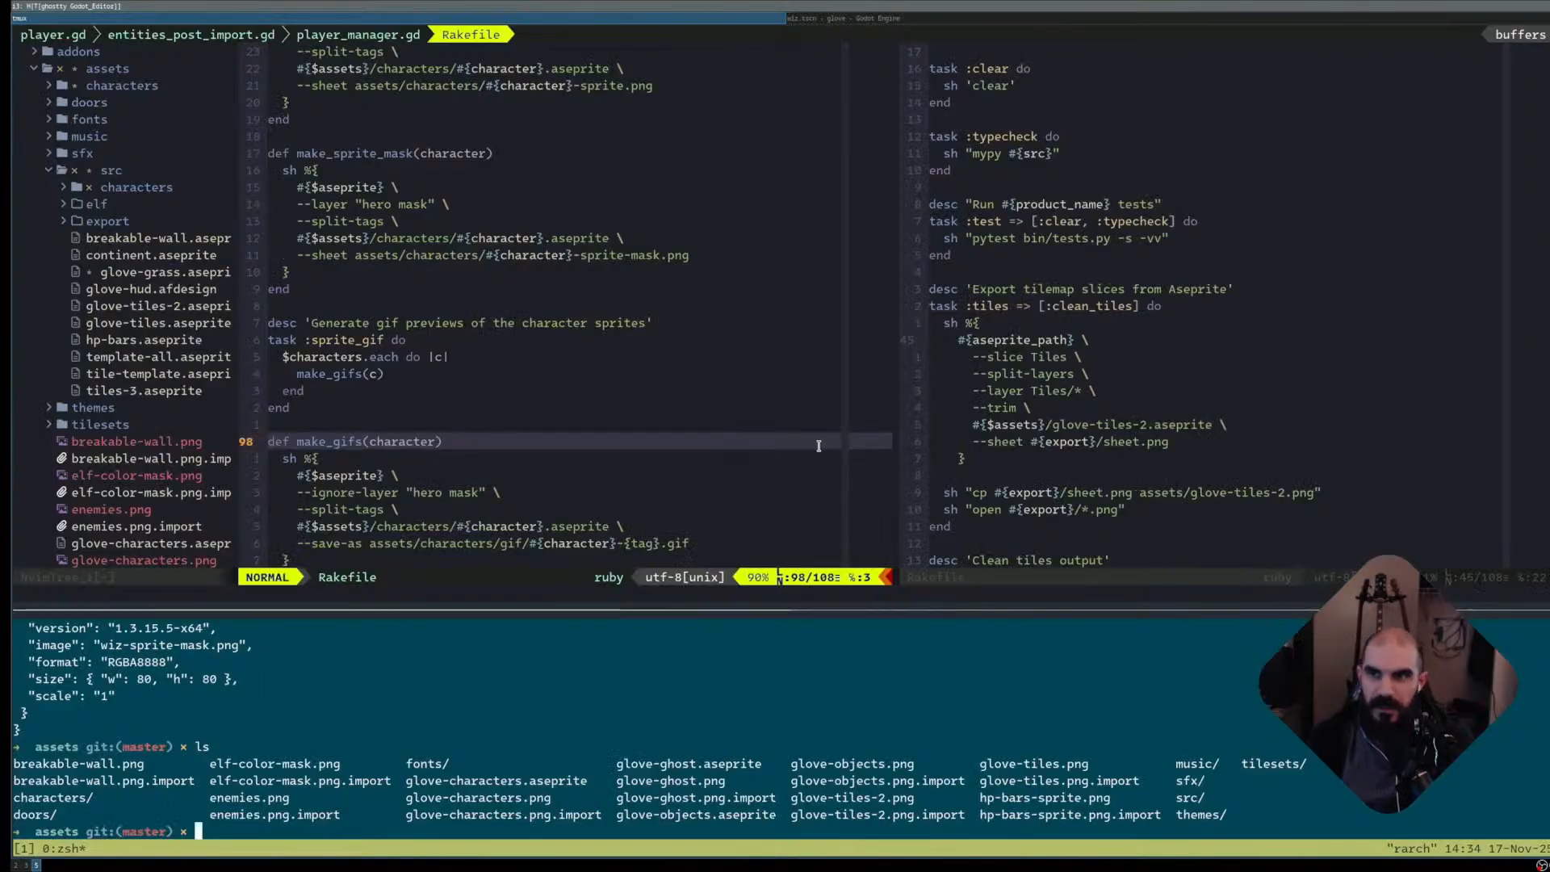
key("super+3")
left_click(973, 669)
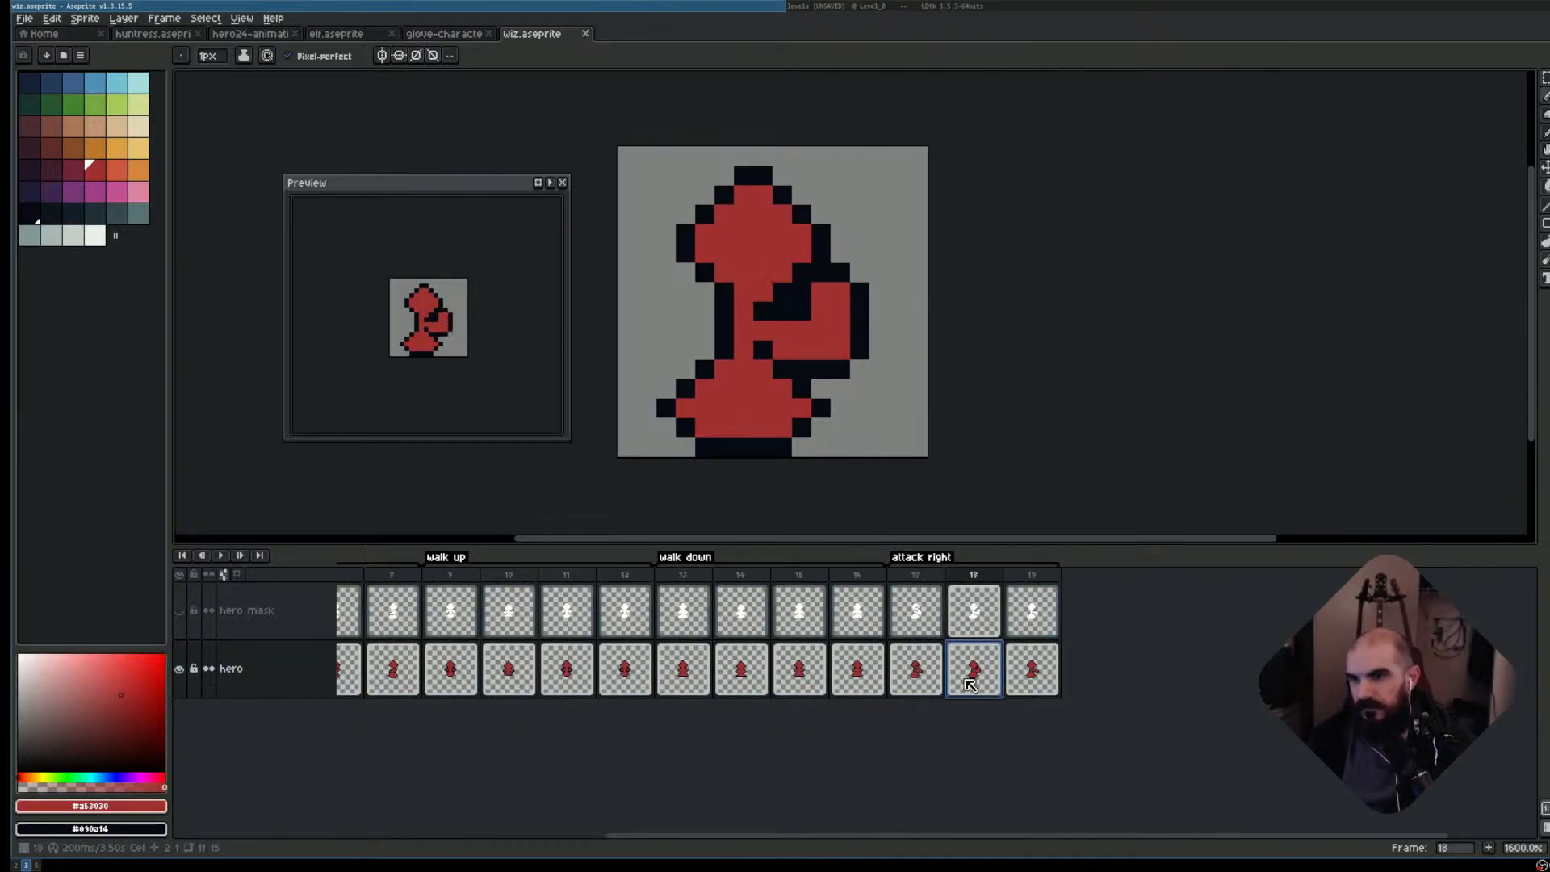
left_click(1032, 669)
scroll(1009, 669, "right", 2)
left_click_drag(972, 660, 1011, 658)
left_click(851, 656)
left_click(903, 651)
left_click(906, 620)
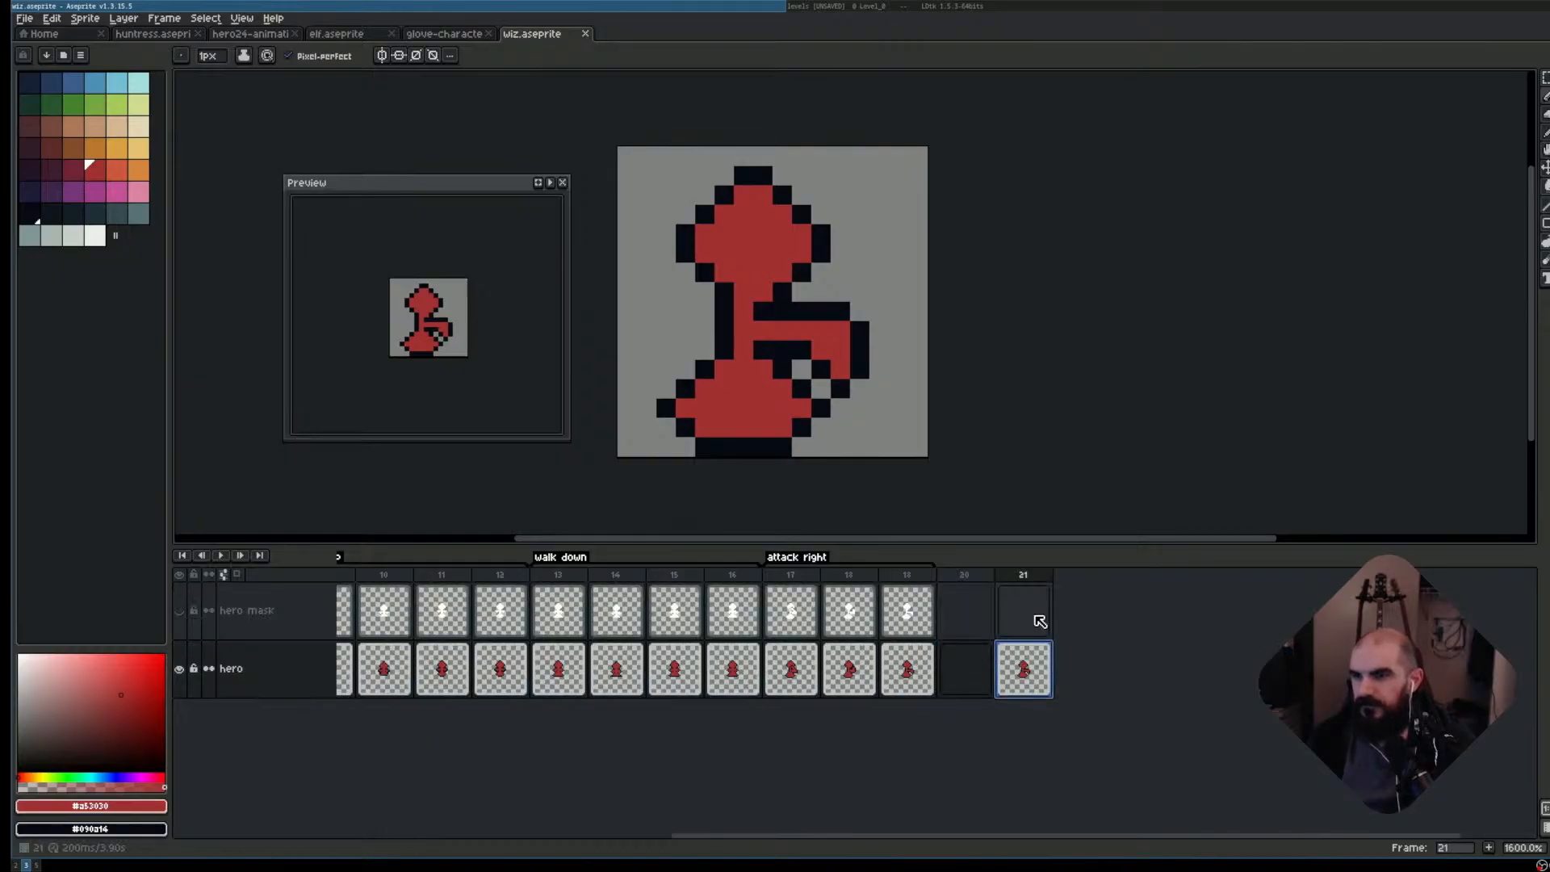
left_click(973, 583)
key("alt+c")
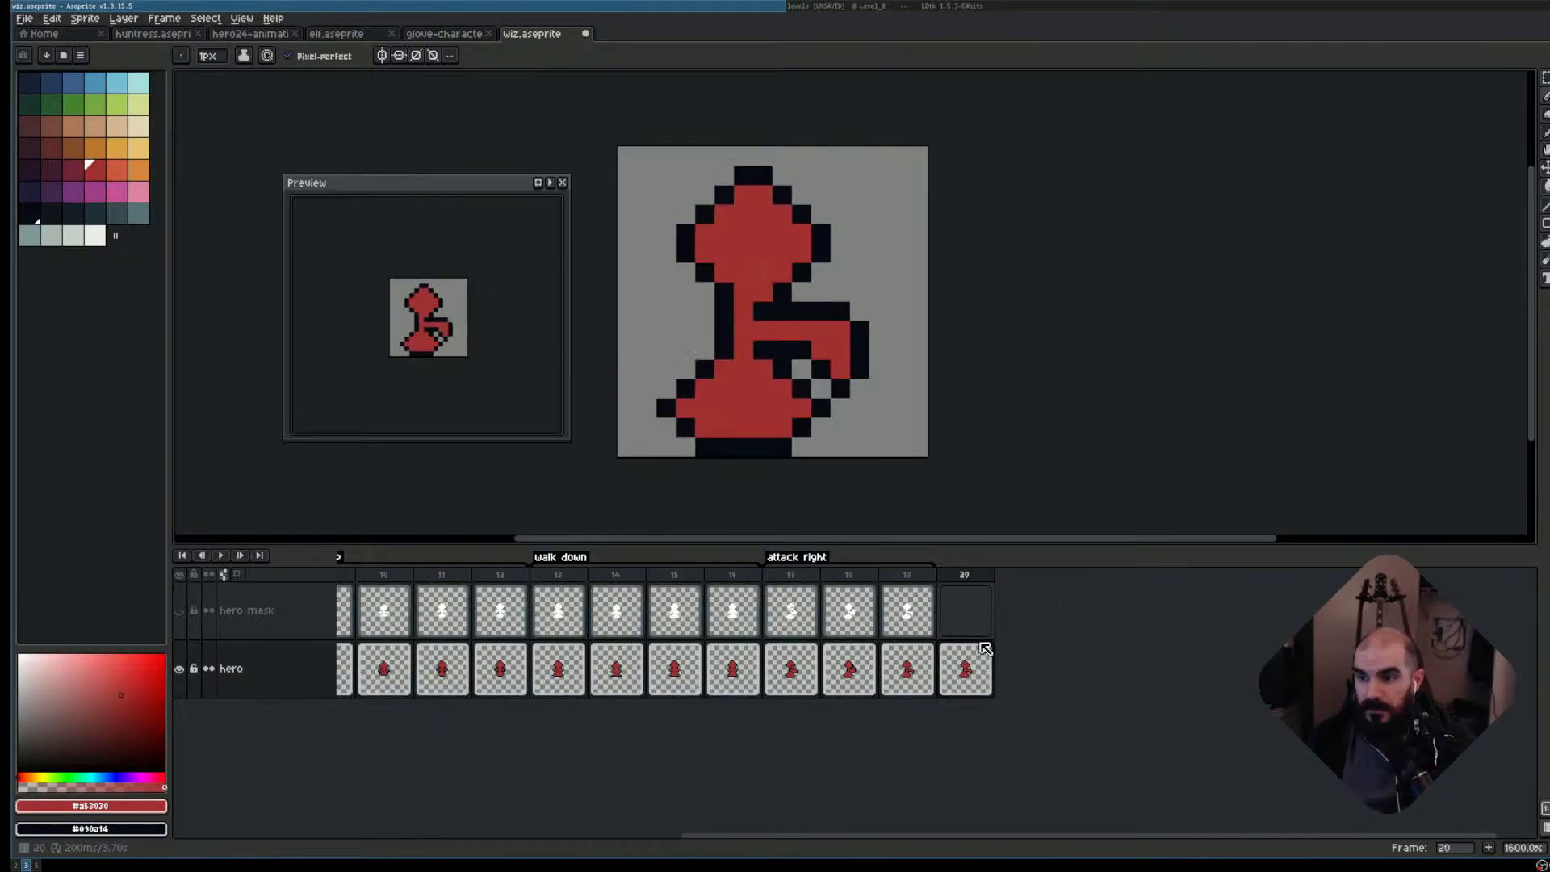
- Extend the black outline at the sleeve's outer edge downward by two pixels in frame 20's hero cel and save the sprite
left_click(980, 654)
mouse_move(994, 661)
left_mouse_down()
mouse_move(1069, 663)
mouse_move(973, 683)
left_mouse_up()
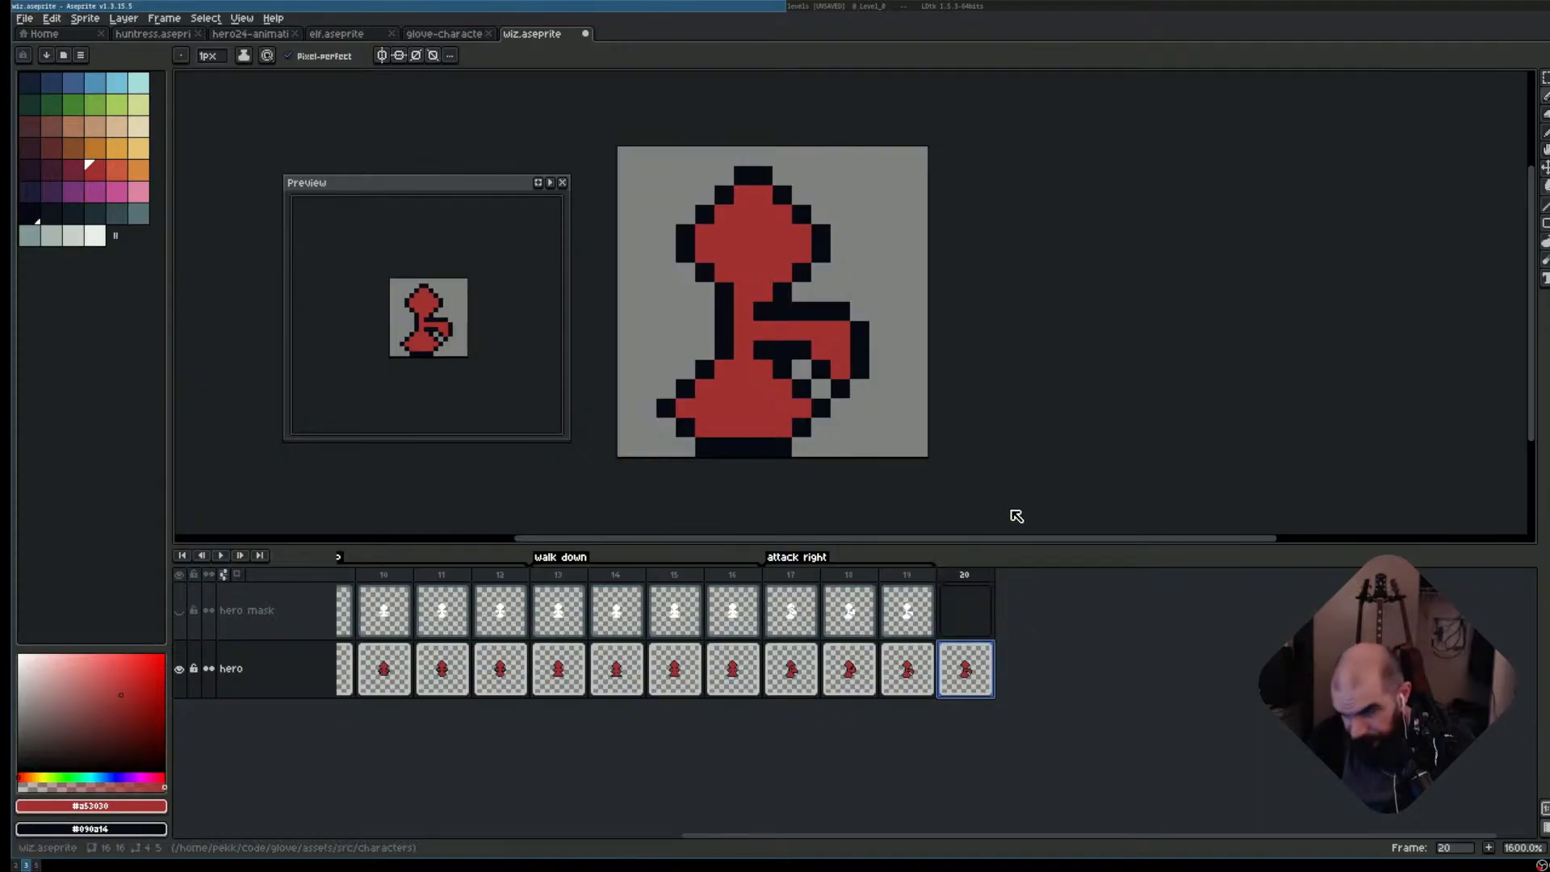
scroll(969, 412, "up", 1)
scroll(1013, 410, "down", 1)
scroll(1013, 410, "left", 2)
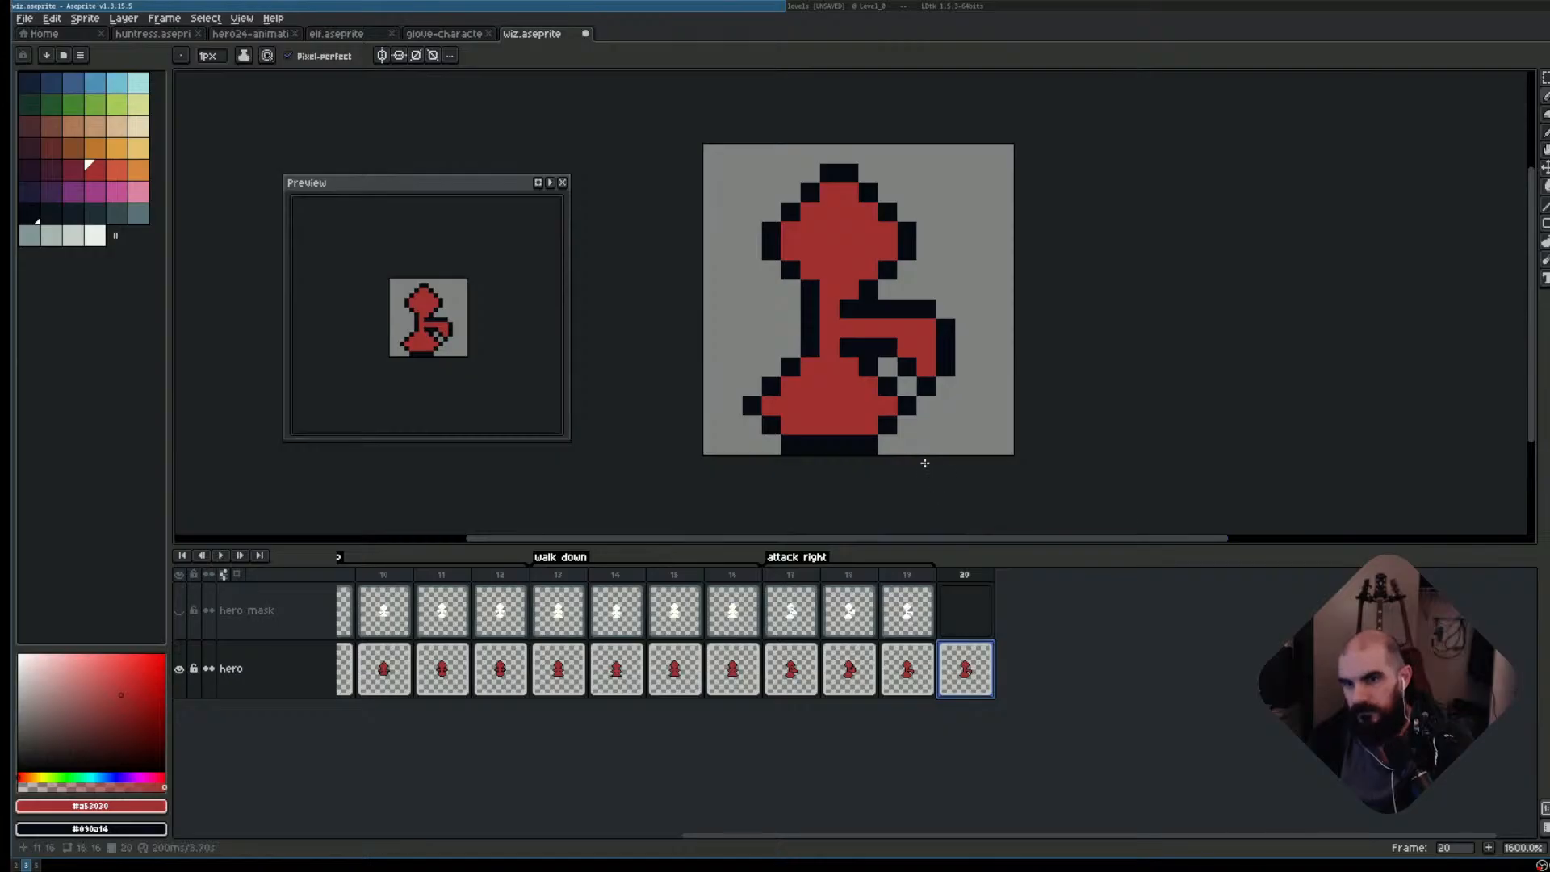
key("m")
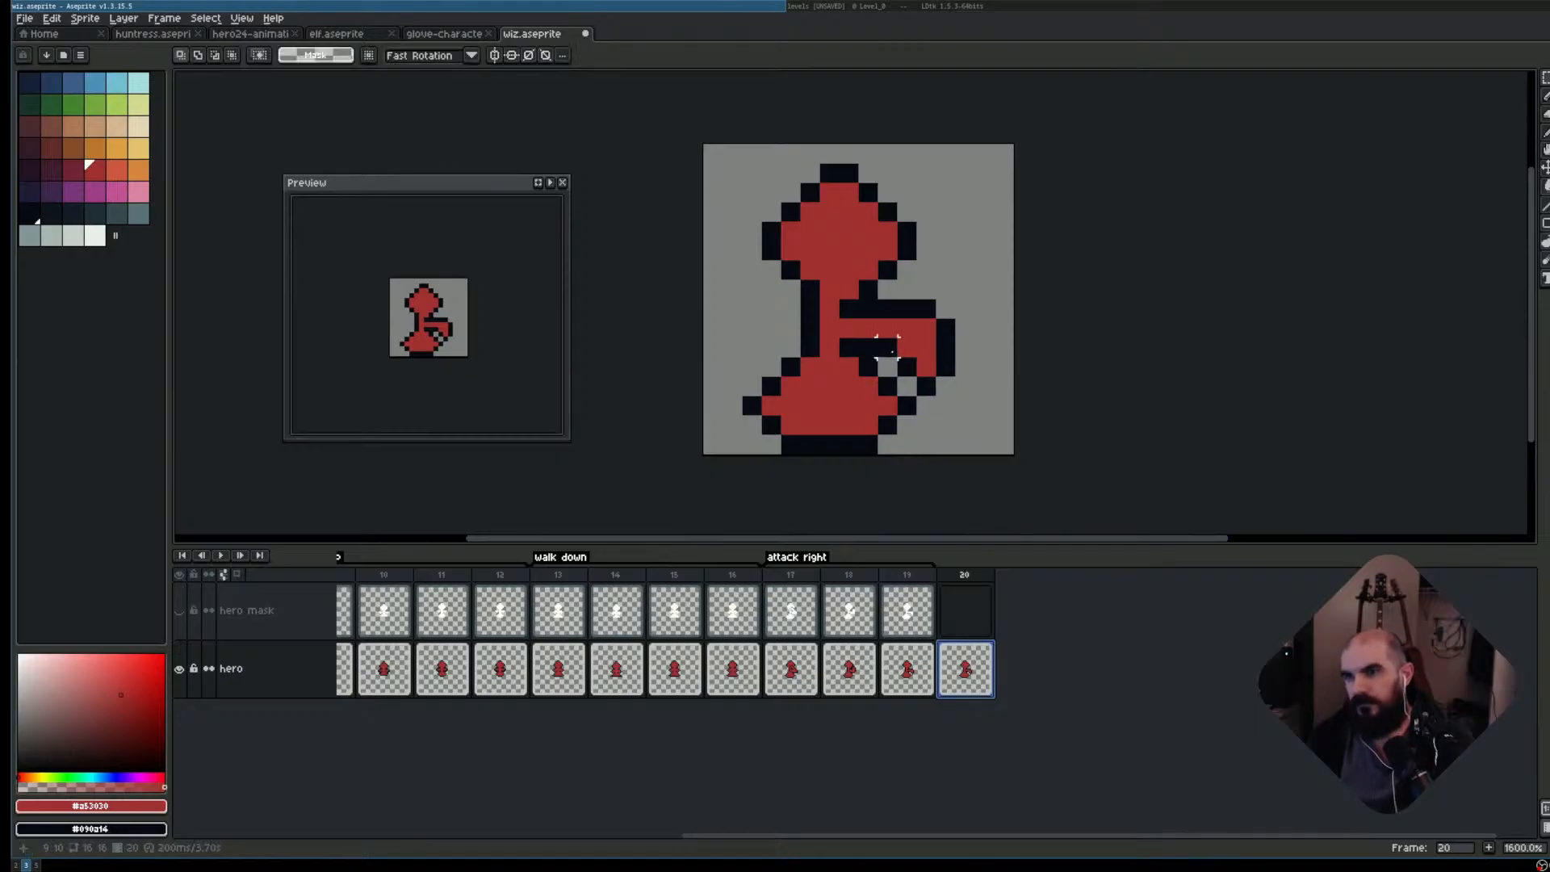
key("b")
right_click(888, 368)
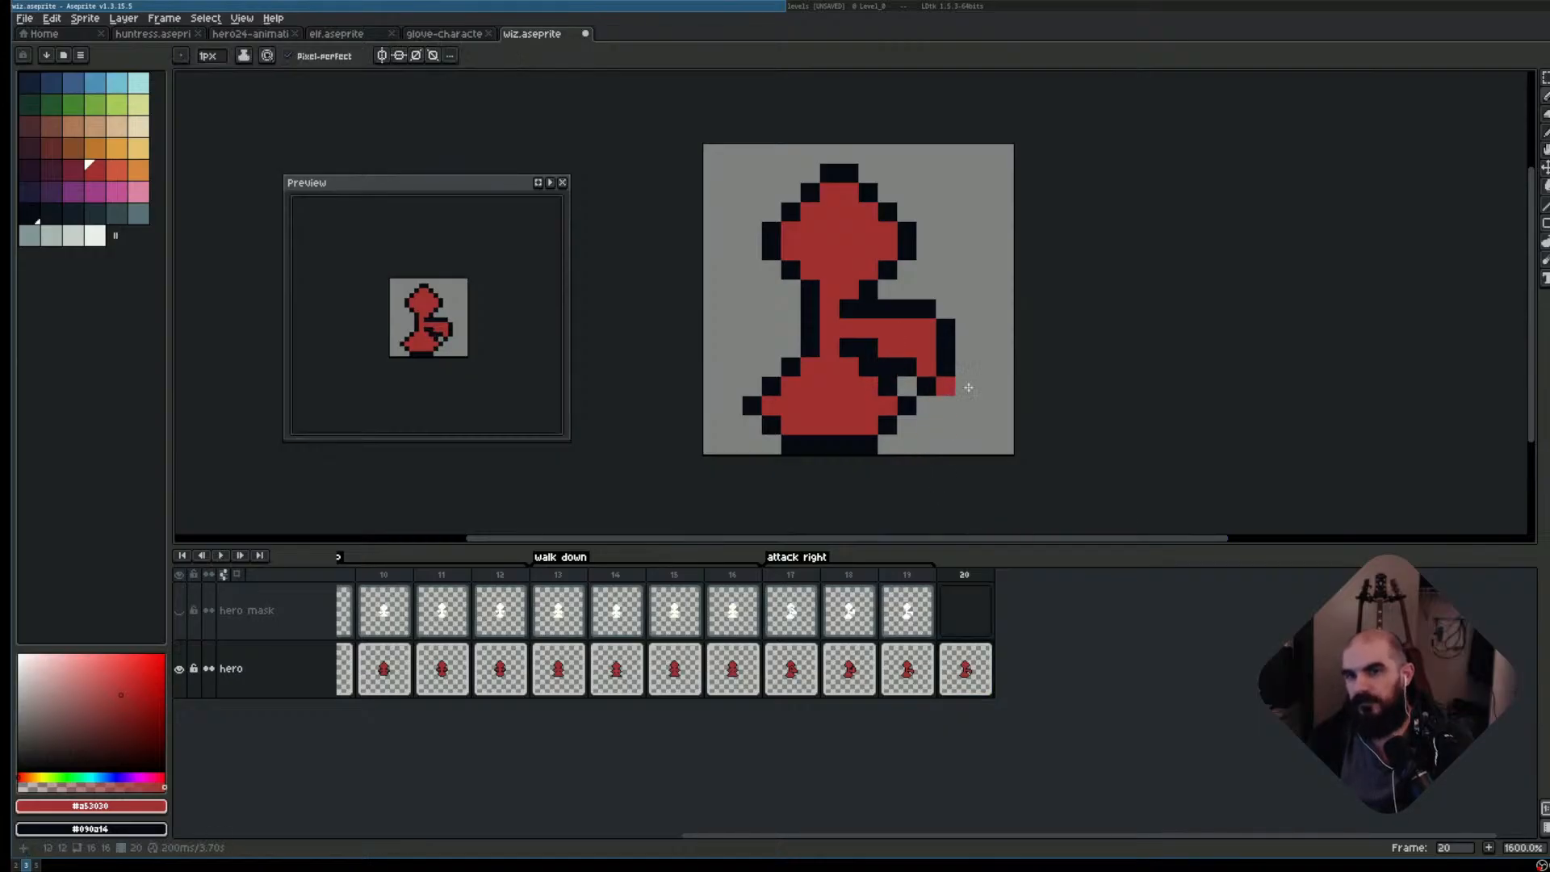
key("ctrl+z")
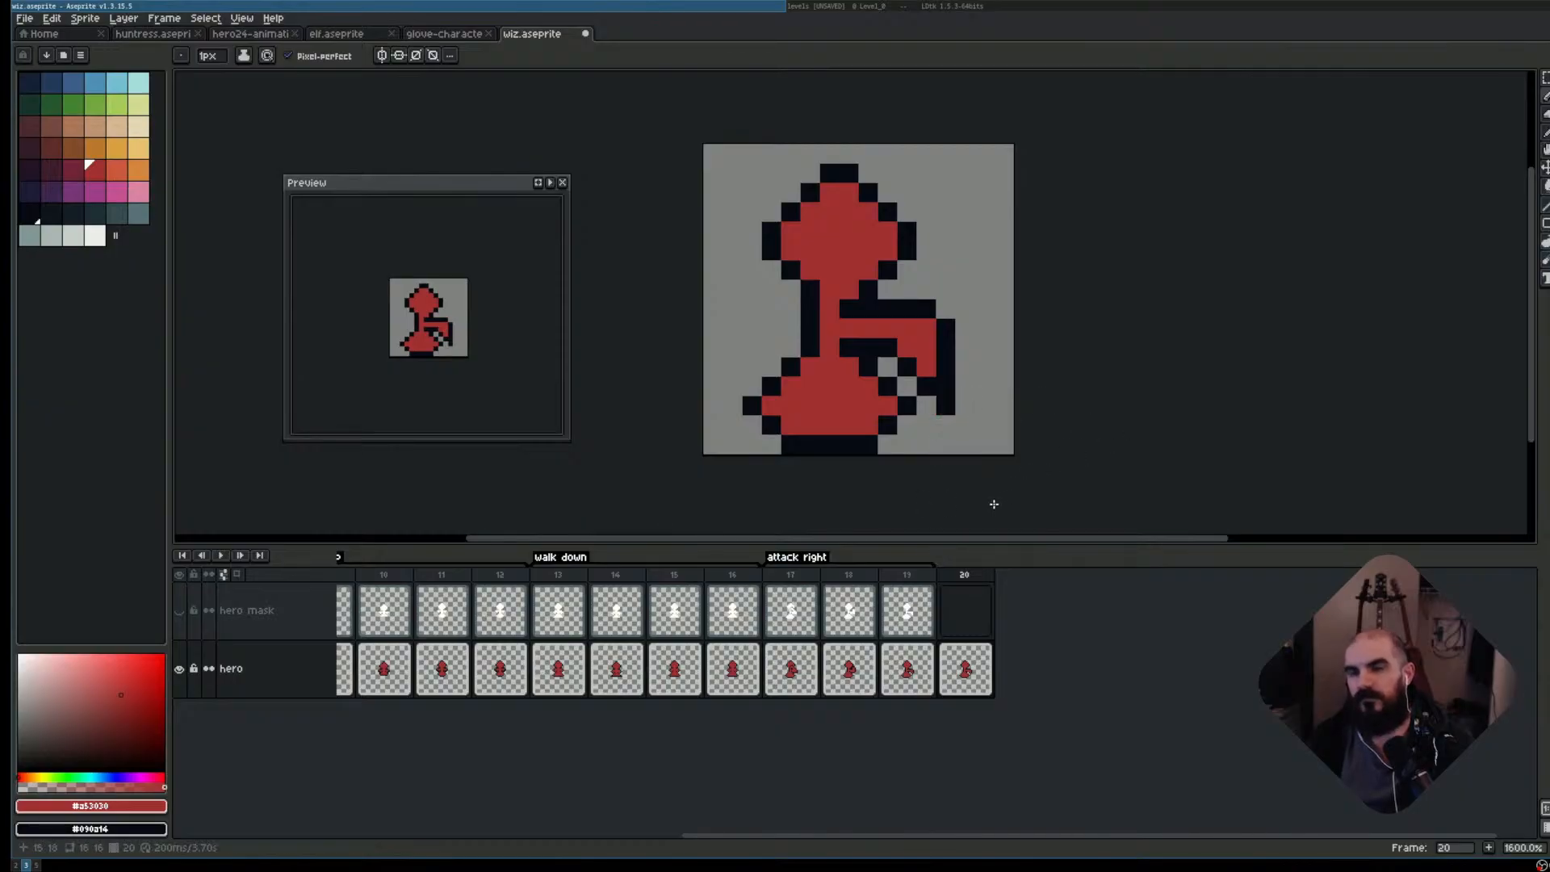
left_click(966, 668)
scroll(947, 402, "up", 2)
left_click_drag(984, 377, 925, 416)
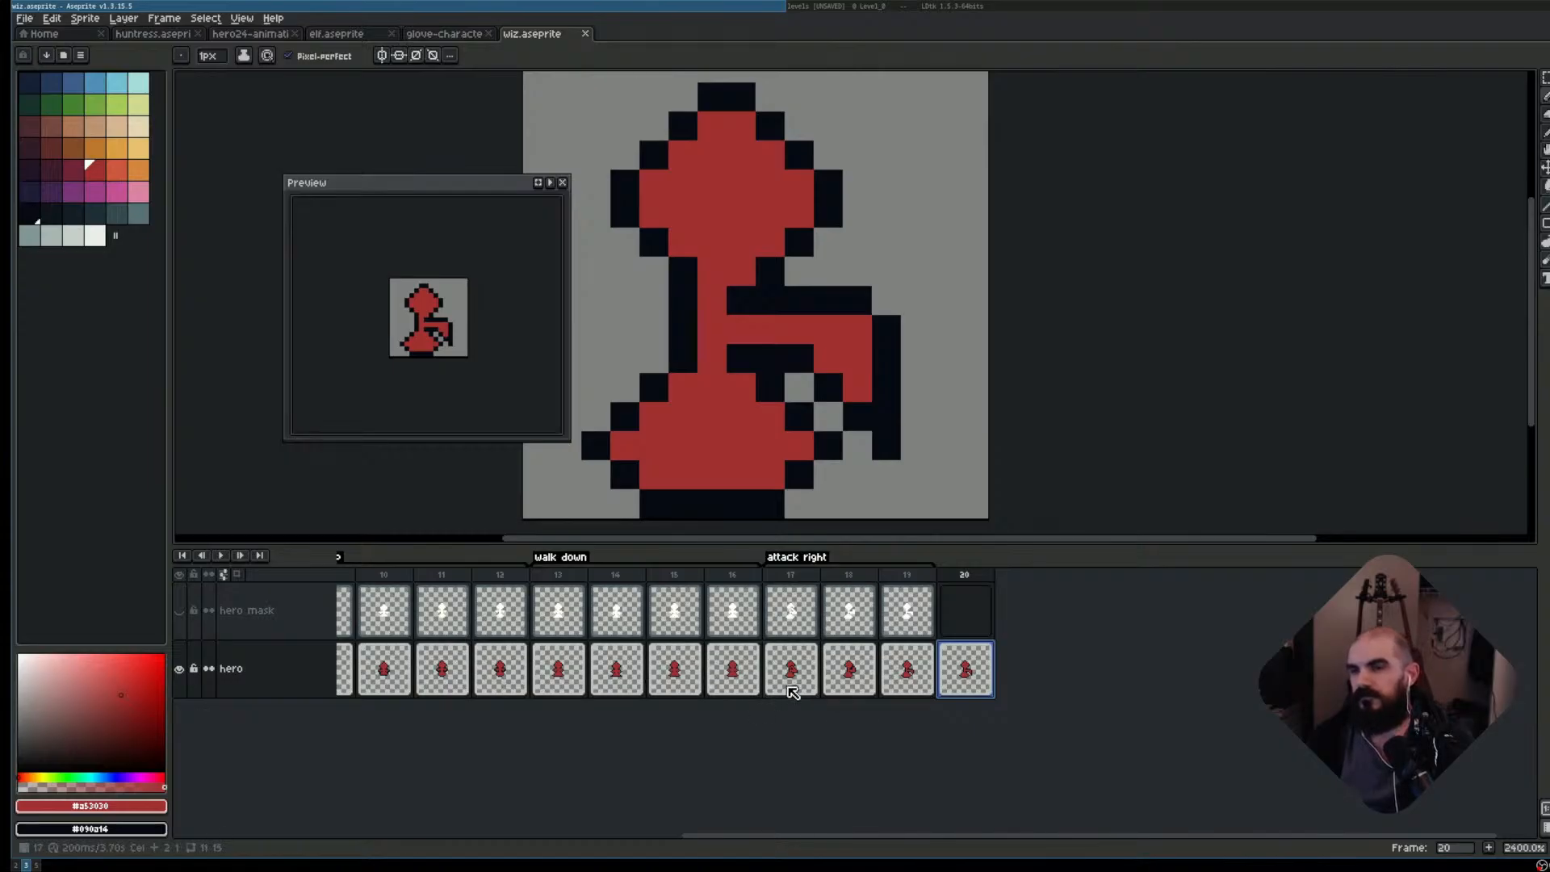
- Compare the last attack poses and insert a copy of frame 17 between frames 19 and 20
left_click(893, 666)
left_click(975, 669)
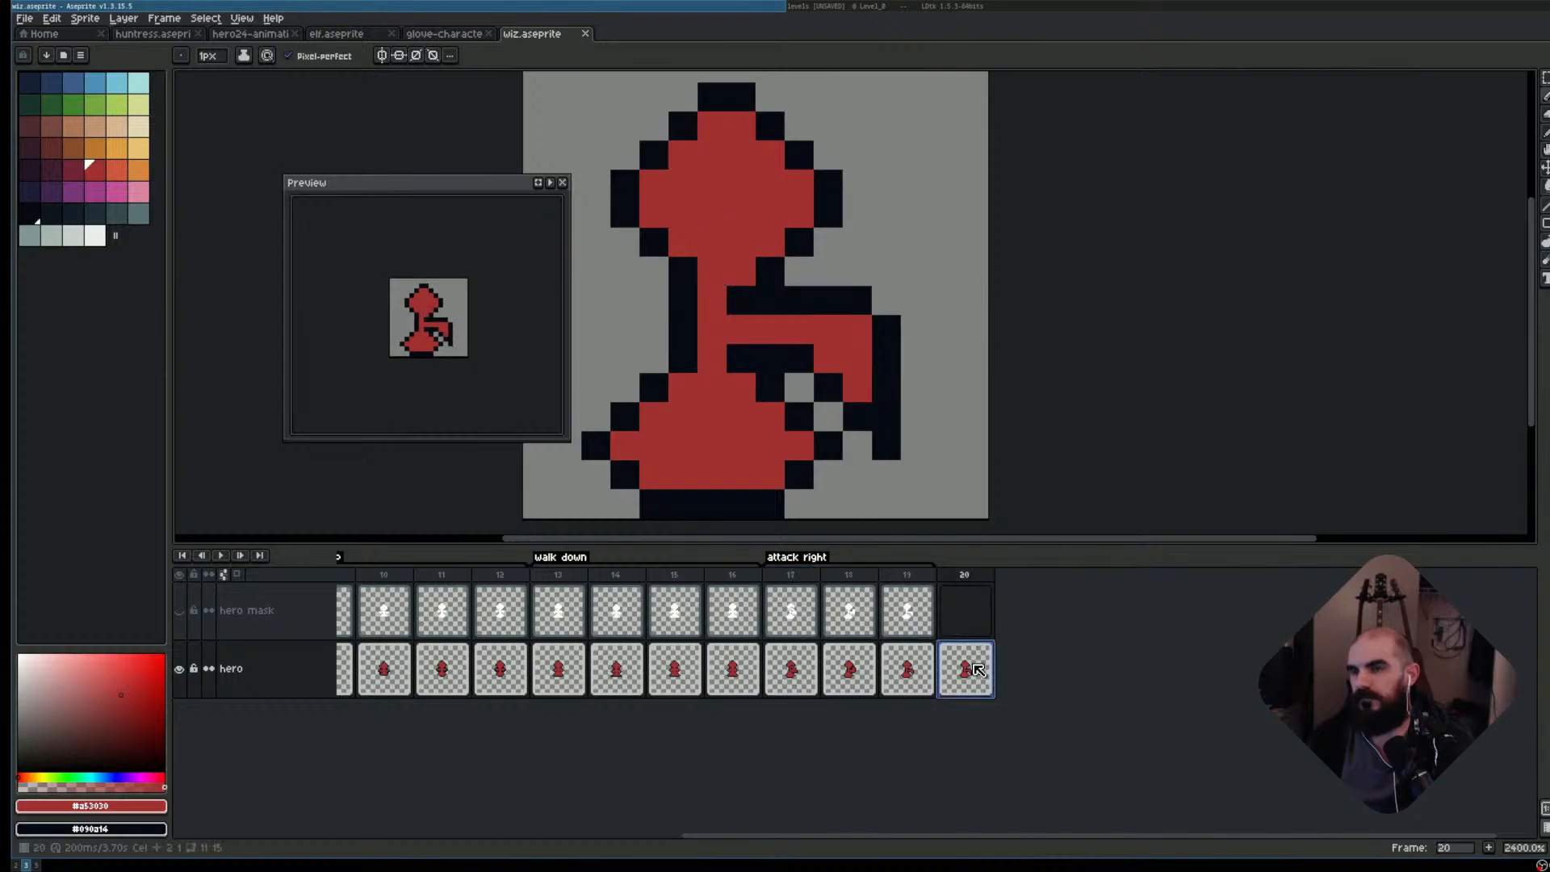
left_click(791, 574)
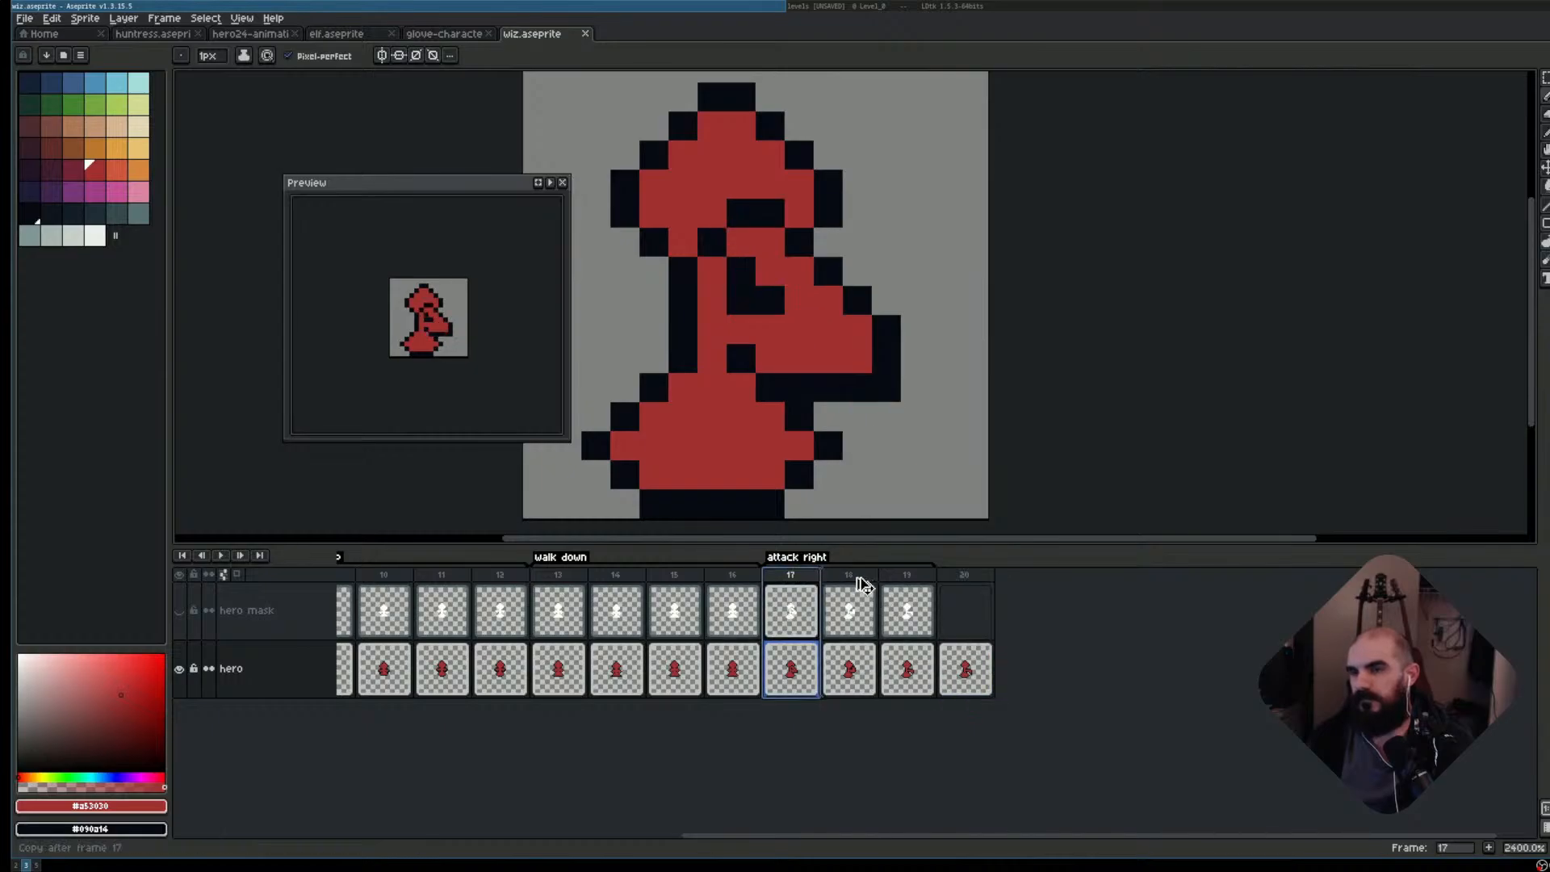
left_click_drag(791, 574, 953, 586)
key("Return")
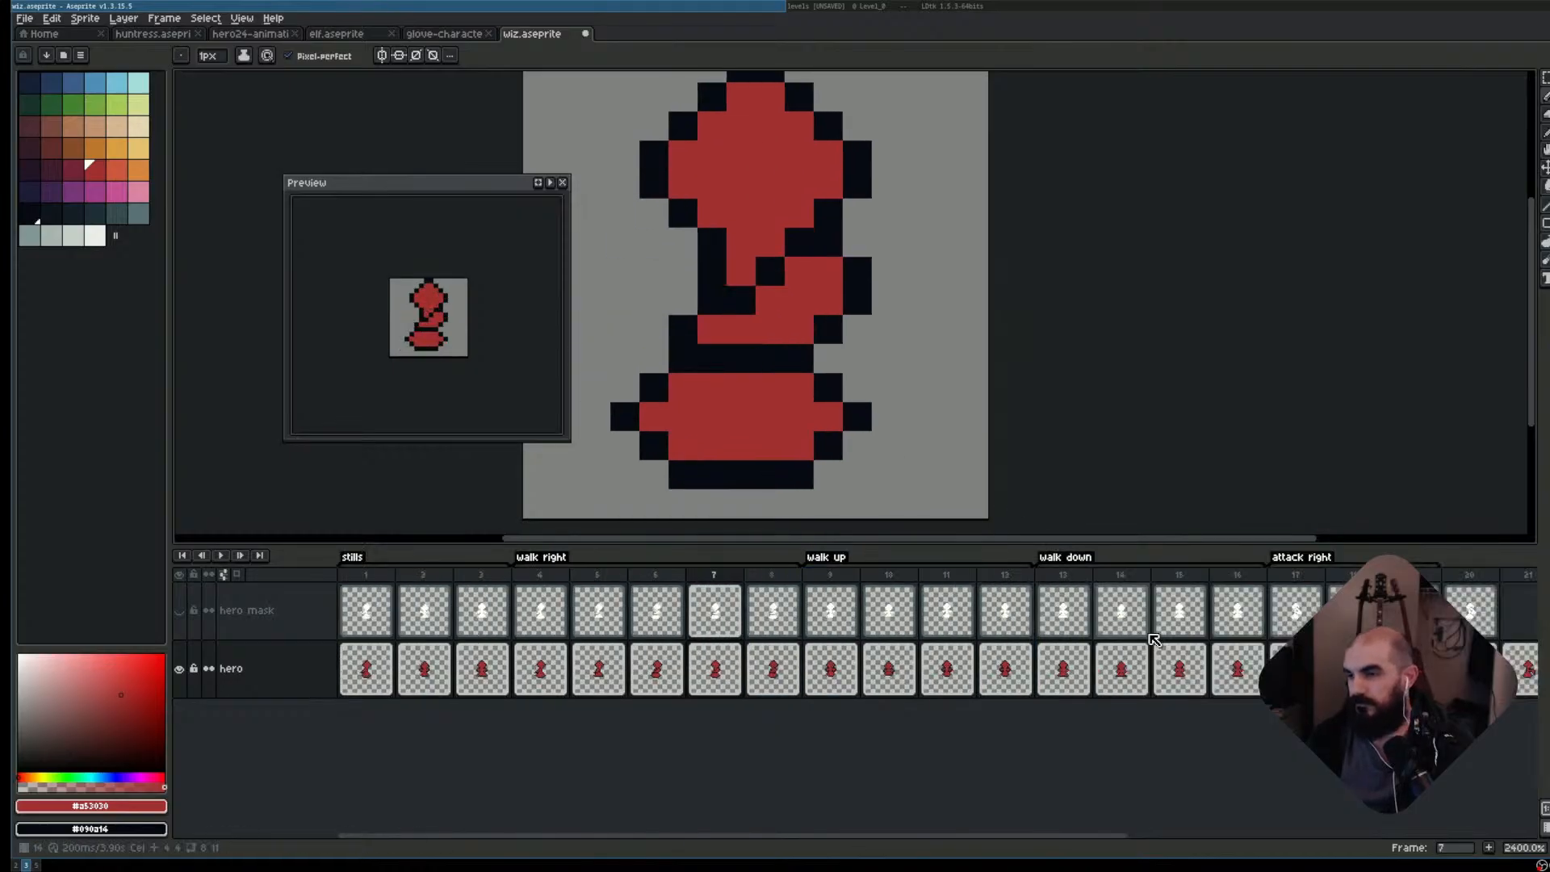
- Tag frames 20 to 21 as "attack right 2" and append frame 22 as a copy of the last hero pose
scroll(997, 655, "right", 6)
left_click_drag(1107, 577, 1179, 575)
key("alt+F2")
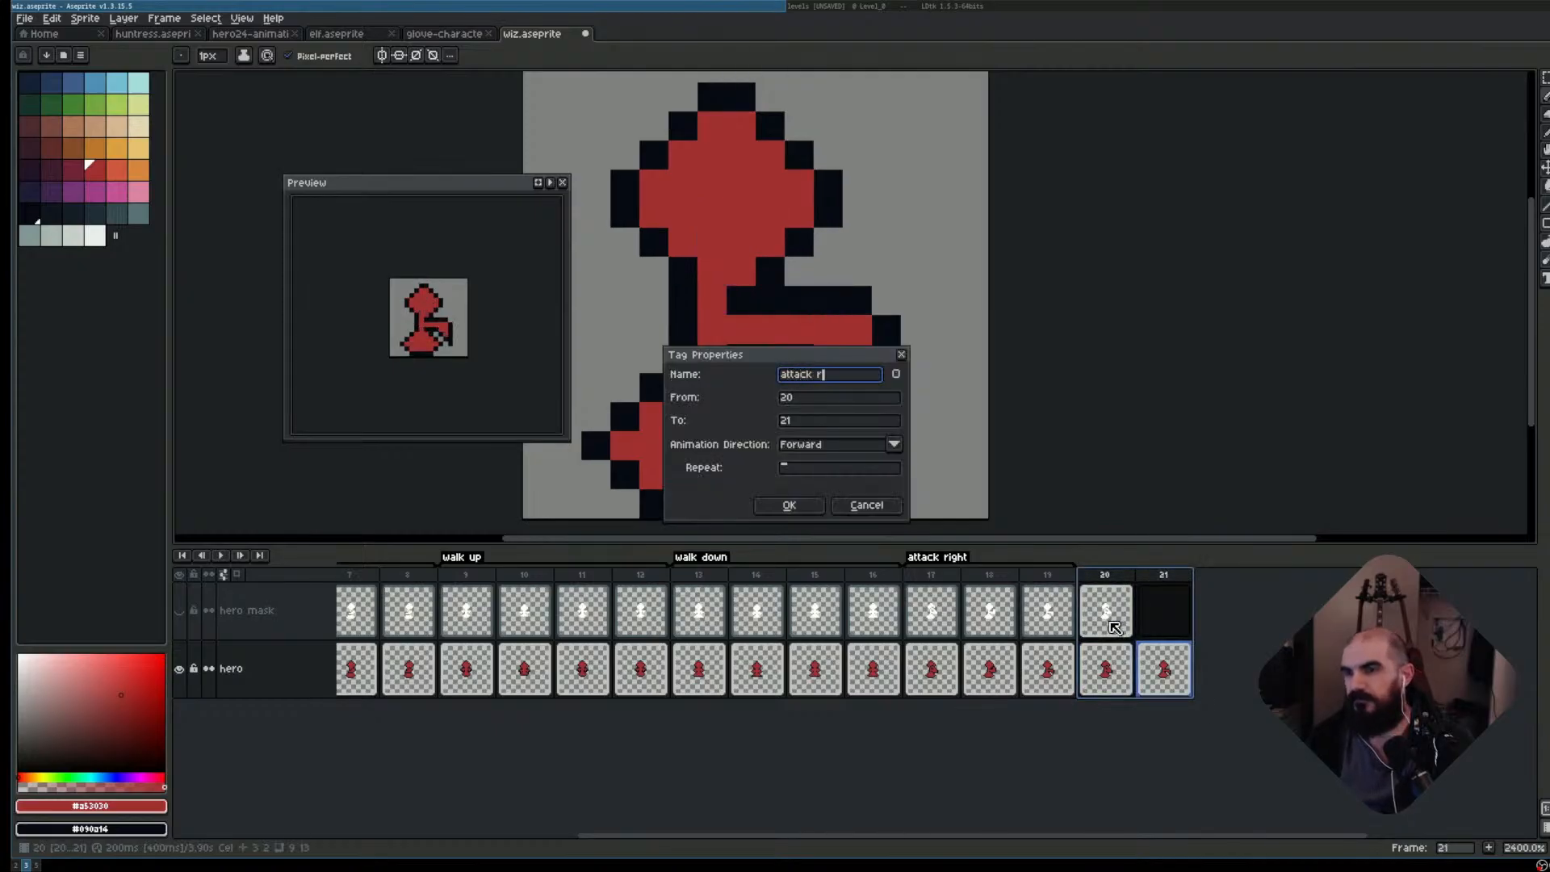
key("Return")
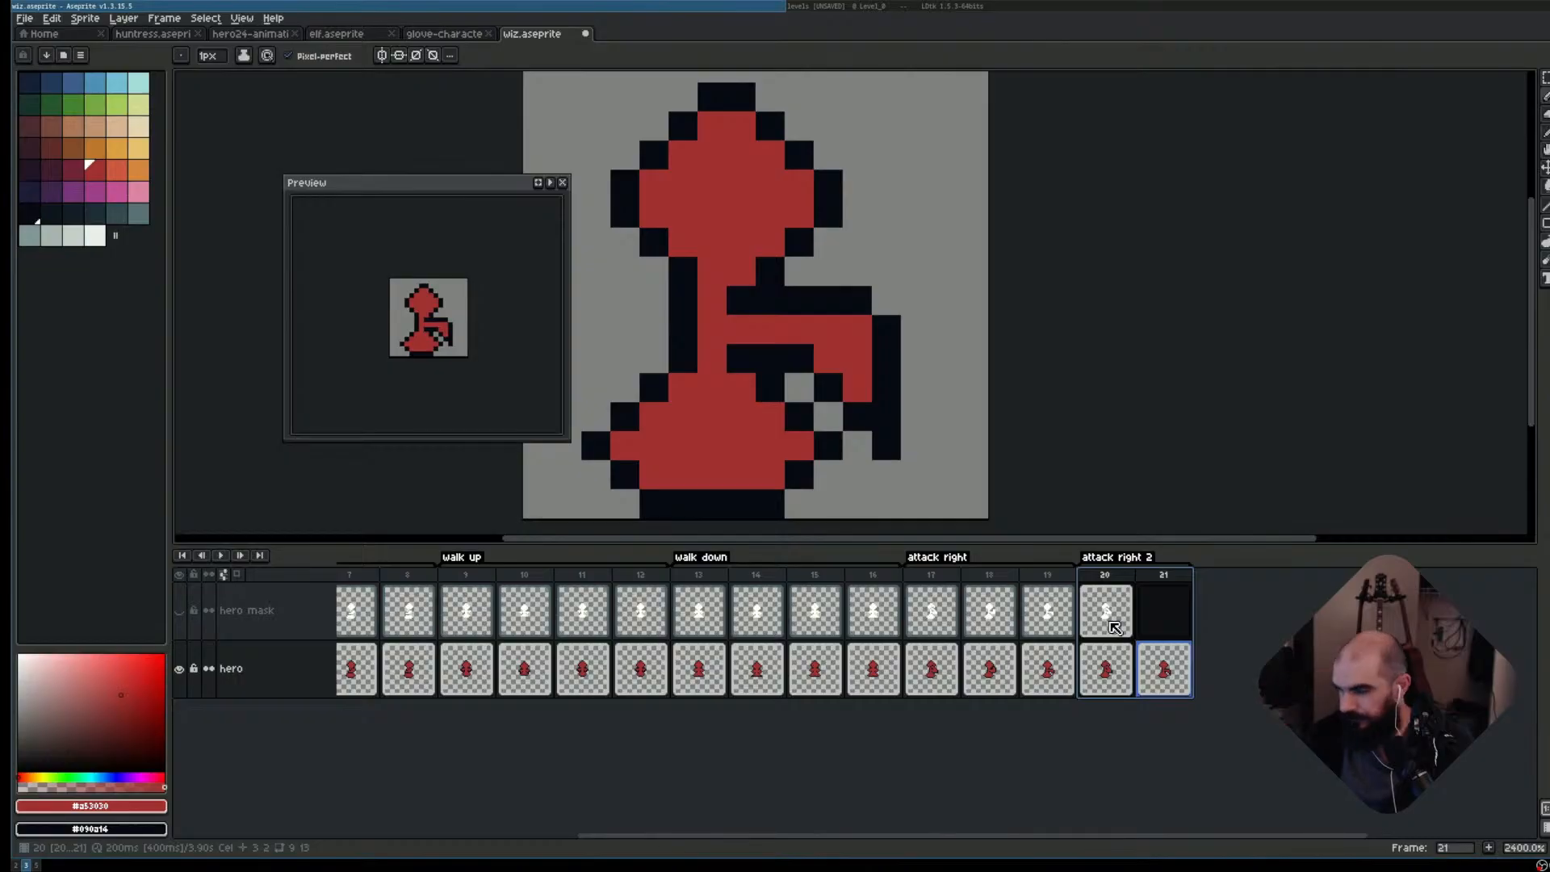
key("Escape")
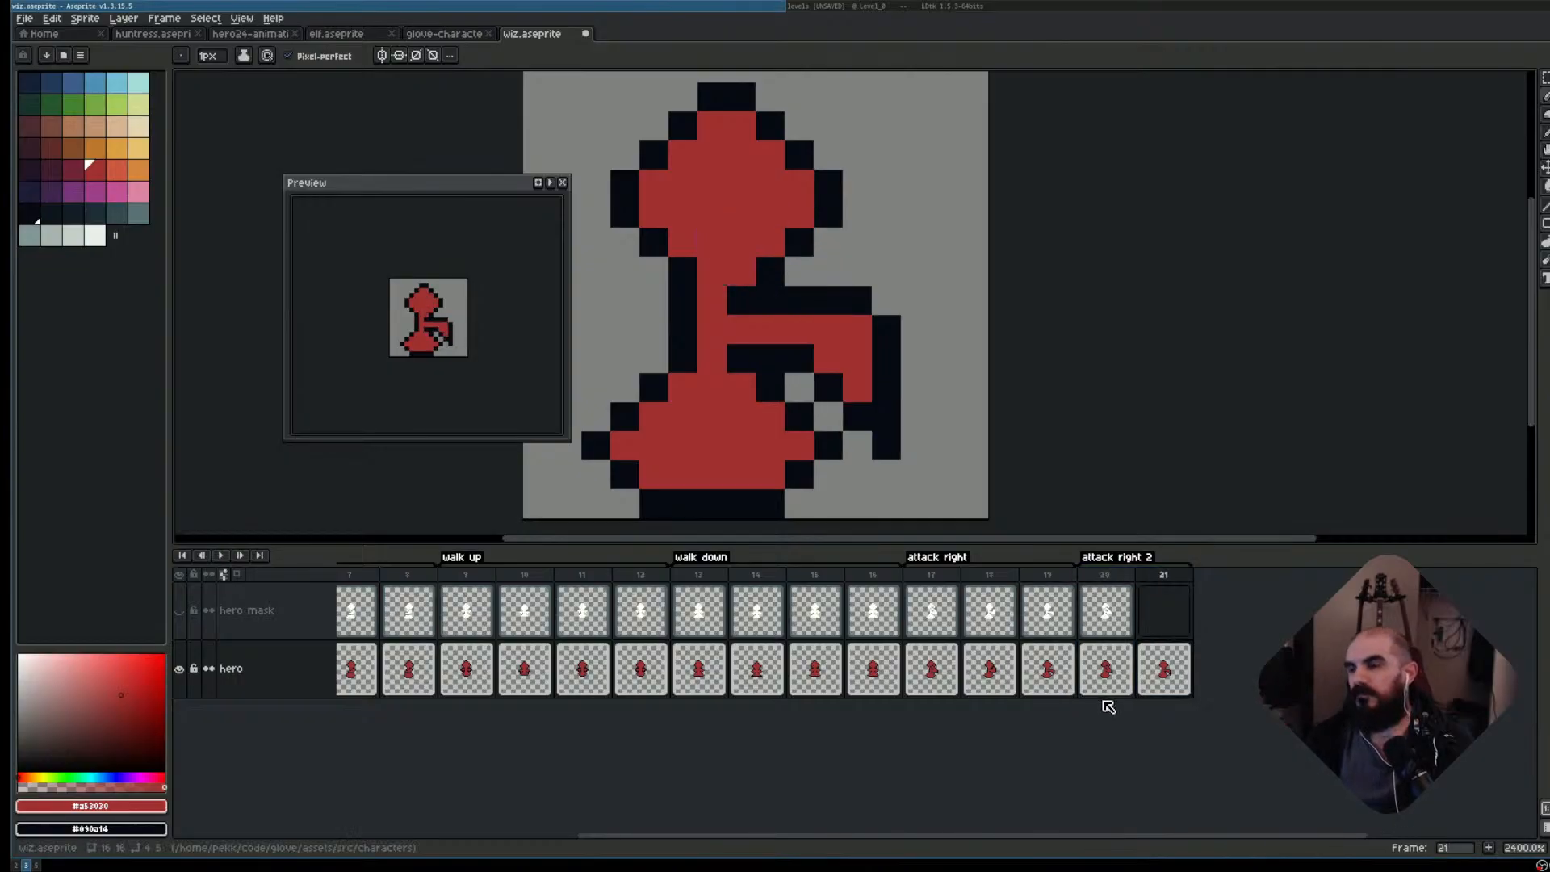
left_click(1152, 680)
key("alt+n")
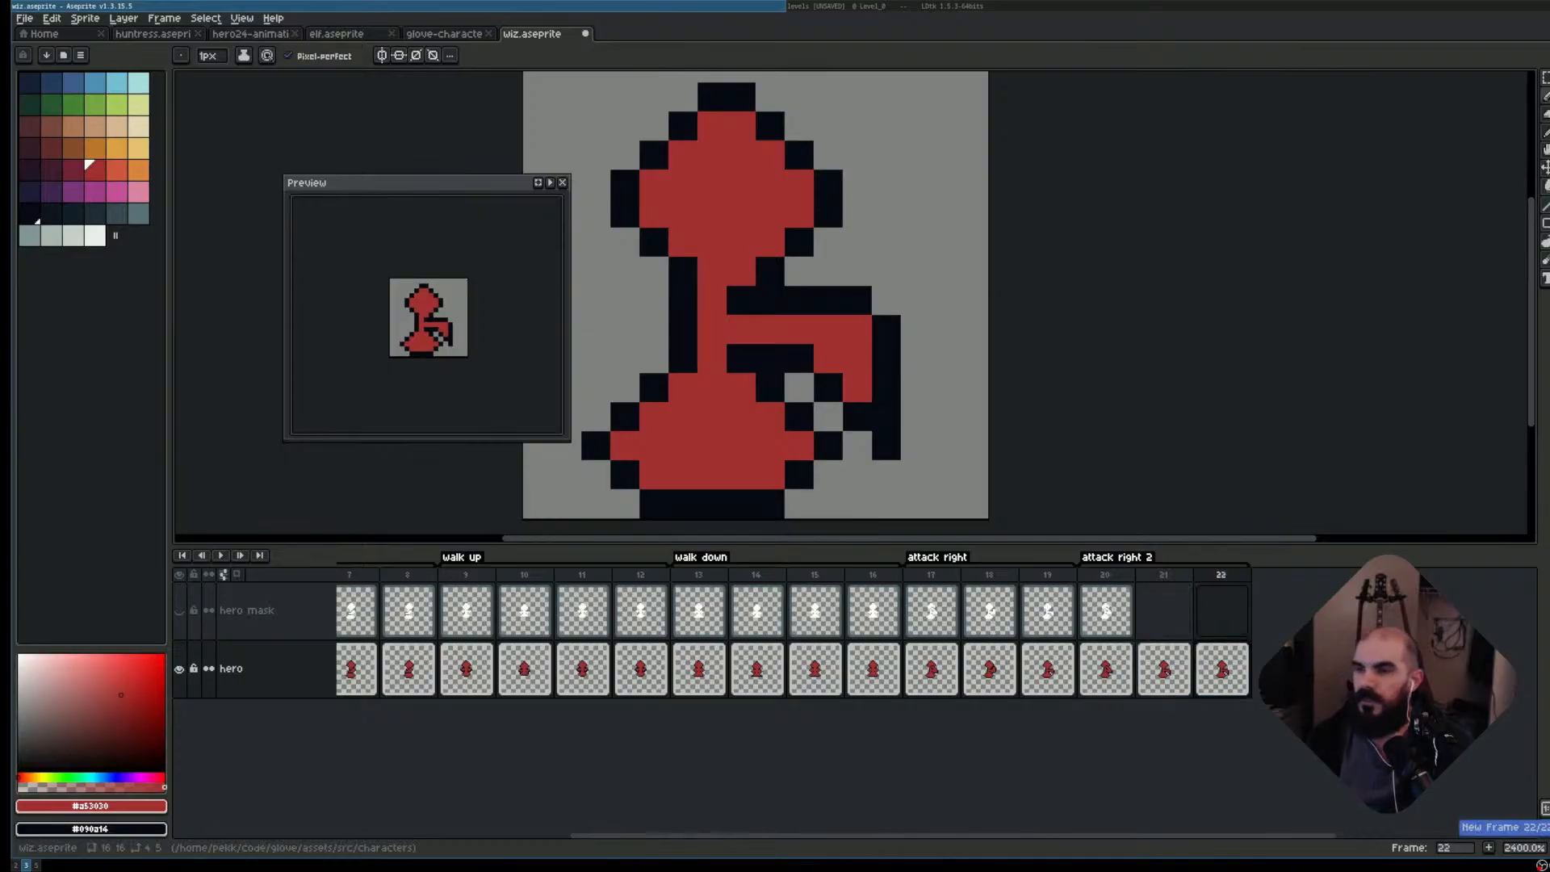
- Try to move the wizard's whole extended arm up and rotate it in frame 22, and undo the transformation
key("q")
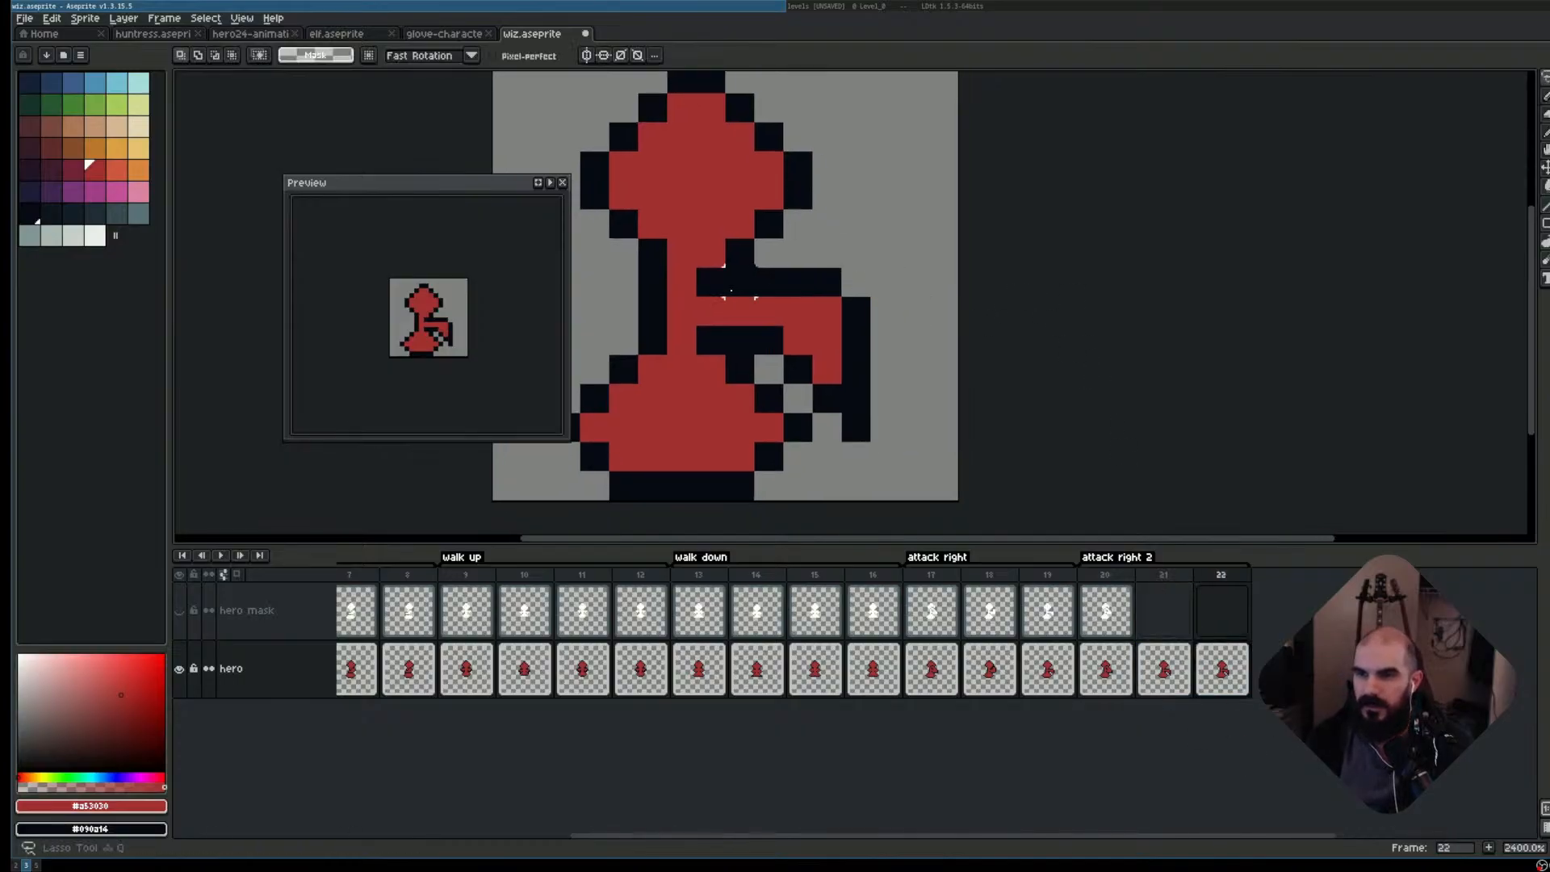
mouse_move(711, 282)
left_mouse_down()
mouse_move(856, 281)
mouse_move(856, 428)
mouse_move(856, 397)
mouse_move(827, 397)
mouse_move(770, 341)
mouse_move(707, 336)
left_mouse_up()
key("Up")
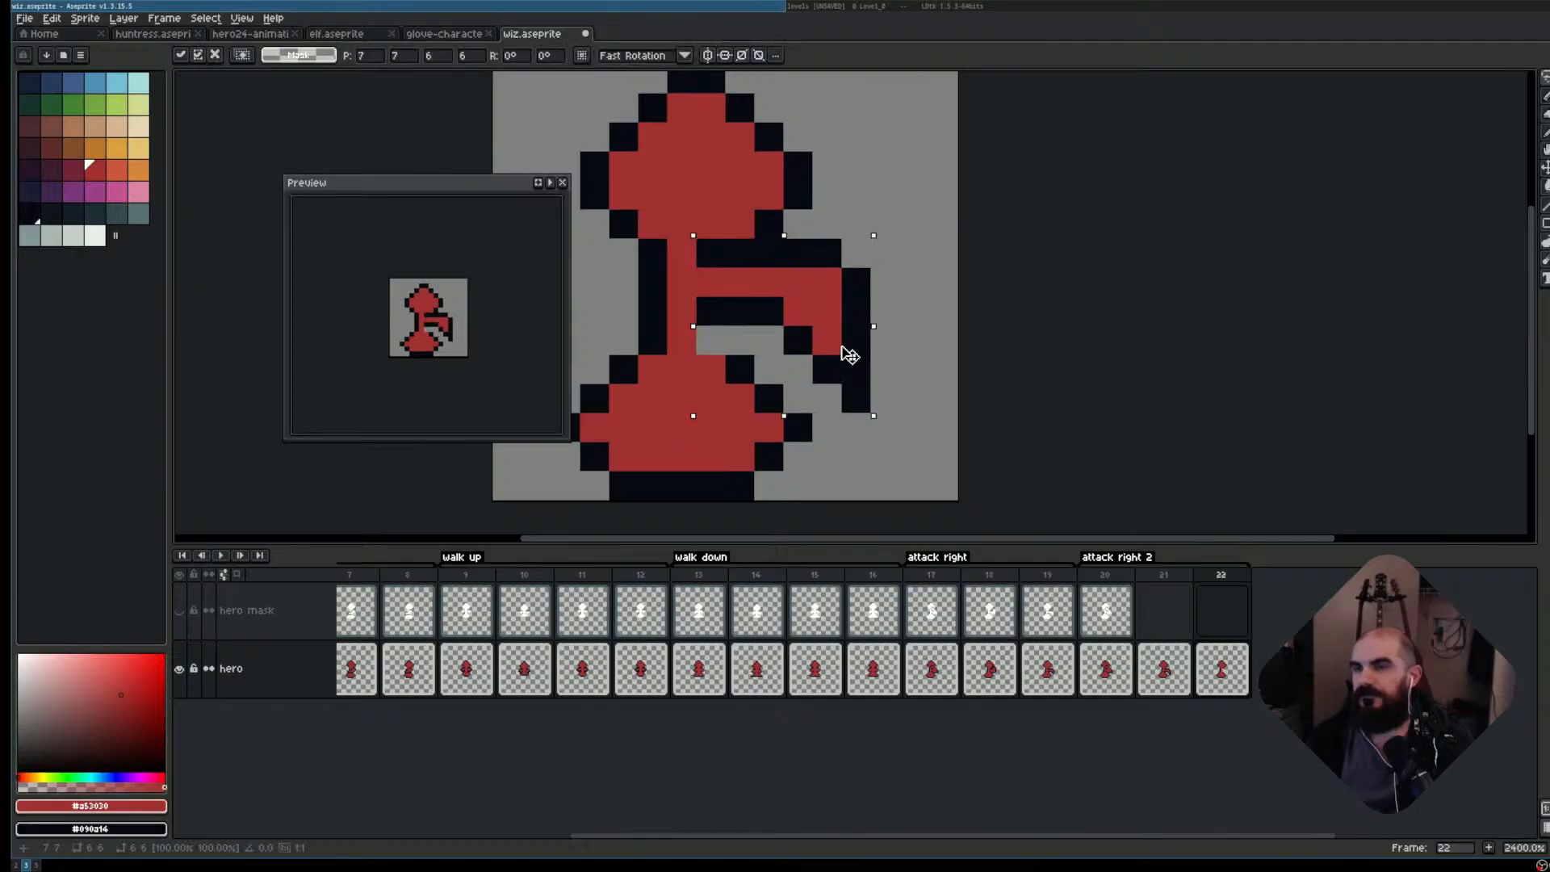
left_click_drag(849, 355, 879, 273)
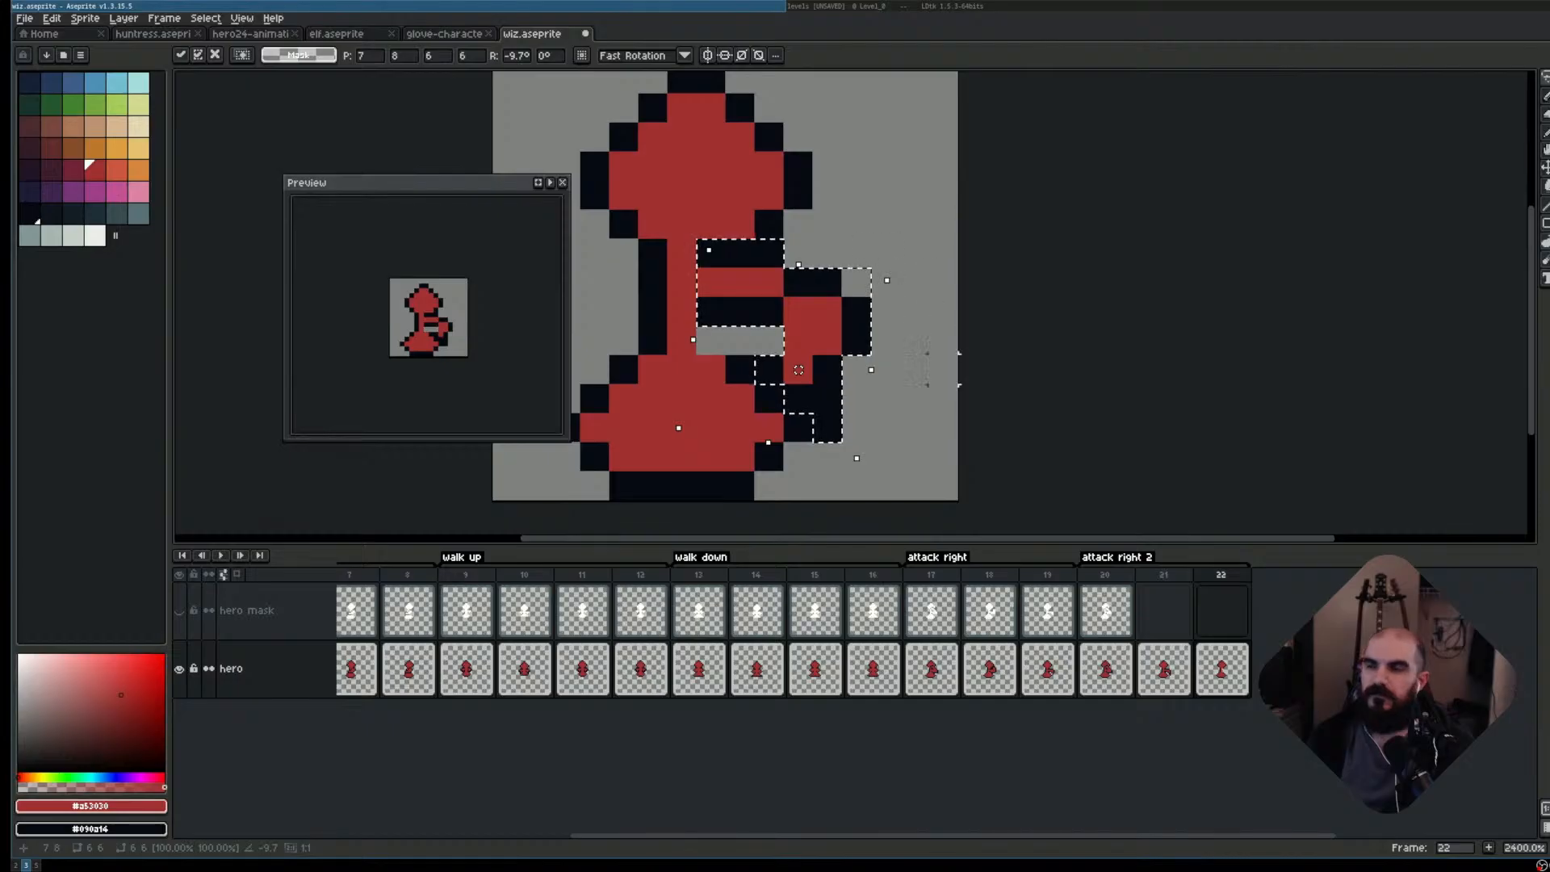
key("ctrl+z")
key("ctrl+d")
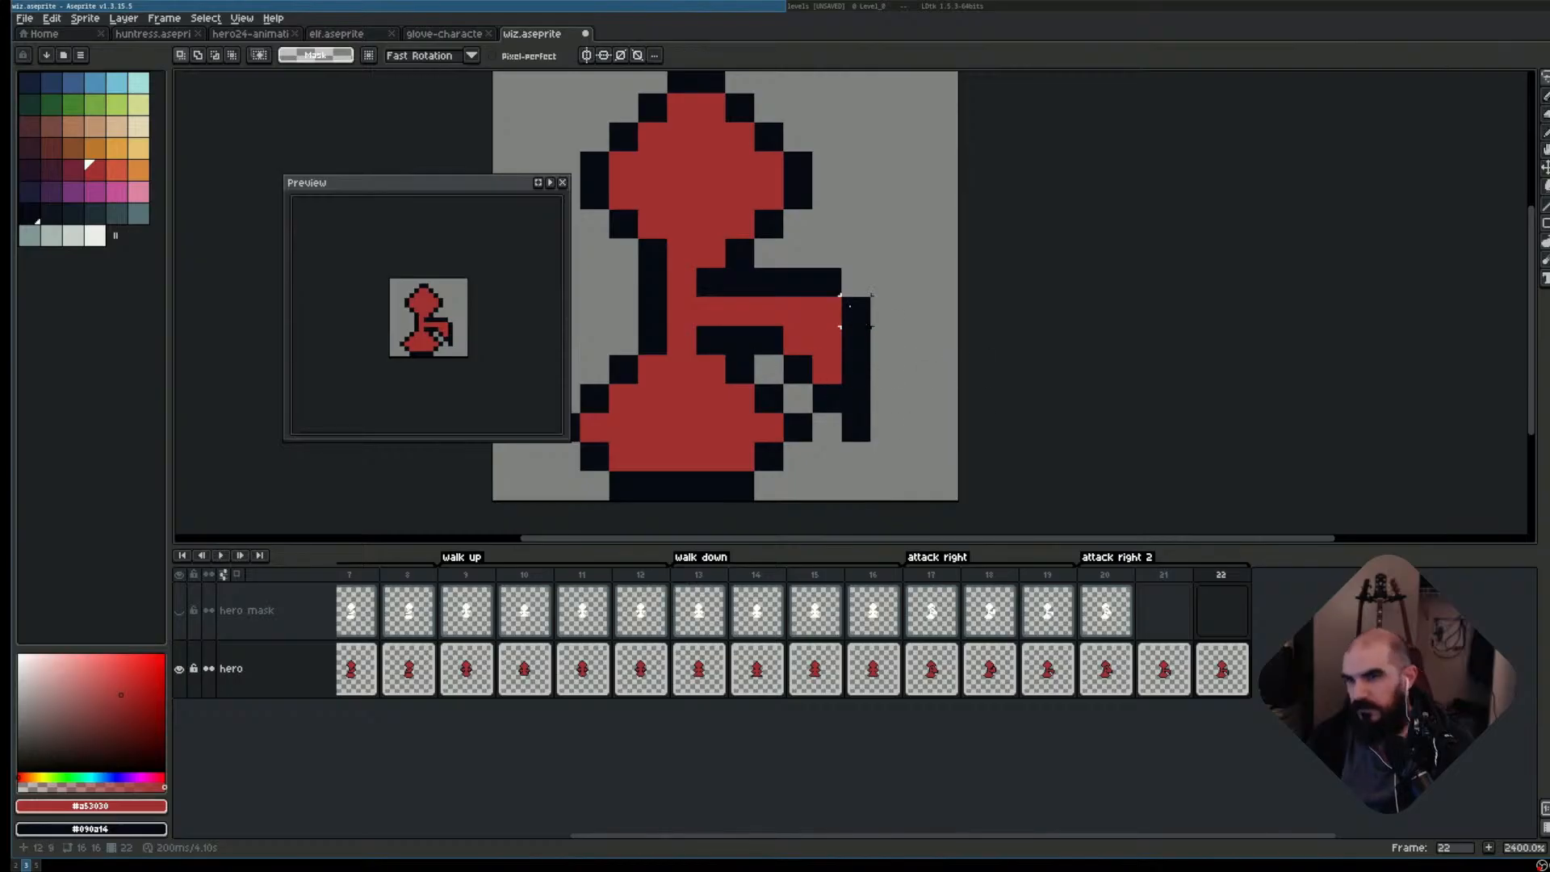
- Select the outer end of the wizard's sleeve in frame 22 and move it up one pixel
left_click_drag(797, 281, 858, 395)
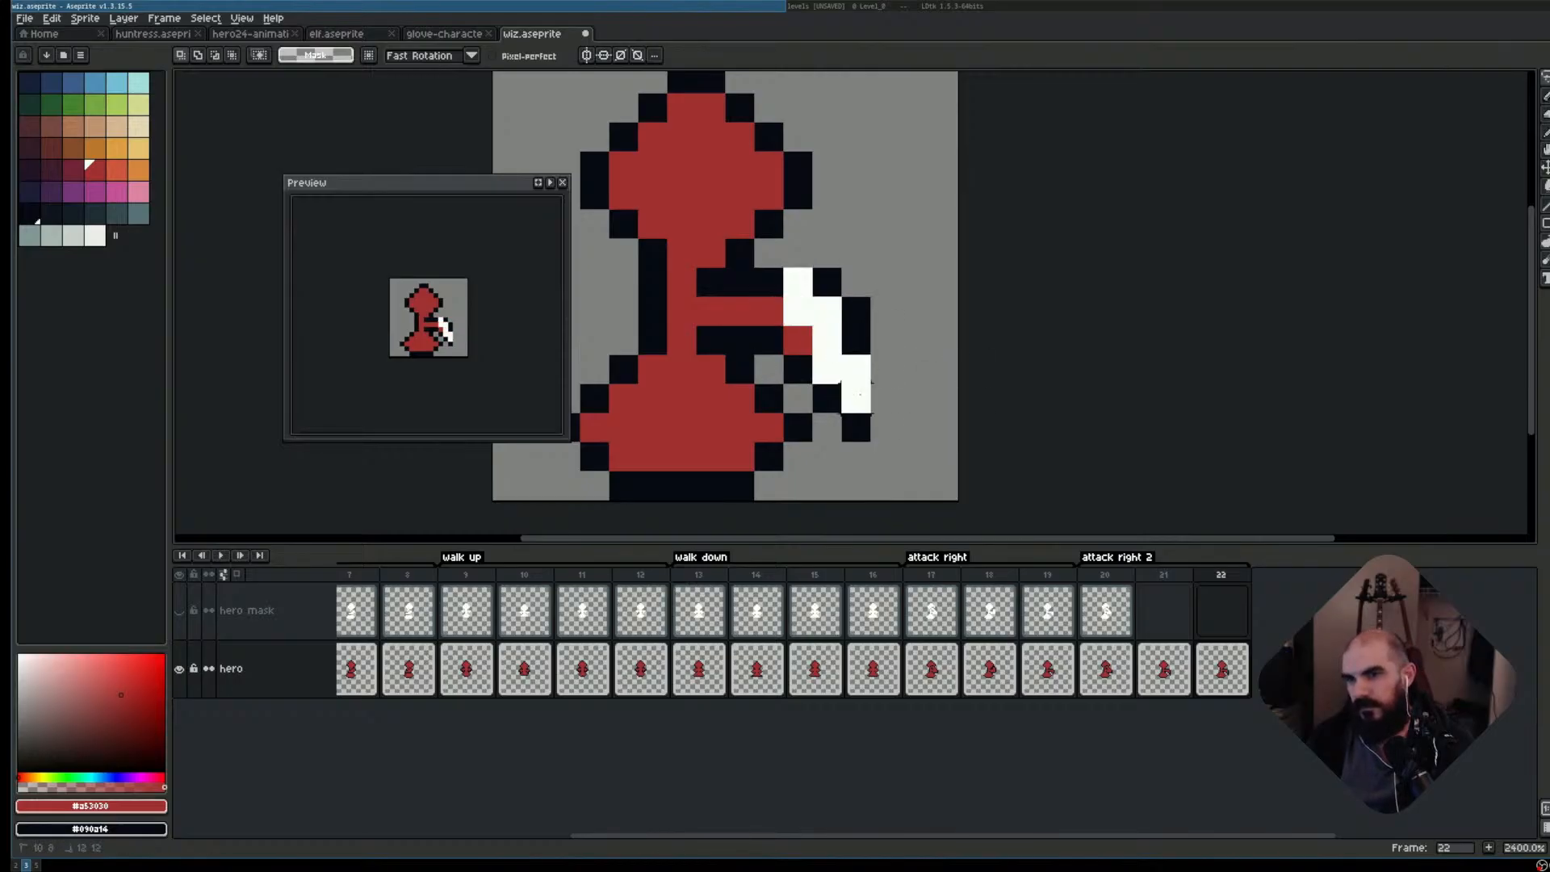
key("ctrl+z")
mouse_move(797, 279)
left_mouse_down()
mouse_move(799, 341)
mouse_move(839, 370)
left_mouse_up()
mouse_move(855, 428)
left_mouse_down()
mouse_move(857, 311)
mouse_move(811, 295)
left_mouse_up()
left_click(853, 357)
left_click_drag(861, 365, 861, 347)
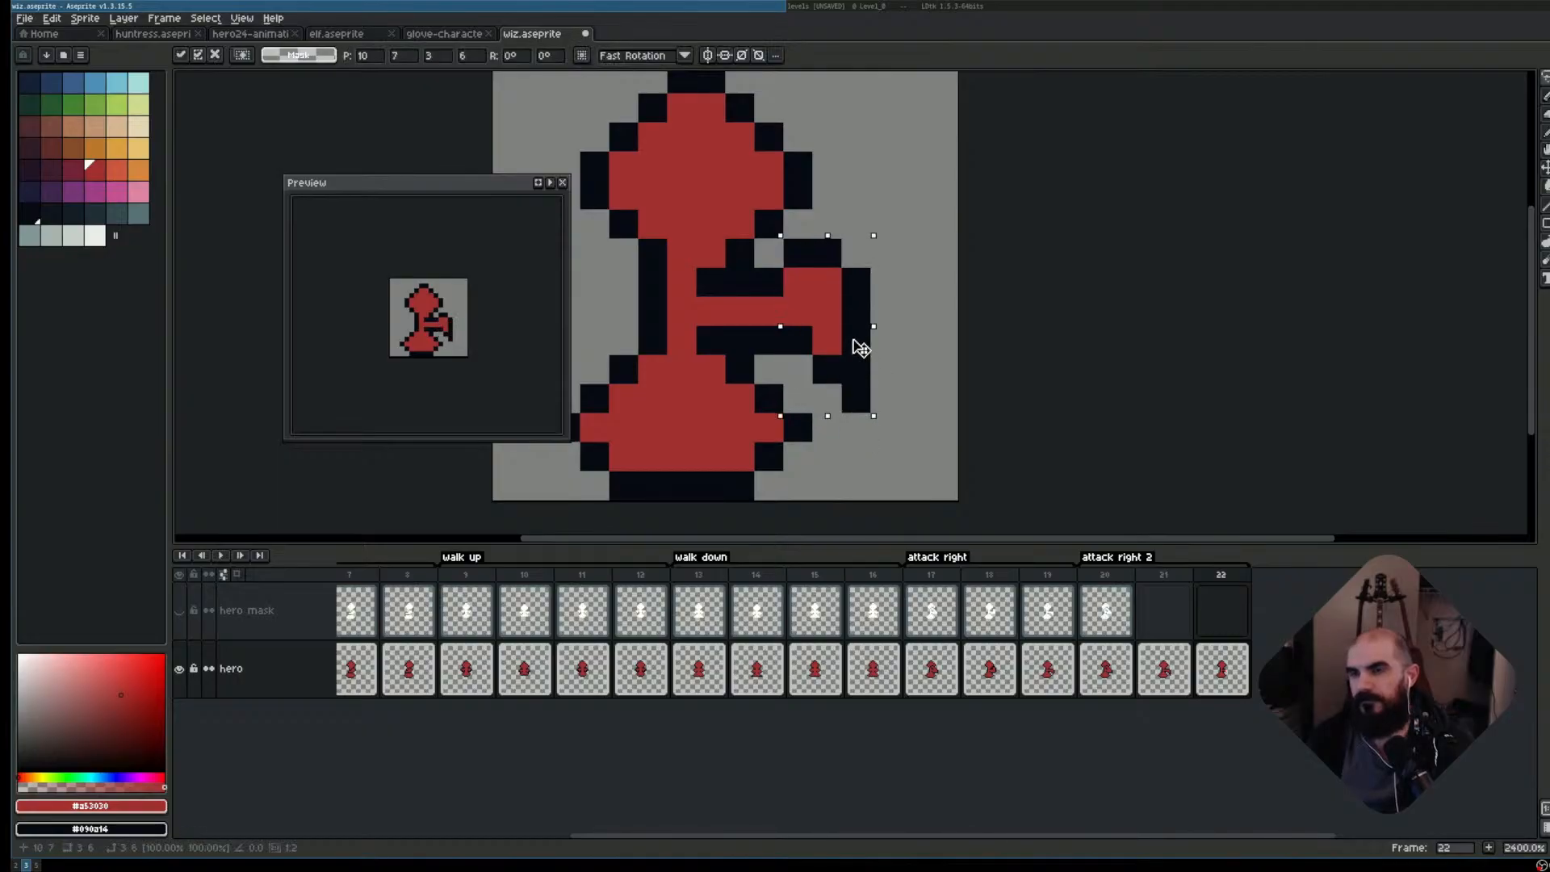
key("Return")
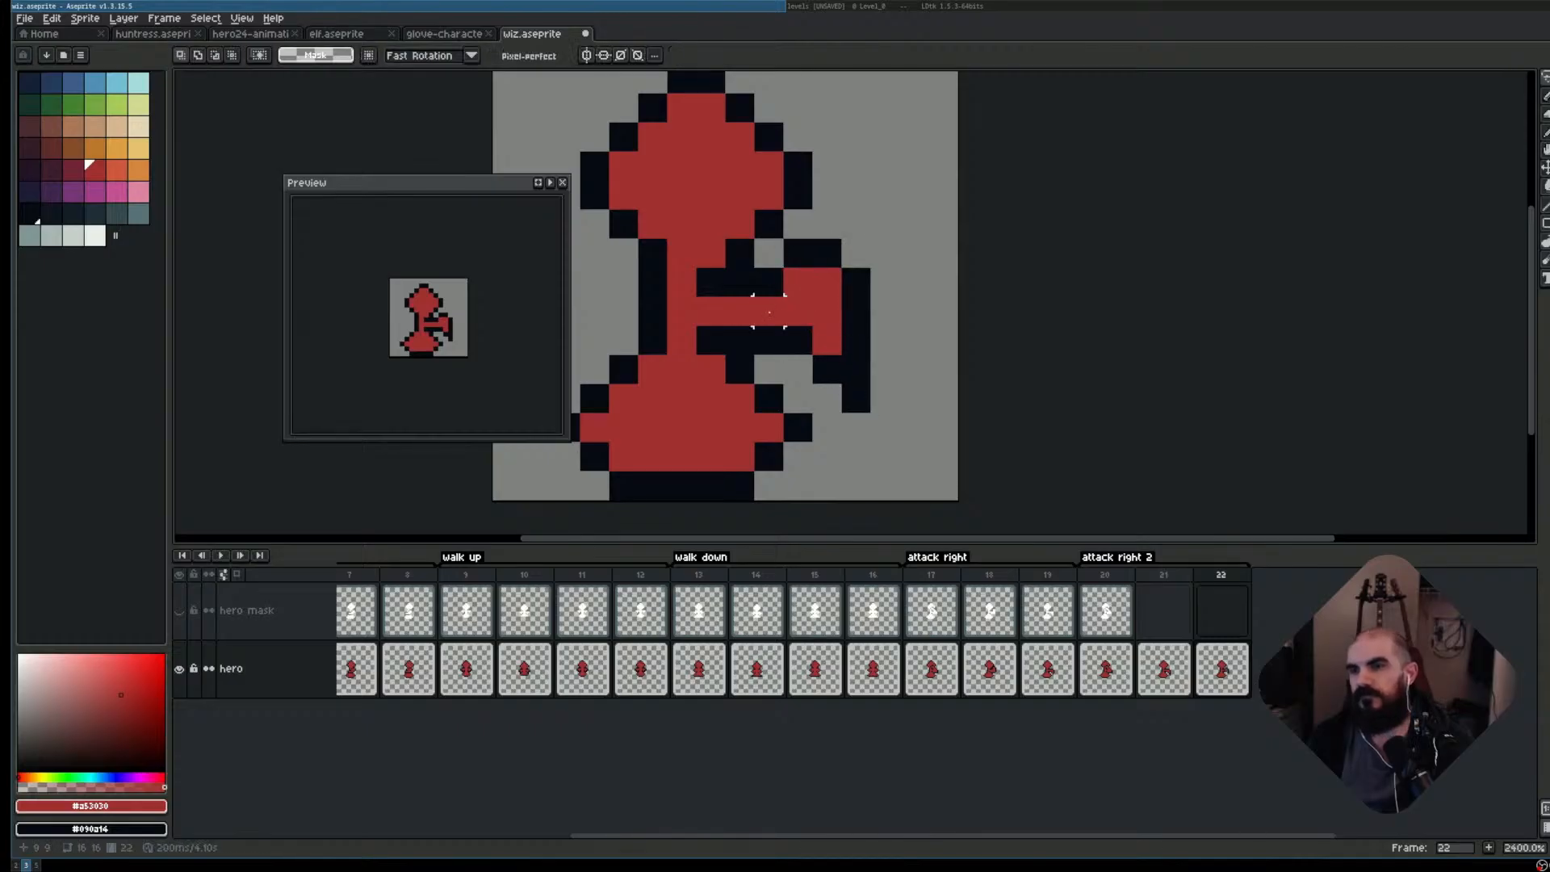
- Repair the shifted sleeve in frame 22 with black outline pixels and red fill, erasing the stray pixel under the arm
key("b")
right_click(771, 315)
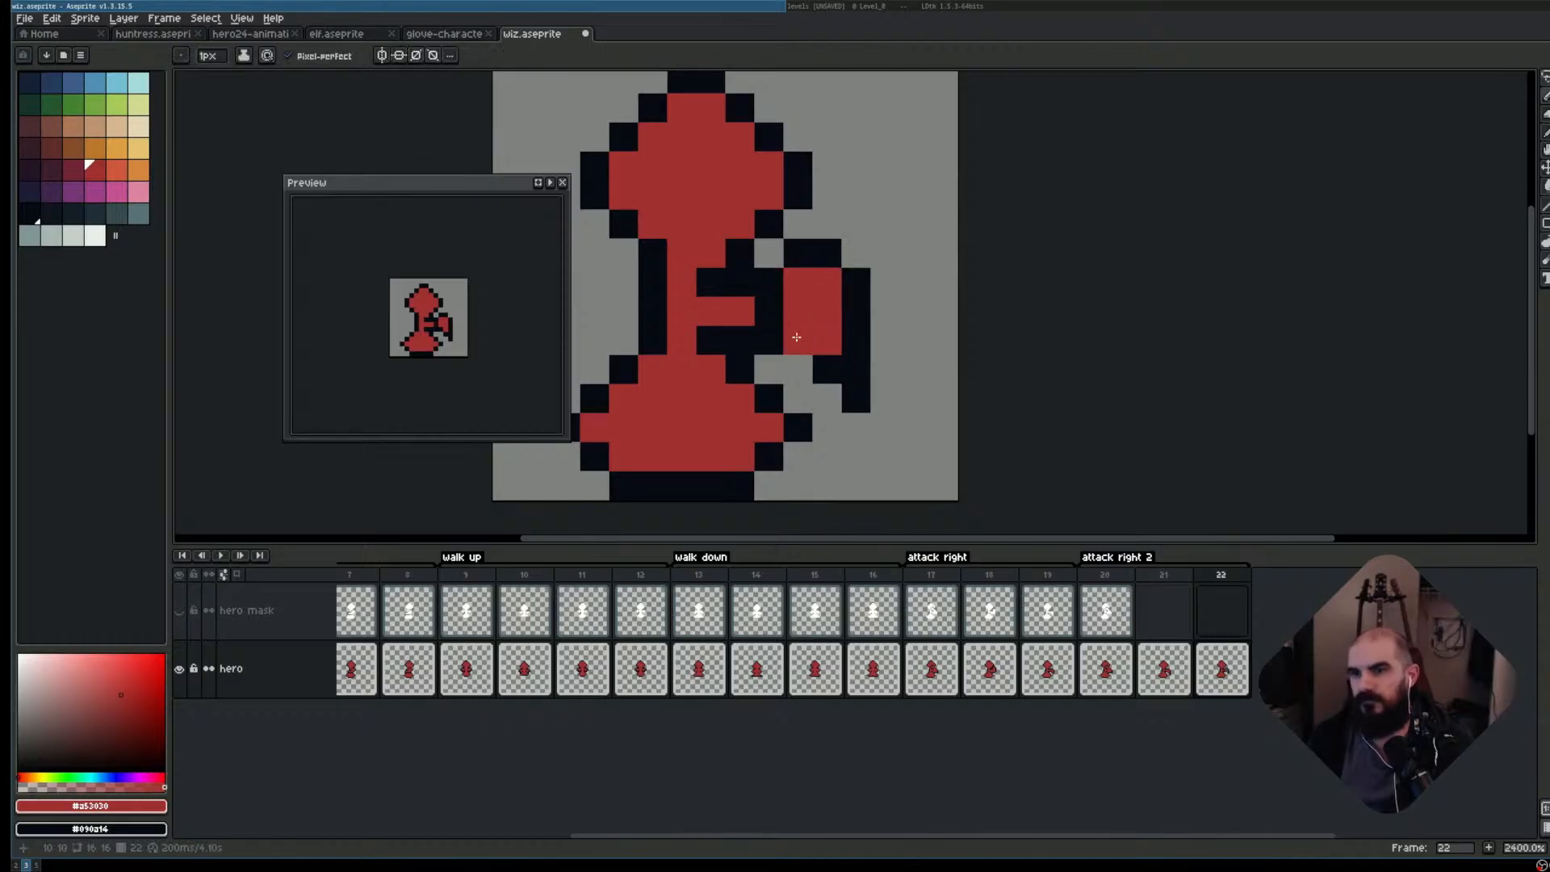
right_click(794, 344)
key("e")
left_click(769, 341)
key("b")
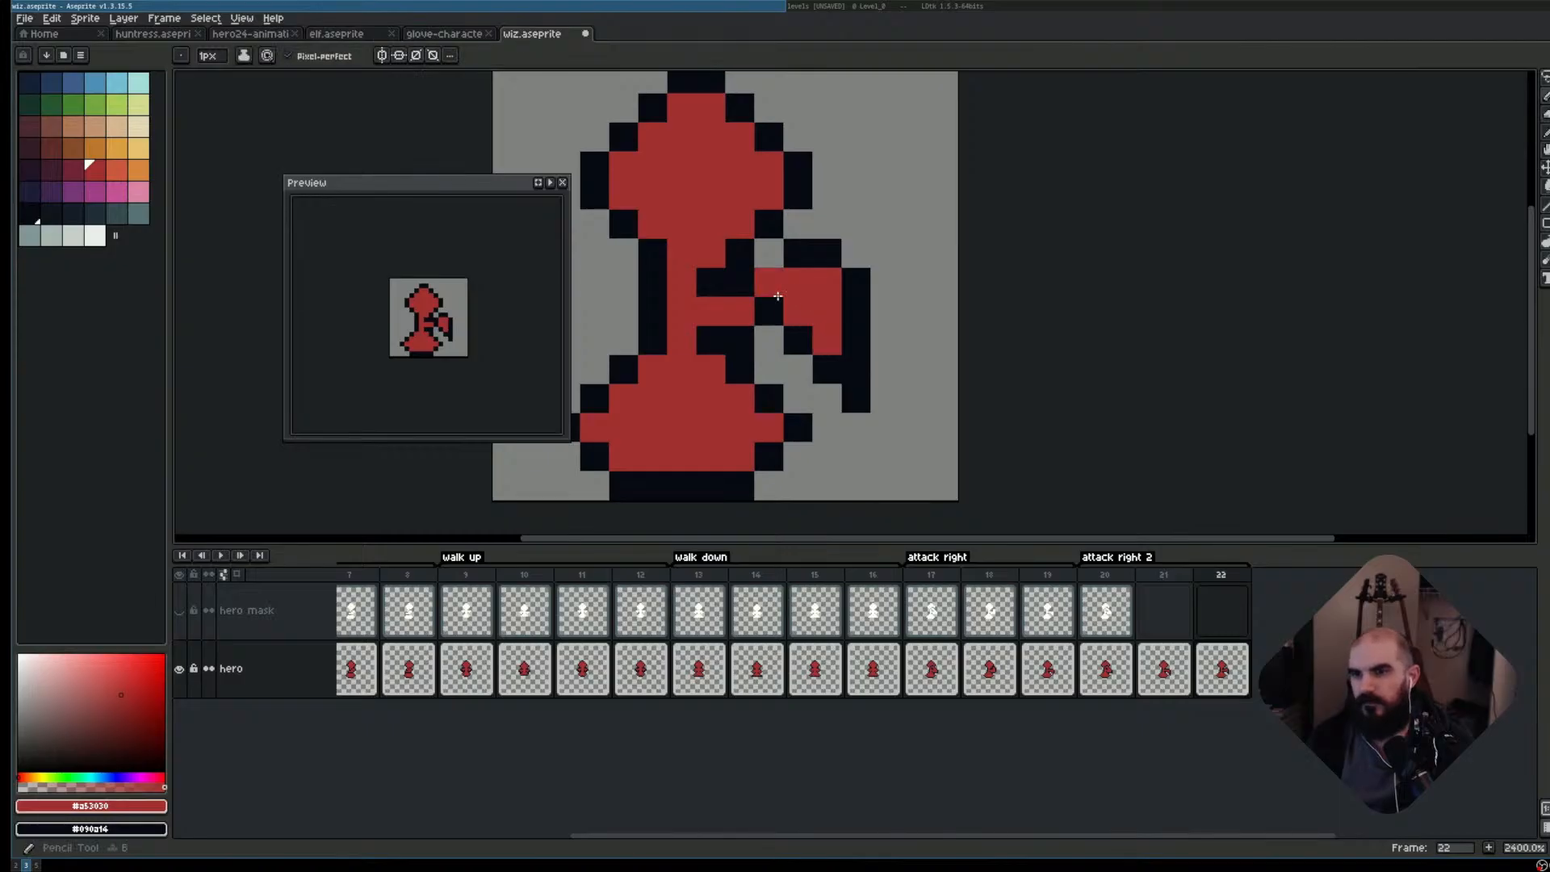
left_click(769, 283)
right_click(768, 254)
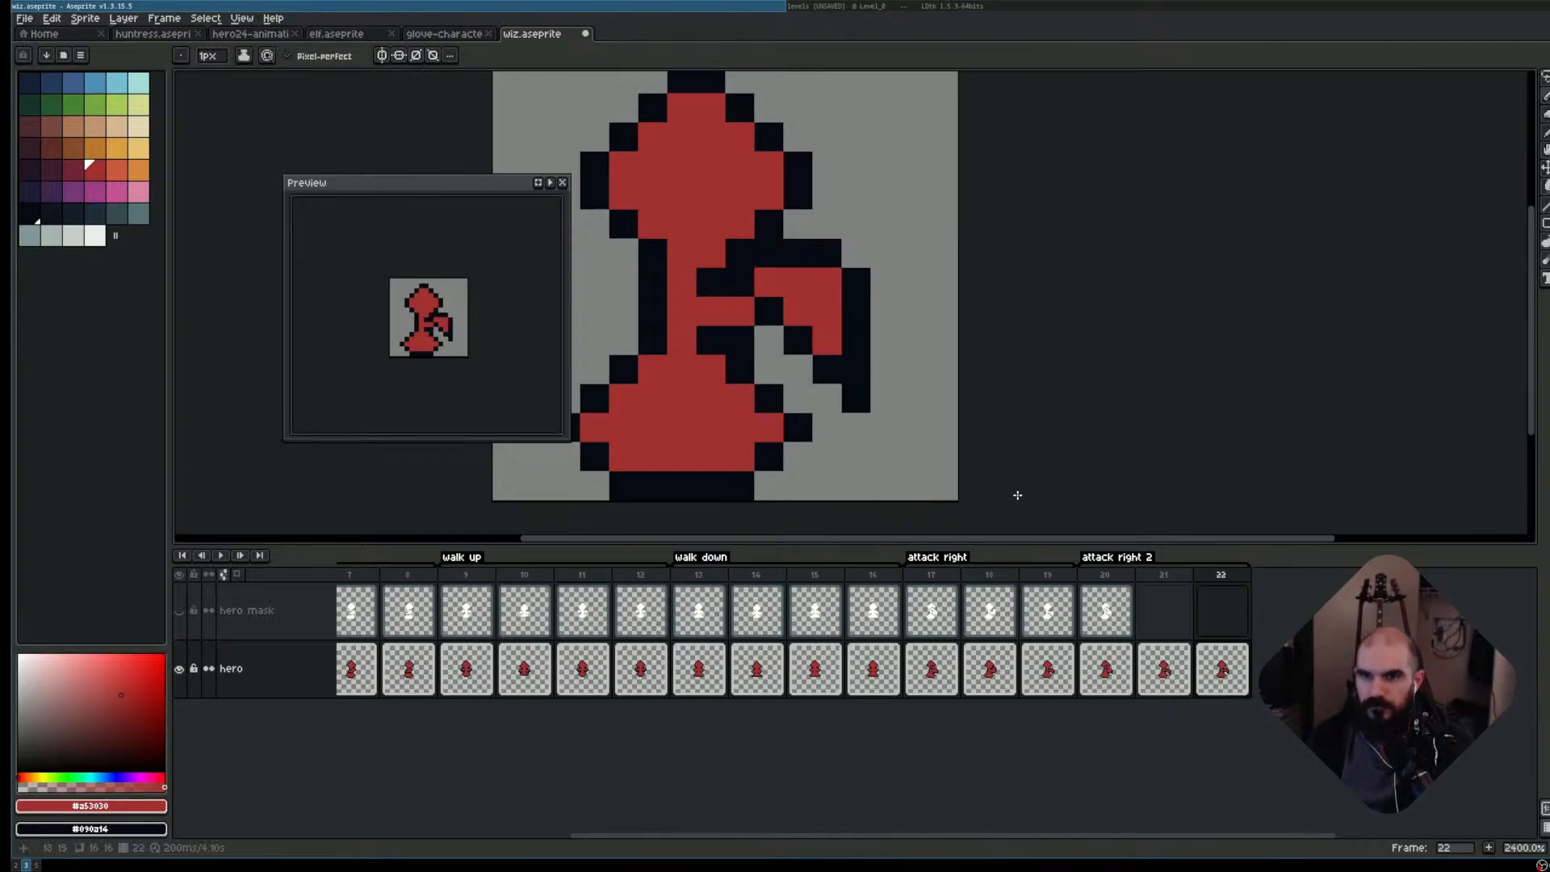
- Save the wiz.aseprite sprite and play the "attack right 2" animation from frame 20 to review it
key("Return")
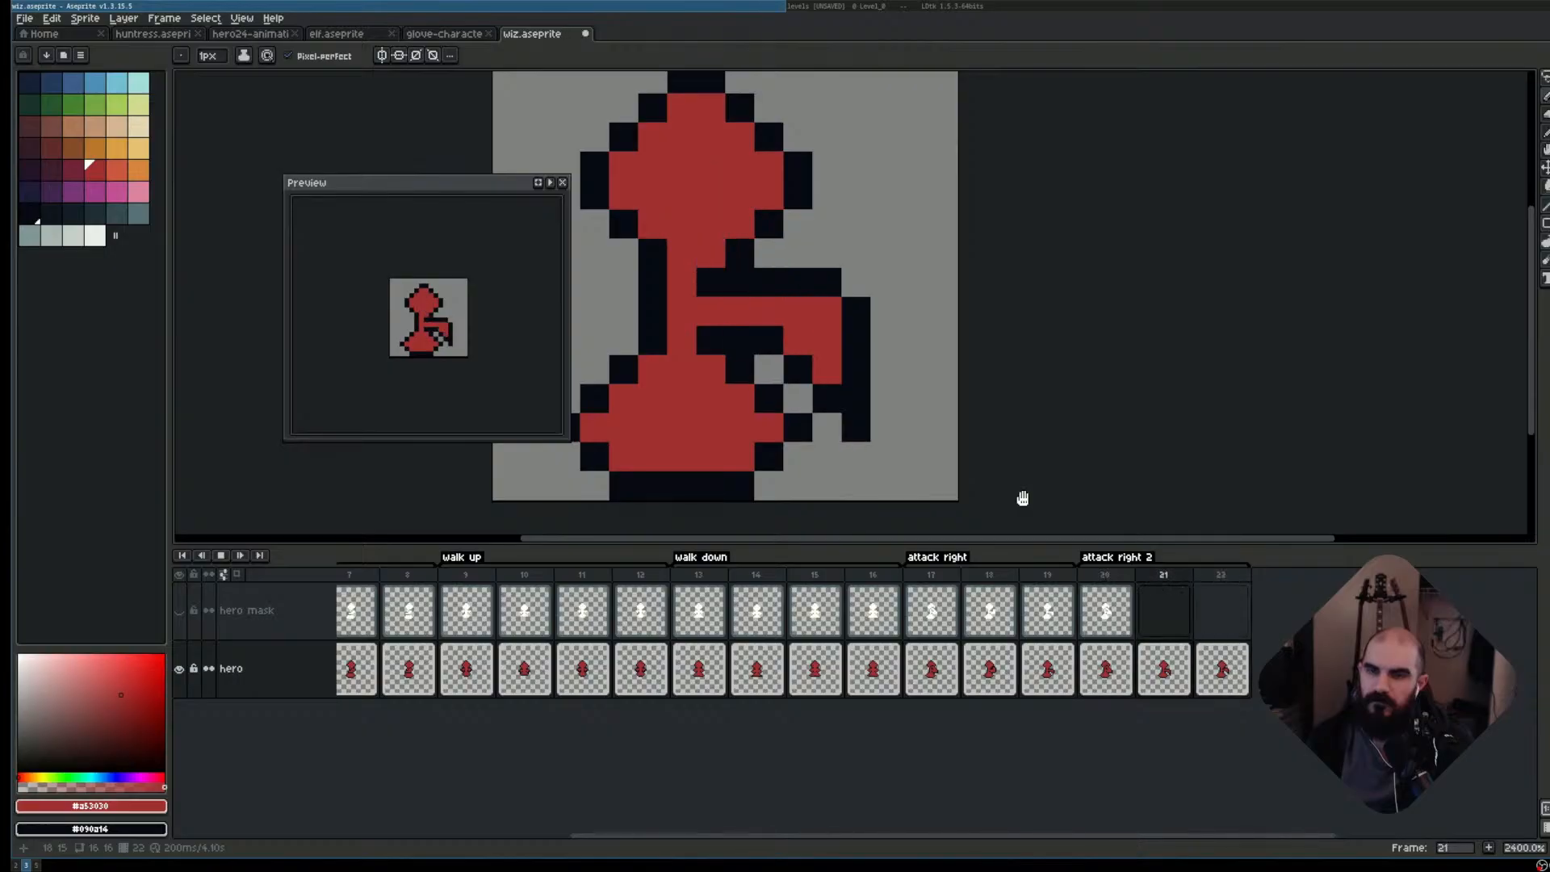
key("ctrl+s")
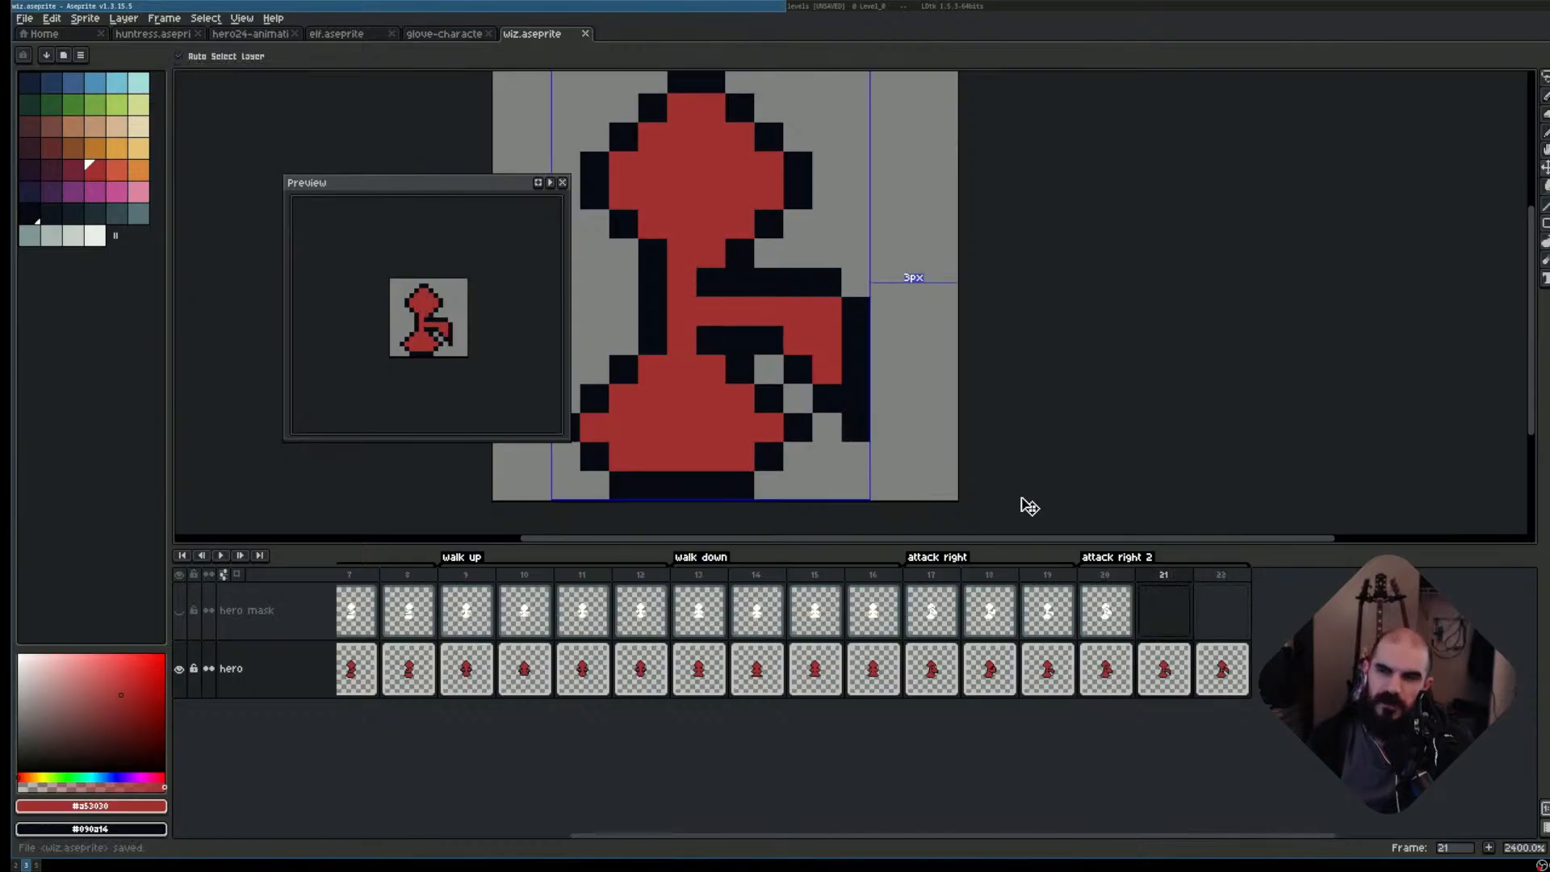
right_click(848, 352)
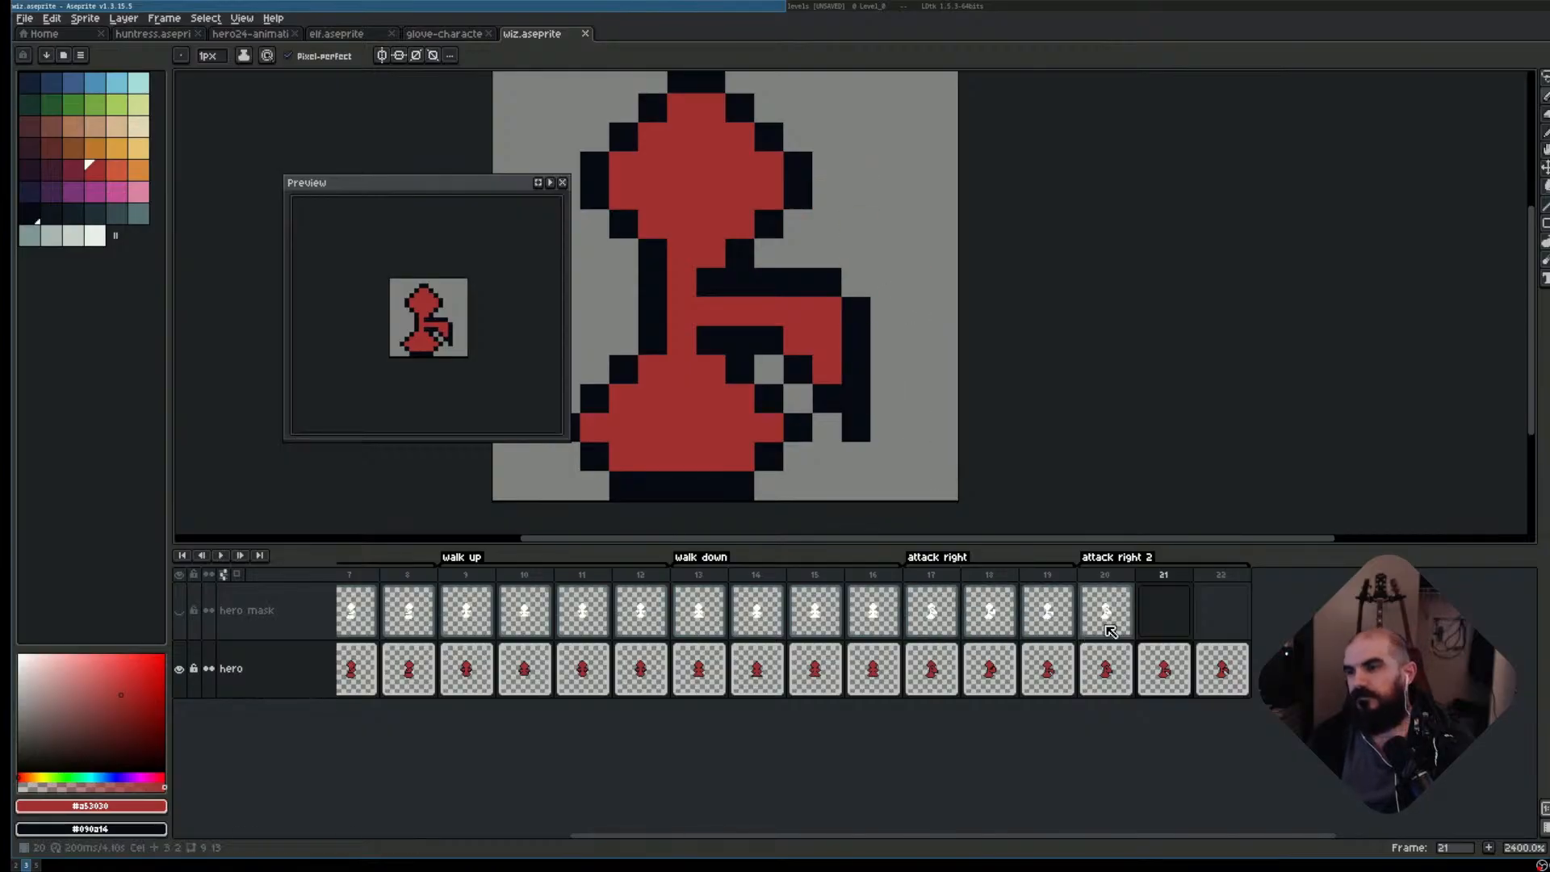
left_click(1093, 594)
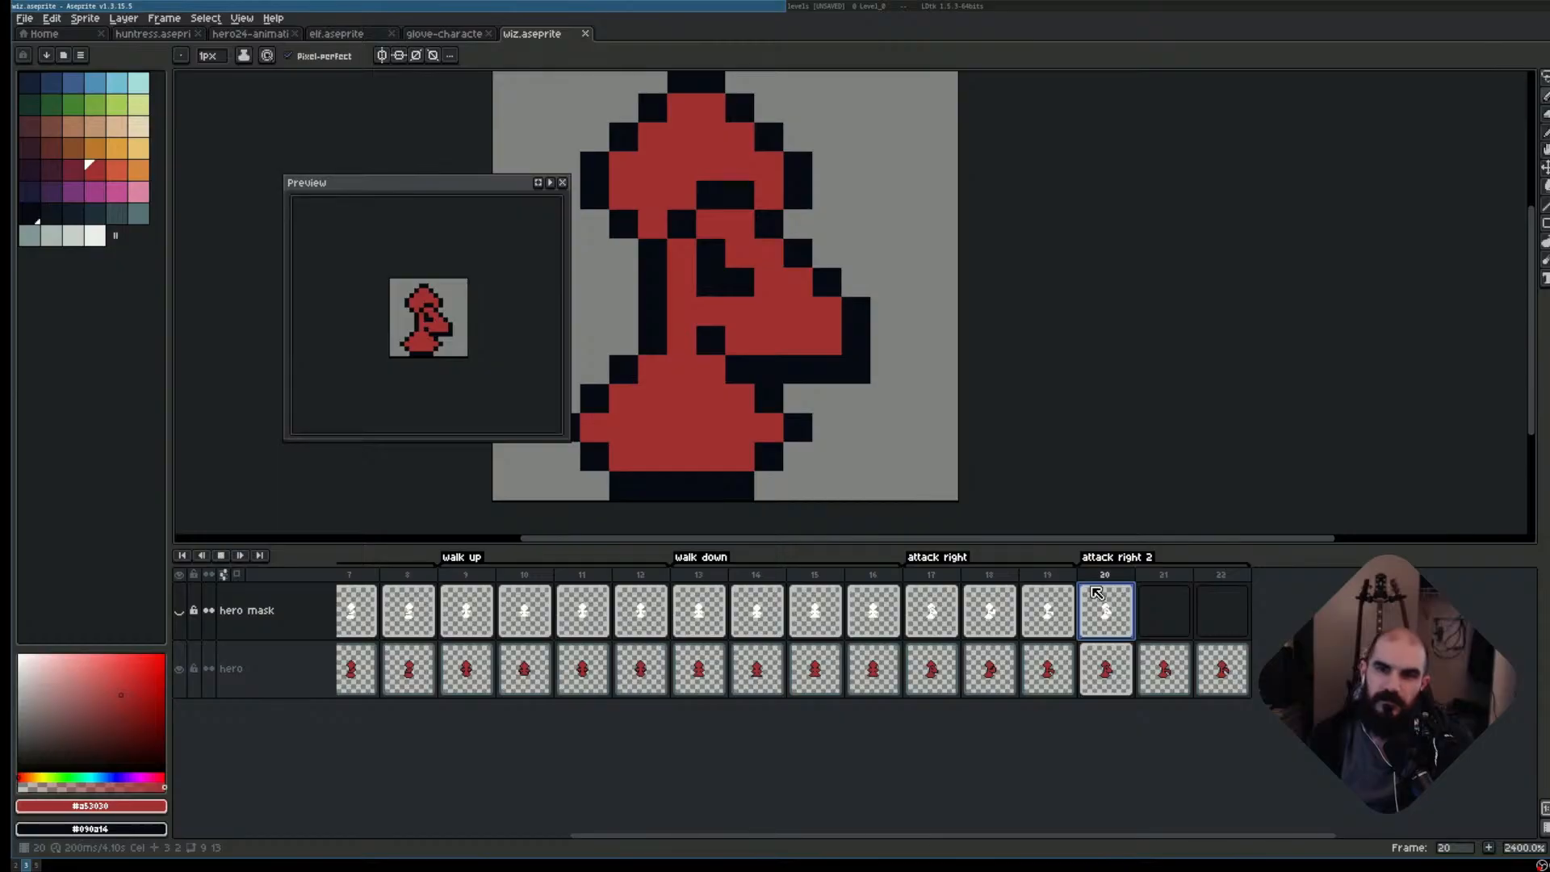
key("Return")
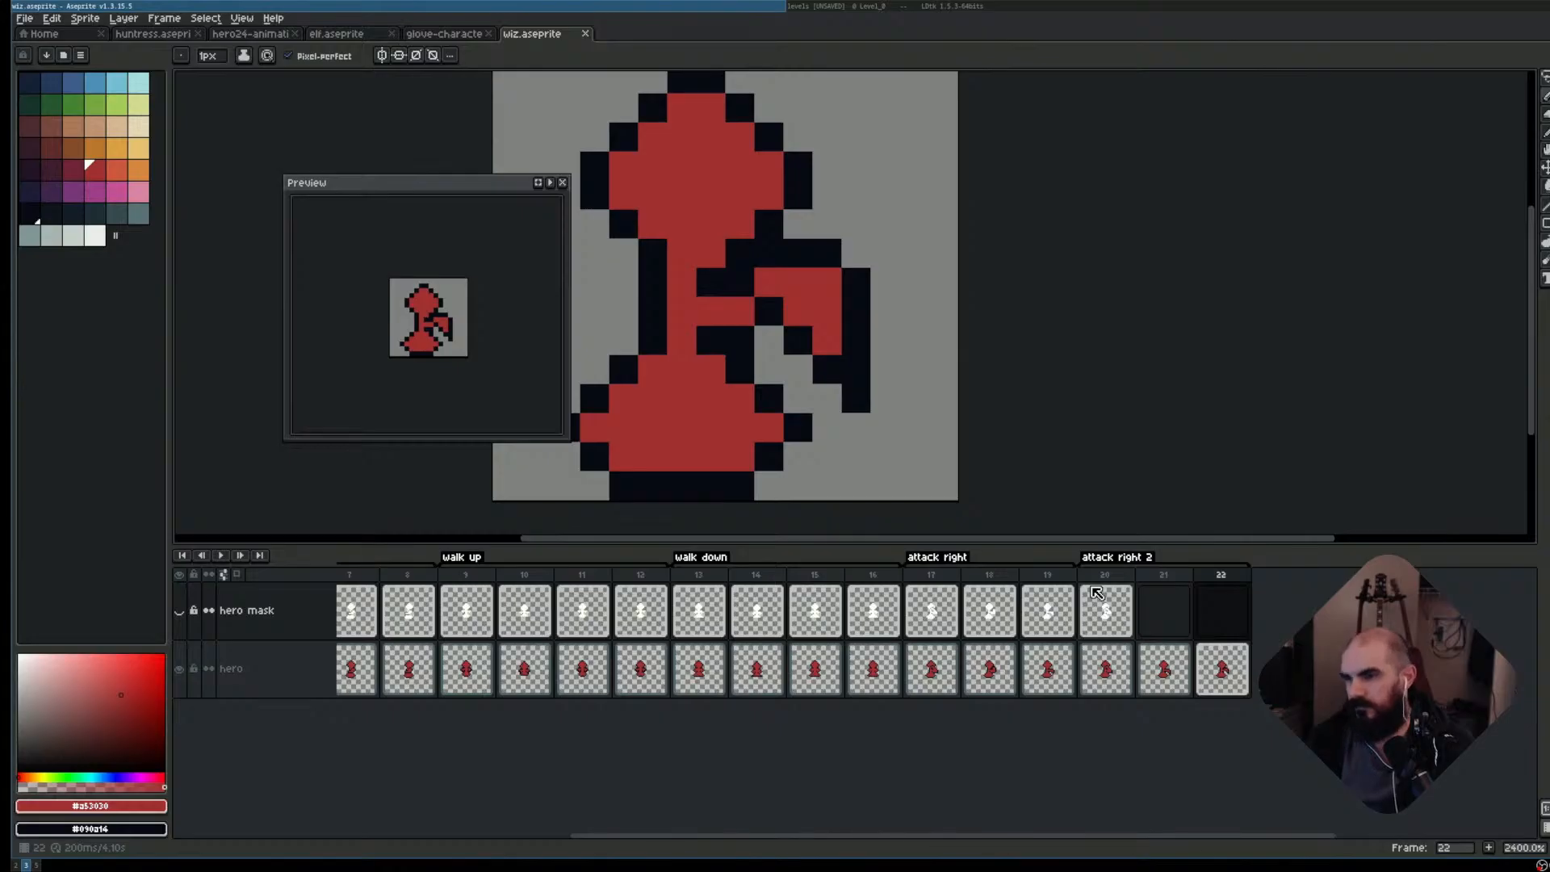
- Append frame 23 as a copy of the last wizard pose and make the hero layer active
key("shift+n")
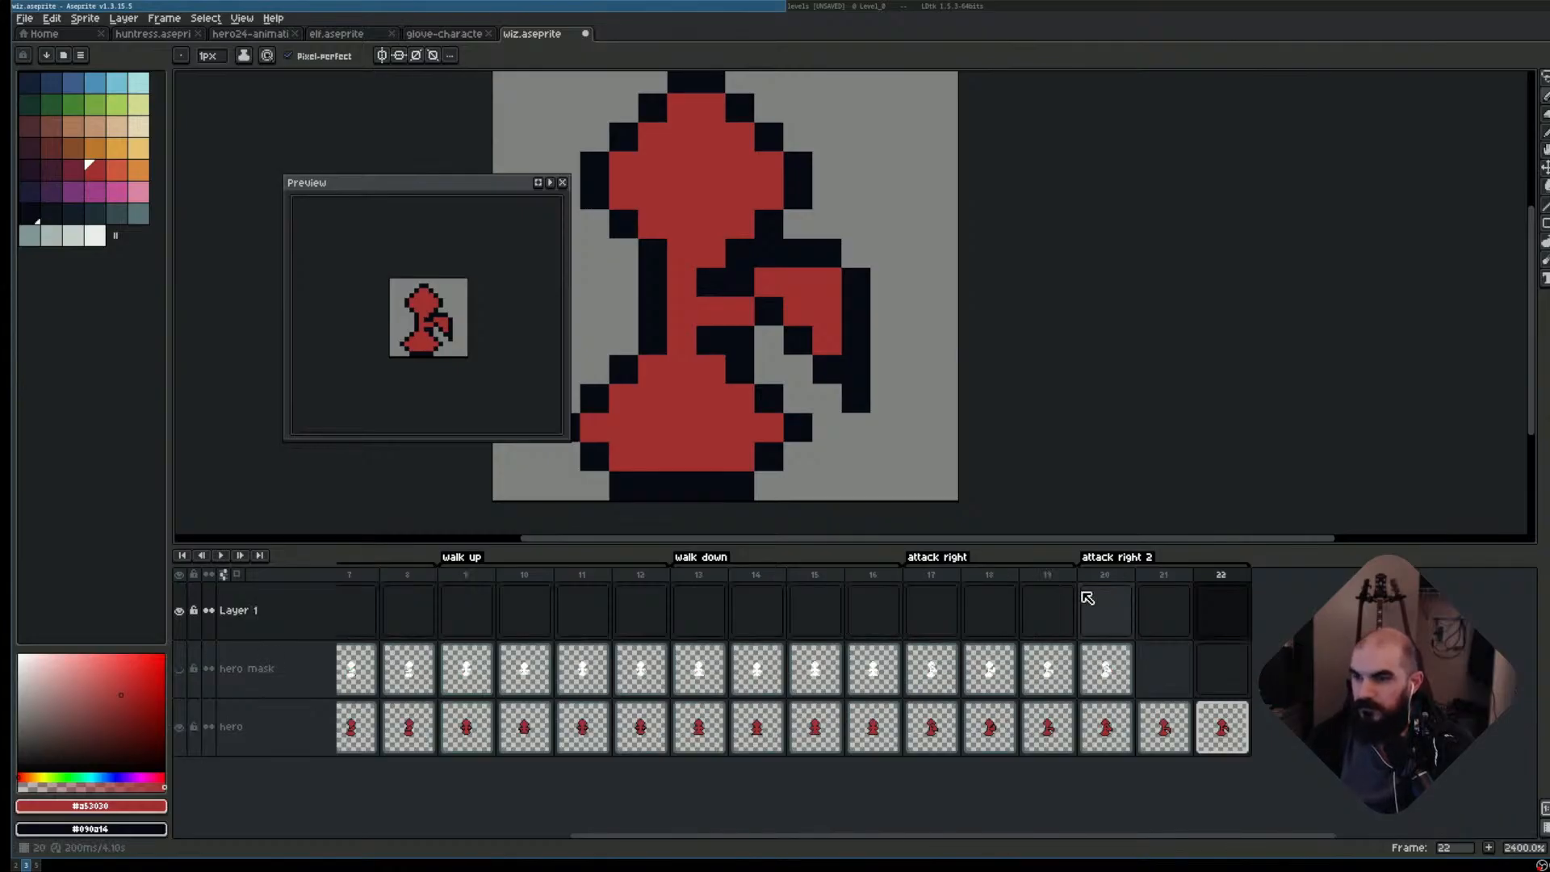
key("ctrl+z")
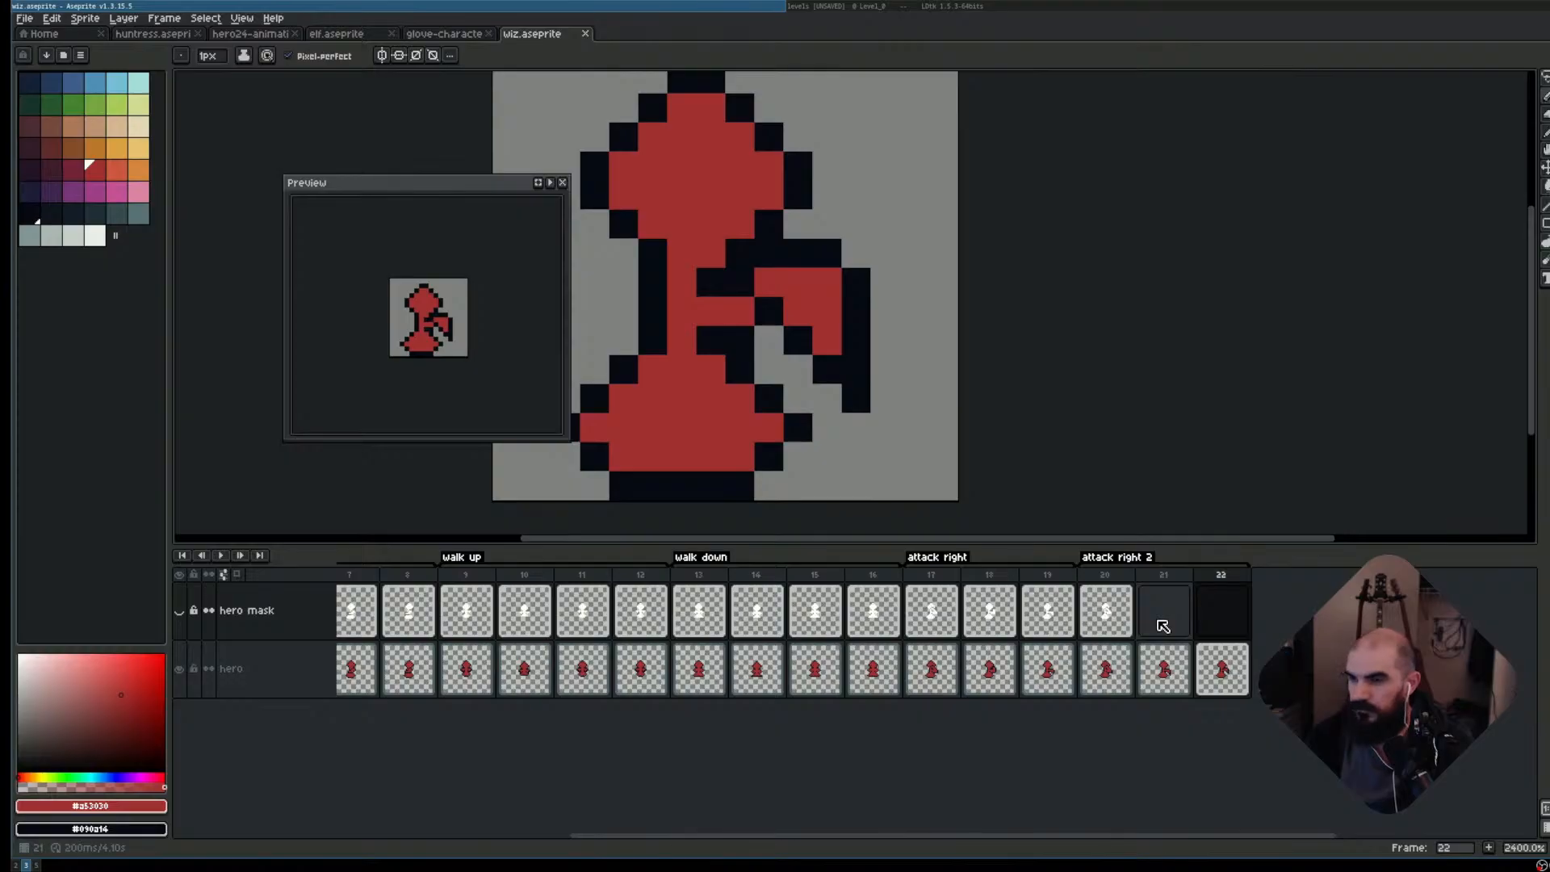
key("alt+n")
key("m")
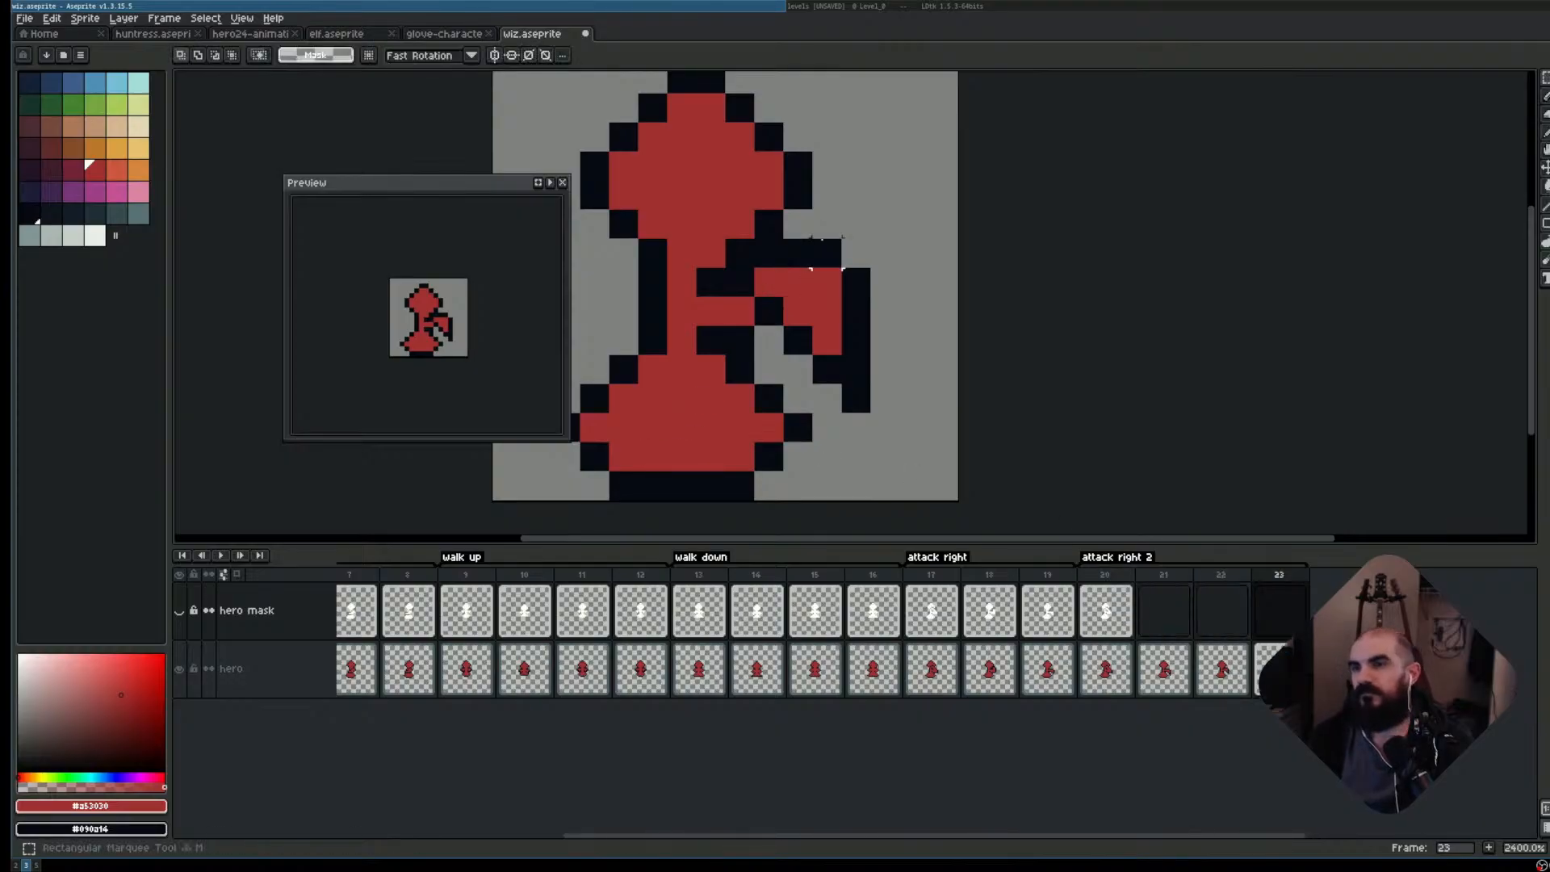
key("b")
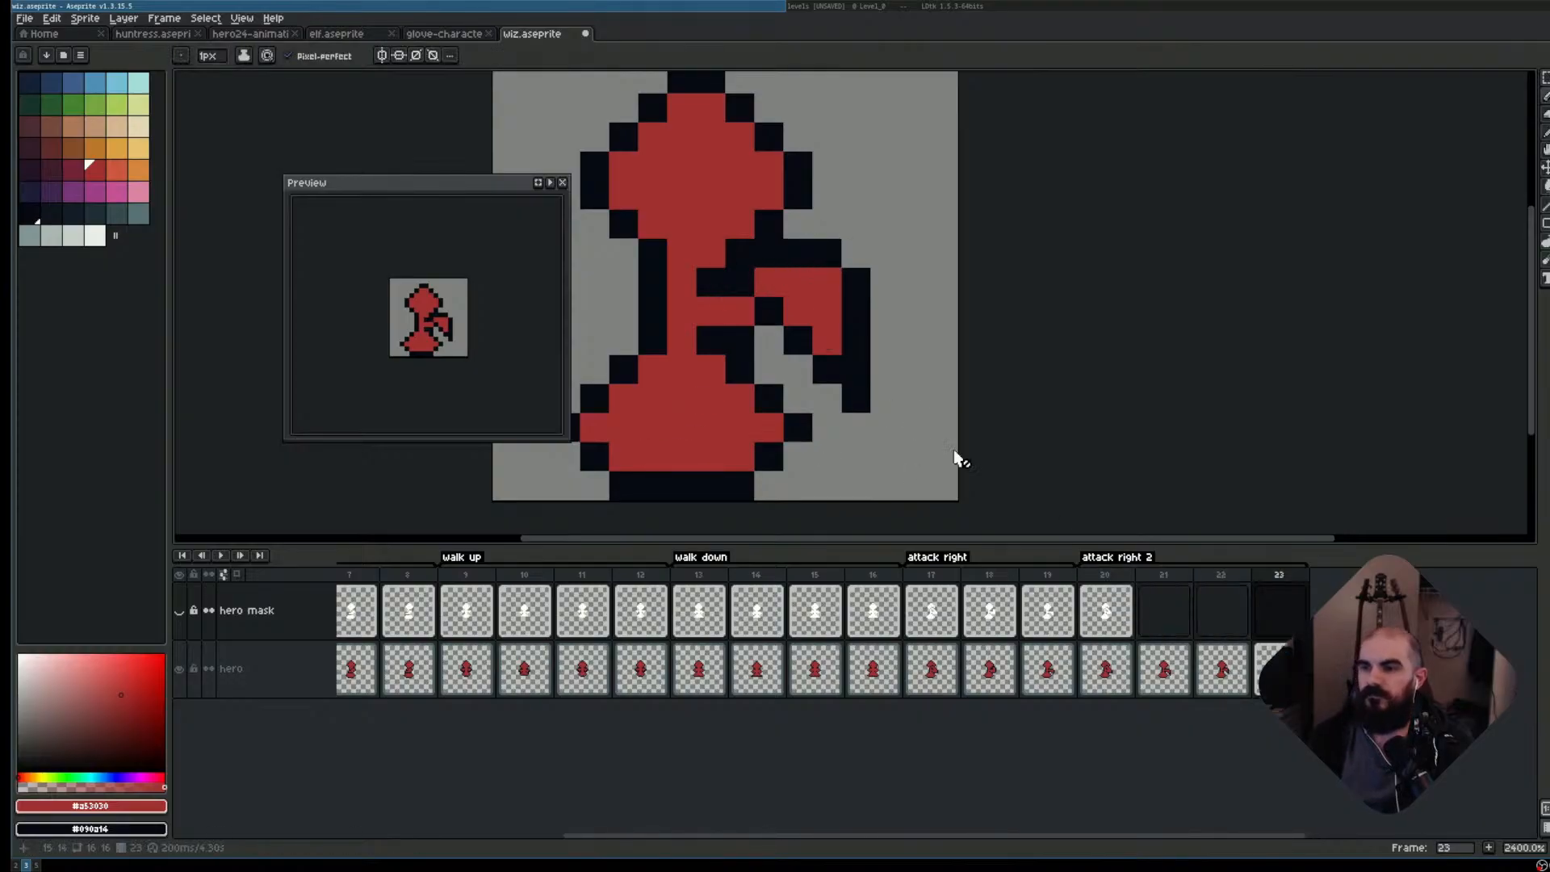
key("Down")
scroll(944, 344, "up", 1)
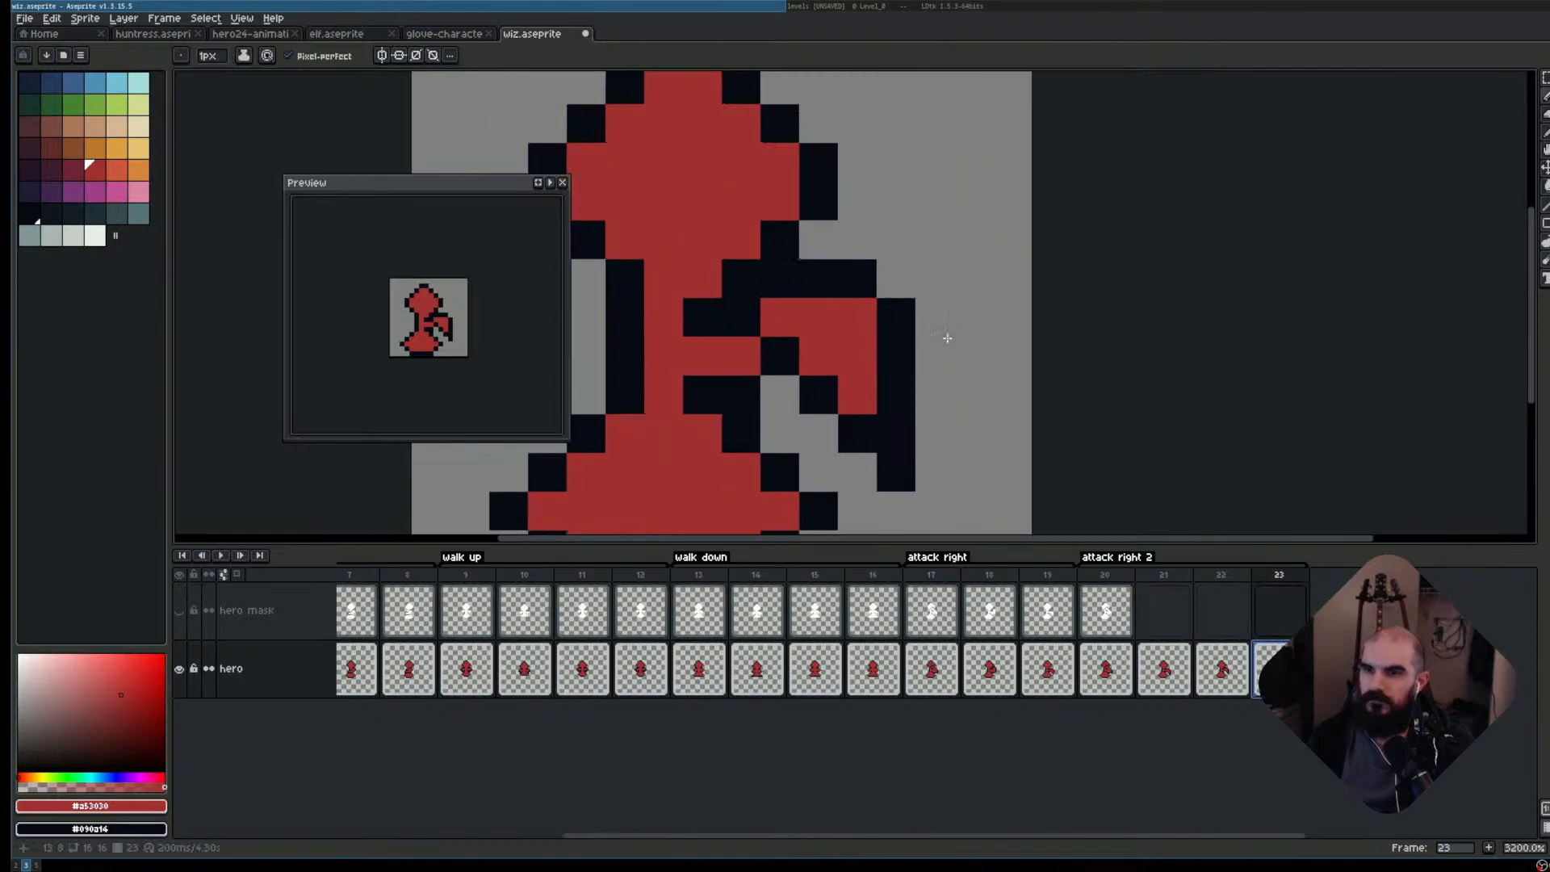
- Extend the wizard's sleeve up and outward in frame 23 with red fill and a black outline
left_click(841, 304)
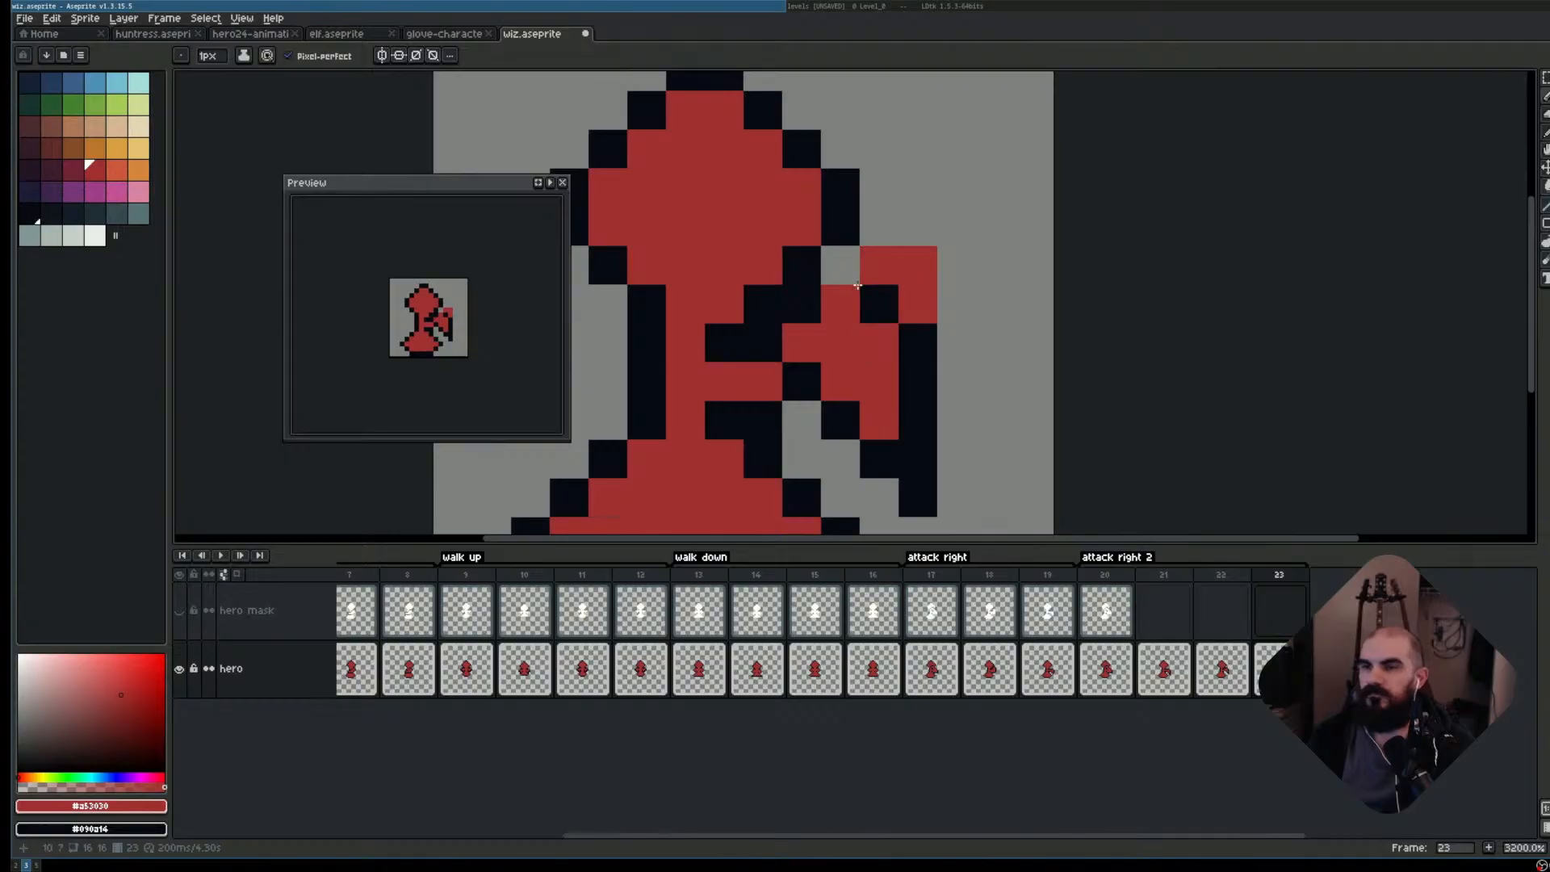
mouse_move(884, 230)
left_mouse_down()
mouse_move(951, 235)
mouse_move(957, 505)
left_mouse_up()
left_click_drag(919, 331, 921, 496)
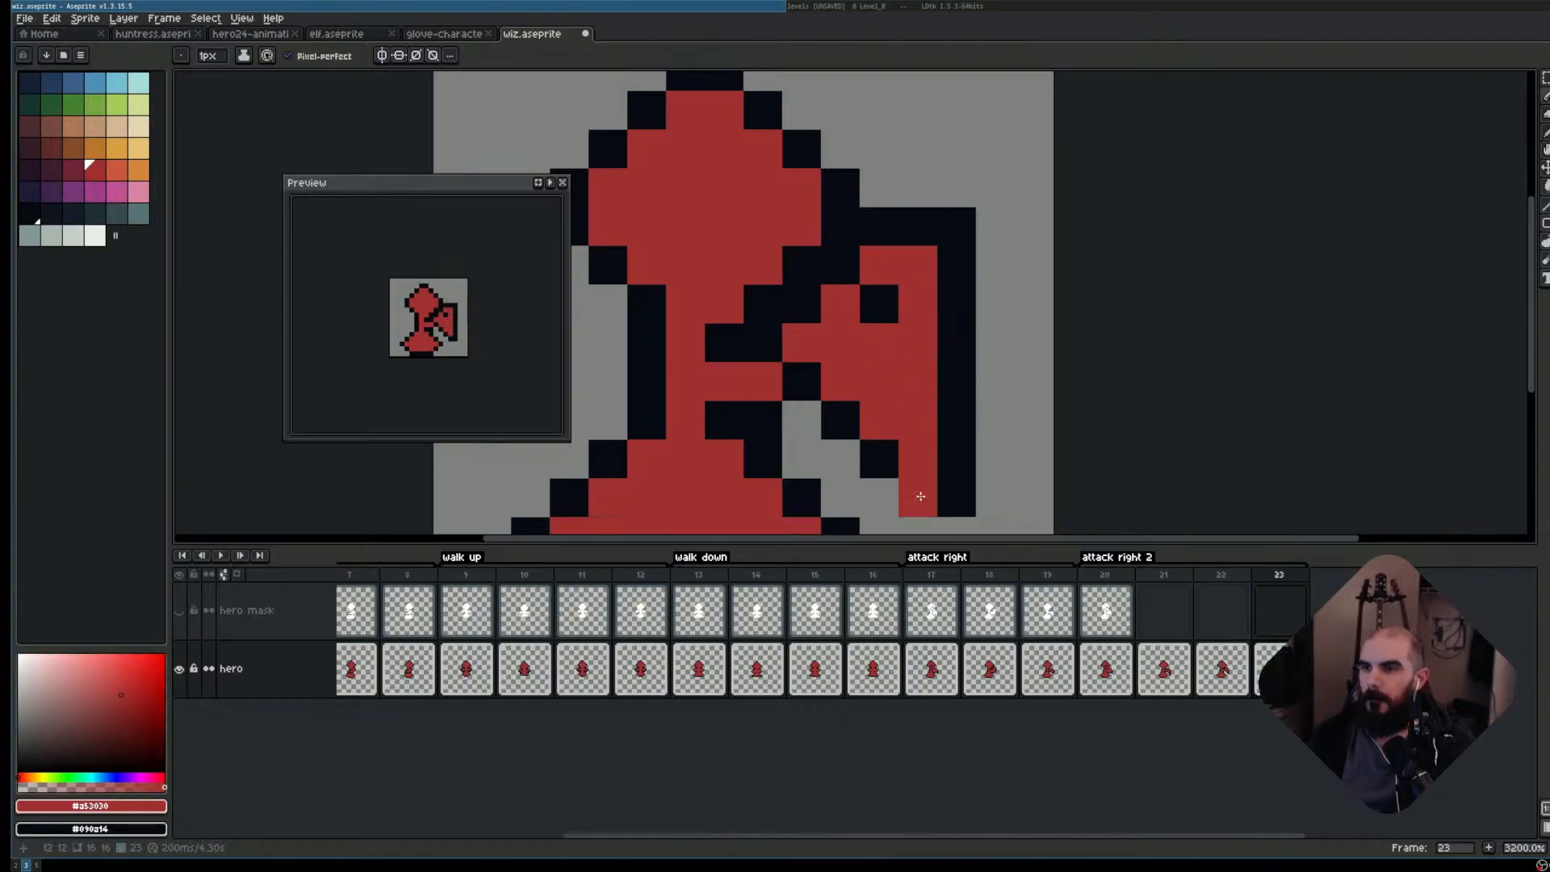
- Erase the old underside of the sleeve in frame 23 and redraw its lower edge higher with black outline pixels
key("e")
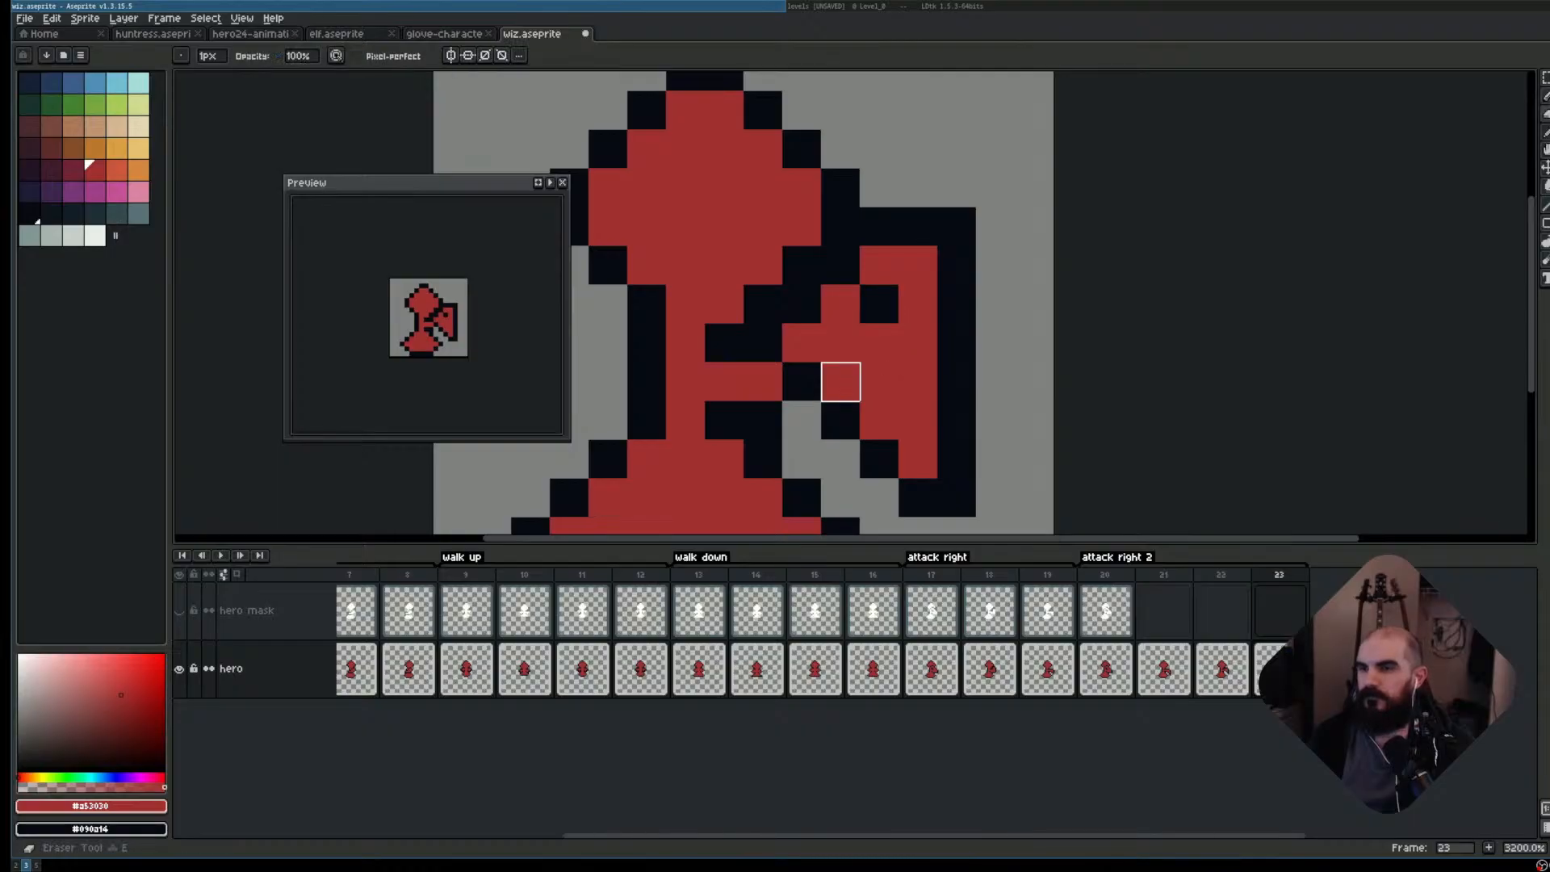
left_click_drag(837, 374, 918, 495)
key("b")
left_click(894, 474)
right_click(918, 458)
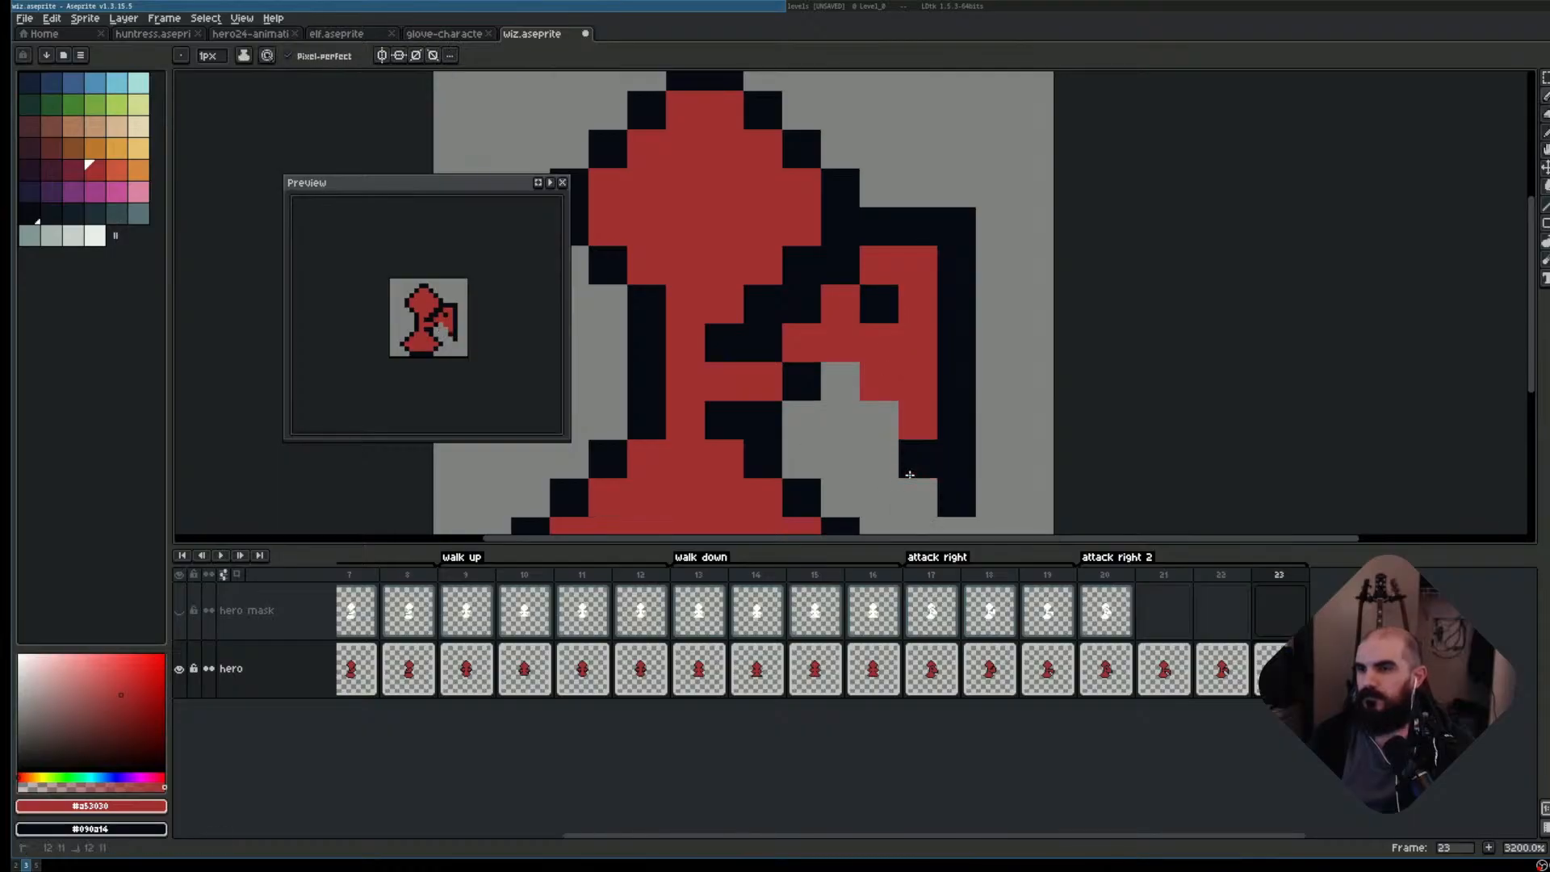
right_click(879, 420)
right_click(839, 381)
right_click(925, 502)
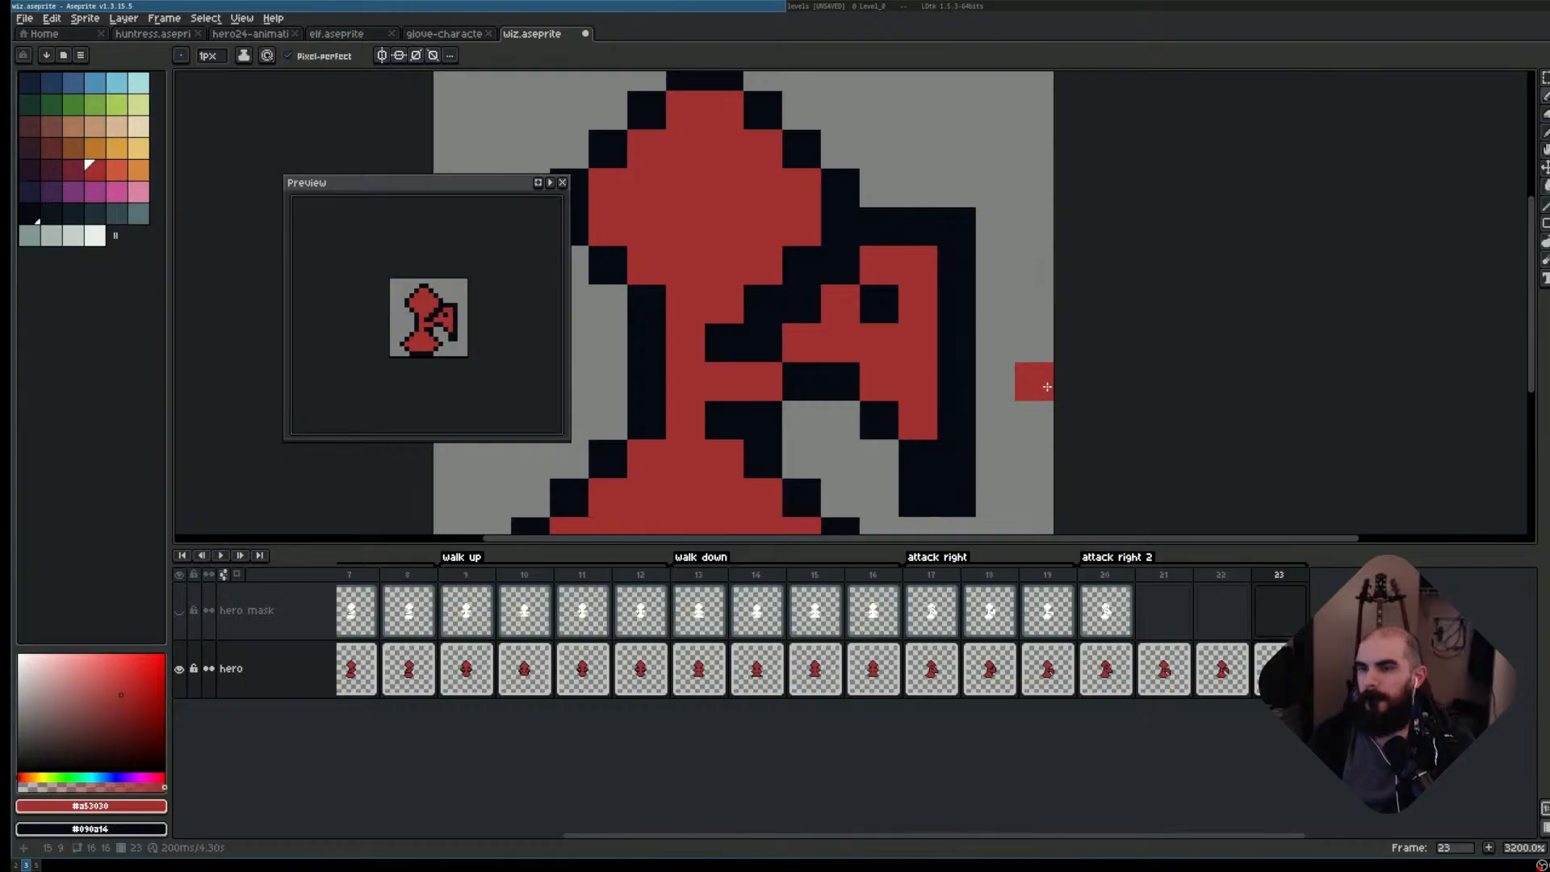
- Fill the leftover black pixel inside the raised sleeve in frame 23 with red
scroll(1010, 355, "down", 1)
key("e")
key("b")
left_click(921, 324)
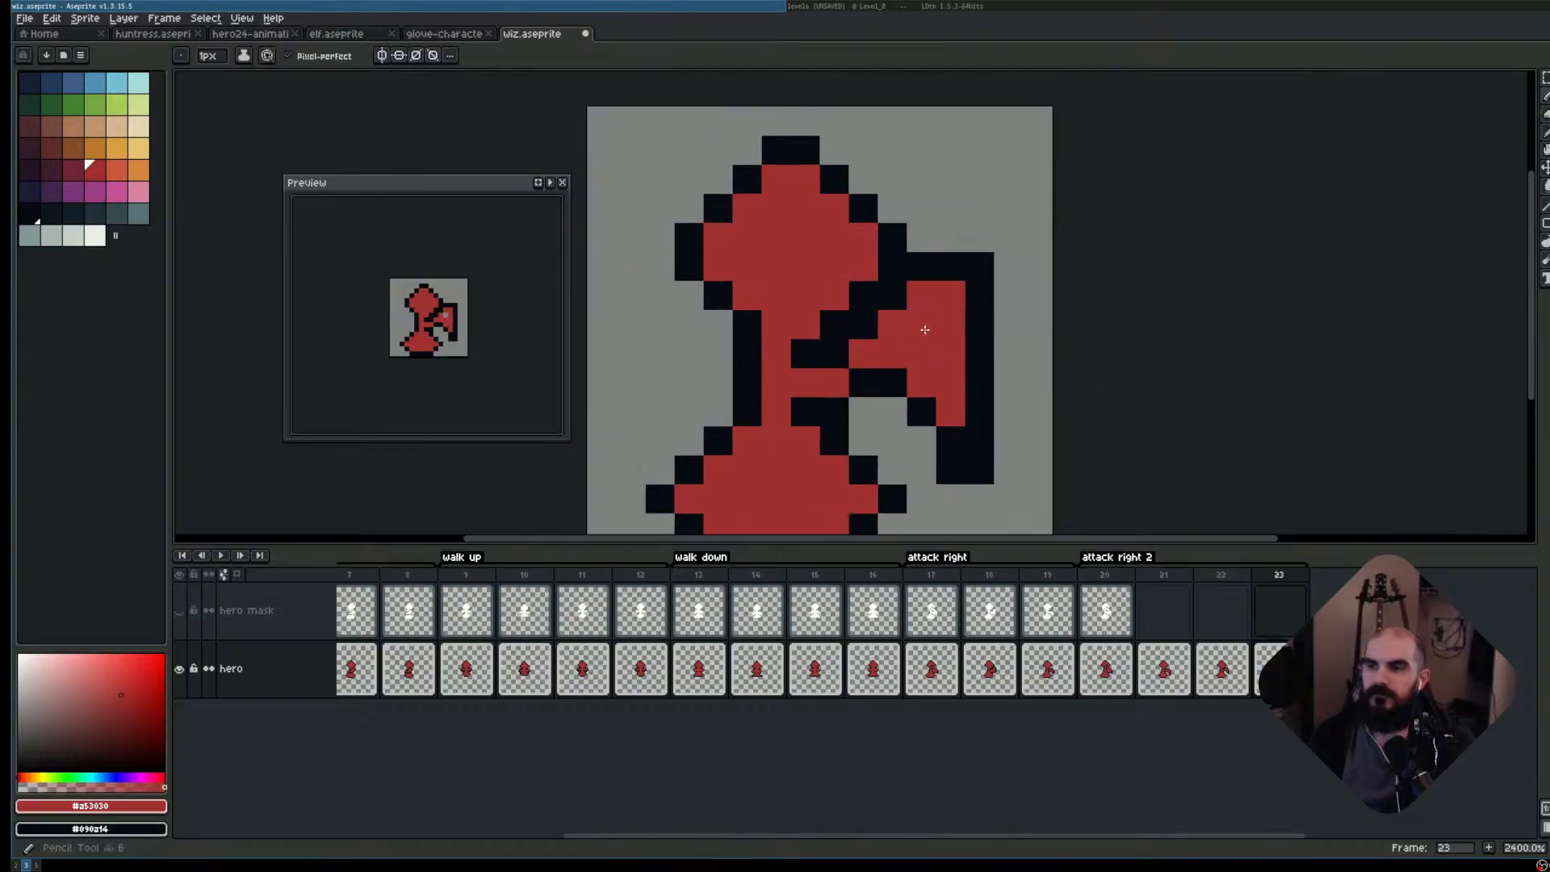
- Flip back and forth between frames 21, 22 and 23 to compare the arm's motion
scroll(1038, 408, "down", 2)
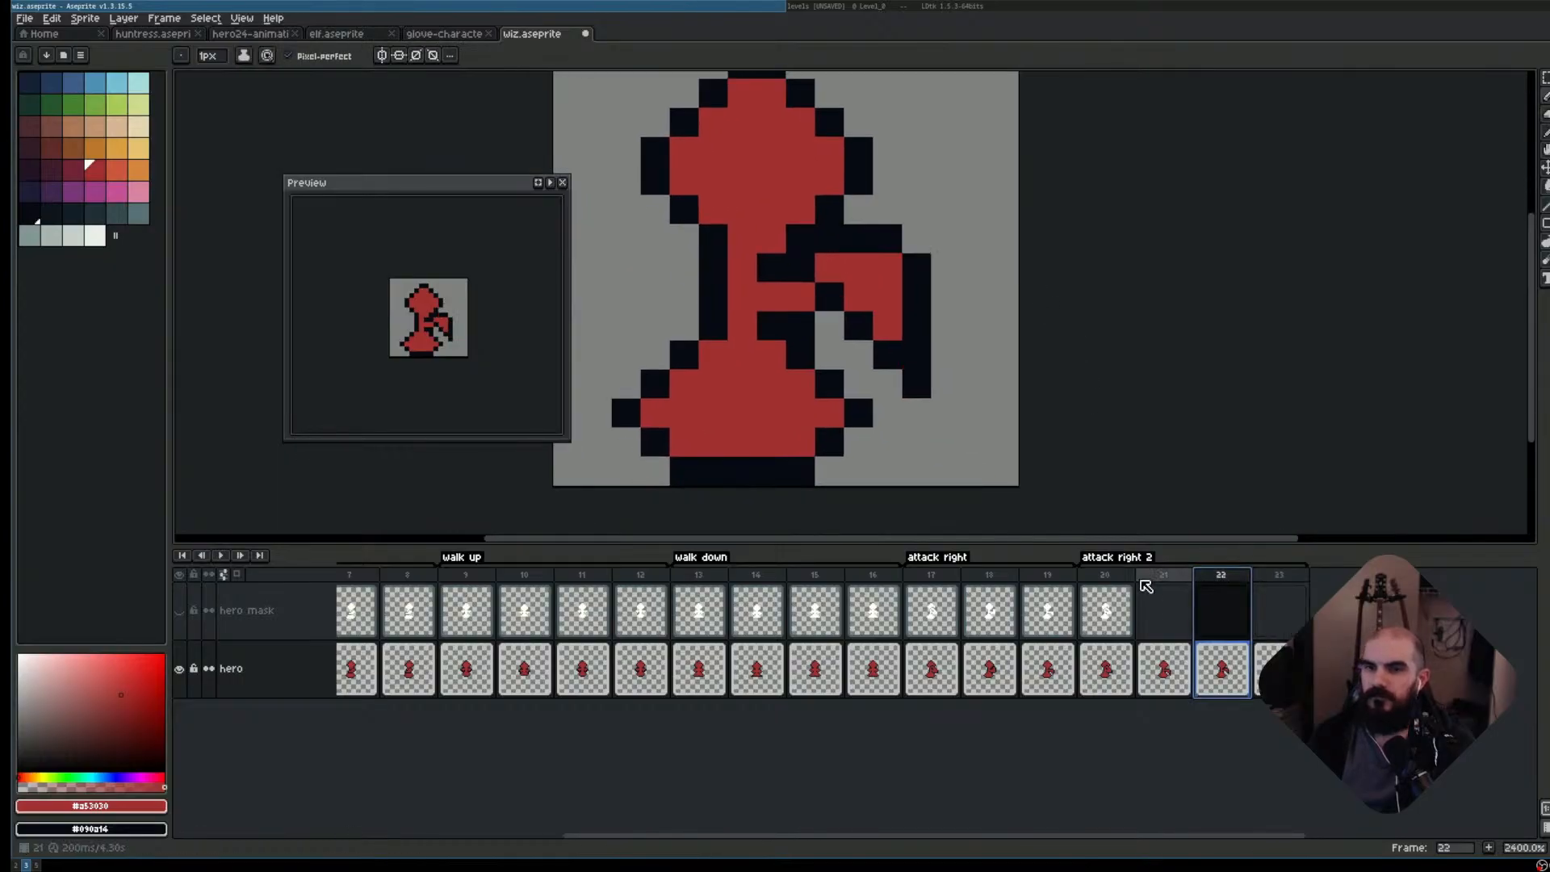
key("comma")
key("comma")
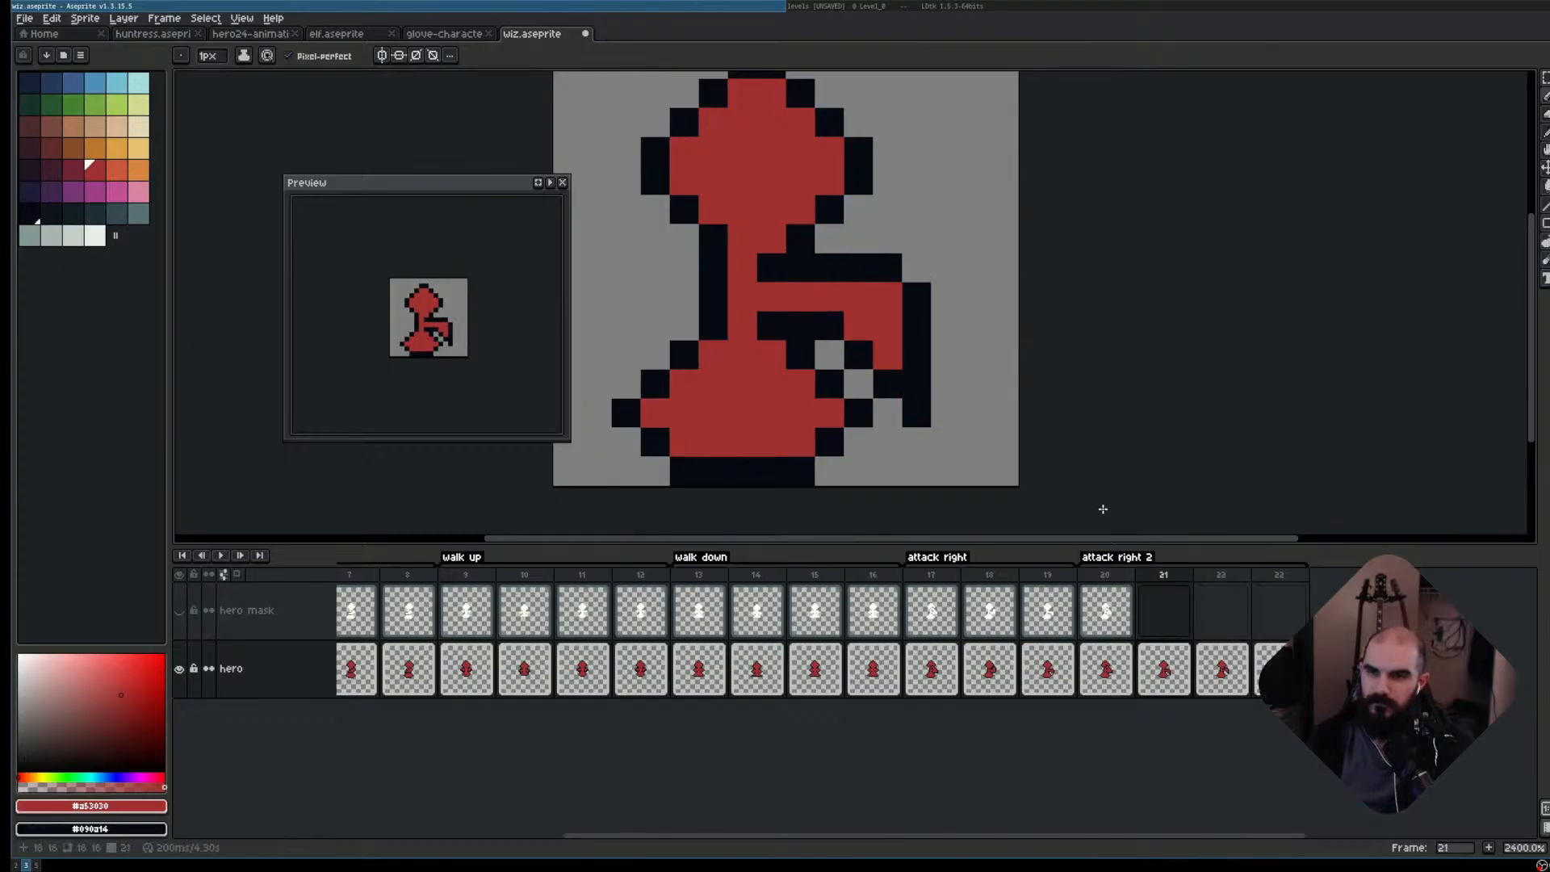
key("period")
key("period")
left_click(982, 218)
key("Left")
key("Right")
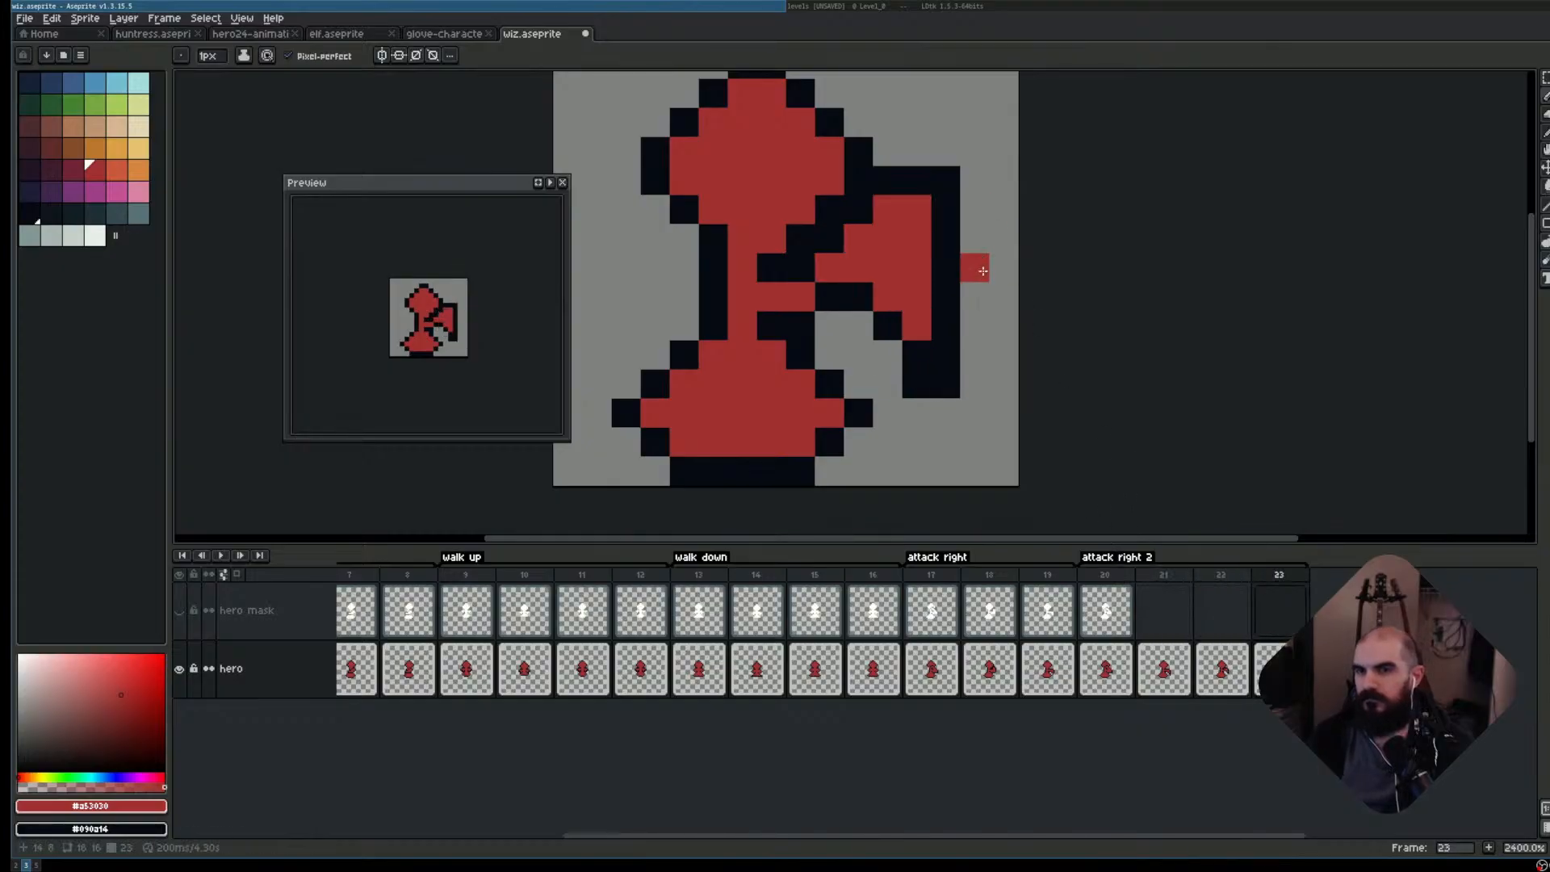
key("Left")
key("Right")
key("Left")
key("Right")
key("Left")
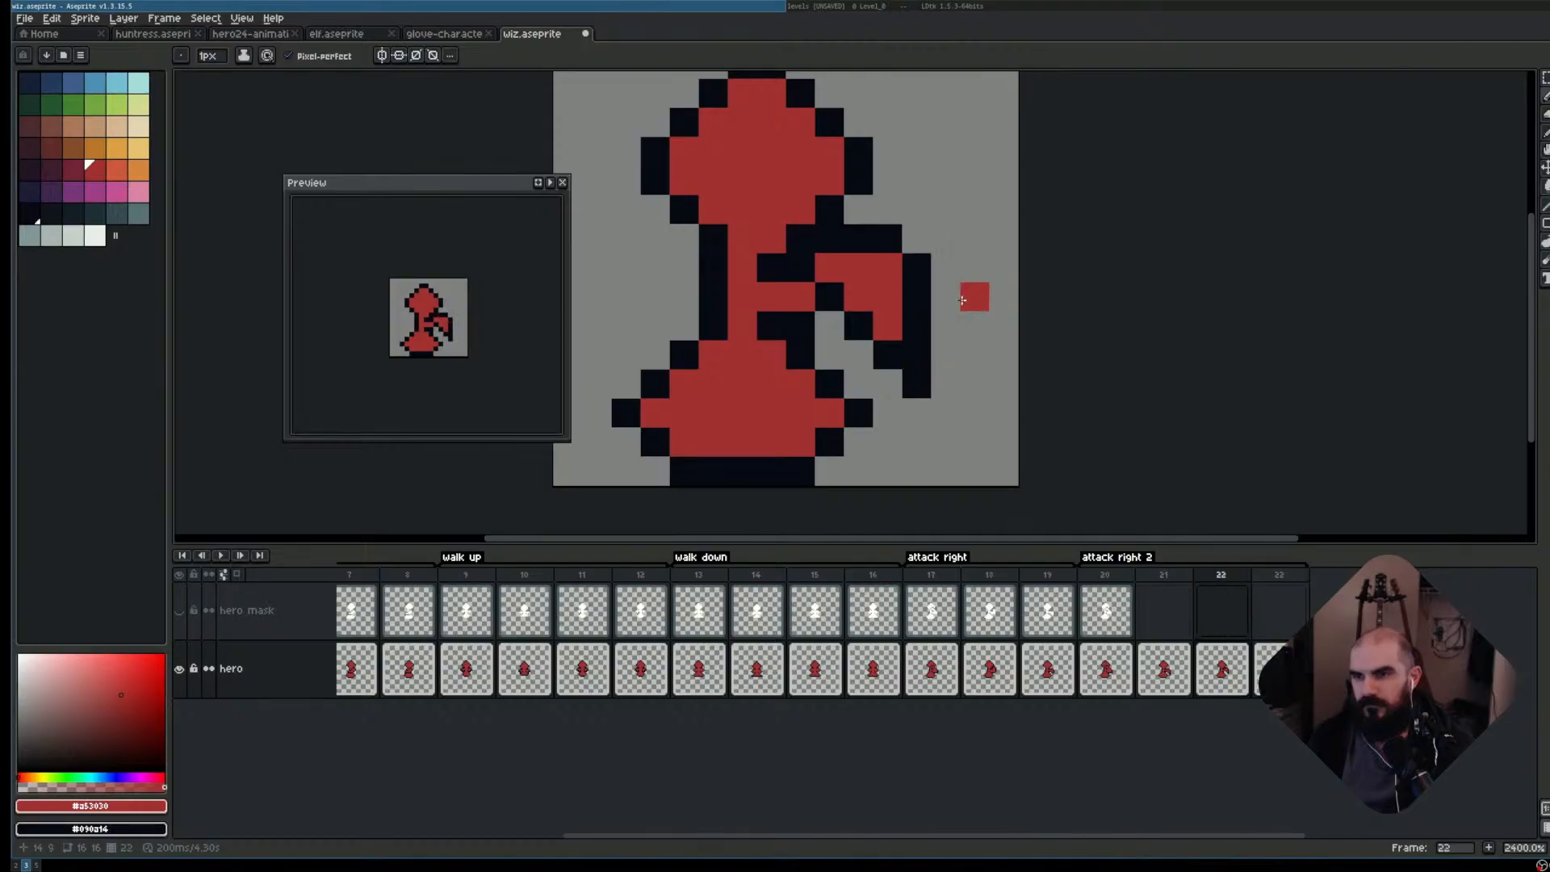
key("Right")
key("Left")
key("Right")
- Lasso the lower outer part of the sleeve in frame 23 and move it up one pixel
key("m")
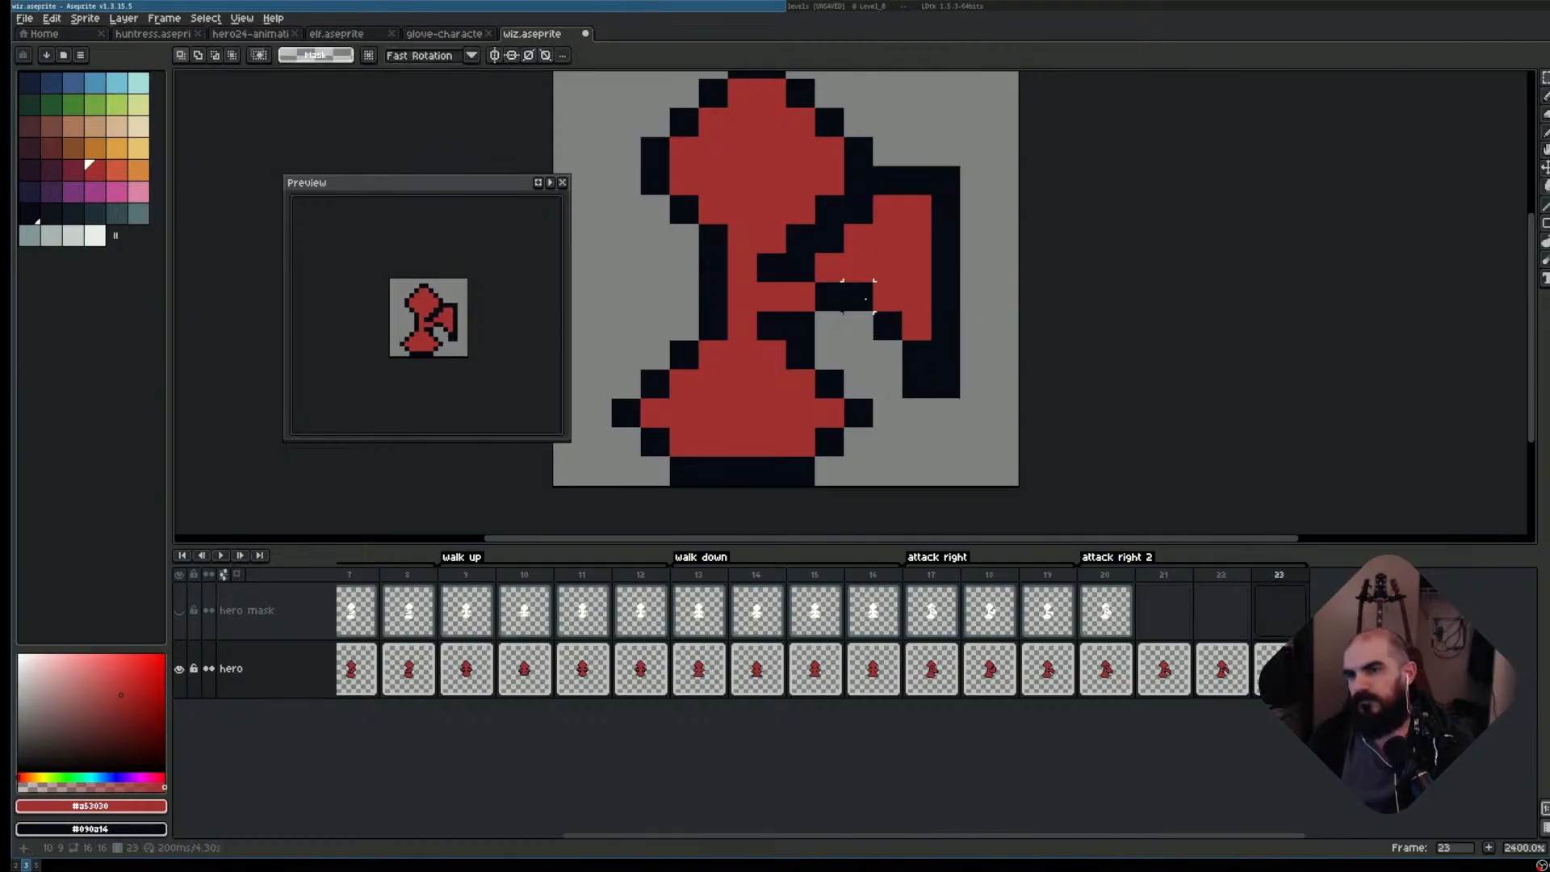
mouse_move(844, 283)
left_mouse_down()
mouse_move(932, 368)
mouse_move(925, 380)
left_mouse_up()
key("ctrl+d")
scroll(906, 313, "up", 2)
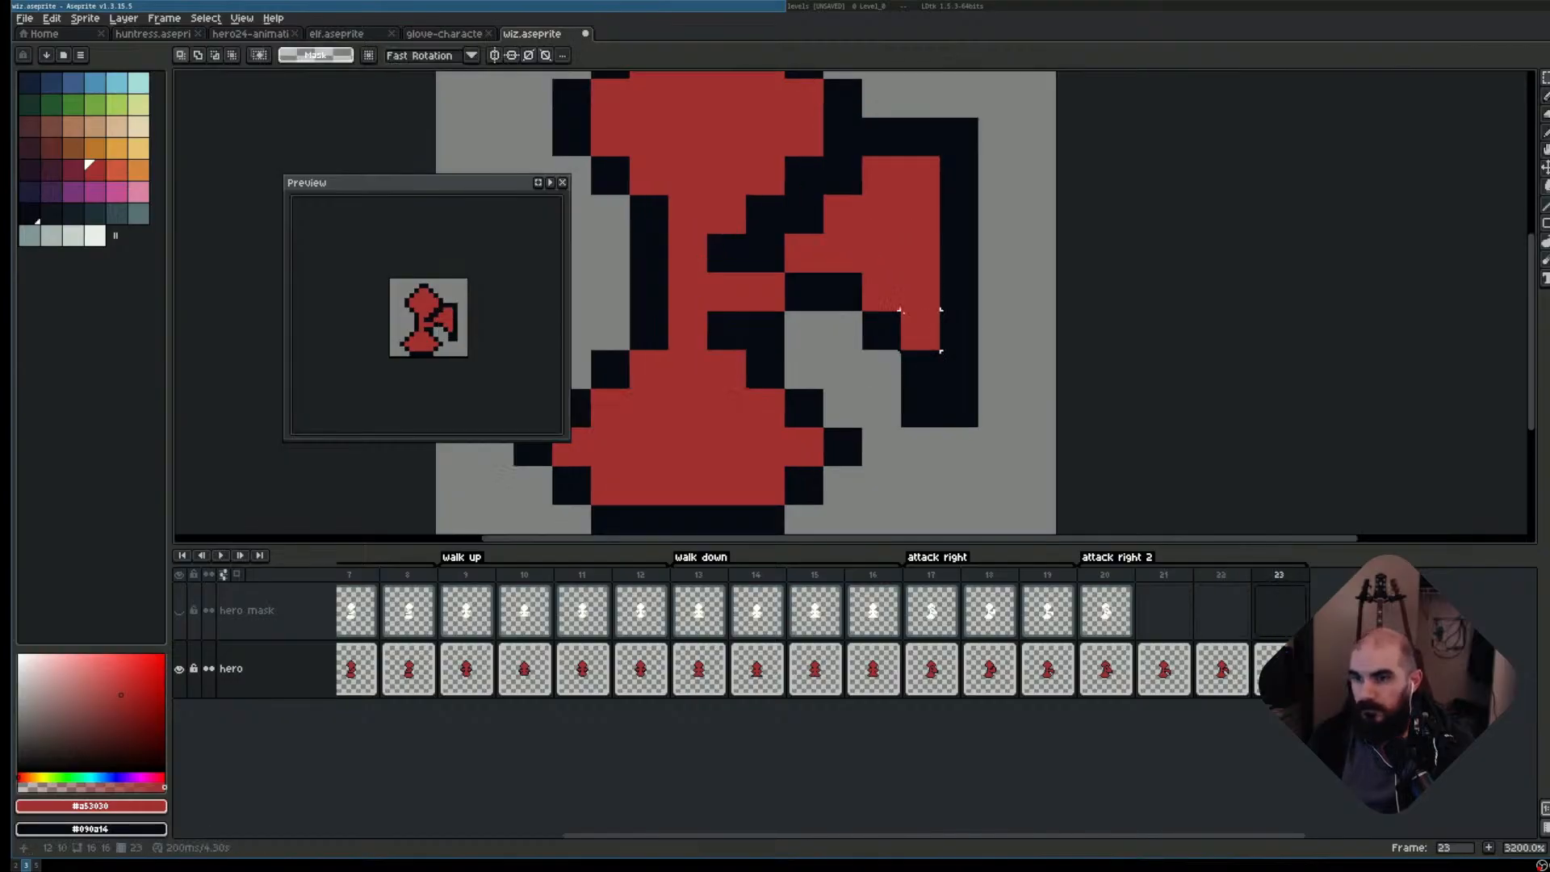
key("q")
mouse_move(831, 289)
left_mouse_down()
mouse_move(889, 339)
mouse_move(941, 447)
mouse_move(989, 281)
mouse_move(929, 165)
mouse_move(960, 195)
mouse_move(871, 186)
mouse_move(843, 250)
left_mouse_up()
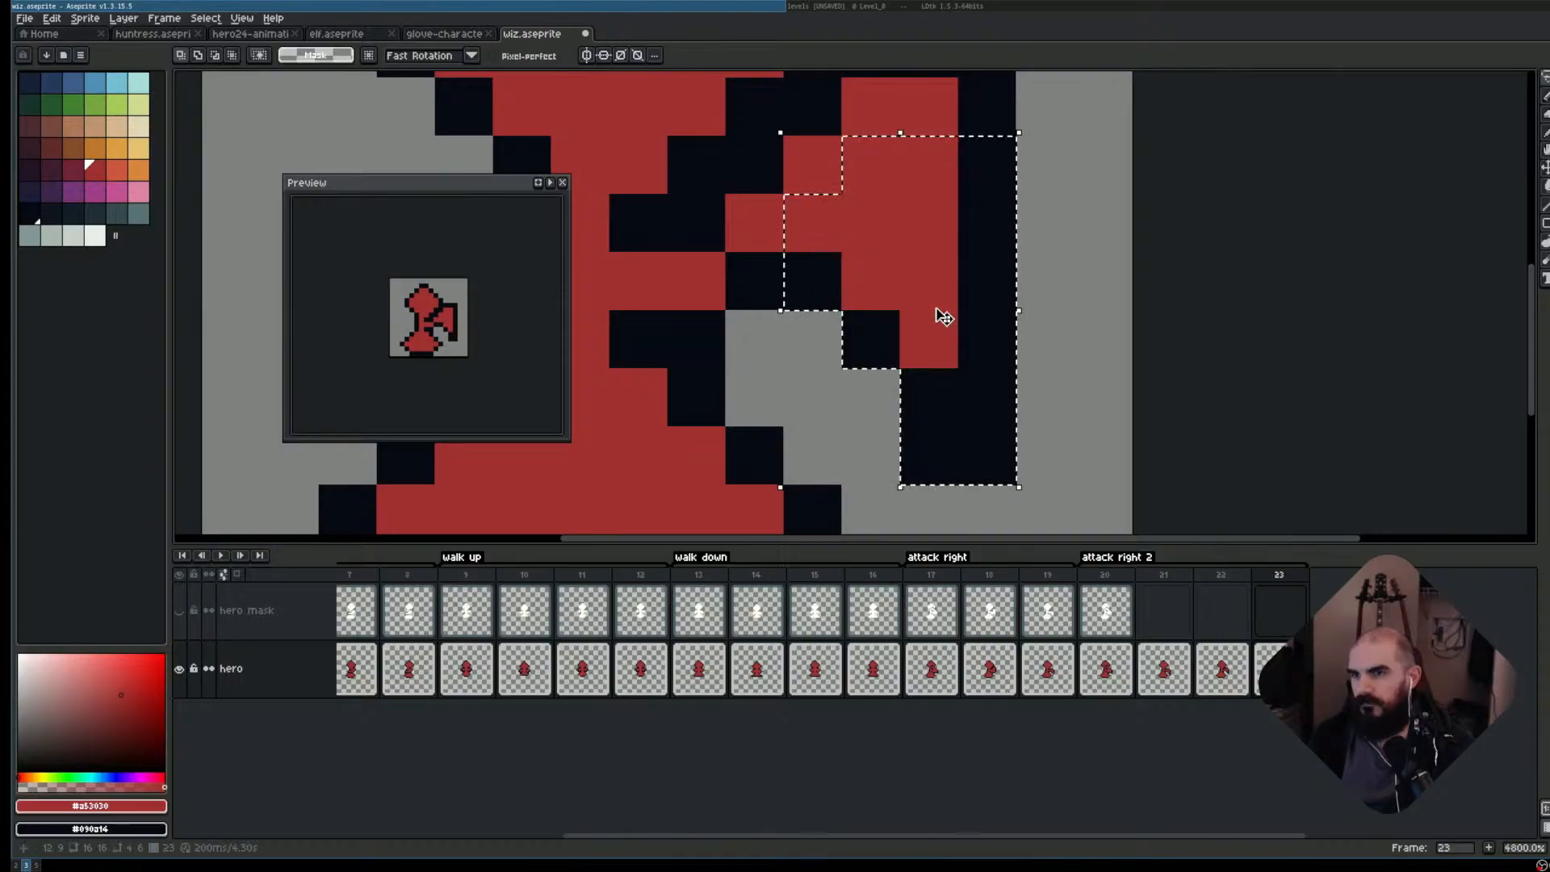
left_click(979, 336)
left_click_drag(980, 336, 975, 302)
left_click(1048, 278)
scroll(1047, 279, "down", 2)
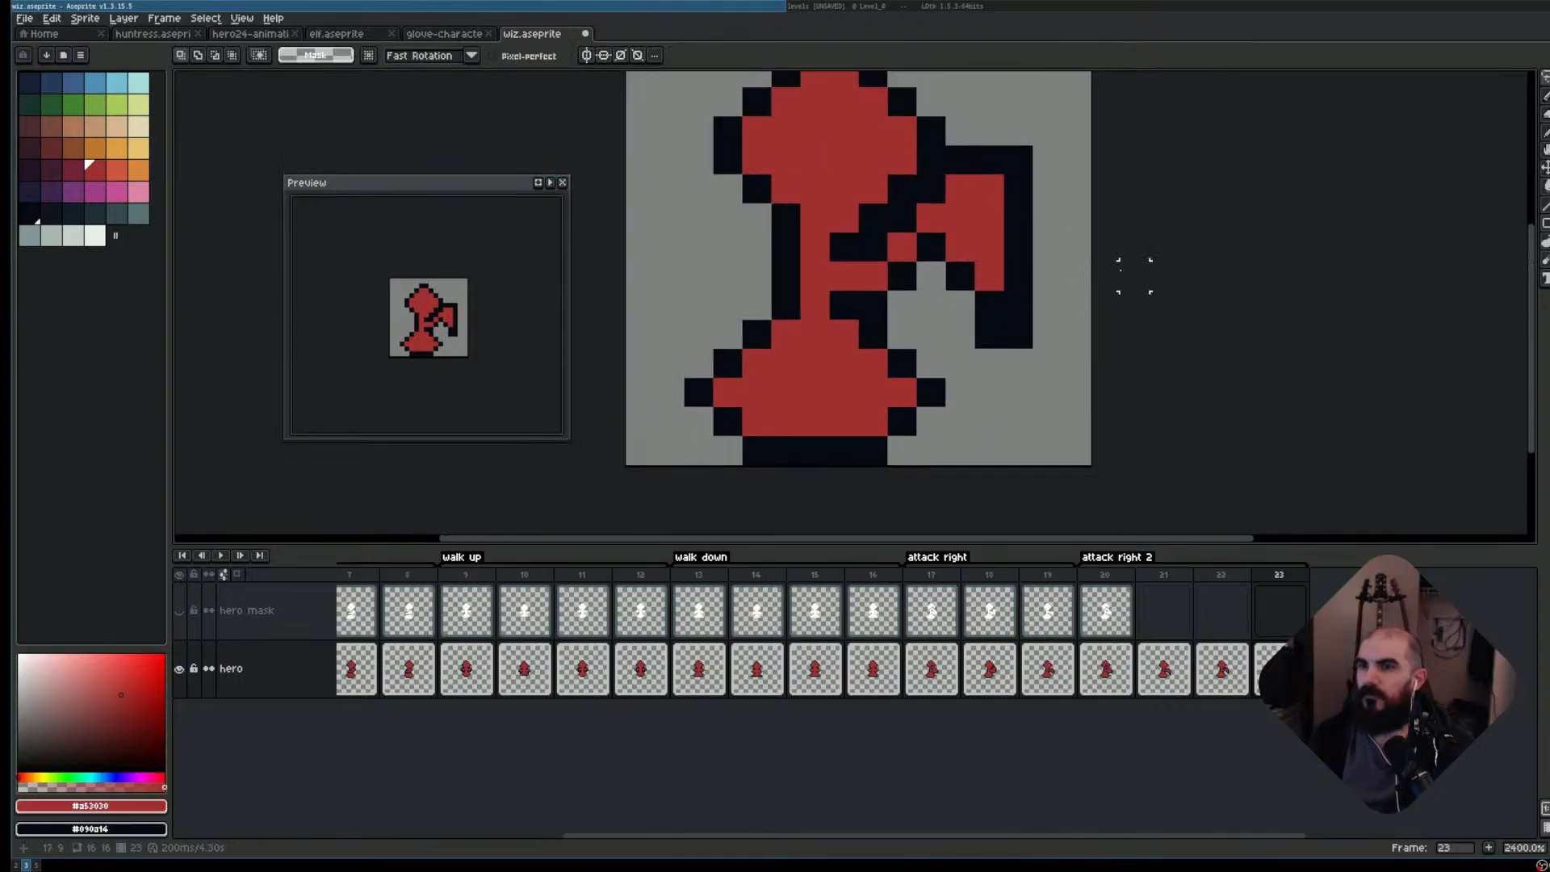
- Save the sprite and delete frame 20 from the "attack right 2" animation
left_click_drag(1114, 275, 1100, 357)
key("ctrl+s")
key("Return")
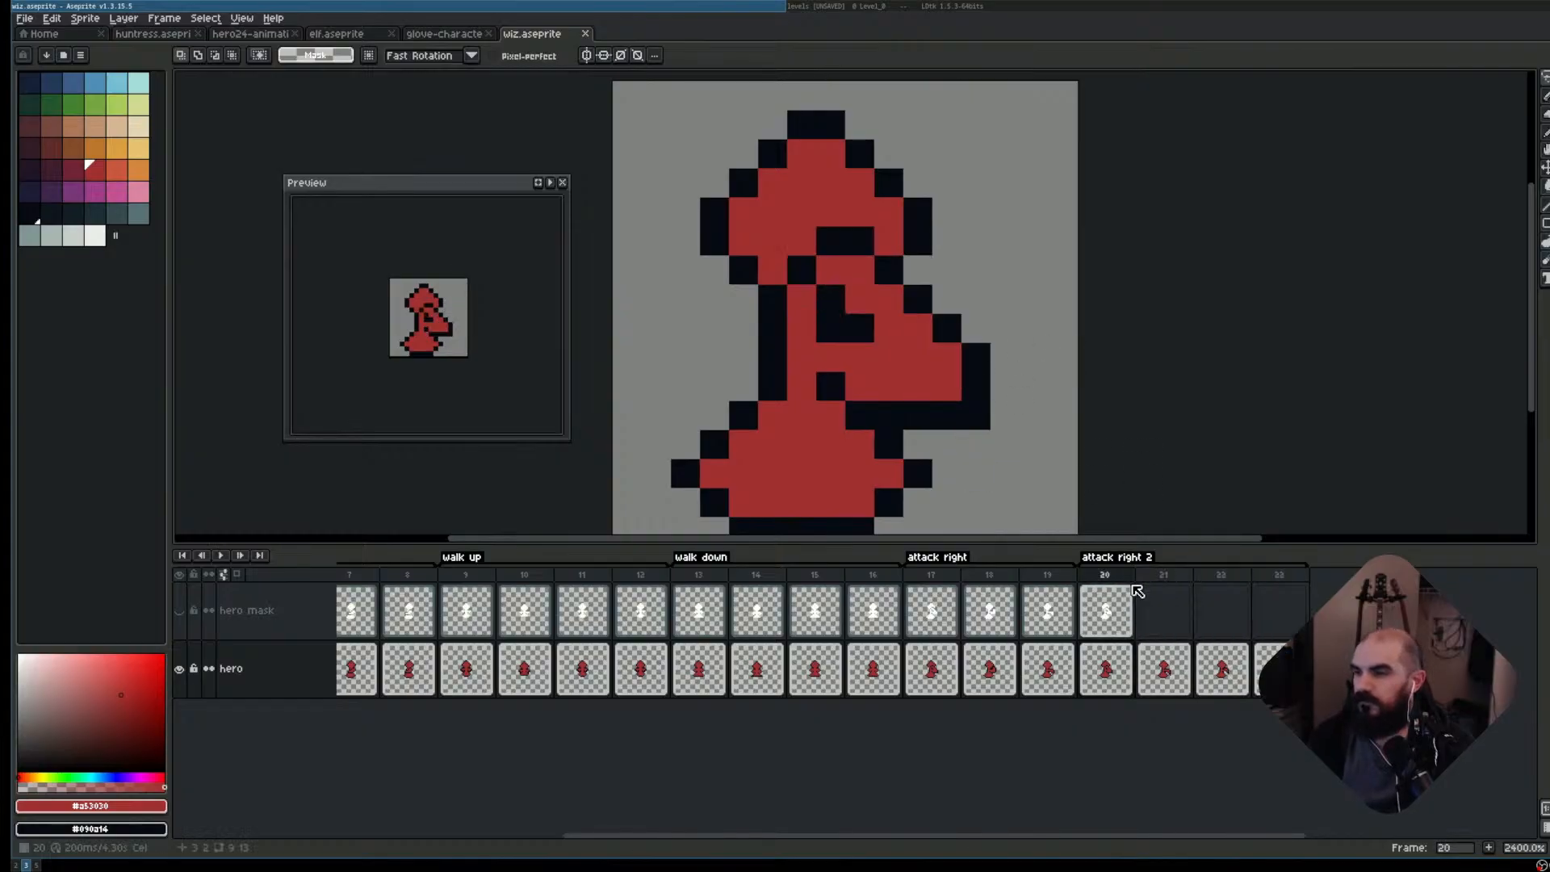
left_click(1105, 574)
key("Delete")
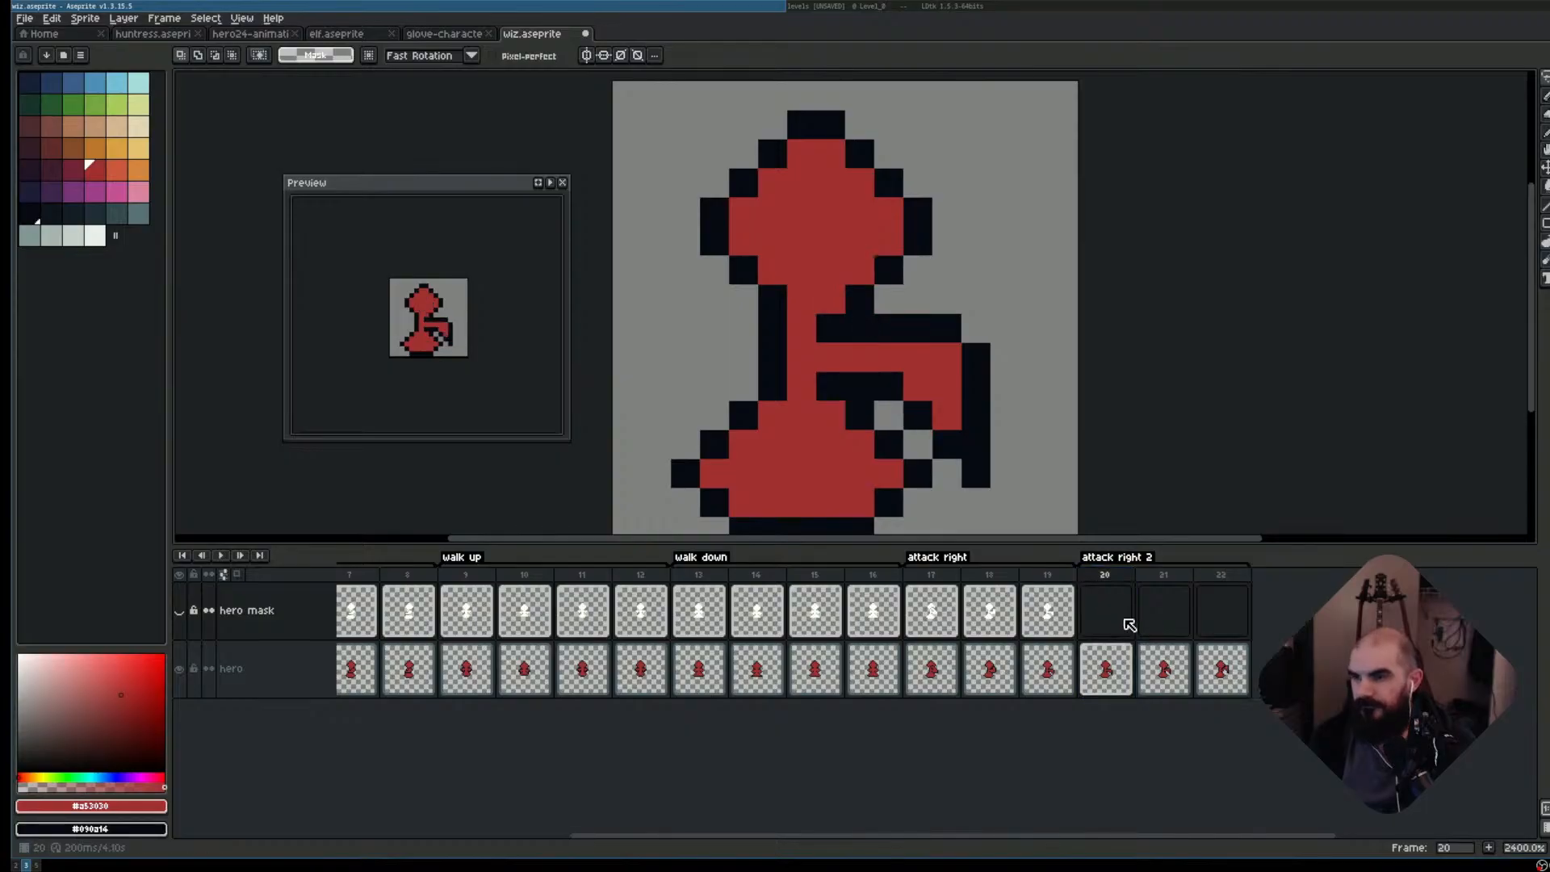
- Move frame 22 ahead of frame 21 so the two poses swap, and play the "attack right 2" animation
key("Return")
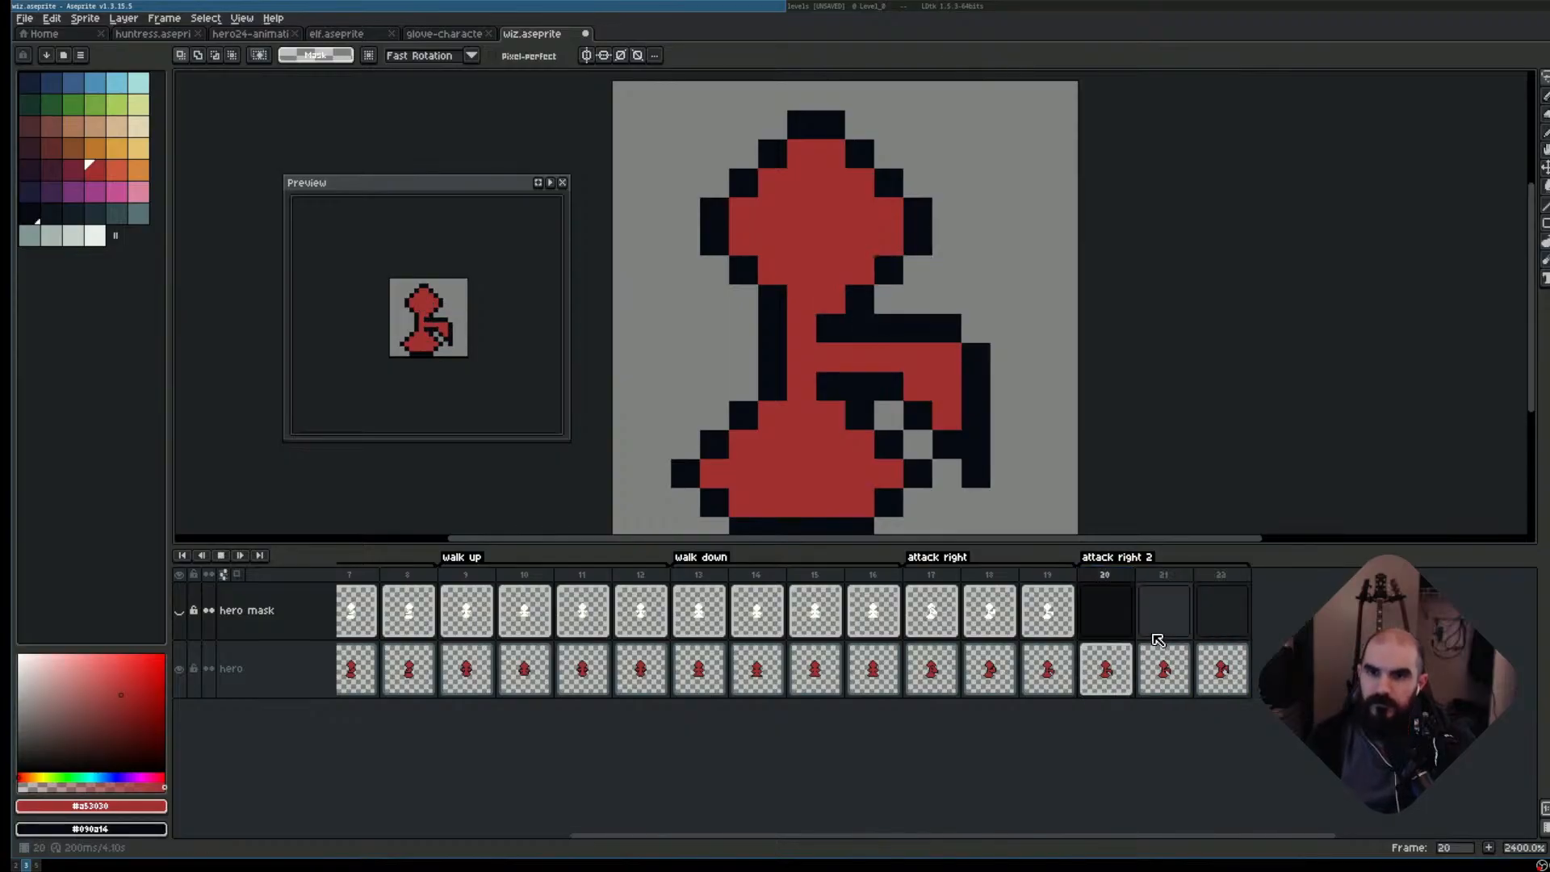
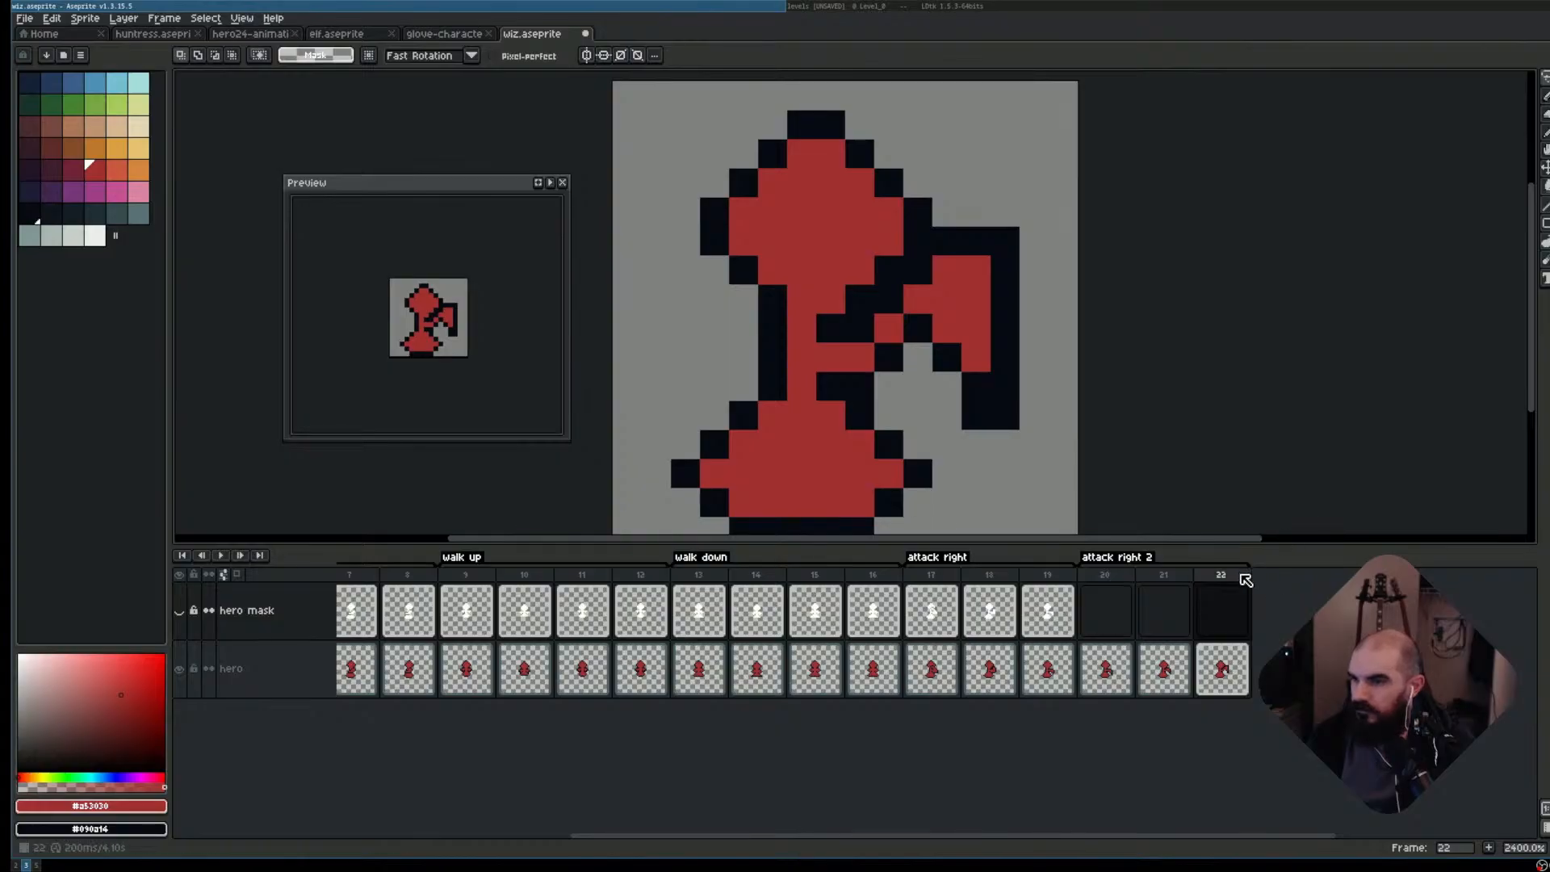
left_click_drag(1246, 576, 1186, 585)
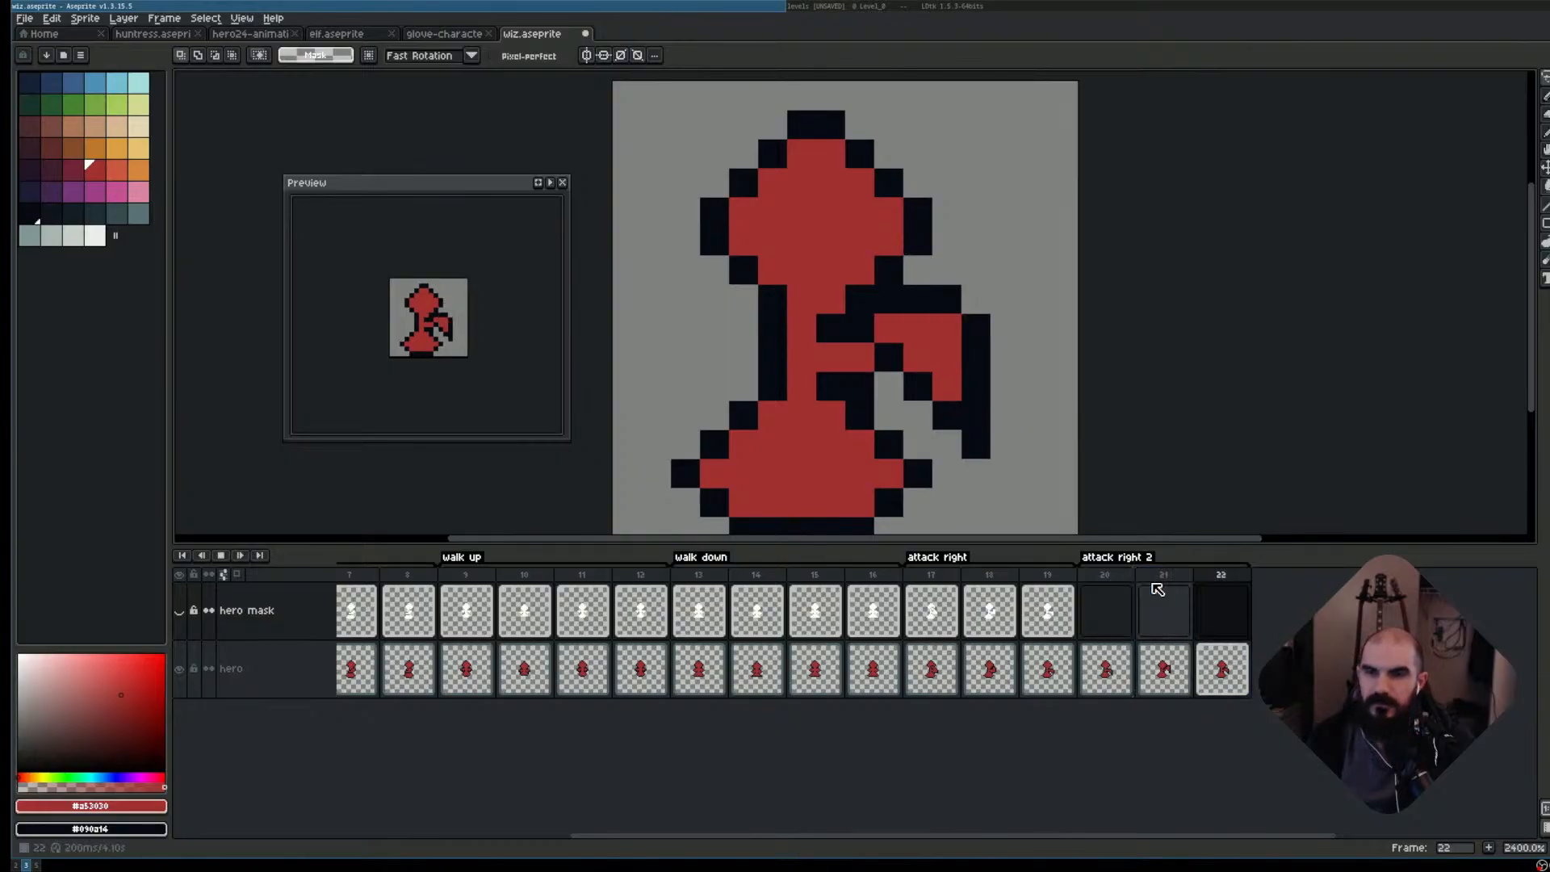
left_click(1158, 590)
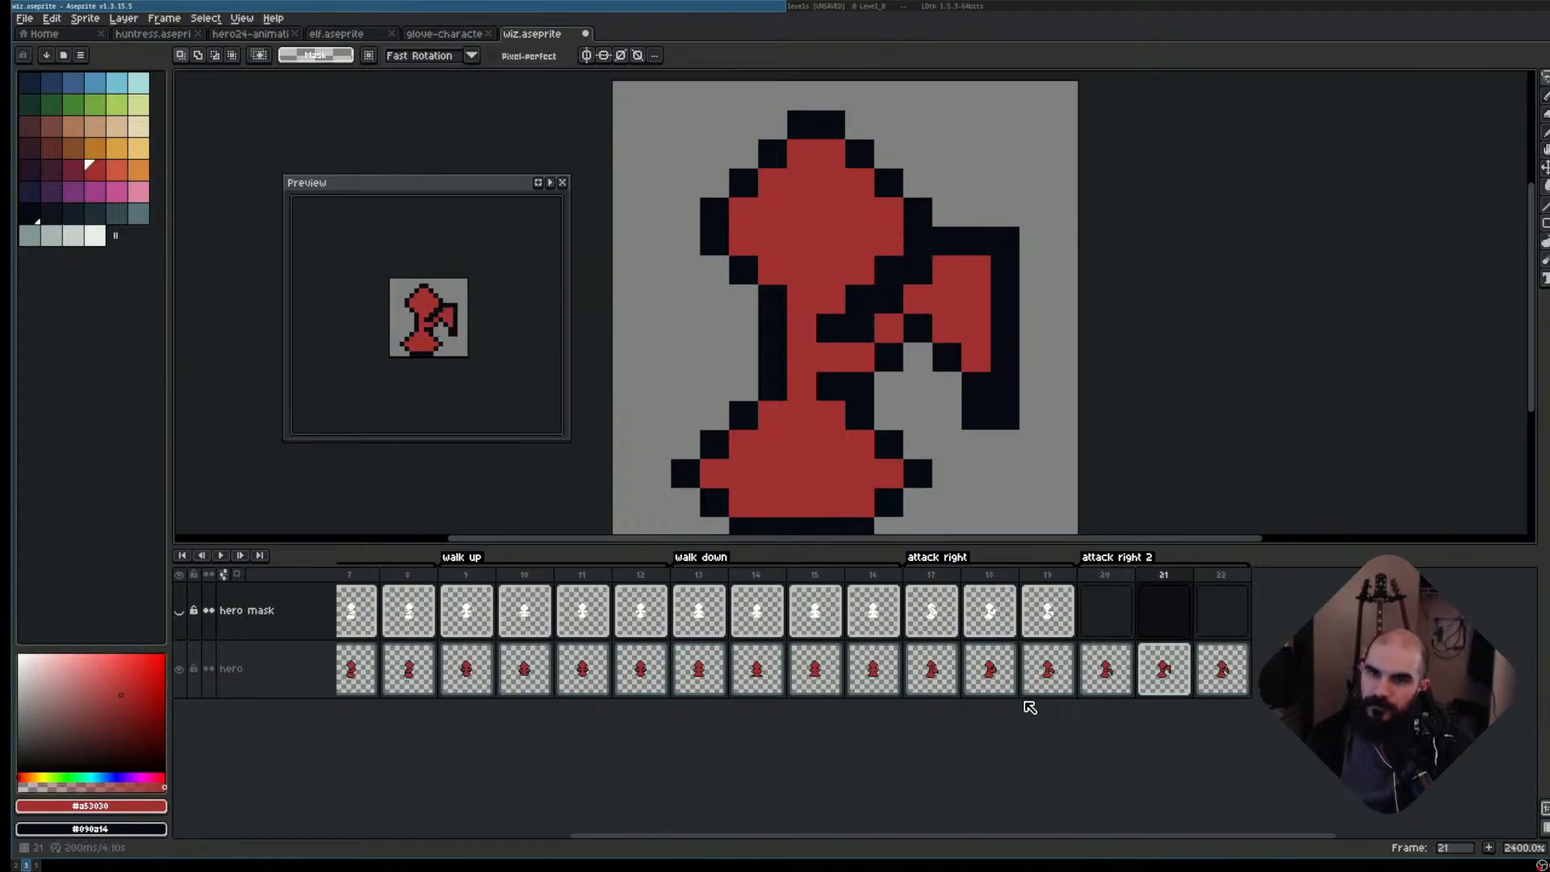
key("Return")
- Copy the hero cels of frames 20 to 22 onto the hero mask layer and replace their red #a53030 with ffffff
left_click(1099, 687)
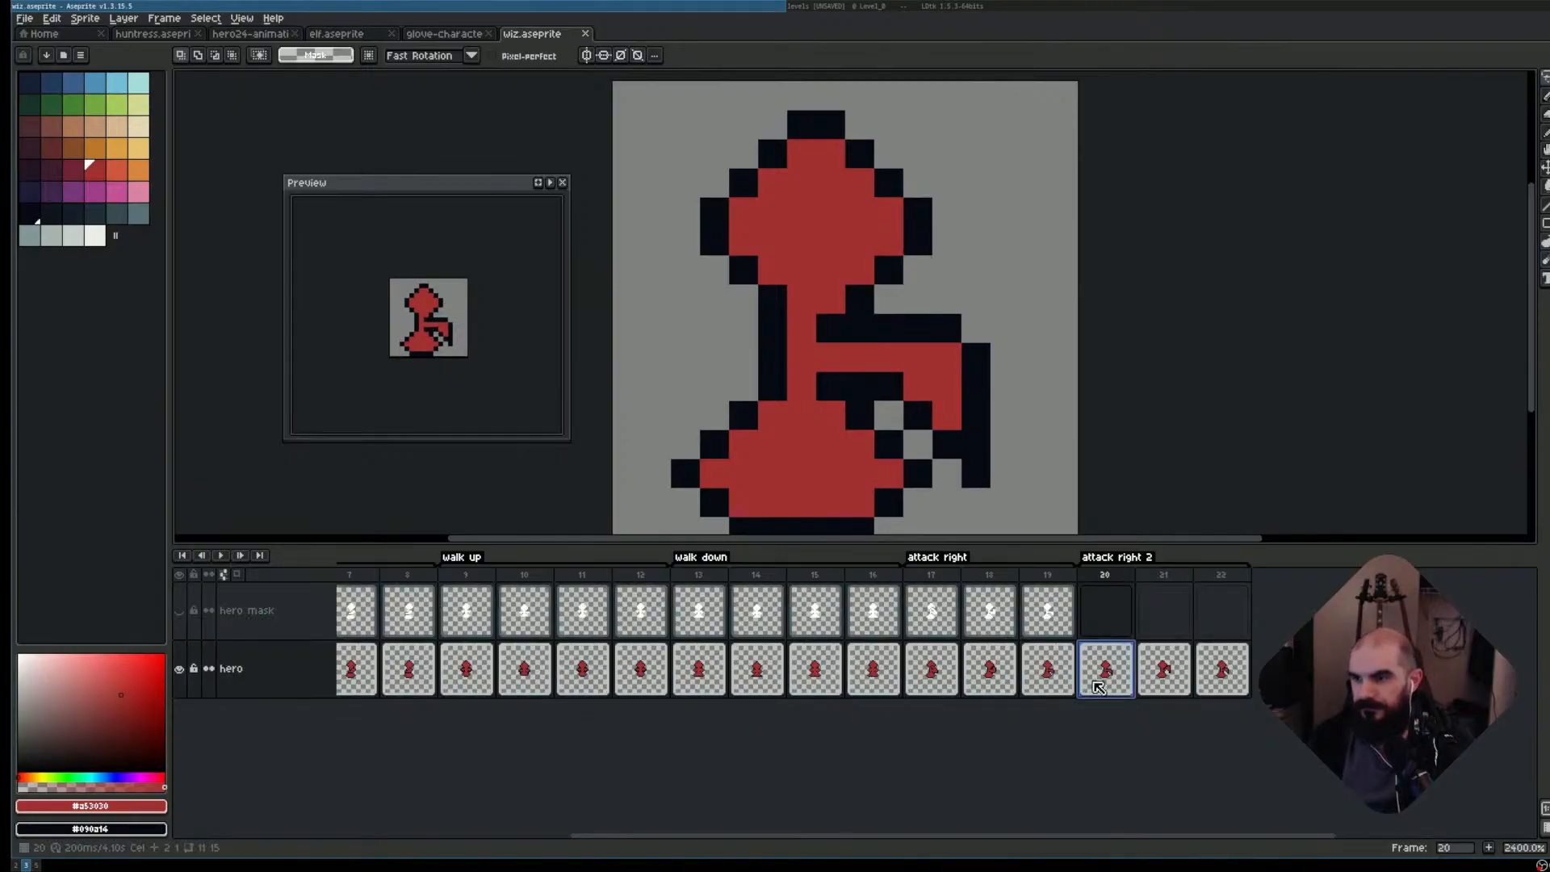
left_click_drag(1102, 668, 1220, 632)
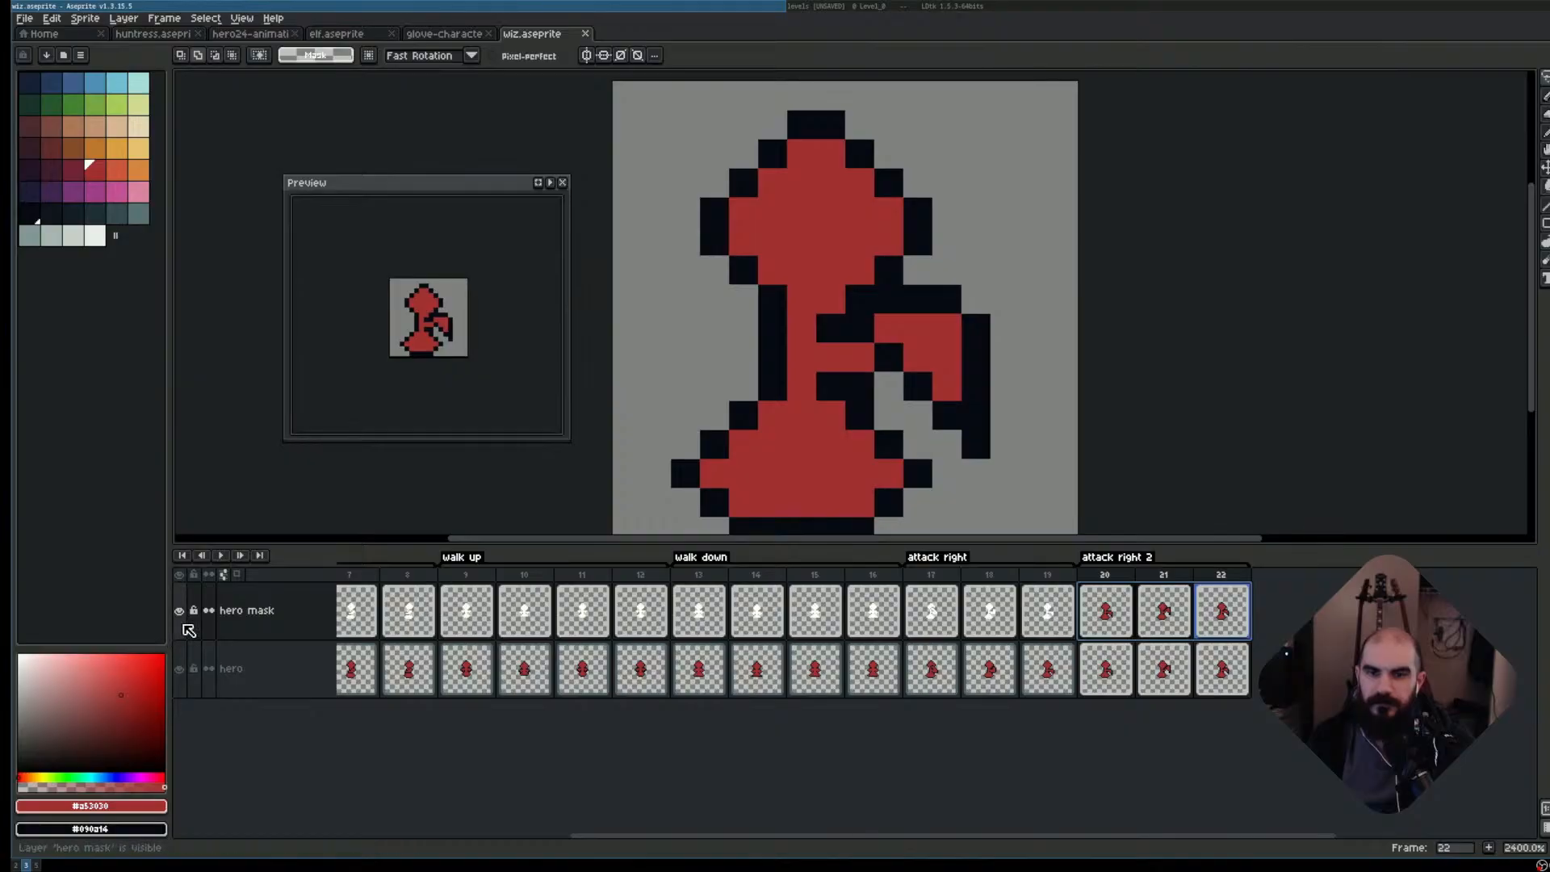
key("shift+r")
left_click(1148, 283)
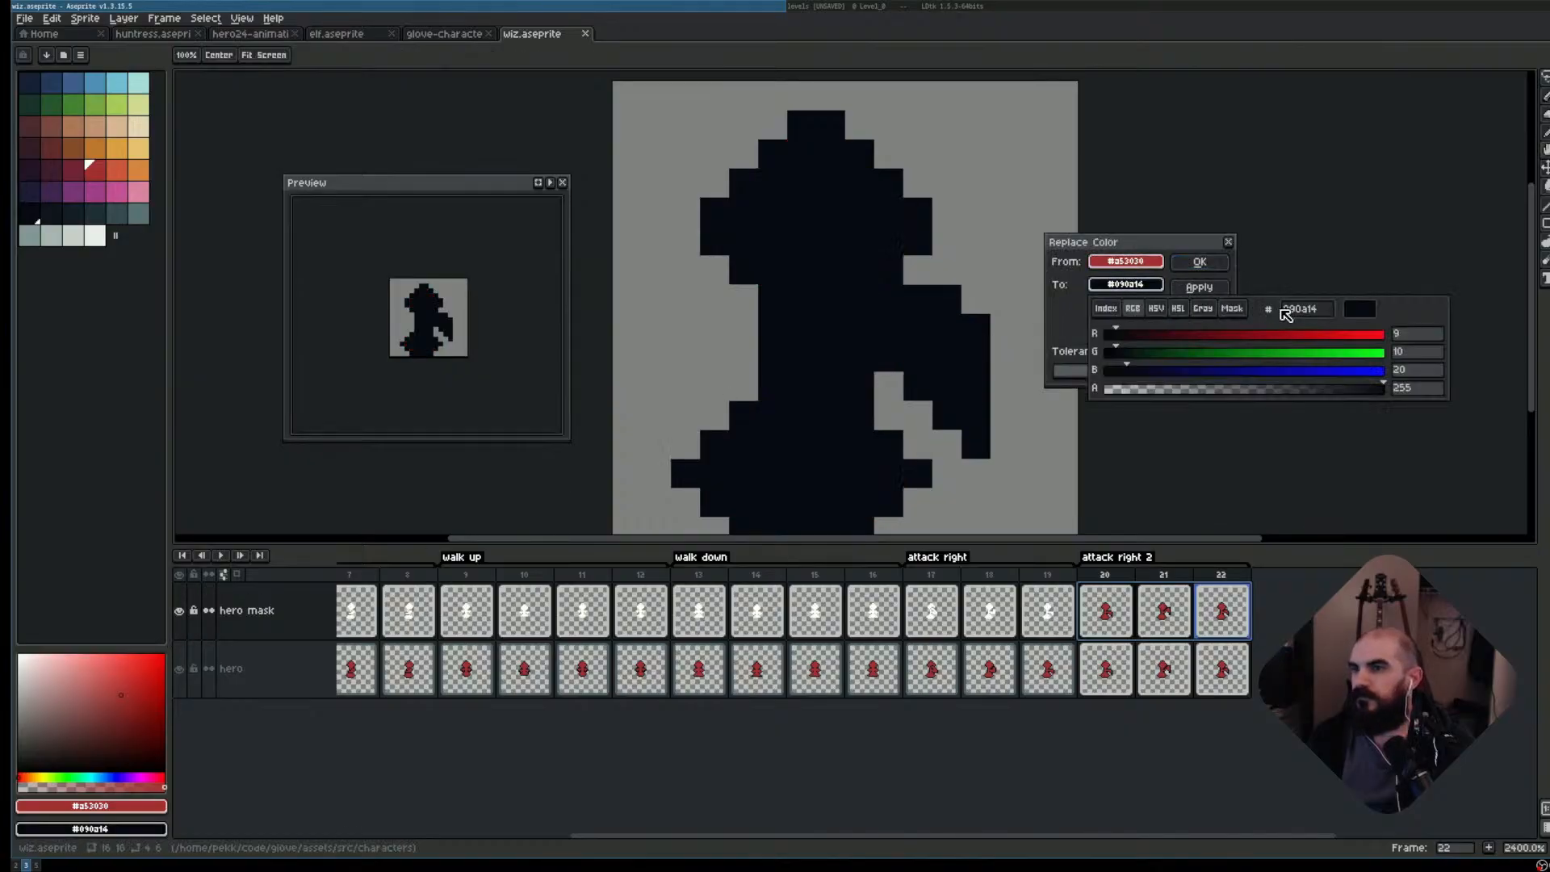
type("ffffff")
key("Return")
left_click(1200, 262)
key("q")
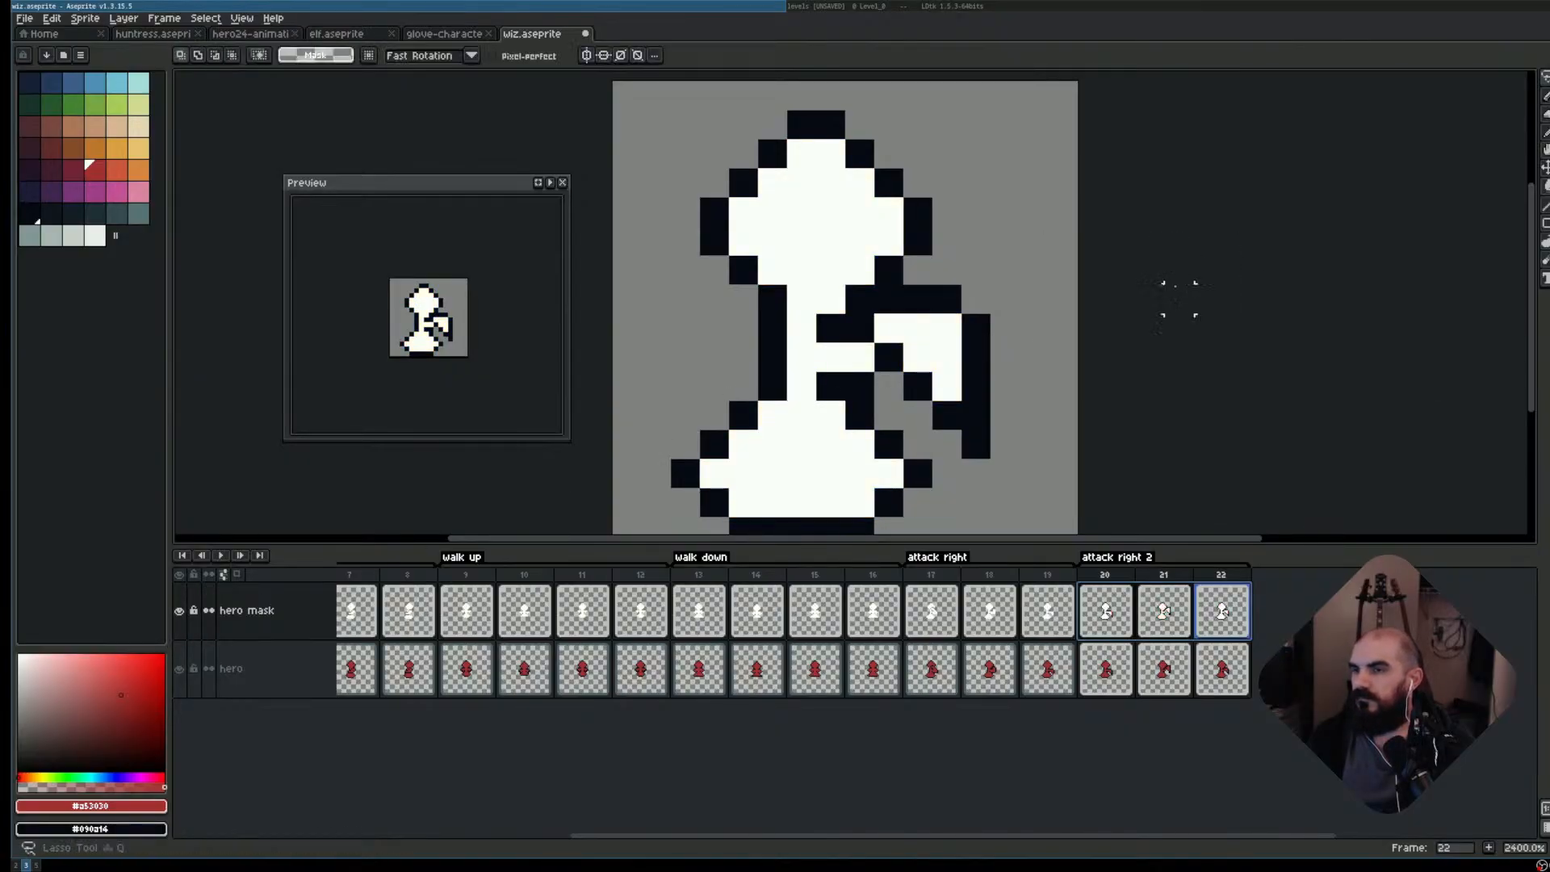
- Replace the dark #090a14 outline in frame 22's hero mask cel with a fully transparent colour
key("shift+r")
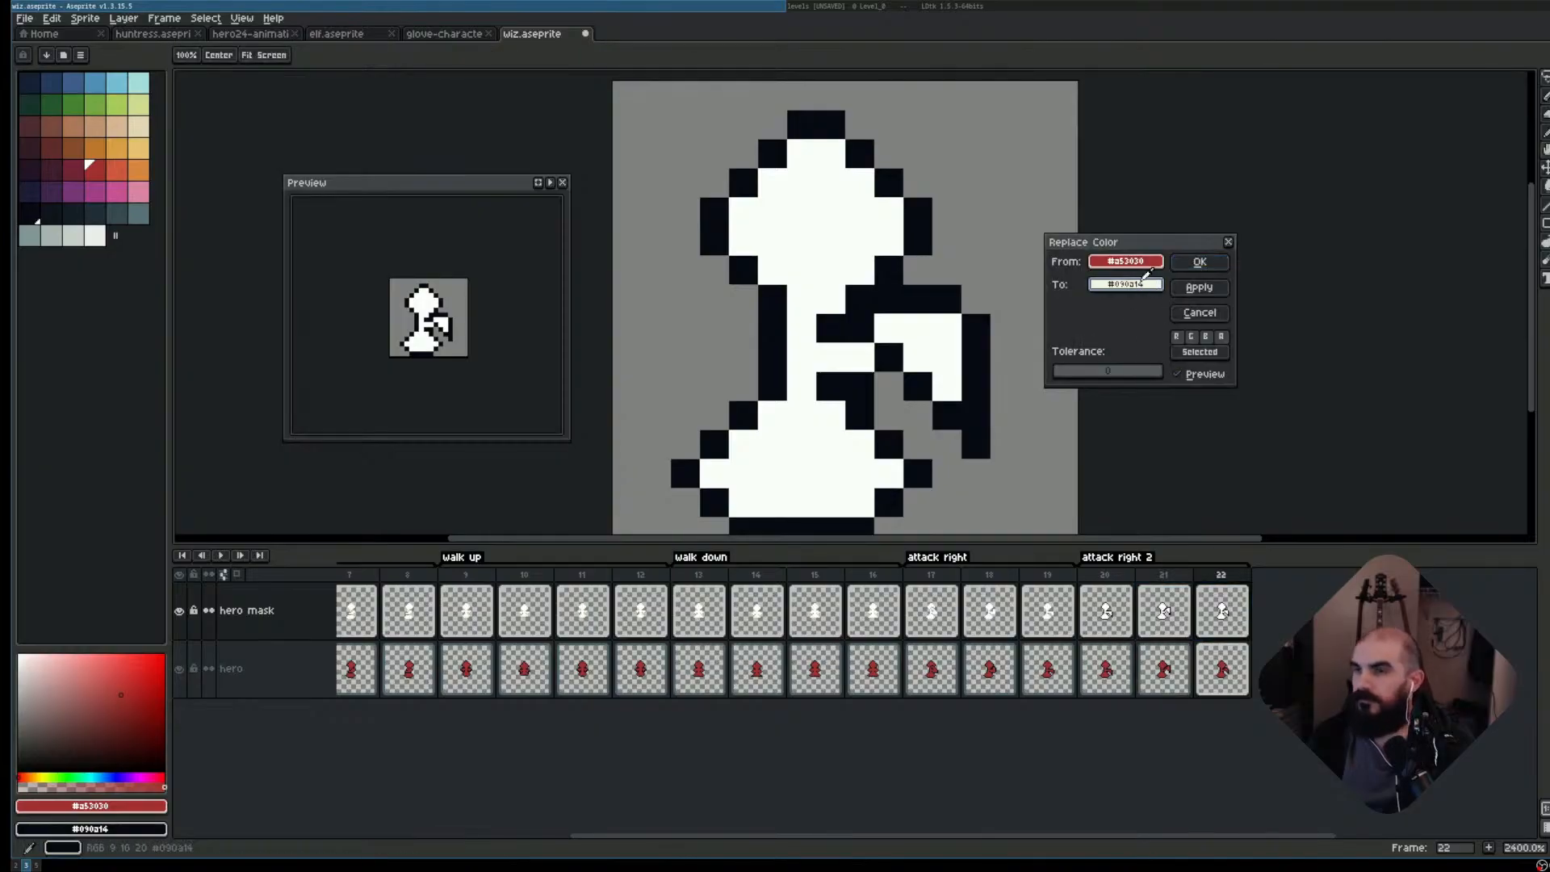
left_click_drag(1141, 277, 937, 223)
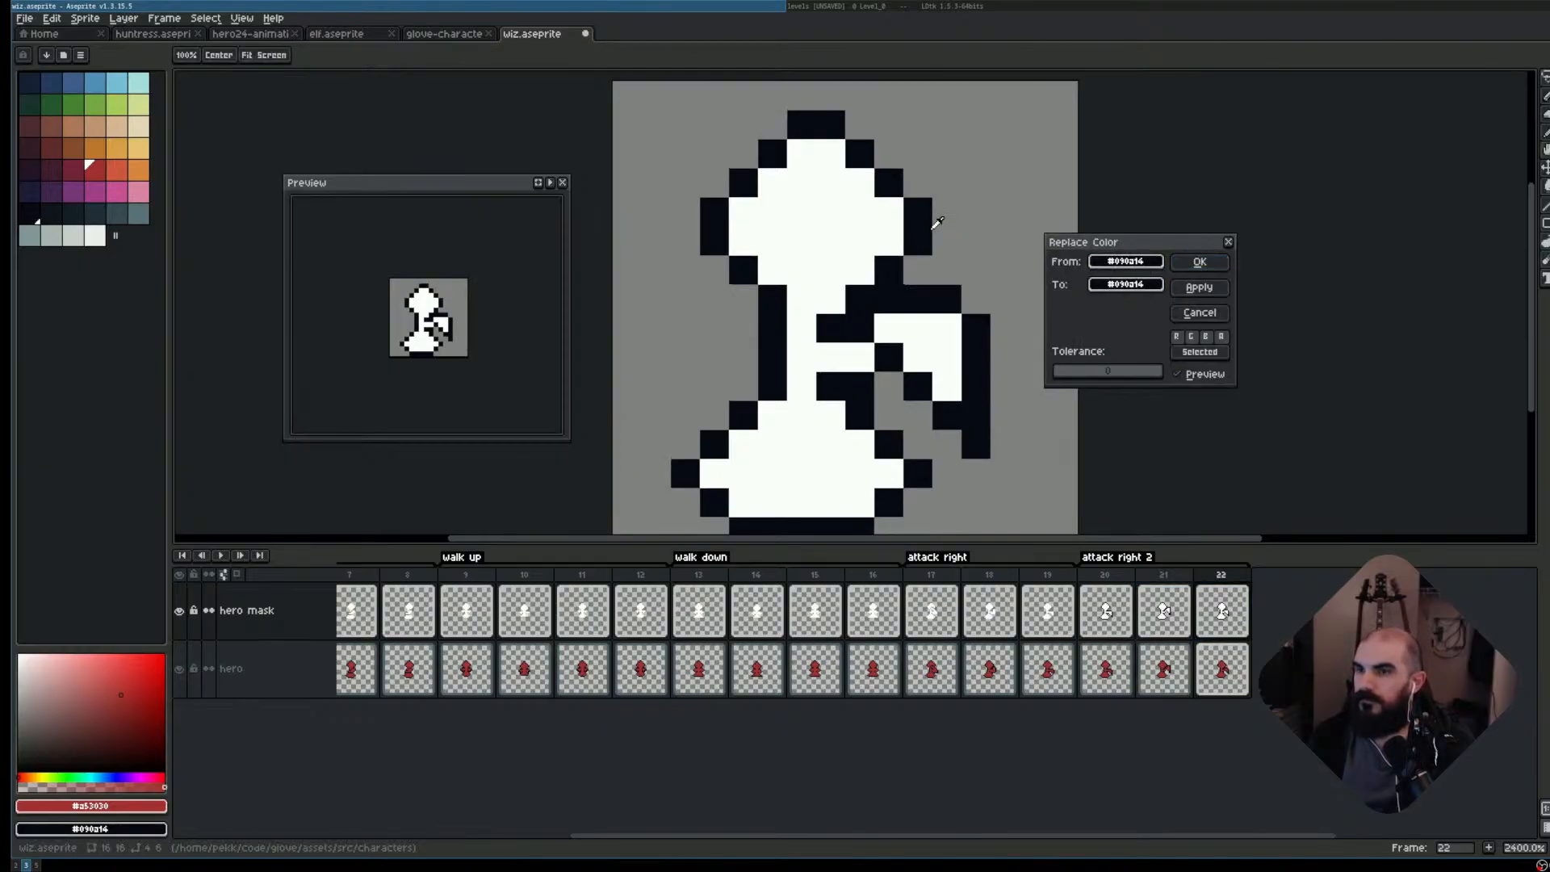
left_click(1125, 284)
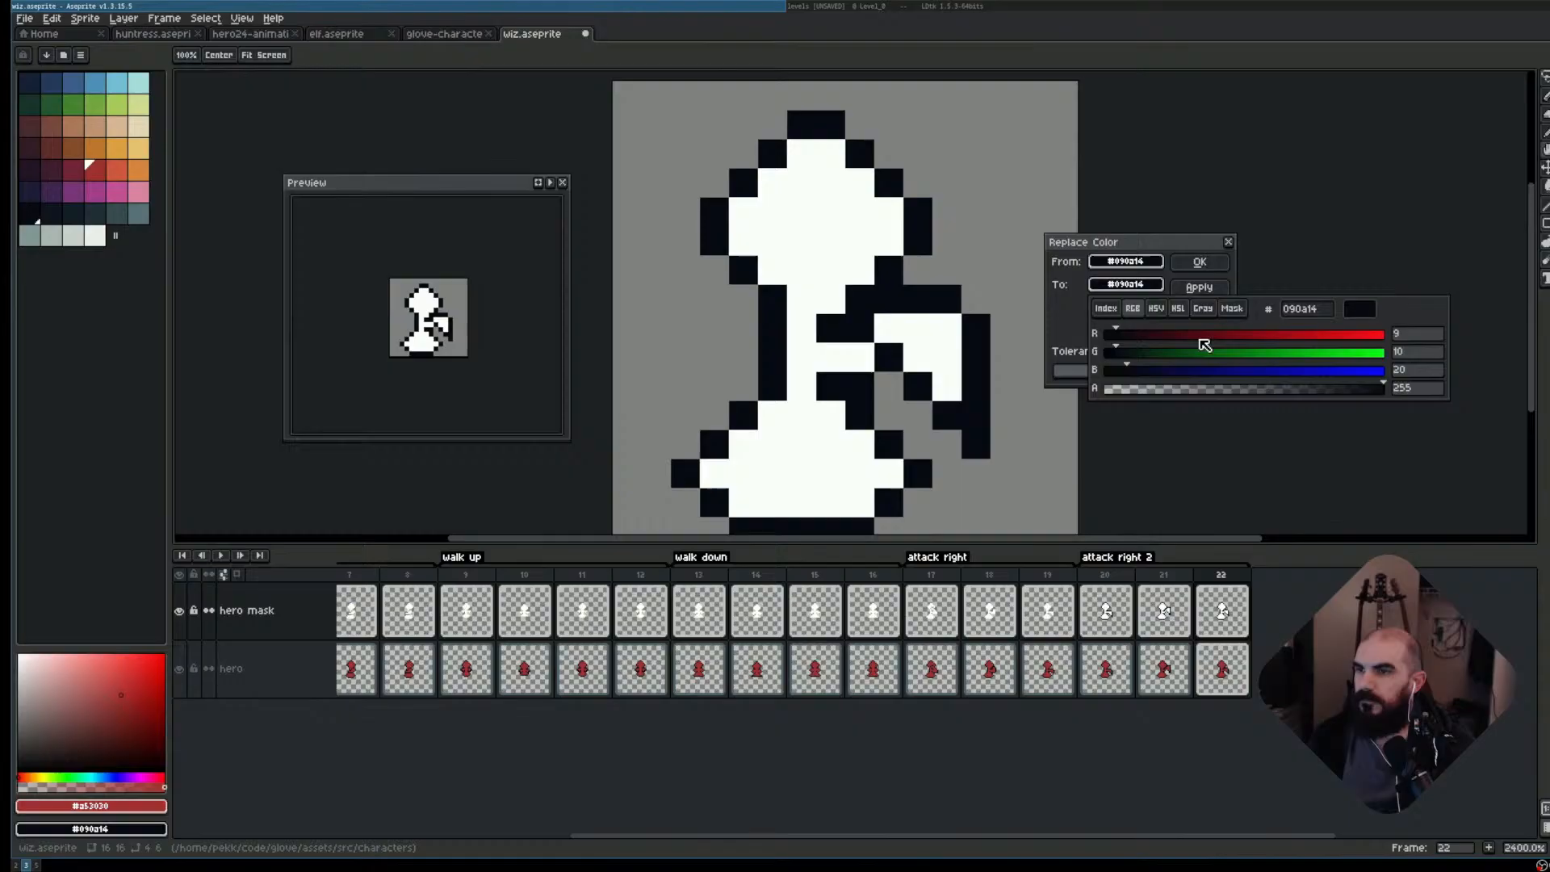
left_click(1113, 394)
left_click(1198, 289)
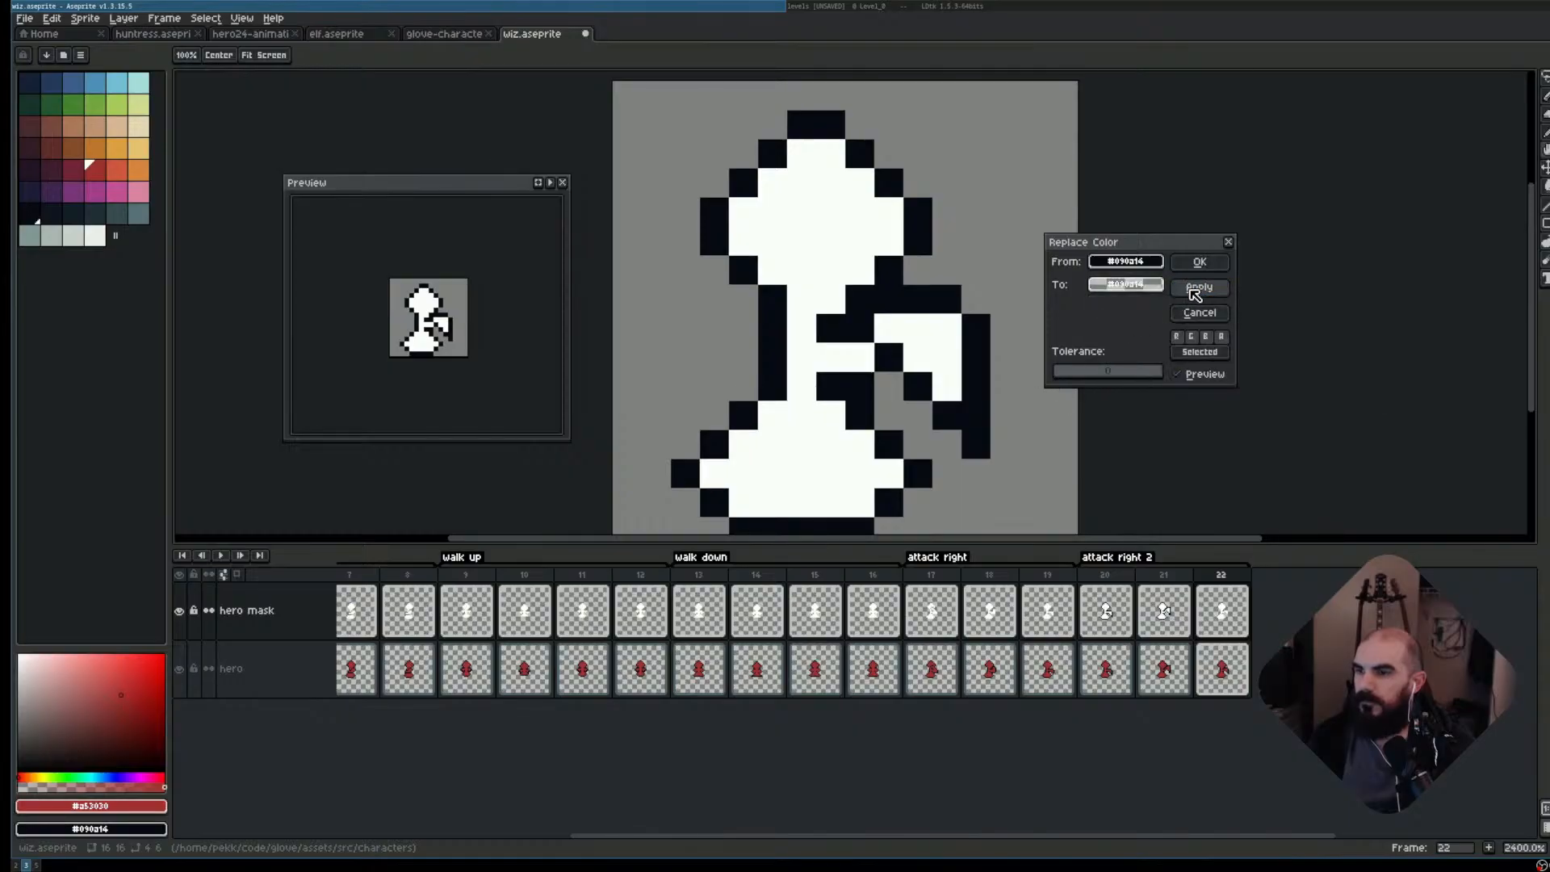
key("Escape")
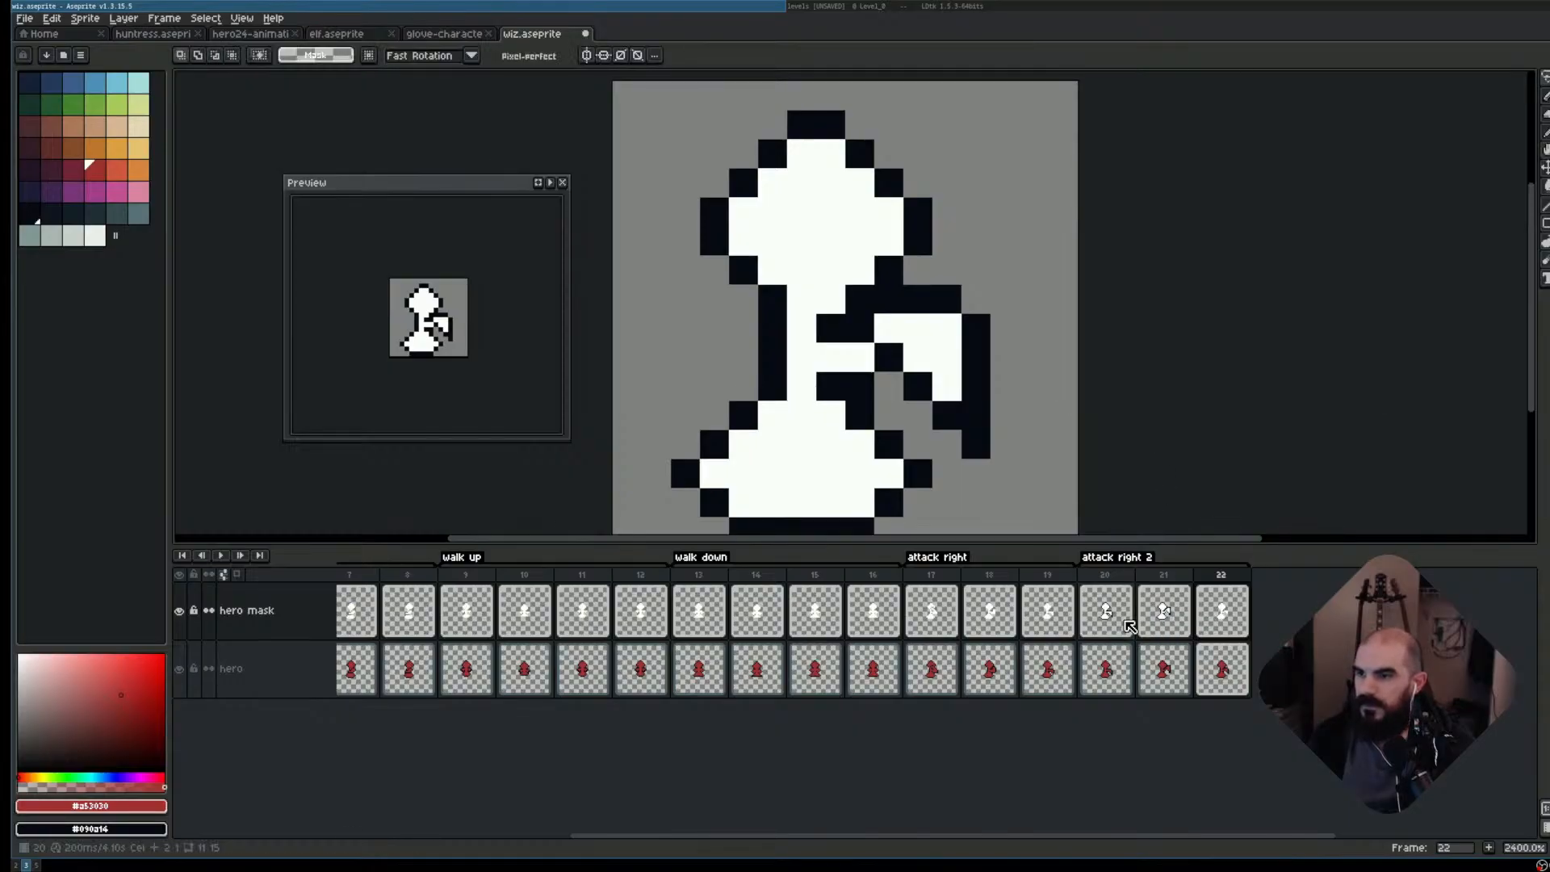
left_click_drag(1107, 612, 1226, 625)
key("shift+r")
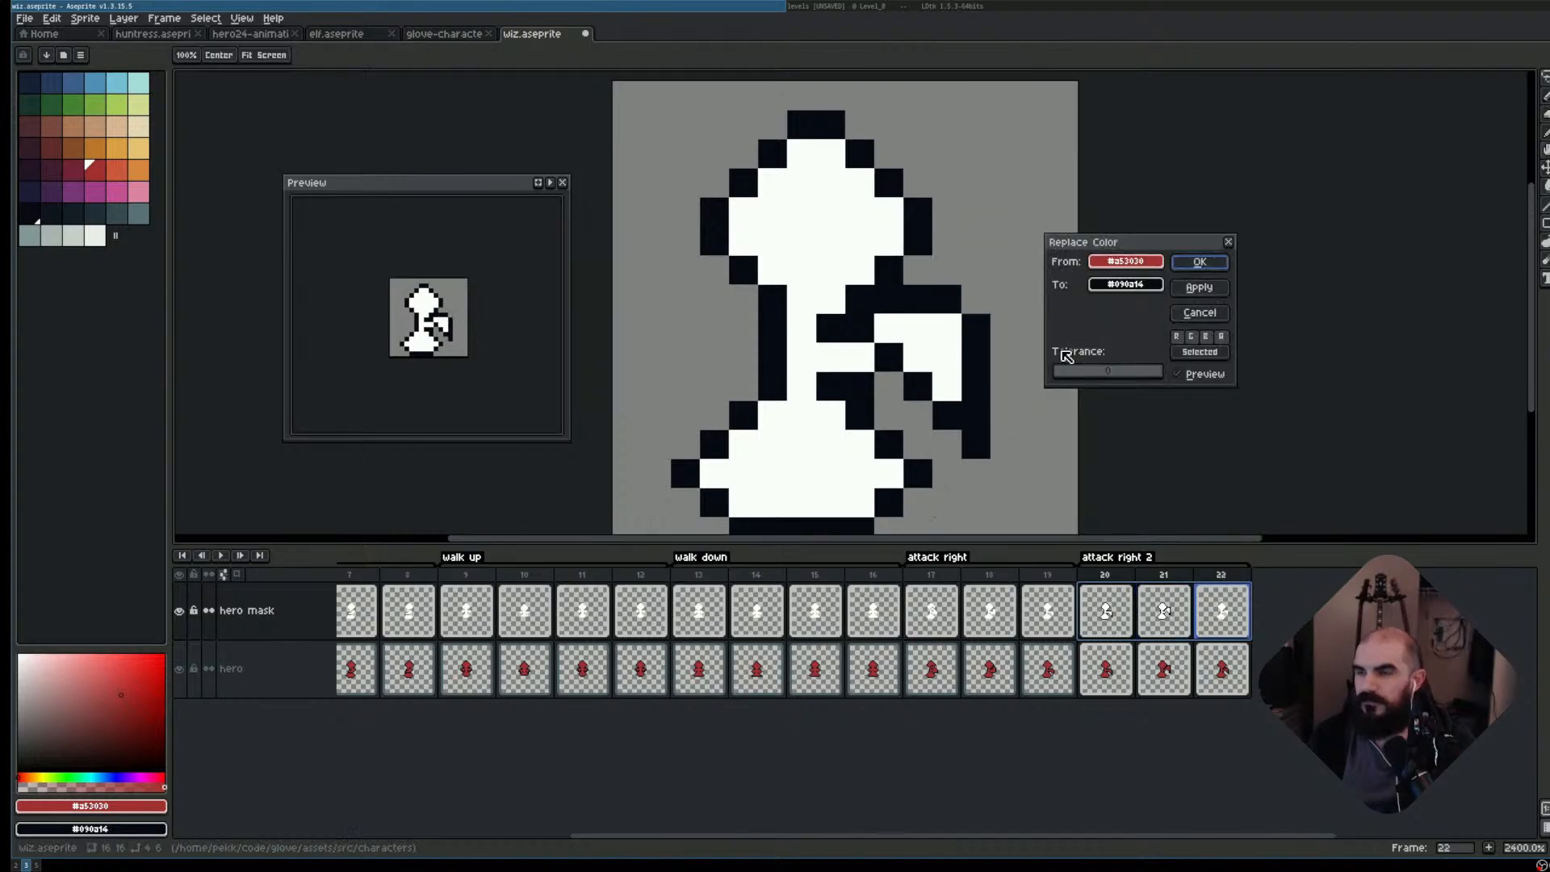
key("Return")
- Replace the dark #090a14 outline with full transparency in the hero mask cels of frames 20 and 21
left_click_drag(1175, 626, 1107, 600)
key("shift+r")
left_click_drag(1142, 267, 982, 322)
left_click(1129, 287)
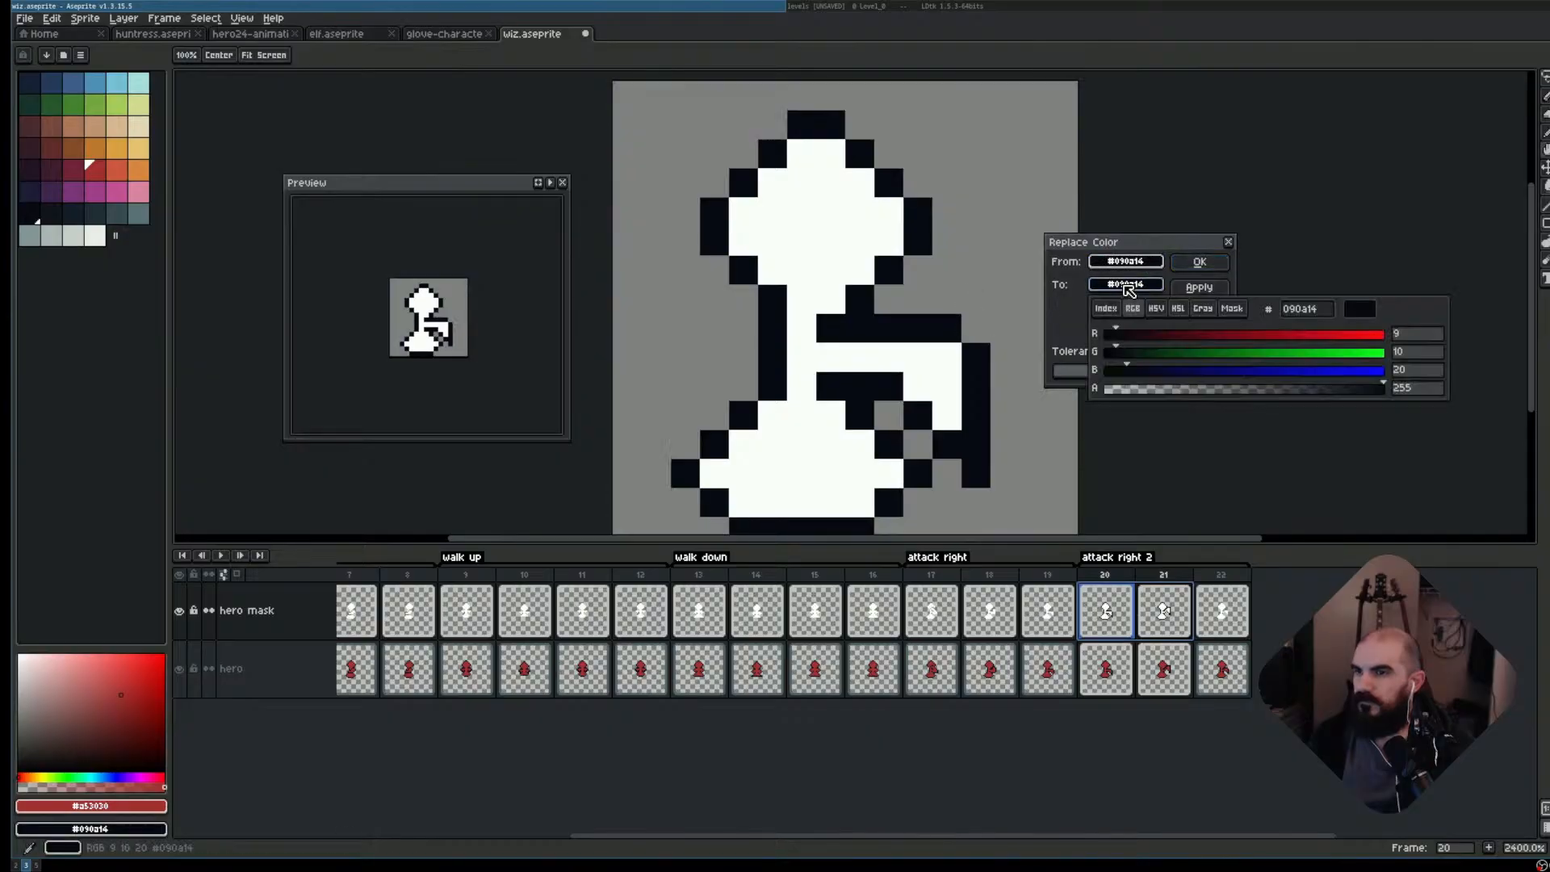
left_click(1048, 397)
left_click(1200, 266)
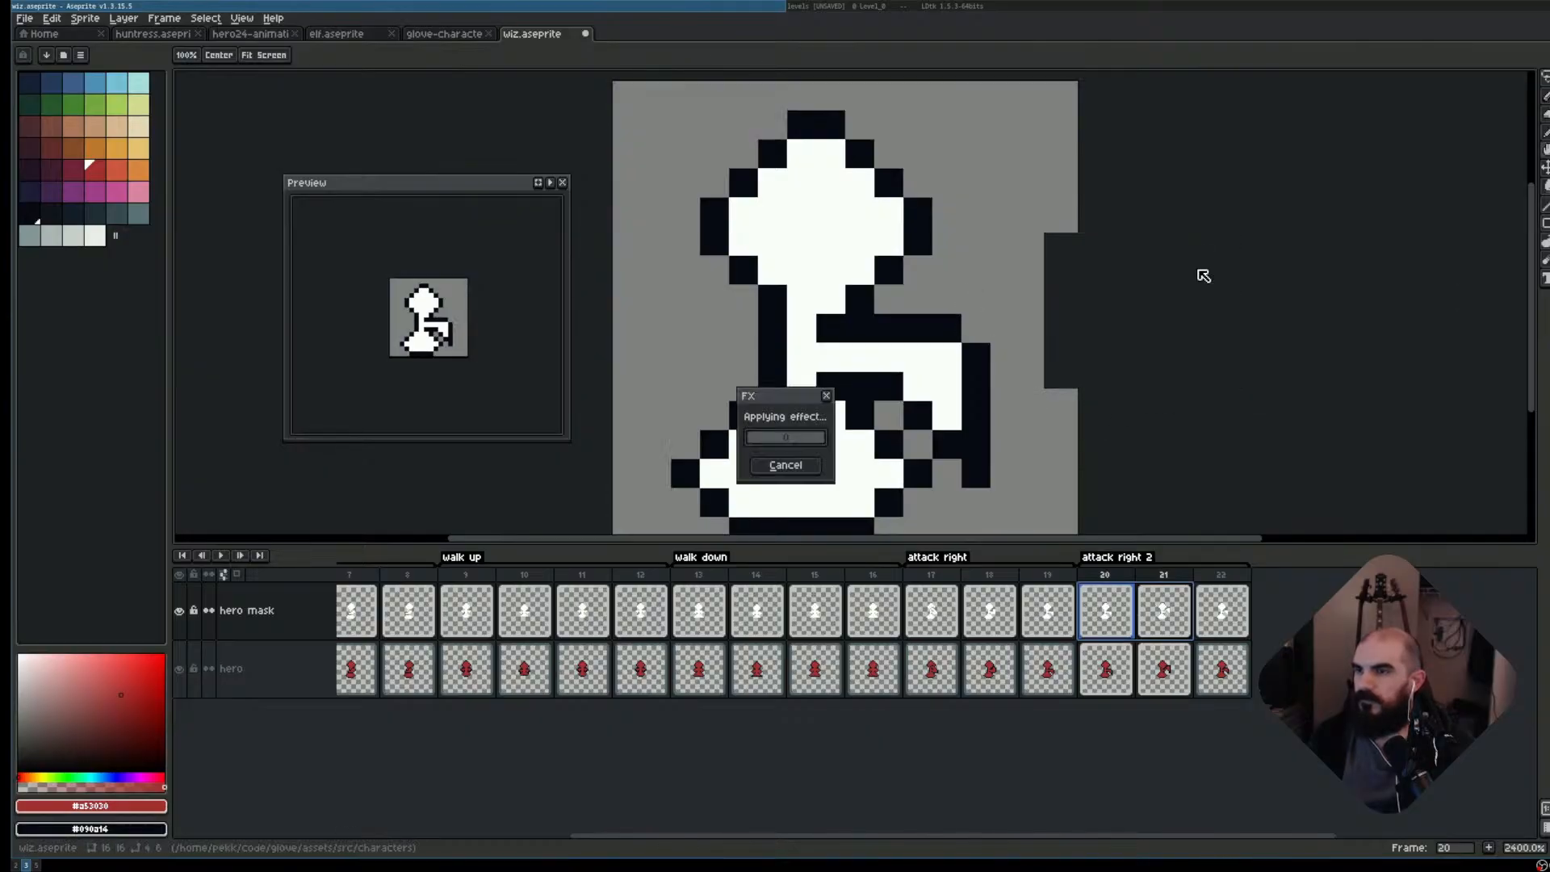
- Save the sprite and run "rake sprites" in the terminal to export the sprite sheets
key("ctrl+s")
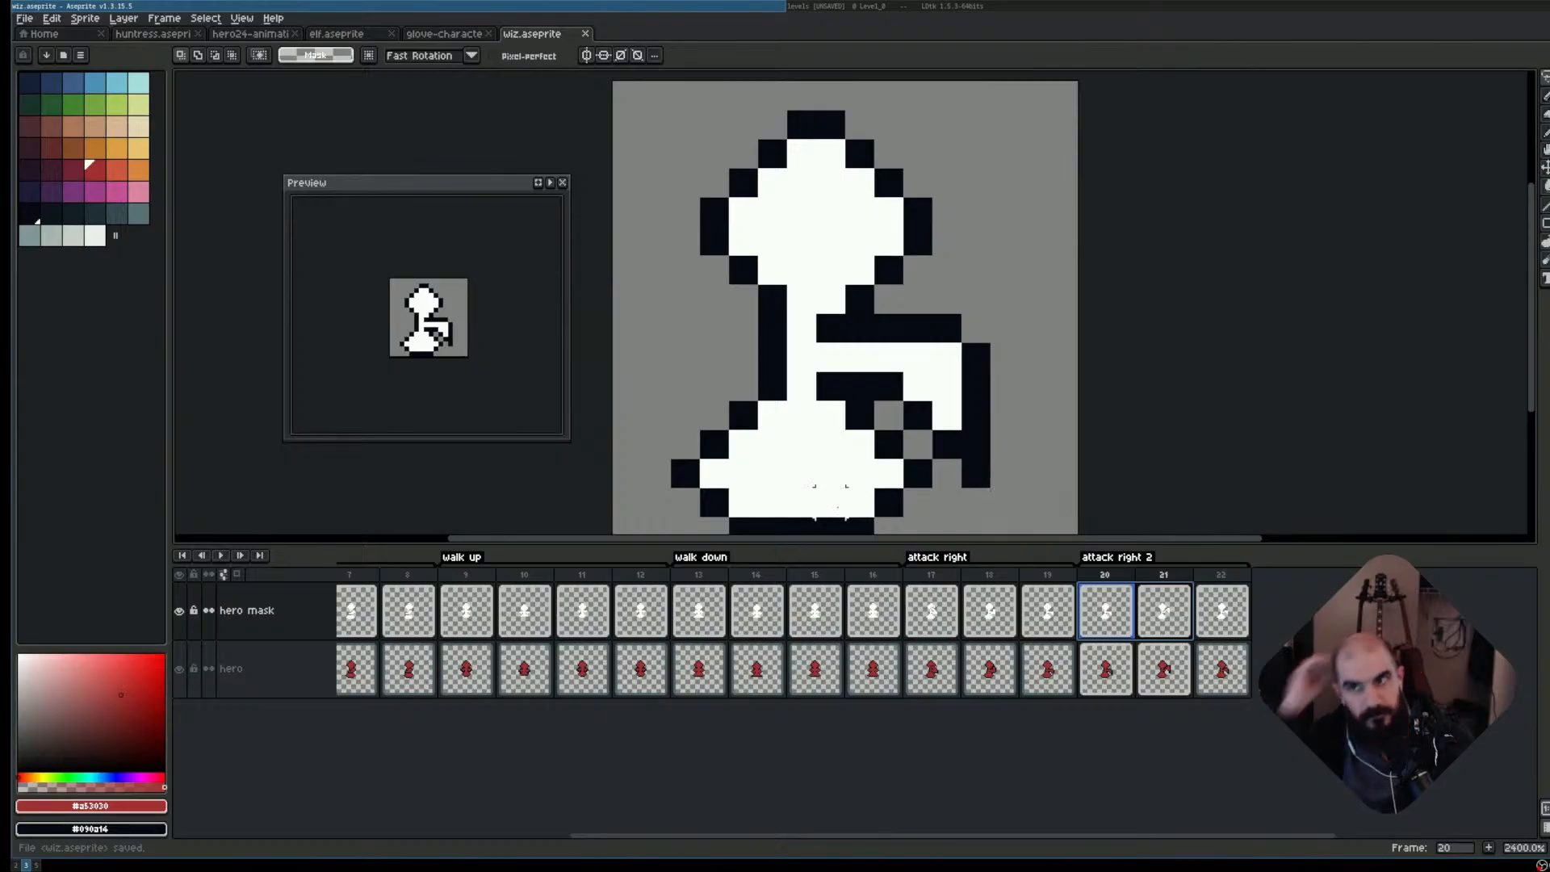
key("super+5")
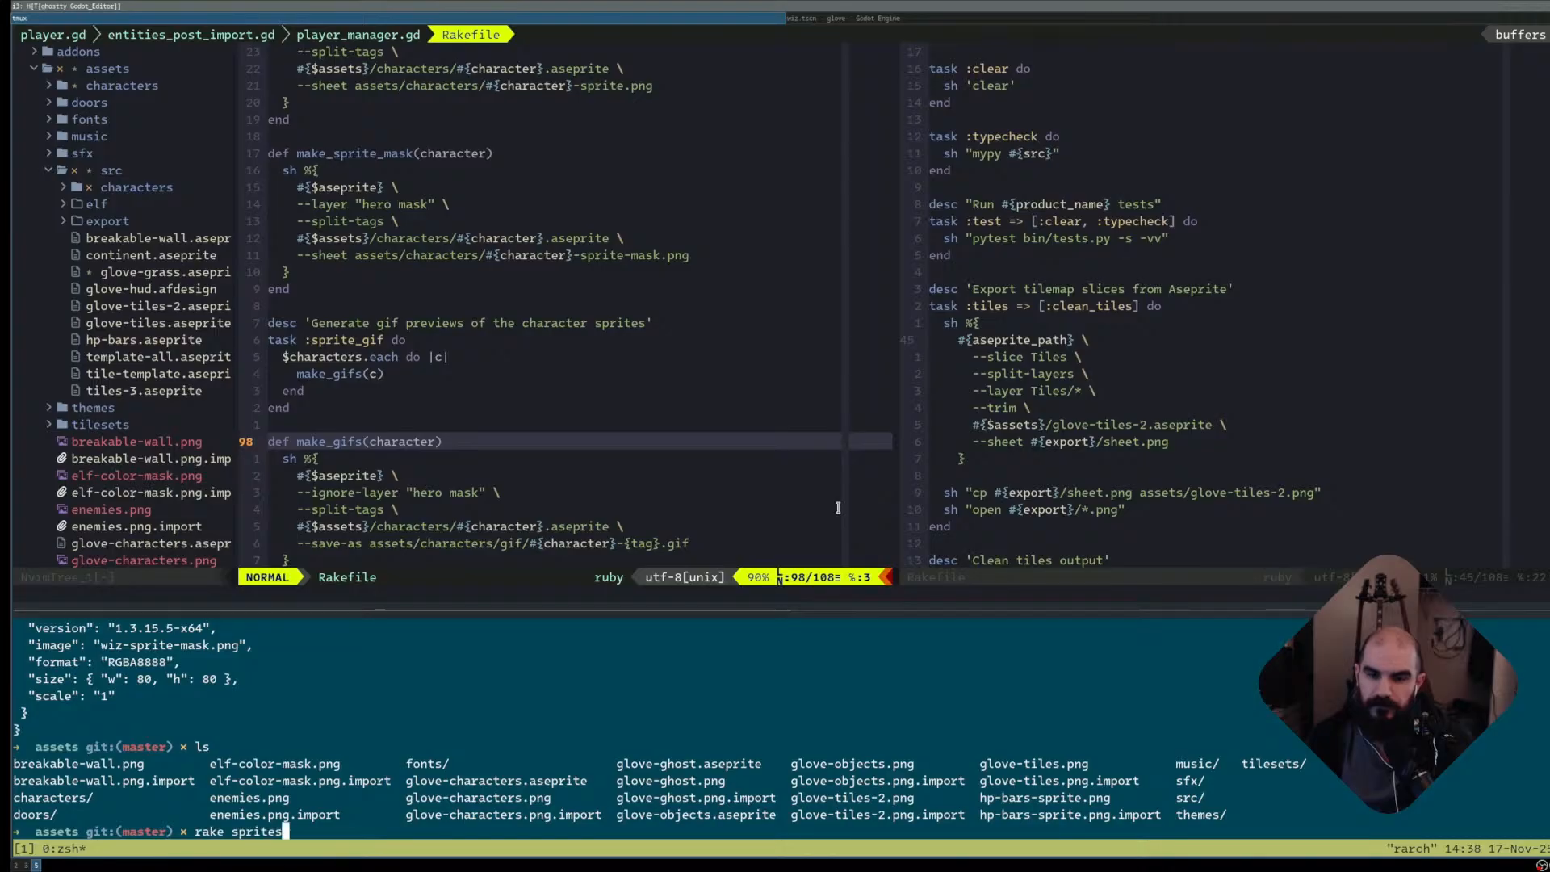
key("Return")
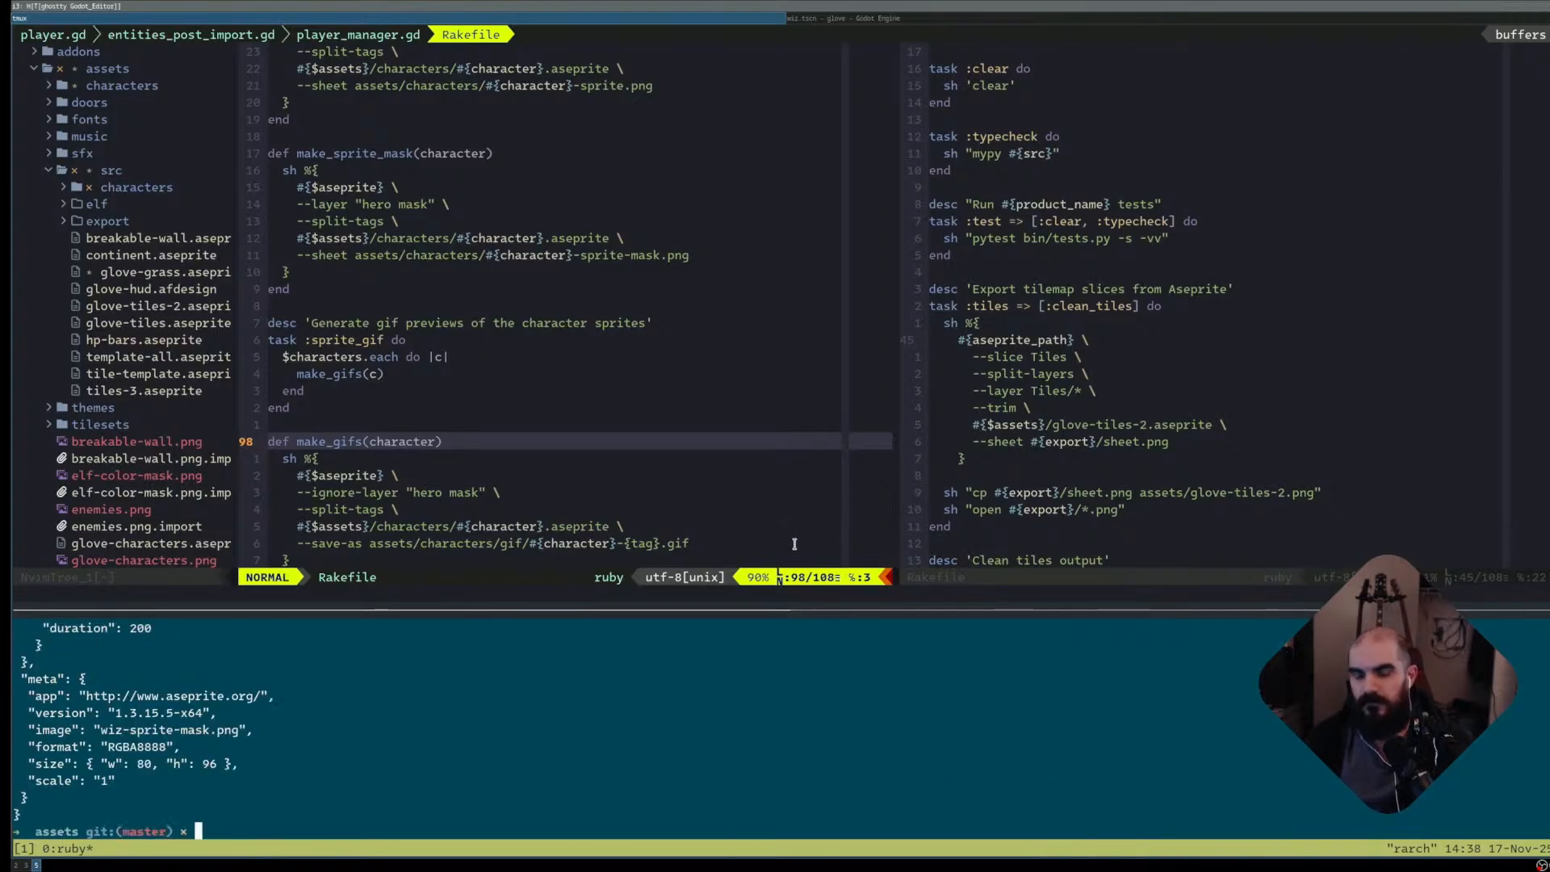
- Switch to Godot and delete all frames of the AnimatedSprite2D node's "attack right" animation in the Wiz scene
key("super+l")
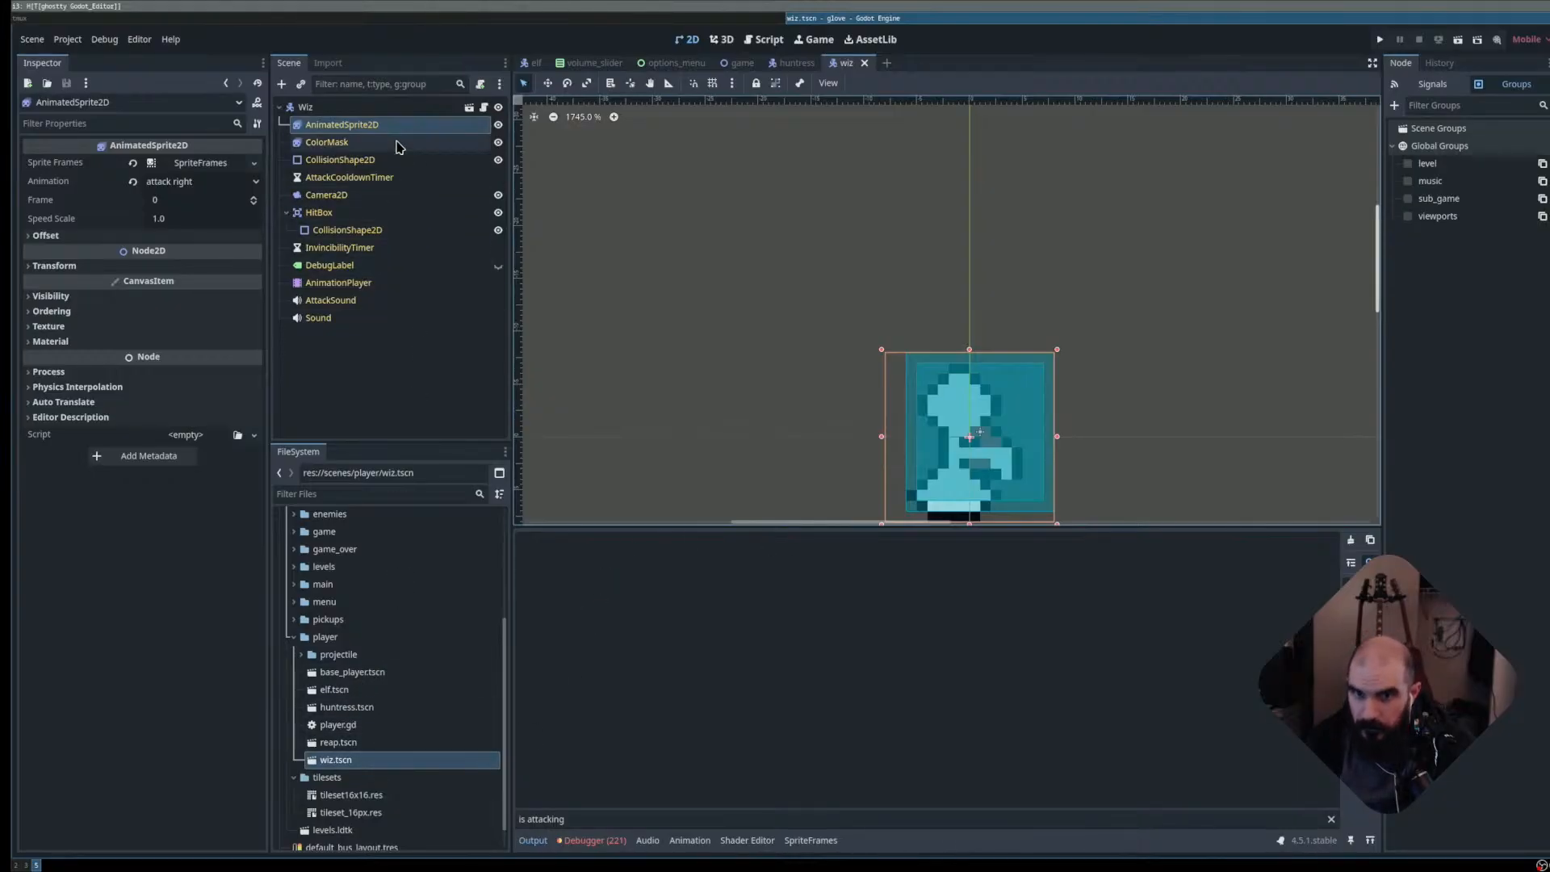
left_click(369, 126)
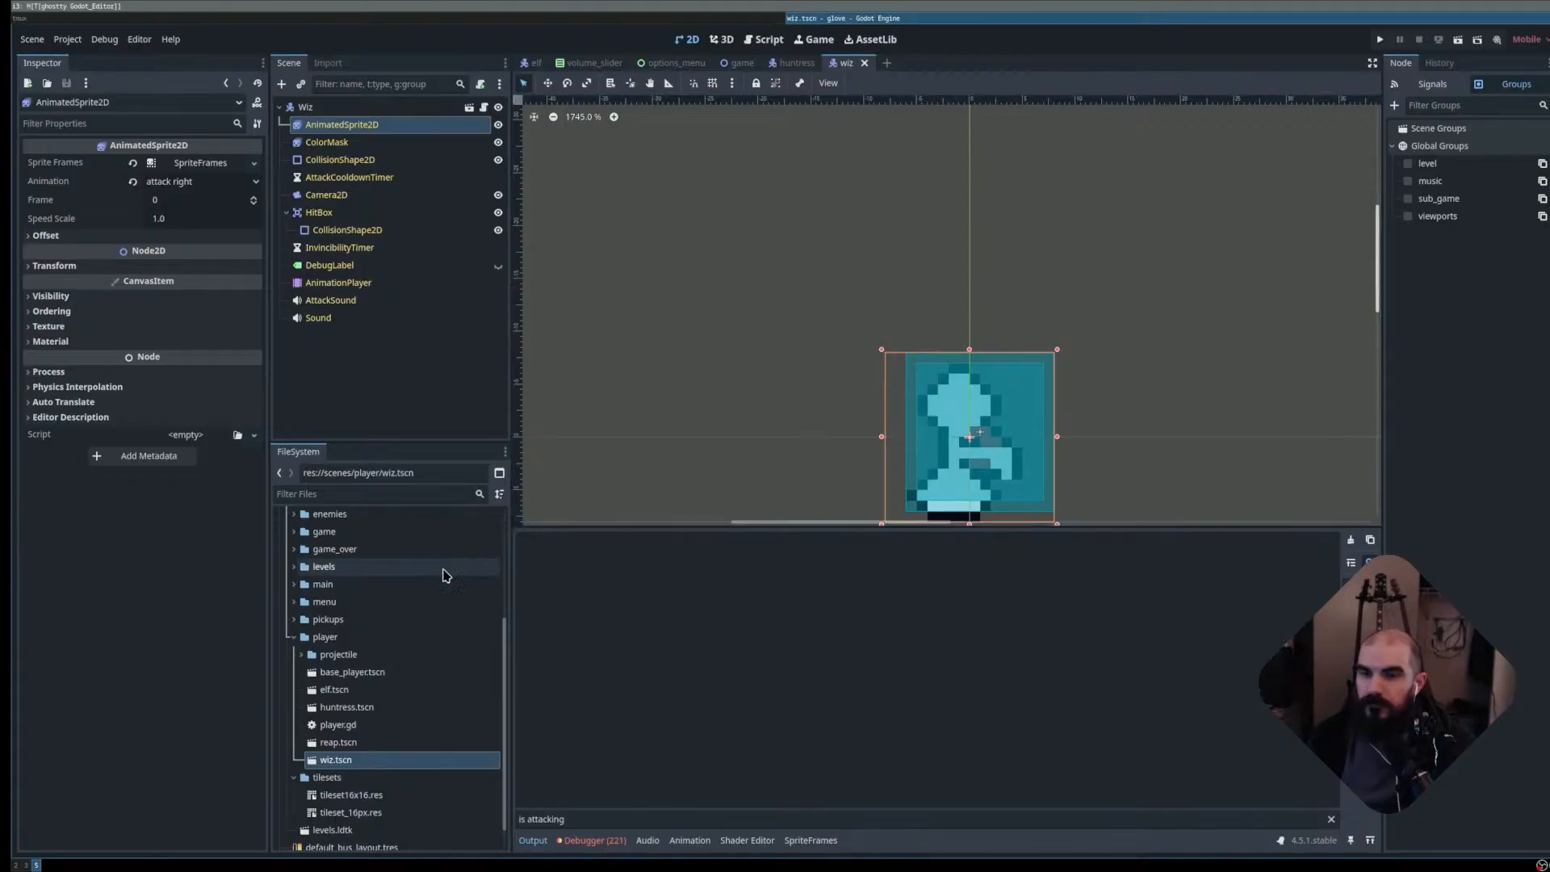
left_click(392, 143)
left_click(388, 128)
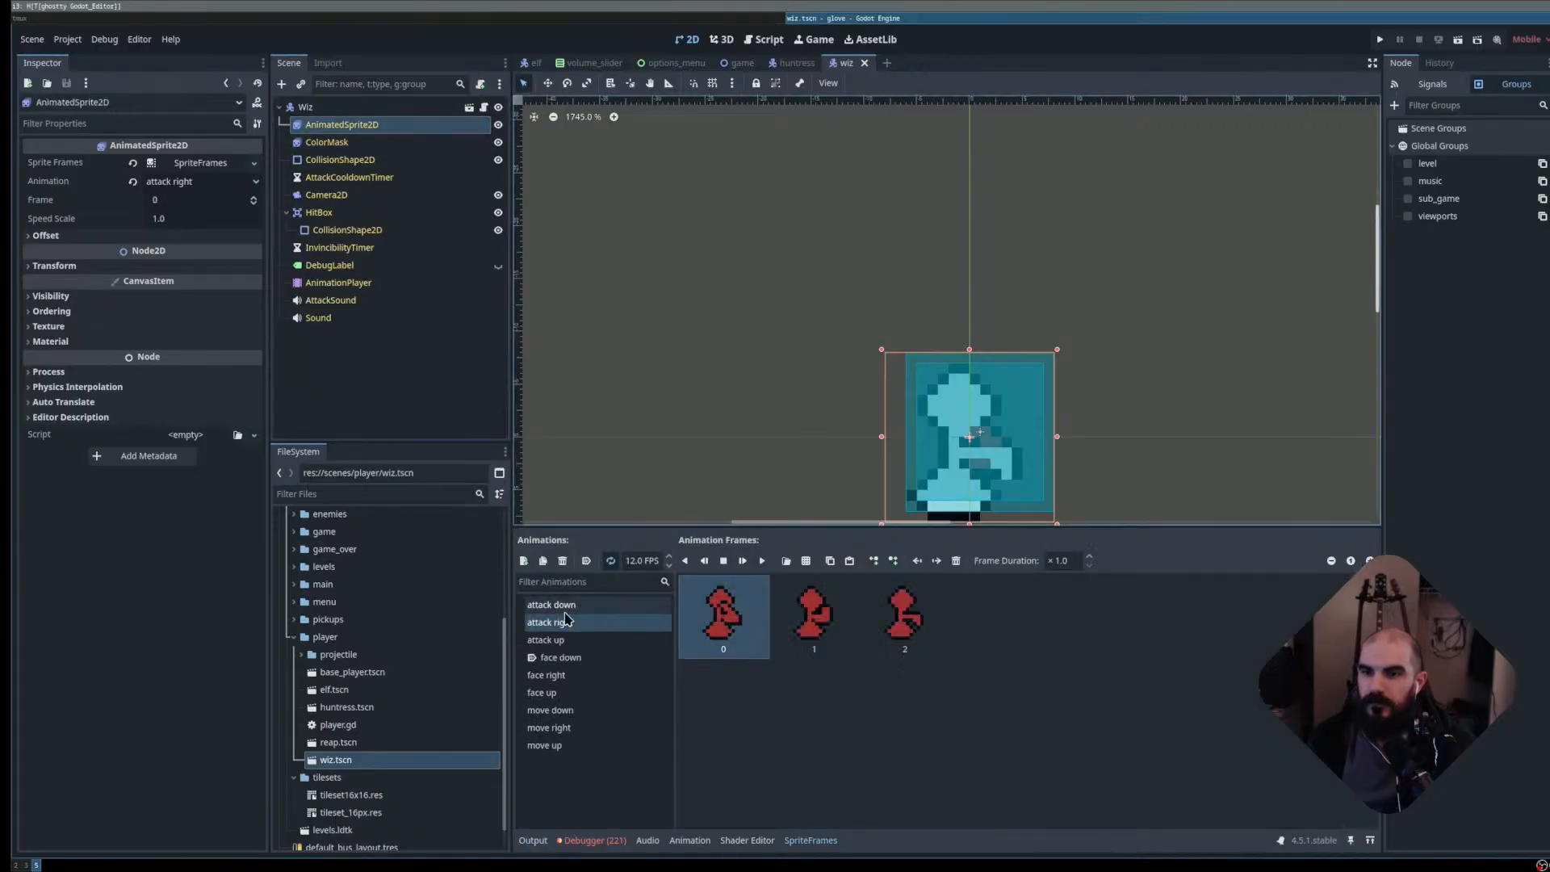
left_click(721, 628)
key("Delete")
key("Delete")
key("Delete")
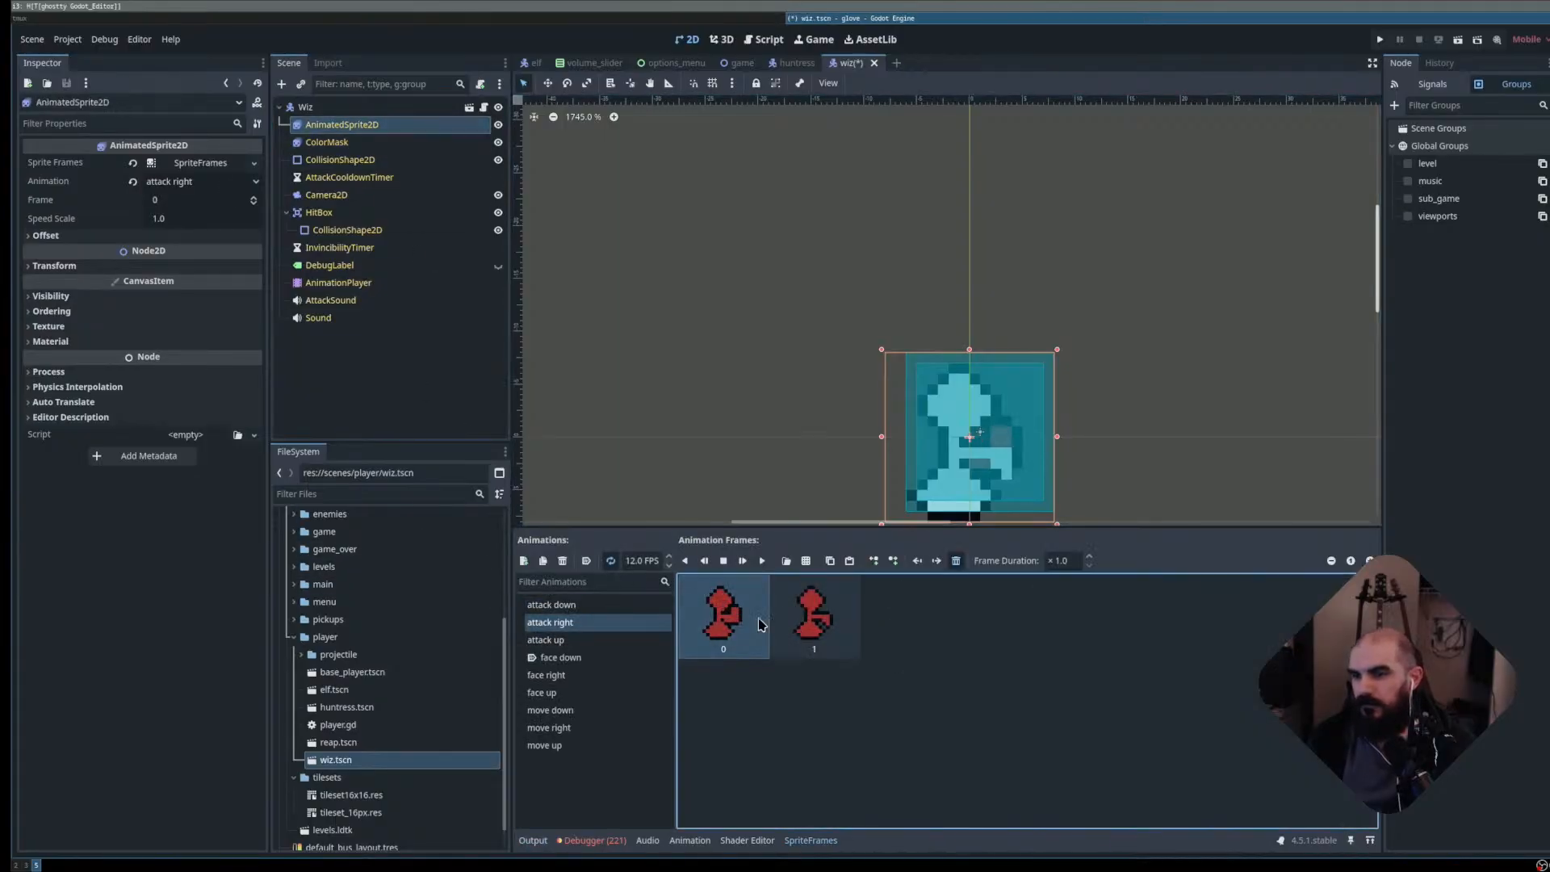
- Slice wiz-sprite.png into 16 by 16 px cells and add its three bottom-row frames to "attack right"
left_click(806, 561)
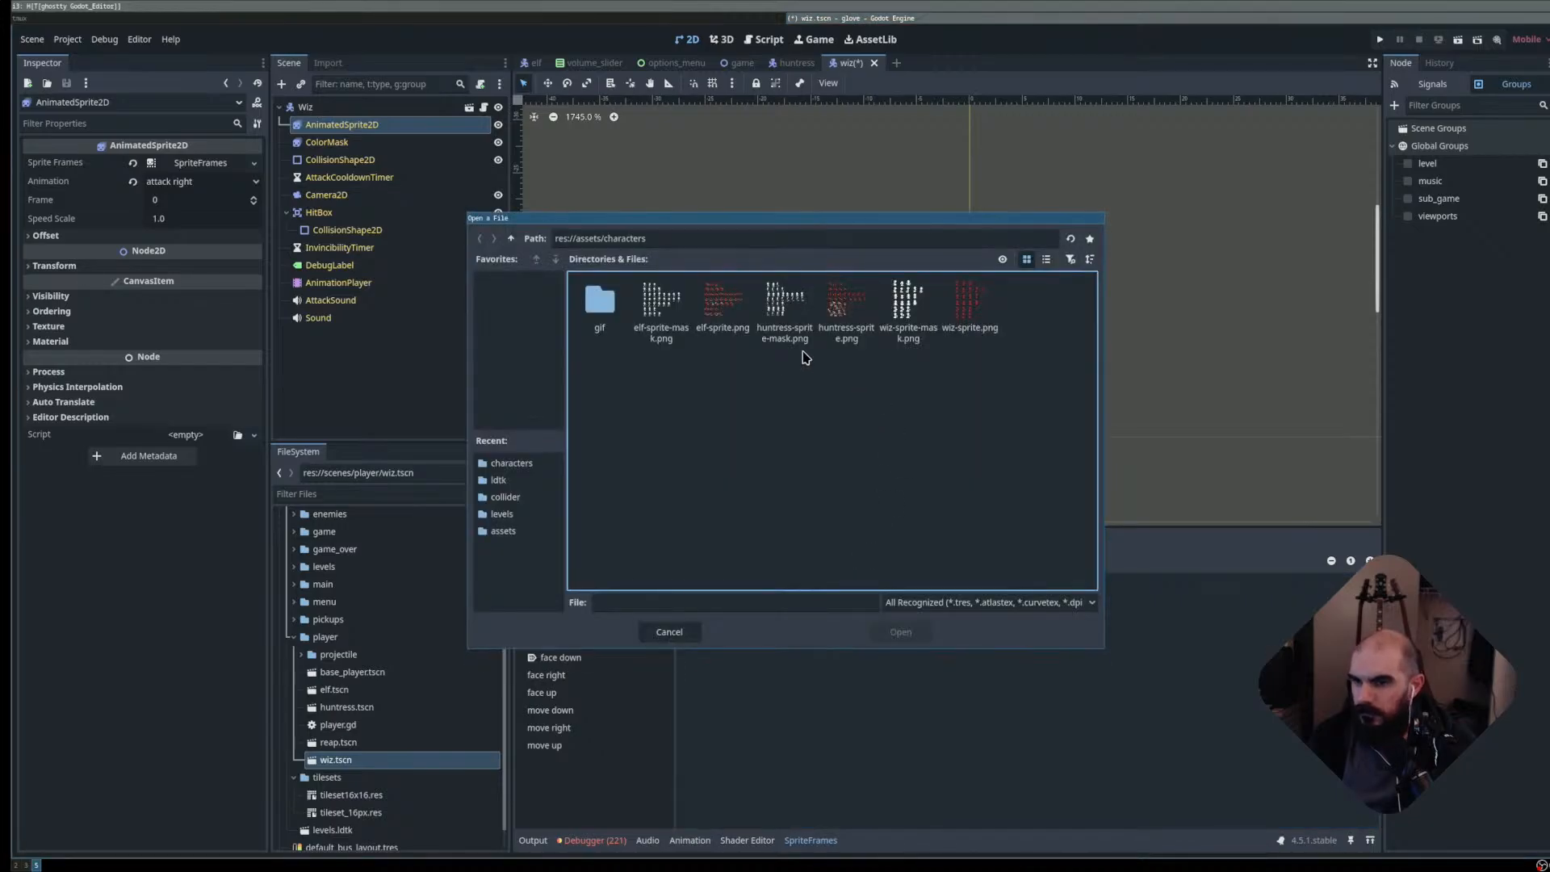
double_click(964, 311)
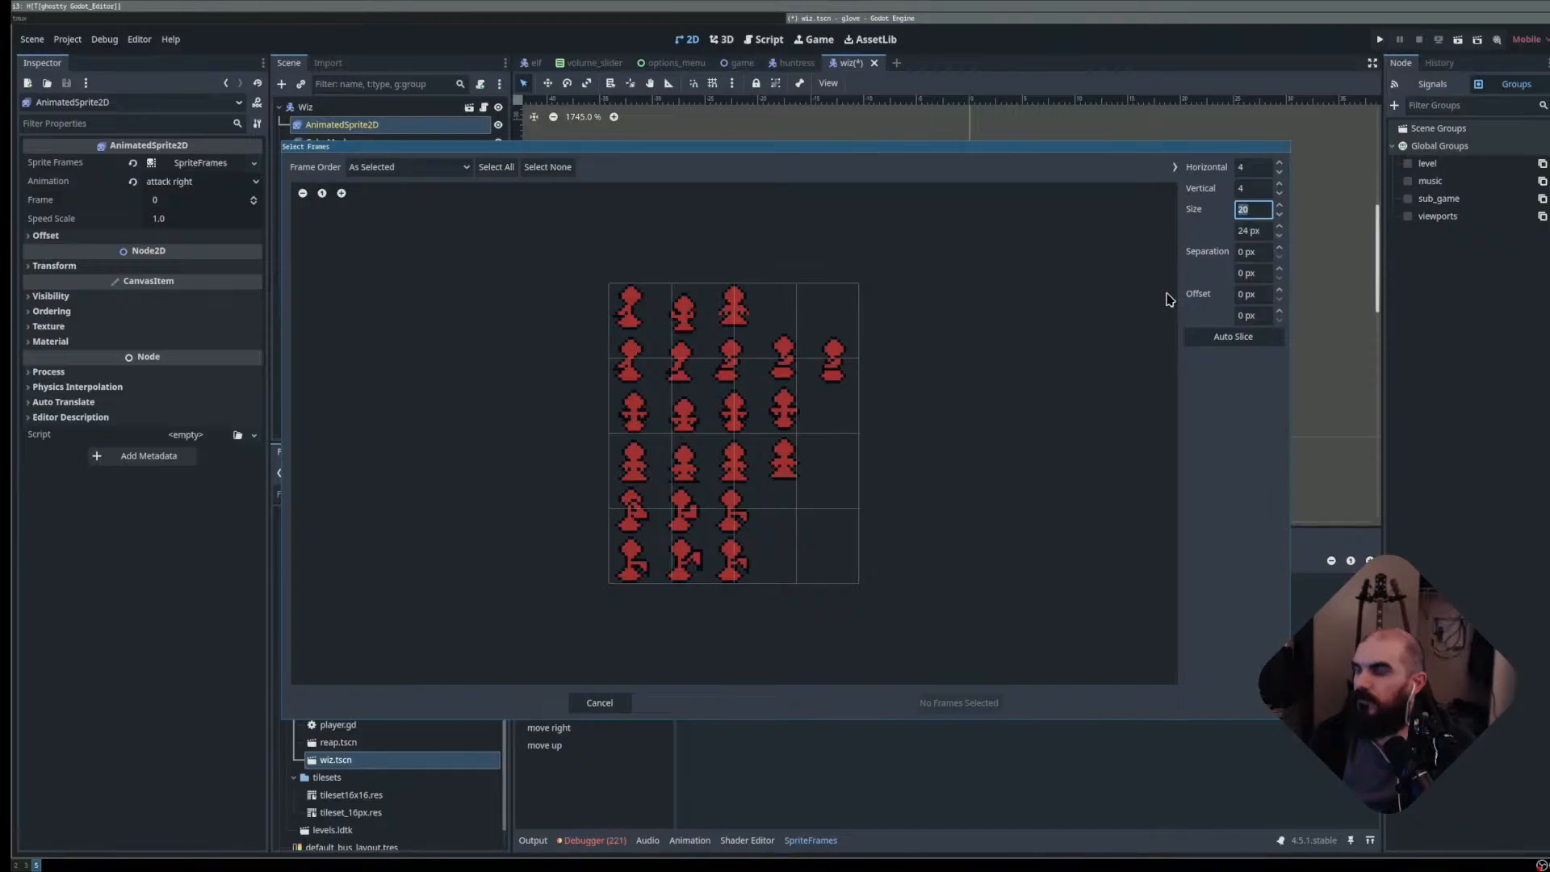
key("Tab")
type("16")
key("Tab")
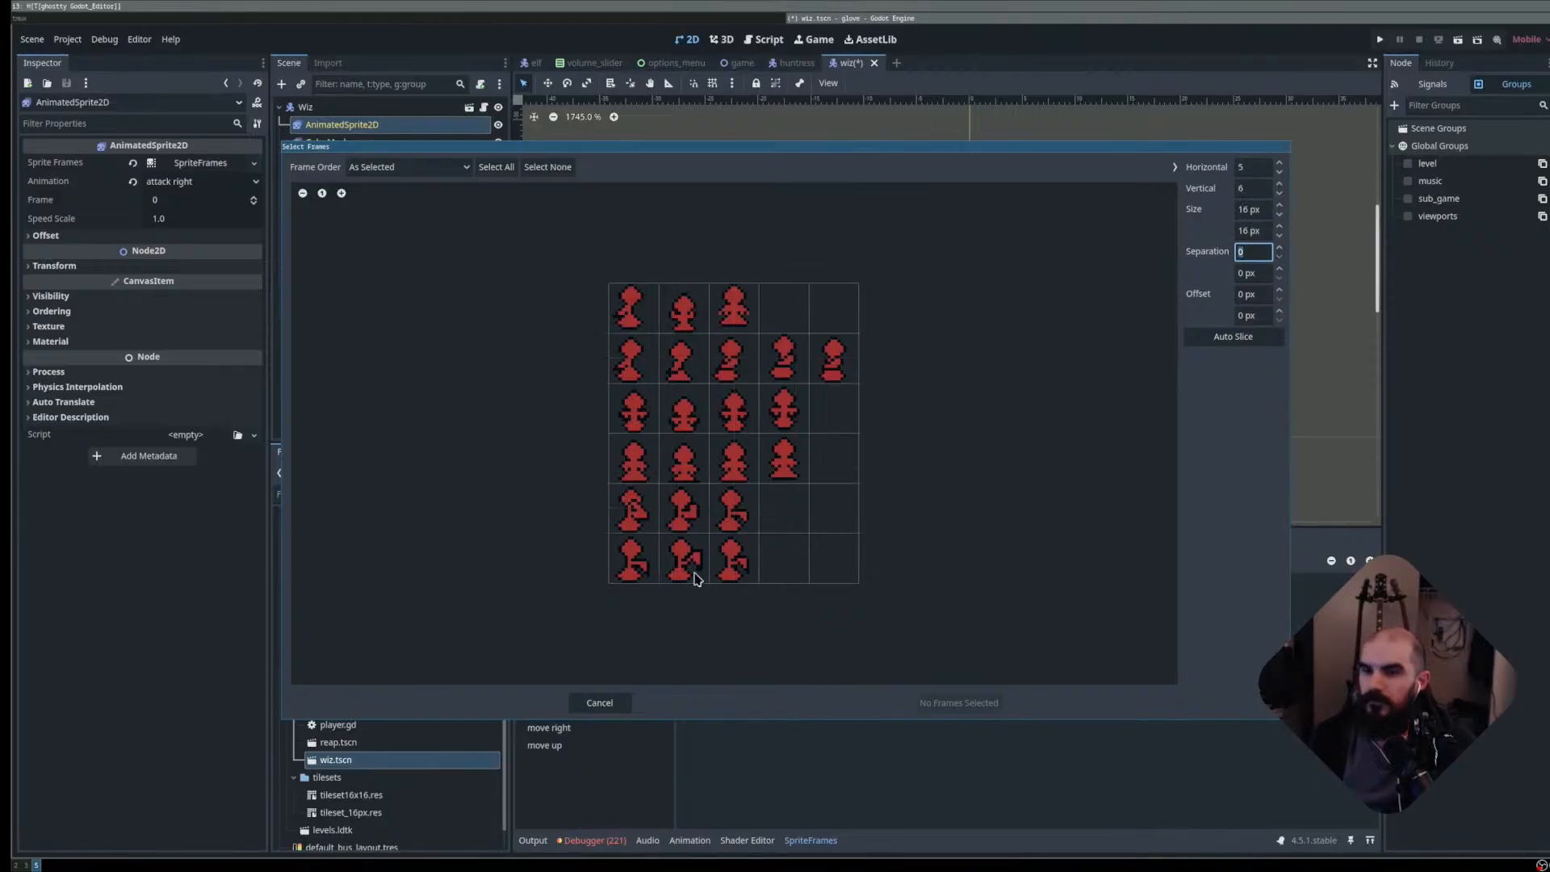
left_click_drag(654, 572, 733, 561)
left_click(964, 704)
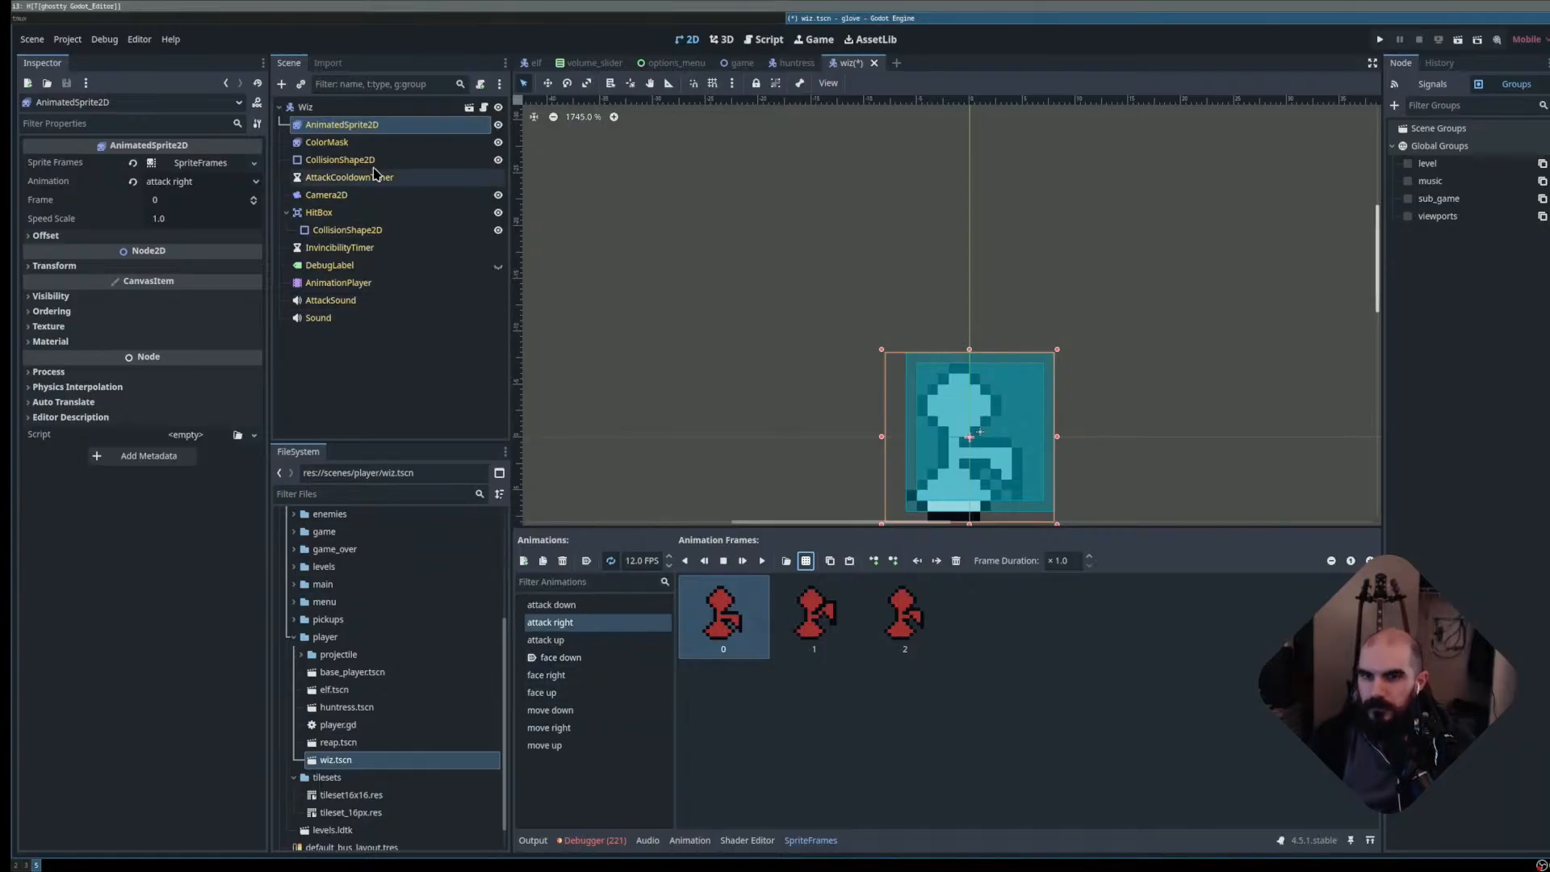
- Delete all frames of the ColorMask node's "attack right" animation
left_click(327, 142)
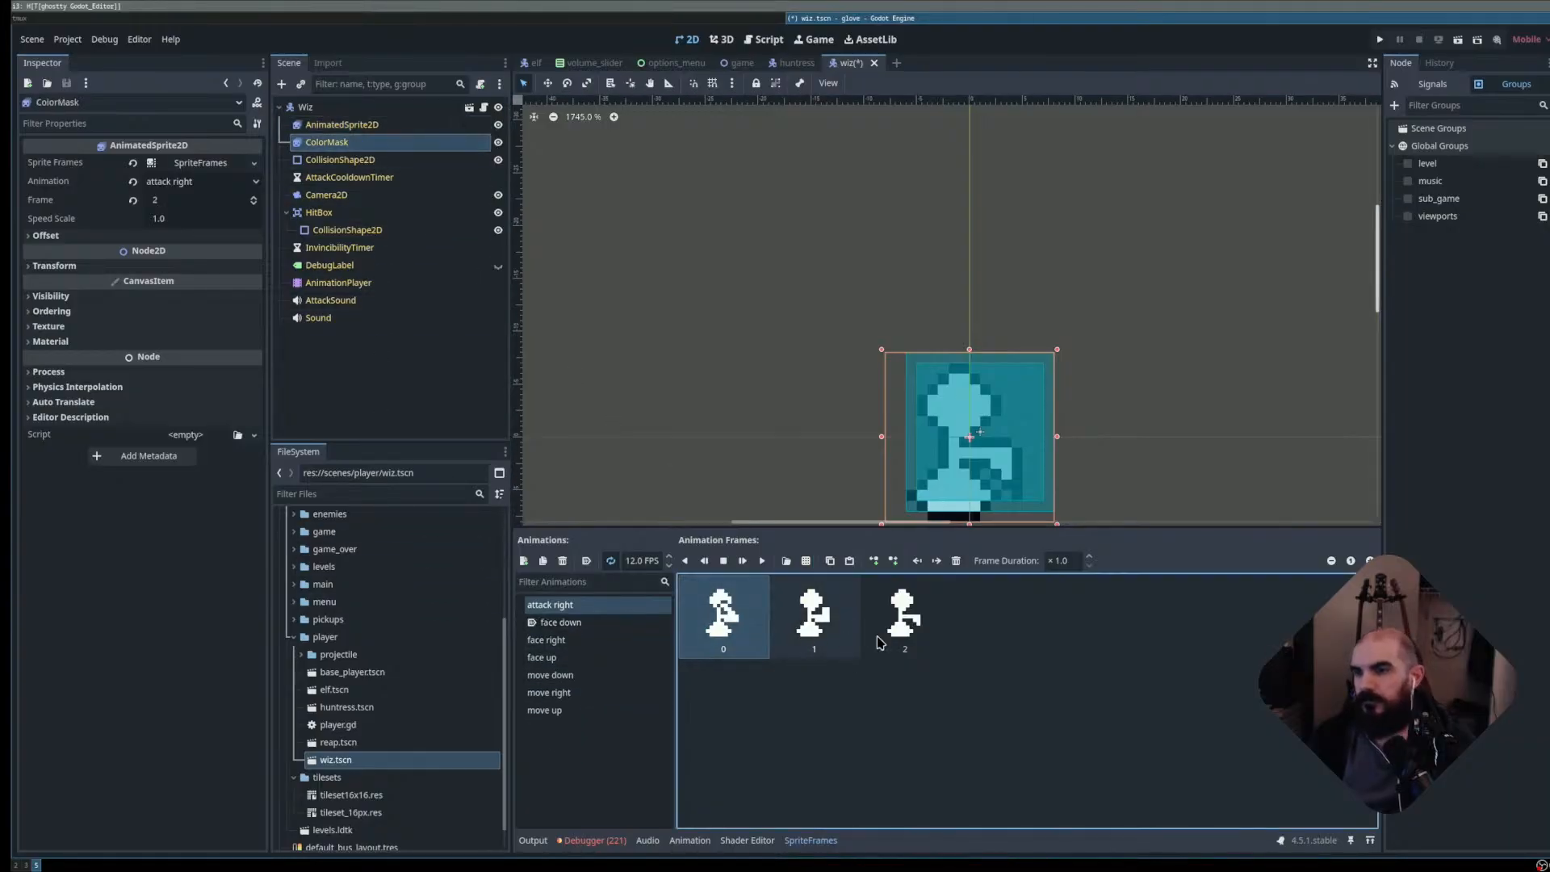
left_click(747, 628)
key("Delete")
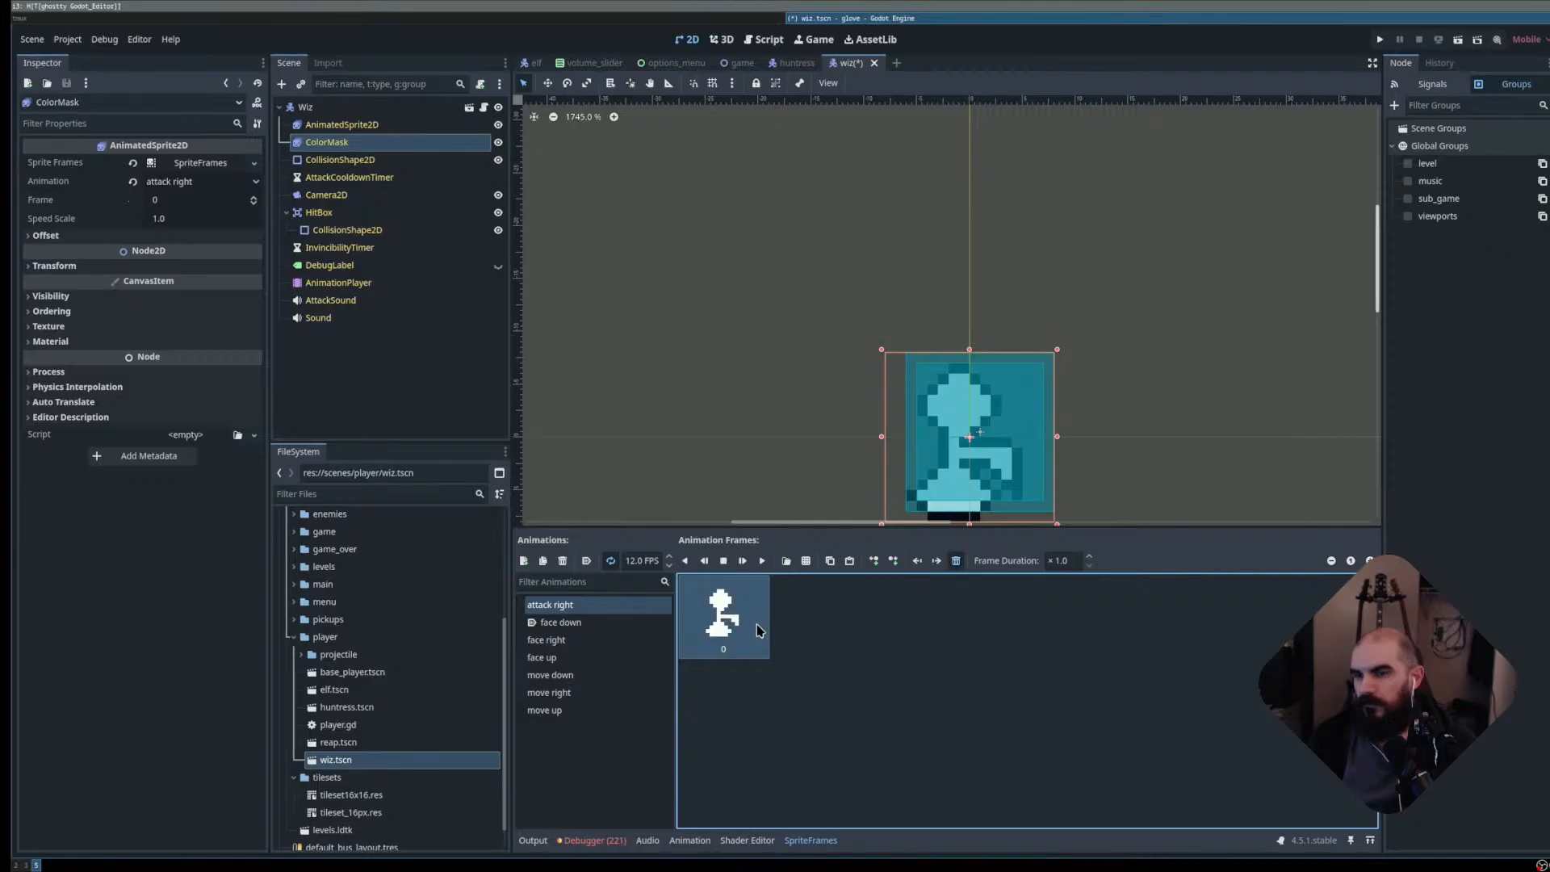
key("Delete")
- Add the three bottom-row frames of wiz-sprite-mask.png to ColorMask's "attack right" animation and save the scene
left_click(806, 561)
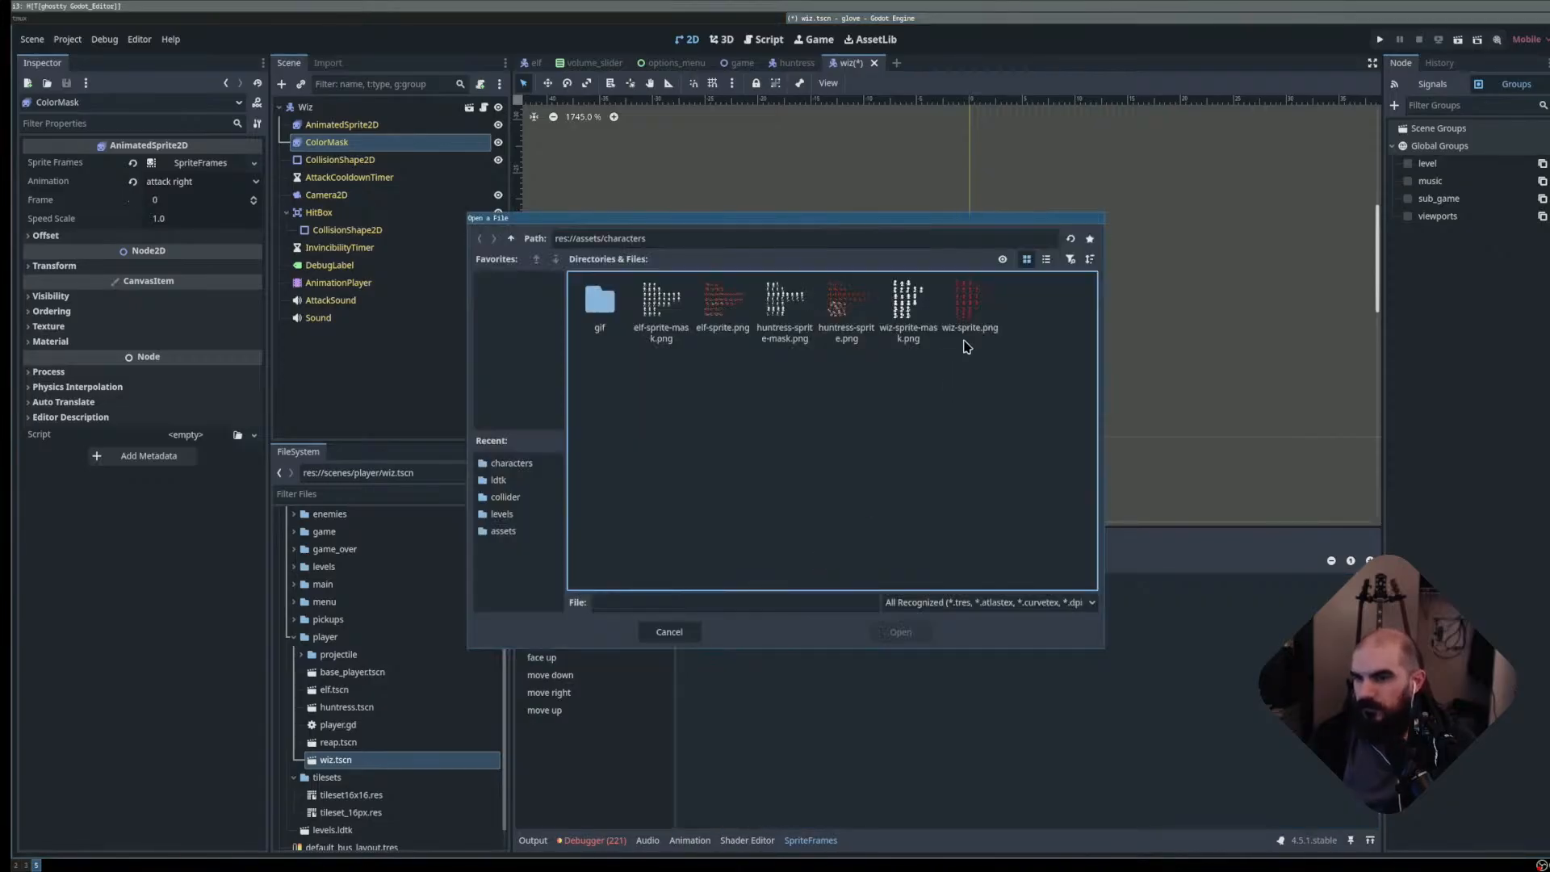
double_click(919, 309)
scroll(655, 421, "up", 5)
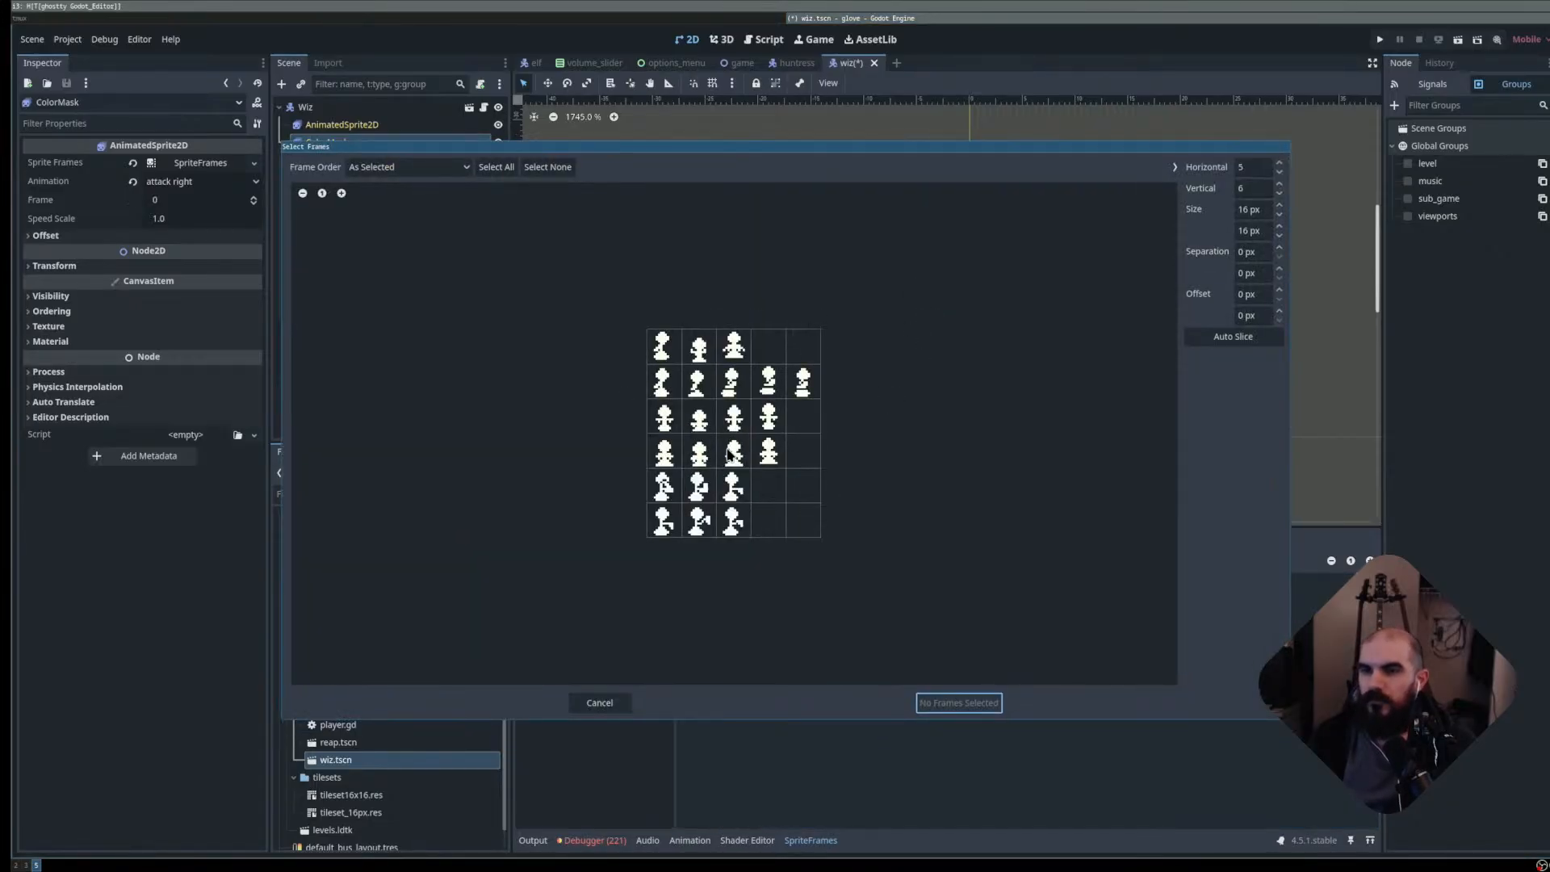
left_click_drag(630, 608, 741, 602)
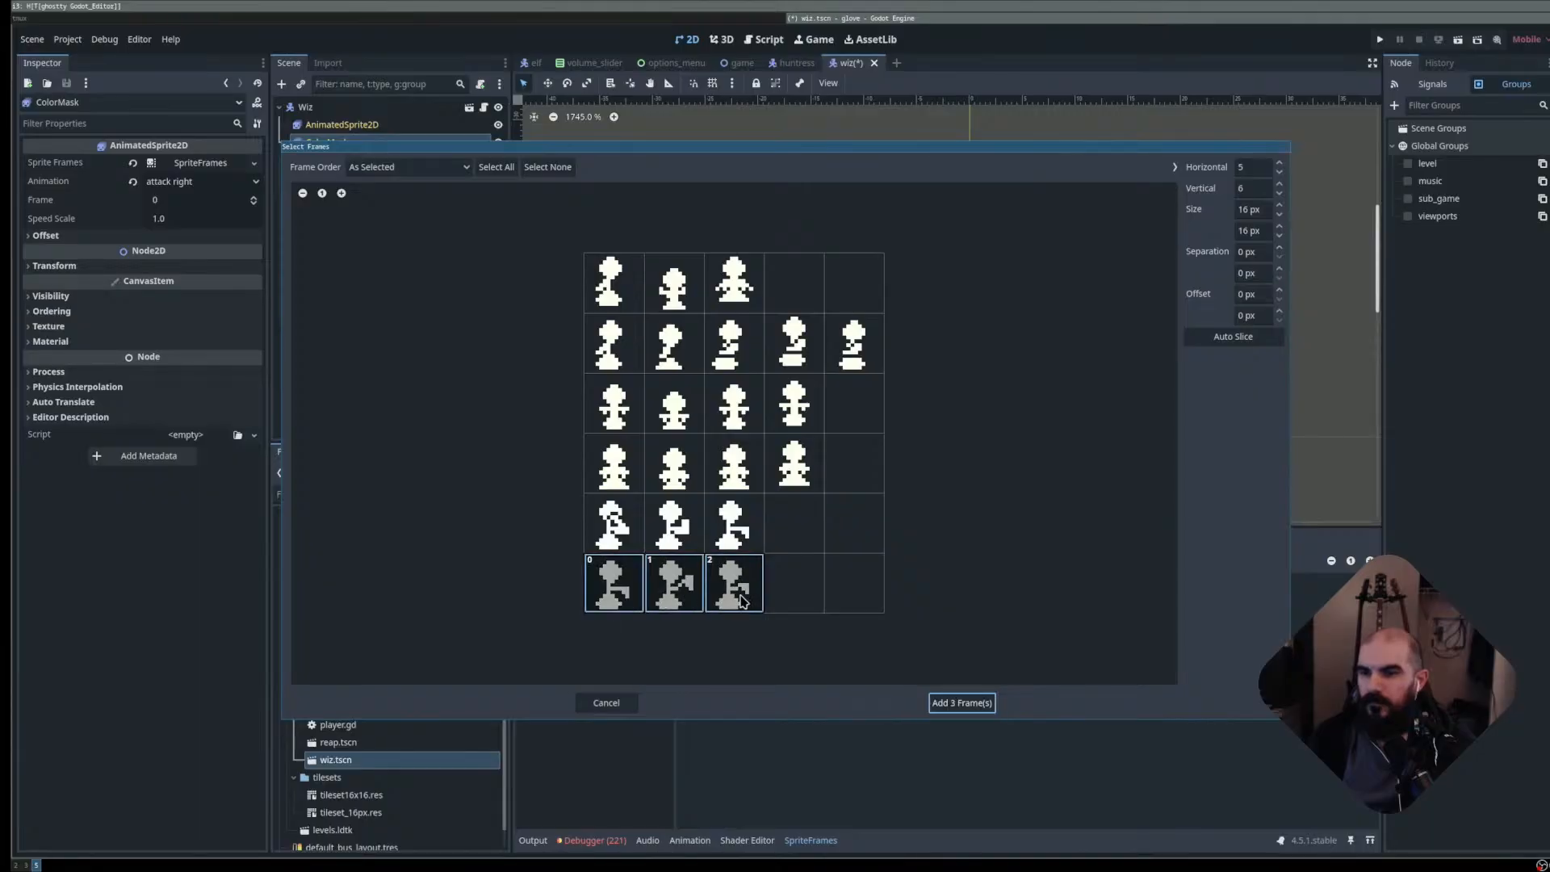
left_click(956, 705)
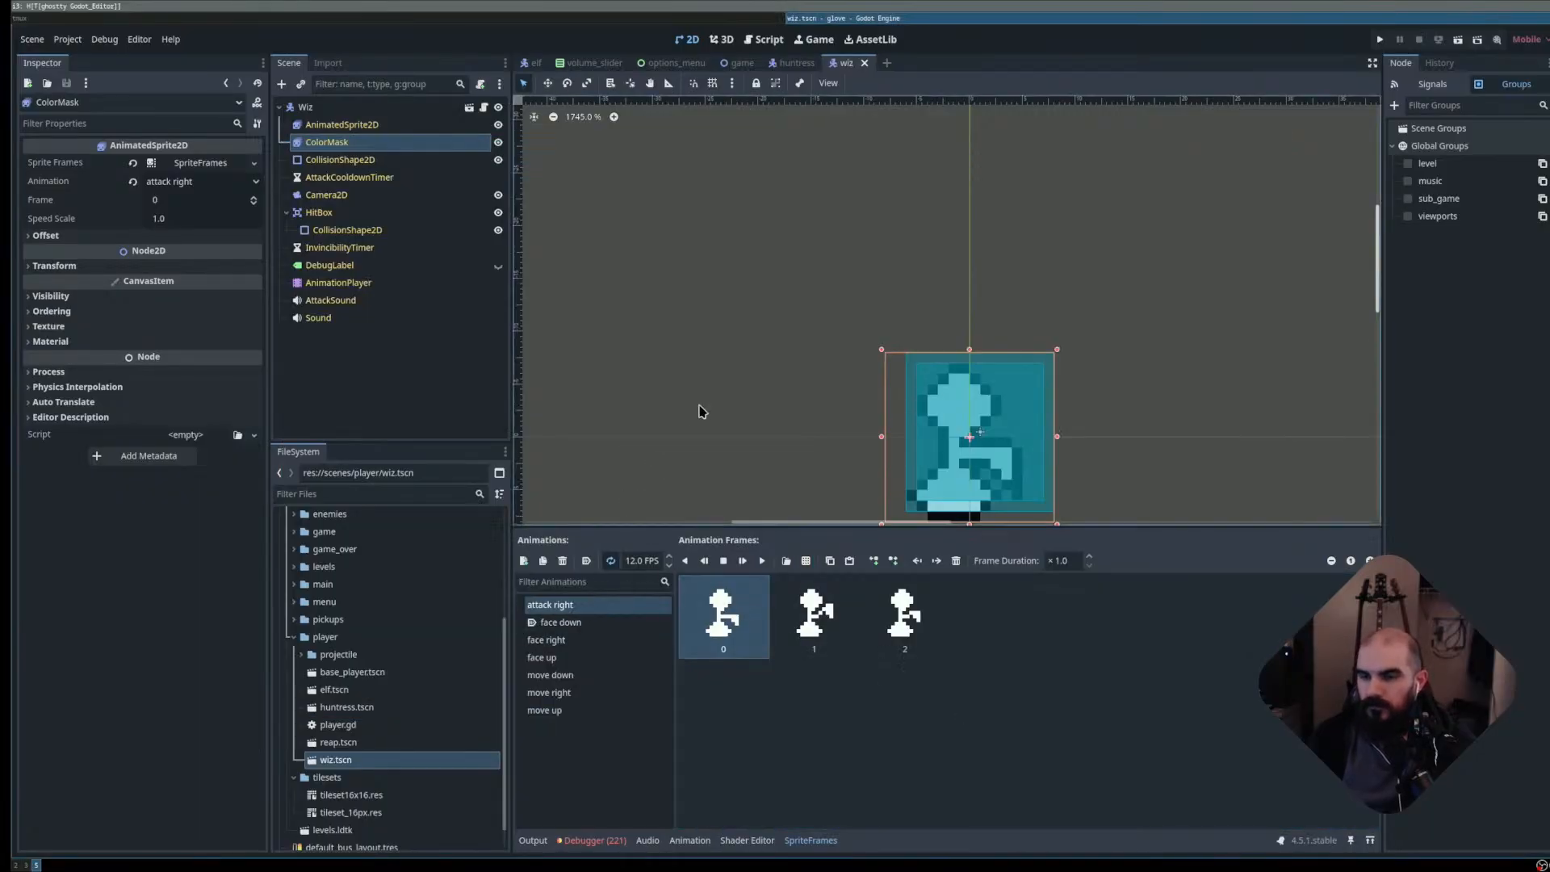
- Run the project and start a game with Wiz as the character
left_click(739, 323)
key("F5")
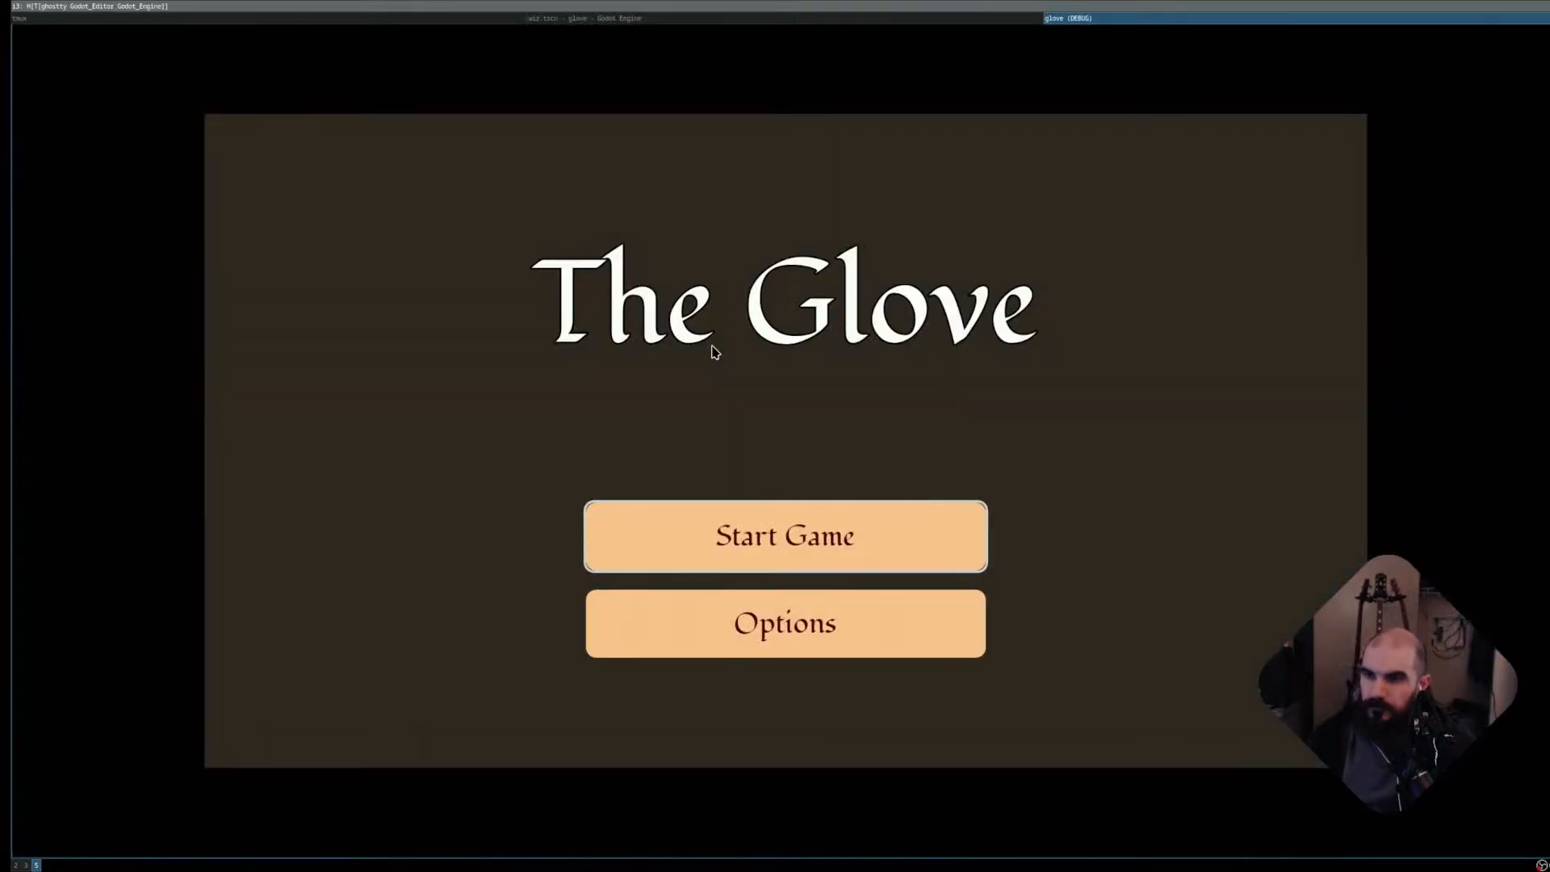
key("Up")
key("Right")
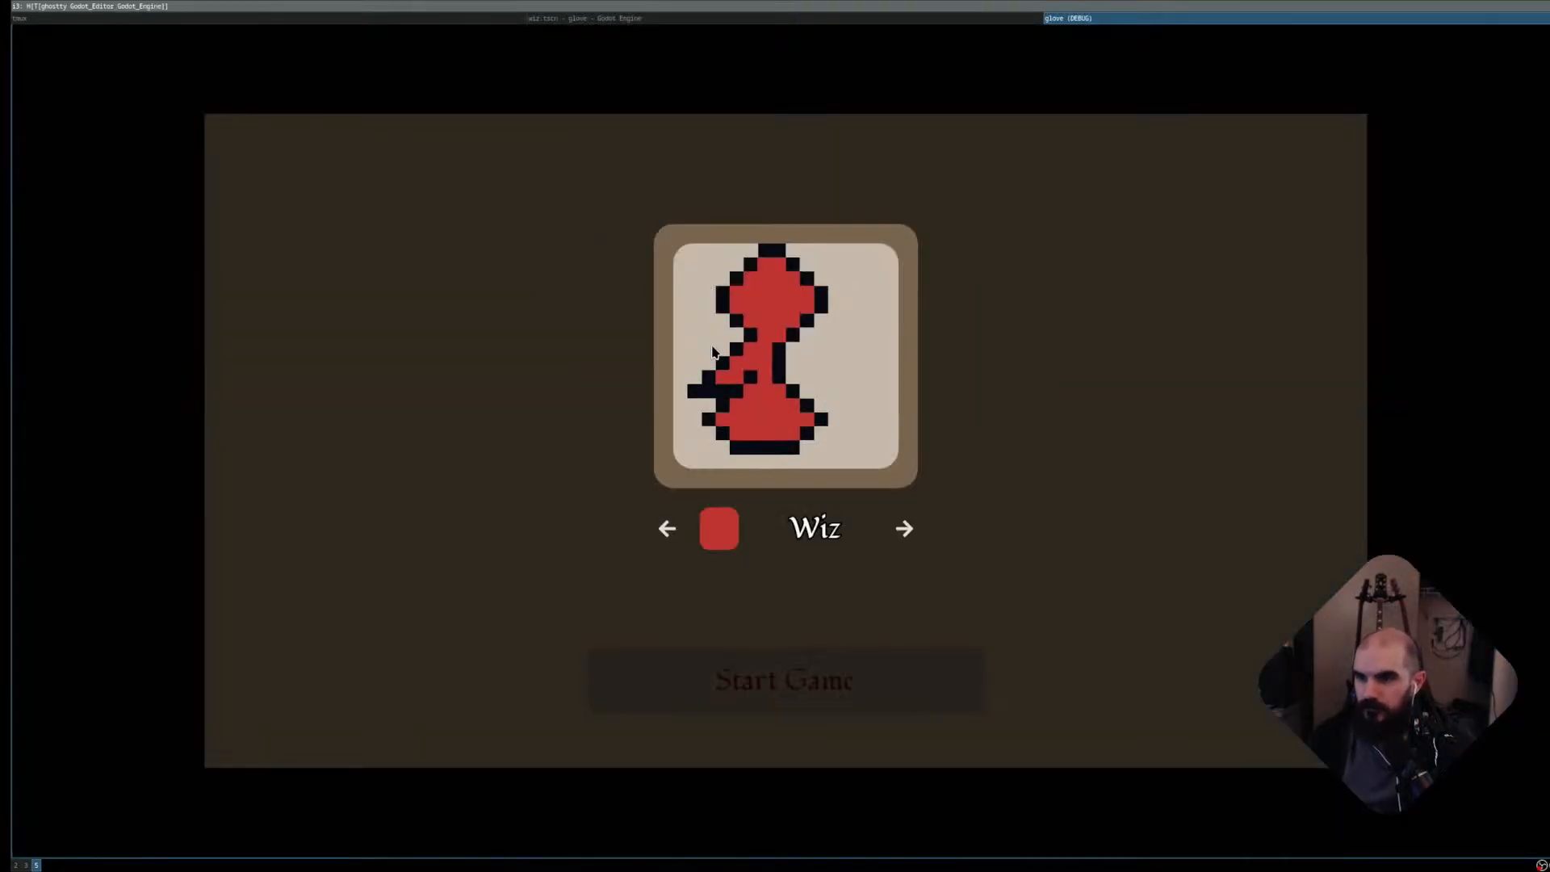
key("space")
key("Down")
key("space")
- Move the wizard through the dungeon and fire to the right and downward to check the attack animation
key("Right")
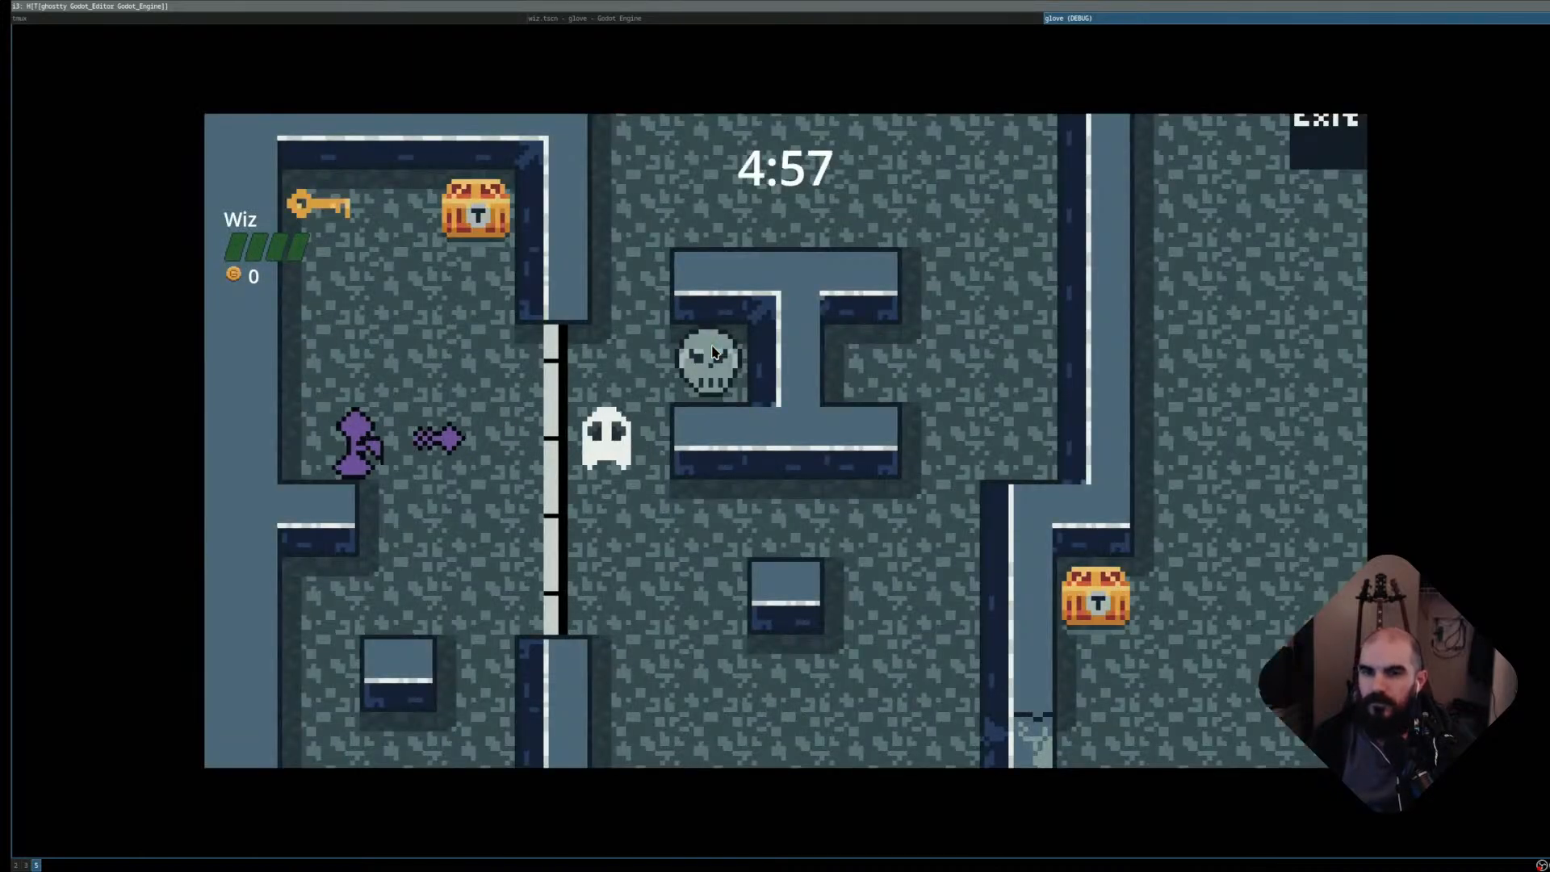
key("Right")
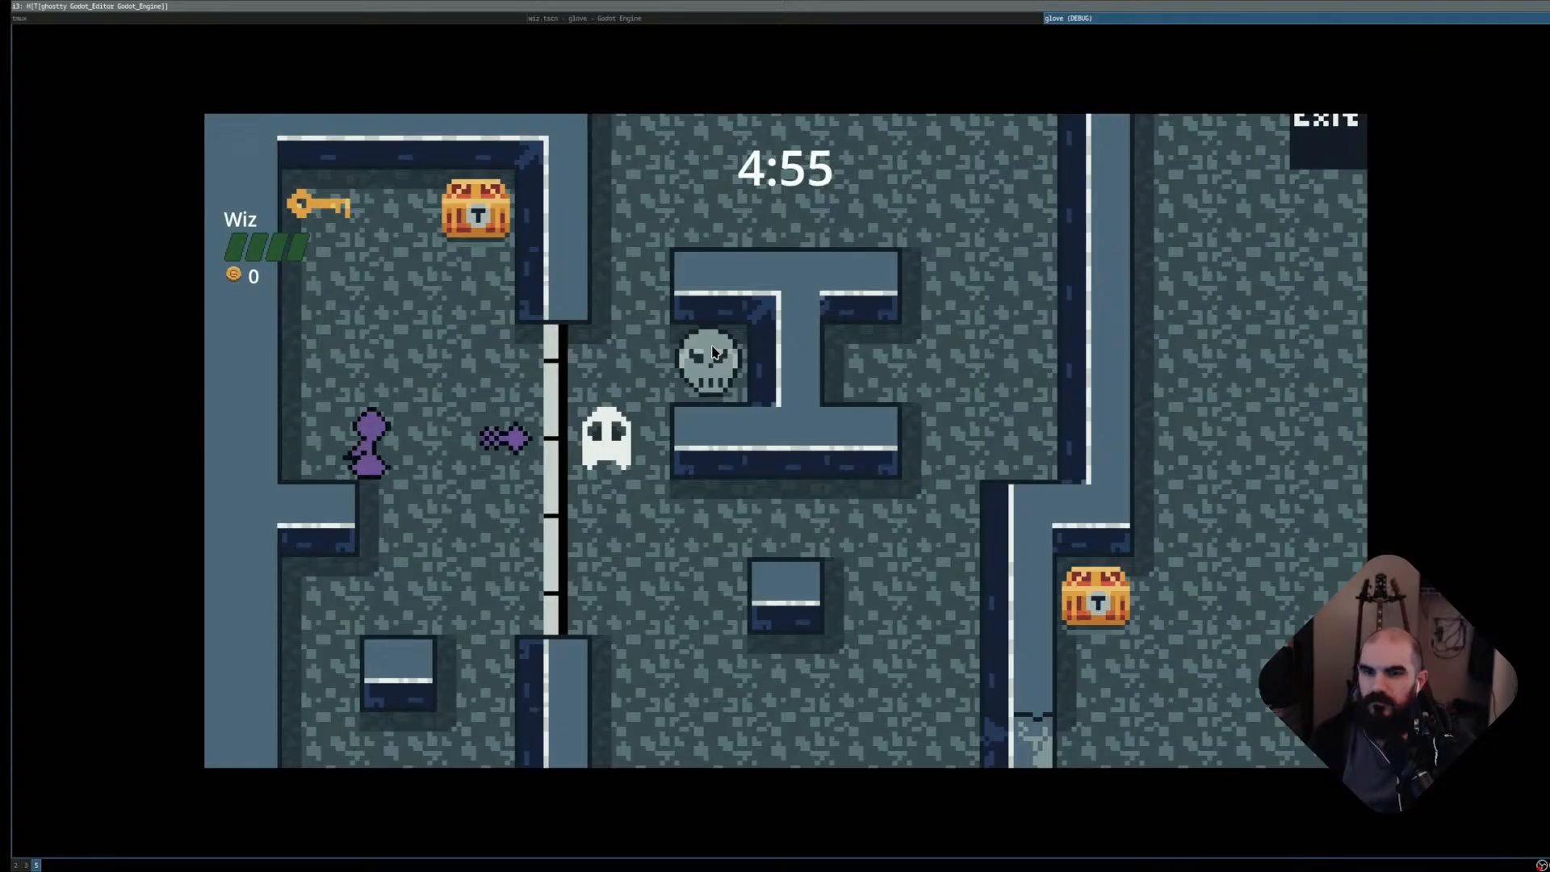
key("Down")
key("space")
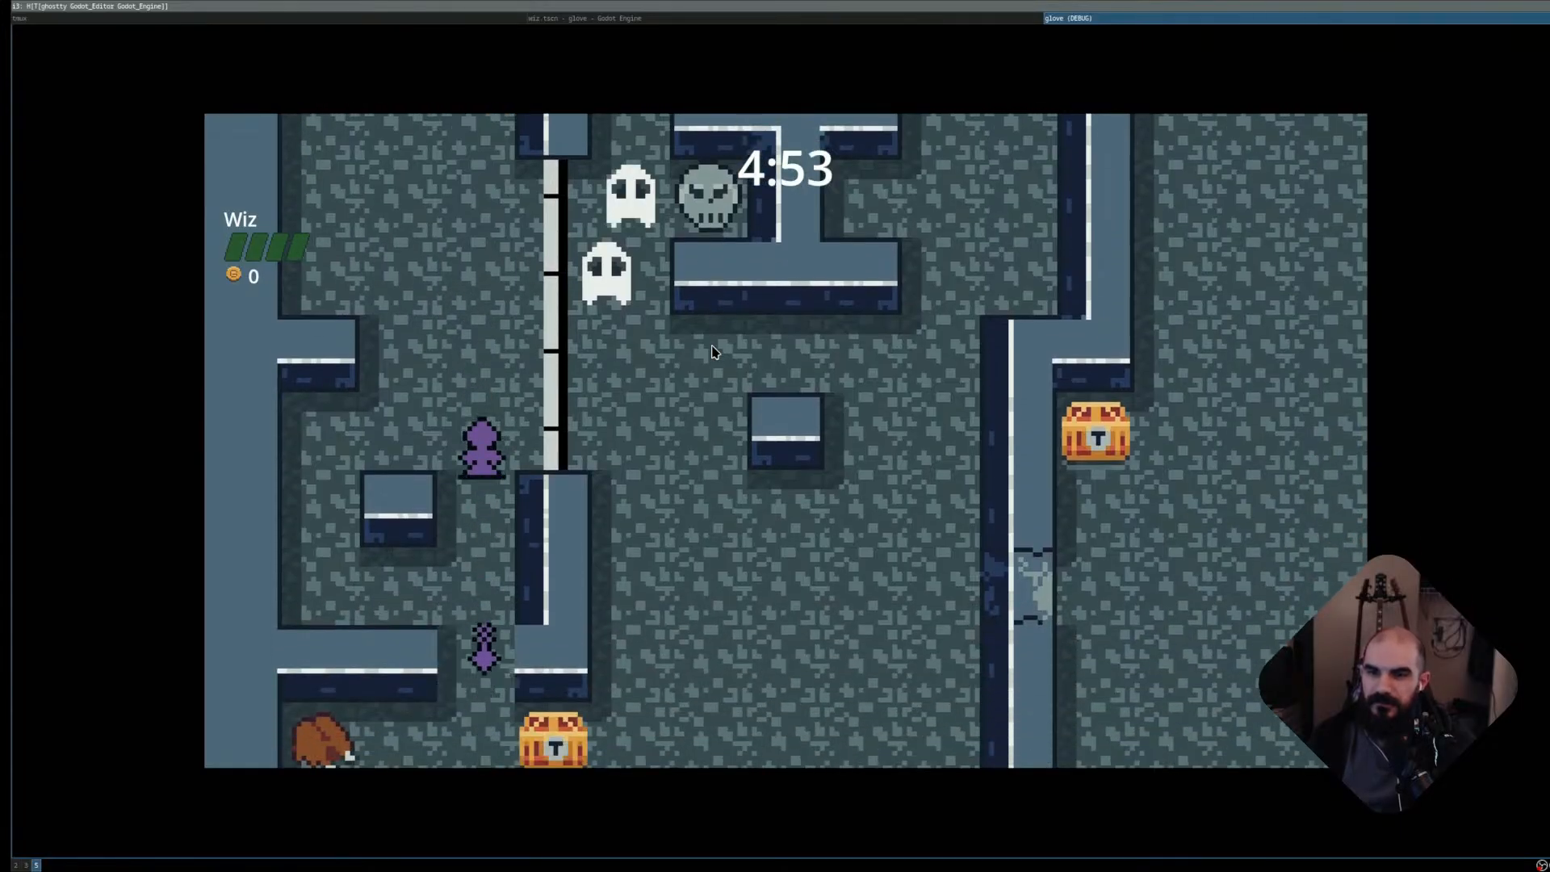
key("Down")
key("Right")
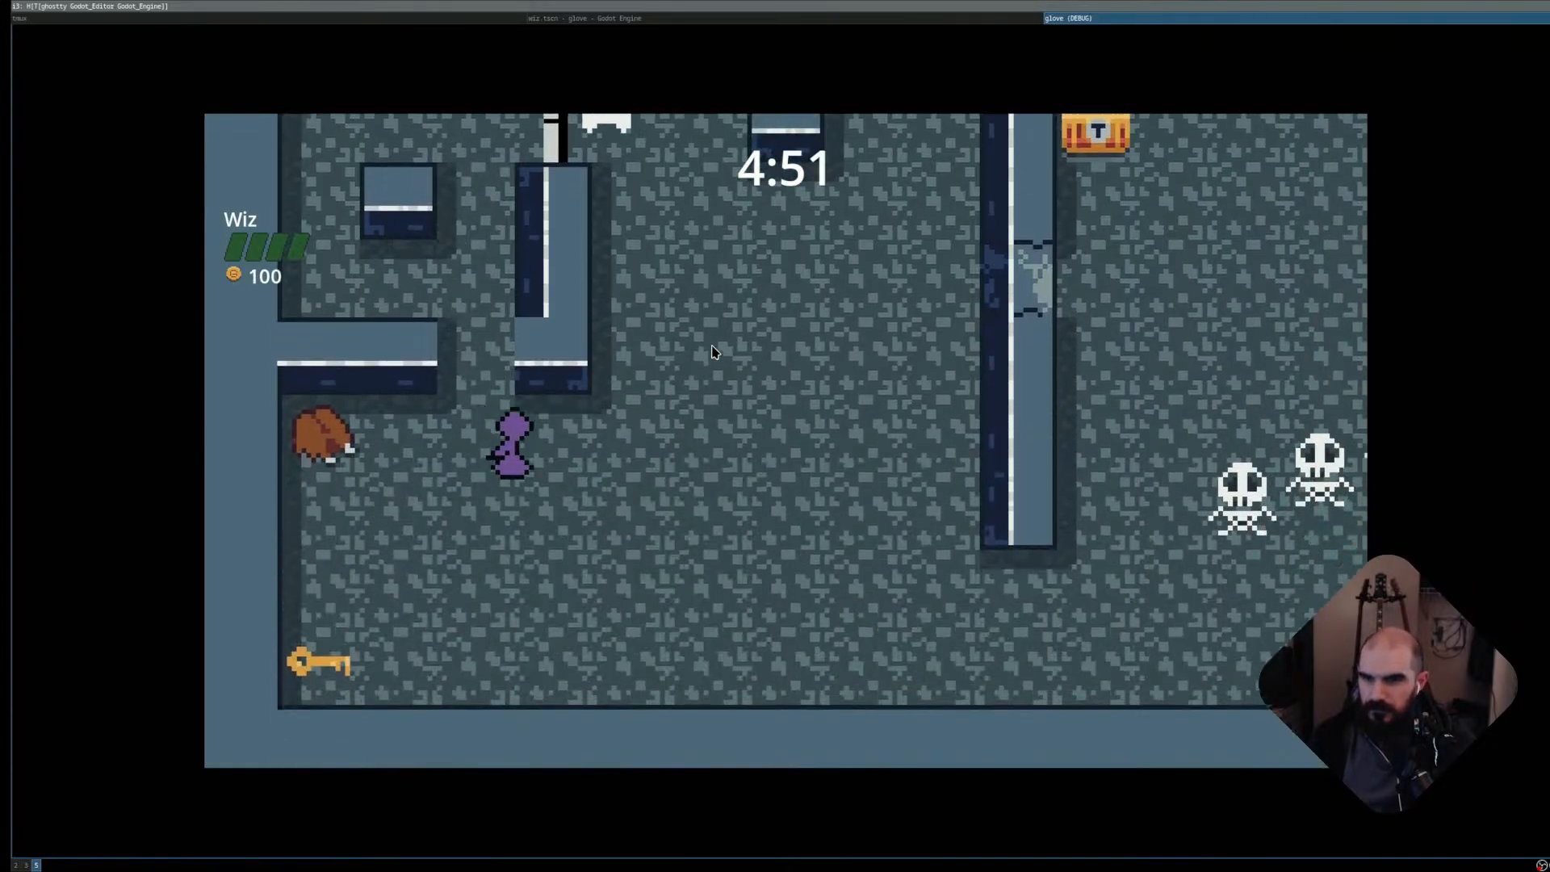
key("Left")
key("Down")
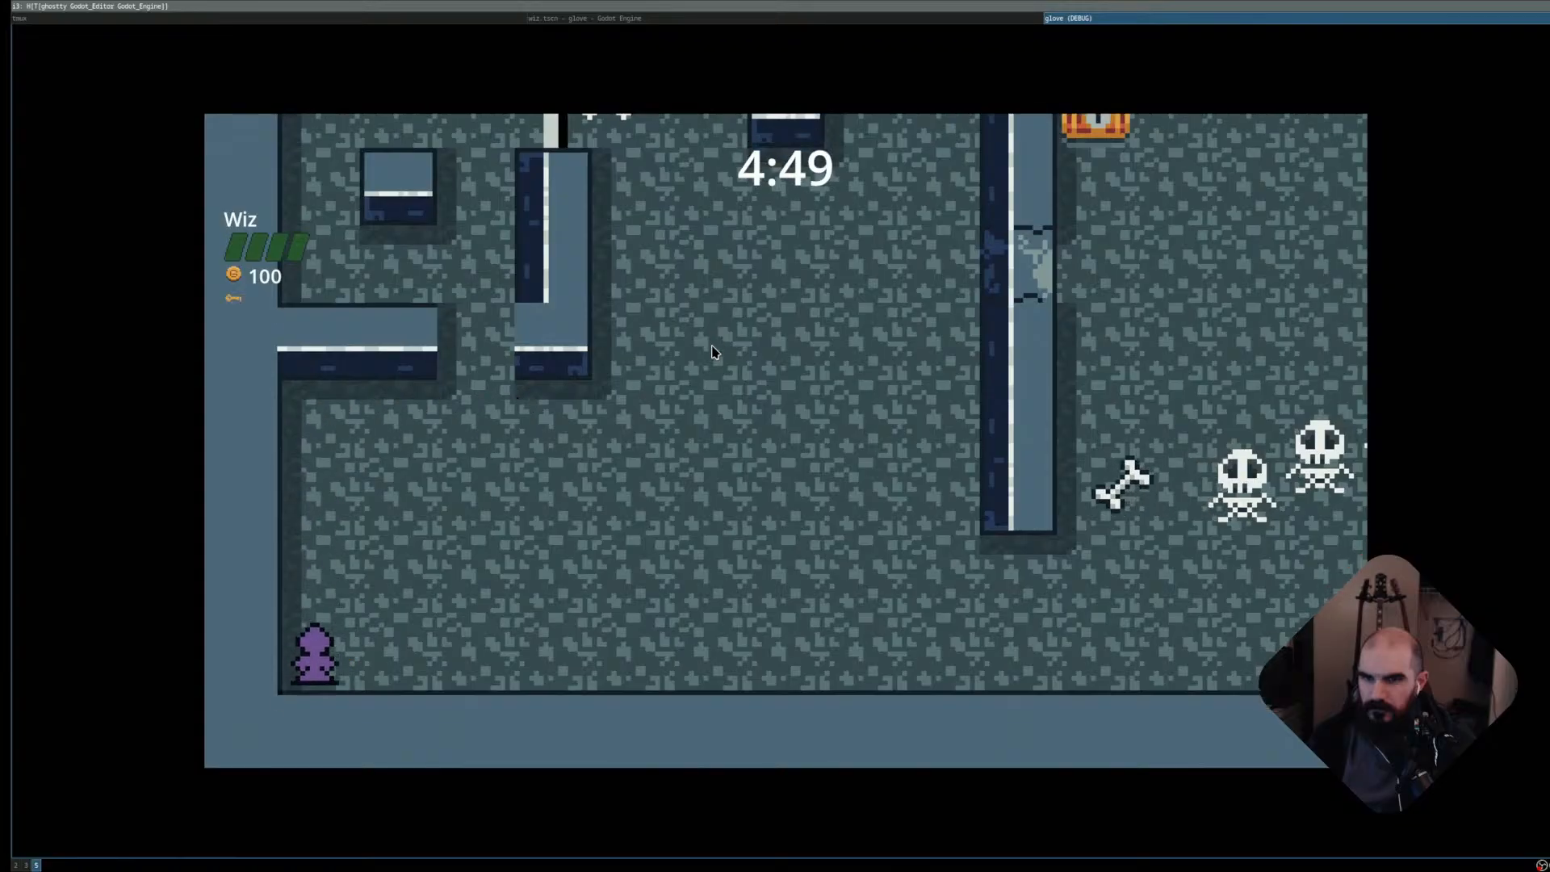
key("Right")
key("space")
key("space")
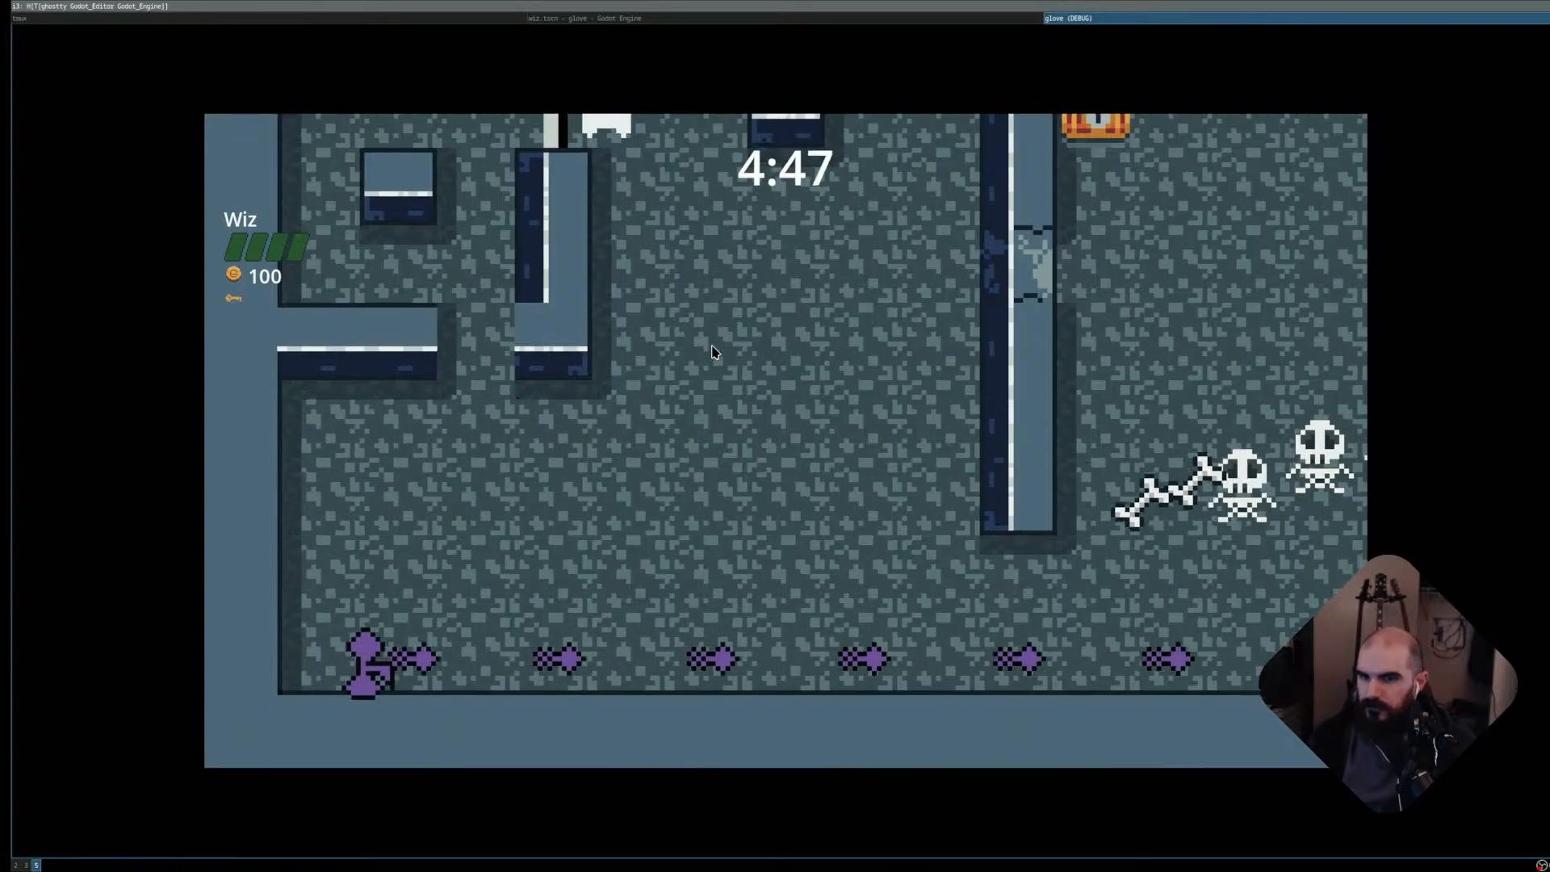
key("Up")
key("Right")
key("Down")
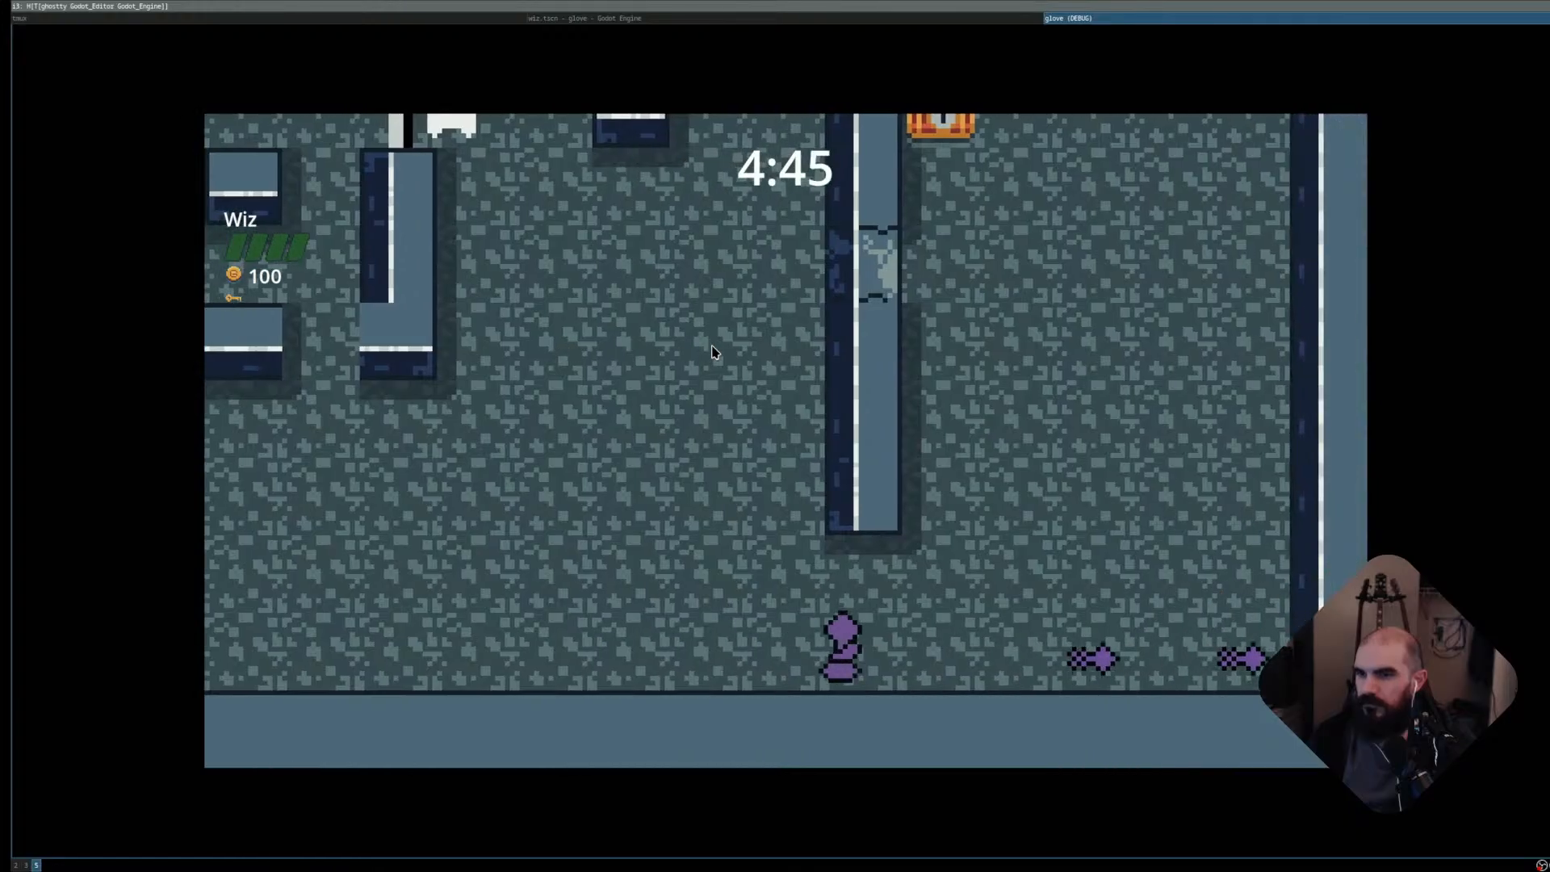
key("Up")
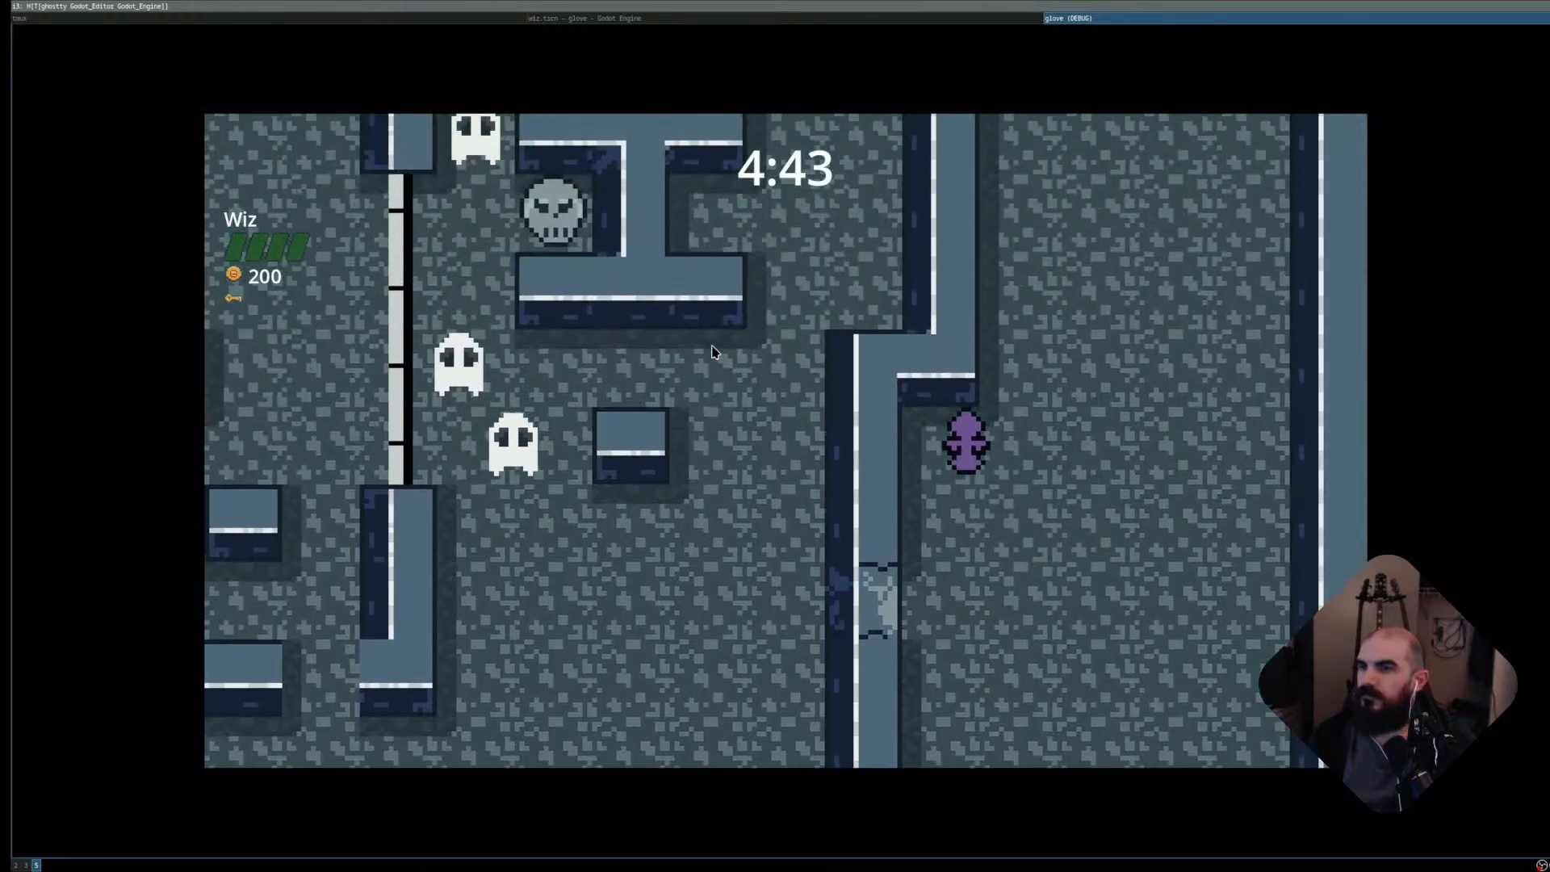
- Test the wizard's right-facing attack in the upper room and collect the chest in its corner
key("Up")
key("Down")
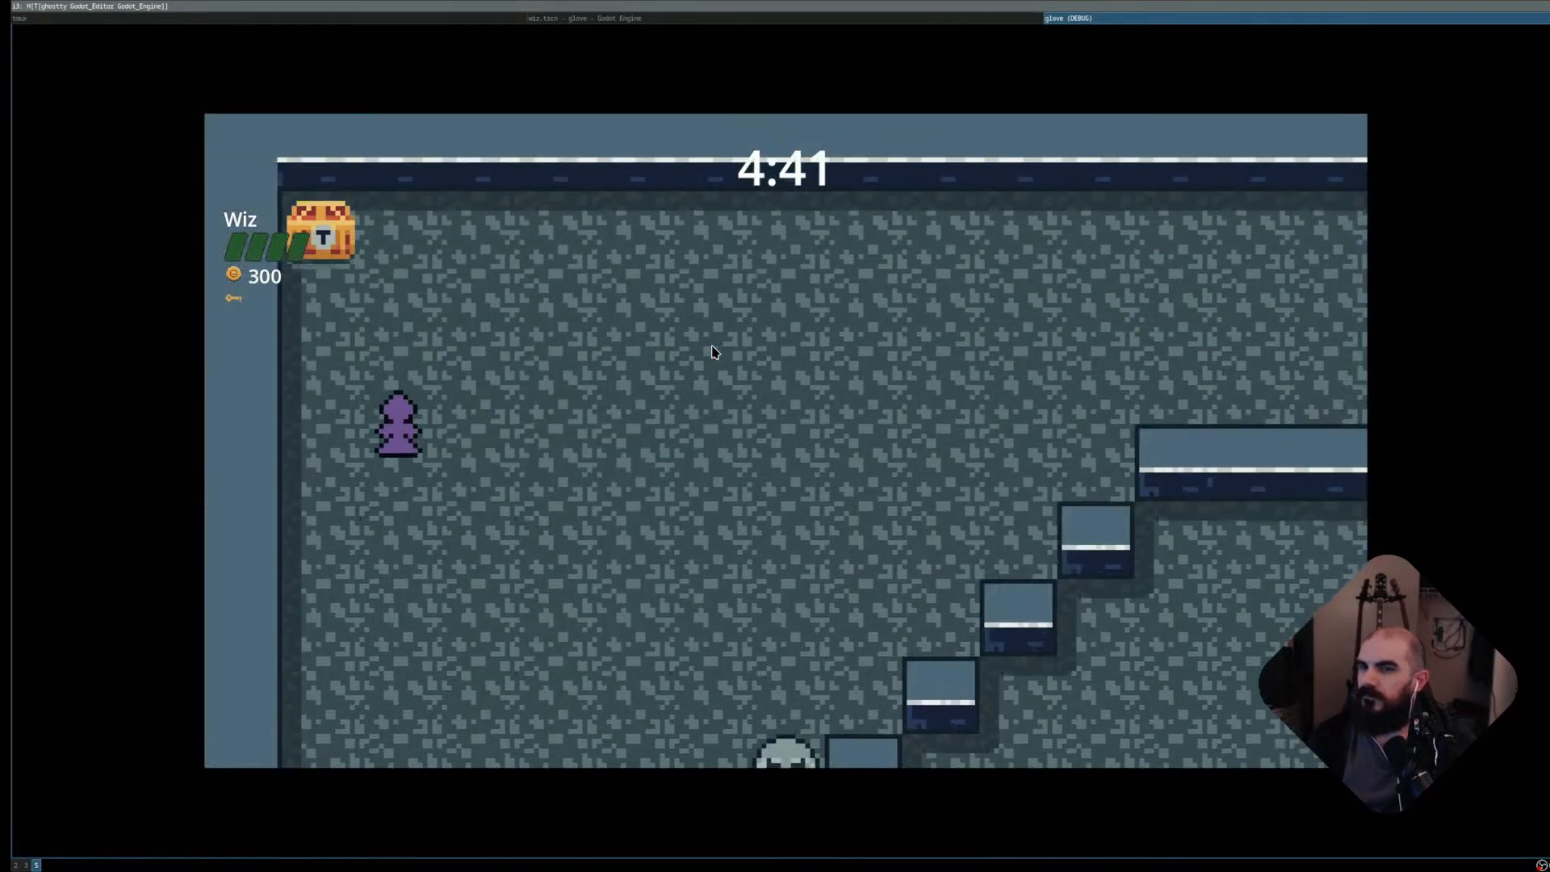
key("Right")
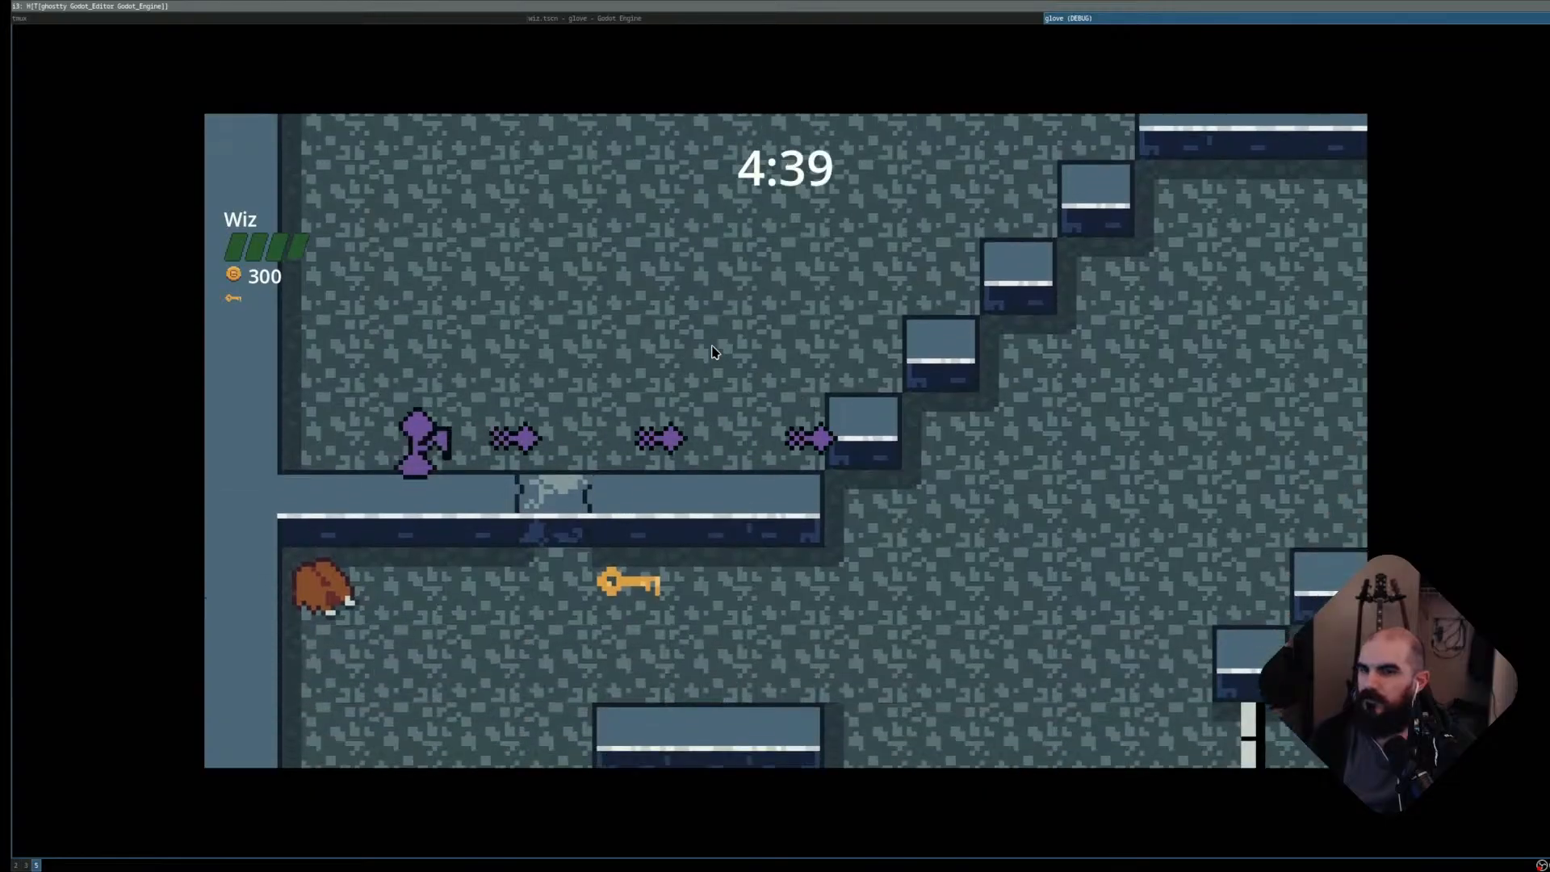
key("Up")
key("Left")
key("Right")
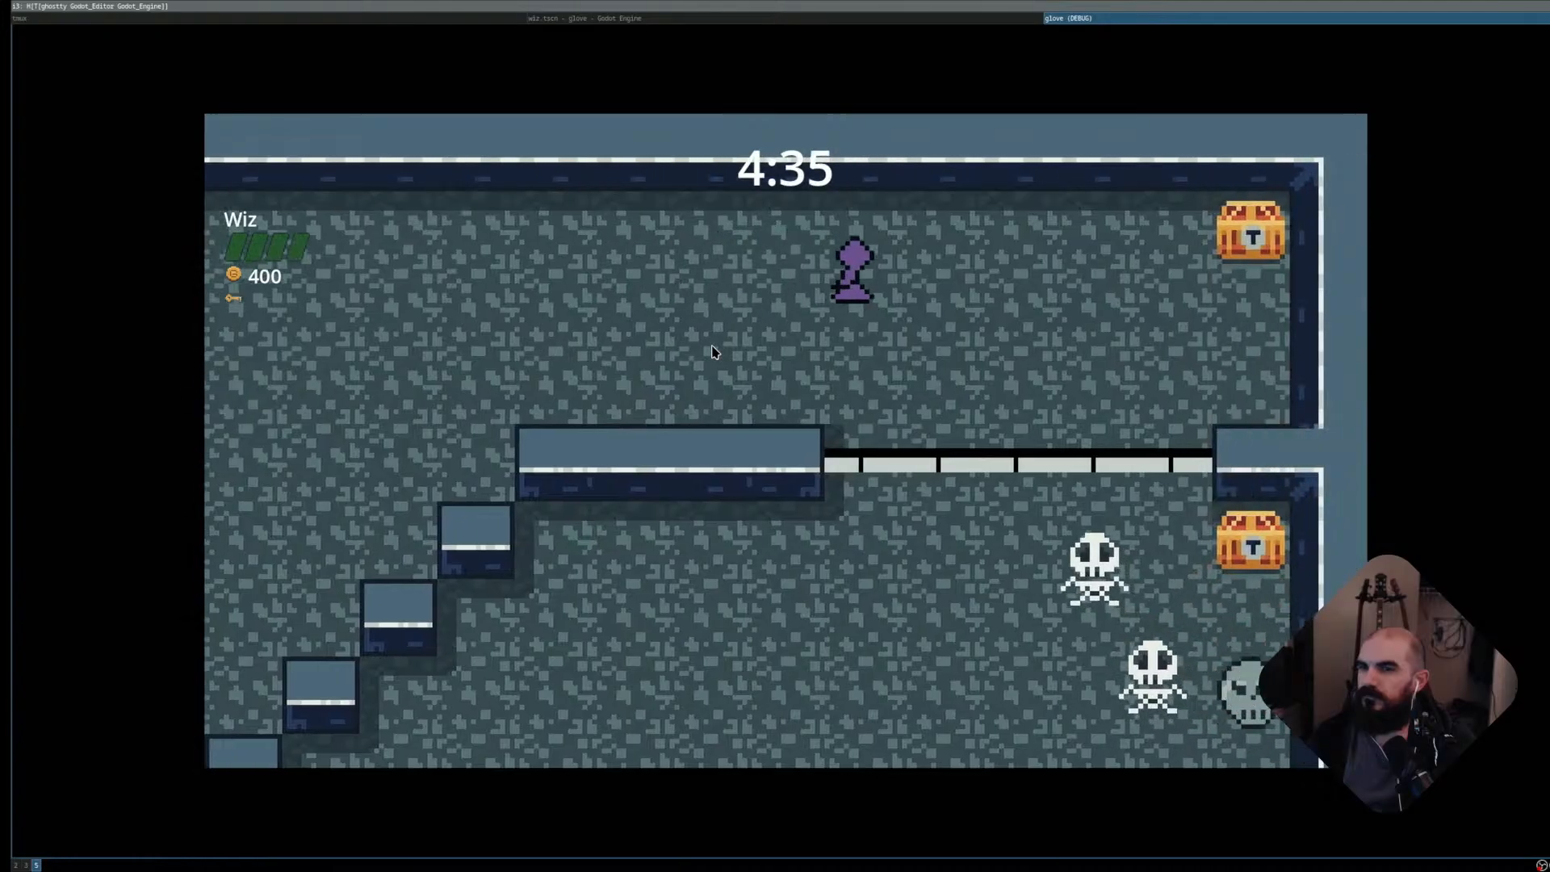
- Unlock the gate to the skeleton room and fire to the right at the skeletons and their spawner
key("Down")
key("Left")
key("Down")
key("Left")
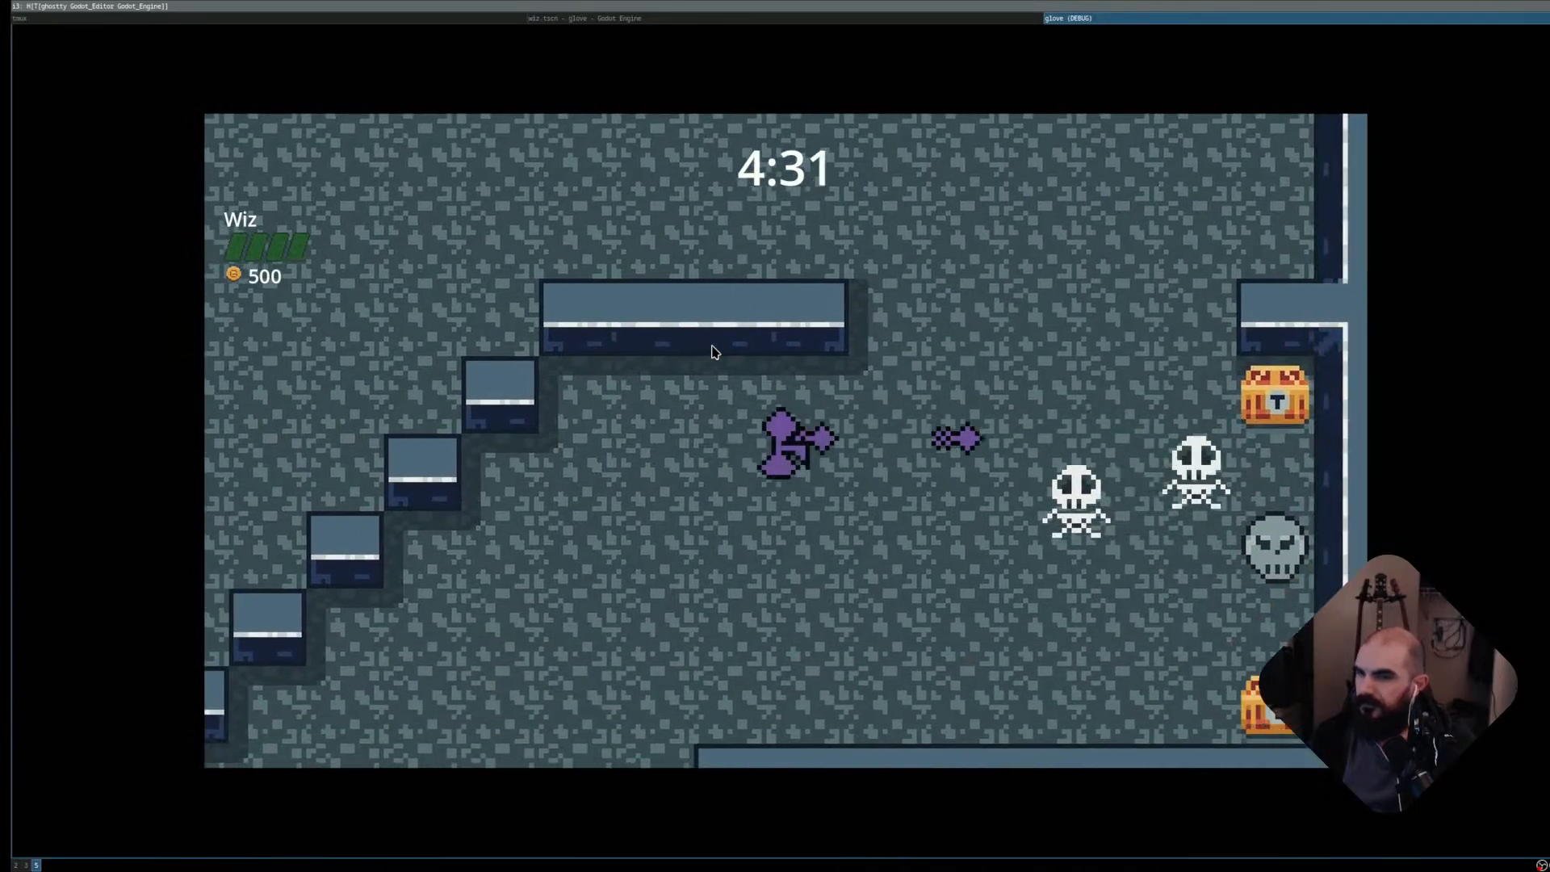
key("Down")
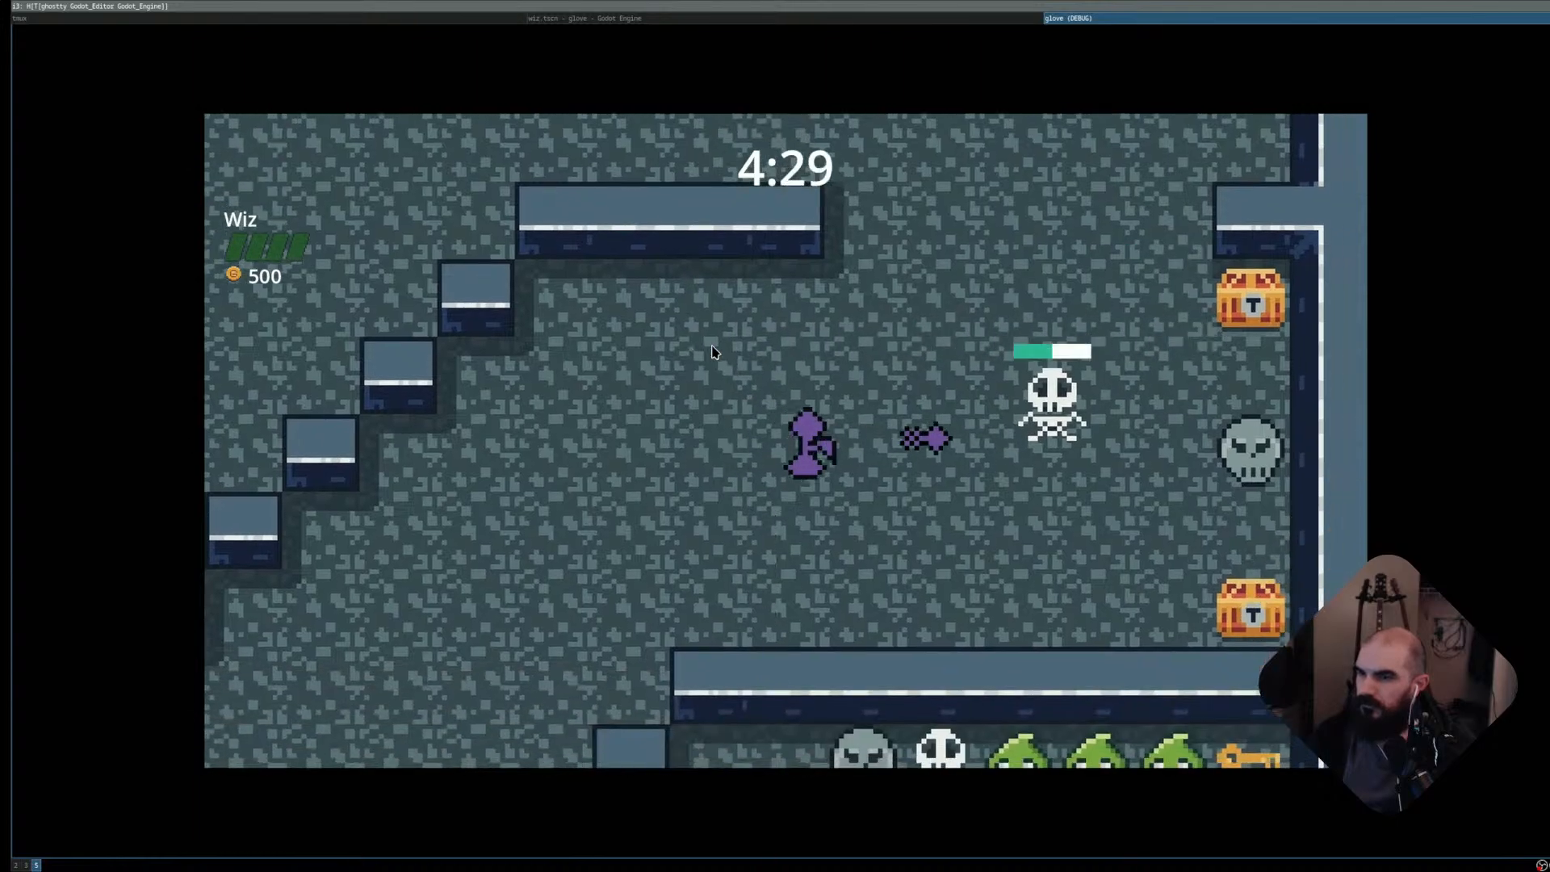
key("Down")
key("Right")
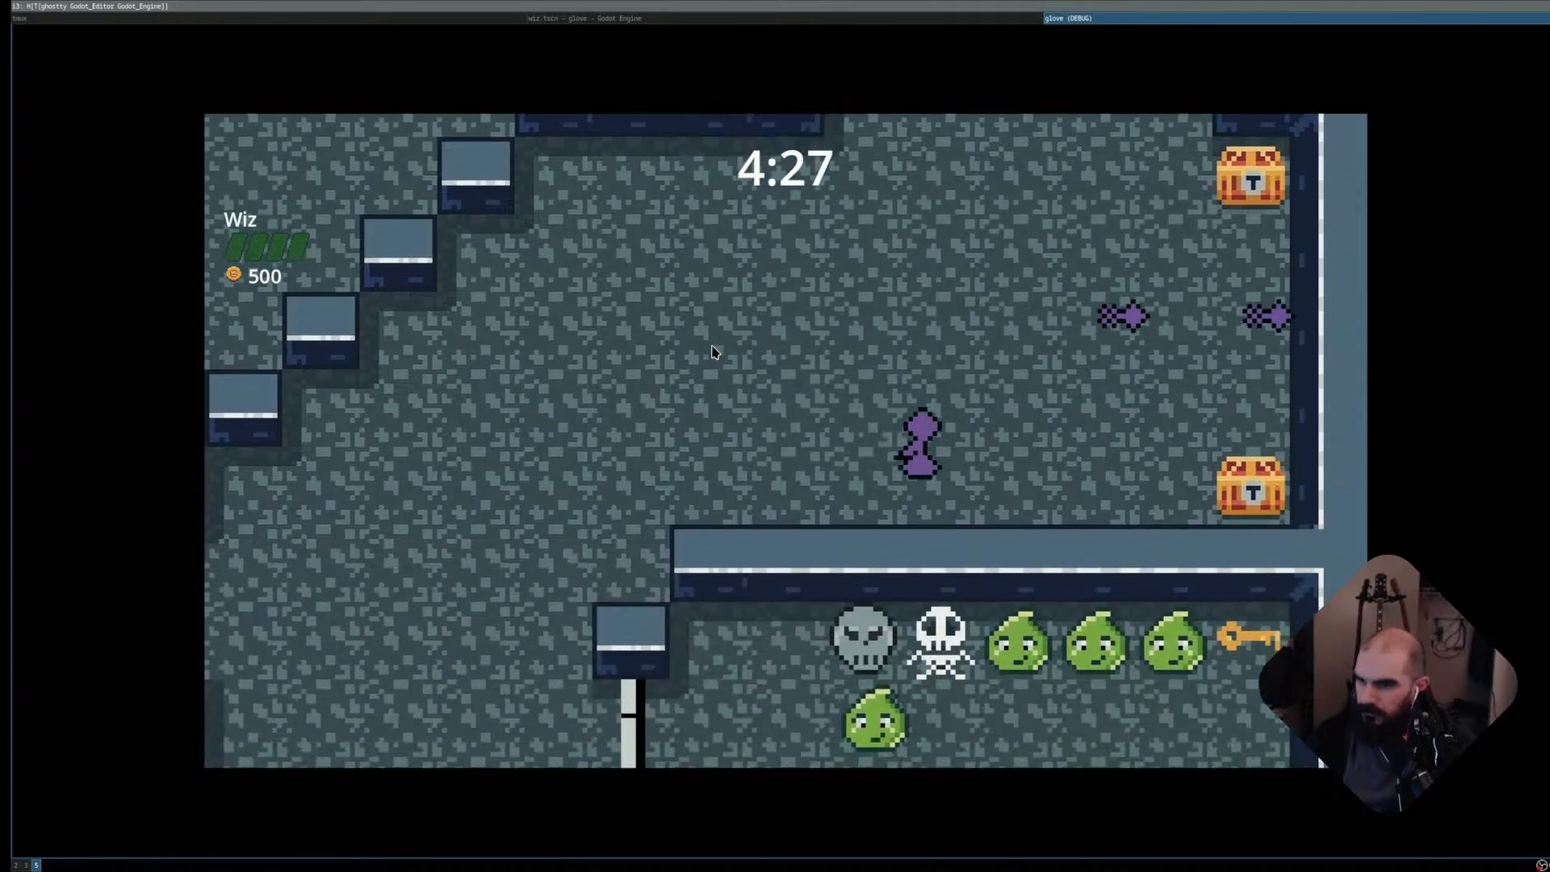
- Collect the two chests along the east wall and the key under the cracked wall section, firing left on the way
key("Up")
key("Left")
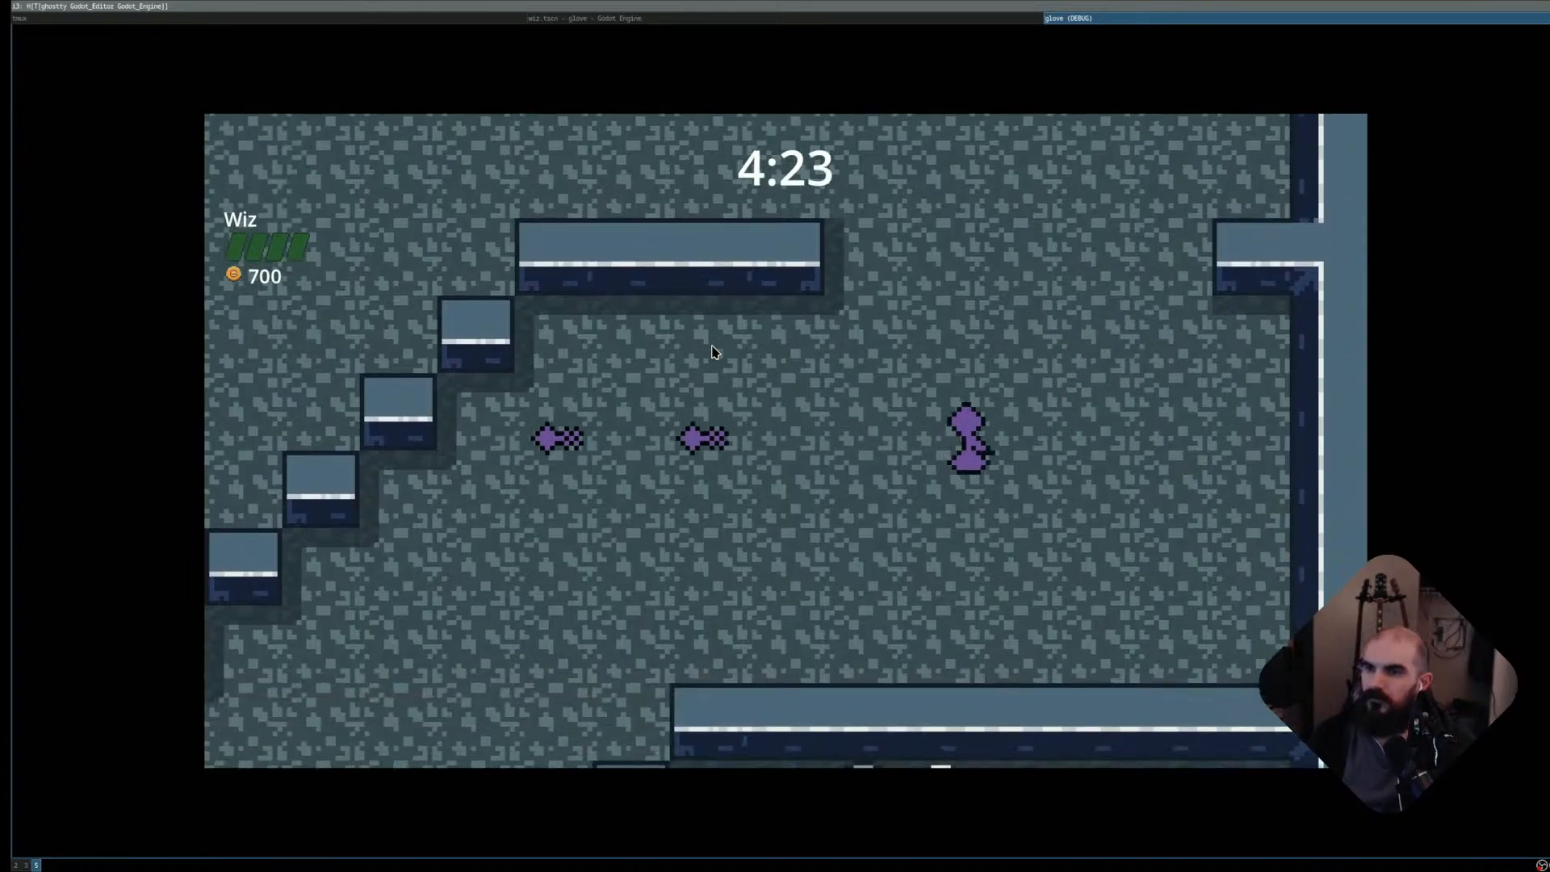
key("Left")
key("Down")
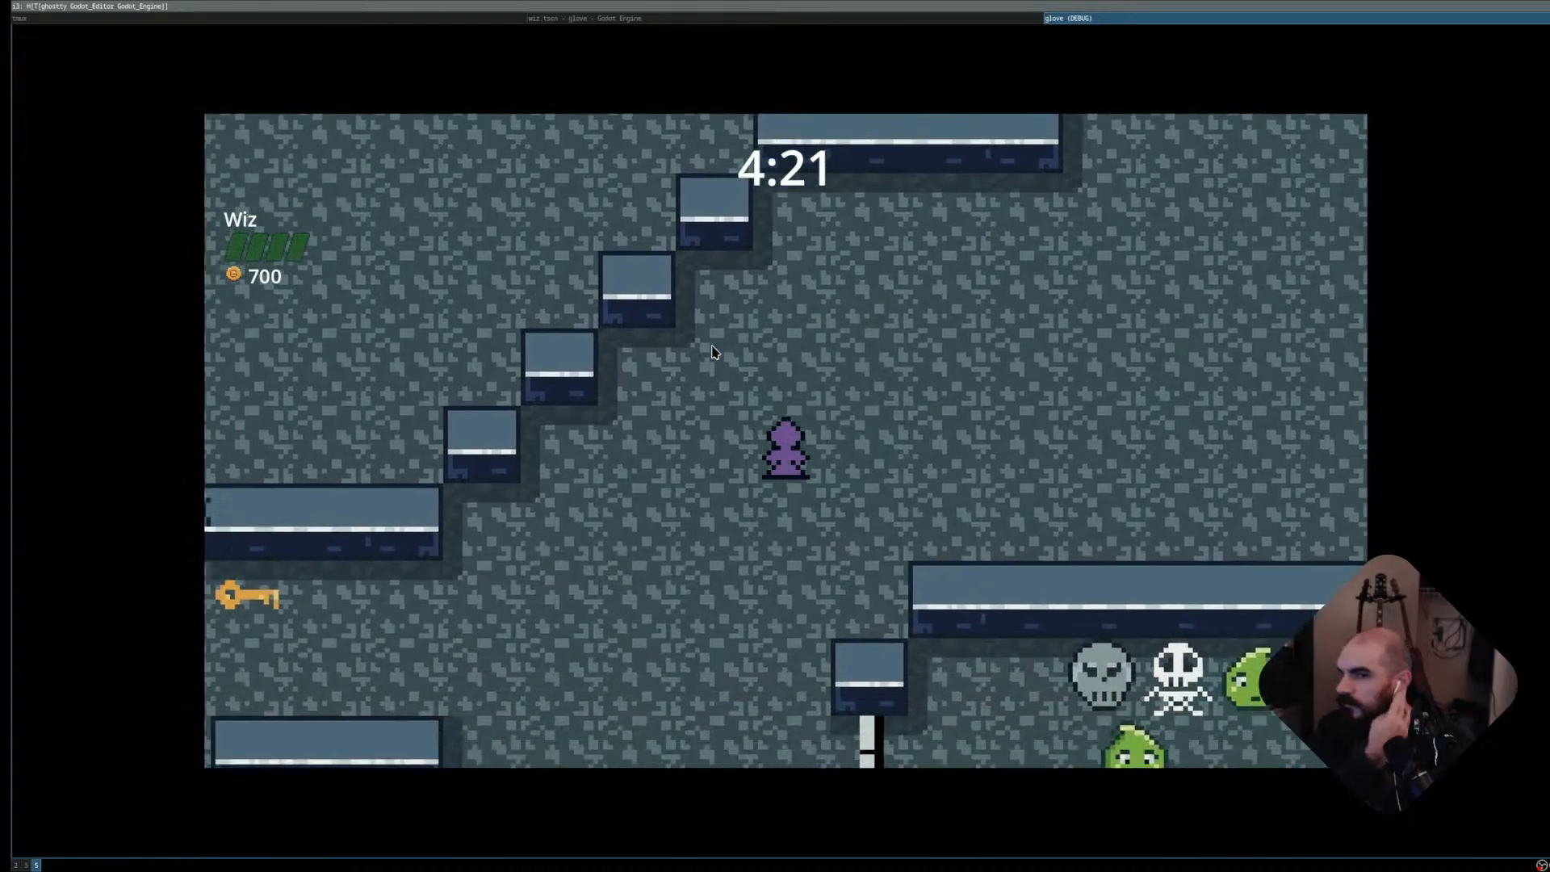
key("Left")
key("Up")
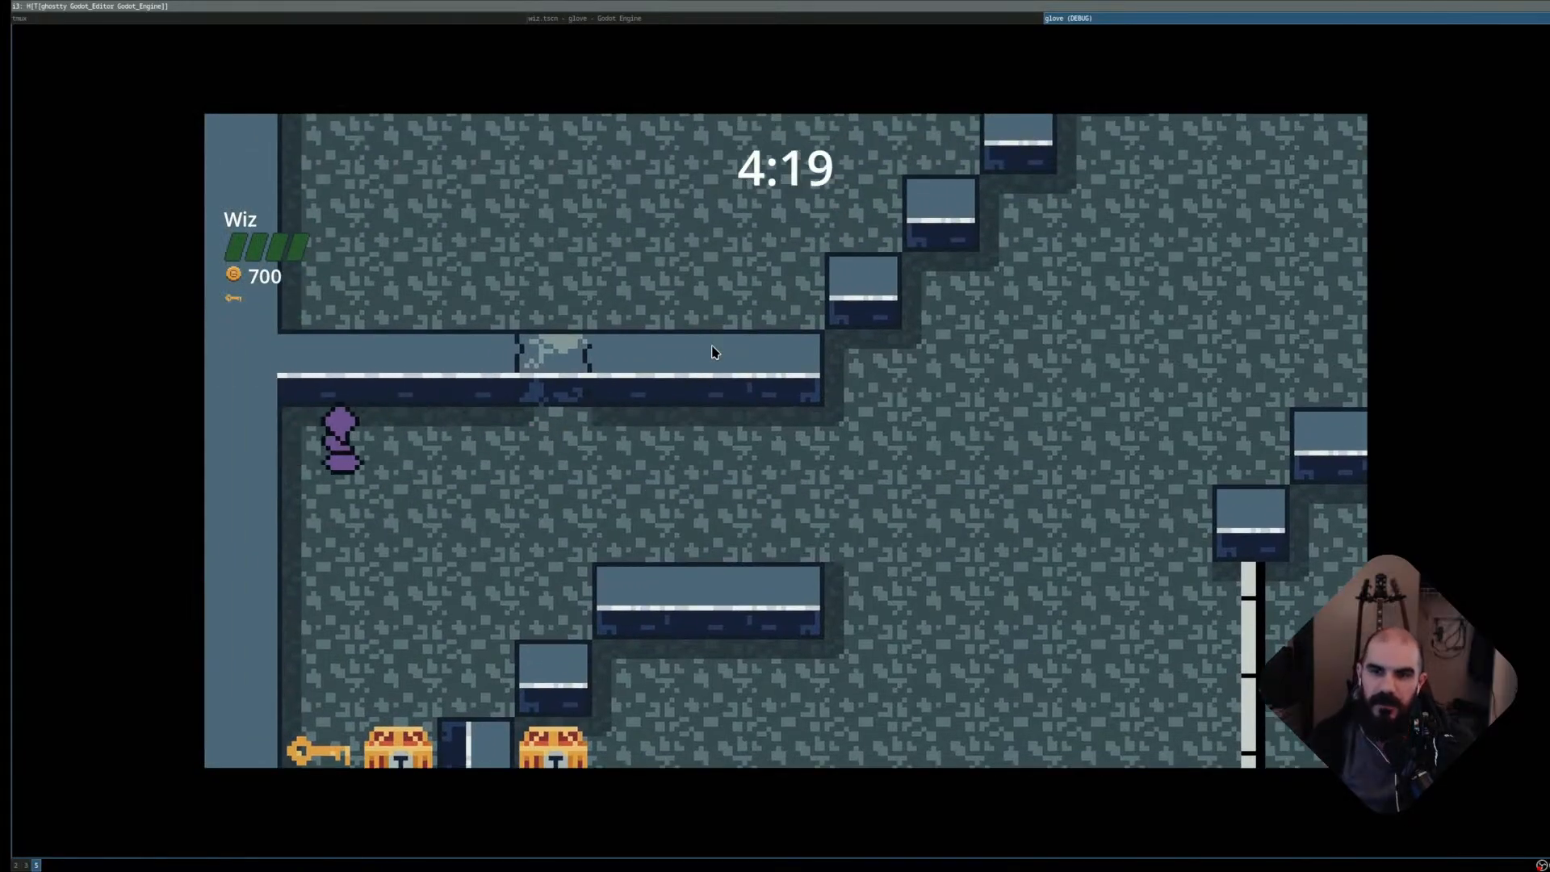
- Collect the key and the two chests on either side of the short wall below the cracked section
key("Down")
key("Right")
key("Up")
key("Right")
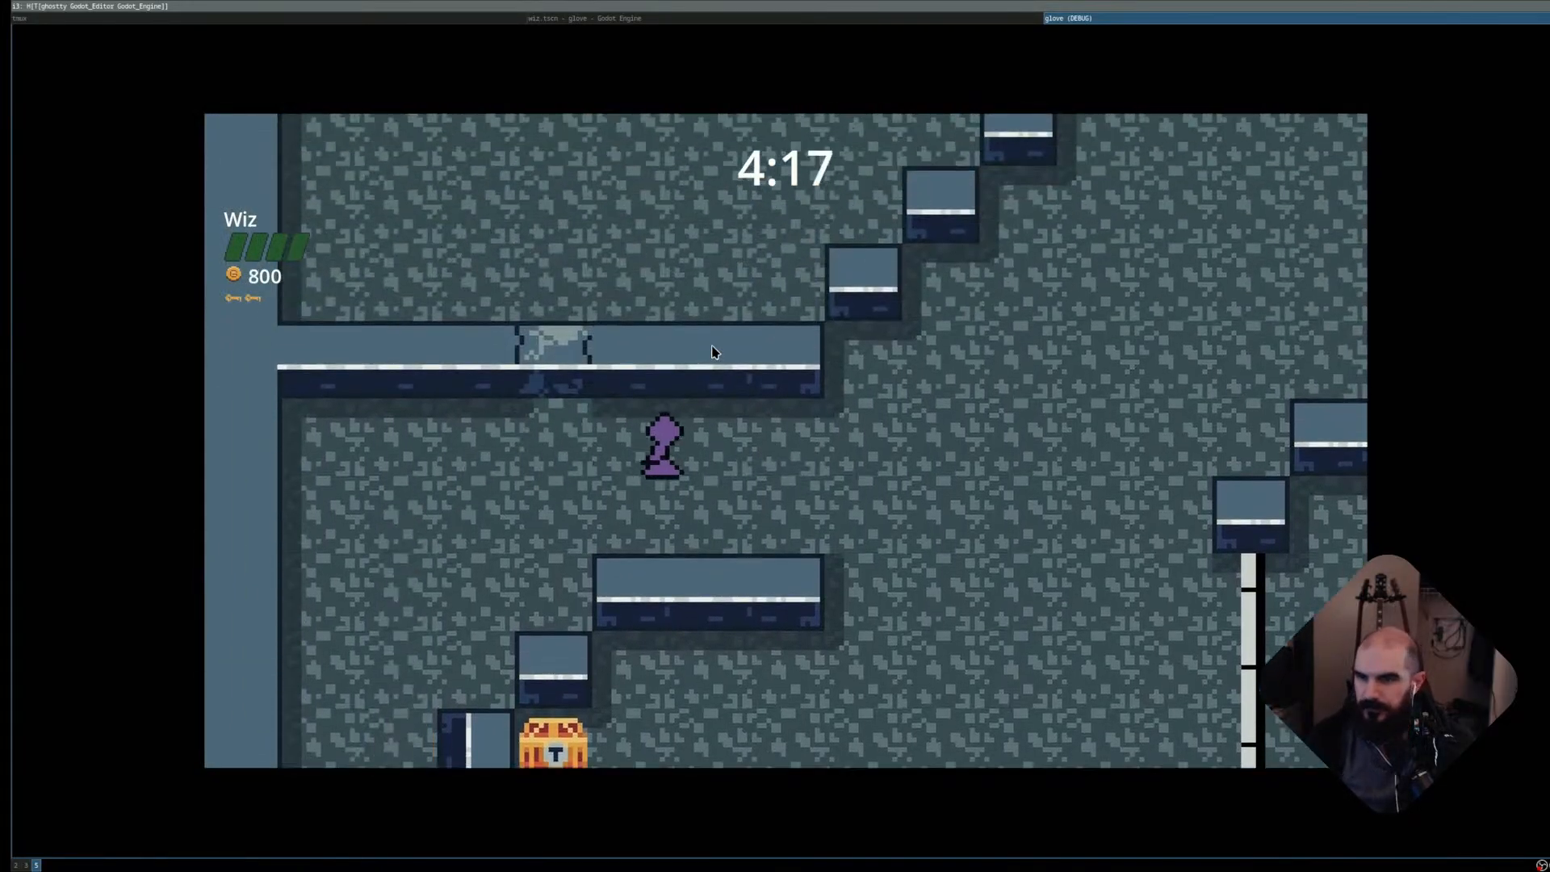
key("Right")
key("Down")
key("Left")
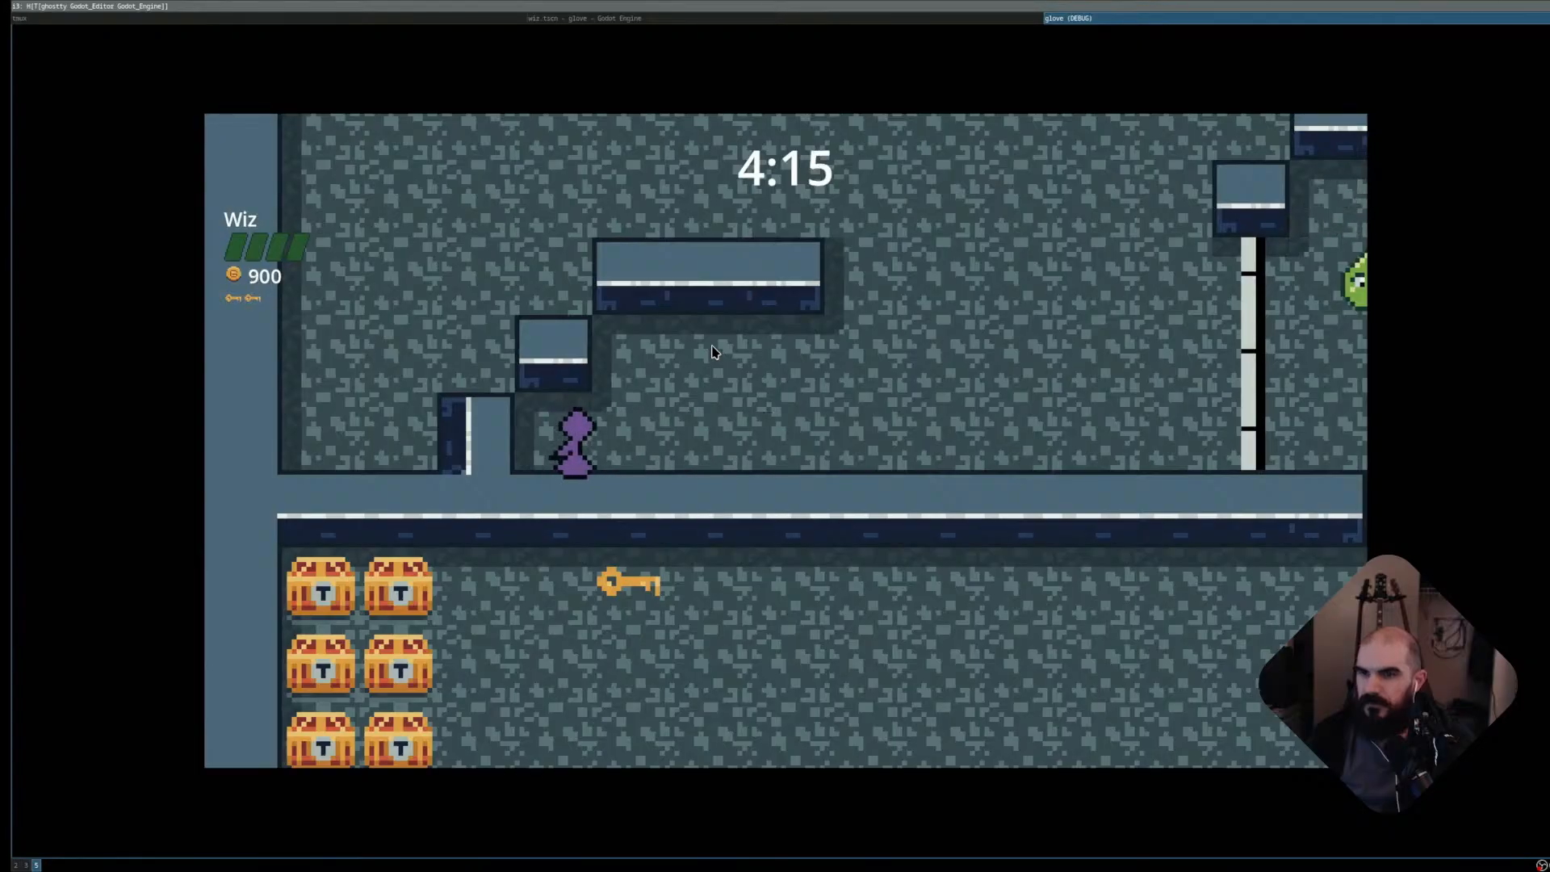
- Unlock the gates of the slime room and lead the wizard past the slimes to the southern corridor
key("Right")
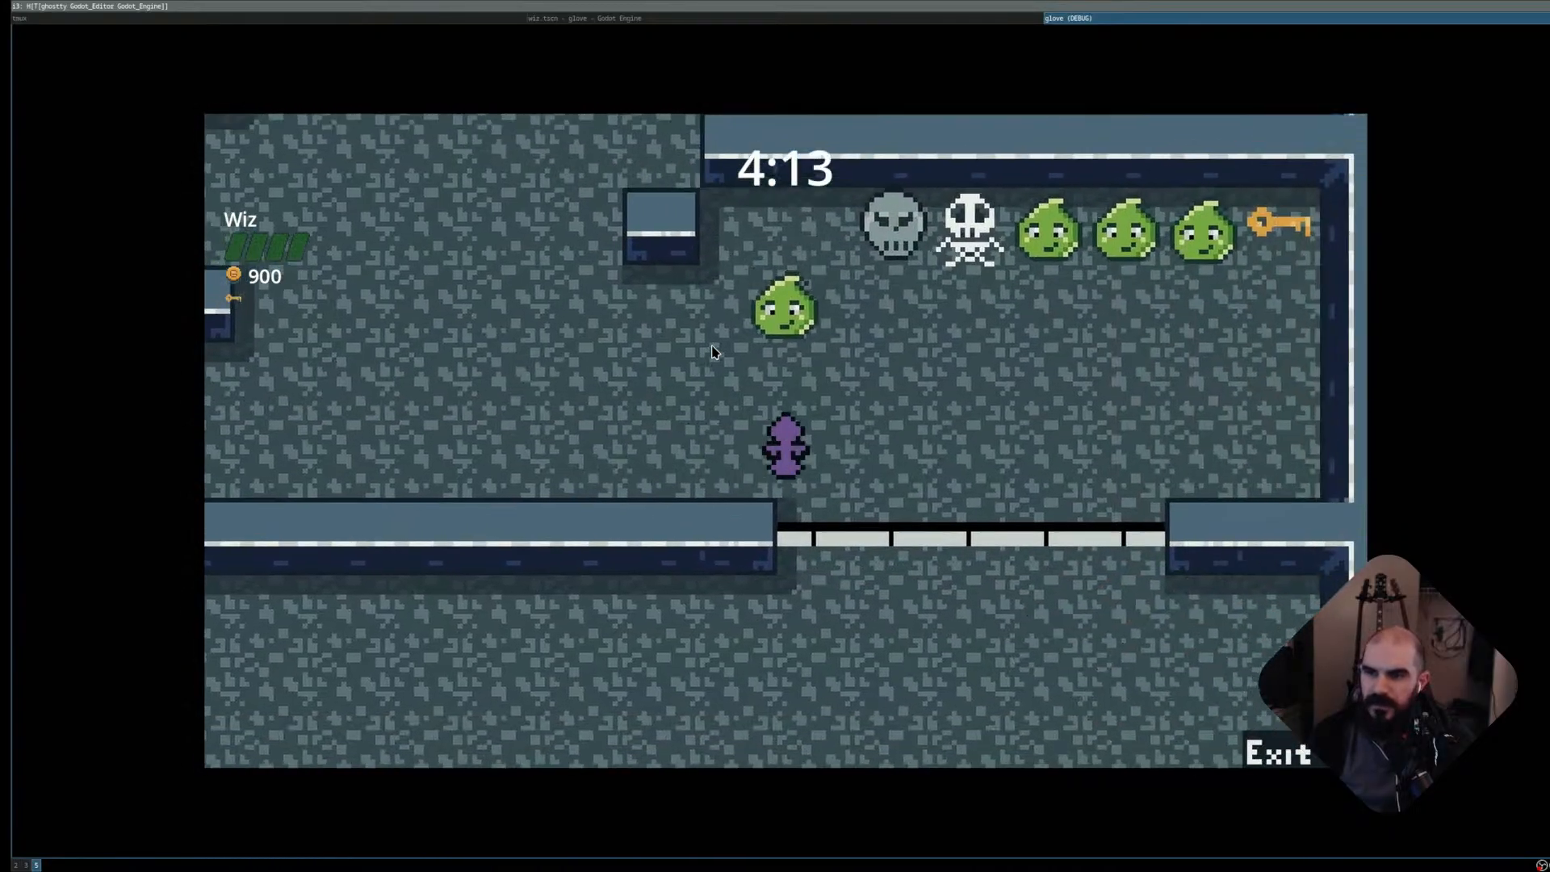
key("space")
key("space")
key("Up")
key("Right")
key("Down")
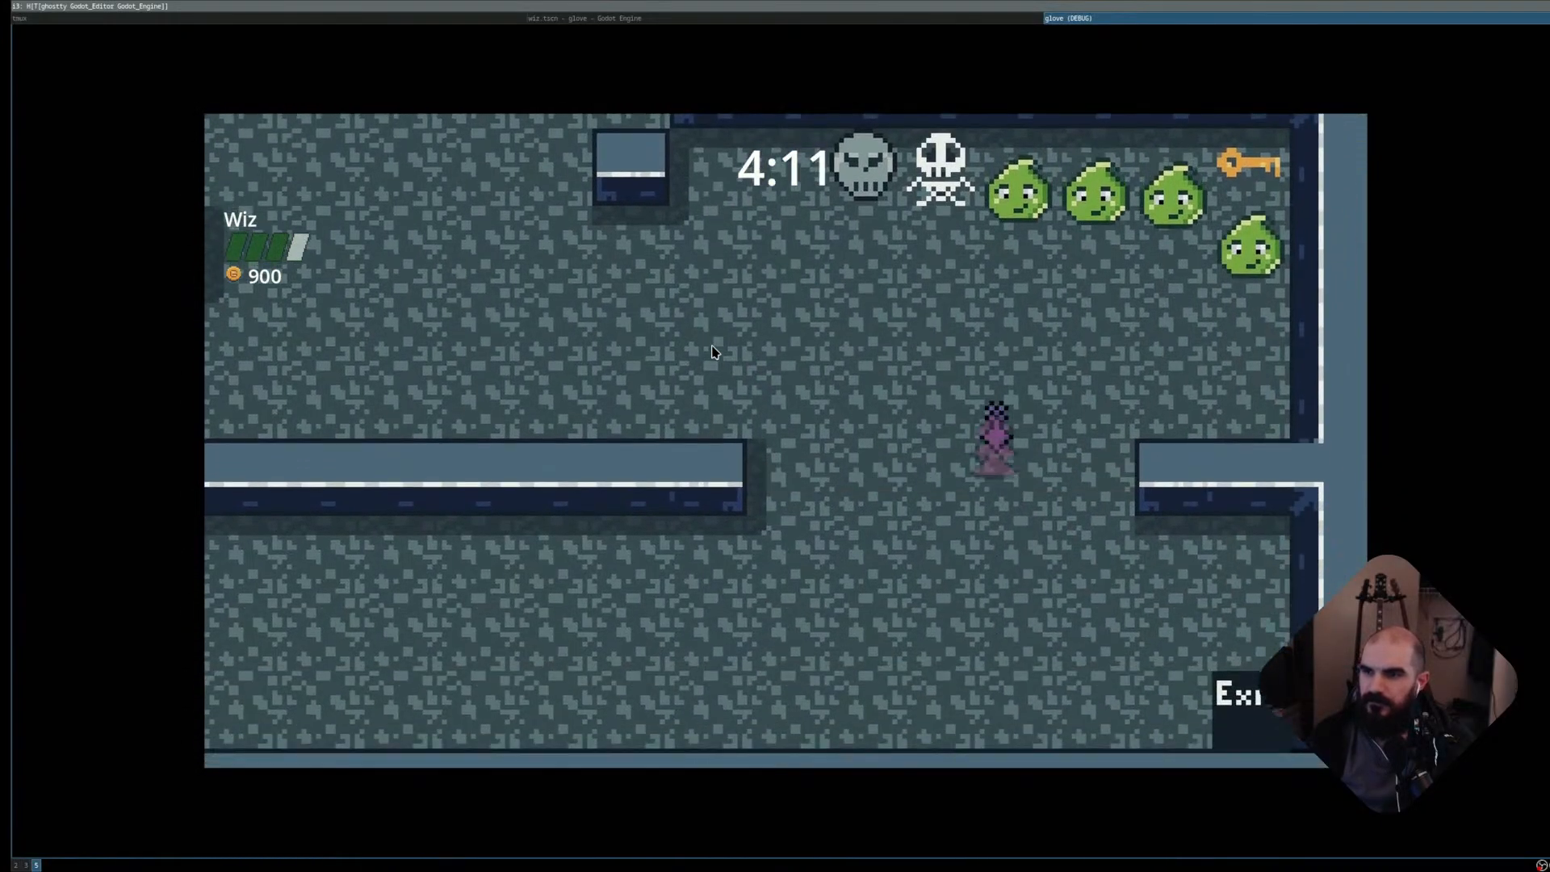
- Fire left and right along the southern corridor and collect its key and six chests
key("Down")
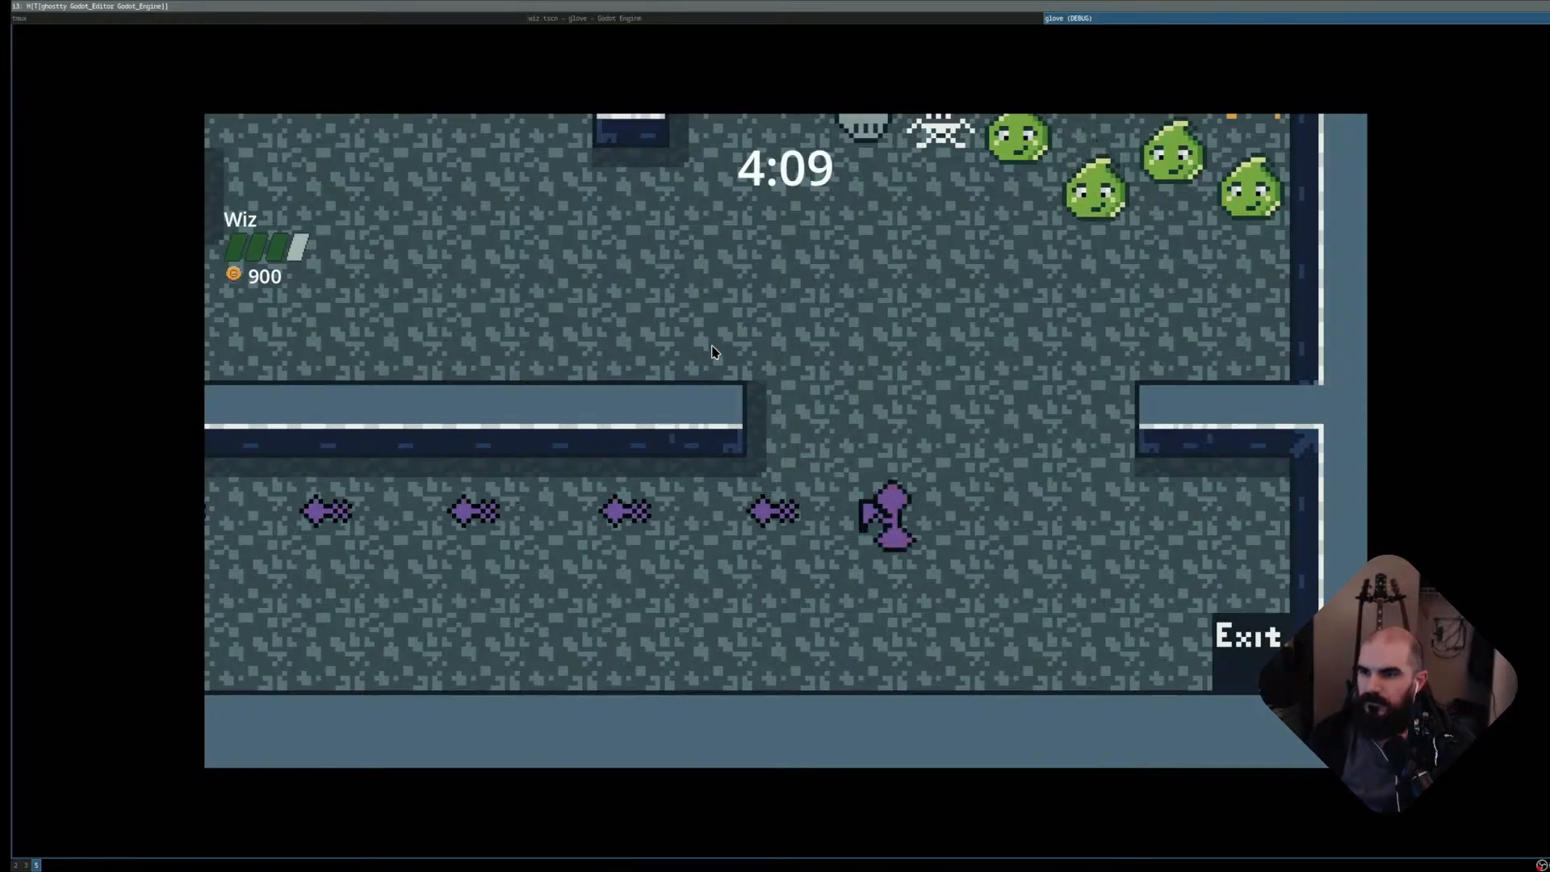
key("Left")
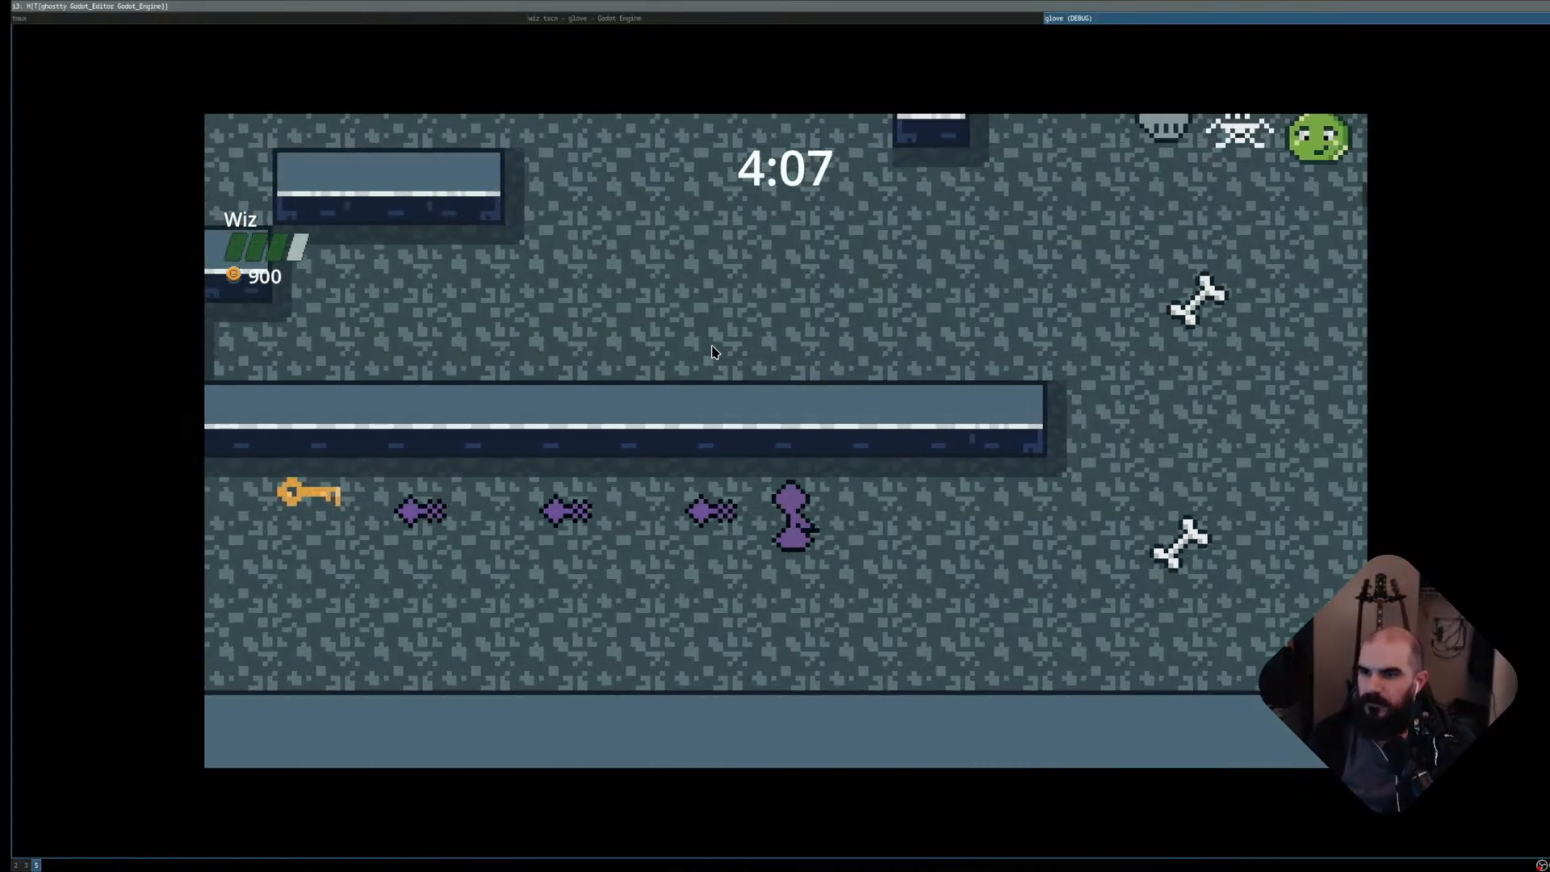
key("Left")
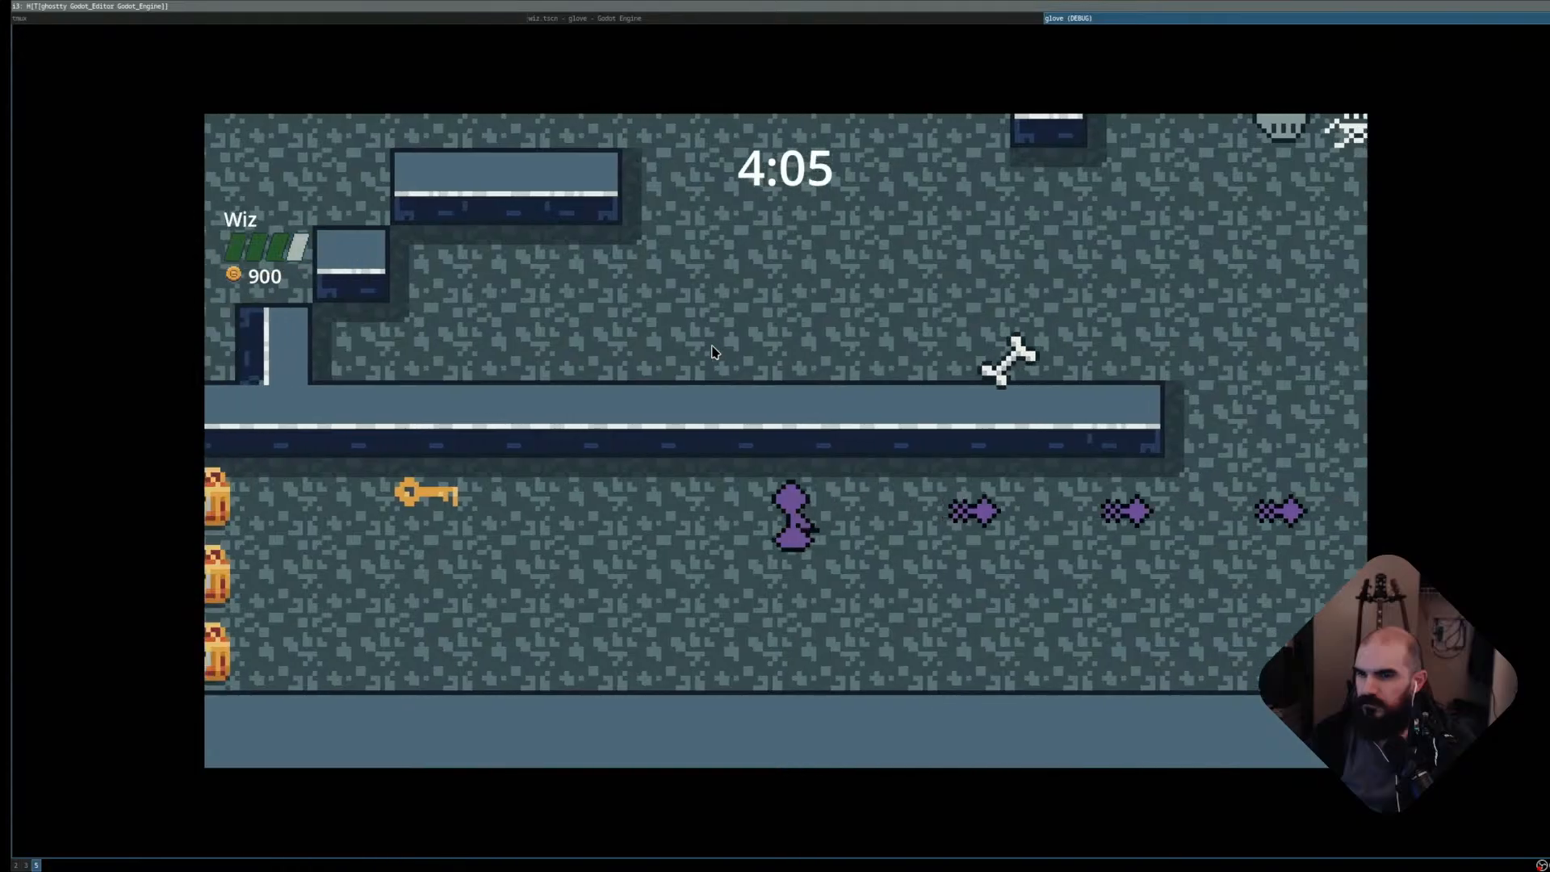
key("Left")
key("Down")
key("Right")
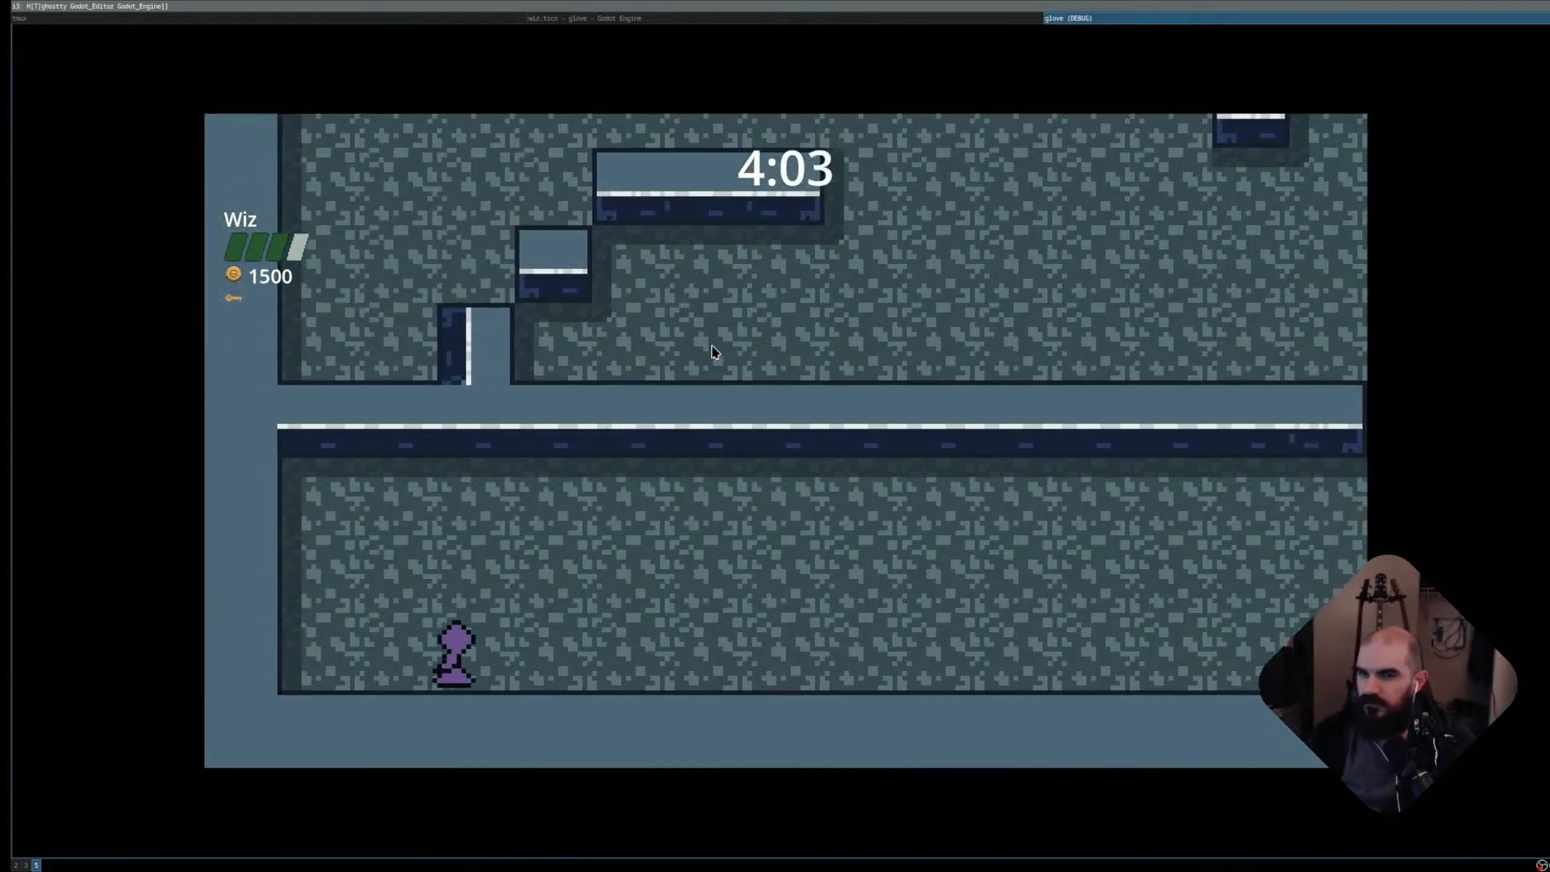
- Fire the right-facing attack repeatedly while walking back along the southern corridor, and leave through the Exit
key("space")
key("space")
key("Right")
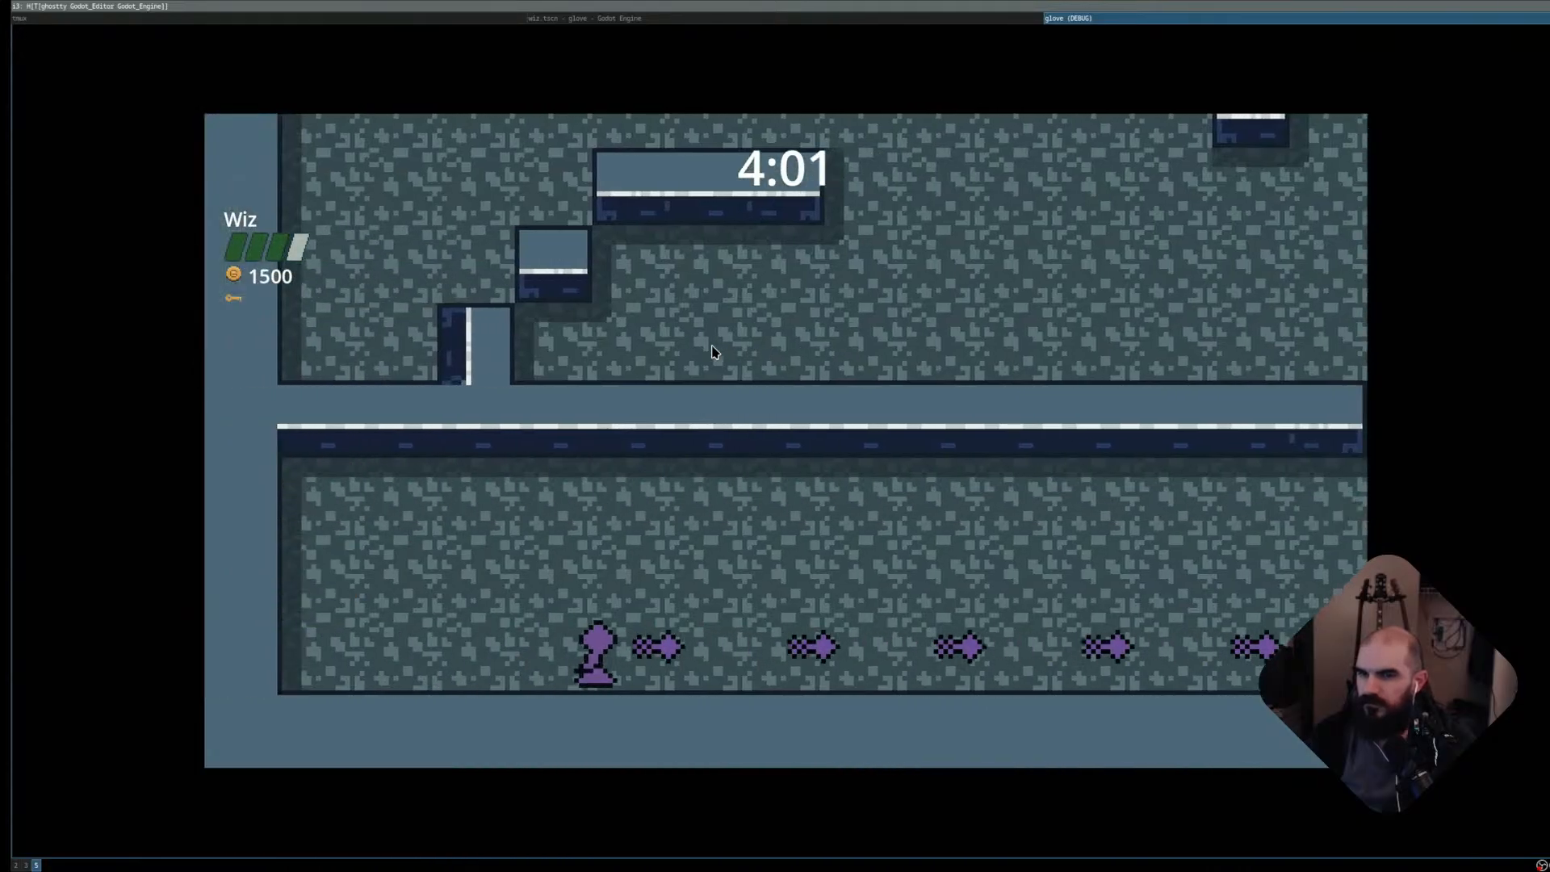
key("Right")
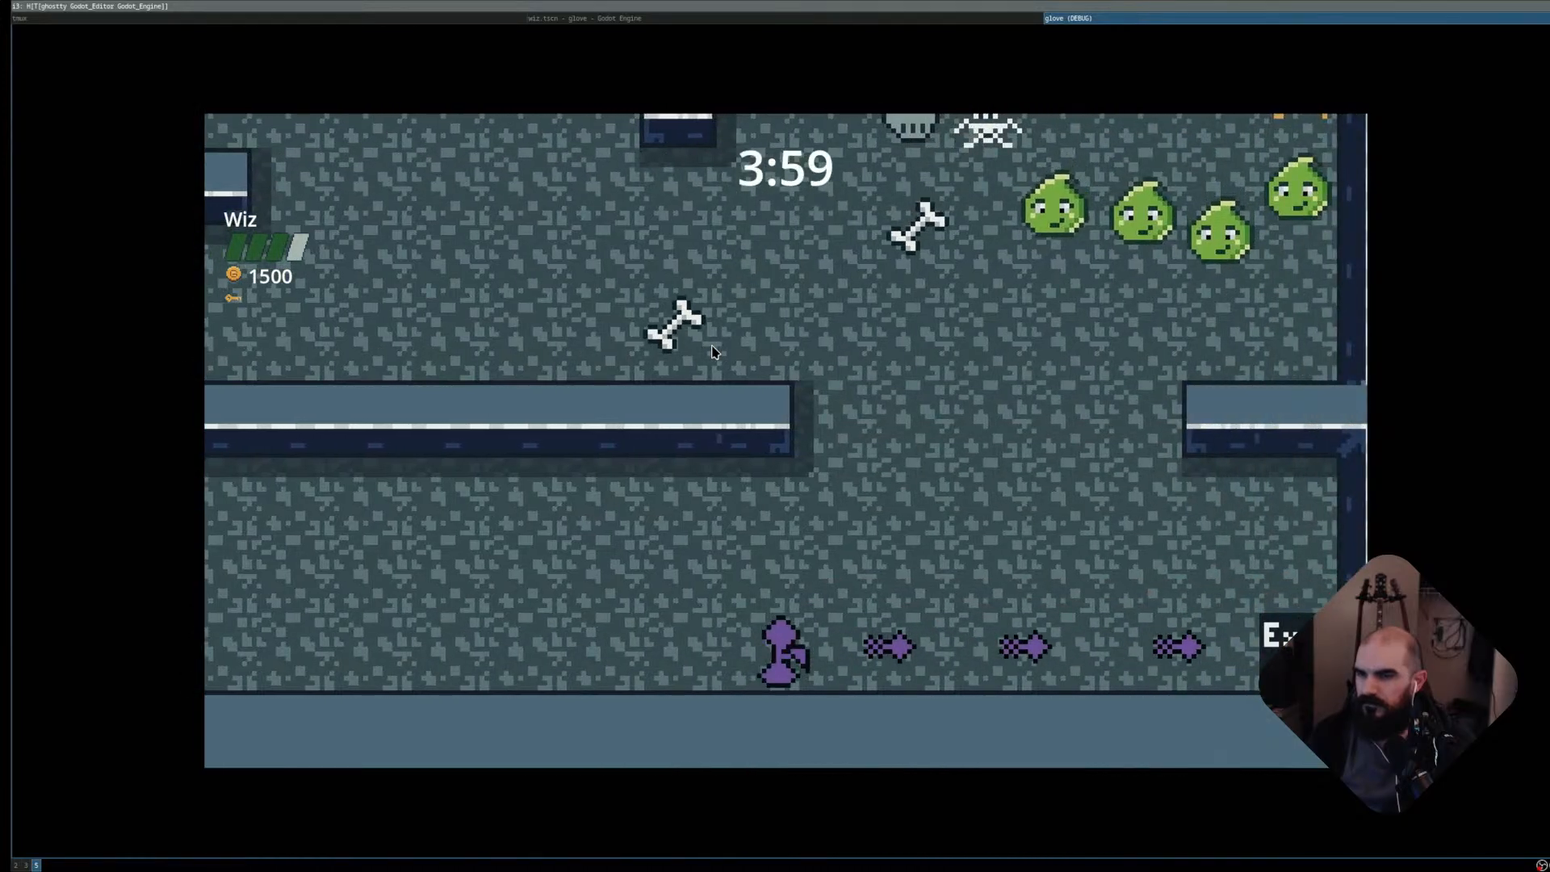
key("space")
key("Right")
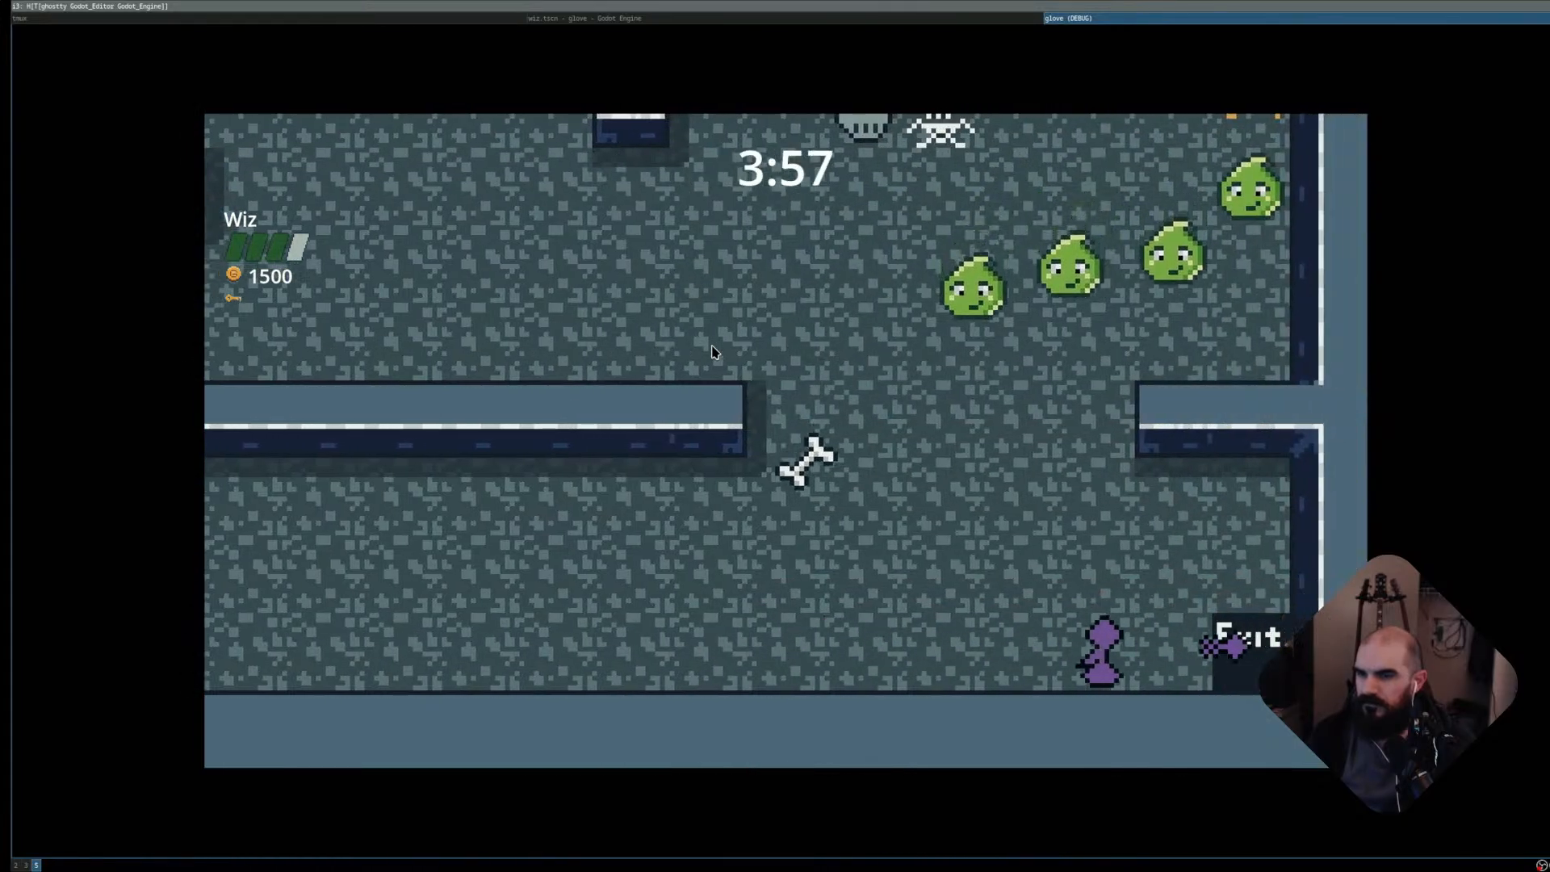
key("space")
key("Right")
- Fire left and right in the new level's starting room and collect its two chests
key("Left")
key("space")
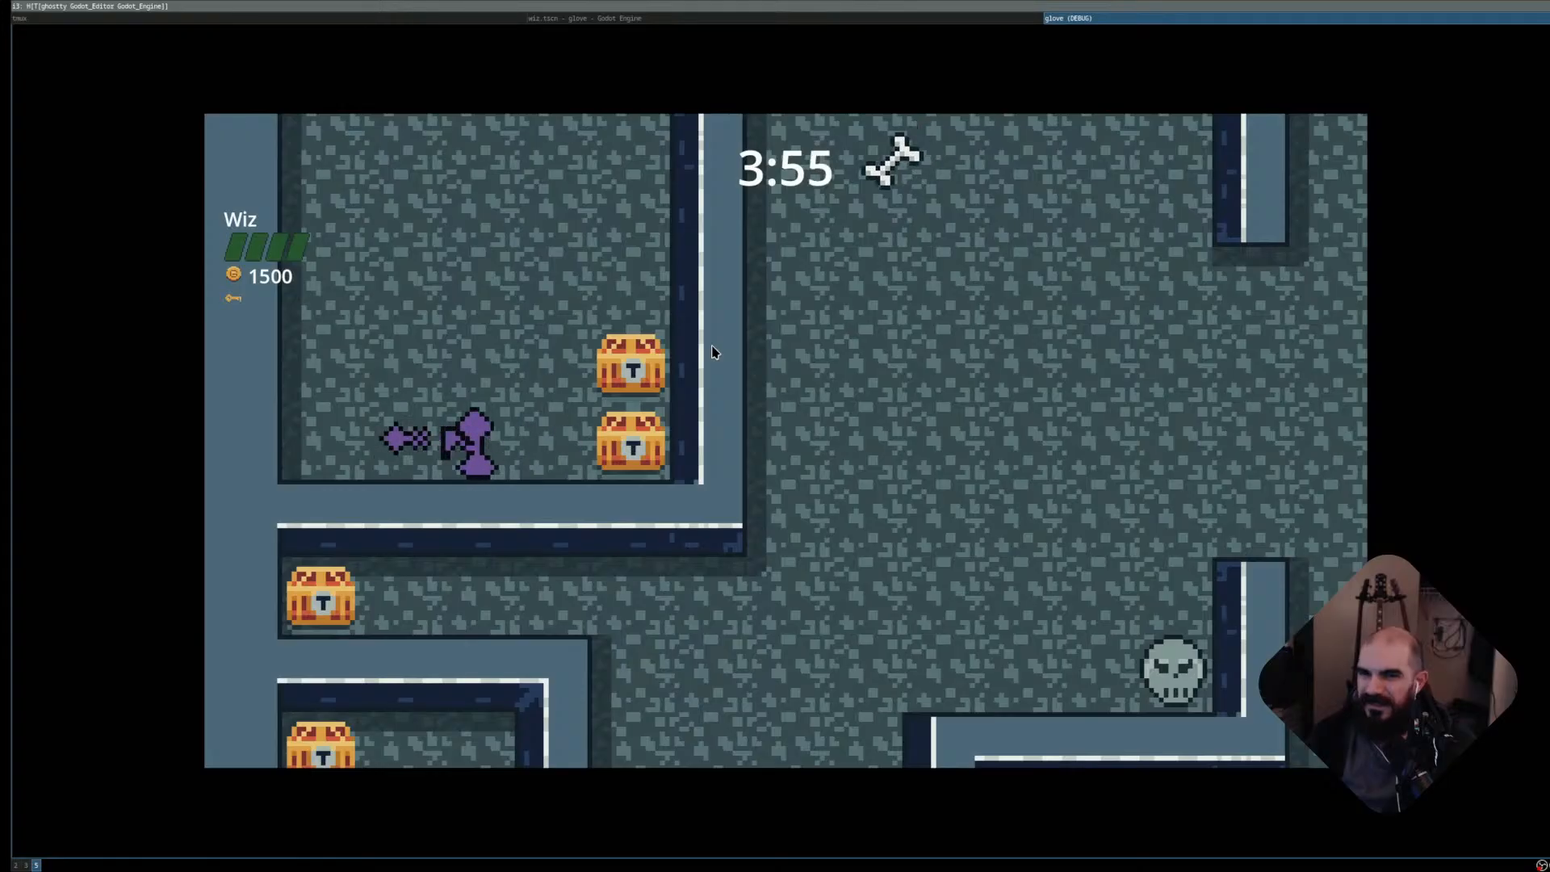
key("space")
key("Right")
key("Up")
key("Left")
key("Right")
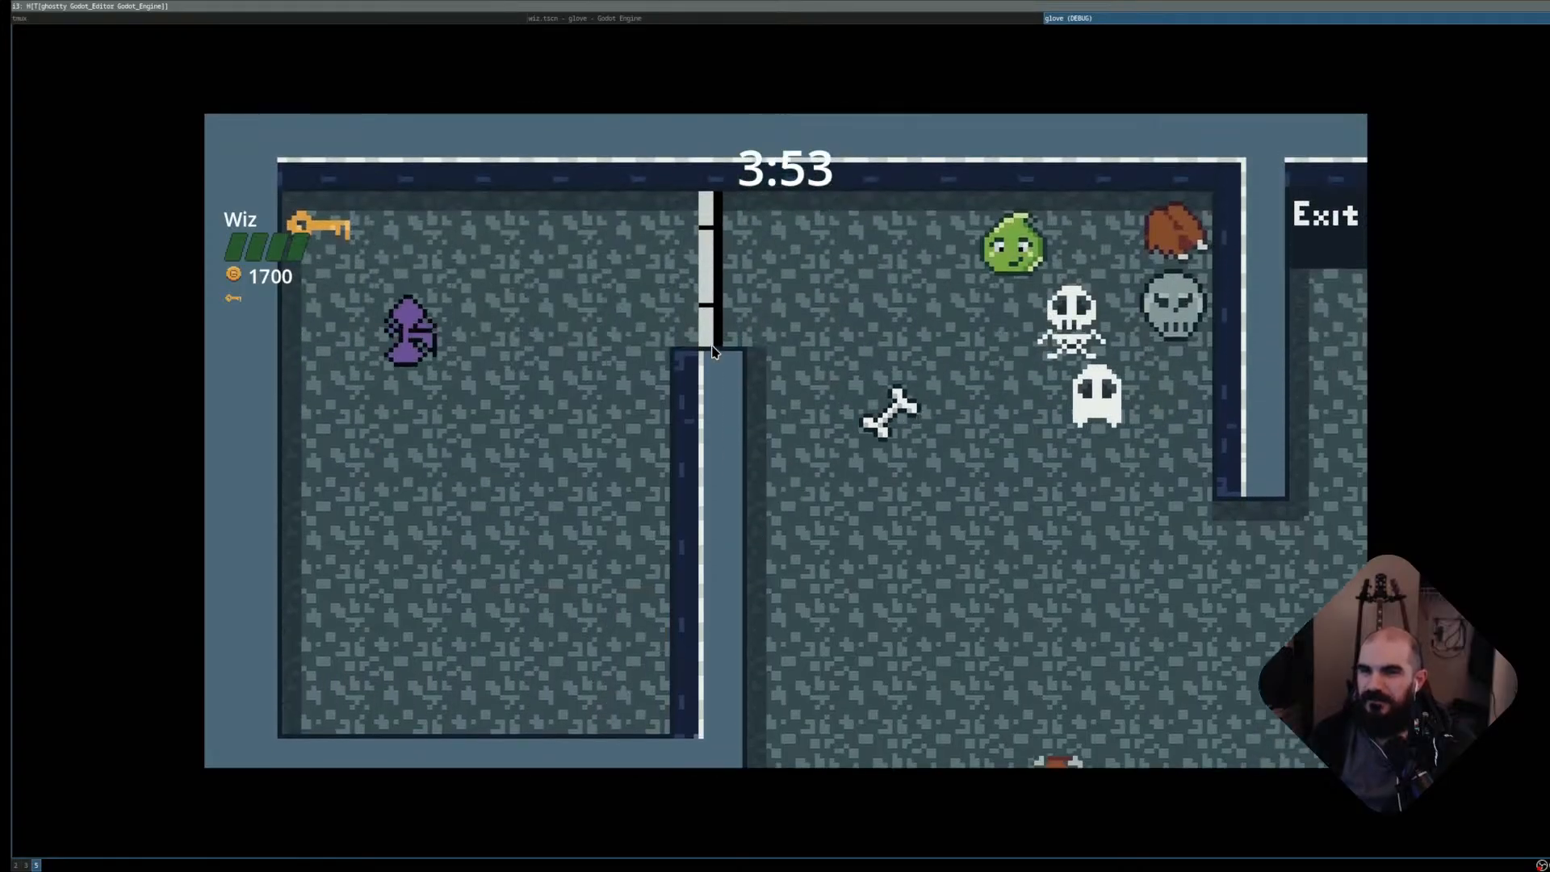
- Pick up the key in the starting room's corner and unlock the gate to the monster area
key("space")
key("space")
key("space")
key("Up")
key("Left")
key("Right")
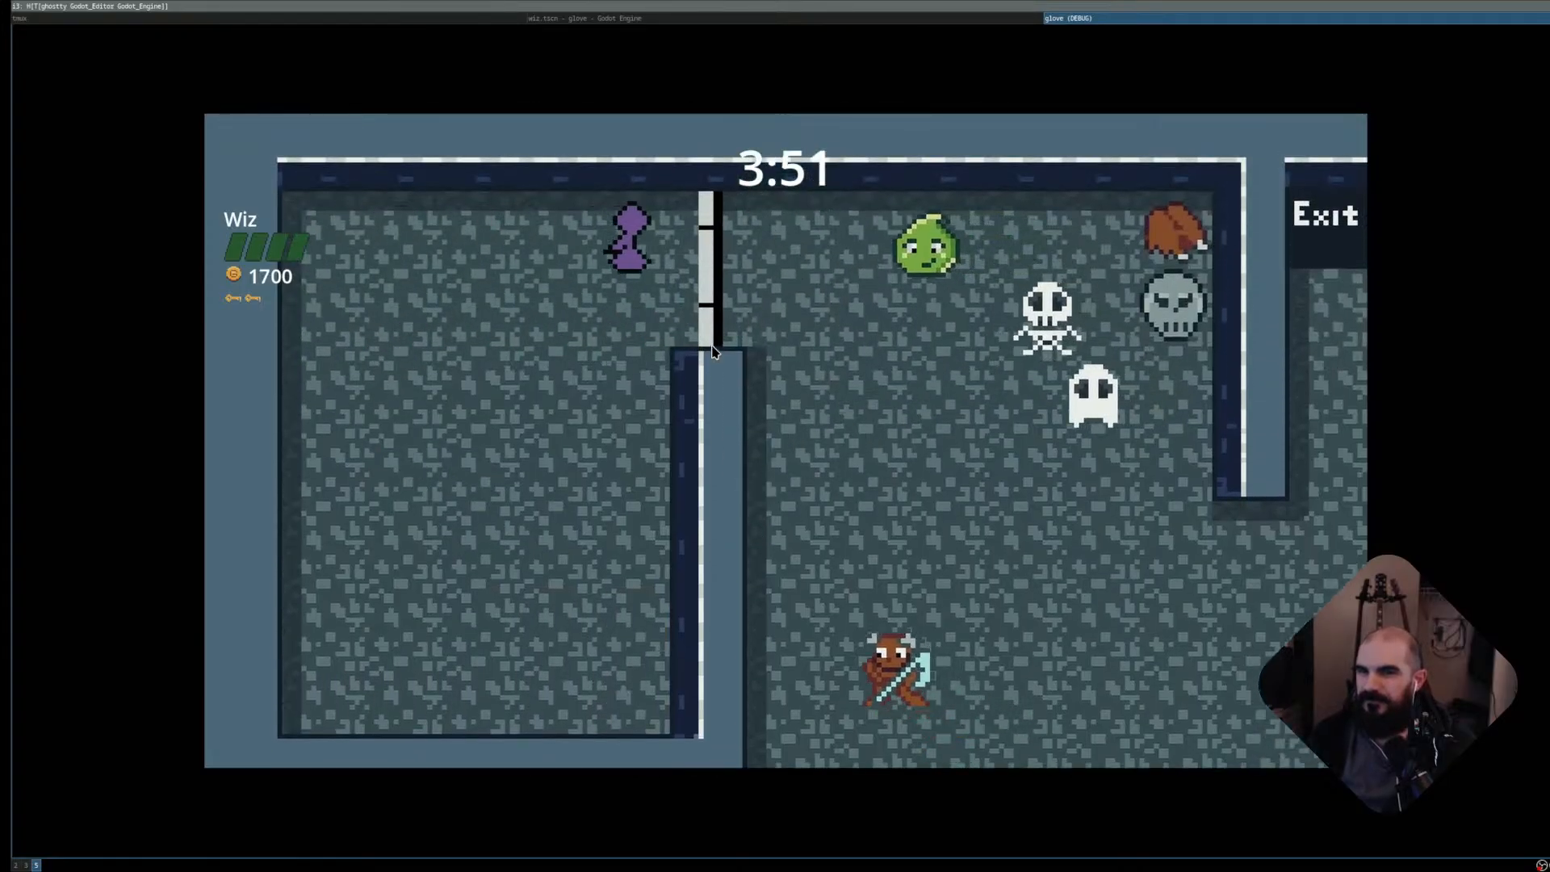
key("Left")
key("Down")
key("Right")
- Shoot the slime, ghosts, skeleton and their spawner through the gateway with the right-facing attack
key("space")
key("space")
key("space")
key("space")
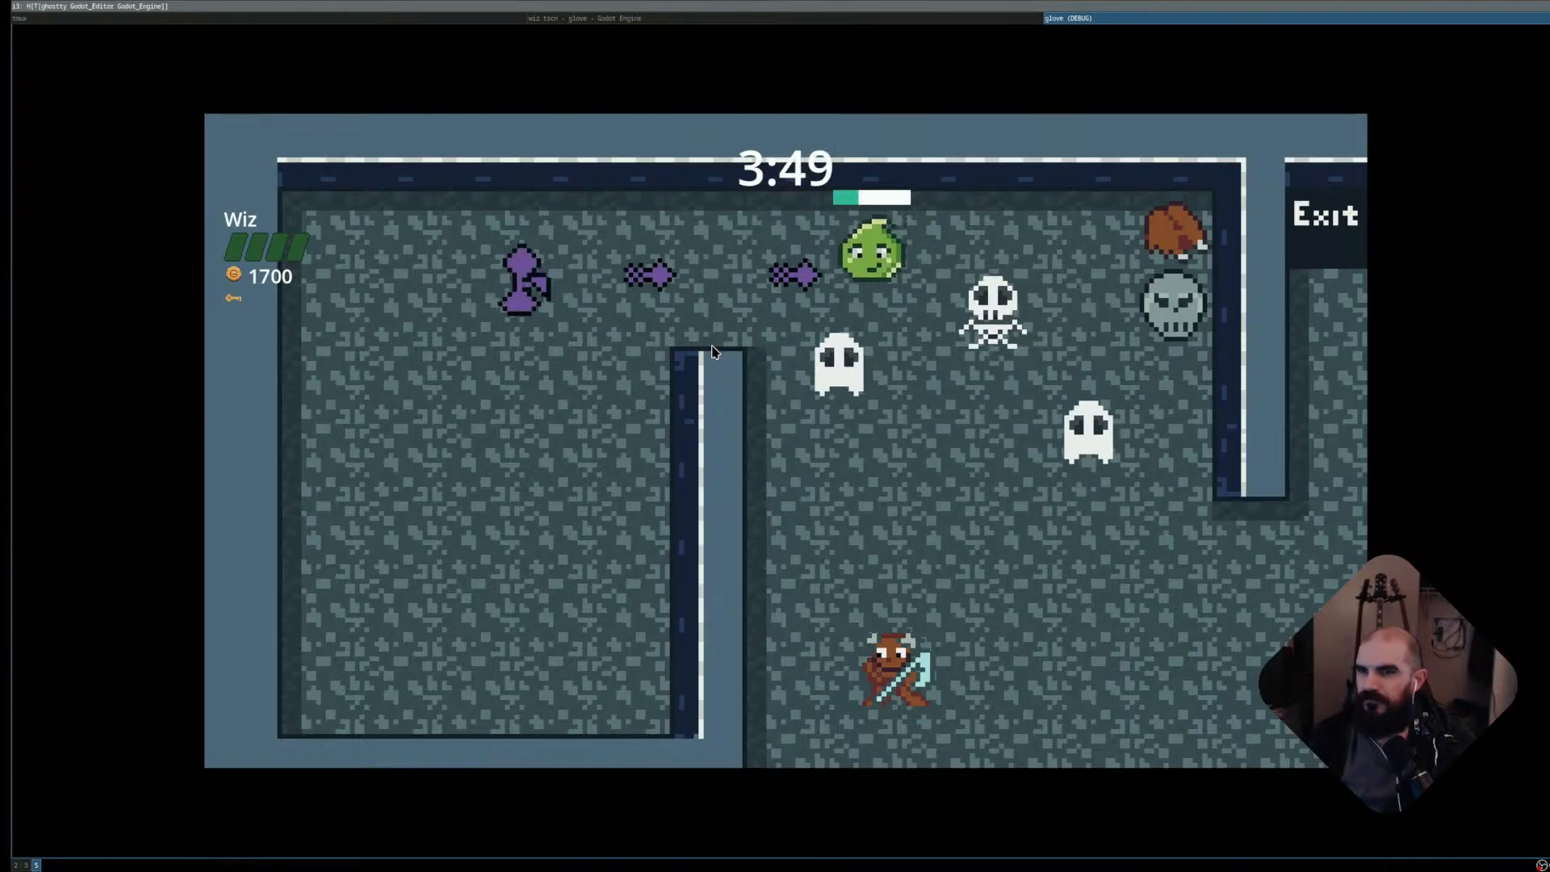
key("space")
key("space")
key("Right")
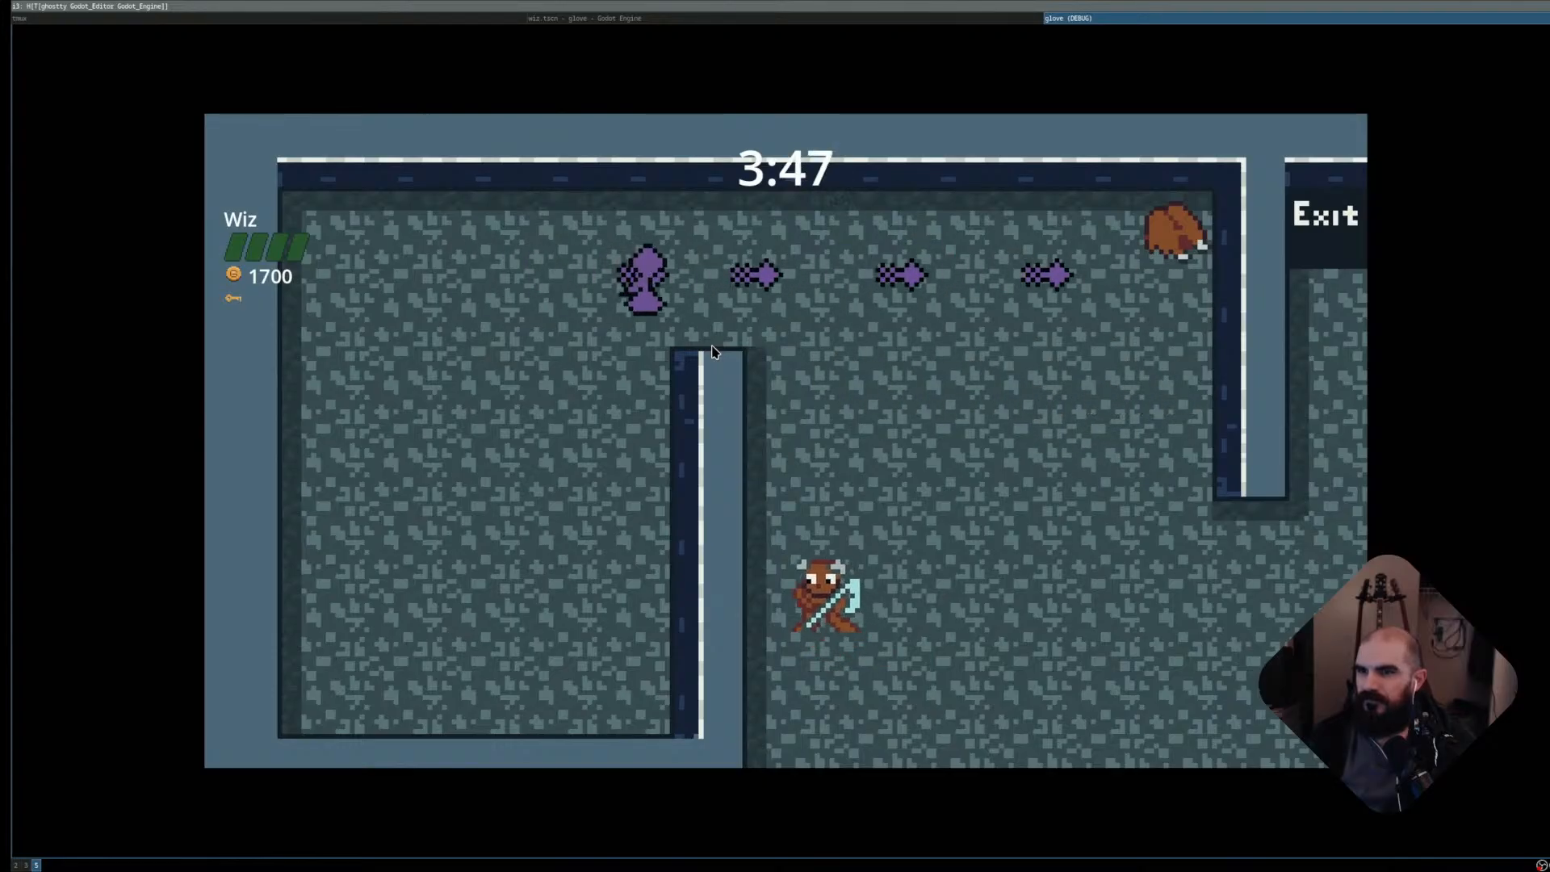
- Lead the wizard past the axe-wielding enemy and test the downward attack while heading south
key("Up")
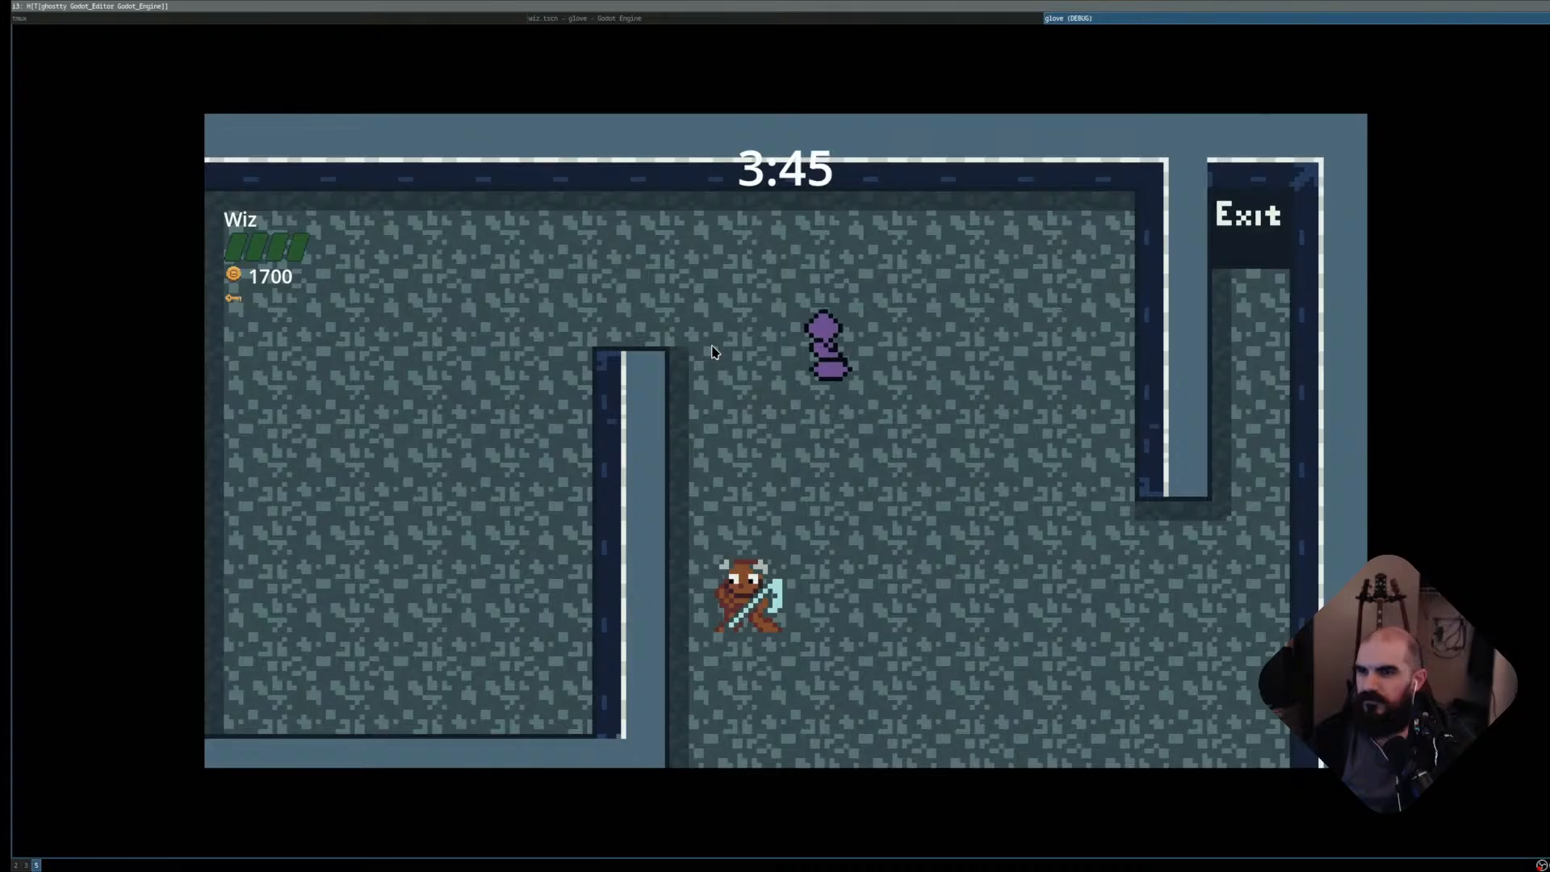
key("Left")
key("Down")
key("space")
key("space")
key("space")
key("Down")
key("space")
key("Left")
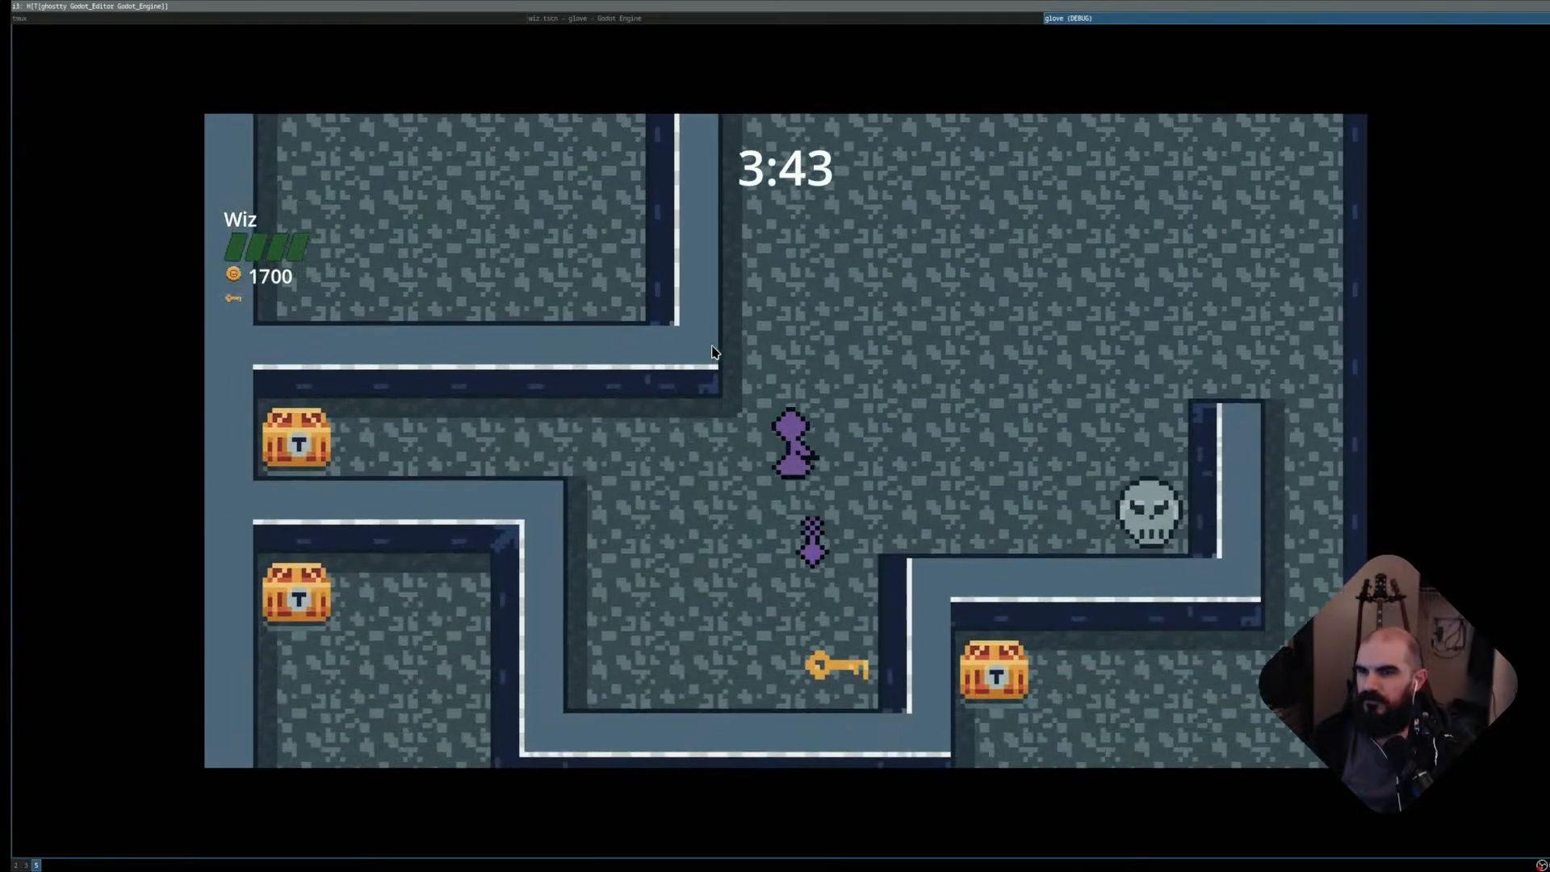
- Collect the chest in the western alcove and the key in the recess, firing to the right
key("Right")
key("Down")
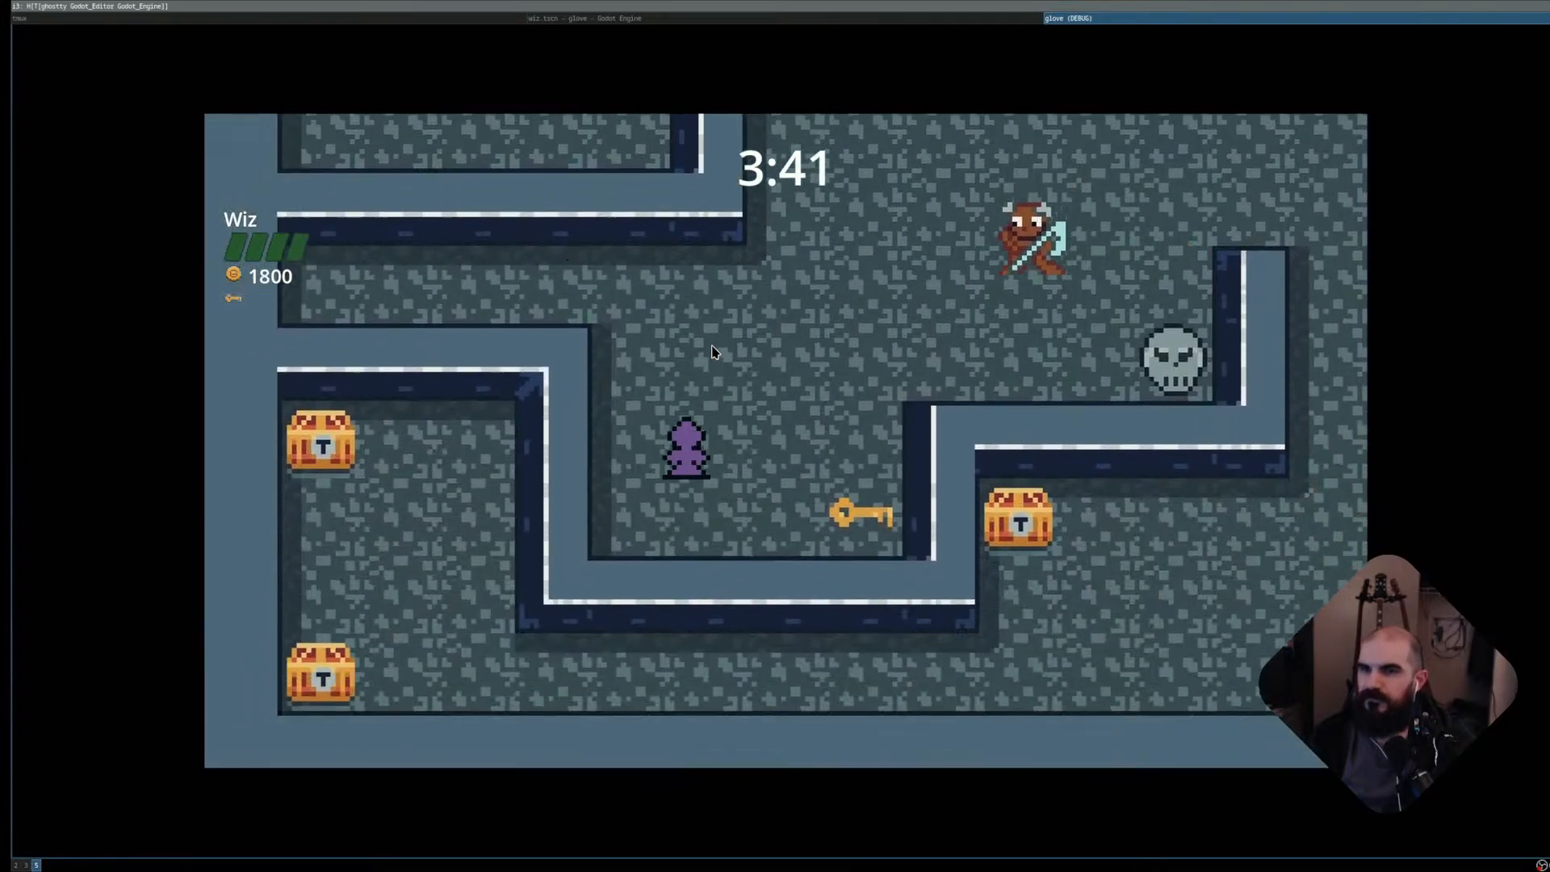
key("Right")
key("Up")
key("Left")
key("Right")
key("space")
key("space")
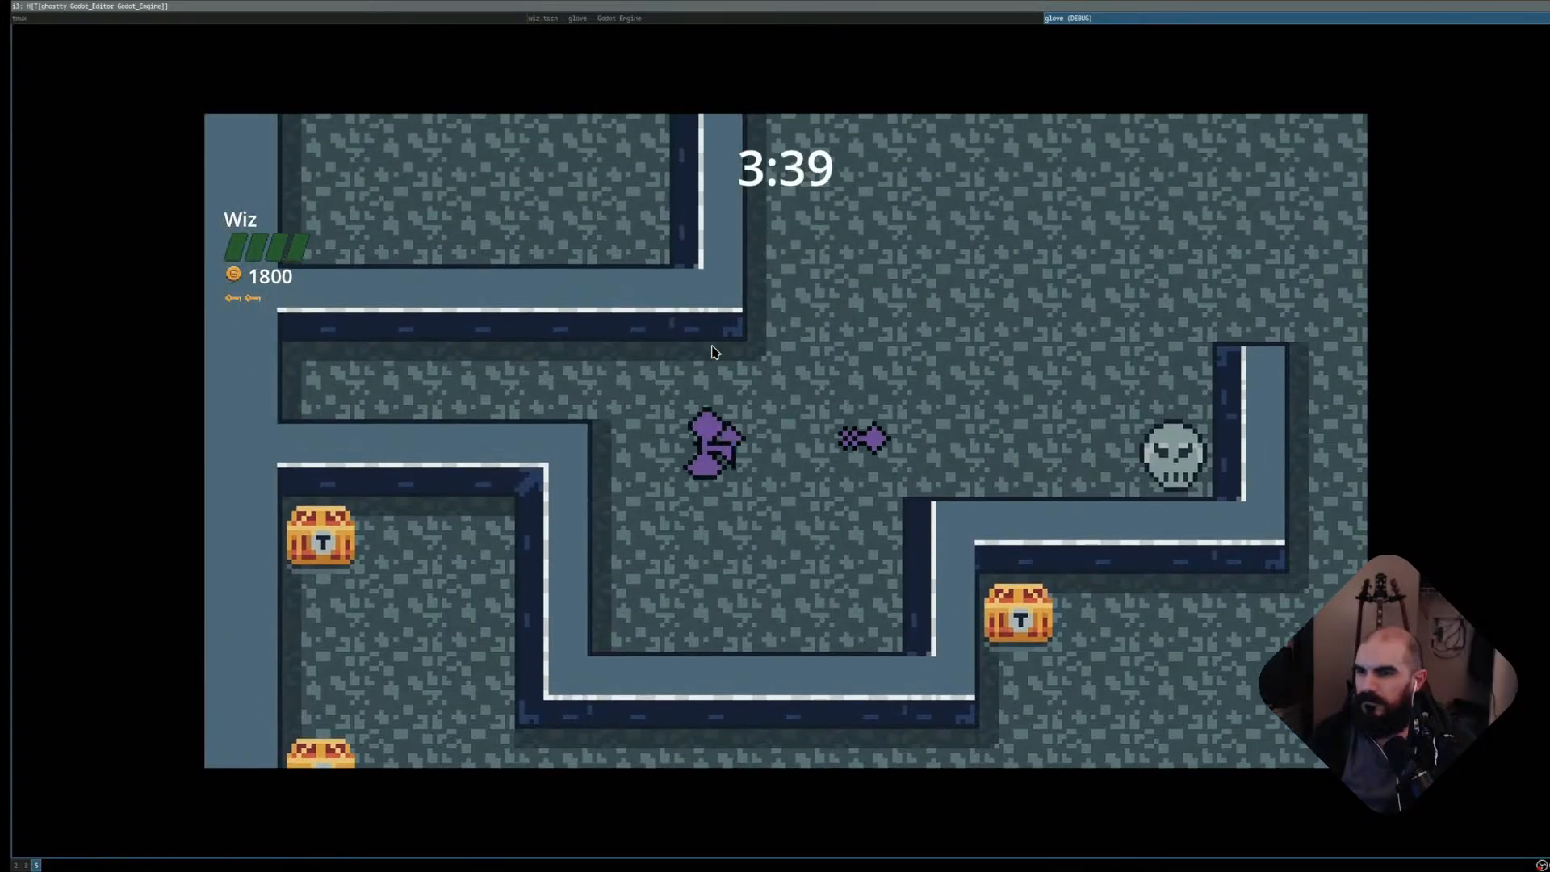
- Fire right at the skull spawner and go around the wall to collect the chest in the lower passage
key("Right")
key("space")
key("space")
key("Up")
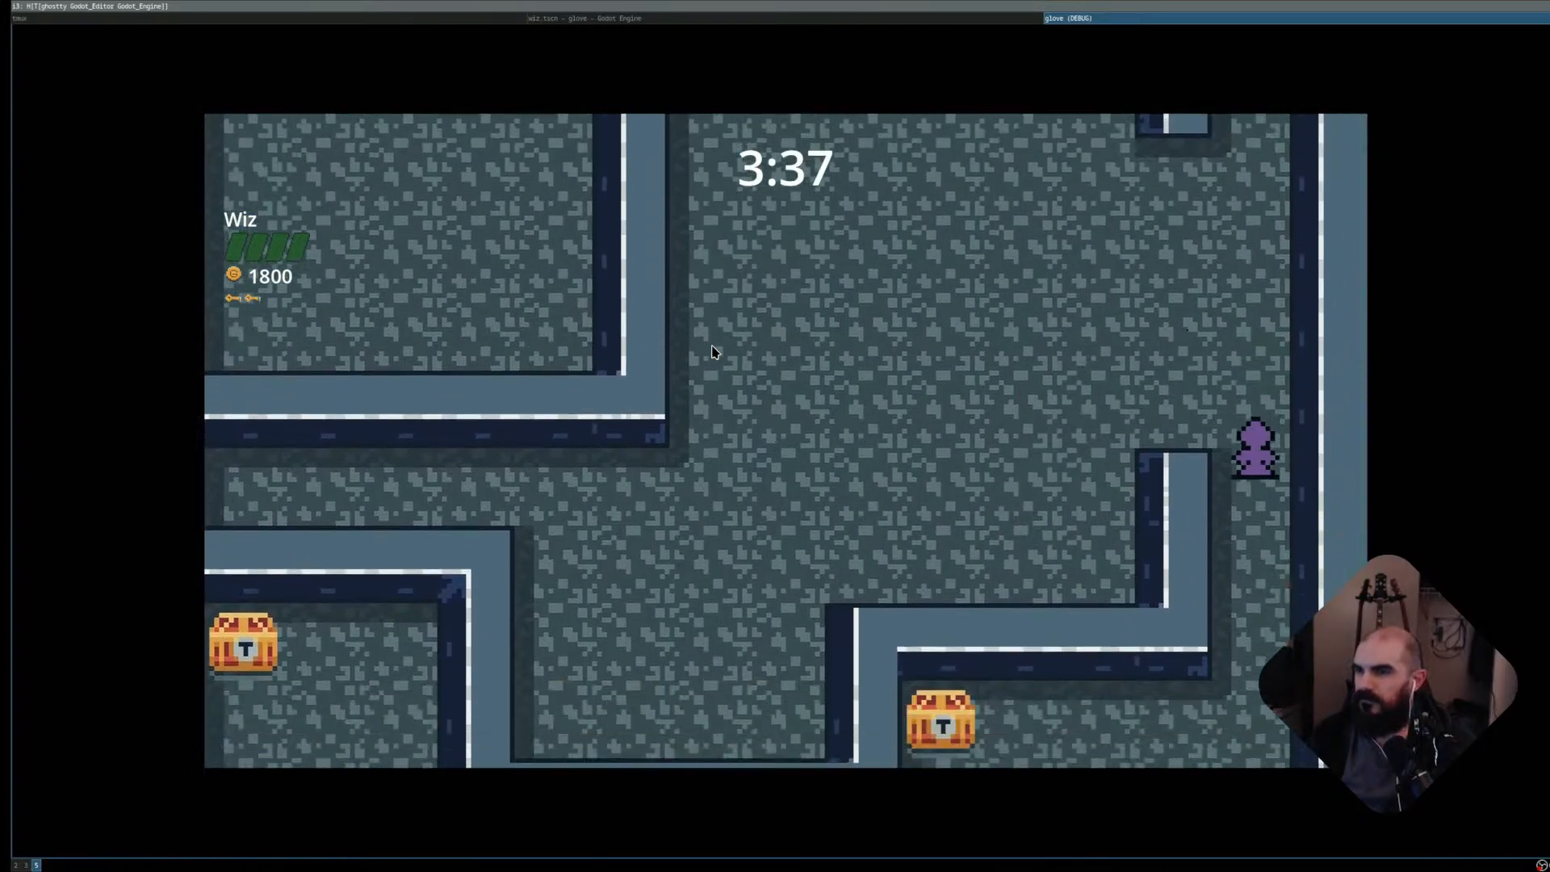
key("Down")
key("Left")
key("Down")
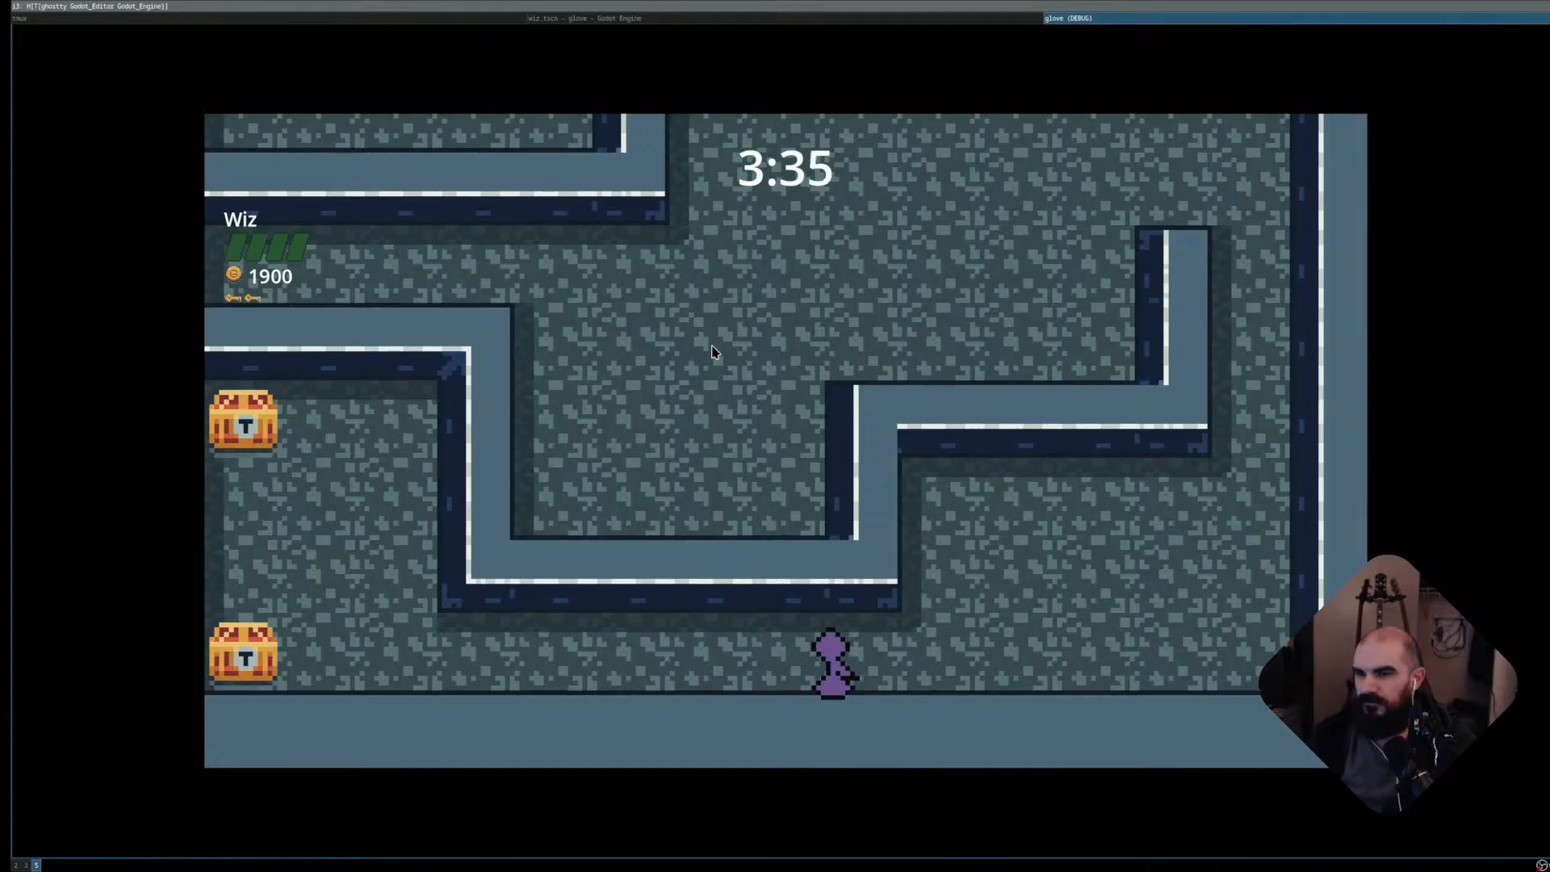
- Collect the two chests in the southwest room and return north through the Exit to the next level
key("Left")
key("Up")
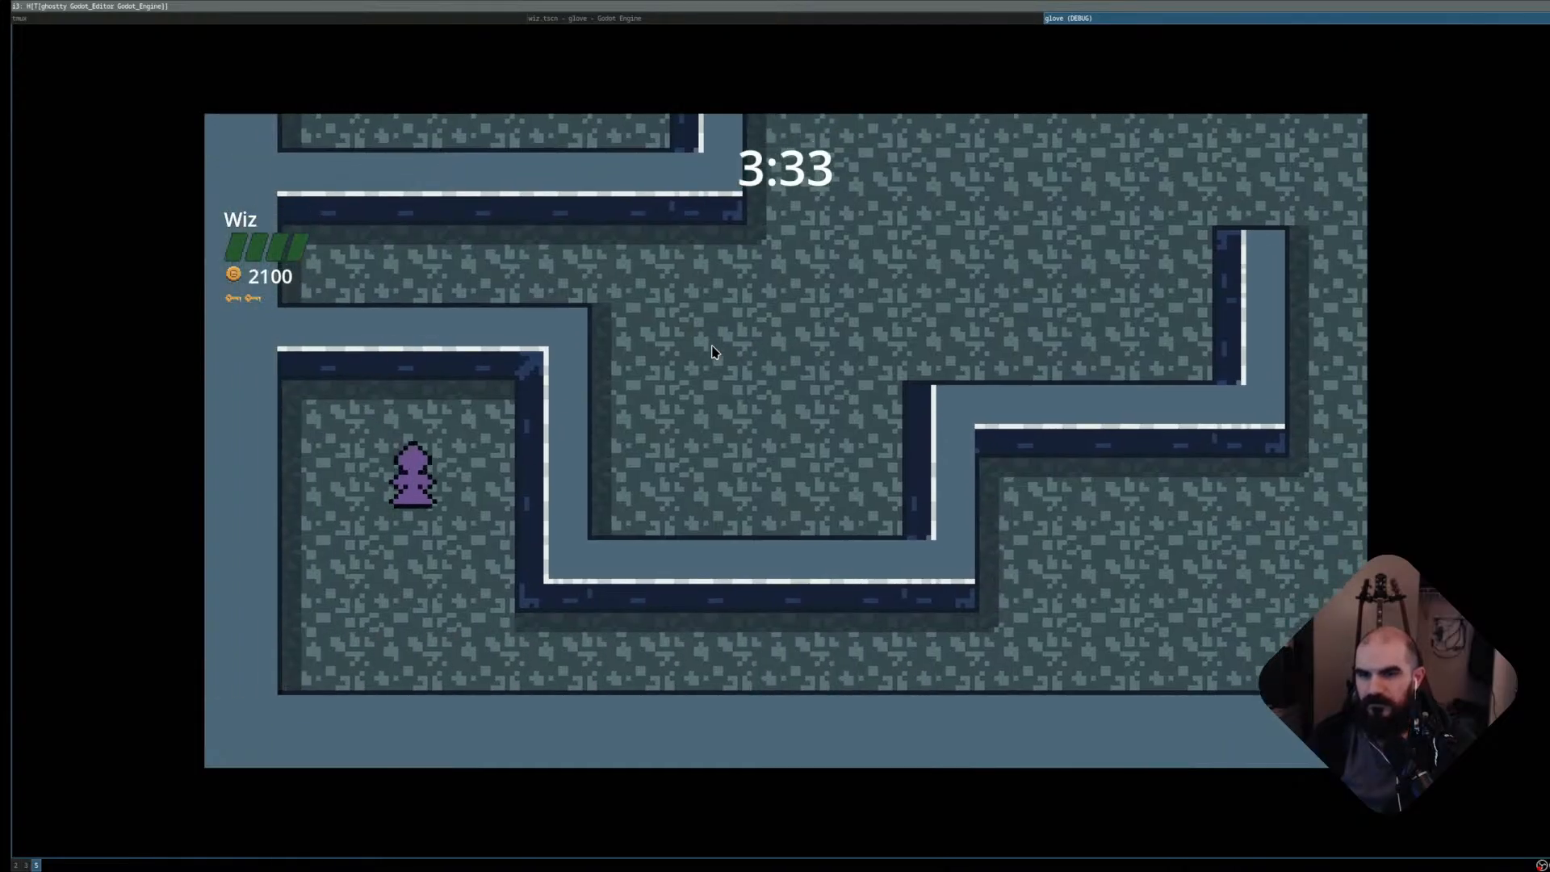
key("Down")
key("Right")
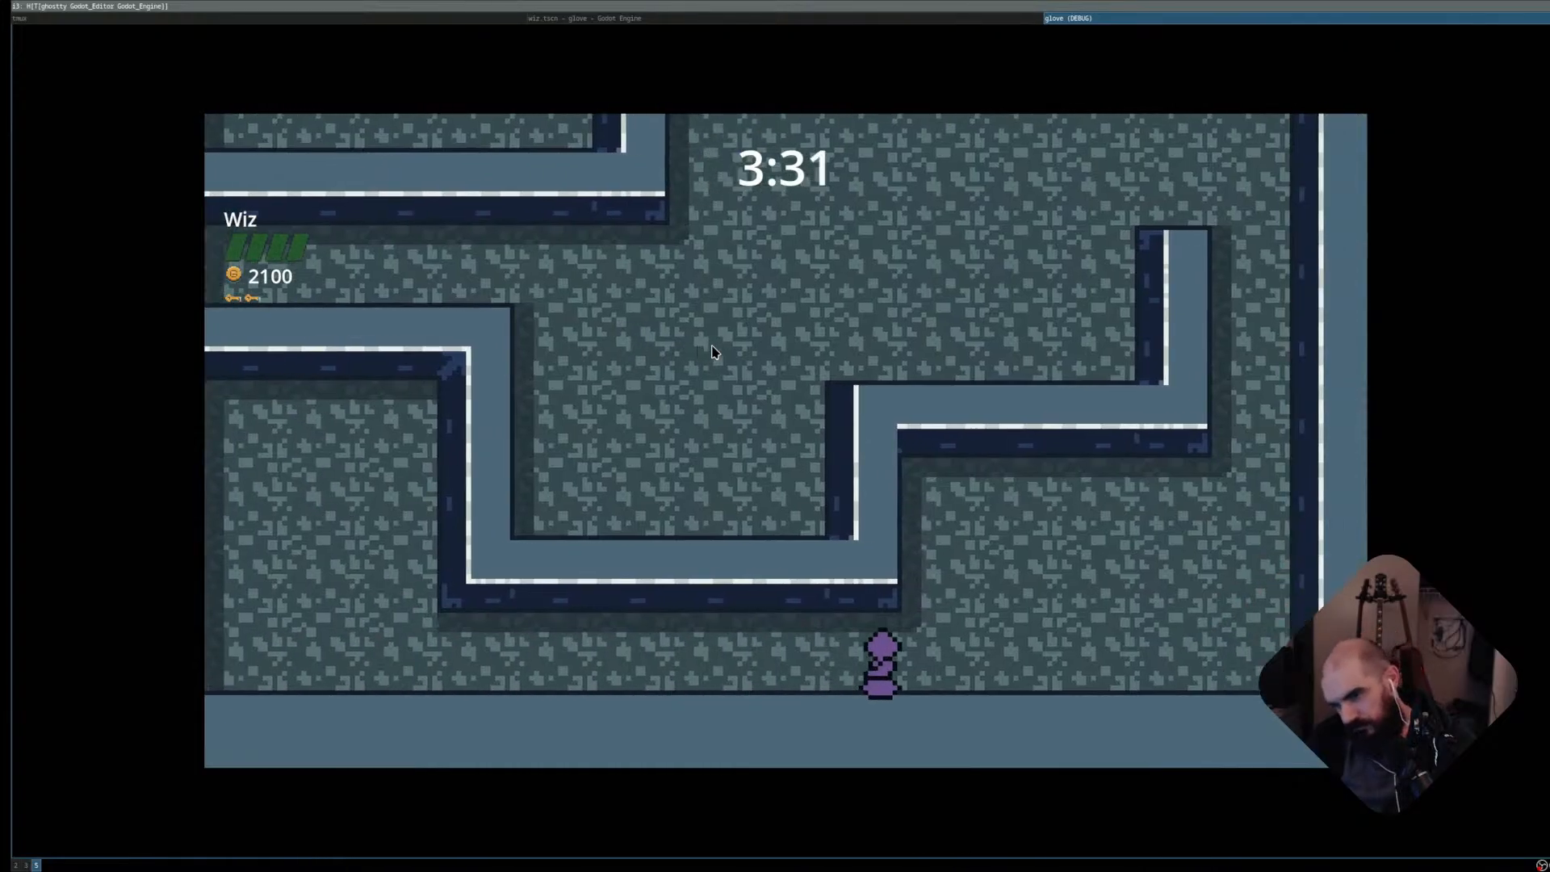
key("Up")
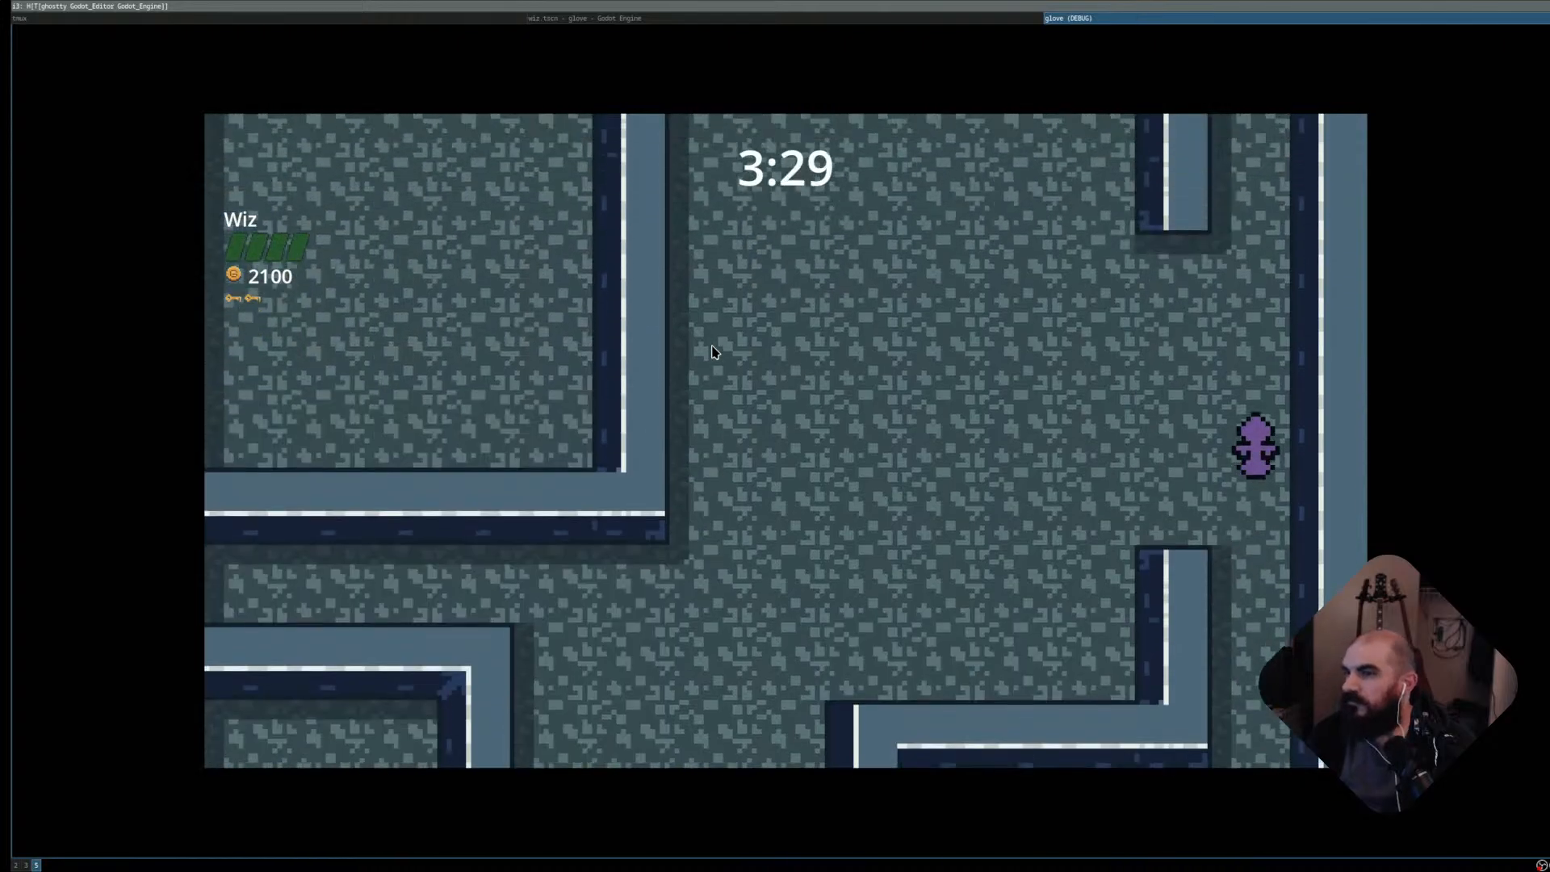
key("Up")
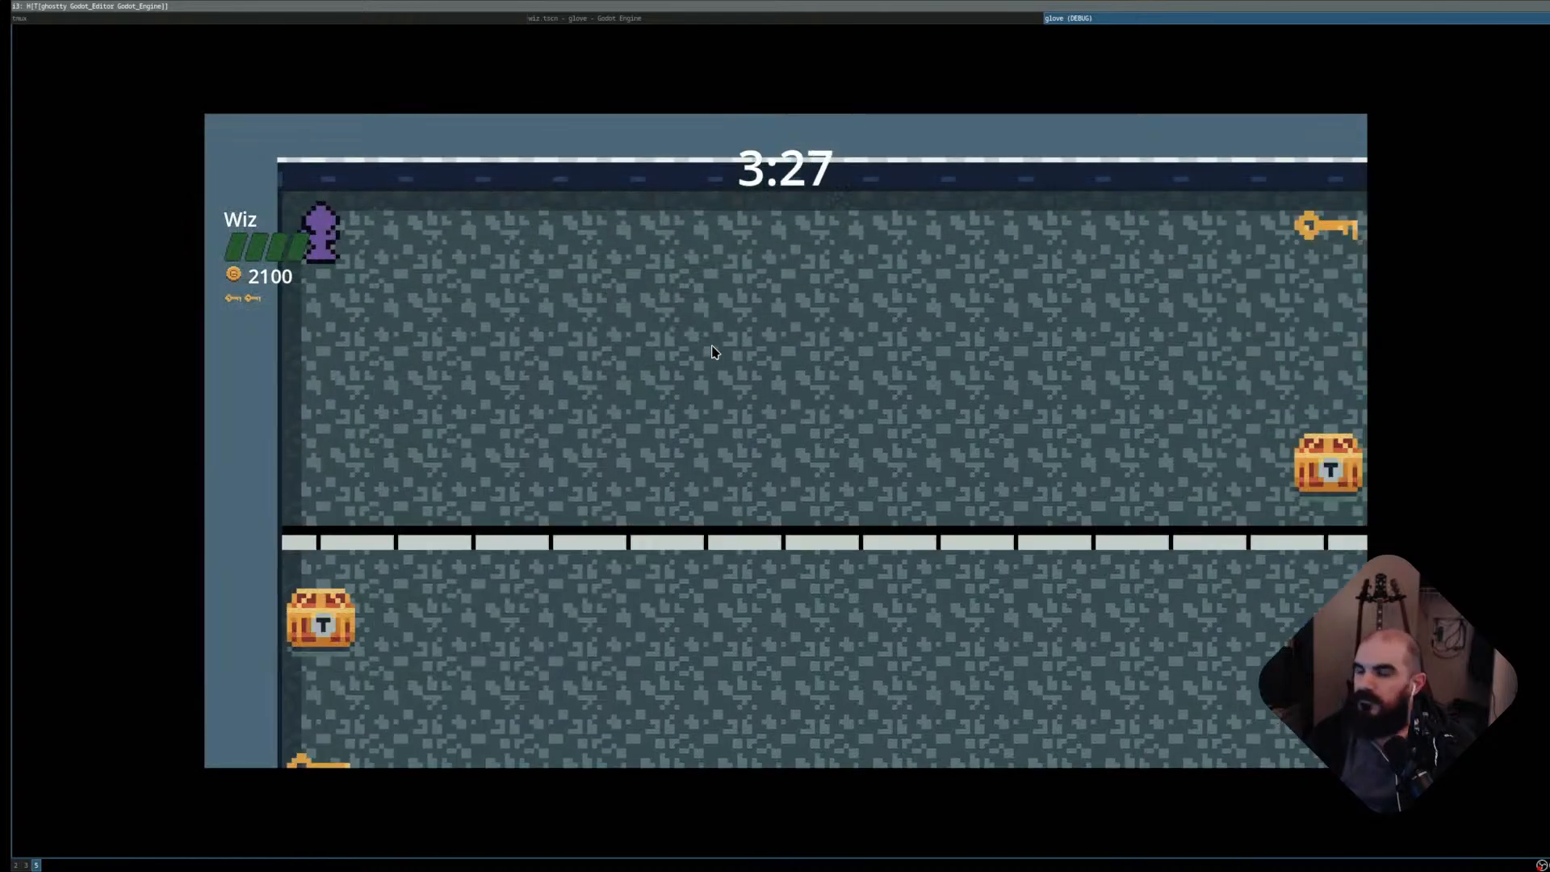
- Stop the running game, save the wiz scene and switch to wiz.aseprite in Aseprite
key("F8")
key("ctrl+s")
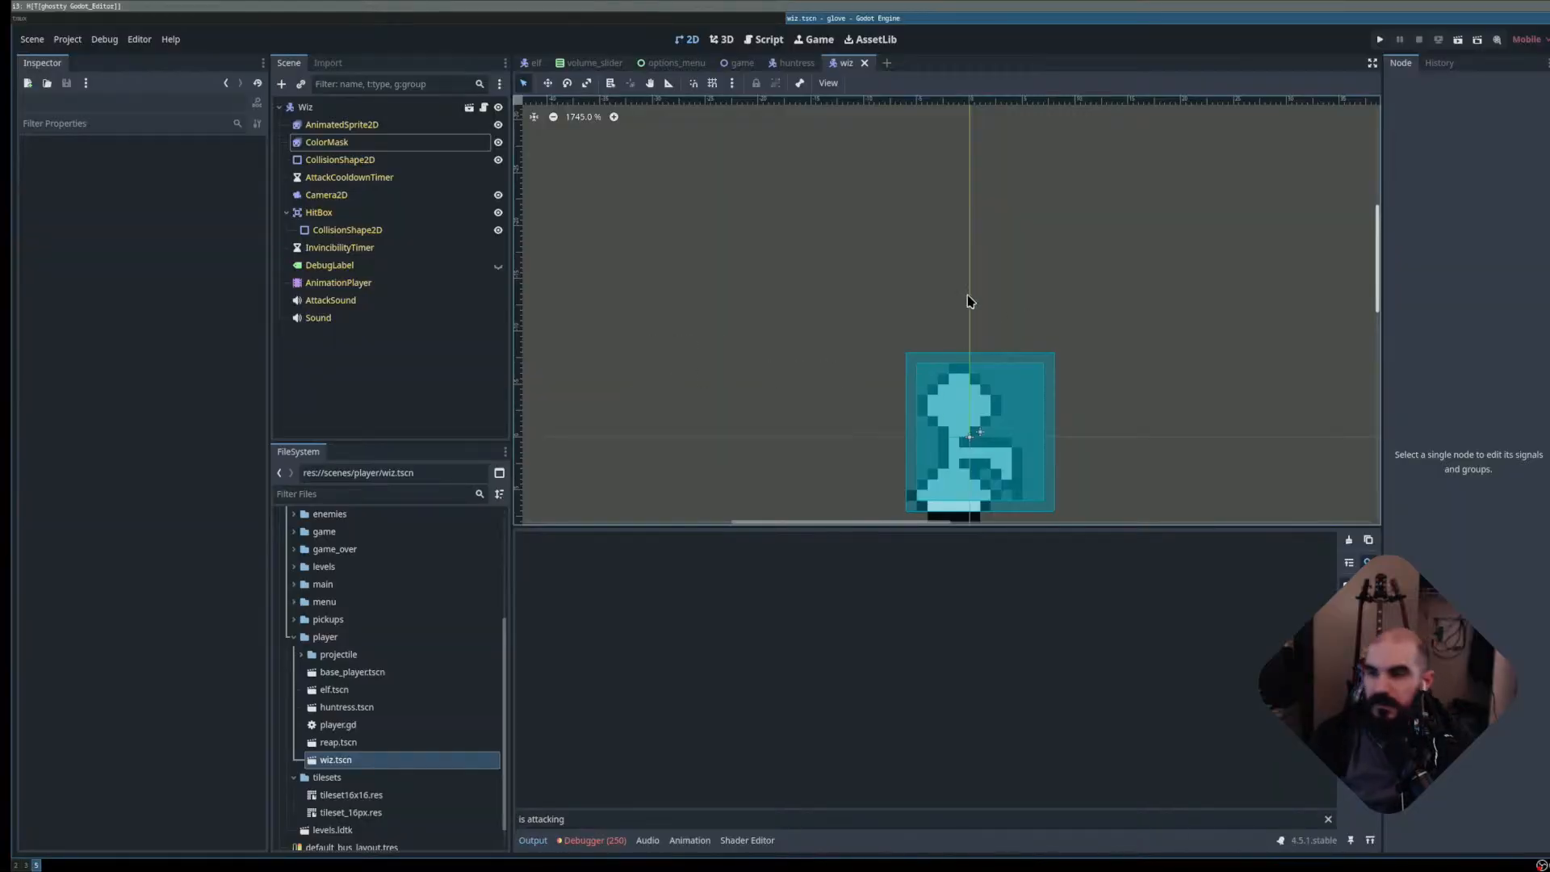
key("super+Left")
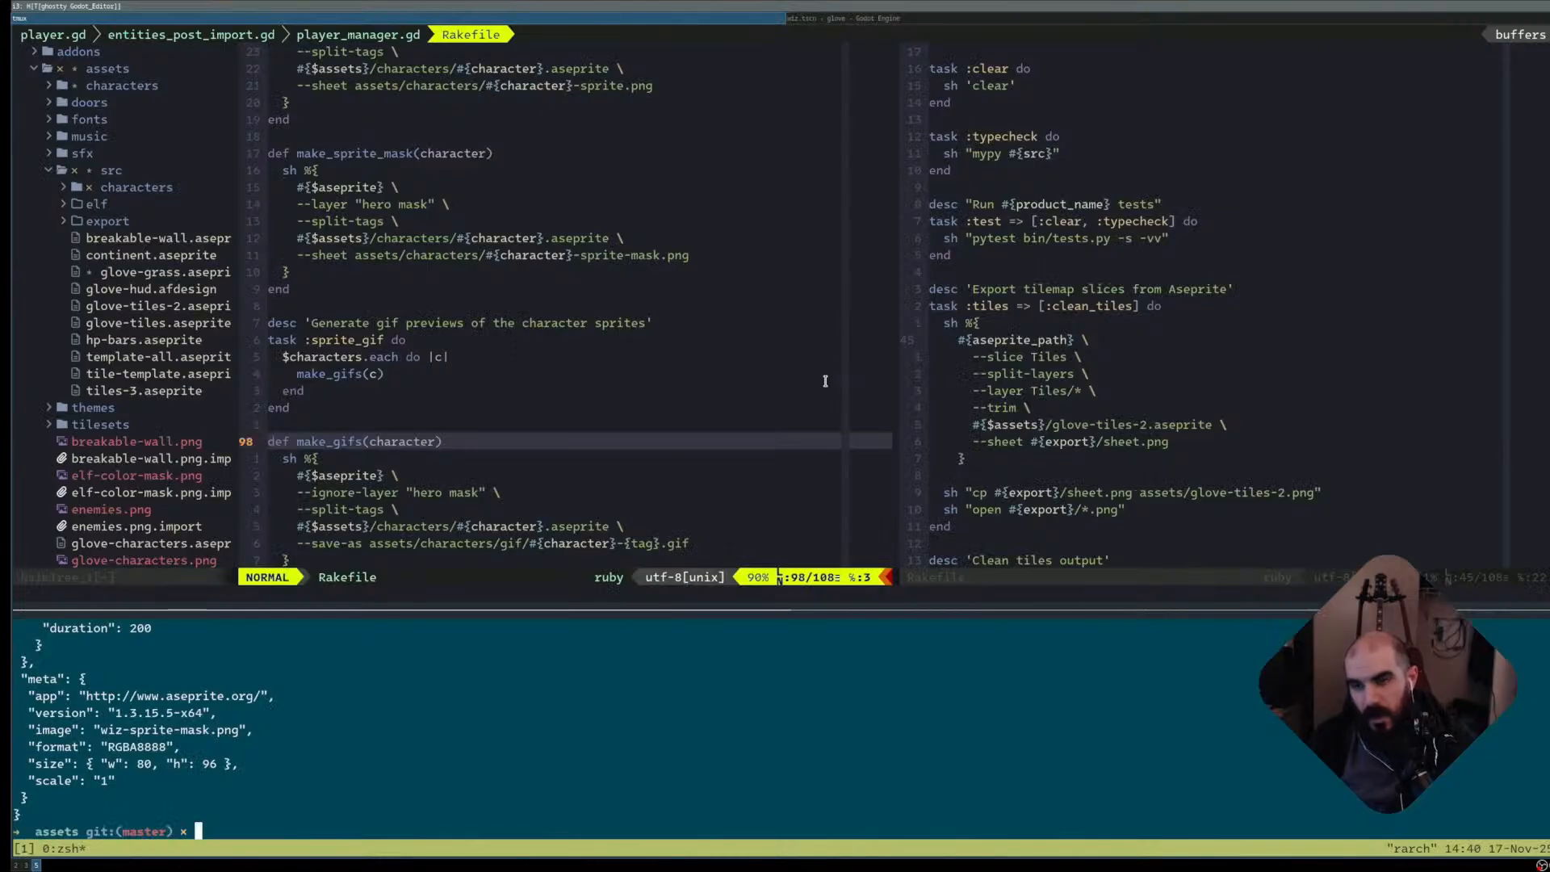
key("super+Right")
key("super+3")
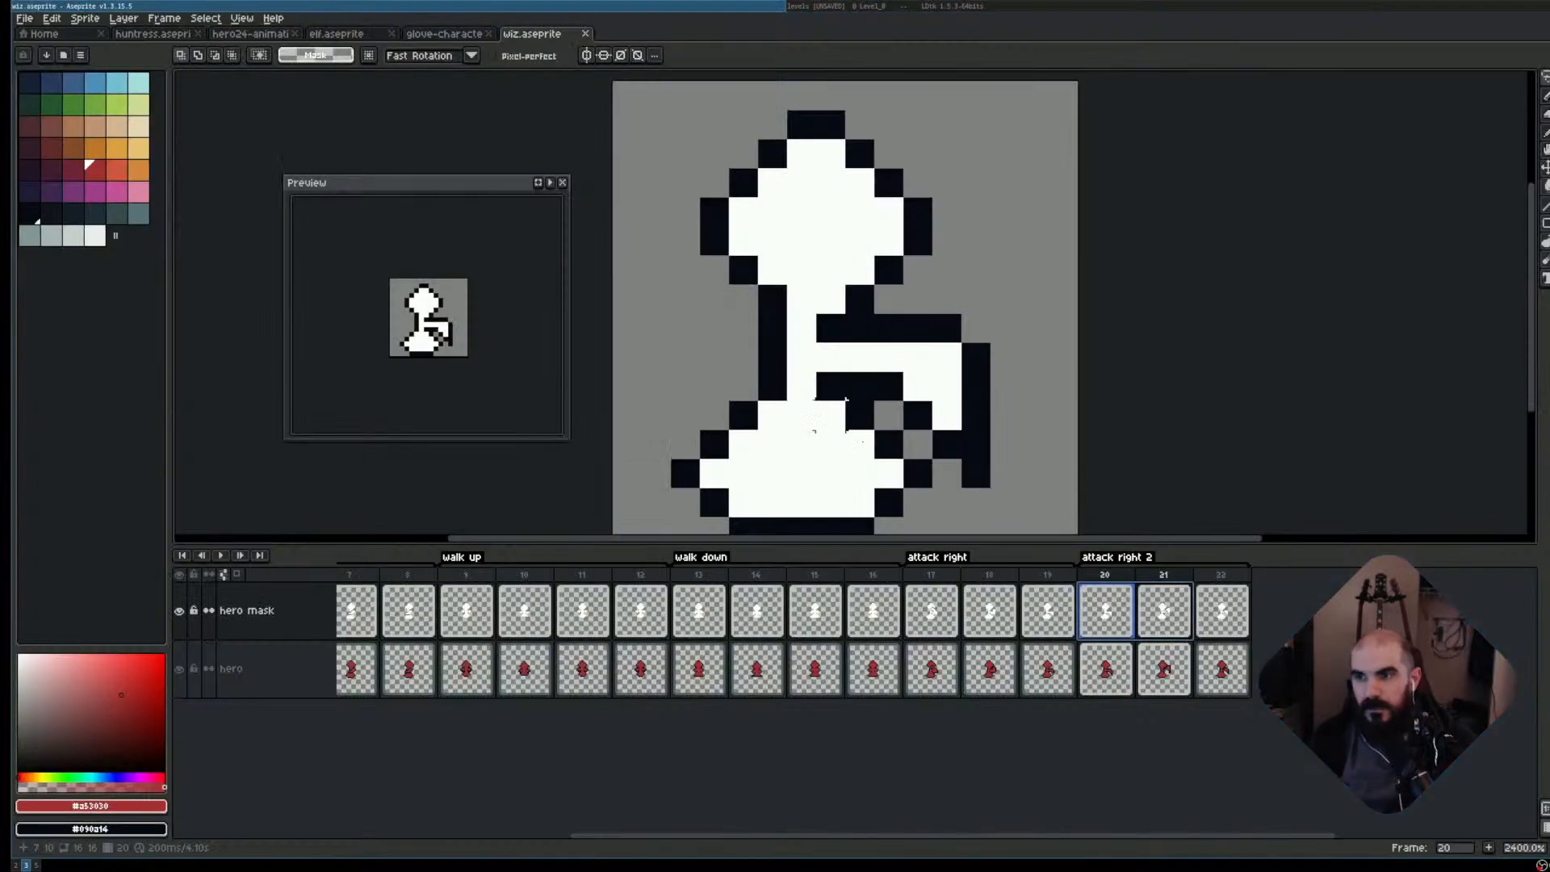
- Try deleting frames 17 to 19 of the original attack right animation and renaming the attack right 2 tag to attack right
left_click_drag(948, 593, 1034, 586)
key("Delete")
double_click(945, 558)
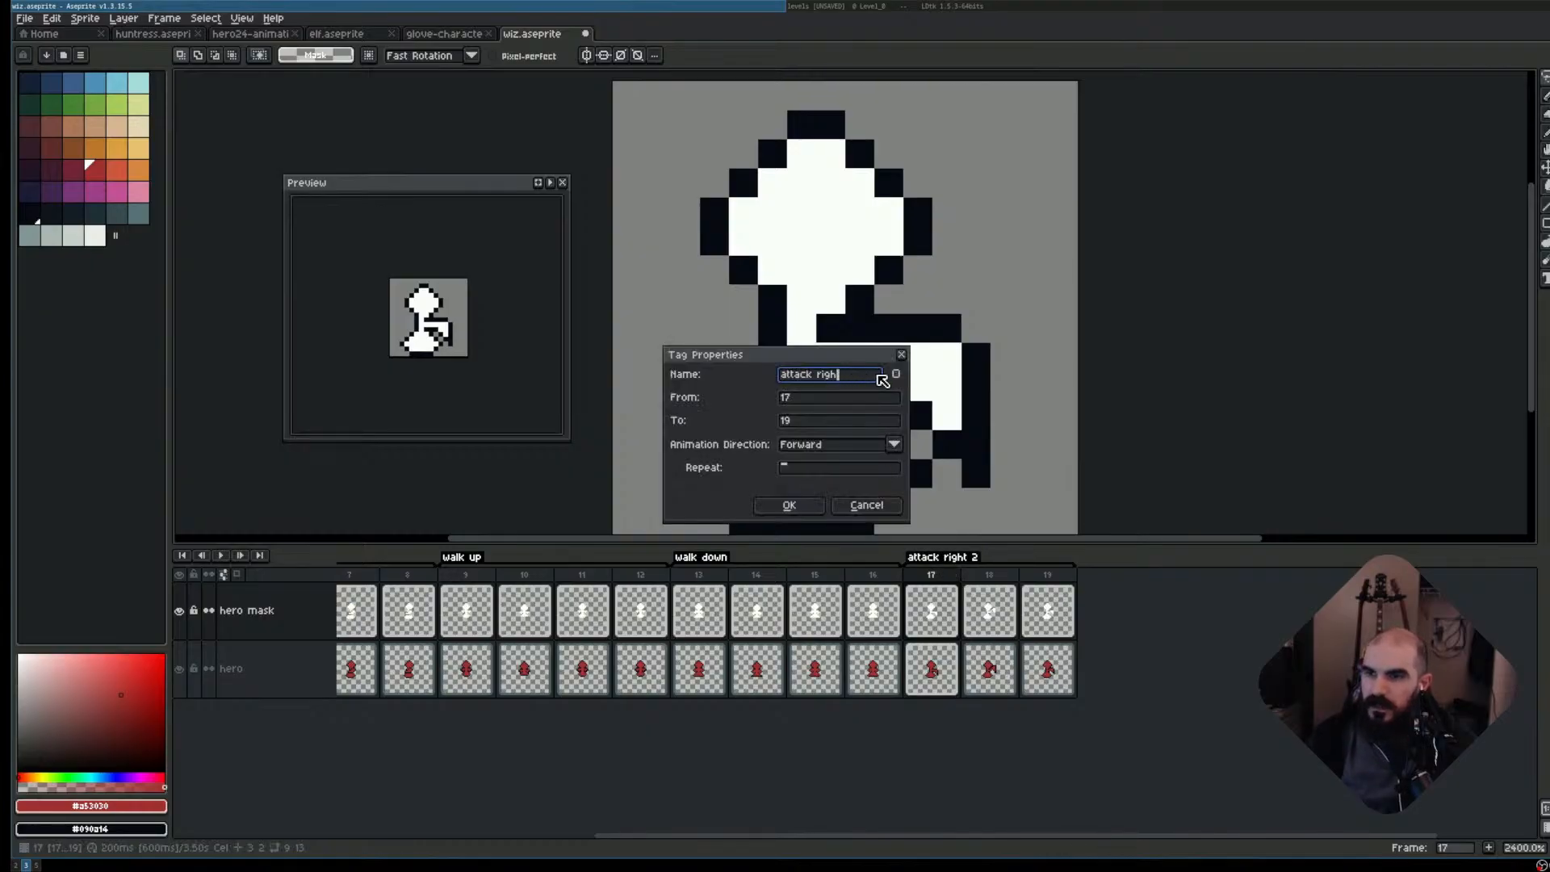
left_click(791, 503)
left_click(1036, 634)
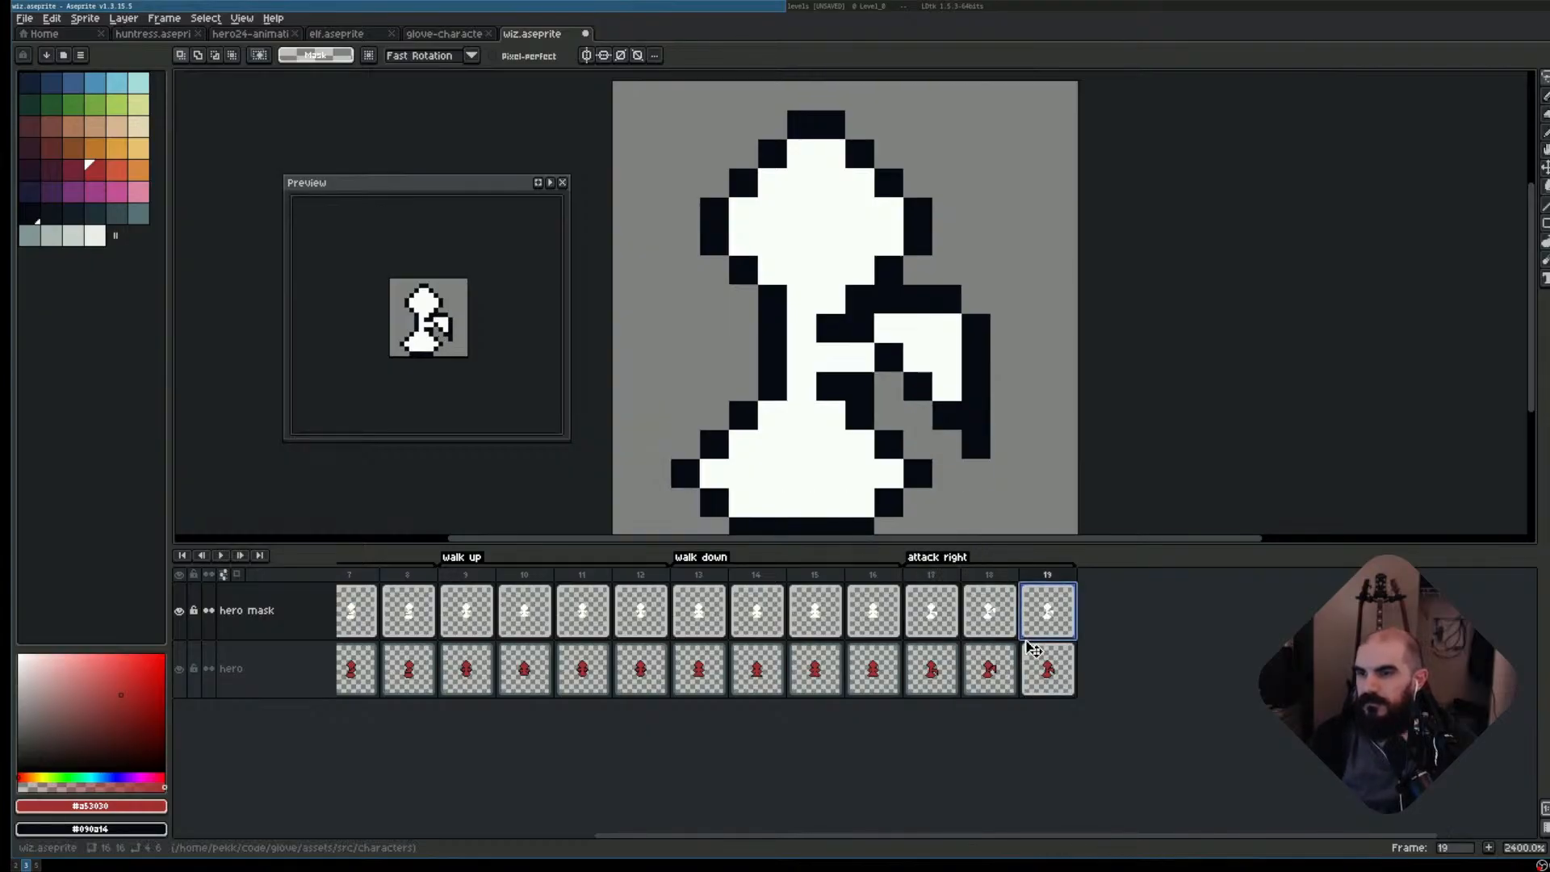
- Undo the tag rename and the frame deletion, and select frames 20 to 22 of attack right 2
key("ctrl+z")
key("ctrl+z")
key("ctrl+z")
left_click(1180, 616)
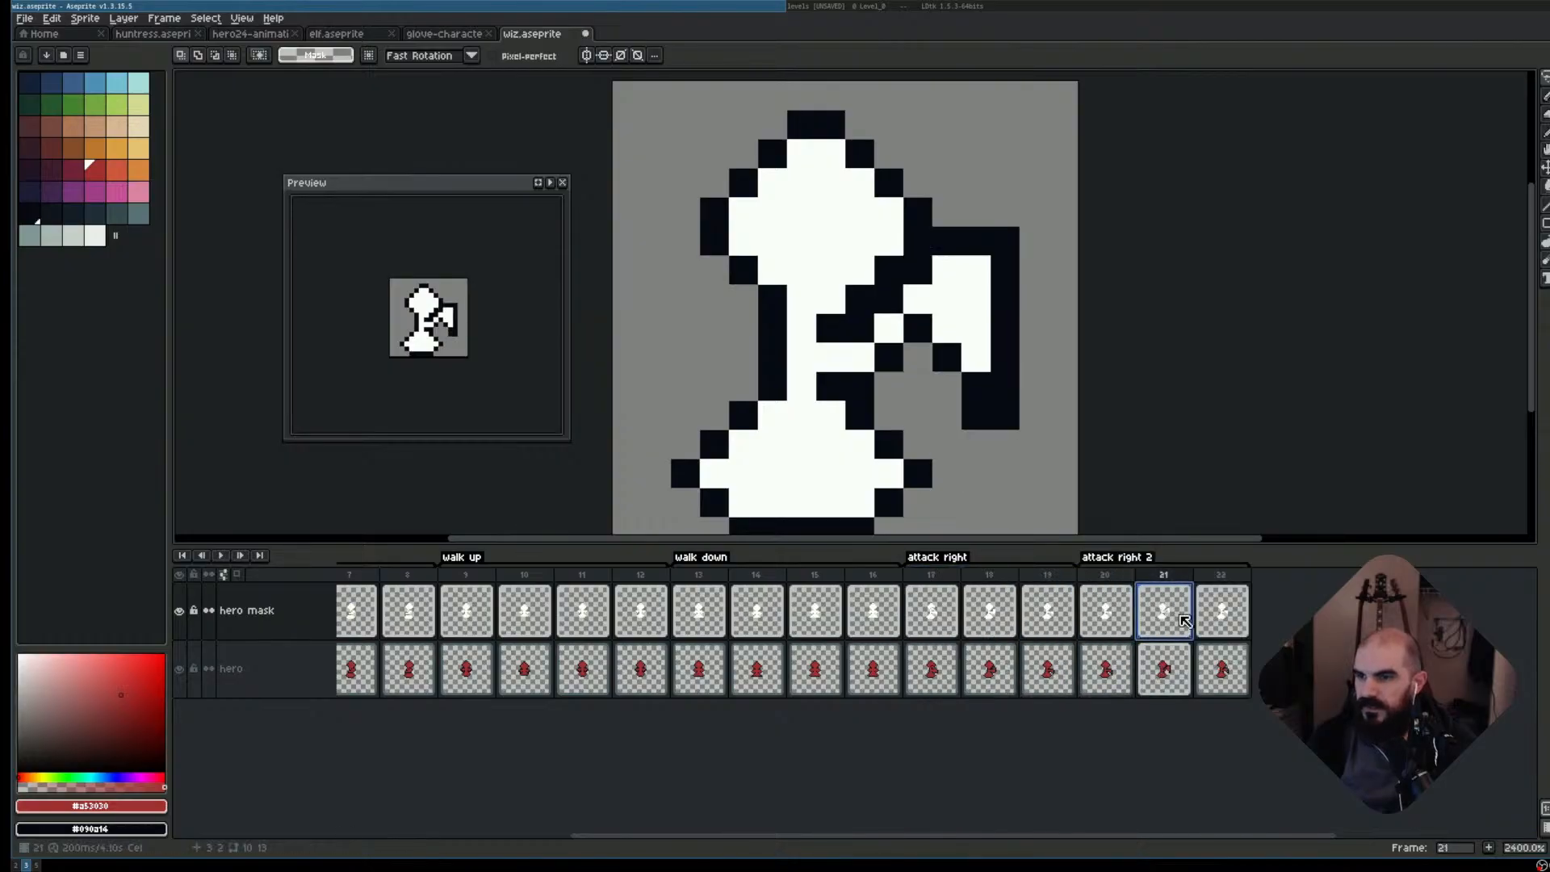
left_click_drag(1111, 592, 1262, 608)
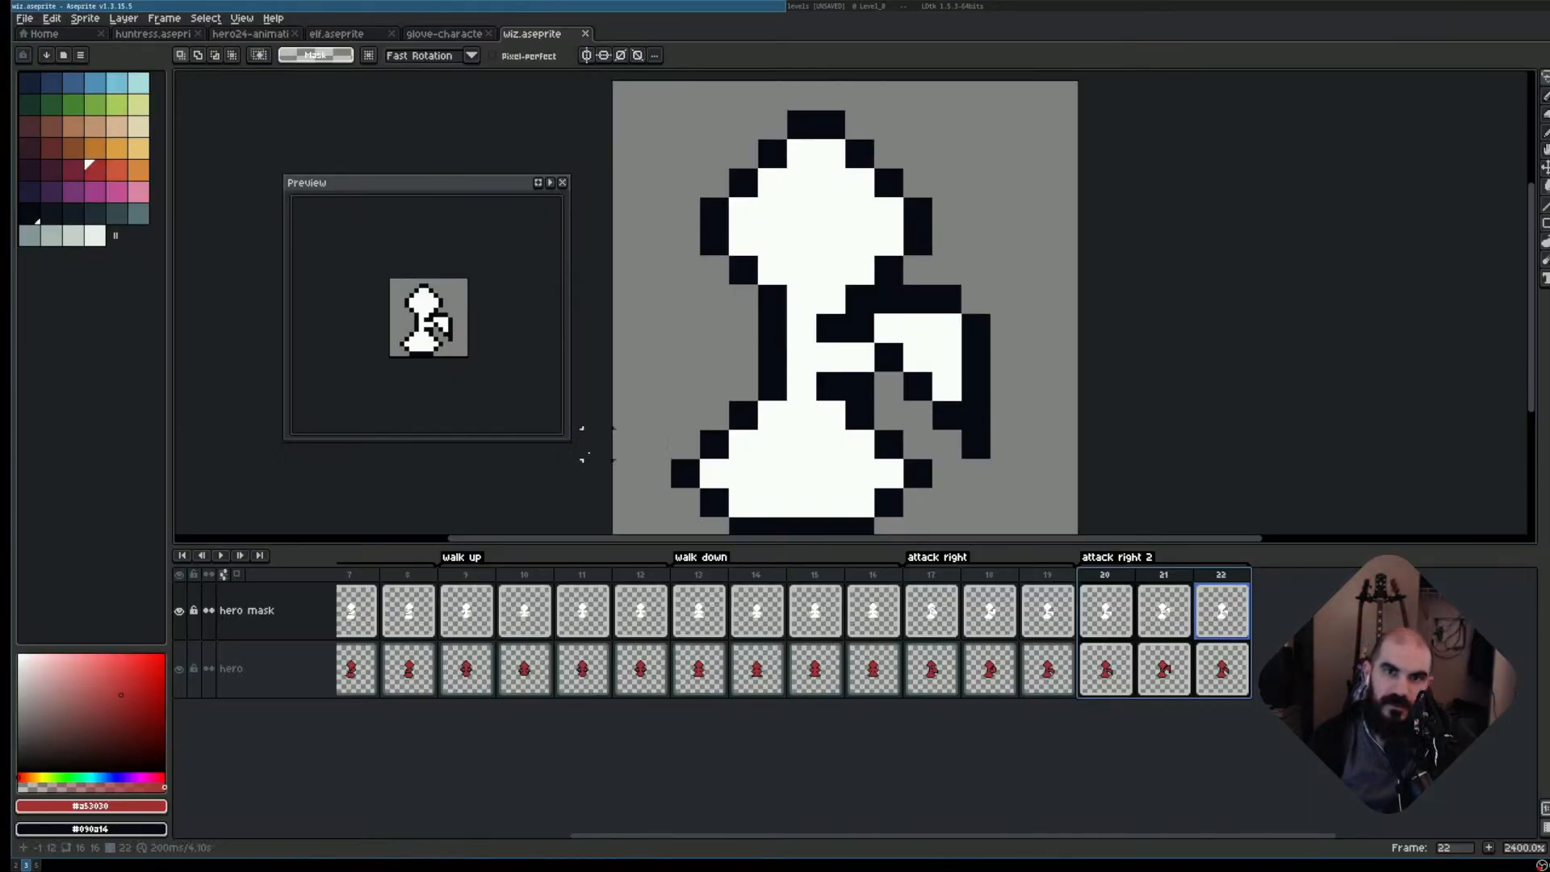
- Switch to the terminal, maximize the Rakefile editor pane and open lazygit for the glove repository
key("super+5")
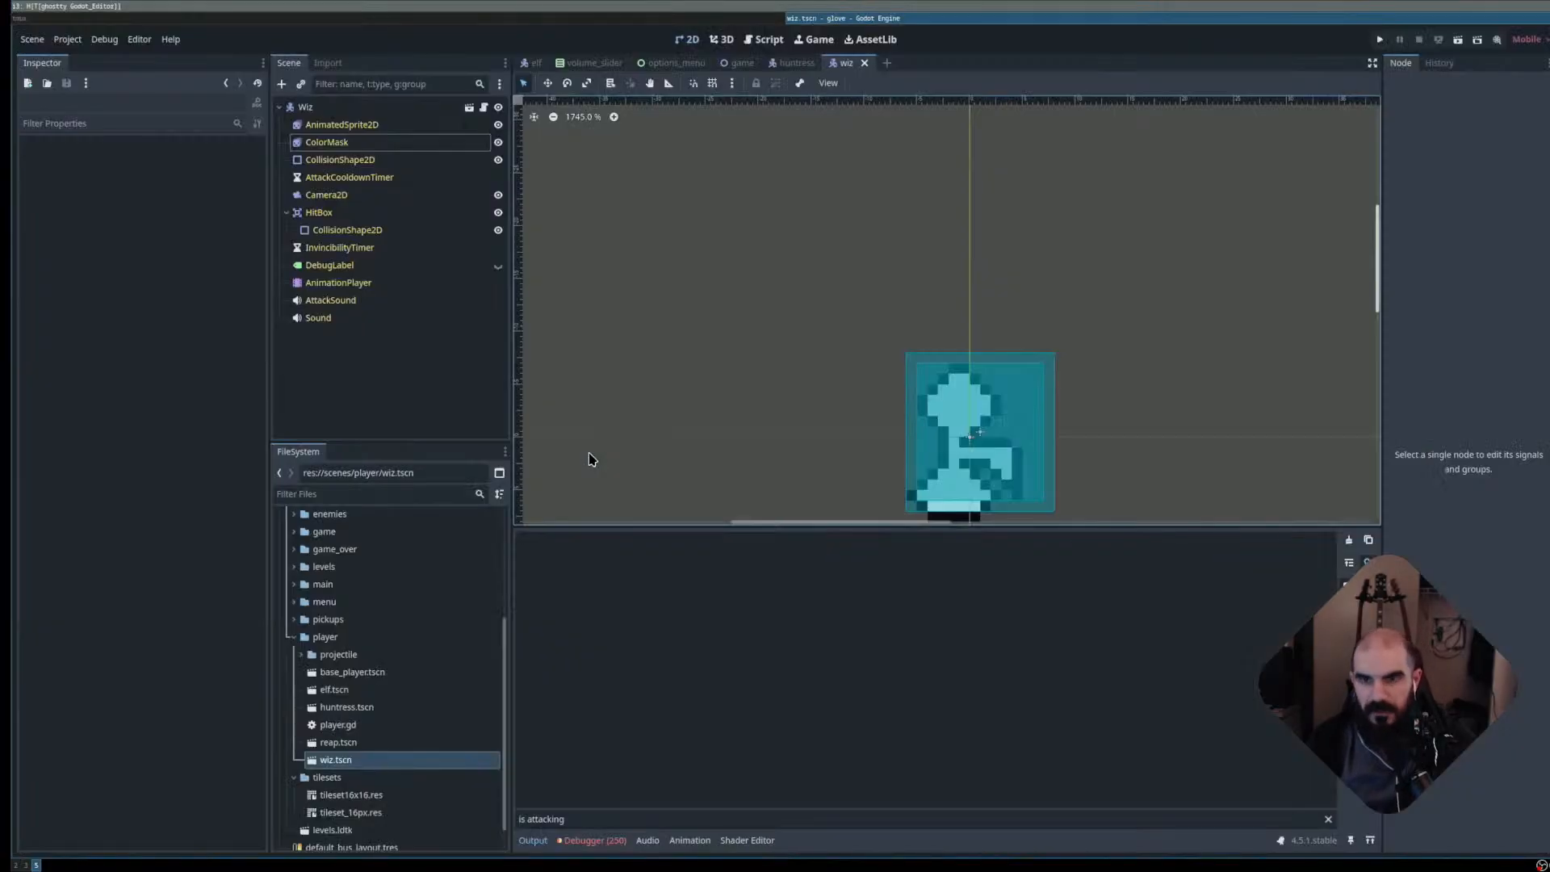
key("super+h")
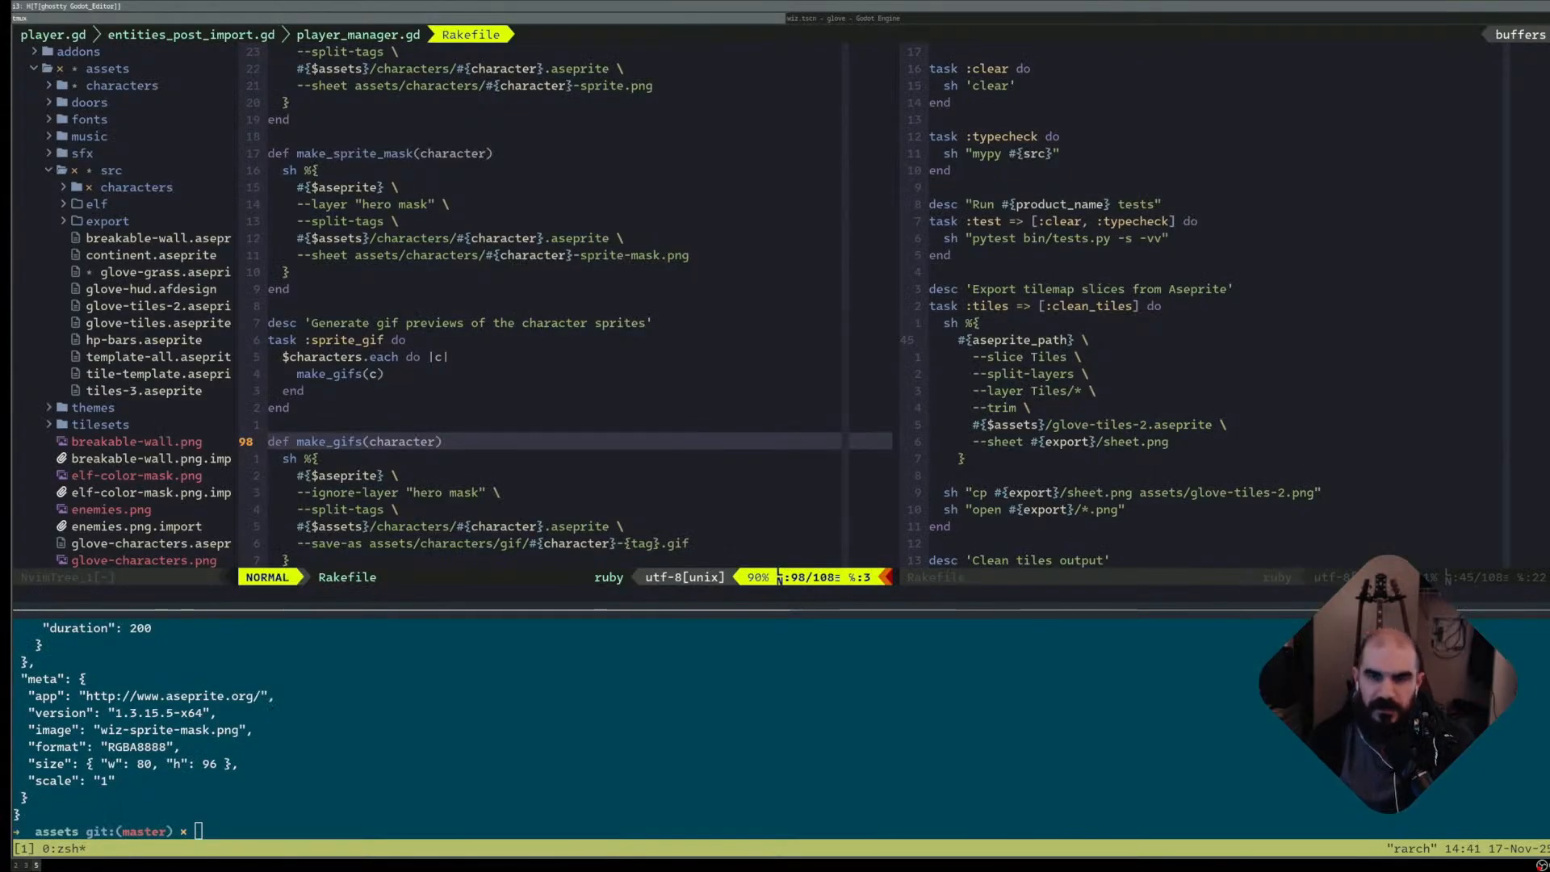
key("ctrl+k")
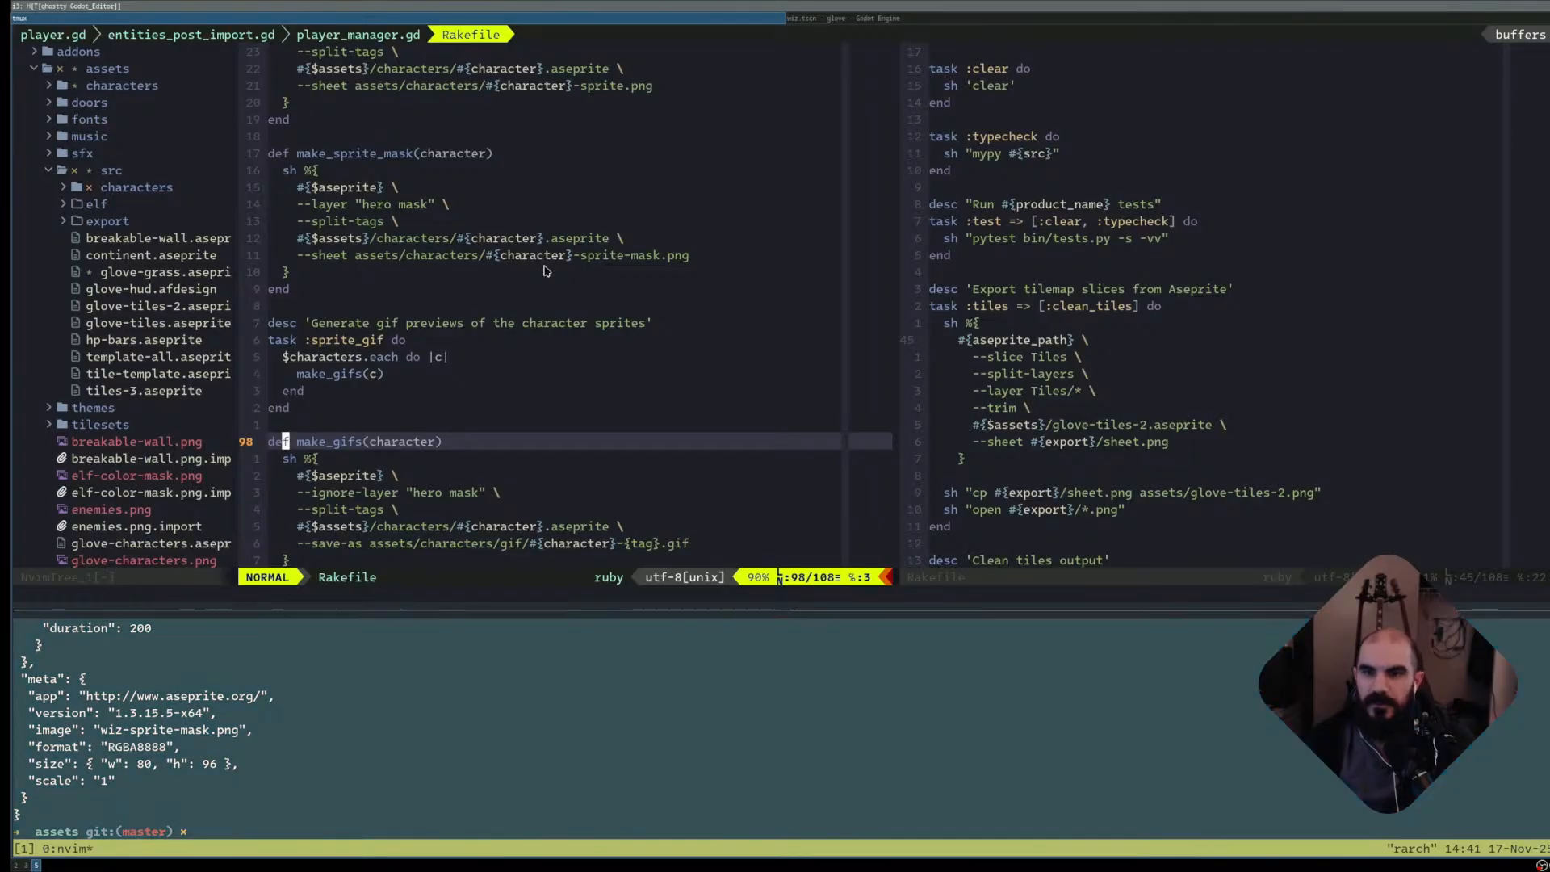
key("ctrl+b")
key("z")
key("space")
key("g")
key("g")
- Collapse the assets/characters folder and stage assets/src/characters/wiz.aseprite
key("j")
key("j")
key("j")
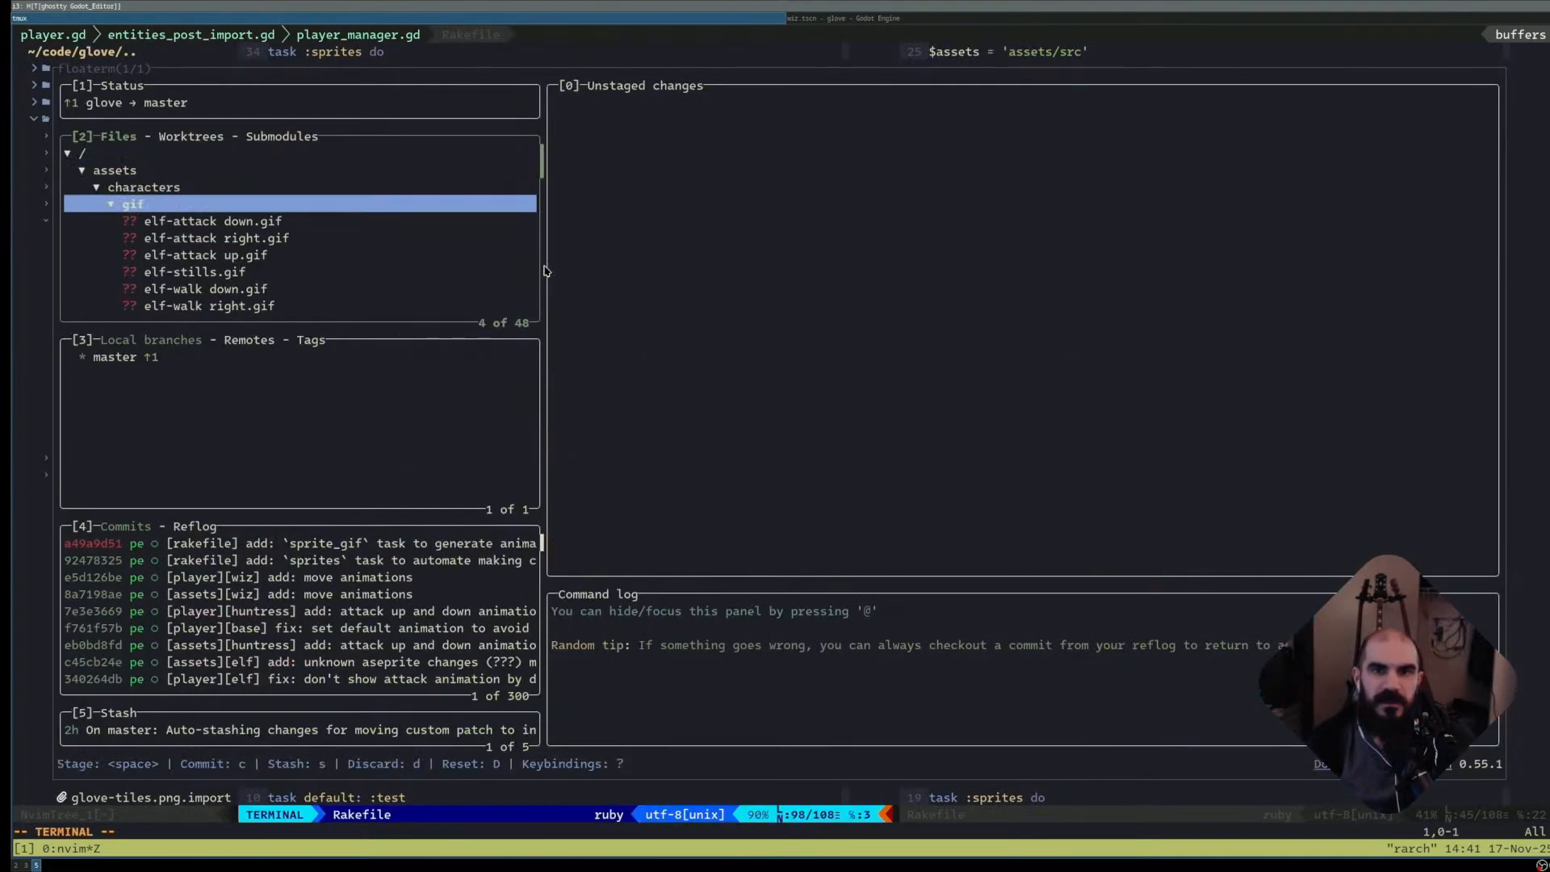
key("k")
key("Return")
key("j")
key("j")
key("j")
key("space")
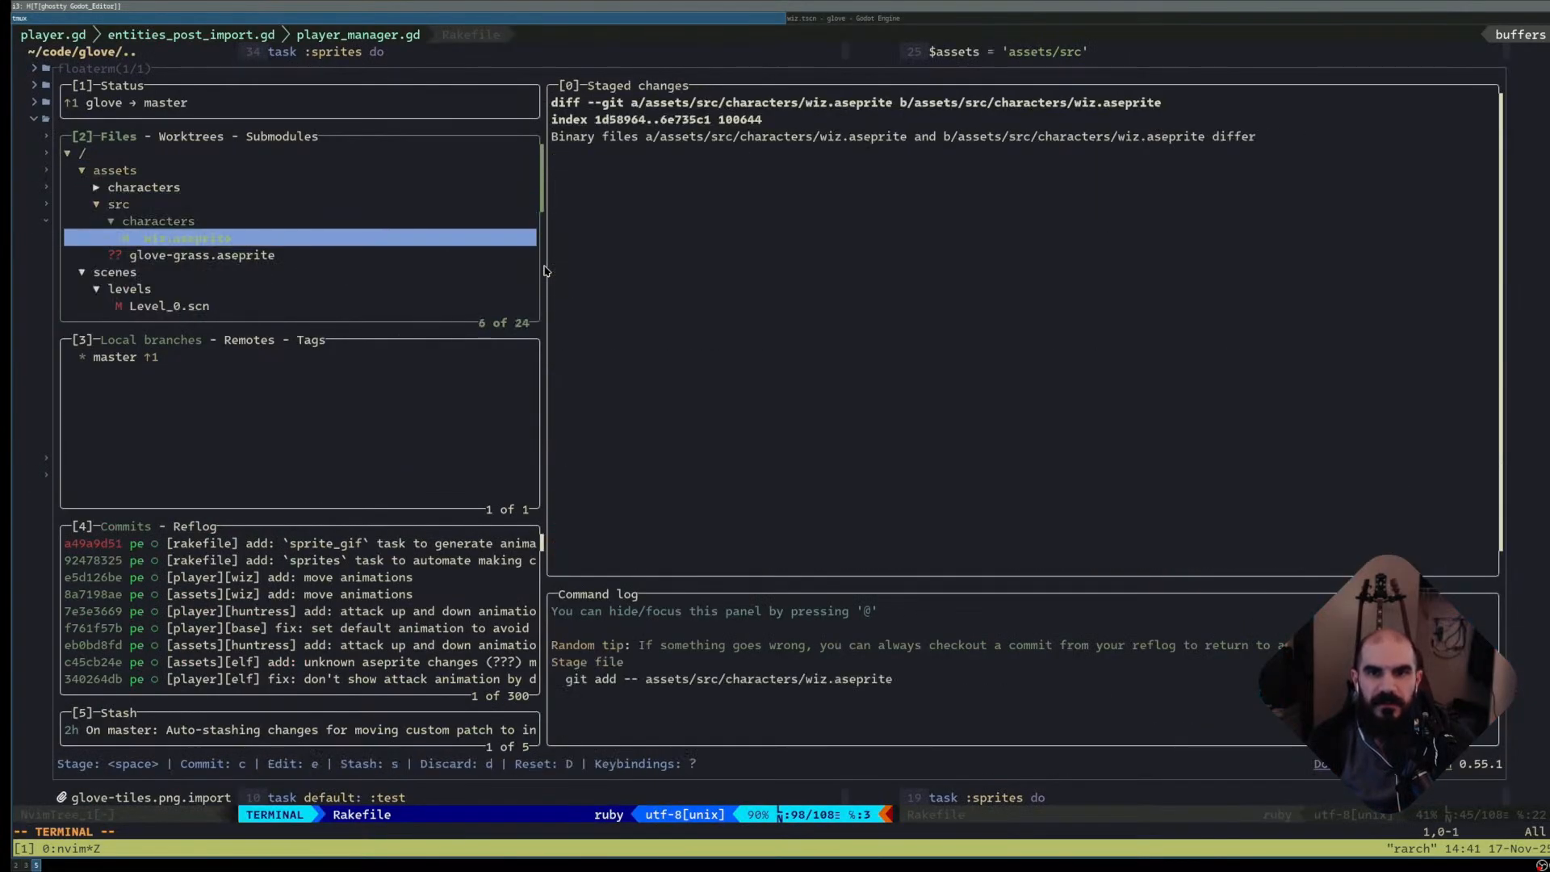
- Check the latest commit and commit the staged file with the summary "[assets][wiz] add: 2 different attack right animations"
key("h")
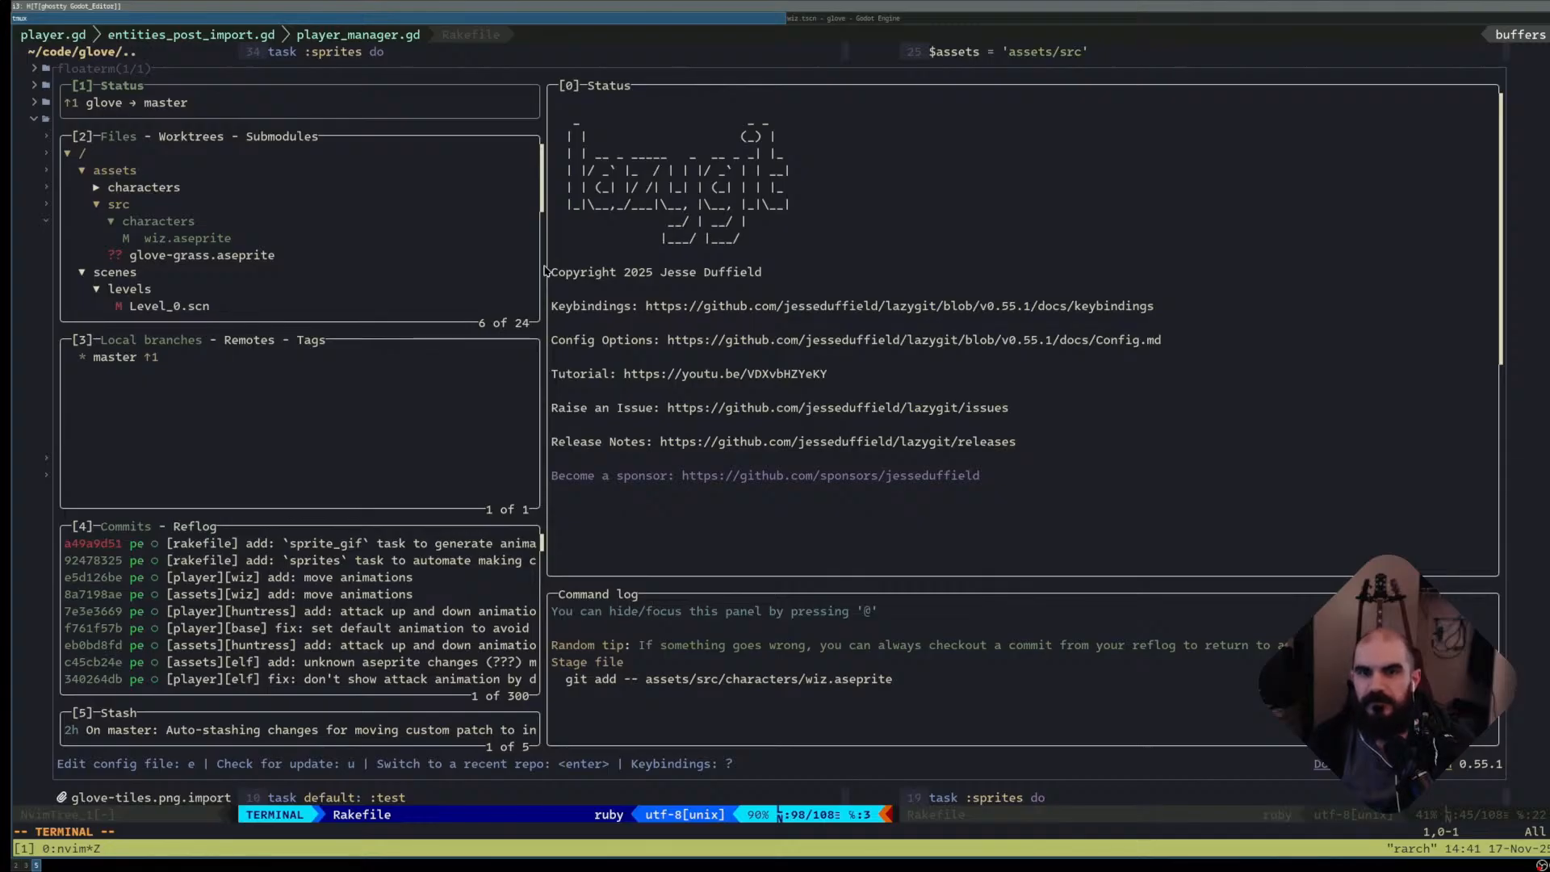
key("h")
key("h")
key("h")
key("h")
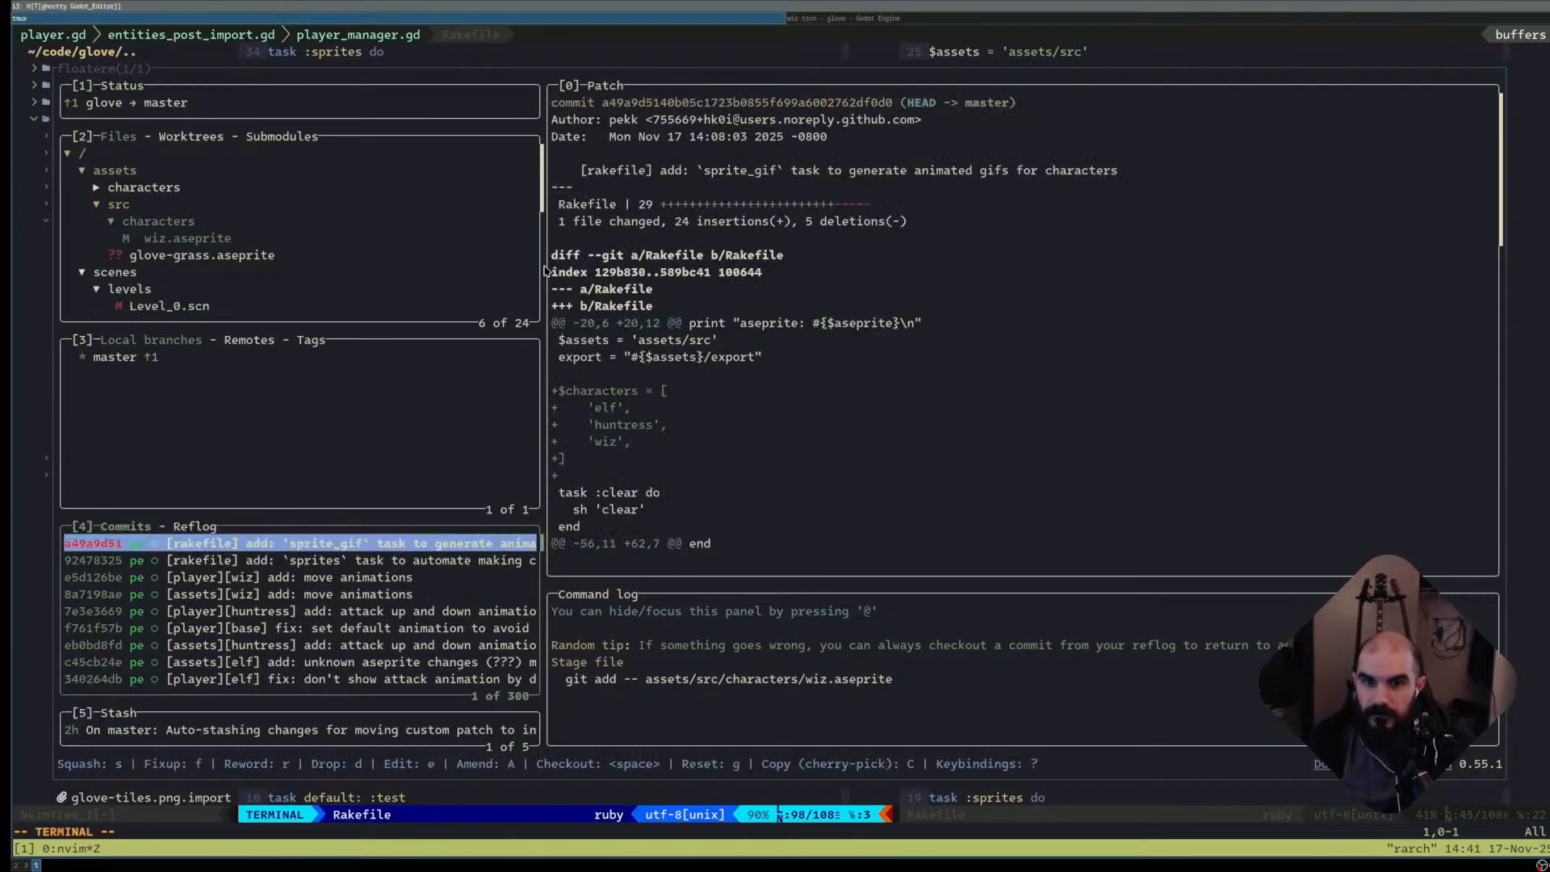
key("c")
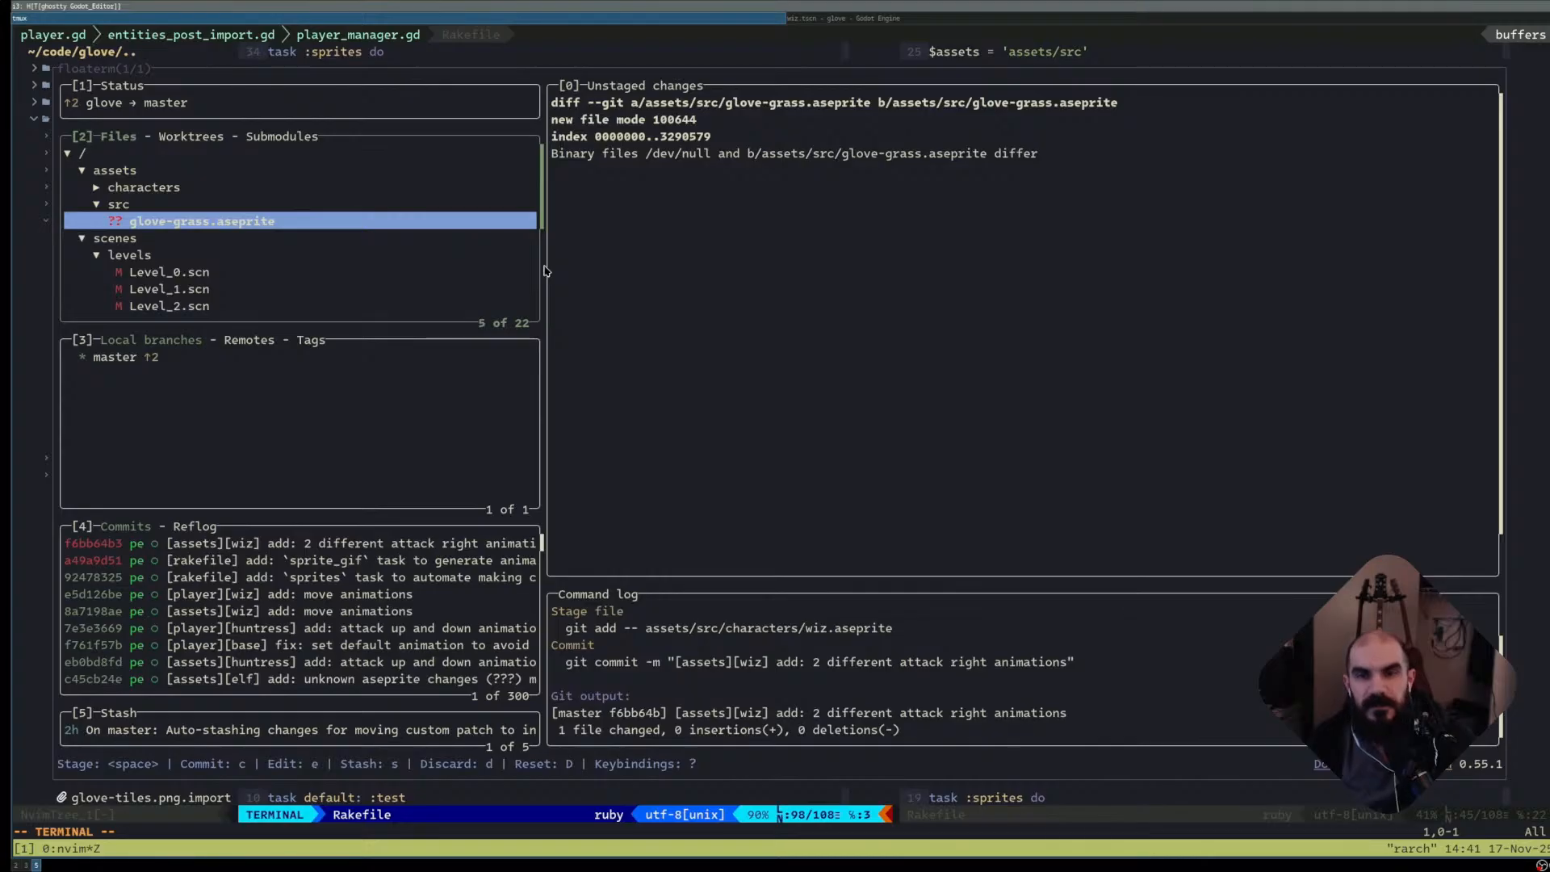
- Expand the assets/characters folder and look through its untracked elf and huntress gif files
key("k")
key("k")
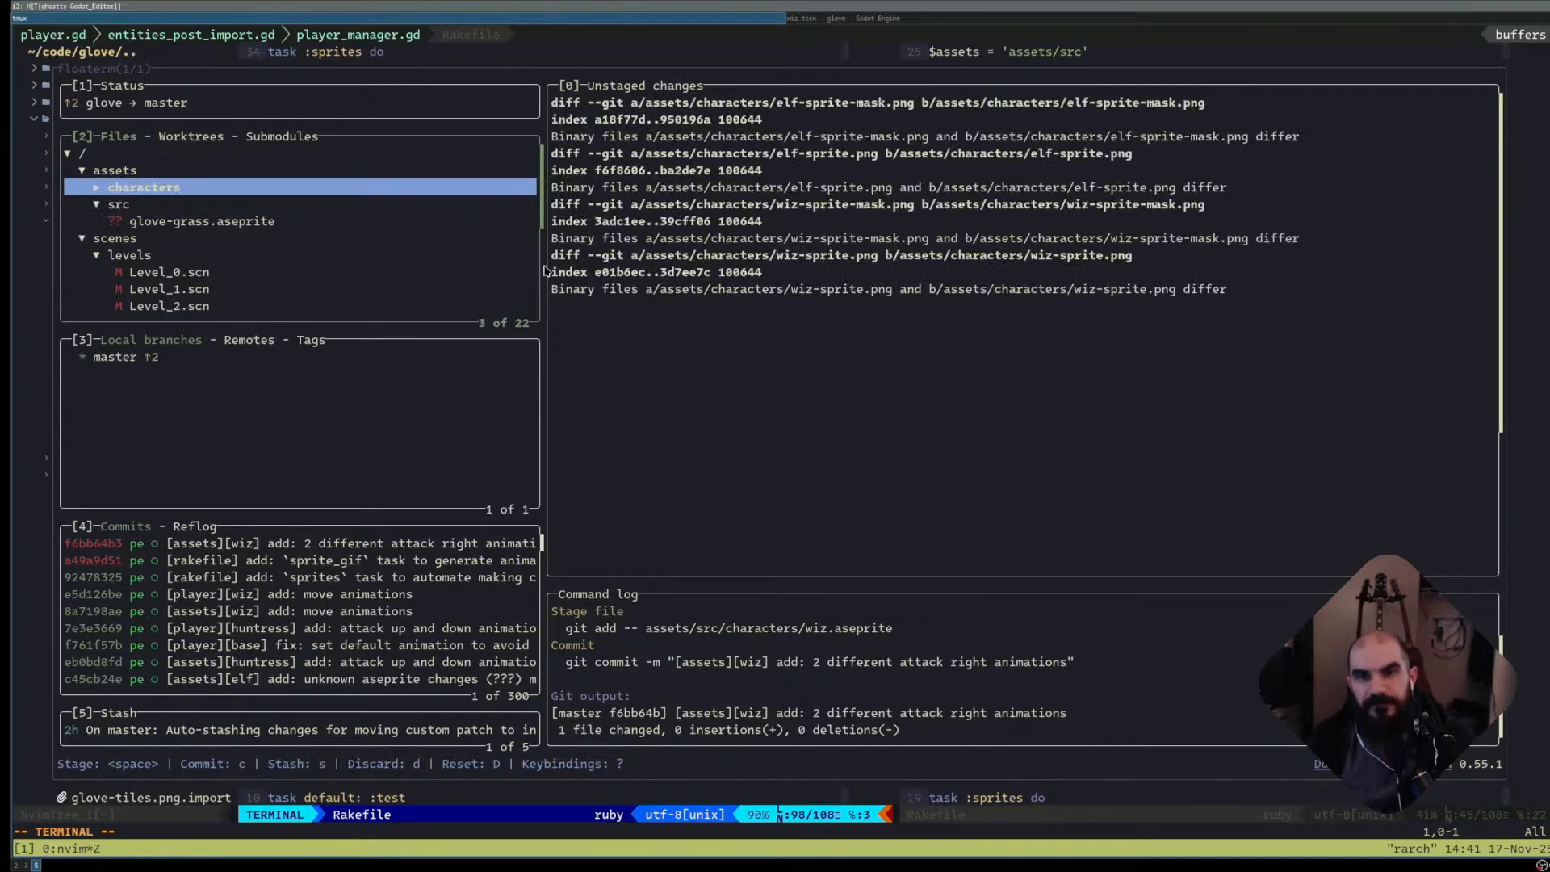
key("Return")
key("j")
key("j")
key("j")
key("j")
key("j")
key("j")
key("j")
key("j")
key("j")
key("j")
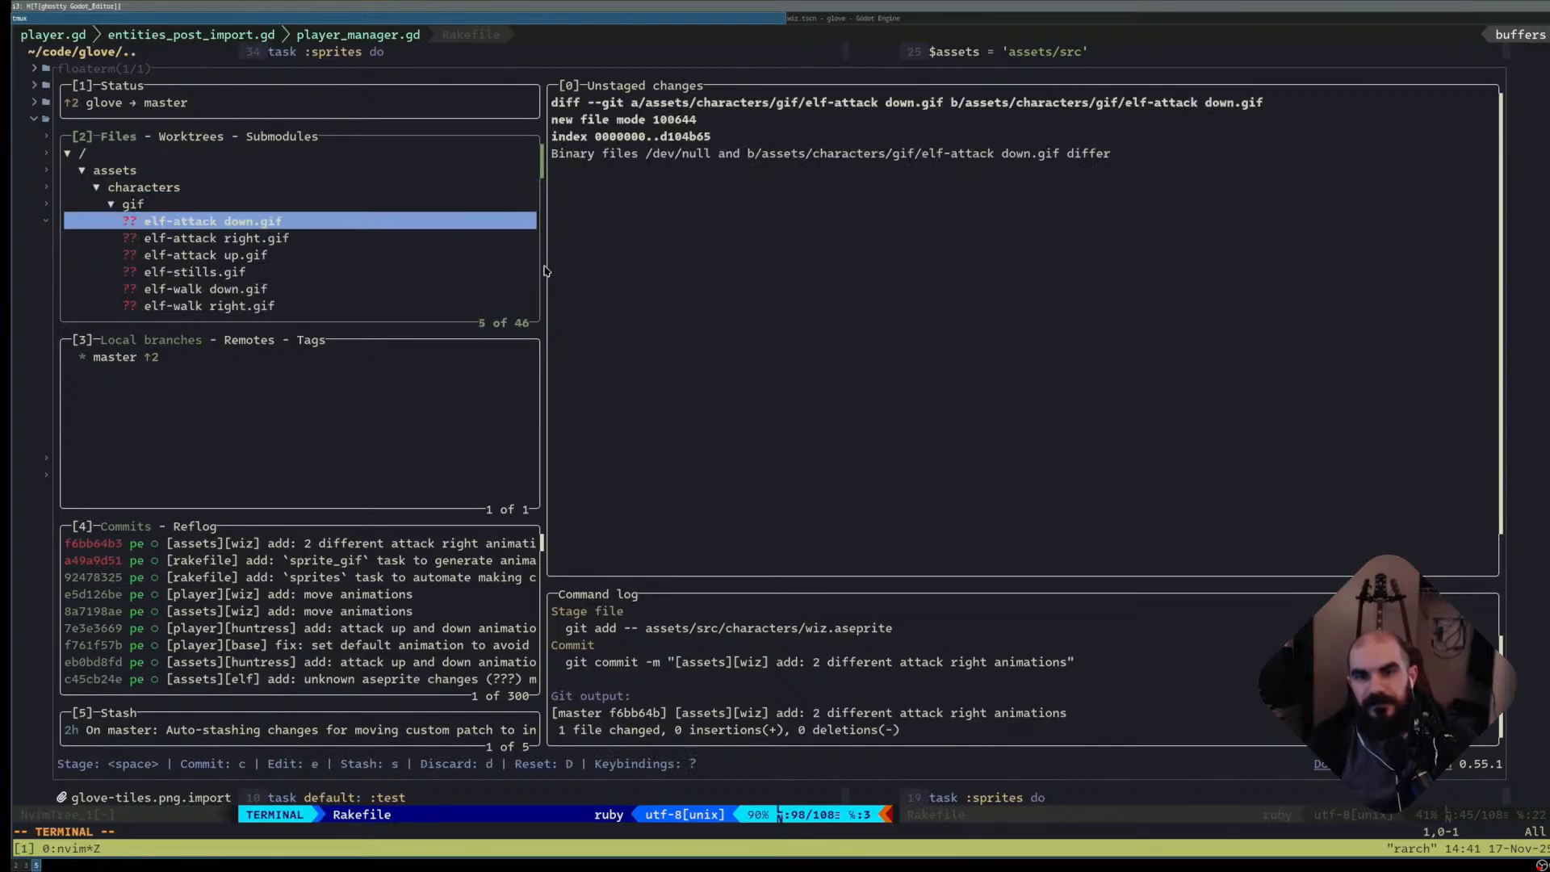
key("j")
key("j")
key("j")
key("j")
key("j")
key("j")
key("j")
key("j")
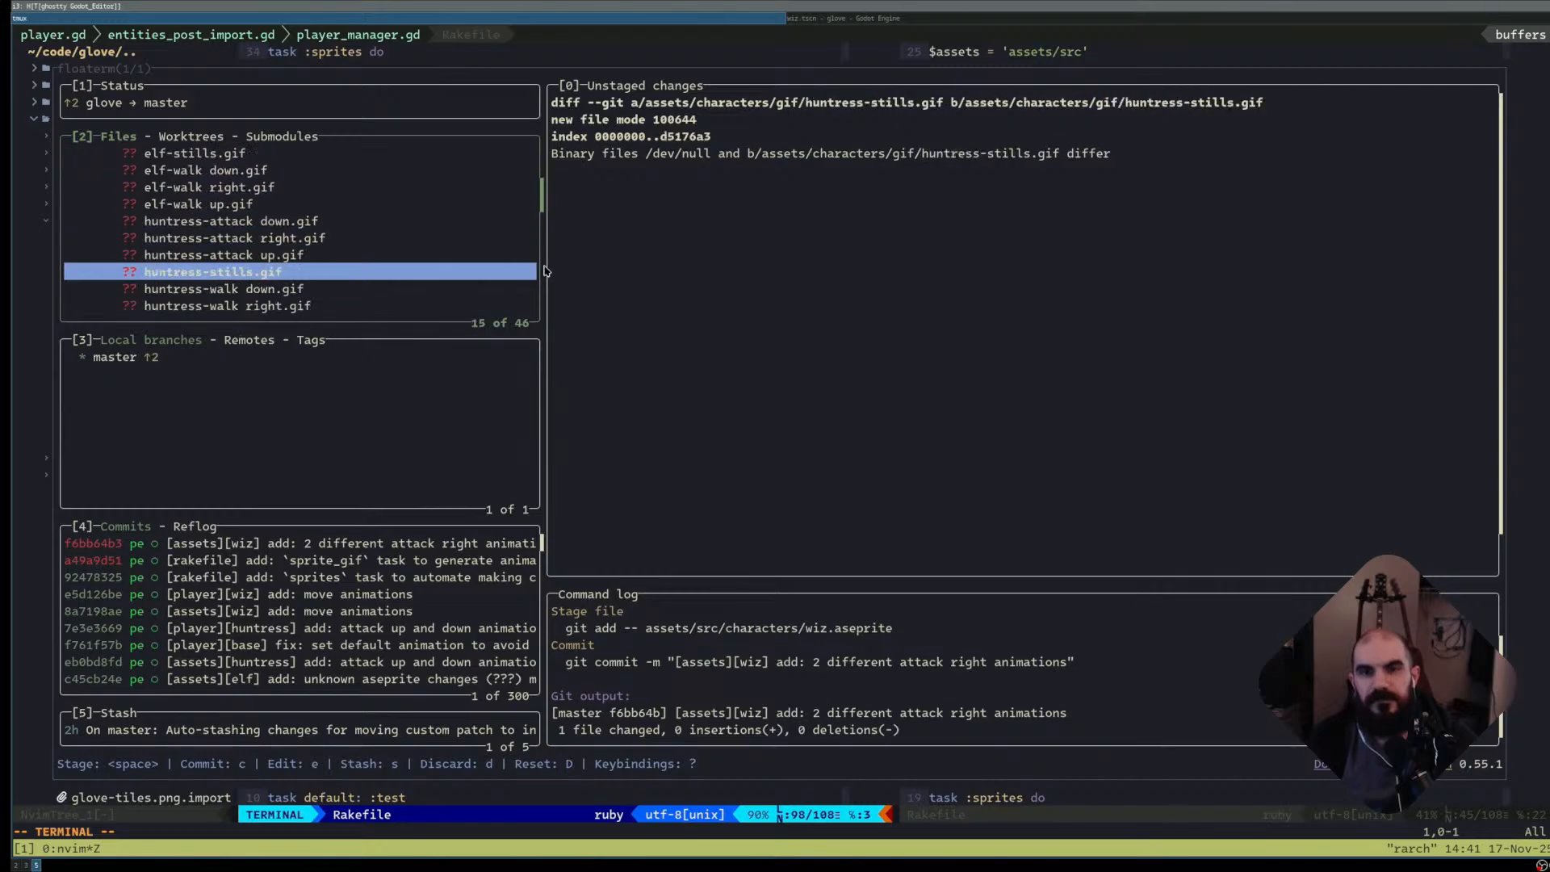
- Discard all changes in the assets/characters/gif folder
key("k")
key("k")
key("k")
key("k")
key("k")
key("k")
key("k")
key("k")
key("k")
key("k")
key("k")
key("k")
key("k")
key("k")
key("k")
key("k")
key("k")
key("k")
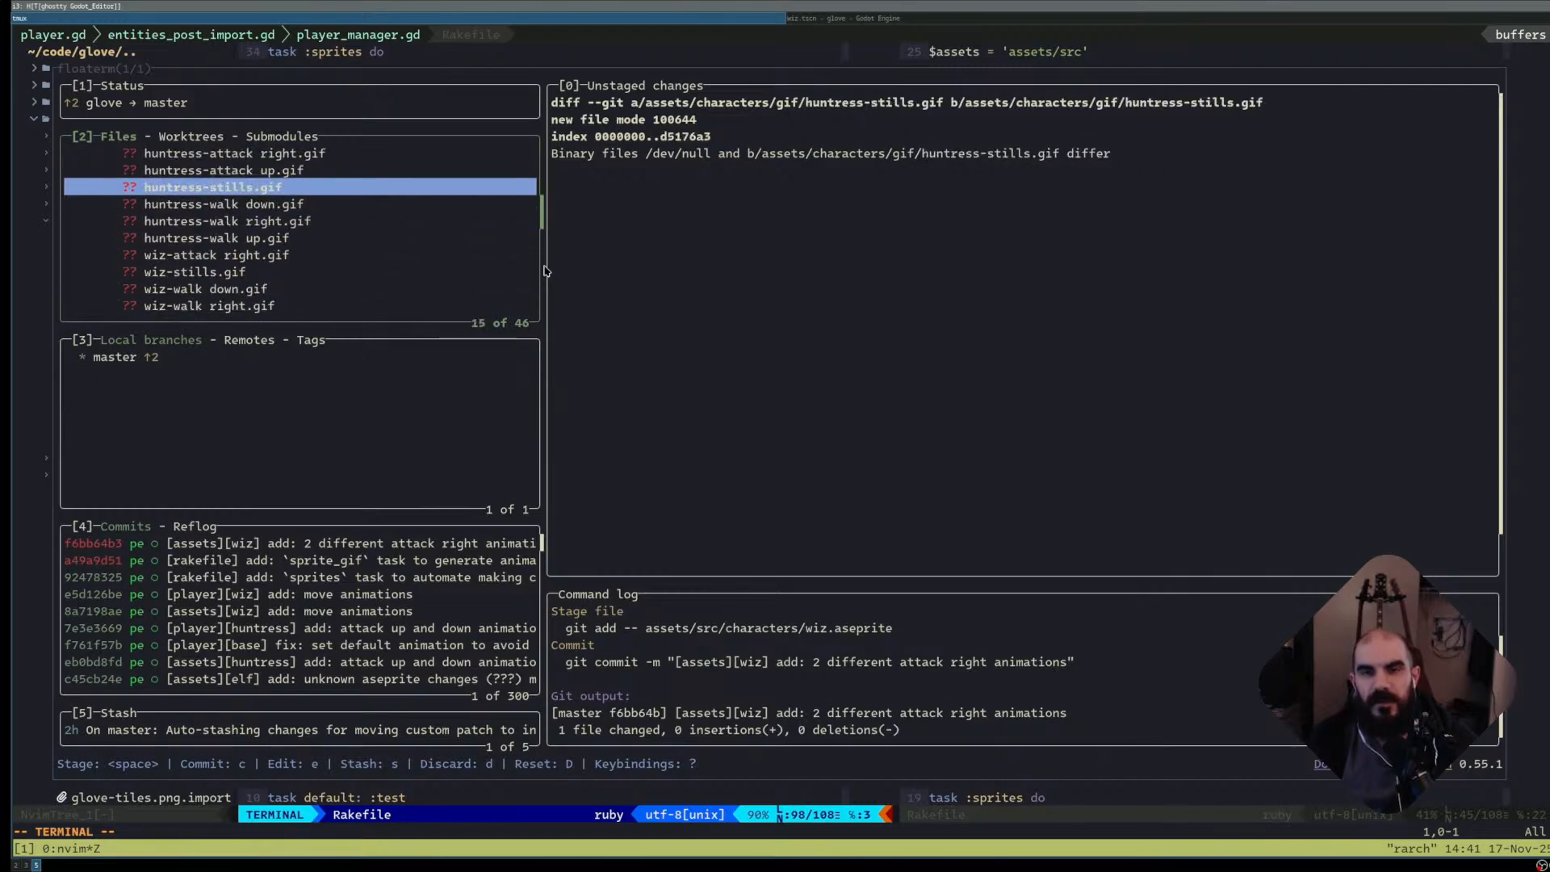
key("j")
key("d")
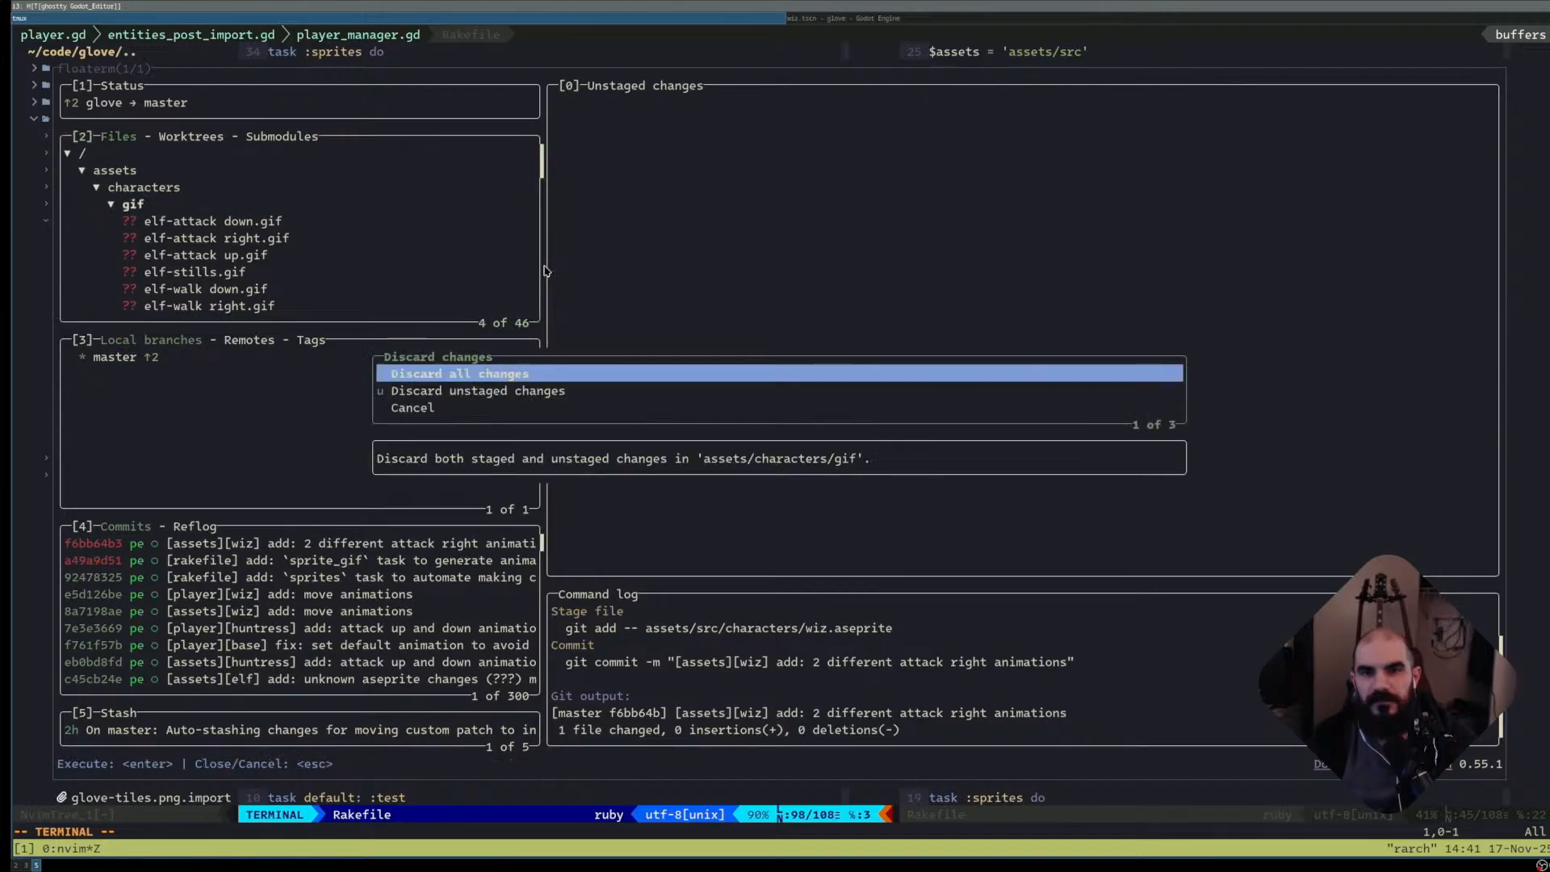
key("Return")
key("j")
key("j")
key("j")
key("k")
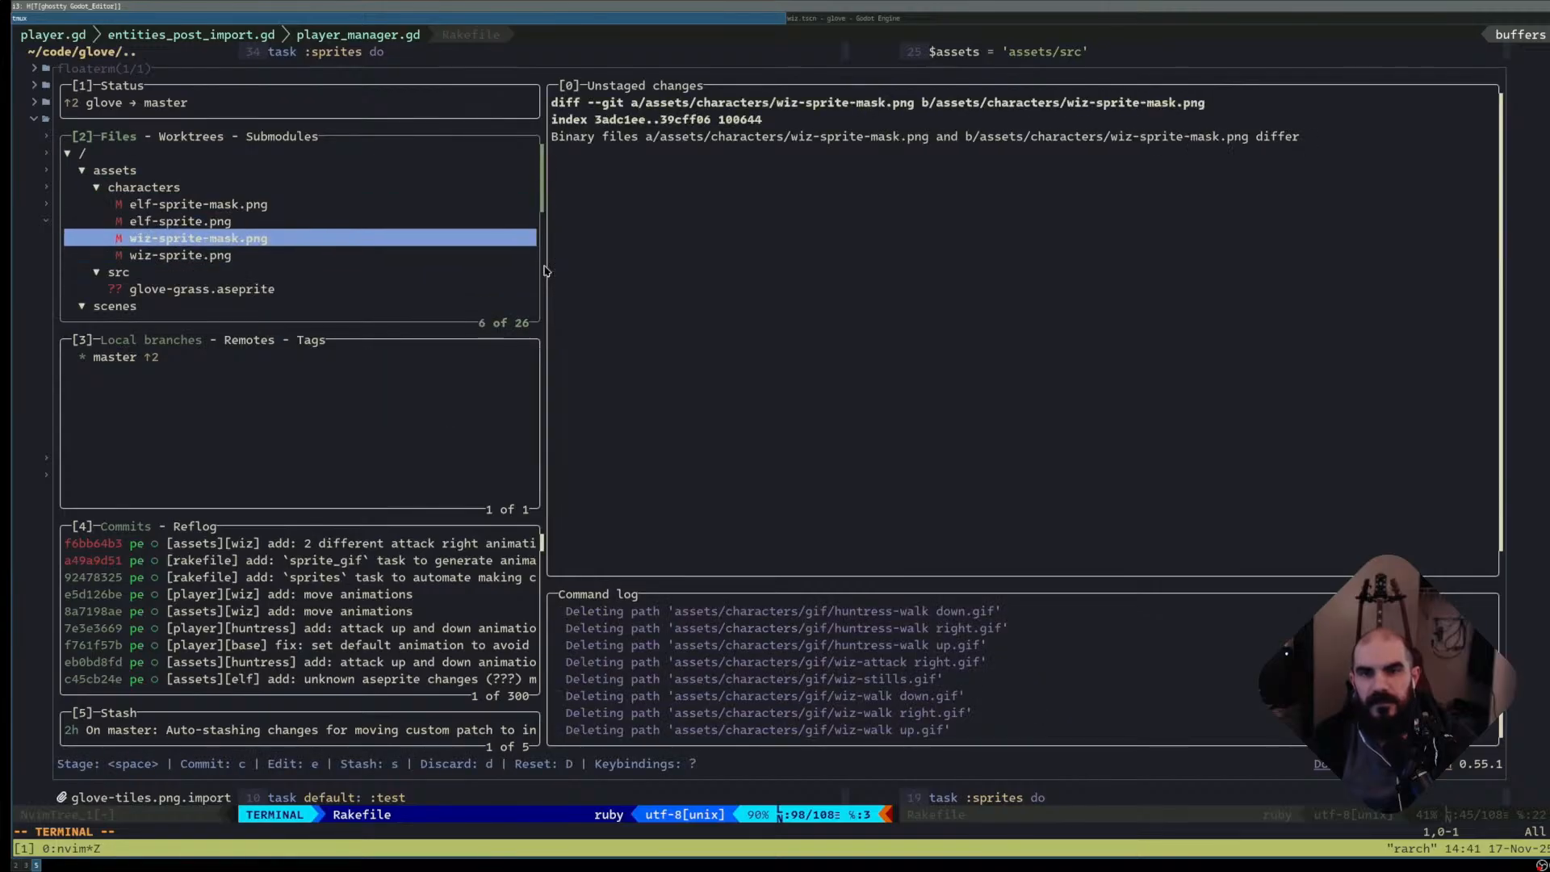
key("v")
key("j")
key("k")
key("k")
key("k")
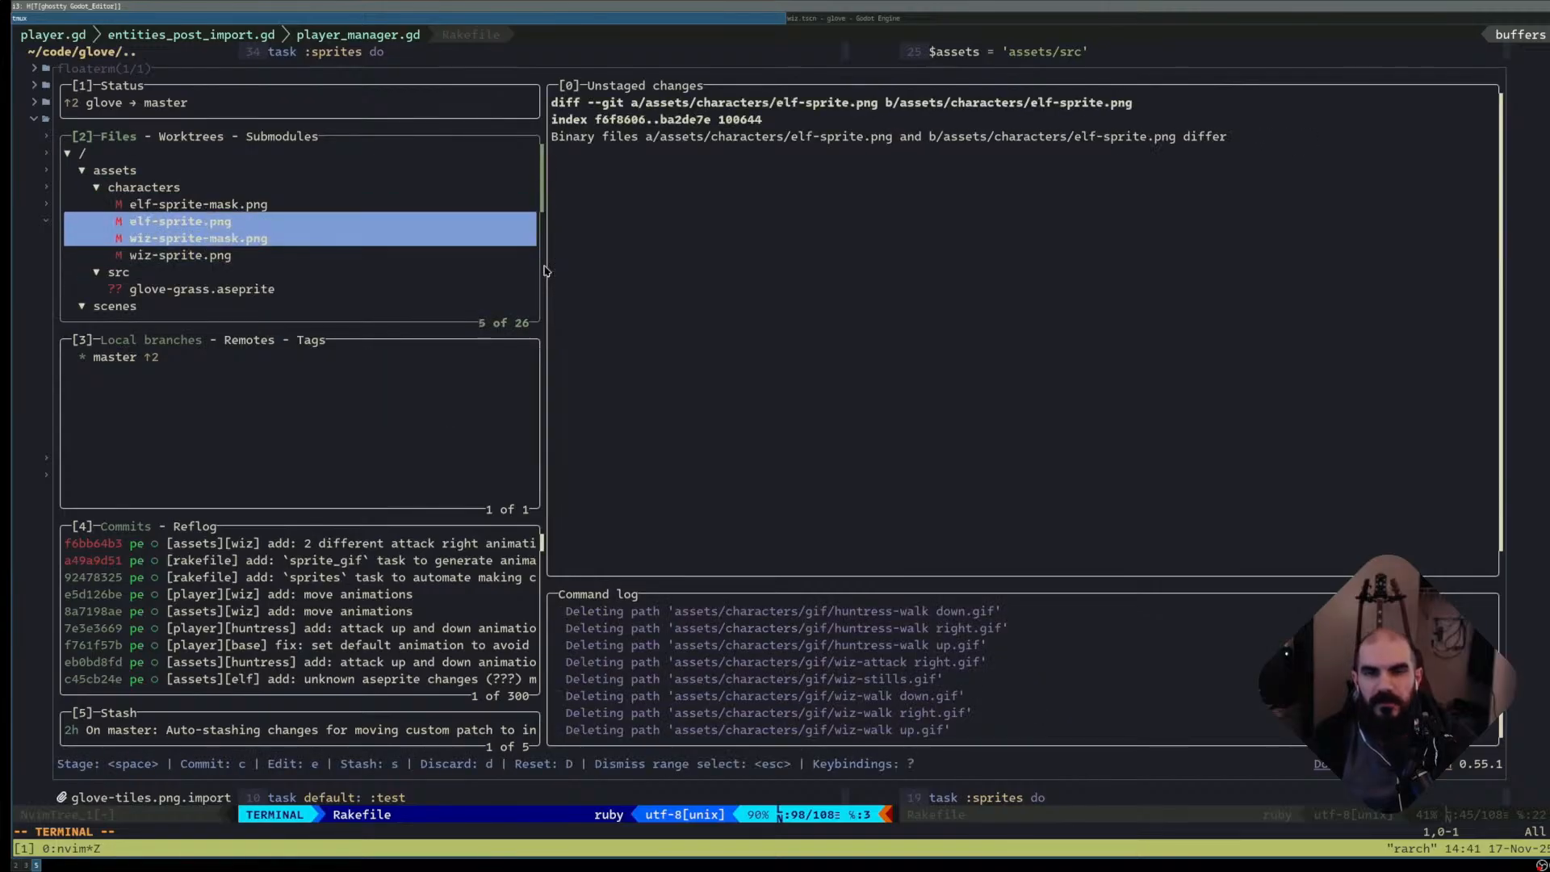
key("Escape")
- Select wiz-sprite-mask.png and wiz-sprite.png in assets/characters and stage both files
key("j")
key("j")
key("j")
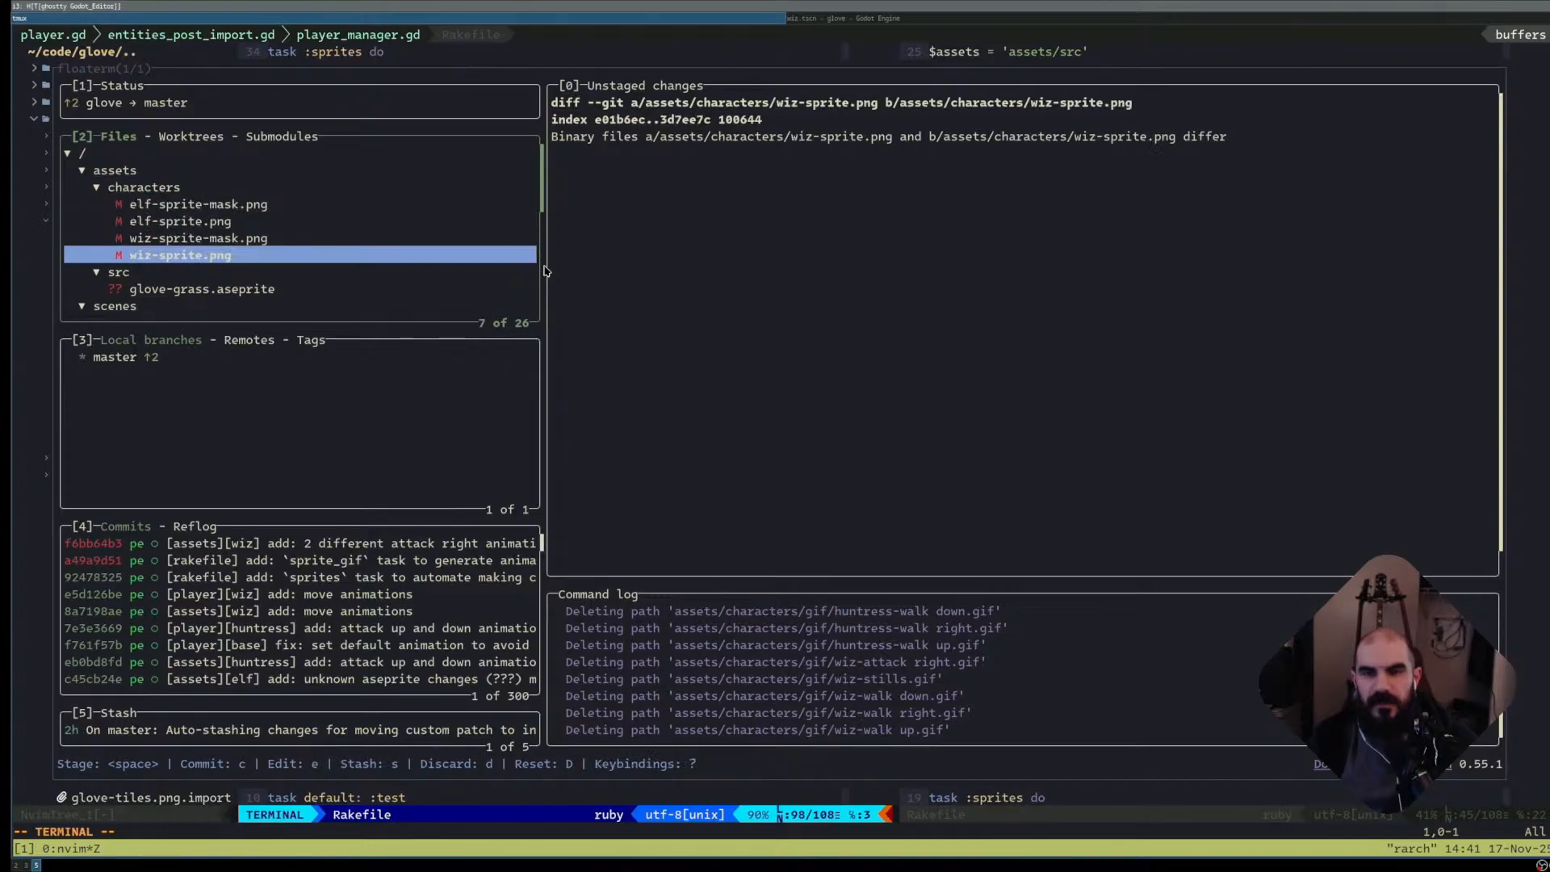
key("j")
key("k")
key("k")
key("v")
key("j")
key("space")
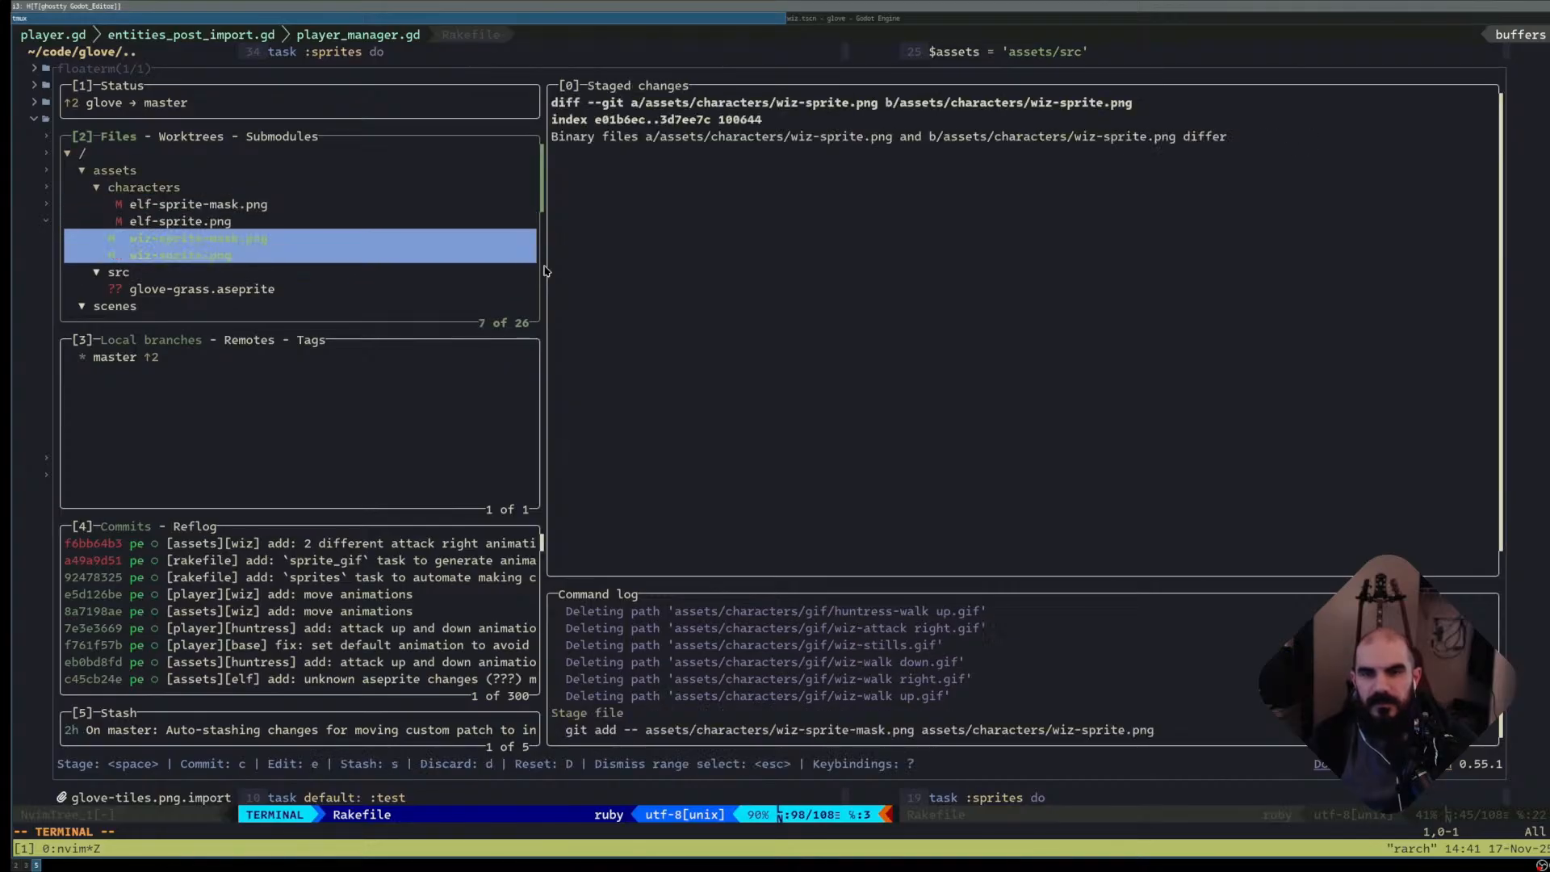
- Commit the staged wizard sprites with the summary "[player][wiz] add: attack right animation"
type("c[player][w")
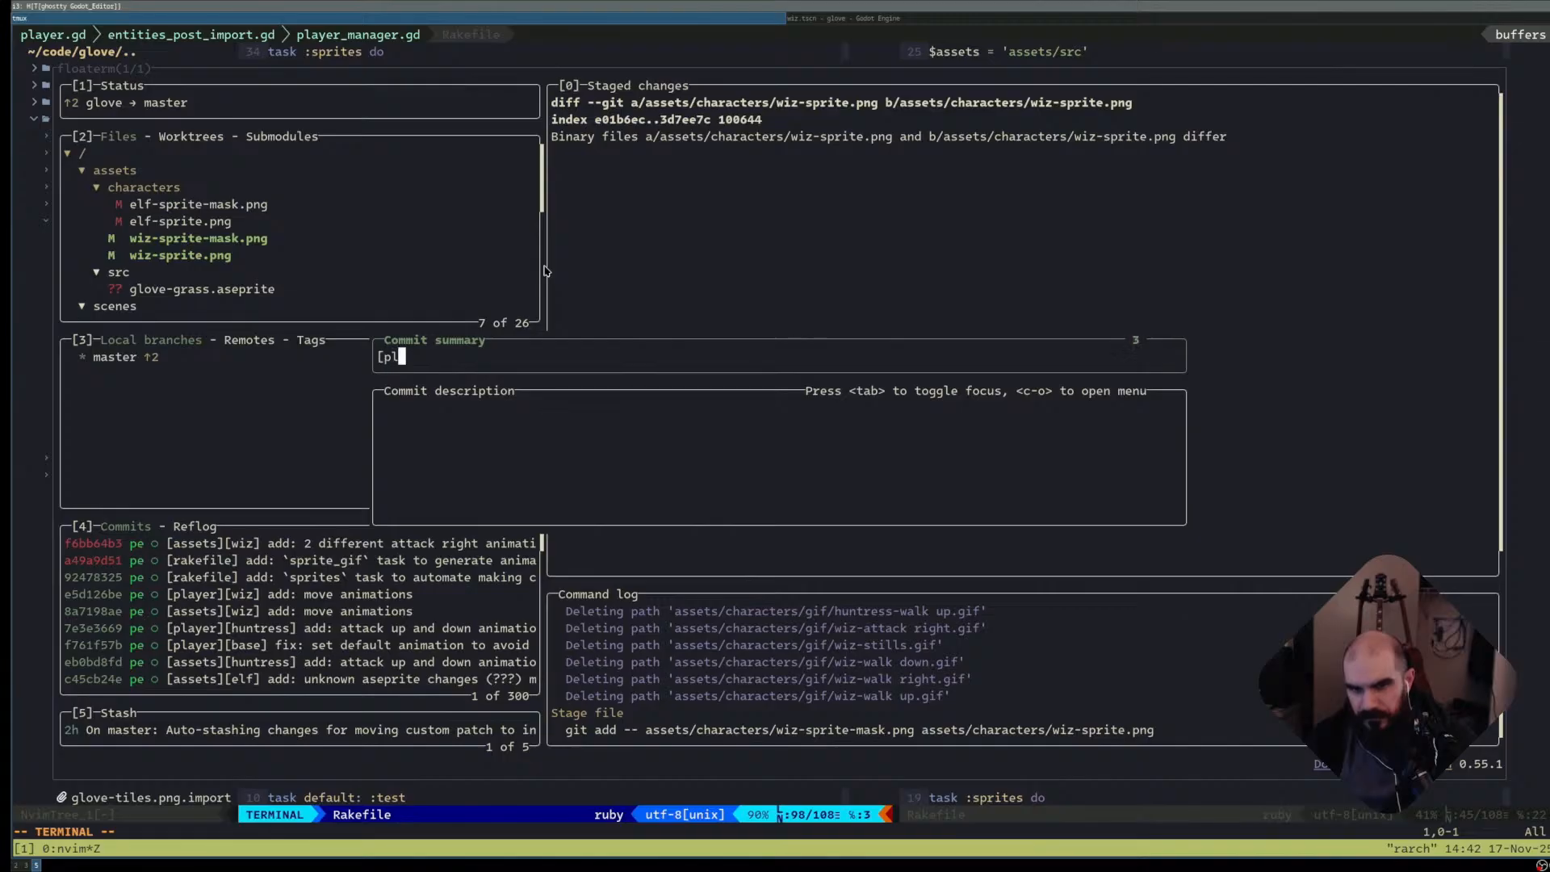
type("iz] add")
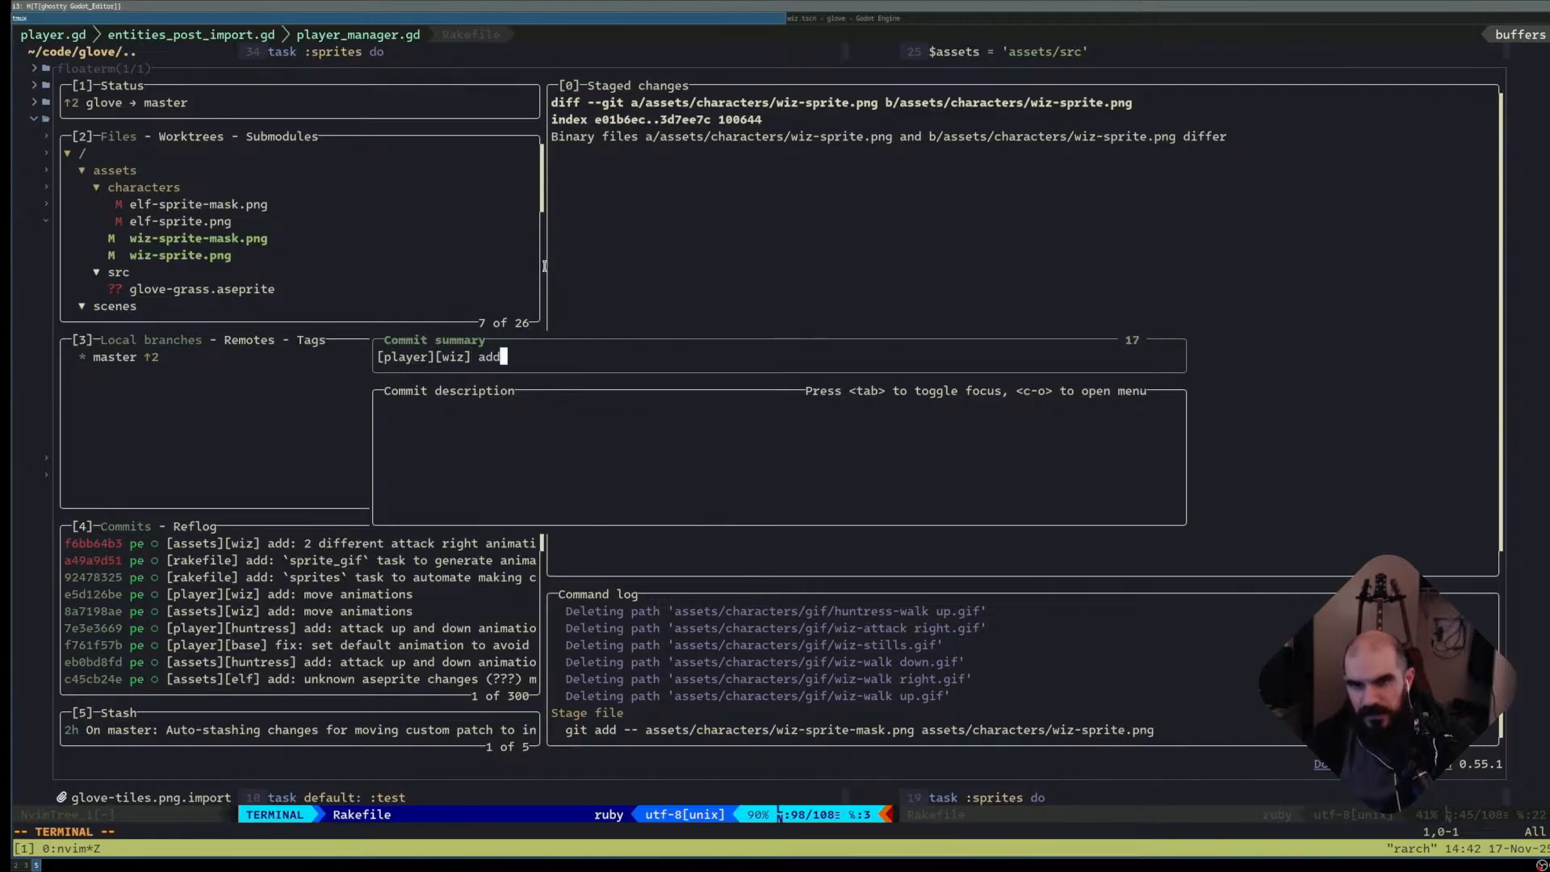
type(": attack ")
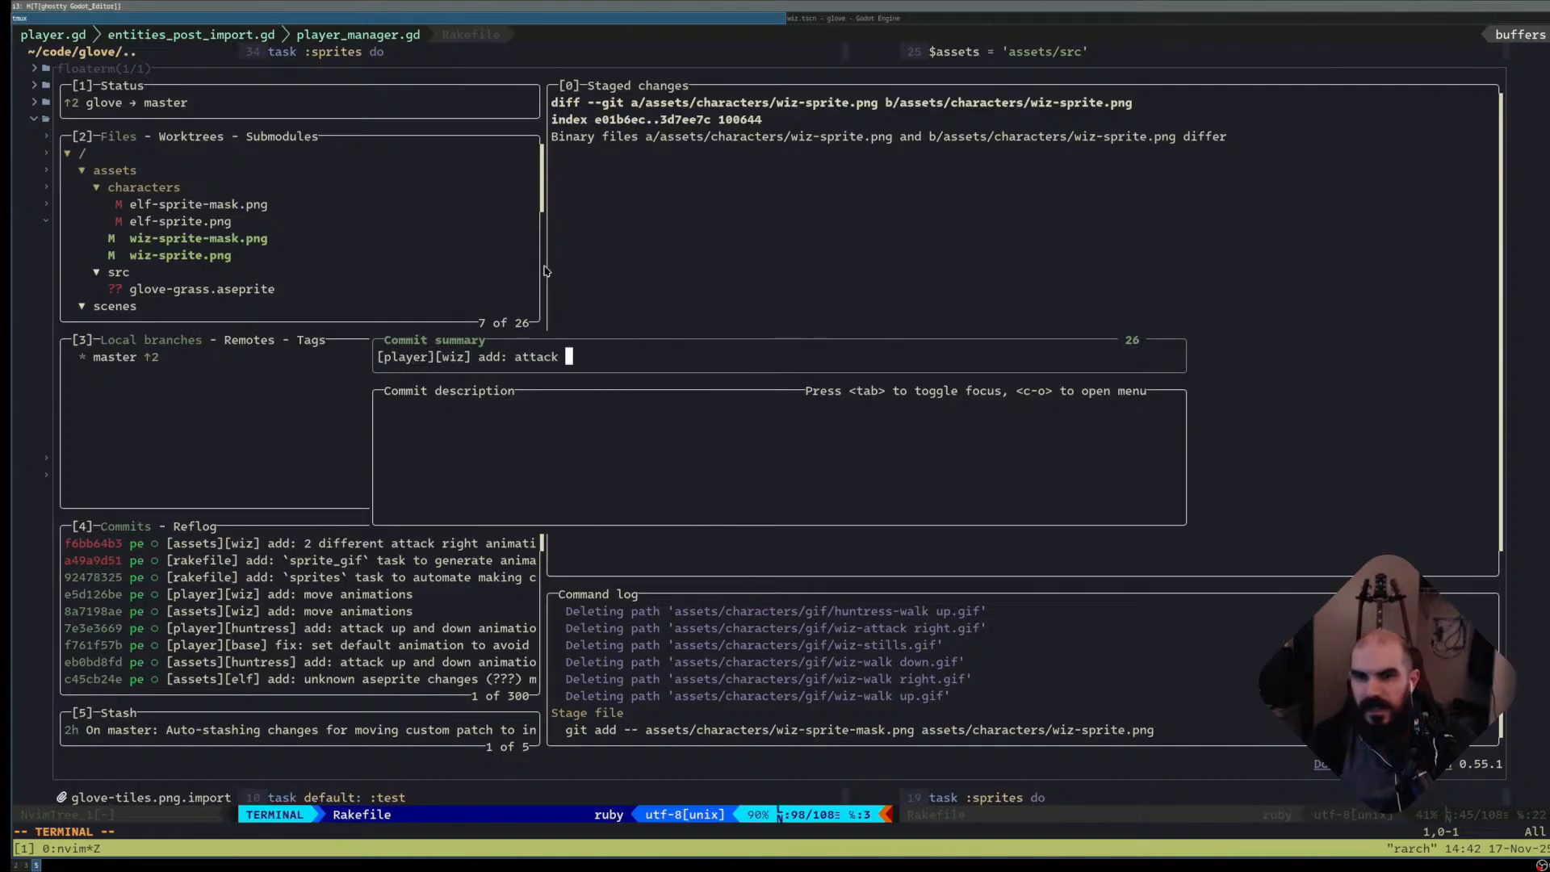
type("right animation")
key("Return")
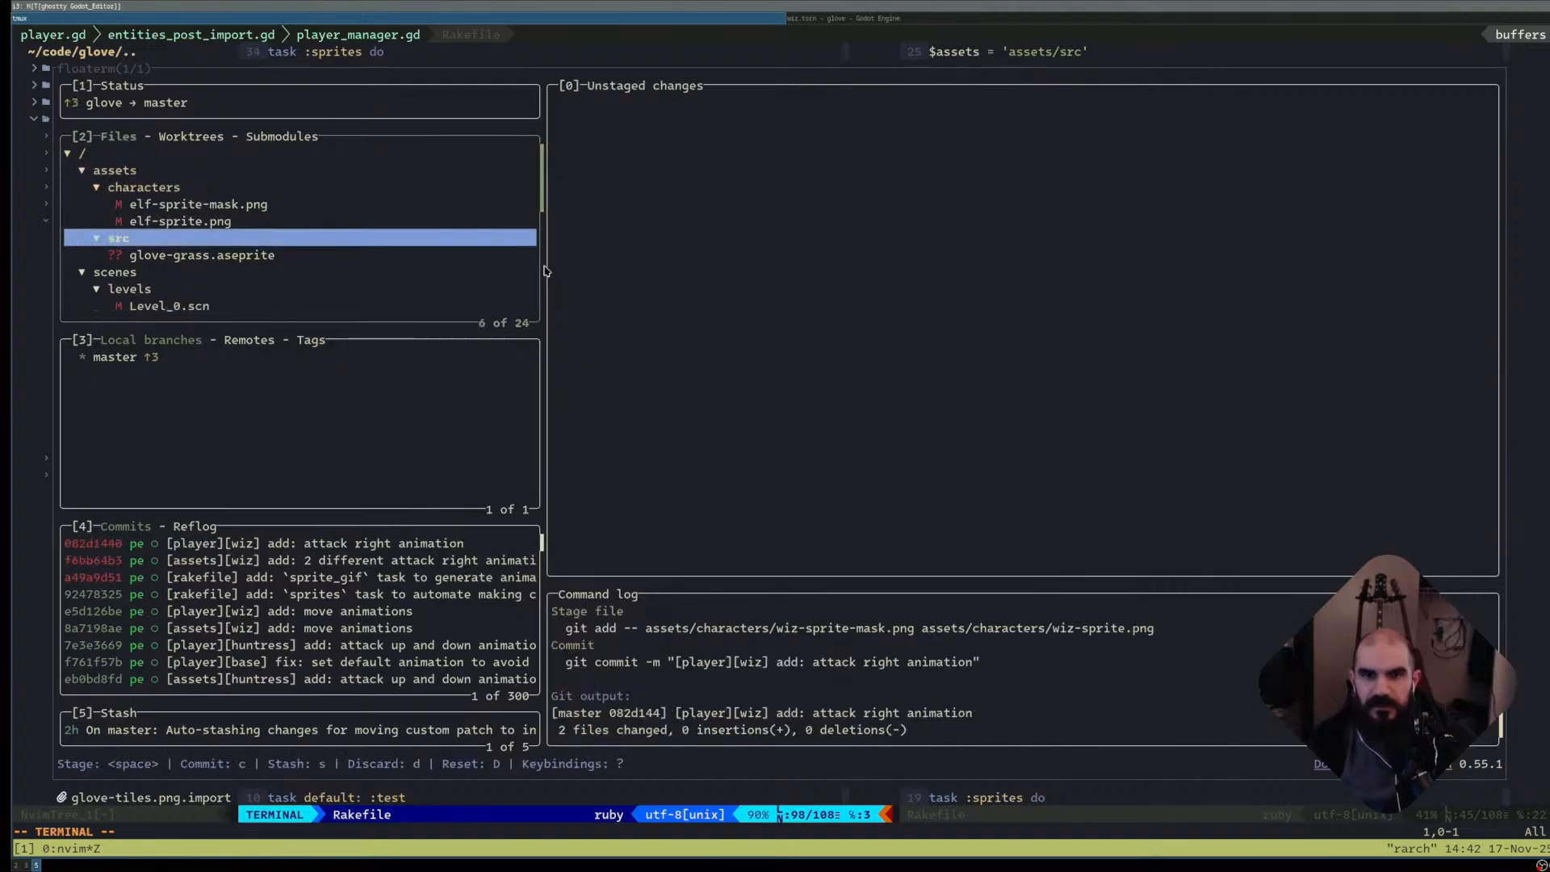
- Collapse the levels folder, stage scenes/player/wiz.tscn and amend the last commit with it
key("j")
key("j")
key("j")
key("j")
key("j")
key("j")
key("k")
key("k")
key("k")
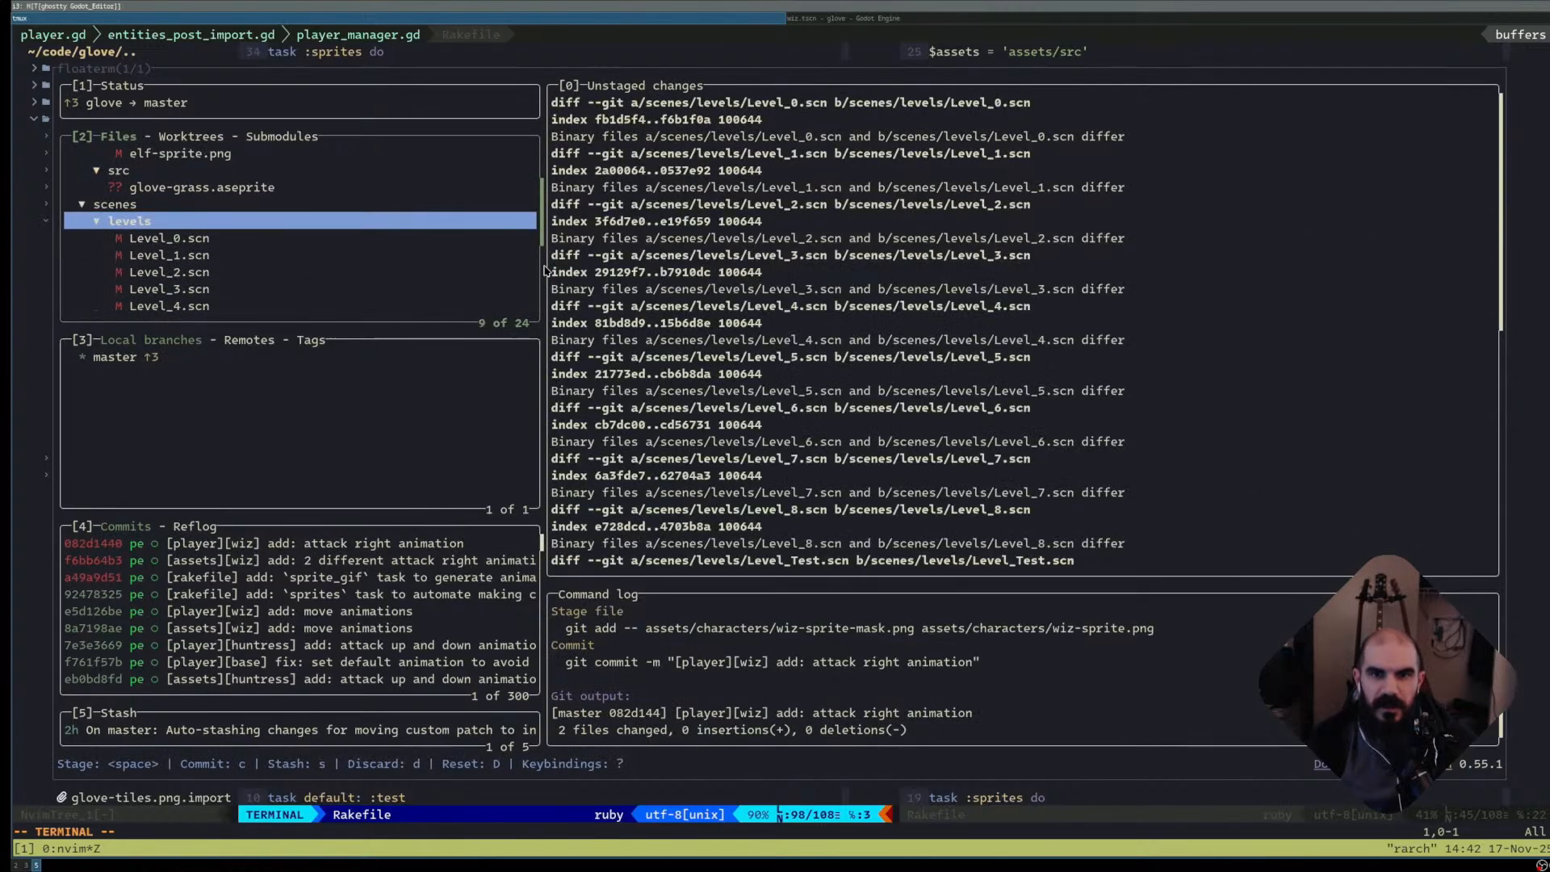
key("Return")
key("j")
key("j")
key("space")
key("shift+a")
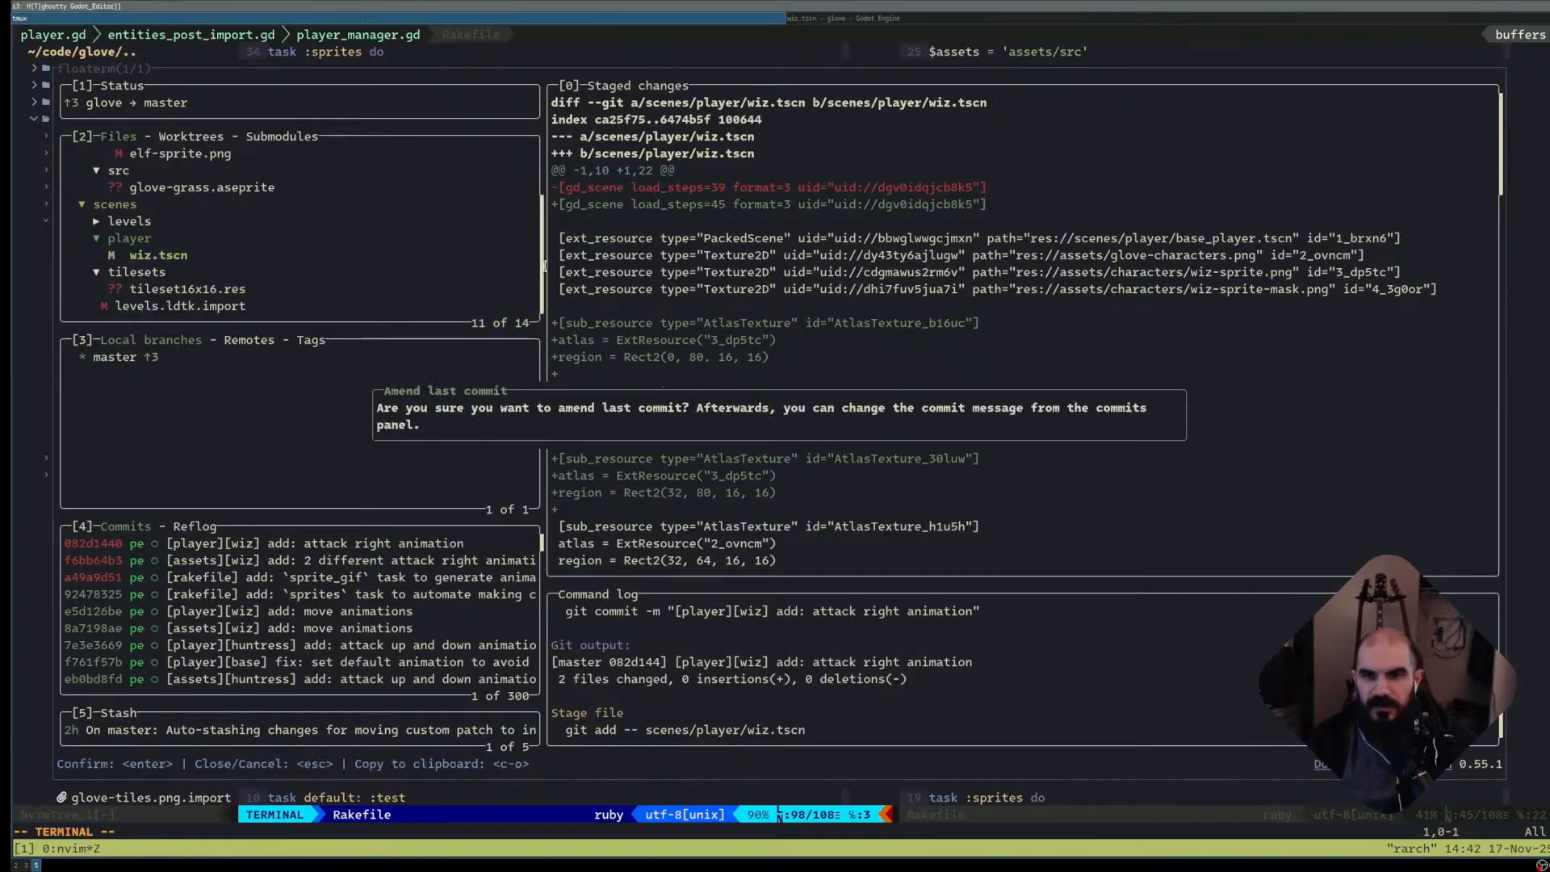
key("Return")
- Select elf-sprite-mask.png and elf-sprite.png in assets/characters and stage both files
key("j")
key("j")
key("k")
key("k")
key("k")
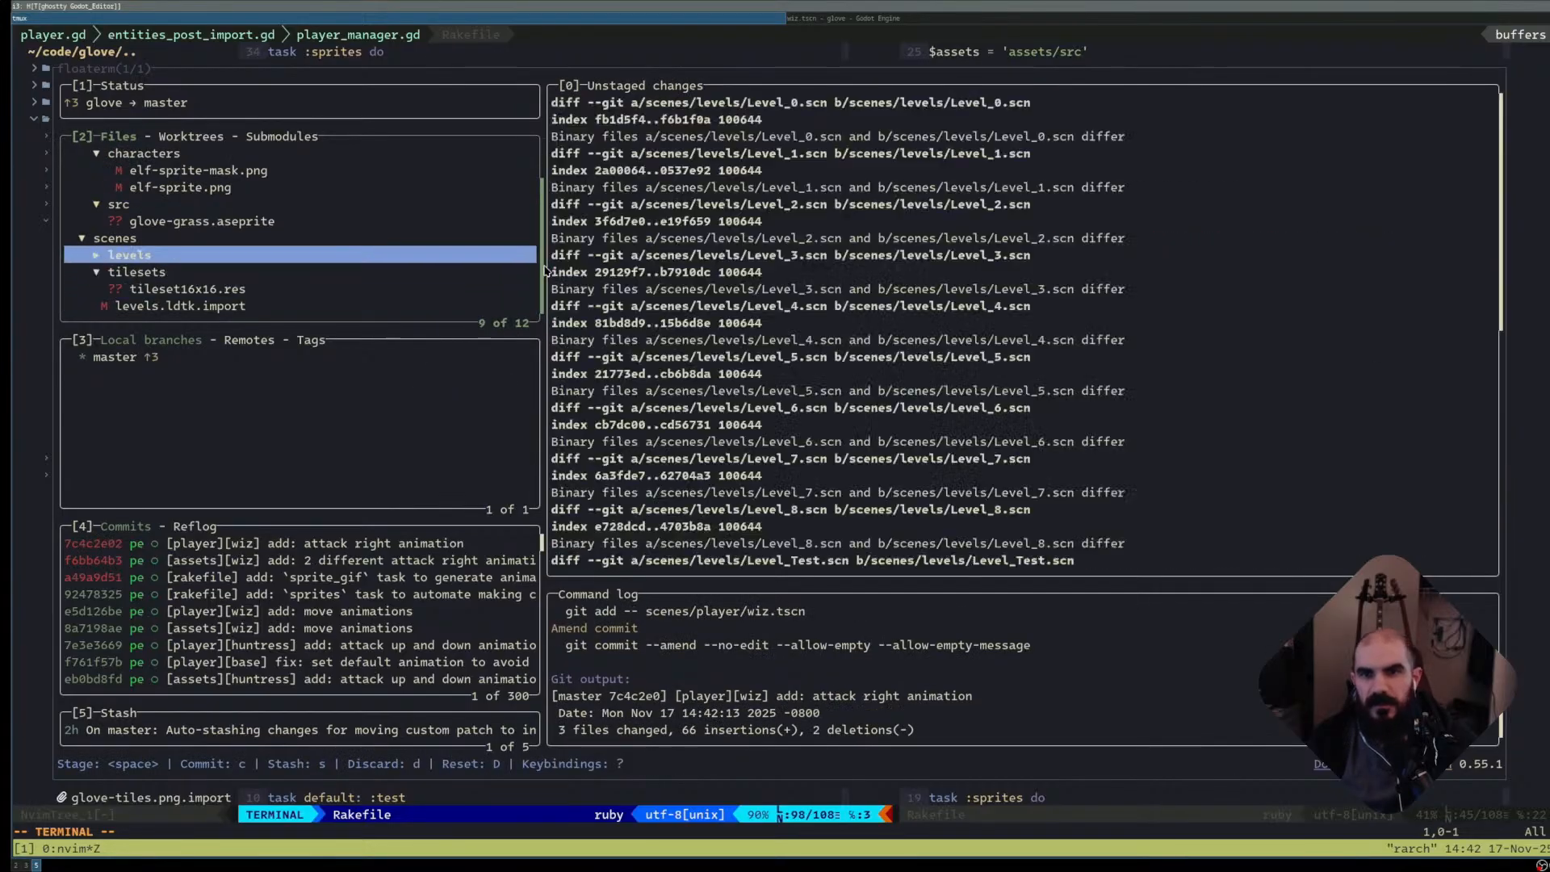
key("k")
key("k")
key("k")
key("k")
key("k")
key("v")
key("j")
key("space")
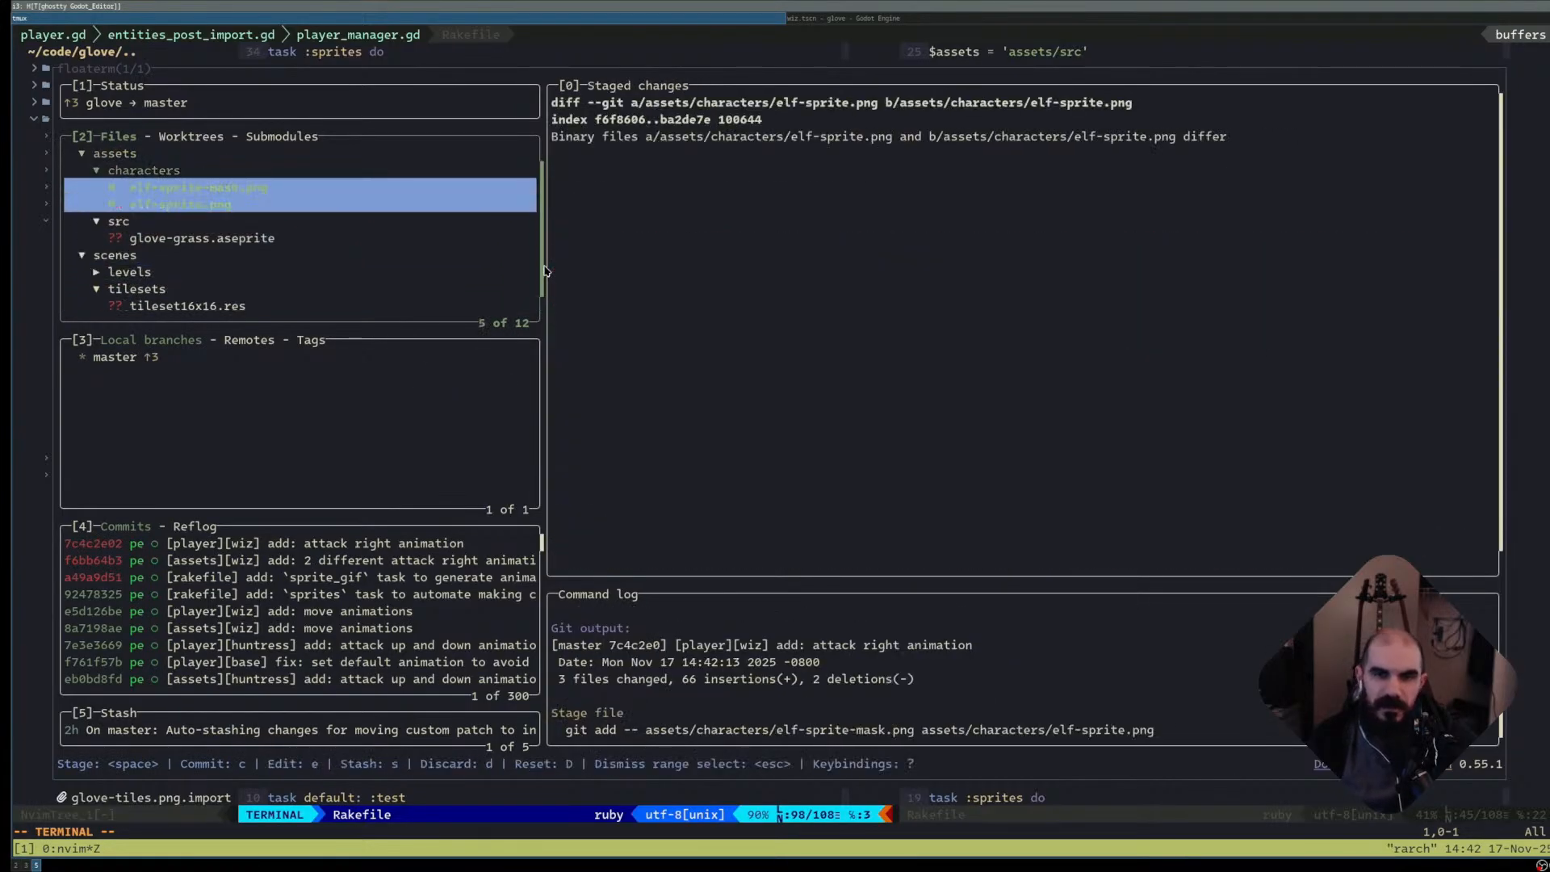
- Commit the staged elf sprites with the summary "[assets][elf] update: elf sprites"
type("c[elf]")
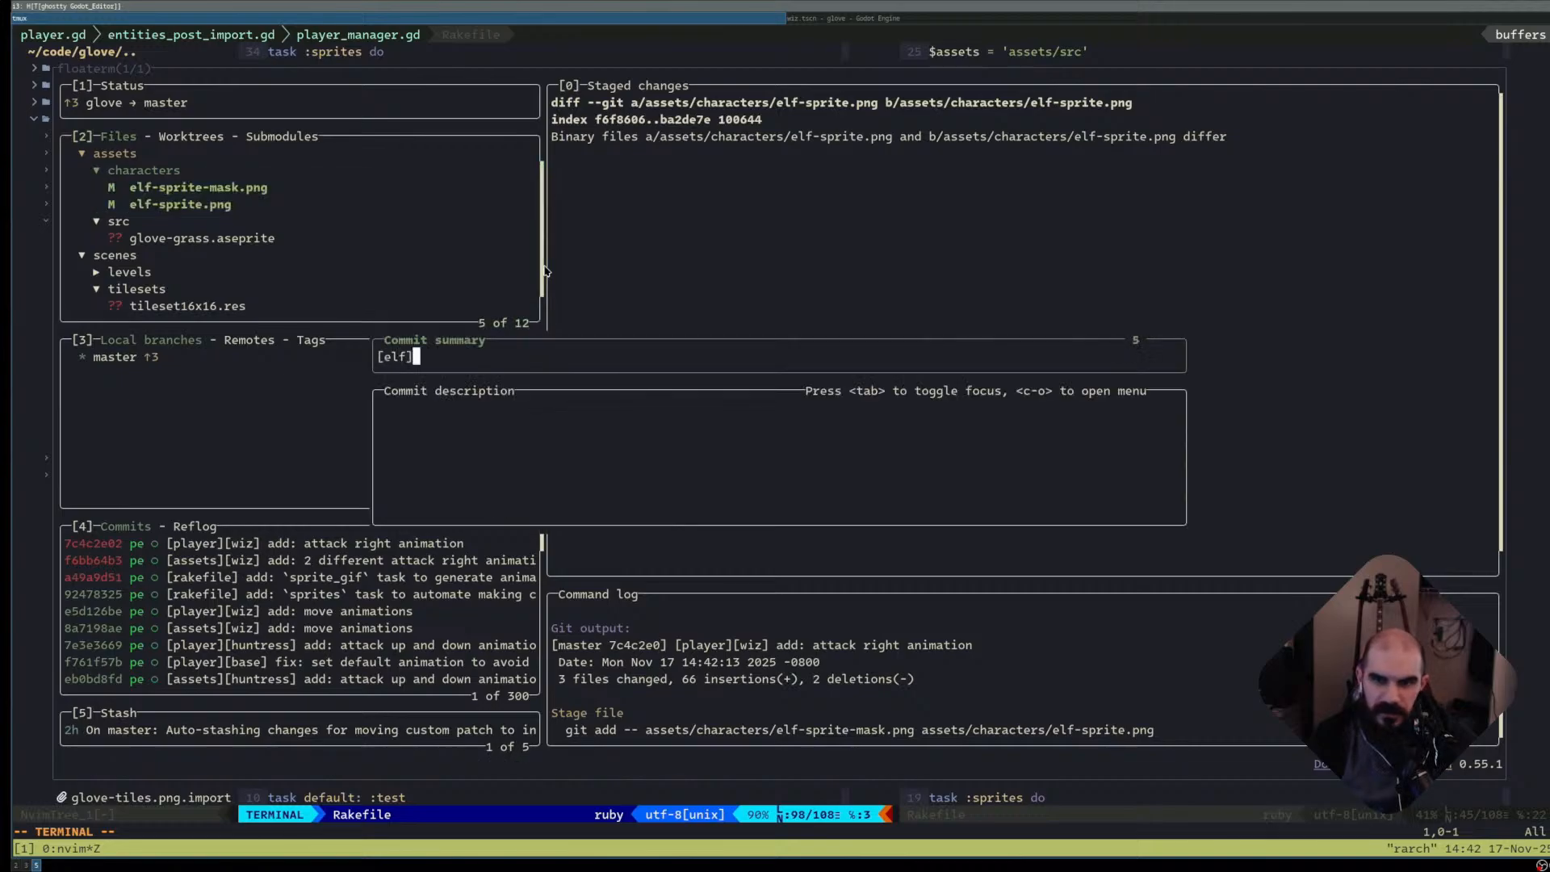
key("BackSpace")
key("BackSpace")
key("BackSpace")
key("BackSpace")
type("ass")
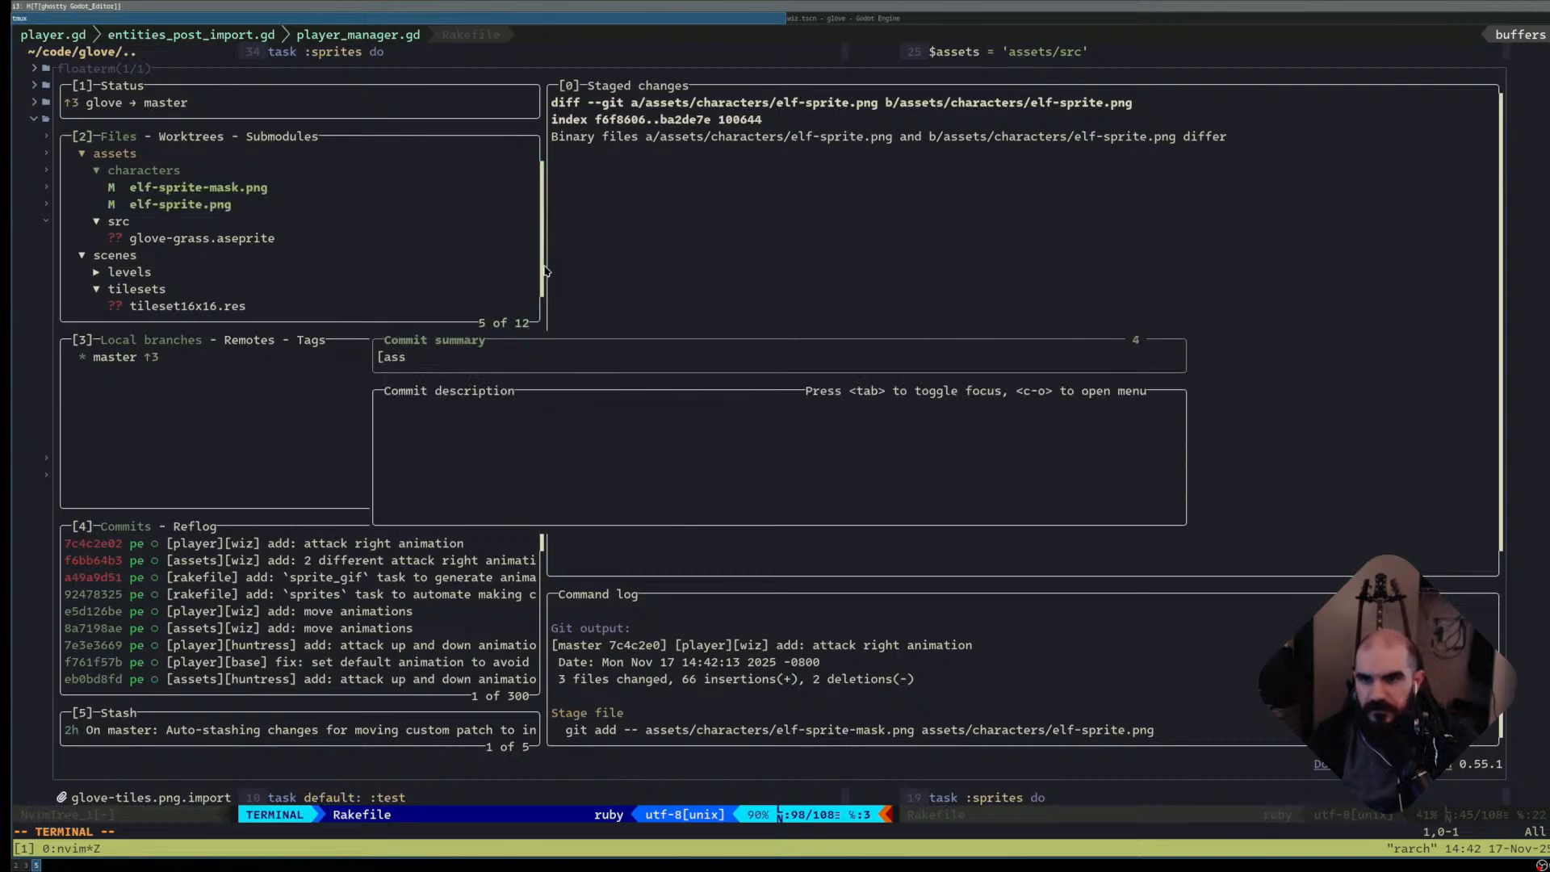
type("ets][elf]")
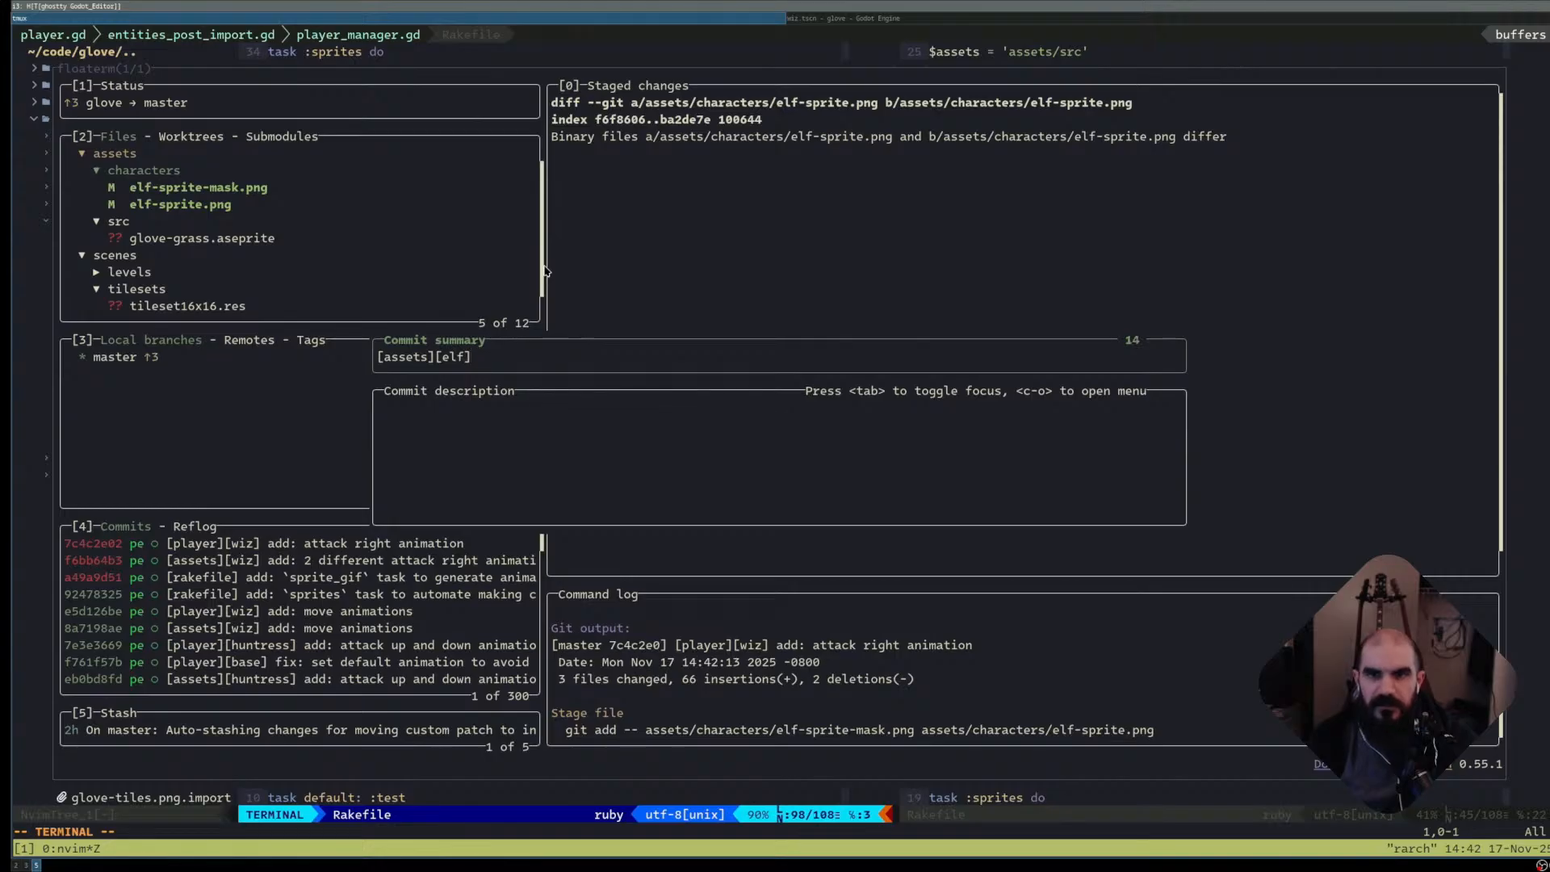
type(" update")
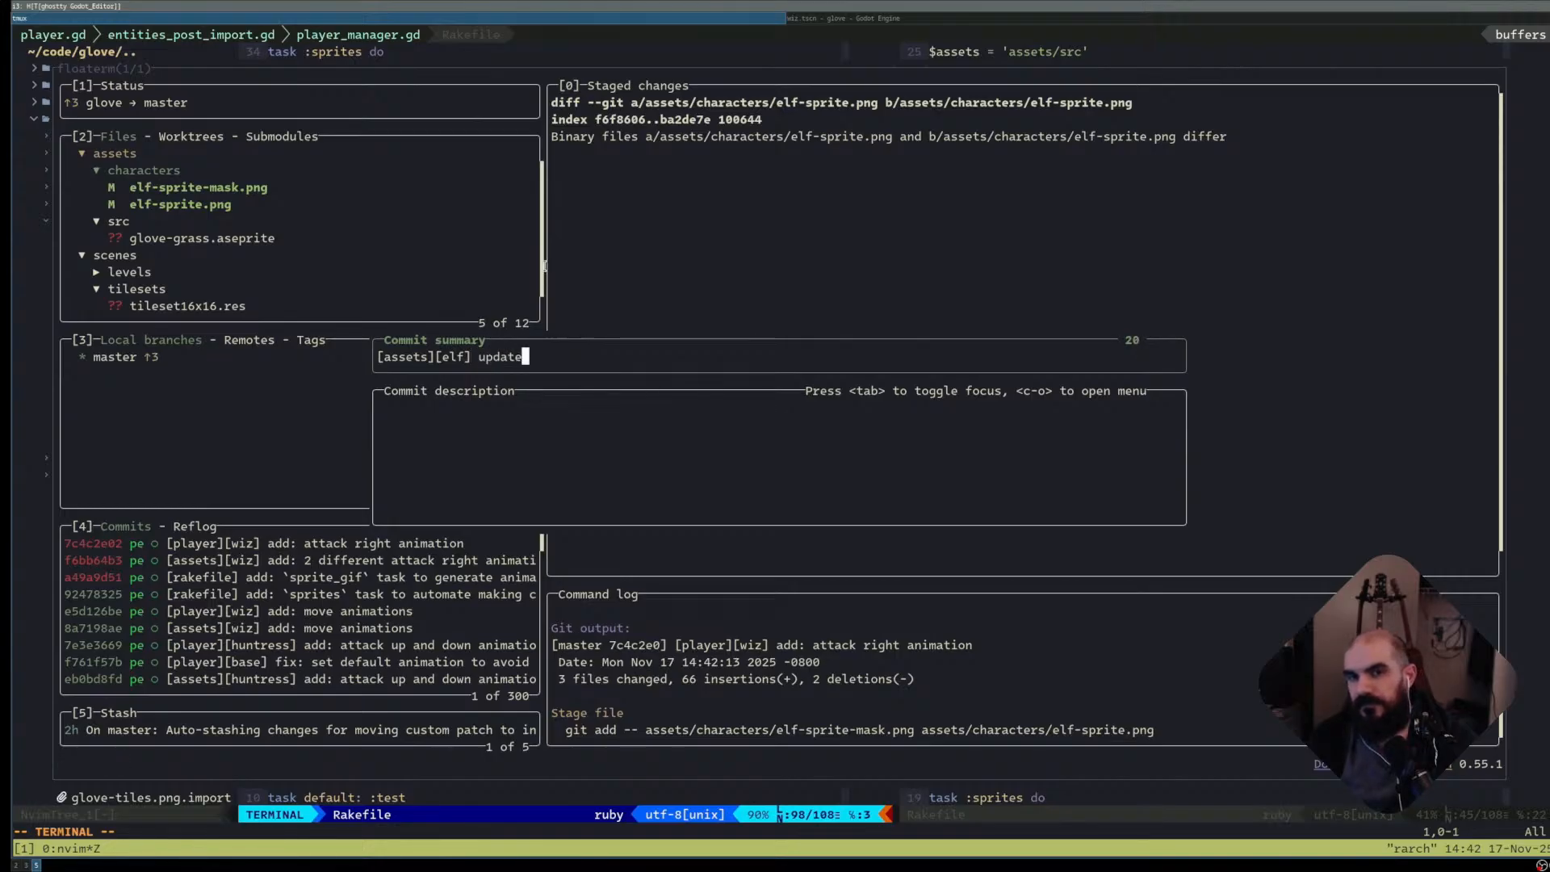
type(": elf sprite")
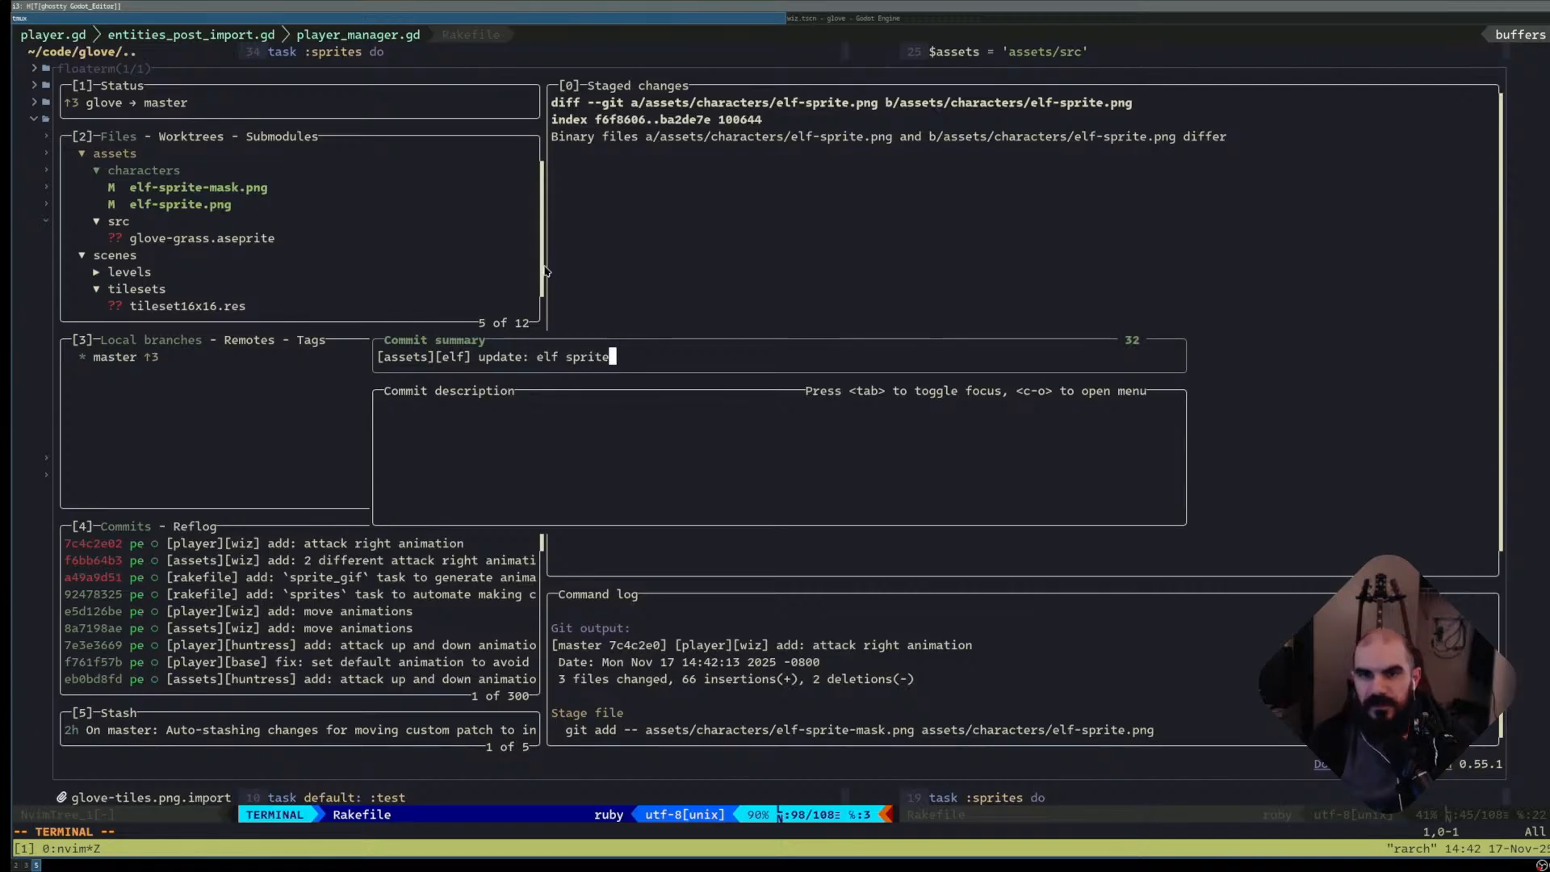
type("s")
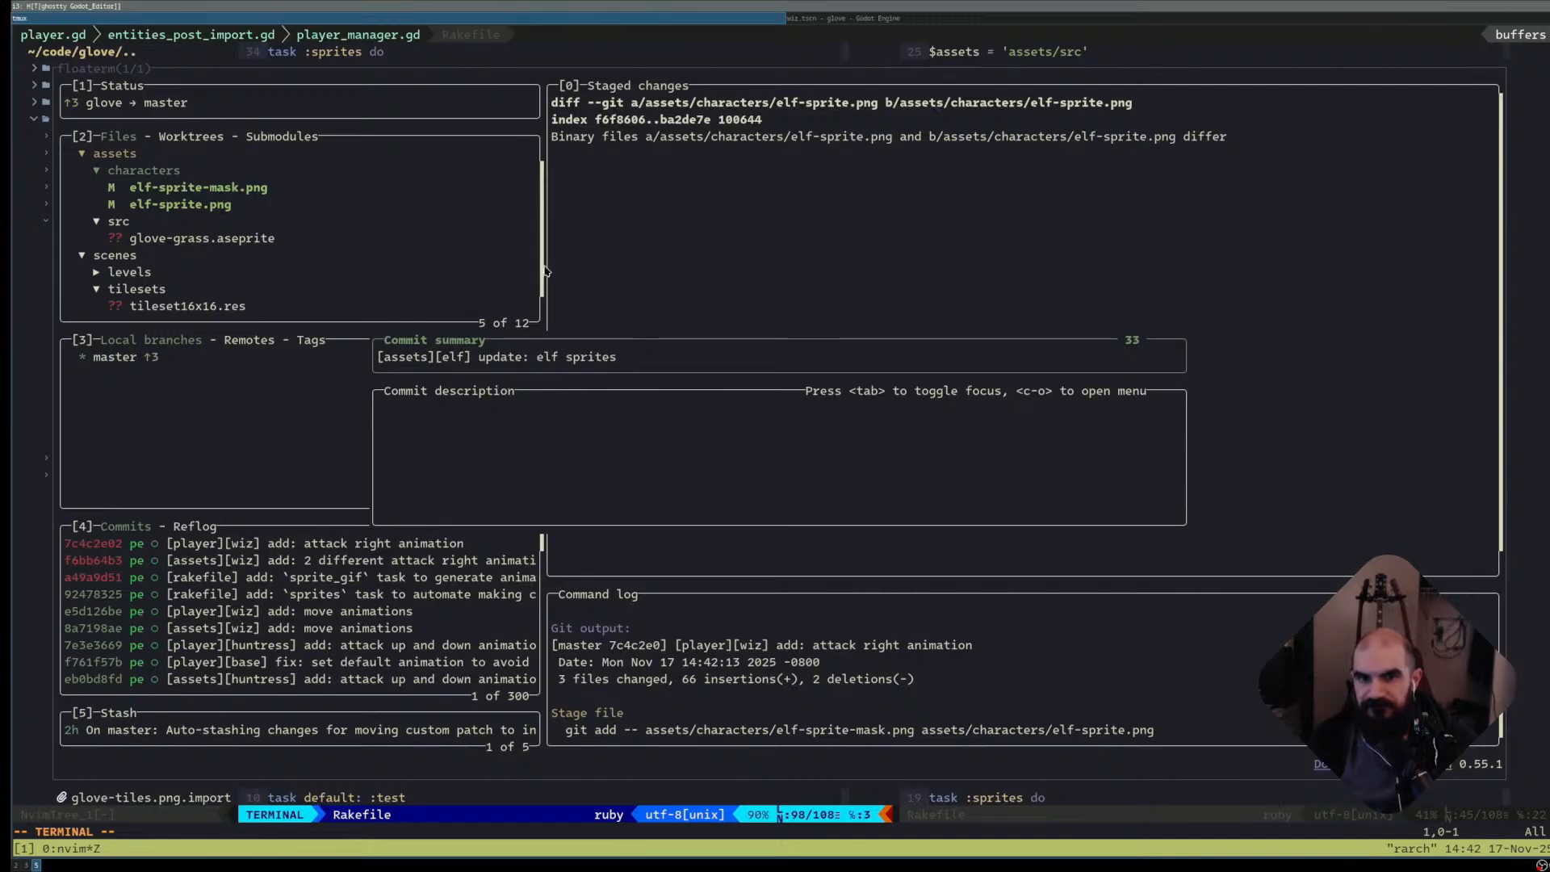
key("Return")
- Review the remaining uncommitted files in scenes/levels, scenes/tilesets and assets/src, leaving the levels folder collapsed
key("Down")
key("Down")
key("Down")
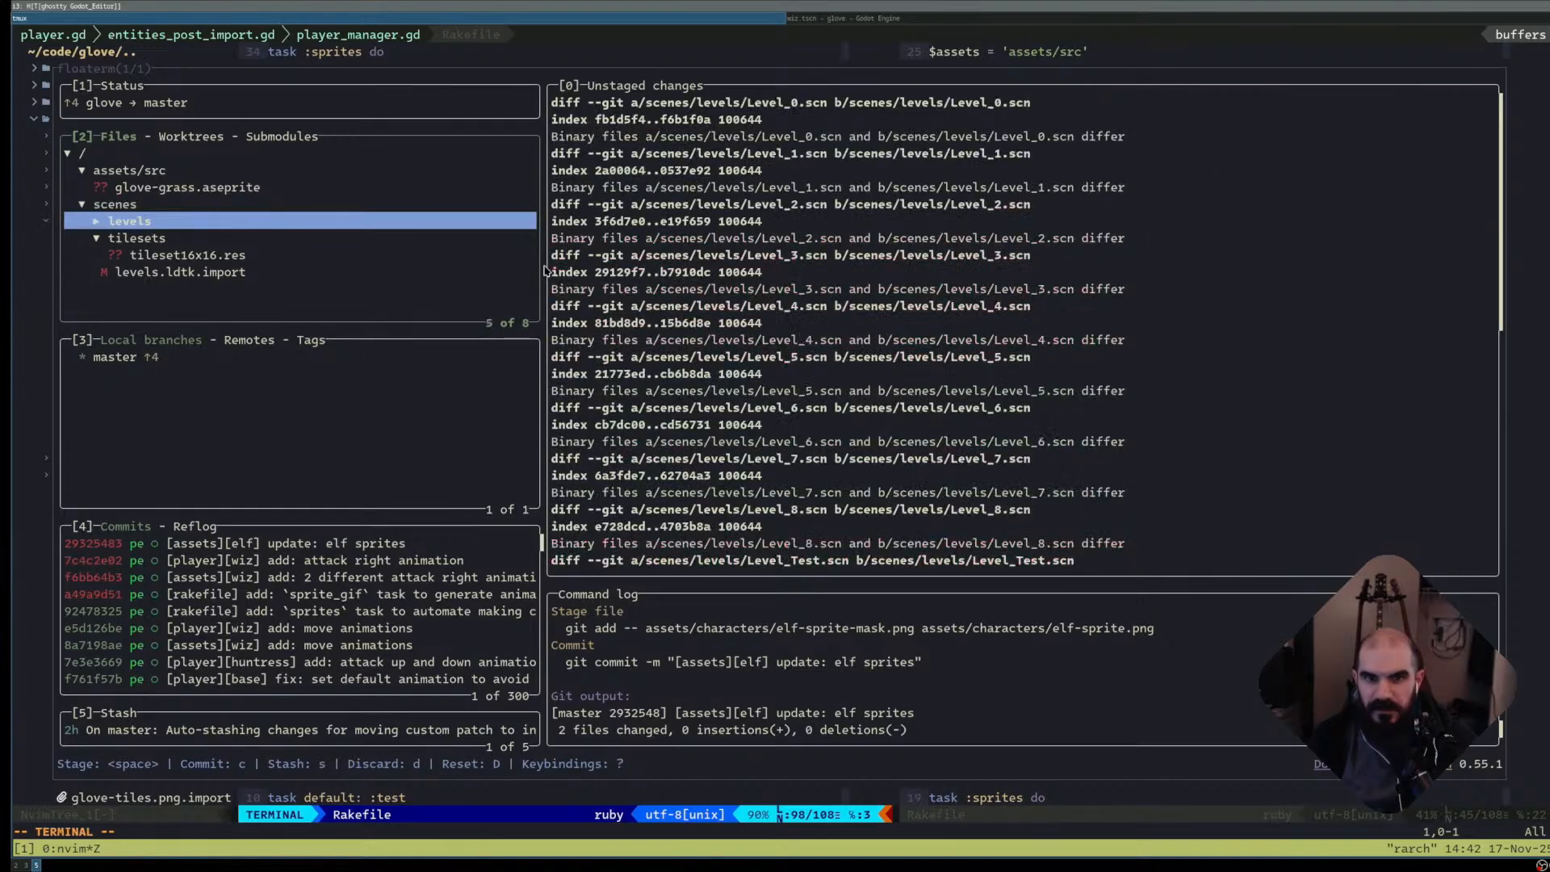
key("Return")
key("Down")
key("Down")
key("Up")
key("Up")
key("Return")
key("Down")
key("Down")
key("Down")
key("Up")
key("Up")
key("Up")
key("Up")
key("Up")
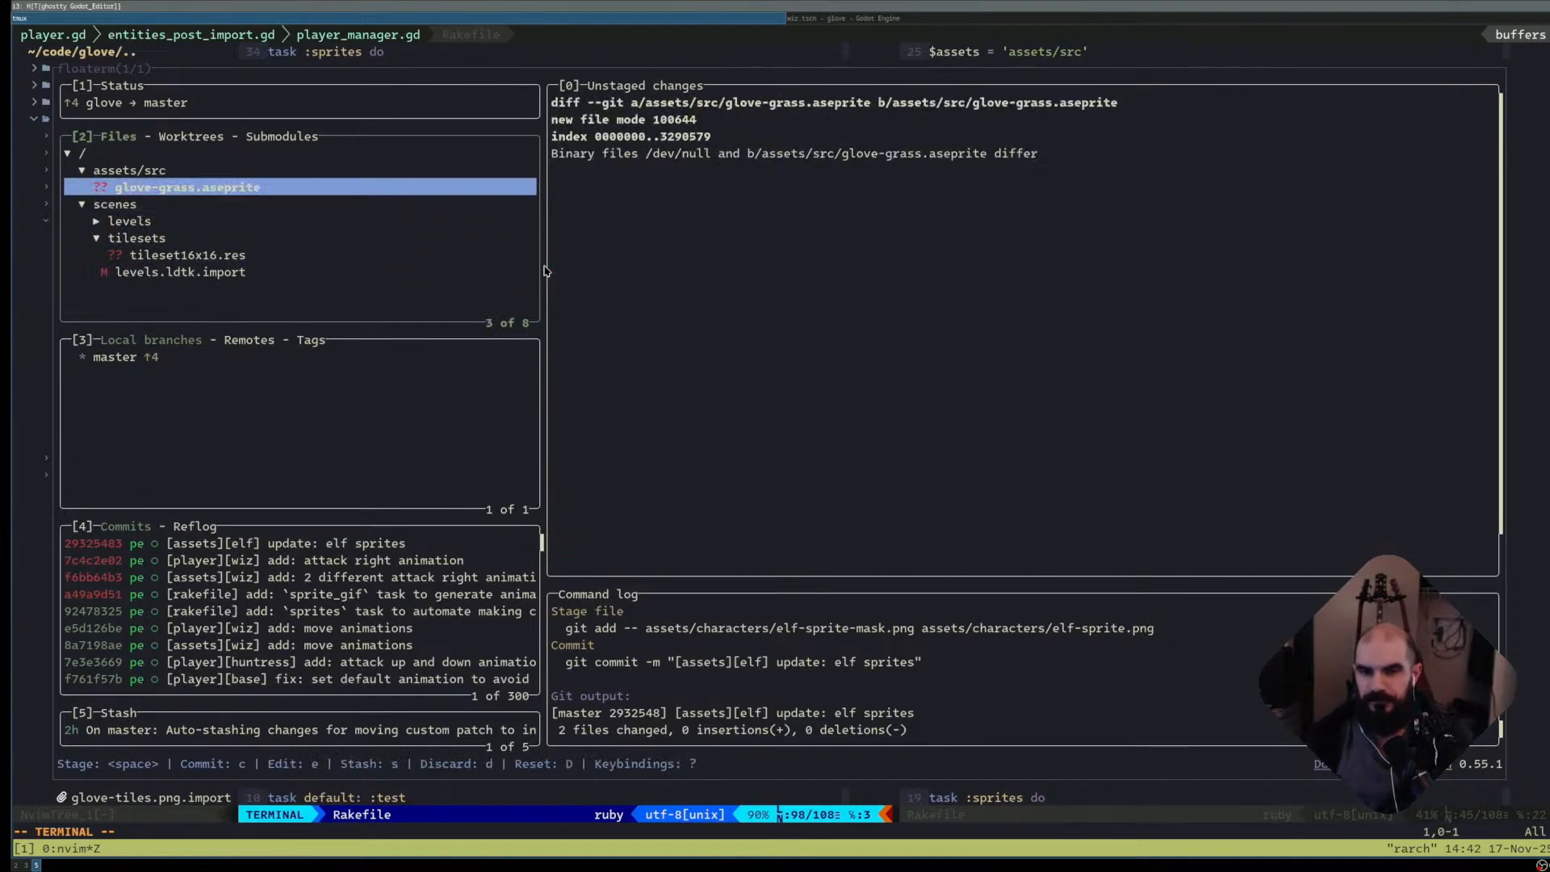
- Push the master branch's commits to the remote and close lazygit
key("shift+p")
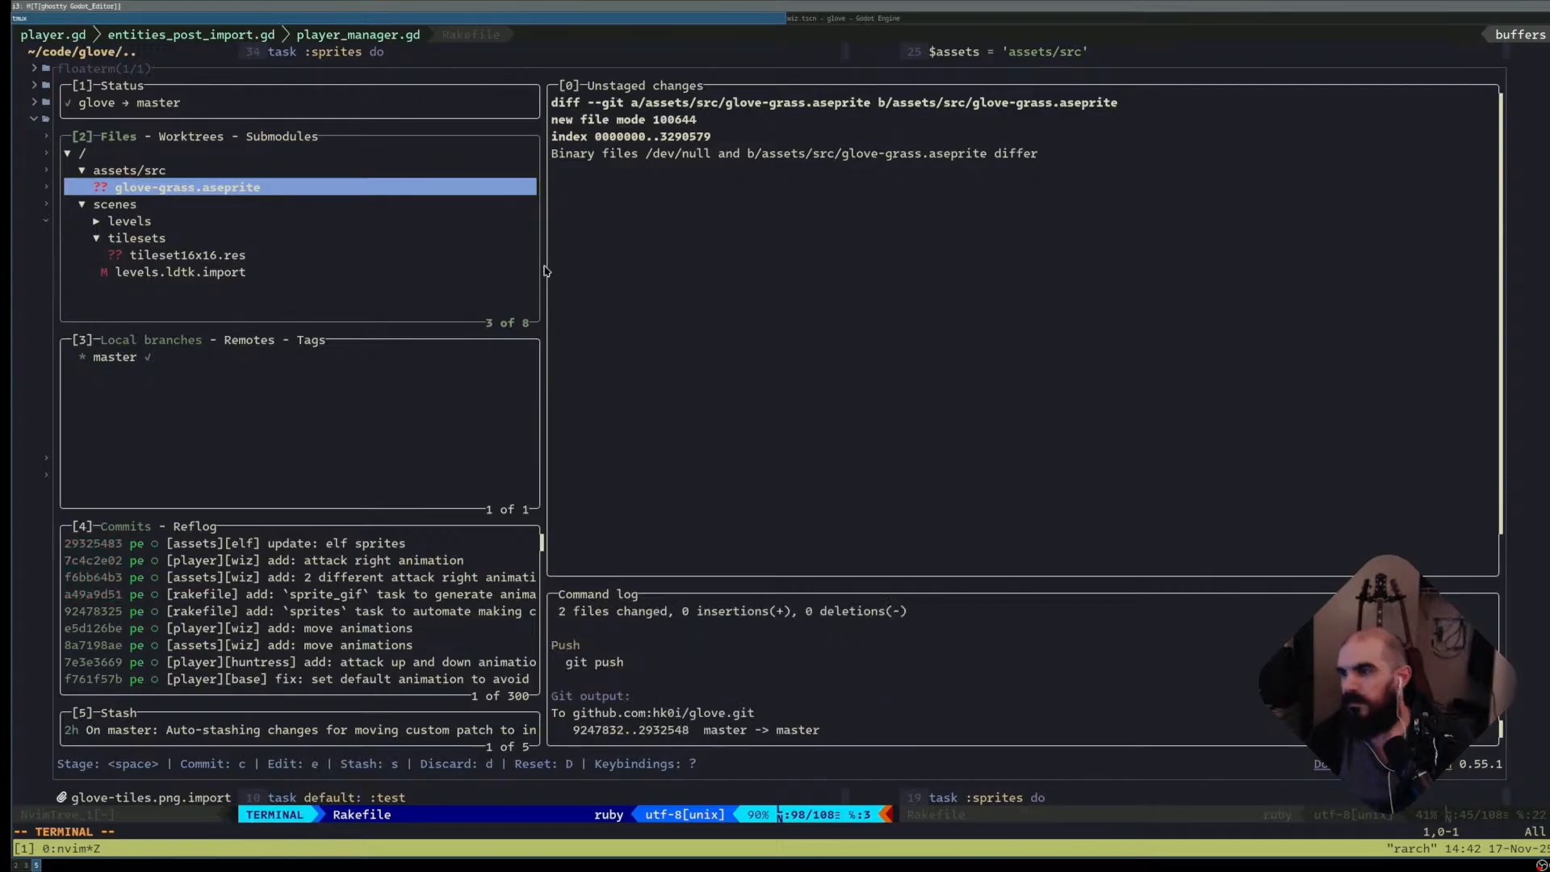
key("q")
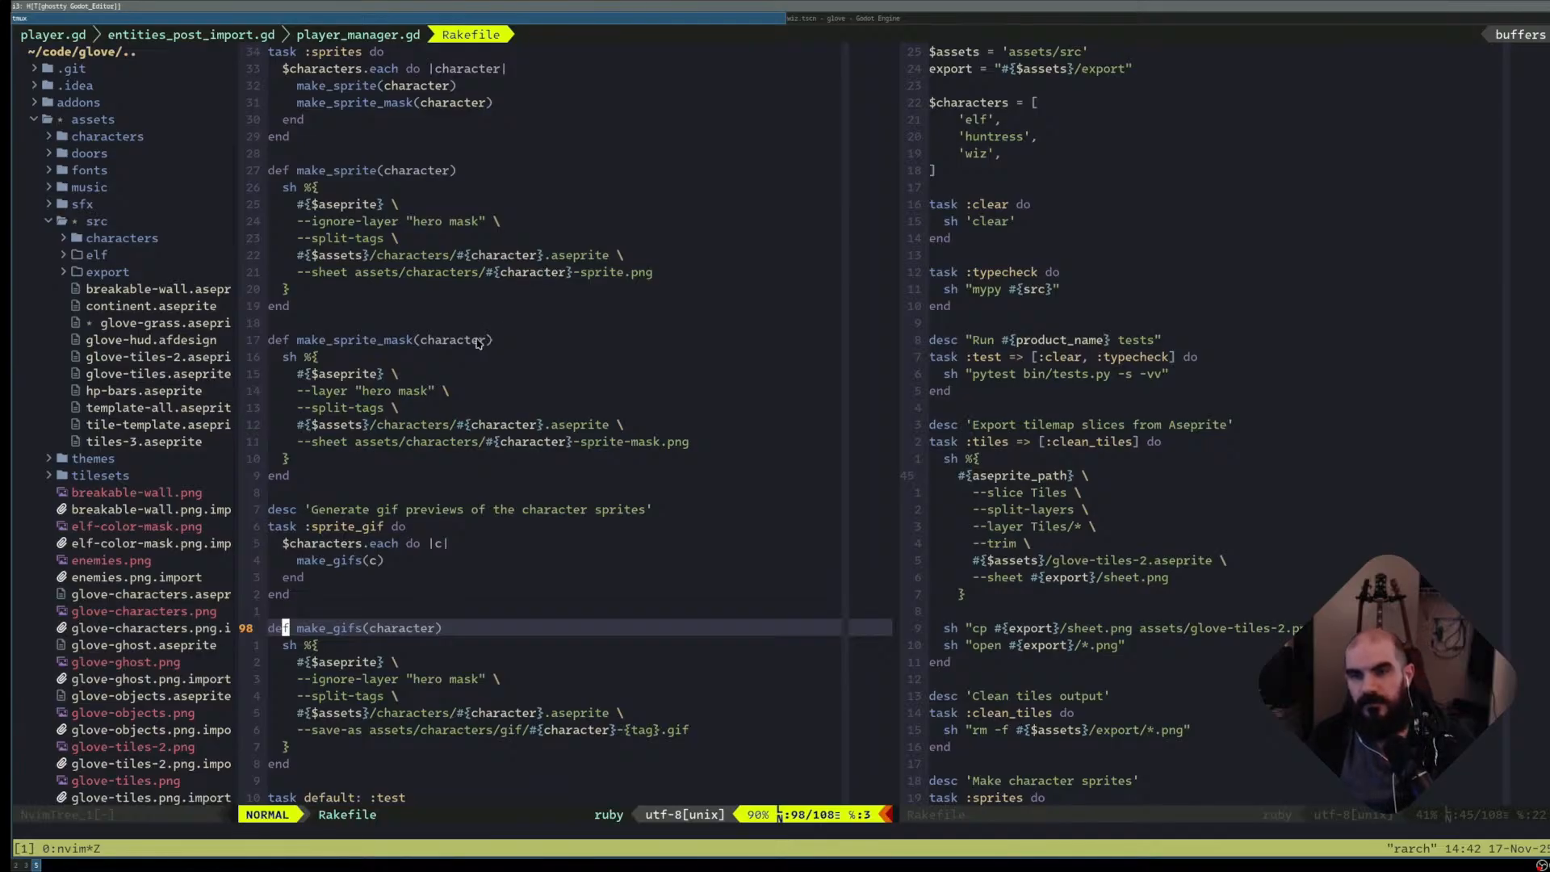
left_click(686, 395)
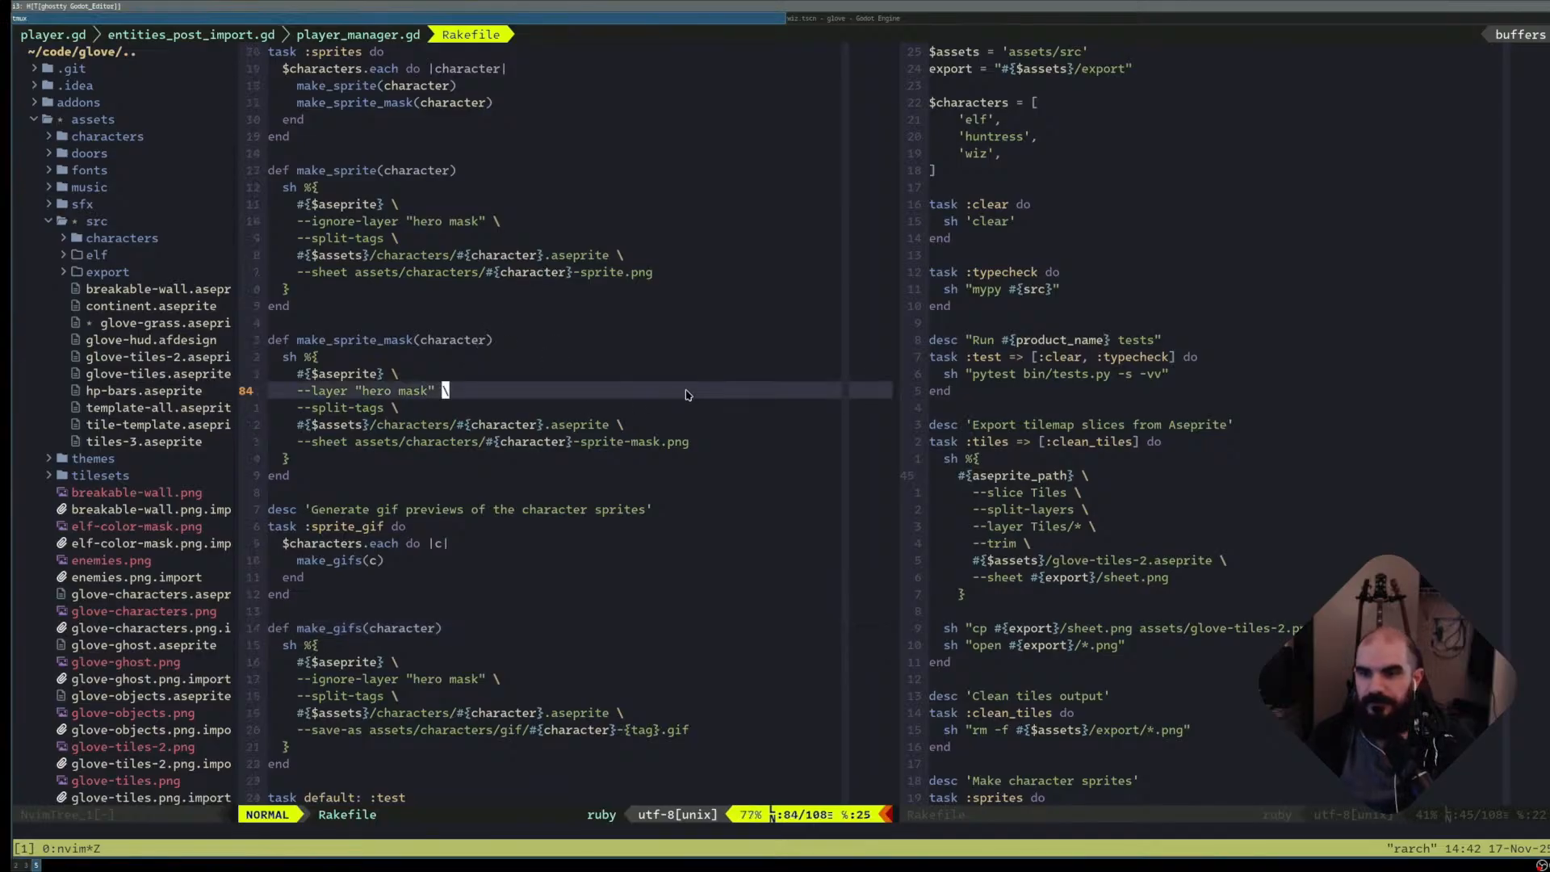
left_click(910, 353)
left_click(796, 340)
key("super+4")
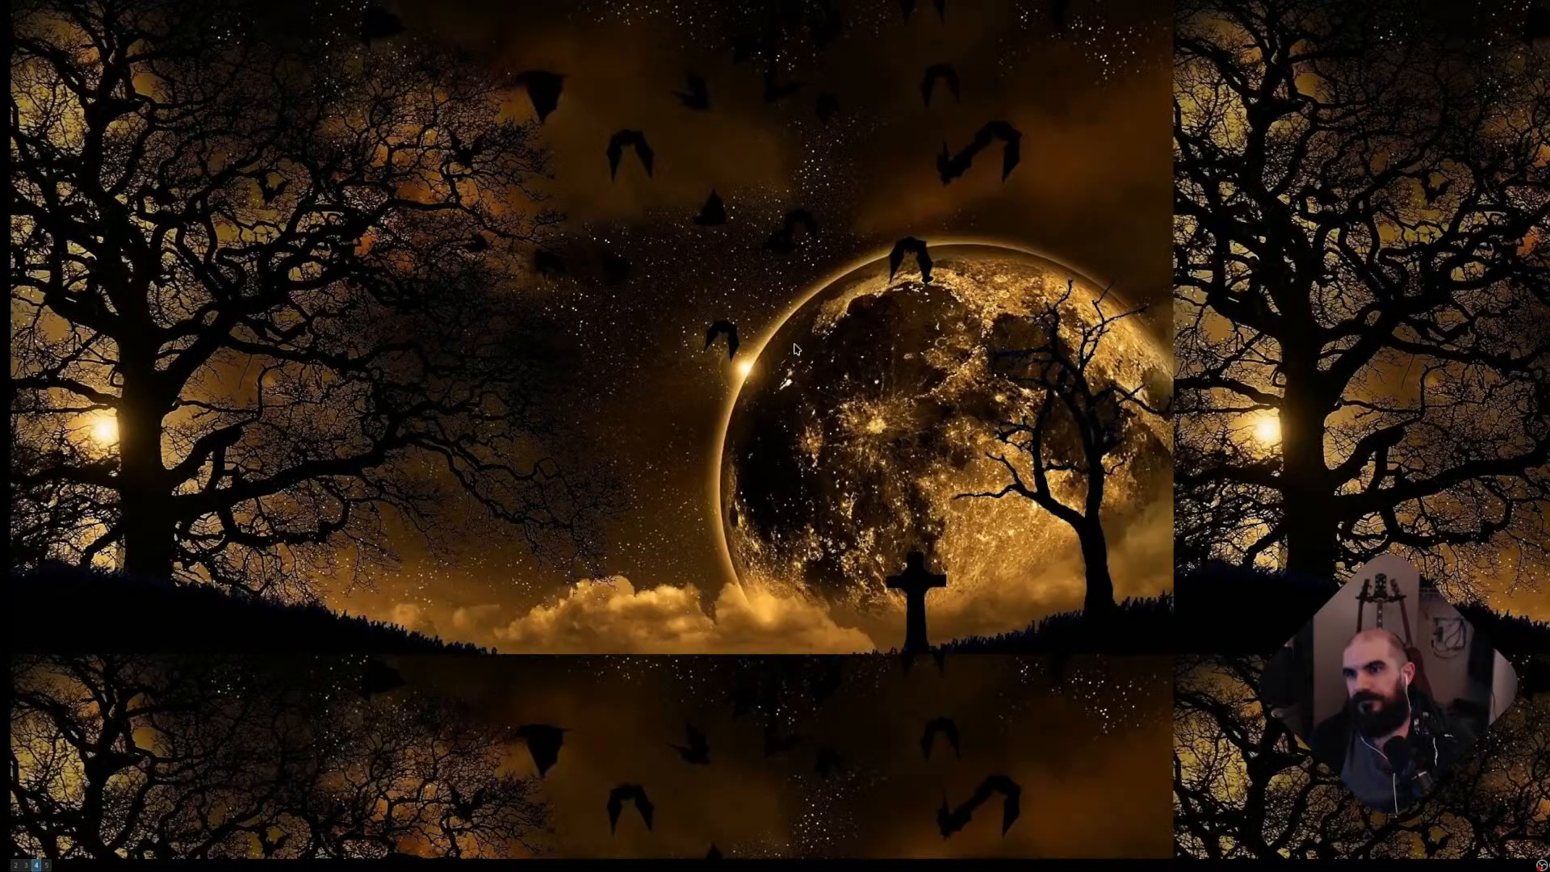
key("super+2")
key("super+3")
key("super+4")
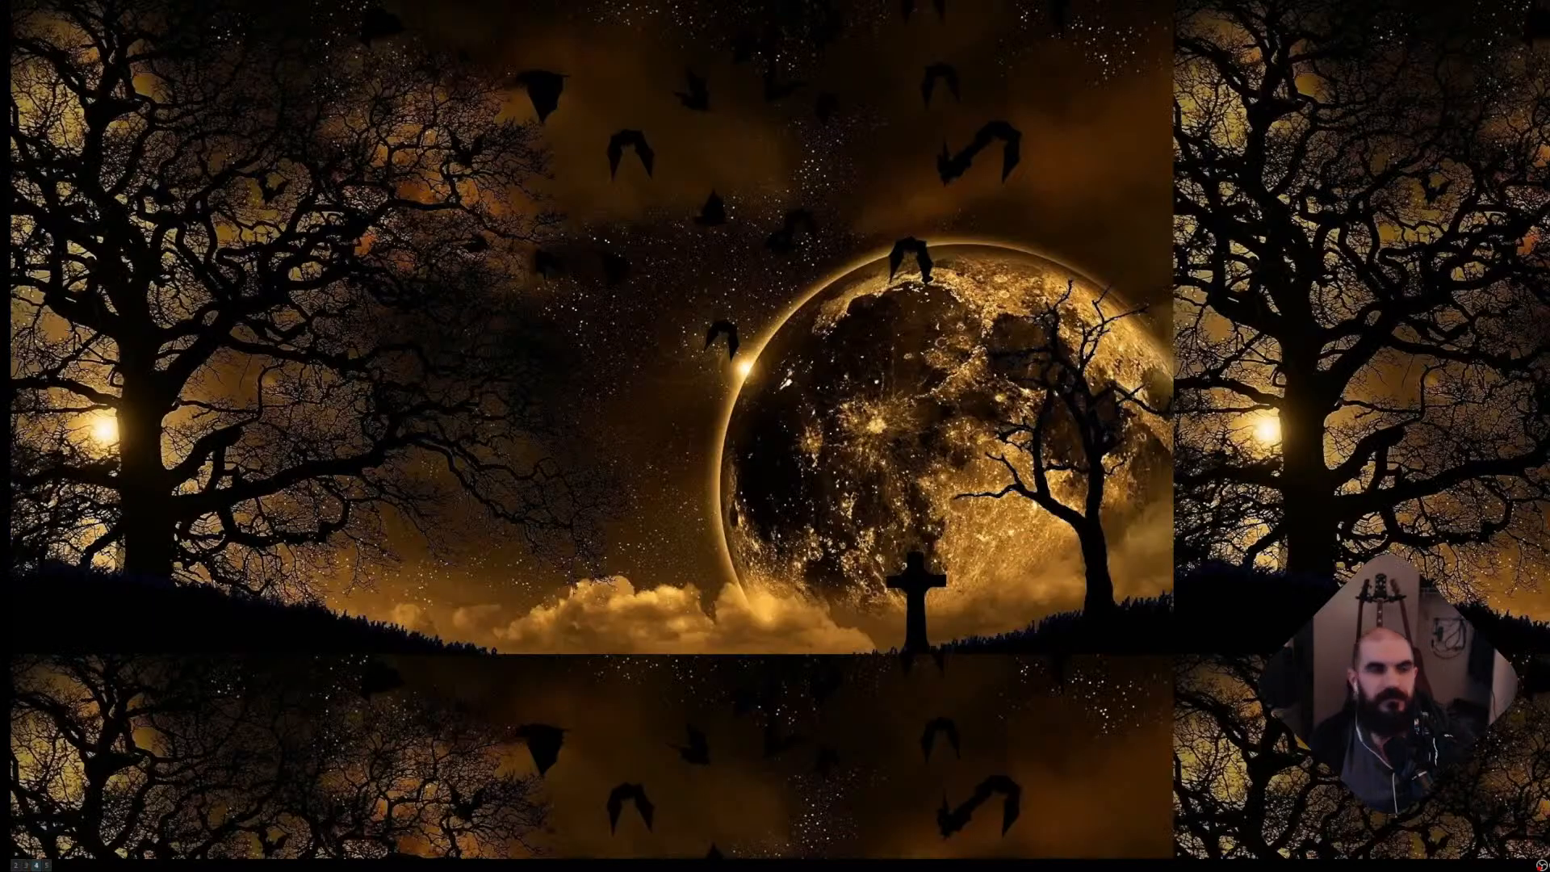
key("super+2")
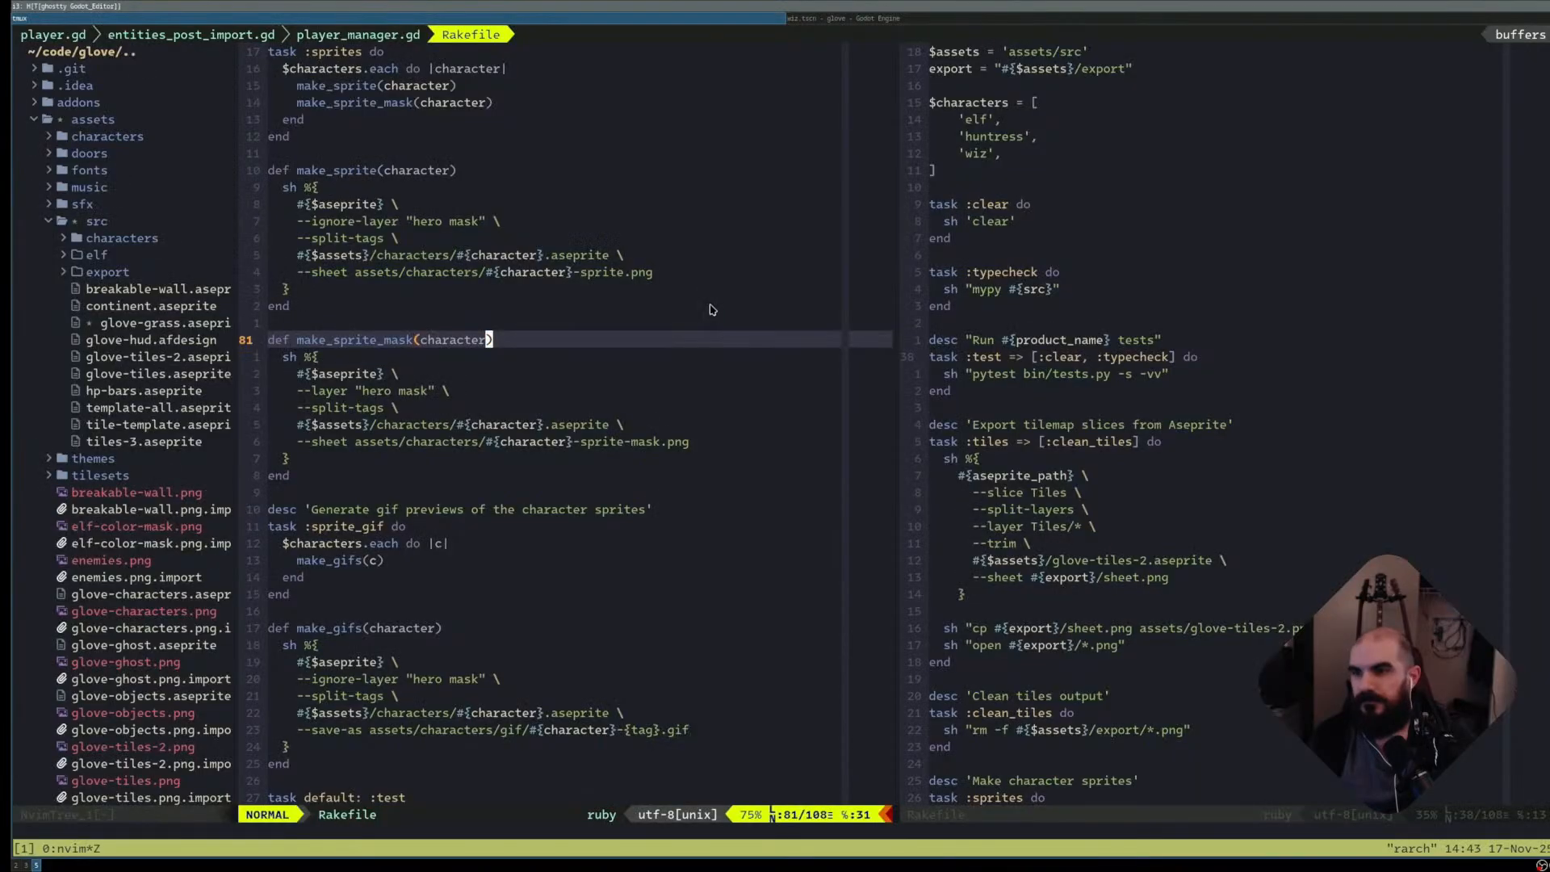
key("super+4")
key("super+2")
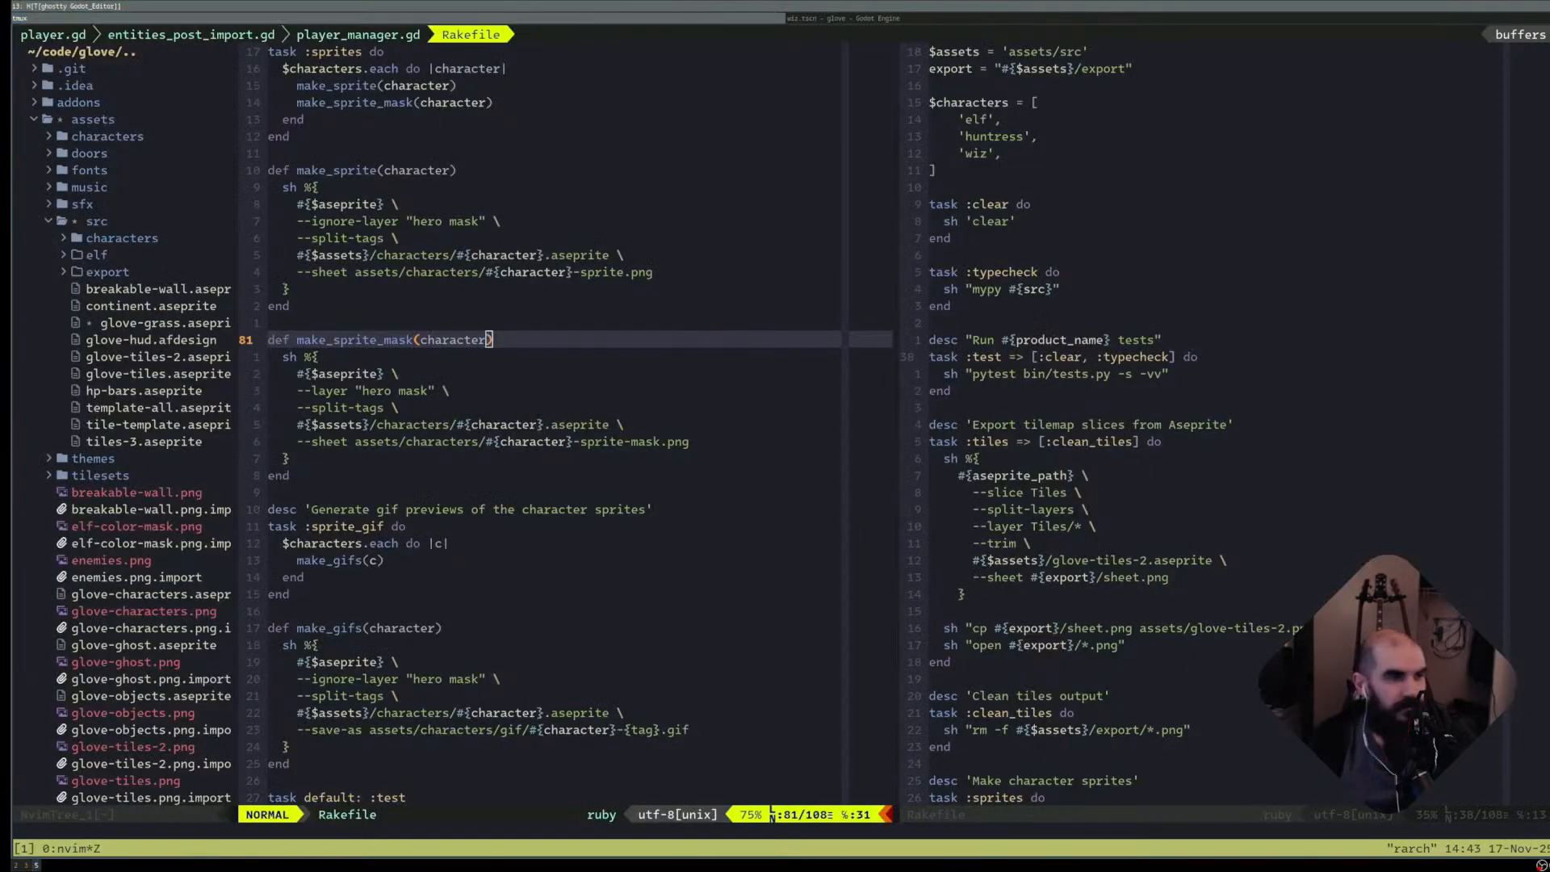